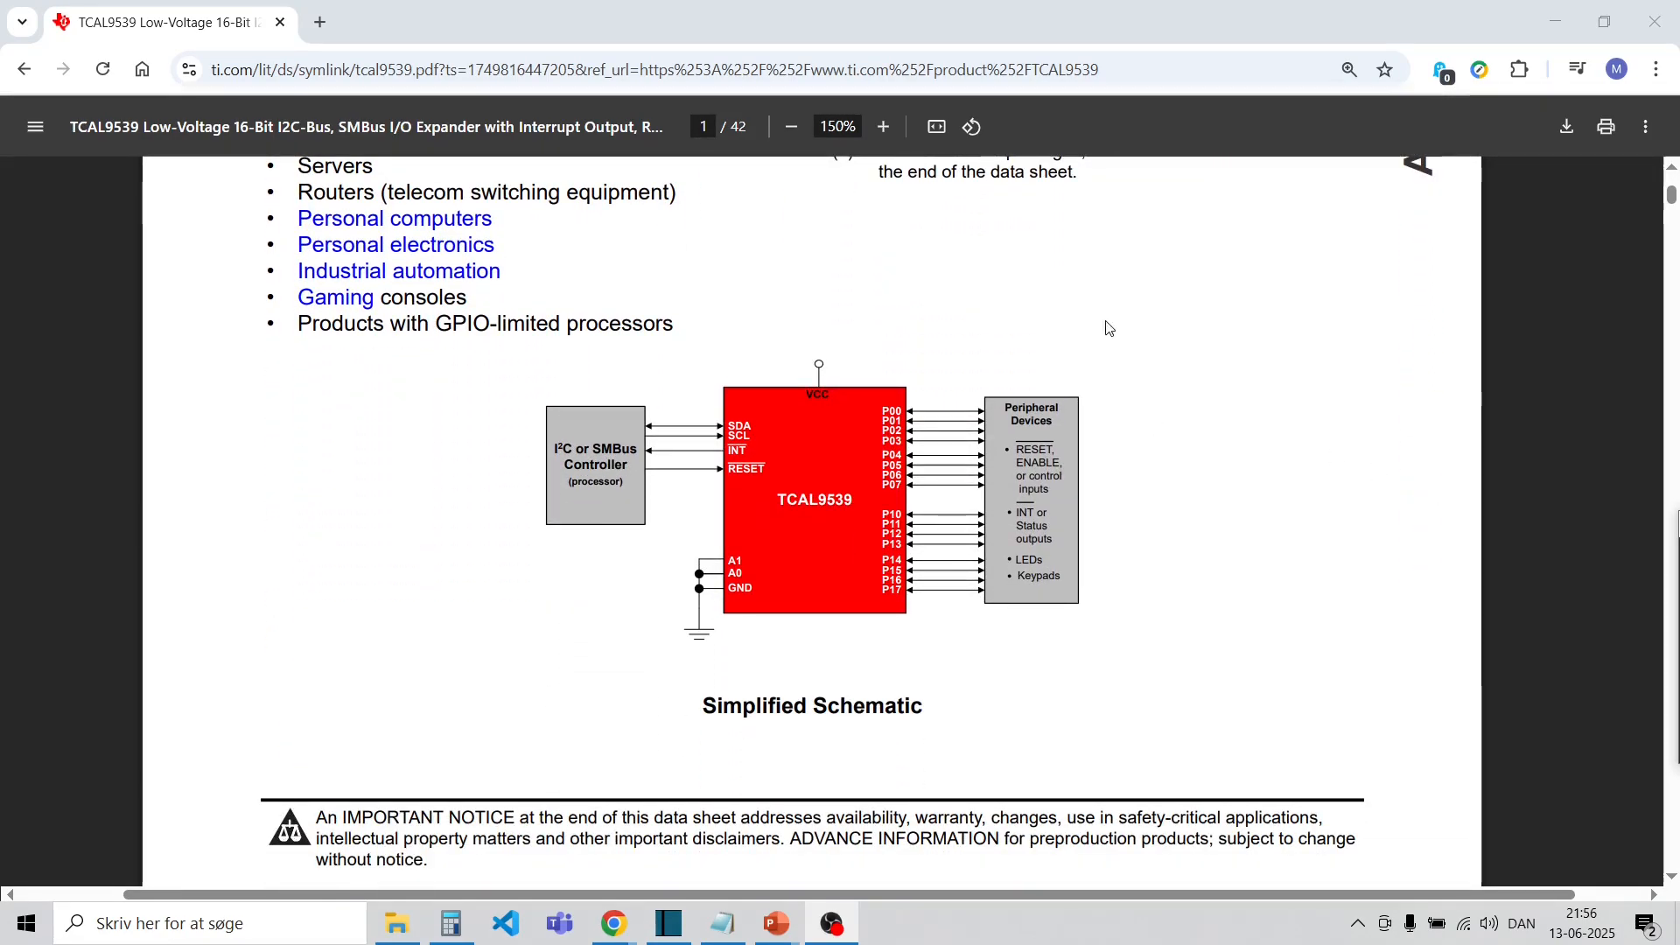
Examine the TCAL9539 datasheet's simplified schematic at 200% and the product photos of the SparkFun STTS22H temperature sensor board
left_click(884, 127)
left_click(884, 127)
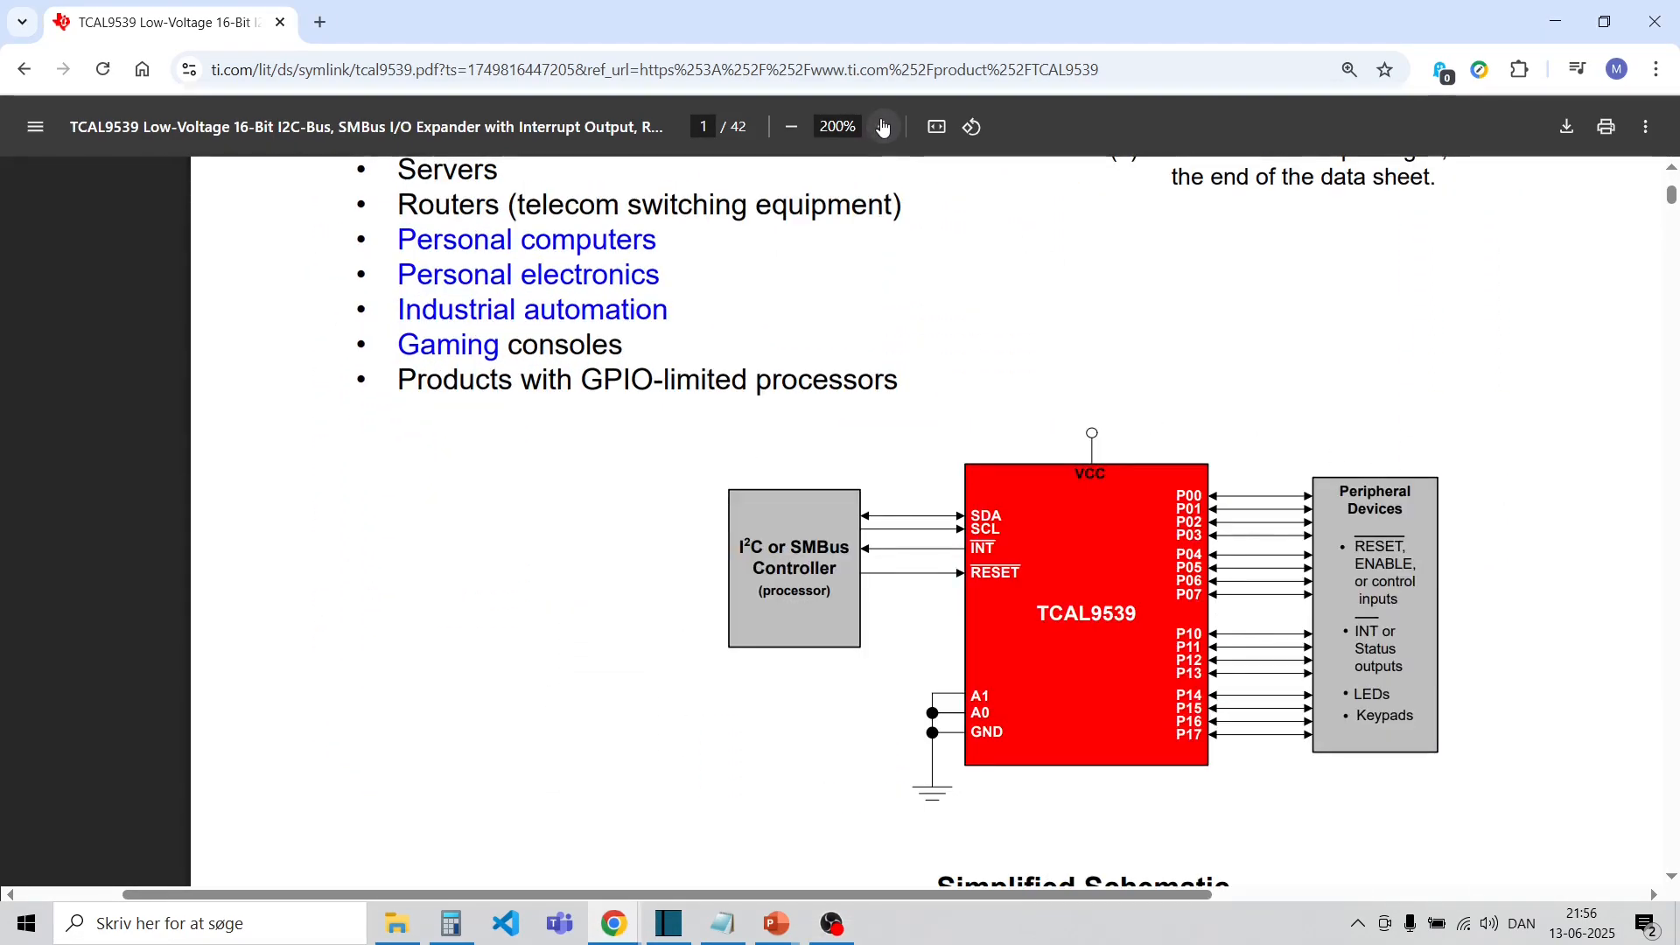
left_click_drag(1050, 895, 1223, 896)
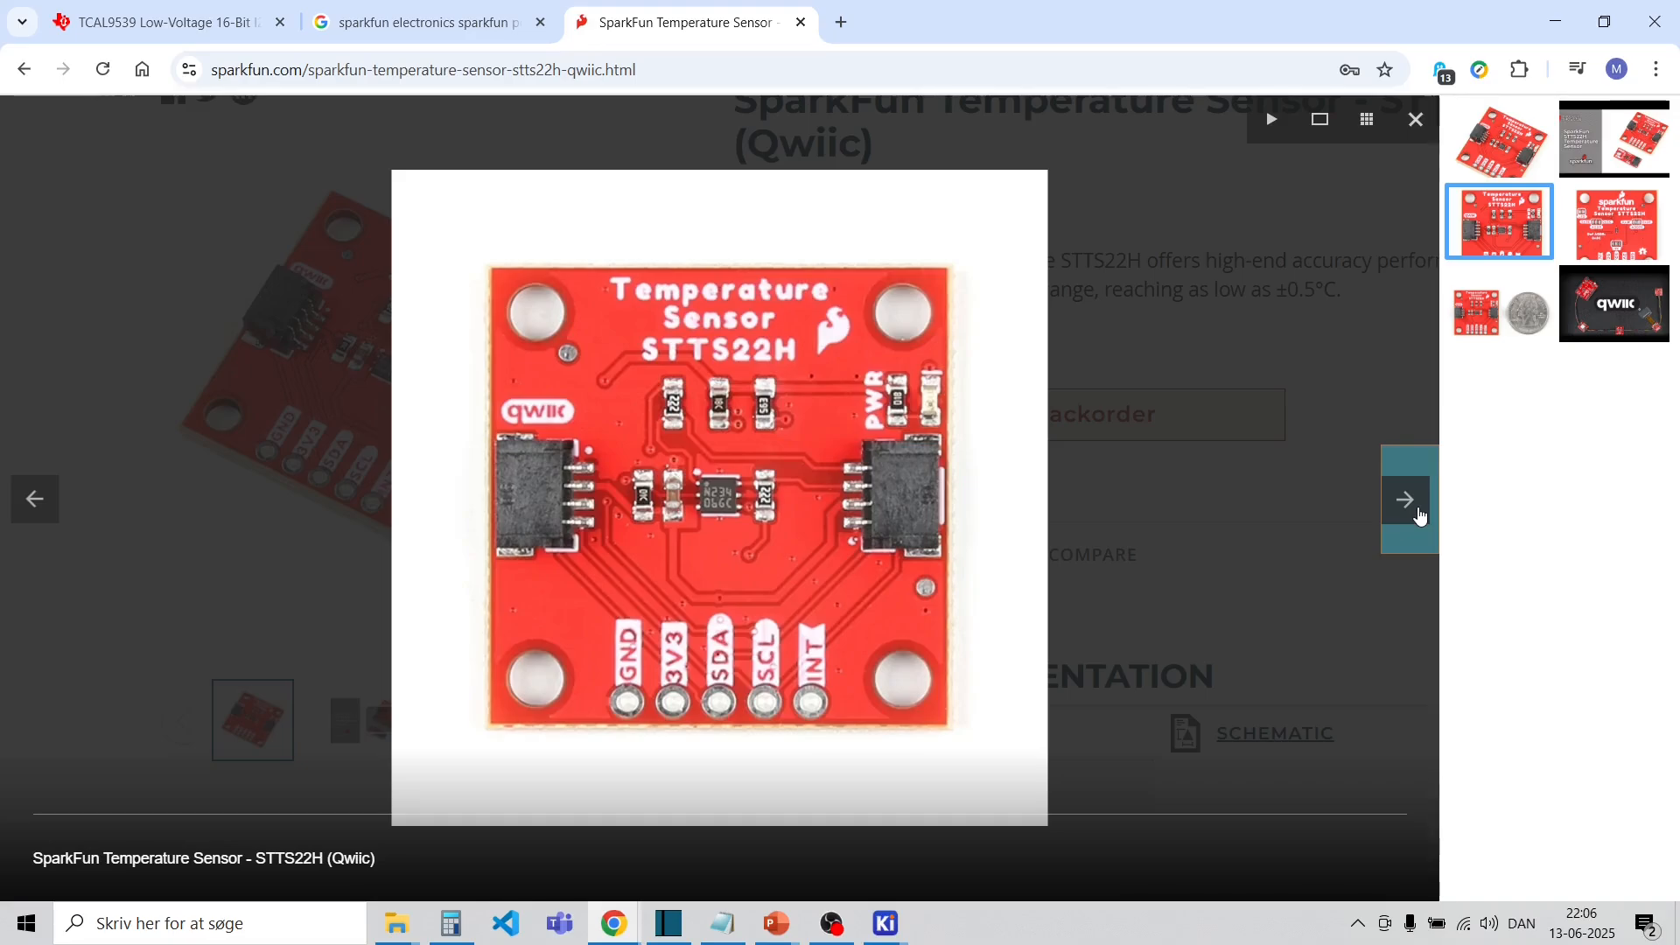
left_click(1414, 510)
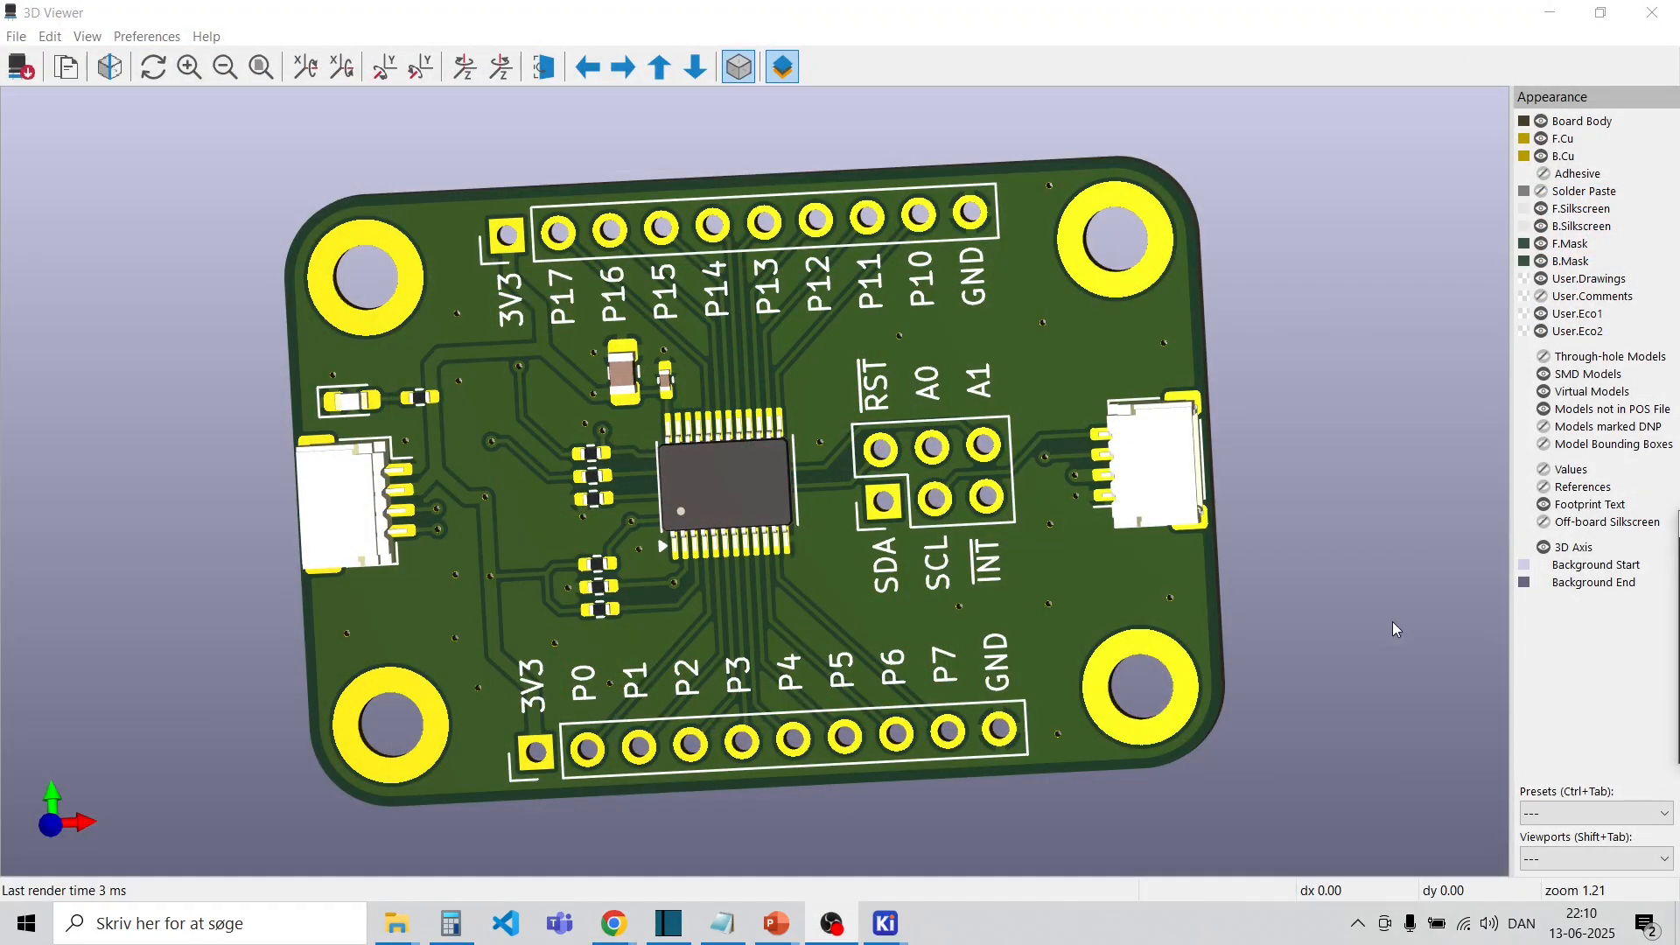
Inspect the front and back of the finished TCAL9539 breakout board in the 3D viewer
left_click_drag(818, 645, 906, 619)
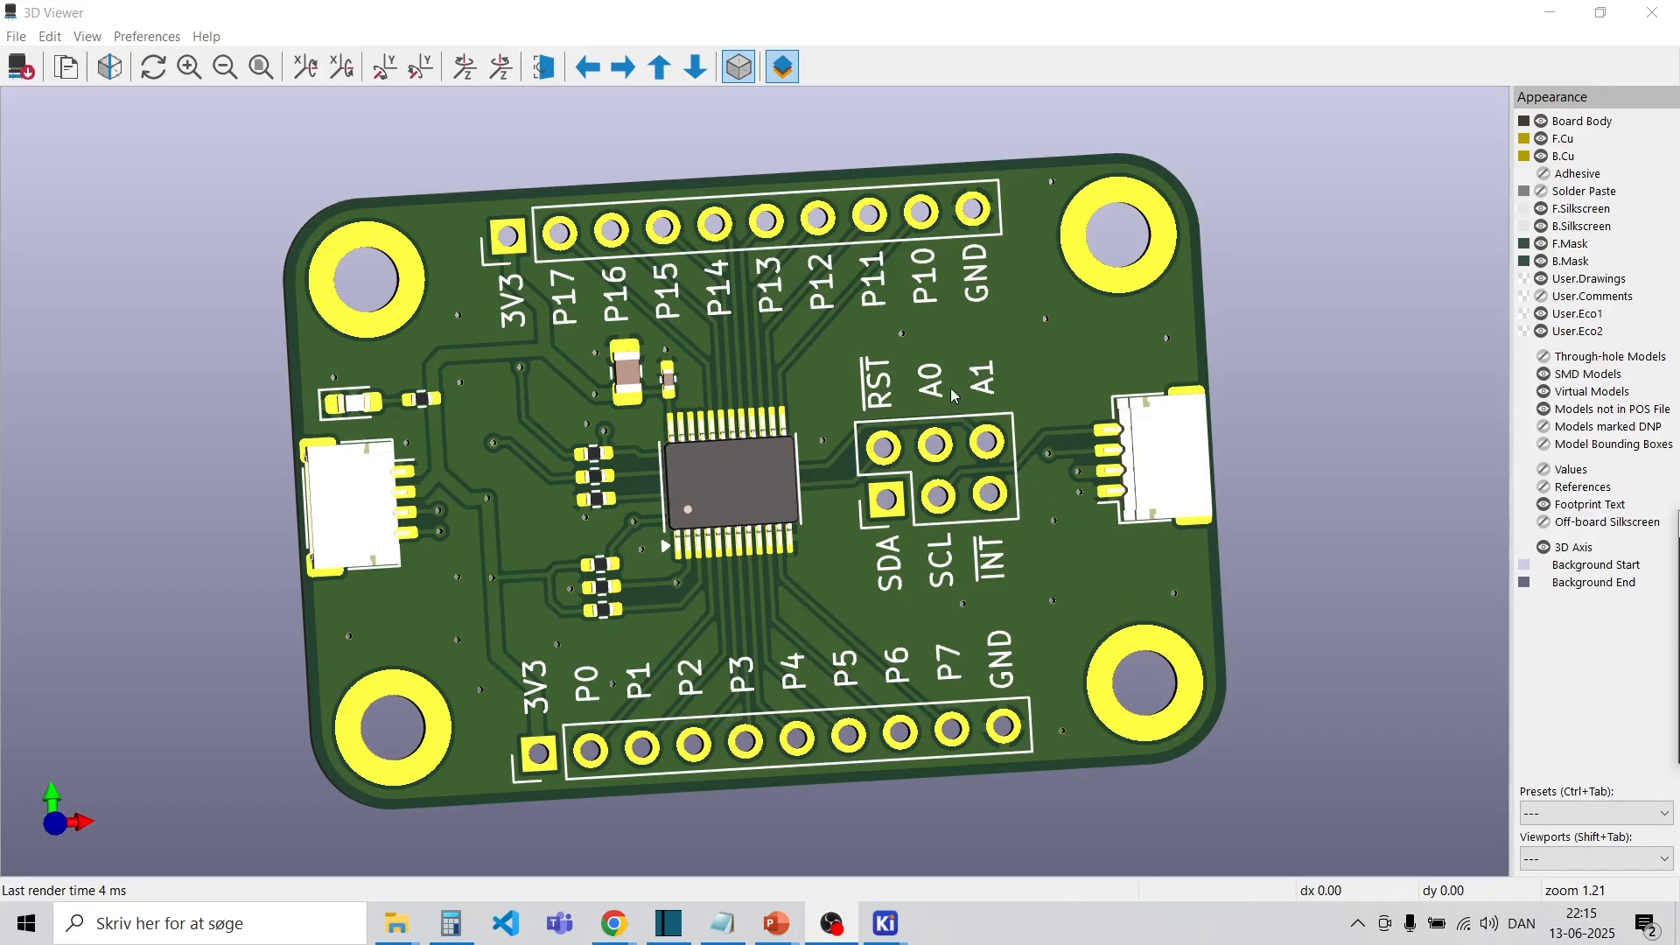
left_click(544, 68)
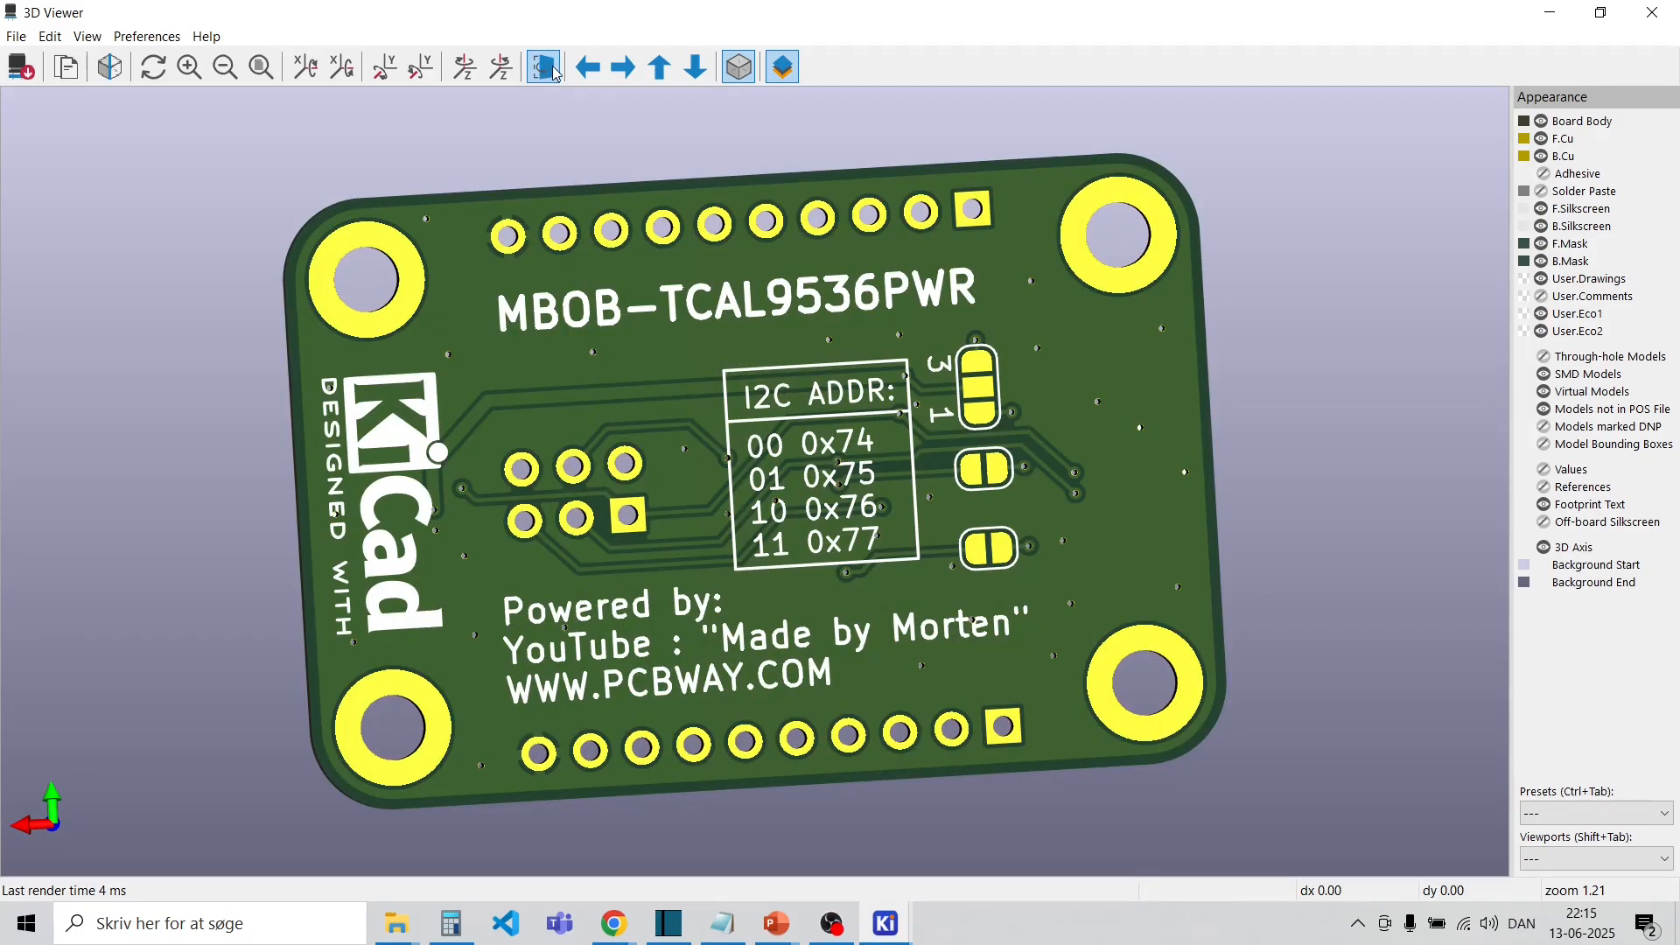
left_click(544, 68)
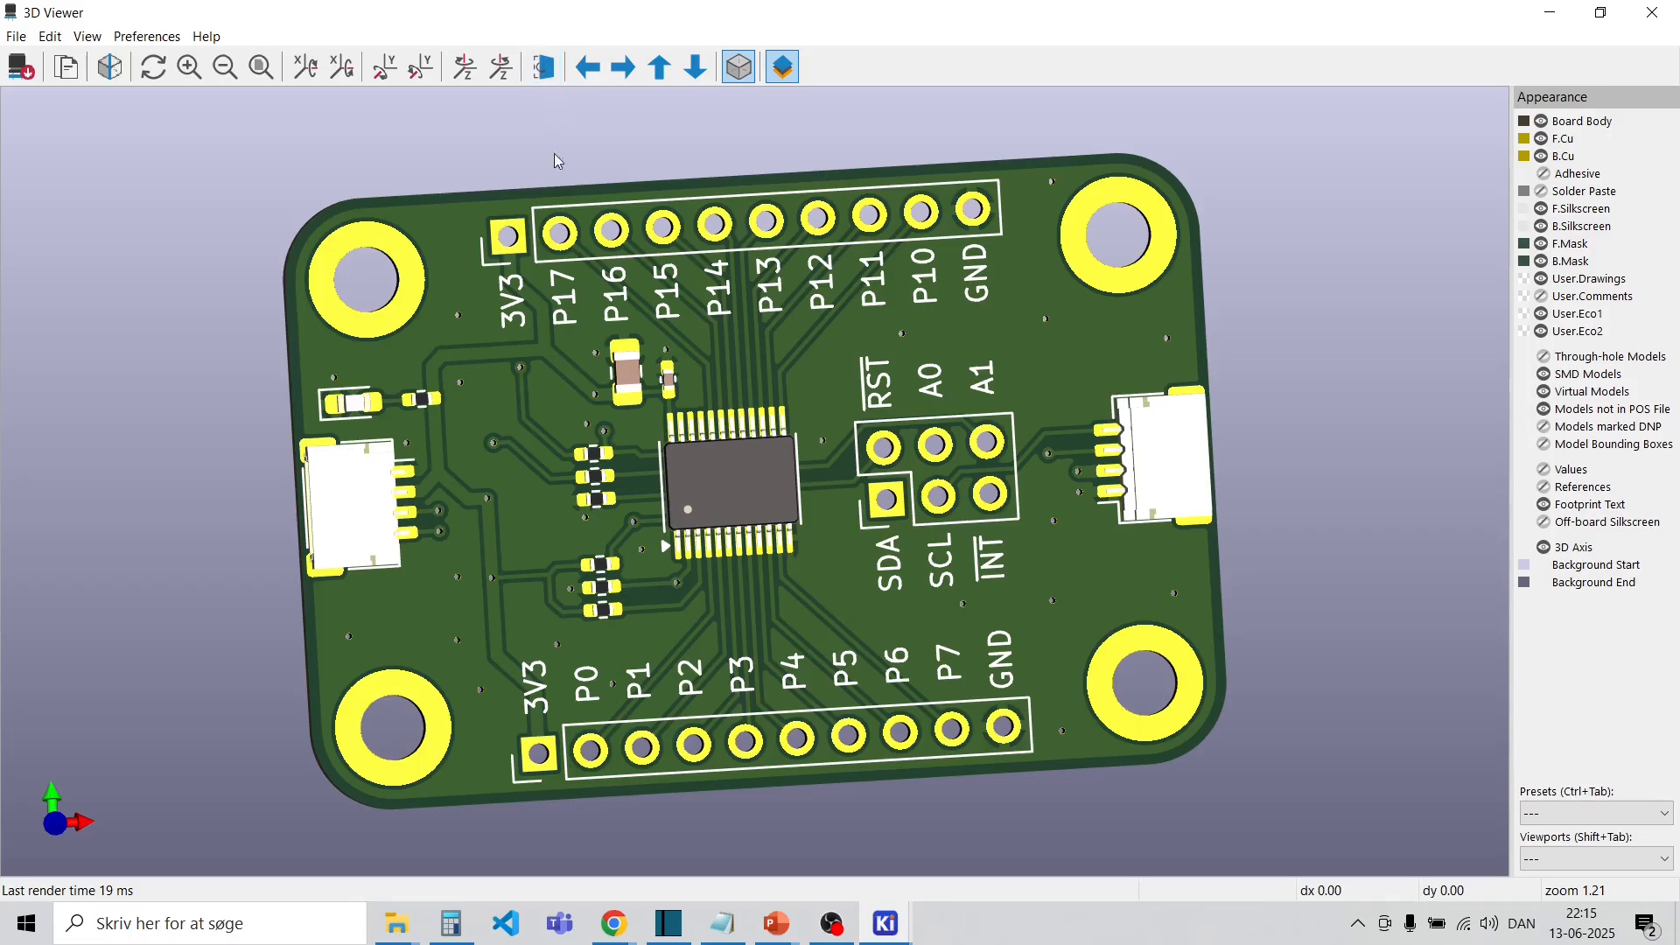
mouse_move(553, 401)
left_mouse_down()
mouse_move(426, 285)
mouse_move(569, 404)
left_mouse_up()
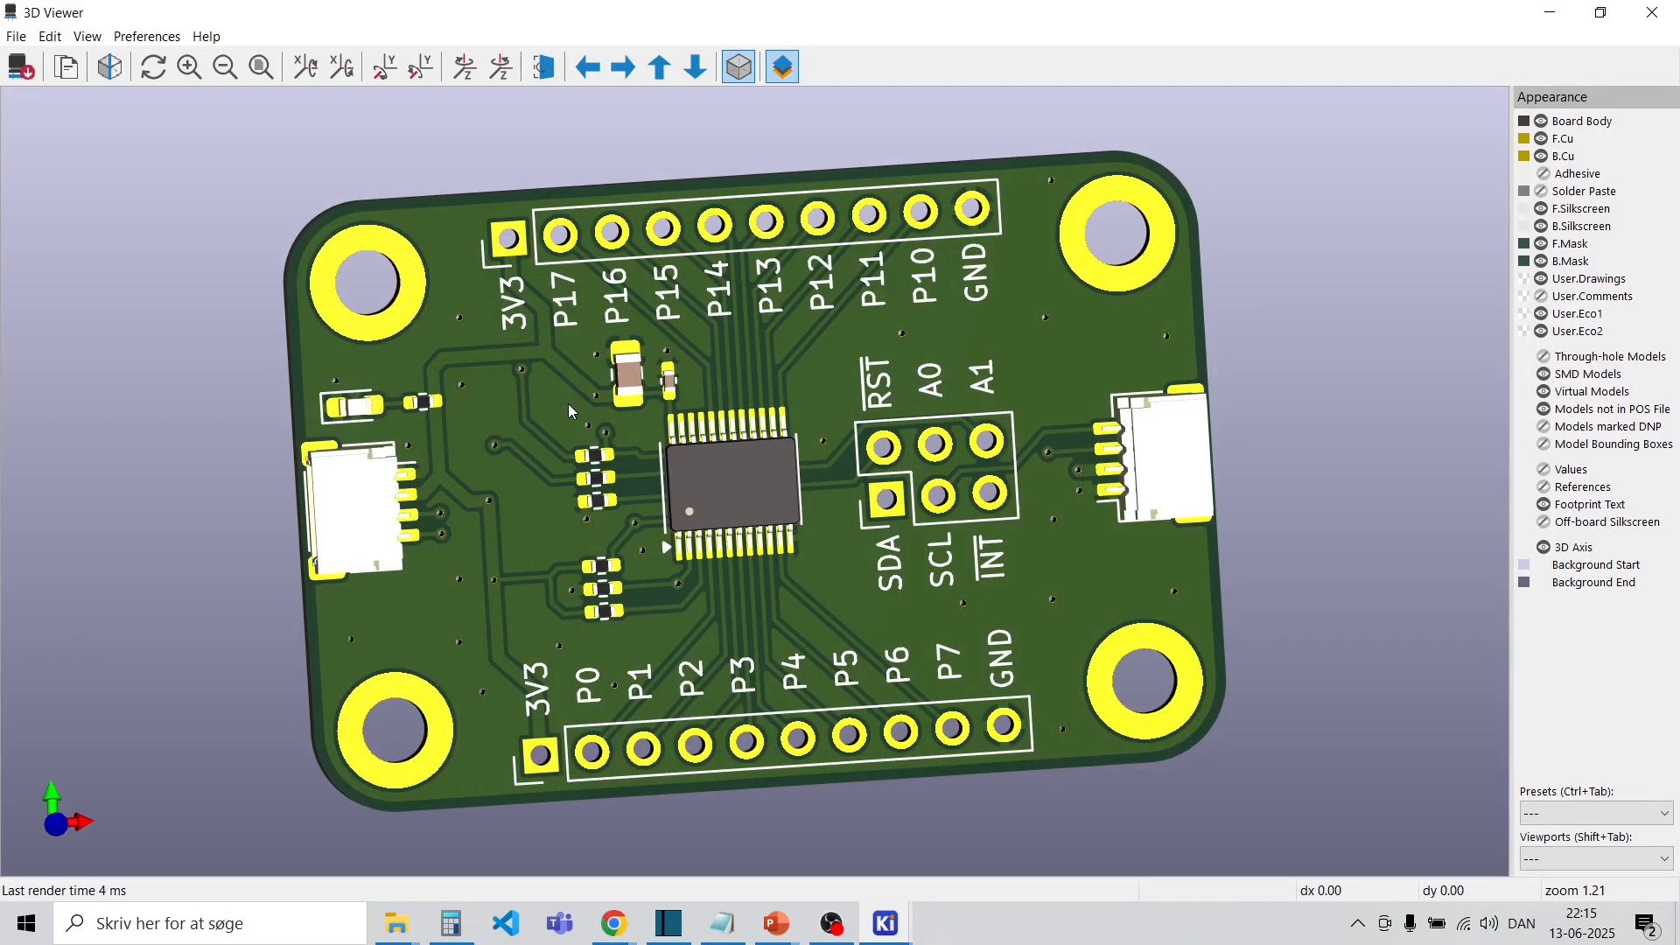
scroll(850, 421, "up", 3)
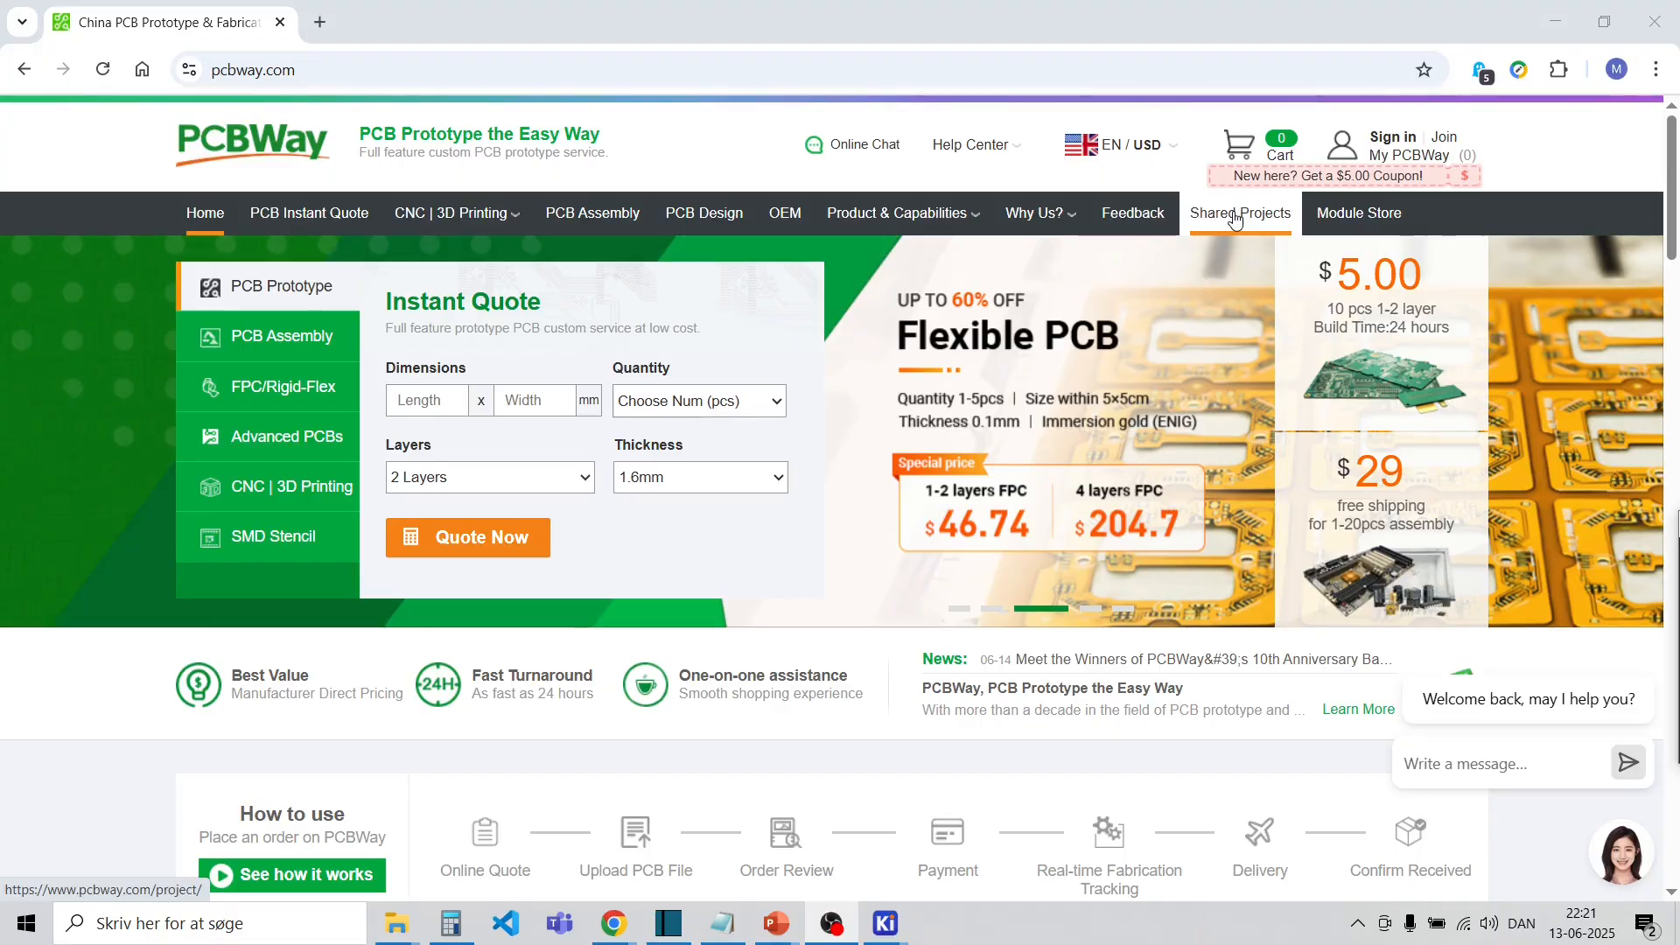
Browse PCBWay's shared Breakout Board Projects and view the DIY 1kW Open Source MPPT Solar Charge Controller project
left_click(1236, 217)
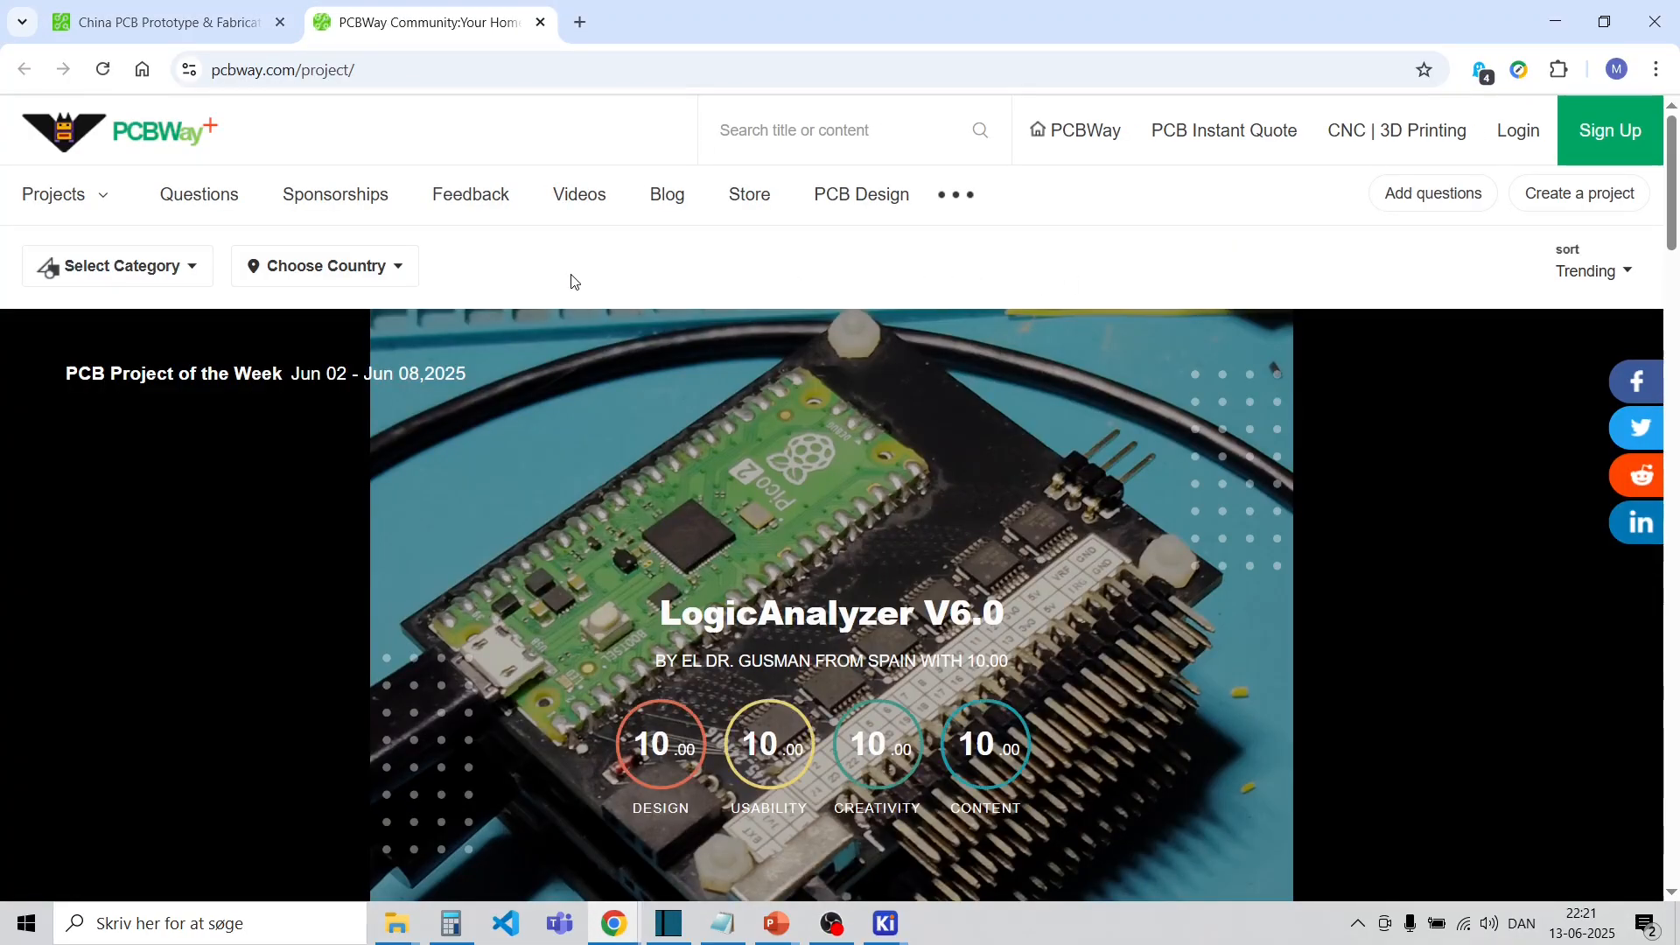
mouse_move(99, 204)
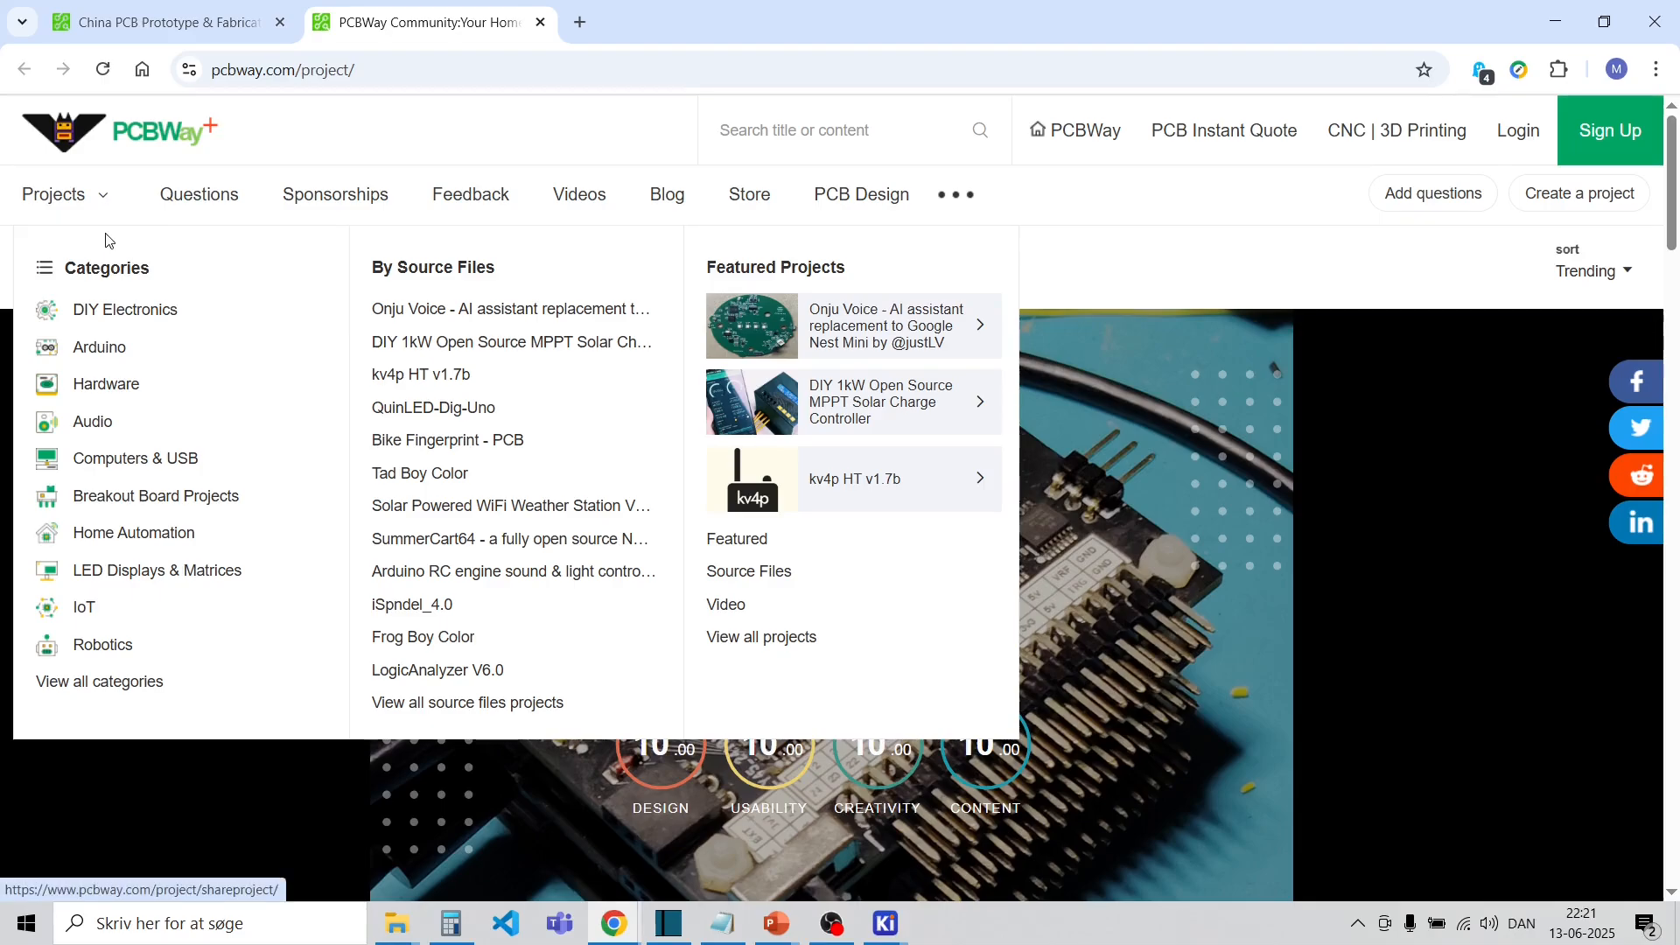
left_click(132, 508)
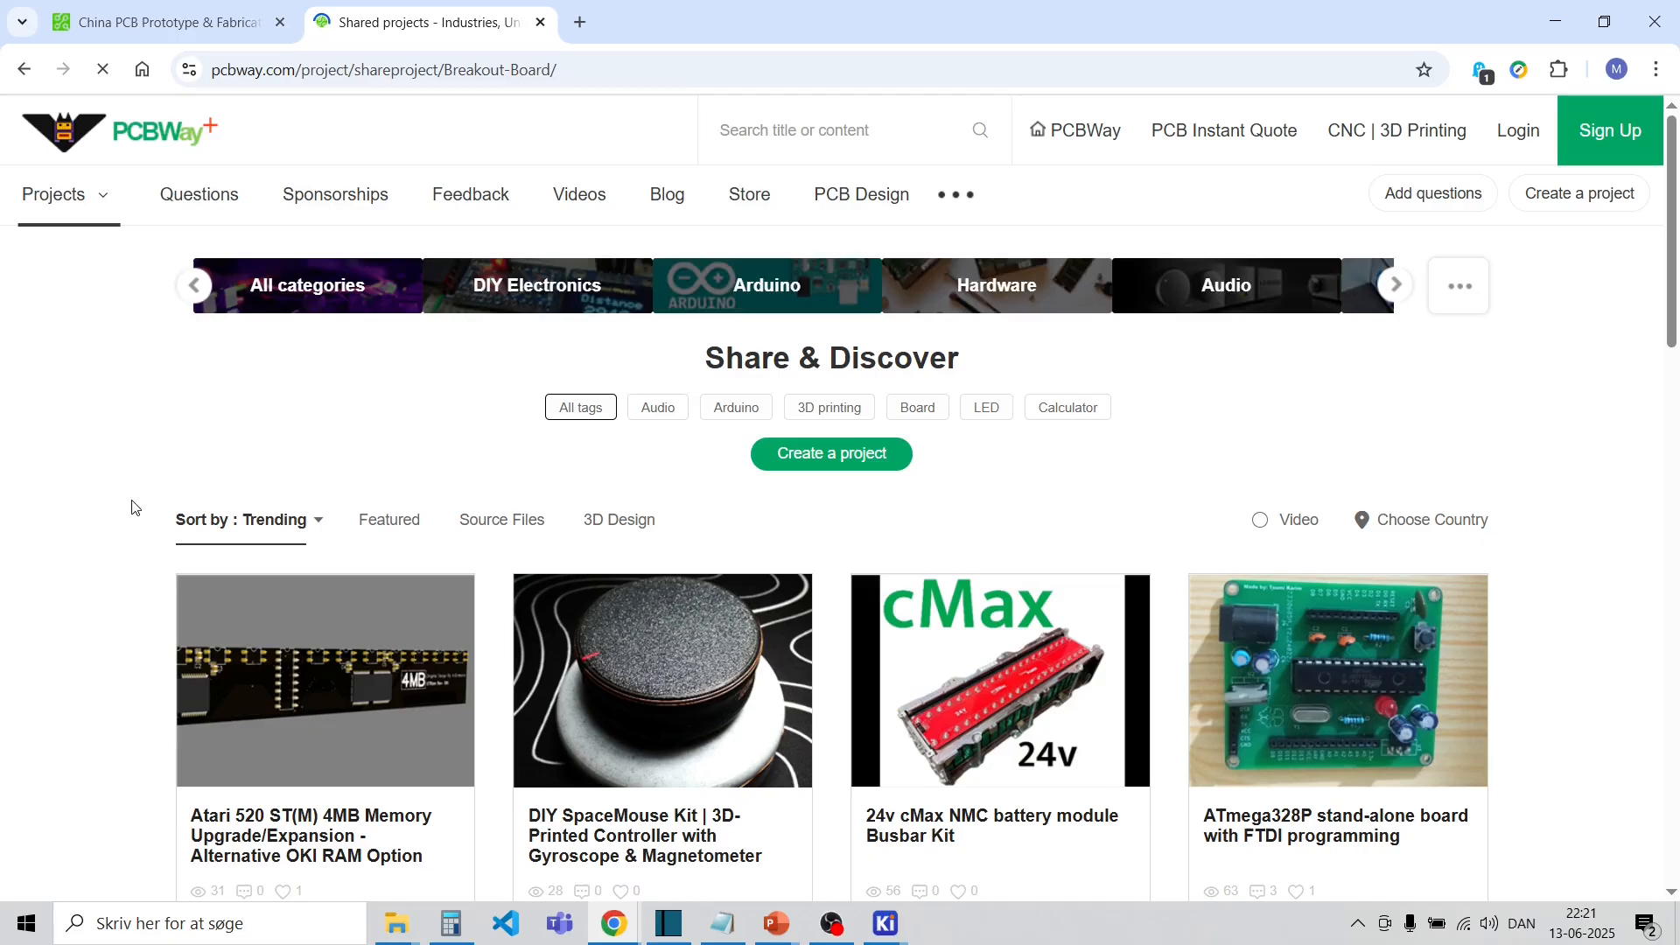
scroll(62, 448, "down", 5)
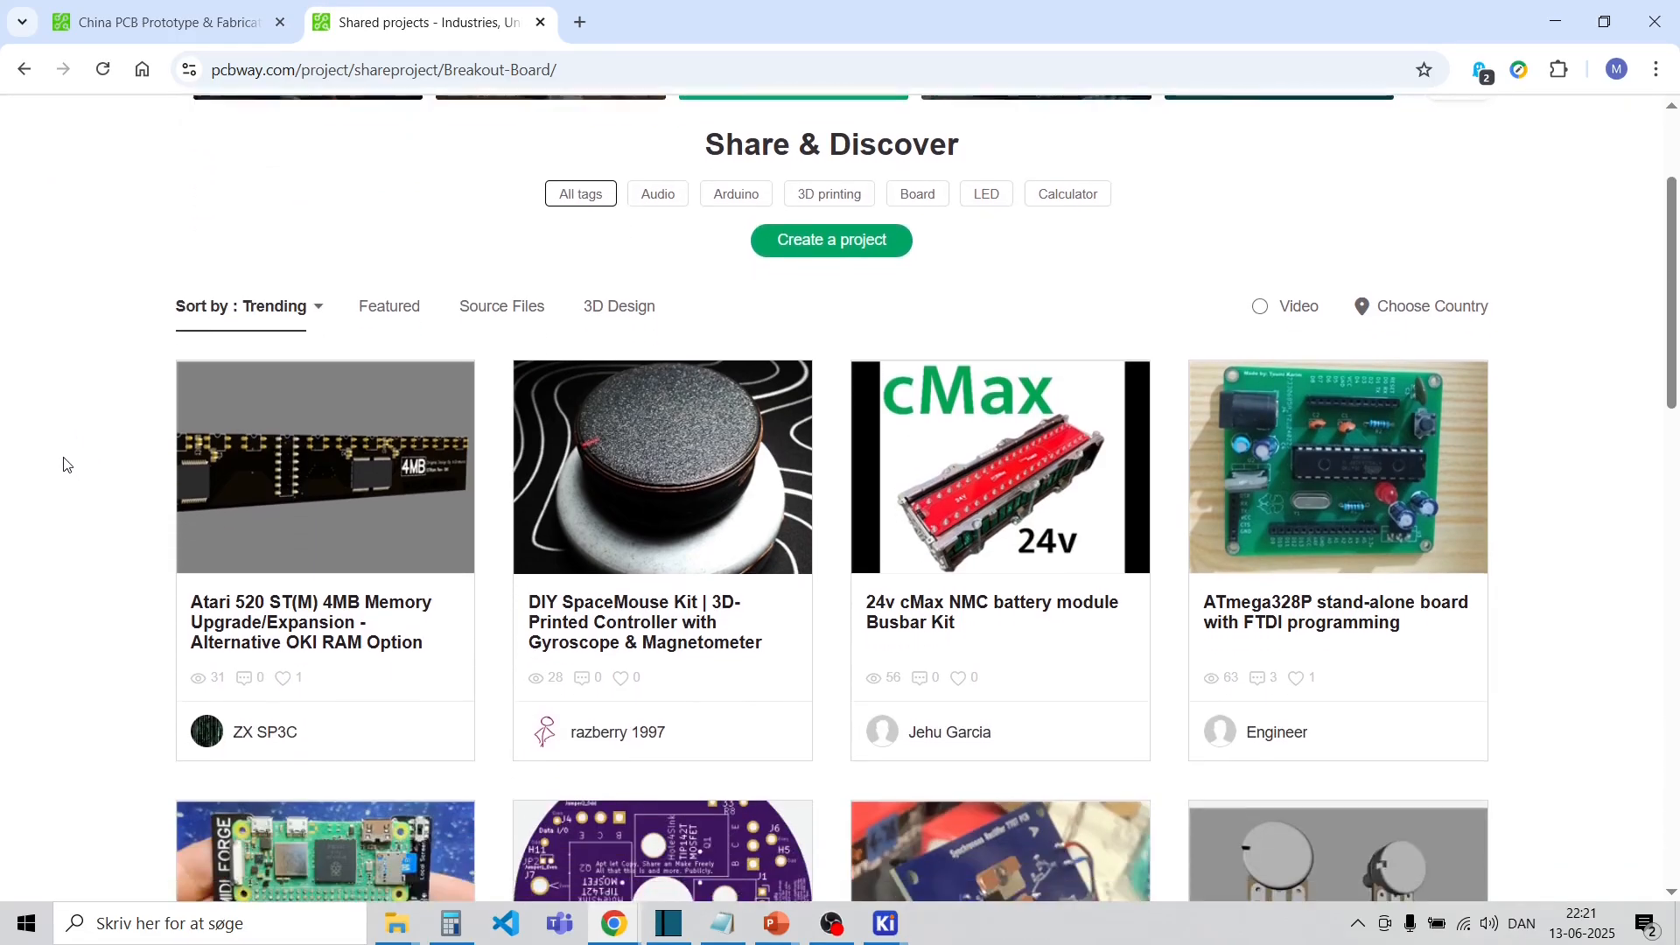
scroll(63, 463, "down", 12)
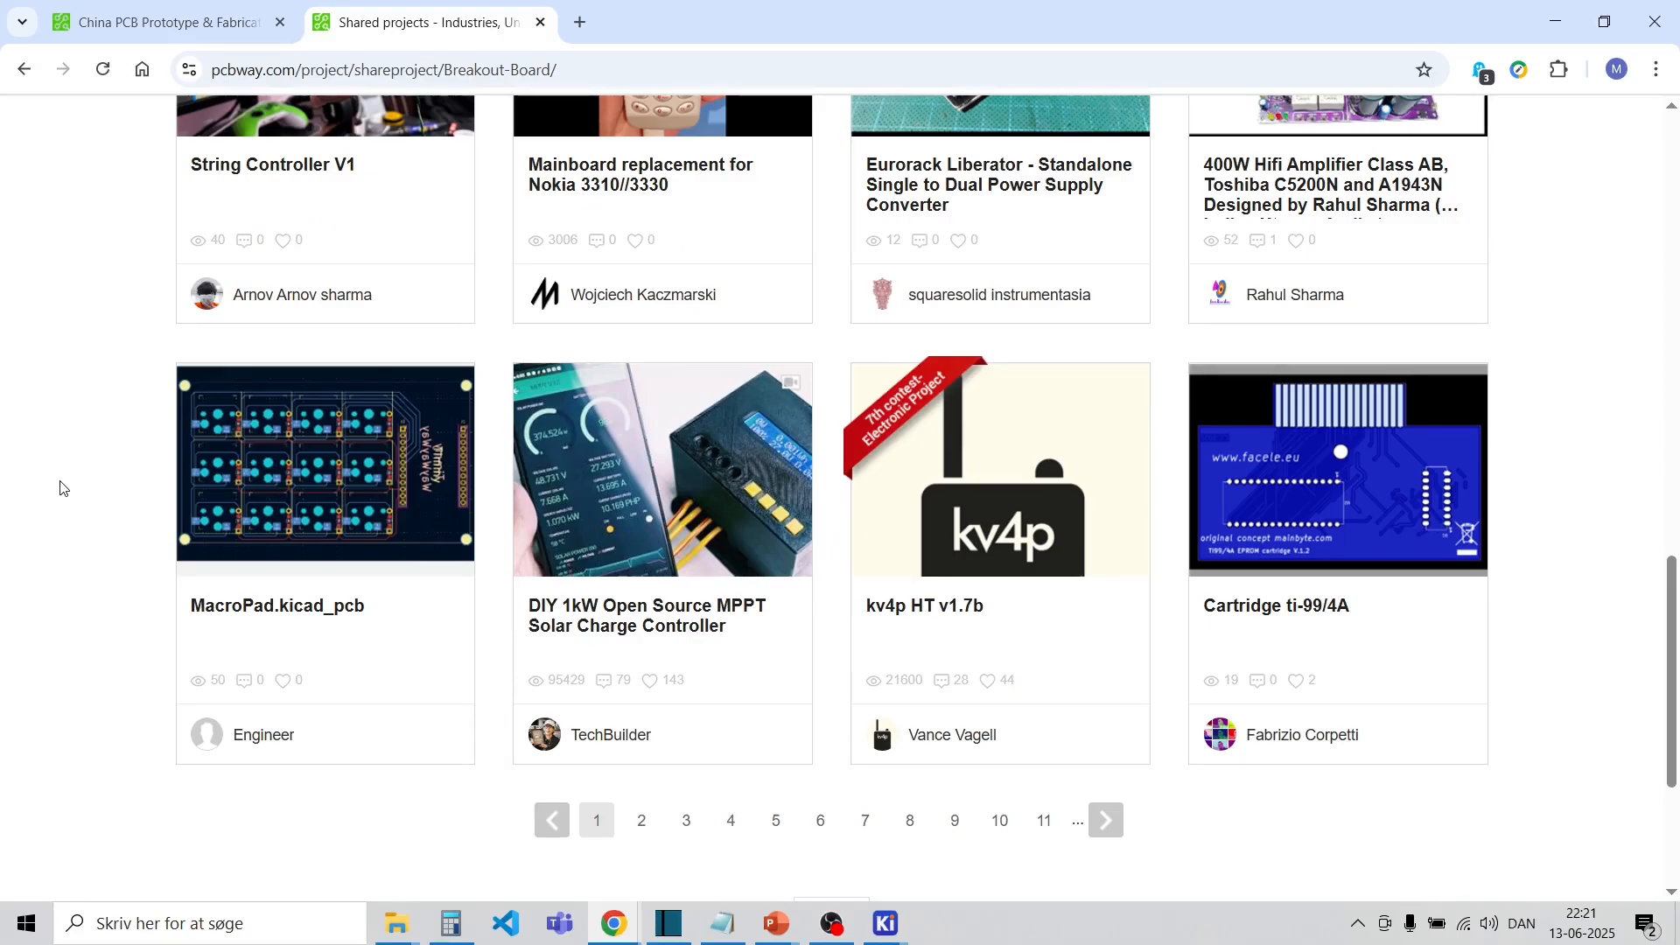
left_click(615, 521)
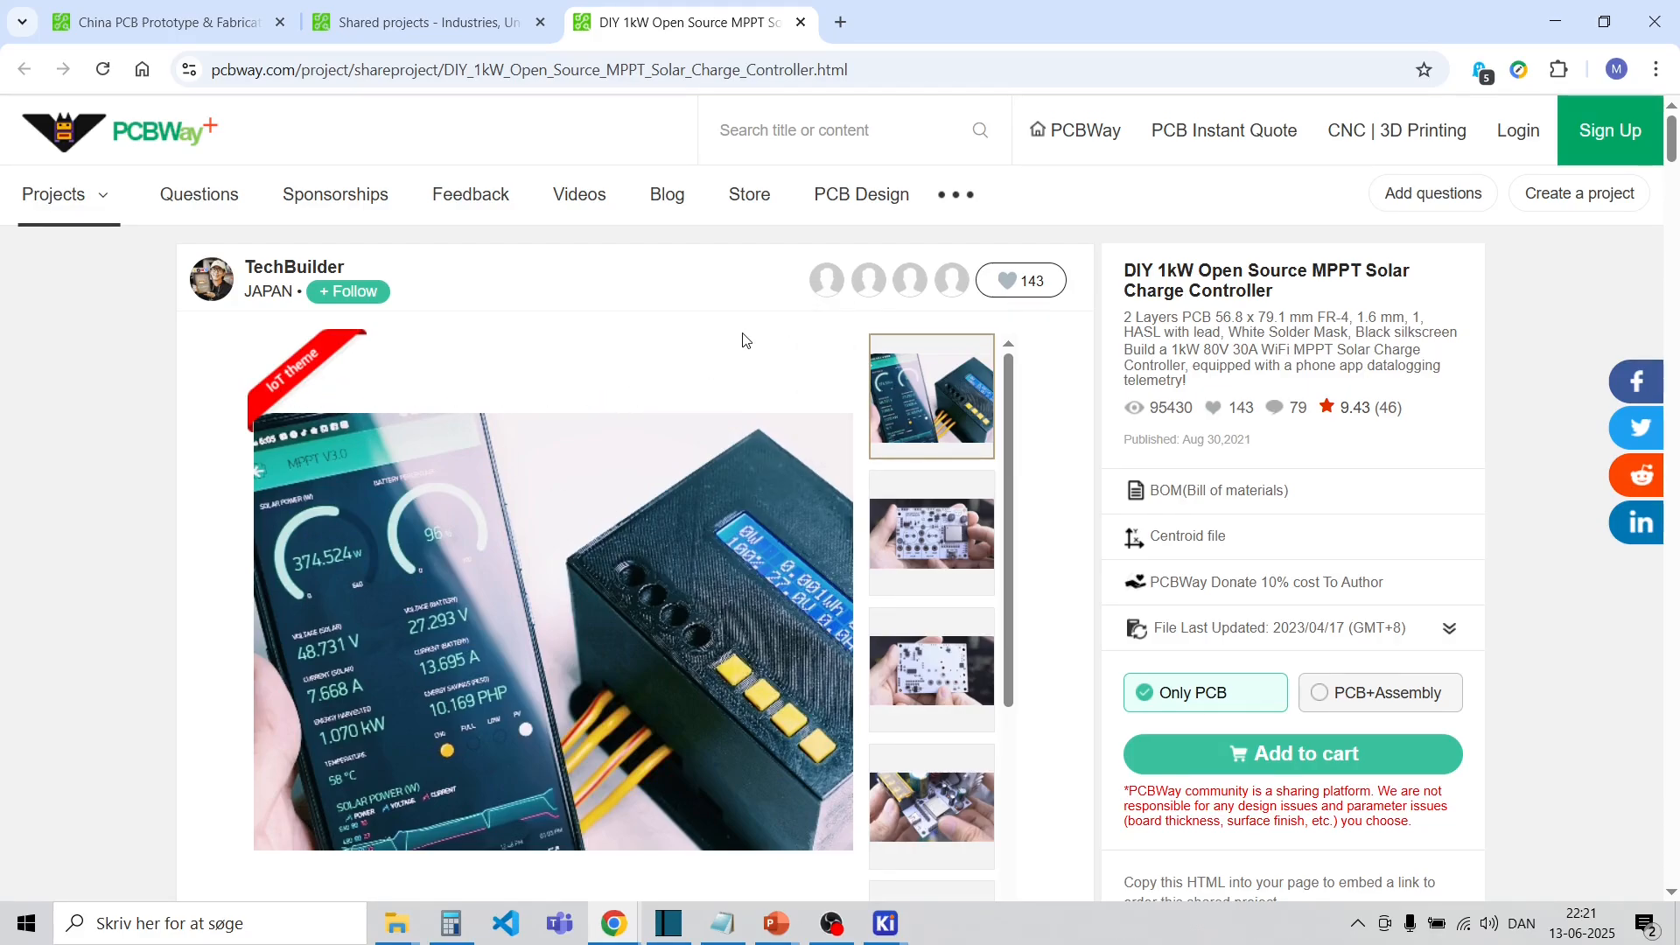
left_click(1099, 138)
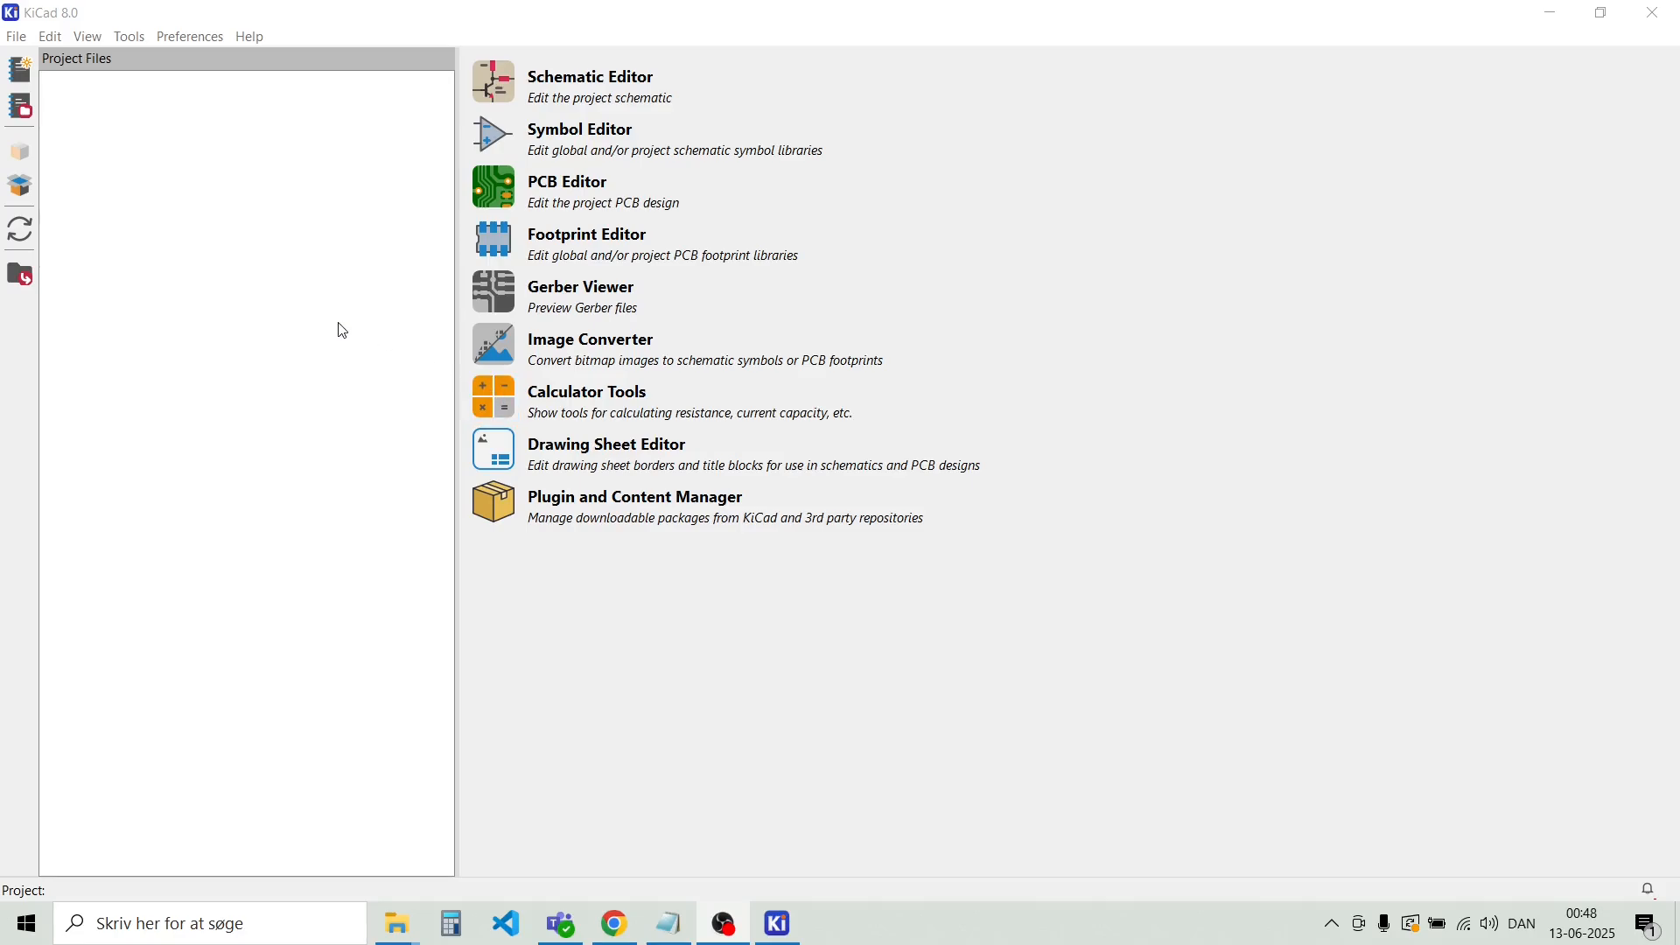
Create a new KiCad project named MBOB-TCAL9539PWR in its own folder under YouTube, and skip the offered version update
left_click(18, 36)
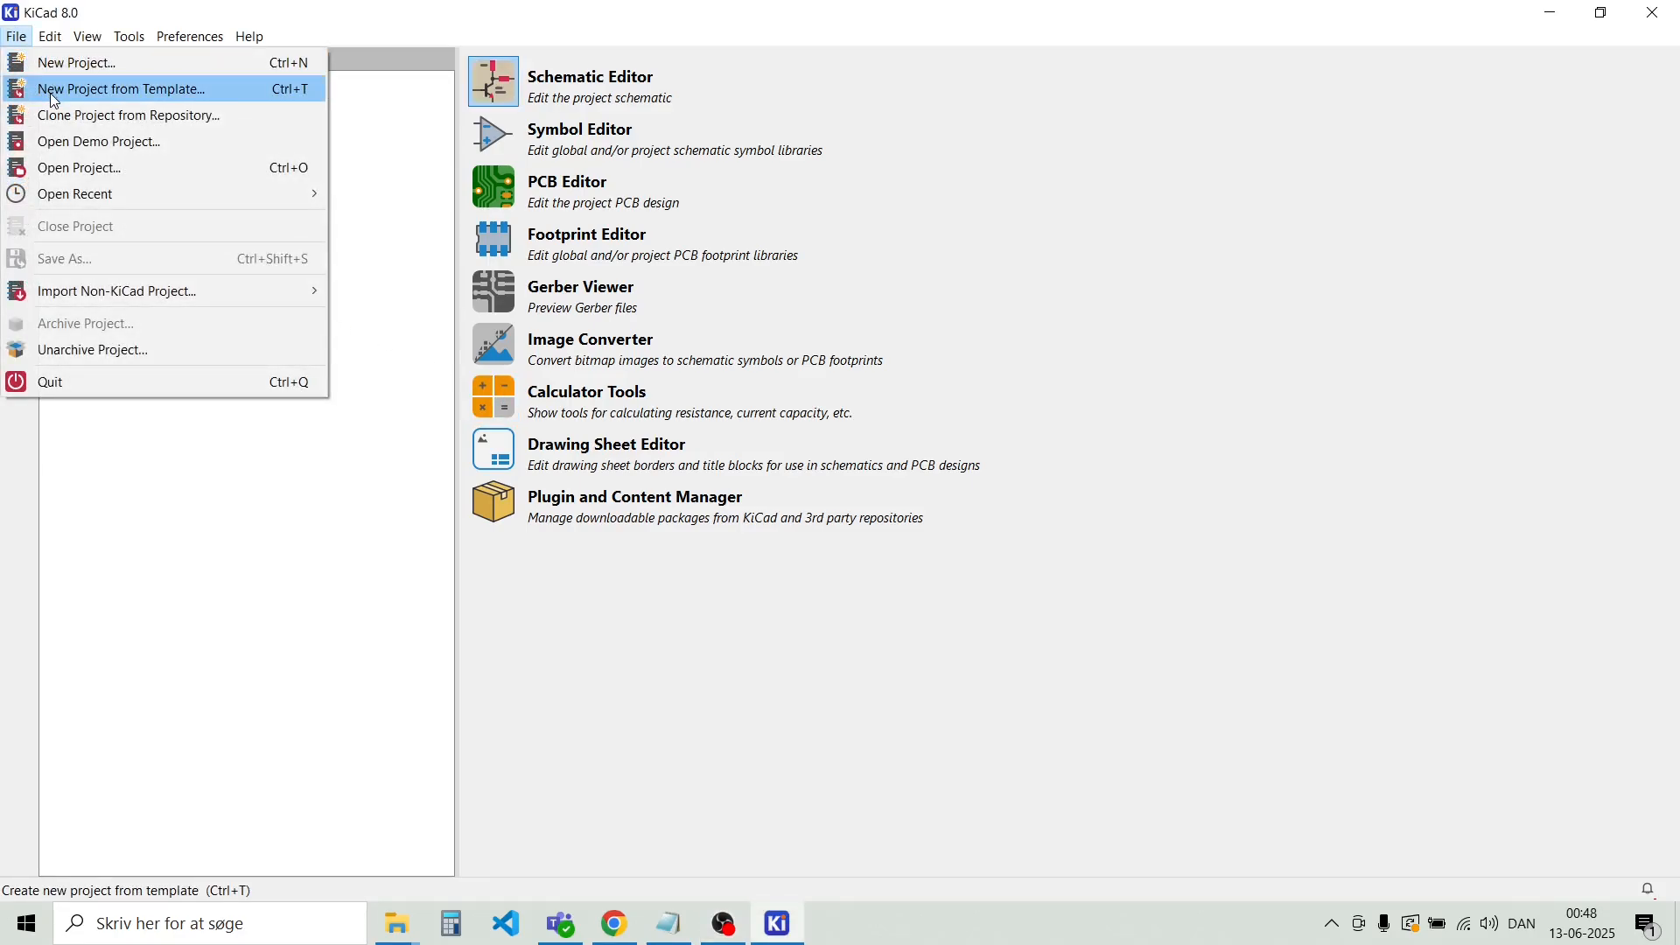
left_click(53, 65)
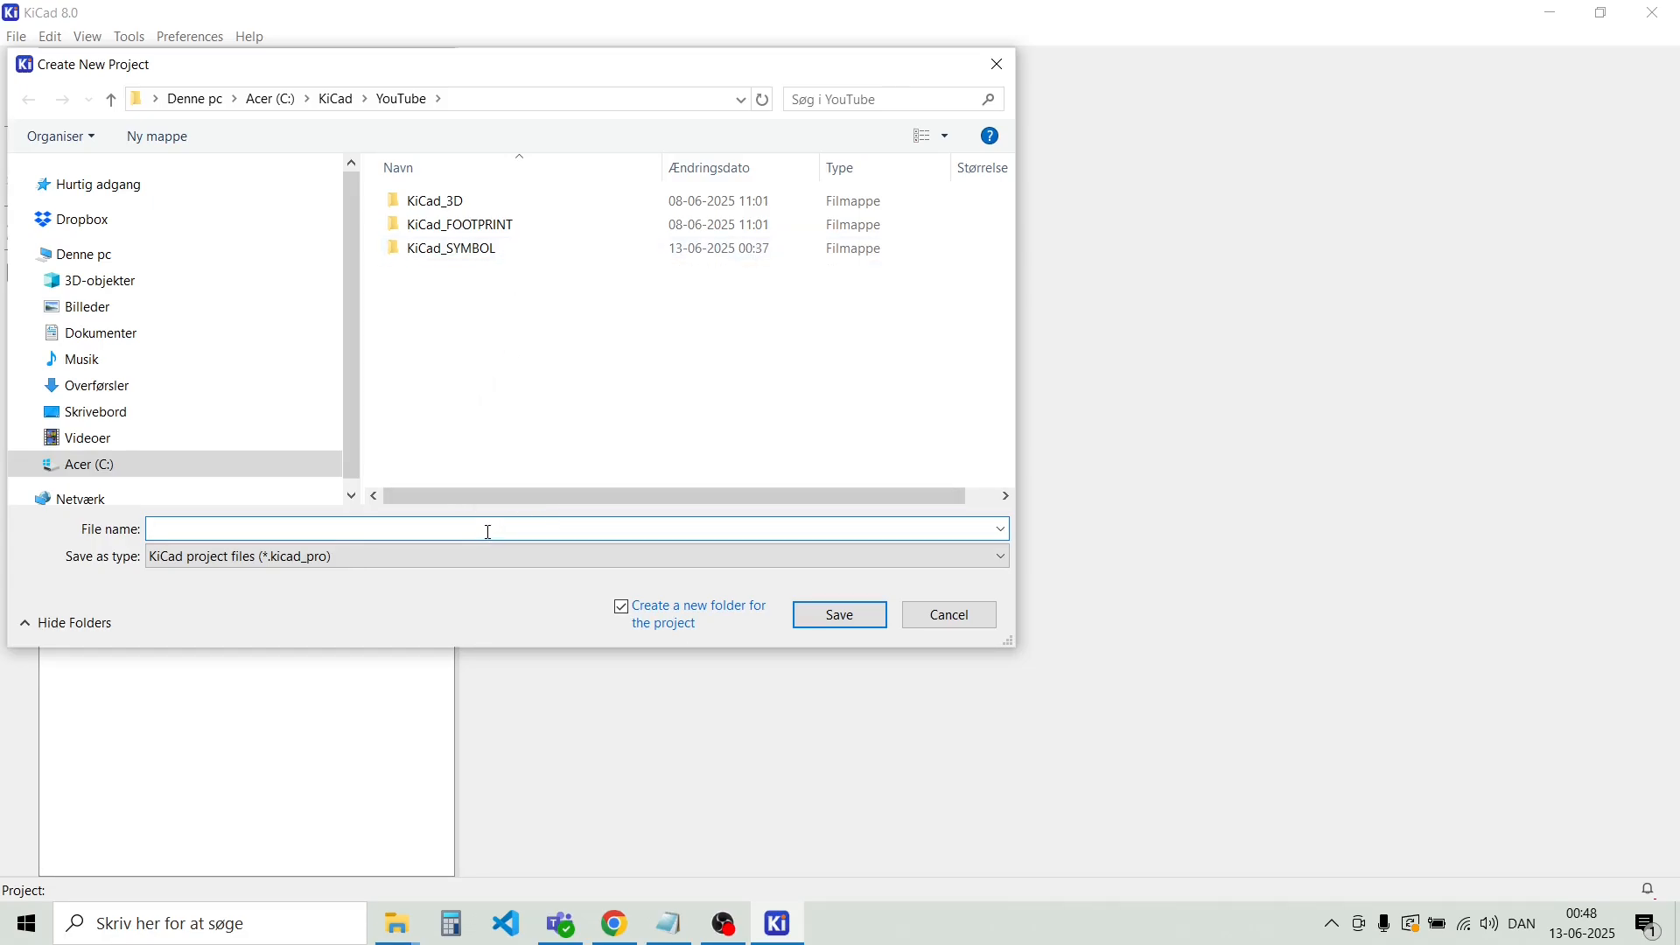
type("MBOB-TCAL9539PWR")
left_click(847, 618)
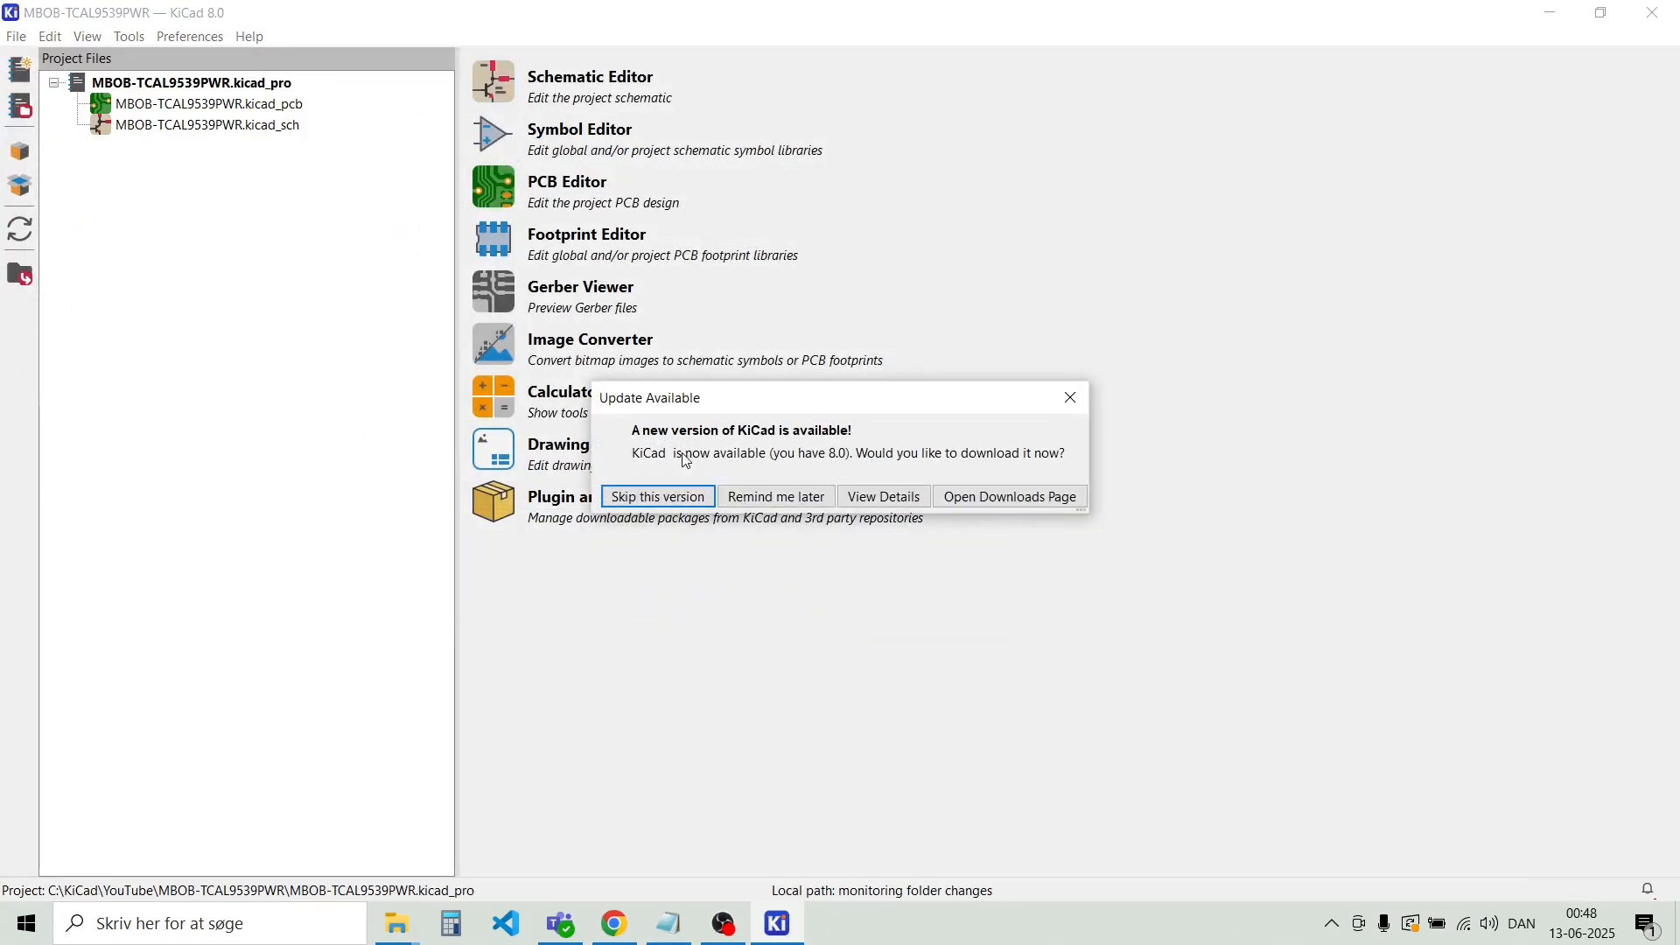
left_click(656, 497)
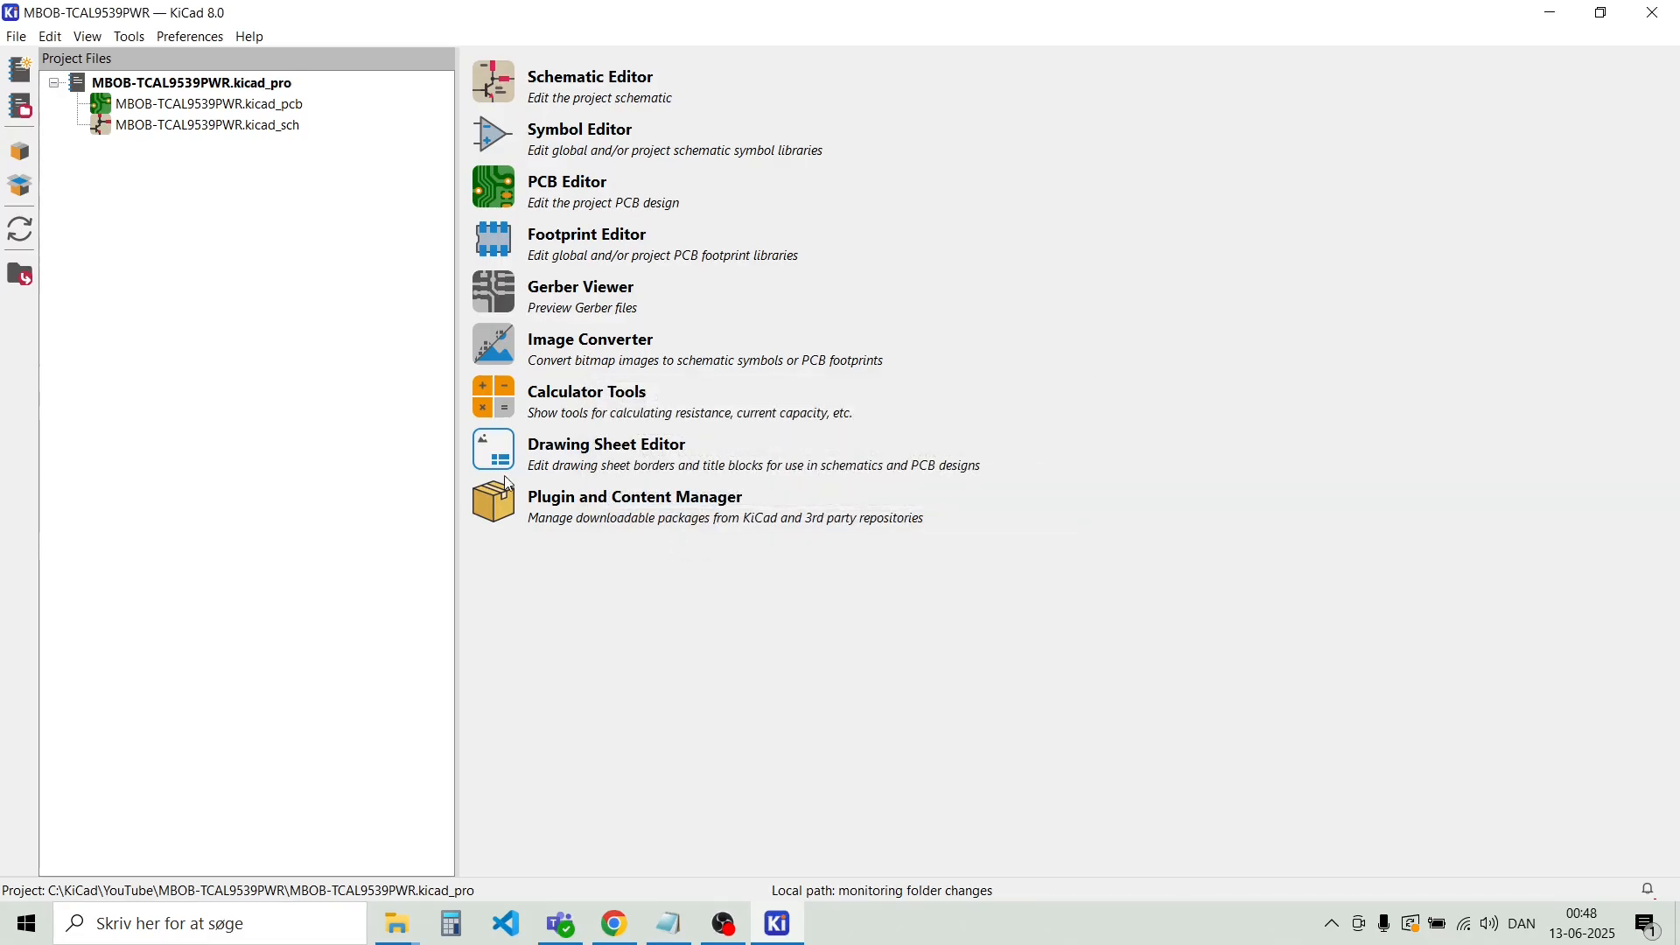
Open the project's schematic and set its paper size to A5 148x210mm
double_click(164, 129)
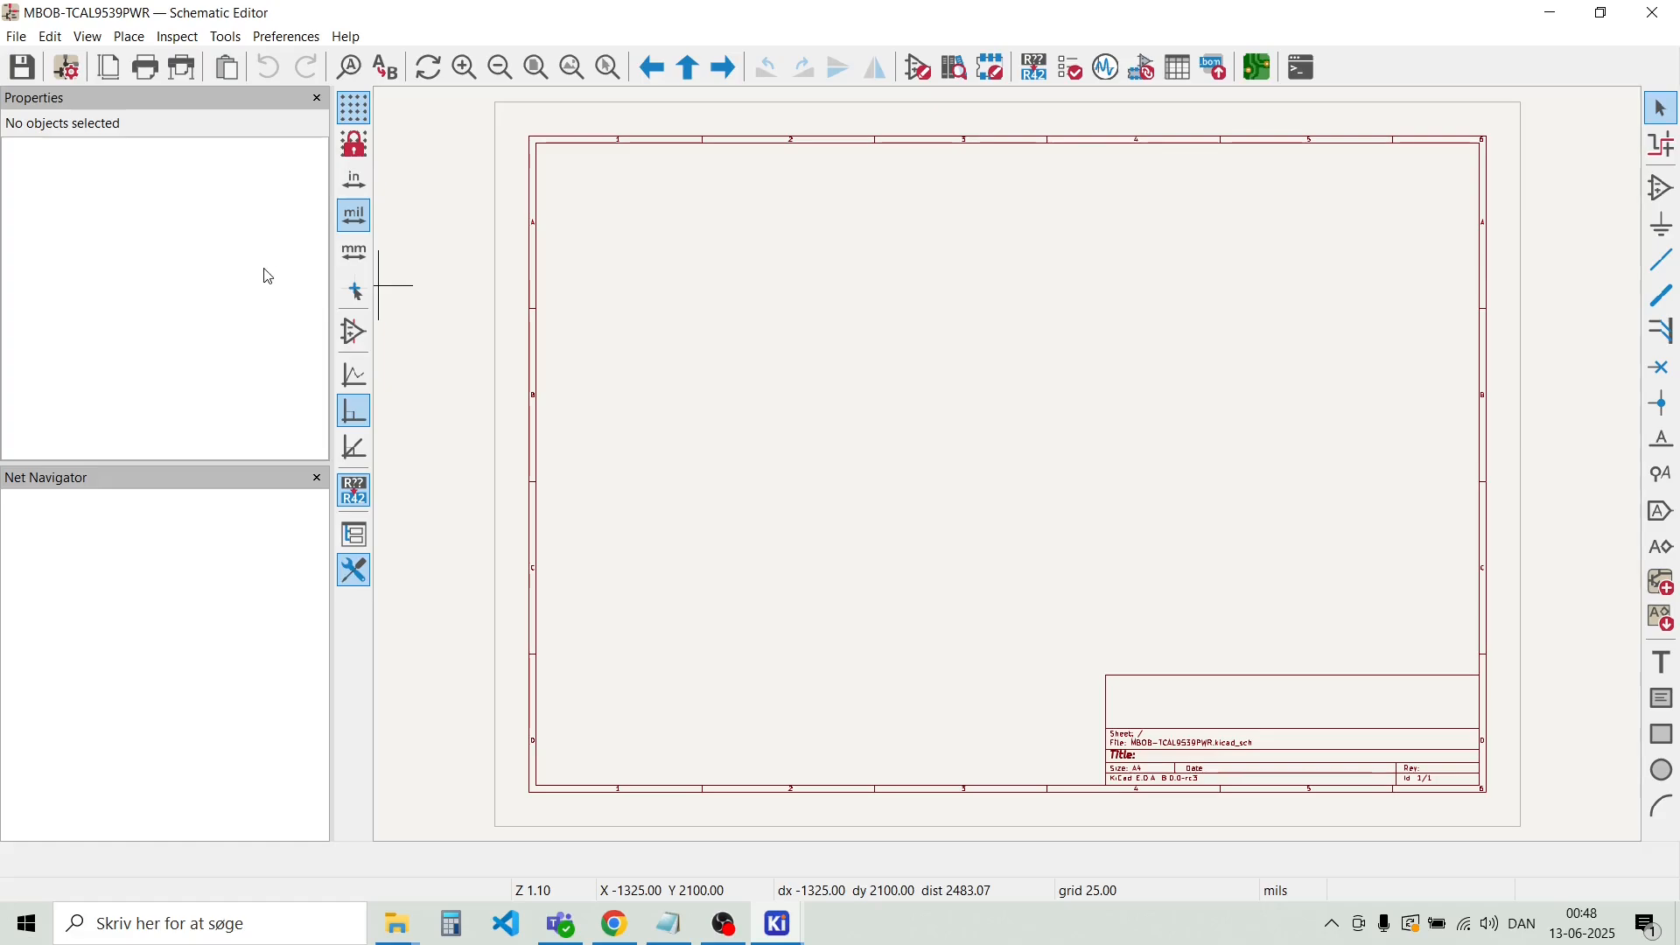
left_click(17, 37)
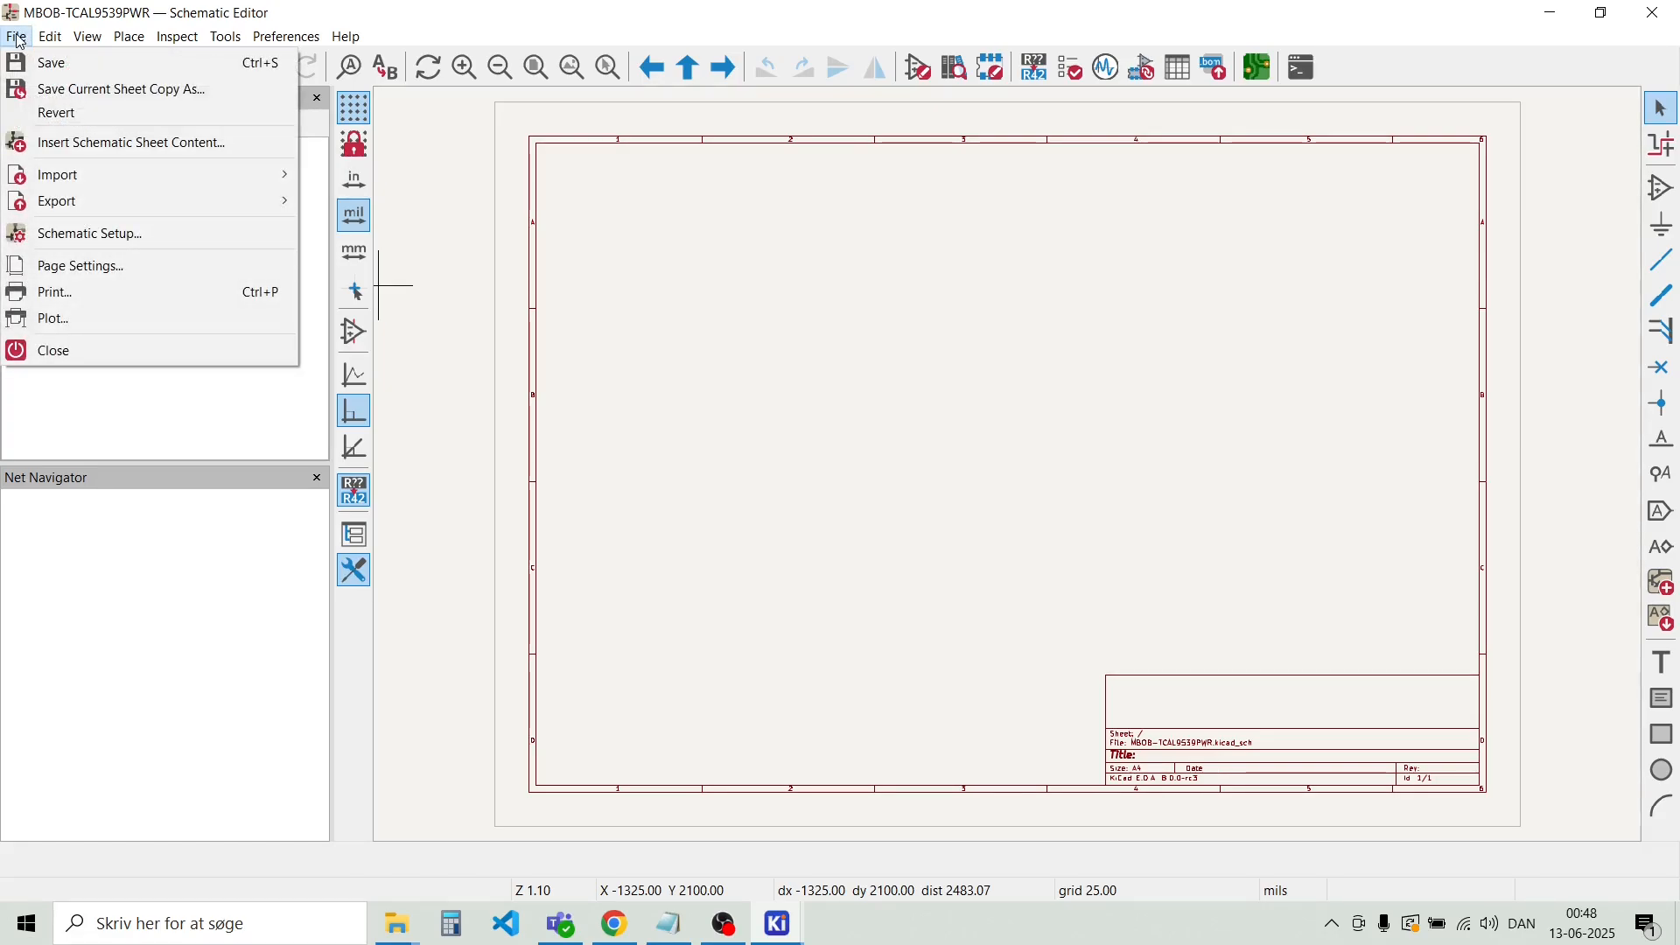
left_click(81, 266)
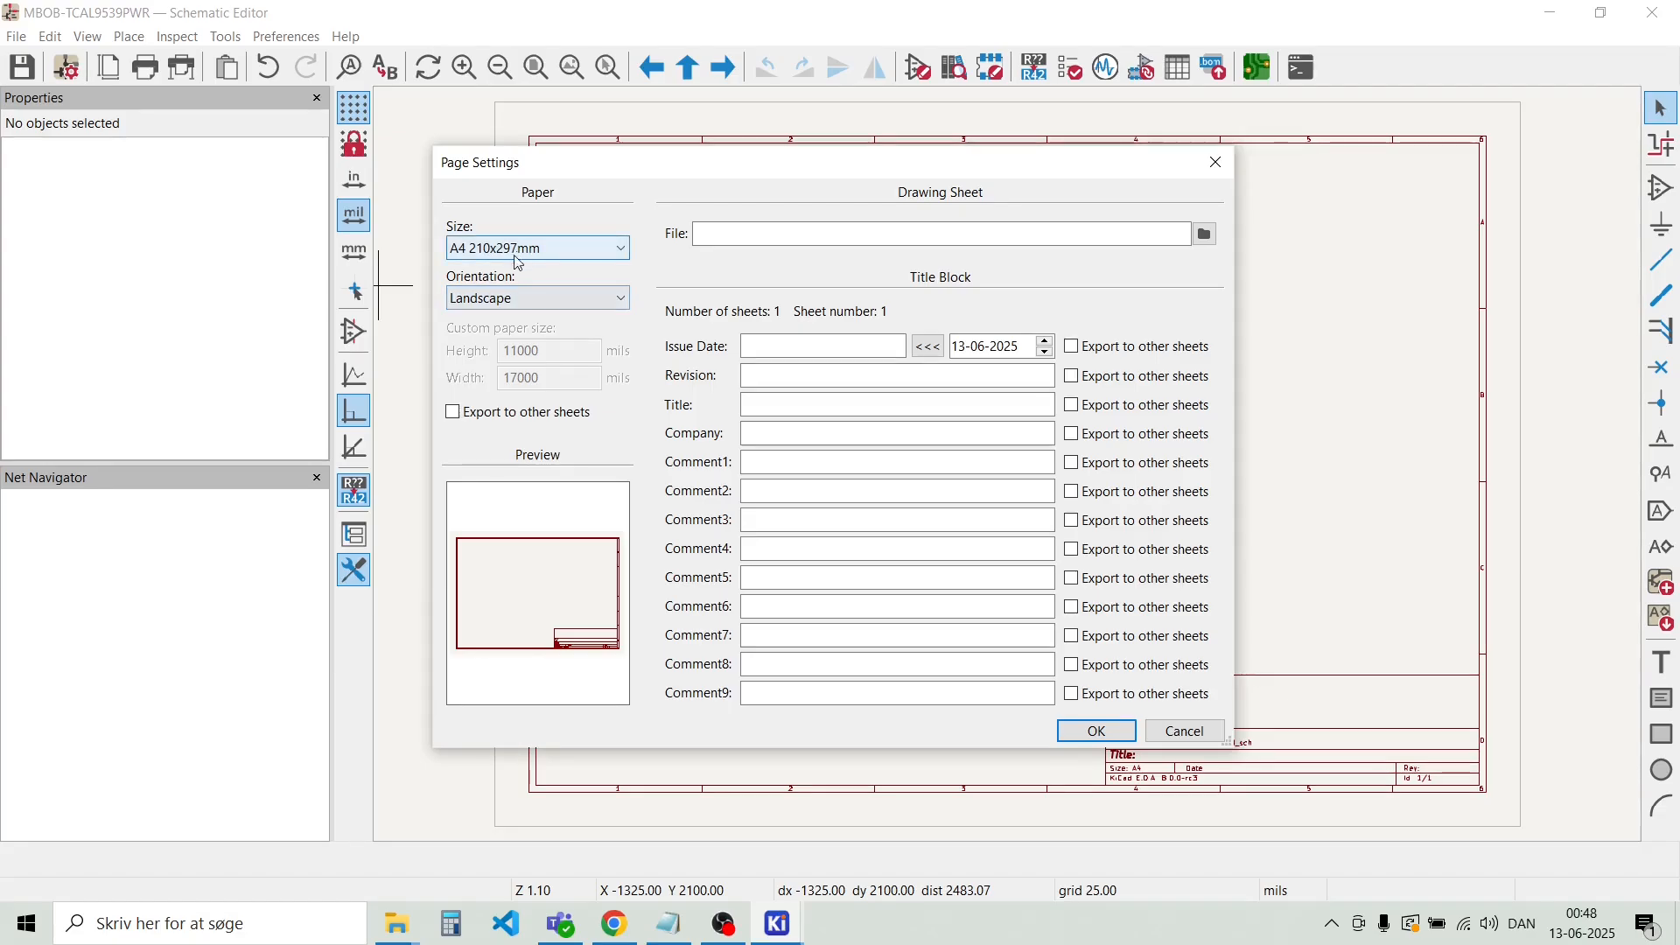
left_click(539, 255)
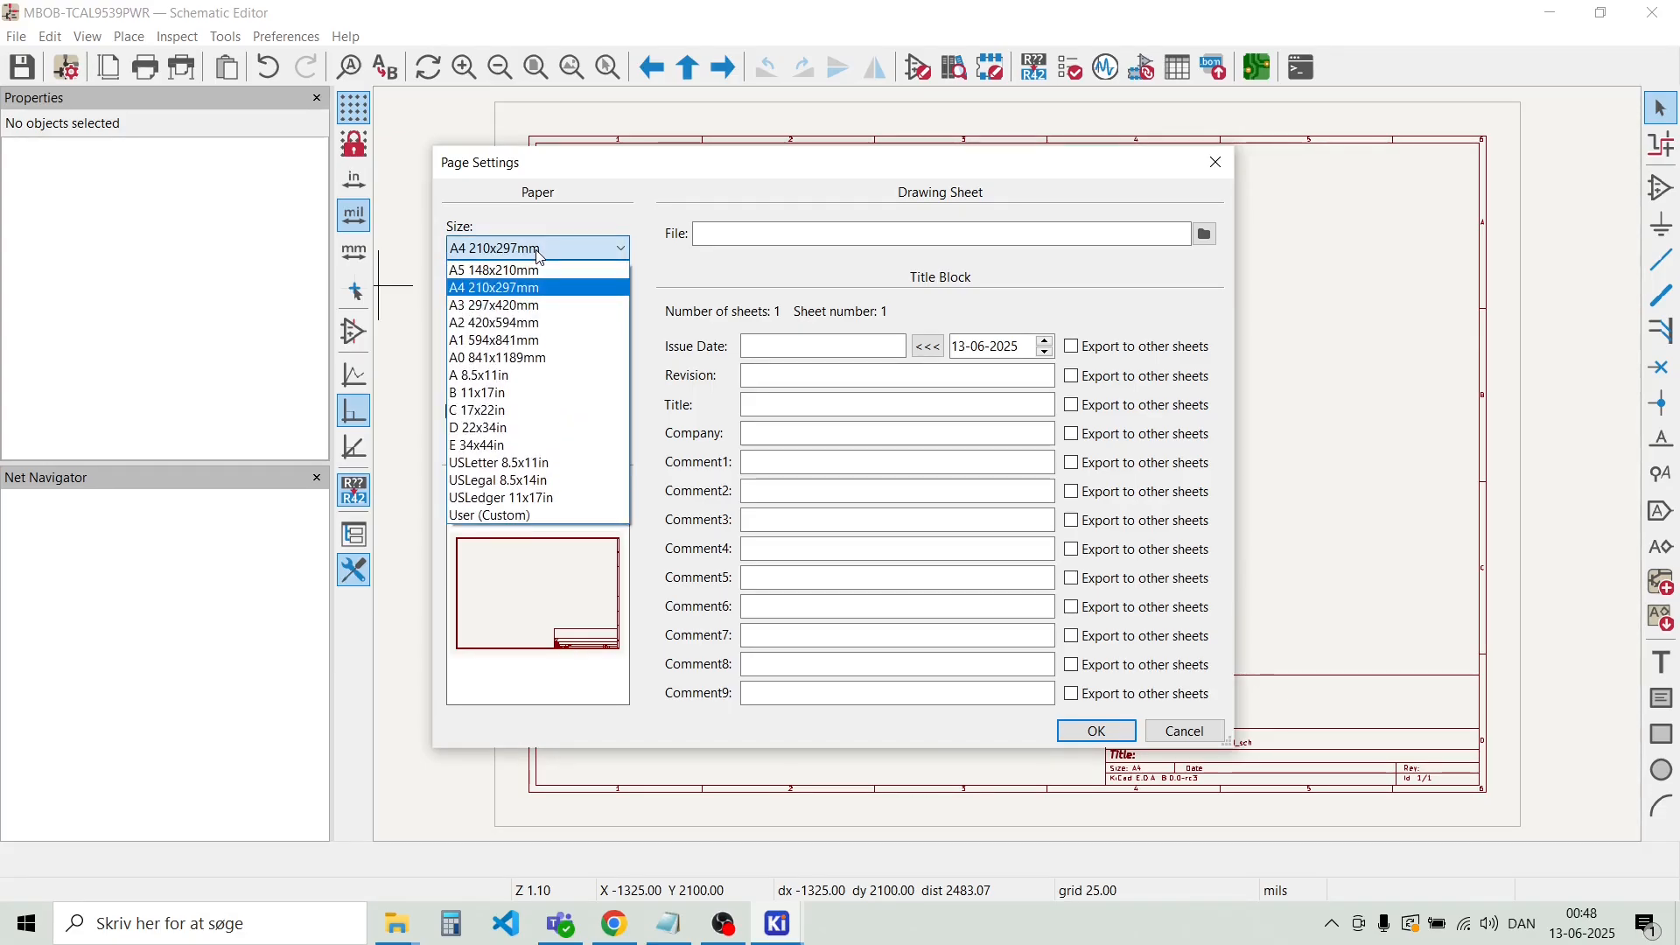
left_click(526, 271)
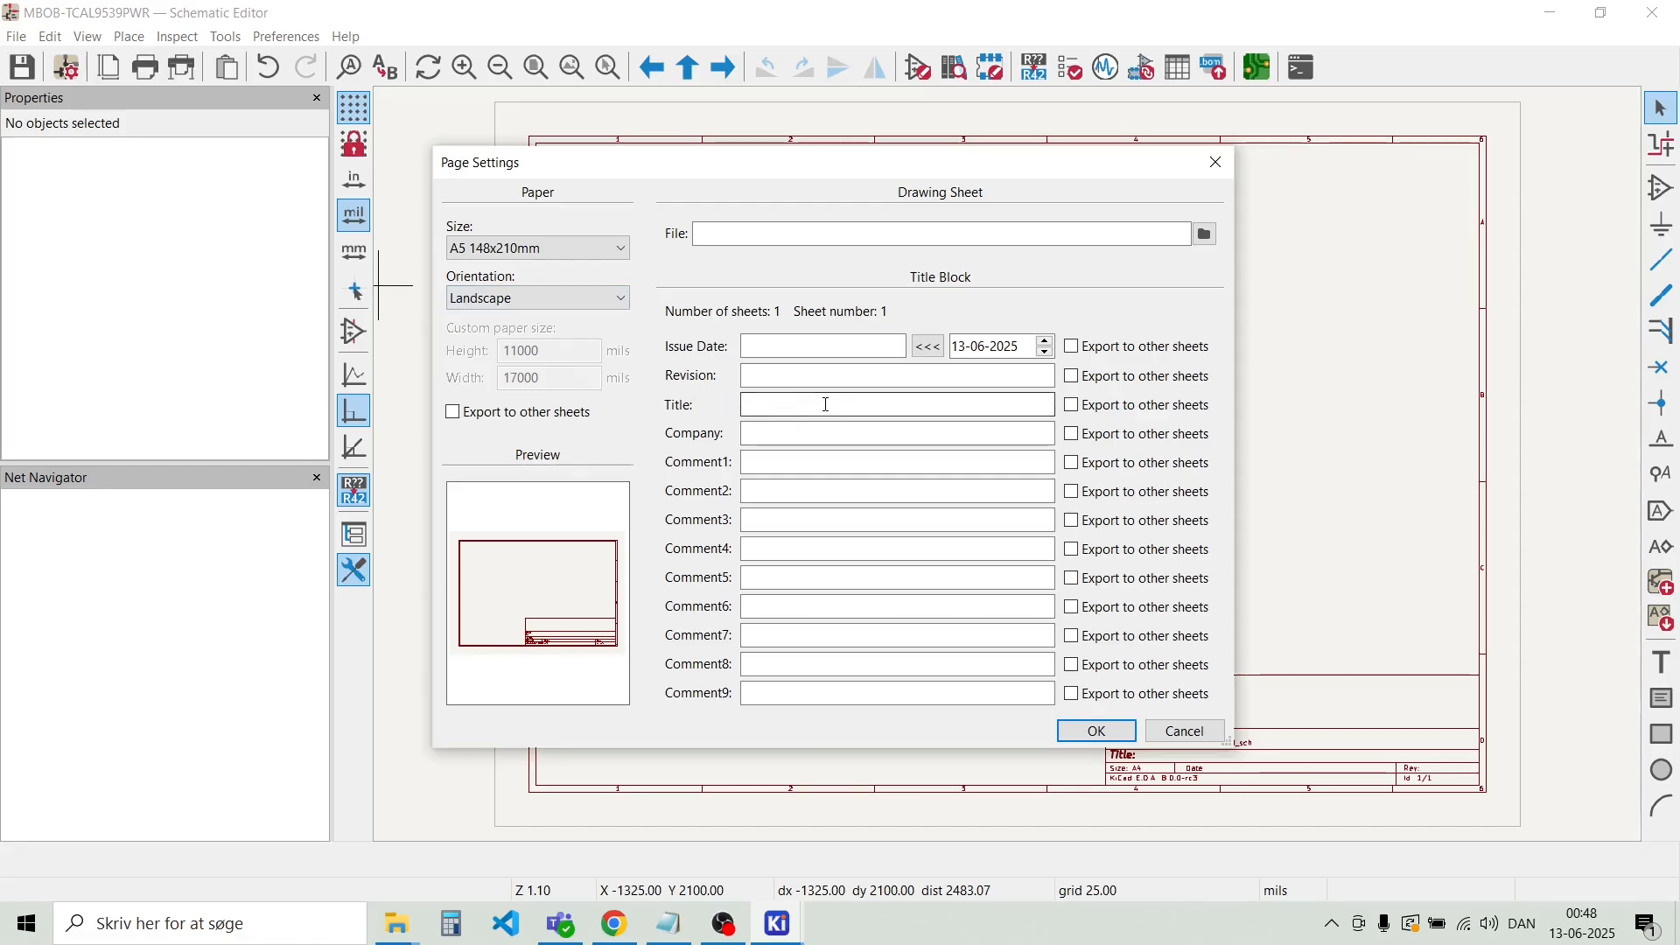
Fill in the title block with issue date 2025-06-13, revision V1.00, title MBOB-TCAL9539PWR and company Made By Morten, and apply the page settings
left_click(930, 346)
left_click(808, 376)
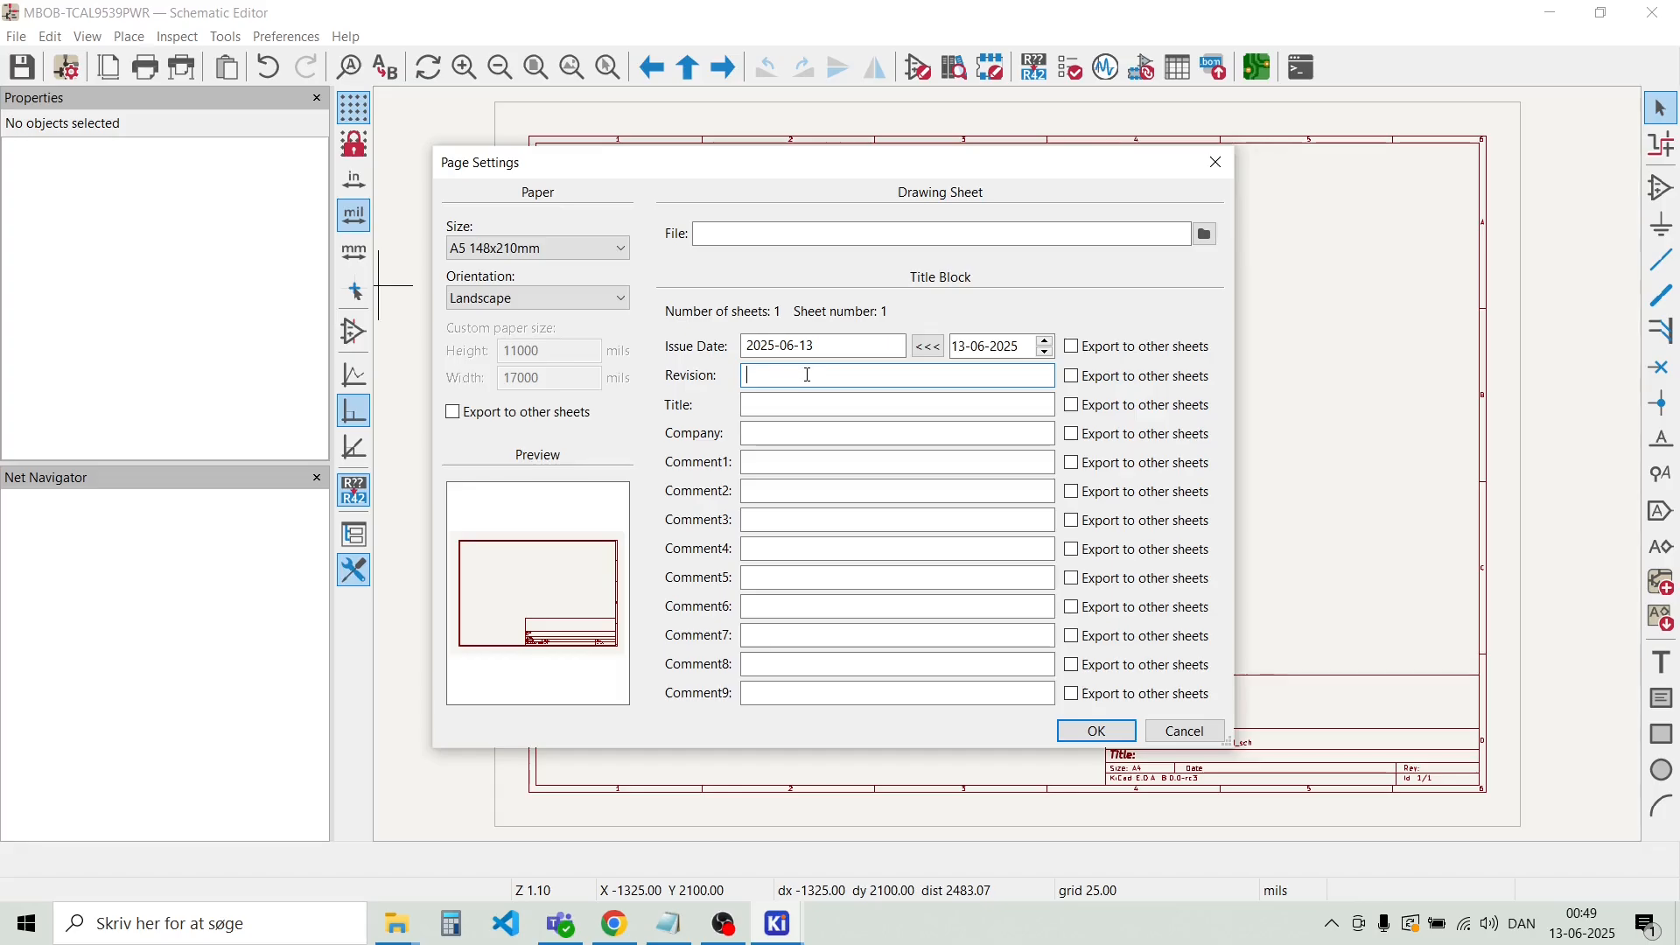
type("V1.00")
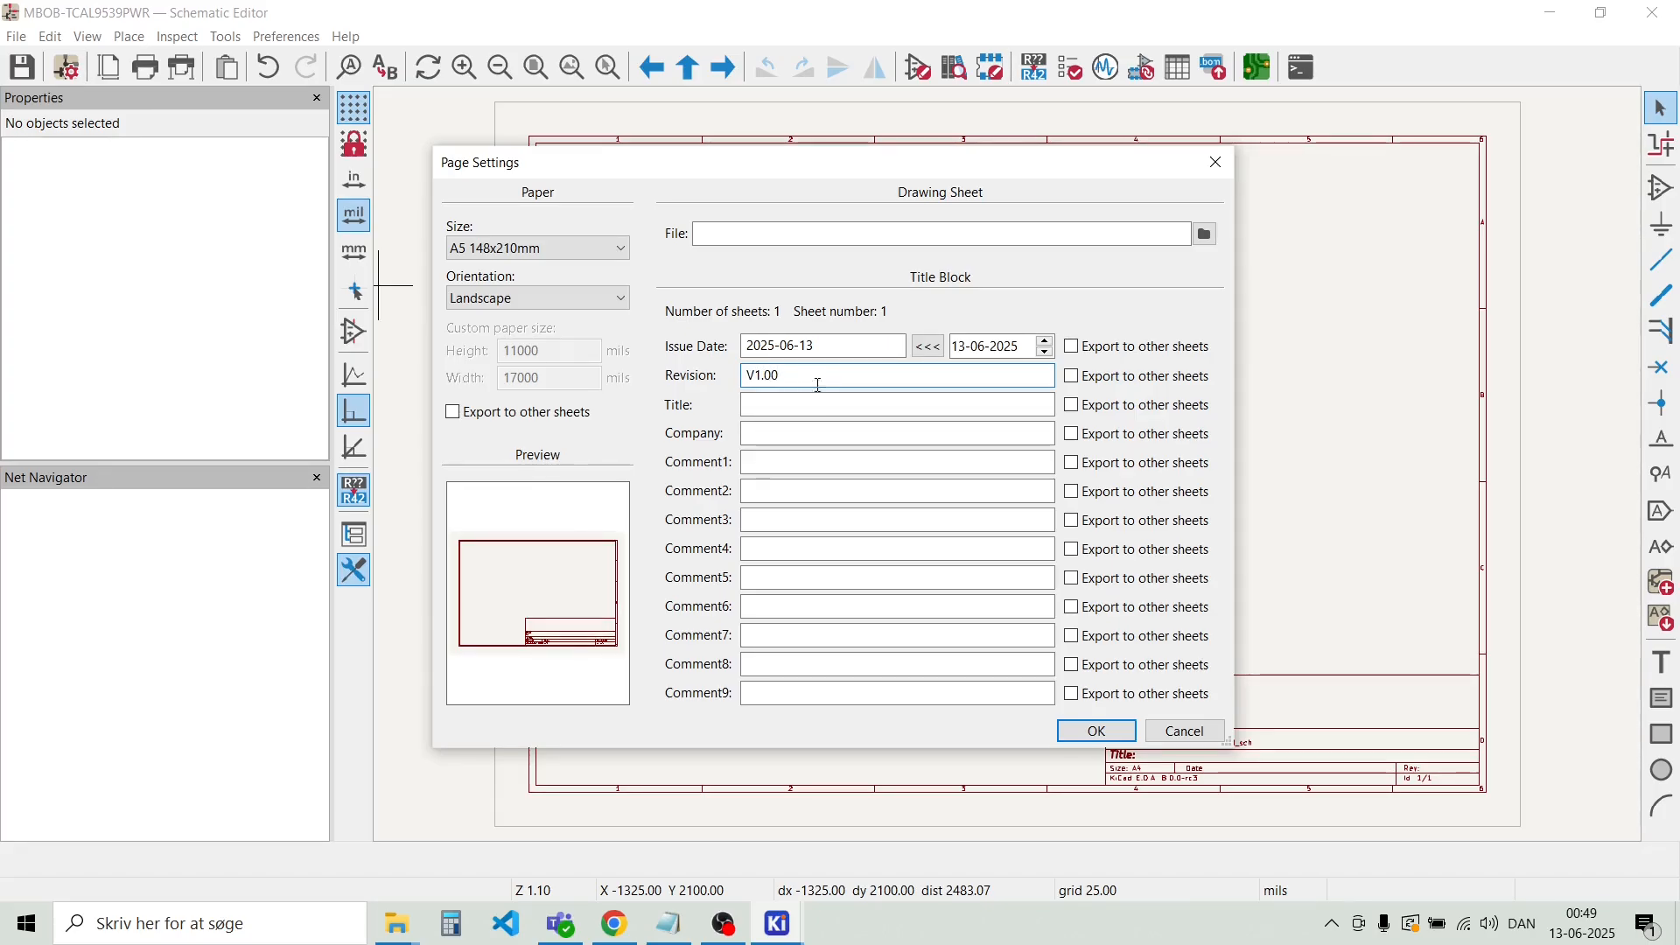
left_click(816, 405)
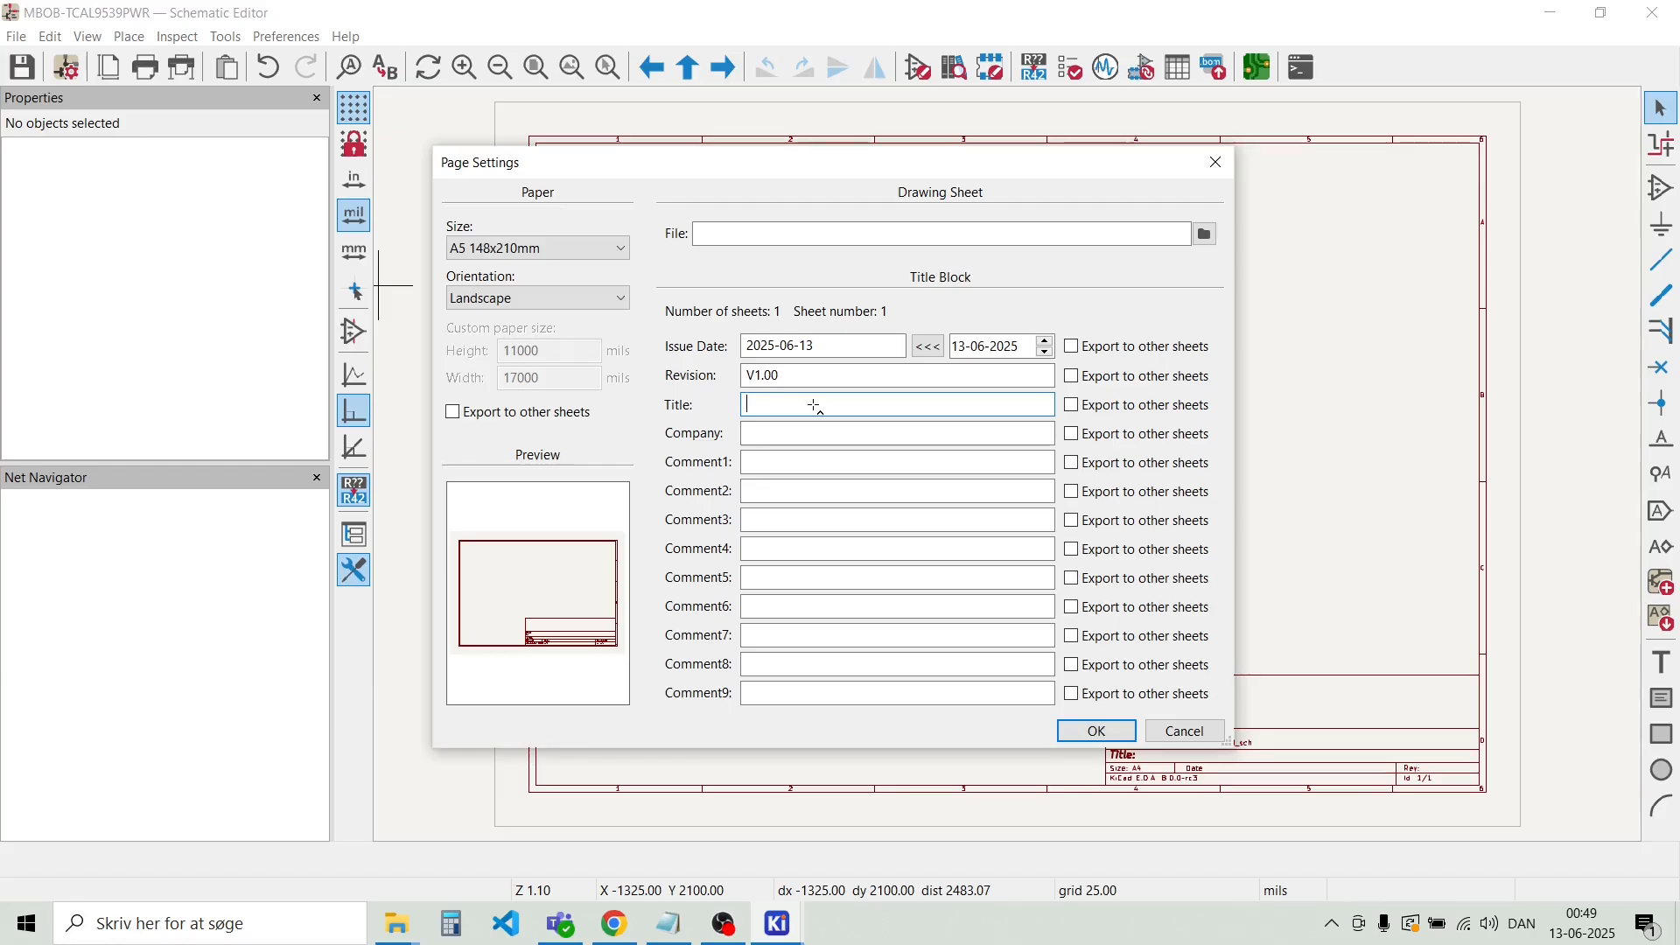
type("MBOB-TCAL9539PWR")
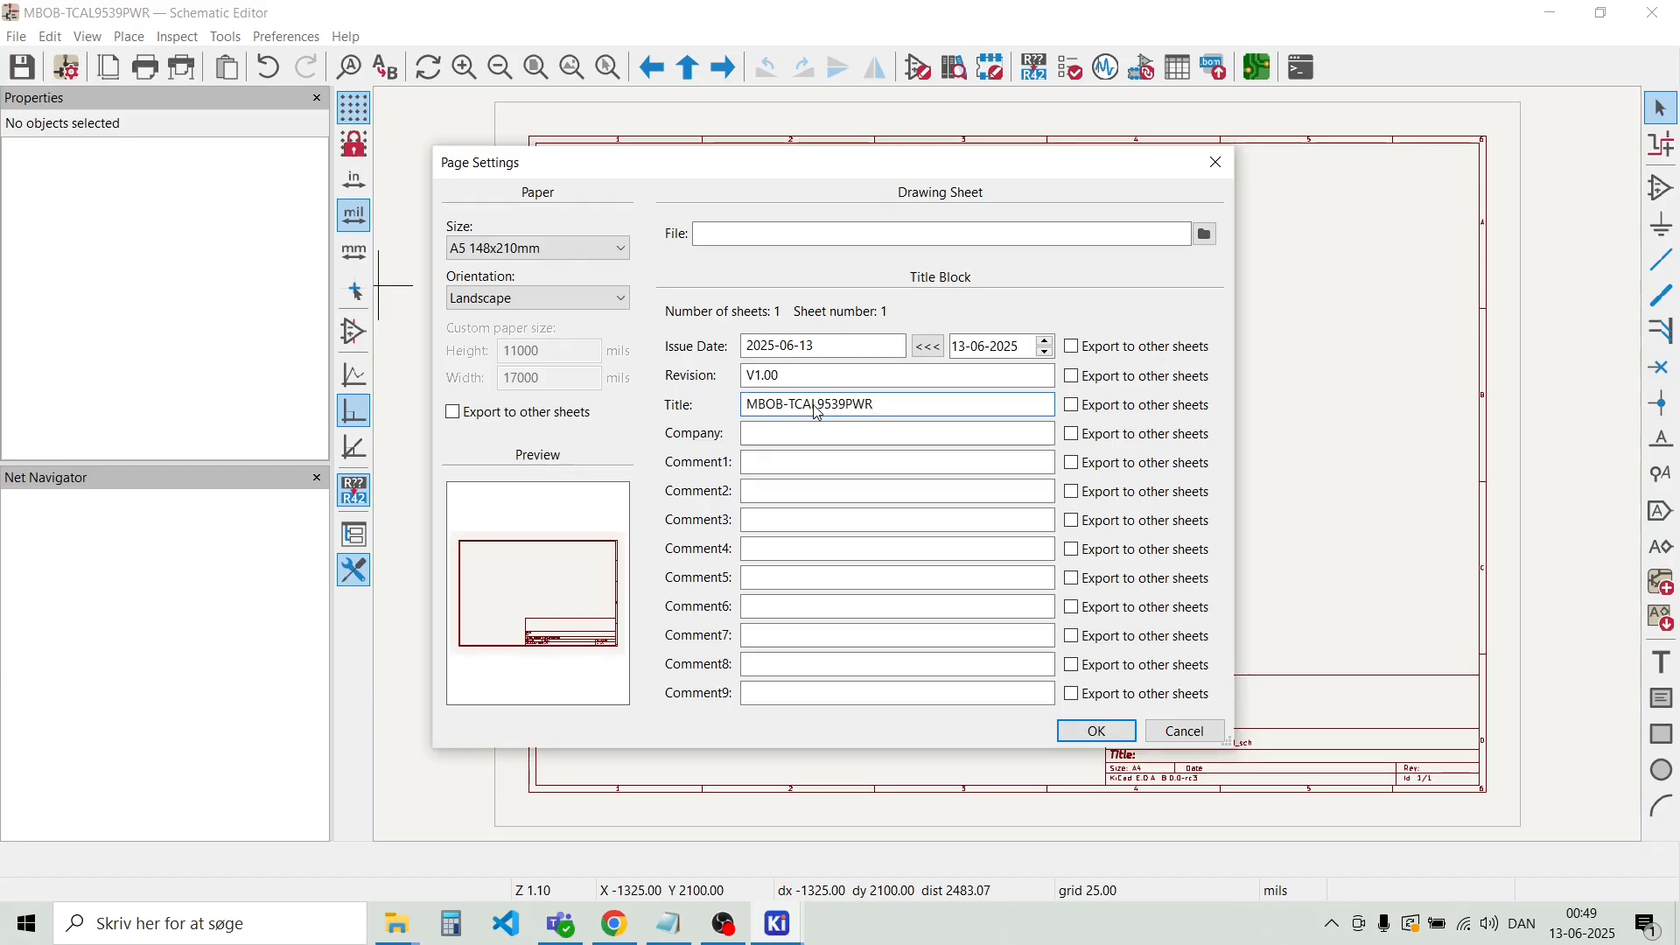
left_click(803, 434)
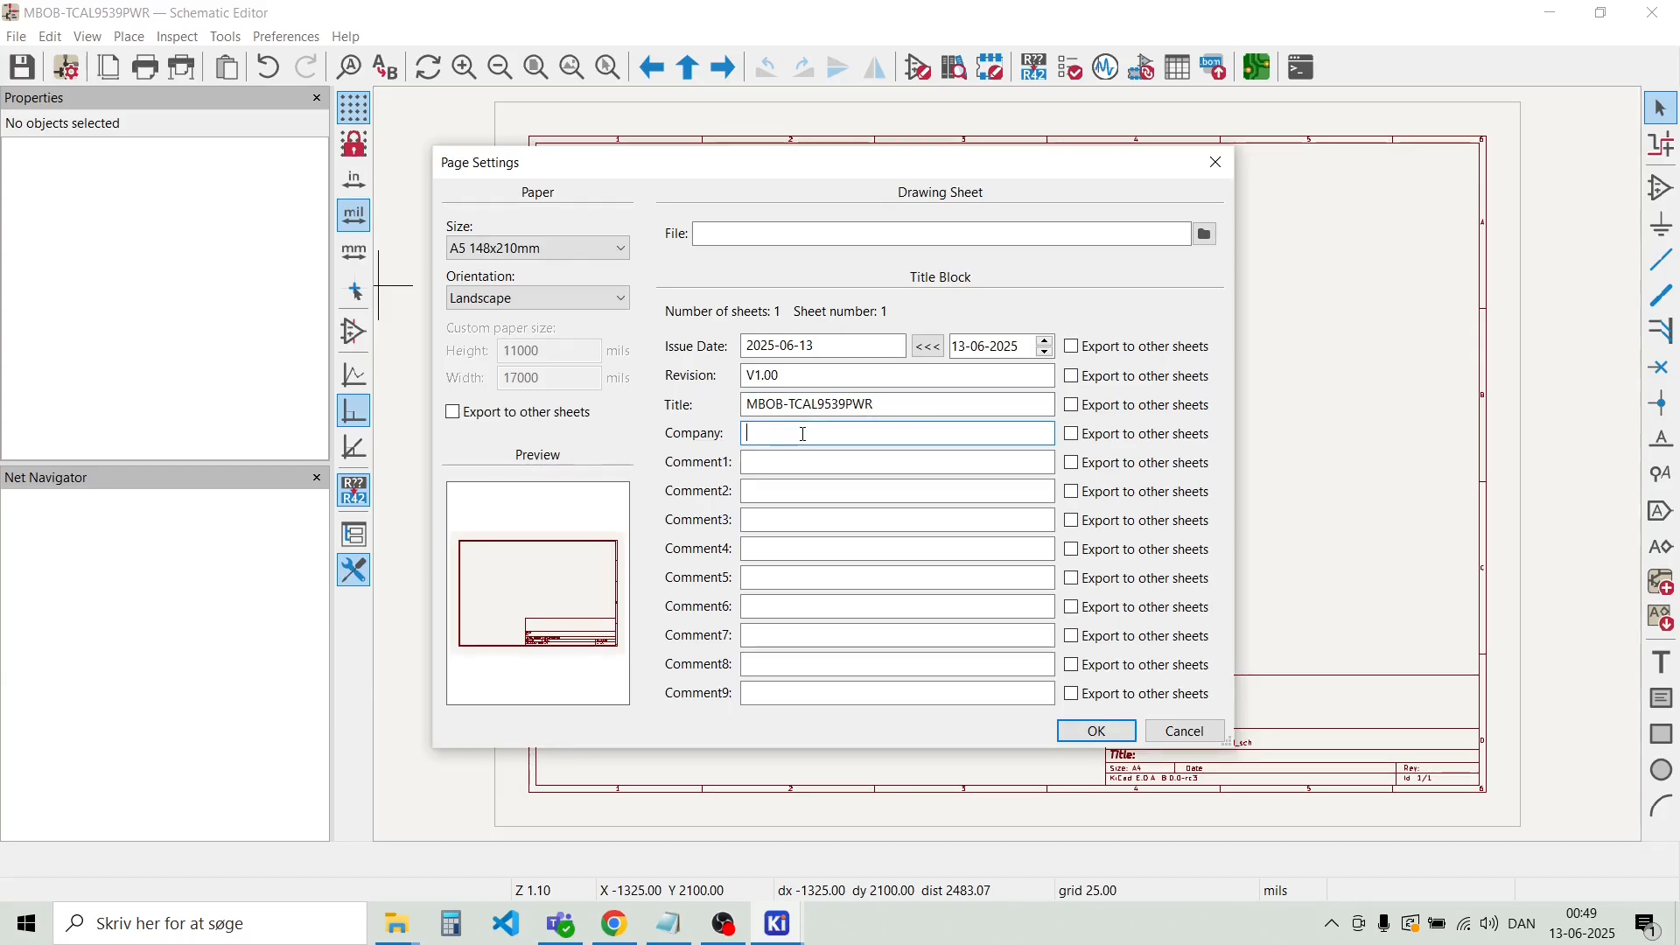
type("Made ")
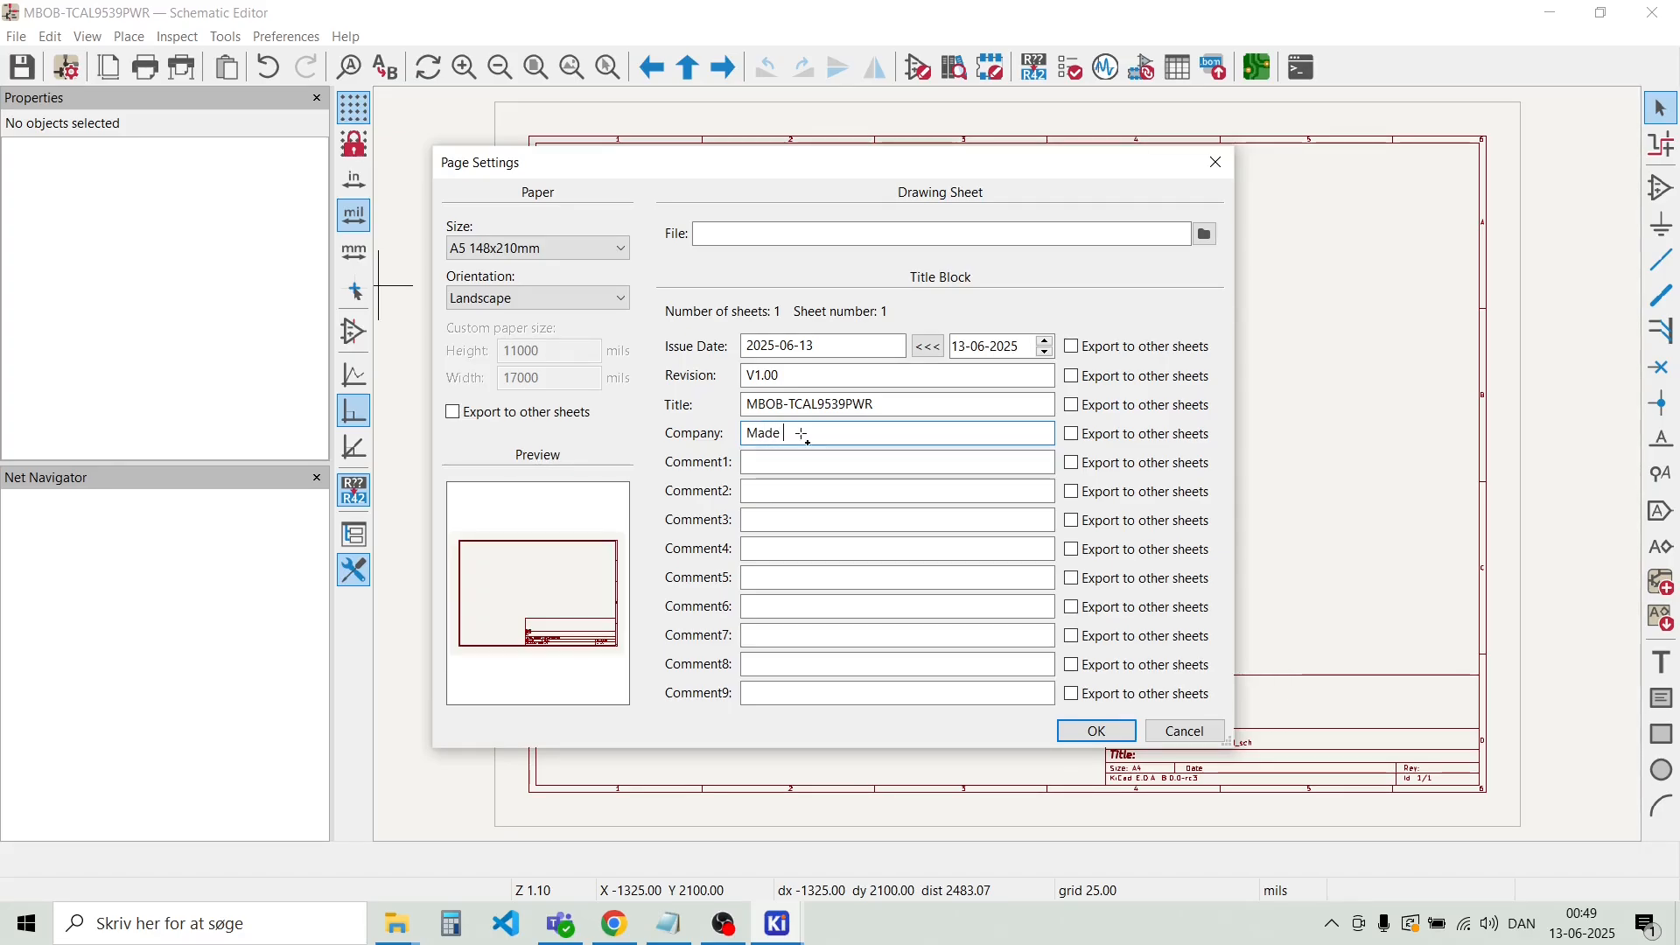
type("By Morten")
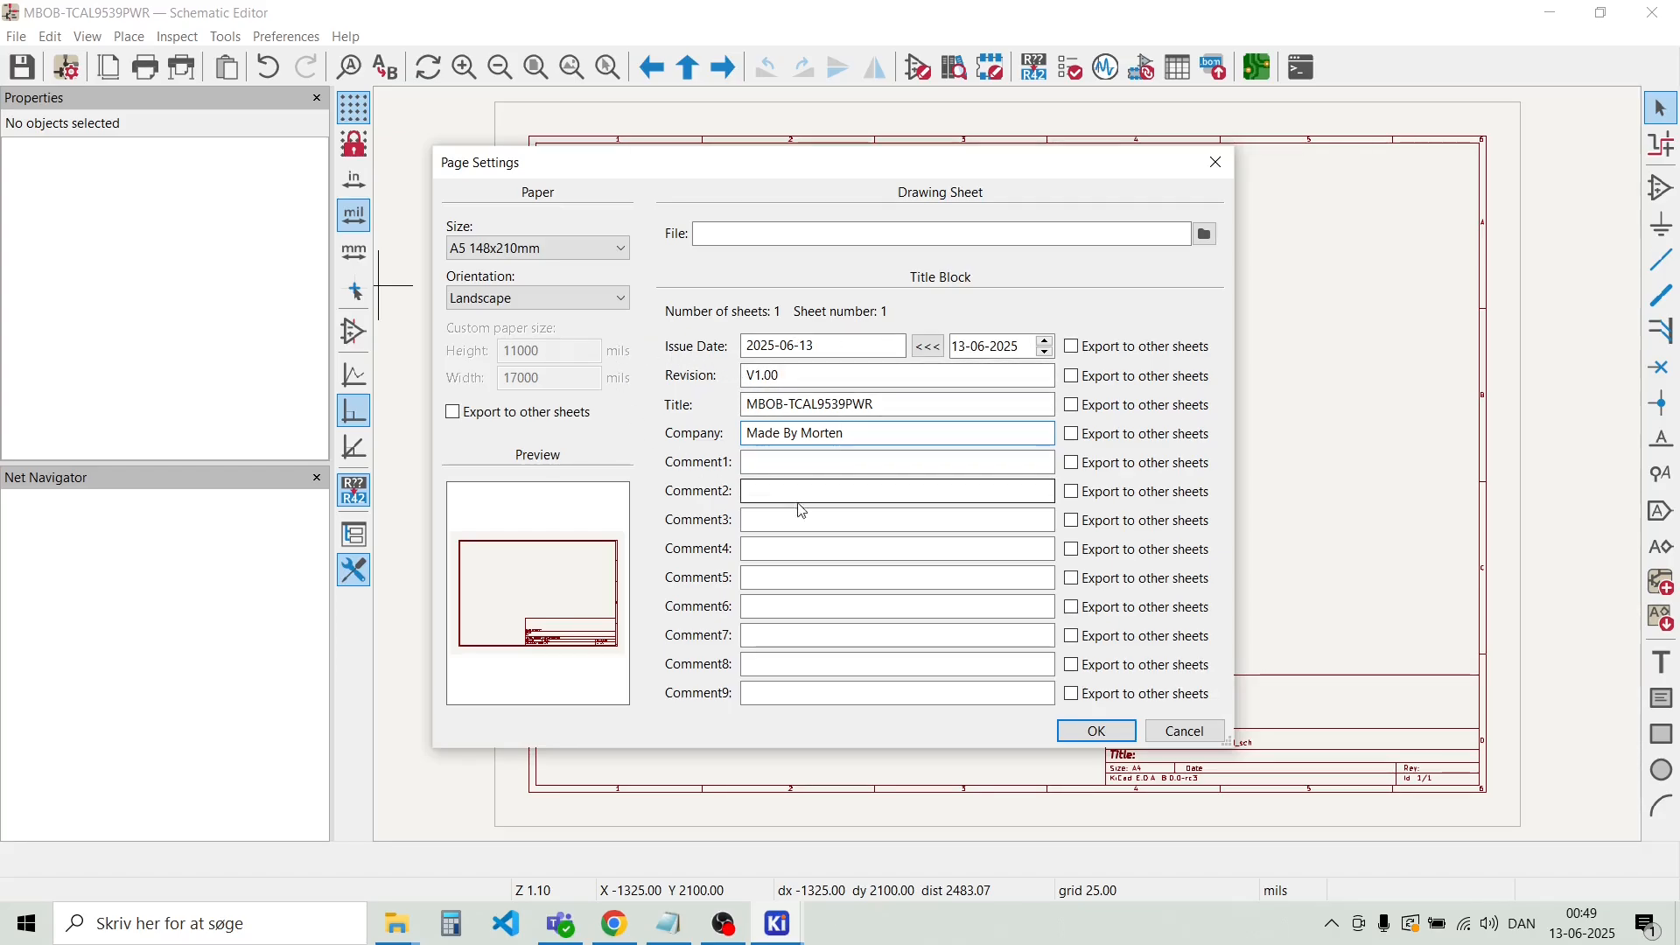
left_click(1098, 731)
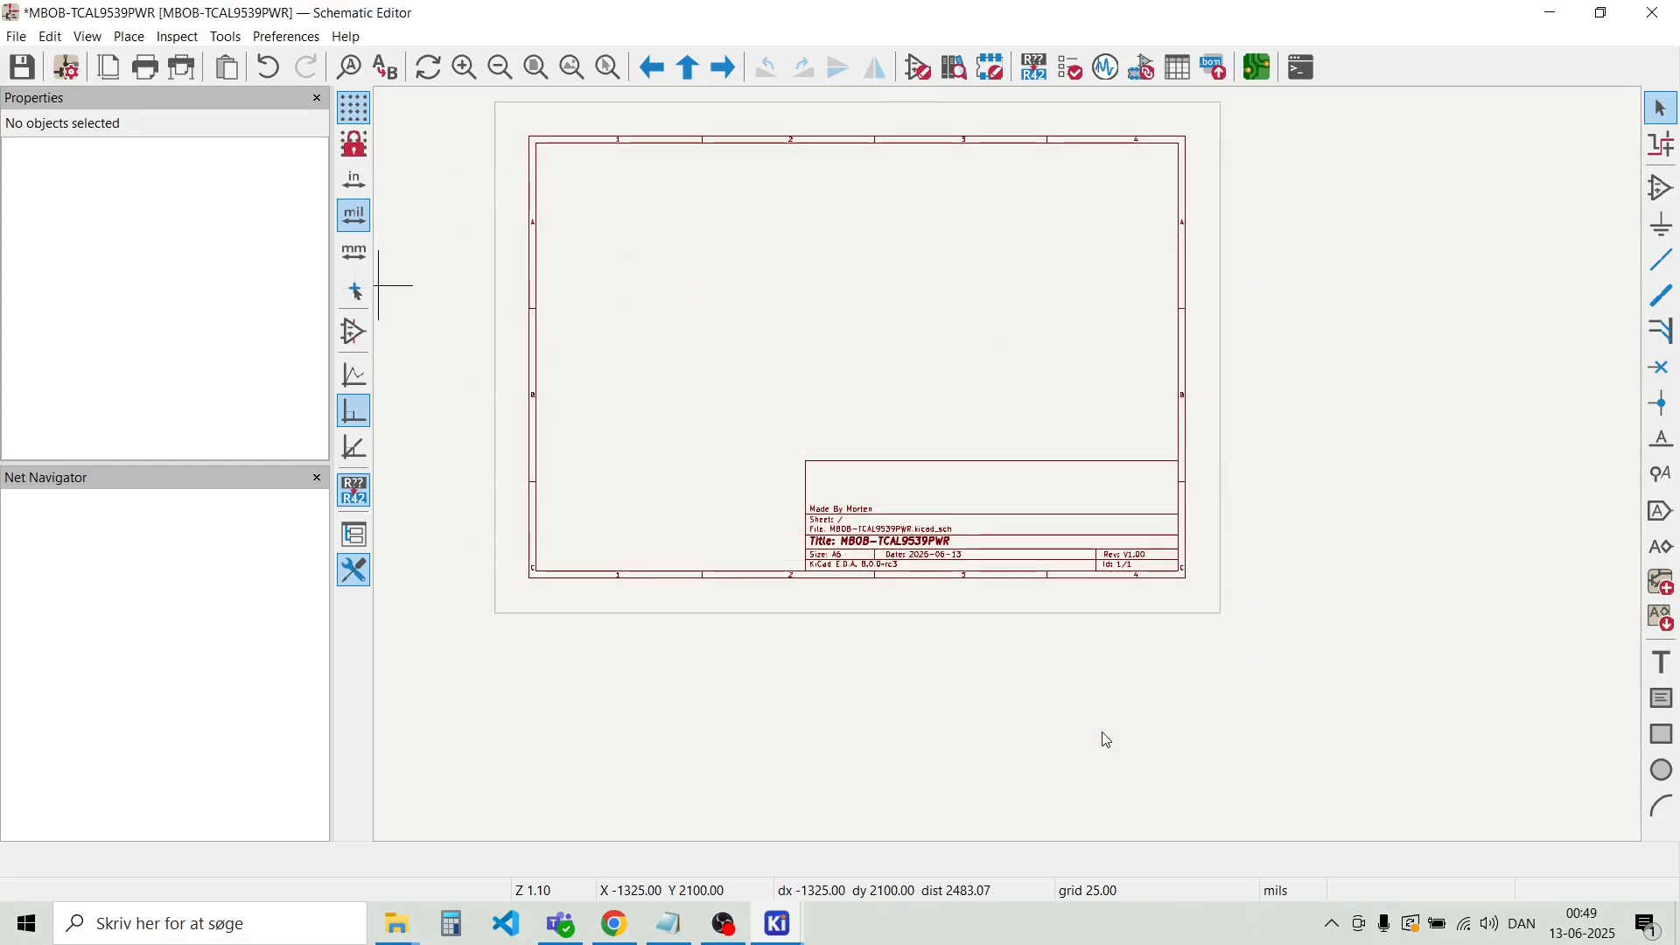
scroll(933, 542, "up", 5)
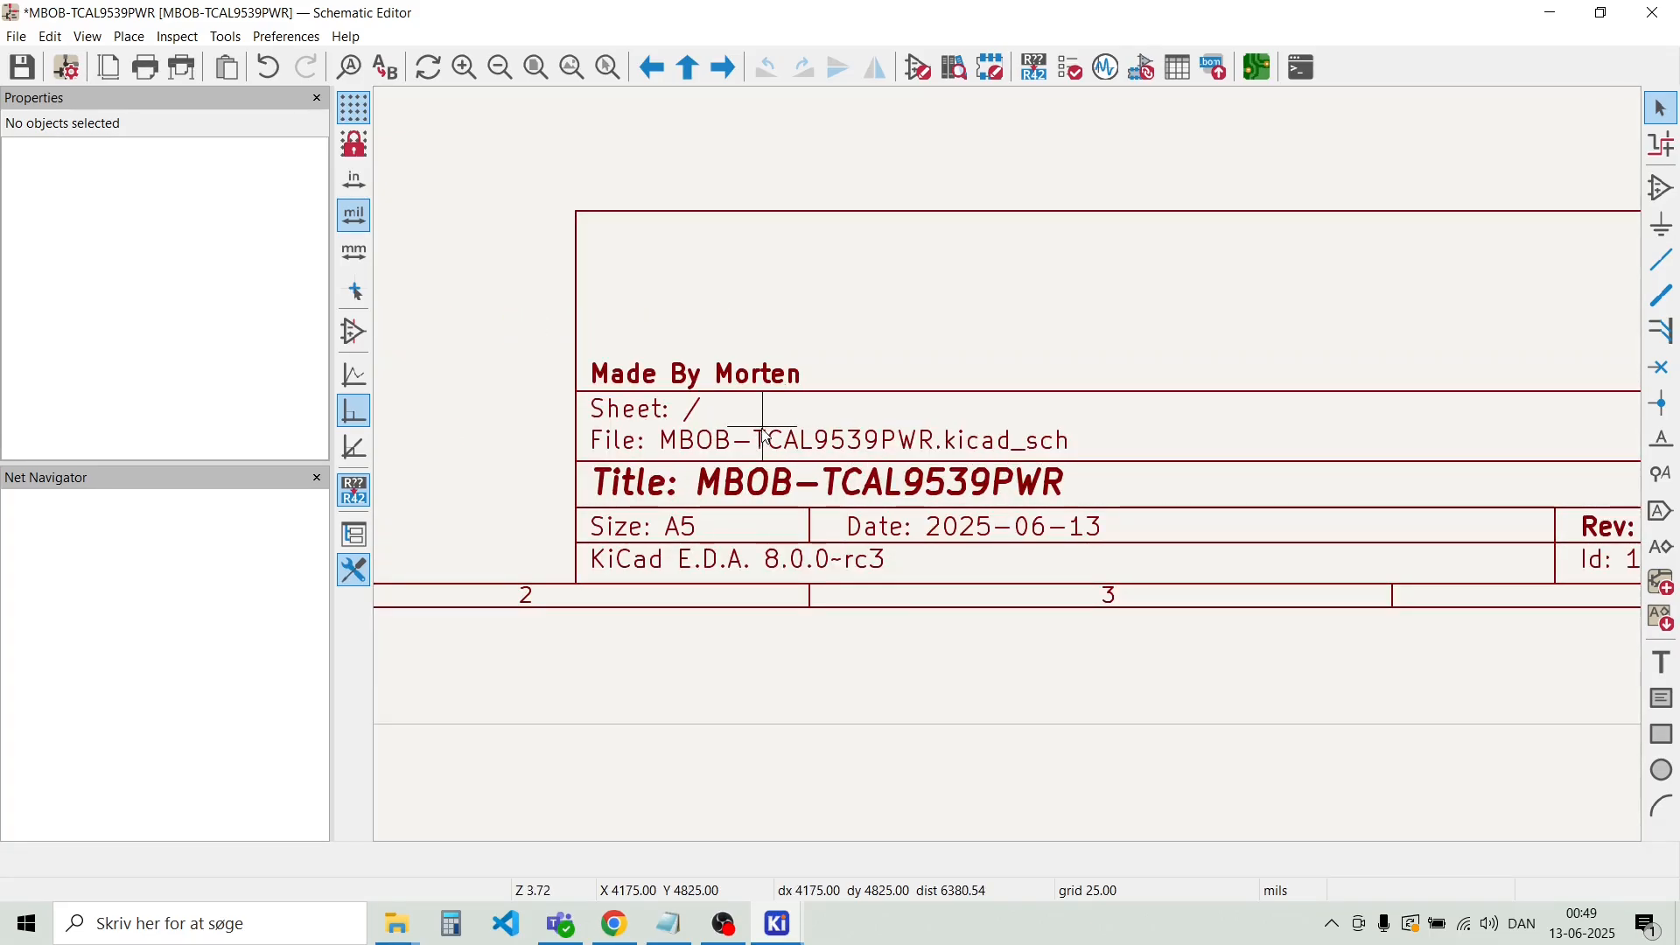
scroll(764, 437, "down", 5)
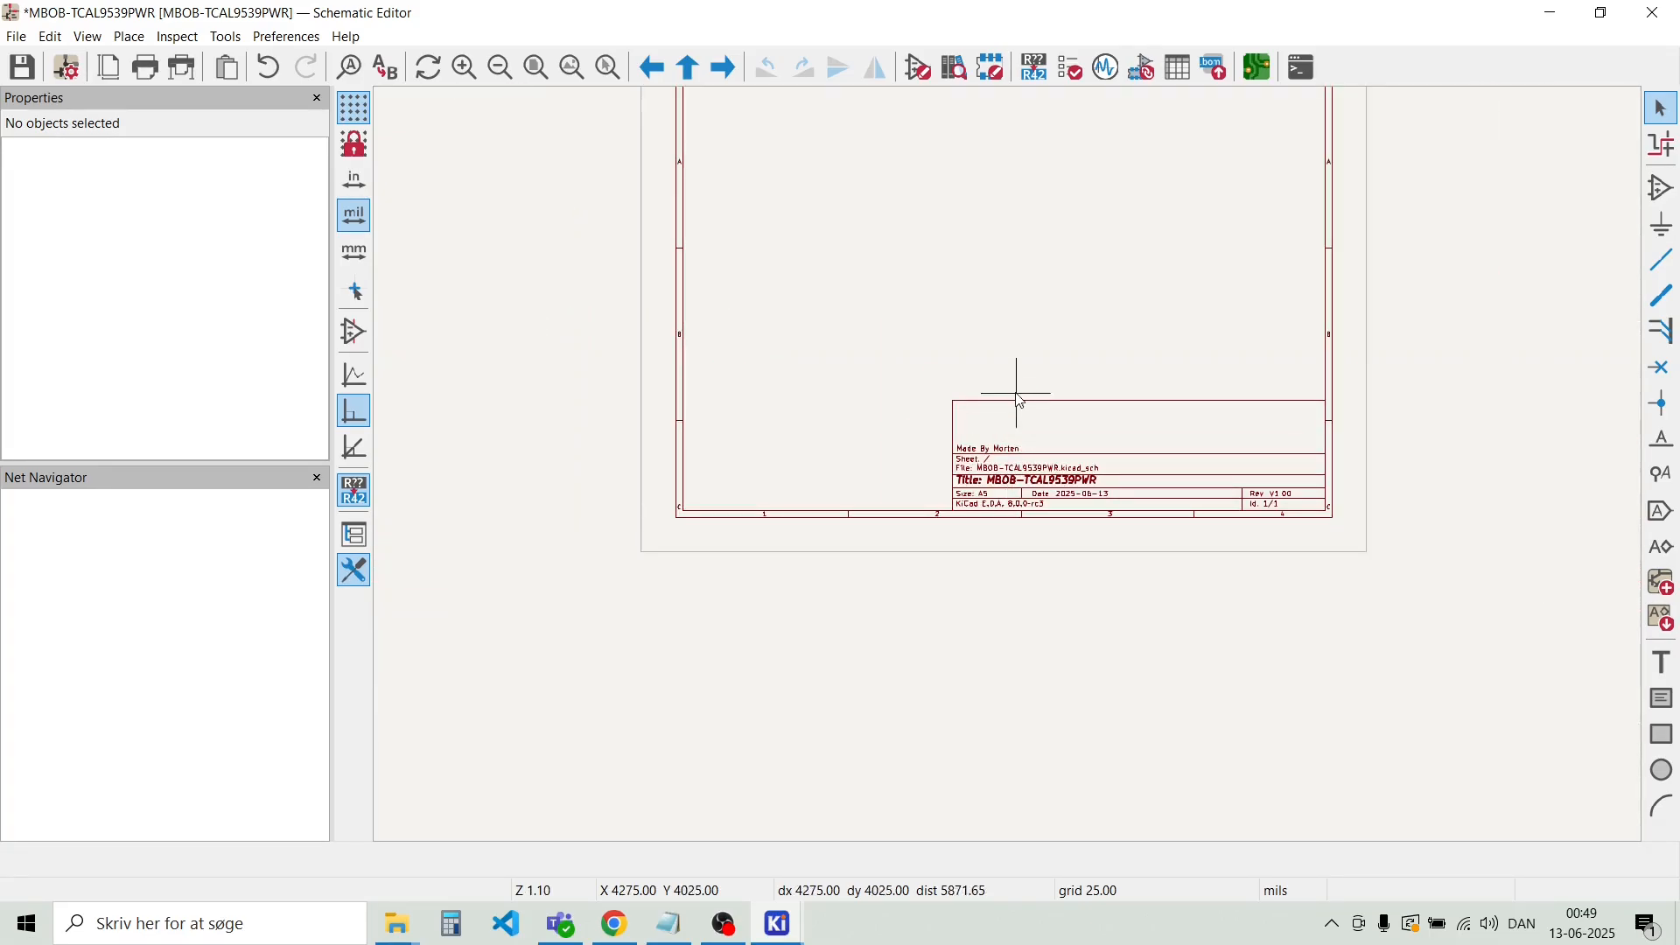
scroll(1021, 401, "down", 1)
scroll(1005, 461, "up", 3)
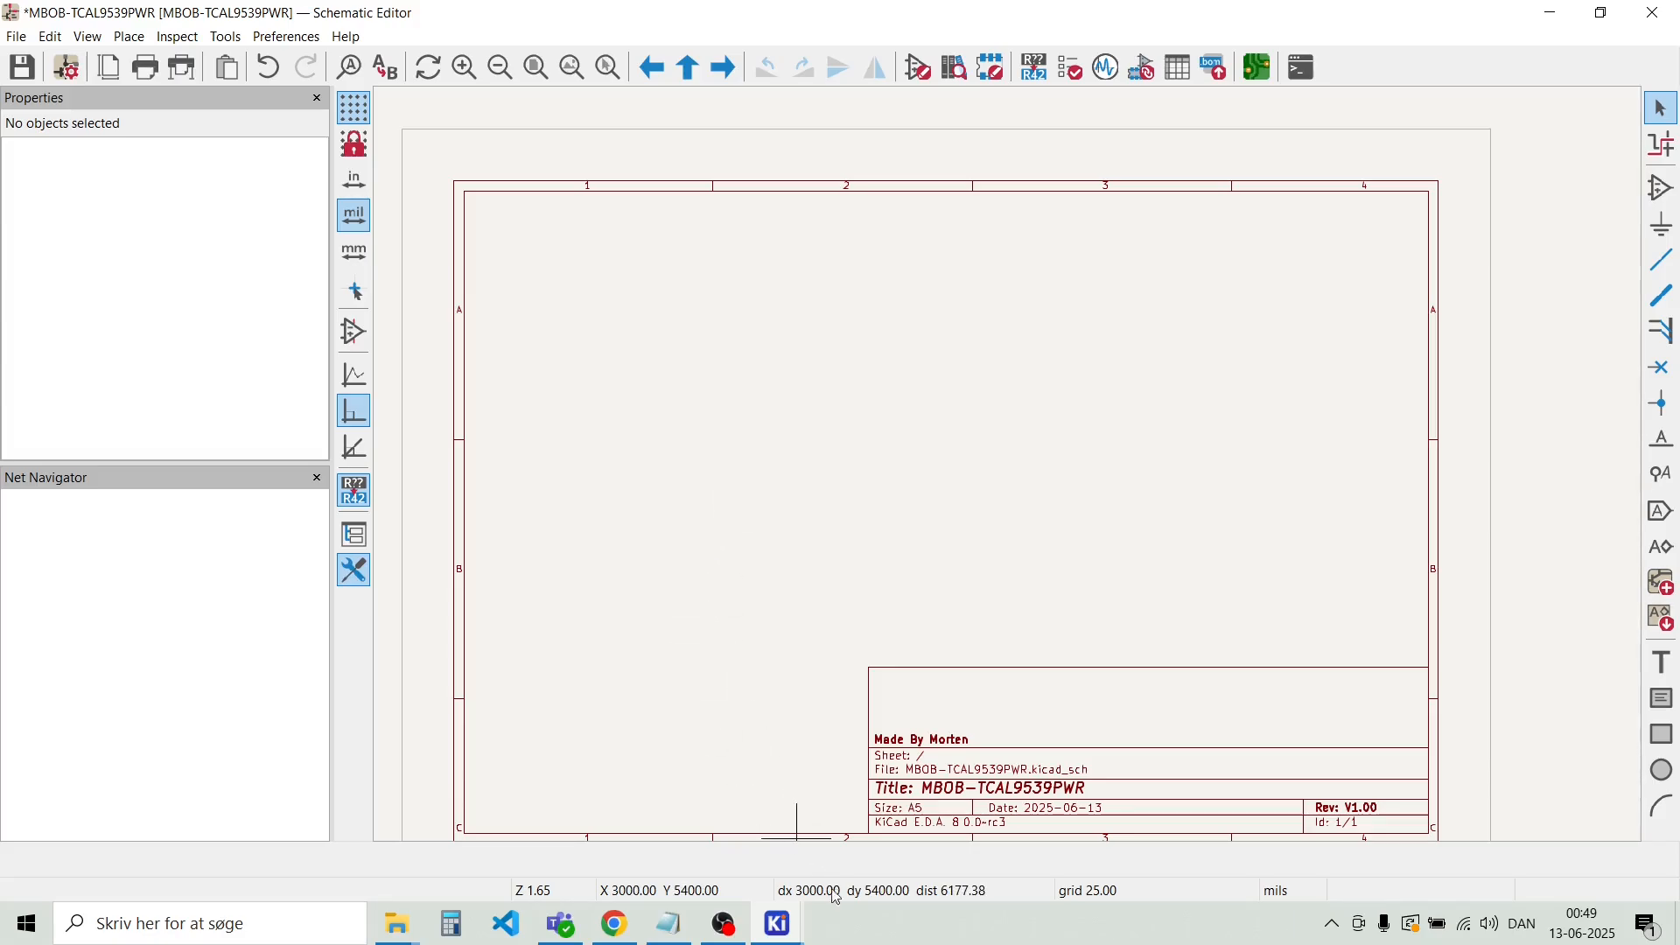
Switch to the KiCad project manager, open the Symbol Editor and dismiss the library load error
mouse_move(783, 929)
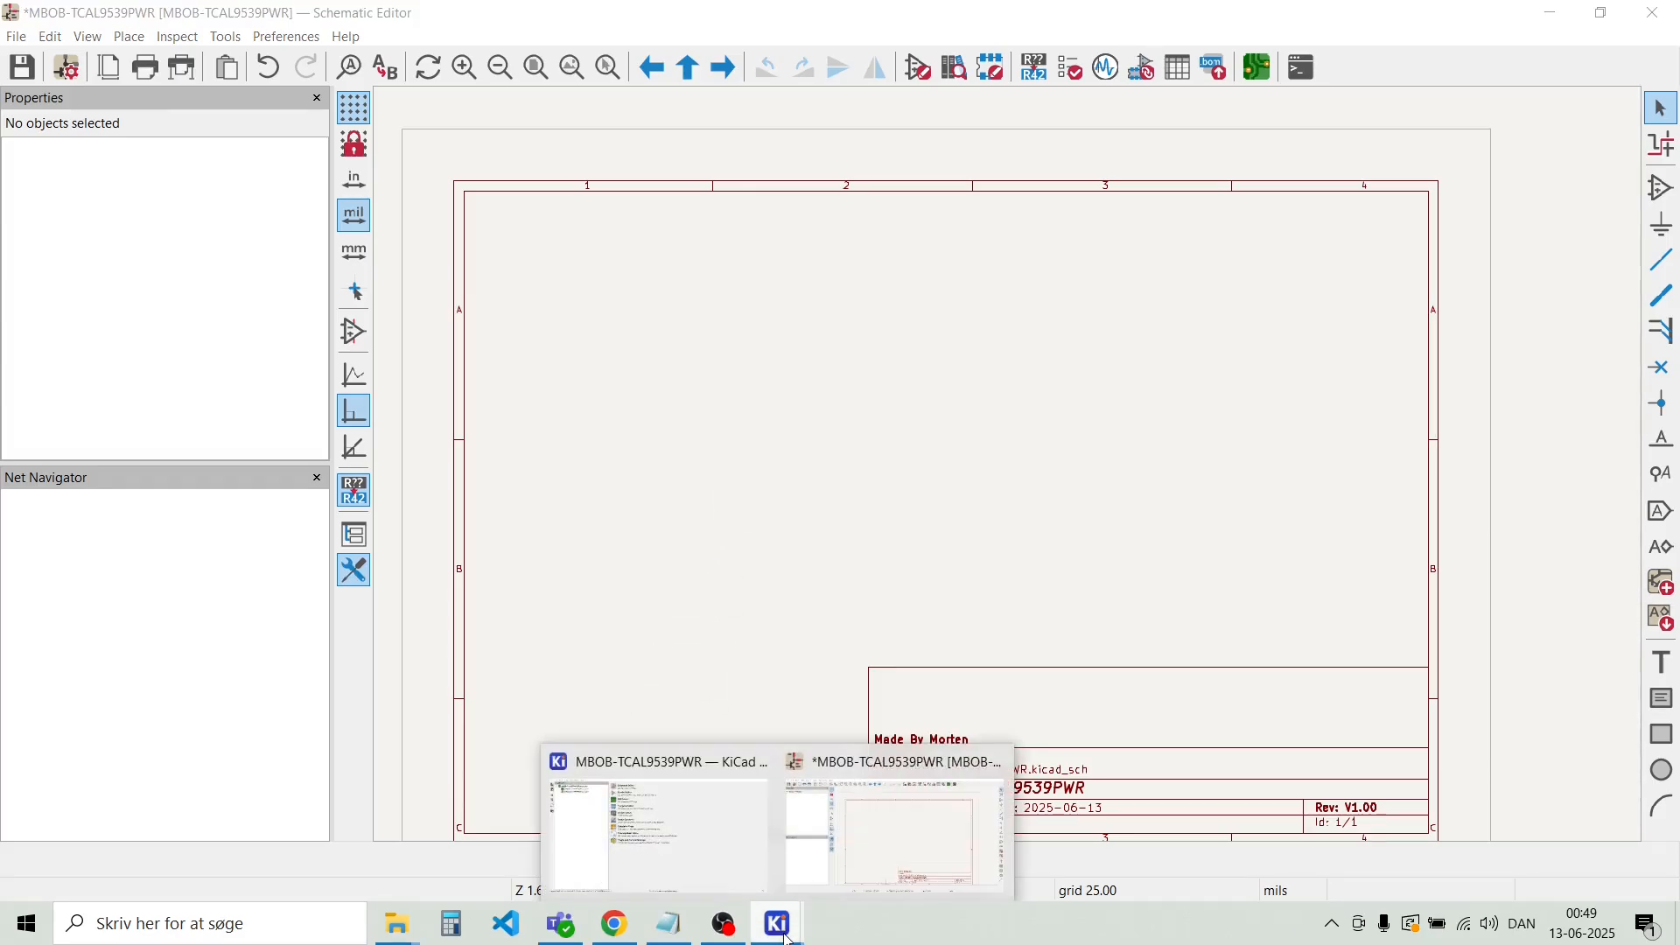
left_click(688, 863)
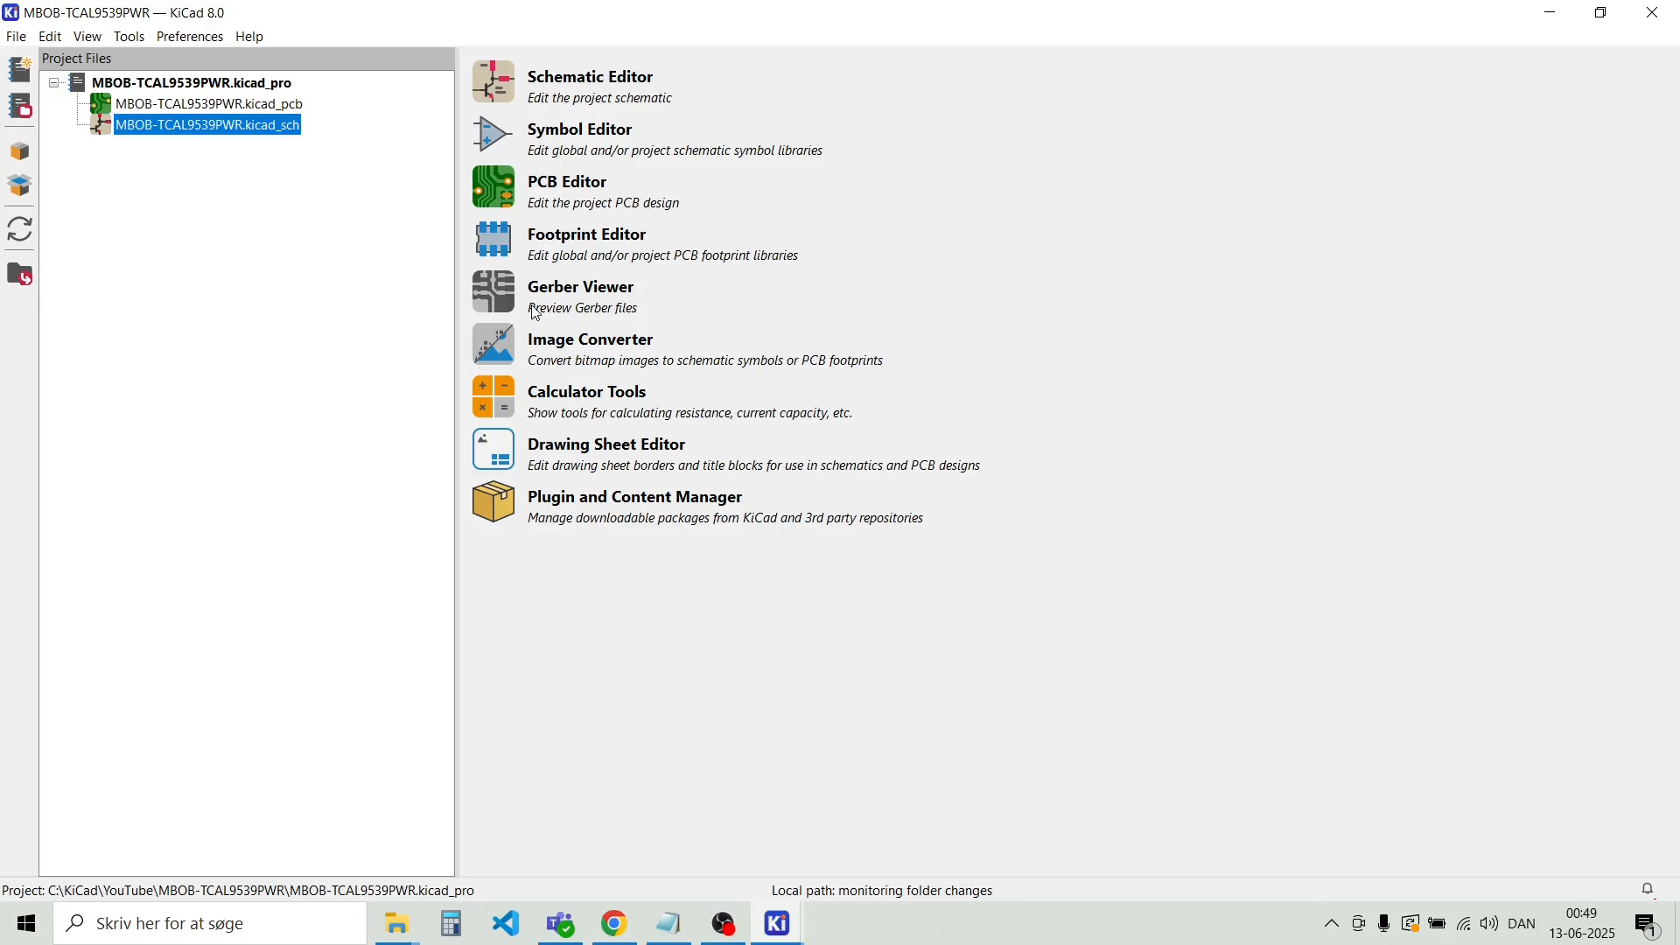
left_click(493, 138)
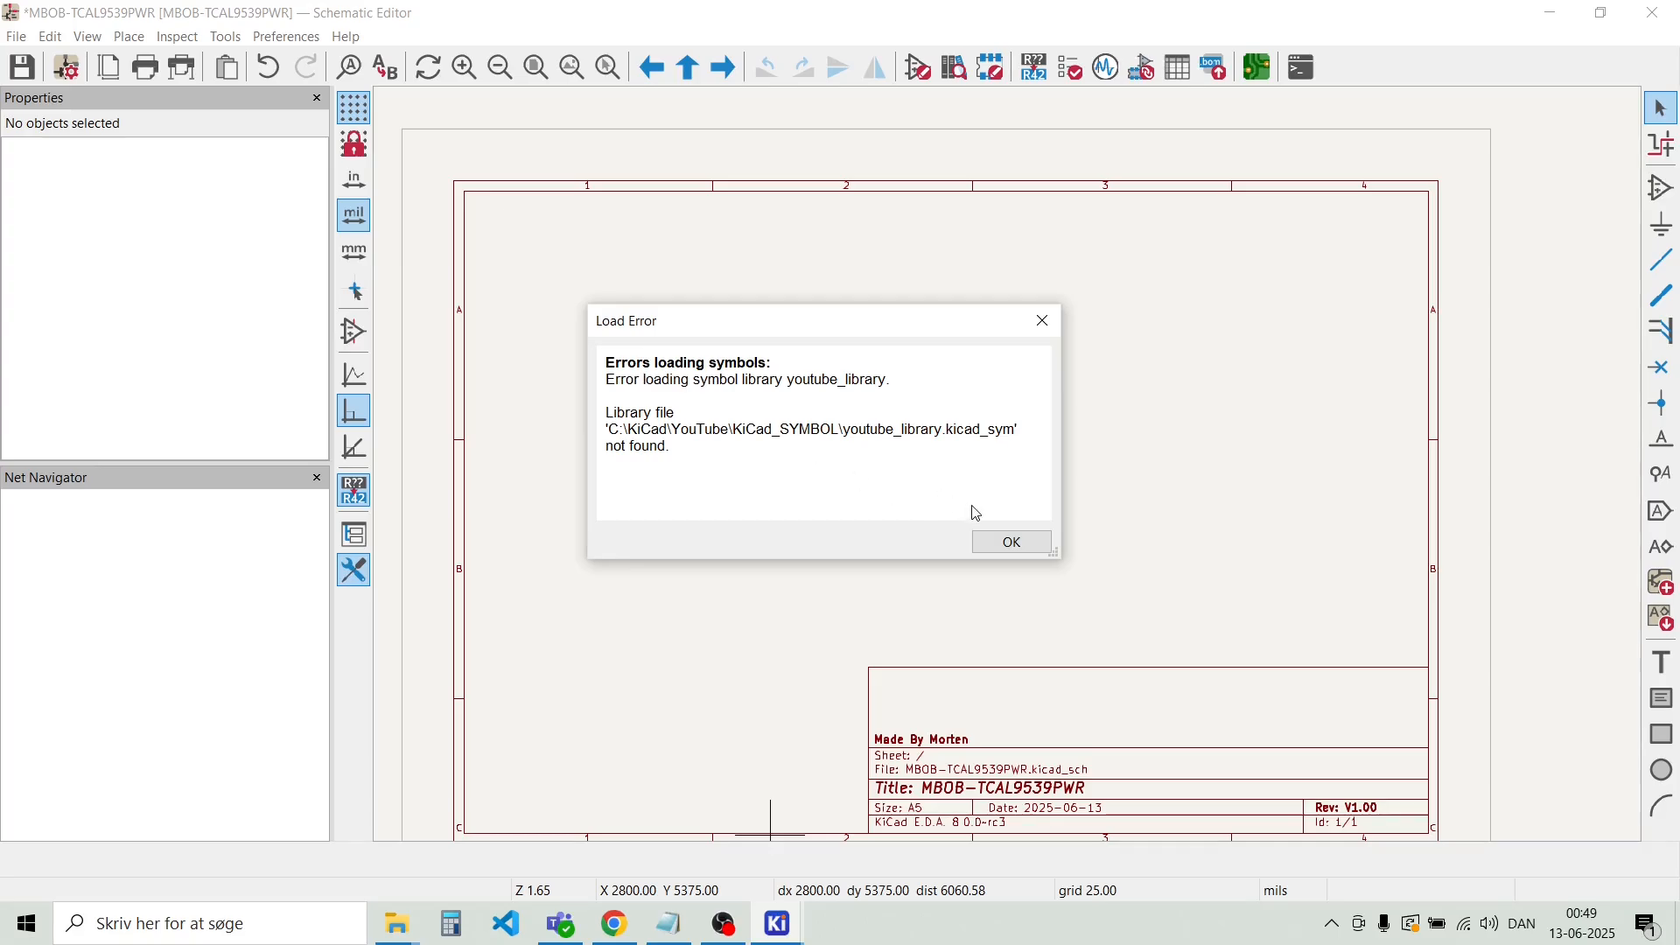
left_click(1004, 542)
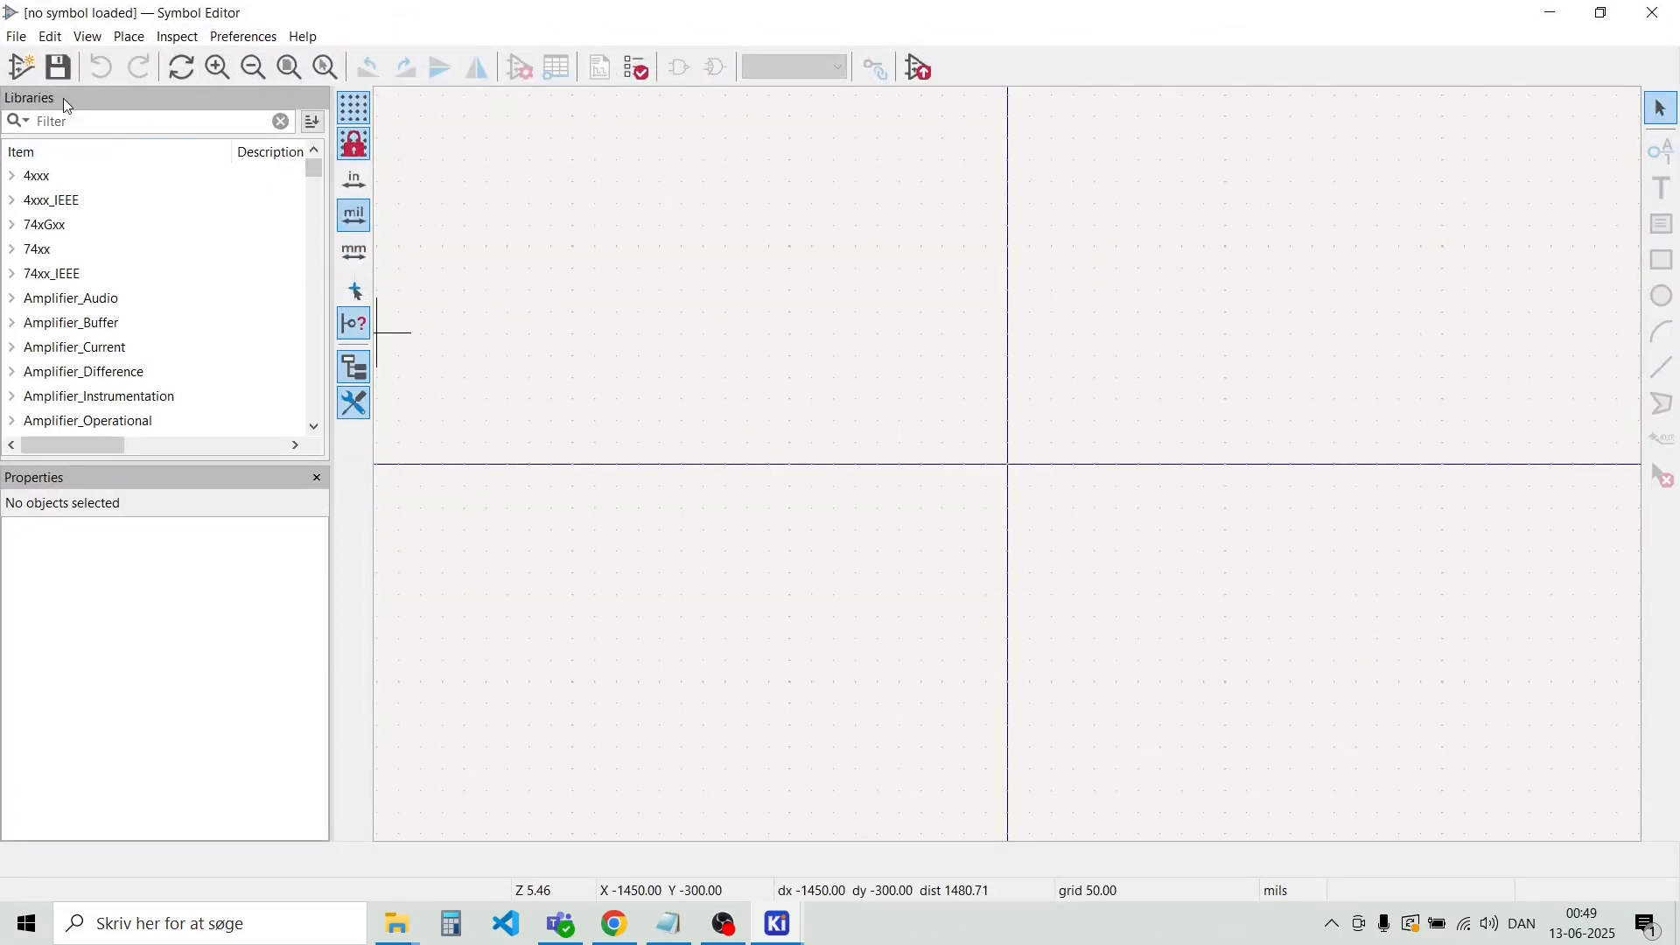
Create a new global symbol library saved as YouTube_Library.kicad_sym in the KiCad_SYMBOL folder
left_click(22, 38)
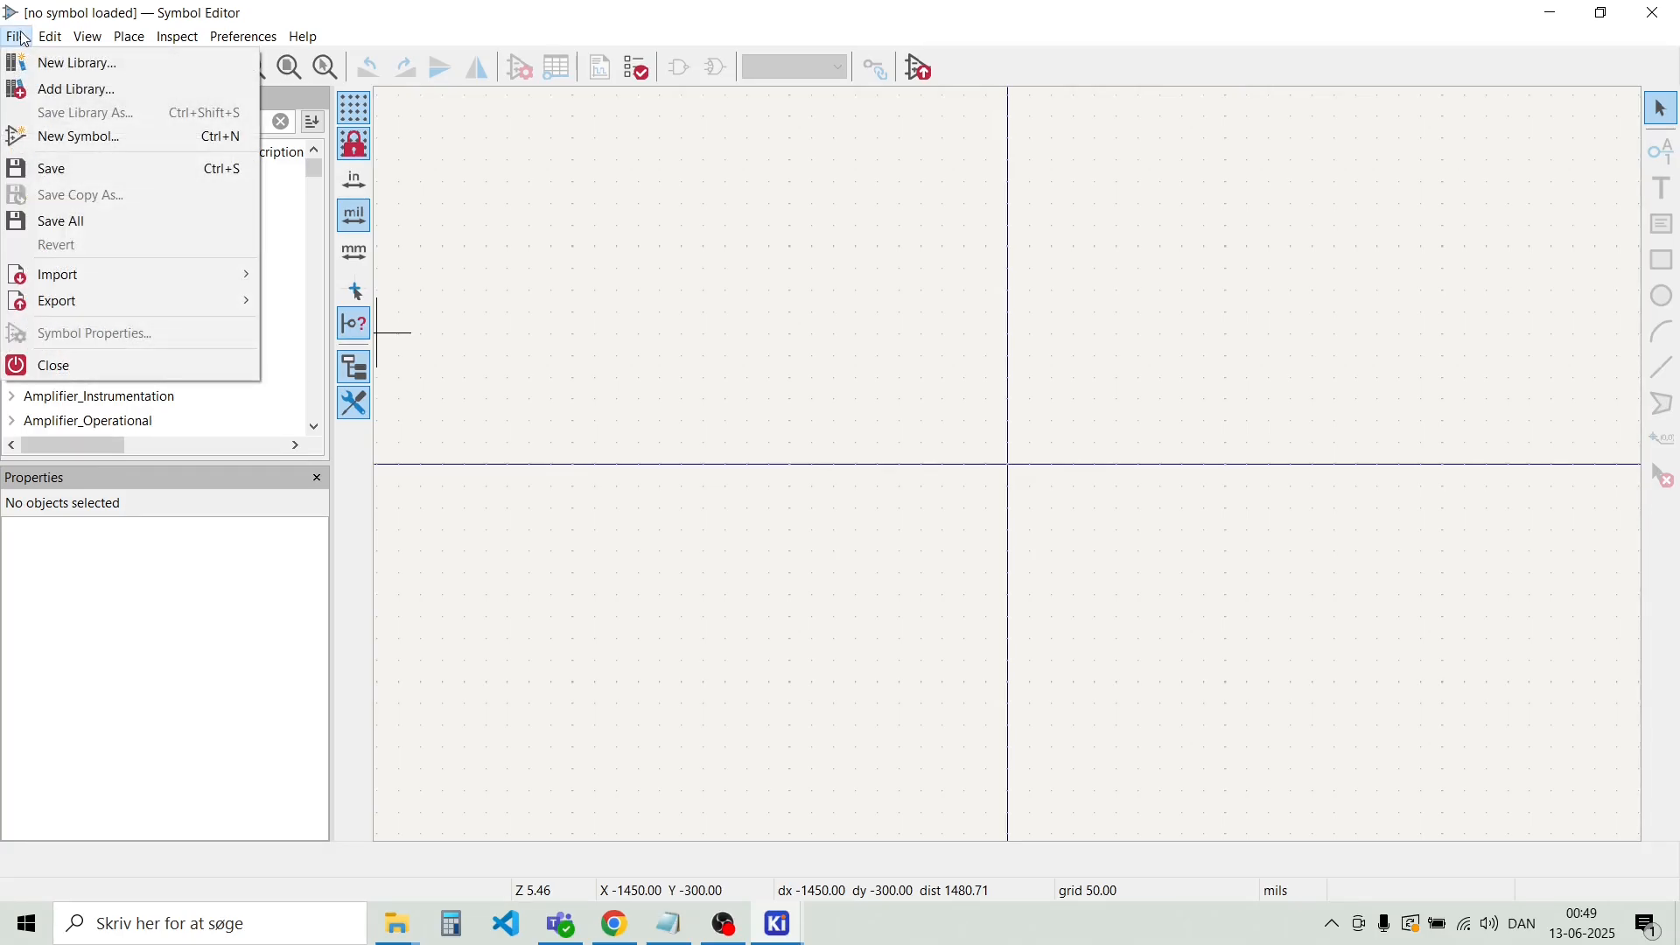
left_click(48, 63)
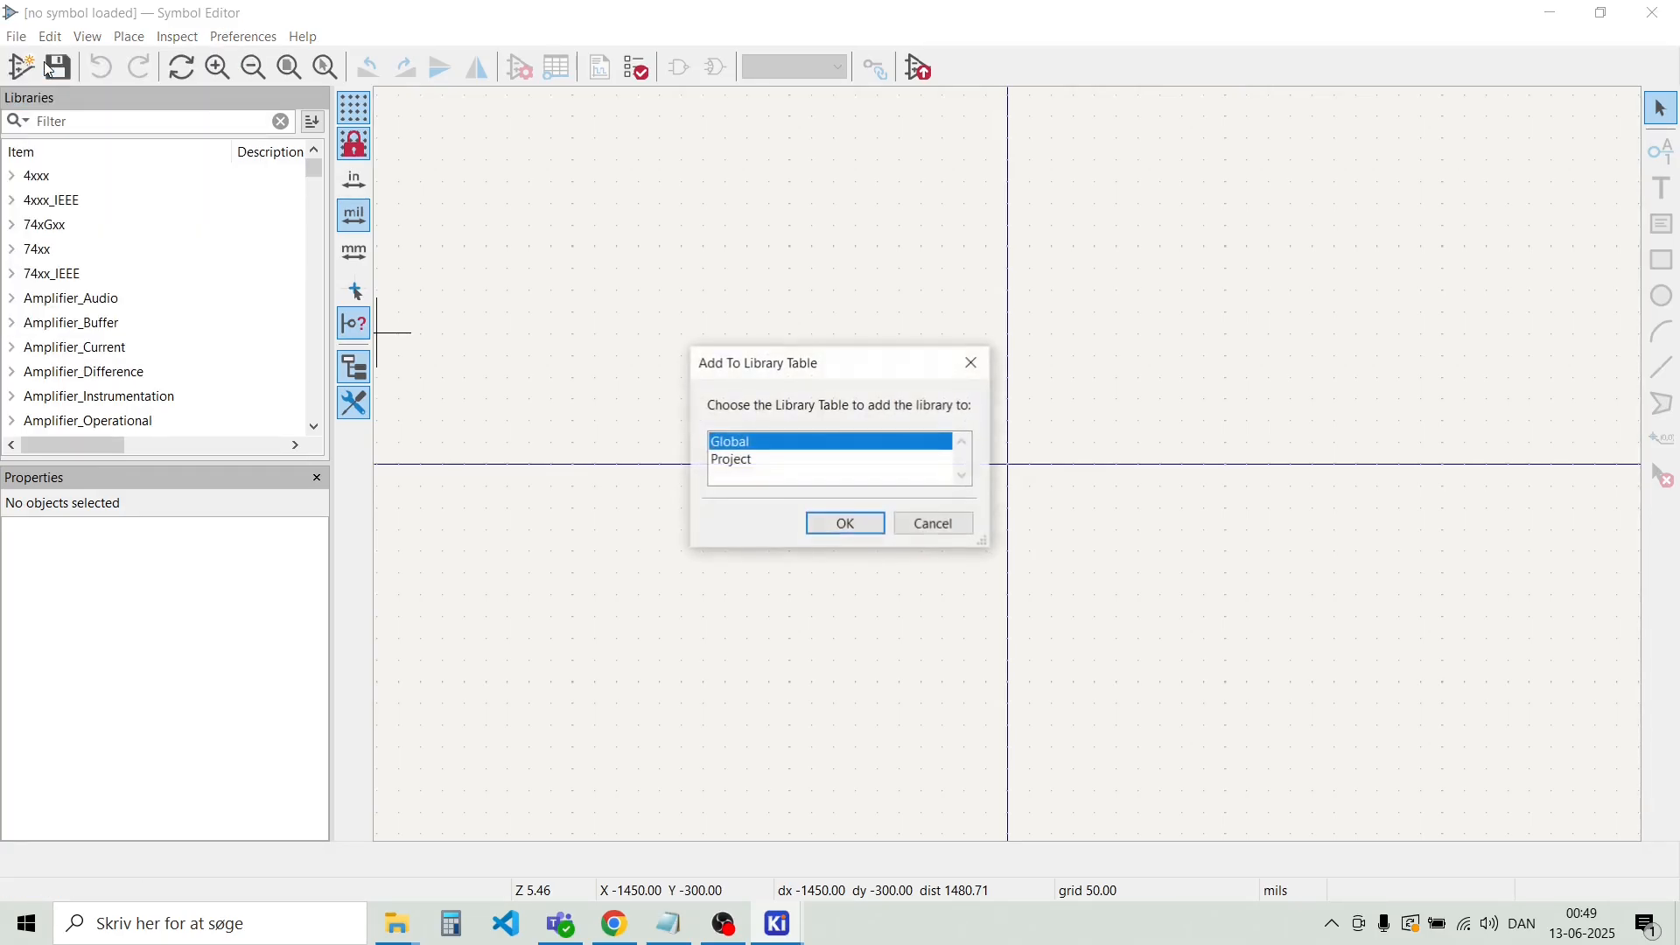
left_click(845, 525)
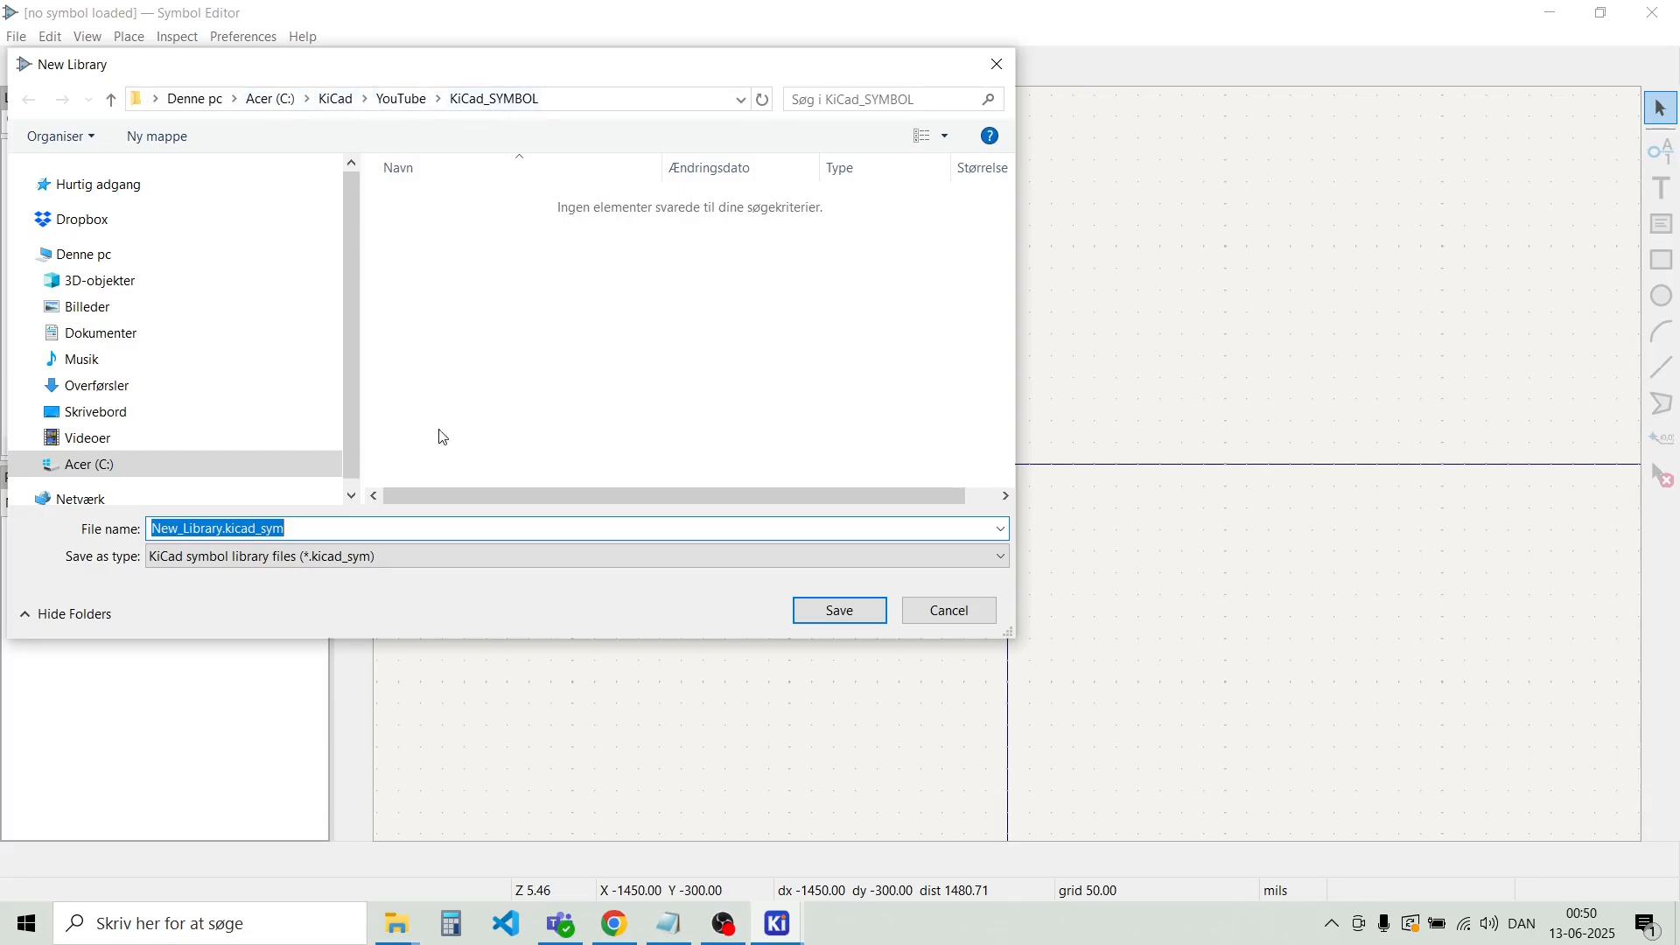
left_click(450, 529)
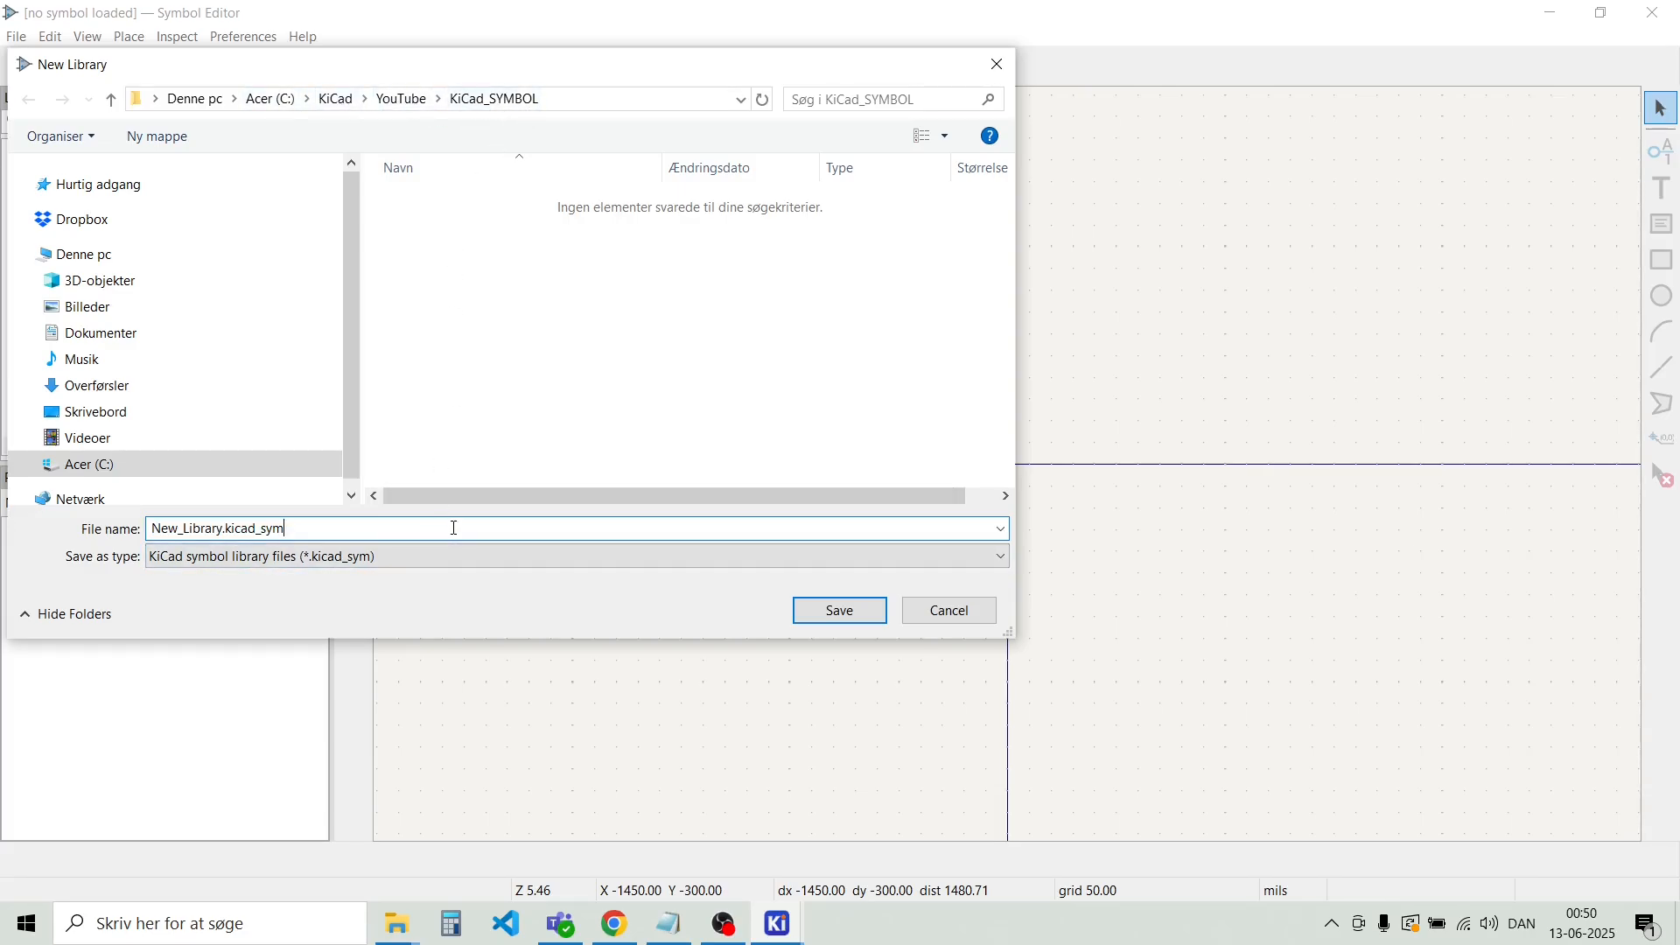
key("Delete")
key("Delete")
key("Delete")
type("youtube")
key("Delete")
type("Y")
key("Delete")
type("T")
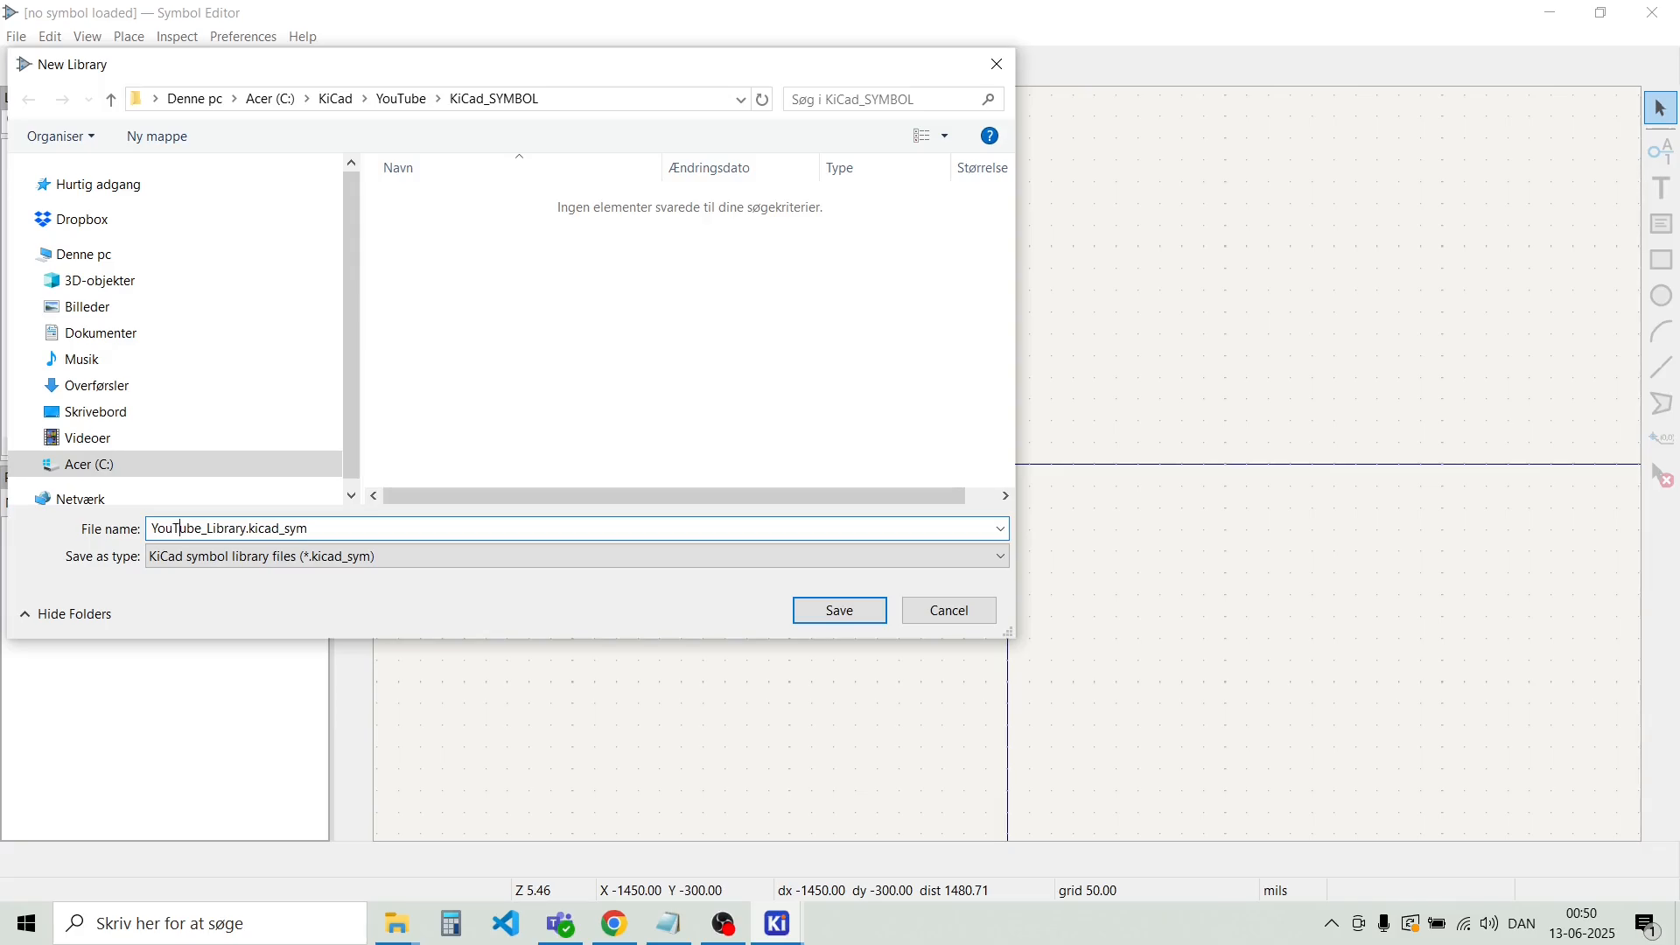
left_click(842, 613)
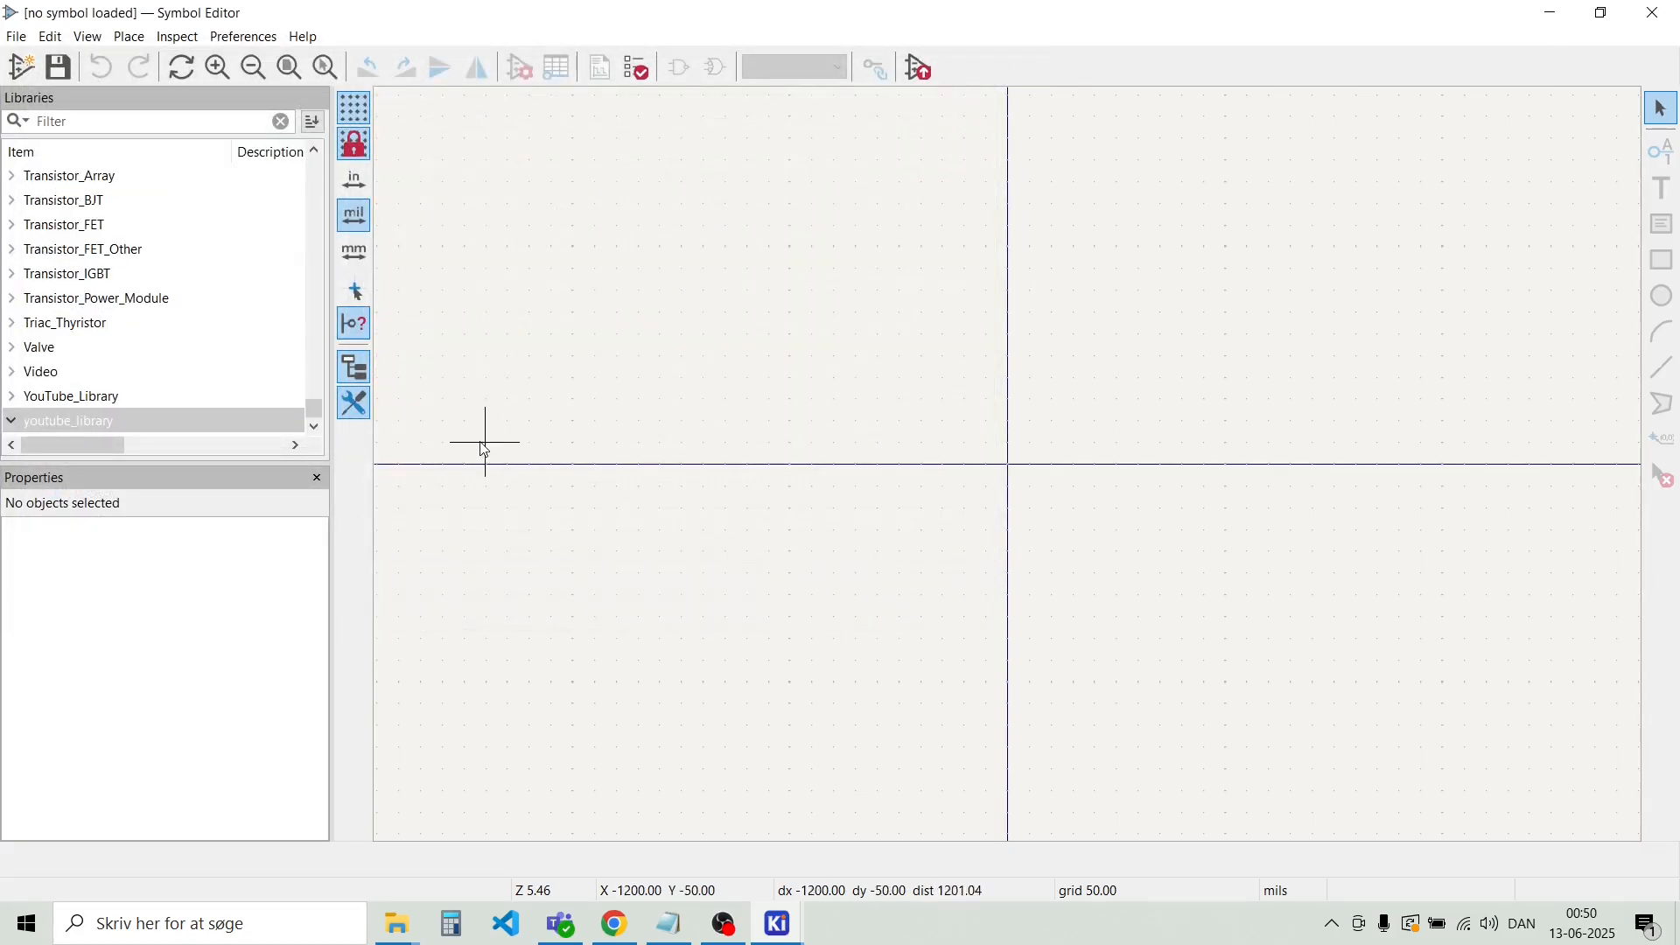
Create a new symbol named TCAL9539PWR in youtube_library with reference designator U and one unit per package
left_click(16, 38)
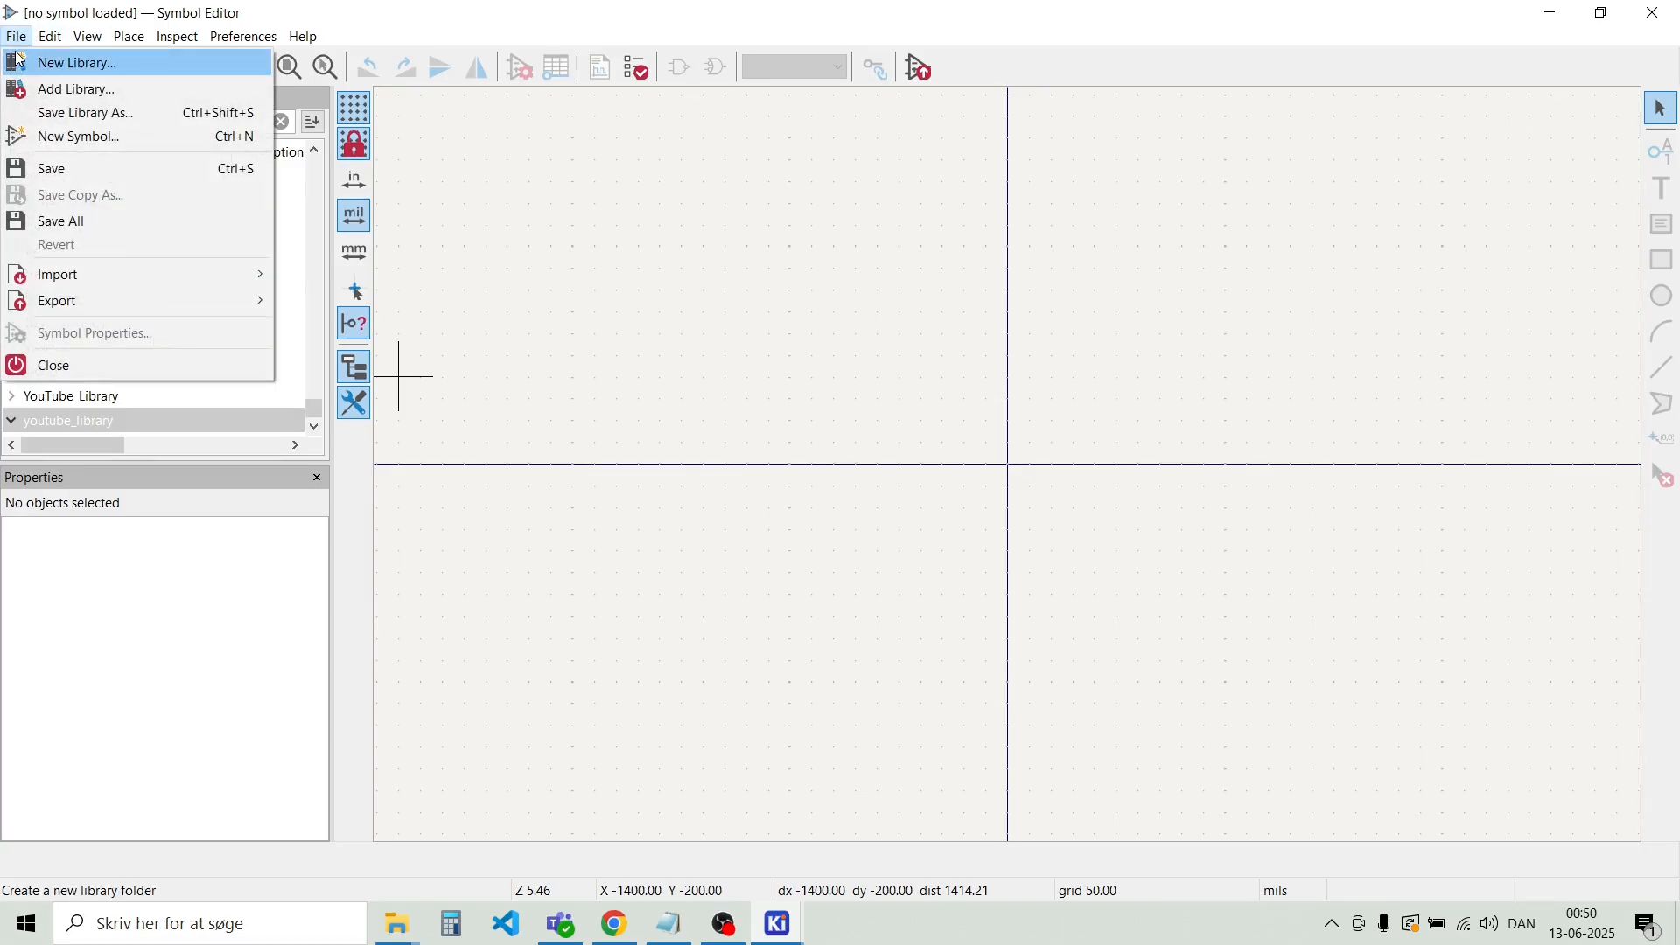
left_click(55, 139)
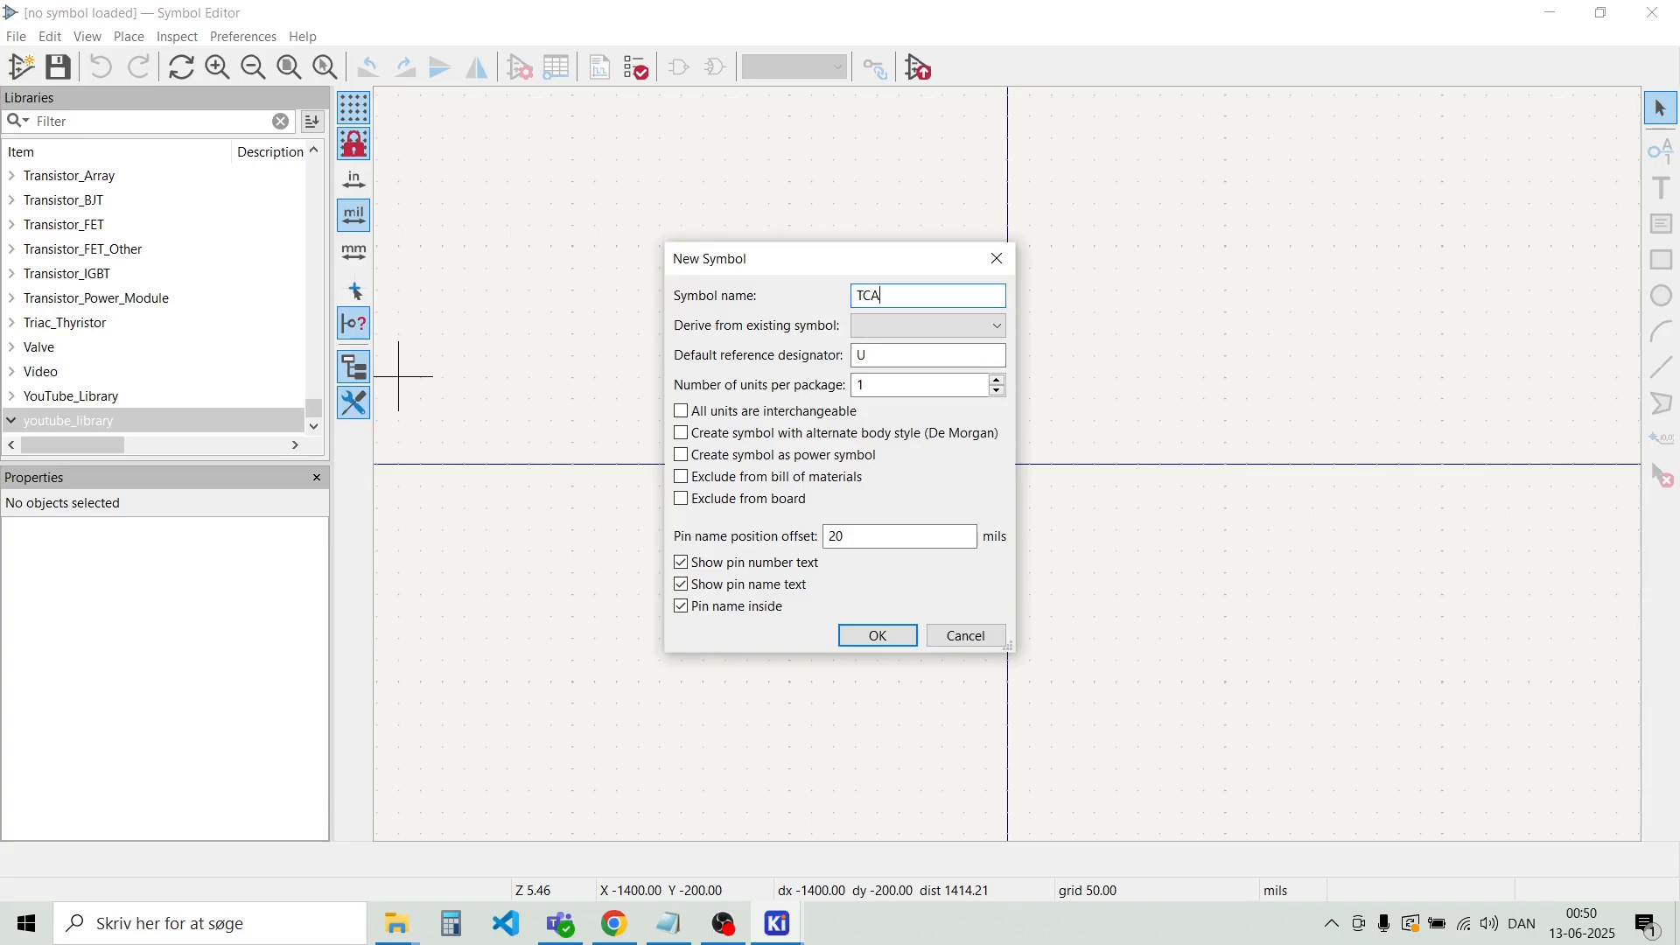
type("TCAL9539PWR")
left_click(879, 637)
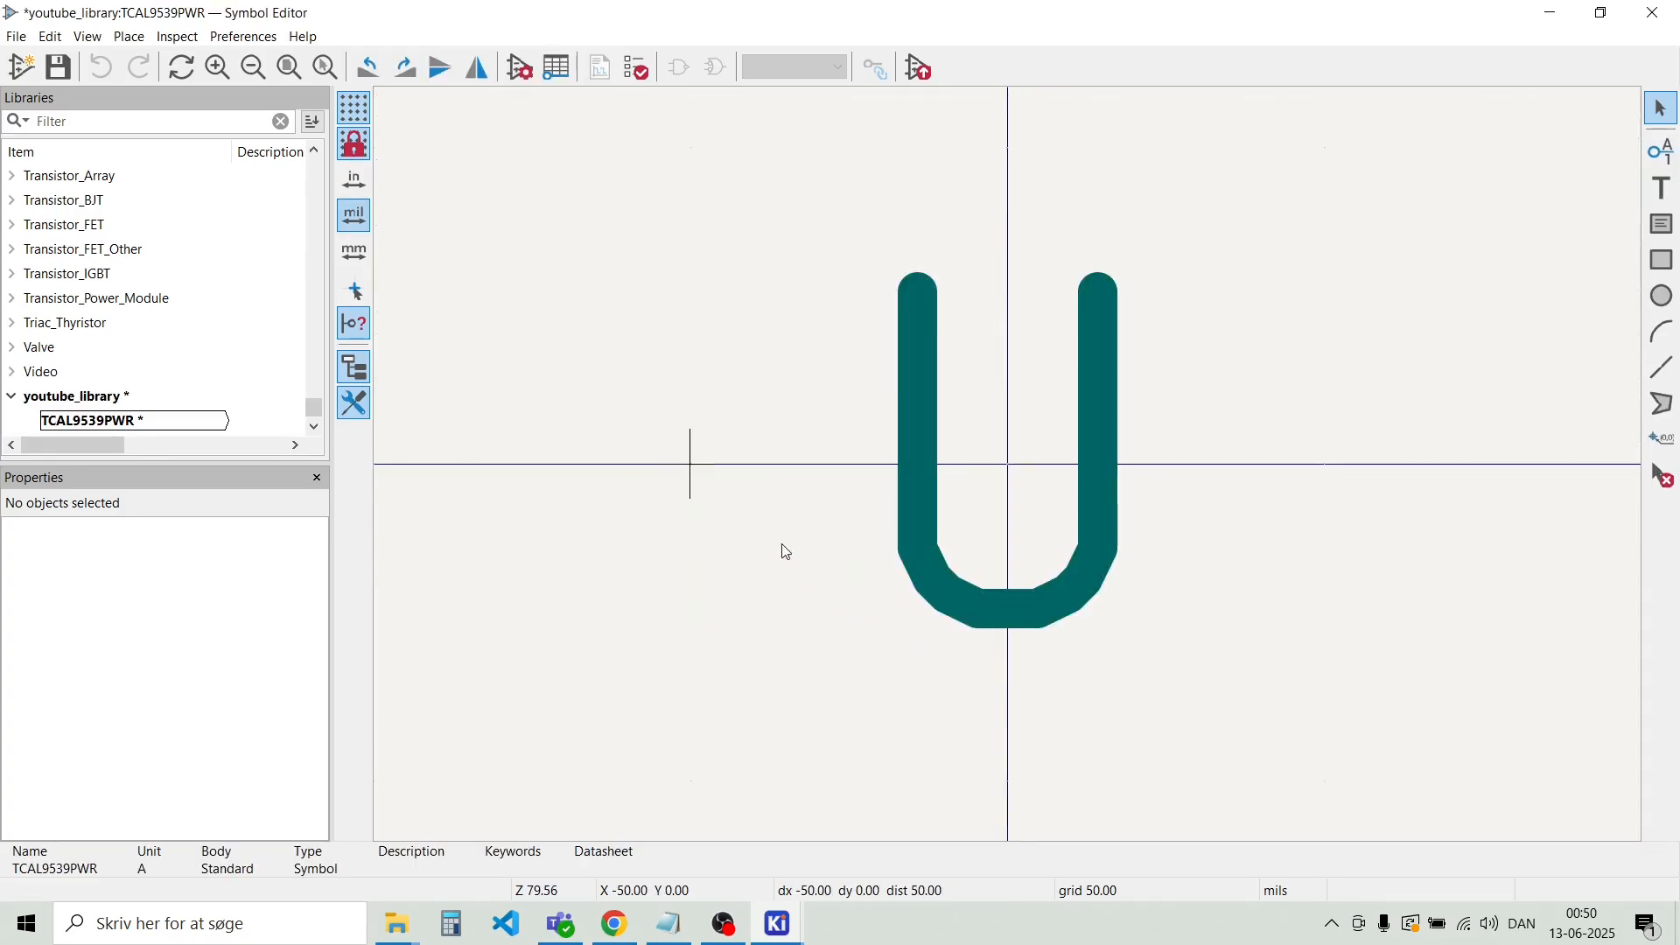
Draw the symbol's rectangular body around the origin, about 500 mils wide and 850 mils high
scroll(836, 548, "down", 3)
scroll(1013, 473, "down", 3)
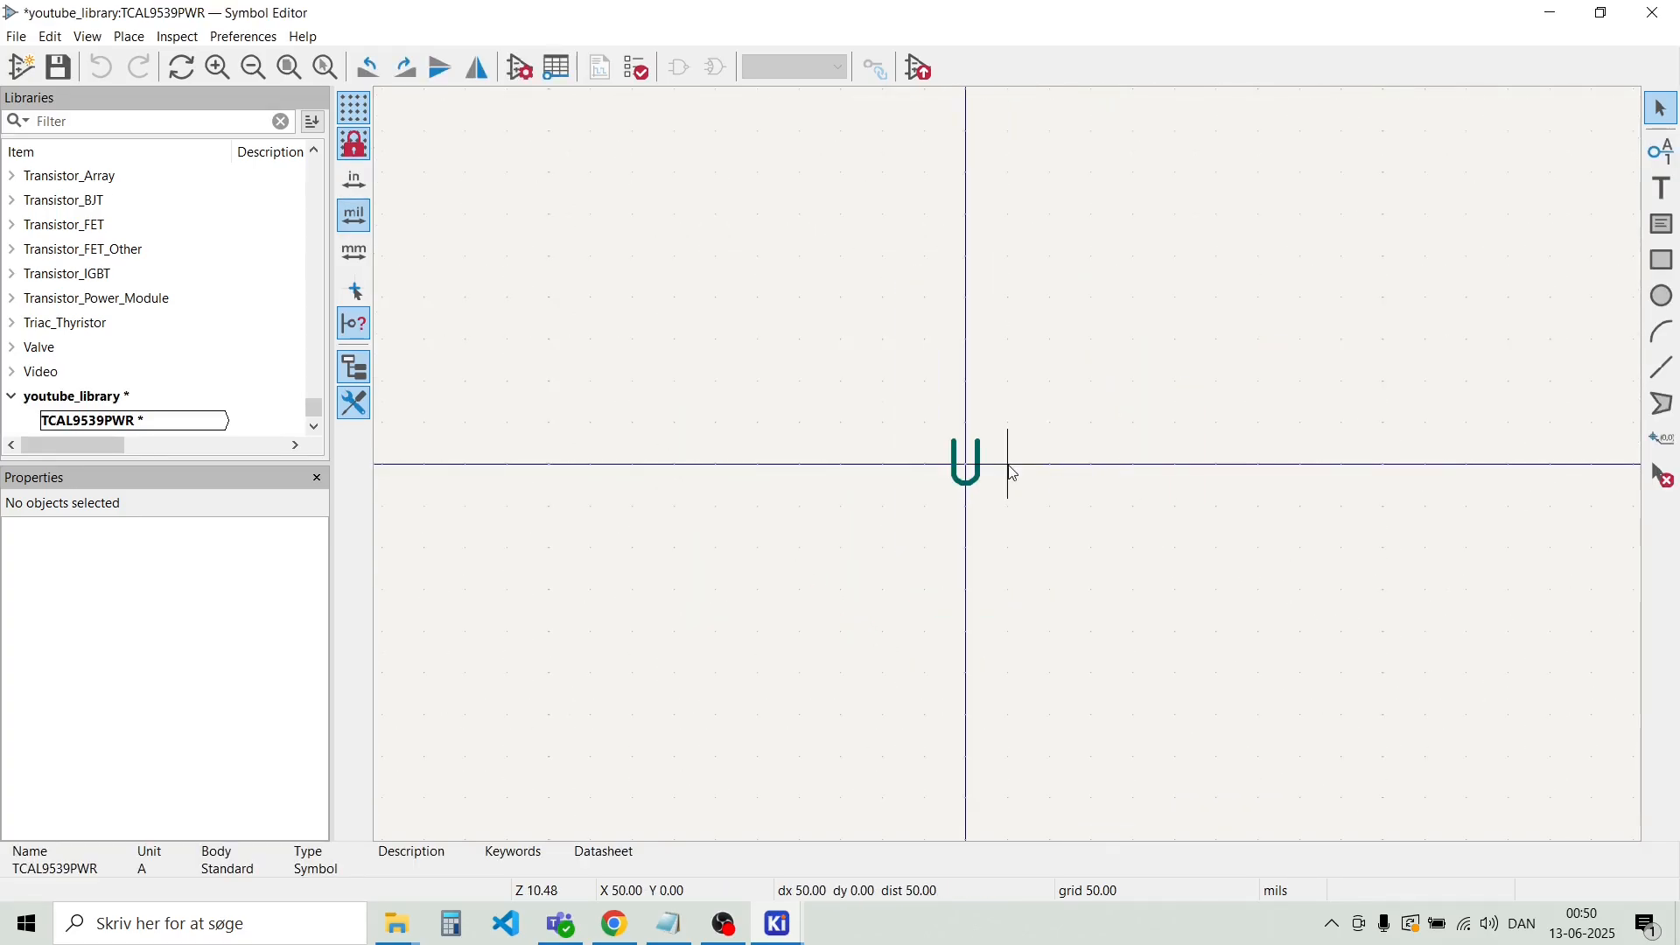
left_click(1665, 262)
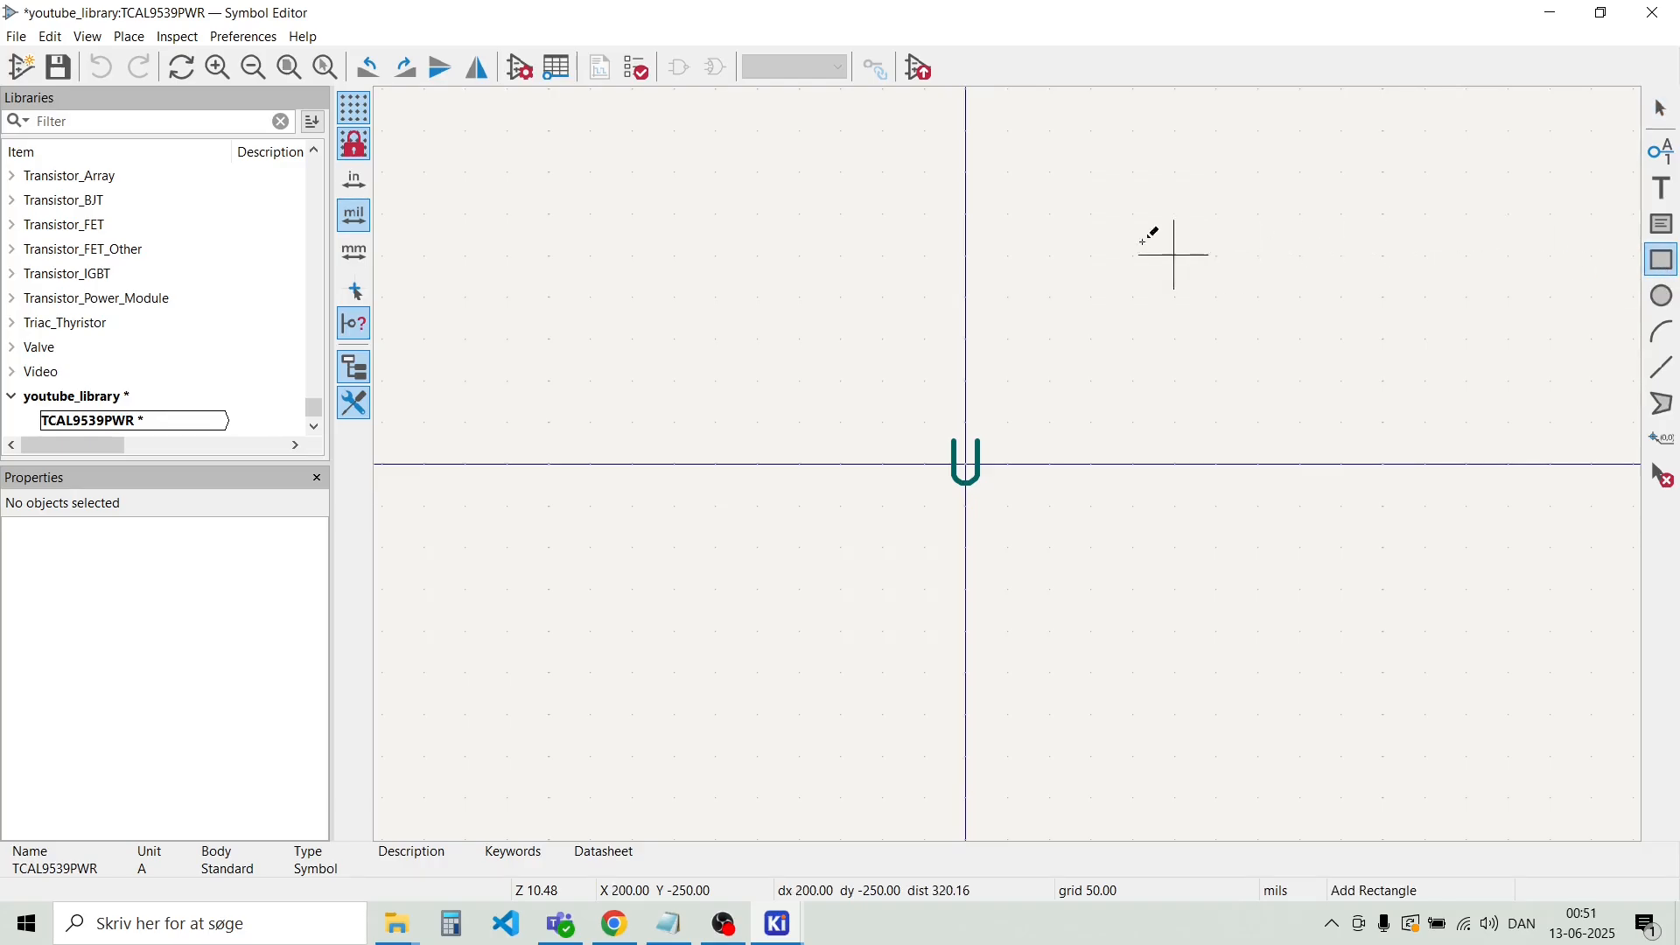
left_click(757, 131)
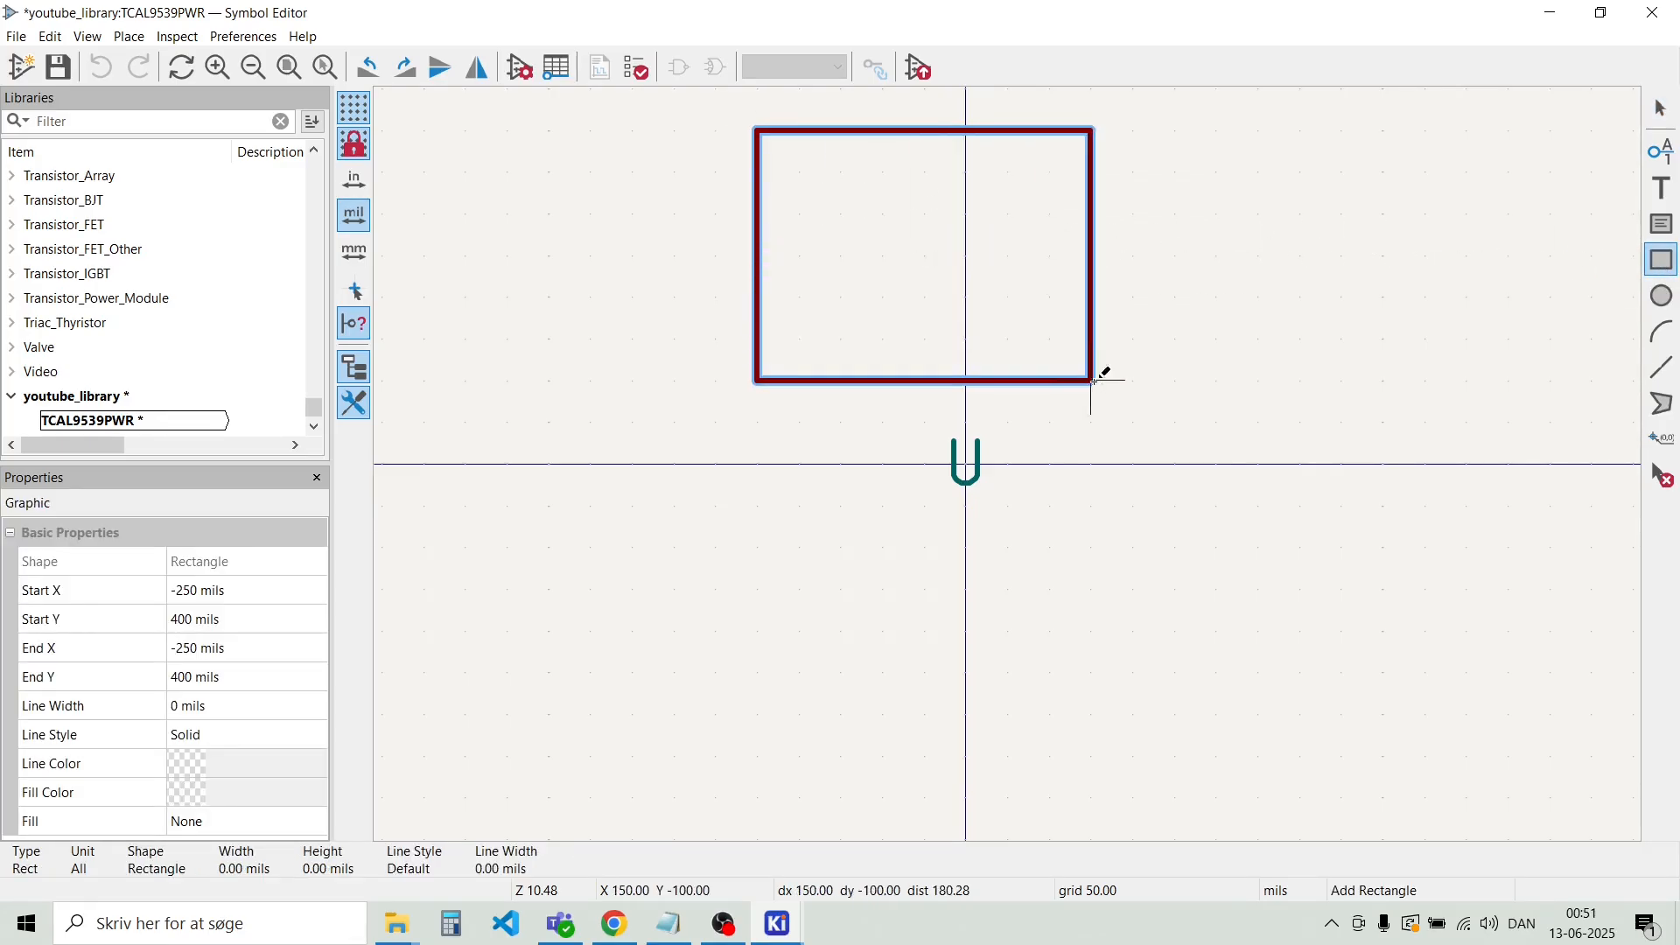
scroll(1099, 375, "down", 2)
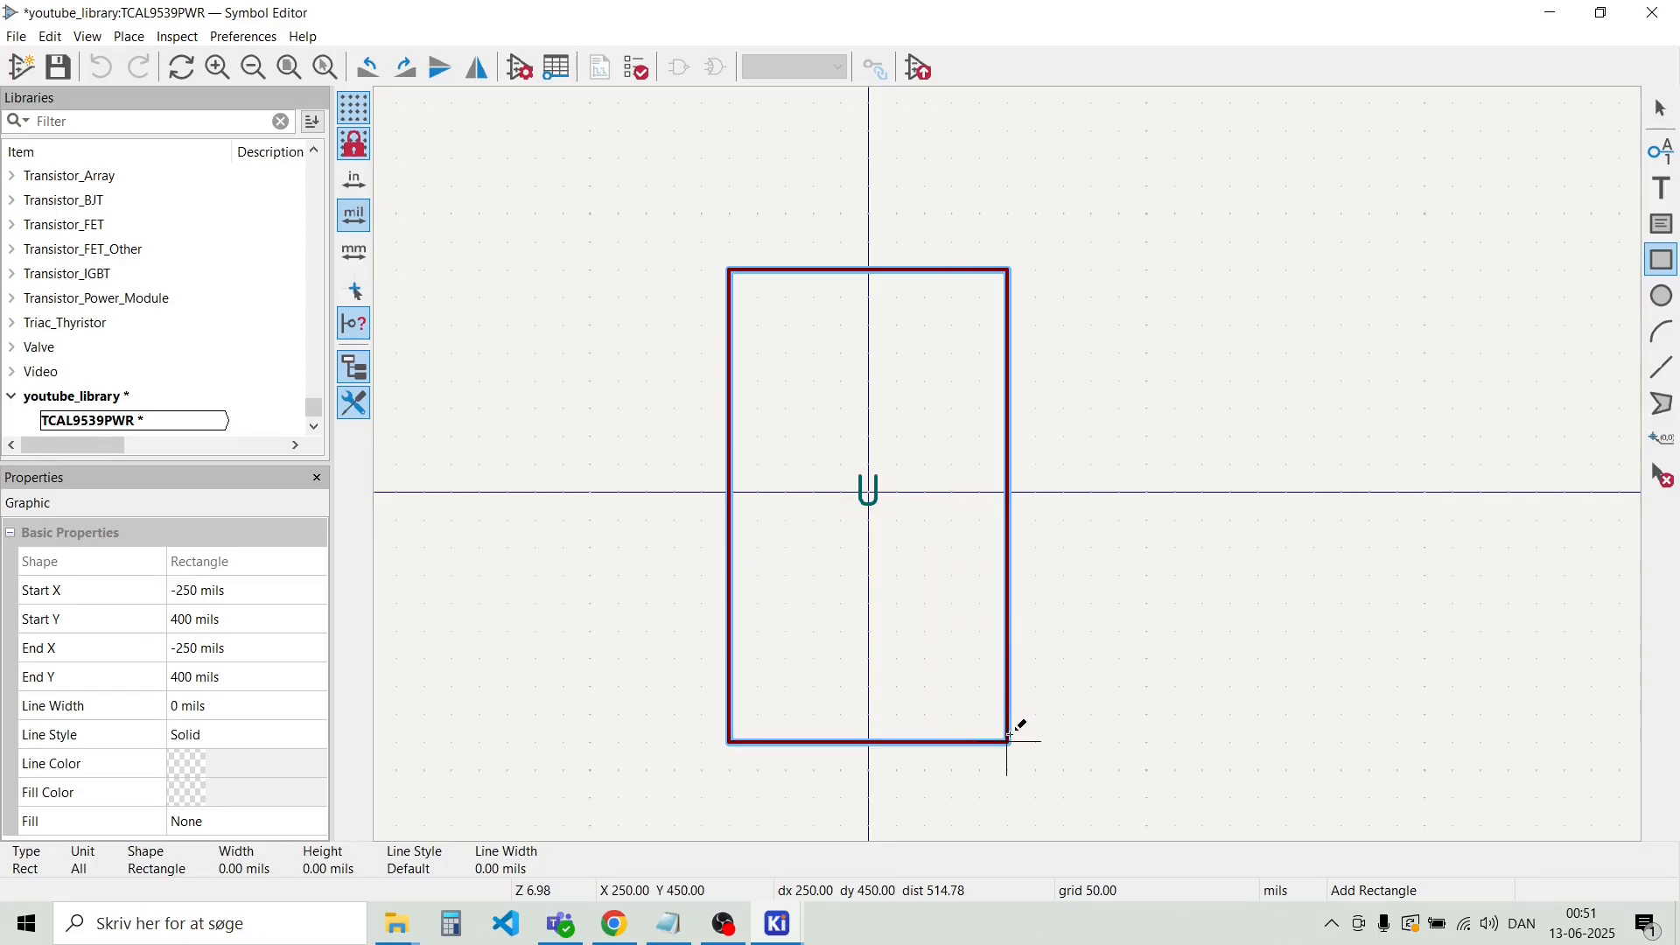
left_click(1009, 742)
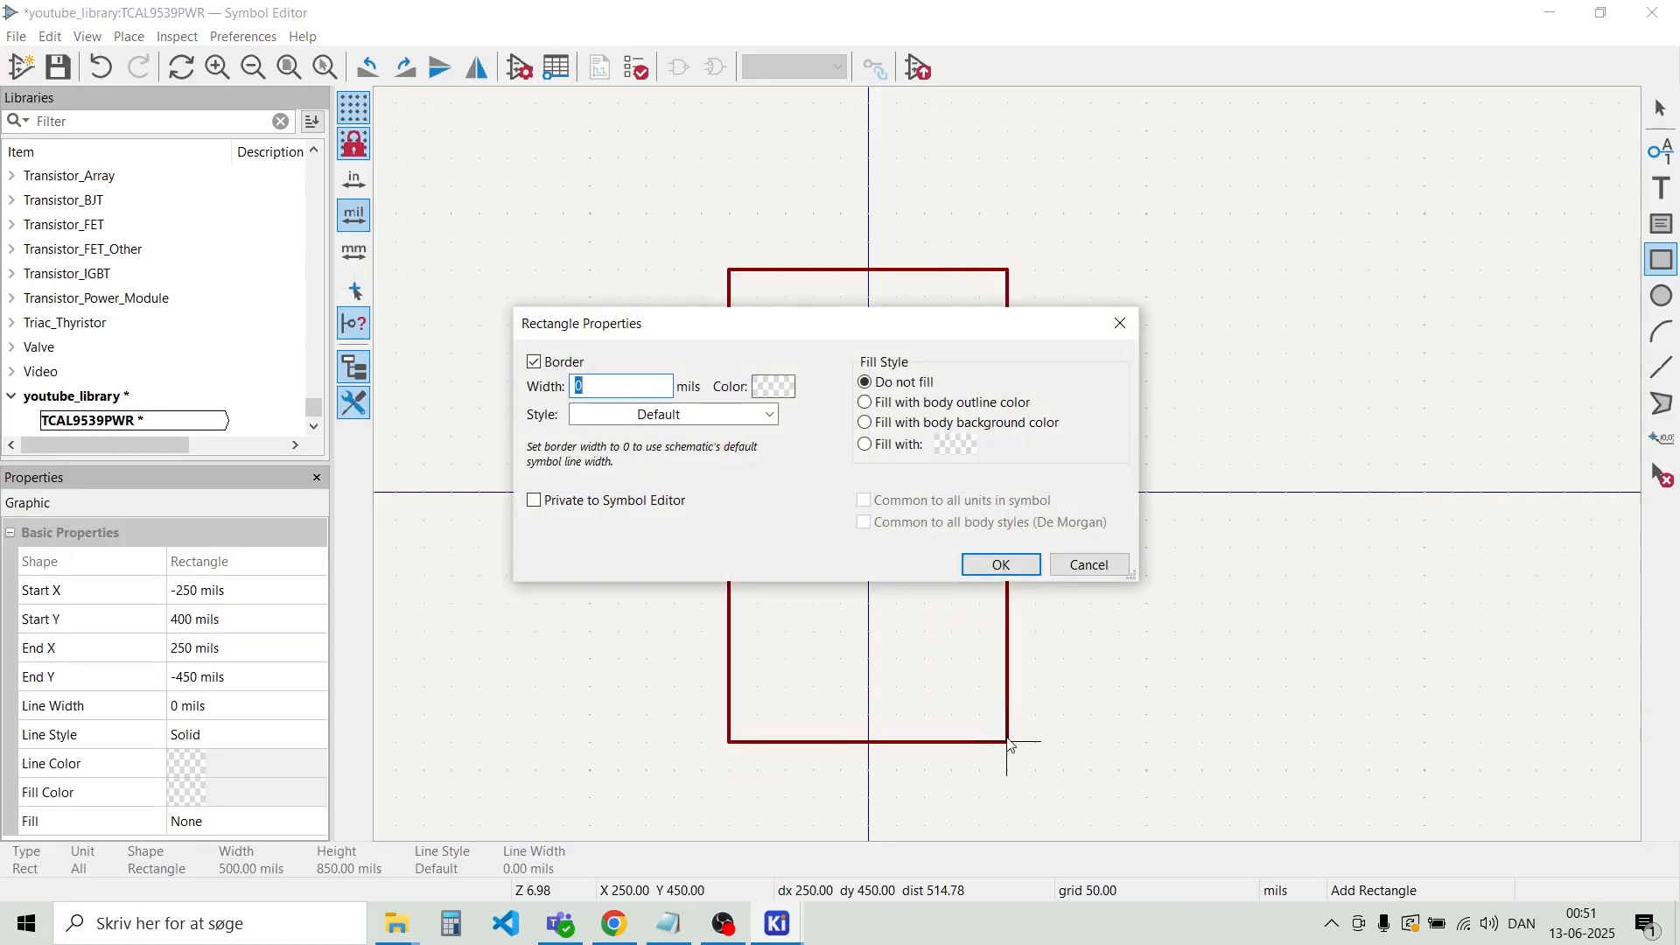
Fill the body rectangle with the body background color and finish the rectangle command
left_click(868, 405)
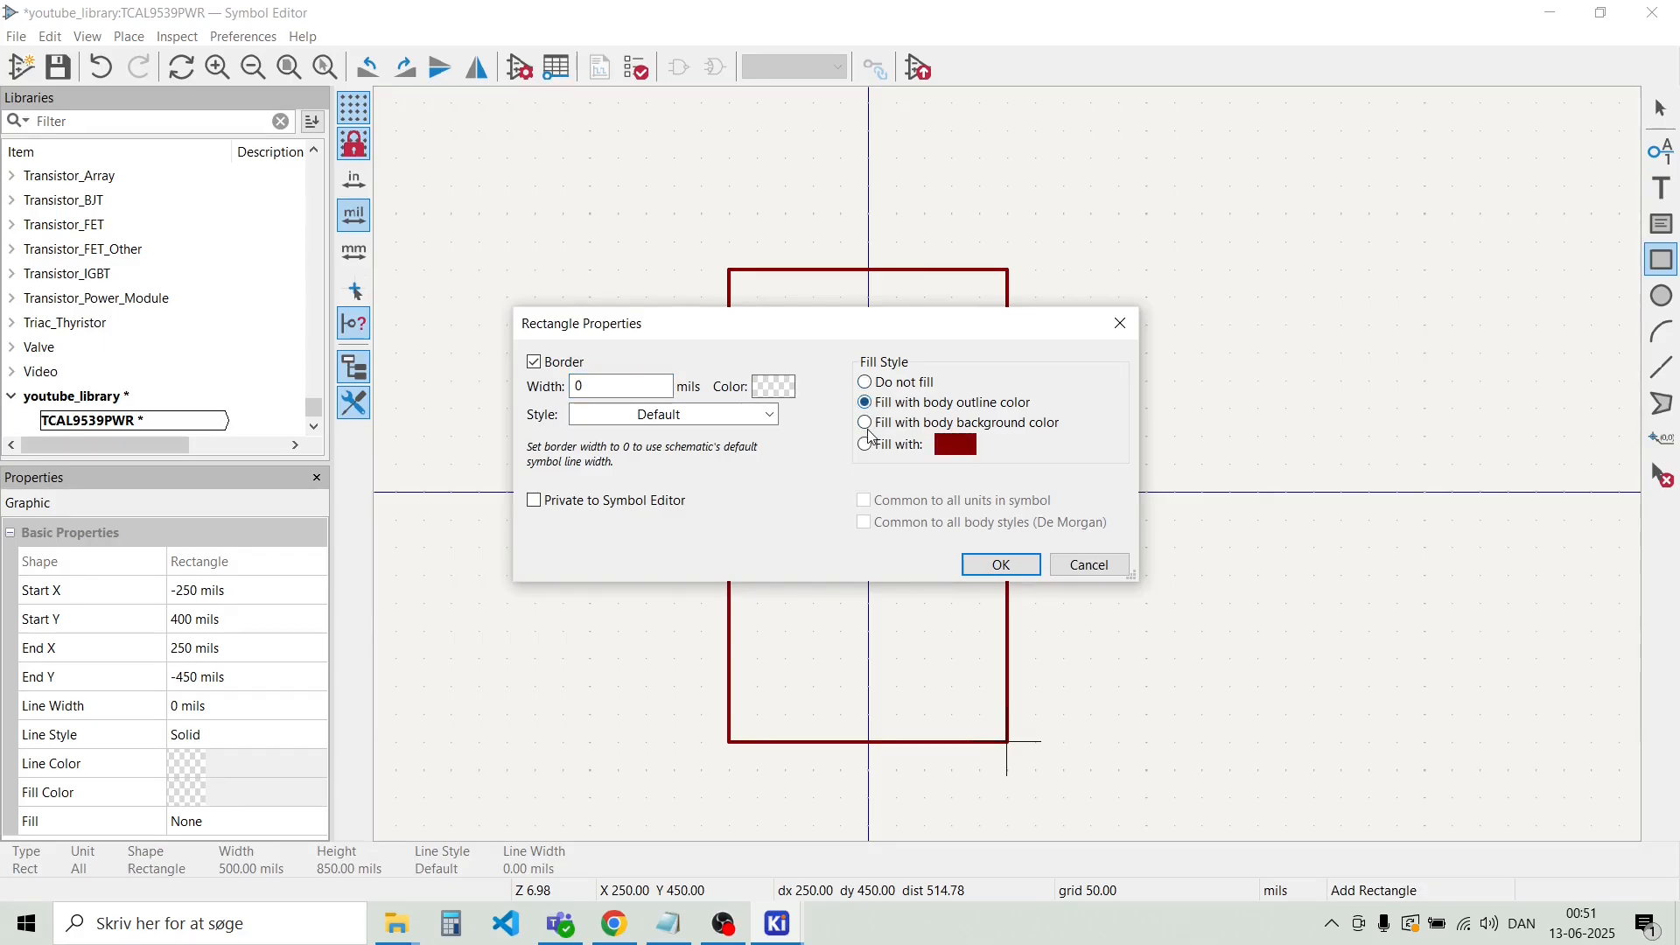
left_click(867, 423)
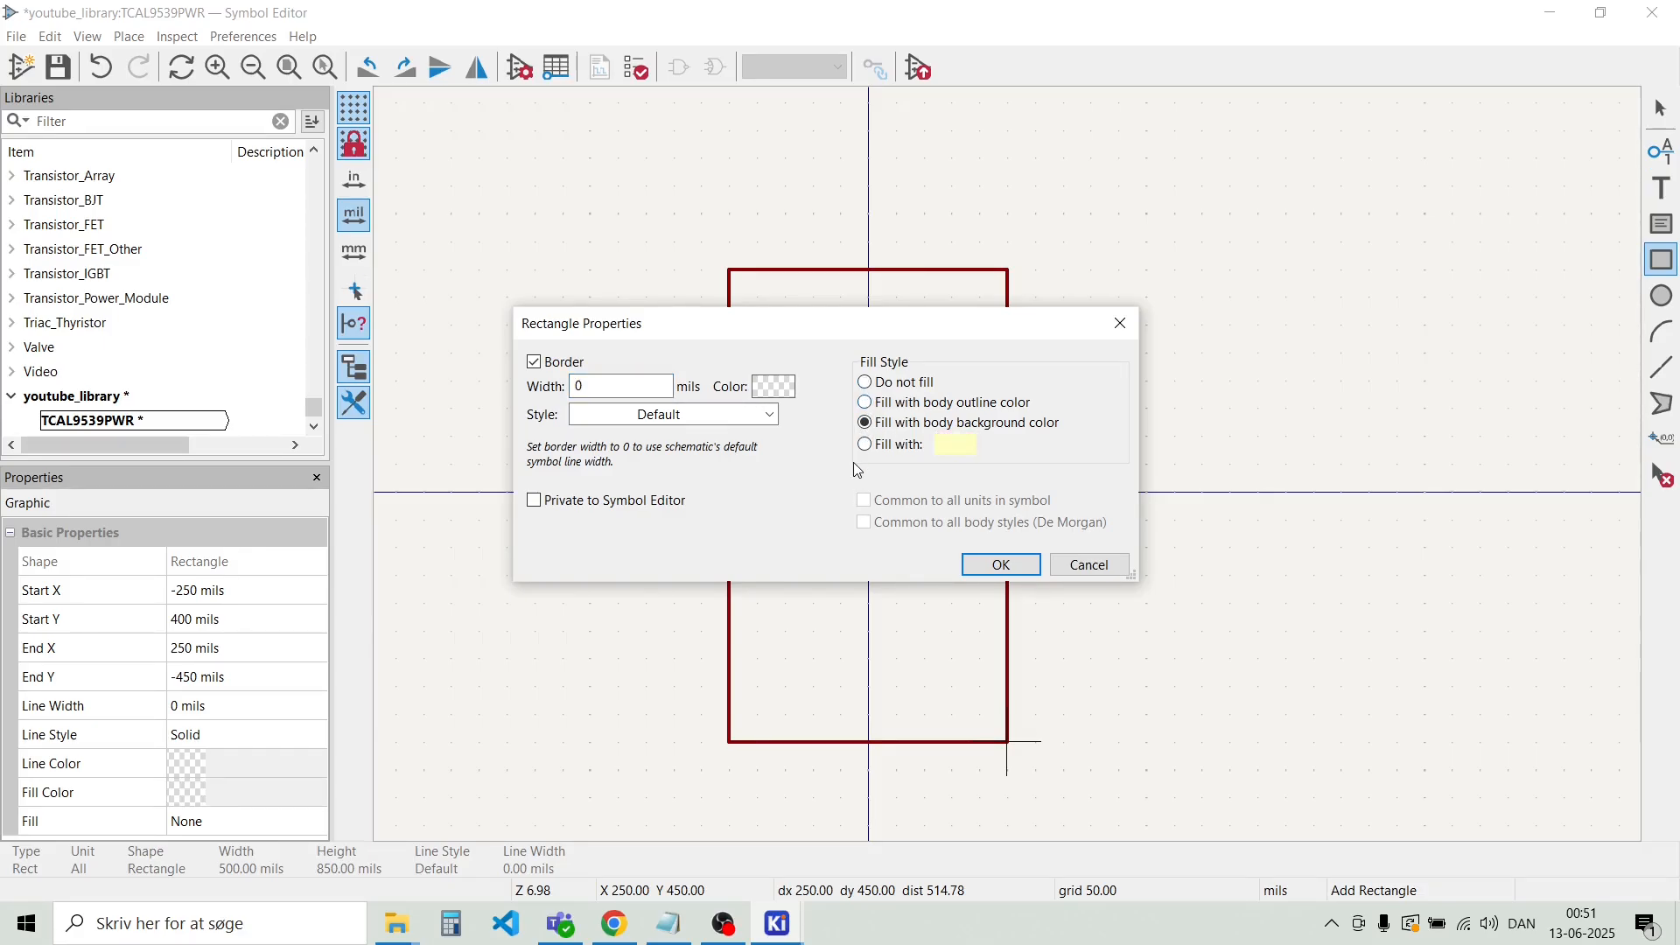
left_click(1000, 564)
key("Escape")
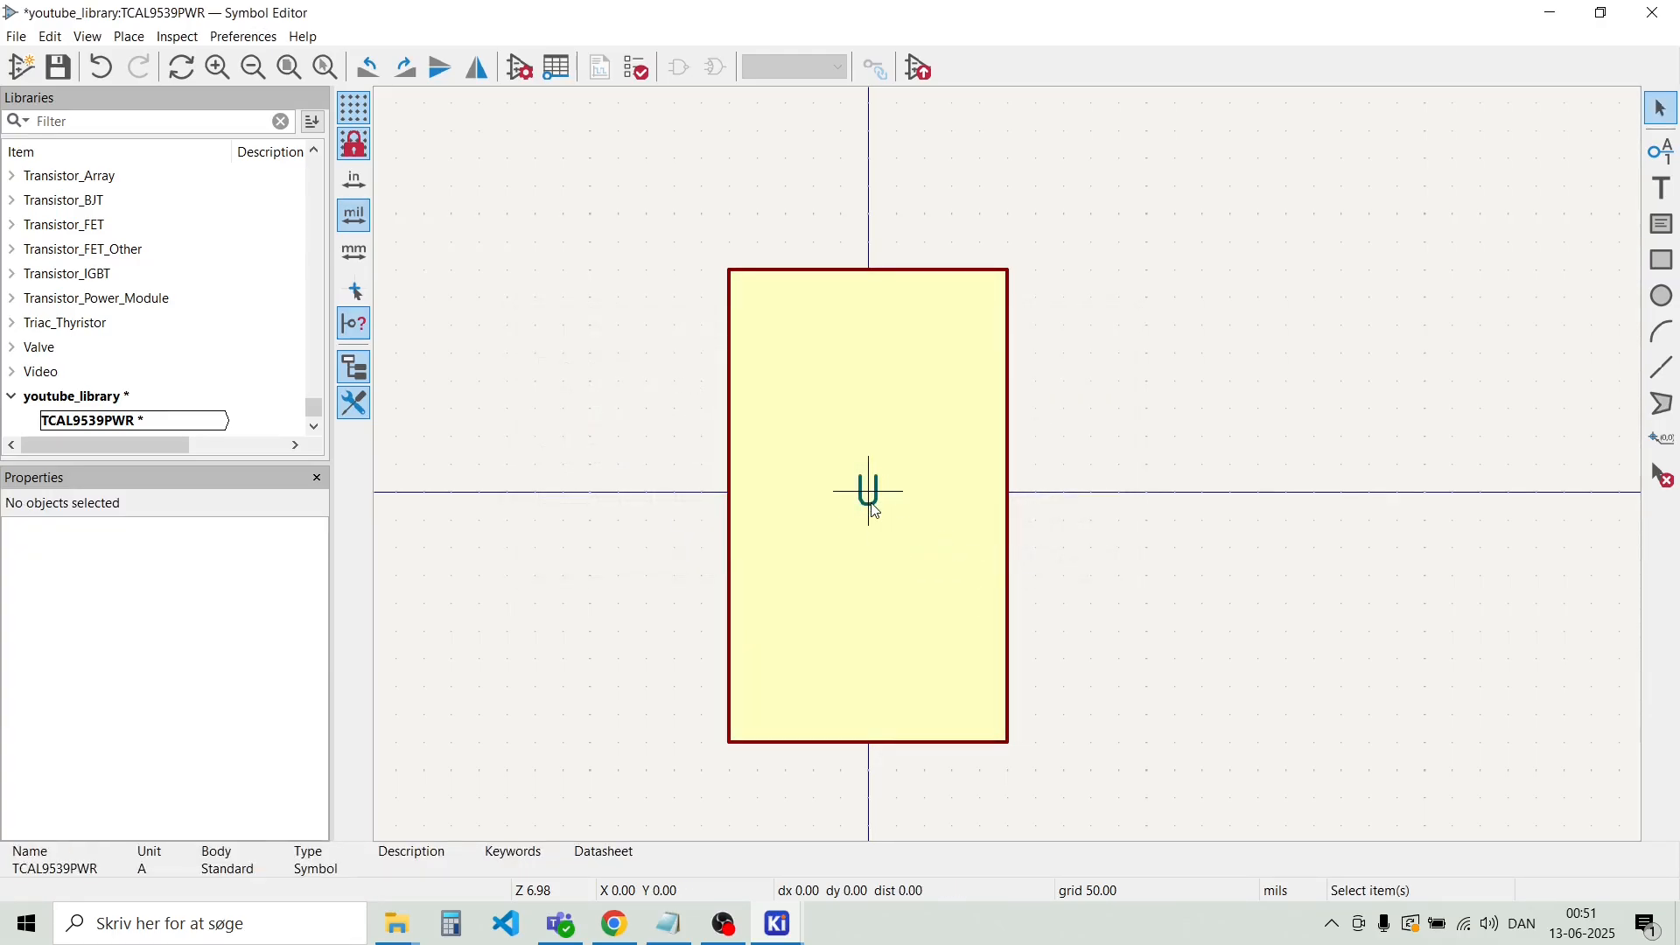
Move the U reference designator from the origin to just above the body's upper-left corner
left_click(869, 492)
left_click_drag(871, 497, 747, 255)
left_click(675, 214)
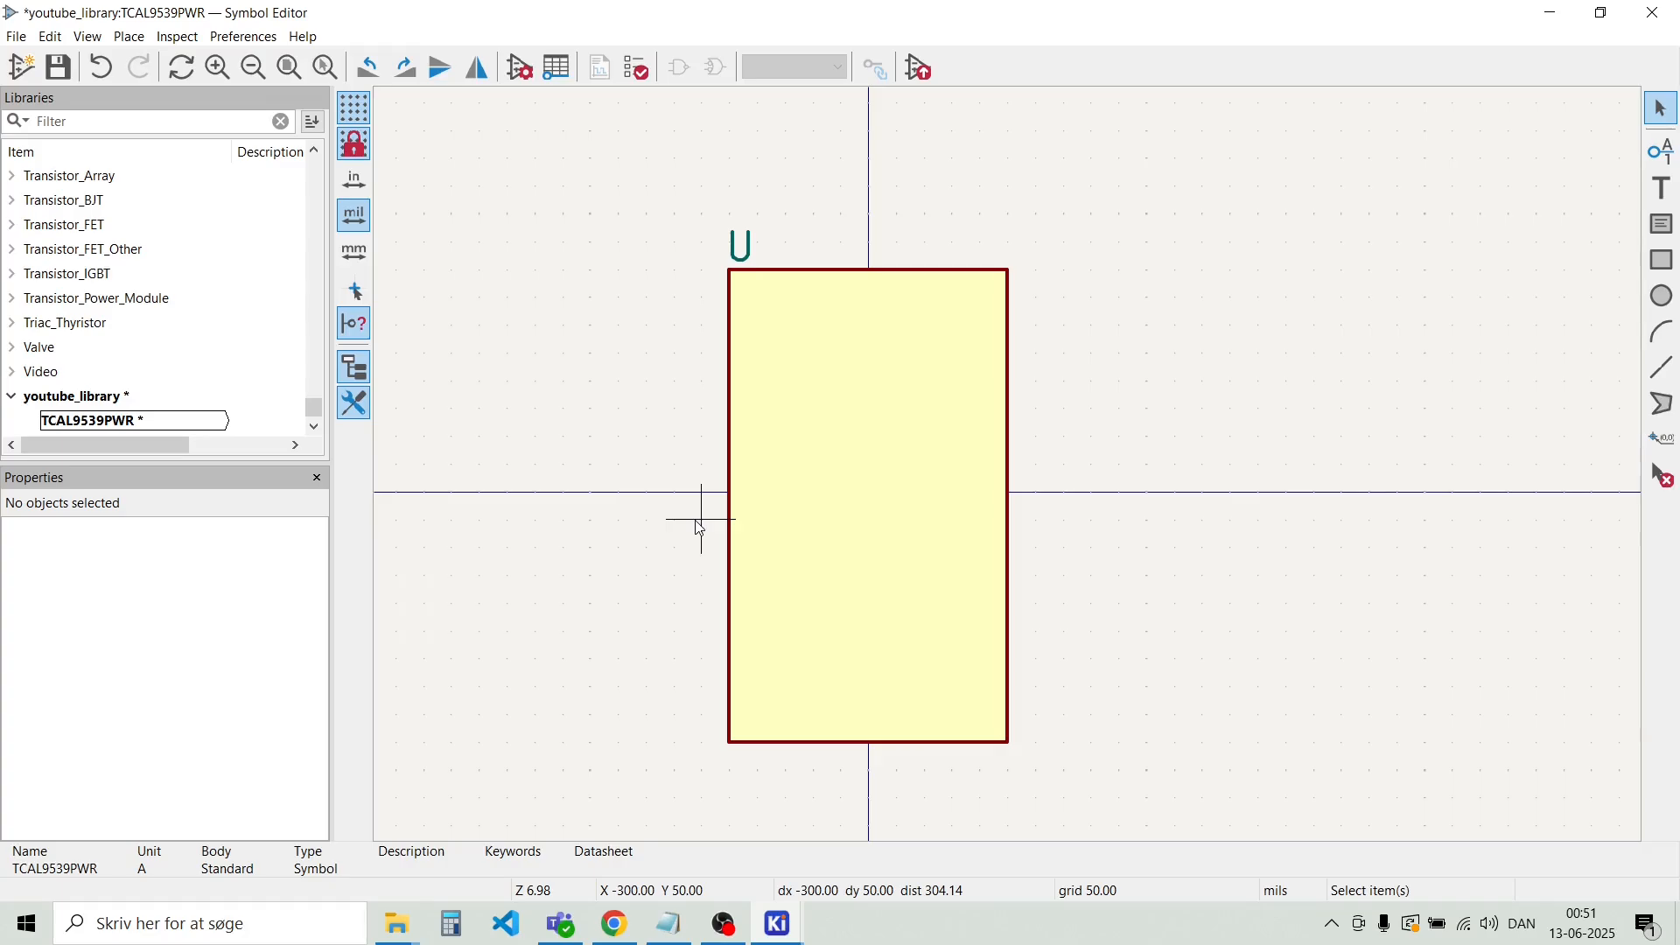
Switch to Chrome and examine the TCAL9539 datasheet's package information, simplified schematic, and pin configuration for the 24-pin TSSOP package
left_click(616, 929)
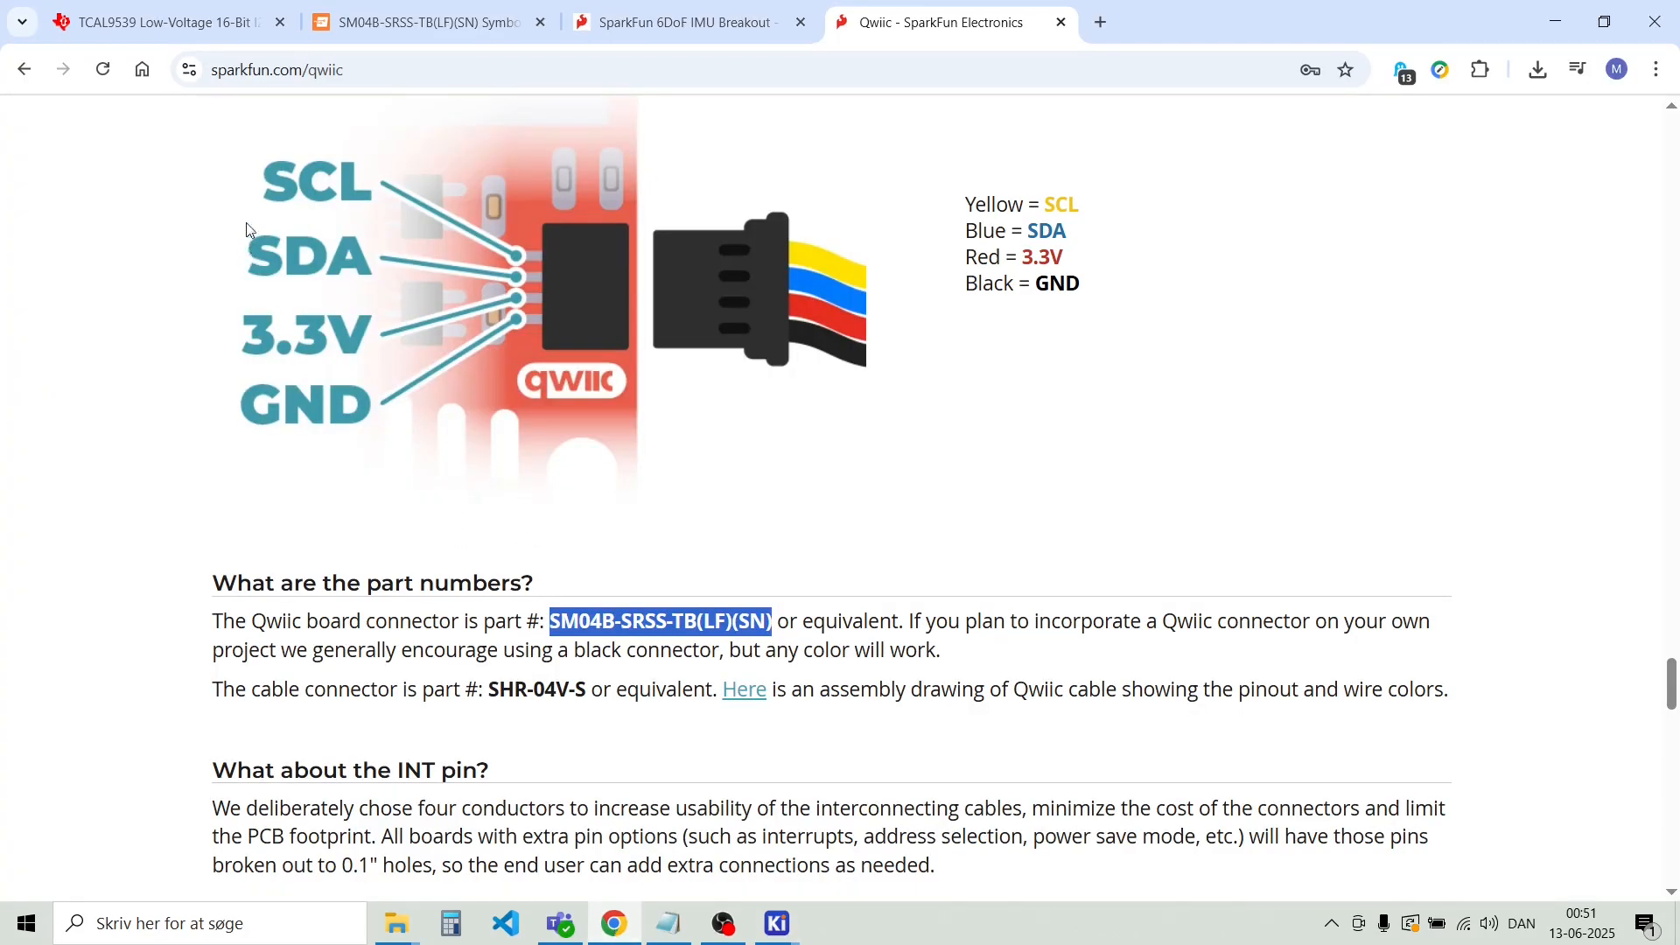
left_click(176, 22)
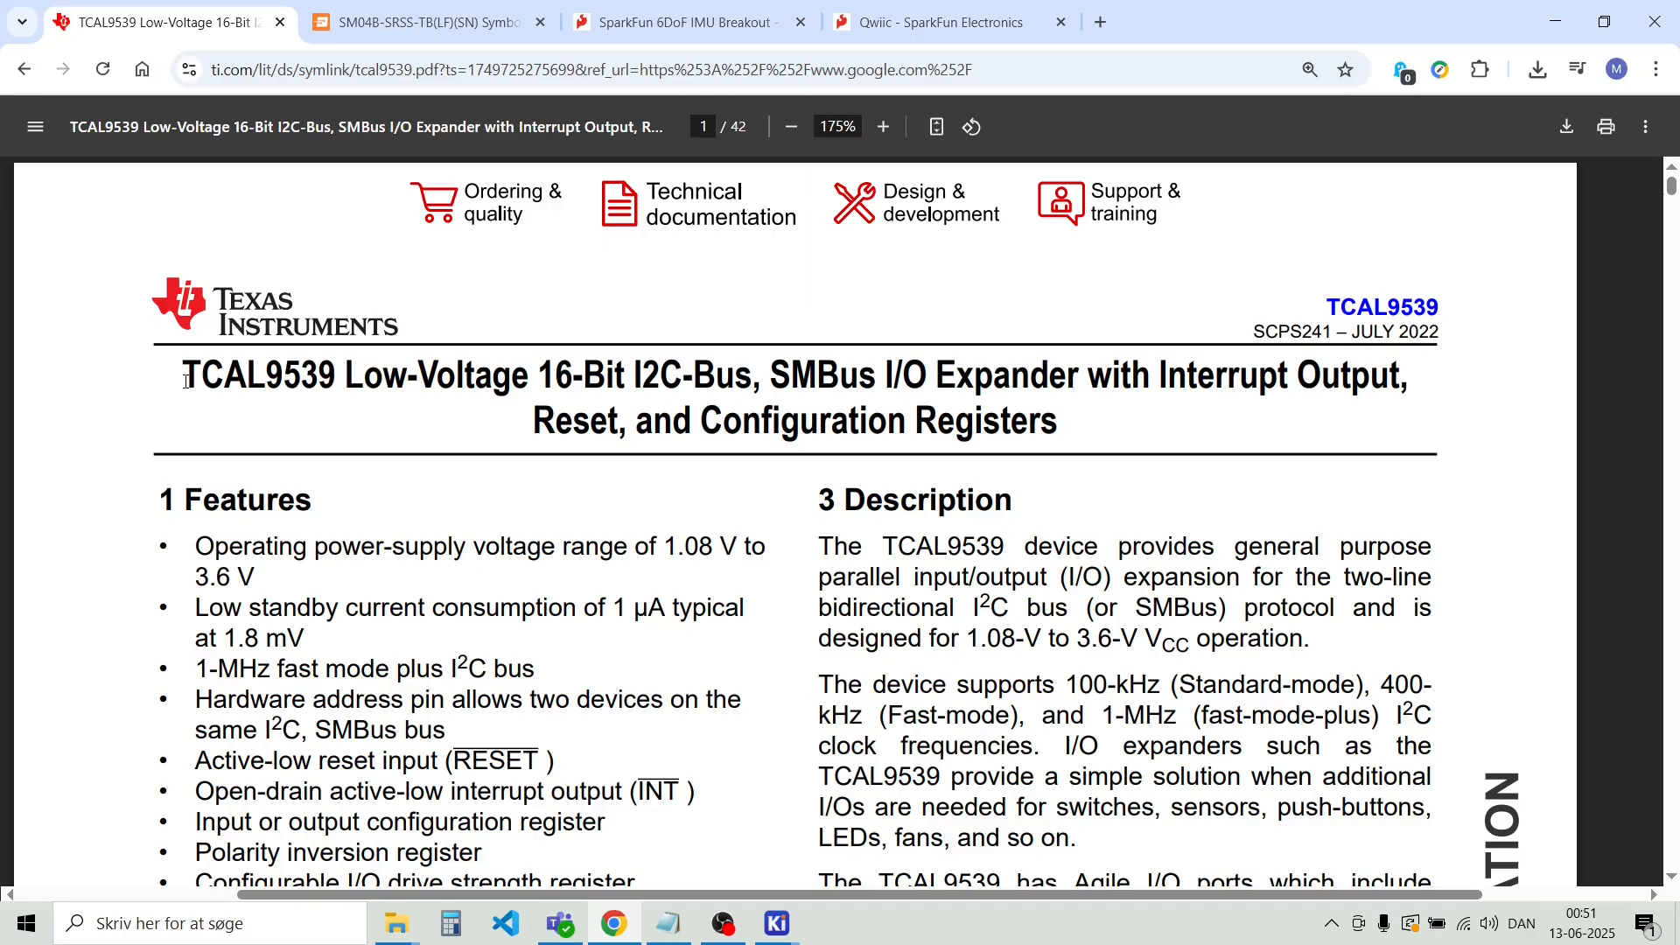
left_click_drag(186, 381, 304, 383)
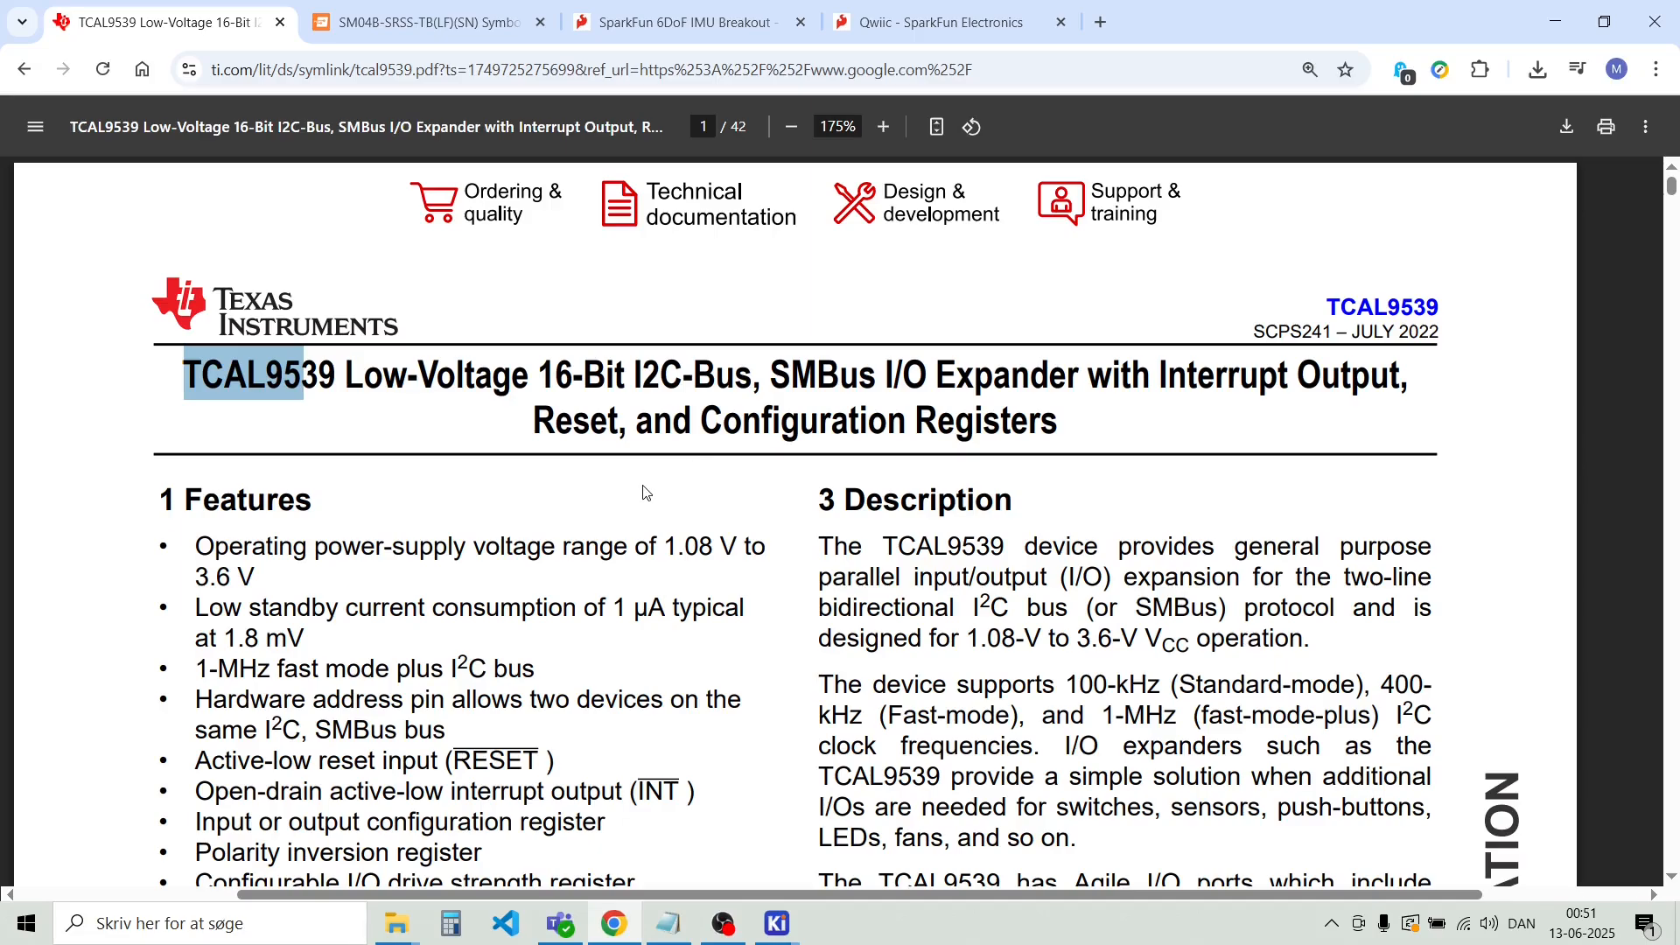
scroll(643, 491, "down", 7)
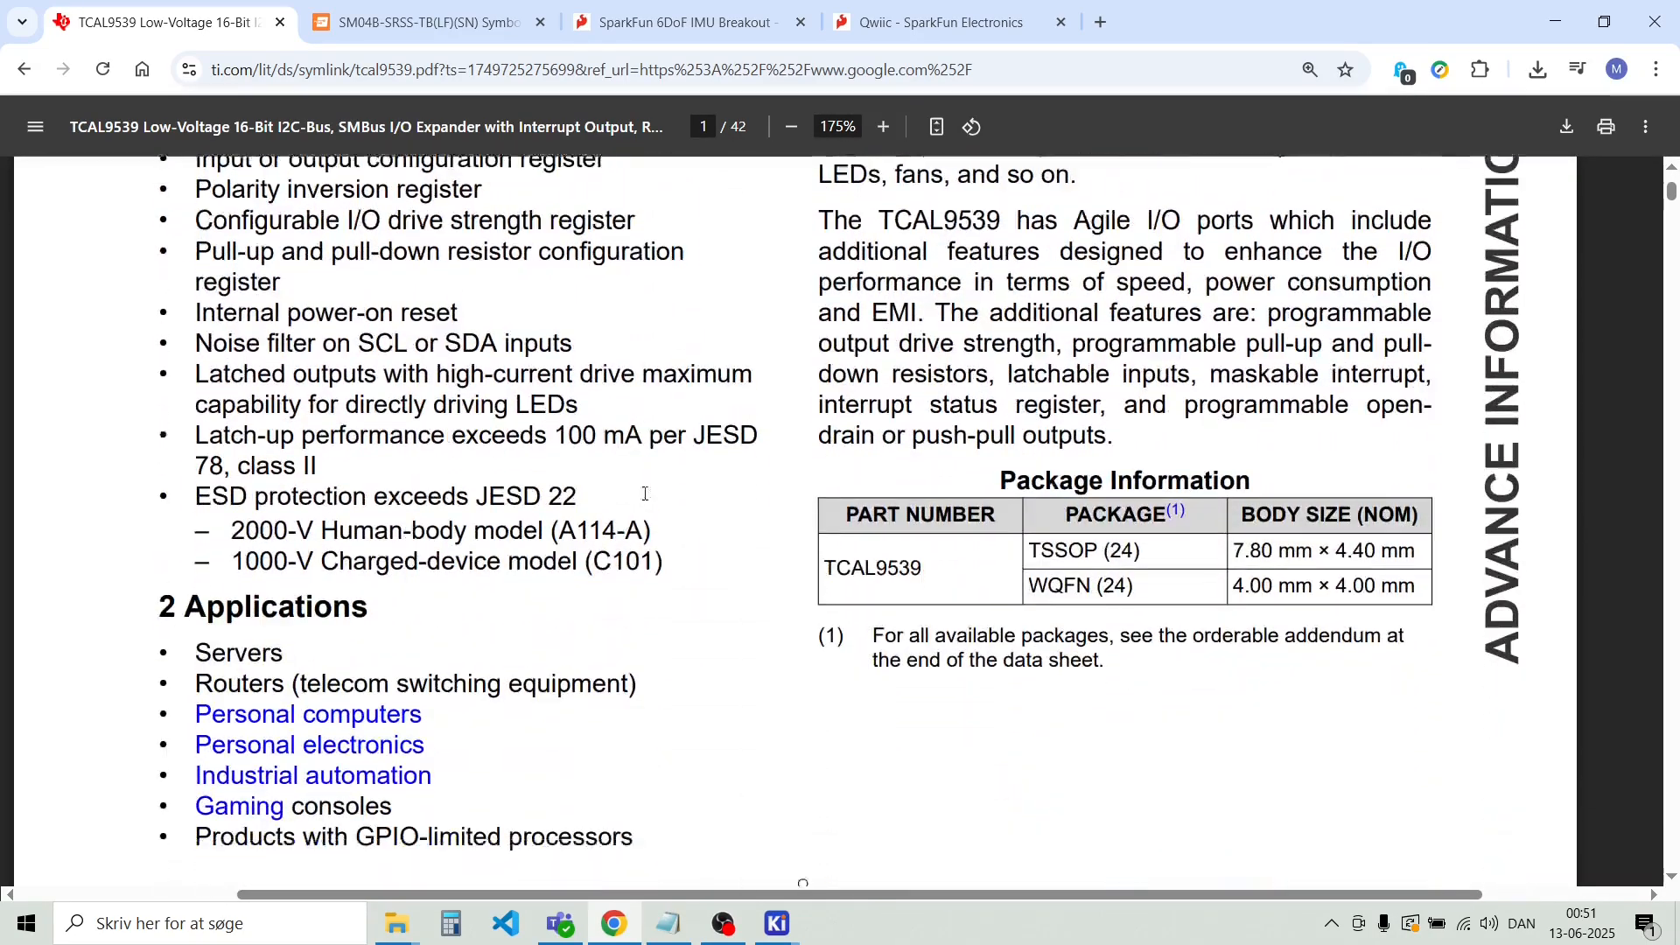
scroll(645, 493, "down", 4)
scroll(645, 494, "up", 3)
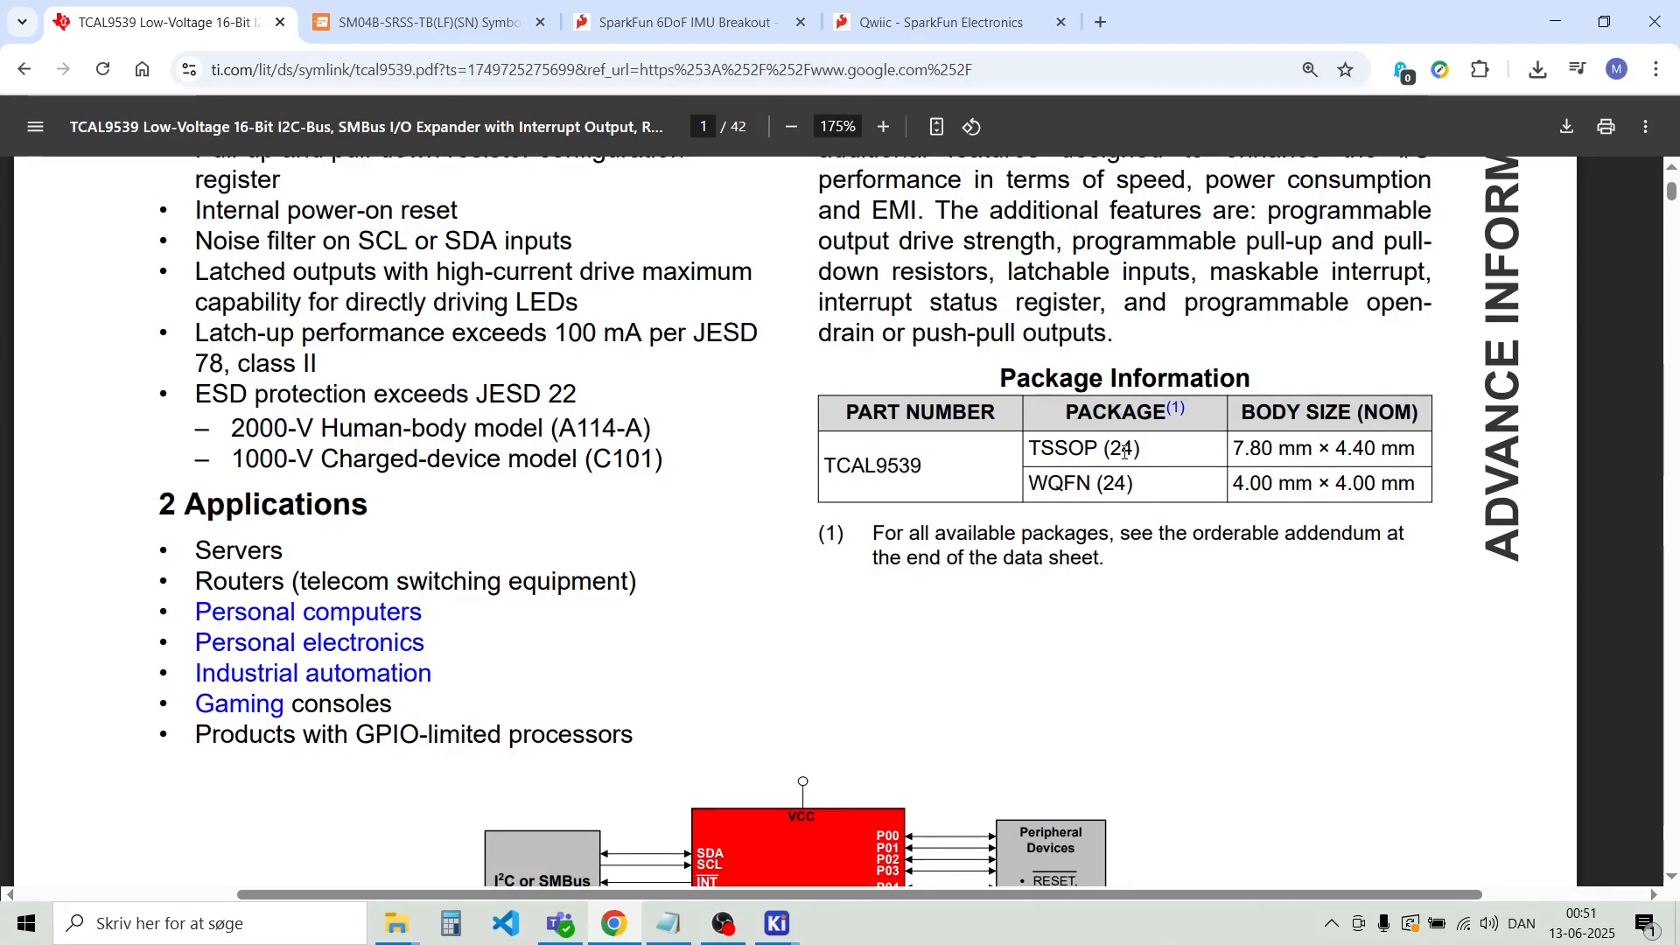
scroll(923, 475, "down", 9)
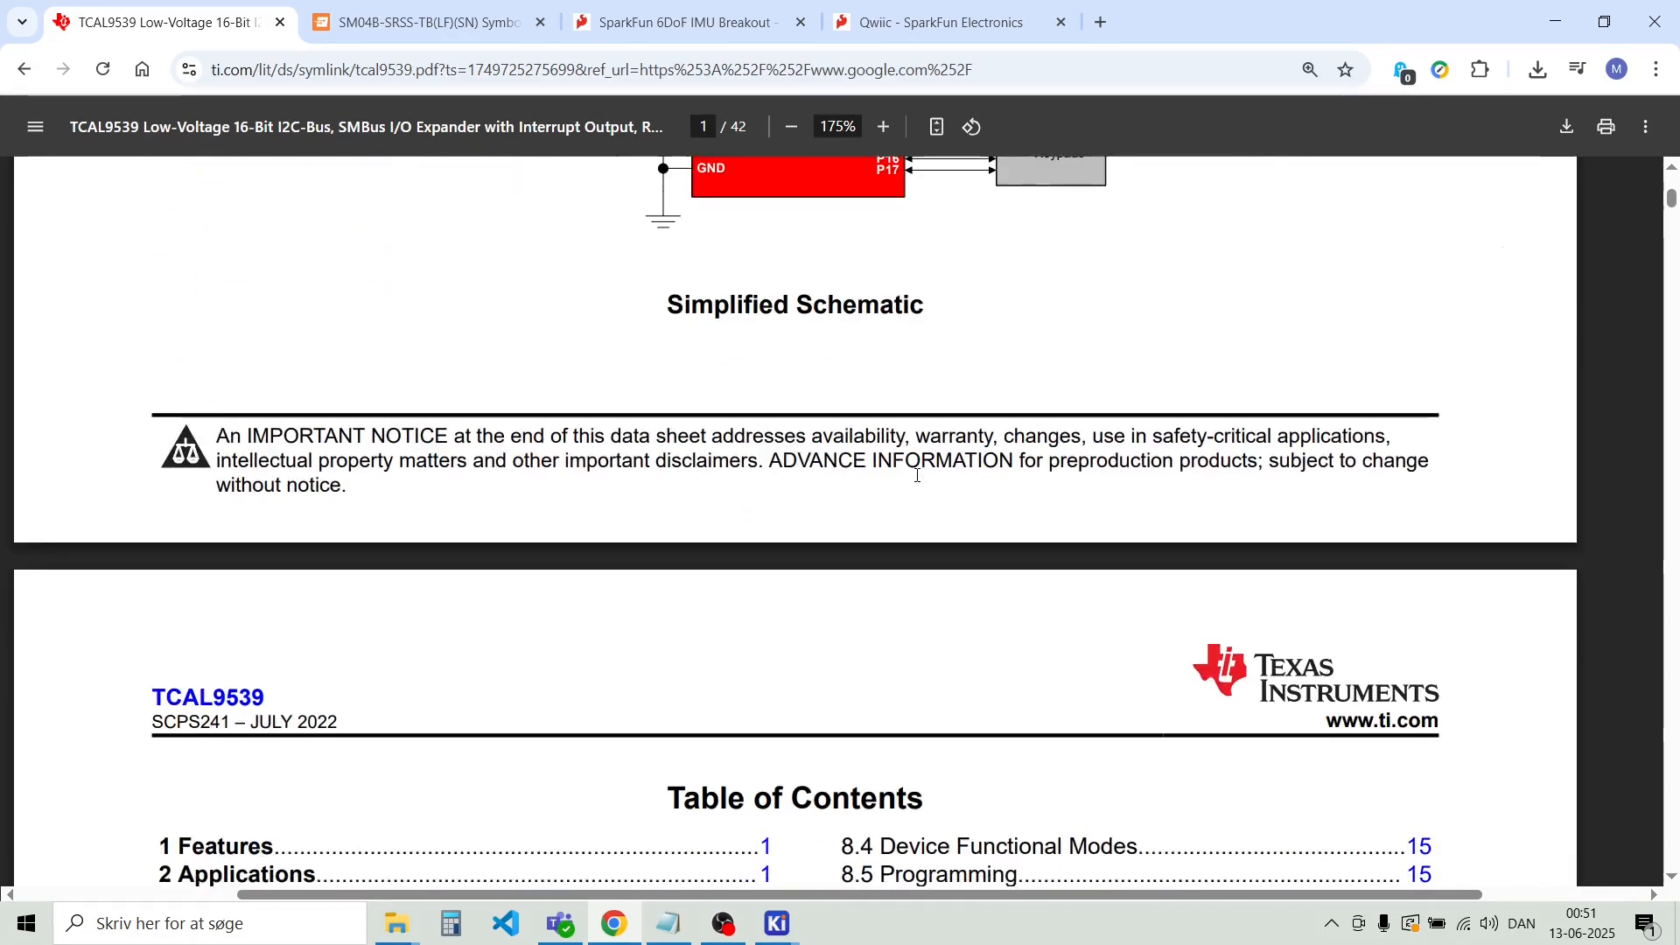
scroll(915, 478, "up", 6)
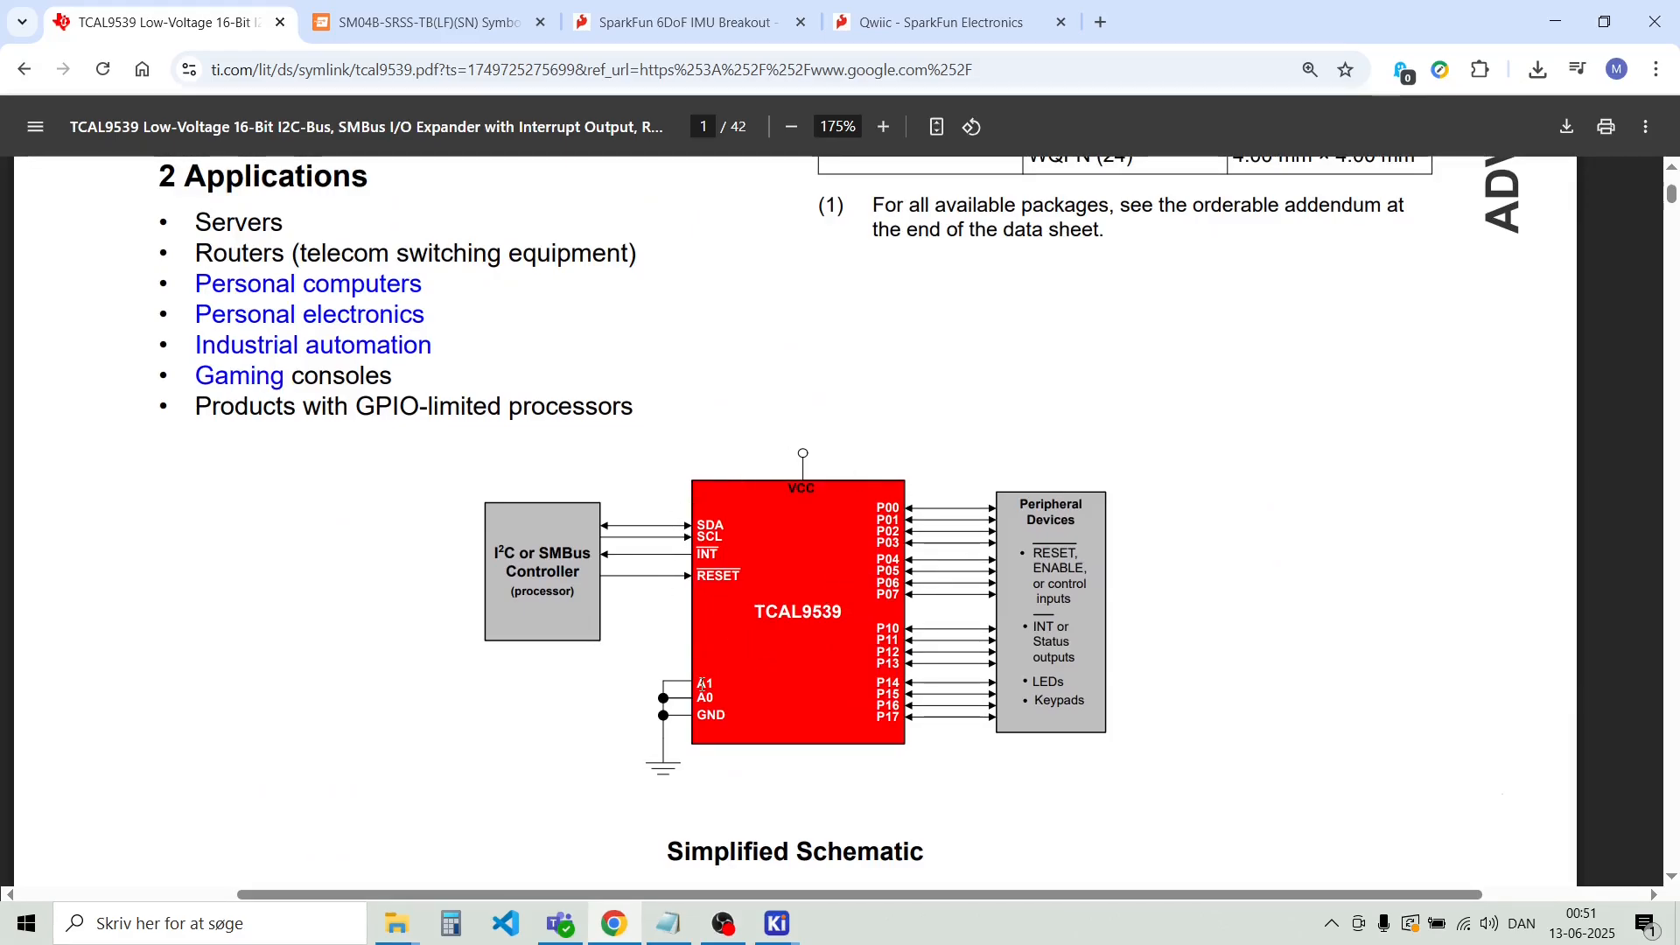
scroll(701, 689, "down", 15)
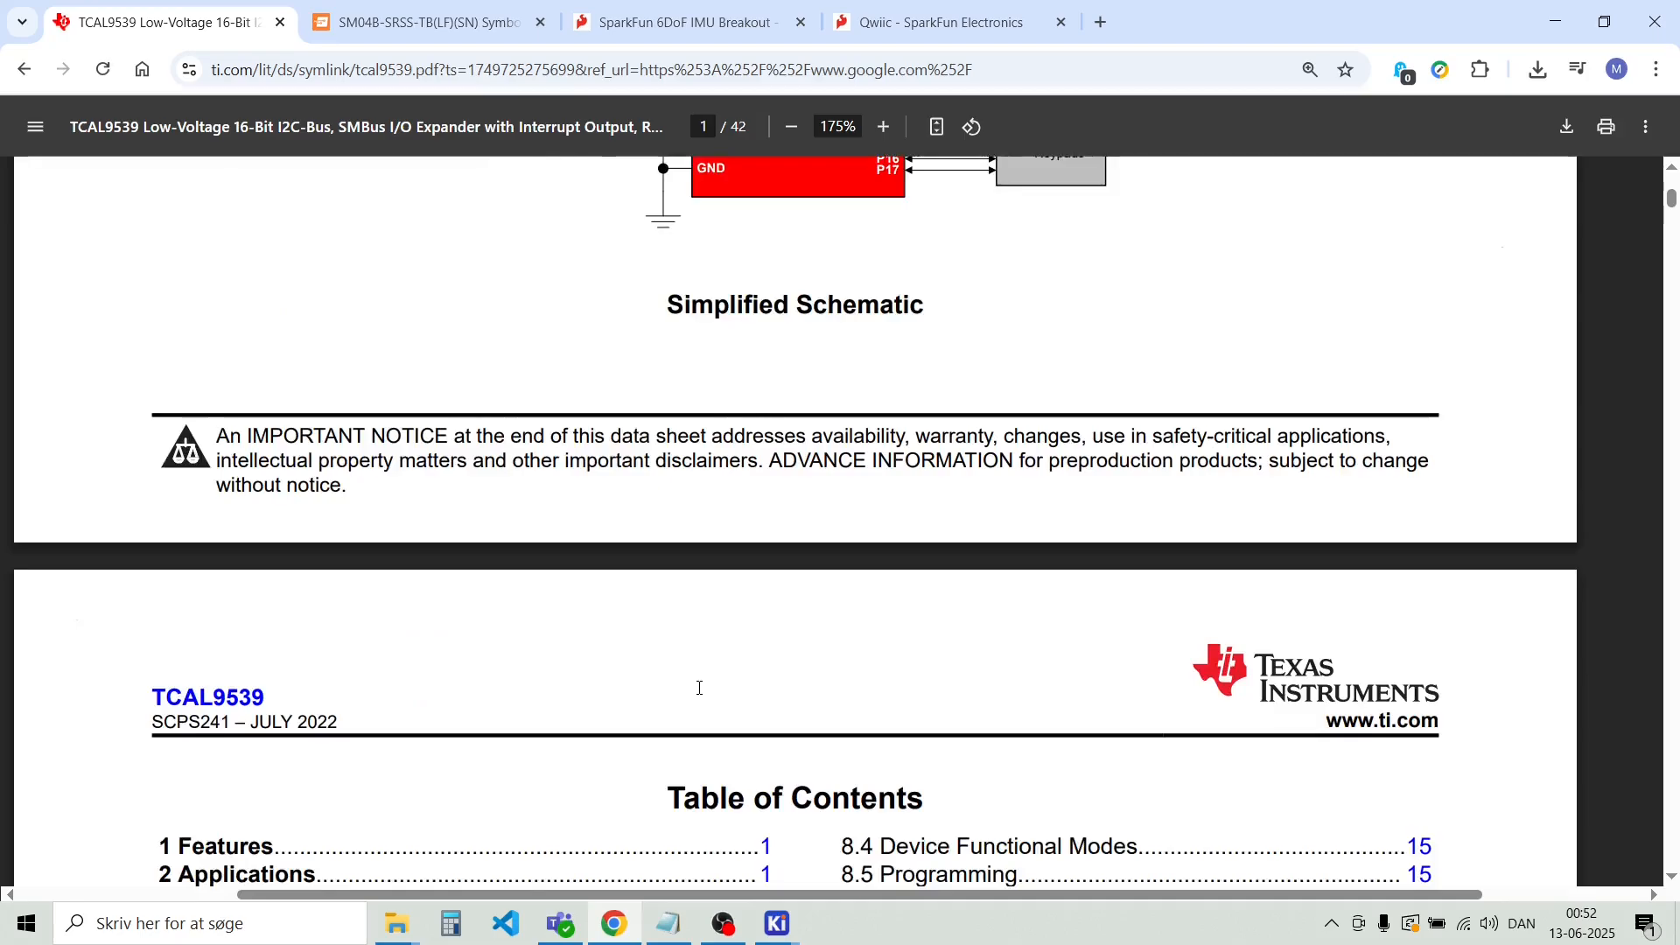
scroll(701, 692, "down", 8)
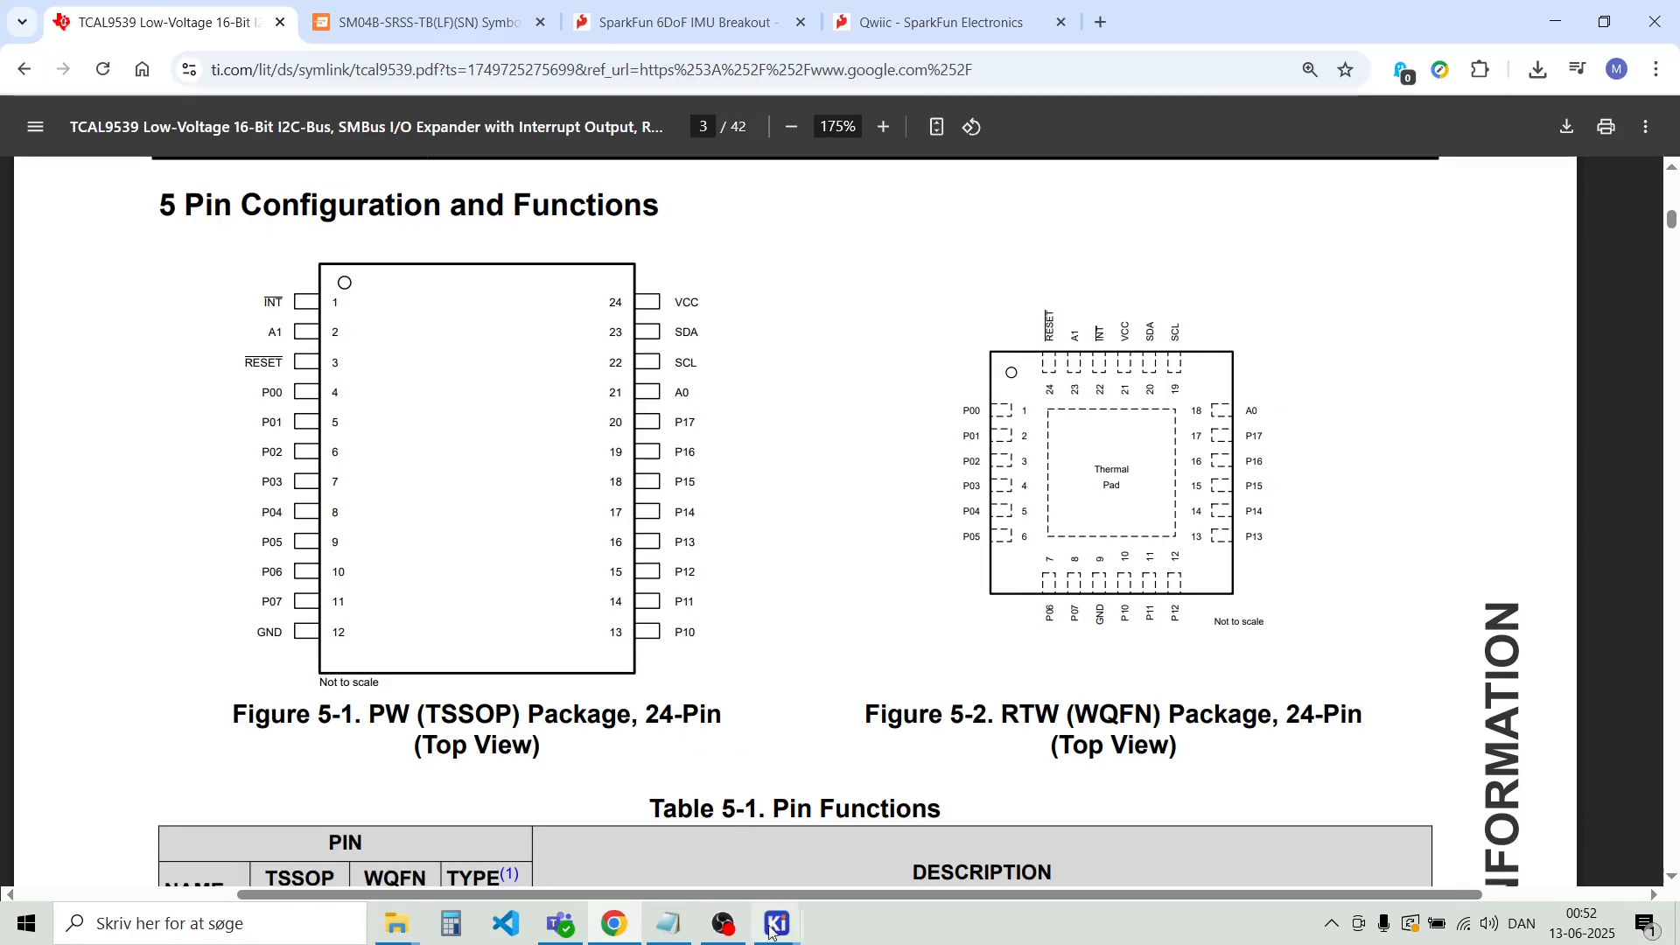
Switch to the KiCad Symbol Editor and add a pin named P0 with number 4 and electrical type Bidirectional
mouse_move(785, 941)
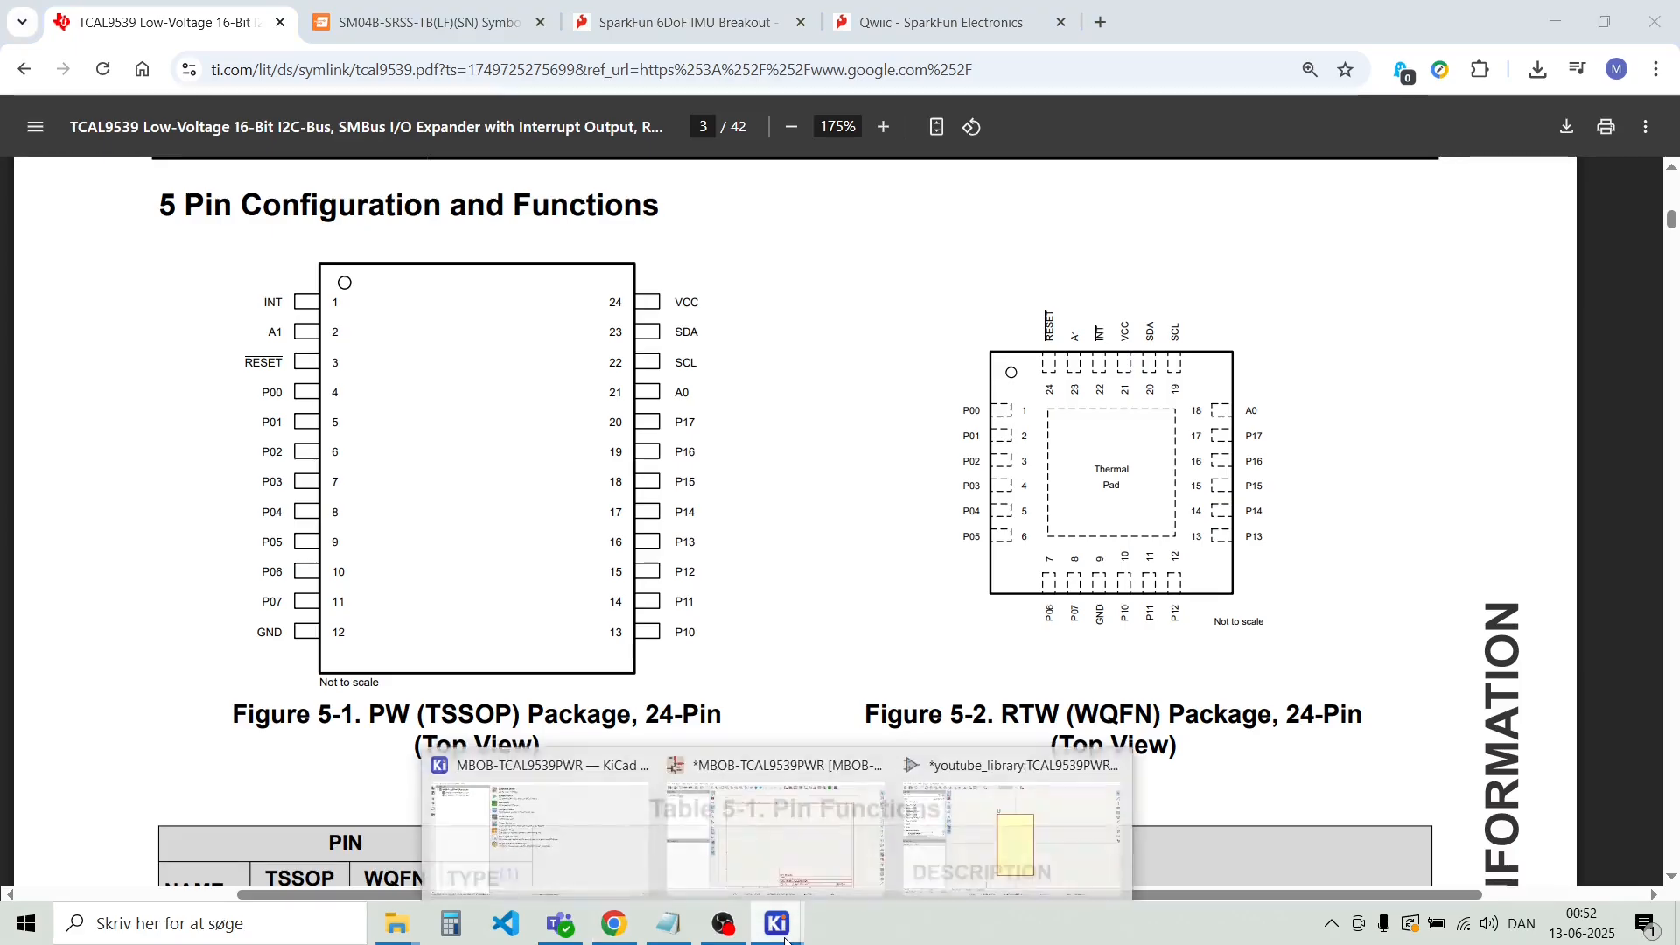
left_click(991, 854)
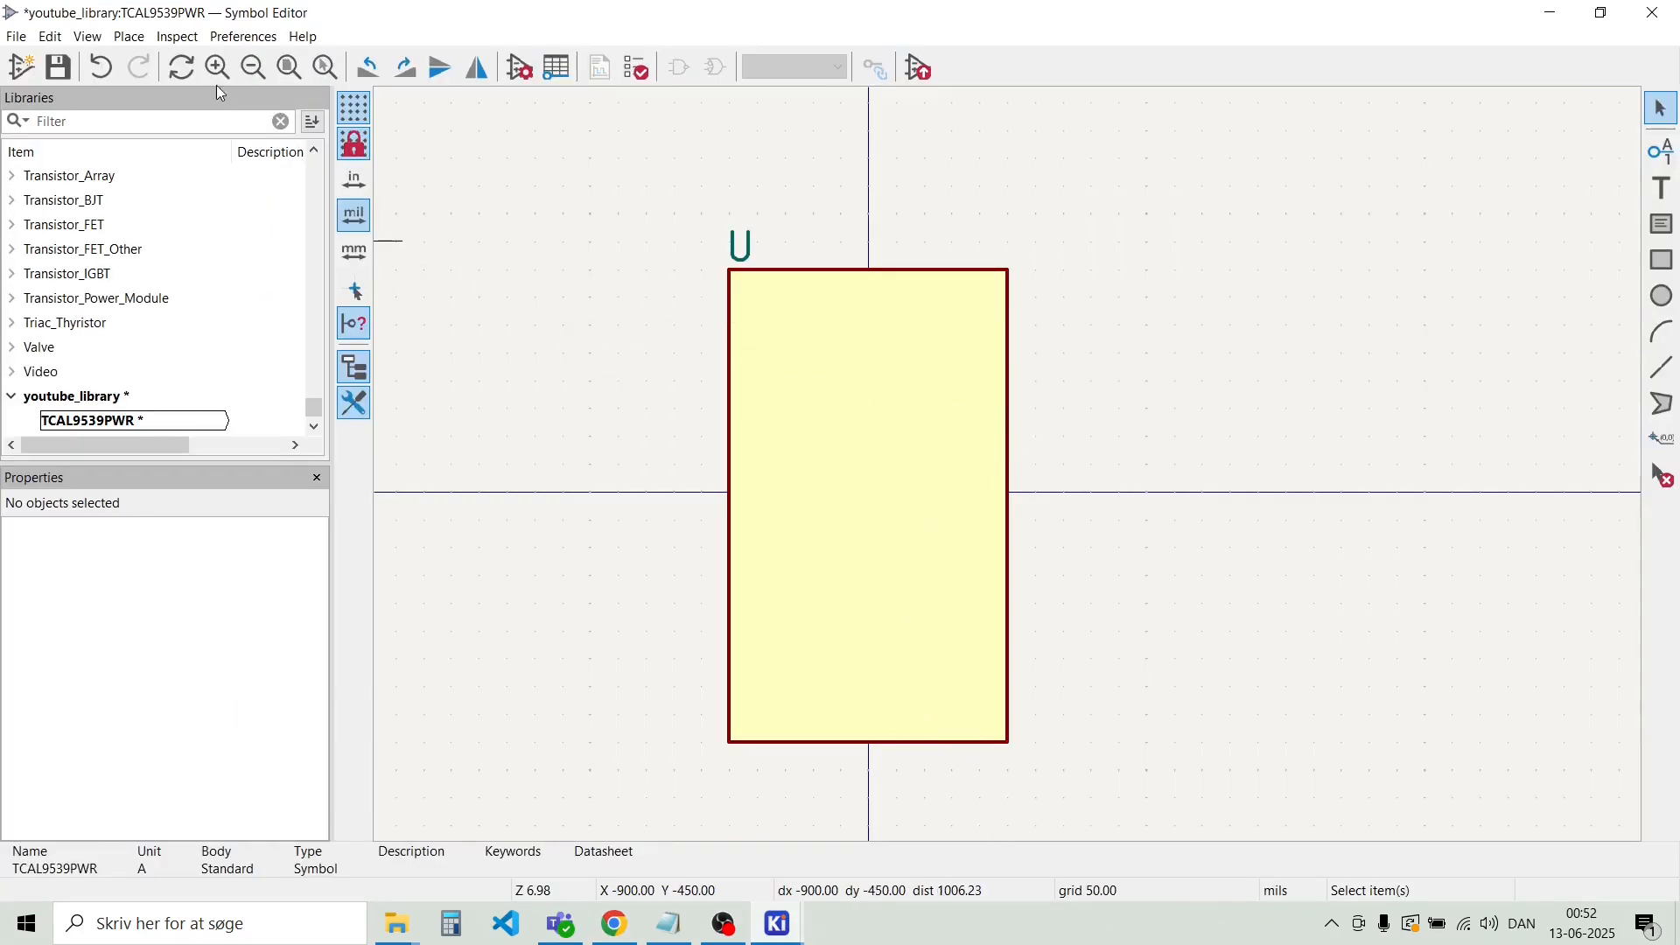
left_click(143, 41)
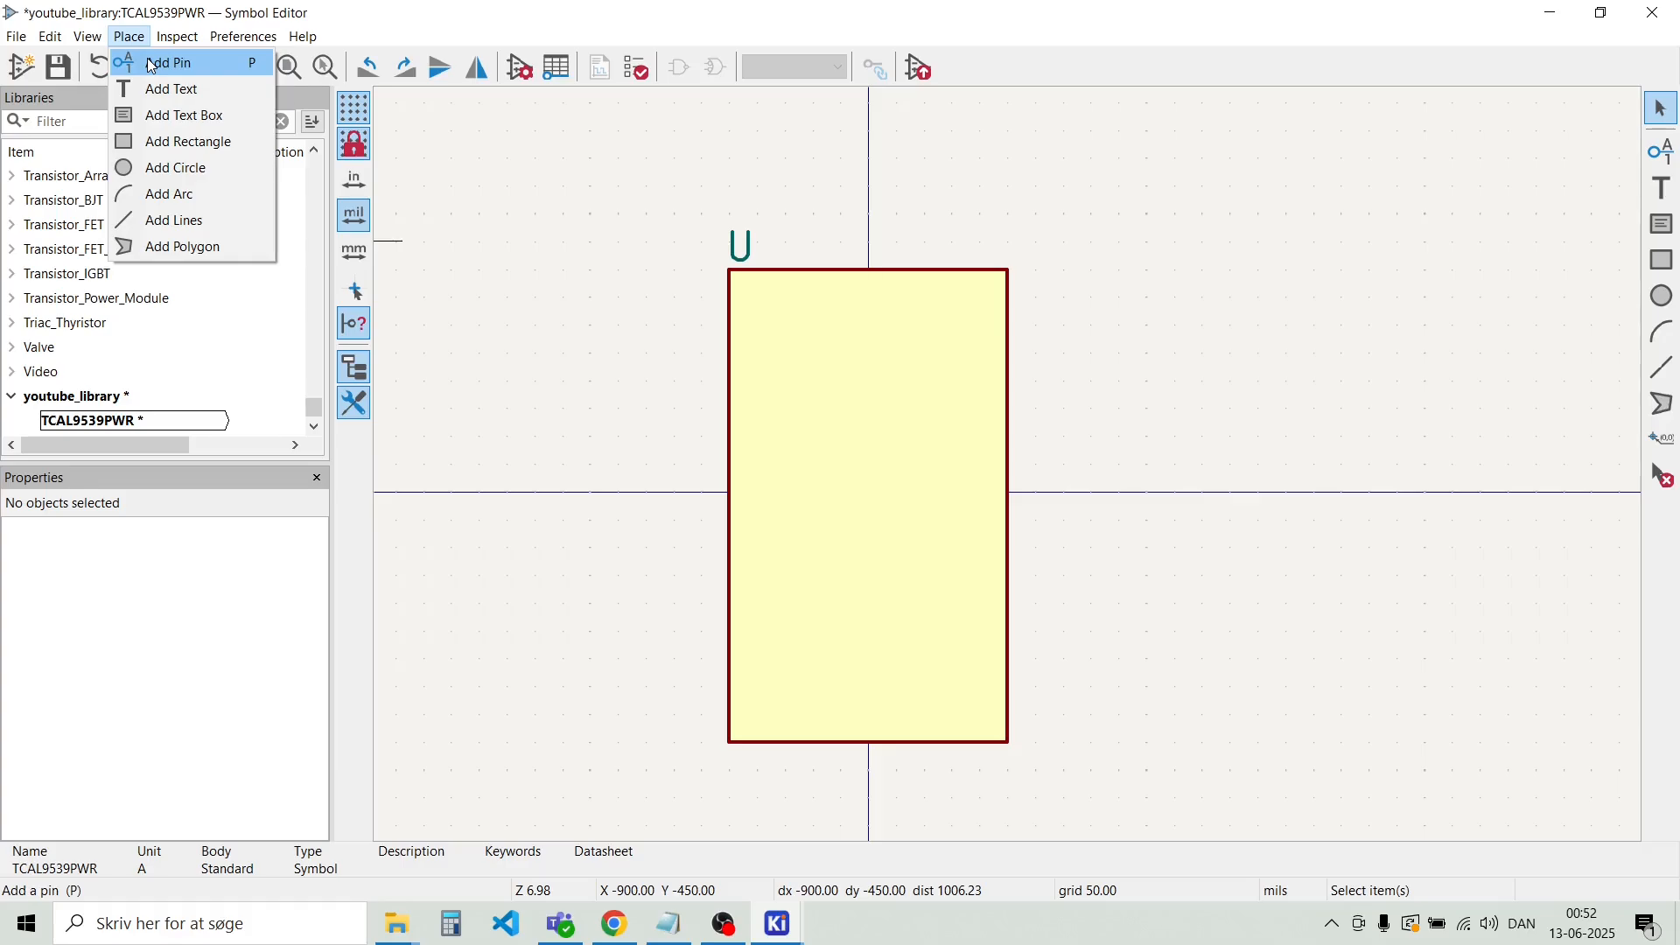
left_click(144, 60)
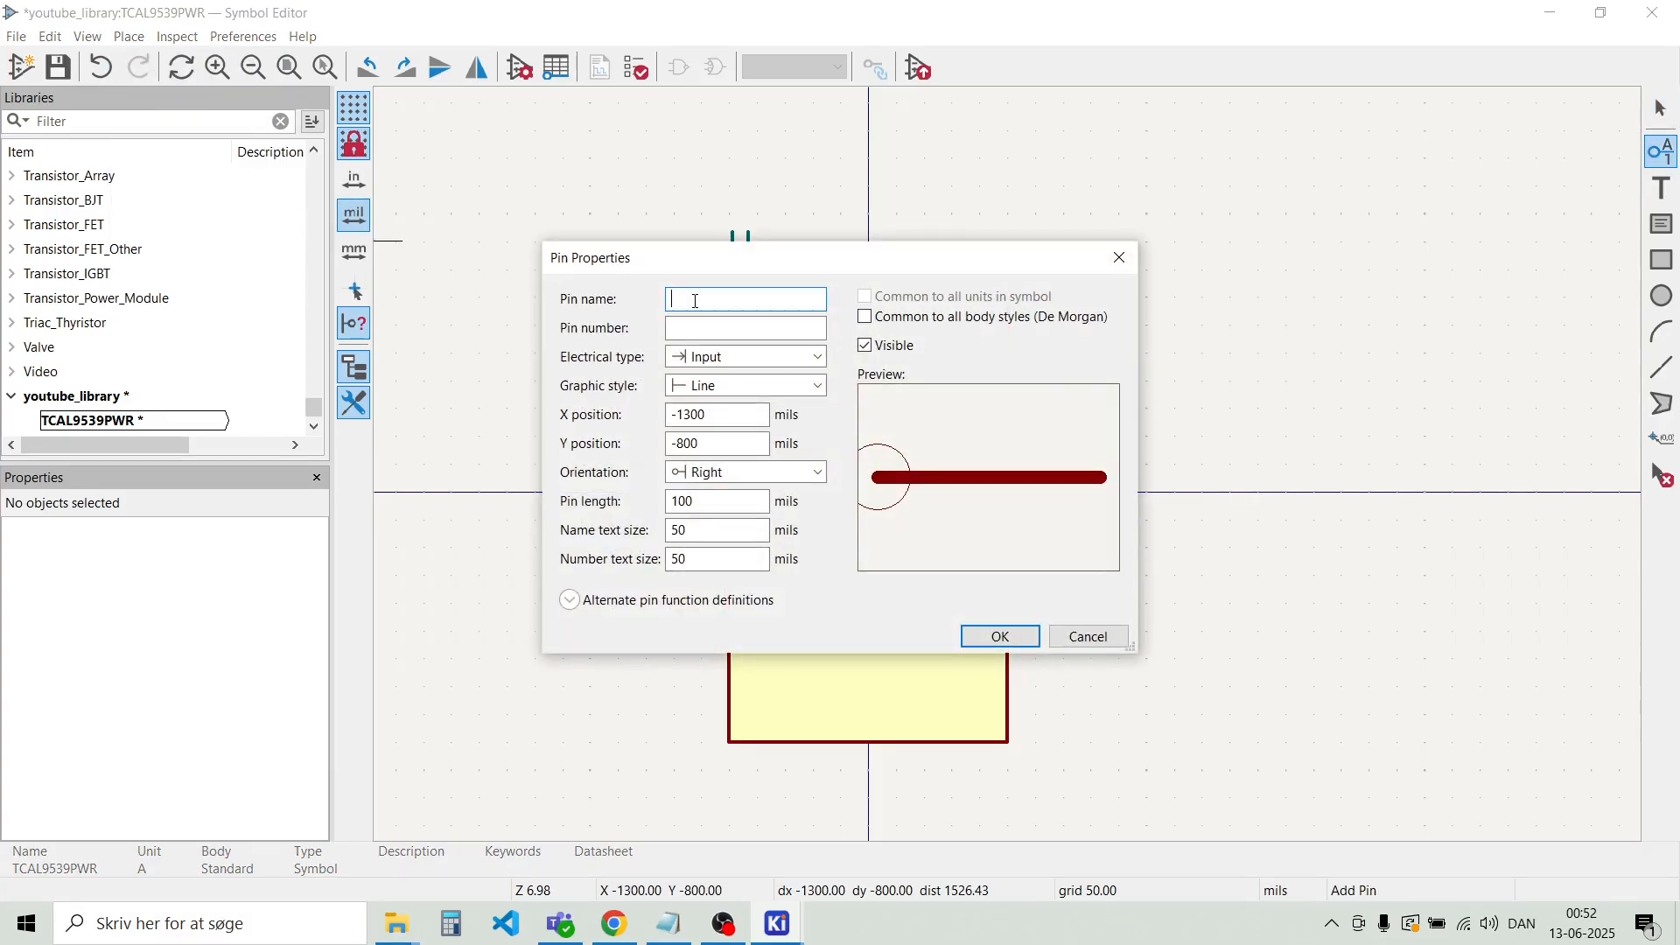
type("P0")
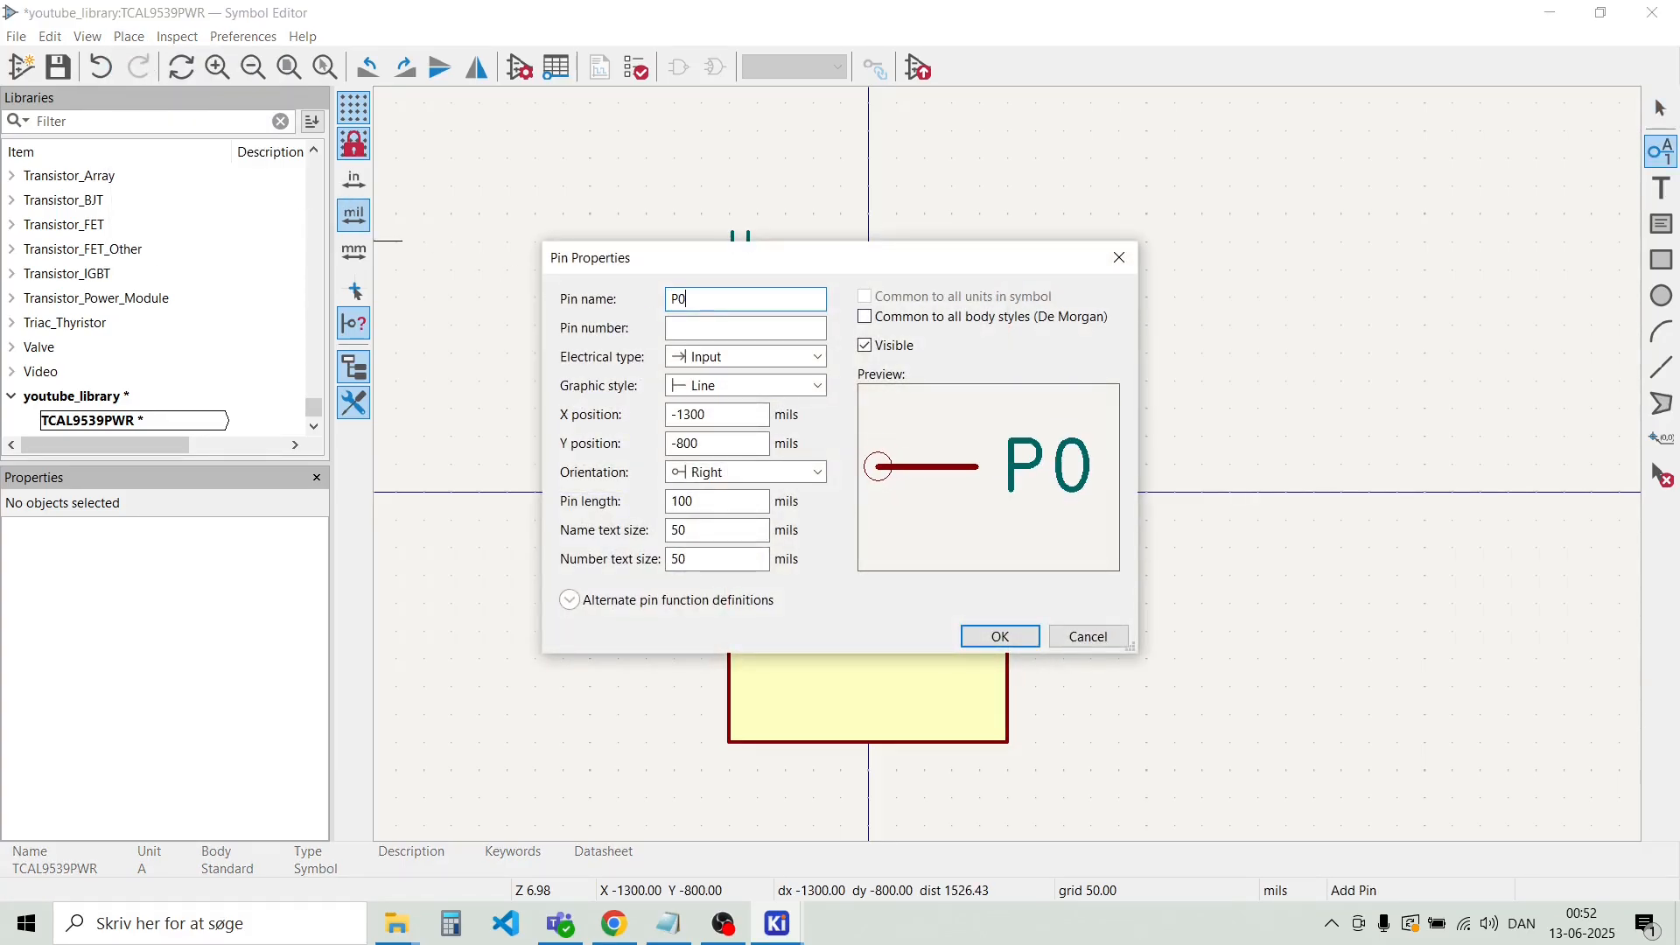
left_click(721, 333)
type("4")
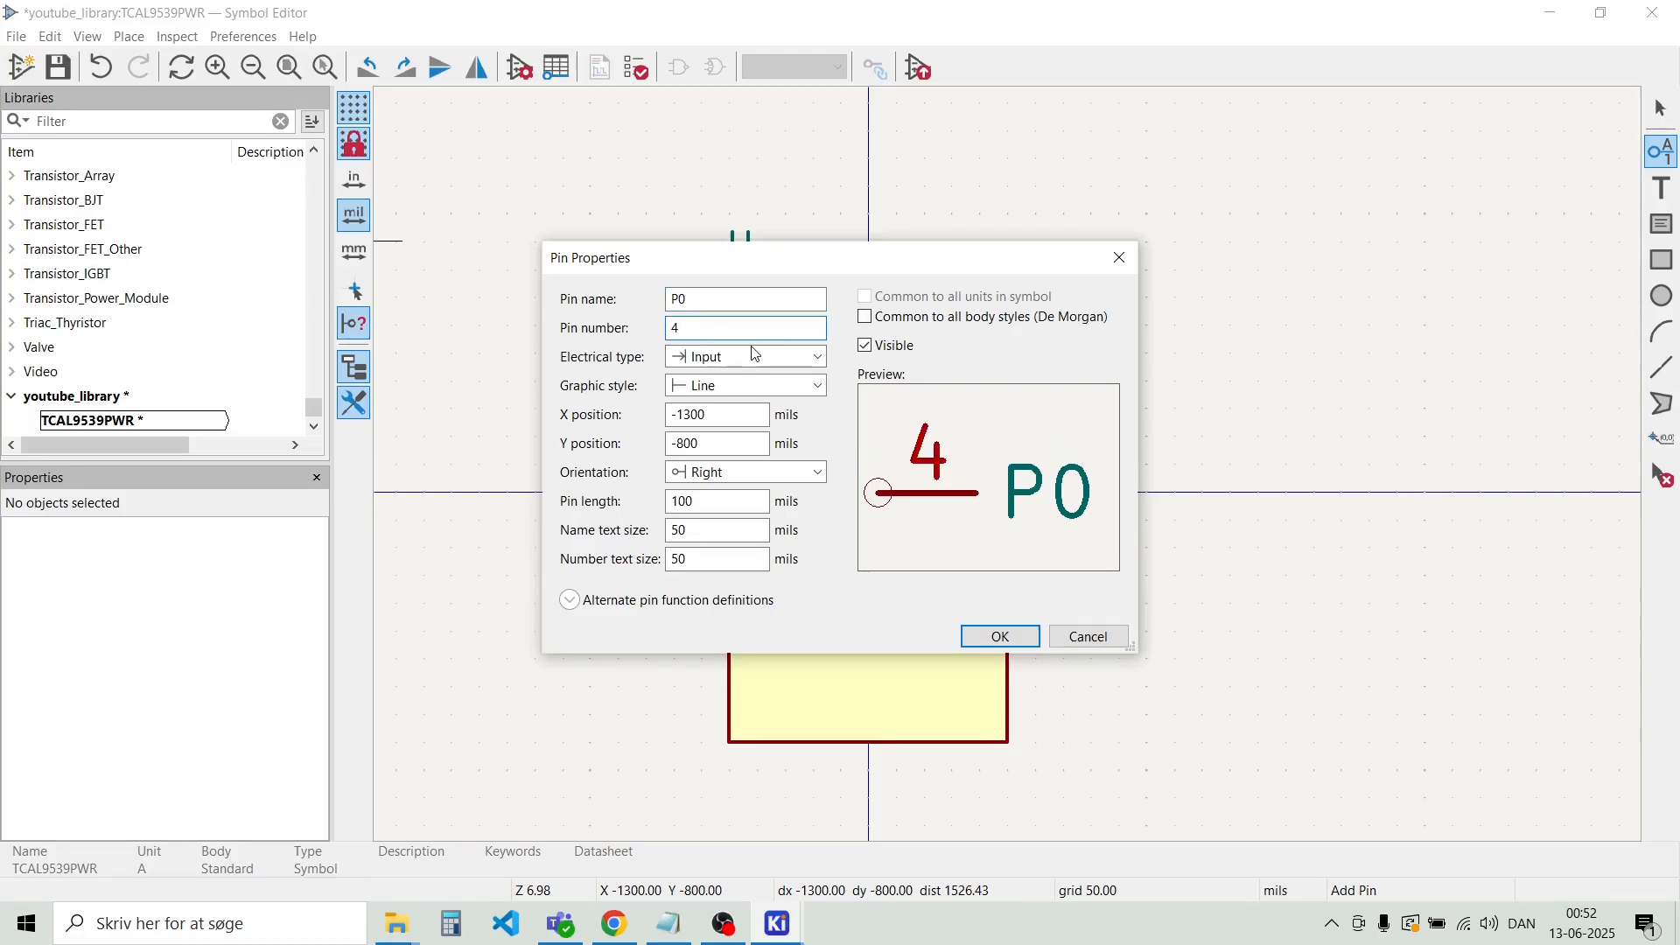
left_click(819, 359)
left_click(766, 415)
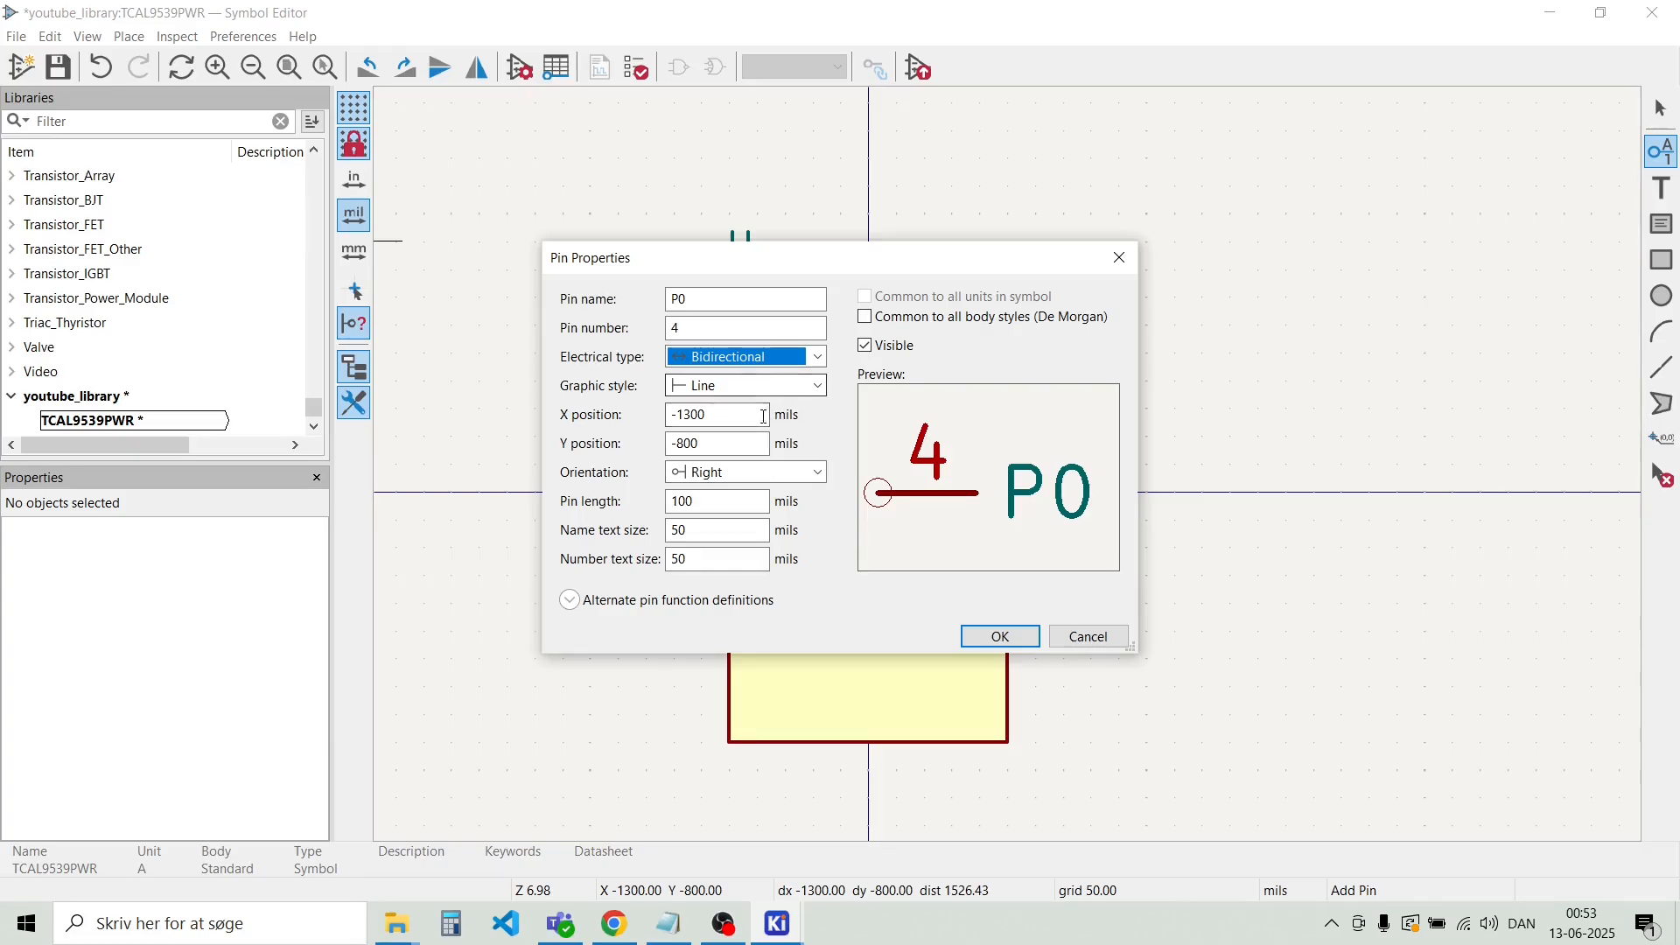
Try the Left and Down orientations for pin P0 in the preview, then return it to Right
left_click(819, 474)
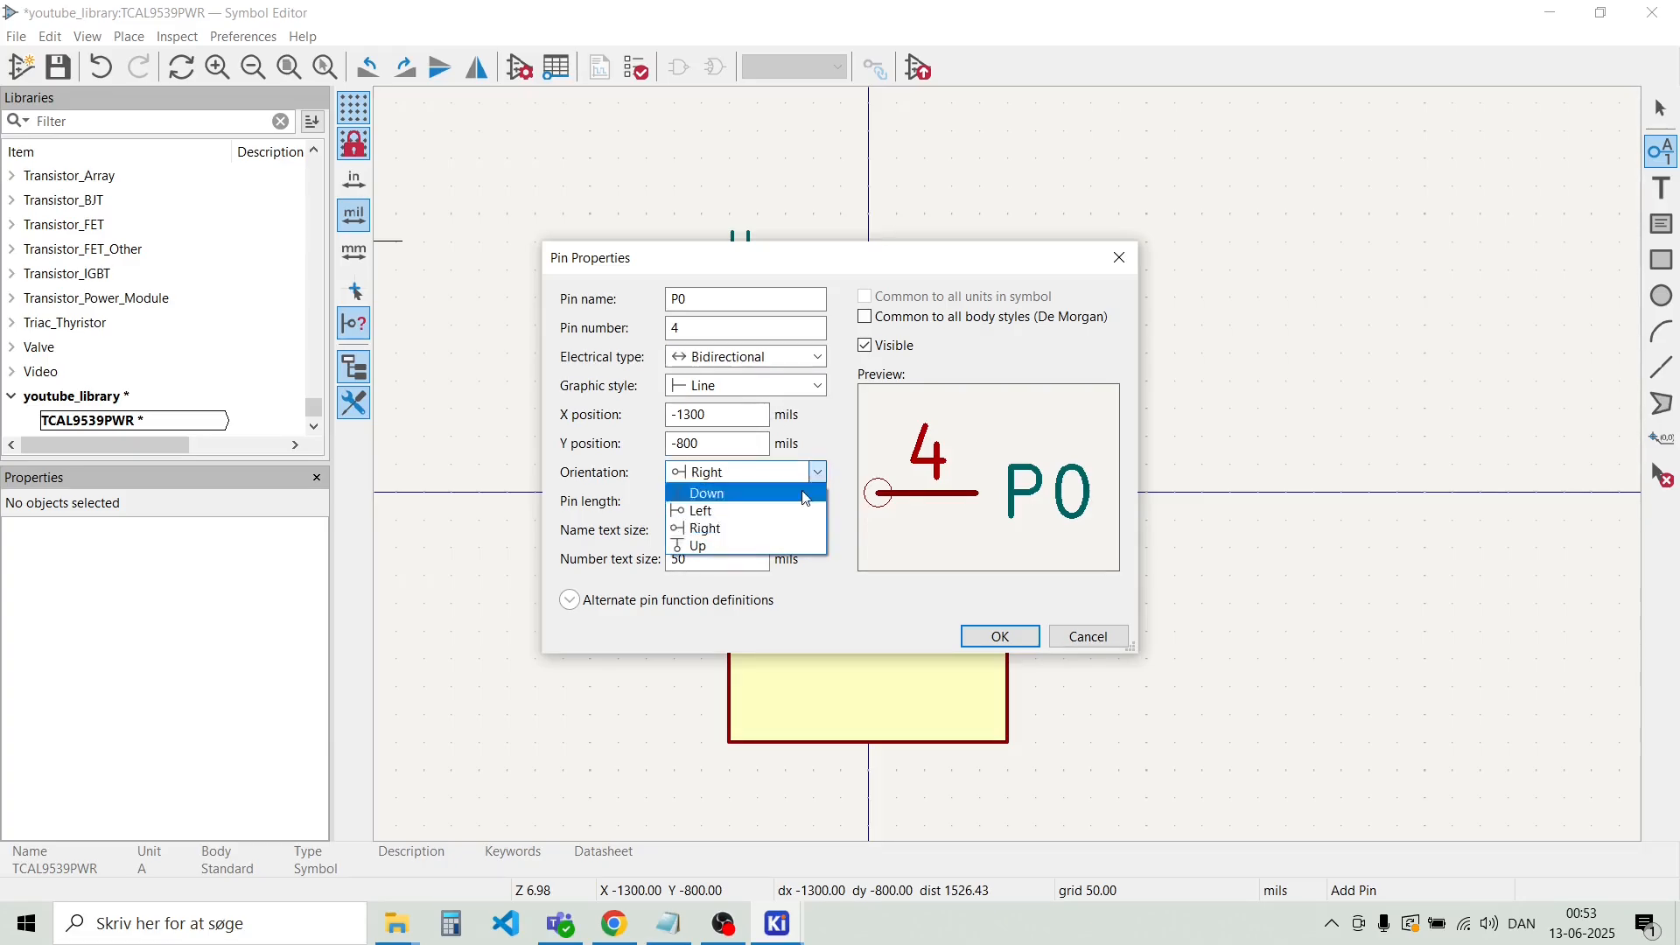
left_click(788, 507)
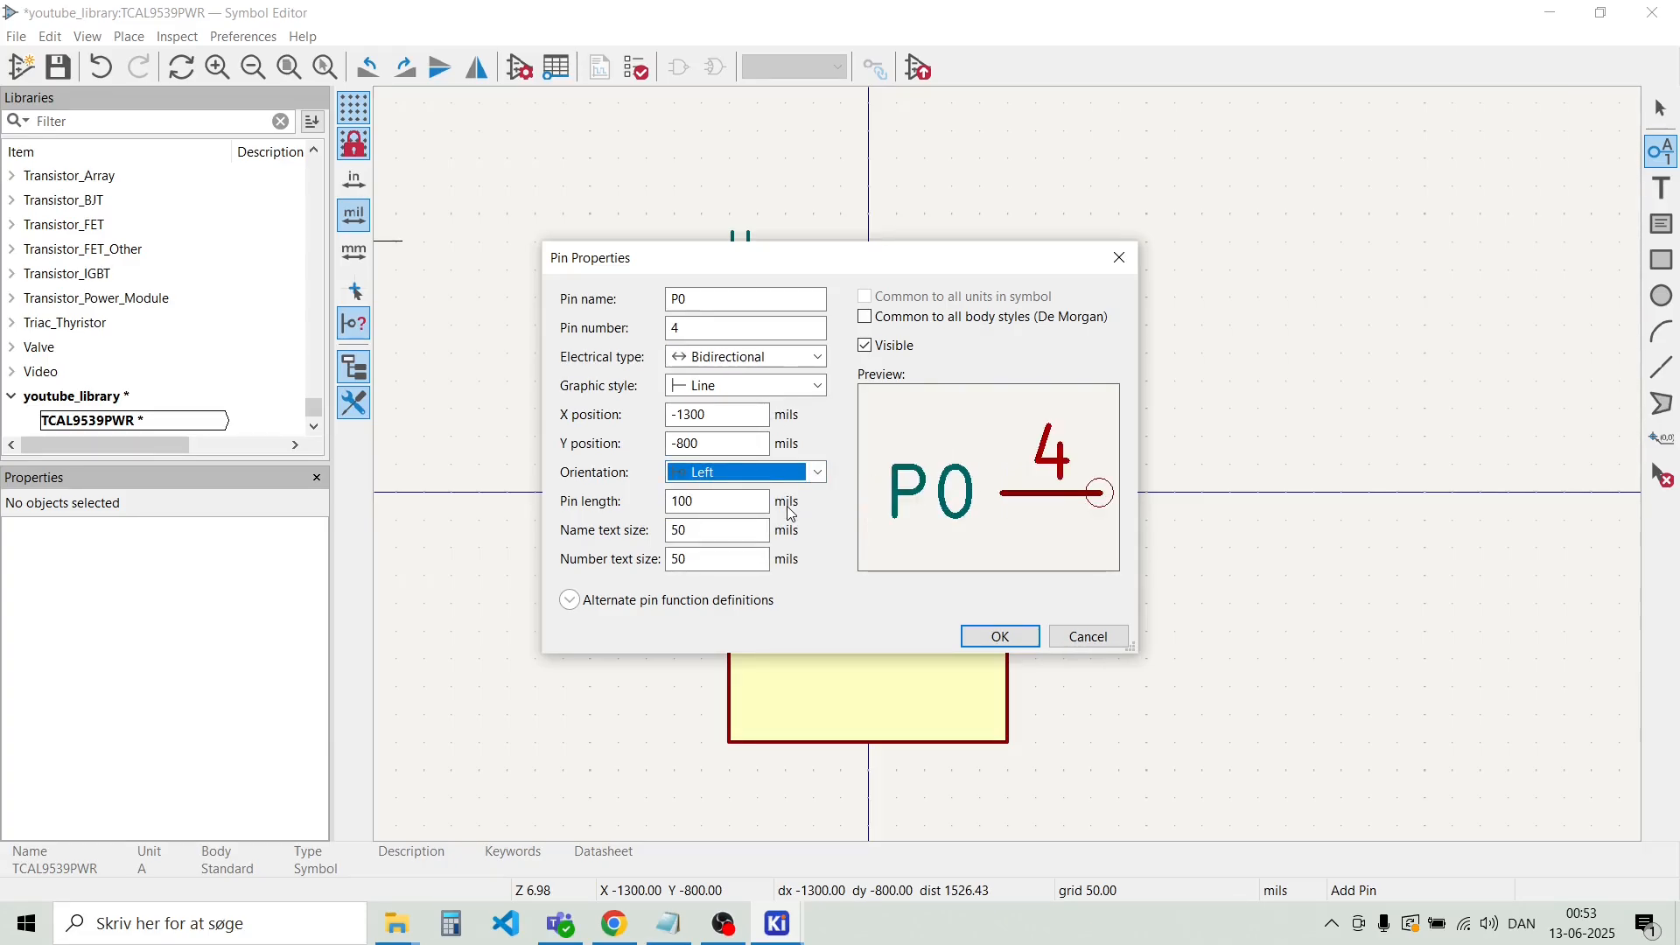
left_click(798, 477)
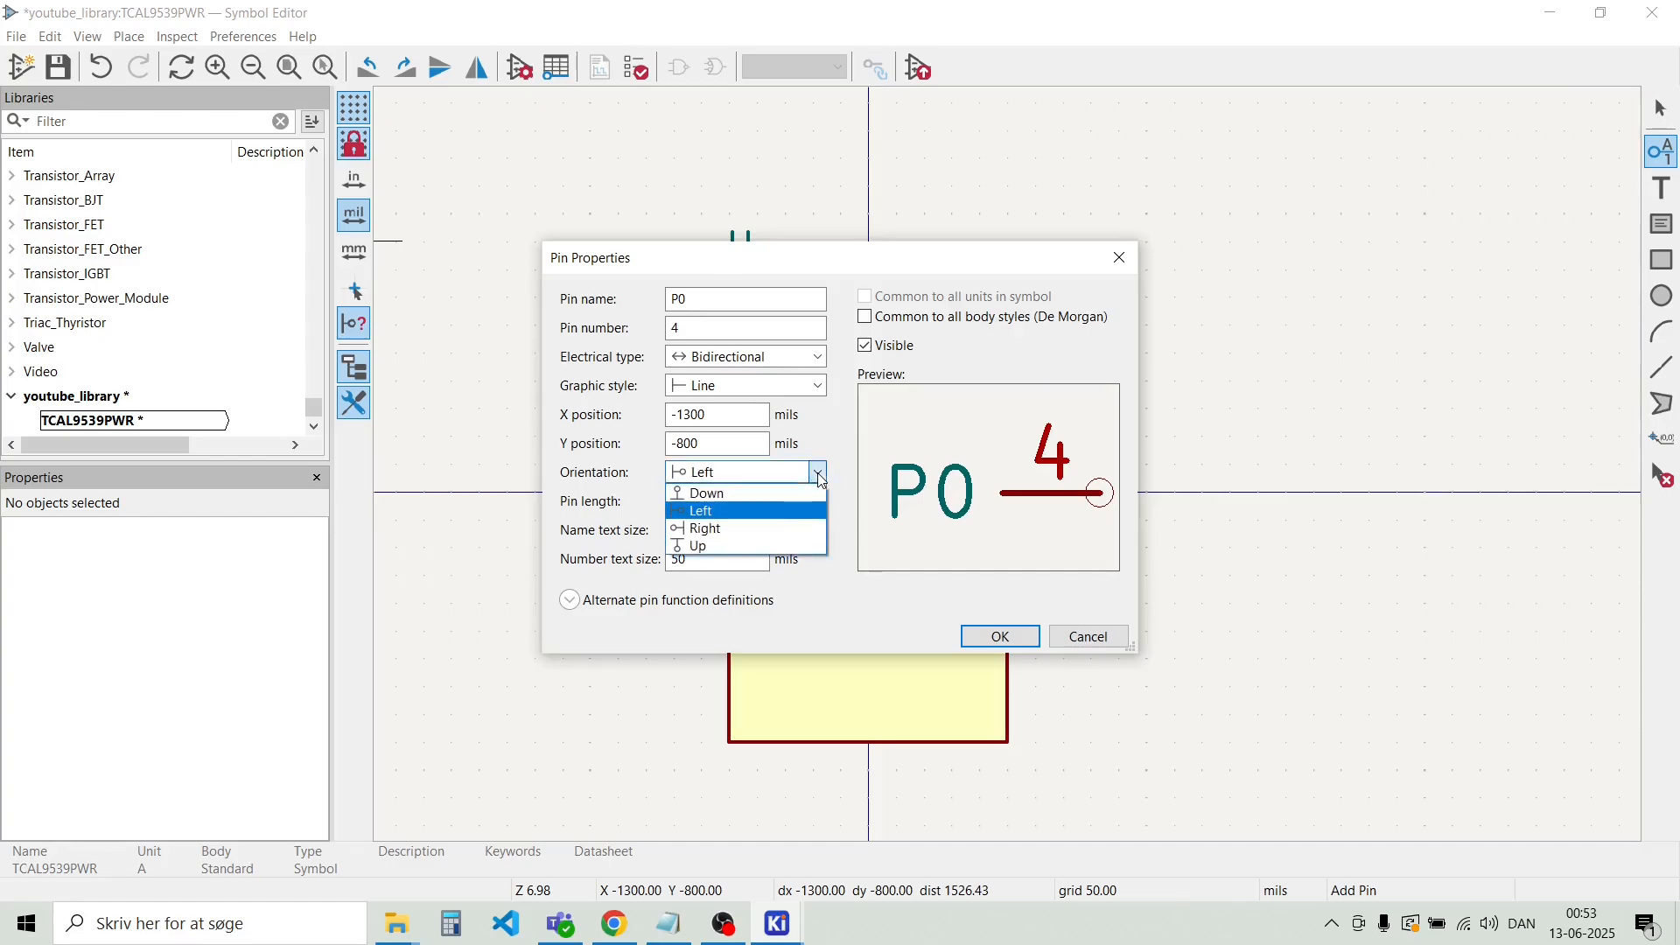
left_click(795, 499)
left_click(809, 477)
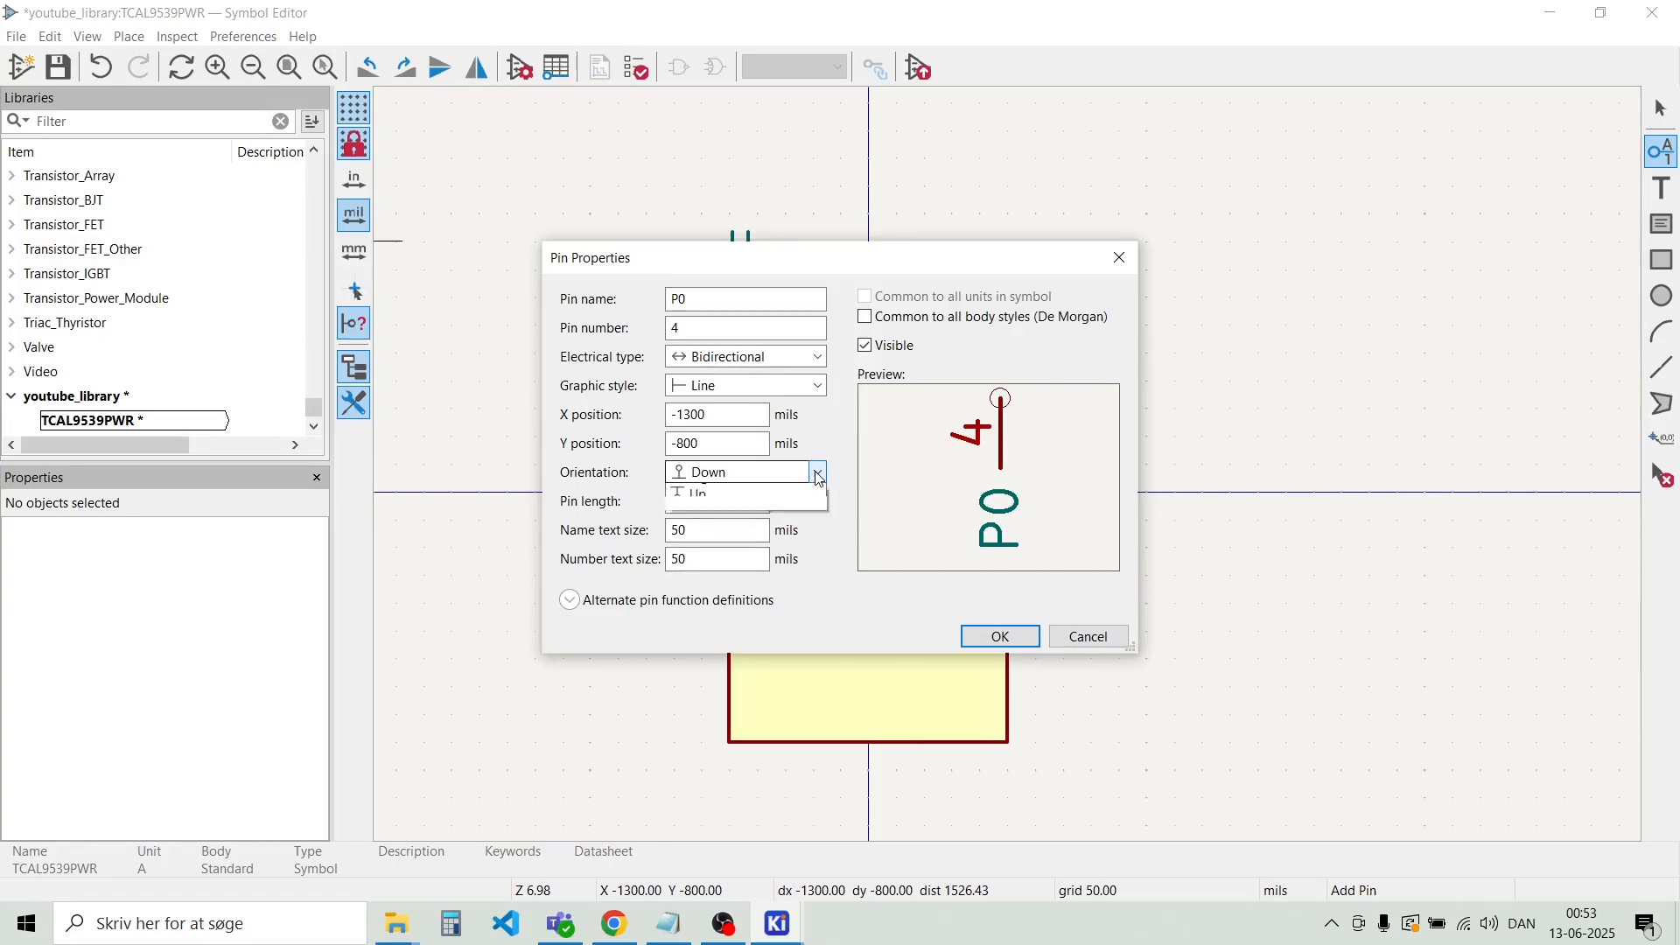
left_click(791, 528)
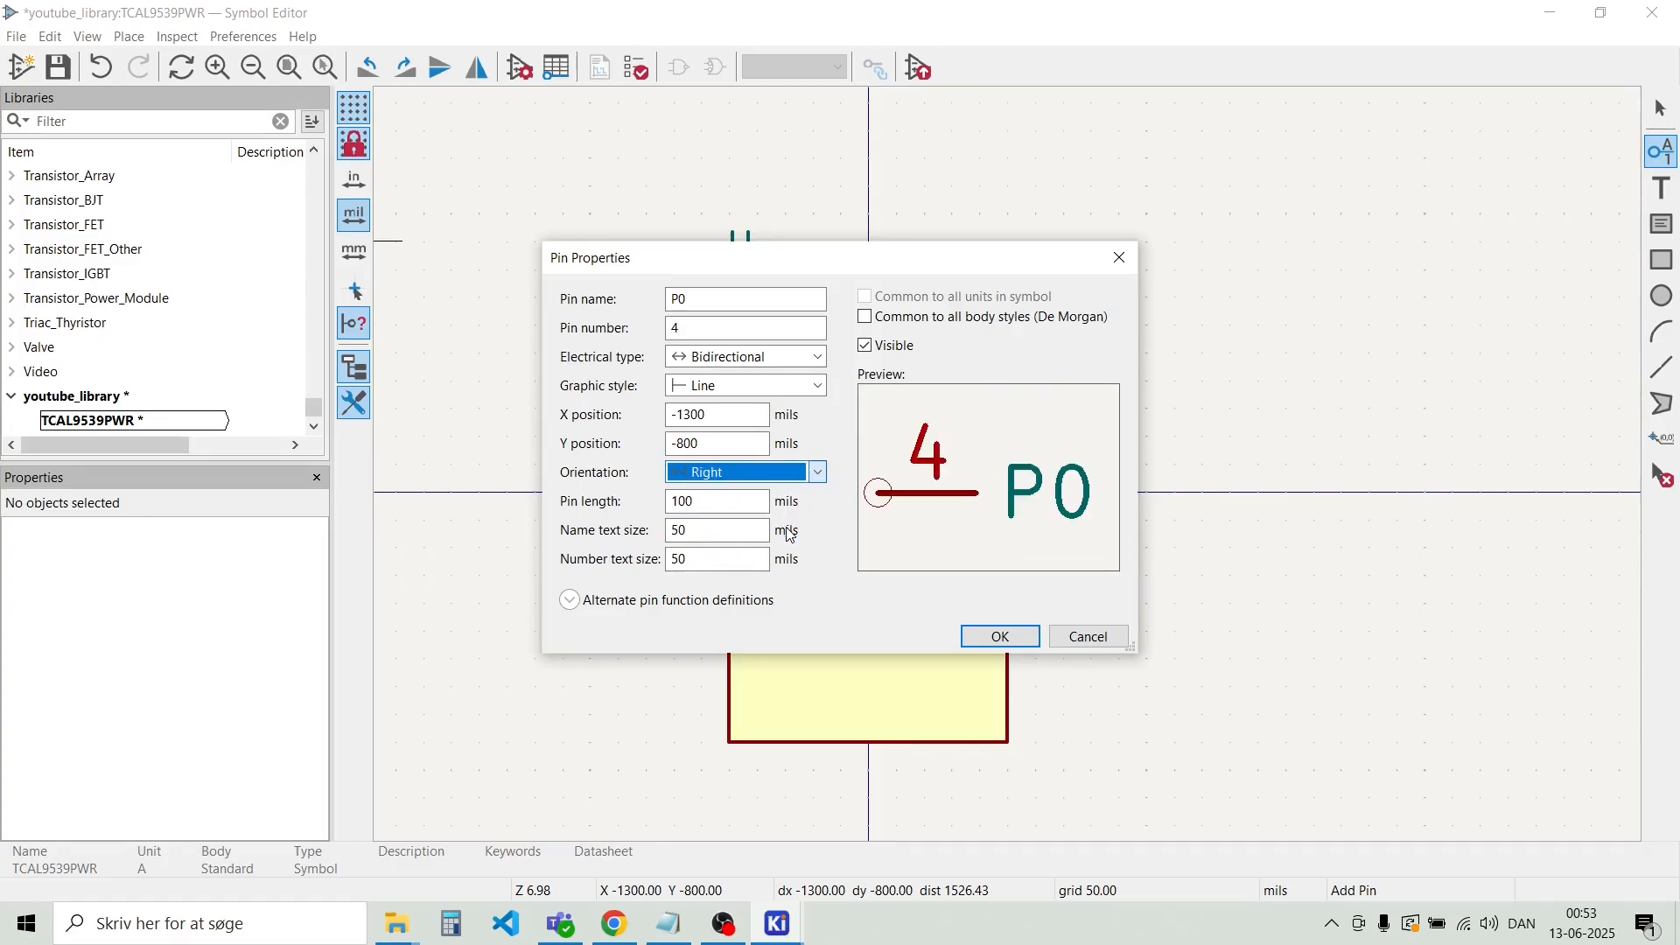
Place pin P0 on the body's right edge at X 250, Y -300 mils and finish the pin command
left_click(996, 628)
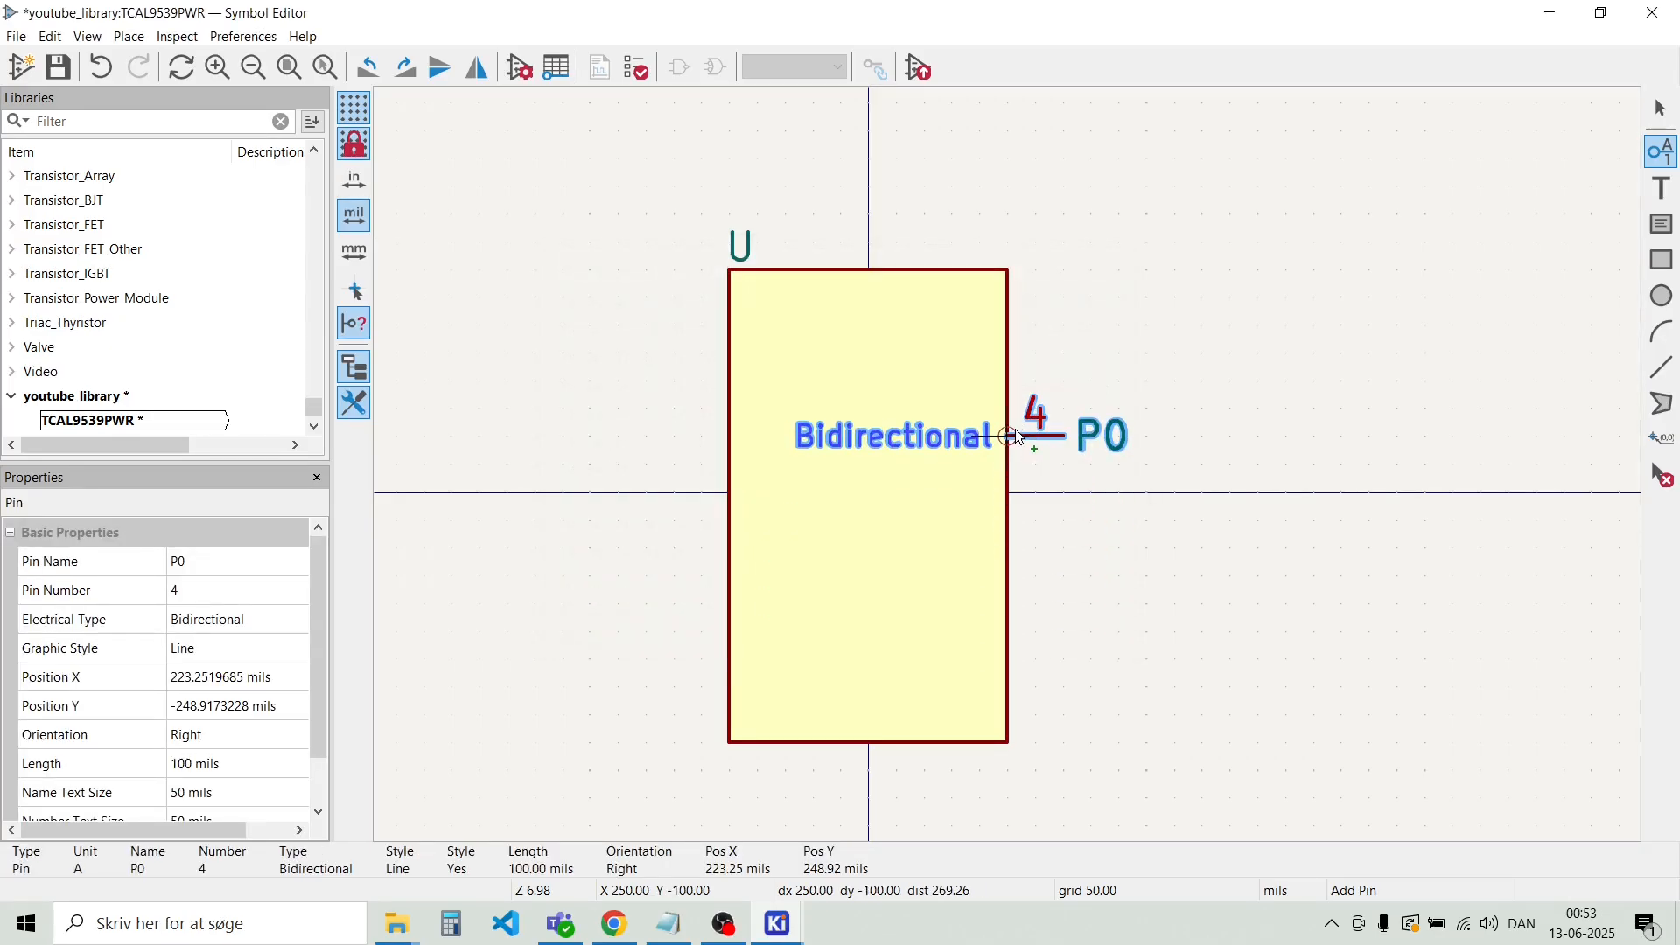
left_click(1002, 340)
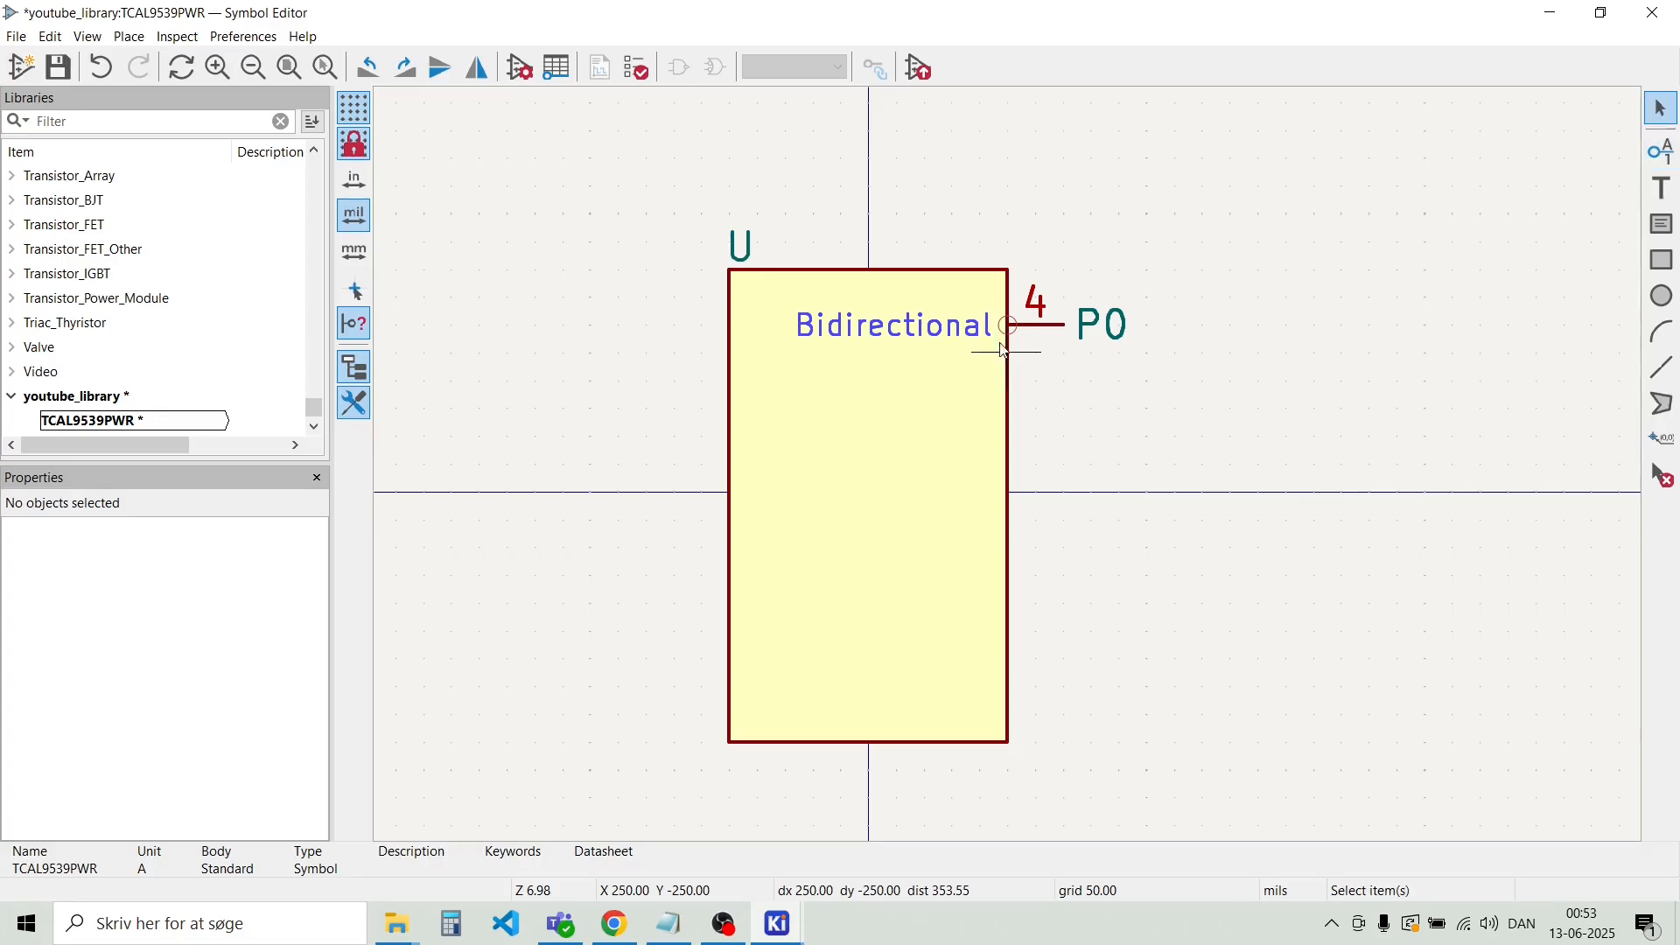
key("Escape")
Set the orientation of pin P0 to Left
double_click(1029, 325)
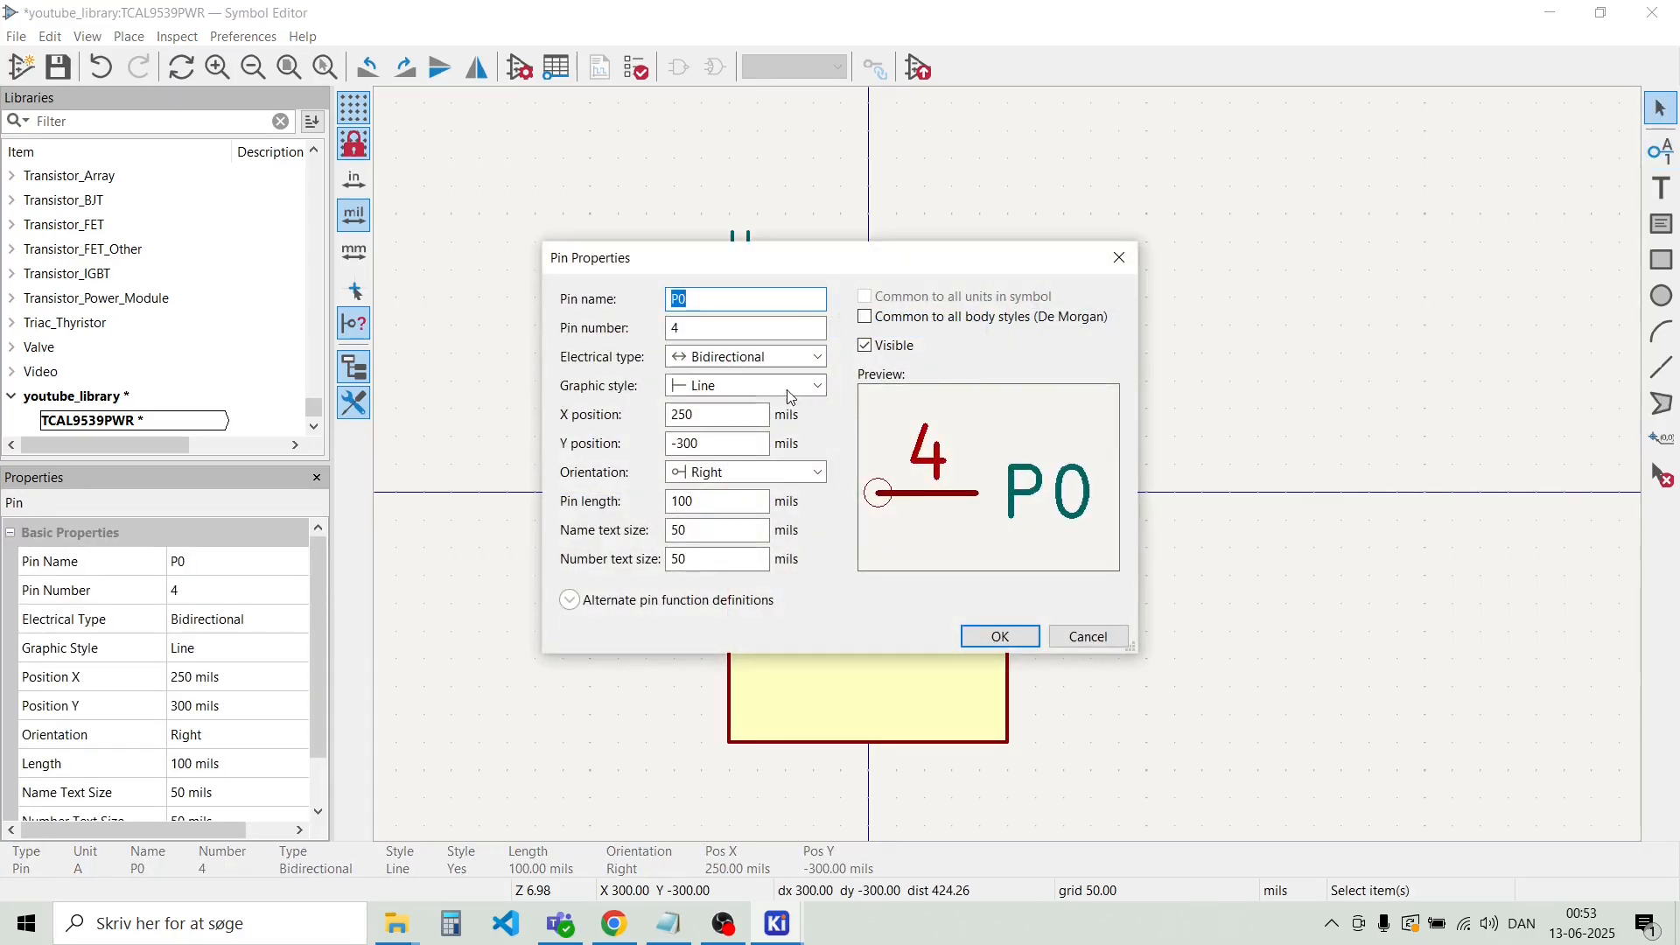
left_click(815, 475)
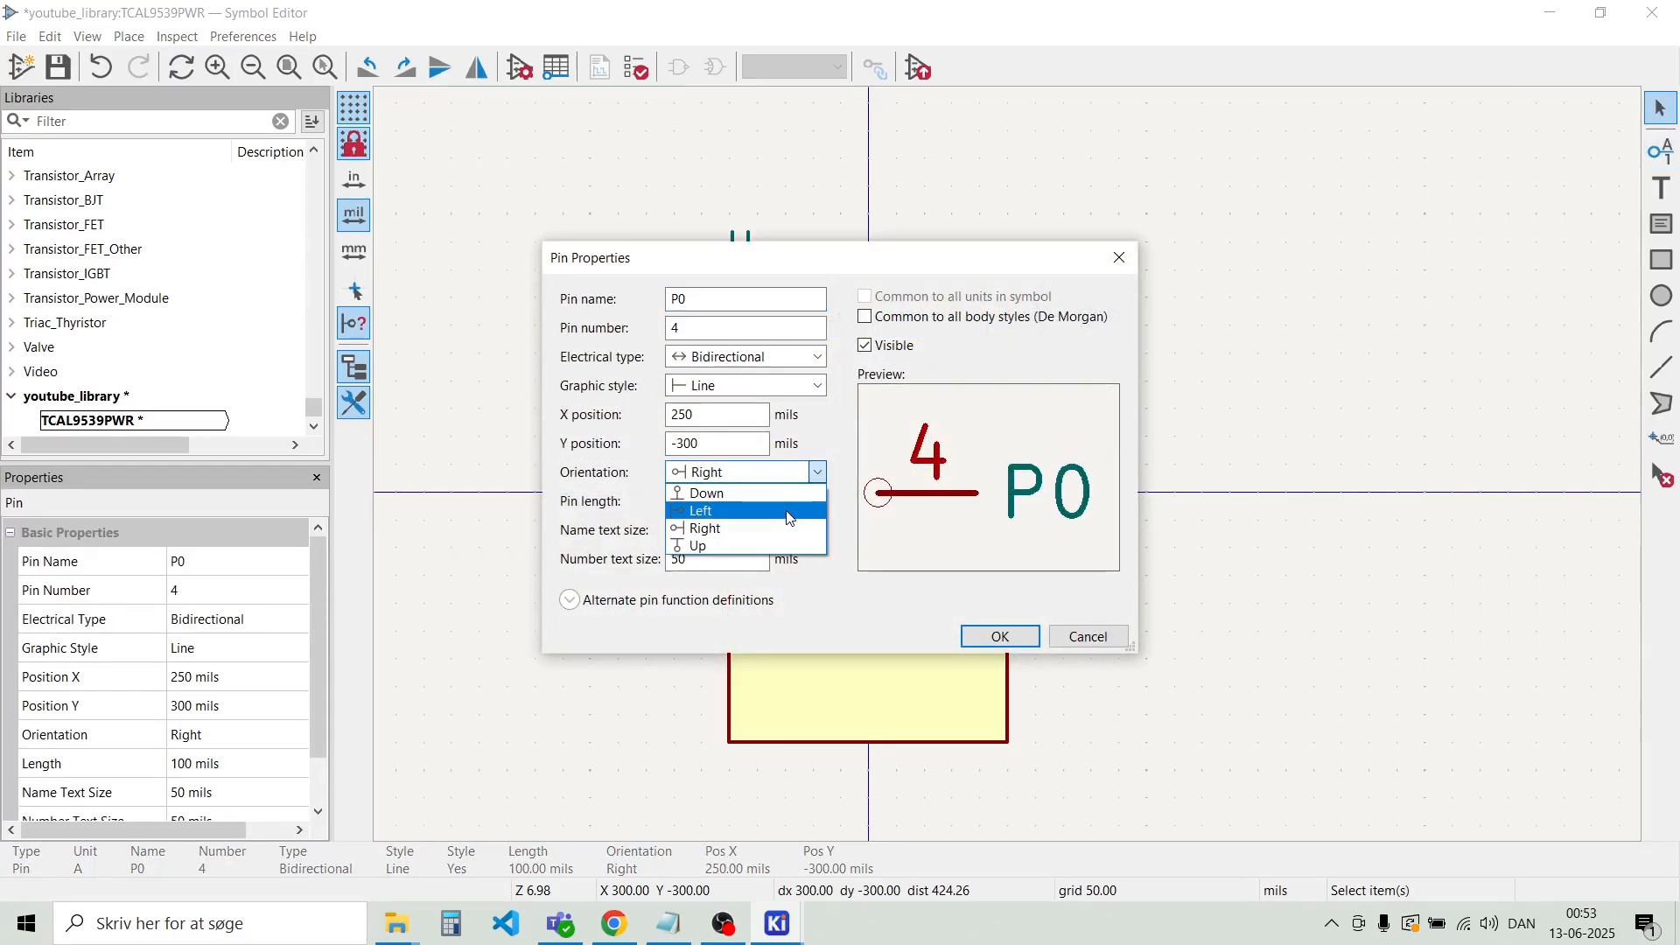
left_click(700, 511)
left_click(994, 634)
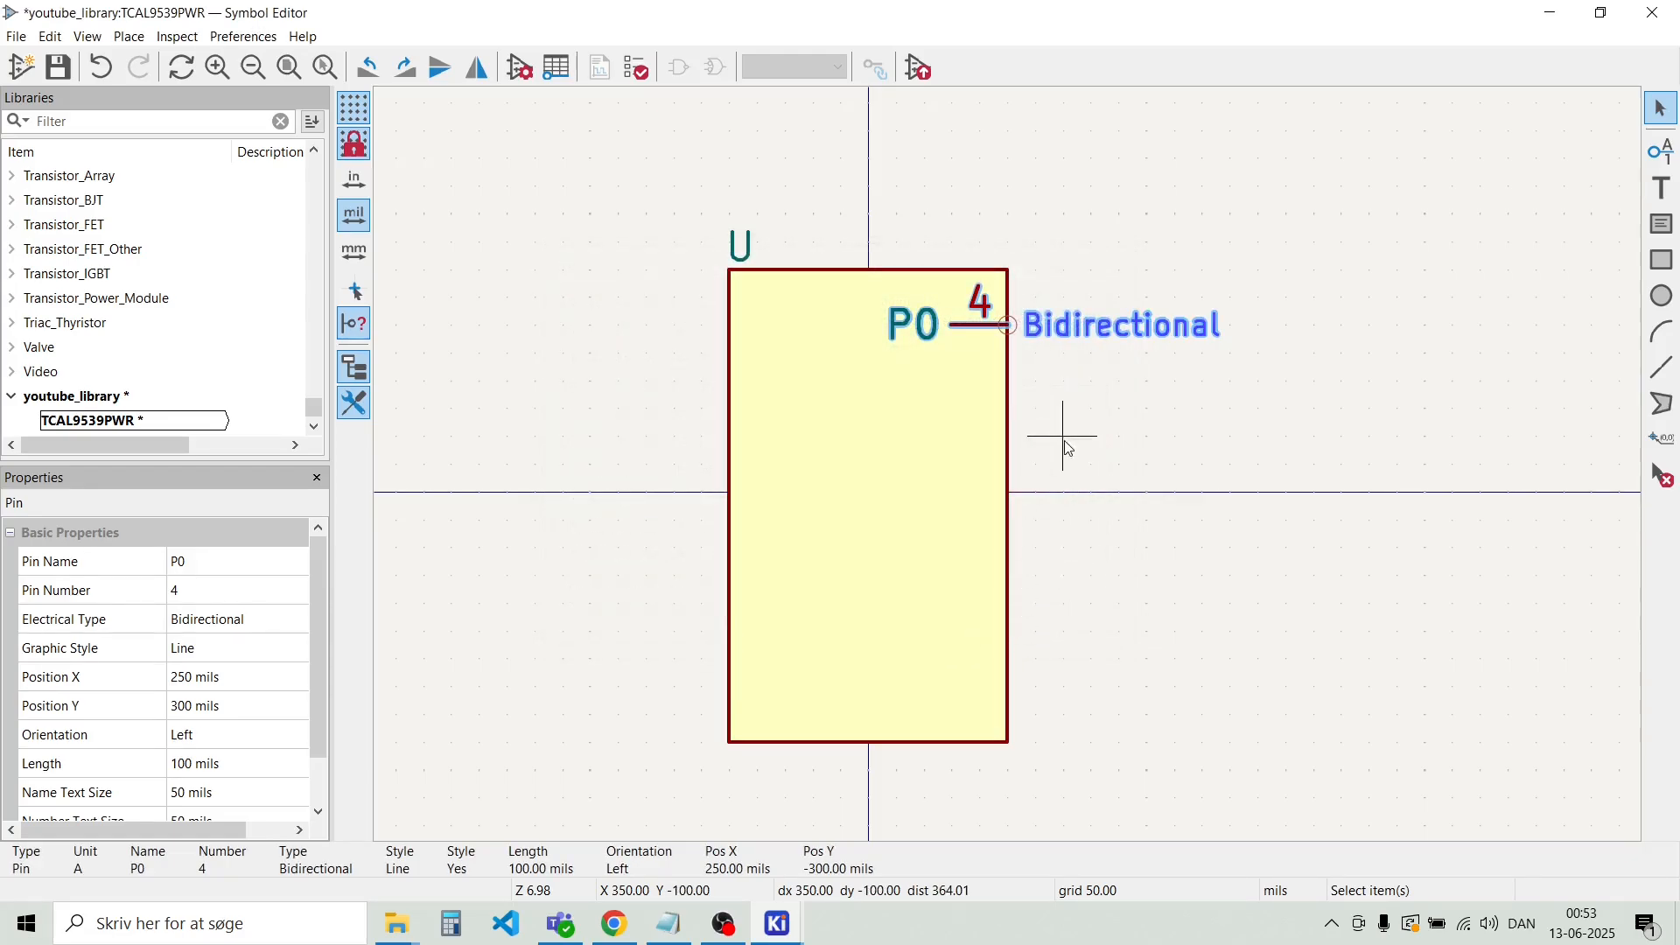
key("Escape")
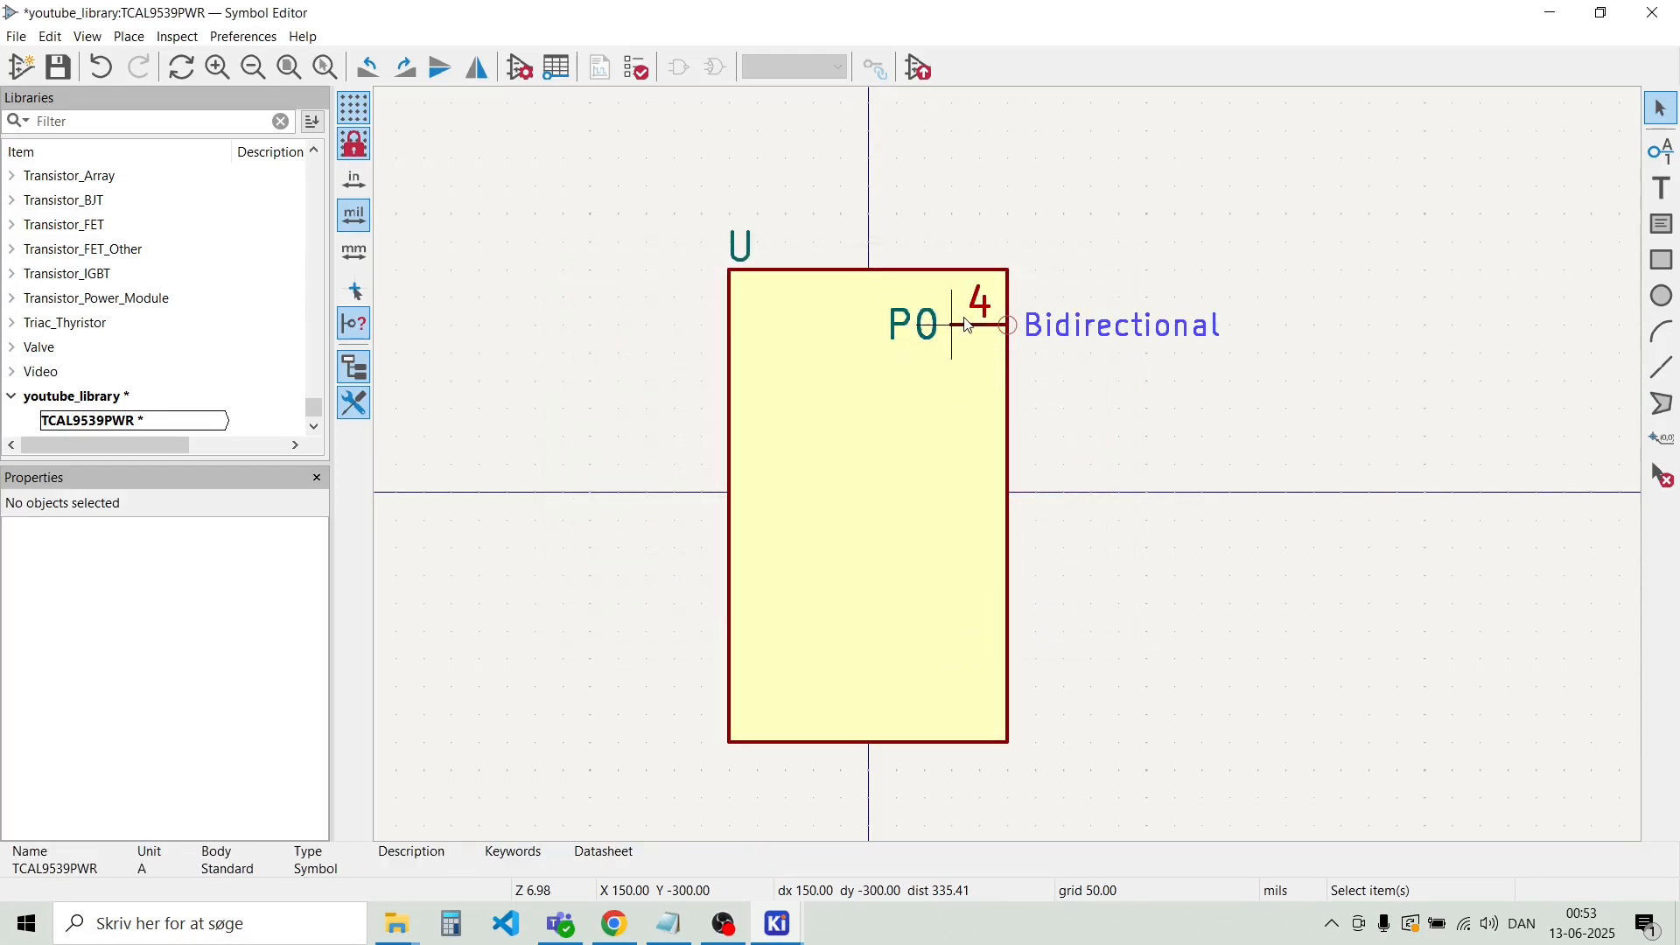
Move pin P0 100 mils outward to X 350 mils so it extends from the body's right edge
left_click(960, 329)
left_click_drag(960, 330, 1061, 337)
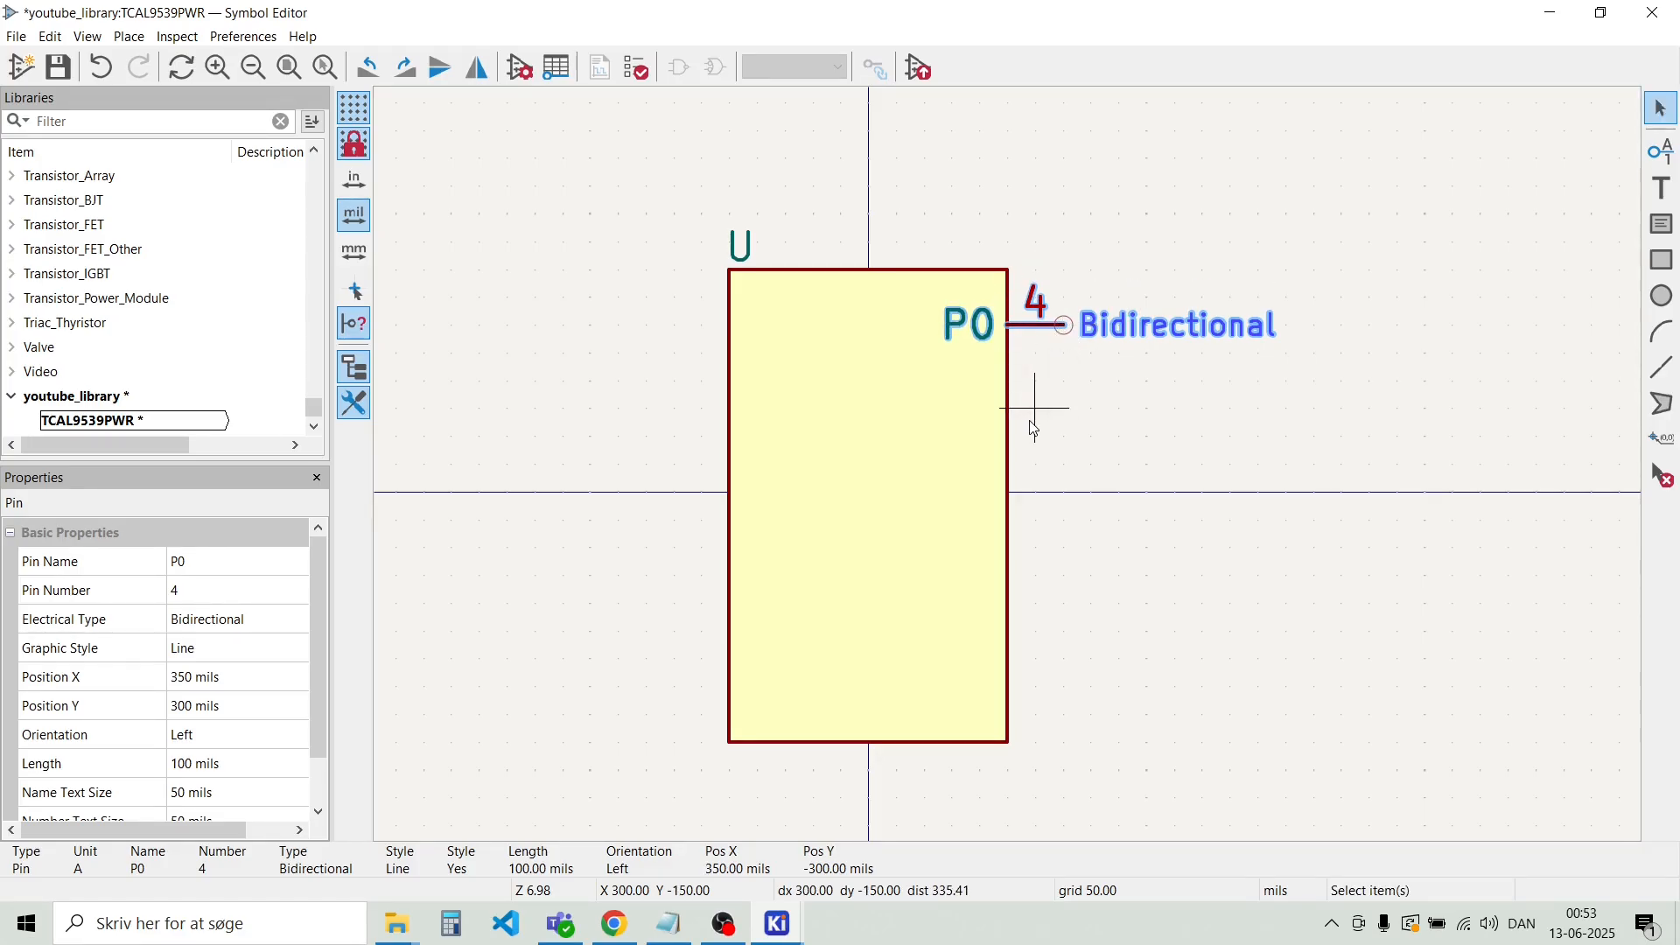
left_click(1034, 409)
Duplicate pin P0 six times down the body's right edge at 100 mil spacing
left_click(1031, 325)
key("ctrl+d")
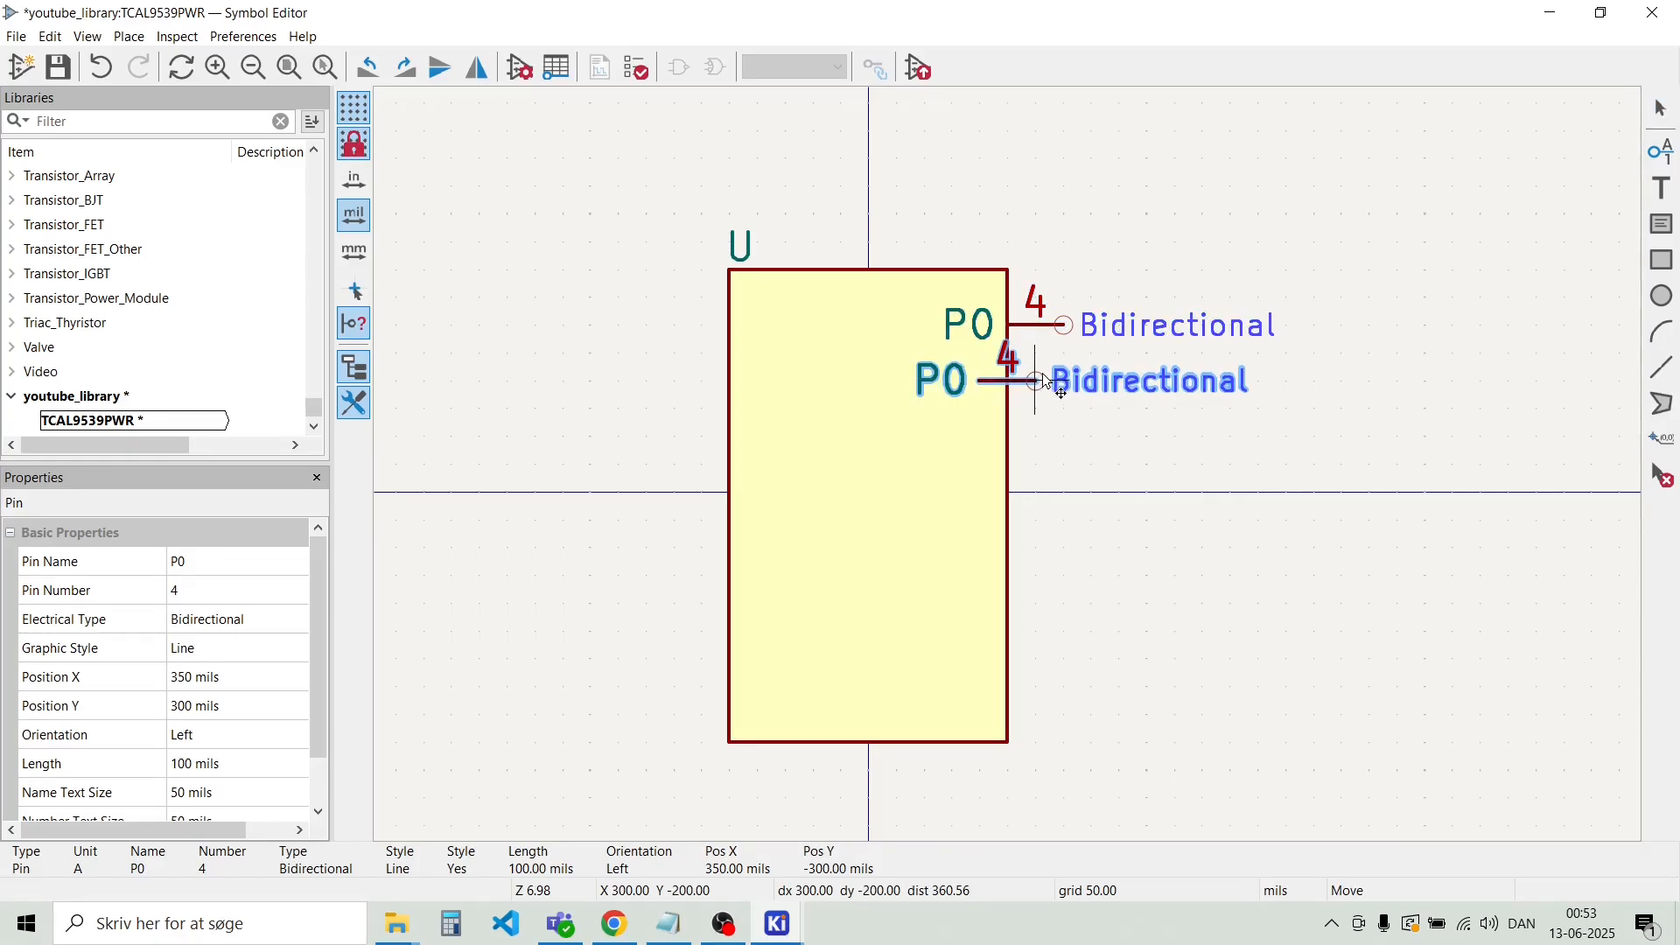
left_click(1063, 383)
key("ctrl+d")
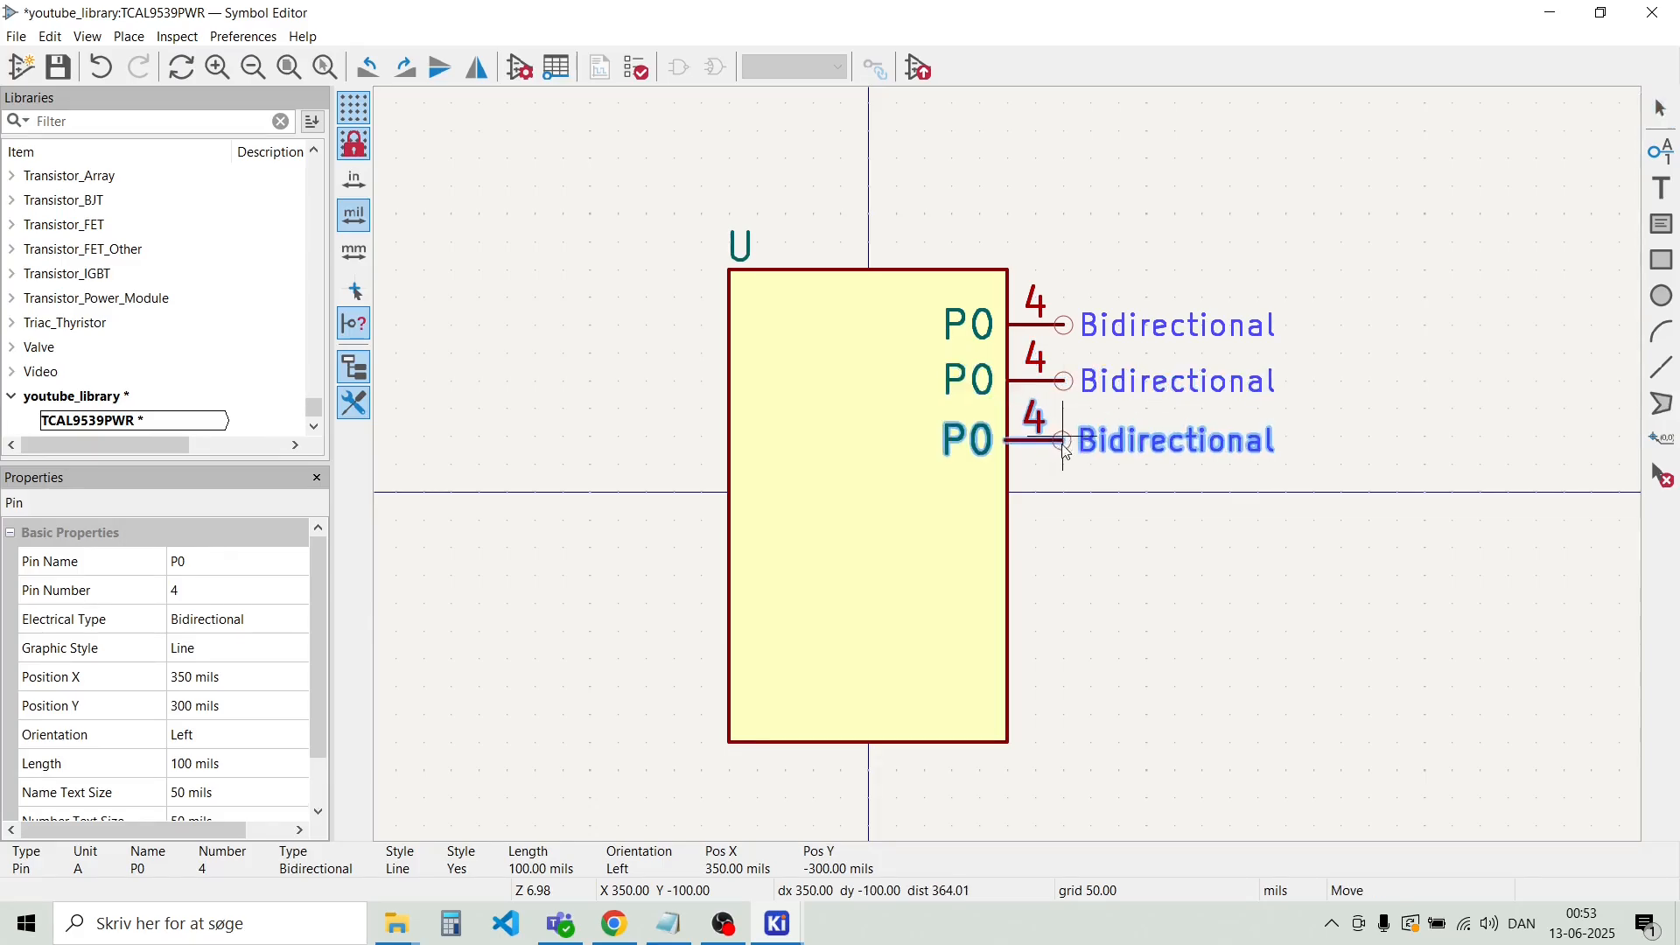
left_click(1071, 429)
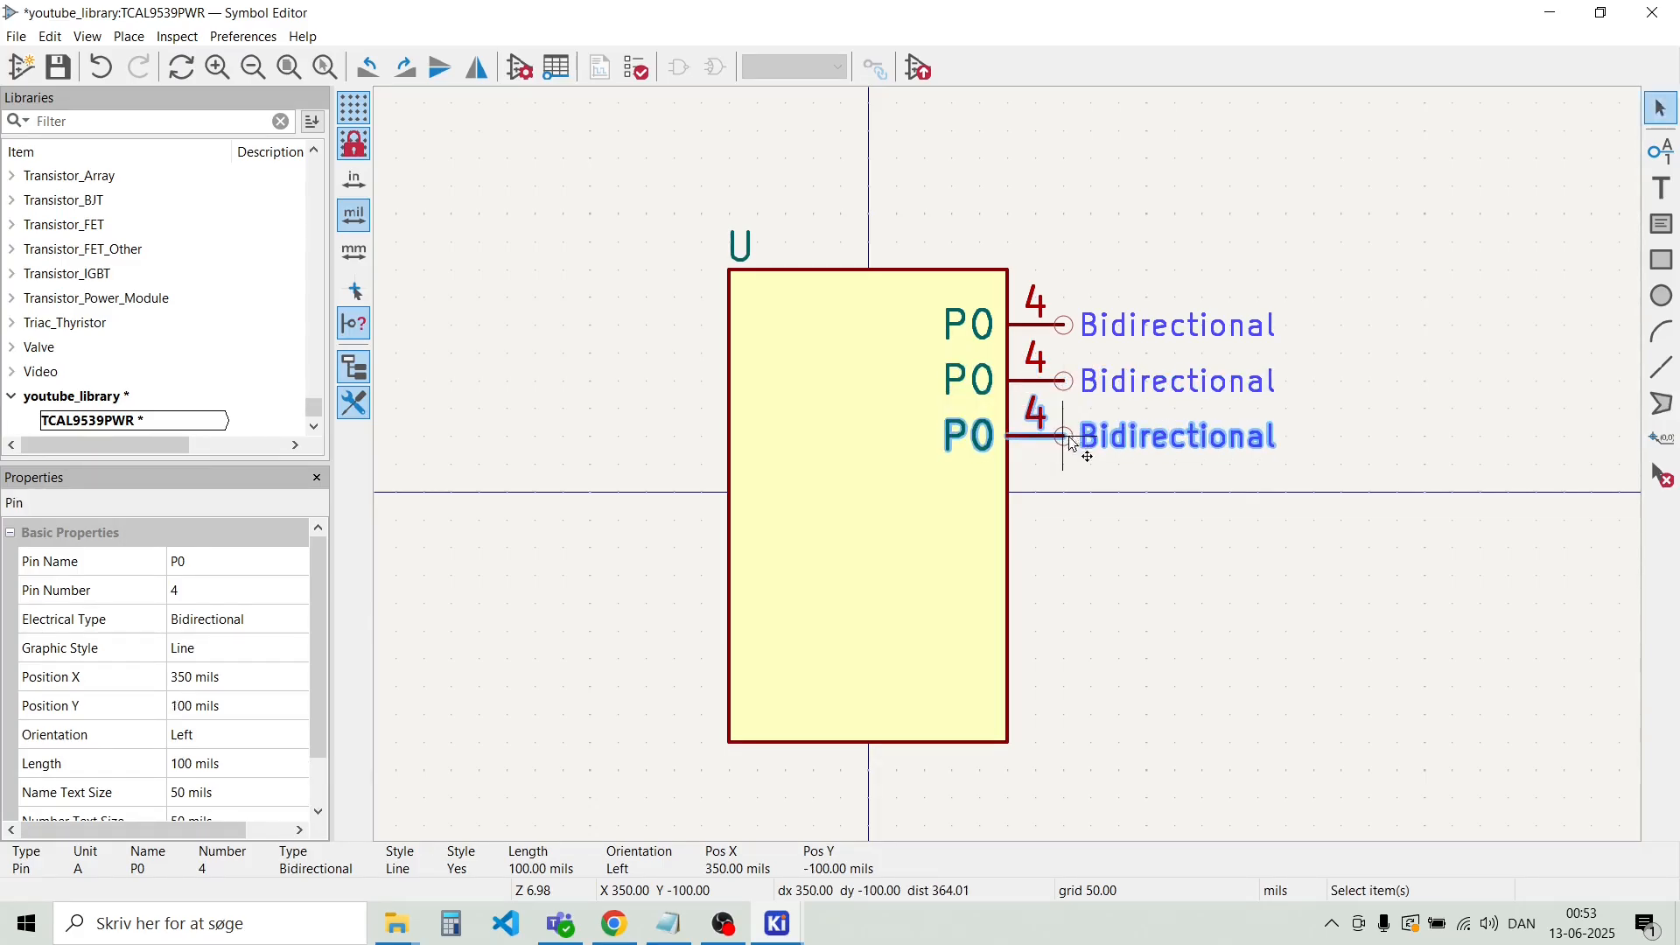
key("ctrl+d")
left_click(1061, 504)
key("ctrl+d")
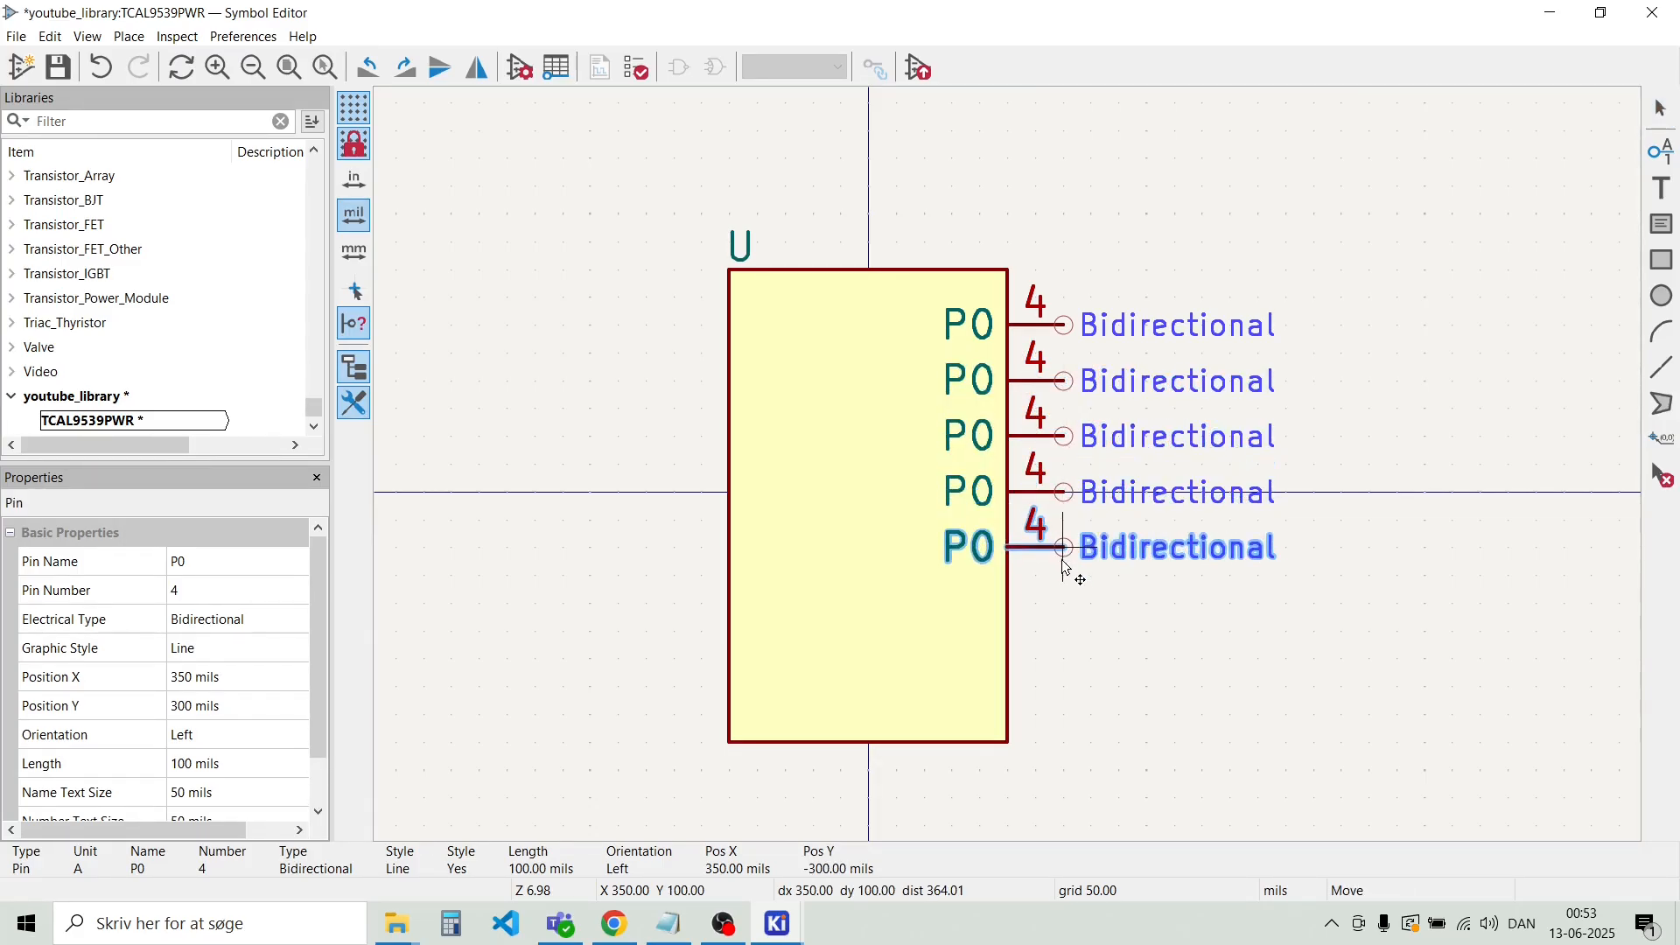
left_click(1062, 561)
key("ctrl+d")
left_click(1064, 615)
key("ctrl+d")
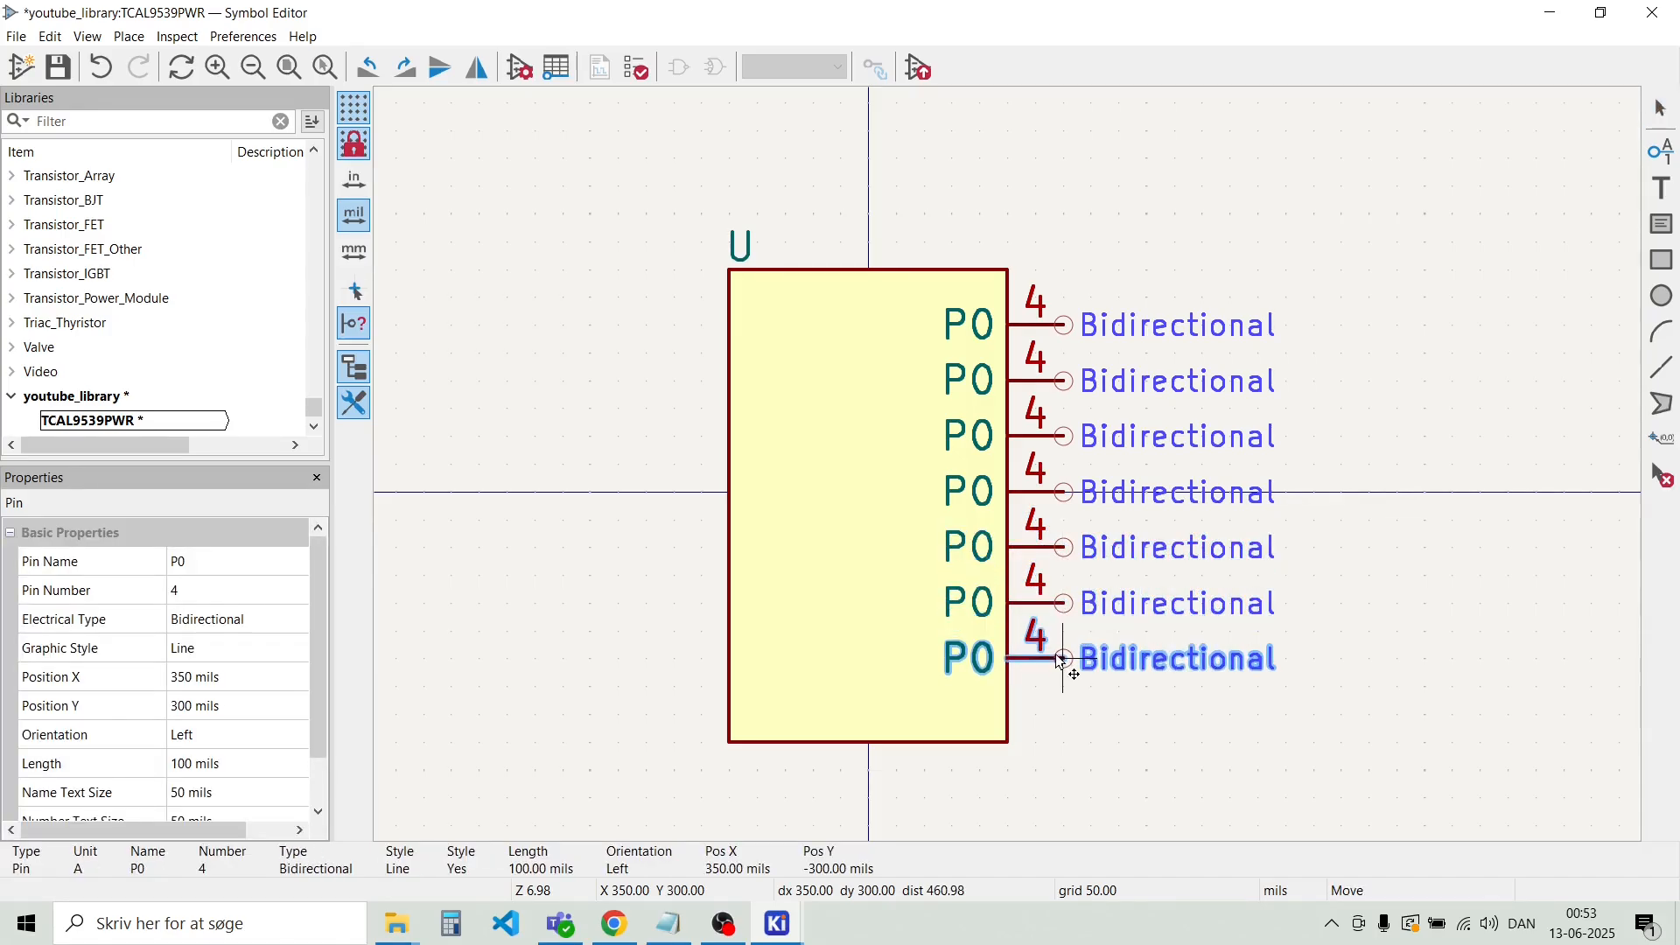
left_click(1062, 661)
key("Escape")
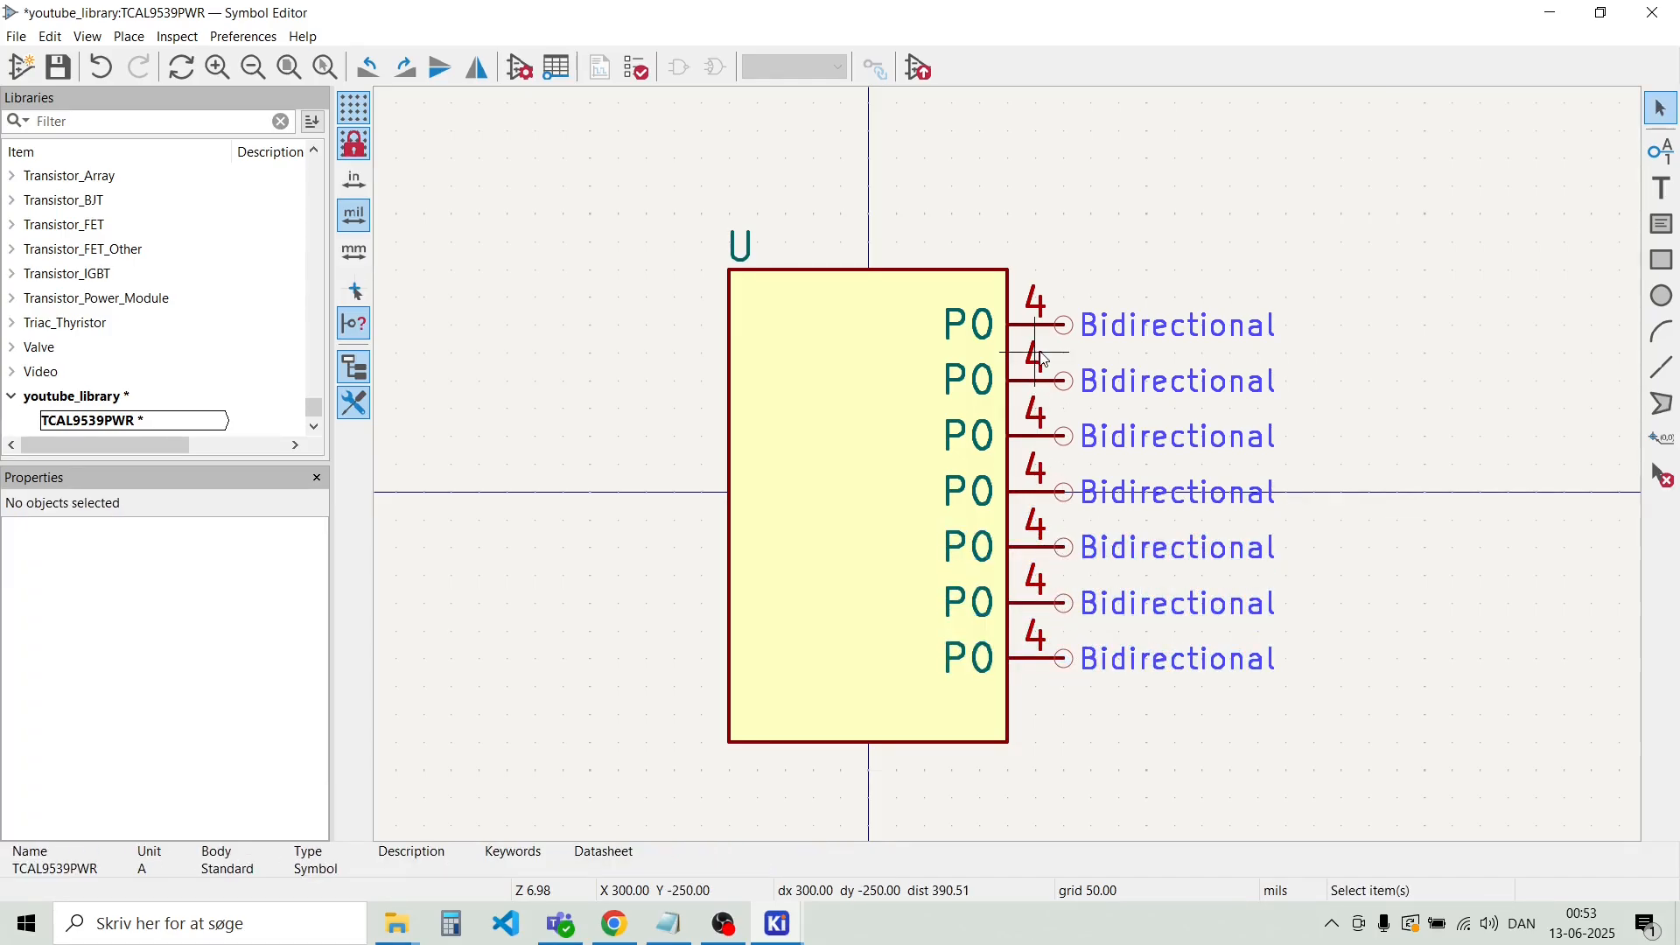
Rename the second pin on the right edge to P1 and set its number to 5
left_click(1036, 368)
double_click(1024, 380)
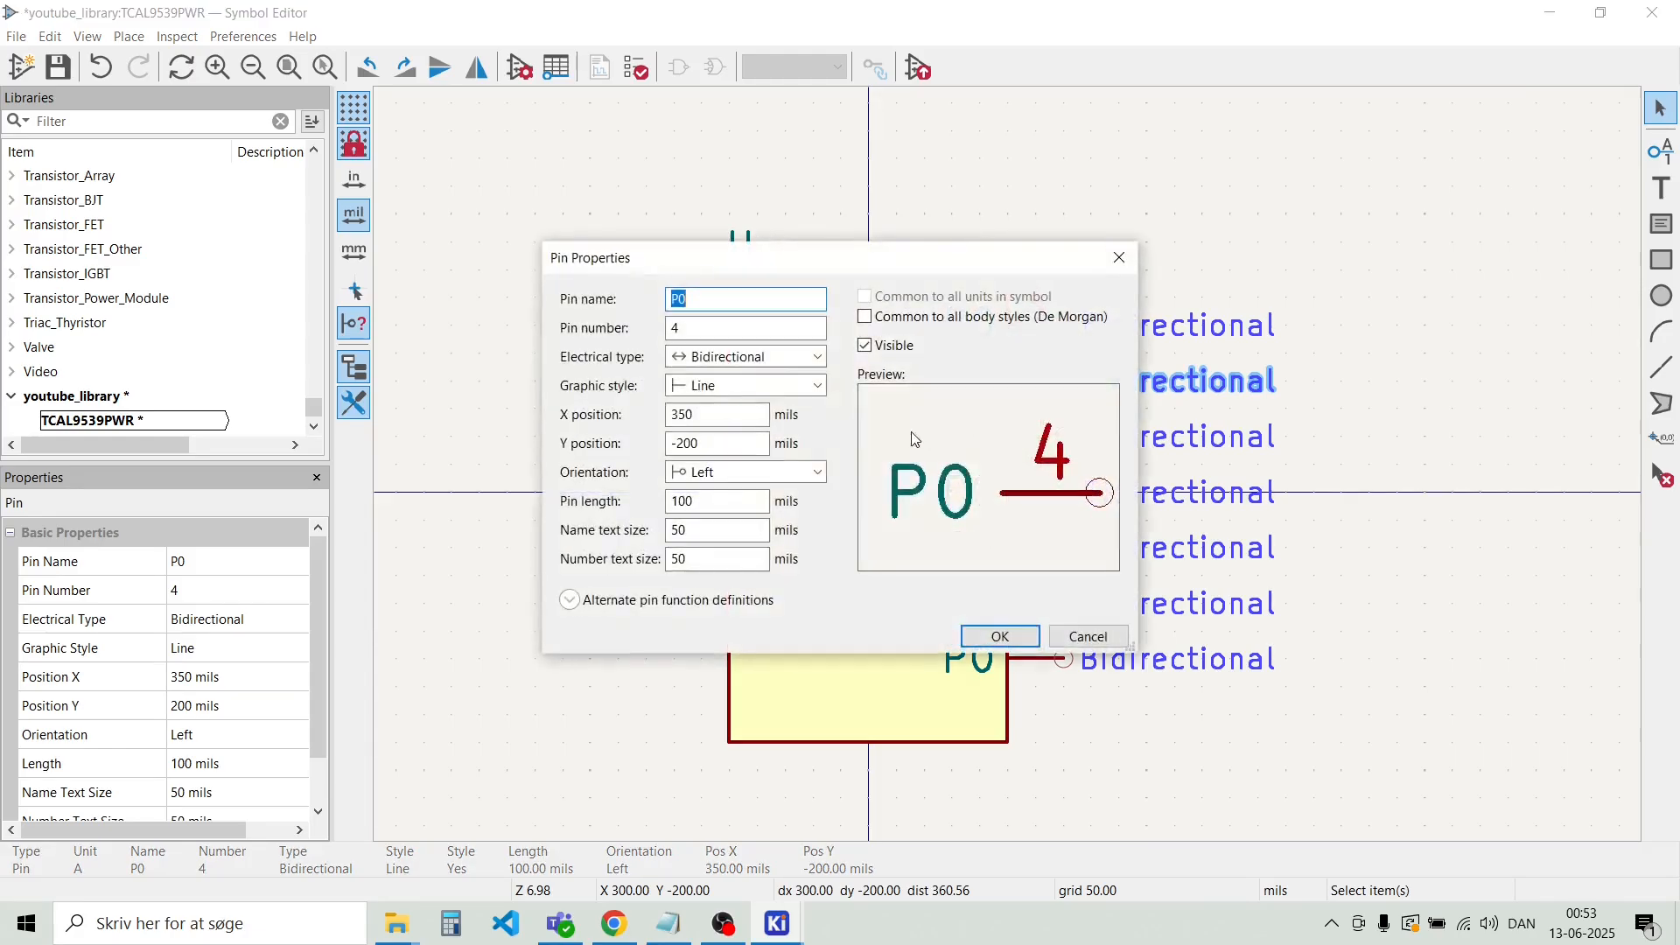
left_click(742, 295)
key("BackSpace")
type("1")
key("Tab")
type("5")
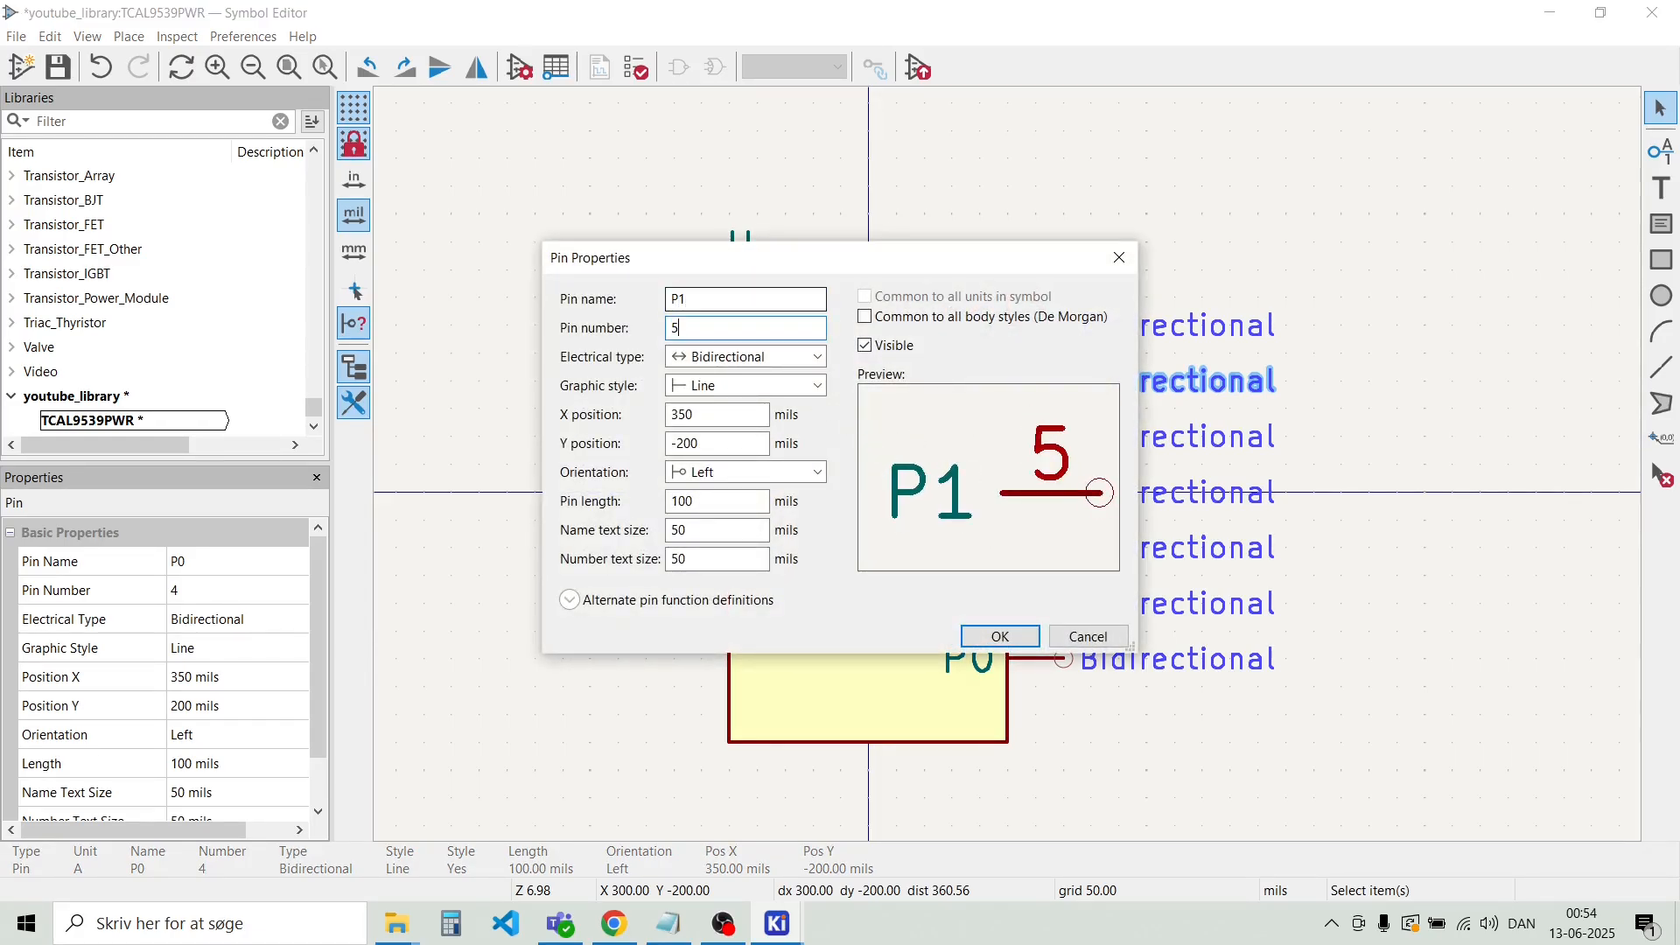
key("Return")
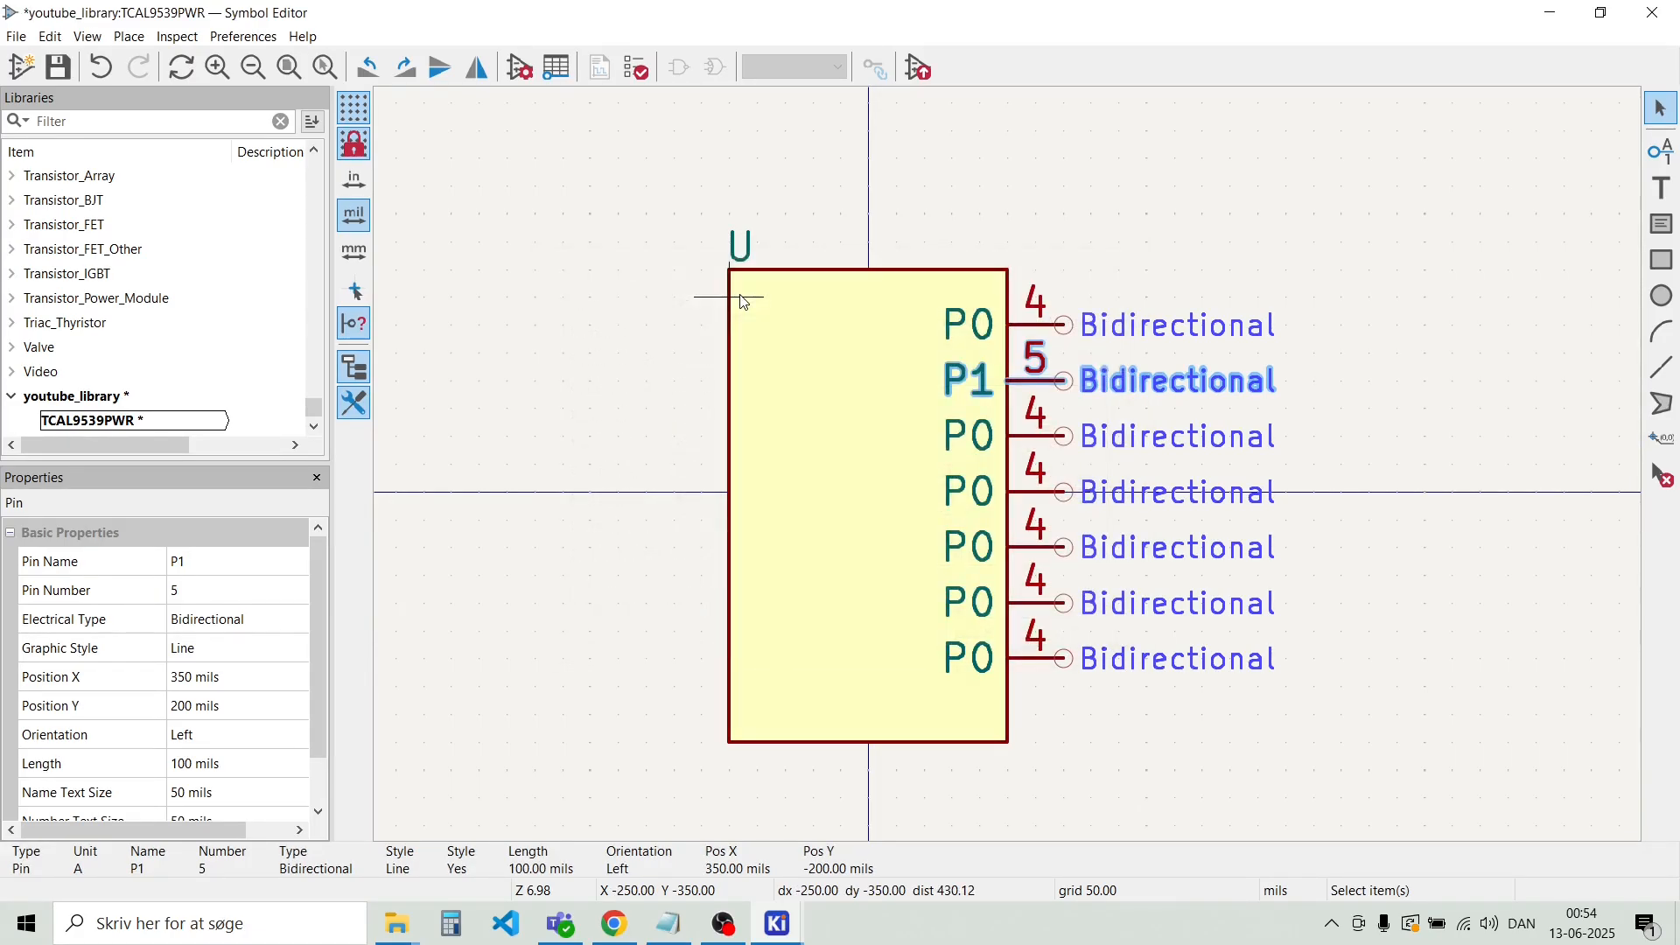
Rename the third pin on the right edge to P2 and set its number to 6
double_click(1039, 453)
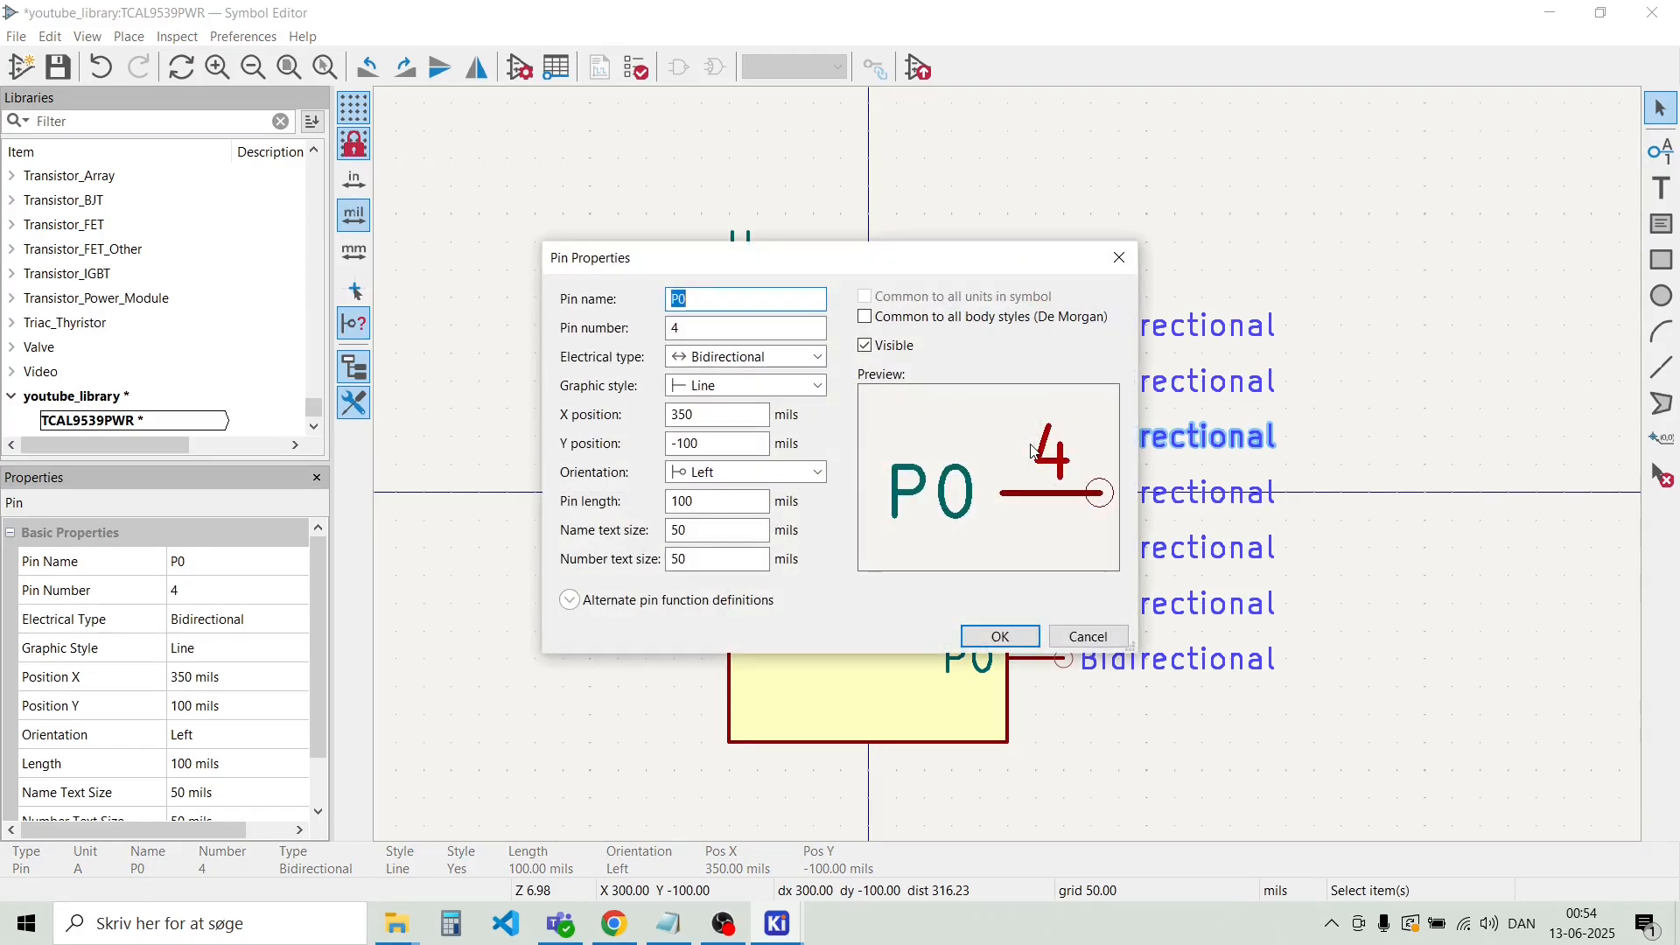
type("P2")
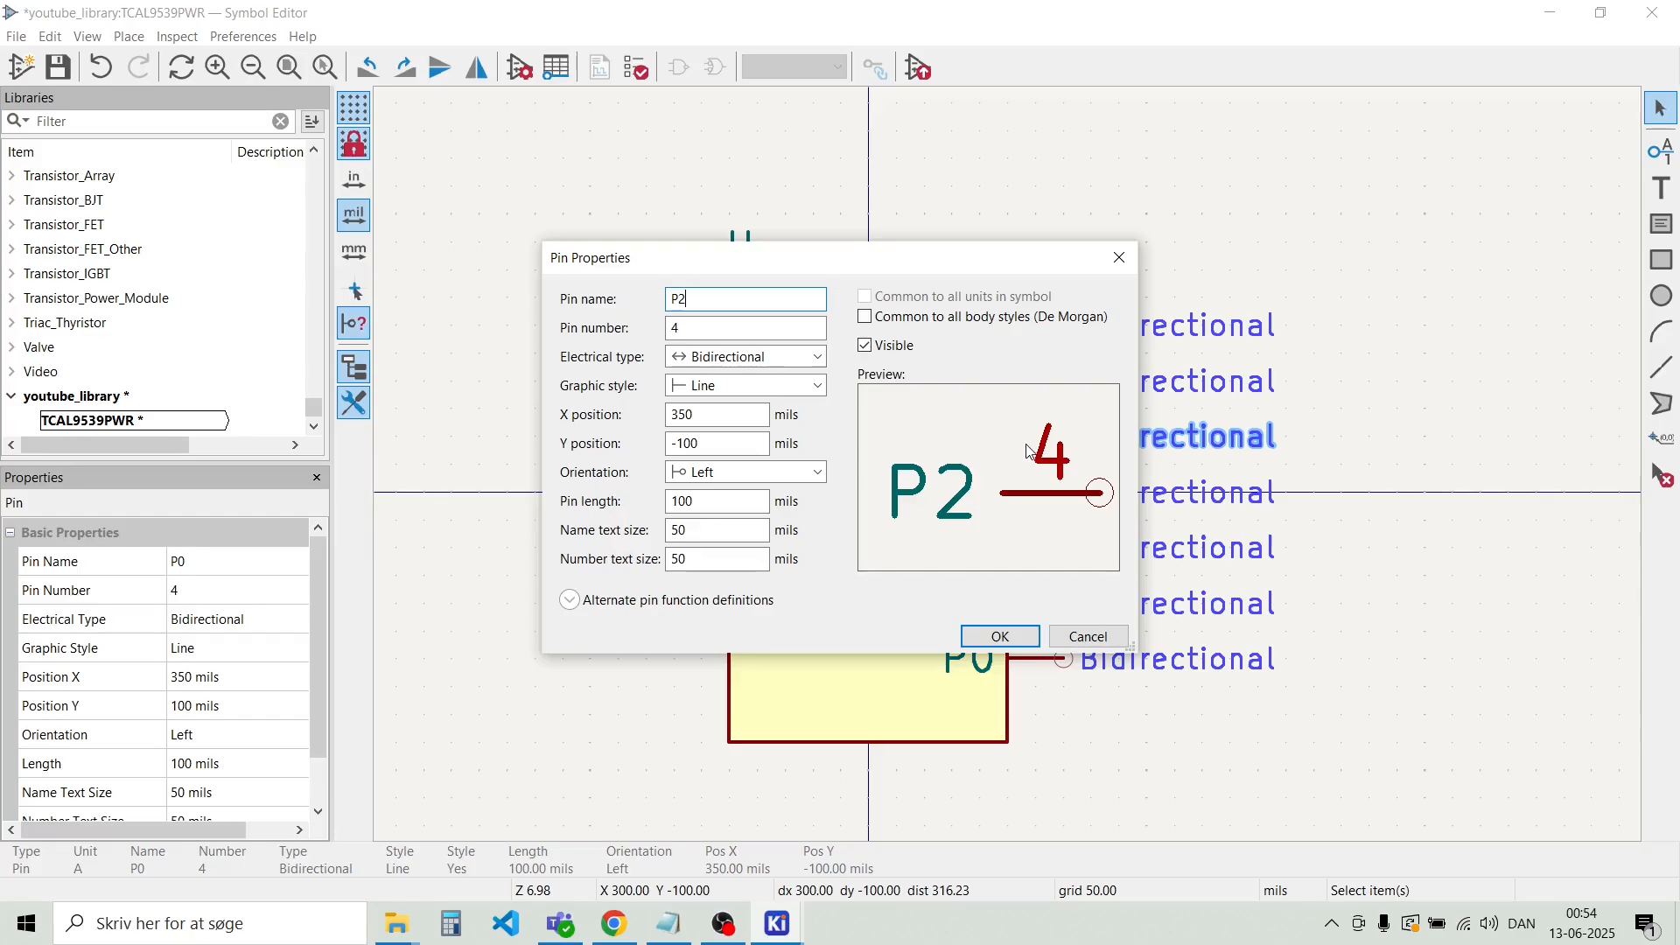
left_click_drag(753, 330, 670, 330)
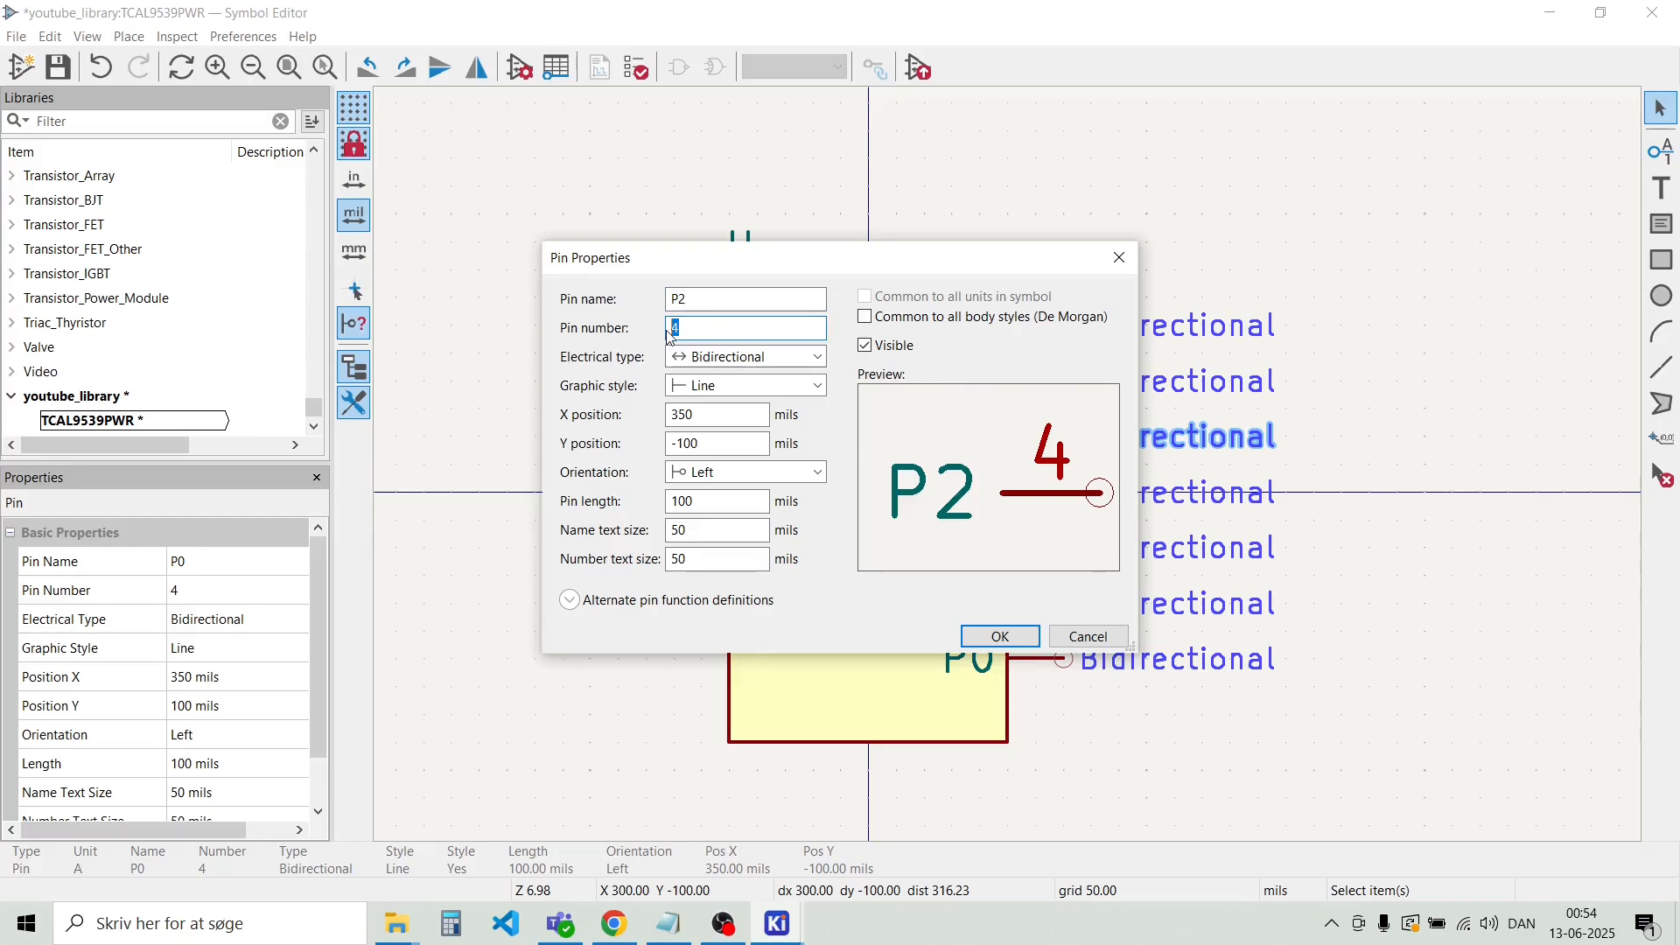
type("6")
key("Return")
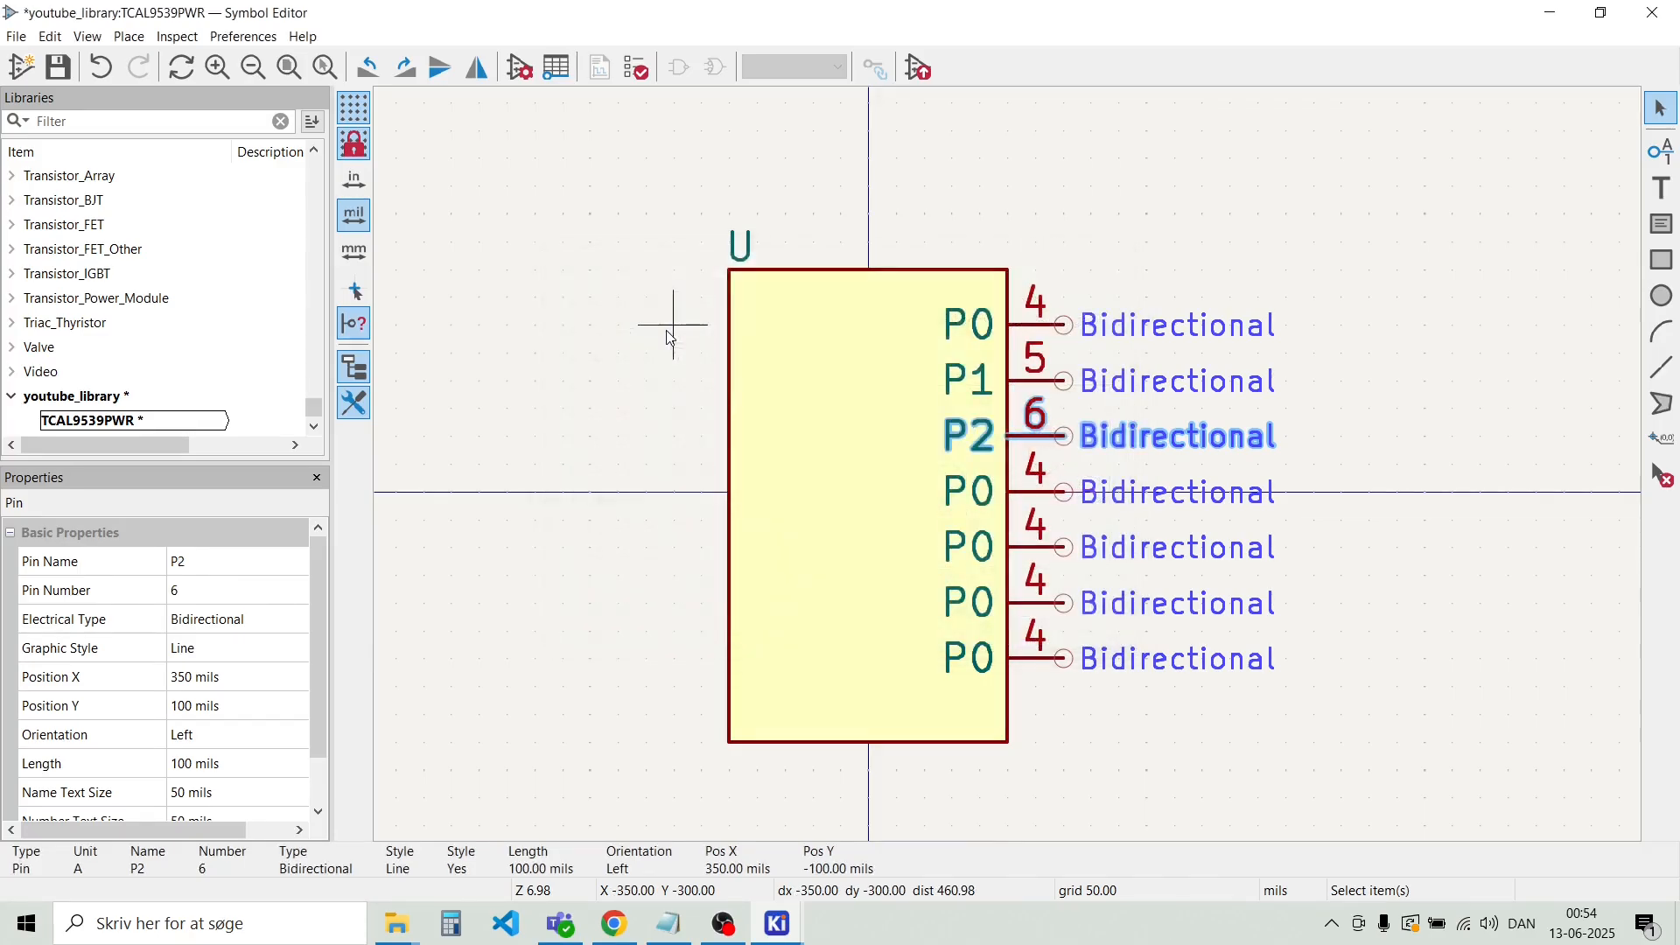
Rename the fourth pin on the right edge to P3 and set its number to 7
double_click(1053, 499)
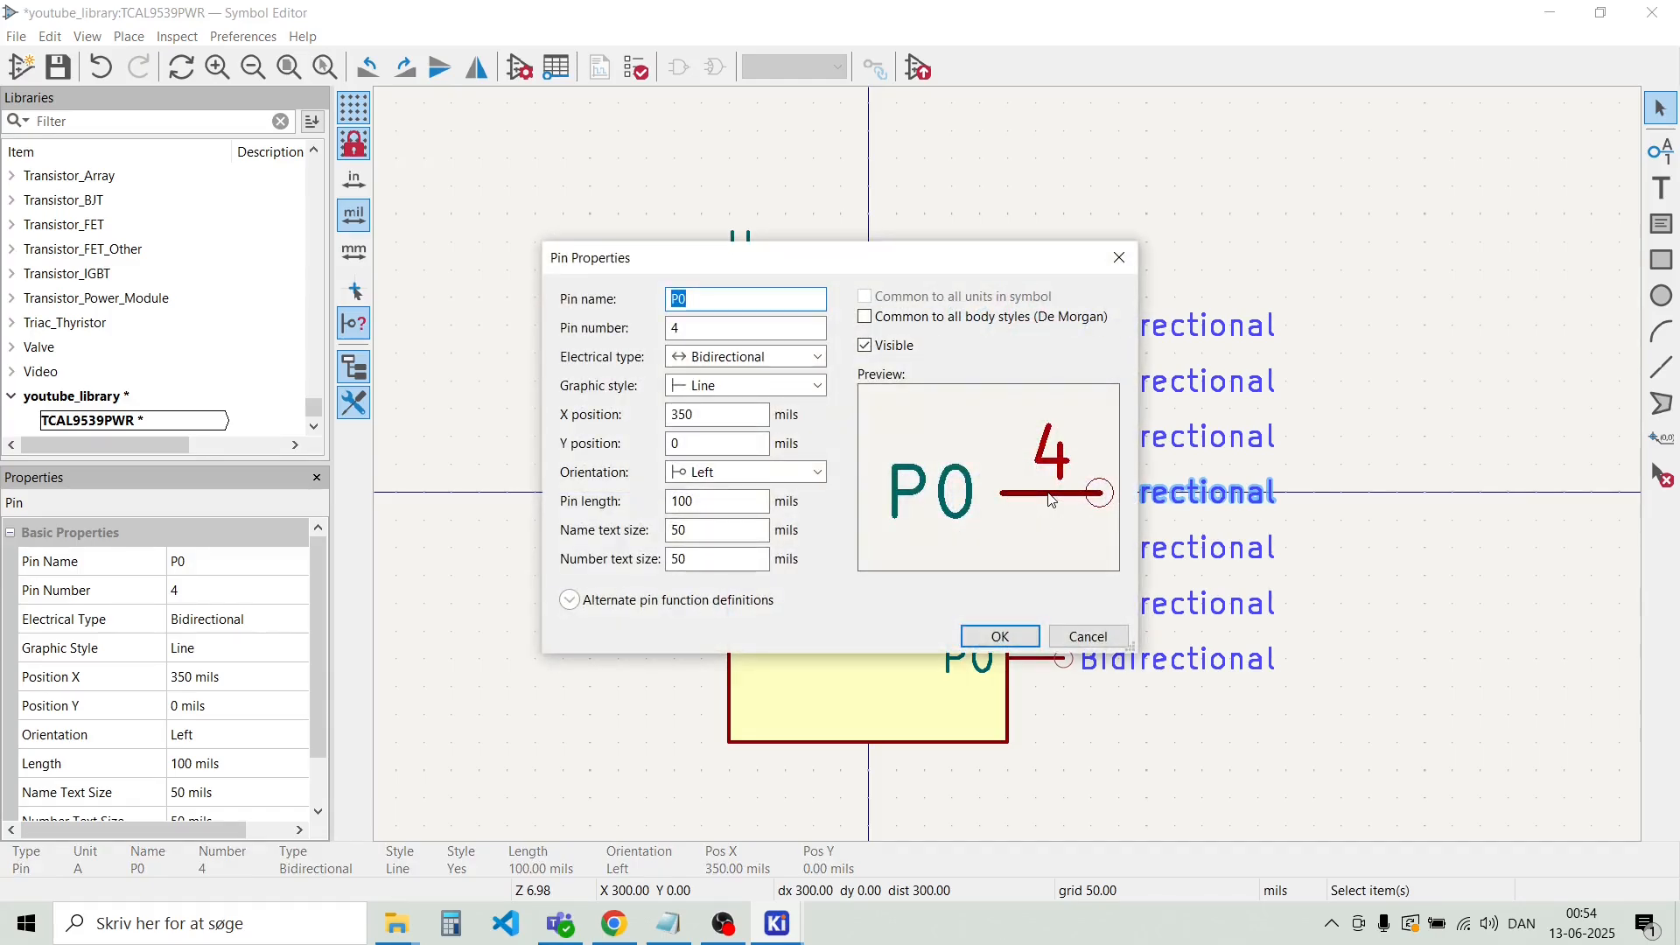
type("P")
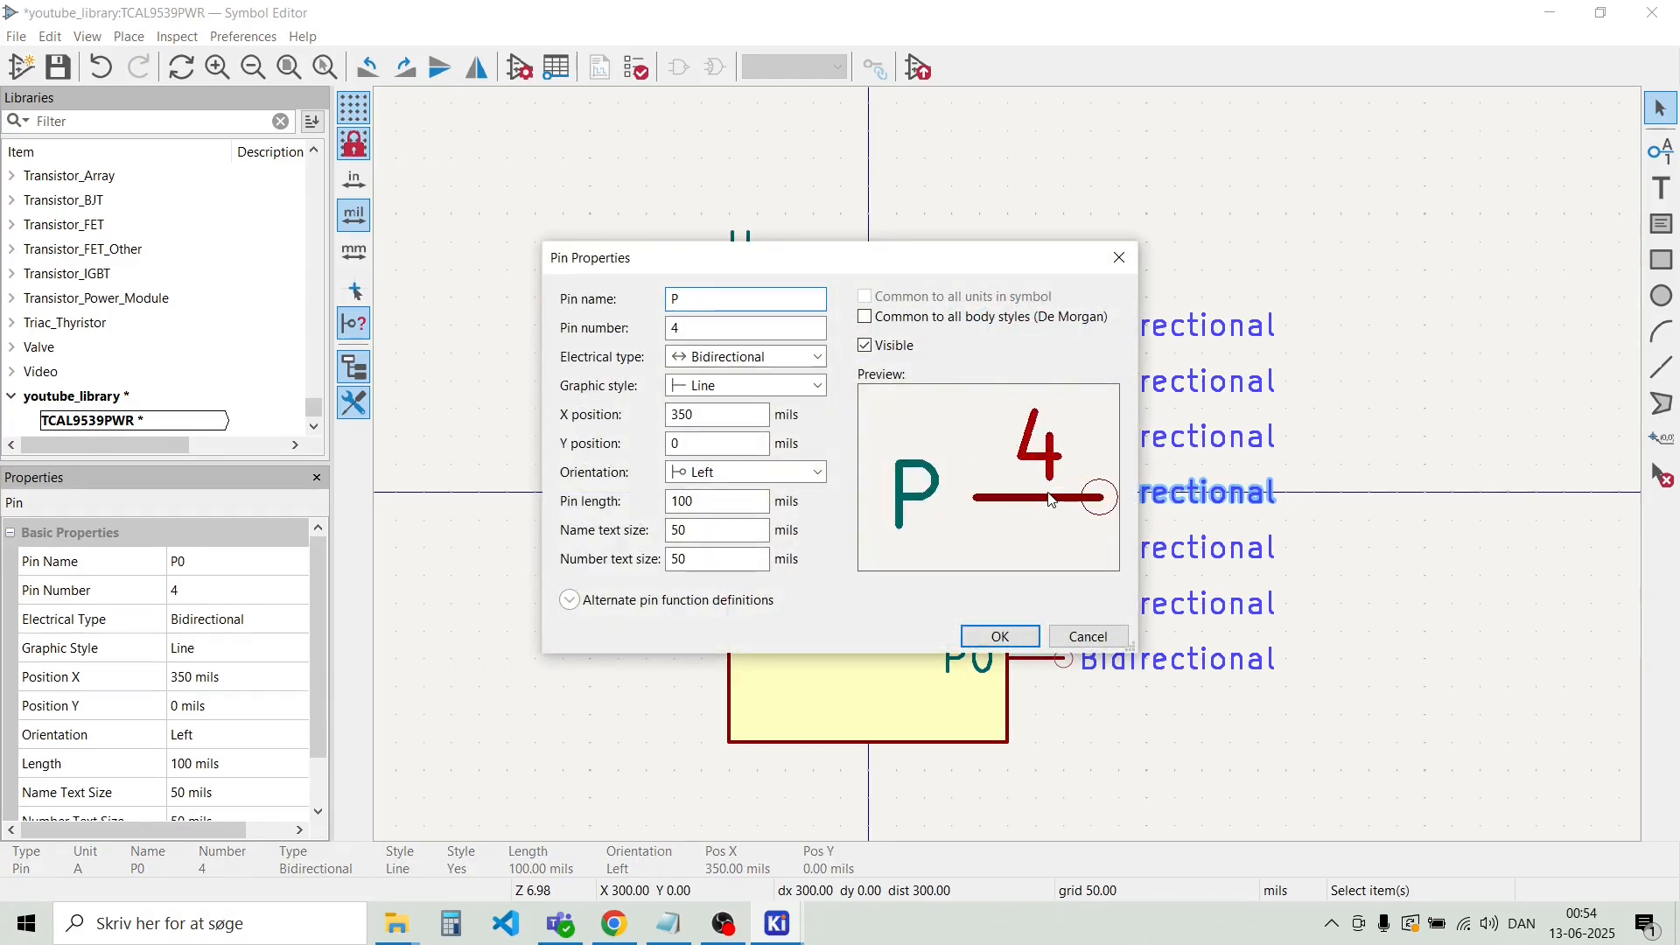
type("3")
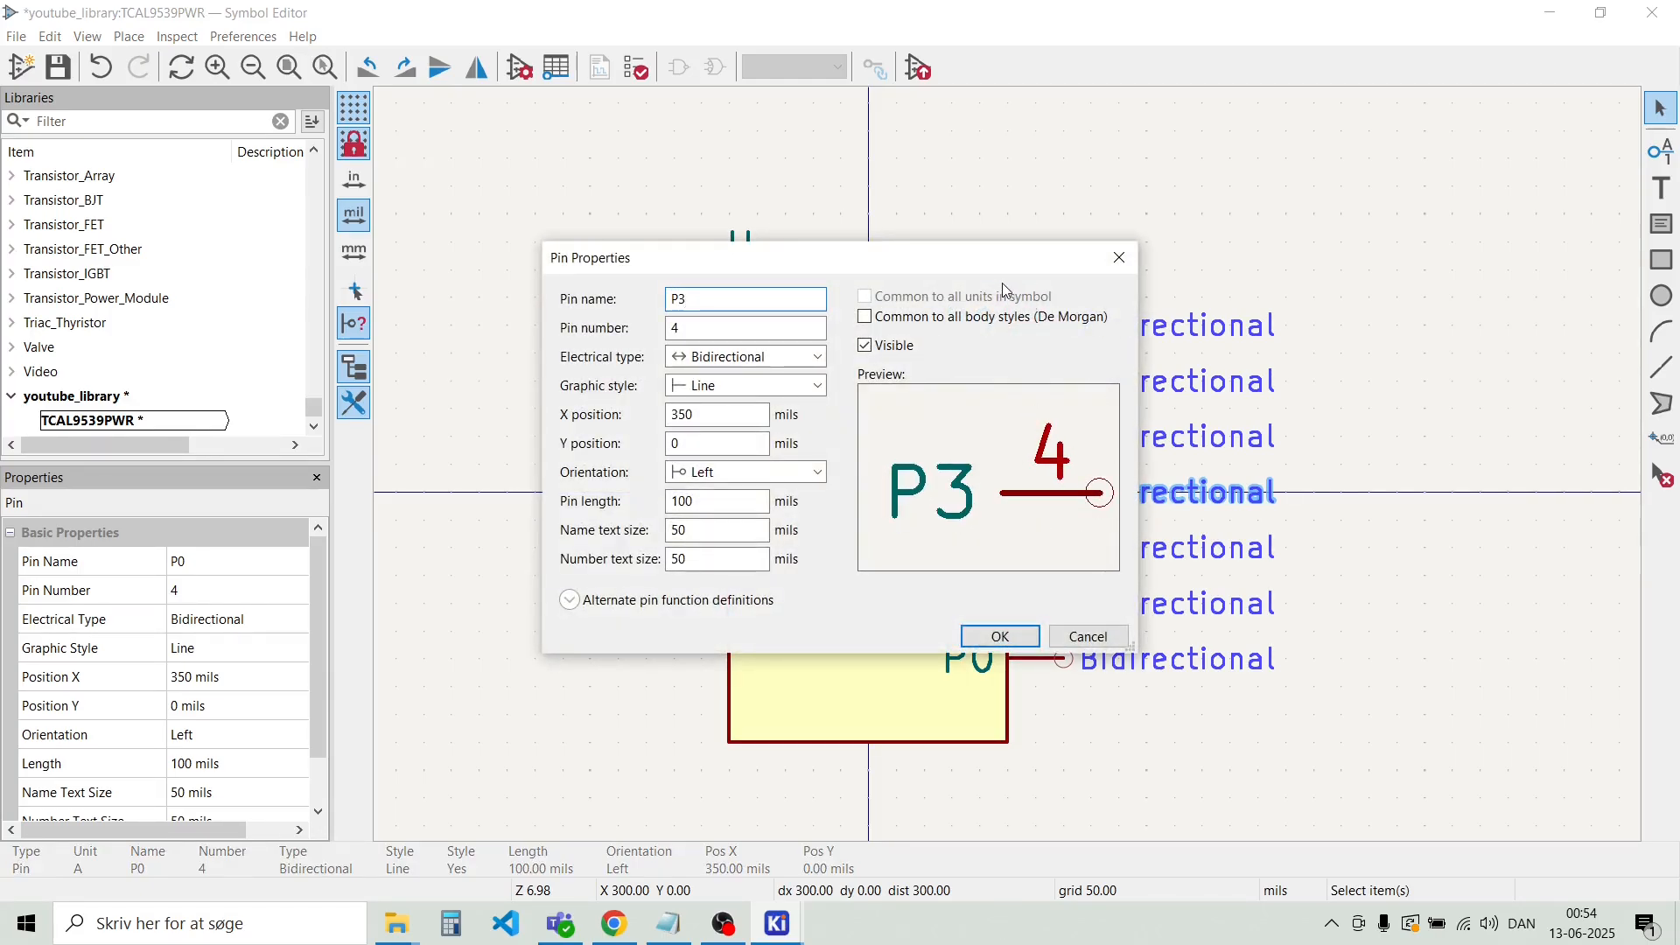
left_click_drag(981, 266, 748, 189)
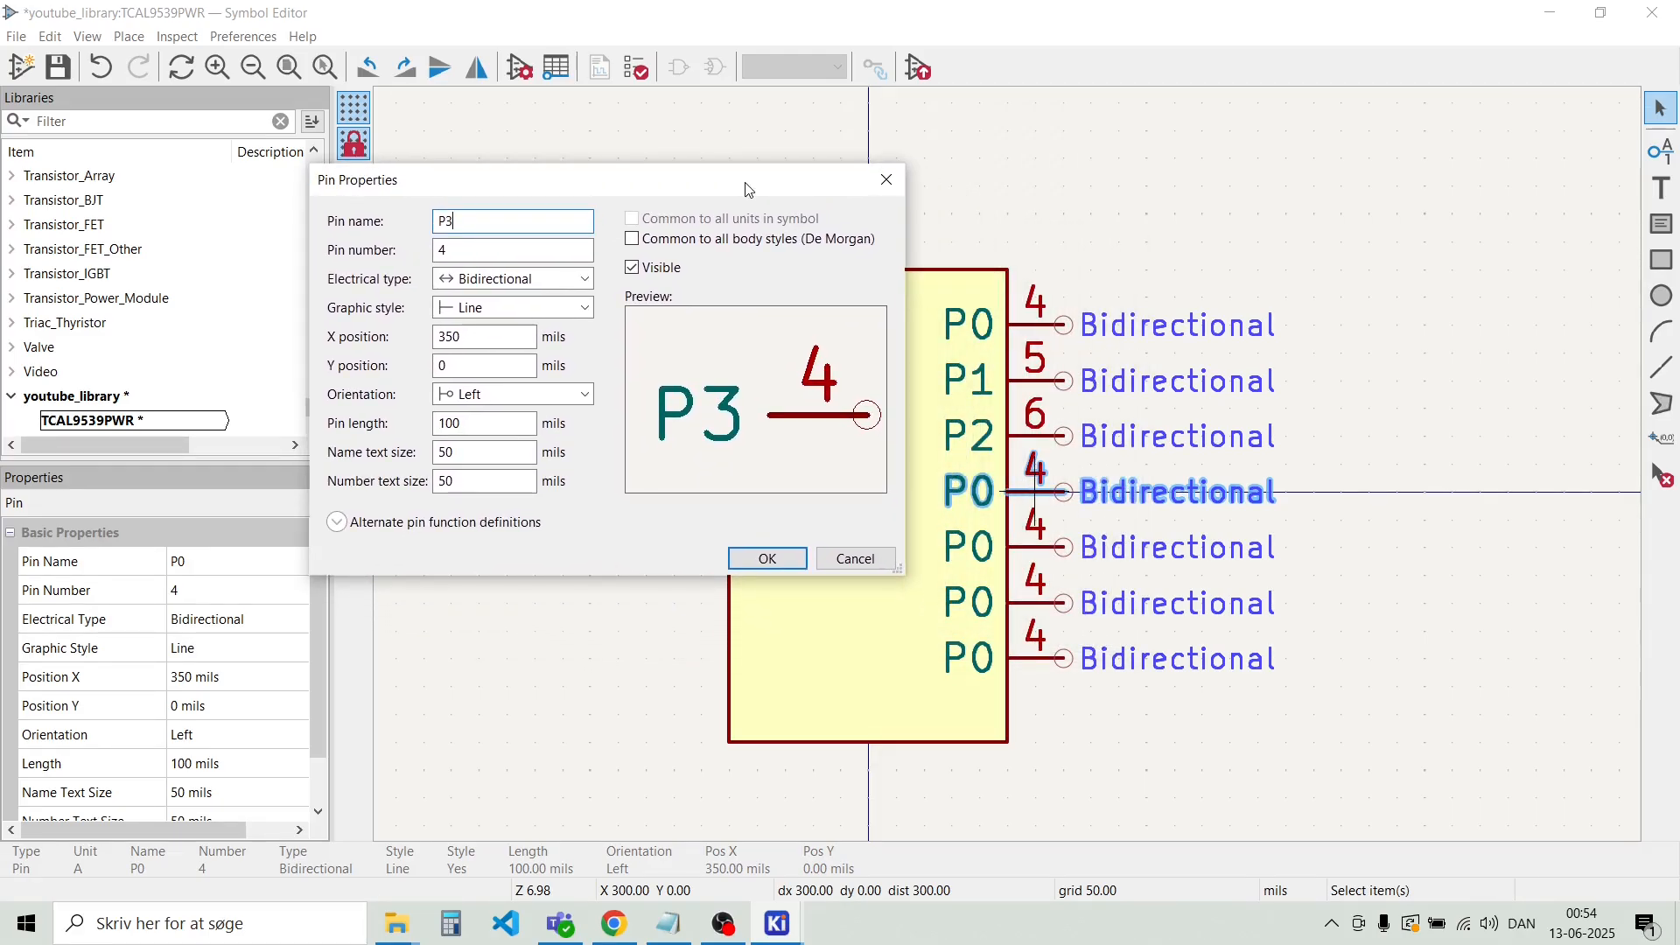
type("7")
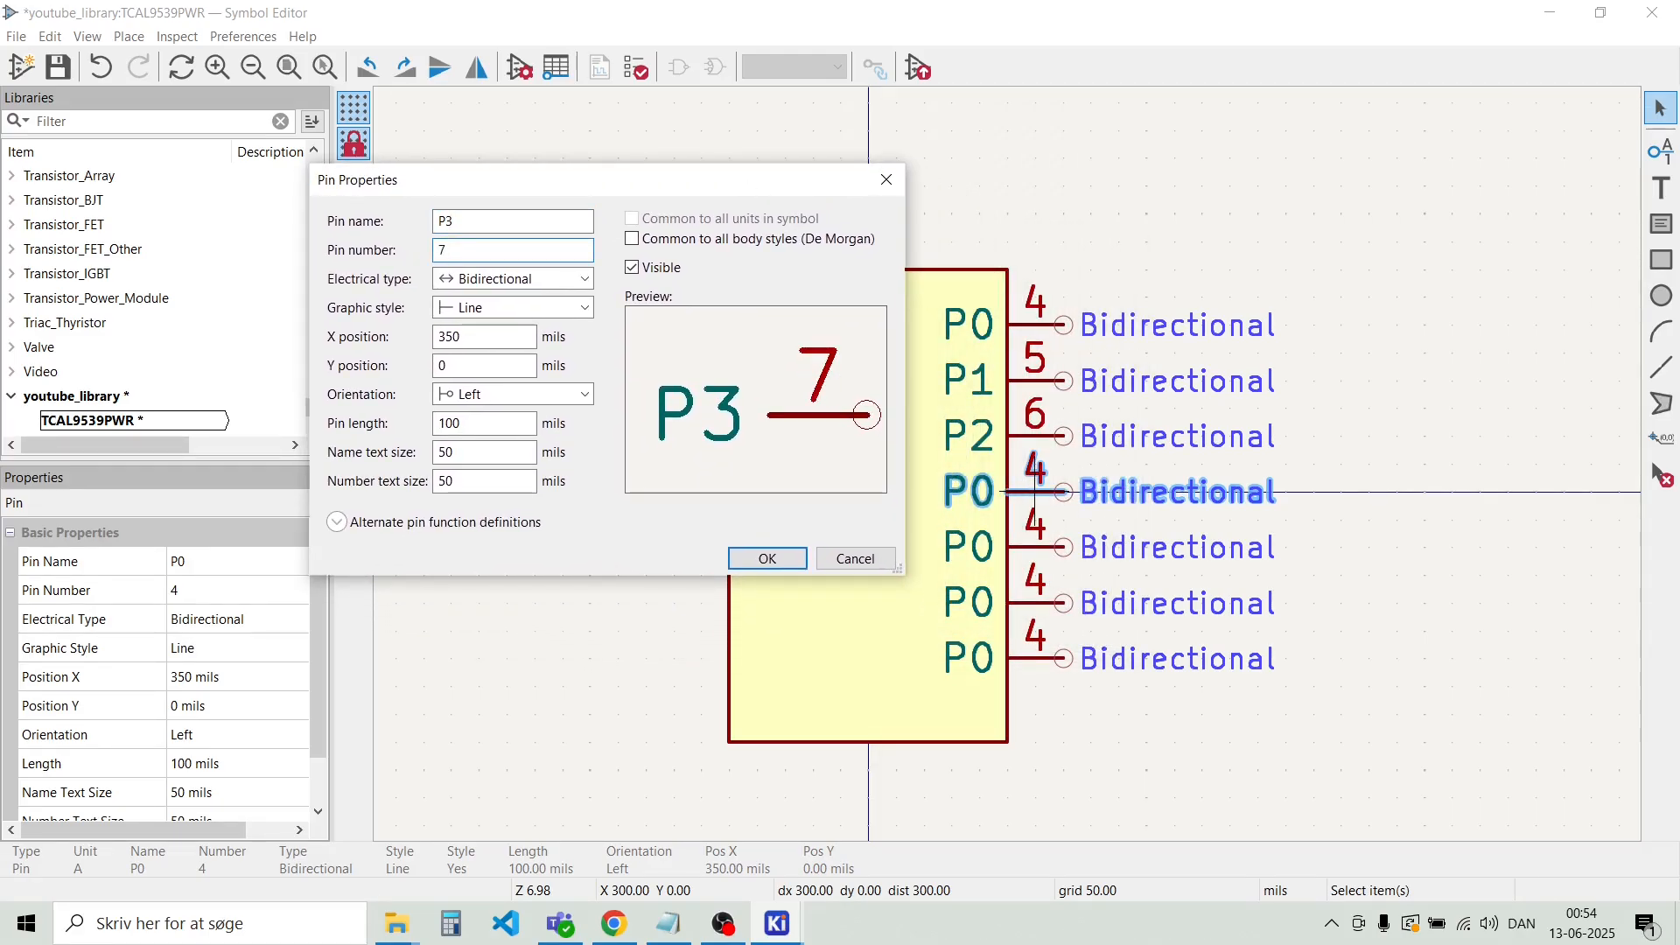
key("Return")
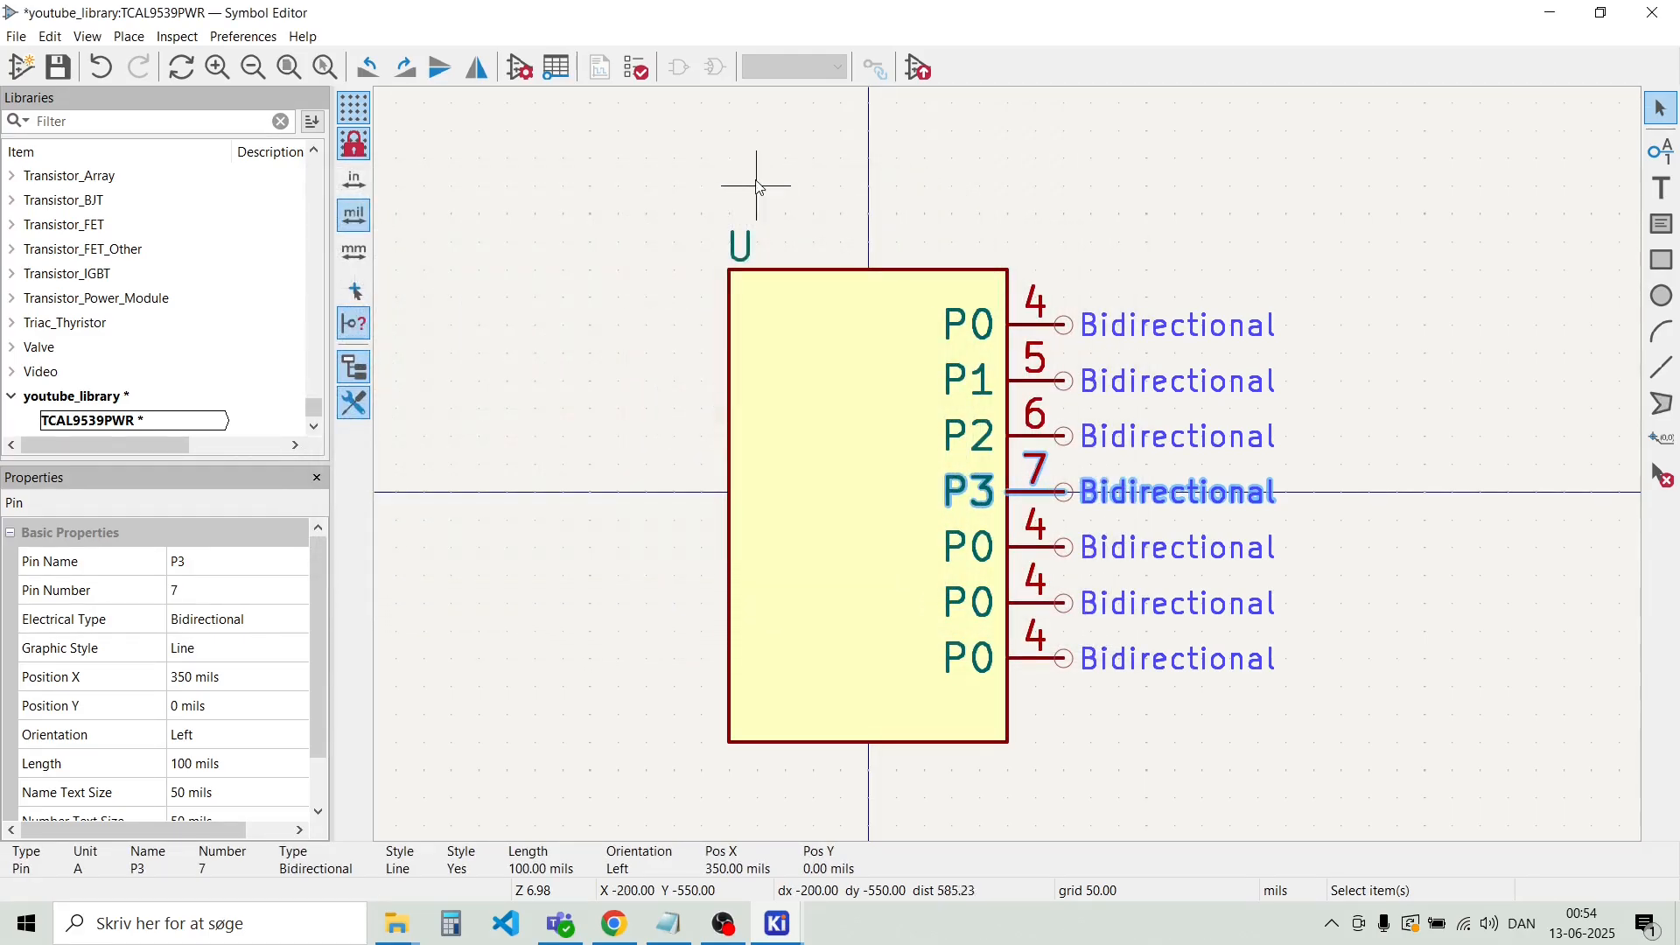
Rename the fifth pin on the right edge to P4 and set its number to 8
double_click(1046, 550)
left_click(530, 226)
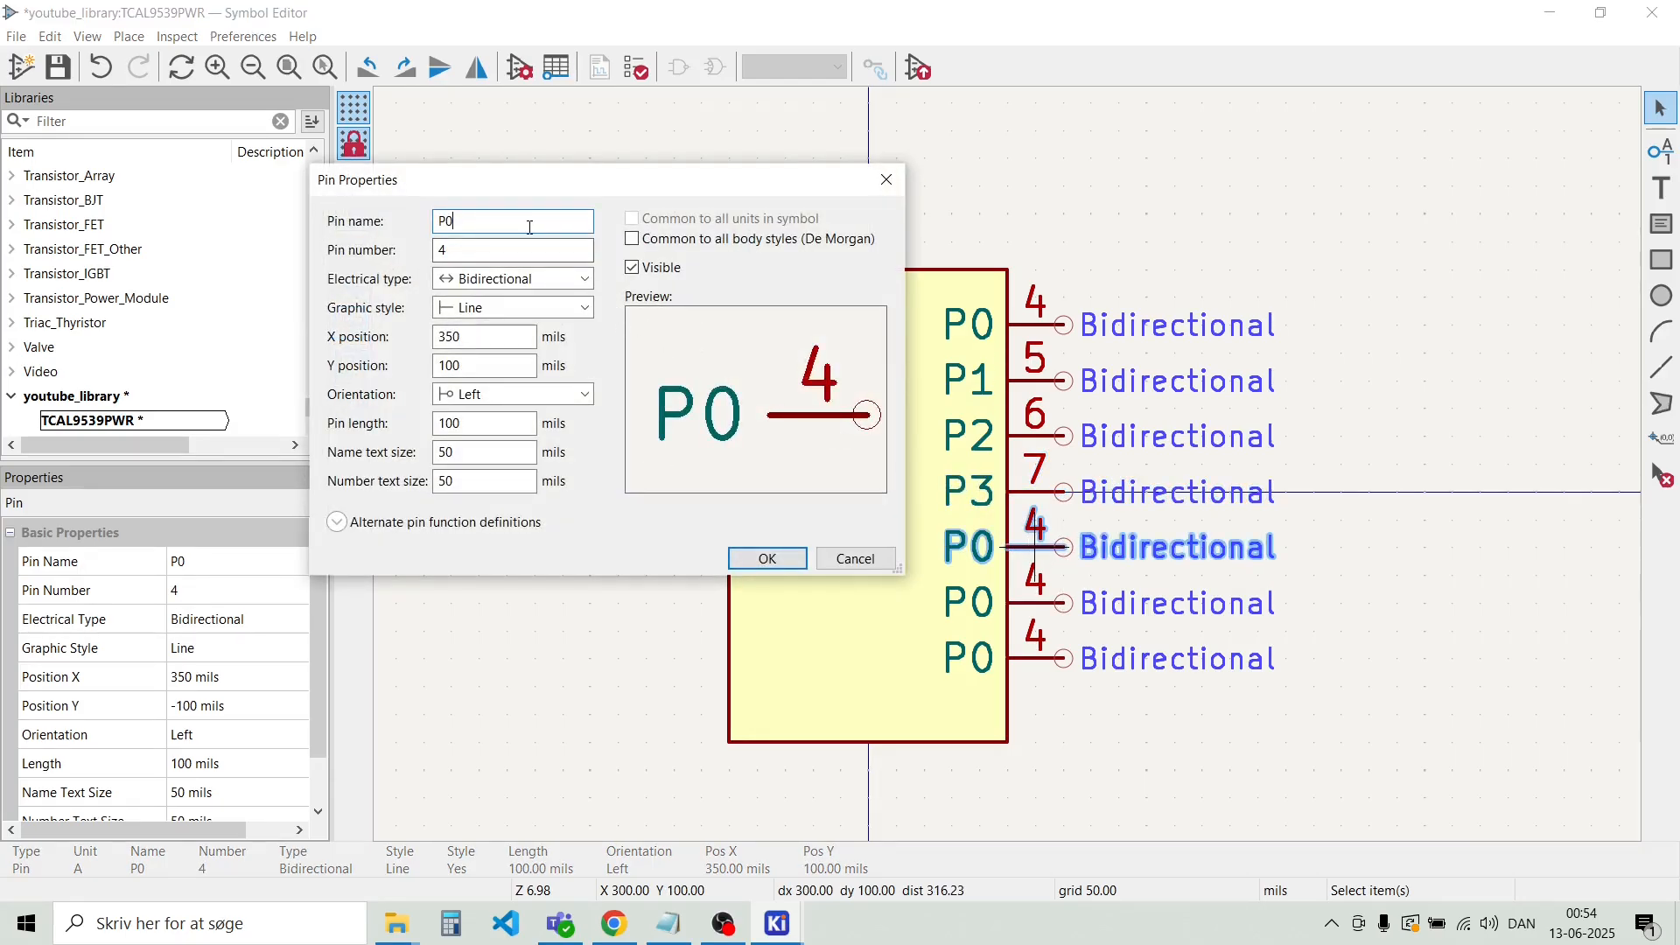
key("BackSpace")
type("5")
key("BackSpace")
type("4")
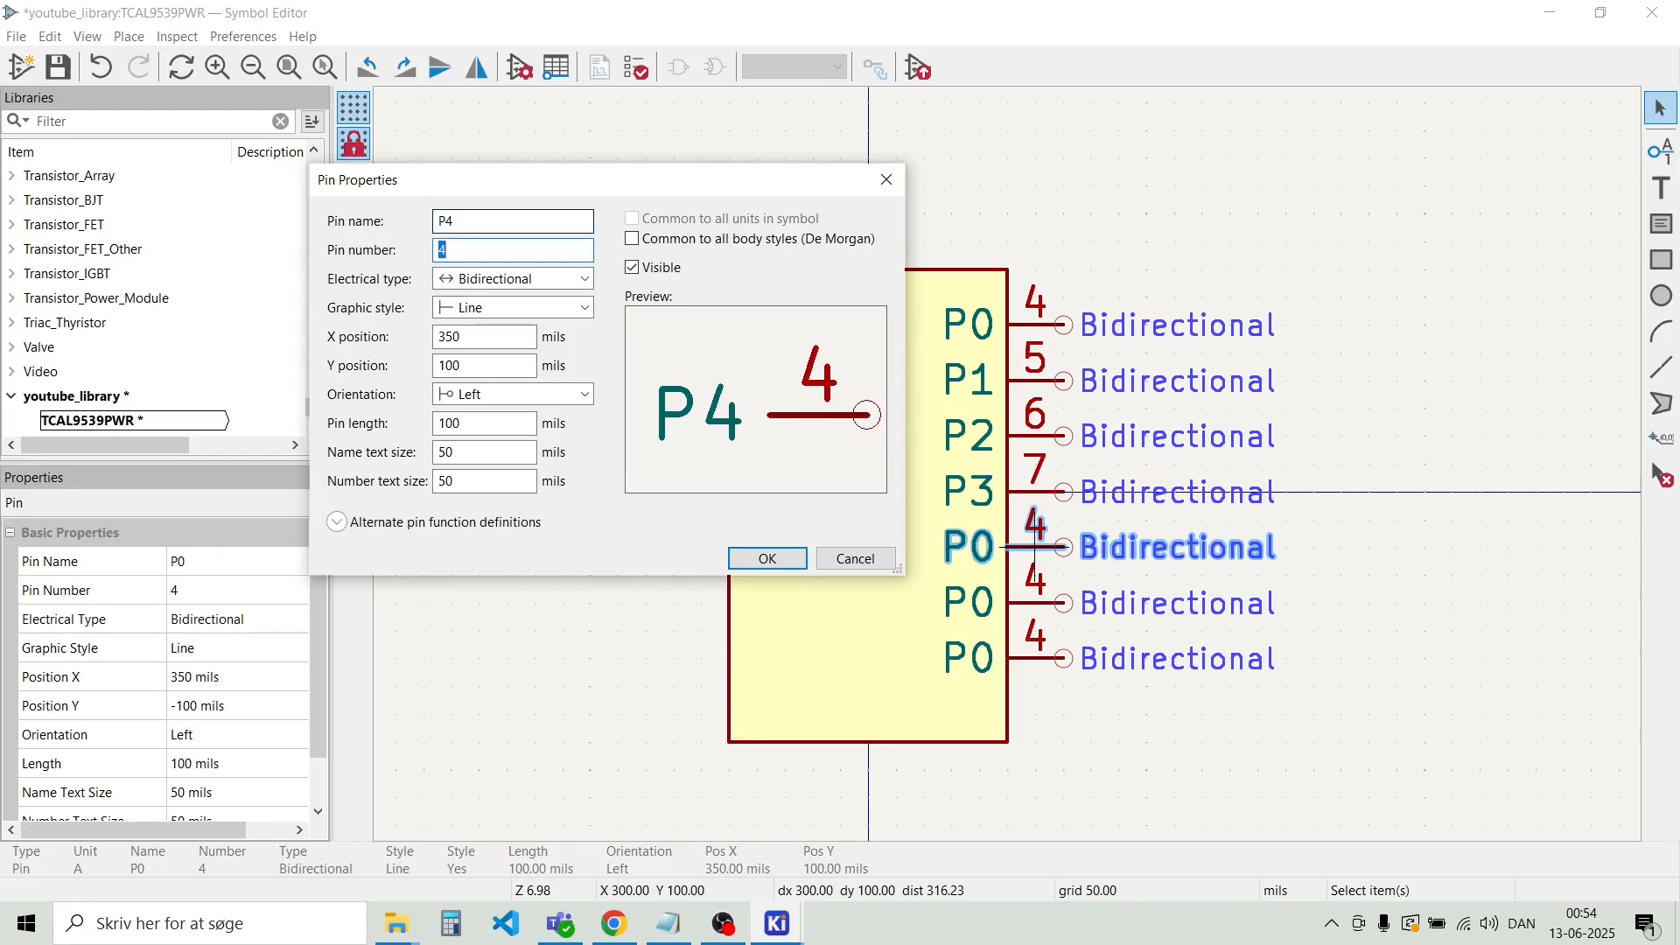
type("8")
key("Return")
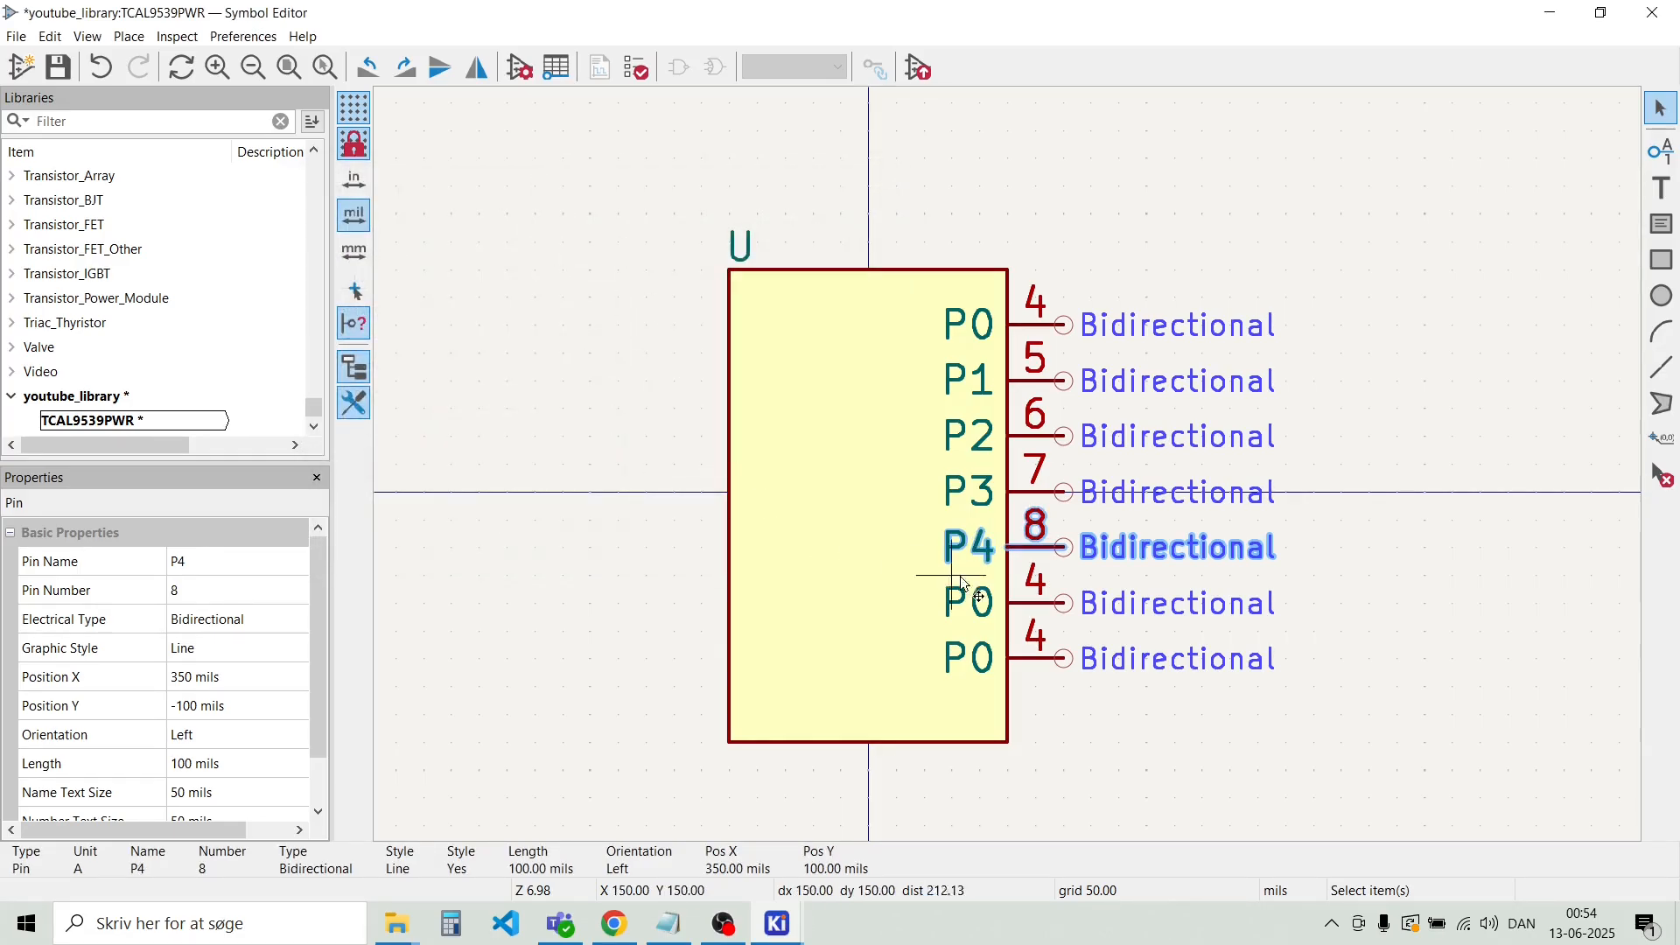
Rename the sixth pin on the right edge to P5 and set its number to 9
double_click(1043, 604)
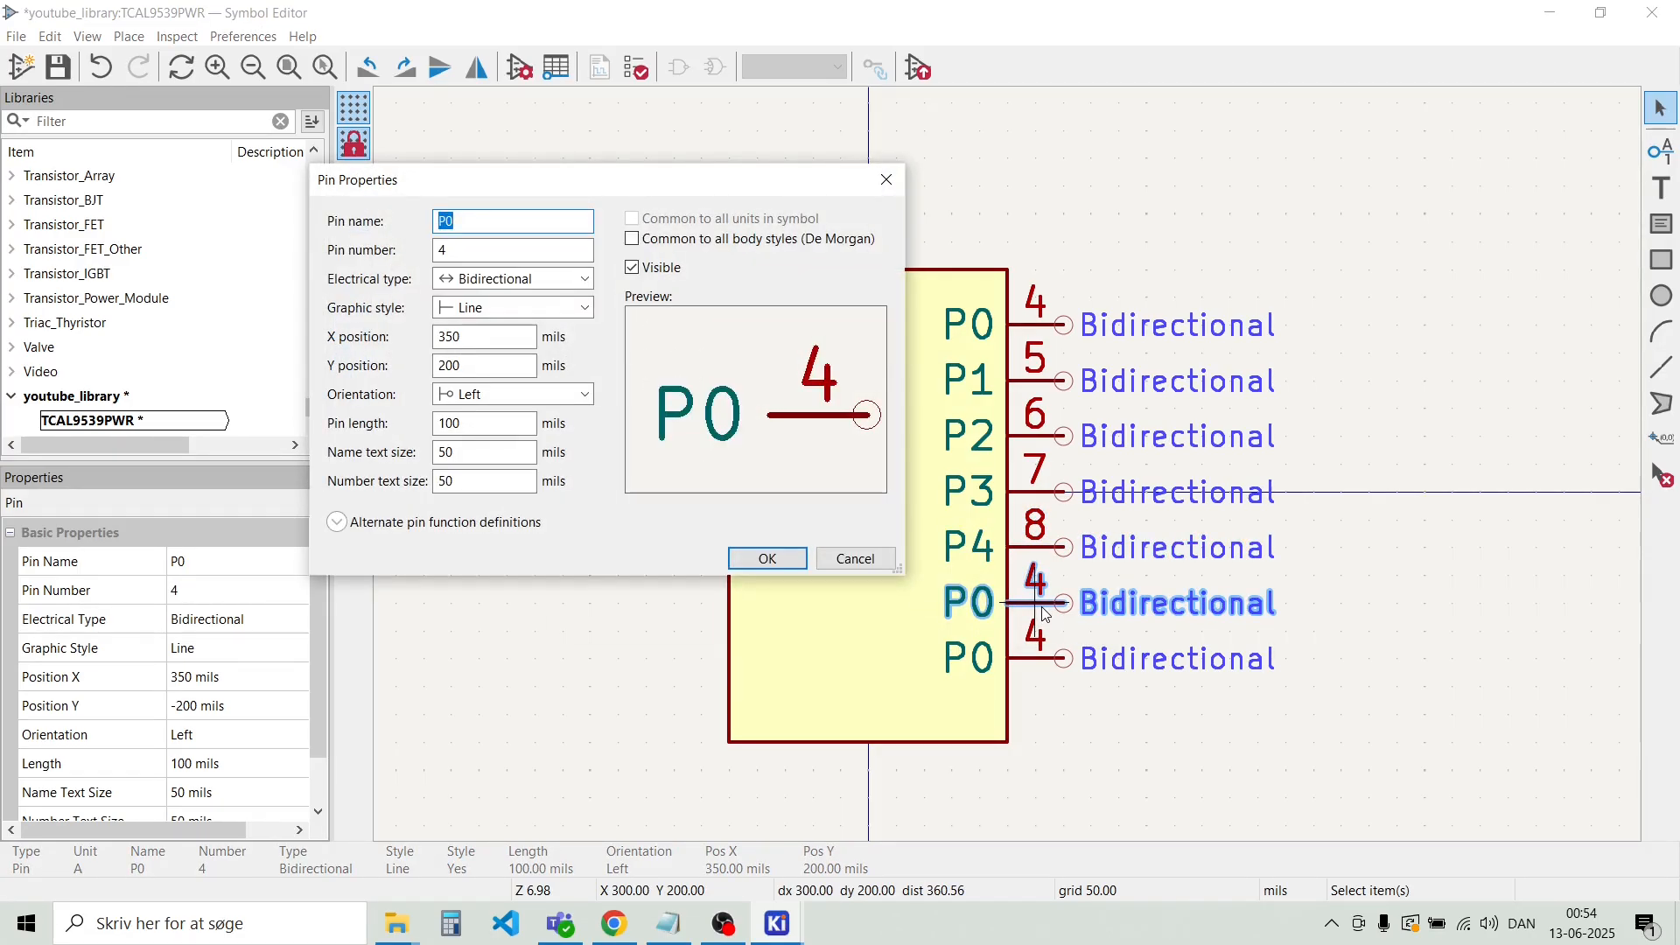
key("BackSpace")
type("5")
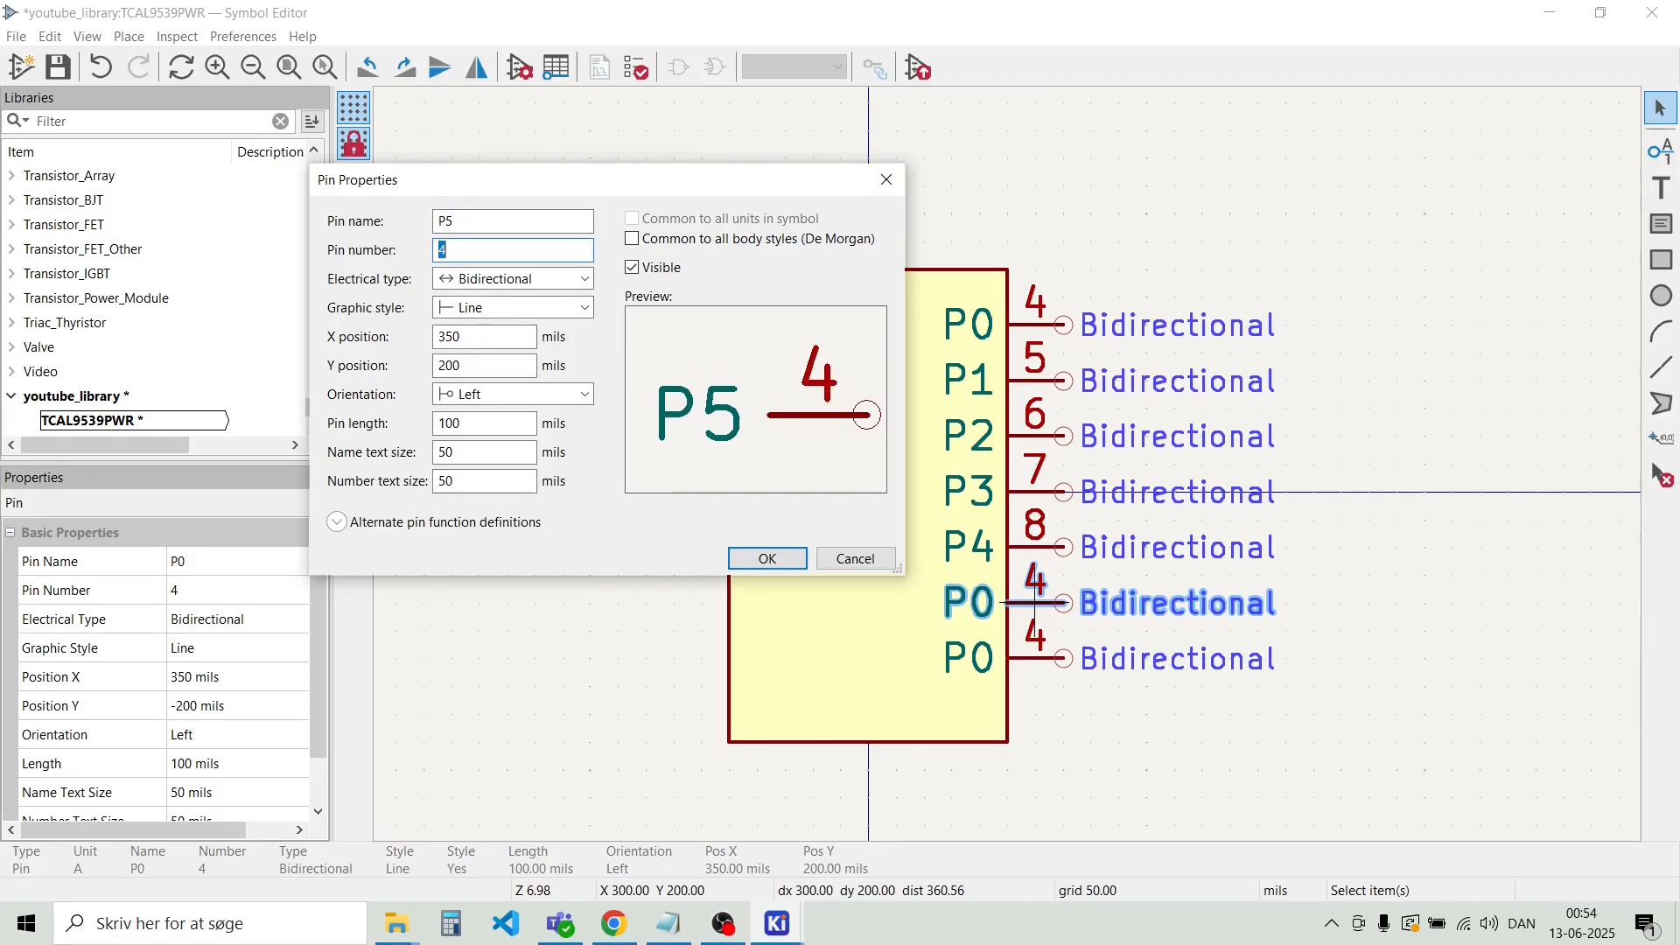
type("9")
key("Return")
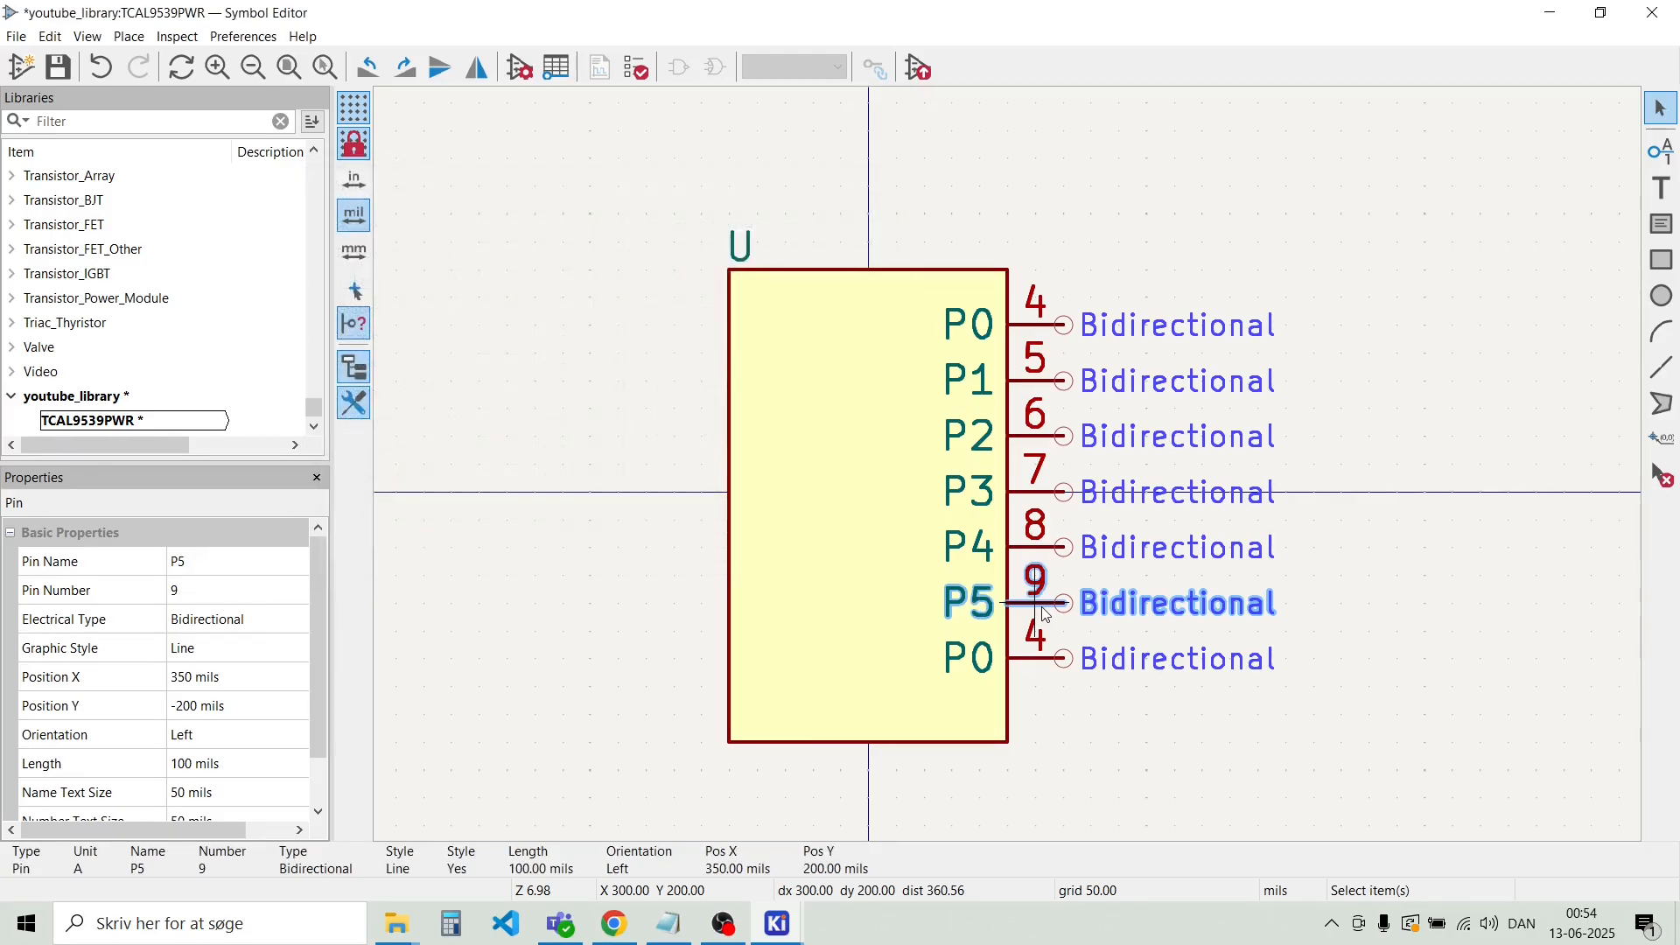
Rename the seventh pin on the right edge to P6 and set its number to 10
double_click(1055, 669)
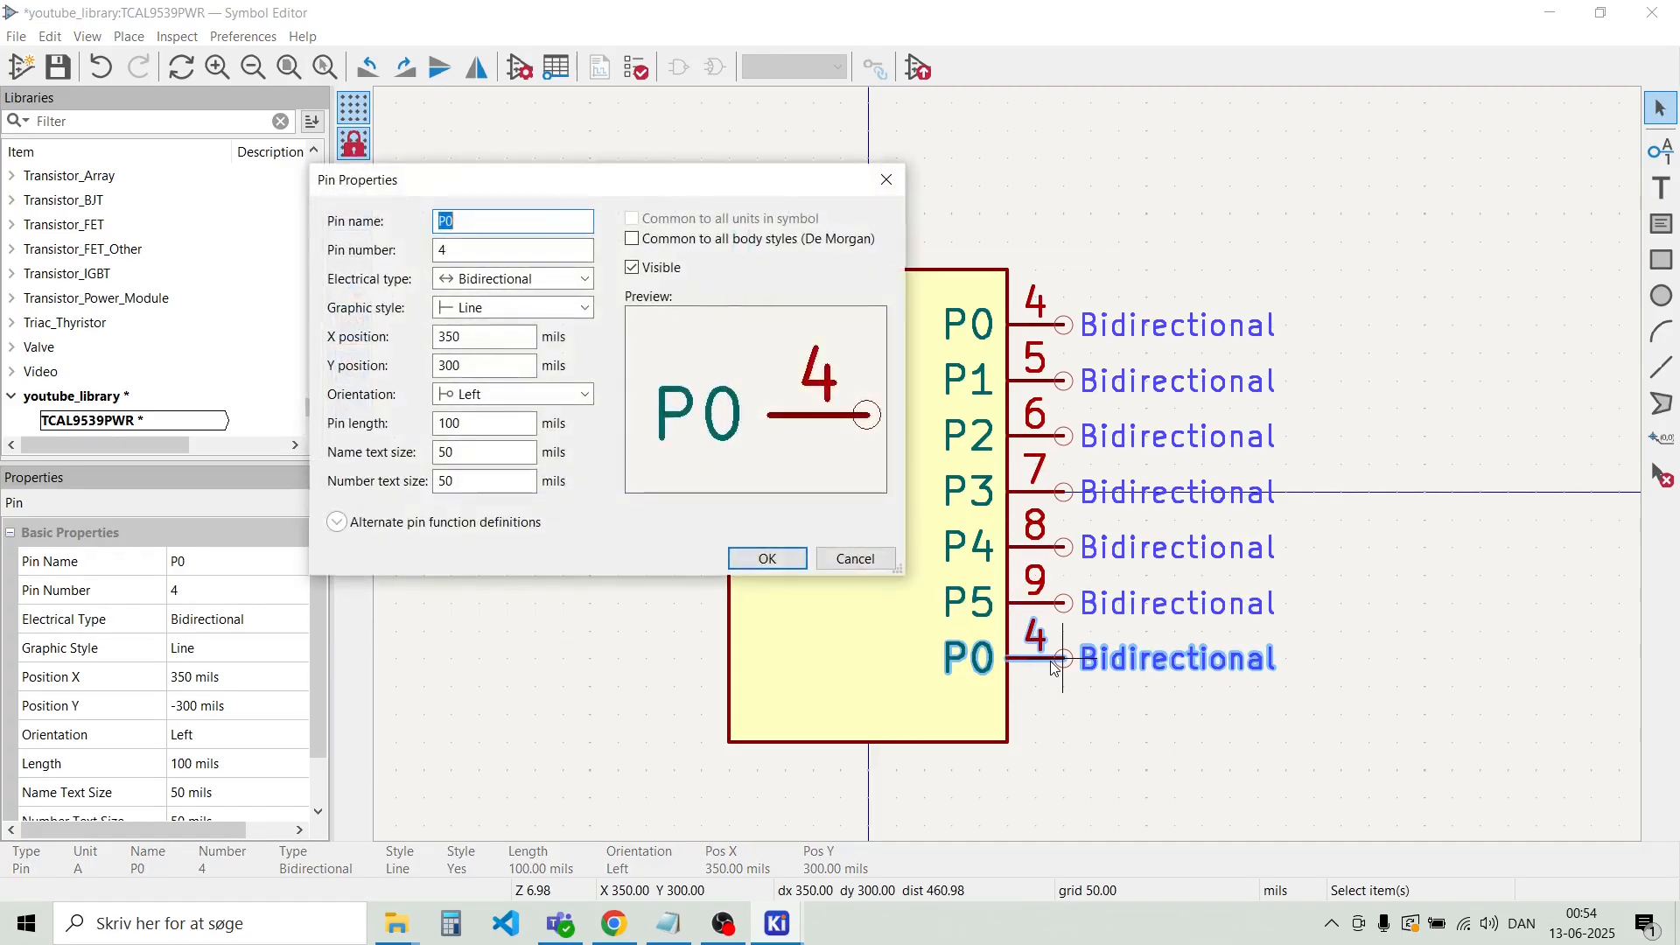
type("P7")
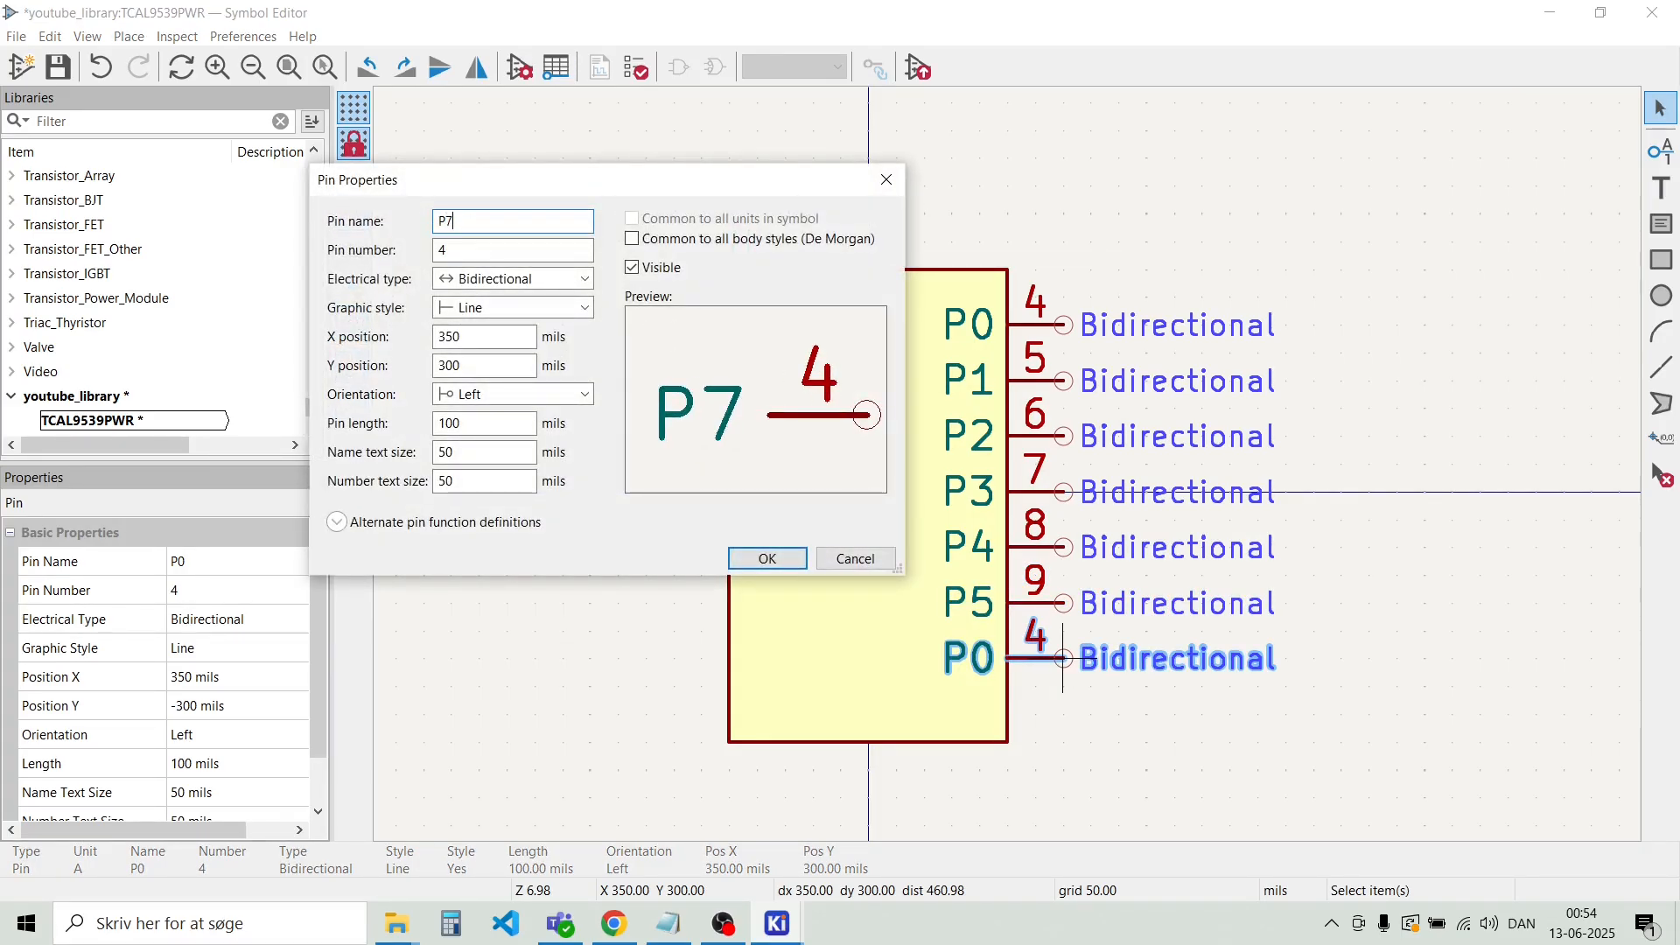
key("BackSpace")
type("6")
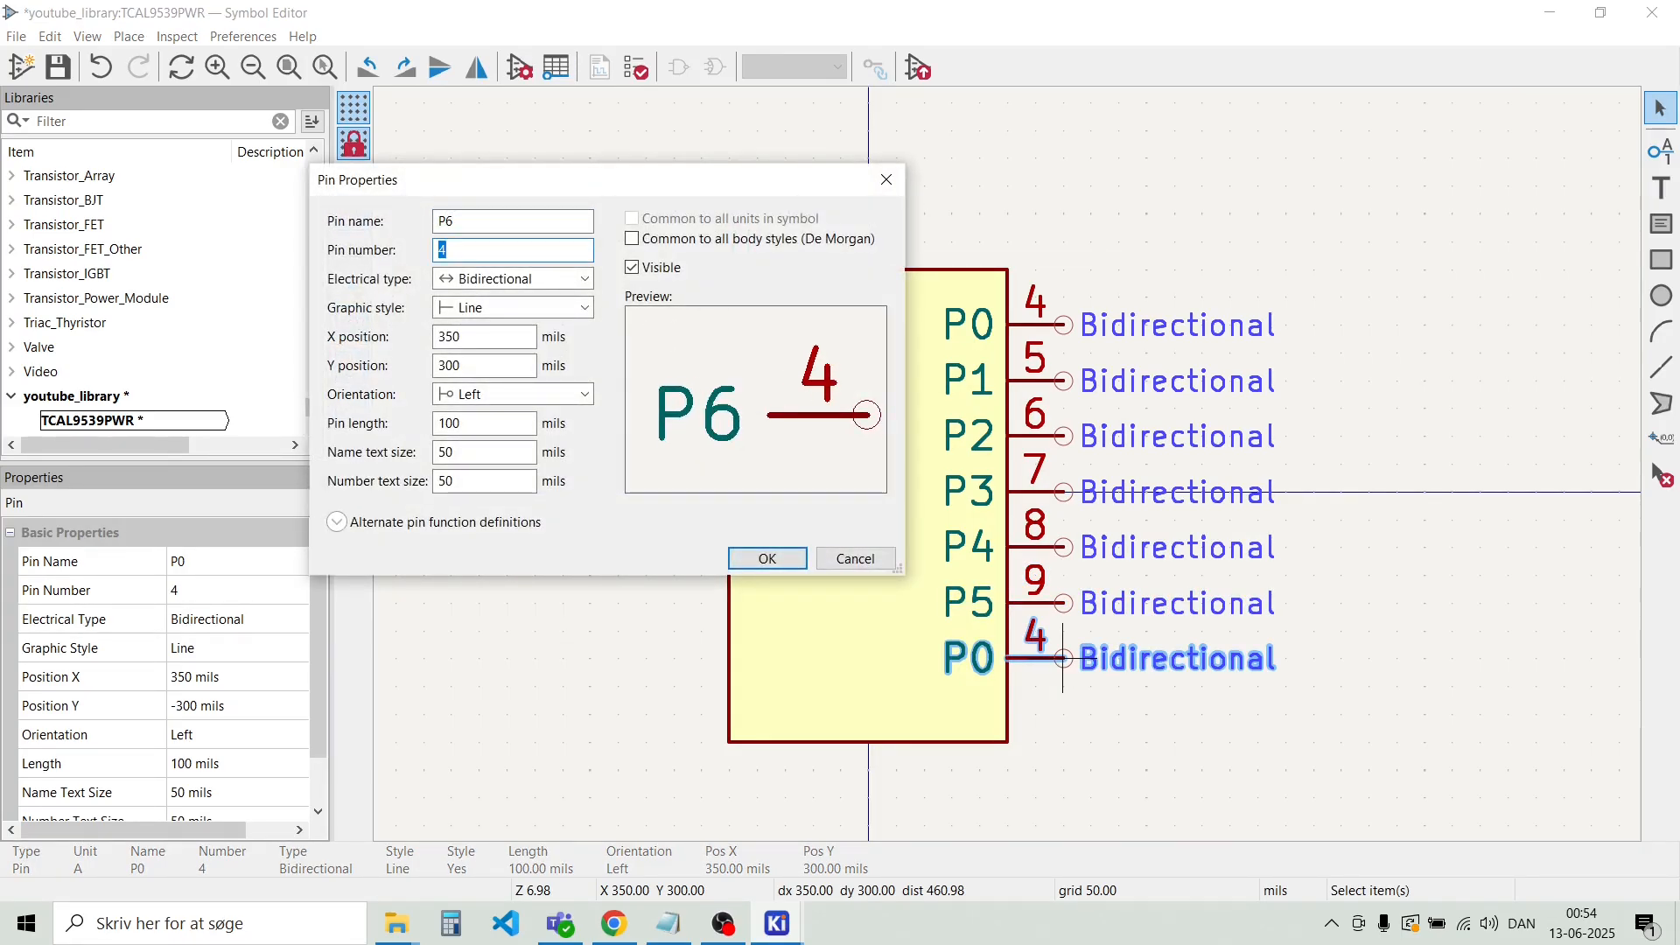
type("10")
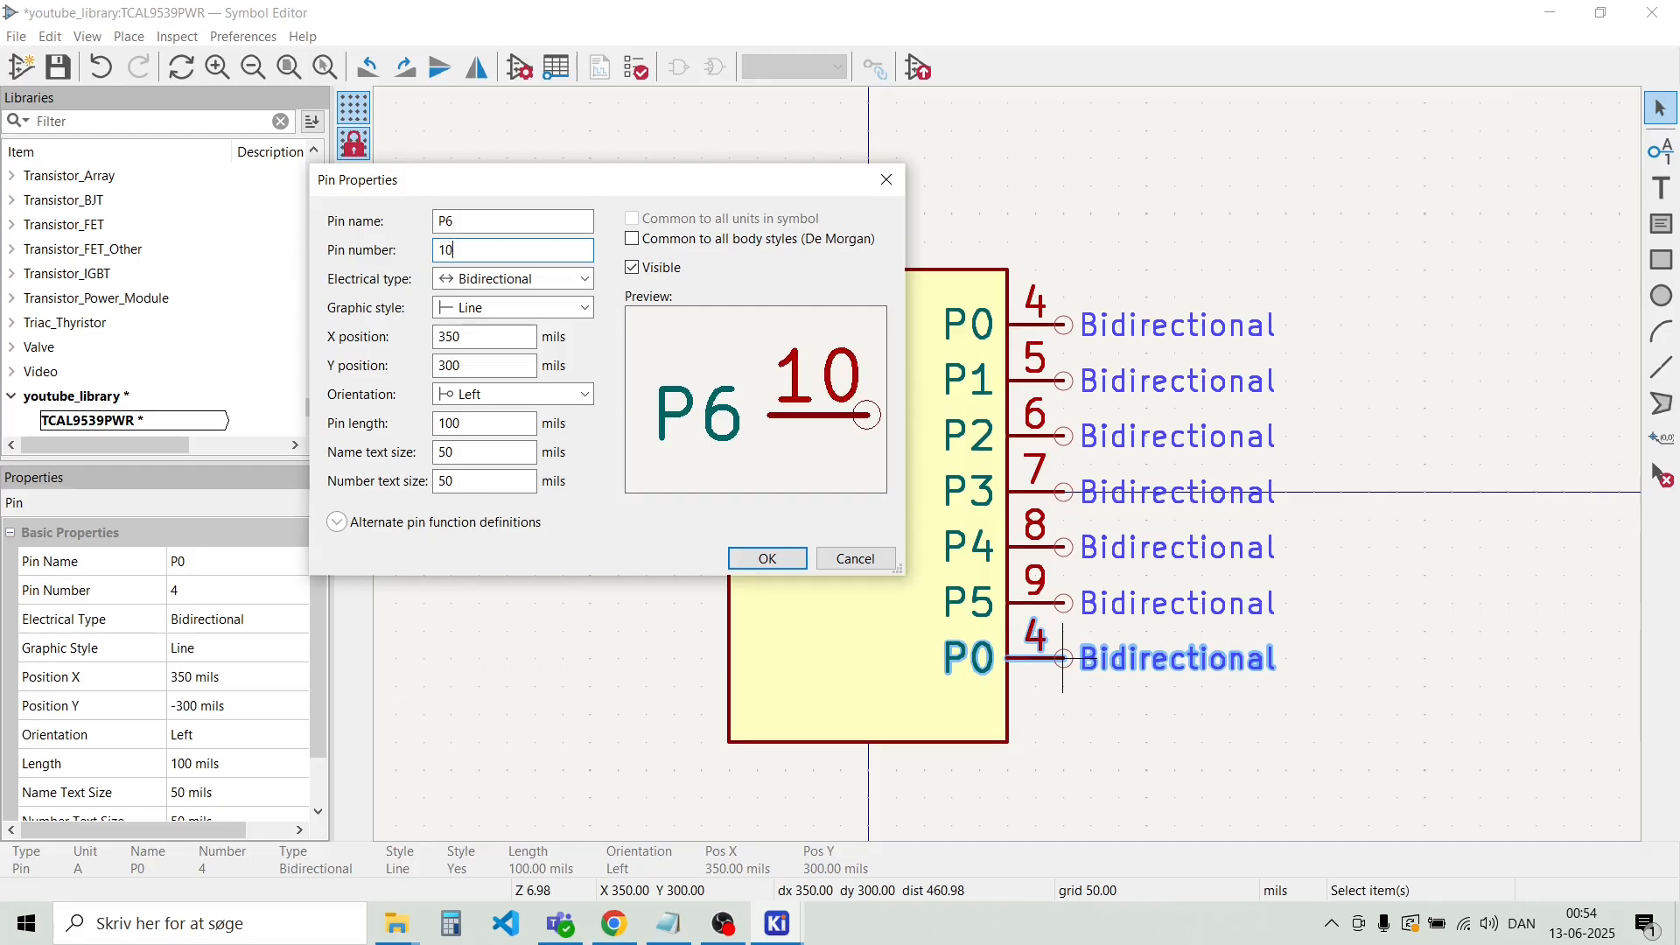
key("Return")
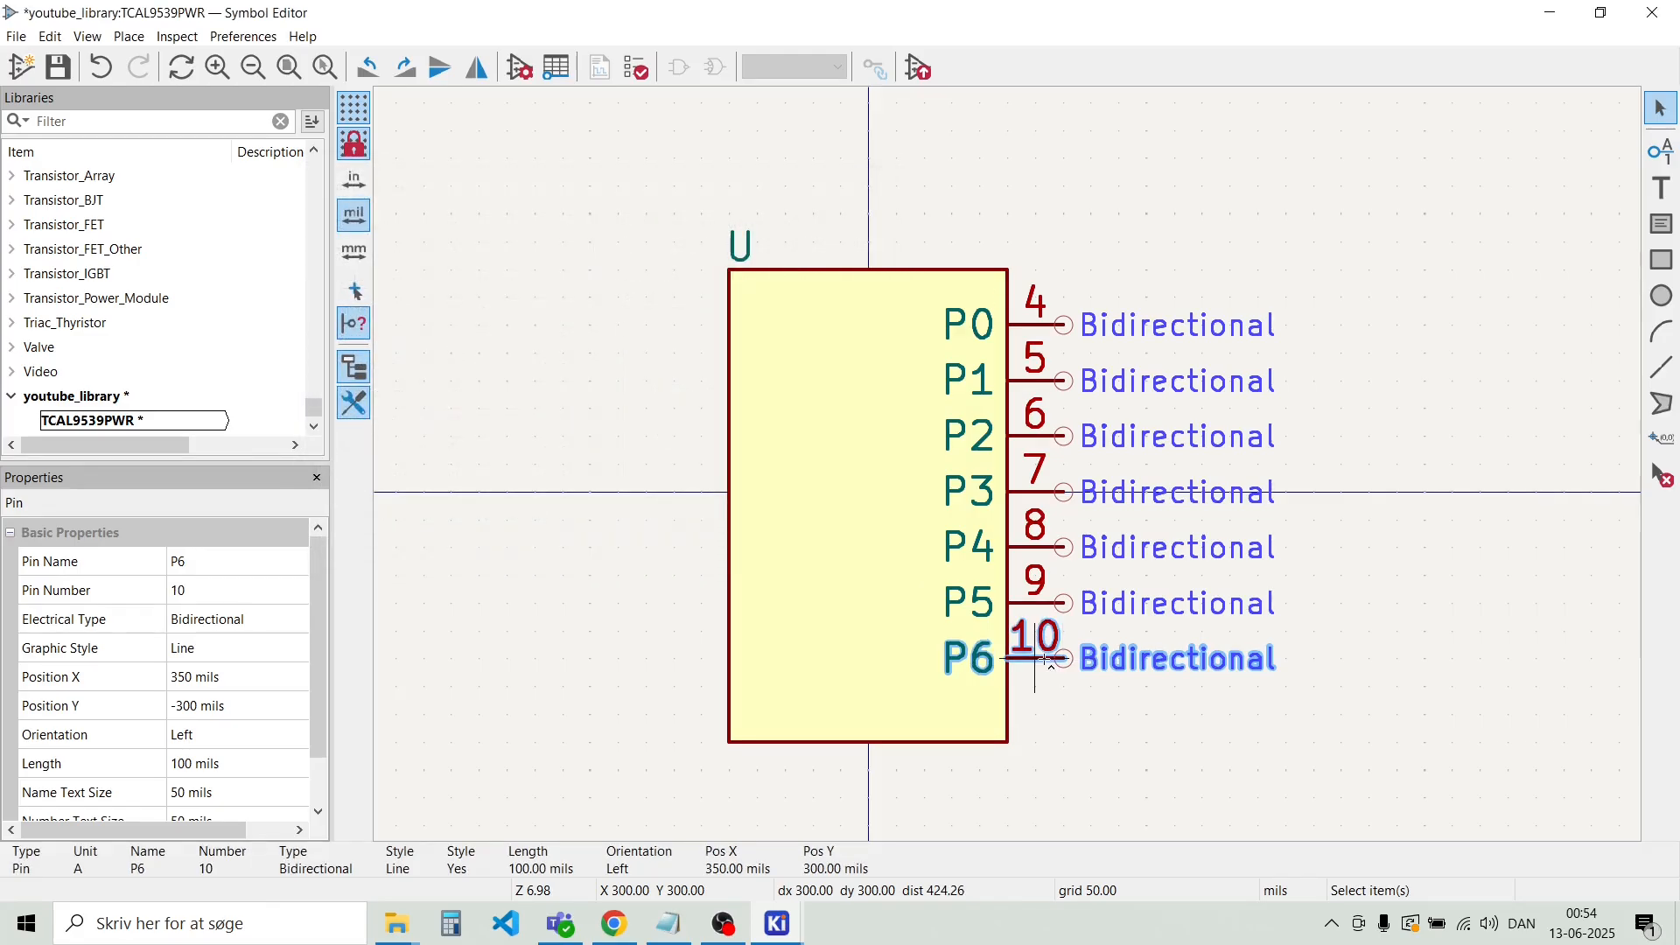
Duplicate pin P6 100 mils below itself on the right edge and rename the copy, numbered 11, to P7
key("ctrl+d")
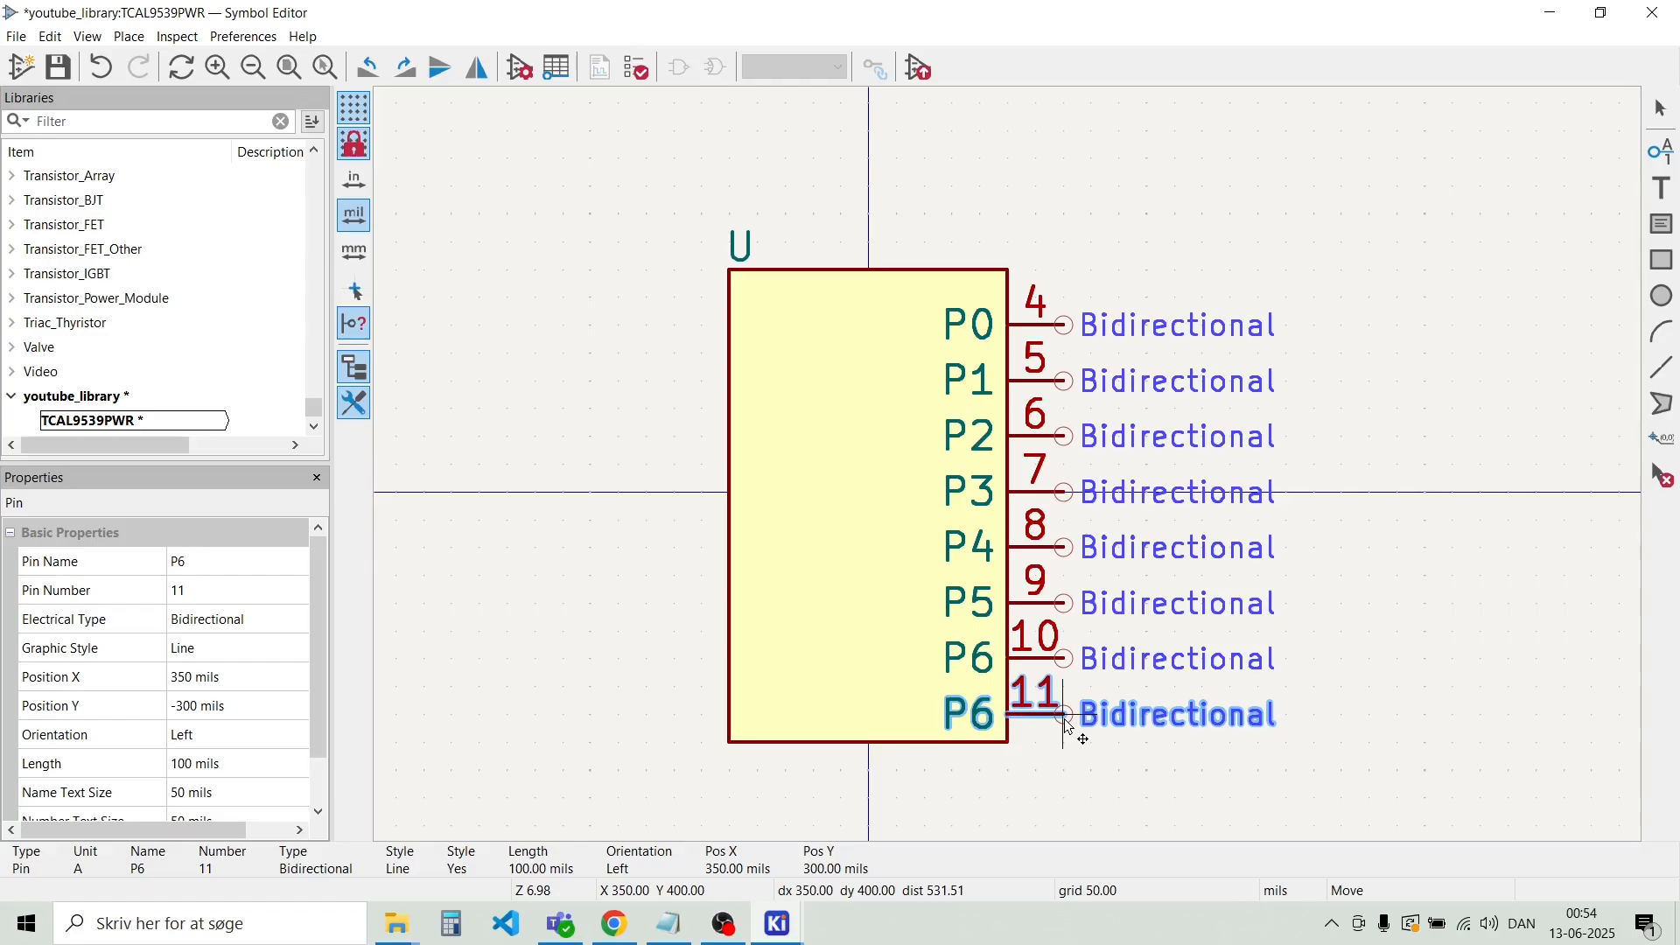
left_click(1068, 725)
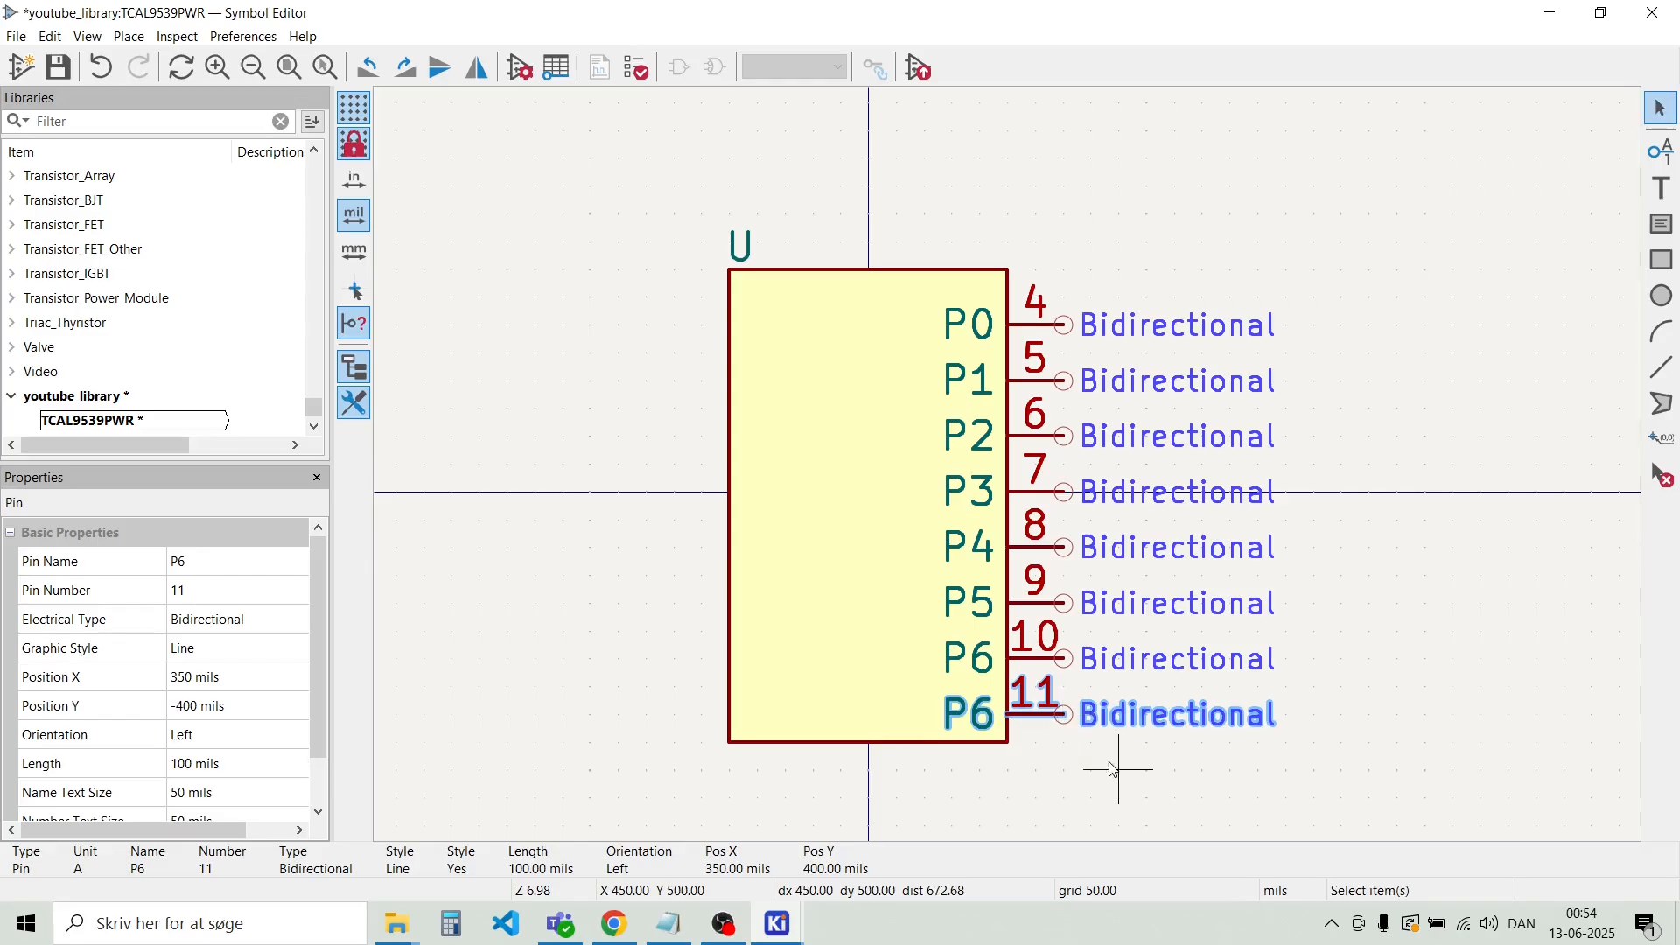
double_click(1051, 721)
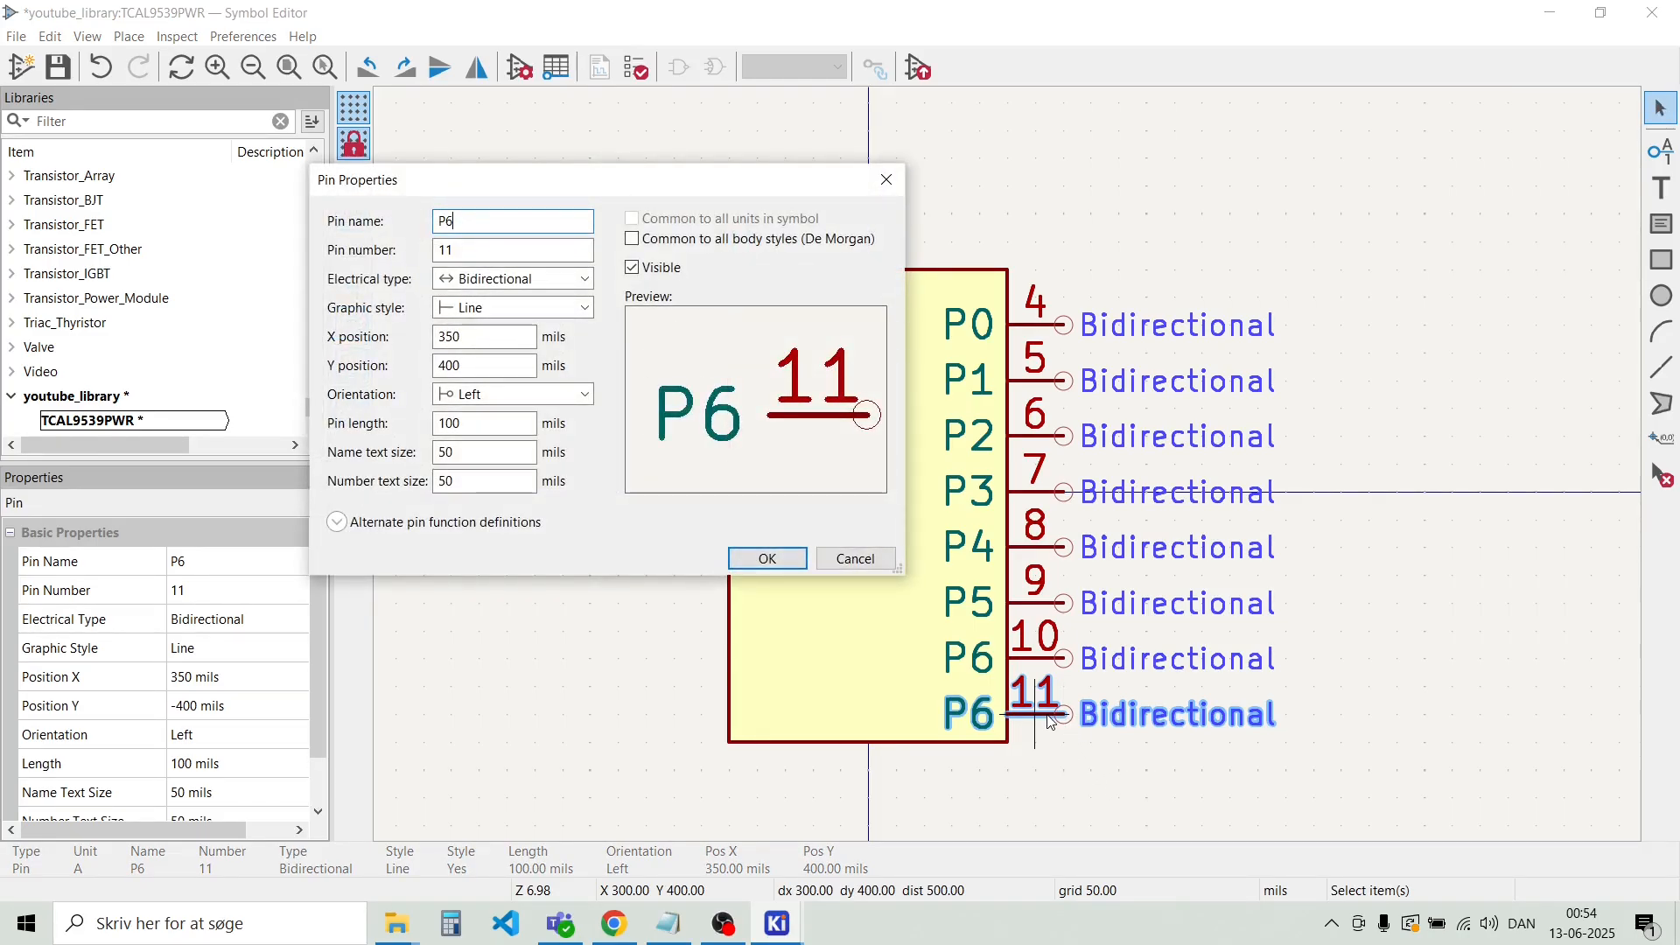
key("BackSpace")
type("8")
key("BackSpace")
type("7")
key("Return")
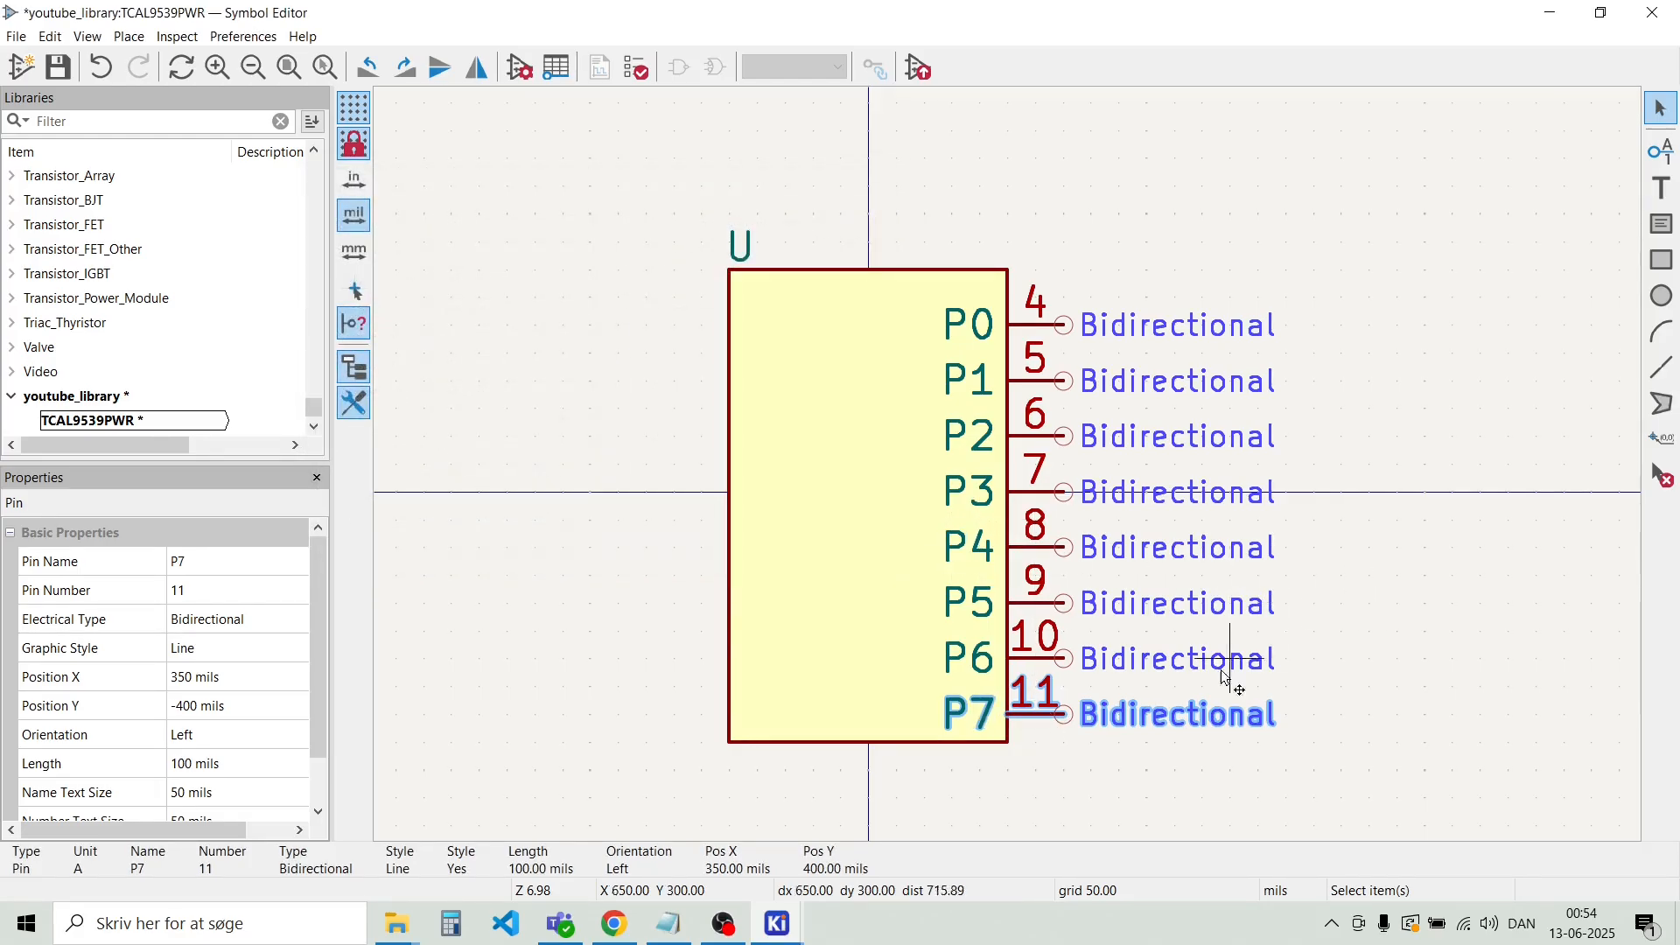
Move the whole symbol with its pins straight up 450 mils so the body's bottom edge lies on the horizontal axis
left_click_drag(1174, 777, 1036, 308)
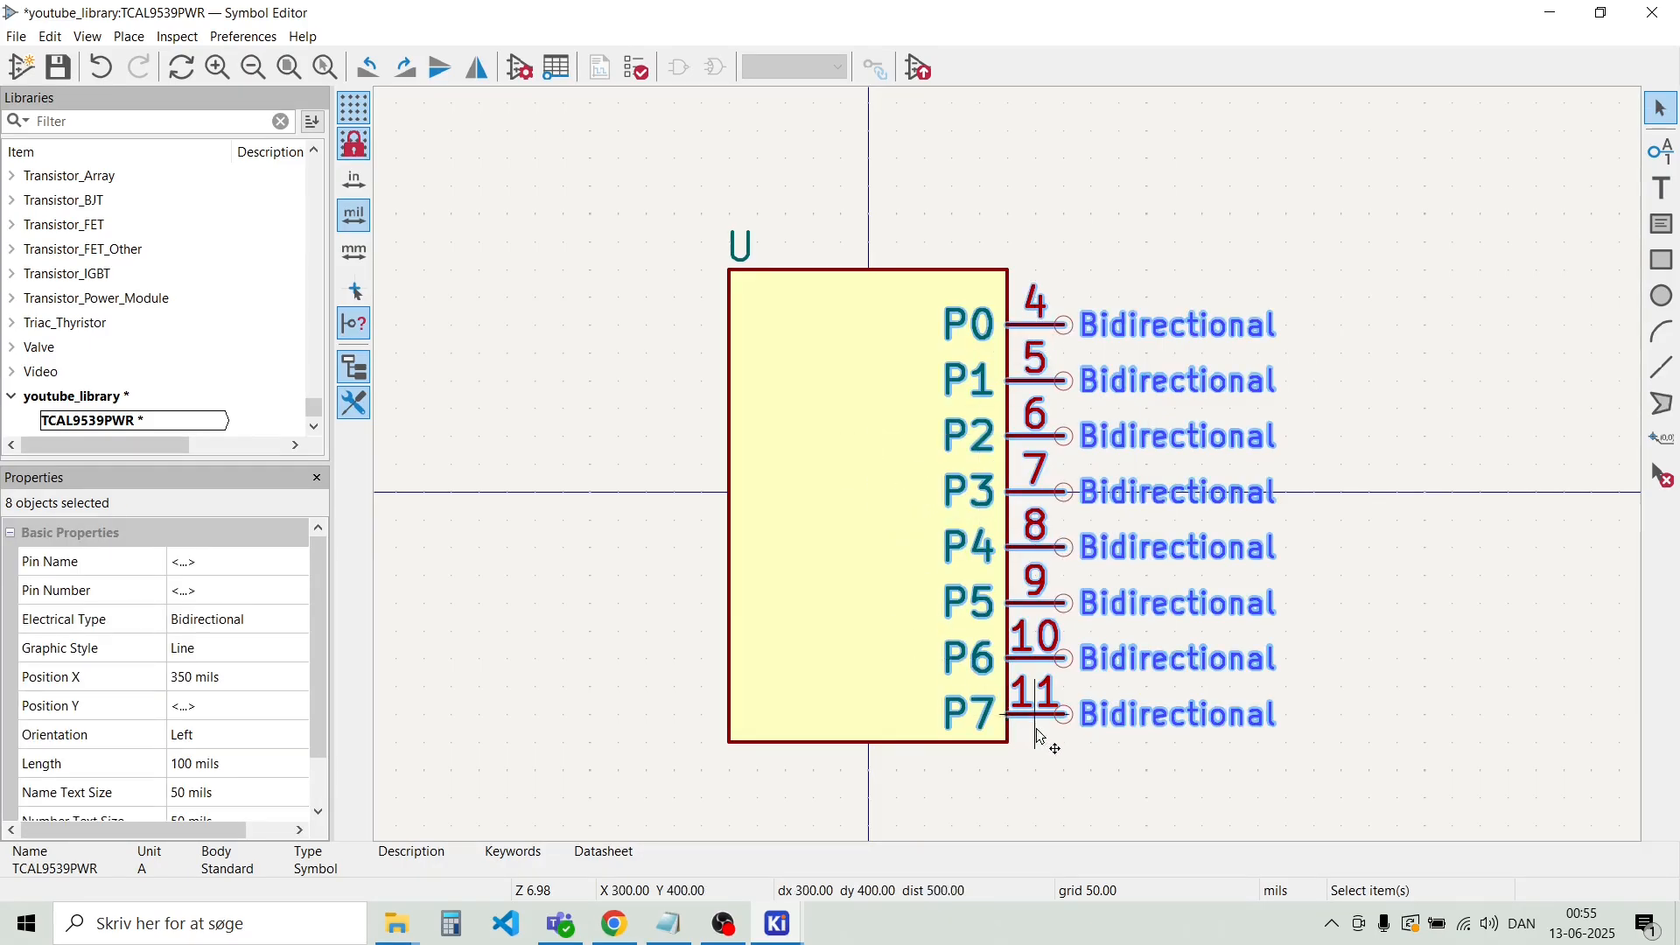
left_click_drag(1069, 753, 700, 238)
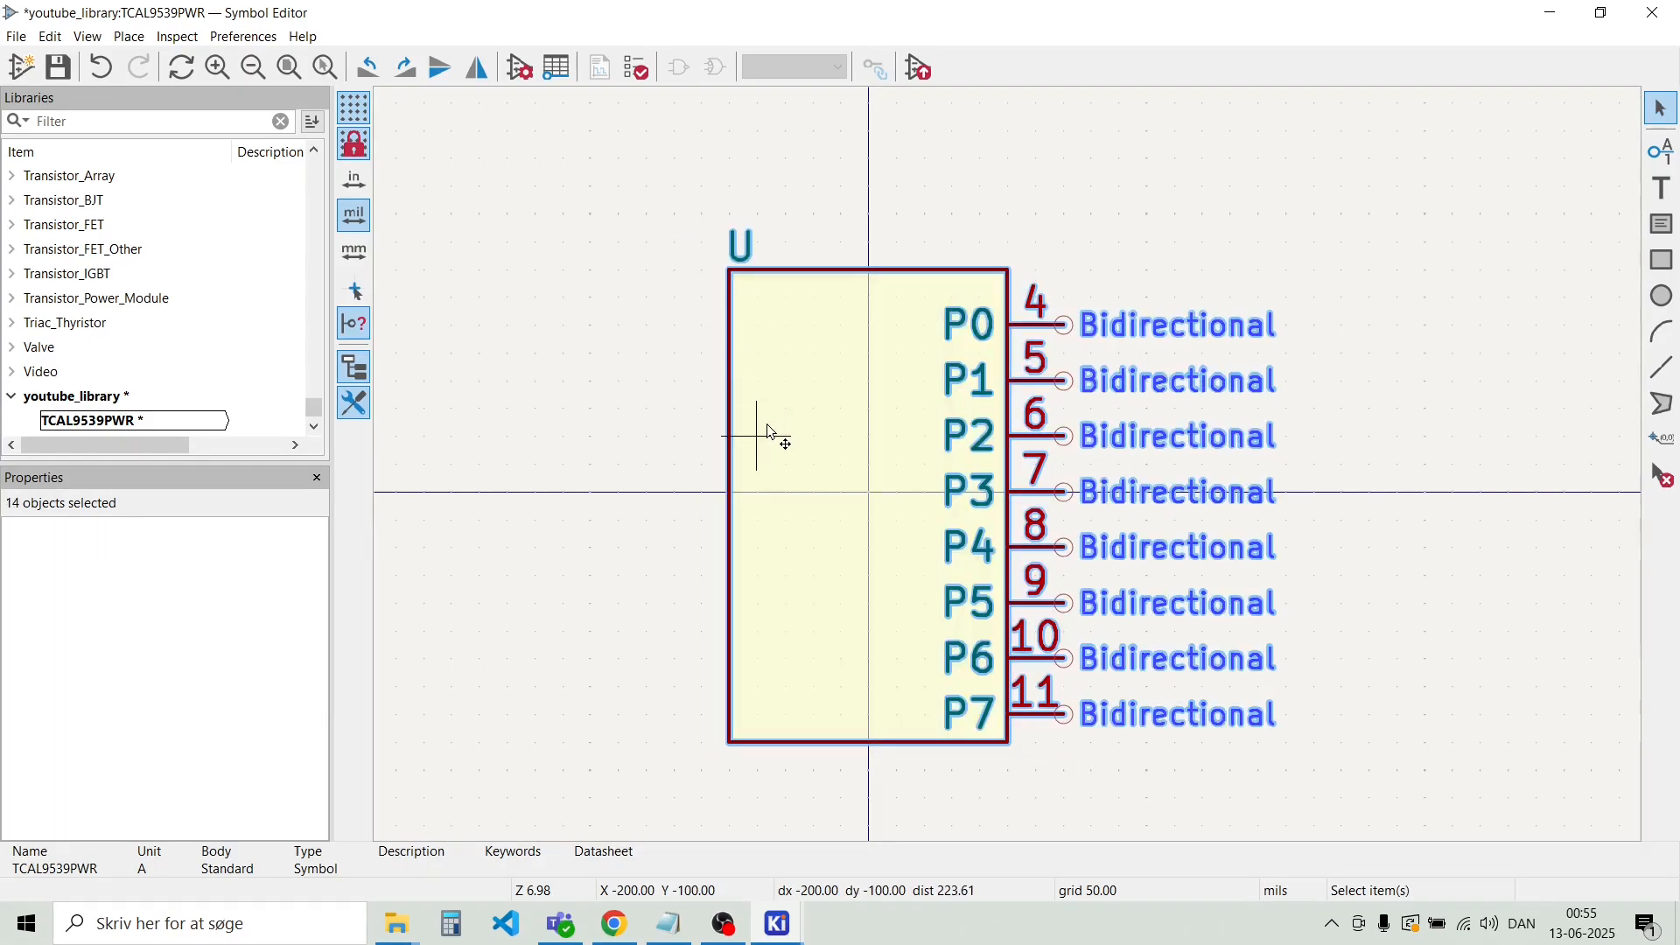
key("m")
left_click(1056, 470)
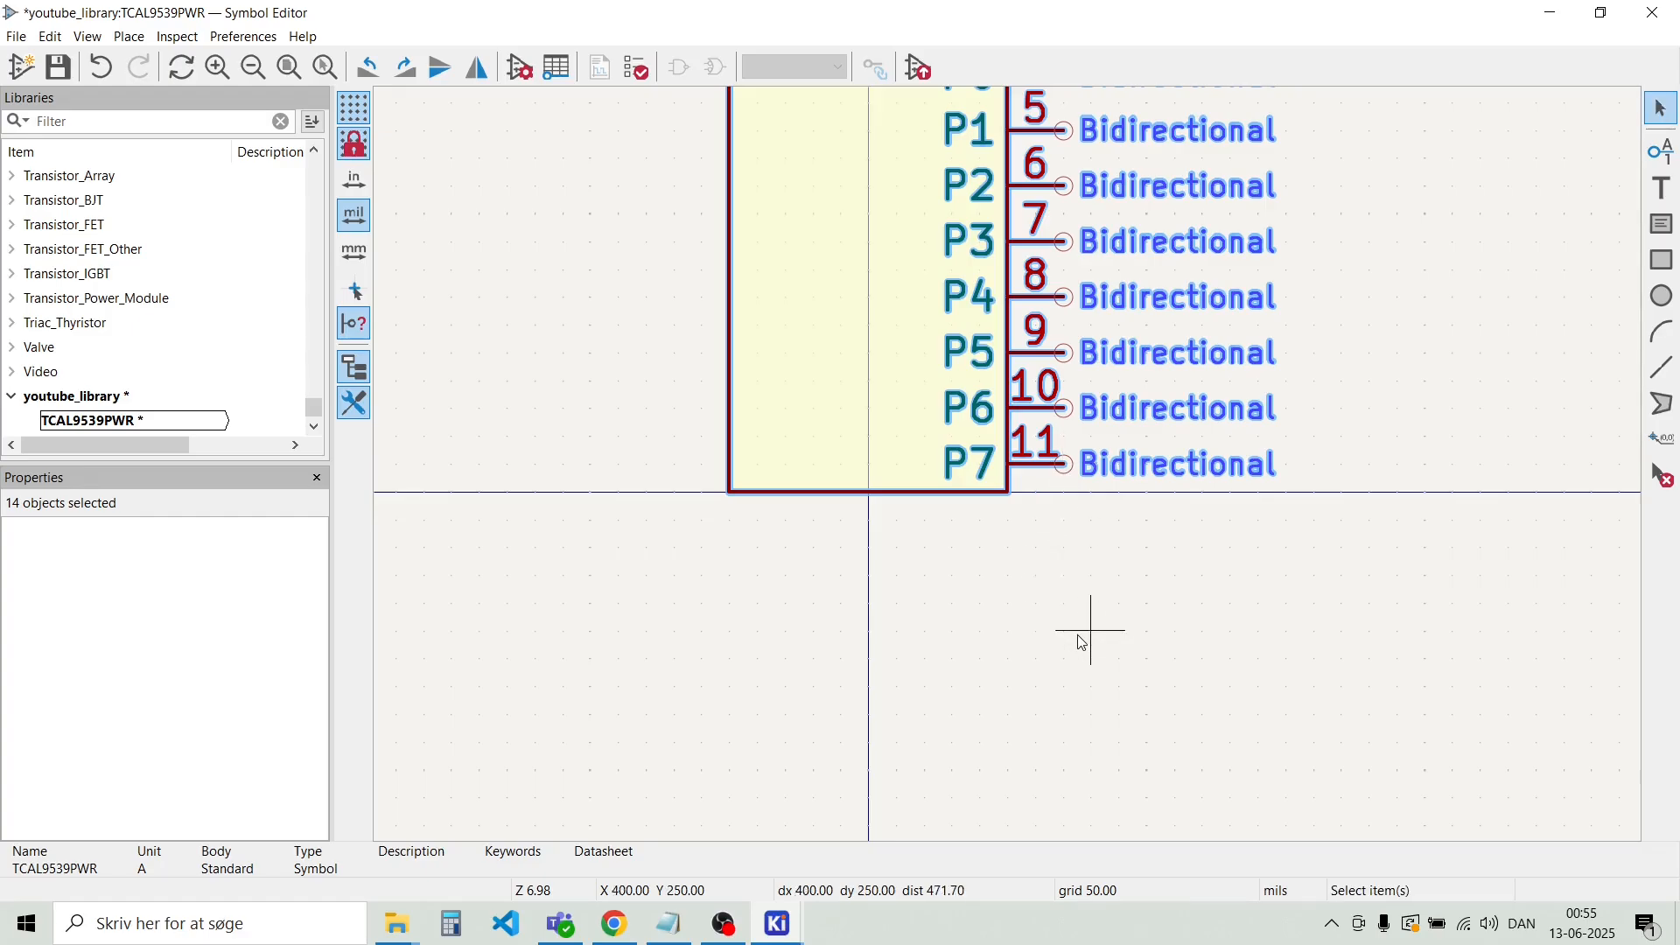
left_click(1081, 635)
scroll(1006, 471, "up", 2)
scroll(1013, 472, "down", 3)
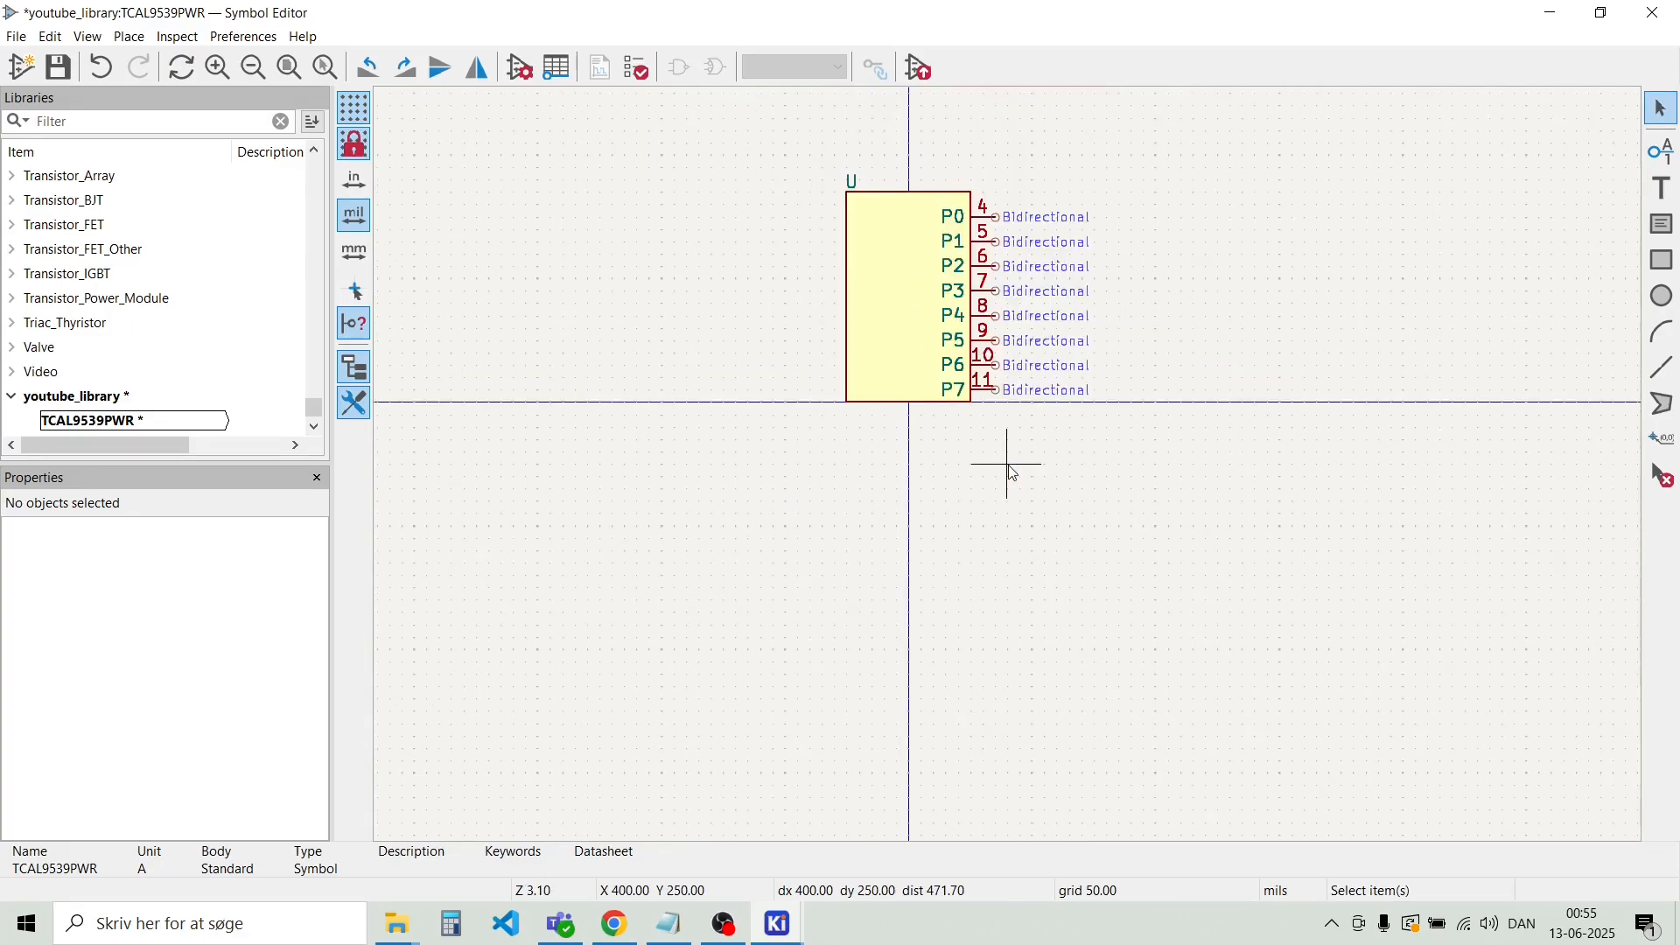
scroll(1011, 473, "up", 2)
scroll(1010, 477, "down", 1)
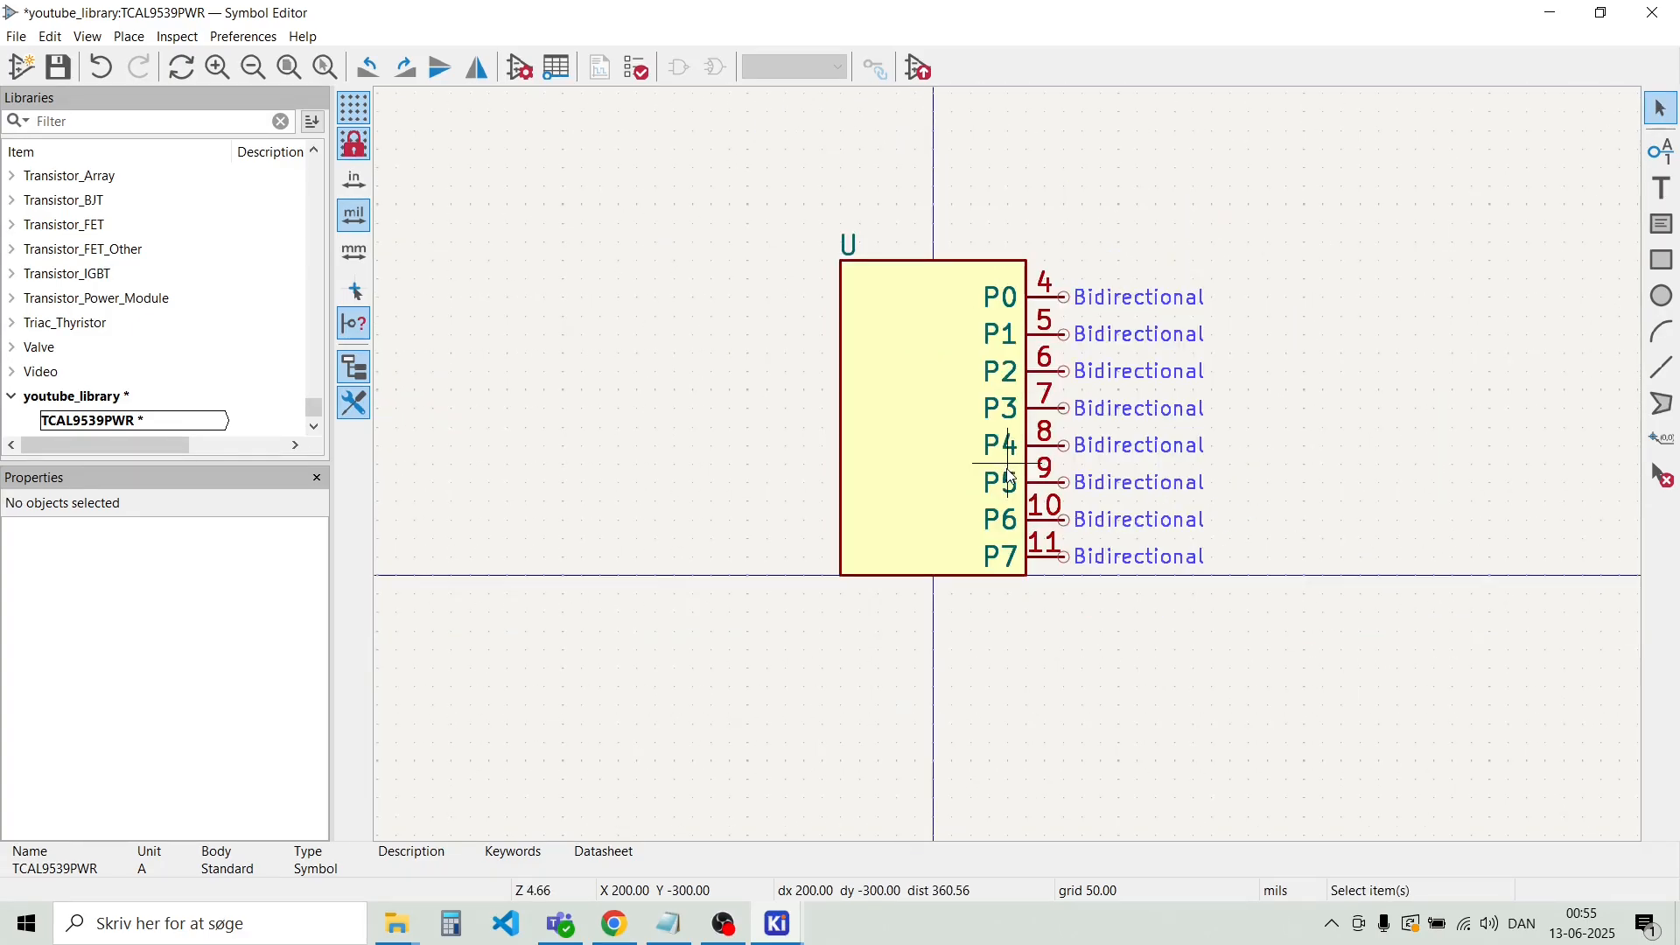
Stretch the symbol body's bottom edge downward to about double the body height, making room for a second group of pins
left_click(959, 577)
left_click_drag(937, 579, 1013, 571)
scroll(945, 772, "down", 1)
left_click(1212, 506)
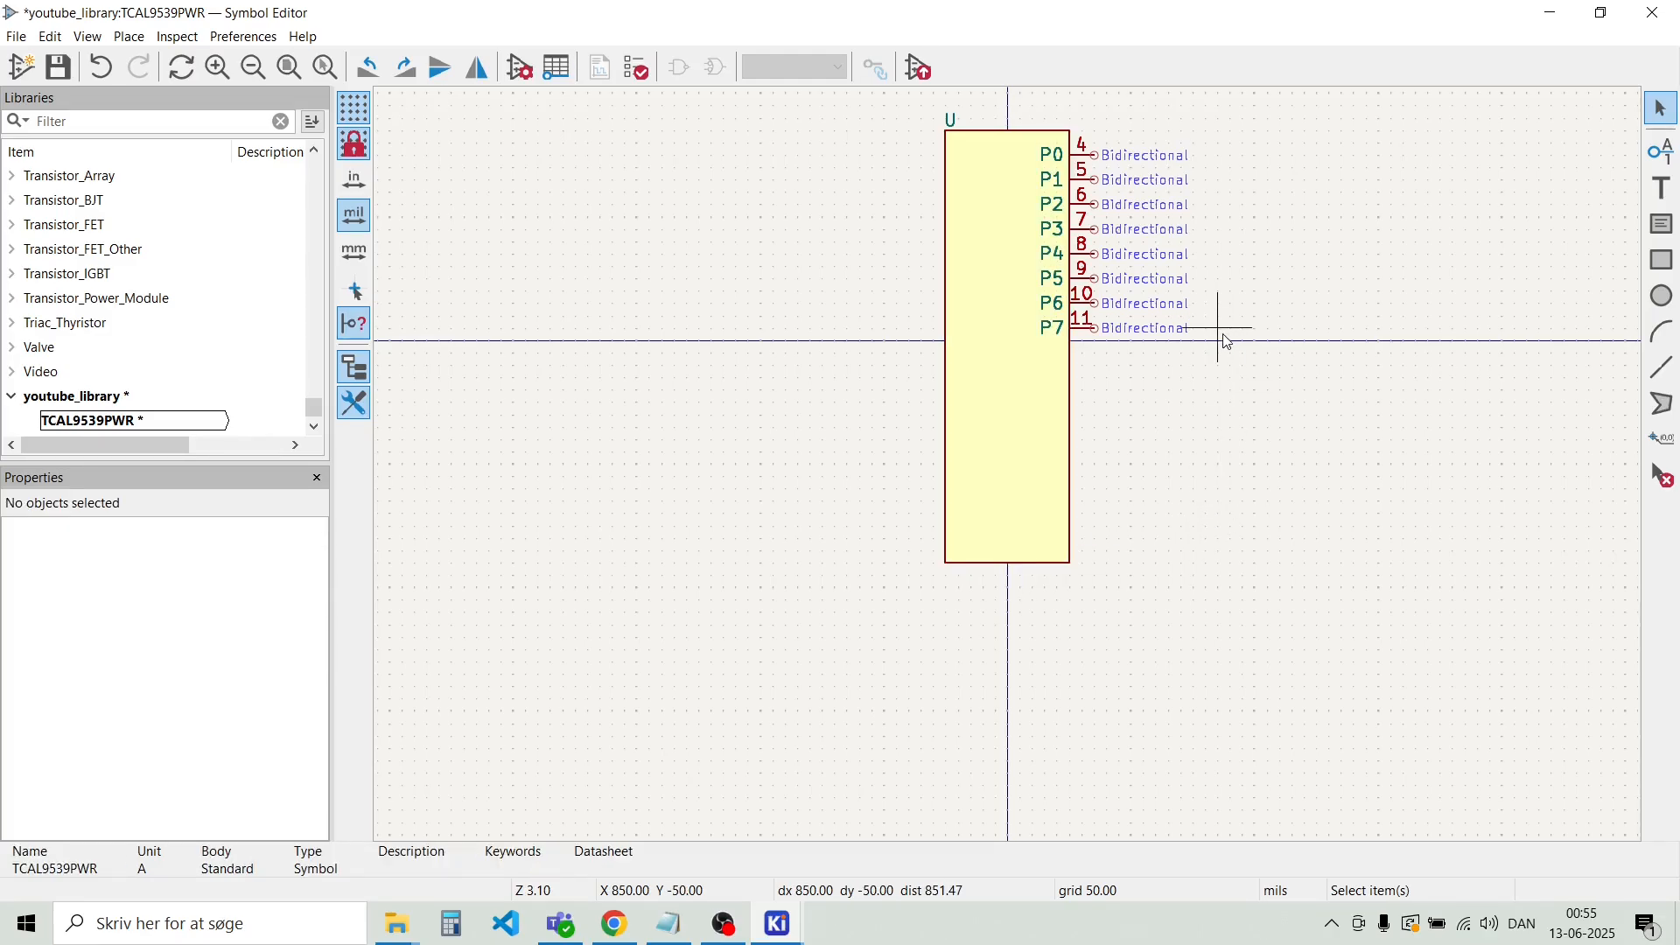
Duplicate pins P0 to P7 lower on the body's right edge, with the copied P0 150 mils below the original P7
left_click_drag(1223, 340, 1096, 140)
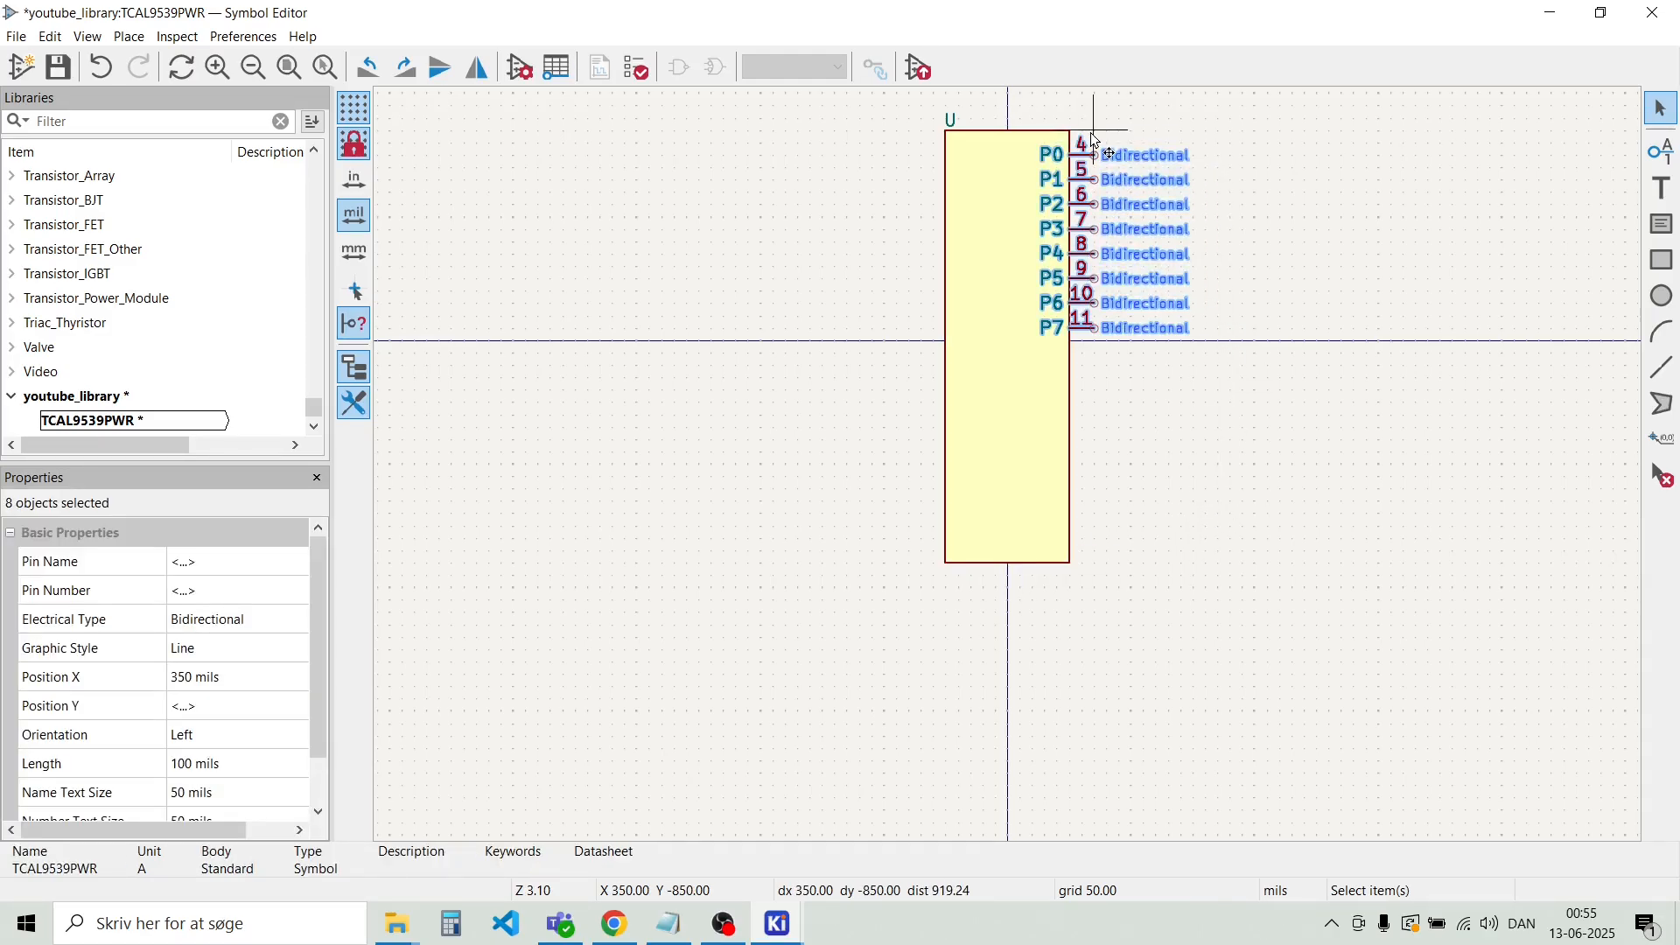
key("ctrl+d")
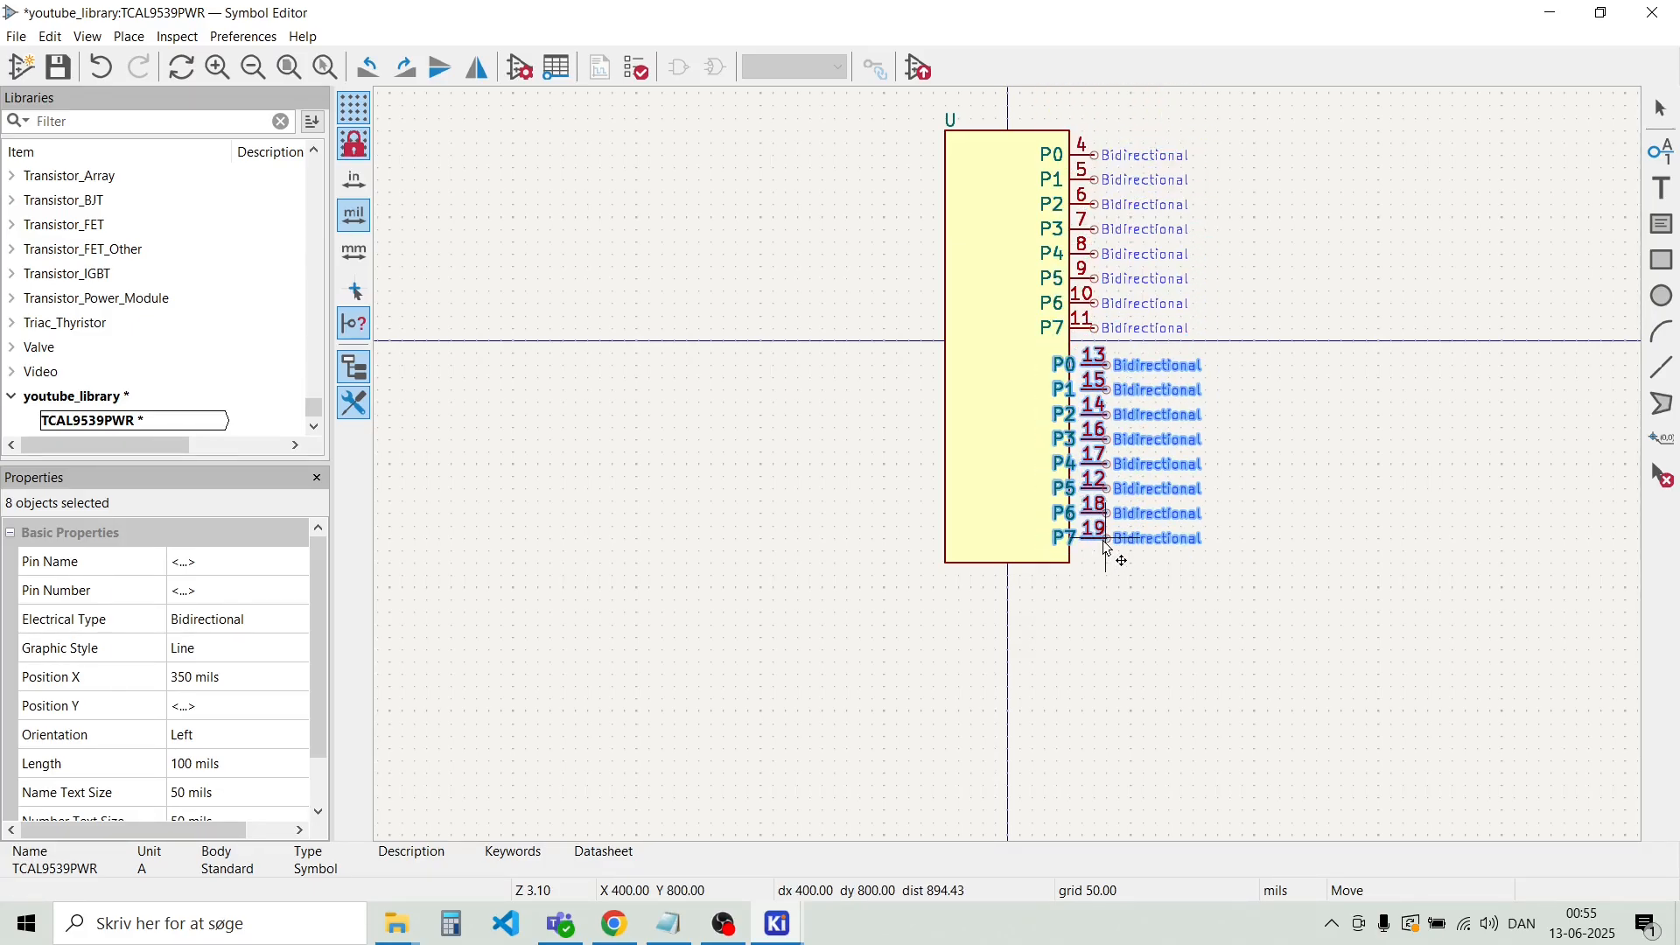
left_click(1097, 540)
left_click(1246, 479)
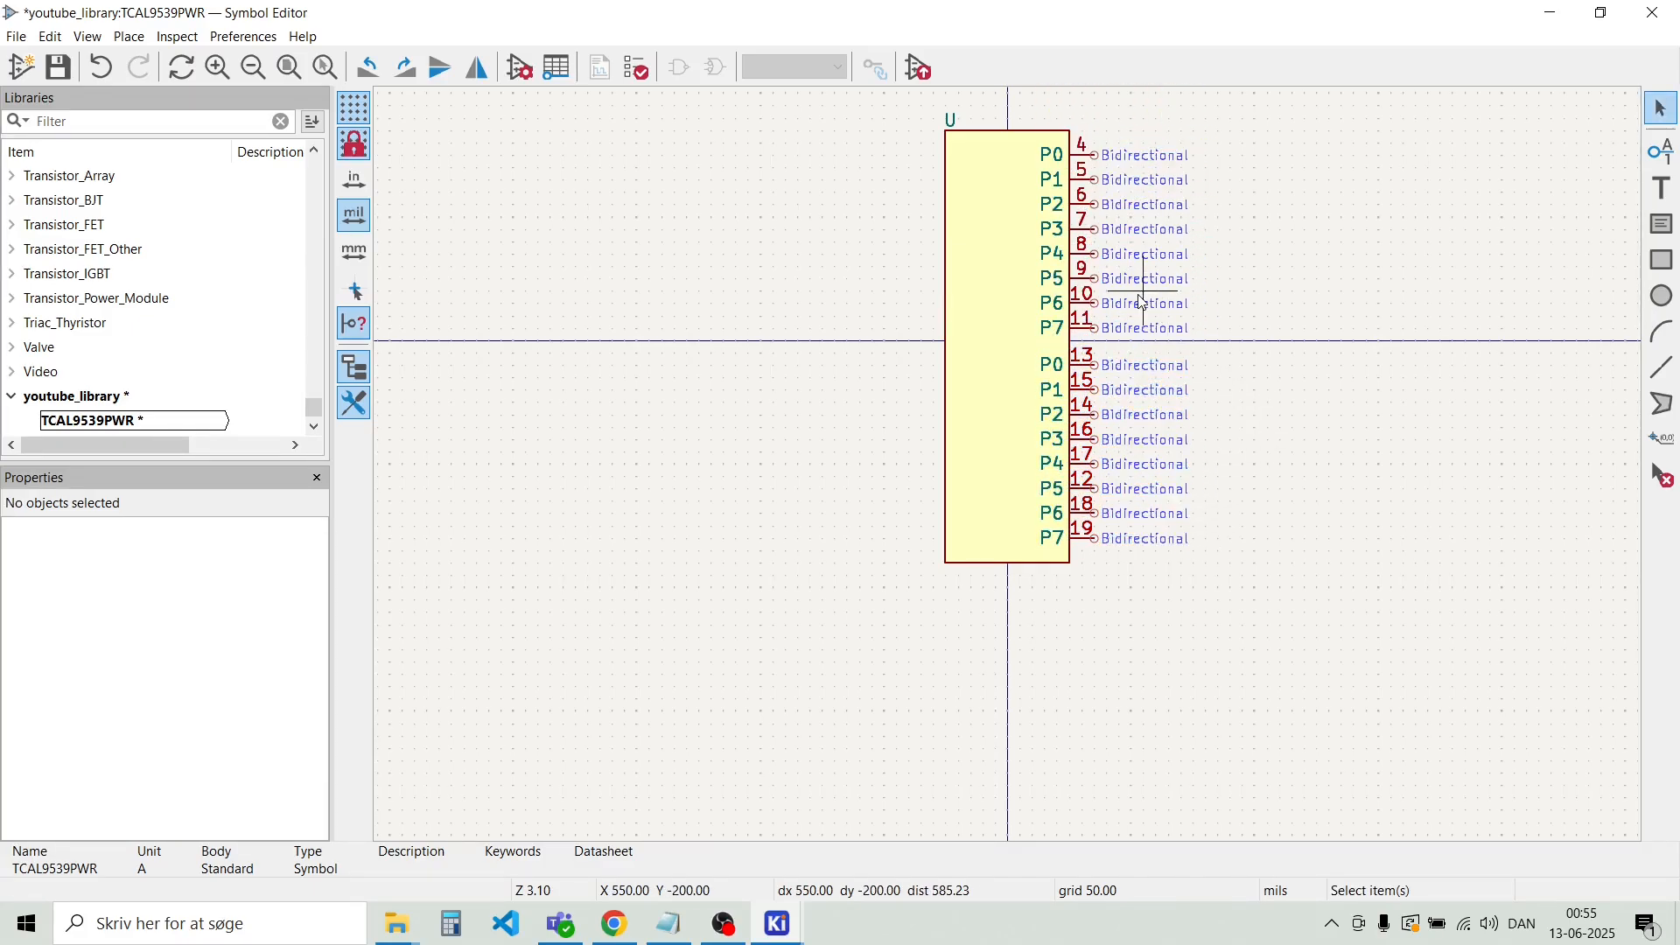
Review the duplicated pins' names and numbers, and switch to the TCAL9539 datasheet in Chrome to check the TSSOP pin configuration
scroll(1131, 291, "up", 5)
scroll(1012, 472, "down", 2)
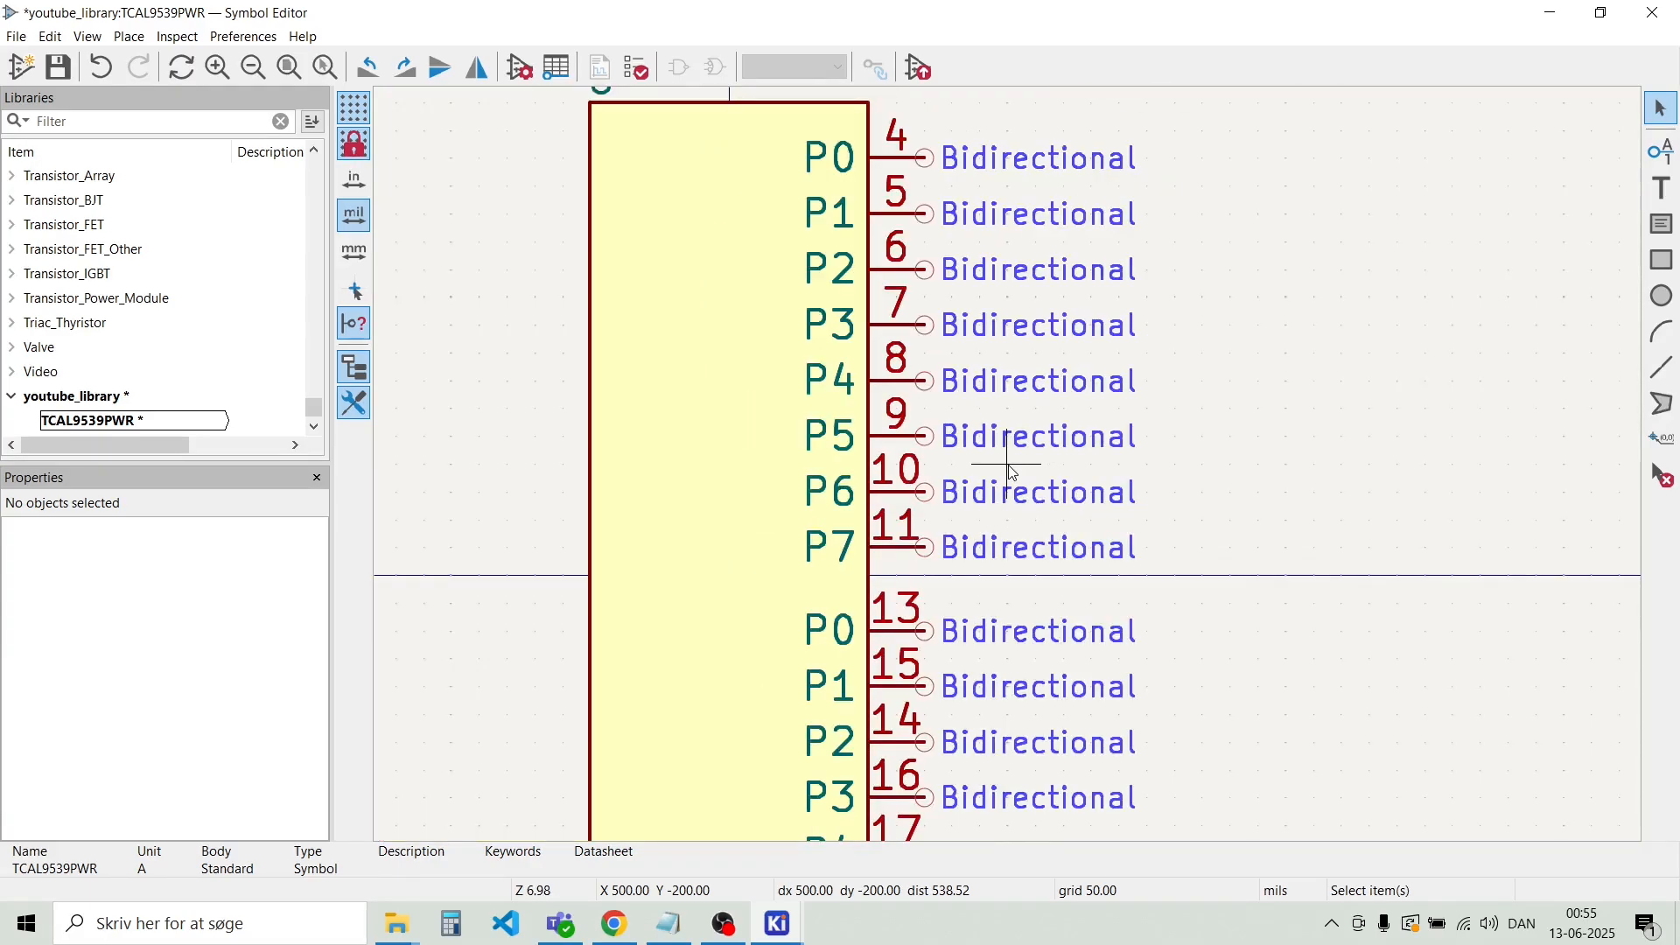
scroll(1011, 467, "down", 1)
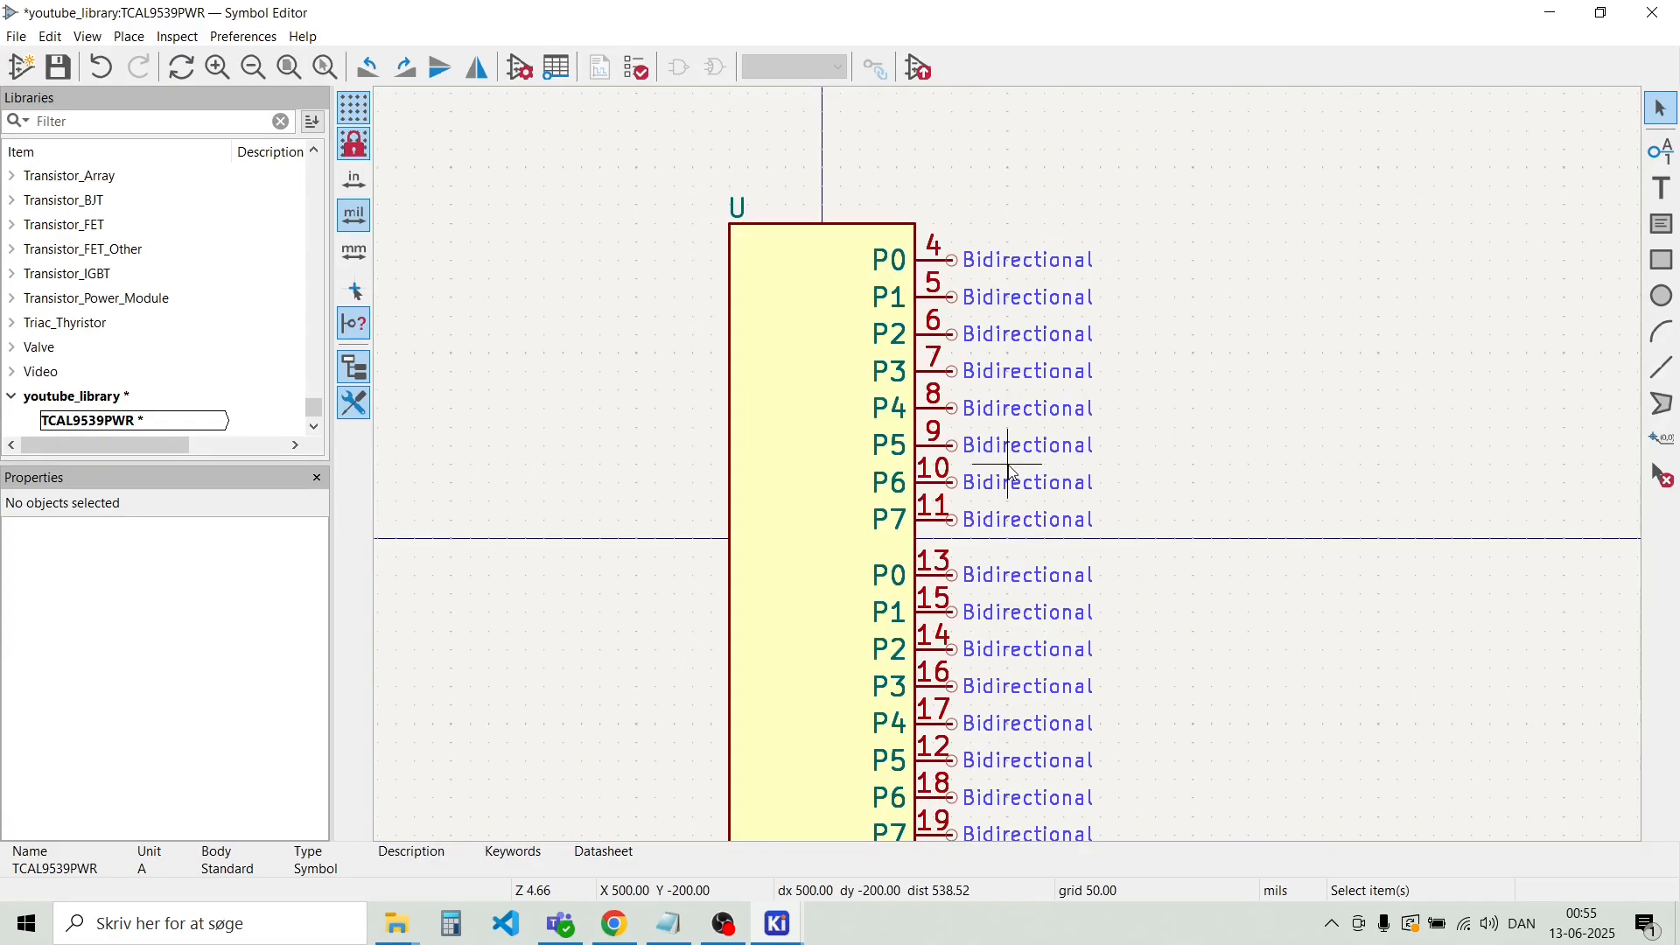
scroll(1008, 464, "up", 1)
scroll(1011, 471, "down", 1)
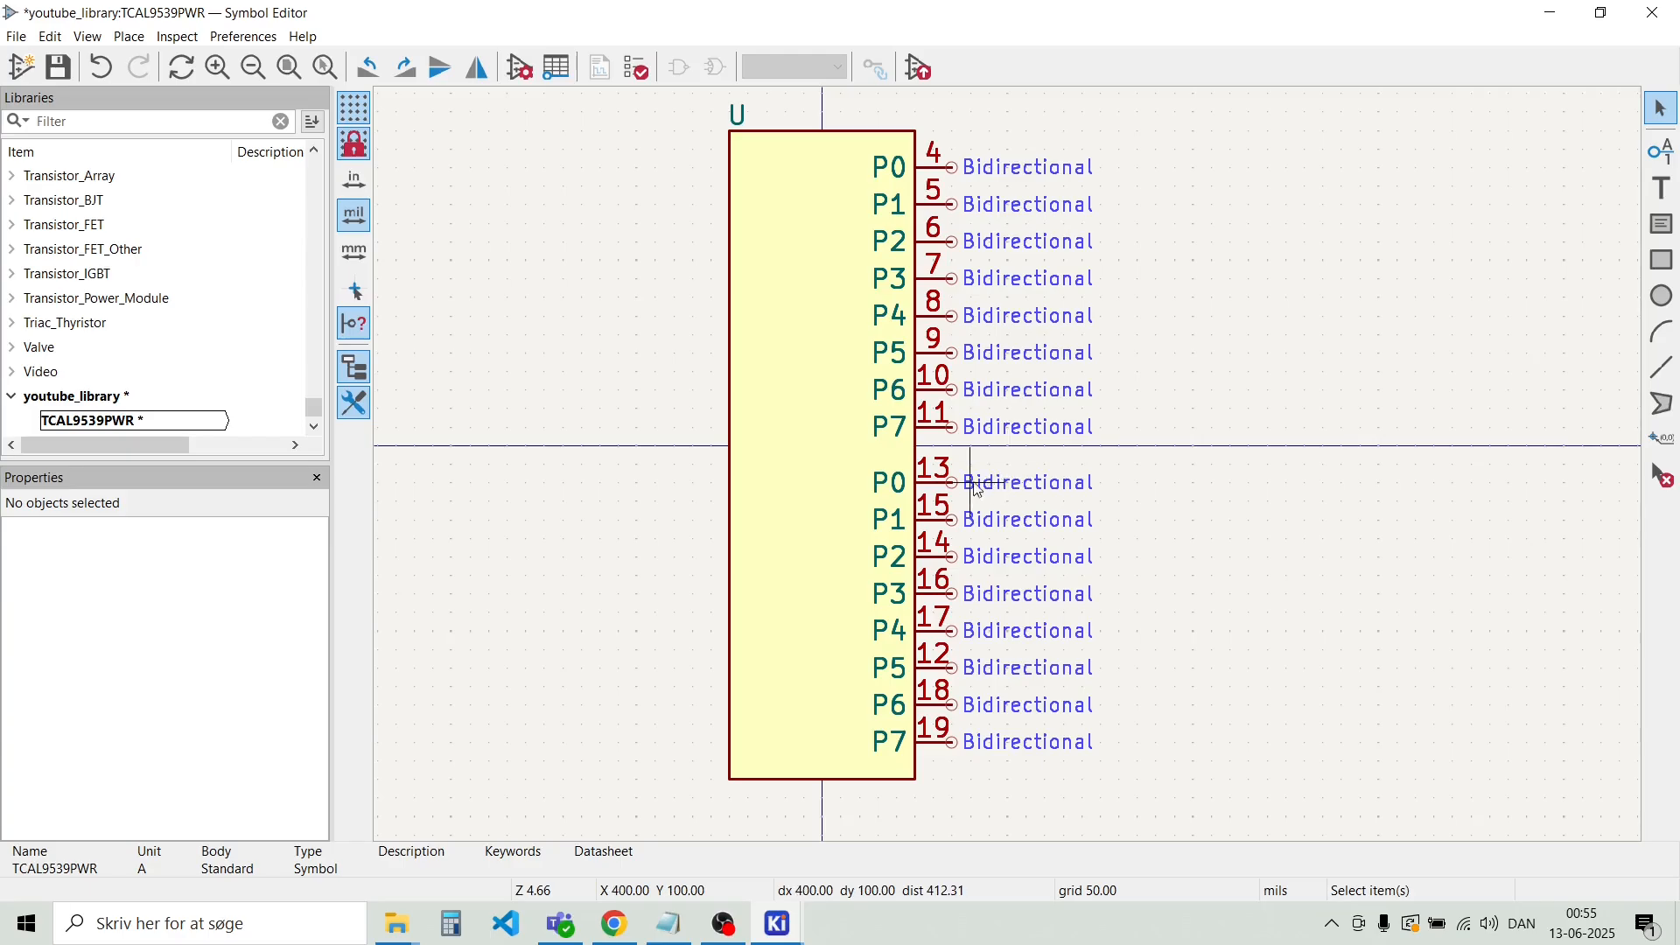
scroll(910, 529, "up", 2)
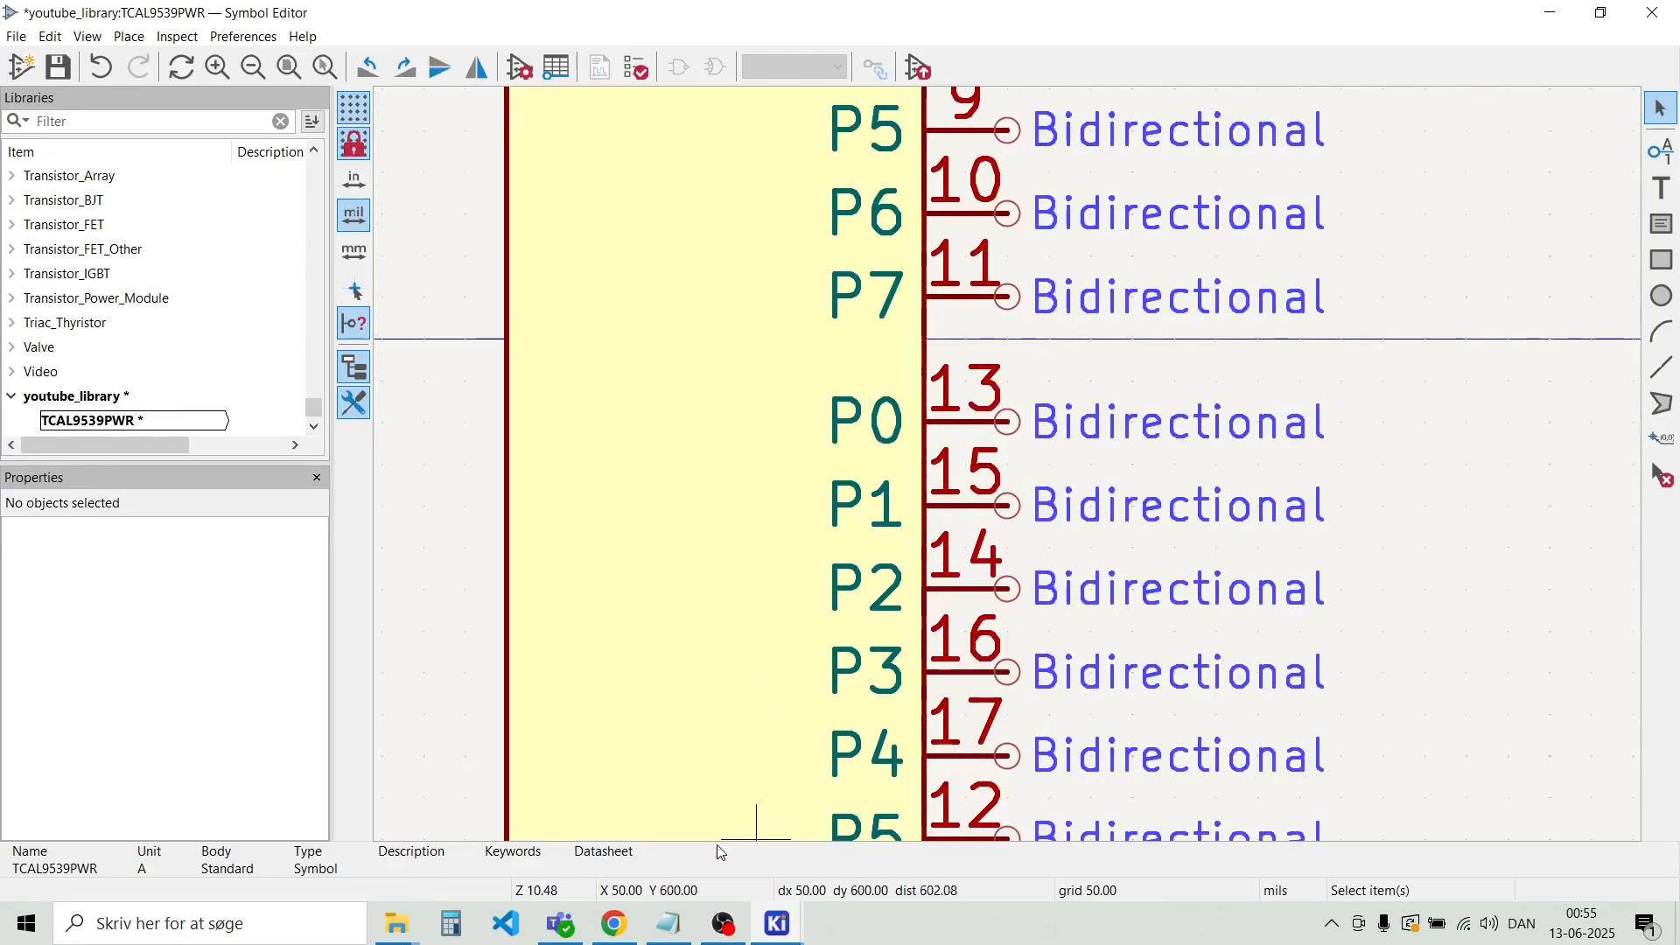
left_click(615, 924)
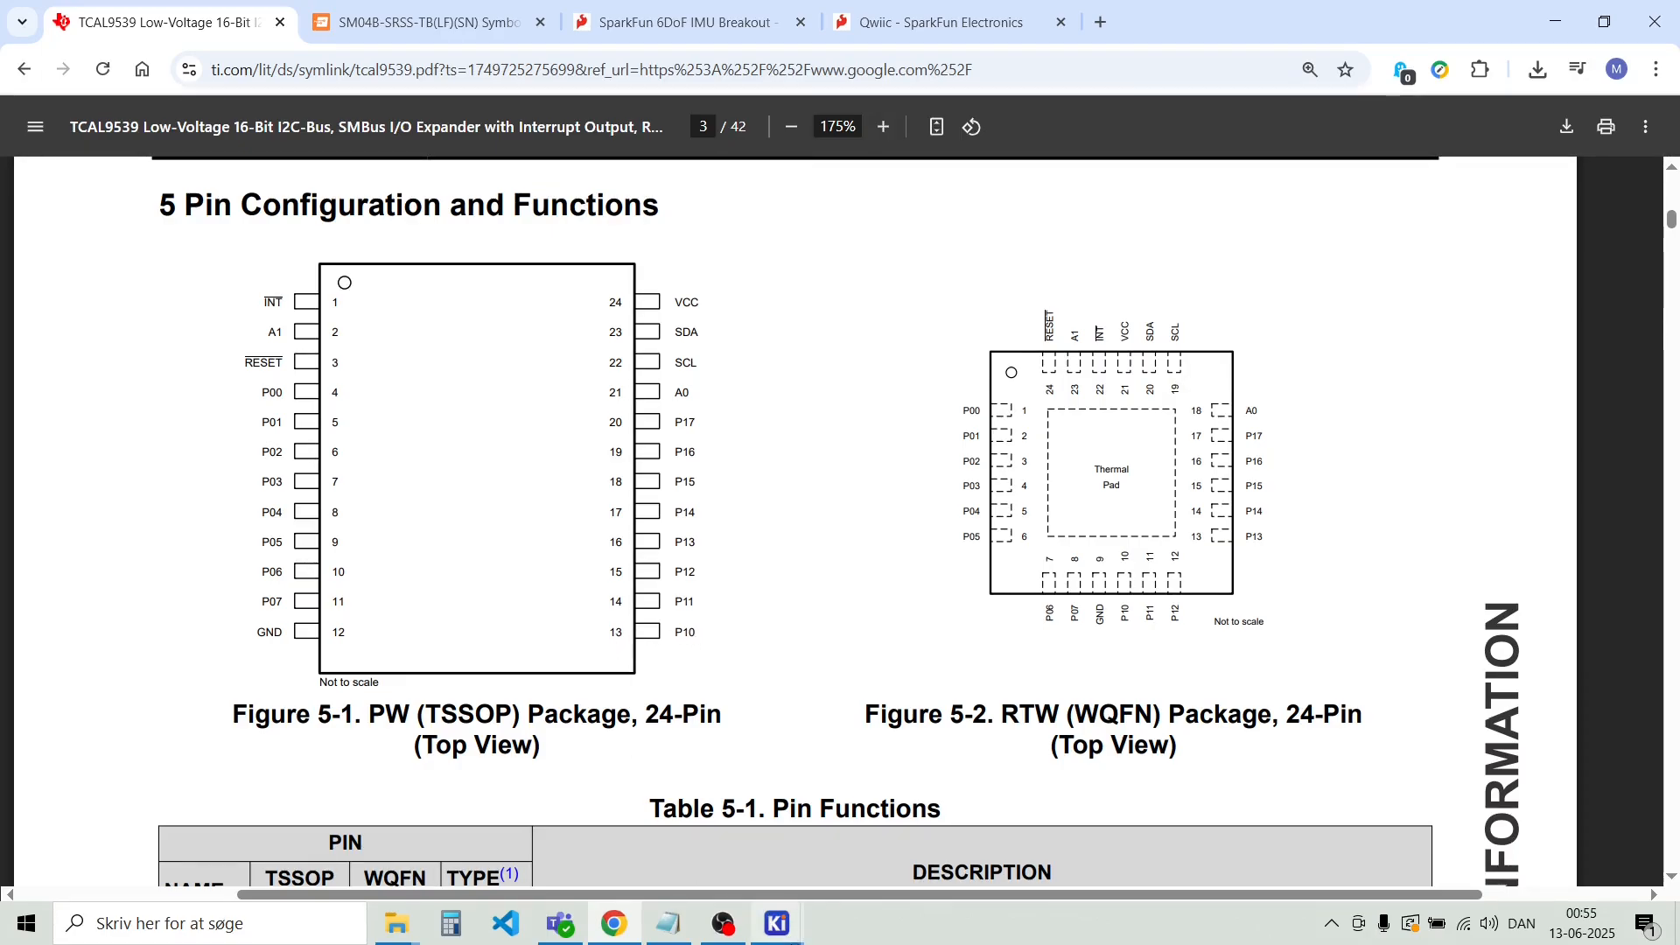
Switch back to the KiCad Symbol Editor and rename the copied P0 in the lower pin group as P10
mouse_move(777, 924)
left_click(967, 856)
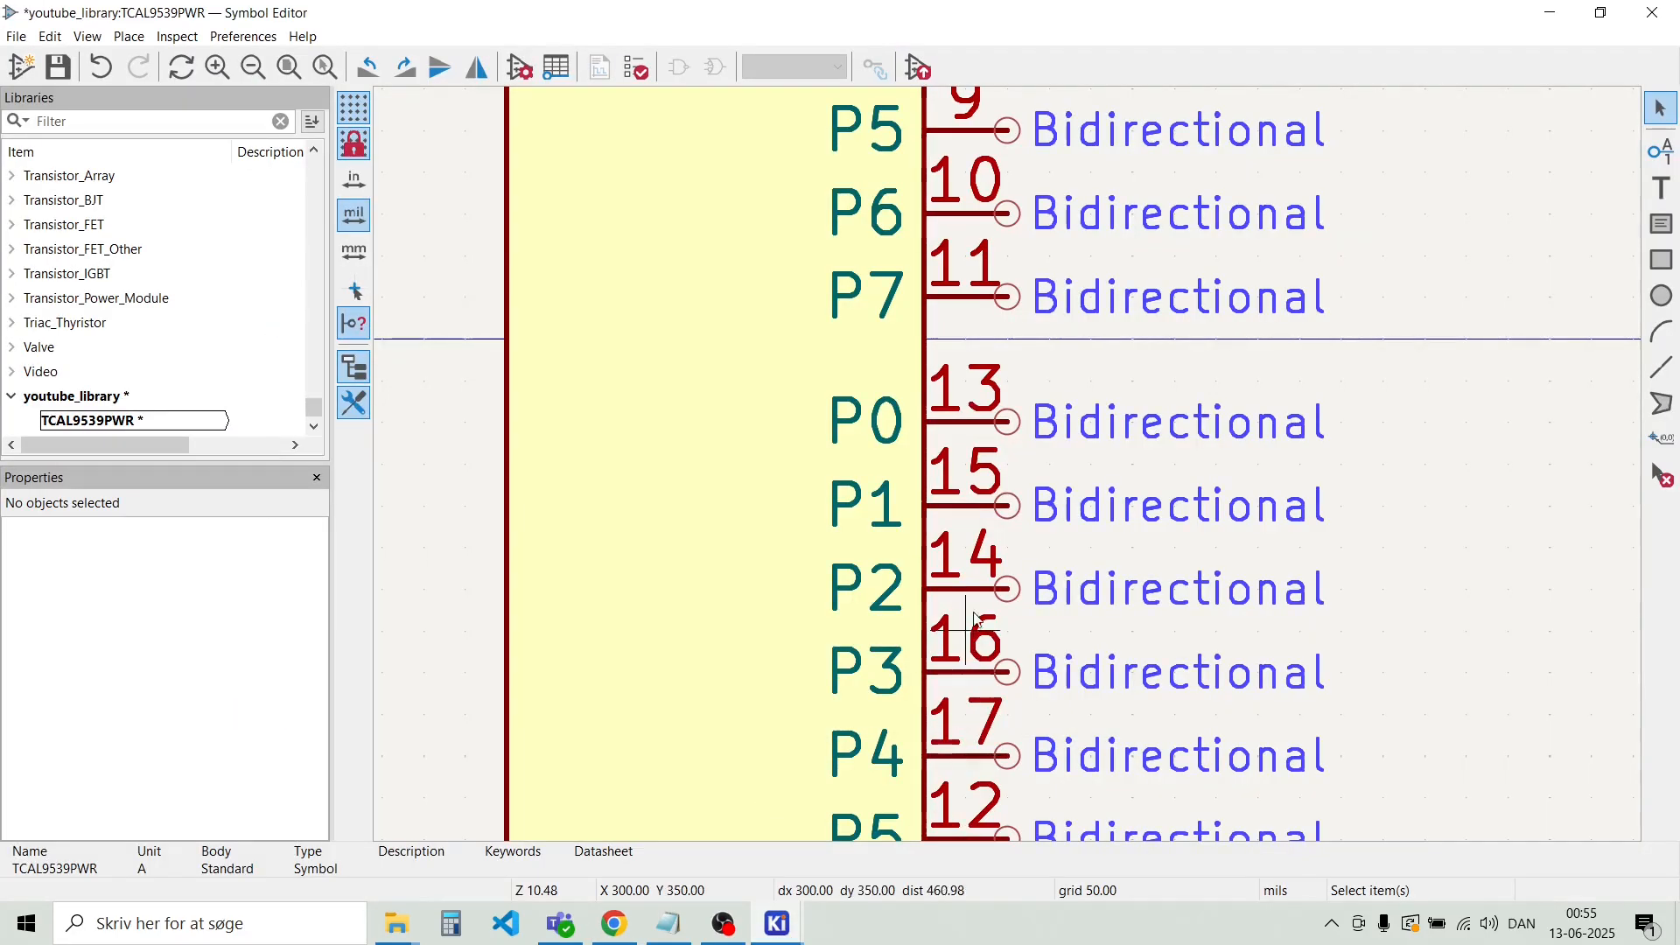
scroll(1000, 448, "down", 2)
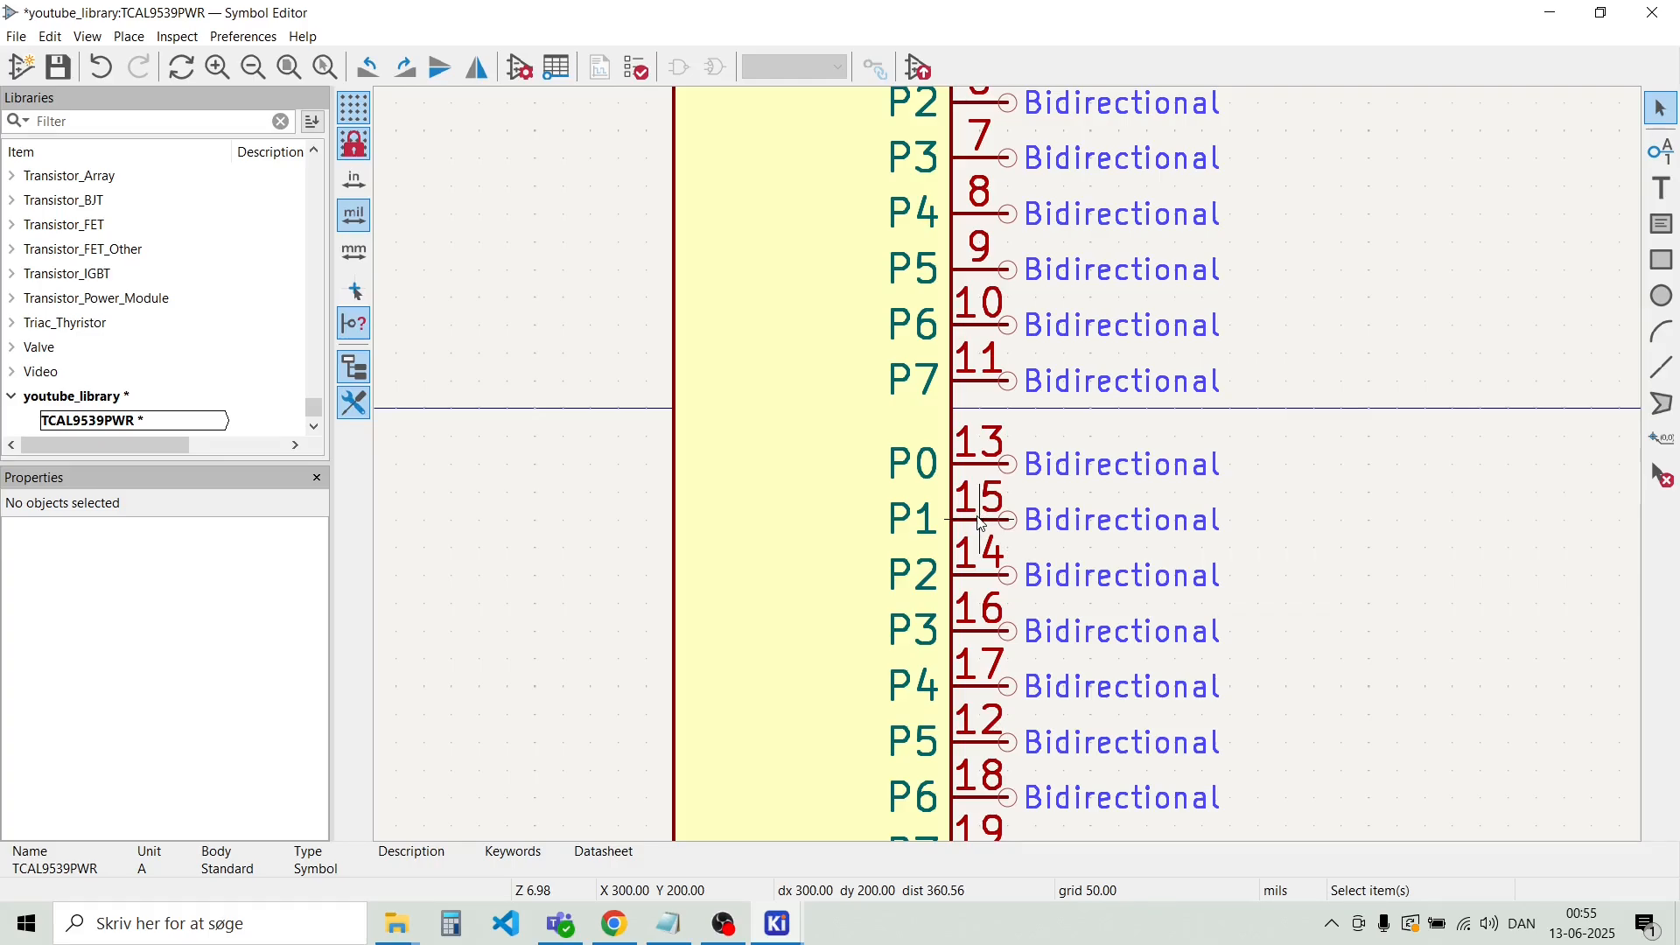
left_click(940, 471)
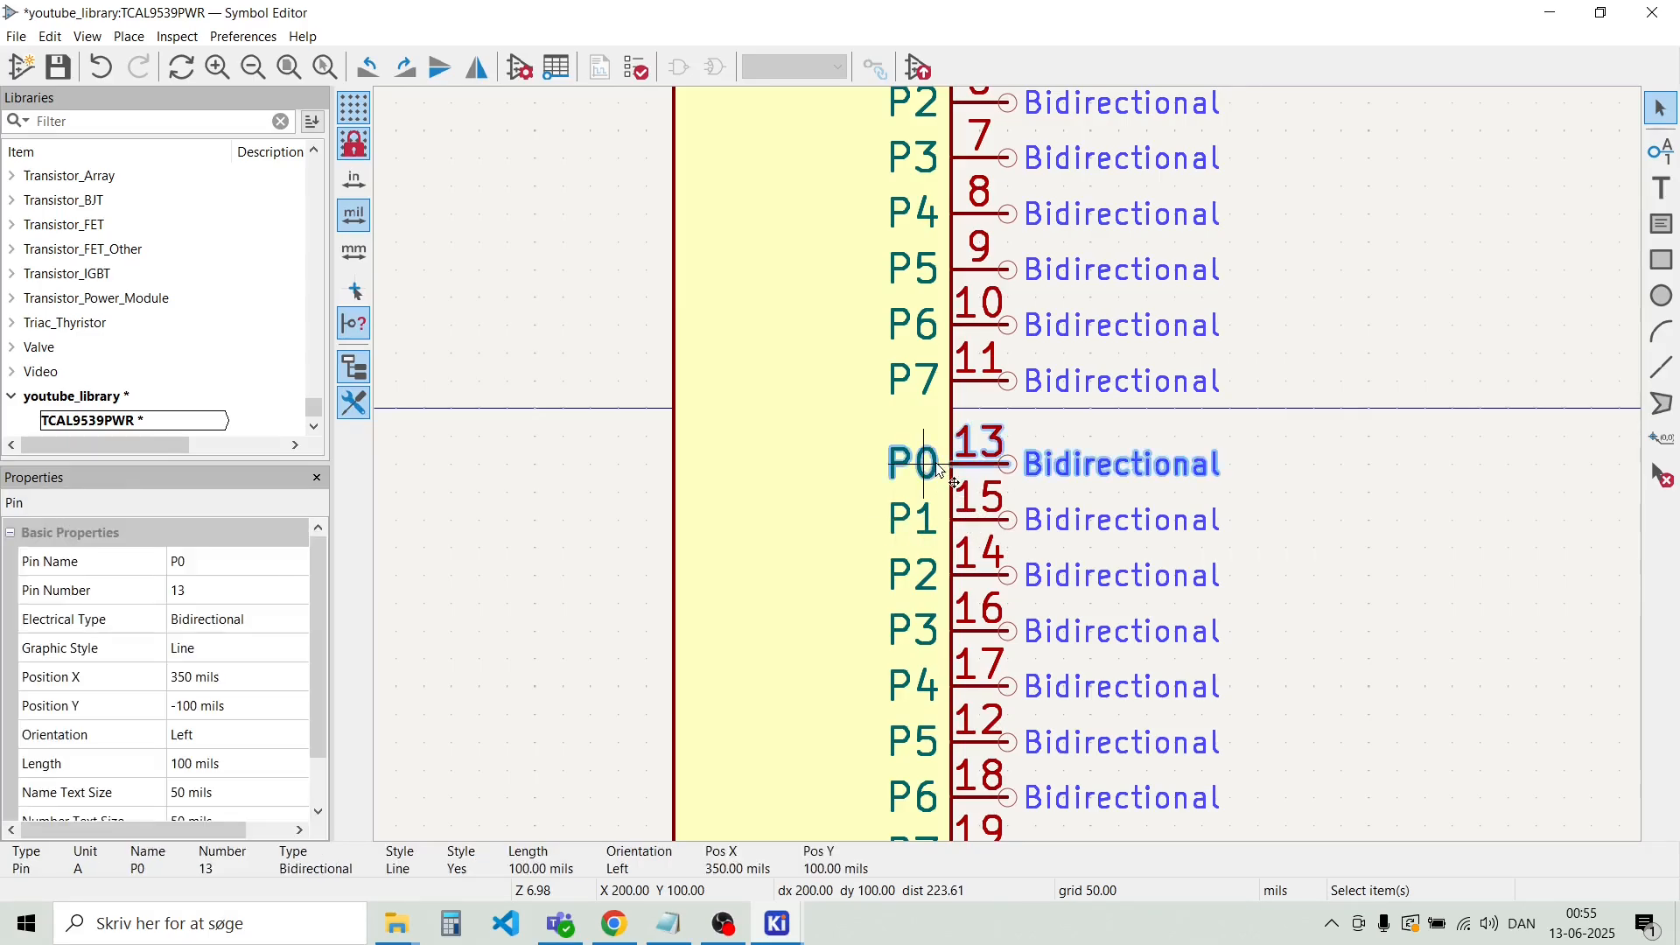
double_click(941, 471)
left_click(553, 225)
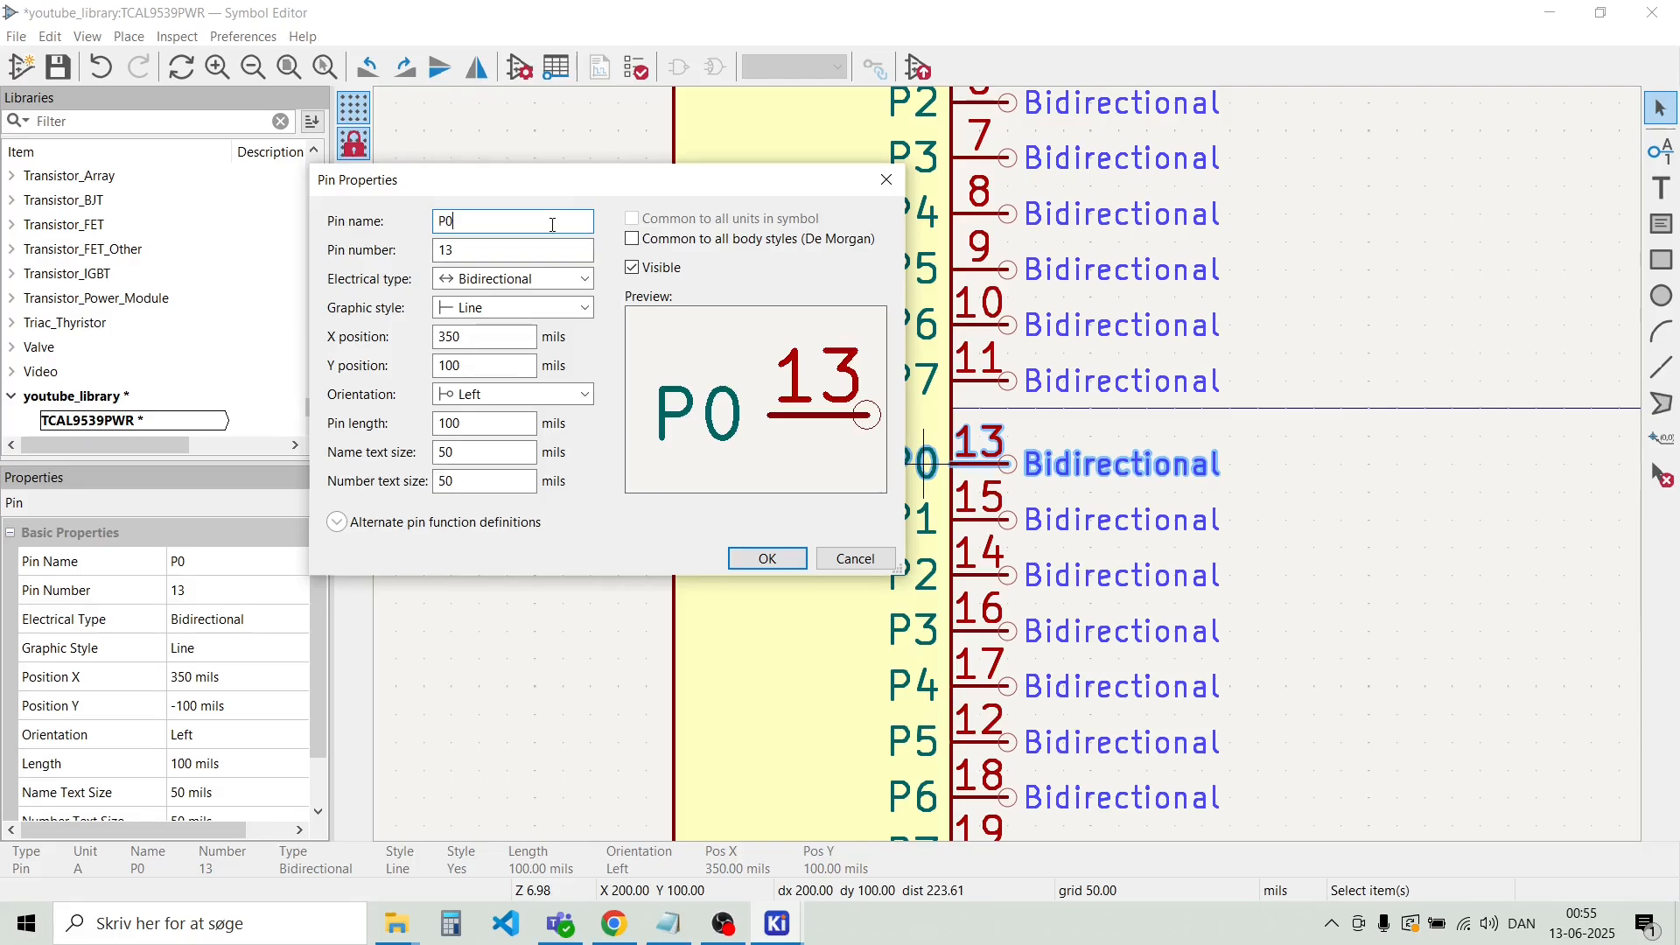
key("Left")
type("1")
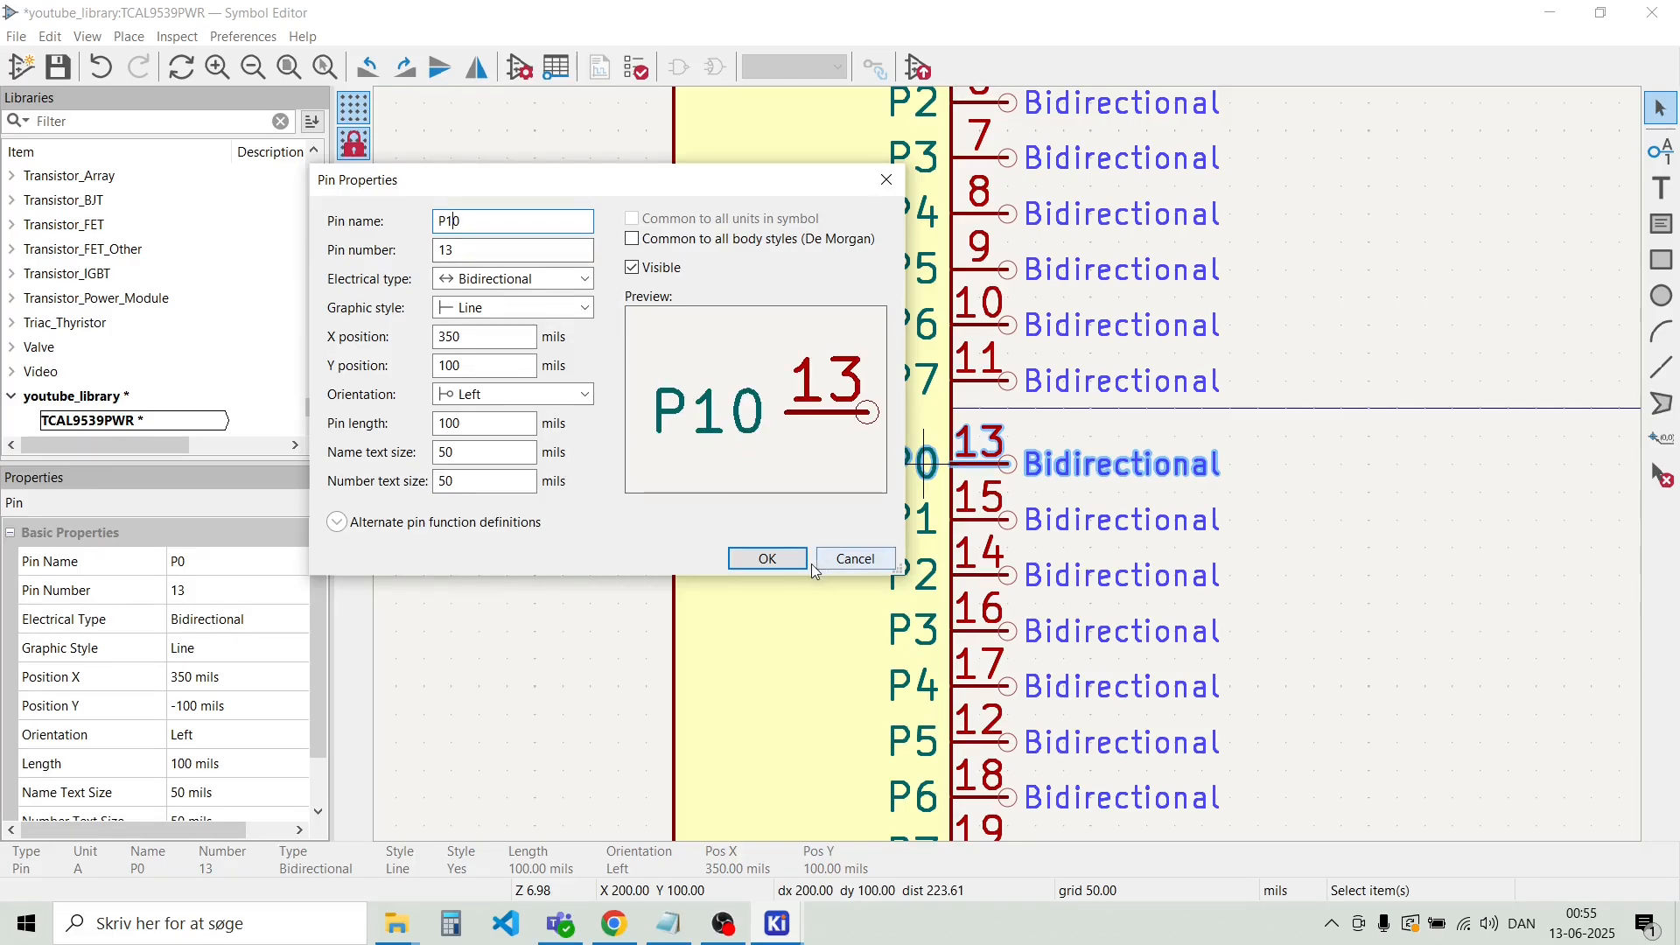
key("Return")
Rename the copied P1 below P10 as P11 and set its pin number to 14
double_click(977, 520)
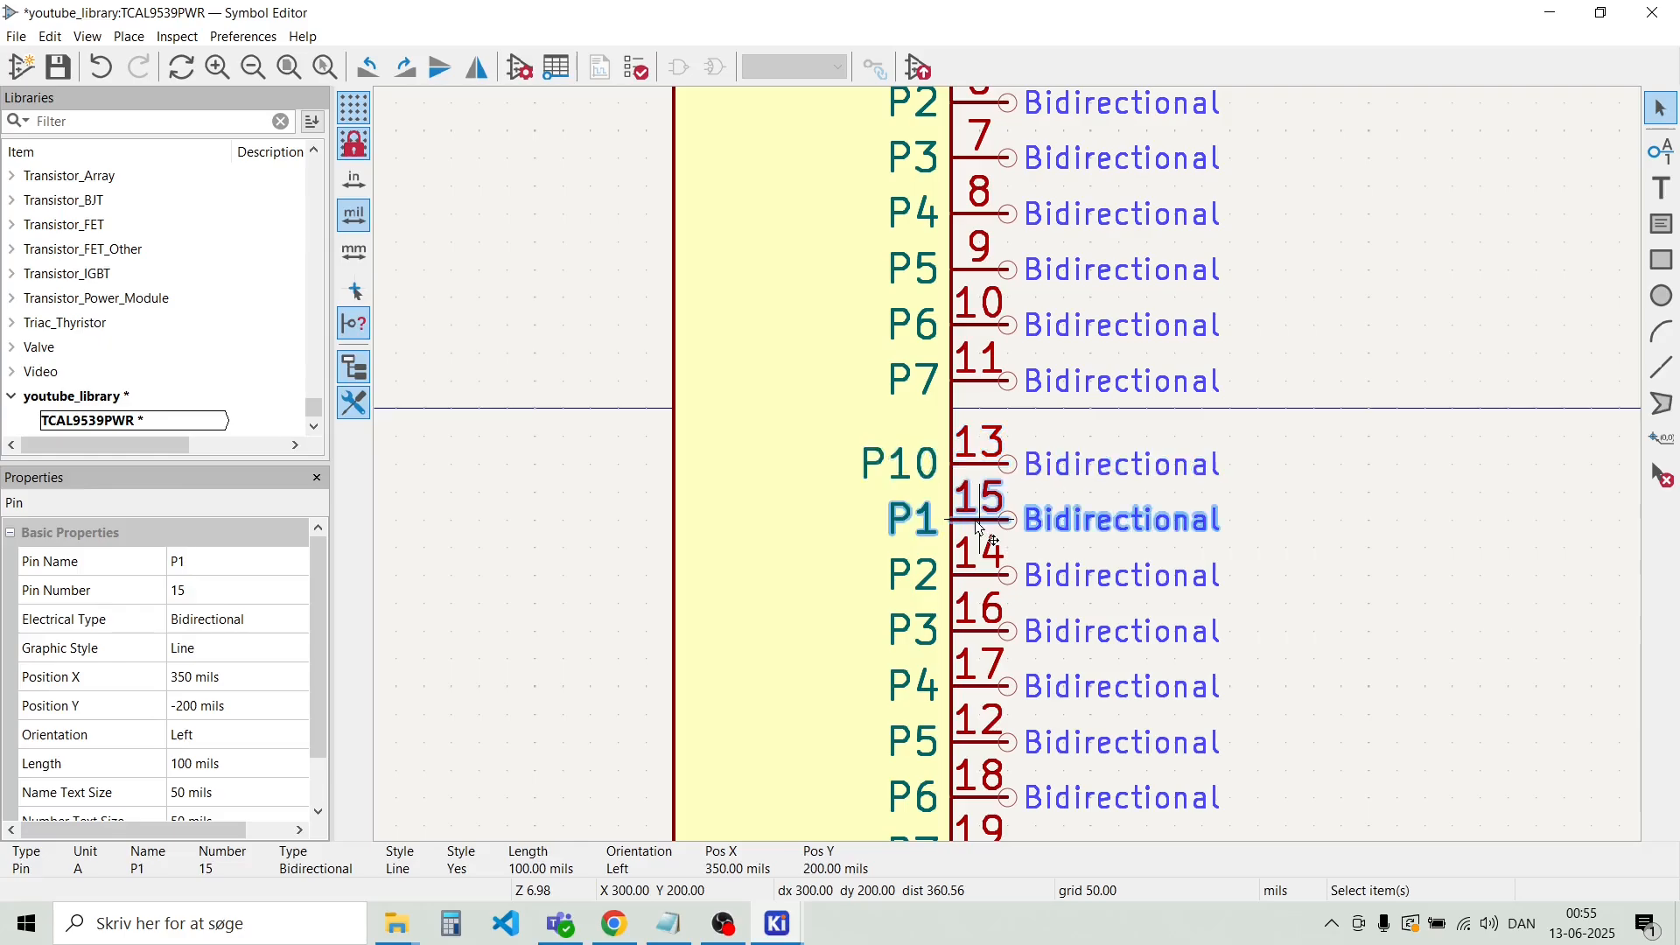
key("End")
type("1")
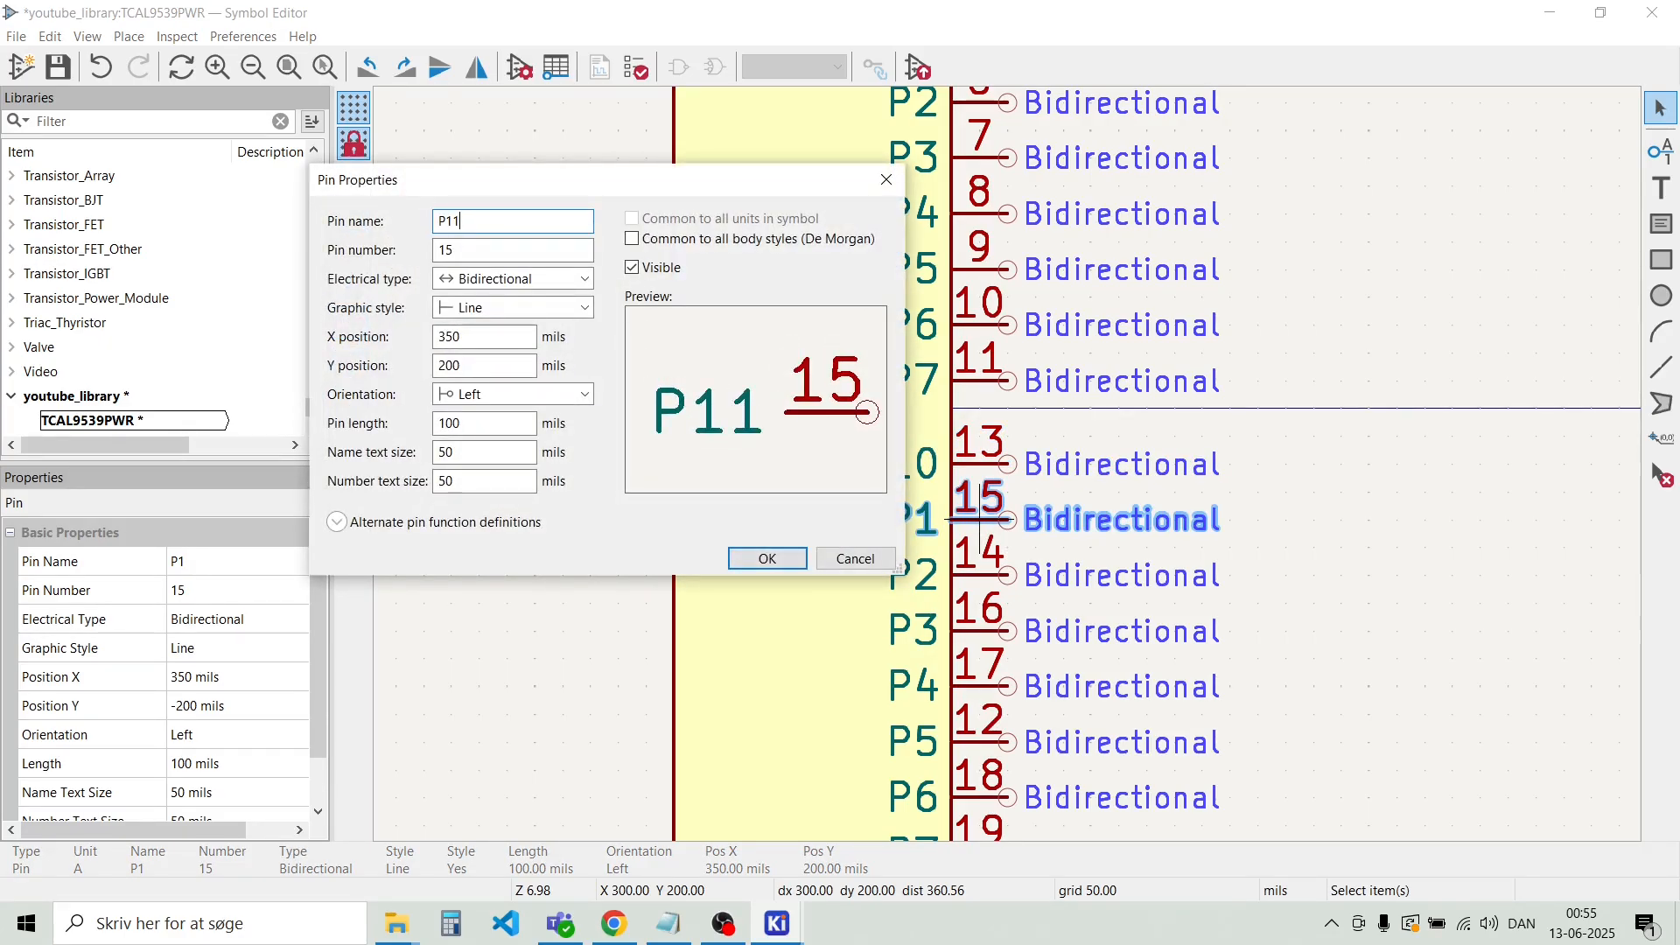
type("14")
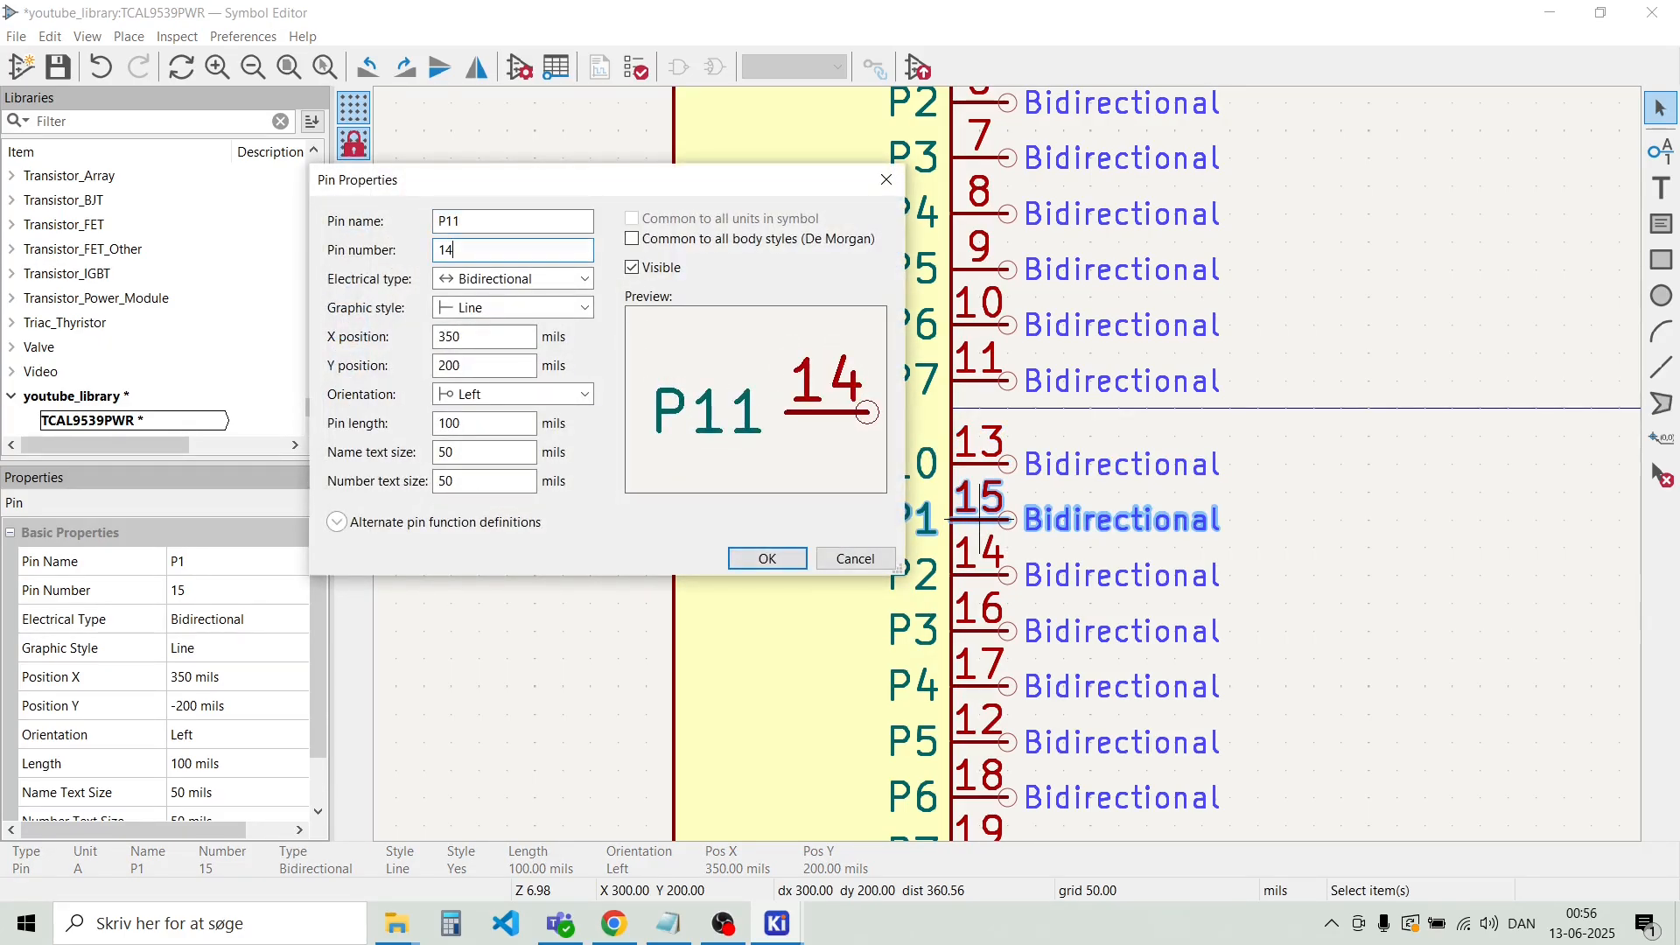
key("Return")
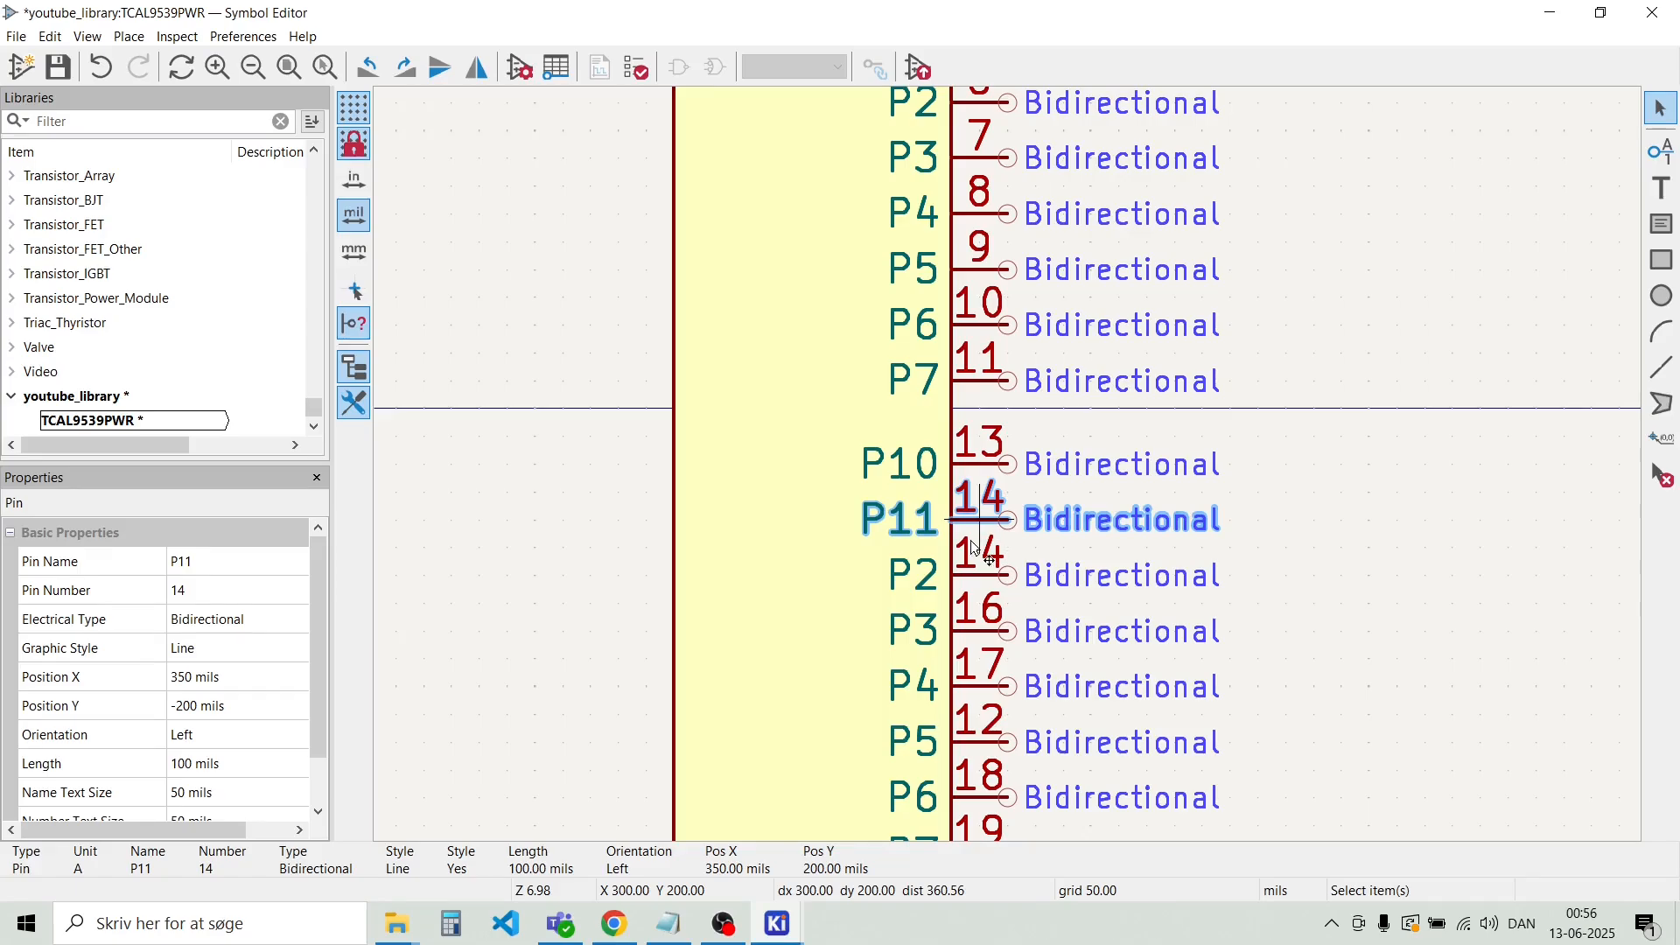
Rename the copied P2 below P11 as P12 and set its pin number to 15
double_click(984, 594)
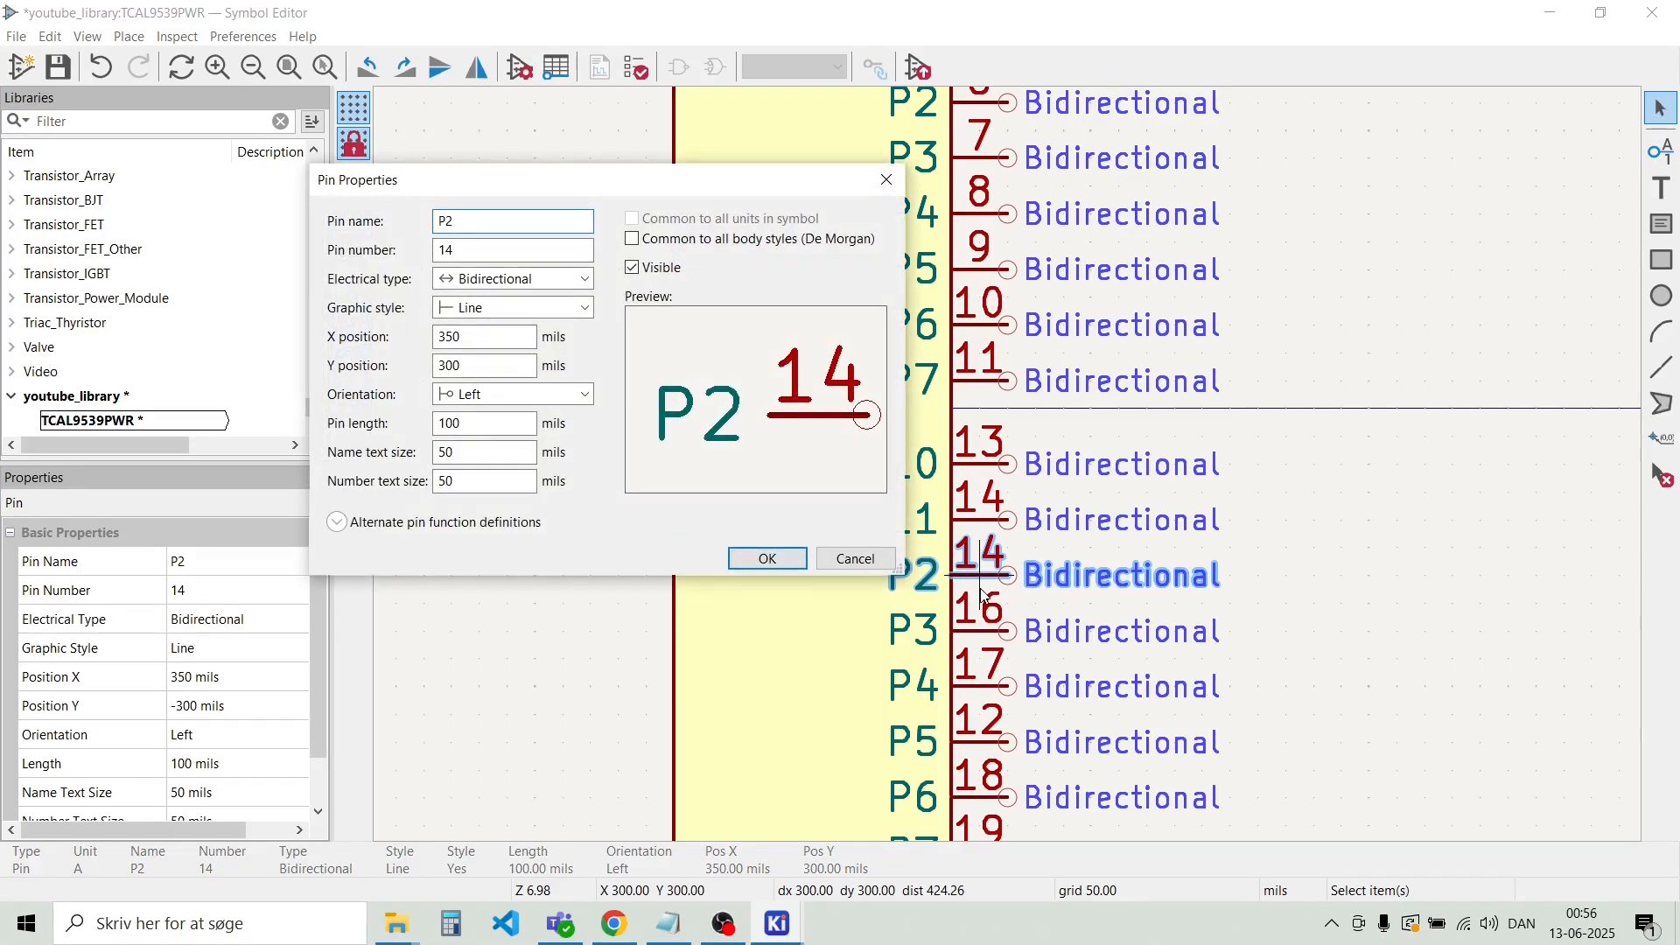
type("P12")
key("Tab")
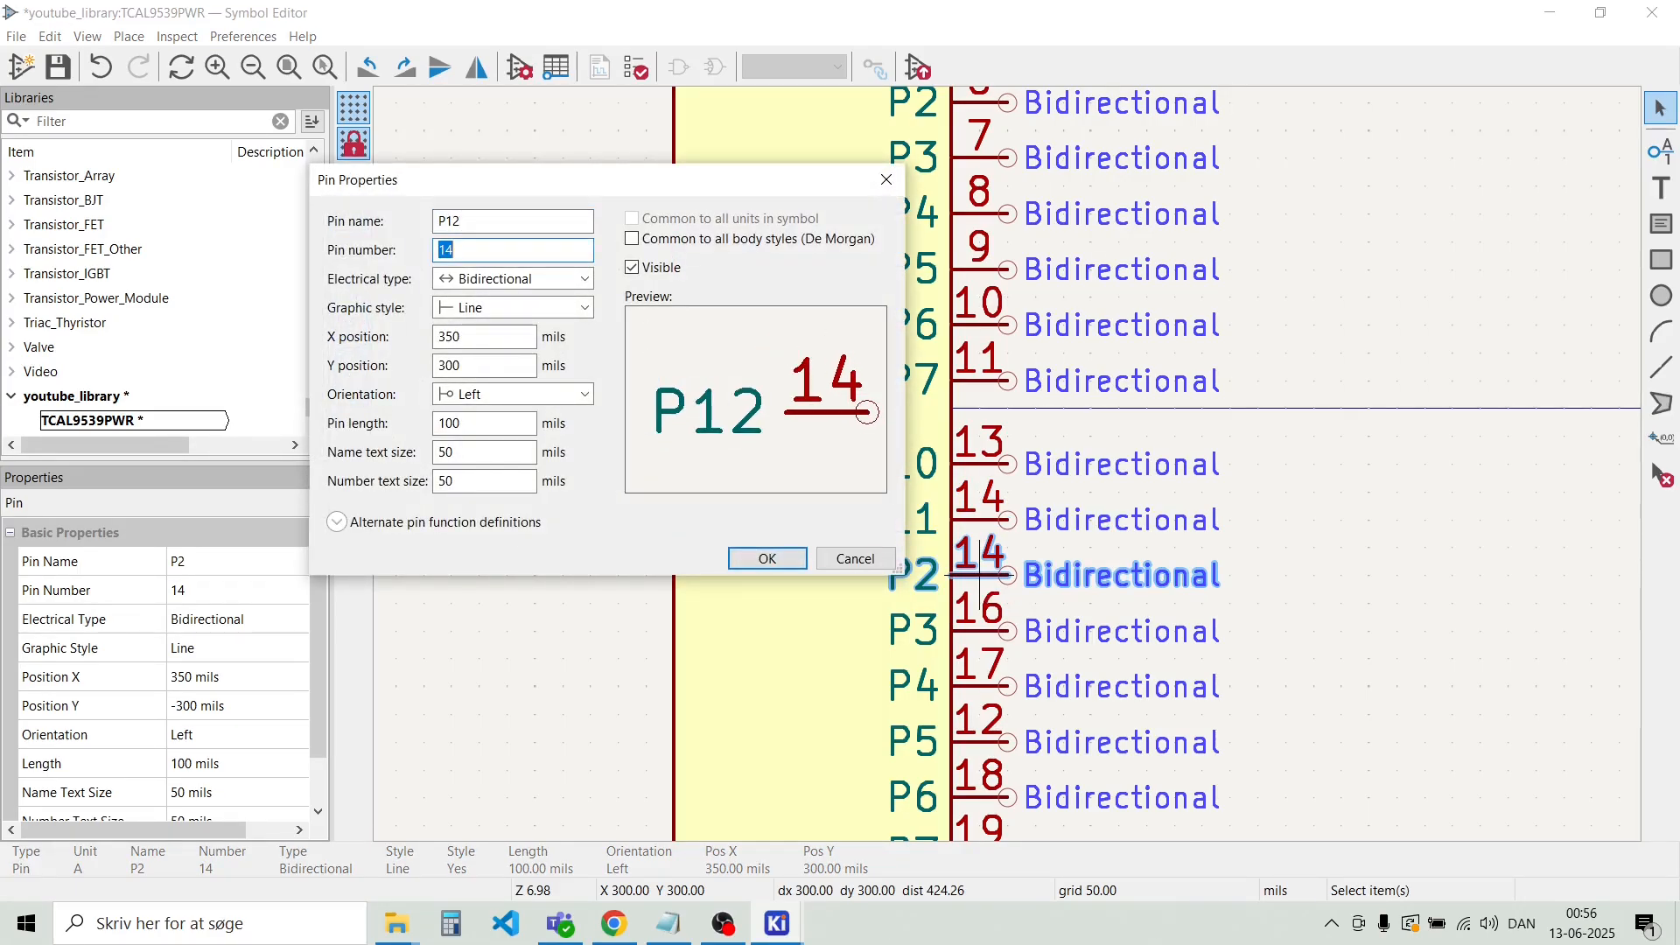
type("15")
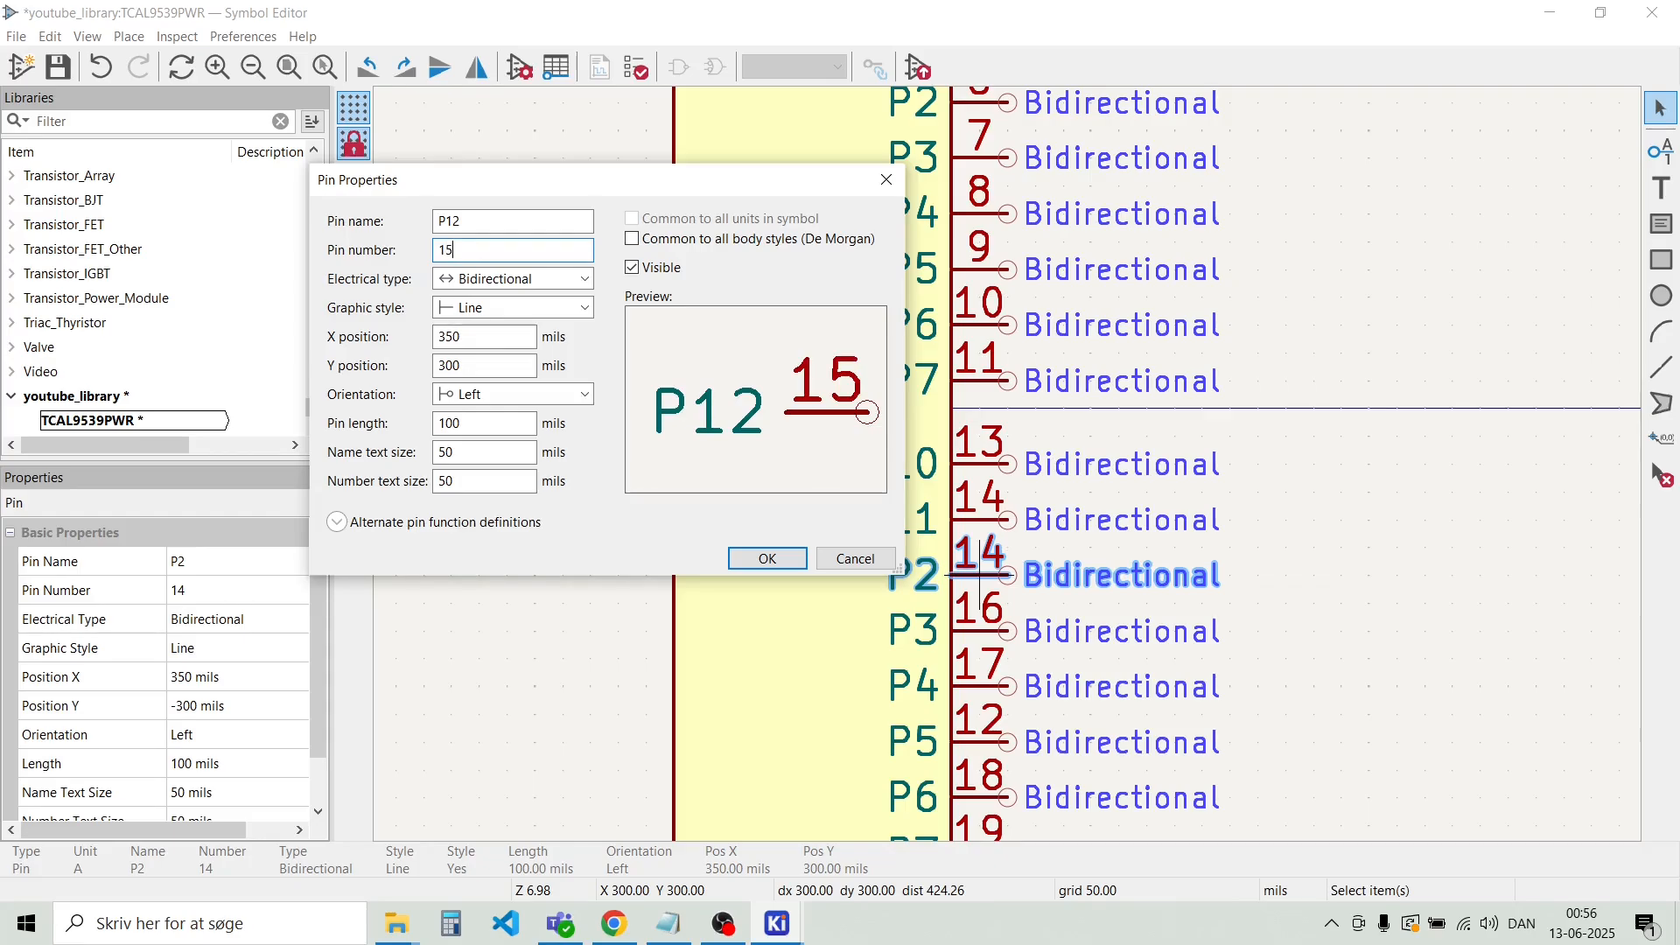
key("Return")
Rename the copied pins P3 and P4 in the lower group as P13 and P14, keeping their pin numbers
double_click(990, 634)
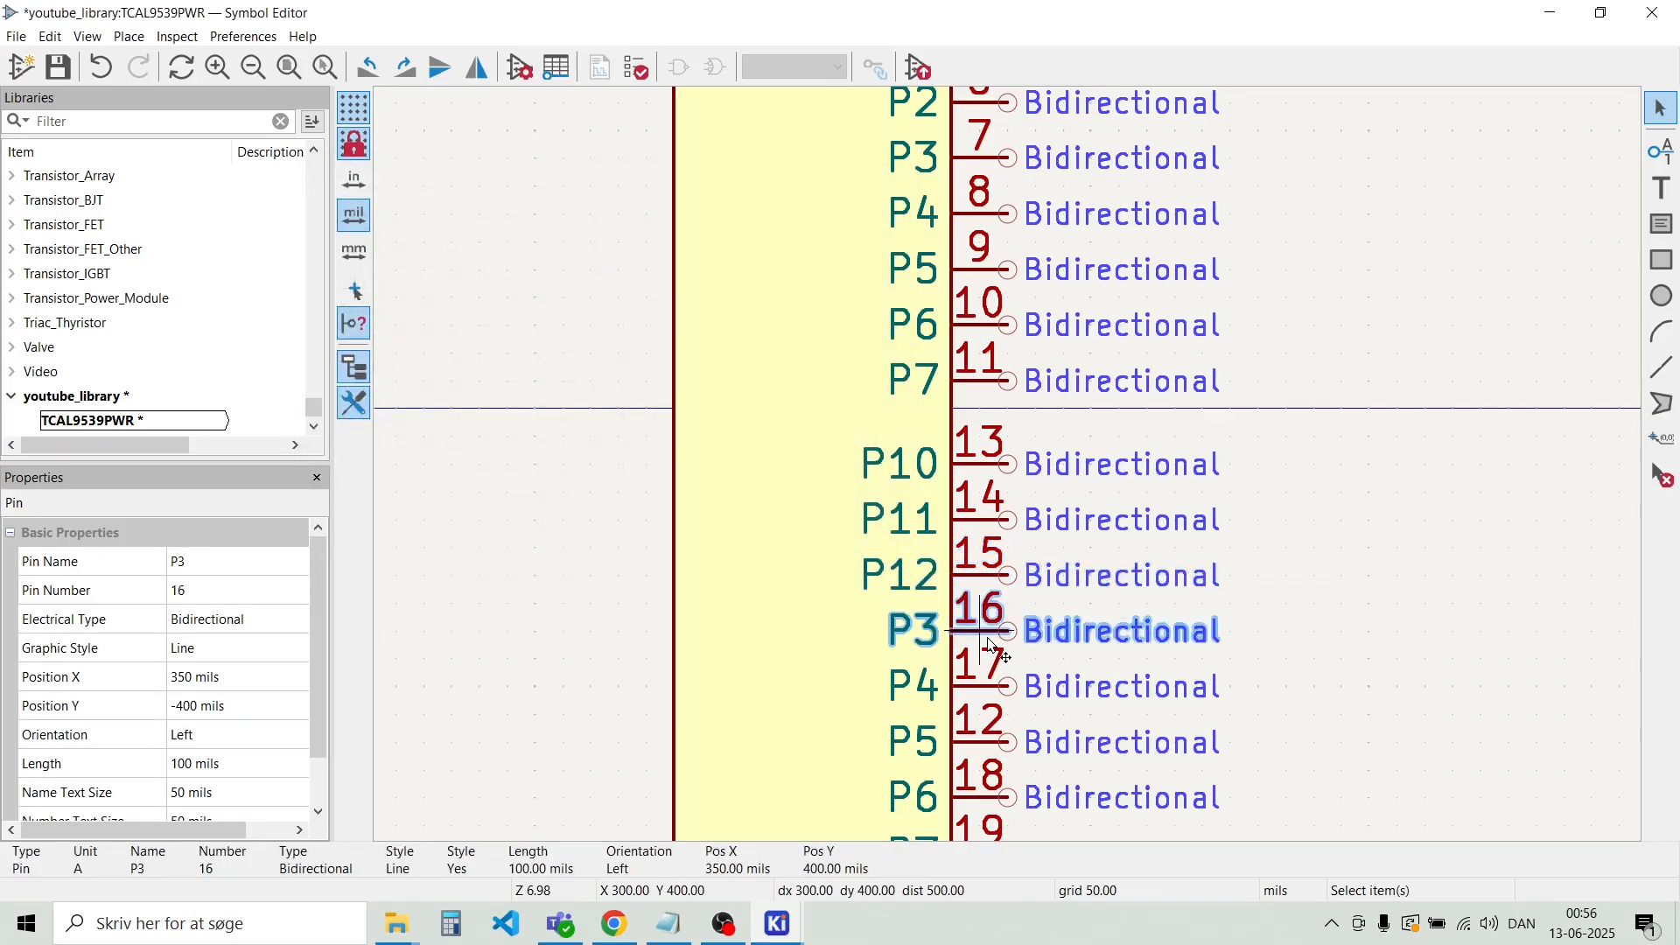
type("P13")
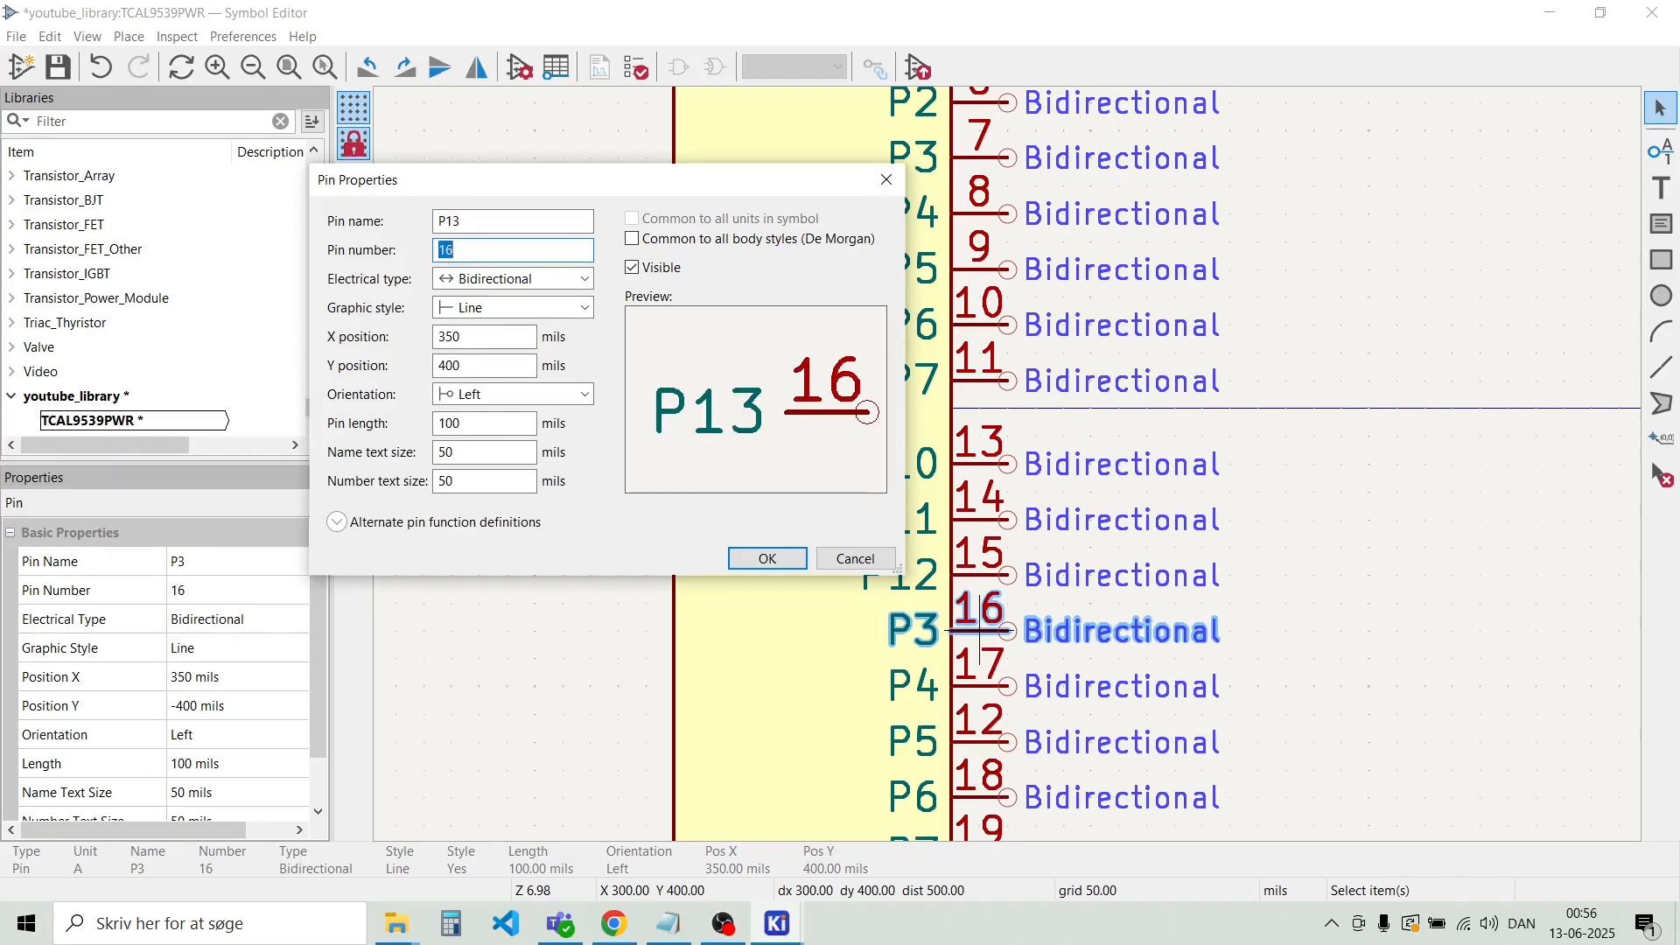
key("Return")
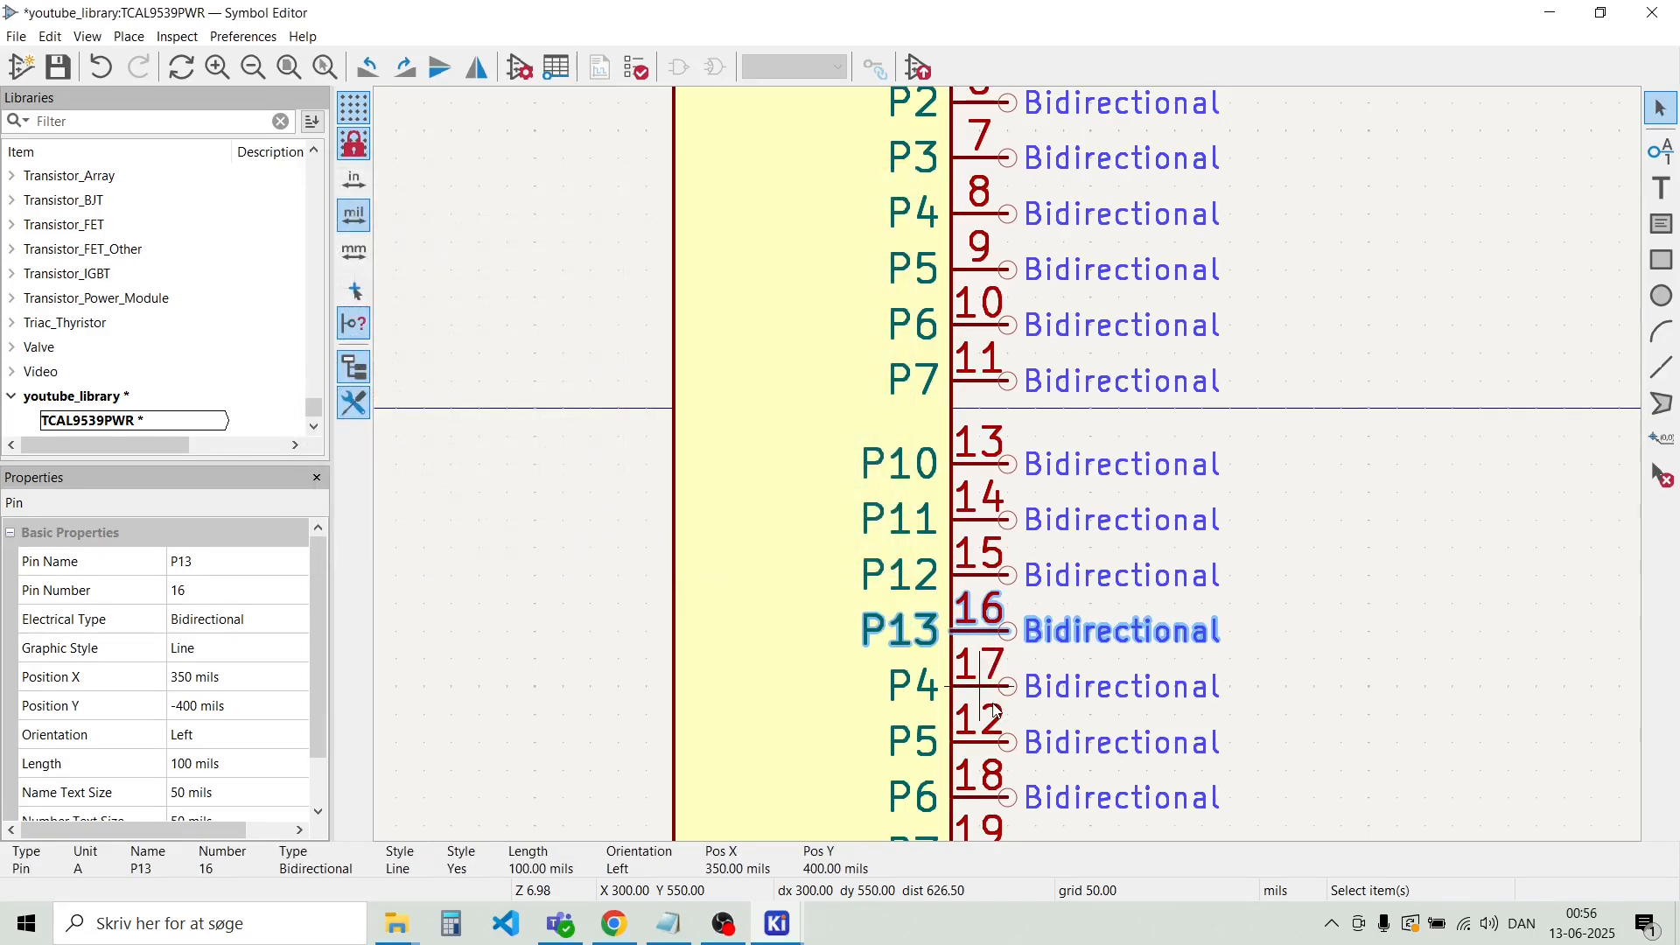
double_click(989, 698)
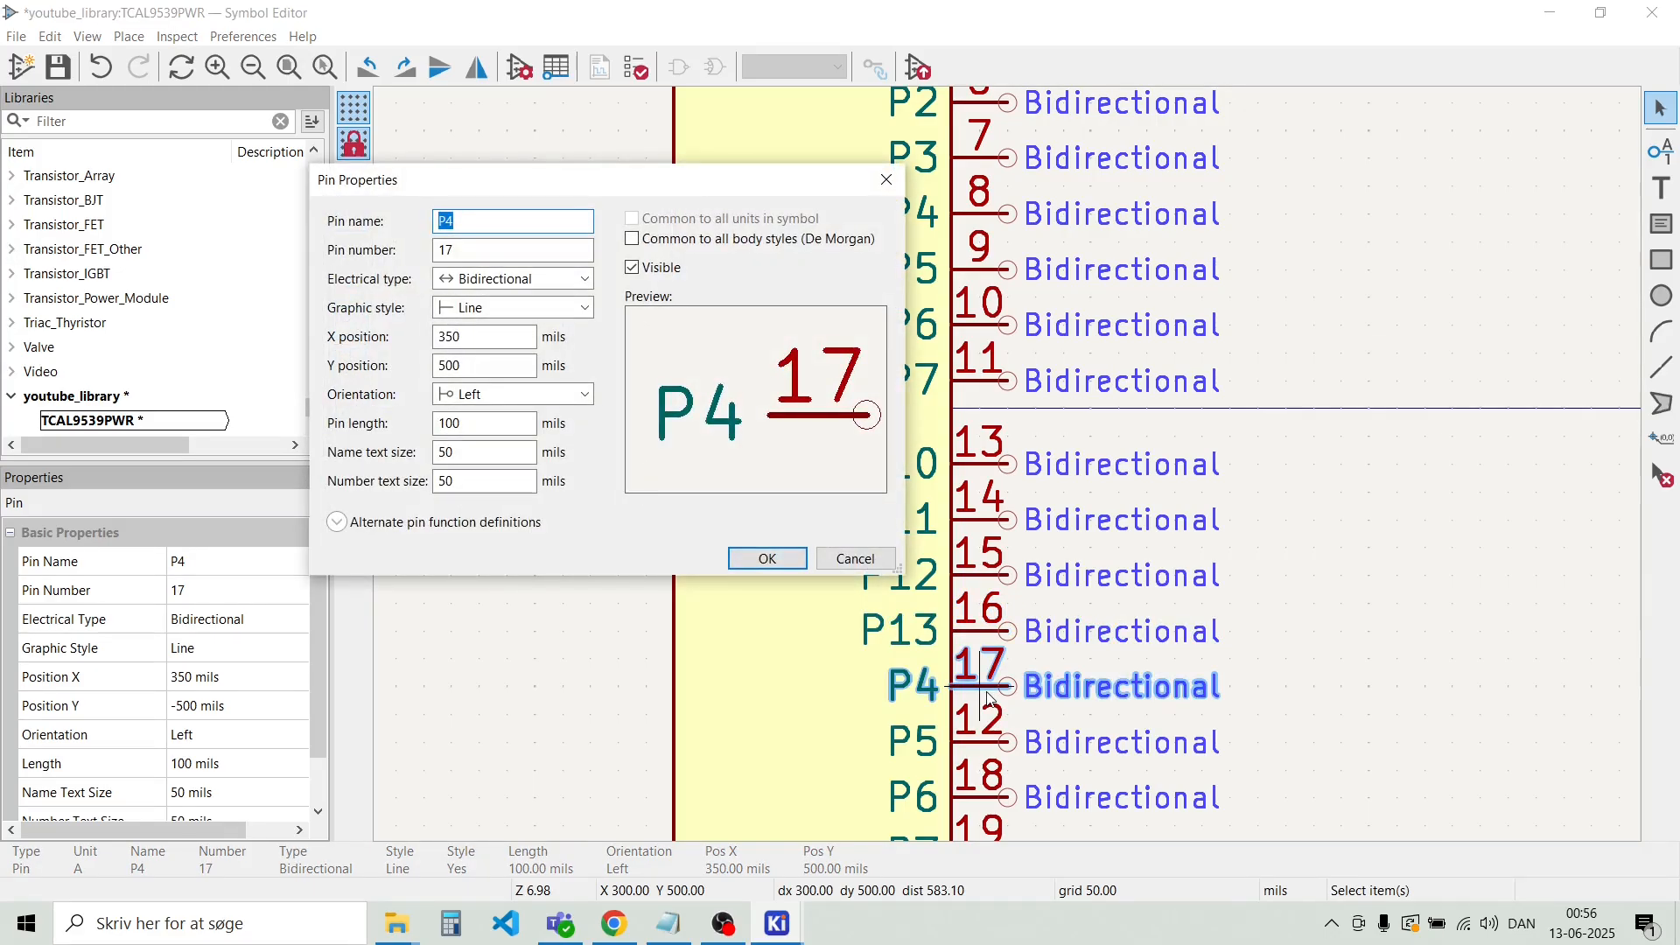
key("Left")
key("Right")
type("1")
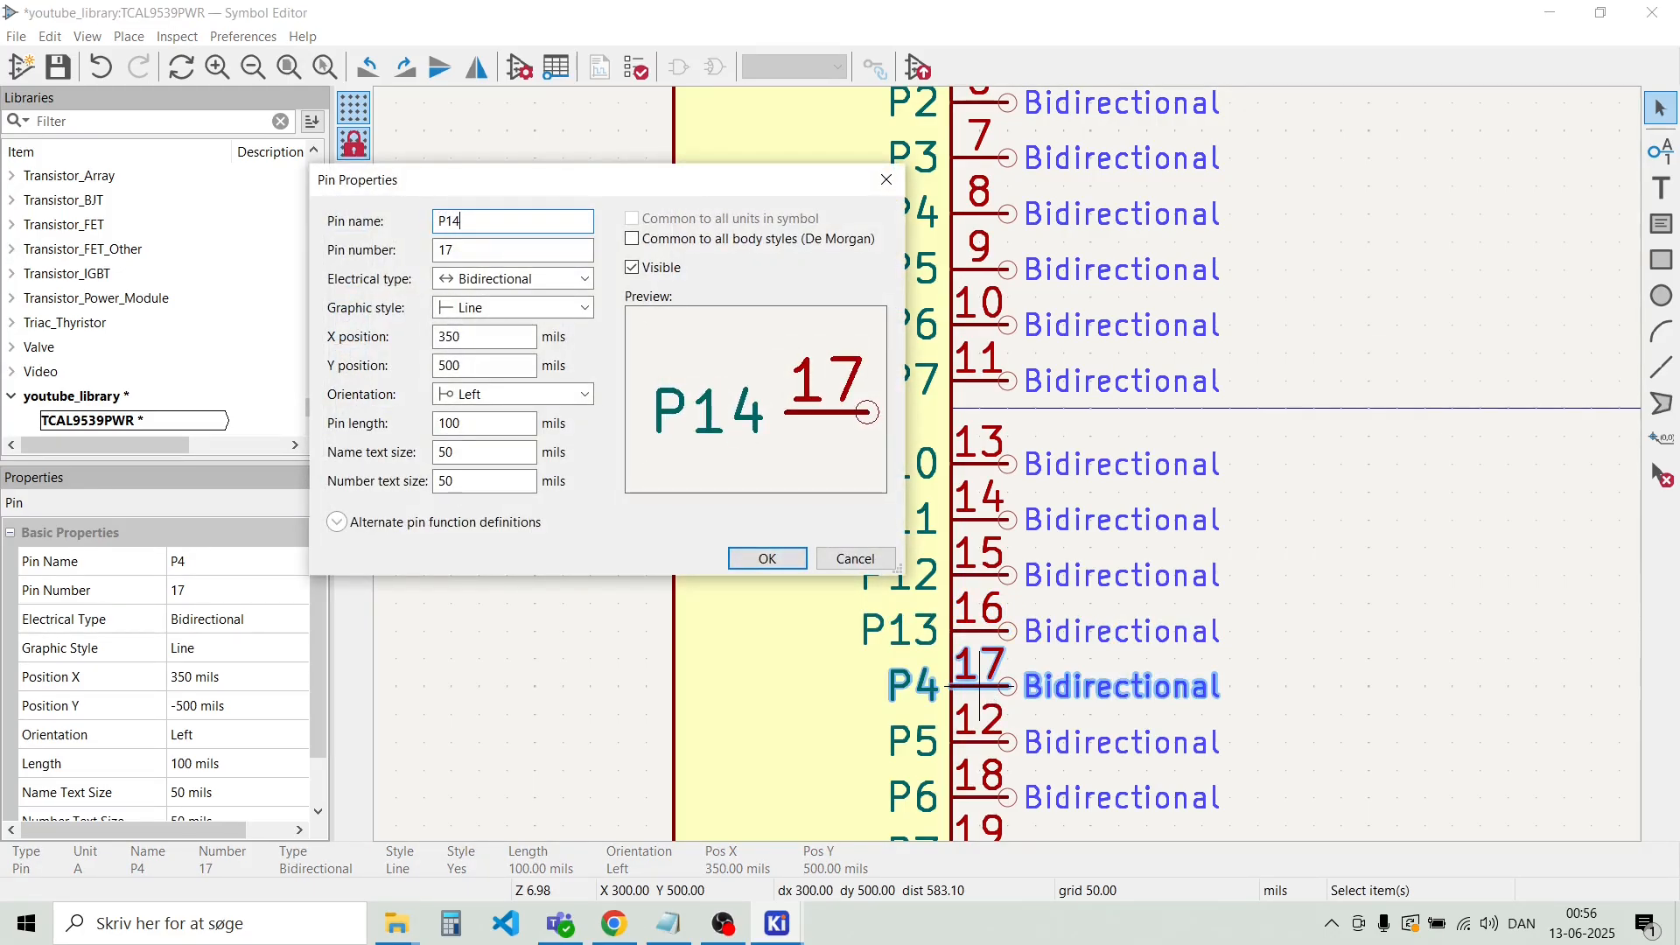
key("Return")
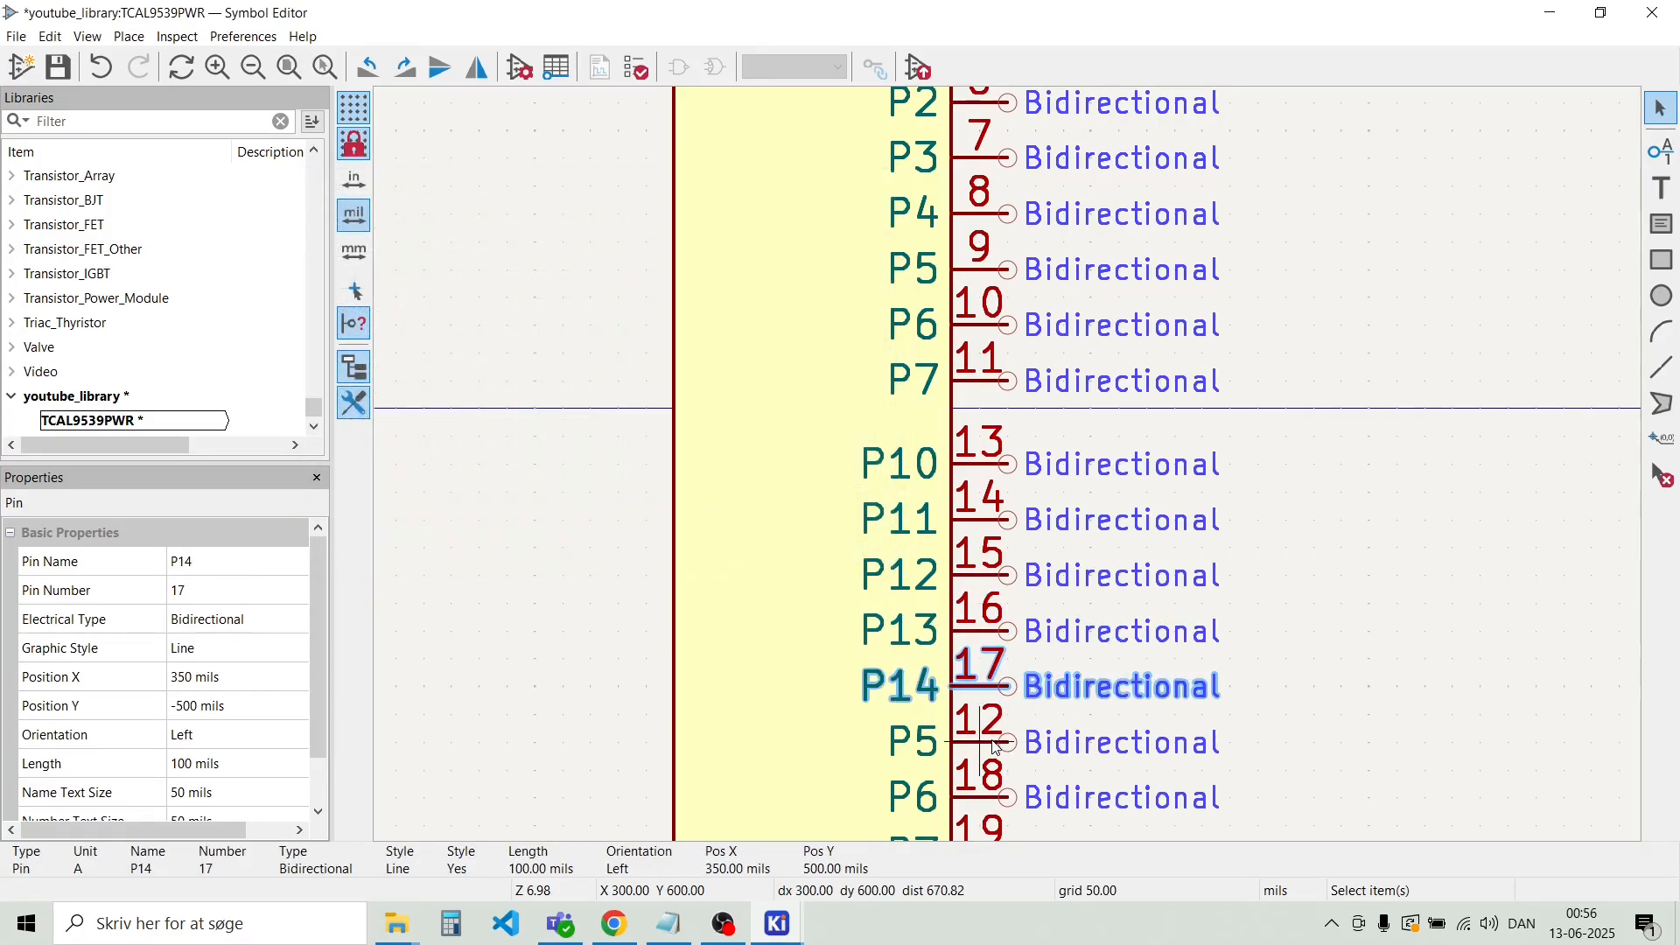
Rename the copied P5 below P14 as P15 and set its pin number to 18
double_click(1000, 744)
type("P15")
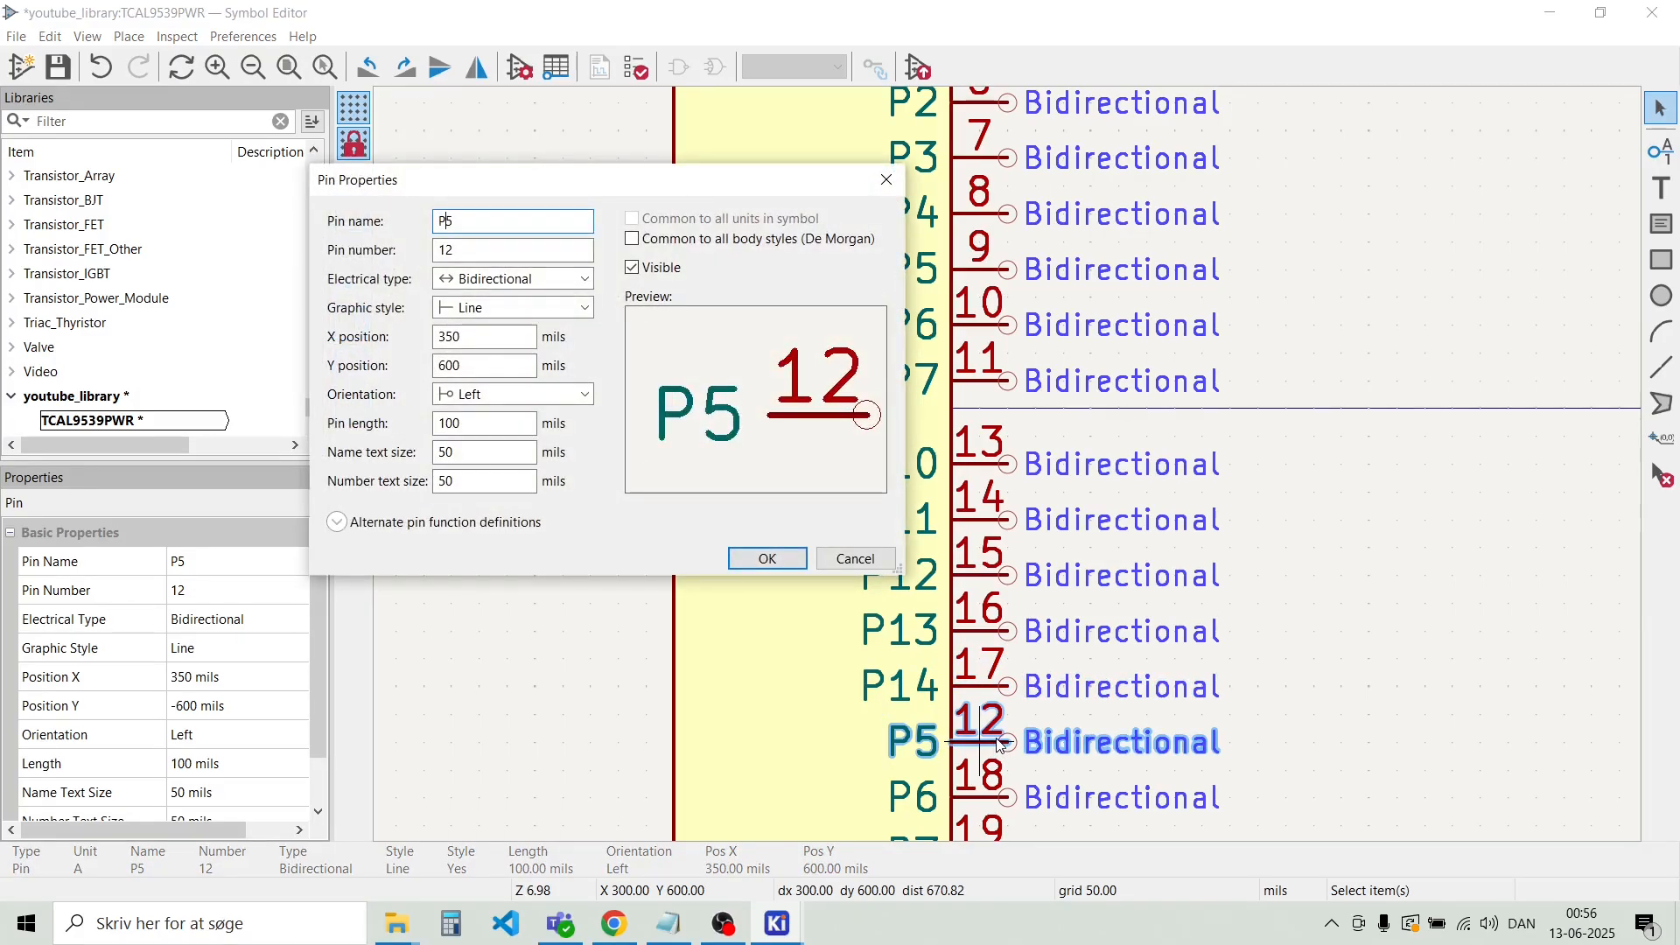
key("Tab")
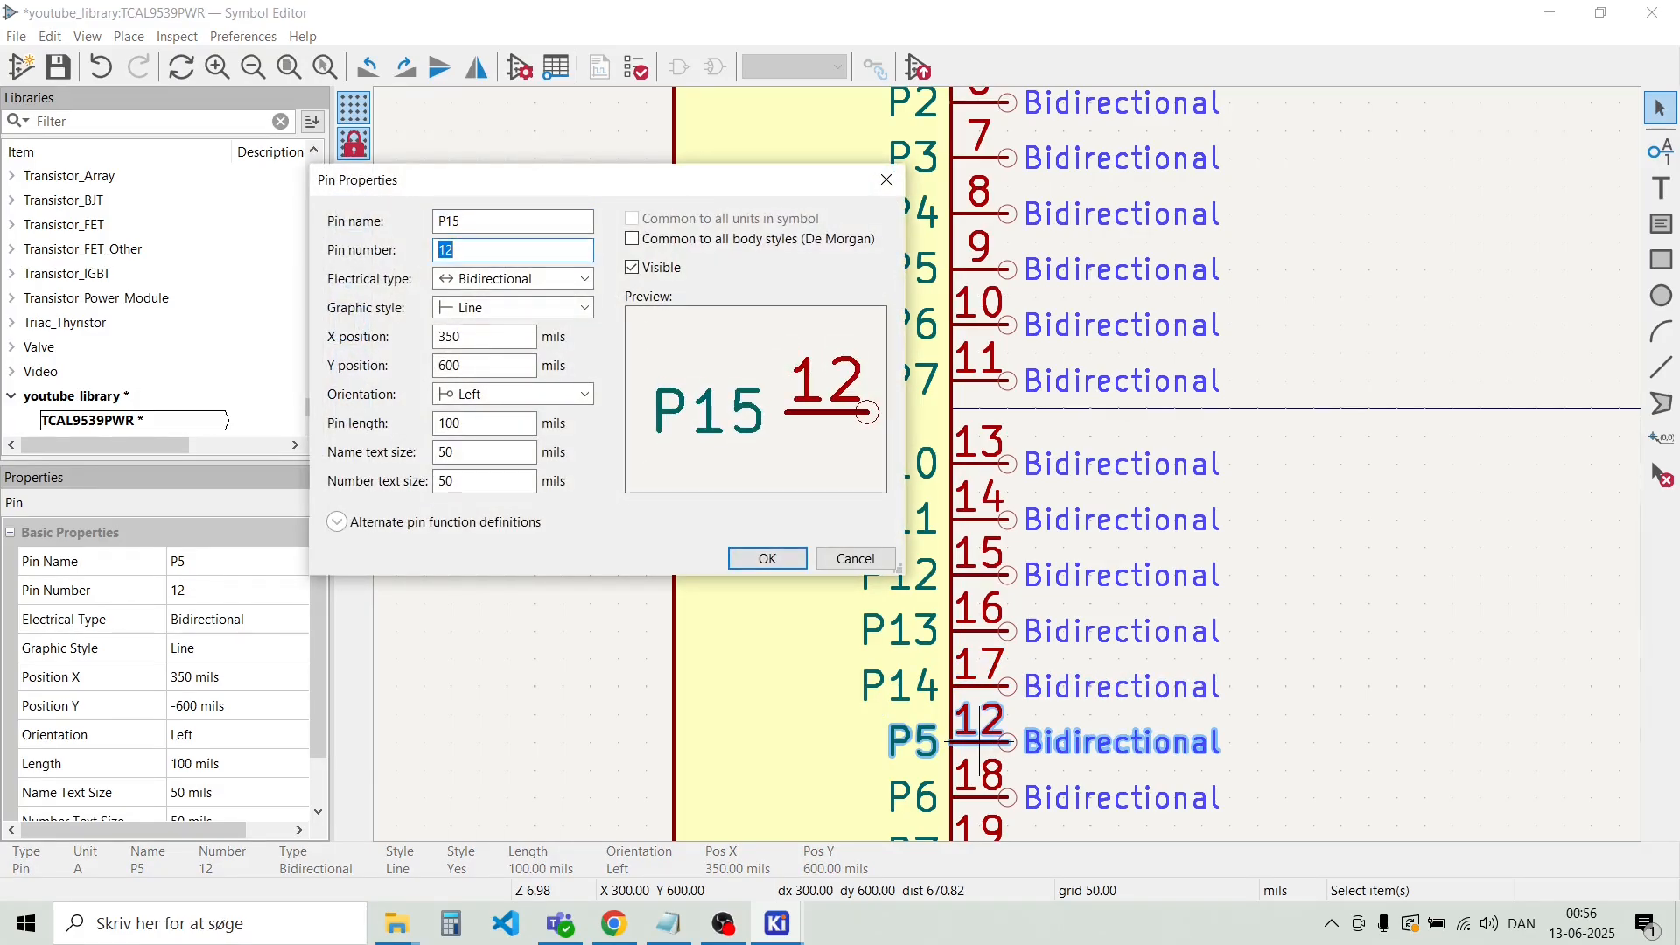
type("18")
key("Return")
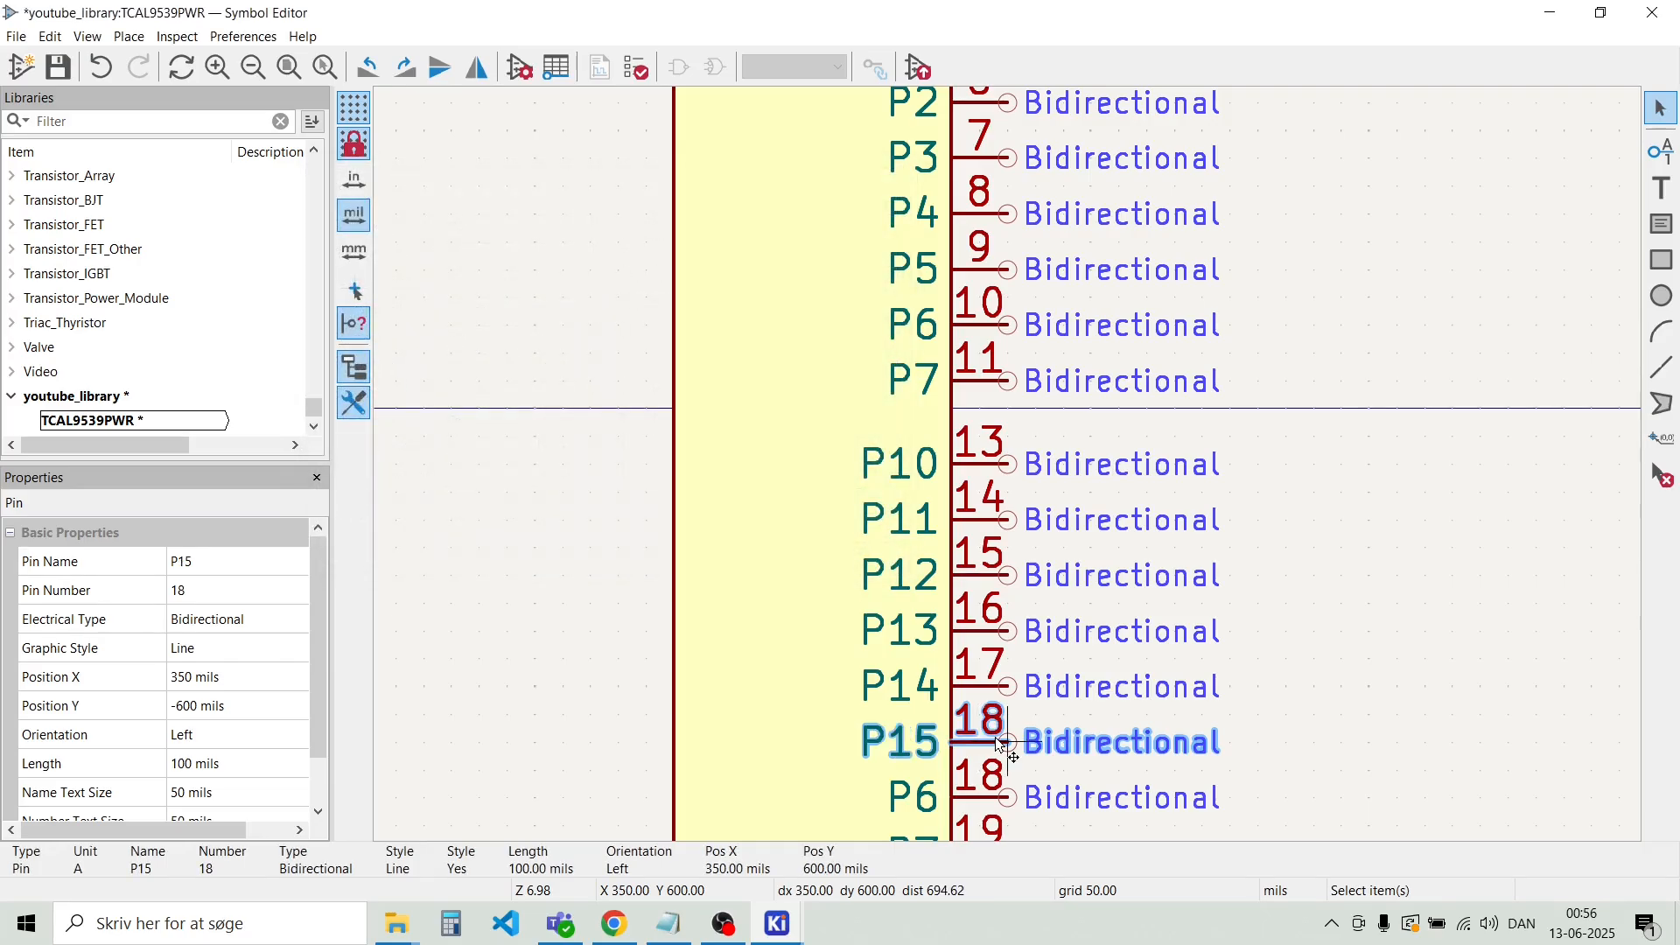
Rename the copied P6 below P15 as P16 and set its pin number to 19
double_click(992, 798)
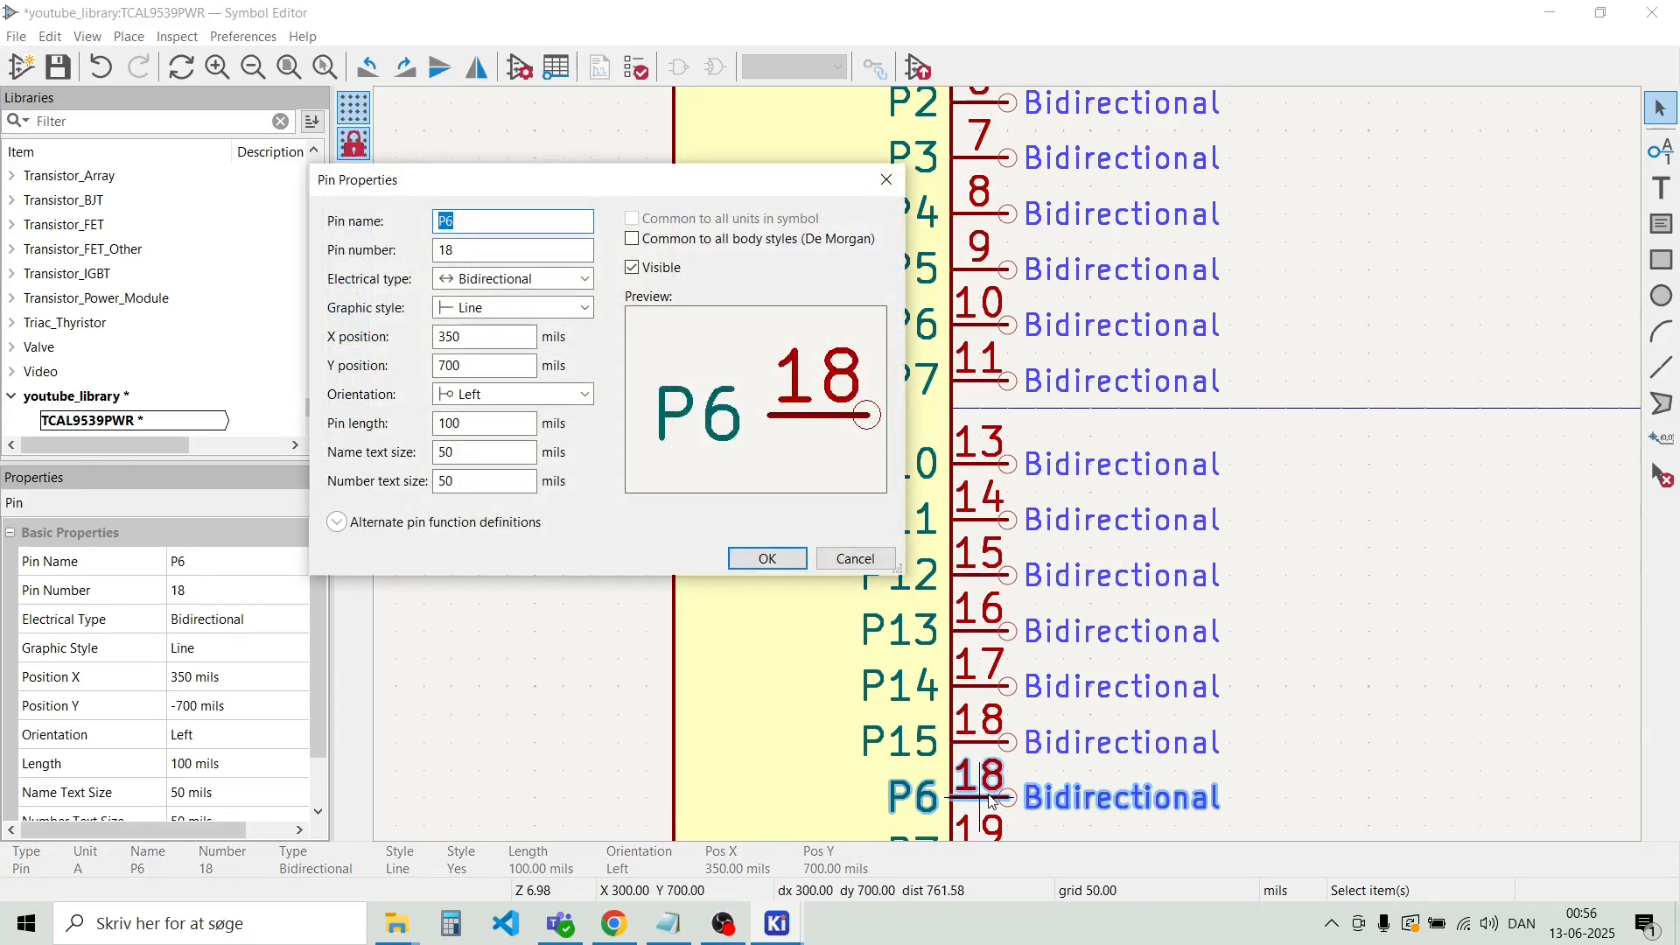
type("P16")
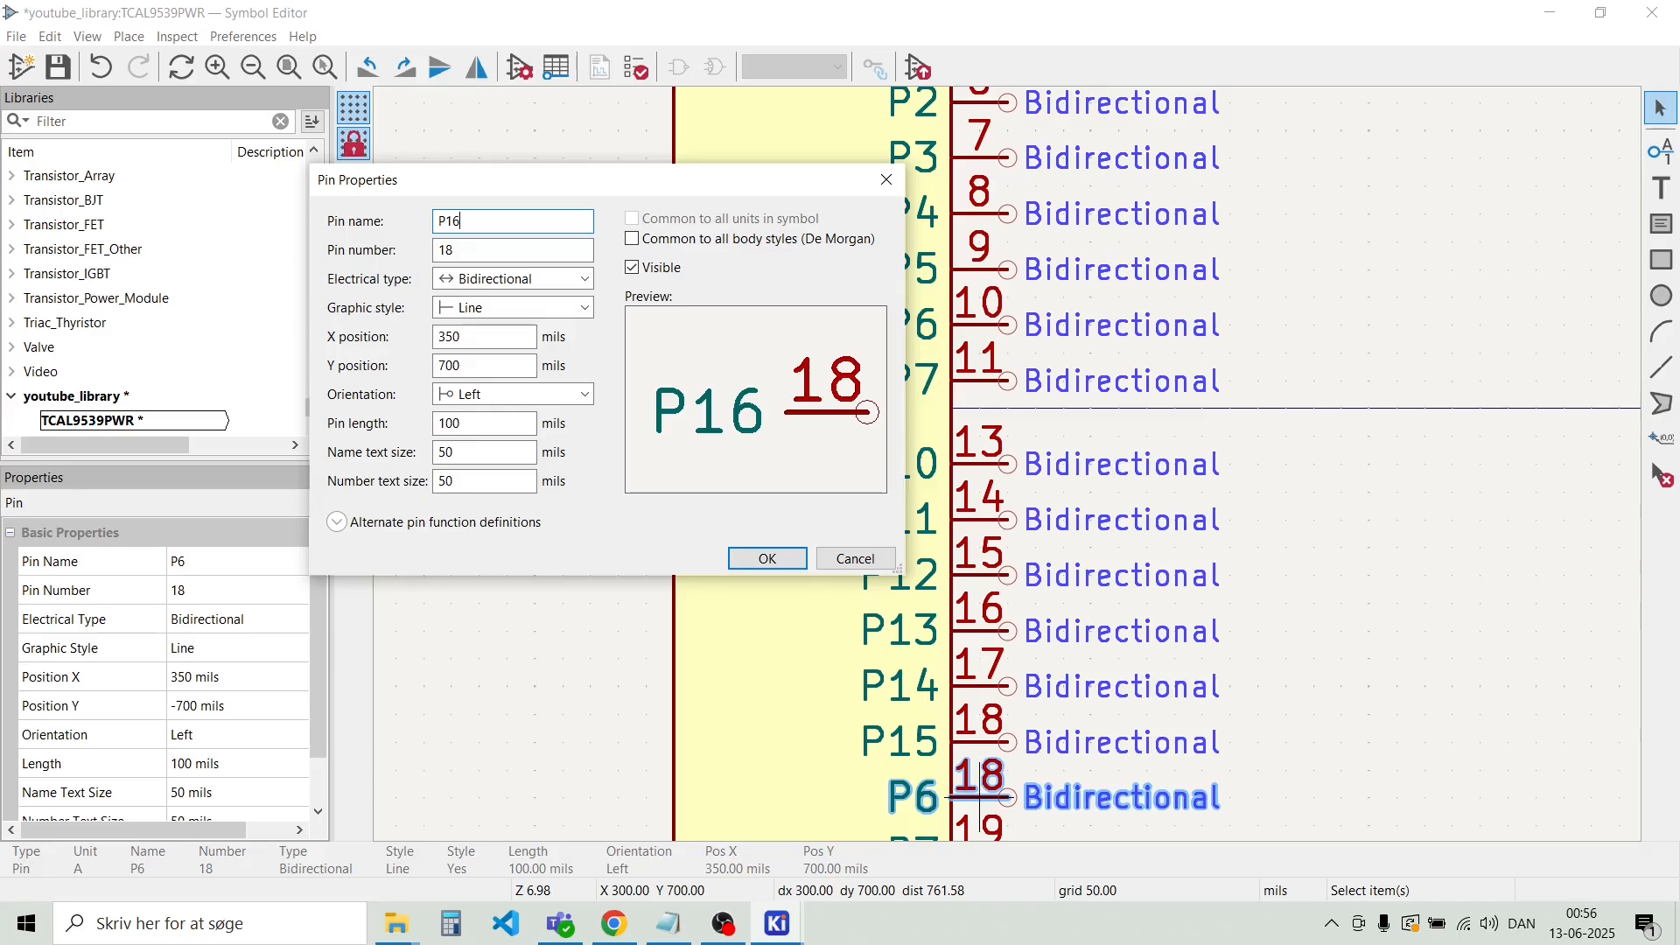
key("Tab")
type("19")
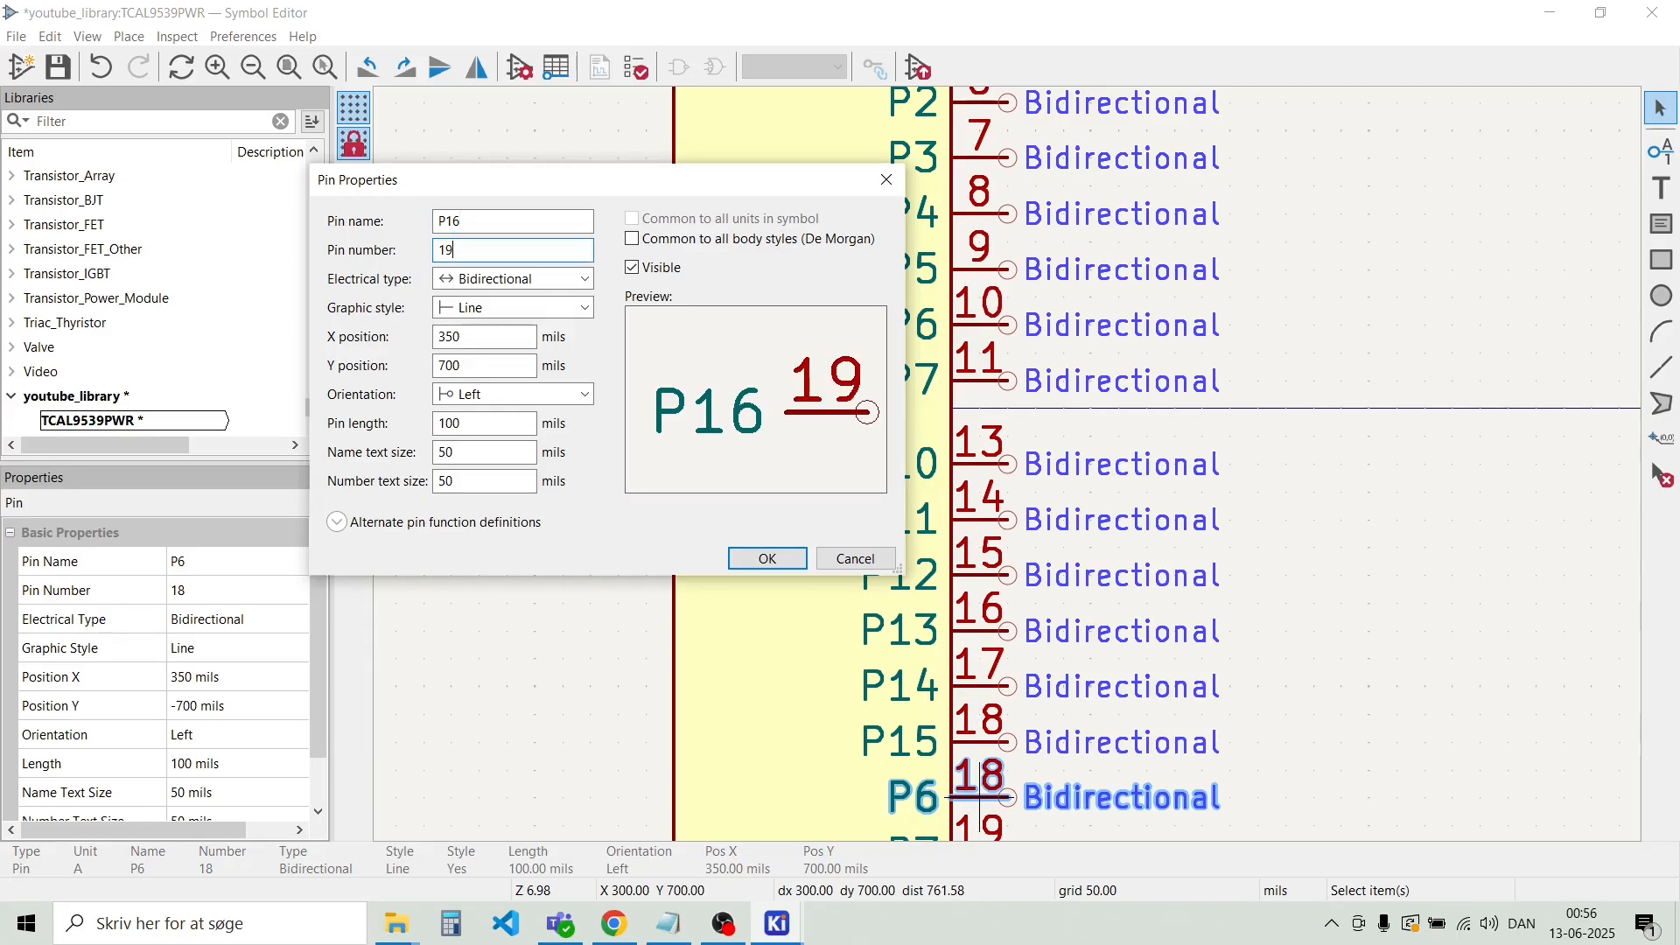
key("Return")
Rename the last copied pin, P7 below P16, as P17 and set its pin number to 20
scroll(996, 800, "down", 2)
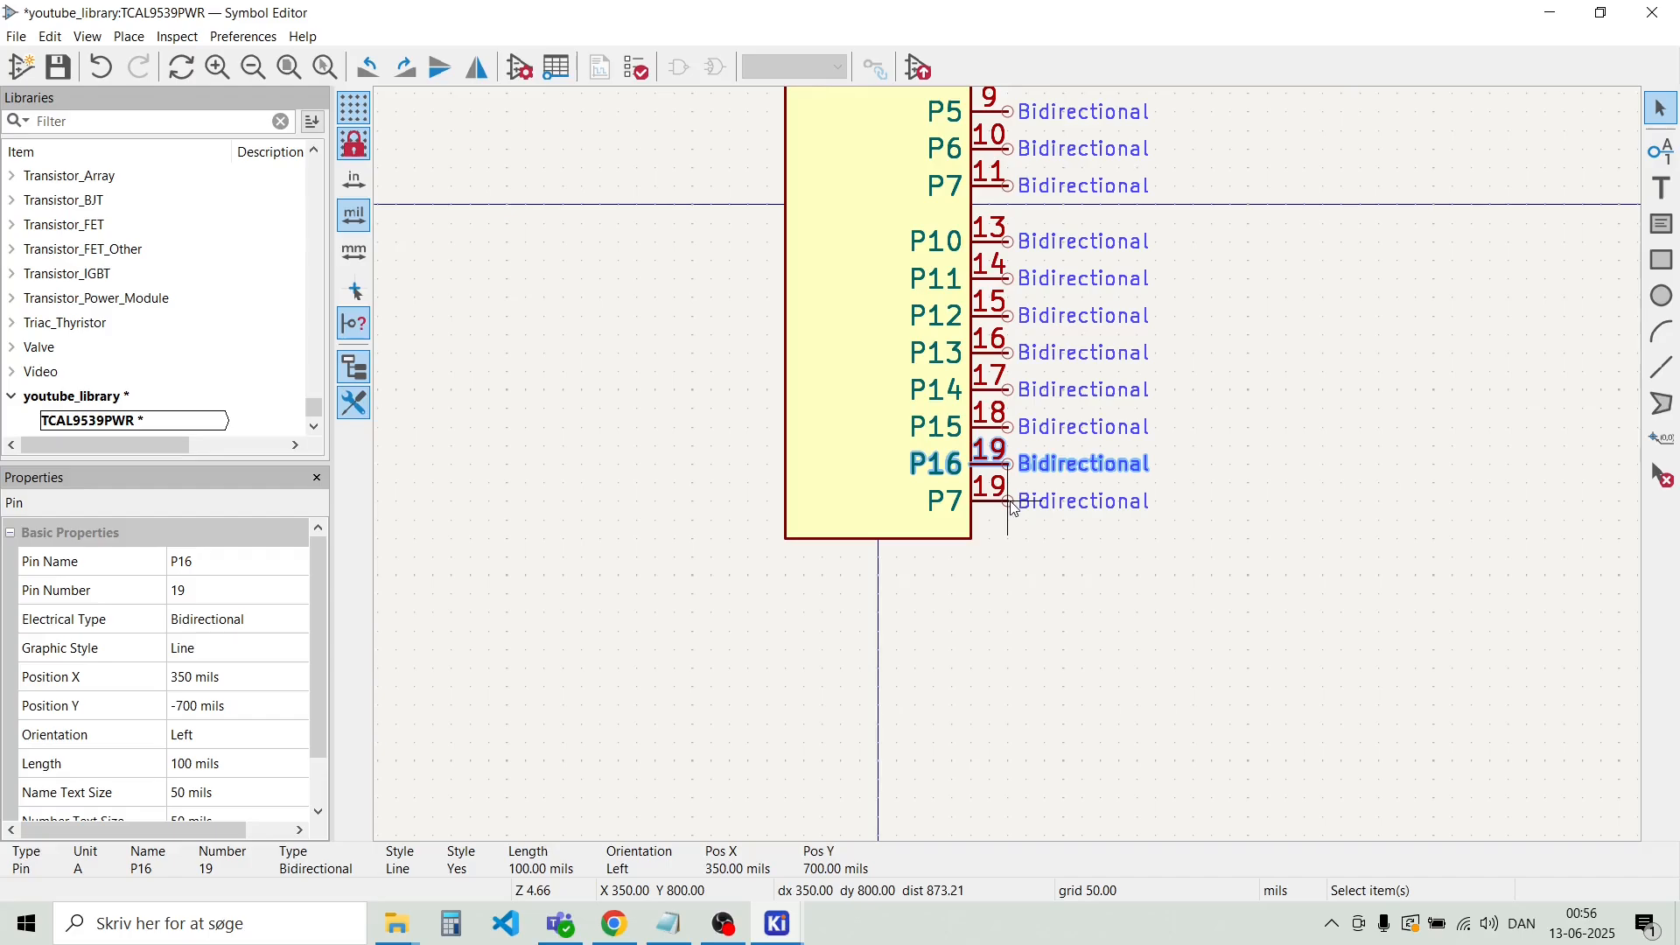
double_click(999, 506)
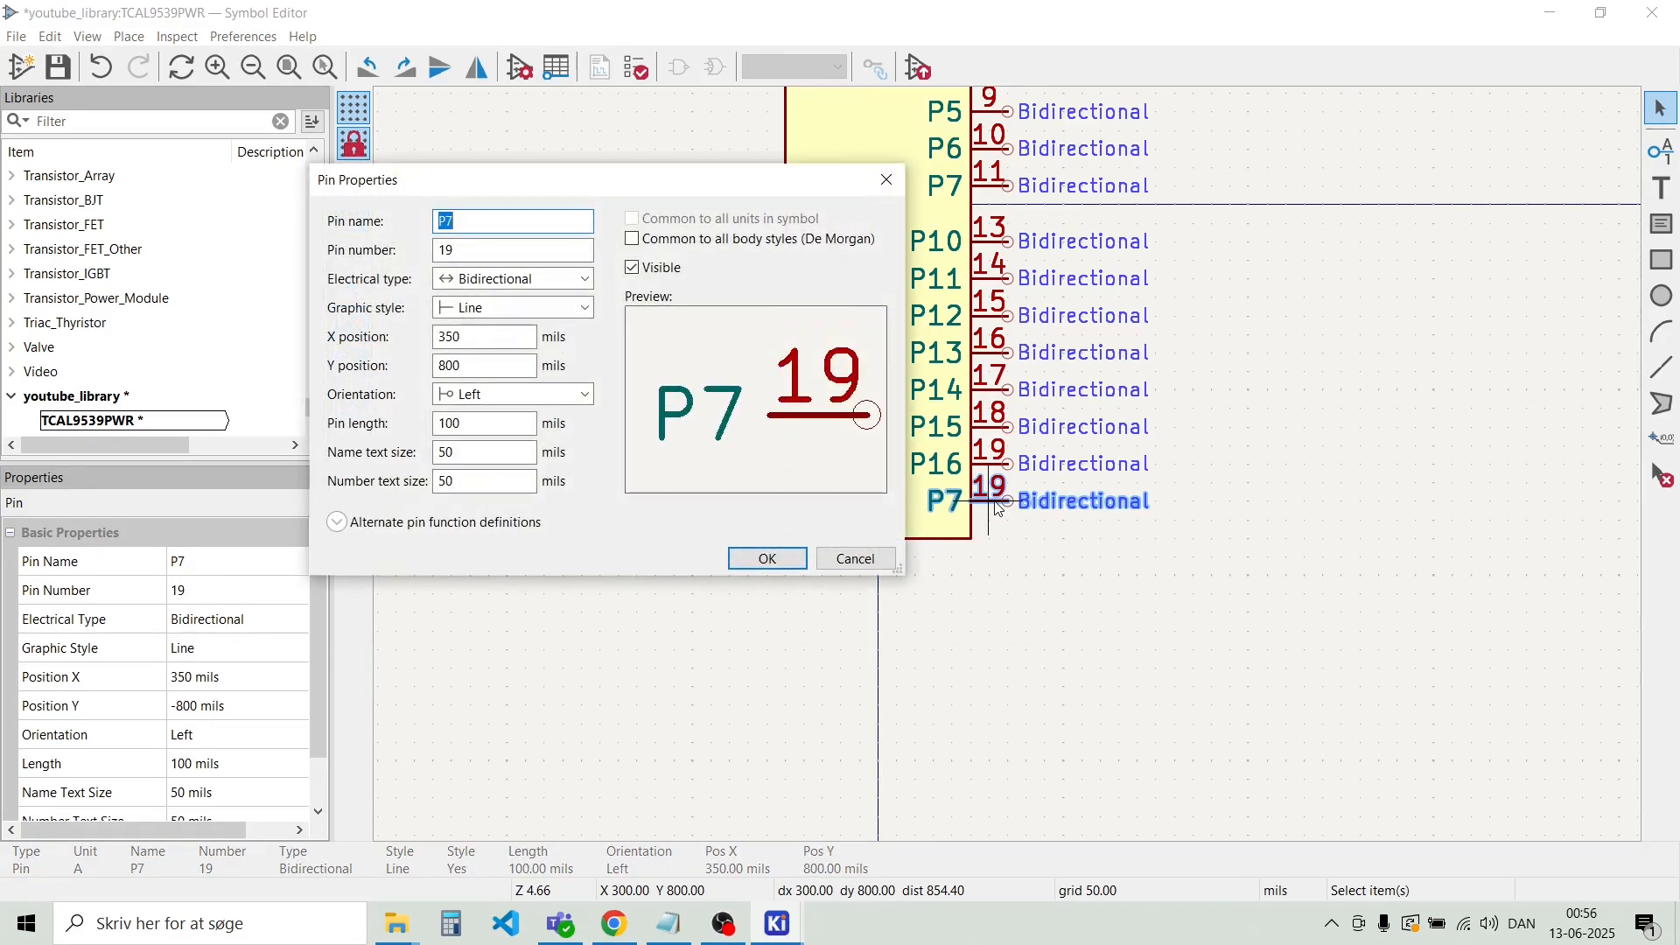
key("Left")
type("1")
key("Tab")
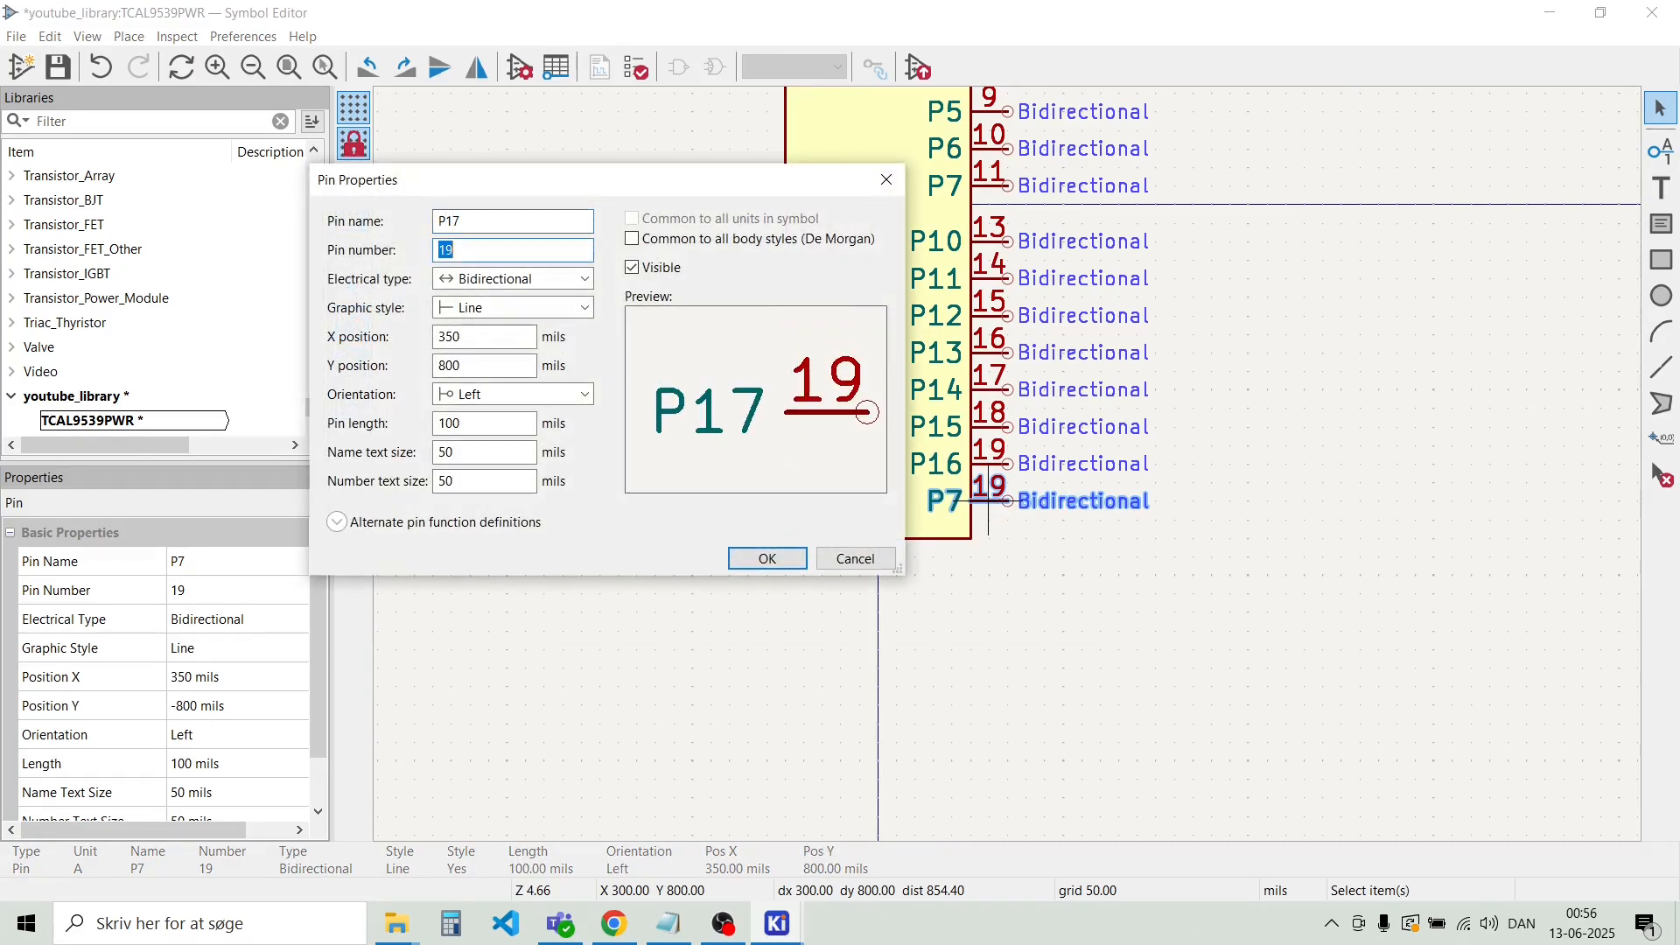
type("20")
key("Return")
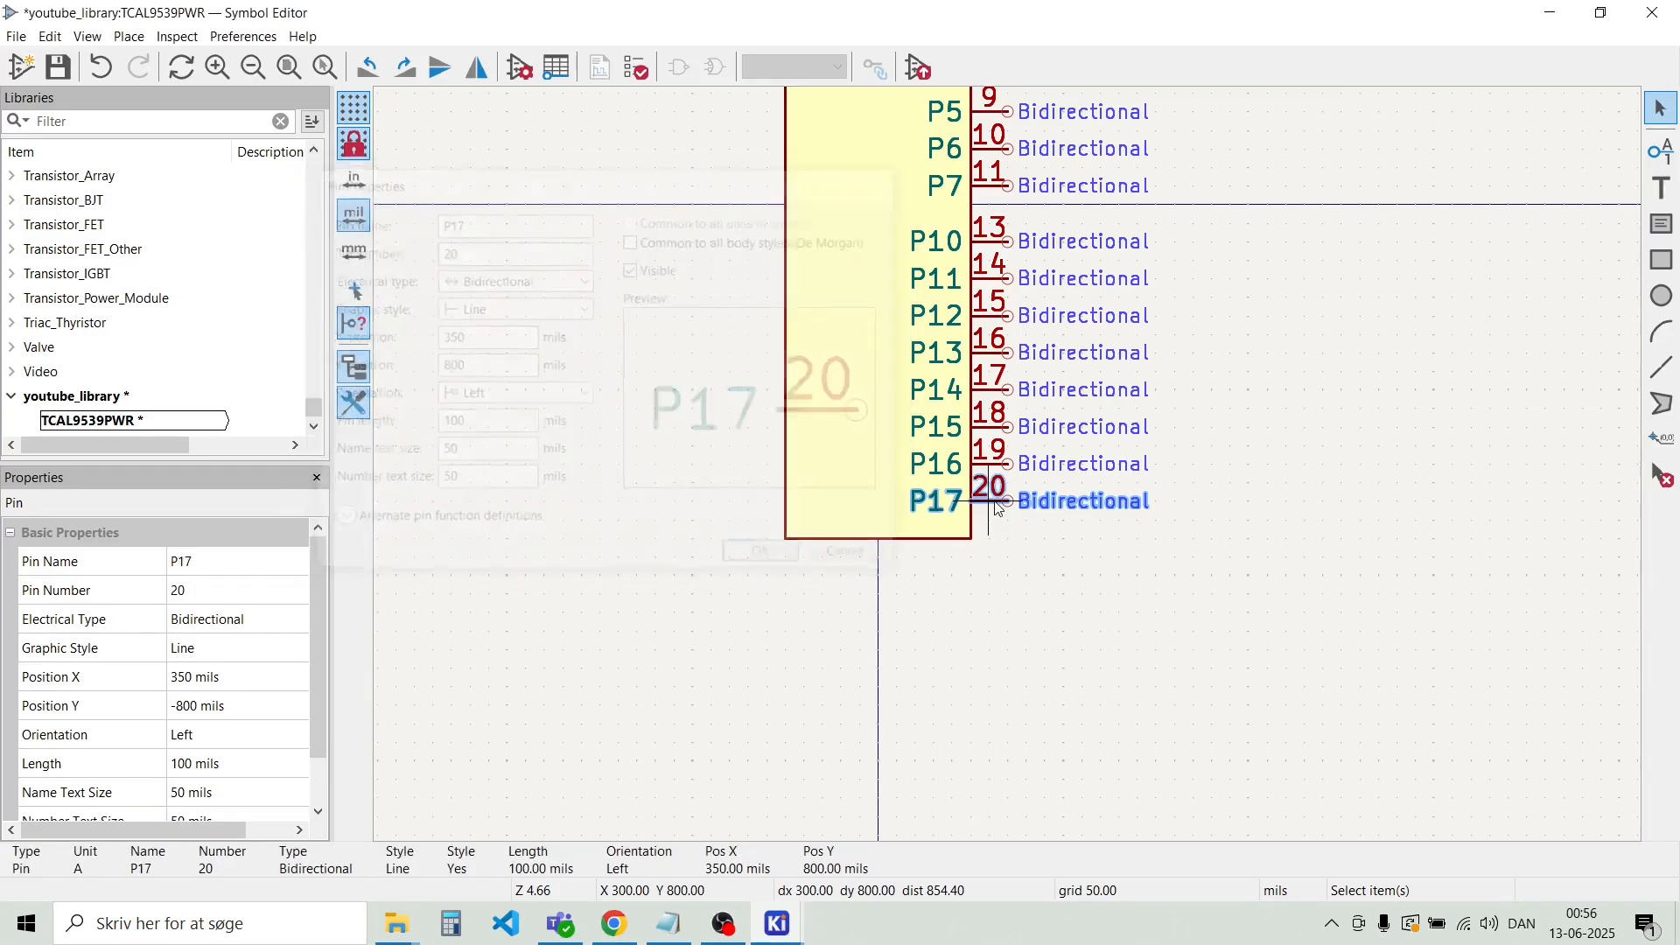
left_click(1044, 600)
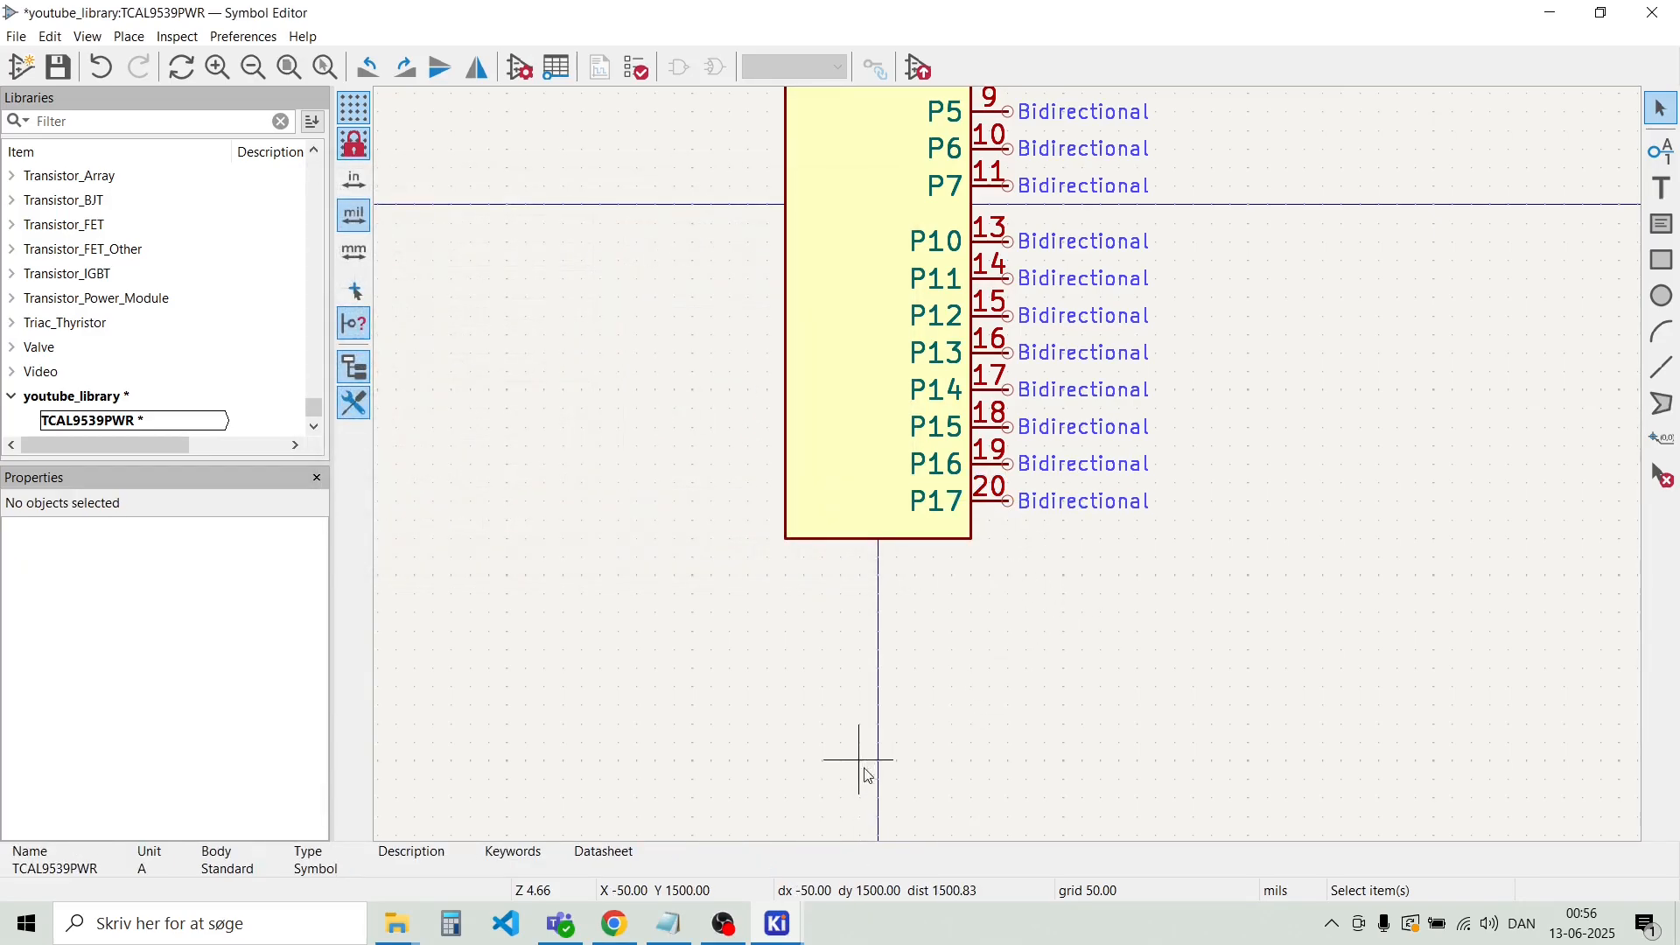
Check the TSSOP pin configuration in the TCAL9539 datasheet in Chrome, and return to the KiCad Symbol Editor
left_click(619, 921)
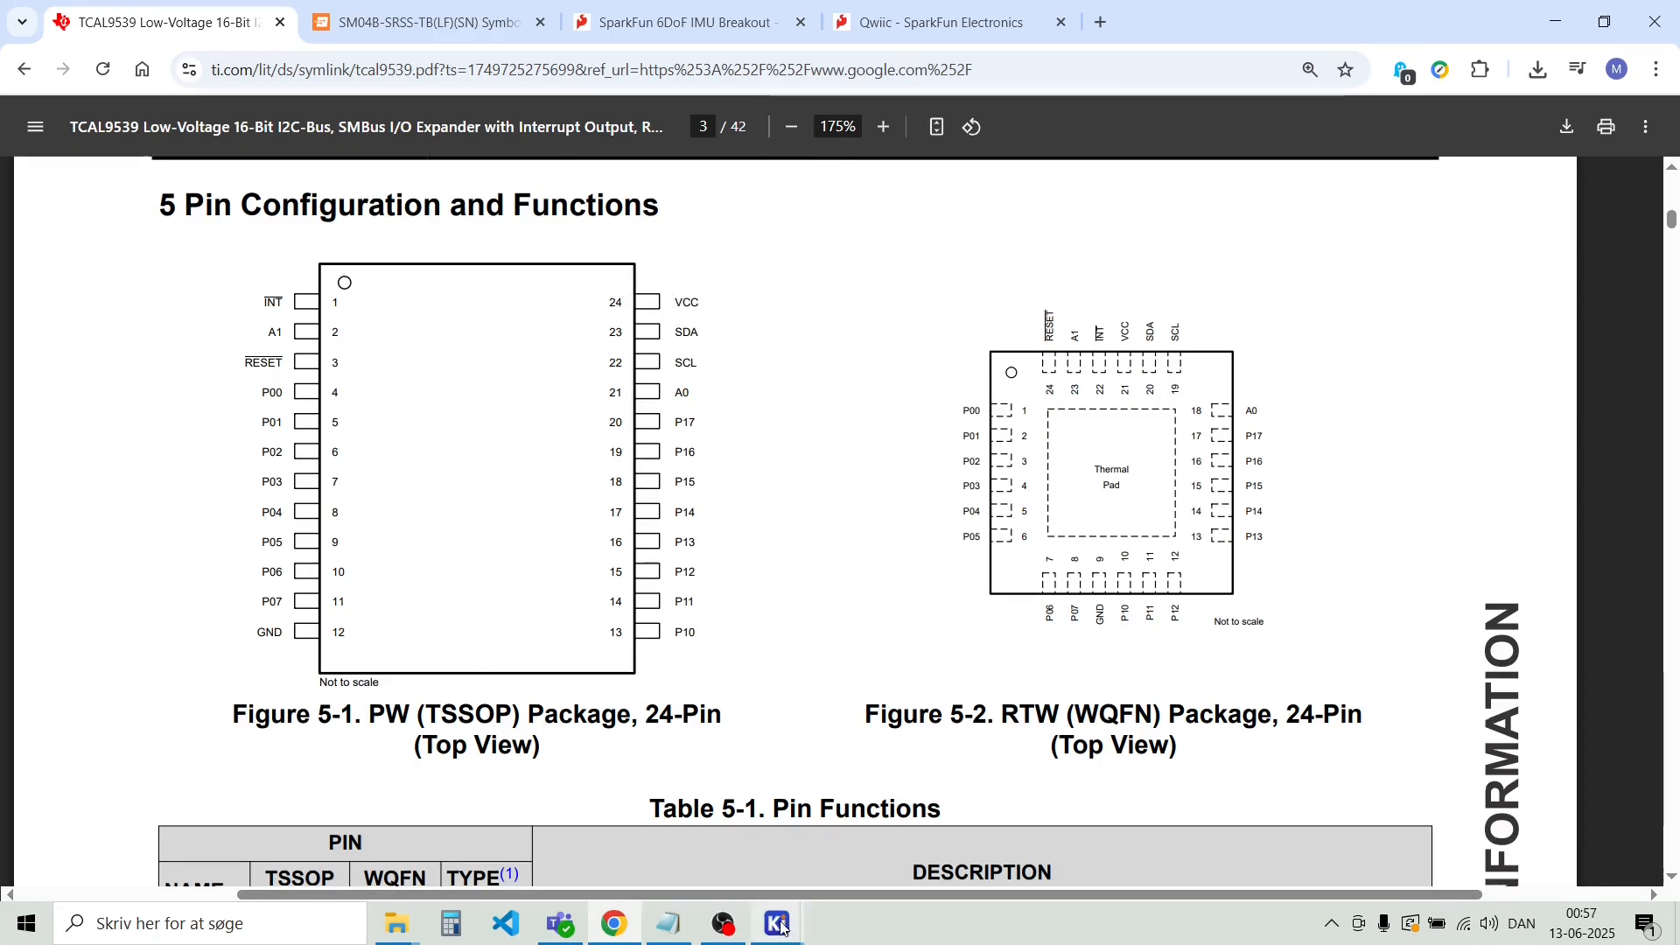
mouse_move(777, 924)
left_click(963, 876)
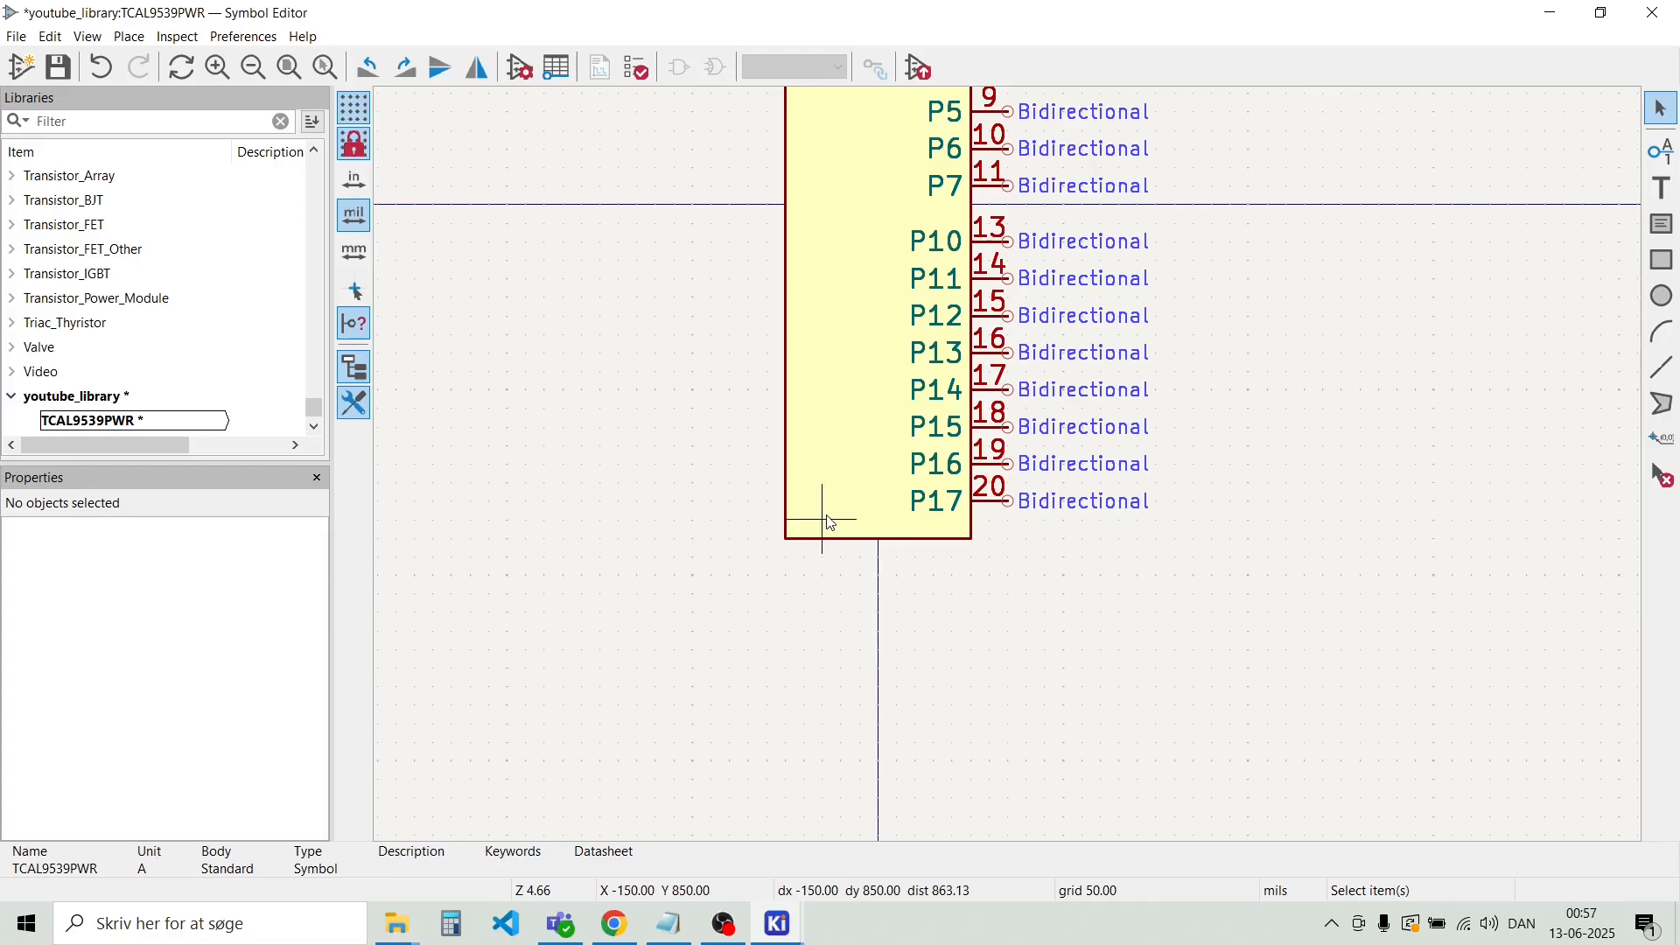
Widen the symbol body by moving its right edge to X 350 mils
scroll(1006, 449, "down", 5)
scroll(1013, 473, "up", 5)
scroll(1012, 473, "up", 1)
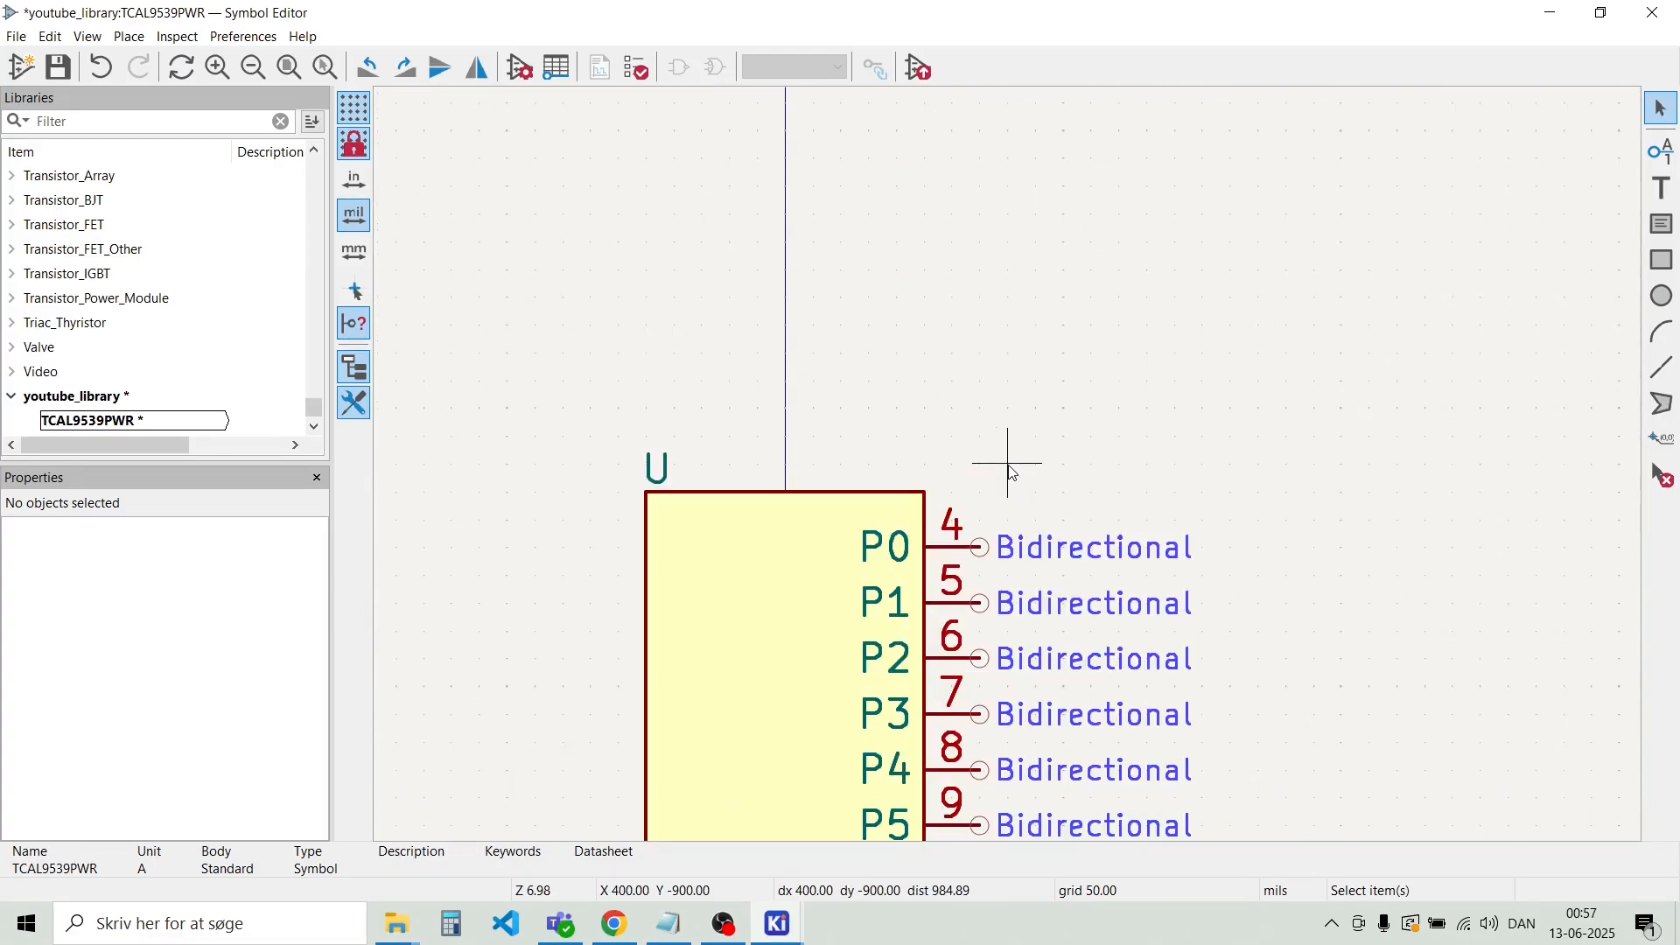
scroll(799, 682, "down", 1)
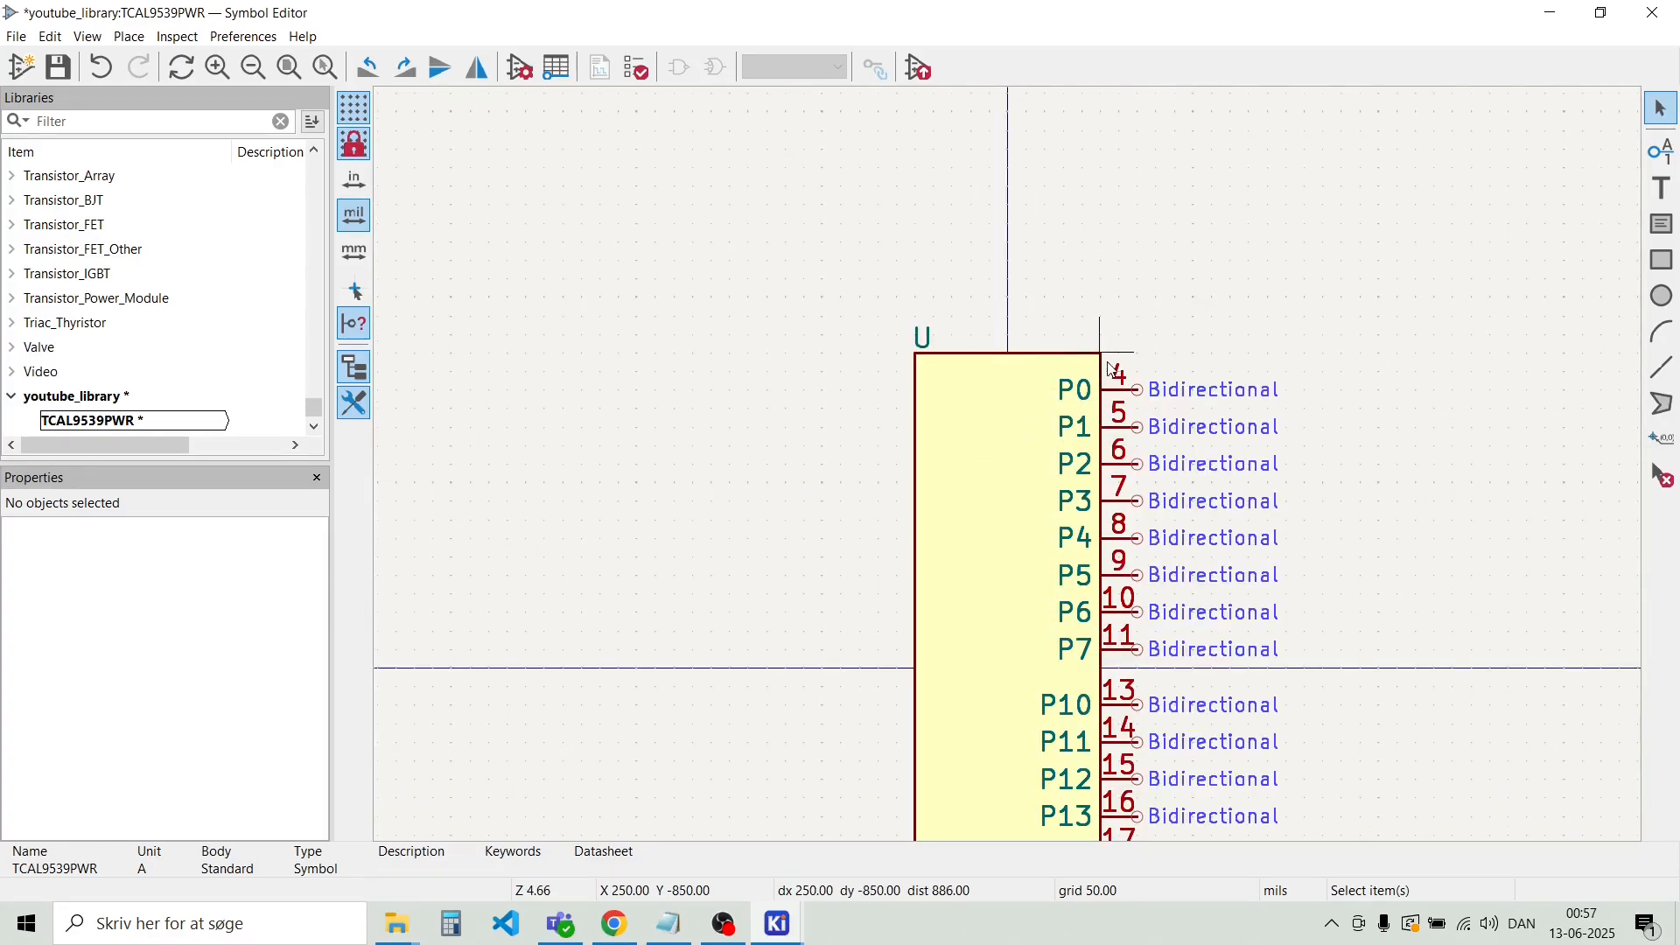
scroll(1061, 461, "down", 1)
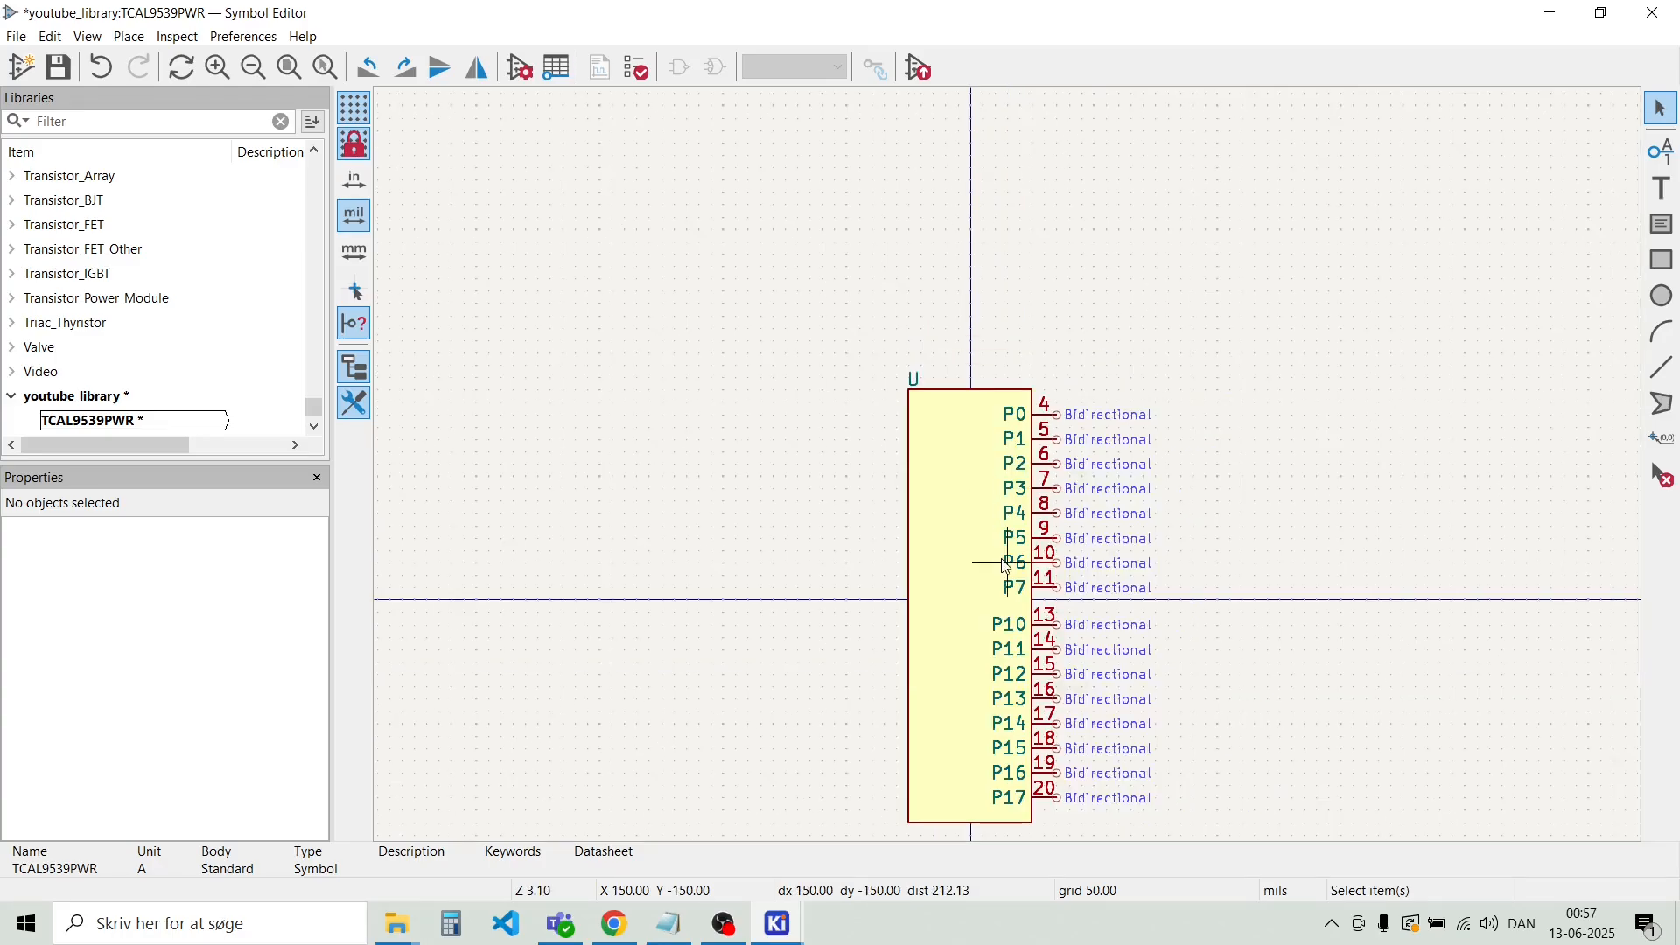
scroll(1065, 484, "up", 2)
left_click(1065, 561)
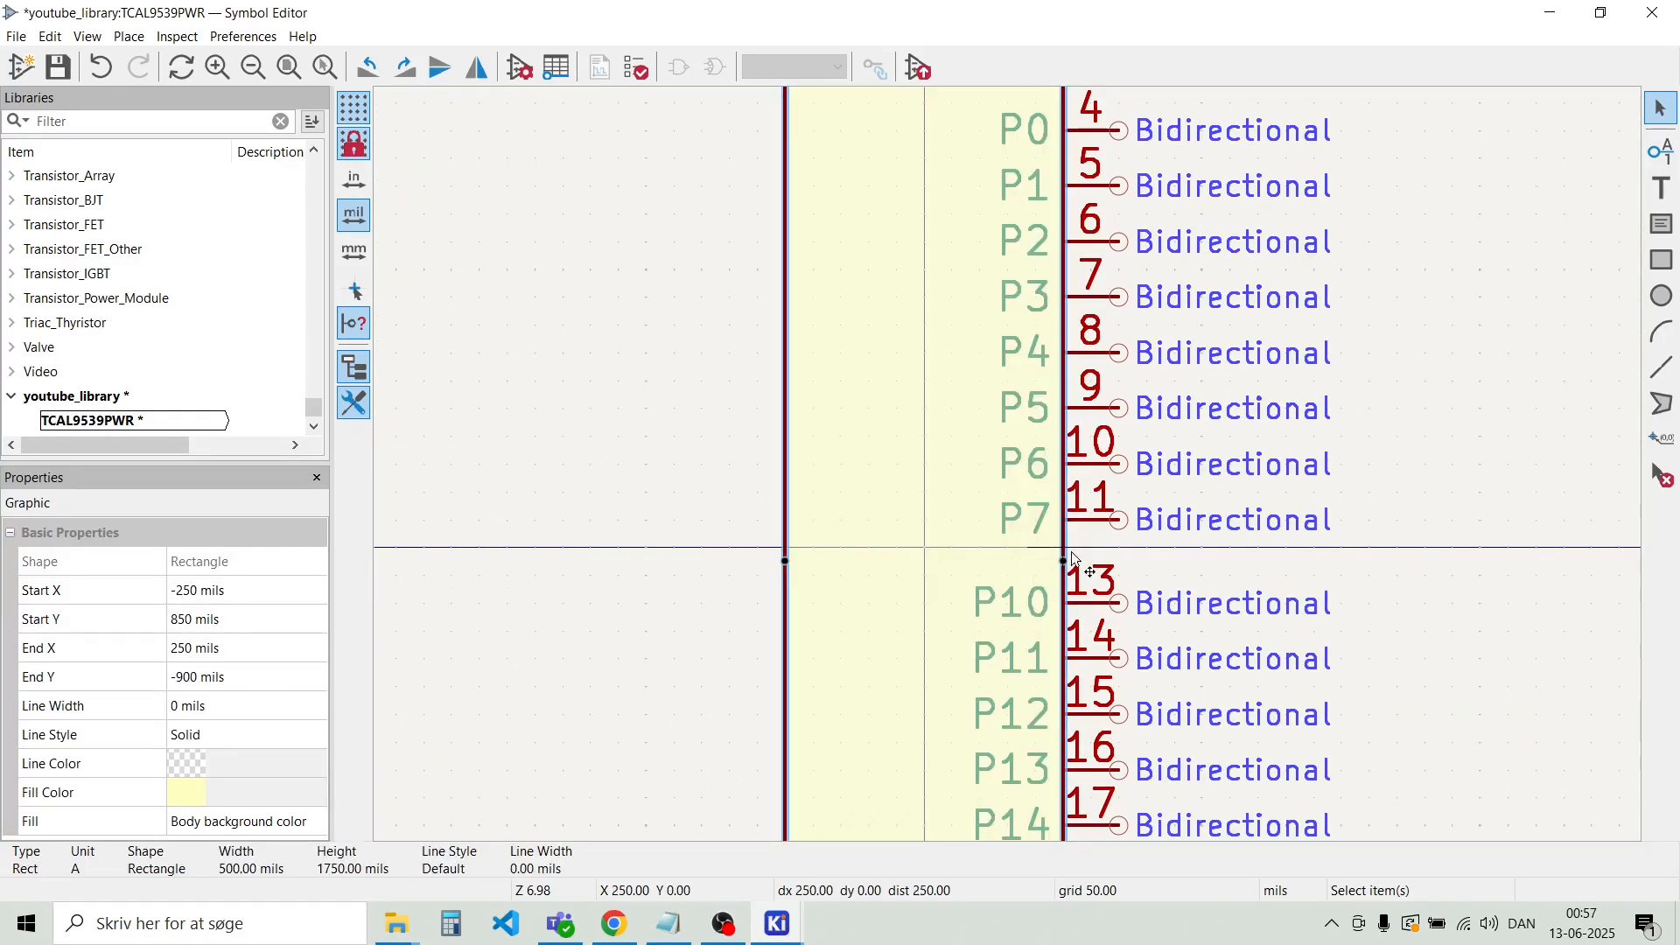
left_click_drag(1065, 561, 1119, 561)
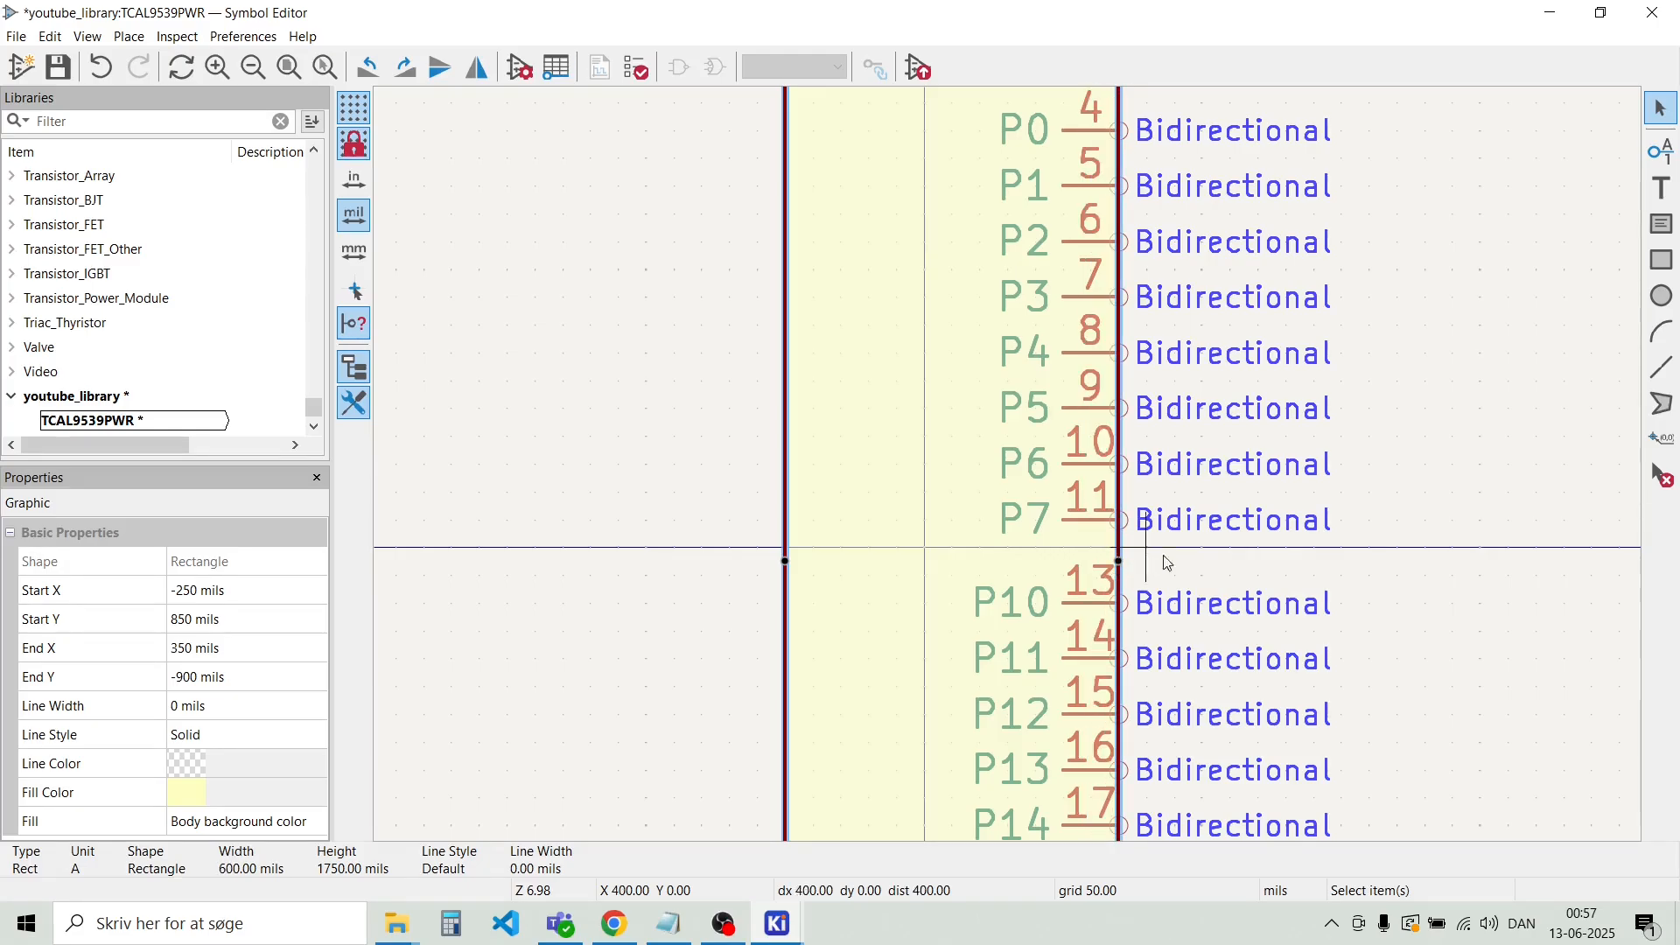
left_click(1376, 564)
scroll(1377, 563, "down", 3)
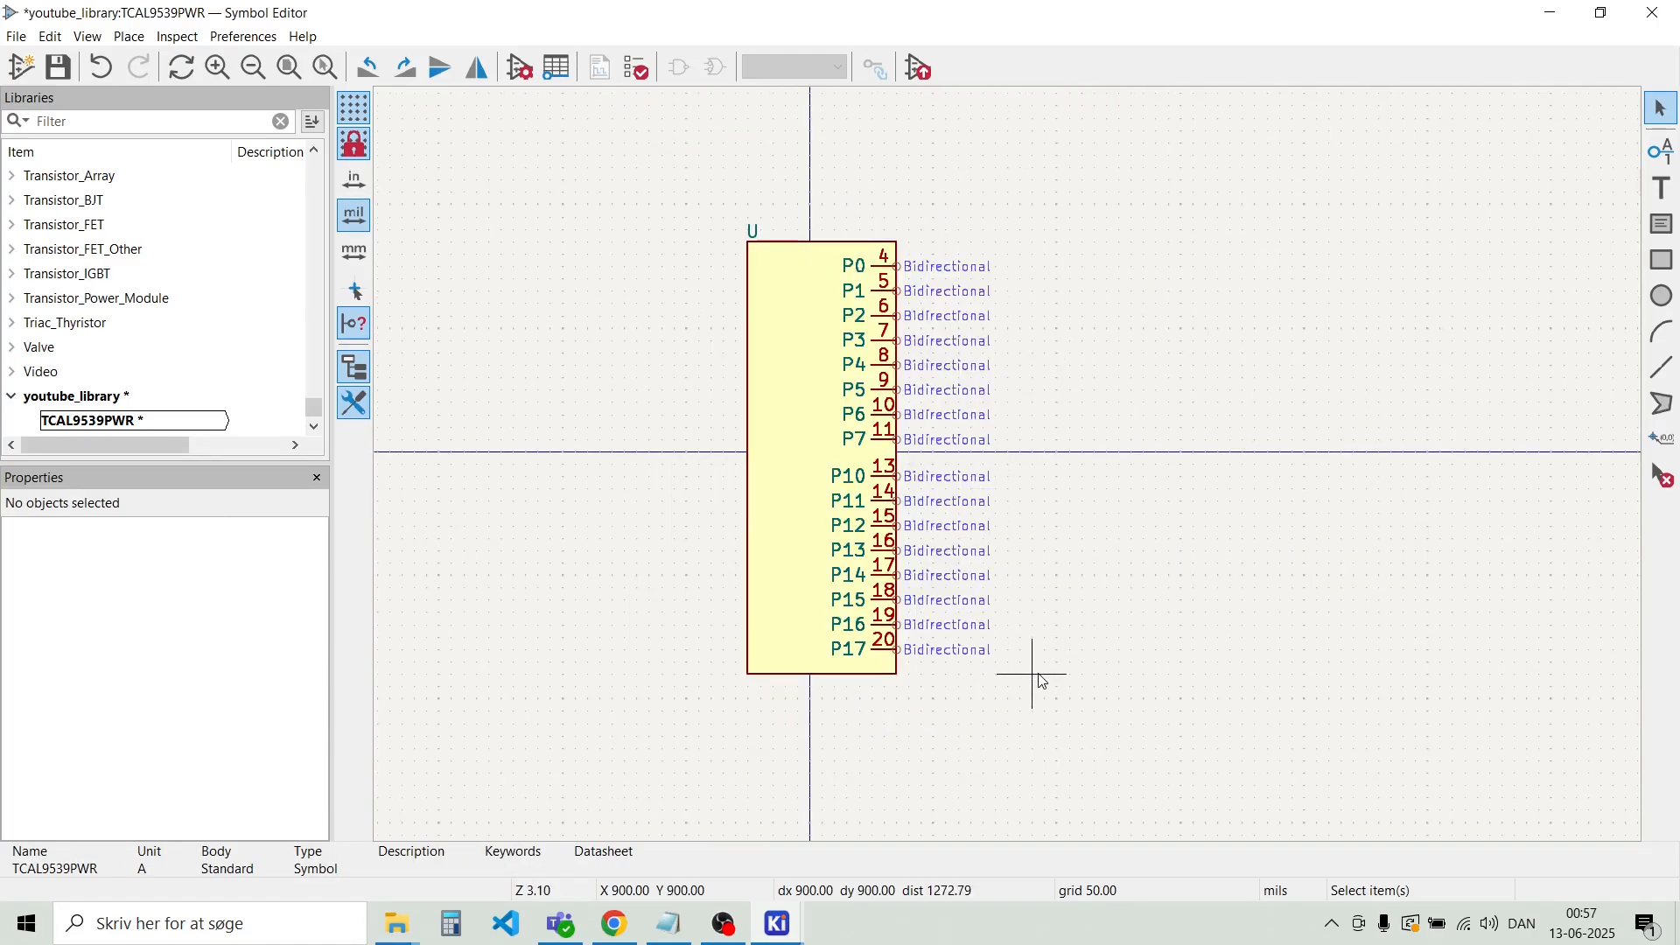
Move all 16 port pins, P0 to P17, outward to X 450 mils so they attach outside the widened body
left_click_drag(1041, 675, 897, 214)
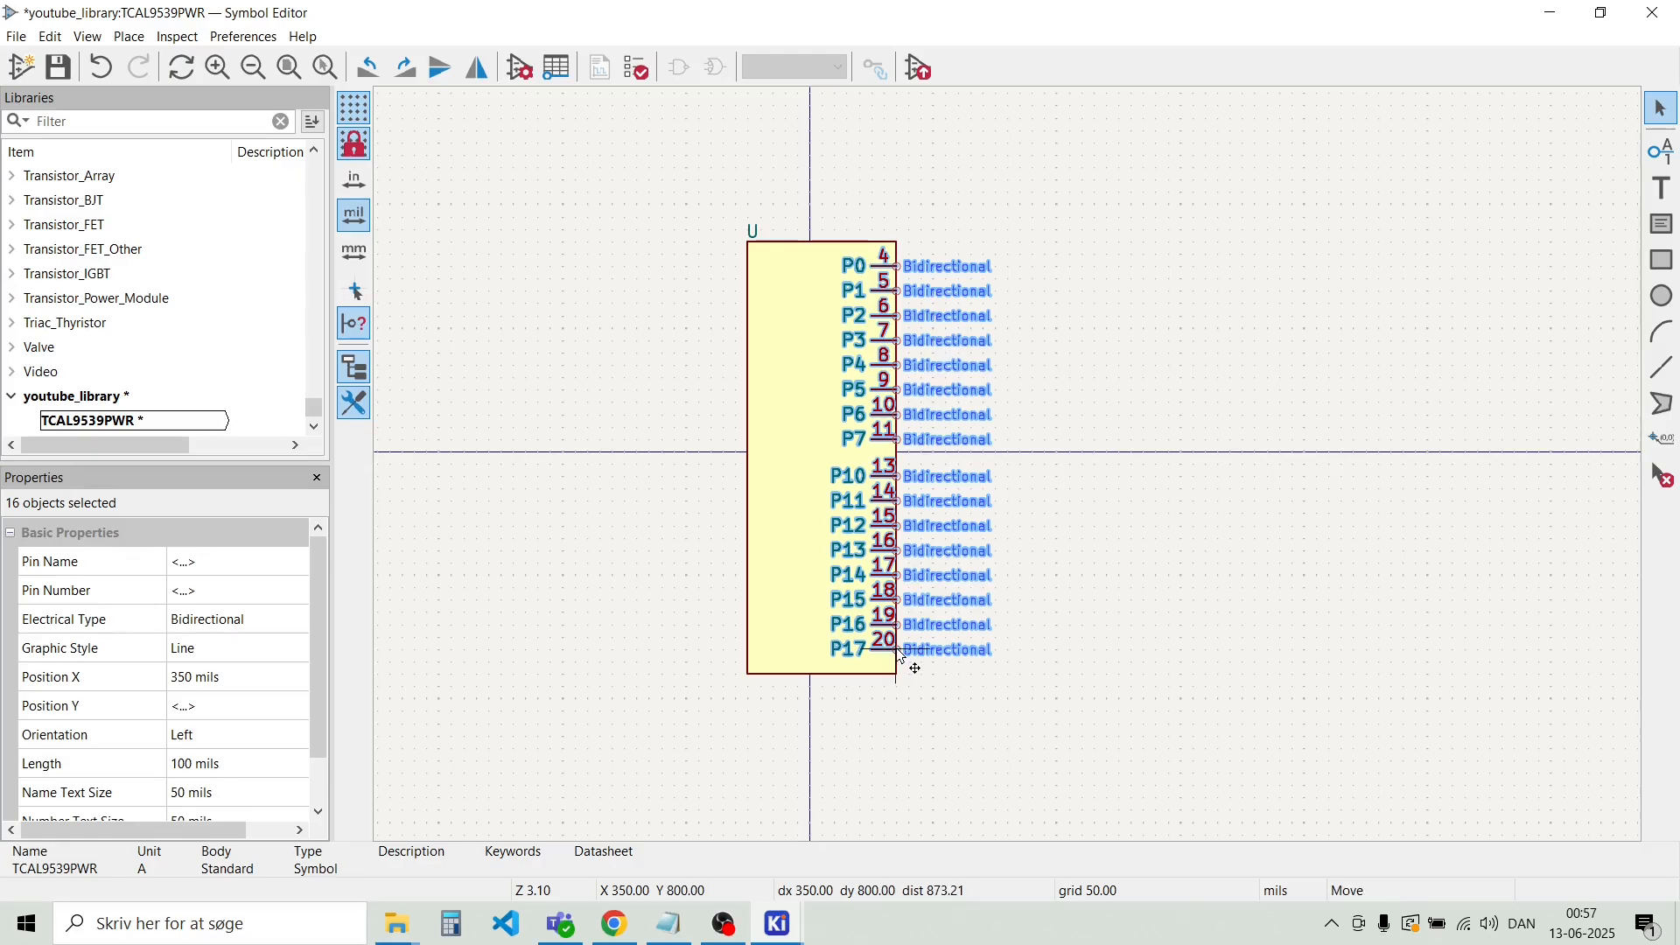
left_click_drag(903, 656, 937, 687)
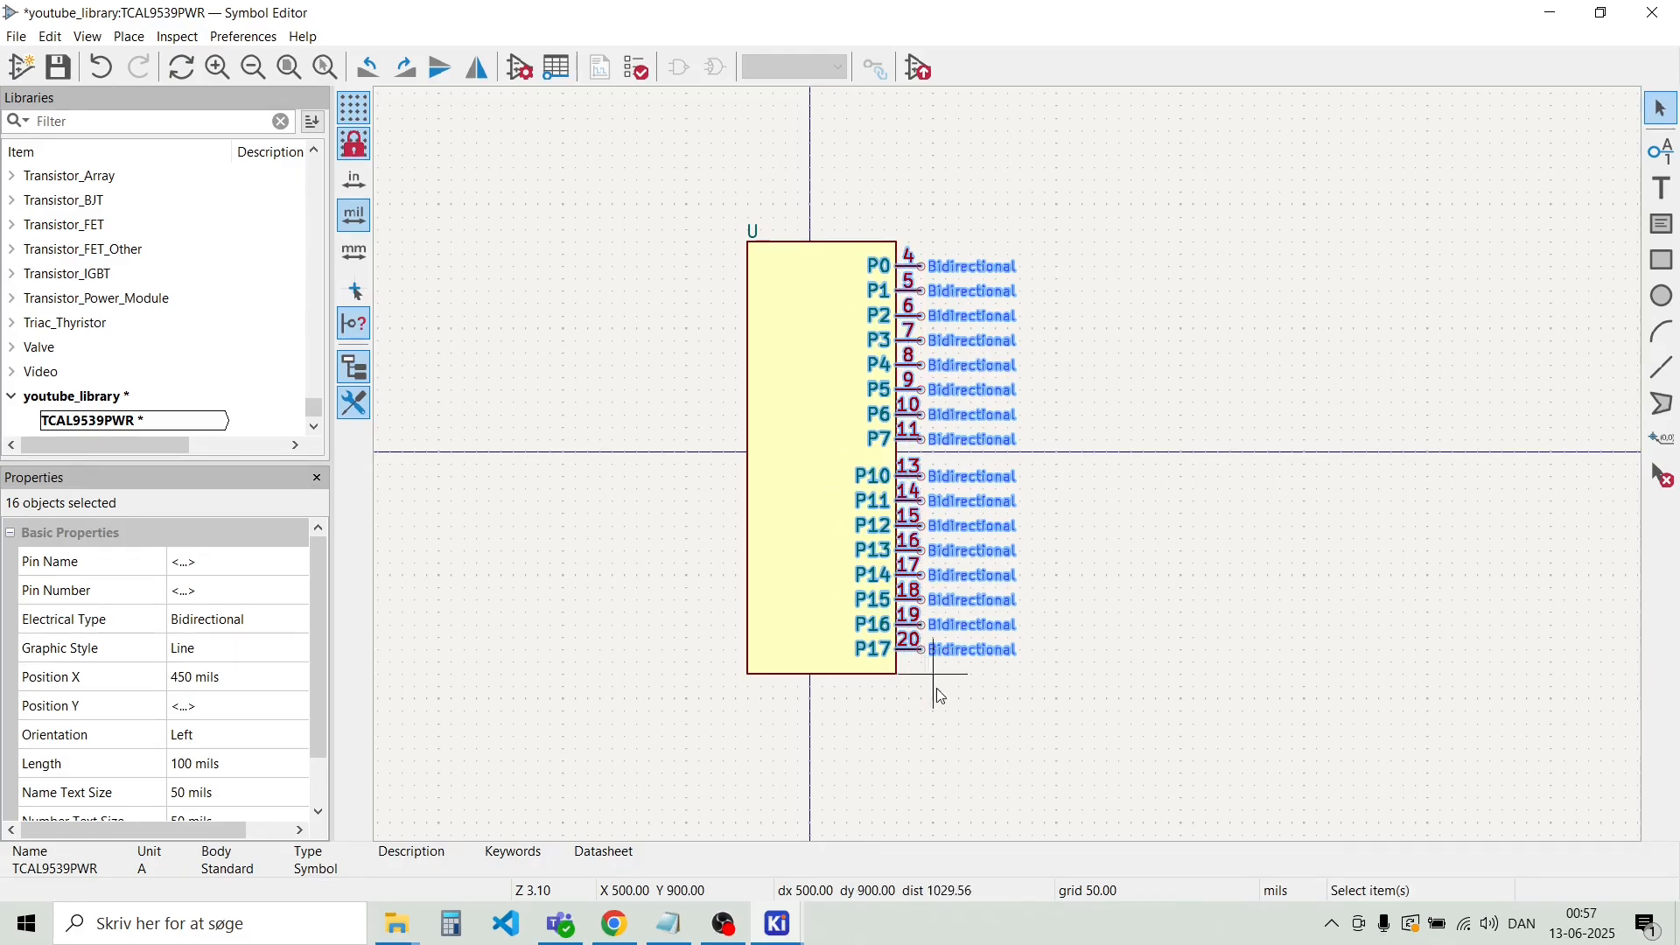
left_click(938, 704)
Extend the symbol body's left edge to X -350 mils, making the body 700 mils wide
left_click(753, 516)
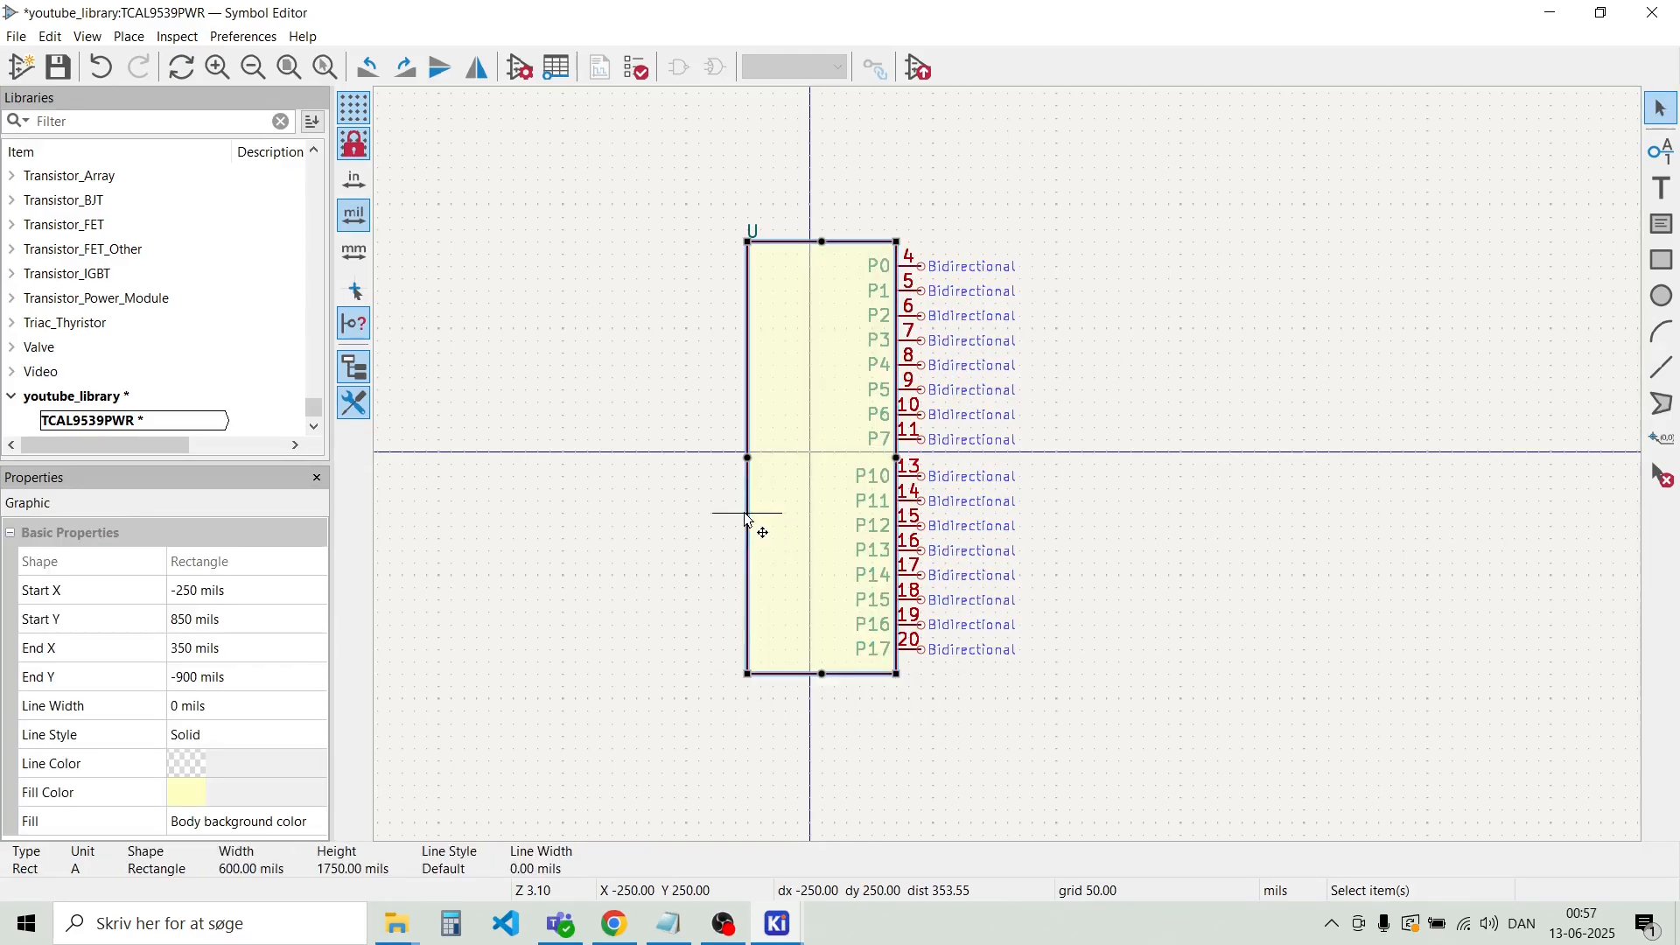
left_click_drag(746, 459, 728, 458)
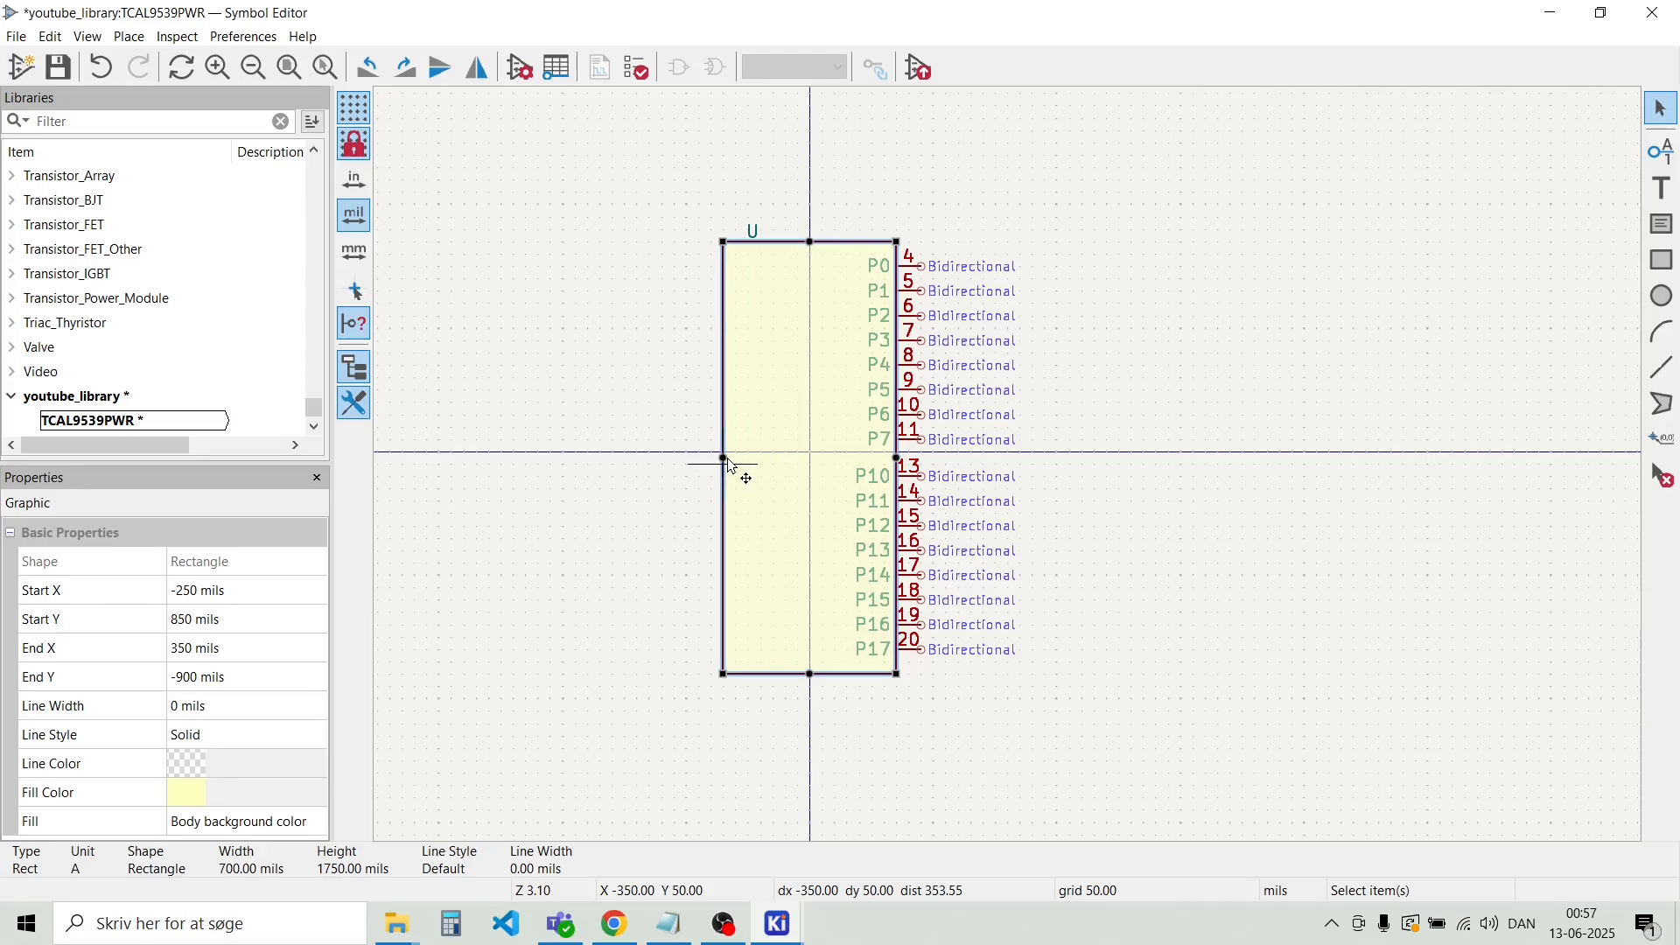
left_click(630, 517)
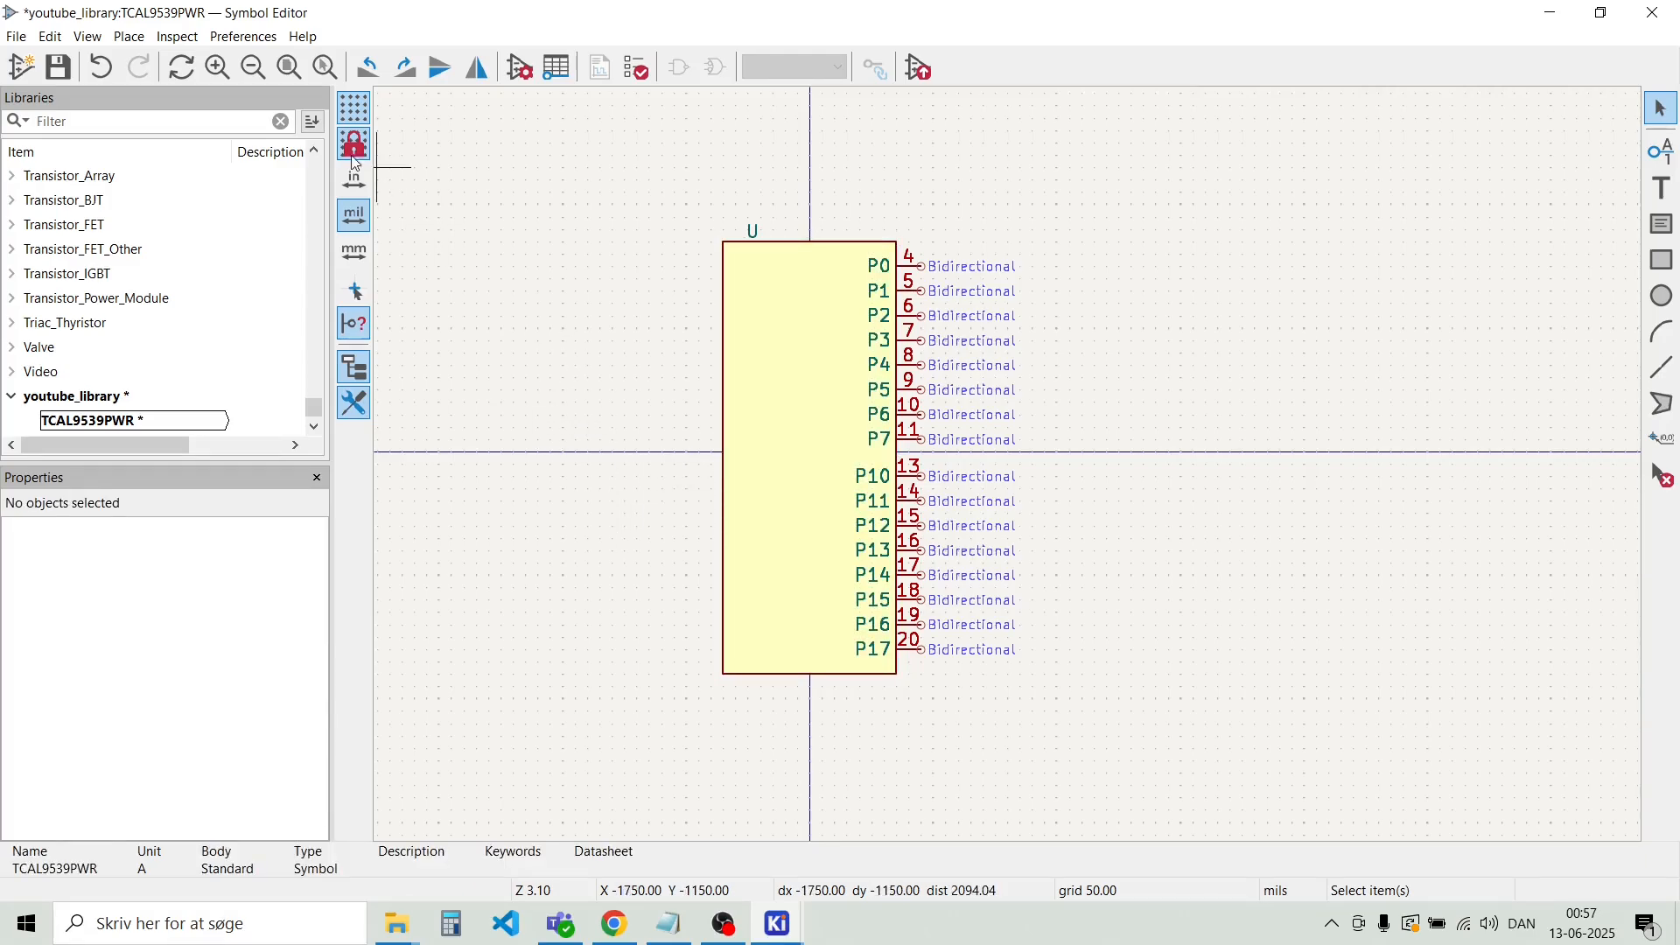
Add a power input pin named VCC with number 24 and orientation Right, on the body's left edge level with P0
left_click(127, 36)
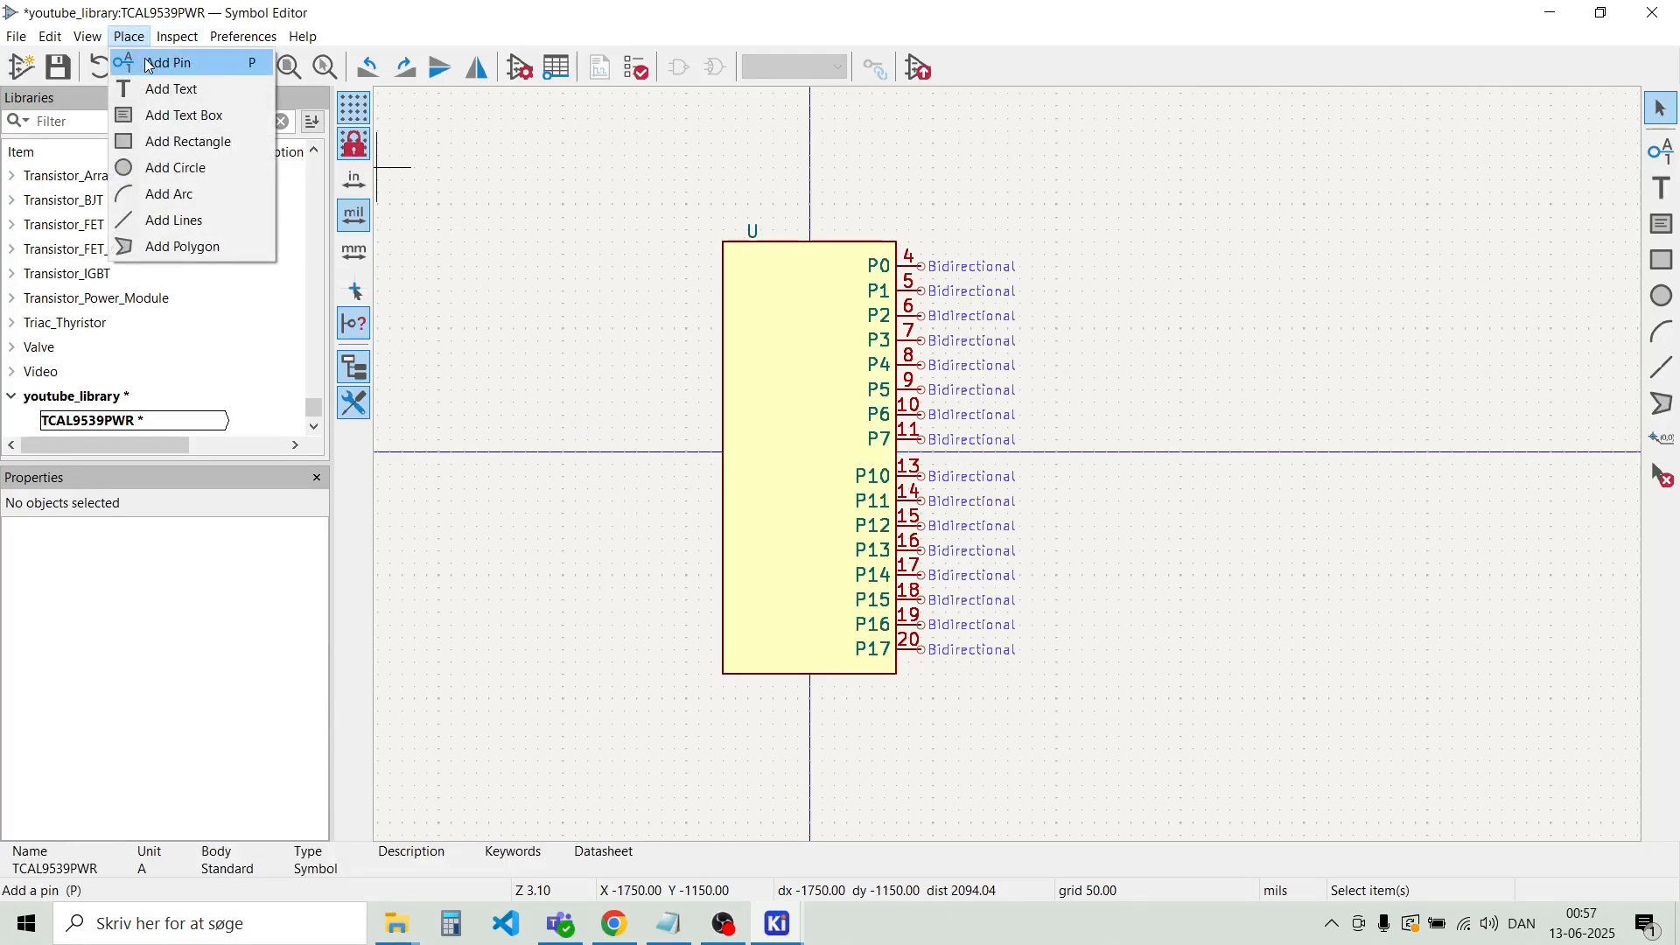
left_click(145, 61)
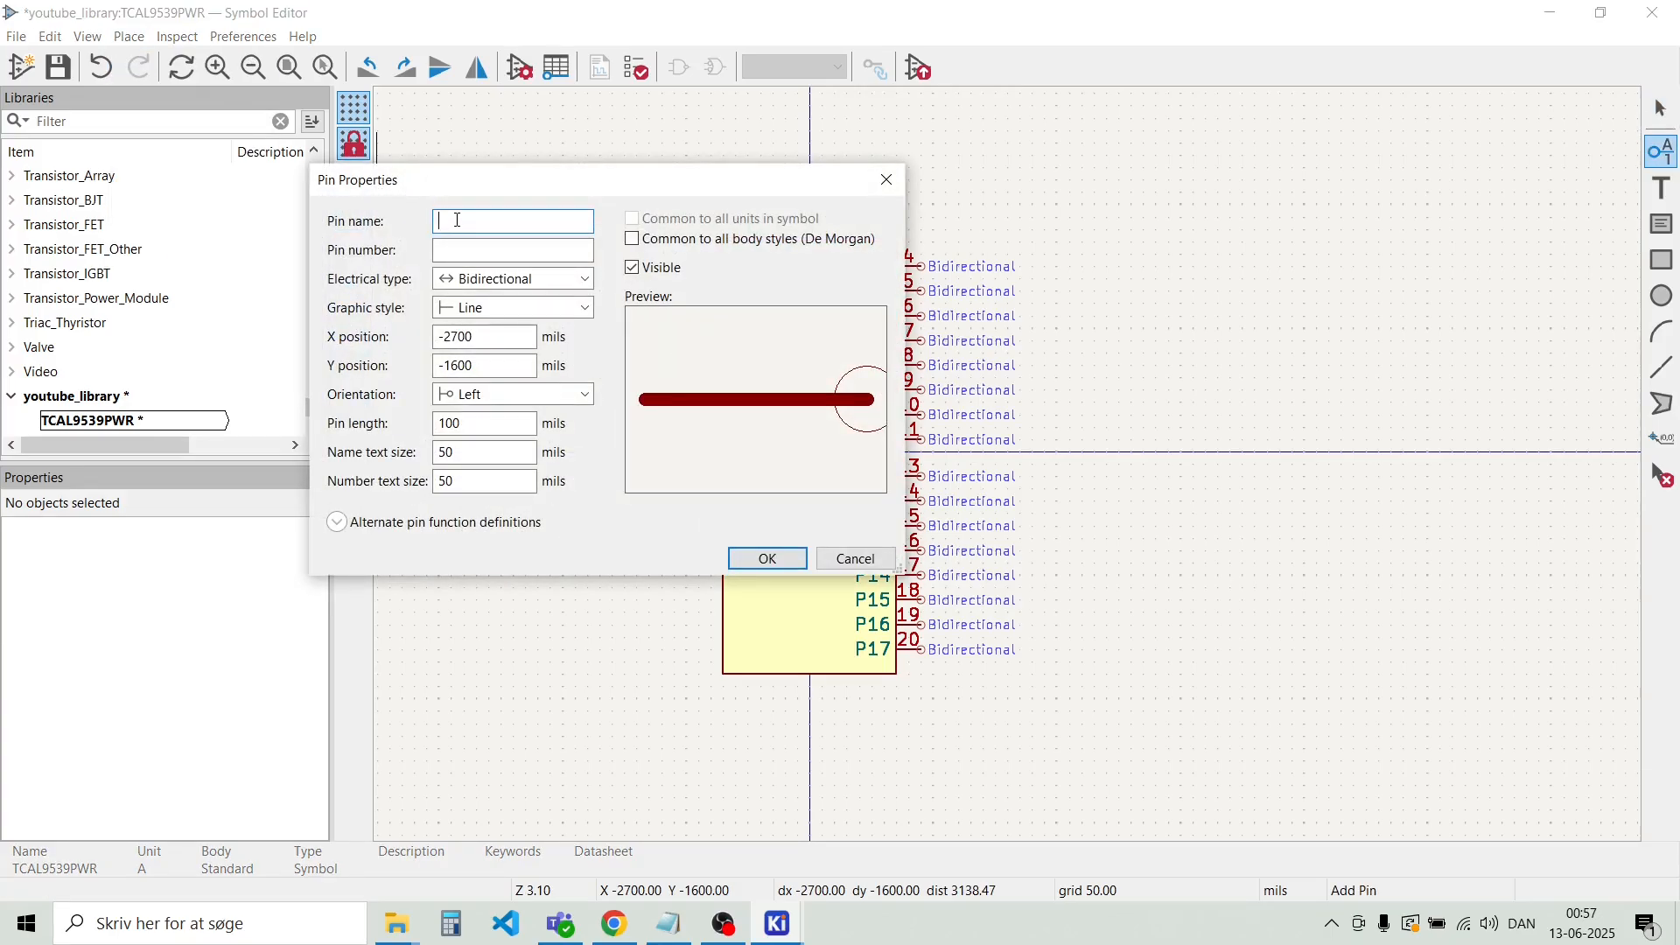
type("VCC")
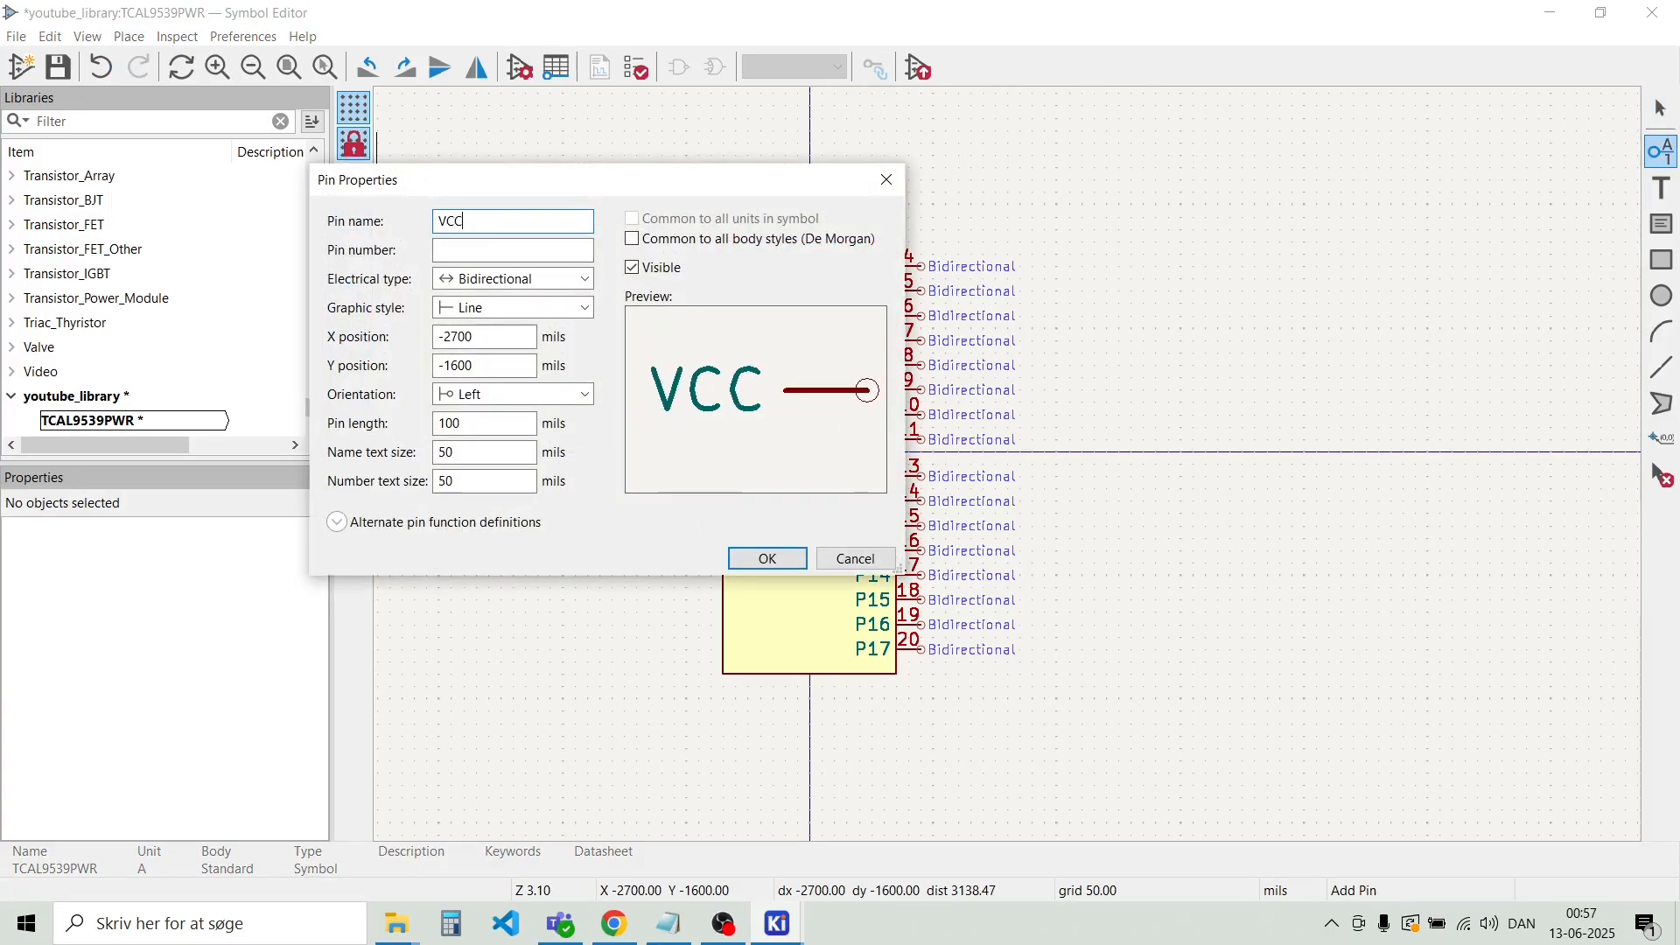
type("24")
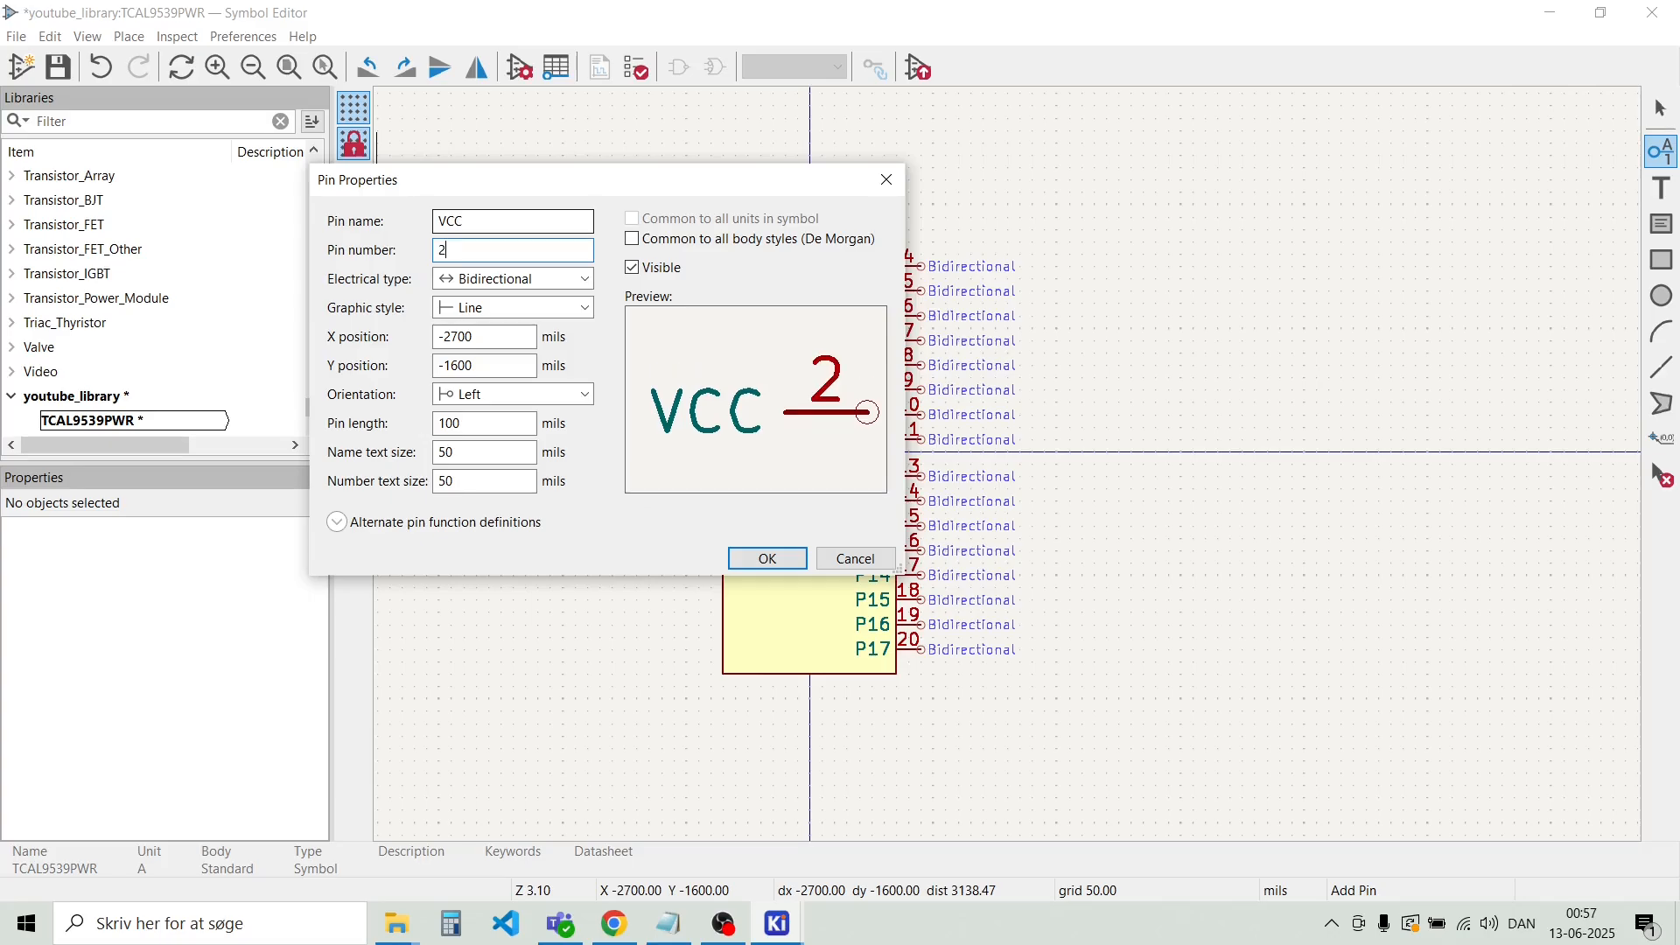
left_click(585, 280)
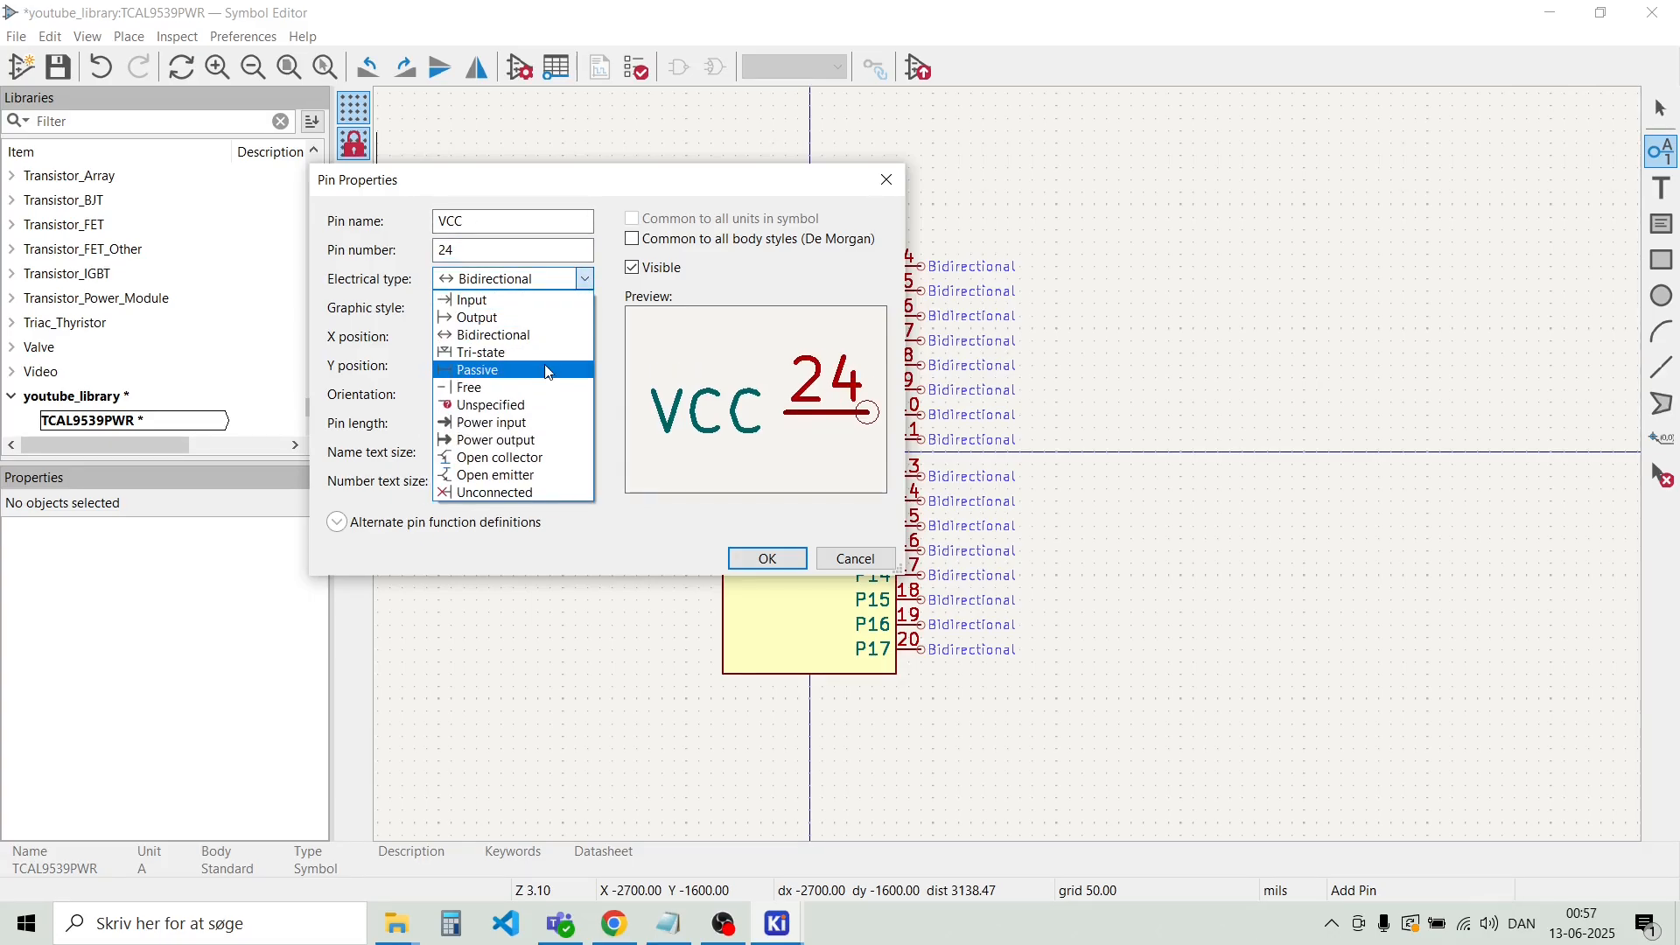
left_click(545, 424)
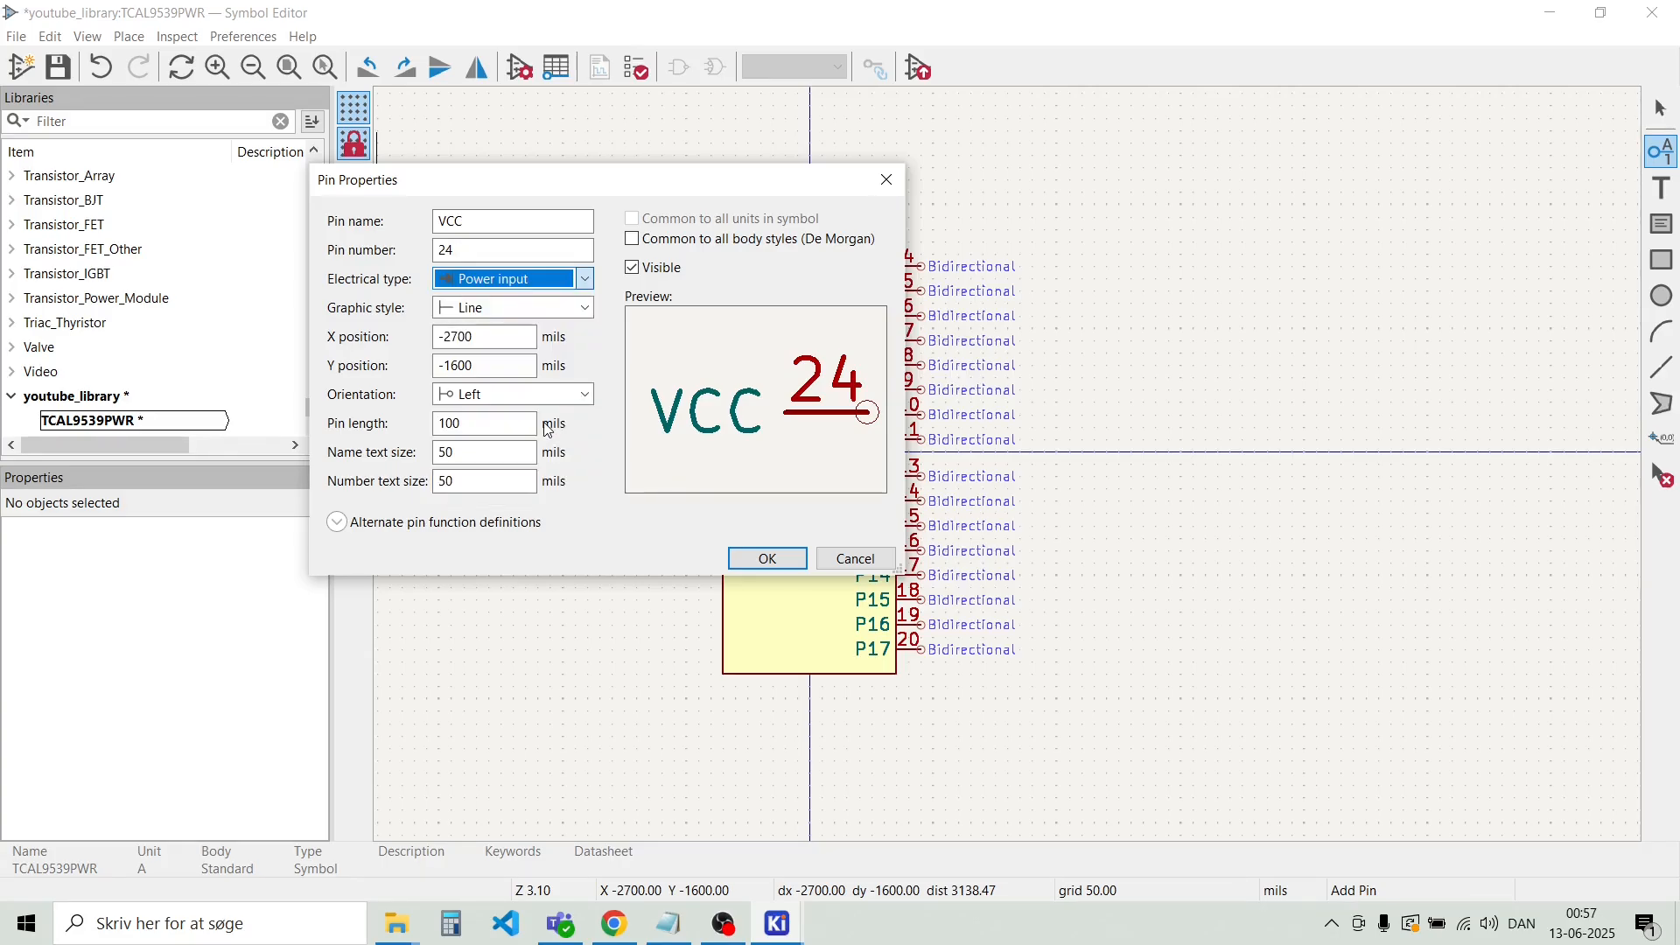
left_click(584, 396)
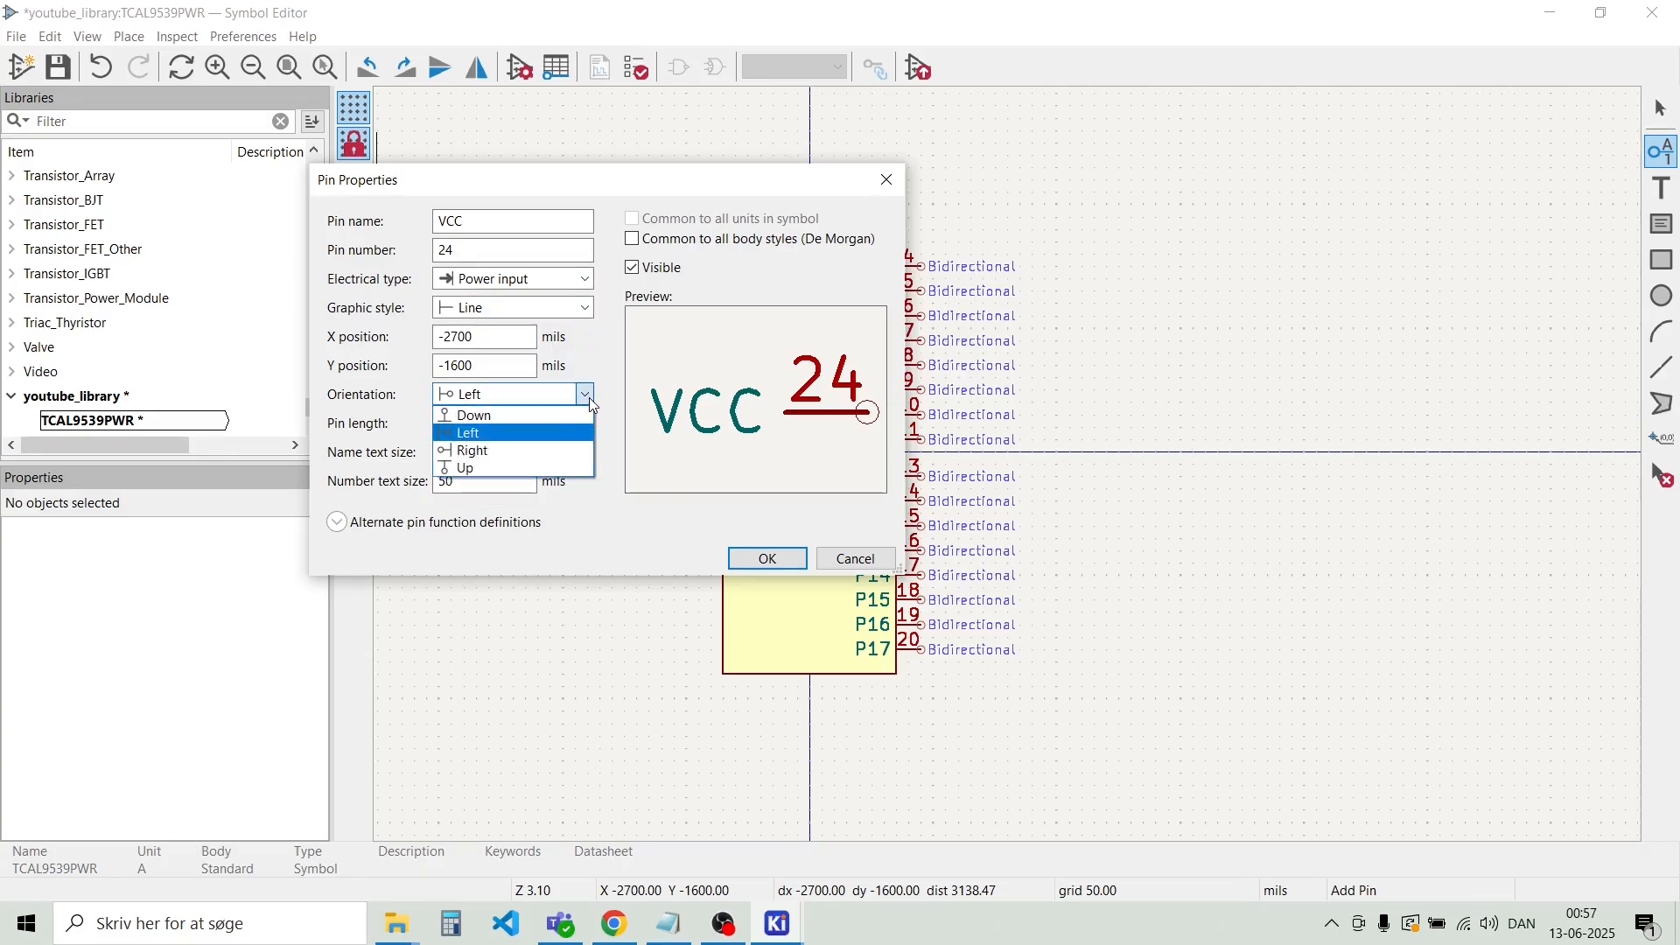
left_click(556, 458)
left_click(735, 565)
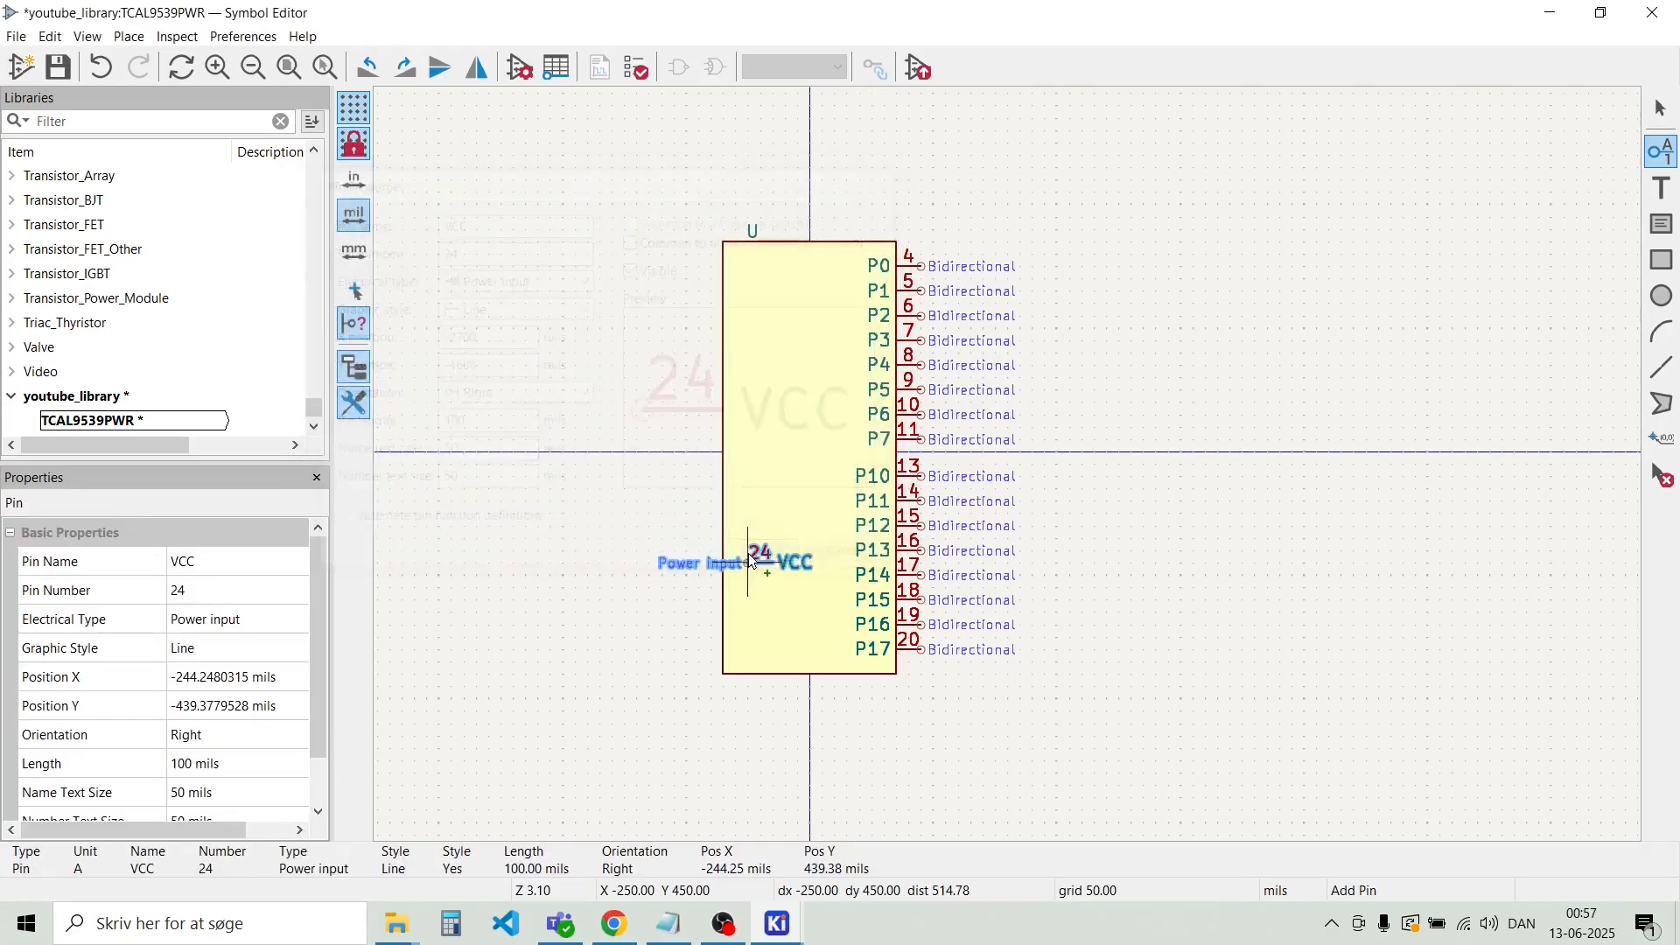
scroll(717, 260, "up", 5)
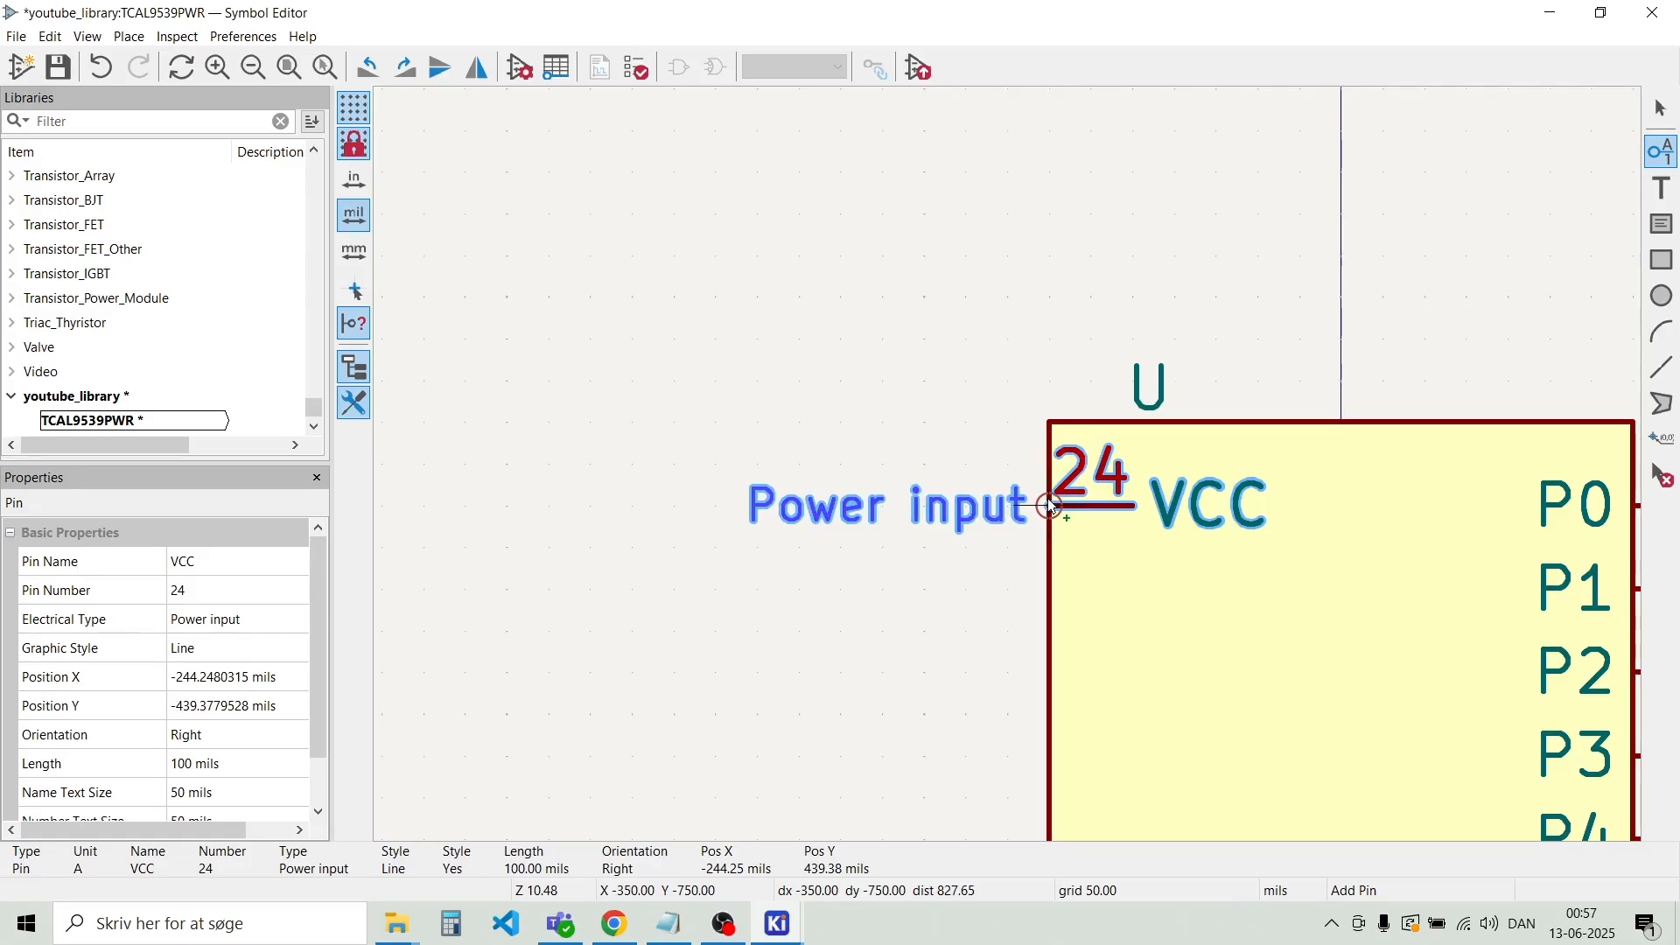
left_click(966, 506)
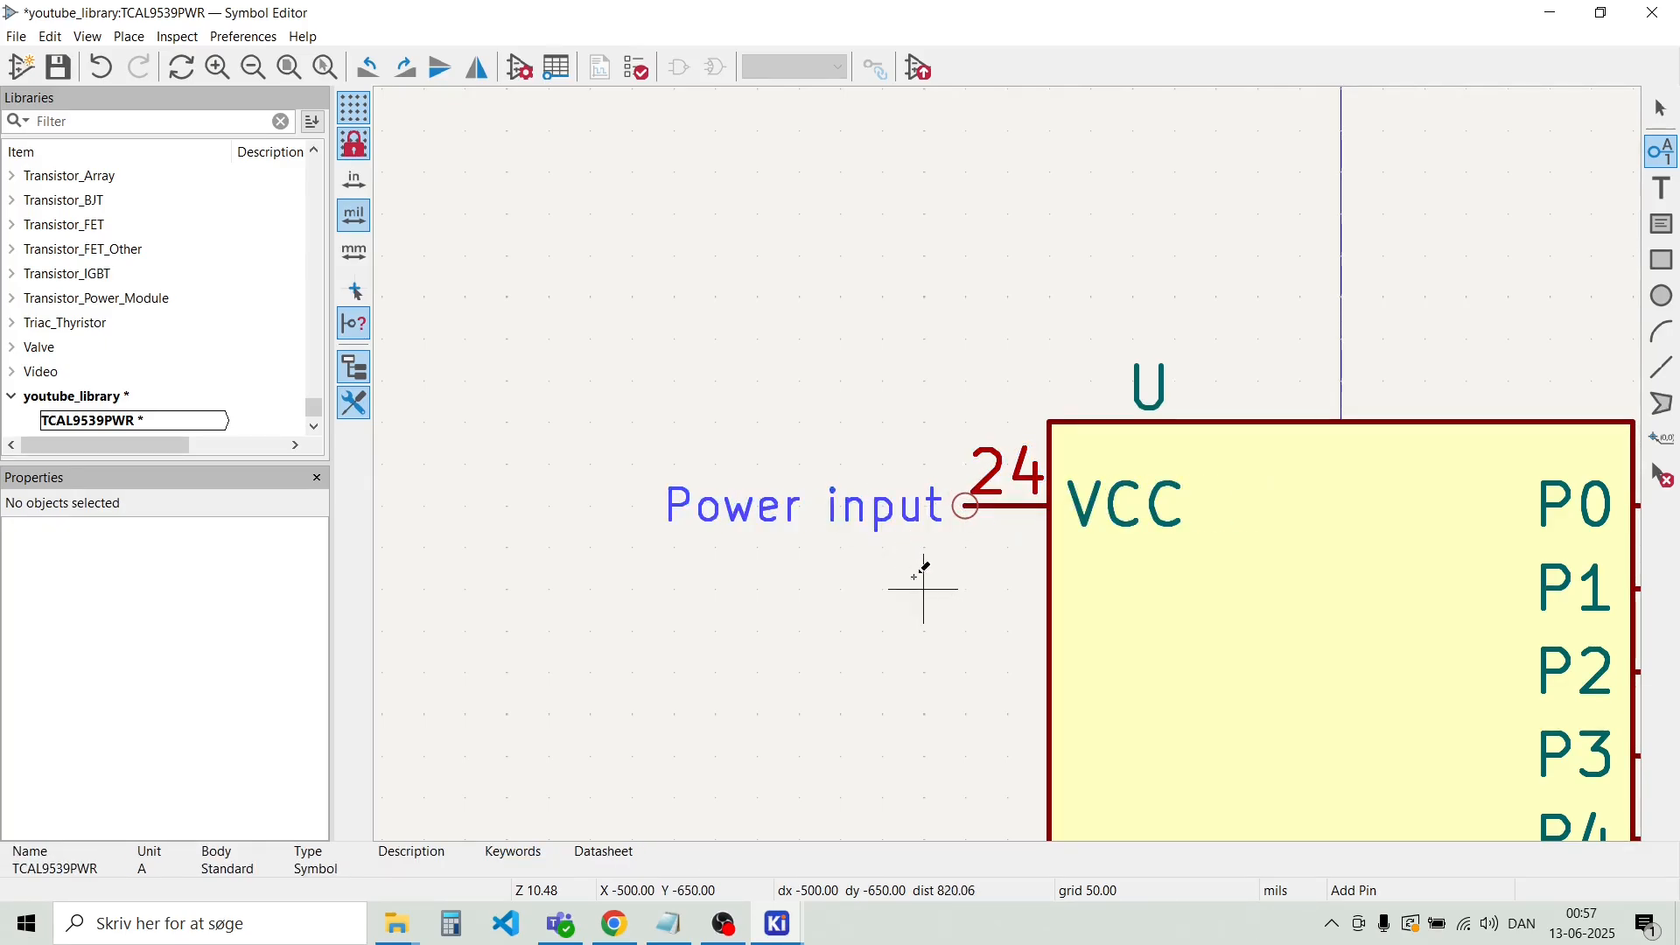
Look up the remaining TSSOP pin names and numbers in the TCAL9539 datasheet in Chrome, and return to the KiCad Symbol Editor
scroll(923, 589, "down", 2)
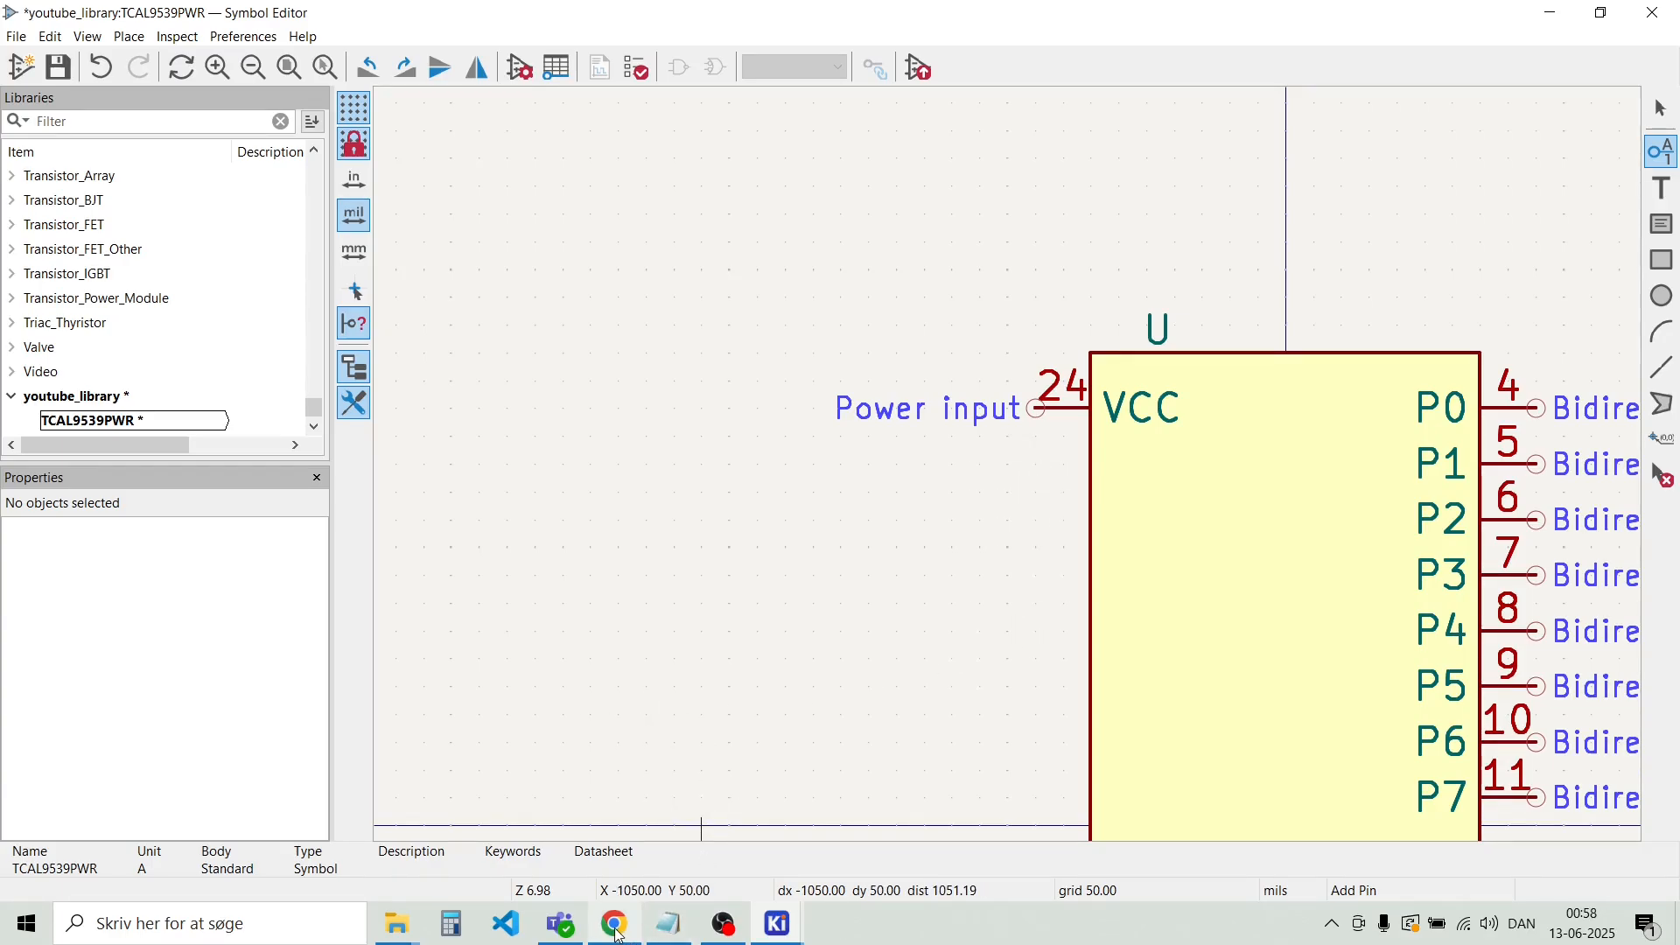
mouse_move(620, 935)
left_click(617, 844)
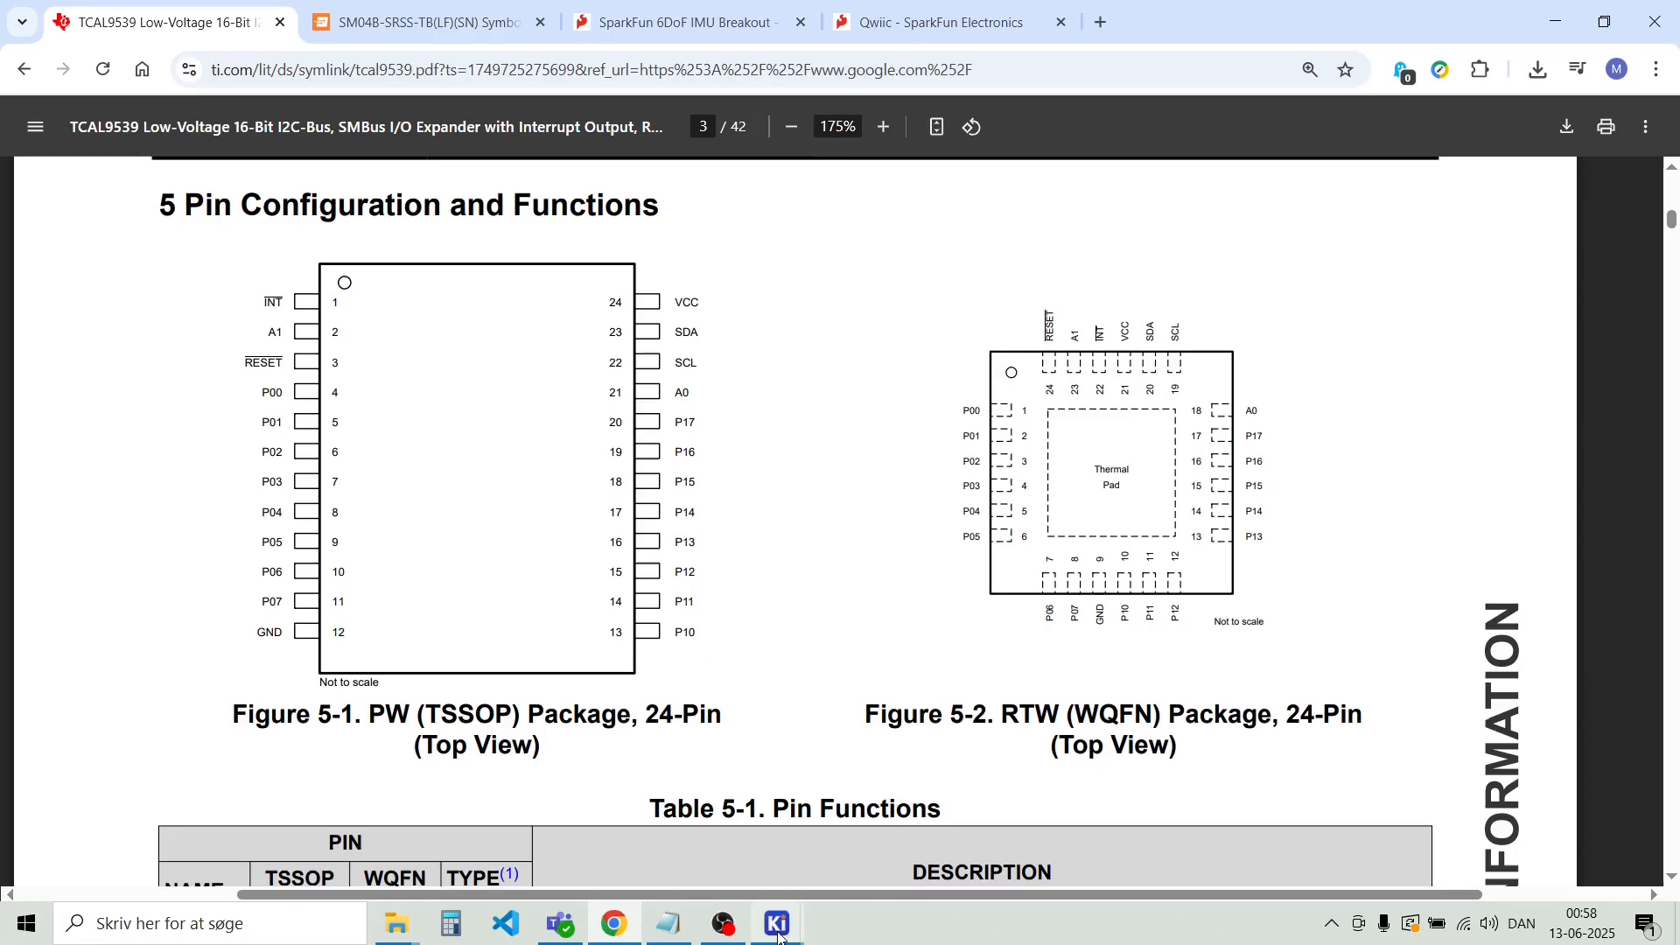
mouse_move(778, 924)
left_click(965, 834)
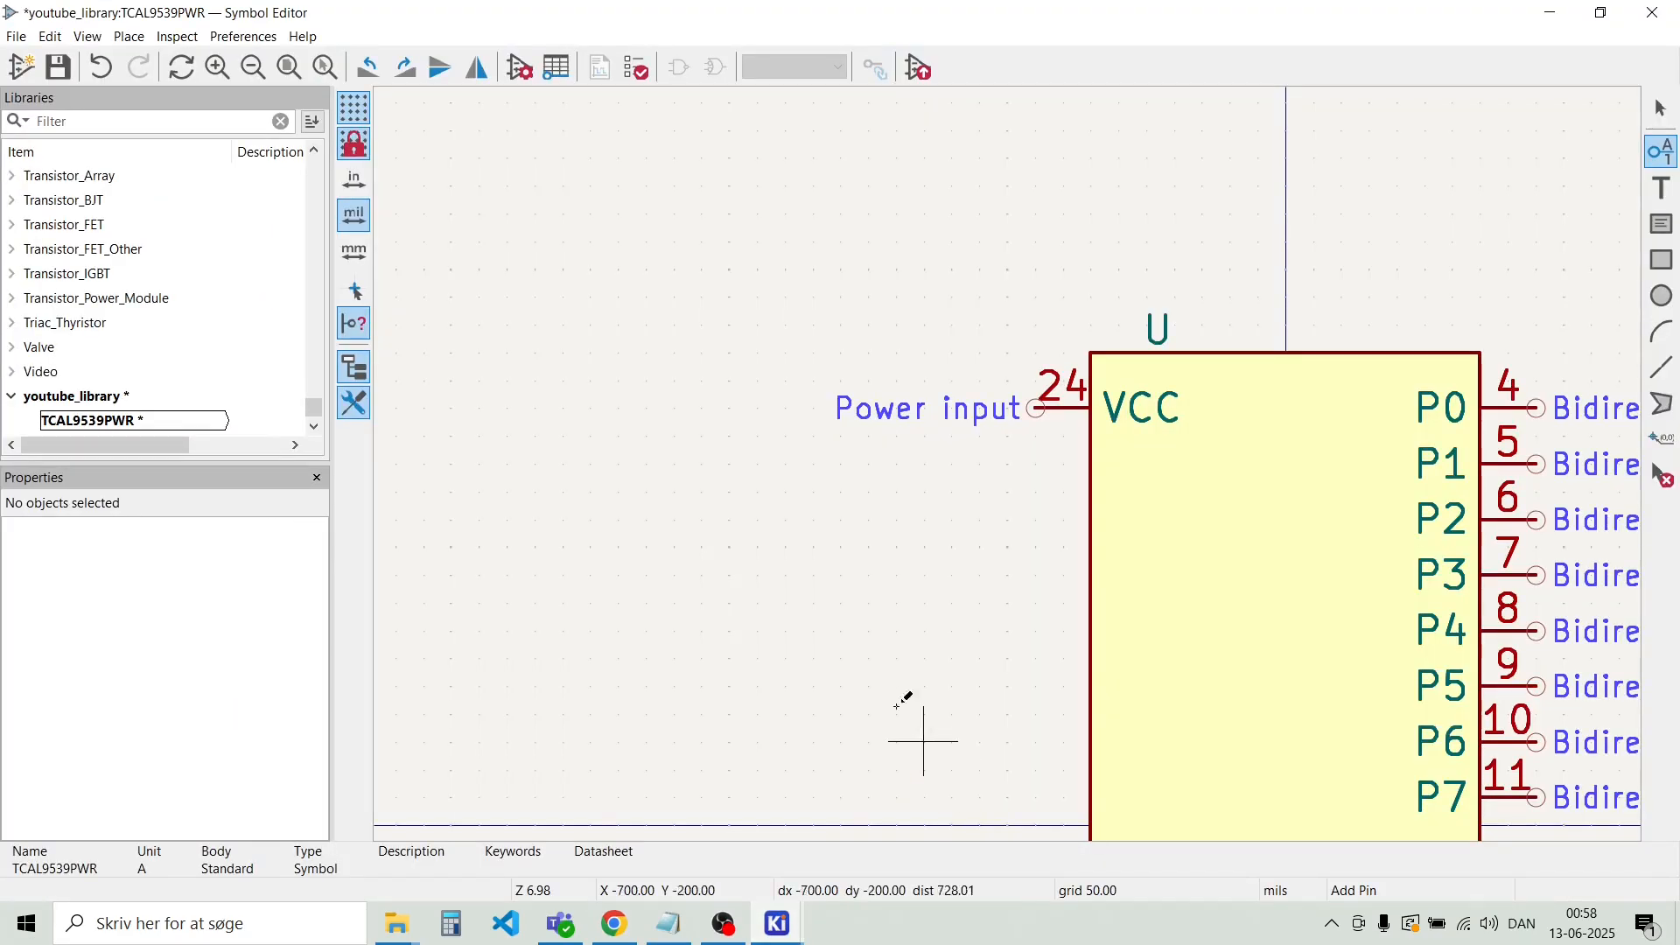
Add a bidirectional pin named SDA with number 23 on the body's left edge, below VCC at X -450, Y -500 mils
left_click(129, 37)
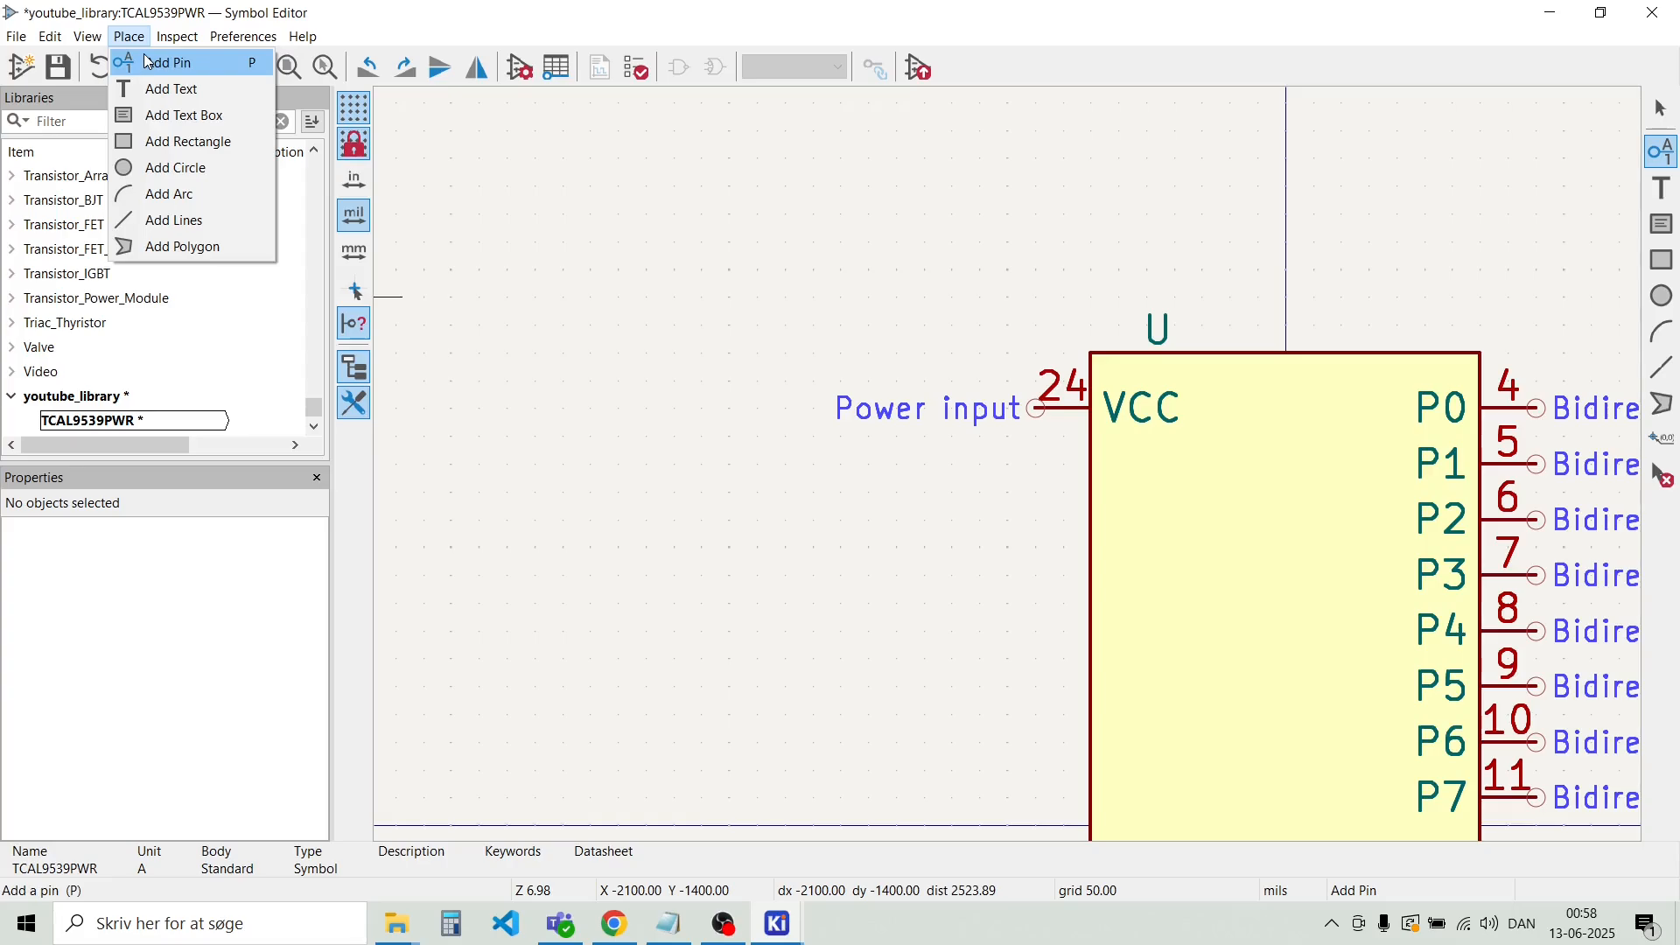
left_click(148, 64)
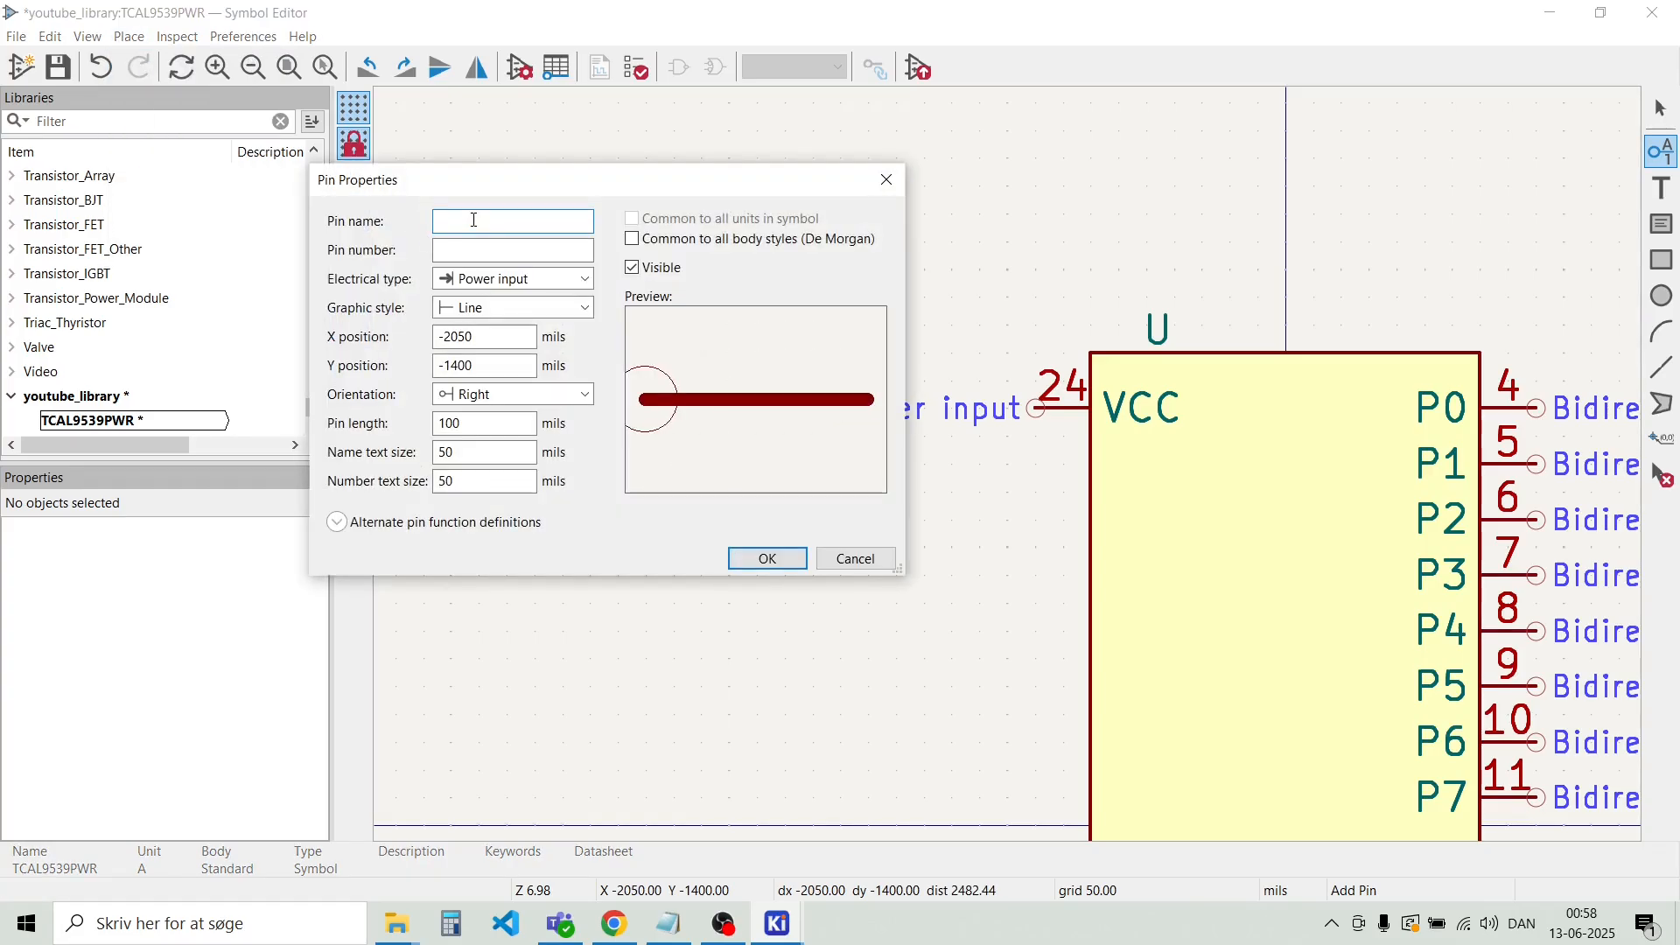
type("SDA")
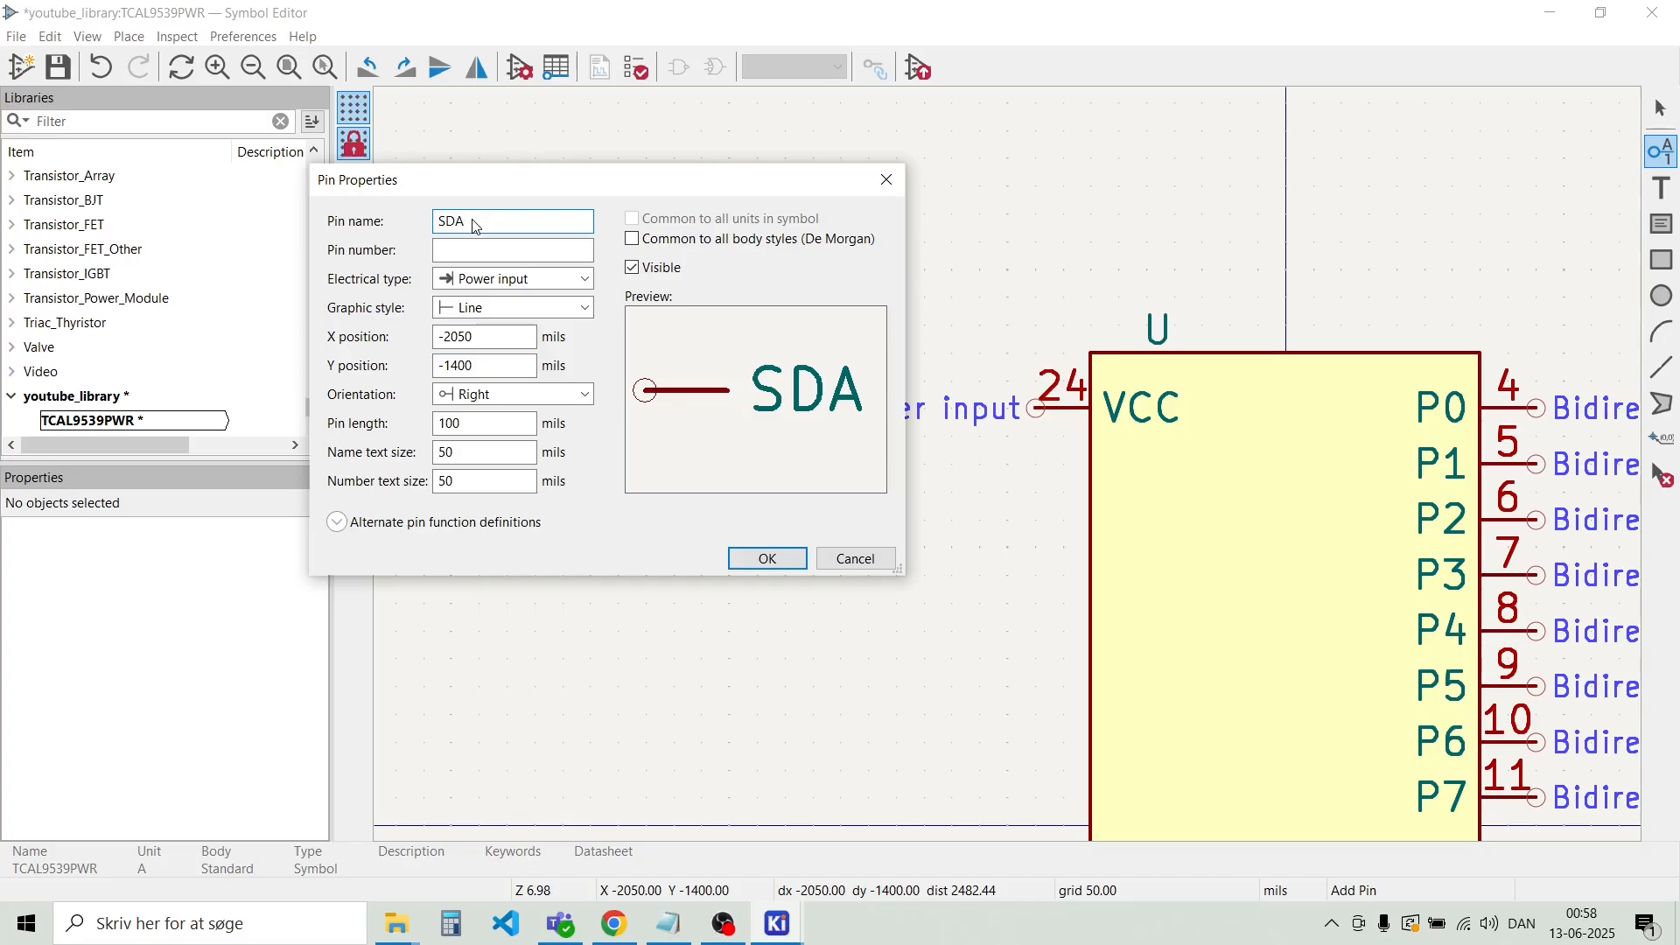
key("Tab")
type("23")
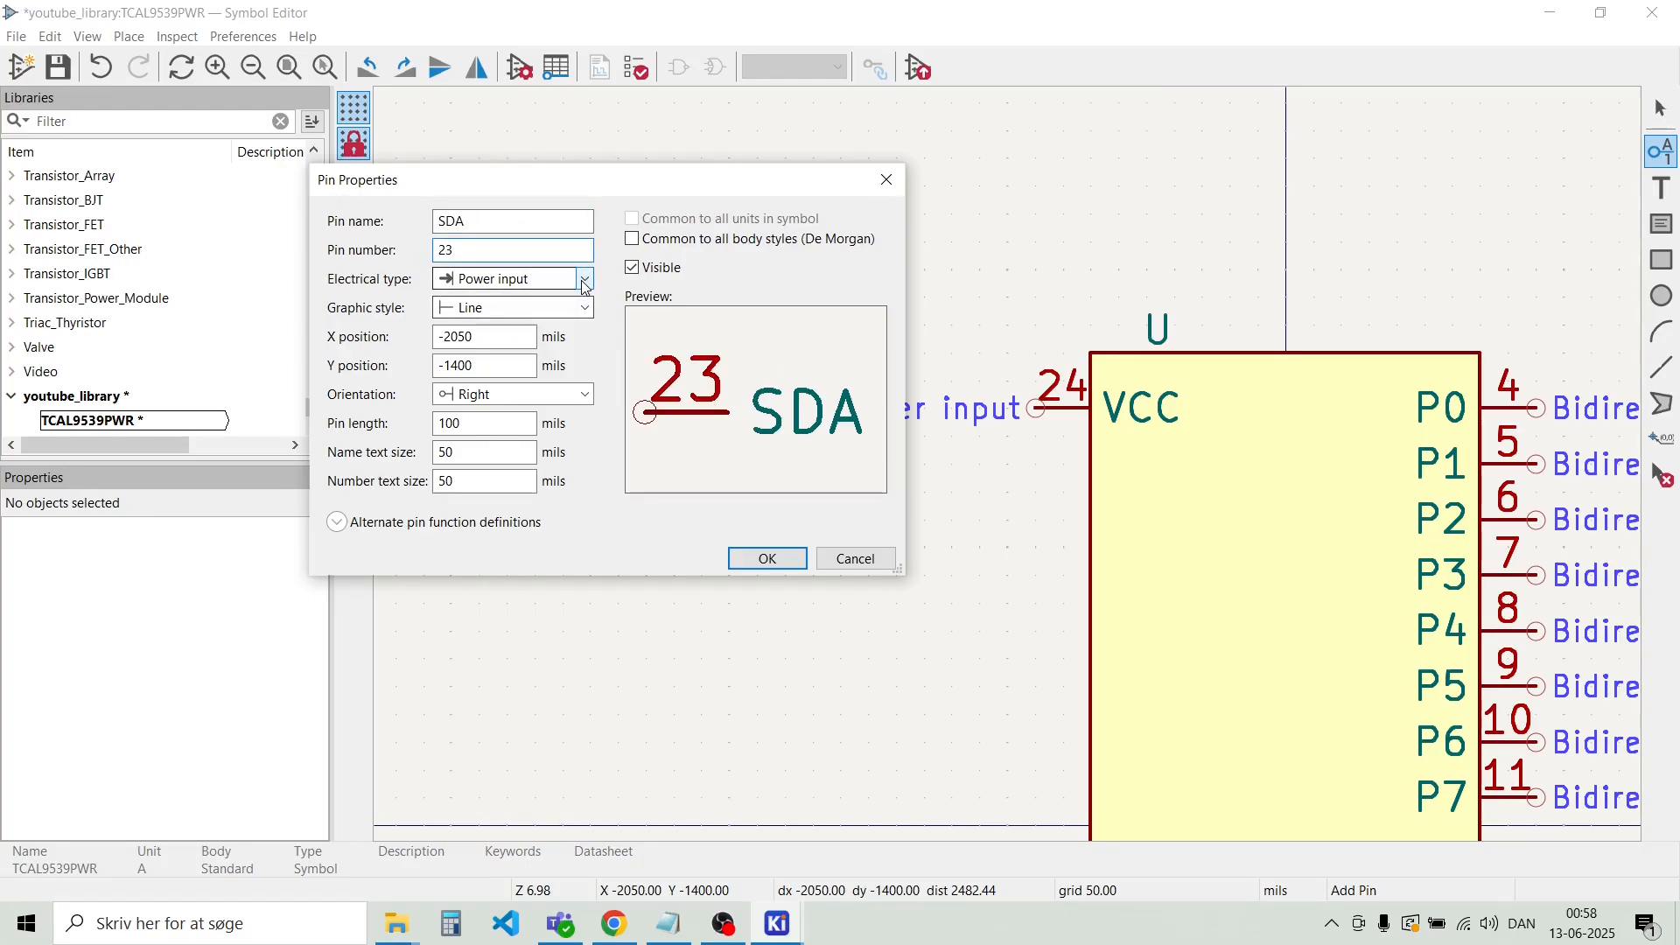
left_click(533, 280)
left_click(531, 336)
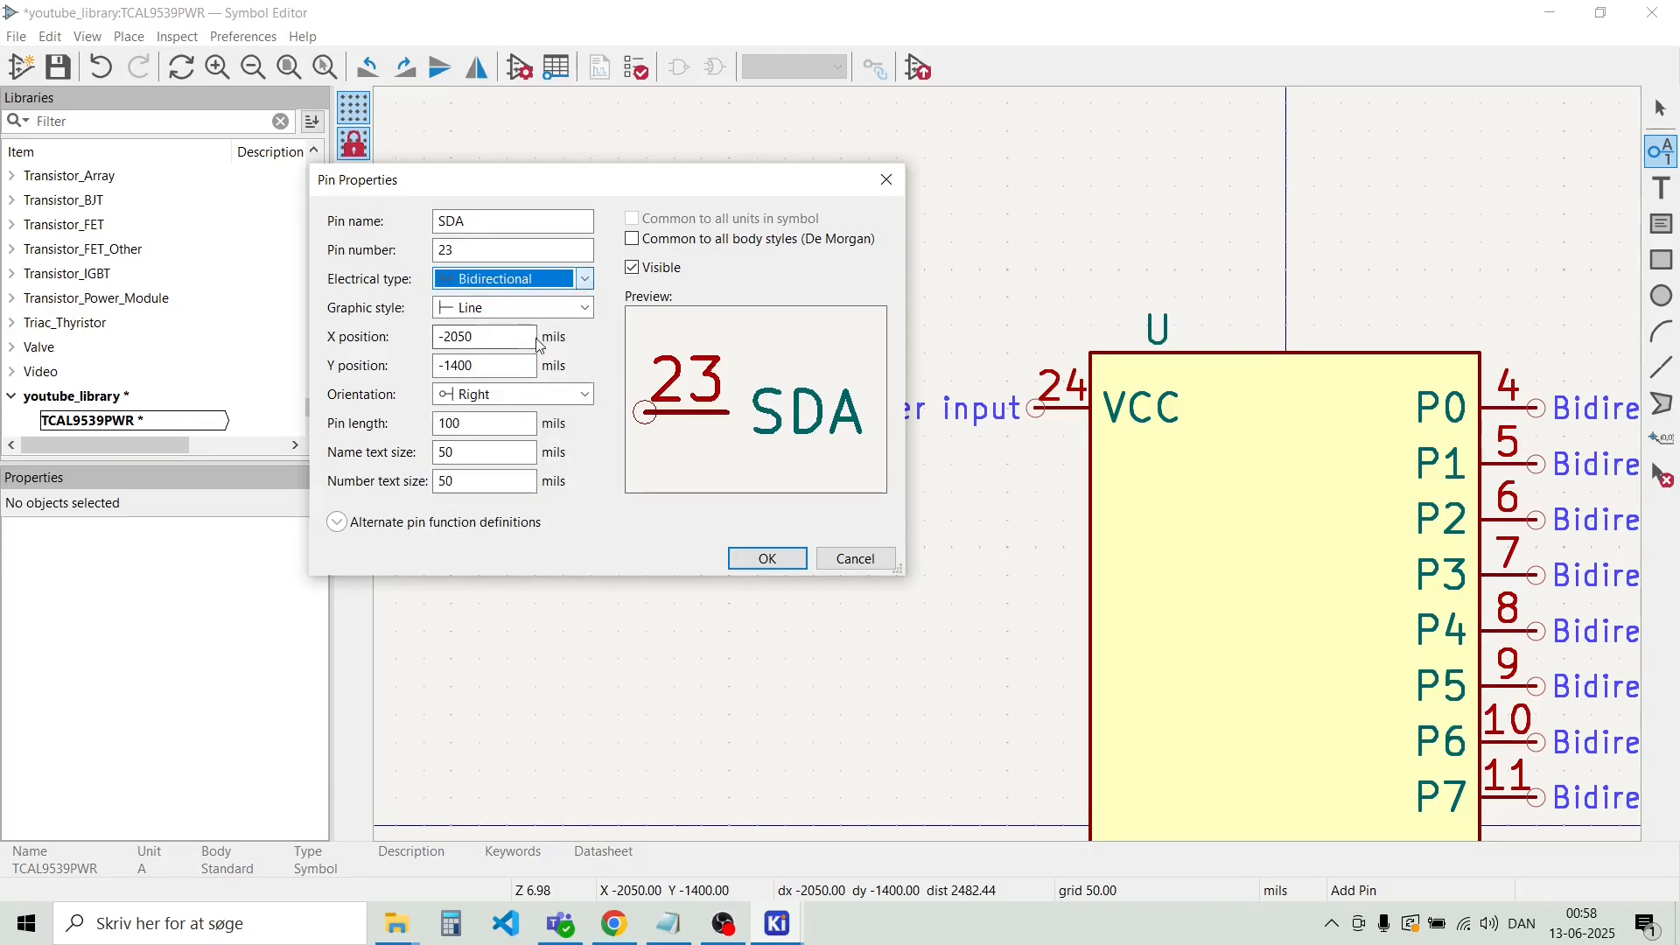
left_click(771, 563)
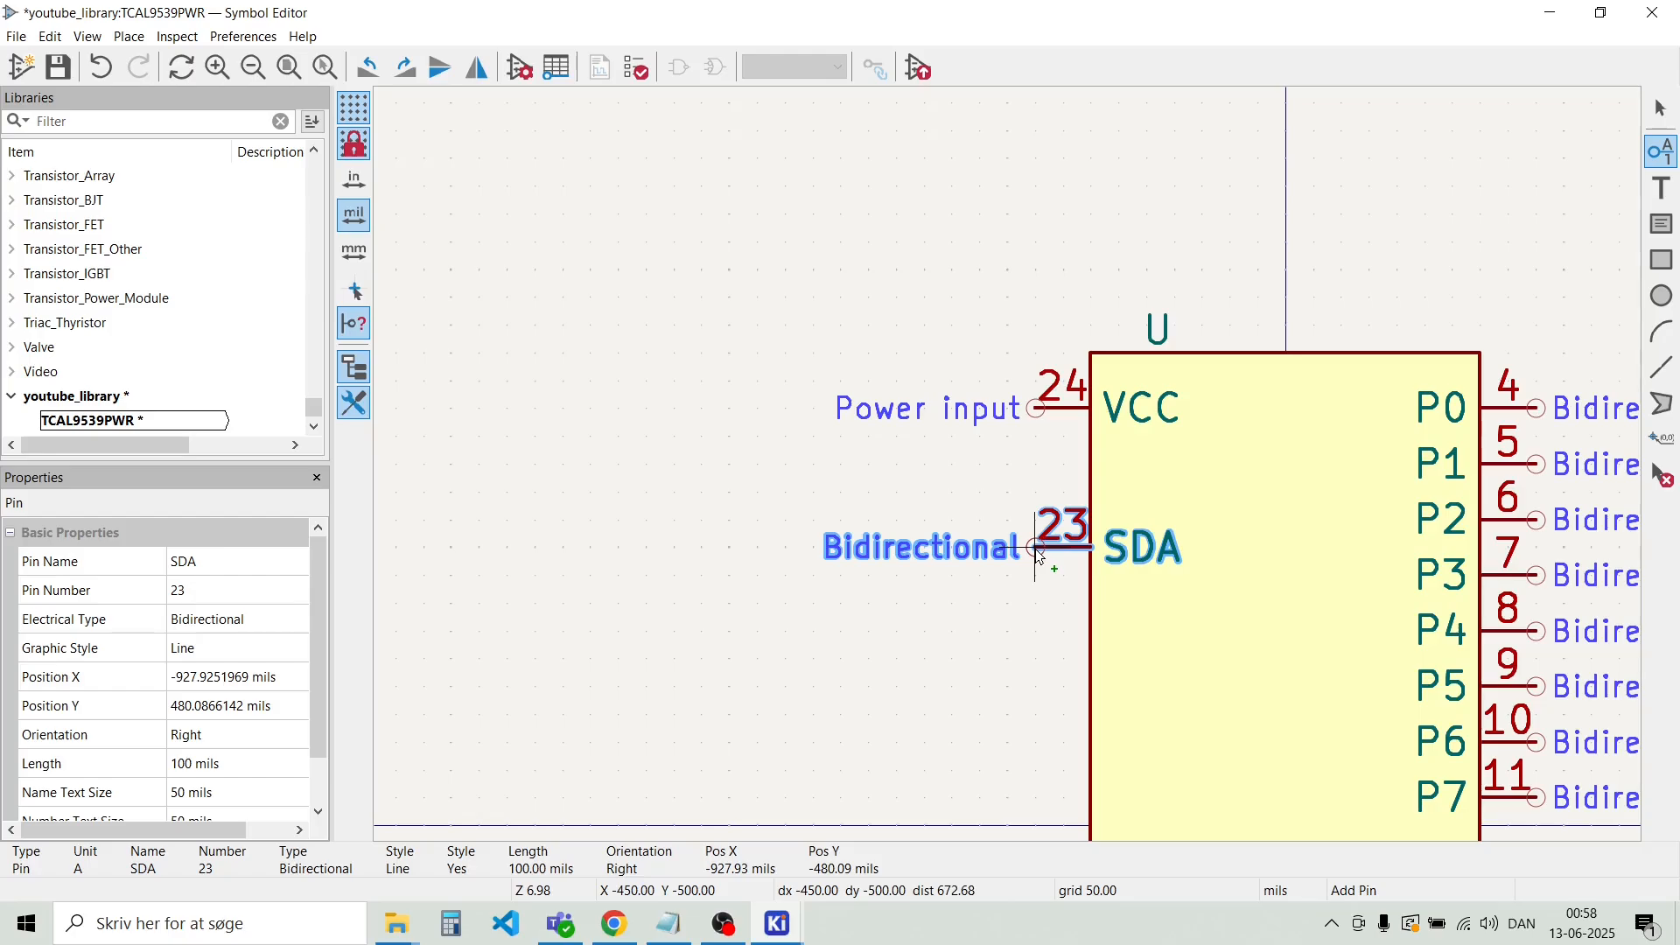
left_click(1036, 548)
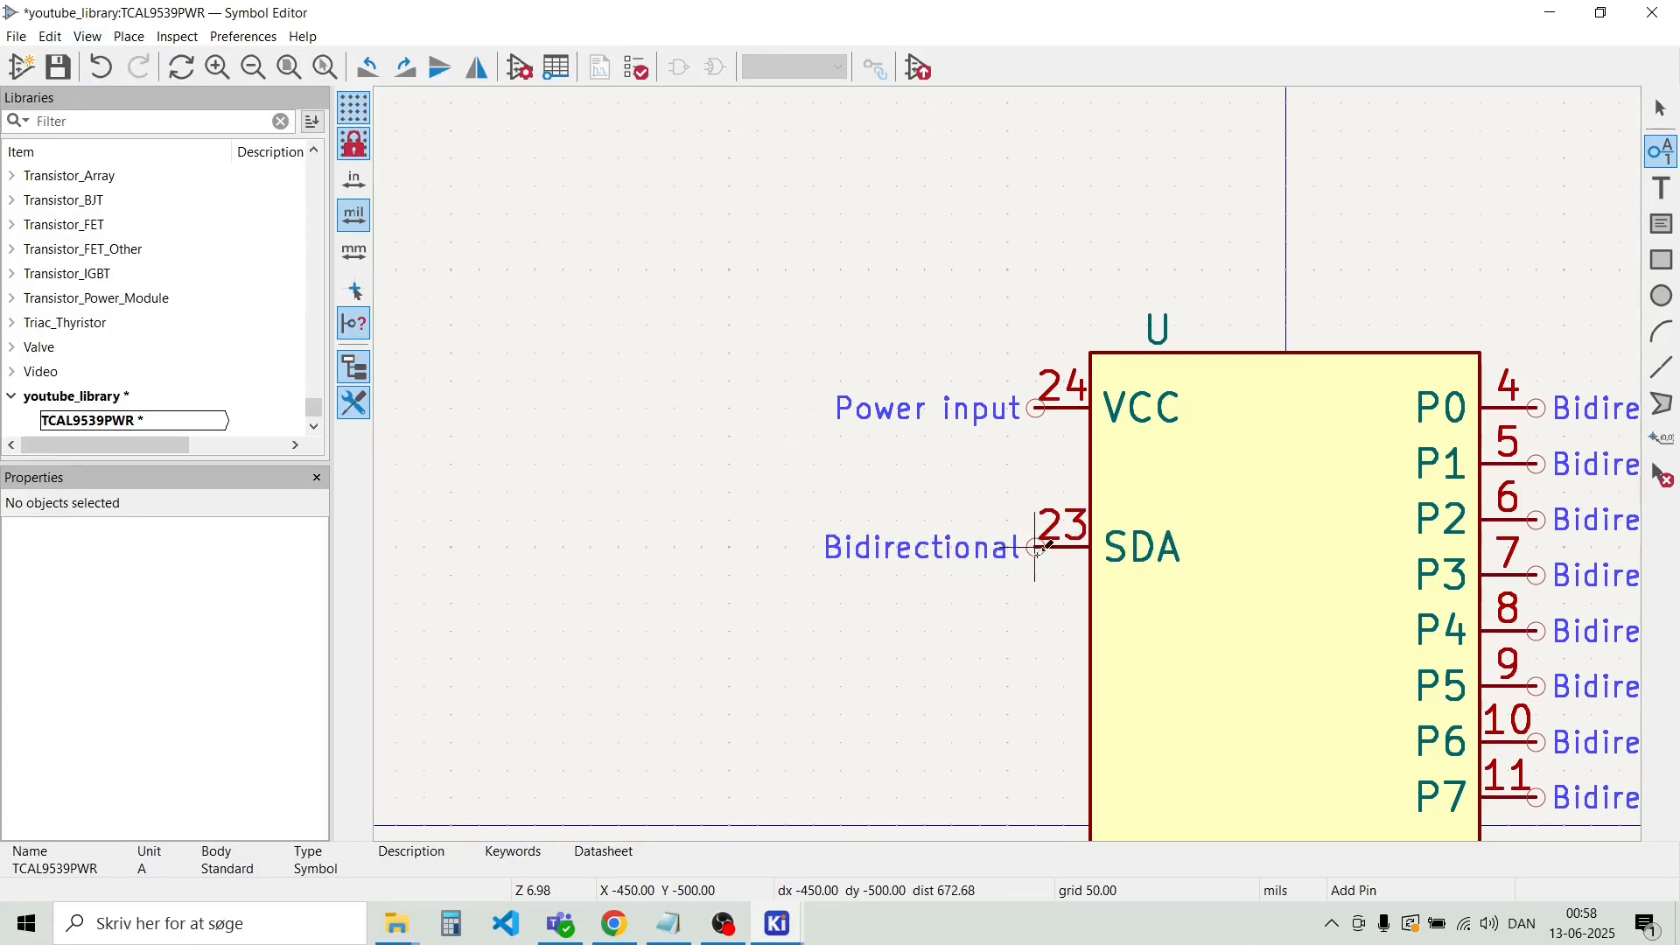
Duplicate the SDA pin to X -450, Y -400 mils directly below it, and set the copy's name to SCL and number to 22
key("ctrl+d")
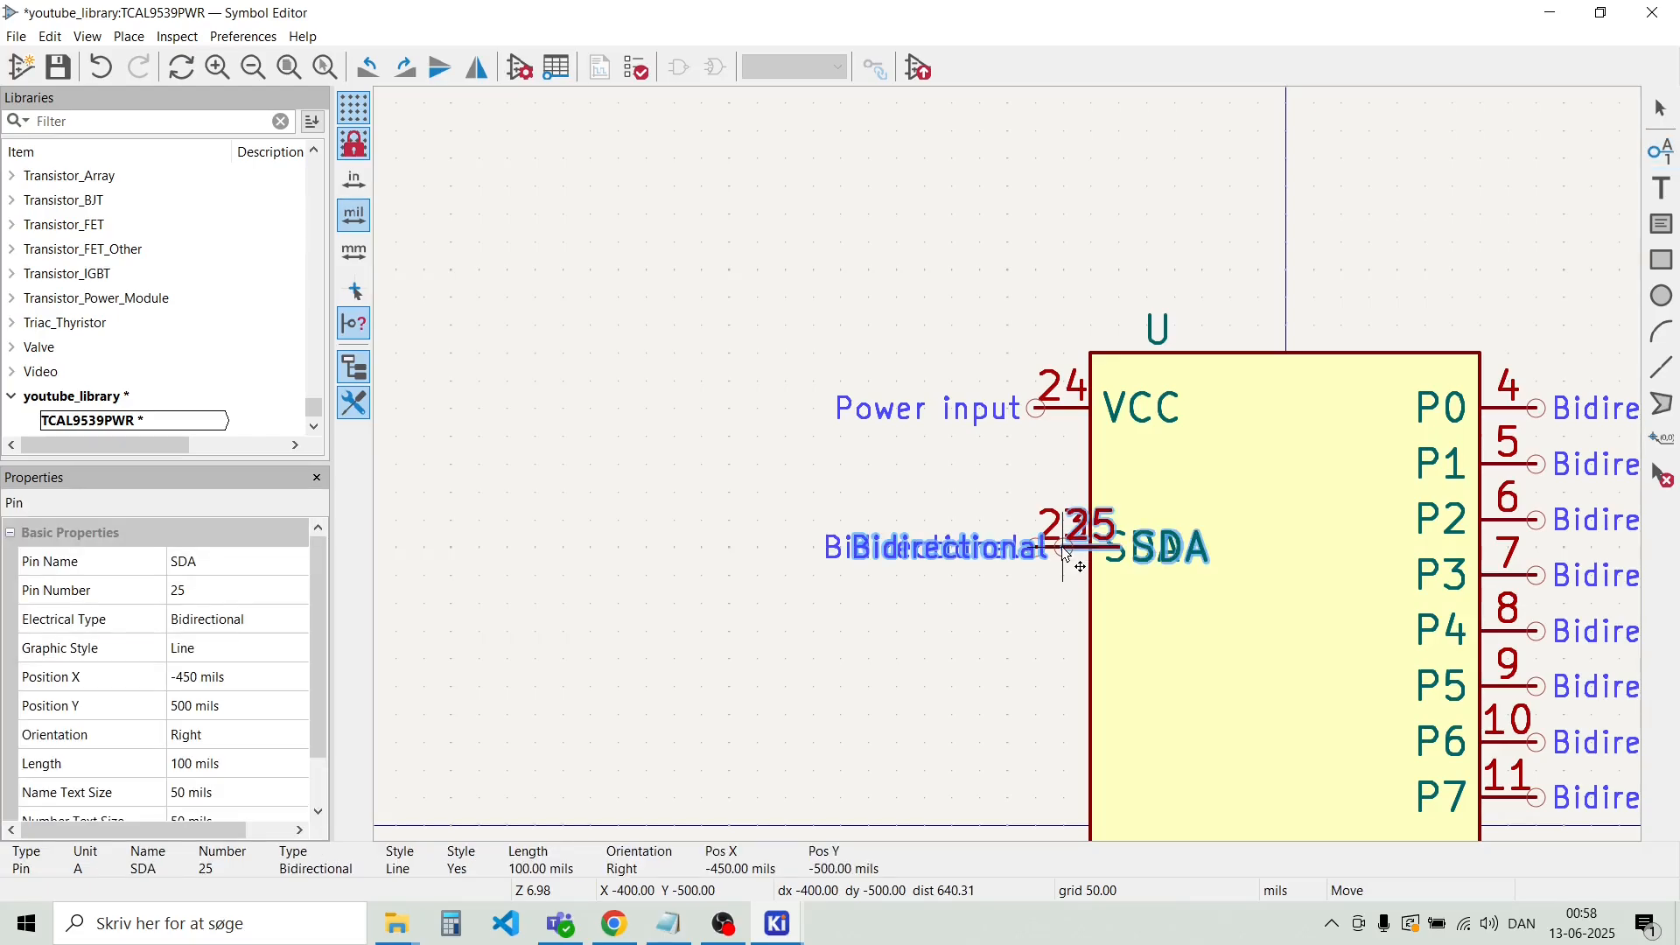
left_click(1046, 600)
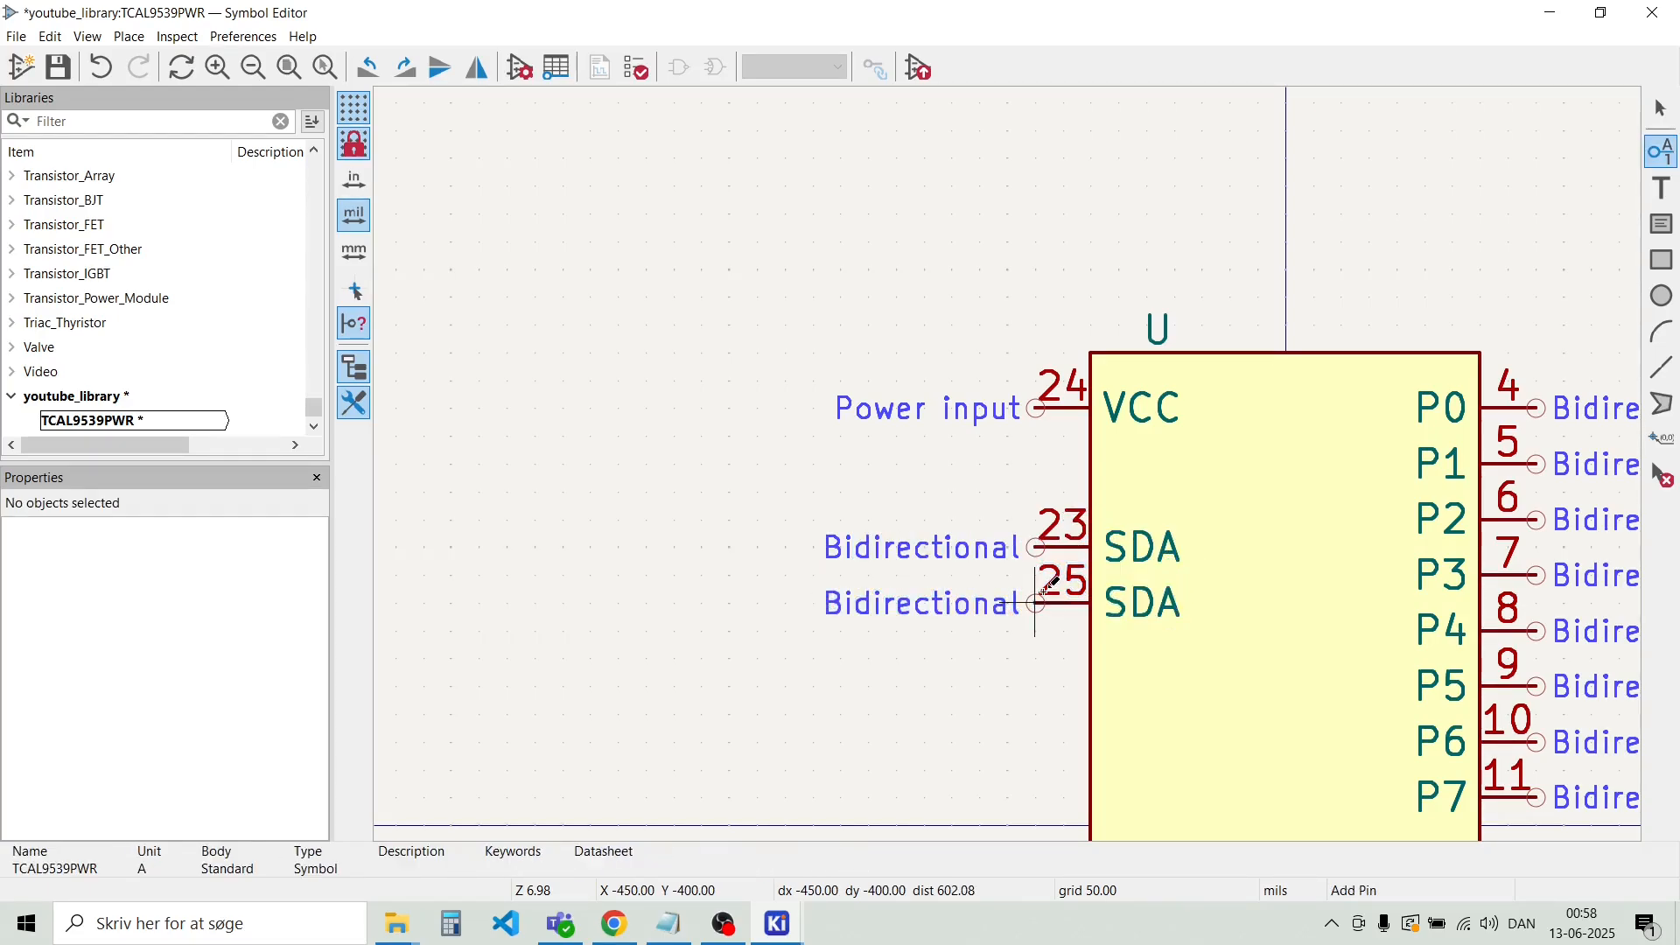
double_click(1065, 607)
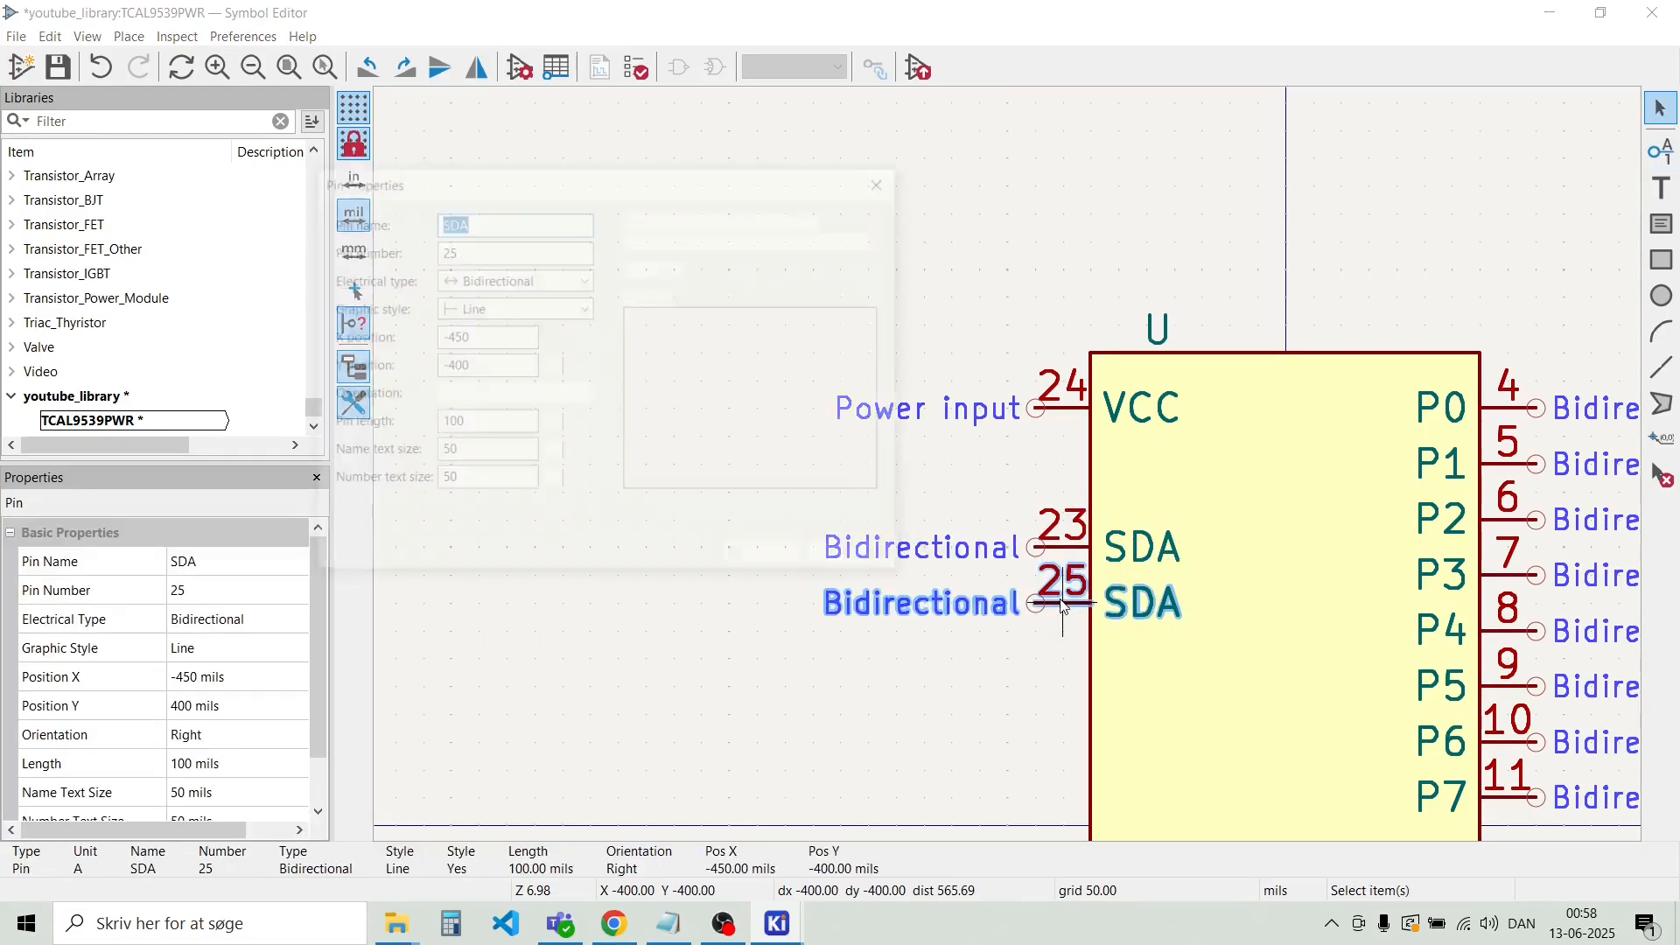
left_click(483, 221)
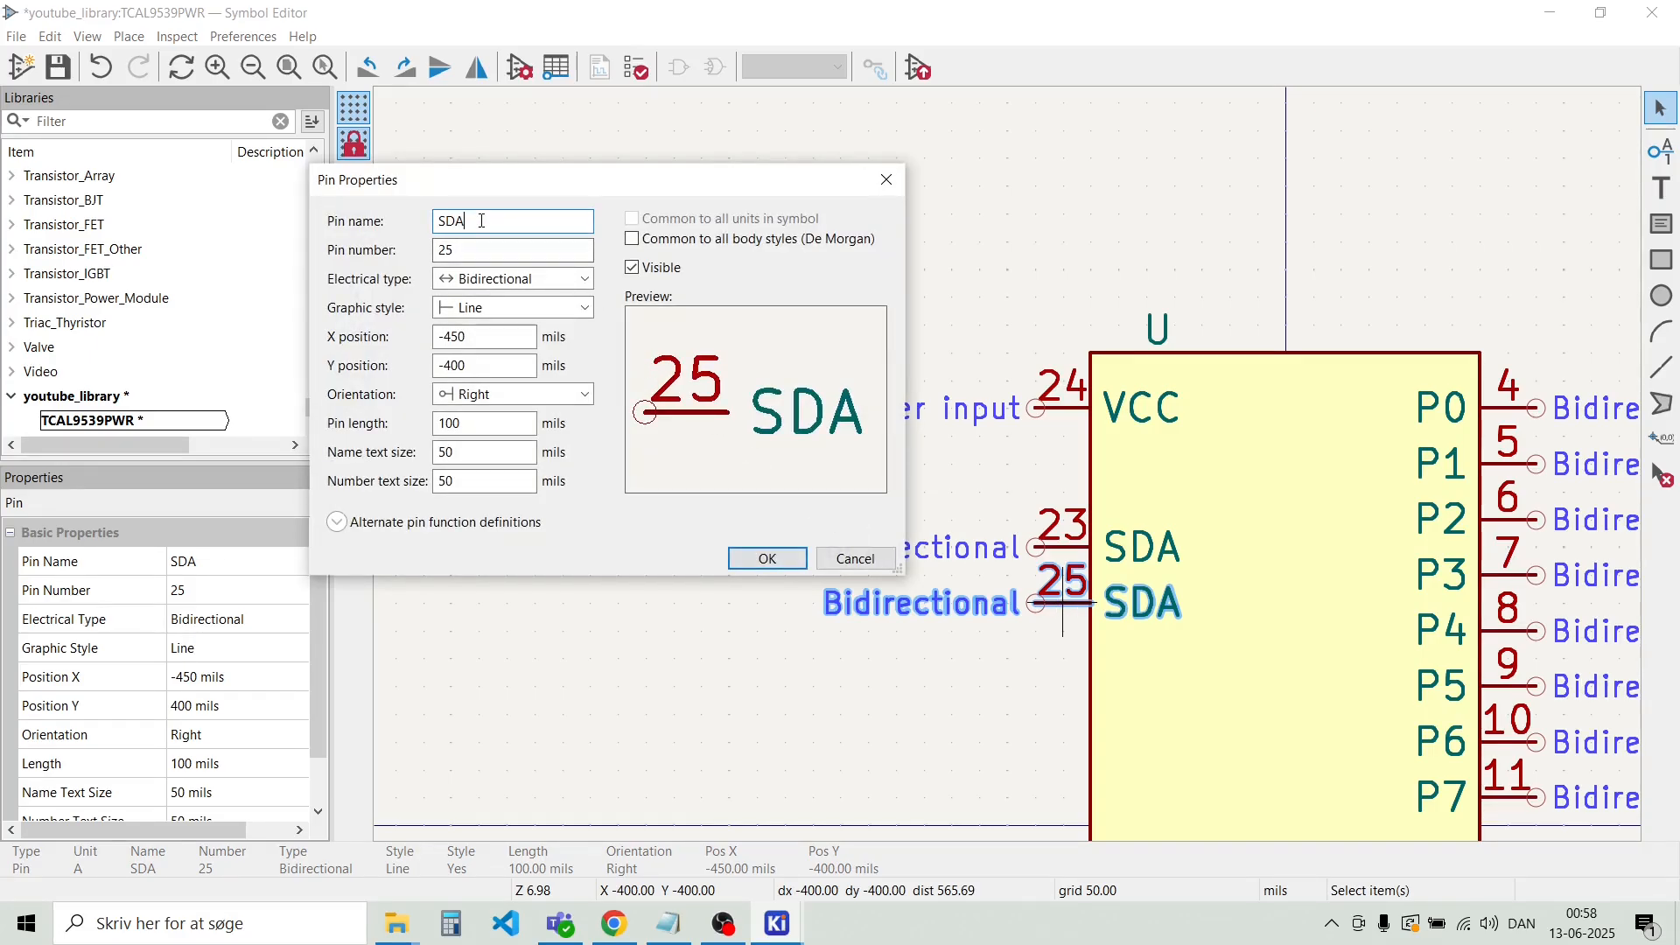
key("BackSpace")
key("BackSpace")
key("BackSpace")
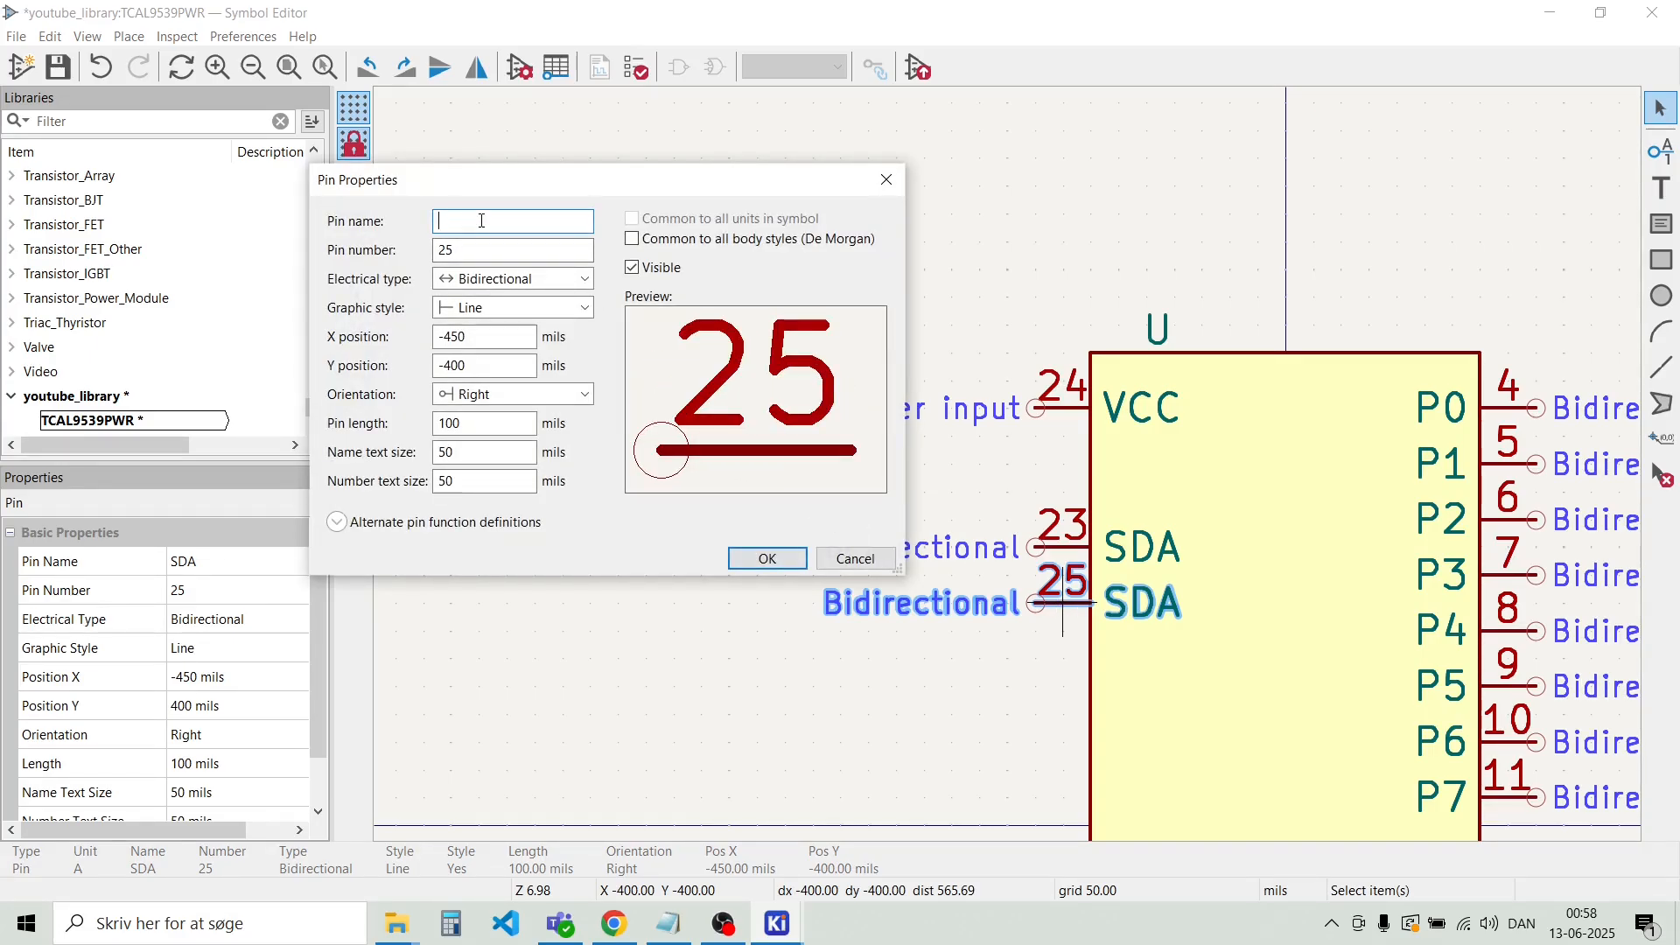
type("SCL")
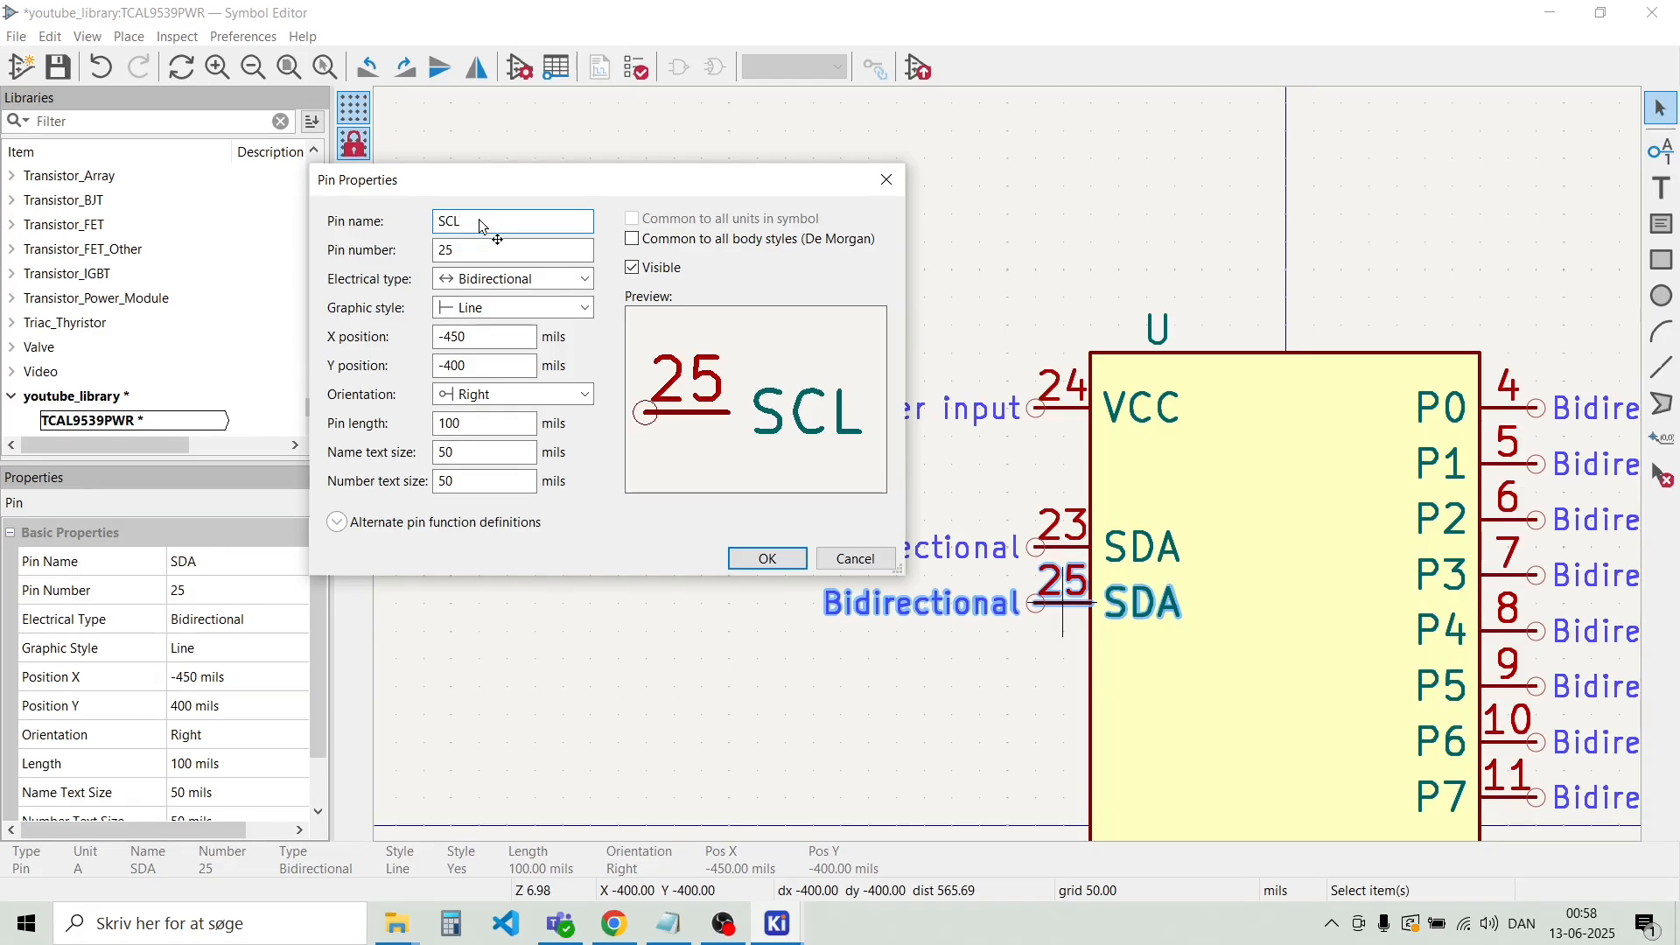
key("Tab")
type("22")
key("Return")
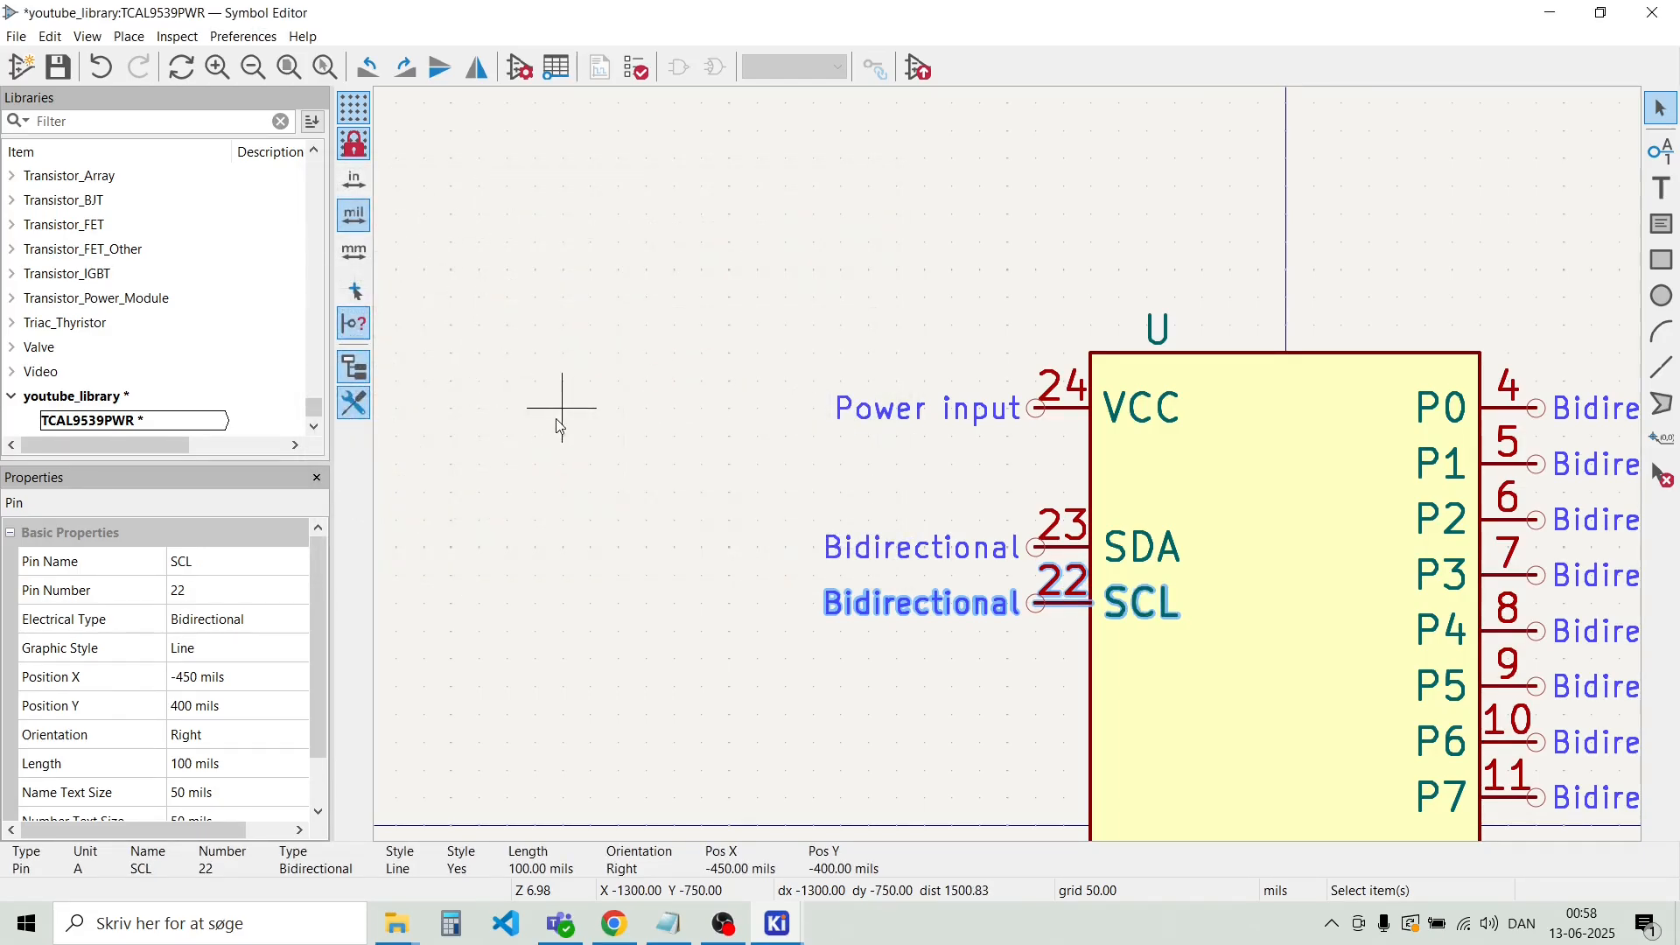
left_click(589, 437)
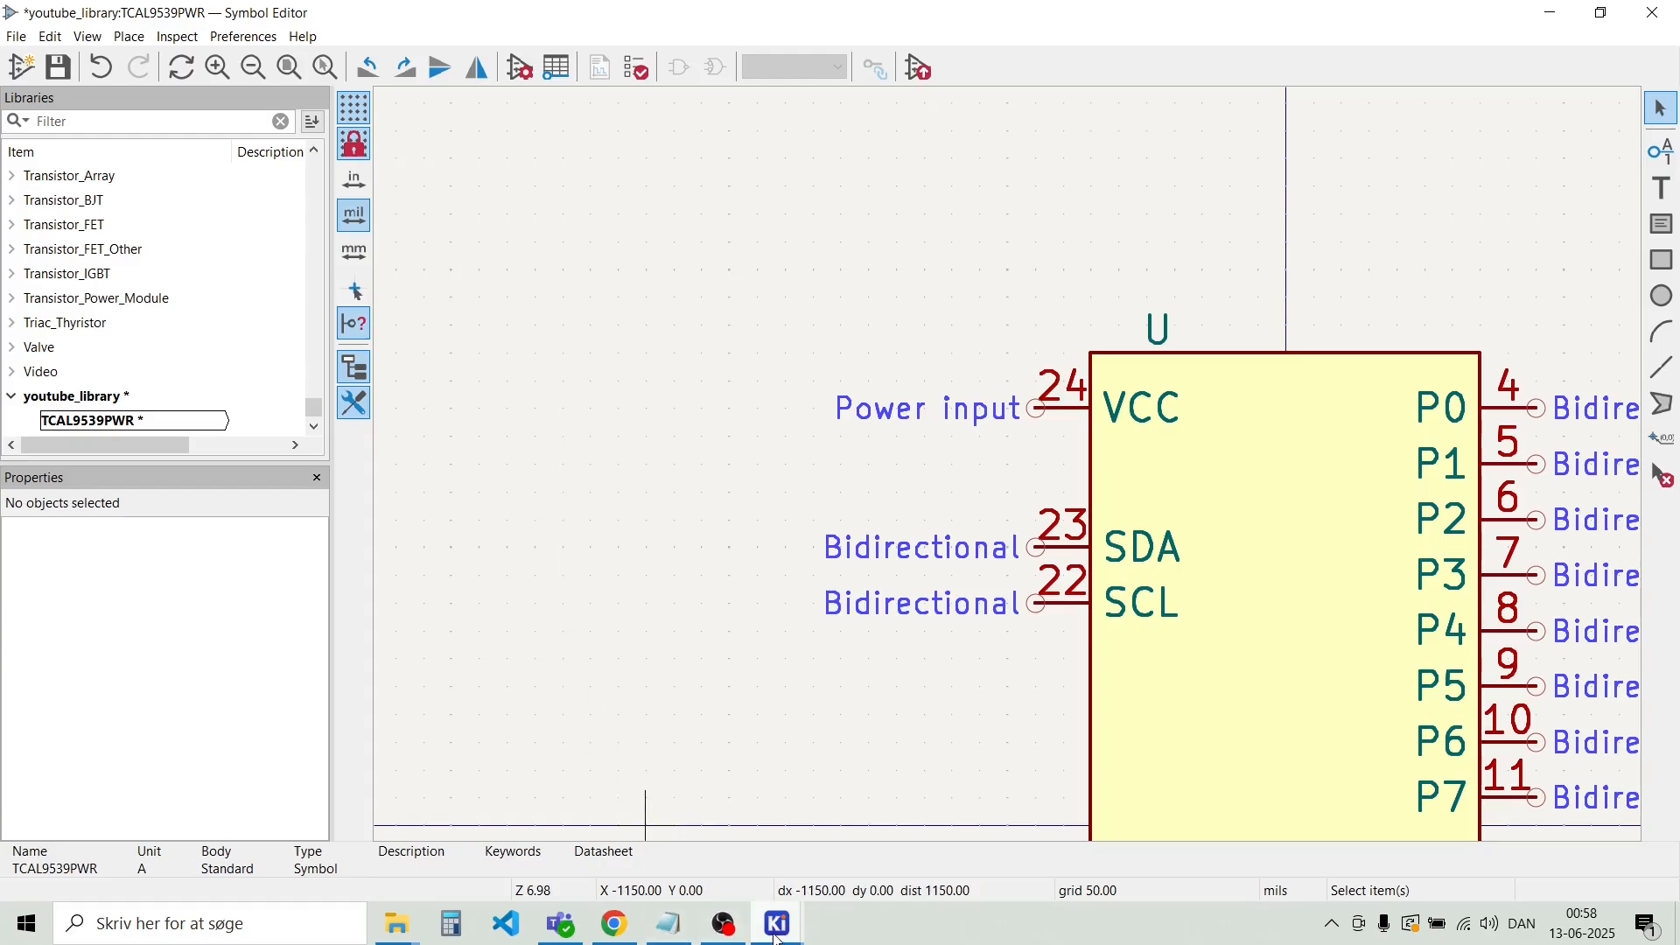
Check the TSSOP pin diagram in the TCAL9539 datasheet in Chrome, and return to the KiCad Symbol Editor
mouse_move(789, 931)
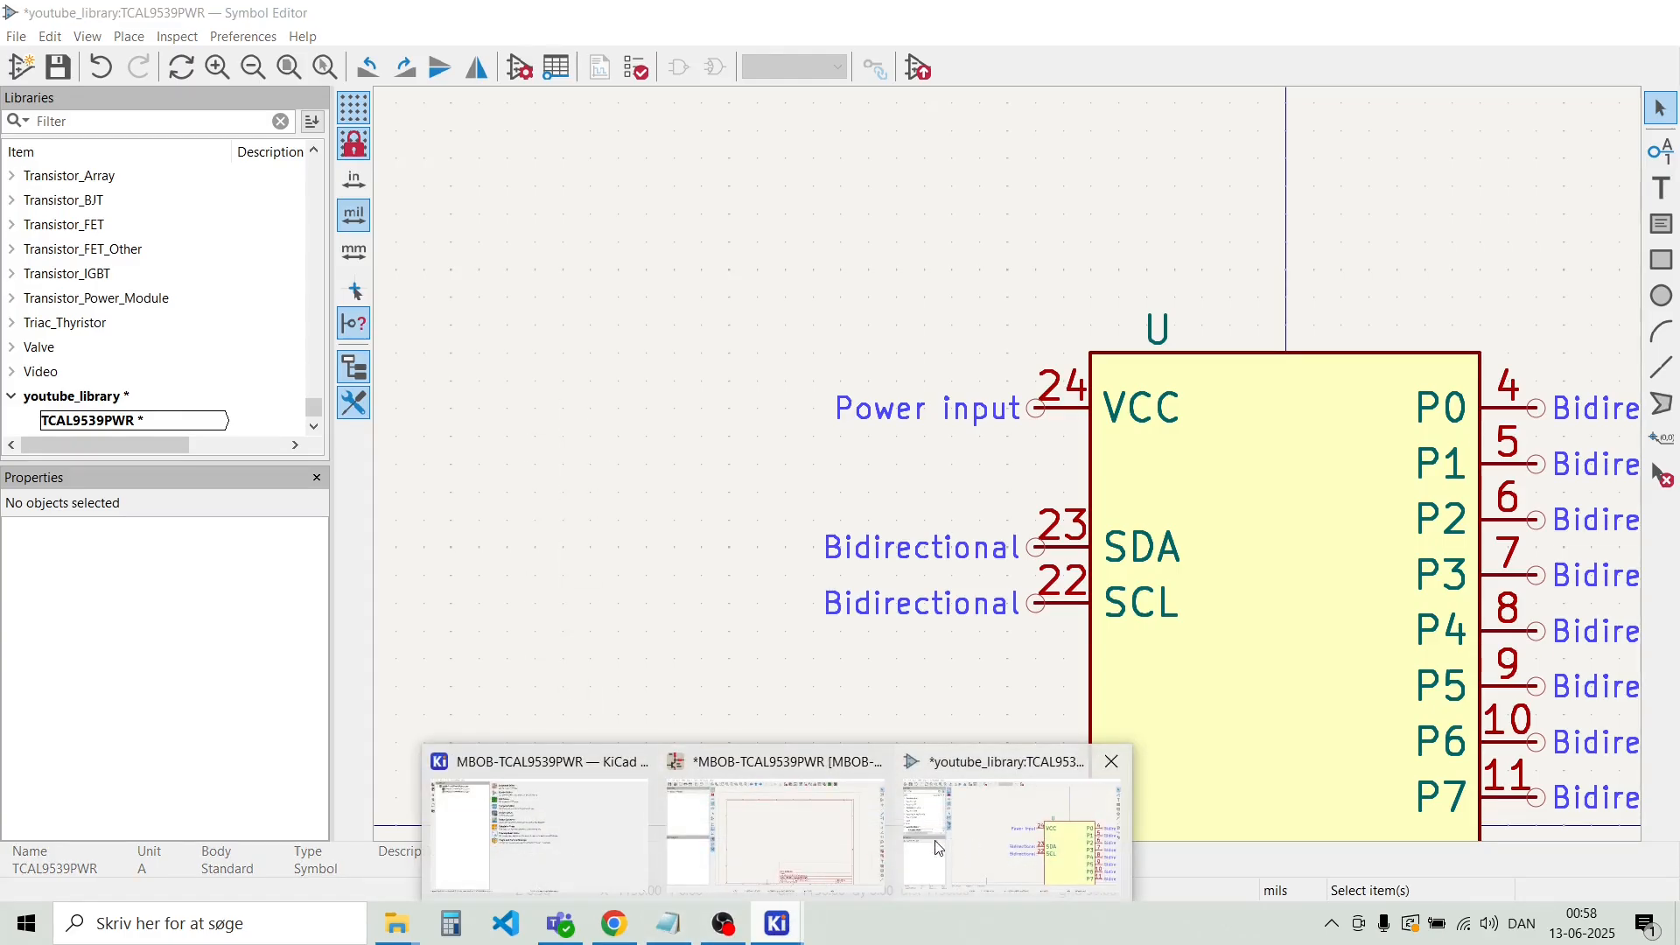
mouse_move(662, 847)
left_click(623, 939)
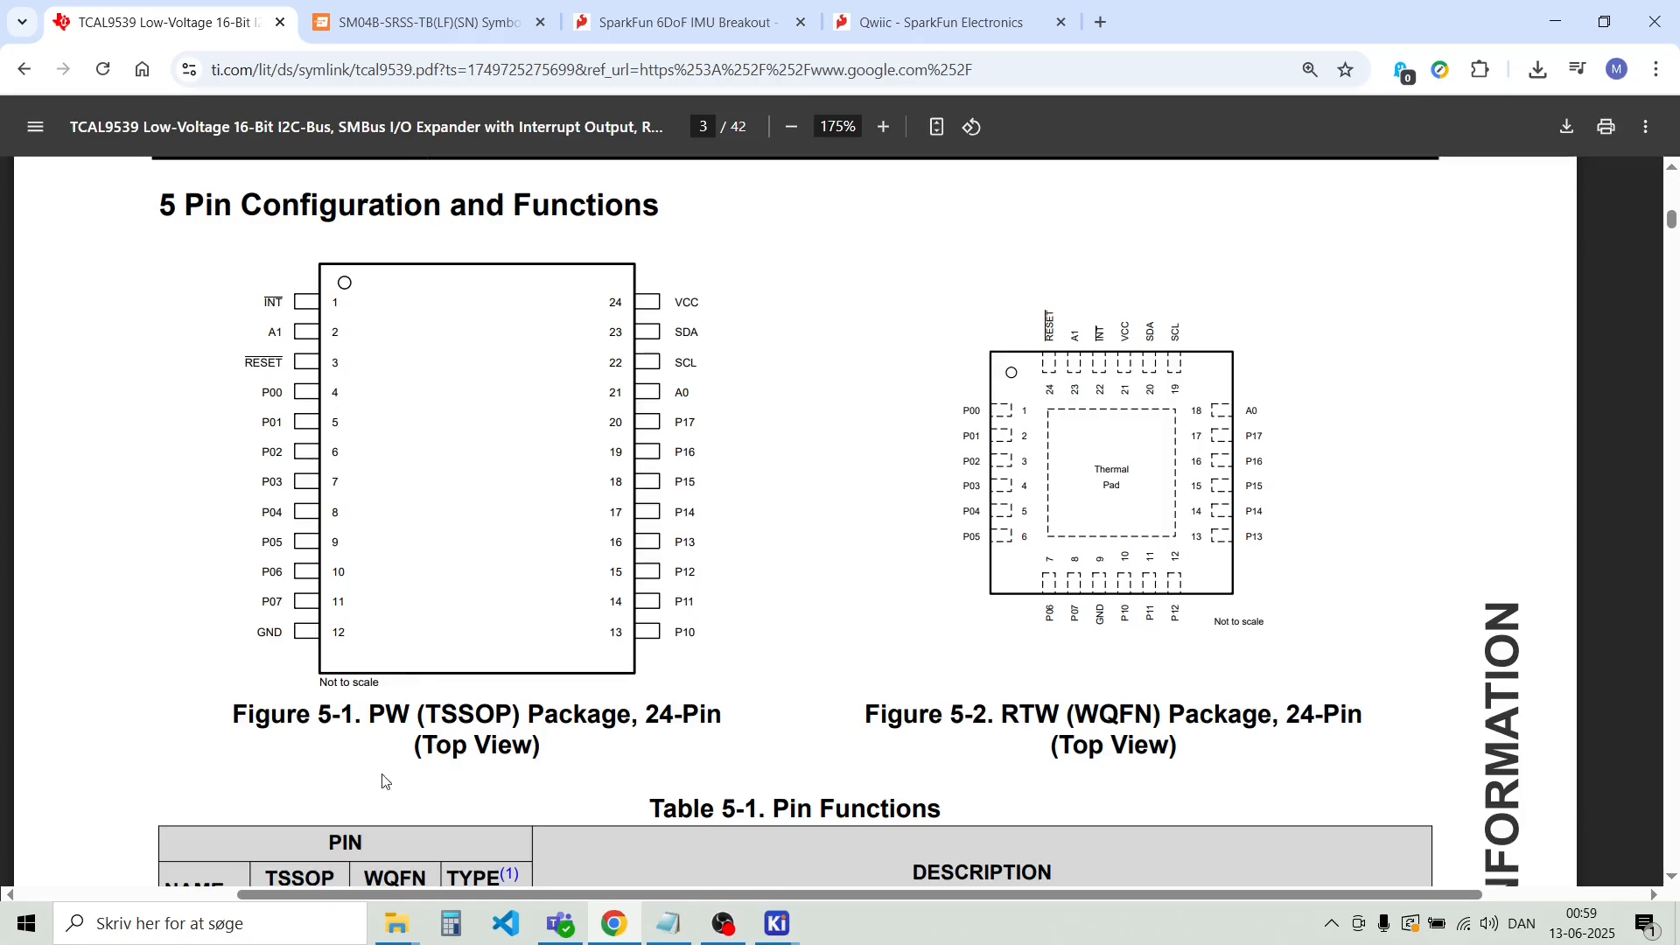
mouse_move(775, 926)
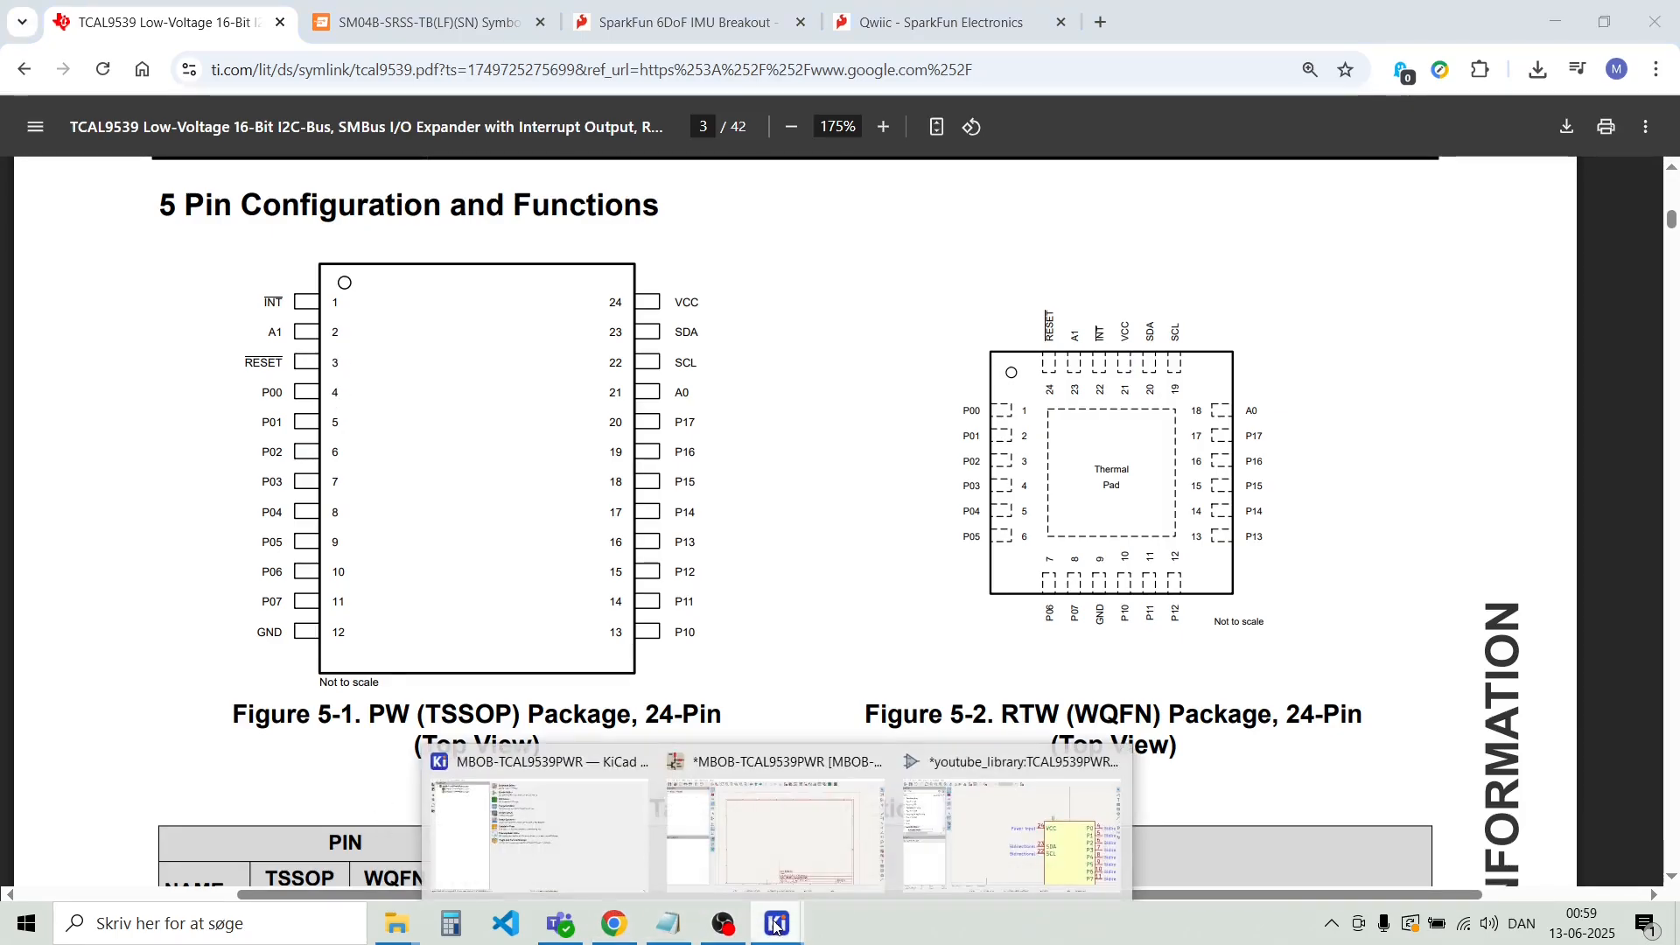
left_click(976, 829)
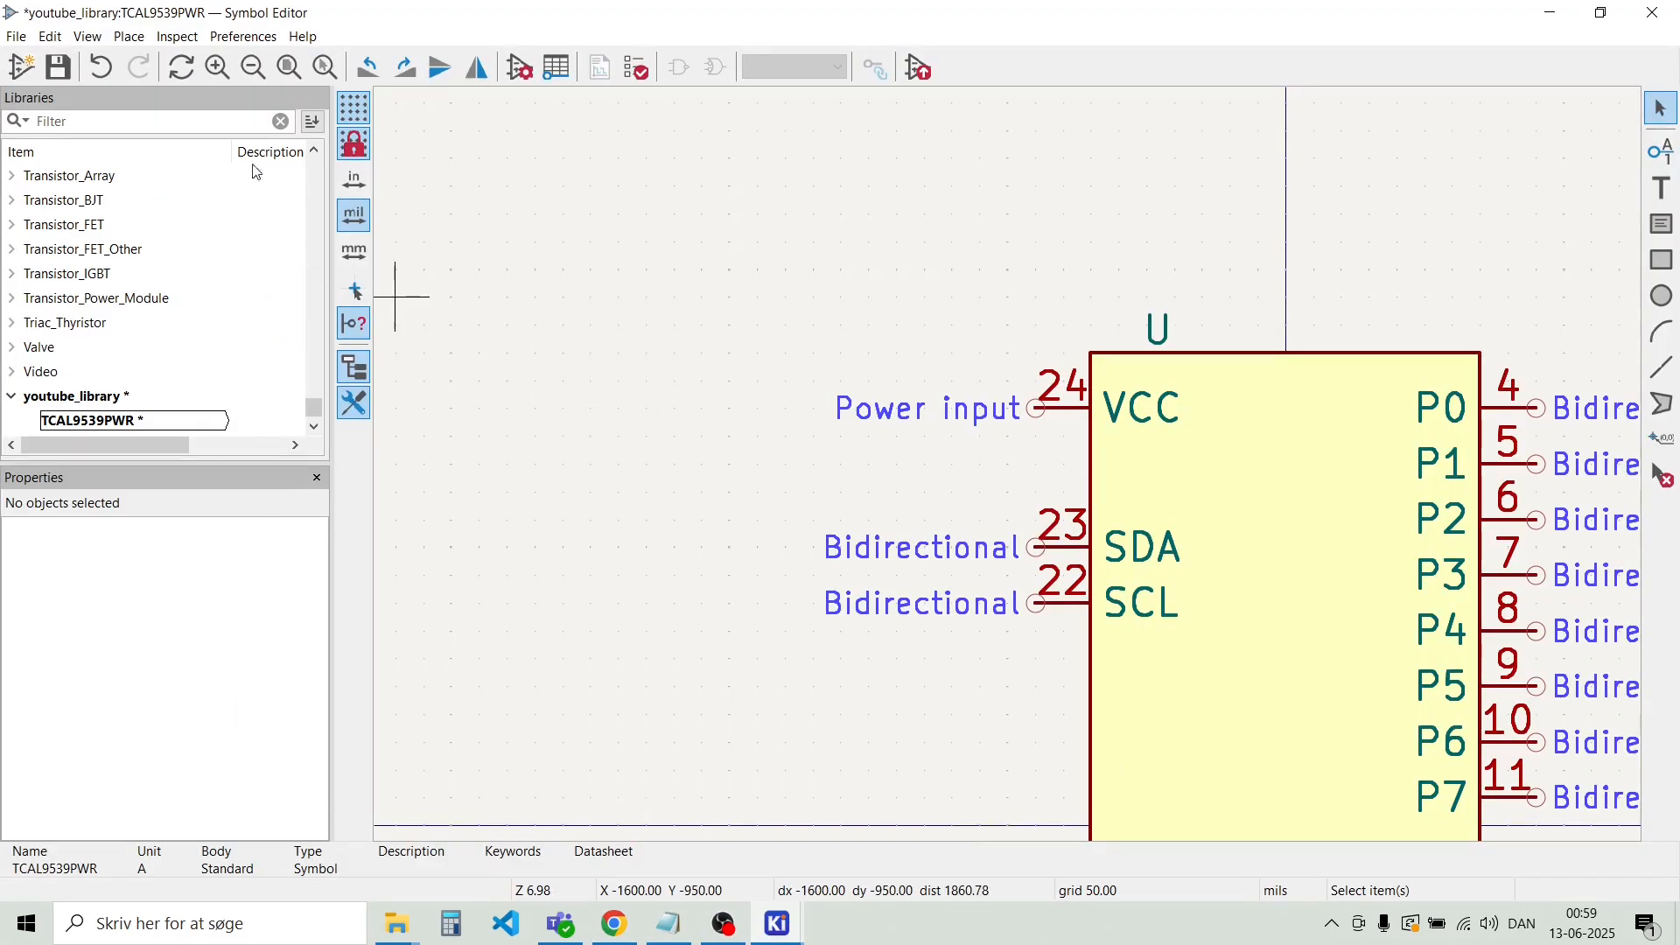
Add a pin named ~{RESET} on the body's left edge, below SCL at X -450, Y -150 mils
left_click(128, 37)
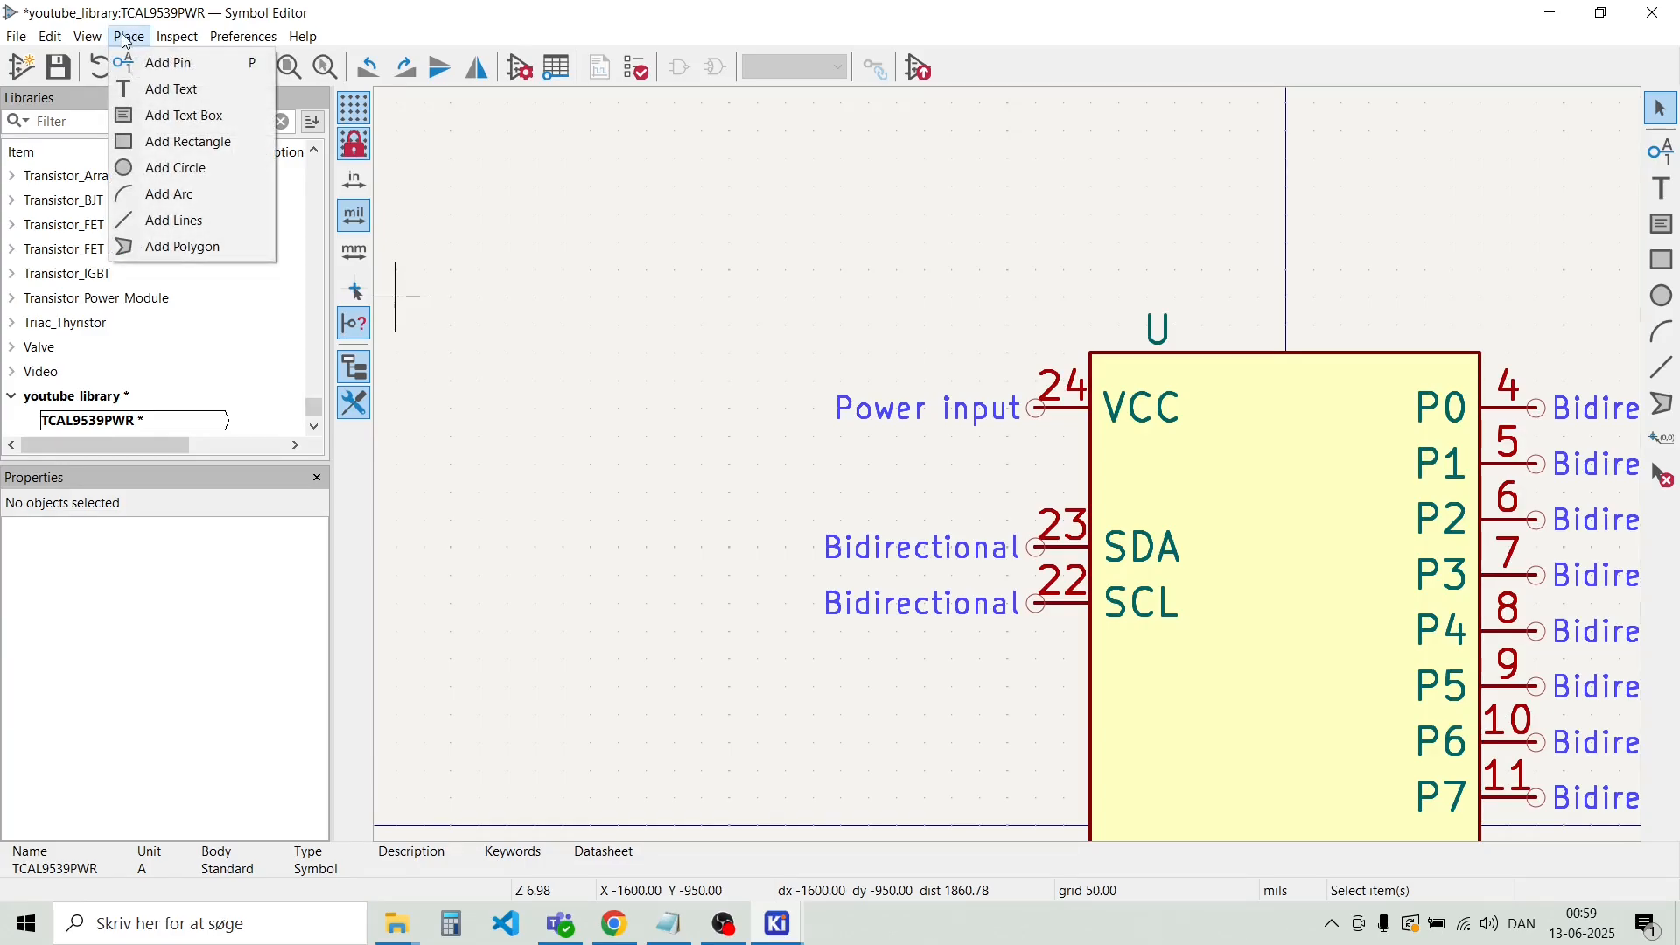
left_click(170, 63)
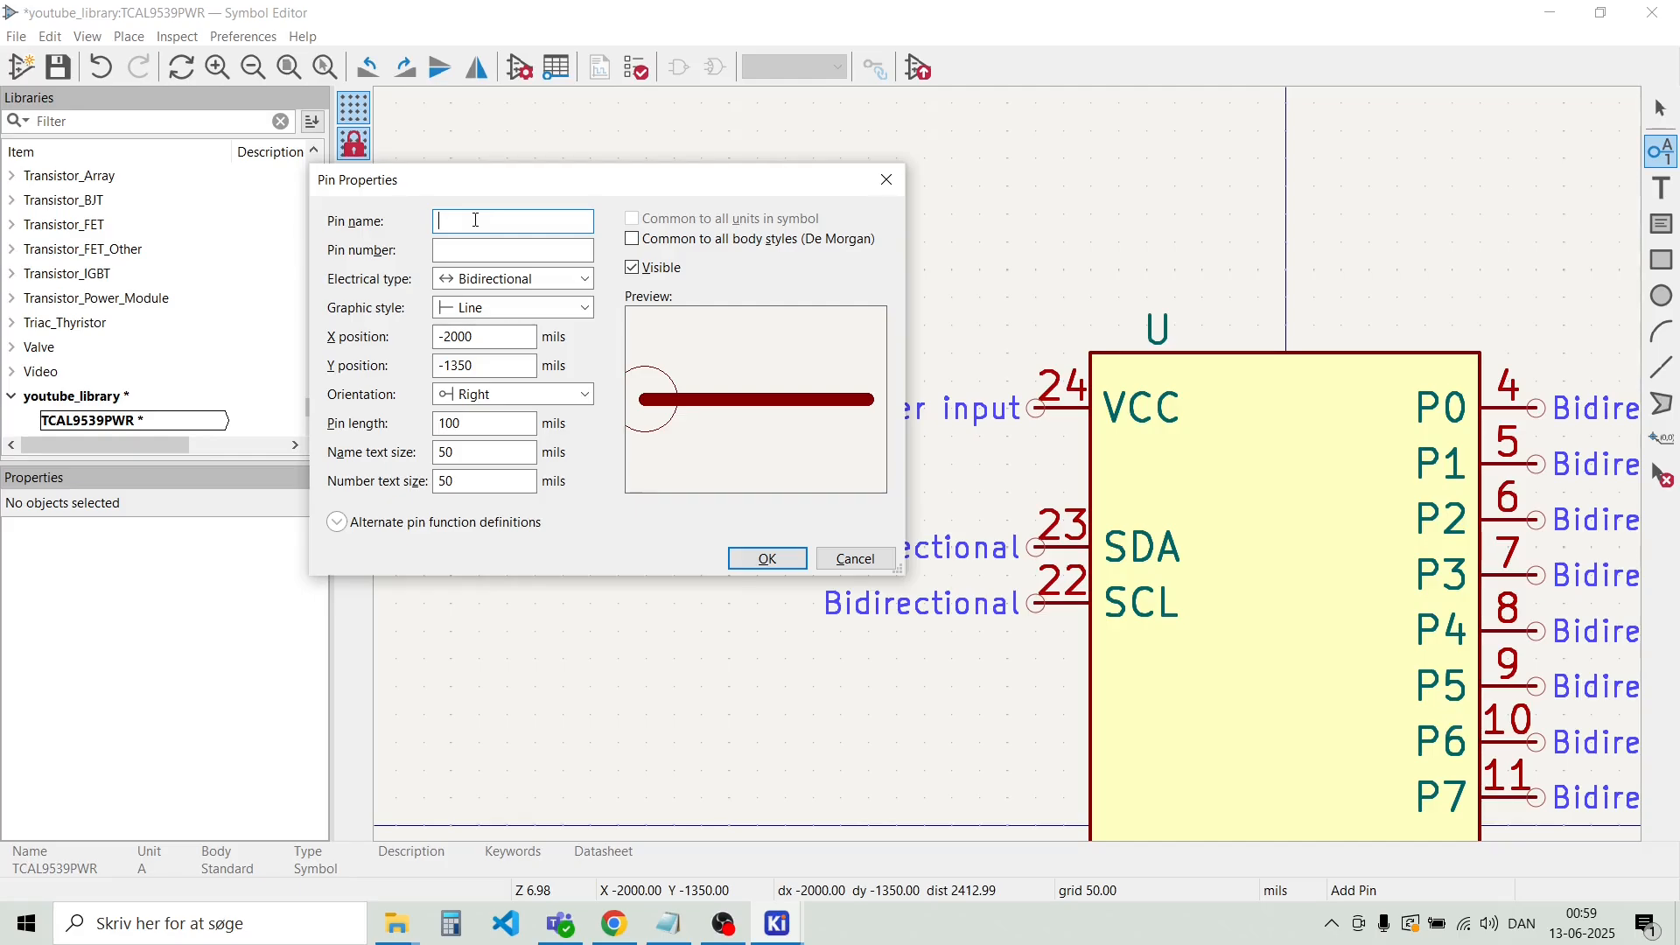
key("alt")
type("¨")
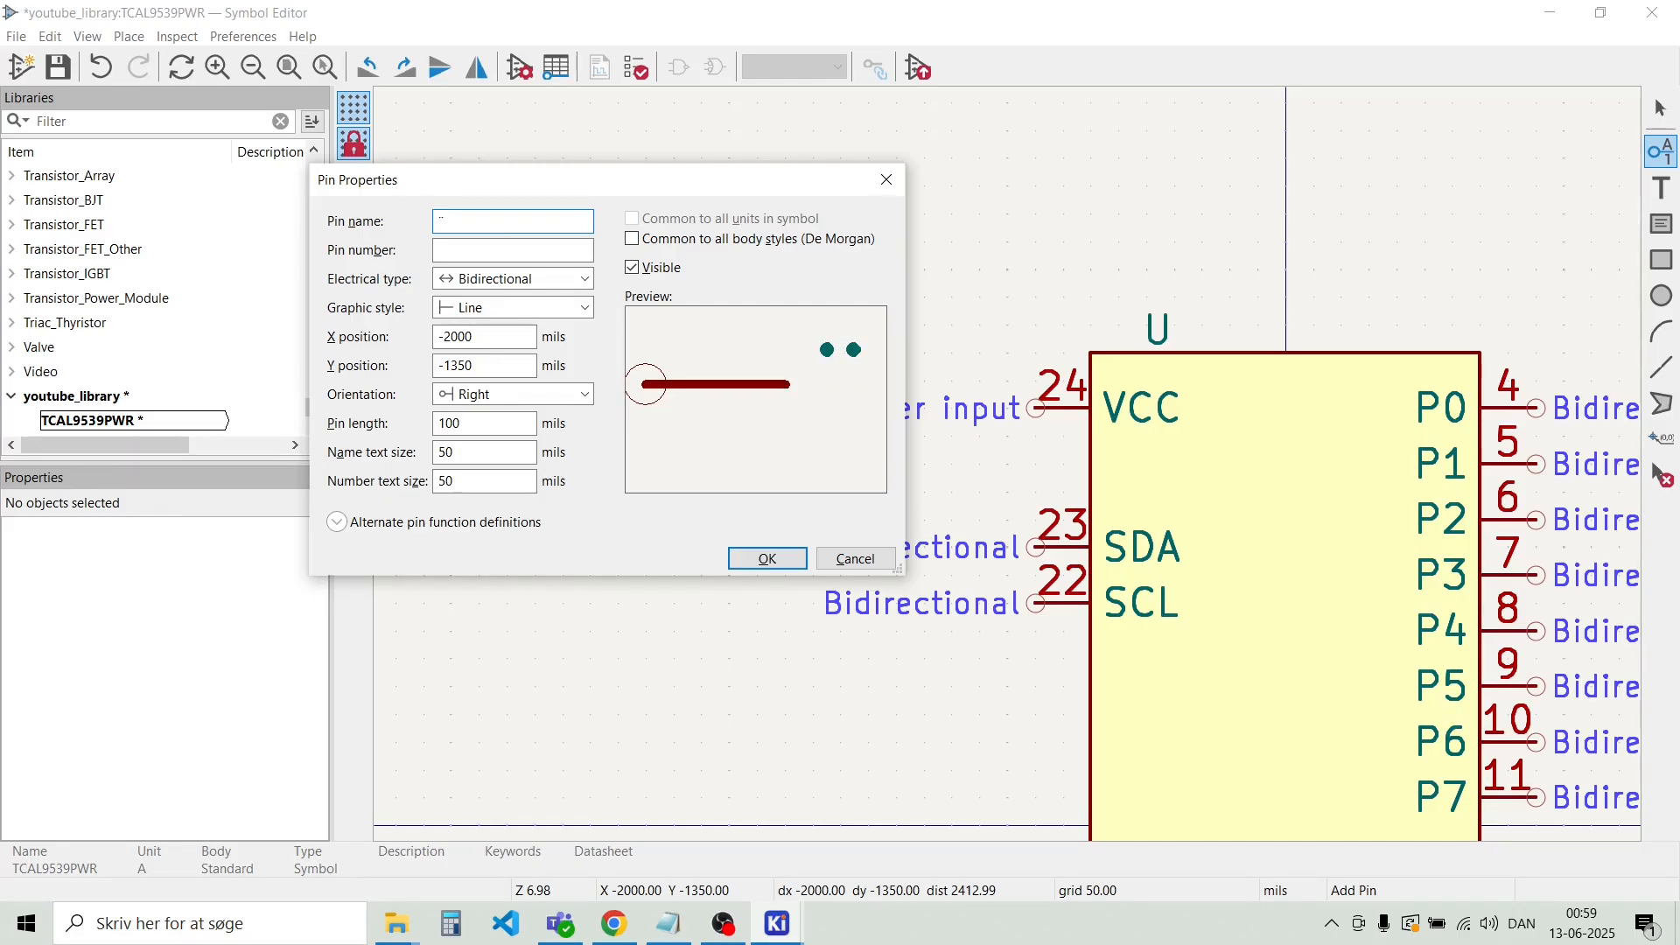
key("BackSpace")
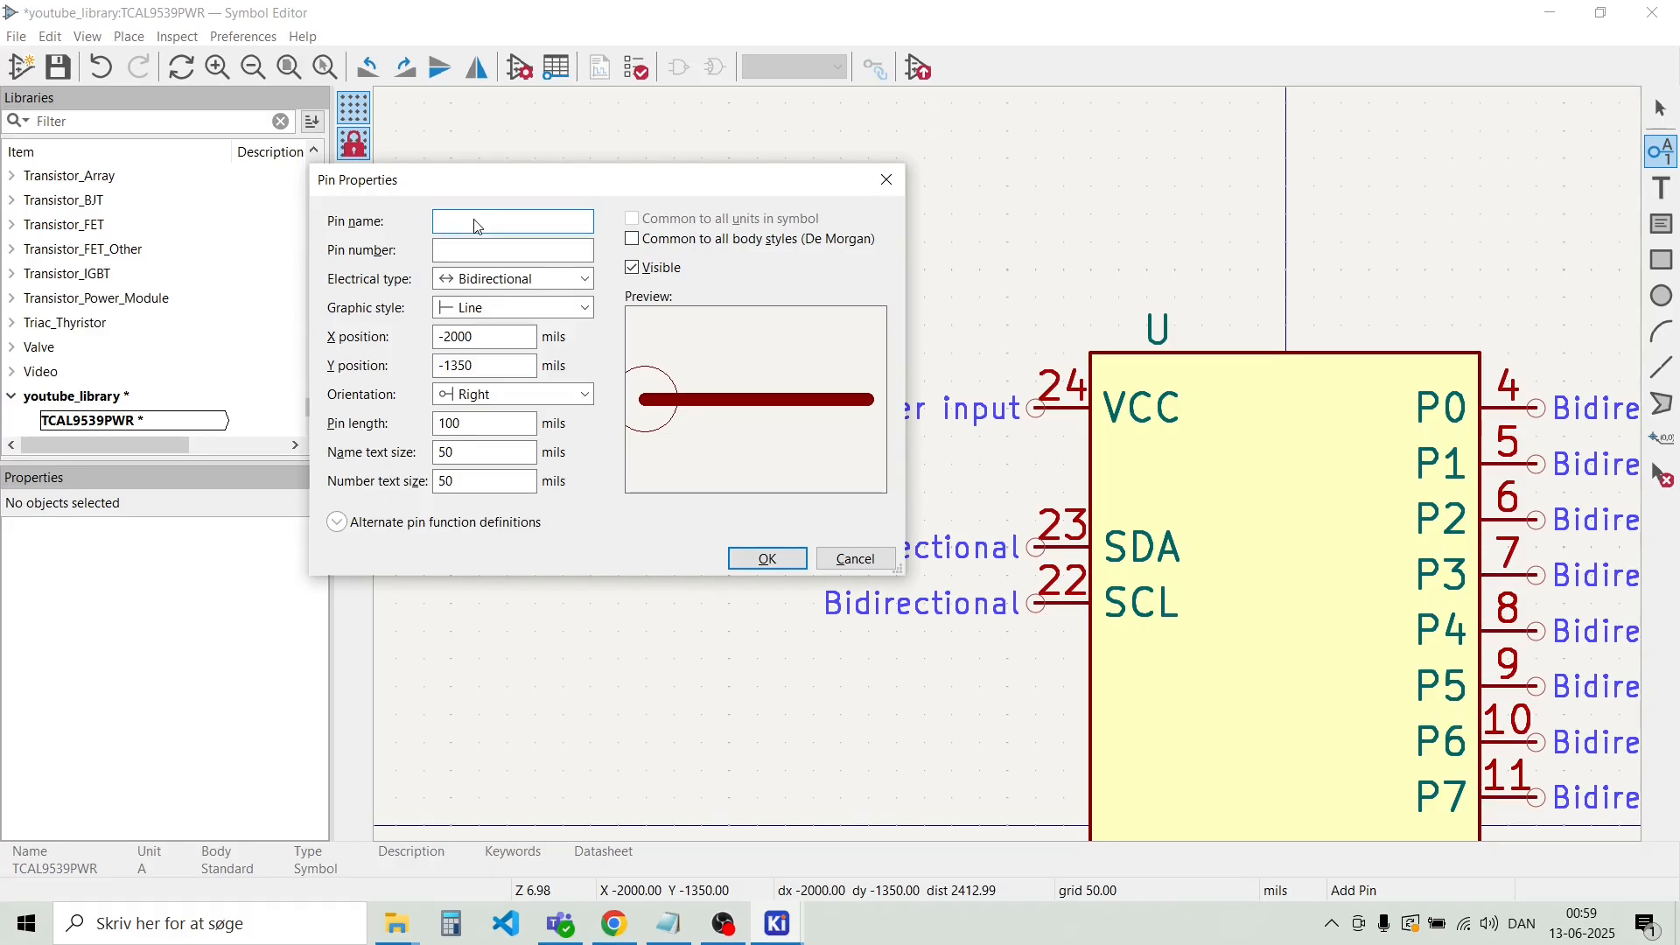
type("~{")
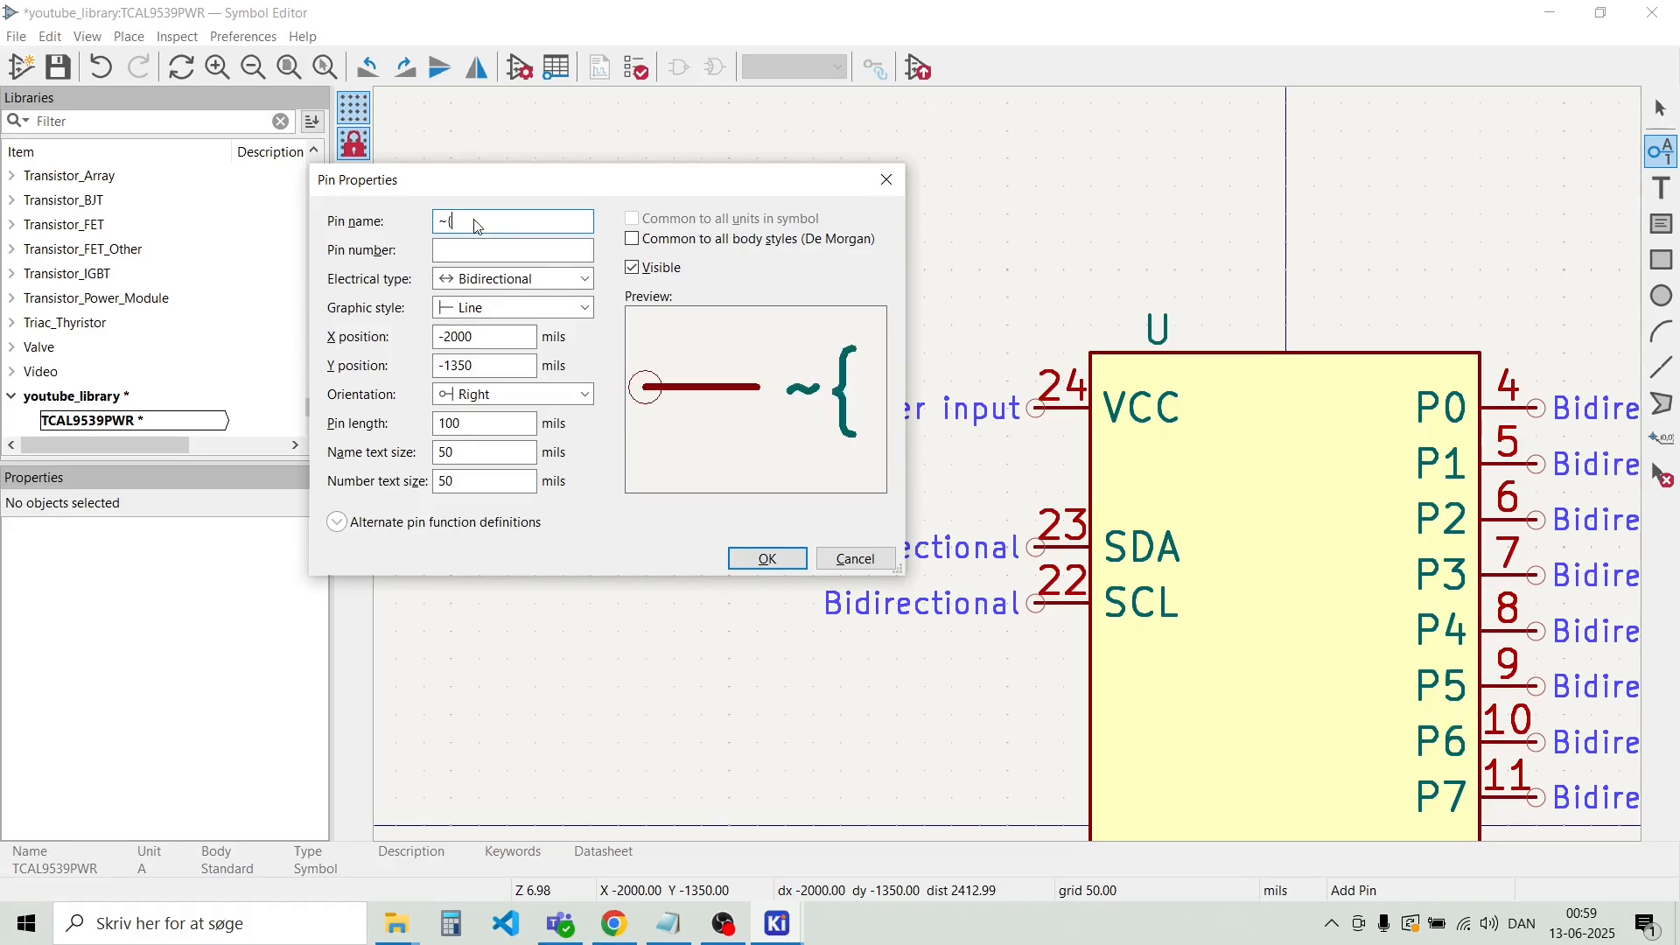
type("RESET")
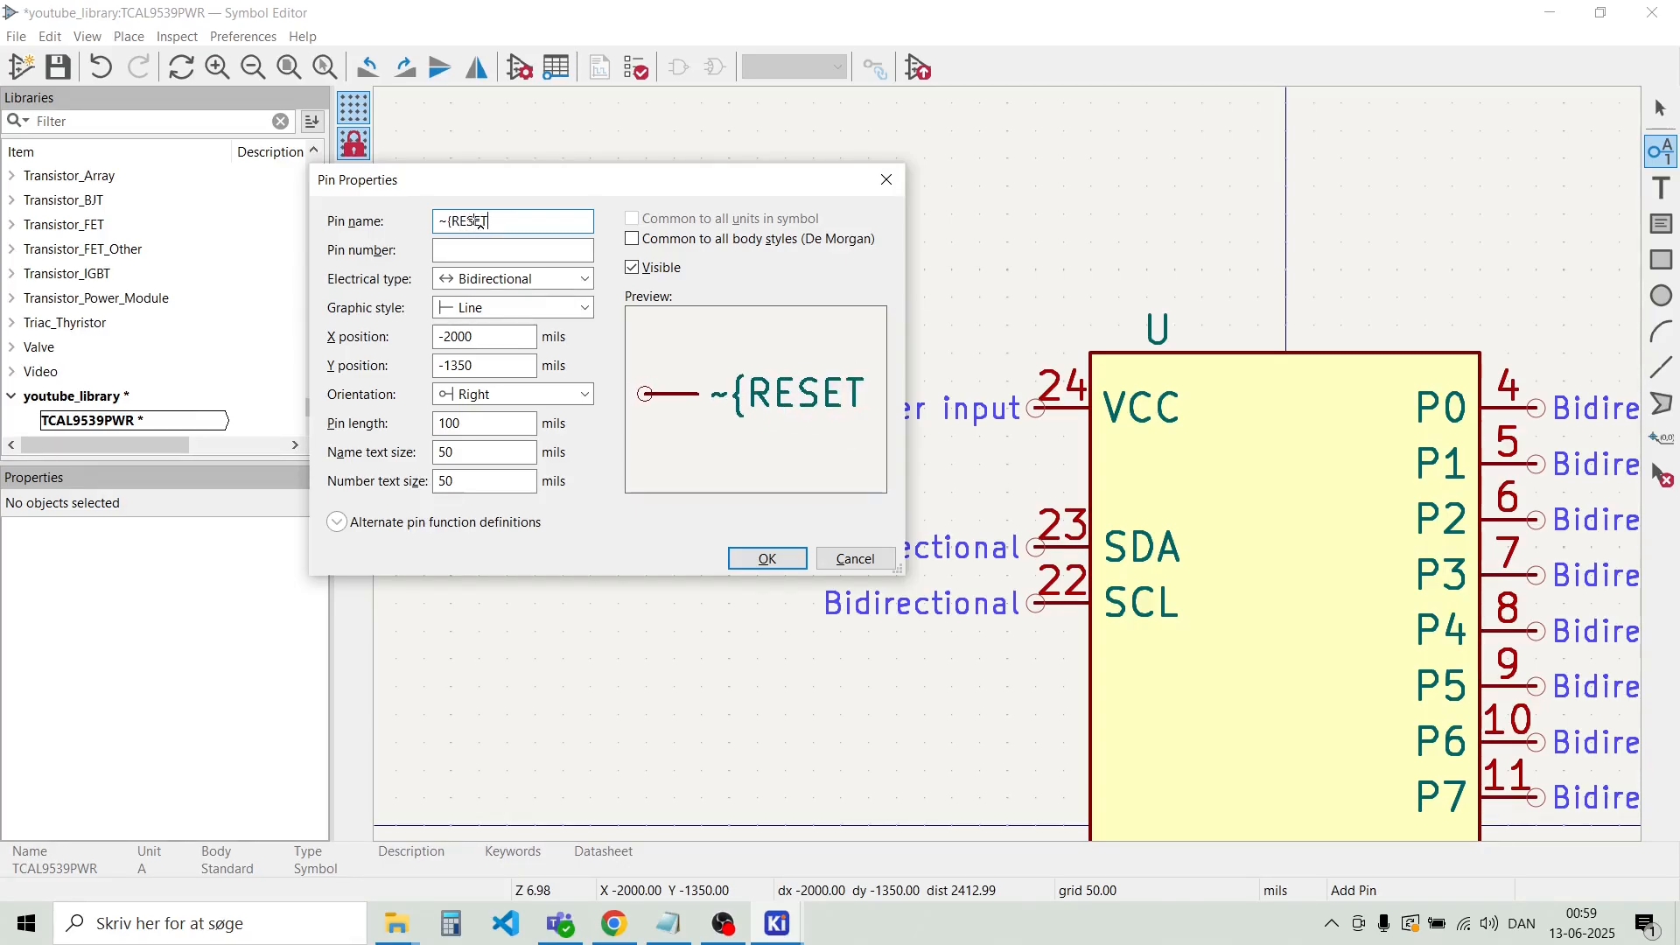
type("}")
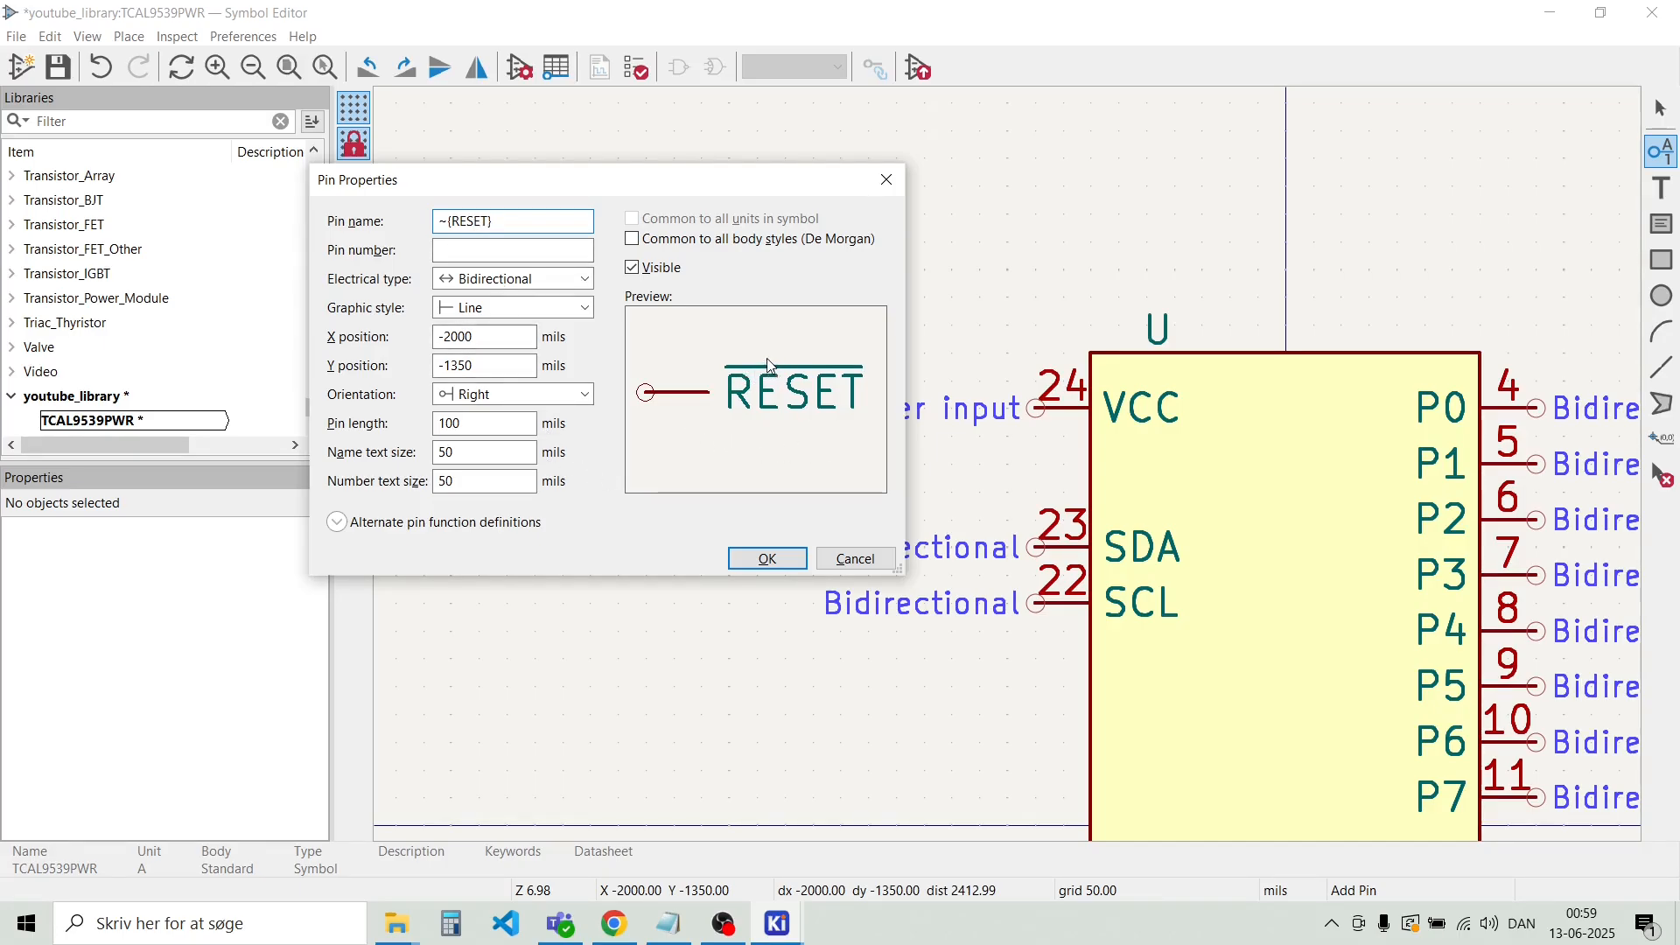
left_click(768, 560)
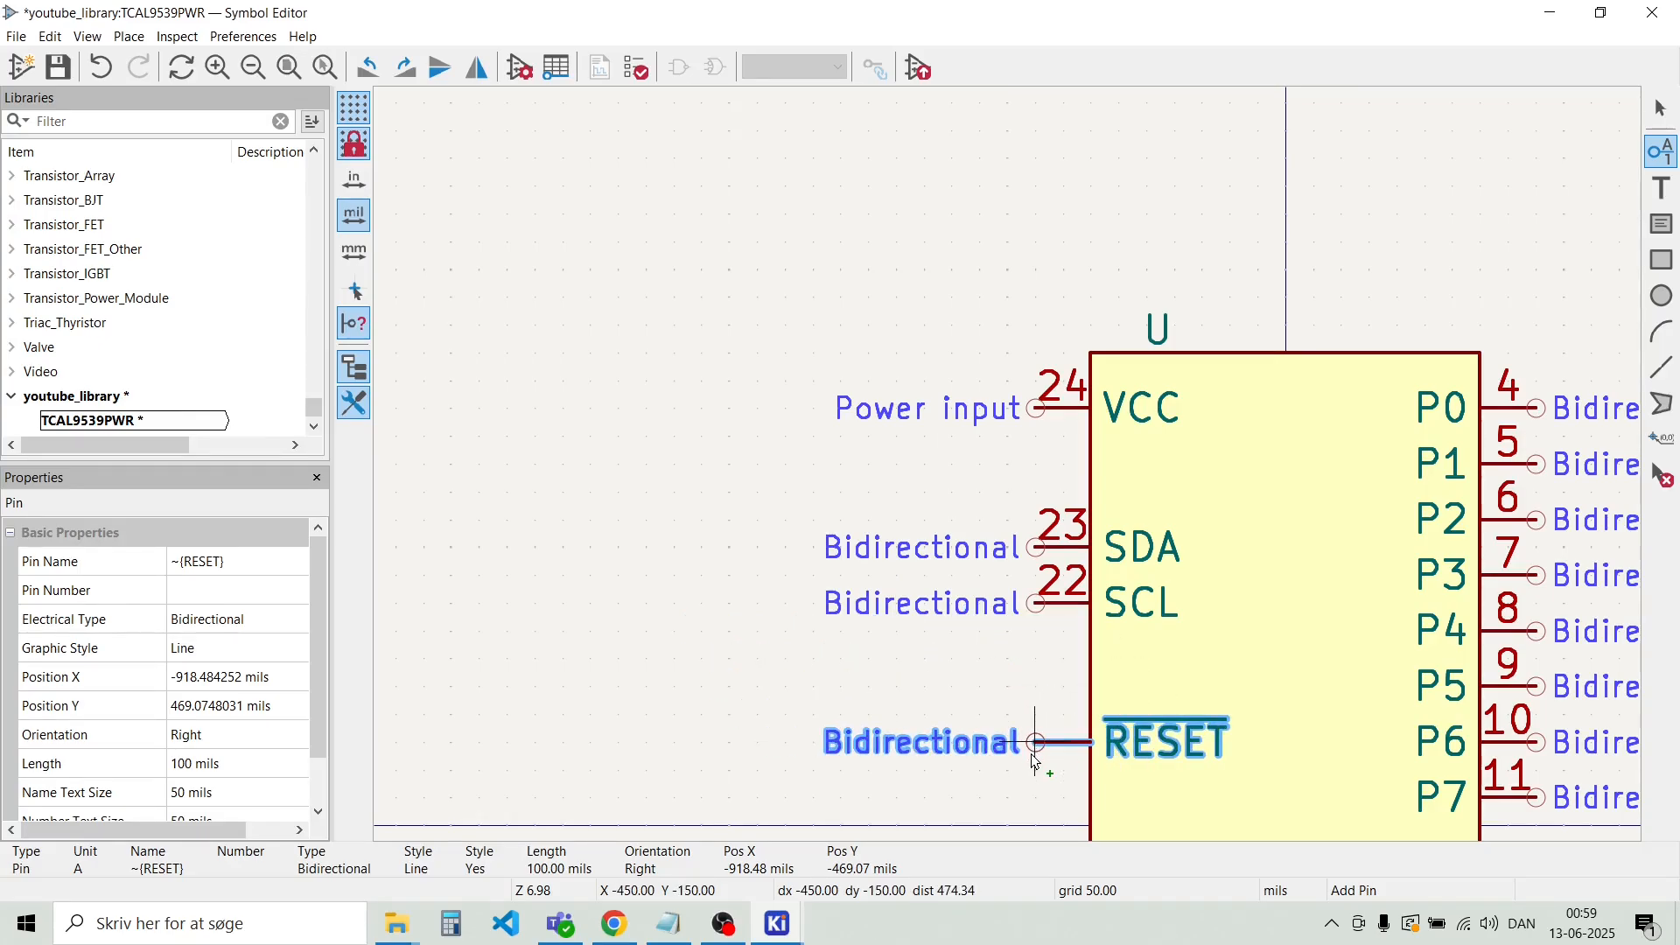
left_click(1035, 762)
key("Escape")
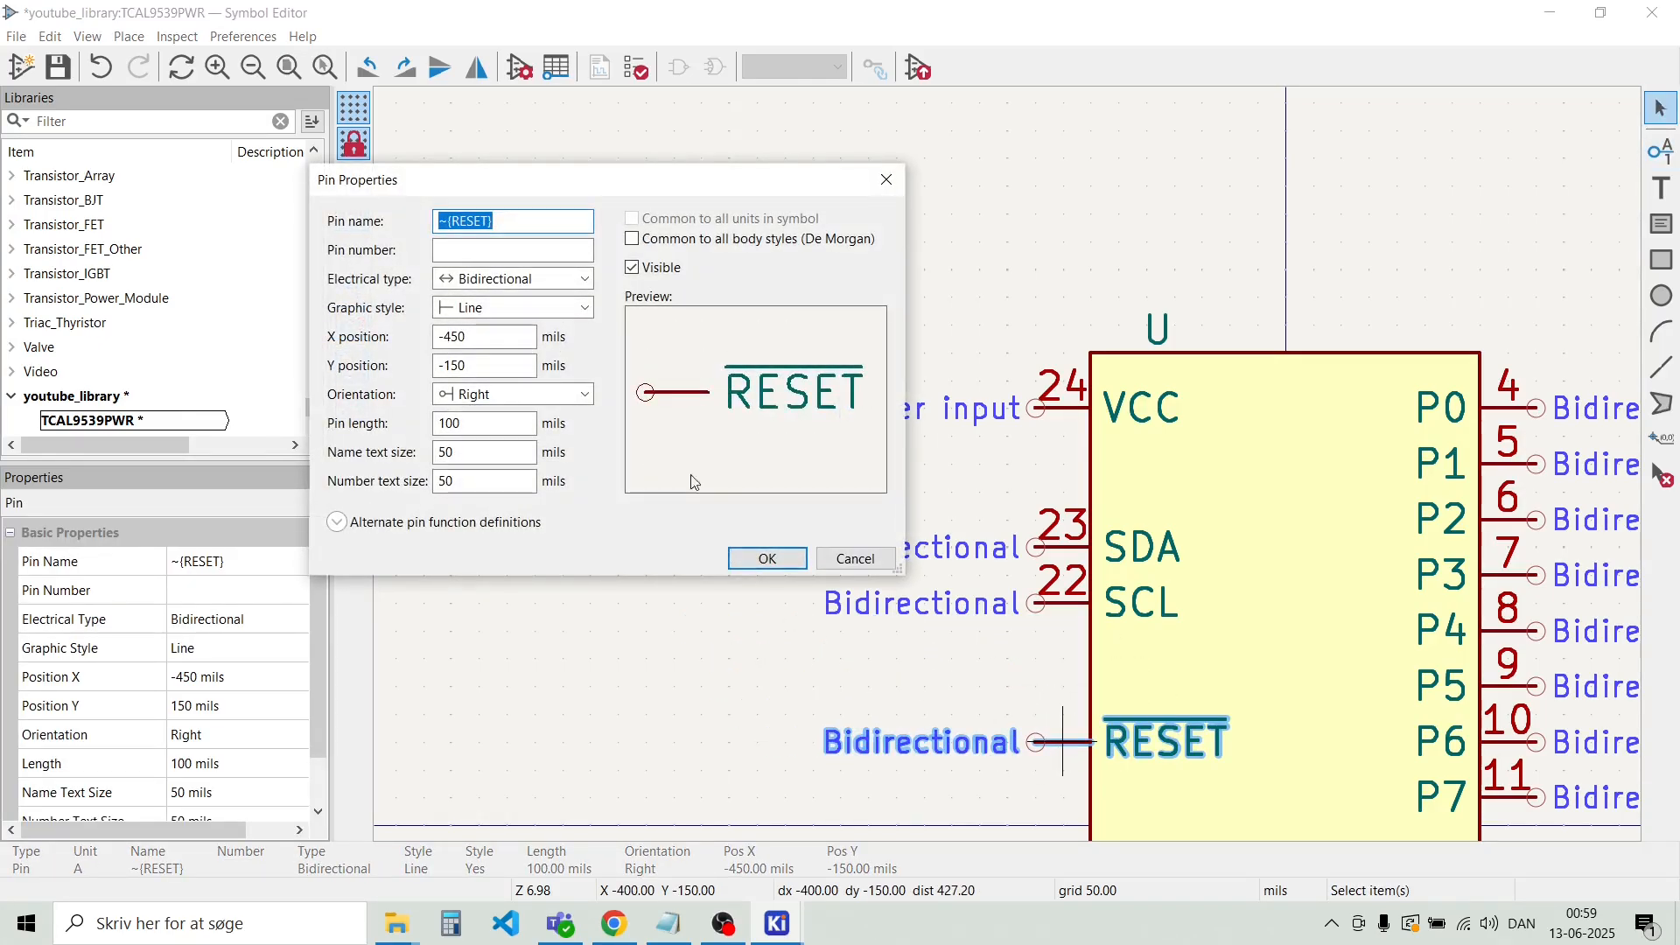
Set the electrical type of the RESET pin to Input
left_click(573, 279)
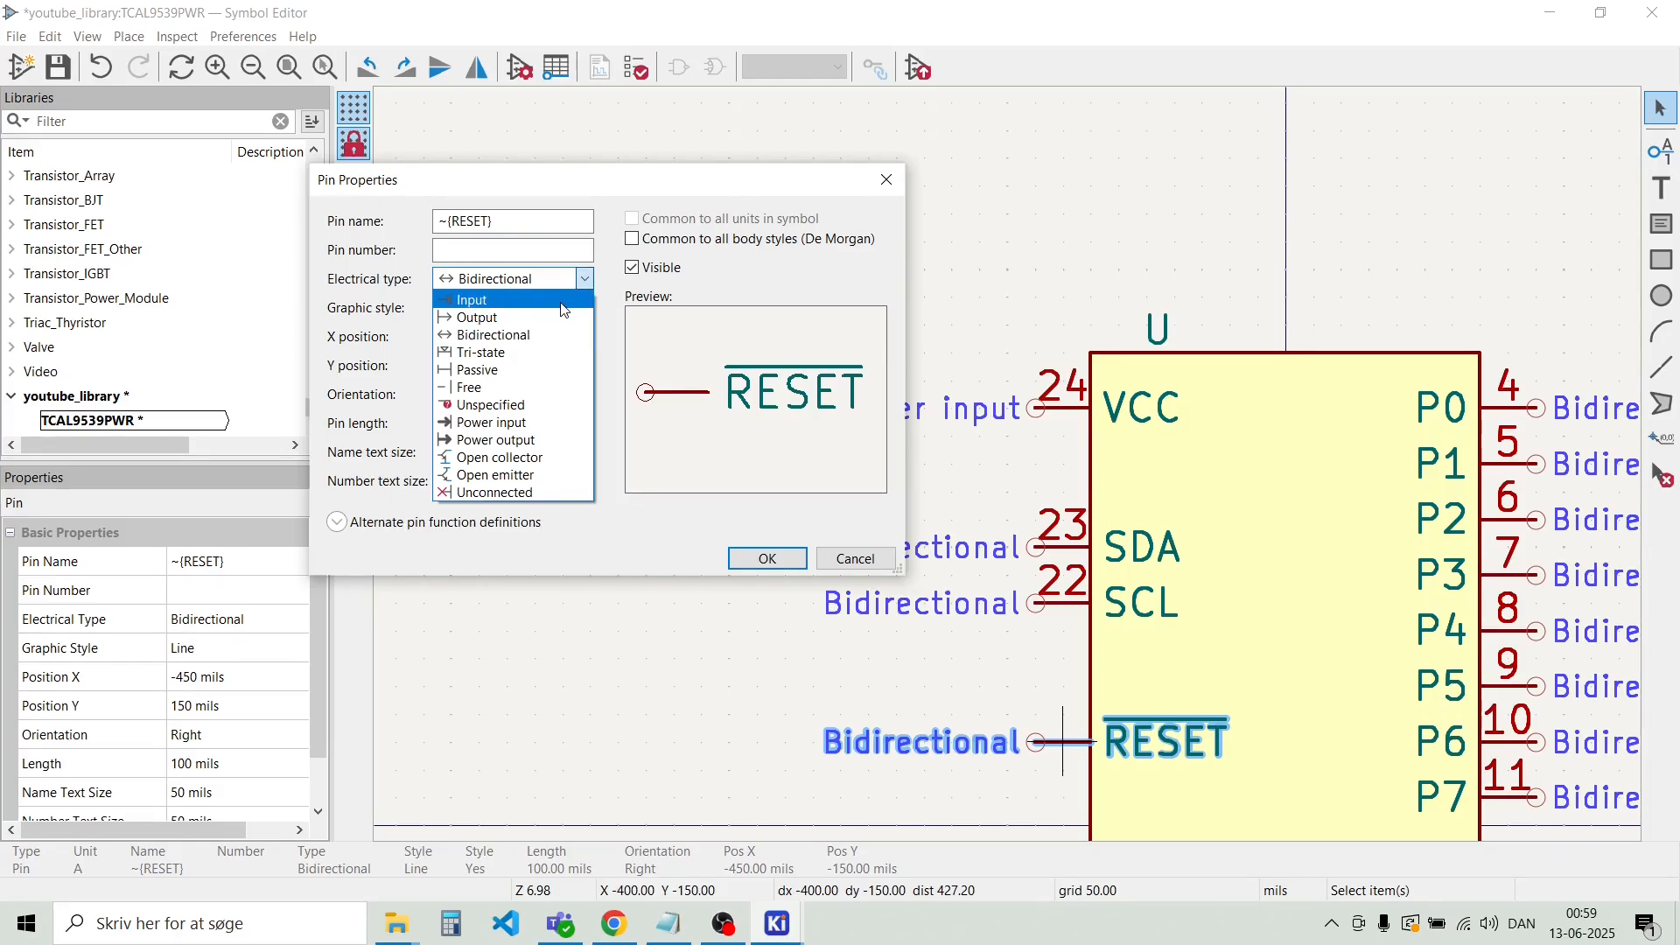
left_click(562, 300)
left_click(767, 558)
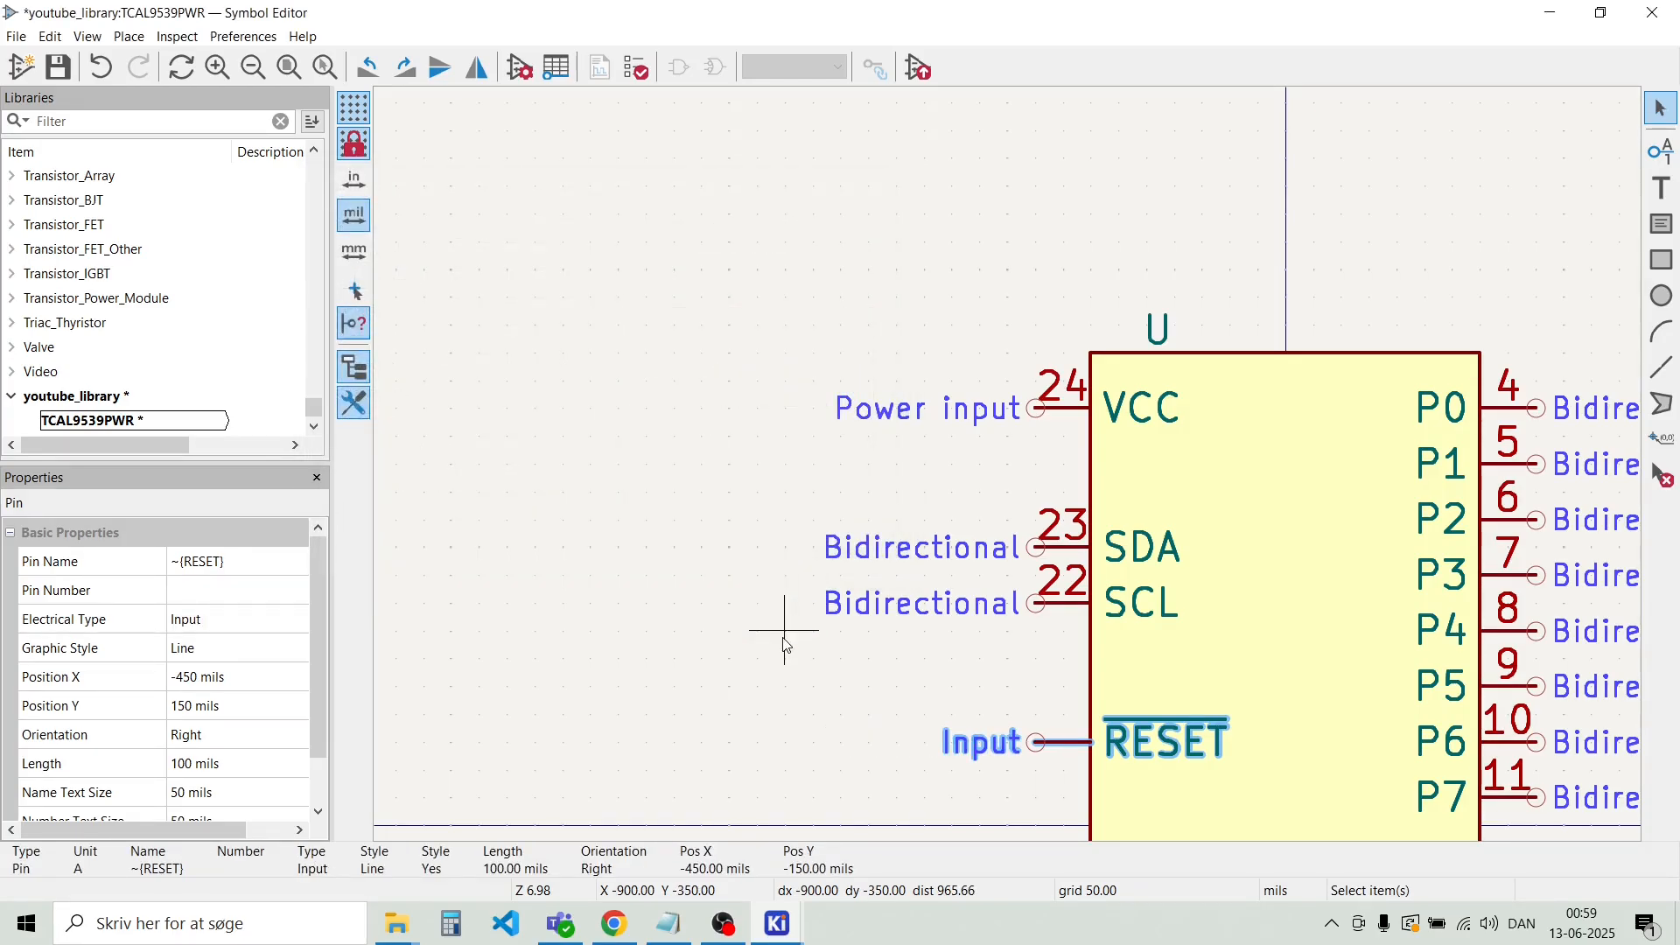
Consult the datasheet's TSSOP pinout in Chrome for the interrupt pin, and return to the symbol being edited in KiCad
scroll(782, 649, "down", 2)
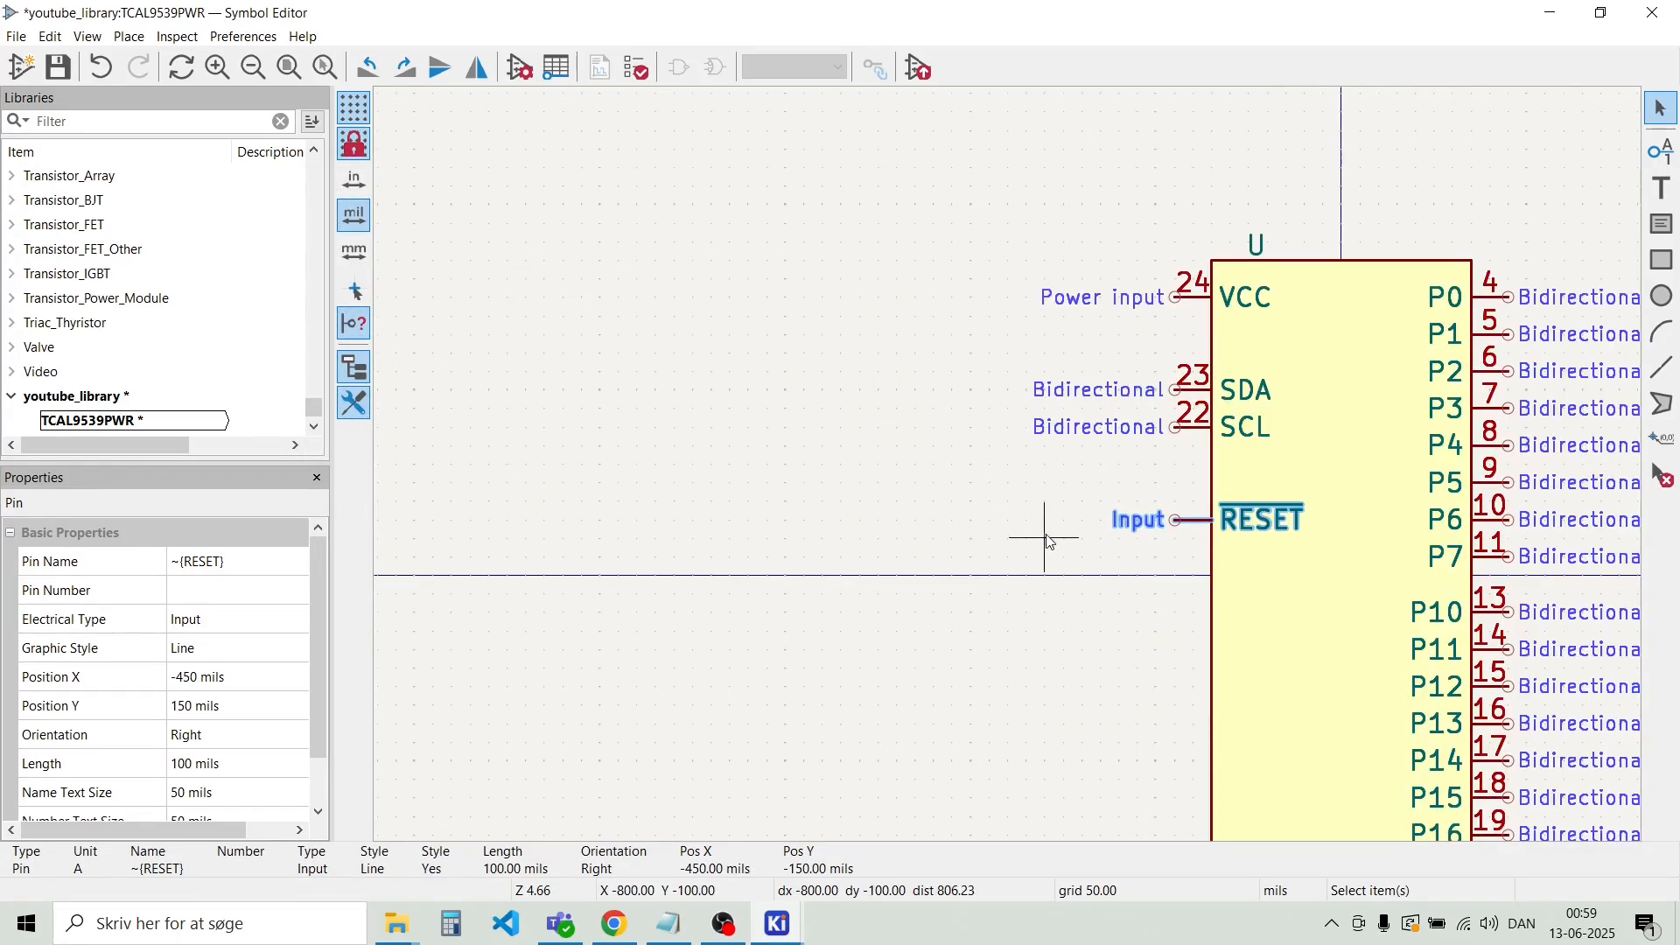
left_click(616, 925)
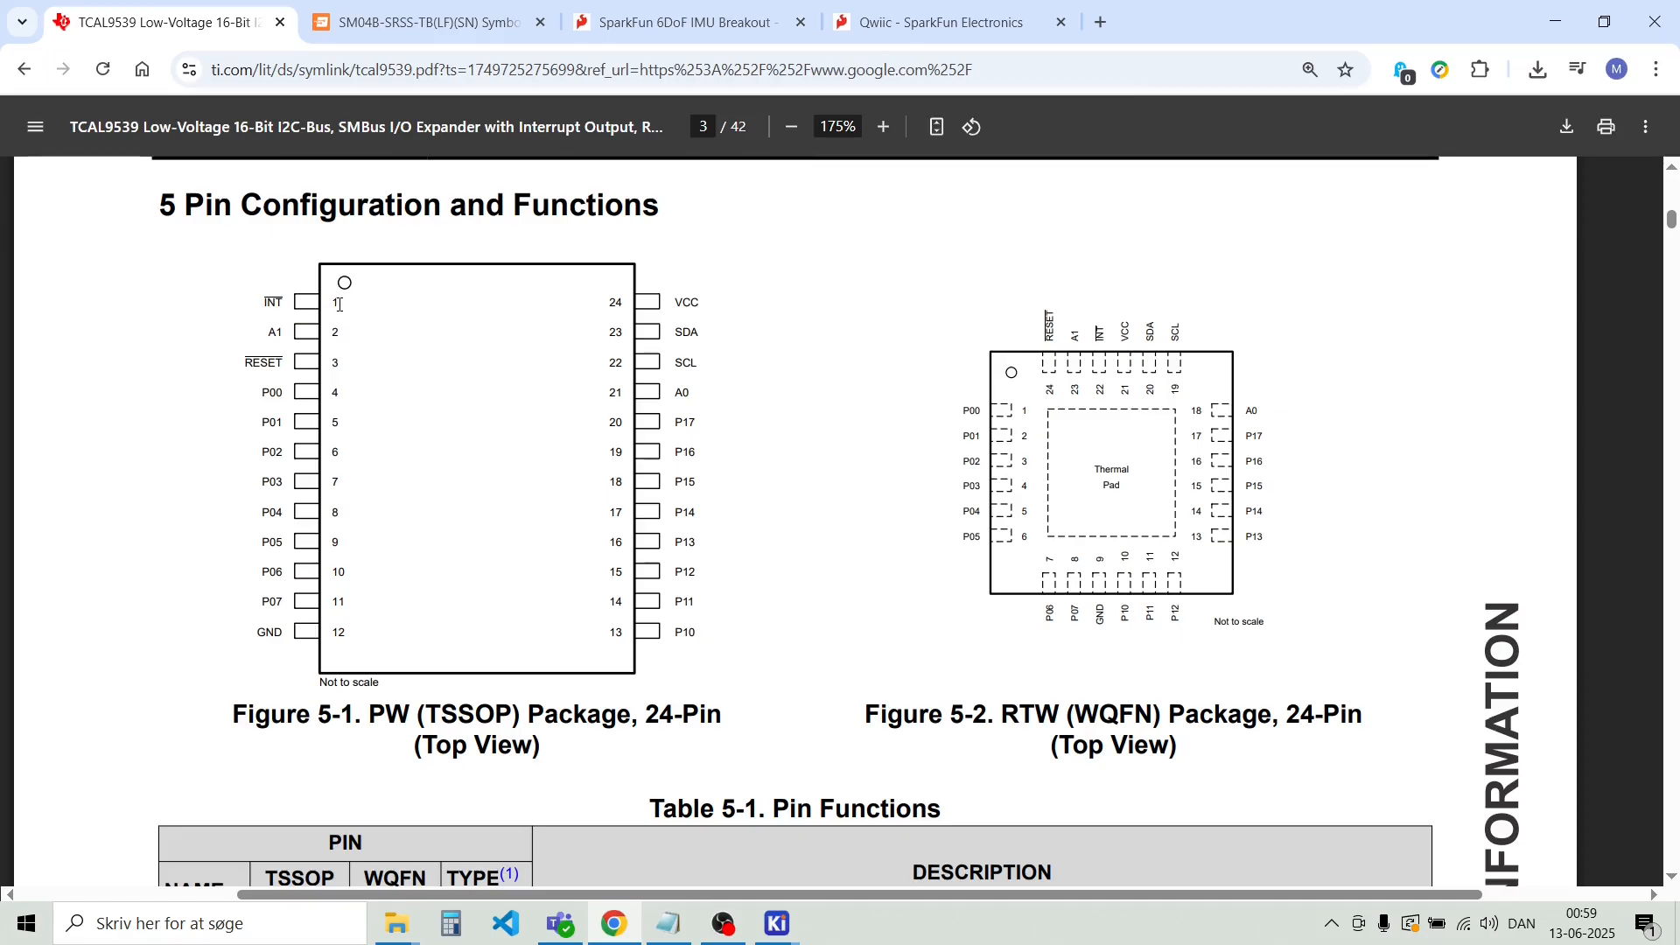
mouse_move(776, 925)
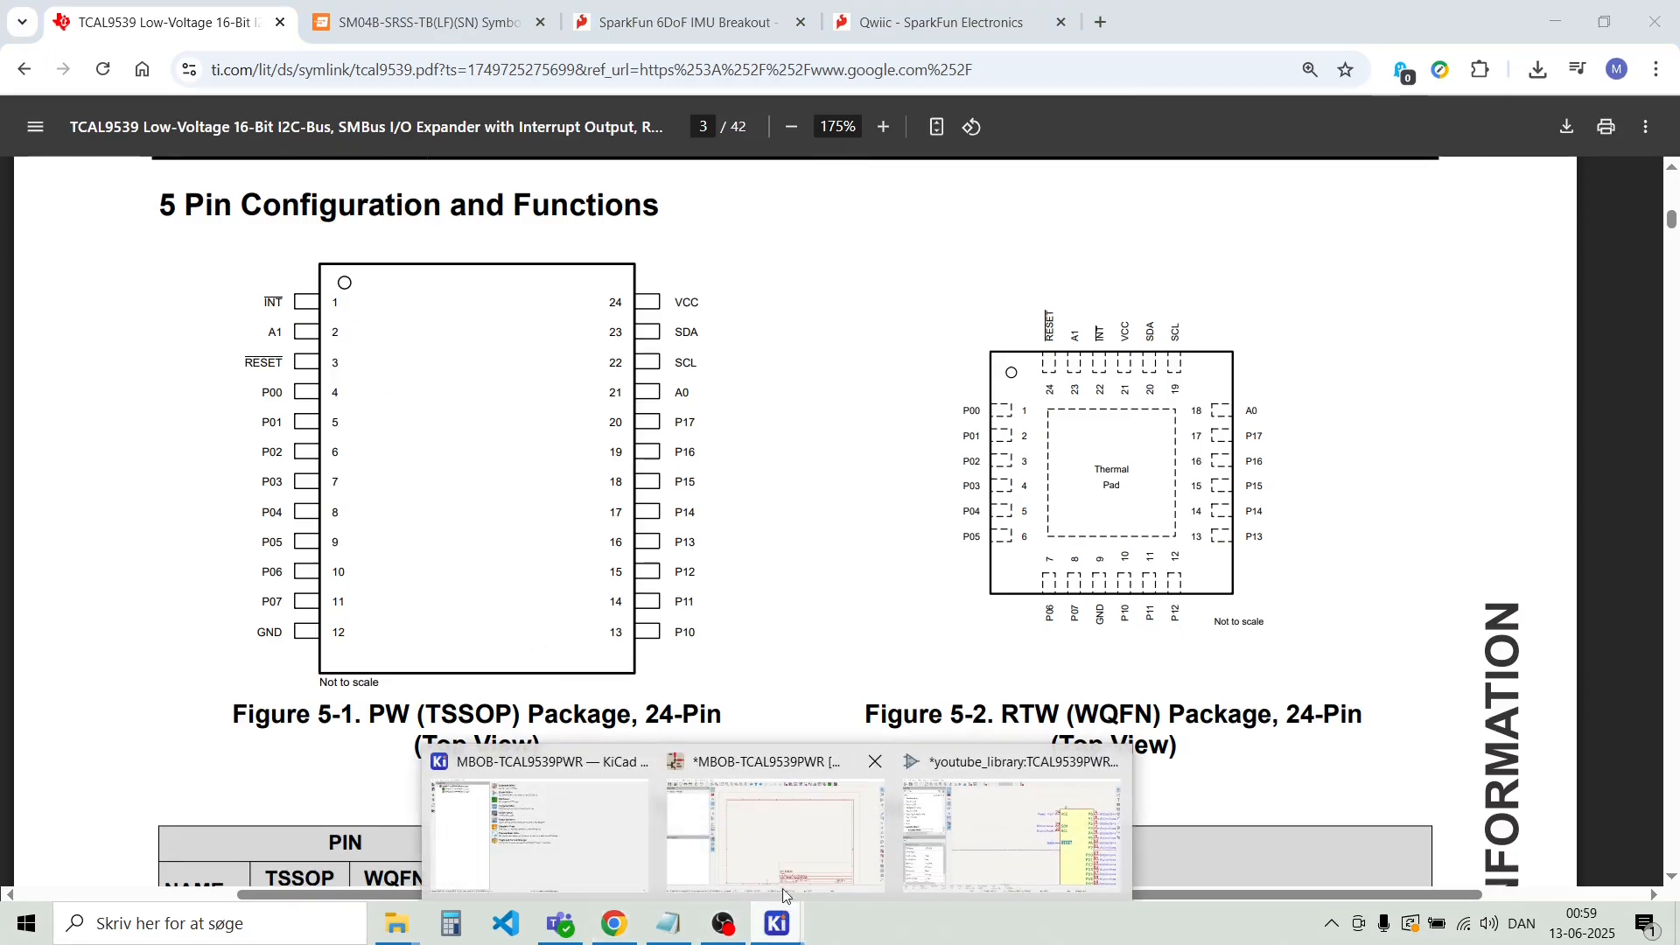
left_click(982, 840)
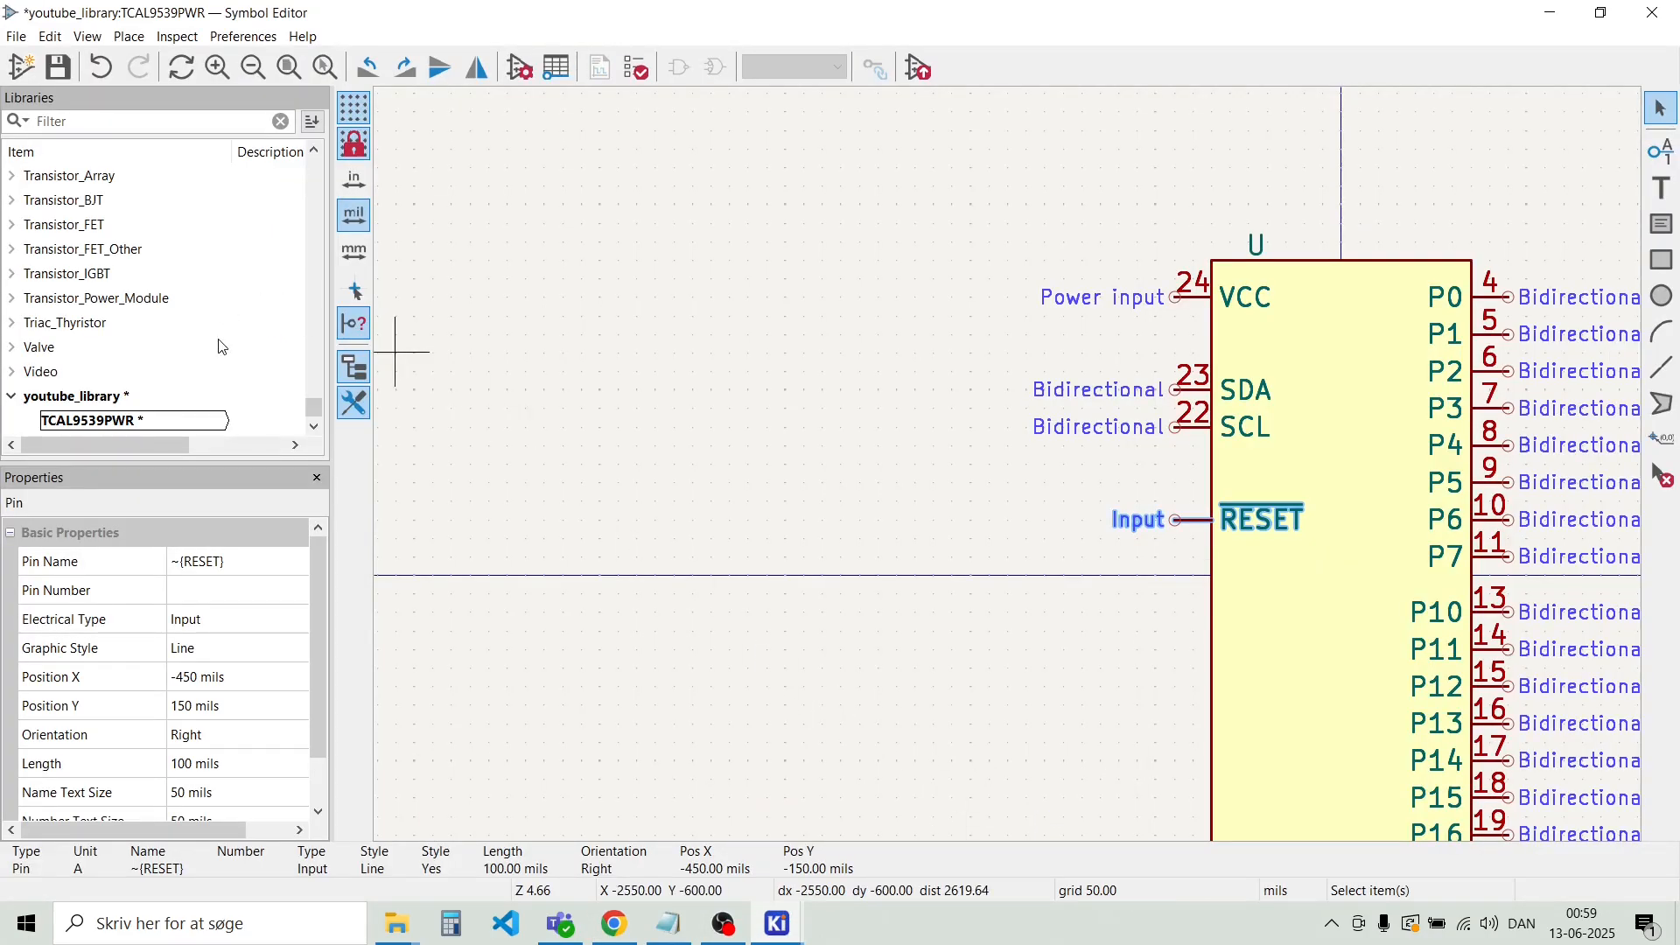
Add an input pin named ~{INT} on the body's left edge, between SCL and RESET at X -450, Y -250 mils
left_click(115, 39)
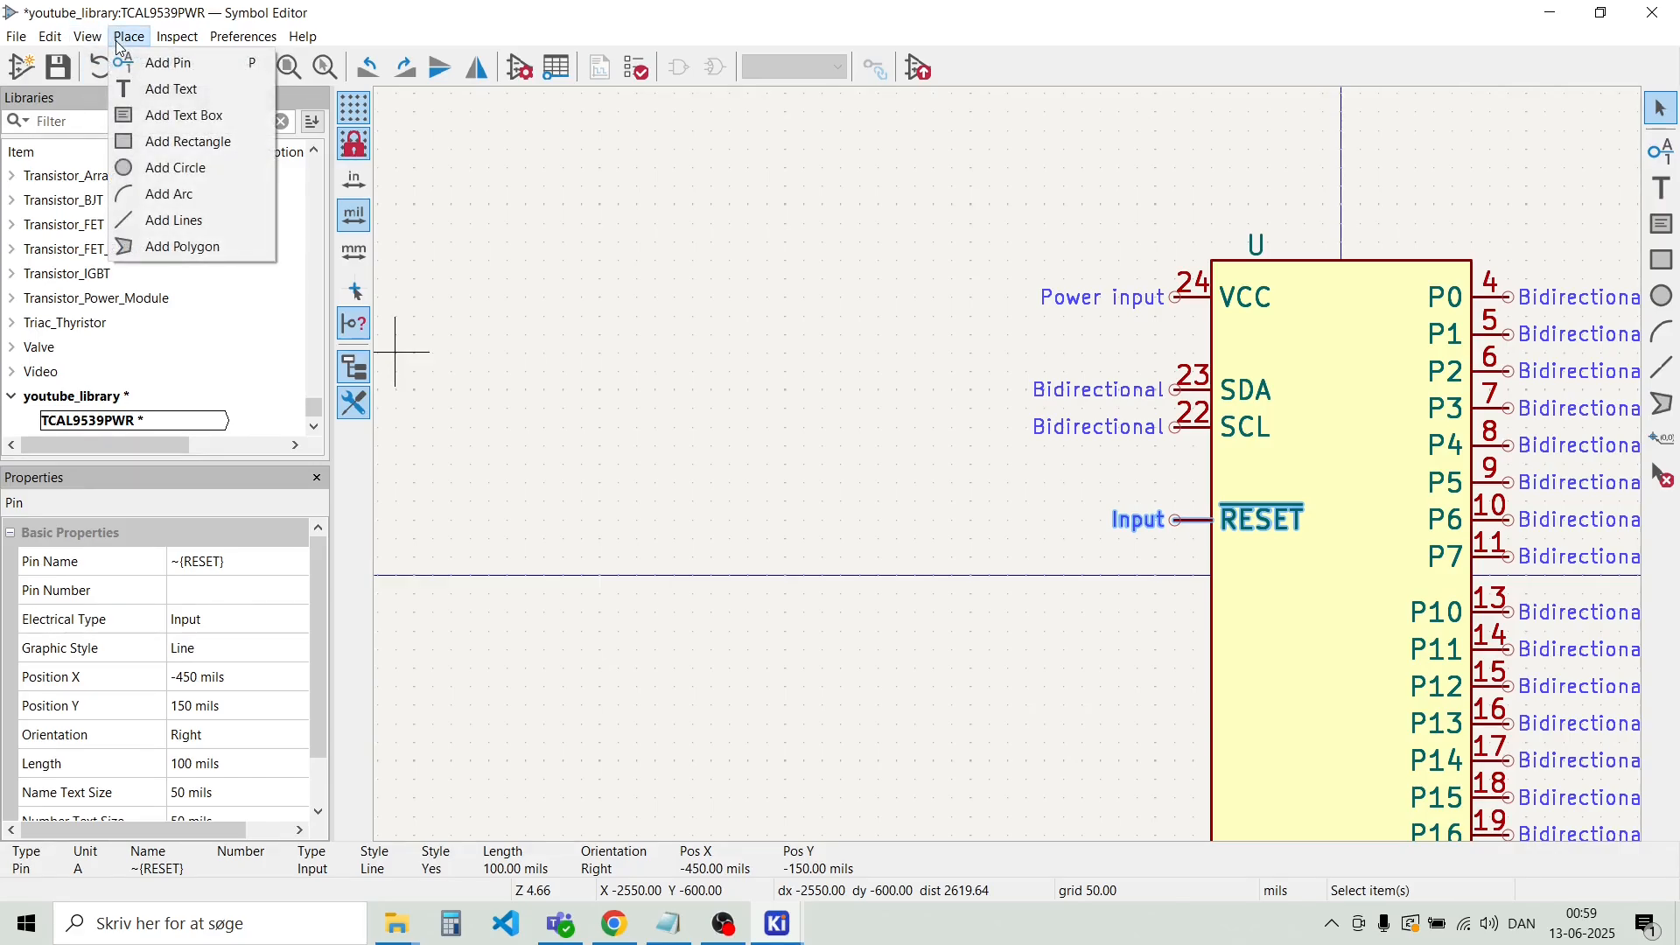
left_click(156, 60)
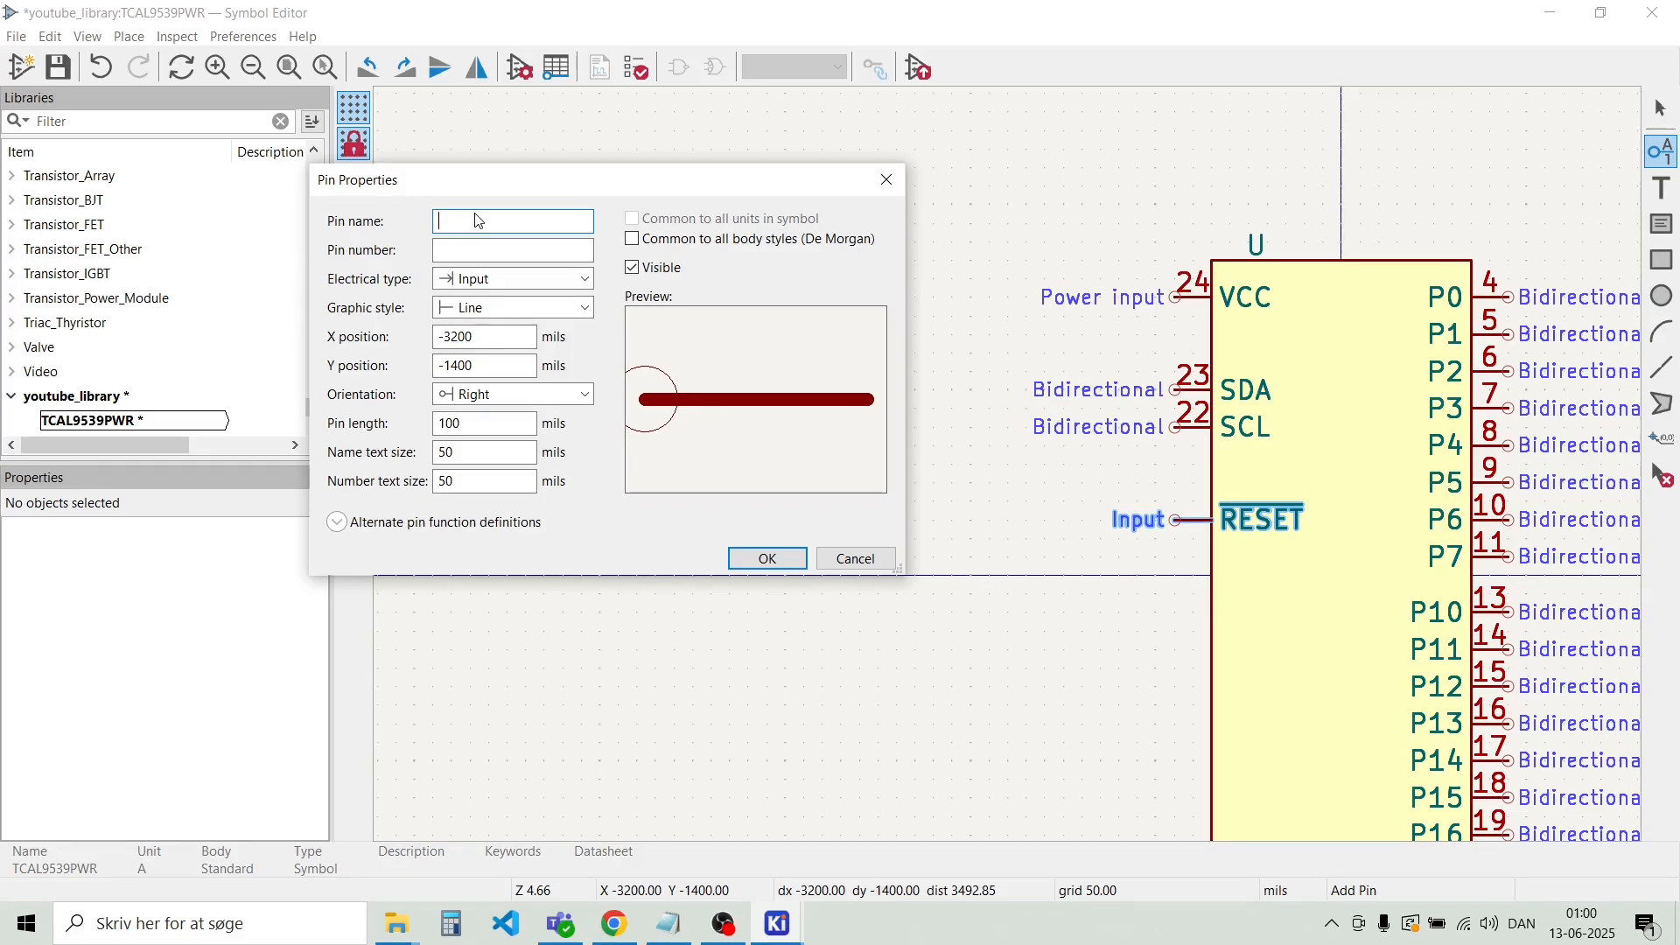
type("~{")
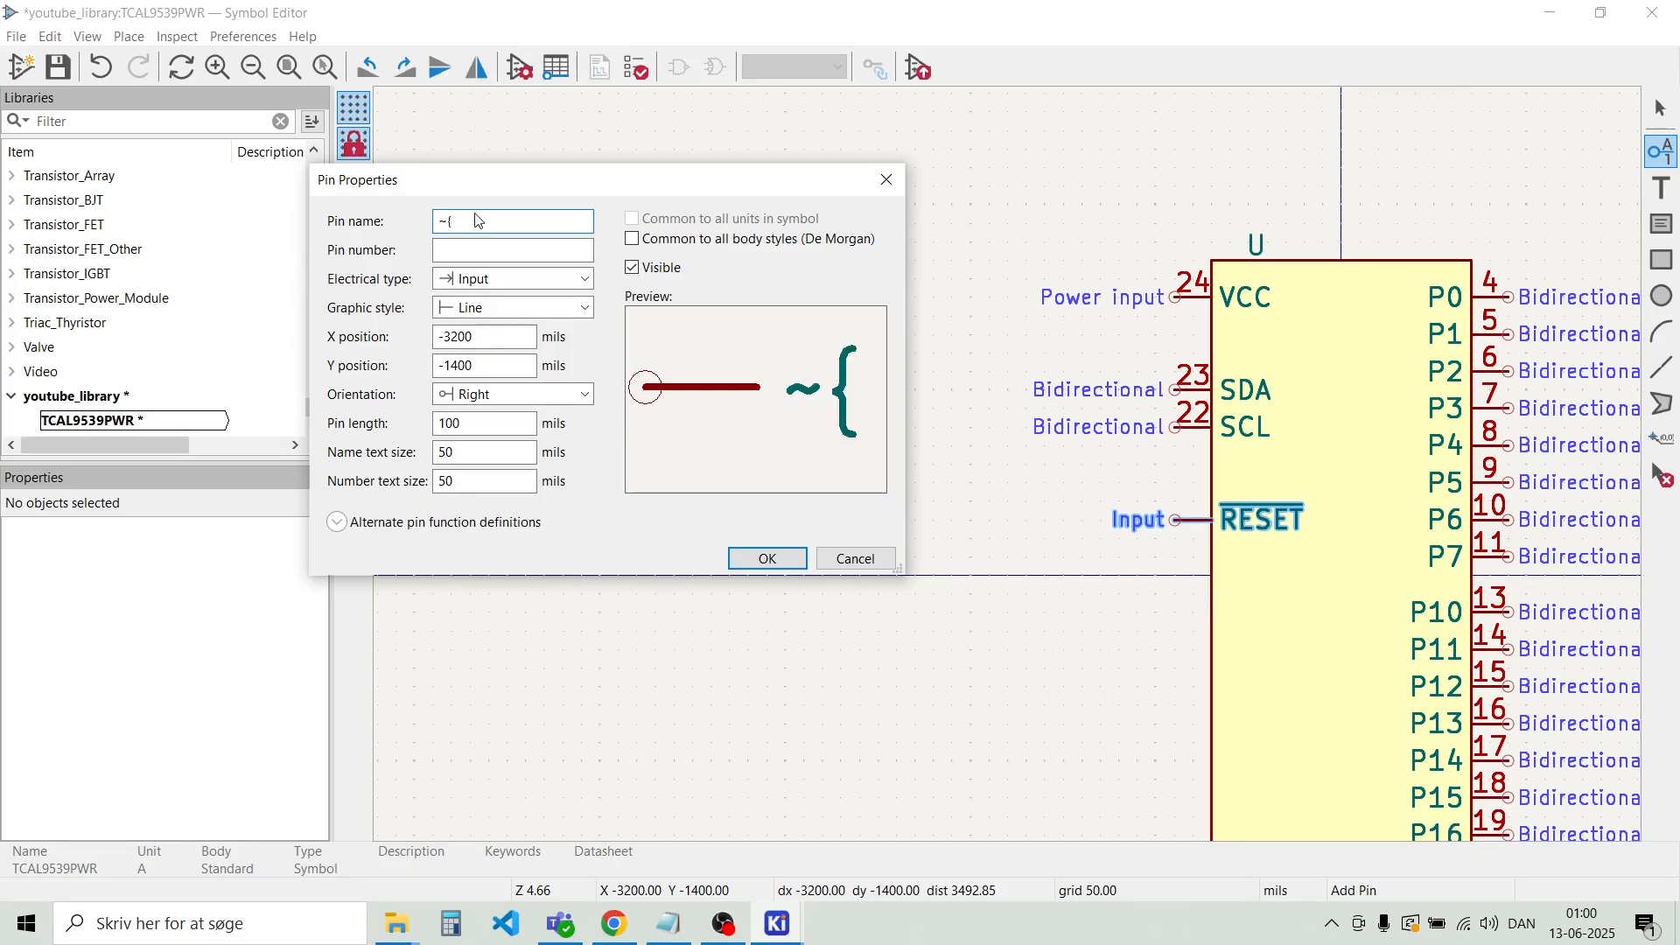
type("IN")
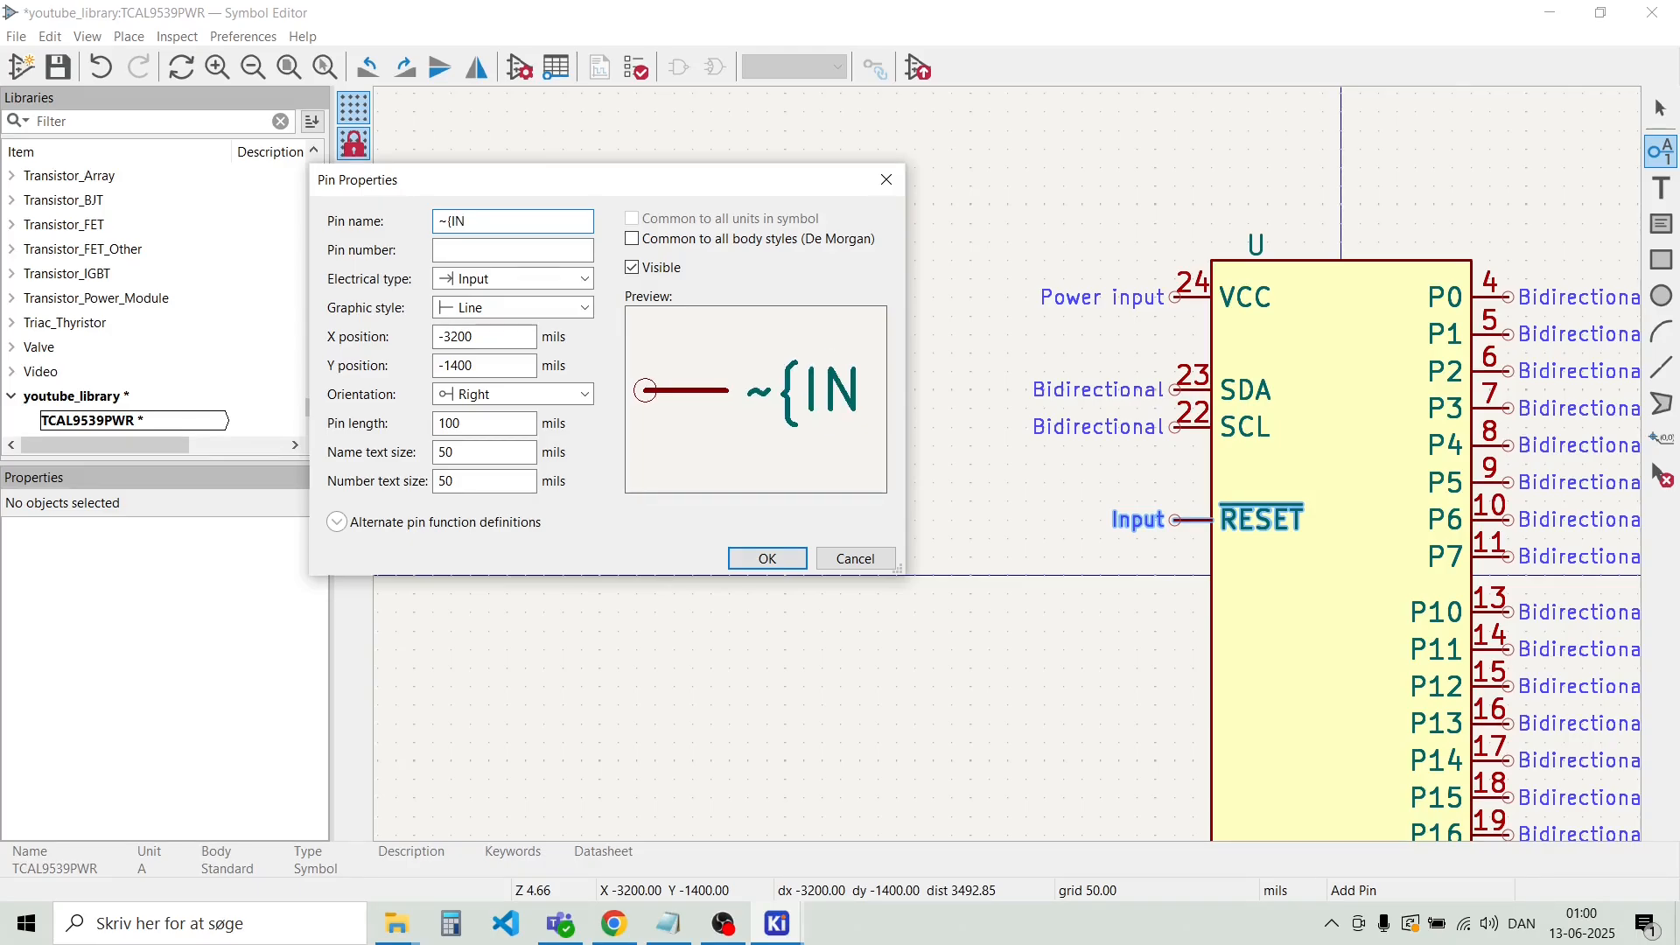
type("T")
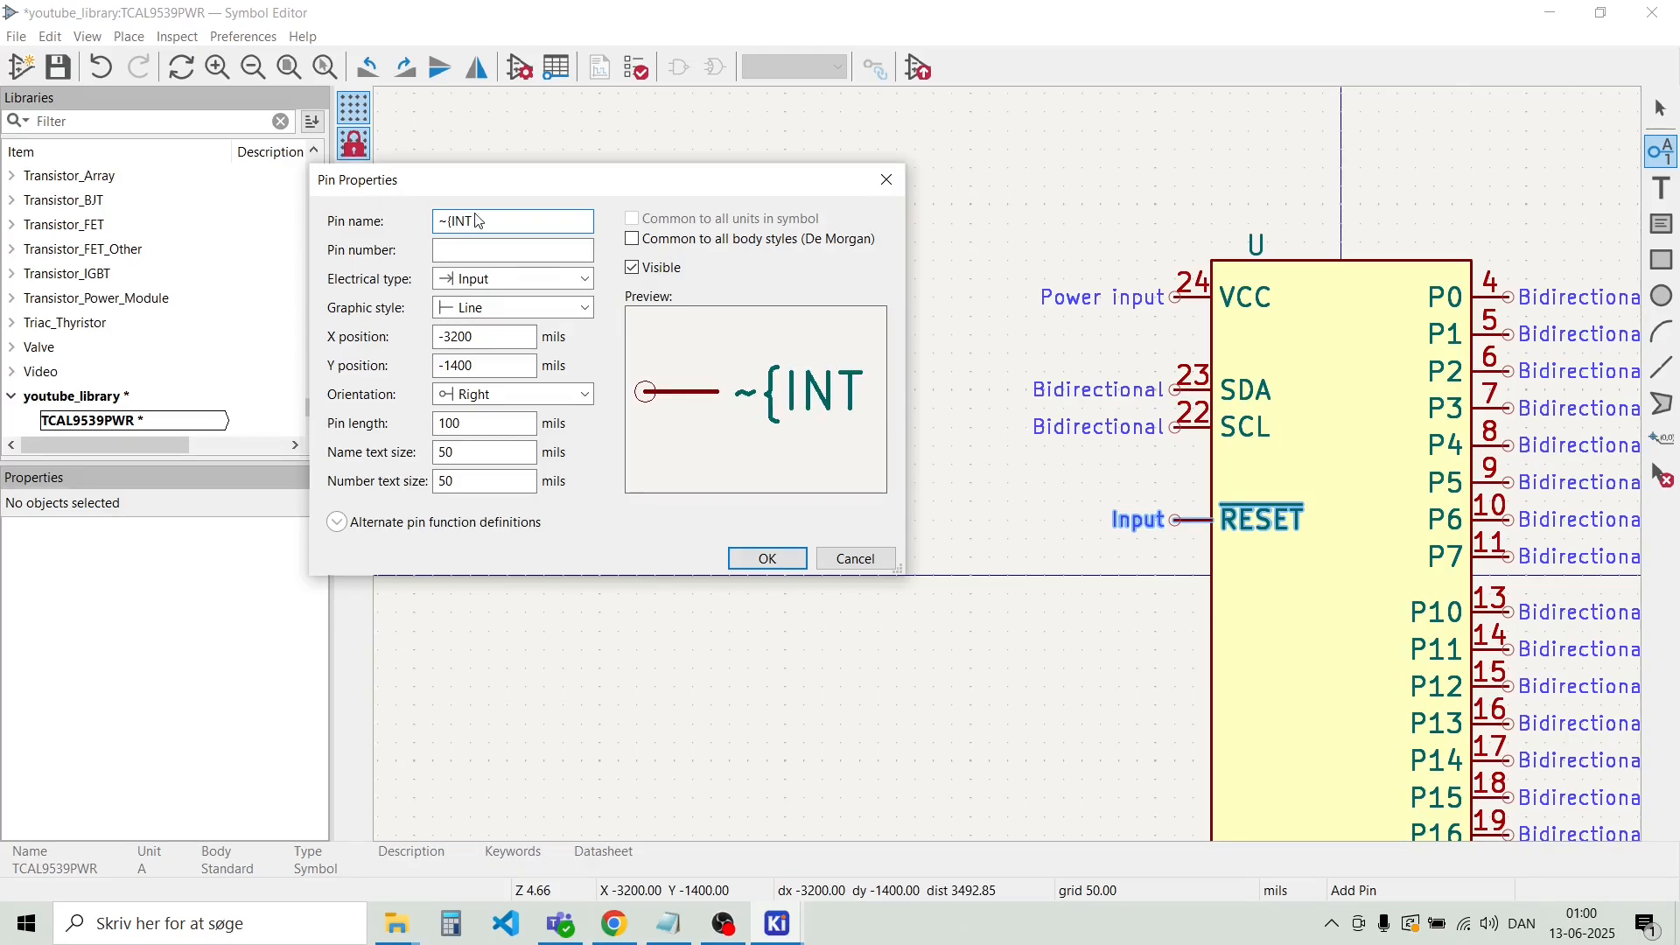
type("}")
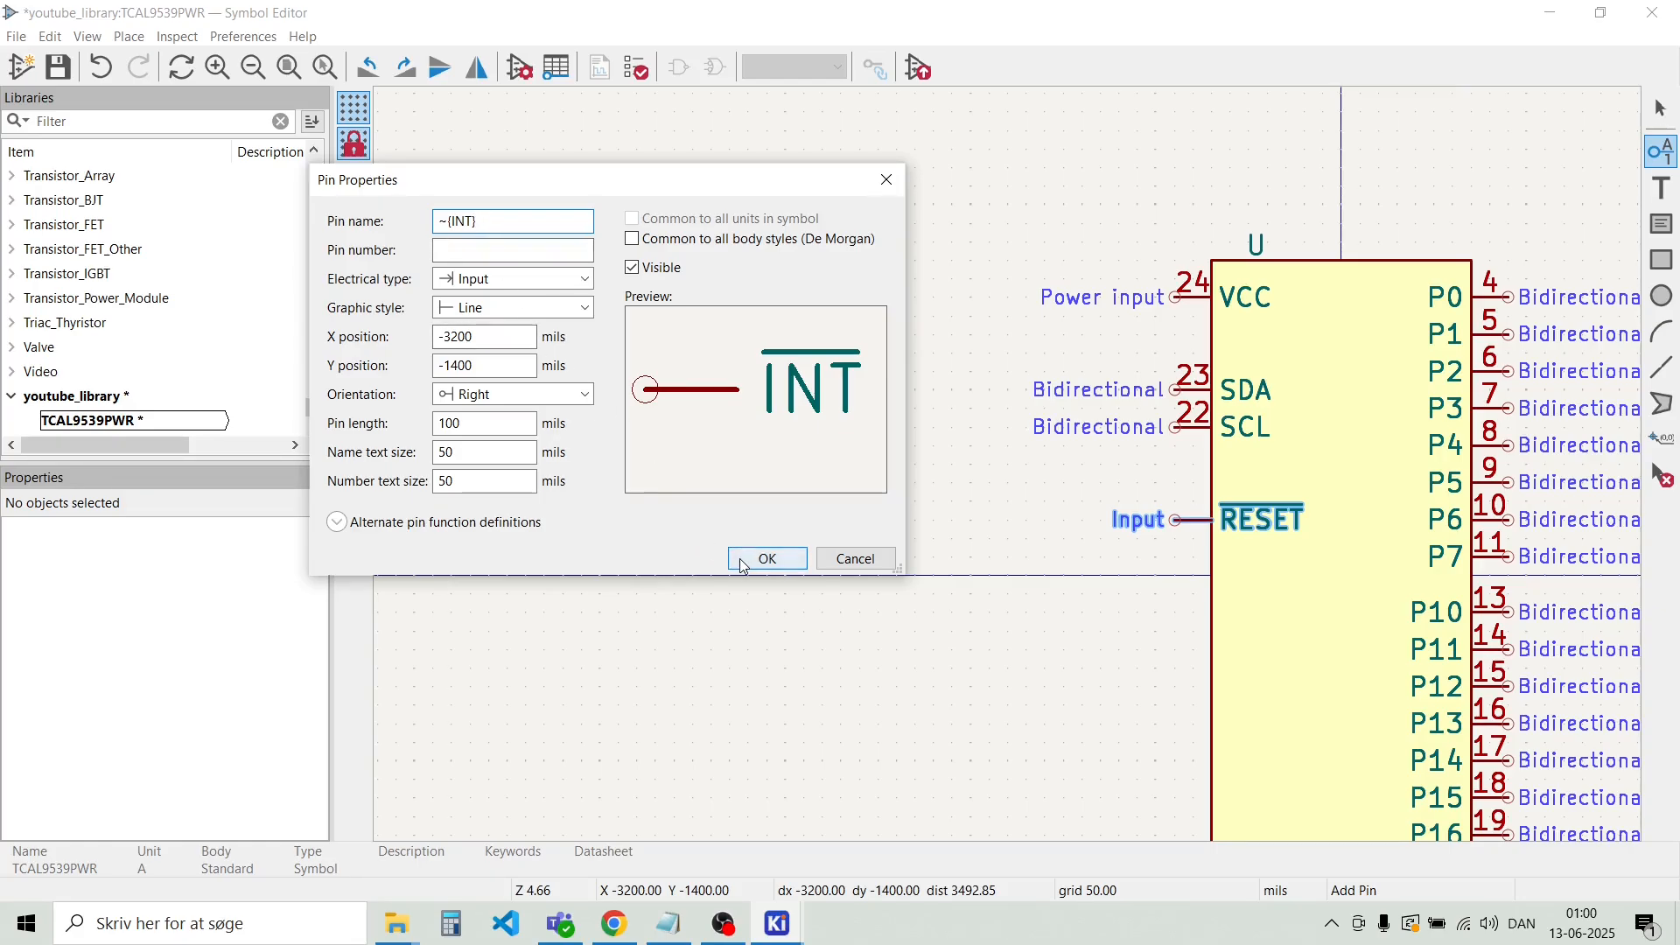
left_click(767, 558)
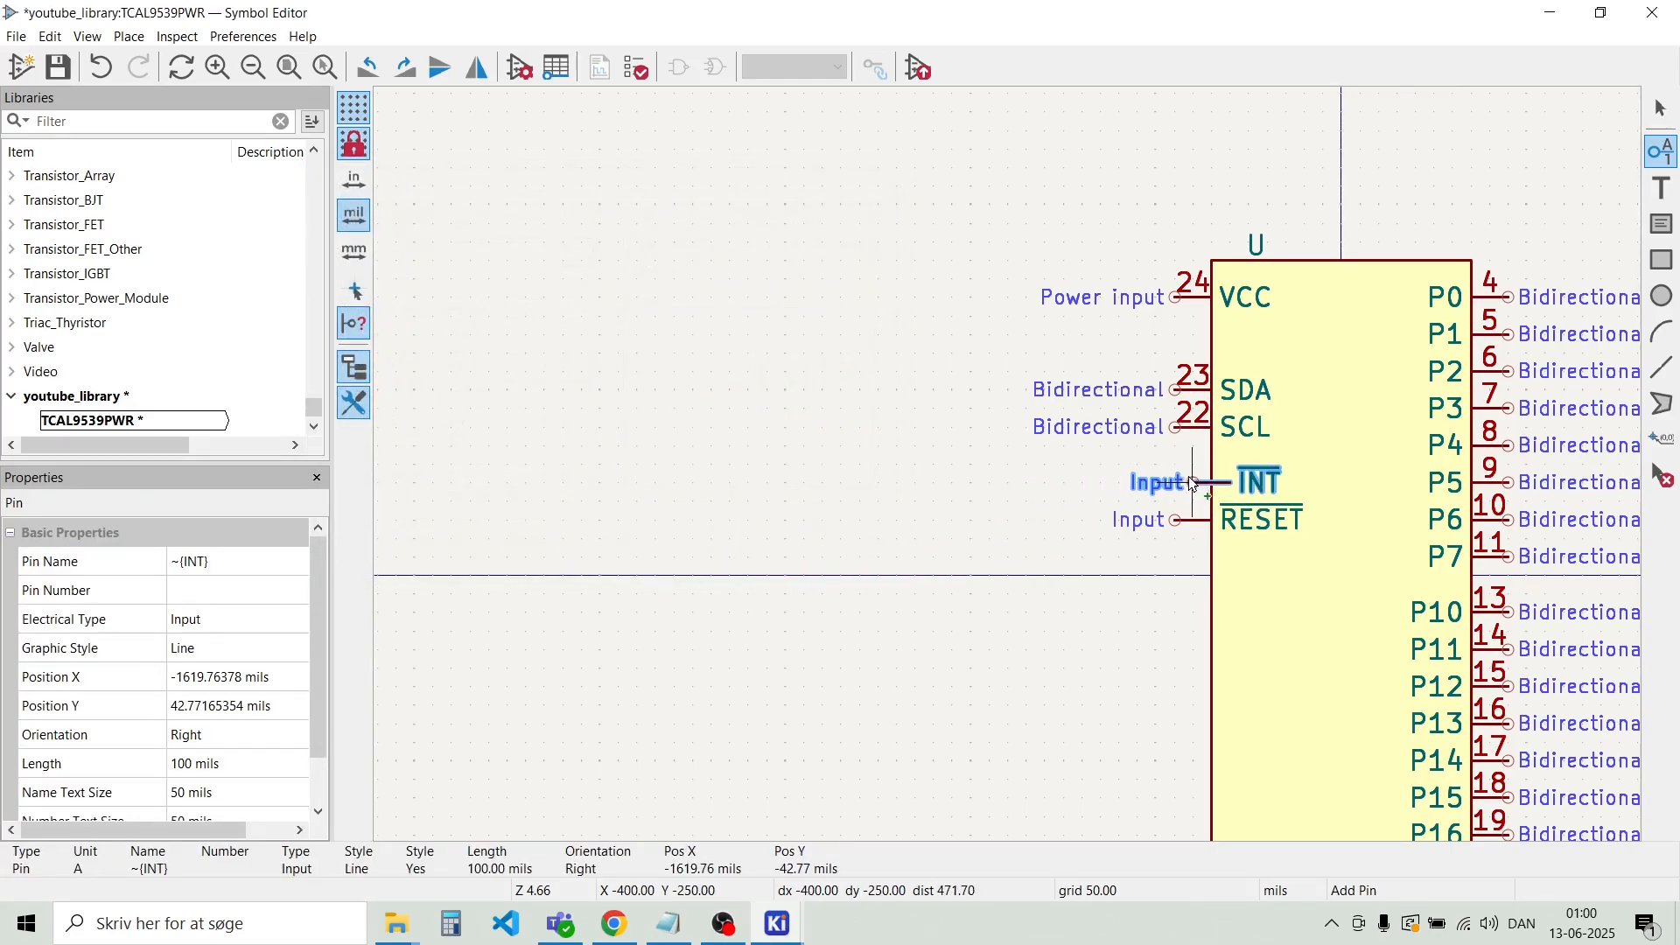
left_click(1177, 482)
key("Escape")
Set the pin number of the INT pin to 1
double_click(1192, 482)
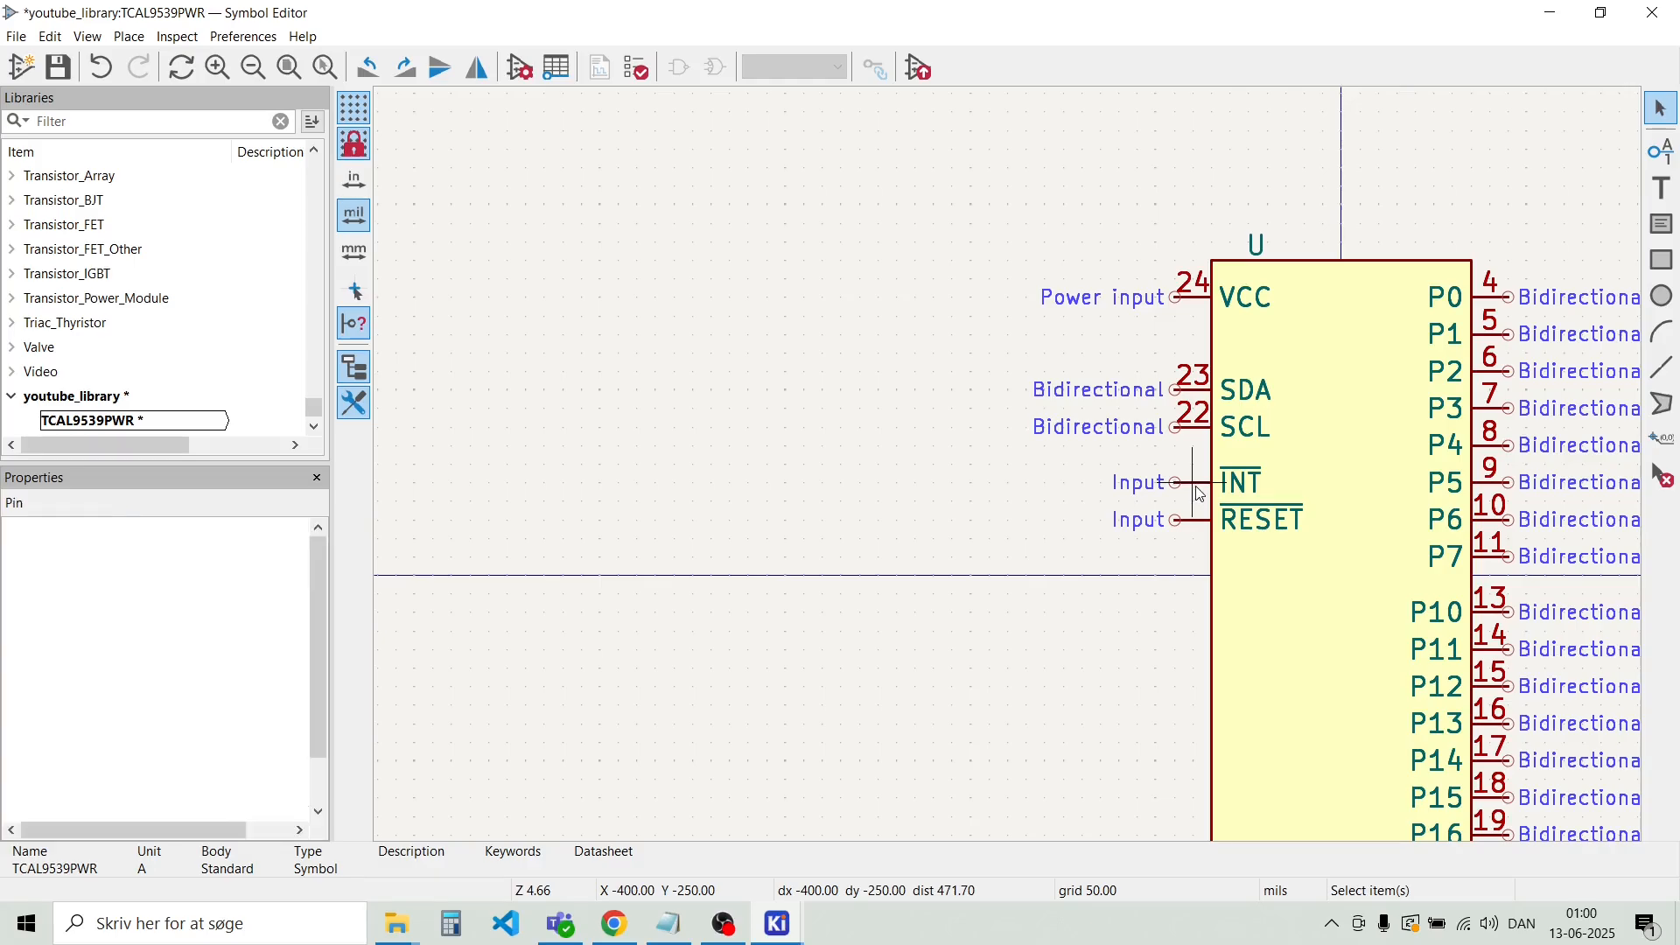
left_click(557, 259)
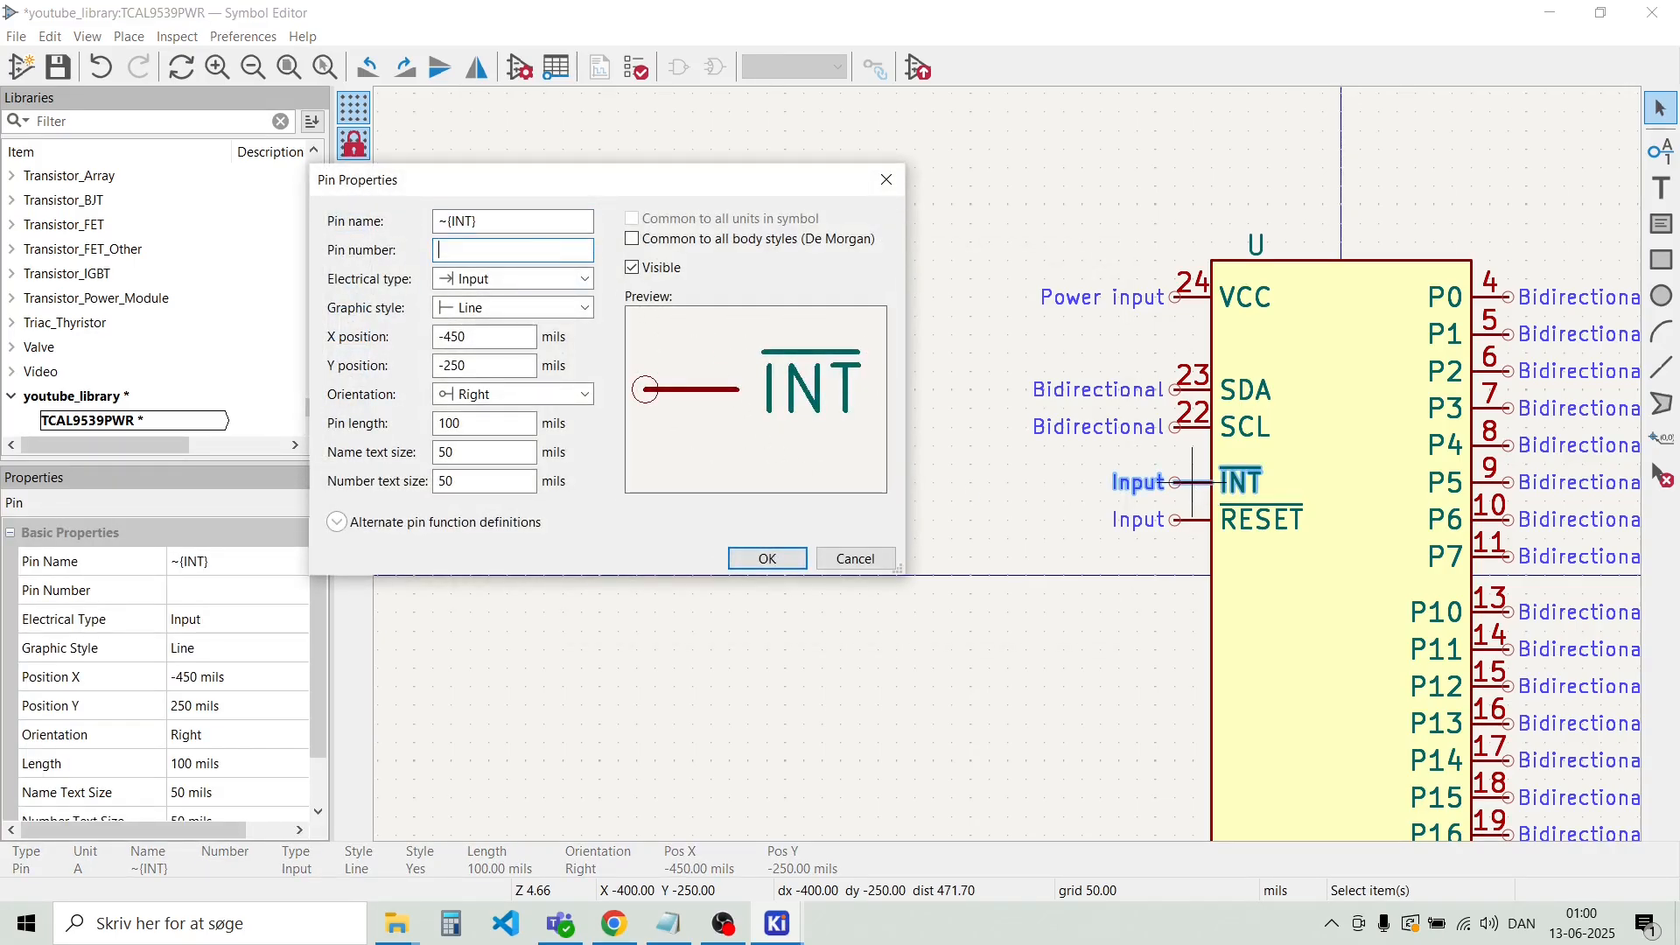
type("1")
left_click(768, 559)
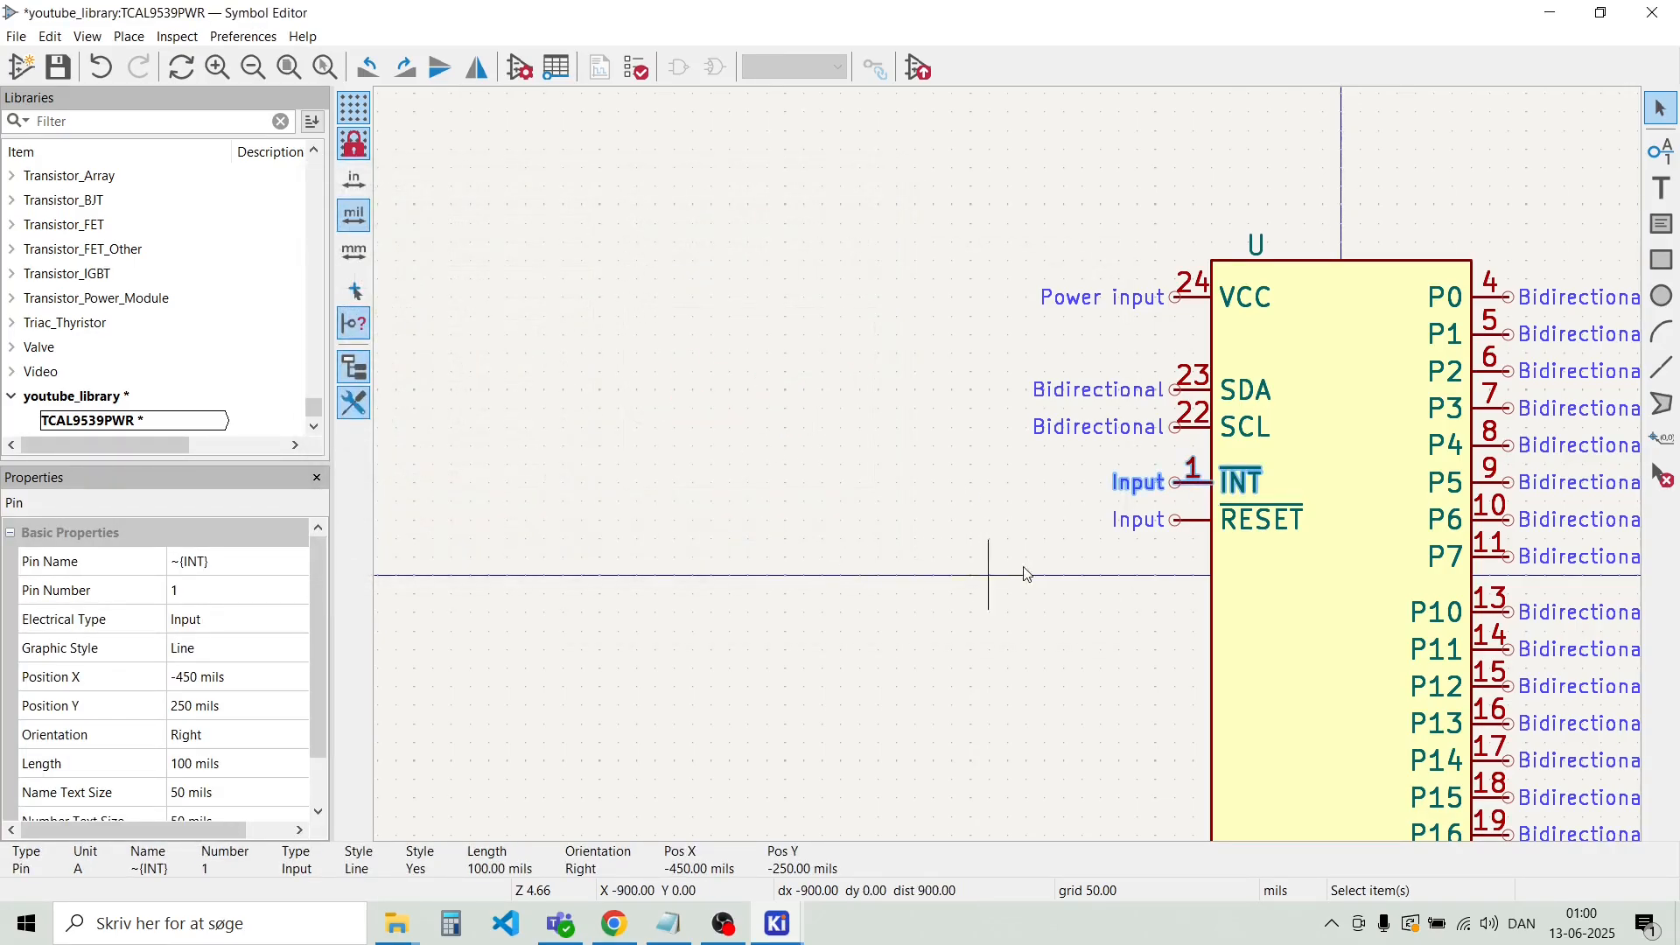
Set the pin number of the RESET pin to 3
left_click(1192, 522)
double_click(1192, 523)
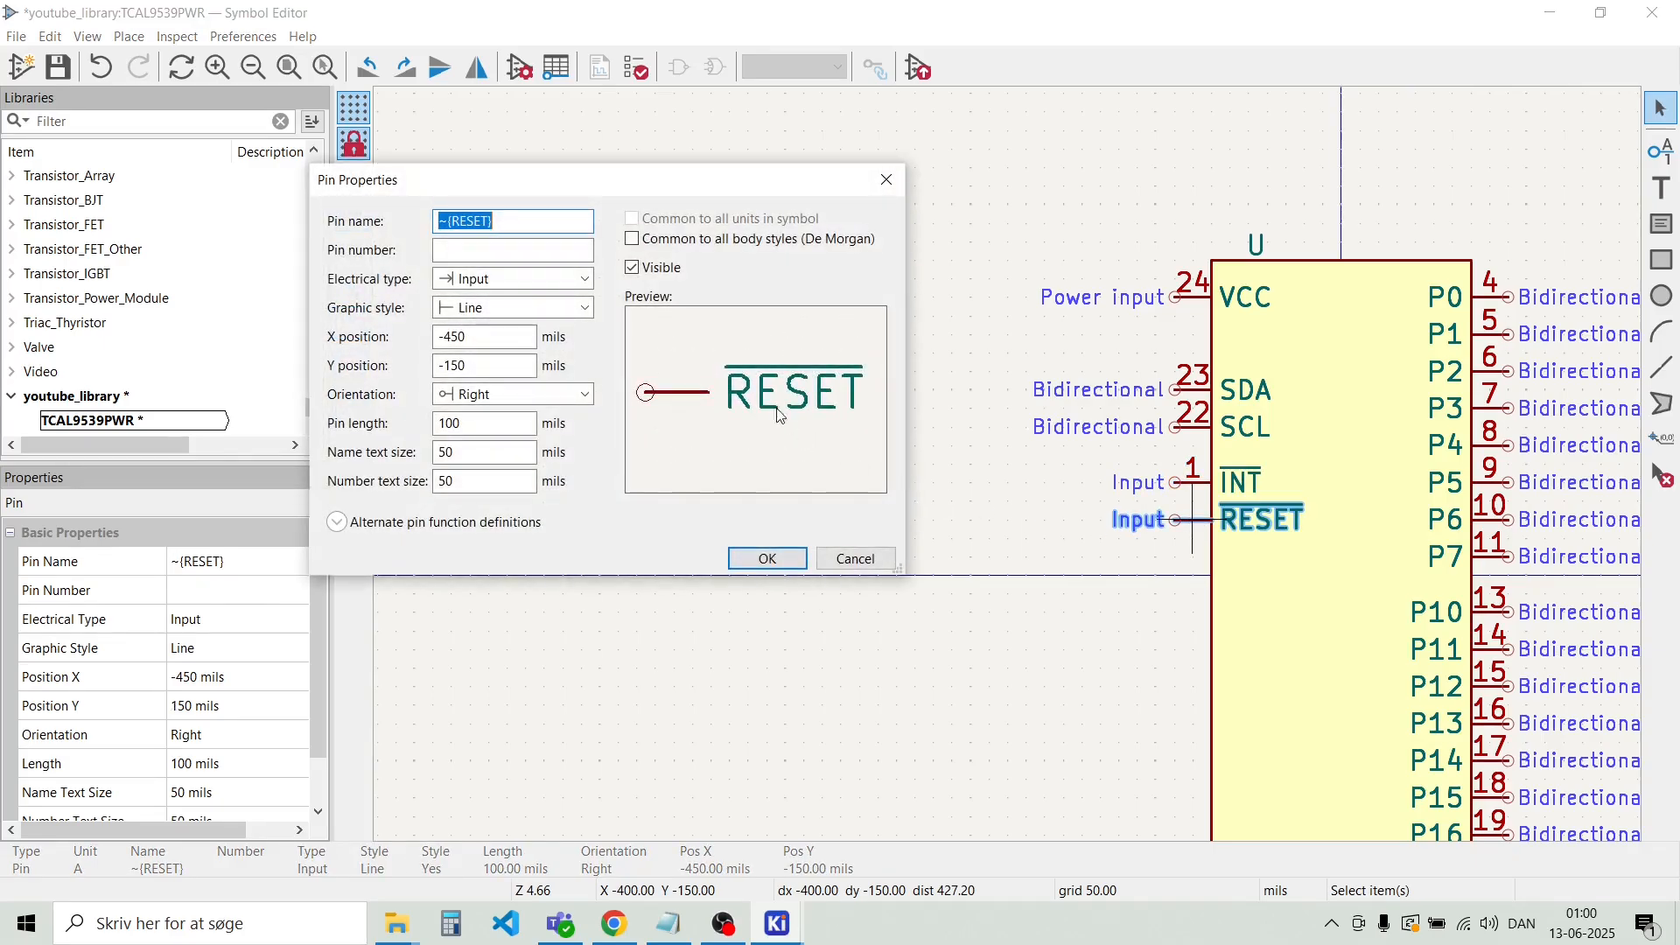
left_click(535, 248)
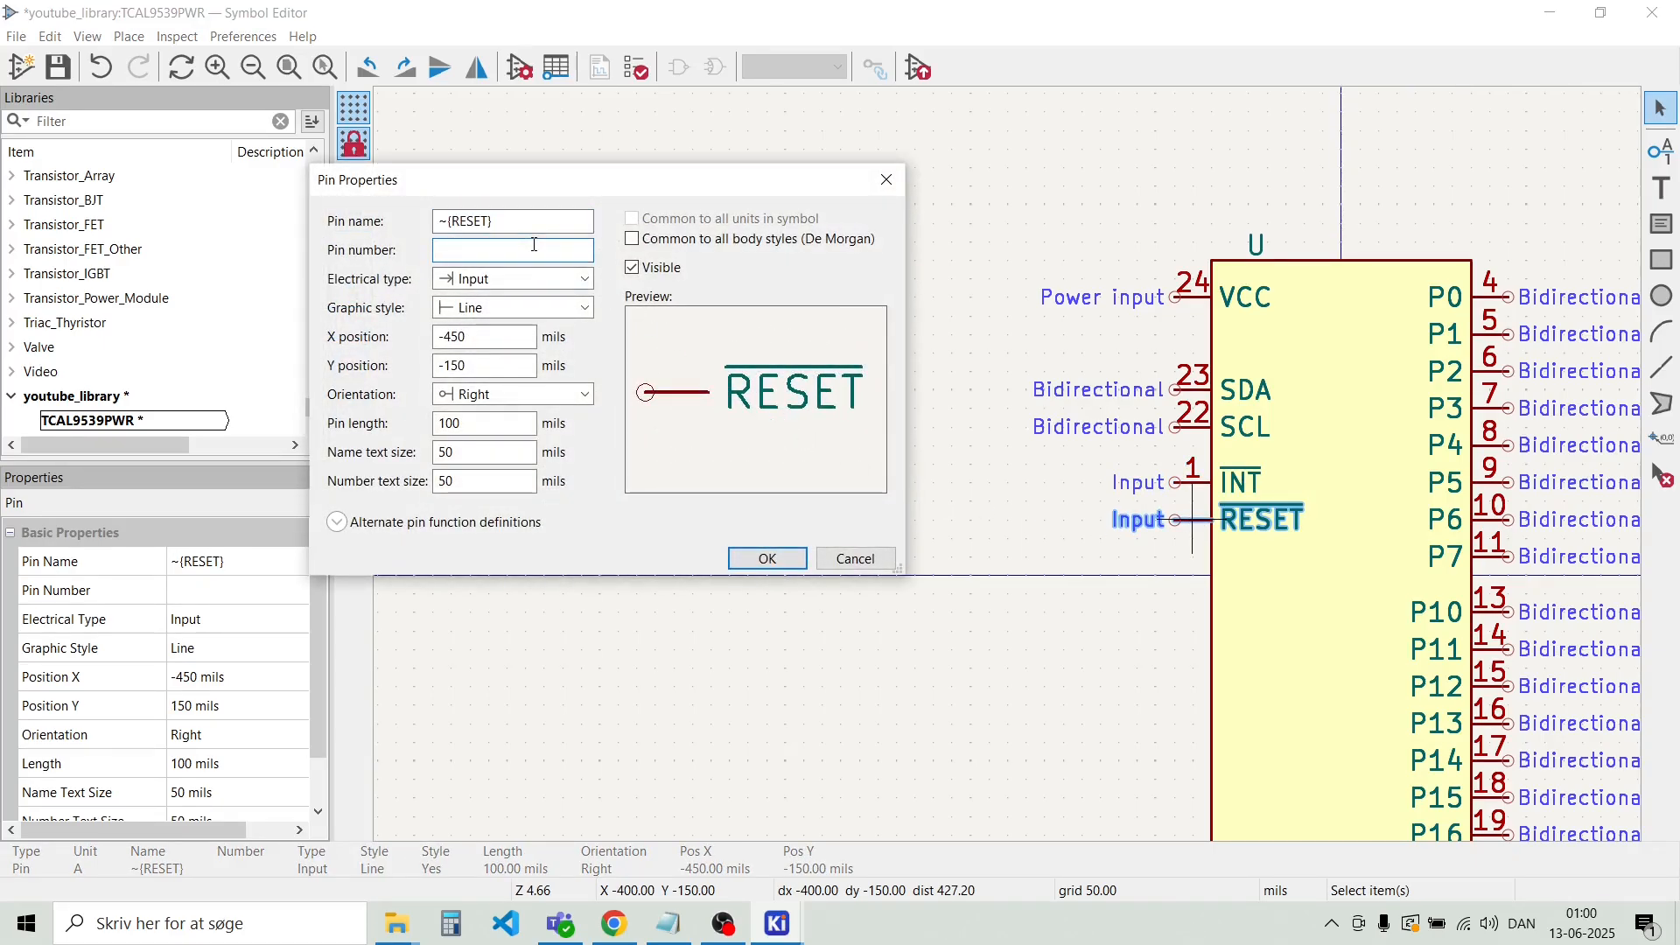
type("3")
left_click(768, 558)
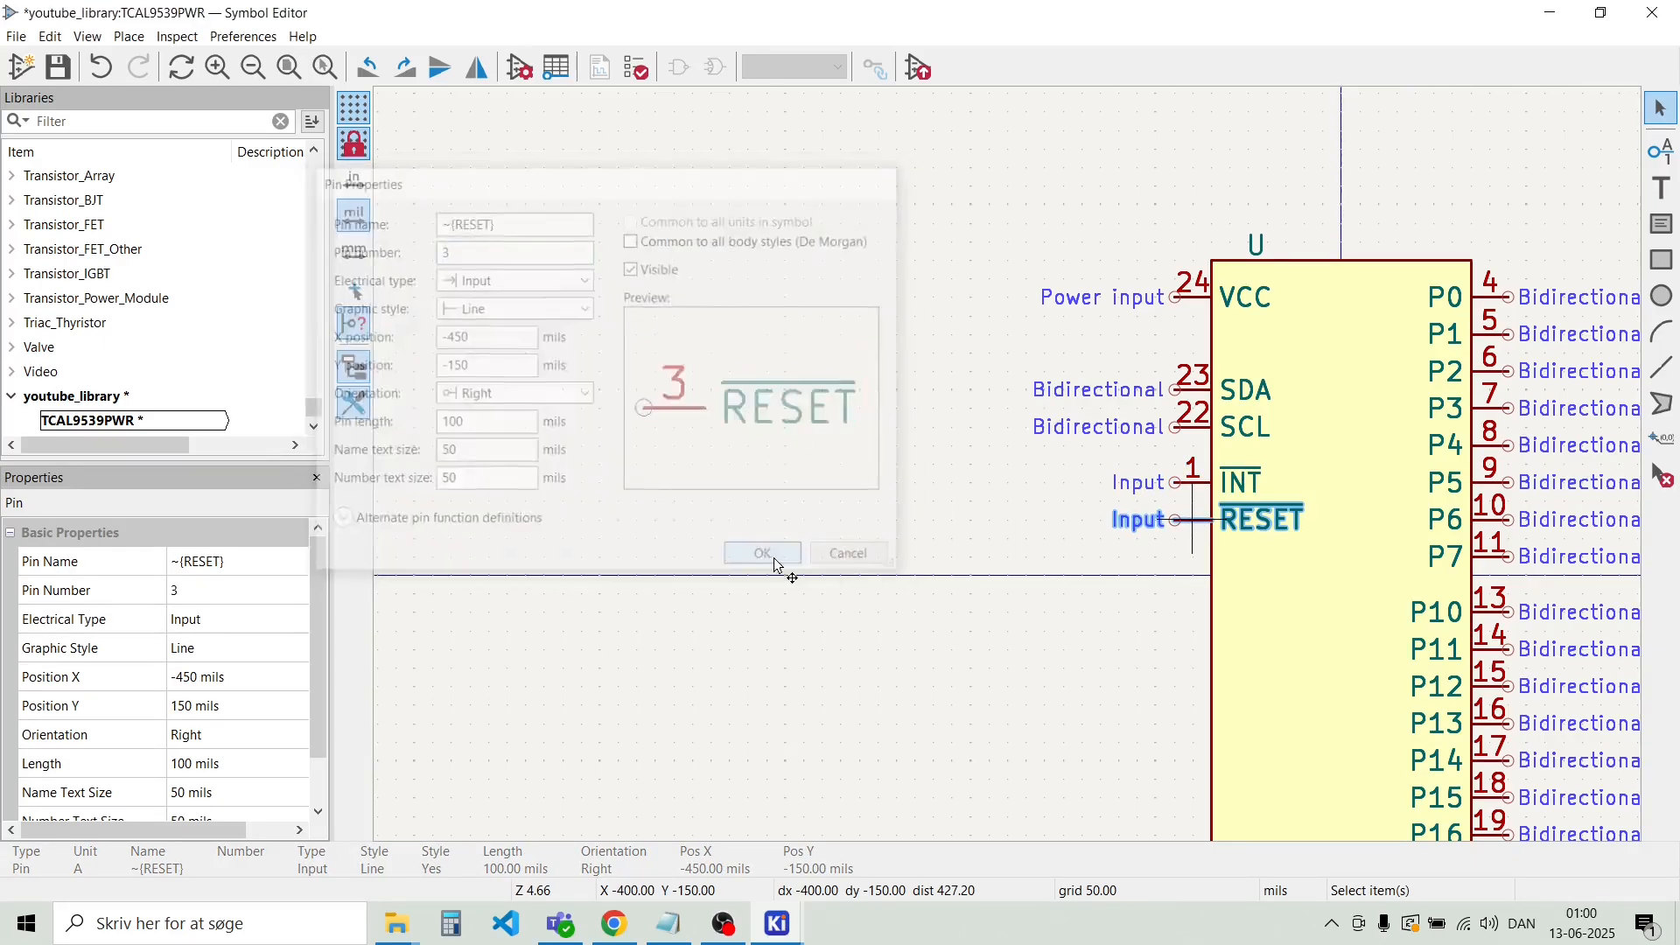
left_click(922, 686)
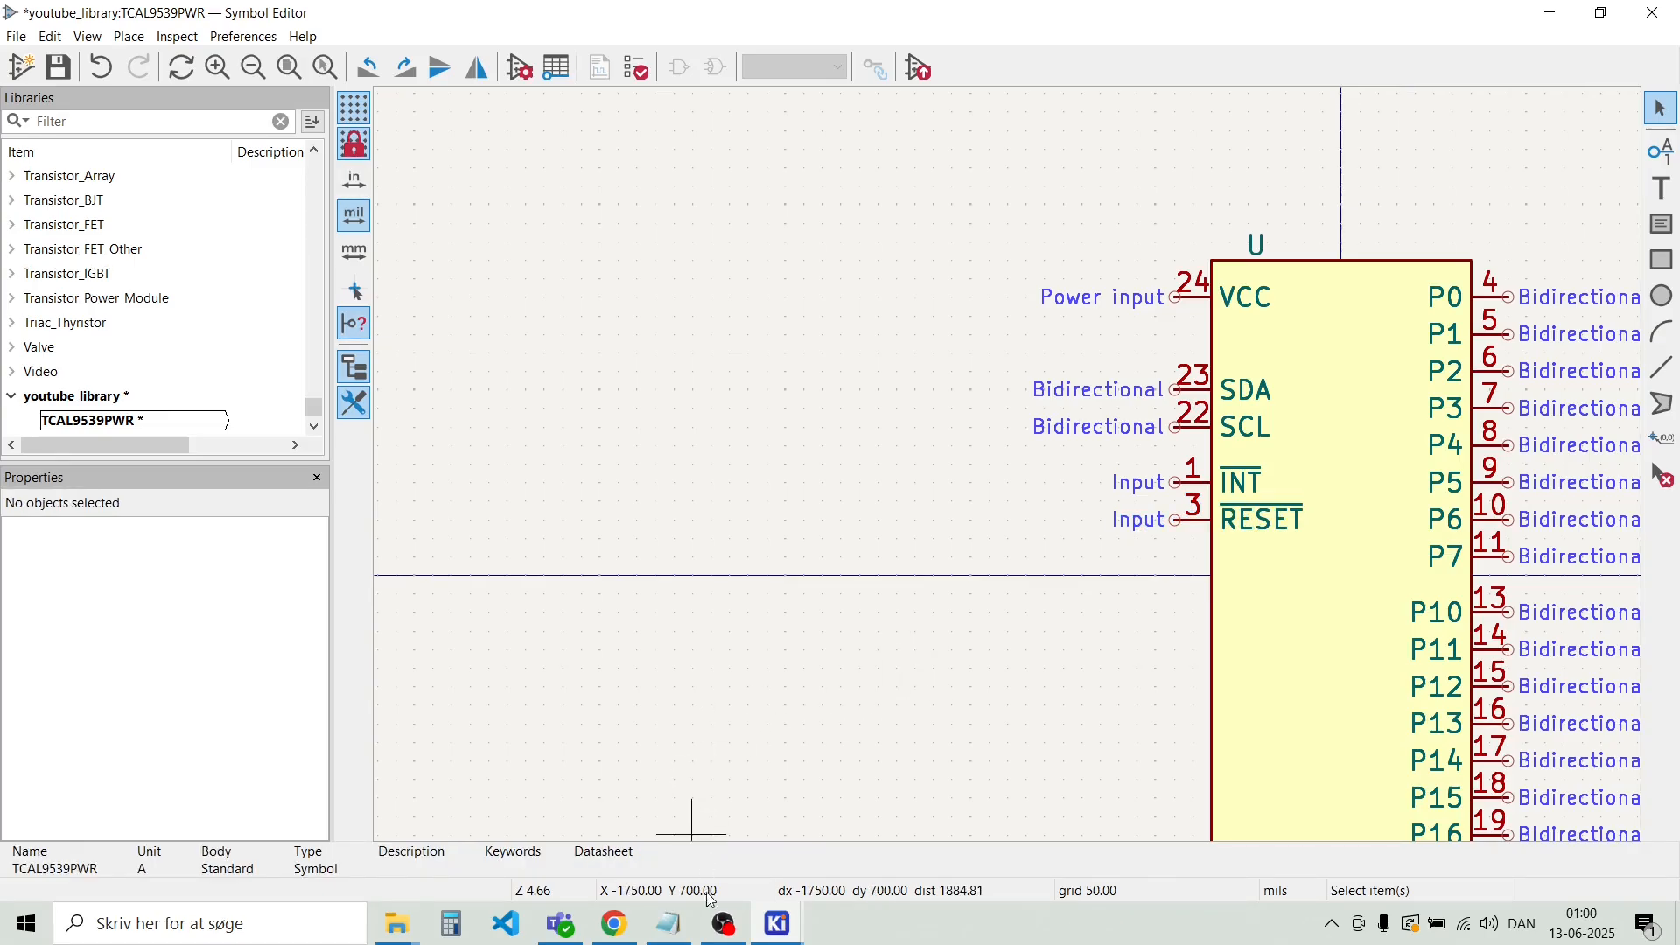
Check the datasheet's TSSOP pinout in Chrome and add input pin A0, number 21, on the KiCad symbol's left edge at X -450, Y 400 mils
left_click(621, 937)
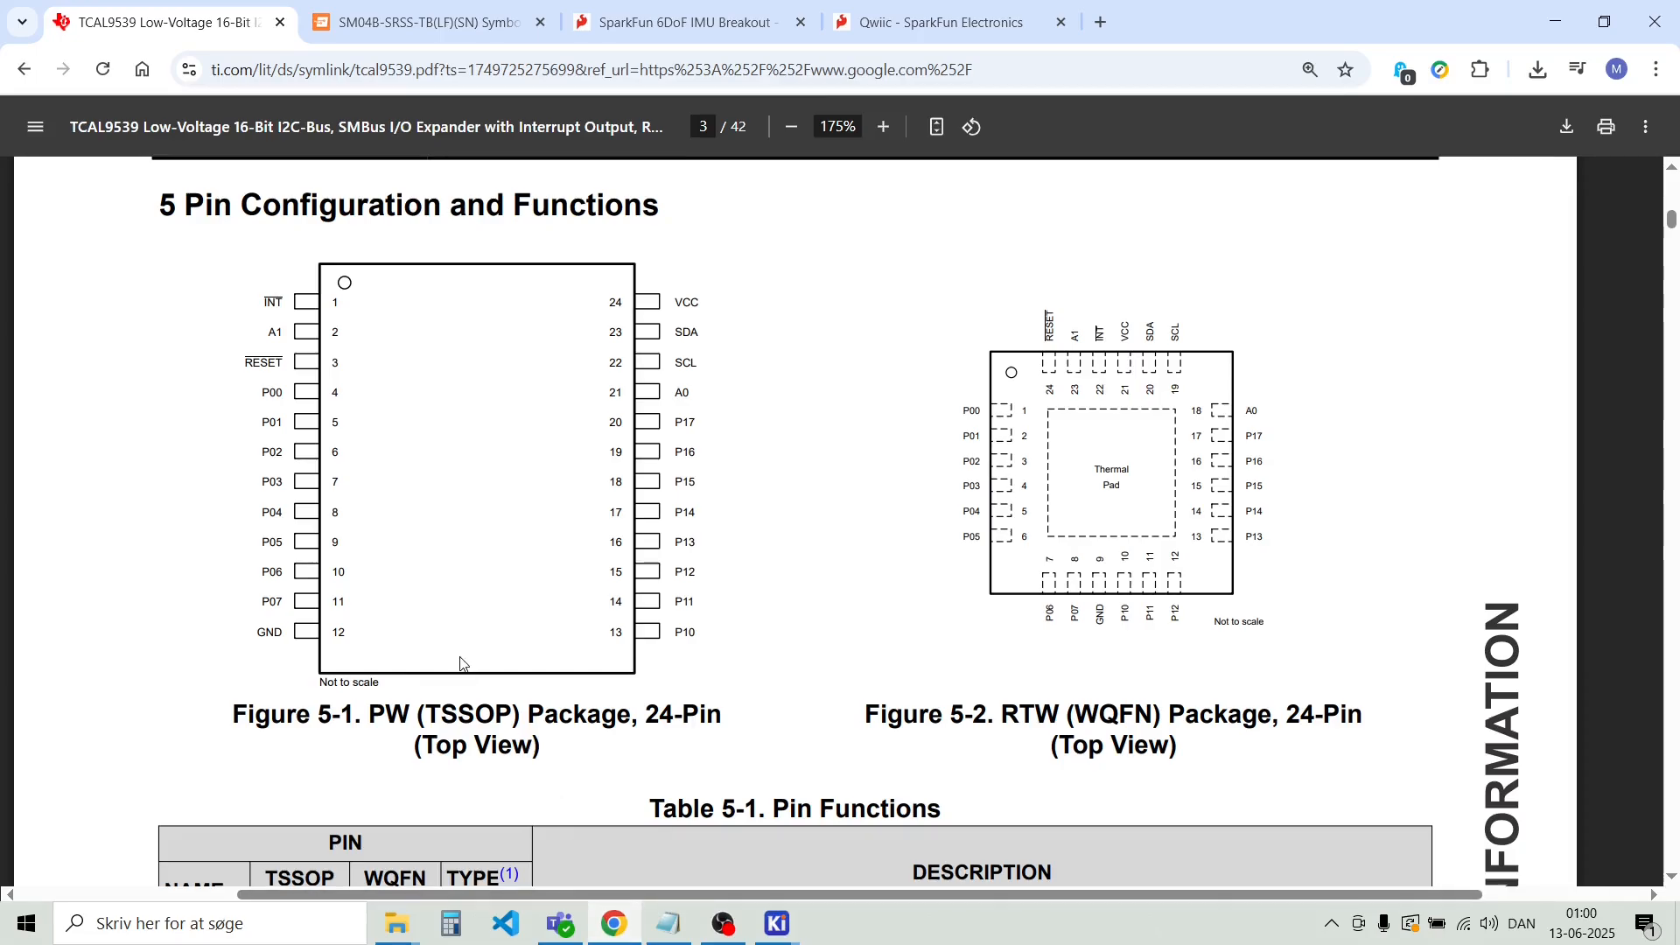
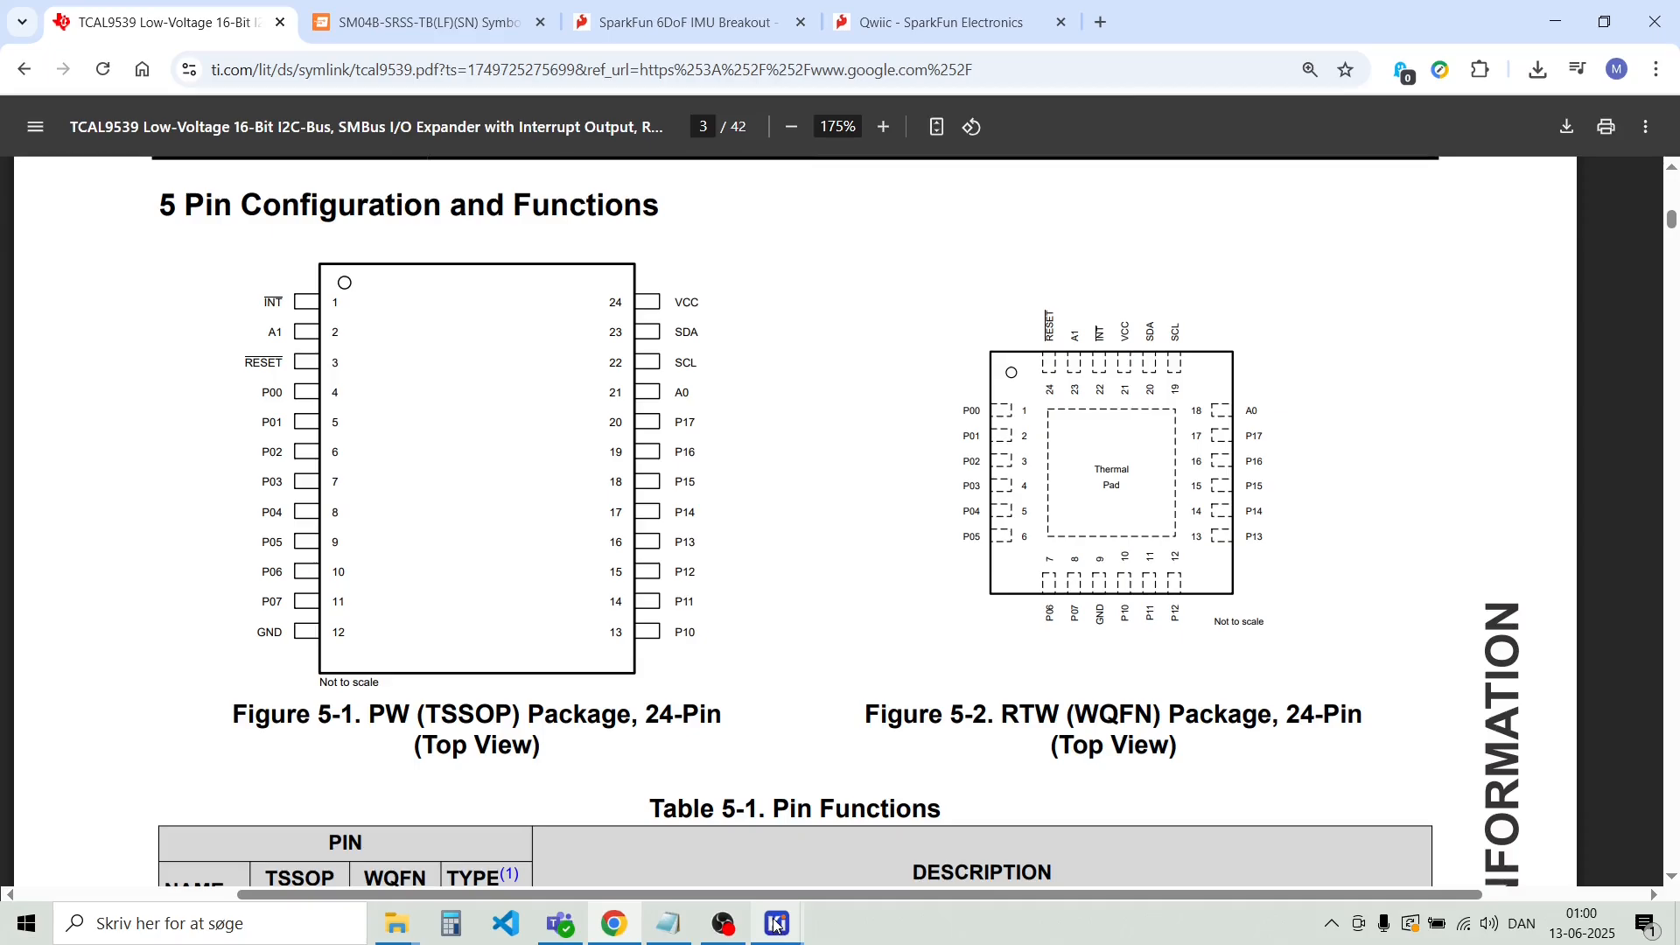
left_click(779, 925)
left_click(1009, 853)
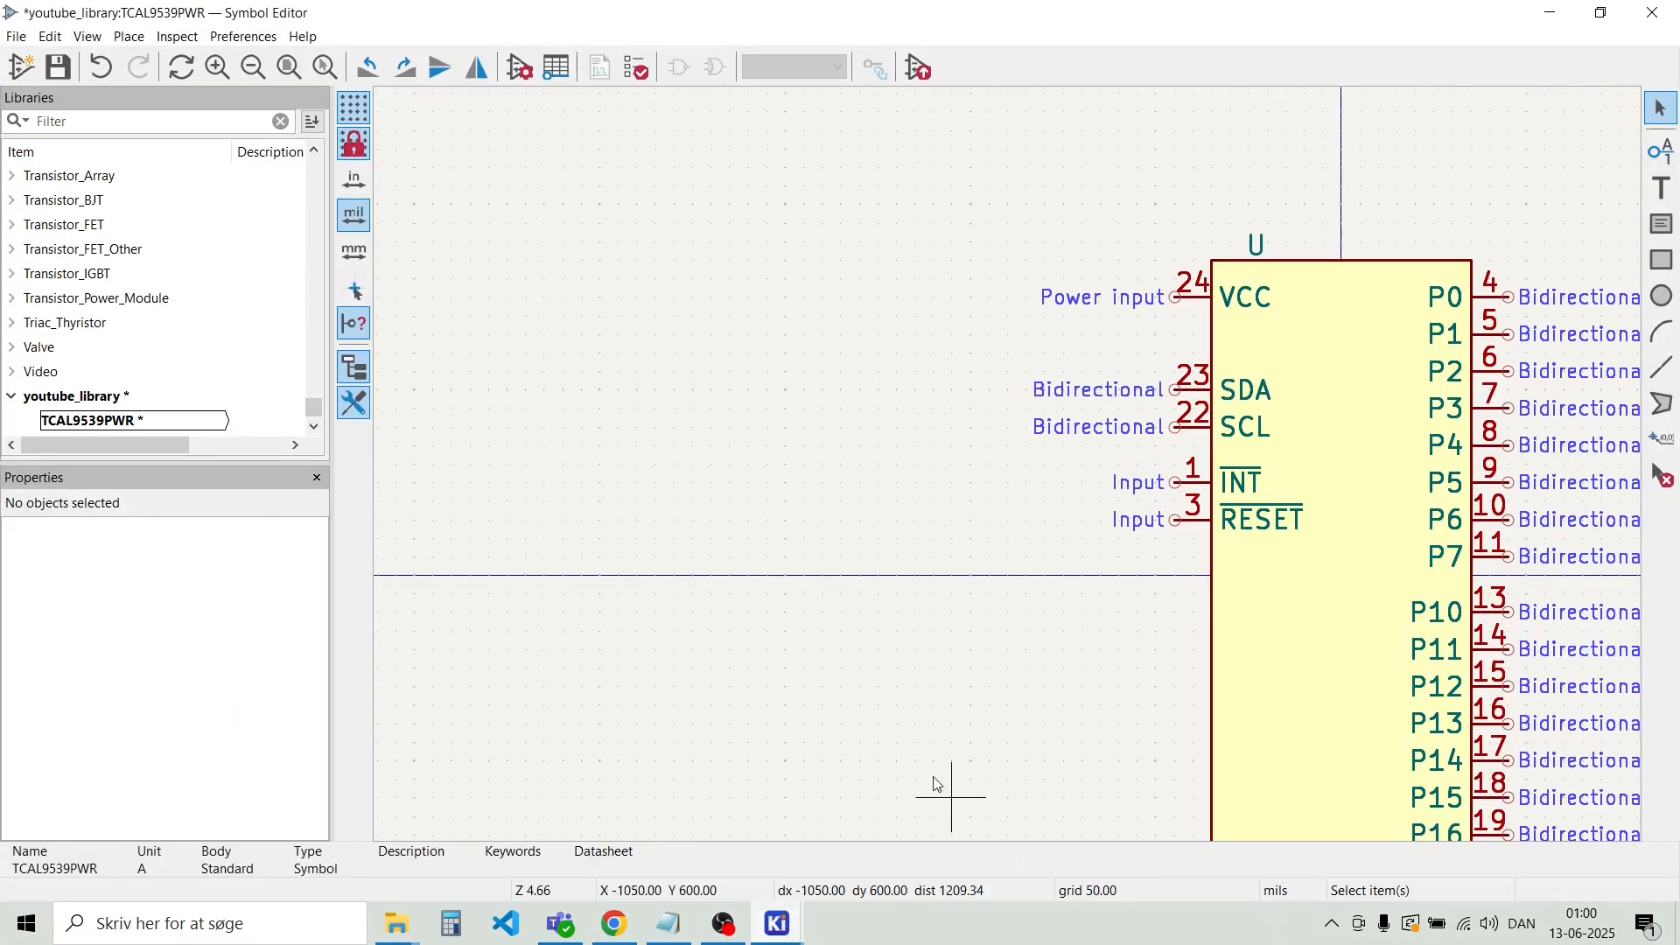
left_click(128, 36)
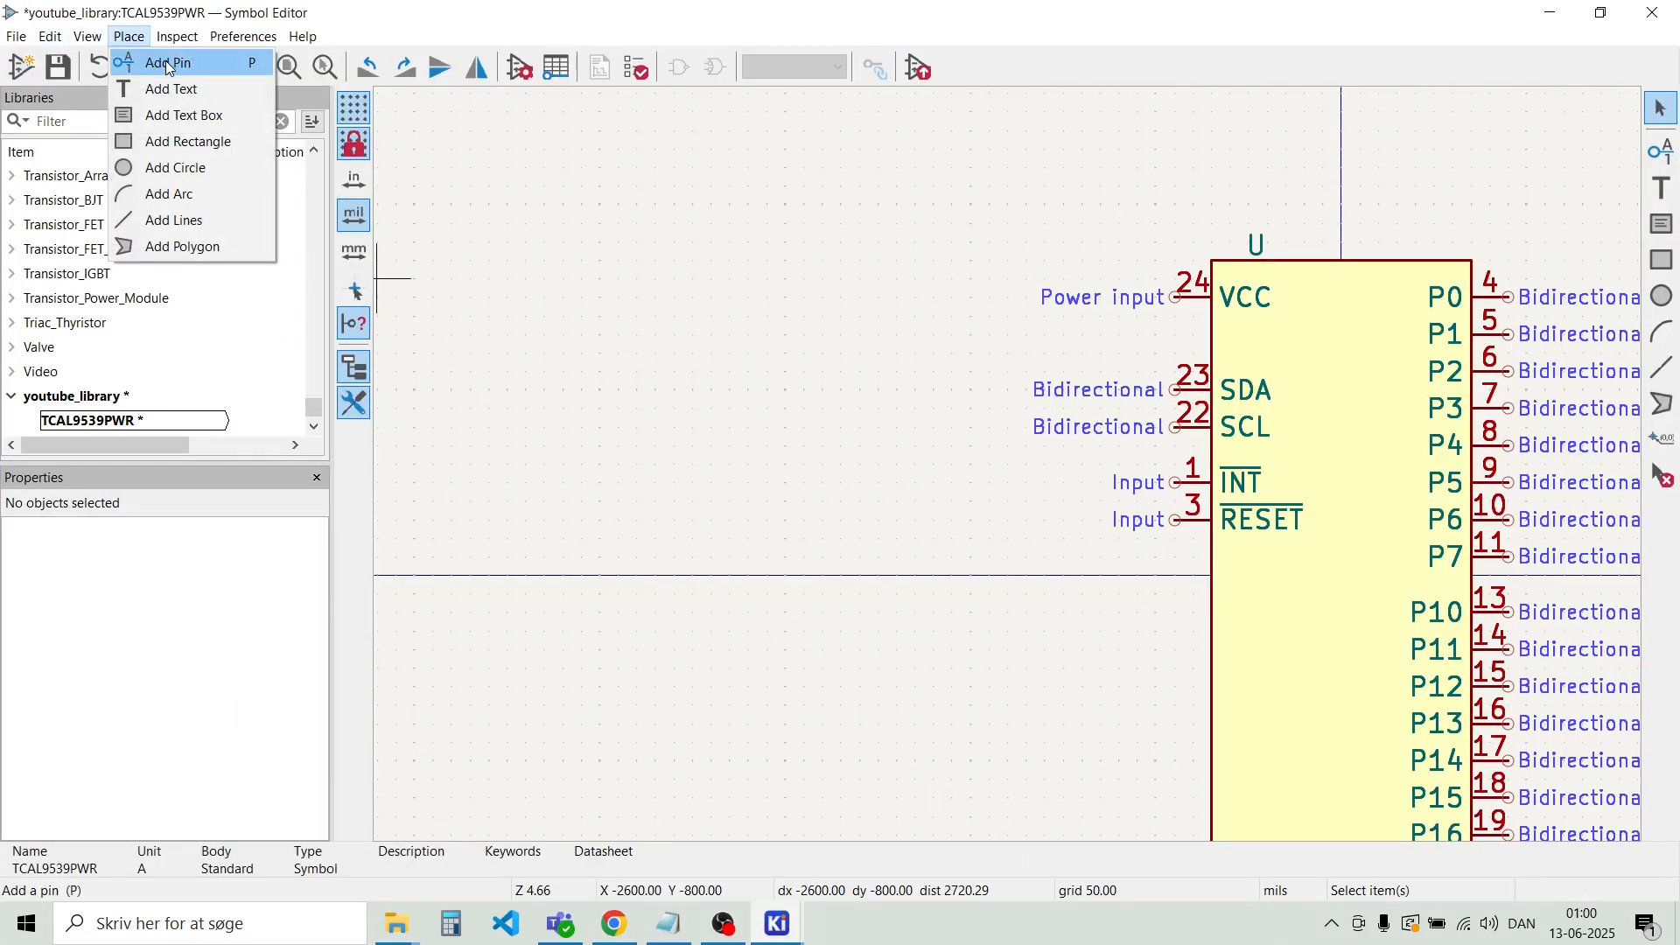
left_click(165, 60)
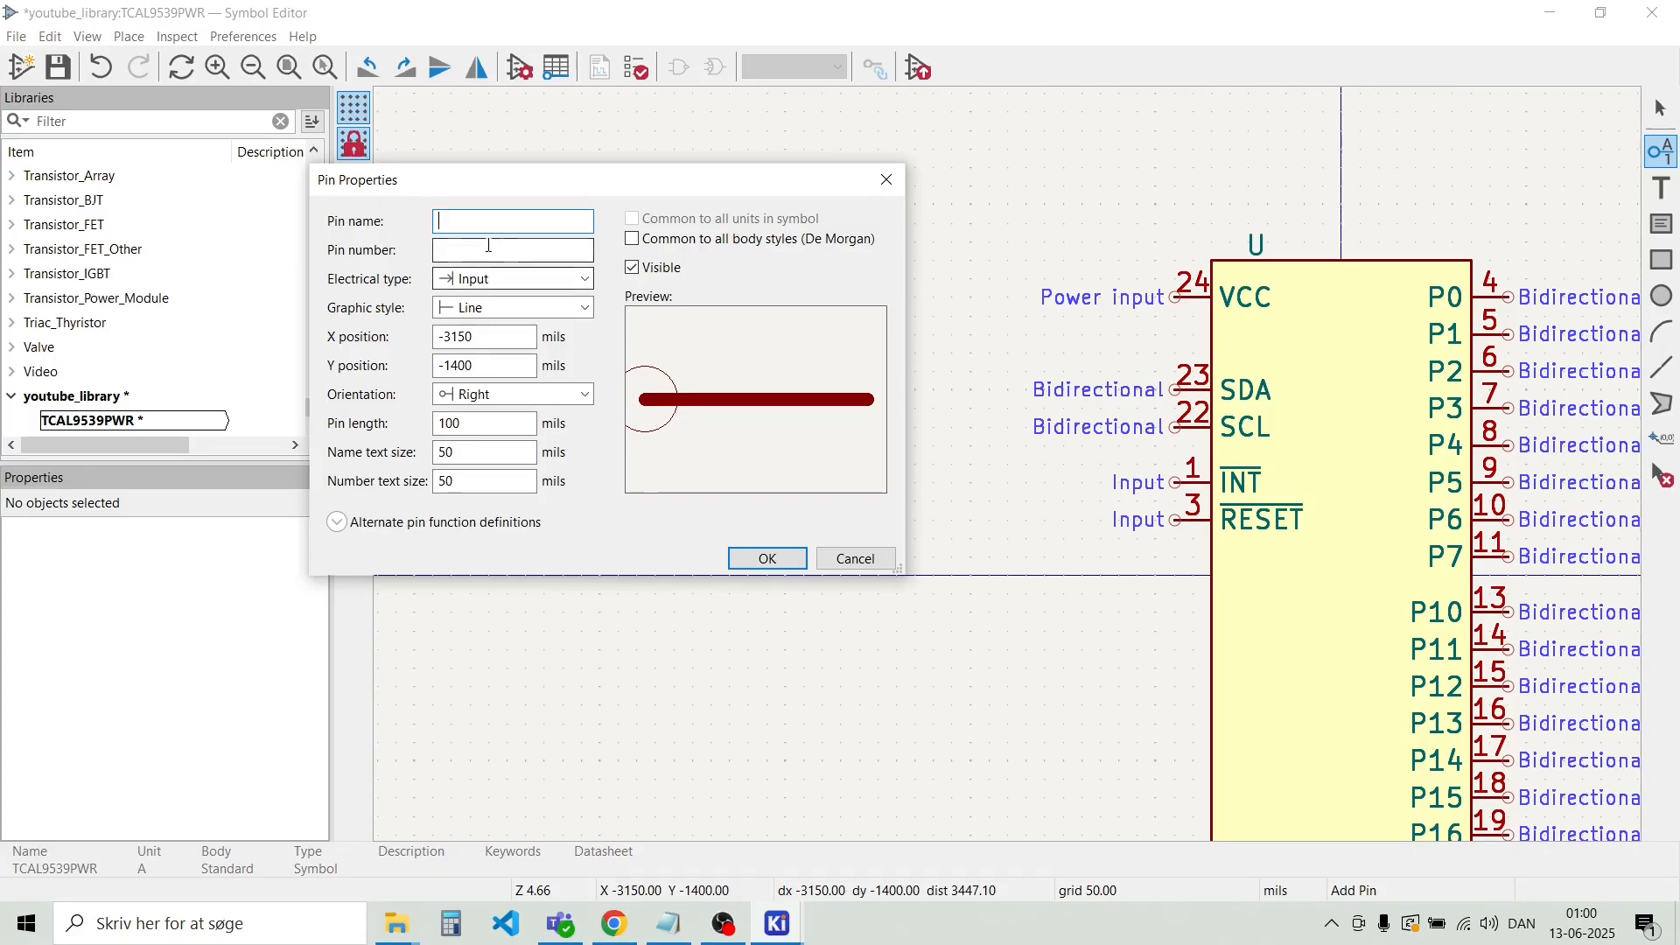
type("A")
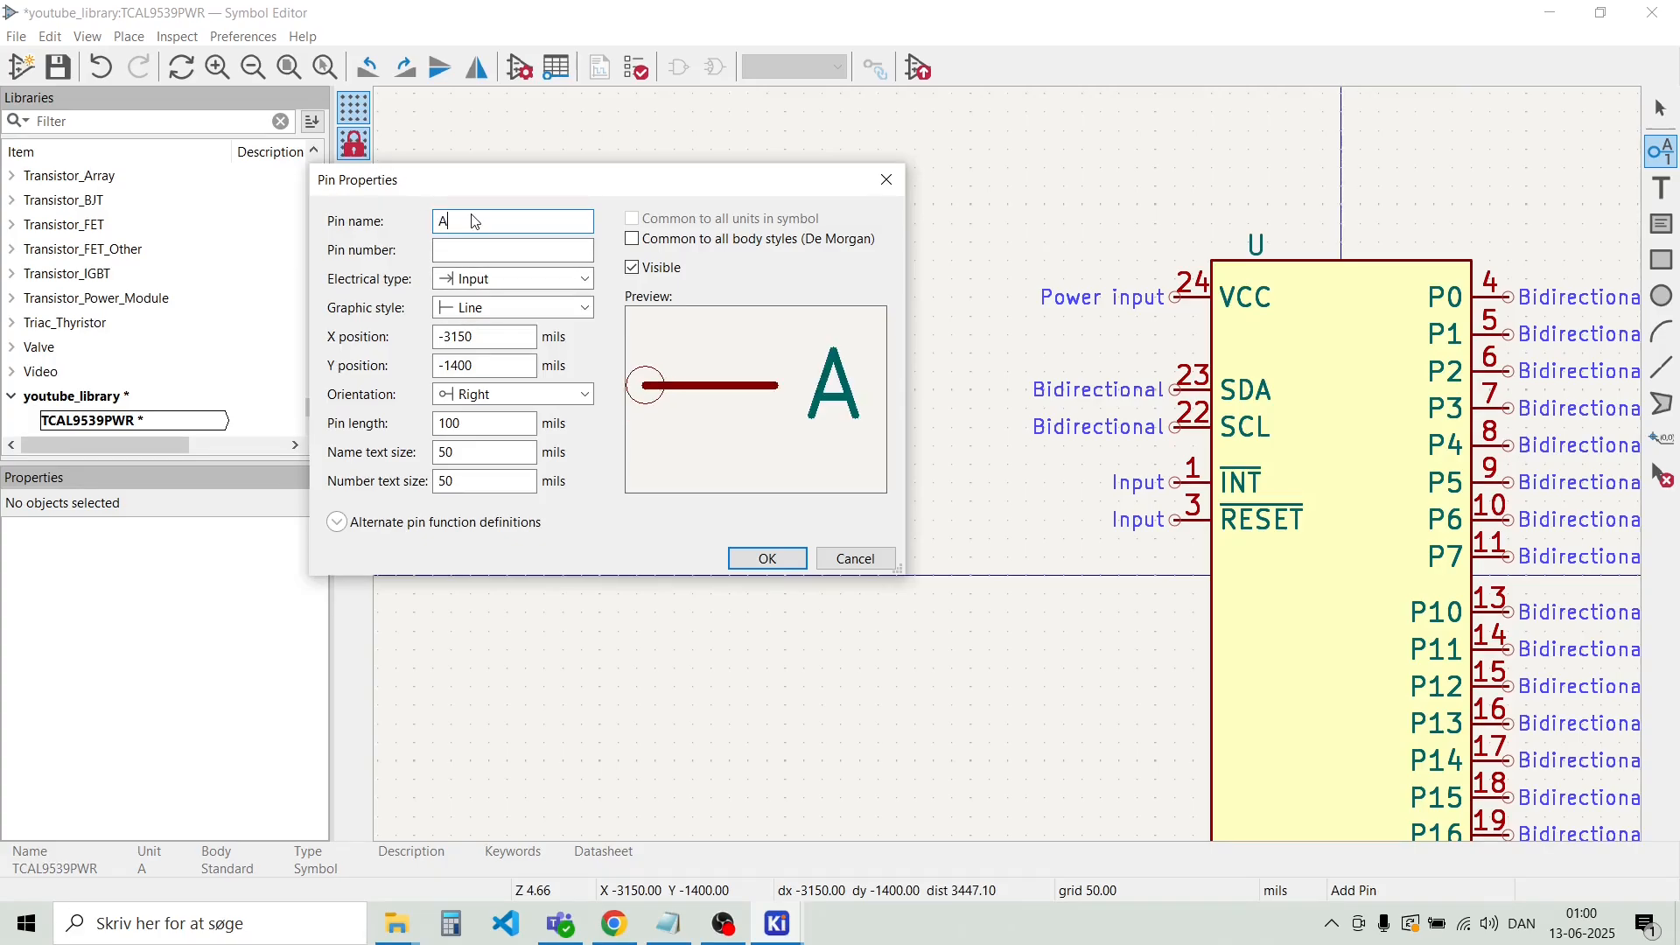
type("0")
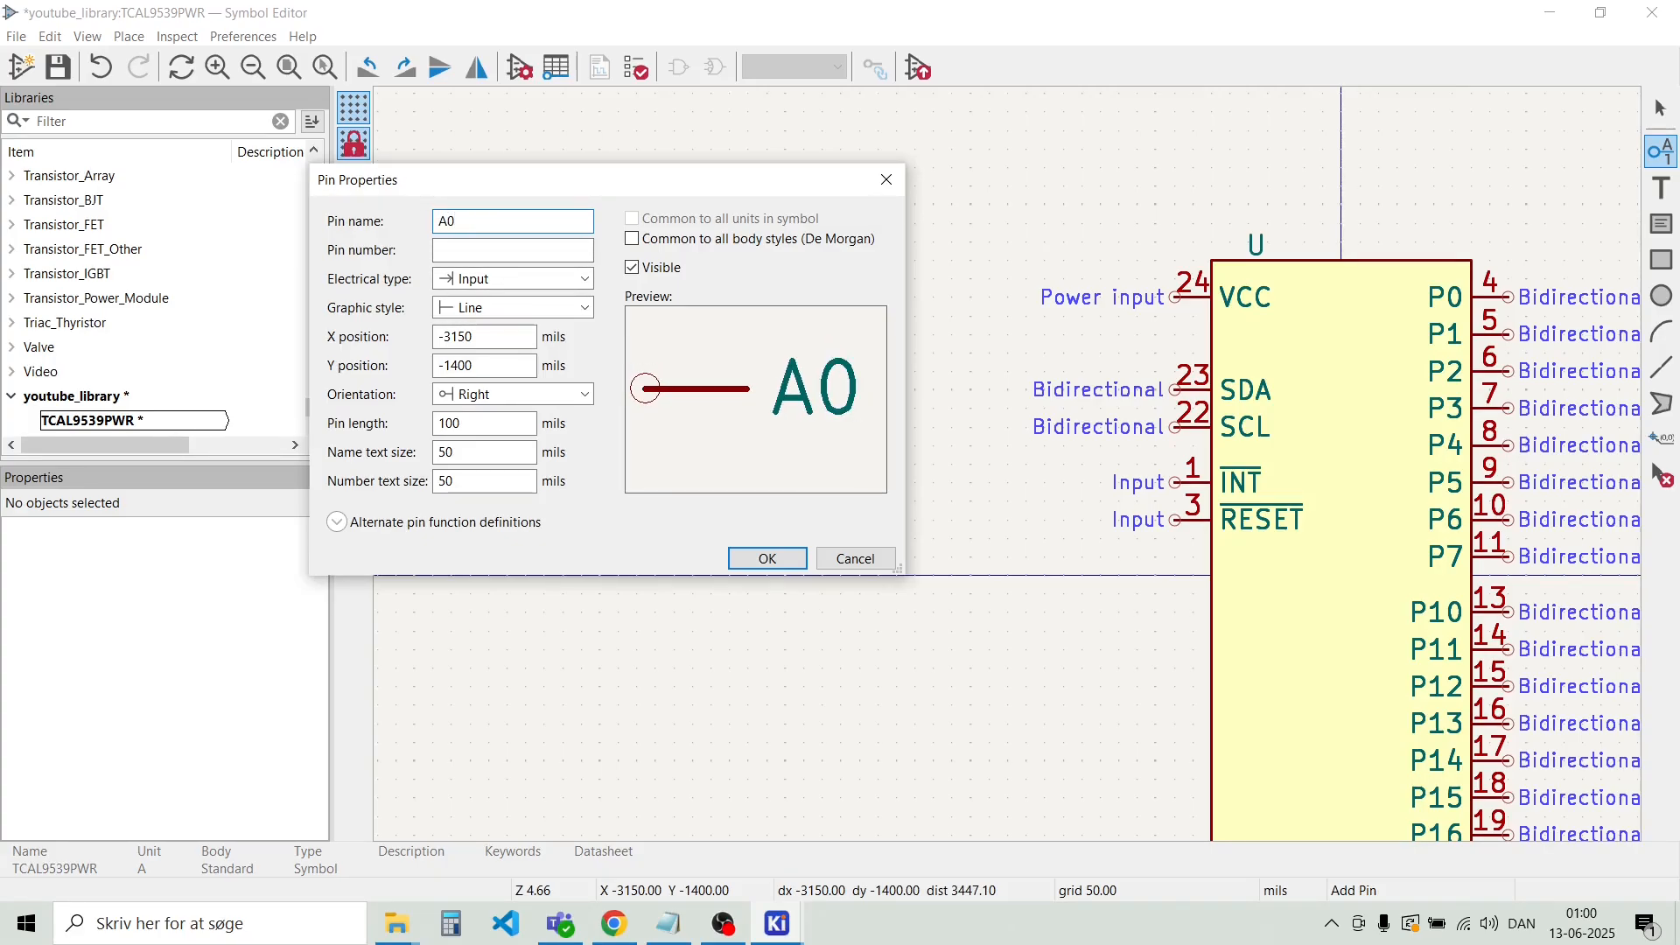
key("Tab")
type("21")
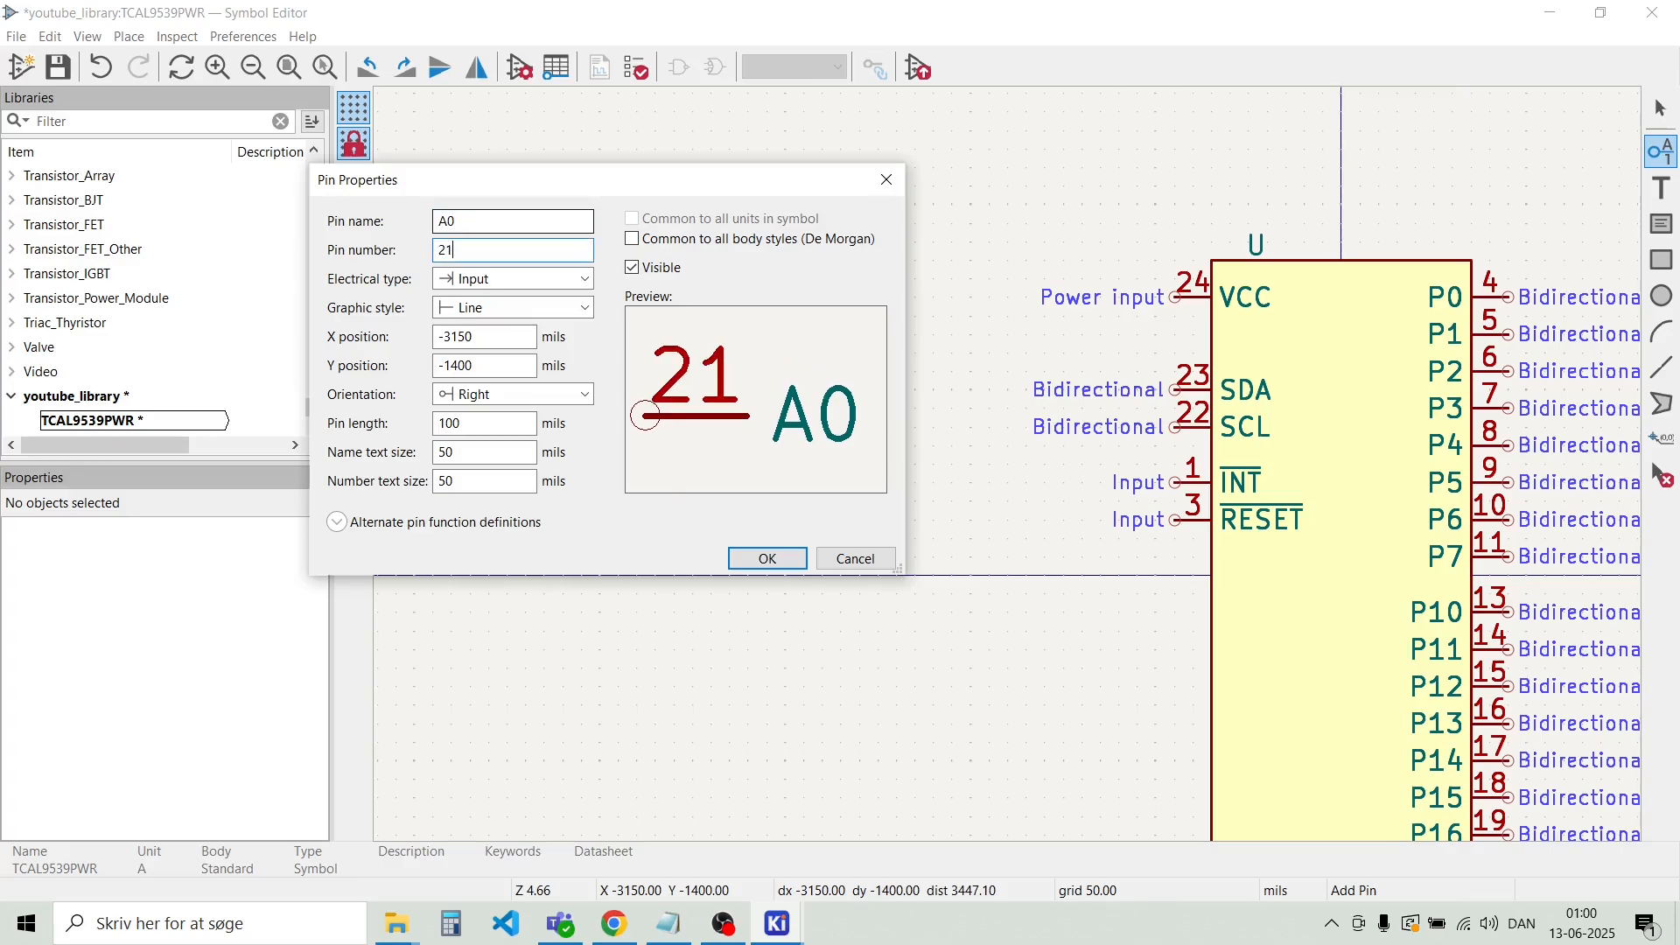
left_click(768, 559)
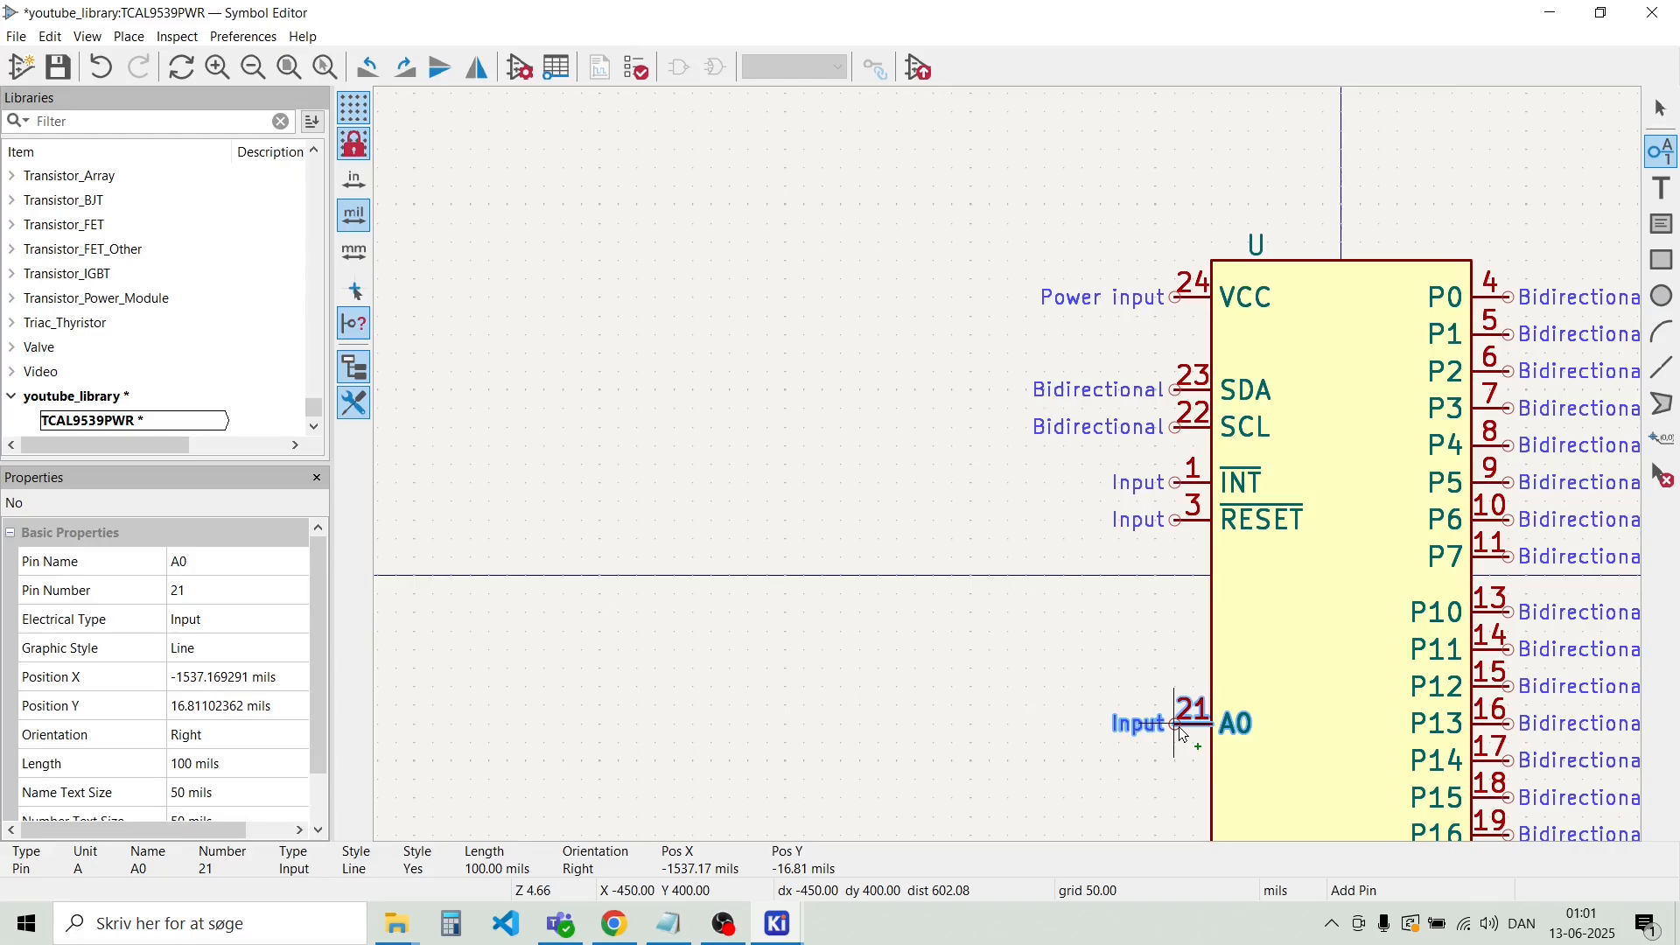
left_click(1178, 726)
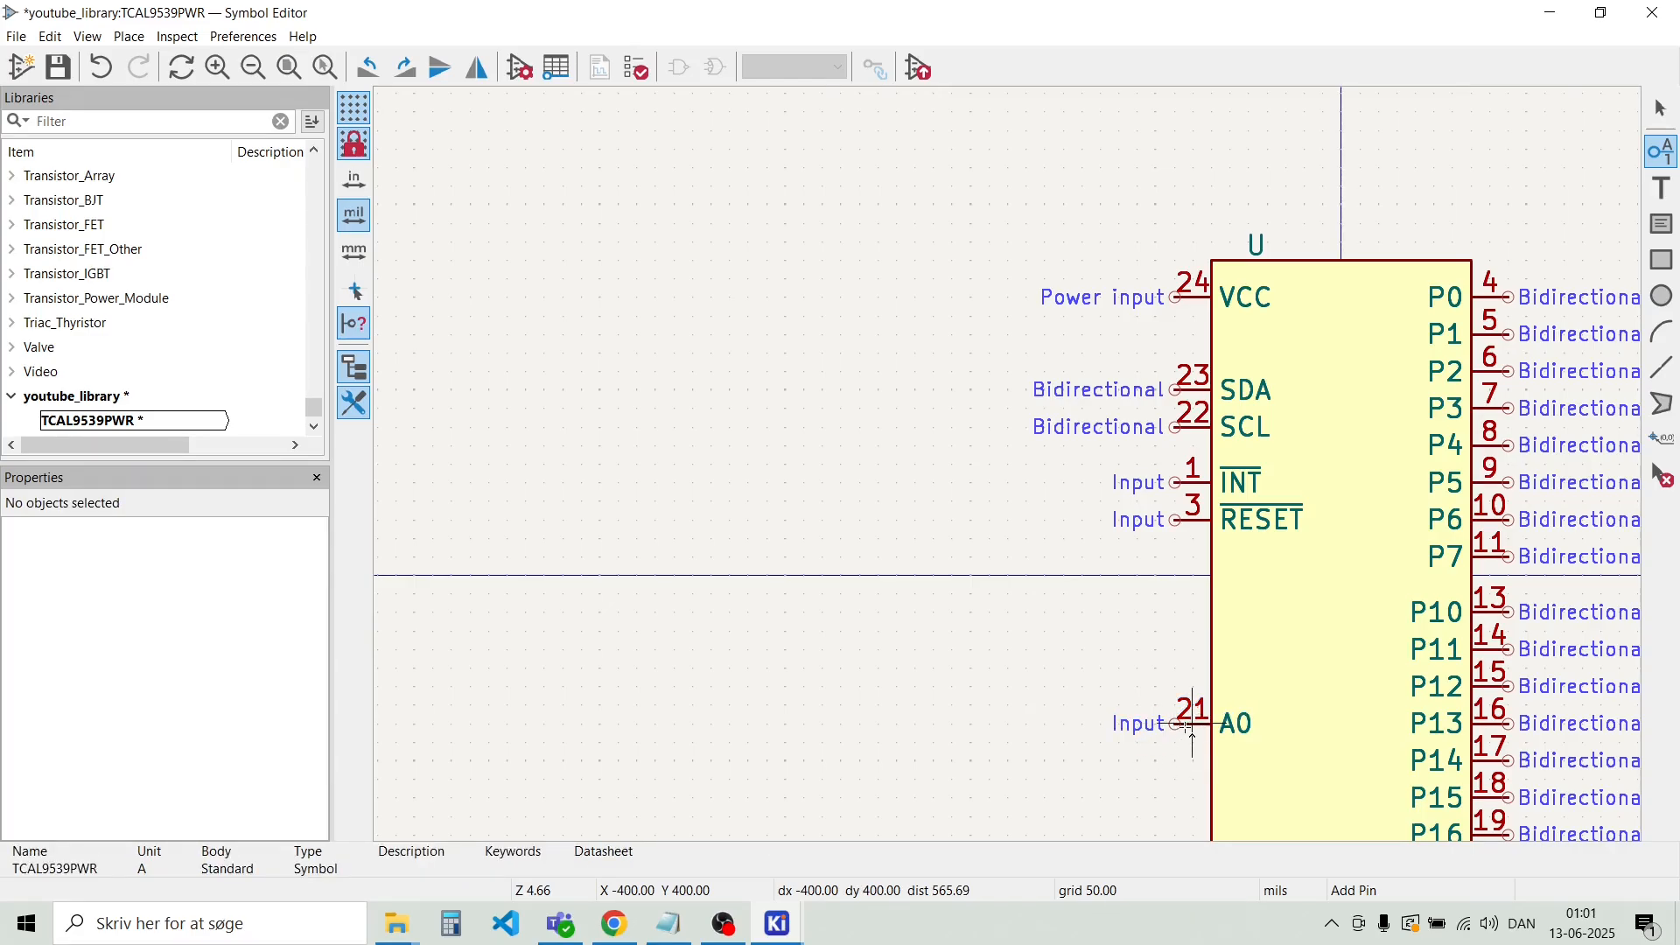
Duplicate the A0 pin directly below at X -450, Y 500 mils, and give the copy the name A1 and number 2
key("ctrl+d")
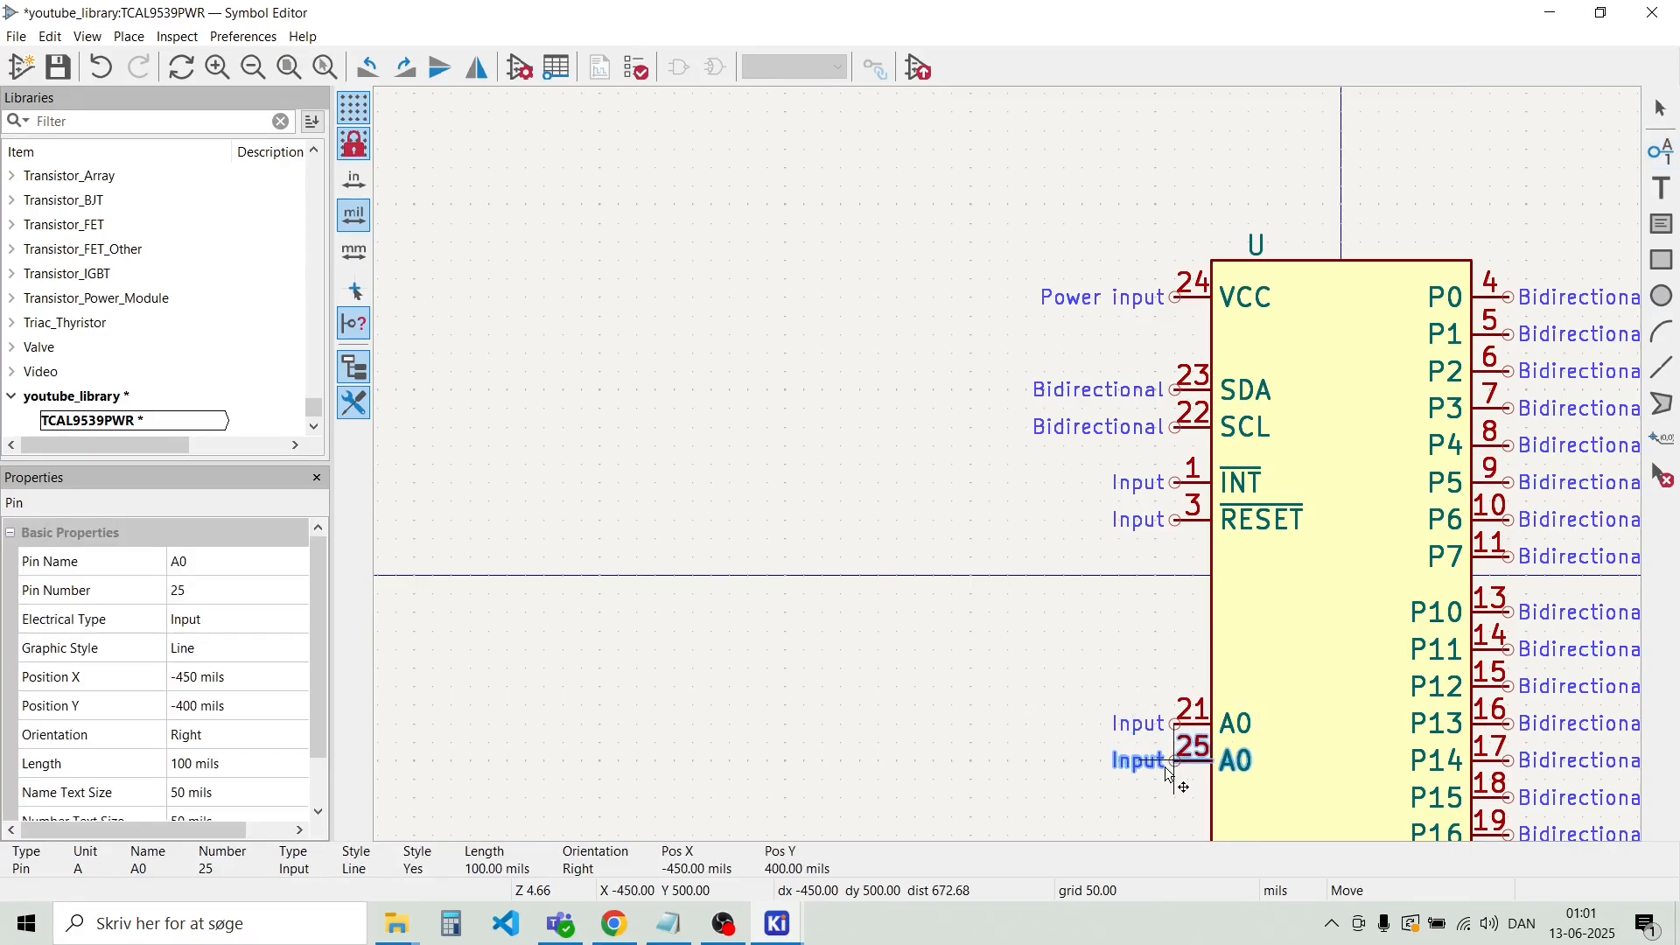
left_click(1169, 774)
double_click(1191, 772)
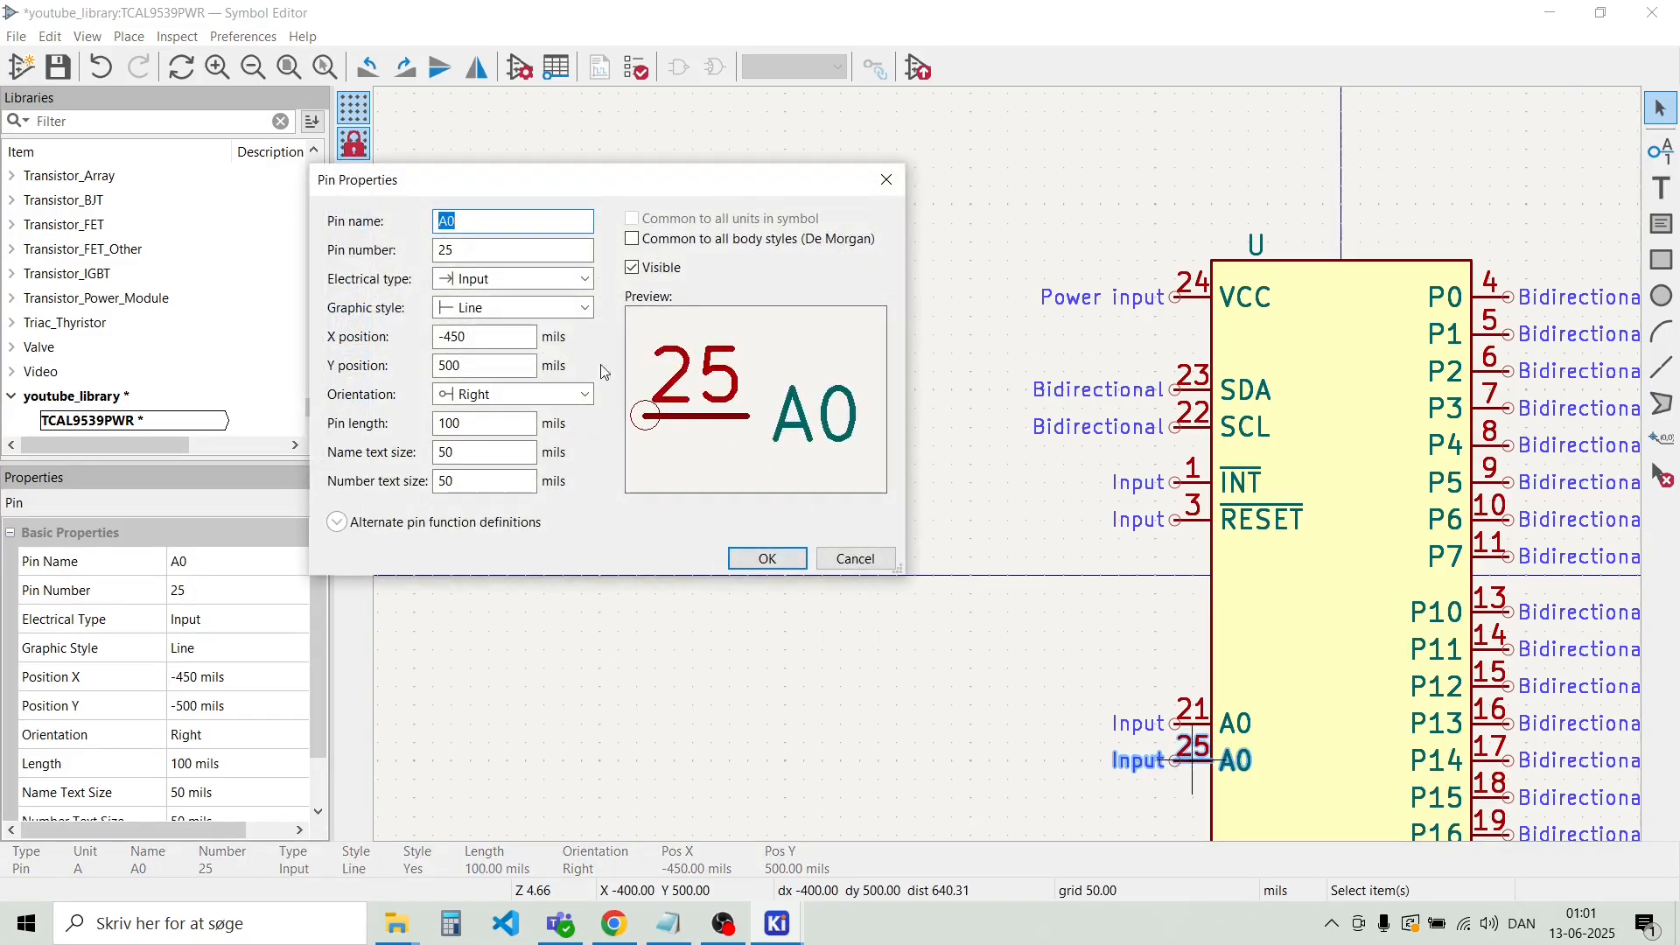
key("Tab")
type("2")
left_click_drag(468, 221, 450, 221)
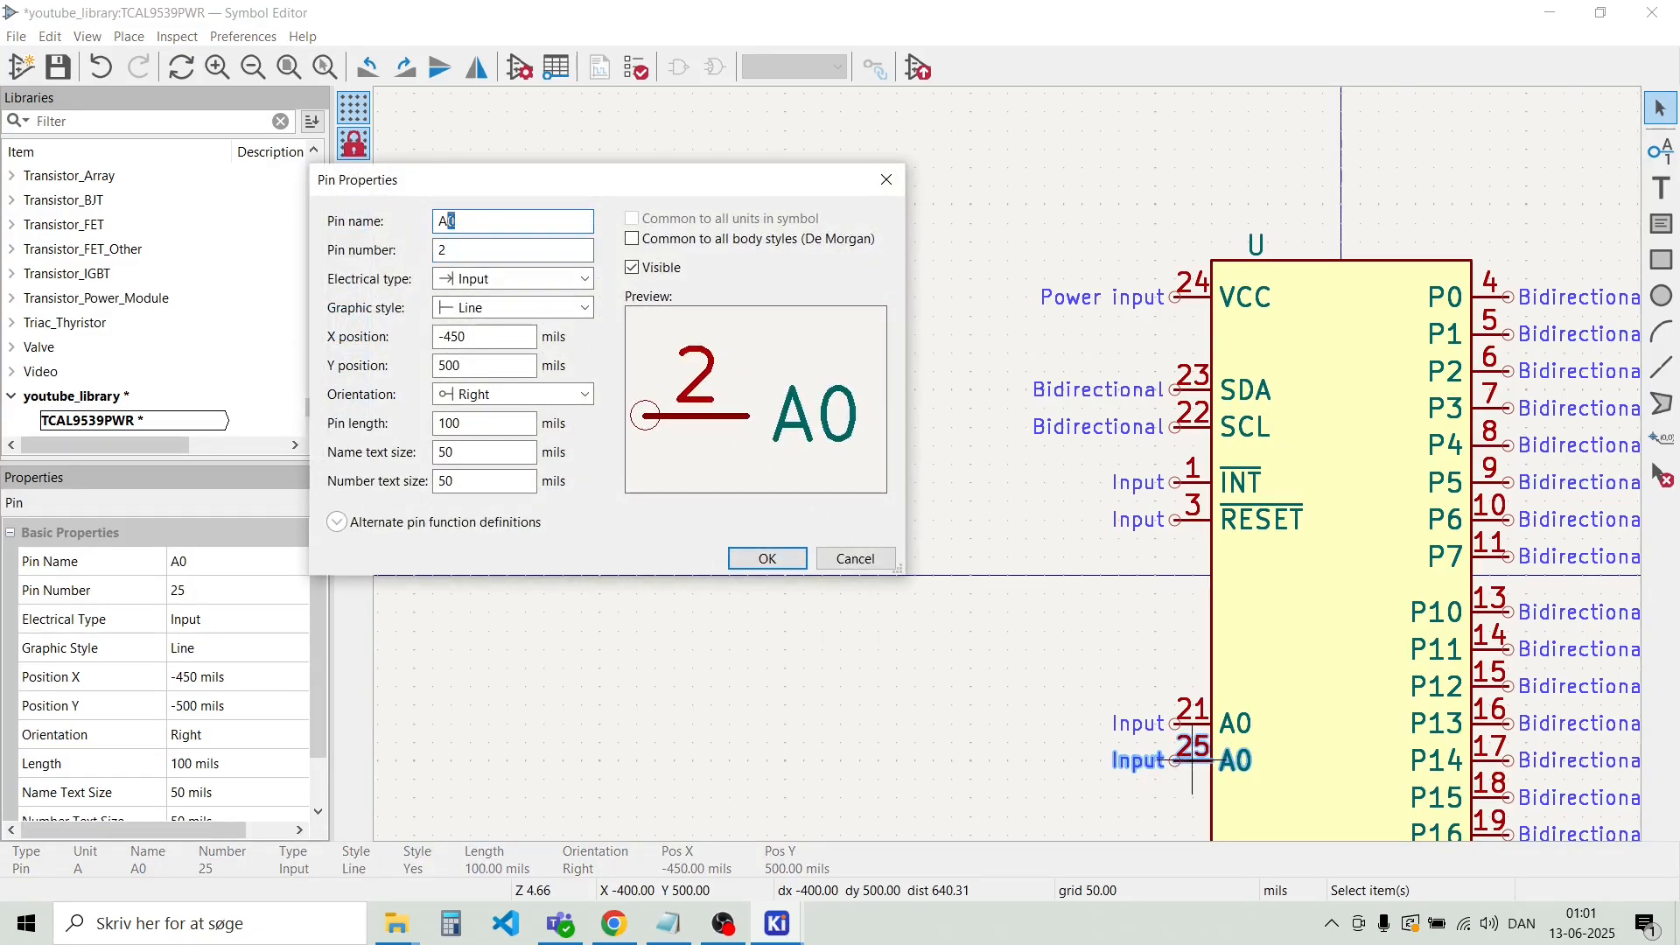
type("1")
left_click(767, 558)
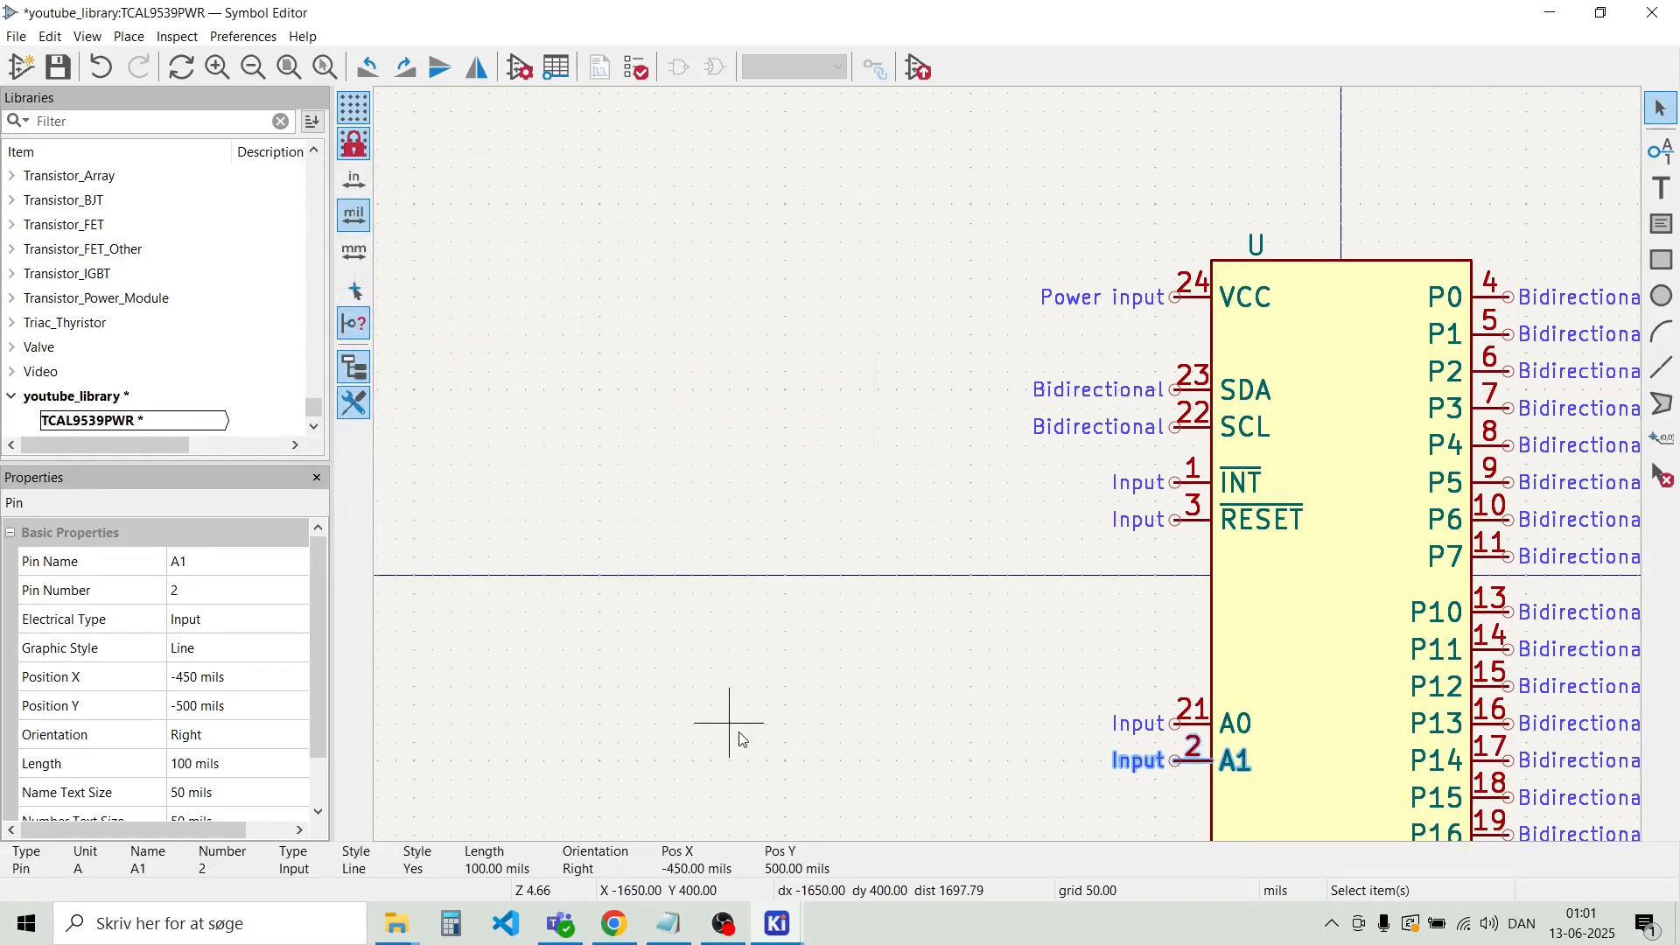
Check the datasheet pinout in Chrome and, back in KiCad, duplicate the VCC pin to below A1 at X -450, Y 800 mils
left_click(615, 925)
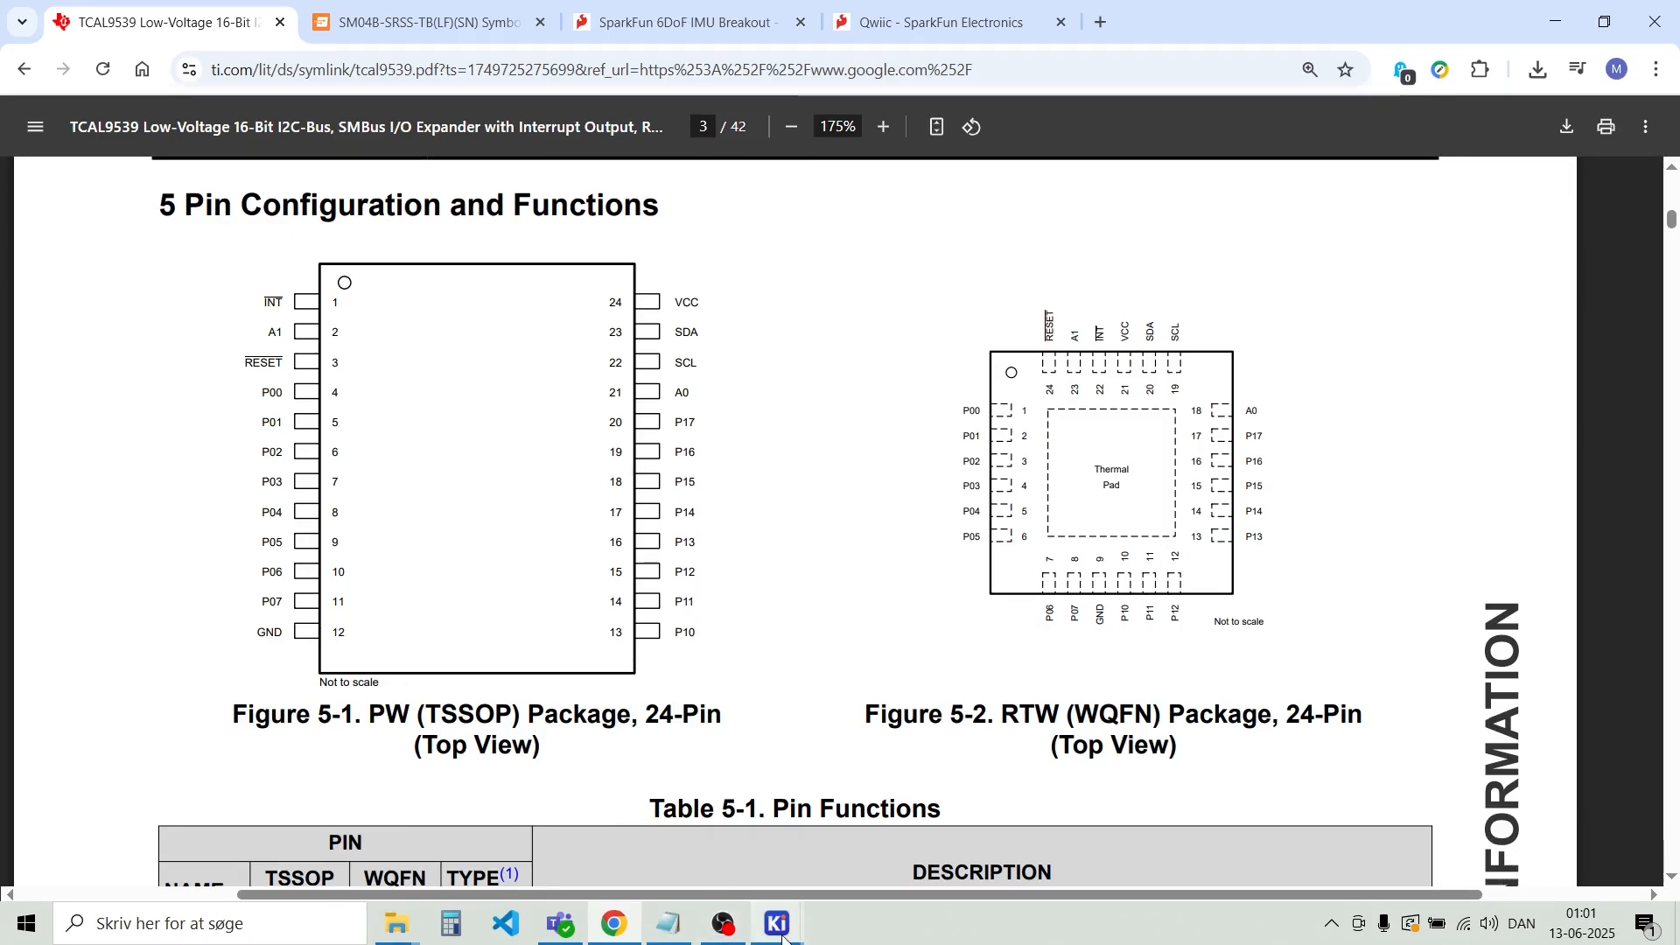
mouse_move(781, 929)
left_click(968, 849)
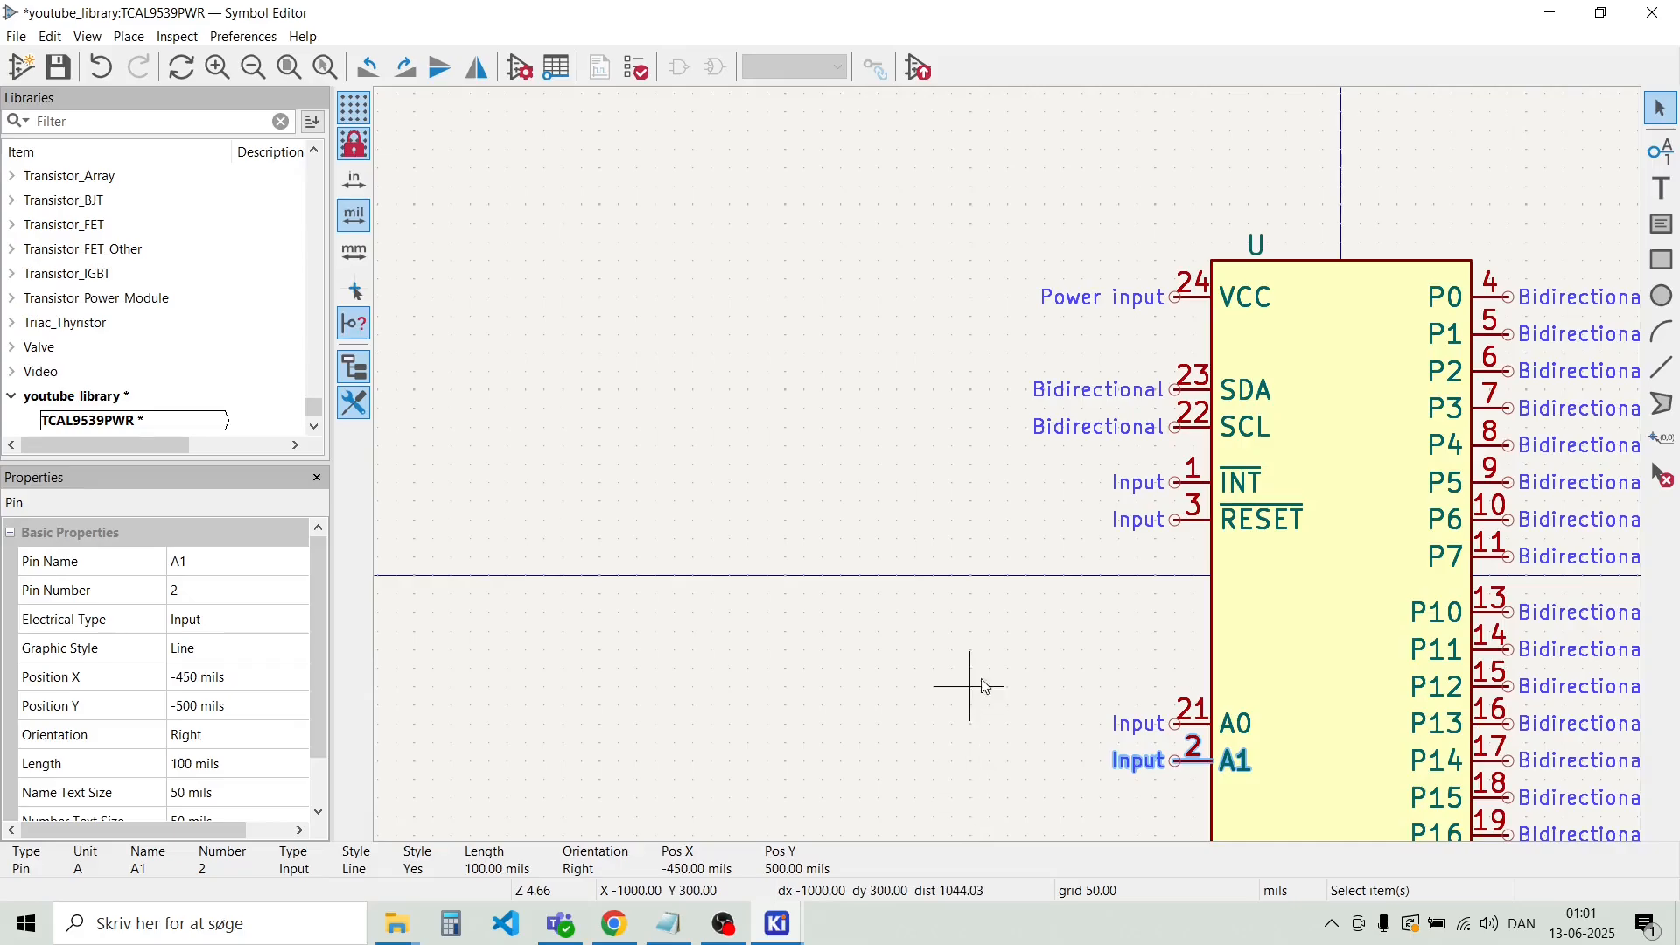
scroll(985, 685, "down", 3)
scroll(1011, 473, "up", 3)
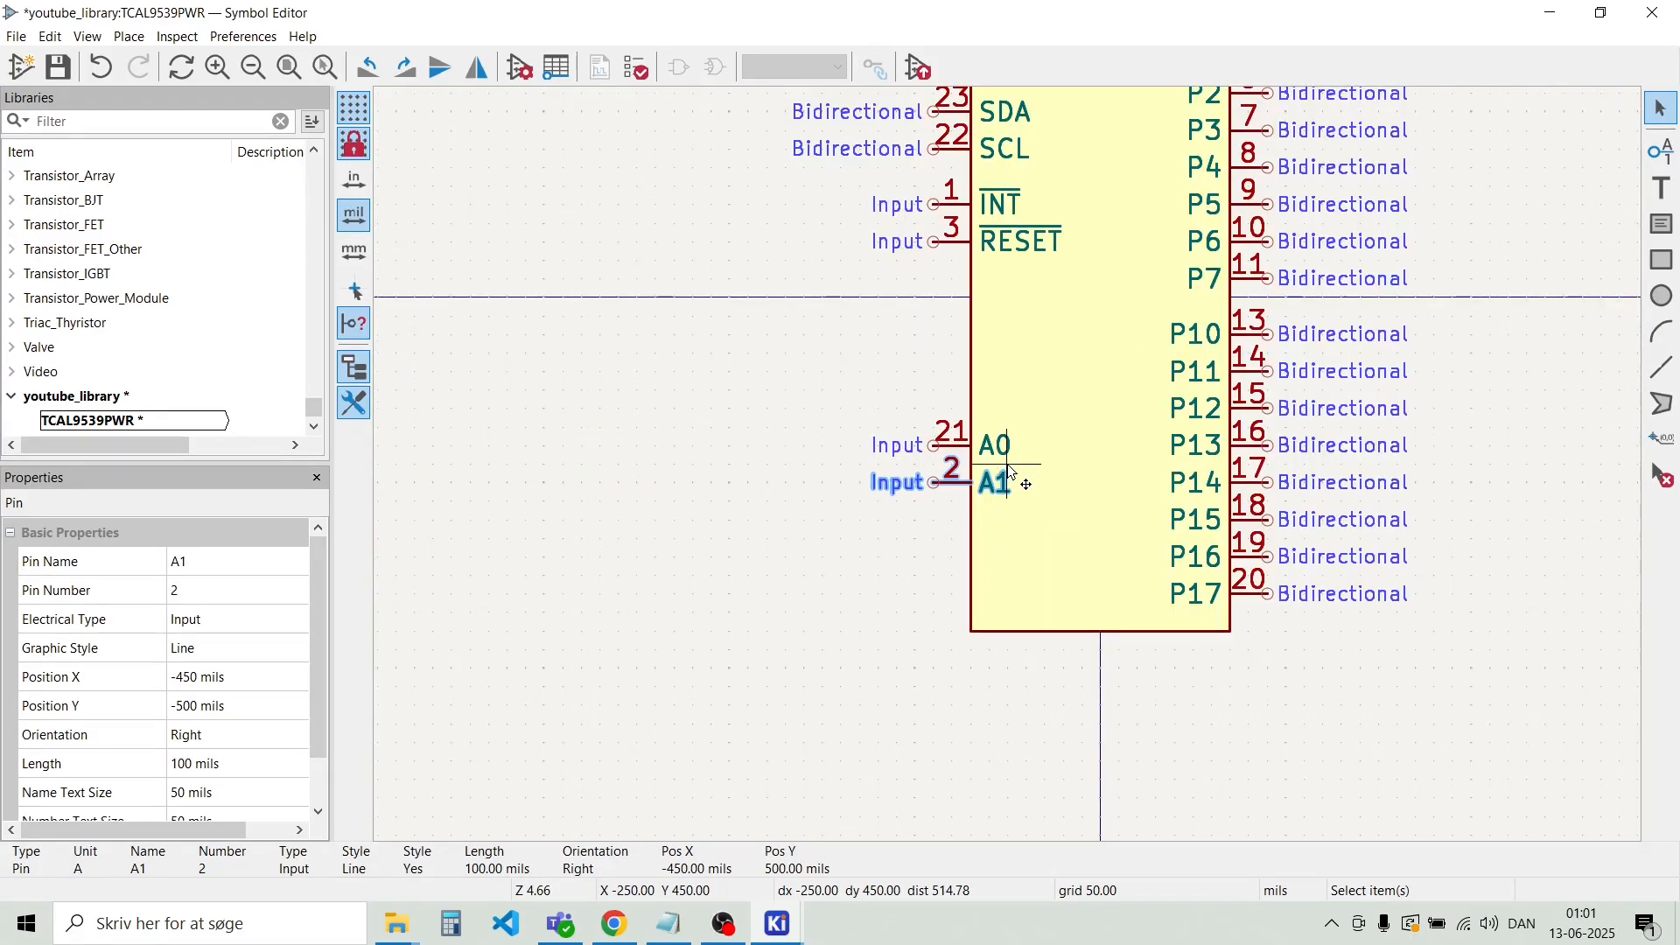
scroll(1006, 467, "down", 2)
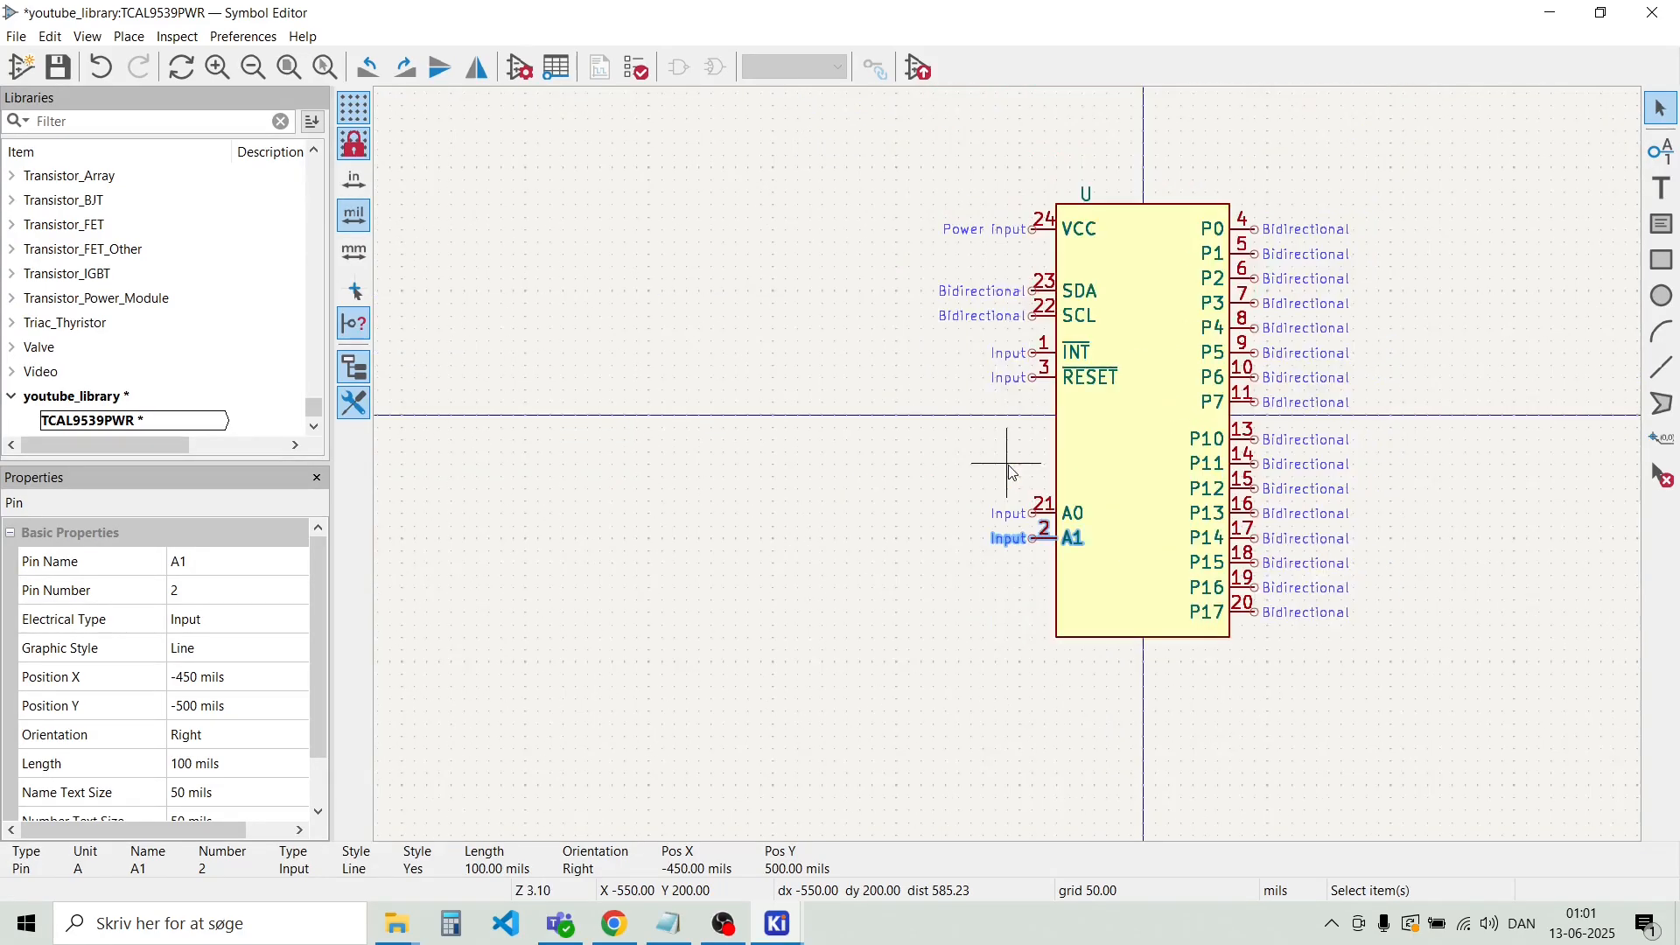
left_click(1044, 239)
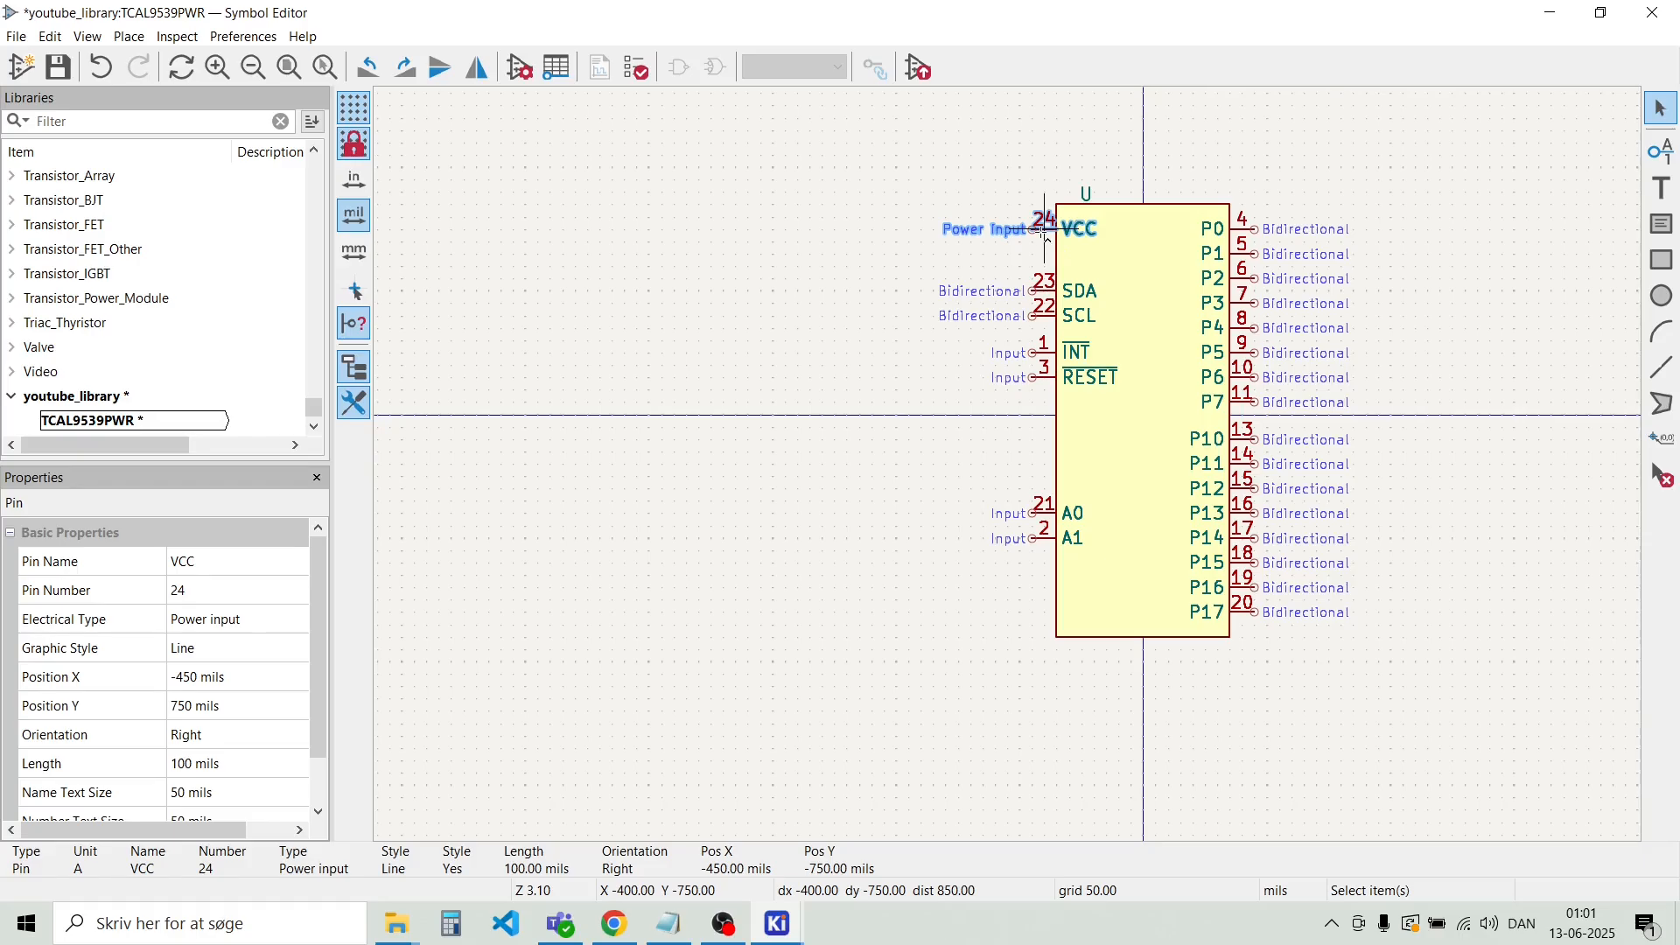
key("ctrl+d")
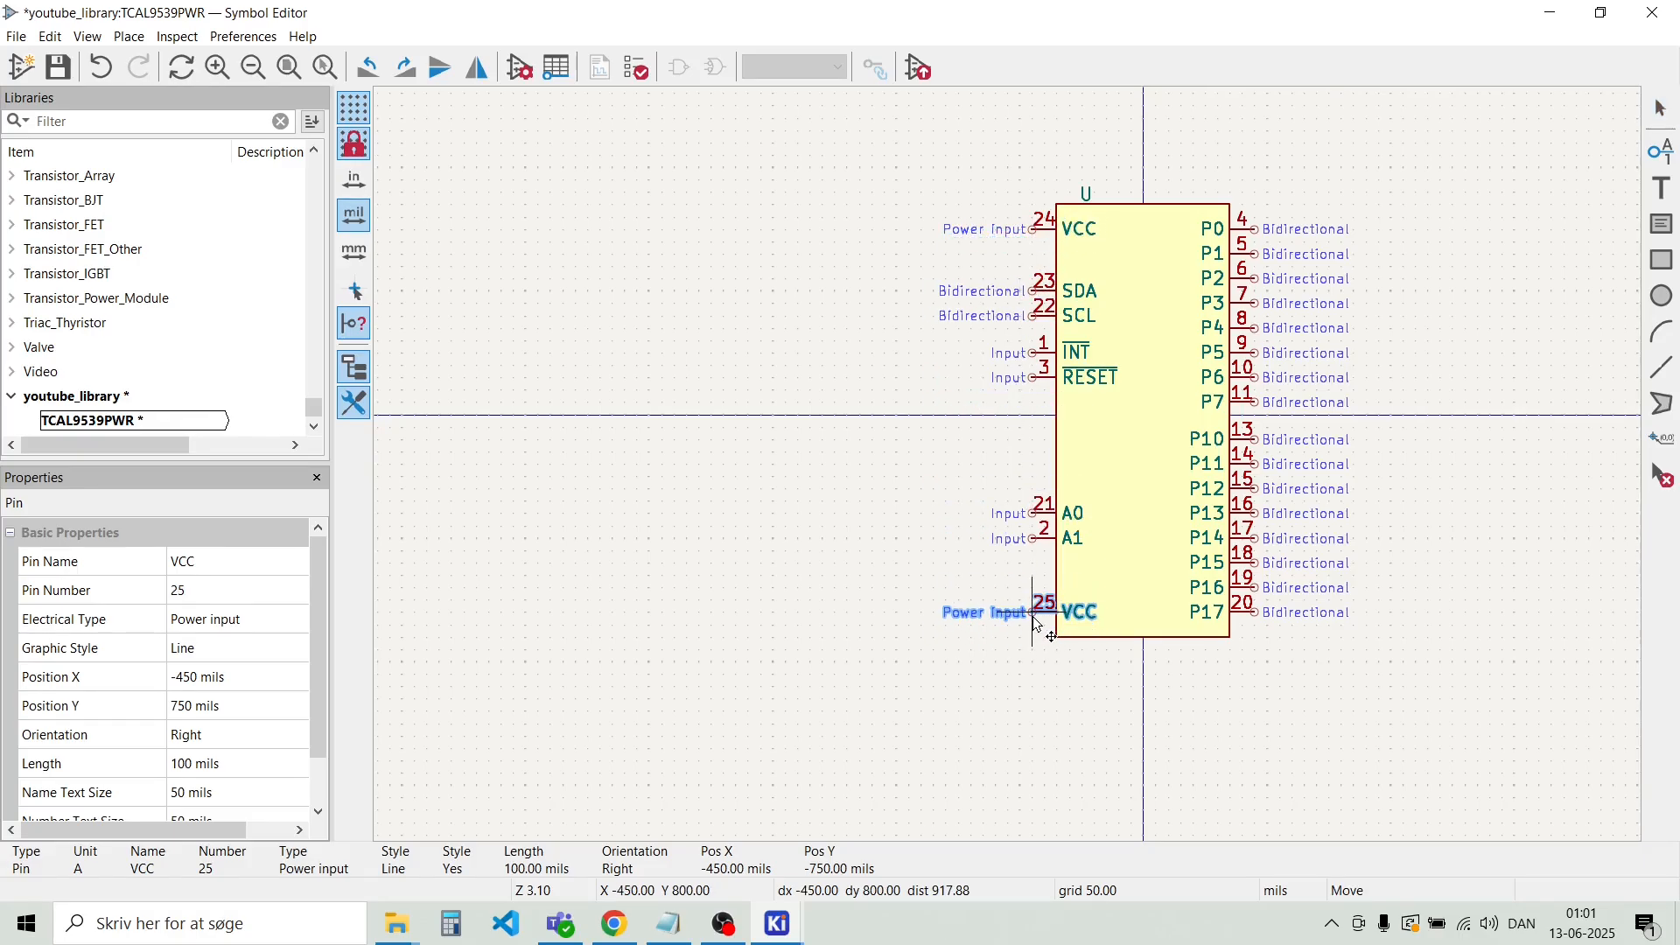
left_click(1032, 617)
Rename the duplicated VCC pin below A1 to GND and set its pin number to 12
scroll(1034, 619, "up", 5)
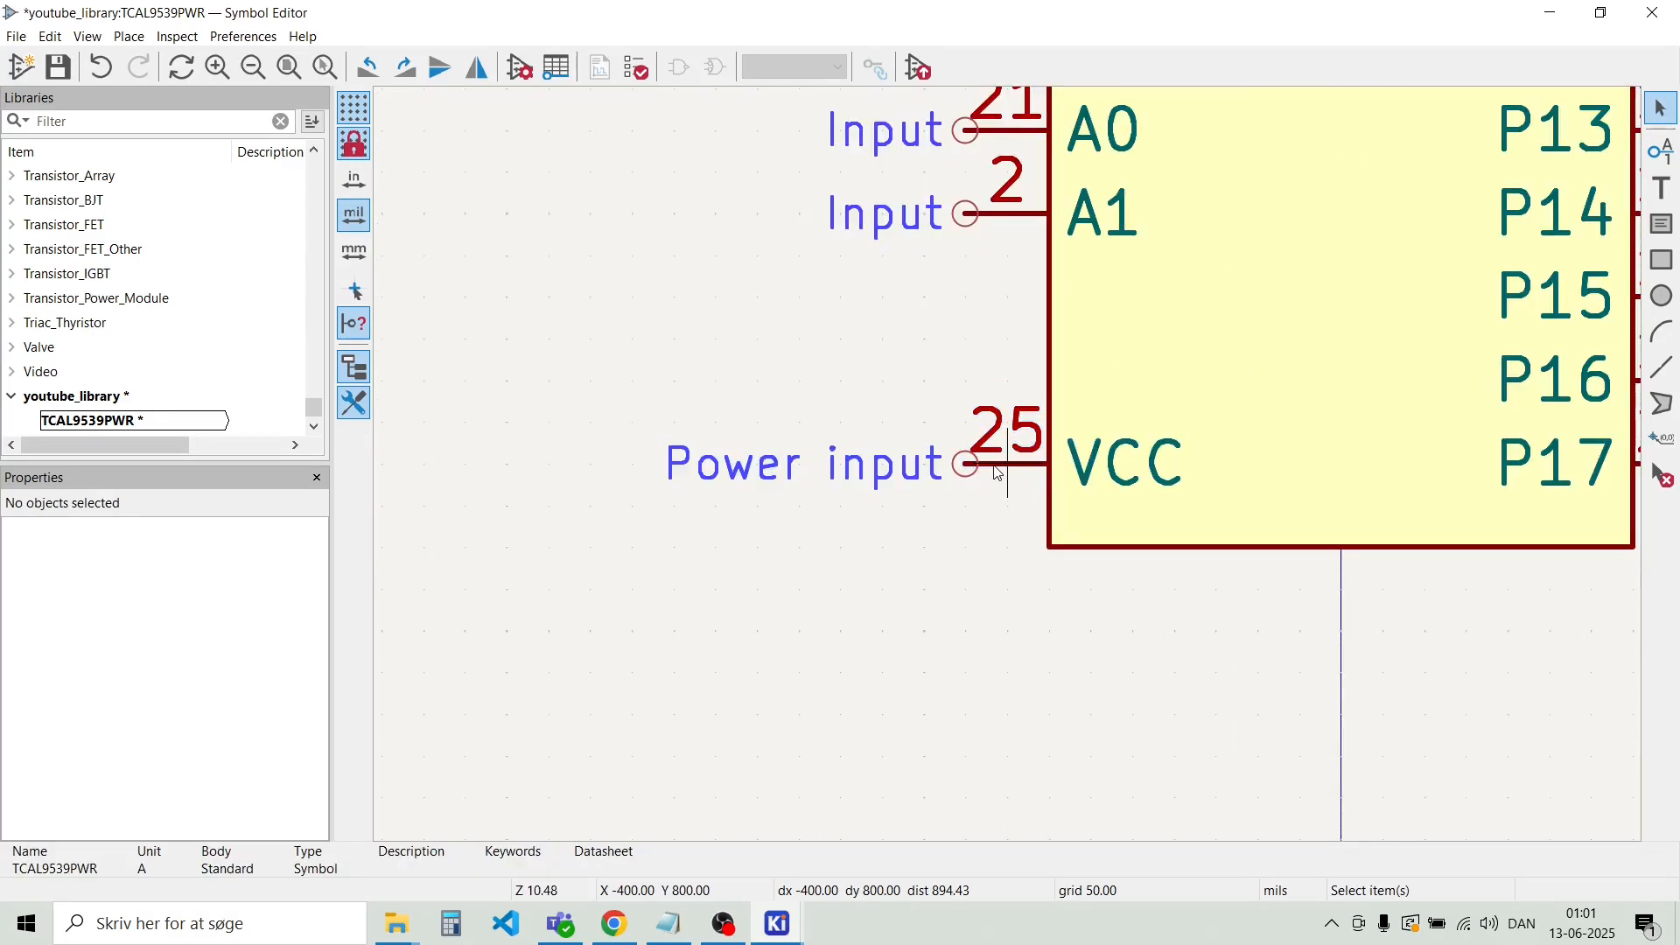
double_click(999, 474)
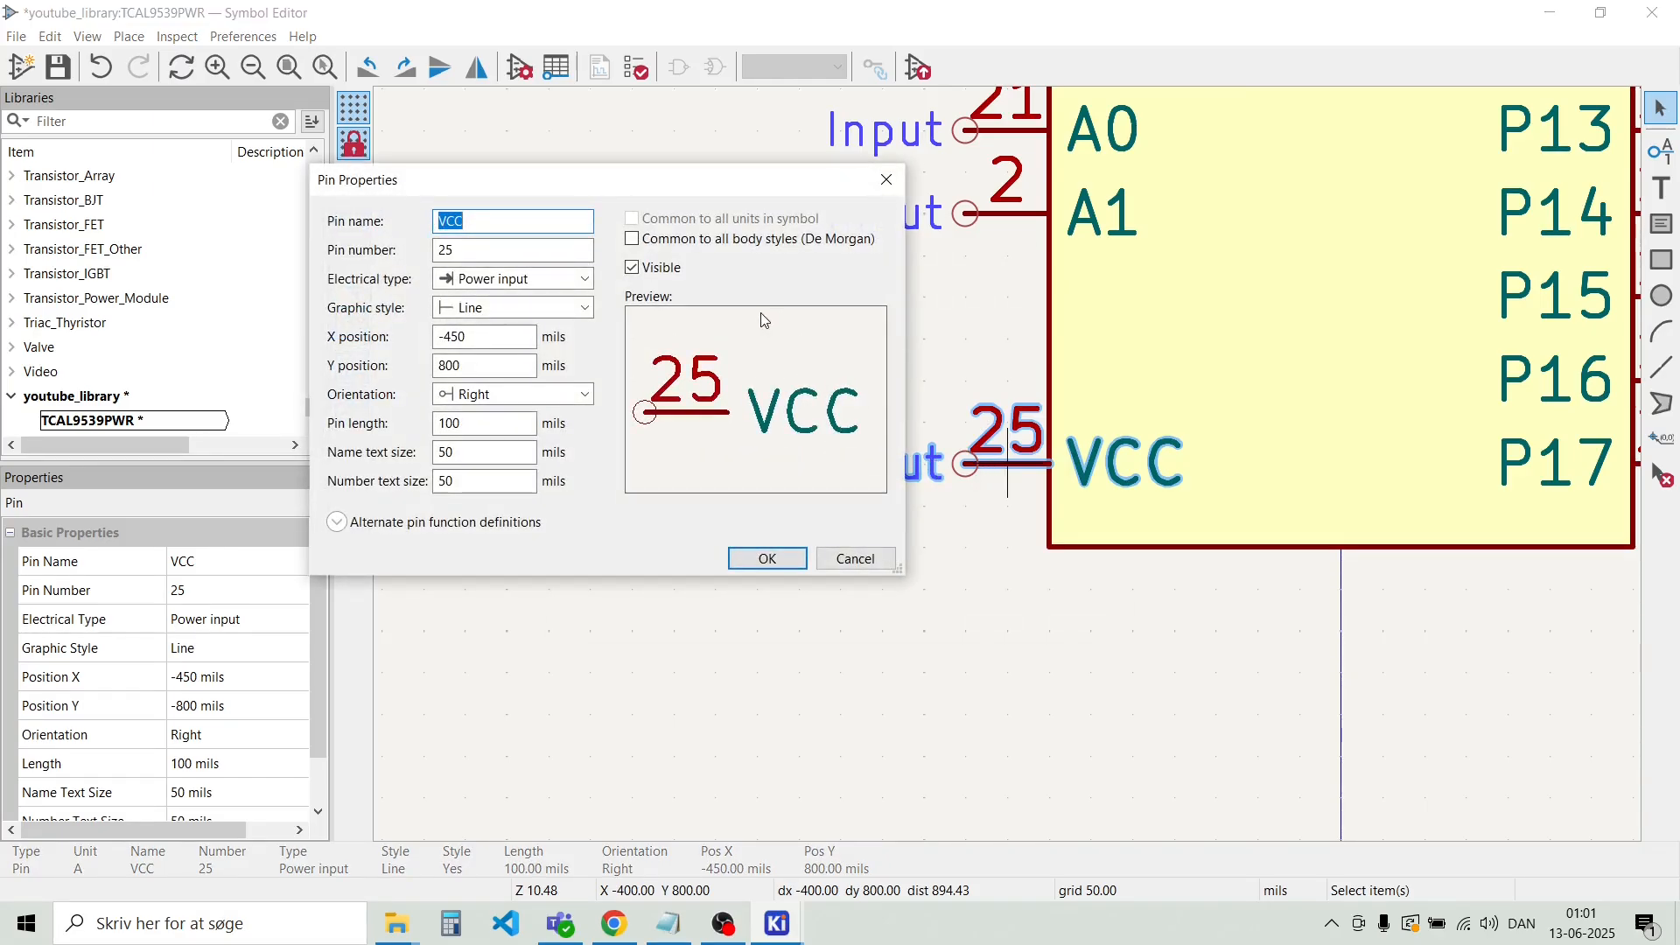
left_click(466, 245)
type("12")
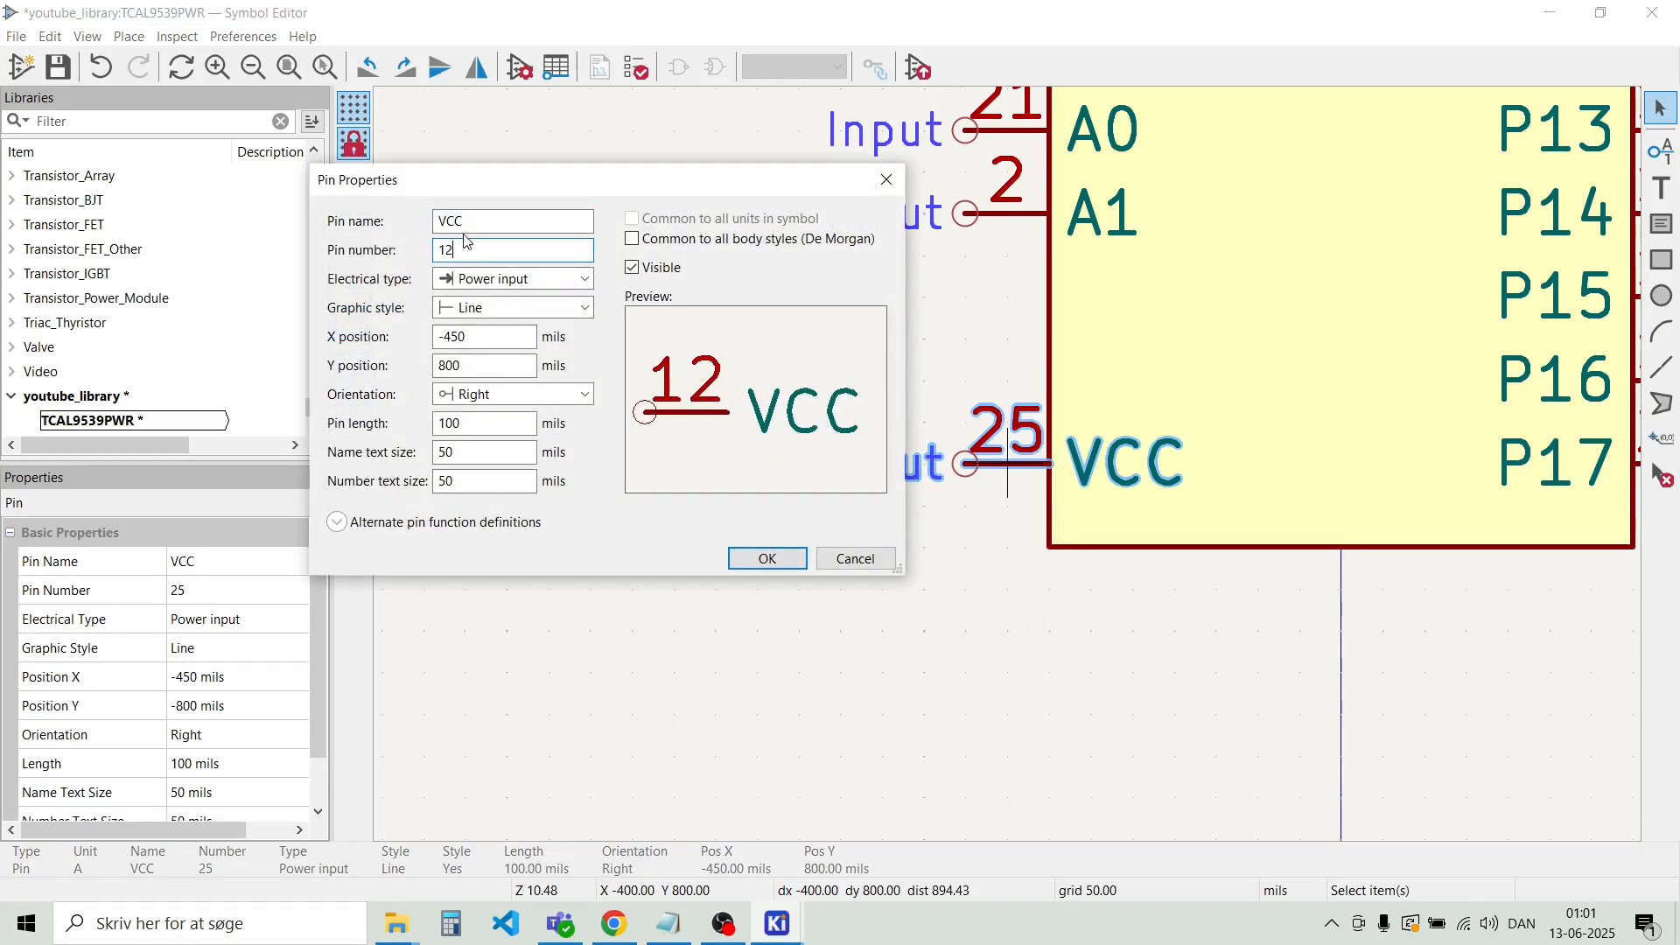
left_click_drag(469, 221, 410, 220)
type("GND")
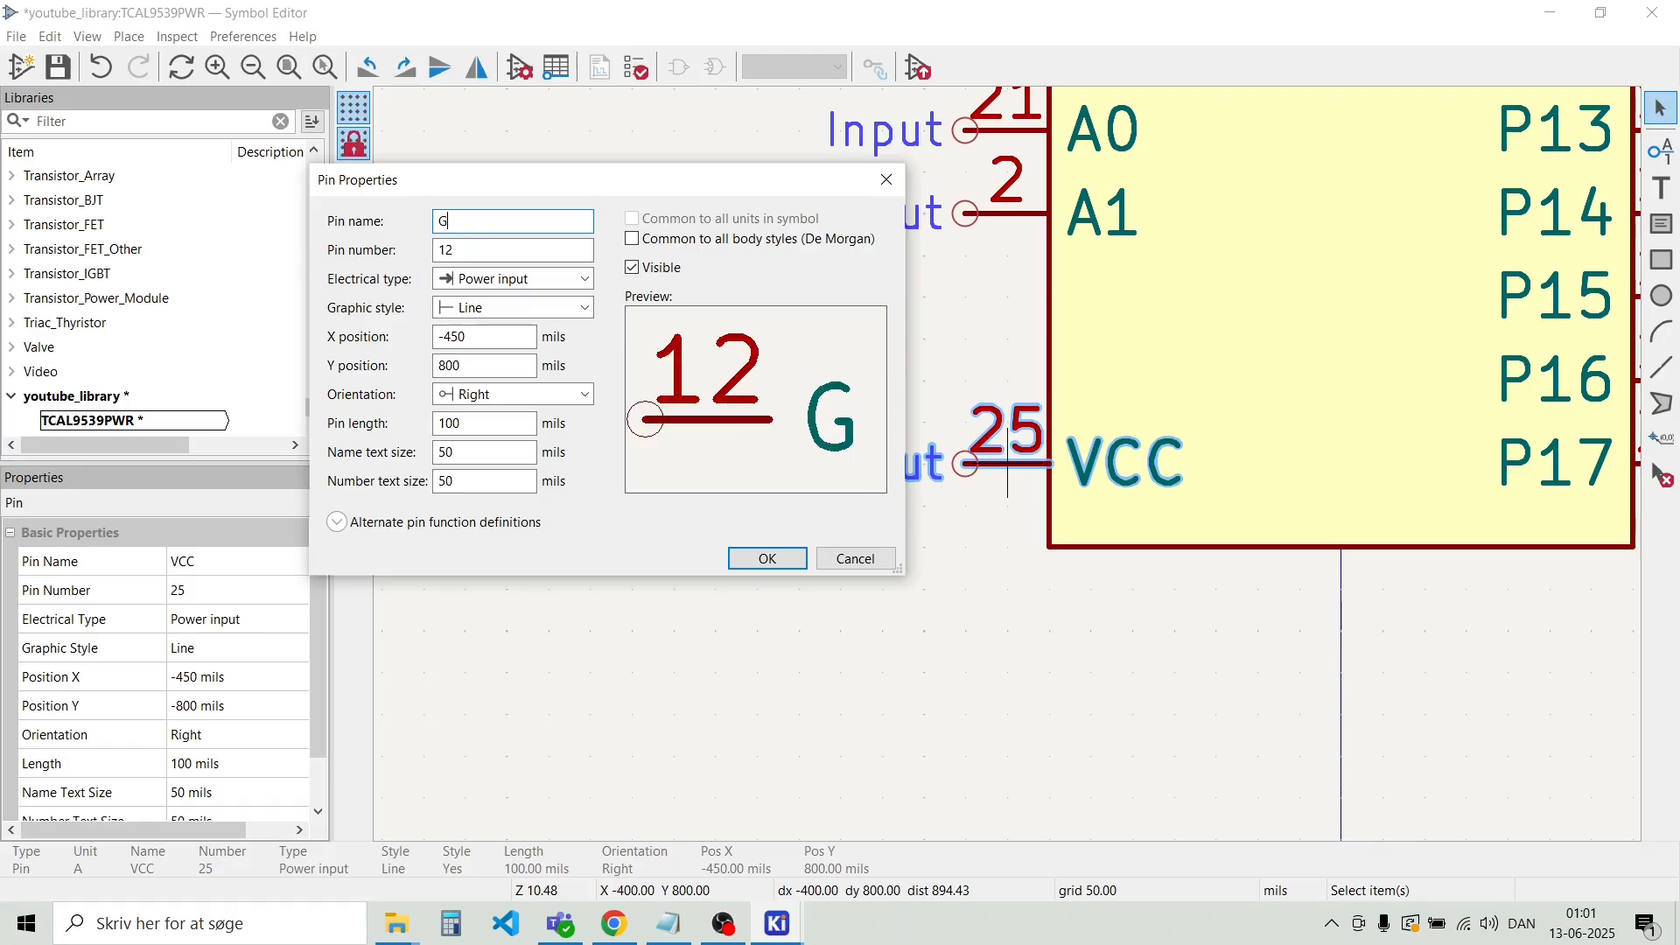
left_click(767, 558)
left_click(814, 348)
Move the A0 and A1 pins up together by 100 mils, placing them at Y 300 and Y 400 mils
scroll(1007, 469, "down", 3)
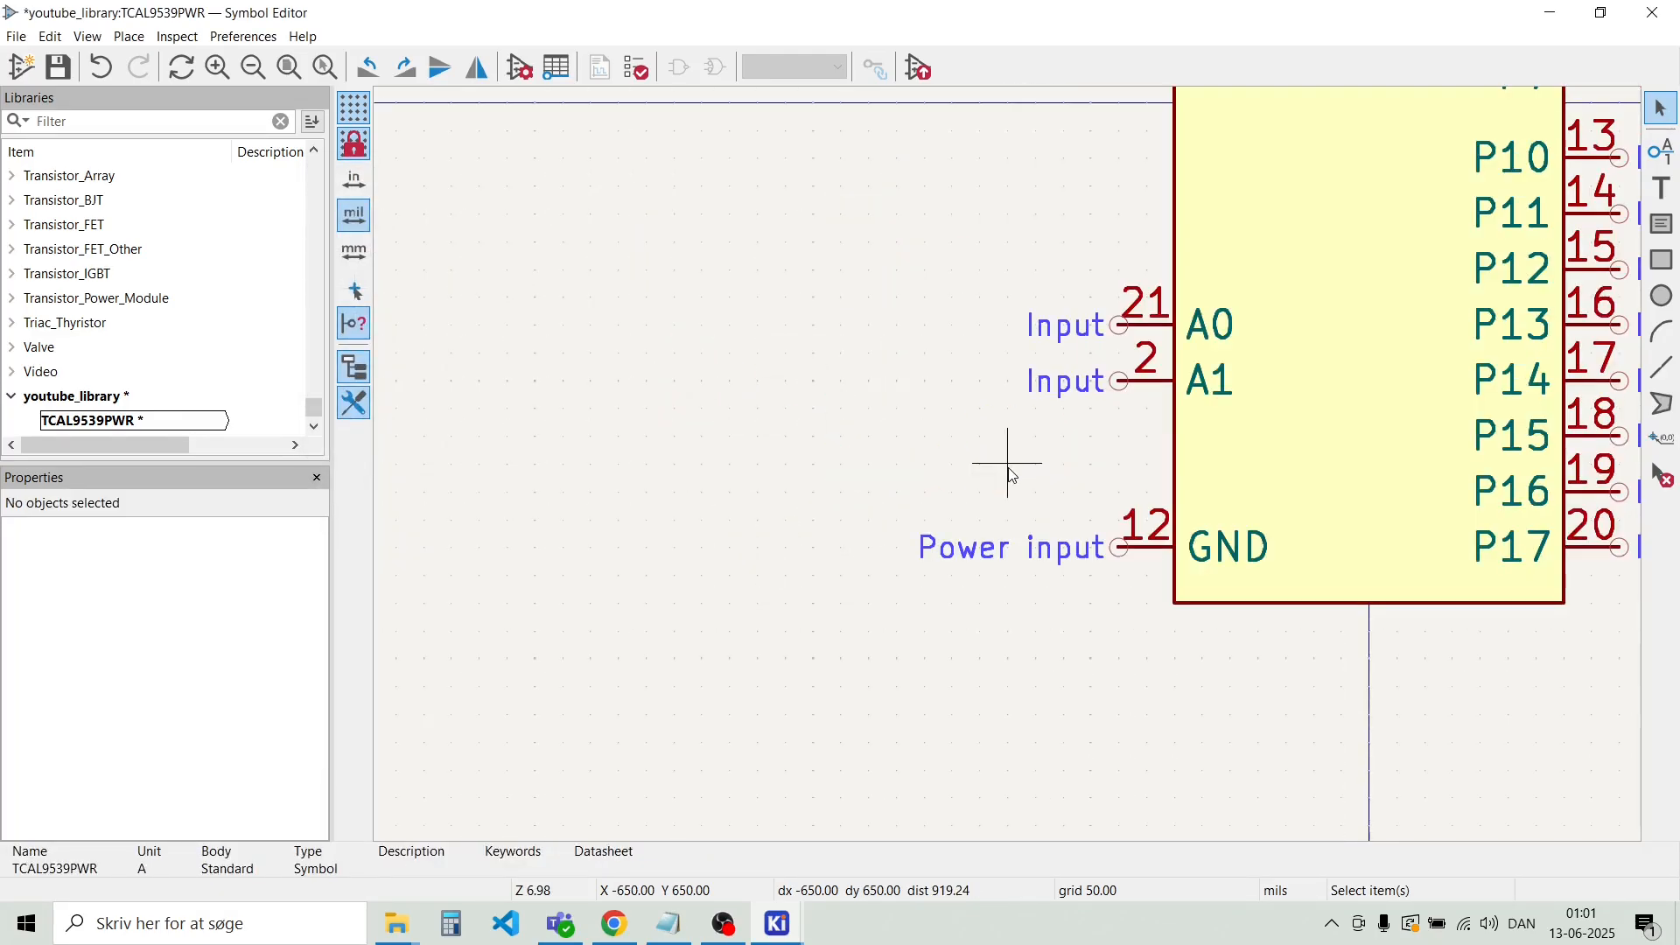
left_click_drag(1062, 458, 1055, 401)
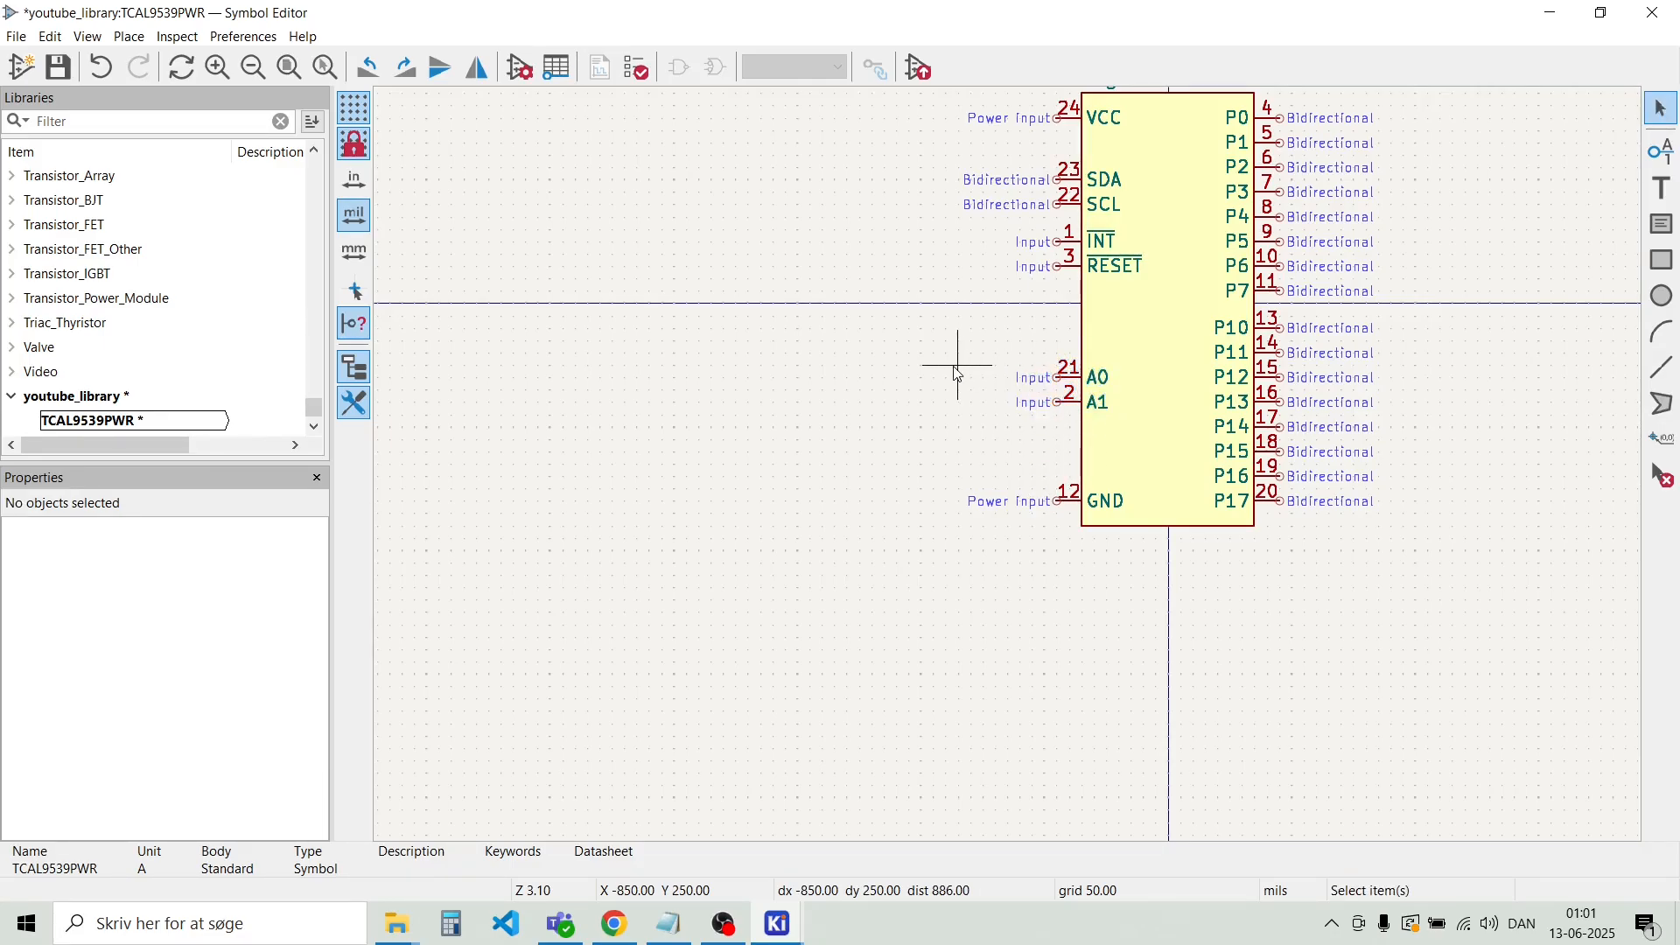
left_click(957, 364)
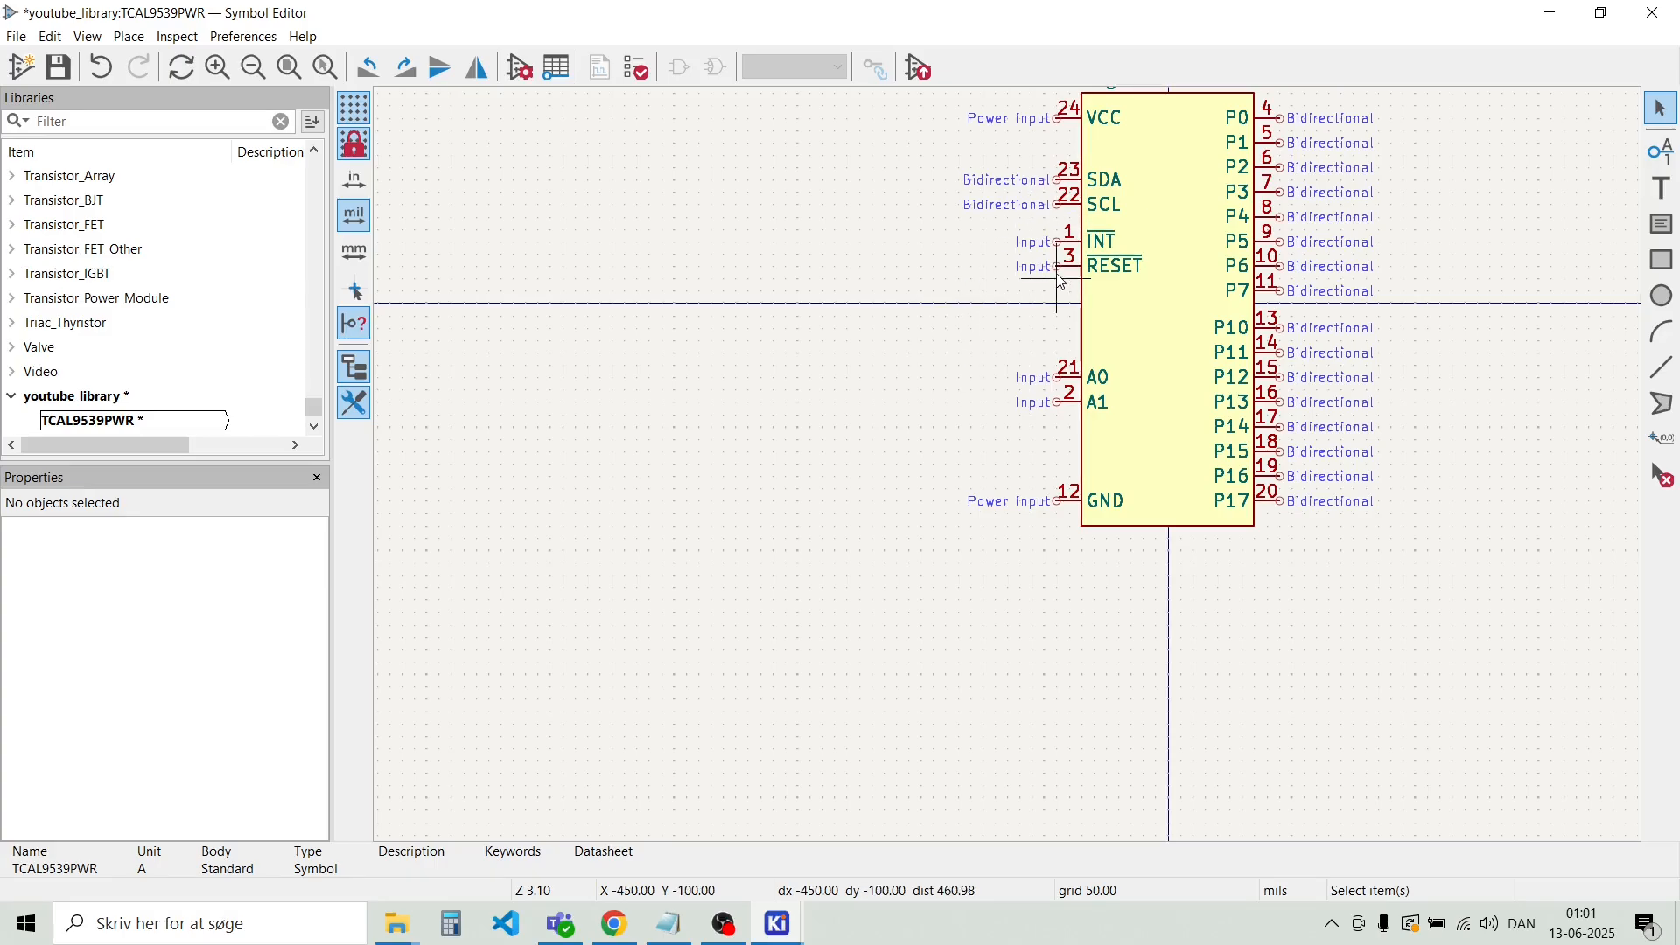
Move the INT and RESET pins down together by 200 mils, placing them at Y -50 and Y 50 mils
left_click_drag(1075, 282, 1057, 207)
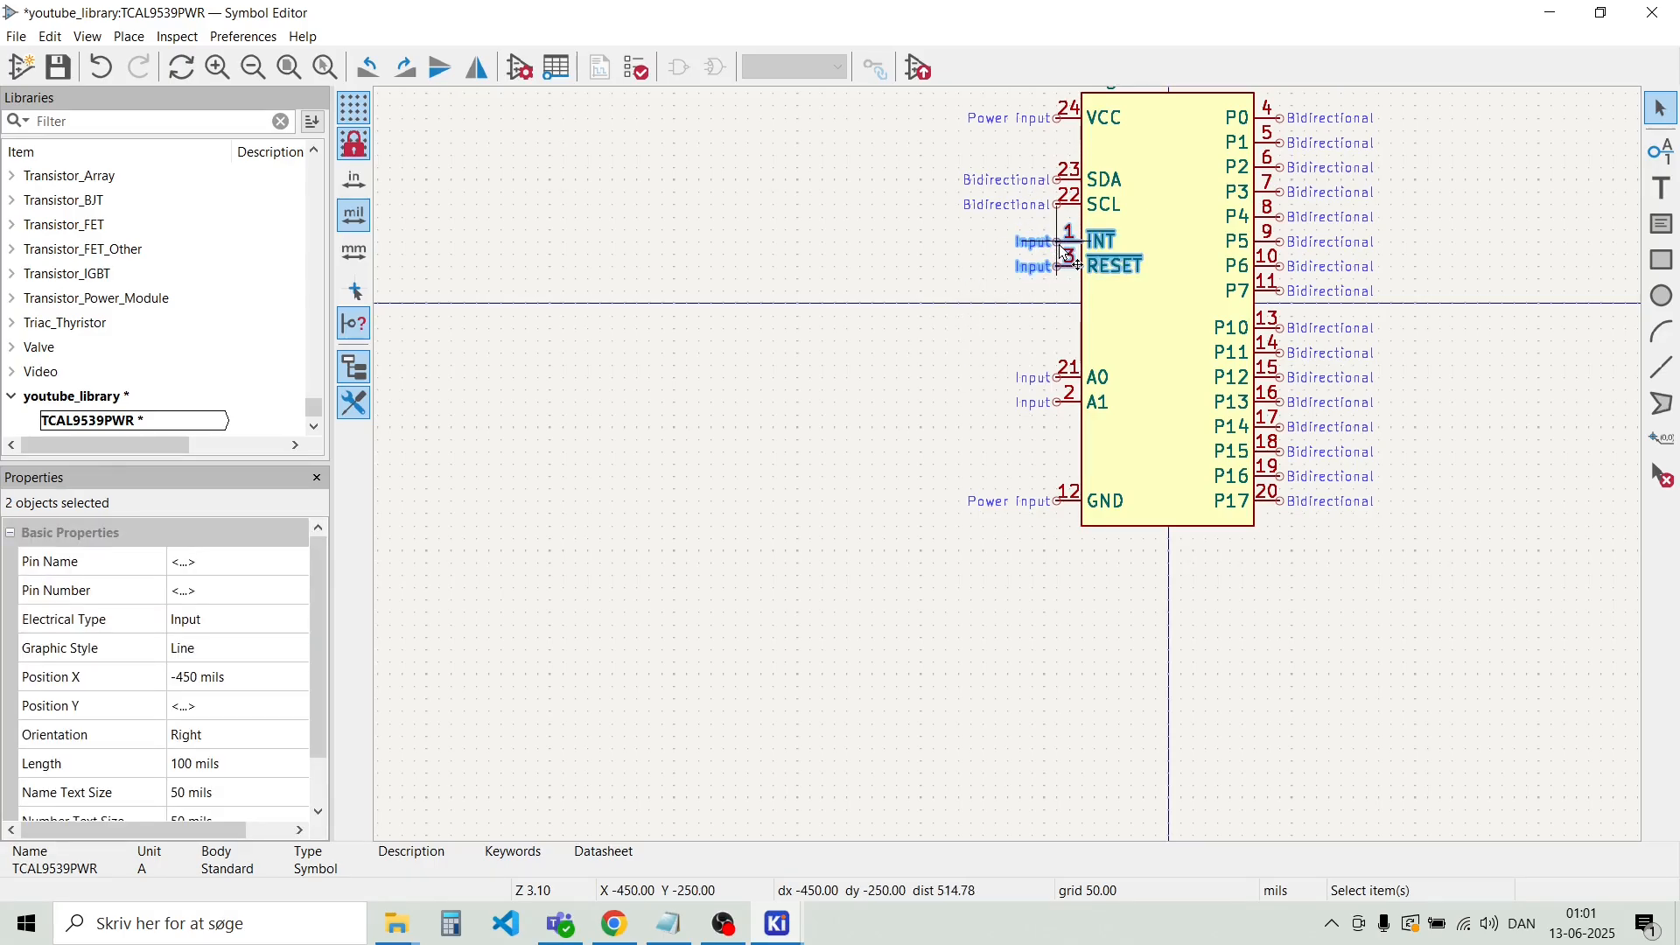
key("m")
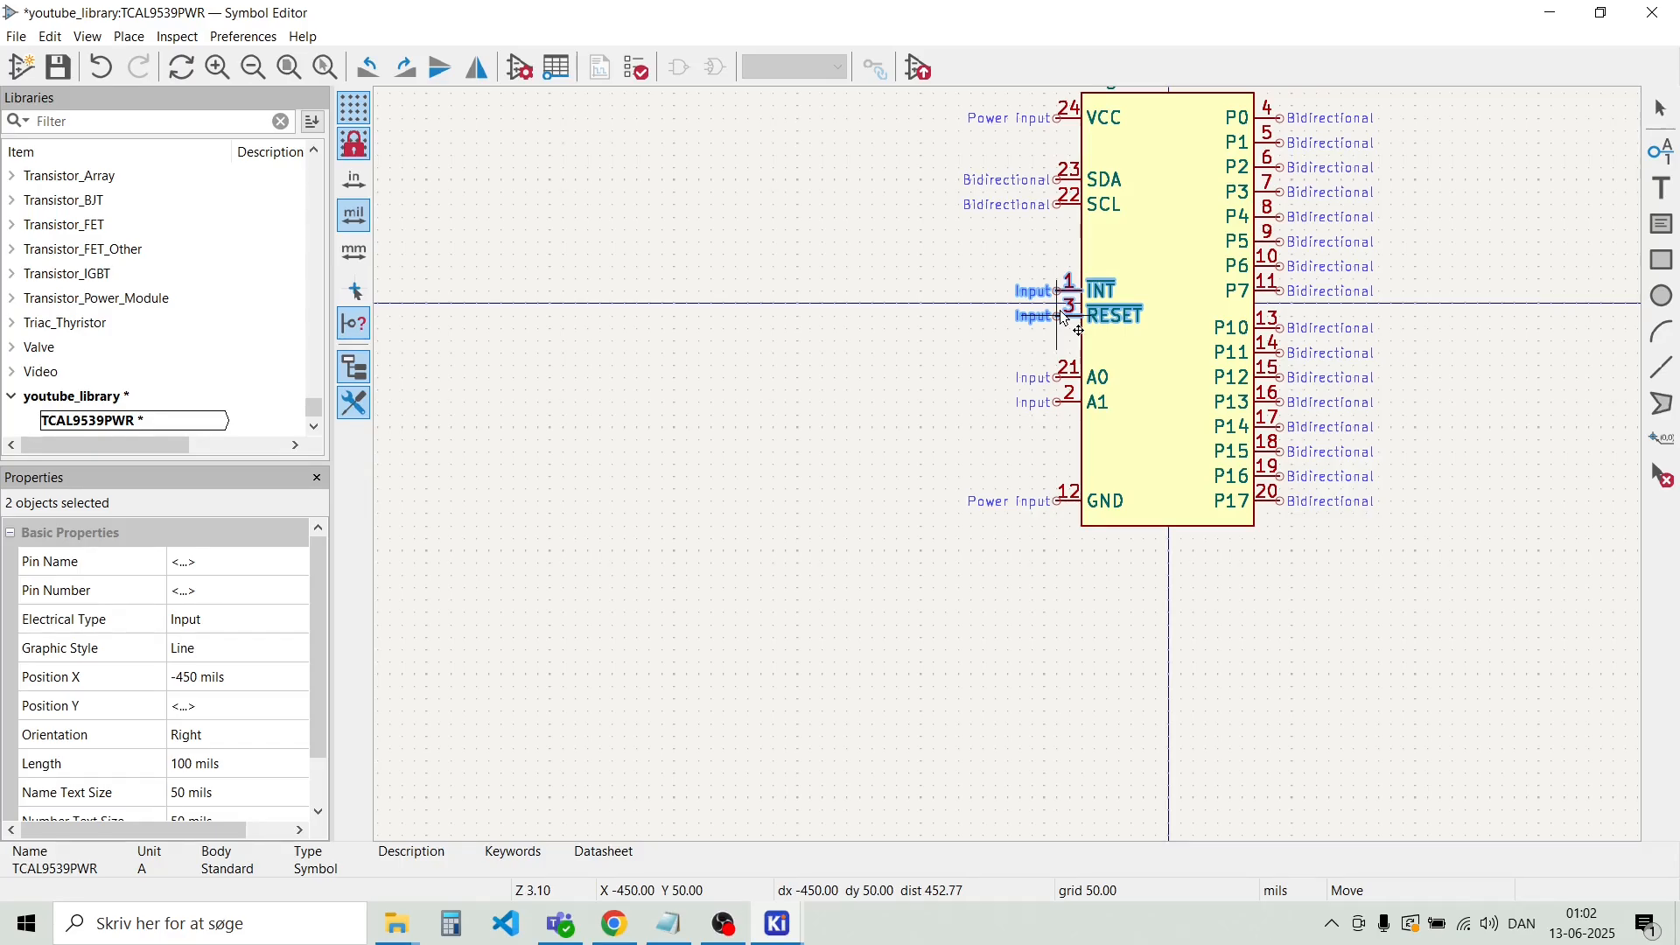
left_click(1065, 319)
left_click(919, 319)
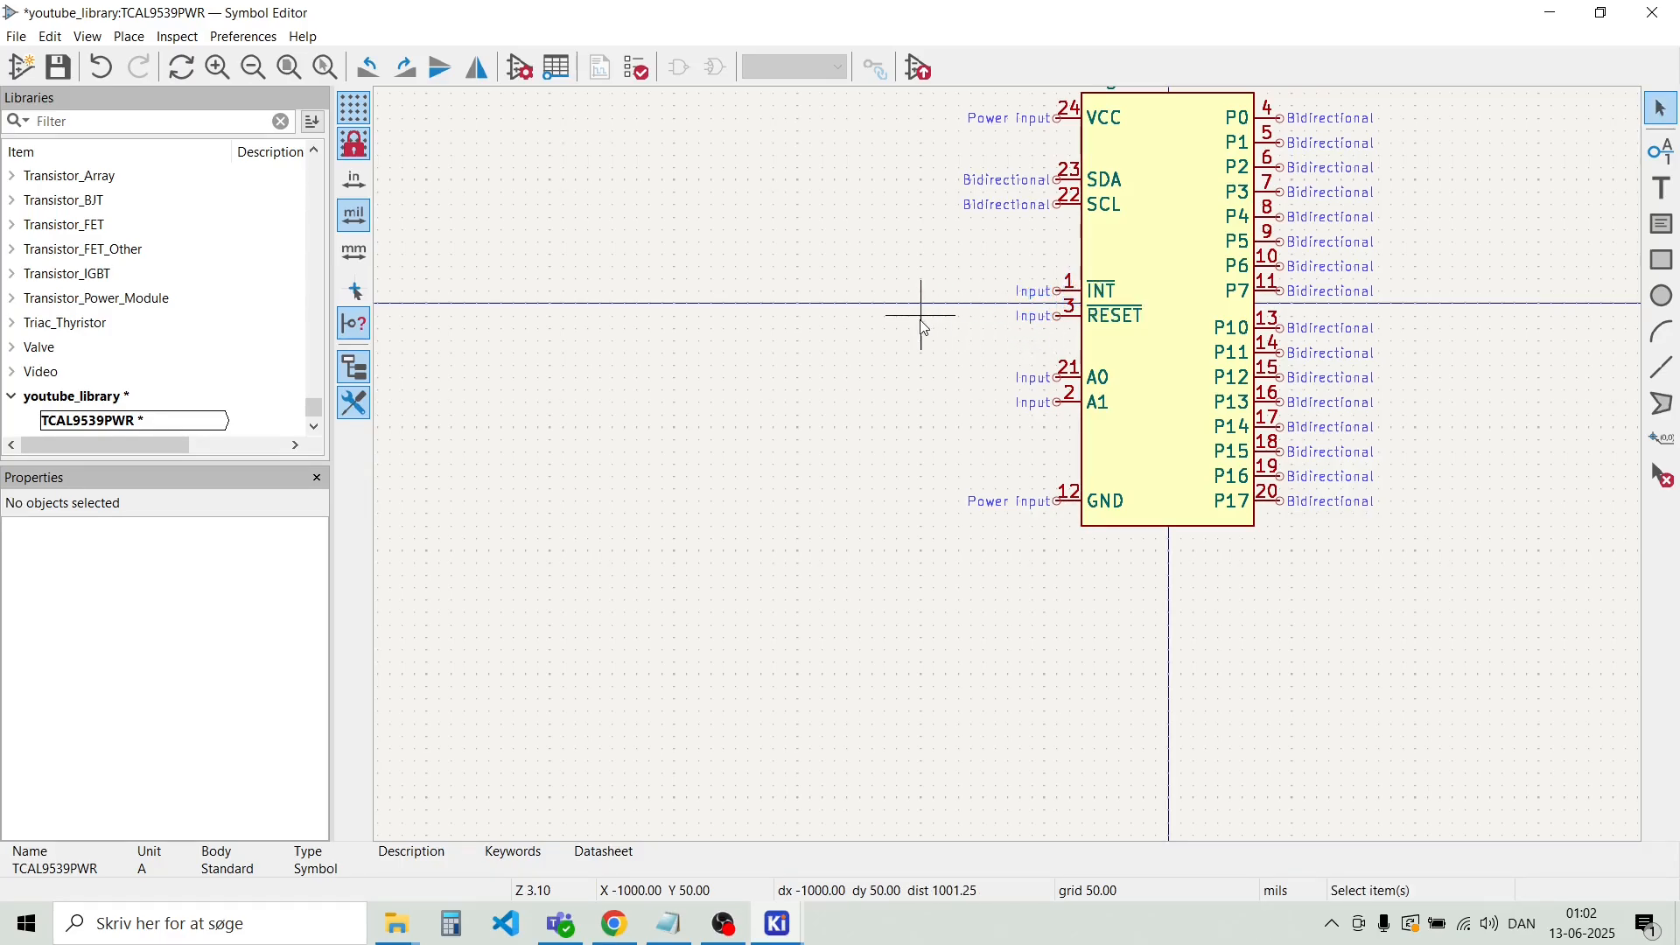
Move only the RESET pin down to X -450, Y 100 mils
left_click(1071, 333)
key("m")
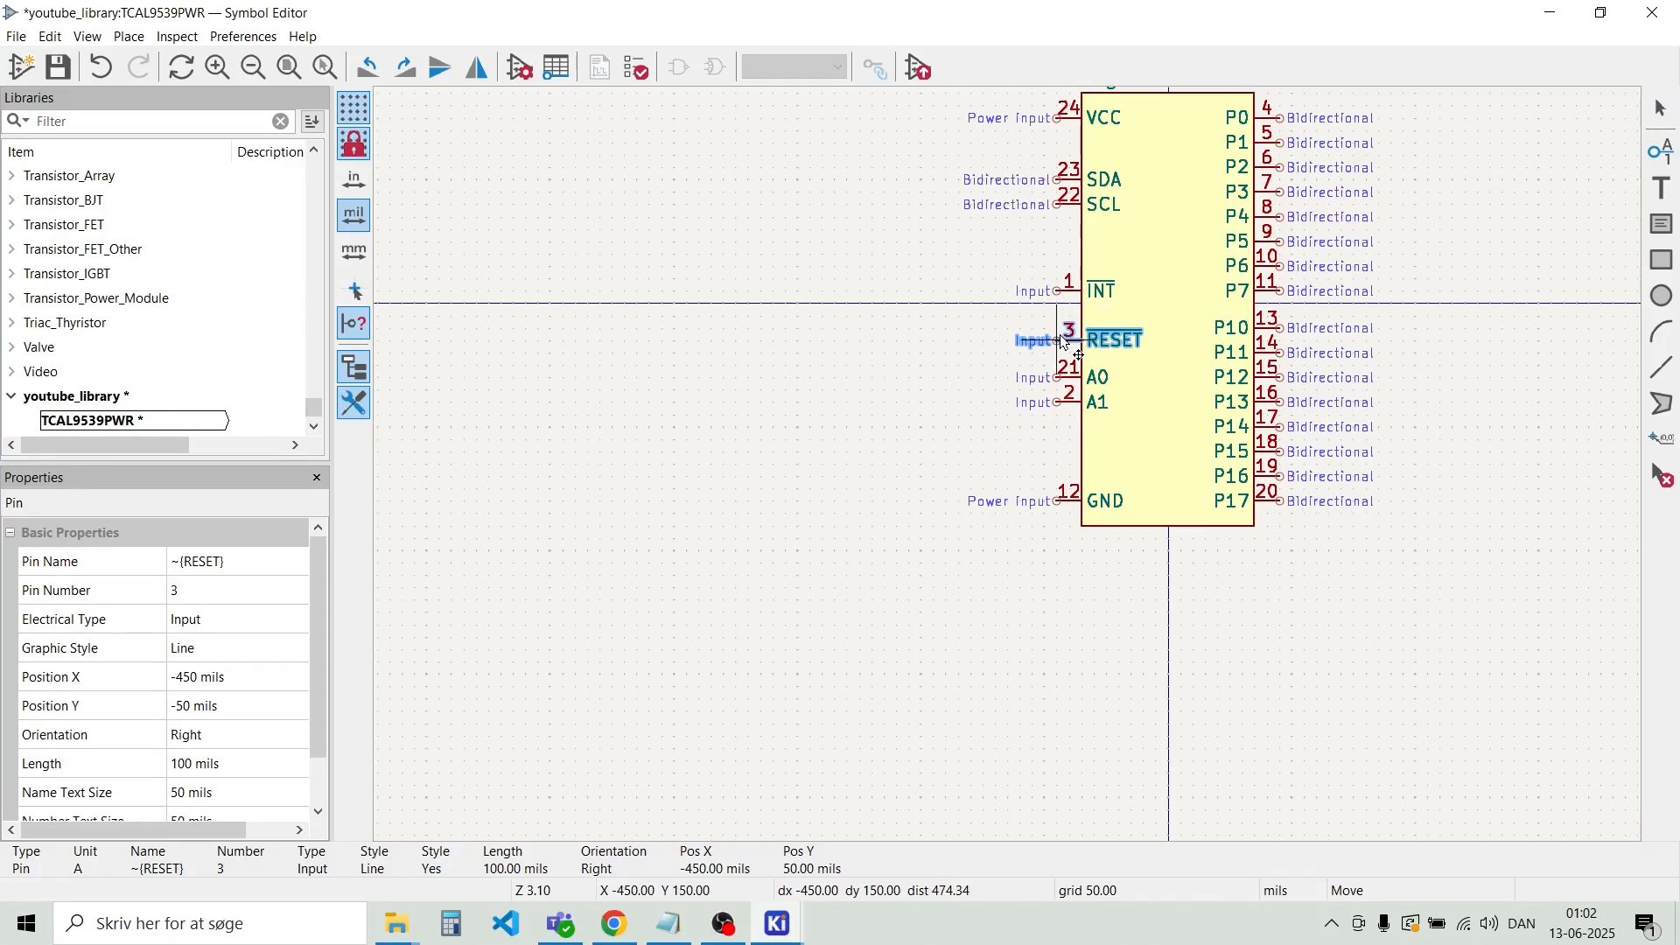
left_click(1060, 333)
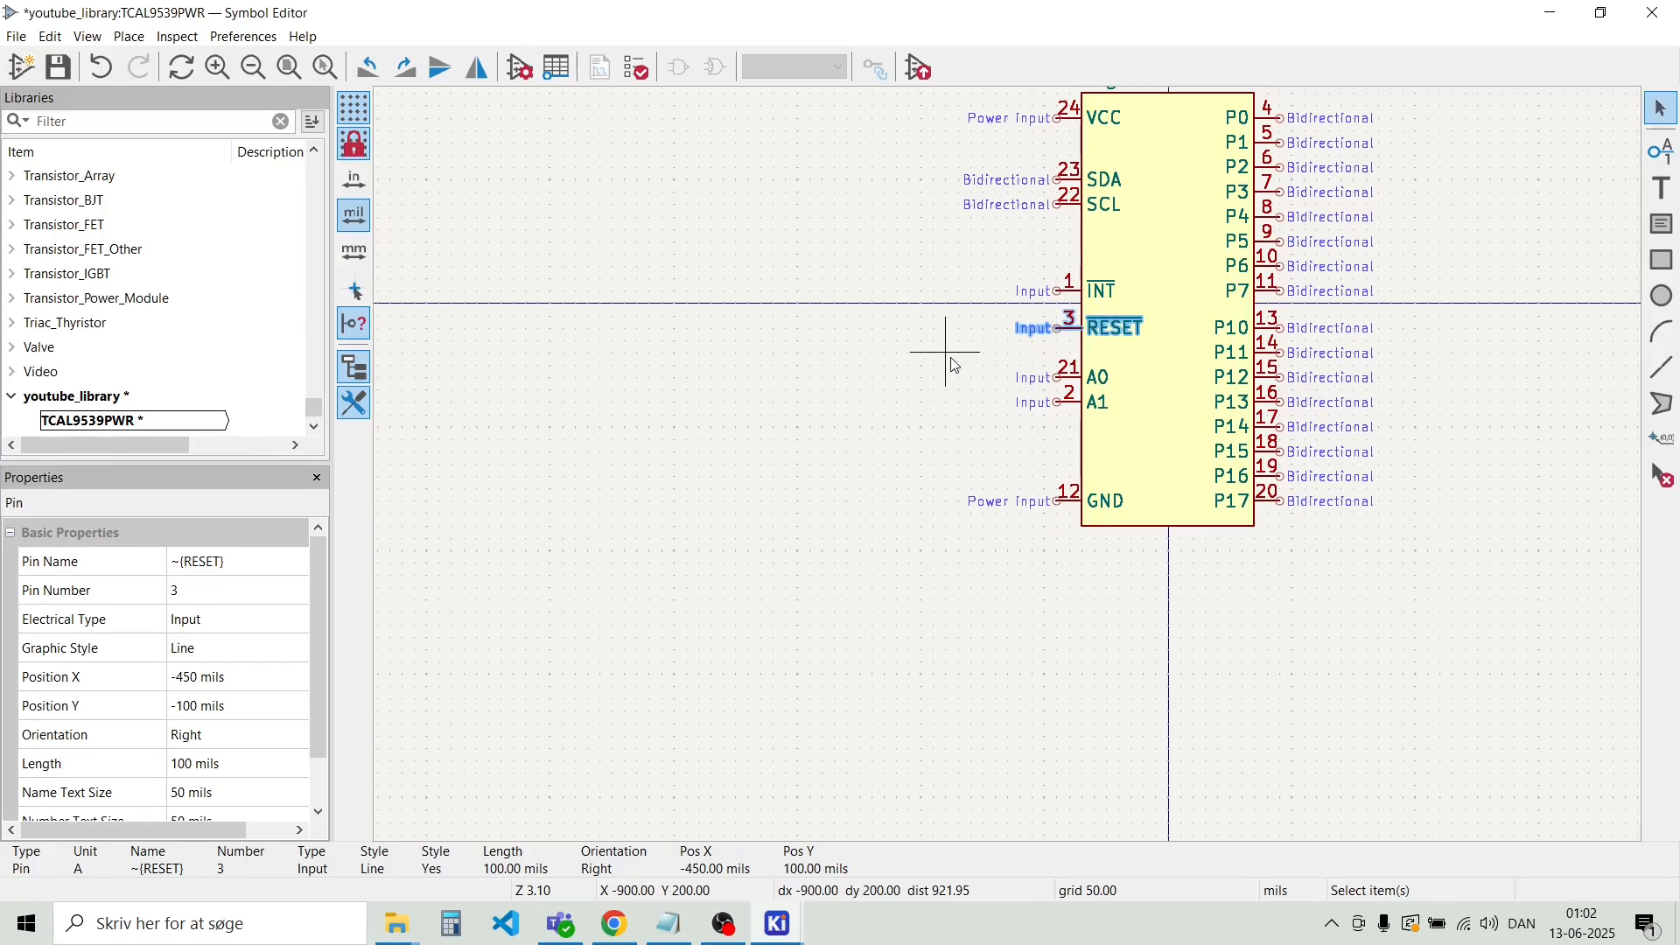
left_click(948, 359)
Move the A0 and A1 pins down together by 50 mils, placing them at Y 350 and Y 450 mils
left_click_drag(1075, 418, 1020, 354)
key("m")
left_click(1056, 423)
left_click(958, 402)
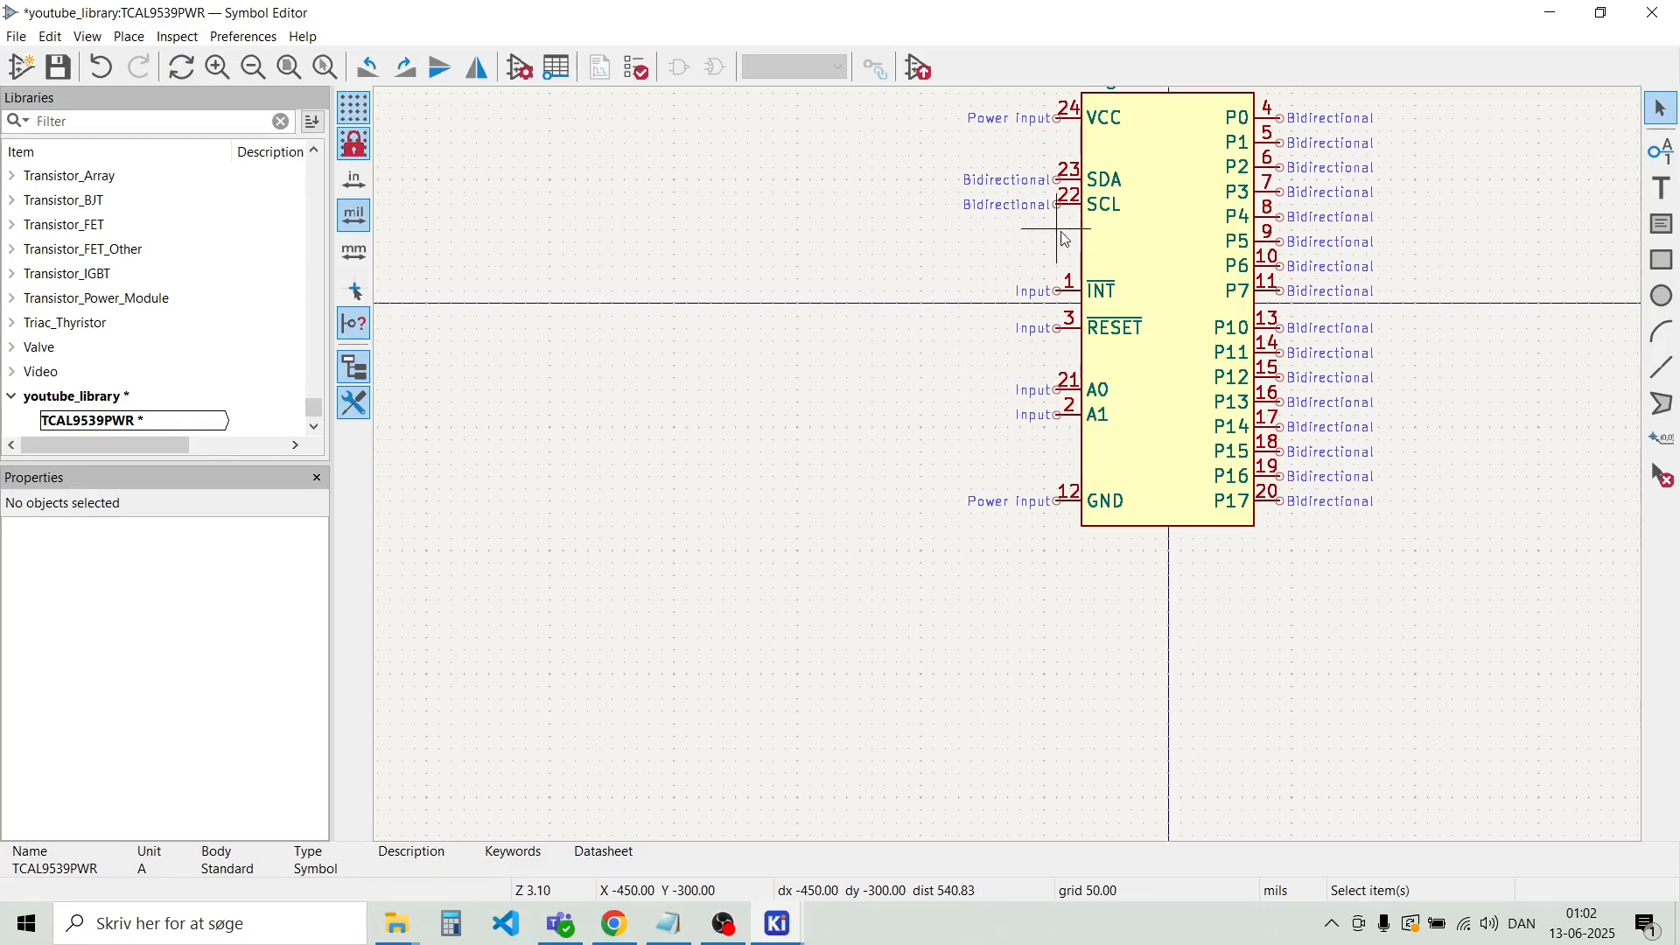
Move the SDA and SCL pins down together by 50 mils and save the symbol
left_click_drag(1068, 231, 986, 133)
left_click_drag(1055, 187, 1058, 216)
left_click(959, 206)
left_click(854, 199)
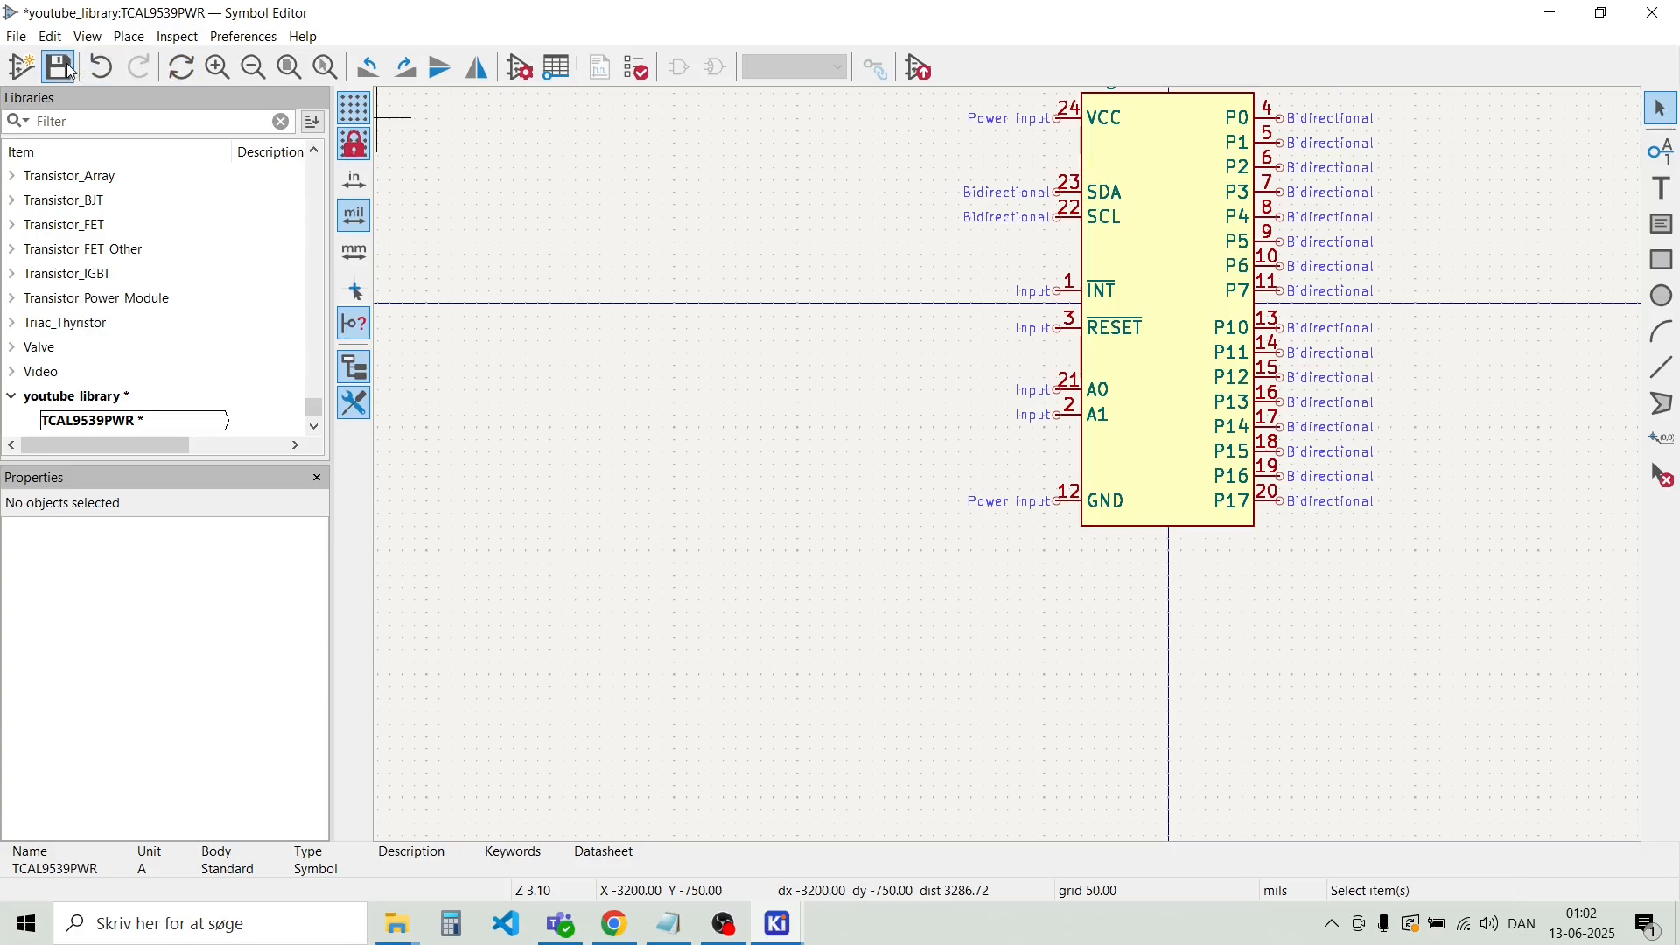
left_click(19, 39)
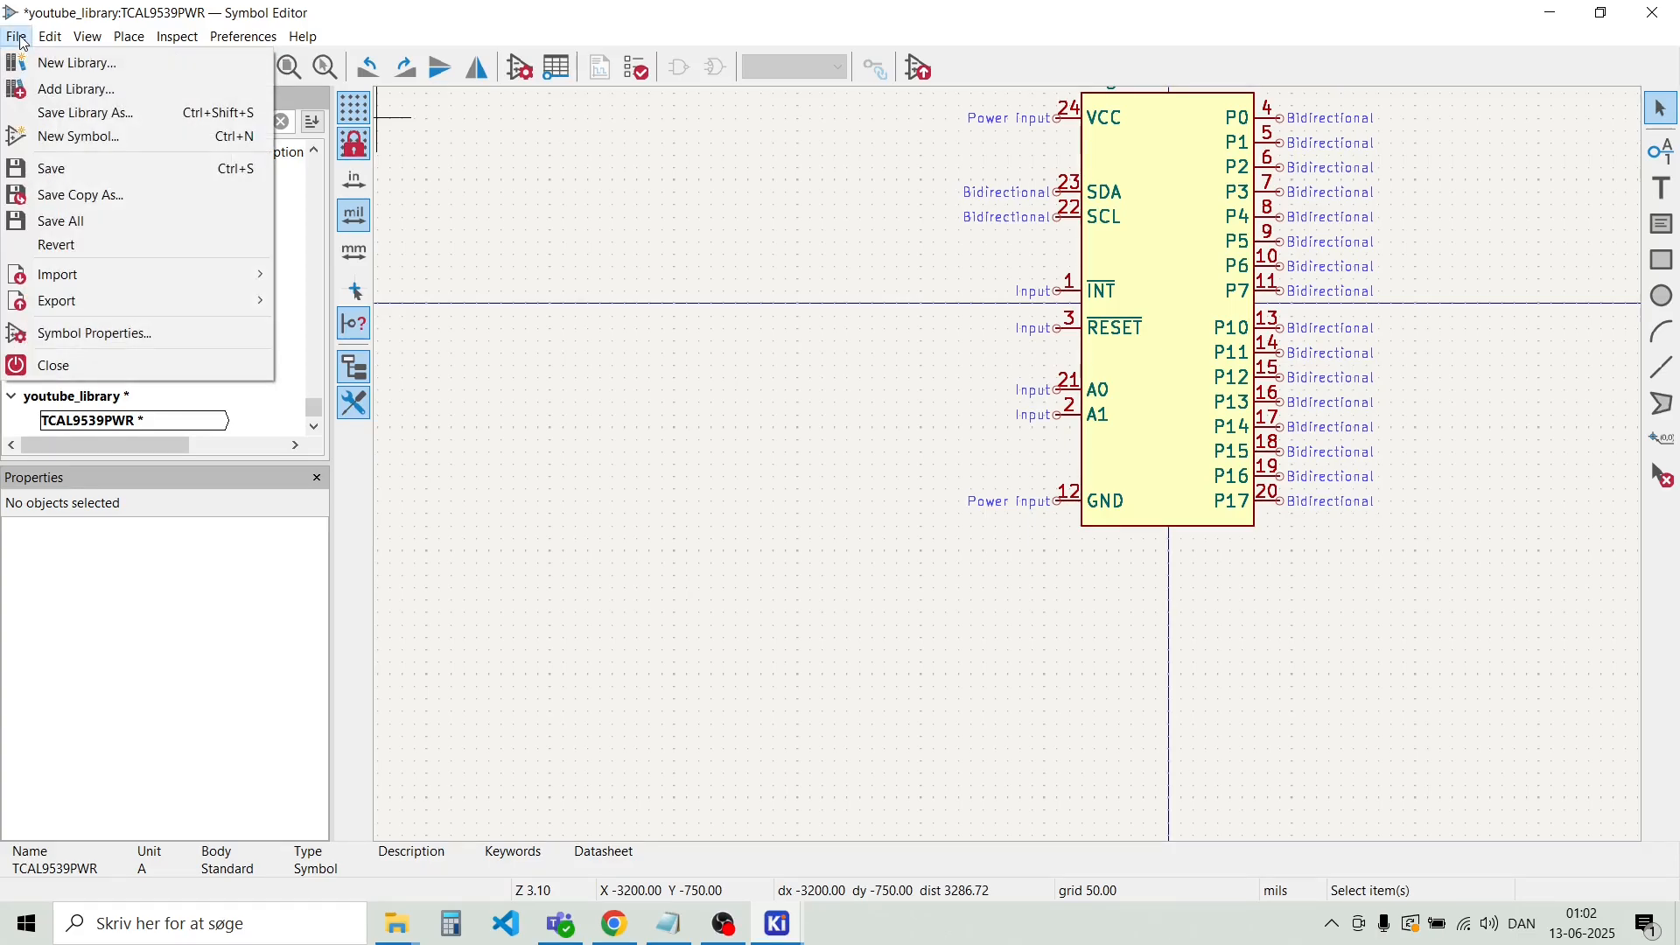
left_click(68, 176)
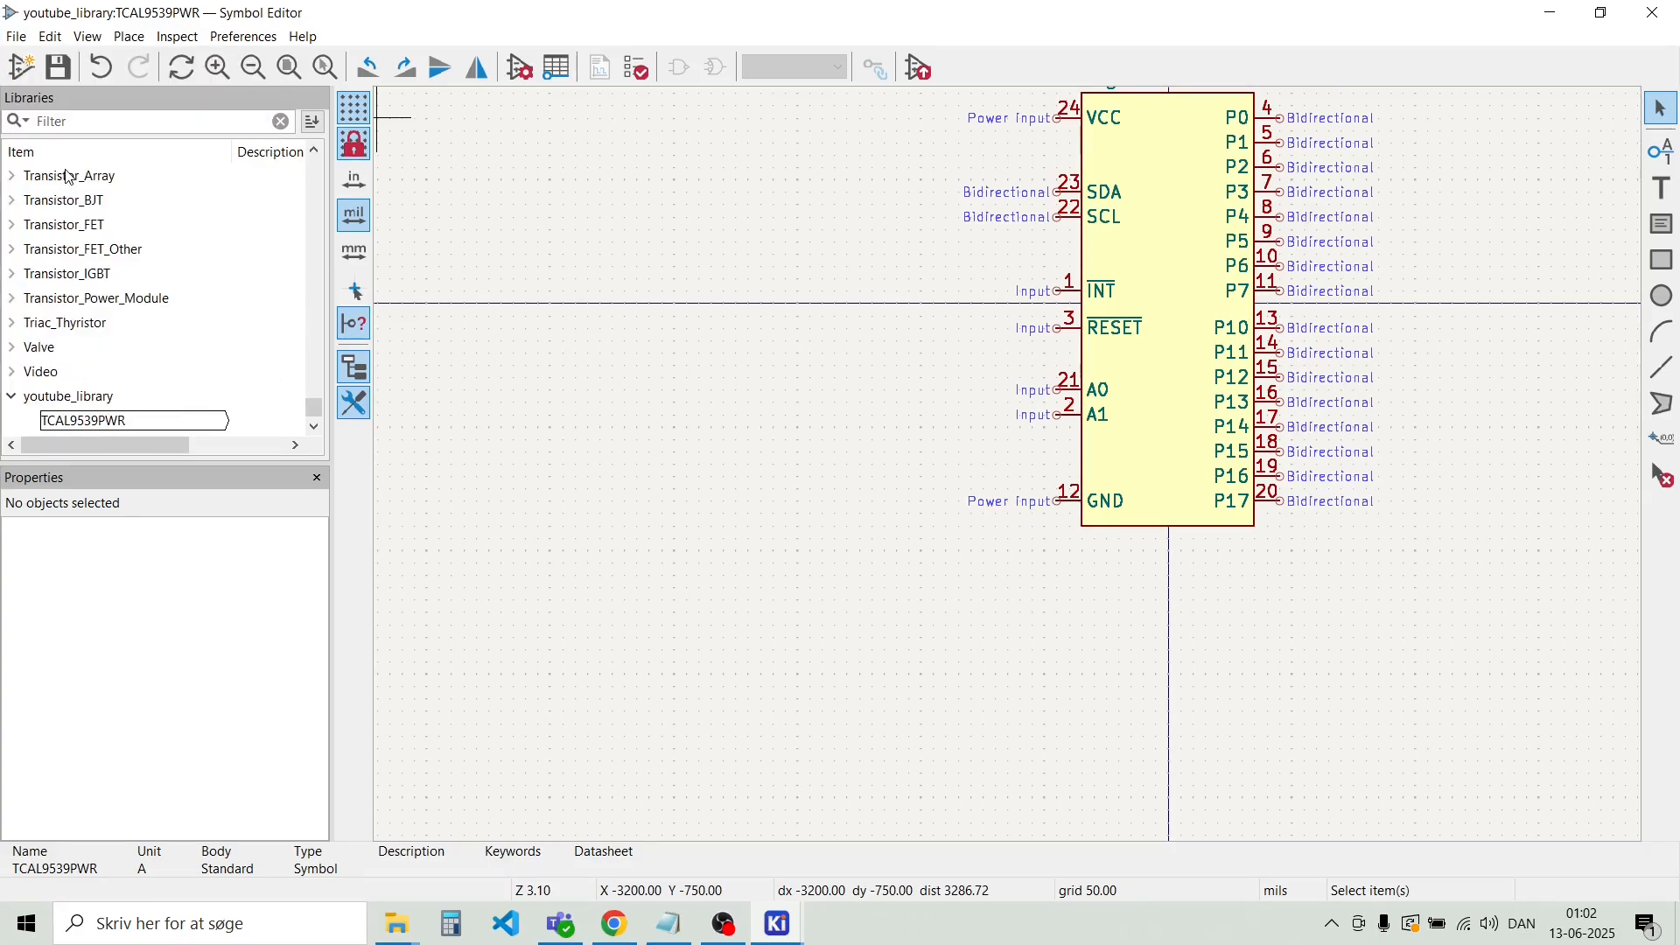
Open the symbol's properties and set its Value field to TCAL9539PWR
left_click(16, 39)
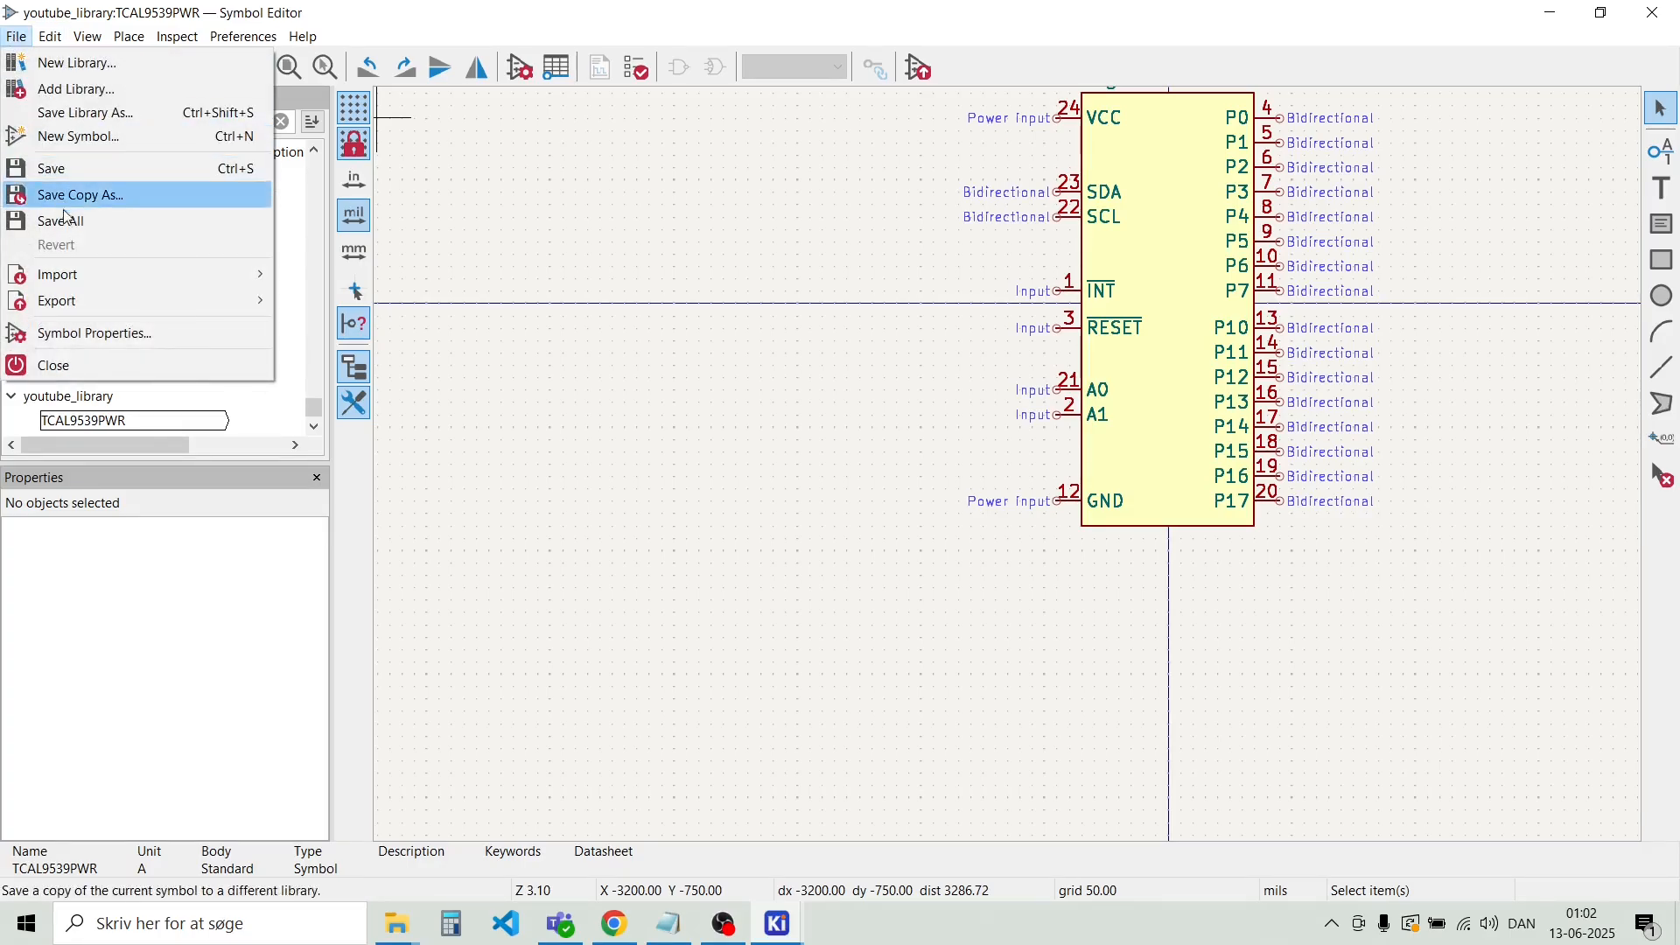
left_click(106, 343)
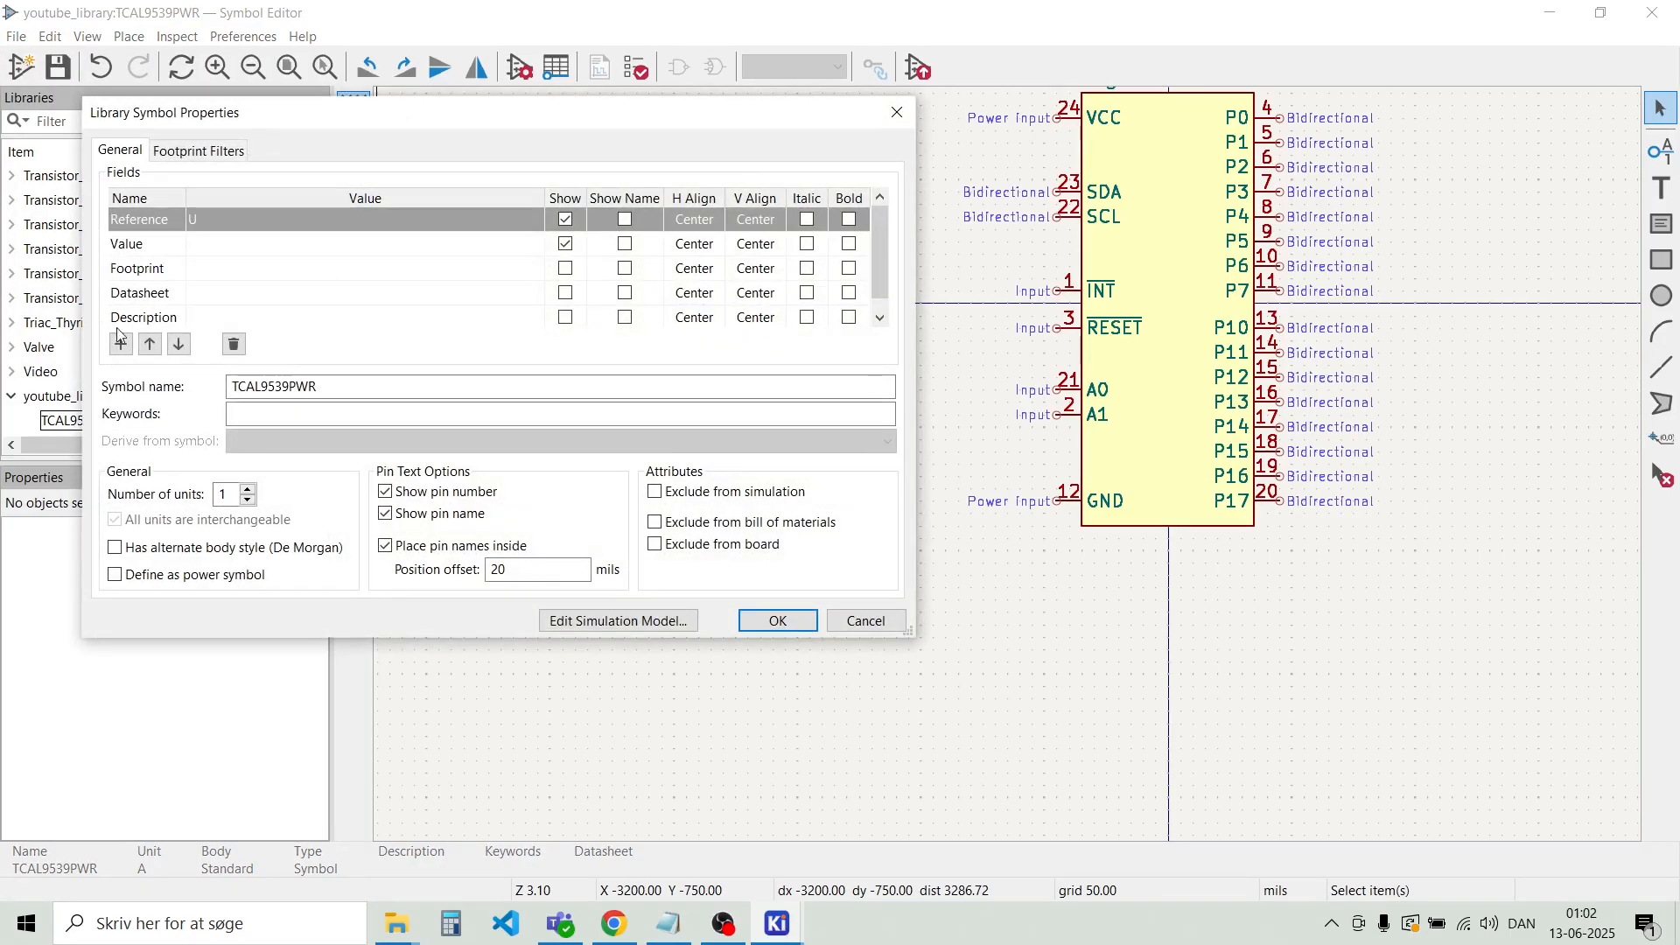
left_click(231, 246)
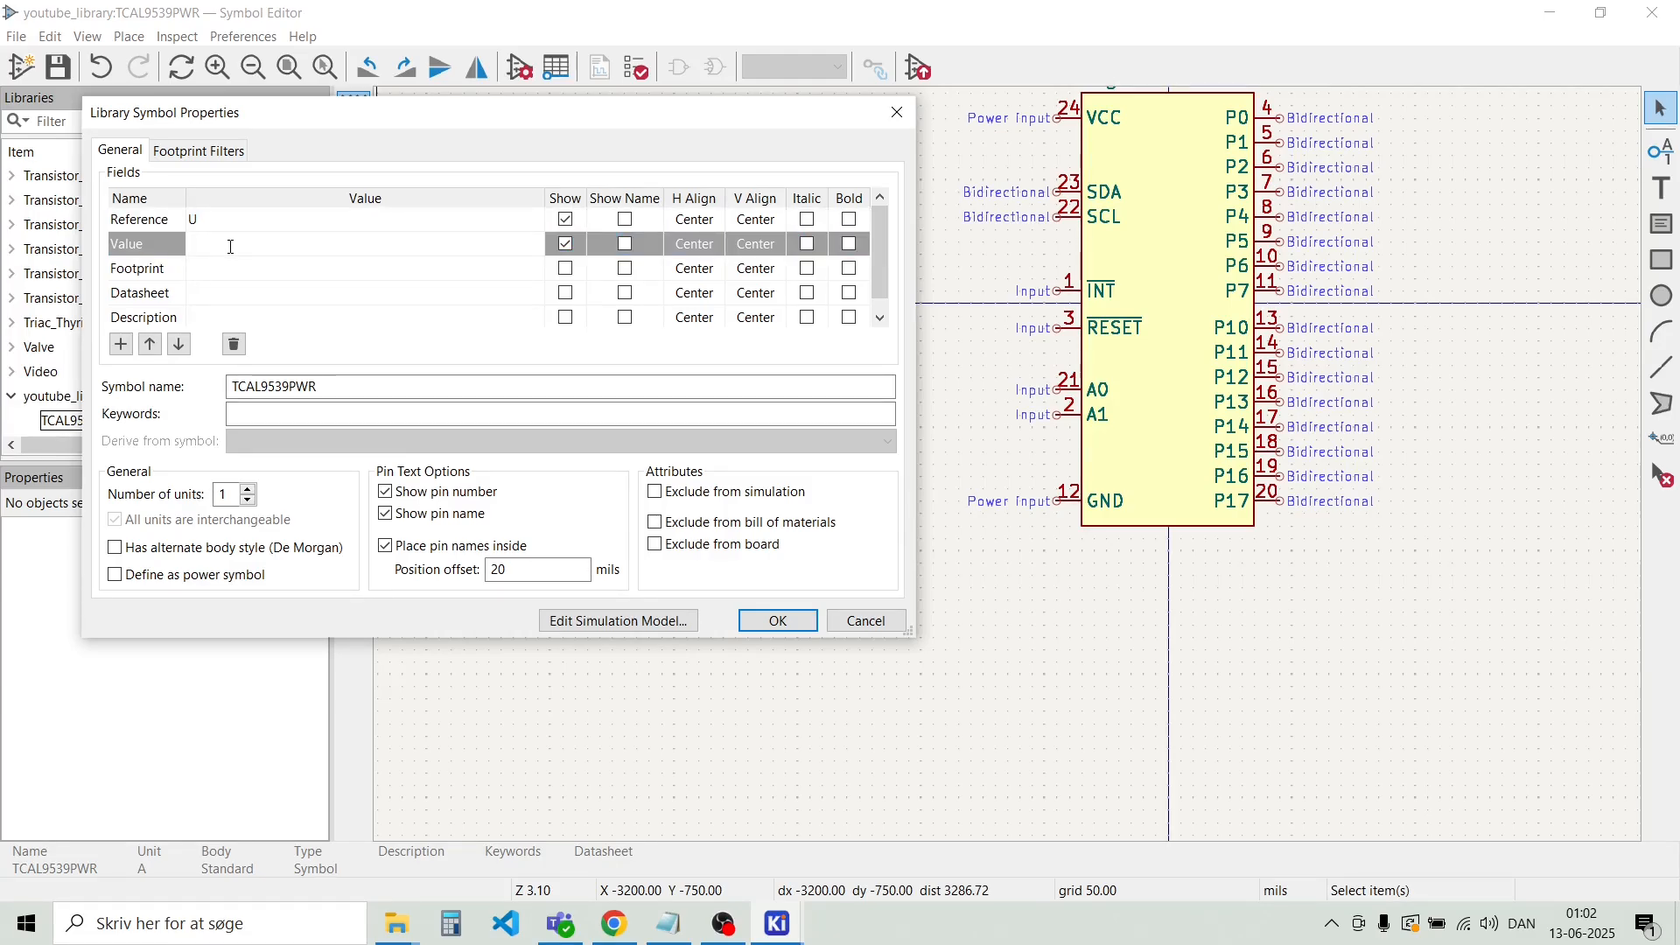
type("TC")
type("AL9539PWR")
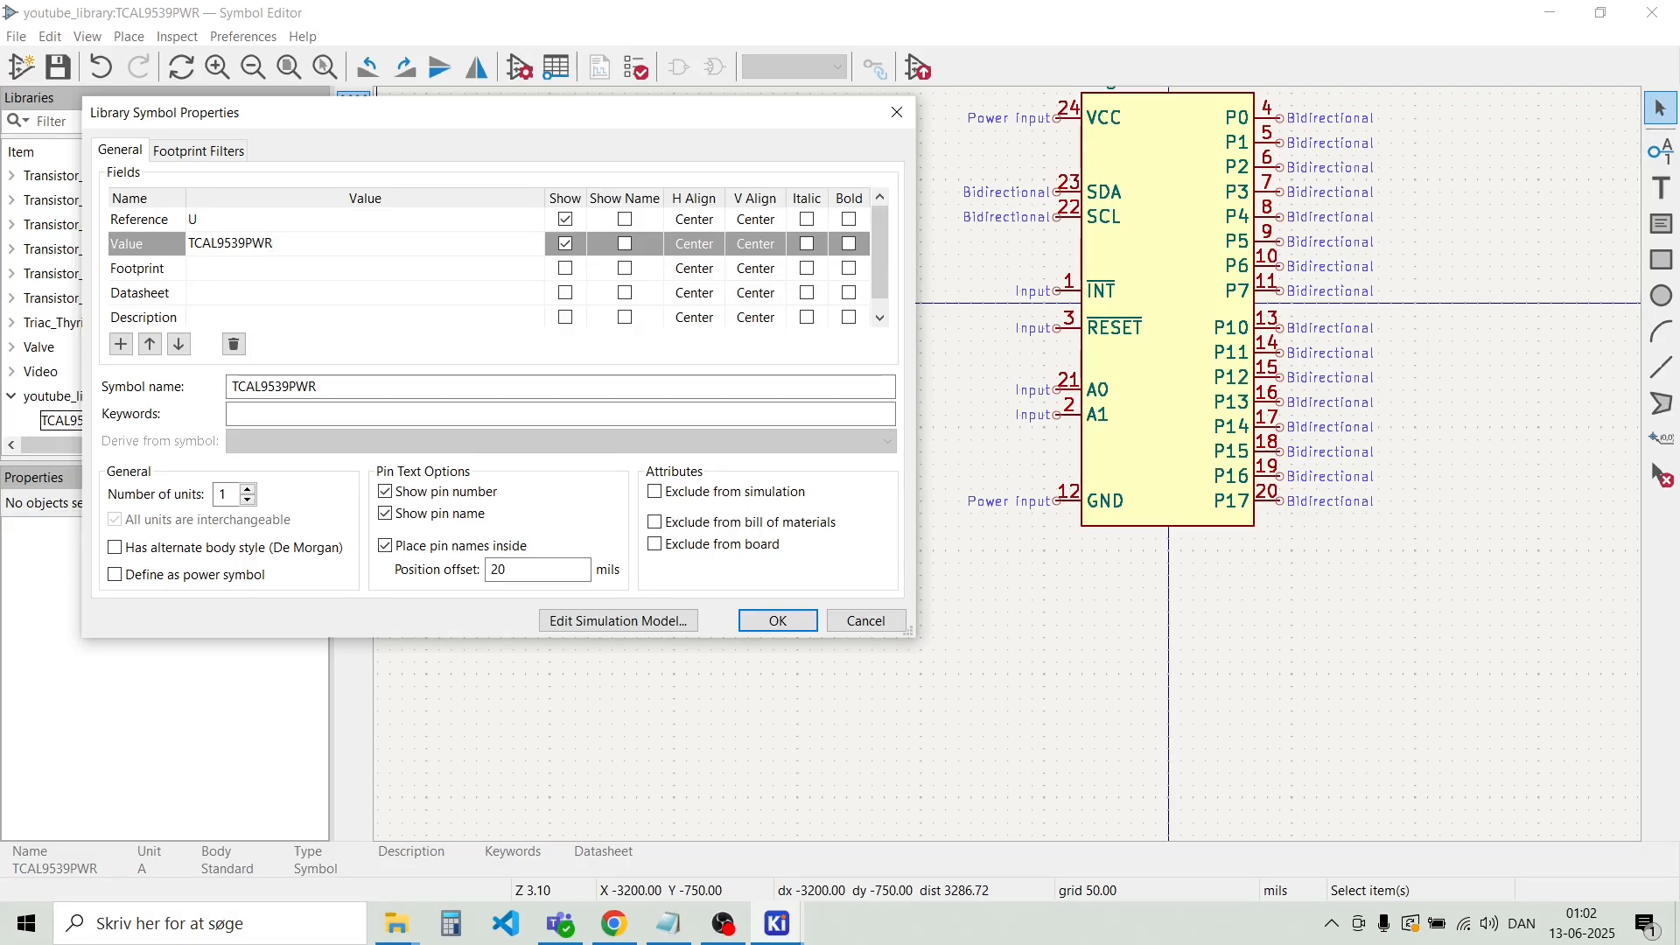
Start the footprint chooser for the symbol's Footprint field and, in Chrome, examine the TSSOP package drawings near the end of the TCAL9539 datasheet
left_click(238, 269)
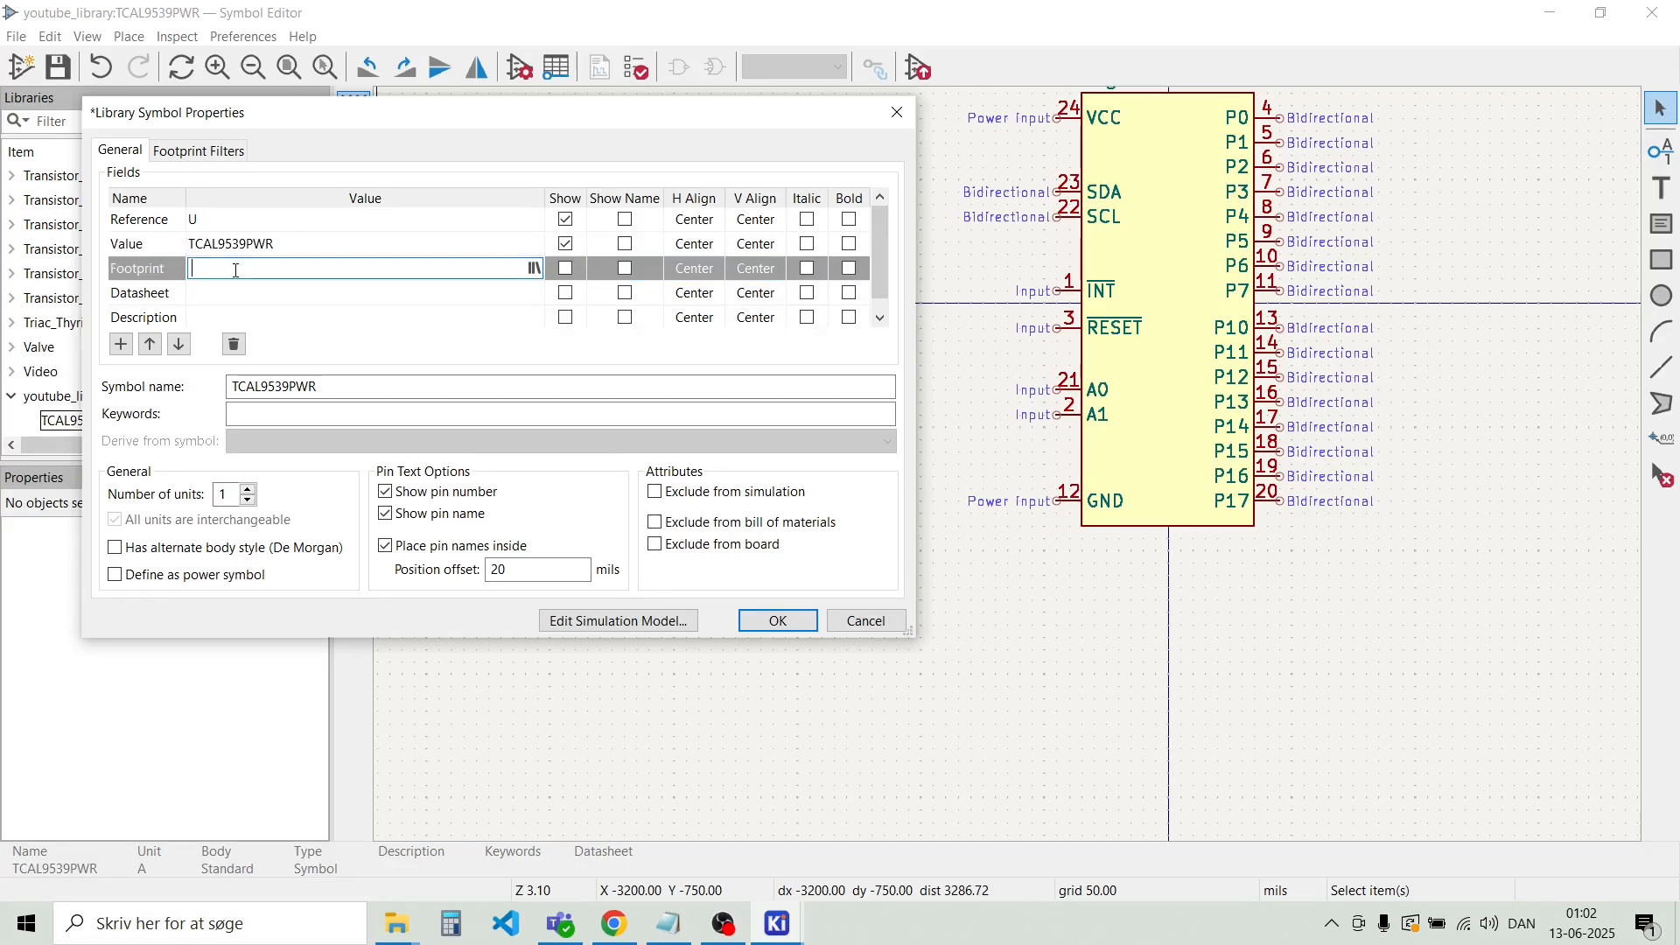
left_click(534, 269)
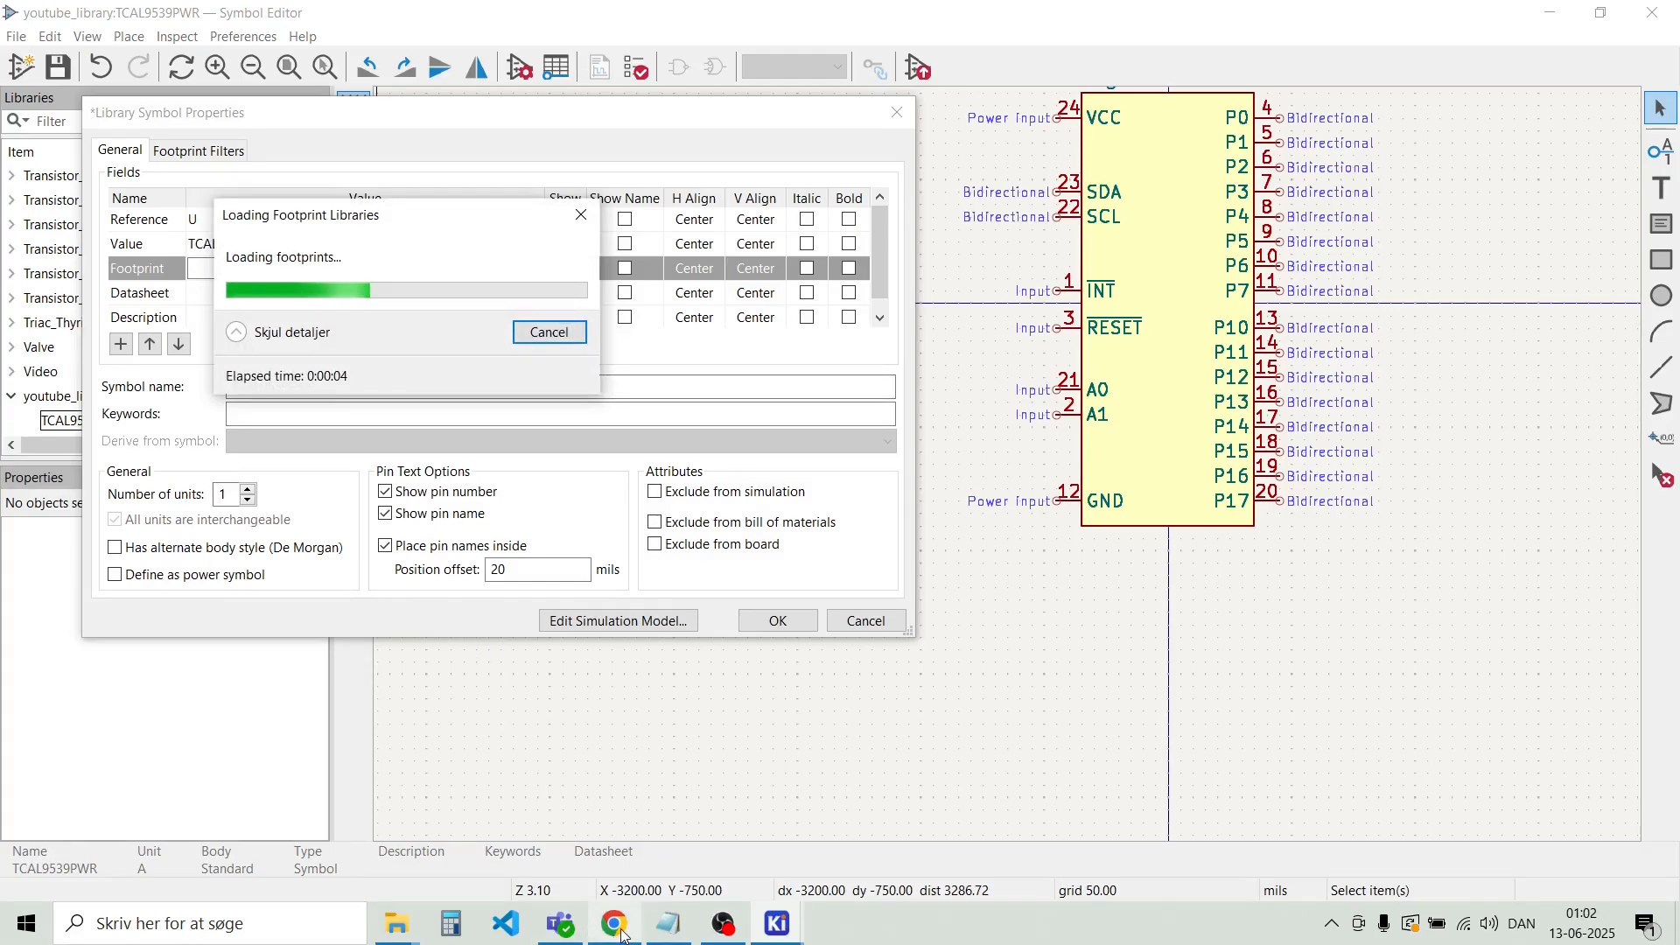
mouse_move(618, 925)
left_click(595, 813)
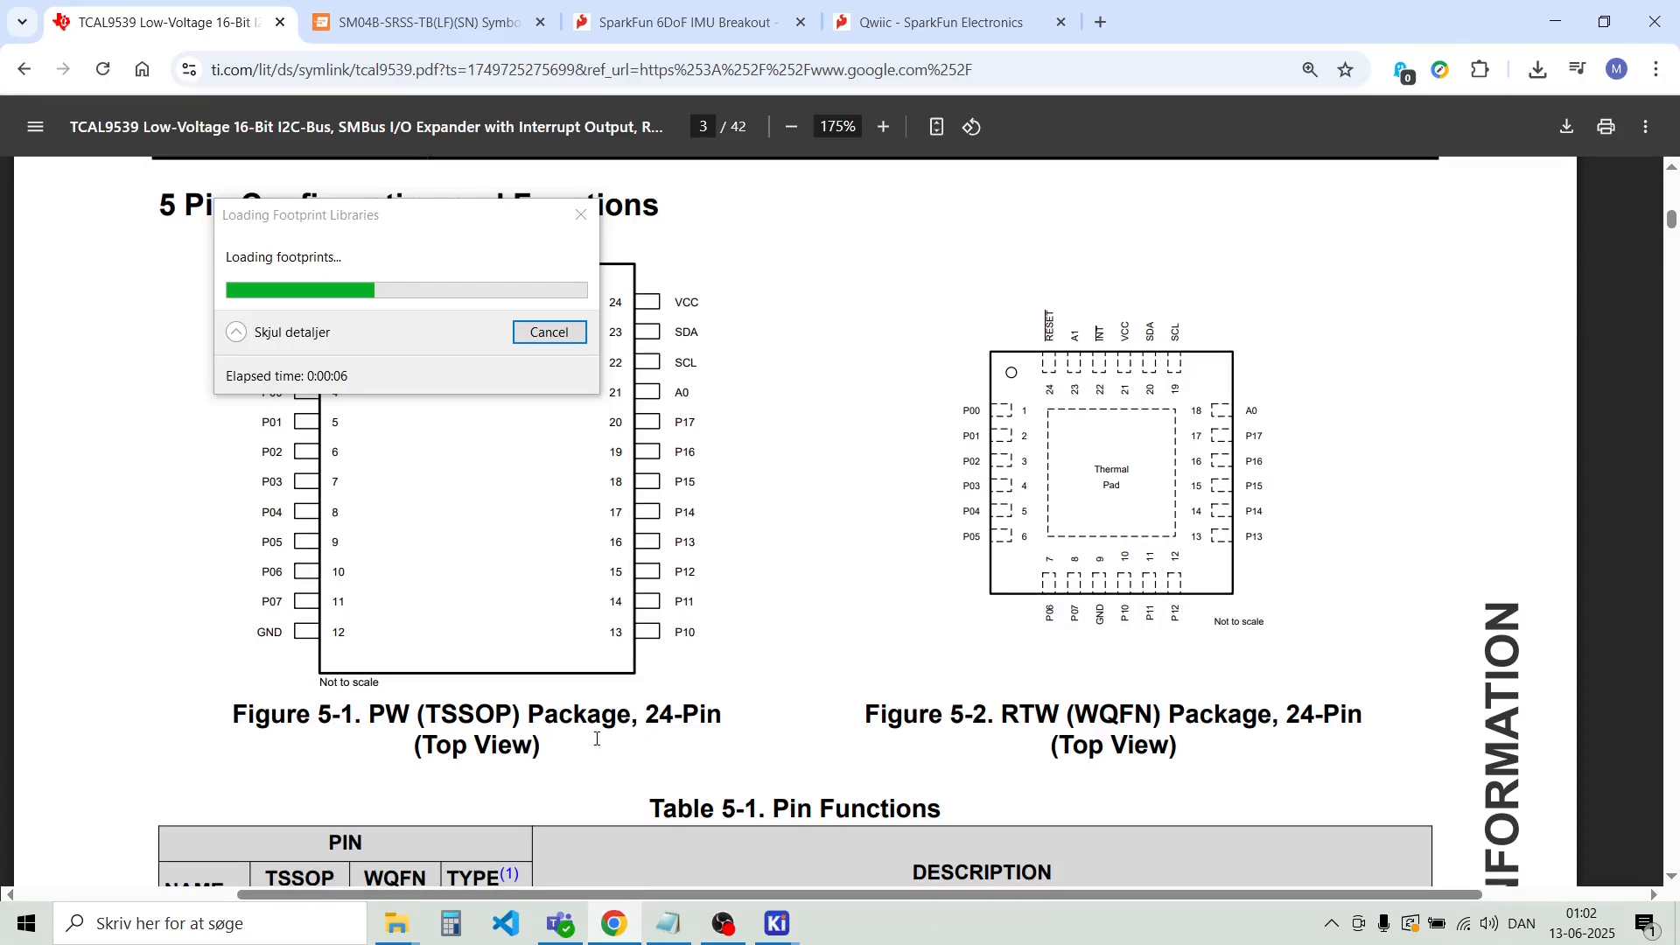
scroll(596, 740, "down", 2)
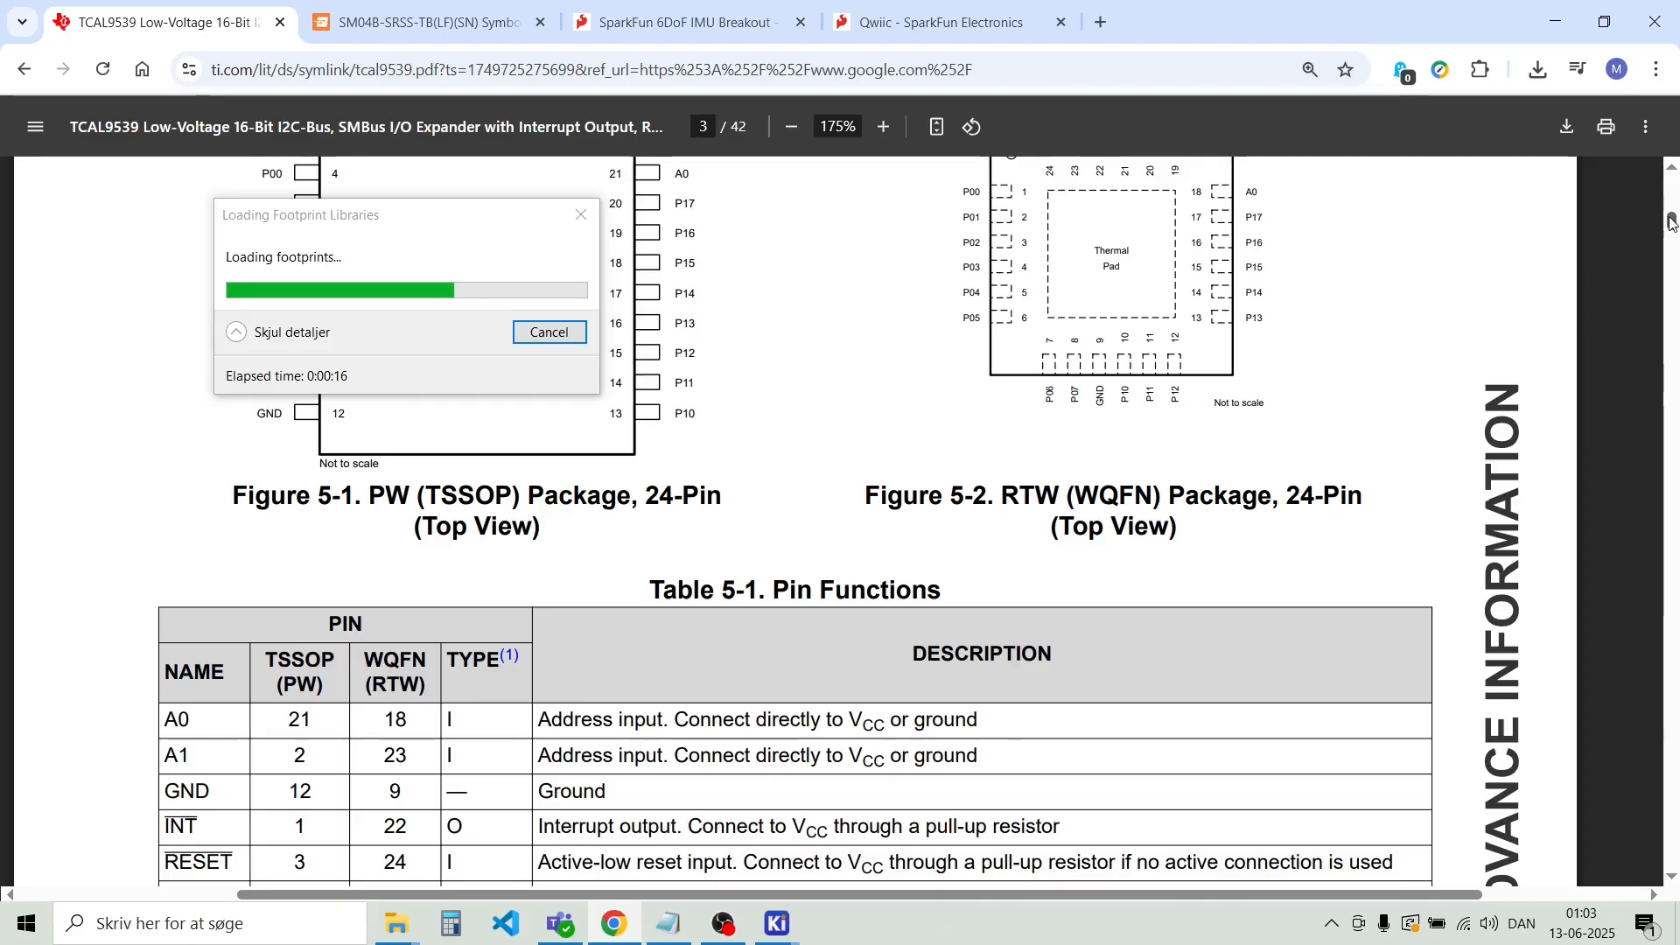
left_click_drag(1673, 222, 1661, 763)
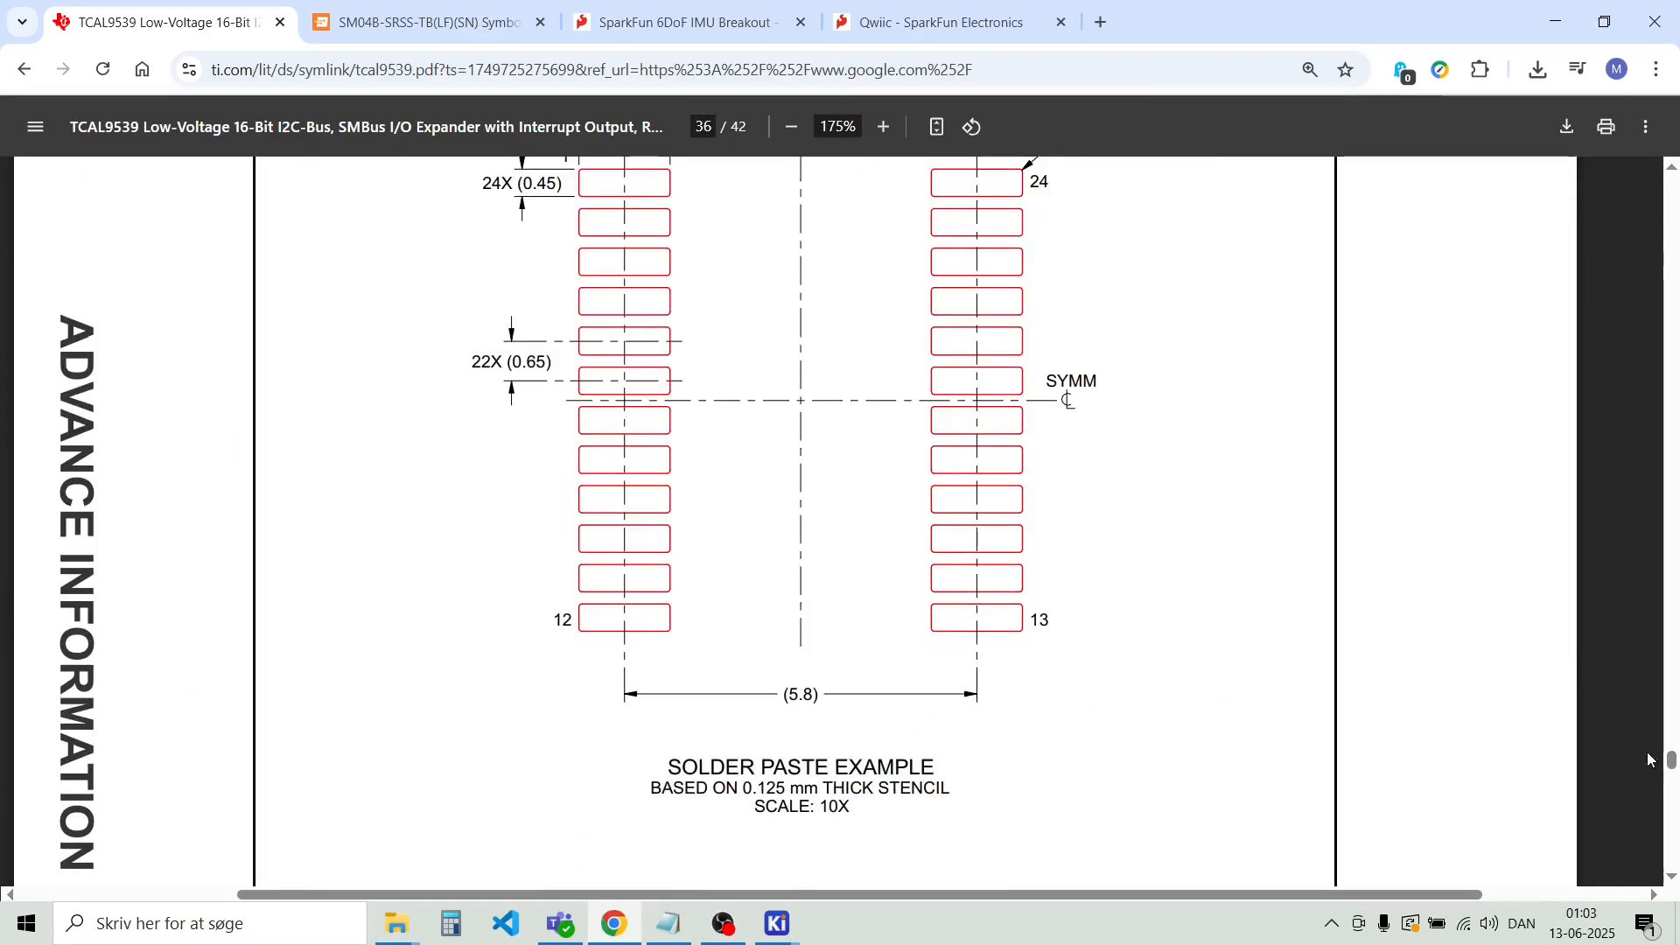
scroll(1403, 683, "up", 1)
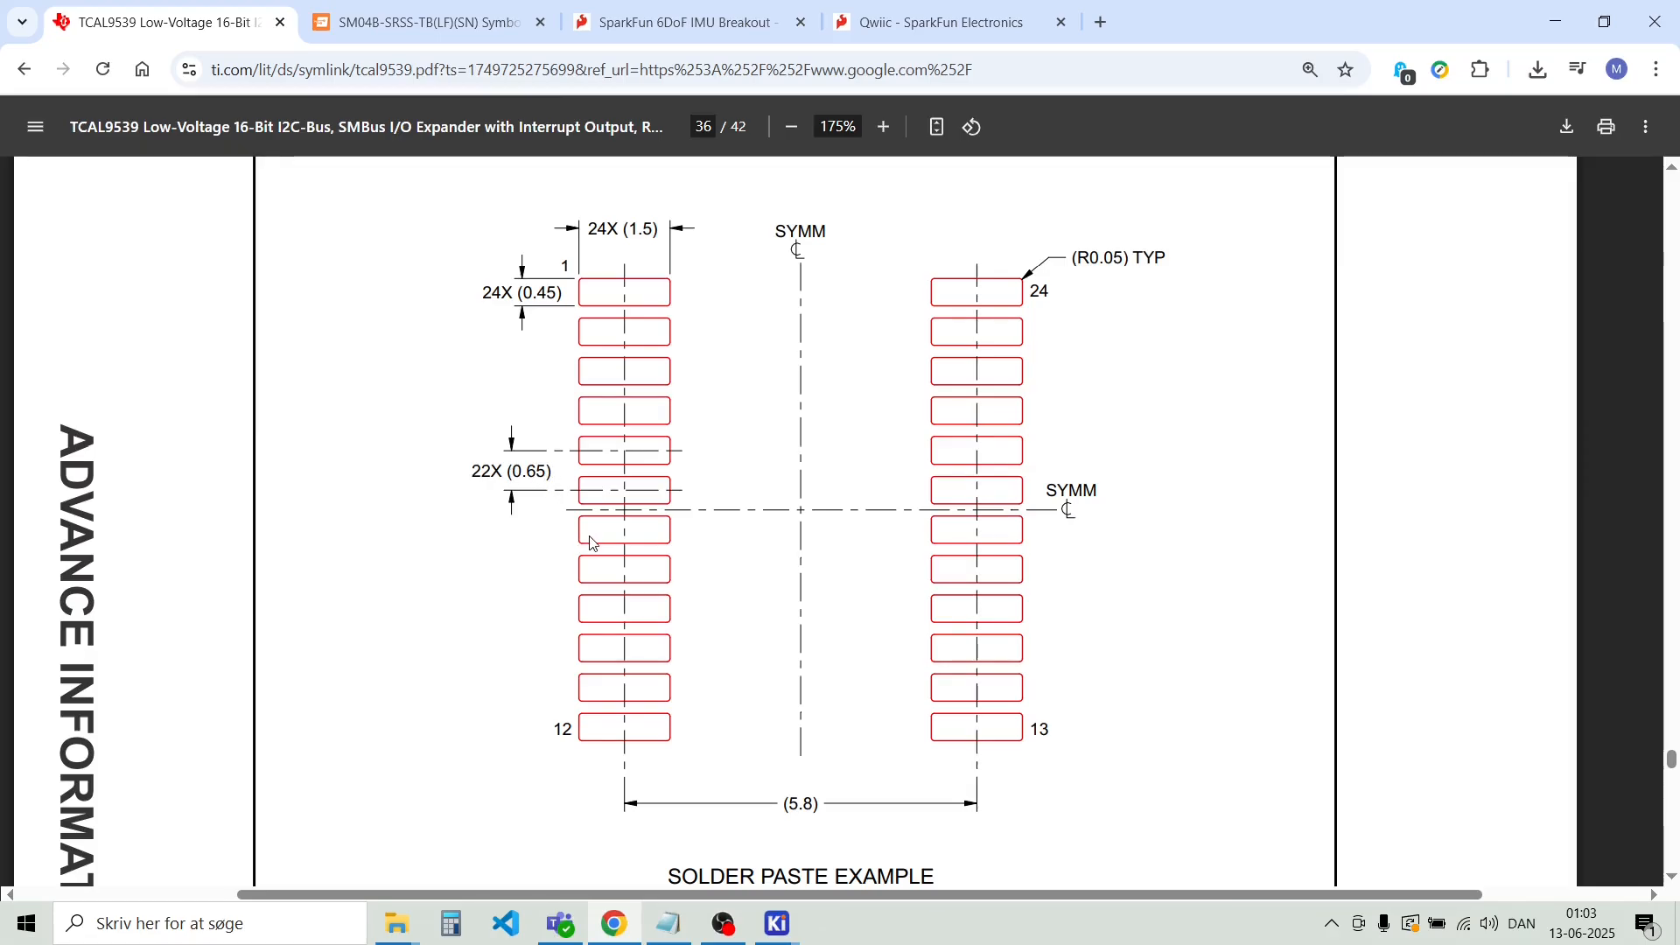
scroll(590, 543, "up", 15)
scroll(593, 544, "up", 10)
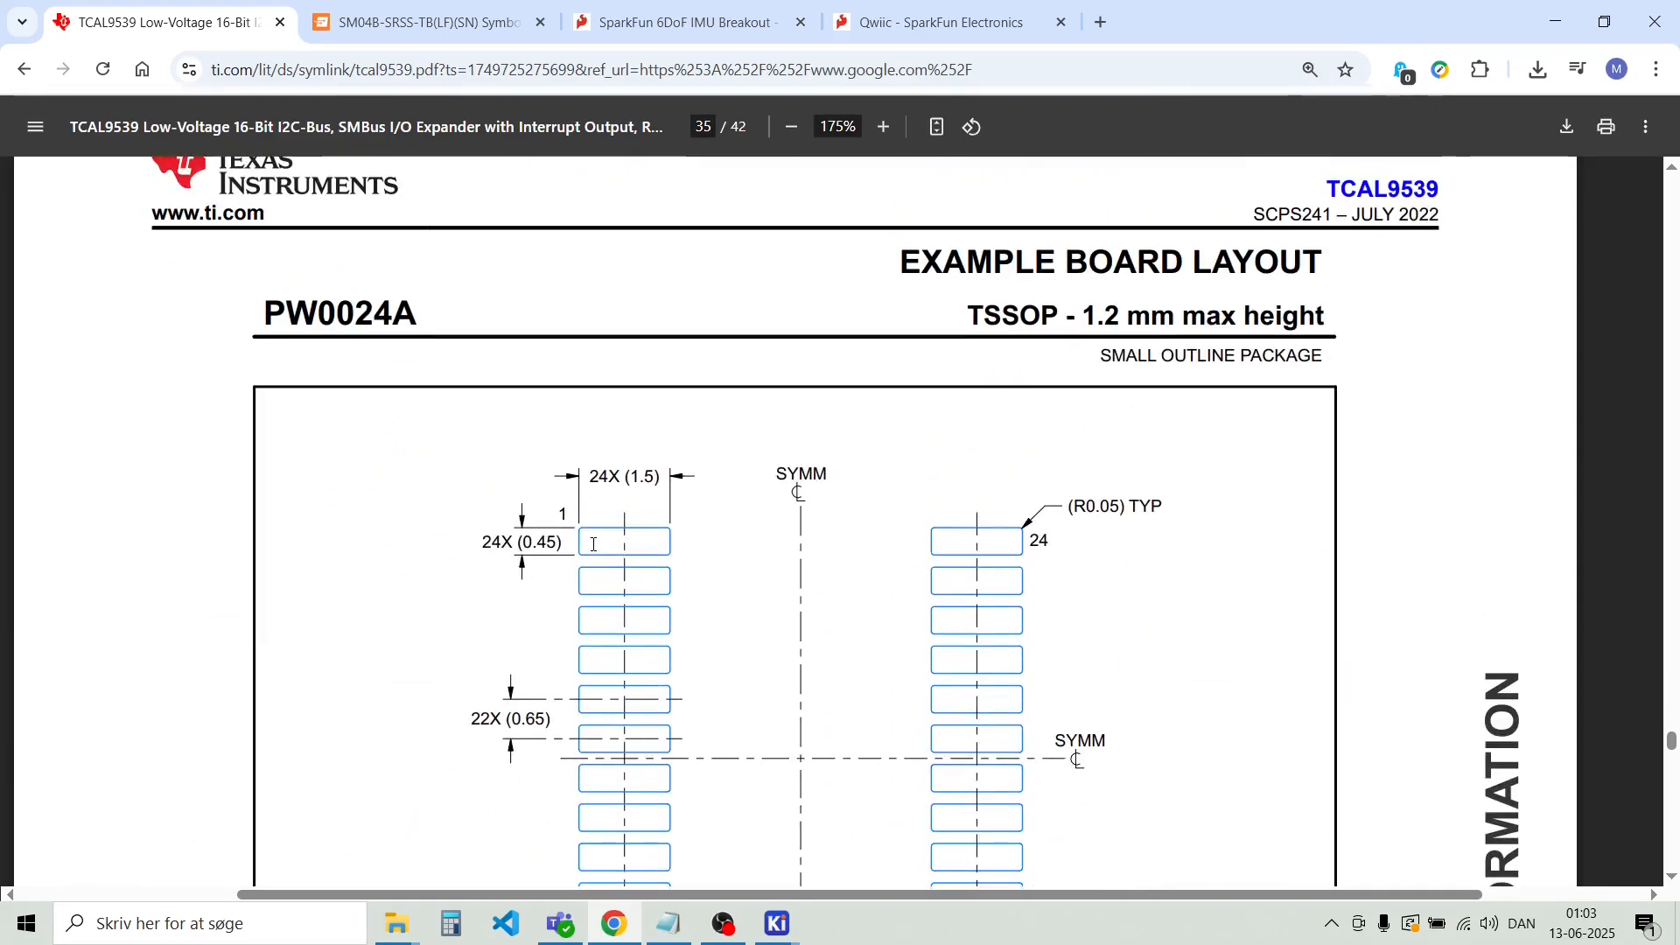
scroll(594, 548, "up", 15)
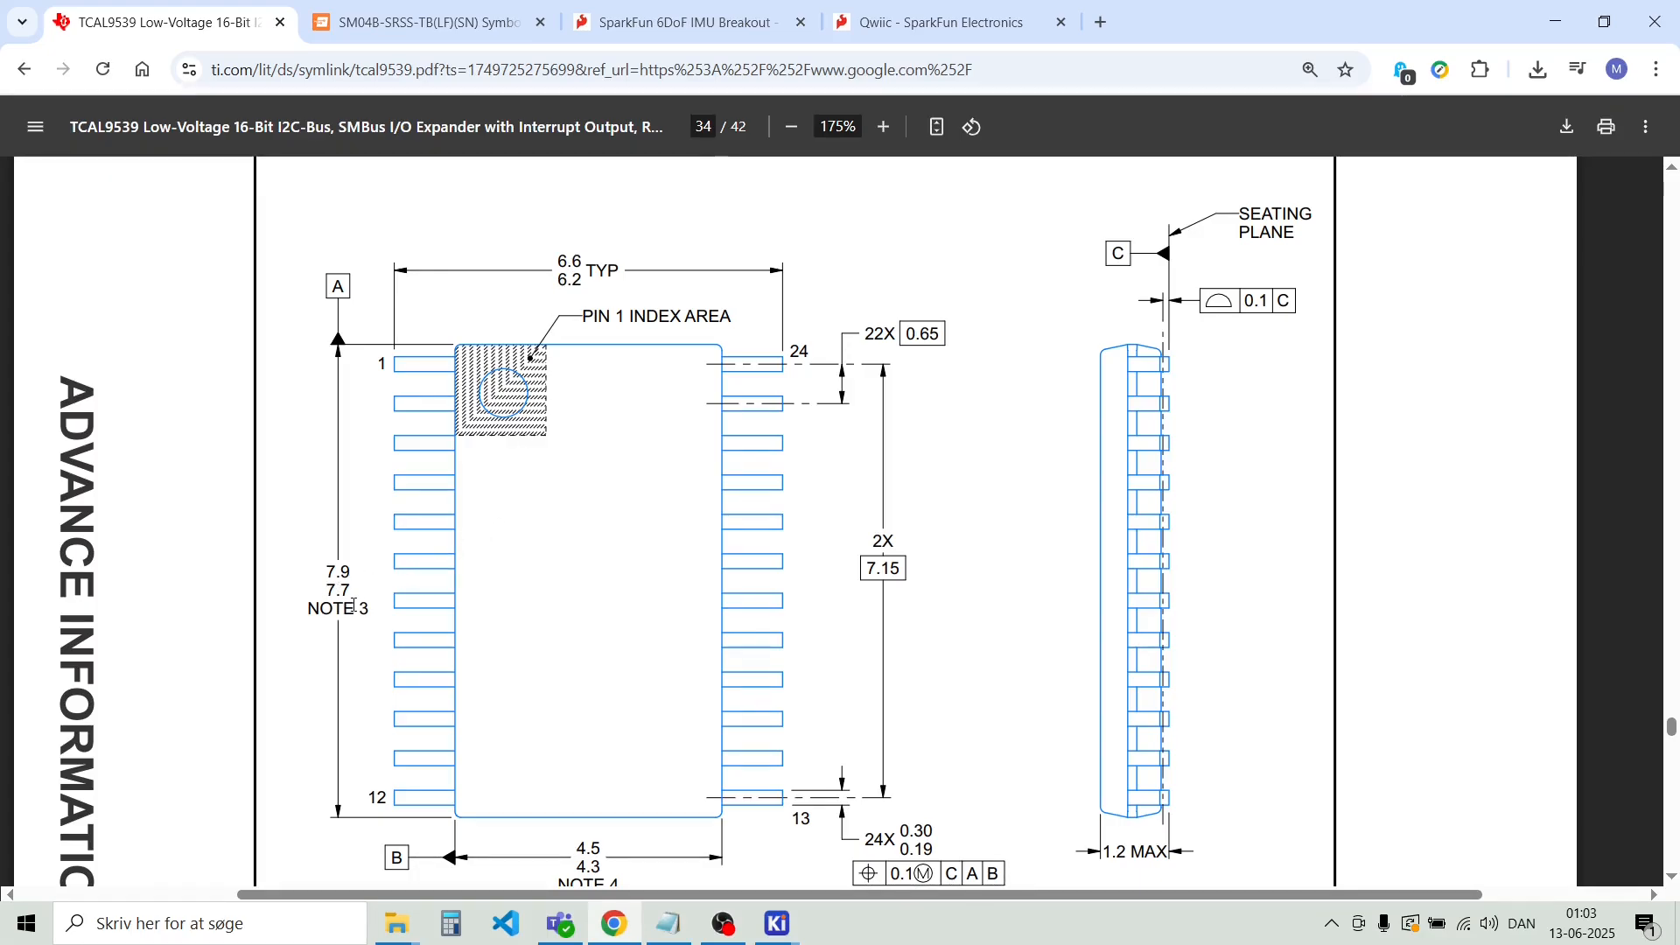
Return to KiCad's Symbol Editor, dismiss the footprint load error, and browse the footprint chooser to the Package libraries
mouse_move(779, 926)
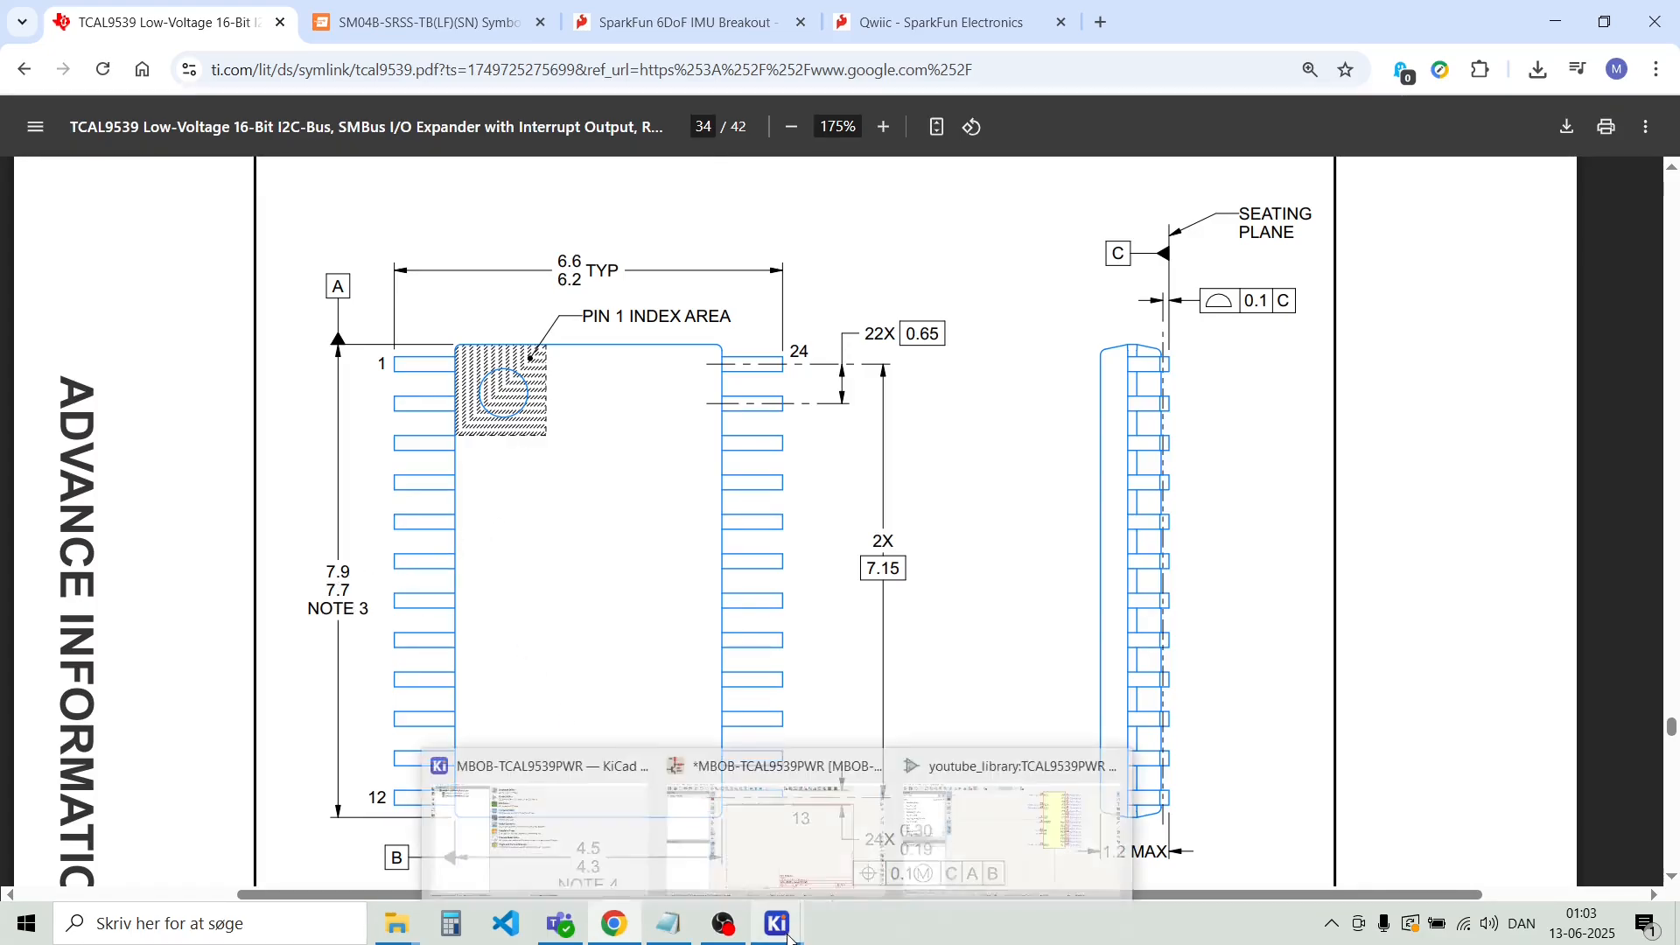
left_click(1000, 840)
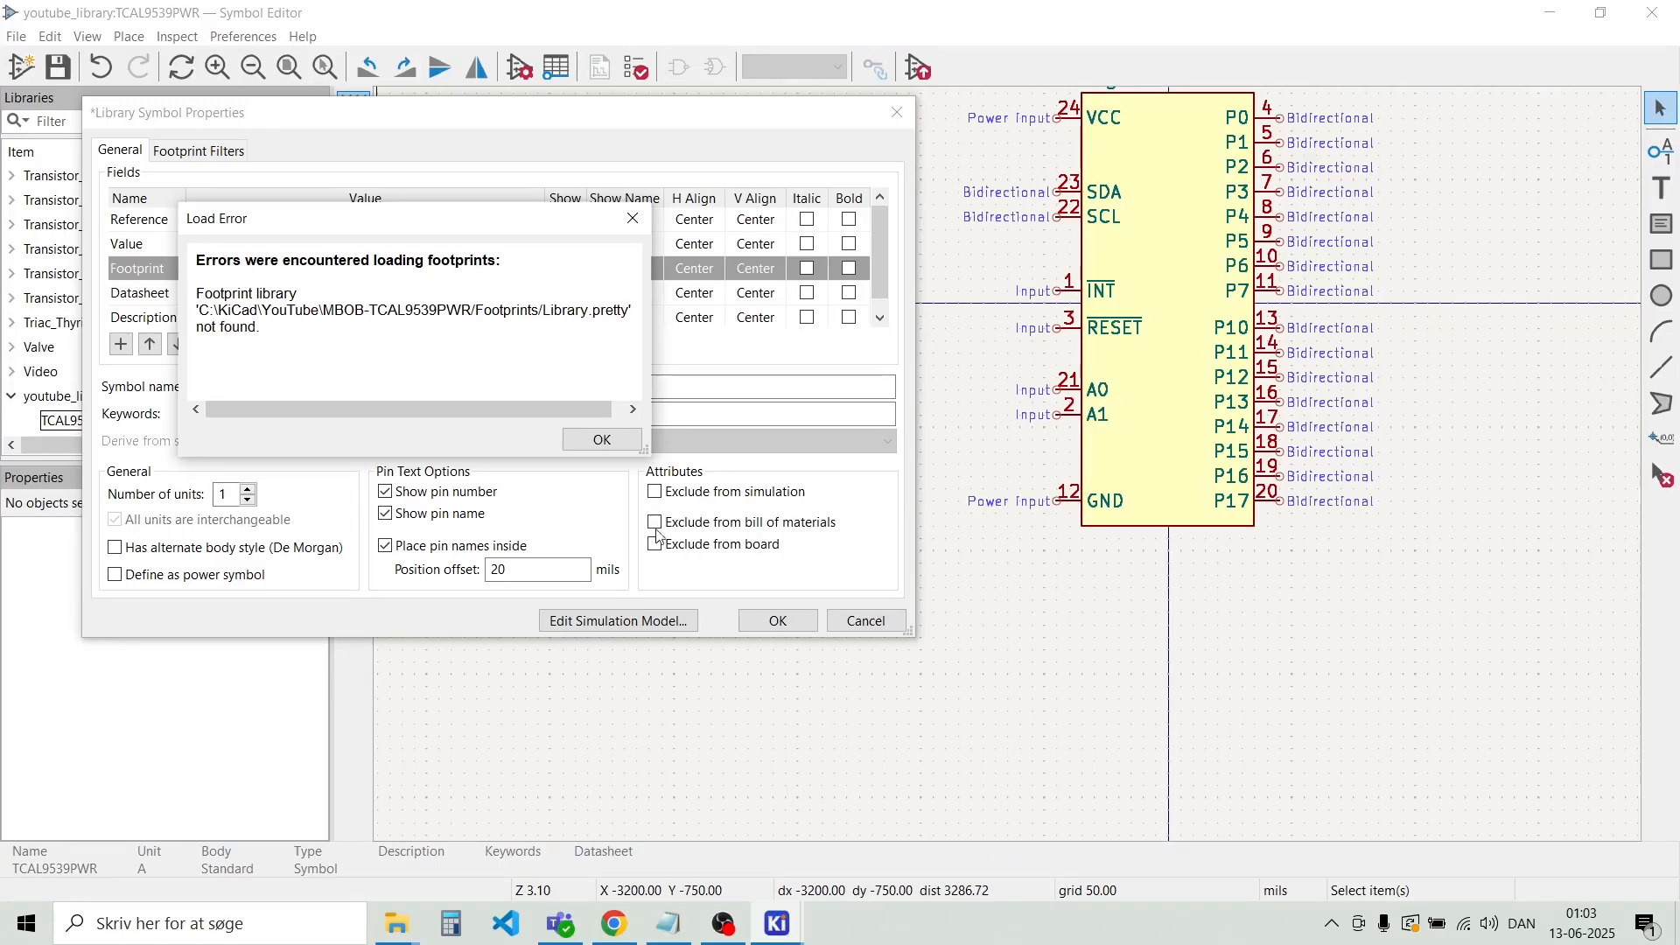
left_click(623, 442)
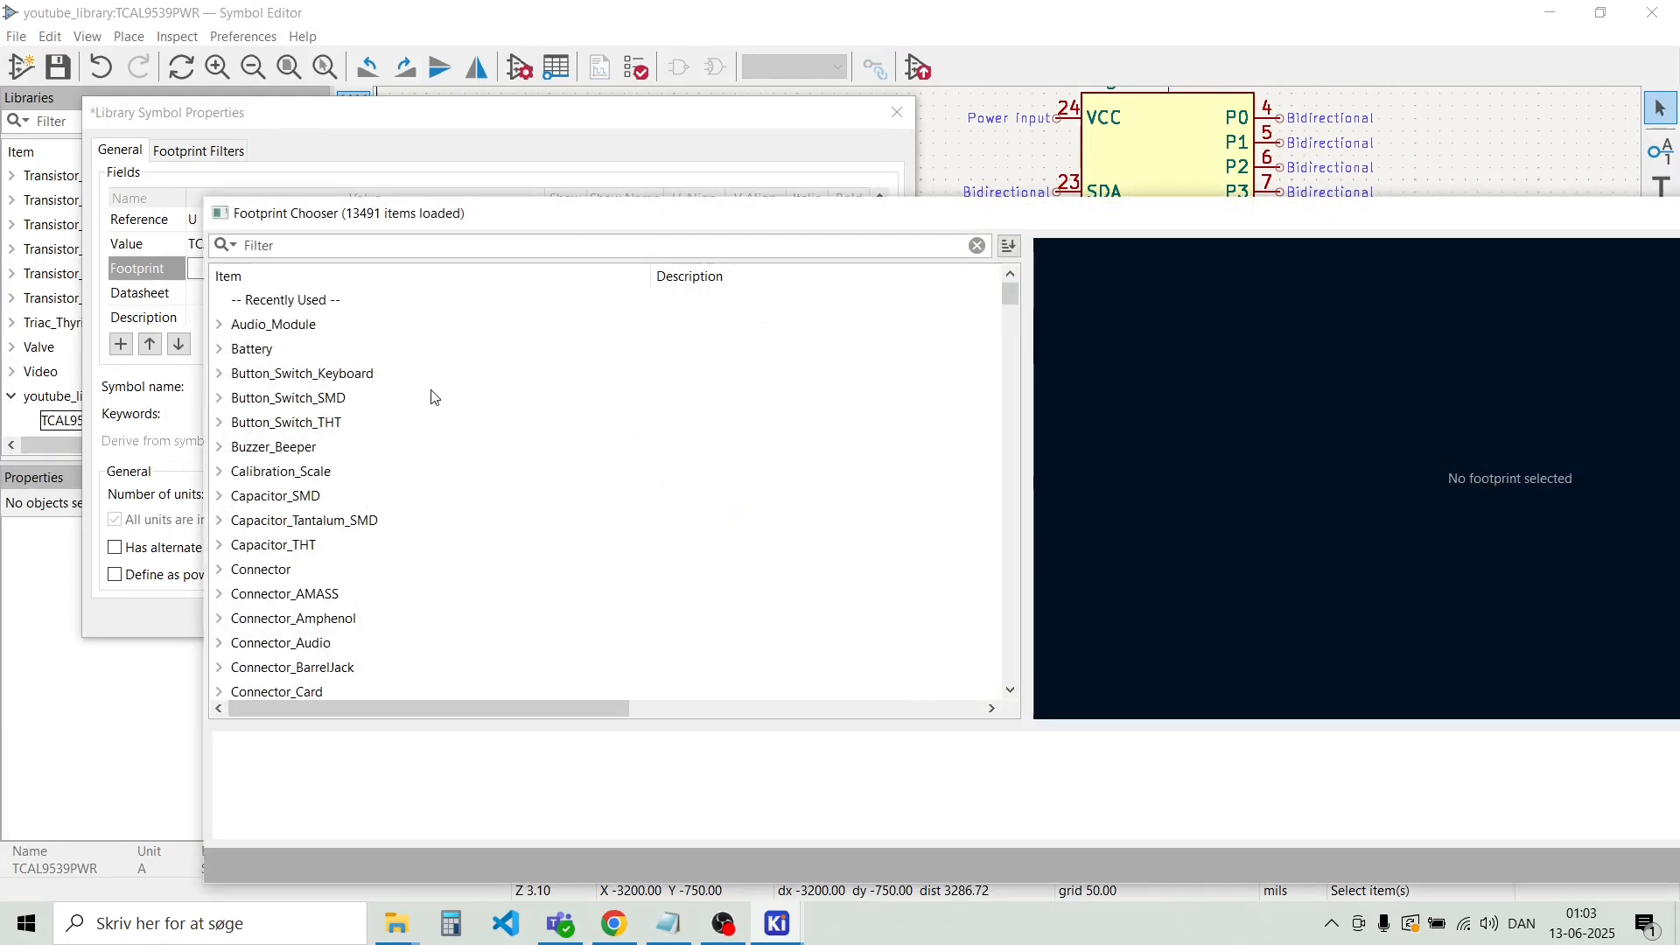
scroll(366, 376, "down", 5)
scroll(368, 378, "down", 20)
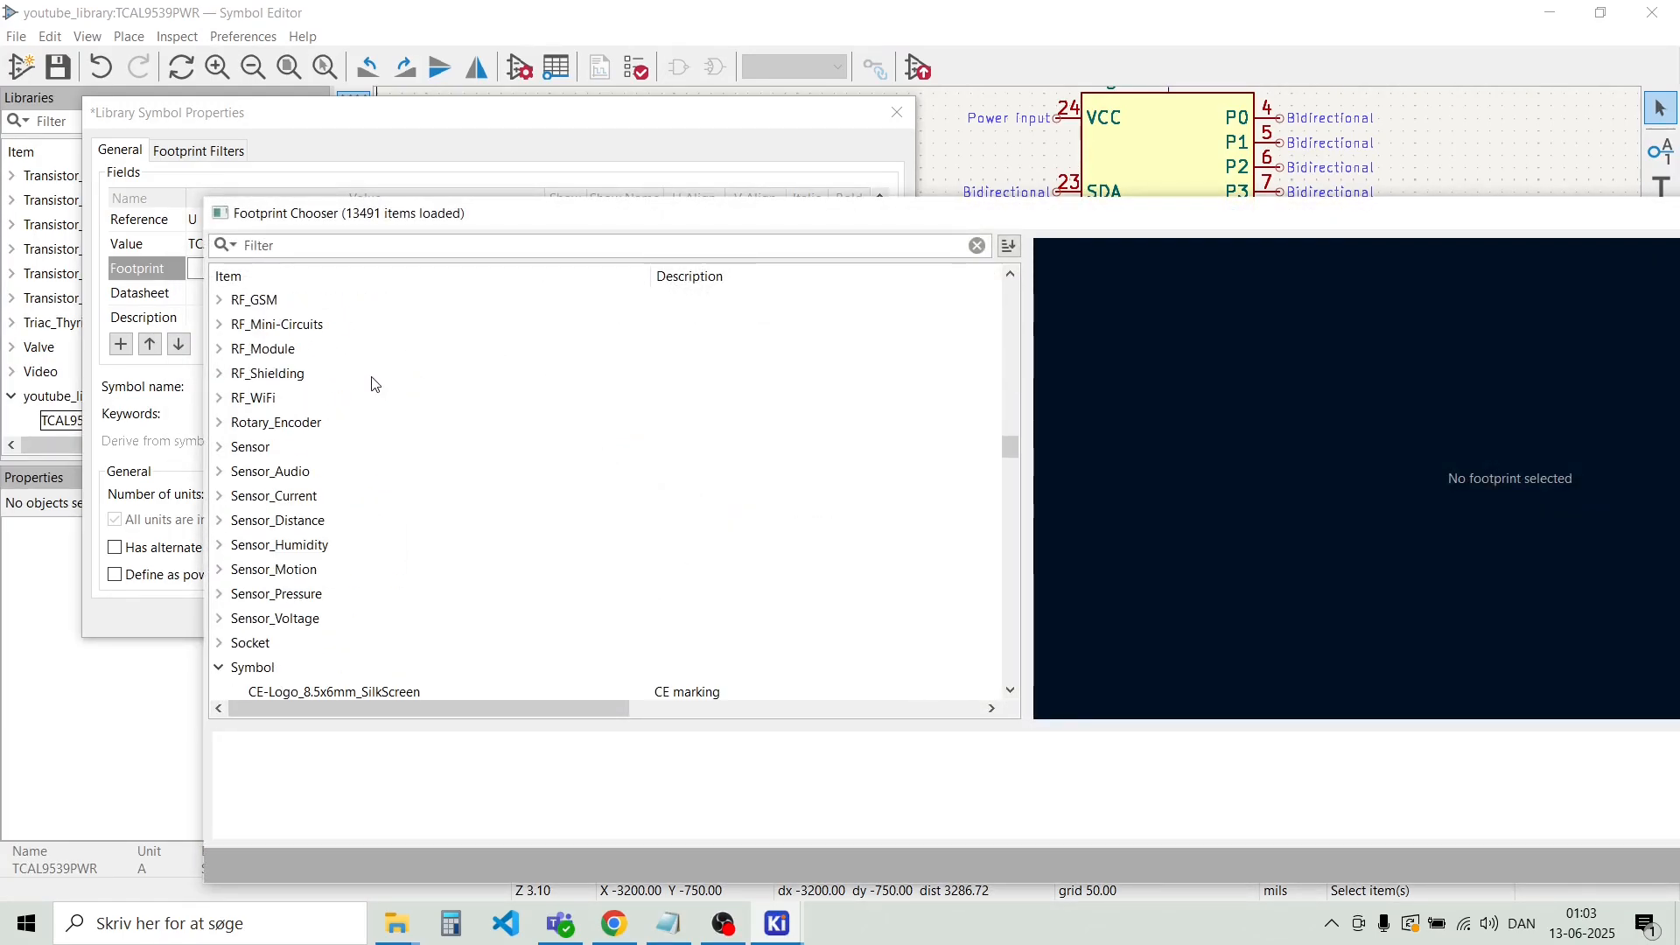
scroll(375, 381, "down", 4)
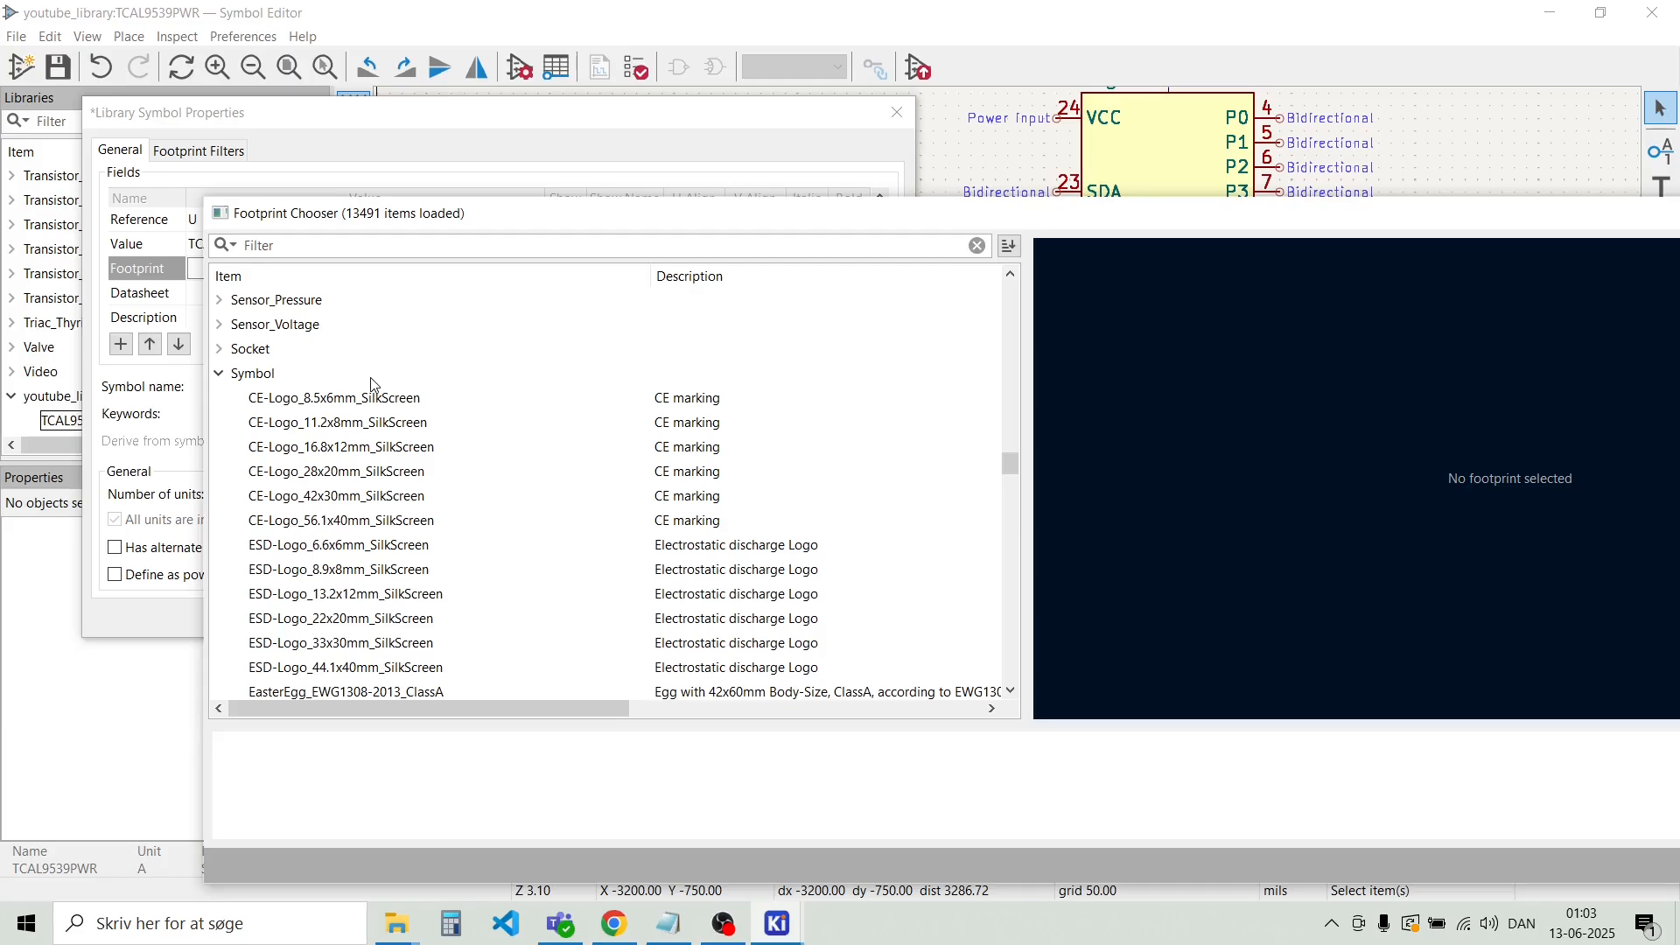
left_click(219, 374)
scroll(333, 379, "down", 2)
scroll(338, 385, "up", 7)
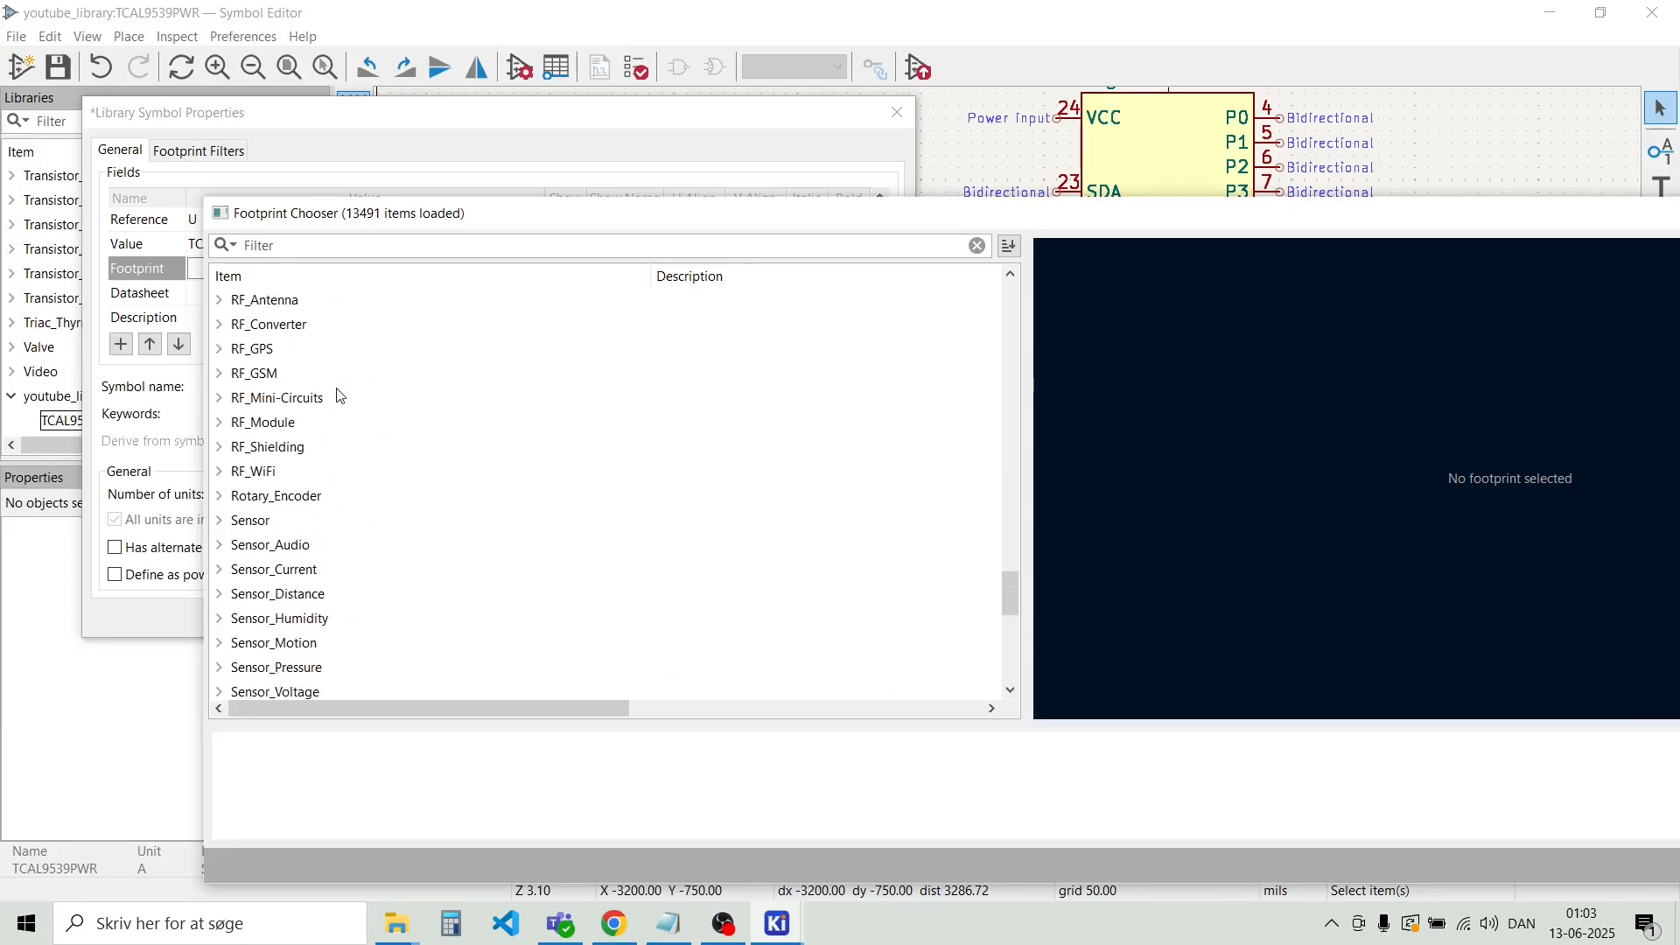
scroll(340, 394, "up", 10)
scroll(341, 390, "down", 6)
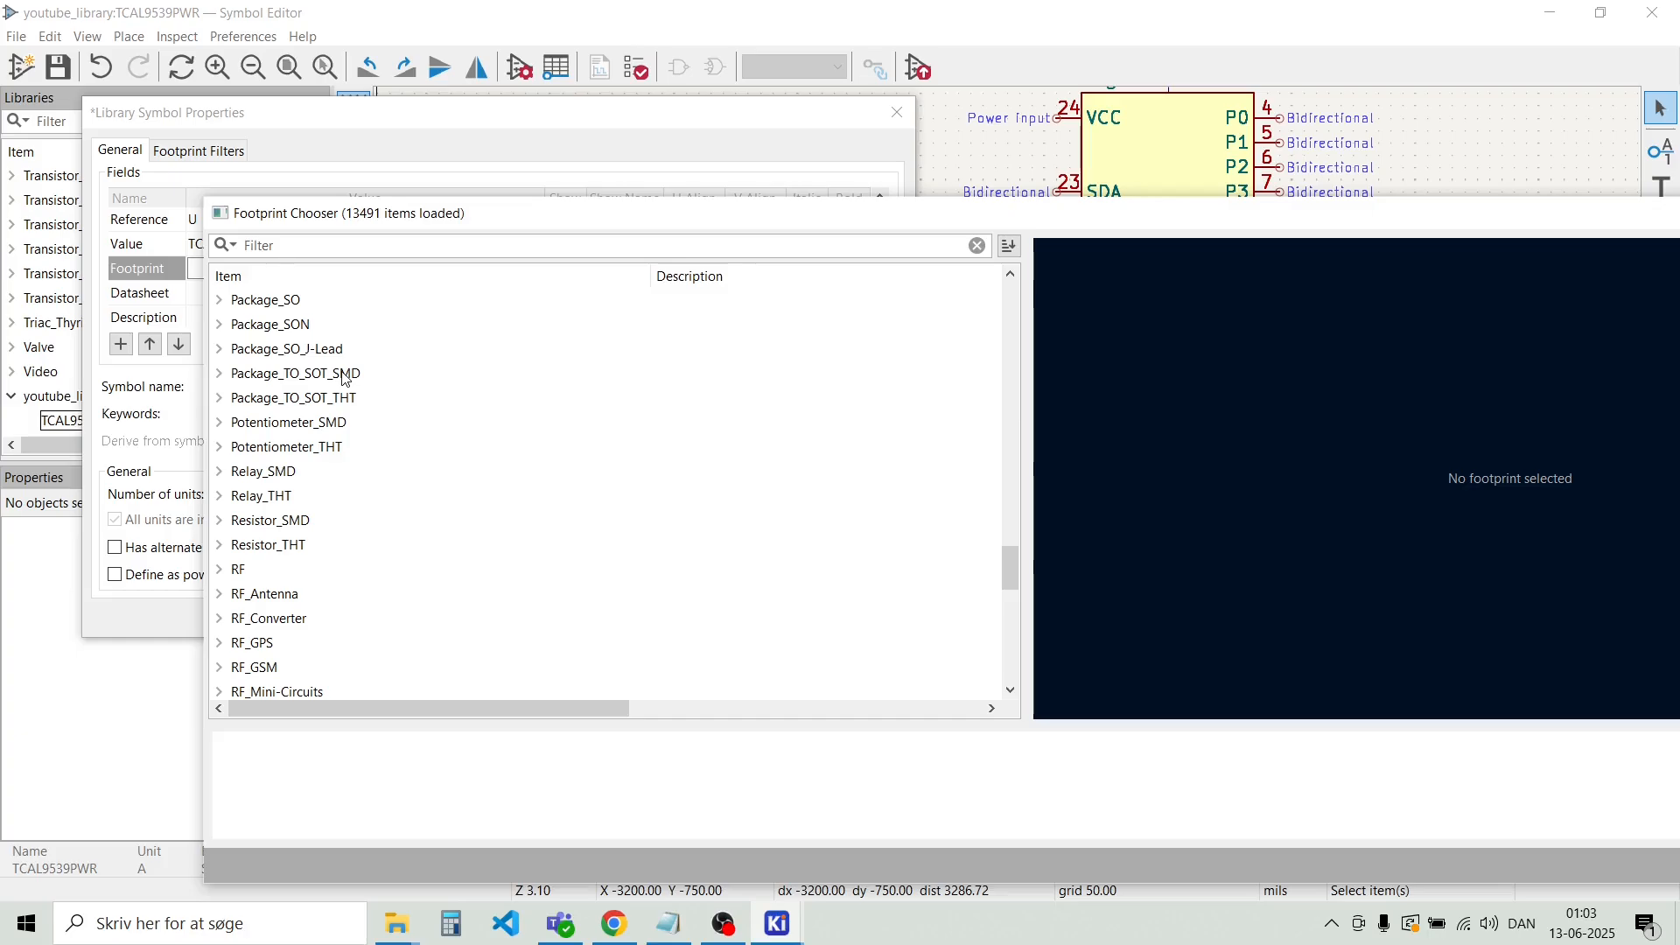
Check the Package_SO_J-Lead footprint library, collapse it again, and expand the Package_SO library
left_click(219, 349)
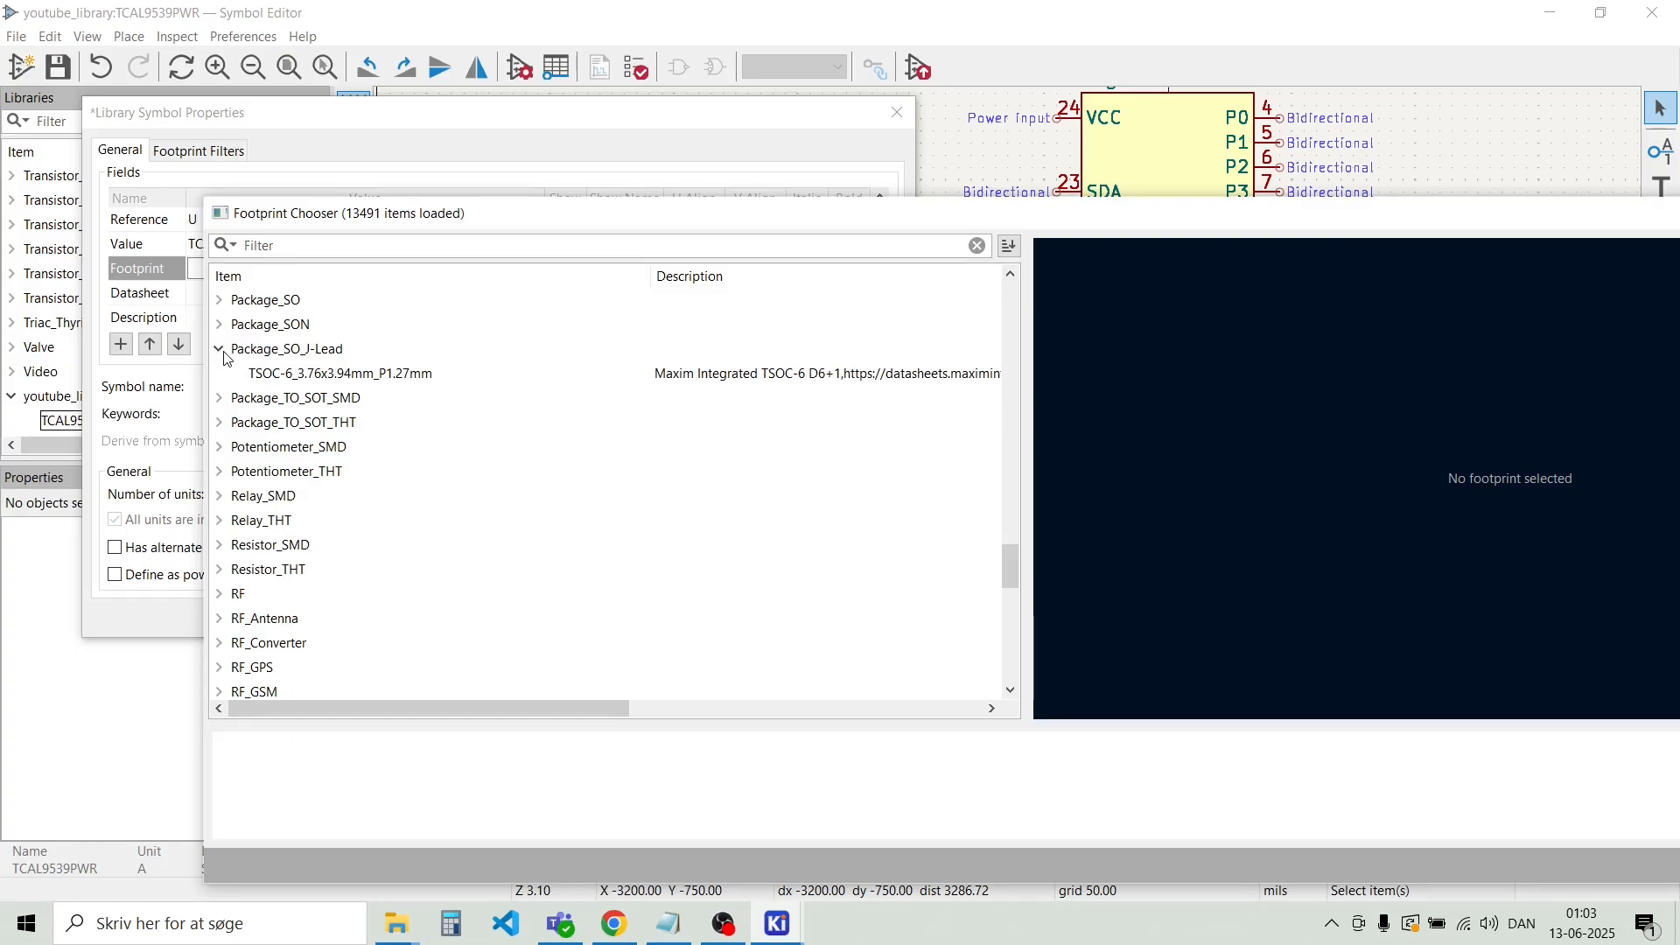
left_click(219, 349)
scroll(238, 383, "up", 1)
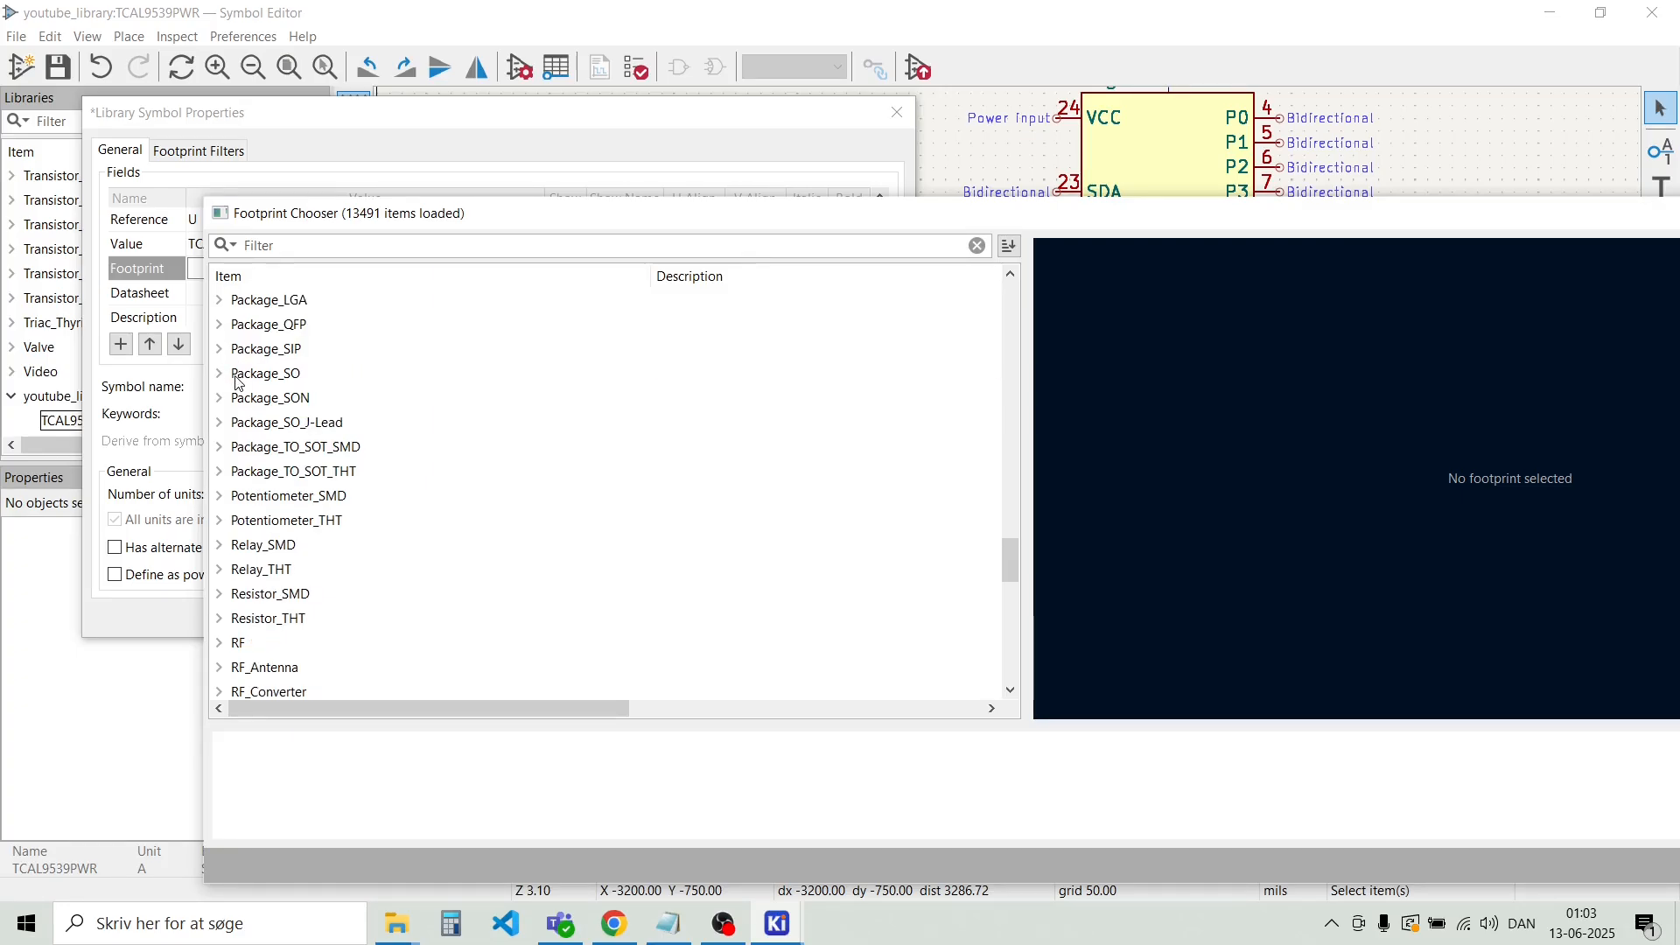
scroll(238, 384, "up", 1)
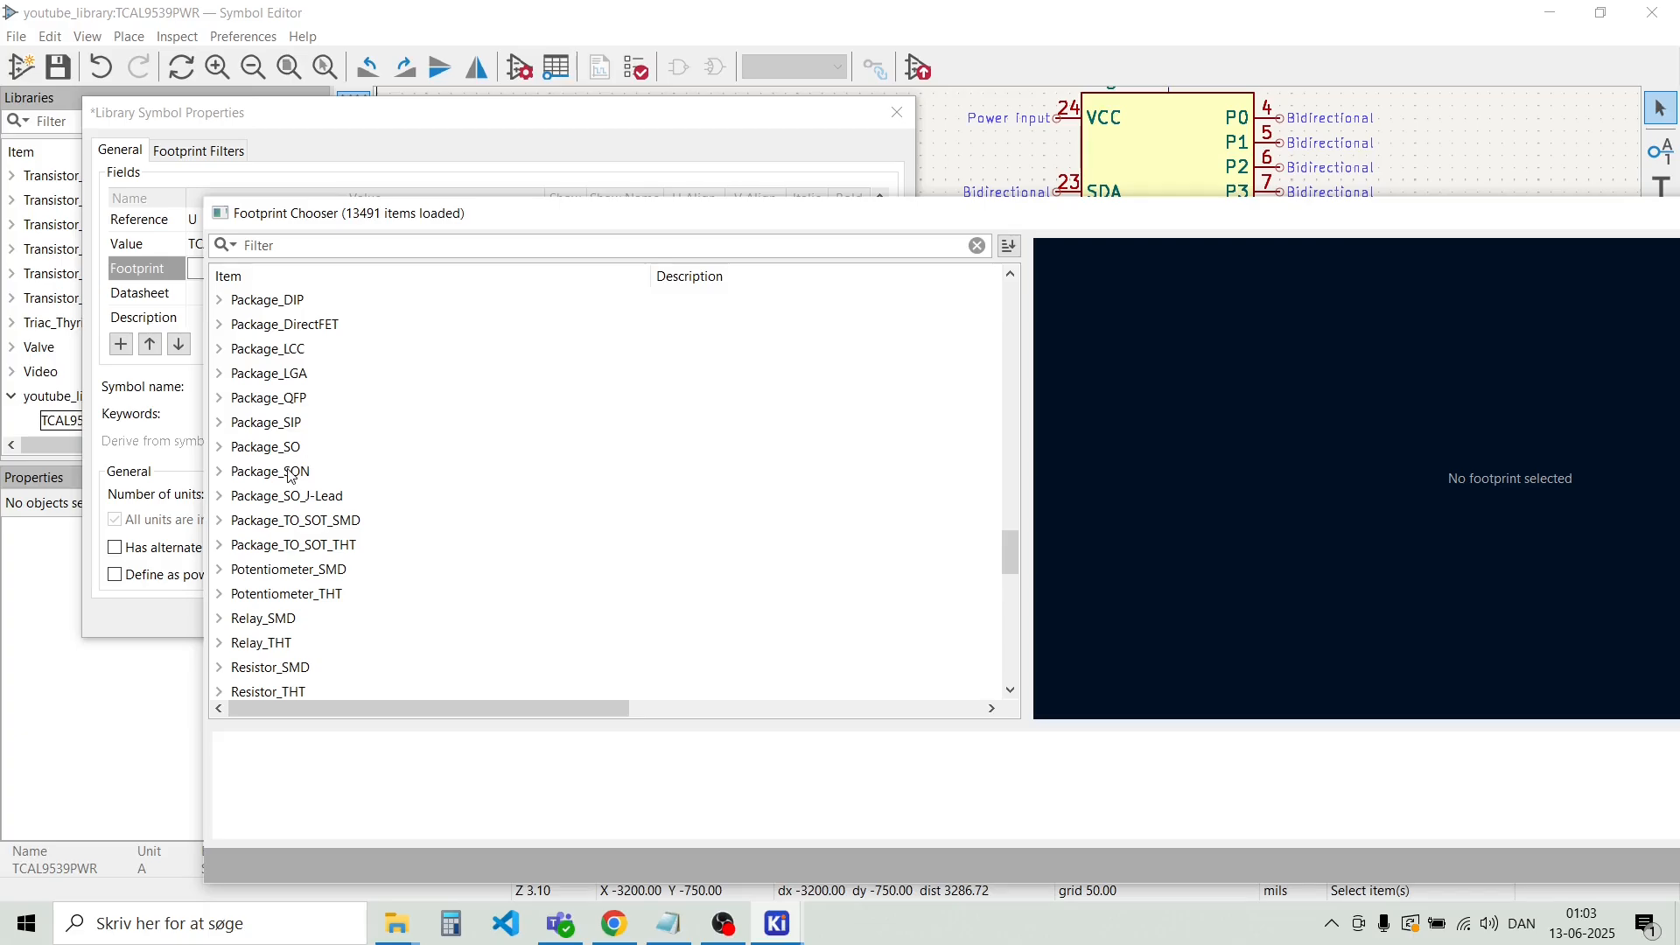
left_click(275, 427)
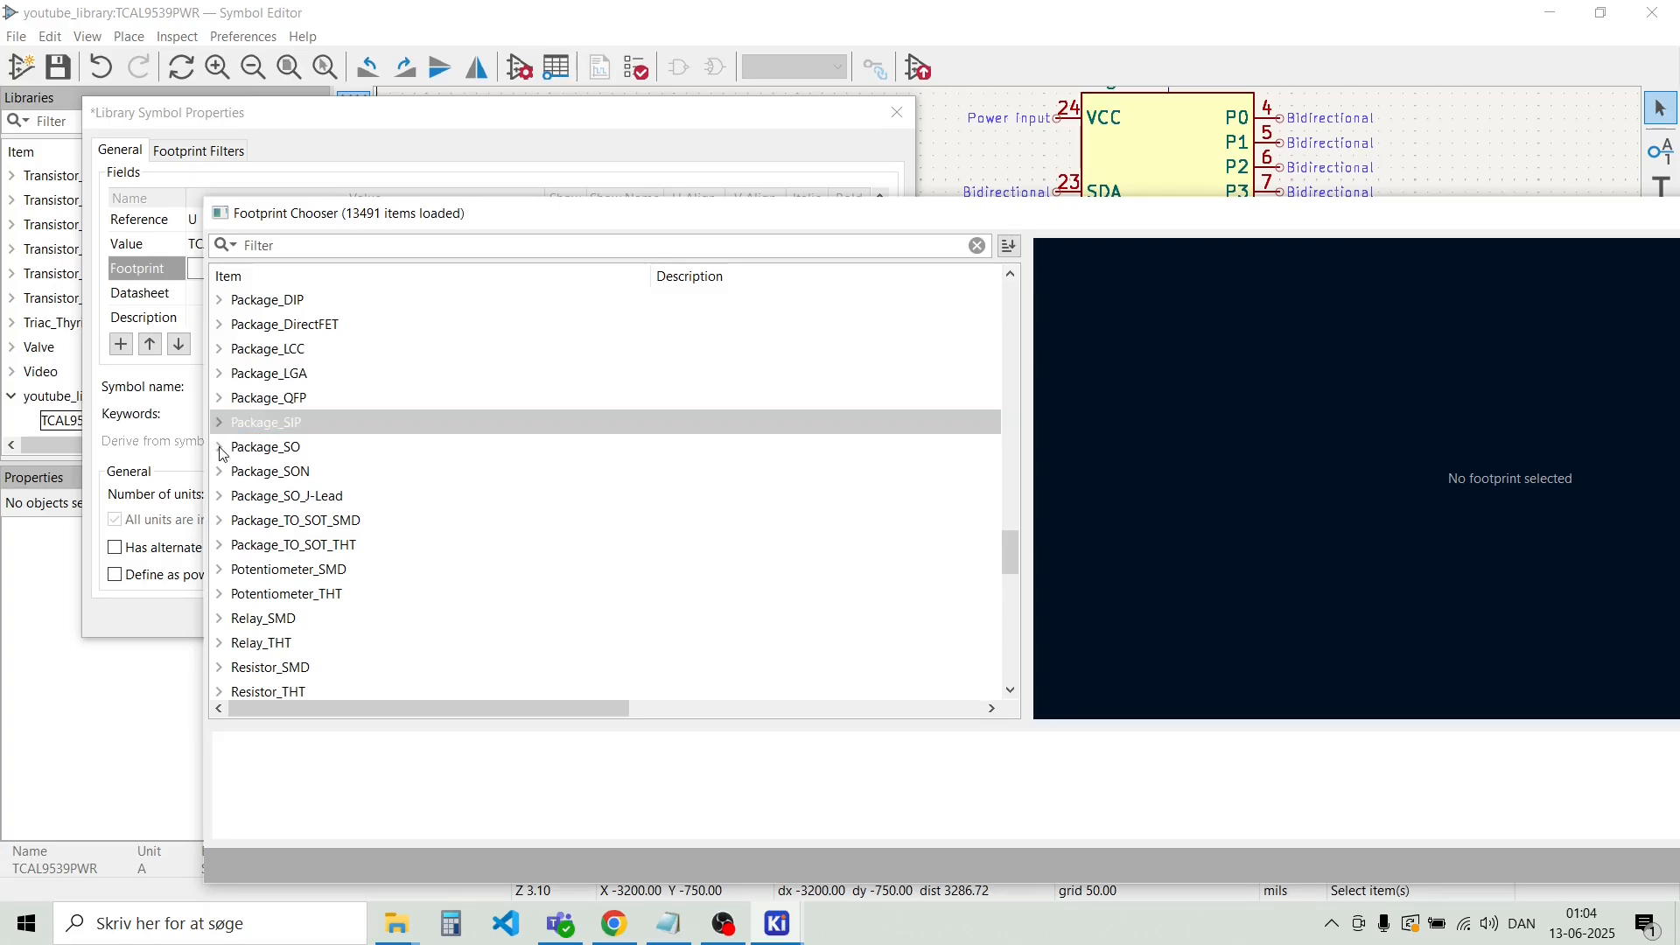
scroll(298, 461, "down", 1)
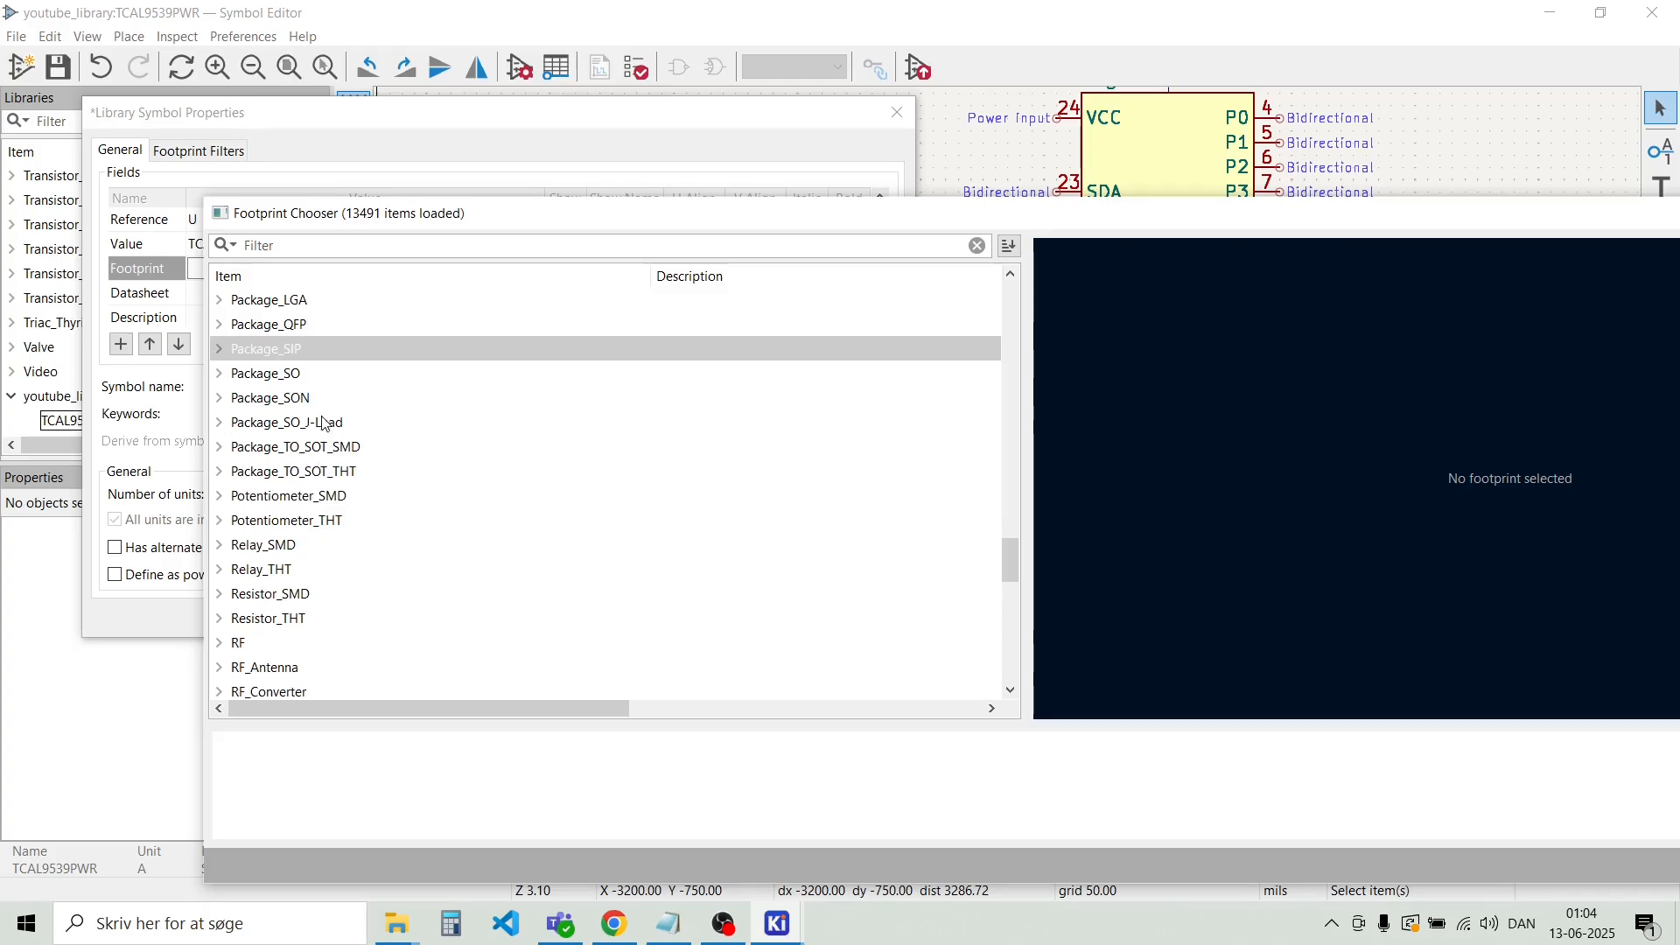
scroll(313, 433, "up", 2)
left_click(295, 477)
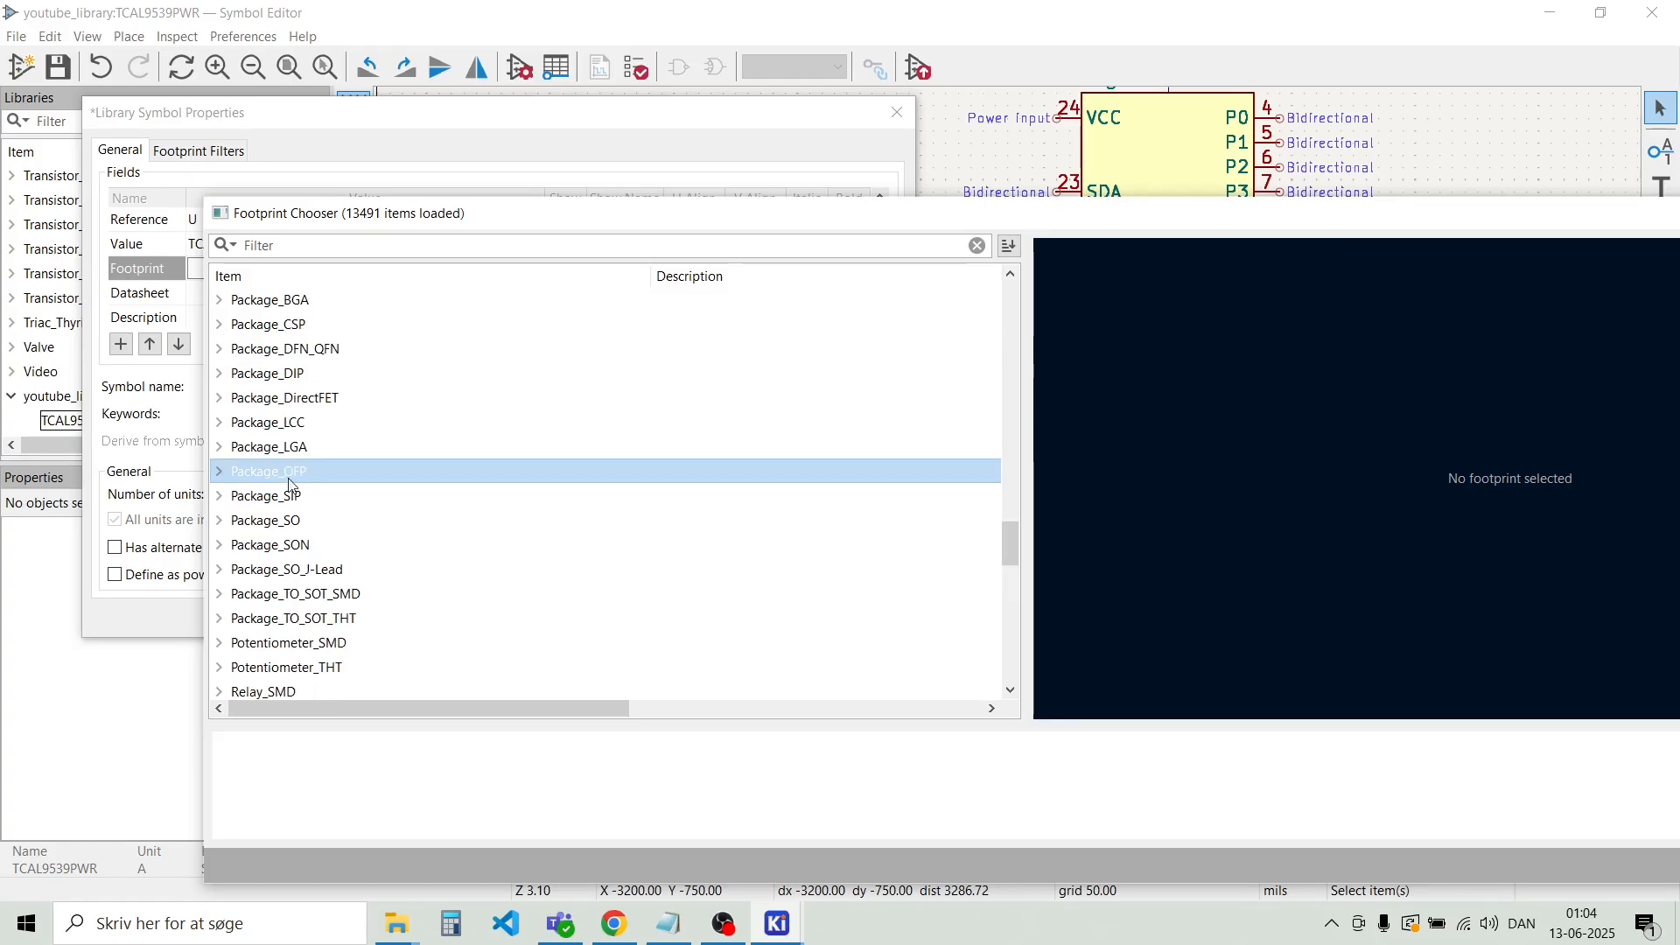
double_click(280, 523)
Compare the 24-pin TSSOP variants in Package_SO and select TSSOP-24_4.4x6.5mm_P0.5mm
scroll(379, 522, "down", 7)
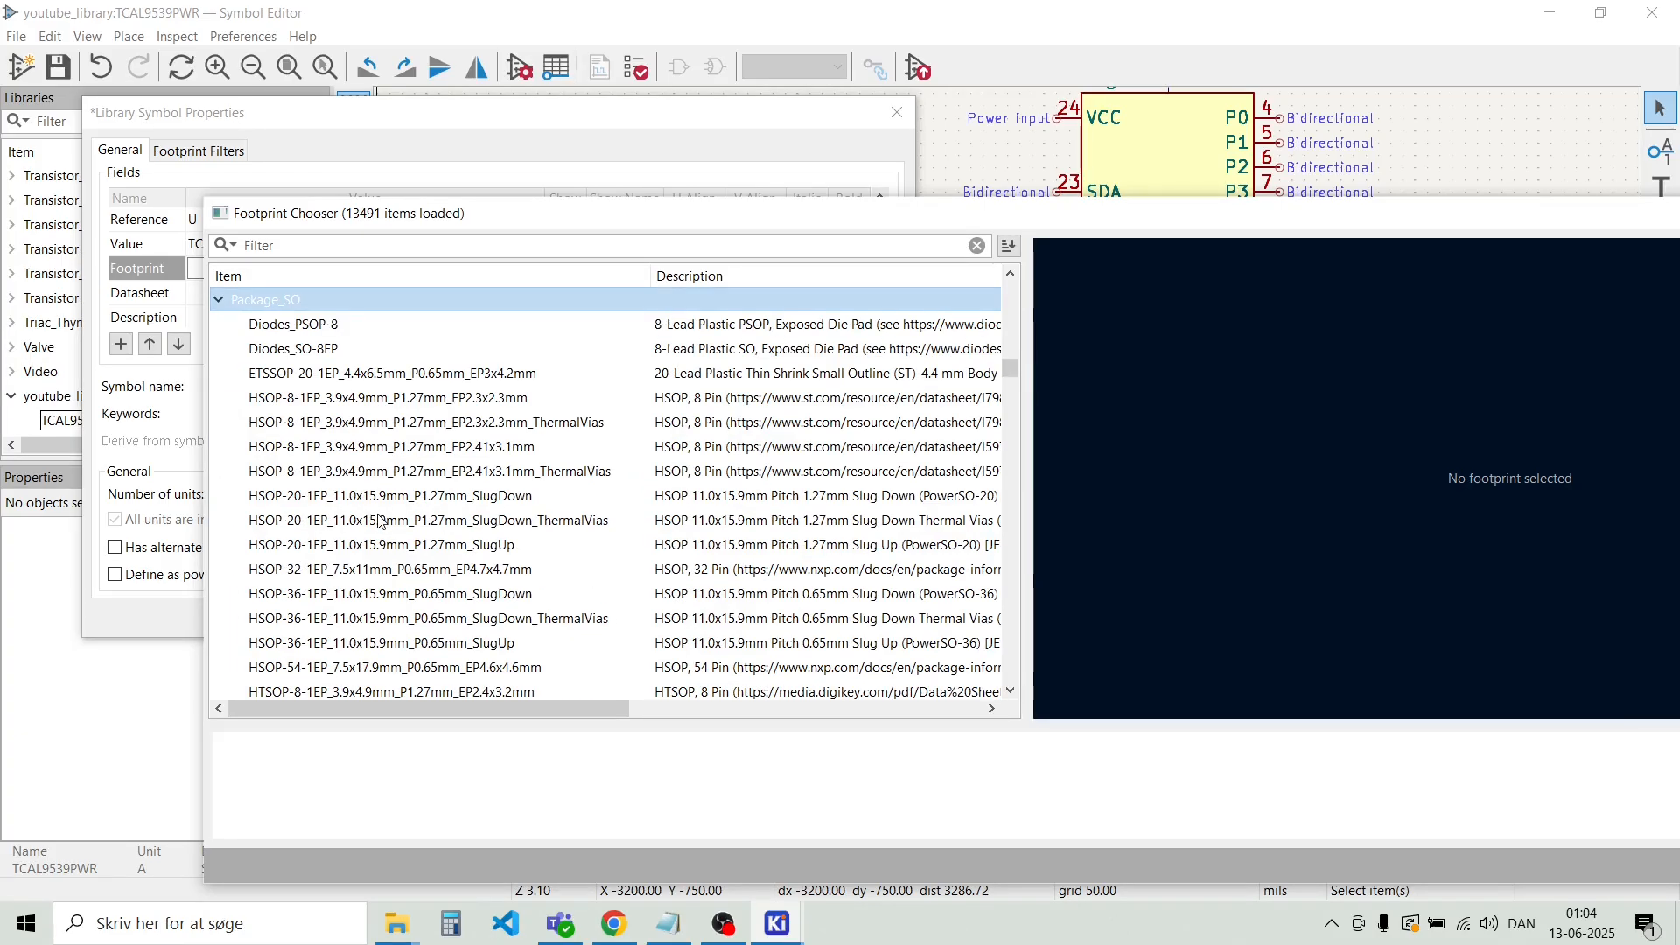
scroll(379, 522, "down", 15)
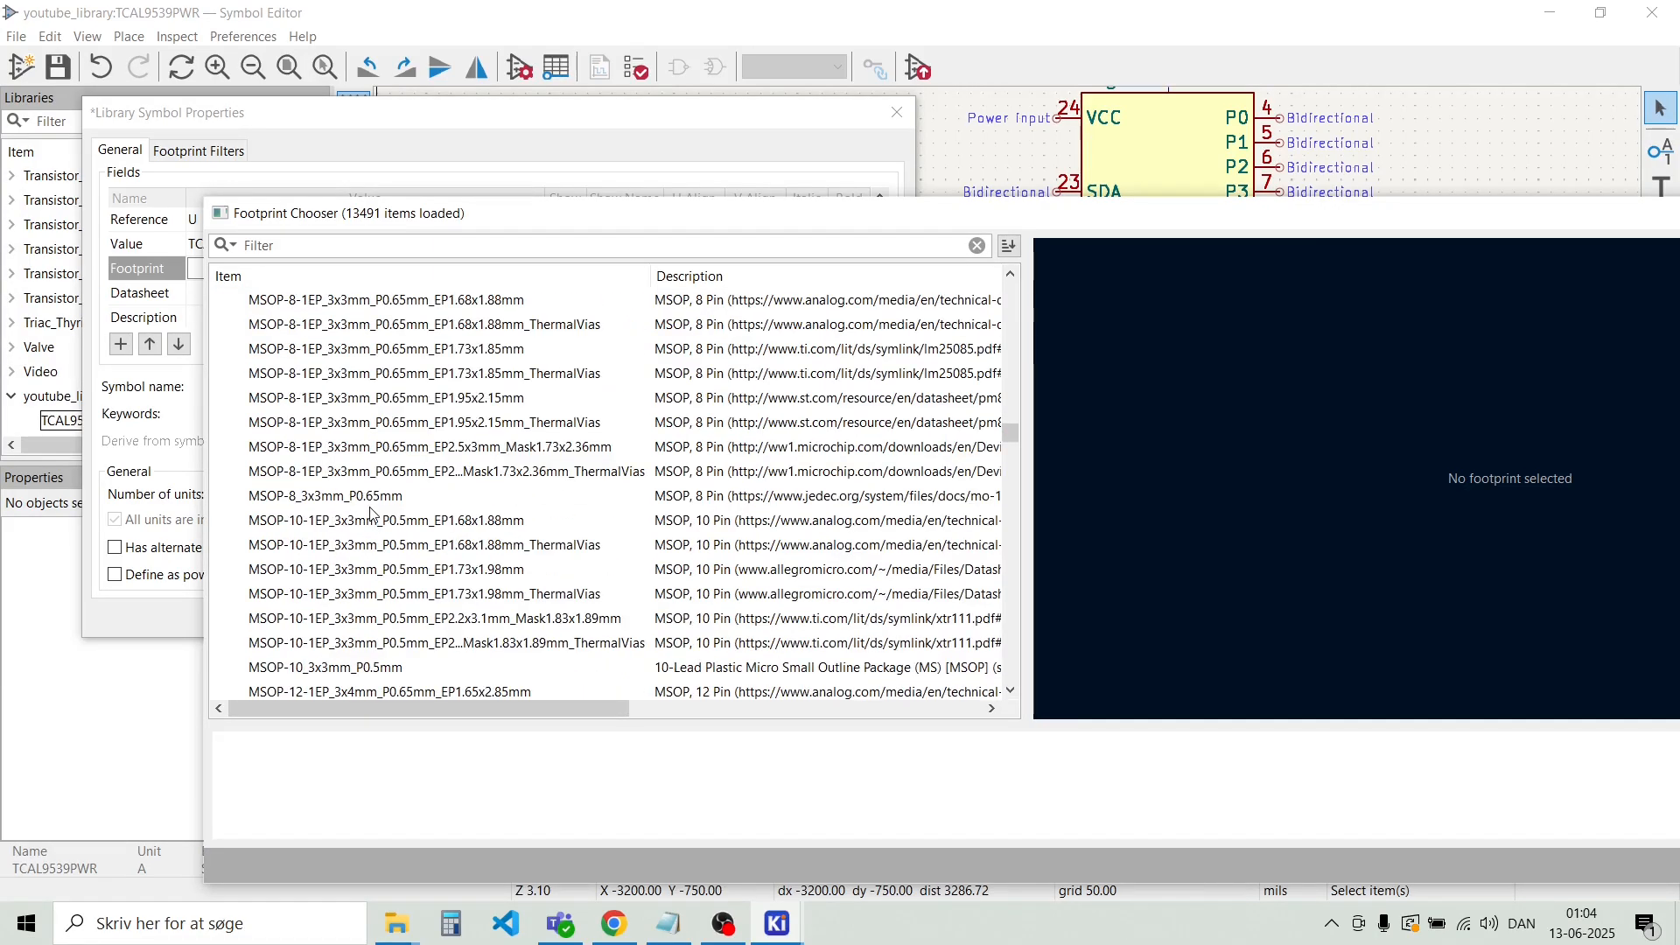
scroll(371, 512, "down", 15)
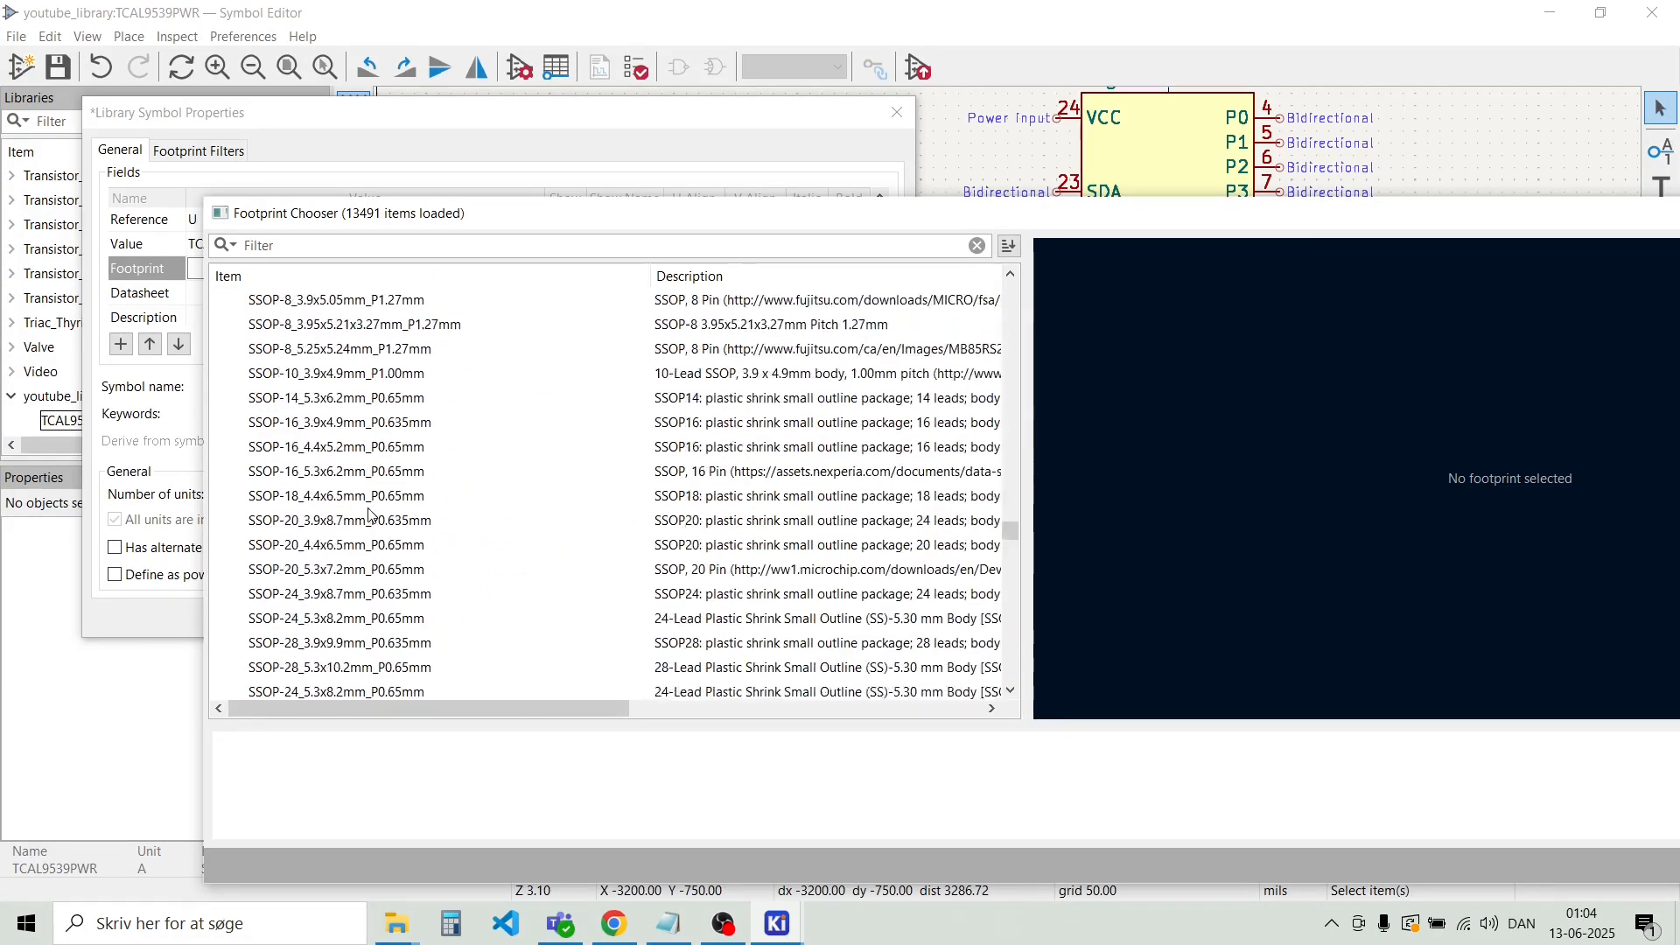
scroll(369, 508, "down", 12)
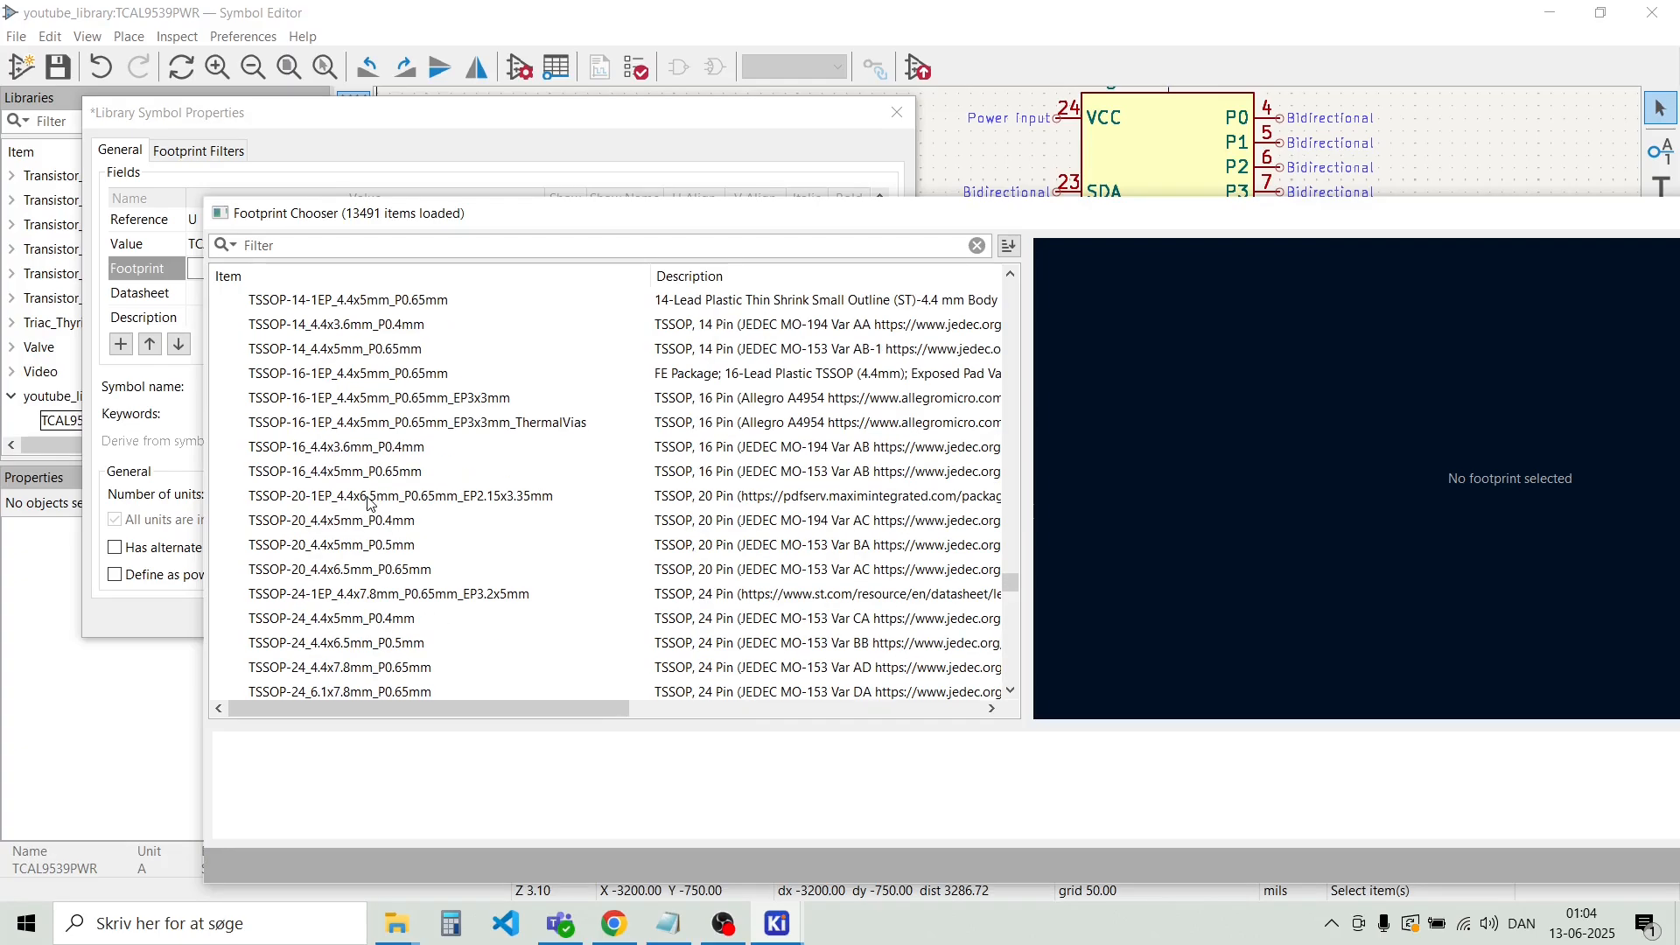
scroll(368, 511, "down", 2)
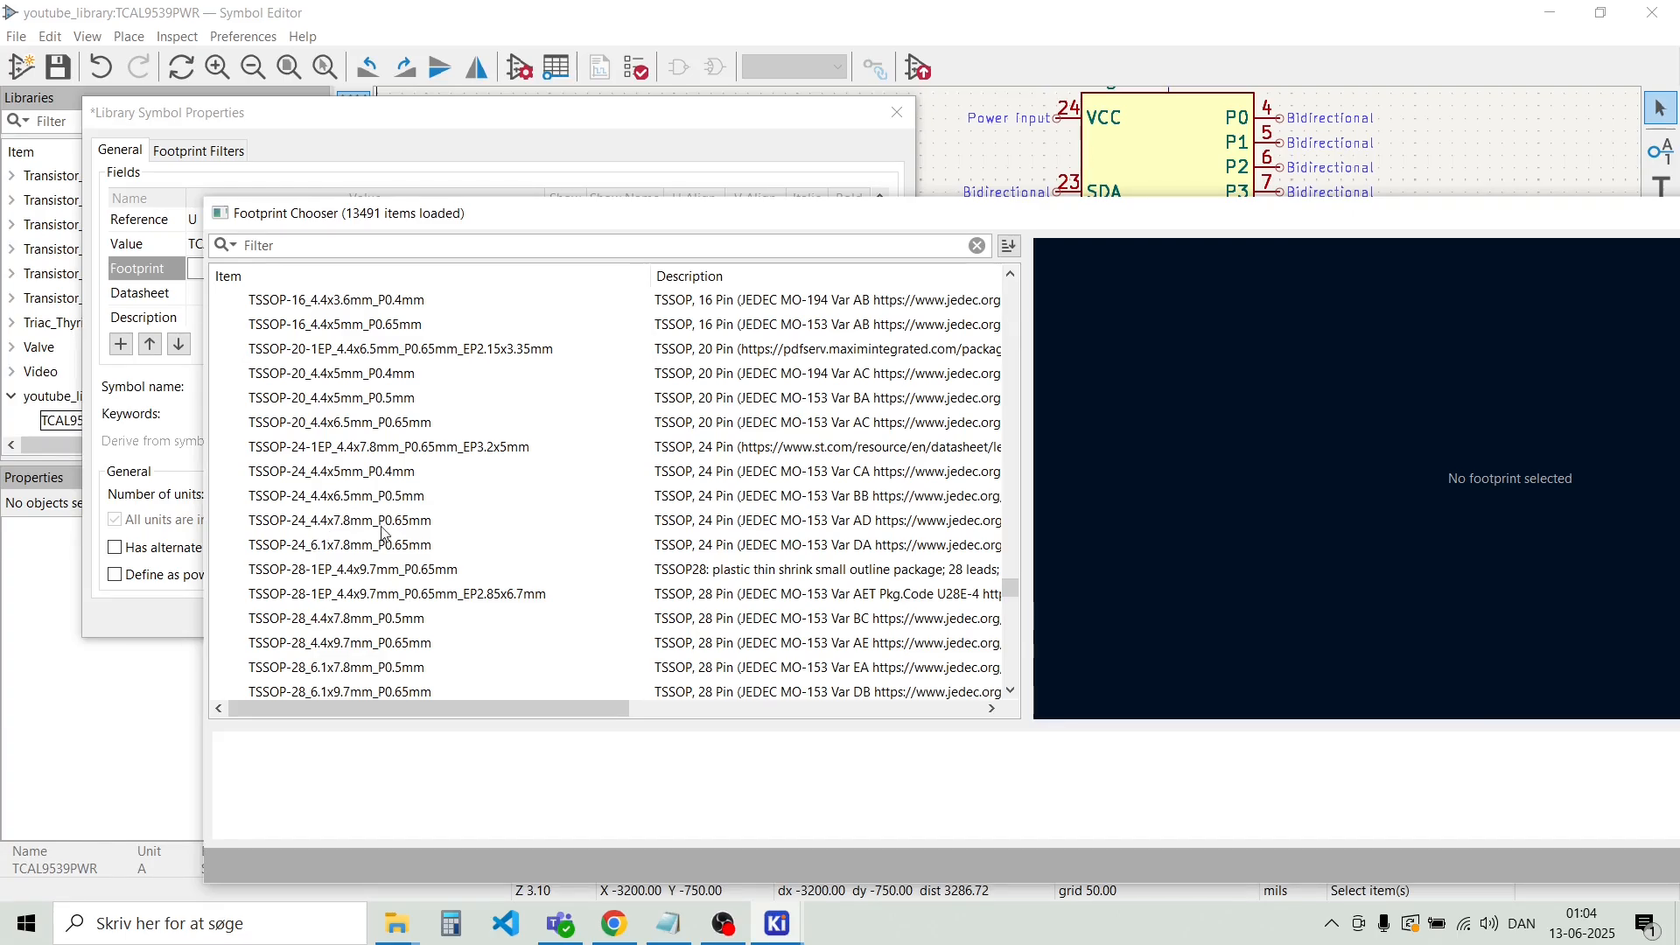
left_click(338, 546)
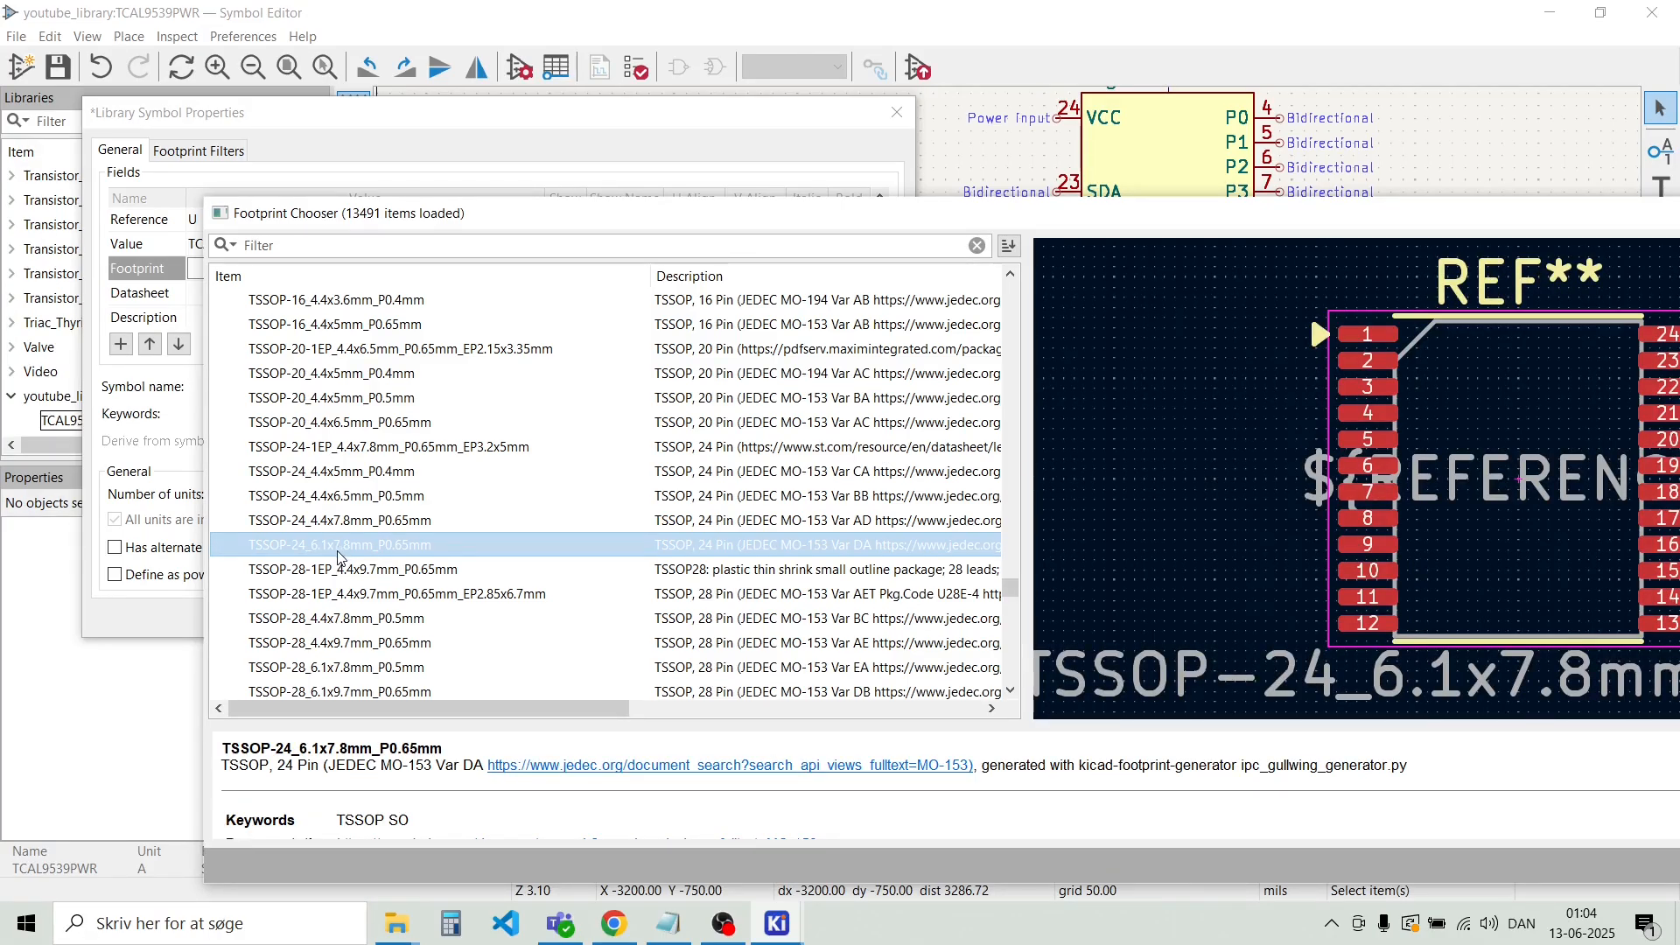
left_click(365, 523)
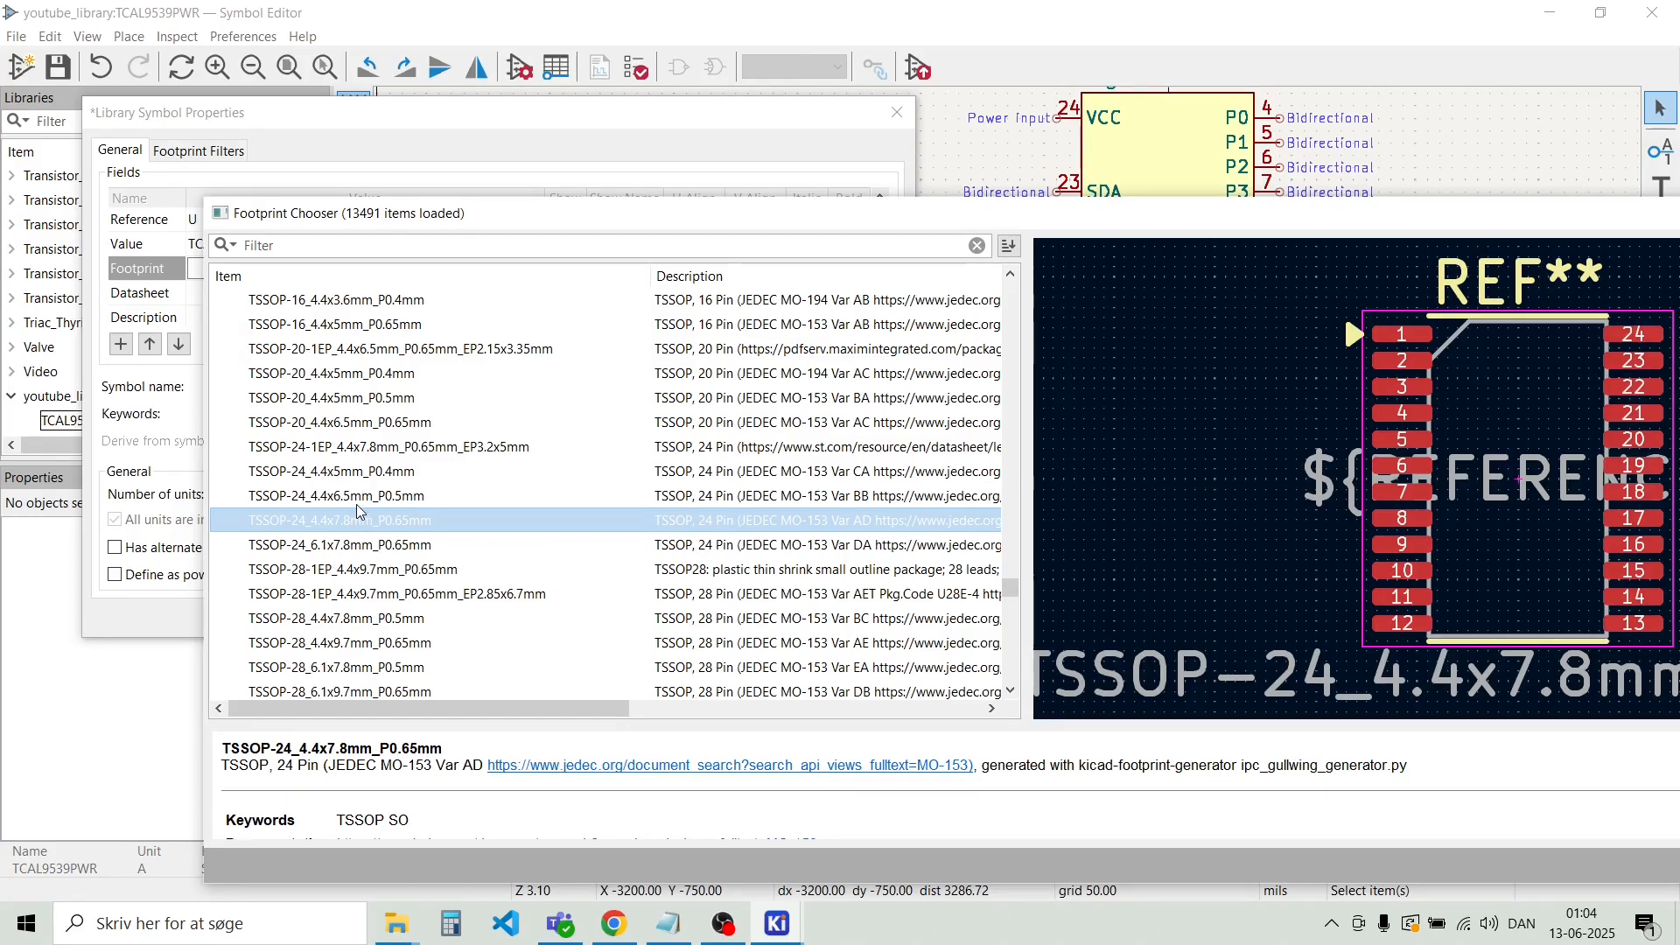
key("Up")
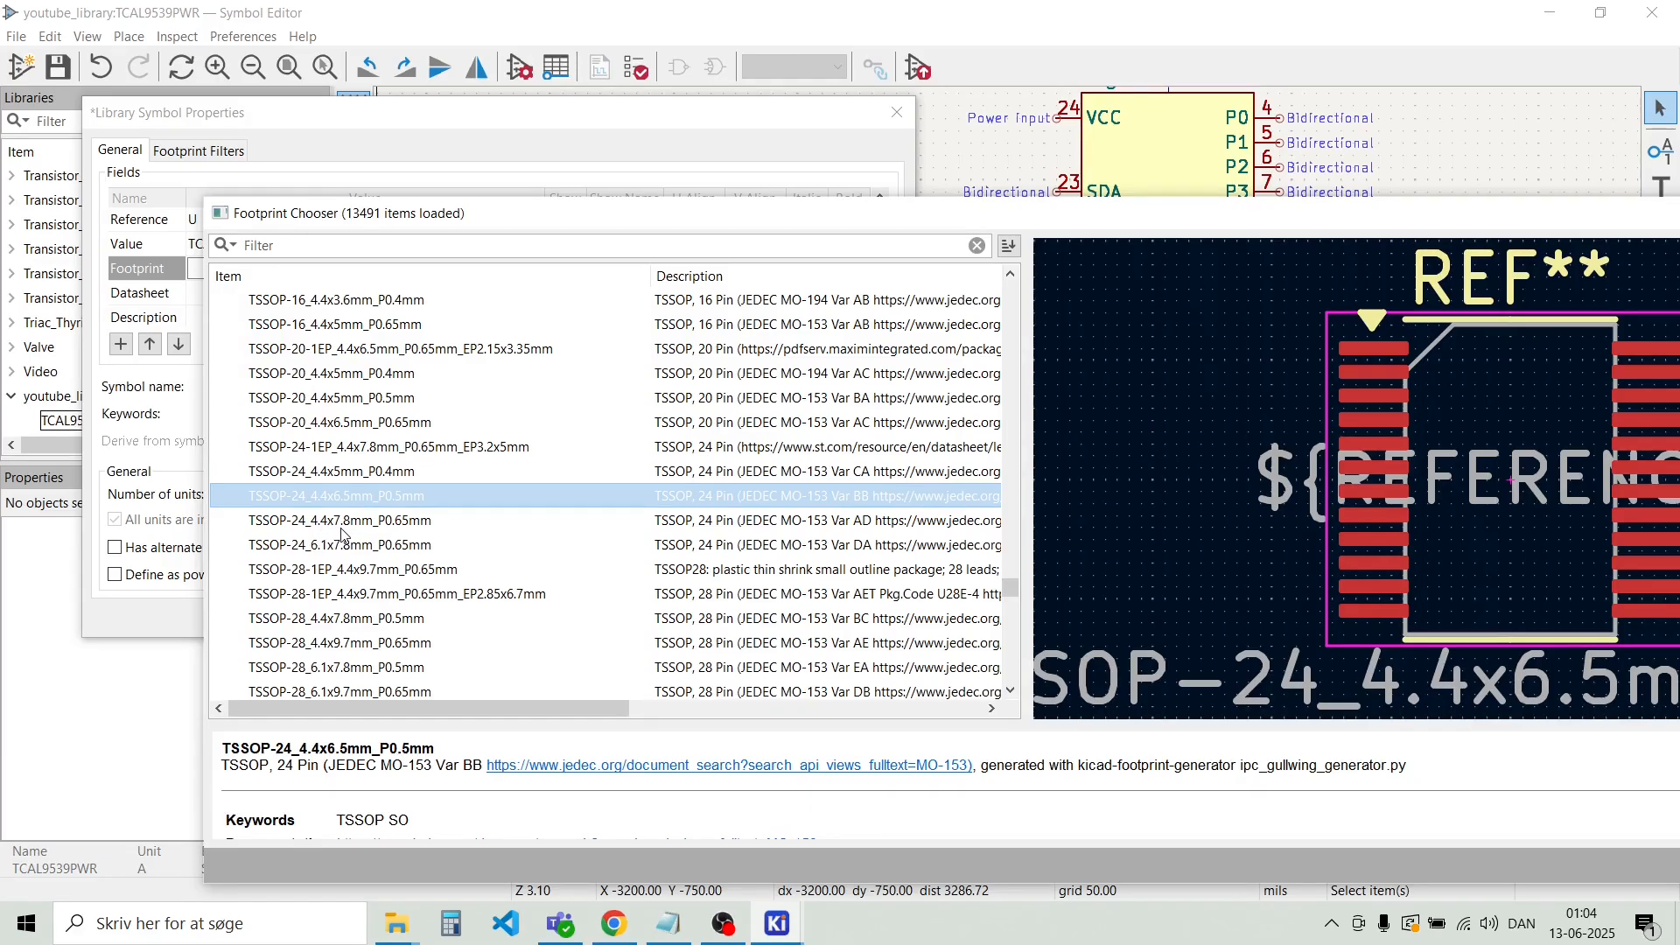
Switch to Chrome to check the datasheet's package drawing beside the footprint preview, and accept TSSOP-24_4.4x6.5mm_P0.5mm as the symbol's footprint
left_click(614, 923)
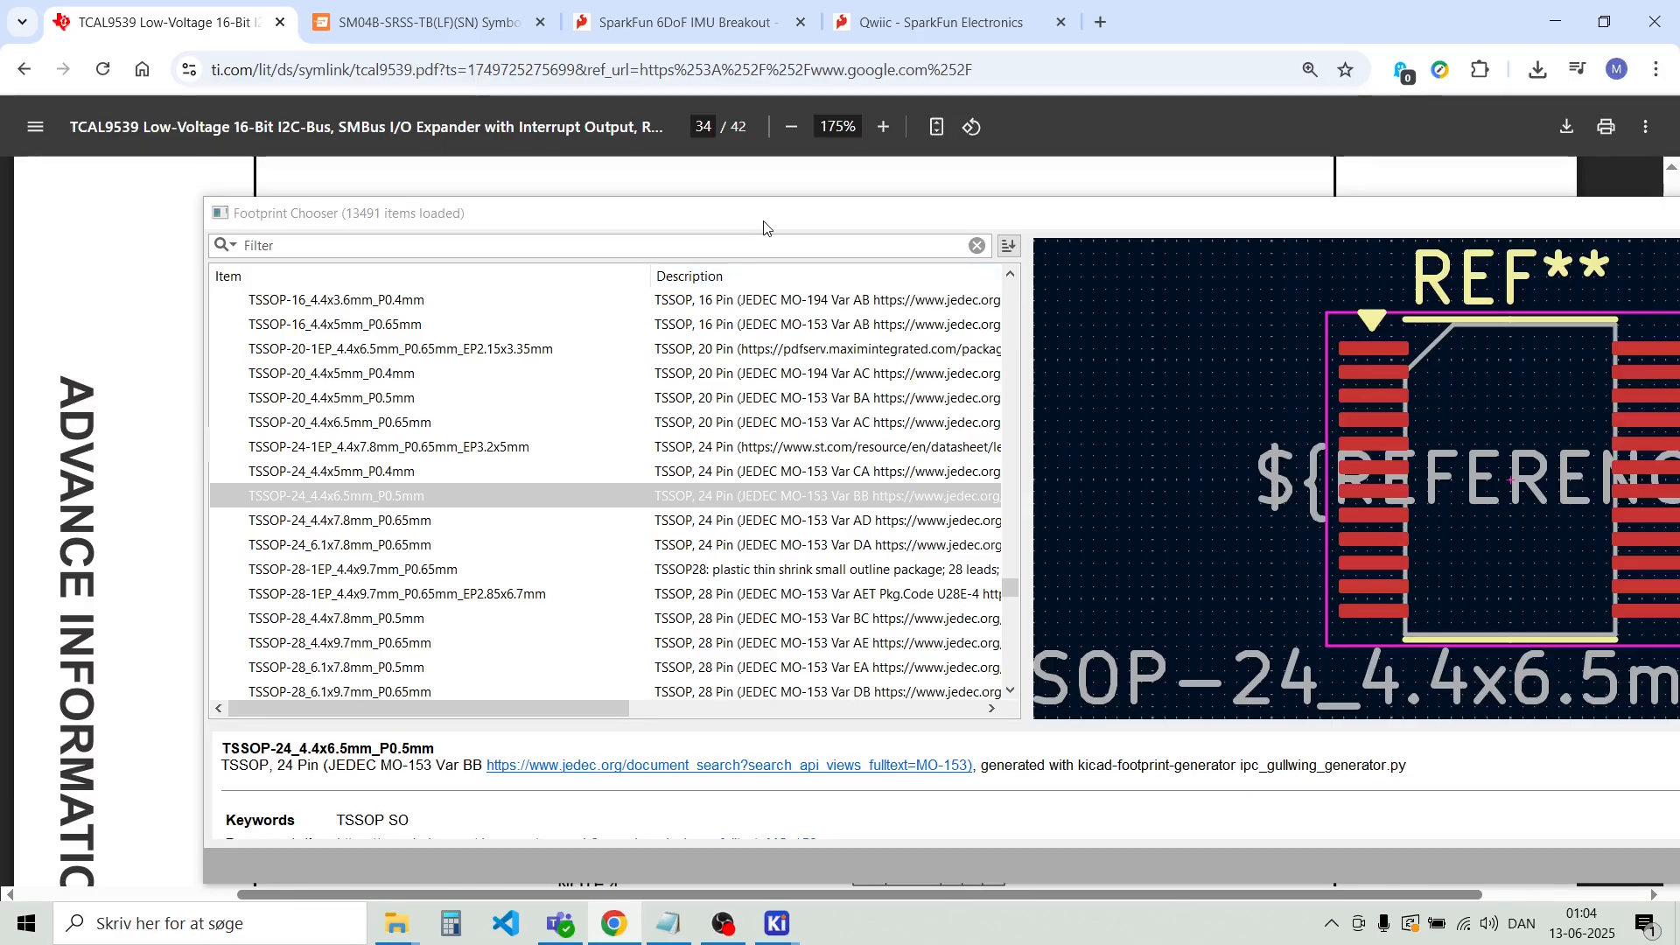
mouse_move(766, 229)
left_mouse_down()
mouse_move(674, 263)
mouse_move(665, 298)
mouse_move(746, 597)
mouse_move(784, 644)
mouse_move(980, 740)
mouse_move(961, 919)
mouse_move(701, 478)
mouse_move(704, 292)
mouse_move(649, 192)
left_mouse_up()
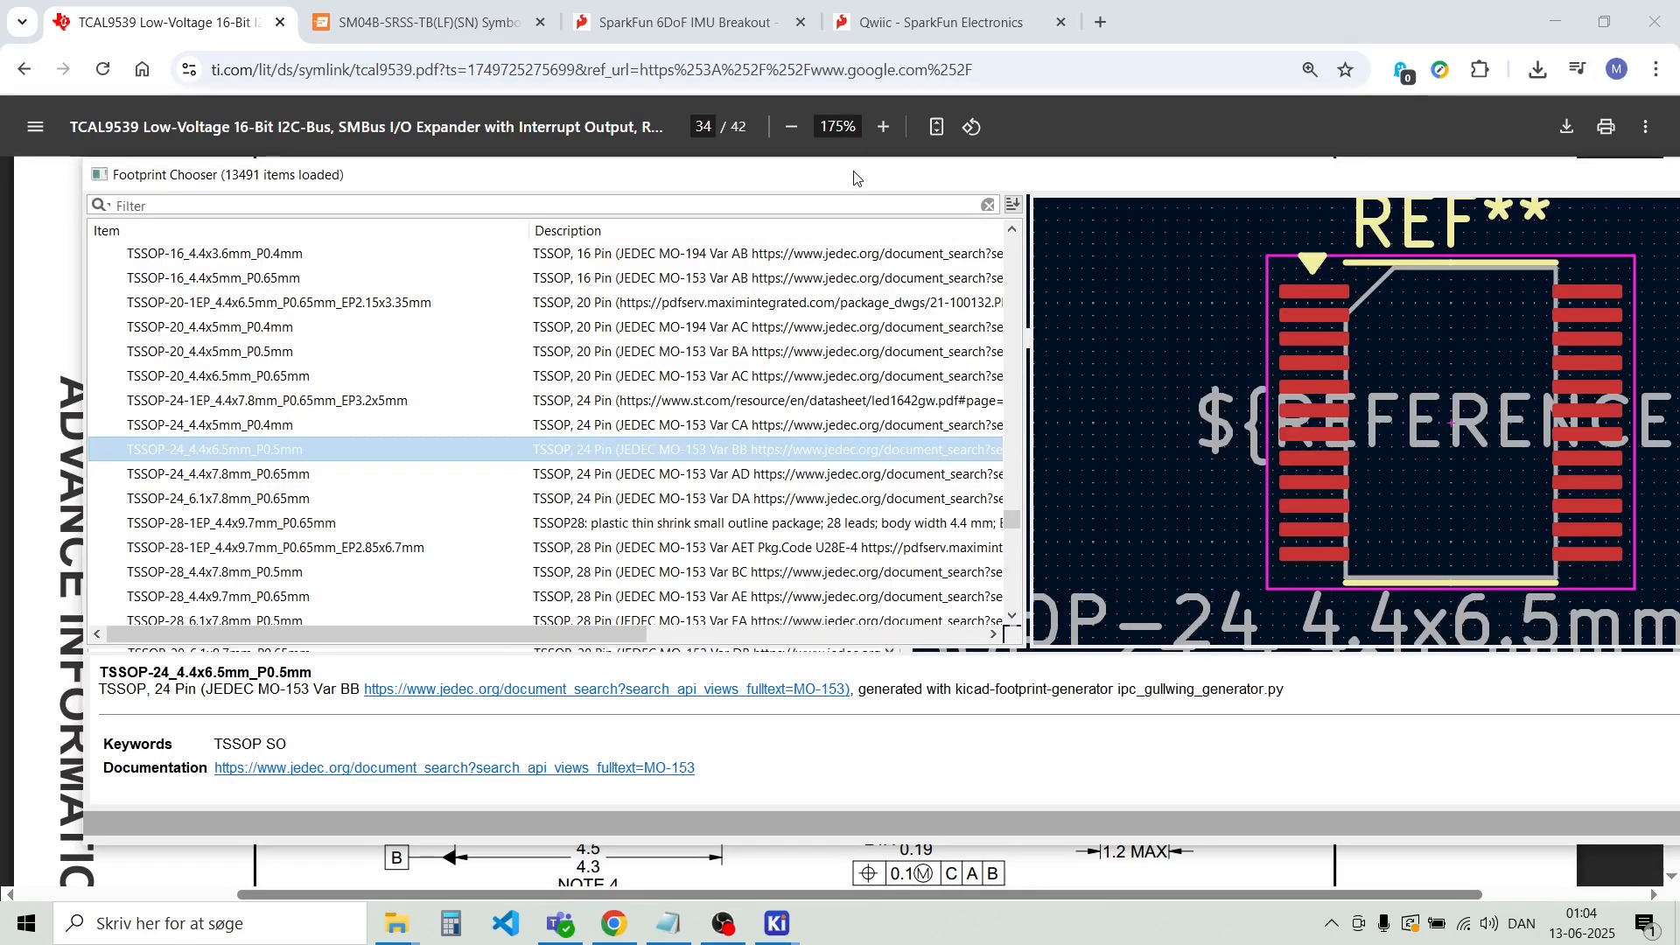
left_click_drag(857, 178, 429, 107)
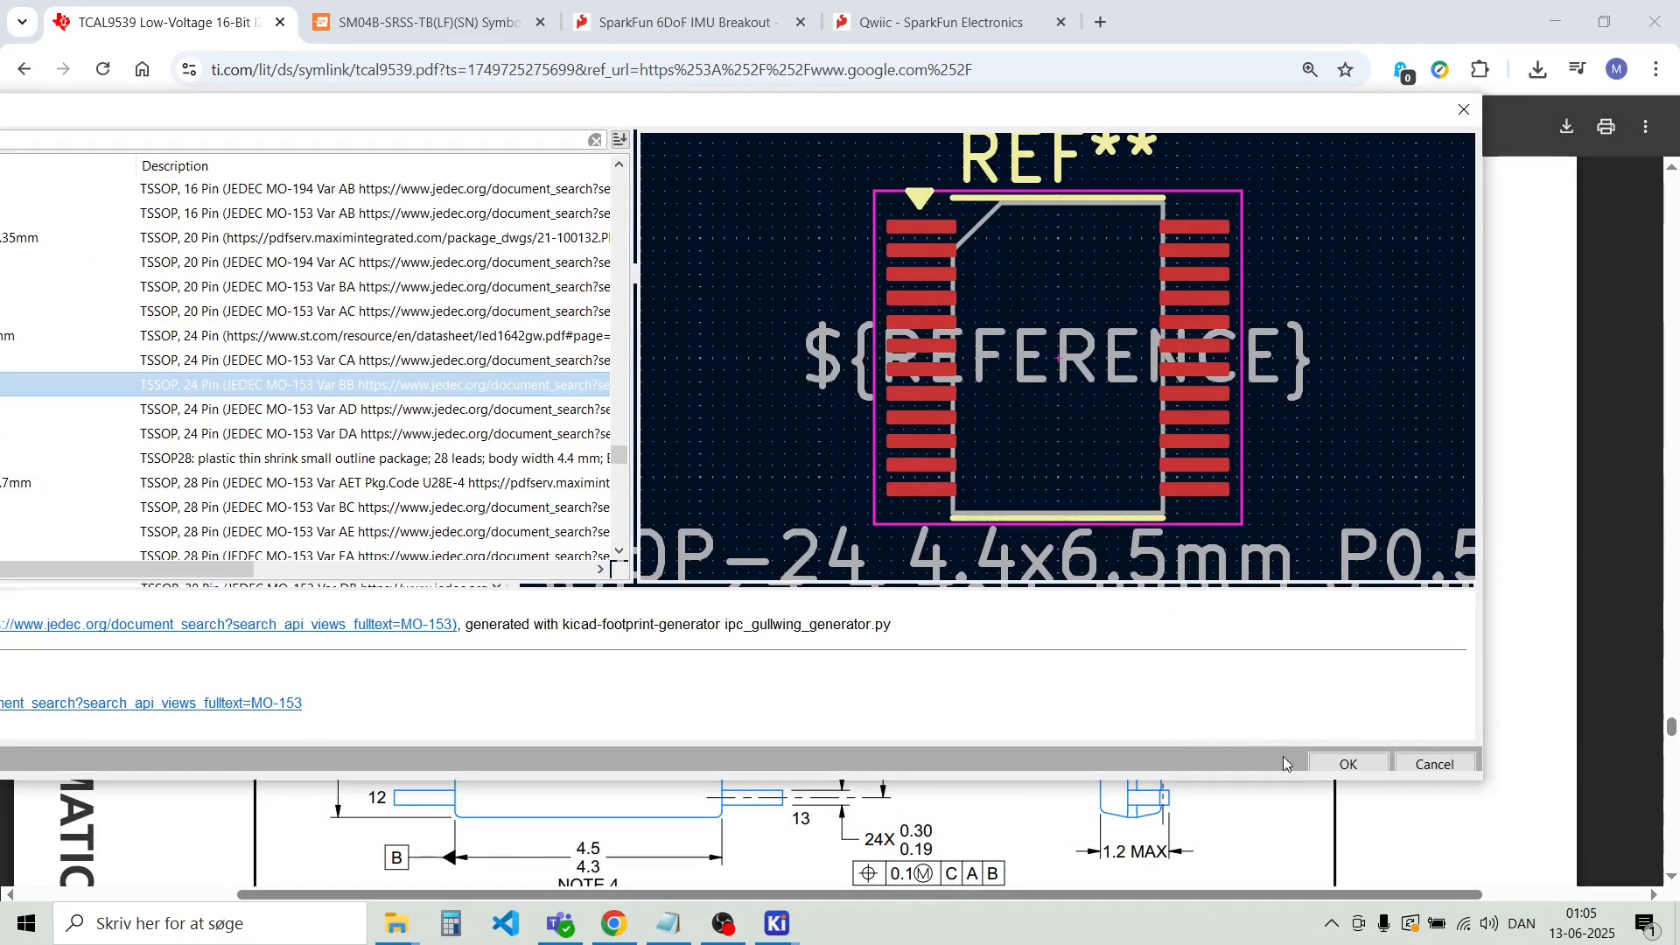
left_click(1347, 764)
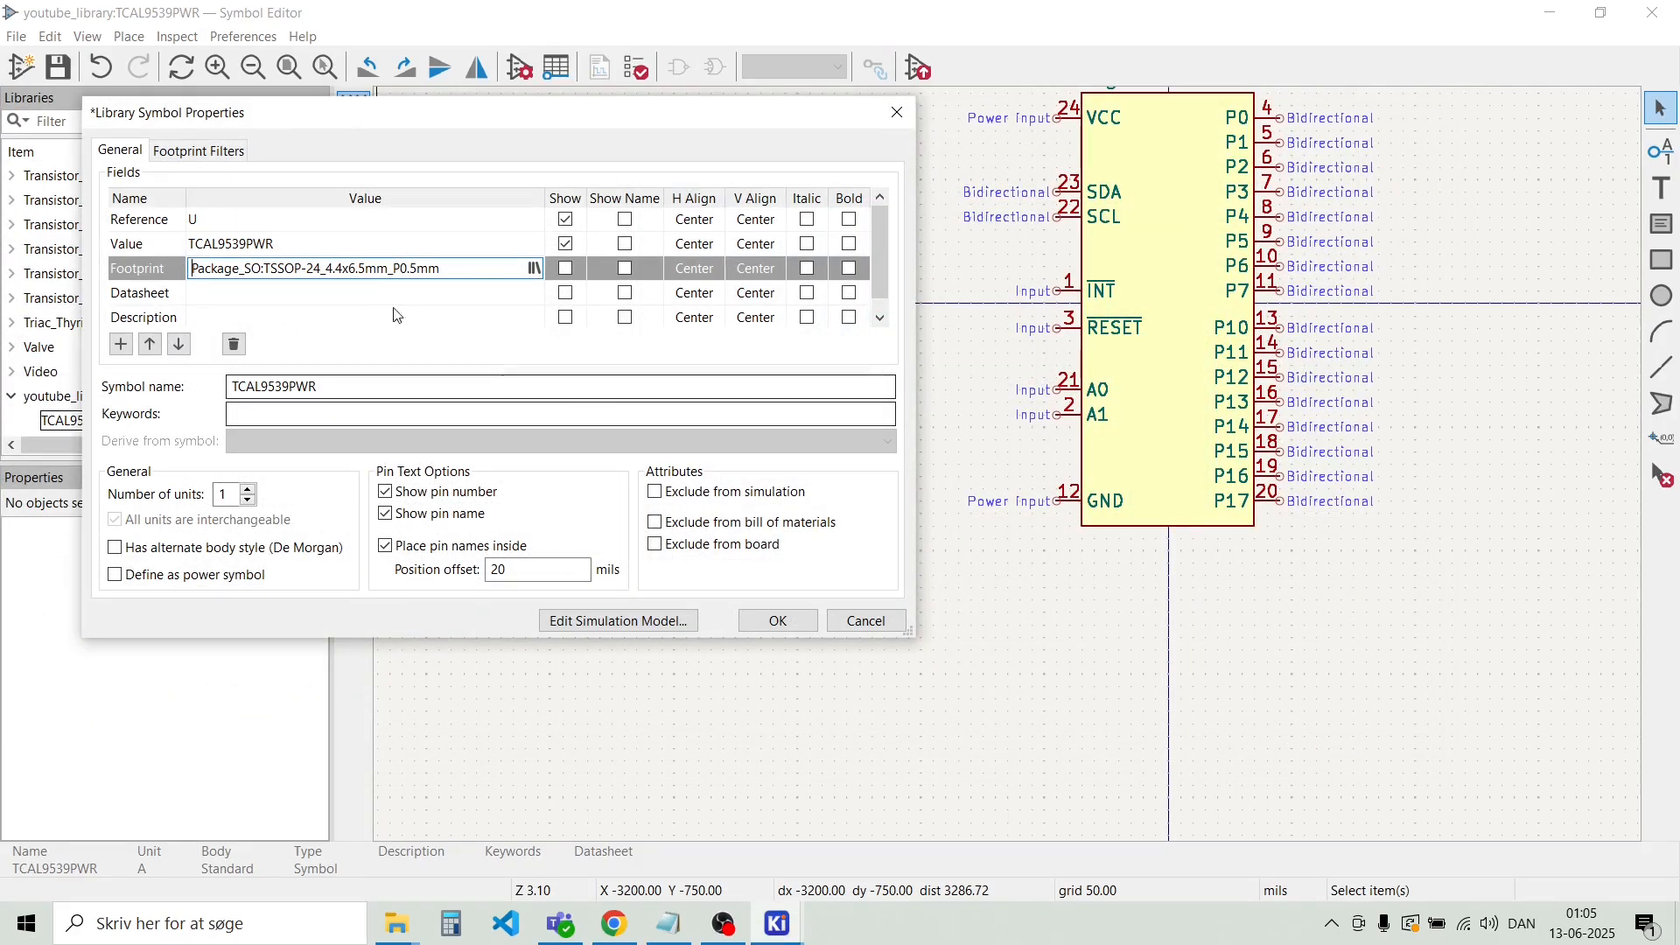
Copy the TCAL9539 datasheet's web address from Chrome and paste it into the symbol's Datasheet field in KiCad's Symbol Editor
left_click(317, 296)
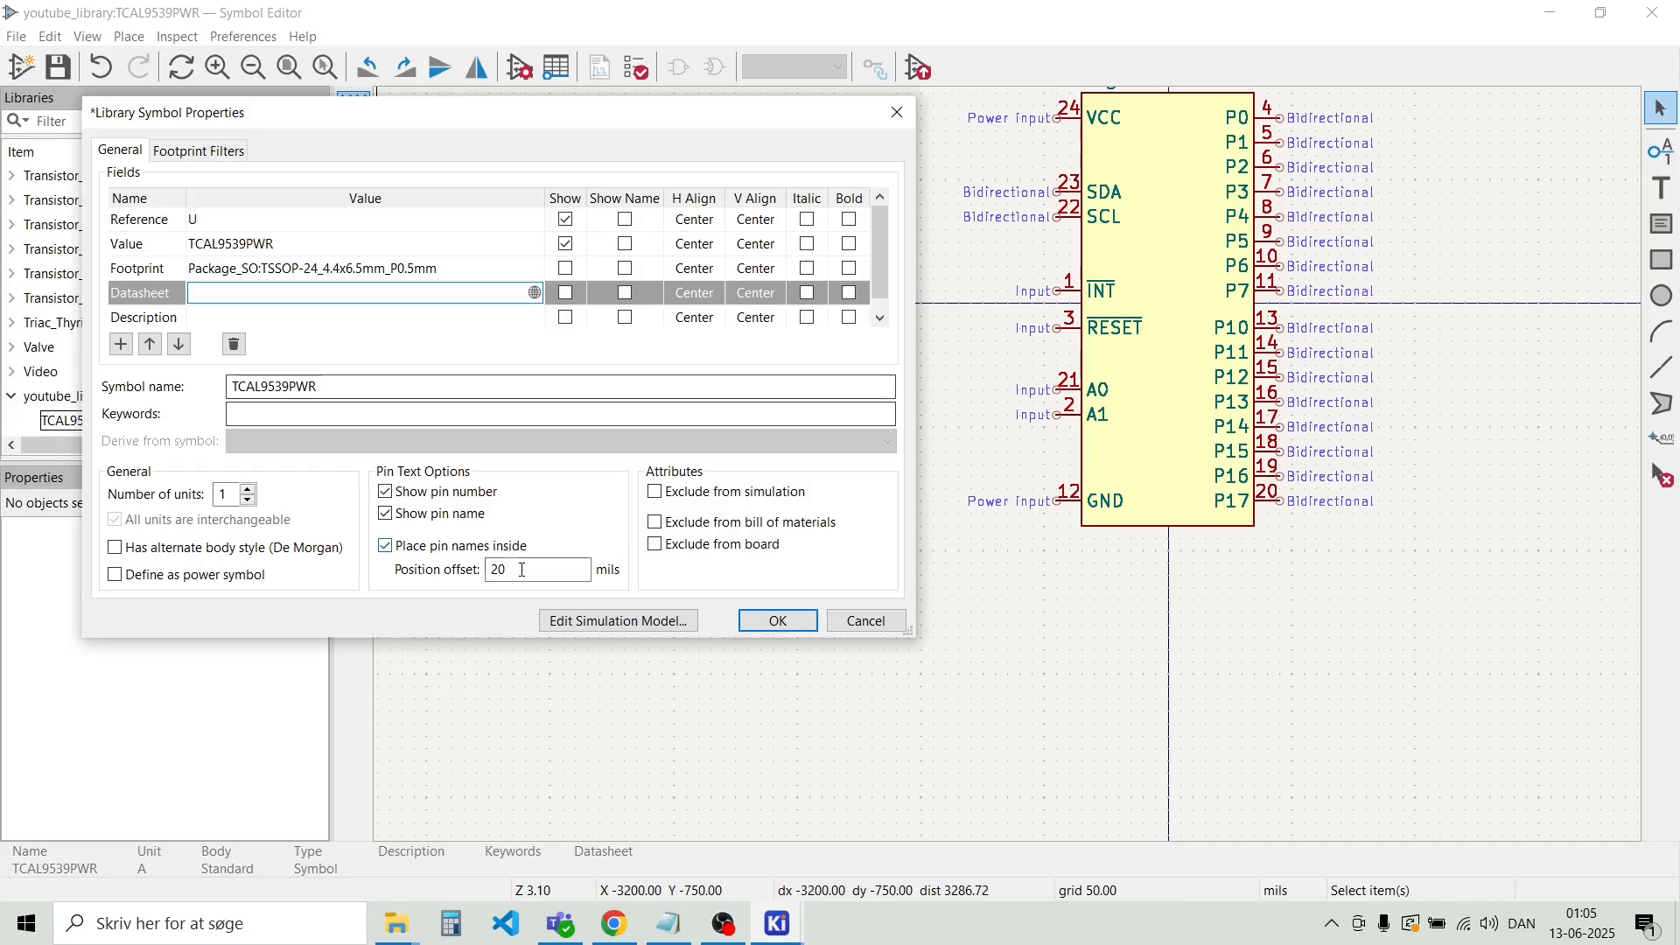
left_click(616, 926)
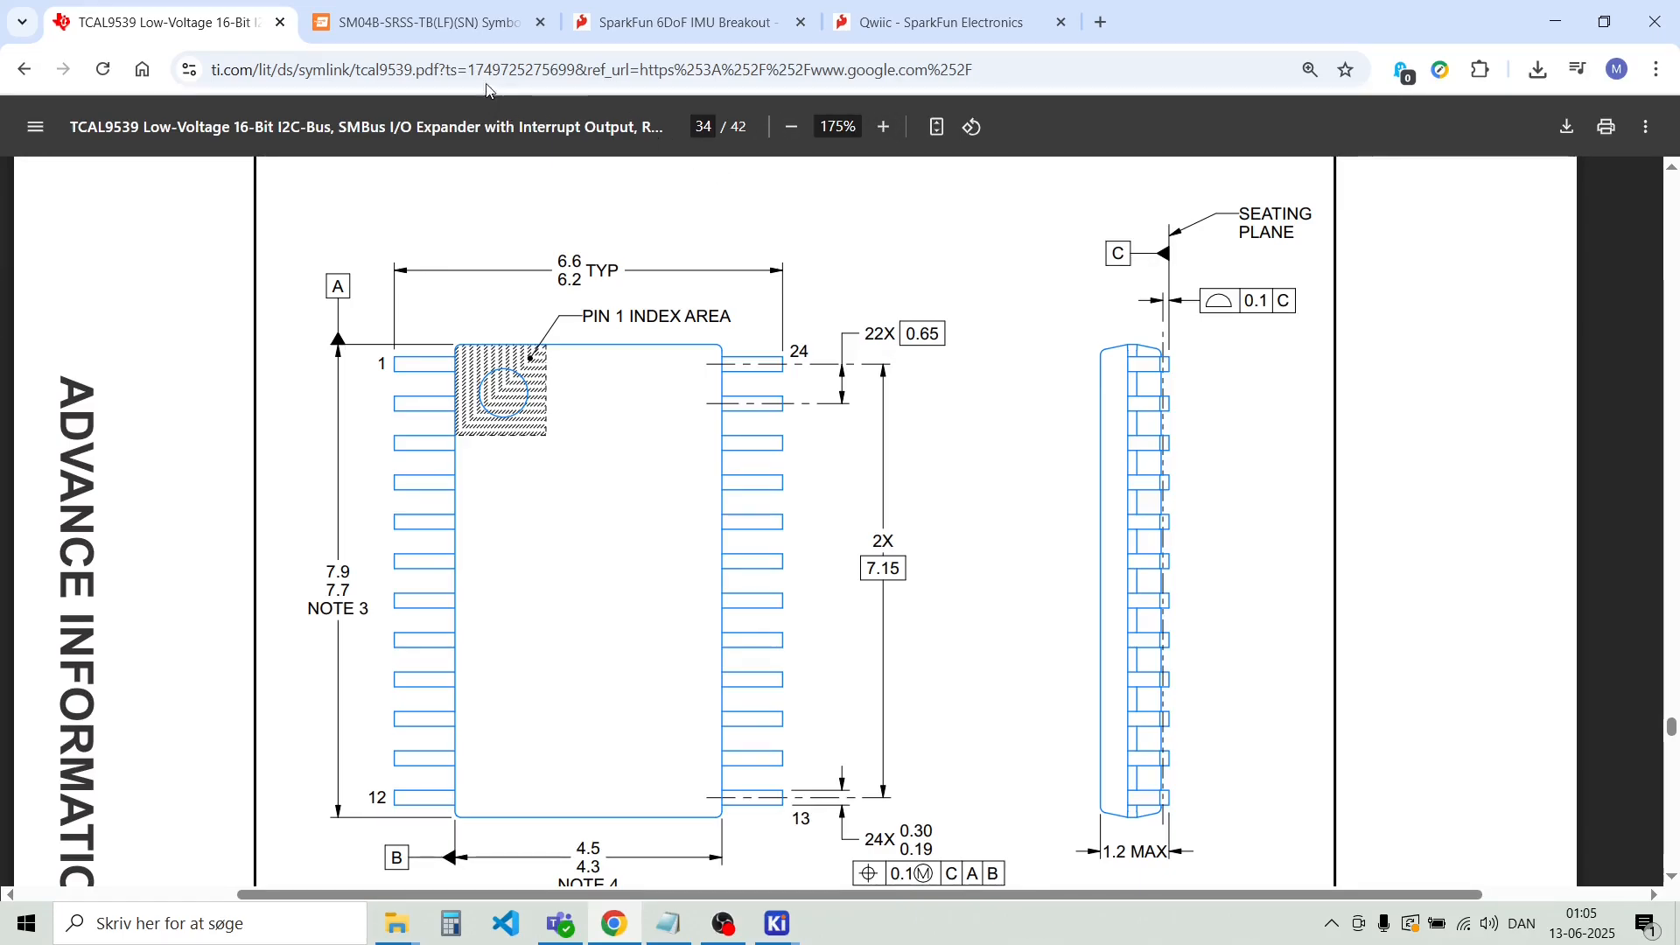
left_click(994, 70)
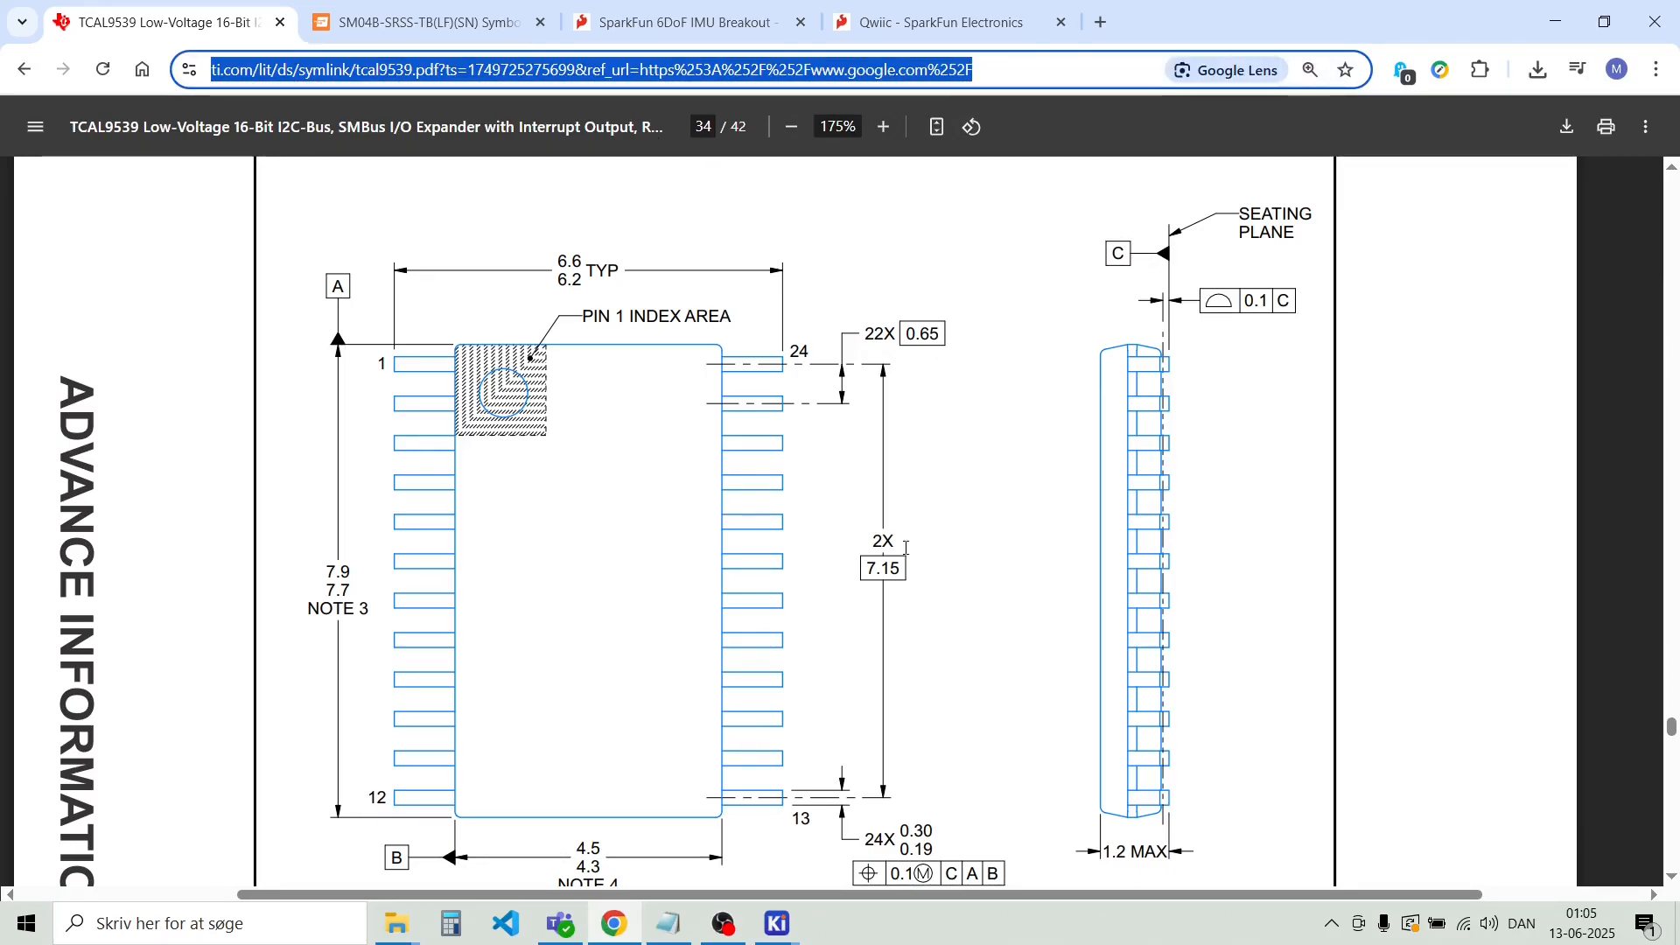
left_click(777, 924)
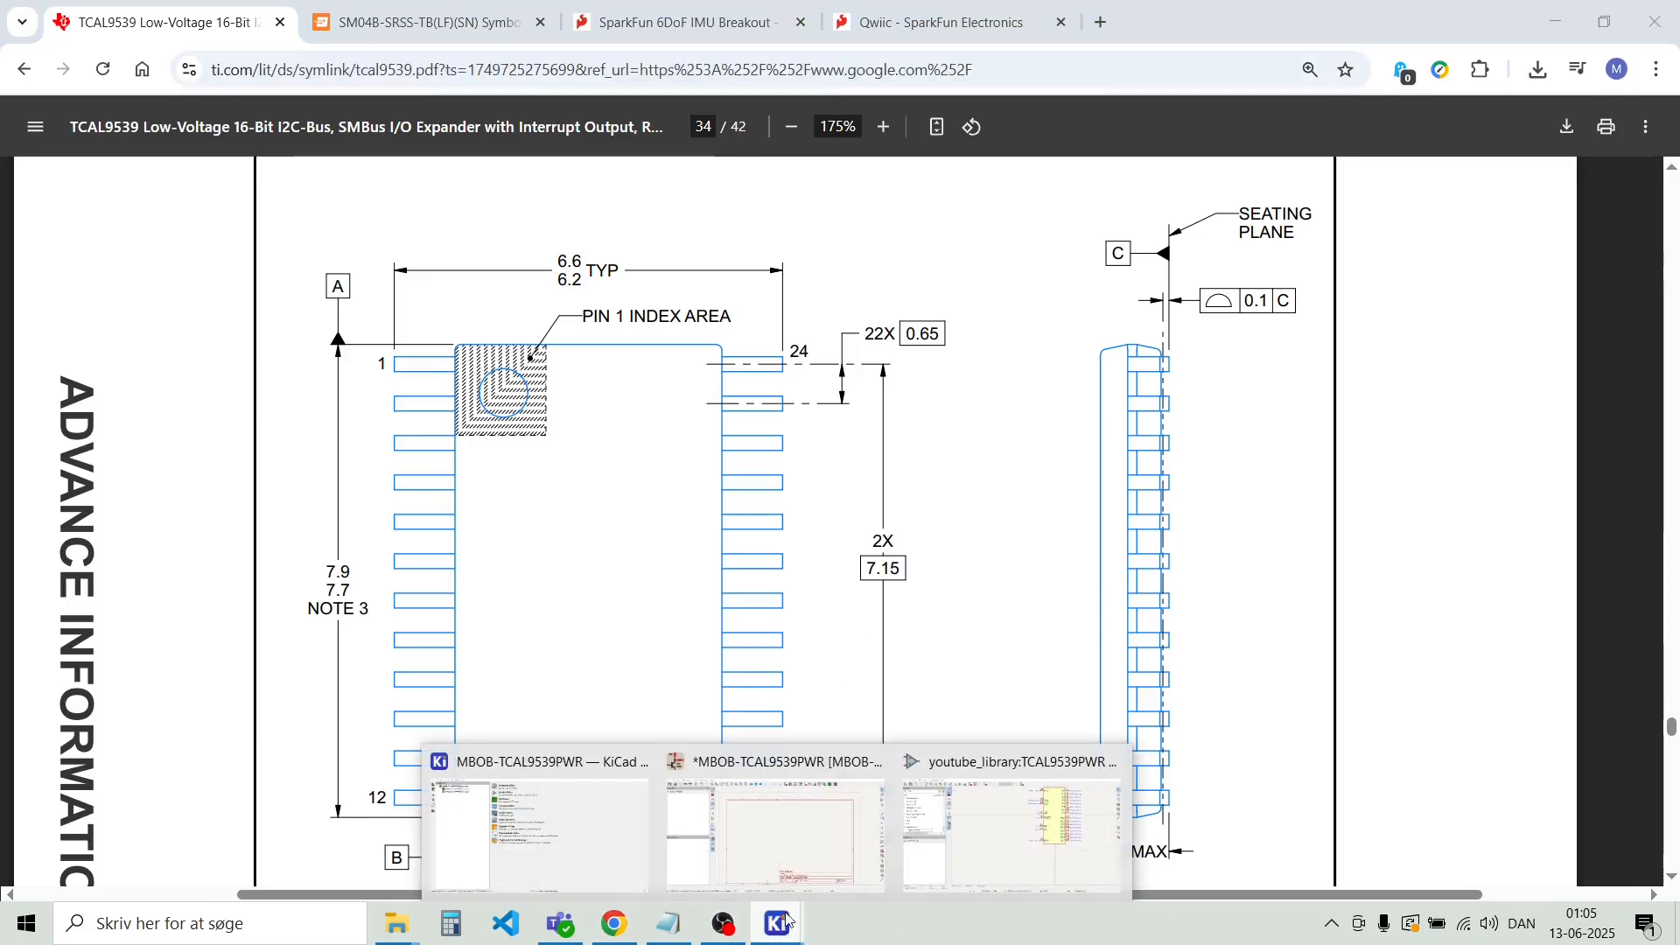
left_click(944, 860)
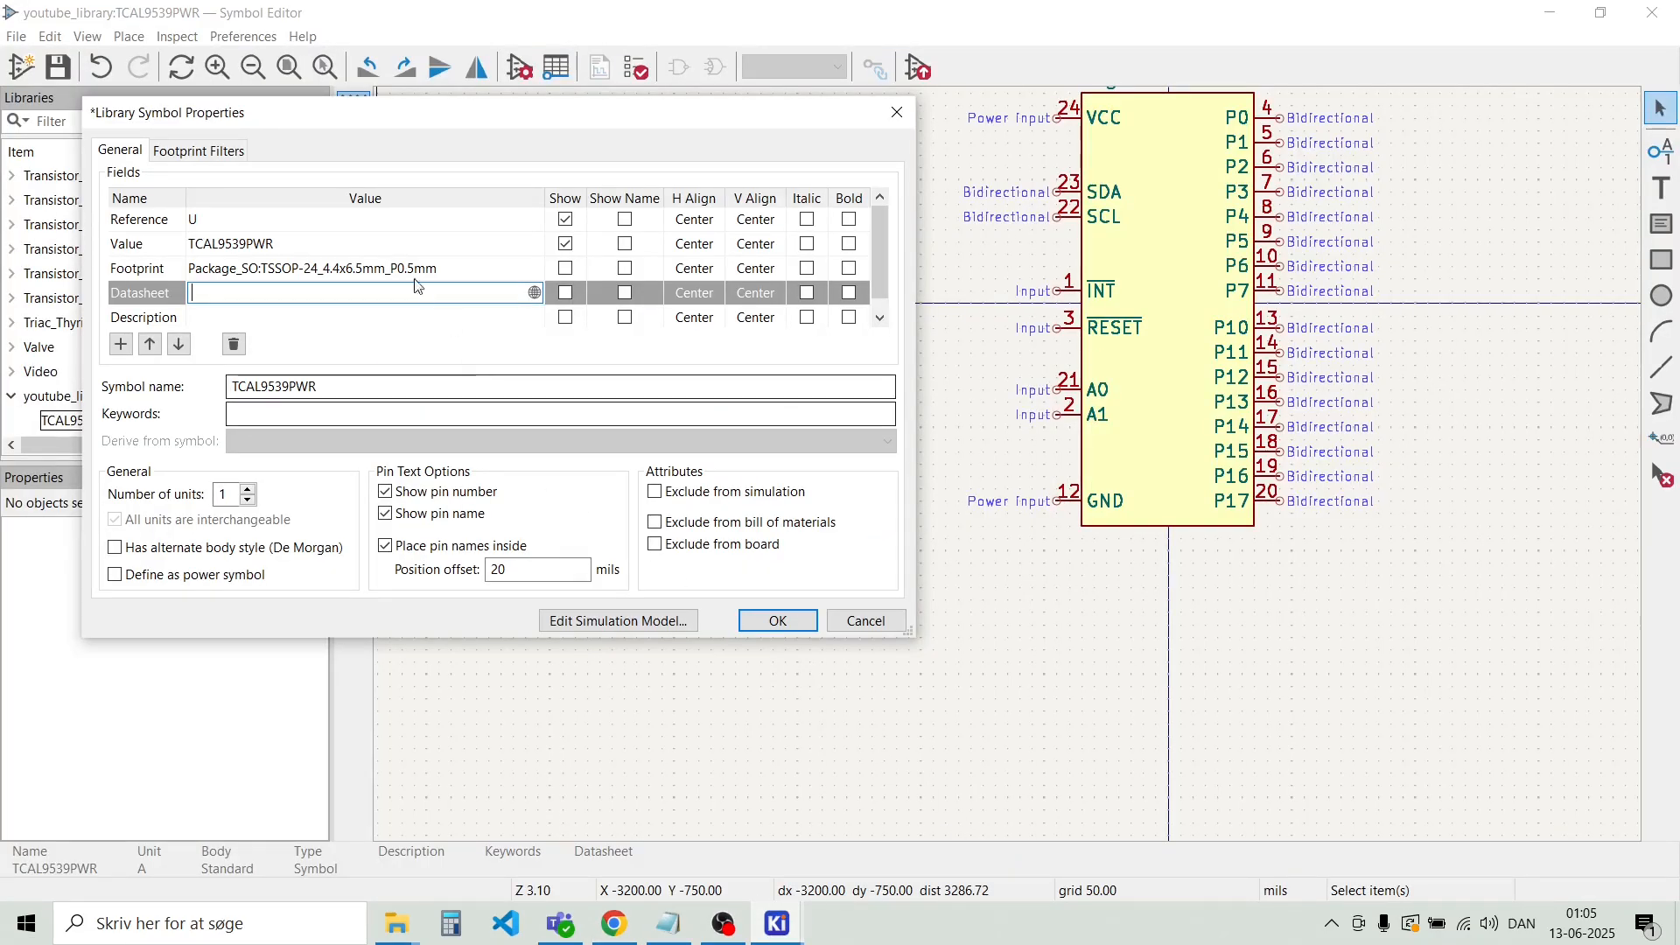
key("ctrl+v")
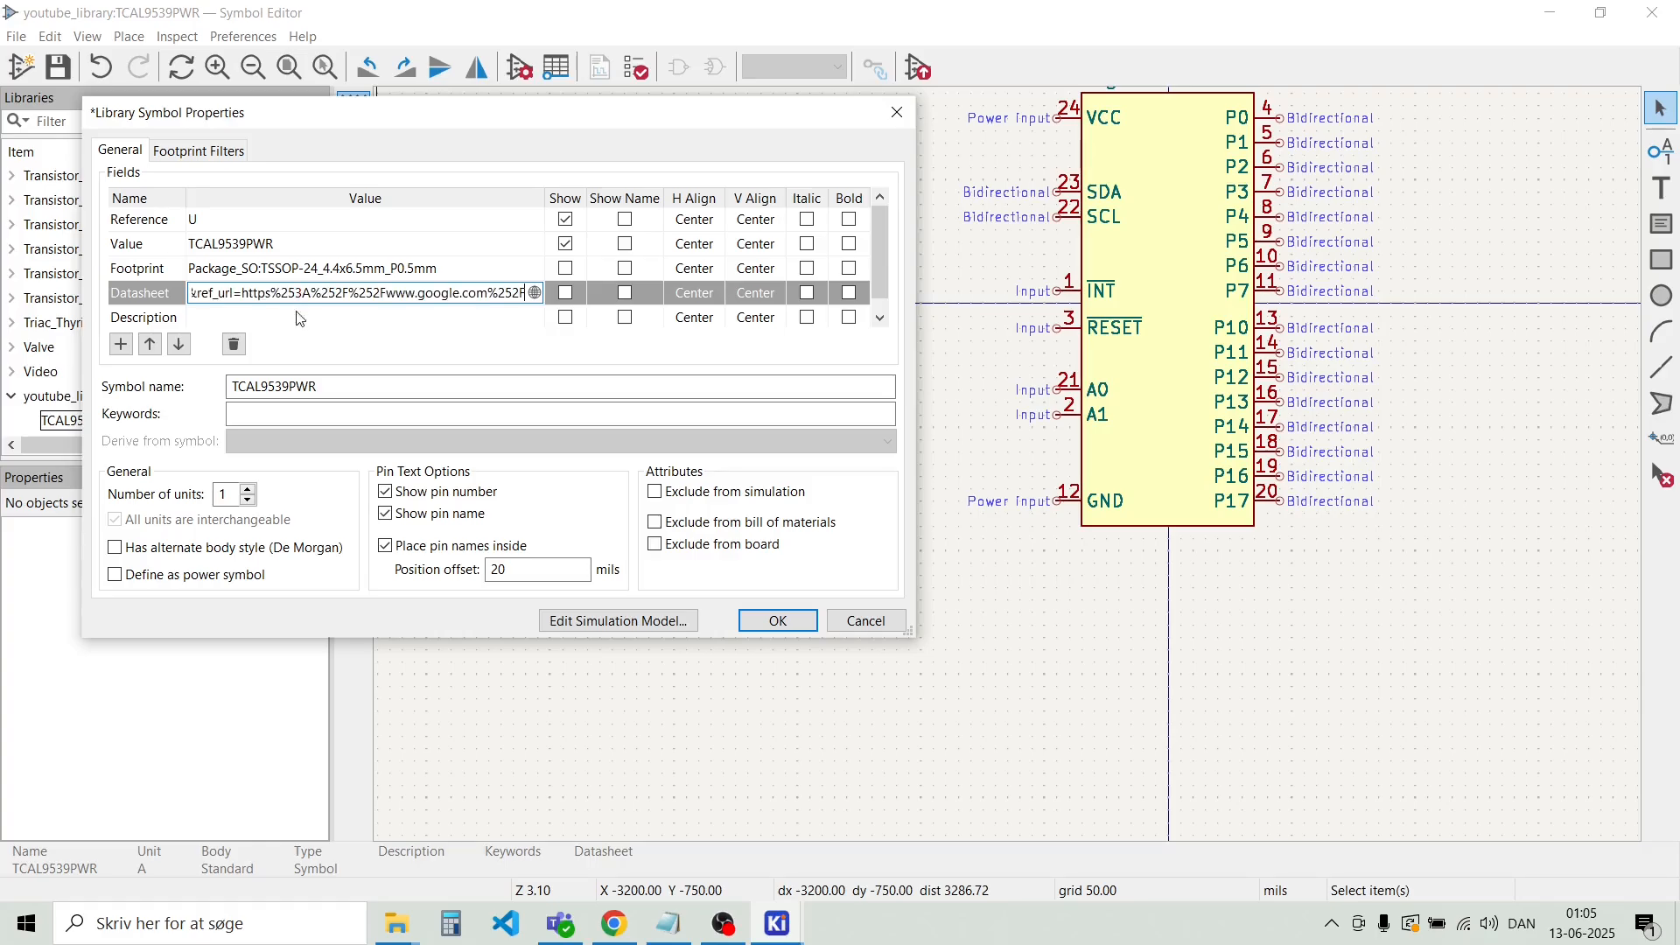
Set the Description field to "16 bit I/O expander", accept the symbol properties, and save the symbol
left_click(303, 321)
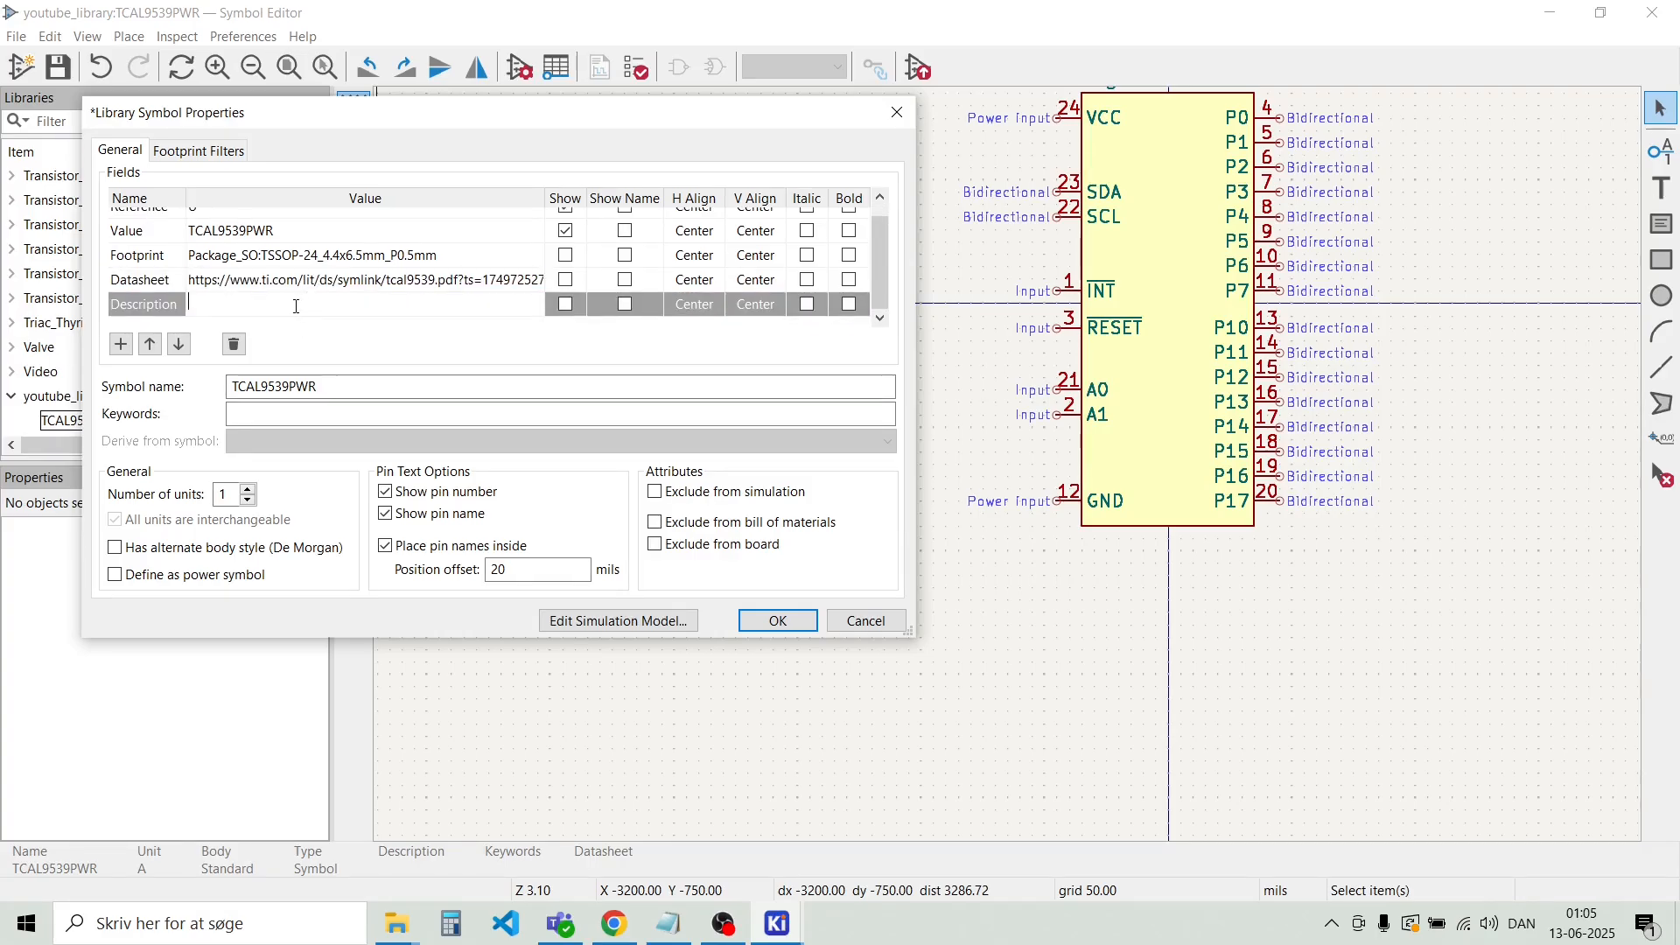
type("16 bit ")
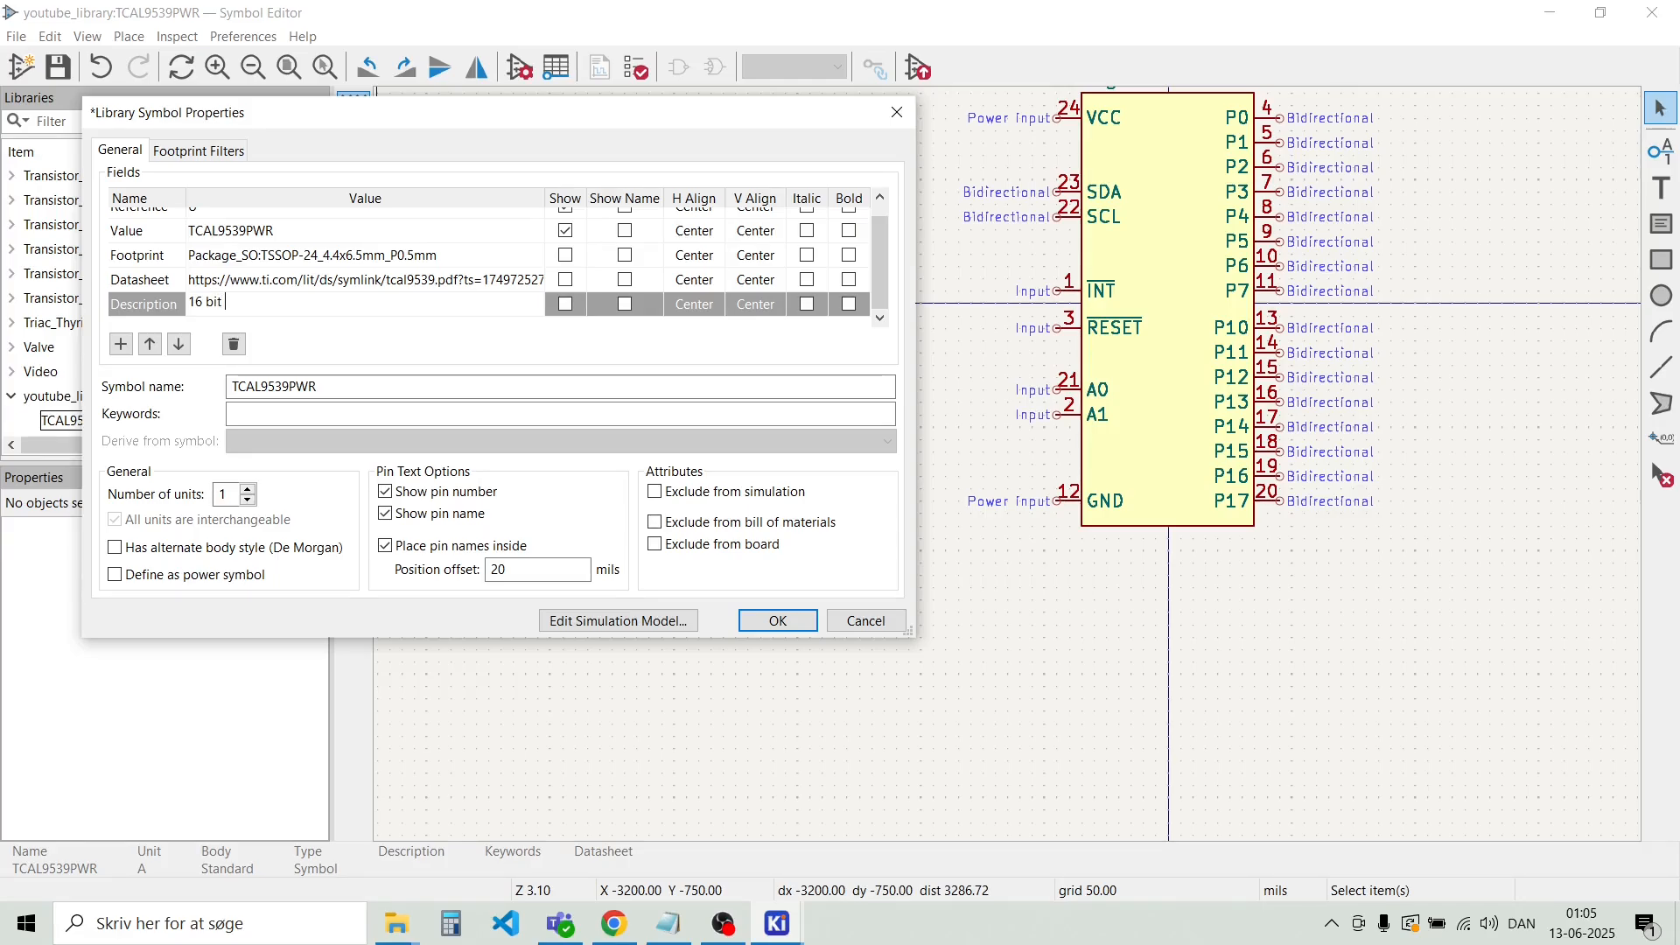
type("I/O expander")
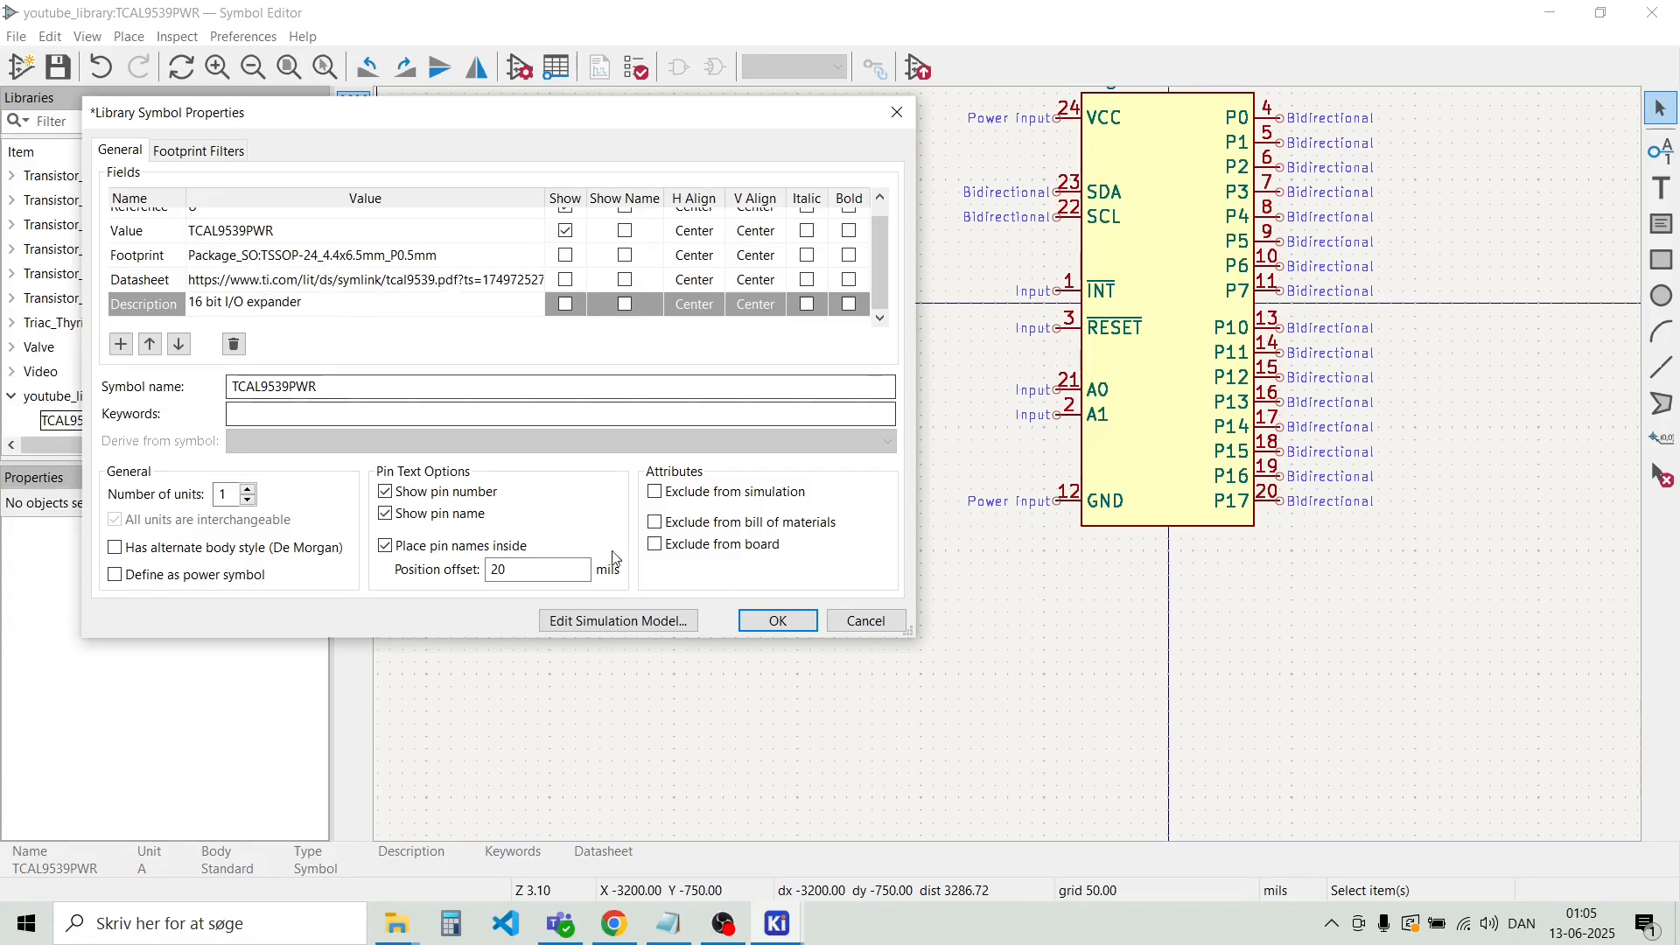
left_click(776, 620)
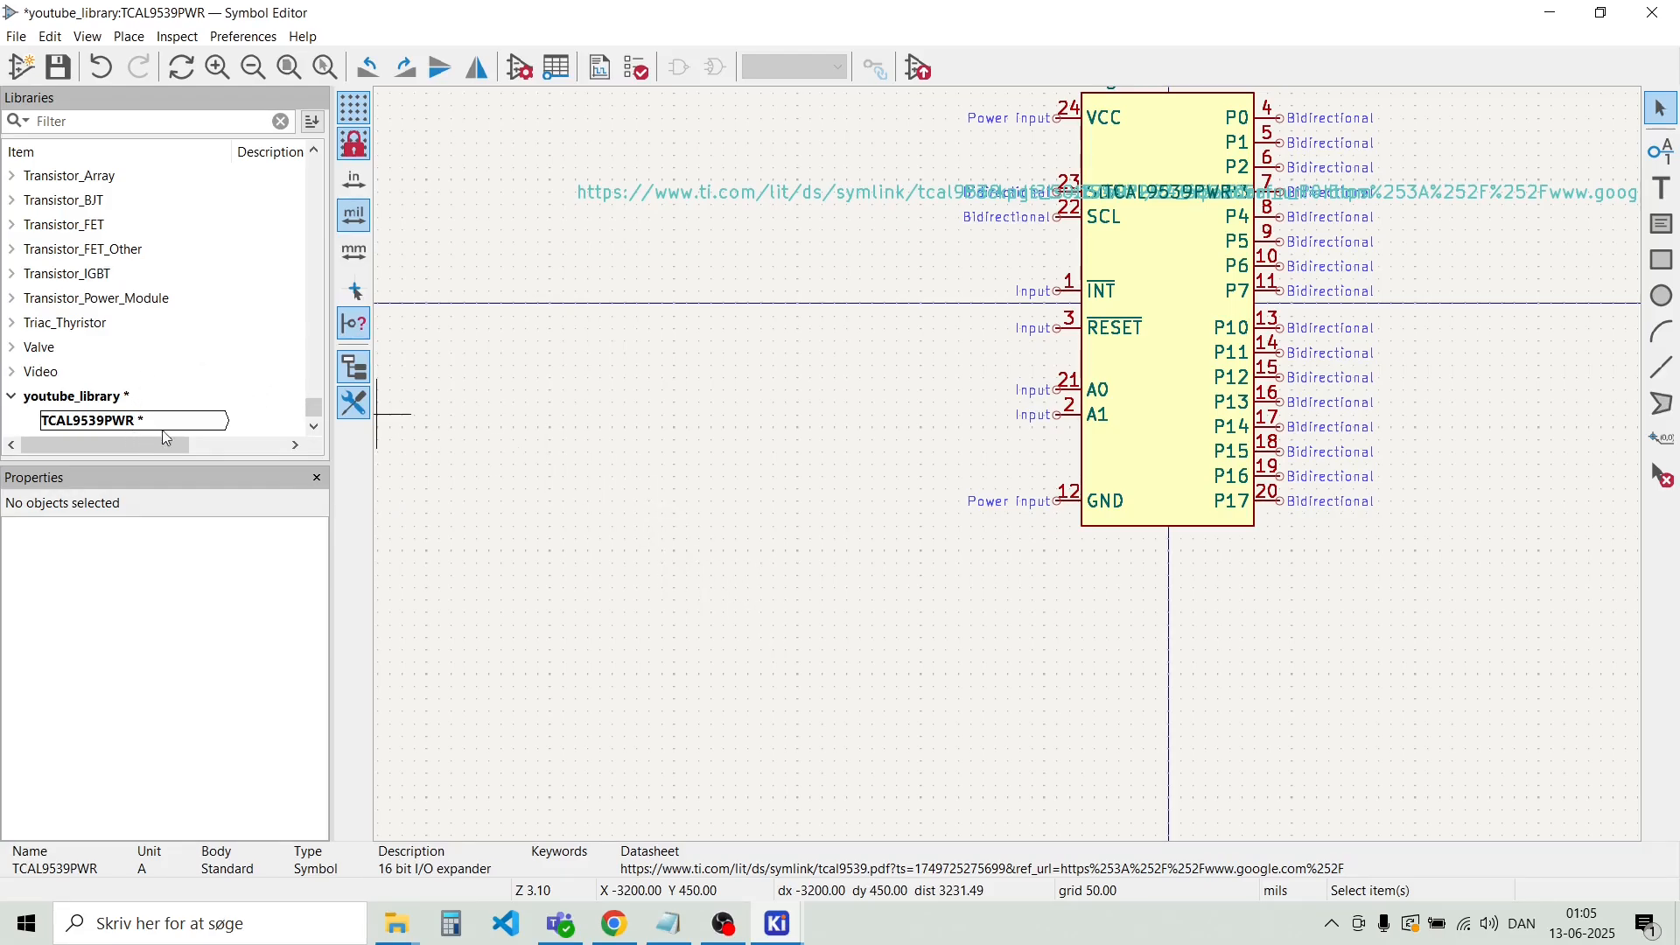
left_click(58, 67)
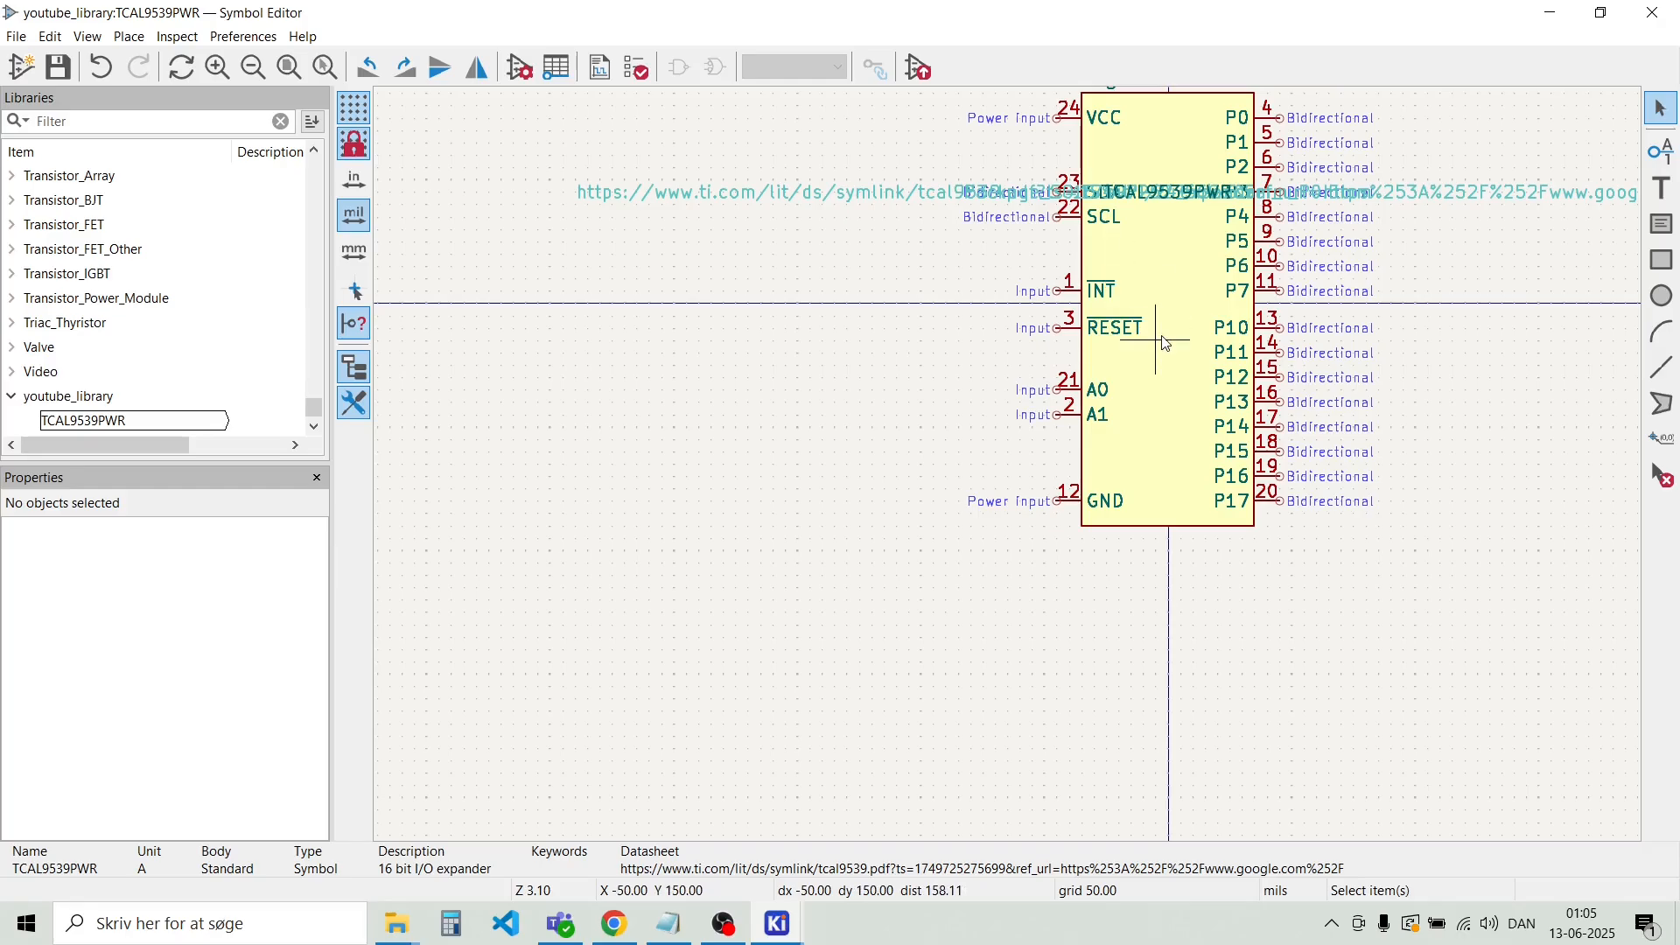
Move the datasheet link text off the symbol body to an empty area well below it
scroll(1167, 343, "up", 3)
scroll(1114, 450, "down", 3)
left_click(1262, 328)
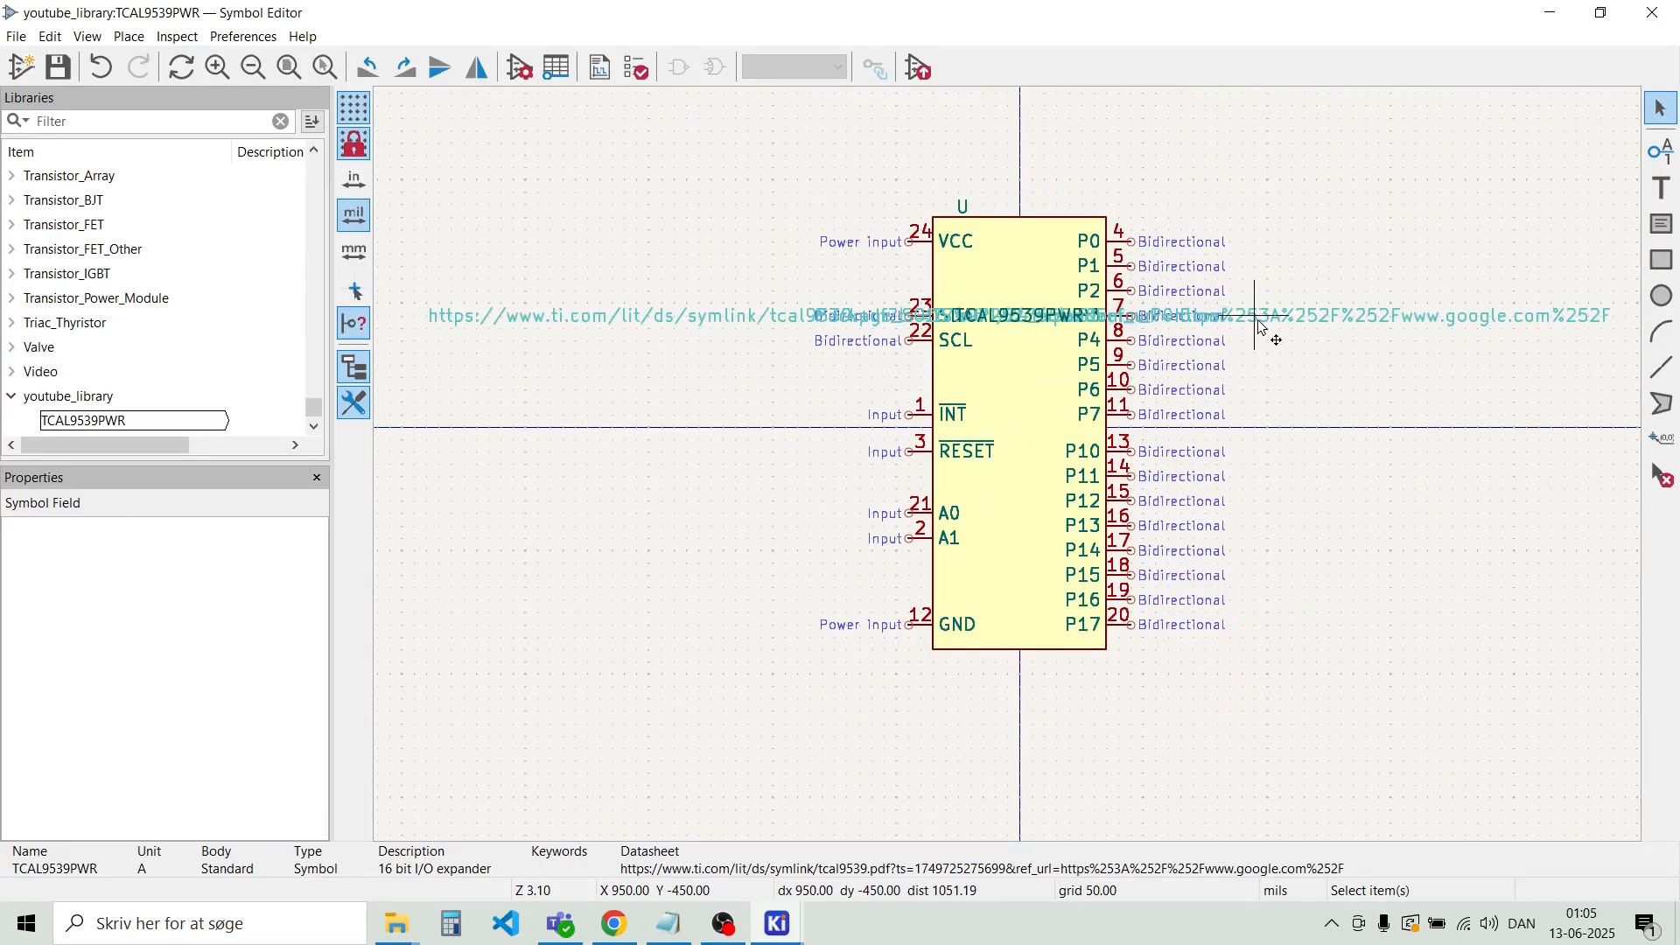
key("m")
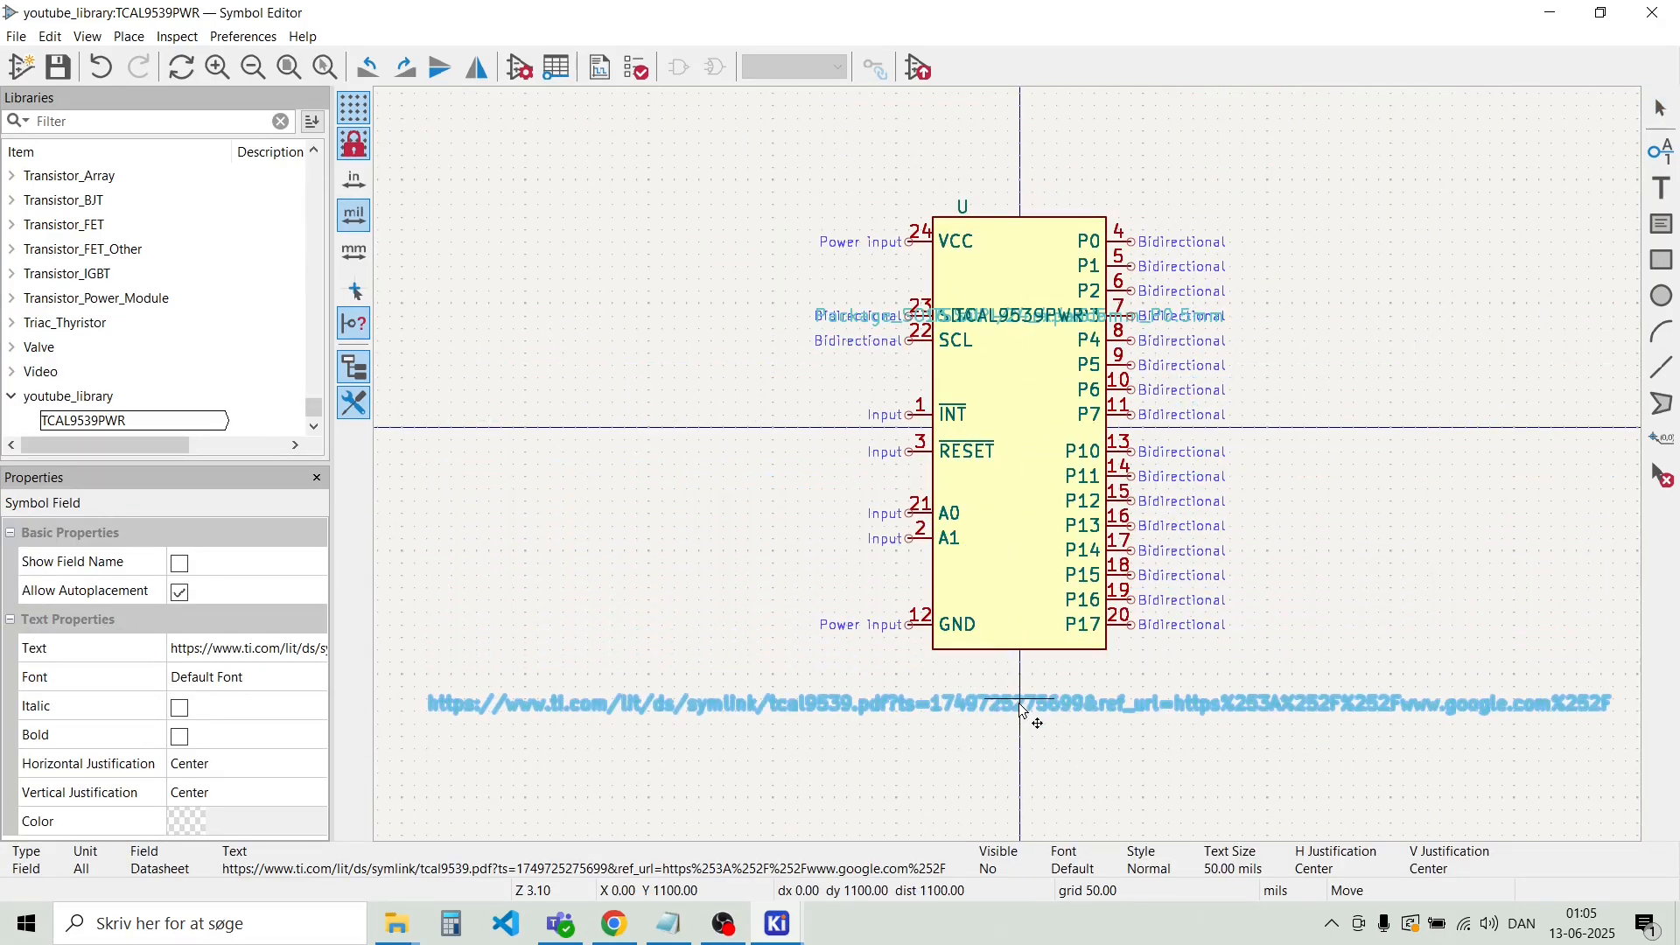
left_click(1022, 710)
left_click(660, 609)
left_click(587, 711)
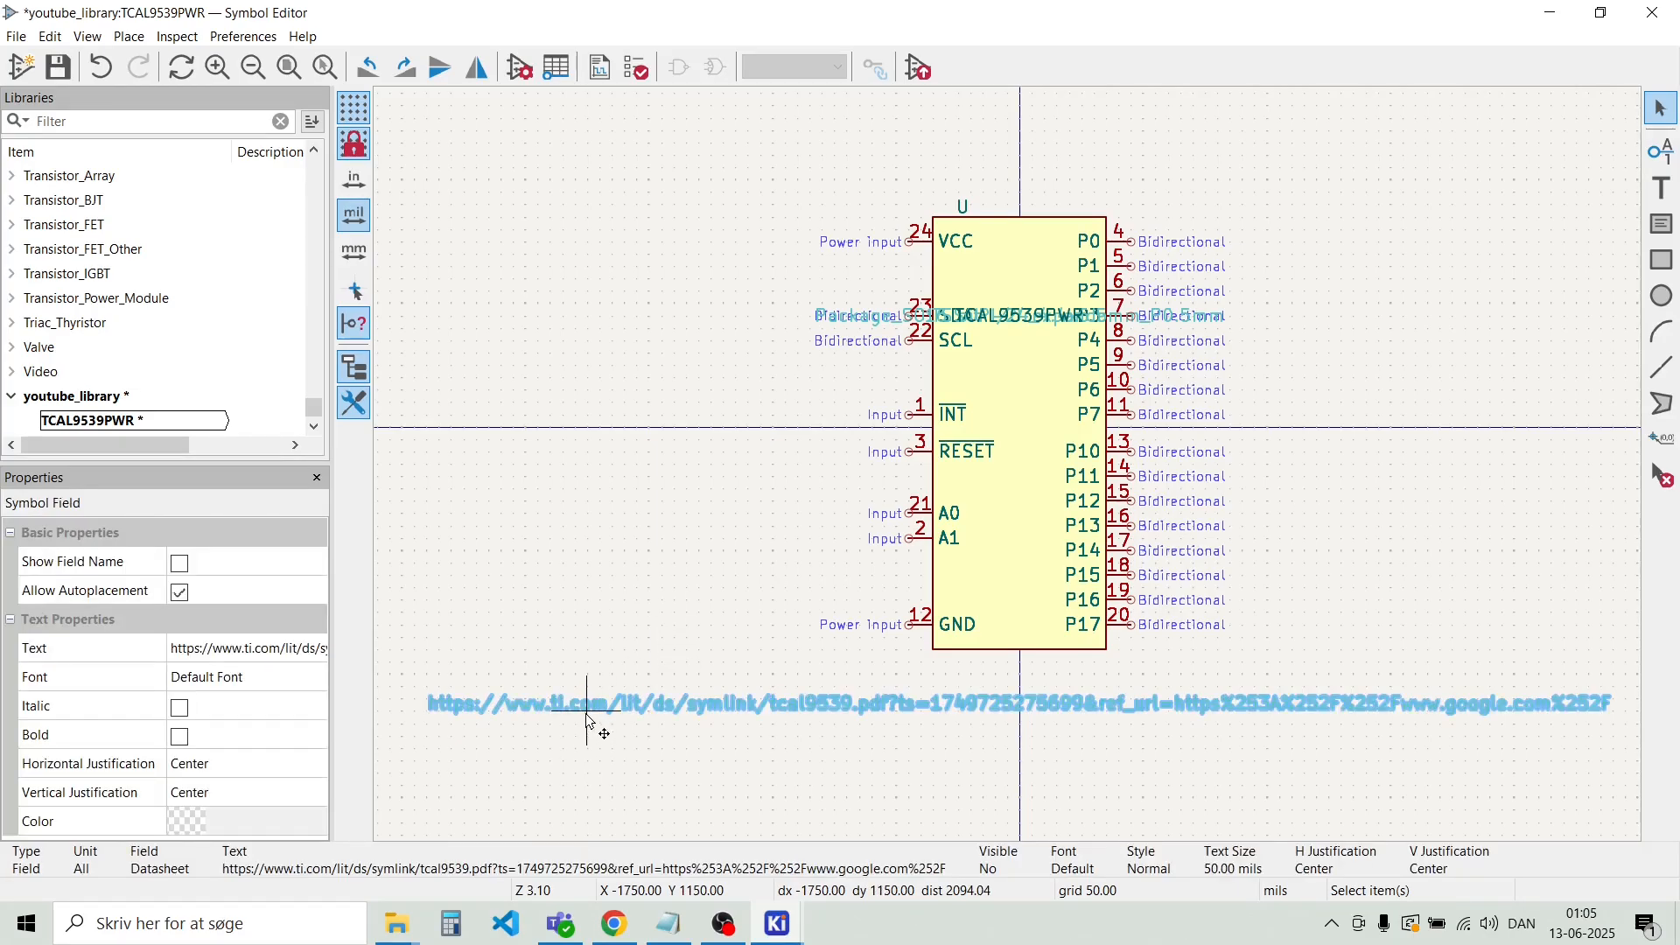
key("m")
left_click(1021, 791)
left_click(1017, 601)
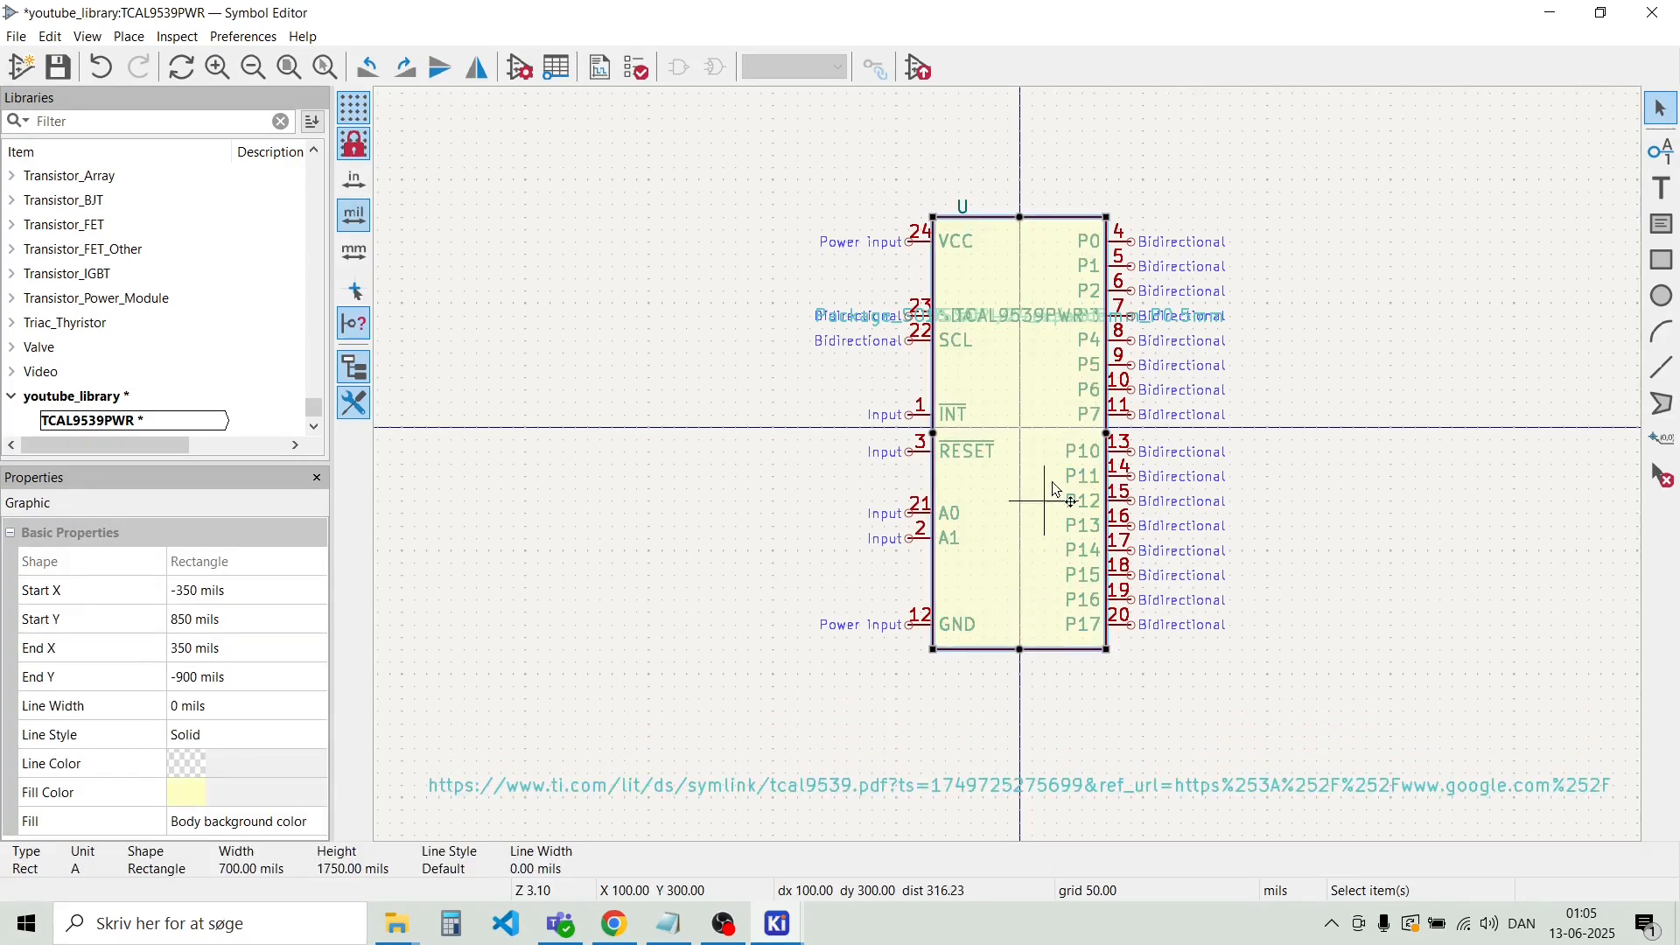
Move the "16 bit I/O expander" description text below the symbol body, just above the datasheet link
left_click(1044, 321)
key("m")
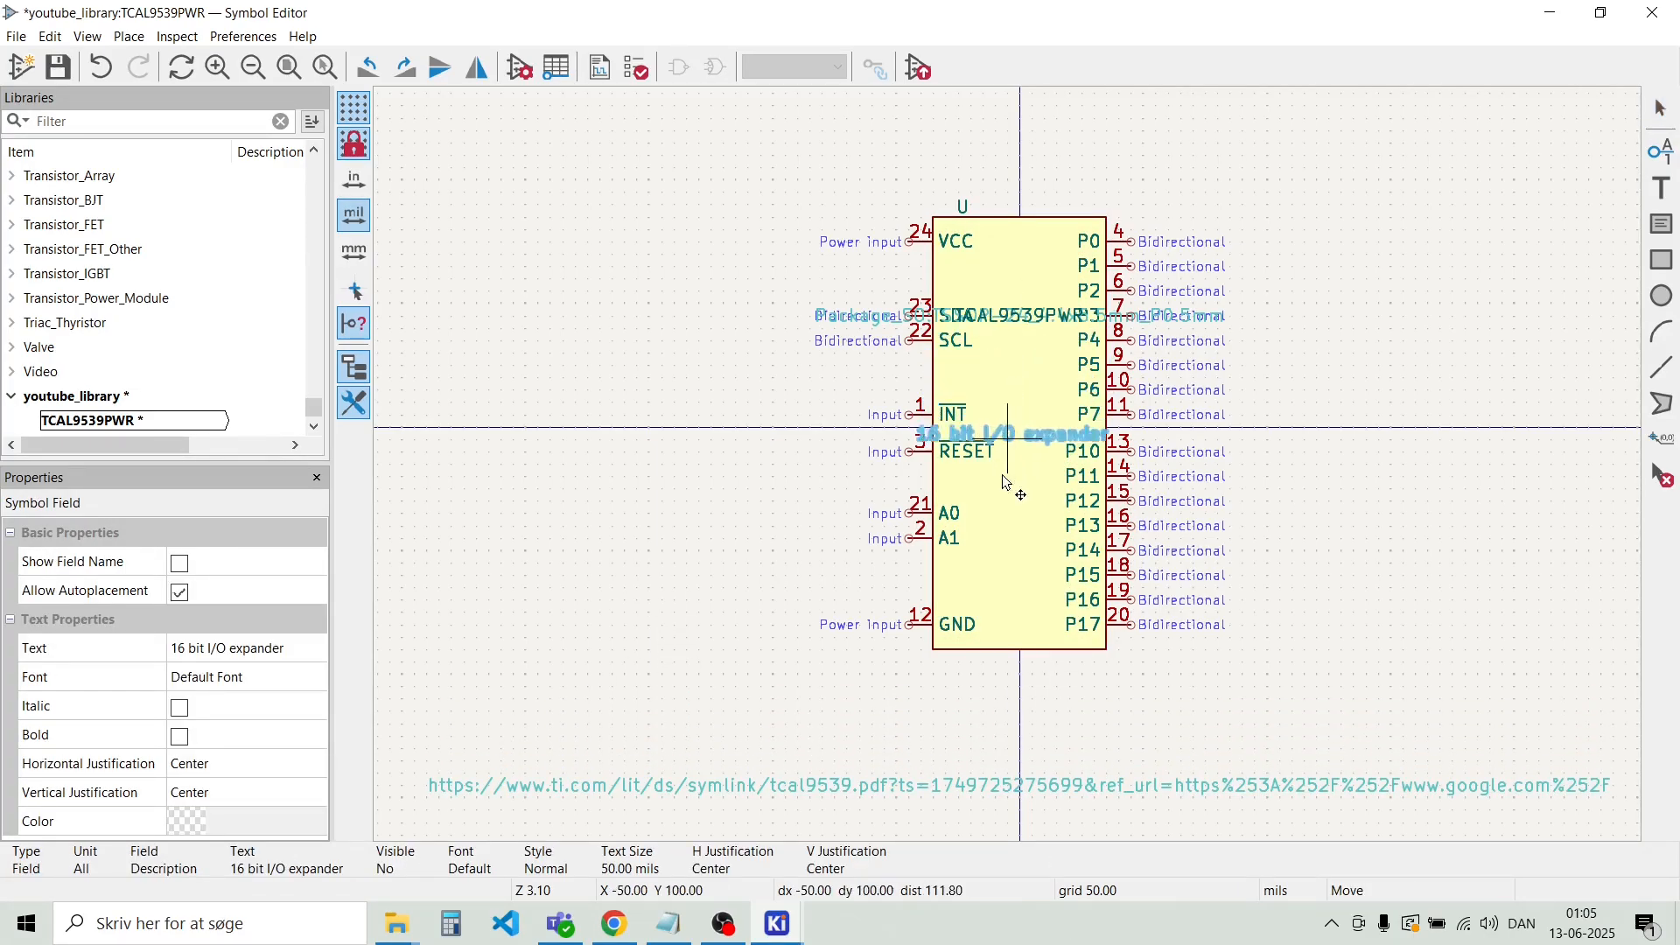
left_click(949, 748)
Move the TCAL9539PWR value text off the pin names to just below the symbol body, aligned with its left edge
left_click(1021, 319)
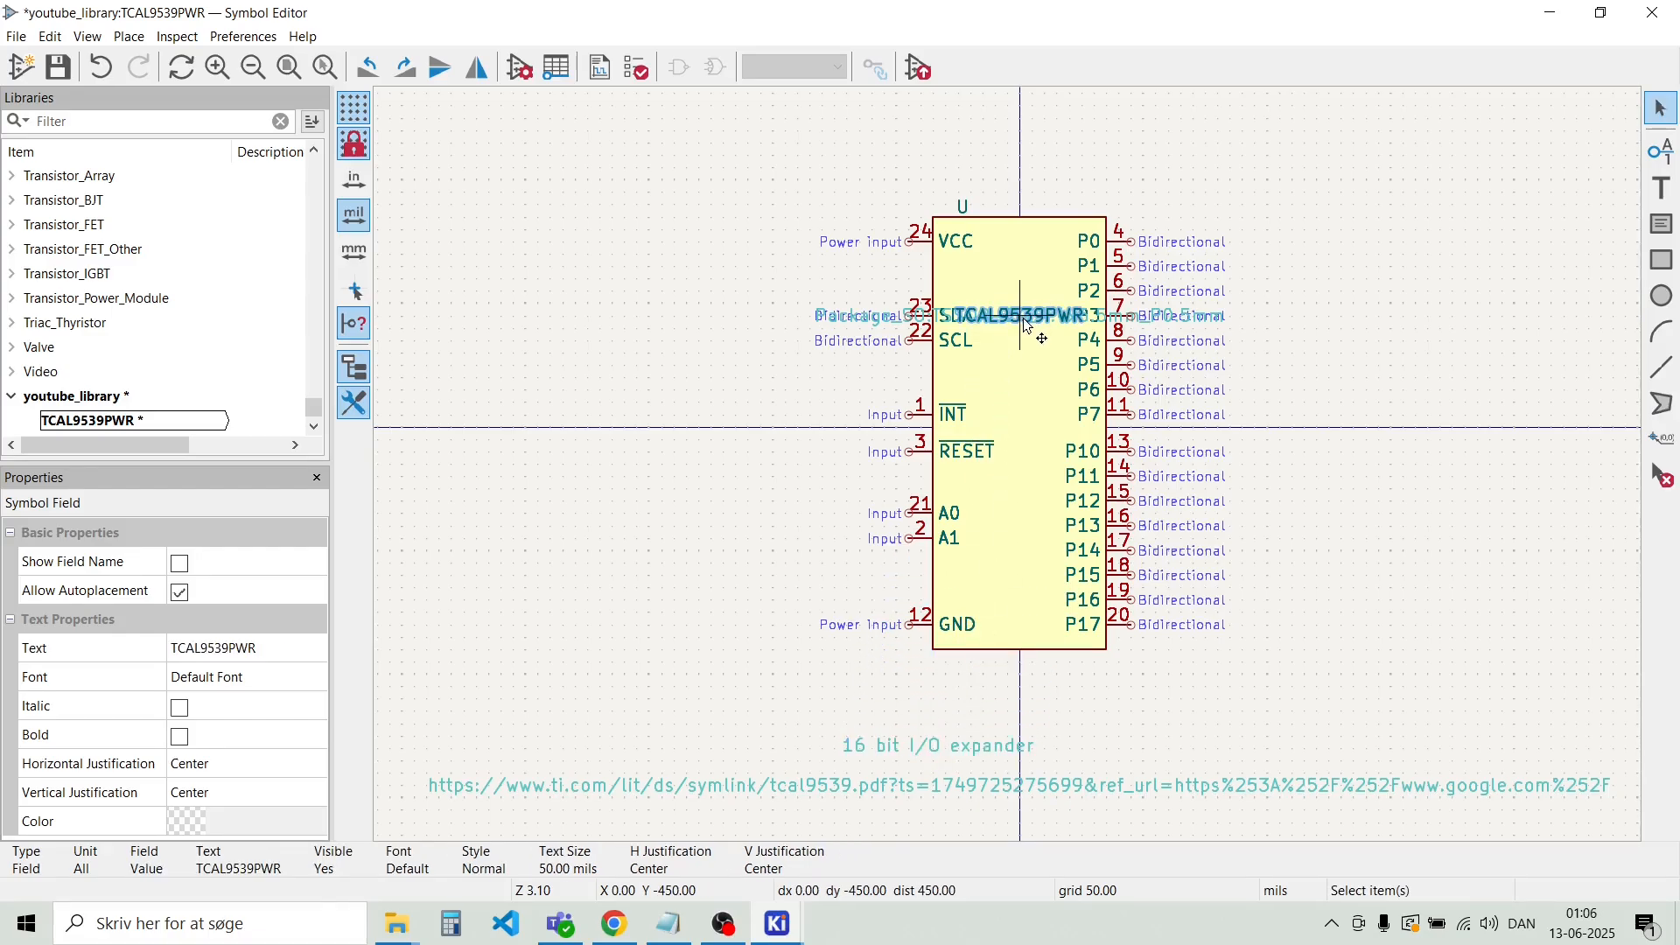
key("m")
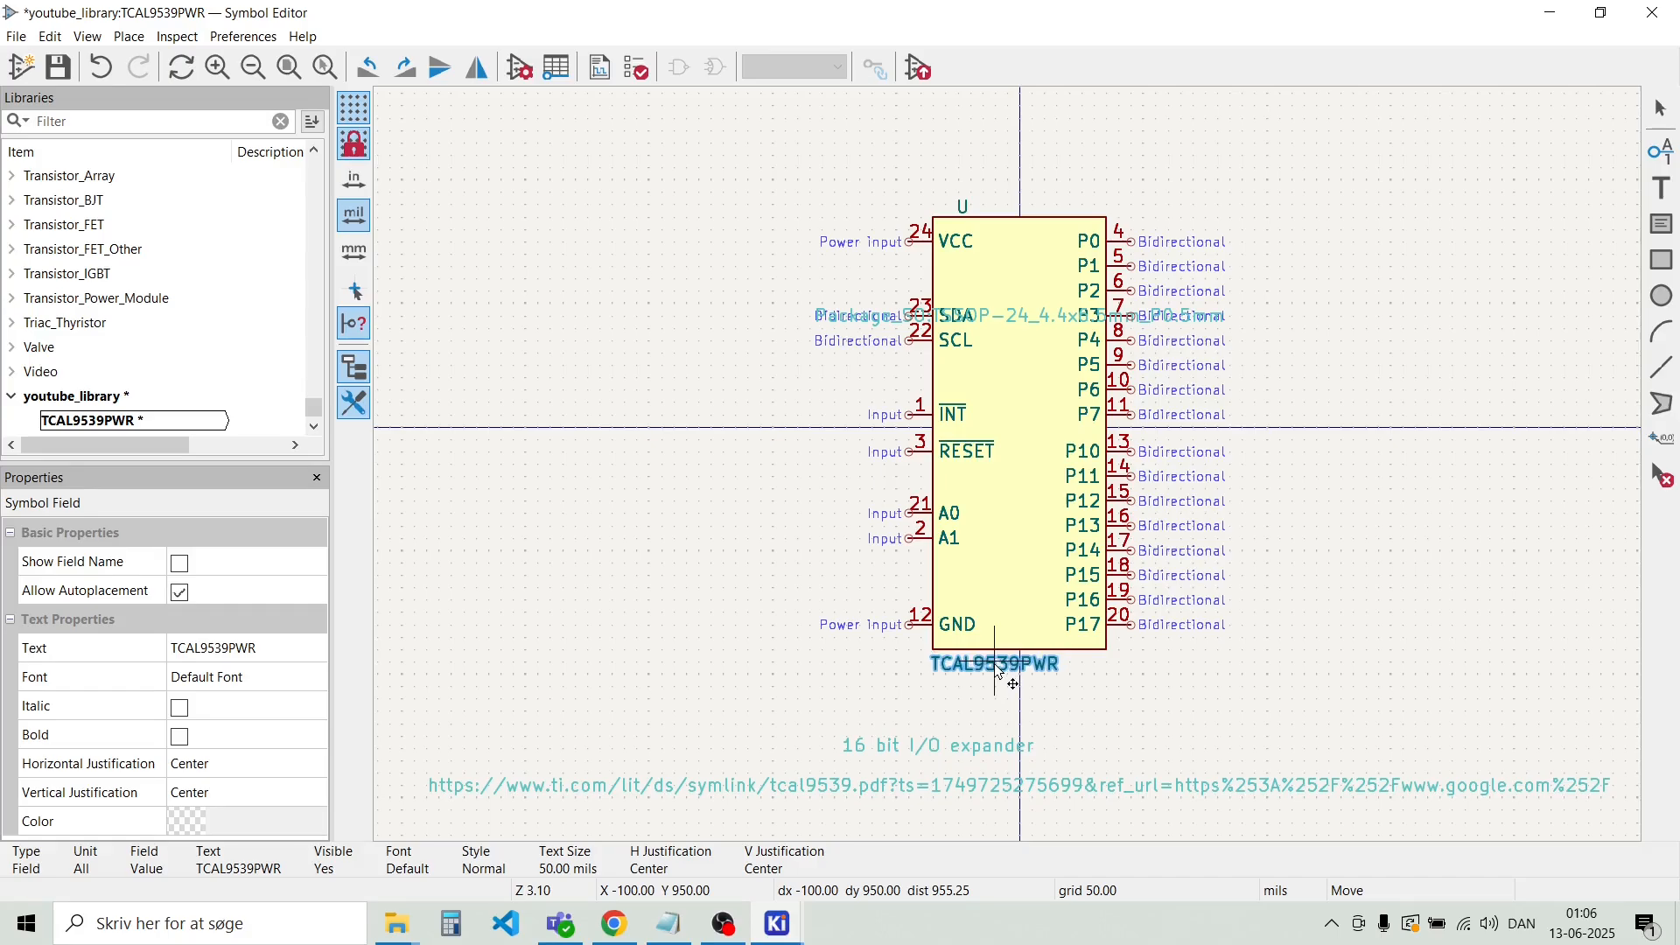
left_click(1002, 669)
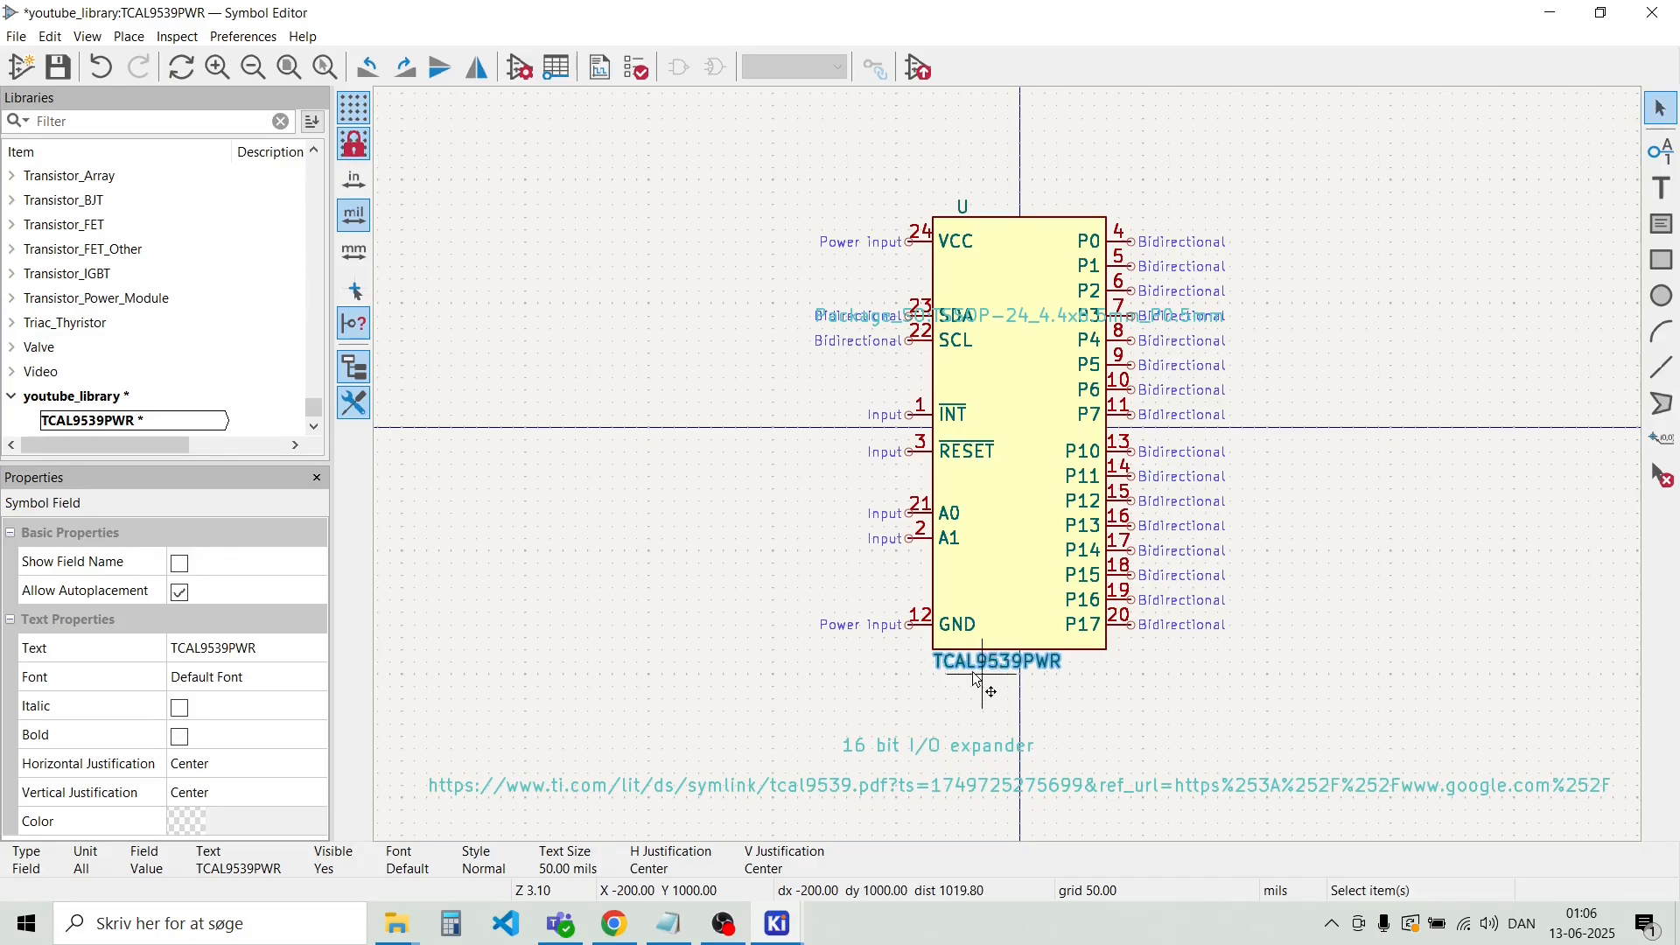
left_click(906, 698)
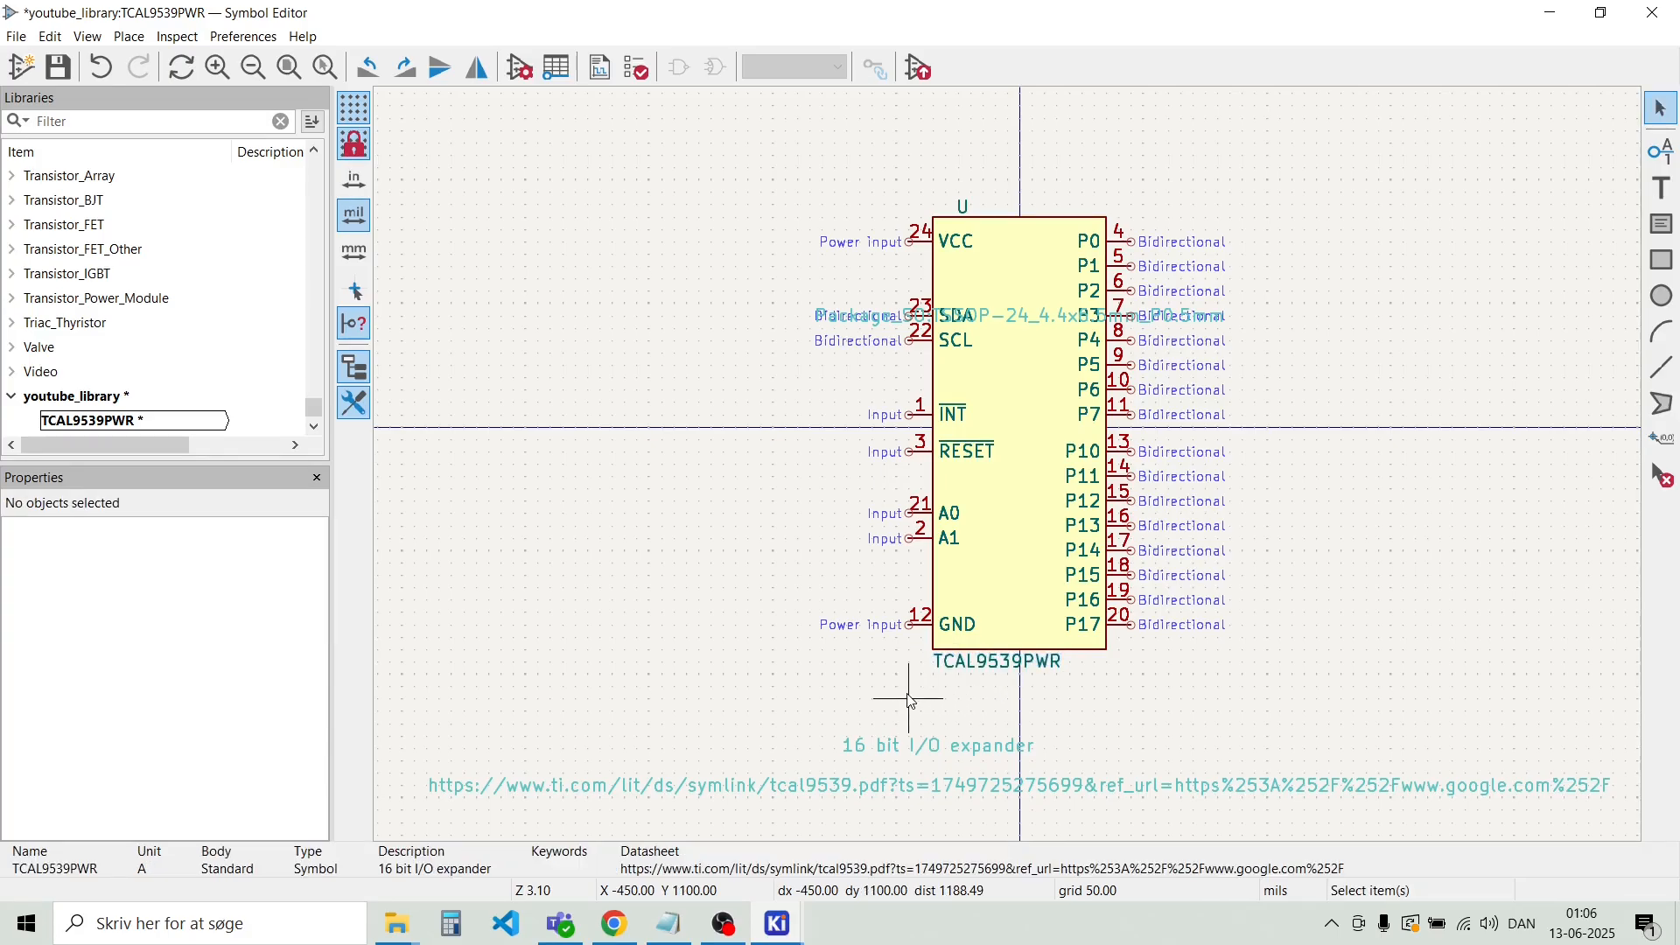
Move the Package_SO:TSSOP-24_4.4x6.5mm_P0.5mm footprint text off the symbol body to the area below it, by the description text
left_click(1019, 316)
key("m")
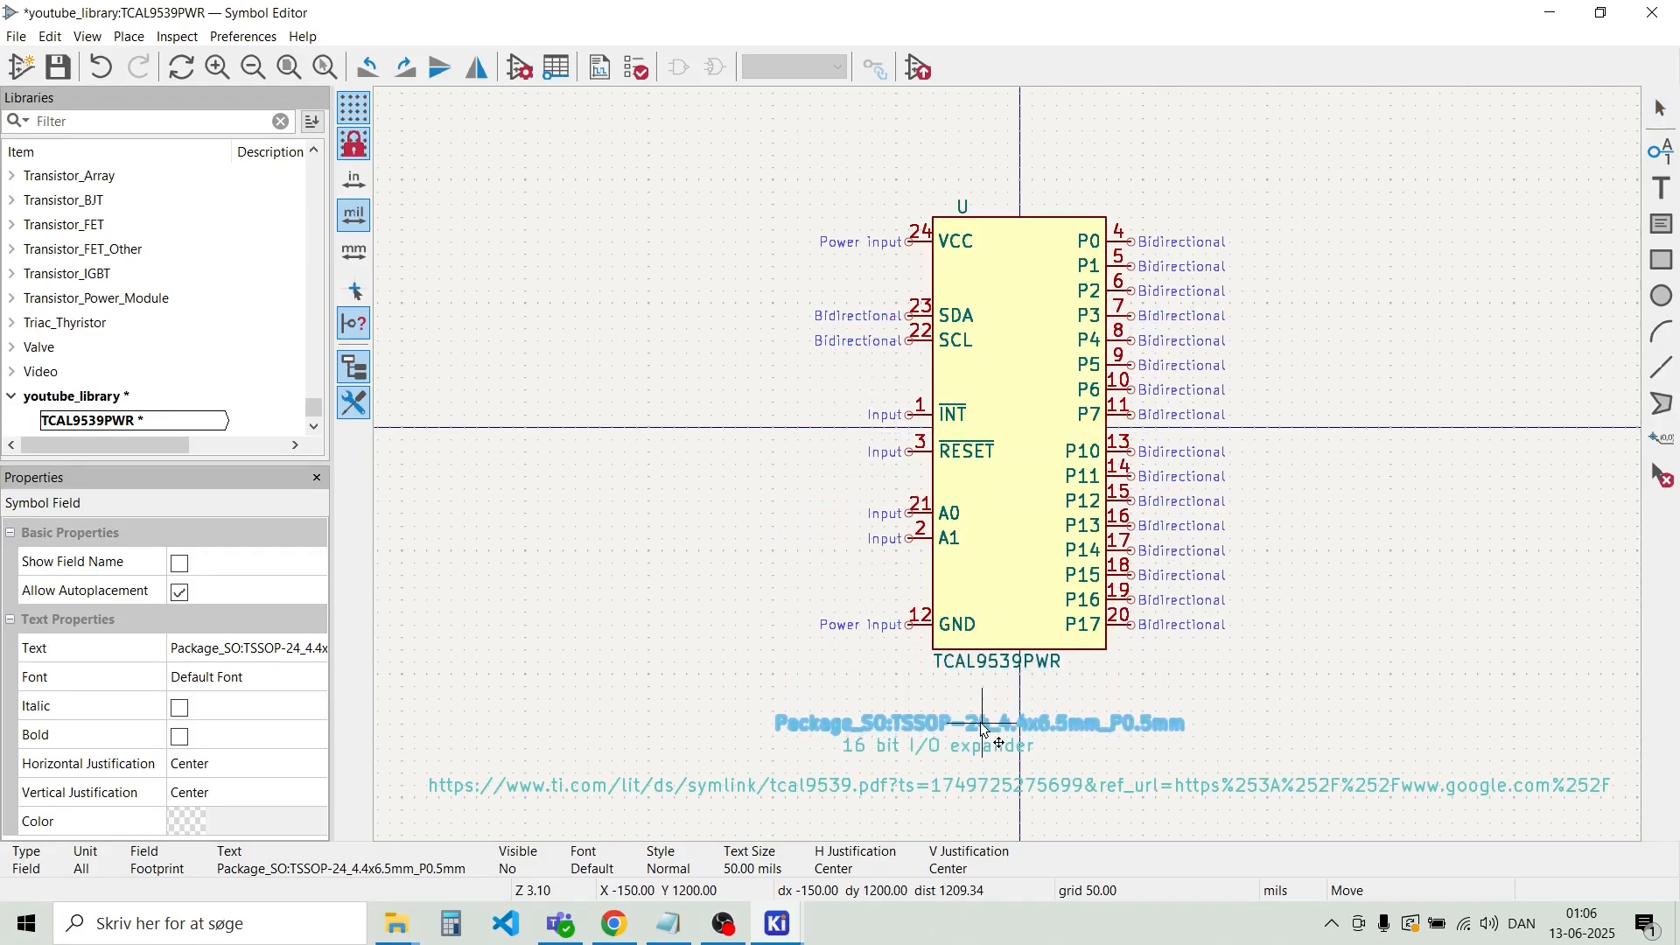
left_click(984, 750)
left_click(746, 476)
Move the reference text U so it sits above the body's top-left corner, aligned with the left edge
scroll(971, 229, "up", 6)
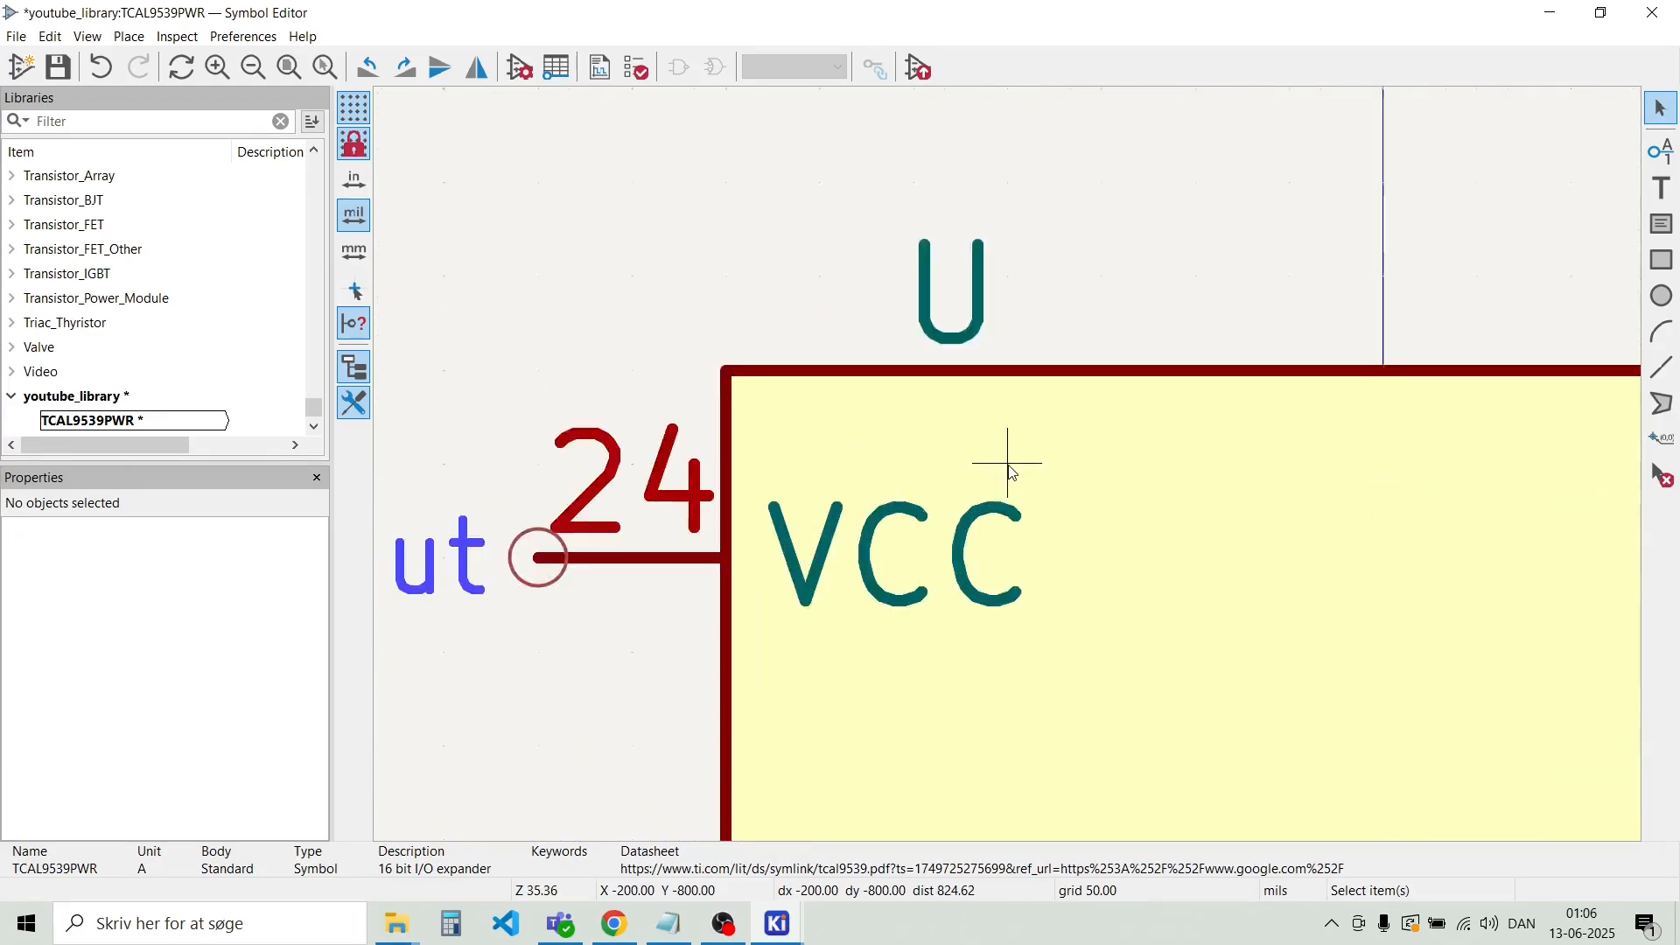
left_click(919, 232)
key("m")
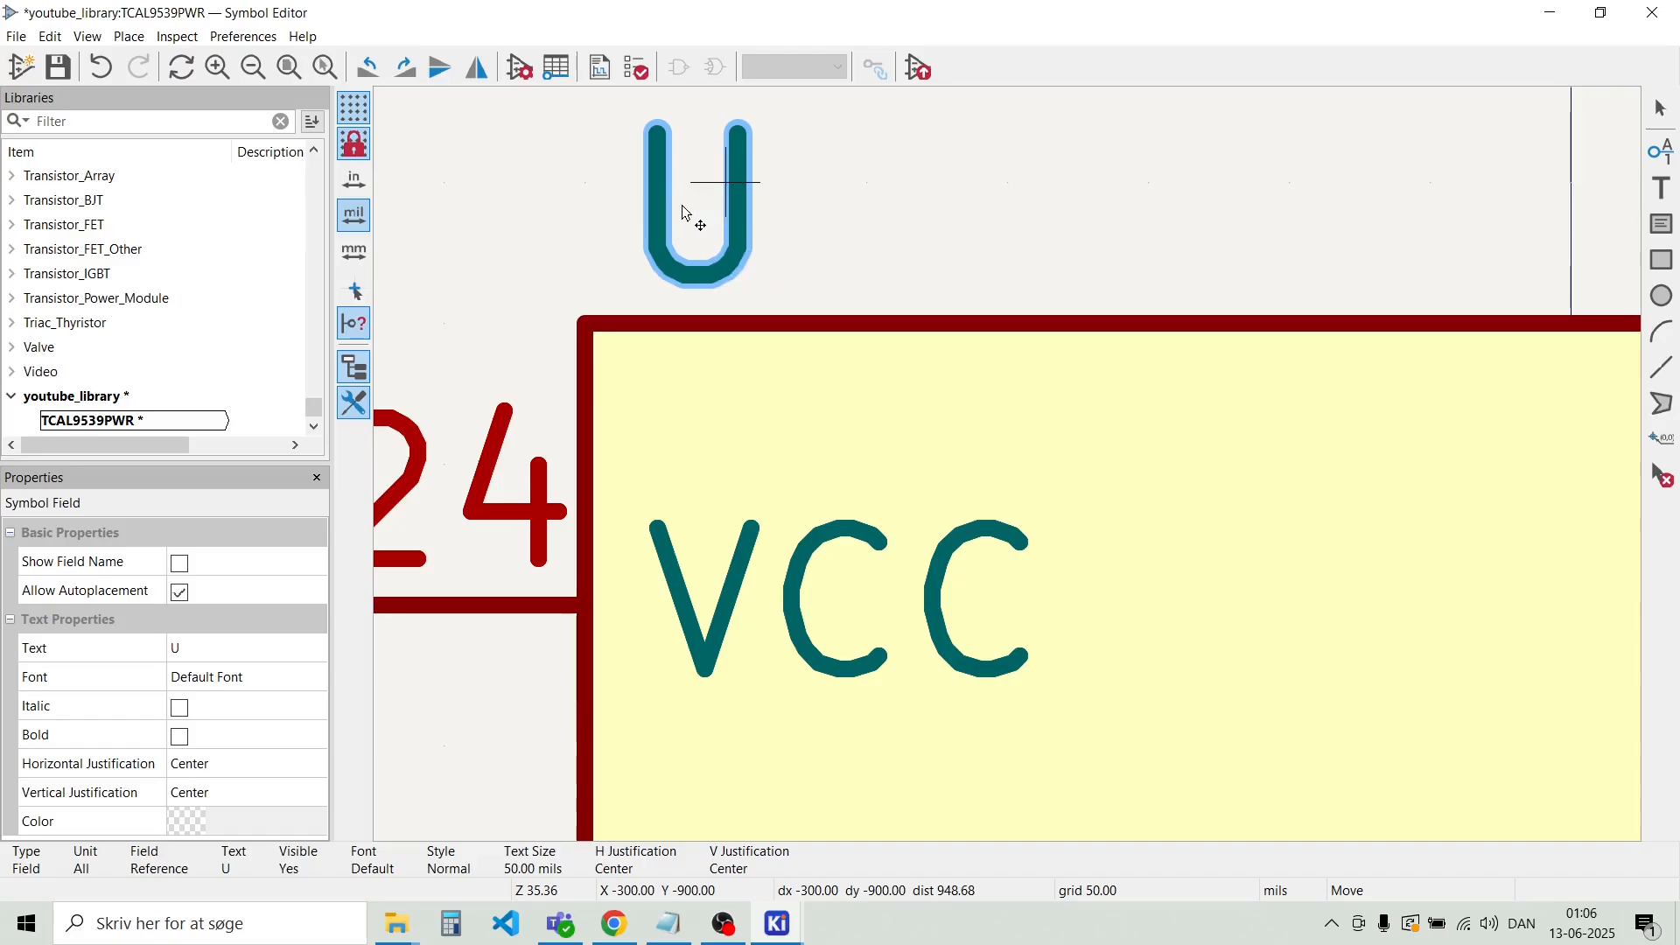
left_click(652, 229)
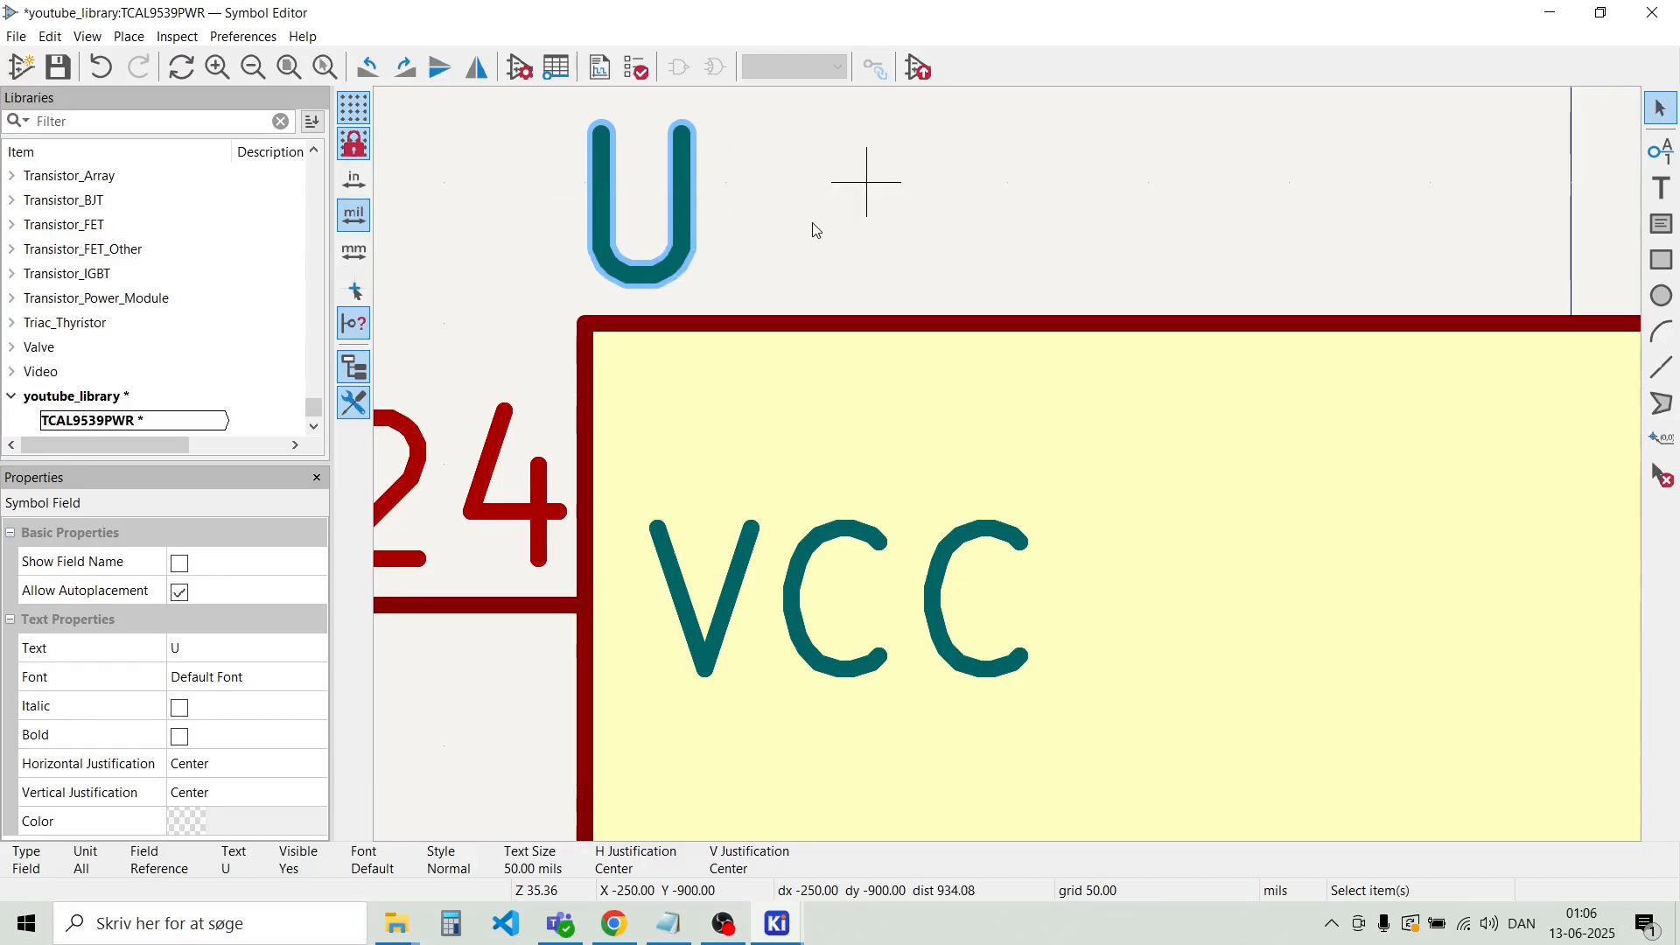
scroll(810, 225, "down", 6)
left_click(1010, 473)
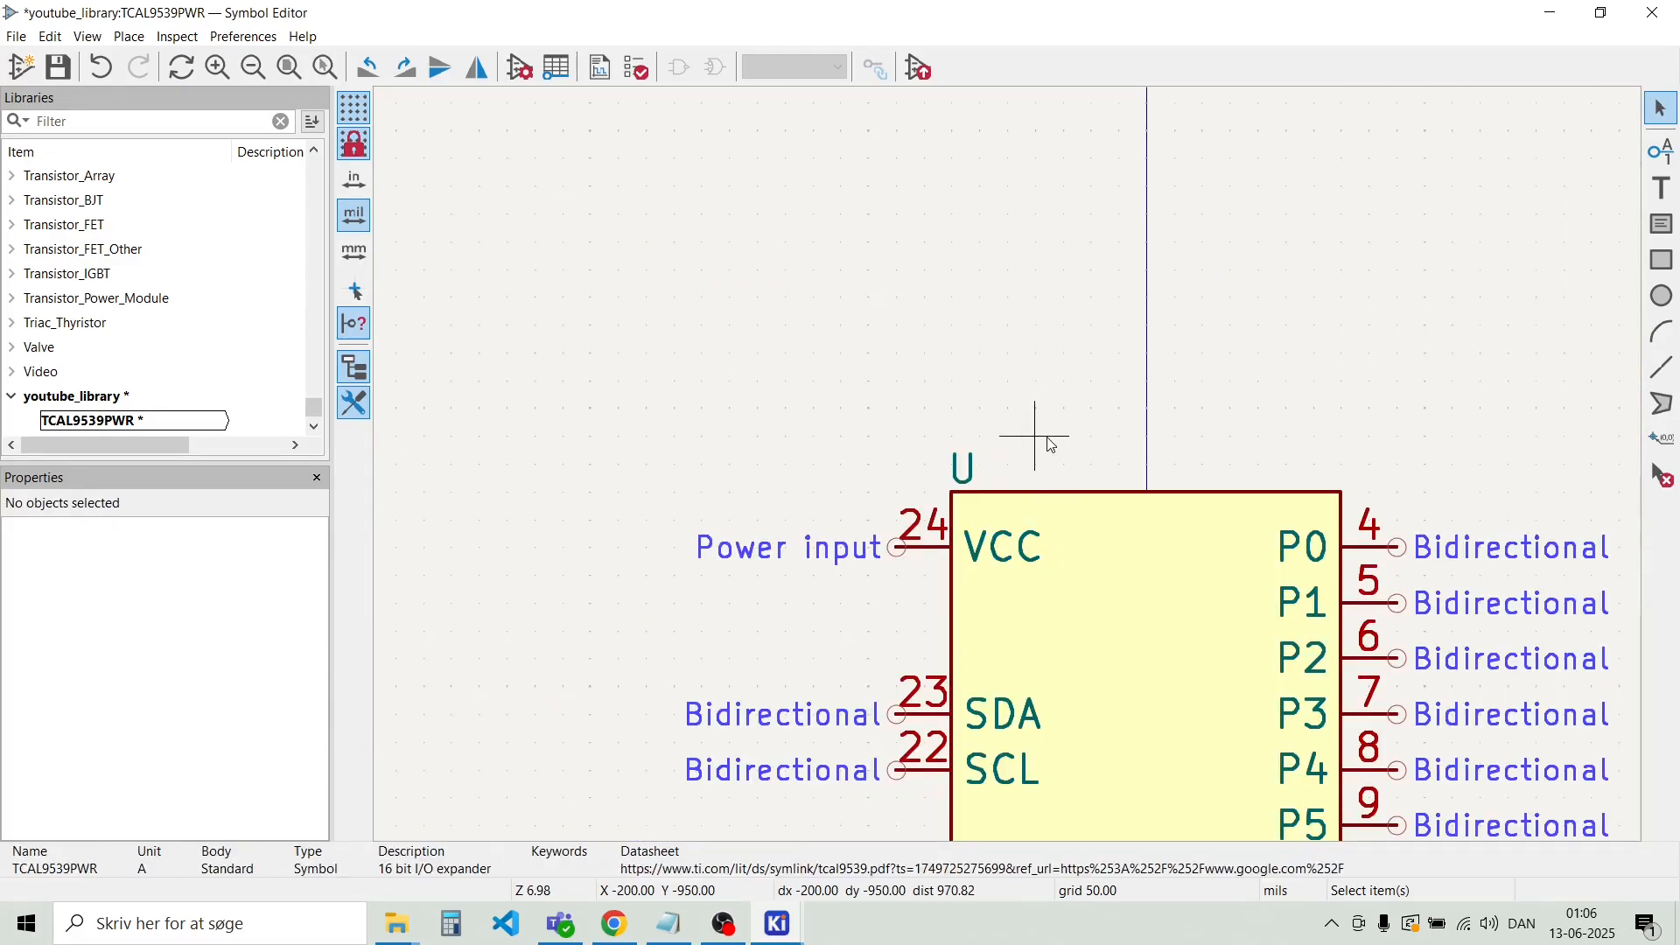
Examine the whole symbol's pin arrangement and spacing, including the RESET pin's position relative to the origin
scroll(1012, 480, "down", 7)
scroll(1008, 465, "up", 1)
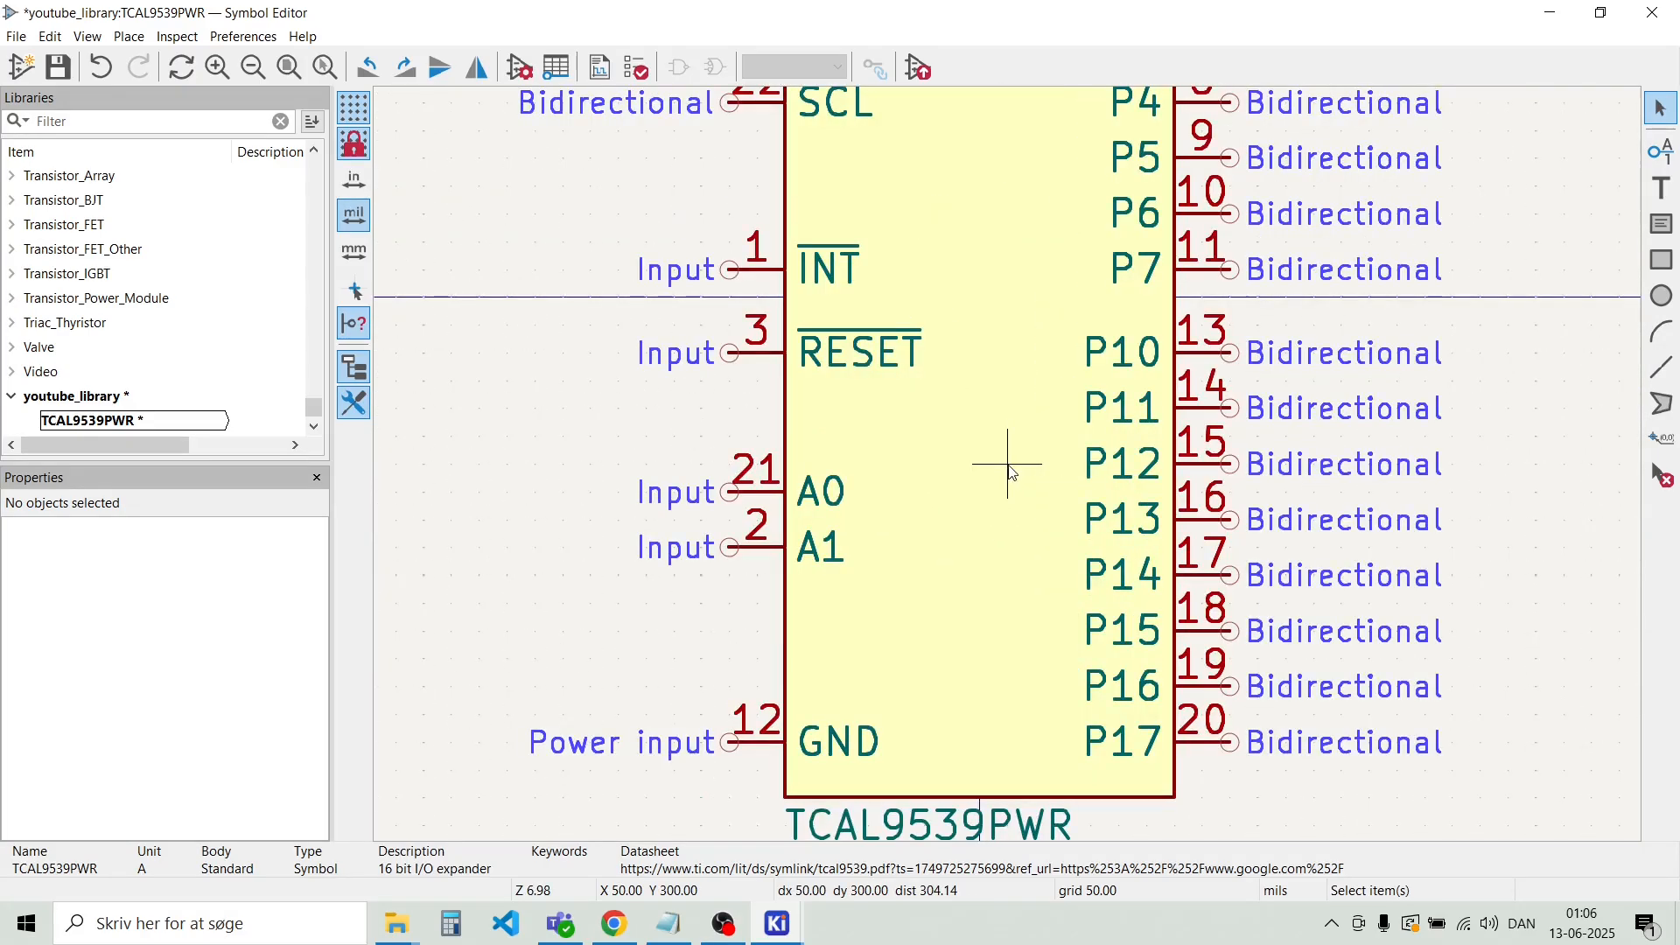
scroll(1008, 465, "down", 1)
scroll(990, 410, "down", 1)
scroll(1008, 429, "up", 1)
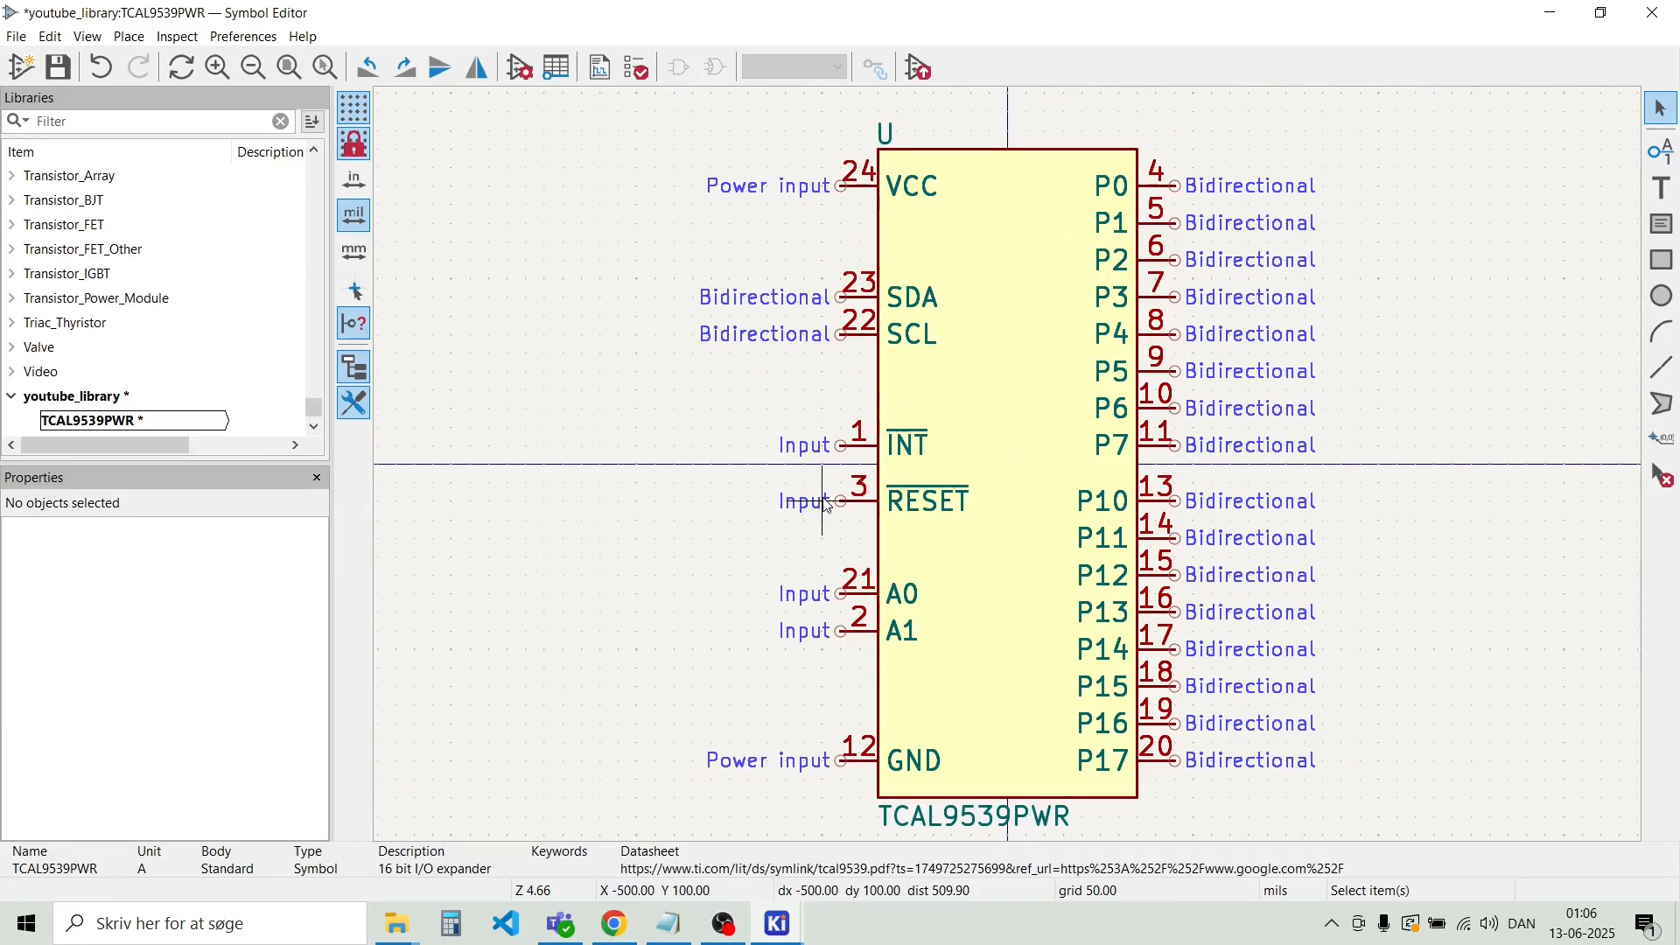
left_click(856, 506)
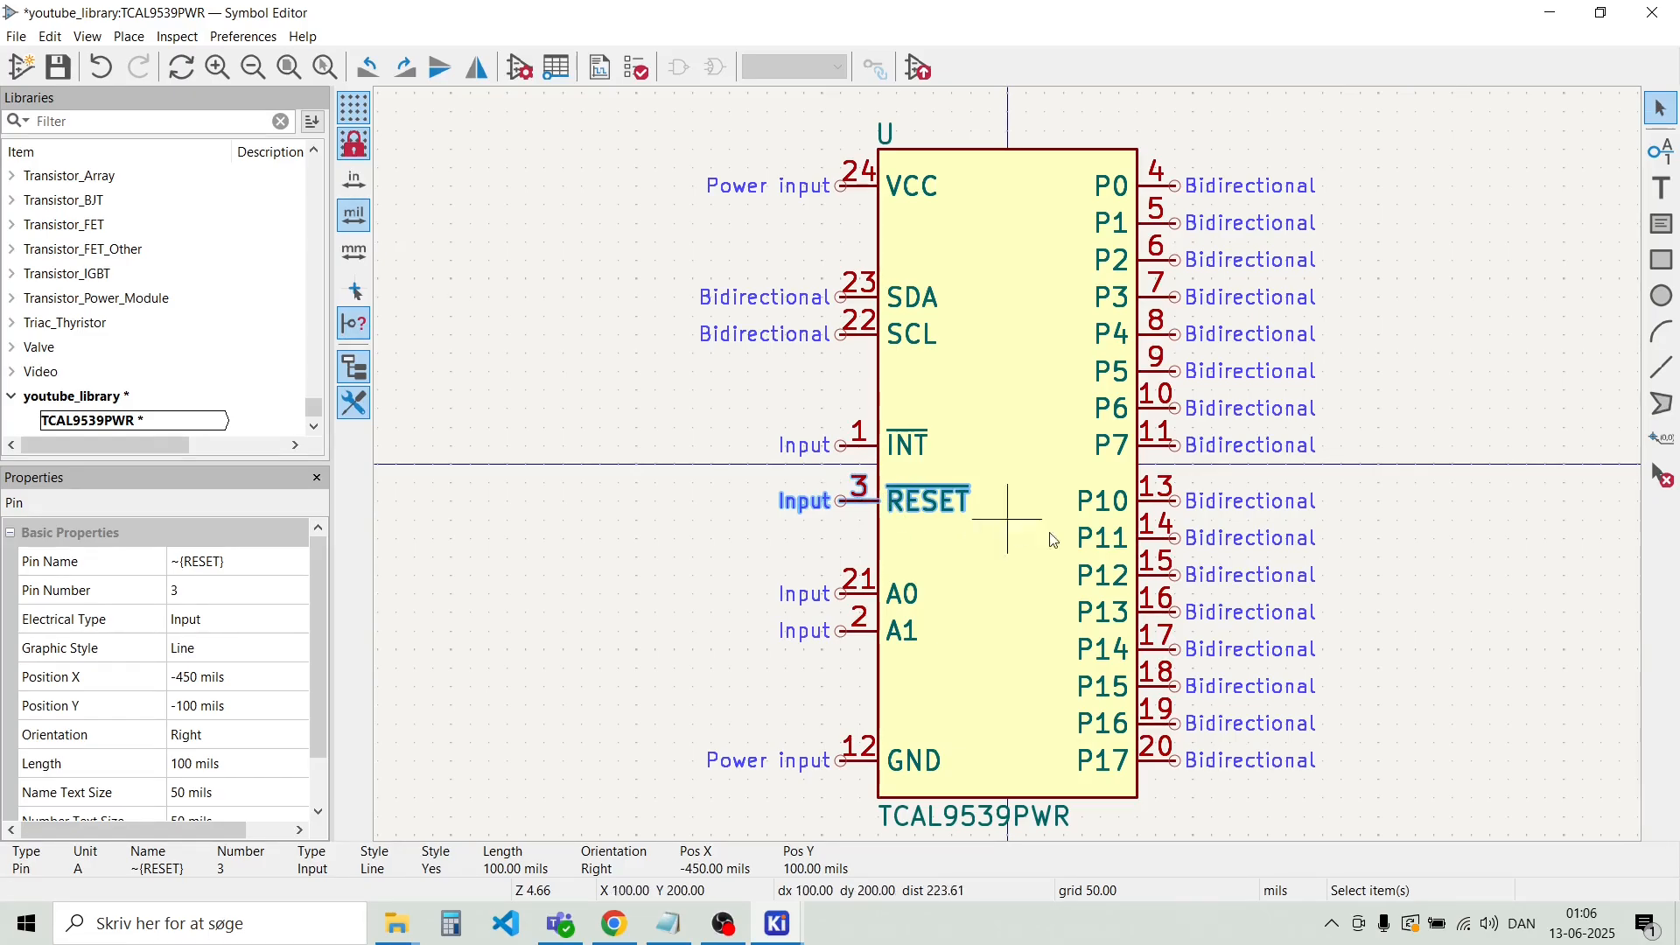
left_click(1443, 663)
left_click_drag(1442, 784, 1410, 652)
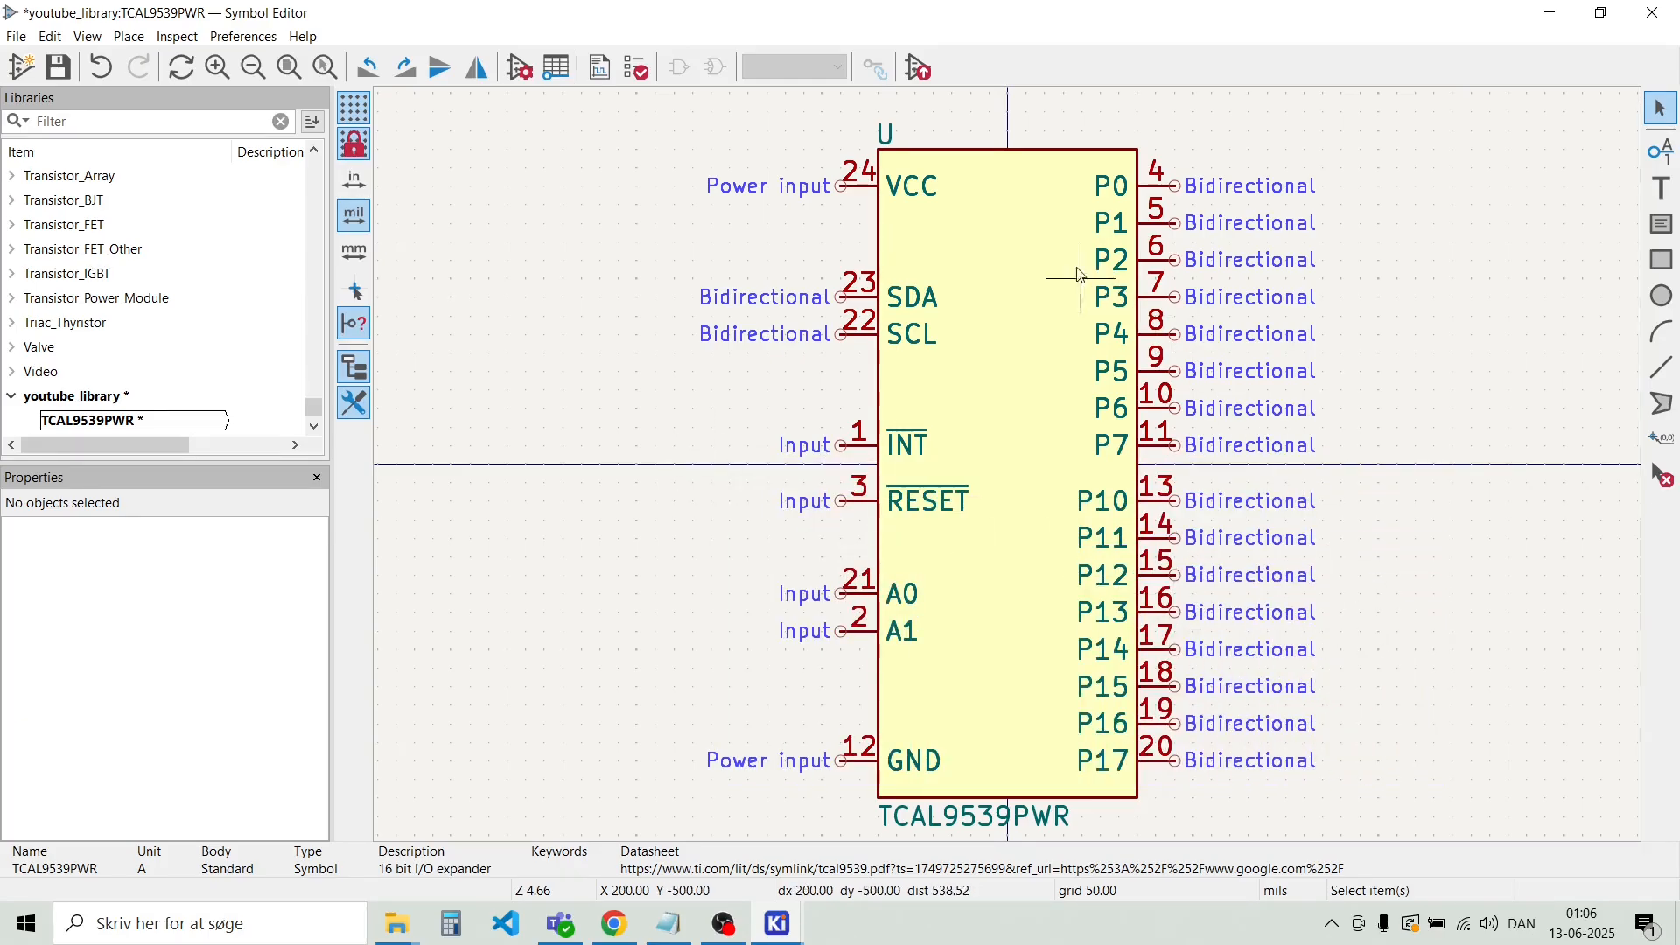
Extend the symbol body rectangle by raising its top edge 50 mils
scroll(960, 184, "down", 1)
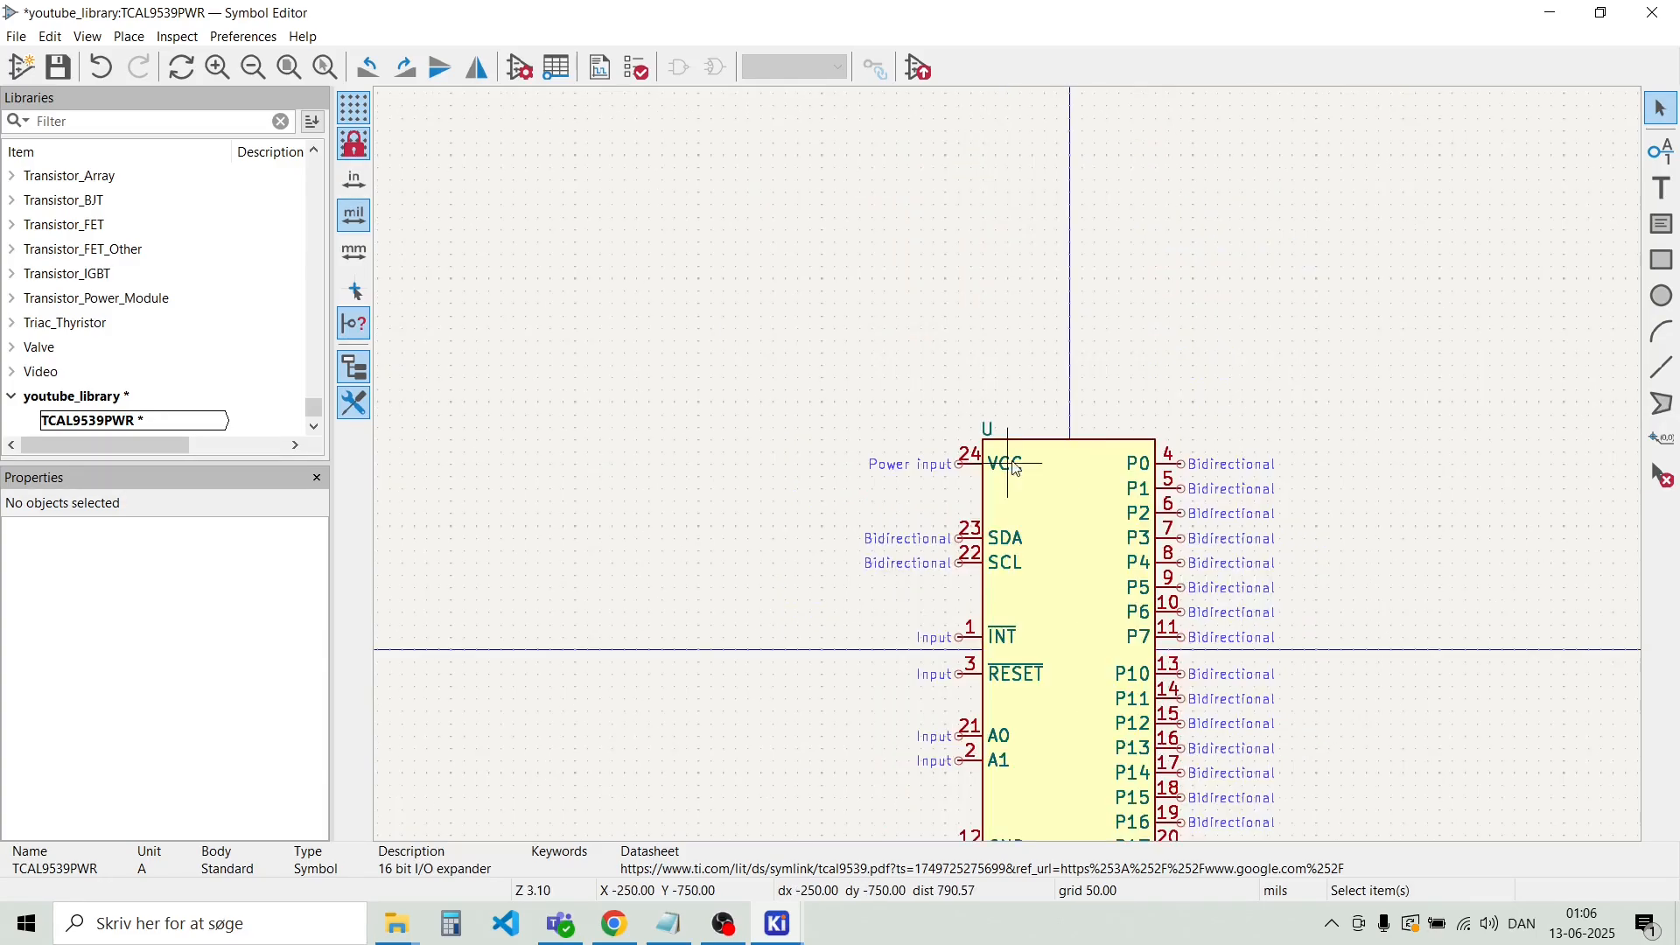
scroll(1039, 472, "up", 2)
left_click(1039, 471)
left_click(1010, 466)
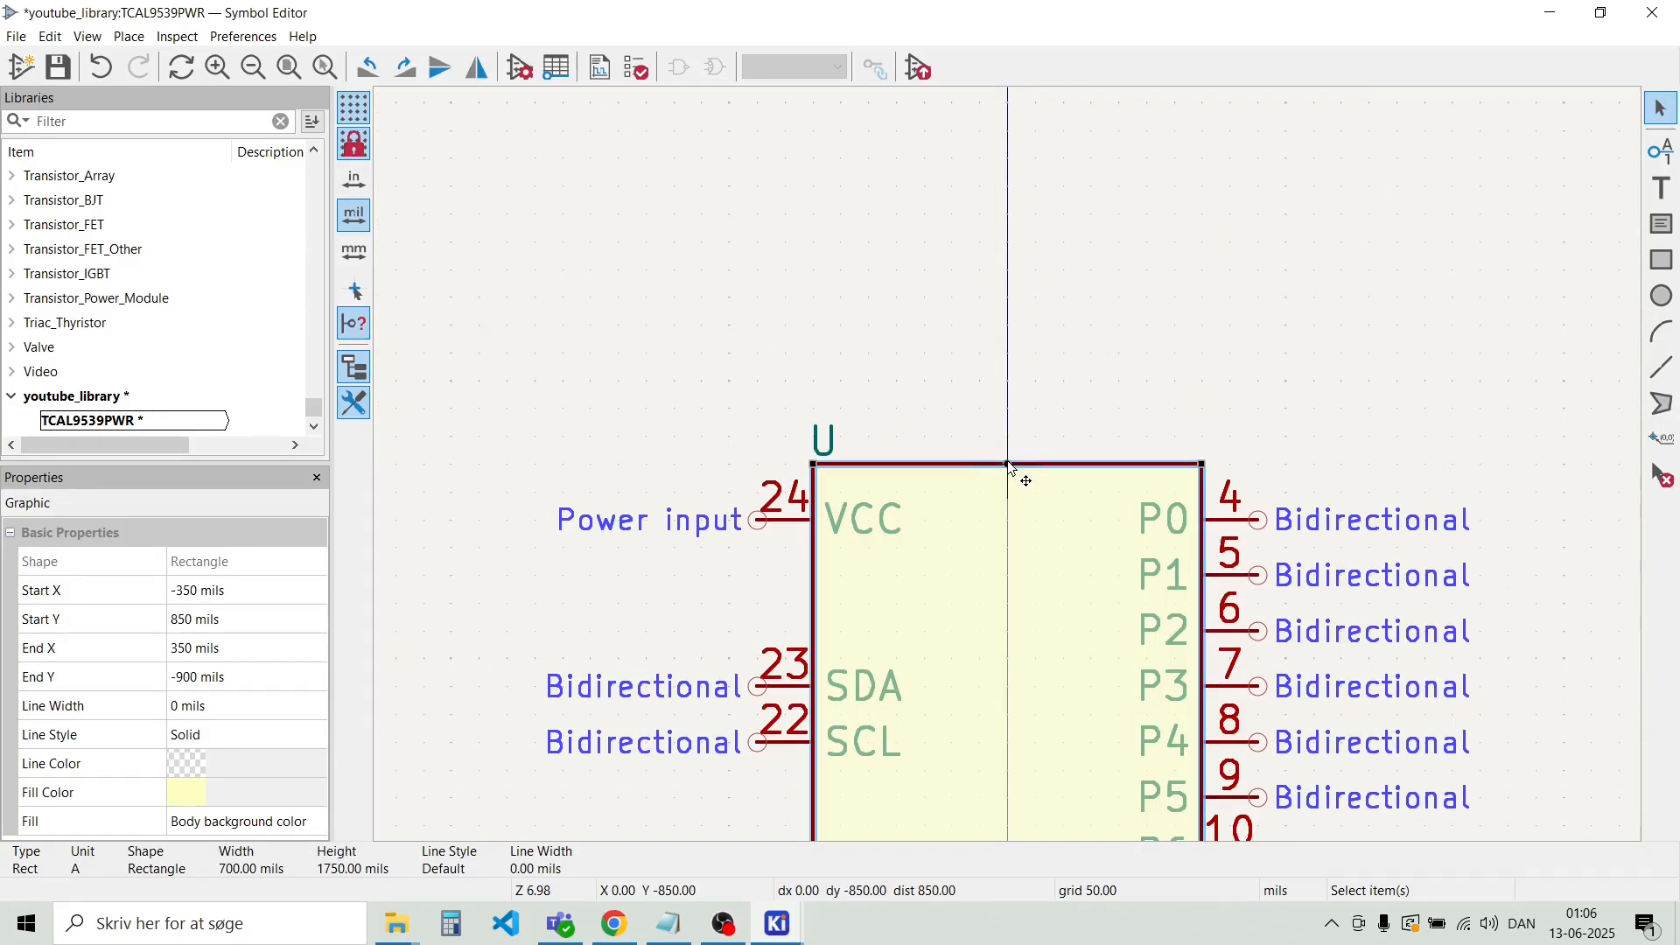
left_click_drag(1011, 458, 1016, 437)
left_click(811, 359)
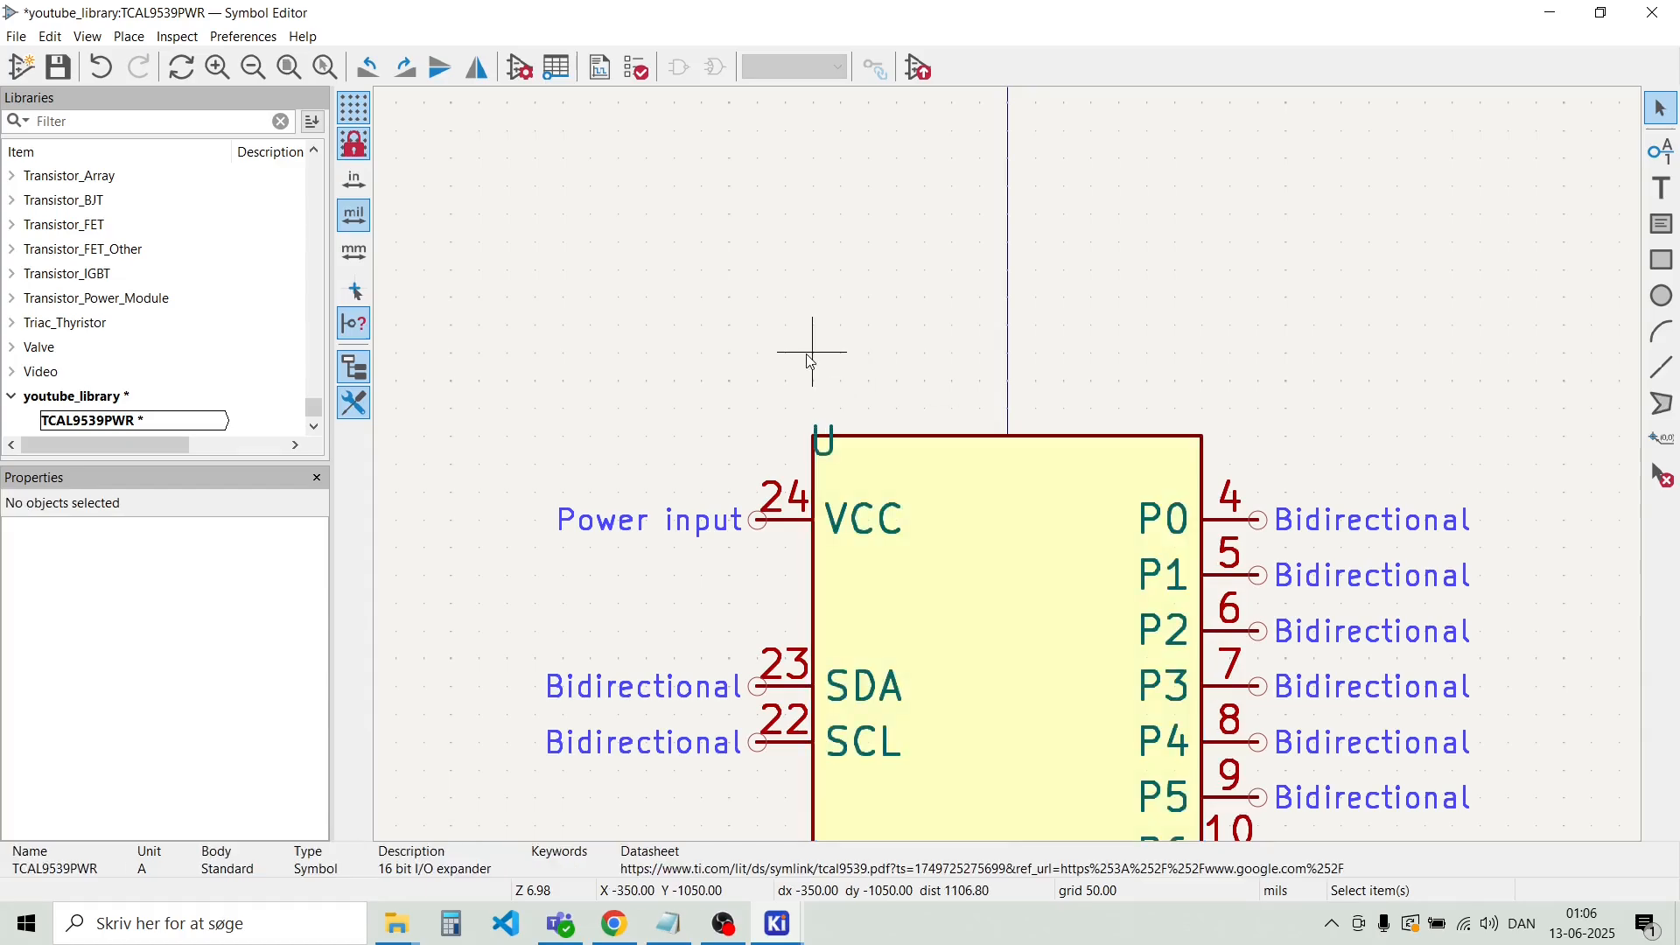
Move the reference text U up 50 mils so it clears the body's top edge
left_click(826, 446)
left_click_drag(828, 446, 827, 426)
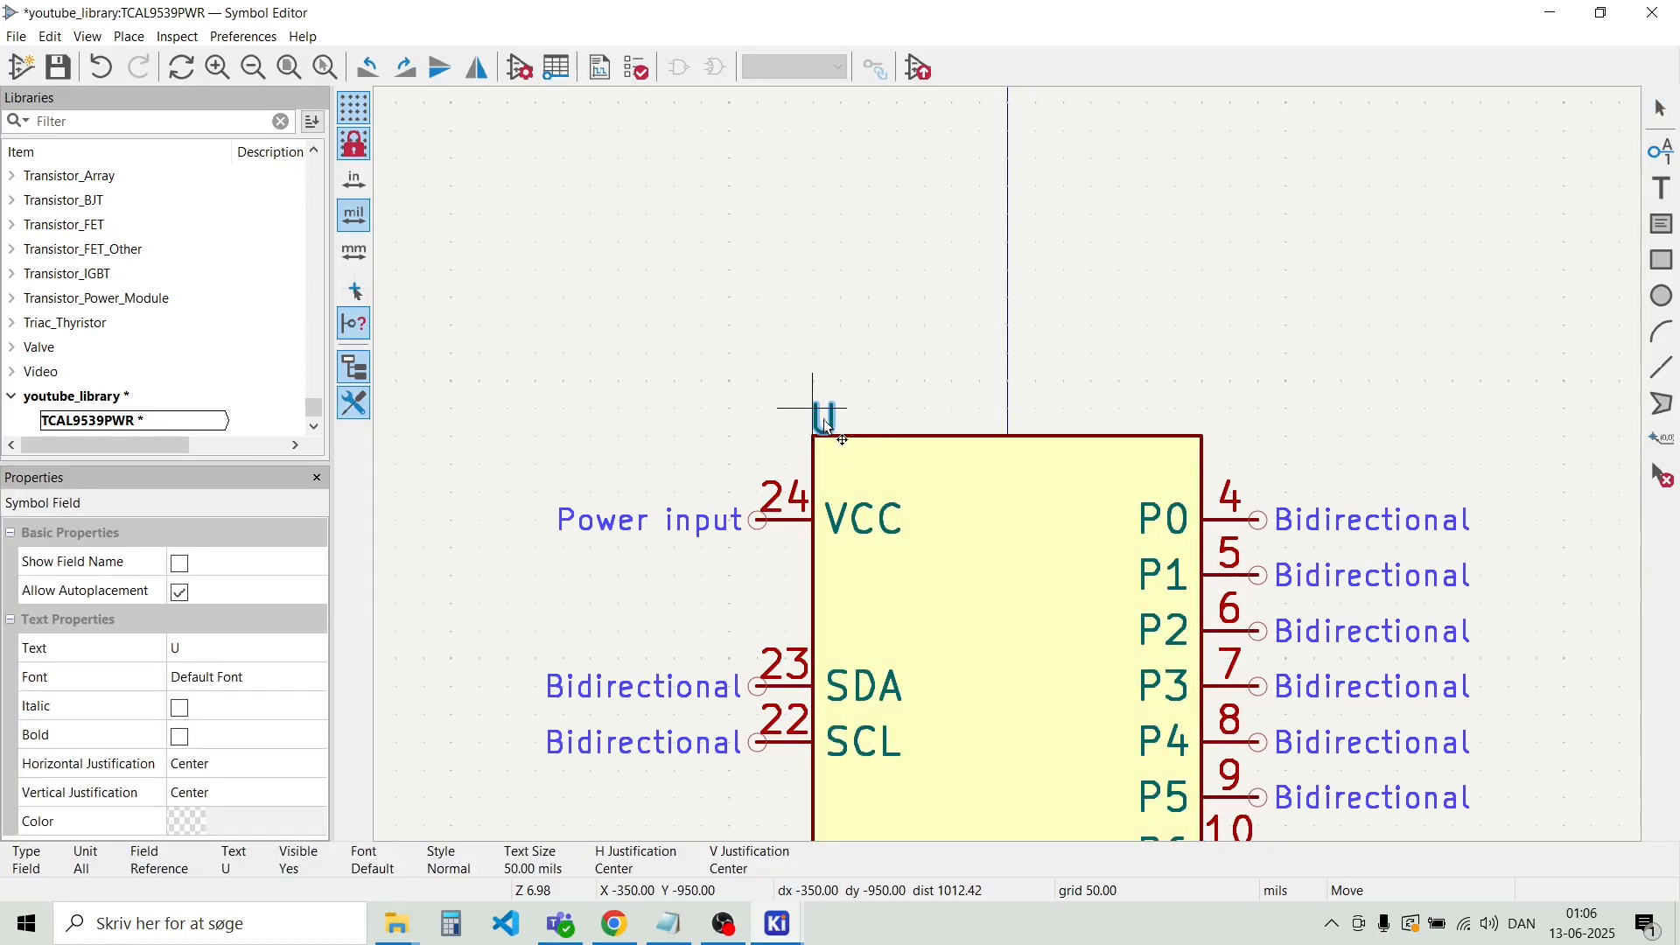
left_click(823, 411)
Move the INT pin up 50 mils along the body's left edge, mirroring the RESET pin about the horizontal axis
scroll(1012, 481, "down", 3)
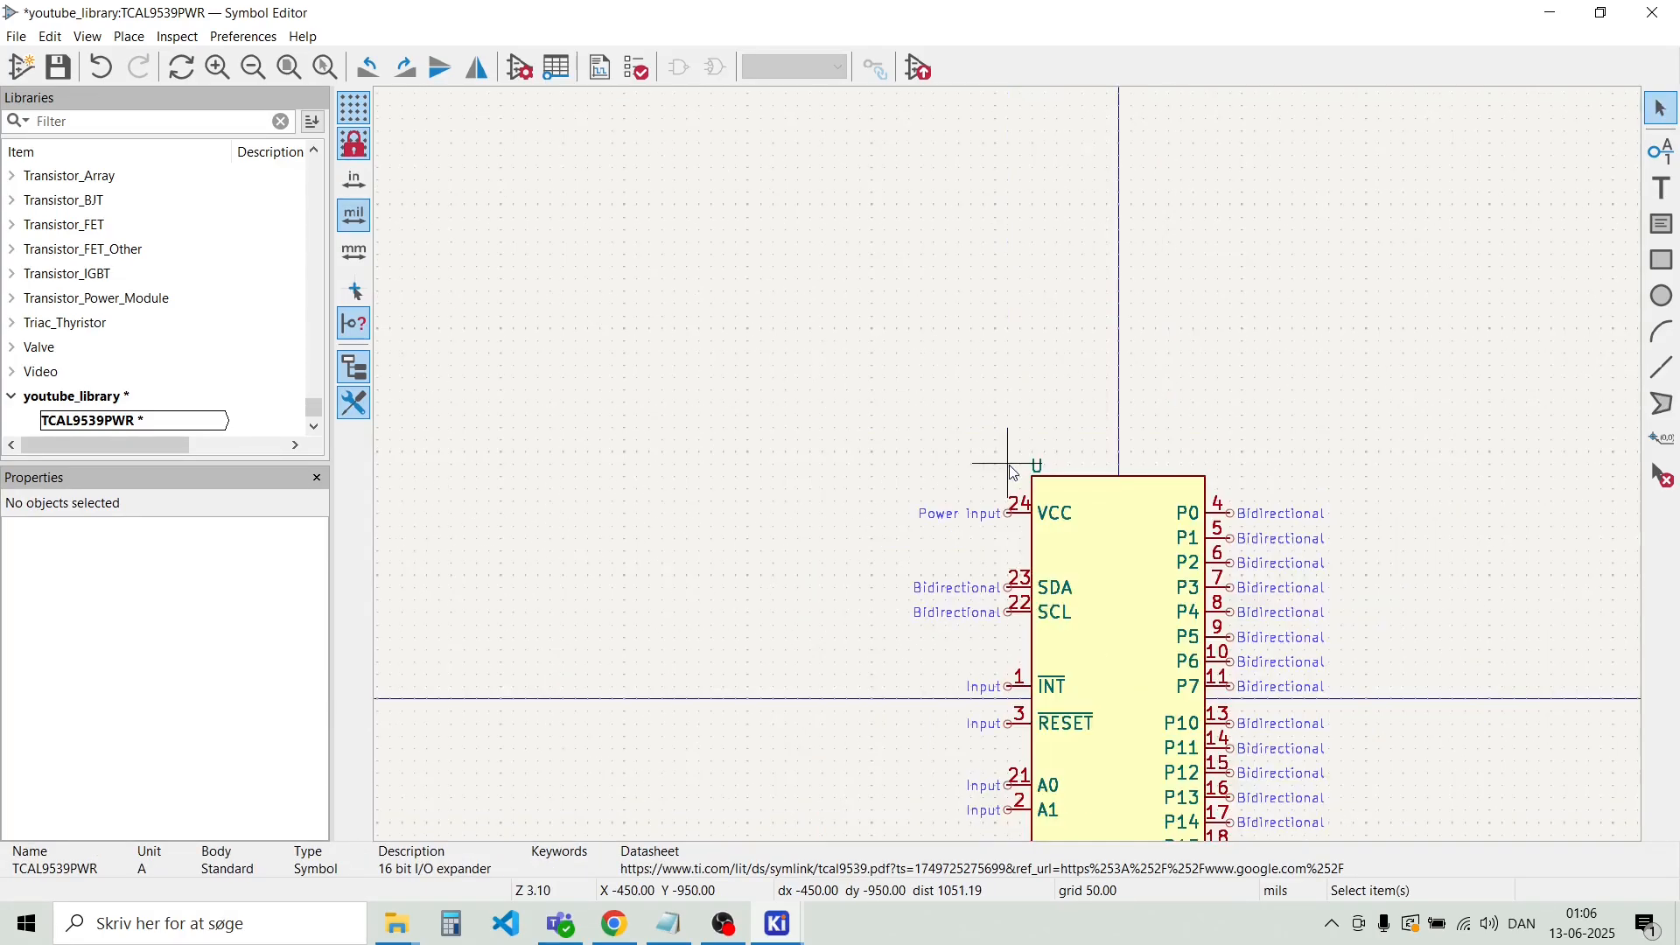
scroll(1004, 607, "up", 3)
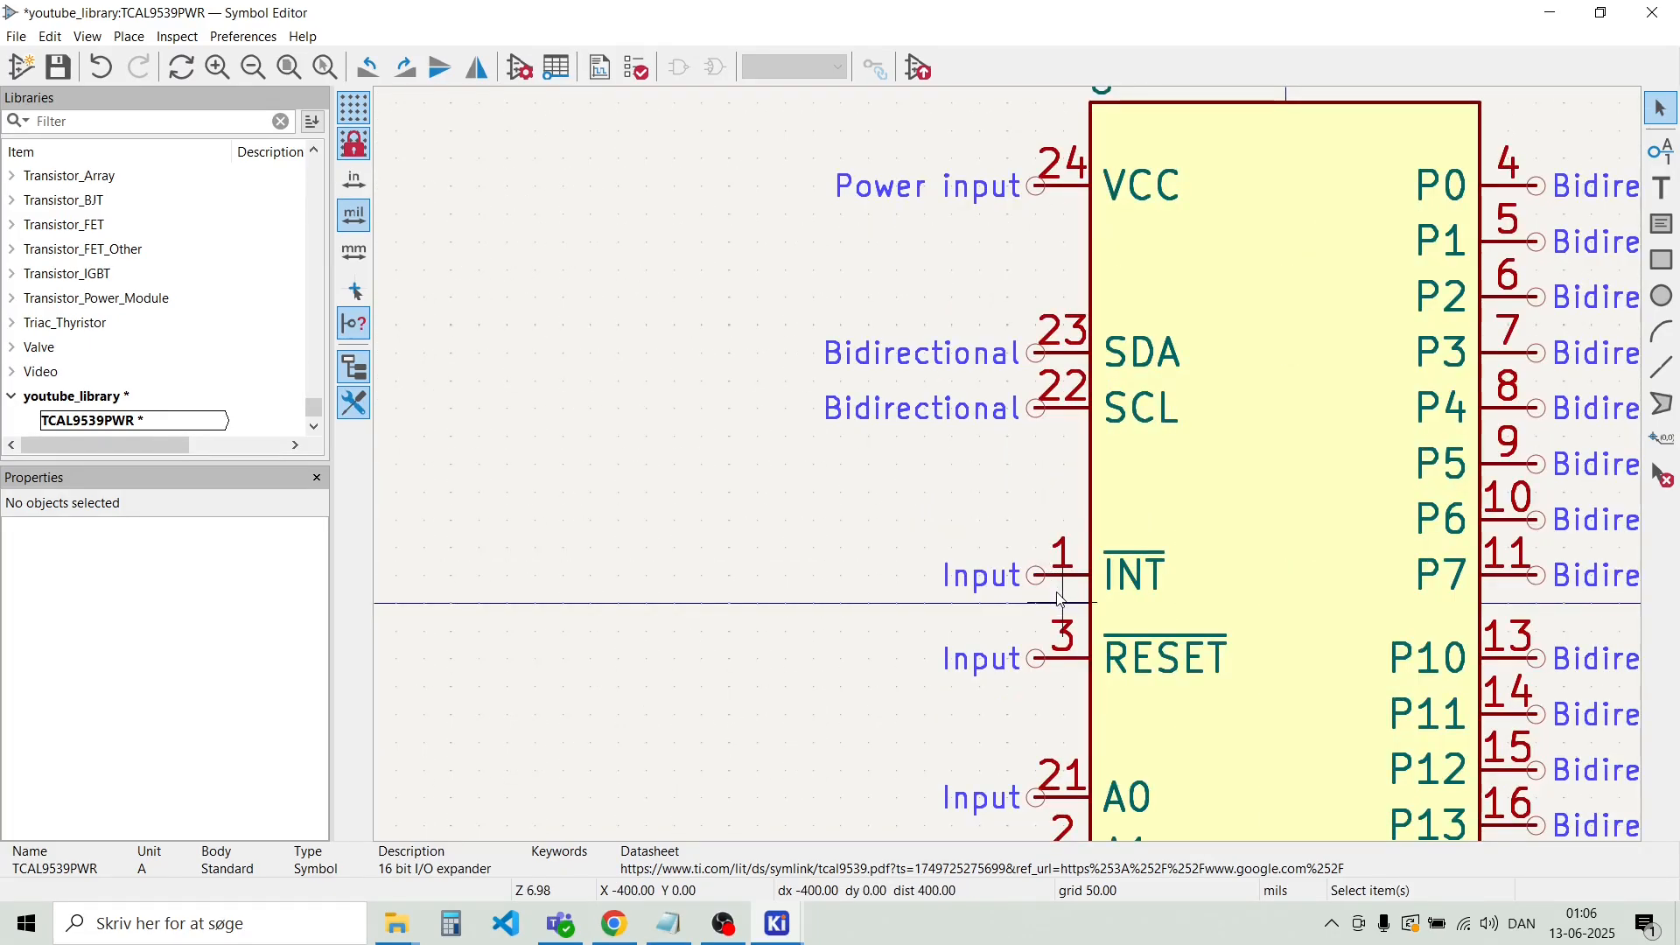
left_click(1053, 593)
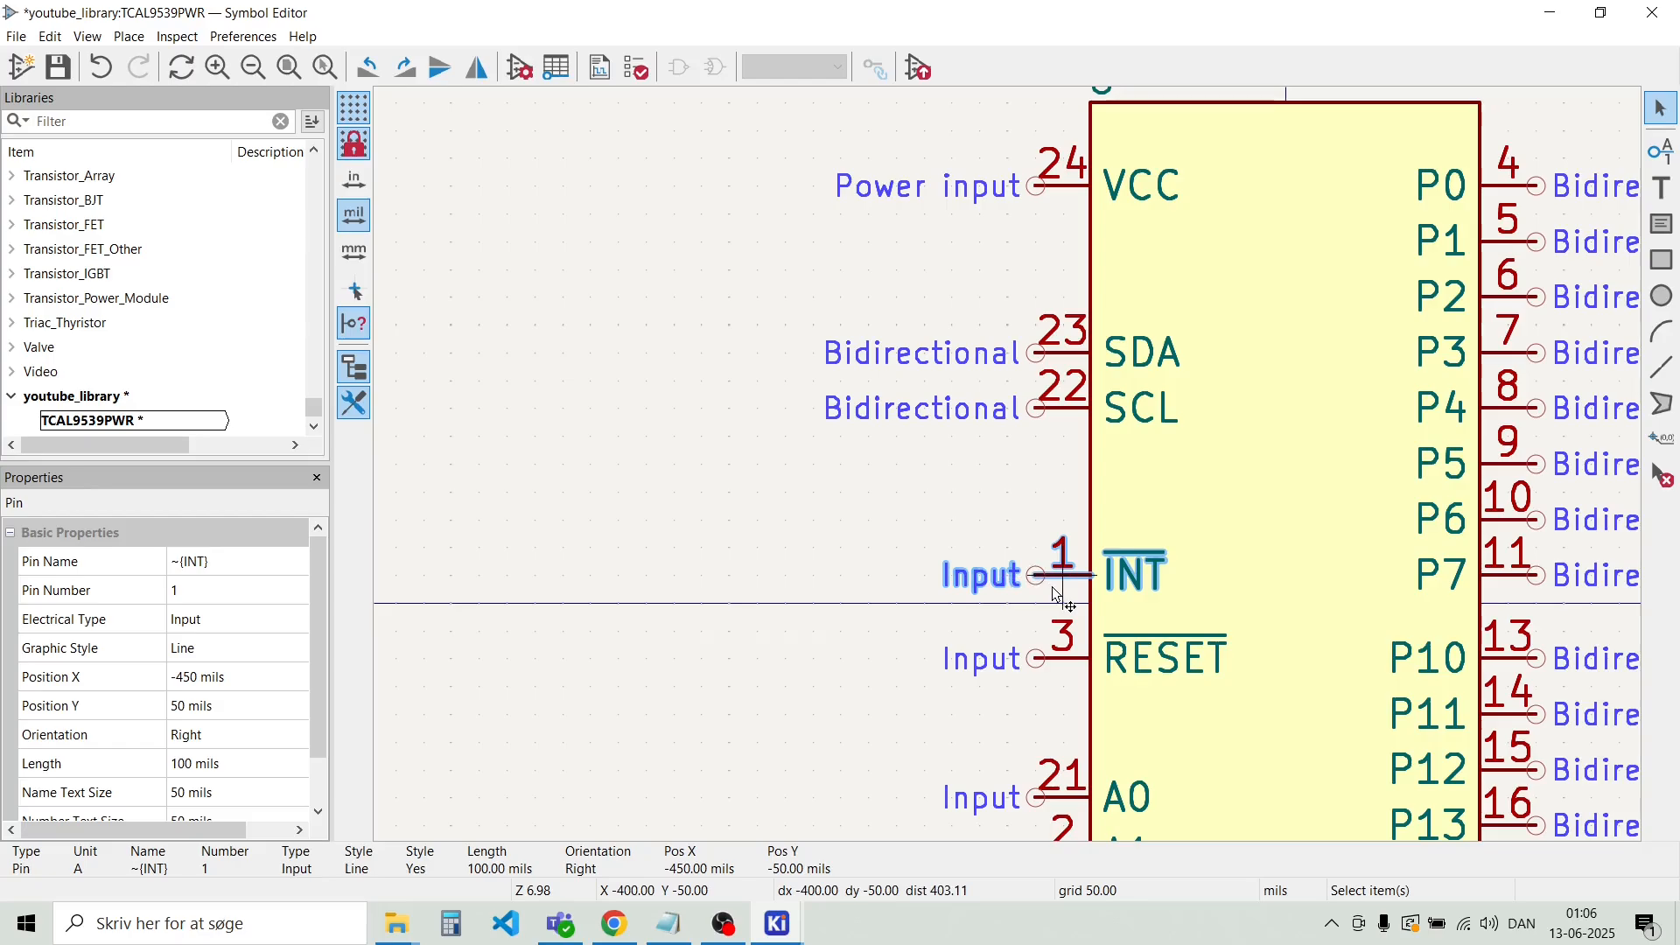
key("m")
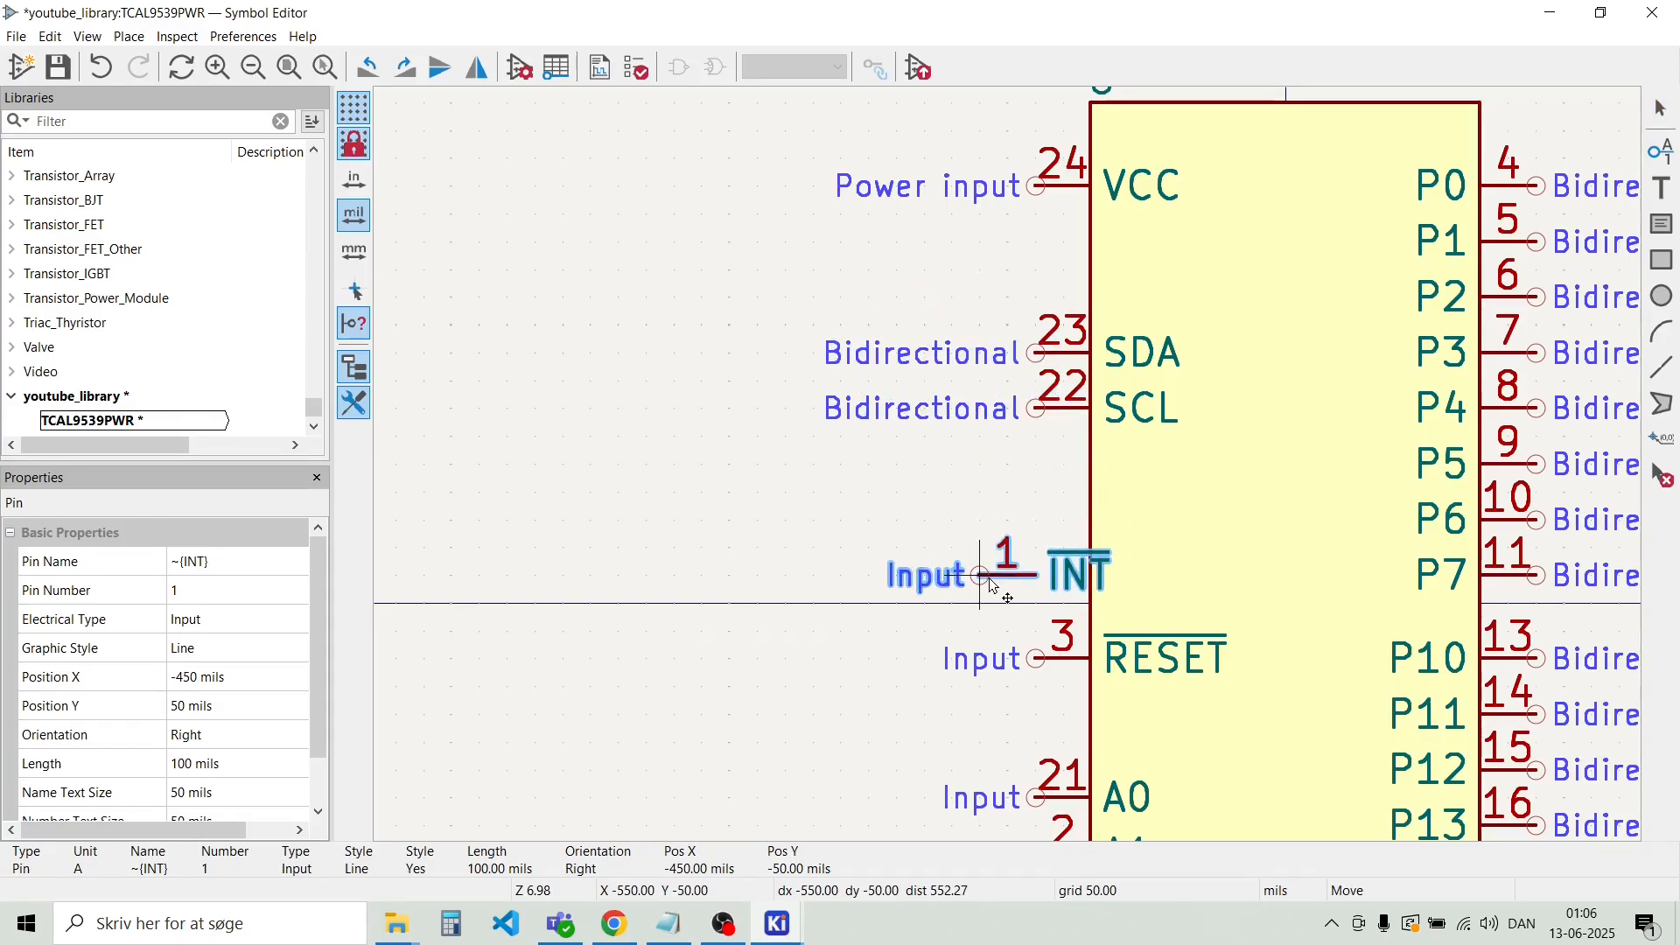
left_click(1041, 569)
left_click(912, 526)
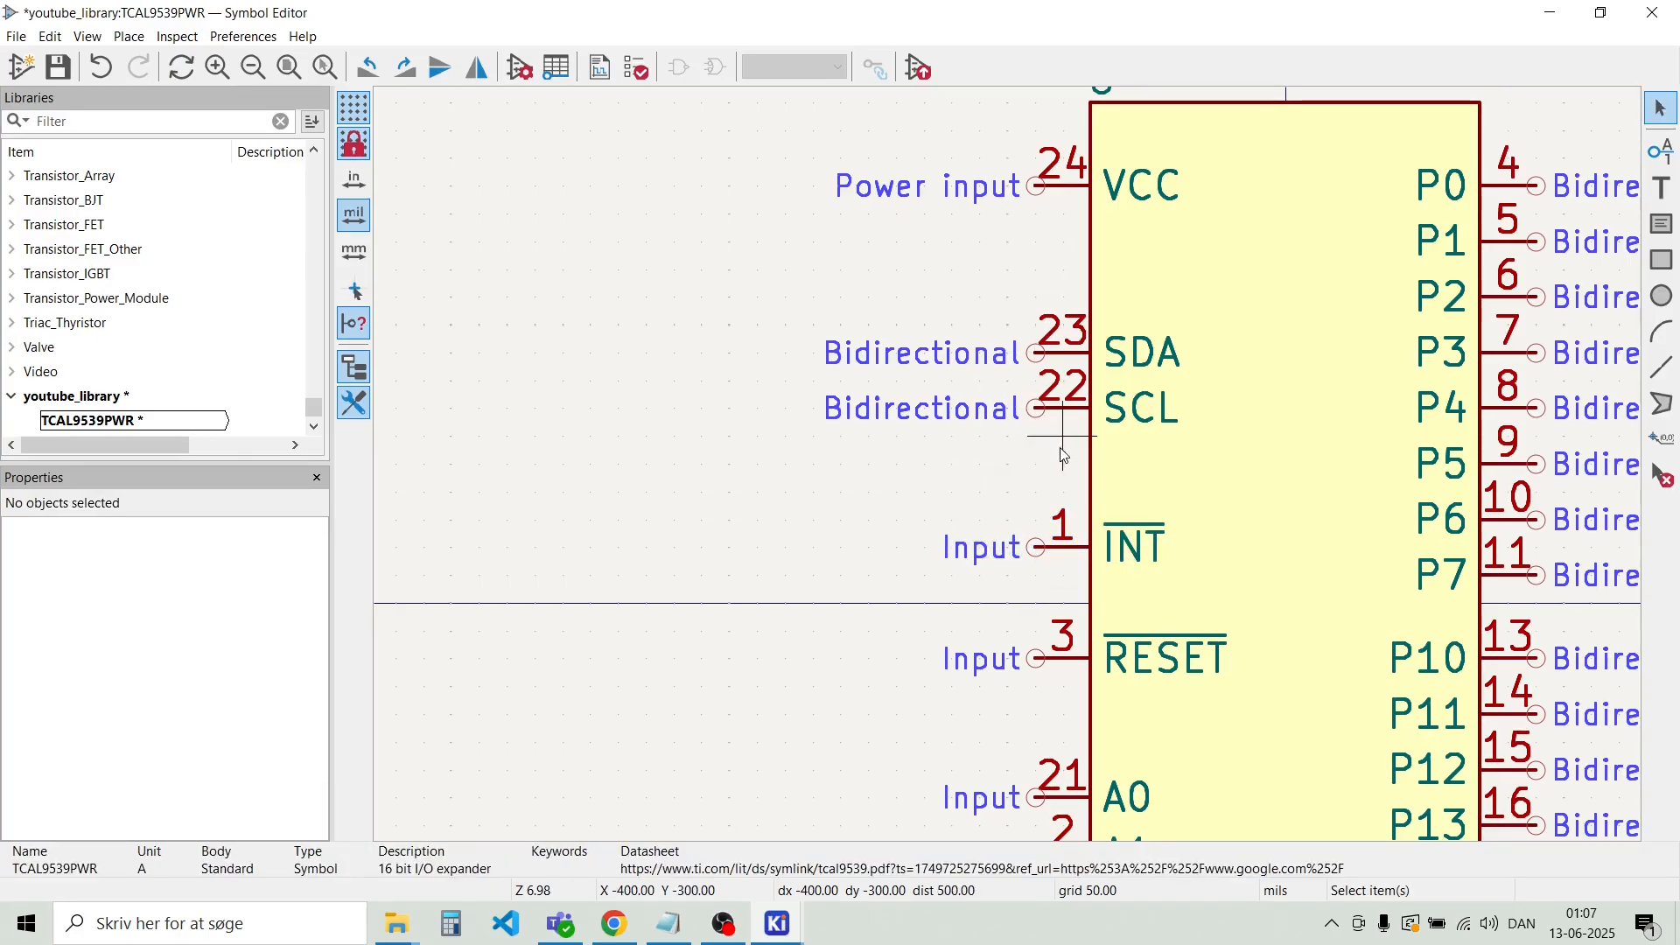
Move the VCC pin up 50 mils along the body's left edge
left_click(1060, 443)
left_click_drag(1057, 235, 1006, 153)
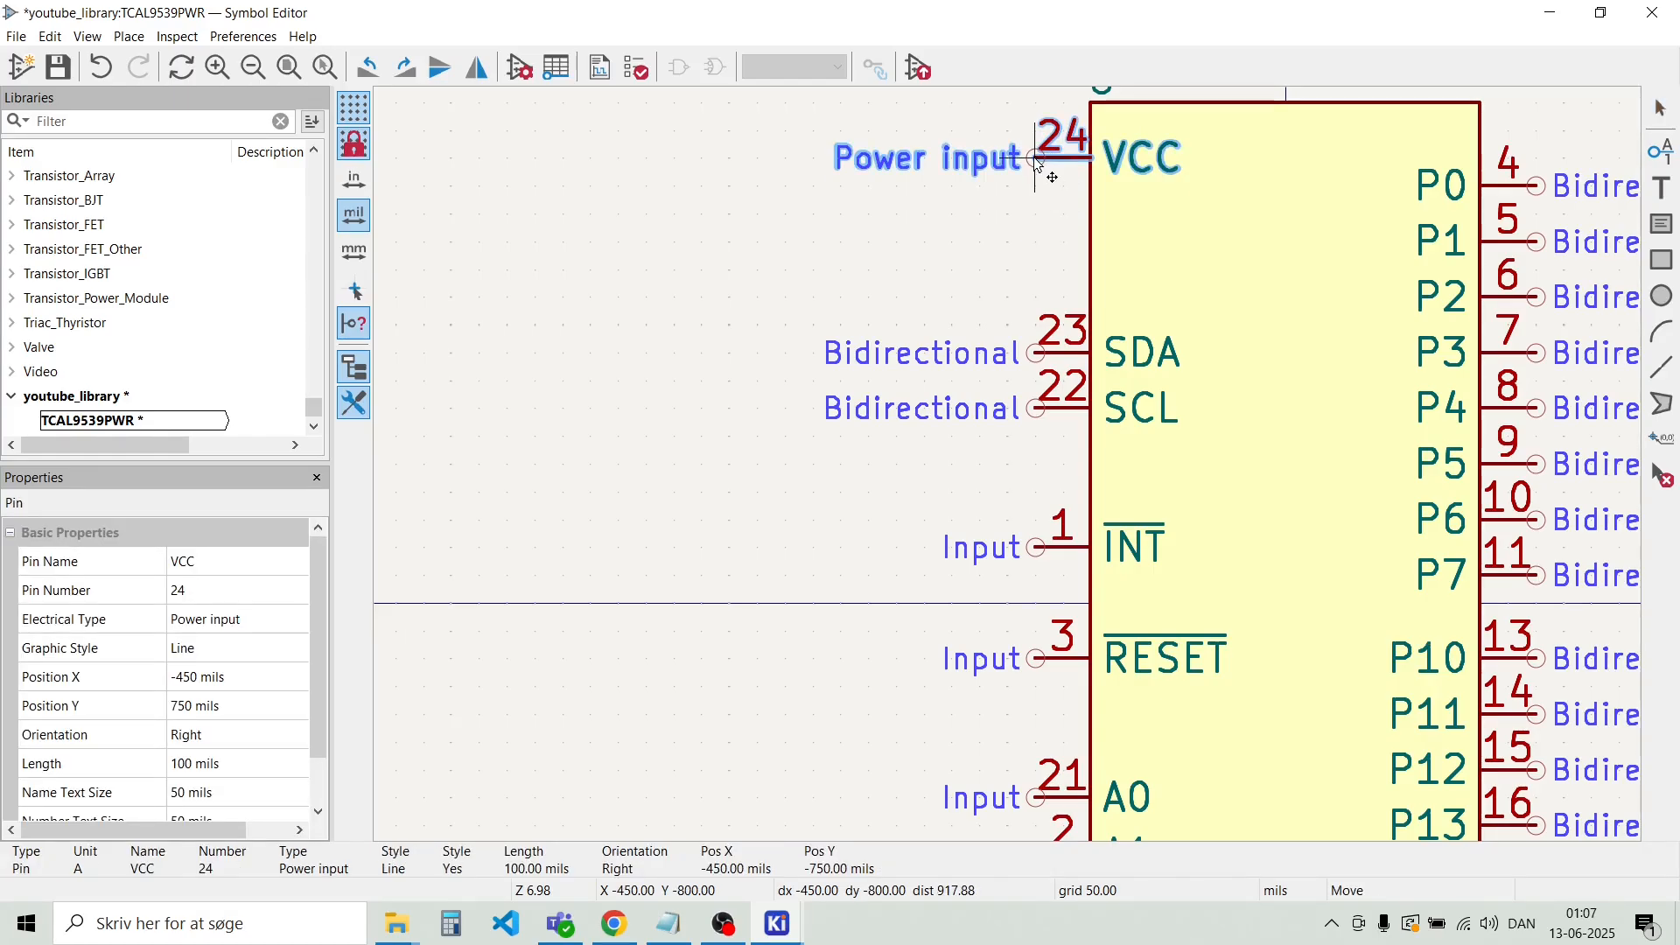
left_click(968, 214)
Move pins P0 through P7 together up 50 mils along the body's right edge
scroll(968, 214, "down", 3)
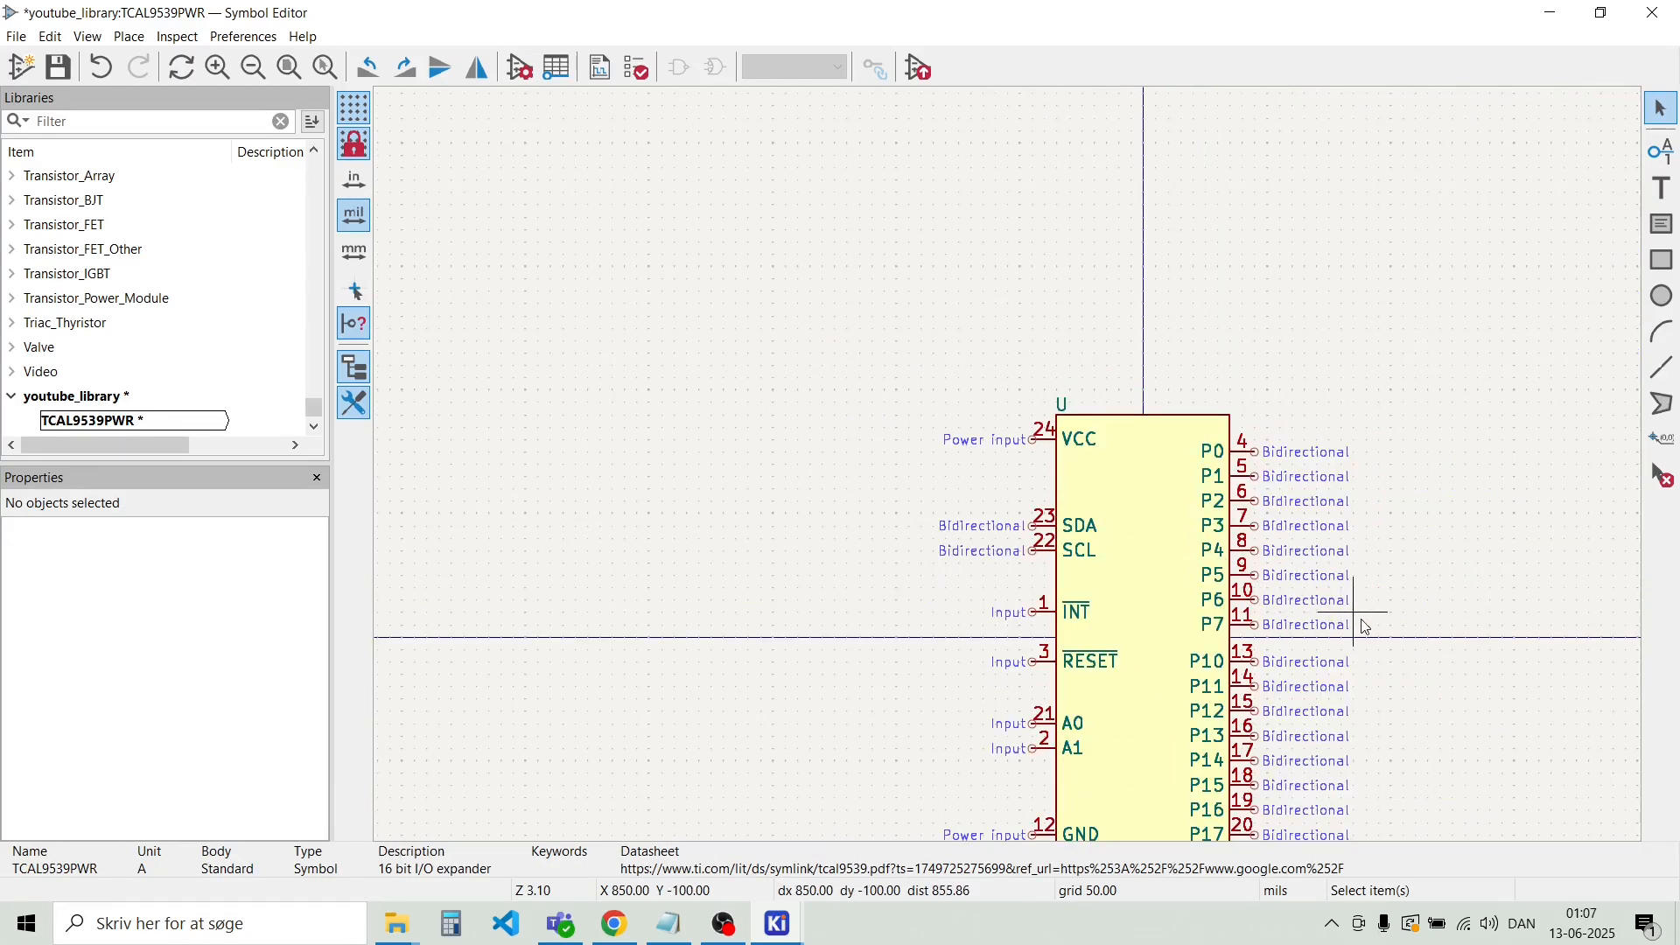
left_click_drag(1393, 634, 1243, 407)
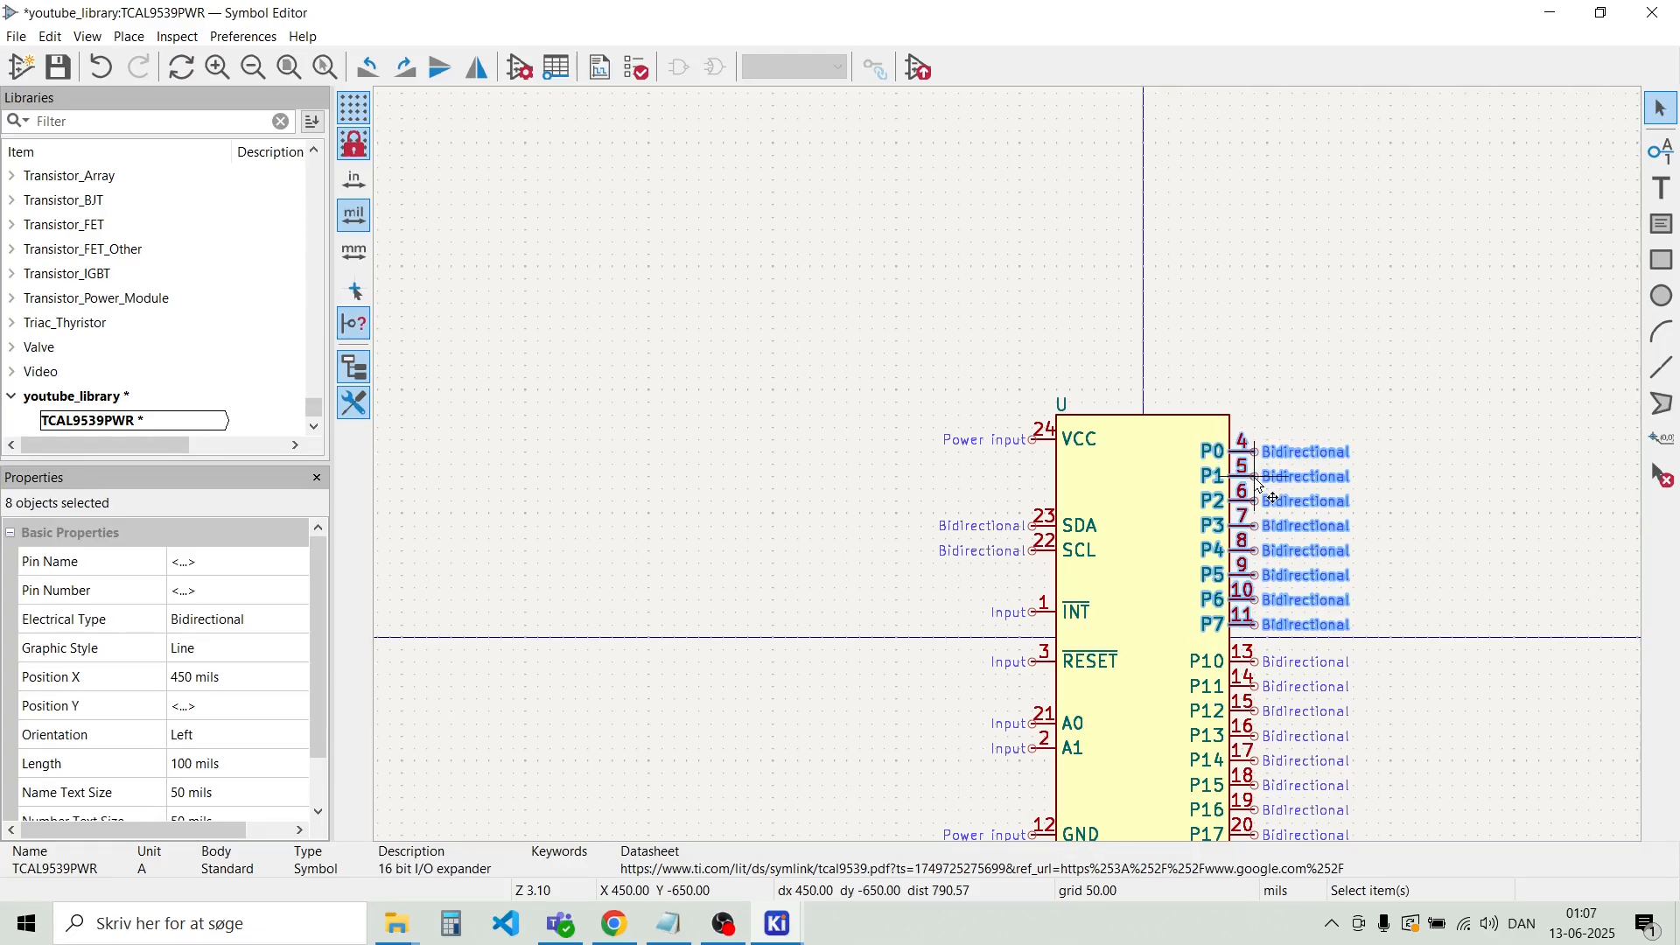
left_click_drag(1260, 487, 1260, 474)
left_click(1278, 646)
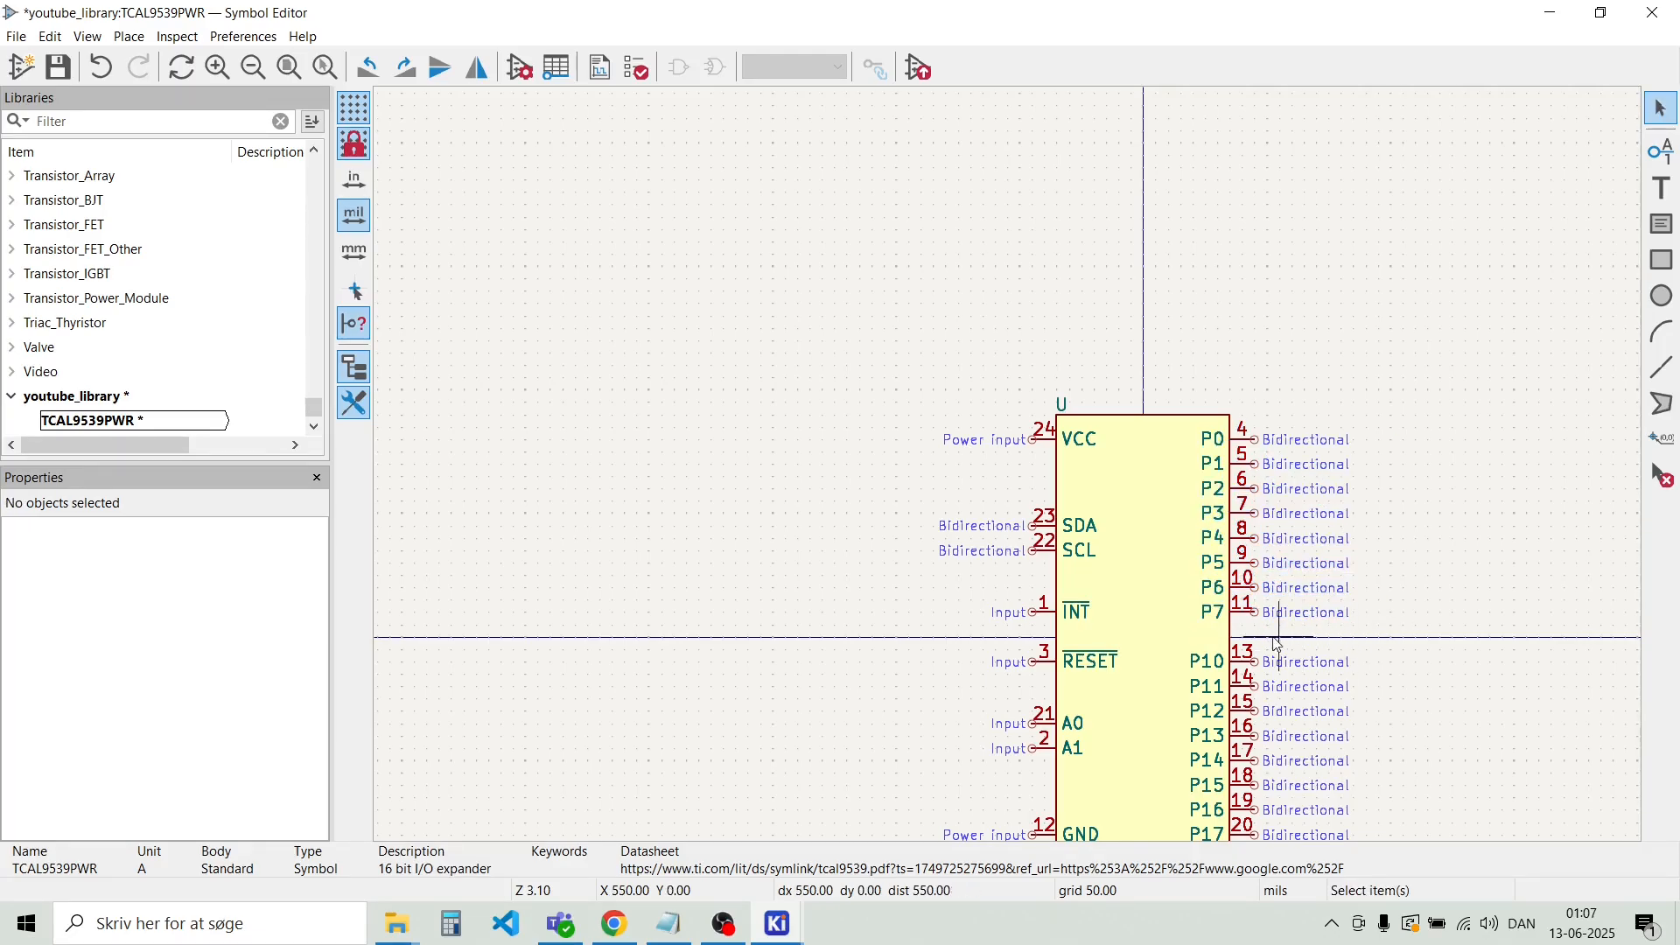
scroll(1277, 646, "up", 3)
scroll(985, 484, "down", 1)
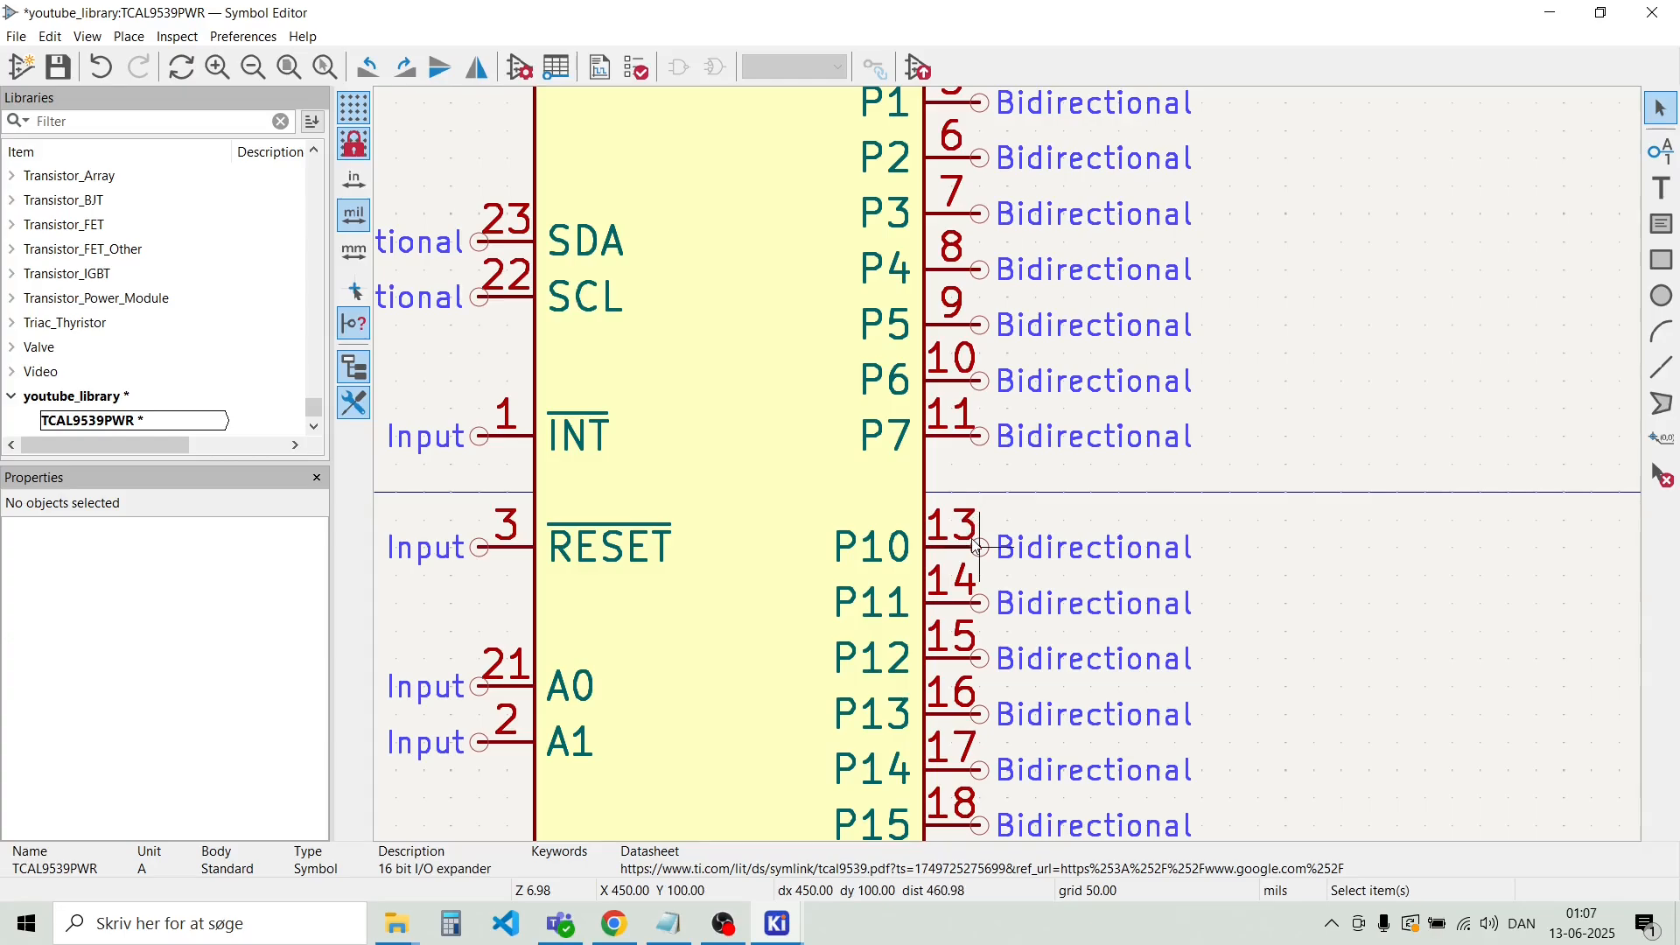
left_click(954, 441)
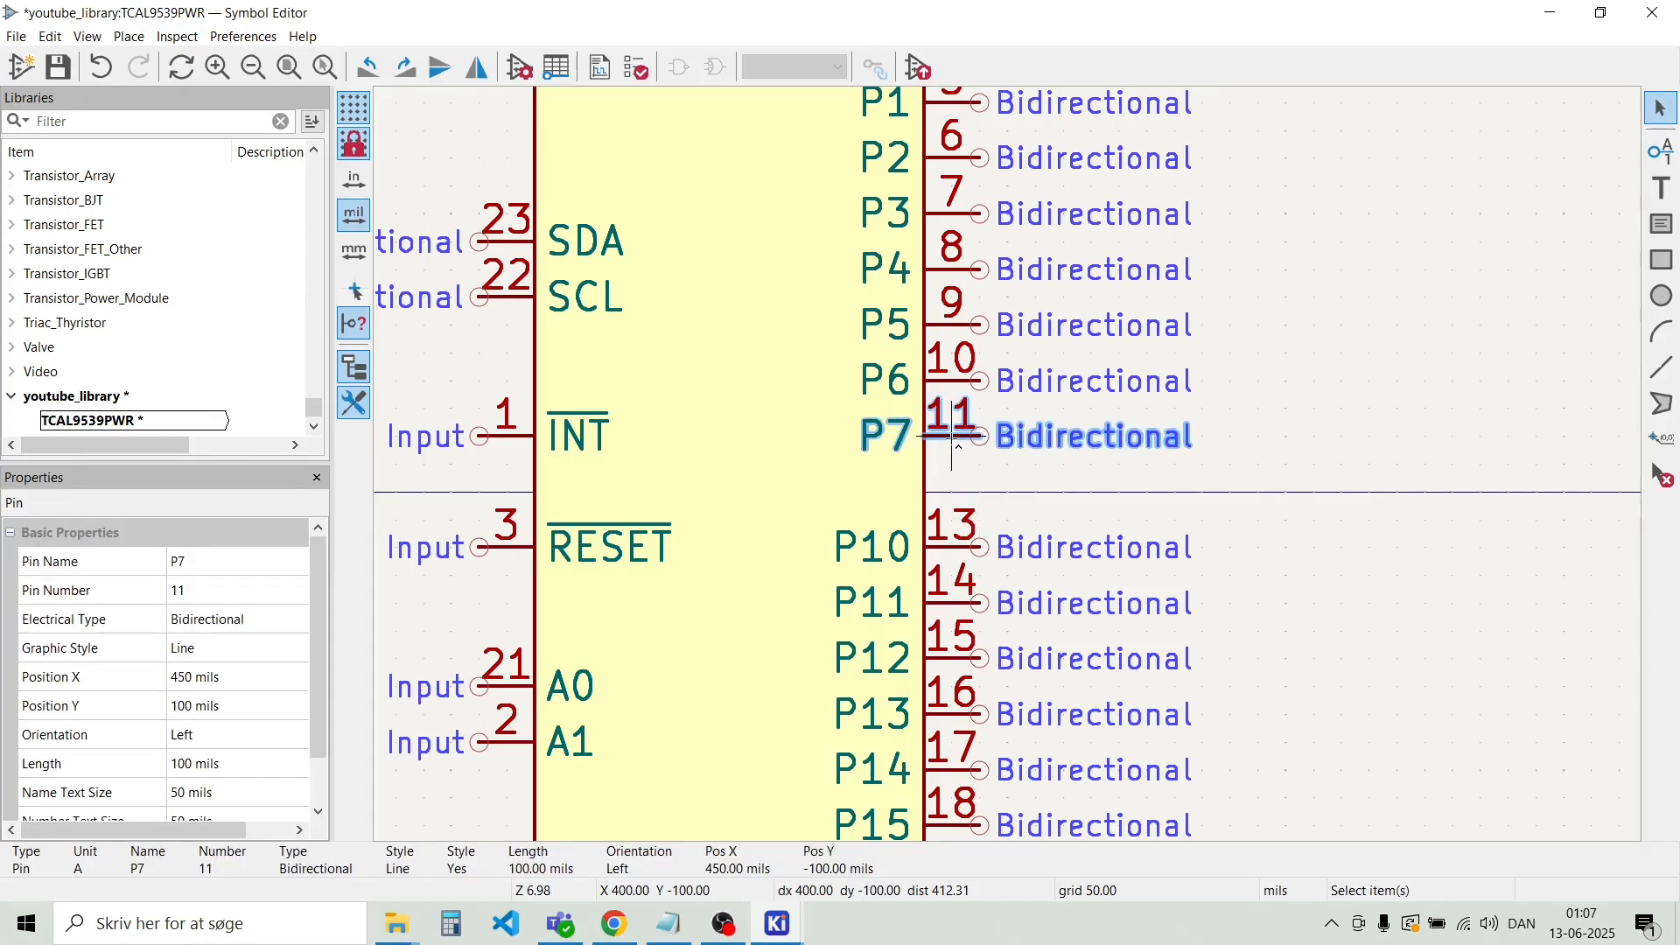
mouse_move(954, 444)
left_mouse_down()
mouse_move(976, 491)
mouse_move(966, 443)
left_mouse_up()
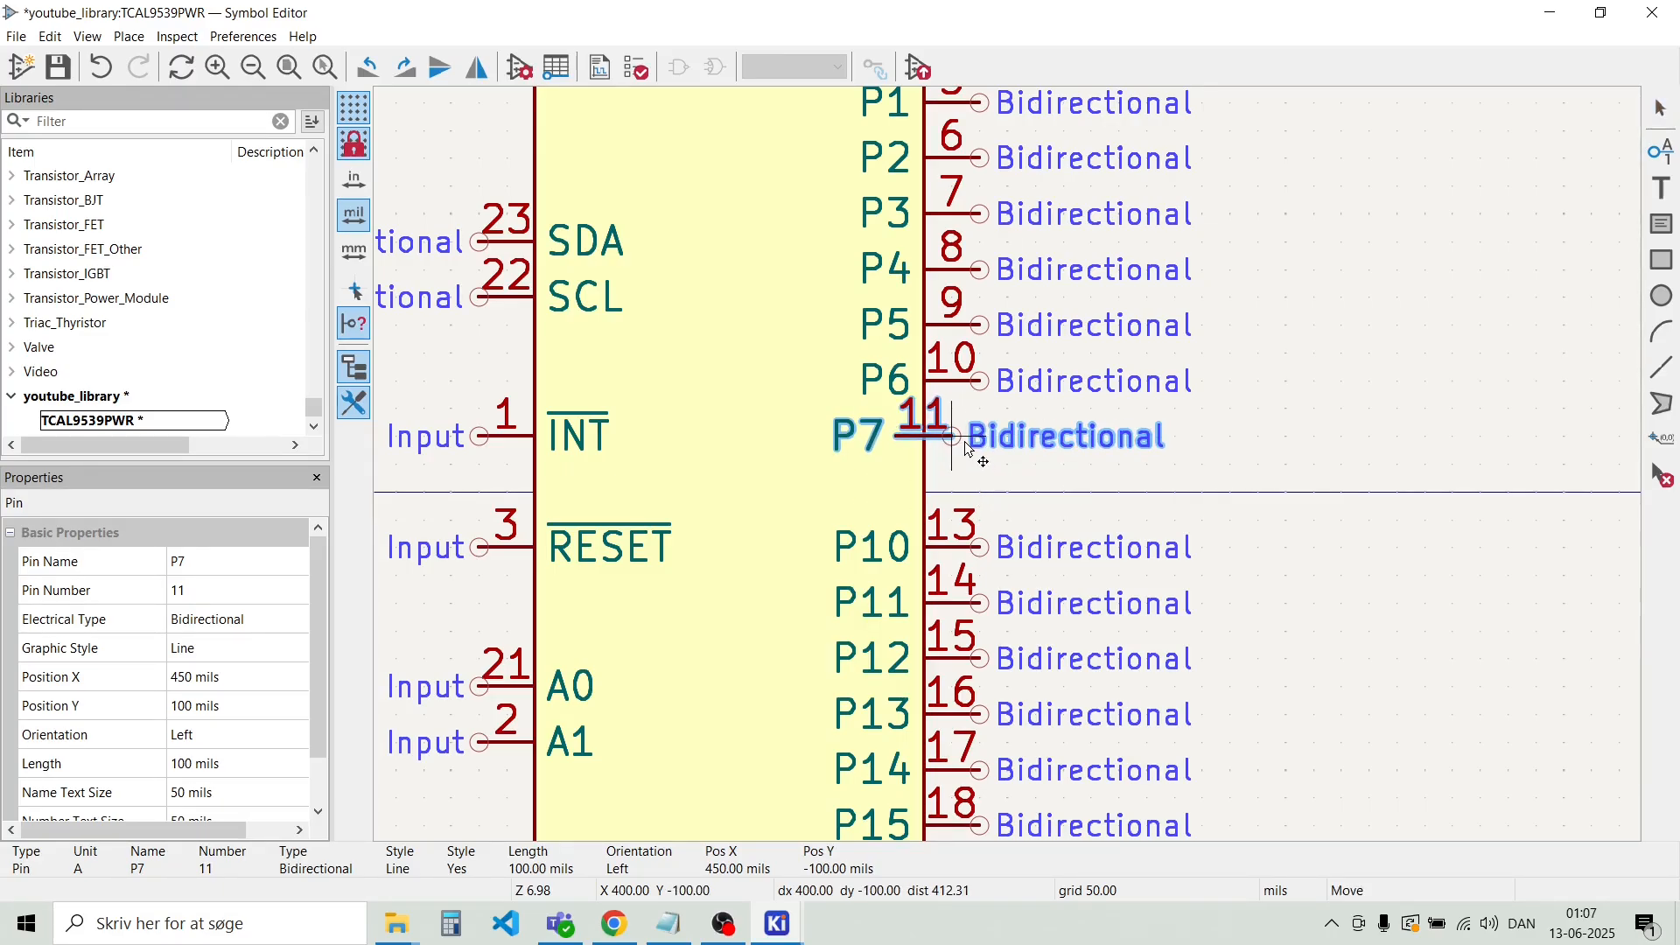
left_click(1111, 492)
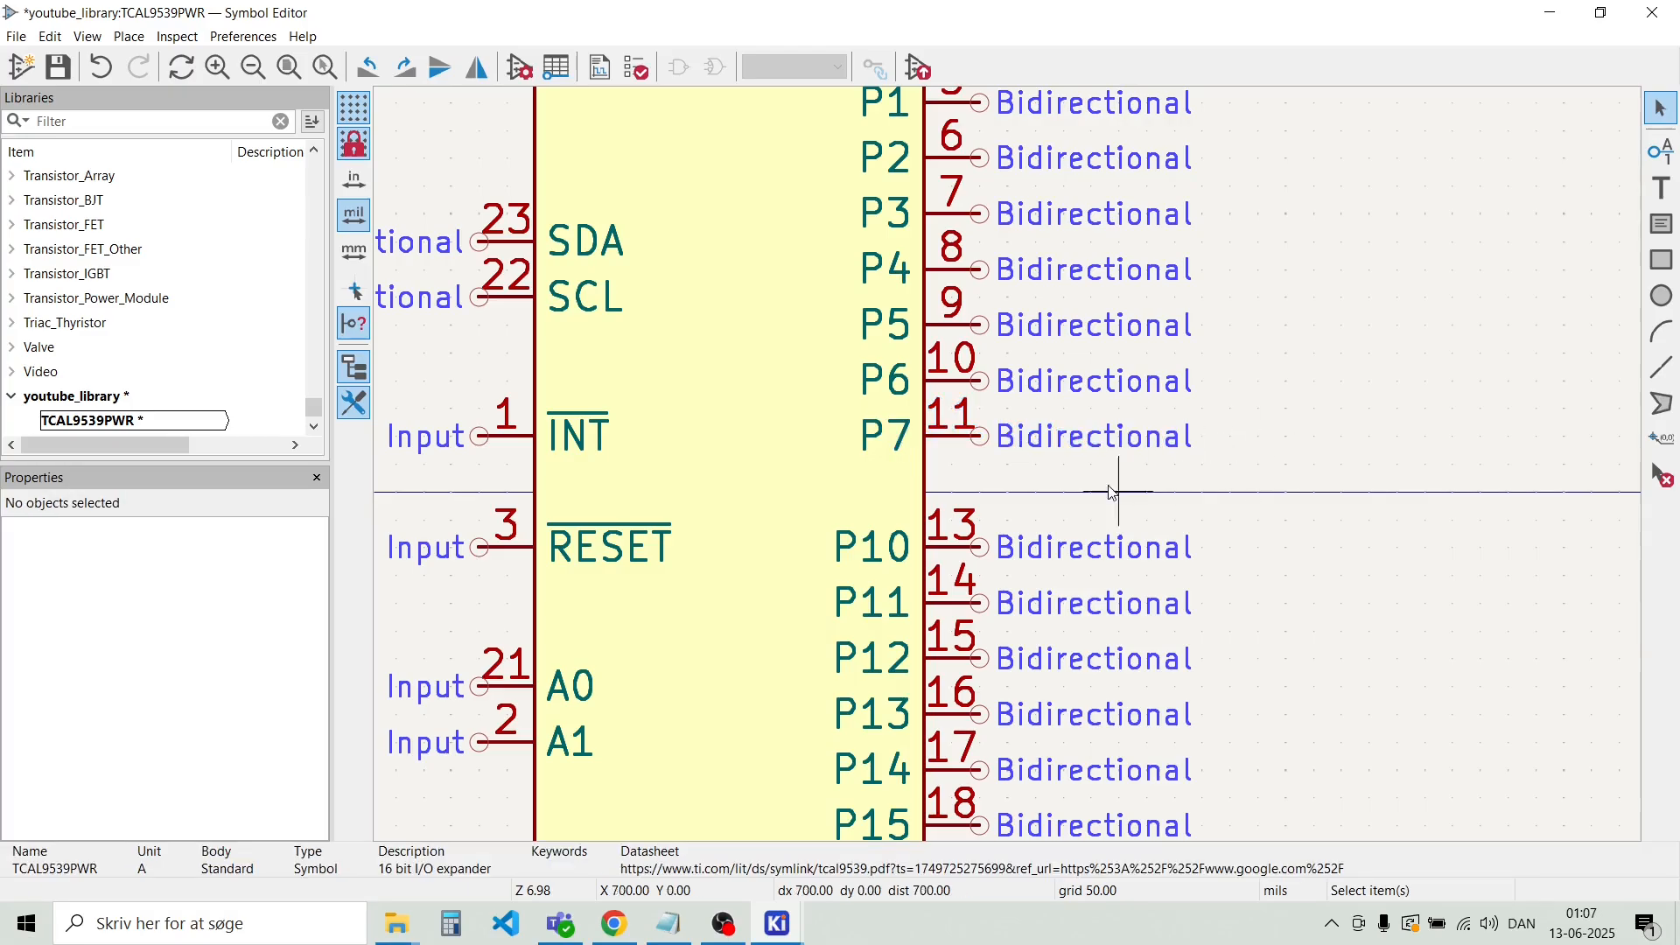
Save the edited TCAL9539PWR symbol to youtube_library
scroll(982, 503, "down", 2)
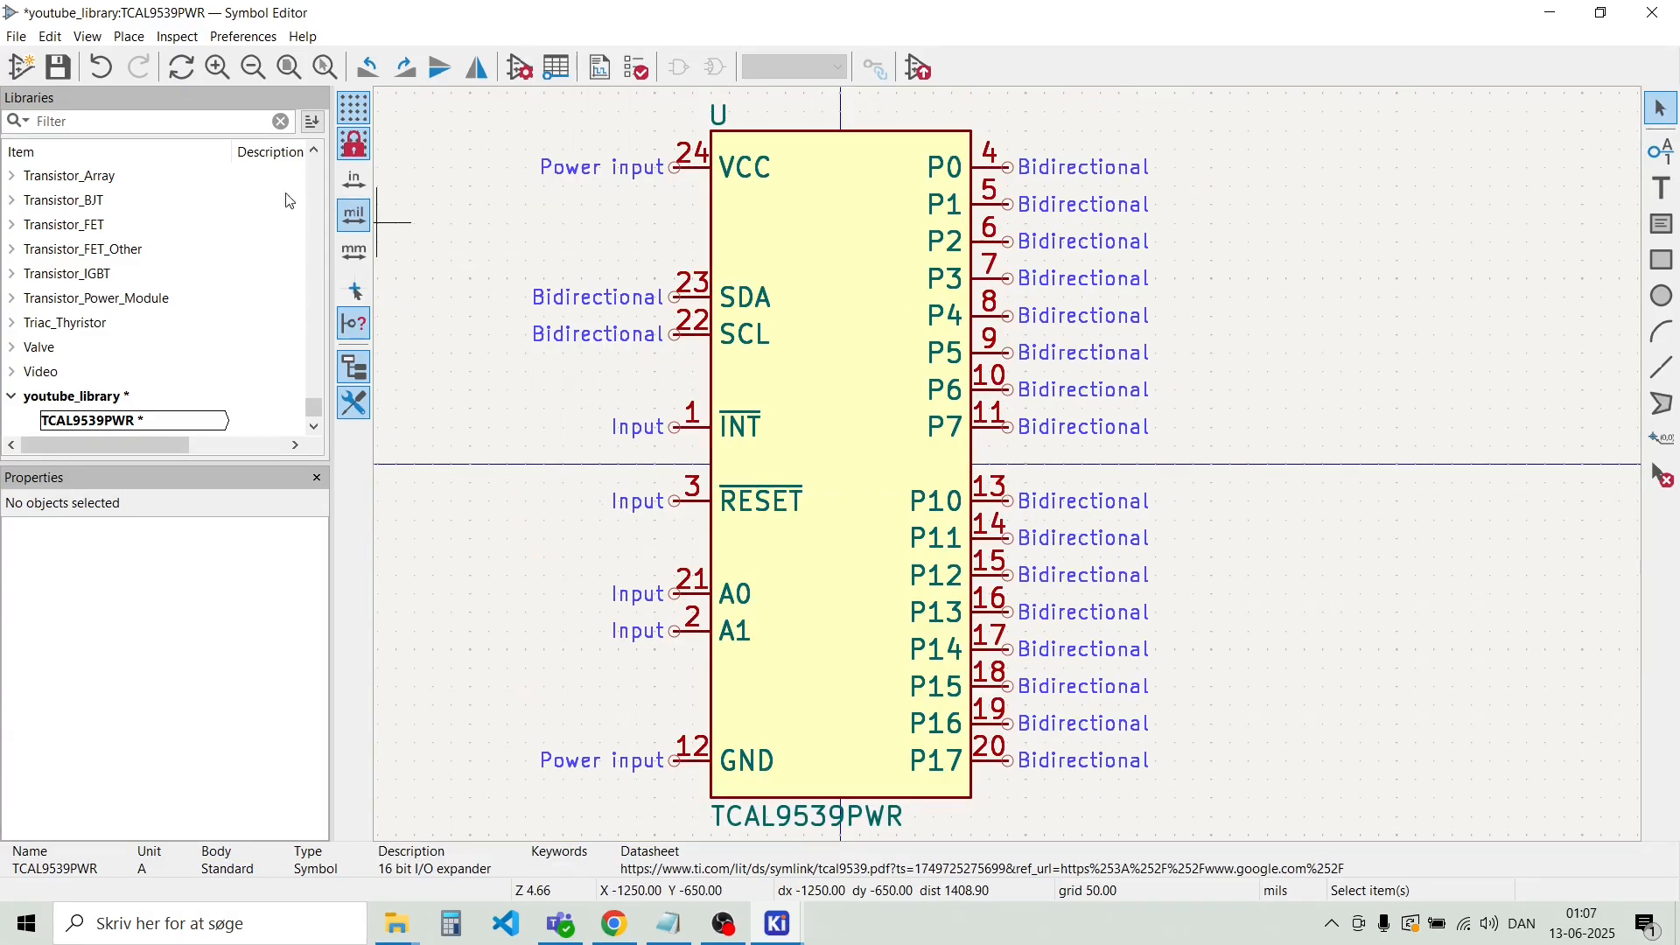
left_click(60, 74)
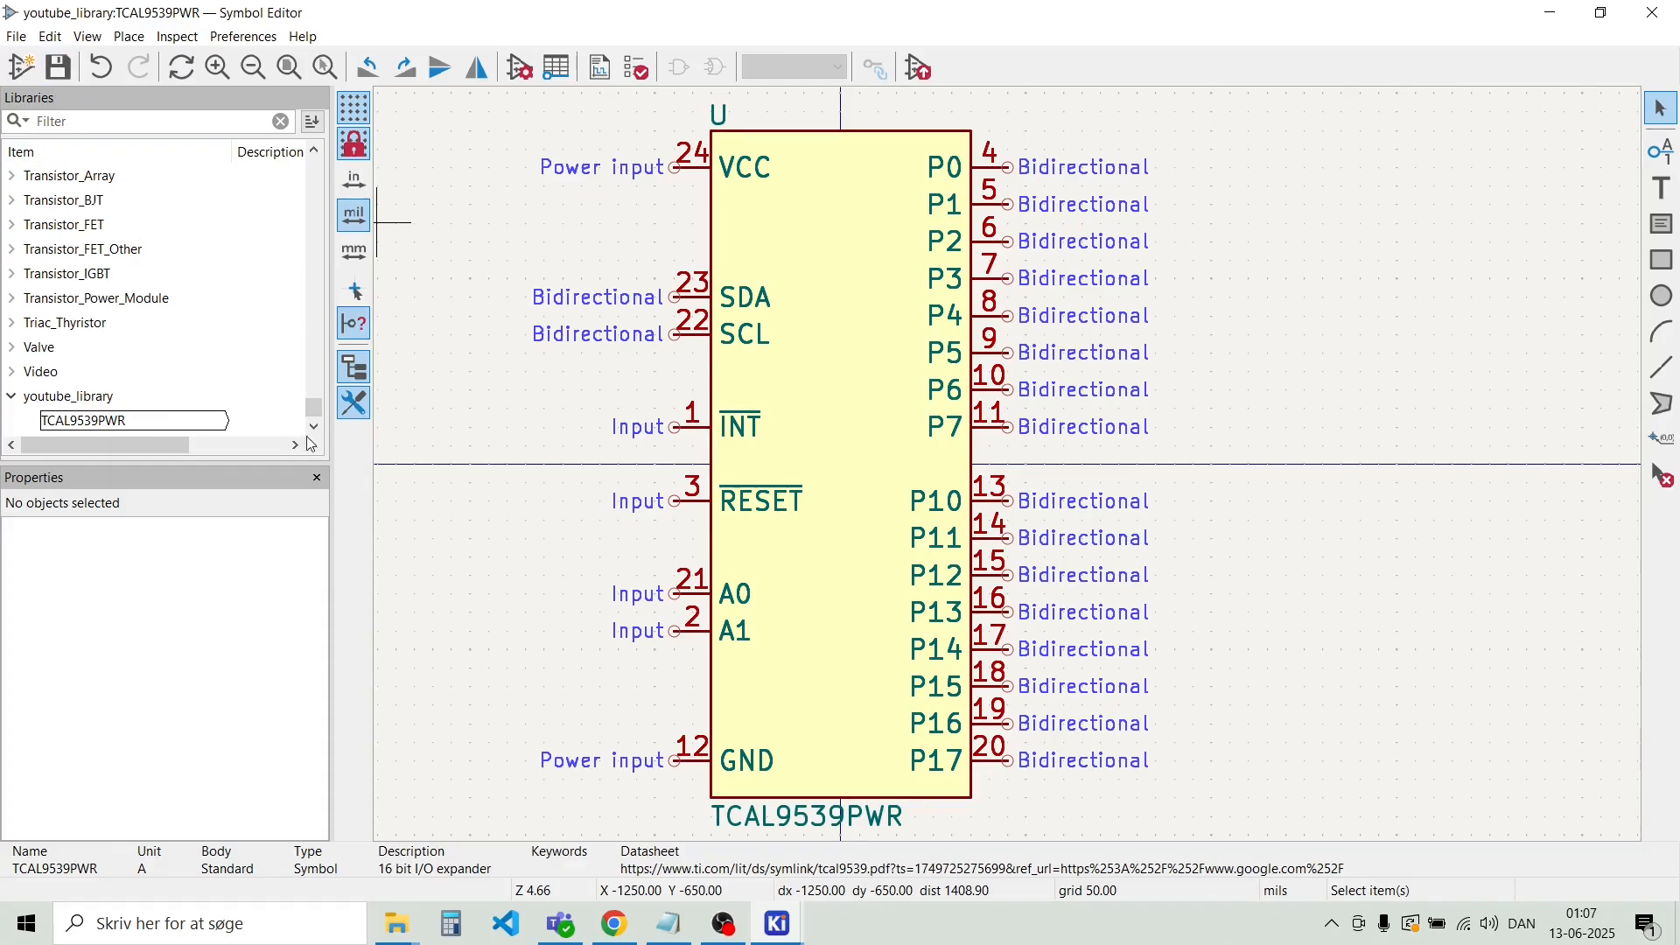
Switch to the Schematic Editor and place one TCAL9539PWR symbol from YouTube_Library on the sheet, above the title block
mouse_move(773, 934)
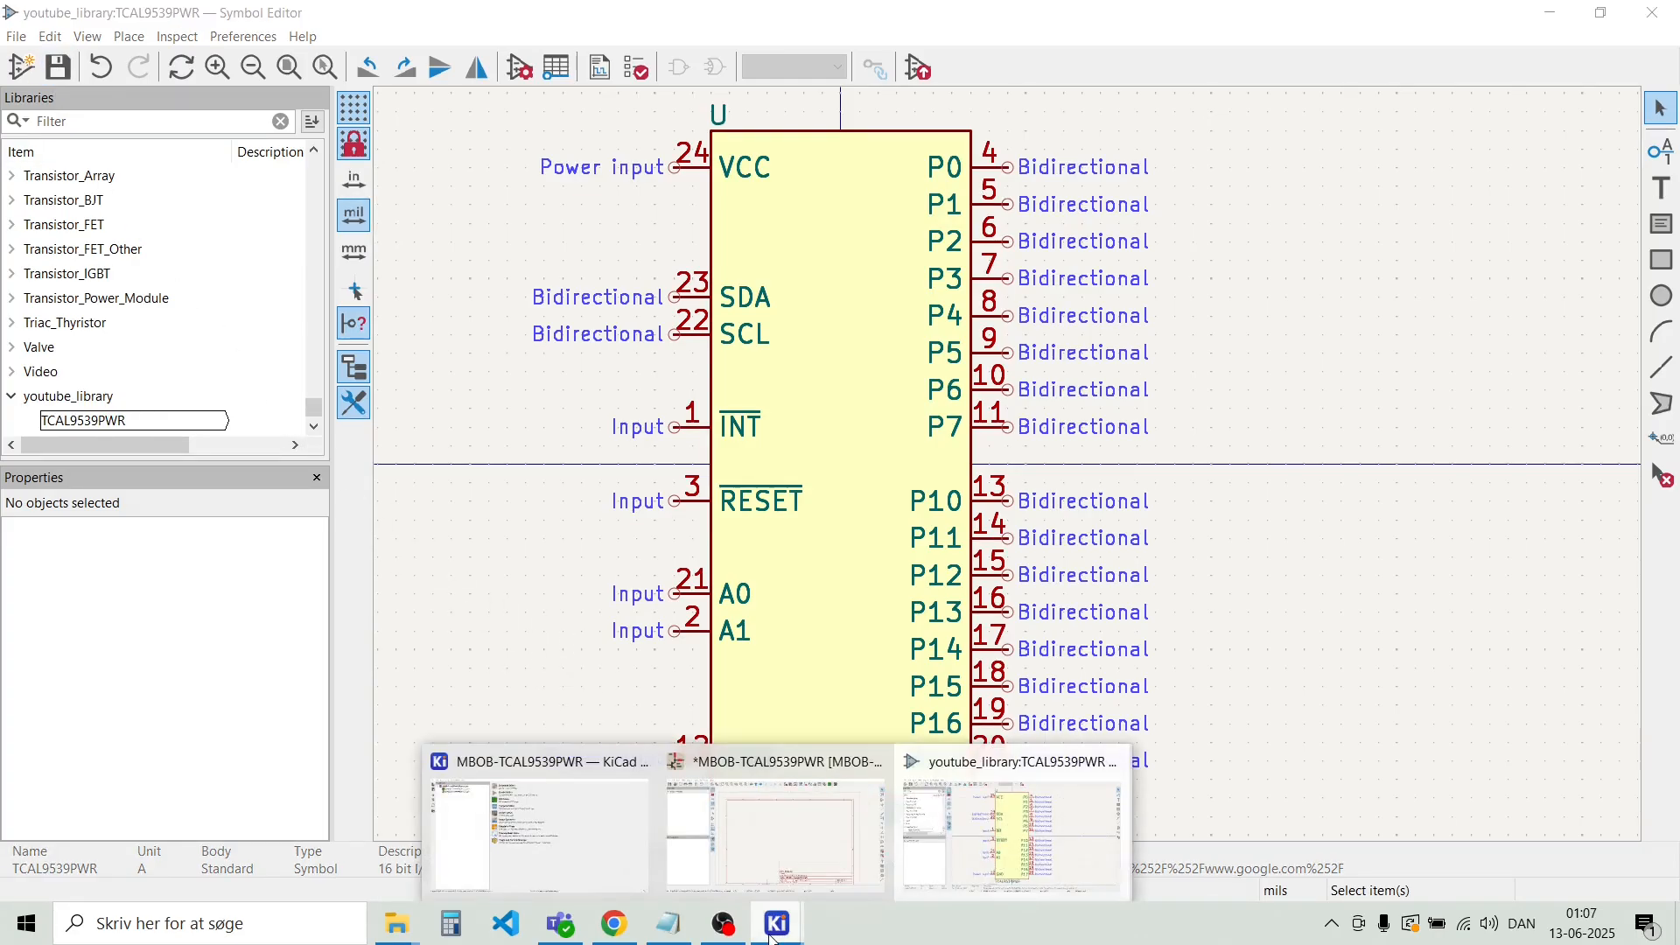
left_click(774, 827)
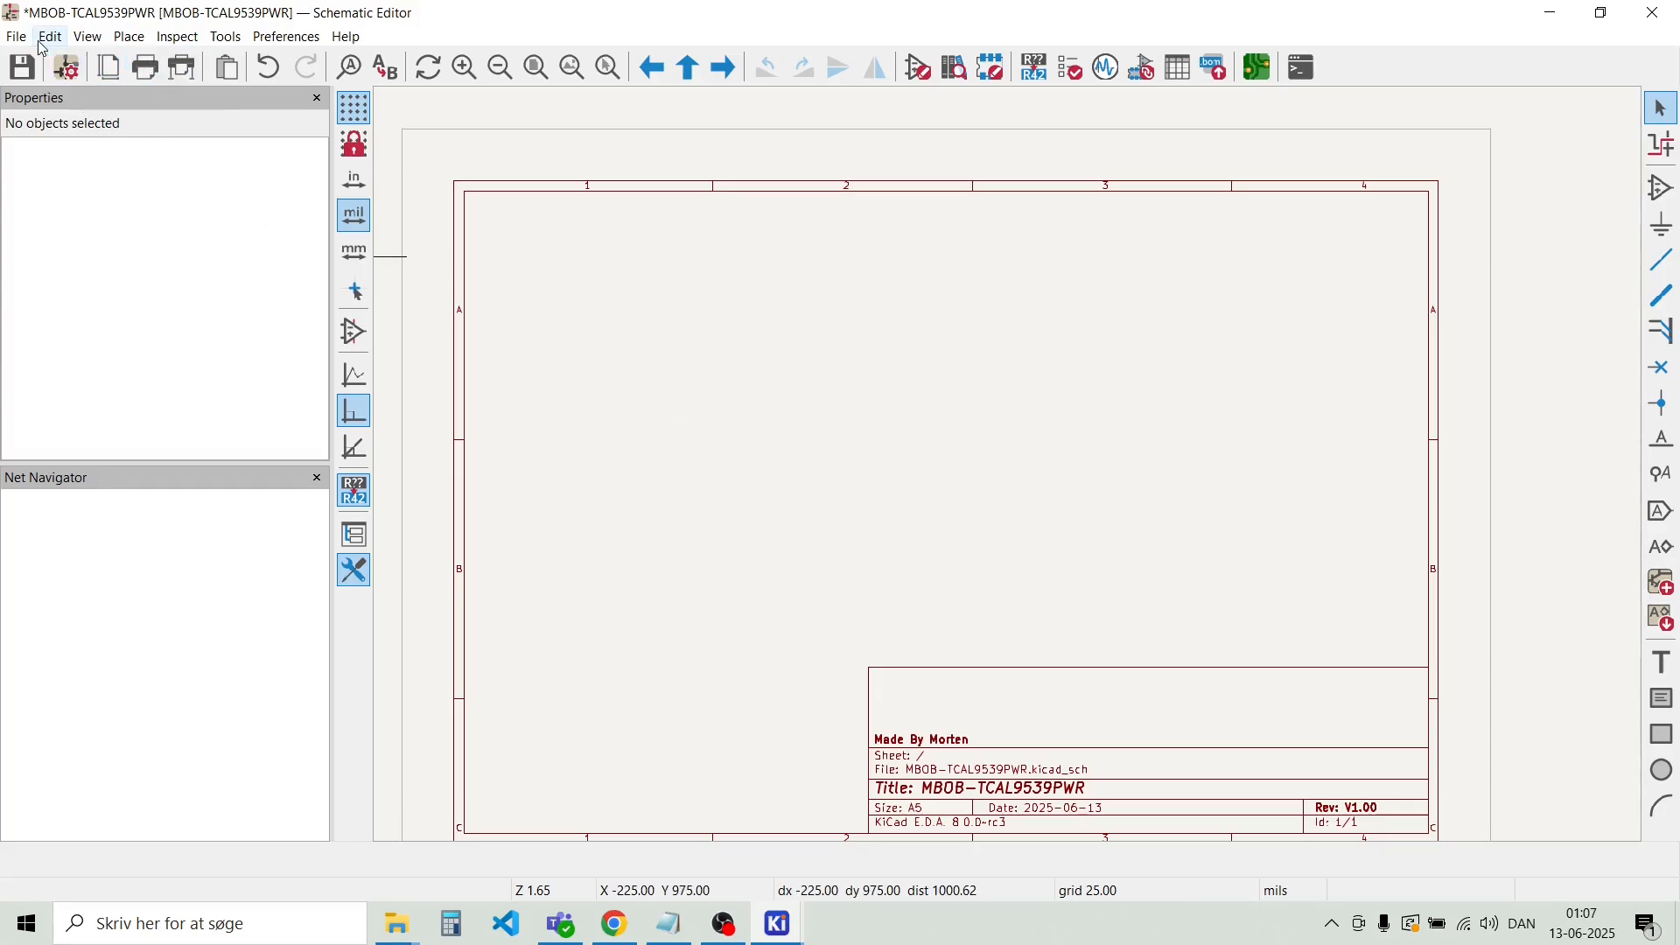
left_click(128, 37)
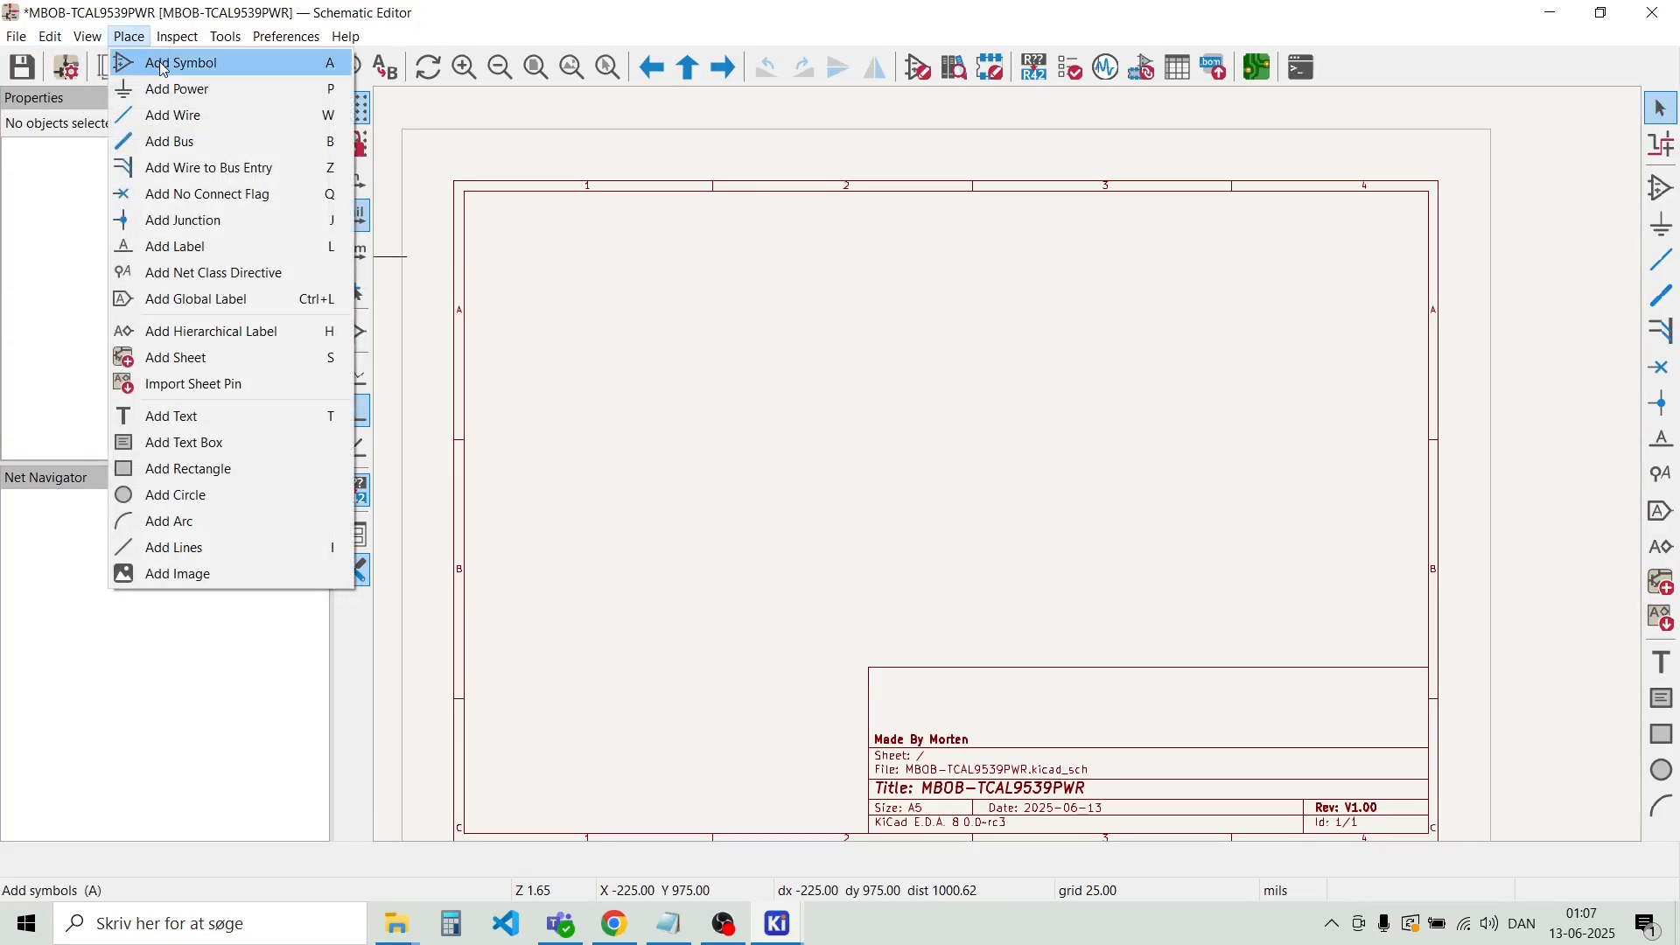
left_click(170, 62)
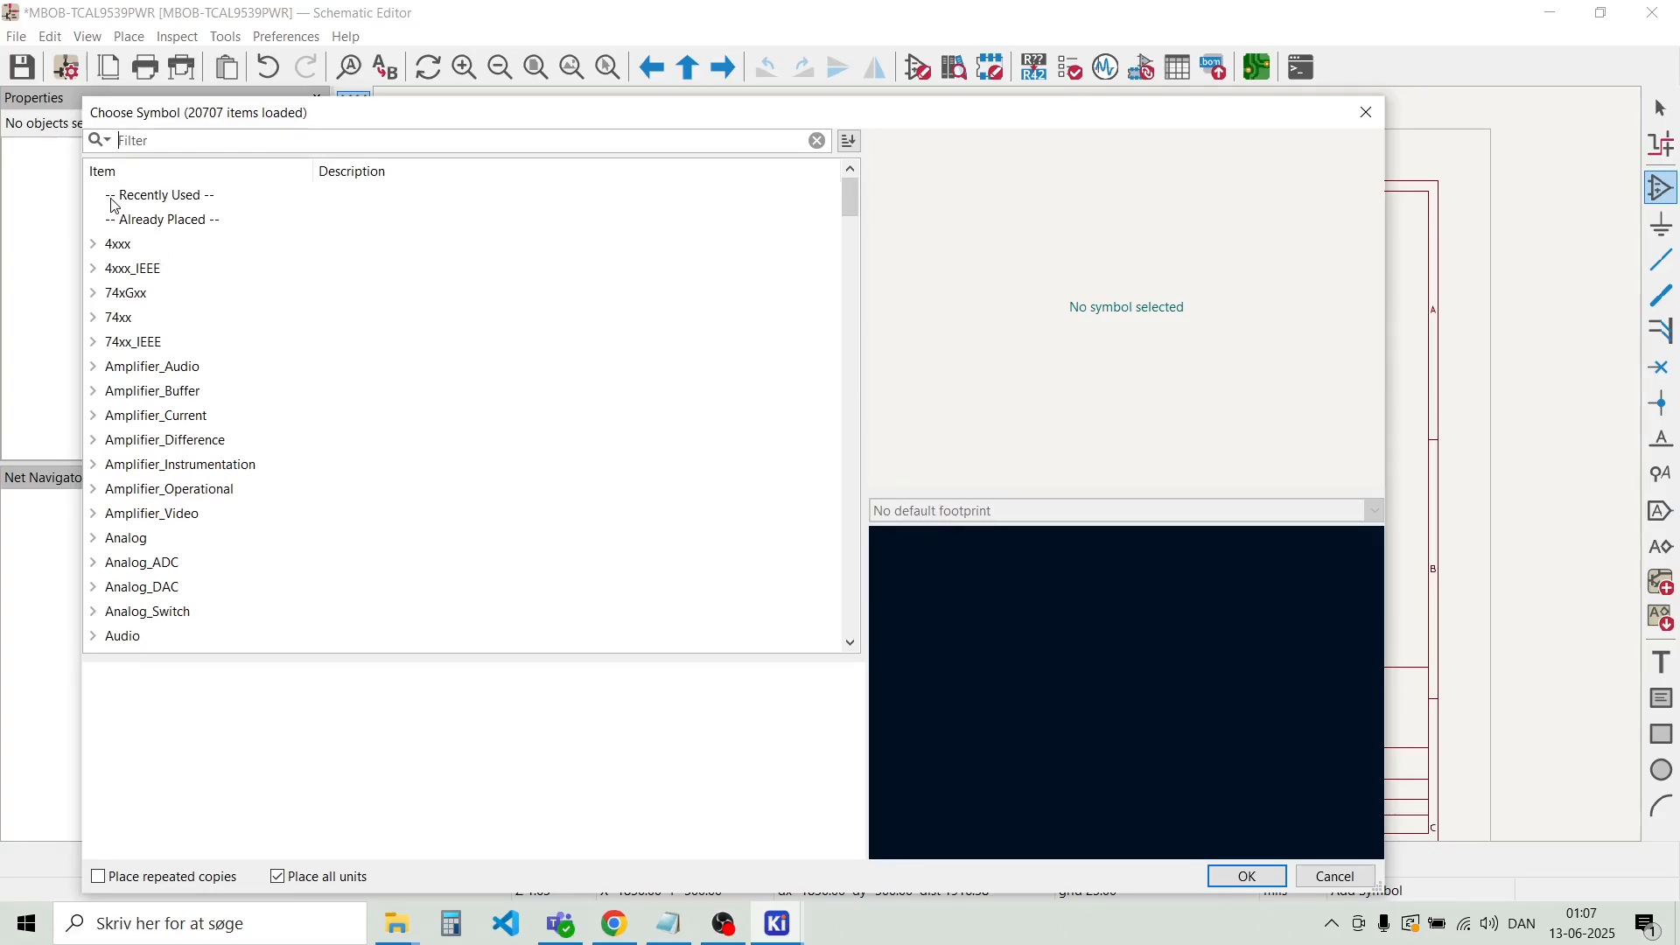
scroll(332, 343, "down", 20)
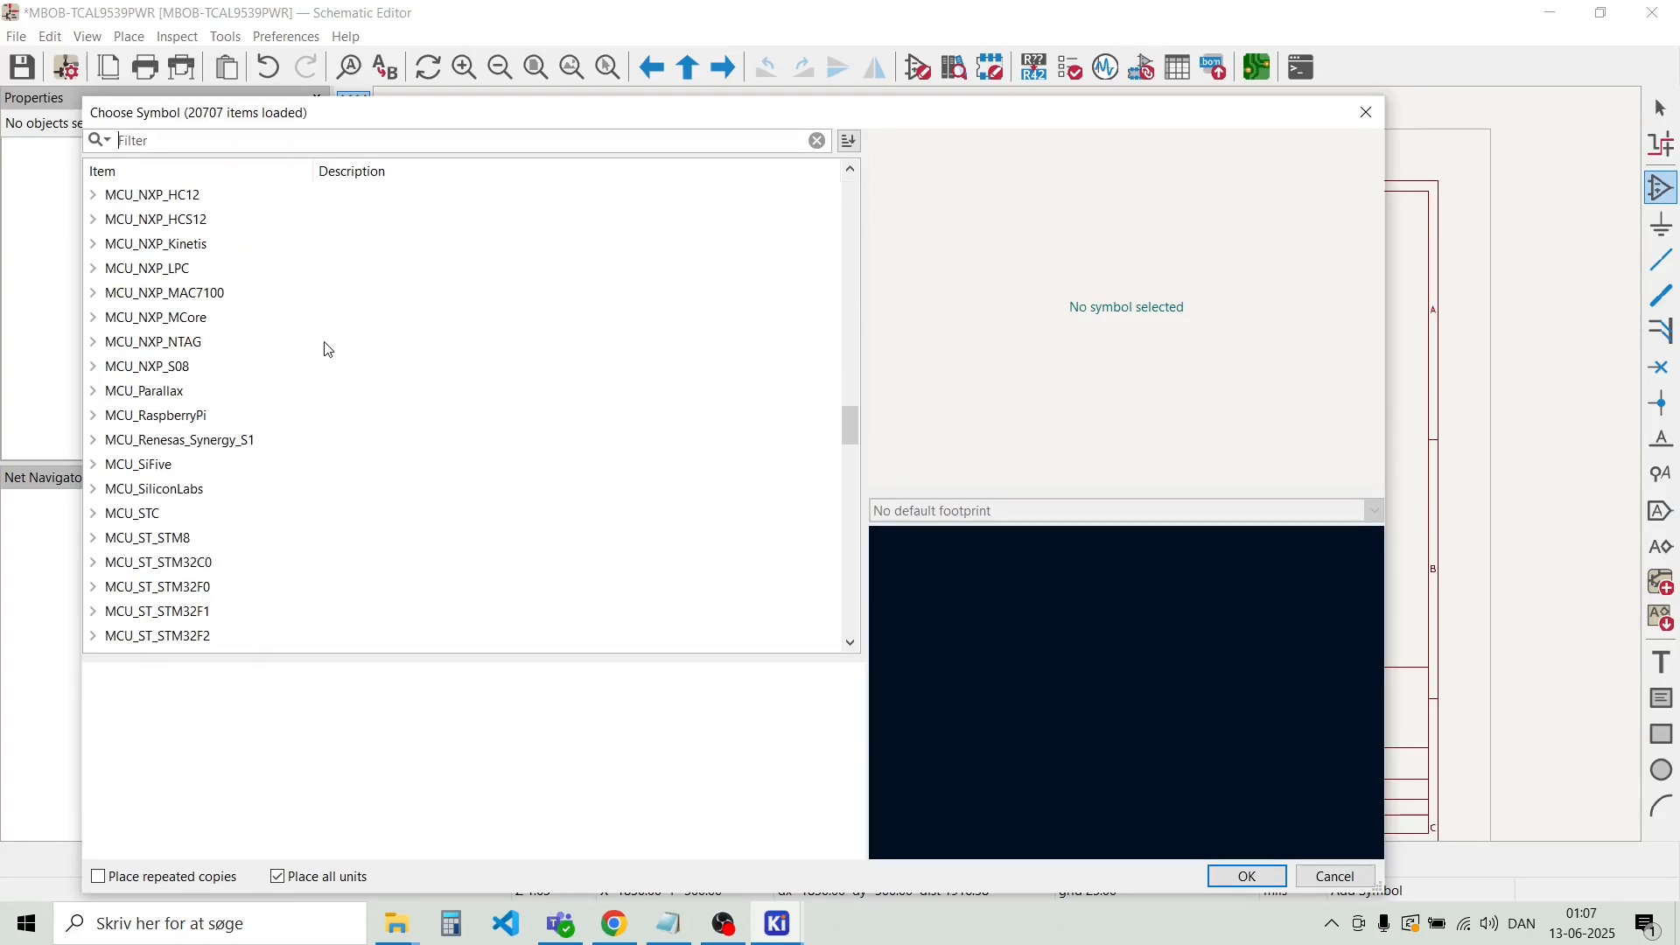
scroll(328, 349, "down", 20)
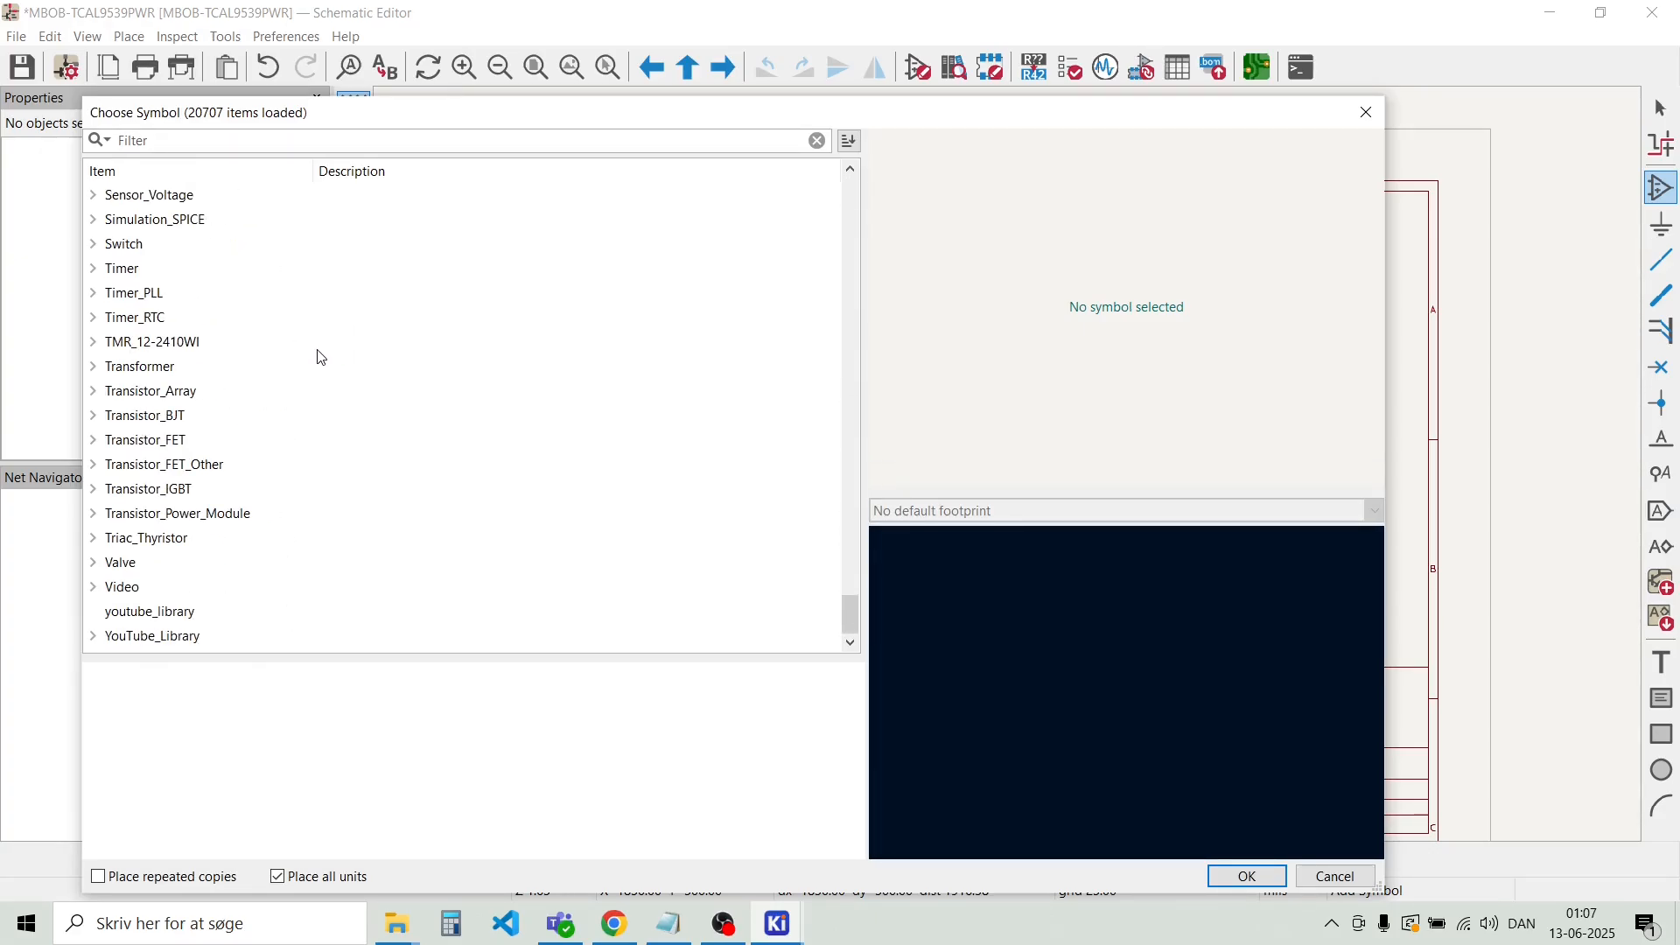
left_click(154, 622)
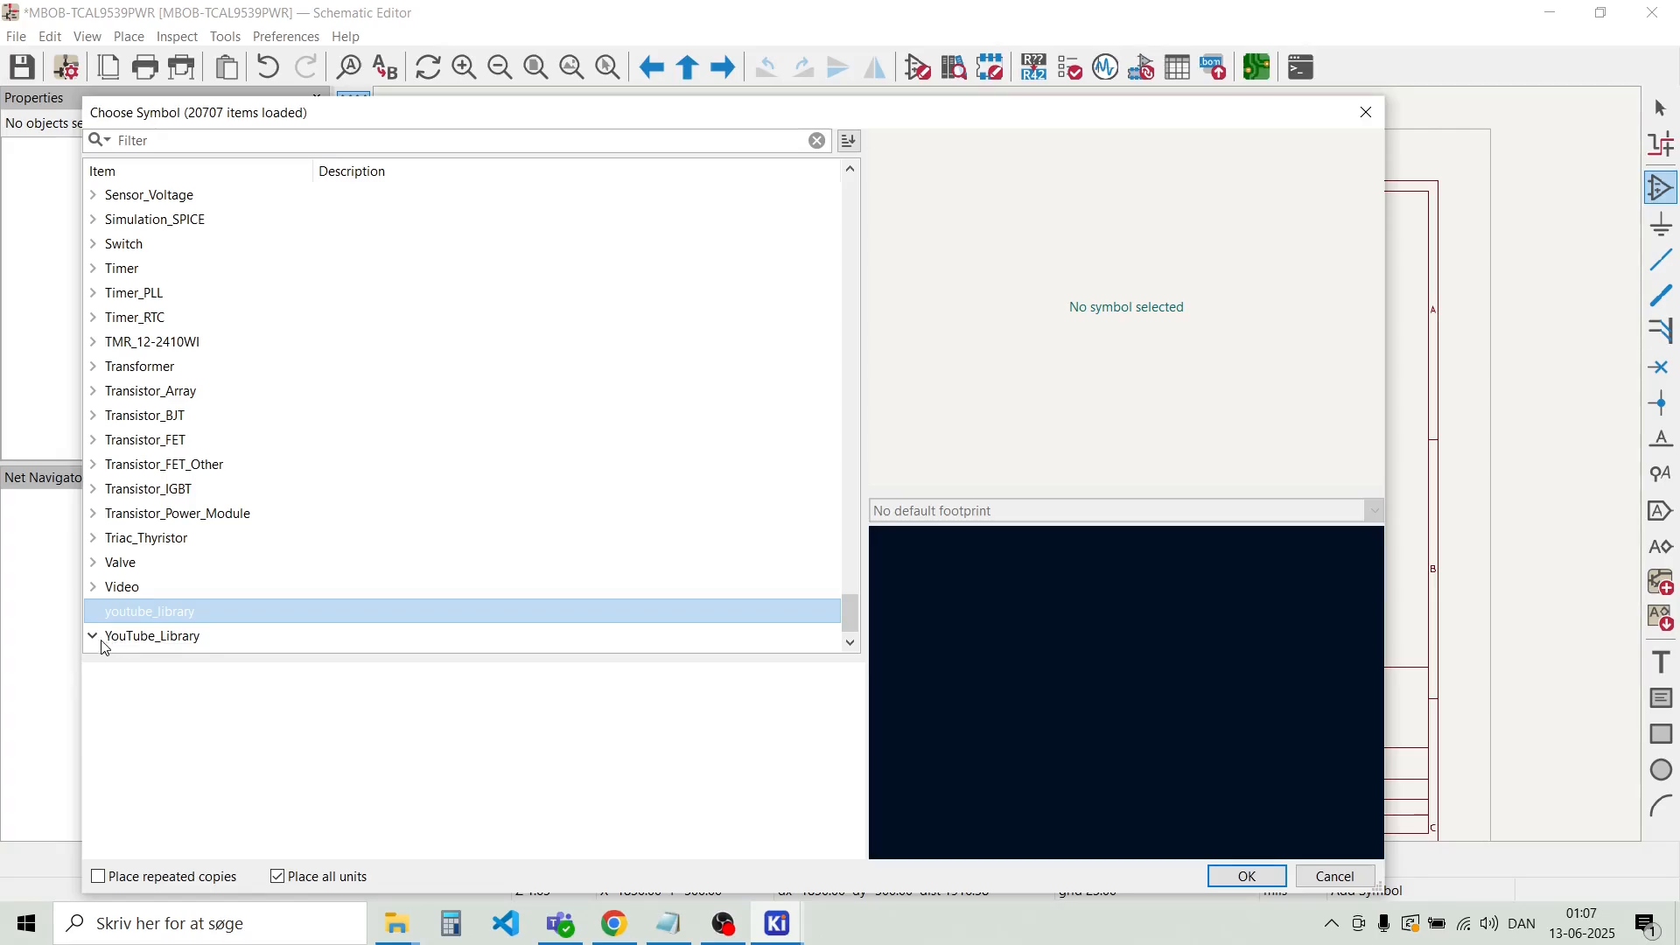
scroll(150, 622, "down", 1)
left_click(166, 637)
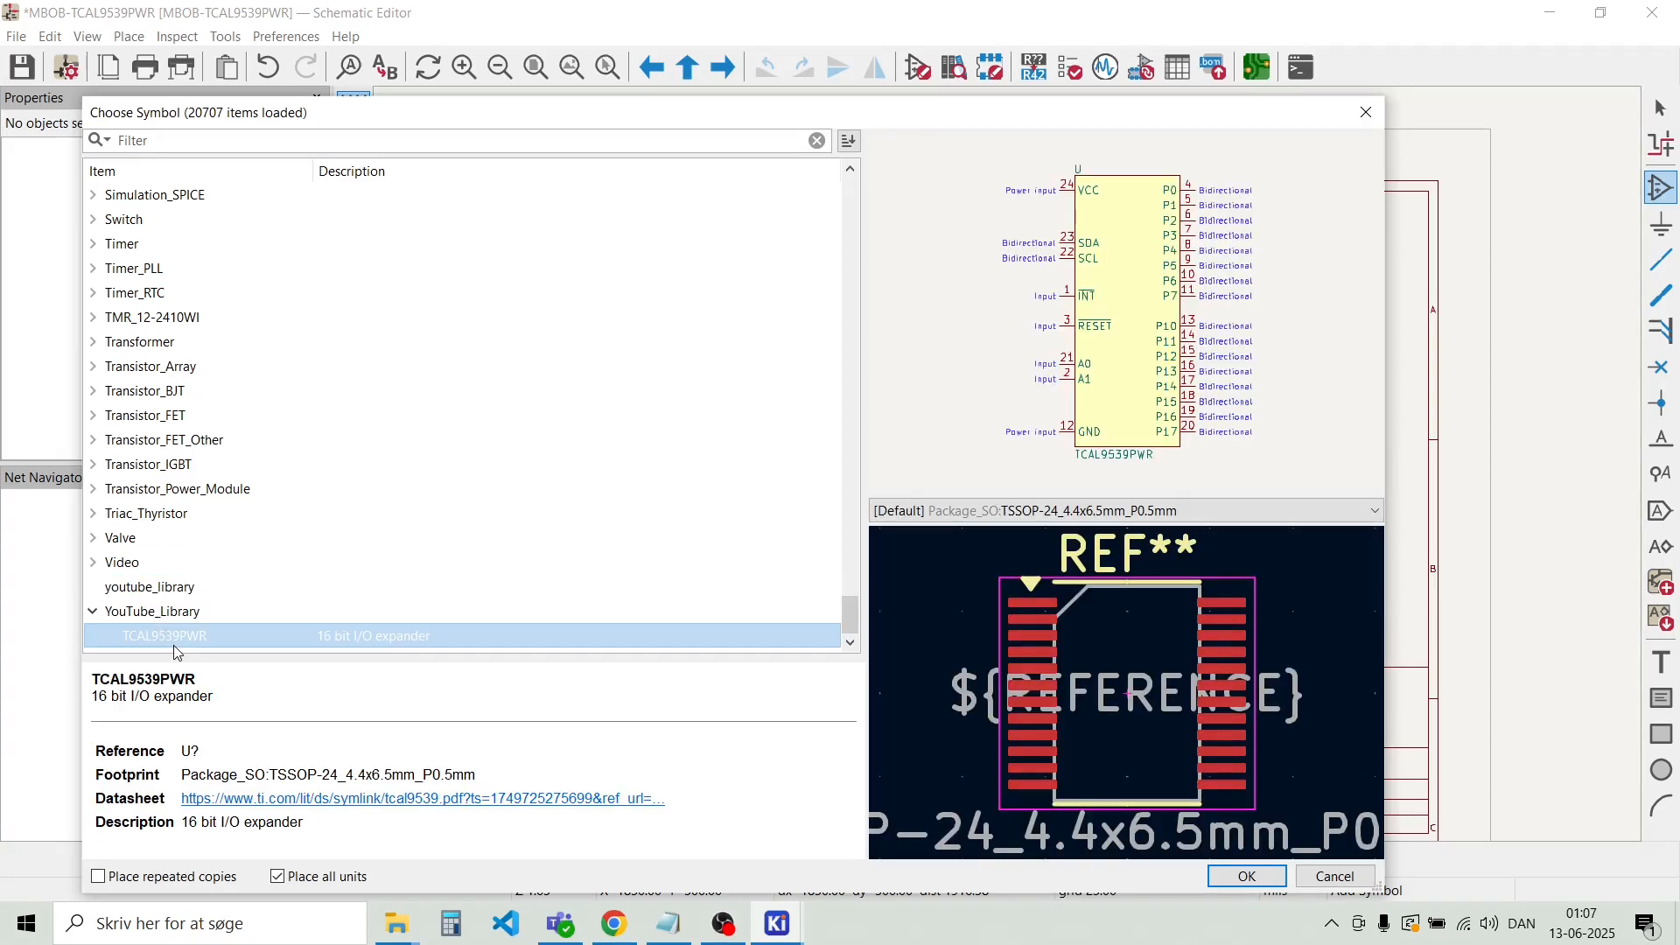
double_click(224, 643)
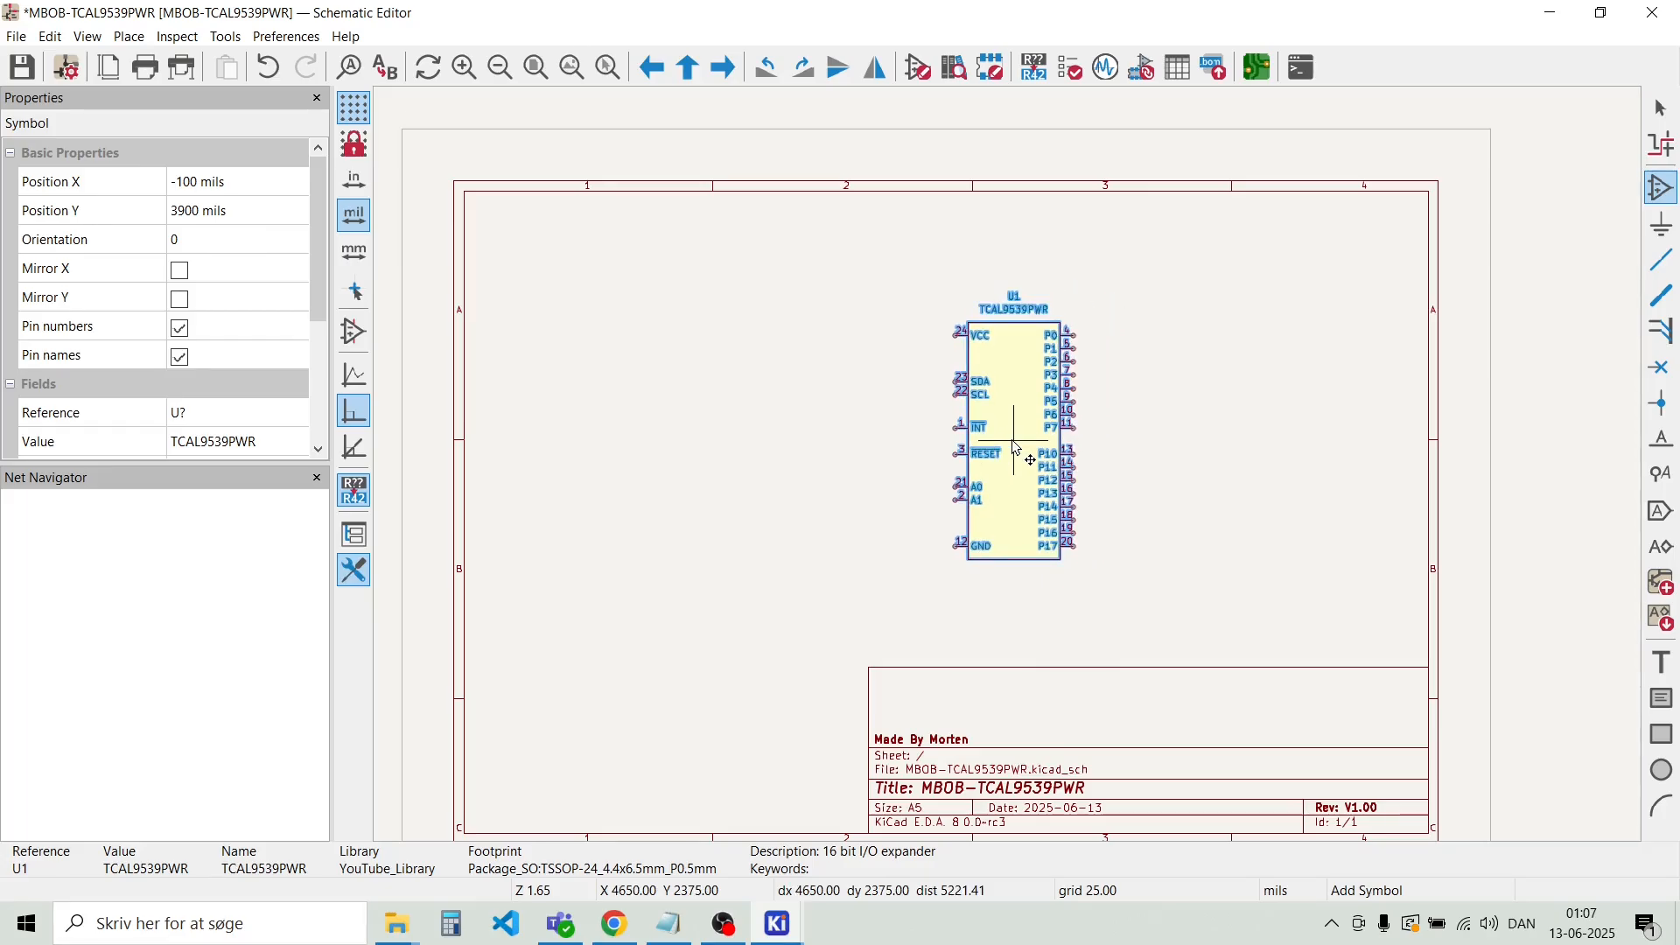
left_click(1060, 419)
left_click(958, 378)
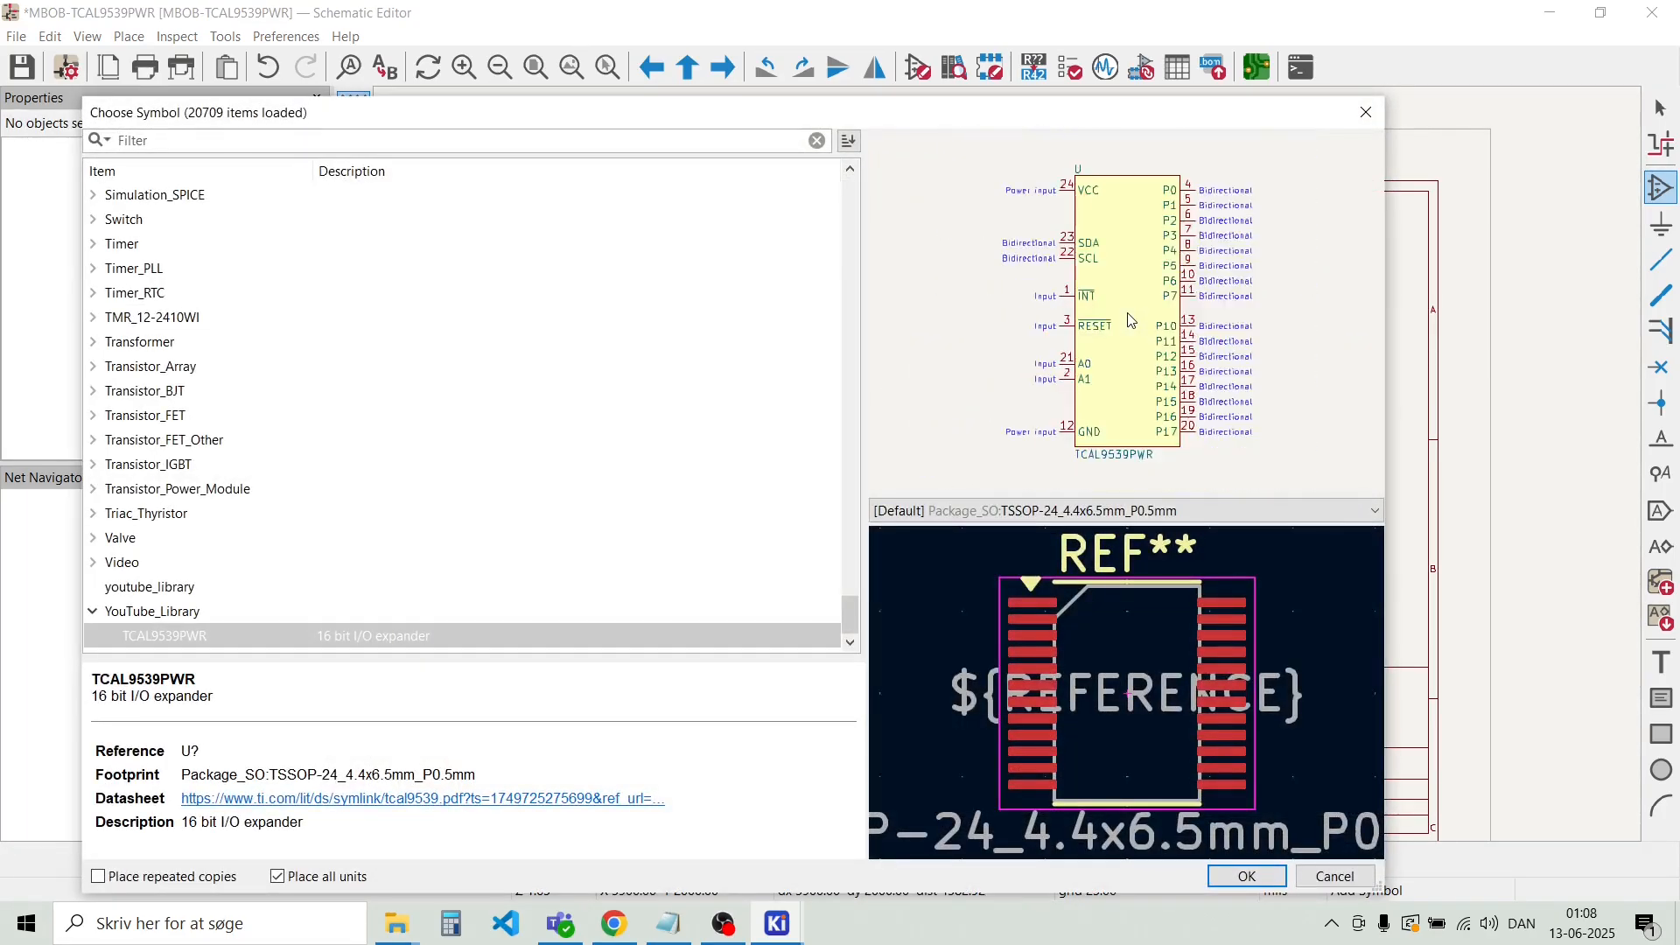
left_click(1364, 115)
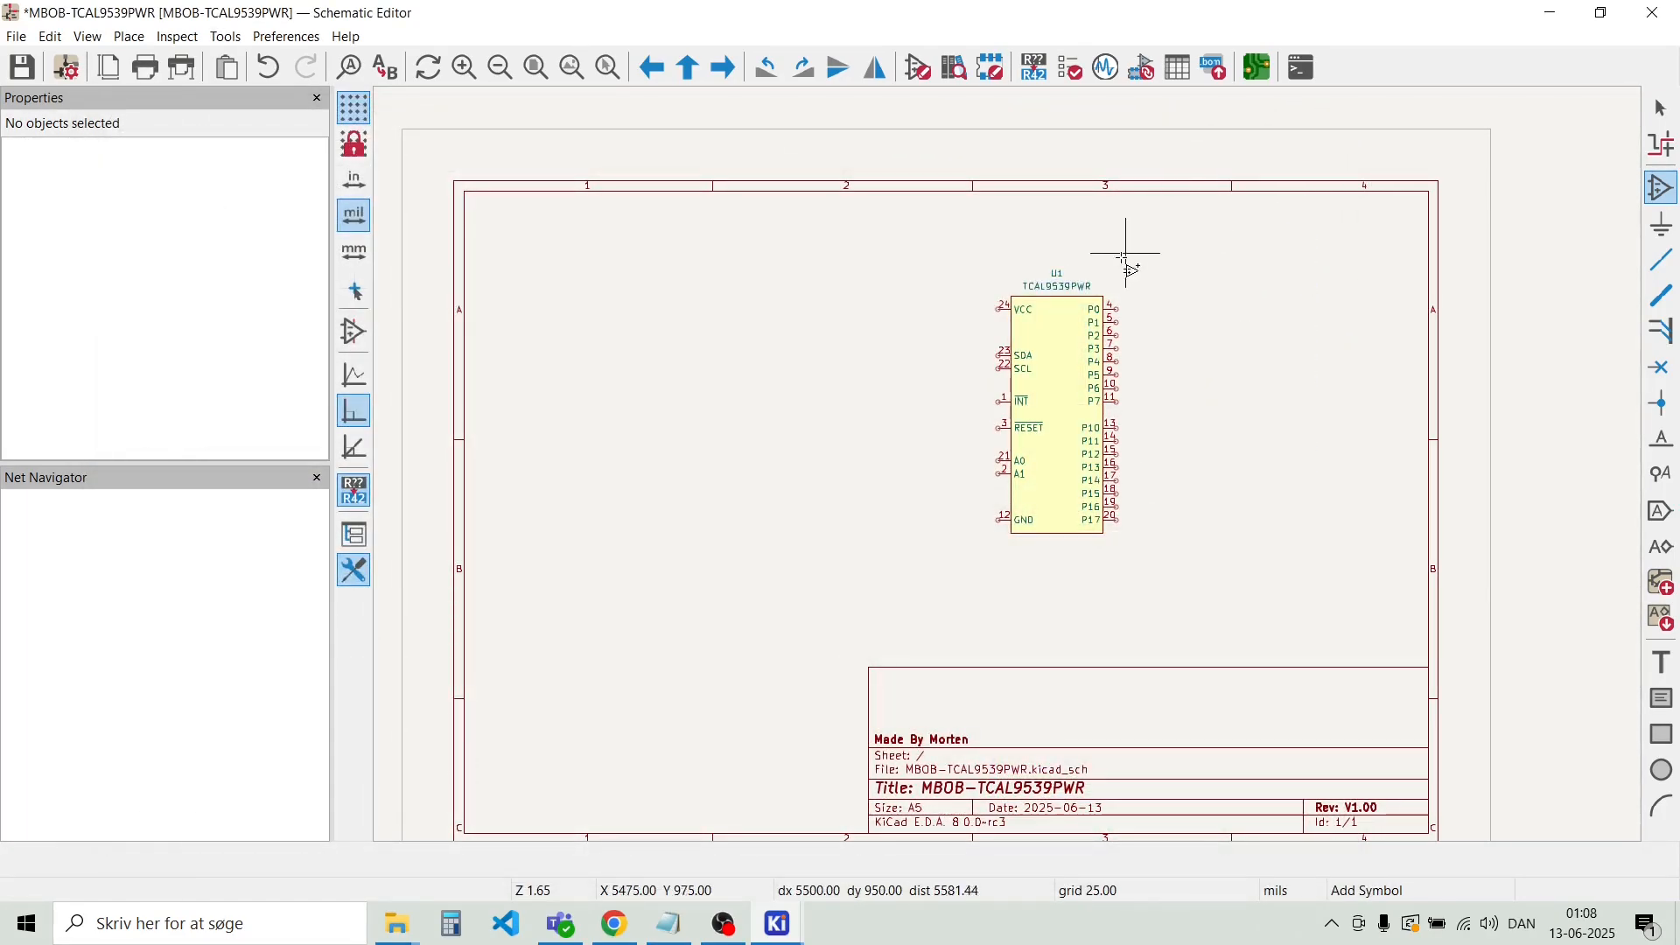
scroll(1002, 464, "up", 5)
key("Escape")
Move the TCAL9539PWR value text from above the symbol to just below its body
left_click(936, 520)
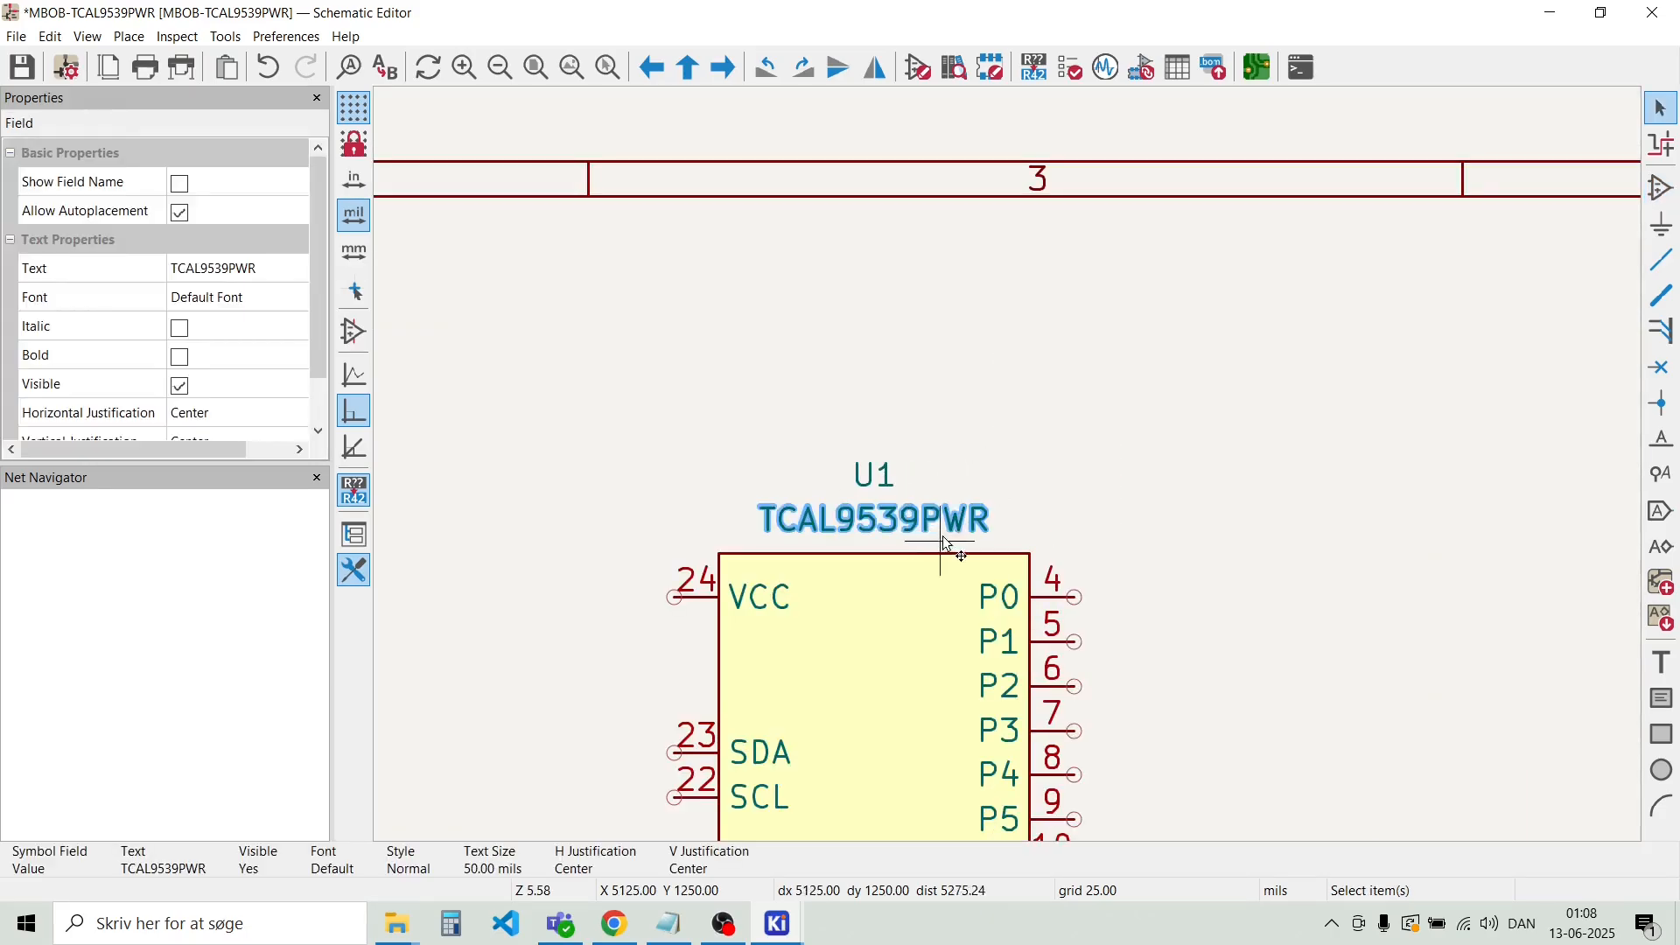
scroll(1011, 473, "down", 2)
left_click_drag(1003, 457, 1008, 698)
scroll(1005, 517, "down", 2)
left_click(947, 428)
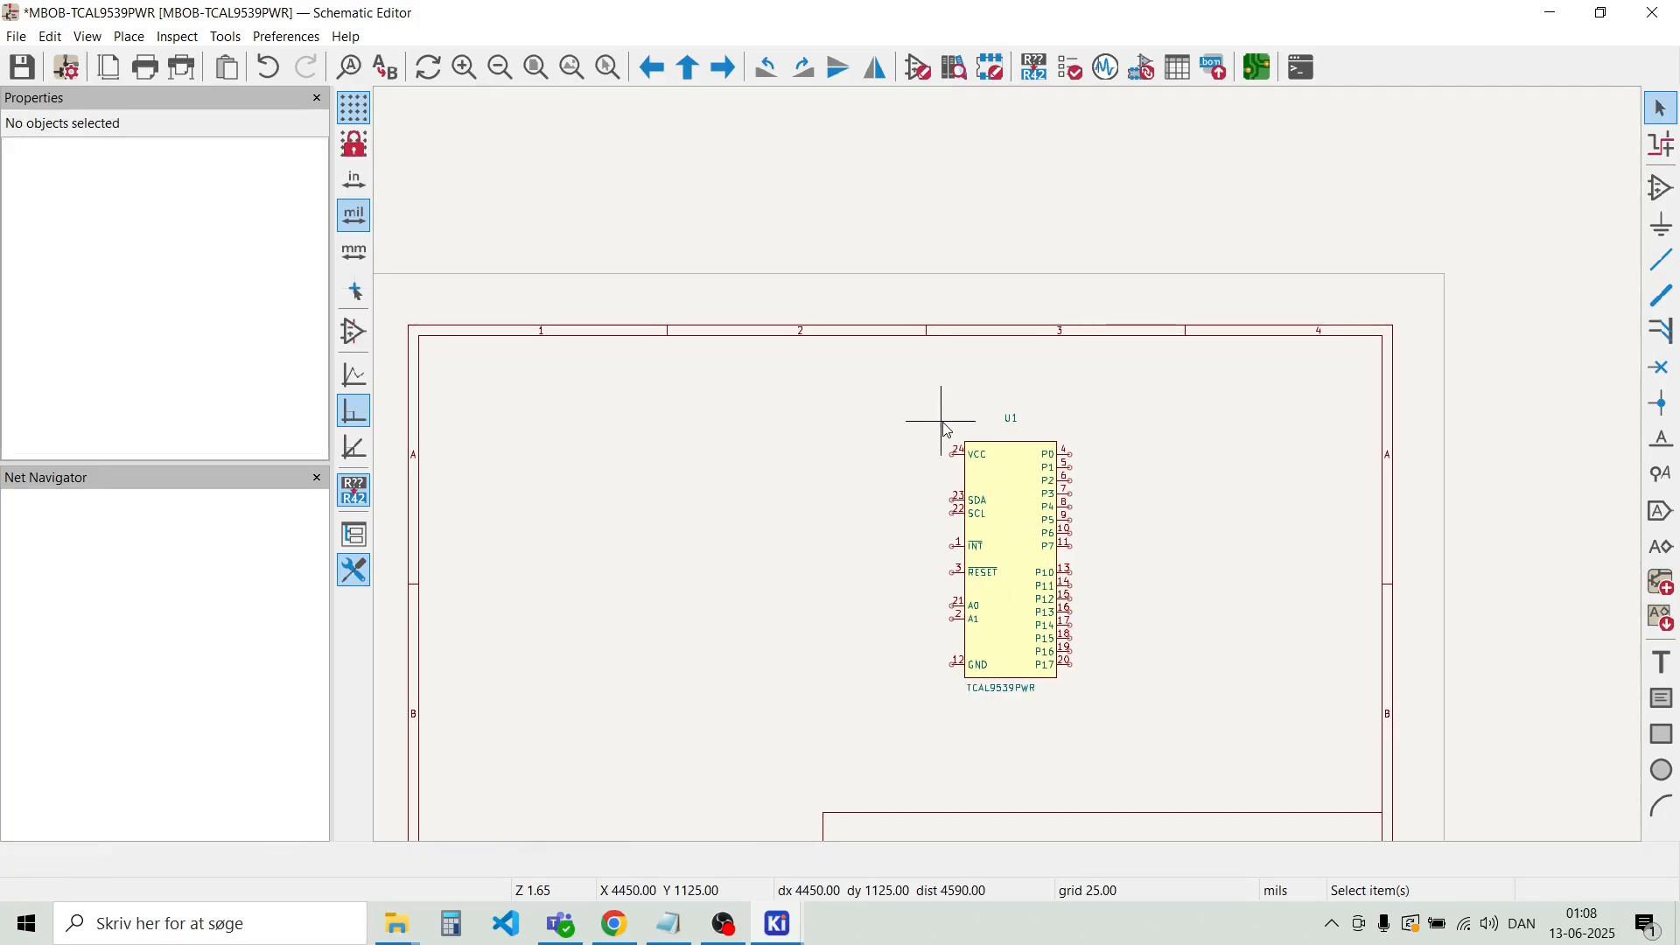
Move the U1 reference text to just above the upper-left corner of the symbol body
scroll(948, 429, "up", 5)
left_click_drag(1031, 544, 717, 687)
left_click(845, 522)
scroll(845, 522, "down", 4)
scroll(1149, 581, "up", 1)
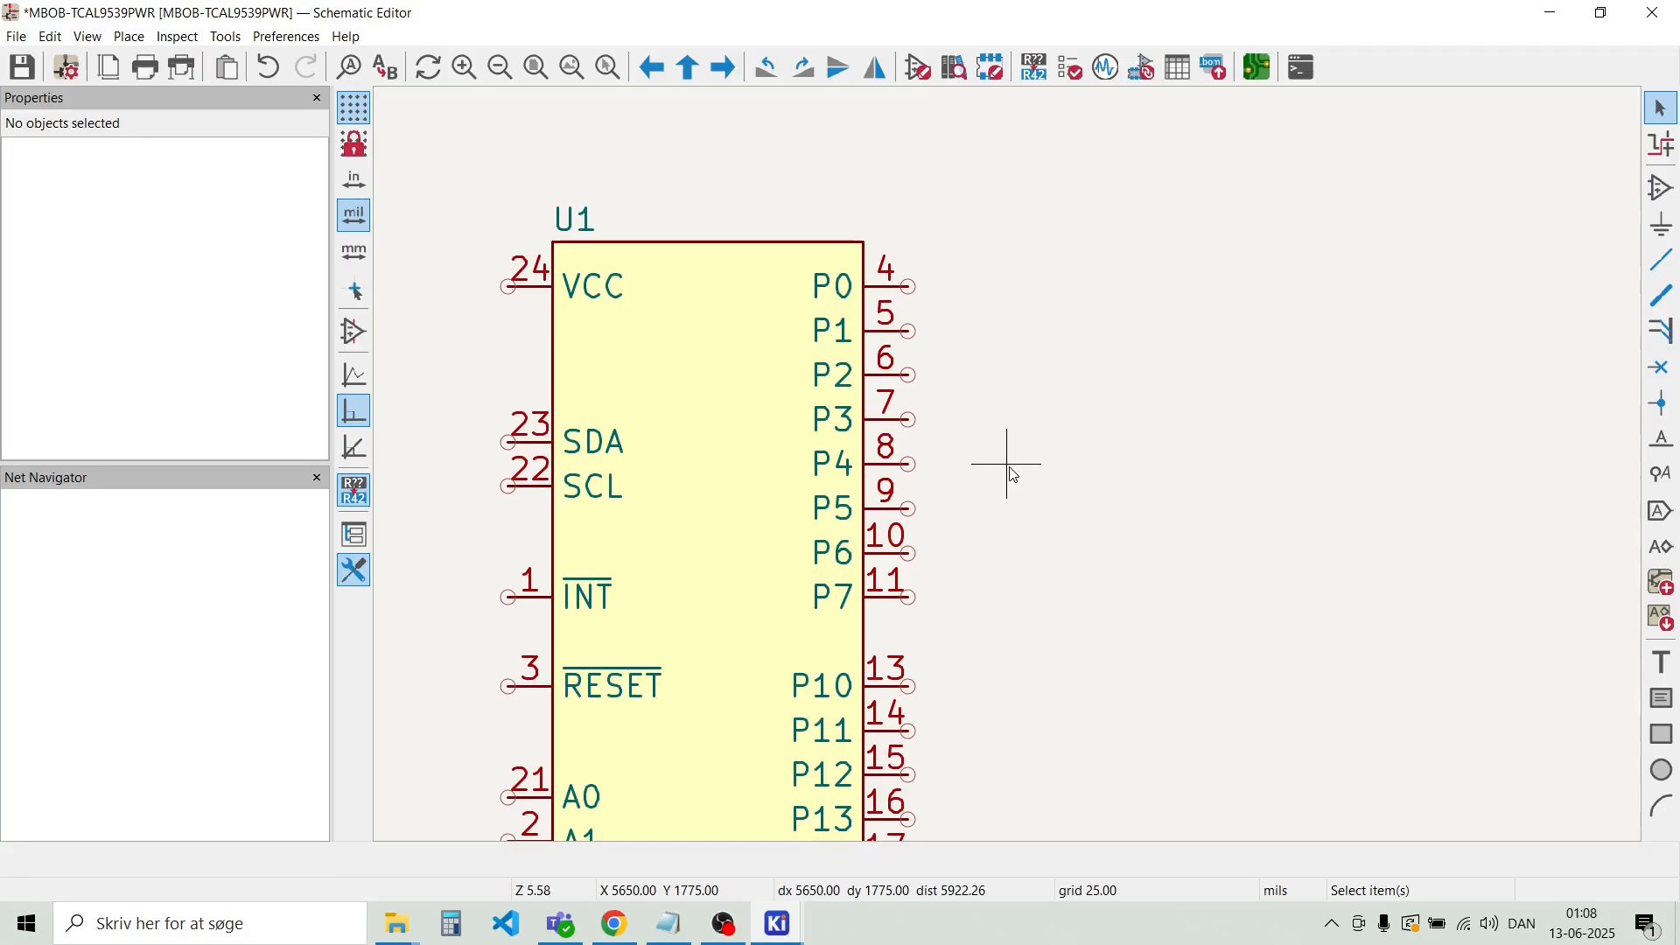
scroll(979, 468, "down", 1)
scroll(1013, 469, "up", 3)
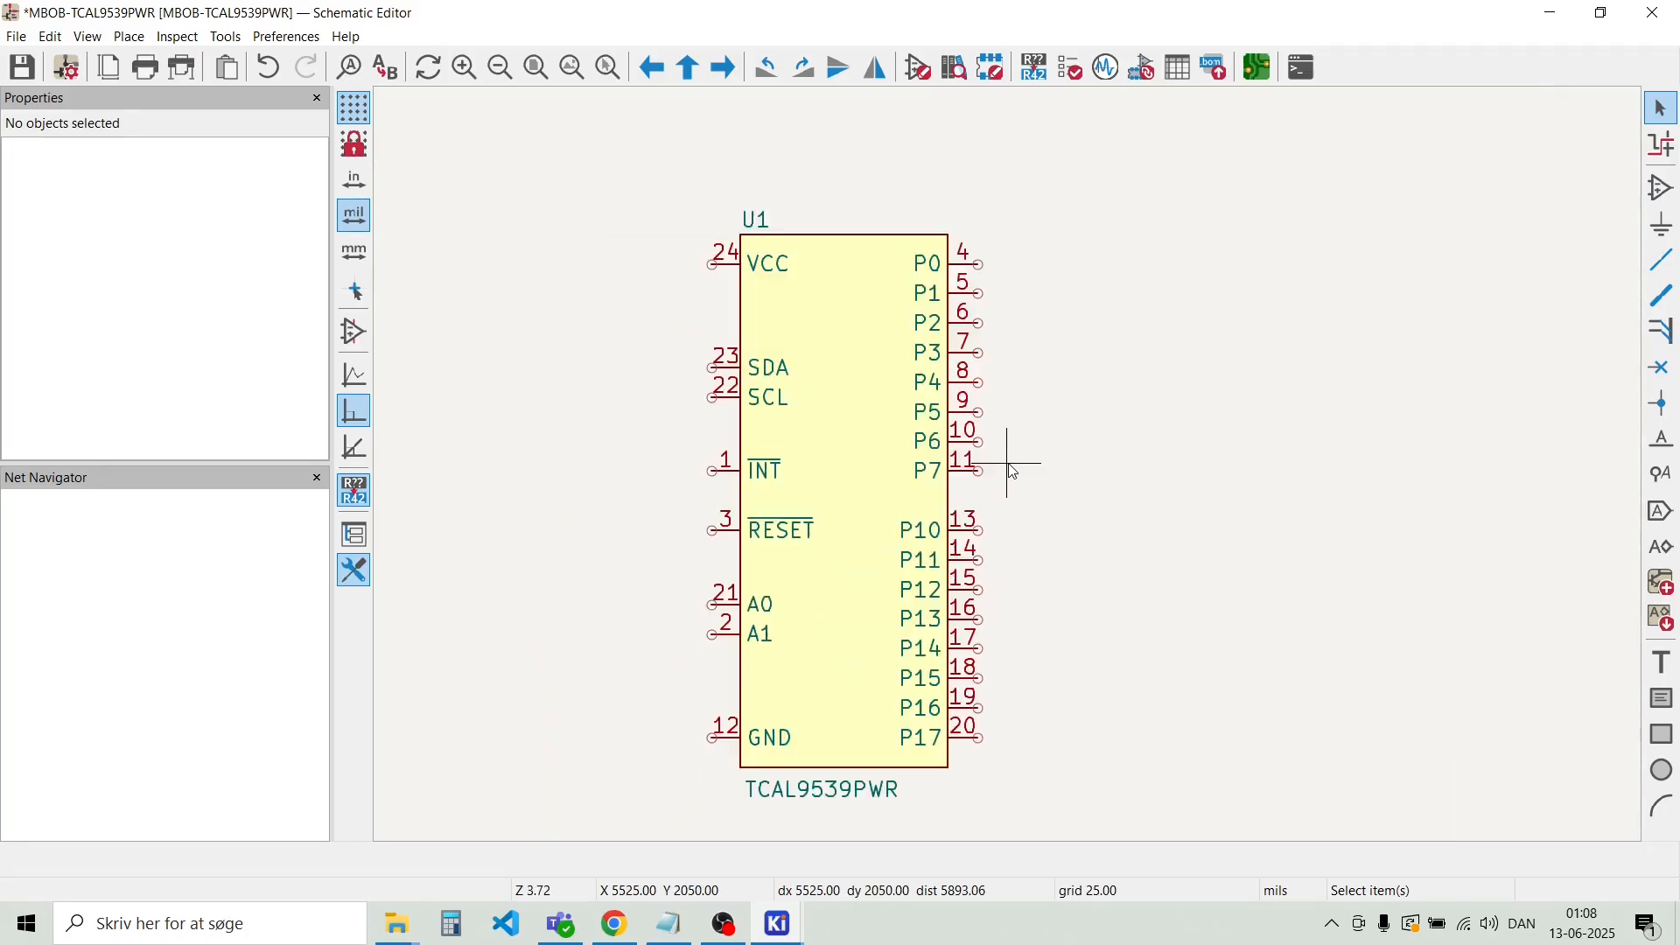
scroll(1012, 474, "down", 3)
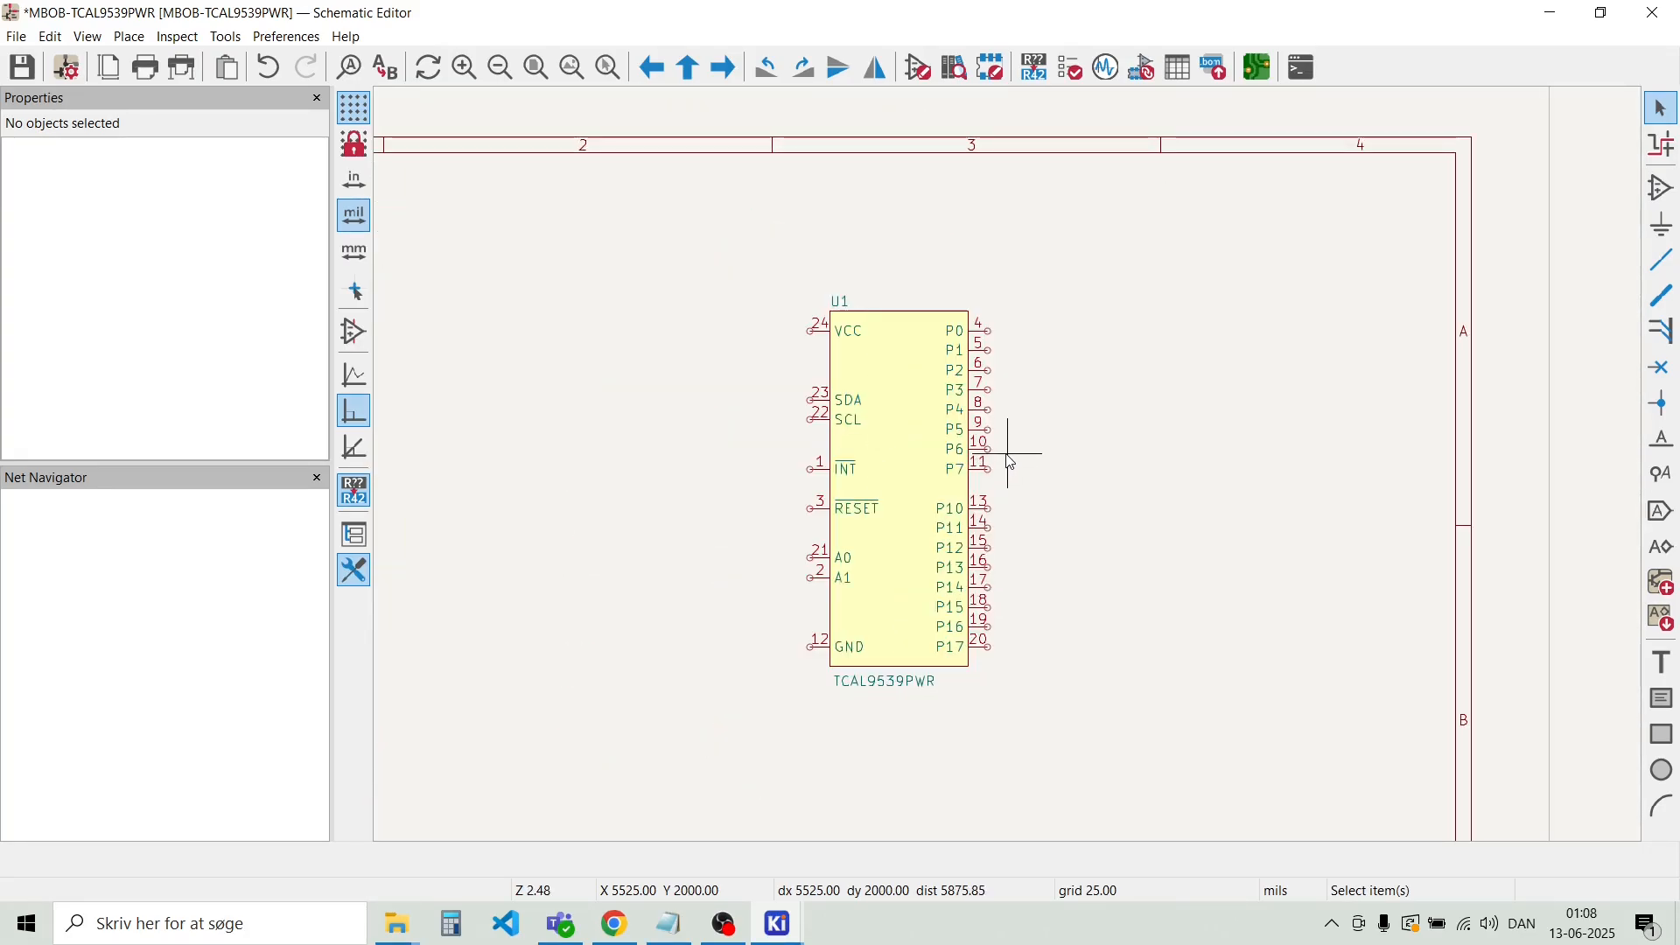
scroll(1007, 457, "up", 1)
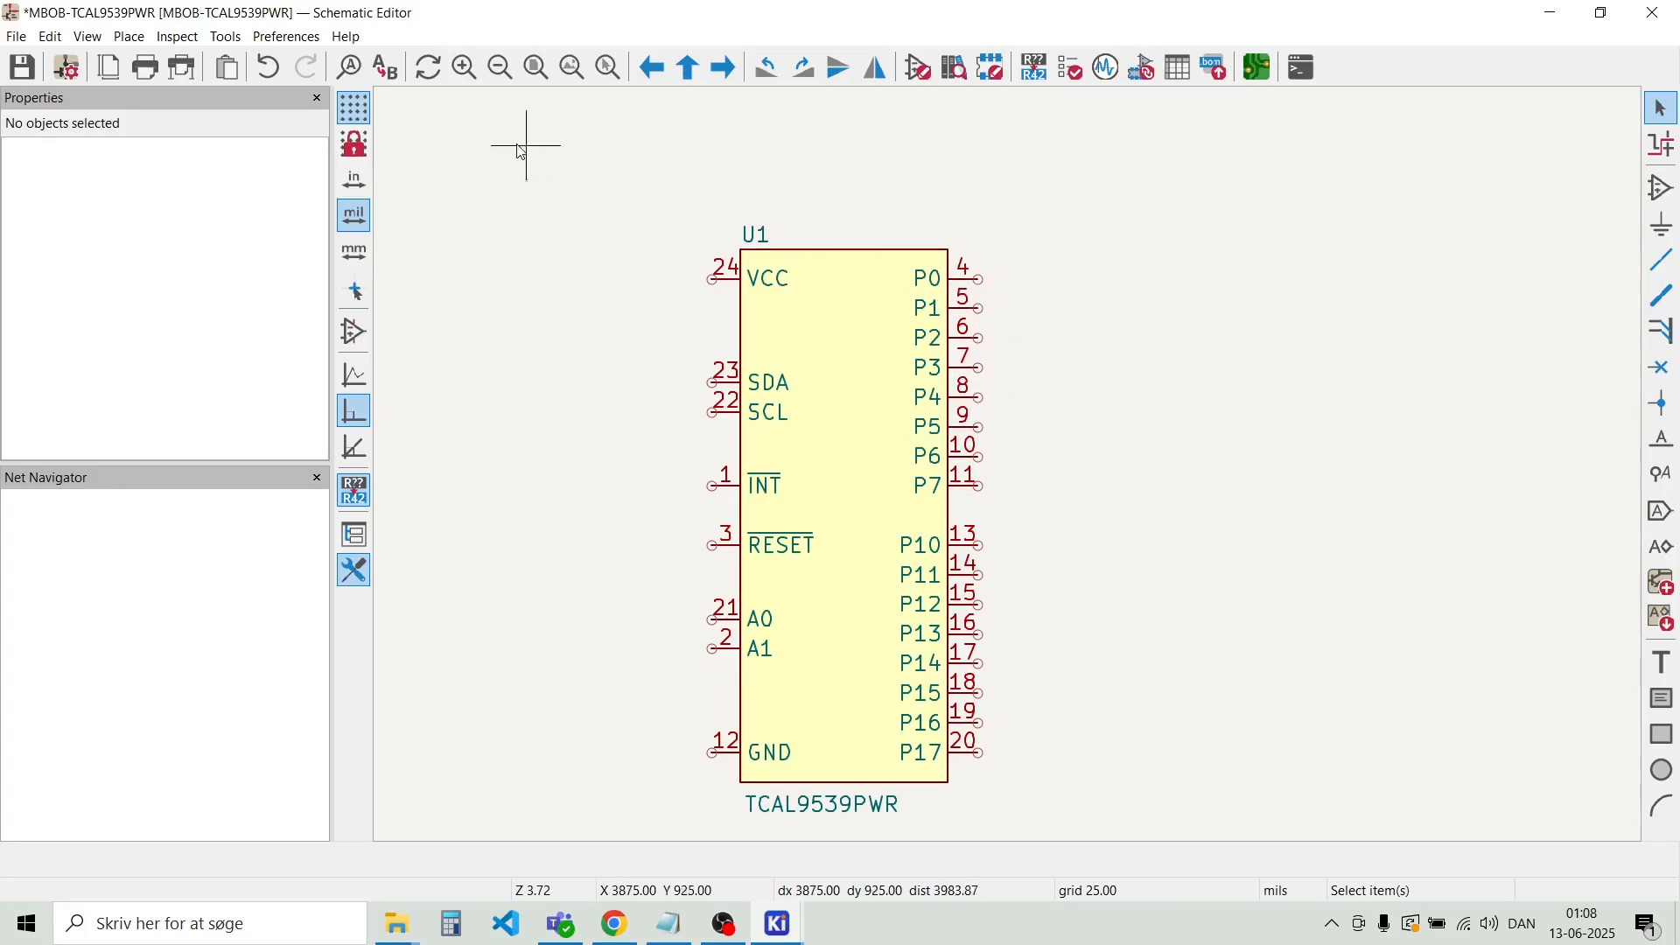
left_click(128, 38)
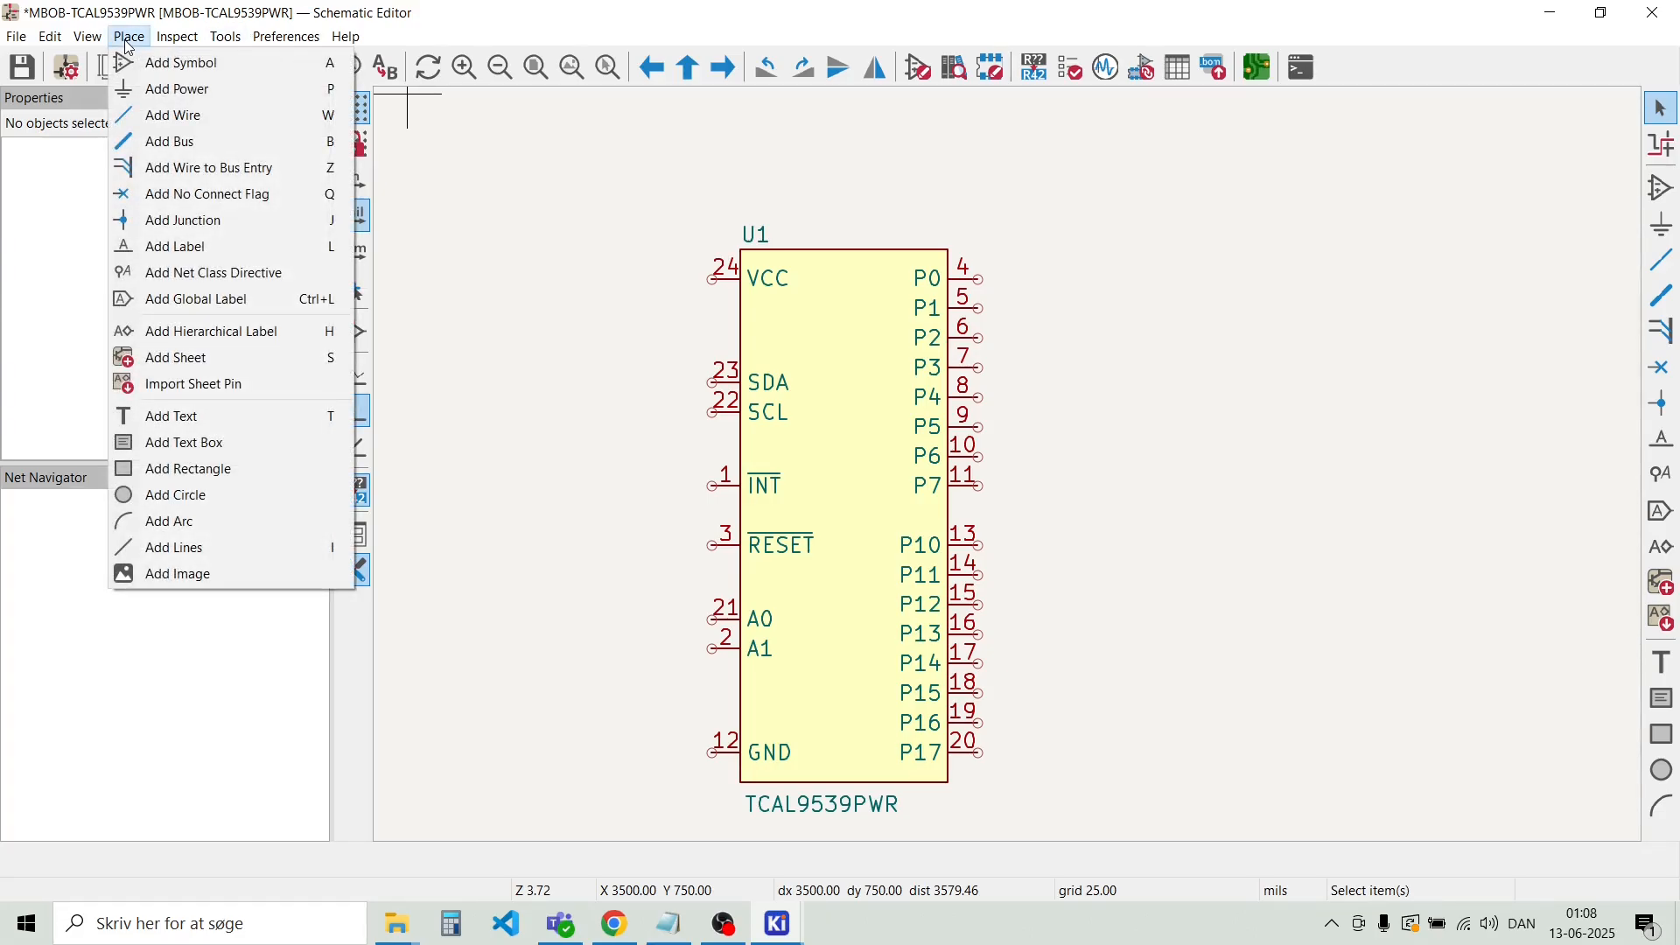
left_click(173, 115)
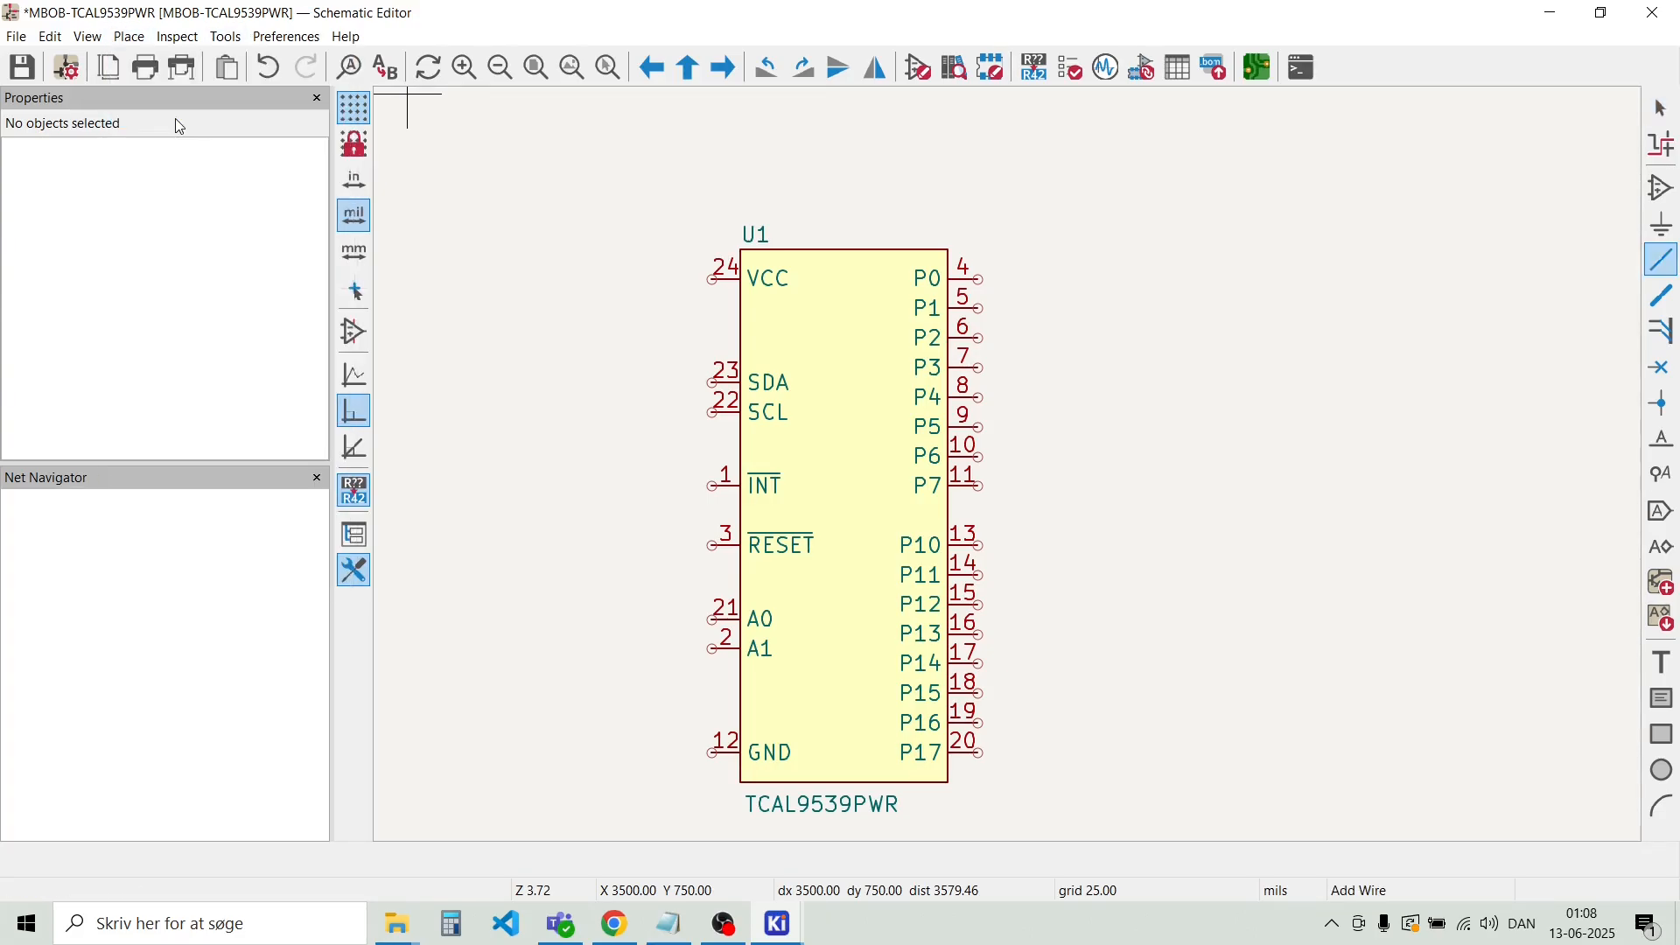
right_click(981, 279)
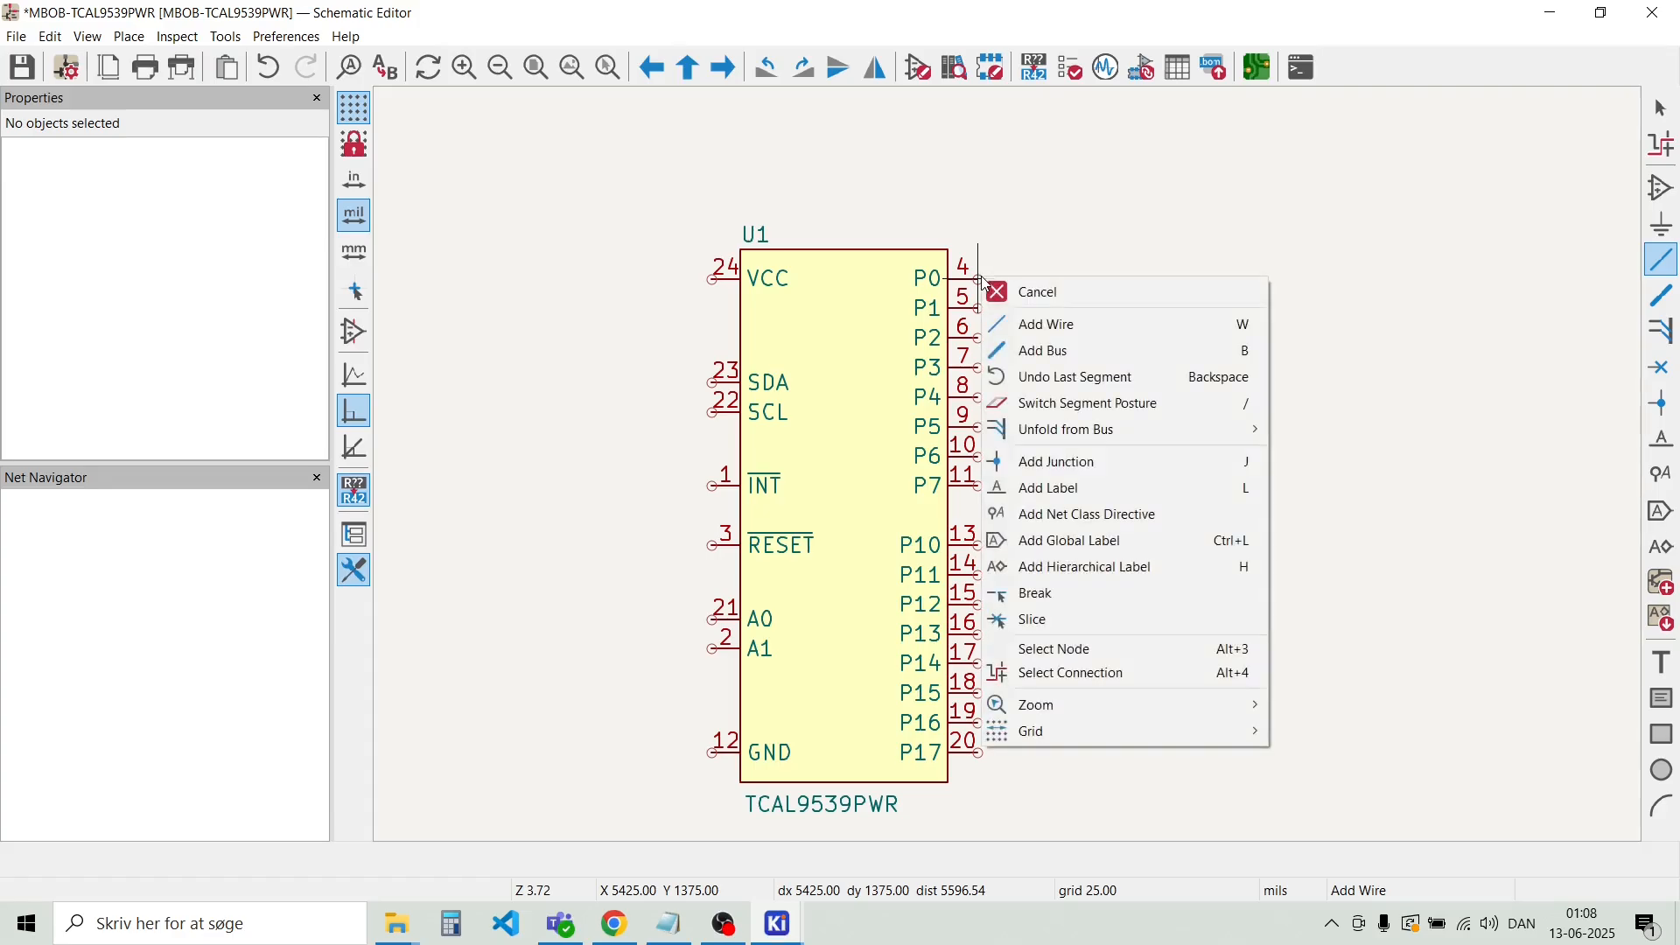
left_click(1039, 326)
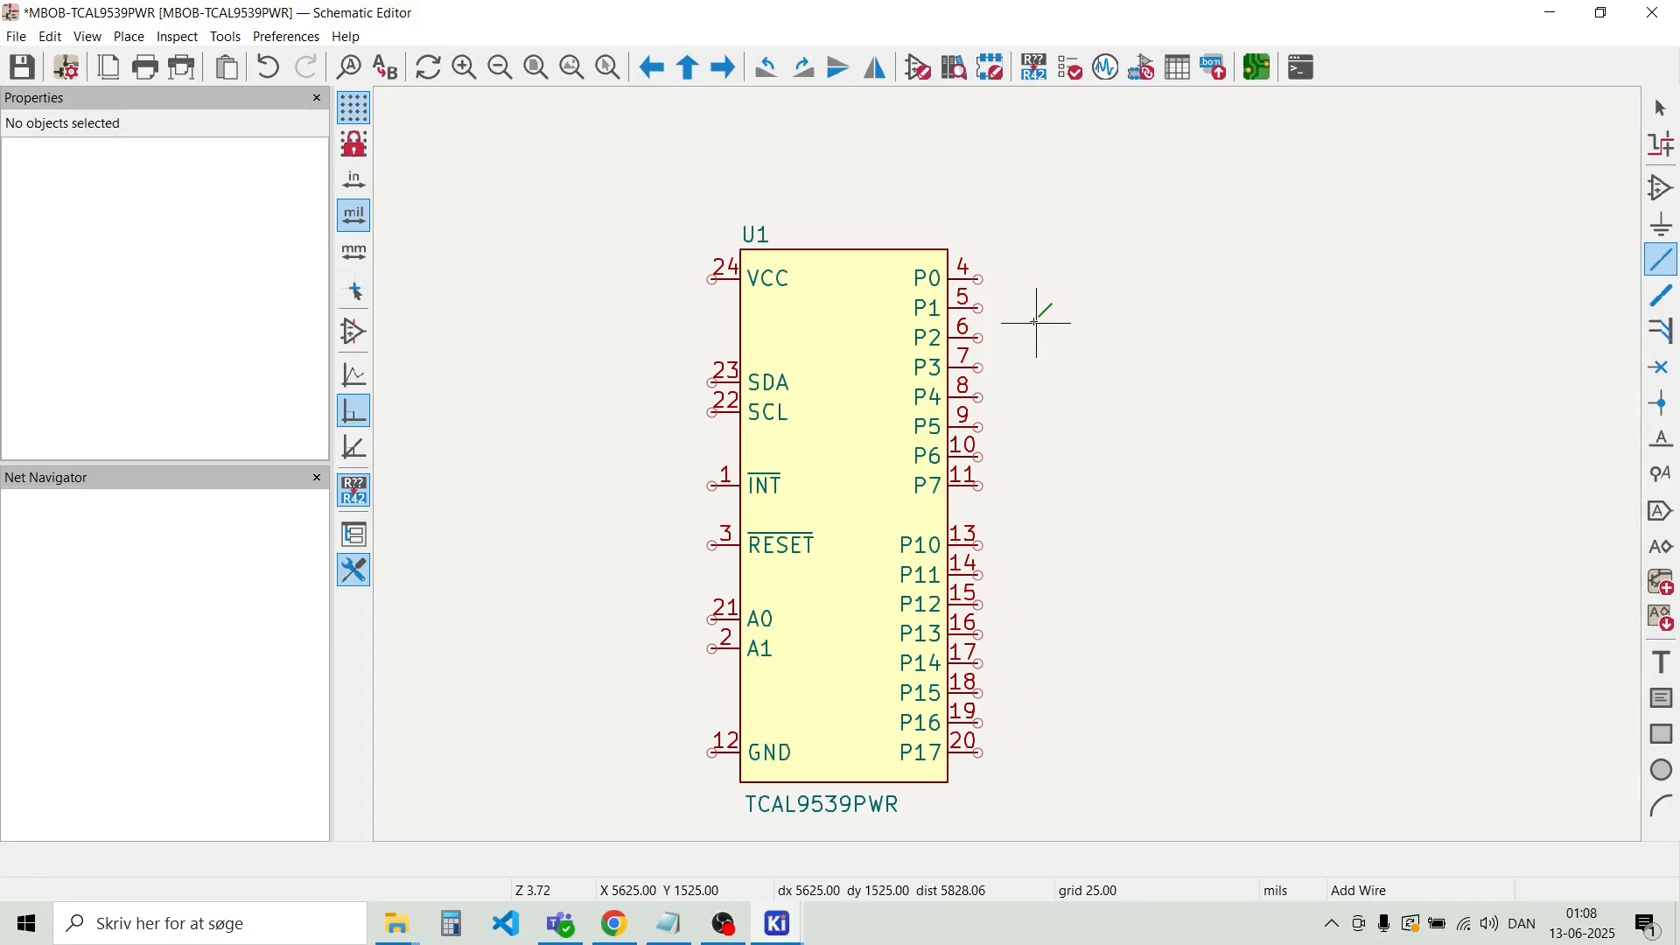
right_click(980, 282)
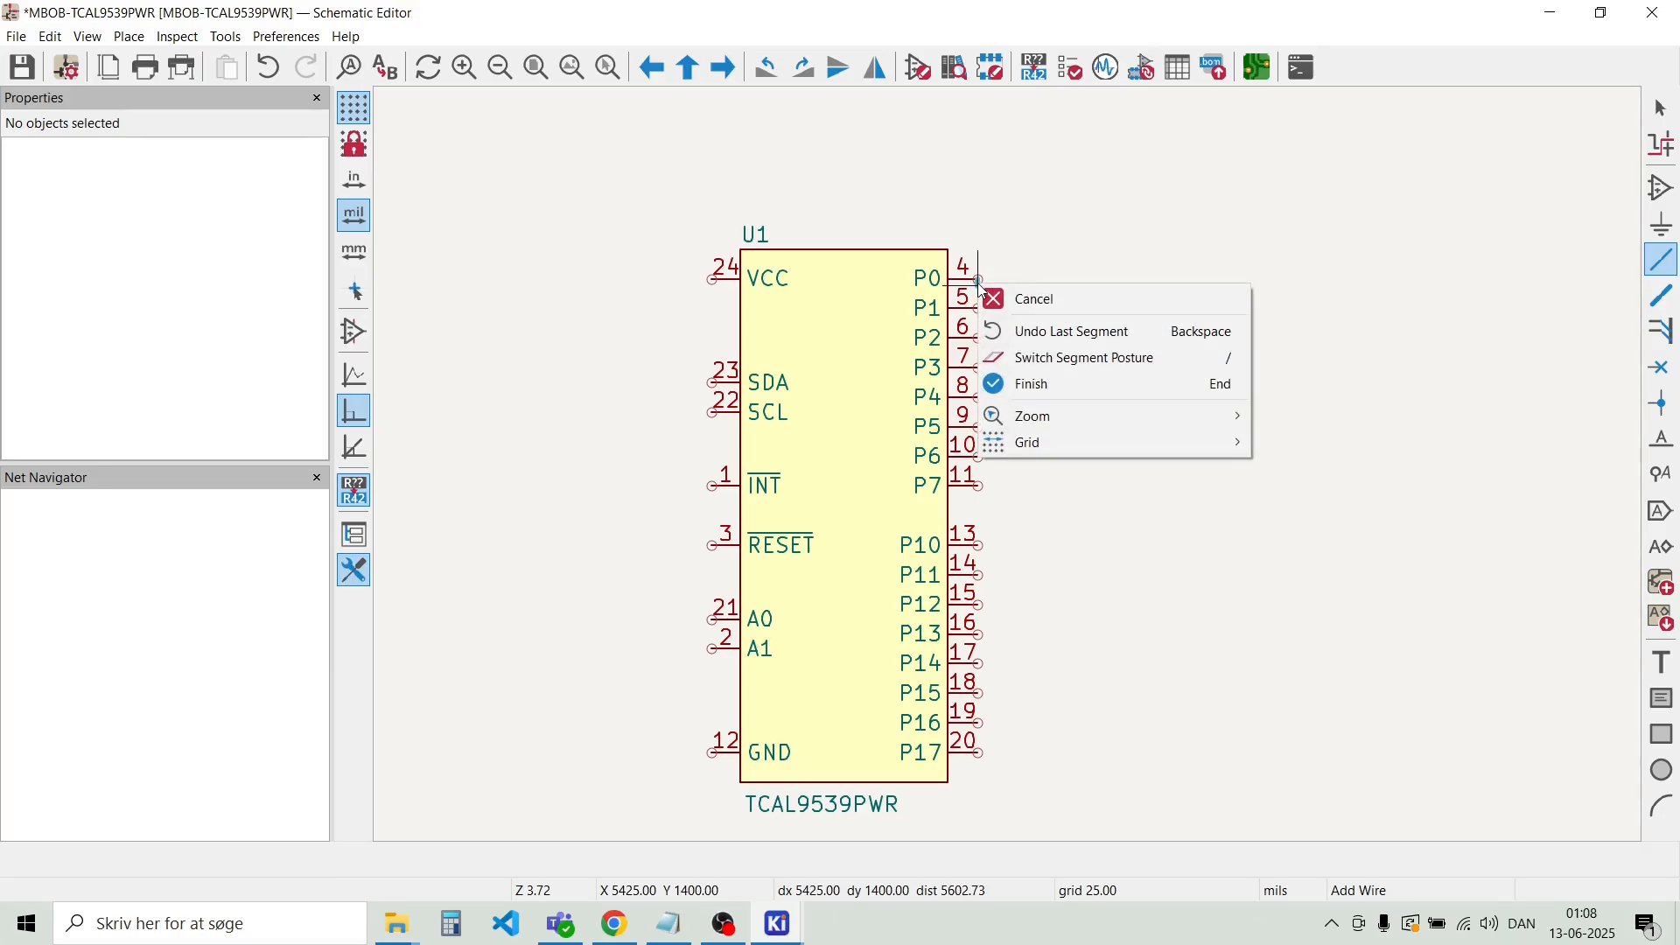
key("Escape")
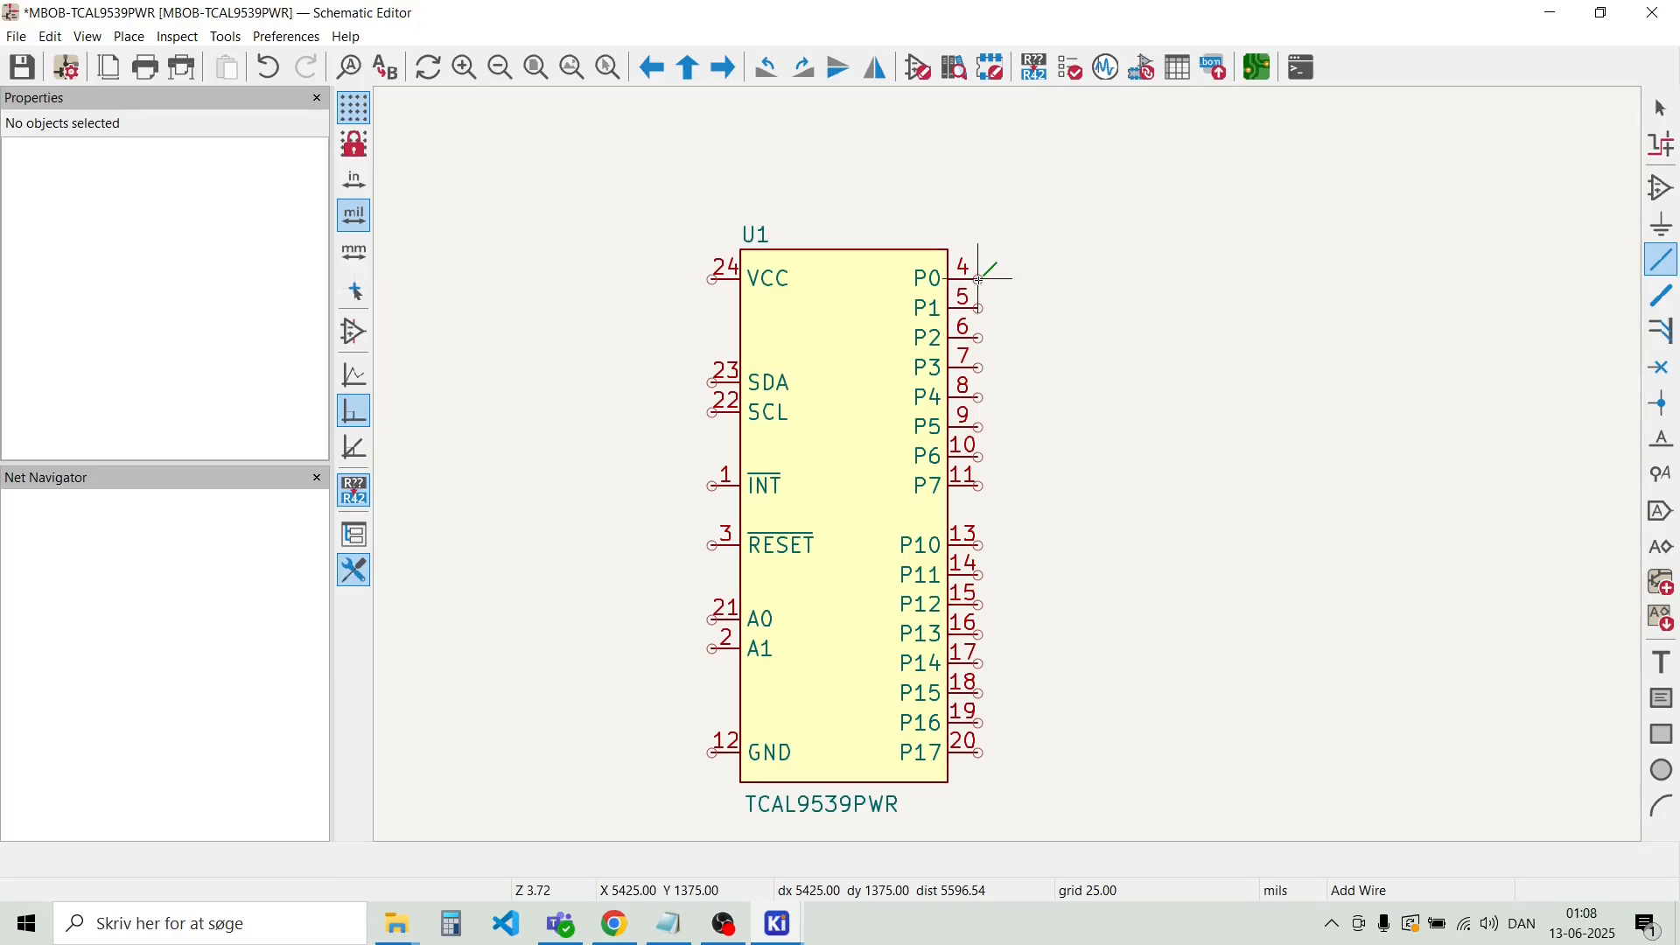
left_click(979, 279)
right_click(1015, 280)
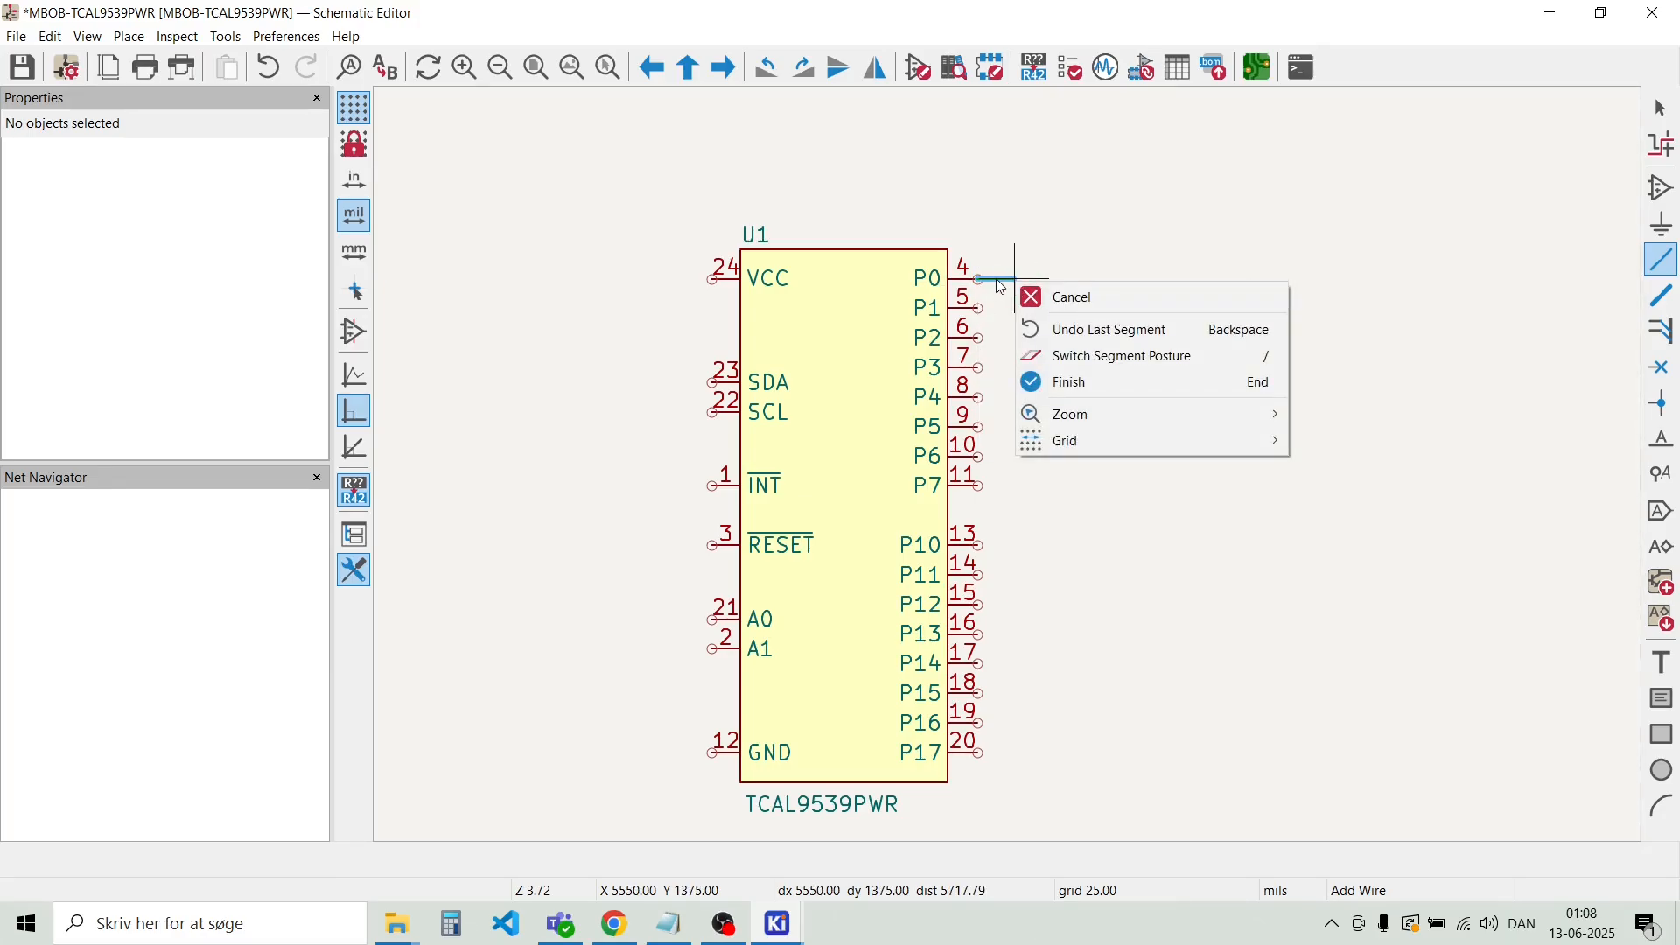
key("Escape")
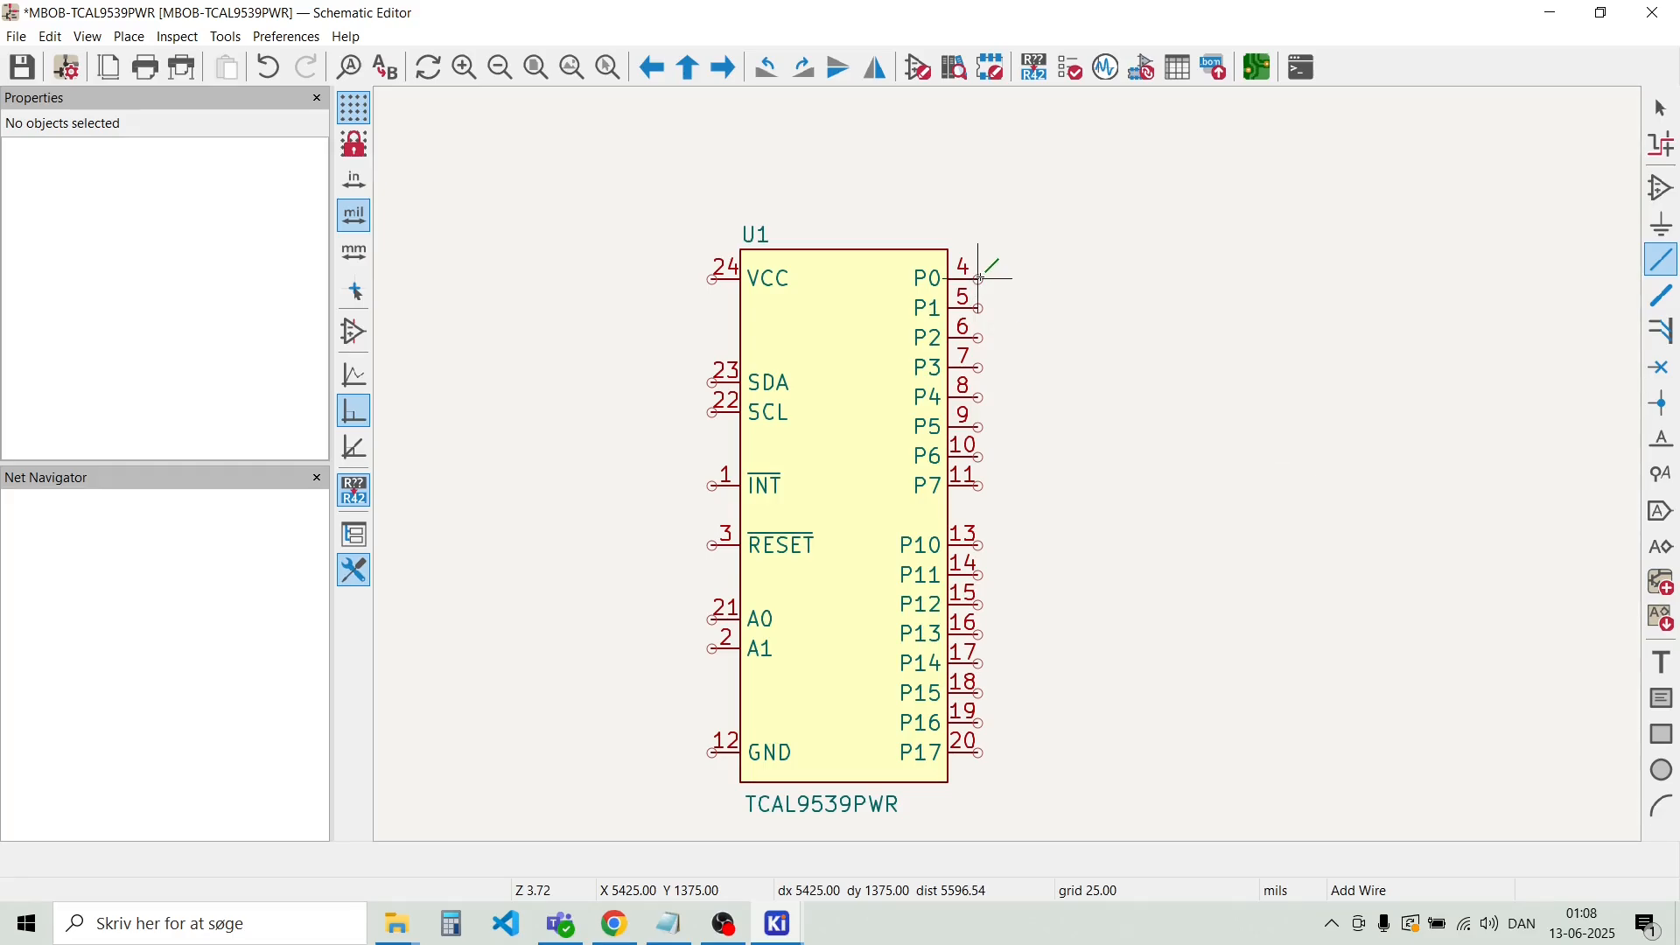
right_click(980, 279)
key("Escape")
scroll(979, 279, "up", 5)
key("Escape")
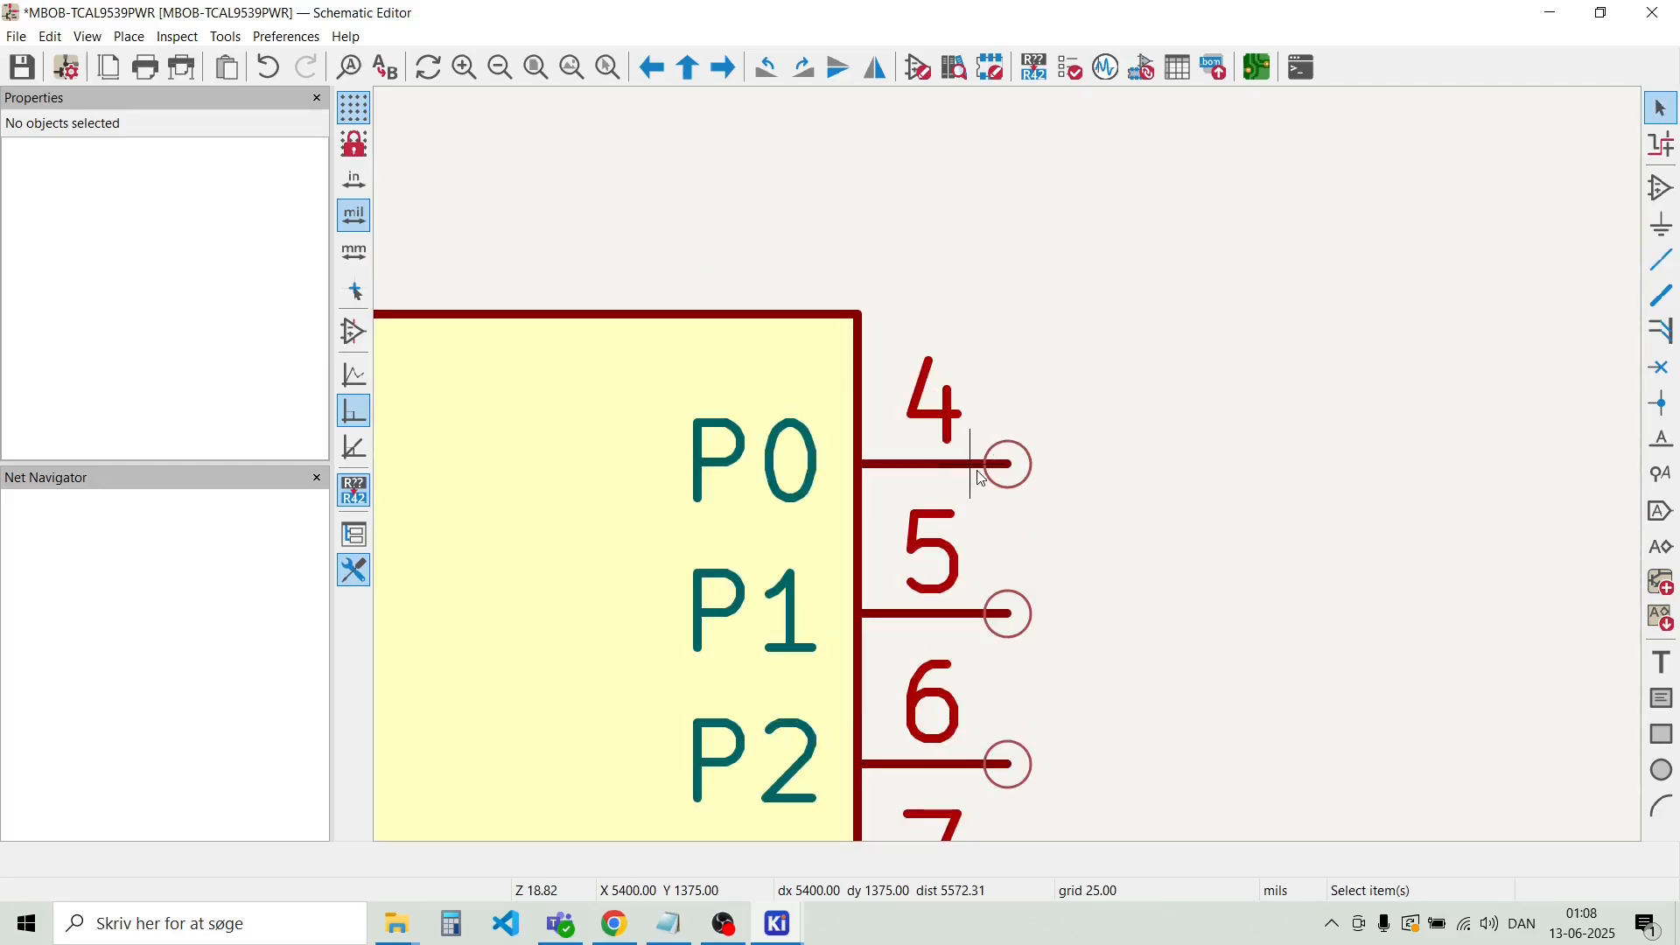
Try to add a wire to pin P0 alone with the Wire pin helper
left_click(960, 477)
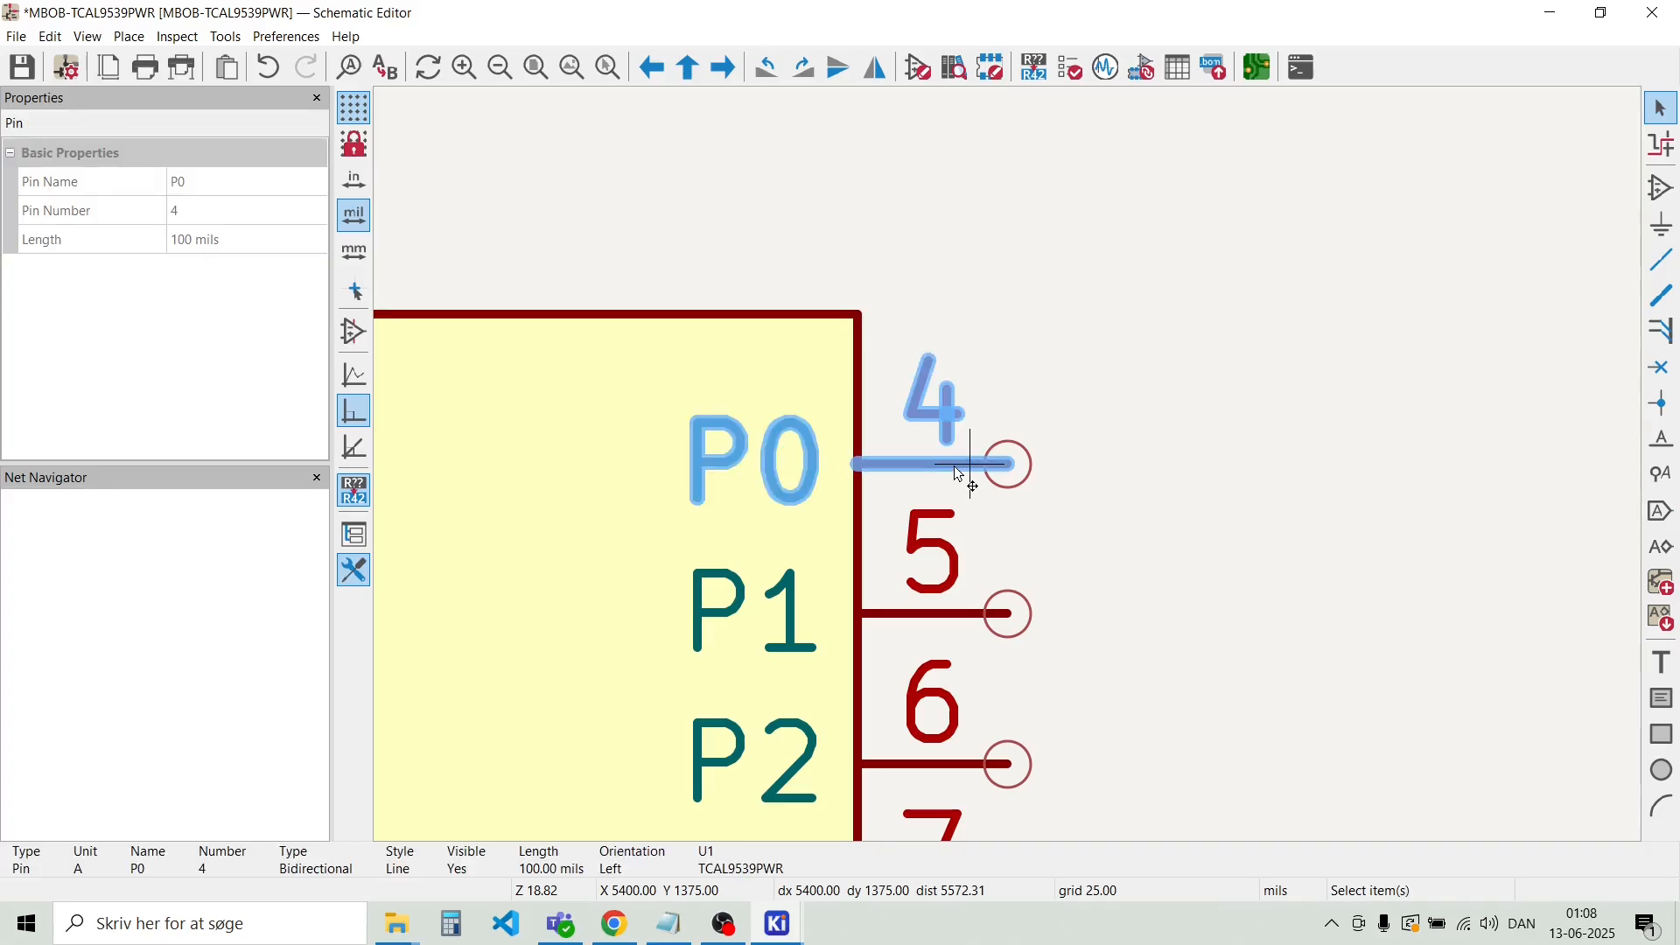
right_click(960, 475)
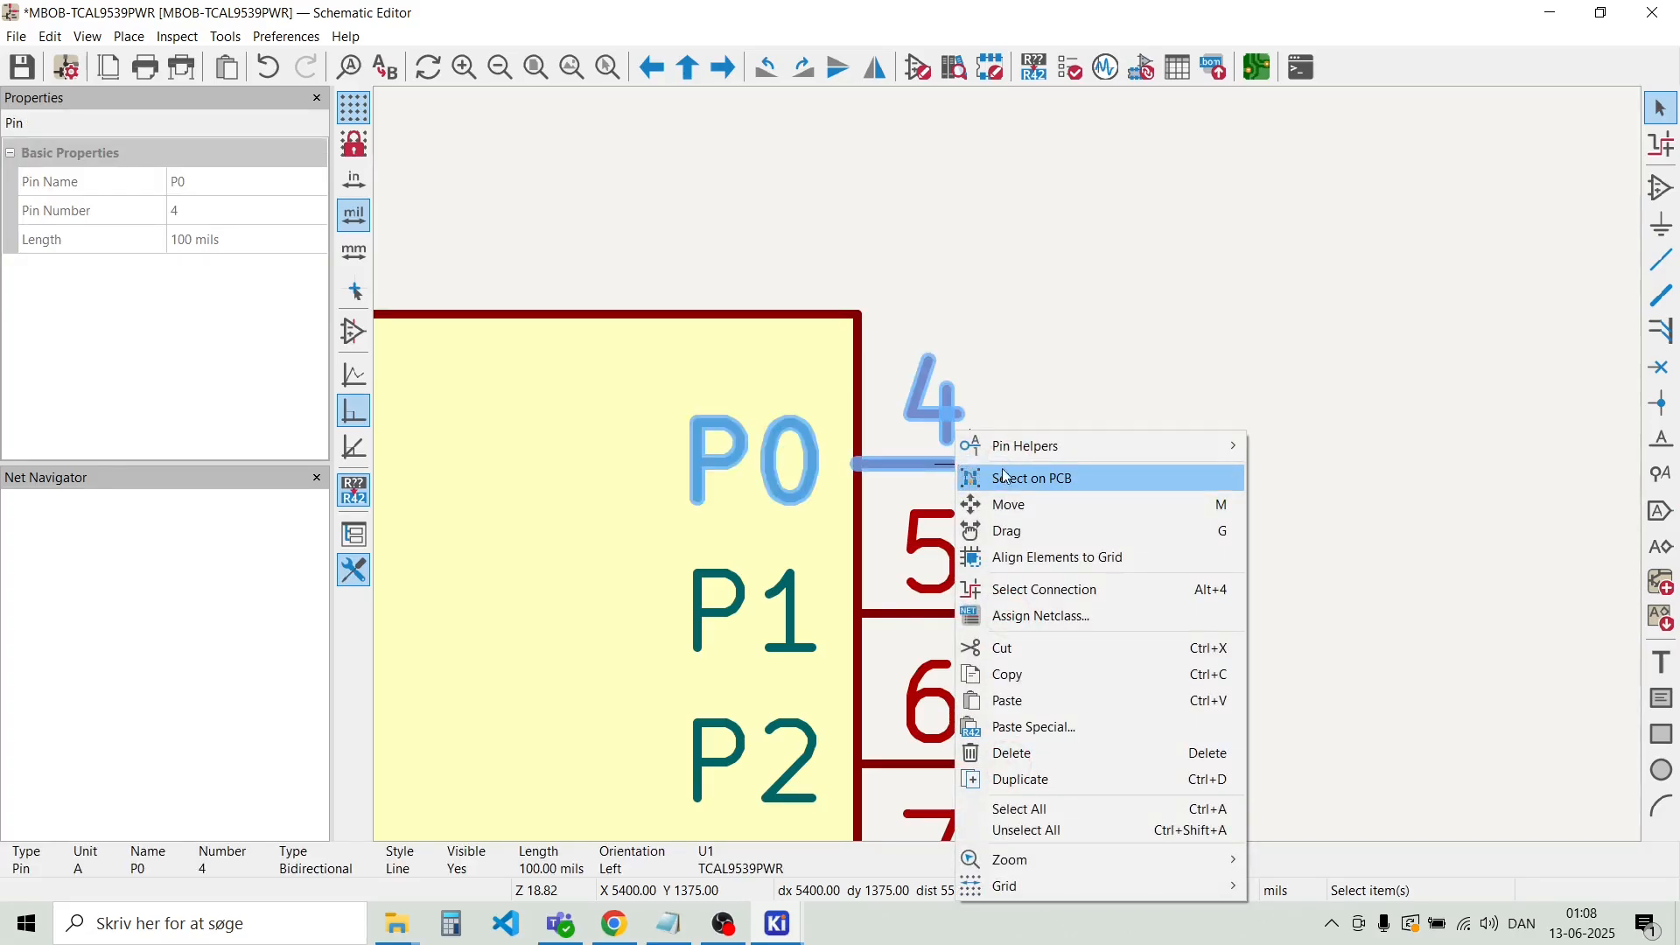
mouse_move(1104, 448)
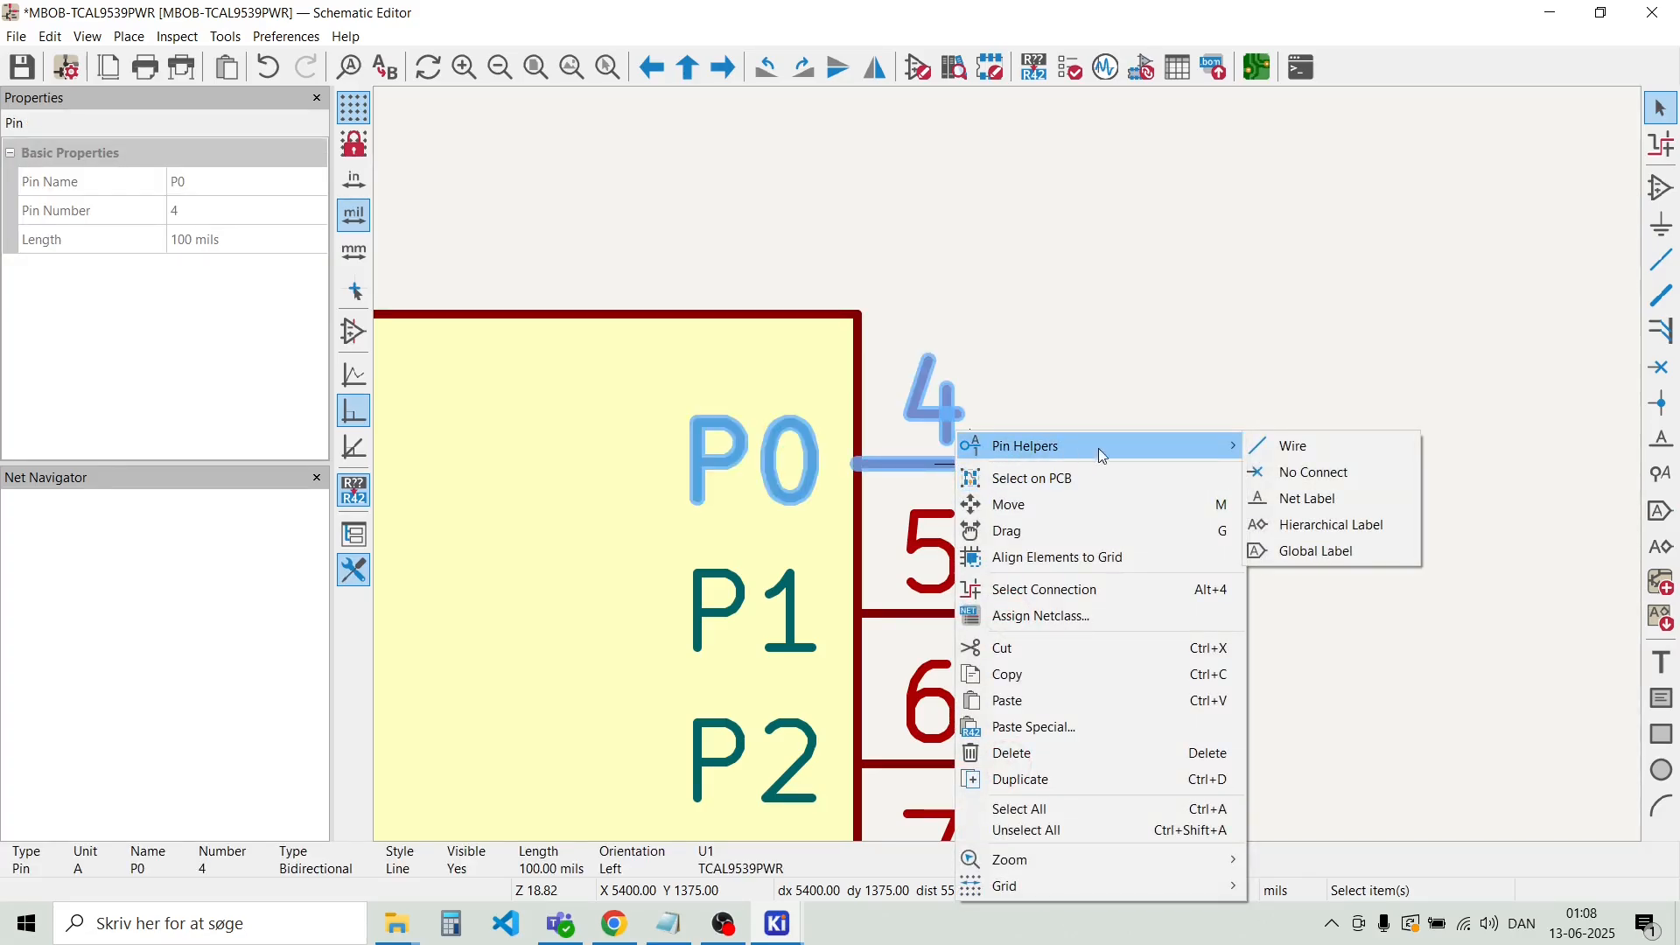
left_click(1287, 448)
scroll(1021, 477, "down", 5)
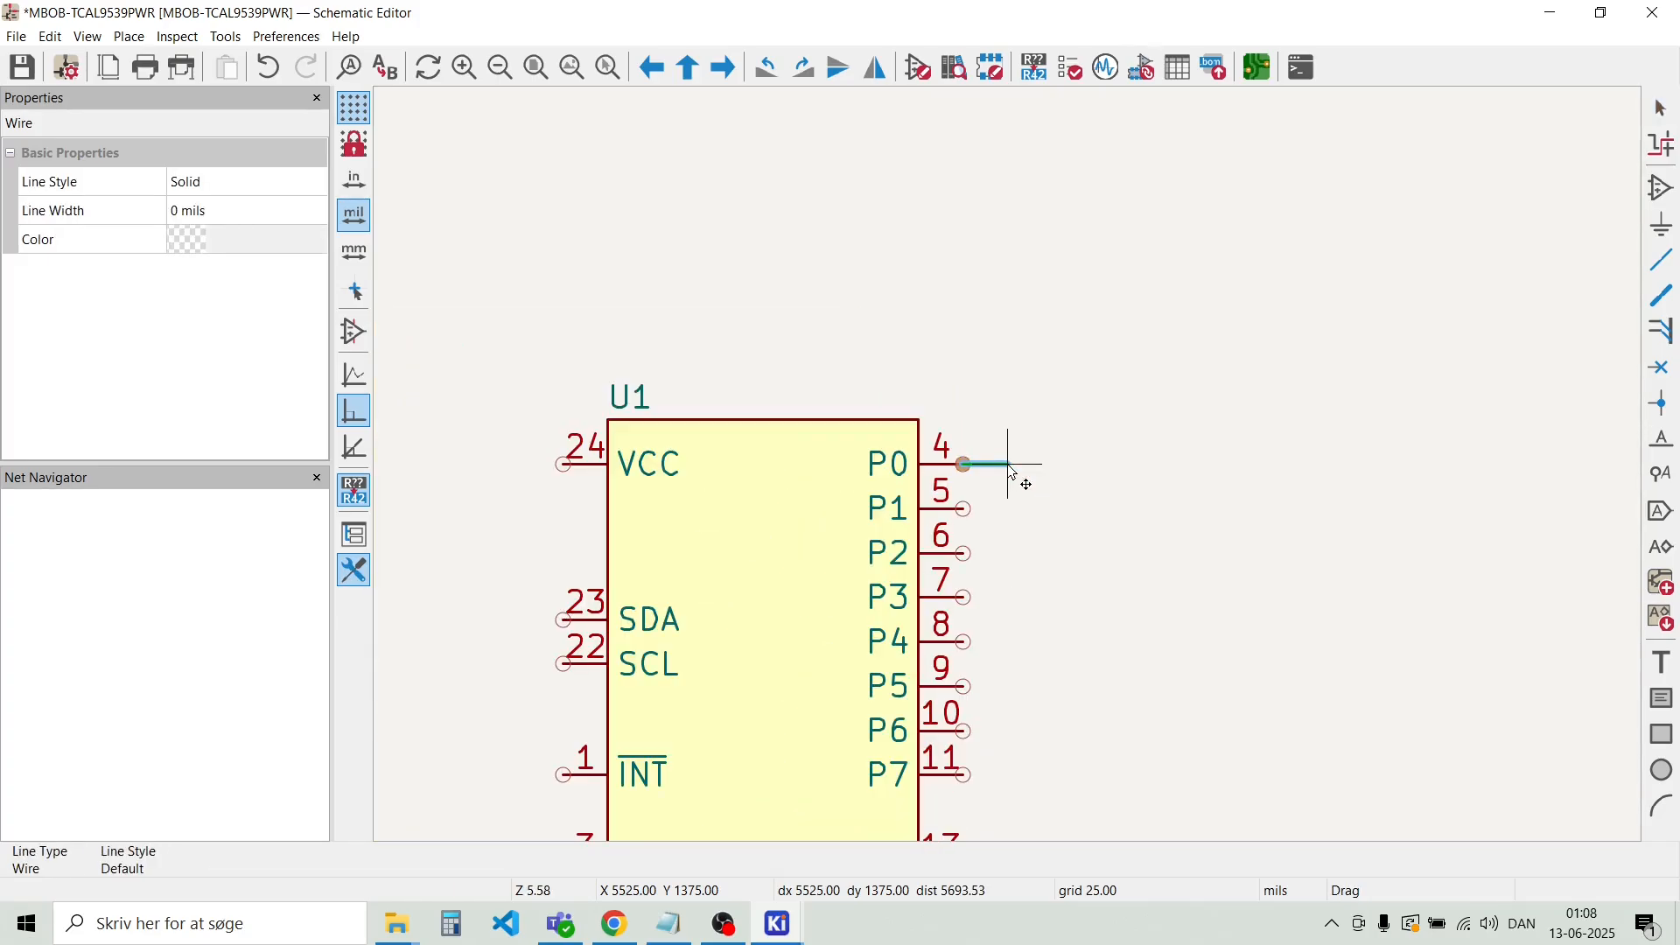
key("Escape")
scroll(1006, 464, "down", 5)
scroll(1013, 473, "up", 4)
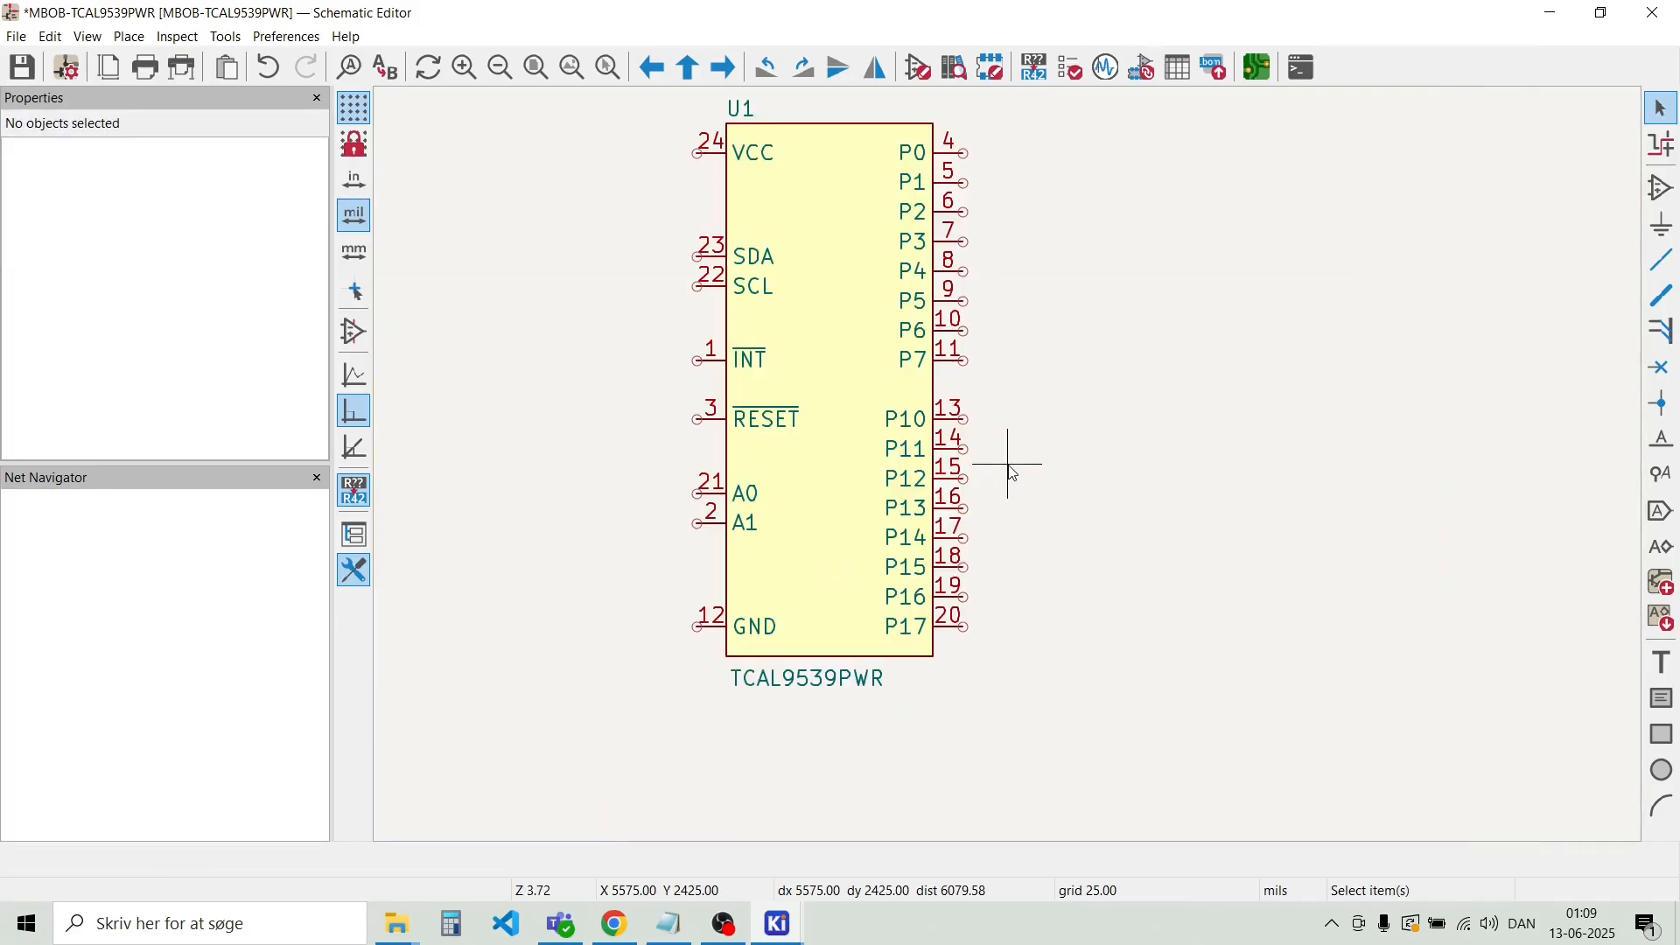
Add parallel horizontal wires about 325 mils long to pins P0–P7 and P10–P17 at once with the Wire pin helper
left_click_drag(1006, 639, 959, 151)
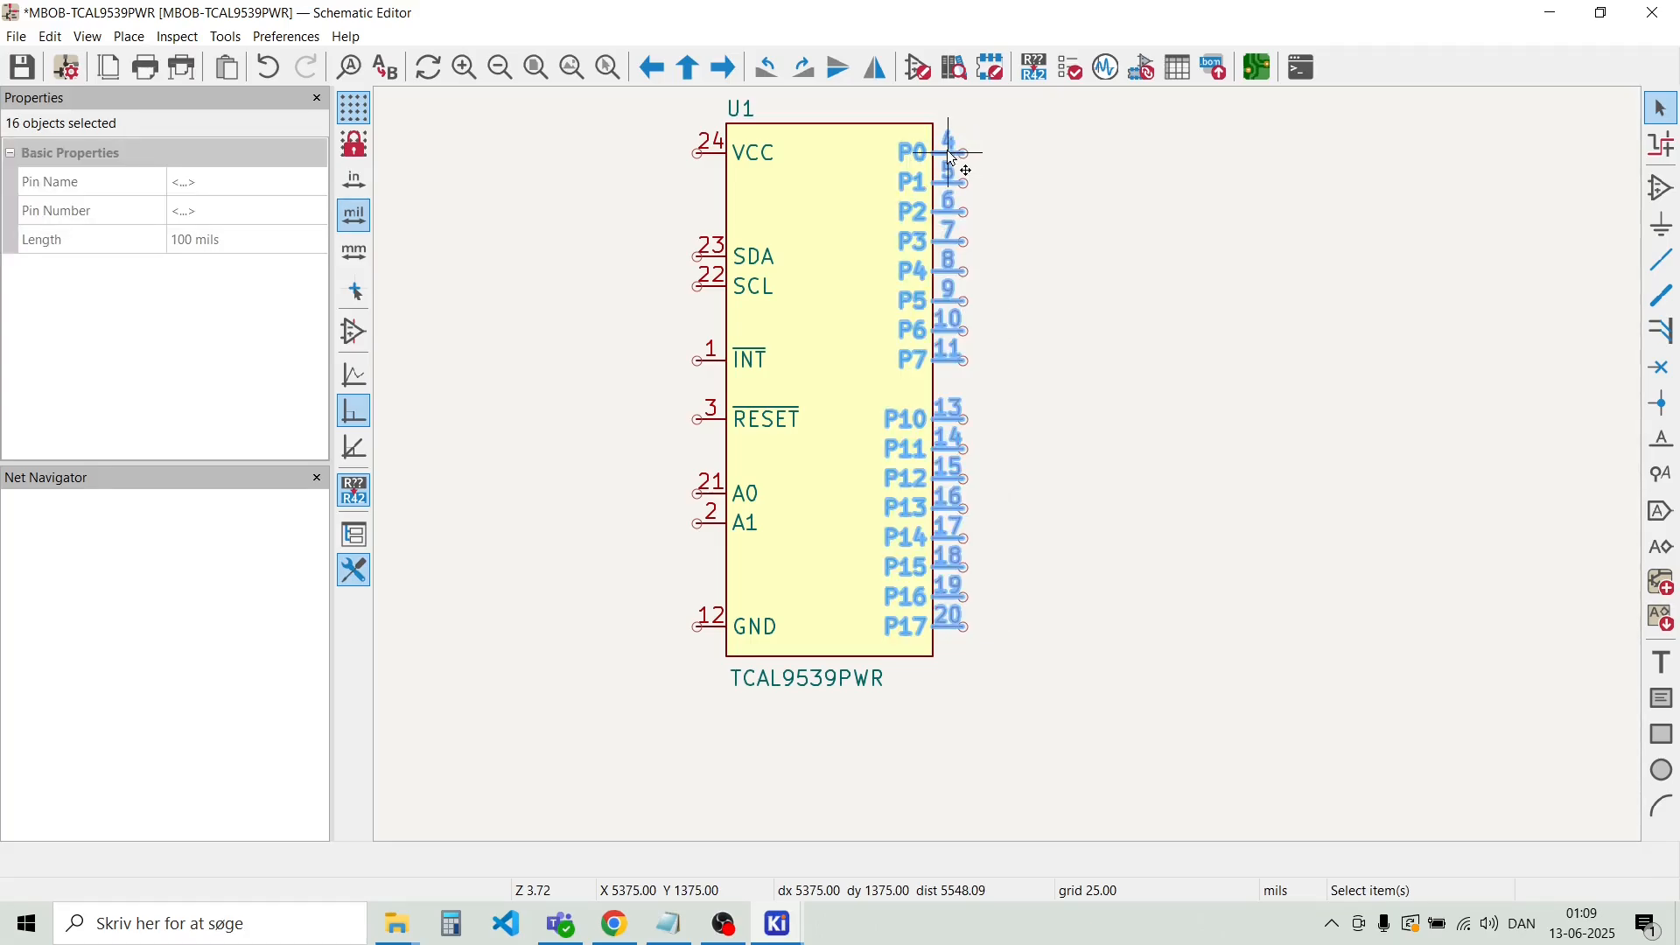
right_click(952, 159)
mouse_move(996, 169)
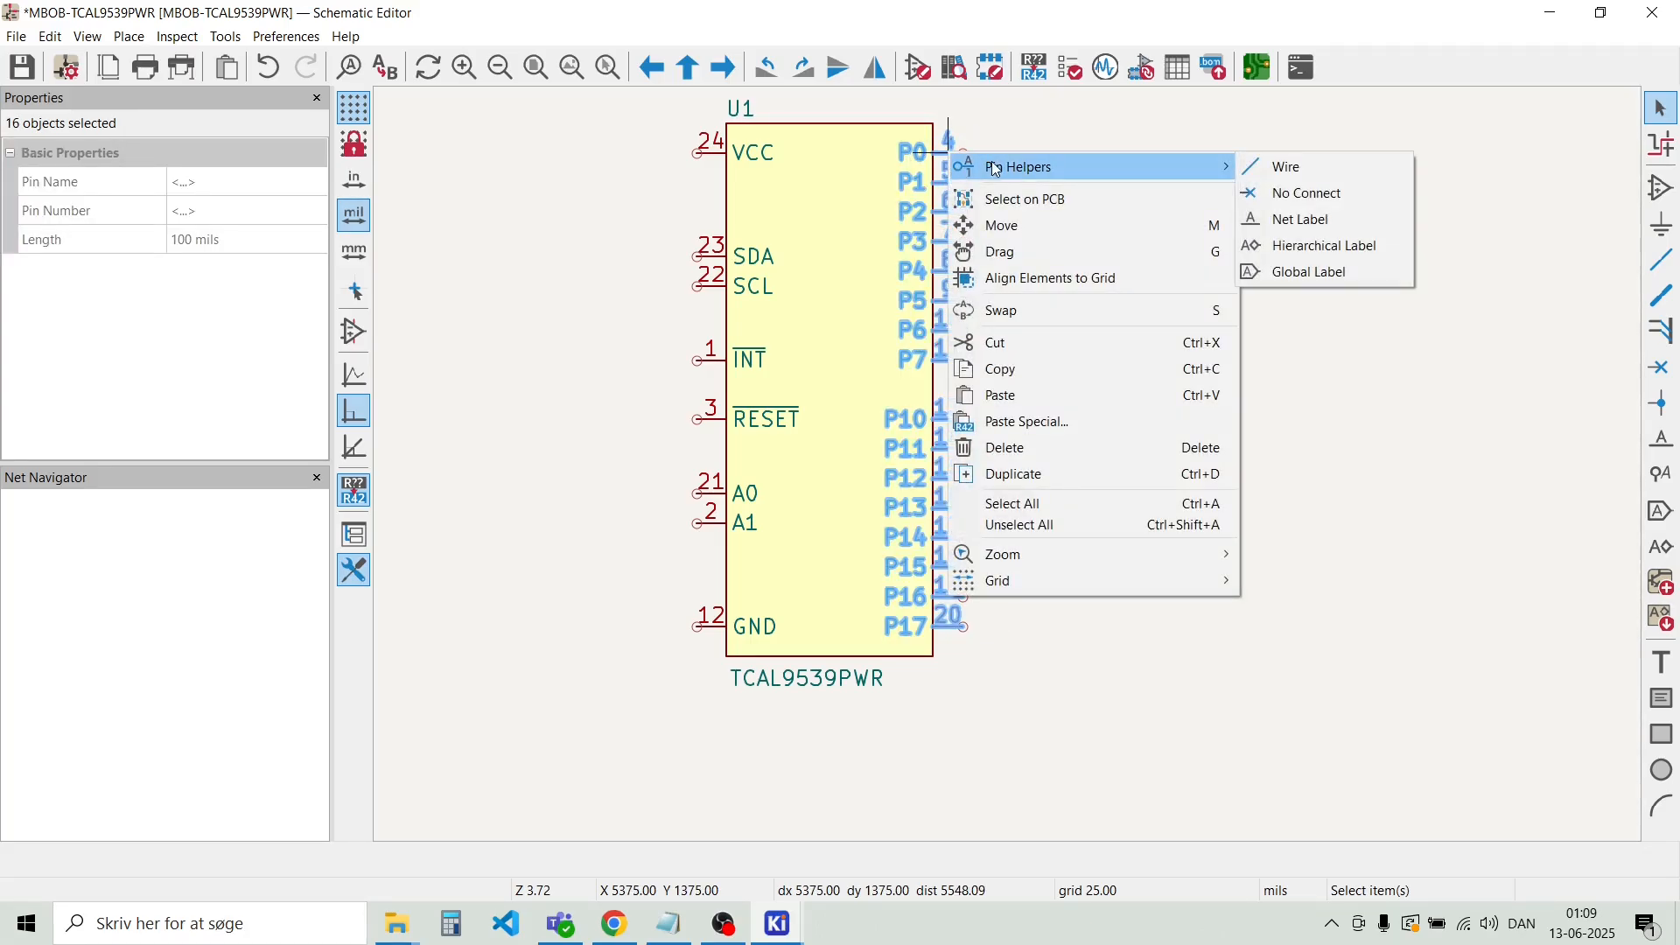
left_click(1283, 166)
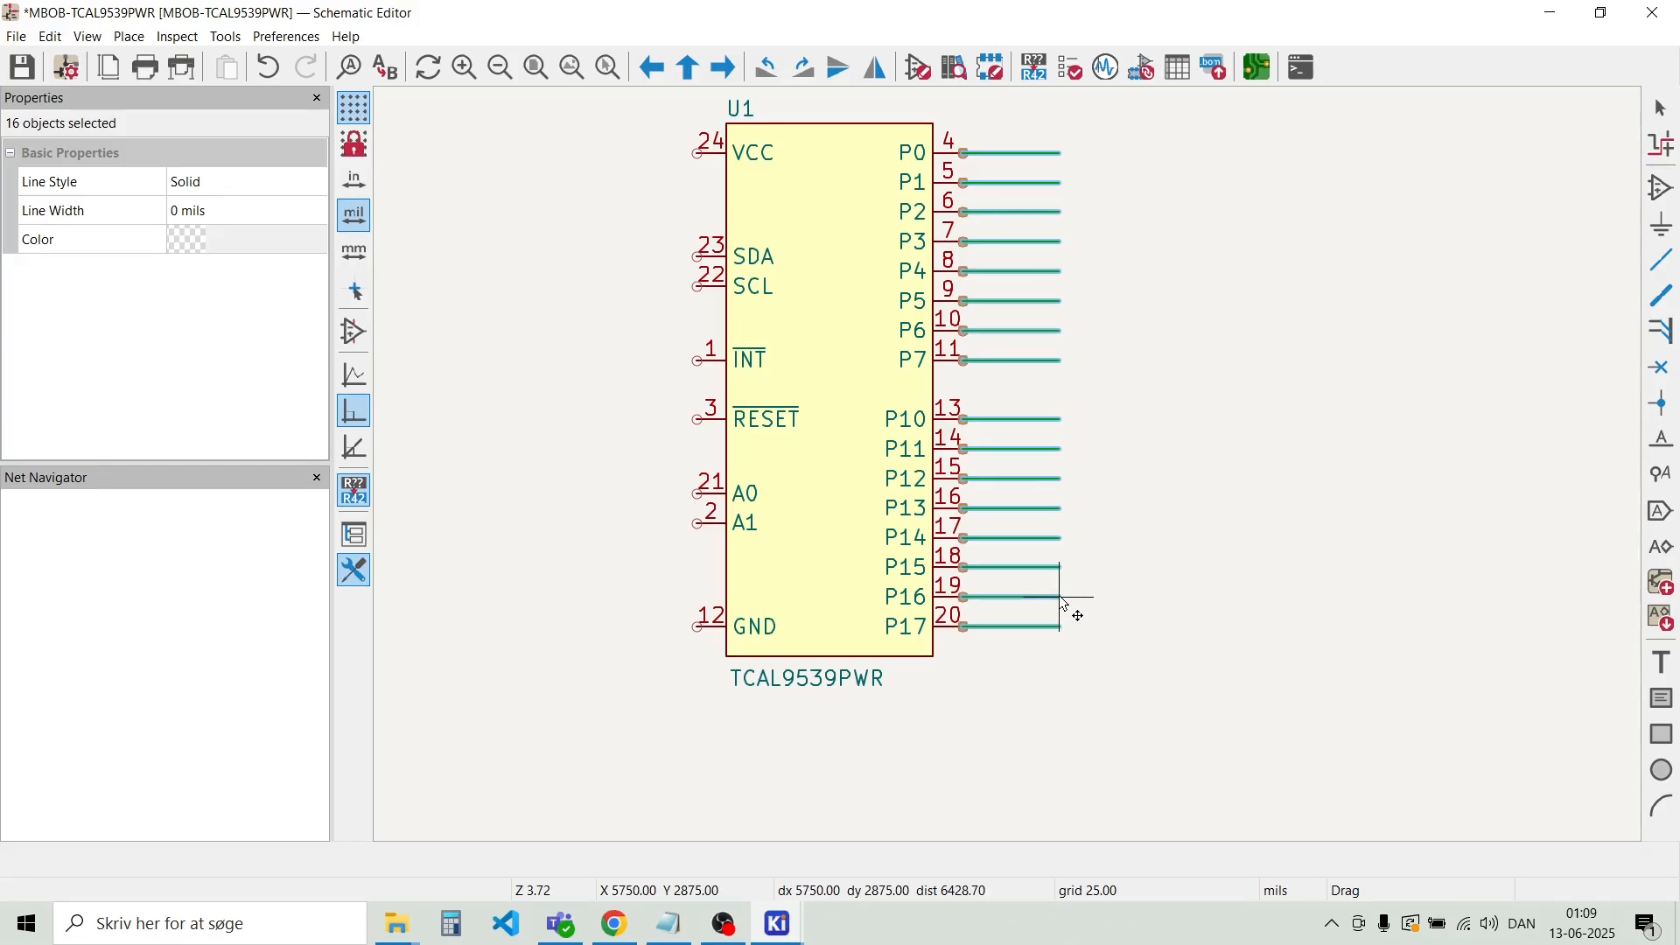
left_click(1064, 604)
key("e")
key("Escape")
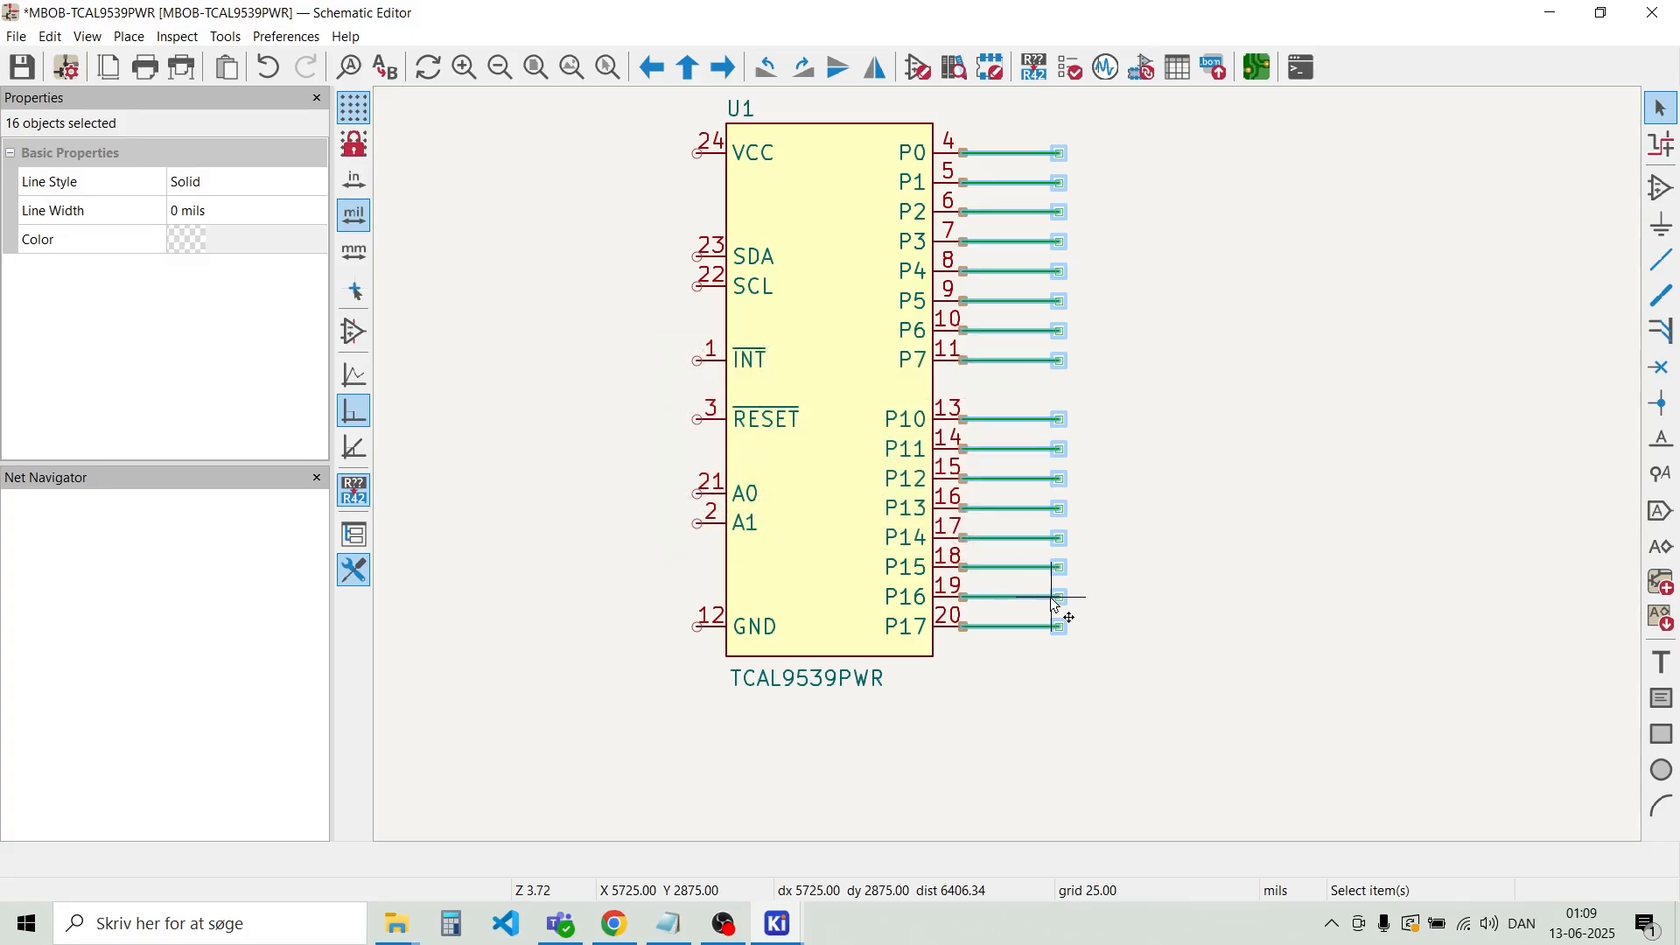
left_click(1060, 598)
left_click(1130, 506)
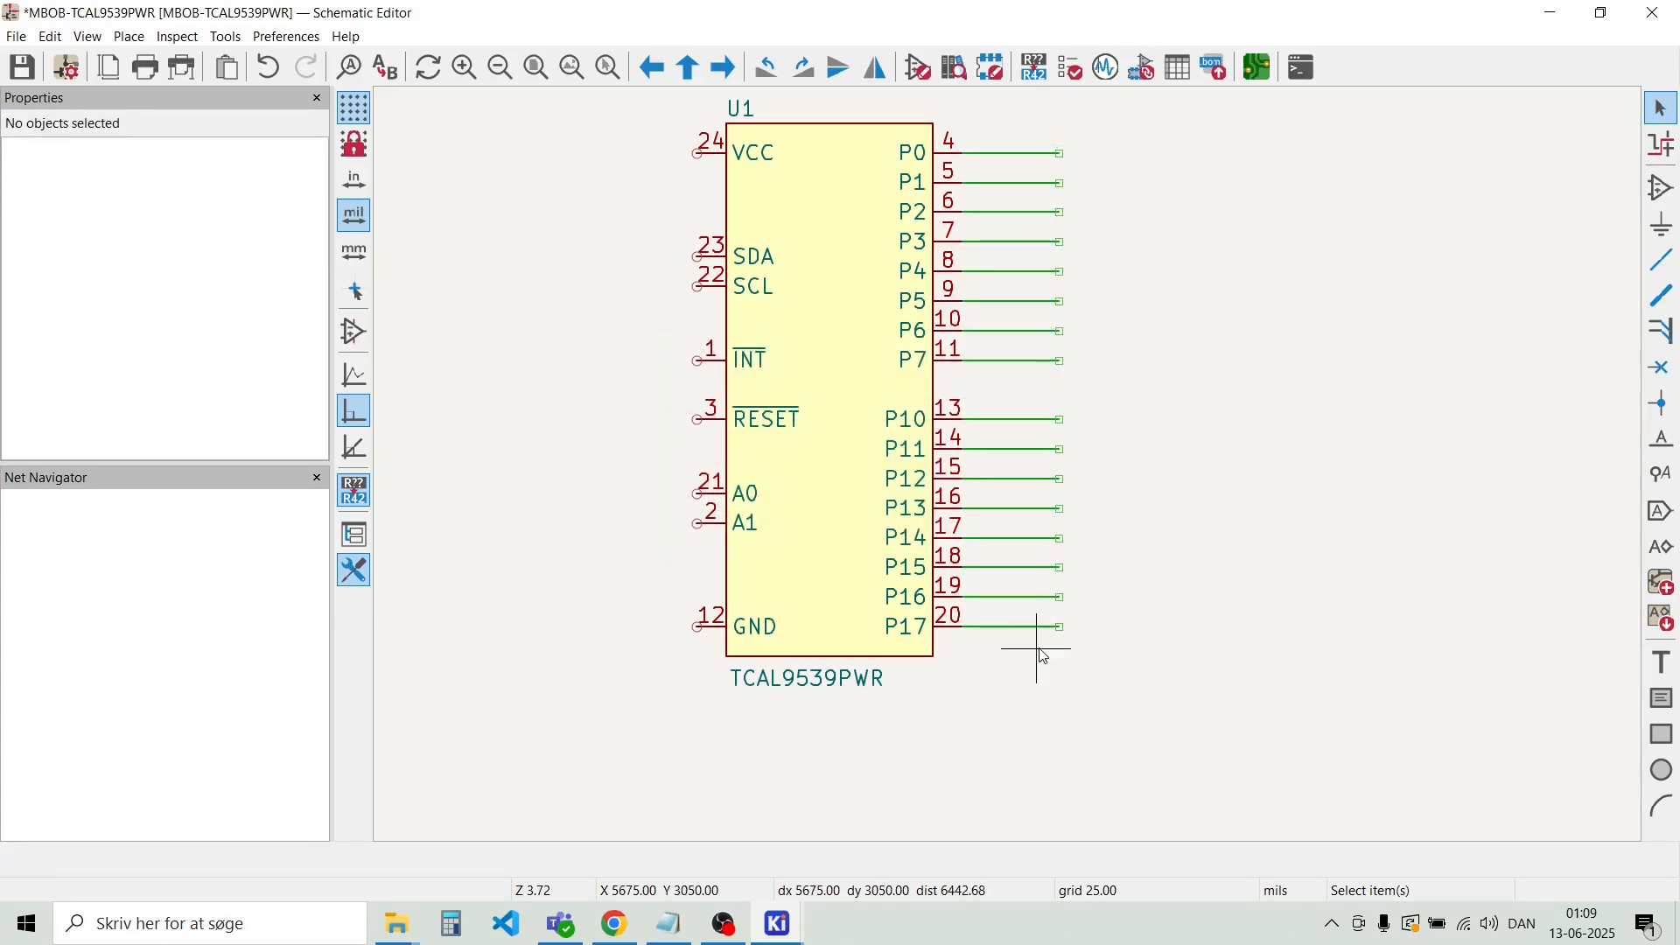
Add net labels matching the pin names to pins P0–P7 and P10–P17 with the Net Label pin helper
left_click_drag(948, 650, 949, 133)
left_click_drag(962, 646, 951, 137)
right_click(954, 159)
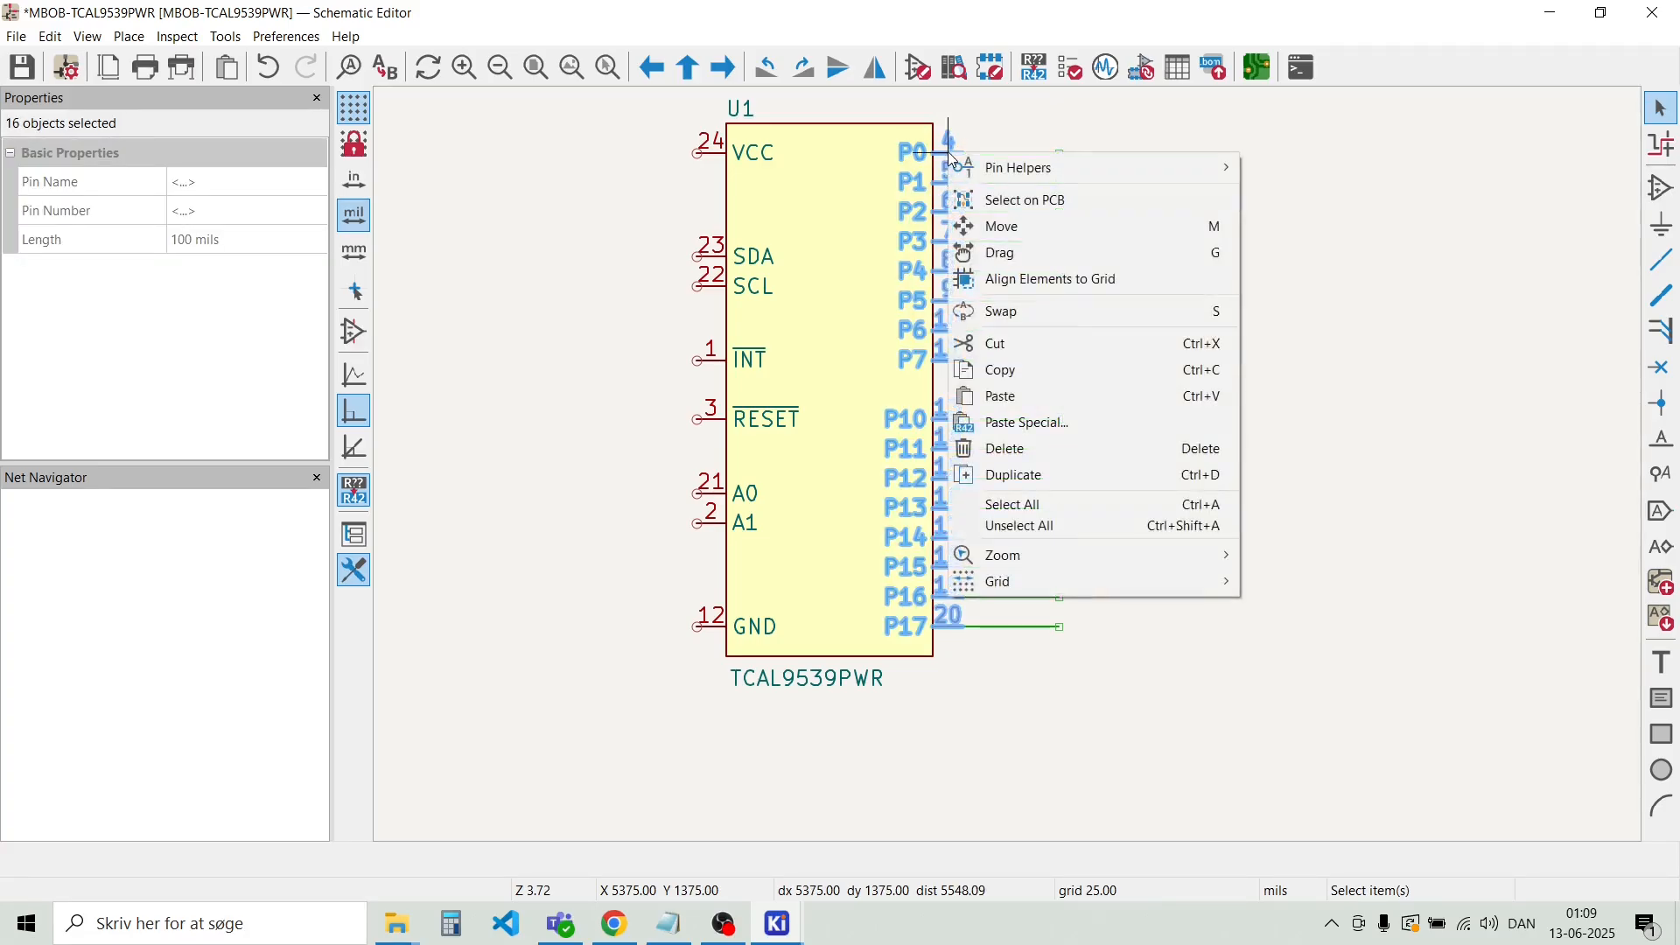
mouse_move(1063, 175)
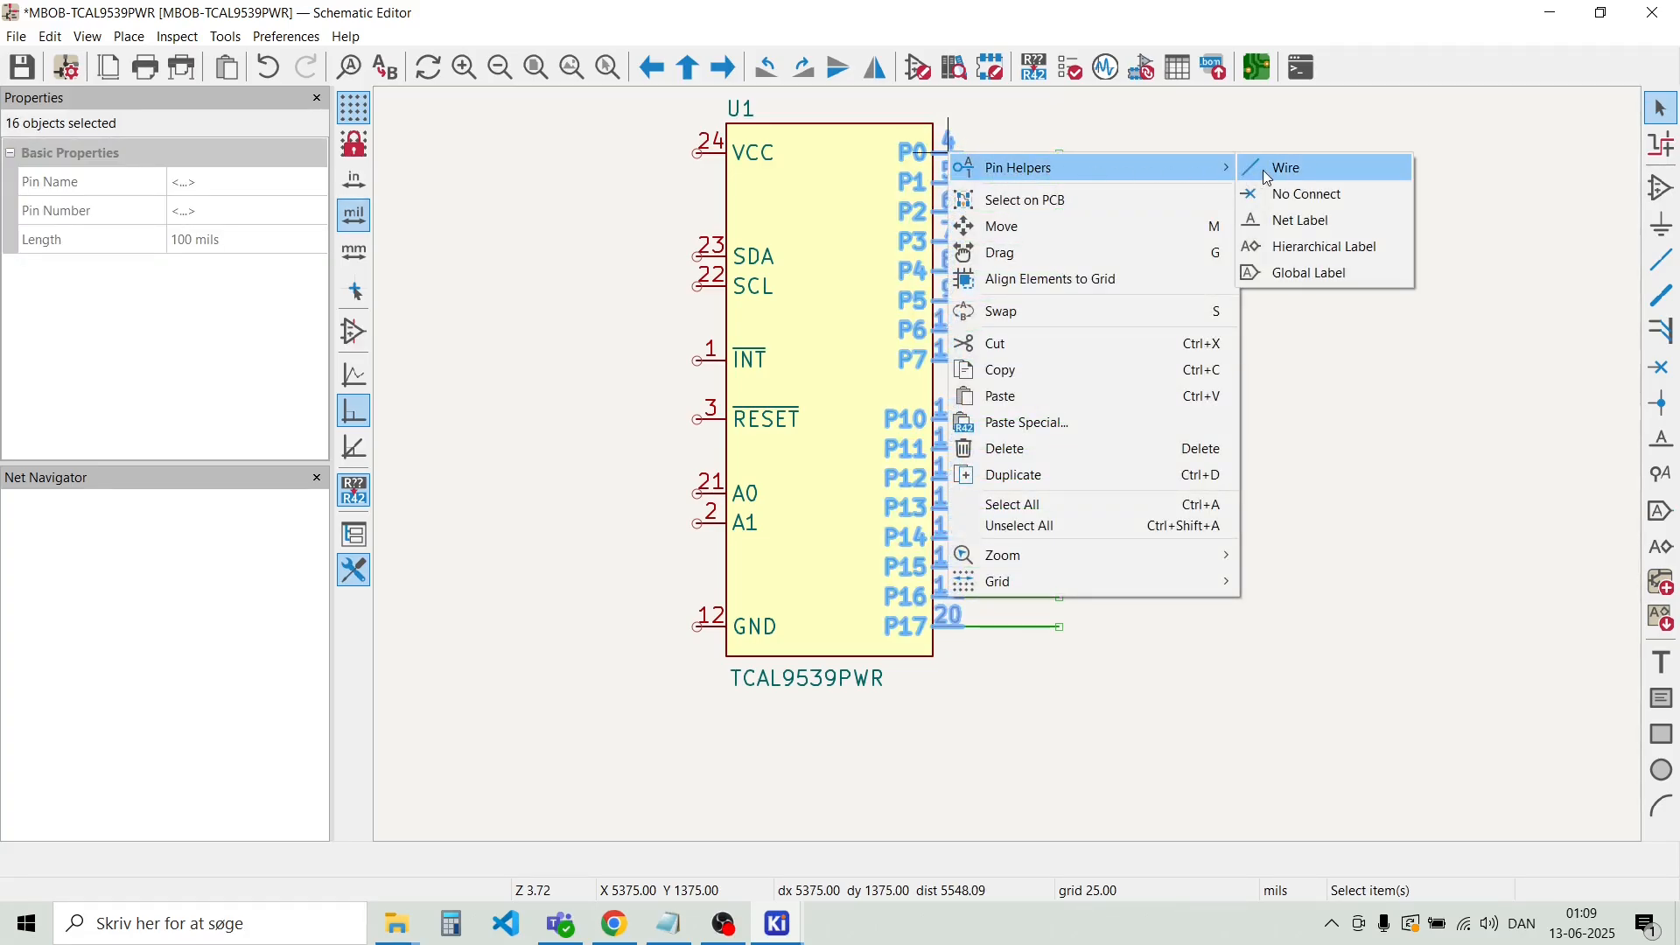
left_click(1297, 222)
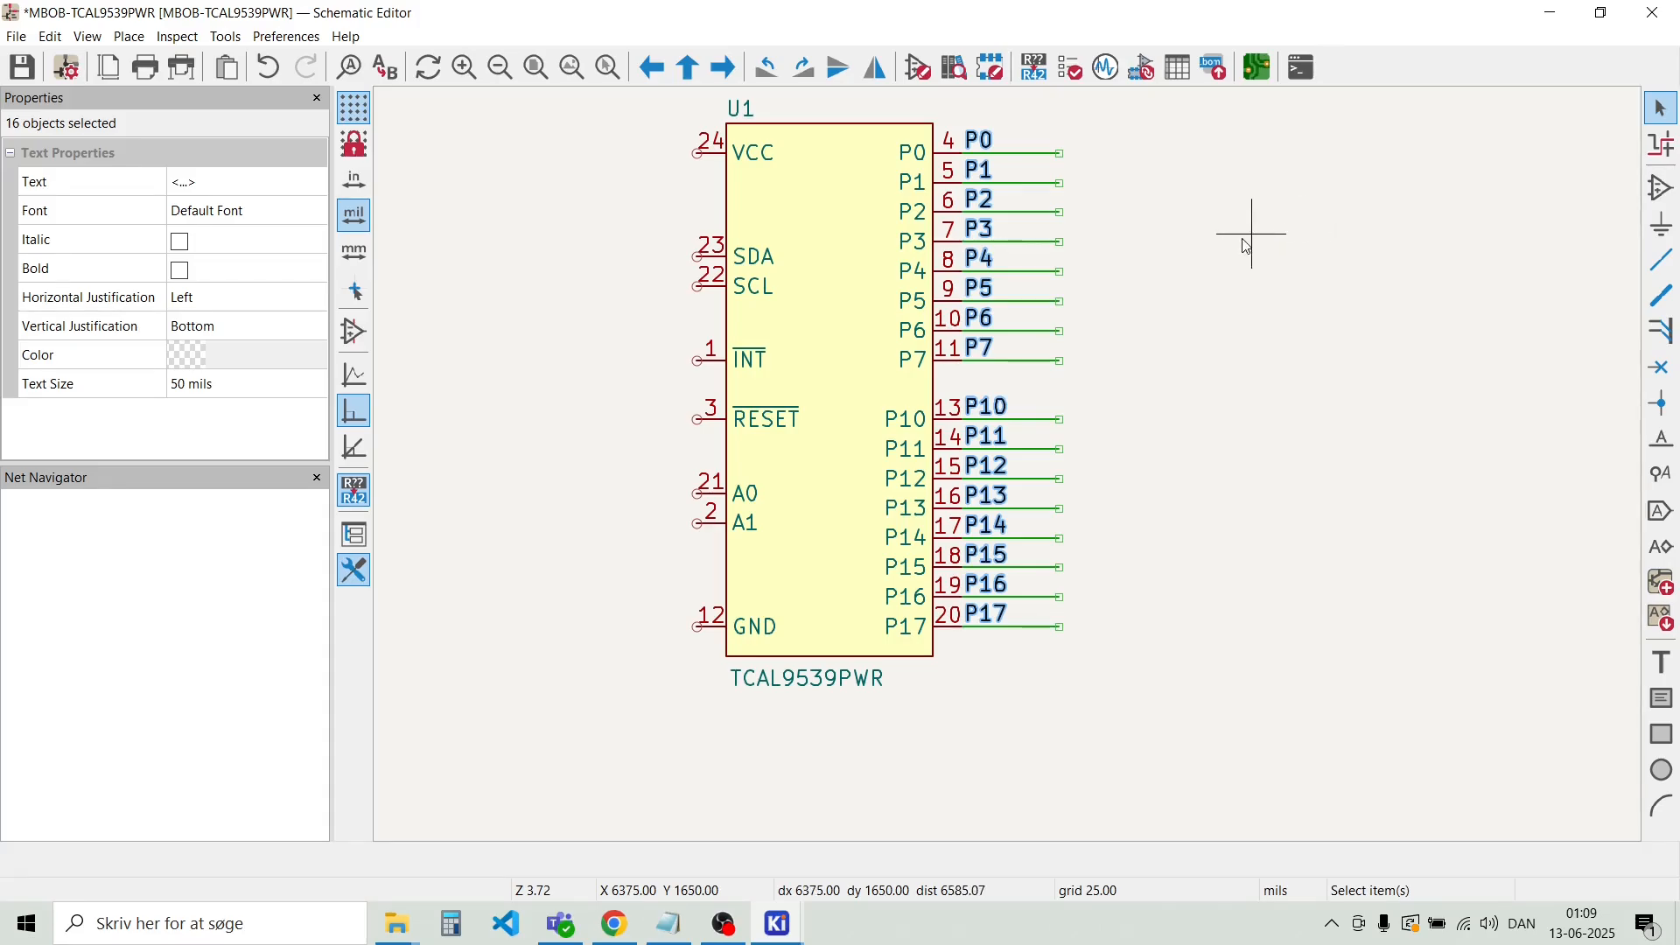
Shift the P0–P7 and P10–P17 net labels outward along their wires, away from U1's pin numbers
key("m")
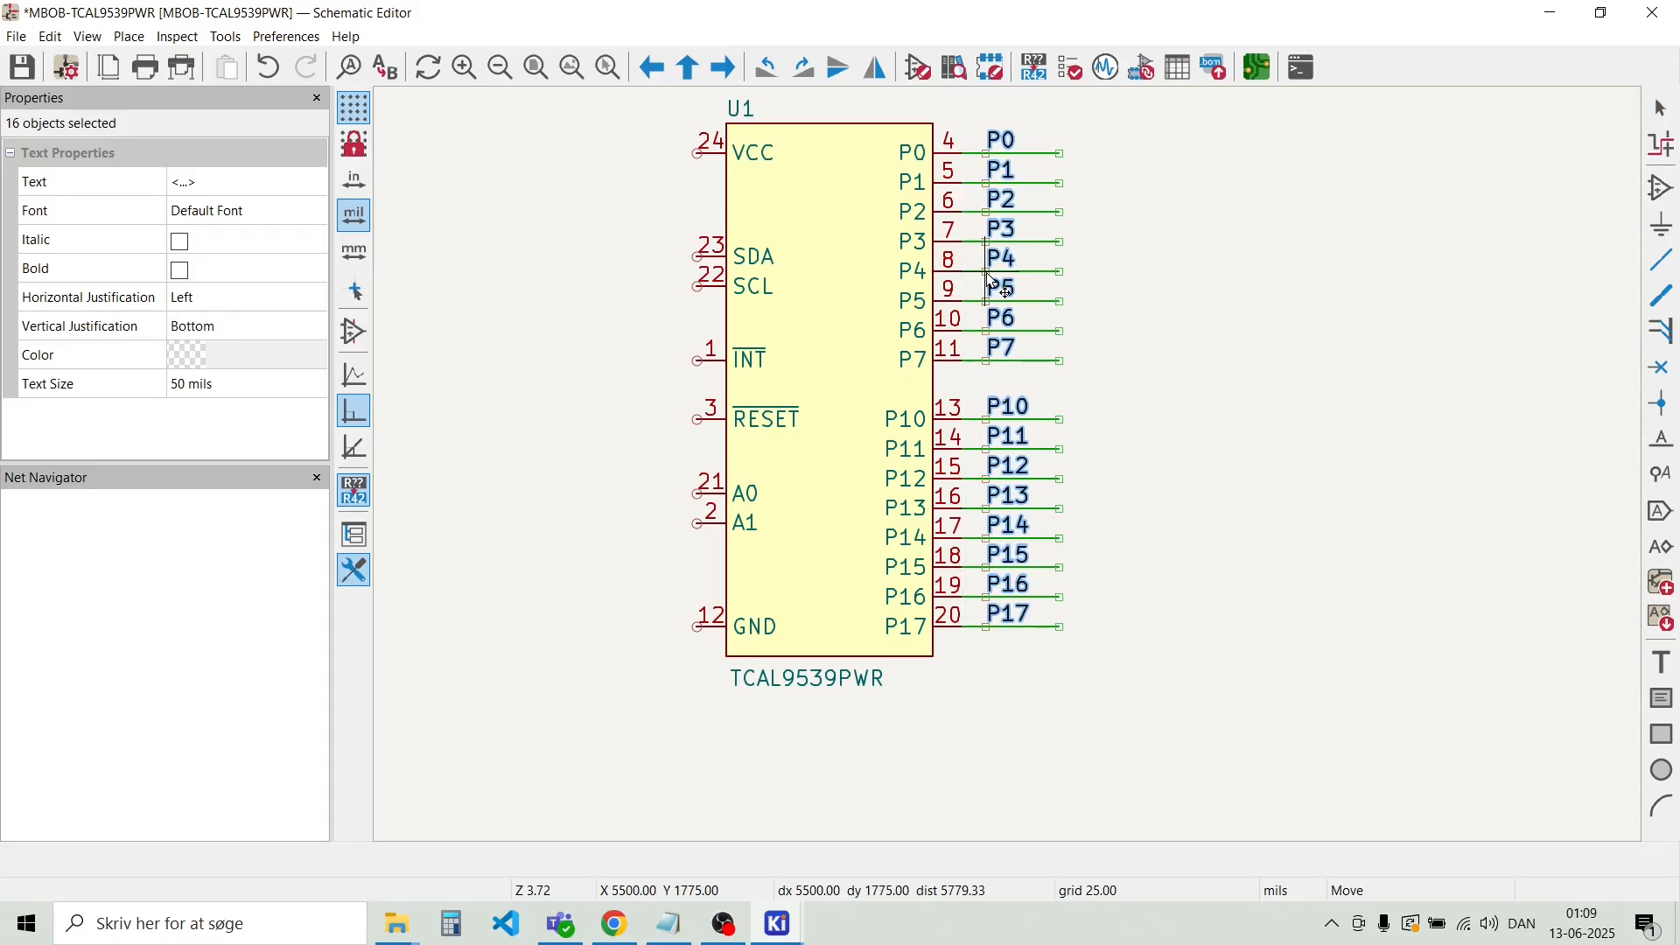
left_click(1005, 281)
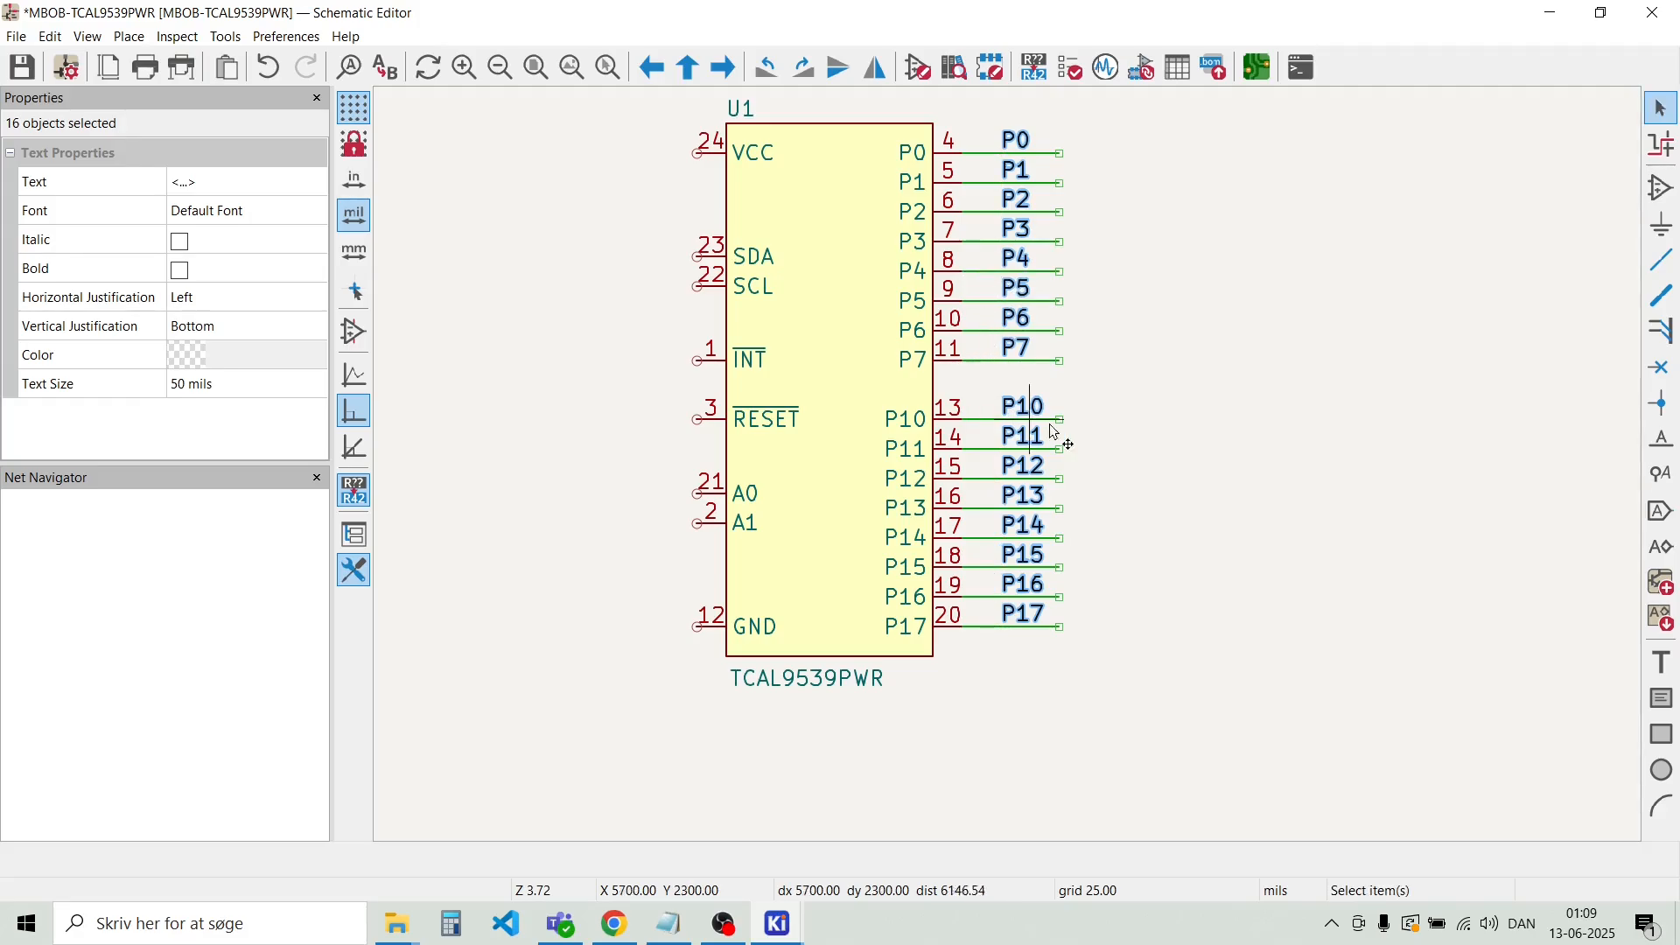
left_click(1158, 394)
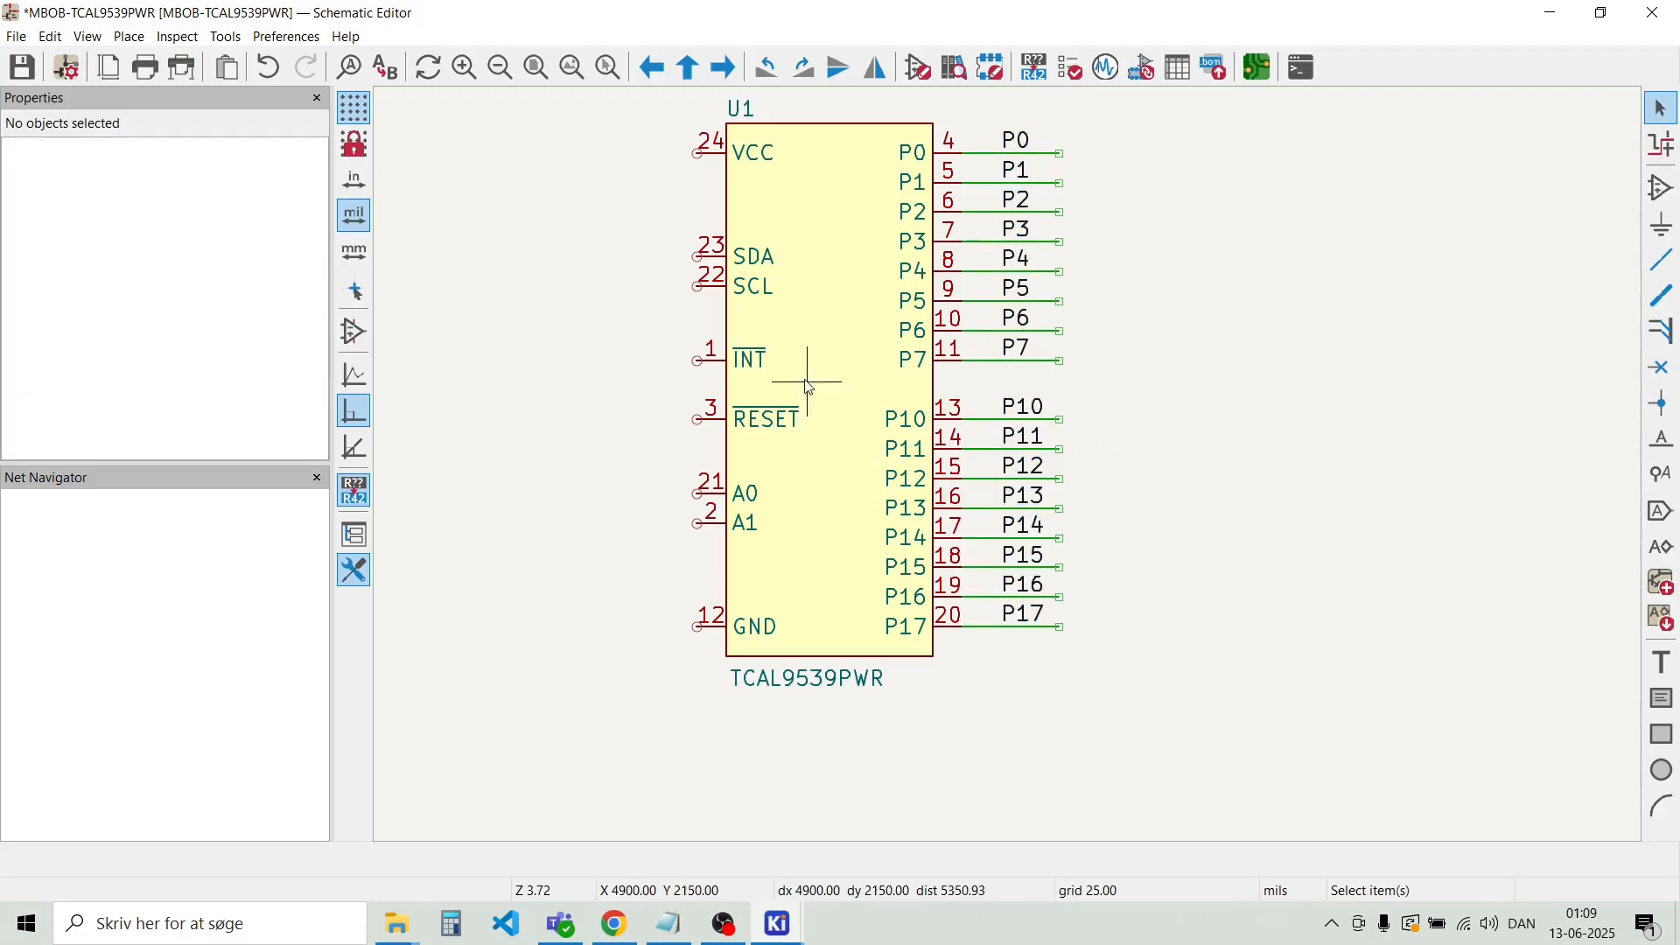
Add wires with Pin Helpers to U1's VCC, SDA, SCL, INT, RESET, A0, A1 and GND pins, extending about 1650 mils outward
left_click_drag(705, 650, 661, 117)
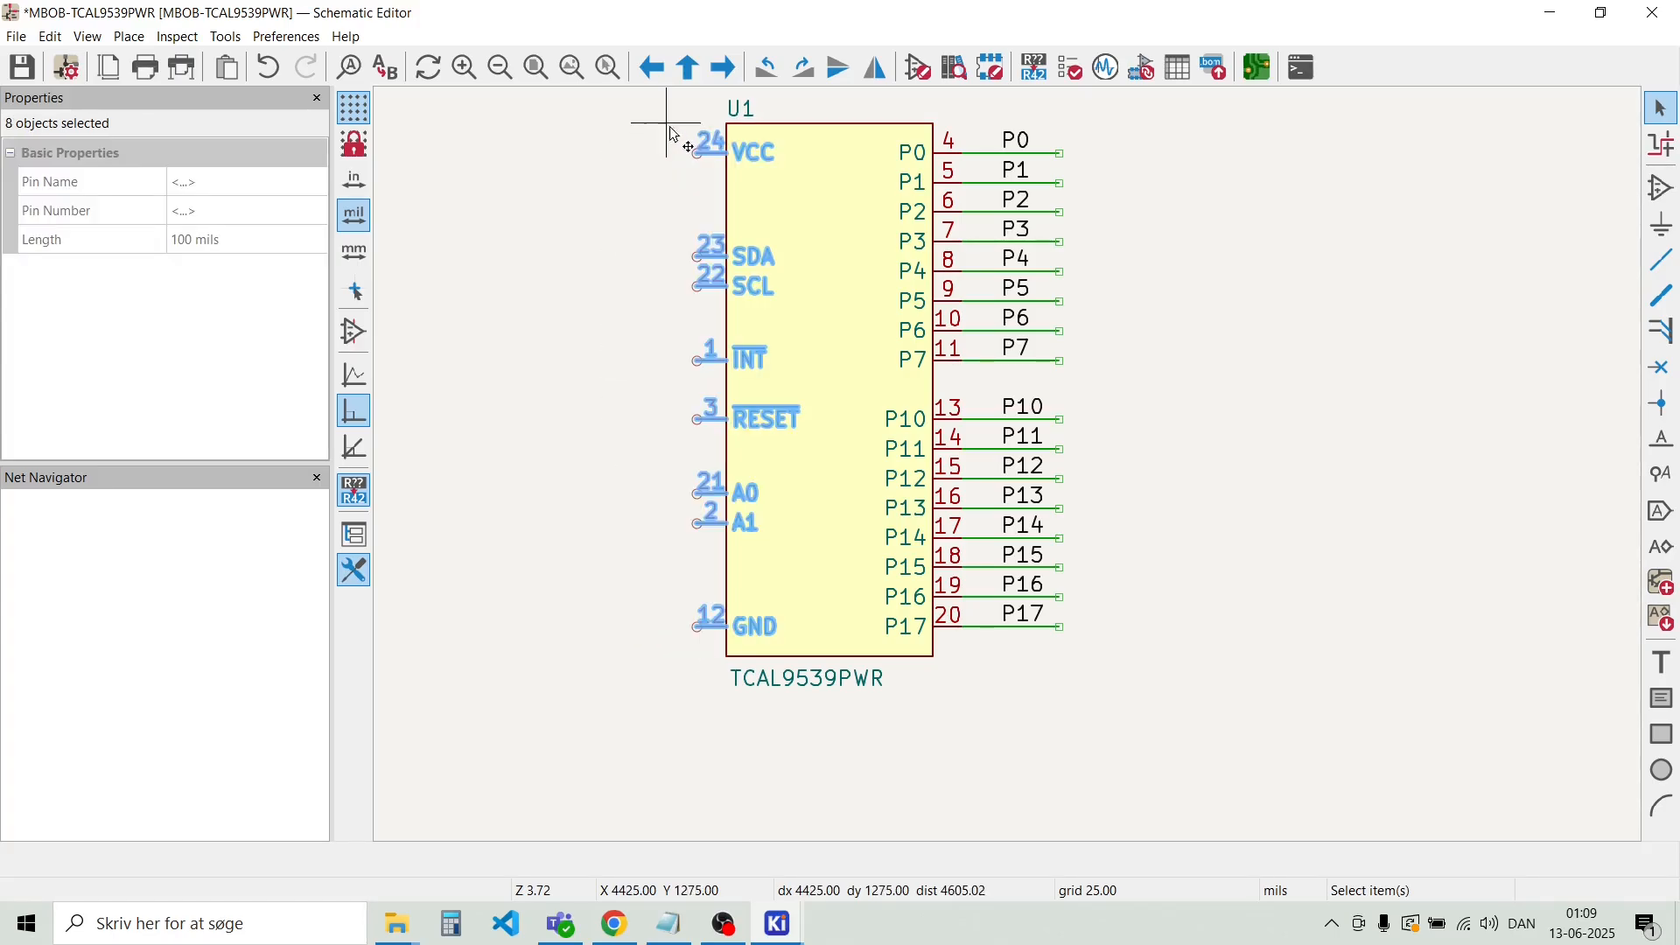
right_click(700, 154)
mouse_move(734, 167)
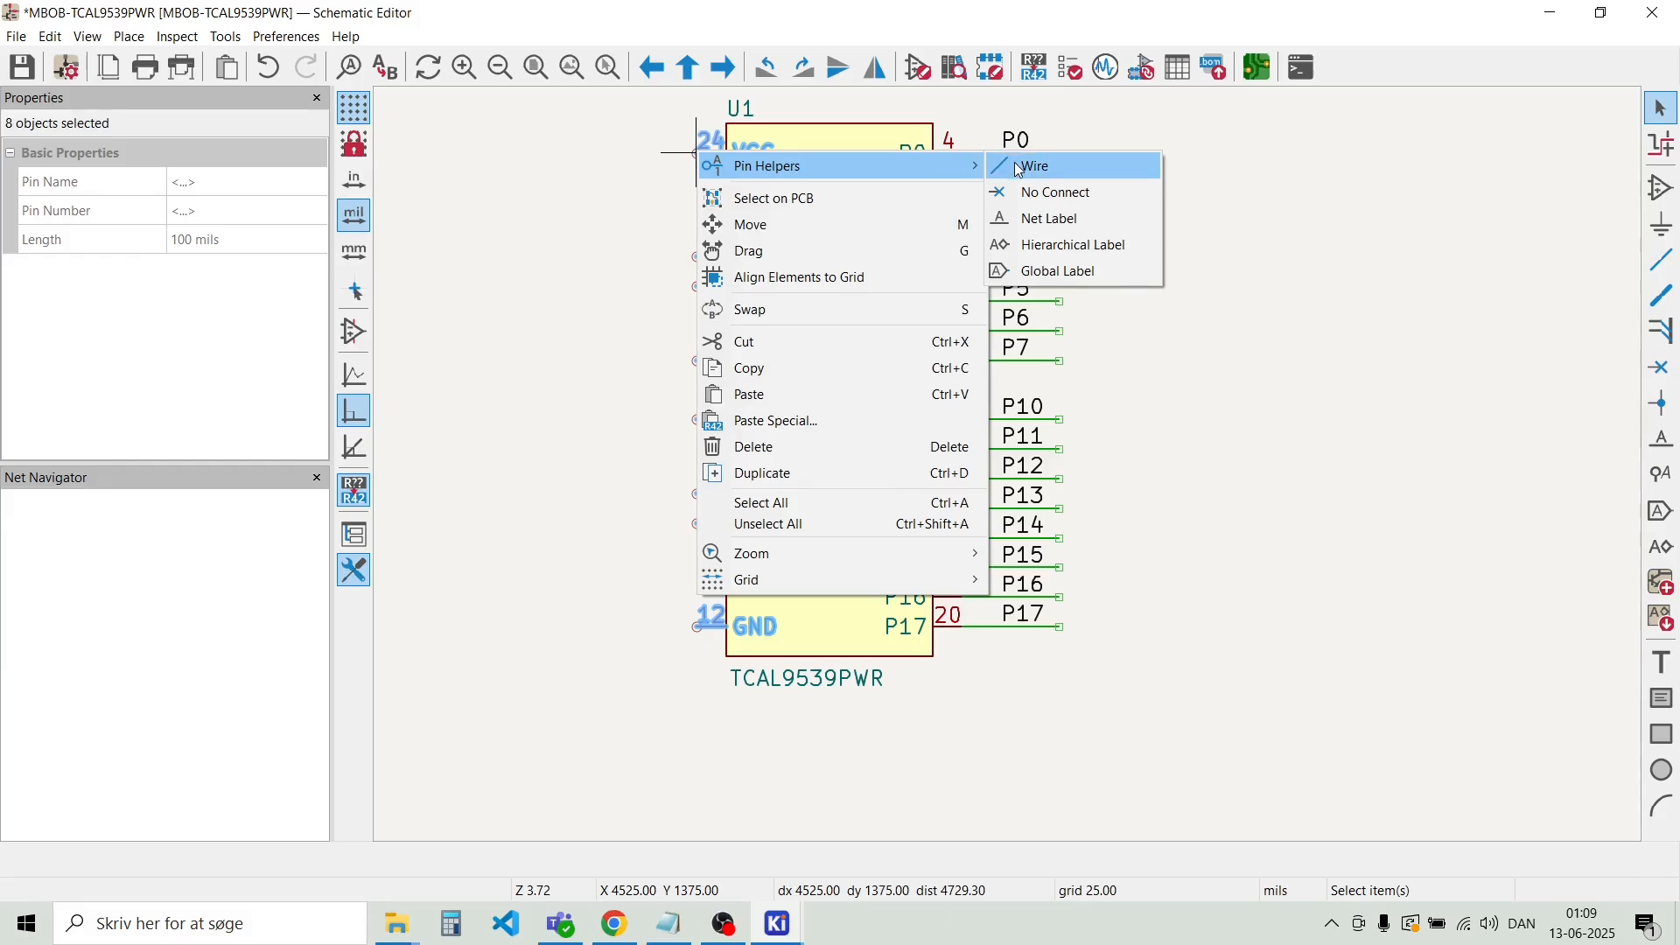
left_click(1020, 167)
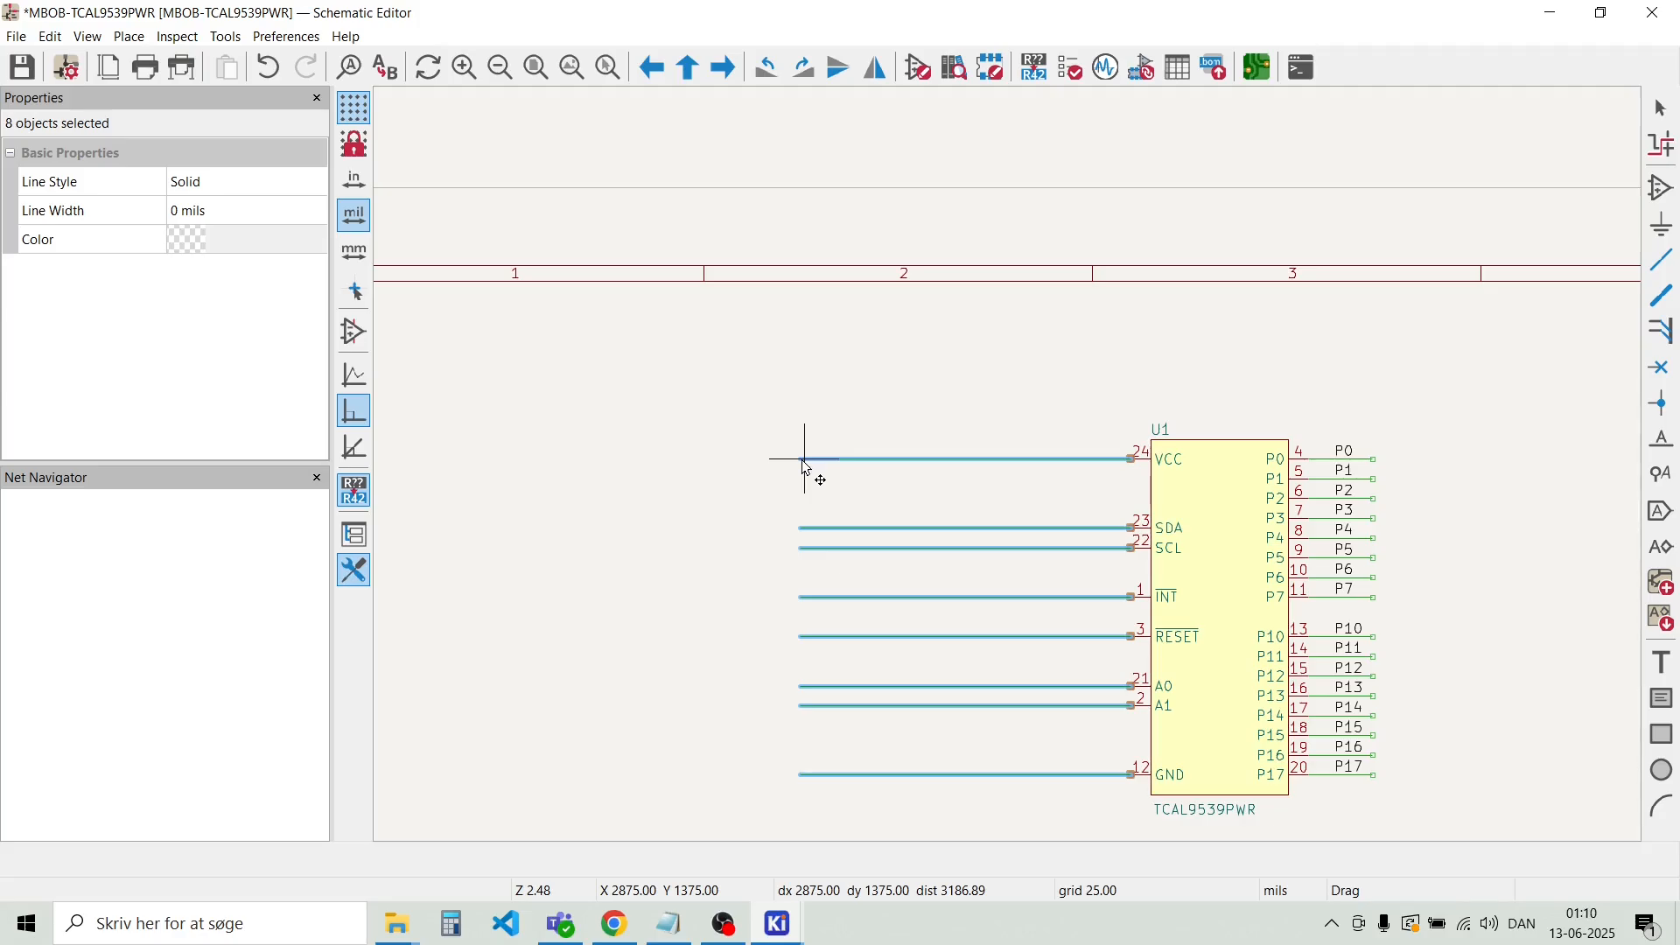
left_click(806, 468)
key("e")
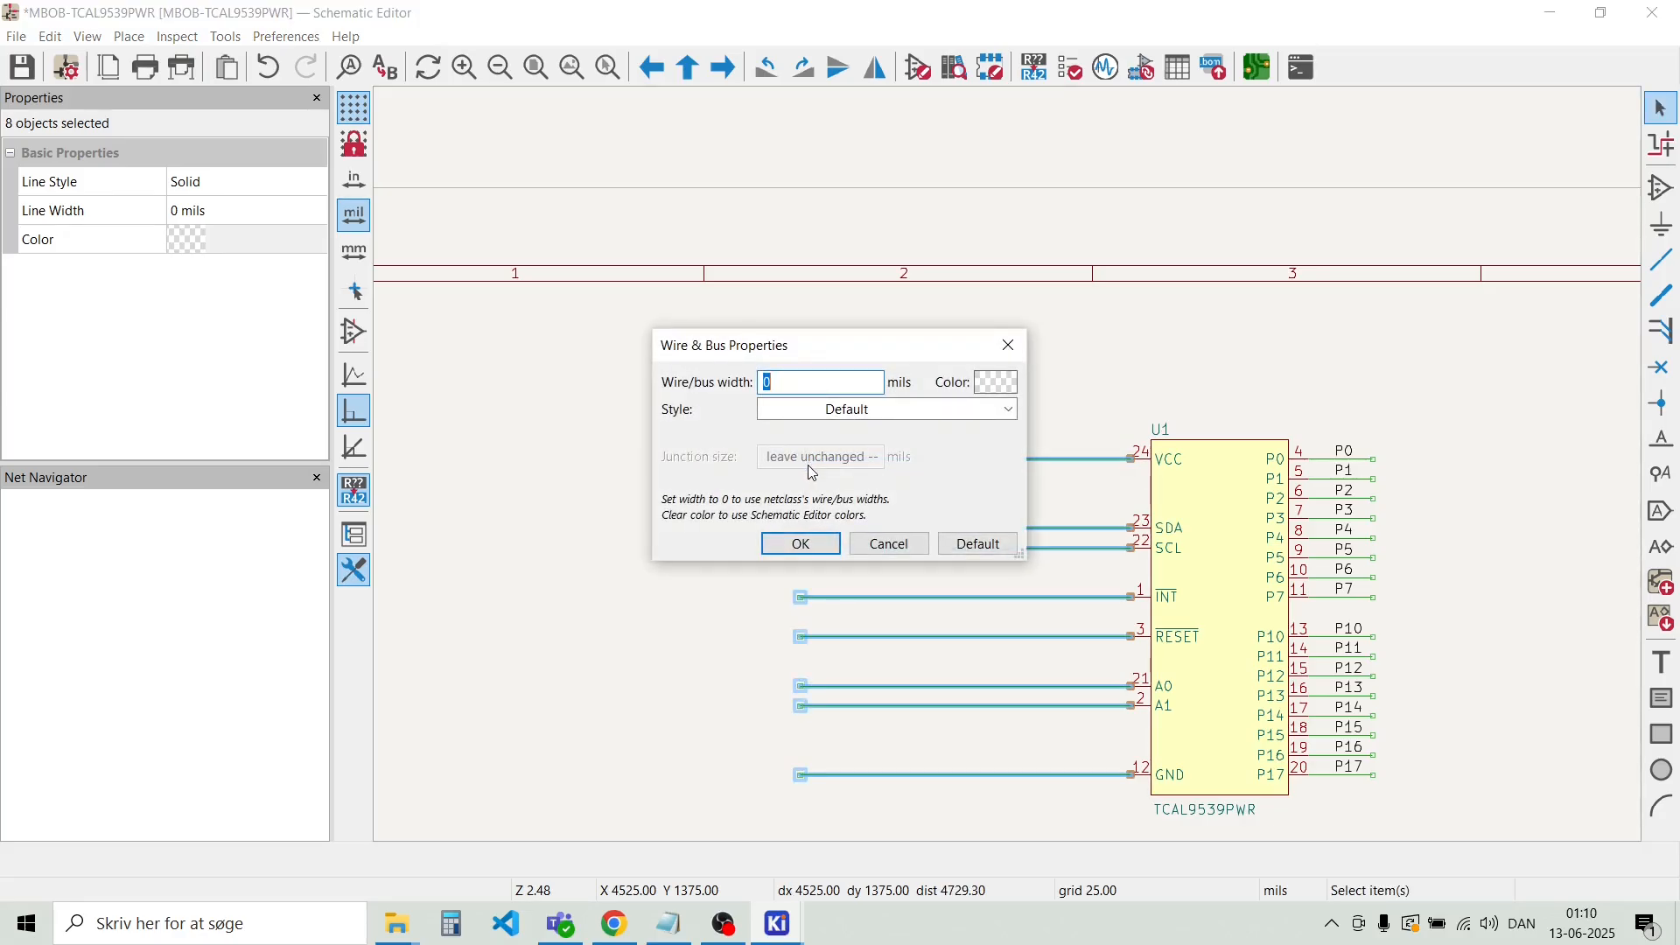
key("Escape")
key("Escape")
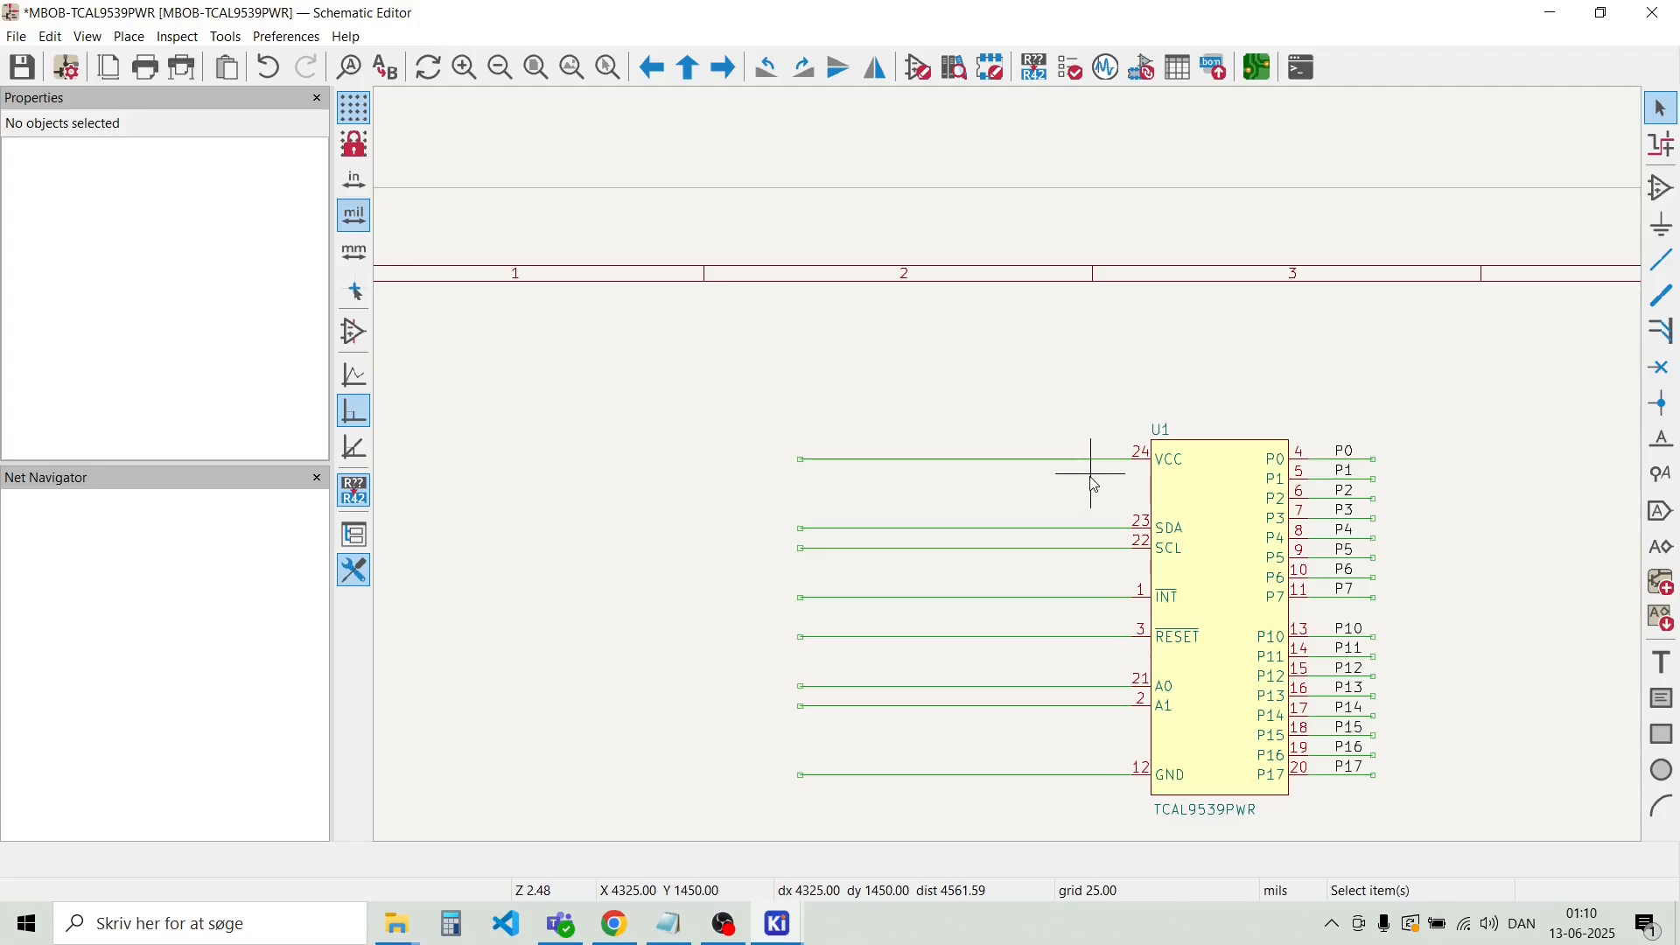
Delete the wires attached to U1's GND and VCC pins
scroll(1129, 735, "up", 3)
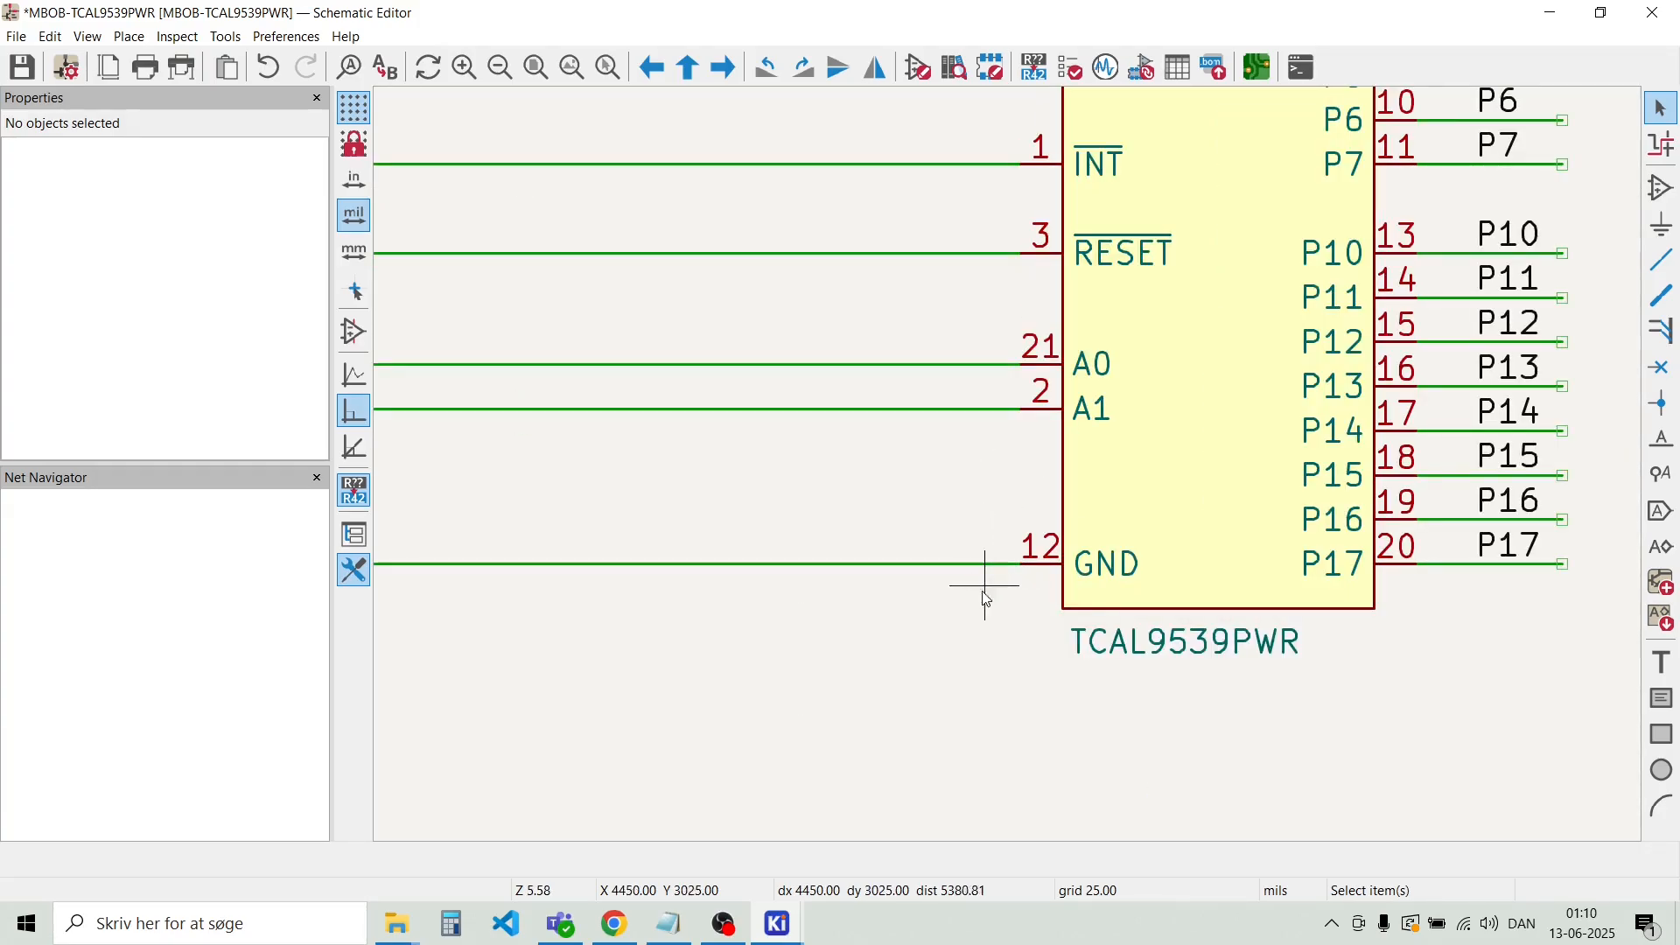
left_click_drag(941, 607, 864, 519)
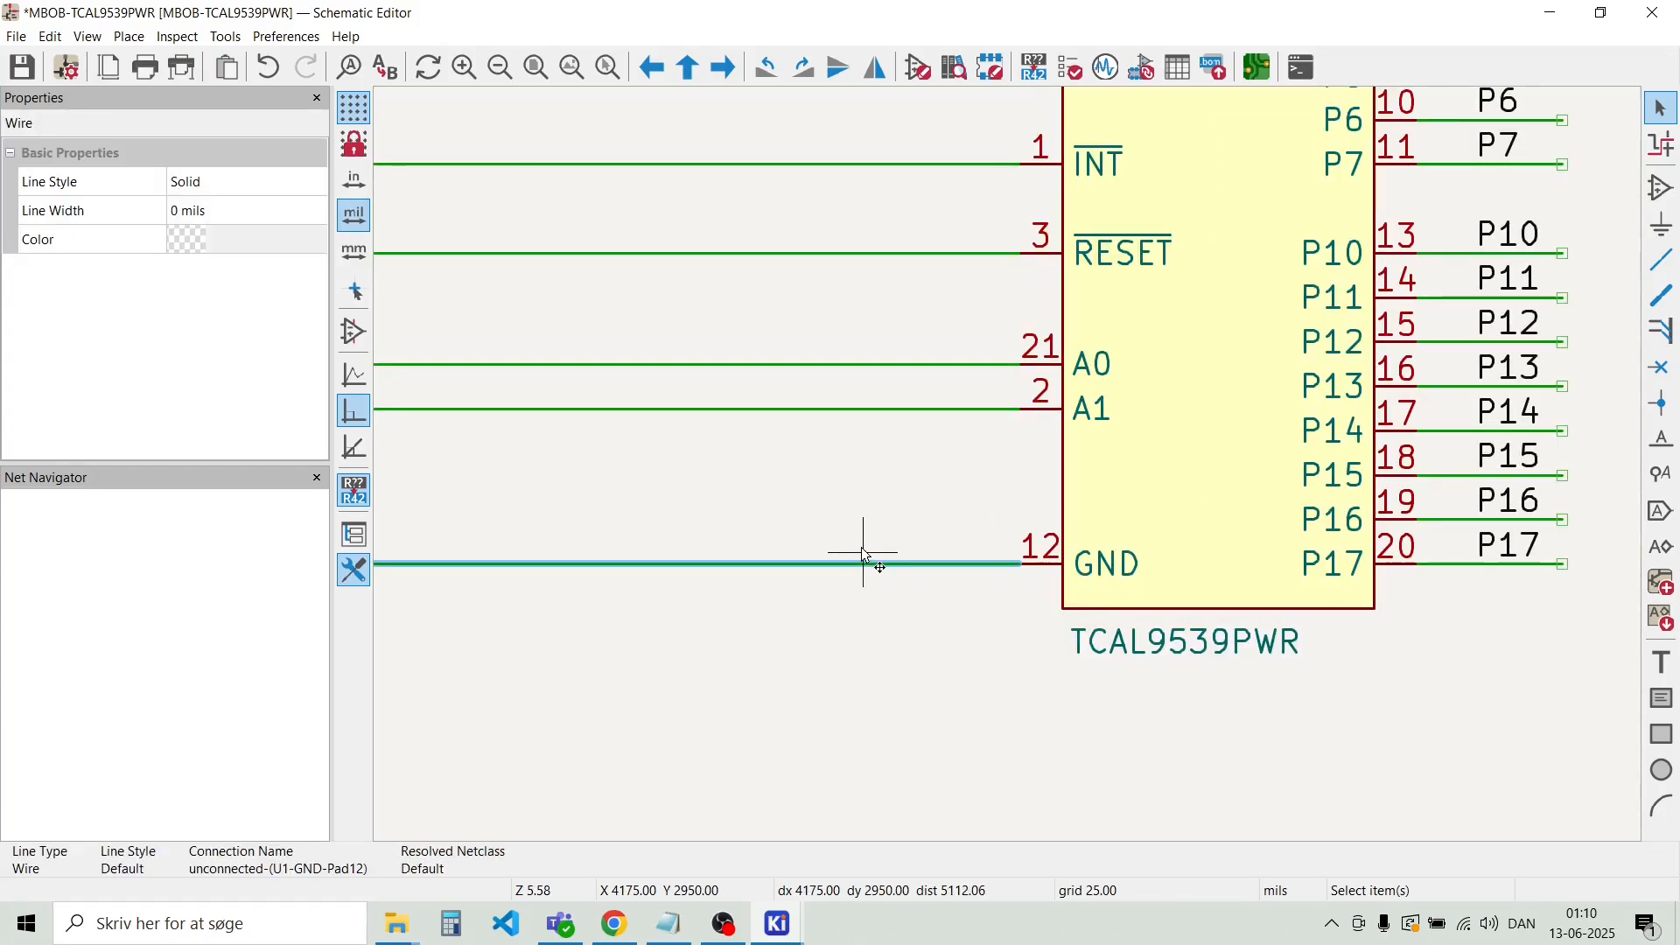
key("Delete")
scroll(1006, 464, "down", 3)
left_click_drag(1042, 218, 994, 157)
scroll(1078, 432, "up", 2)
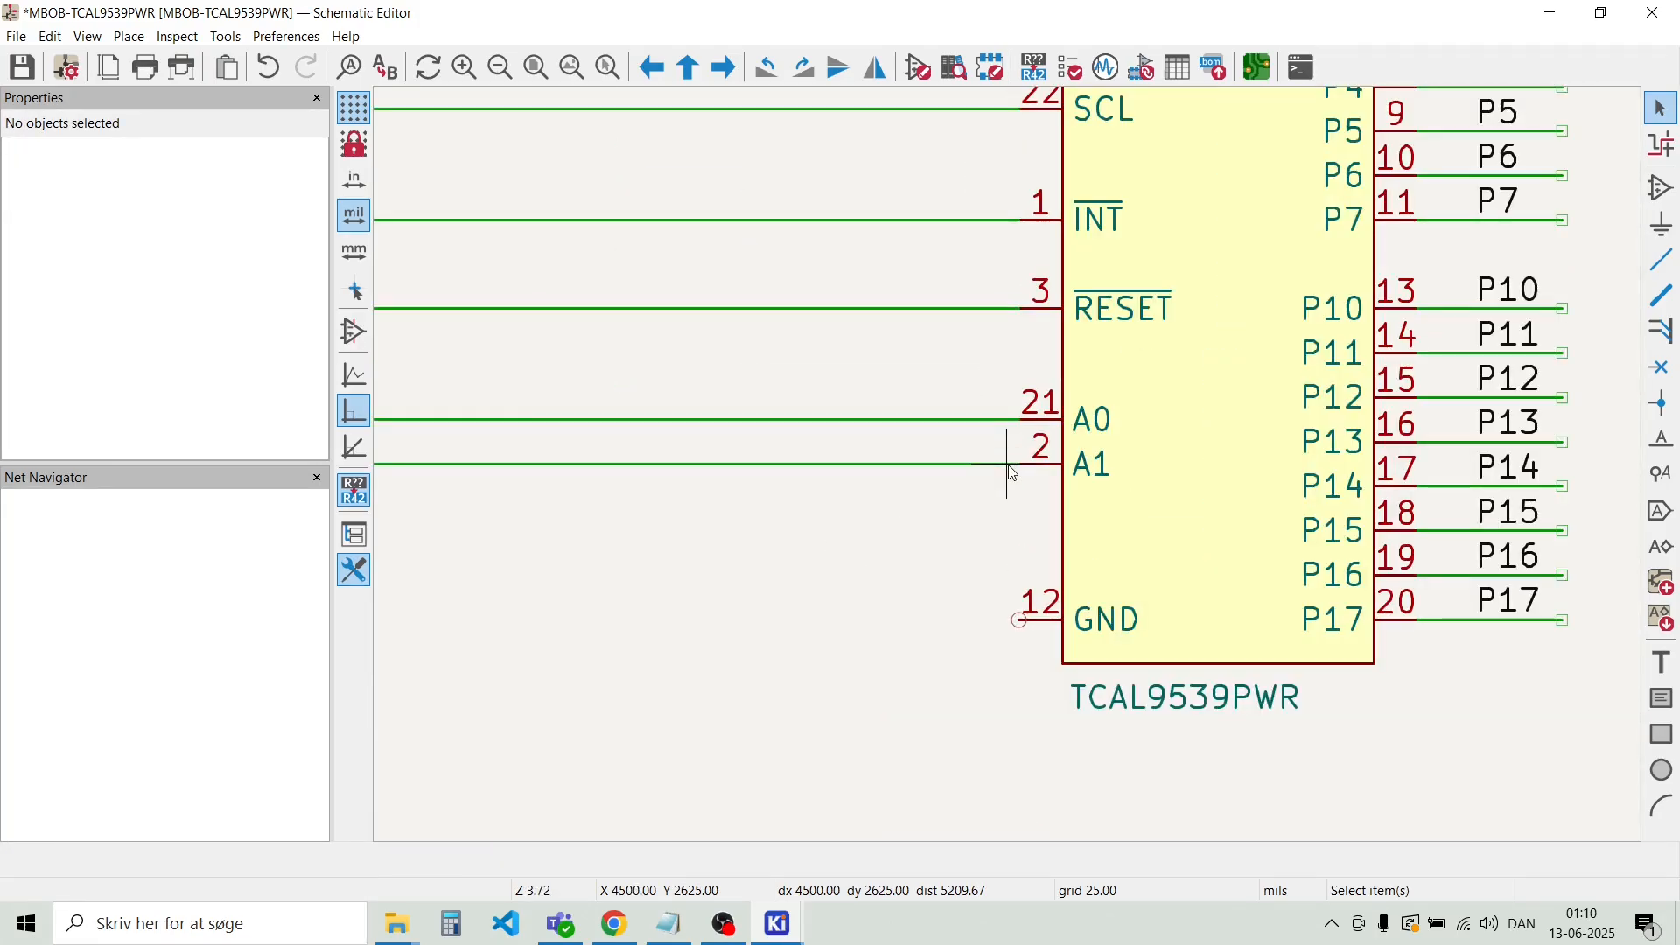
Add net labels with Pin Helpers to U1's SDA, SCL, INT, RESET, A0 and A1 pins
scroll(1013, 473, "down", 2)
left_click_drag(1038, 488, 1032, 178)
right_click(1033, 199)
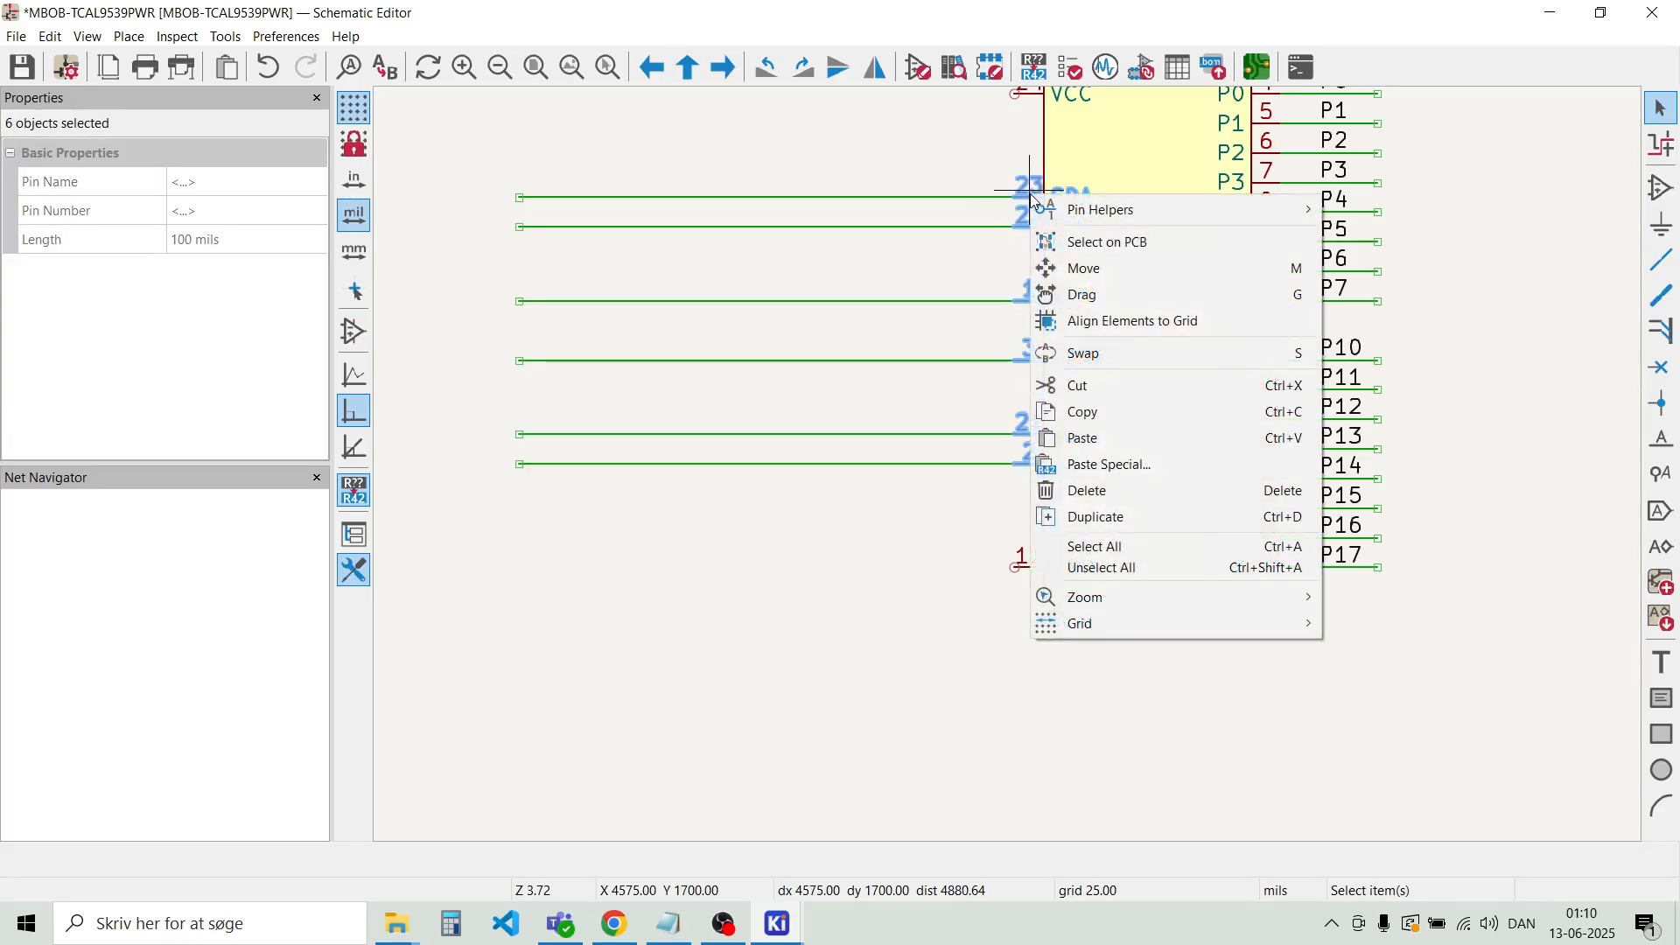
mouse_move(1199, 210)
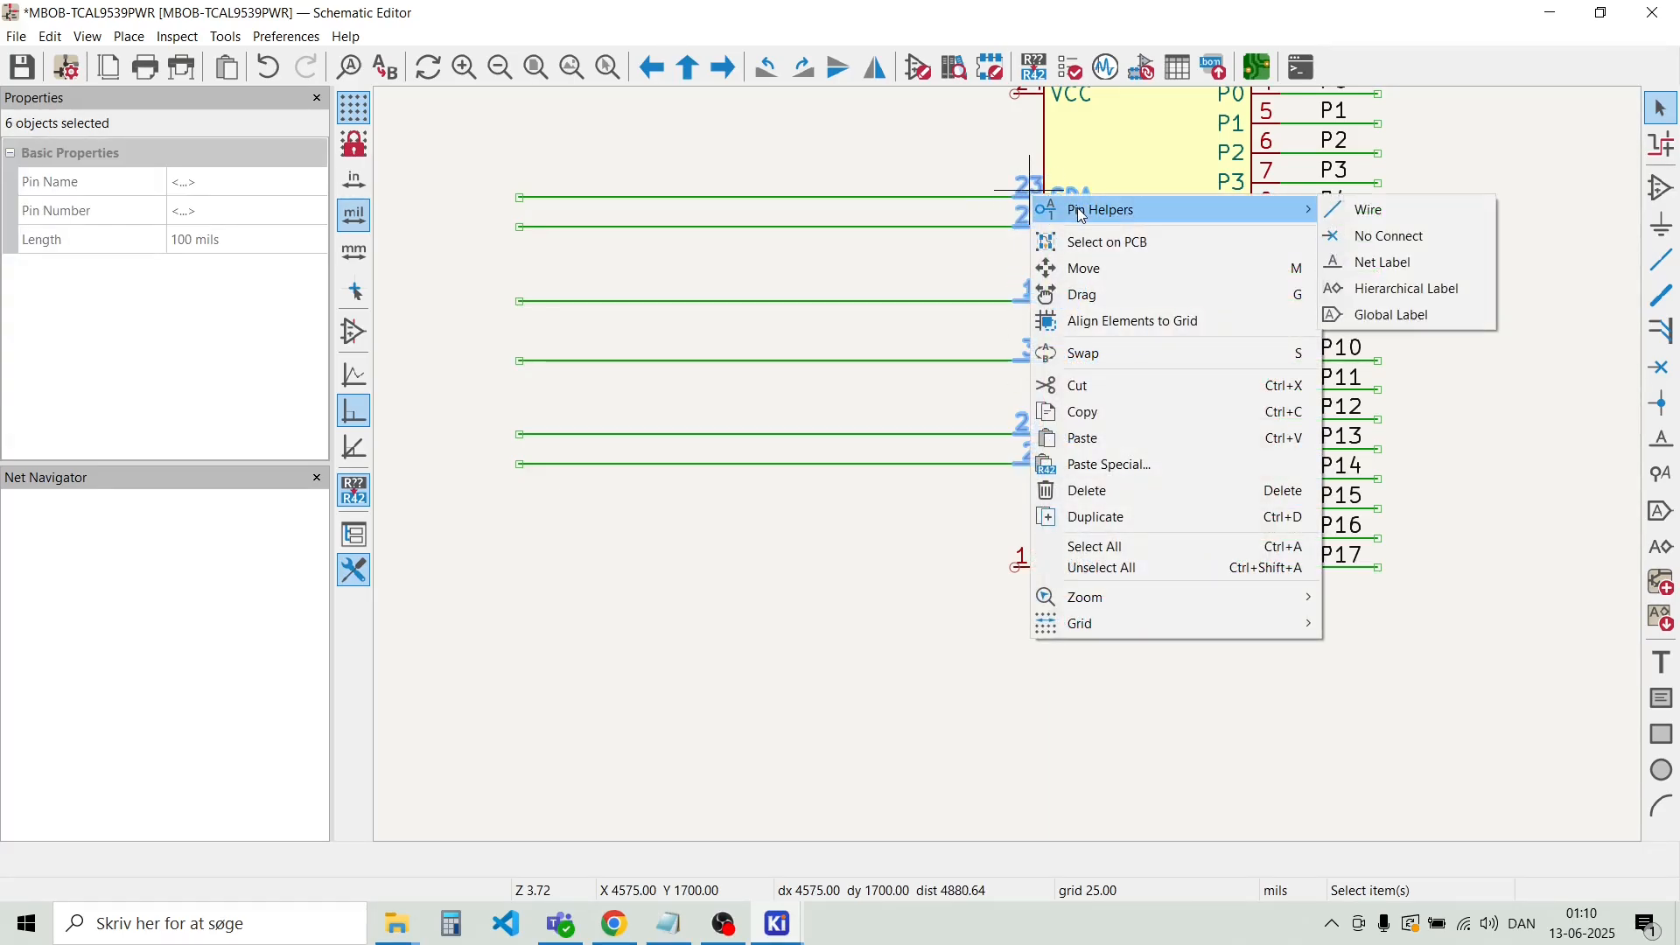
left_click(1383, 261)
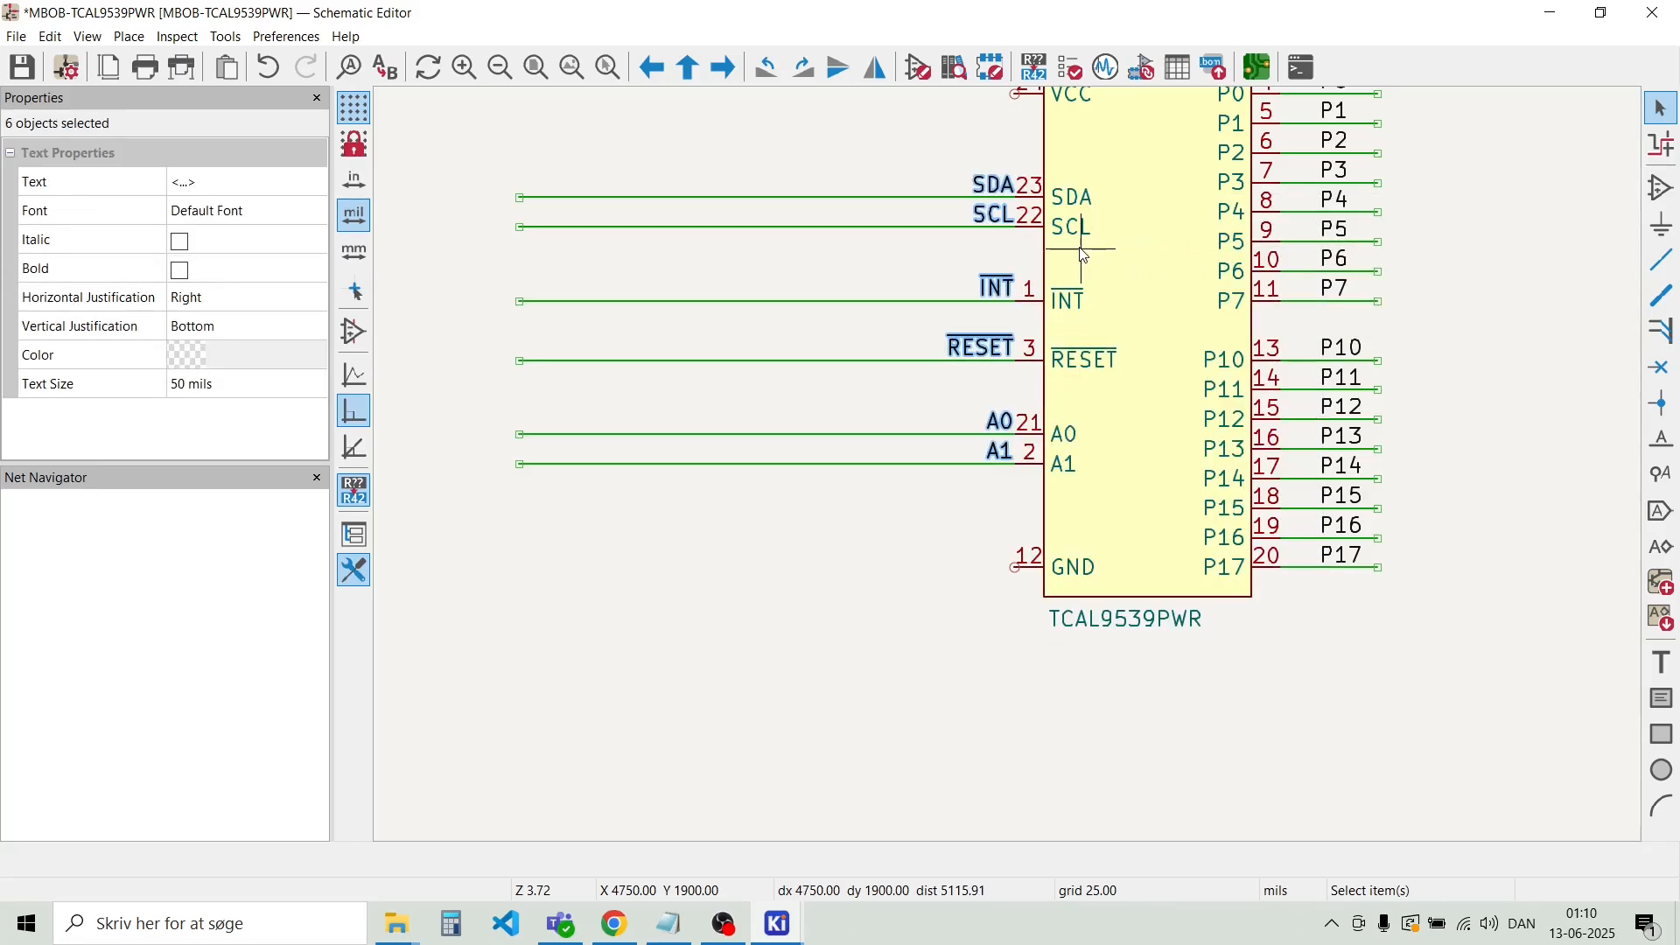
Move the six SDA, SCL, INT, RESET, A0 and A1 labels together to the outer ends of their wires
key("m")
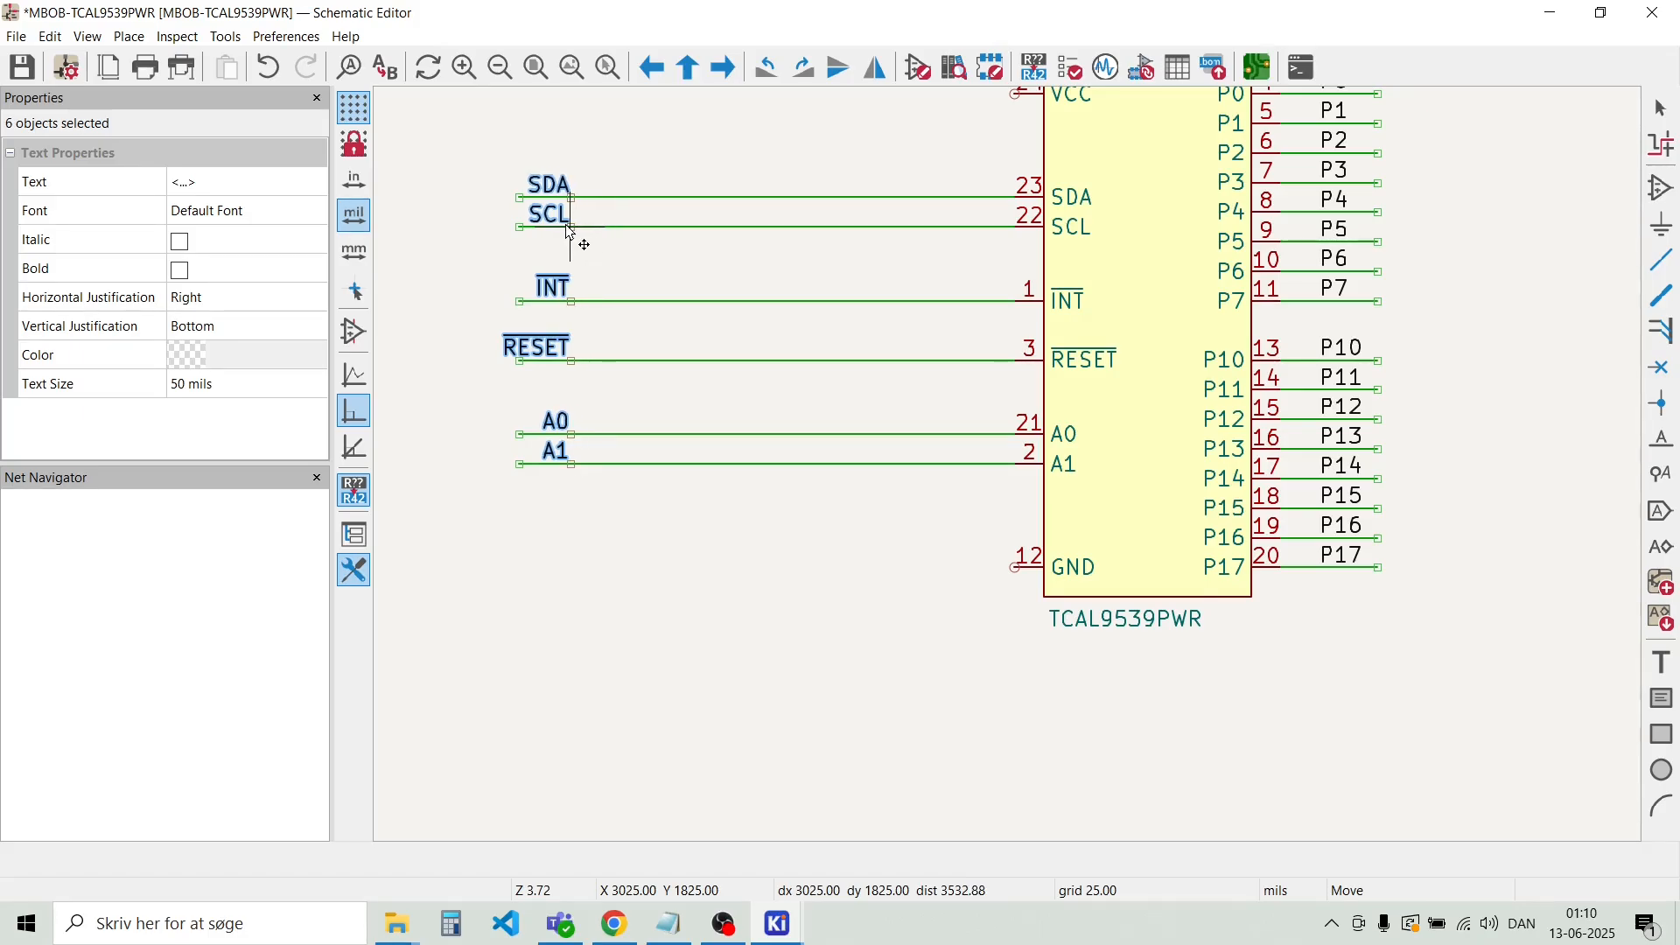
left_click(575, 238)
scroll(463, 252, "up", 5)
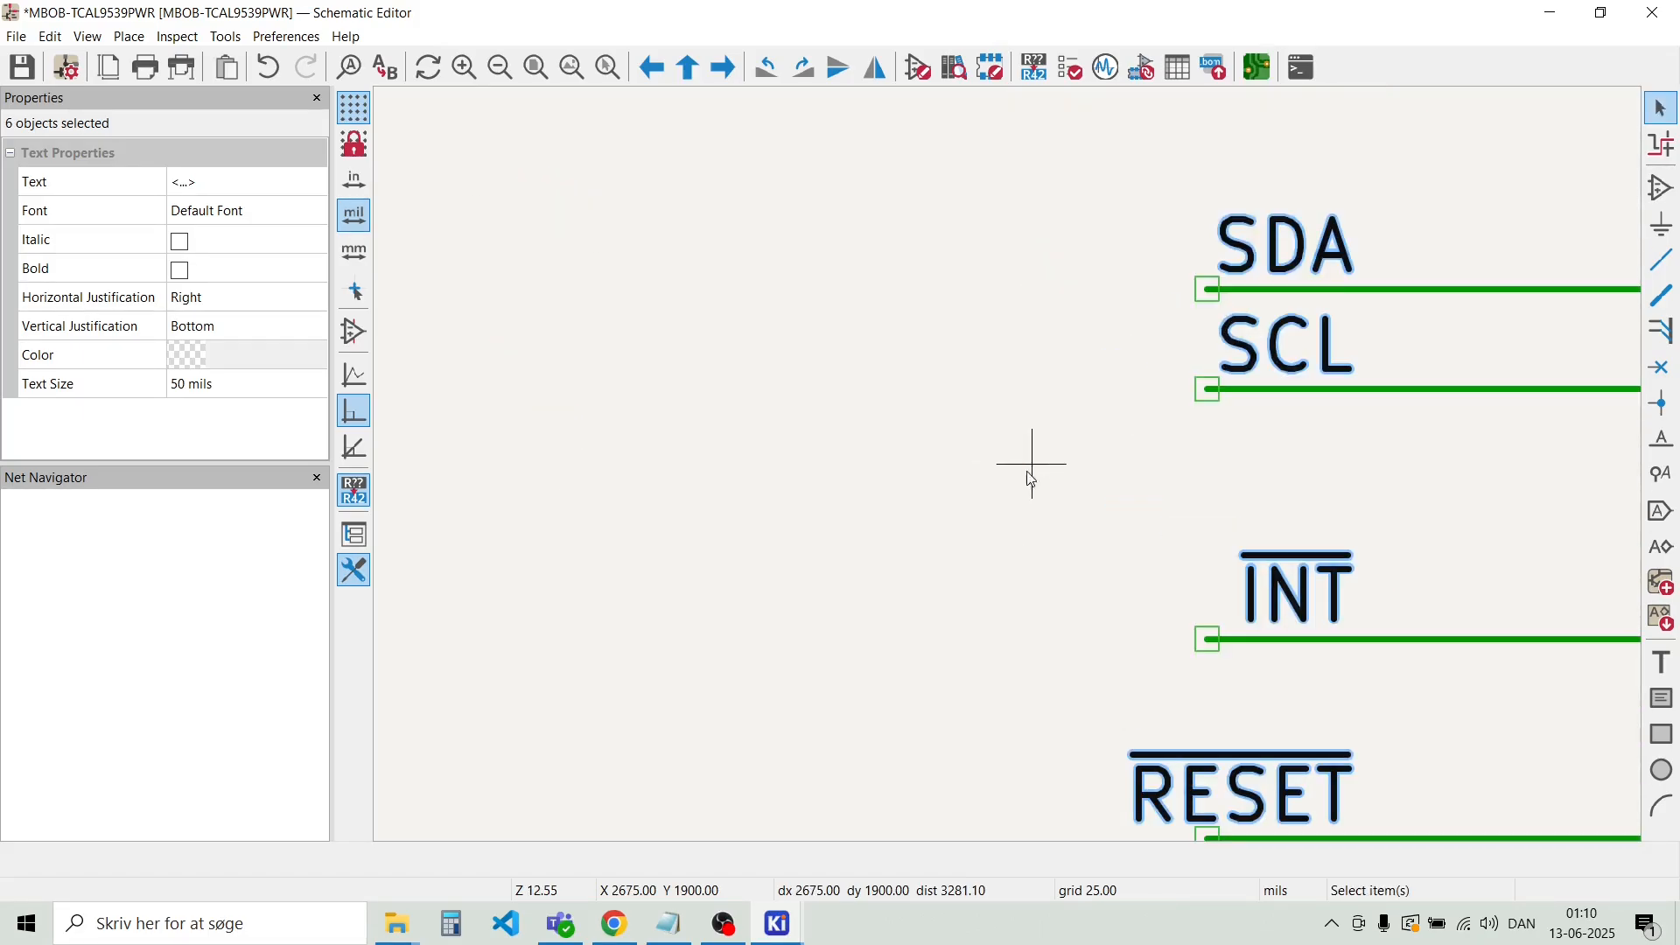
left_click(1032, 479)
Align the INT and RESET labels individually so each text starts at the outer end of its wire
scroll(1065, 488, "down", 3)
scroll(1006, 471, "up", 3)
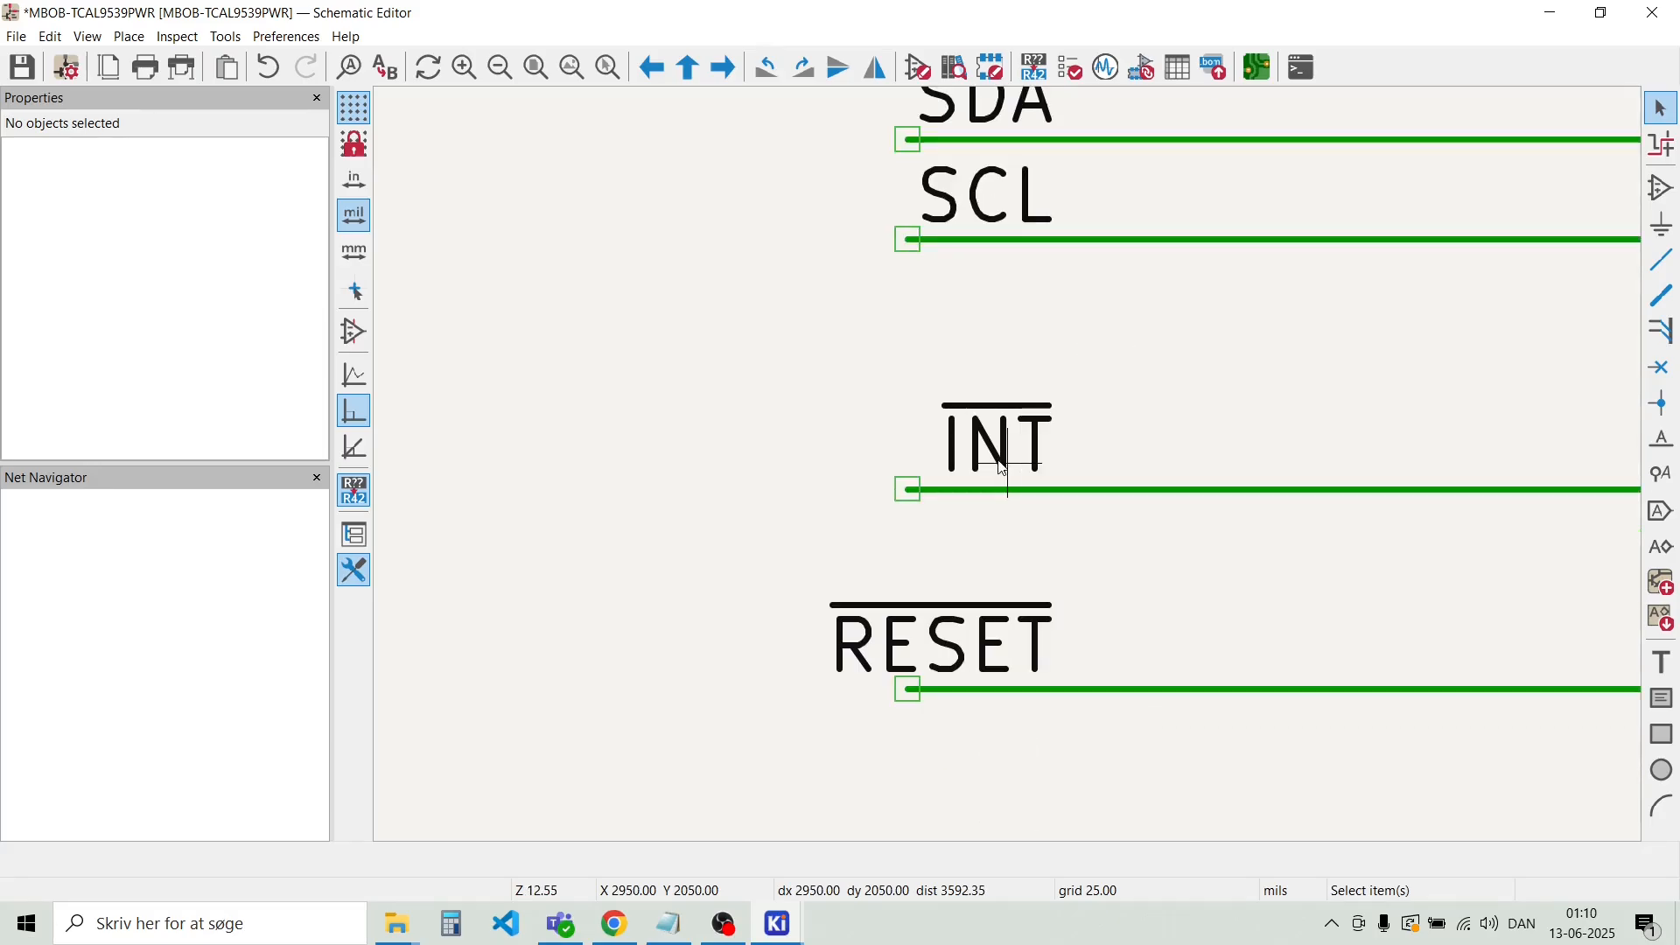
double_click(998, 448)
key("Escape")
key("Escape")
key("m")
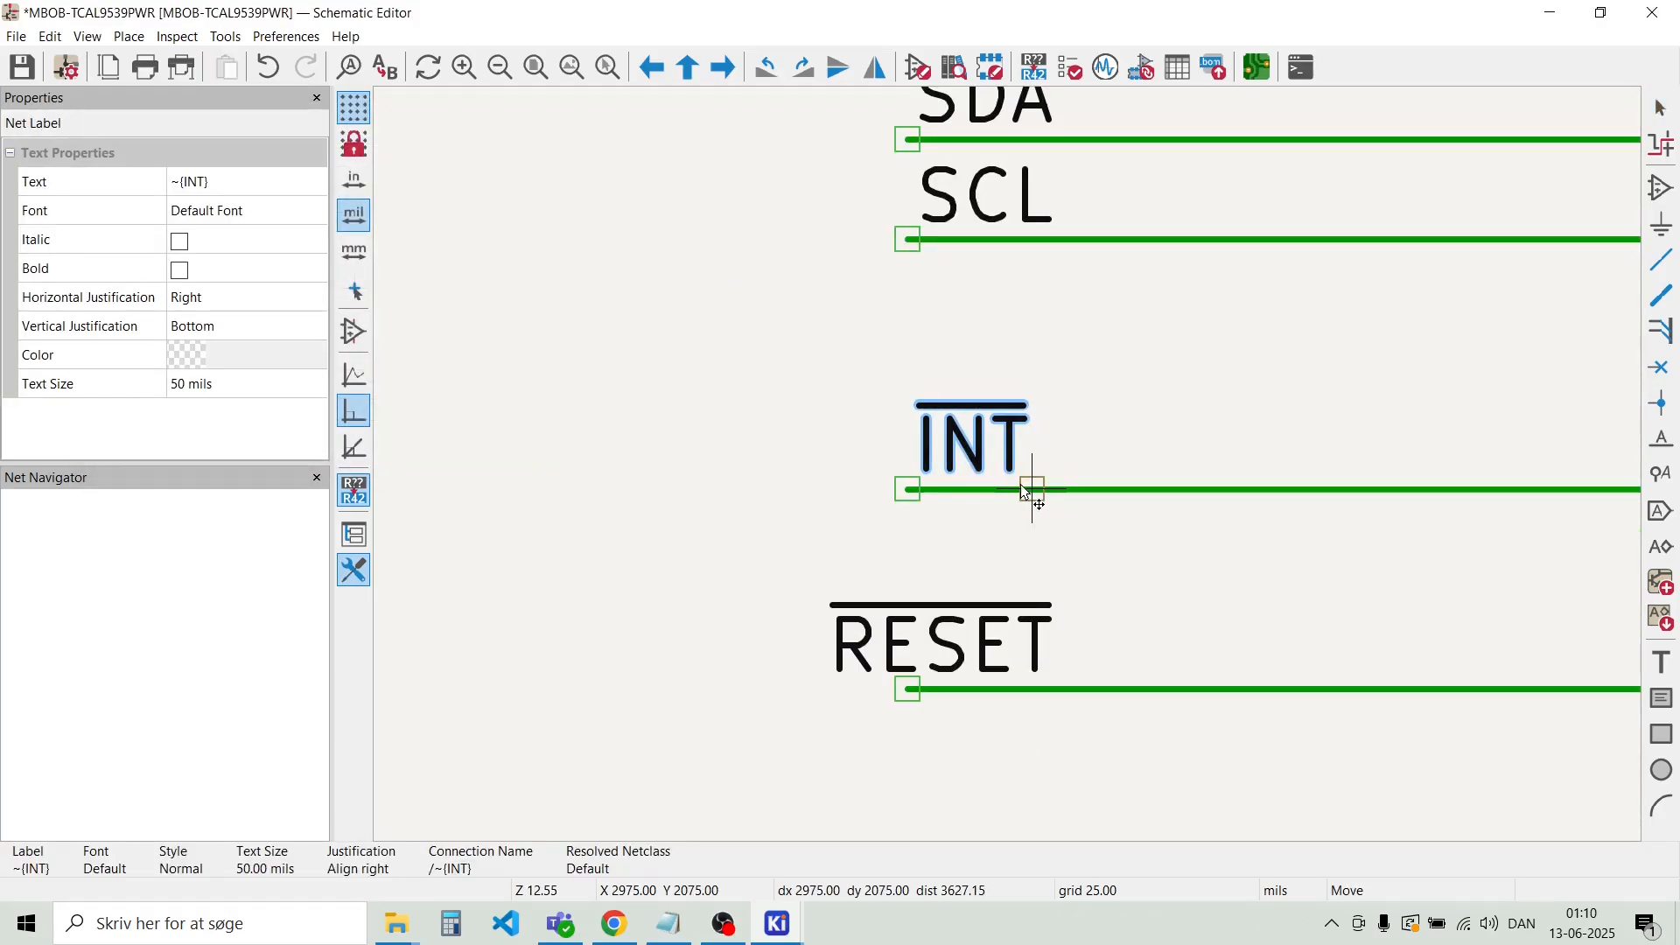
left_click(1026, 488)
key("m")
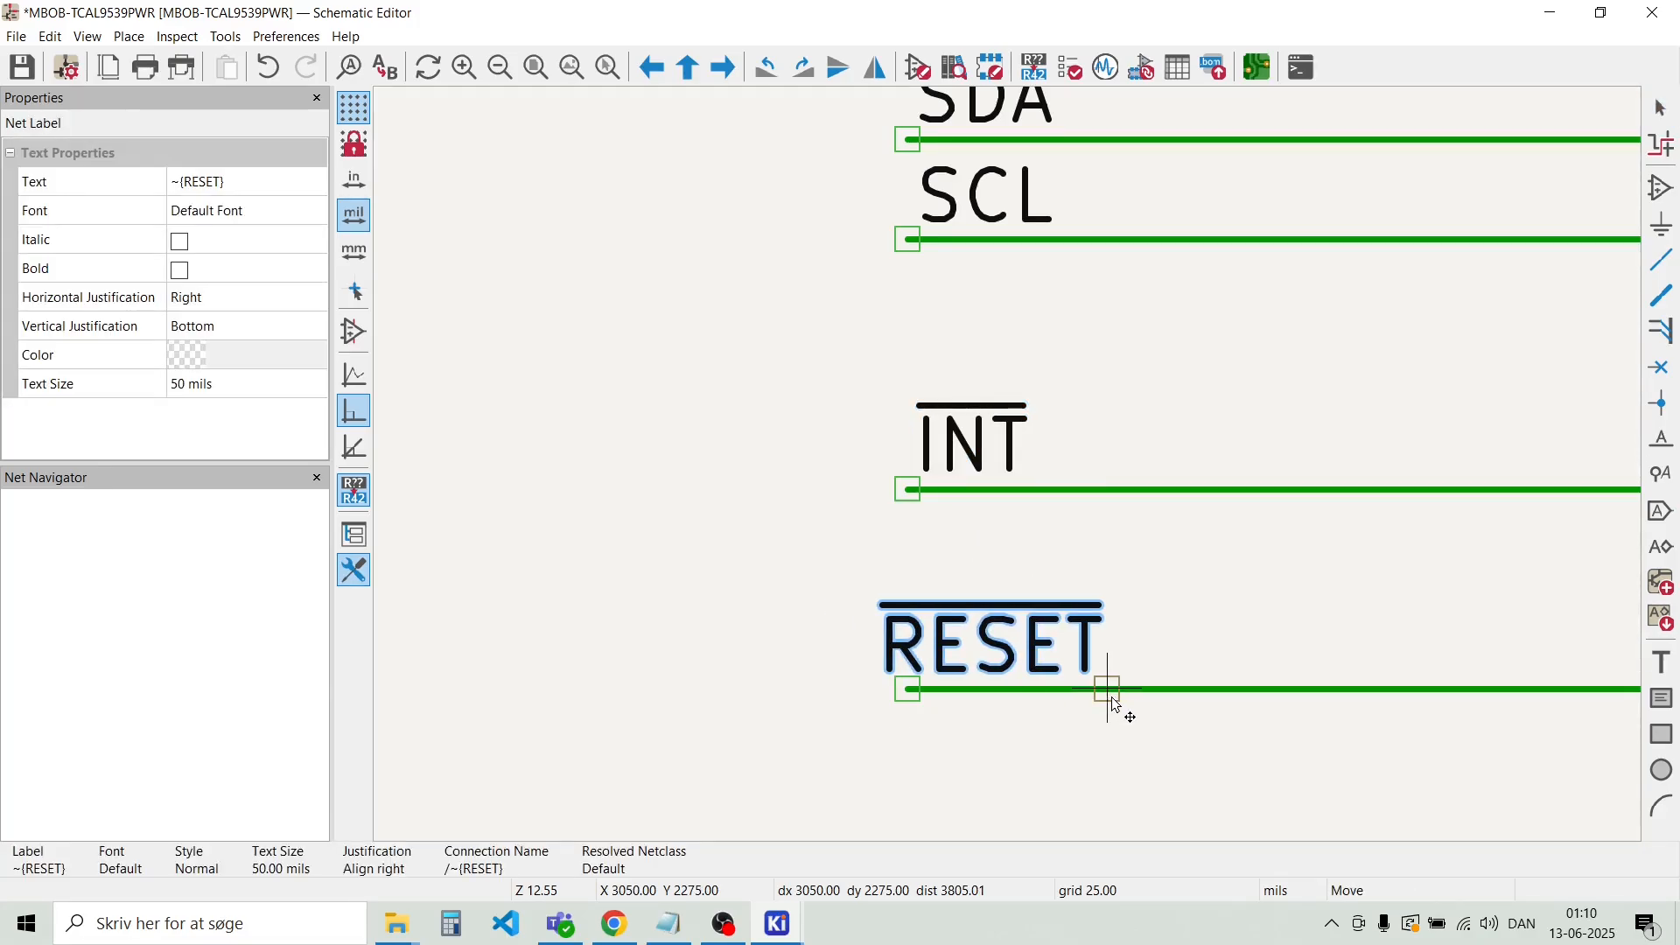
left_click(914, 684)
Move the A0 and A1 labels so each text starts at the outer end of its wire
scroll(1068, 529, "down", 2)
scroll(1006, 490, "up", 5)
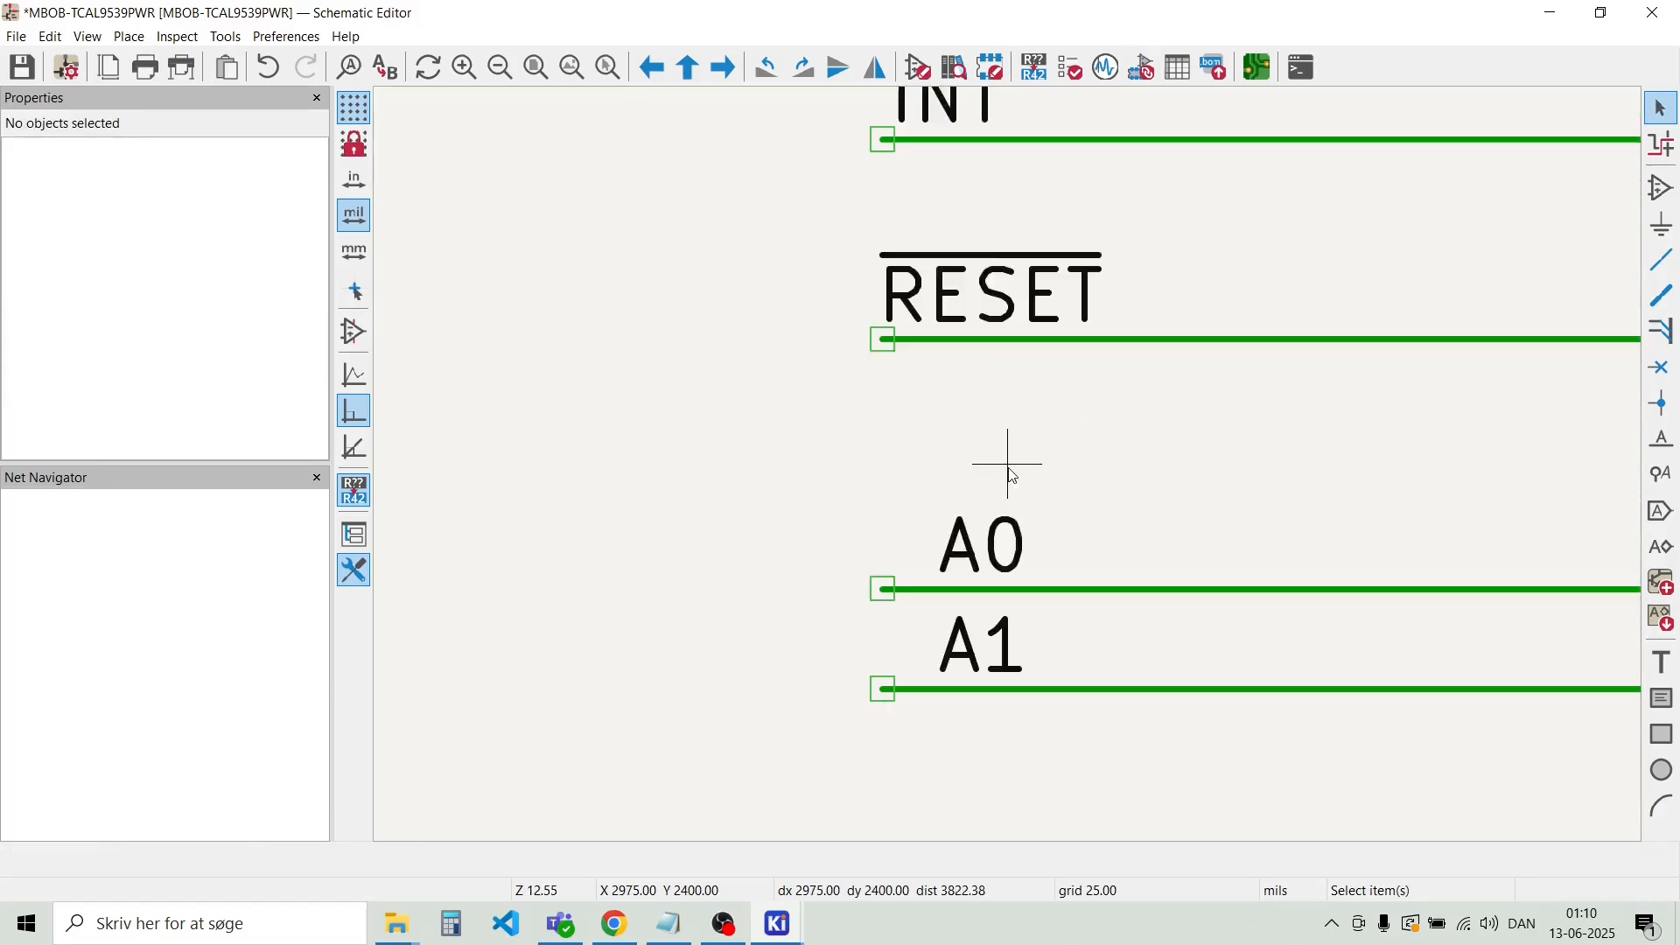
key("m")
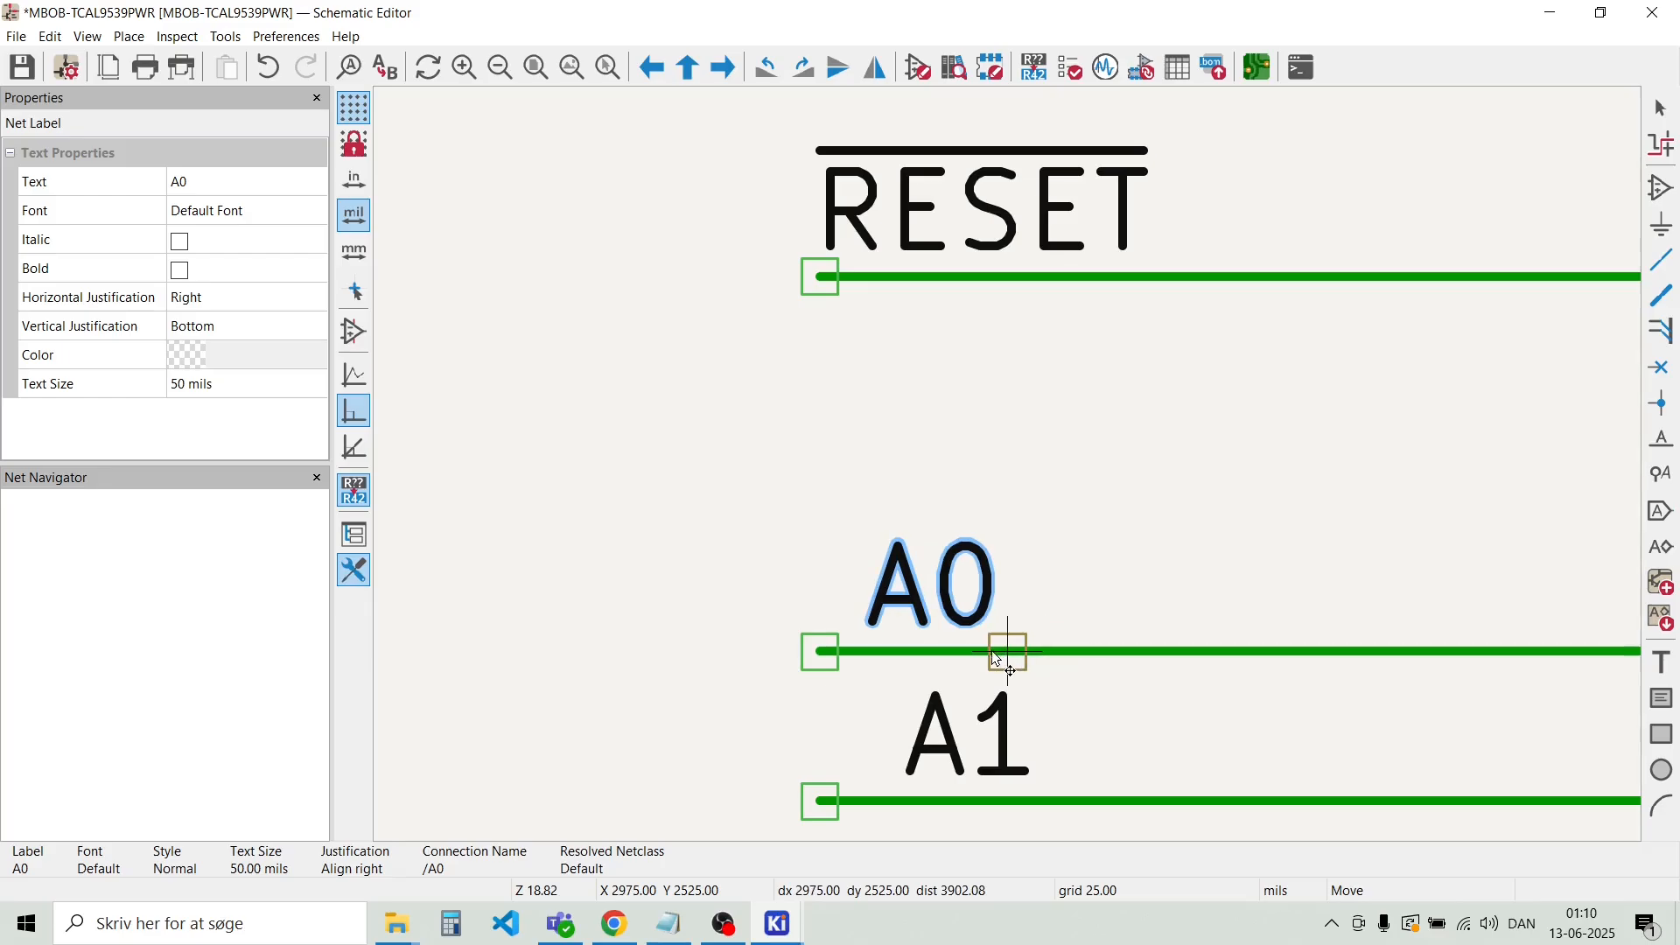
left_click(970, 650)
left_click(1009, 737)
key("m")
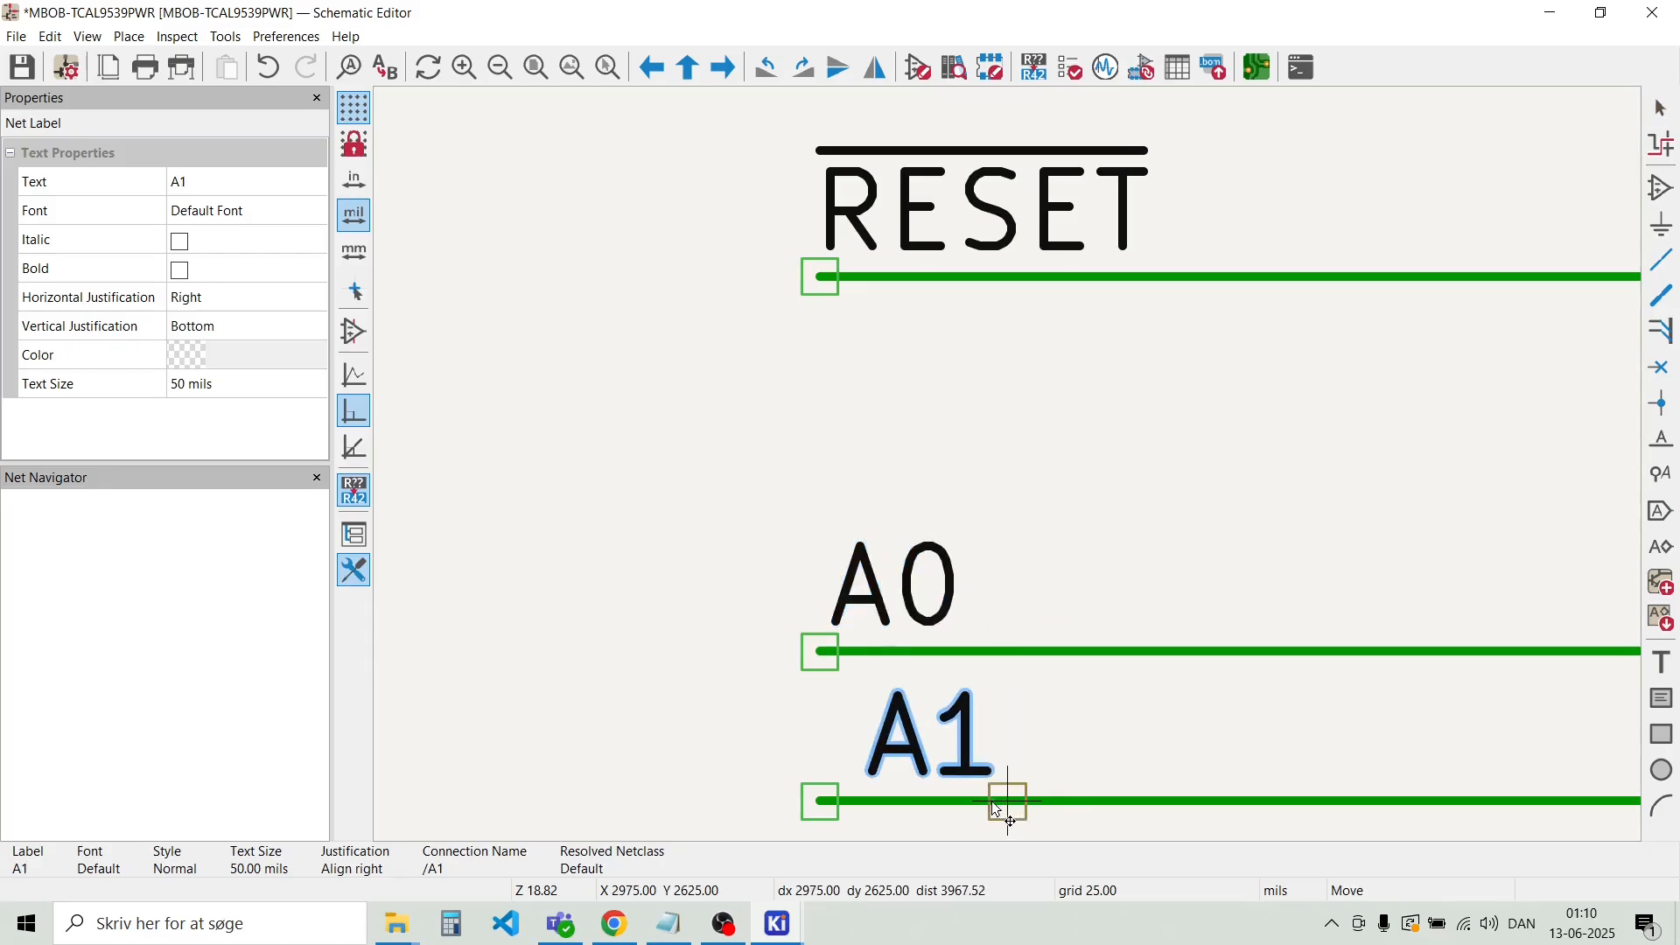
left_click(807, 658)
key("Escape")
Move U1 with all its wires and labels about 650 mils to the right on the sheet
scroll(1006, 463, "down", 10)
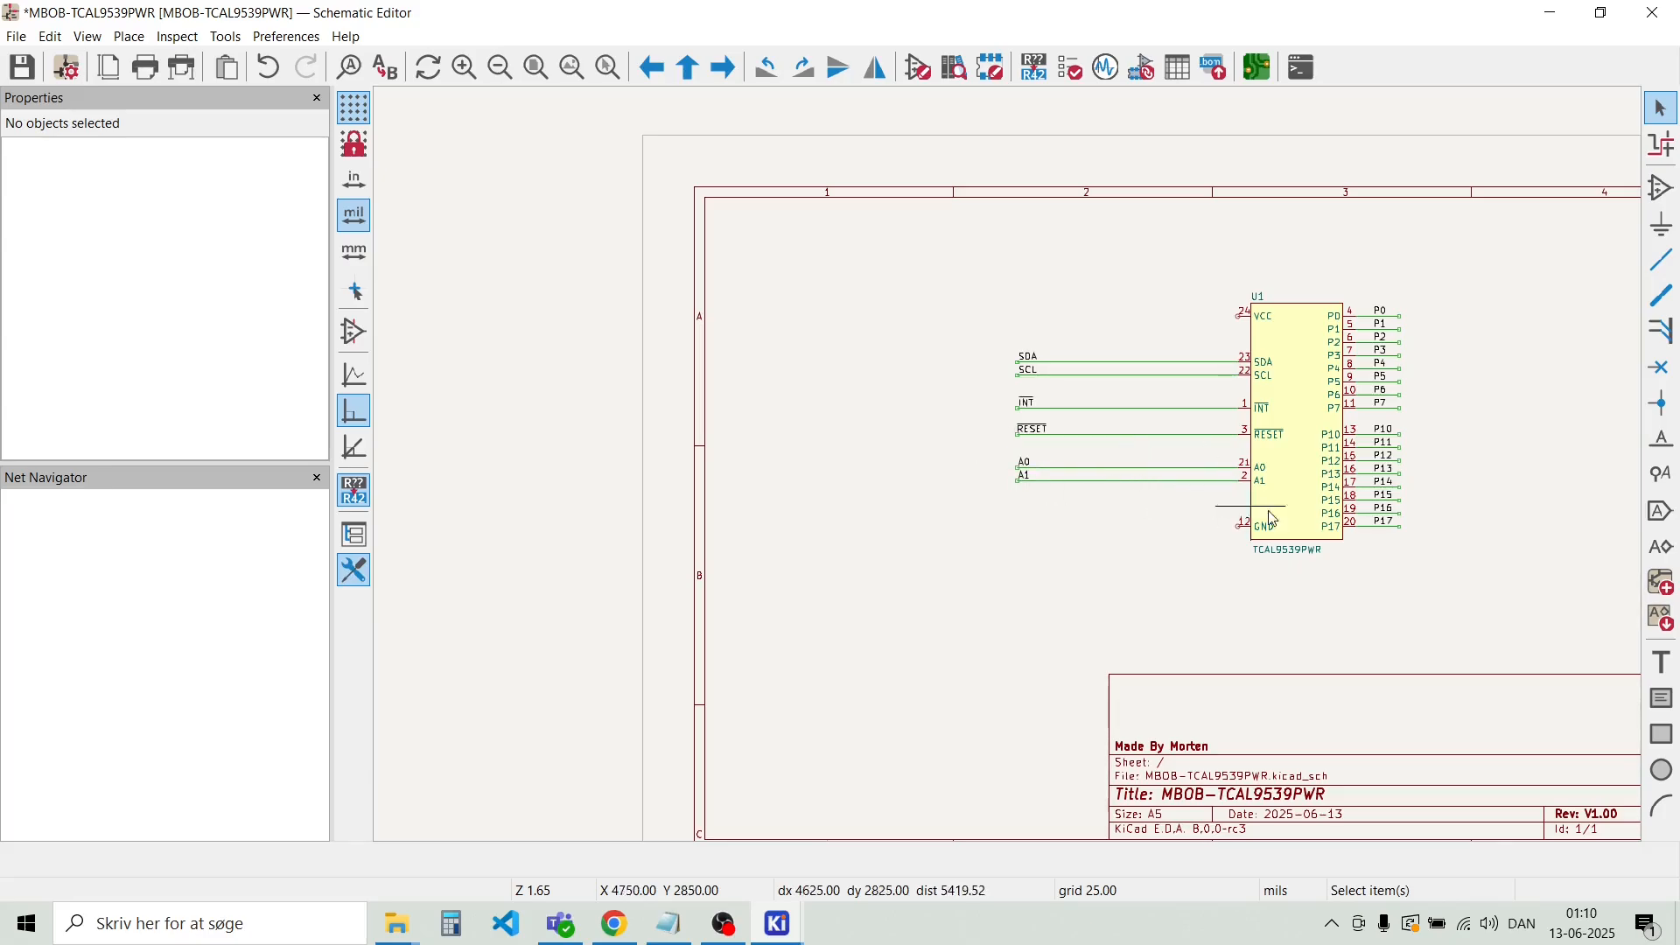
scroll(1398, 582, "down", 2)
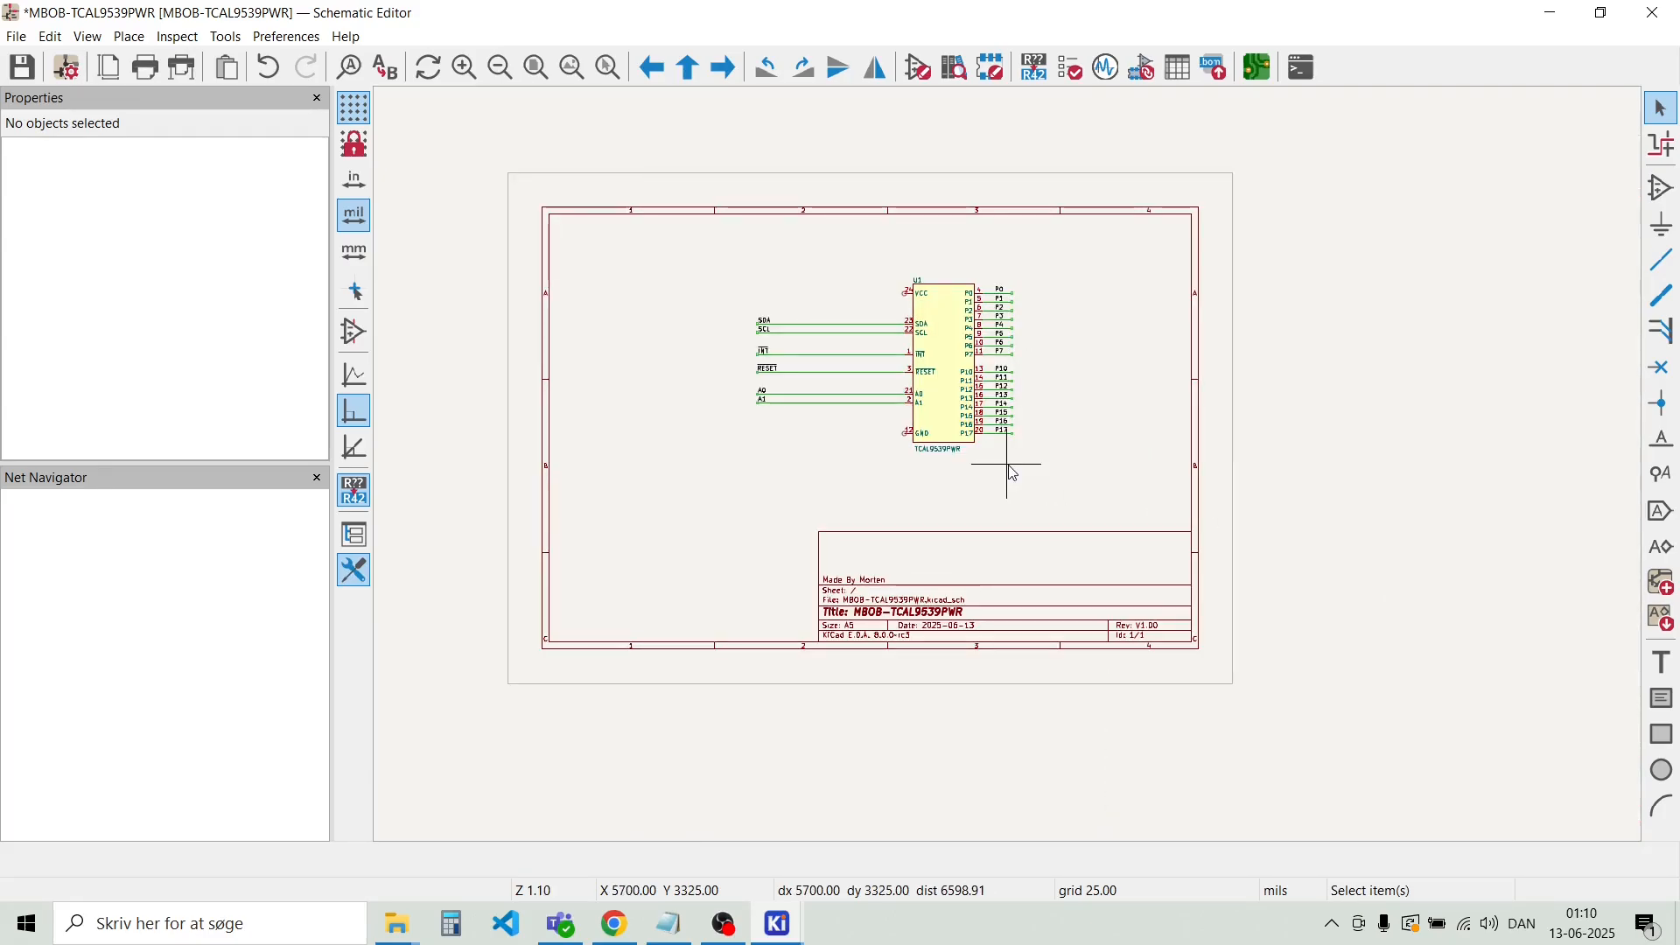
left_click_drag(1029, 485, 715, 259)
left_click_drag(893, 337, 960, 427)
left_click(961, 427)
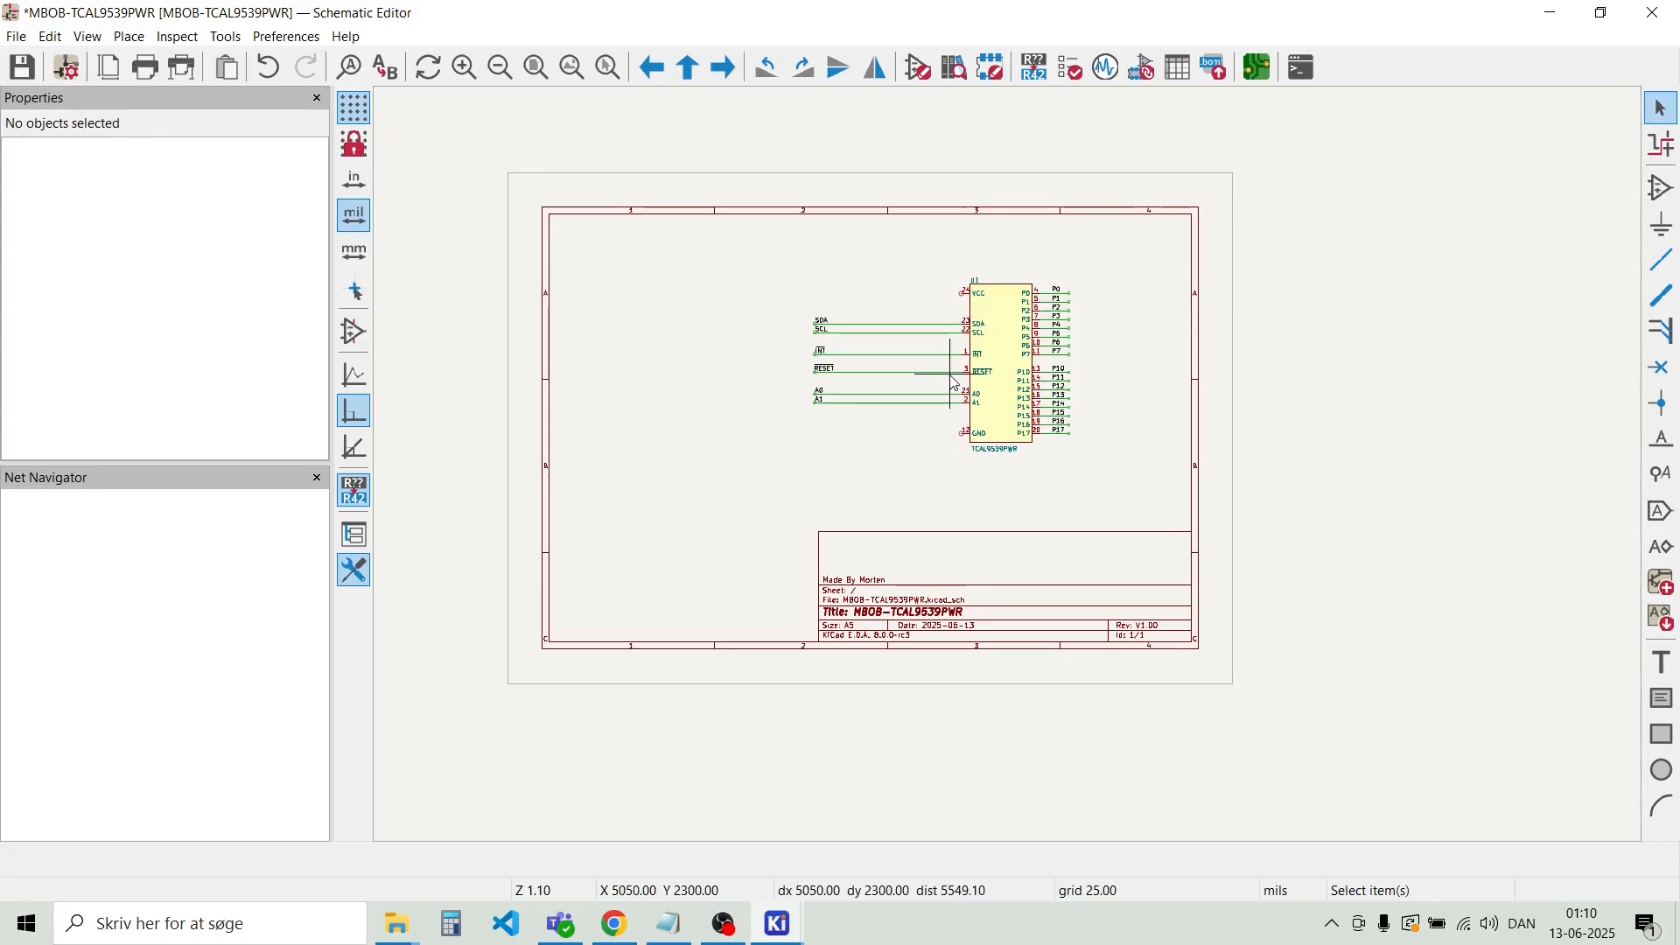
Place a +3.3V power symbol from the power library above and to the left of U1's VCC pin
scroll(982, 333, "up", 5)
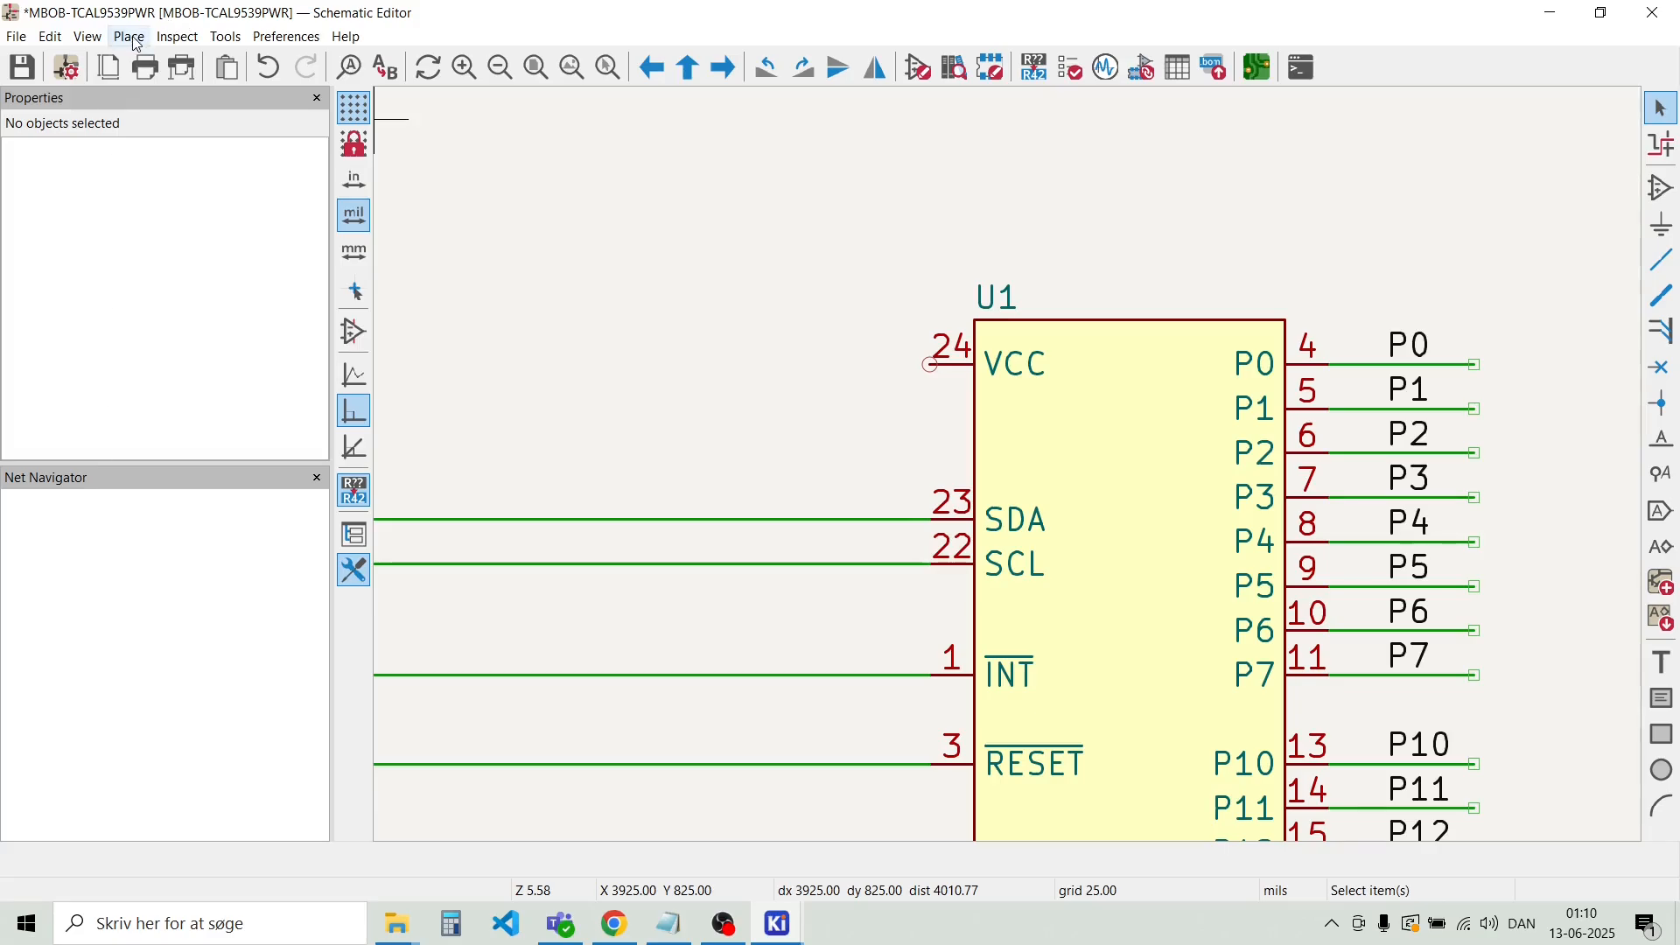
left_click(129, 36)
left_click(185, 91)
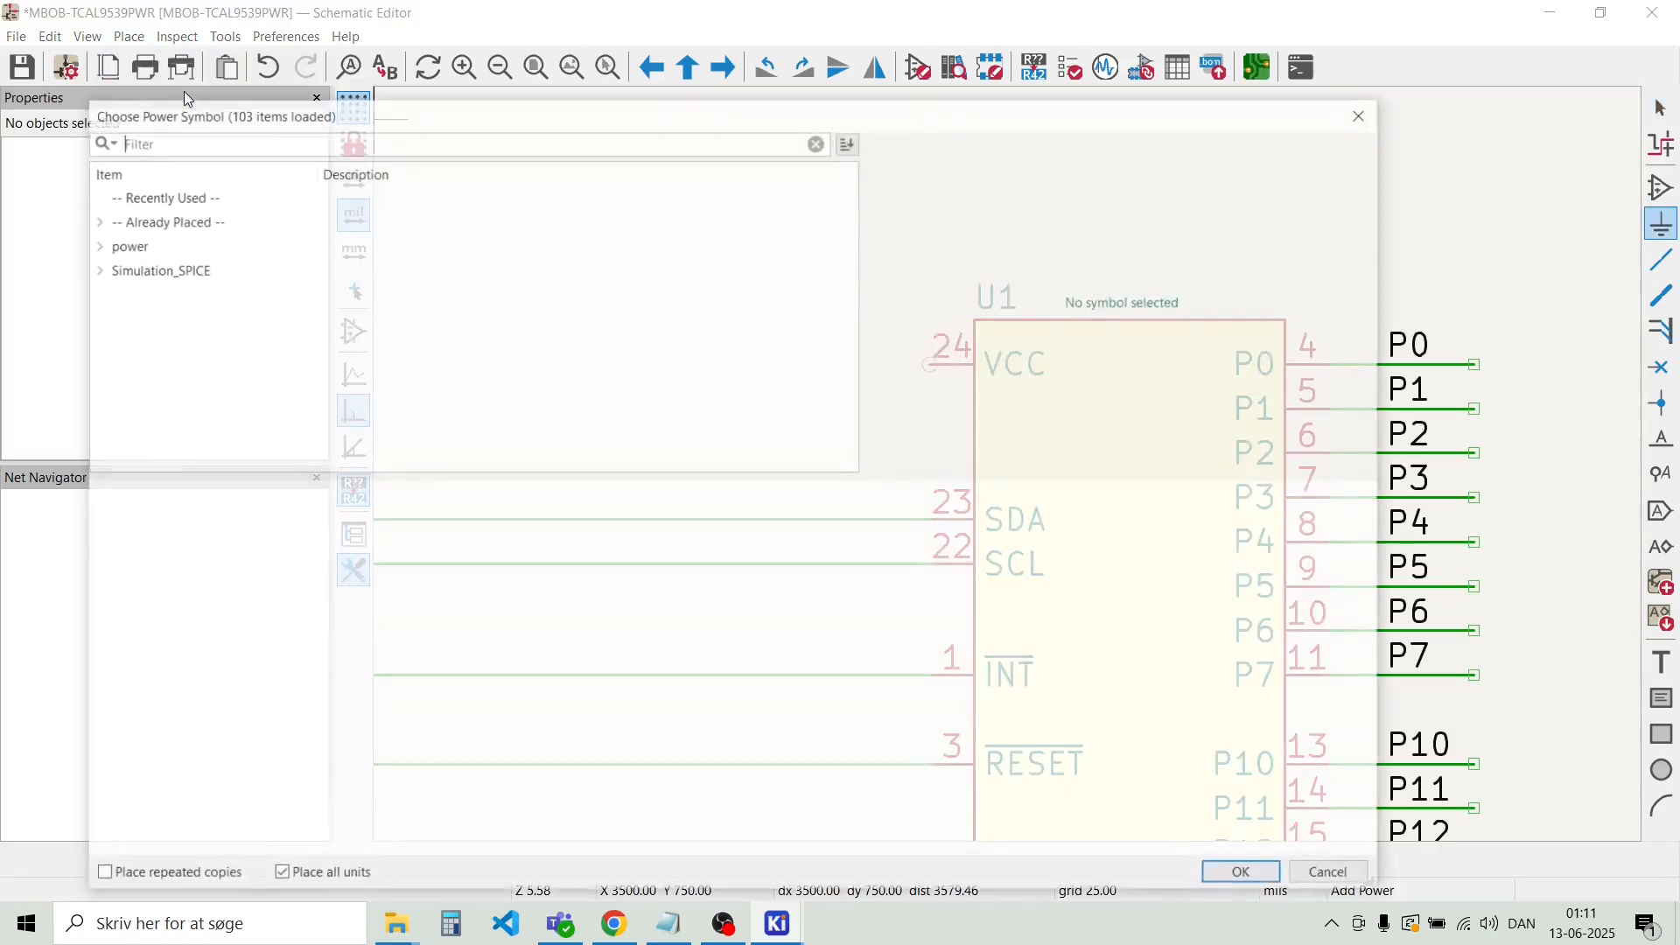
left_click(96, 246)
scroll(224, 310, "down", 2)
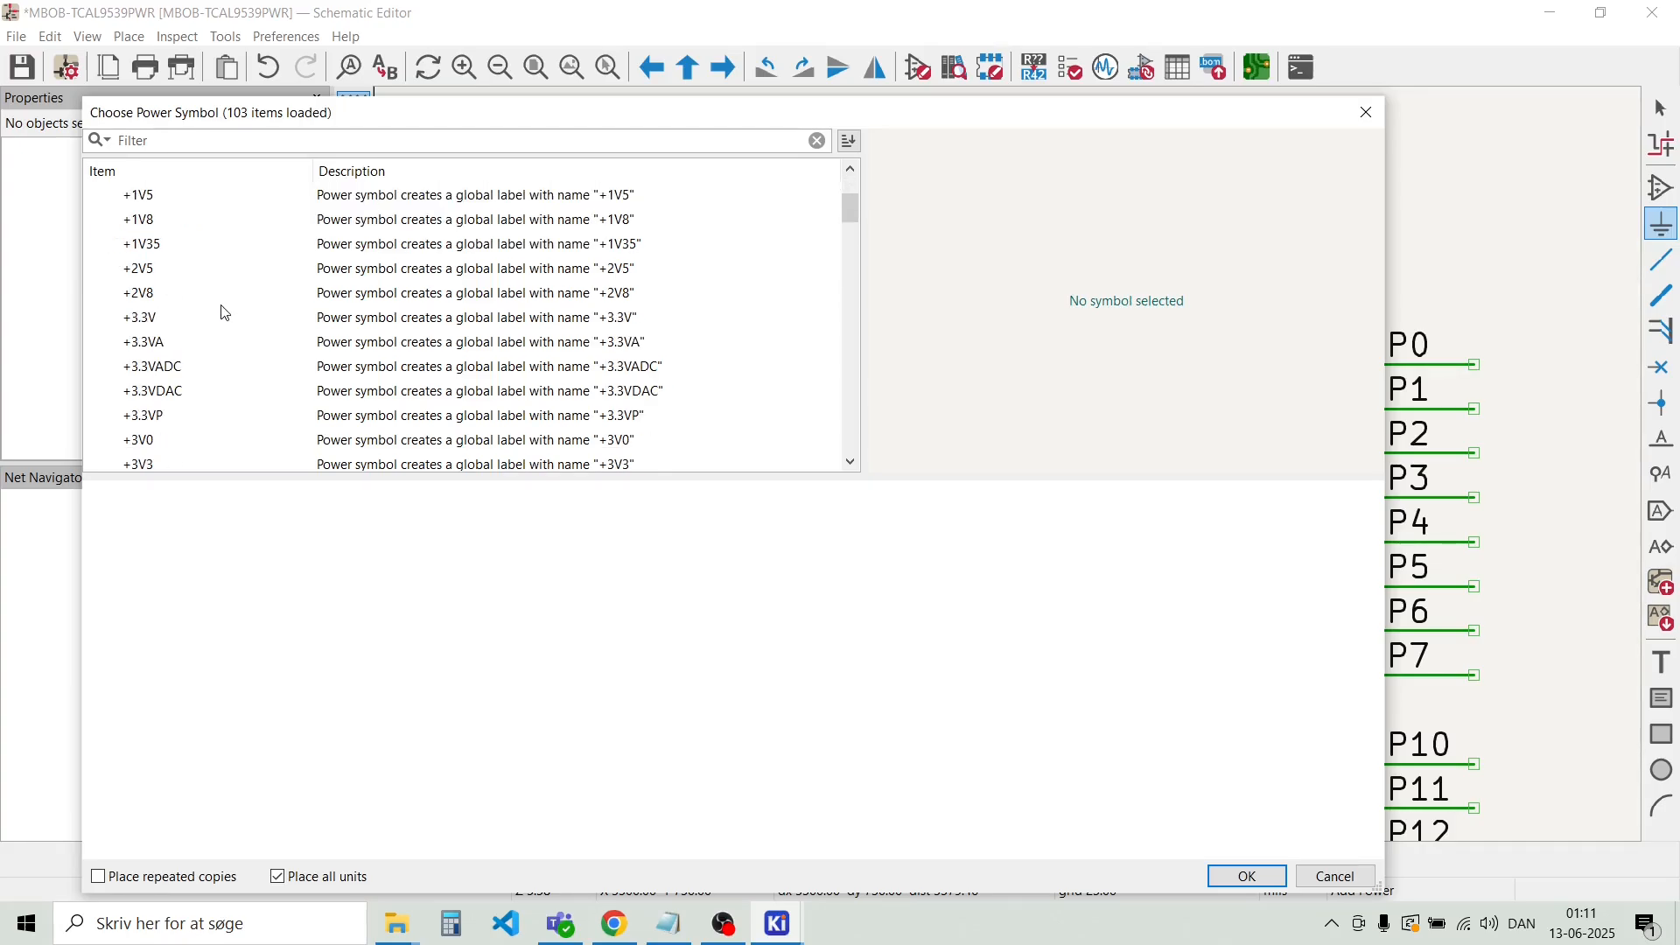
double_click(156, 326)
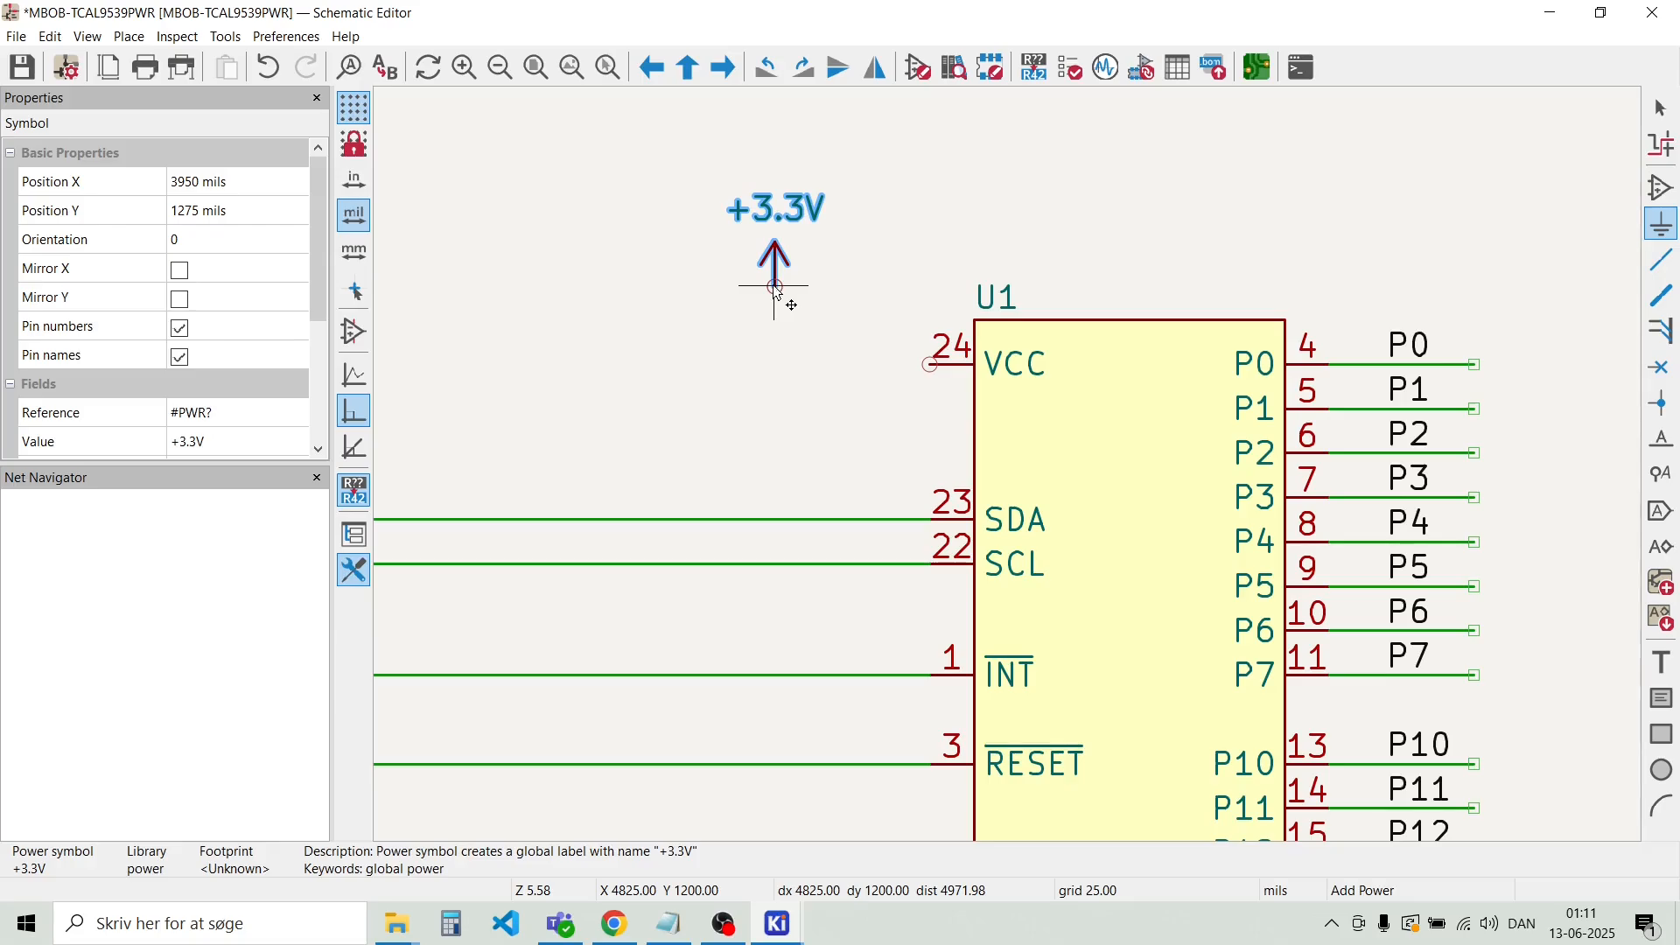
left_click(833, 308)
Wire the +3.3V symbol down and across to U1's VCC pin
key("w")
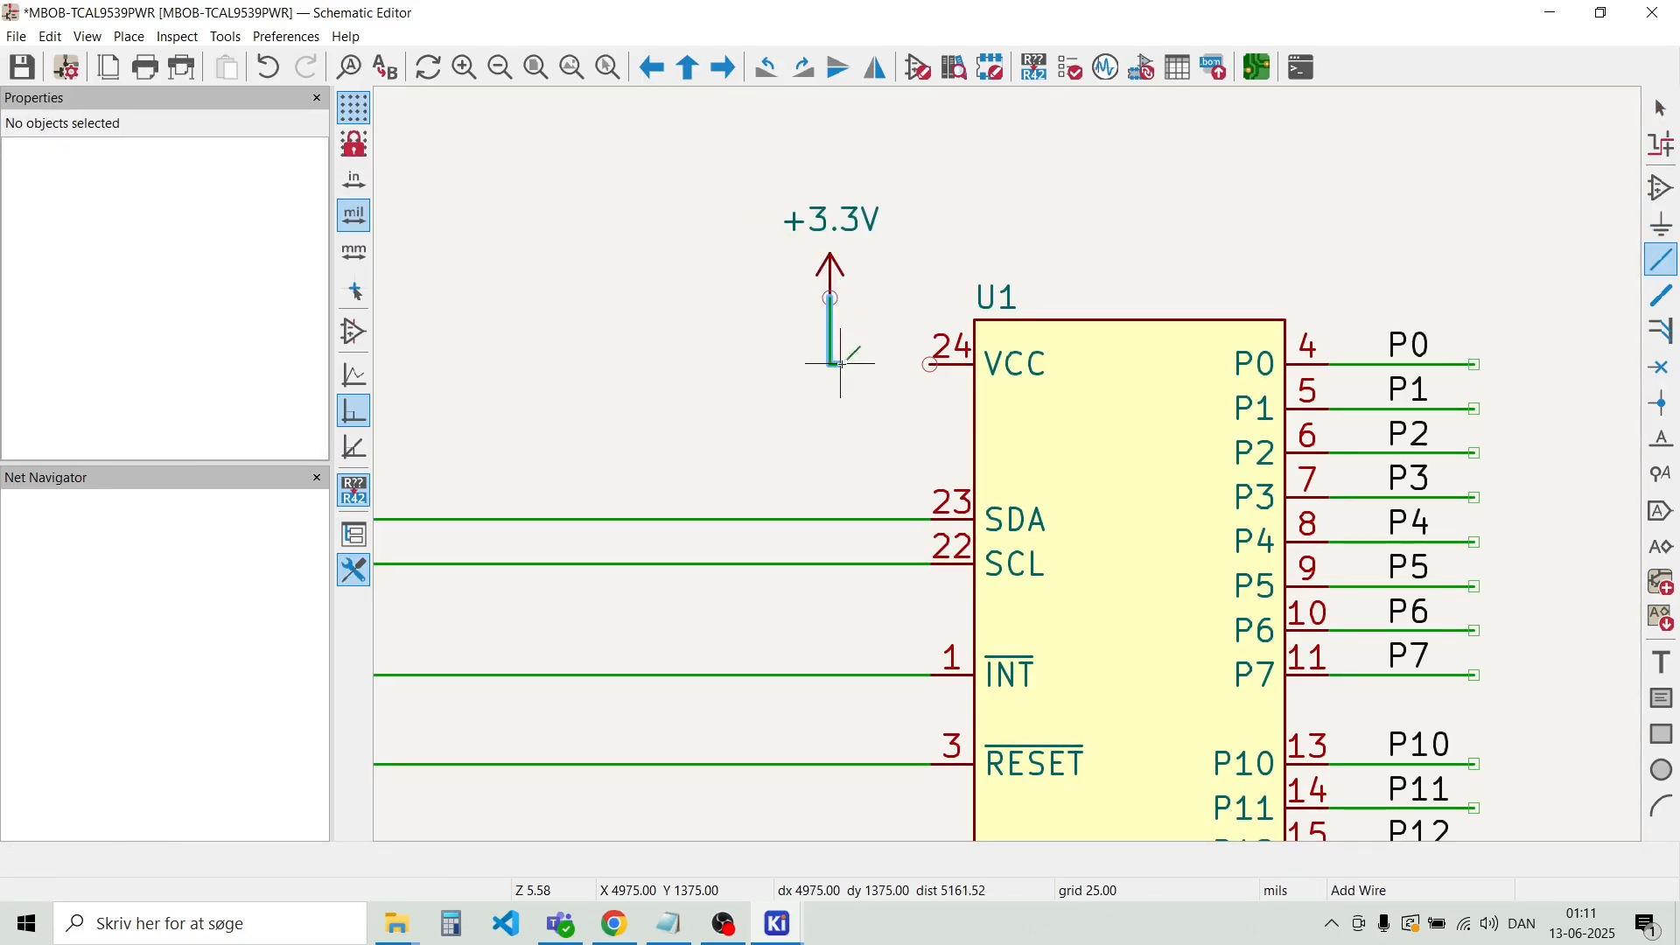
left_click(931, 364)
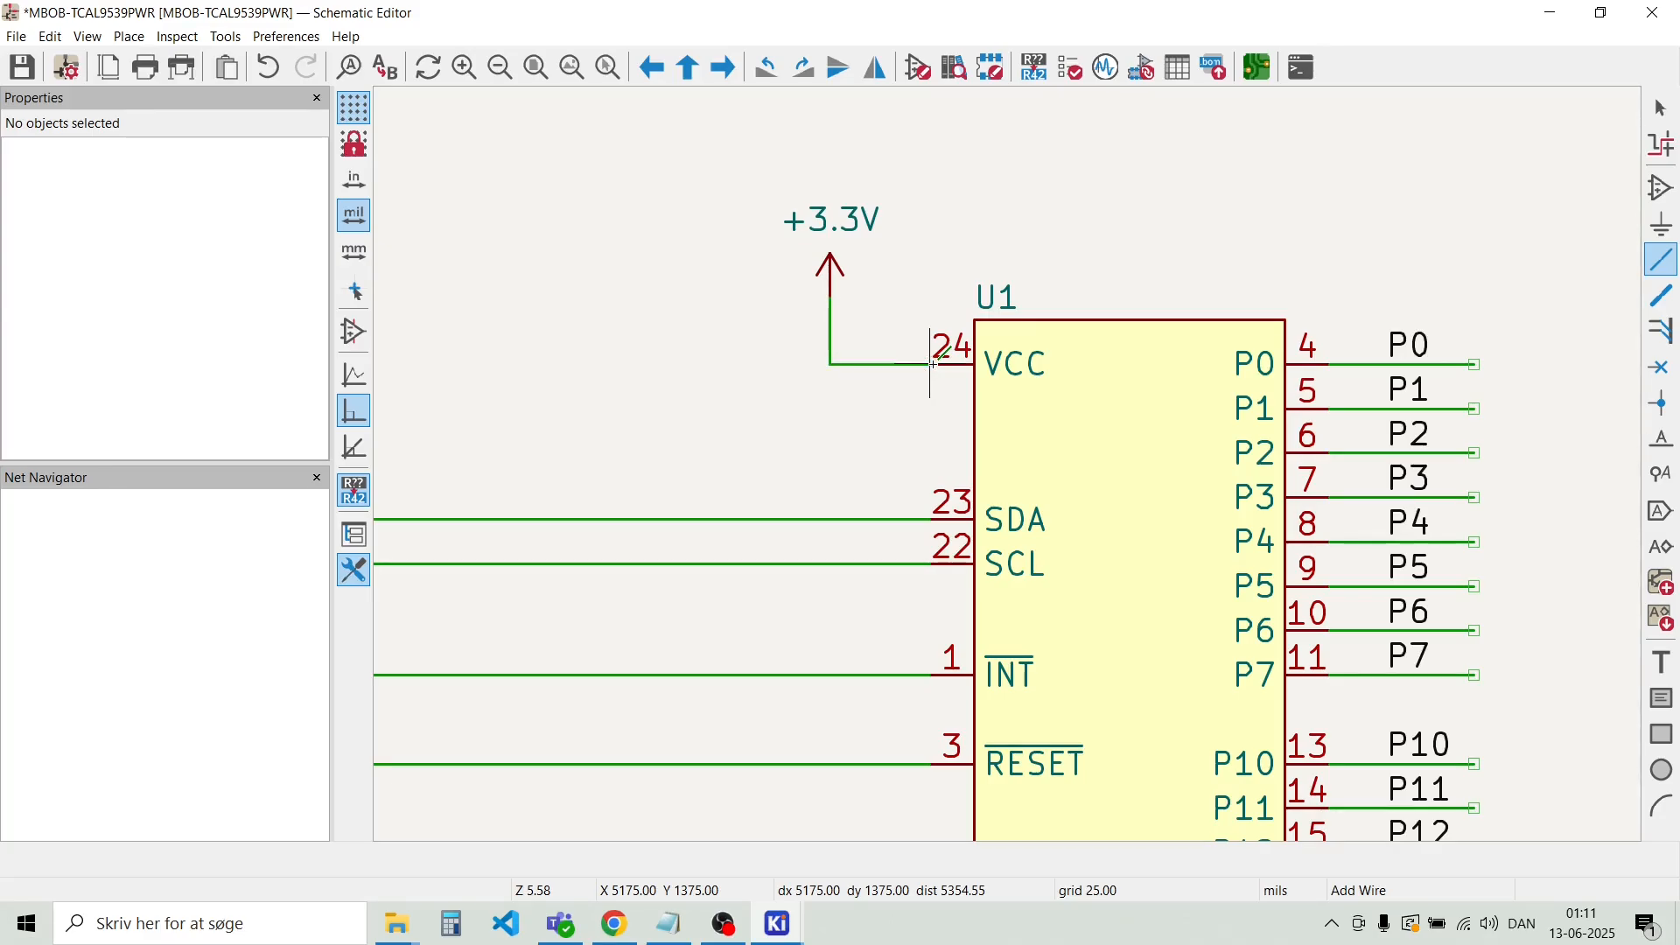
key("Escape")
Place a GND power symbol from the power library below and to the left of U1's GND pin, at about X 5025, Y 3075 mils
scroll(1005, 473, "down", 4)
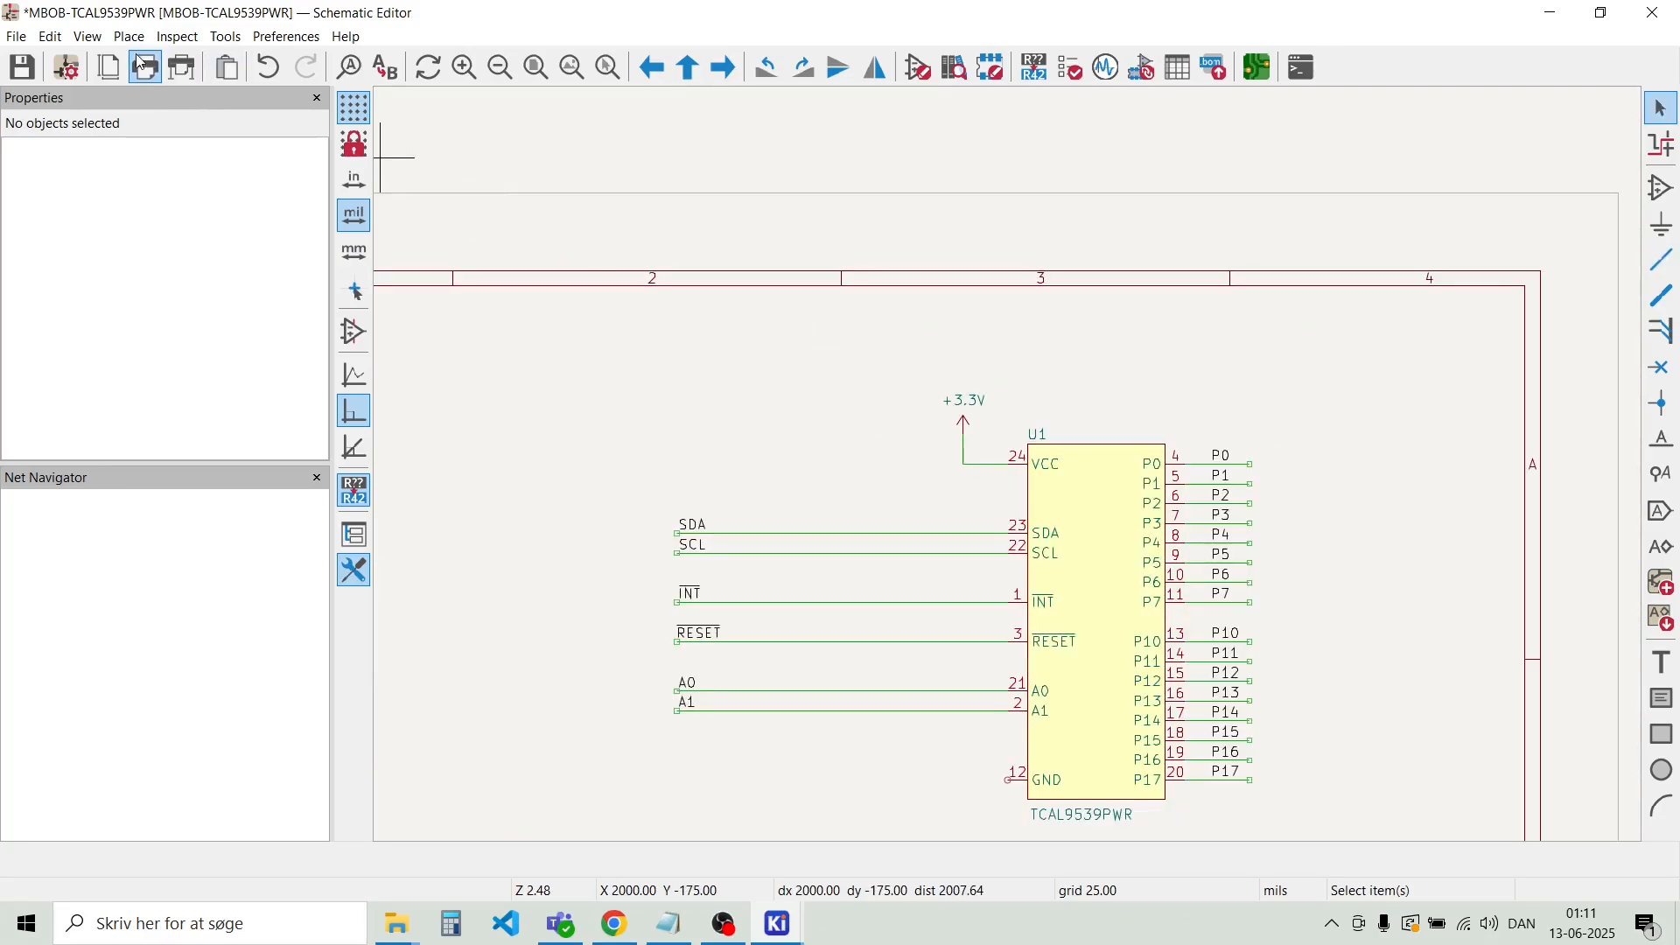
left_click(129, 36)
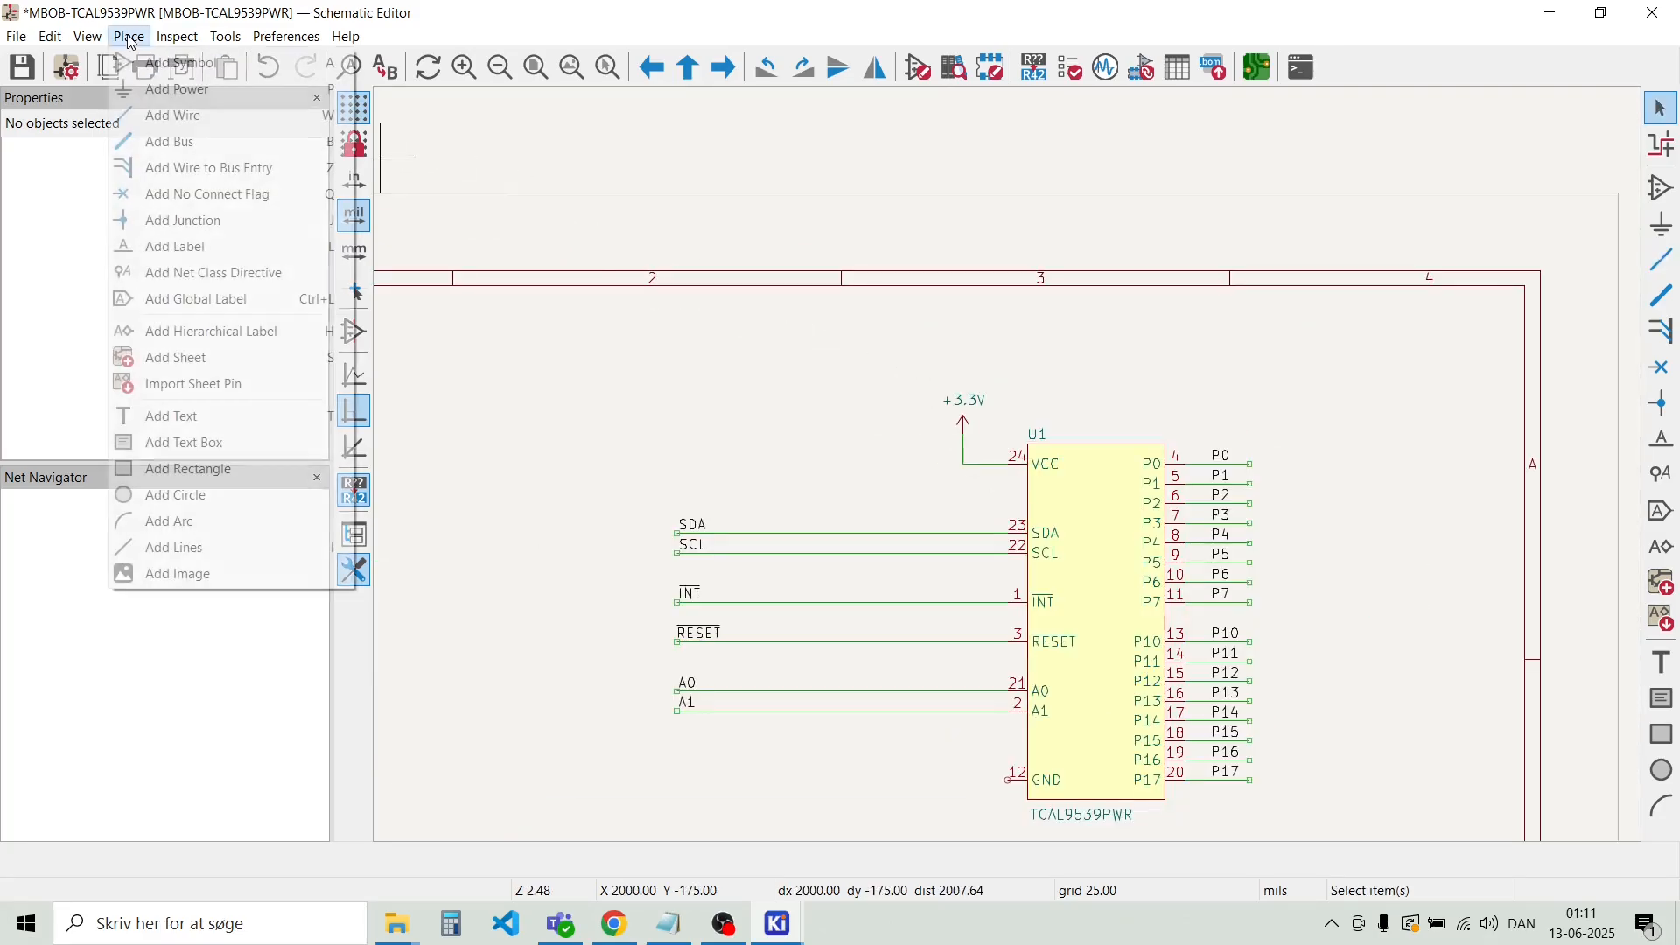
left_click(166, 89)
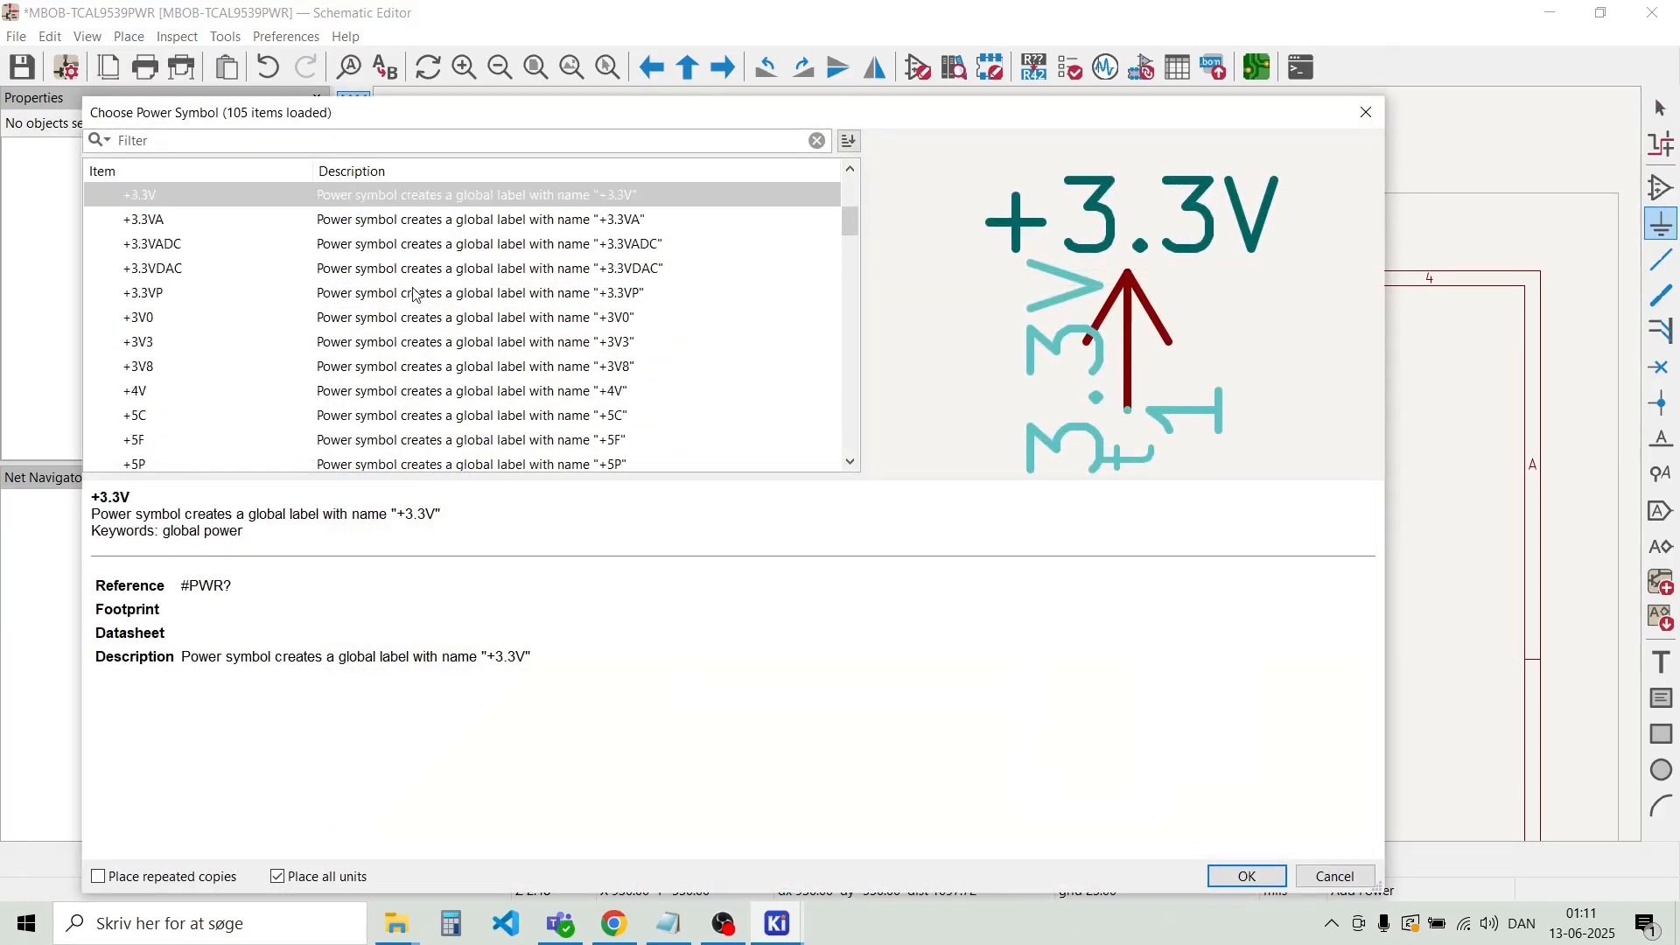
scroll(415, 296, "down", 15)
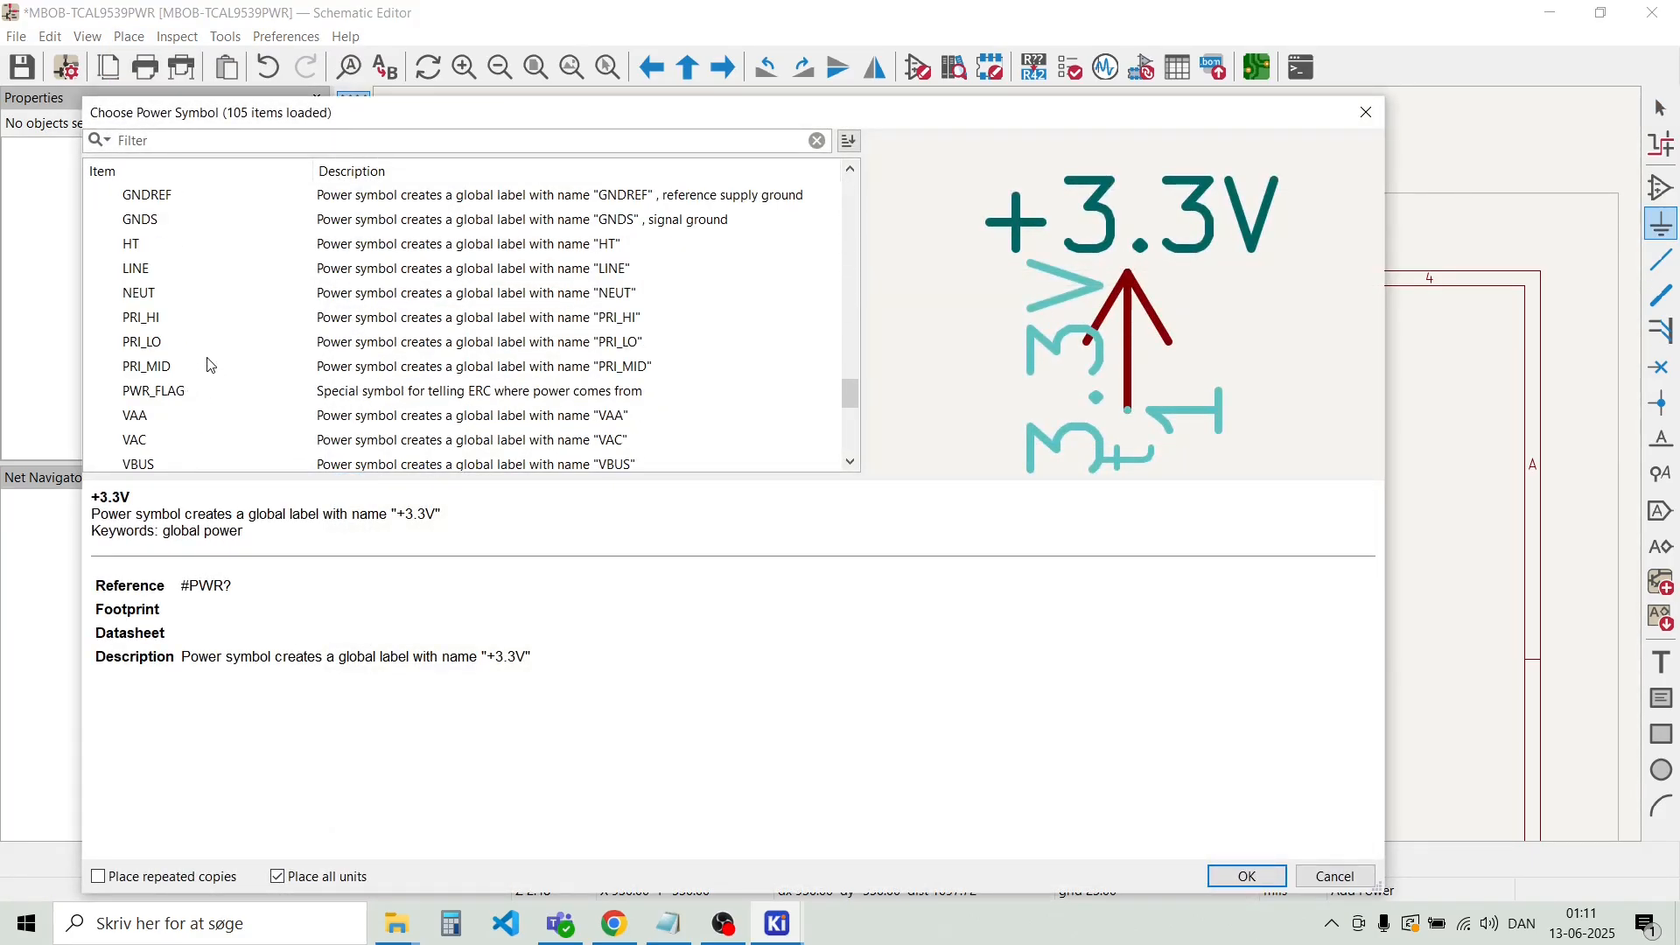
scroll(211, 364, "down", 6)
scroll(185, 361, "up", 2)
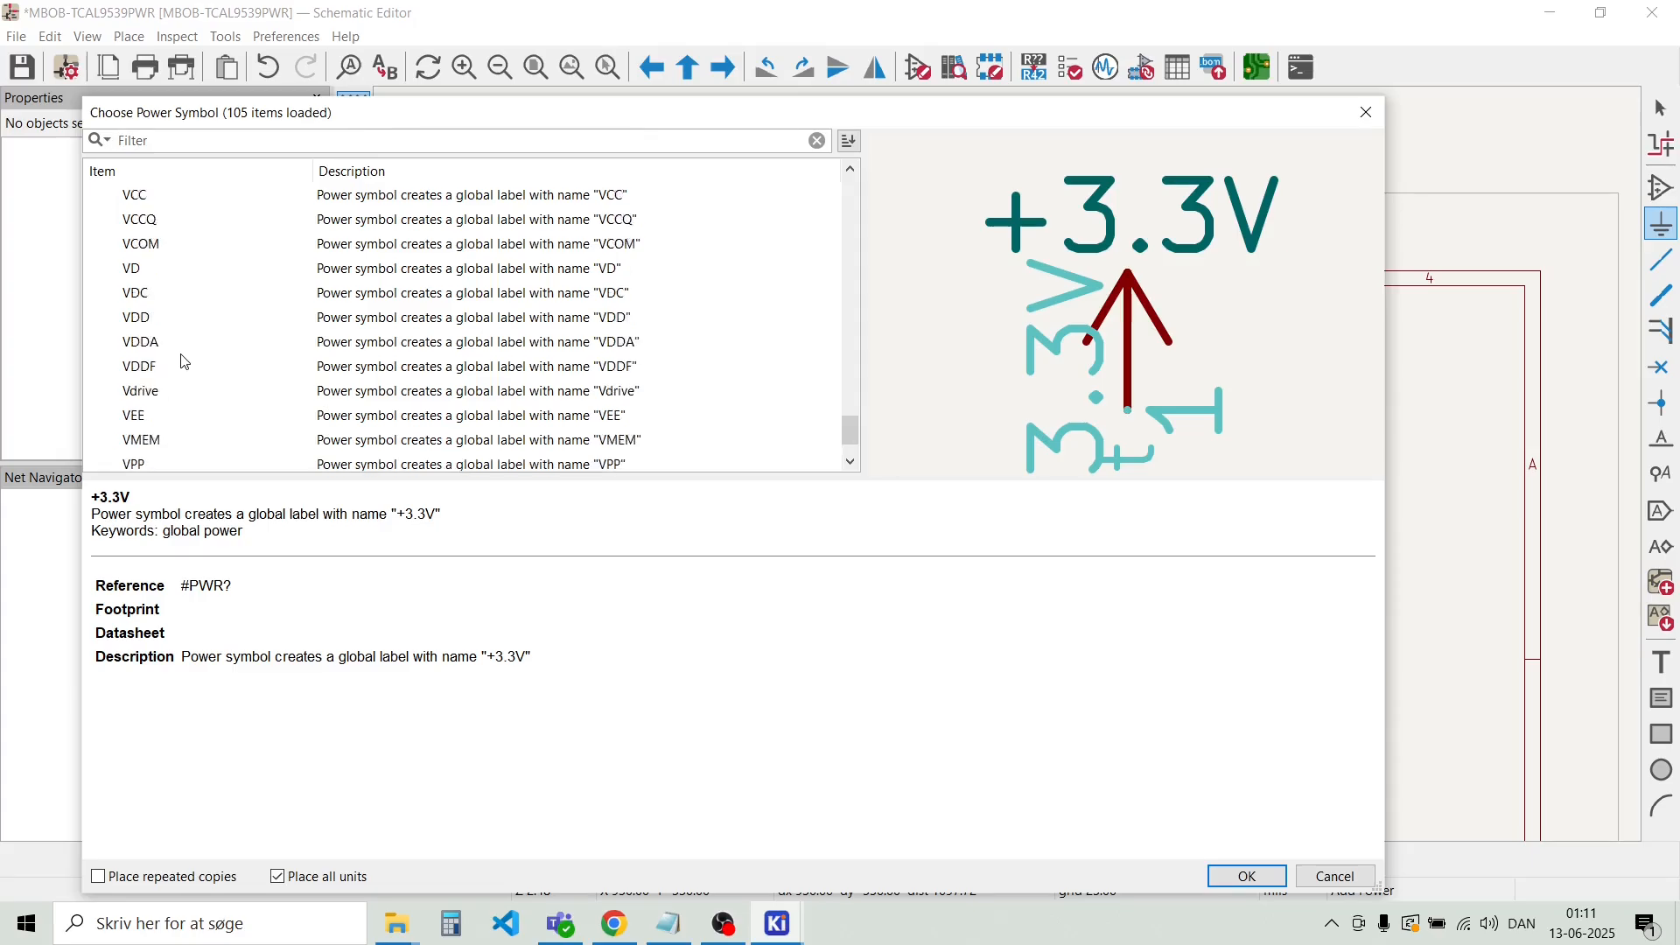
scroll(184, 361, "up", 10)
left_click(146, 272)
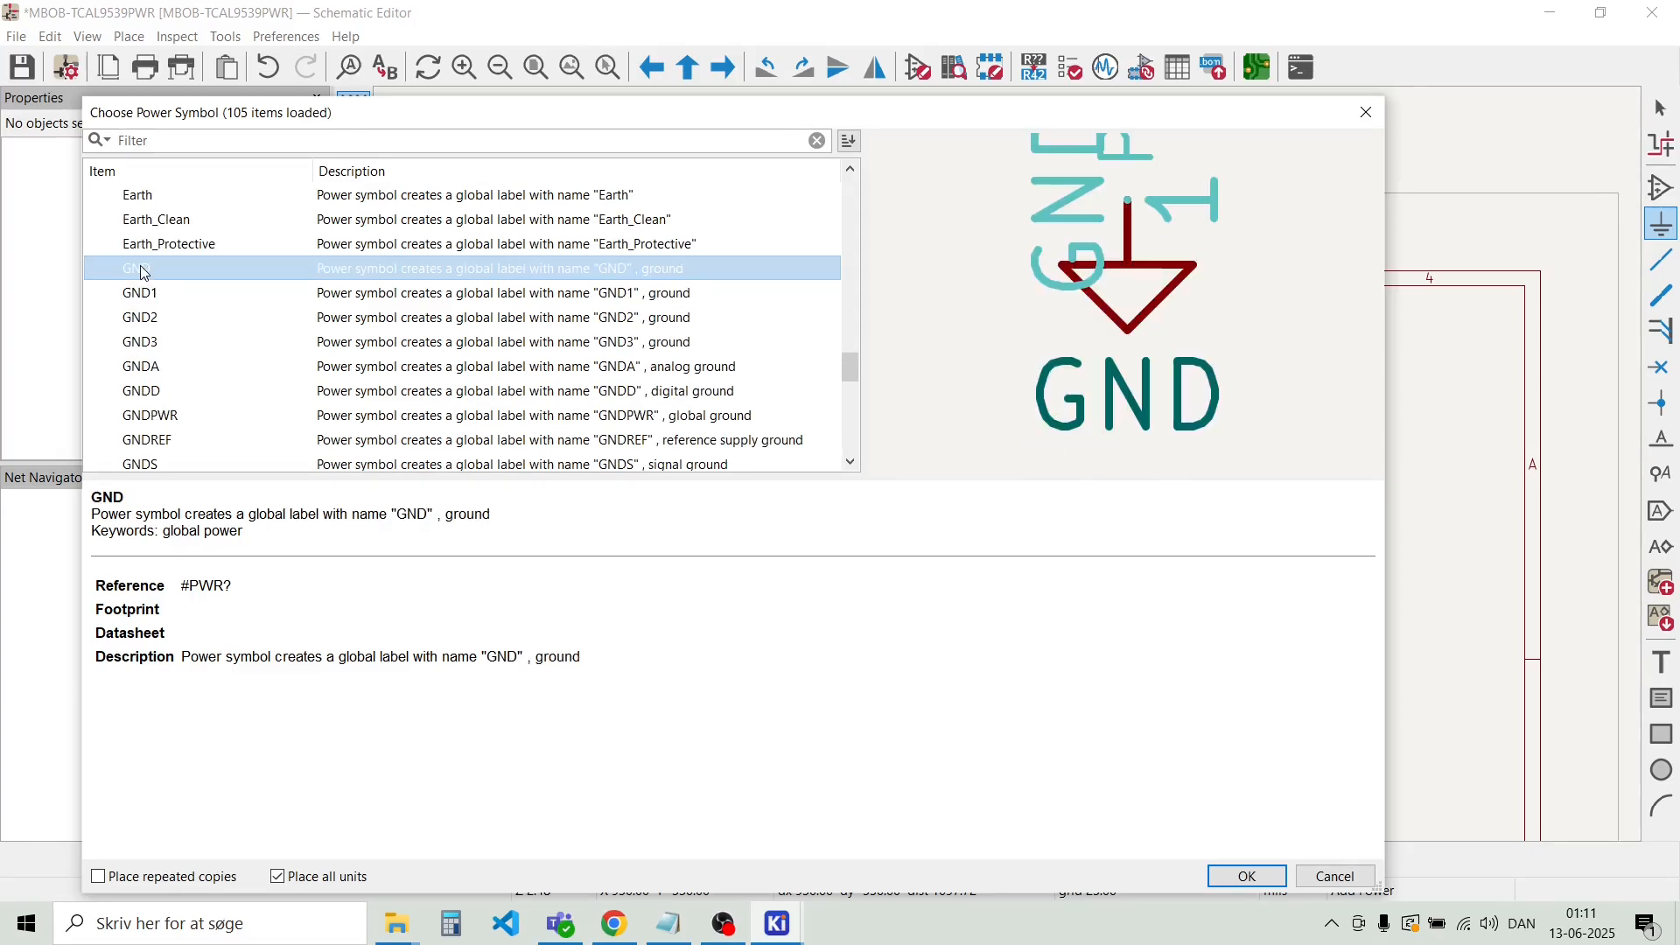
double_click(353, 281)
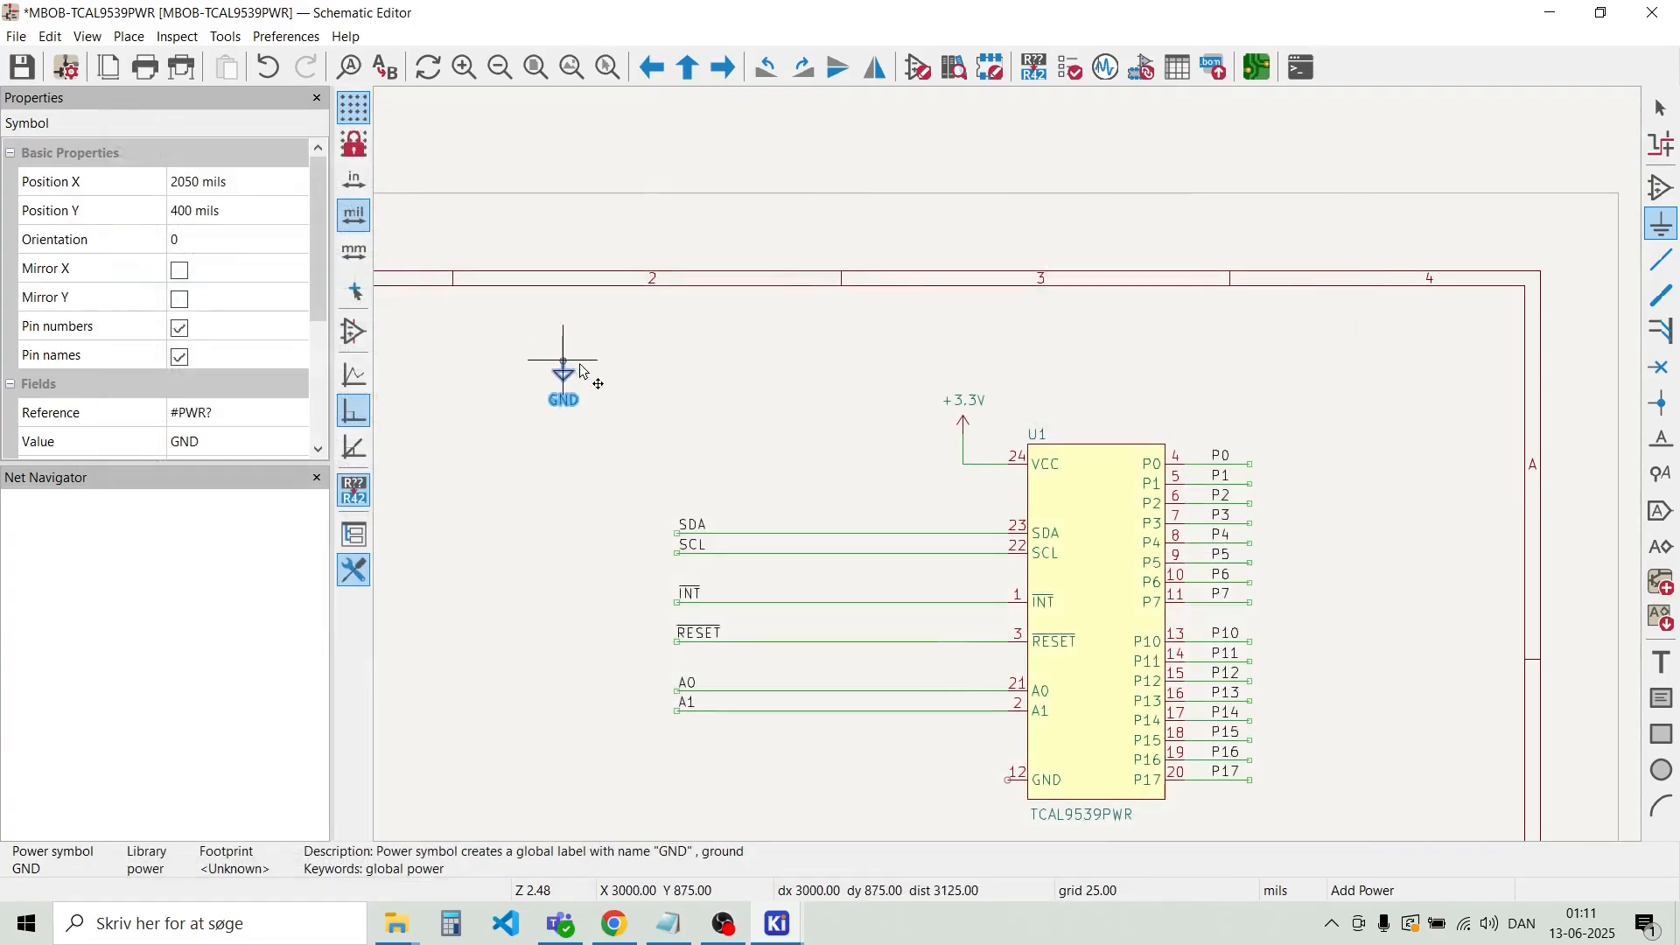
scroll(582, 375, "down", 3)
scroll(1138, 657, "up", 6)
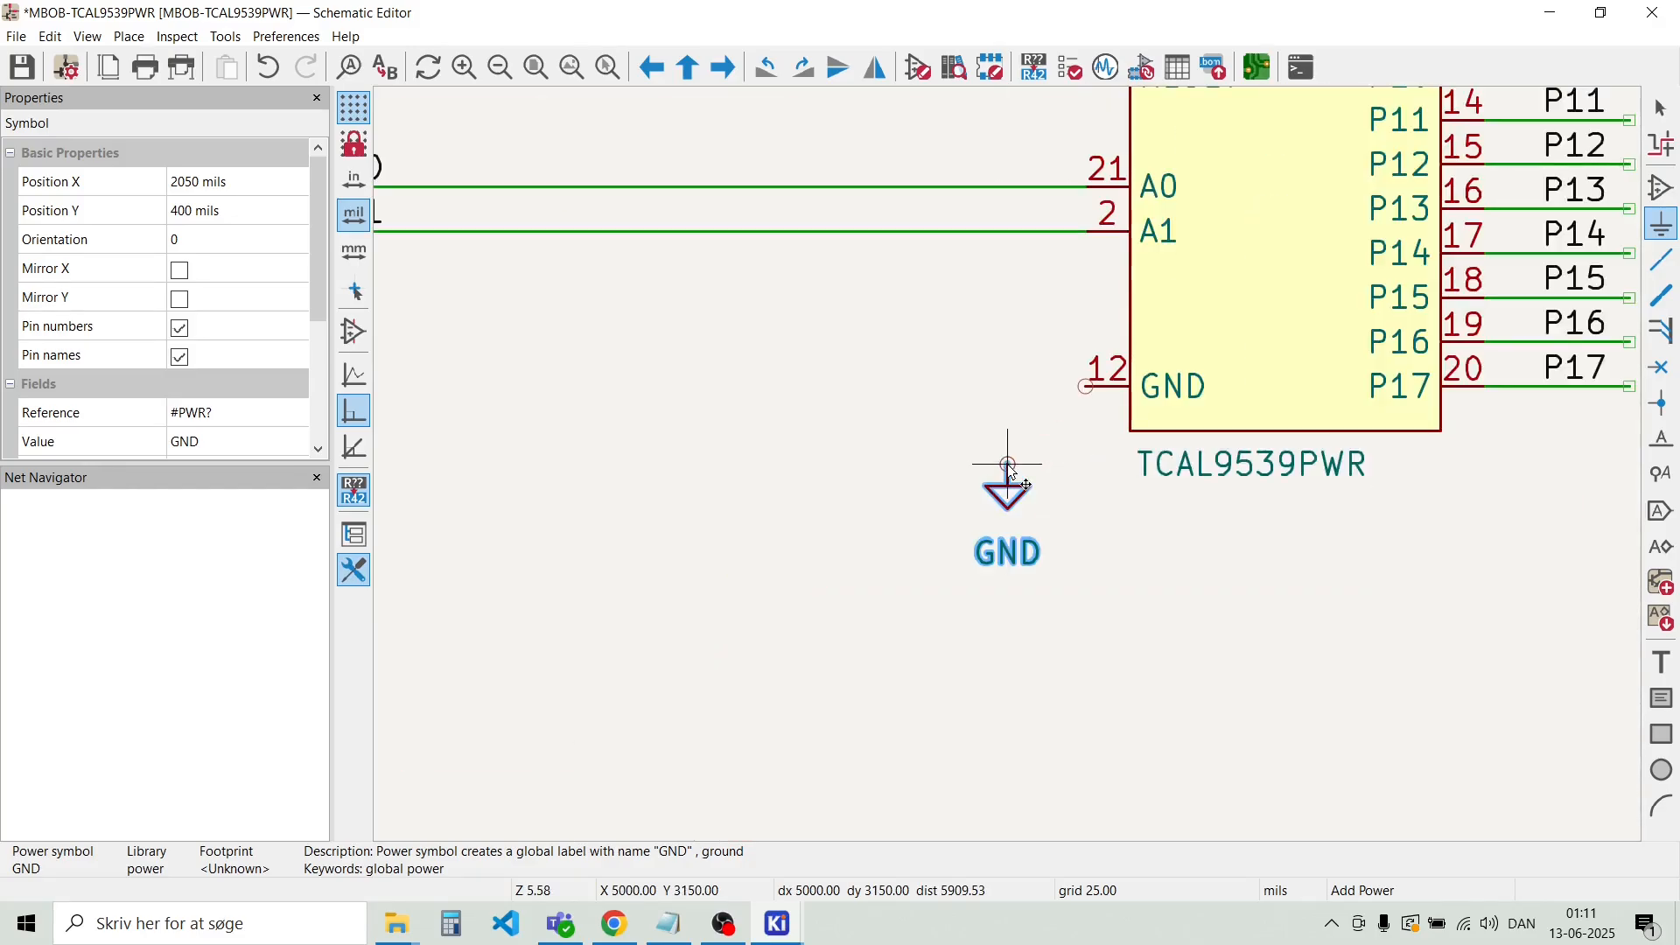
scroll(1002, 486, "down", 3)
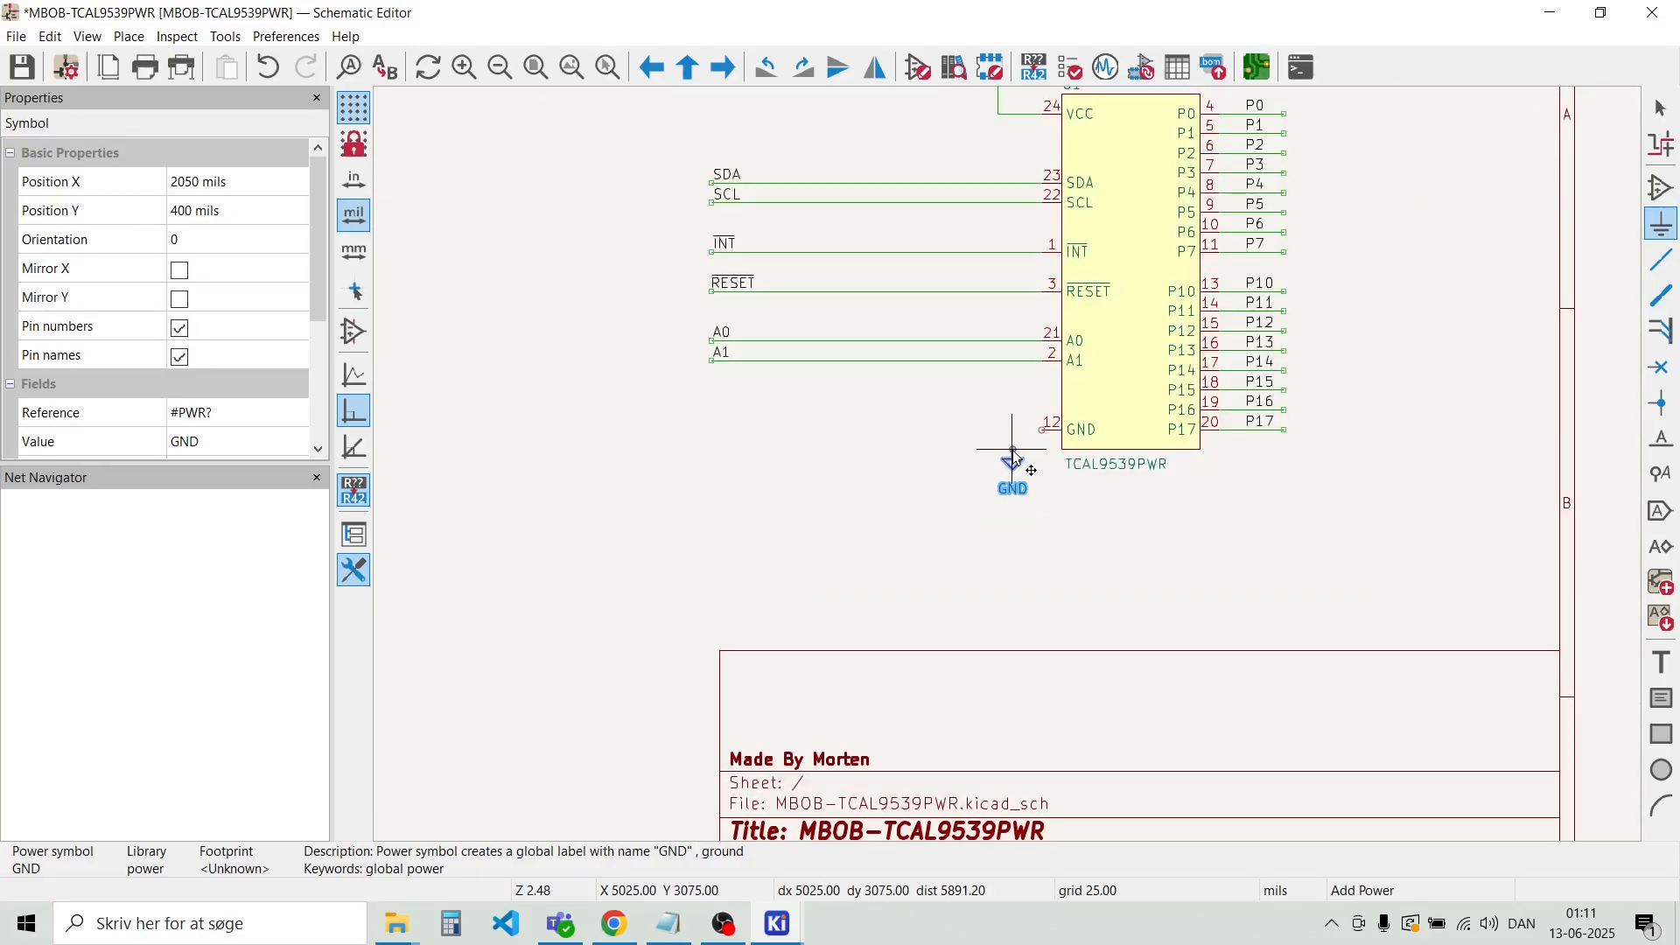
left_click(1013, 455)
key("Escape")
Move the GND text up so it sits closer beneath its ground symbol
scroll(1006, 473, "up", 6)
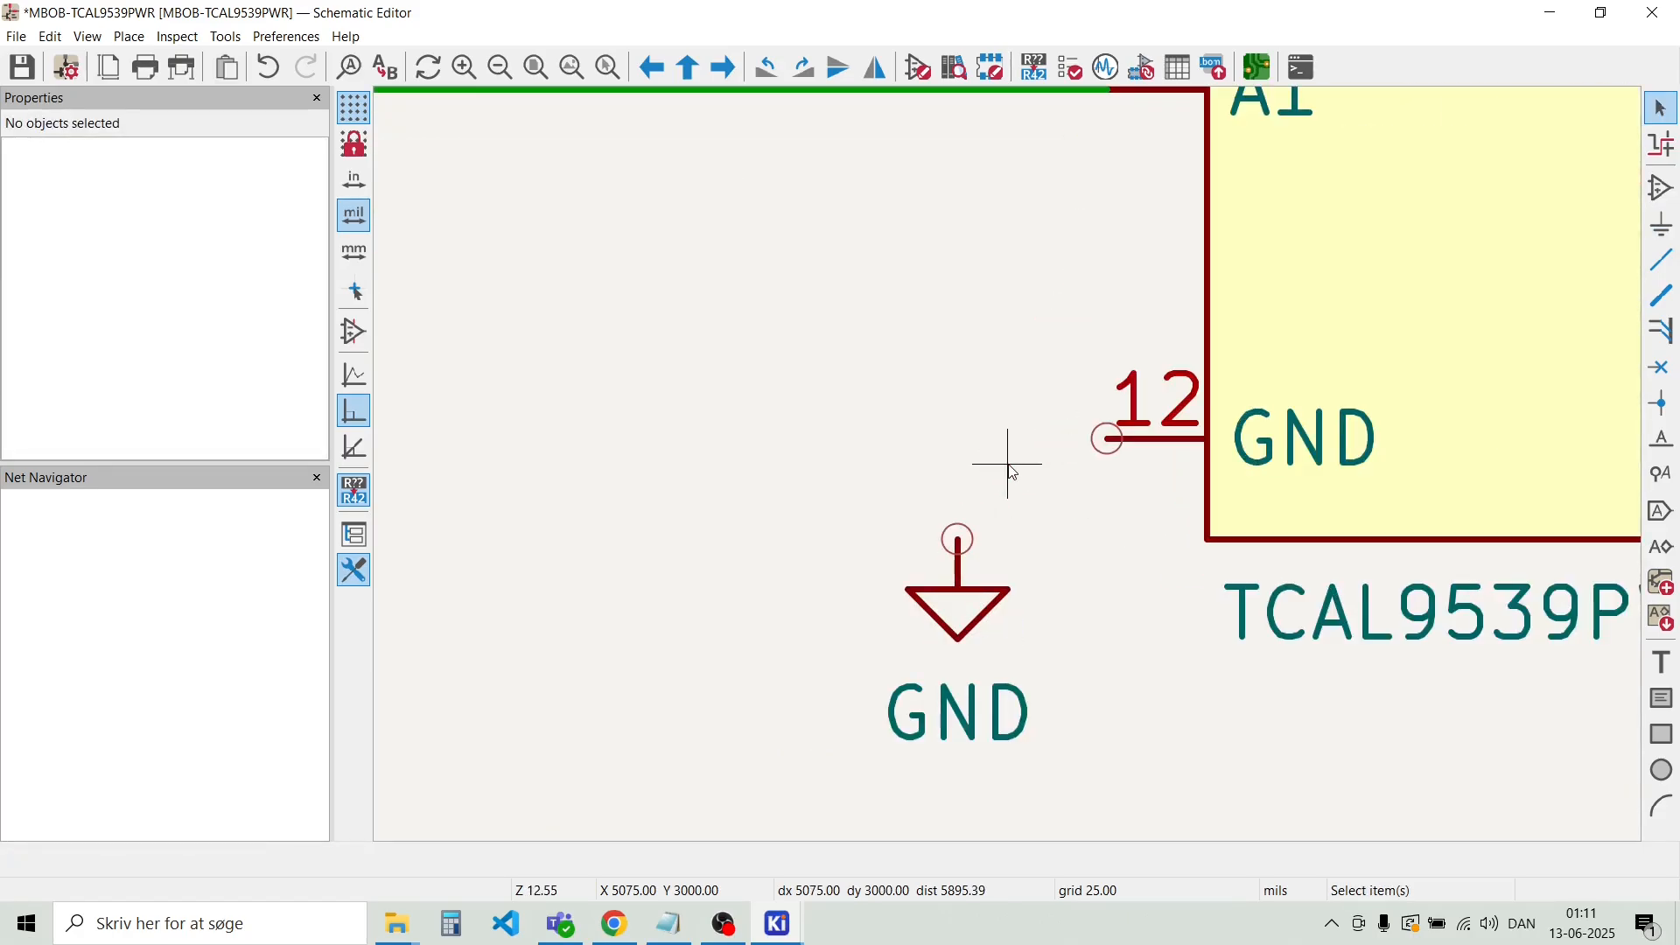
left_click(966, 742)
left_click_drag(962, 726, 956, 691)
left_click(904, 463)
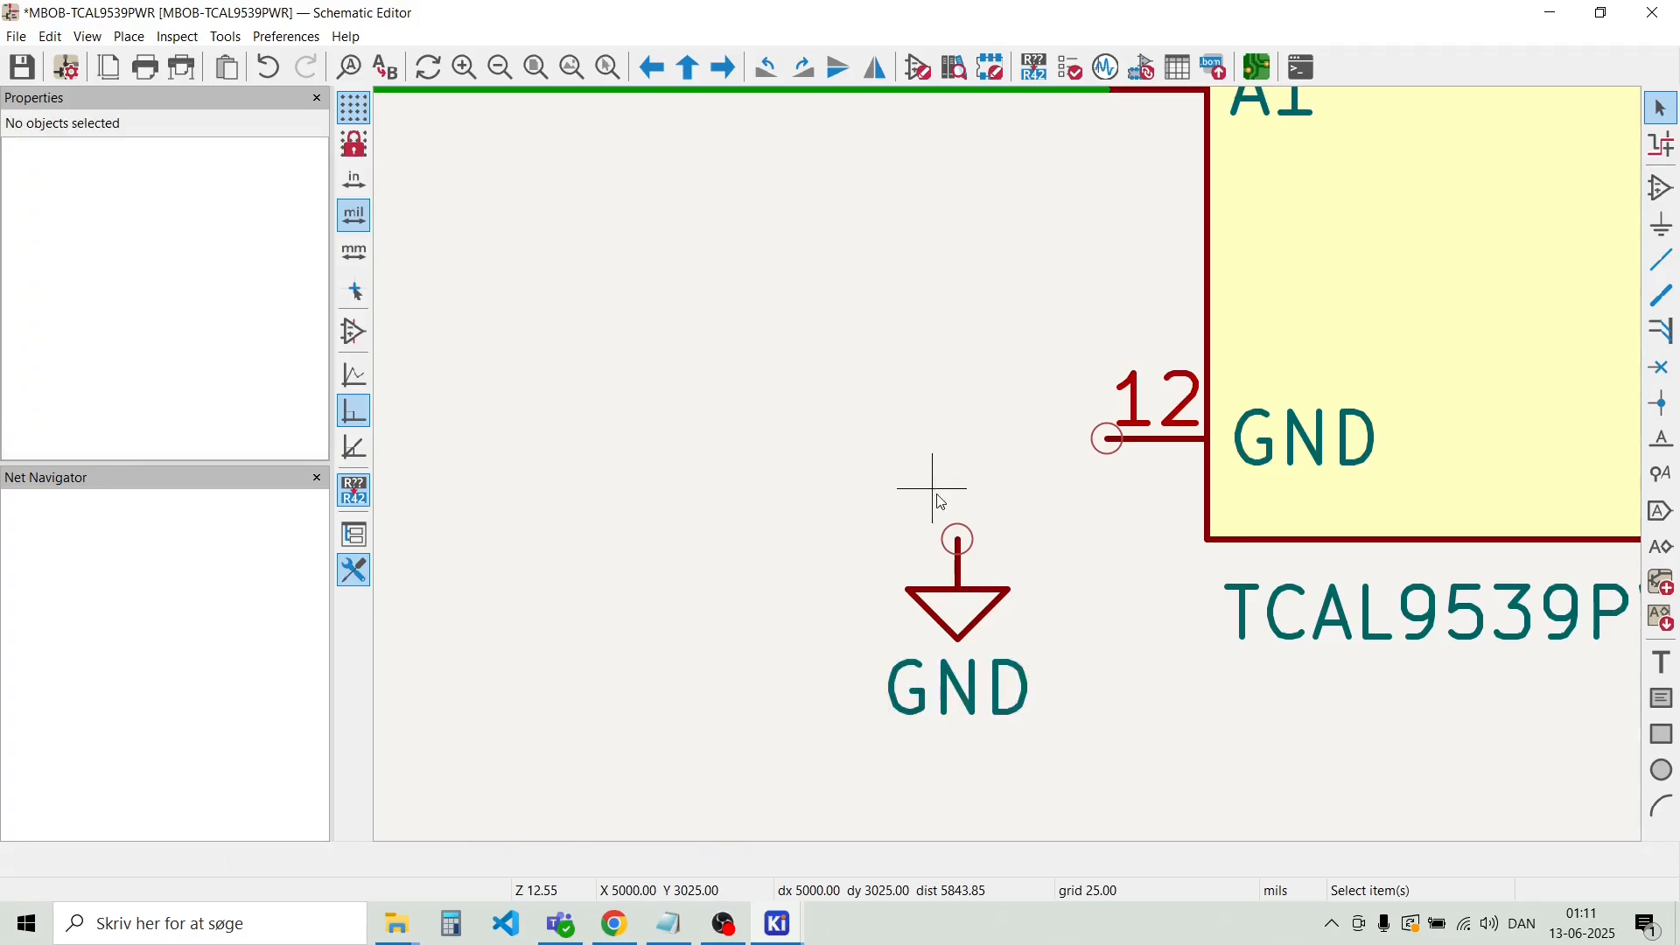
Wire the GND symbol up and across to U1's GND pin
left_click(960, 538)
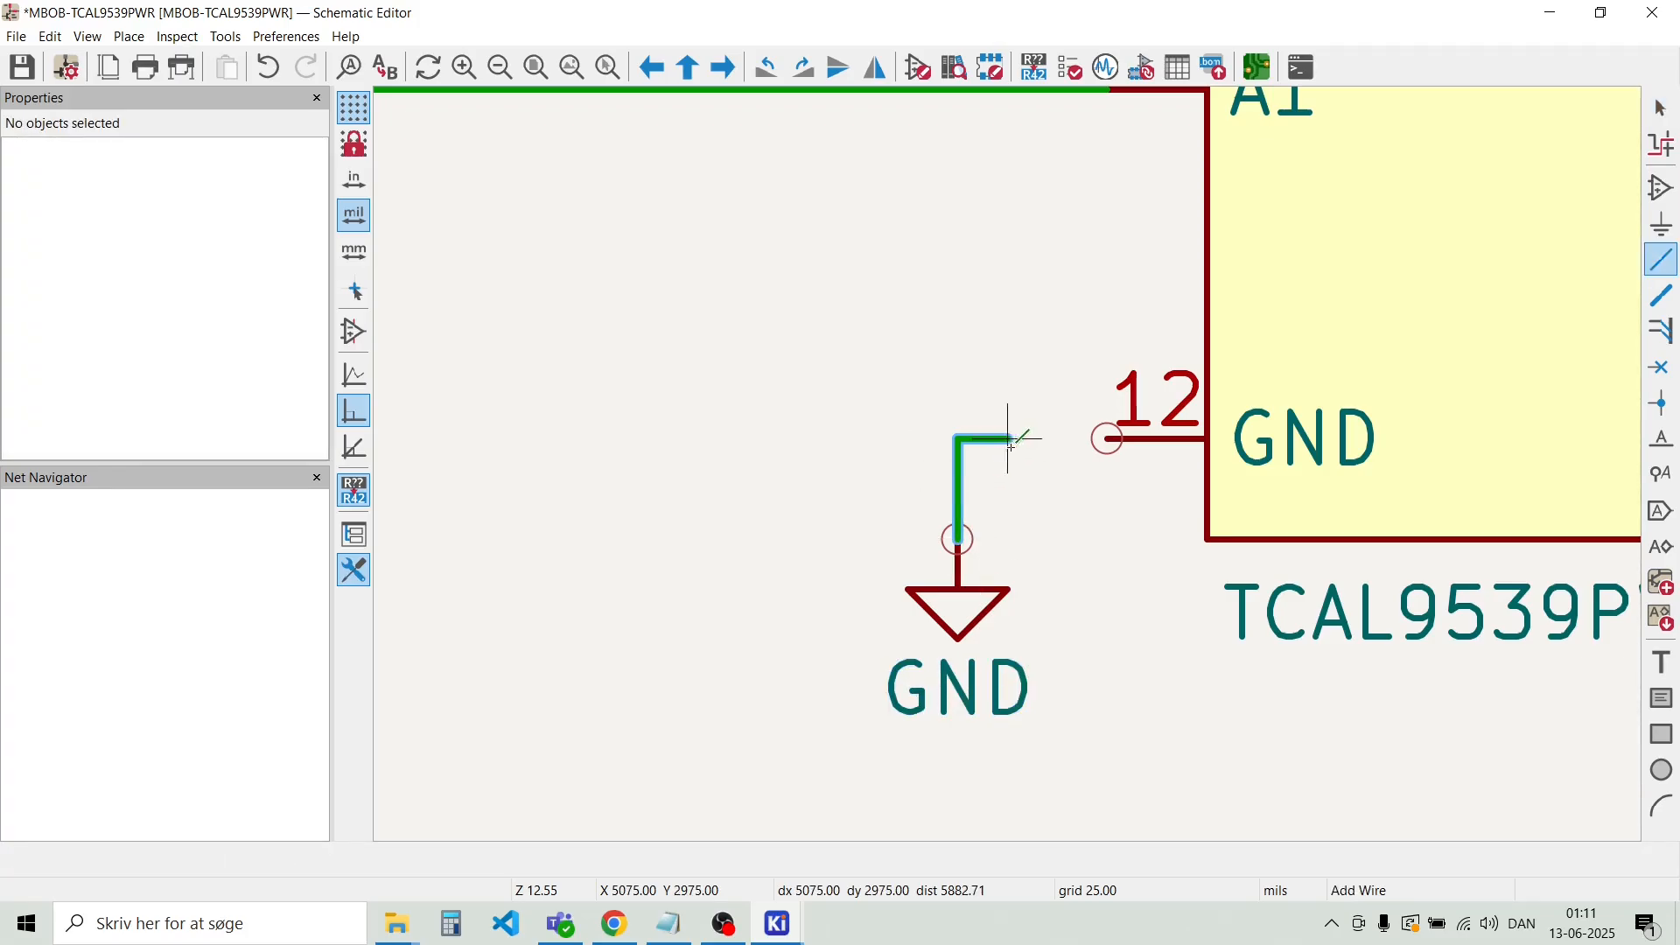
left_click(1108, 438)
key("Escape")
scroll(1050, 394, "down", 4)
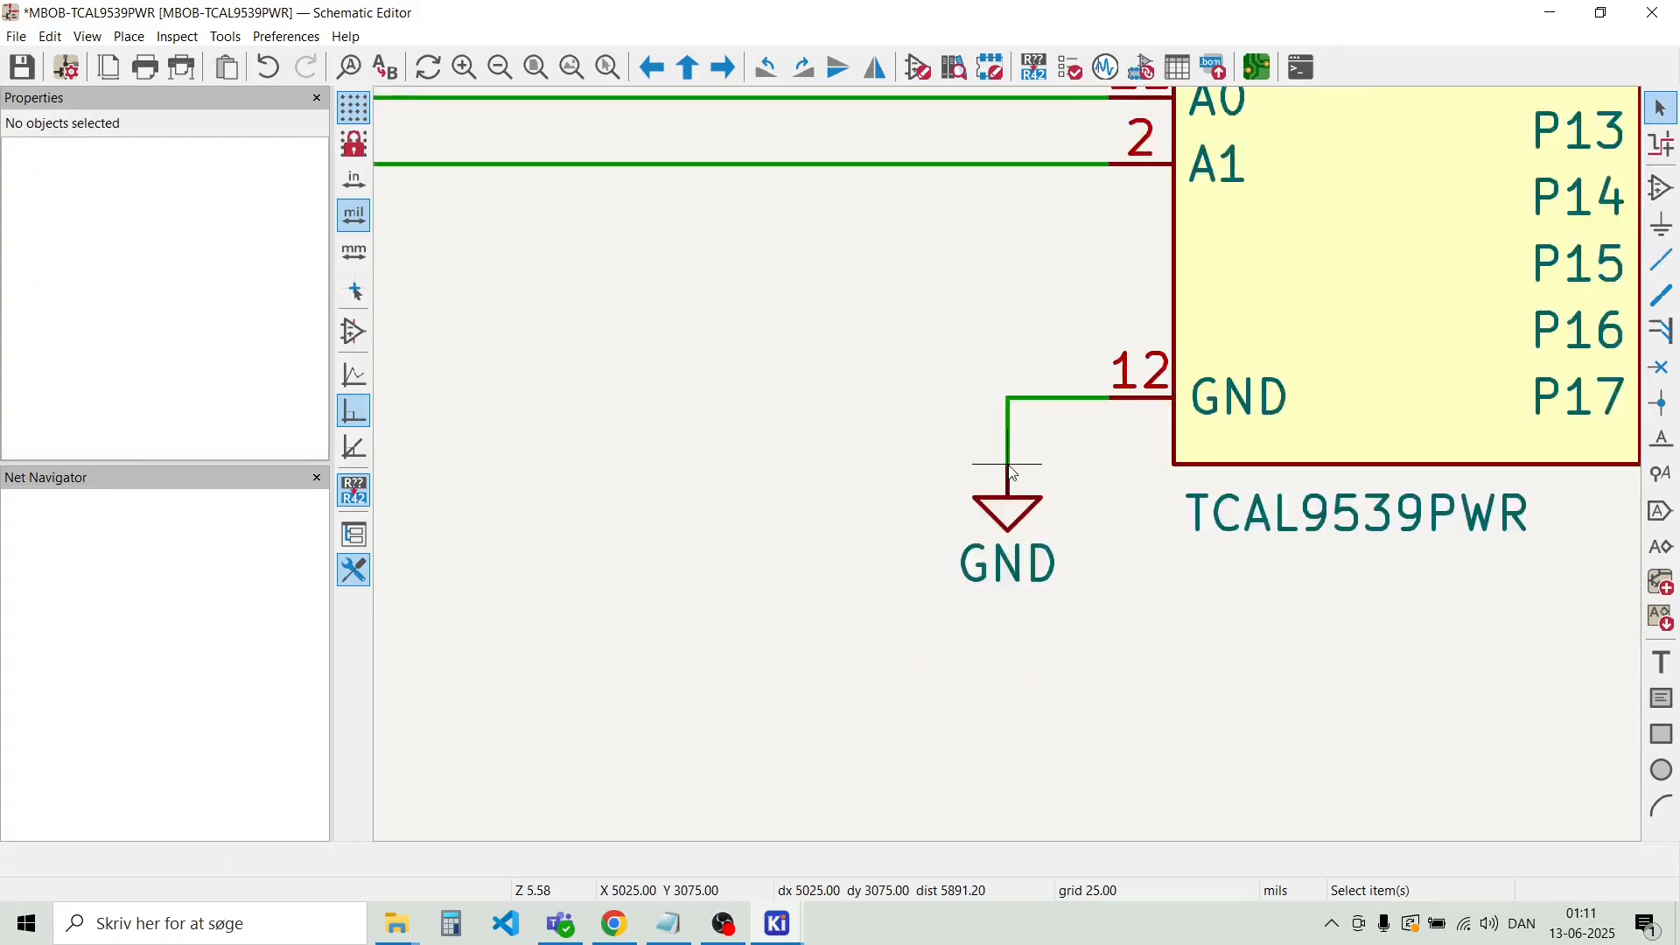
Move U1's TCAL9539PWR value text up so it sits just beneath the symbol body
left_click(1223, 508)
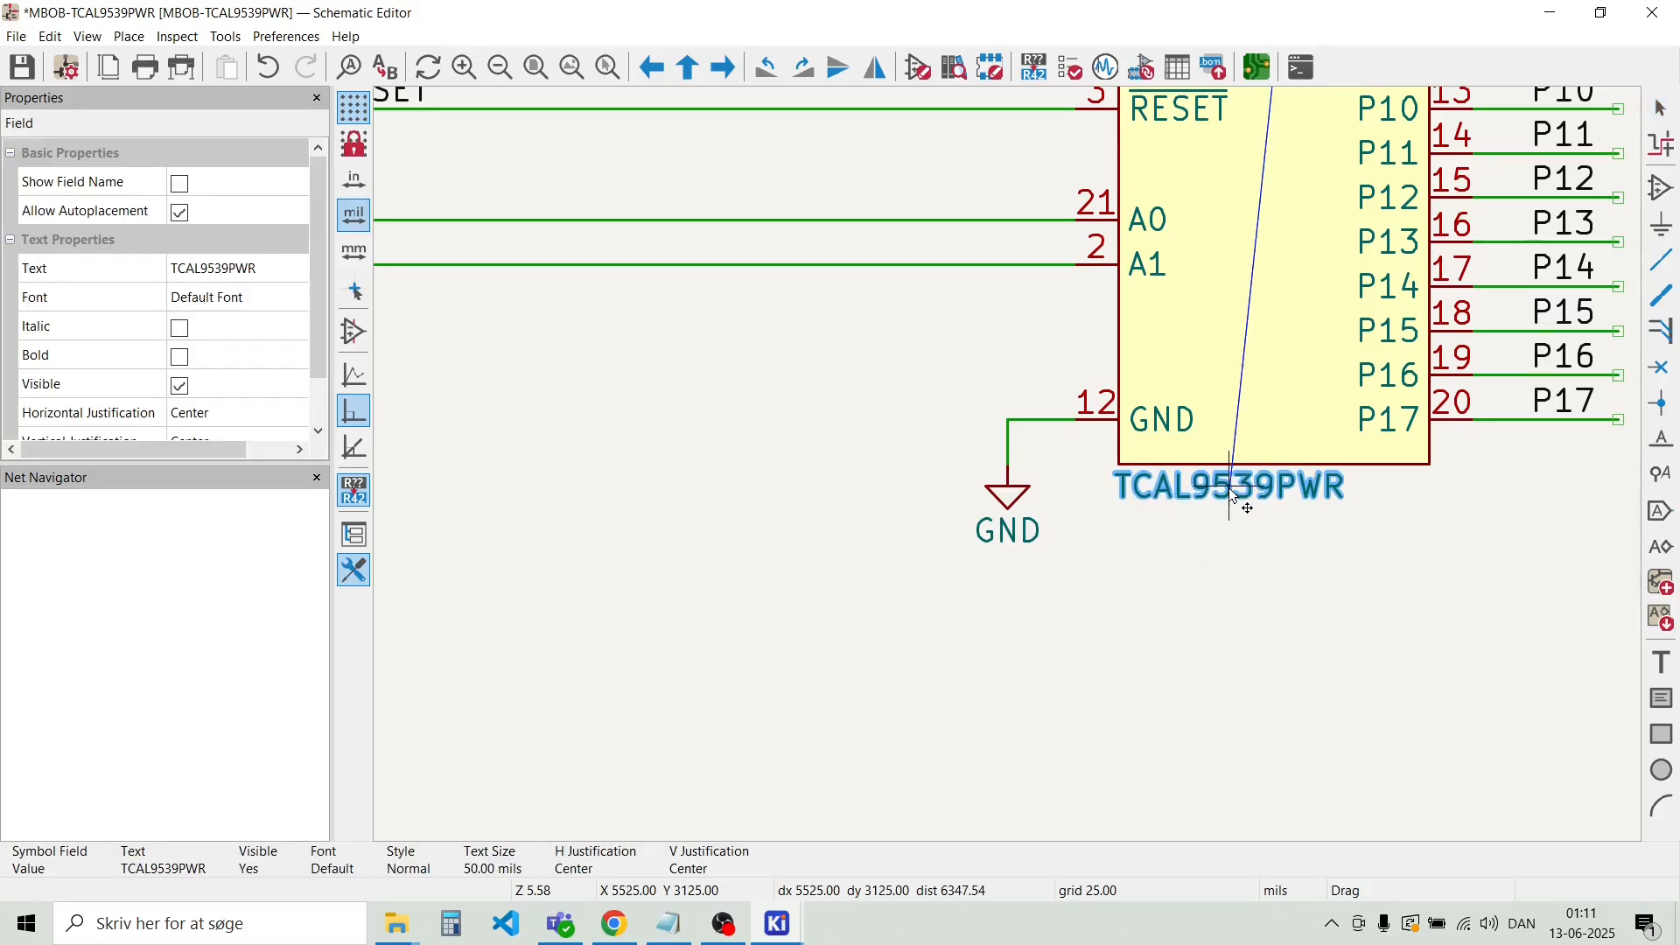
left_click(1181, 555)
scroll(1182, 555, "down", 6)
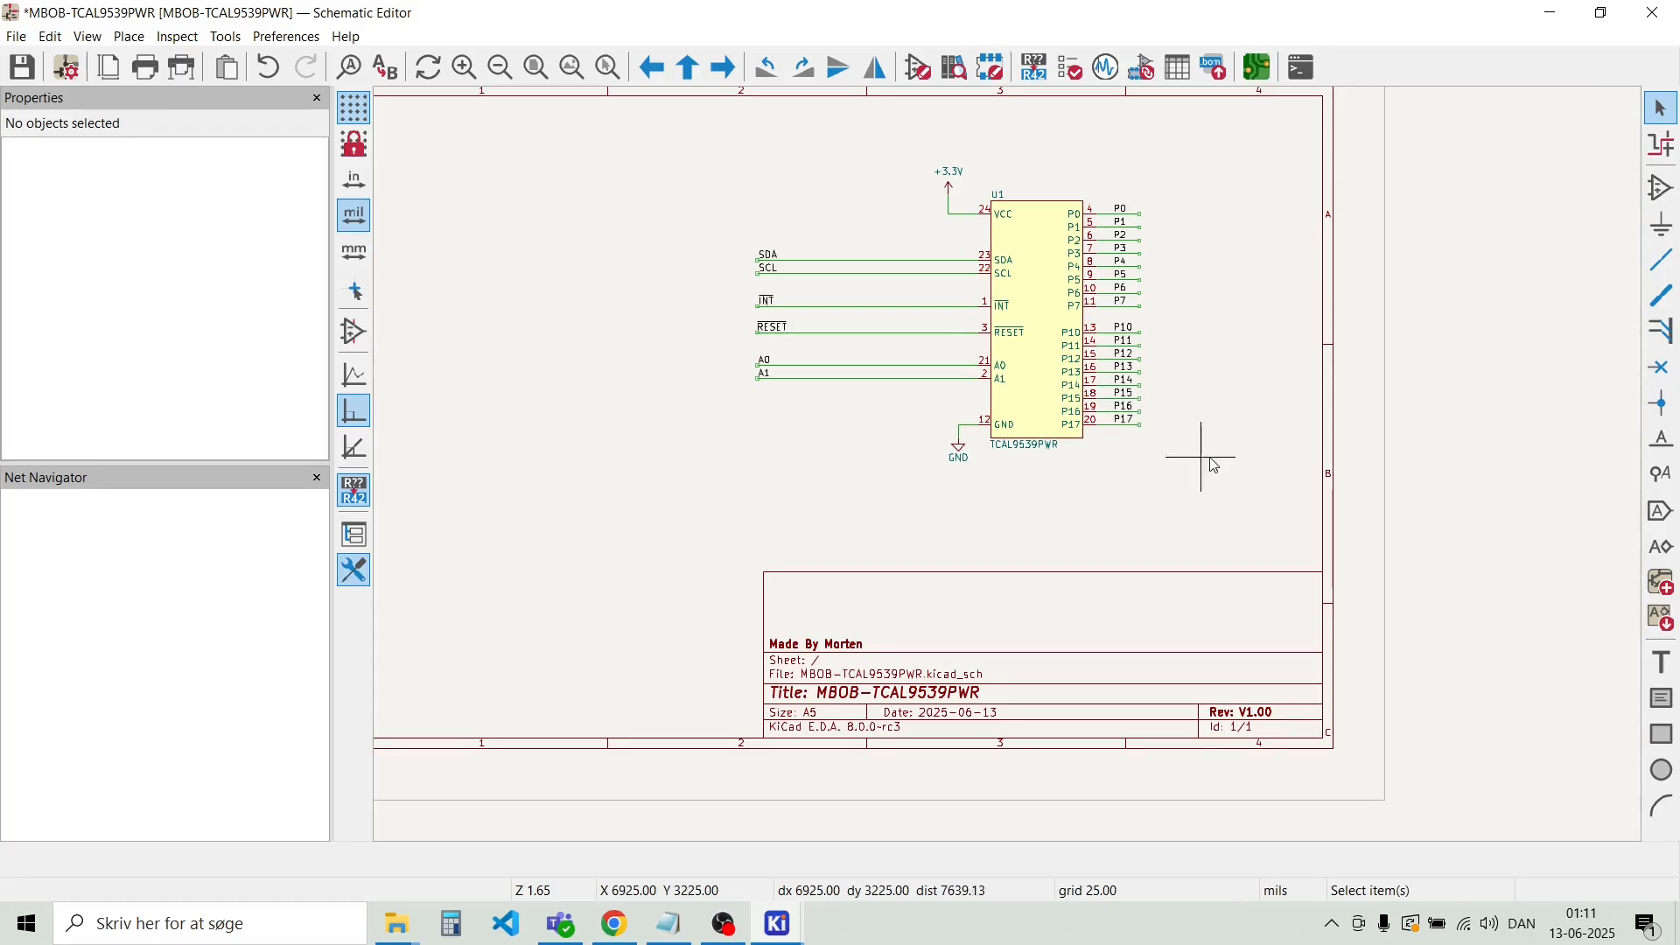
Place a Conn_01x10 symbol from the Connector_Generic library to the right of U1, at about X 7150, Y 1550 mils
scroll(1126, 287, "up", 3)
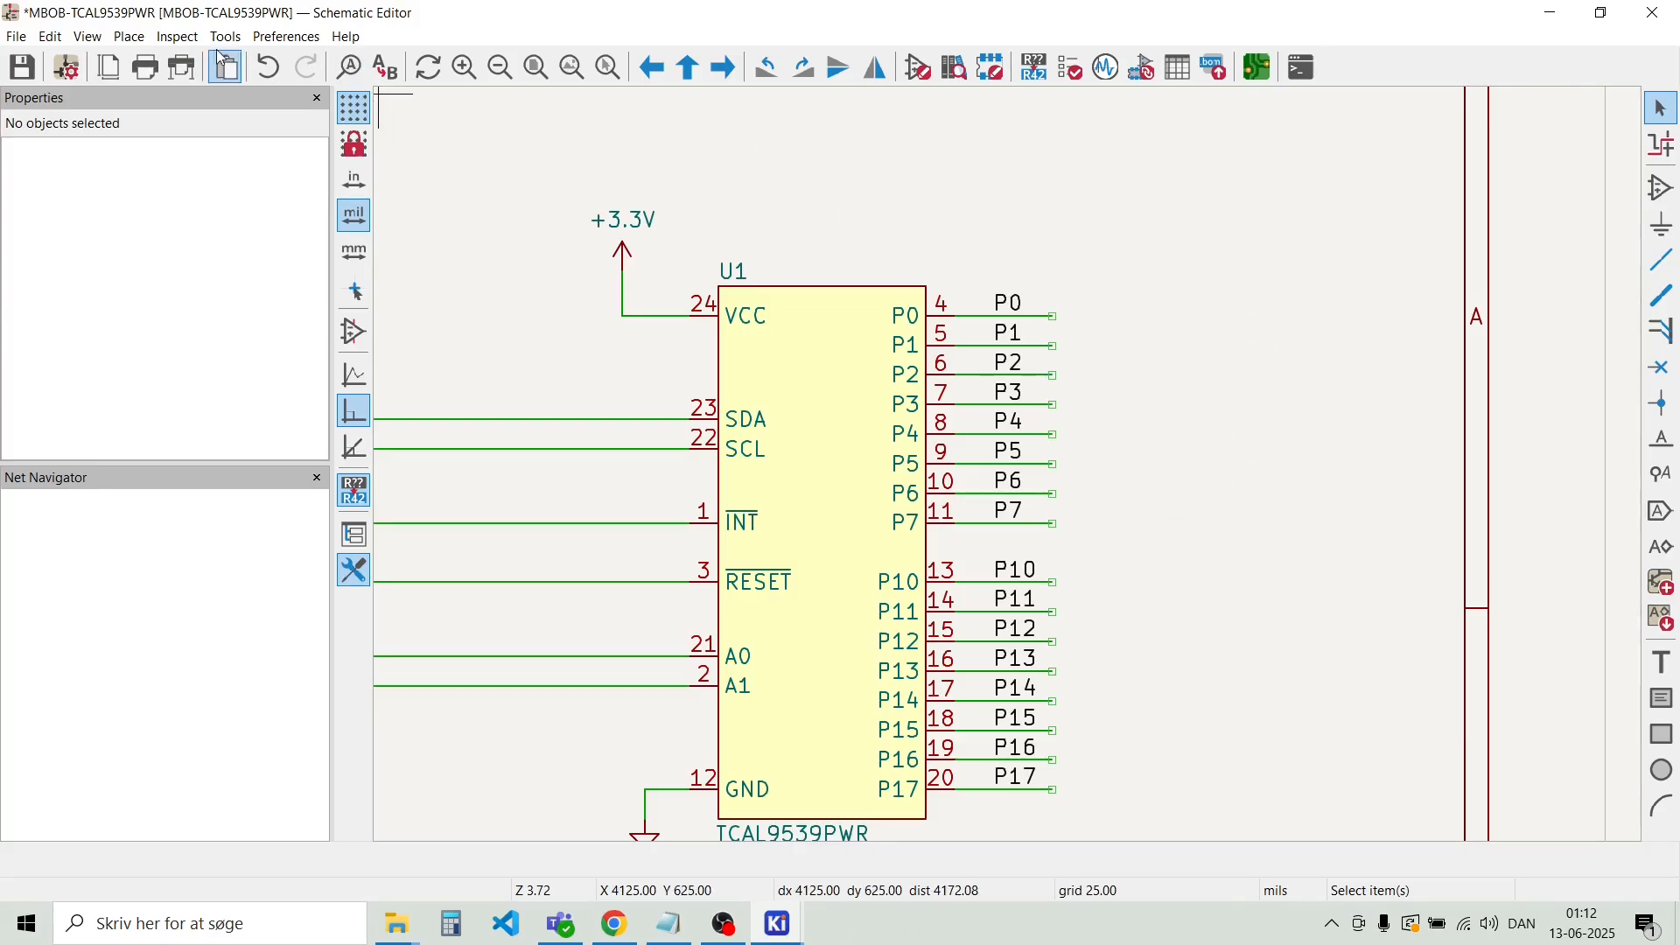
left_click(132, 44)
left_click(136, 61)
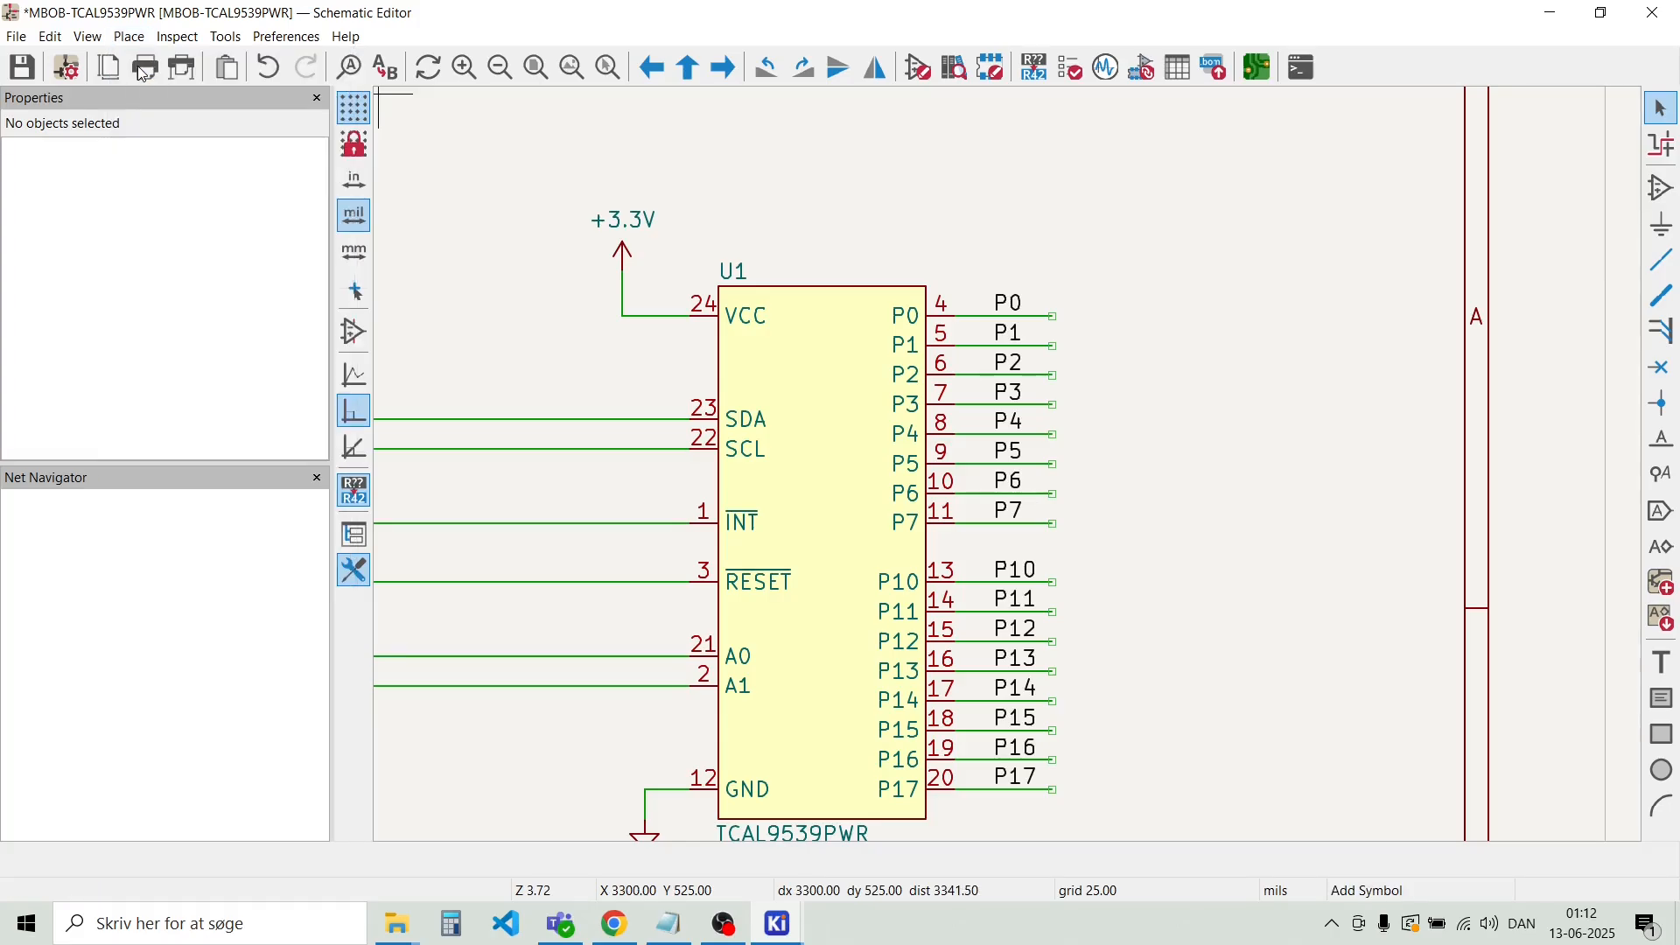
scroll(263, 326, "up", 20)
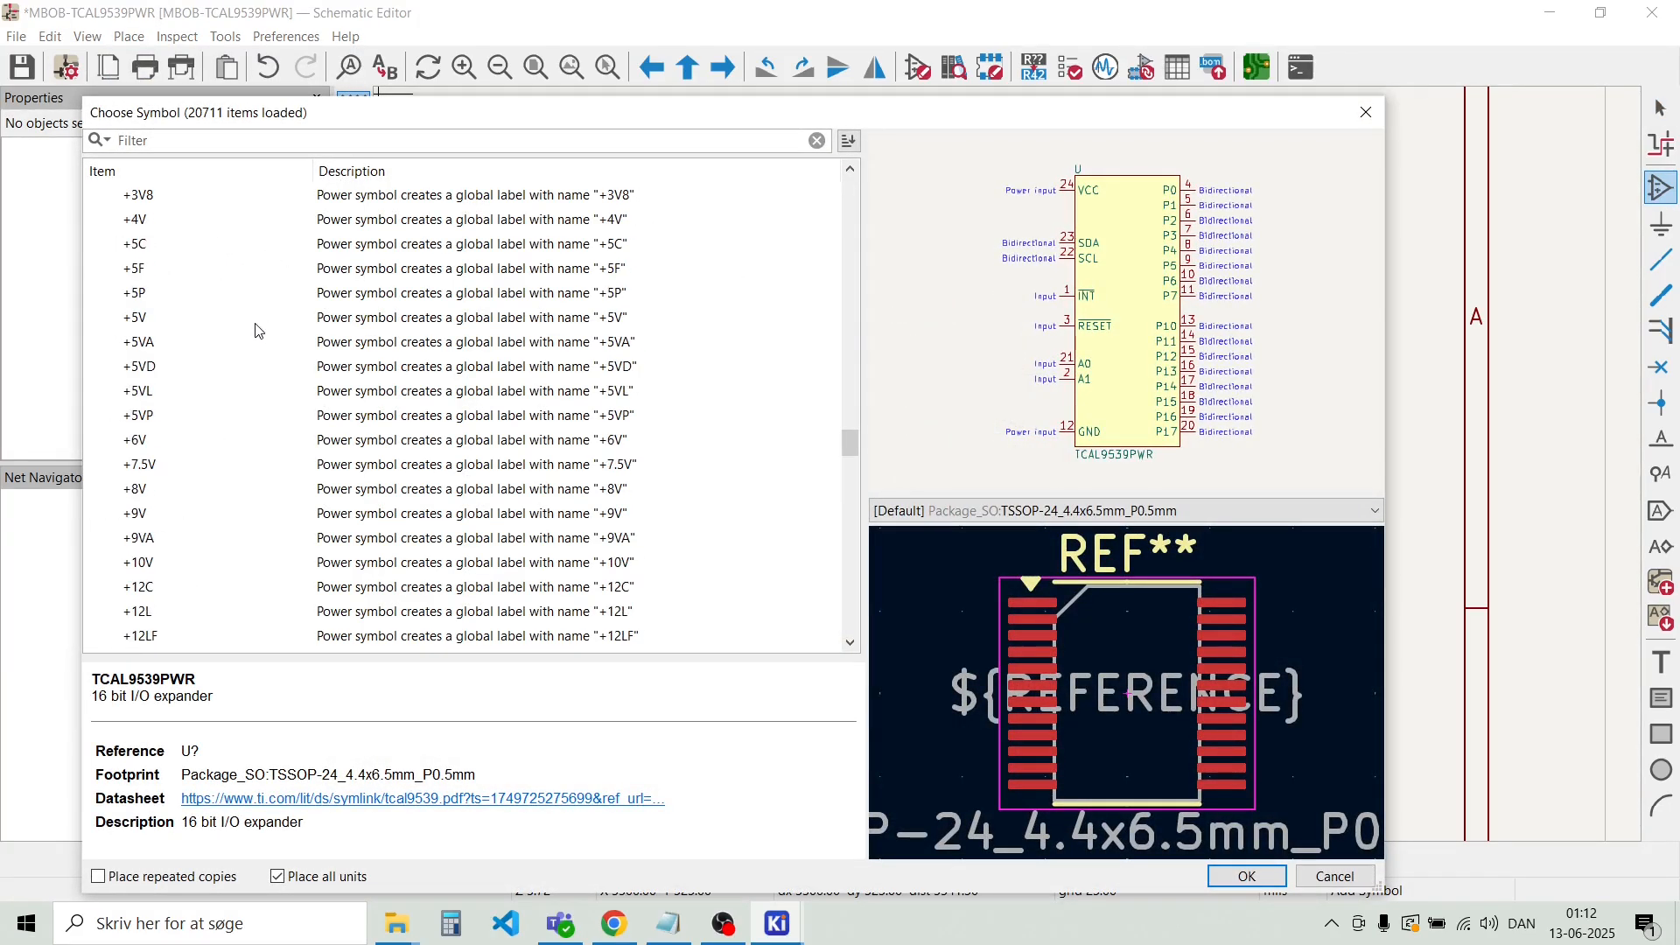
scroll(241, 346, "down", 3)
scroll(166, 432, "up", 15)
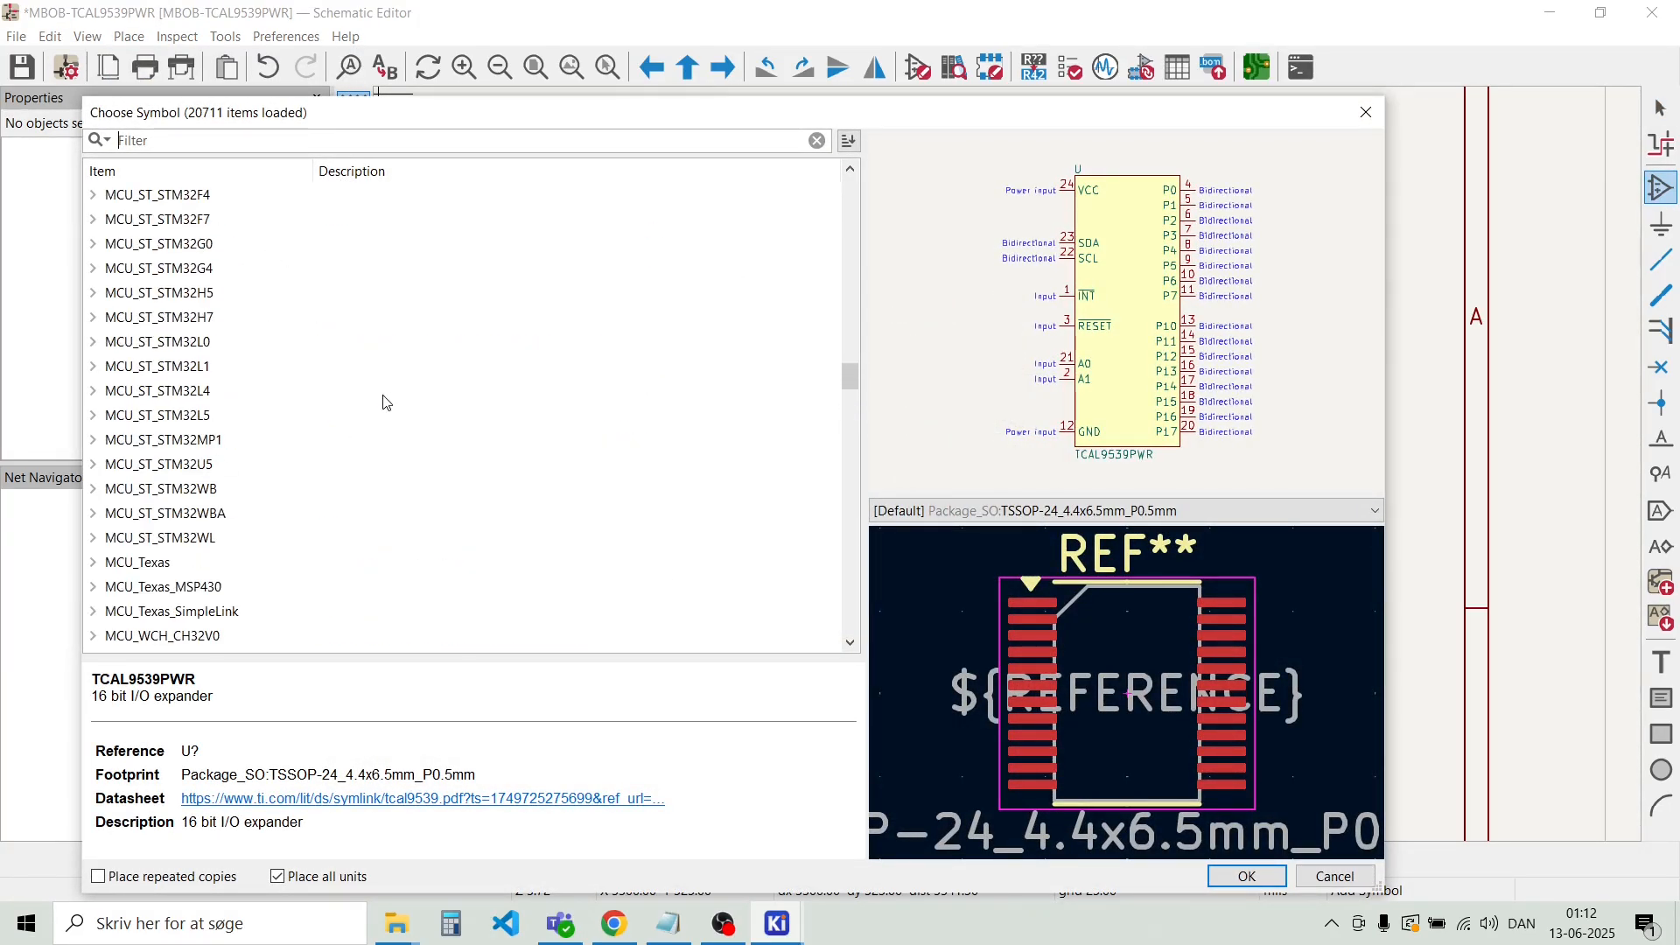
scroll(386, 402, "up", 3)
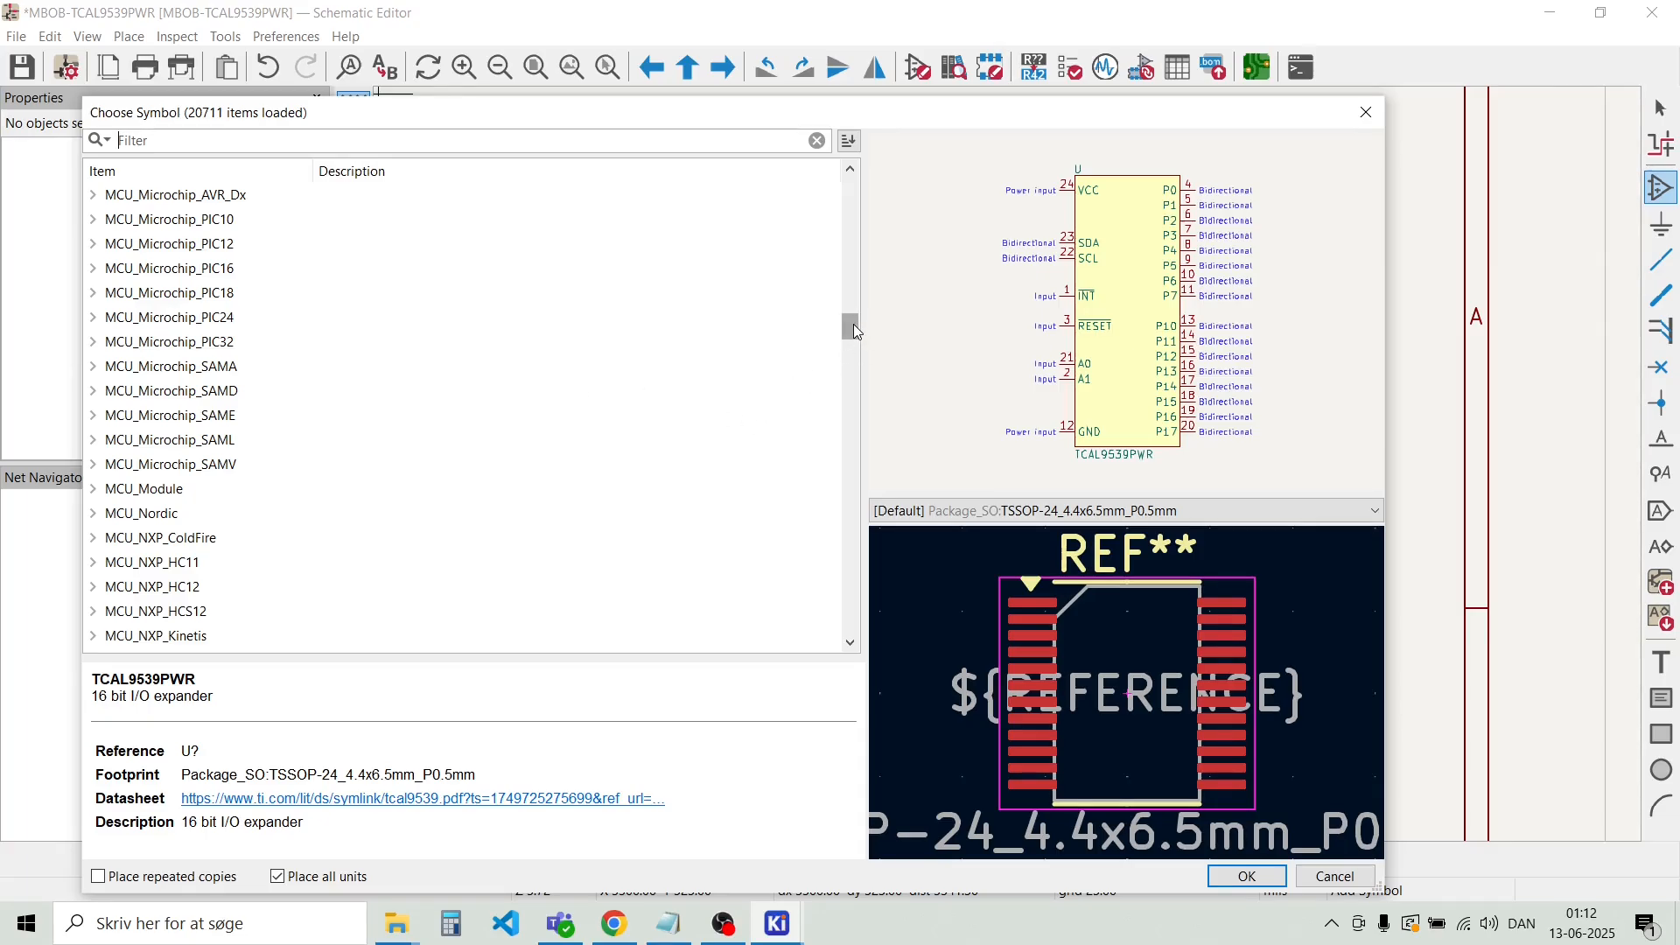
left_click_drag(853, 325, 850, 184)
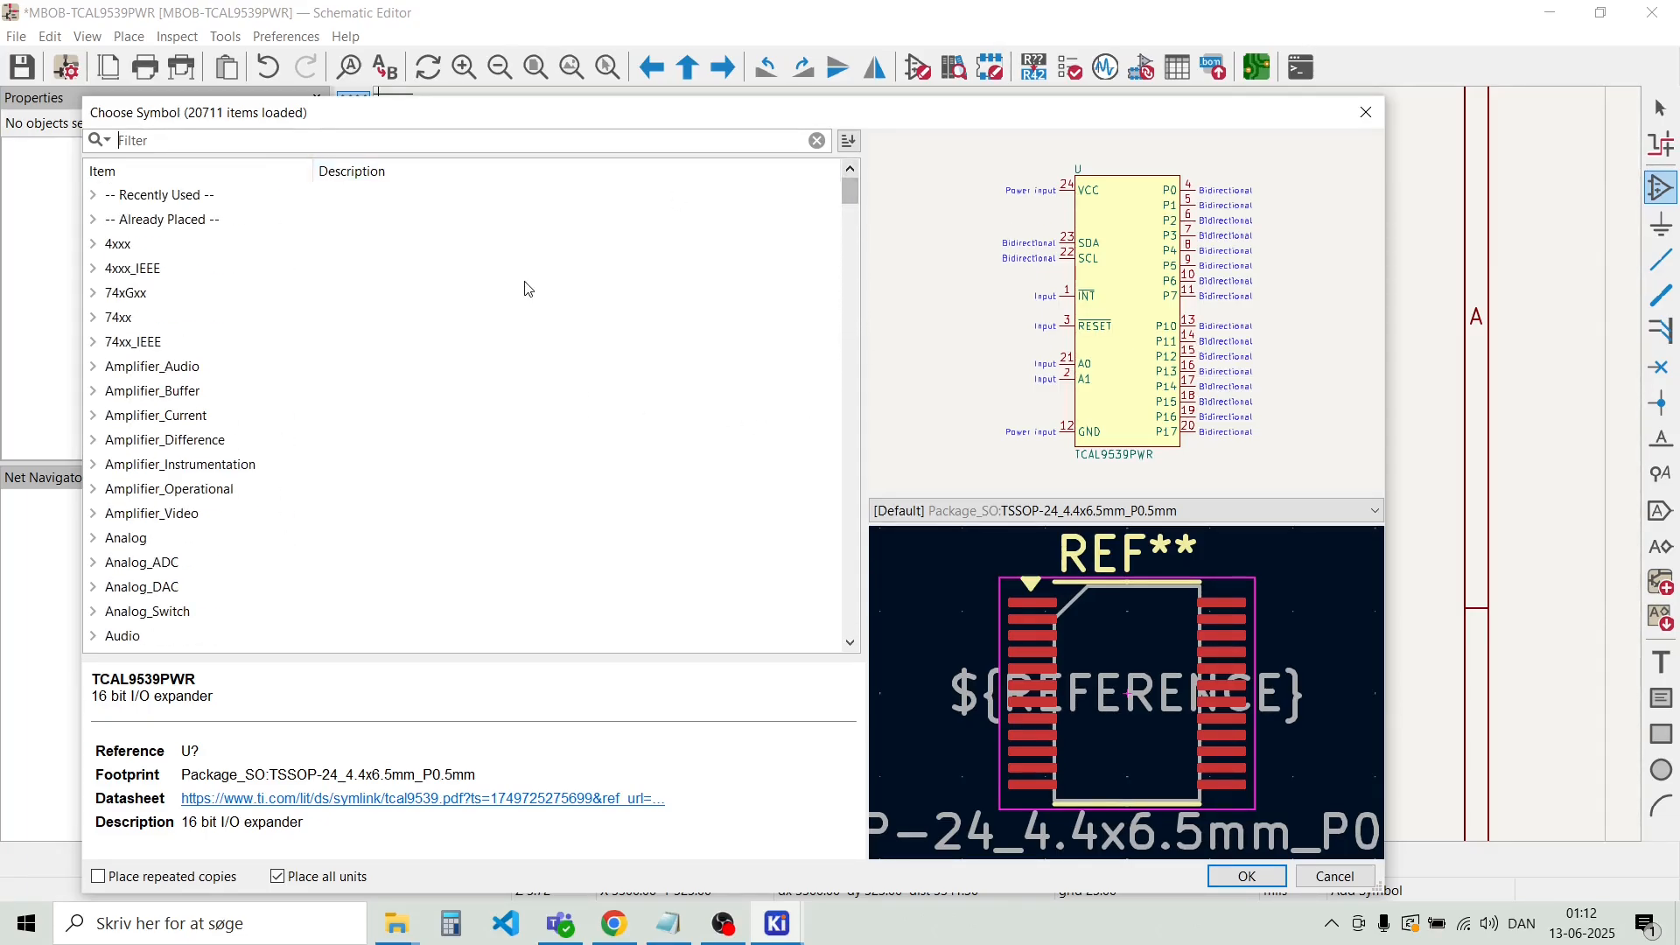
scroll(528, 294, "down", 8)
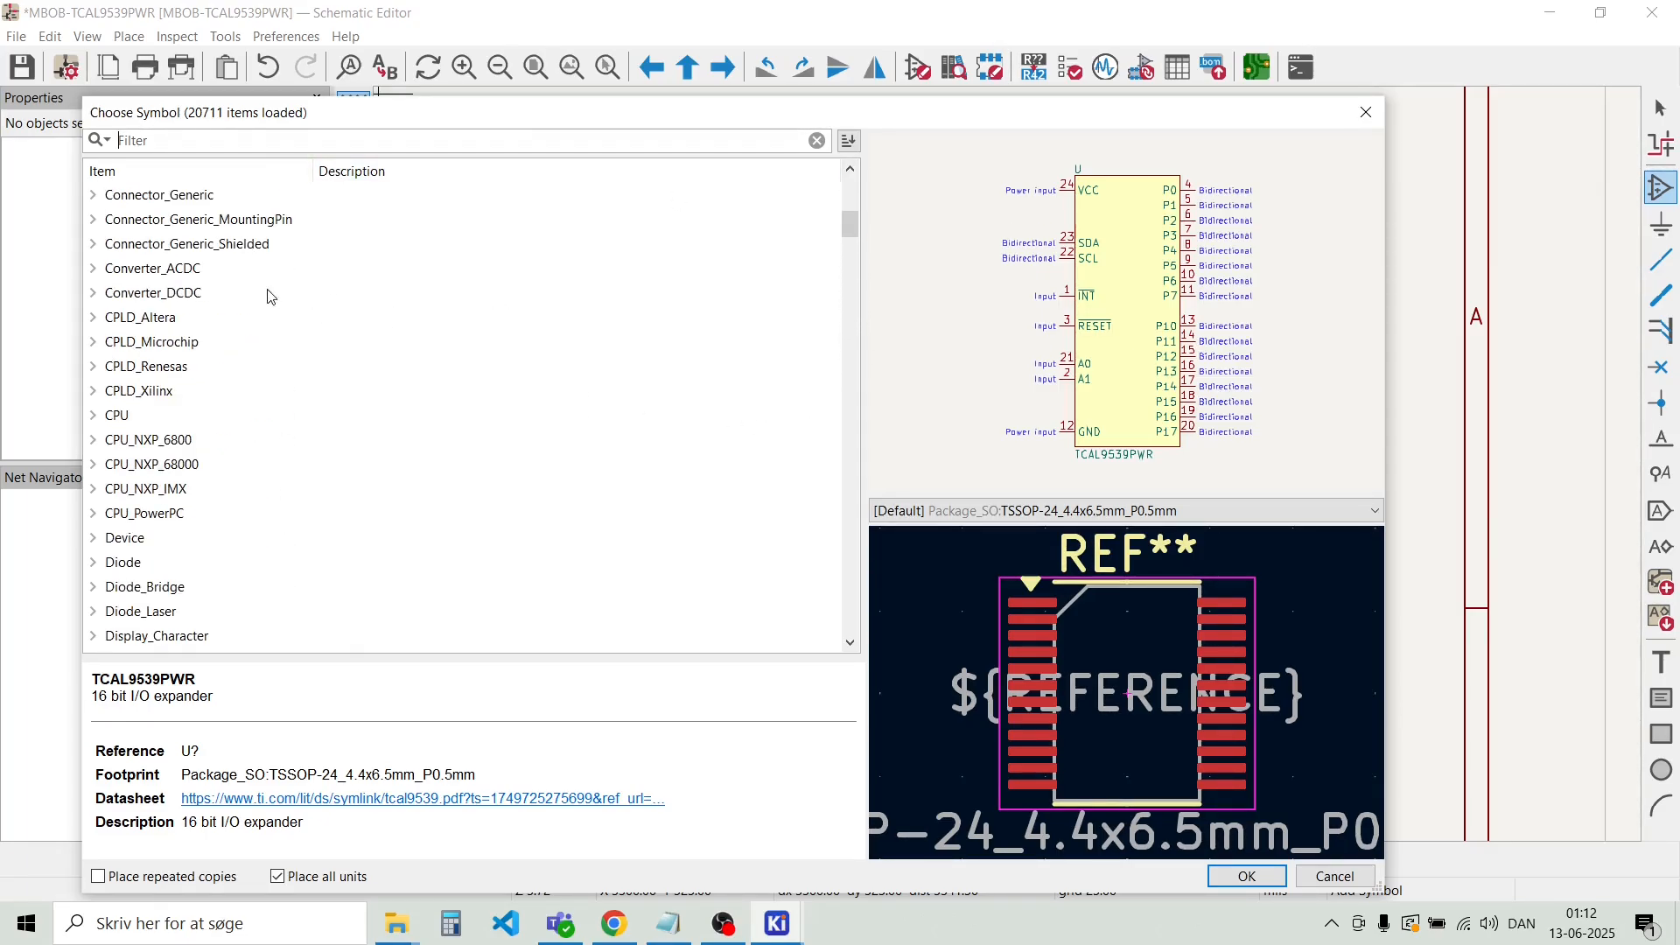
scroll(271, 297, "up", 1)
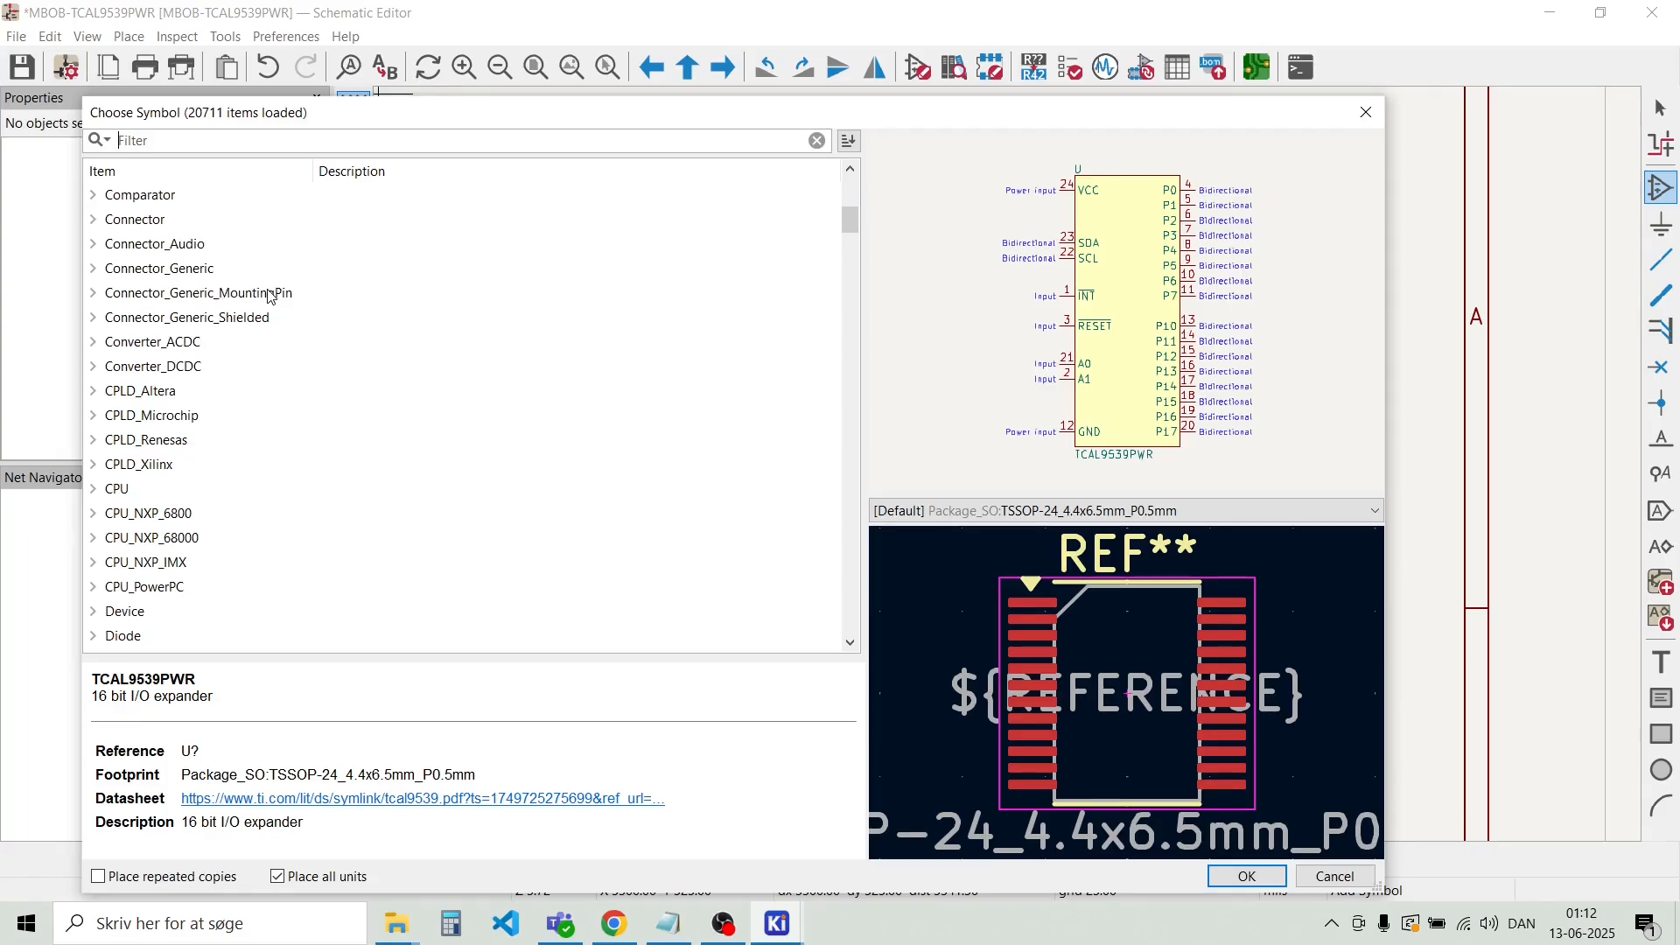
left_click(95, 273)
scroll(219, 300, "down", 3)
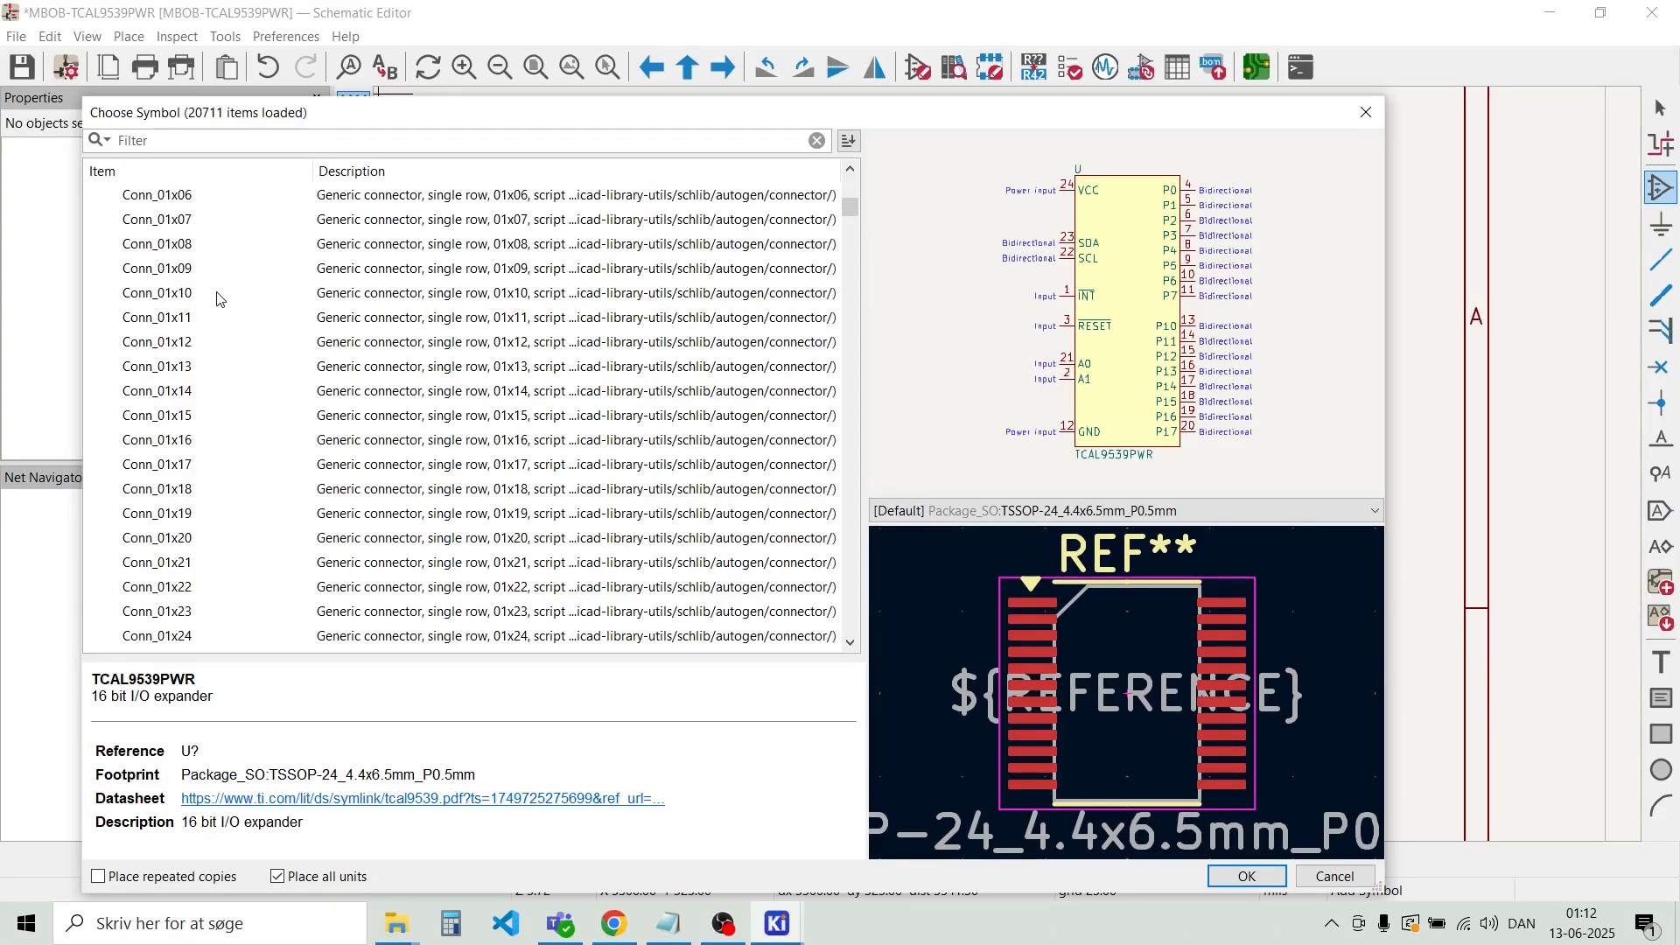
left_click(181, 295)
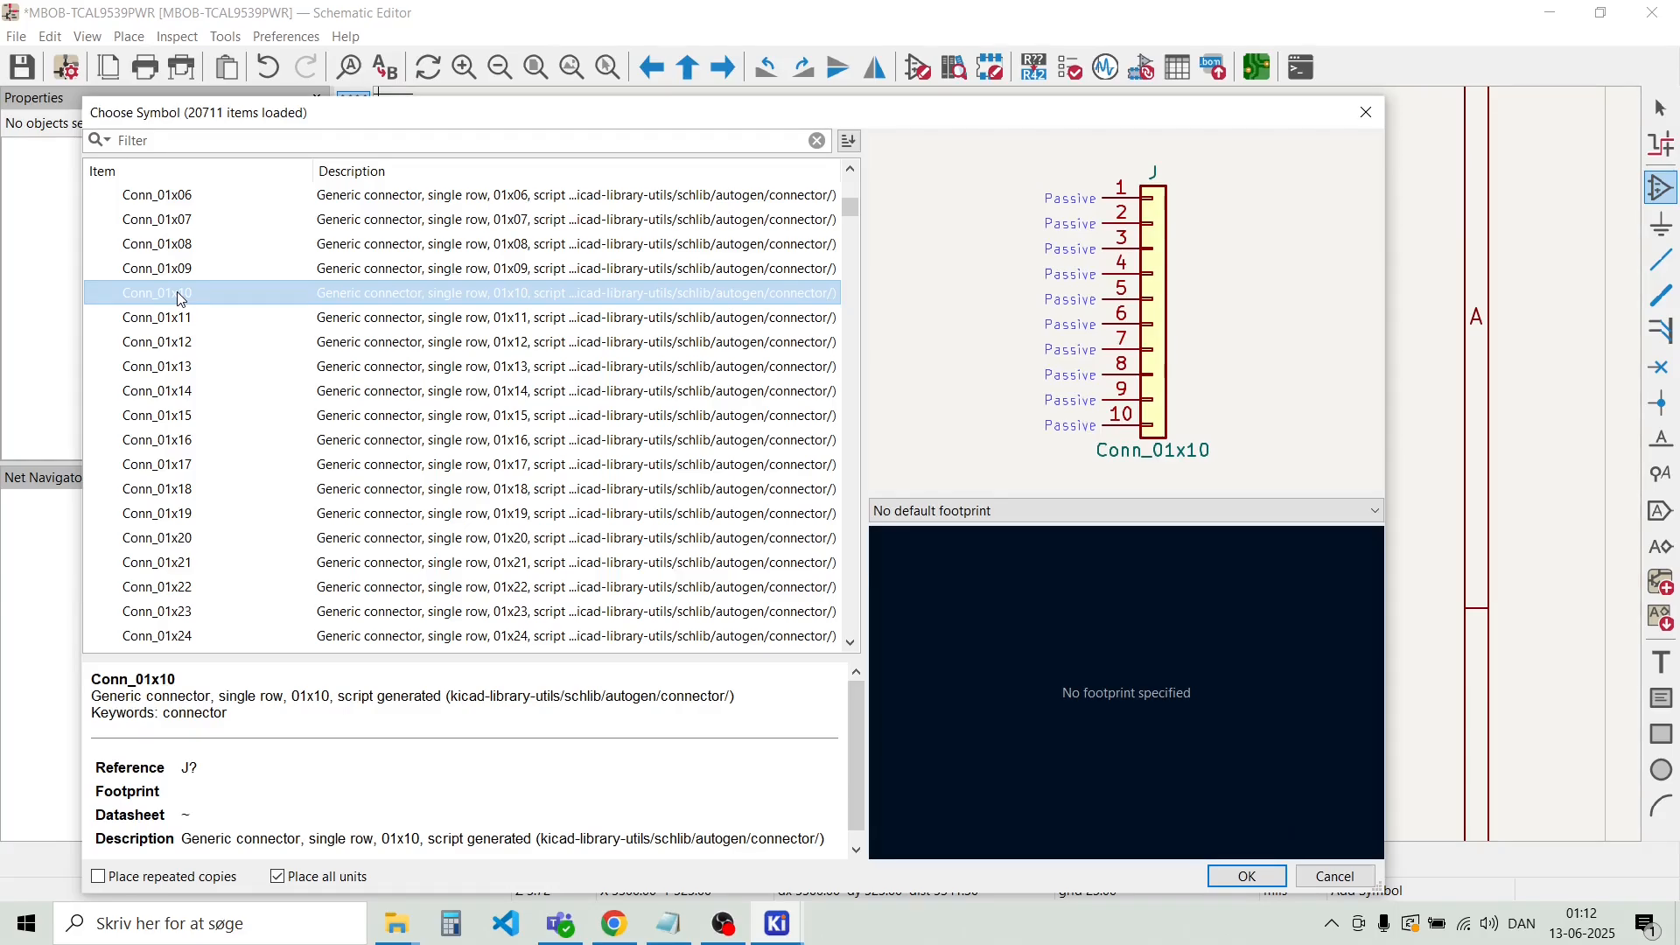
double_click(181, 294)
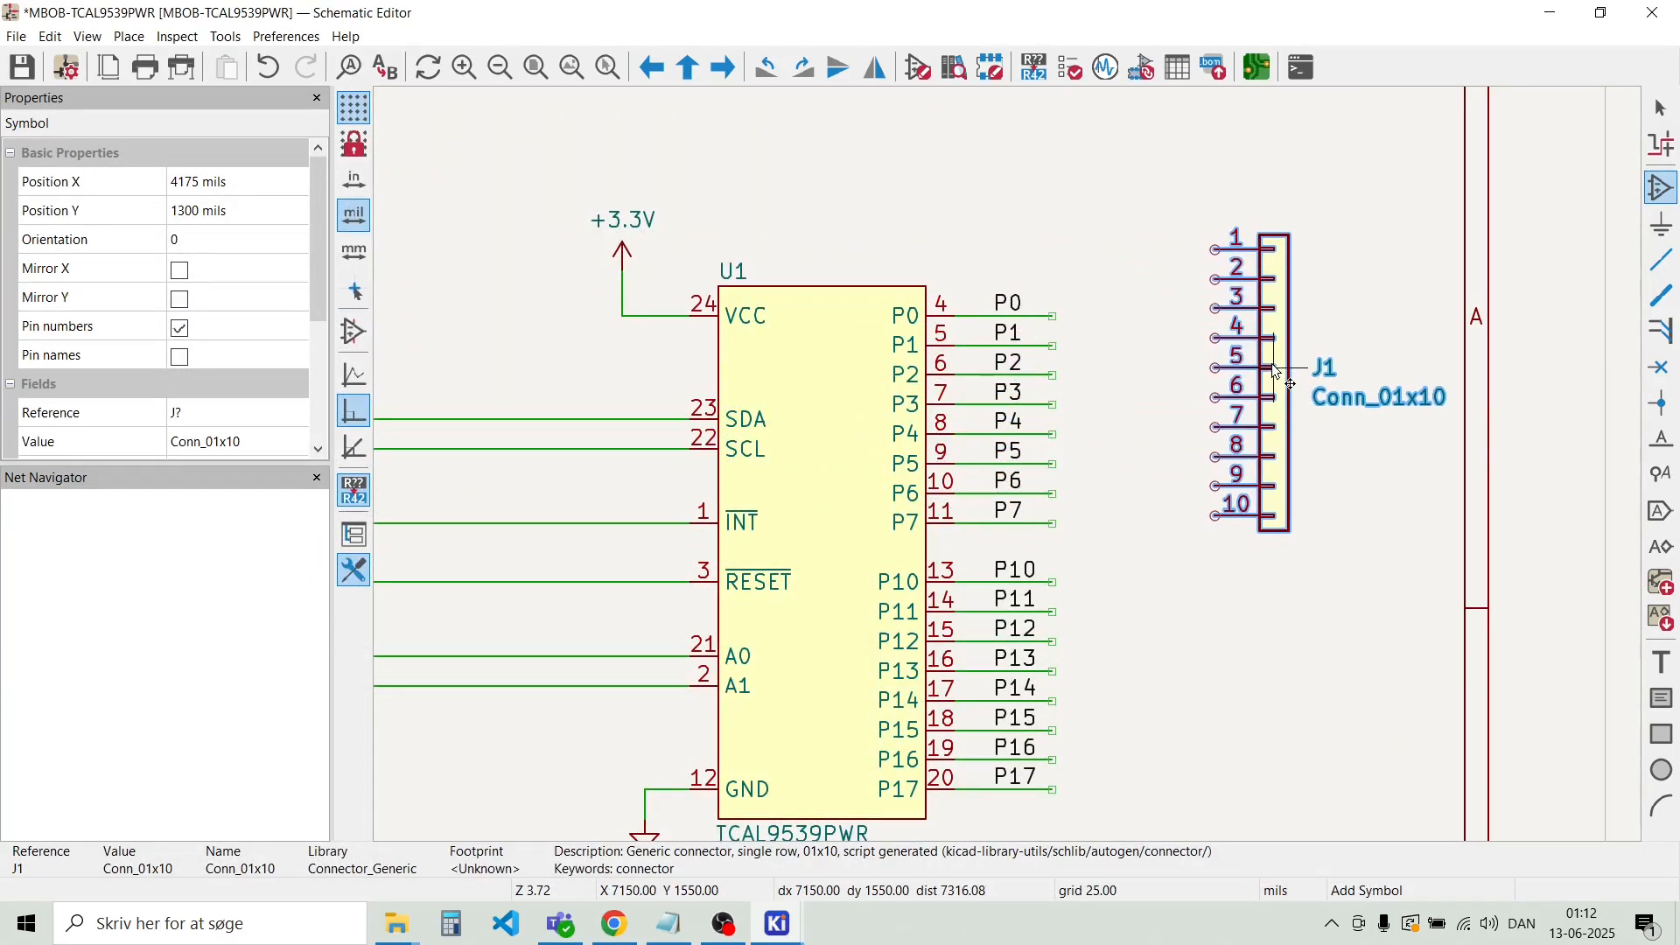
left_click(1274, 368)
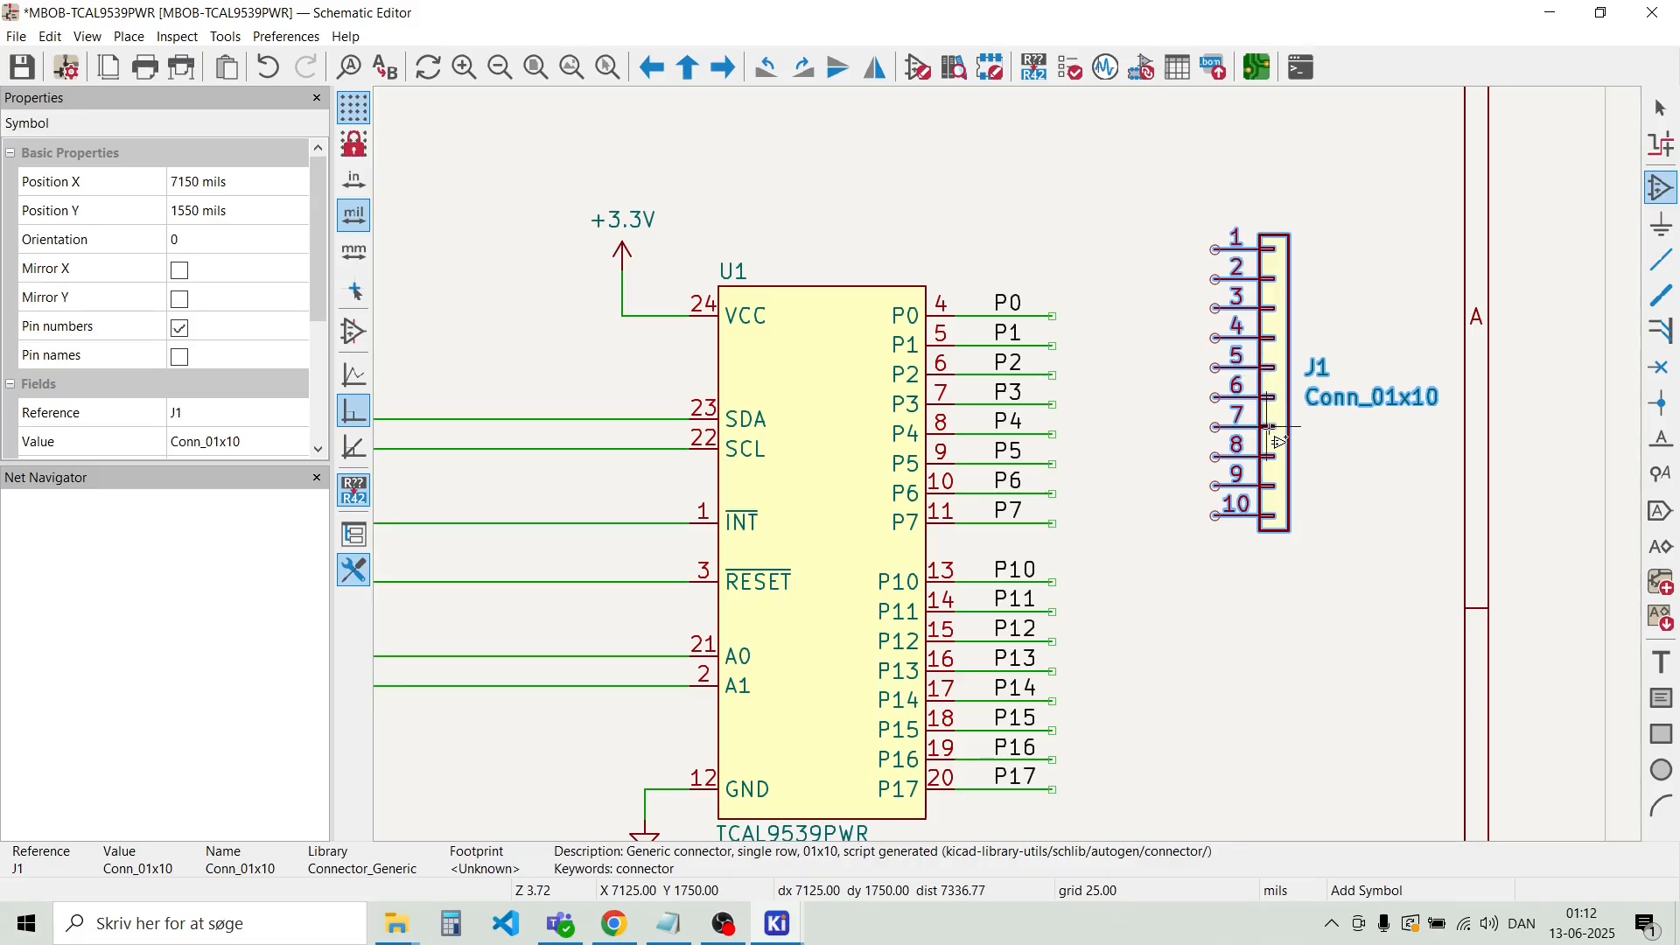
key("Escape")
Change J1's value text to Pin_1x10
double_click(1368, 407)
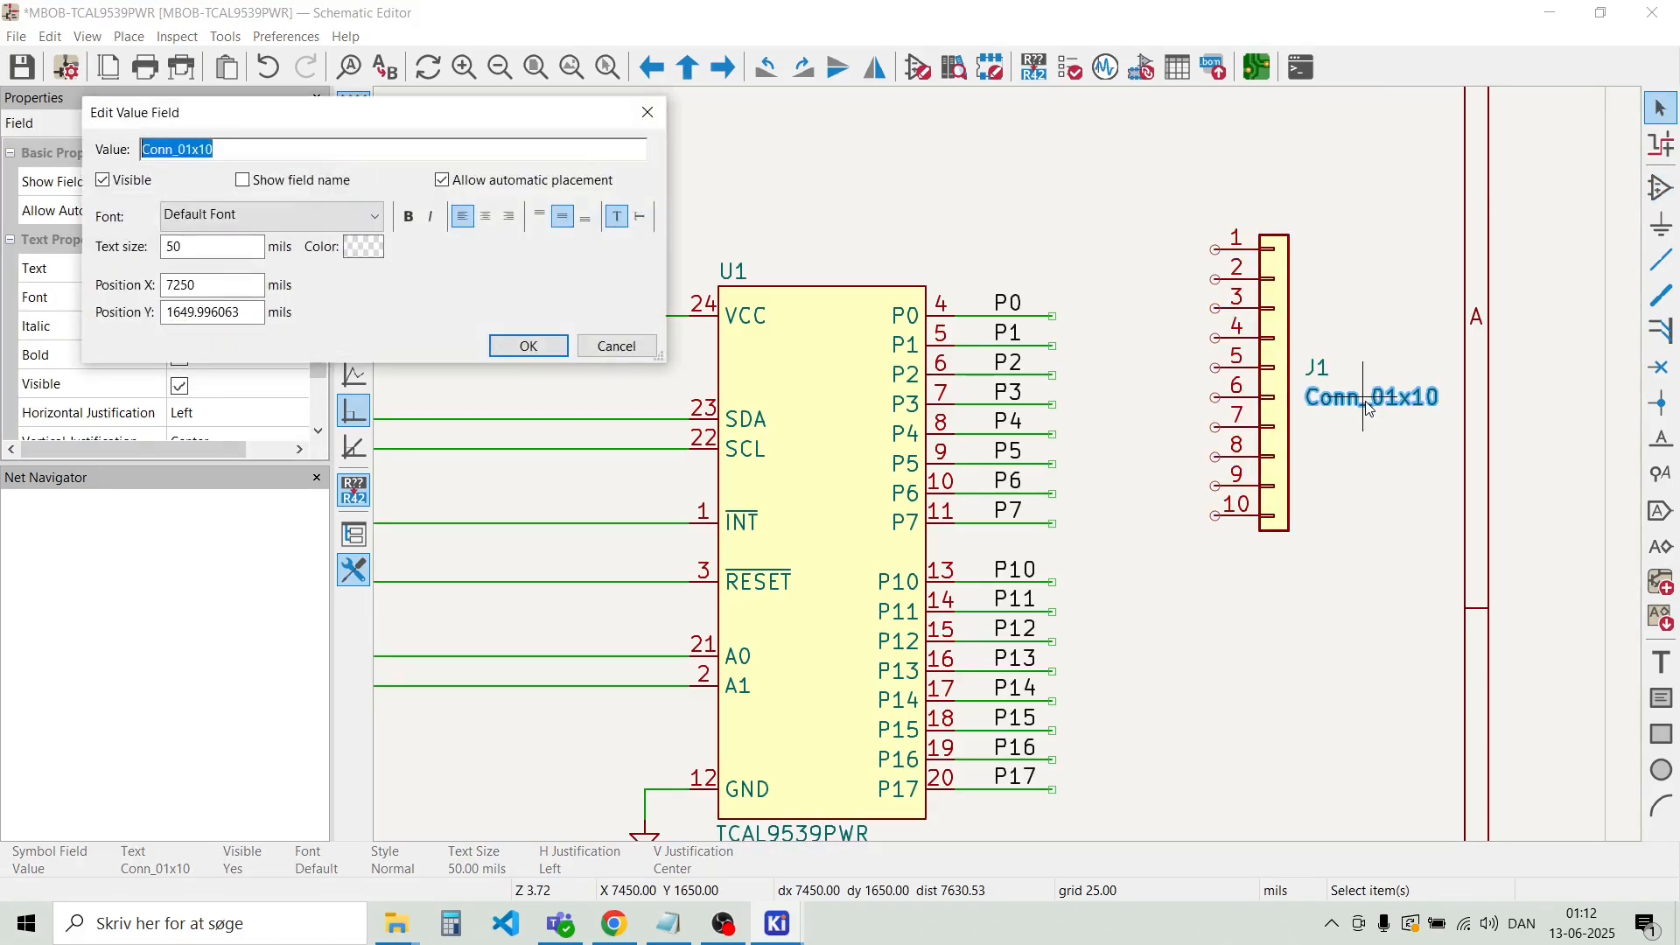
key("Right")
key("Return")
Move the Pin_1x10 value text beneath the connector and the J1 reference text above it
left_click(1370, 409)
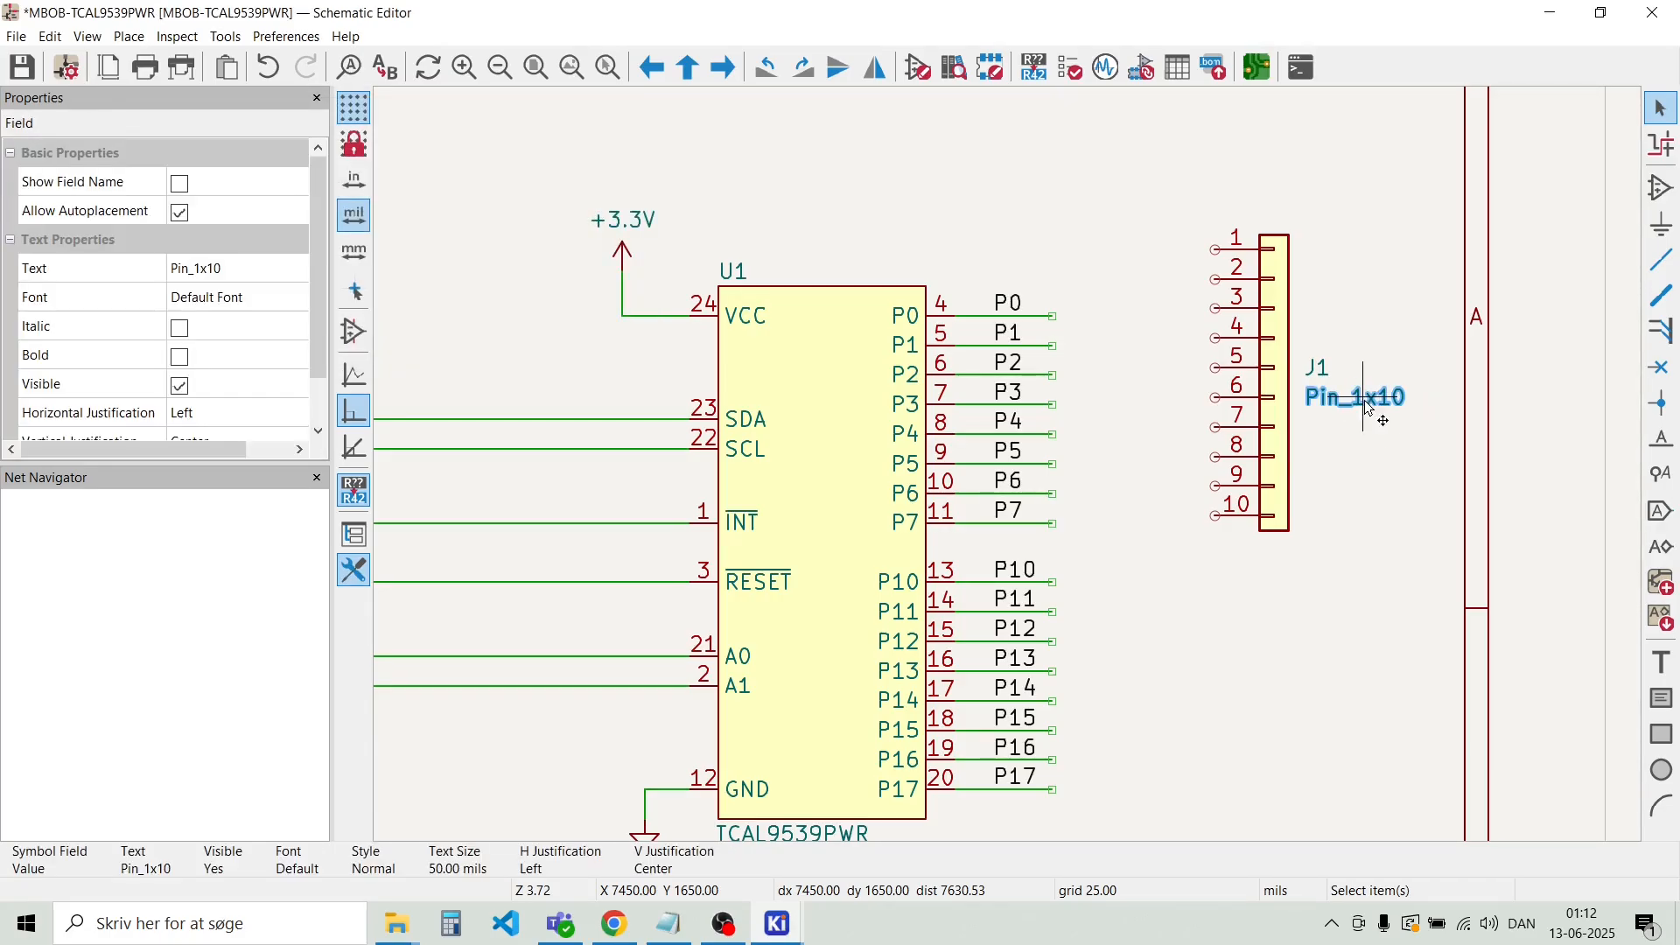
left_click_drag(1374, 411, 1223, 560)
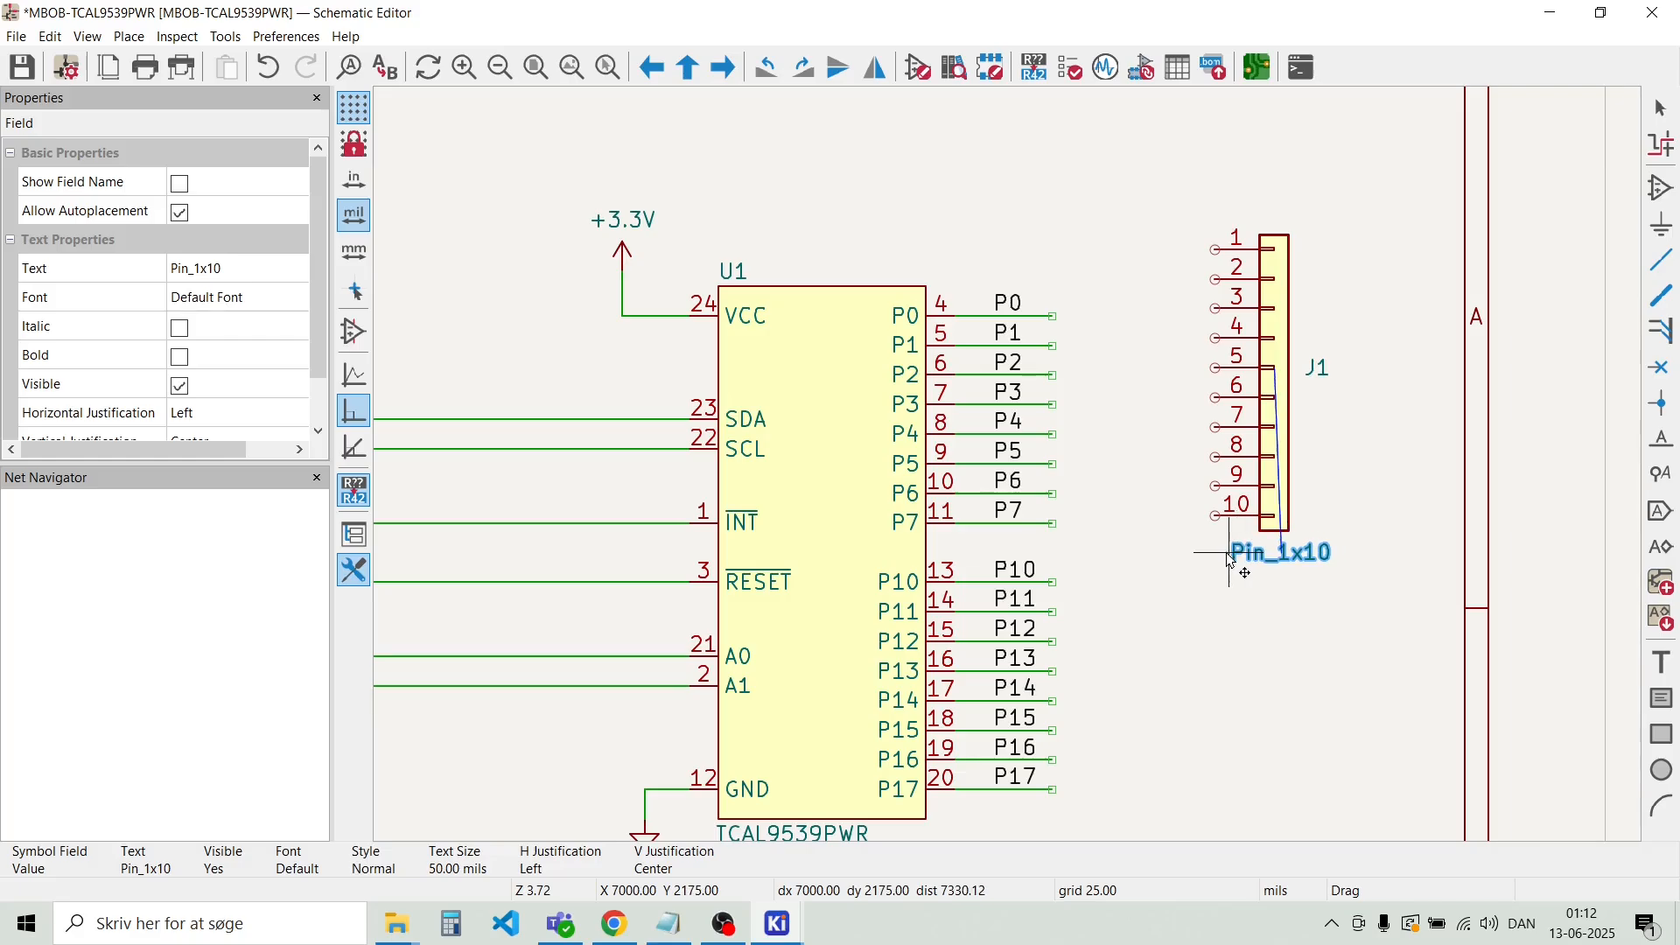
left_click(1351, 423)
left_click_drag(1319, 368, 1261, 226)
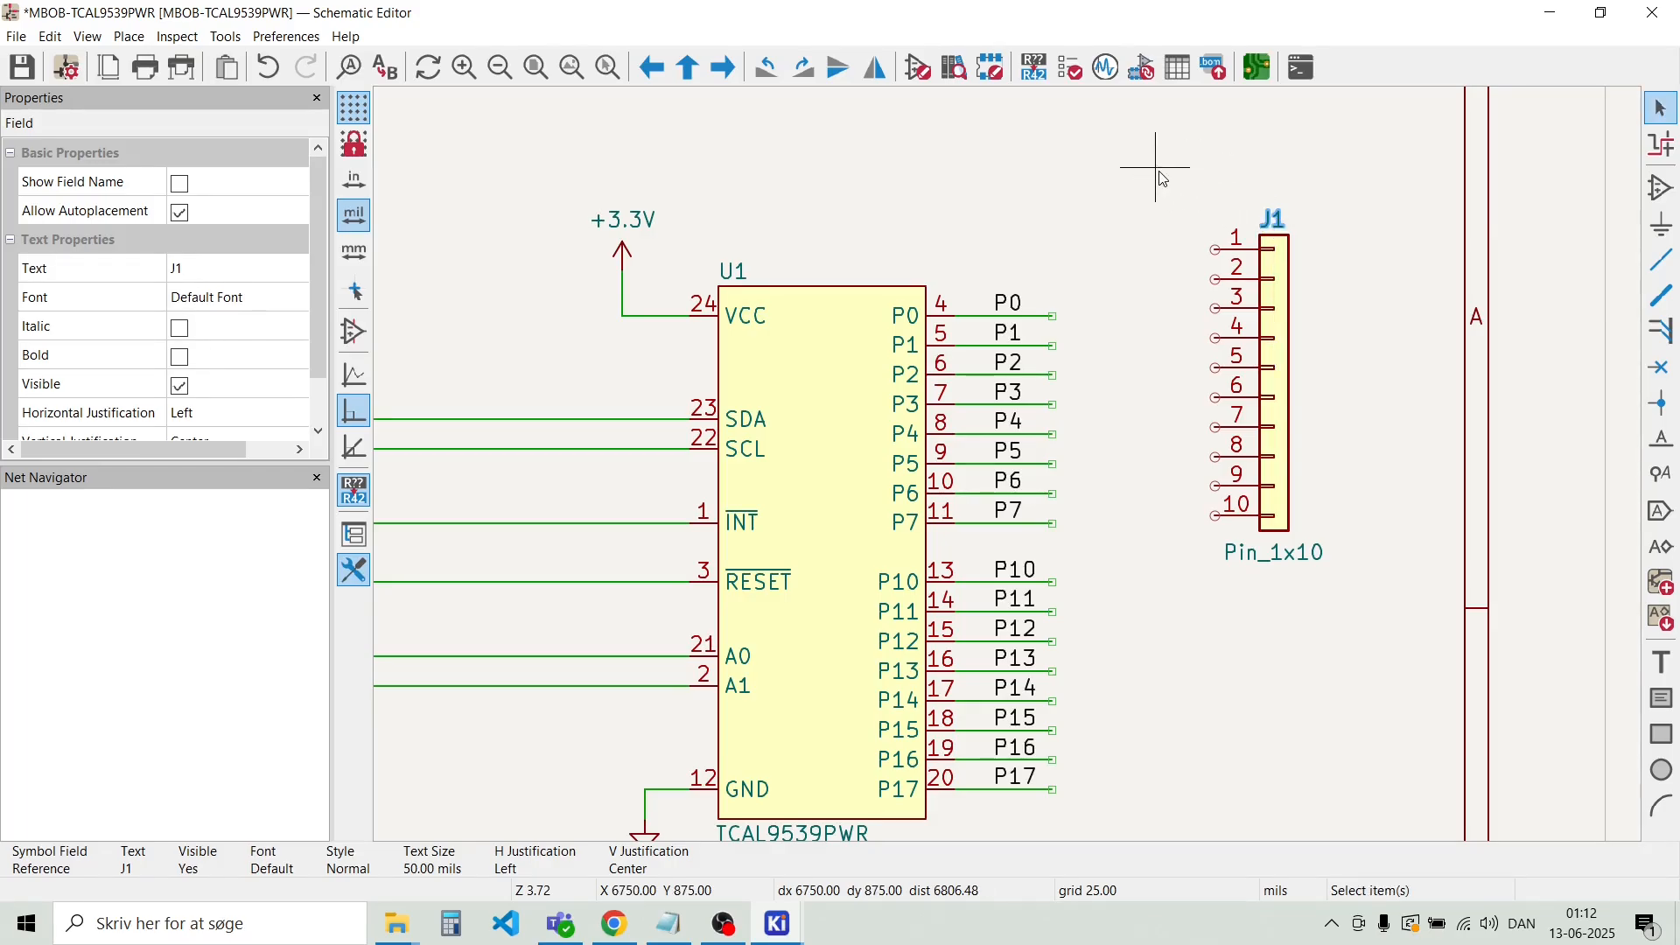
left_click(1170, 166)
Move connector J1 about 200 mils to the right and 50 mils down
left_click(1282, 378)
left_click_drag(1282, 378, 1340, 394)
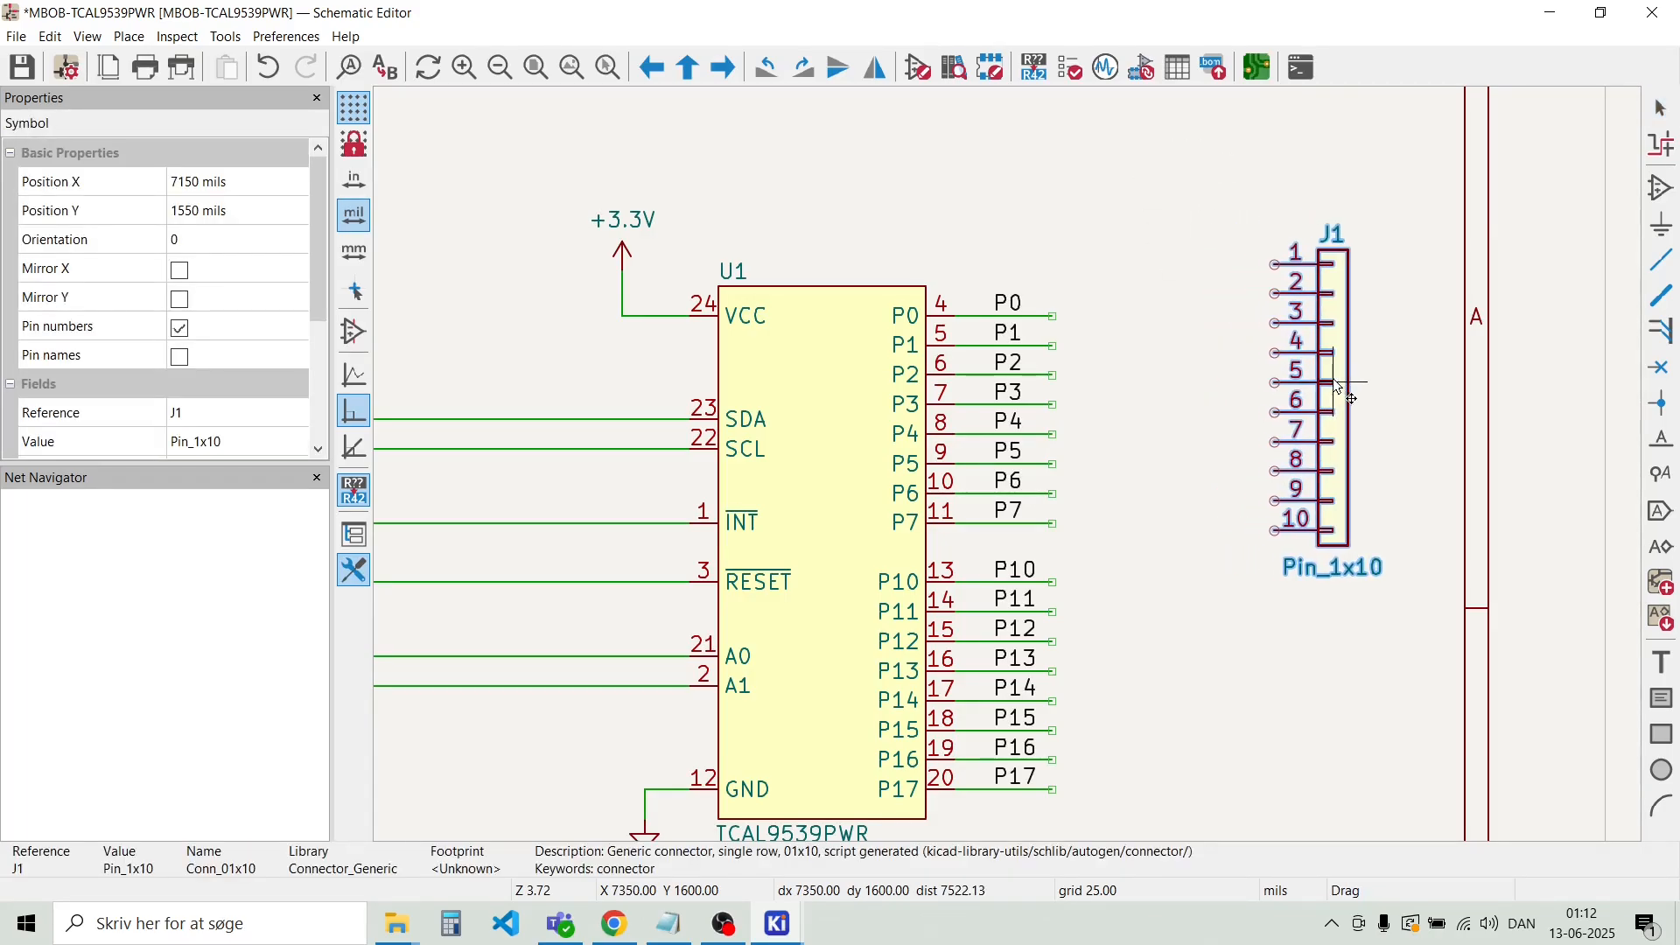
left_click(1231, 364)
Duplicate connector J1 and place the copy below it, at about X 7375, Y 2900 mils
left_click(1353, 391)
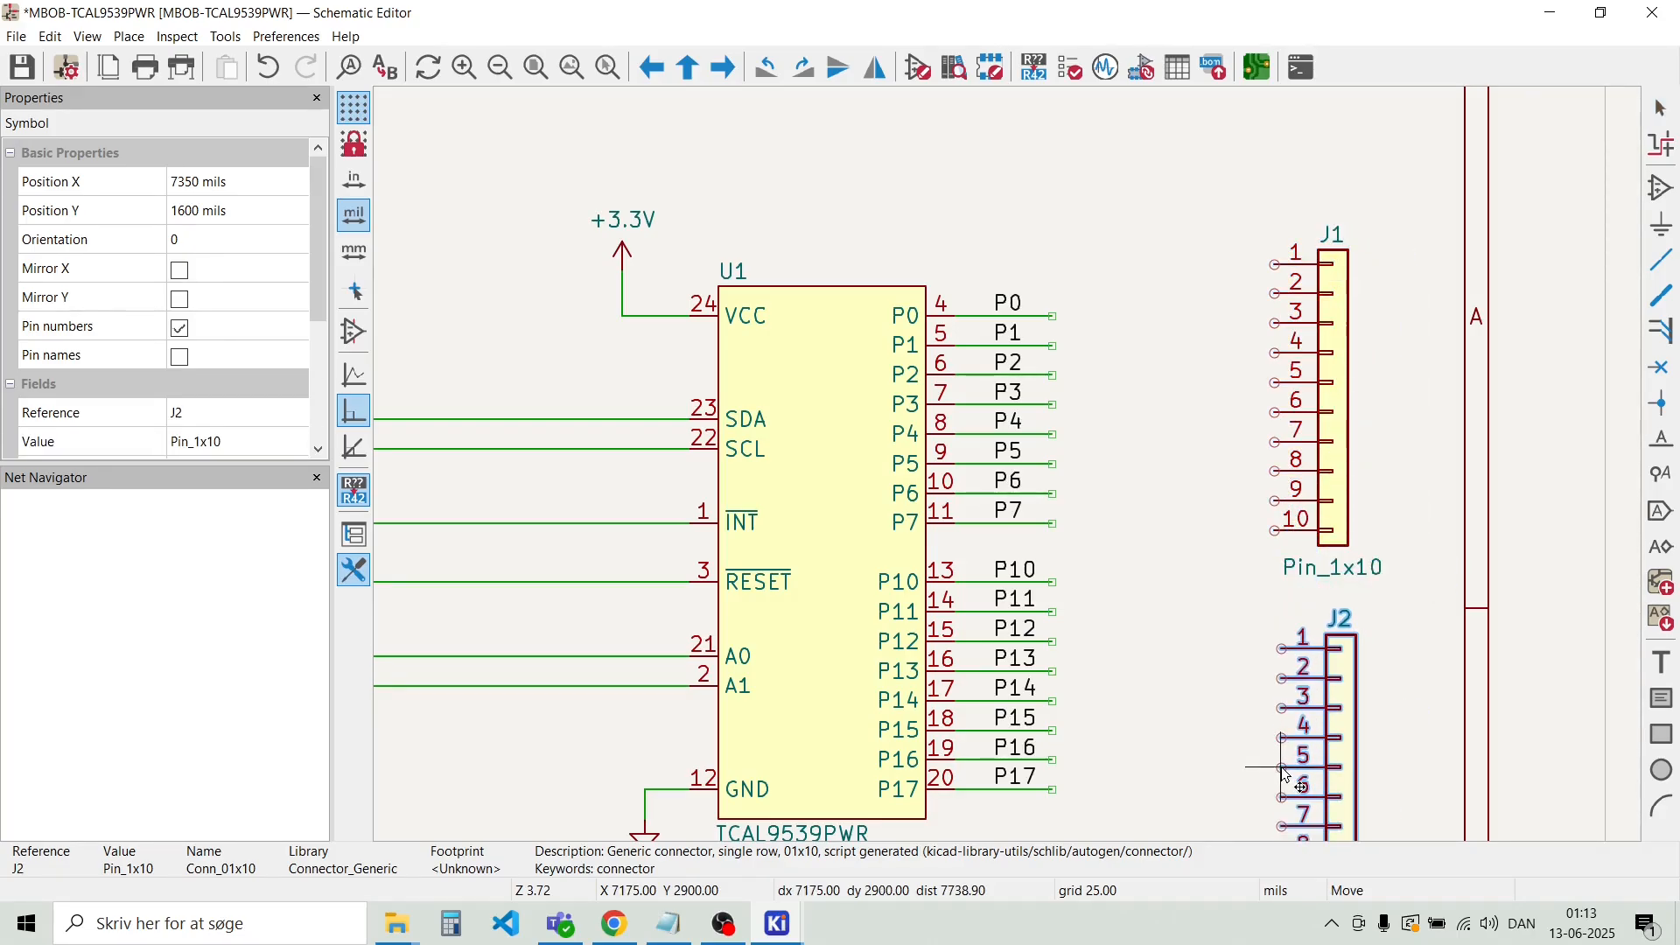
left_click(1284, 773)
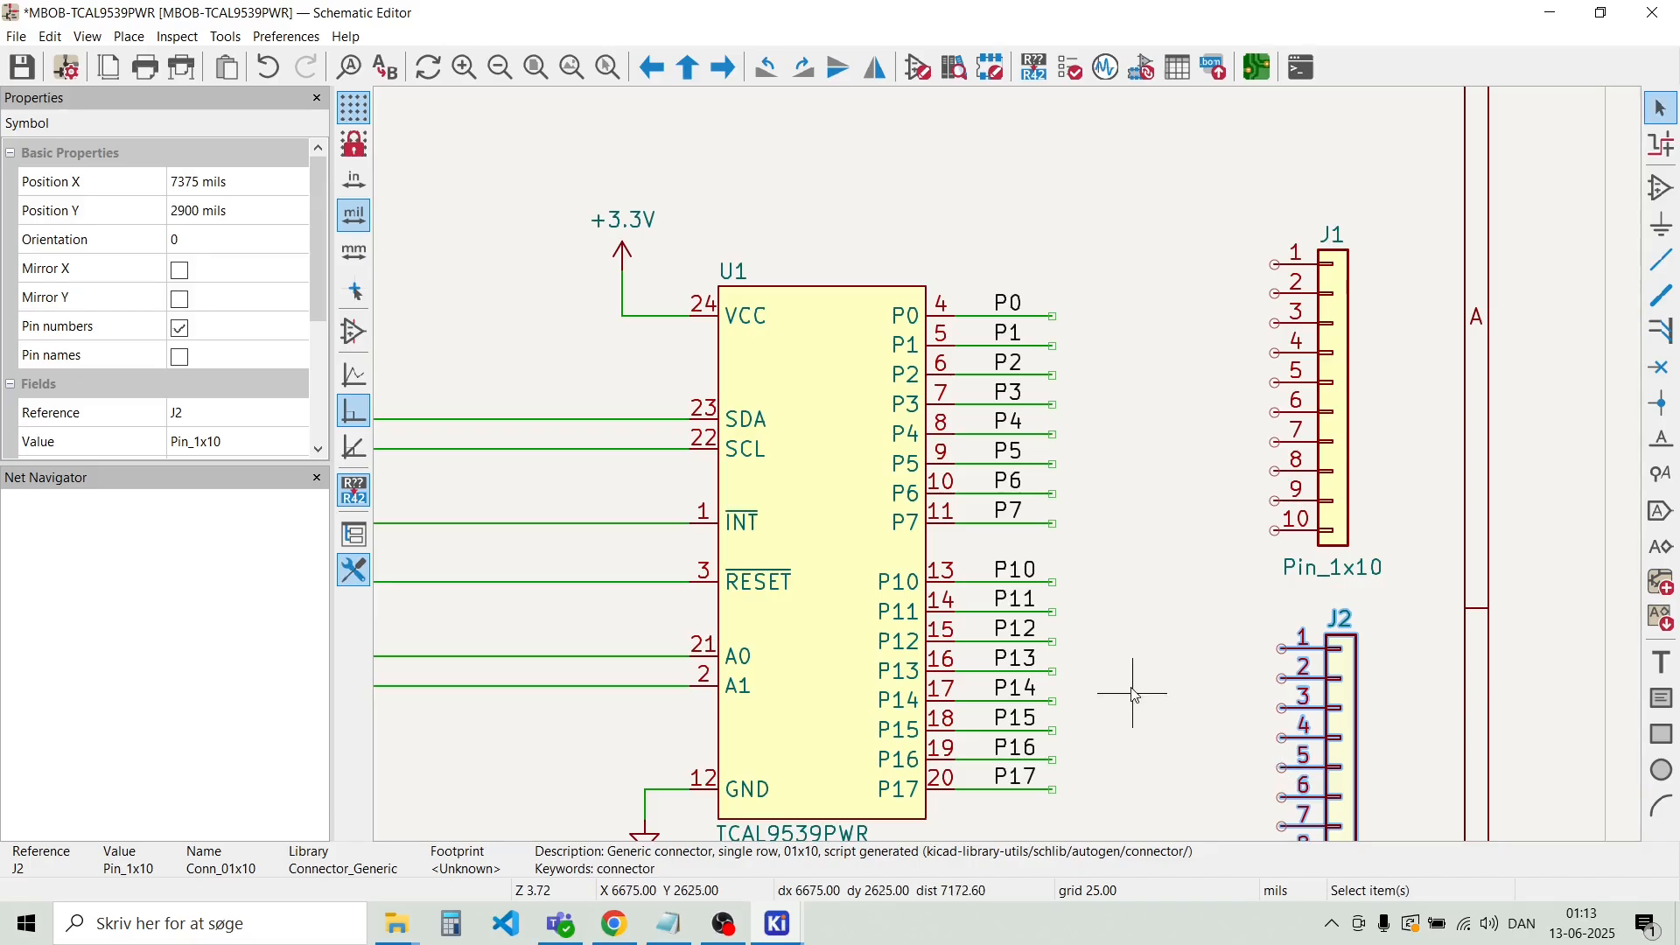
left_click(1165, 593)
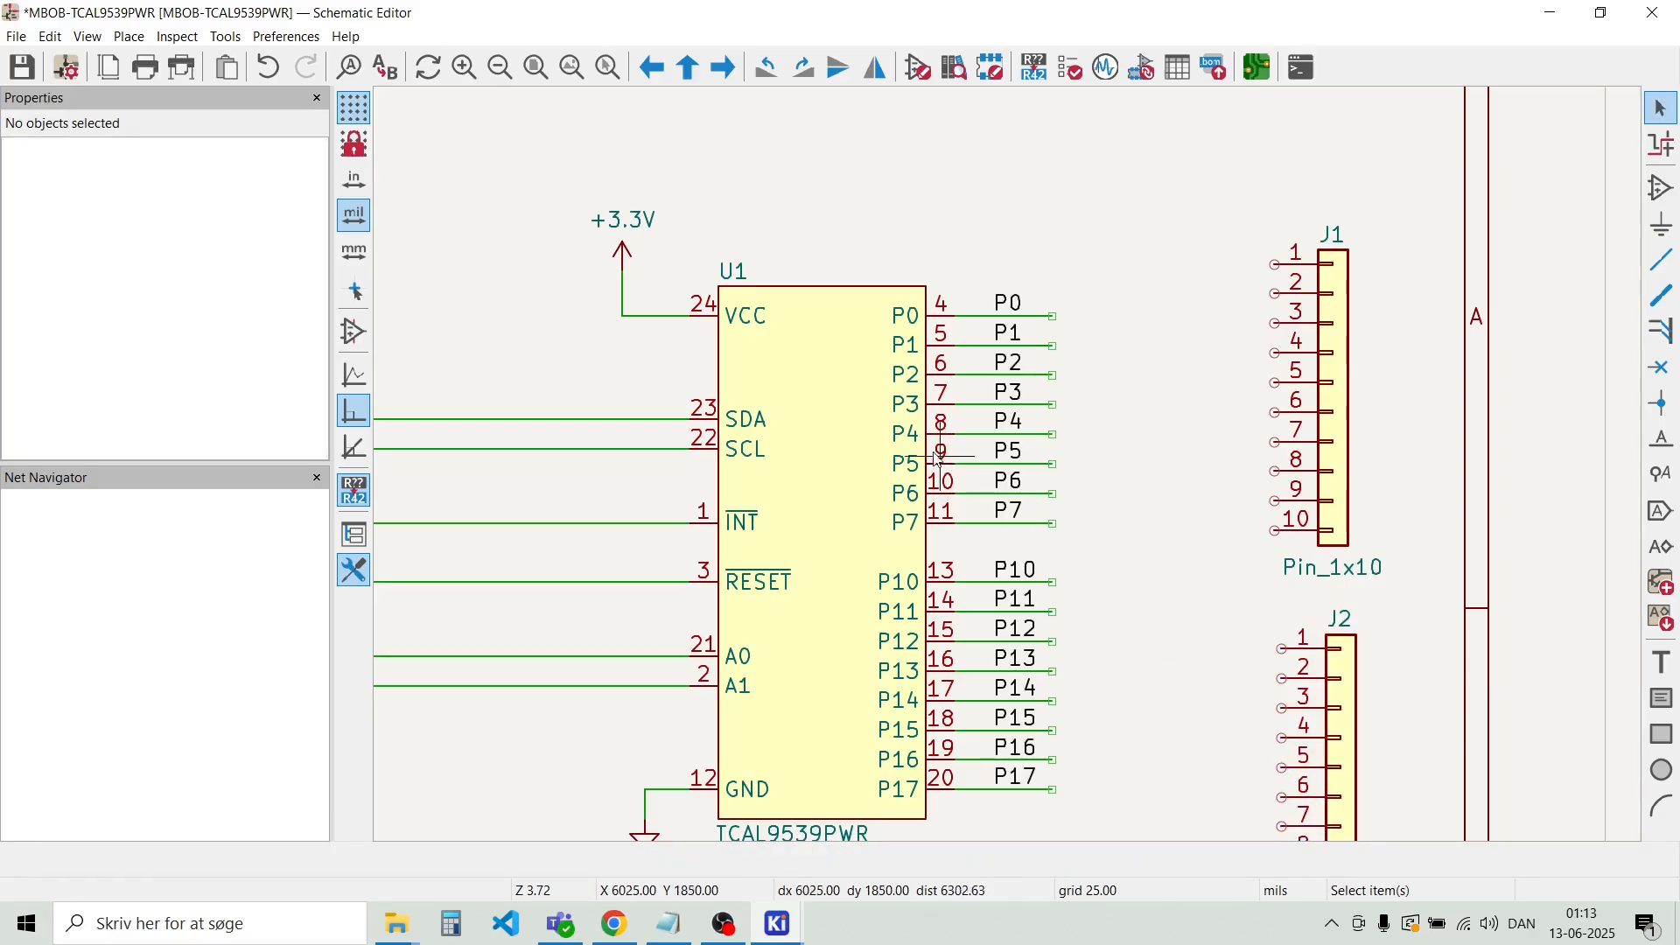
Duplicate the +3.3V power symbol and its wire from U1's VCC pin and attach the copy to J1 pin 1
left_click_drag(538, 188, 576, 184)
left_click(646, 347)
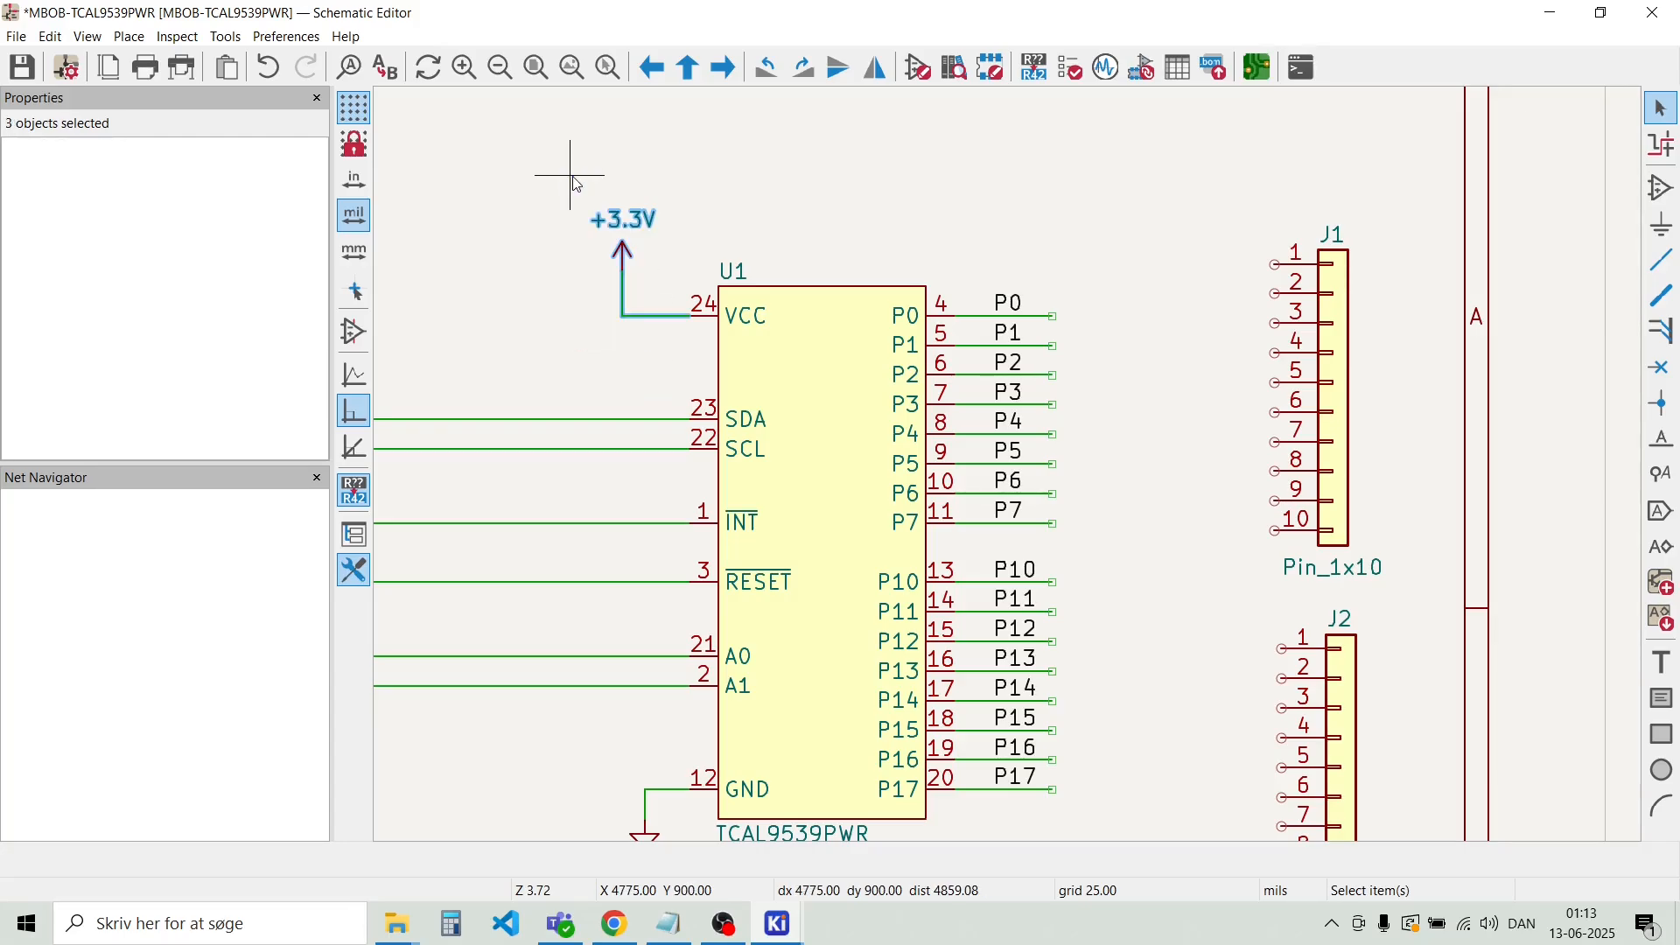
key("ctrl+d")
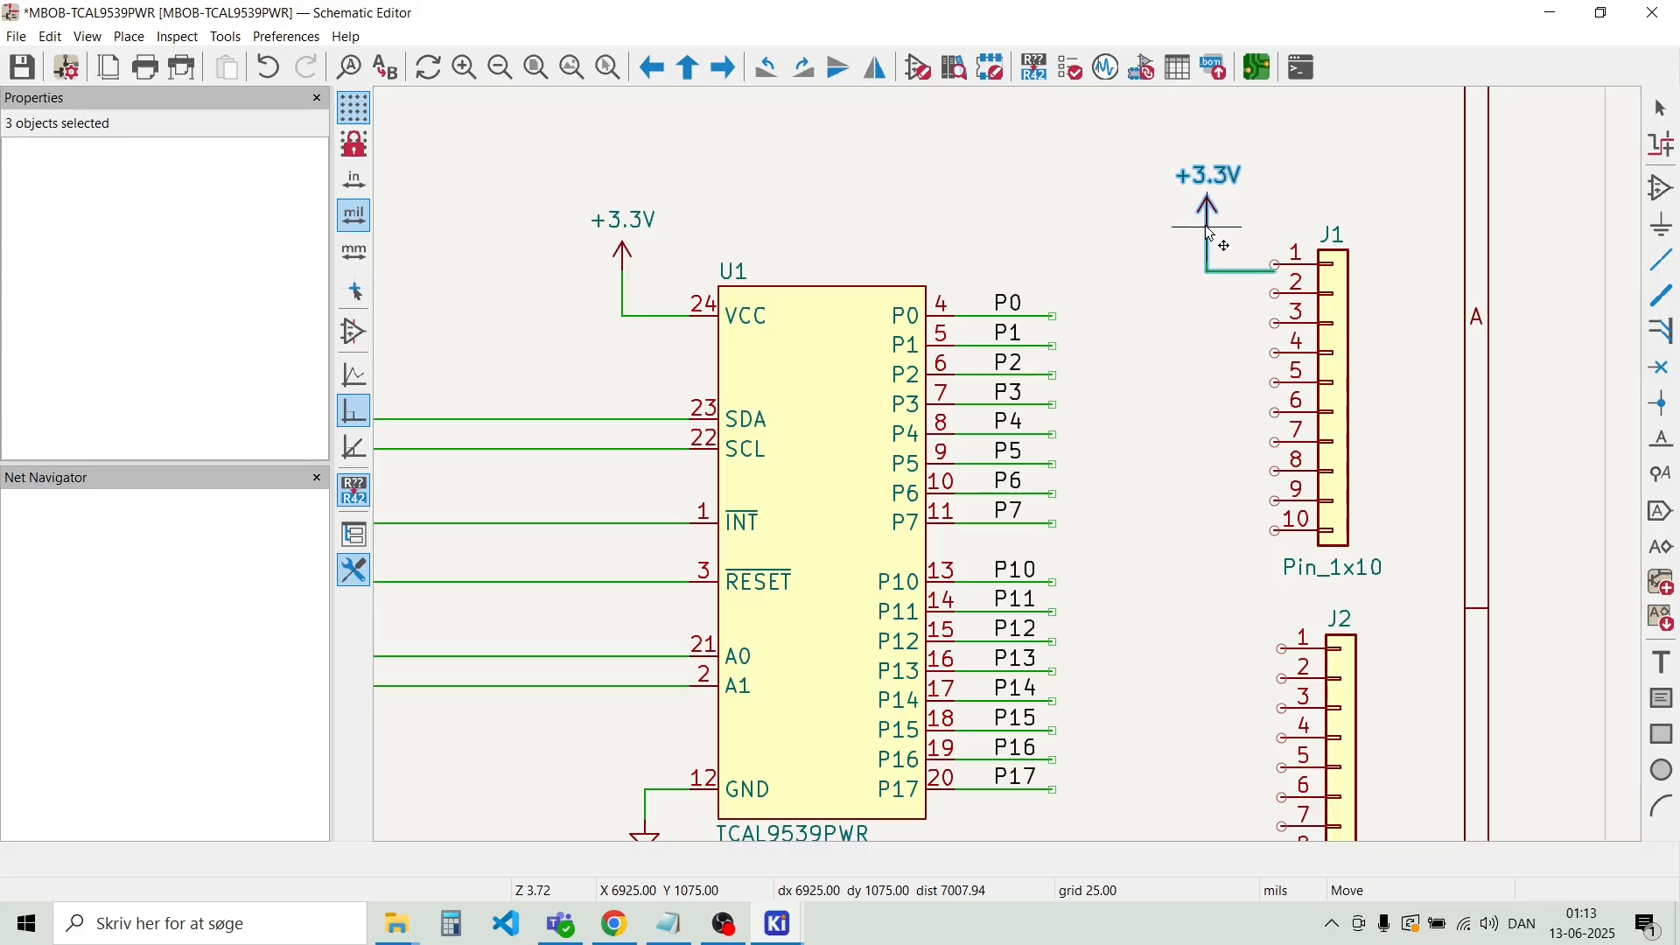
left_click(1210, 230)
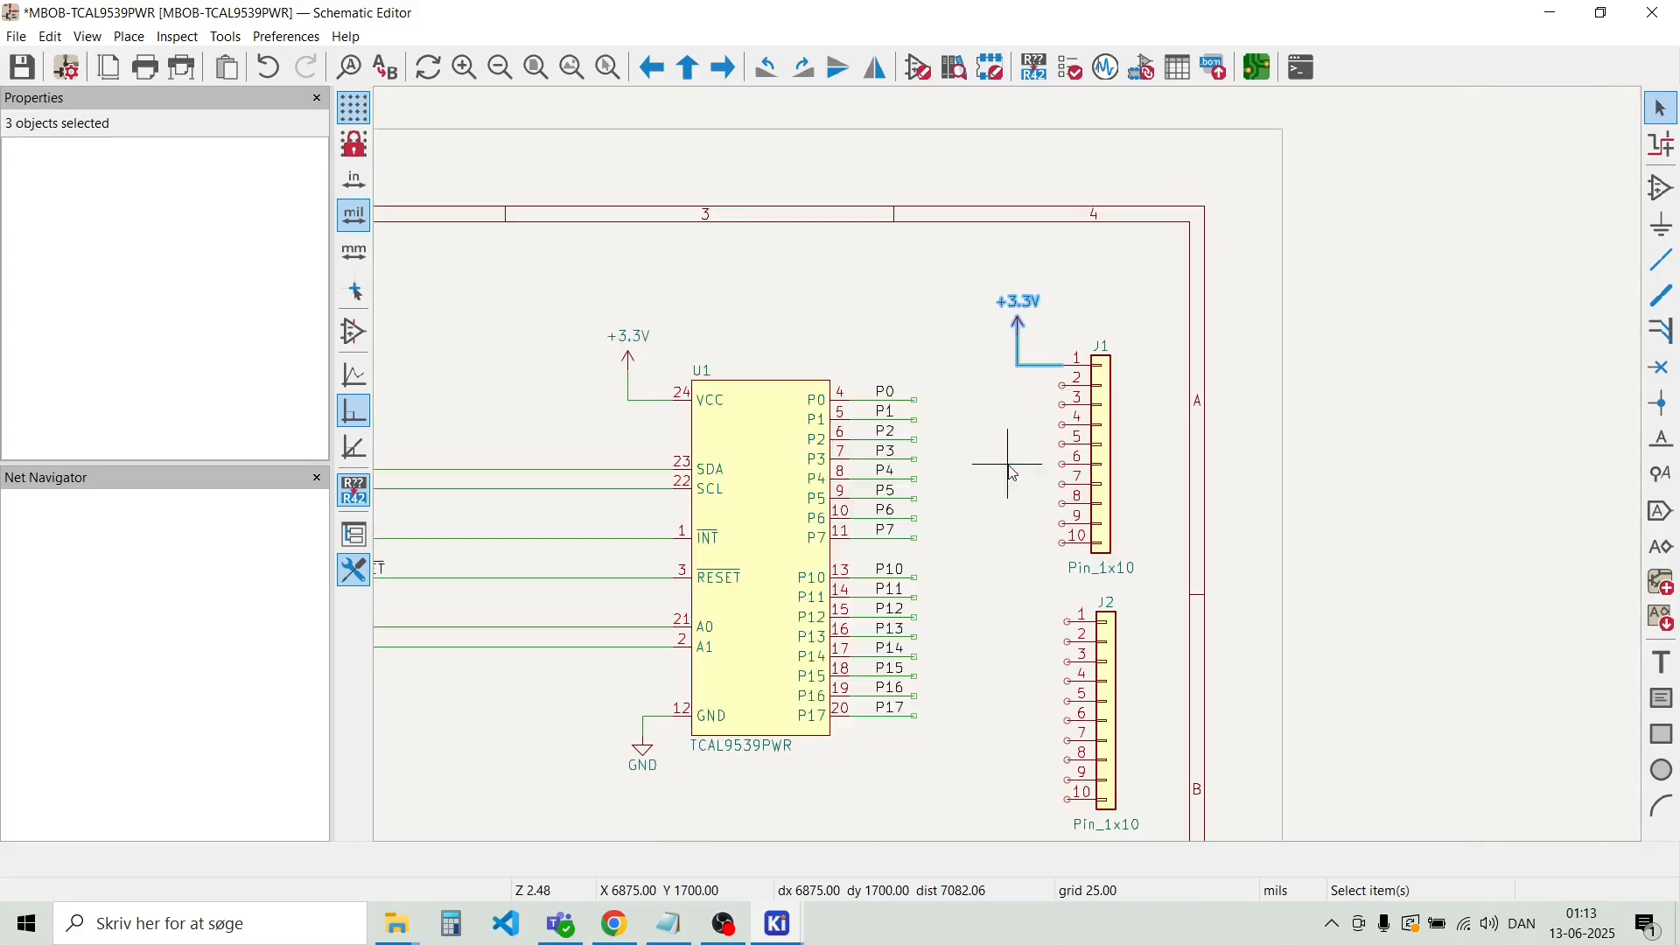
scroll(1192, 411, "down", 2)
left_click(994, 563)
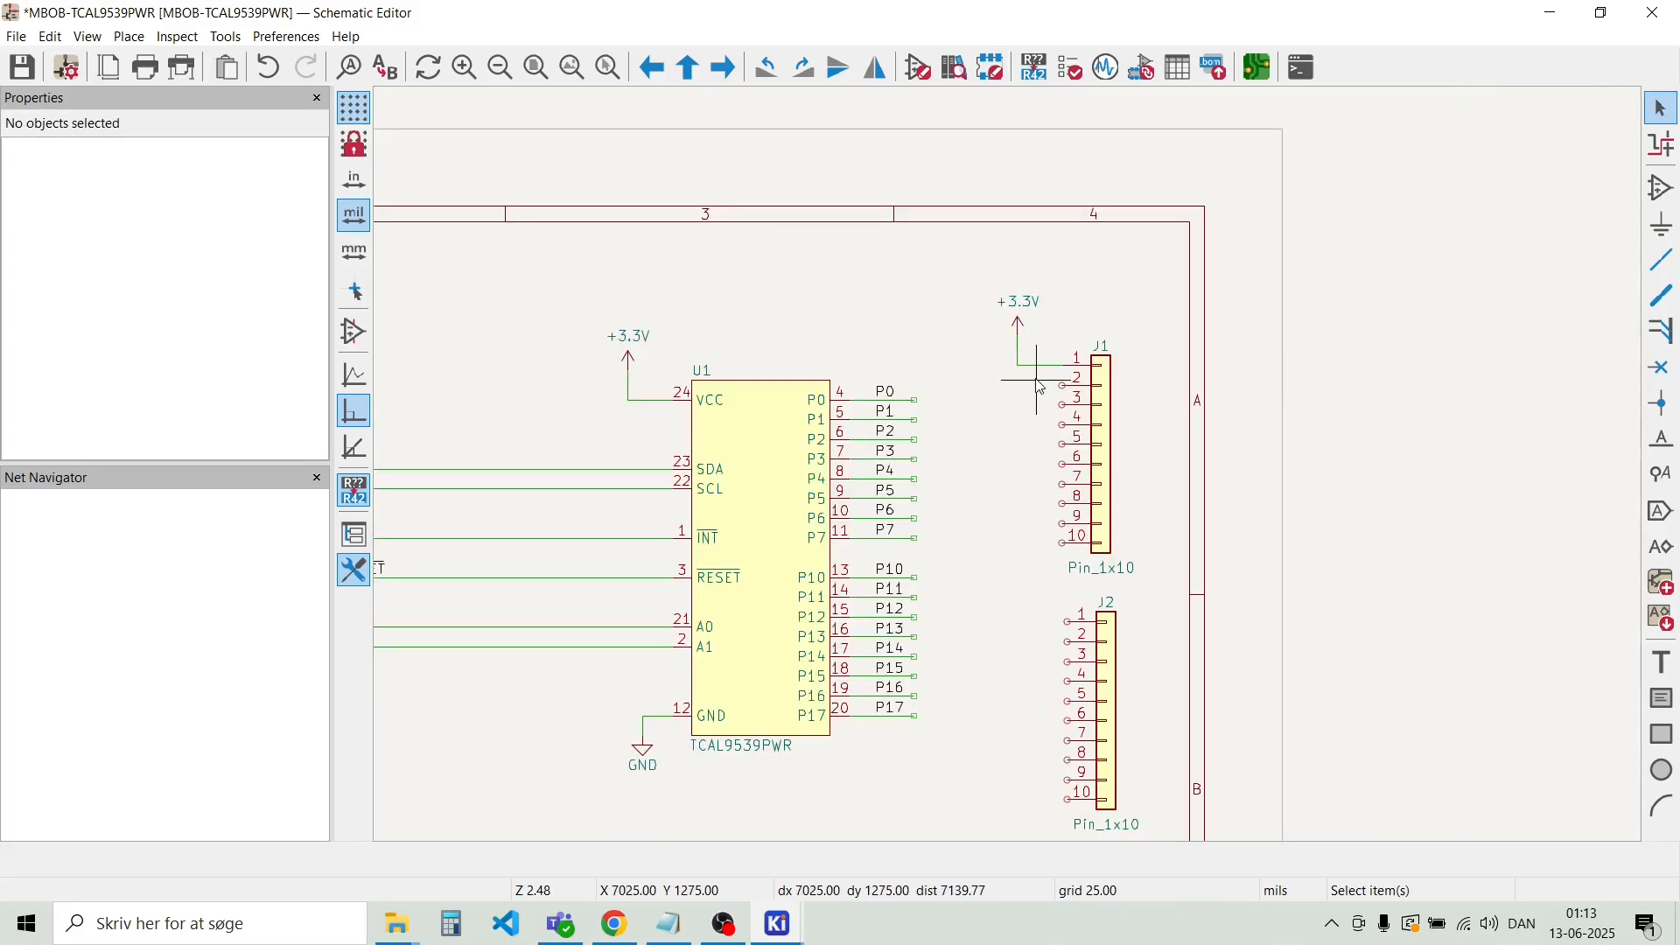
Duplicate J1's +3.3V power symbol with its wire and attach the copy to J2 pin 1
left_click_drag(1039, 381, 989, 275)
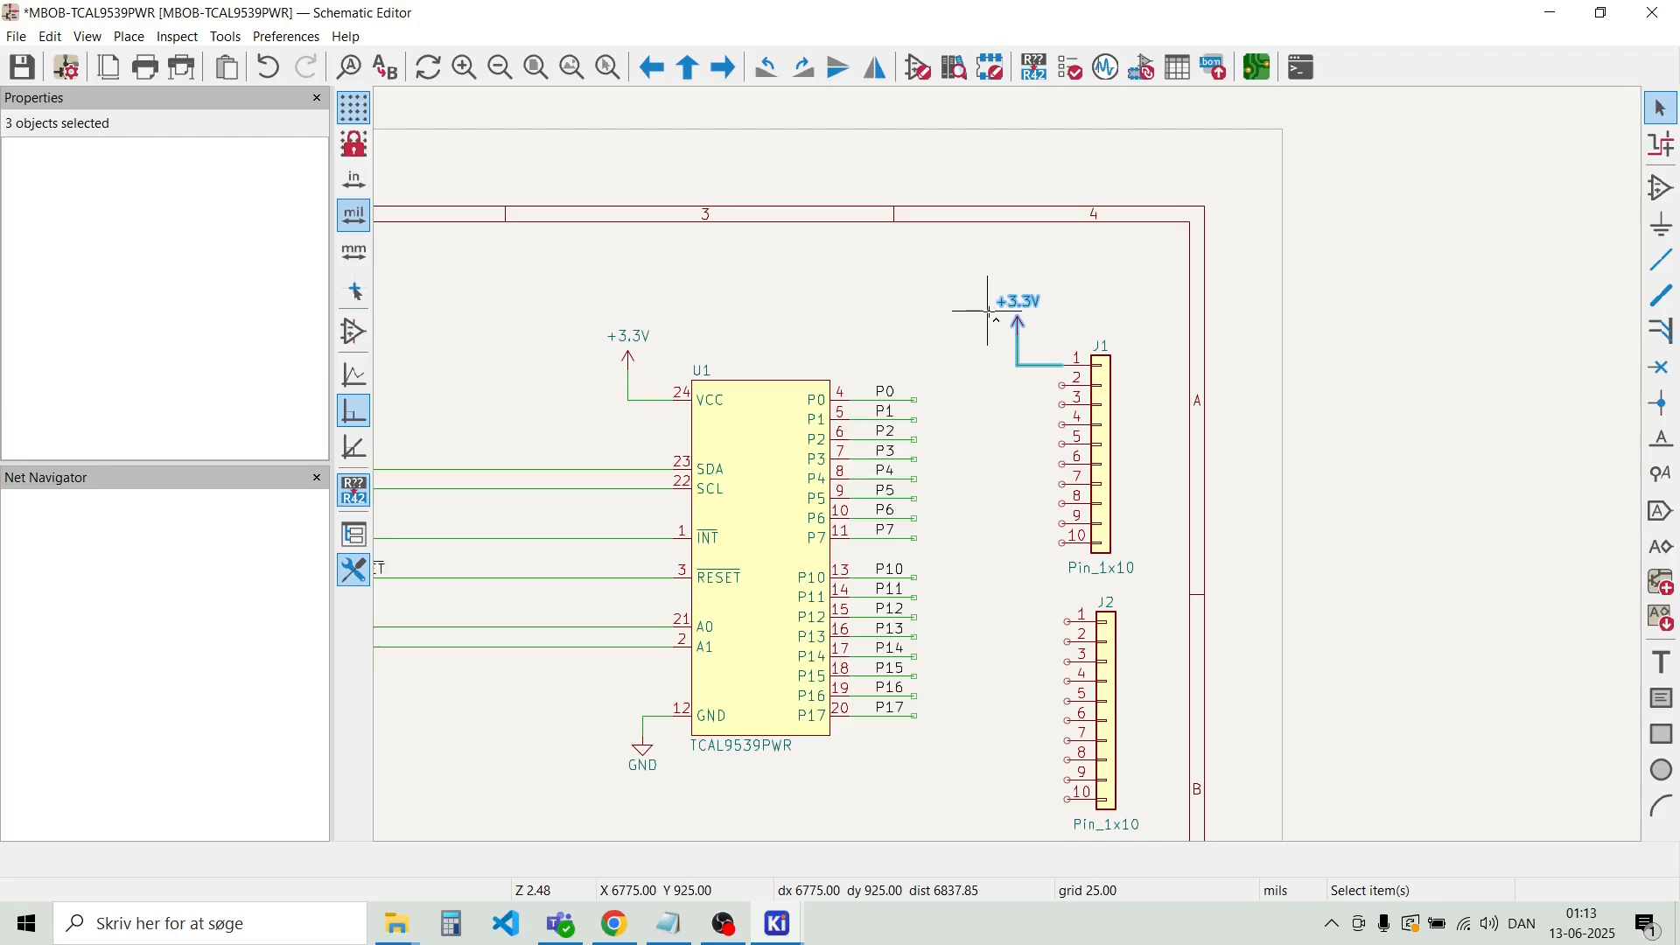
key("ctrl+d")
scroll(1013, 525, "up", 2)
scroll(1012, 477, "down", 2)
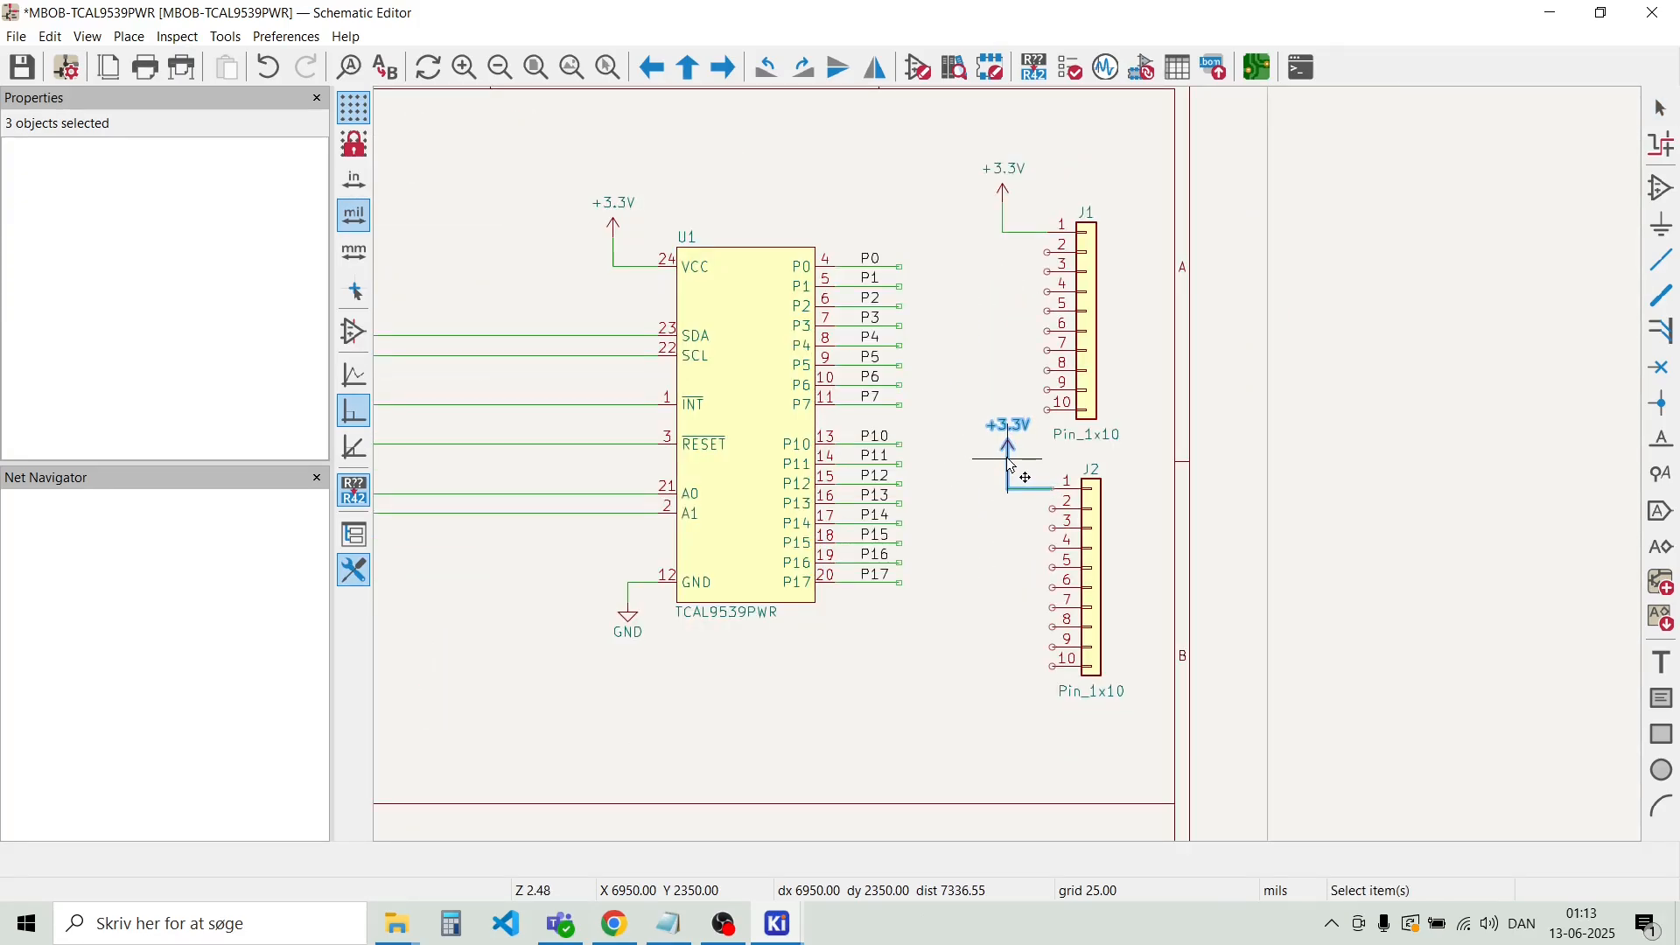
left_click(1012, 466)
left_click(969, 441)
Move J2's +3.3V symbol closer to pin 1, about 50 mils to the right and 100 mils down
scroll(1007, 464, "up", 5)
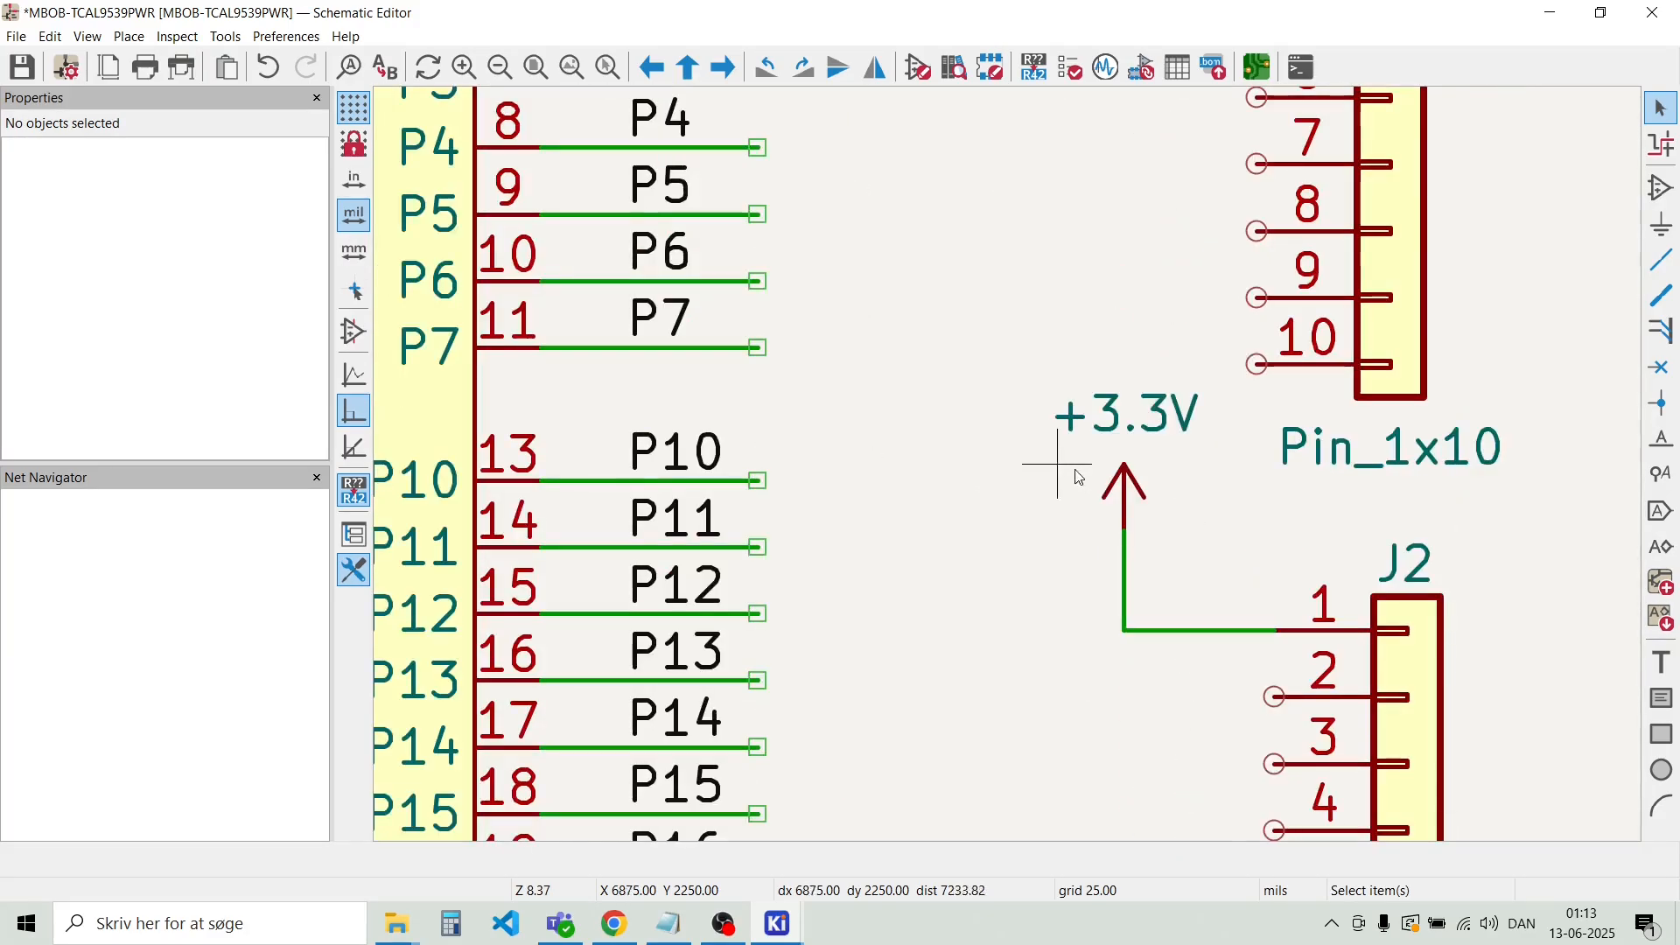
left_click_drag(1107, 480, 1156, 603)
left_click(1076, 569)
left_click(1157, 483)
left_click_drag(1157, 471, 1157, 499)
left_click(1078, 428)
scroll(1090, 401, "down", 2)
scroll(698, 257, "down", 1)
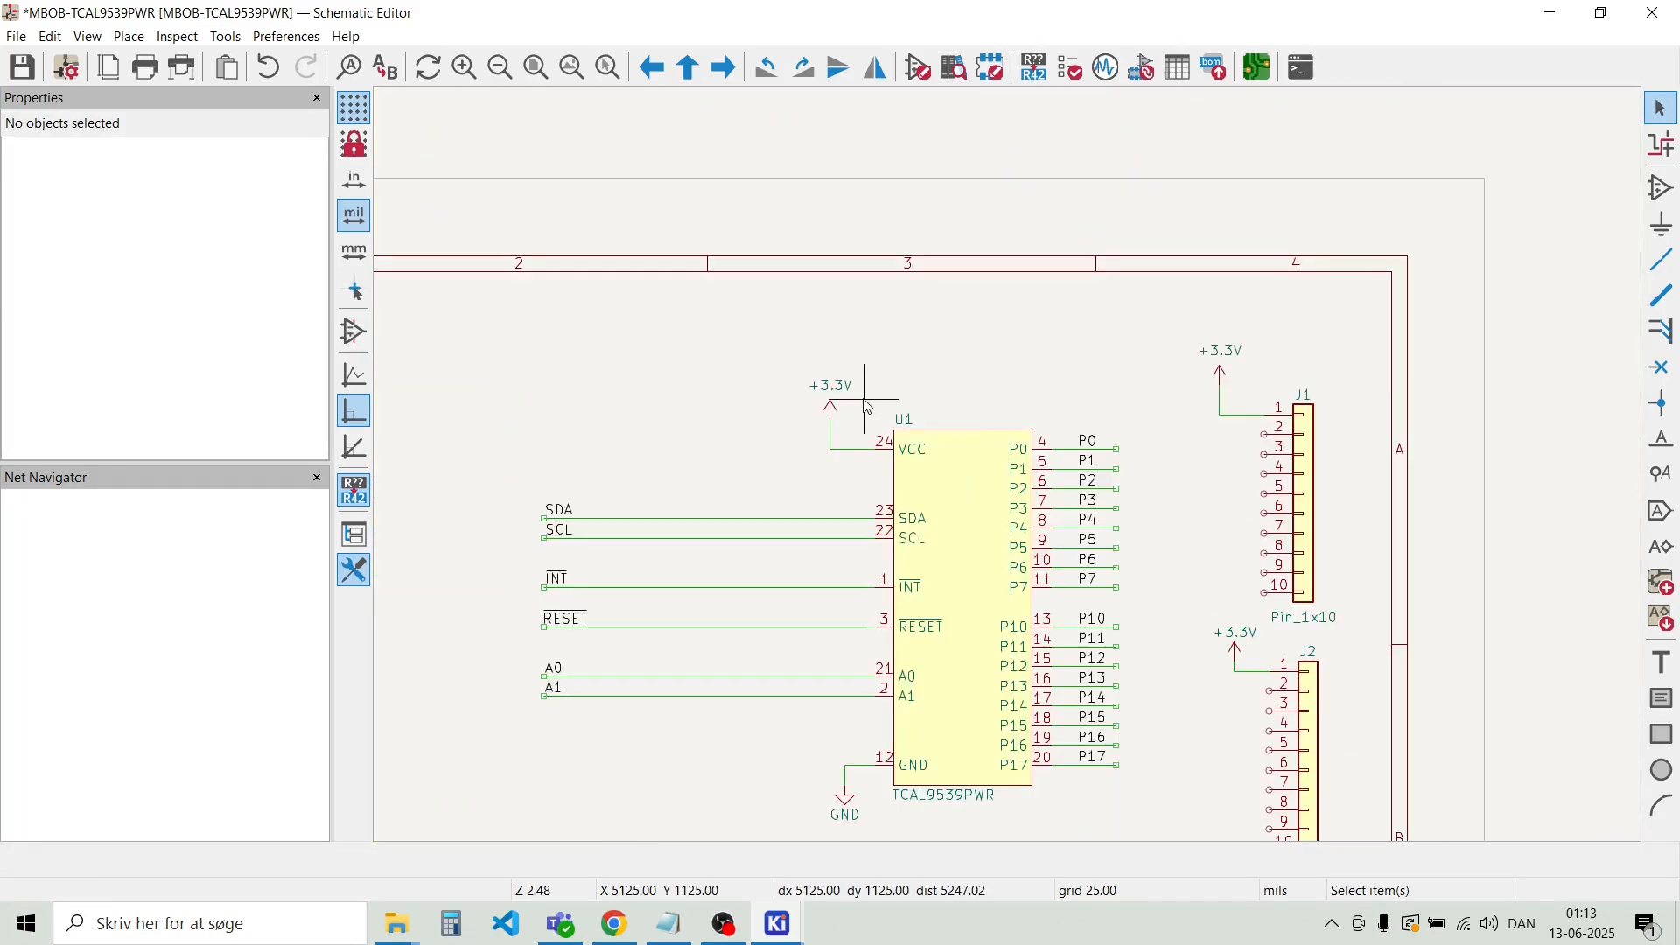
Move J1's +3.3V symbol about 100 mils right and 100 mils down, and adjust its value text above the arrow
scroll(868, 407, "up", 3)
left_click(972, 475)
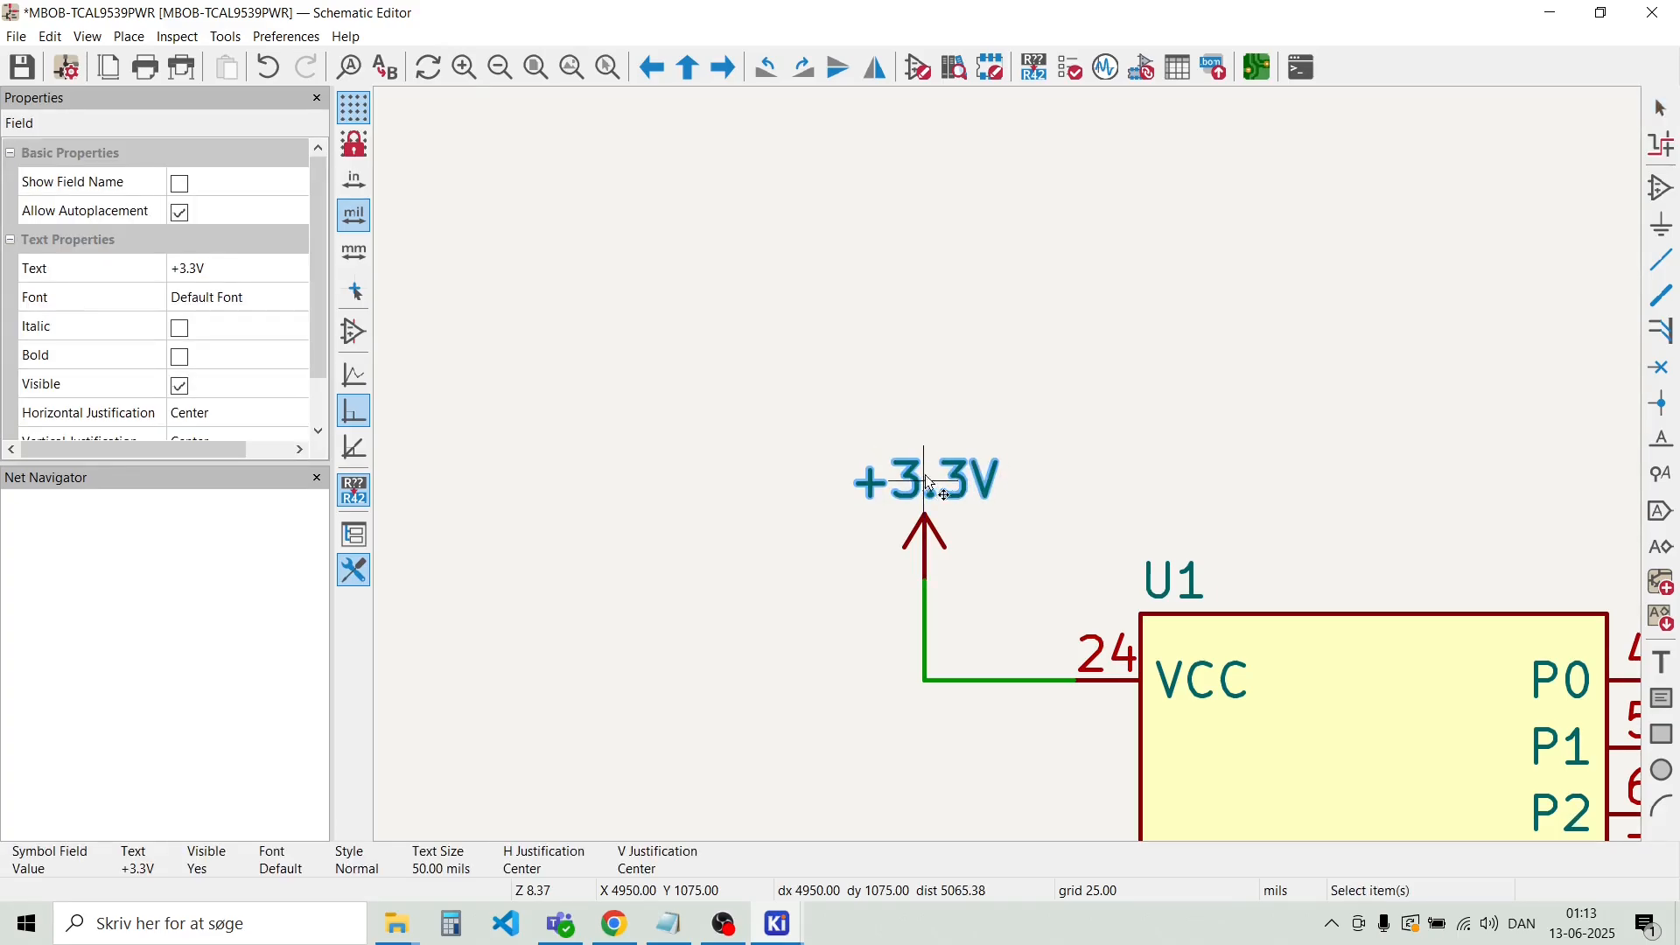
left_click(1174, 462)
scroll(1173, 461, "down", 2)
scroll(1309, 480, "up", 2)
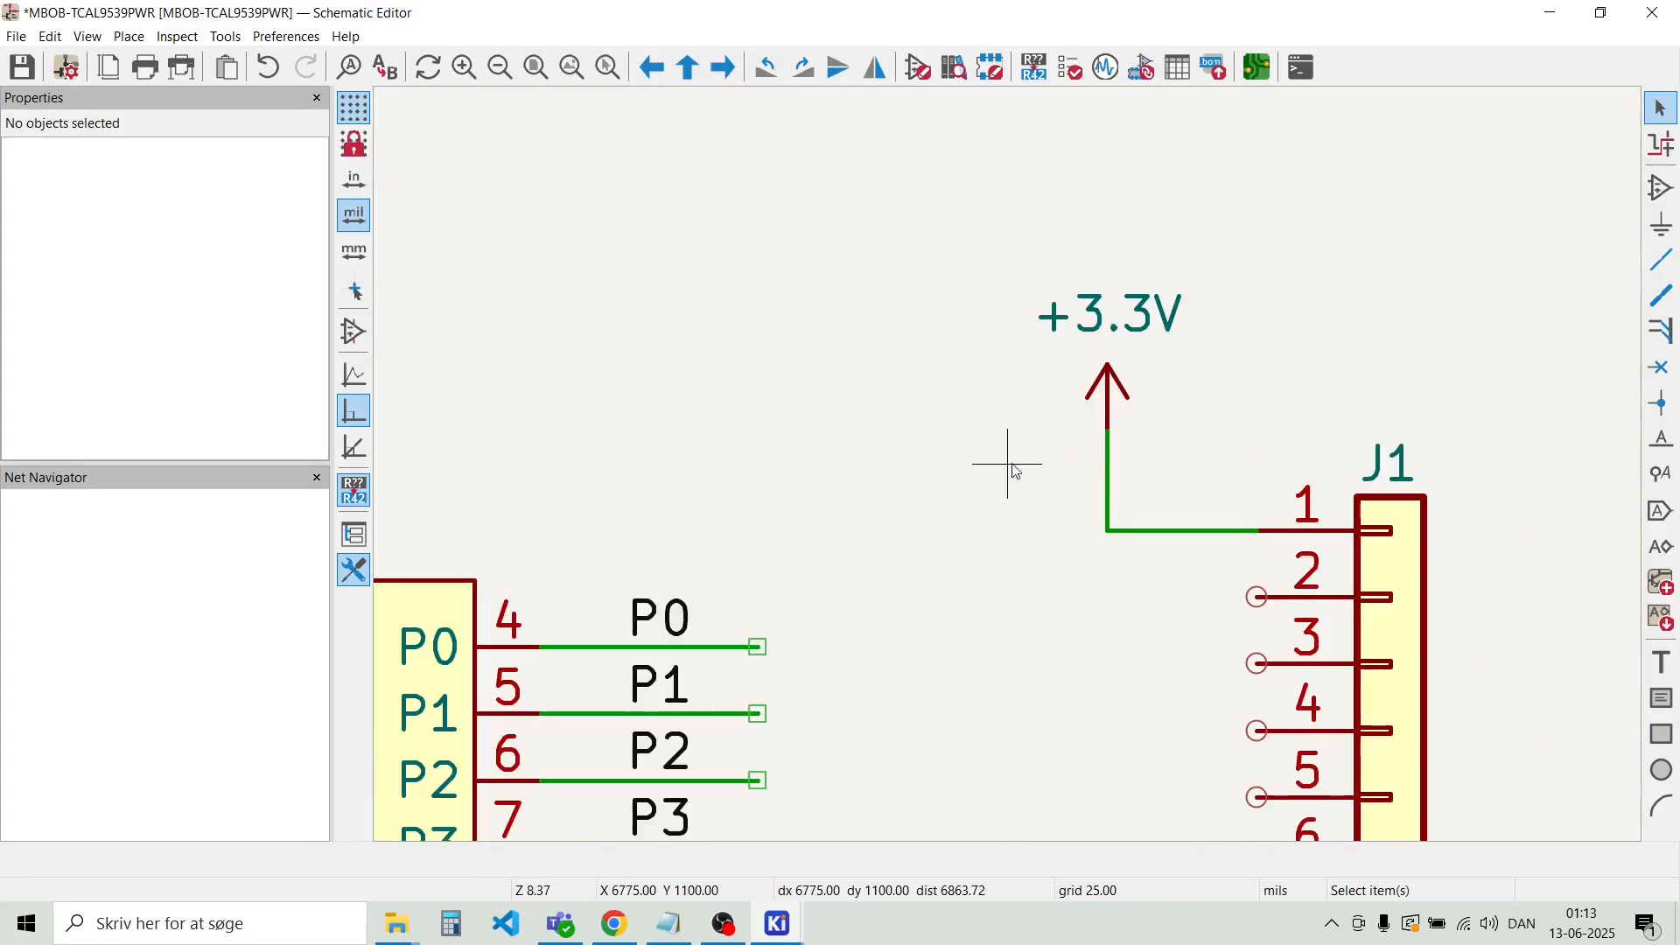
left_click(1108, 394)
left_click_drag(1109, 442, 1167, 493)
left_click(1205, 380)
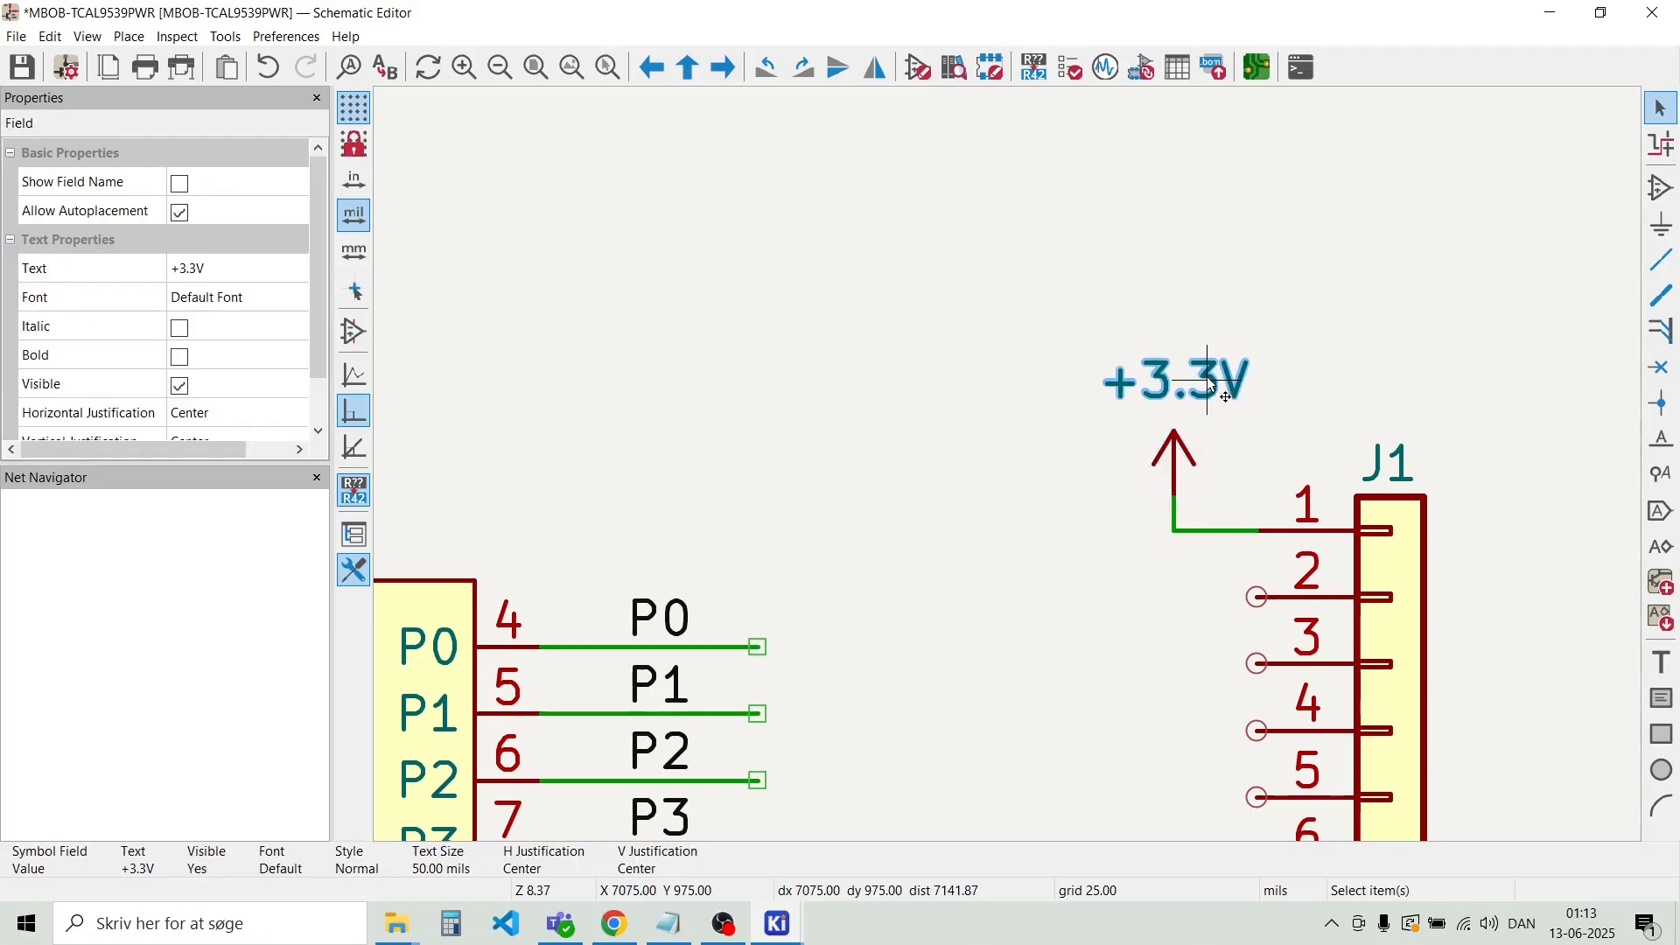
left_click(1206, 355)
left_click(1191, 383)
left_click_drag(1191, 383, 1173, 392)
scroll(1063, 376, "down", 6)
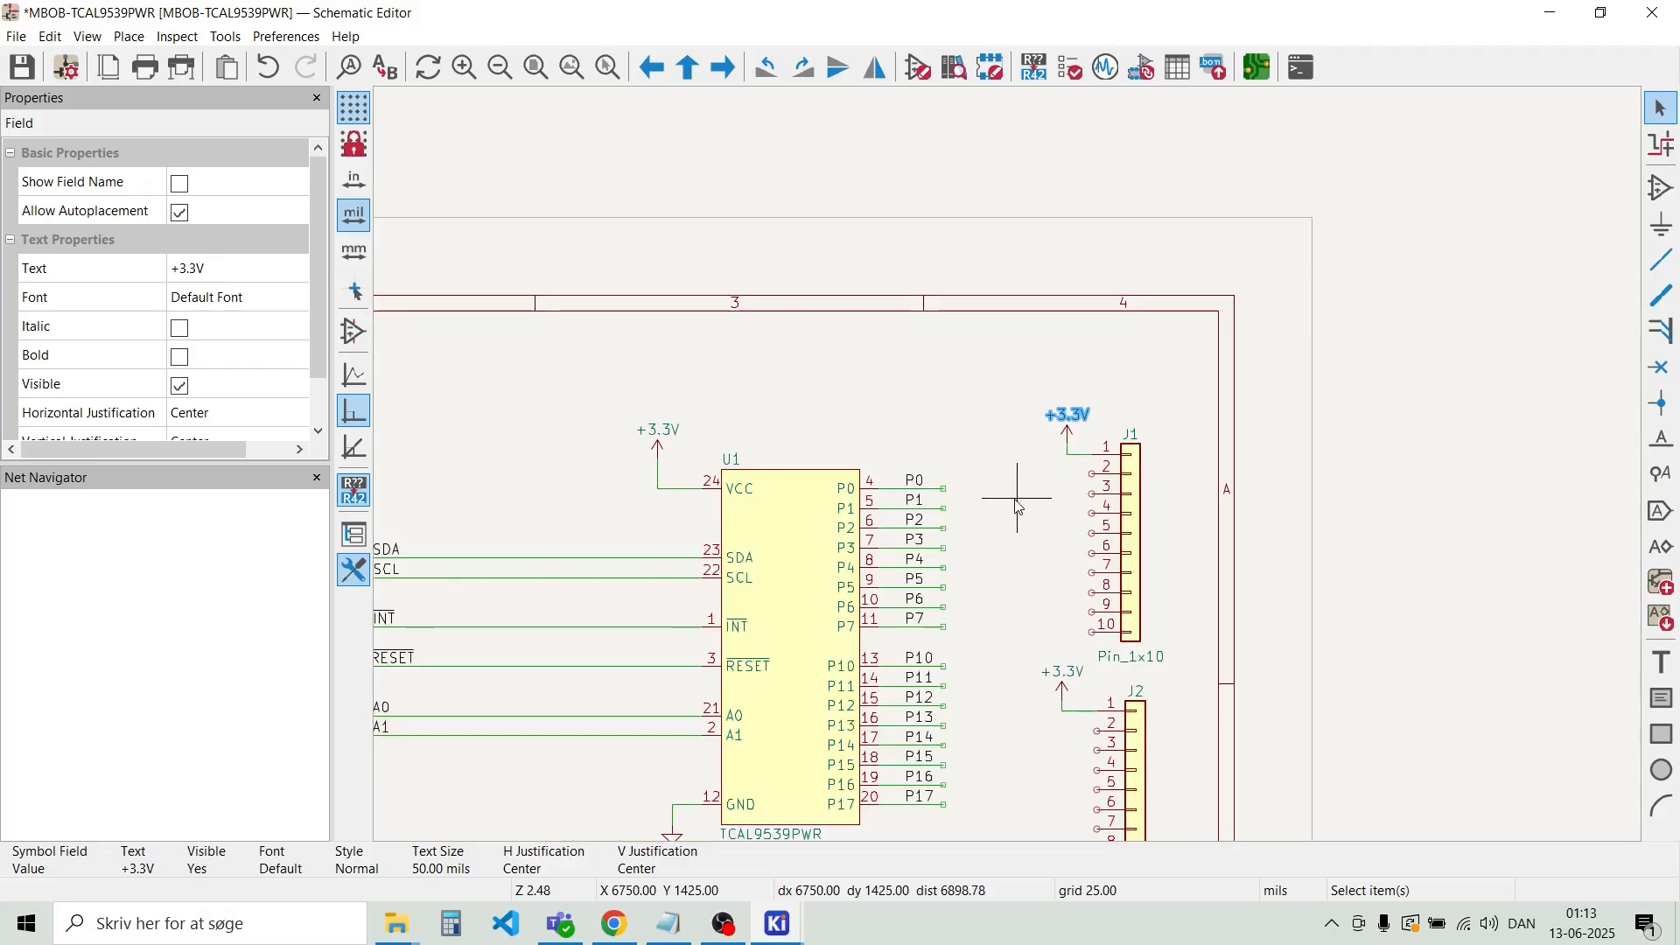
left_click(1040, 515)
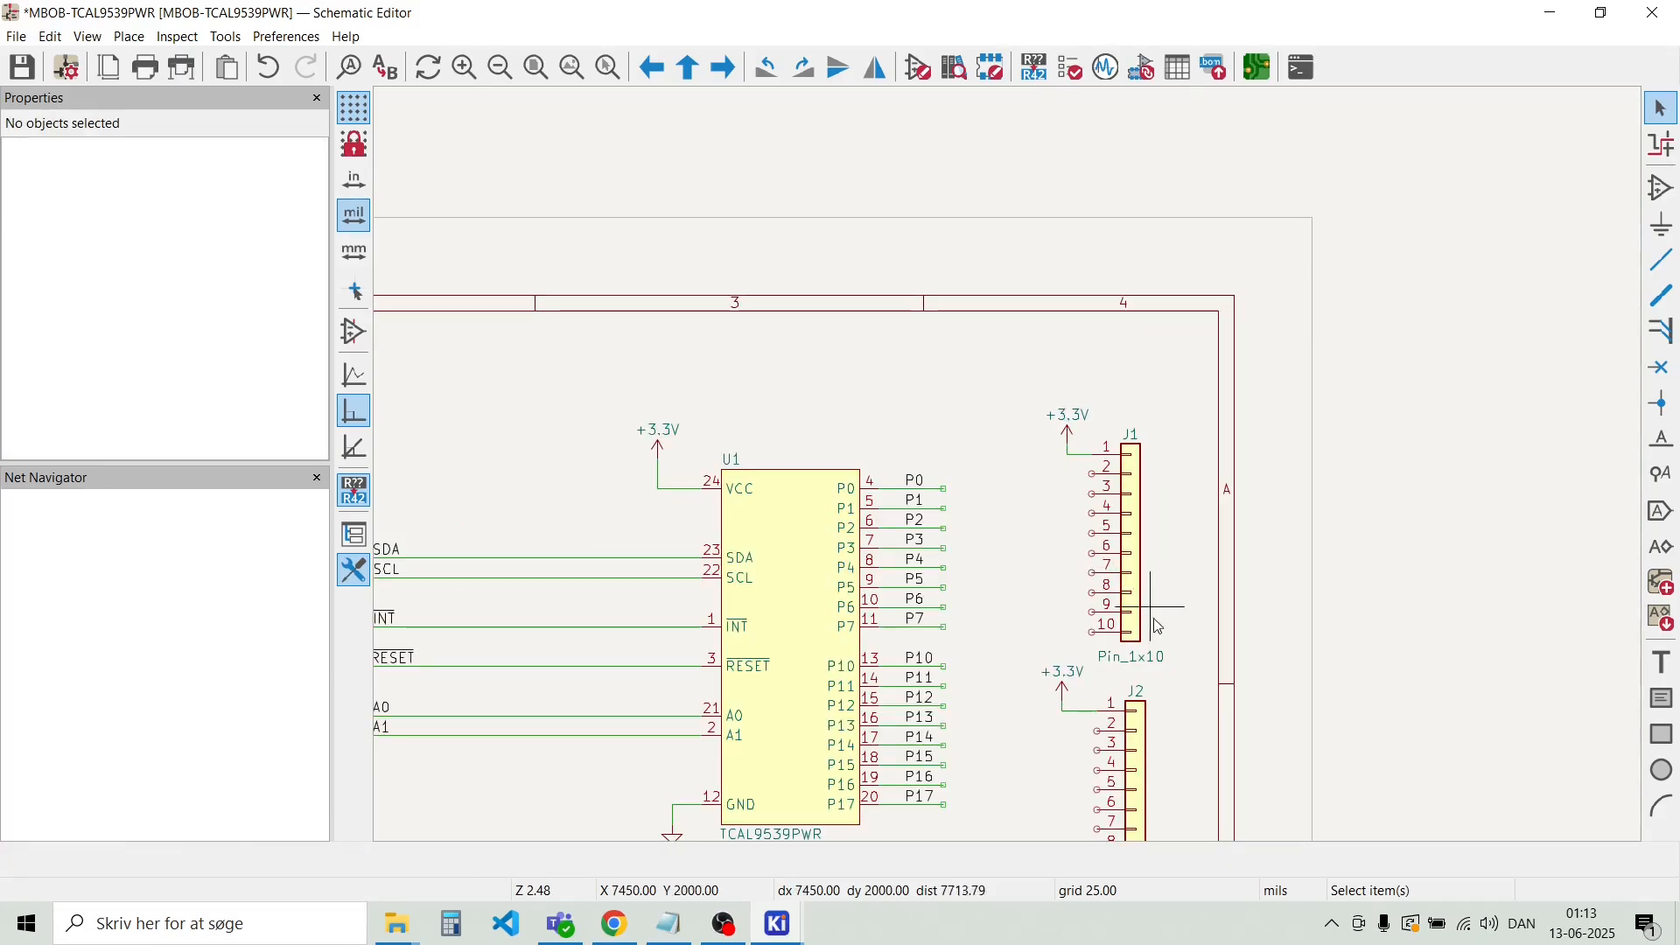
Shift J1 together with its +3.3V symbol and wire about 25 mils right to align it with J2
left_click_drag(1180, 604, 1058, 411)
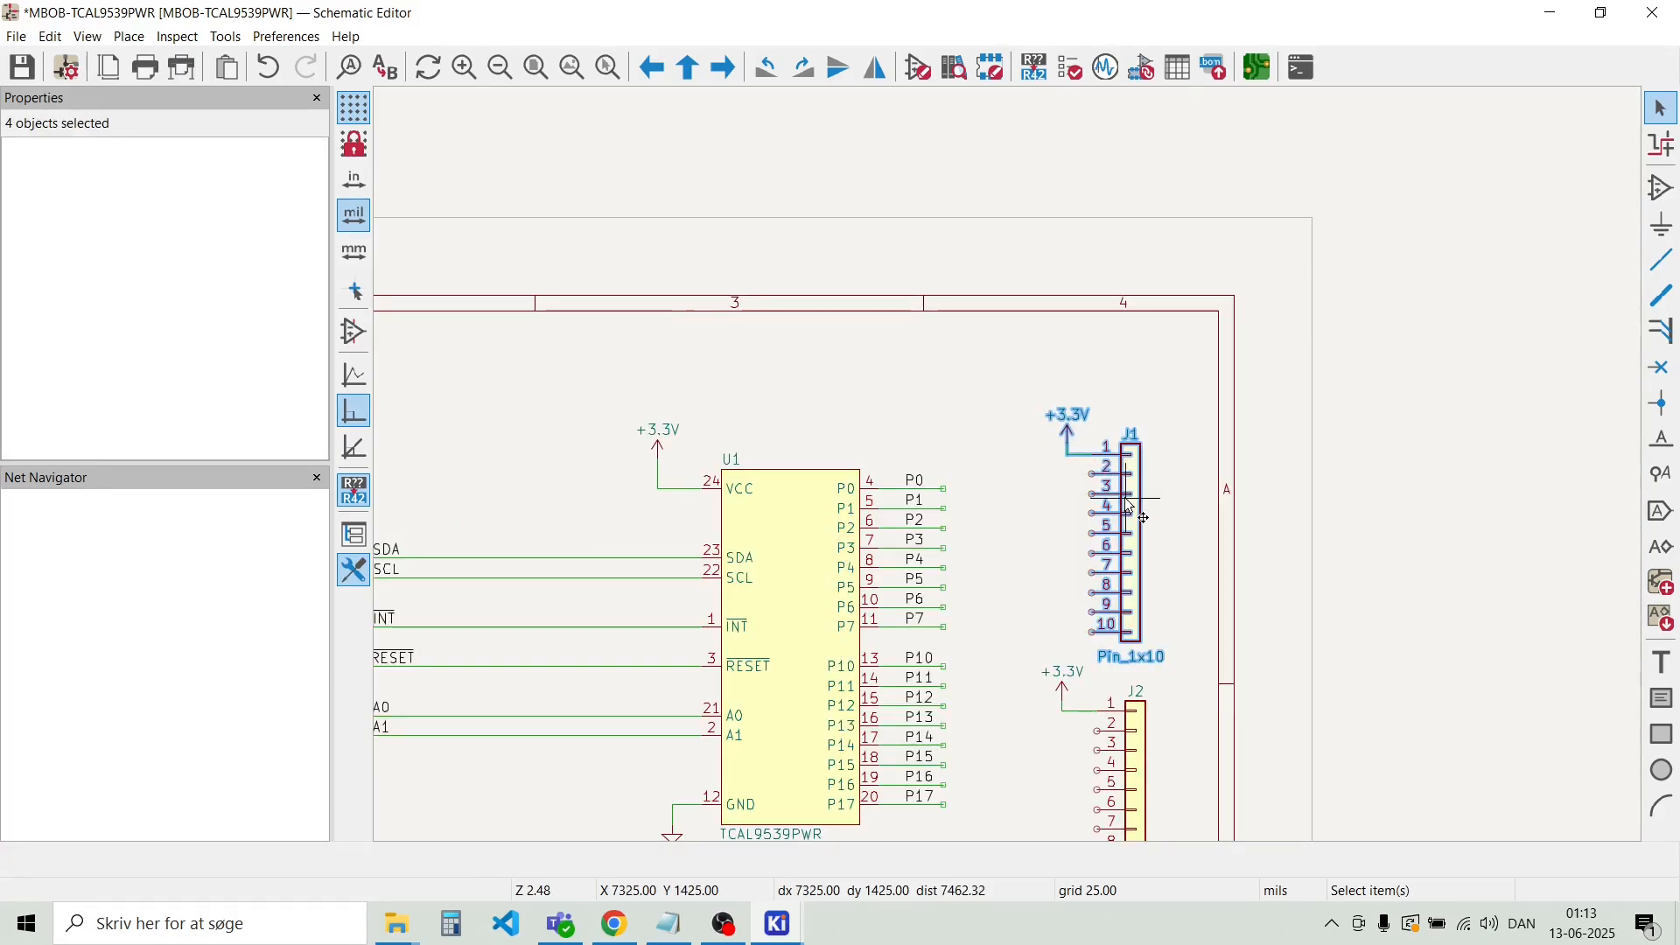
left_click_drag(1134, 508, 1139, 542)
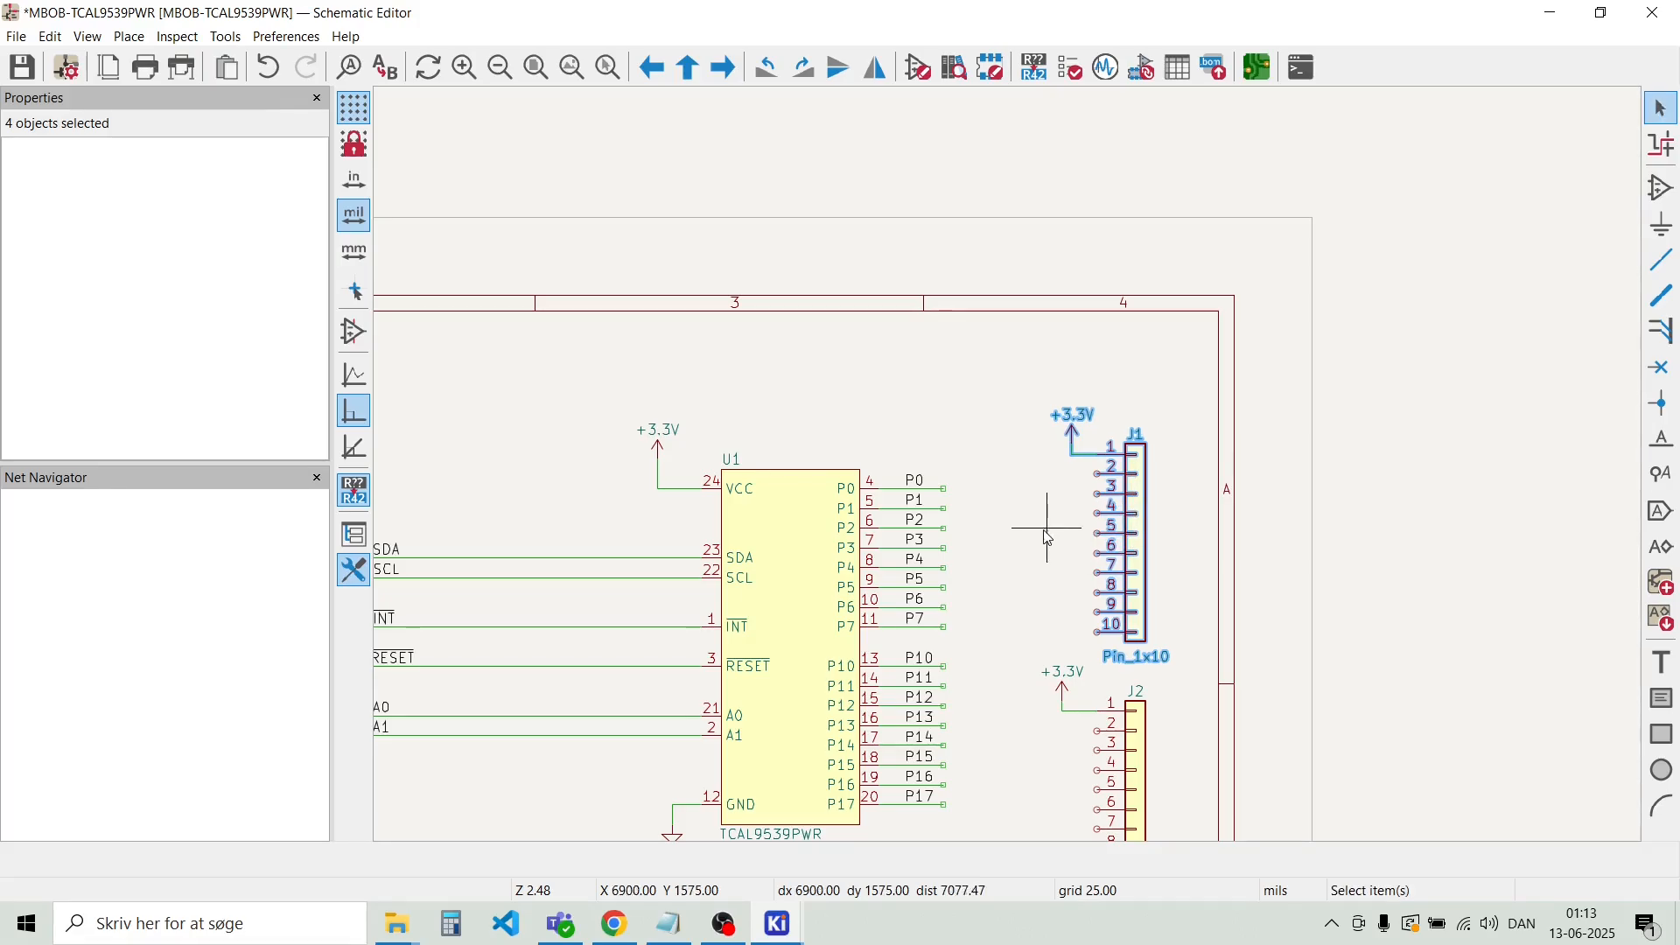
left_click(1046, 528)
Move J2 together with its +3.3V symbol and wire about 100 mils down, away from J1
scroll(1120, 649, "up", 3)
scroll(1013, 474, "down", 3)
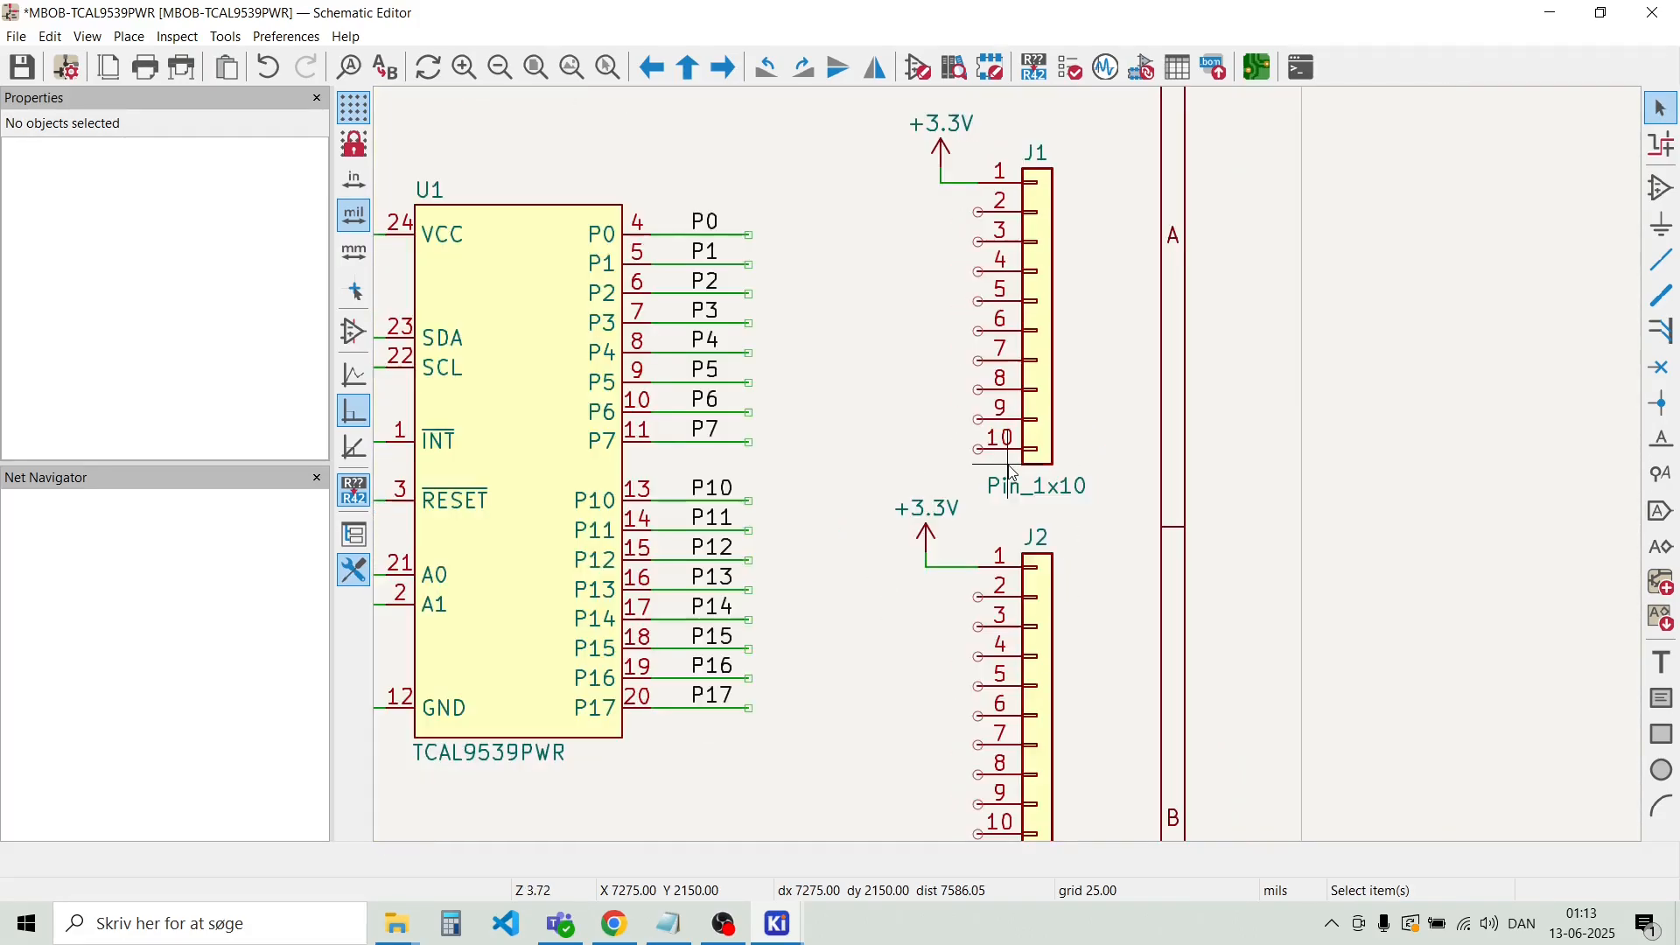
left_click_drag(1048, 767, 941, 487)
left_click_drag(1037, 608, 1037, 630)
left_click(890, 718)
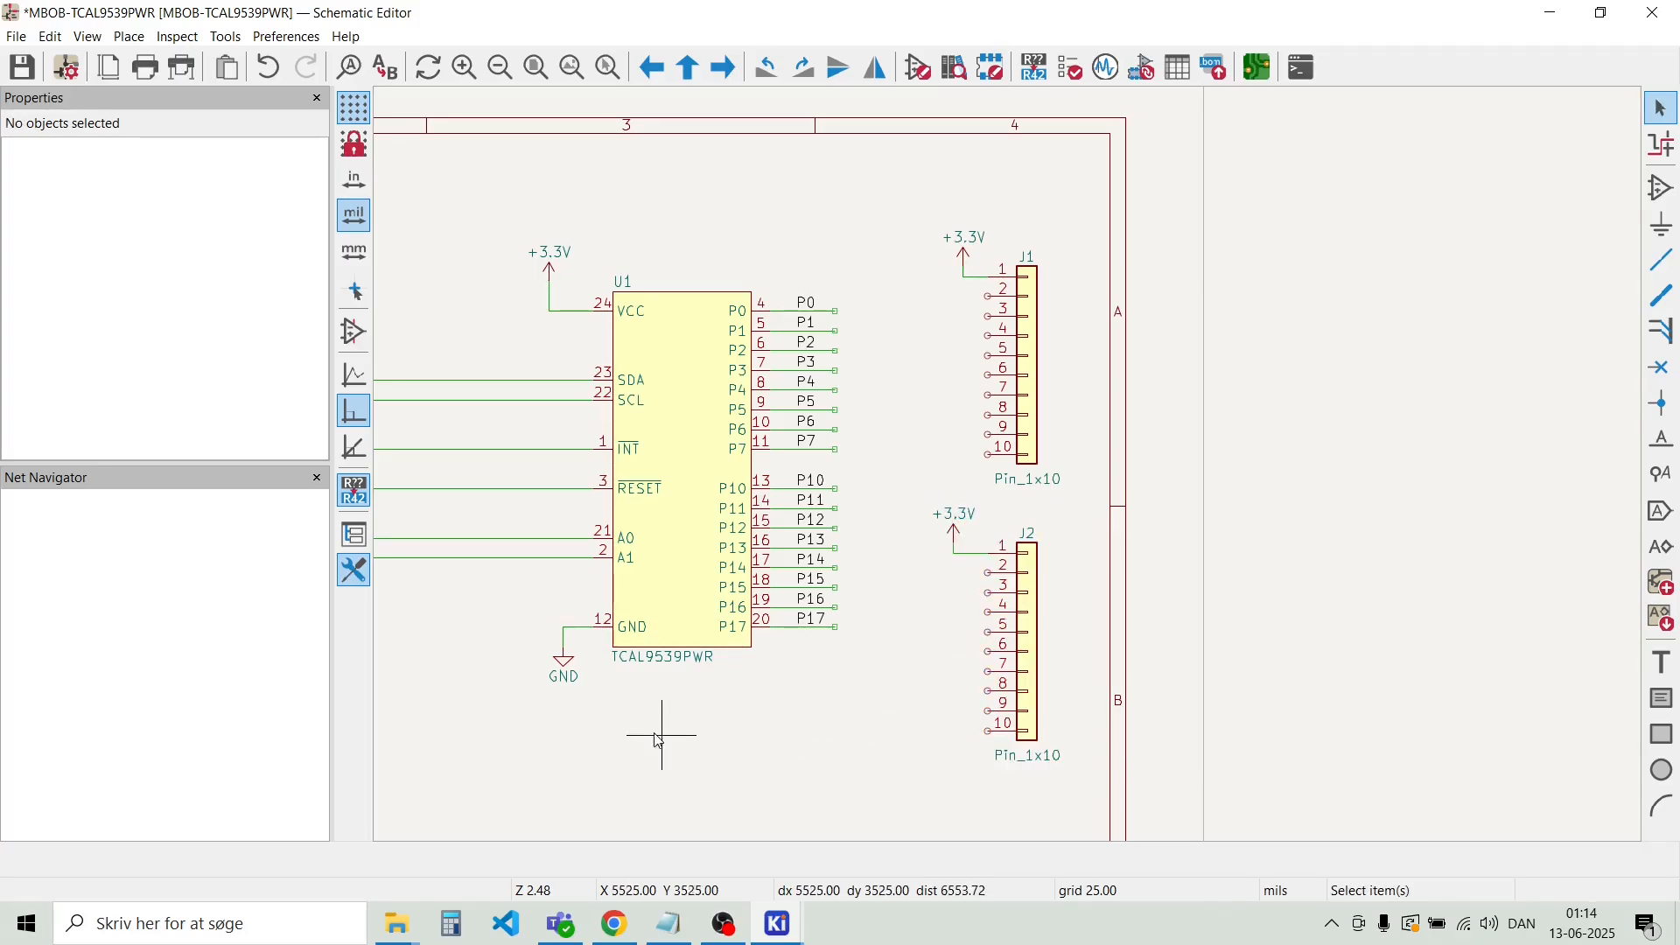
Duplicate the GND symbol and its wire from U1's GND pin and attach the copy to J2 pin 10
left_click_drag(586, 713, 539, 618)
key("m")
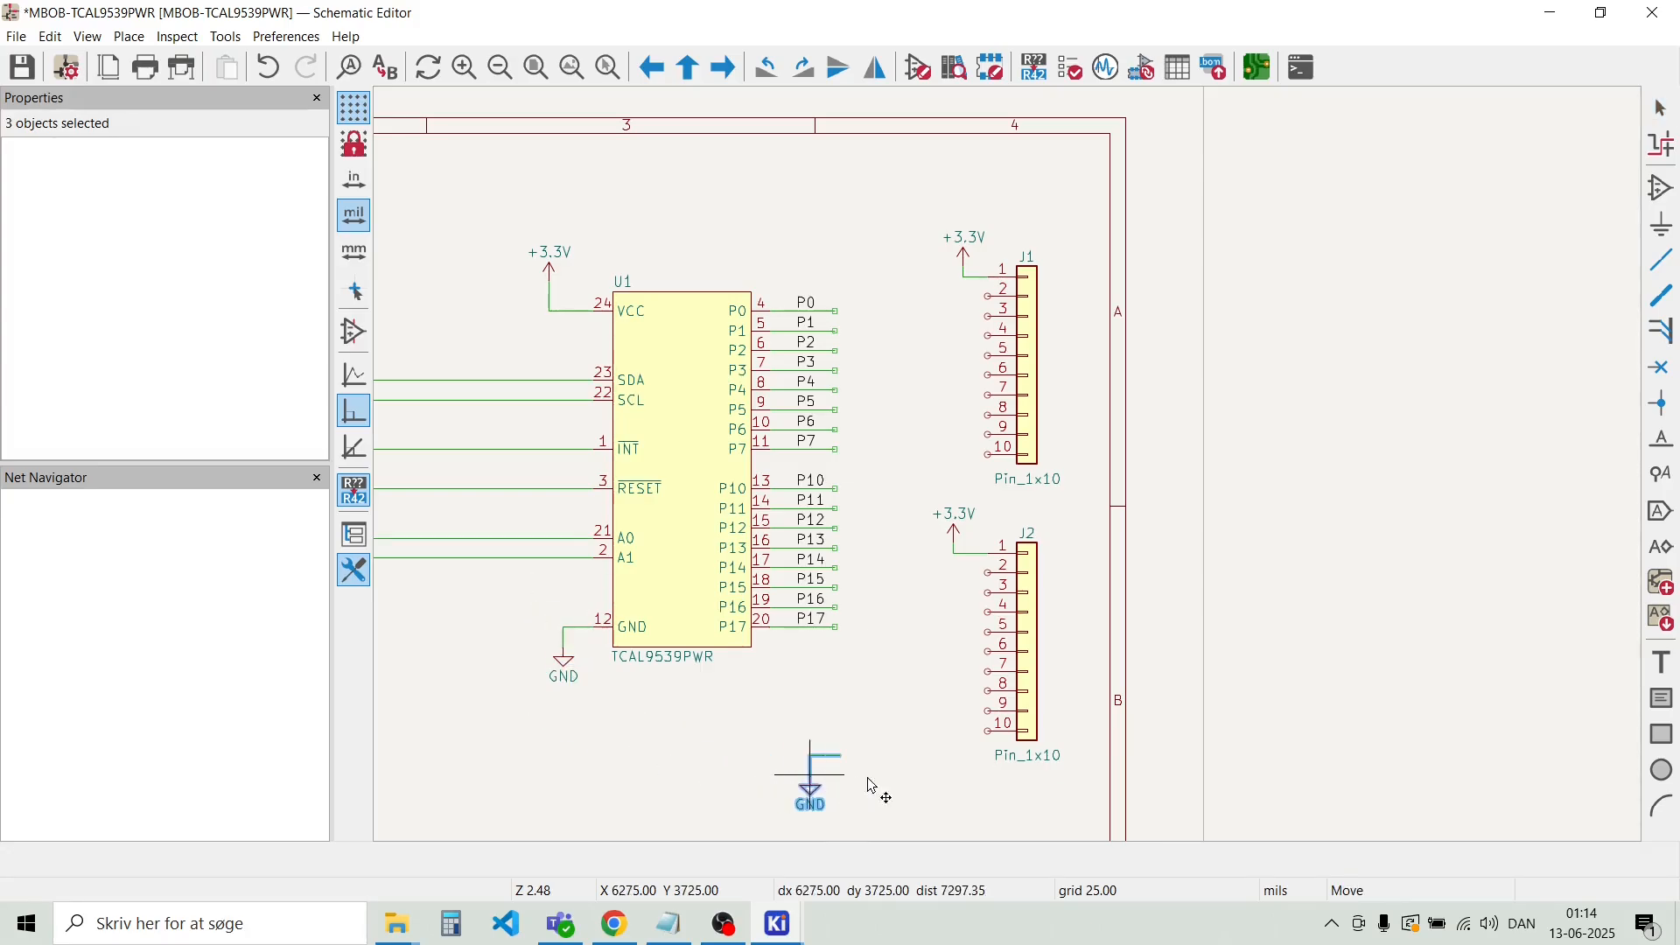
scroll(911, 776, "up", 2)
scroll(1013, 472, "up", 2)
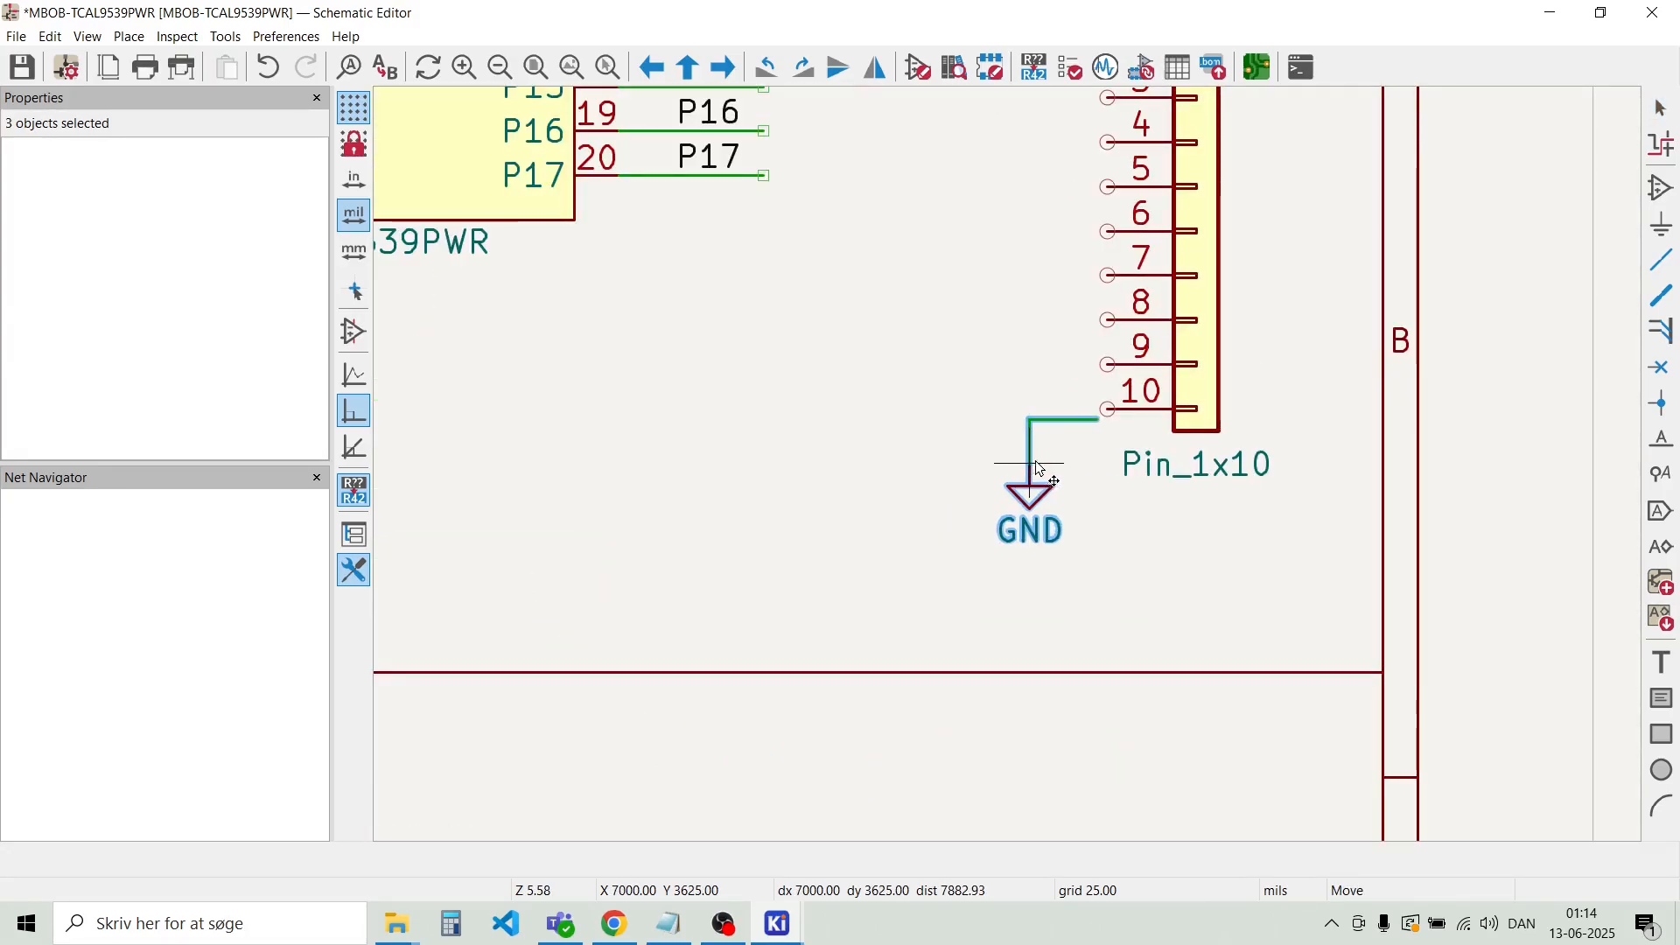
left_click(1050, 461)
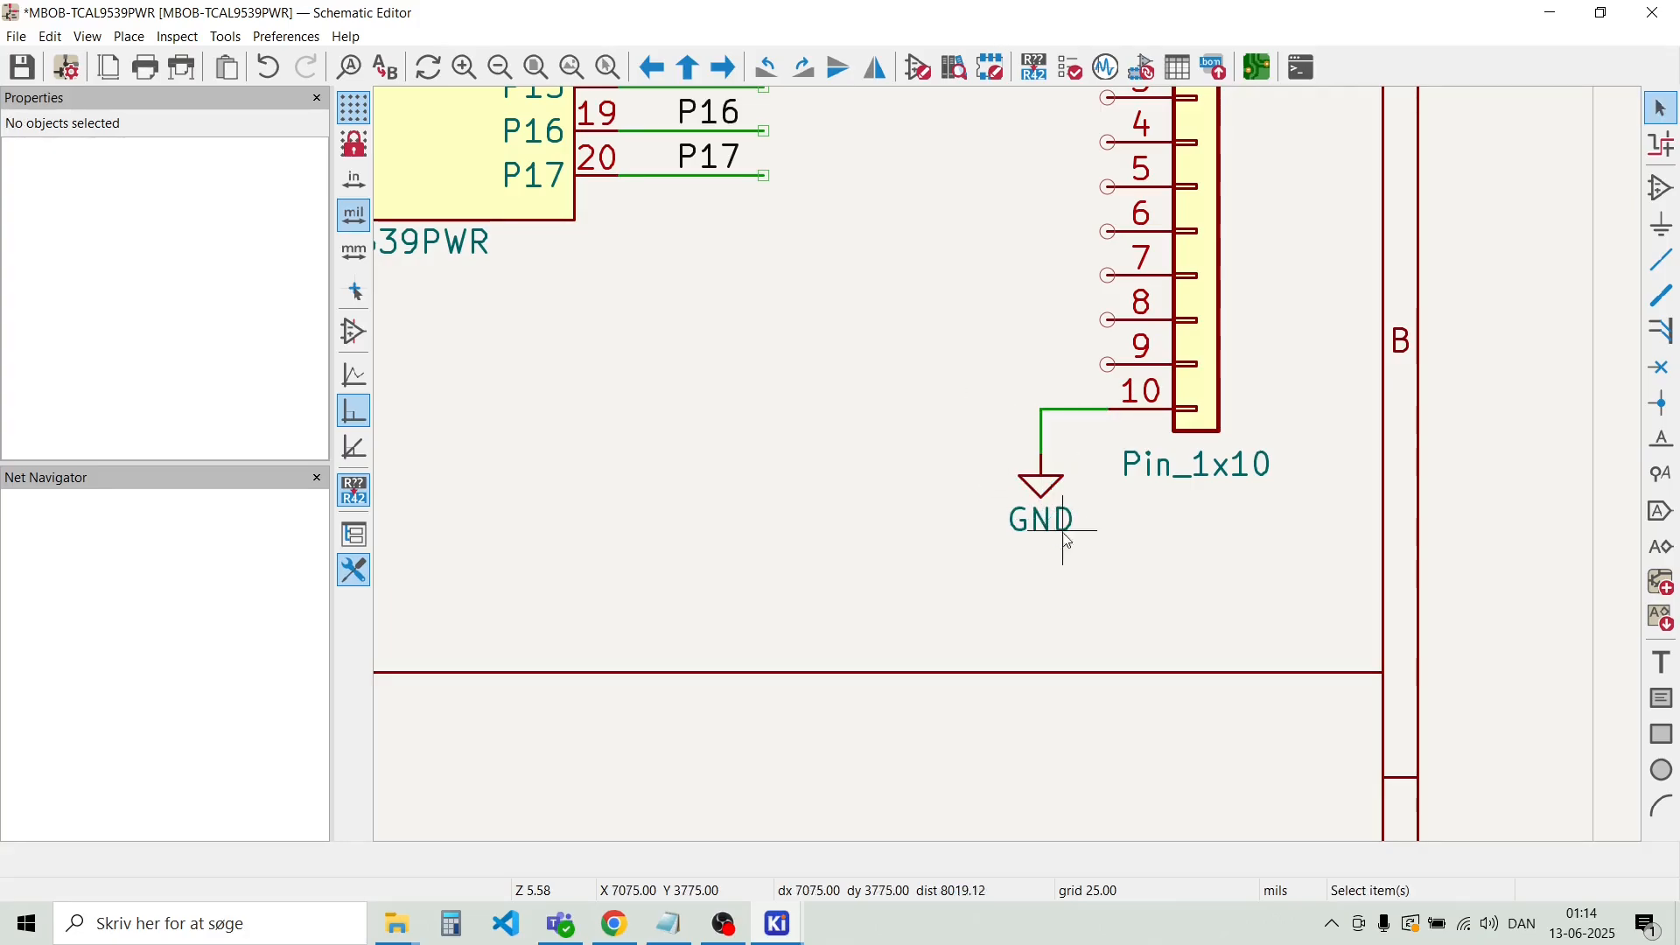
Duplicate J2's GND symbol with its wire and attach the copy to J1 pin 10
left_click_drag(1080, 544, 973, 394)
key("ctrl+d")
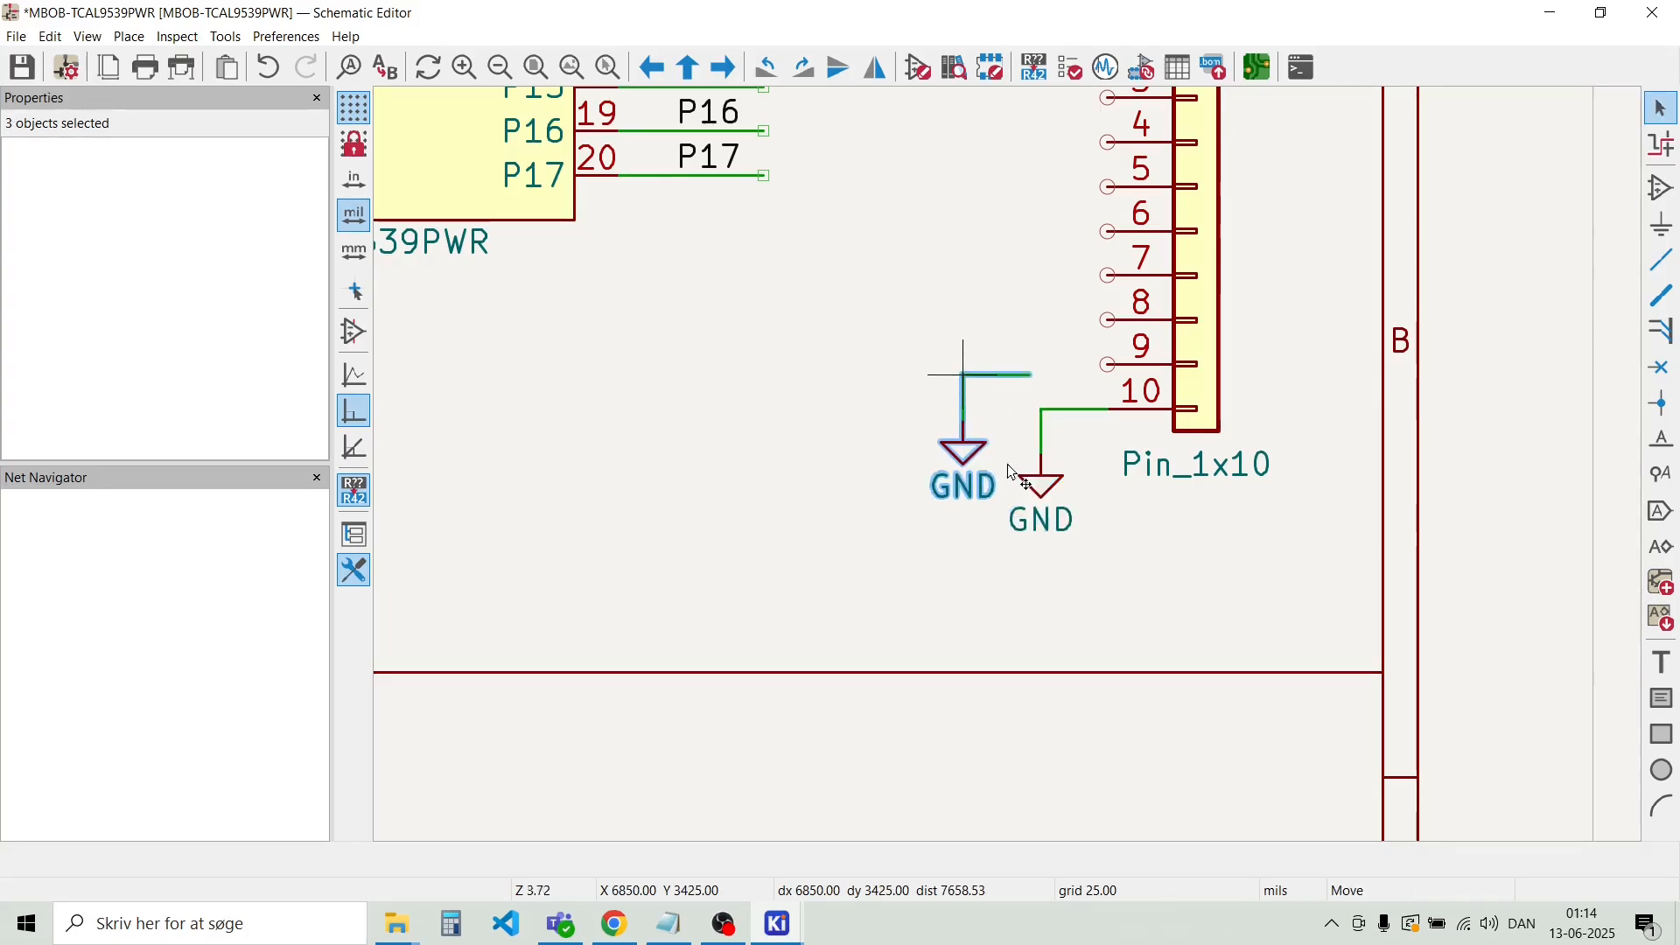
scroll(963, 386, "down", 2)
scroll(1031, 223, "up", 2)
scroll(1012, 472, "up", 2)
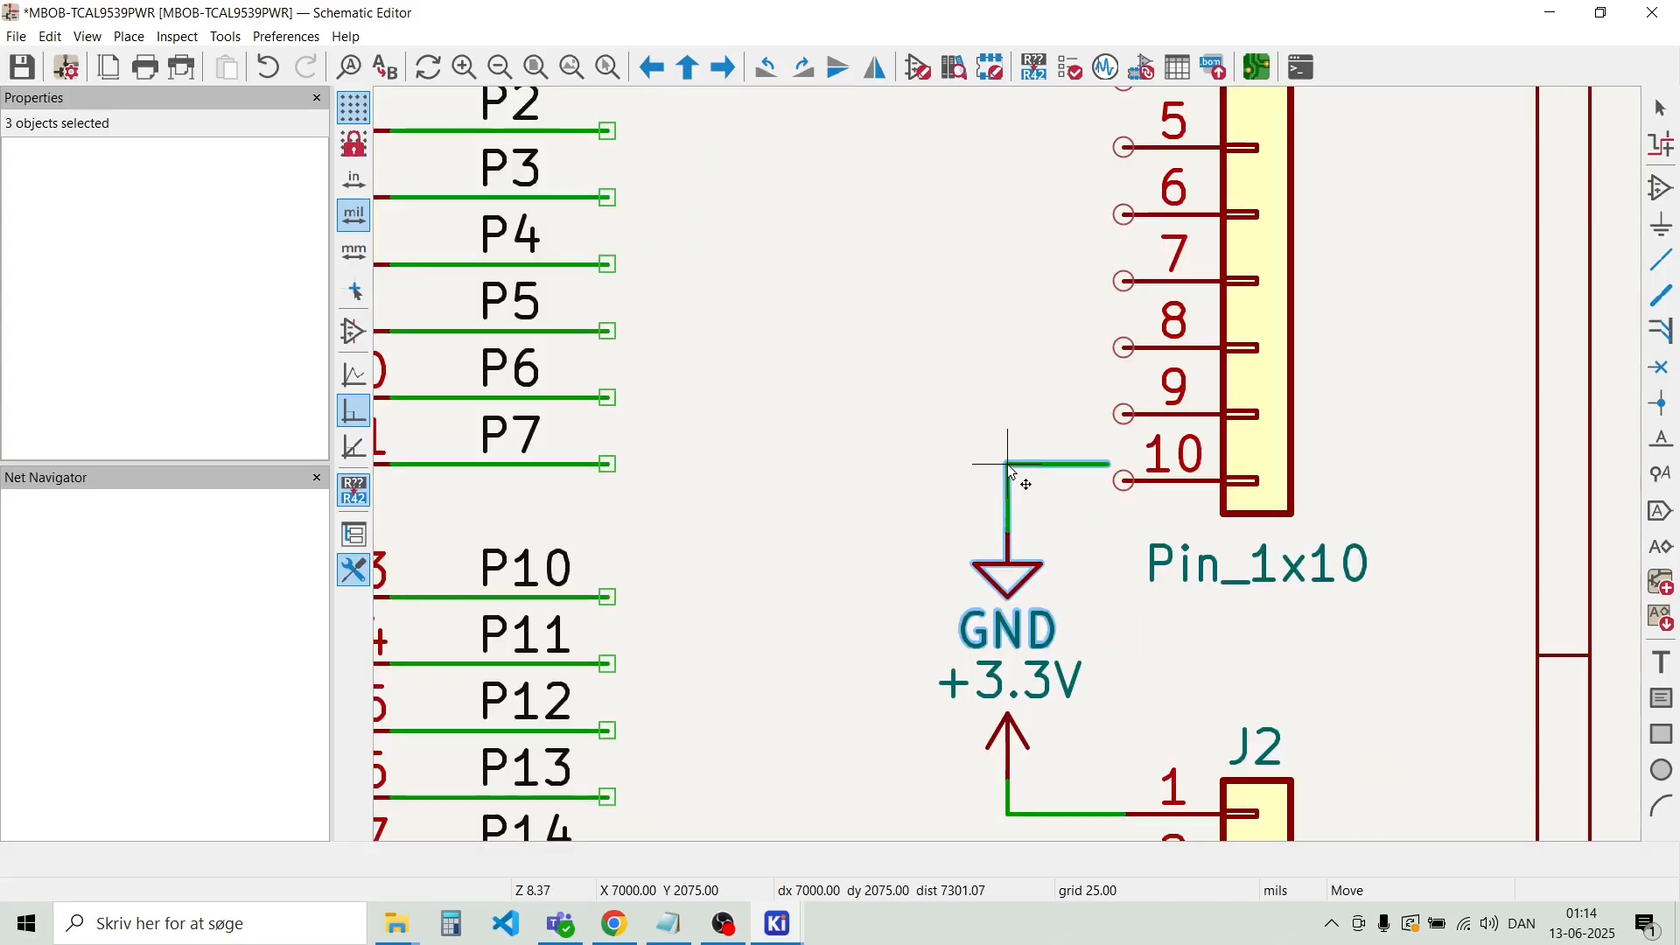
left_click(1015, 488)
left_click(926, 480)
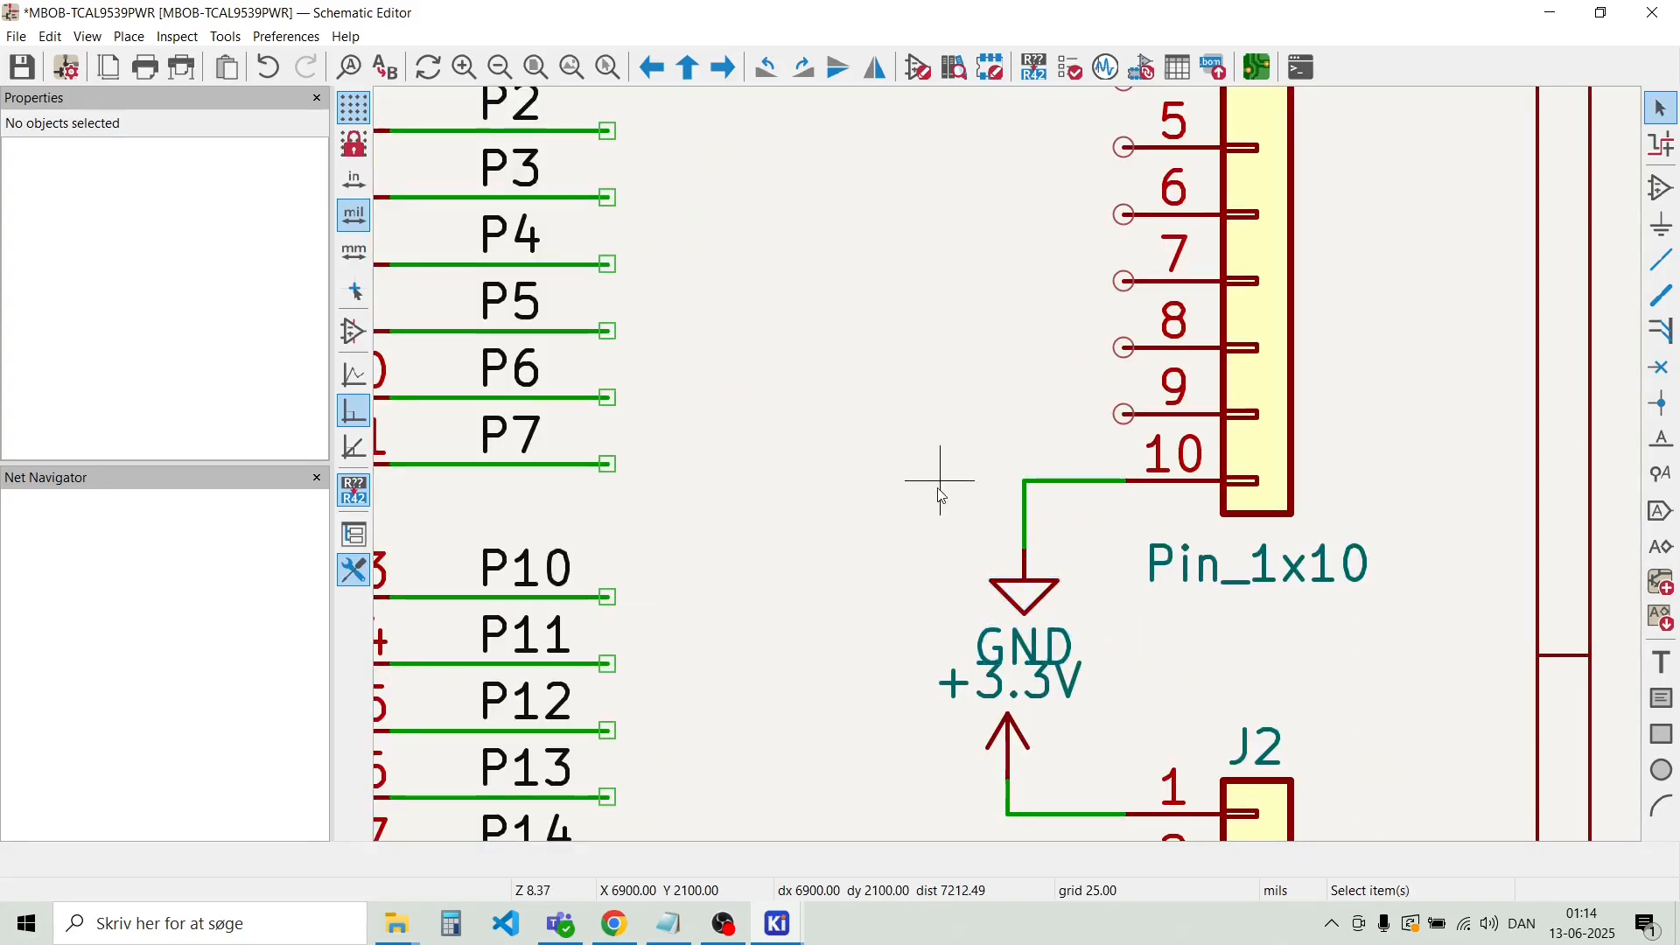
Move J1's GND symbol closer to pin 10, about 25 mils right and 50 mils up
left_click(1022, 603)
left_click_drag(1022, 608, 1048, 536)
left_click(964, 519)
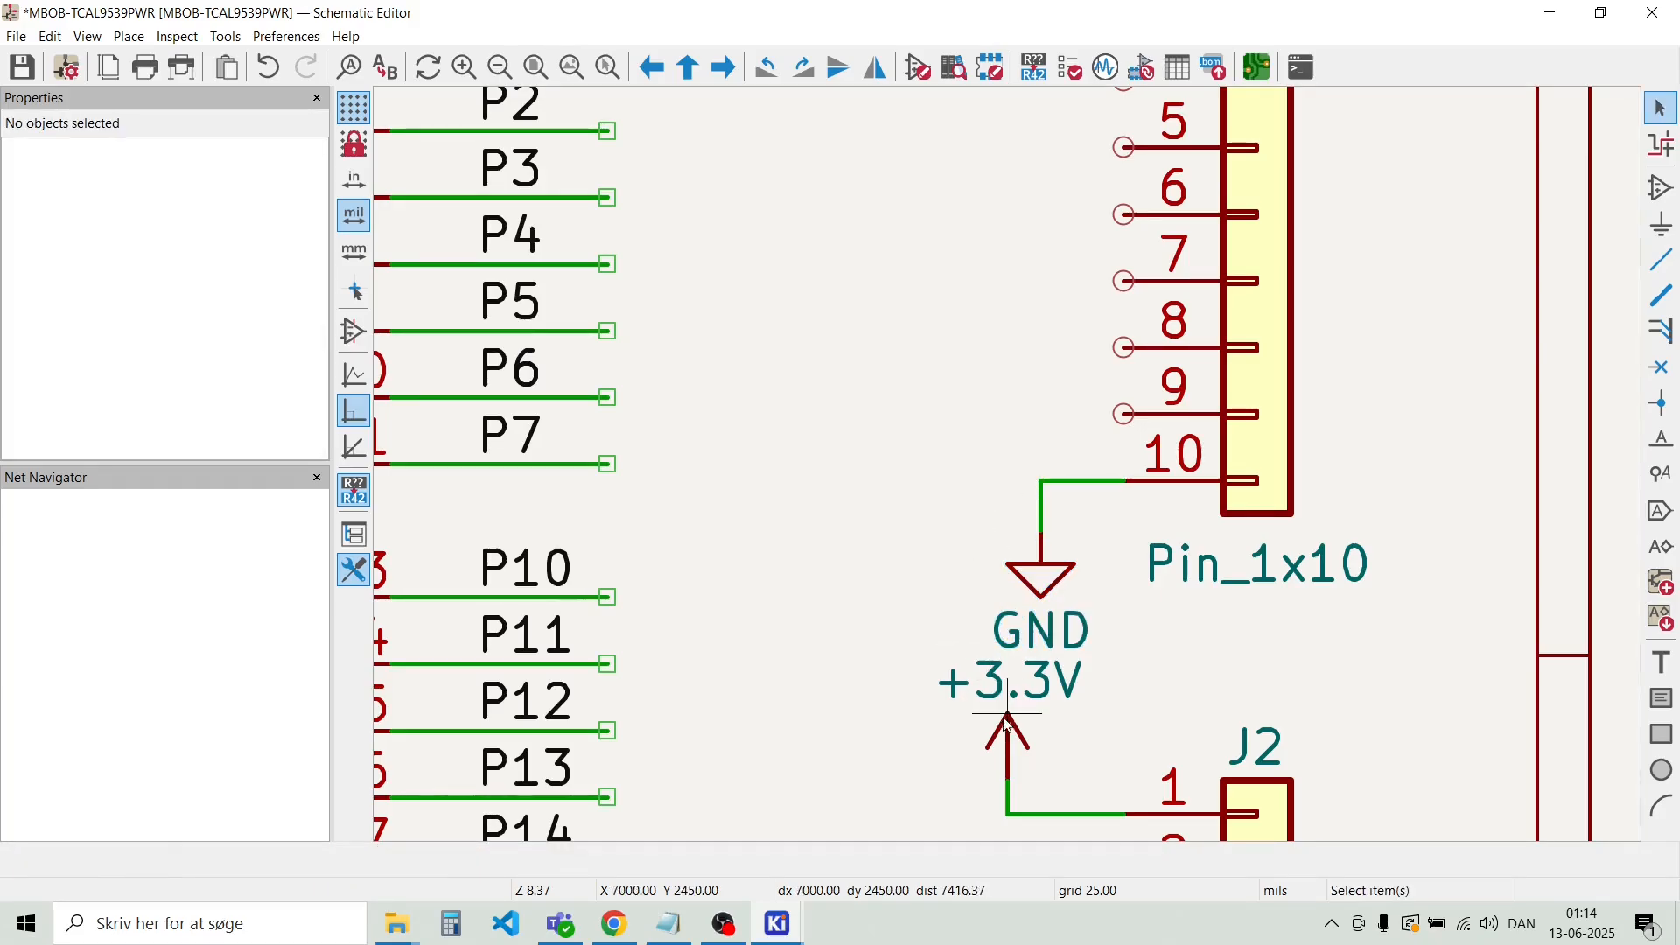
Move J2's +3.3V symbol to X 7050, Y 2575 mils, below J1's GND symbol
scroll(1007, 734, "down", 1)
left_click(1024, 496)
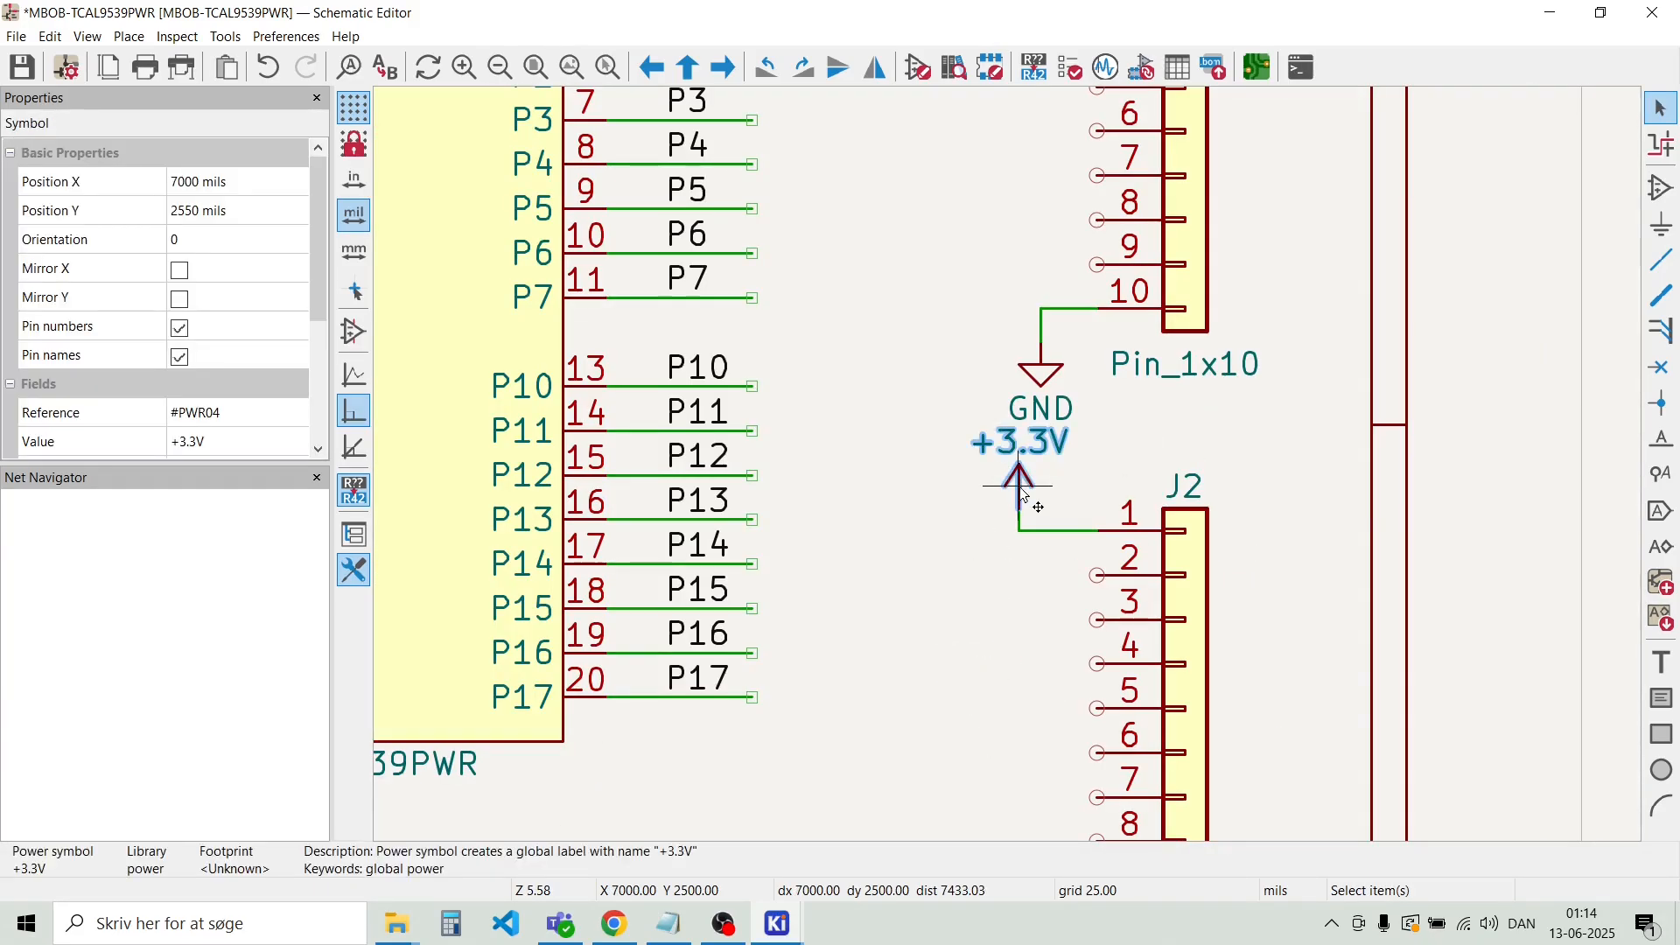
left_click_drag(1024, 483, 1042, 528)
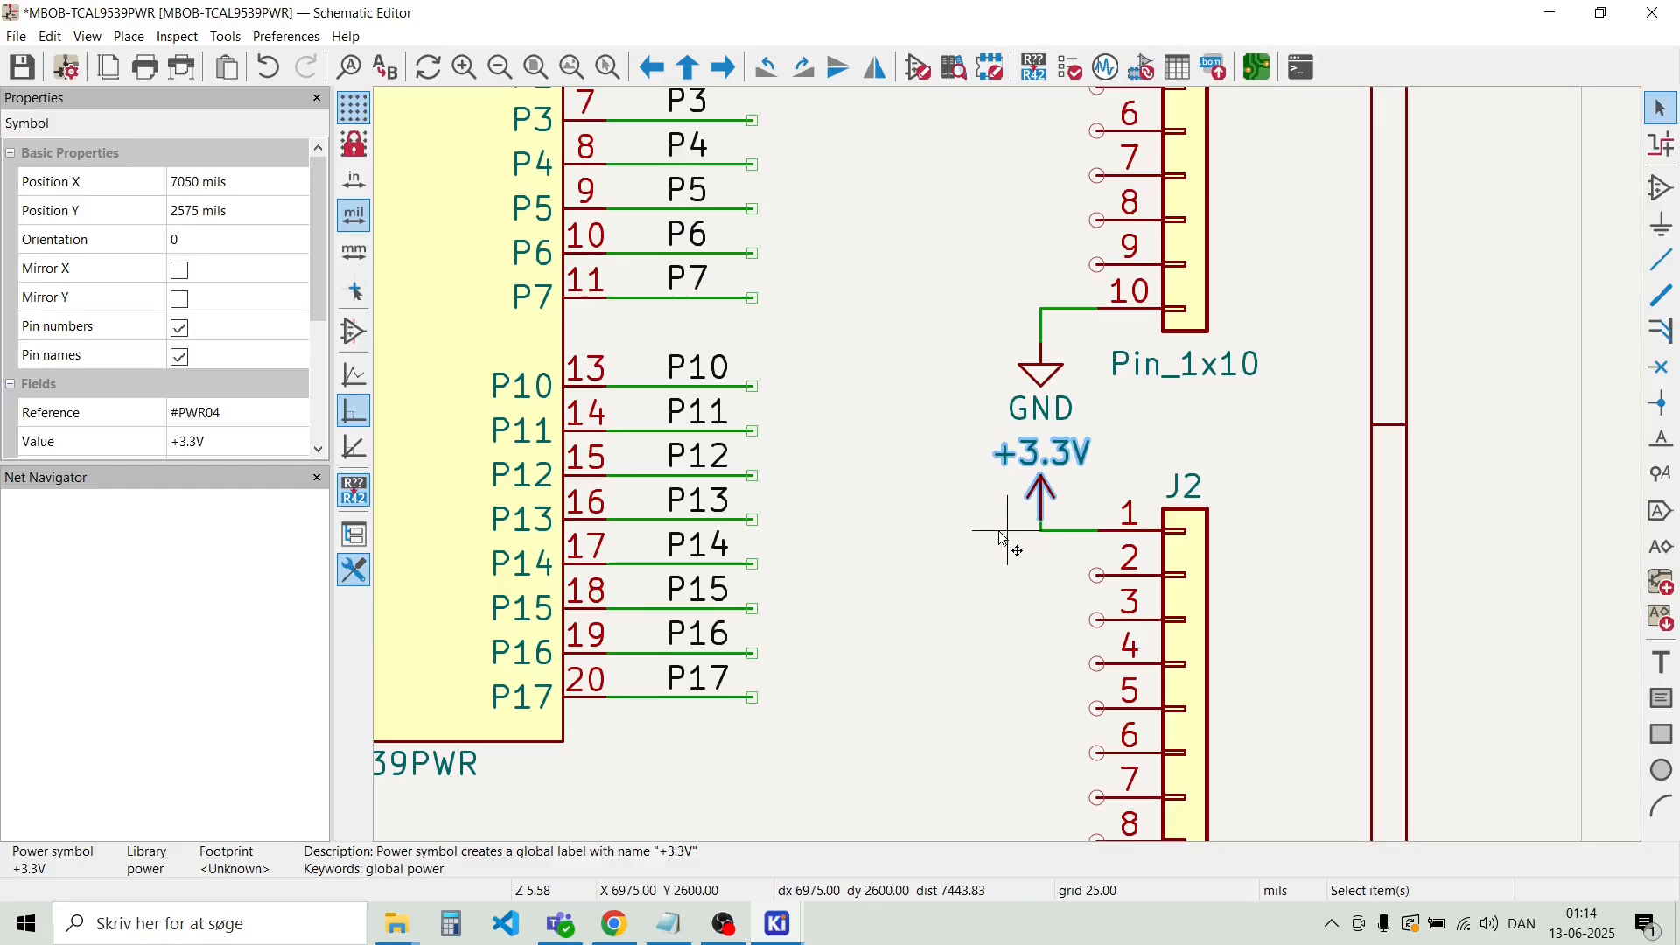
left_click(1007, 581)
scroll(1007, 582, "down", 3)
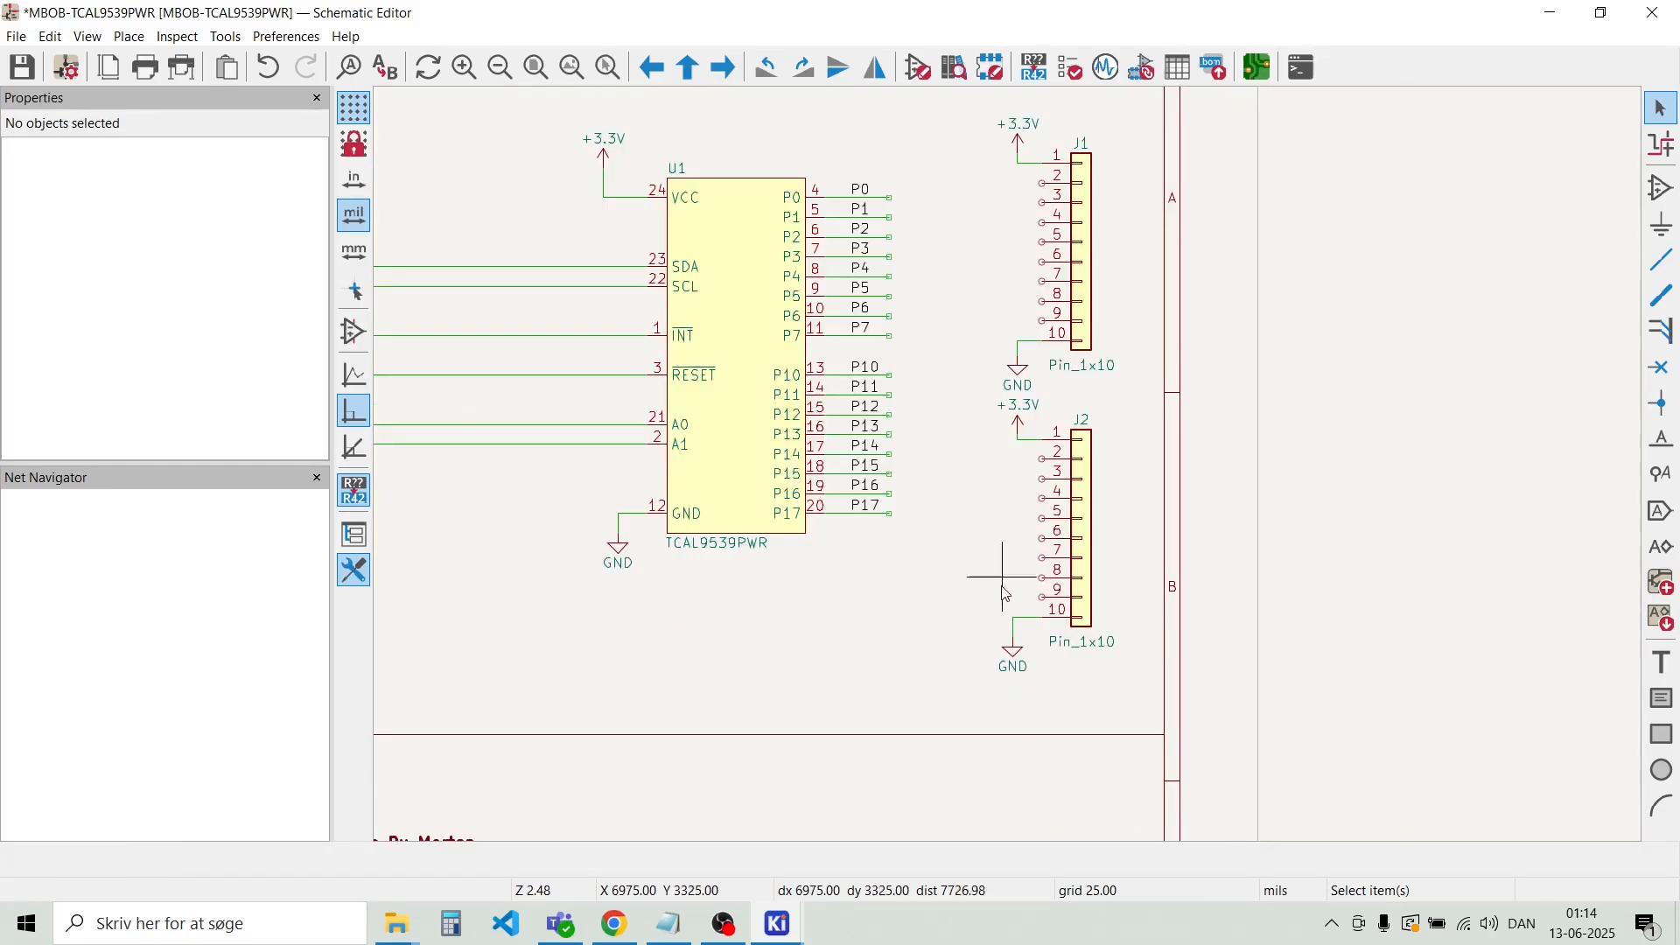
Move J2's GND symbol closer to pin 10, about 75 mils right and 25 mils up
left_click(1017, 653)
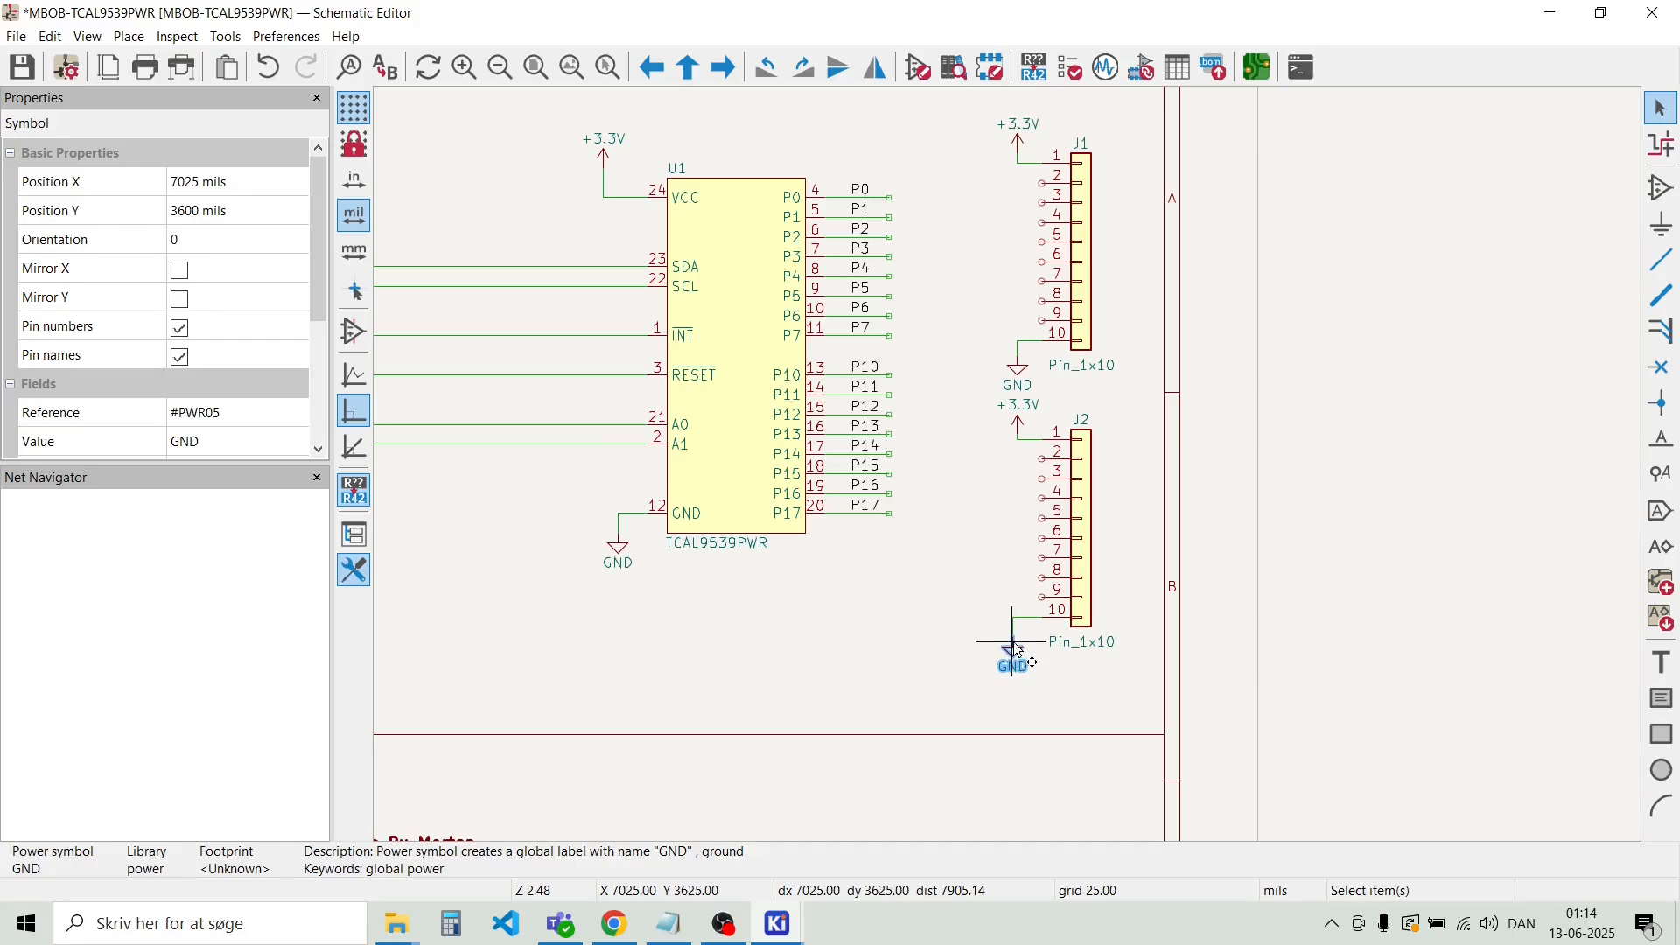
left_click_drag(1013, 643, 1028, 632)
left_click(966, 668)
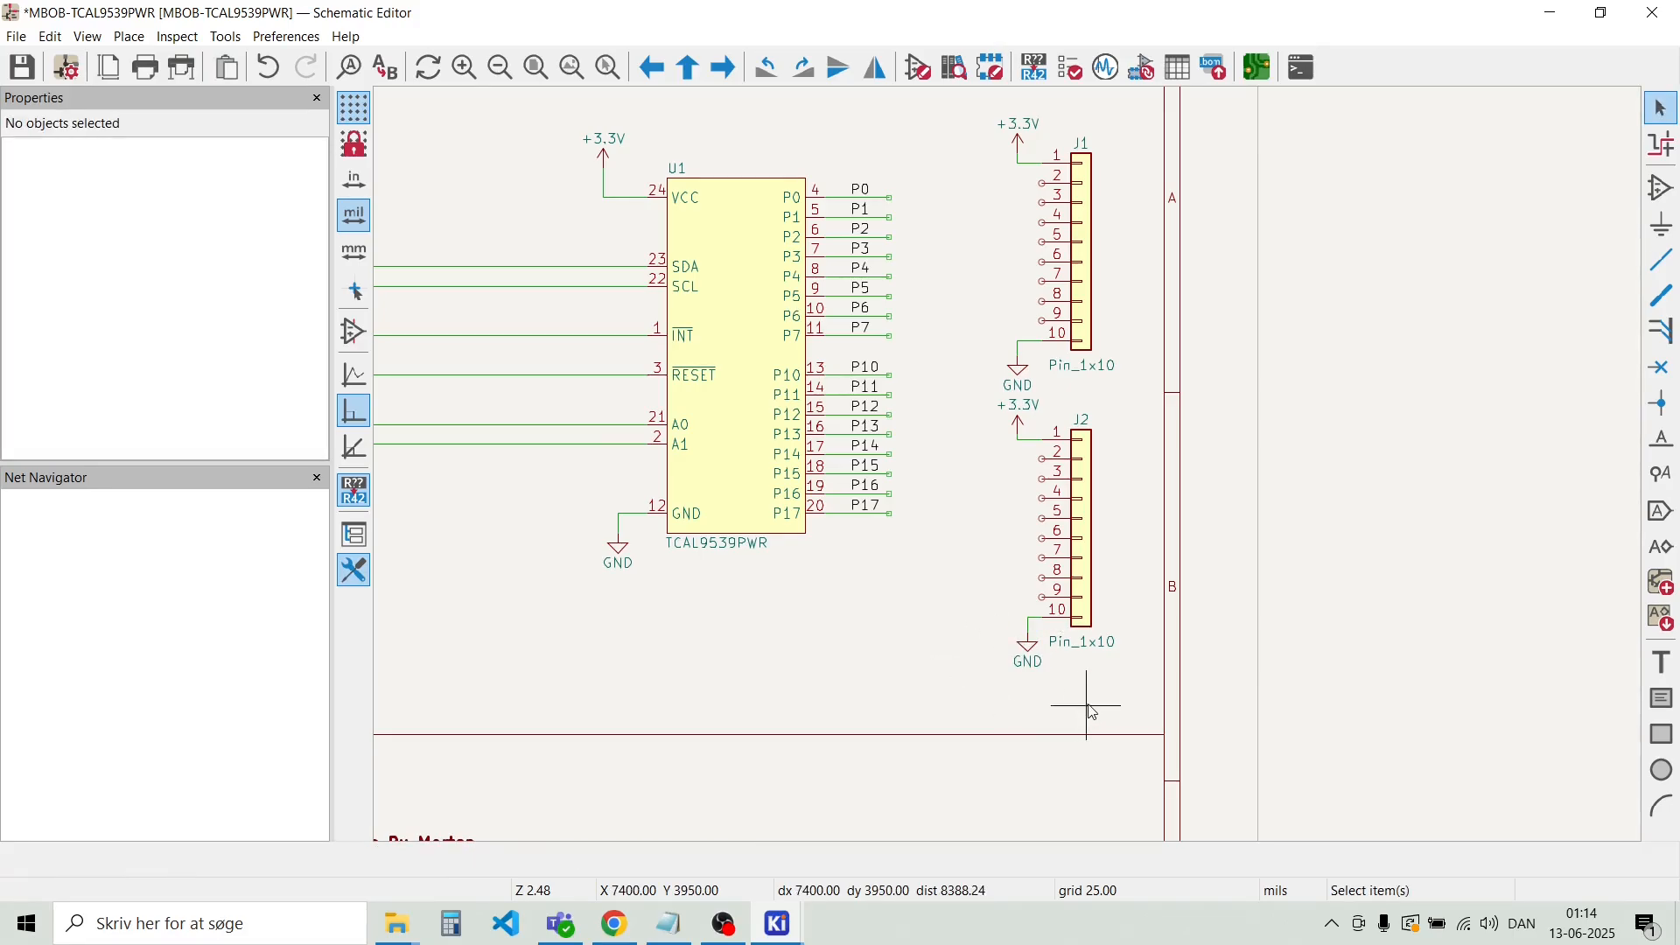
Move J2 together with its +3.3V and GND symbols about 50 mils down
left_click_drag(1099, 706, 984, 402)
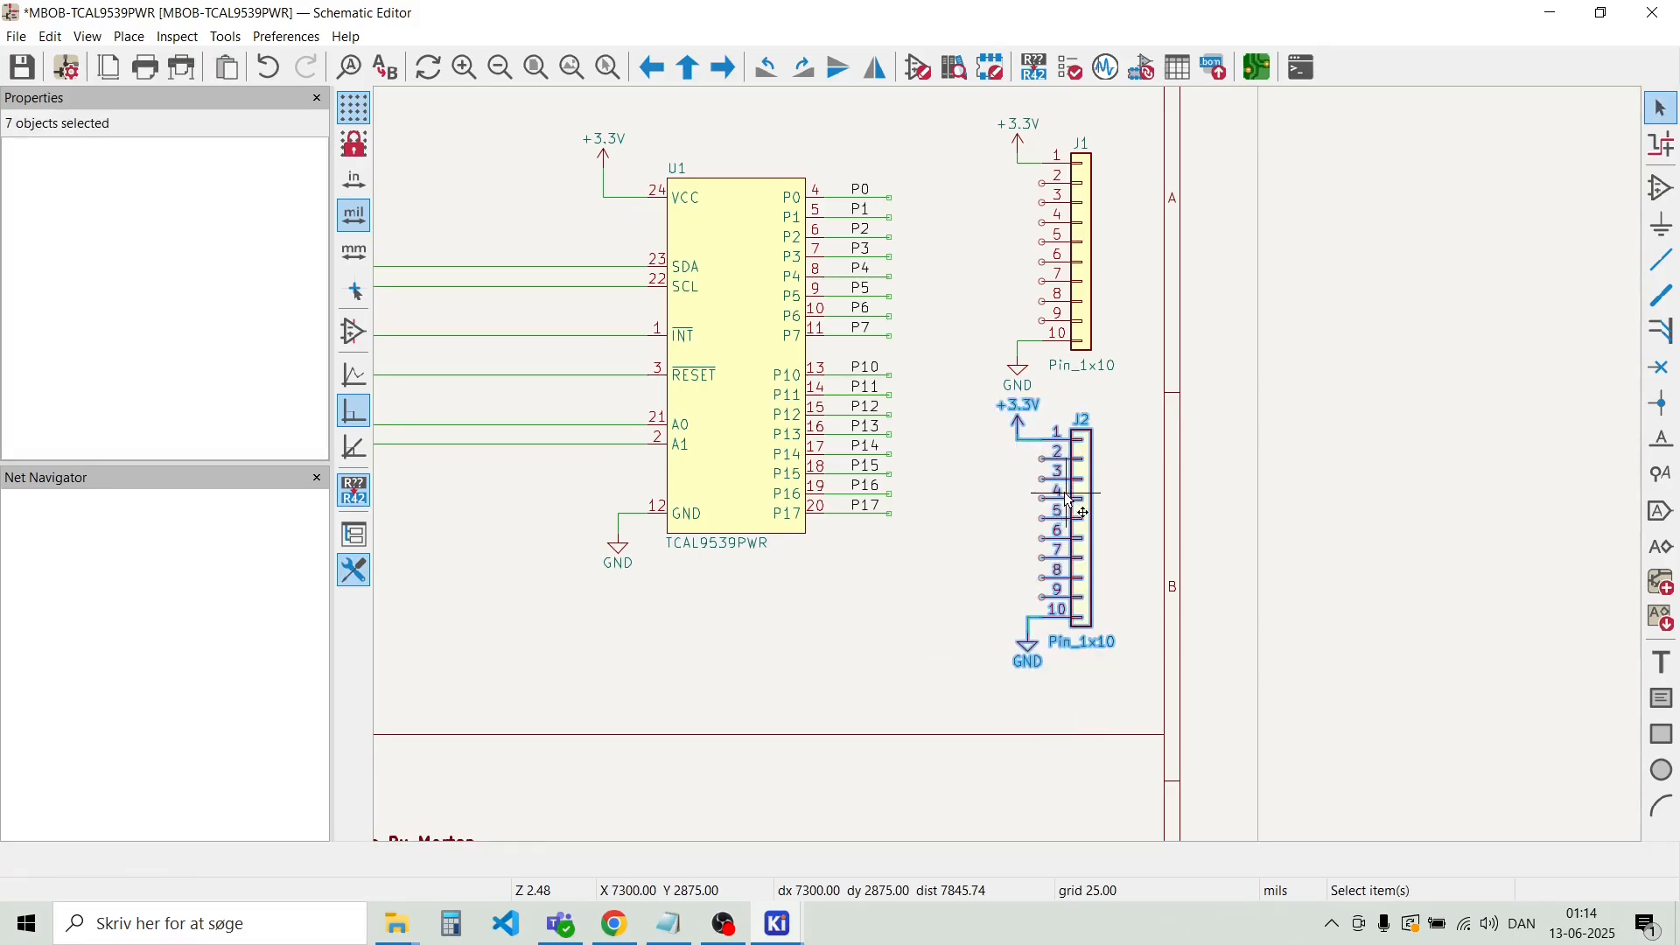
left_click_drag(1083, 527, 1087, 536)
left_click(975, 503)
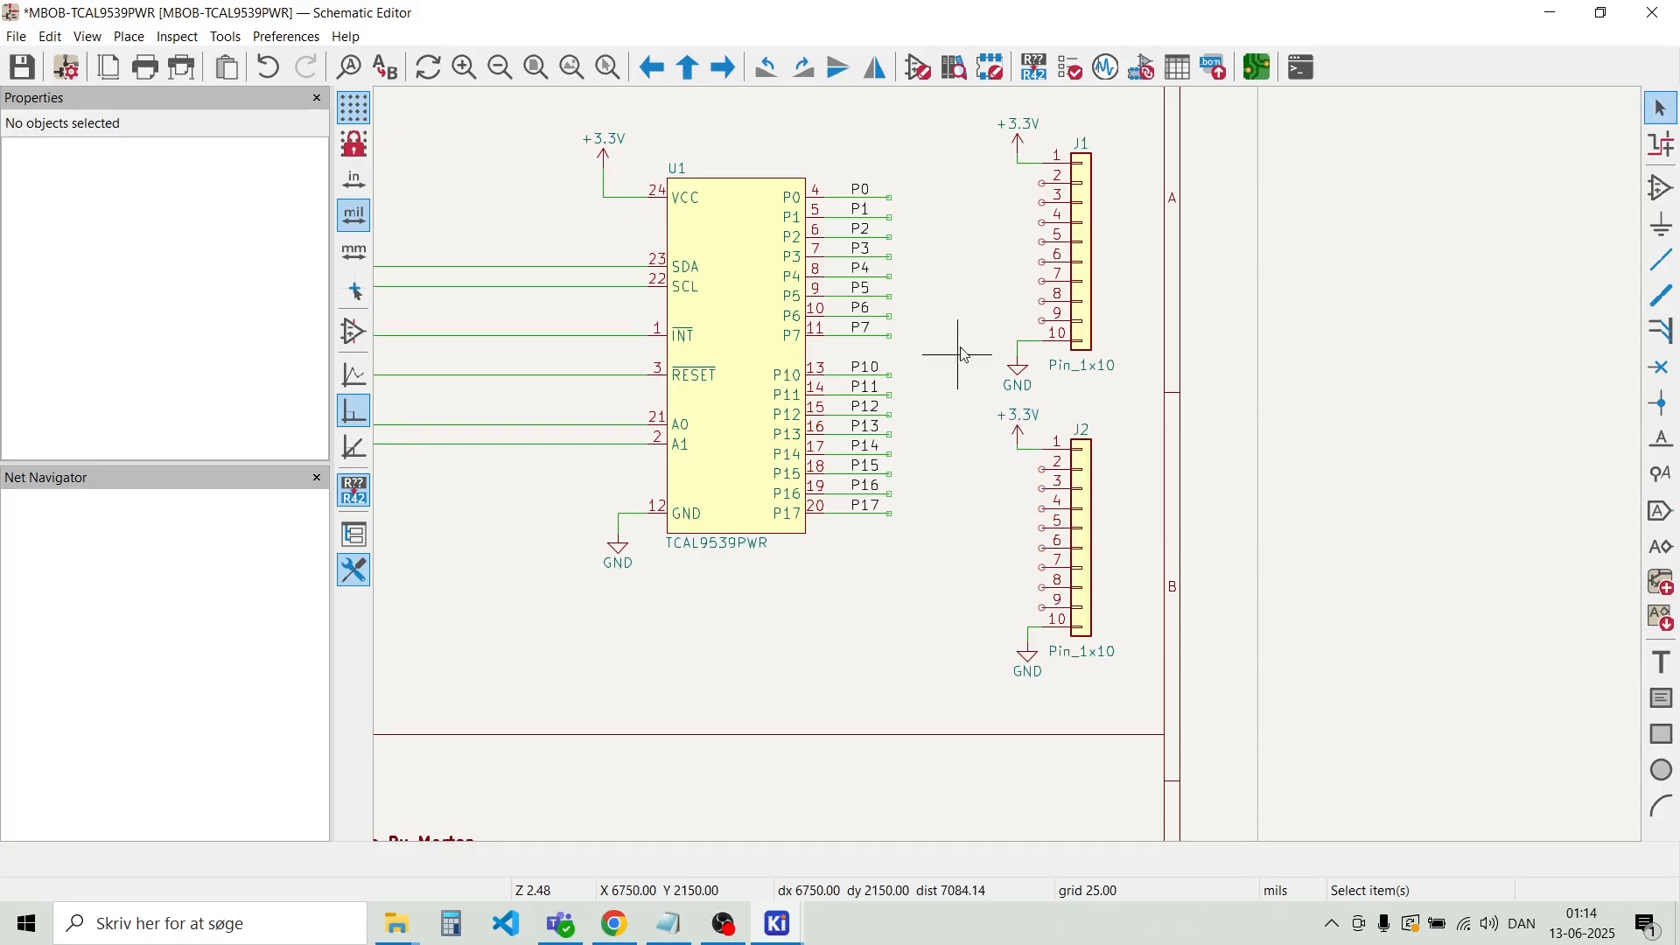
Duplicate U1's P0 to P7 wires with their labels and attach the copies to J1 pins 2 to 9
scroll(968, 312, "up", 2)
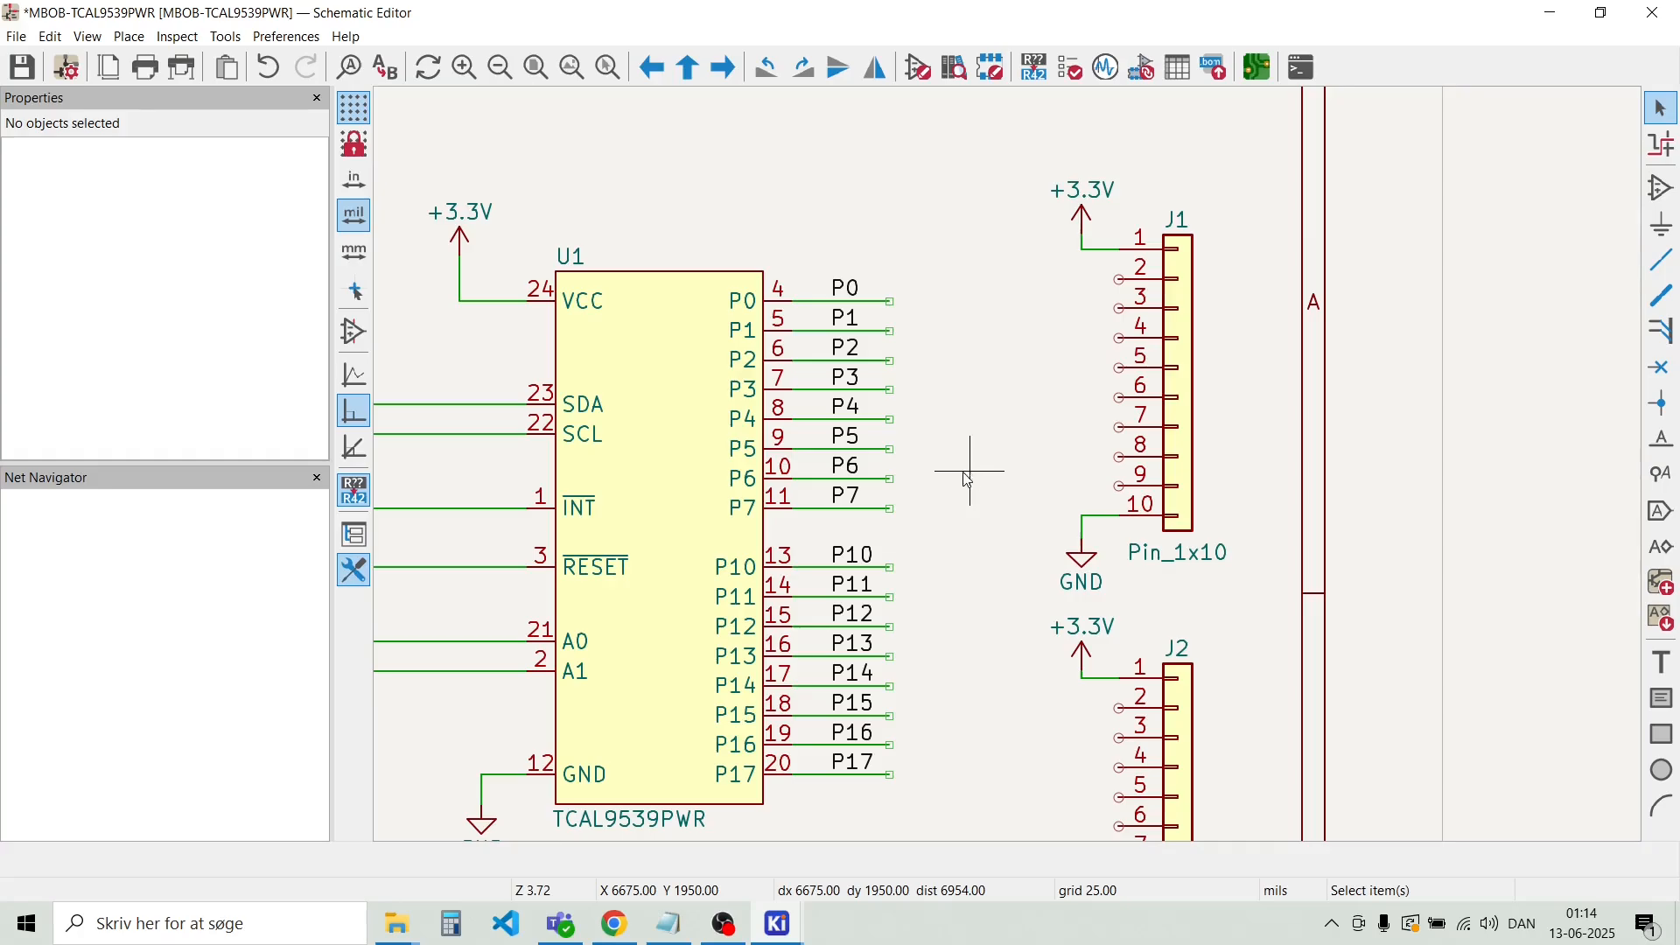
left_click_drag(909, 514, 823, 289)
key("ctrl+d")
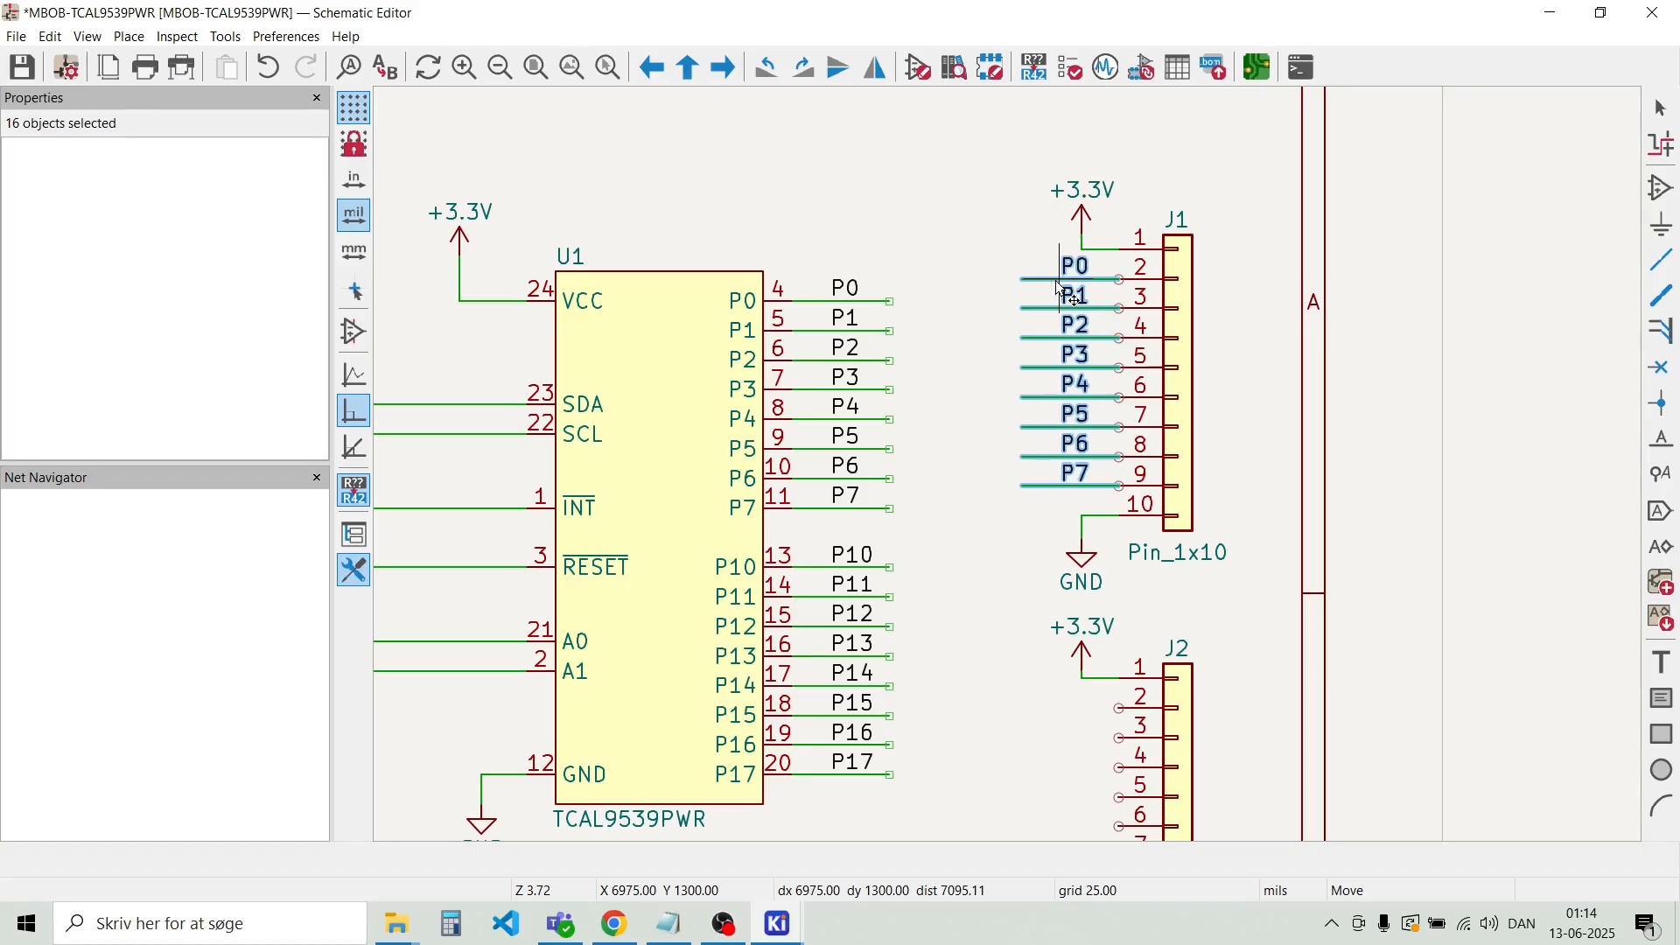
left_click(1061, 282)
left_click(970, 337)
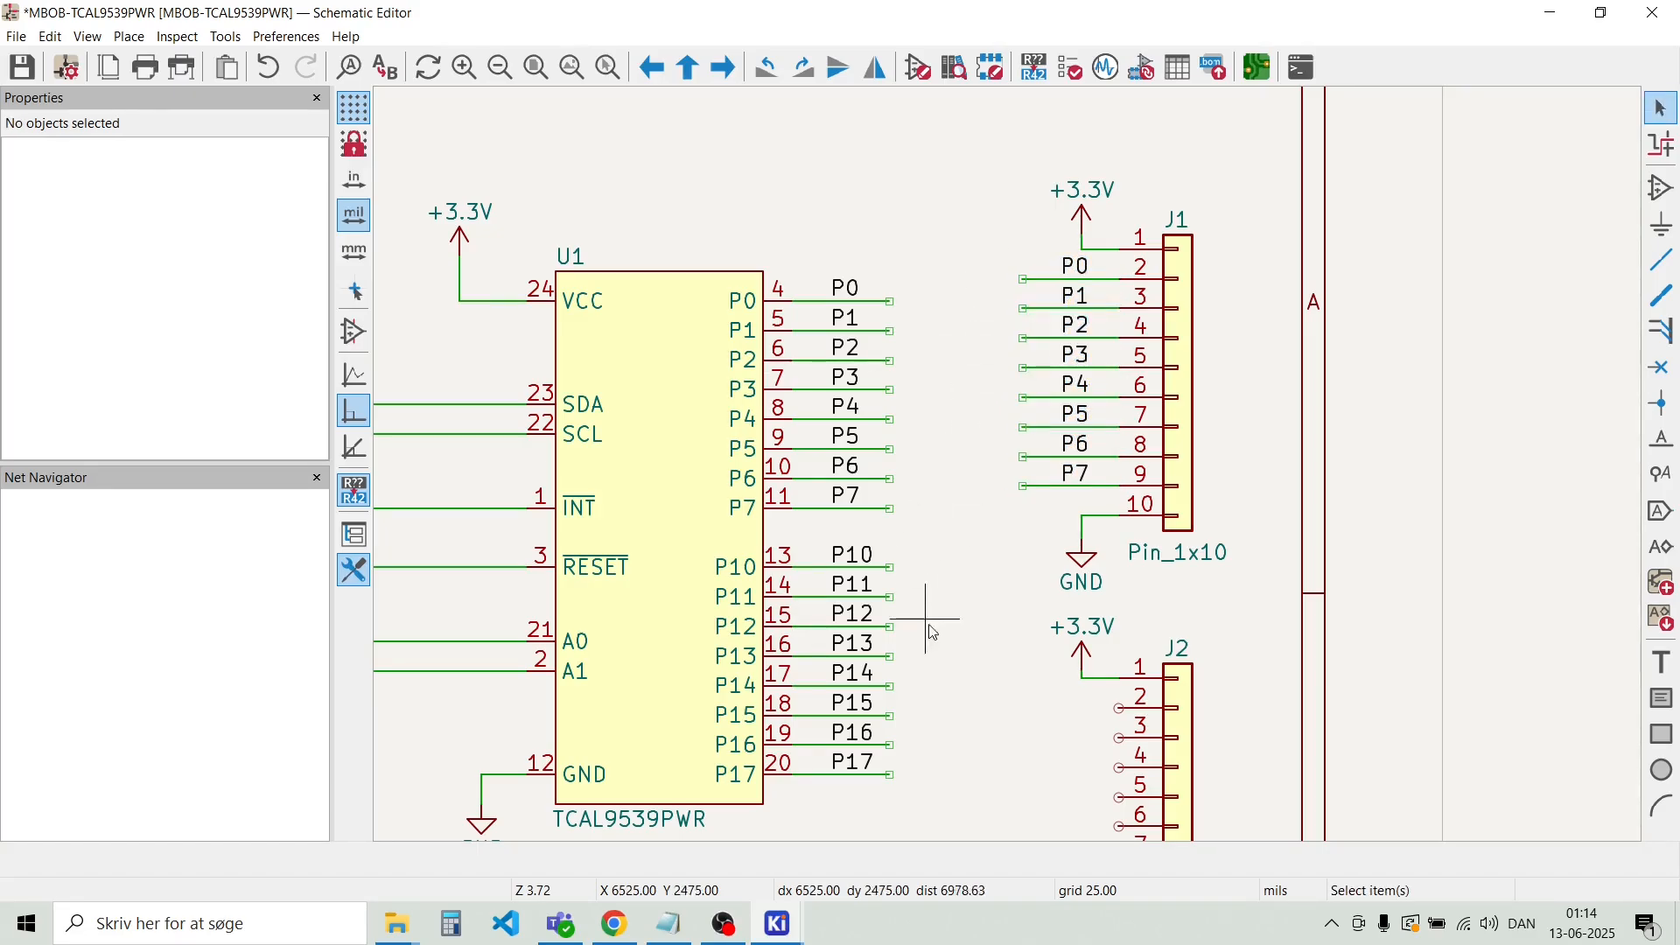
Duplicate U1's P10 to P17 wires with their labels and attach the copies to J2 pins 2 to 9
left_click_drag(911, 785, 838, 537)
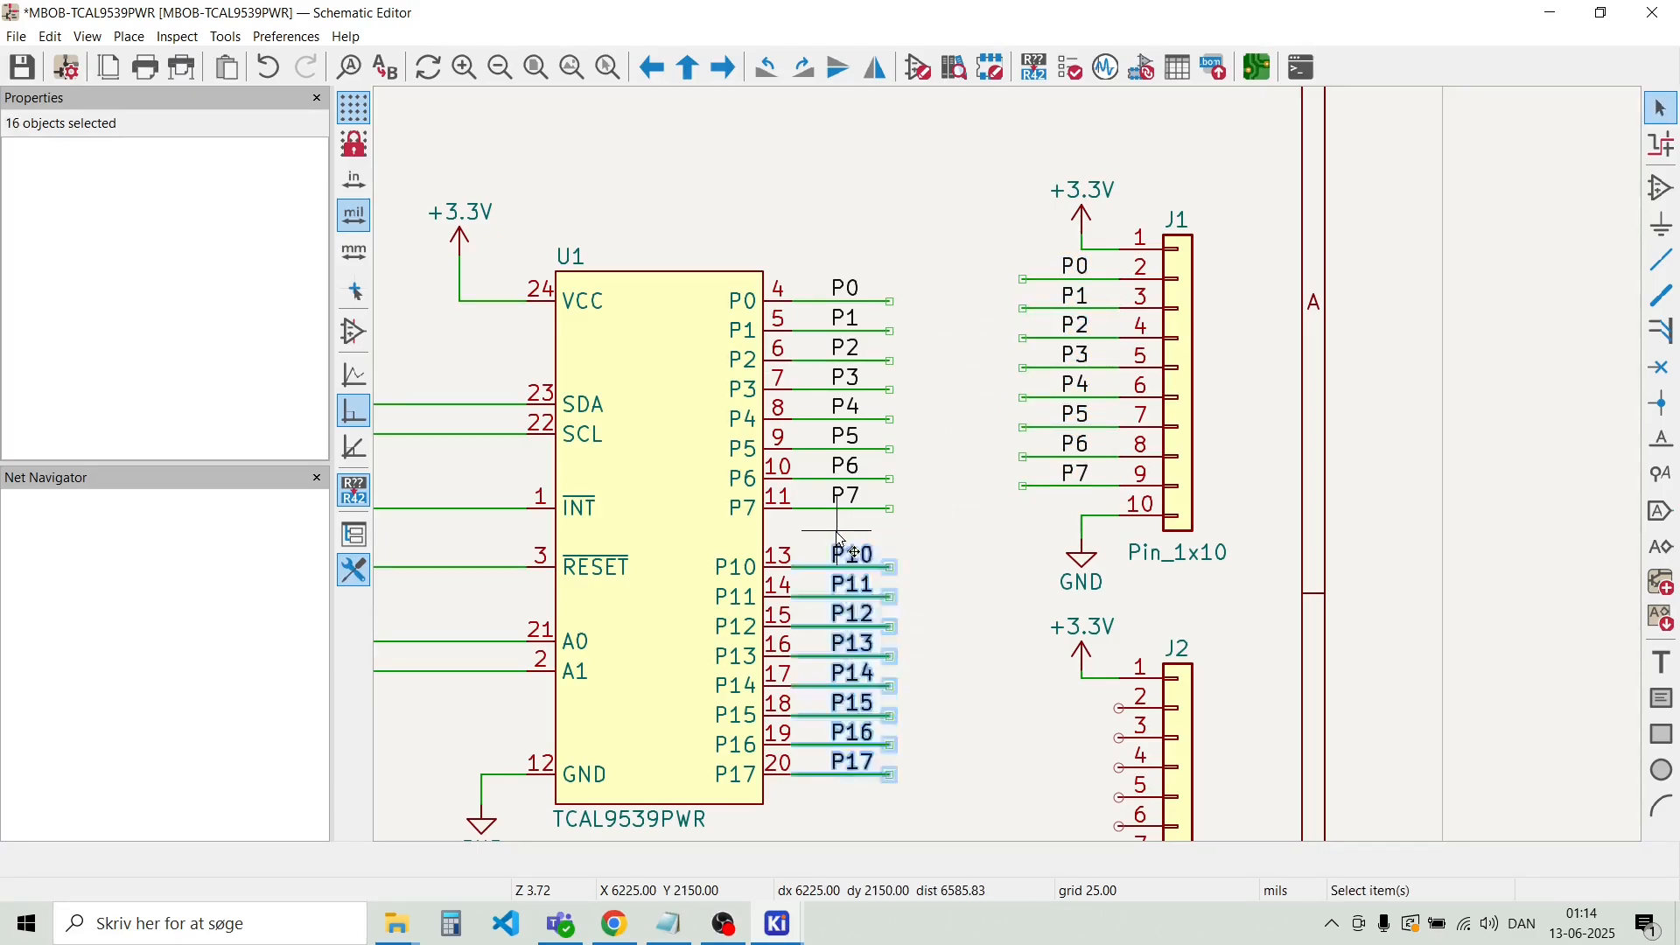
key("ctrl+d")
scroll(980, 455, "down", 2)
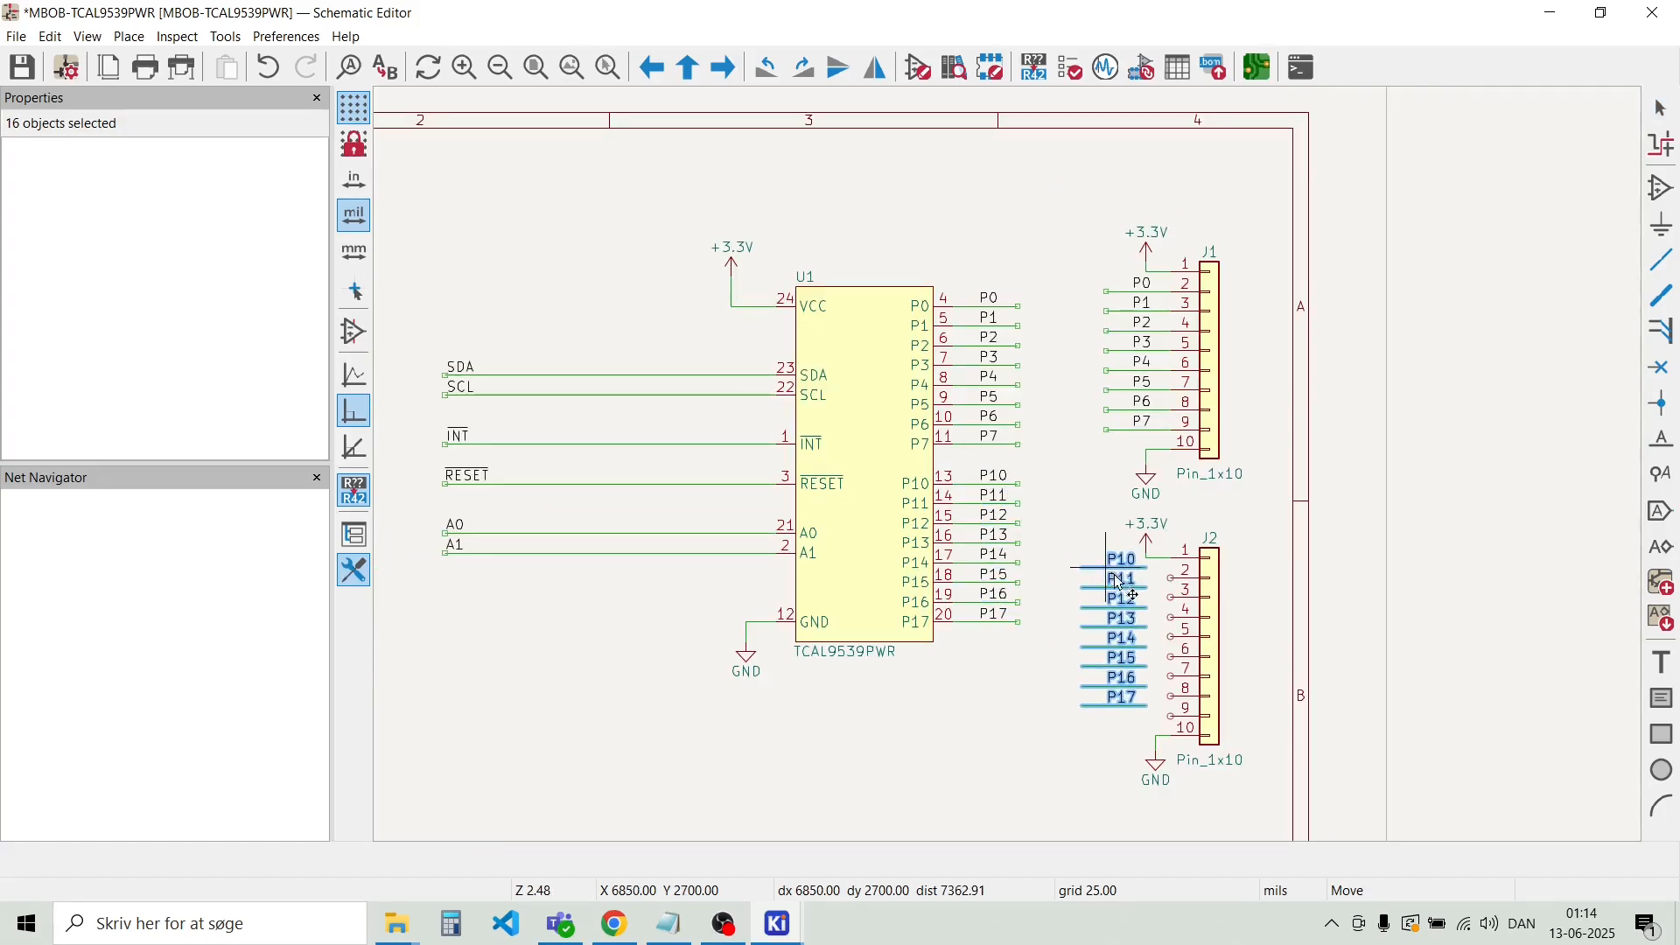
scroll(1007, 463, "up", 4)
scroll(1009, 472, "up", 2)
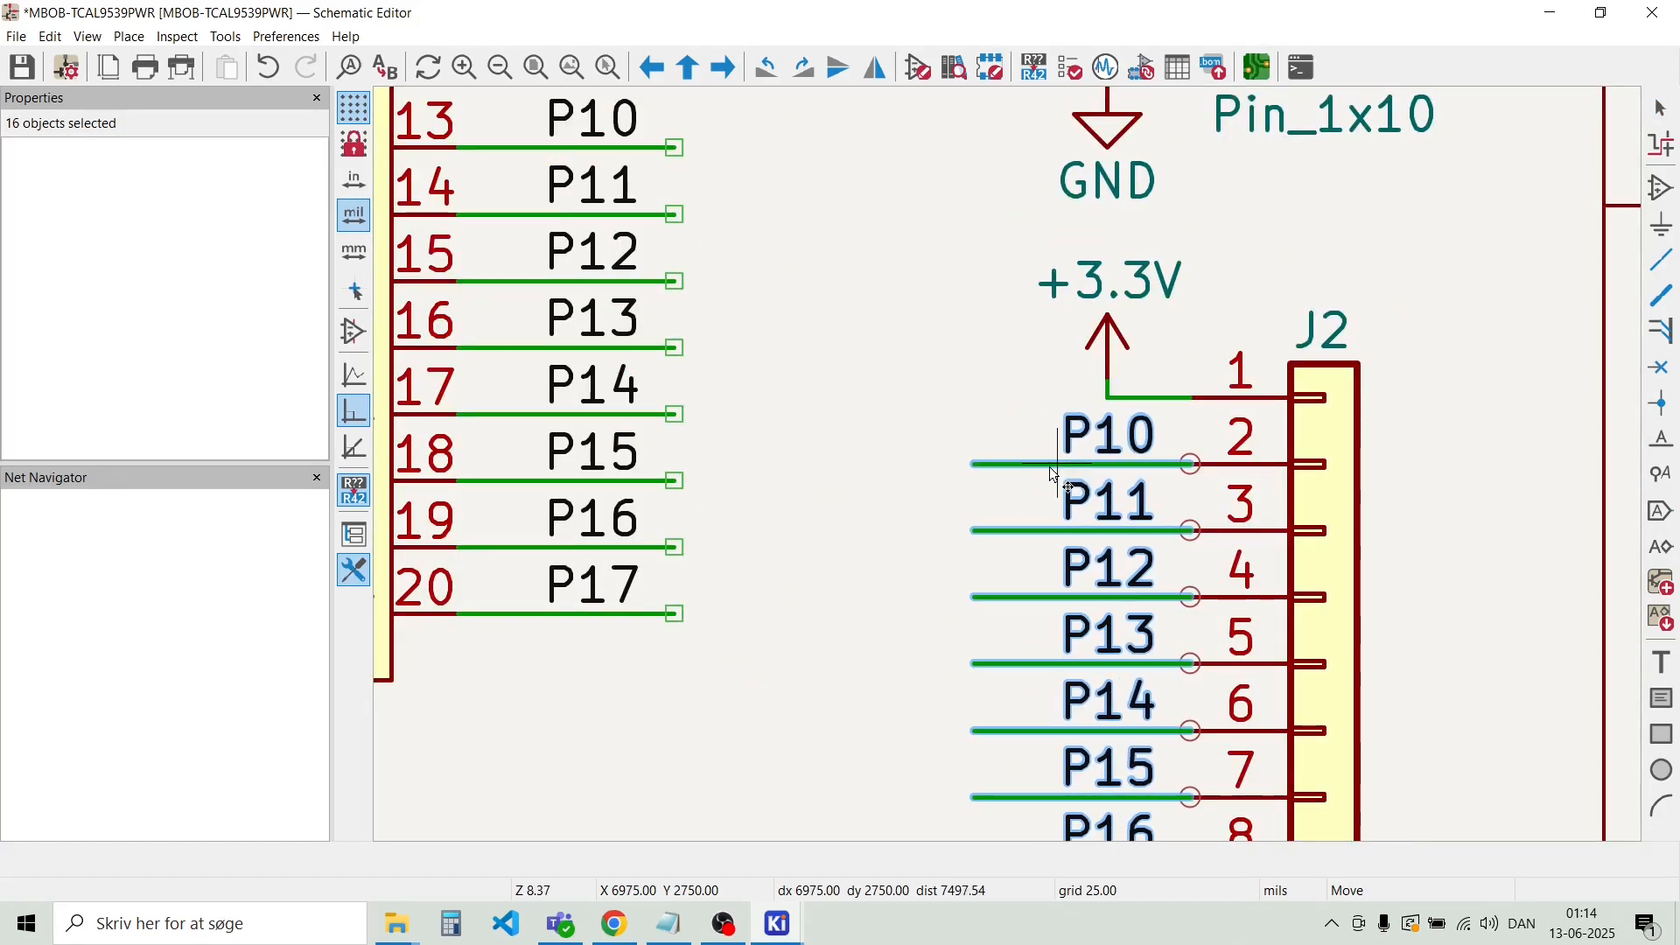
left_click(1062, 474)
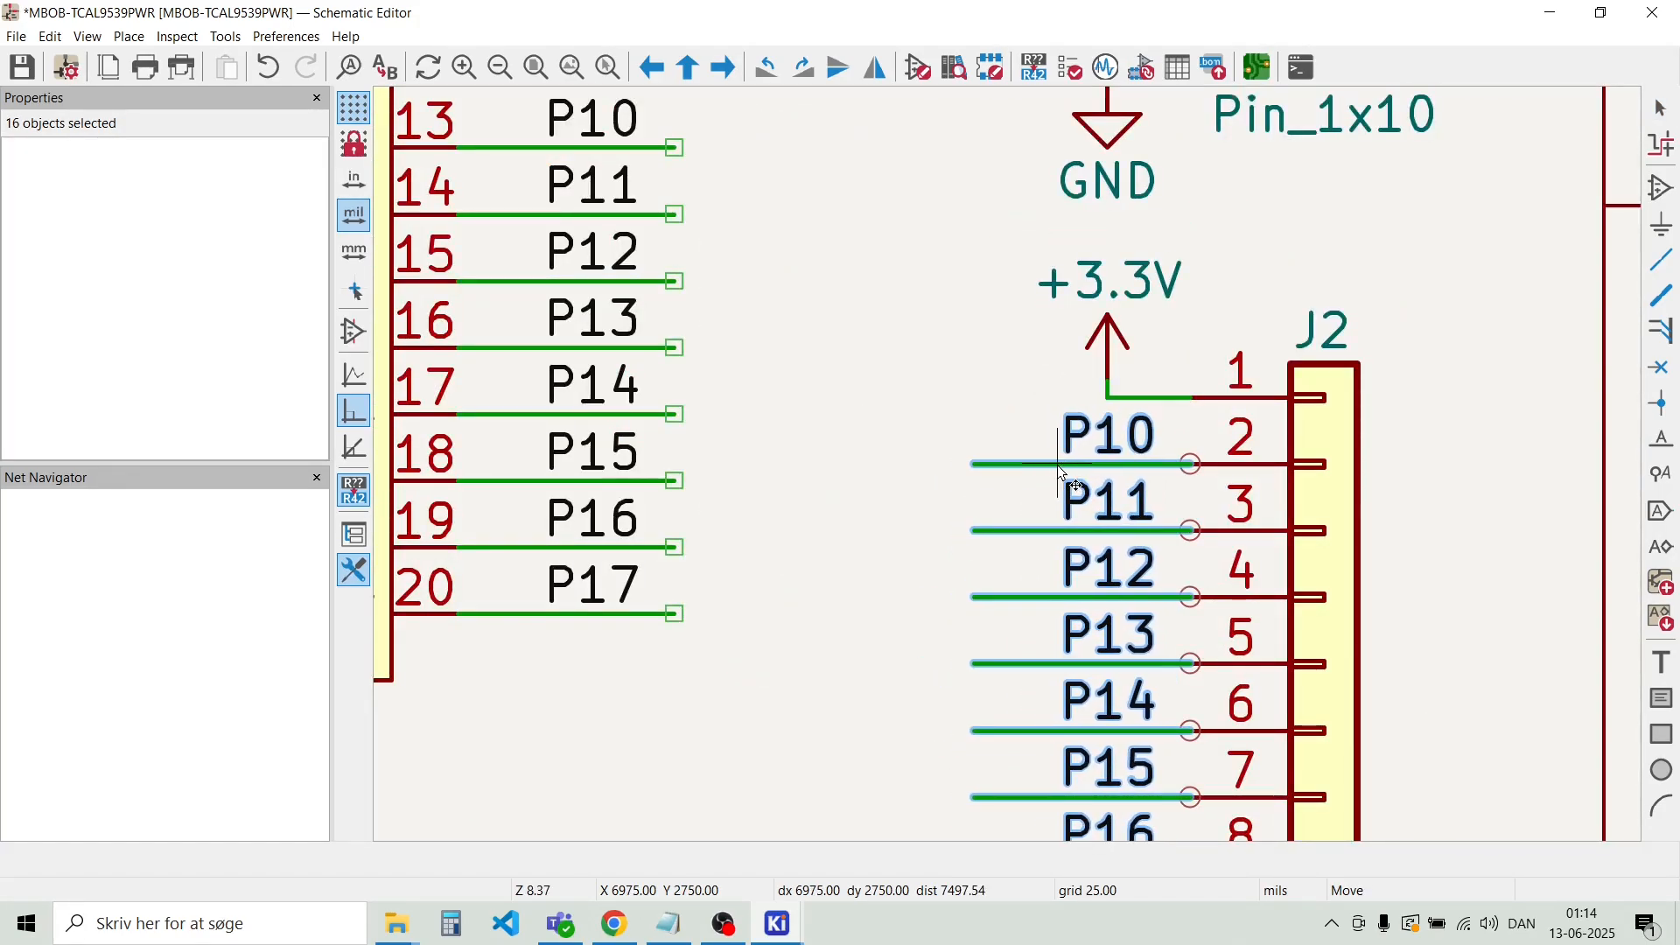
left_click(937, 394)
scroll(1013, 473, "down", 3)
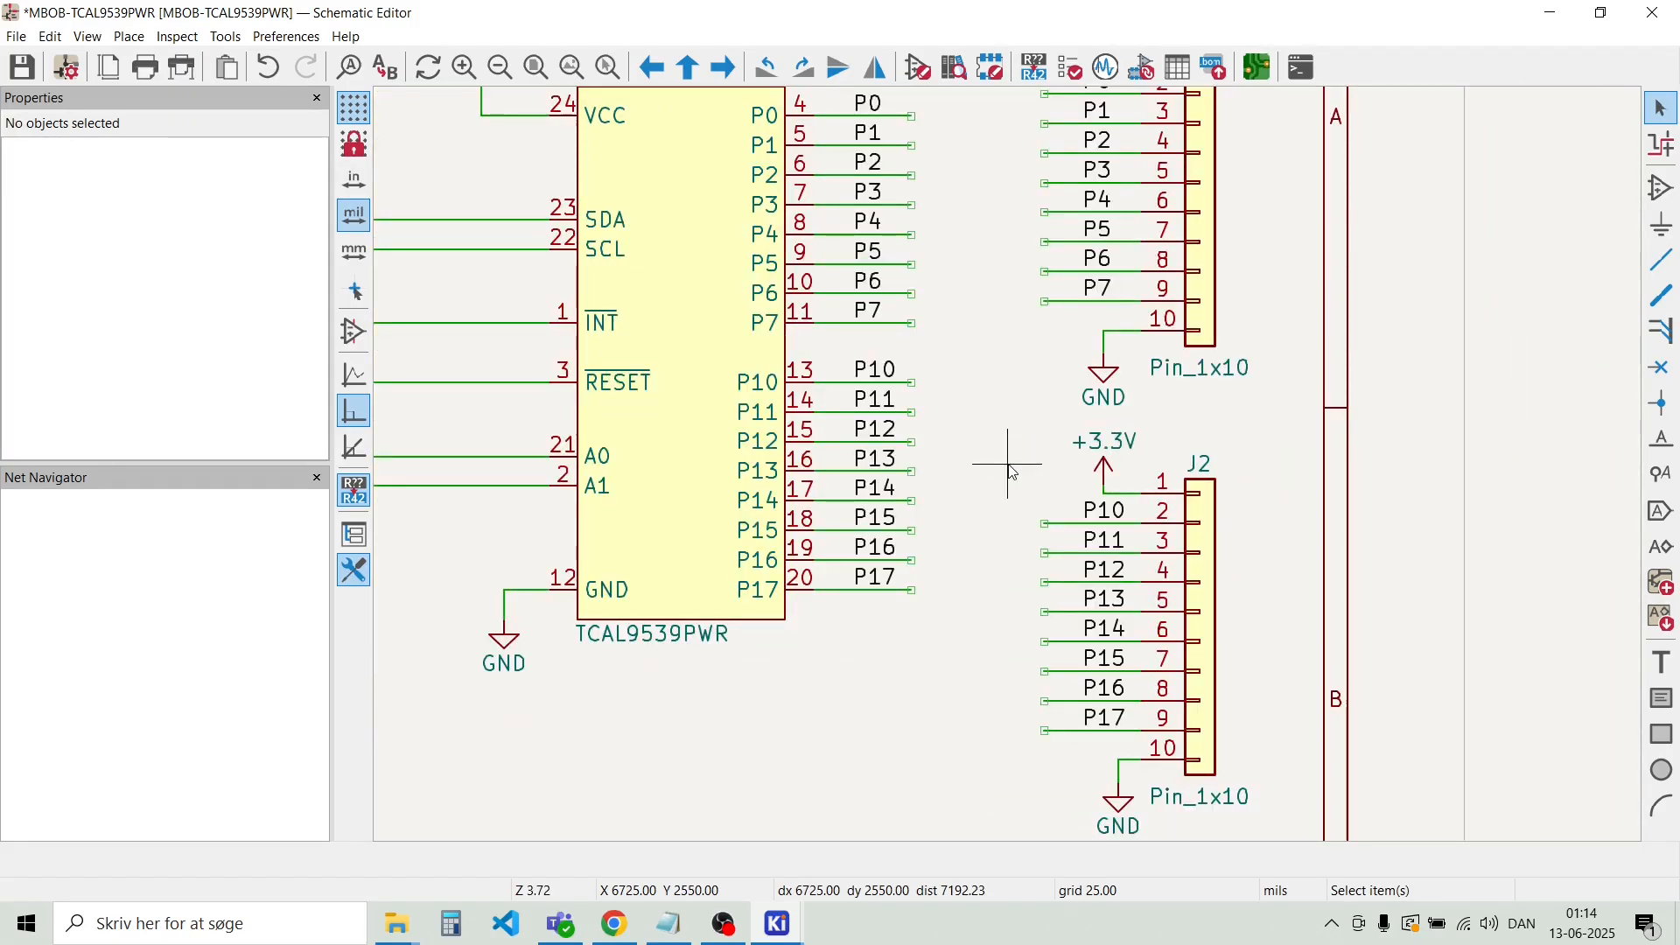
scroll(1013, 472, "down", 3)
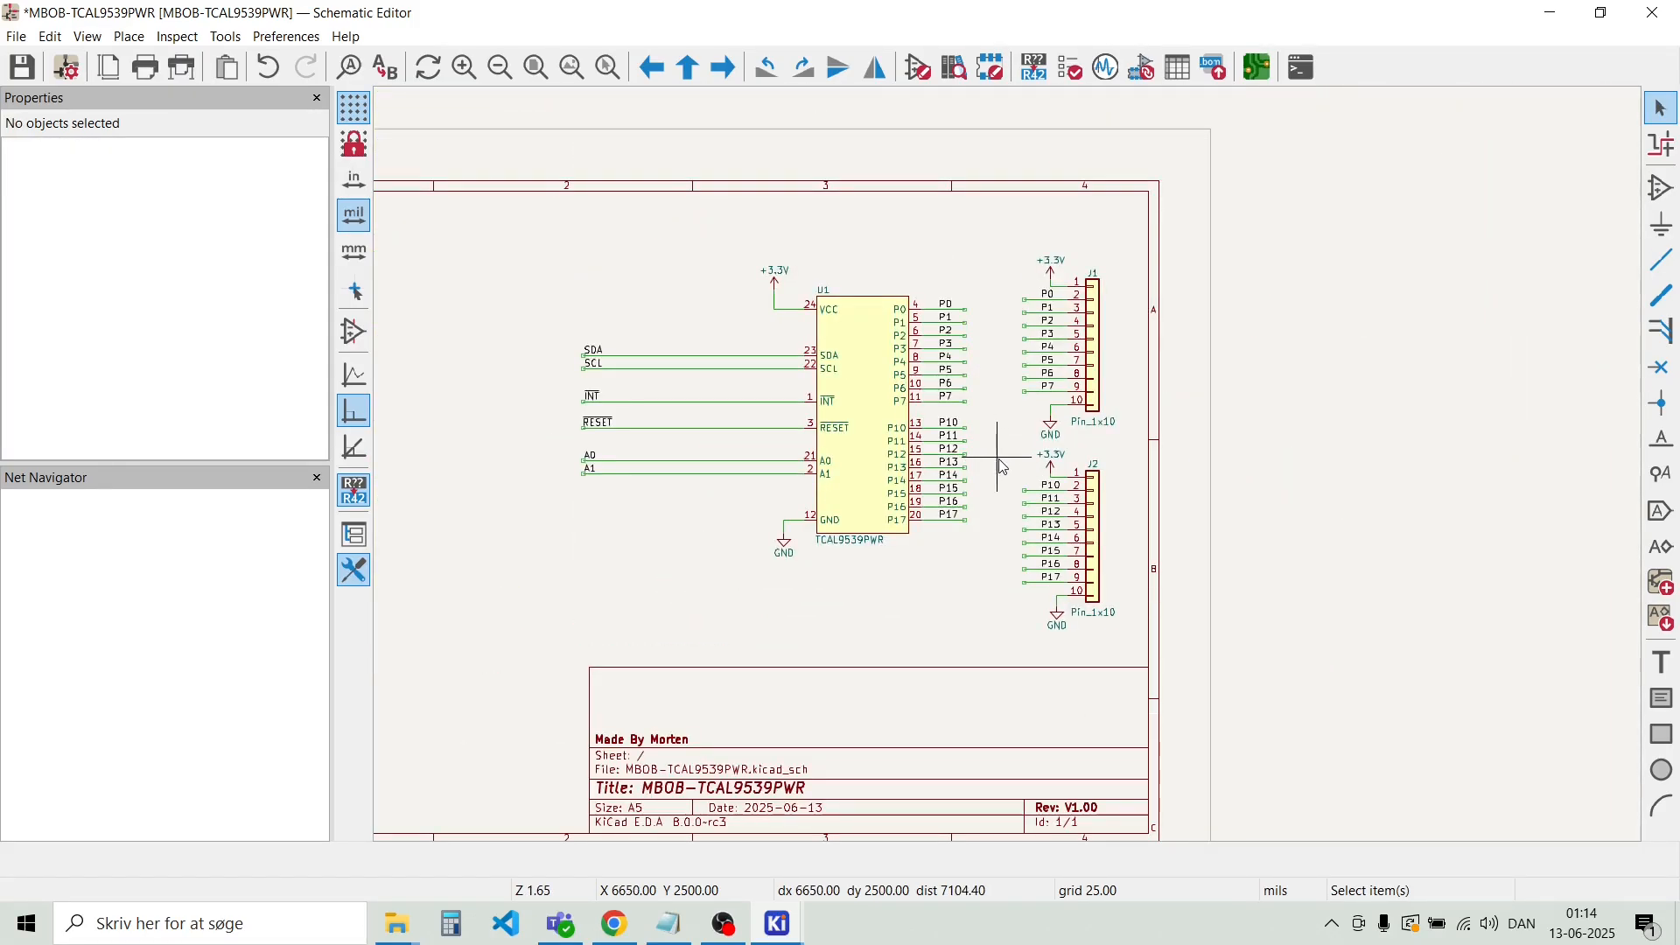
scroll(1004, 468, "up", 2)
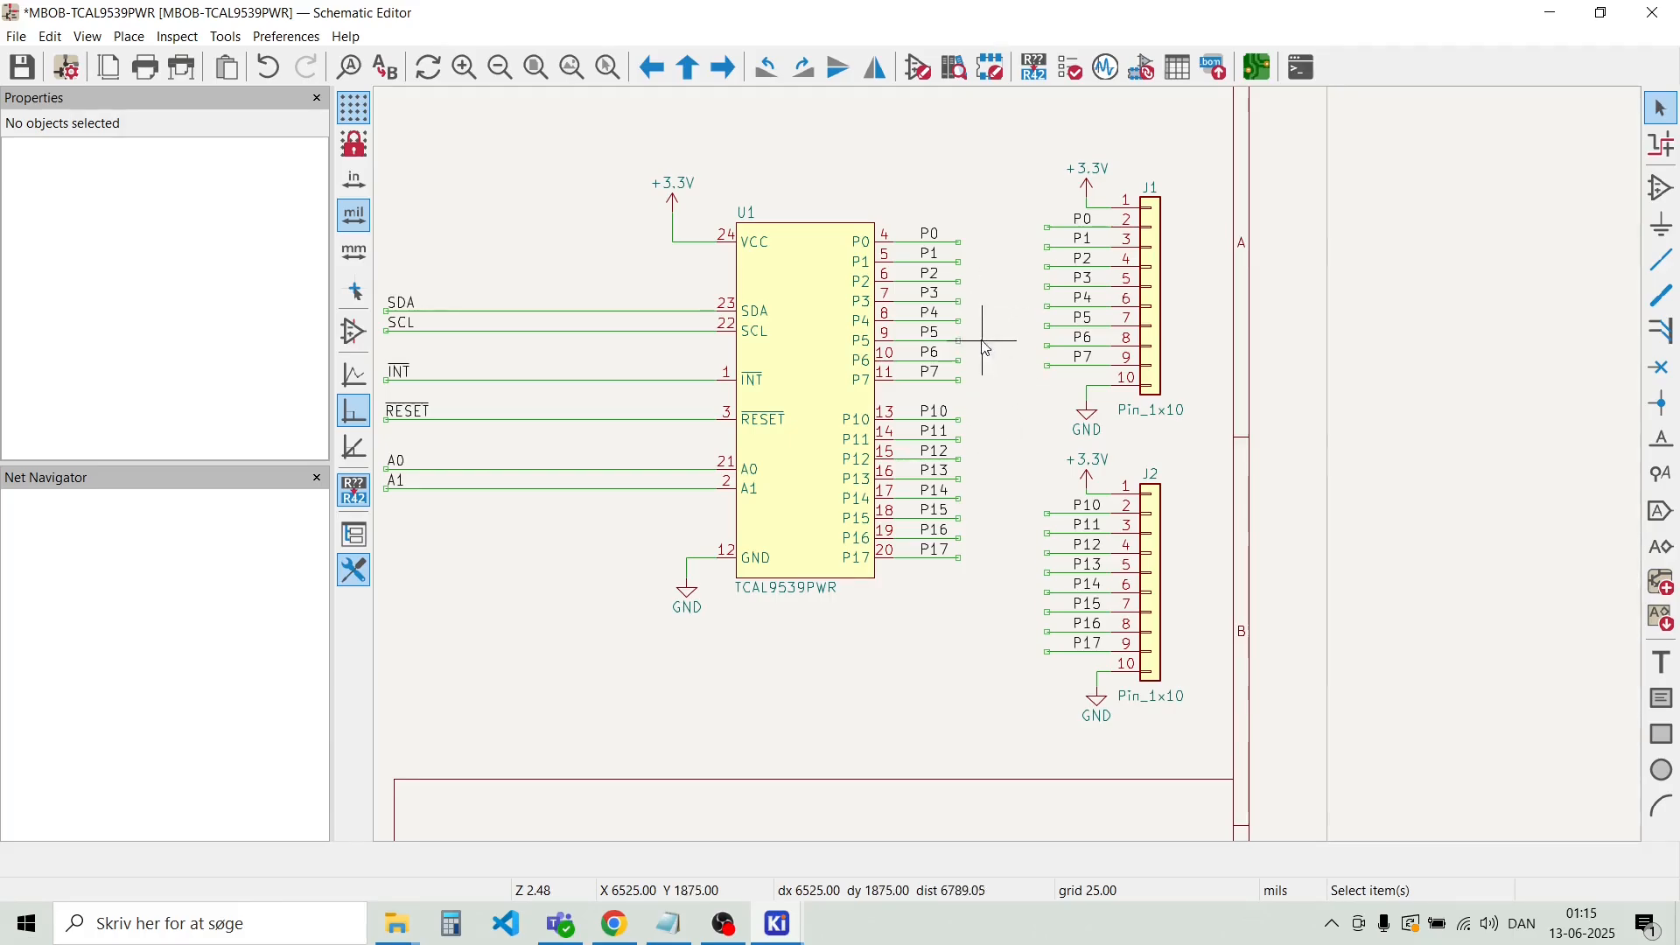
scroll(871, 404, "down", 2)
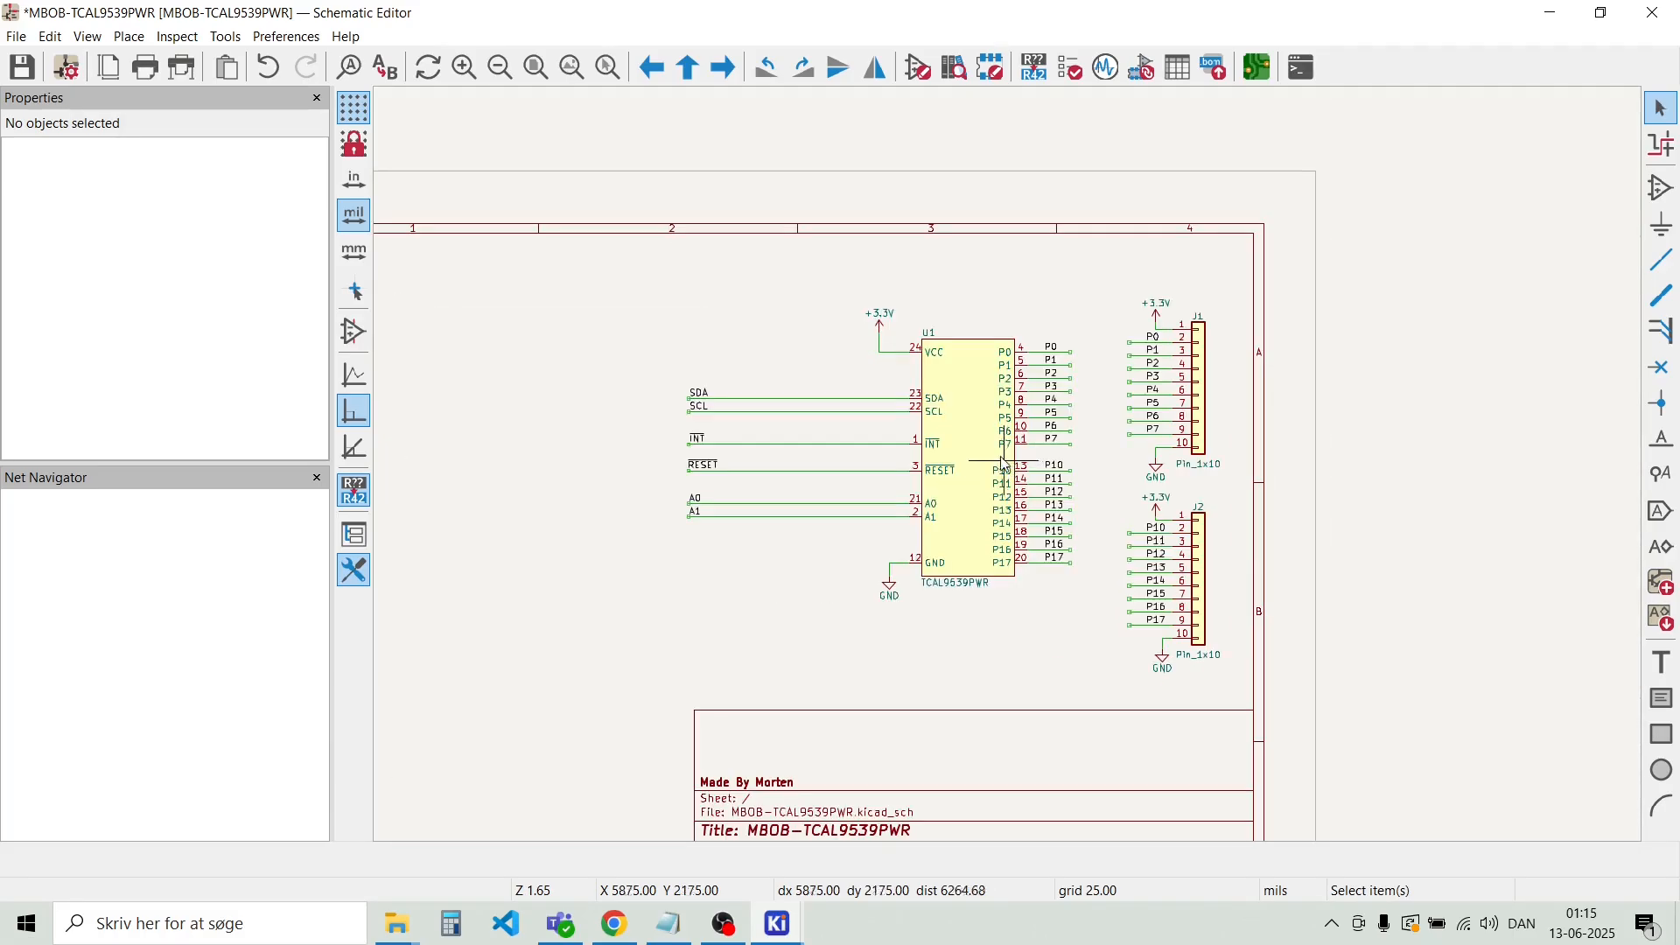
scroll(869, 416, "up", 2)
scroll(1015, 477, "up", 2)
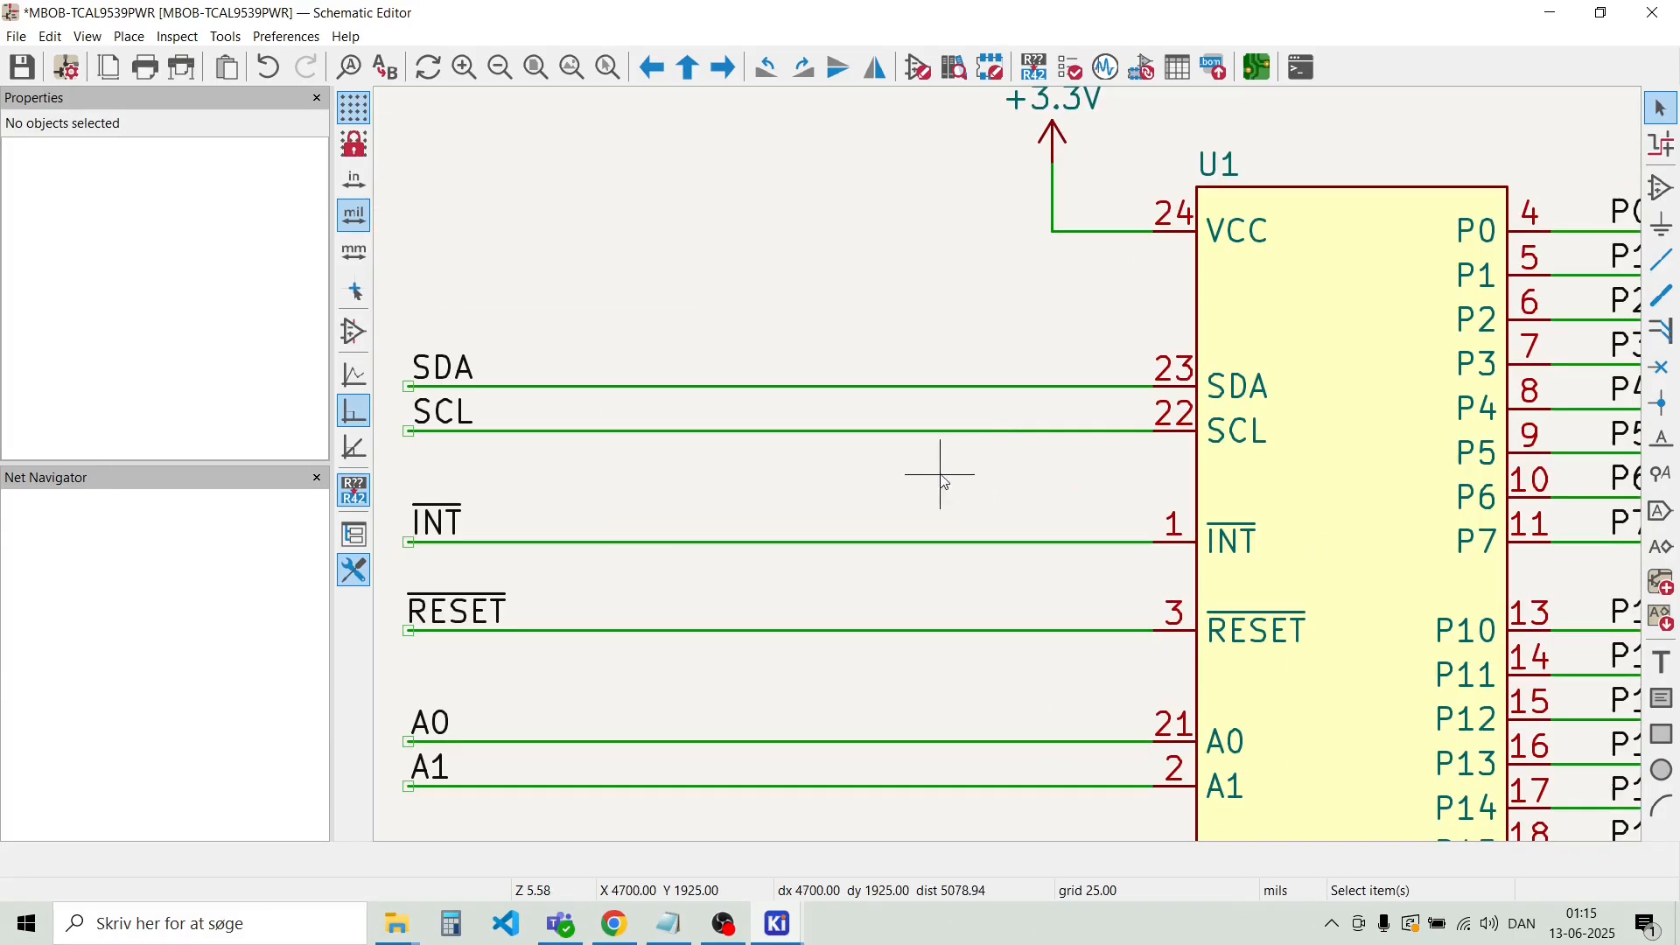
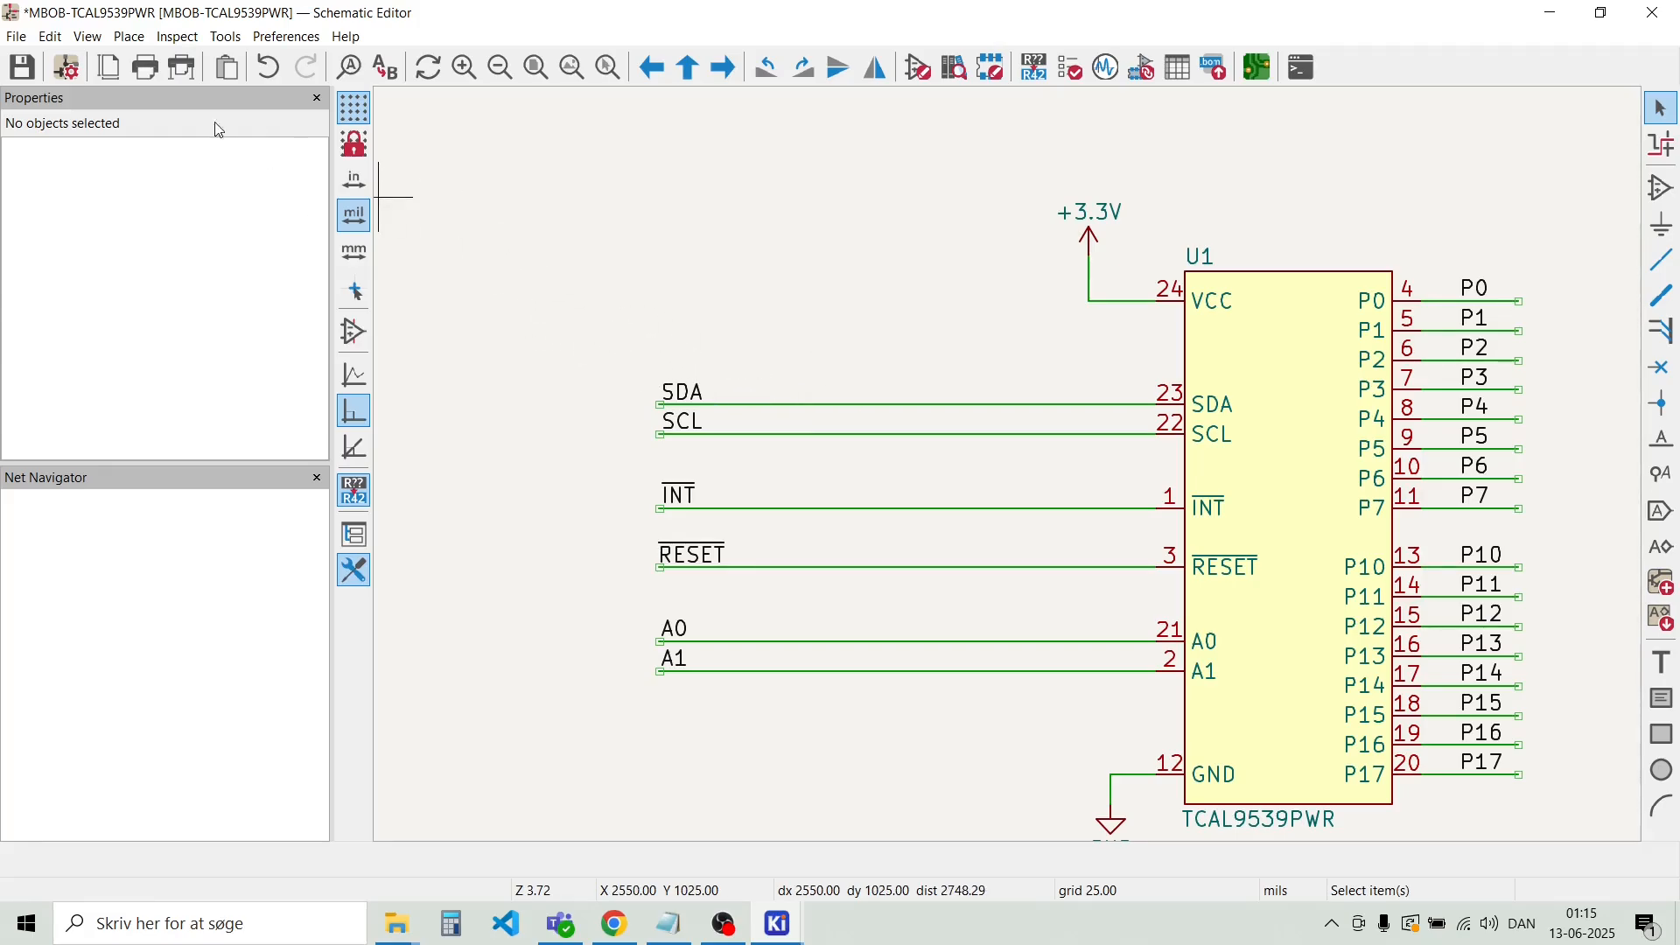
Place an R_Small resistor at X 4425, Y 1500 mils, above the SDA wire and left of U1's VCC supply
left_click(131, 37)
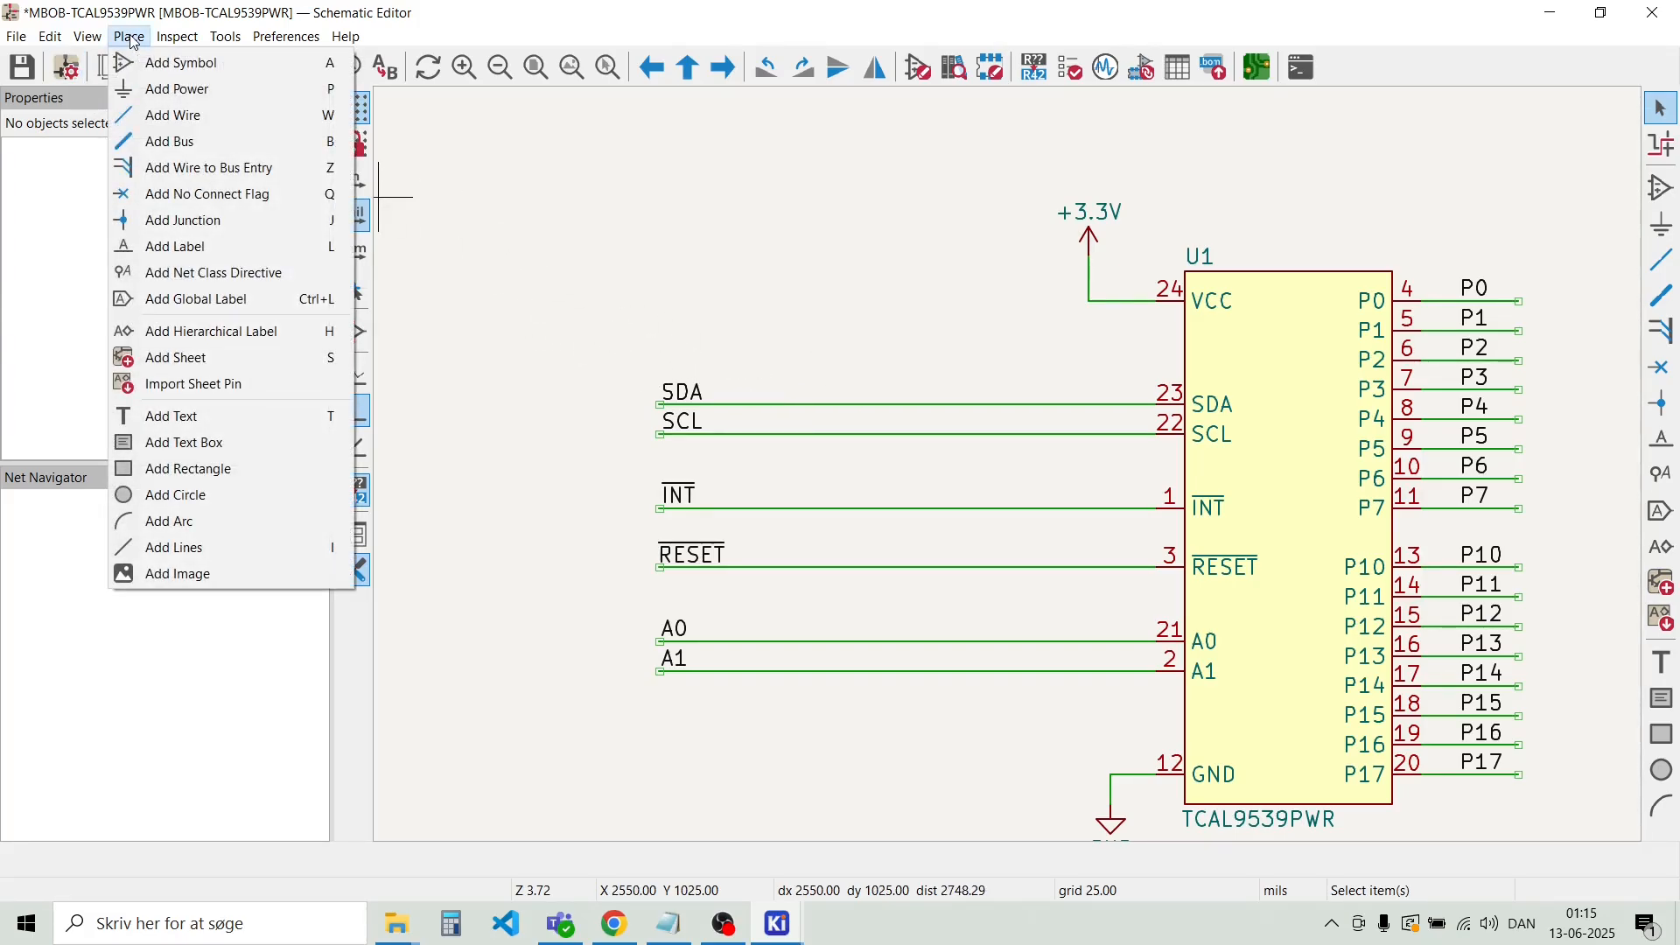
left_click(153, 63)
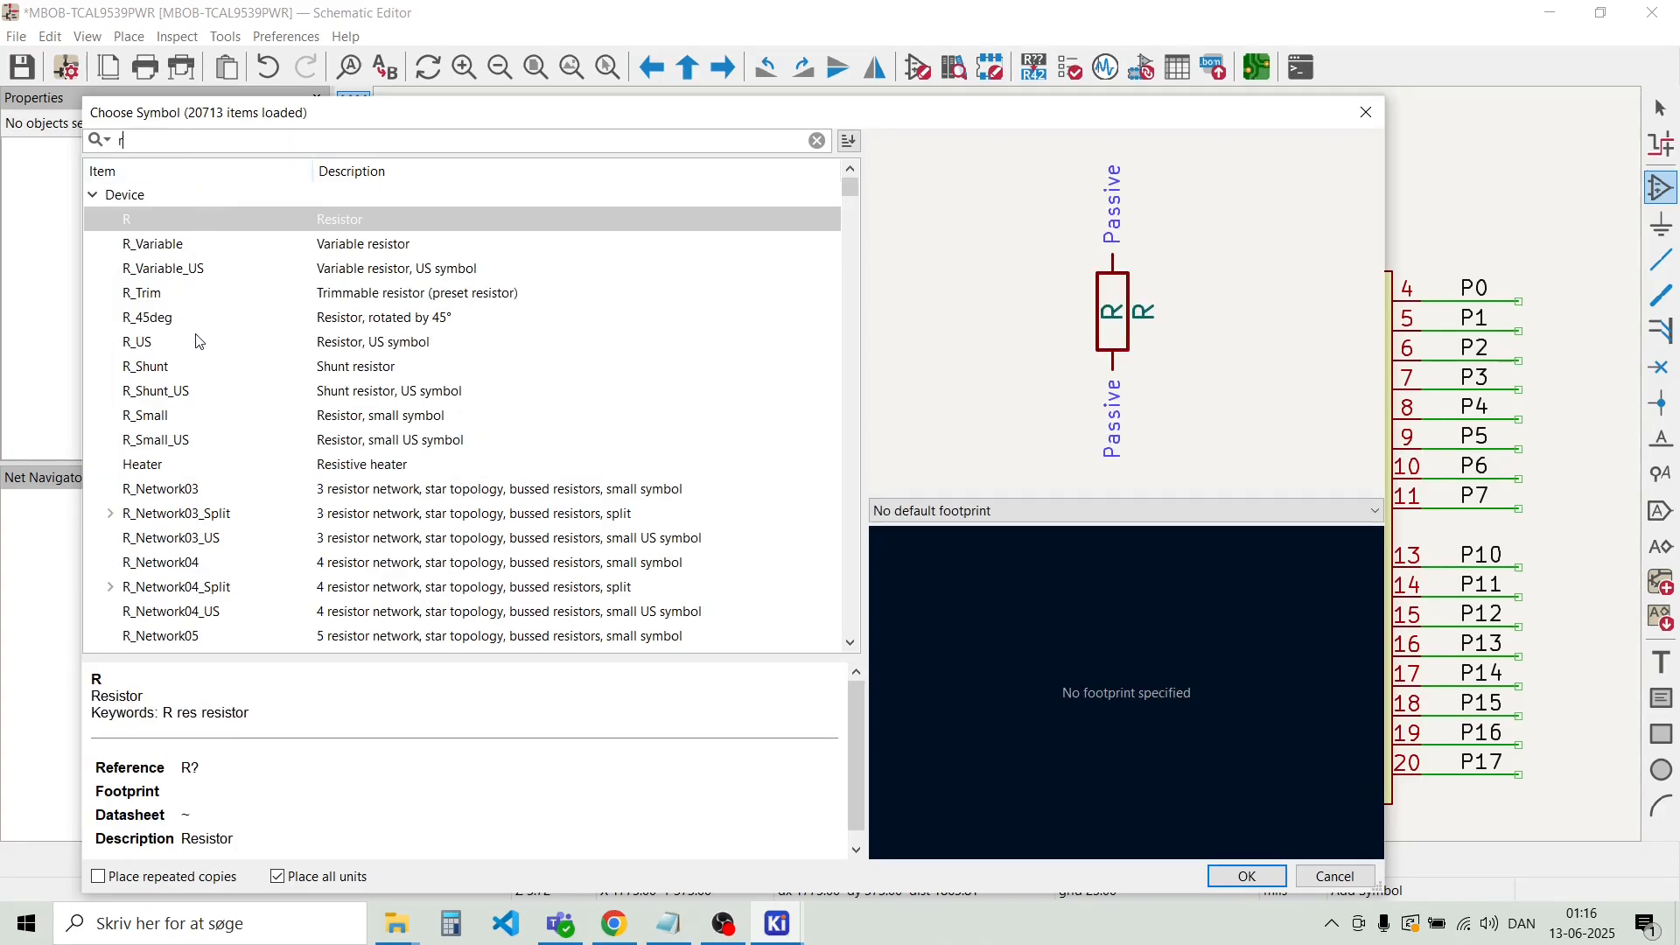
double_click(175, 420)
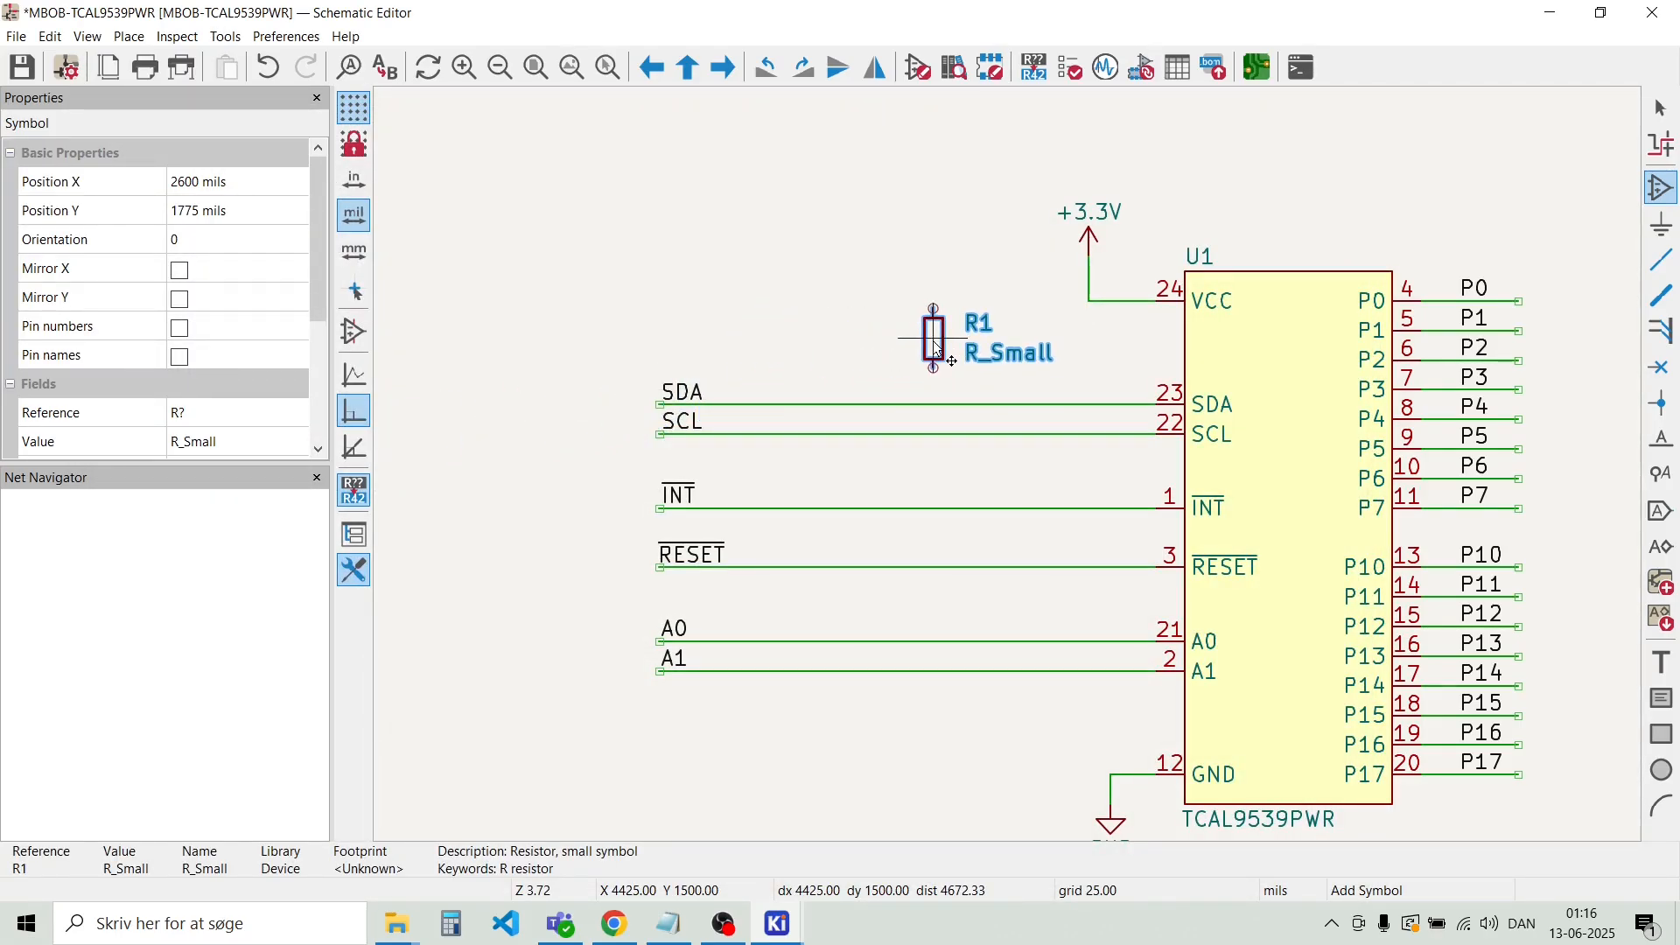
left_click(935, 348)
key("Escape")
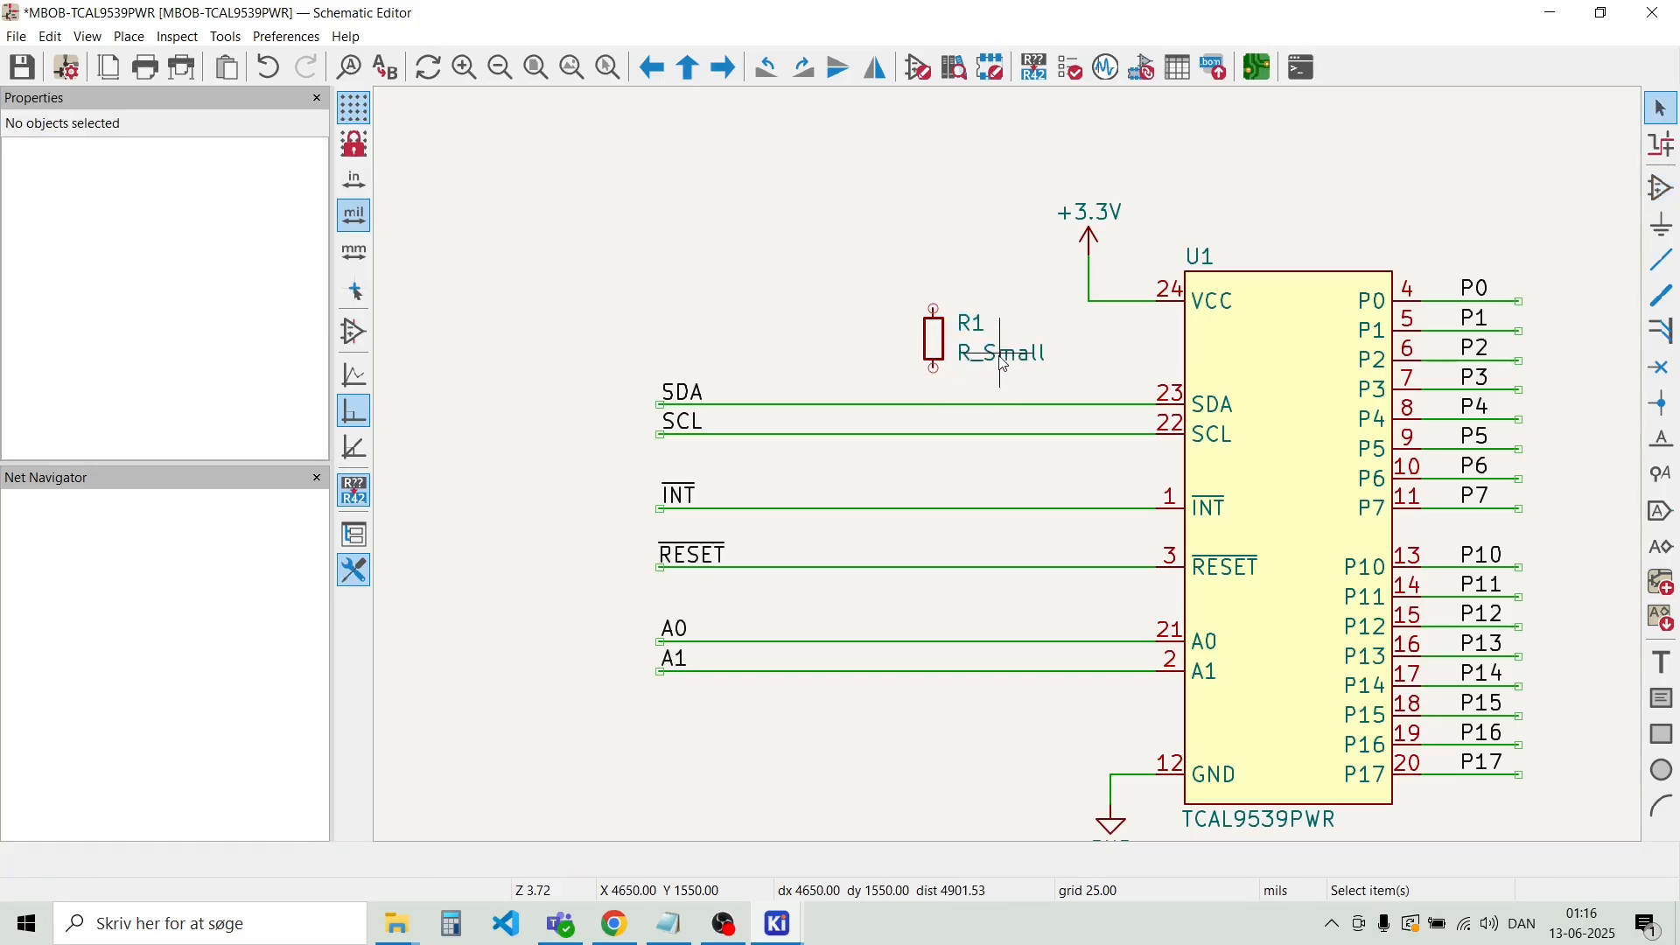
Set the value of resistor R1 to 4K7
double_click(1002, 359)
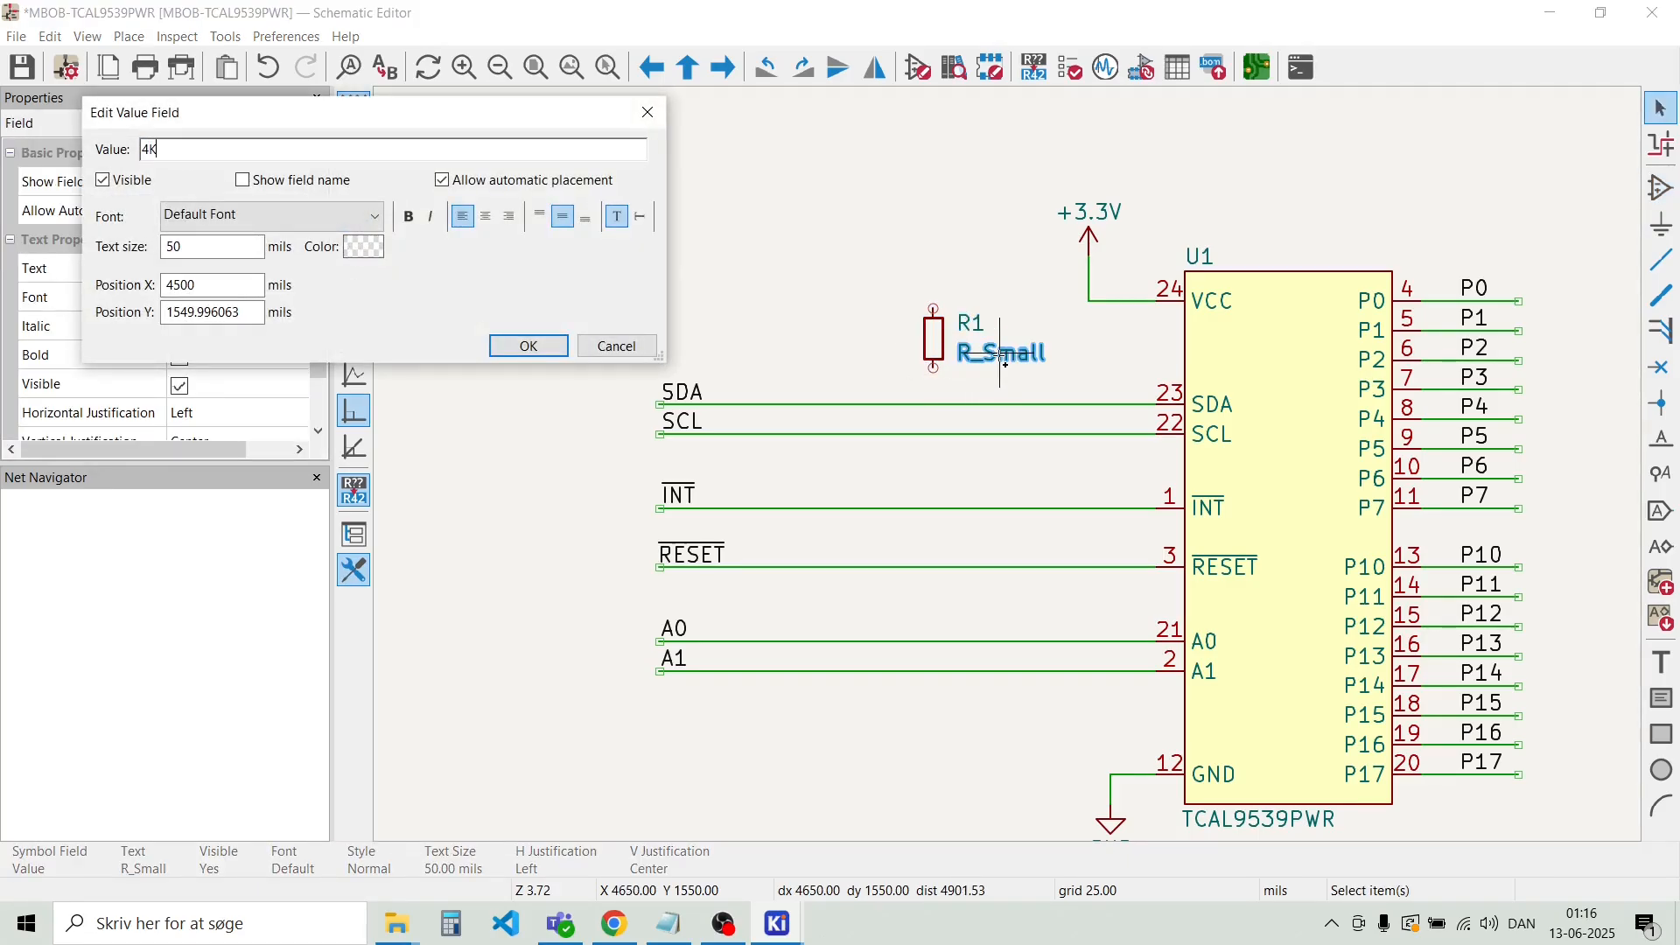
key("Return")
key("Escape")
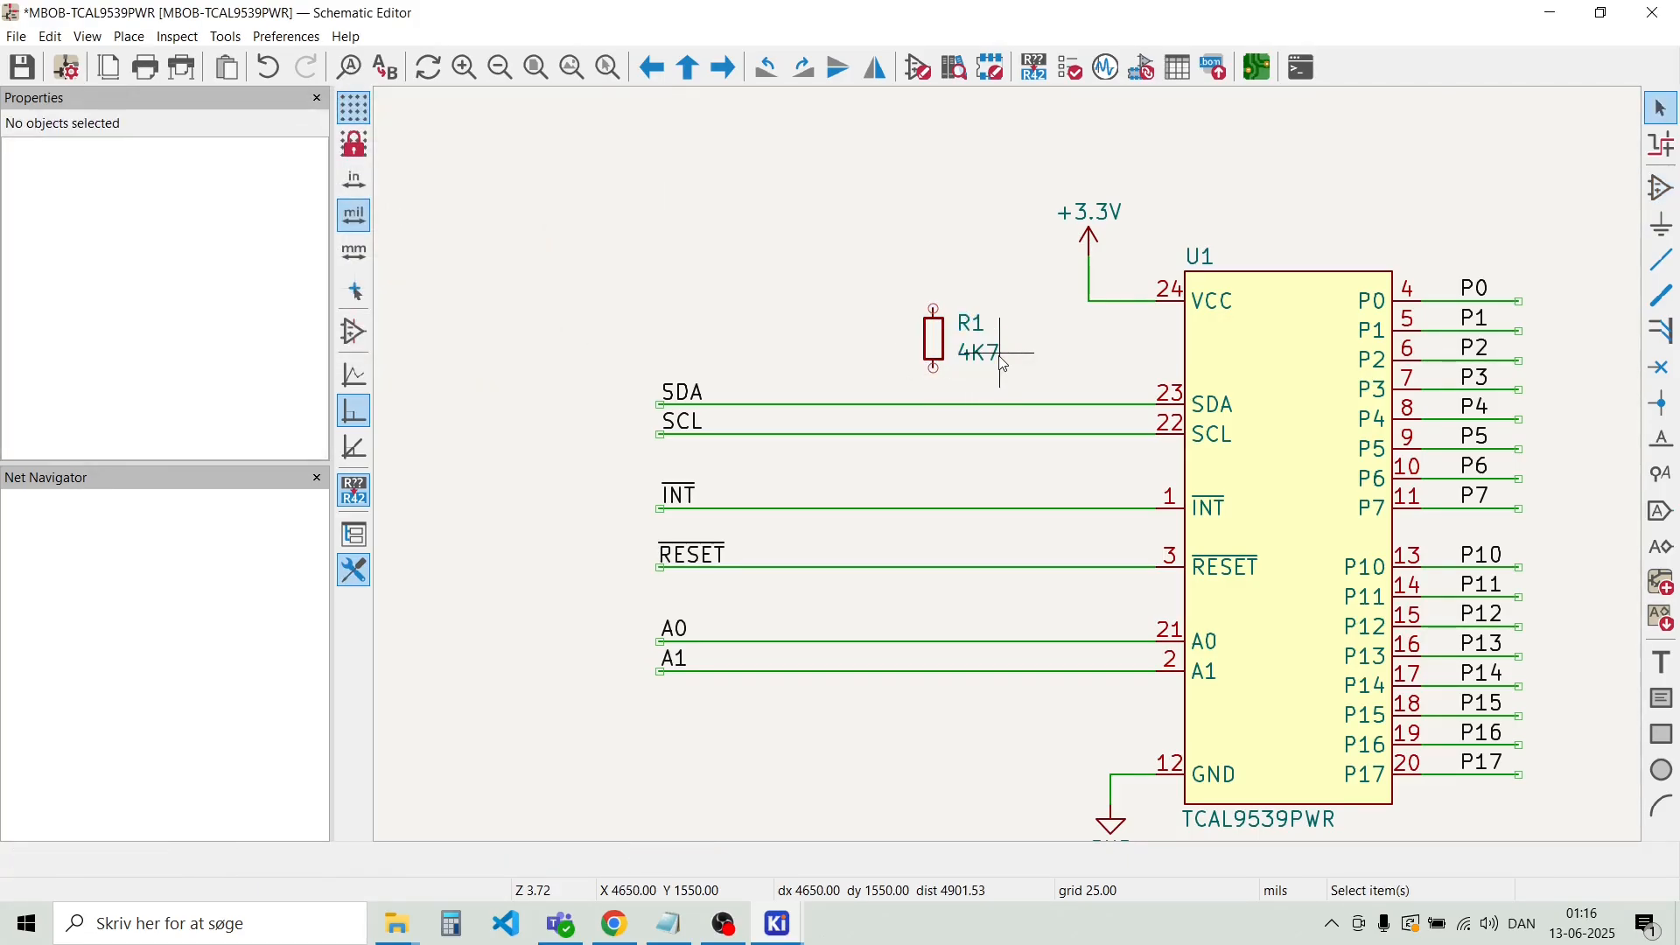
Move R1's reference and value texts about 12 mils closer to the resistor body, raising the value to sit tightly under the reference
scroll(998, 368, "up", 5)
scroll(1013, 474, "up", 2)
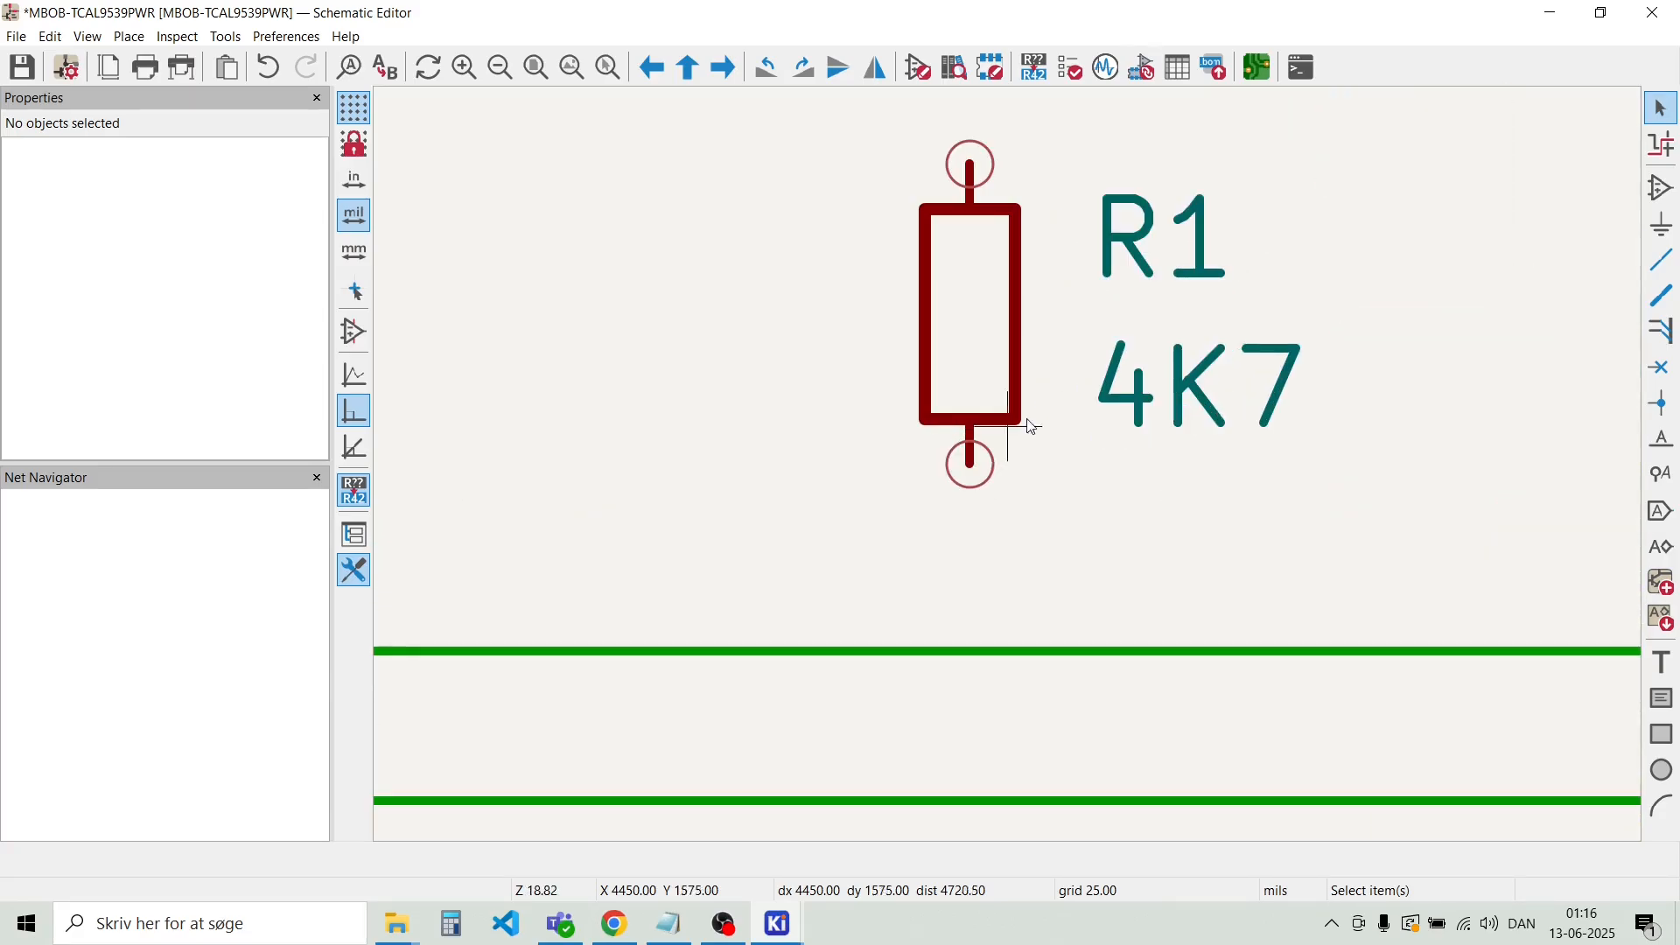
left_click(1169, 243)
left_click_drag(1170, 244, 1050, 262)
left_click(1050, 263)
left_click_drag(1199, 394, 1053, 367)
left_click(1075, 462)
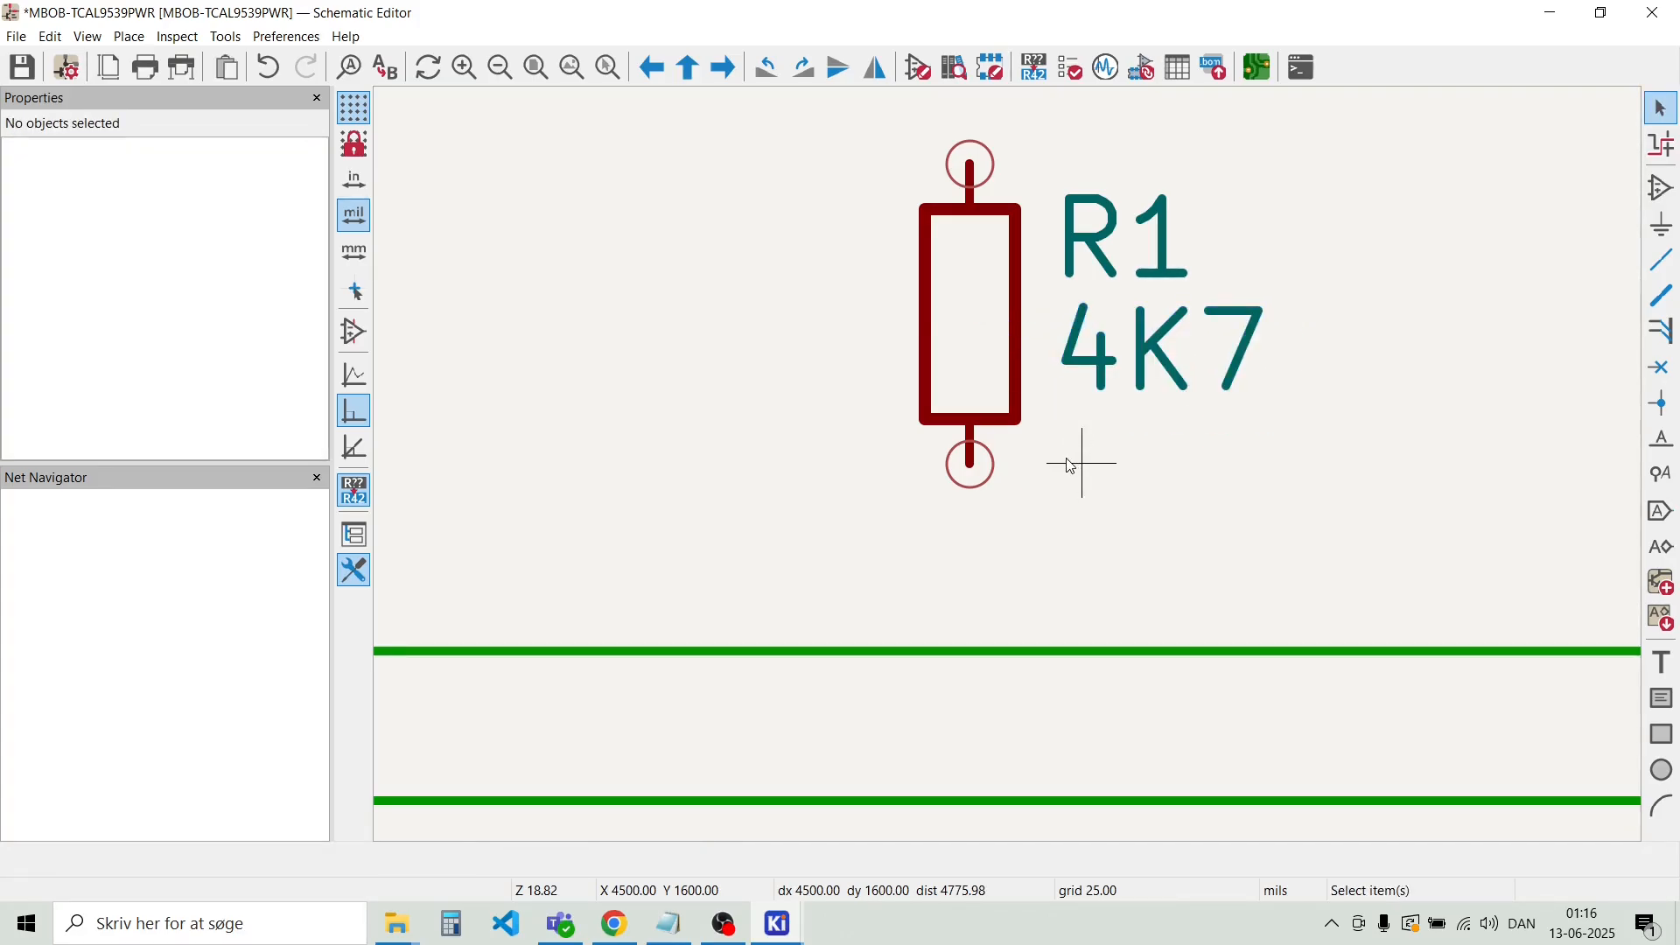
Duplicate resistor R1 and place the copy level with it, 300 mils to the right at X 4725 mils
scroll(1015, 477, "down", 2)
scroll(1014, 473, "down", 3)
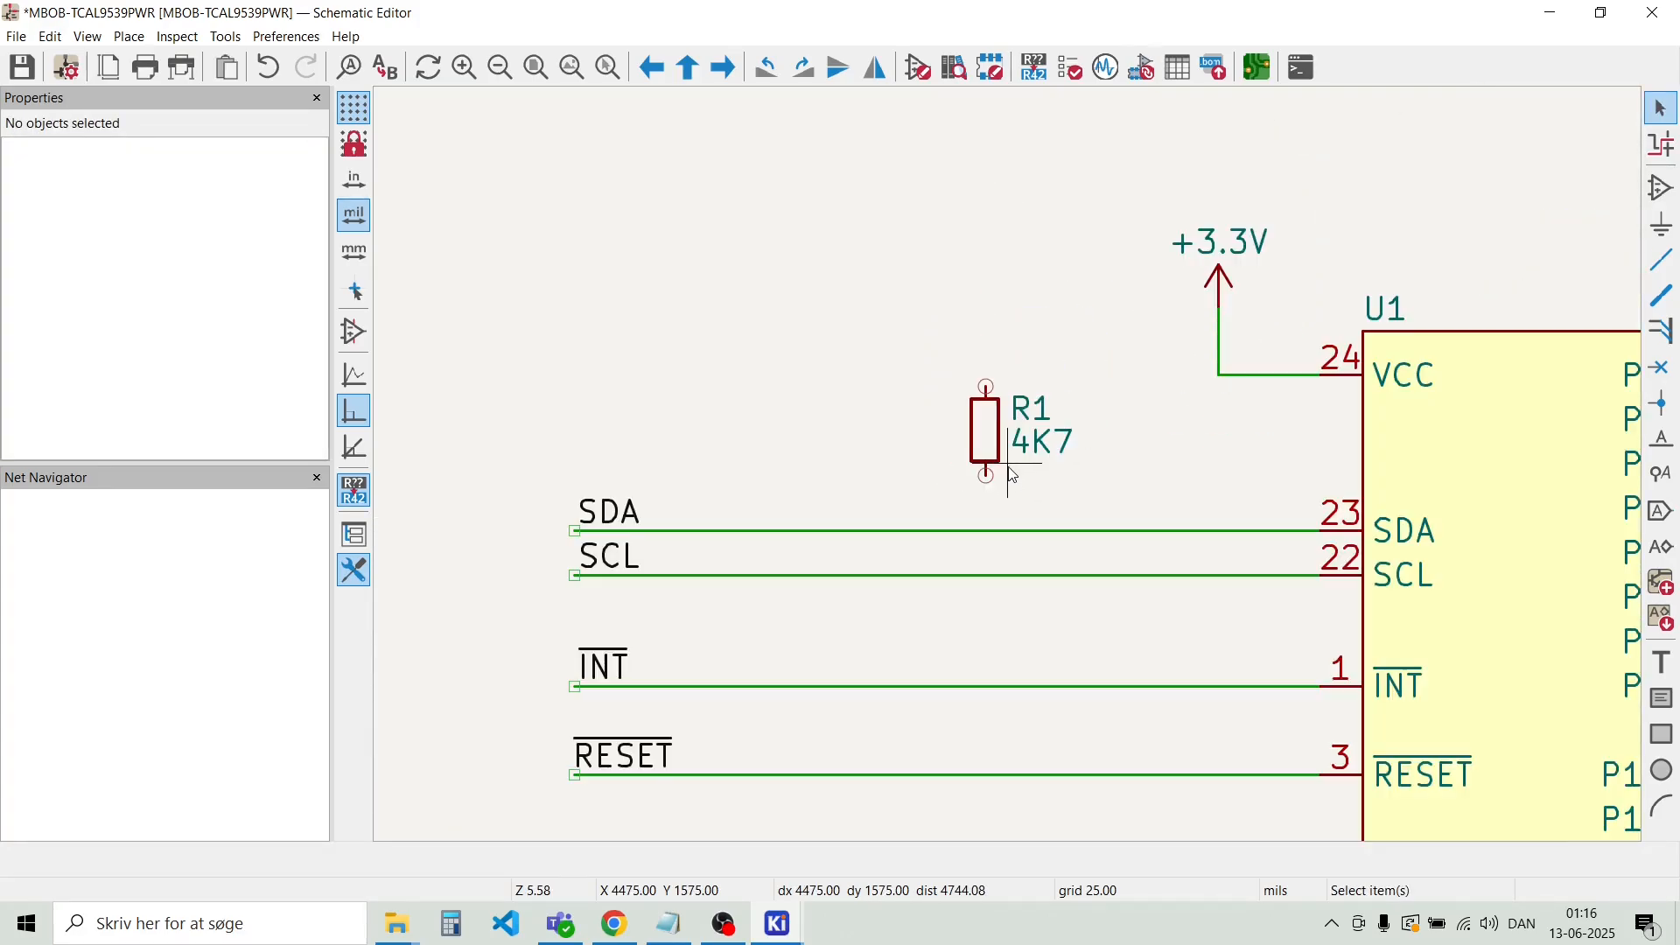
left_click(991, 442)
key("ctrl+d")
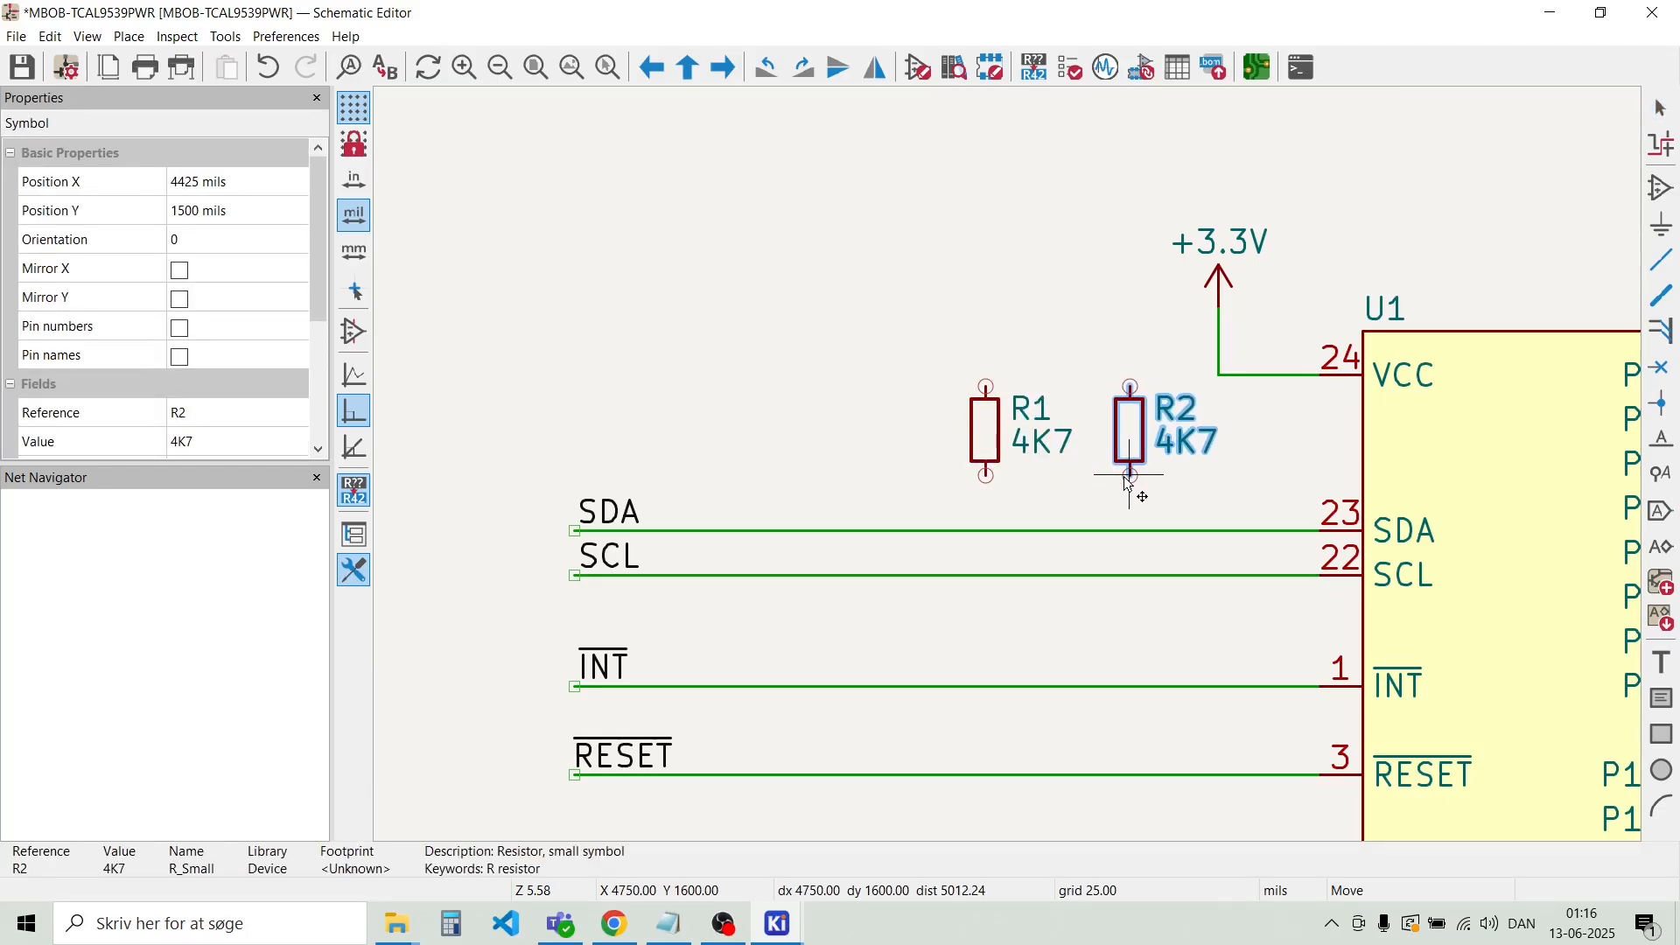
left_click(1121, 487)
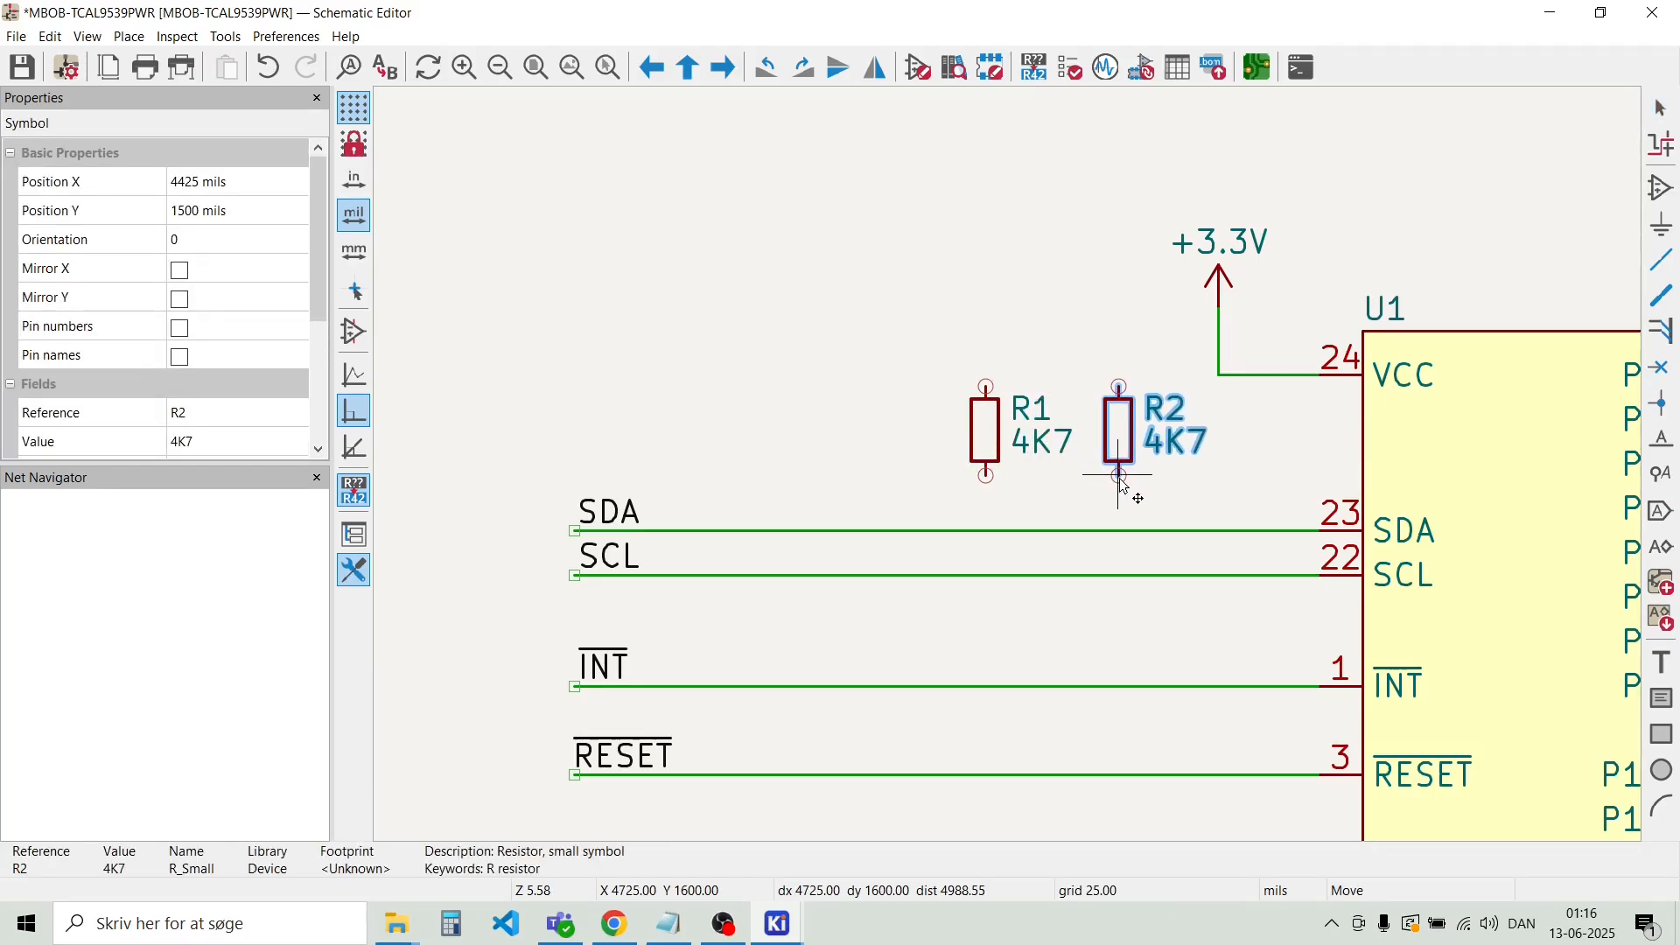
left_click(1032, 302)
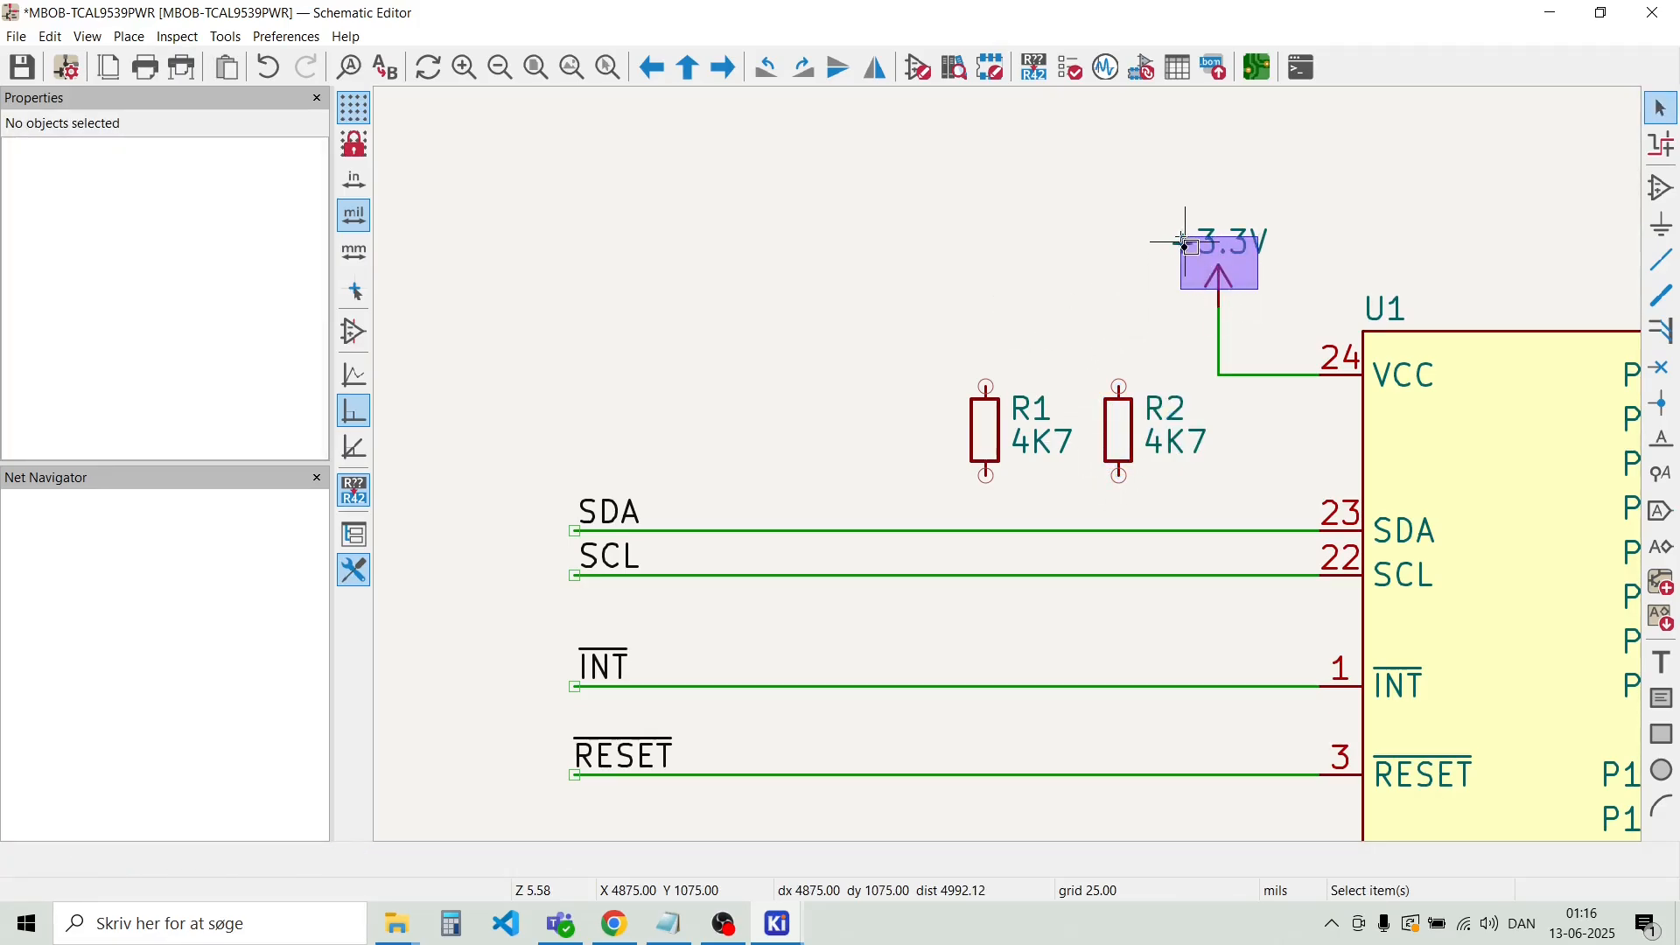
Duplicate U1's +3.3V power symbol and place the copy directly above R1 at X 4425, Y 1225 mils
left_click(1196, 272)
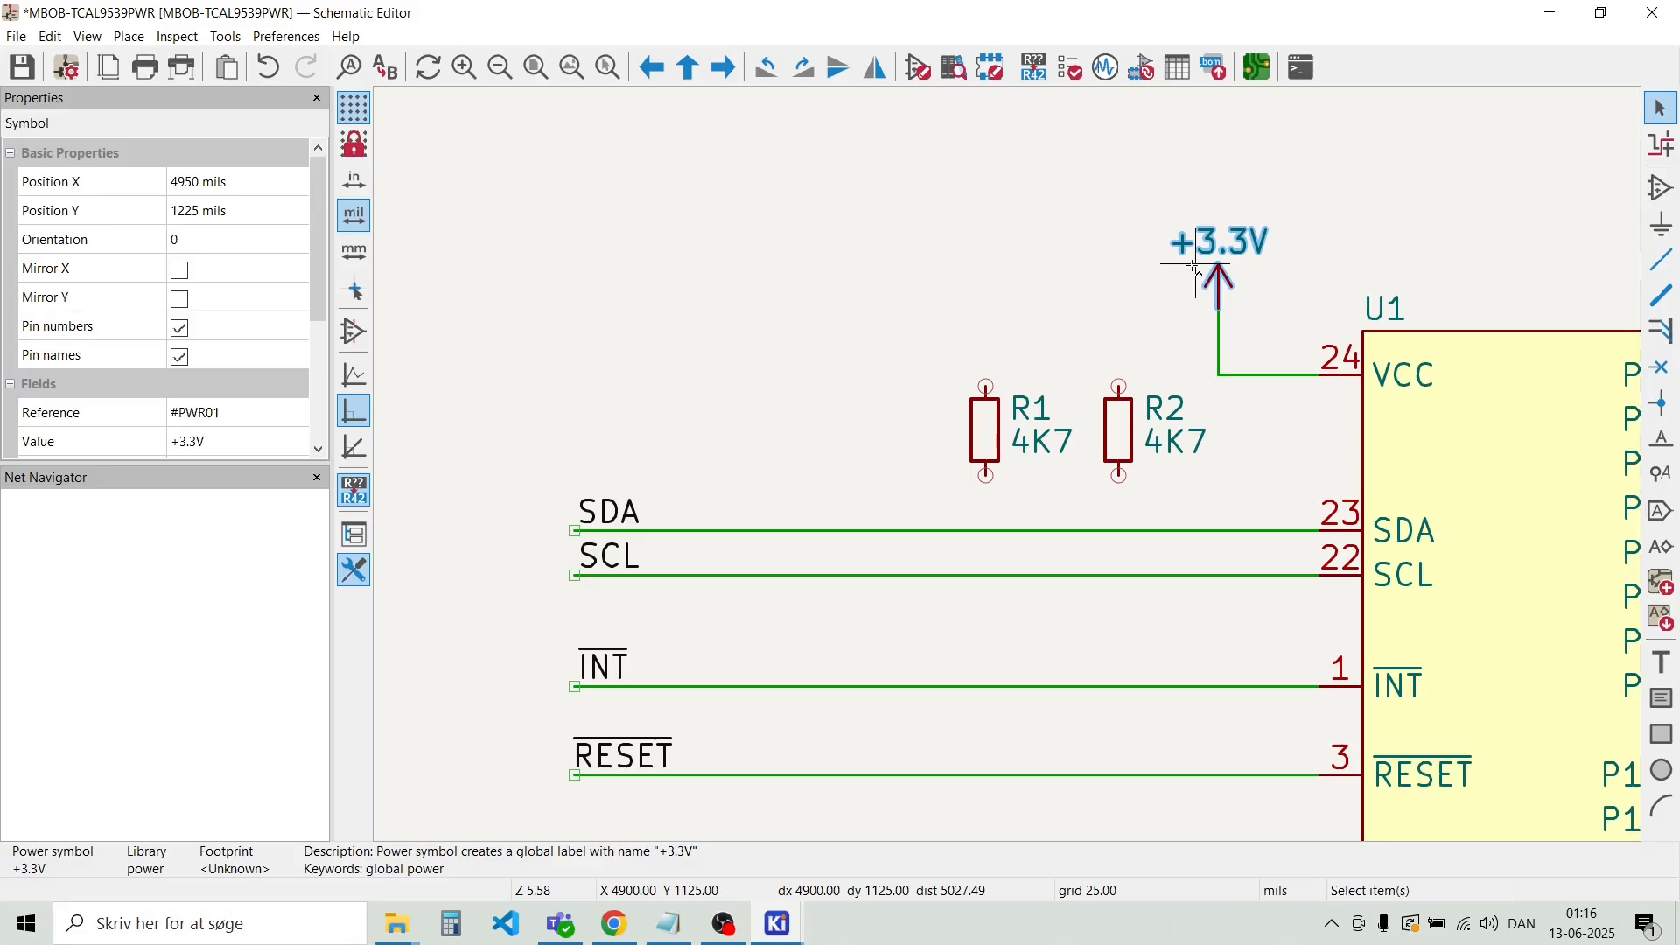
key("ctrl+d")
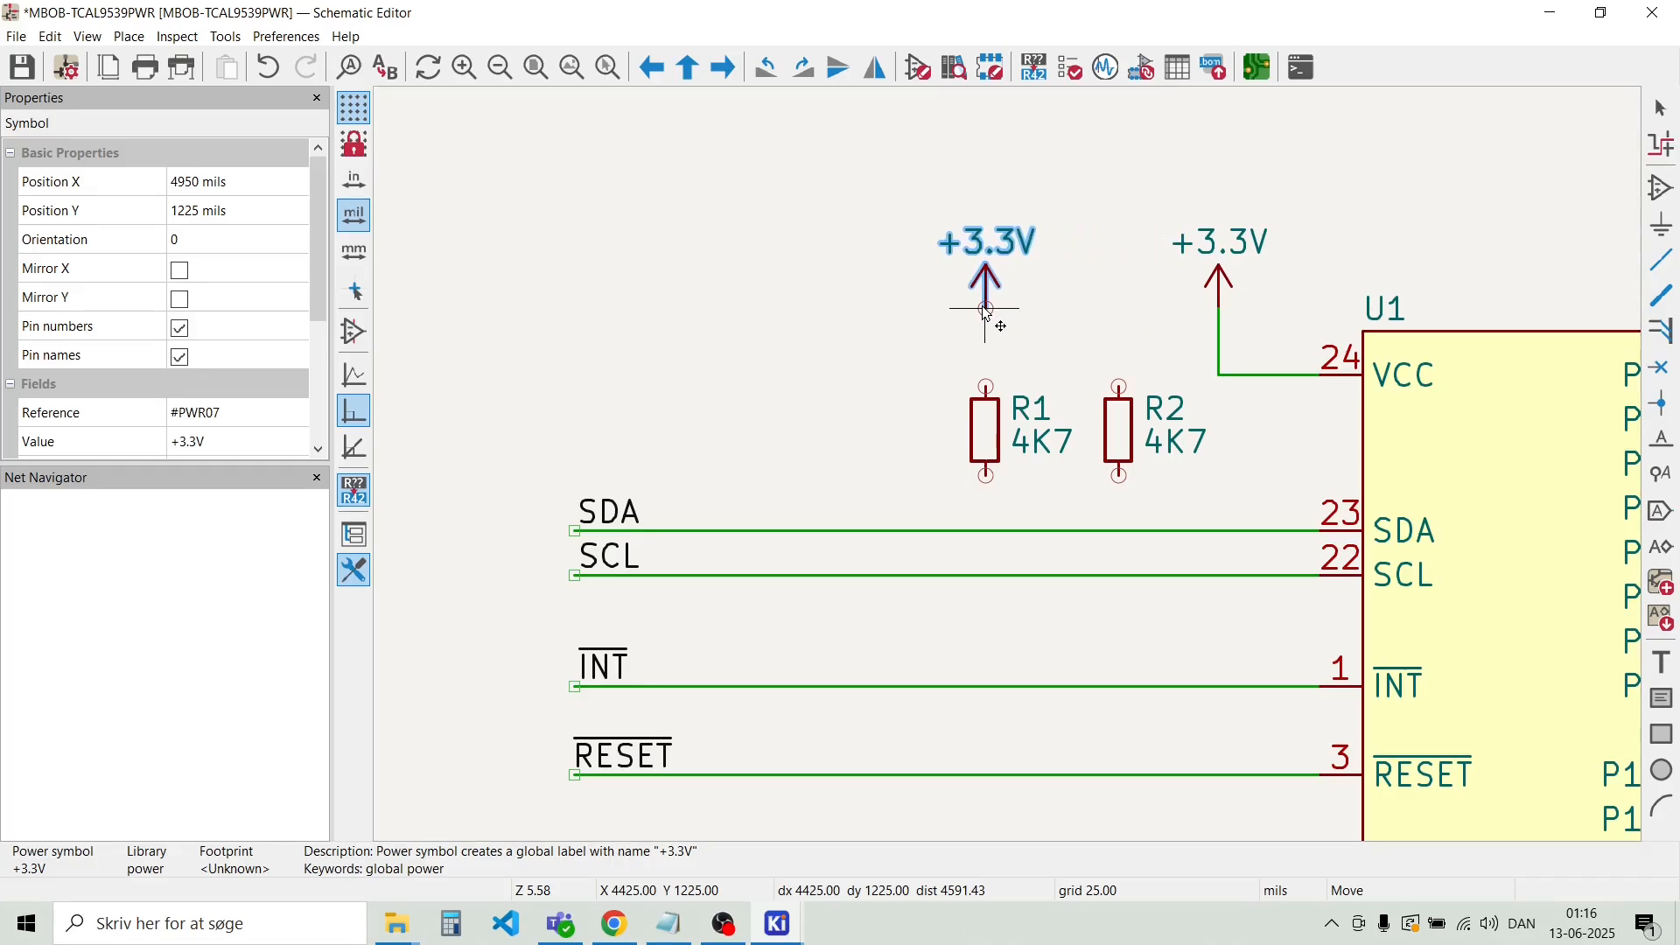
left_click(986, 313)
left_click(874, 330)
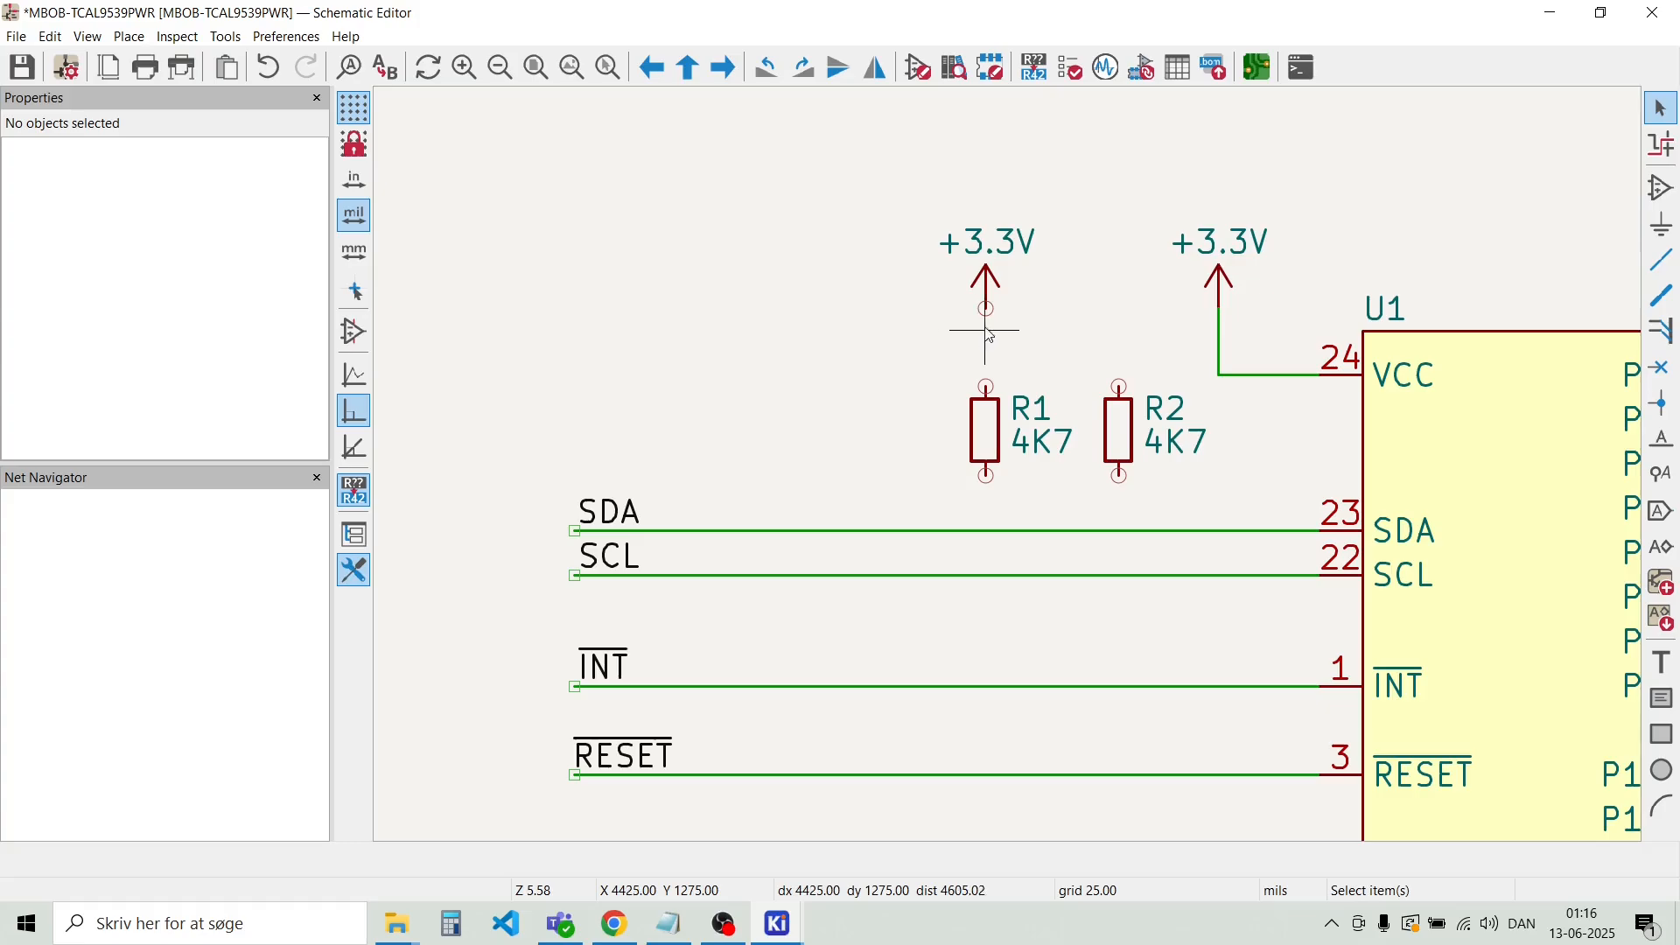
Wire the new +3.3V symbol to the top pin of R1 and branch the wire to the top pin of R2
key("w")
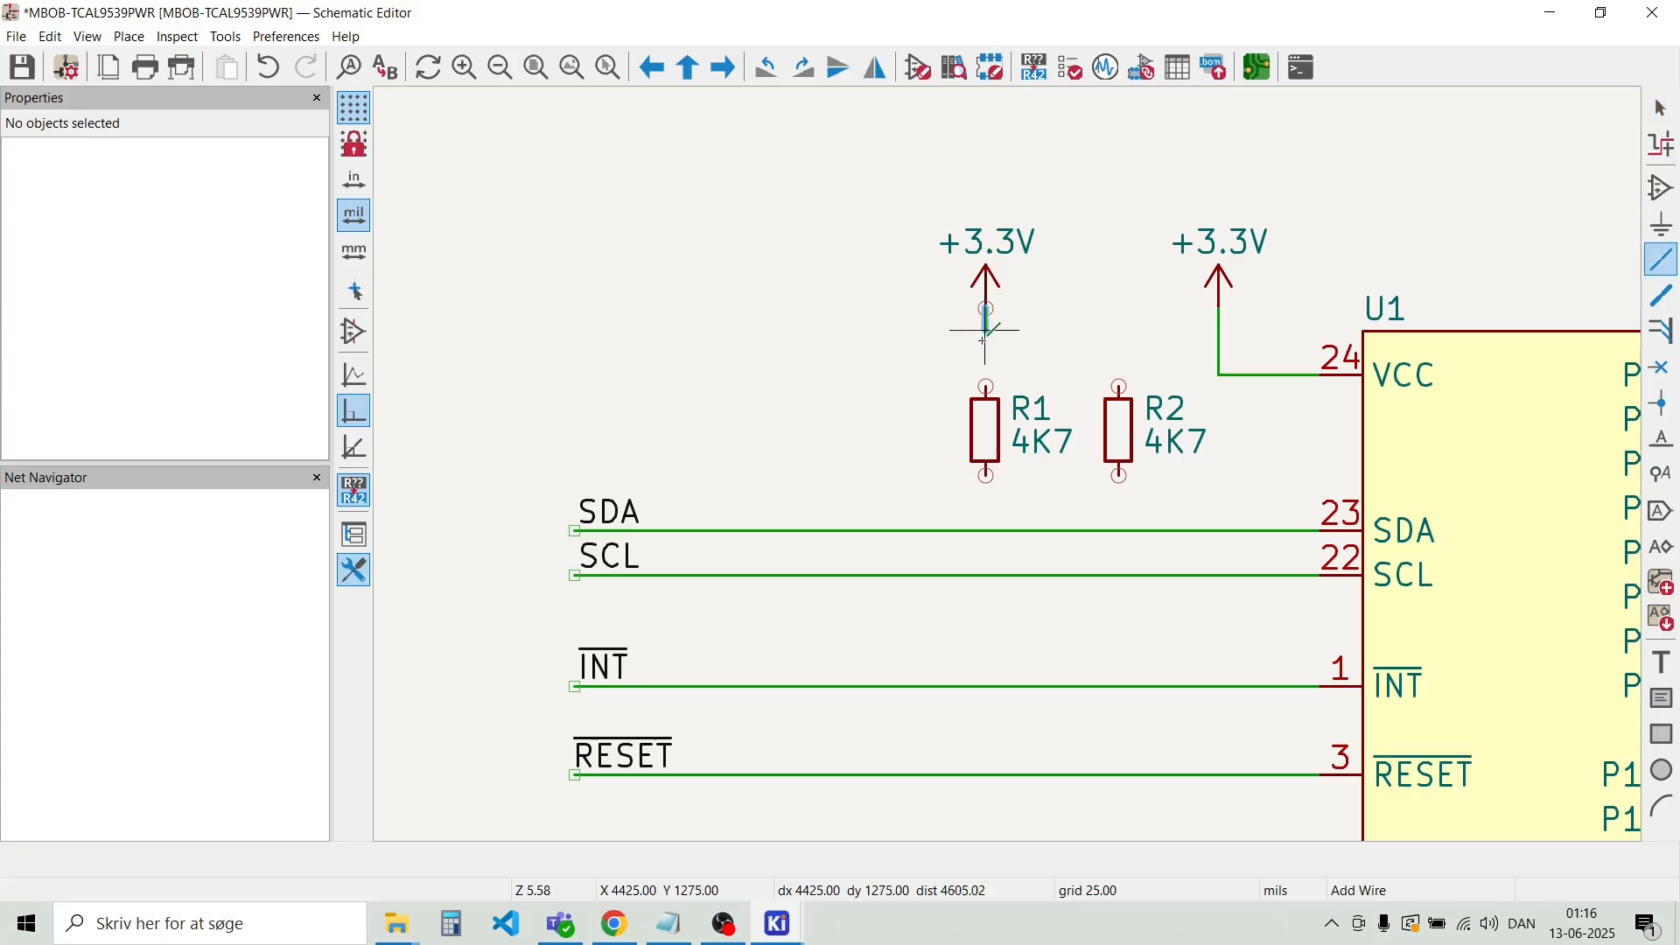
left_click(986, 386)
left_click(986, 342)
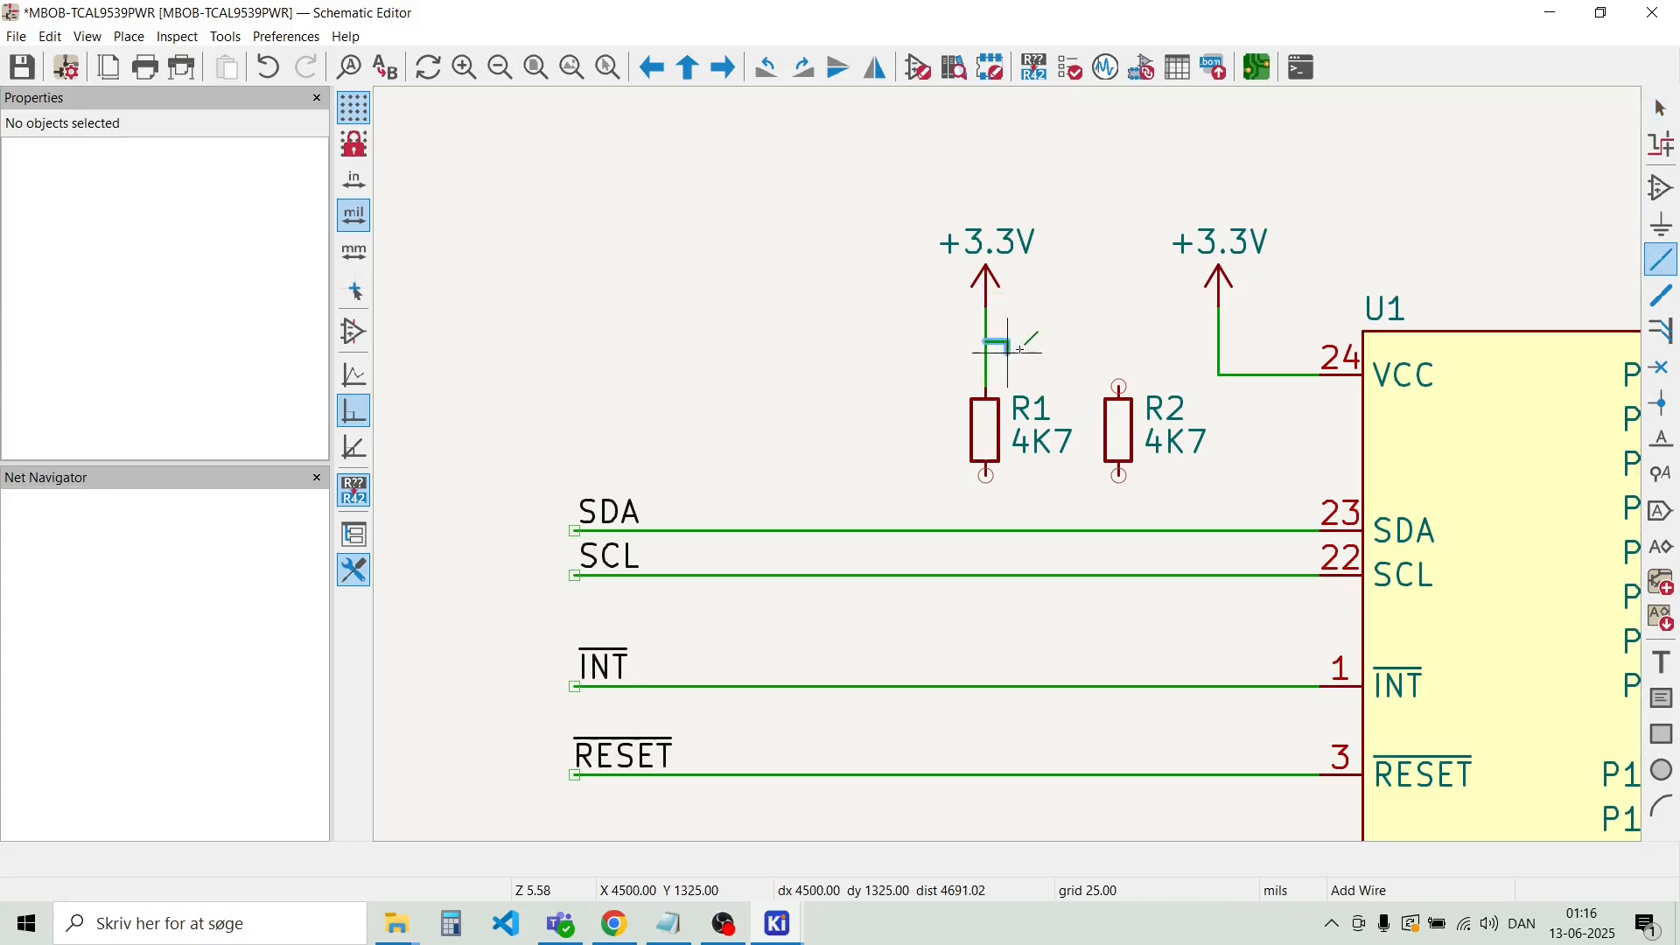
left_click(1120, 385)
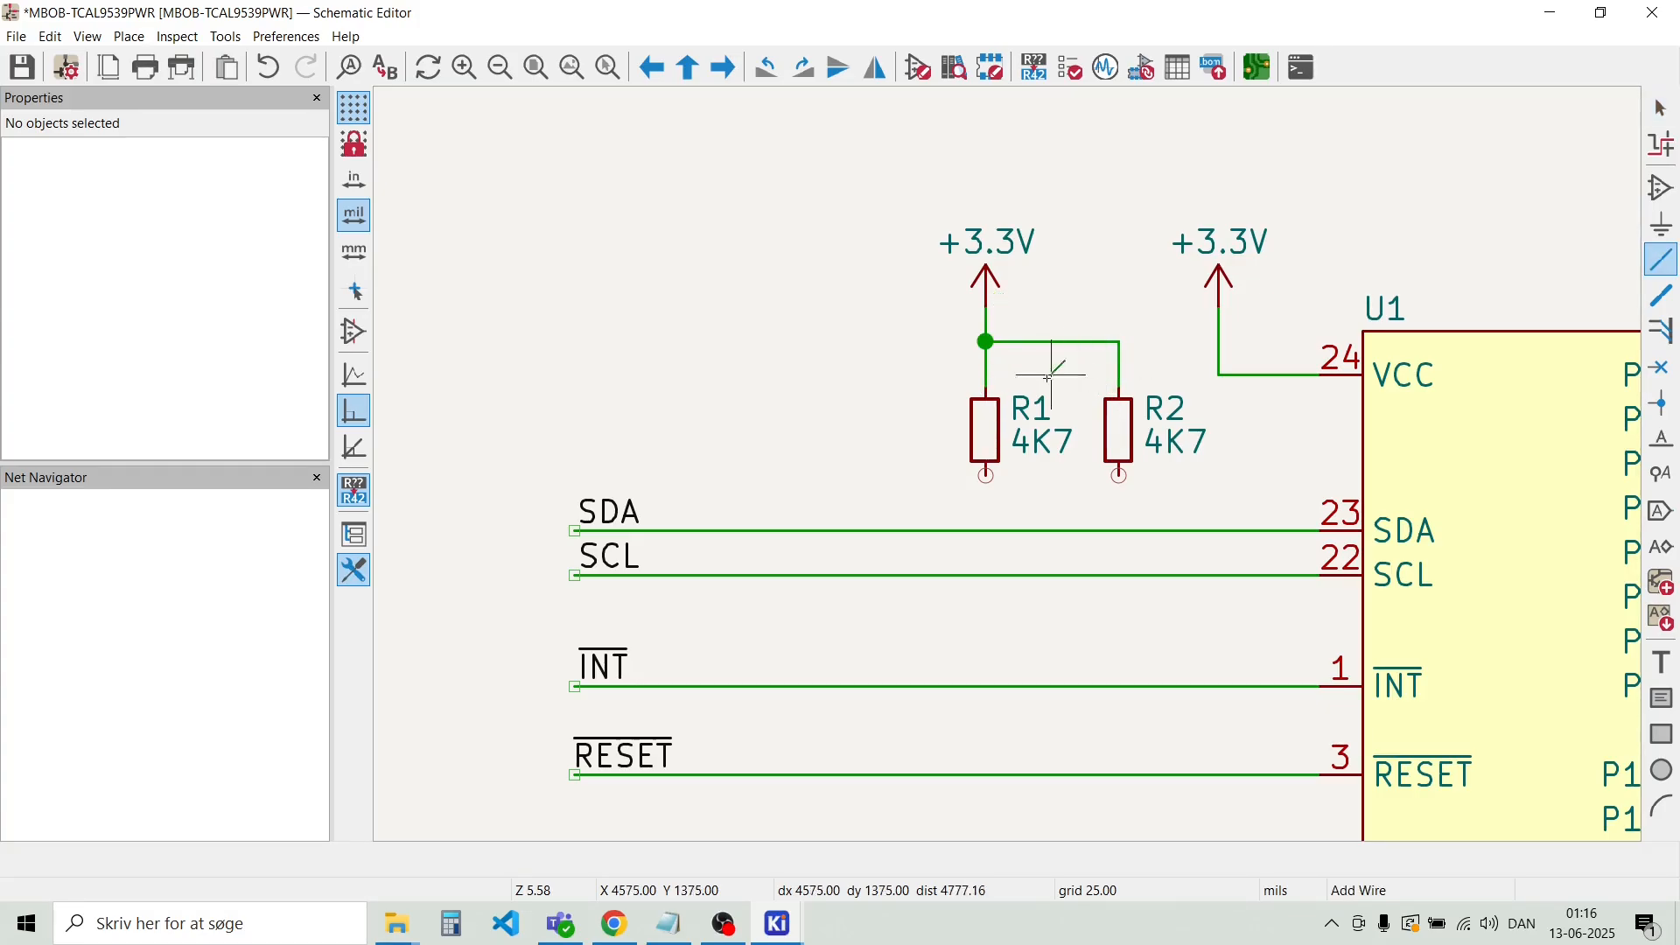
Wire the bottom pin of R2 to the RESET line and the bottom pin of R1 to the INT line
left_click(1121, 475)
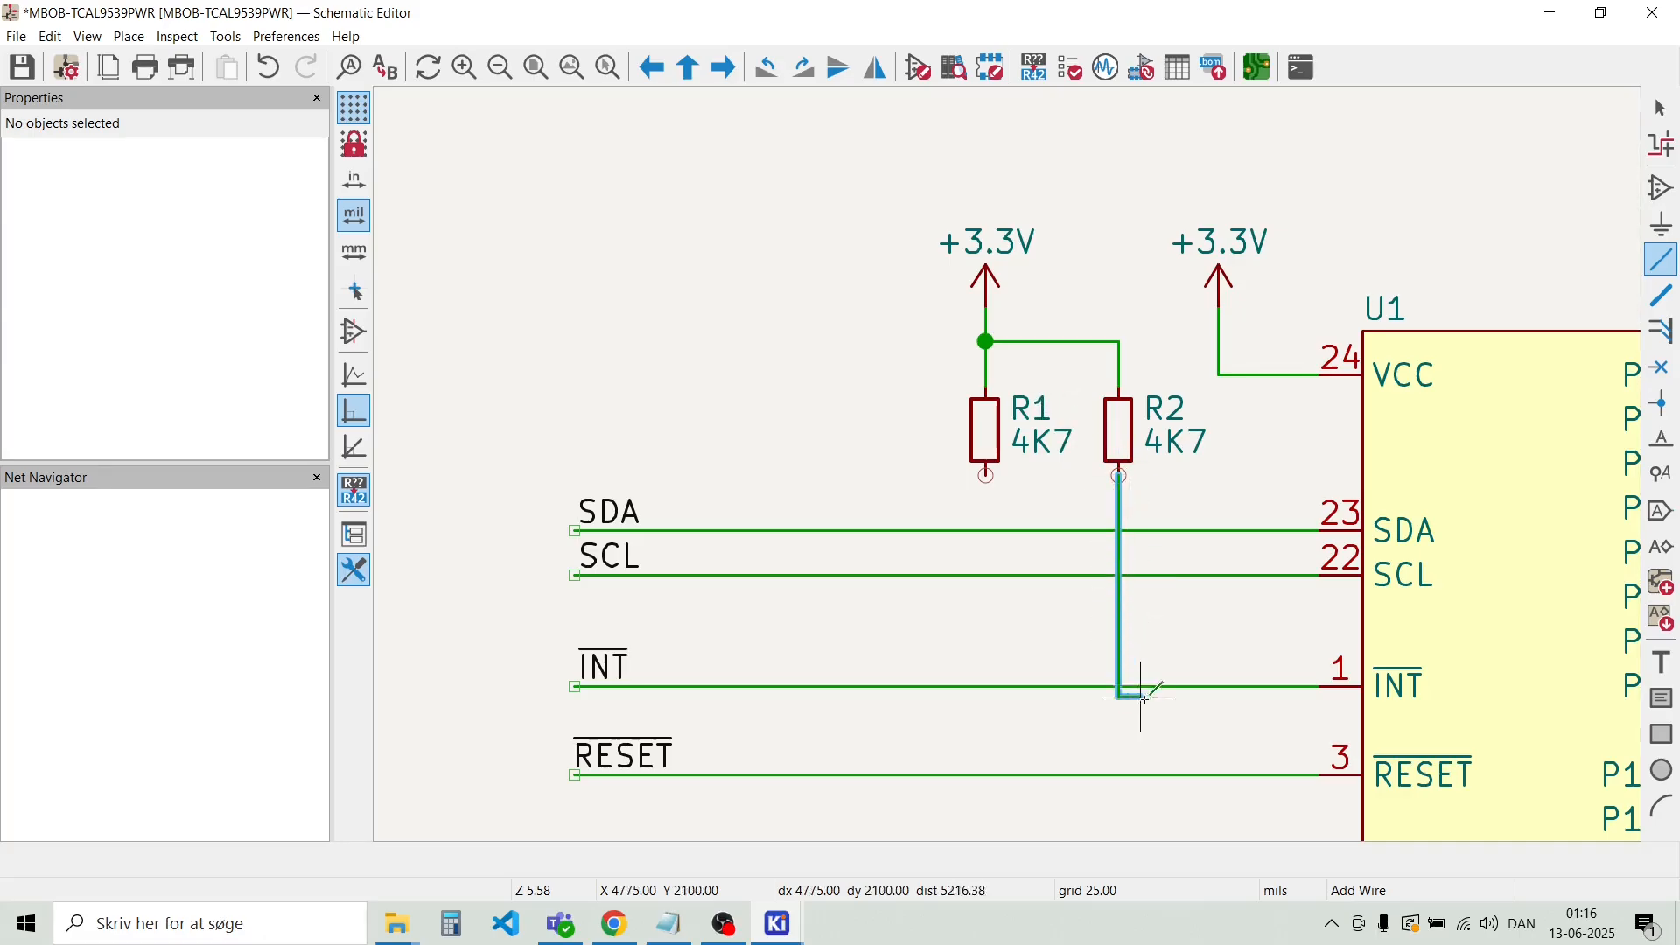
left_click(1118, 774)
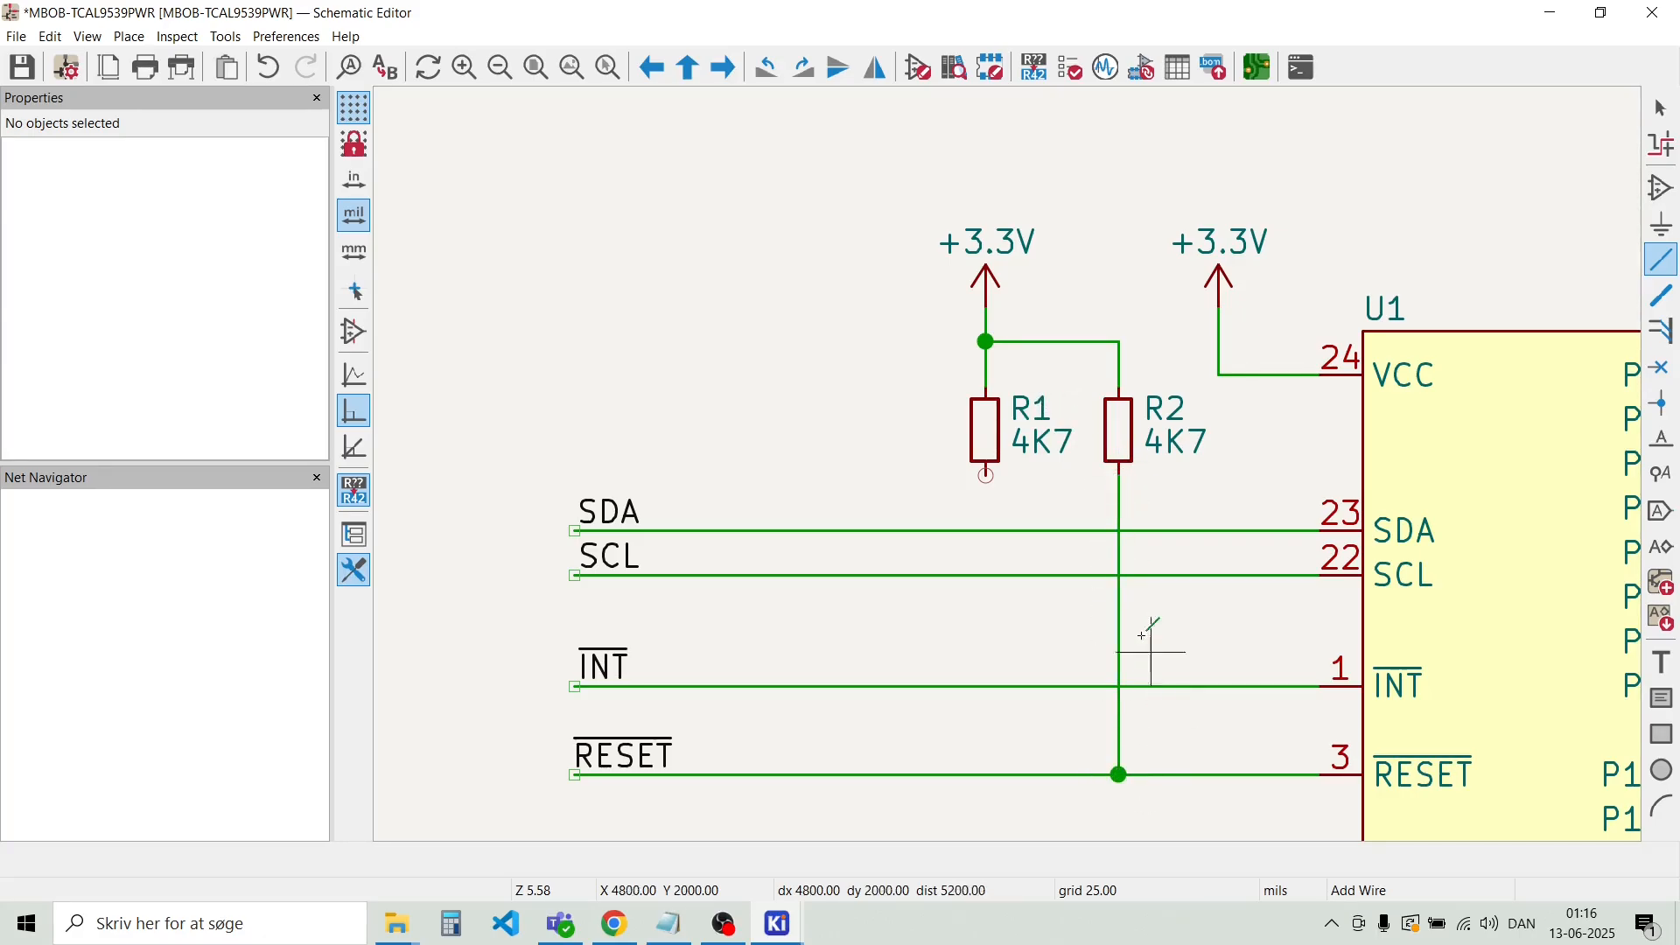
left_click(986, 475)
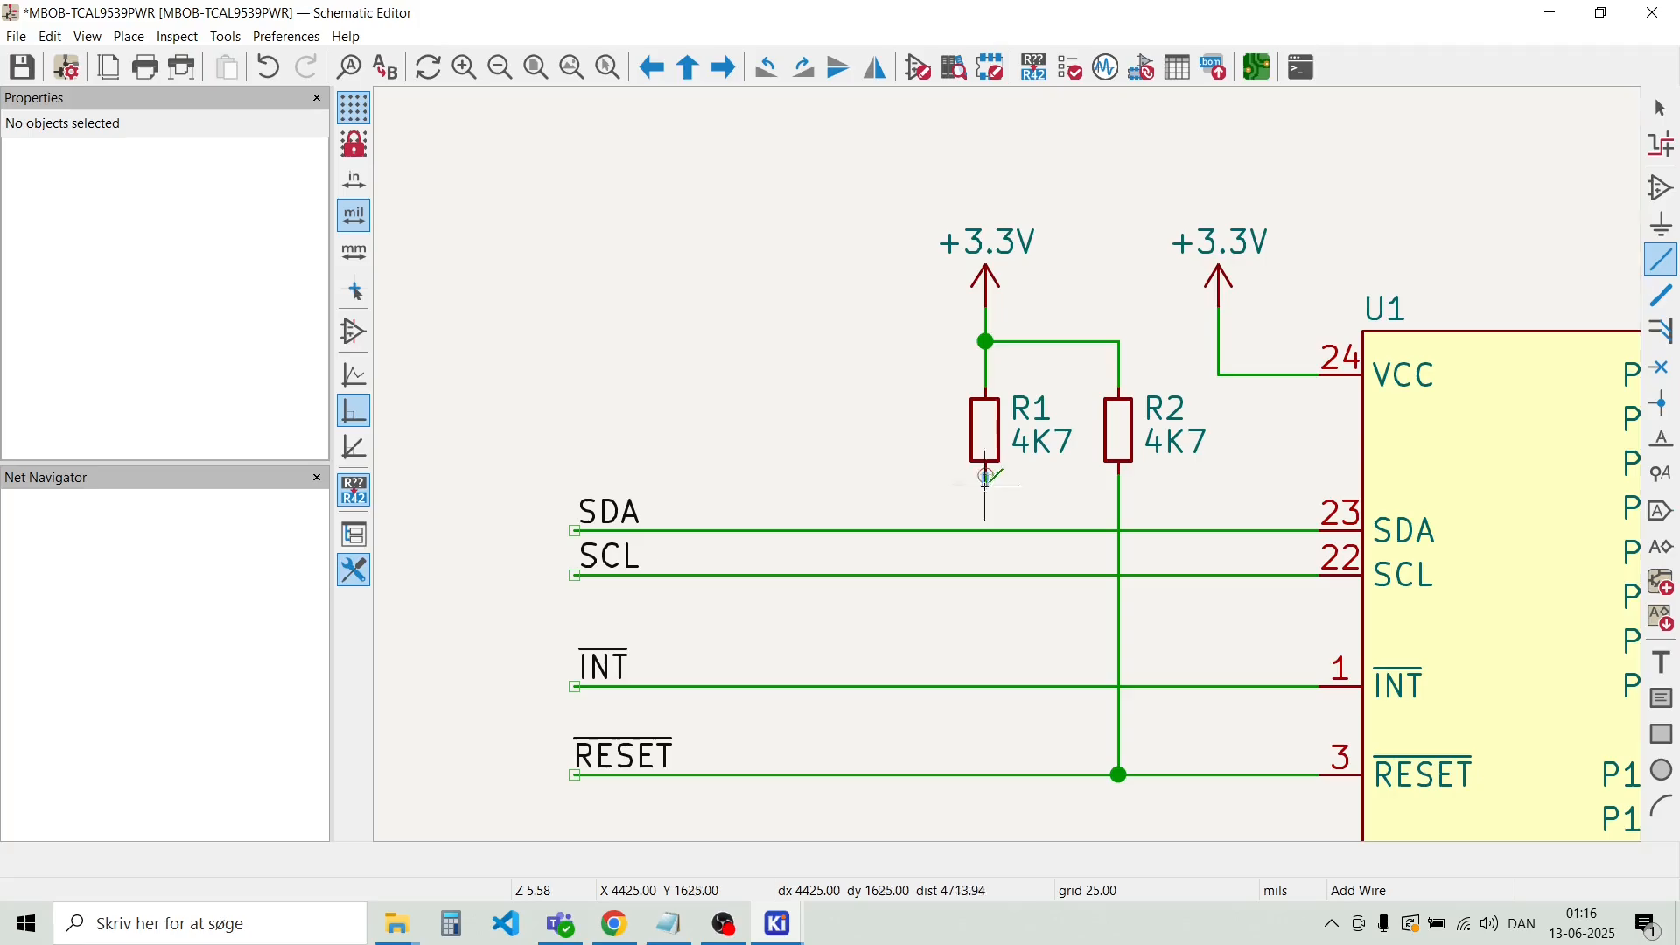
left_click(986, 687)
scroll(780, 376, "down", 3)
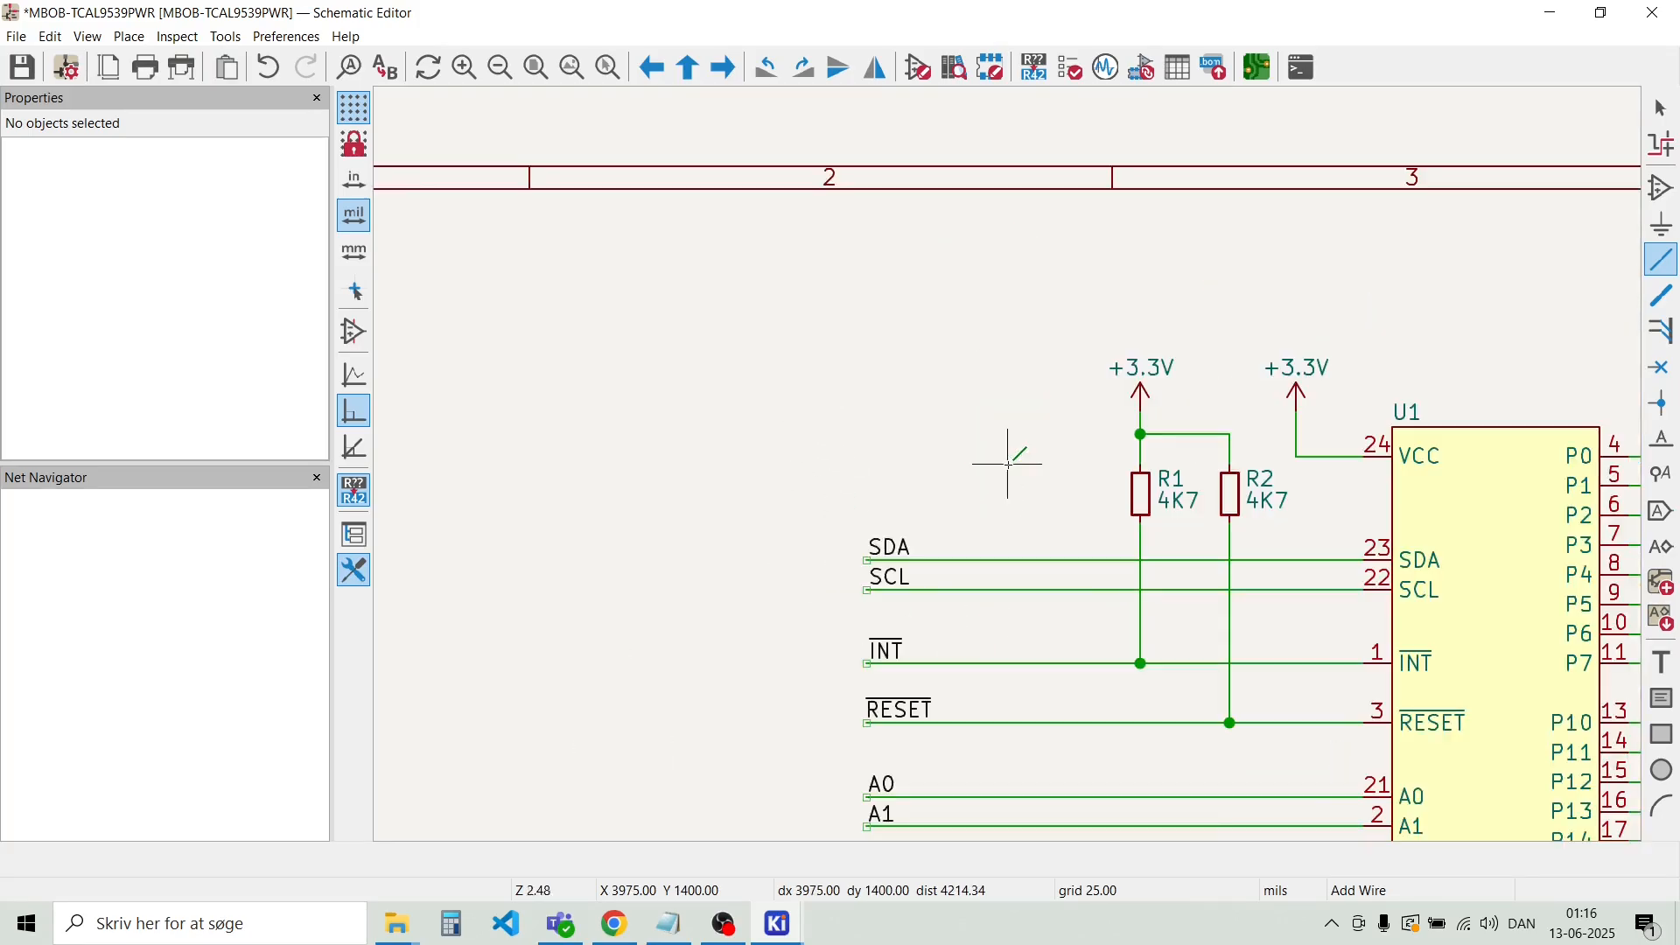
key("Escape")
Duplicate resistors R1 and R2 together and place the copies level with them, at X 3775 and X 4075 mils
scroll(972, 589, "up", 3)
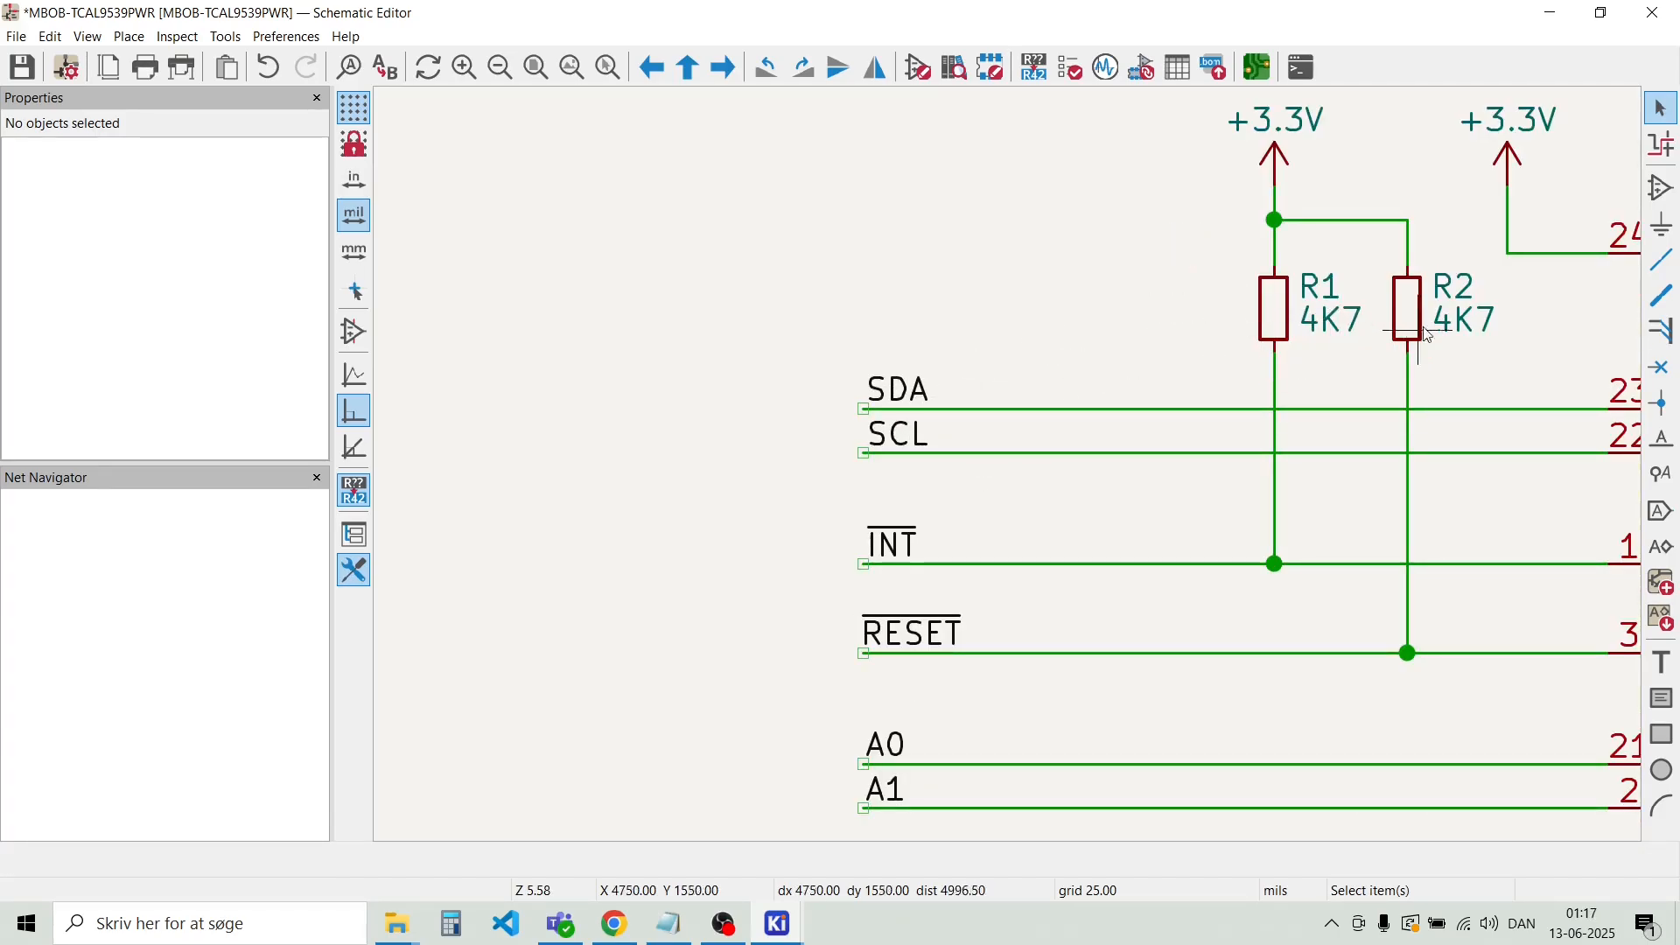
left_click_drag(1462, 356, 1225, 286)
left_click(1235, 295)
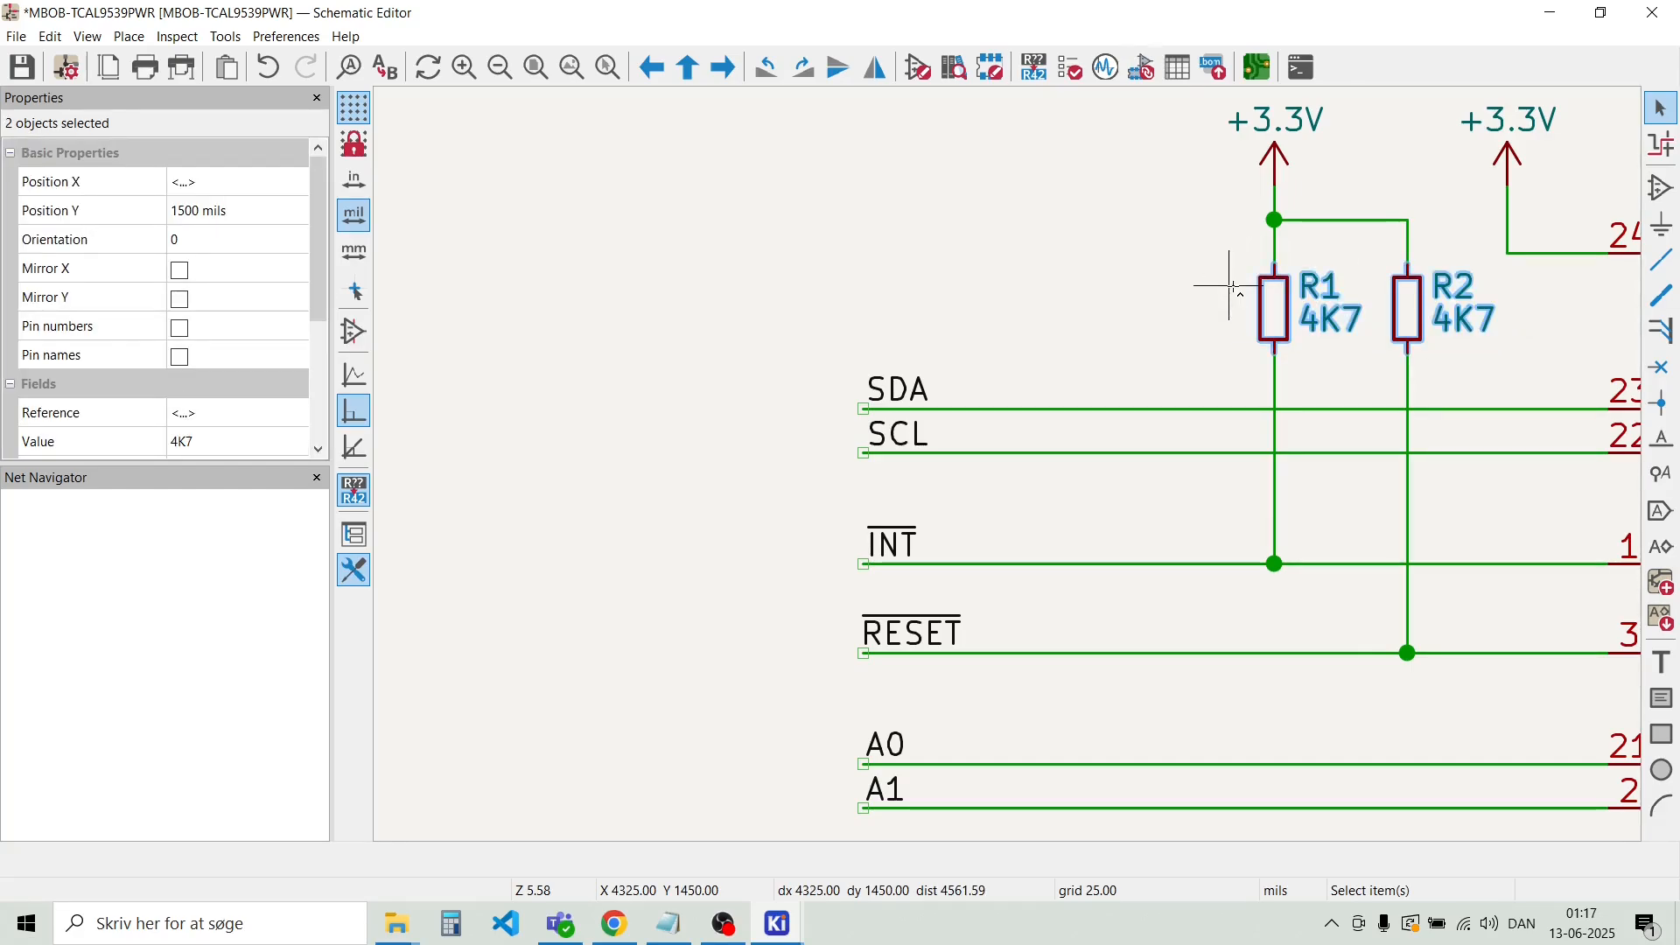
key("ctrl+d")
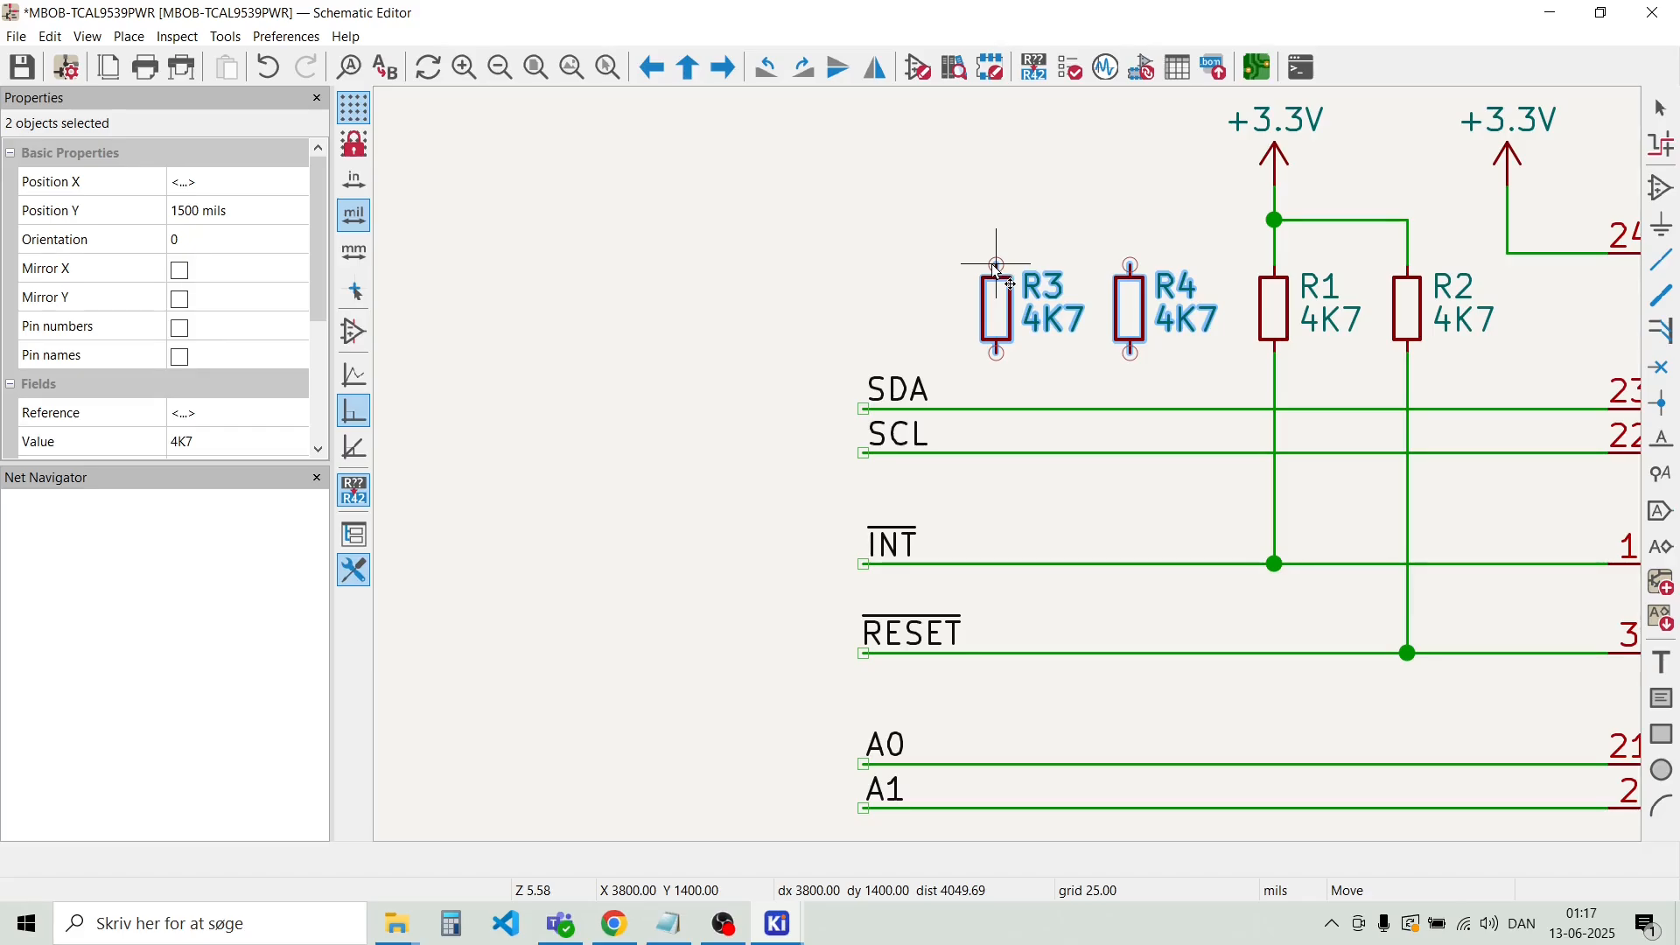
left_click(987, 264)
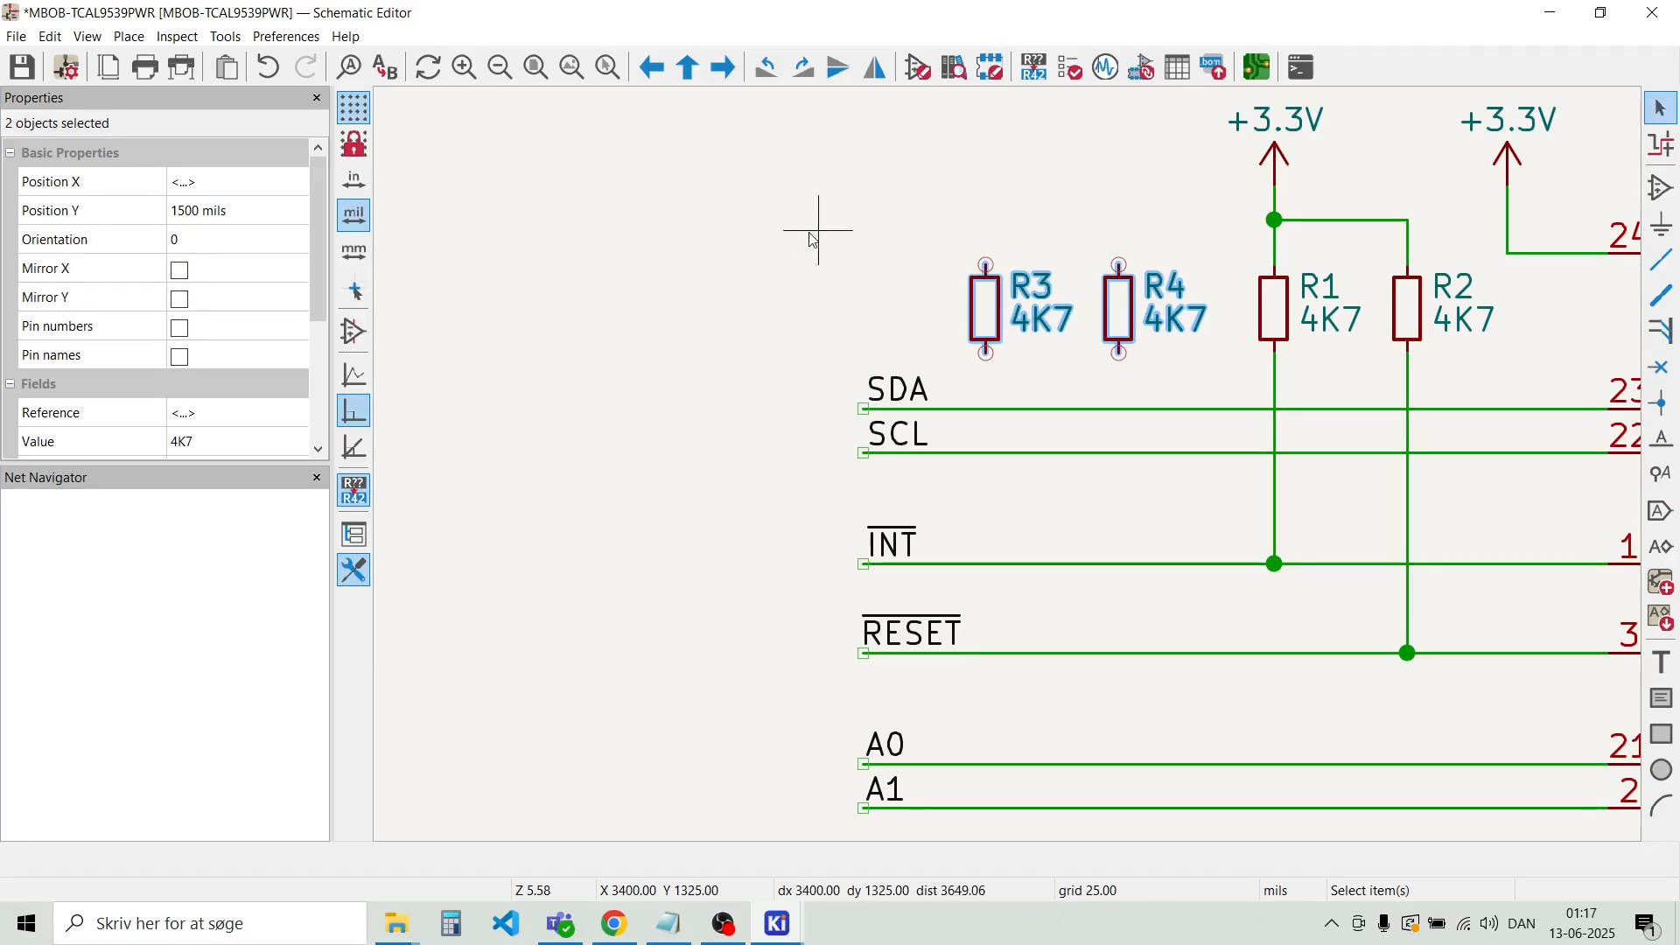
left_click(626, 214)
Extend the SDA, SCL, INT, RESET, A0 and A1 wires by moving their labelled ends 100 mils left to X 3400 mils
scroll(1006, 469, "down", 3)
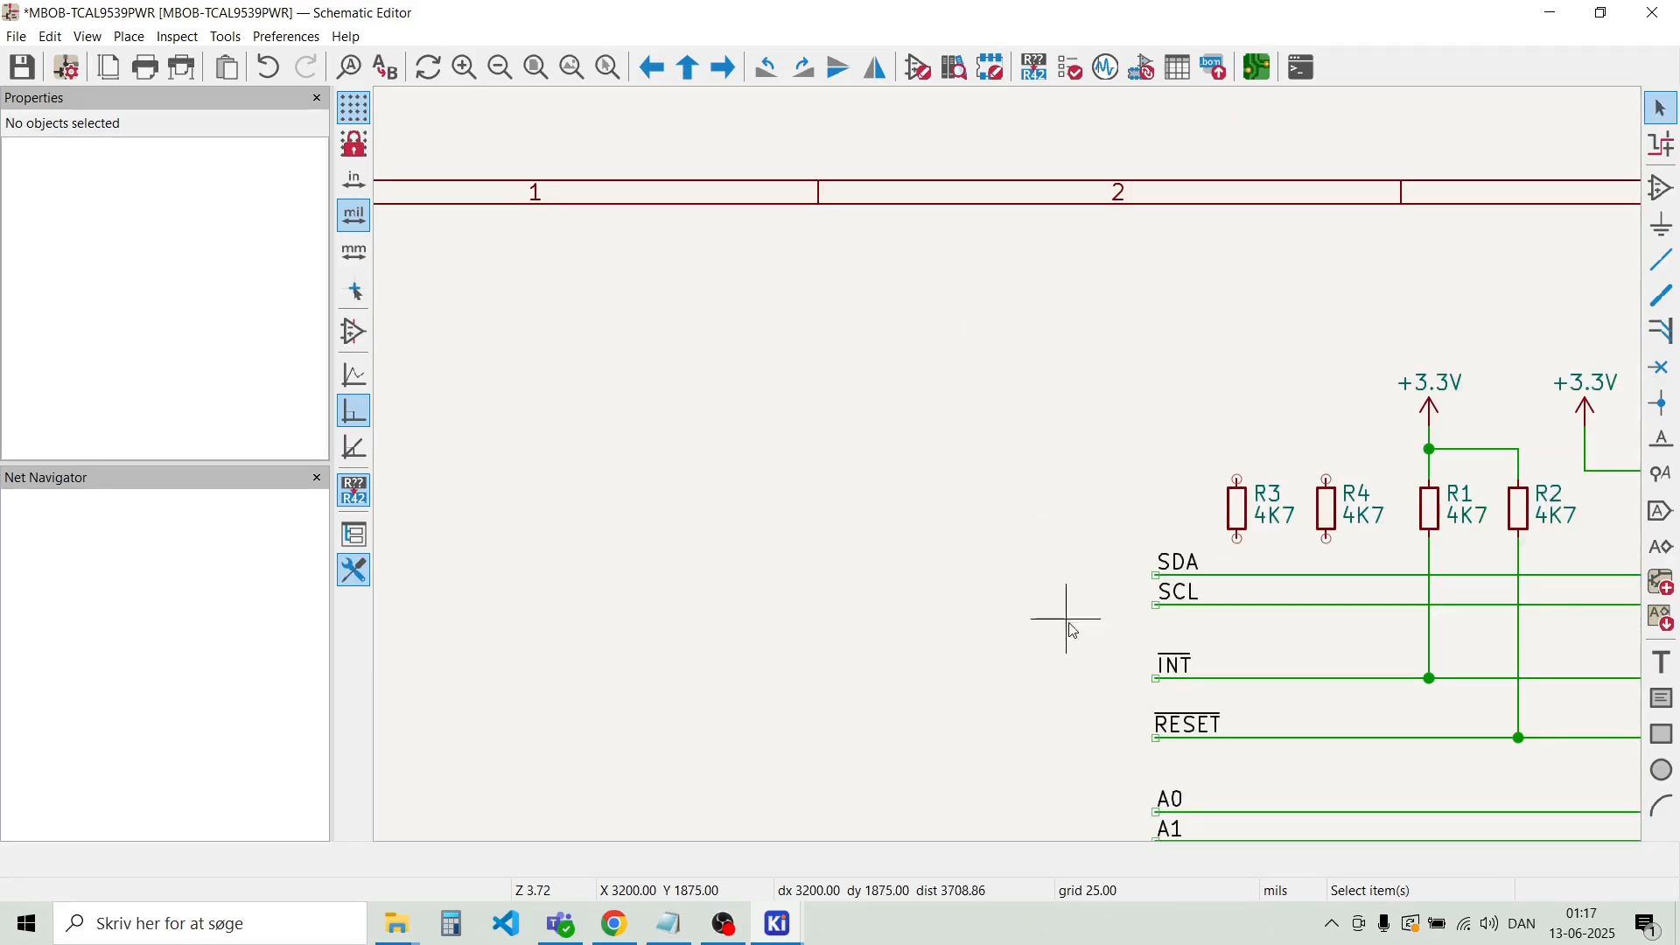
scroll(1037, 595, "down", 2)
left_click_drag(1103, 644, 989, 360)
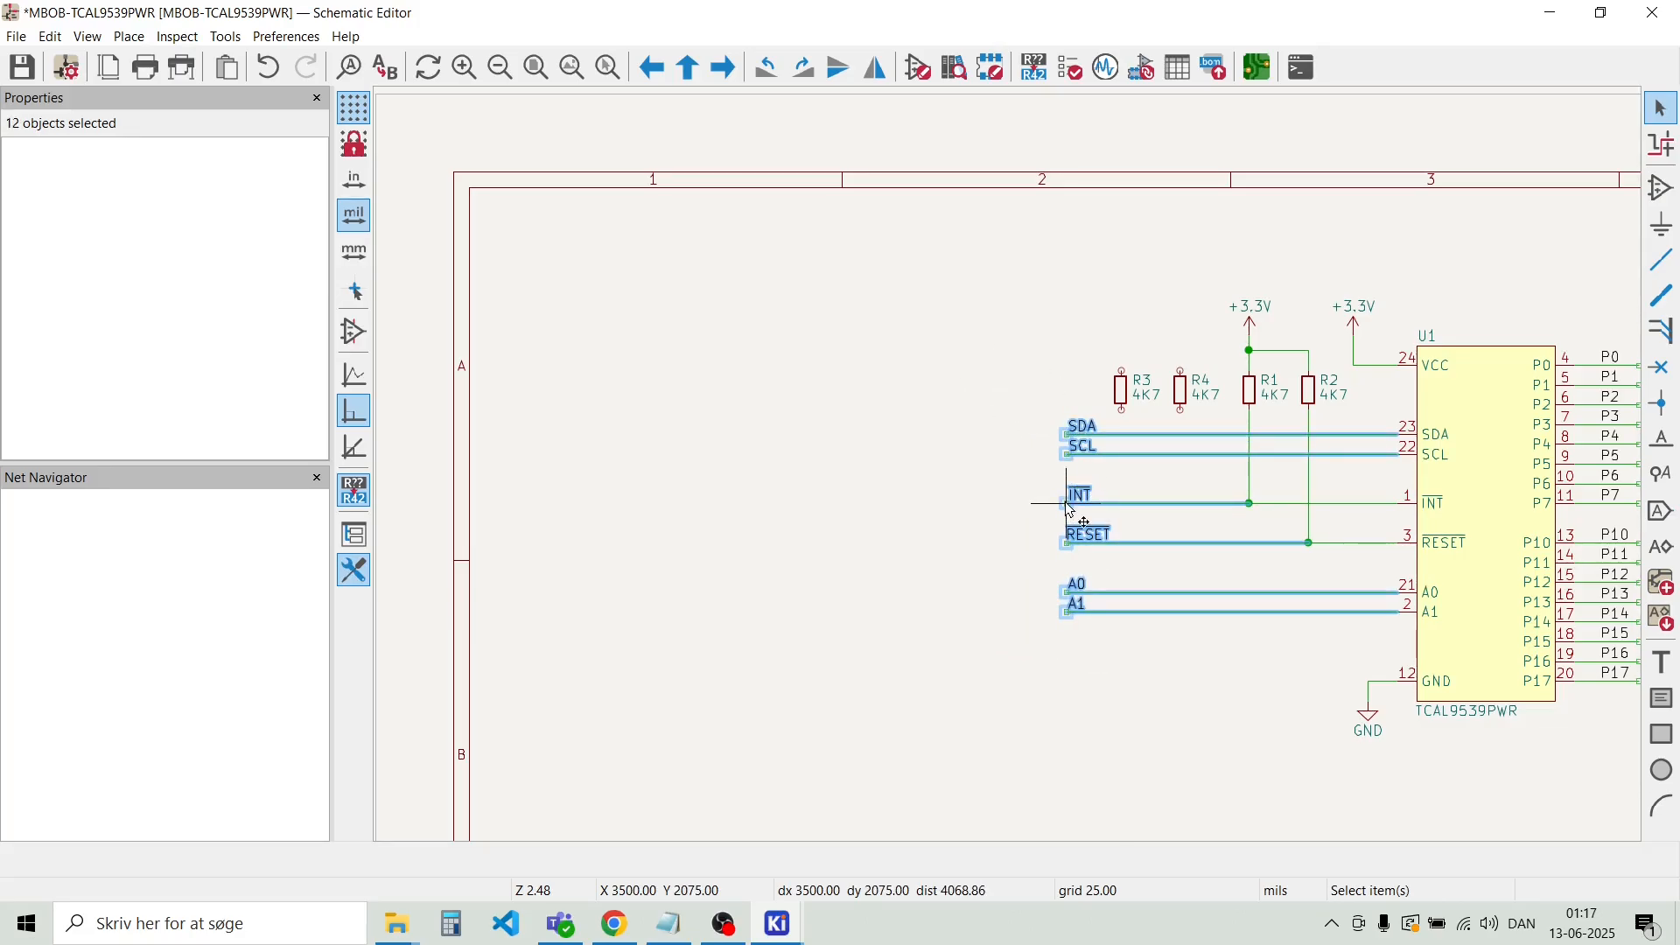
left_click_drag(1069, 508, 1051, 510)
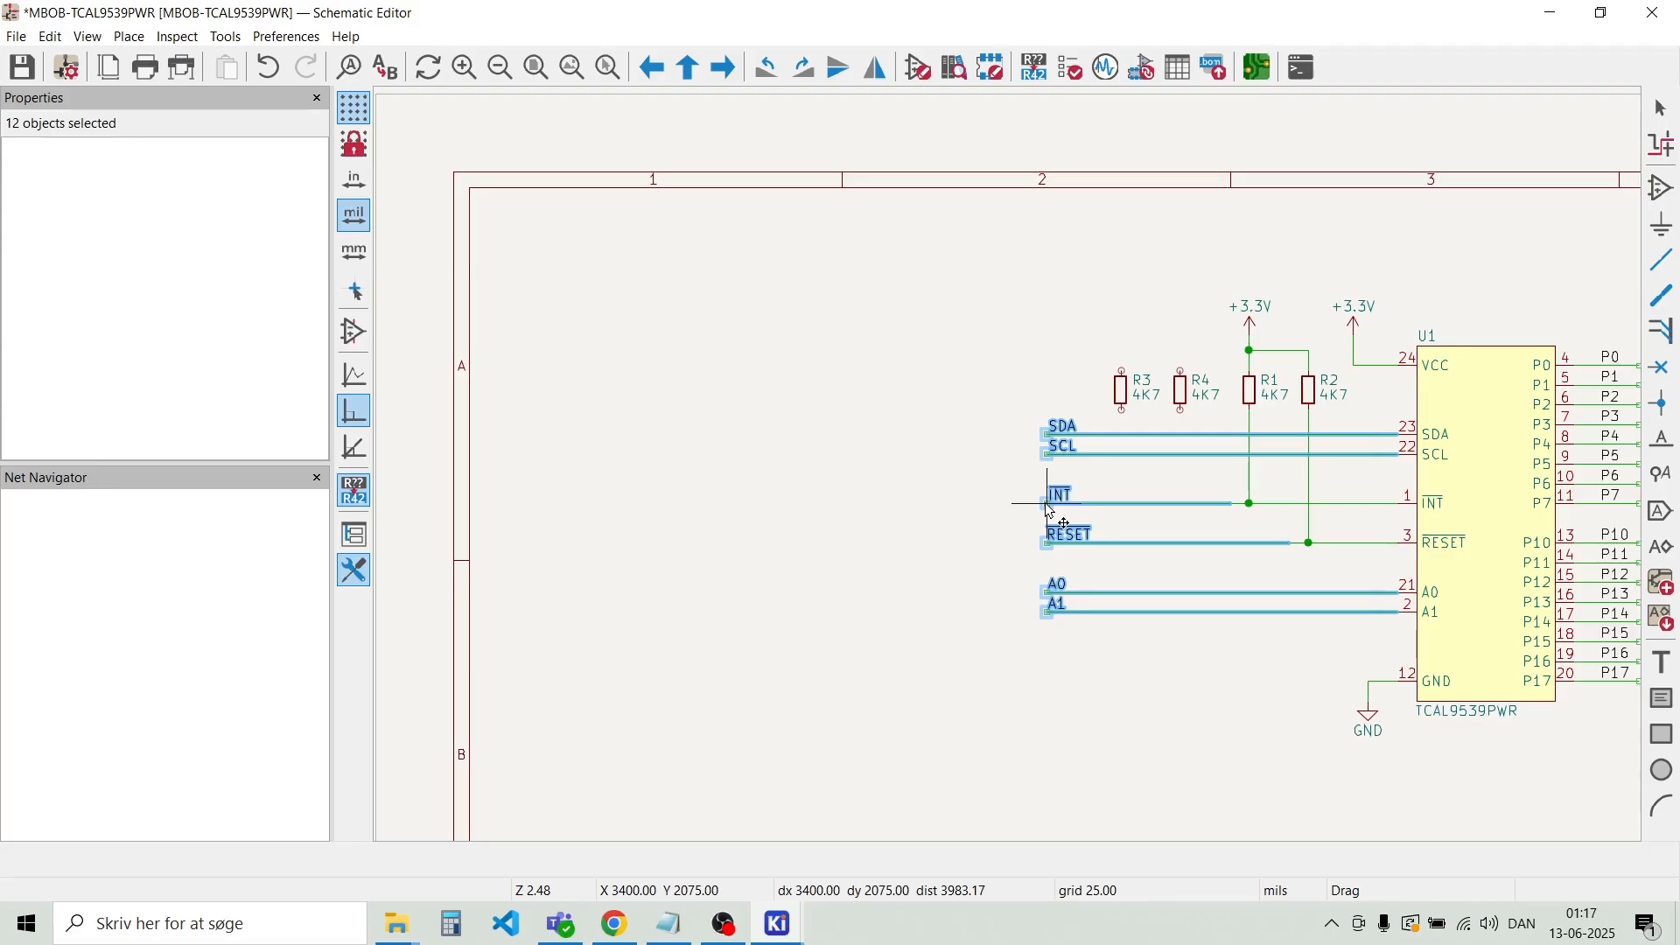
left_click(952, 394)
Wire the bottom pin of R3 to the SDA line and the bottom pin of R4 to the SCL line
scroll(1013, 475, "up", 2)
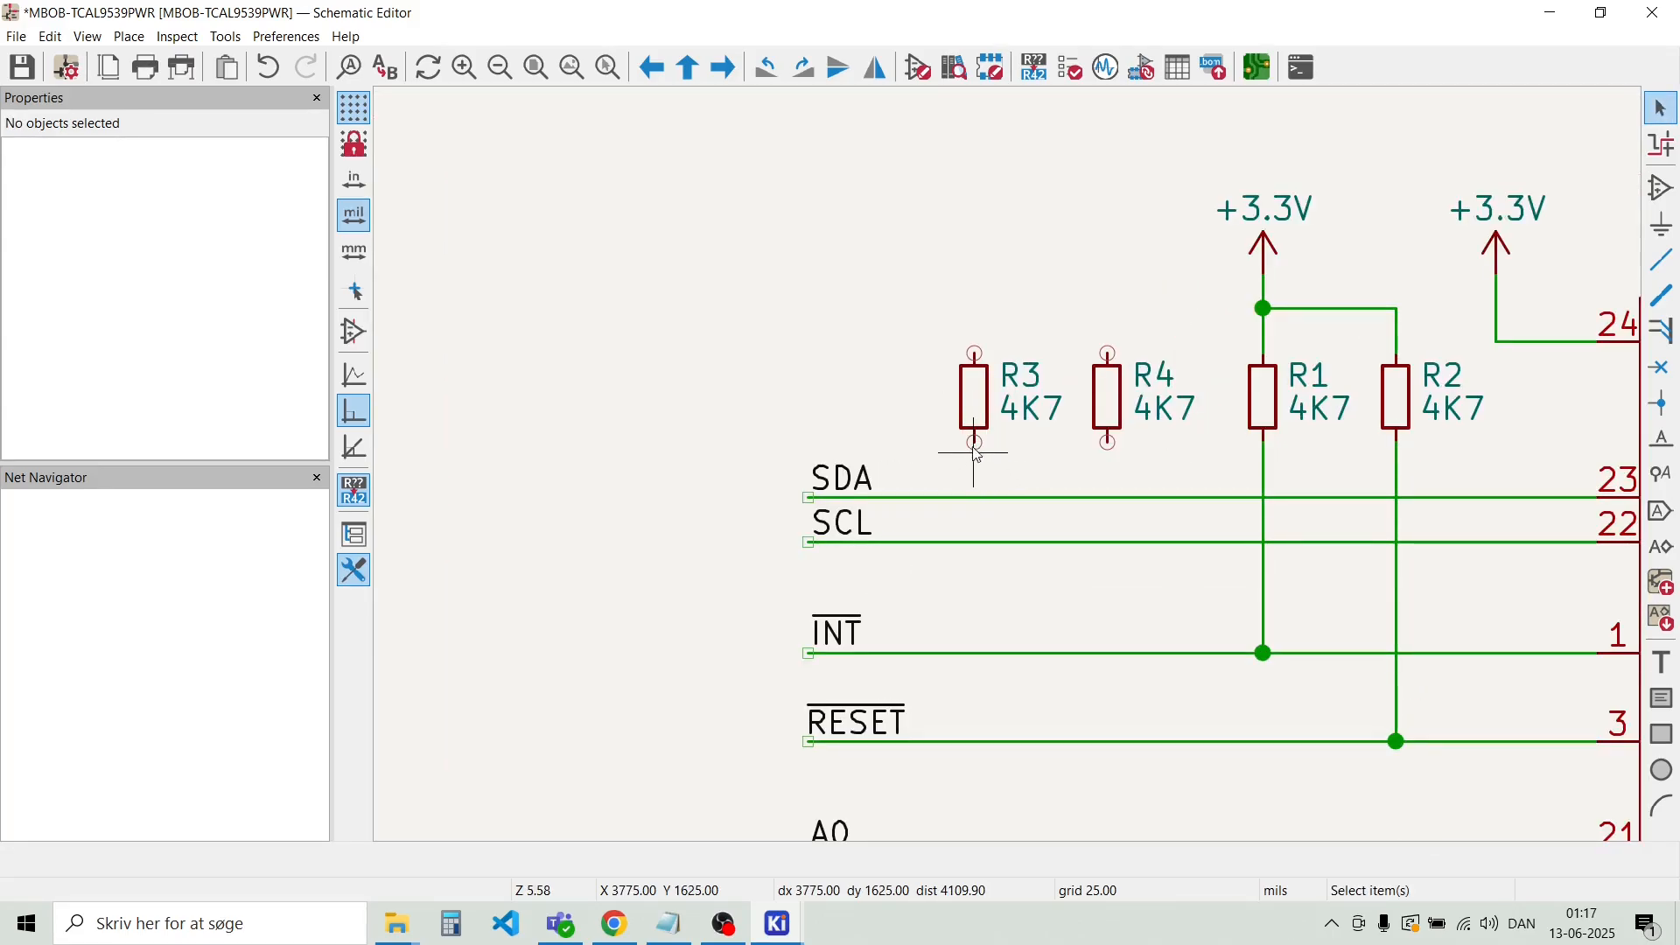
key("w")
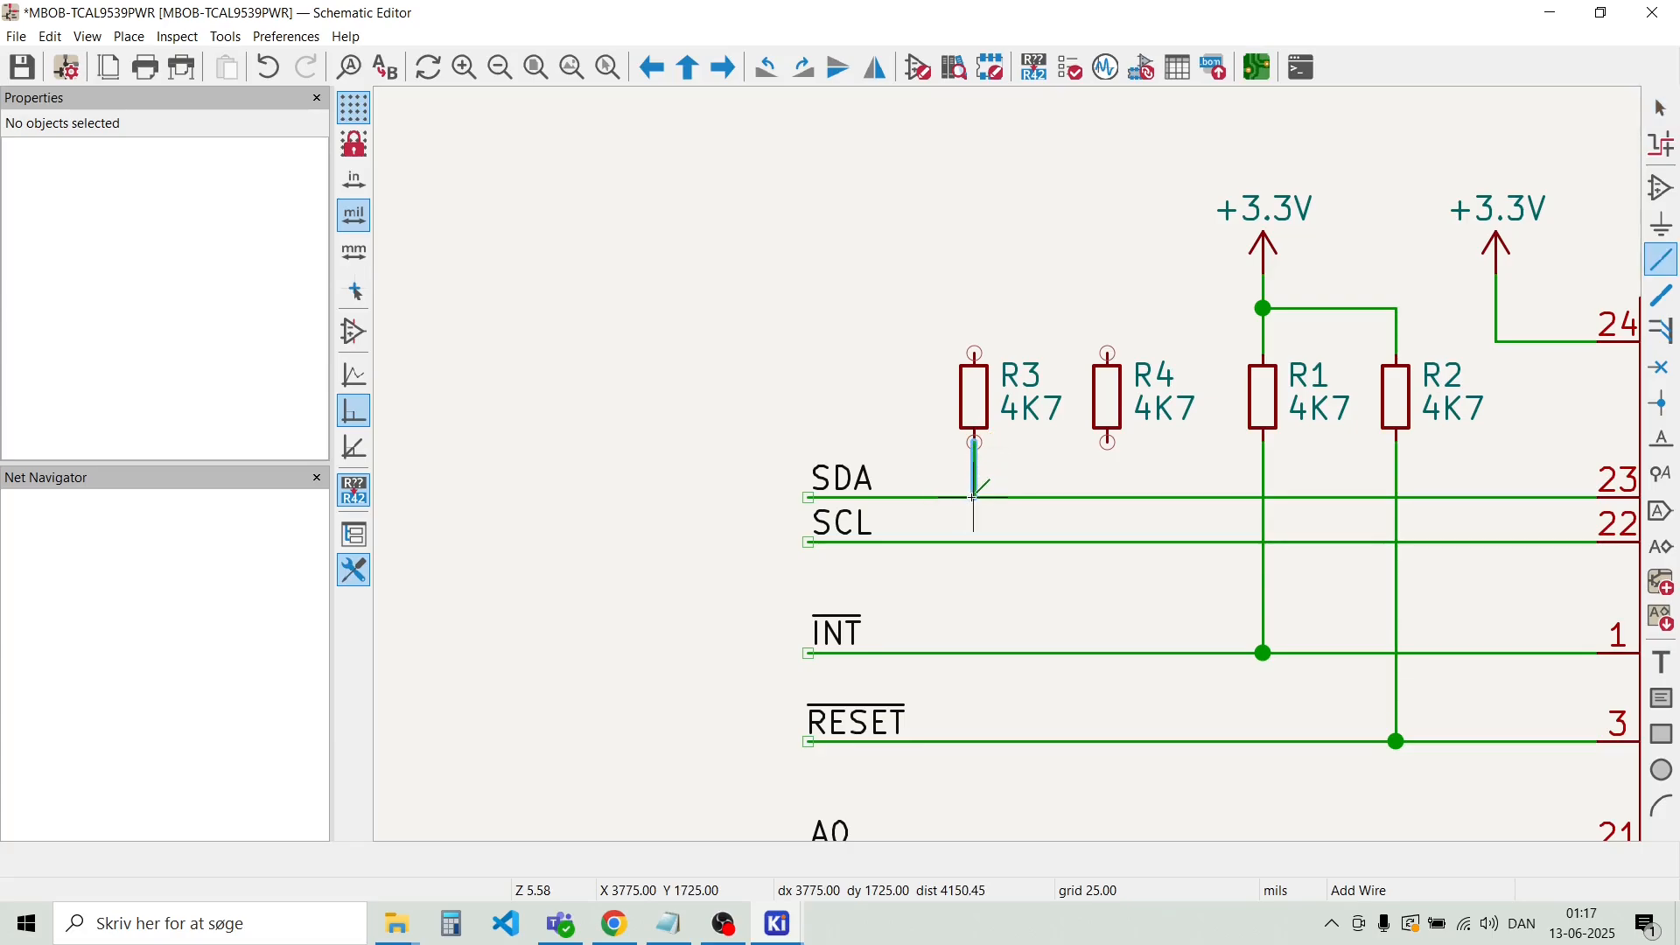
left_click(975, 497)
left_click(1108, 444)
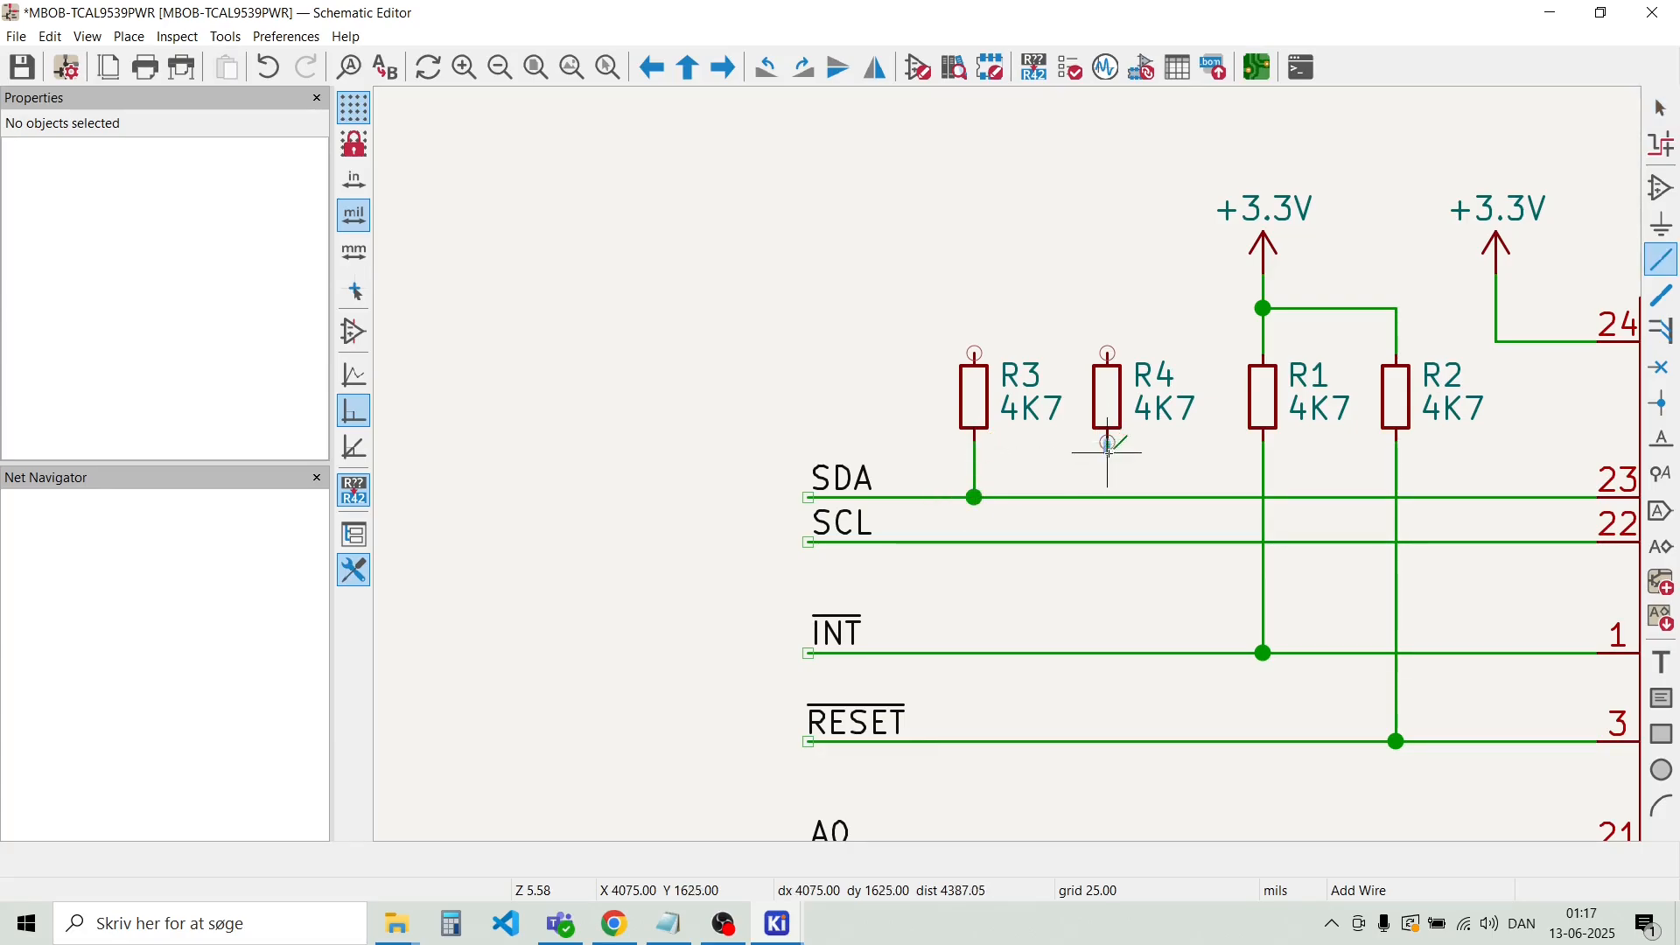
left_click(1109, 542)
key("Escape")
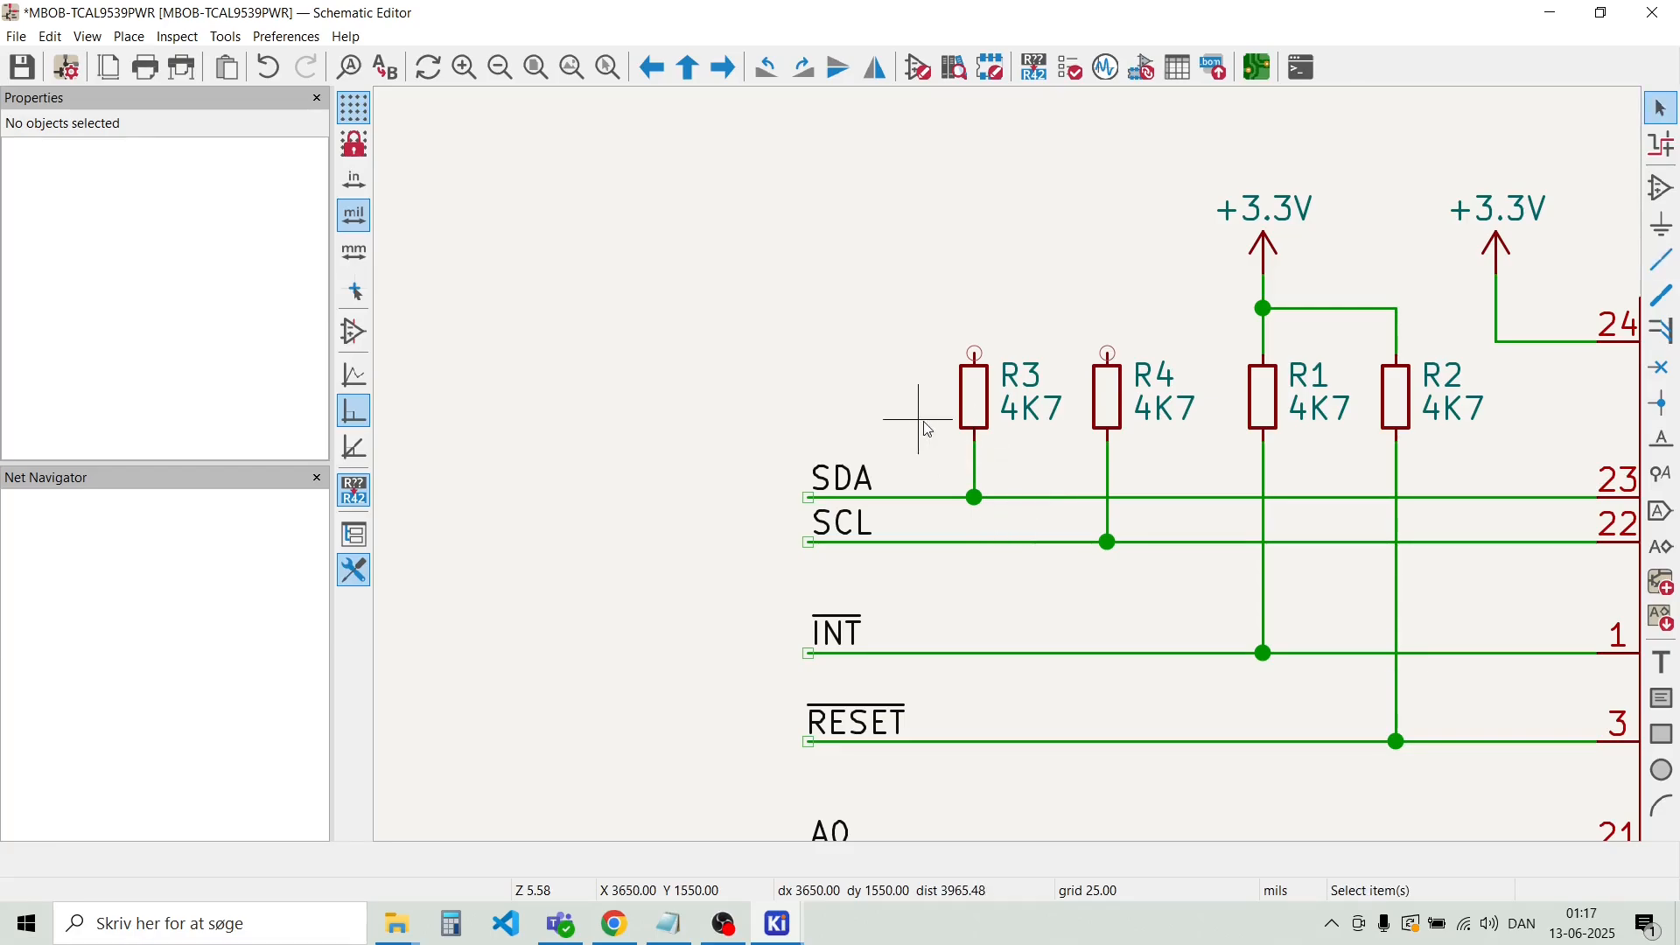
Start adding a symbol and look through the libraries matching the filter "r", collapsing the expanded groups down to RF_Filter
left_click(132, 39)
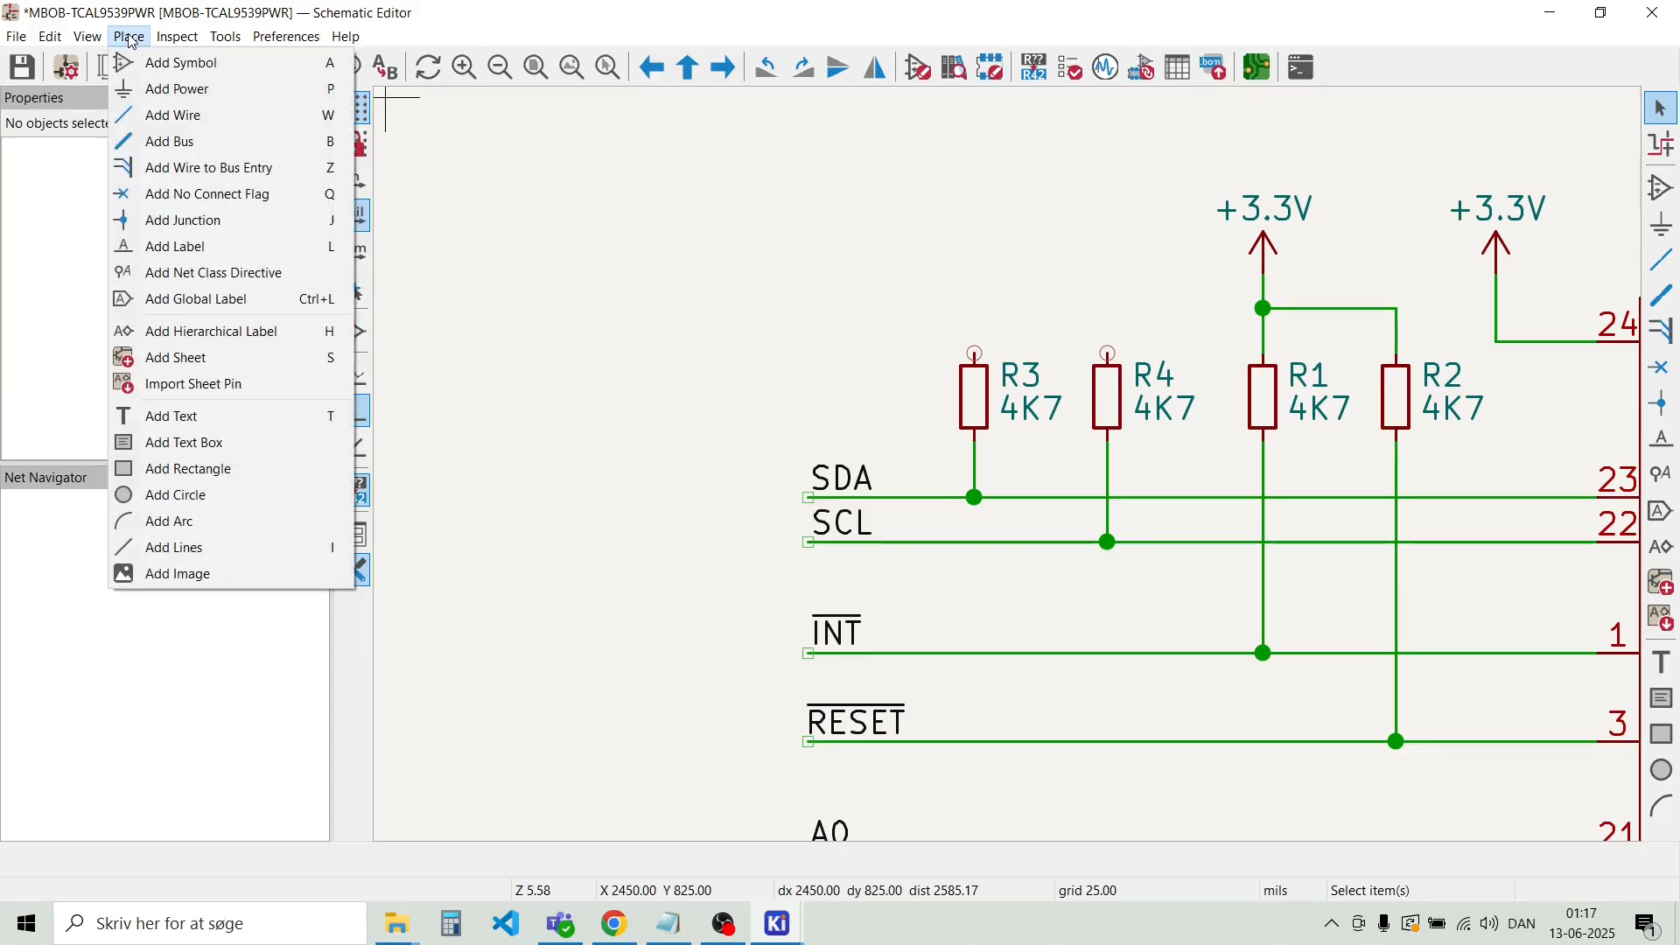
left_click(154, 63)
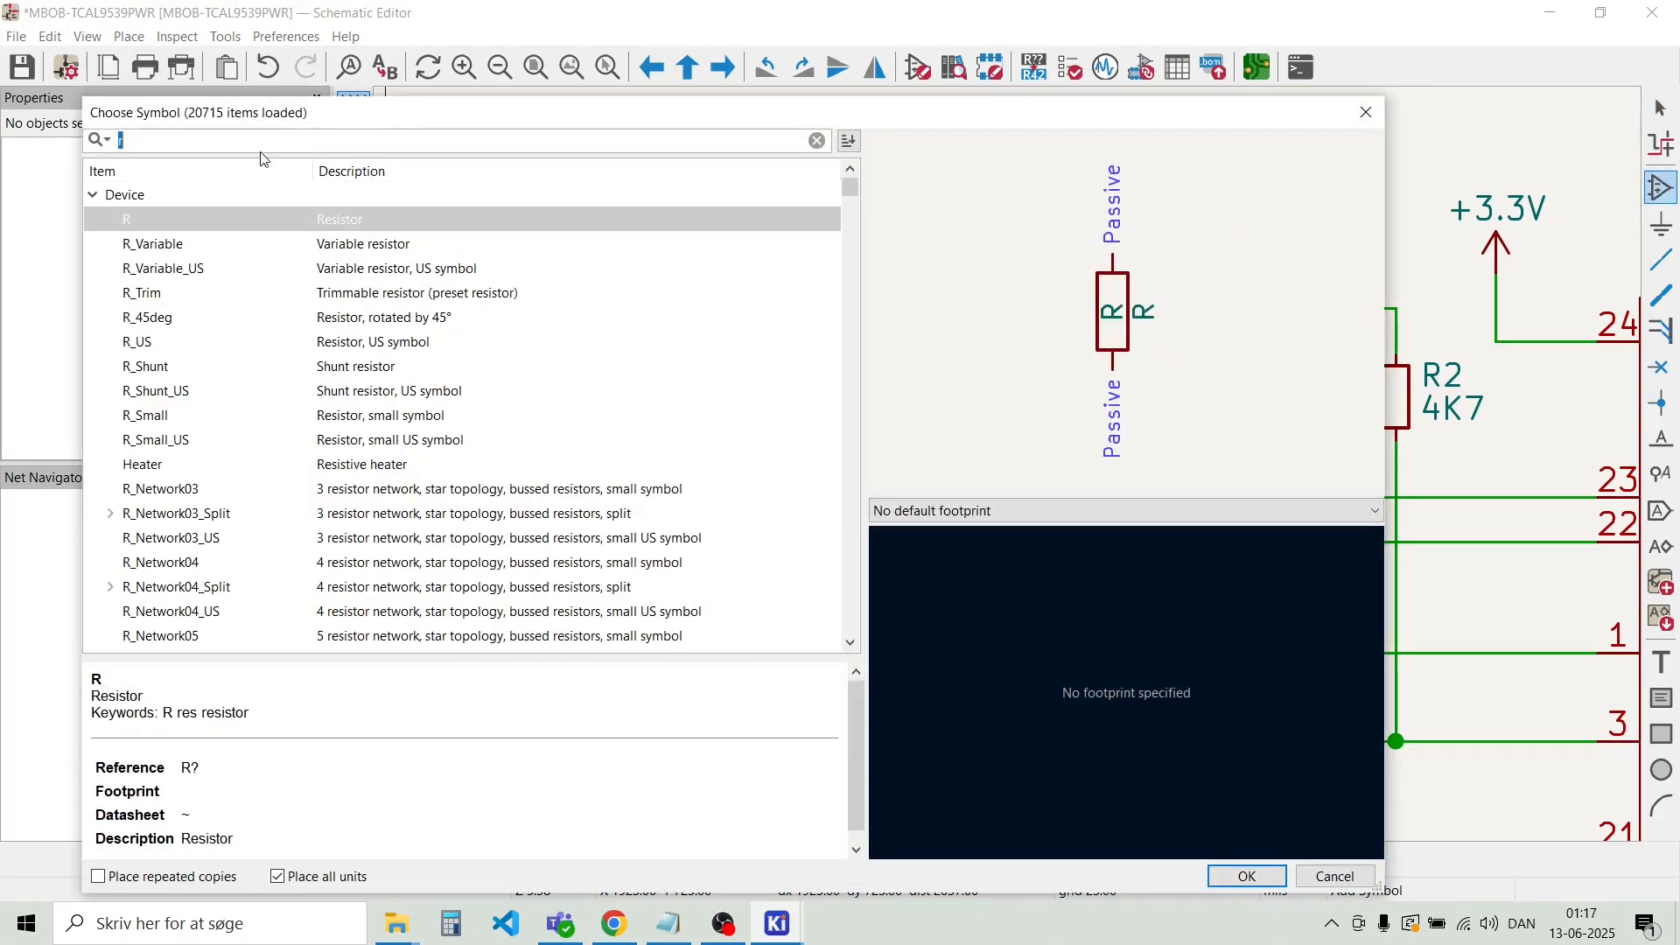
left_click(93, 198)
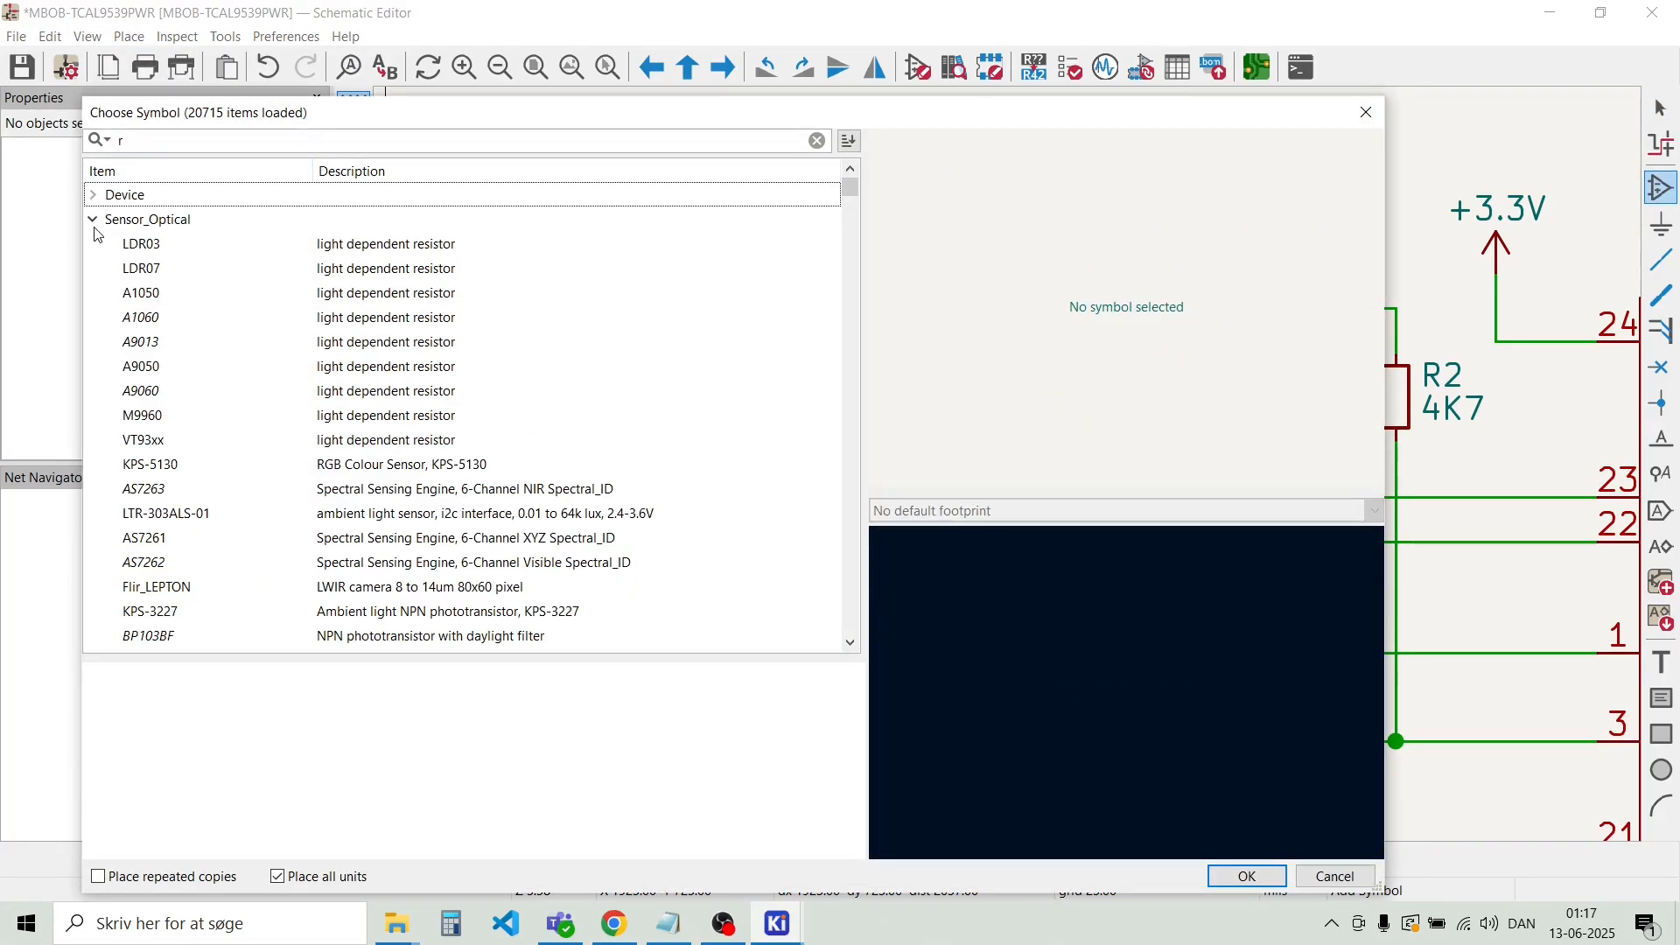
left_click(94, 226)
left_click(93, 245)
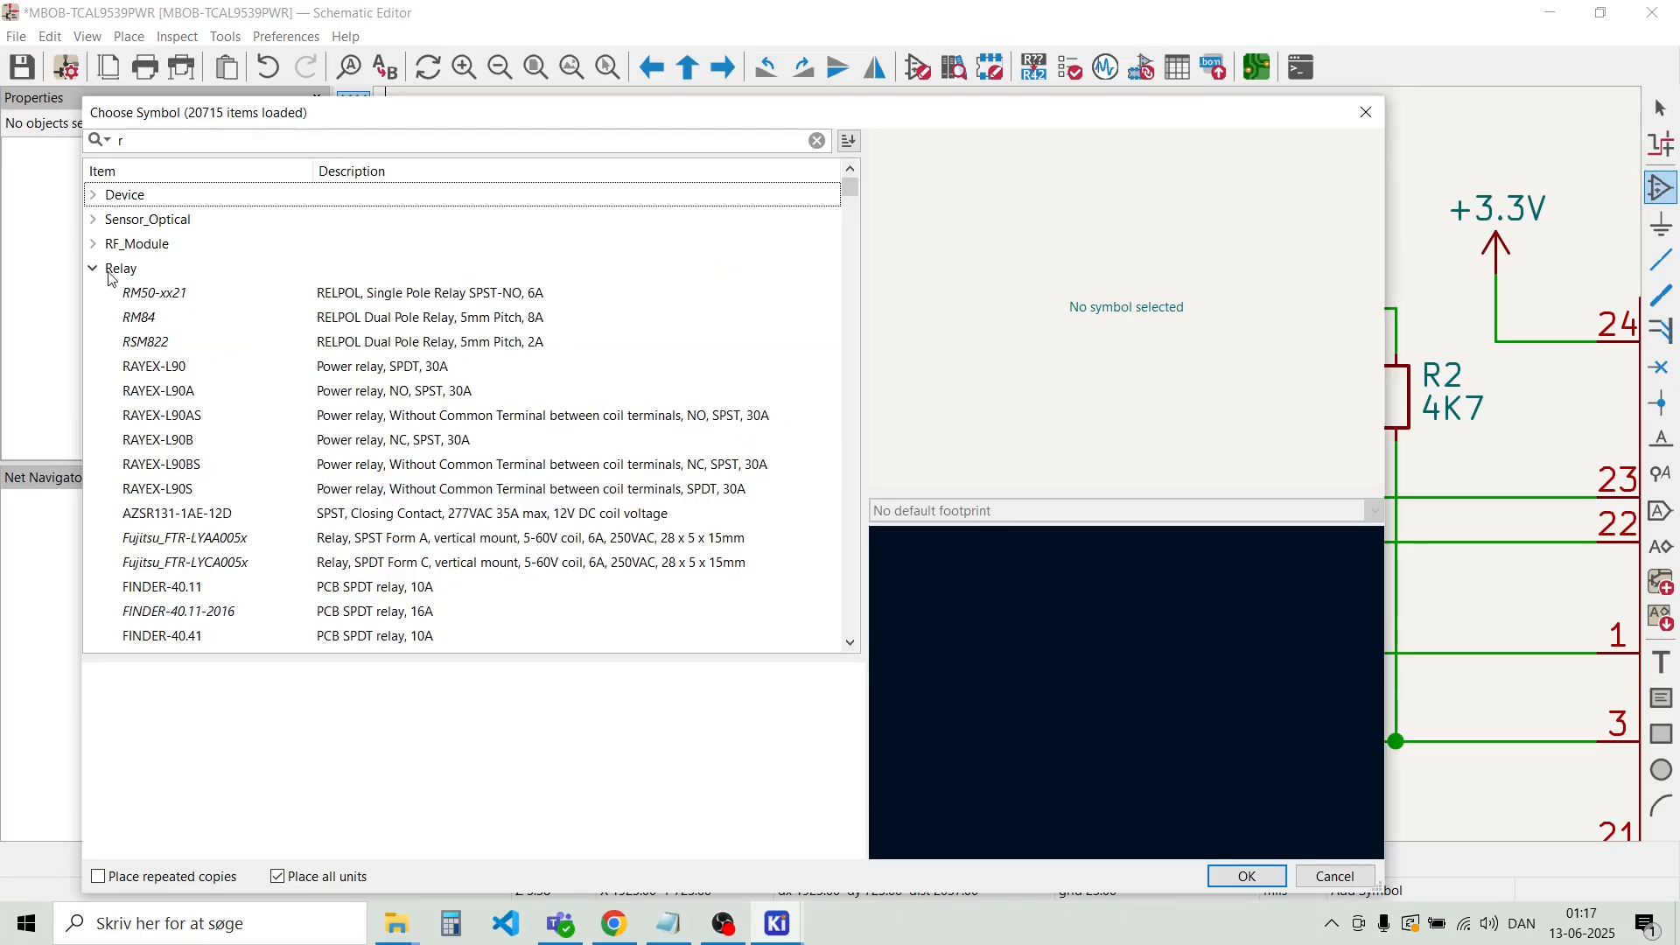
left_click(93, 269)
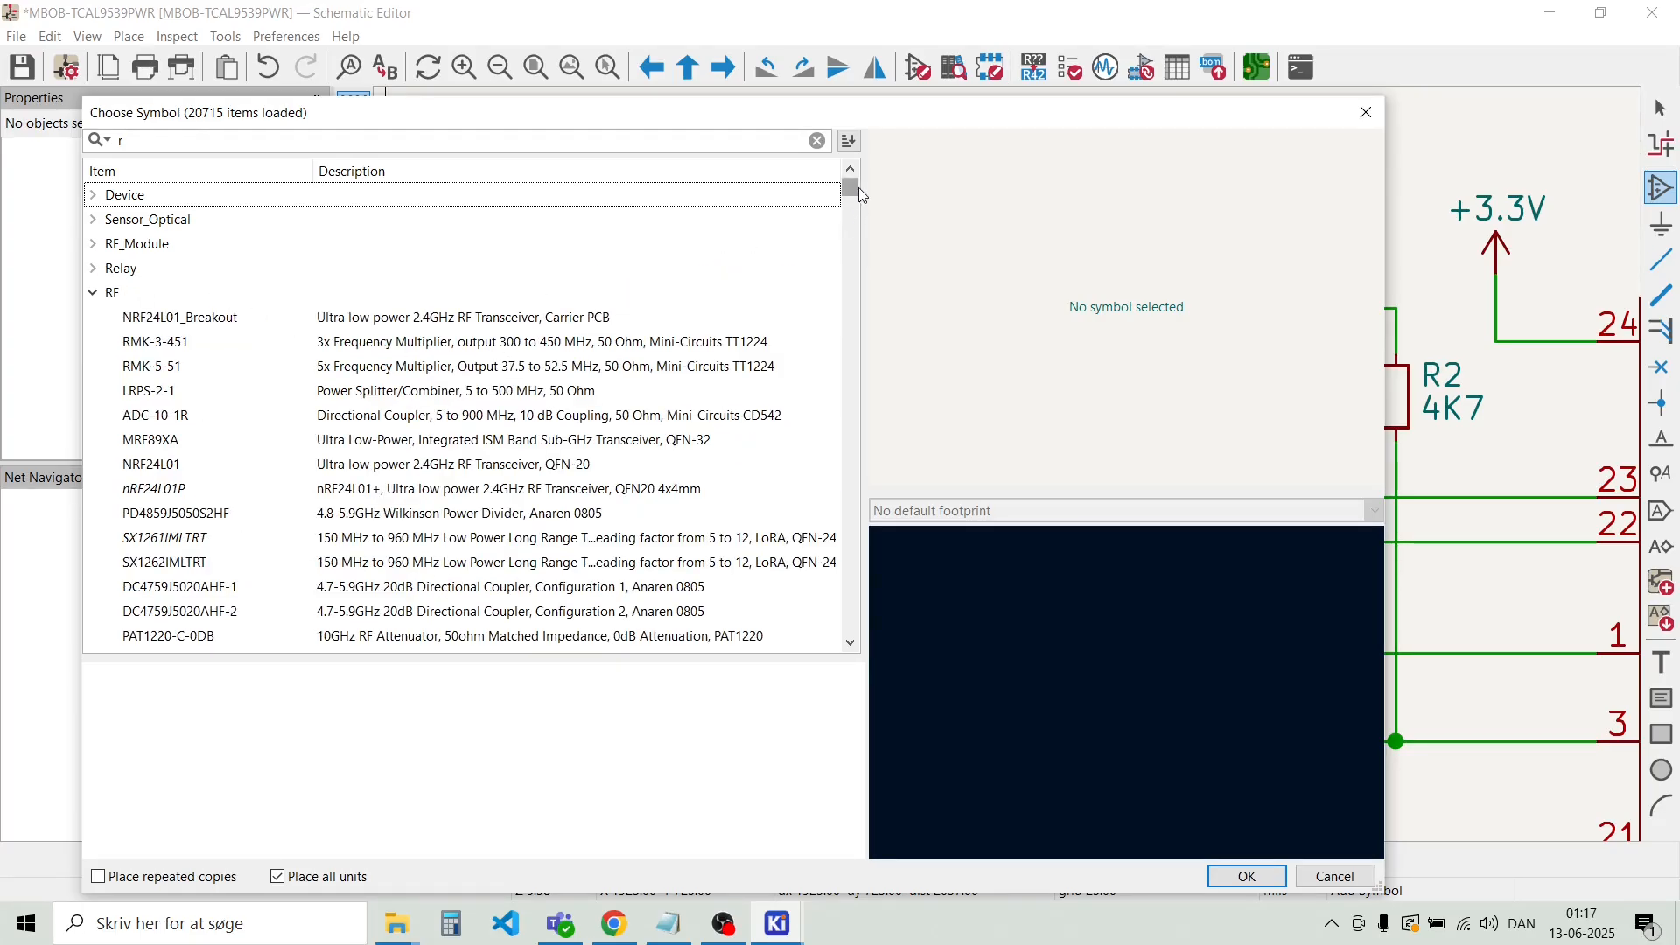
left_click_drag(854, 189, 816, 162)
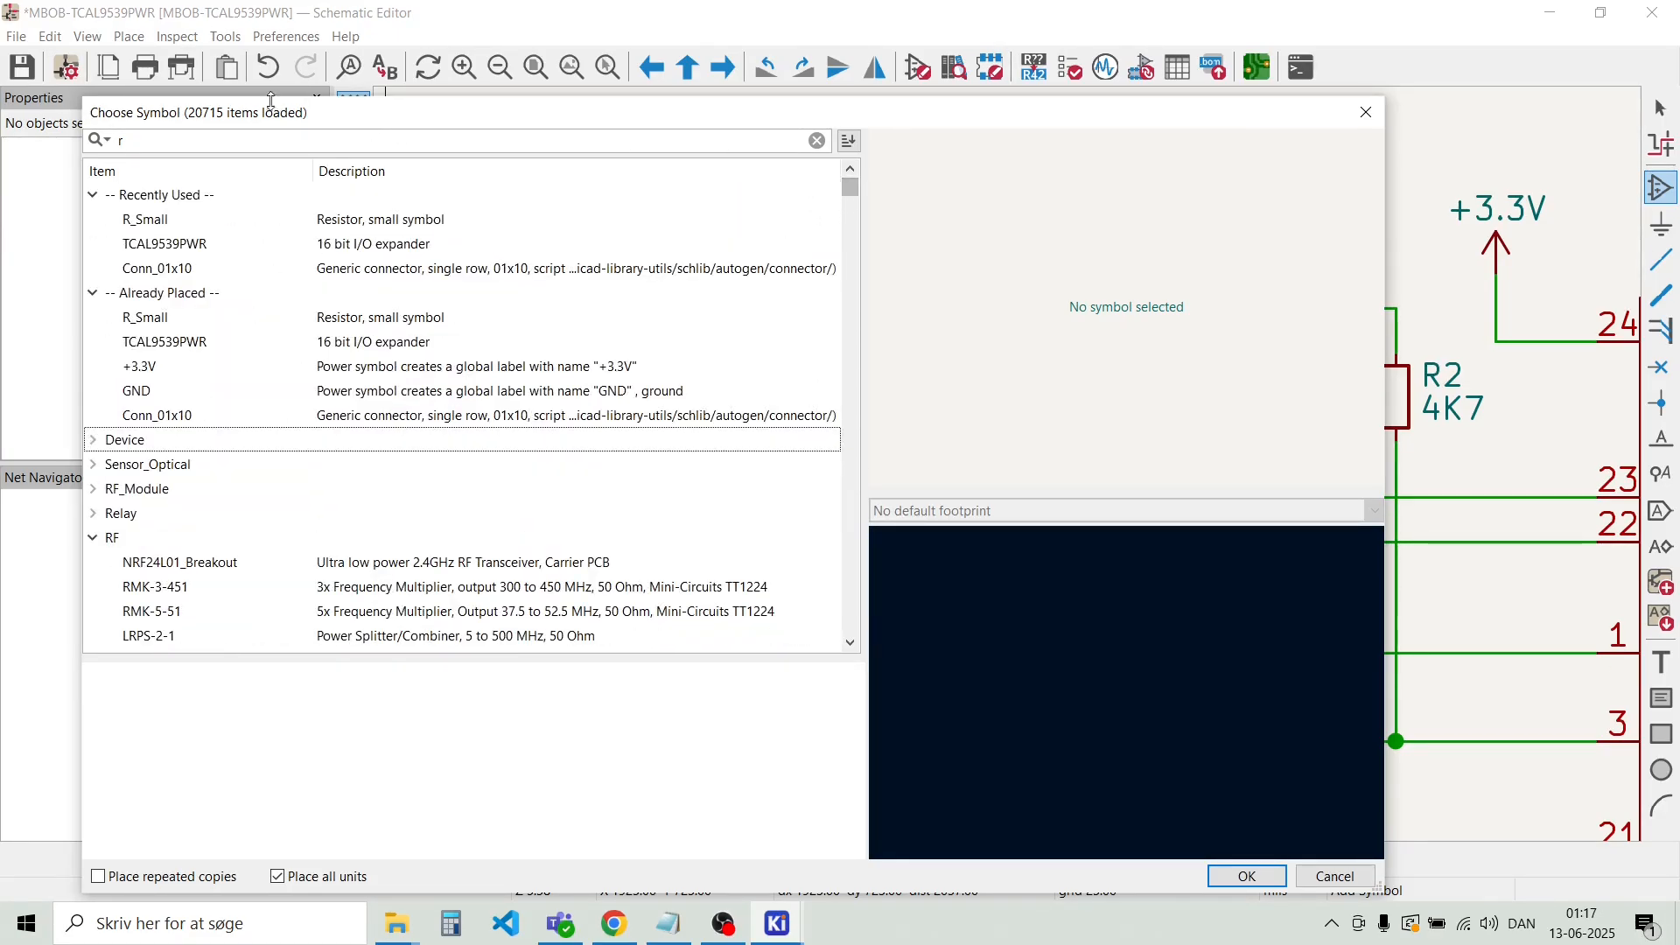
left_click(93, 196)
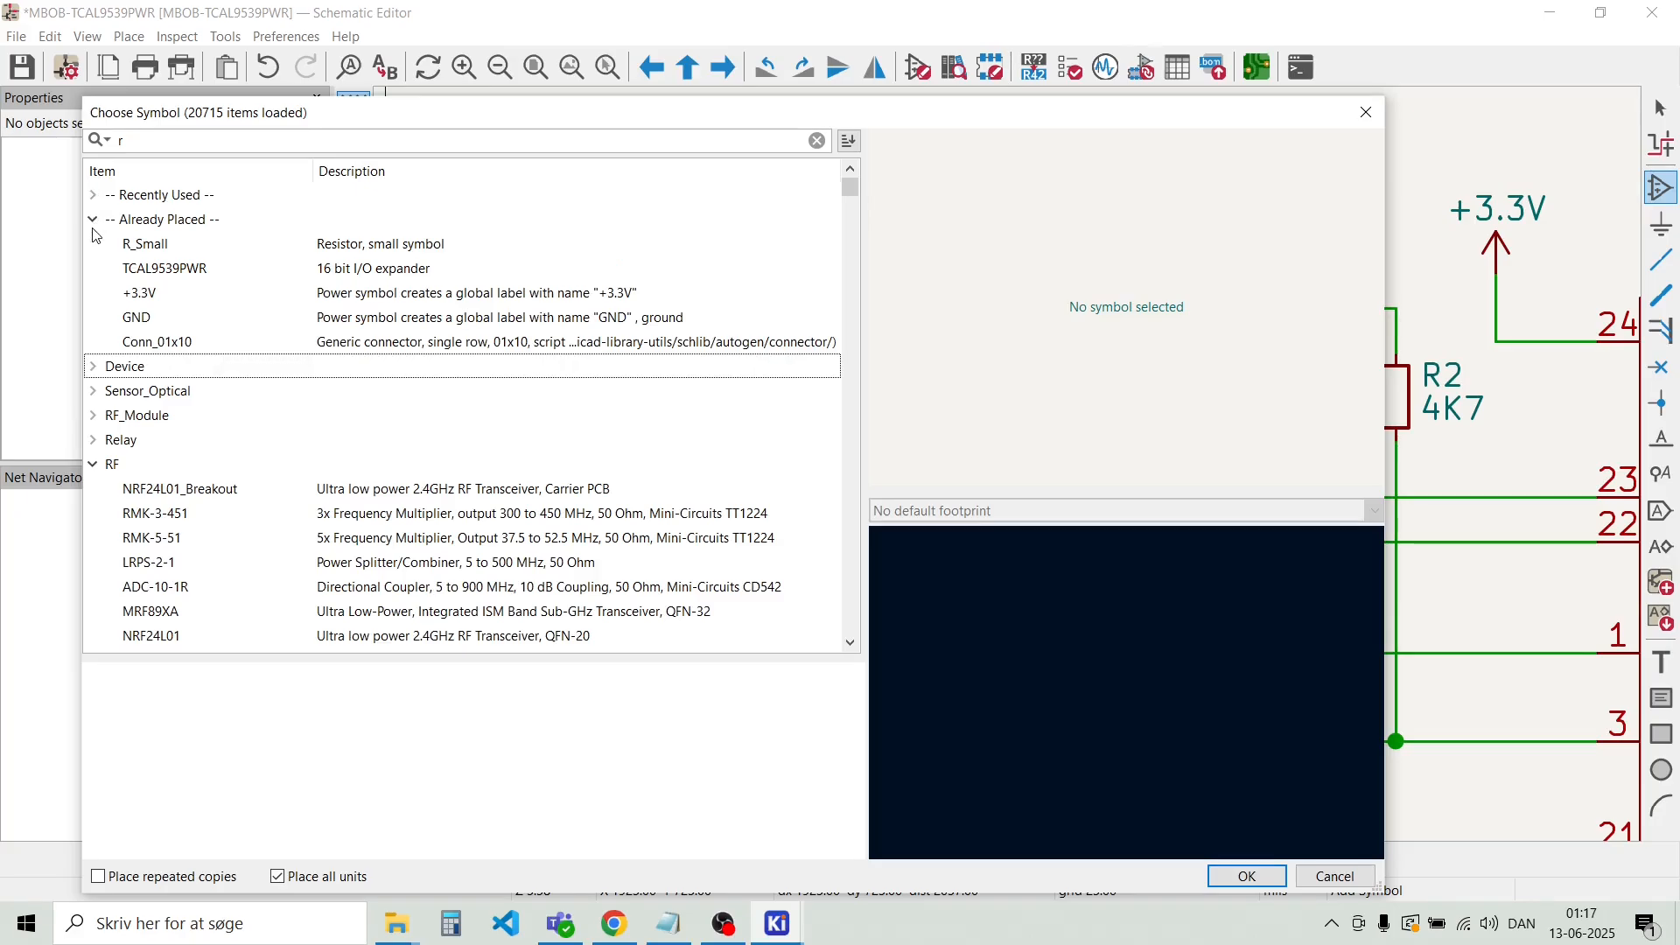
left_click(94, 220)
left_click(91, 346)
left_click(92, 382)
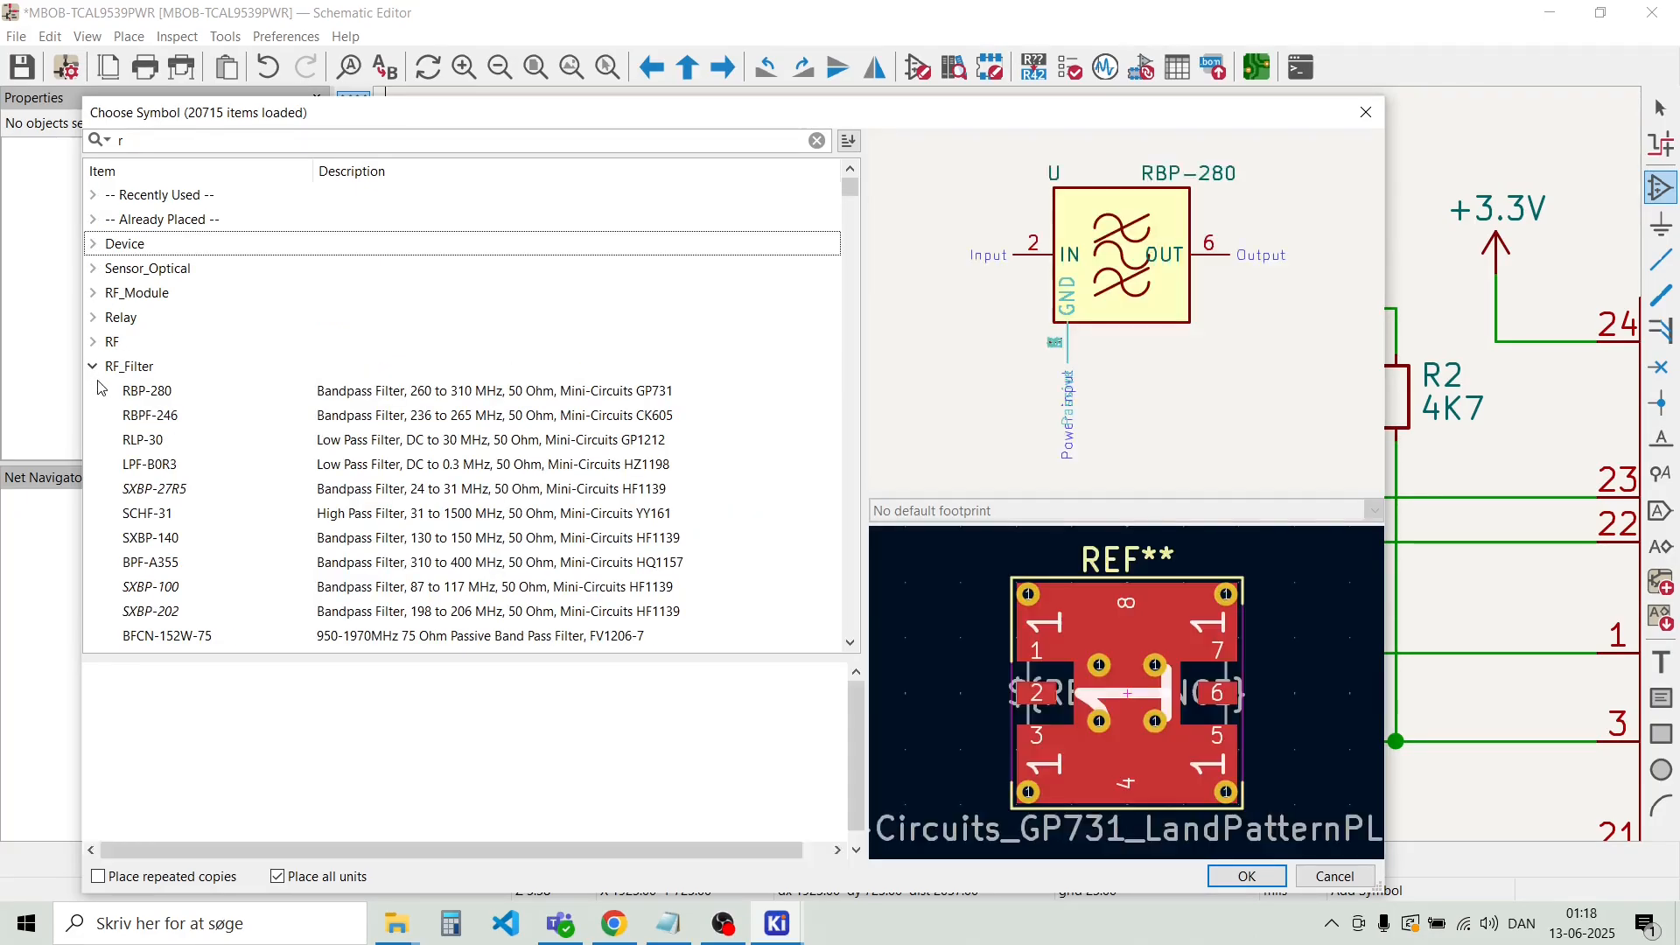
left_click(90, 371)
scroll(149, 346, "down", 2)
scroll(150, 343, "up", 2)
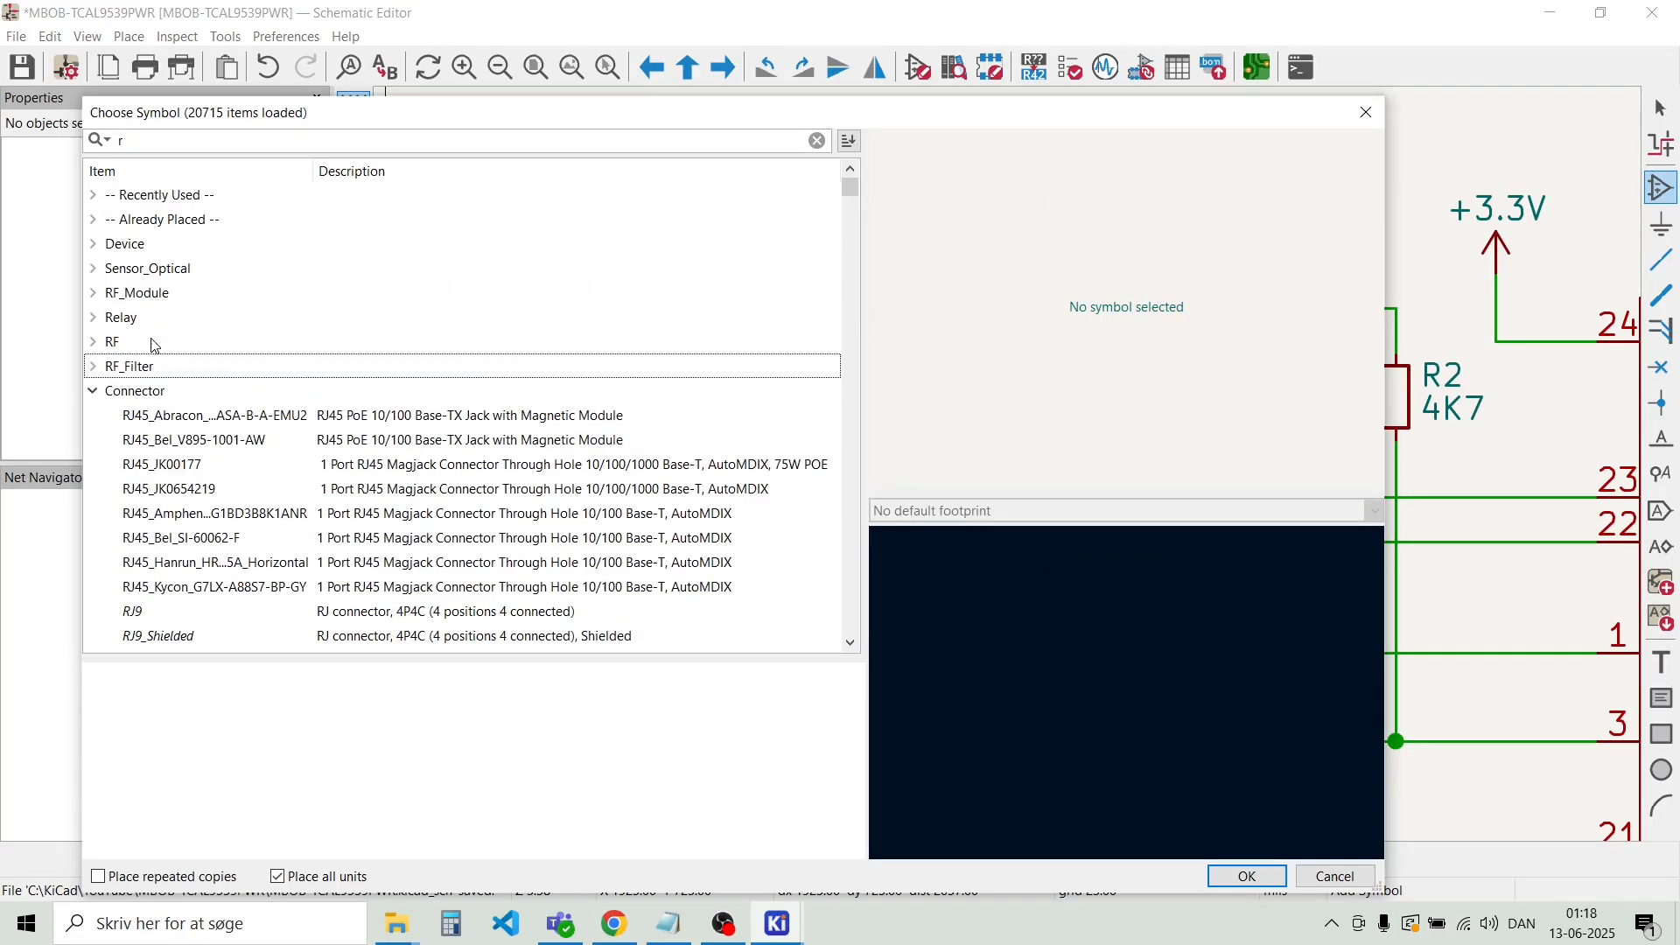
Clear the symbol filter, collapse the Device library and expand the Jumper library
left_click(153, 143)
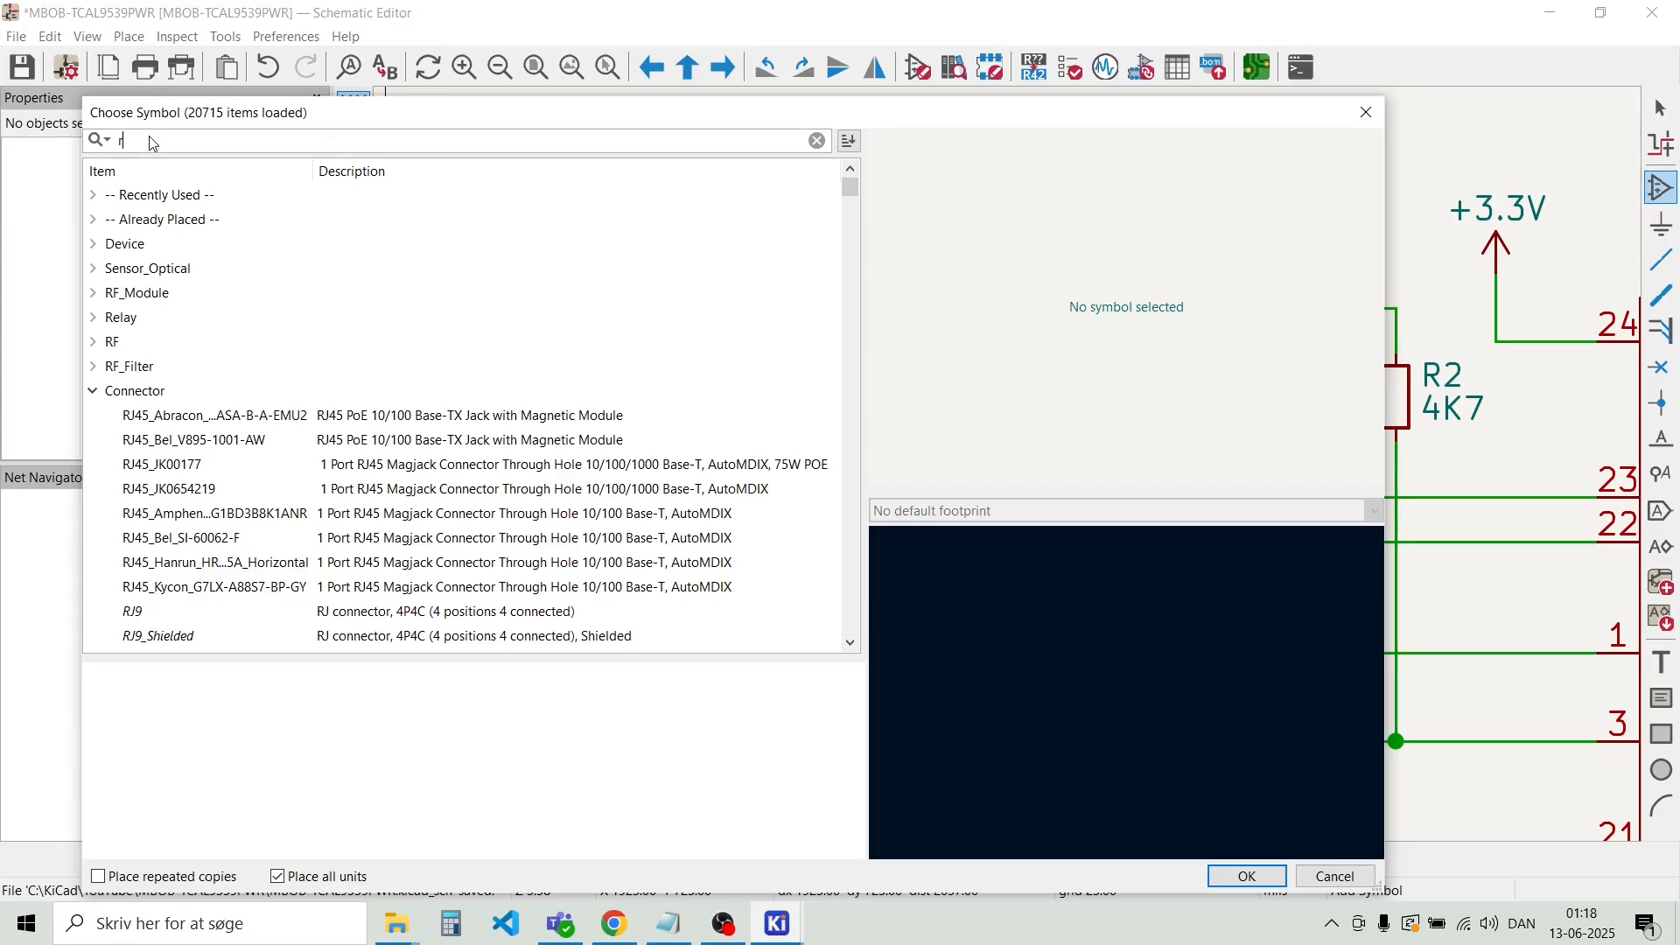
key("BackSpace")
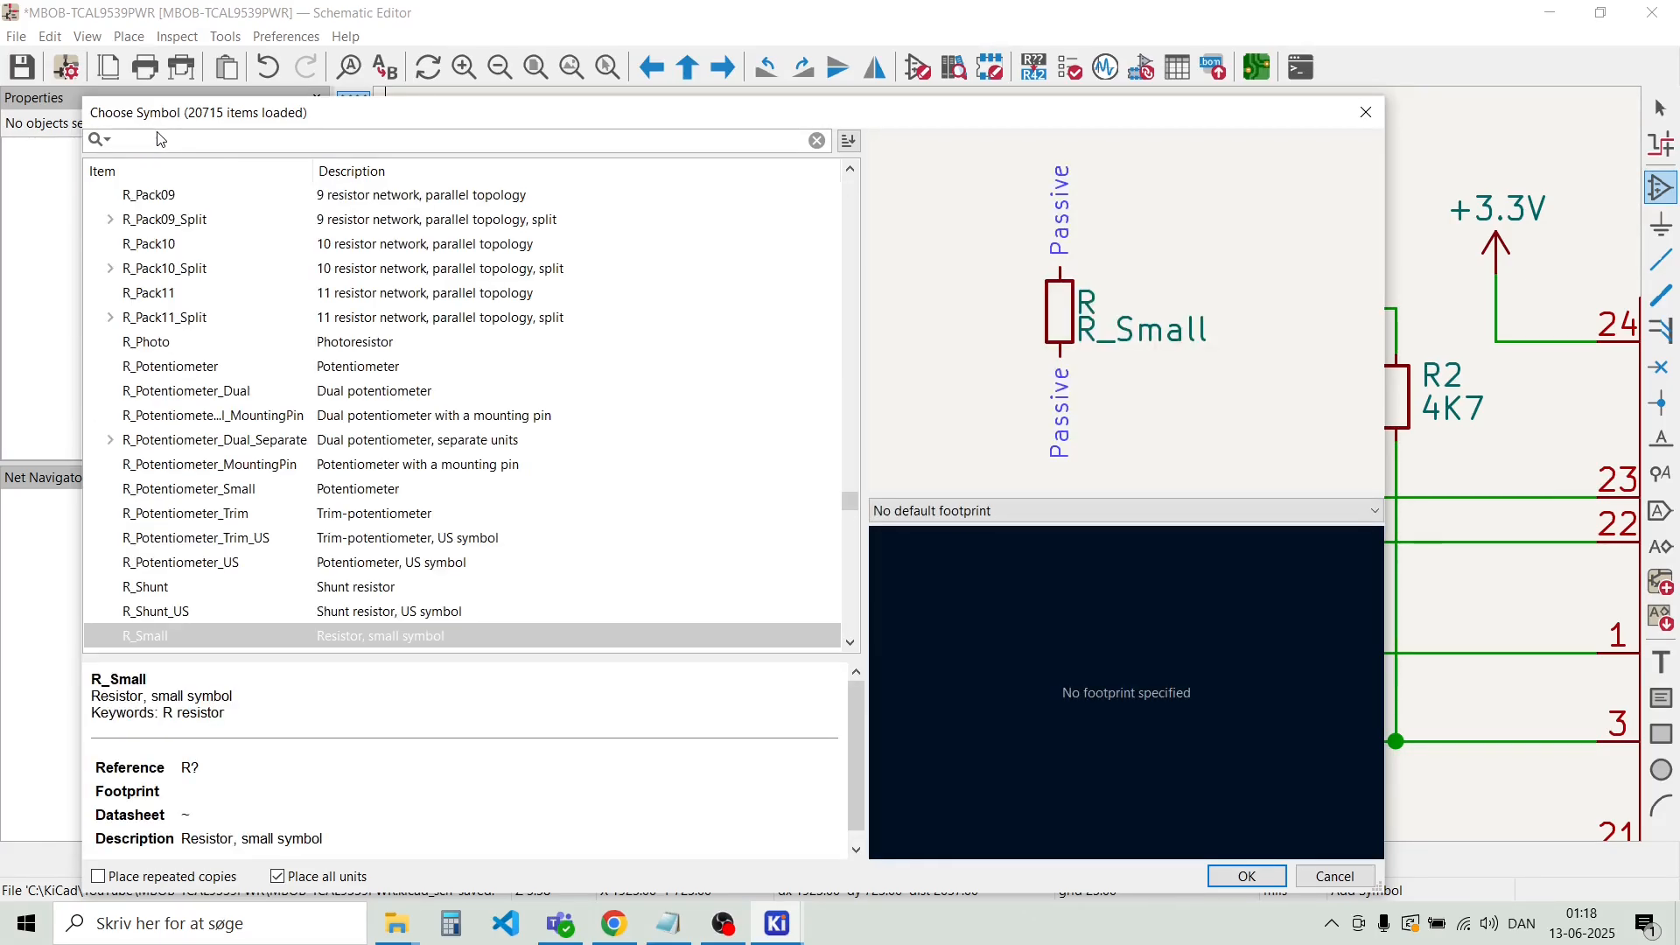
scroll(120, 239, "up", 15)
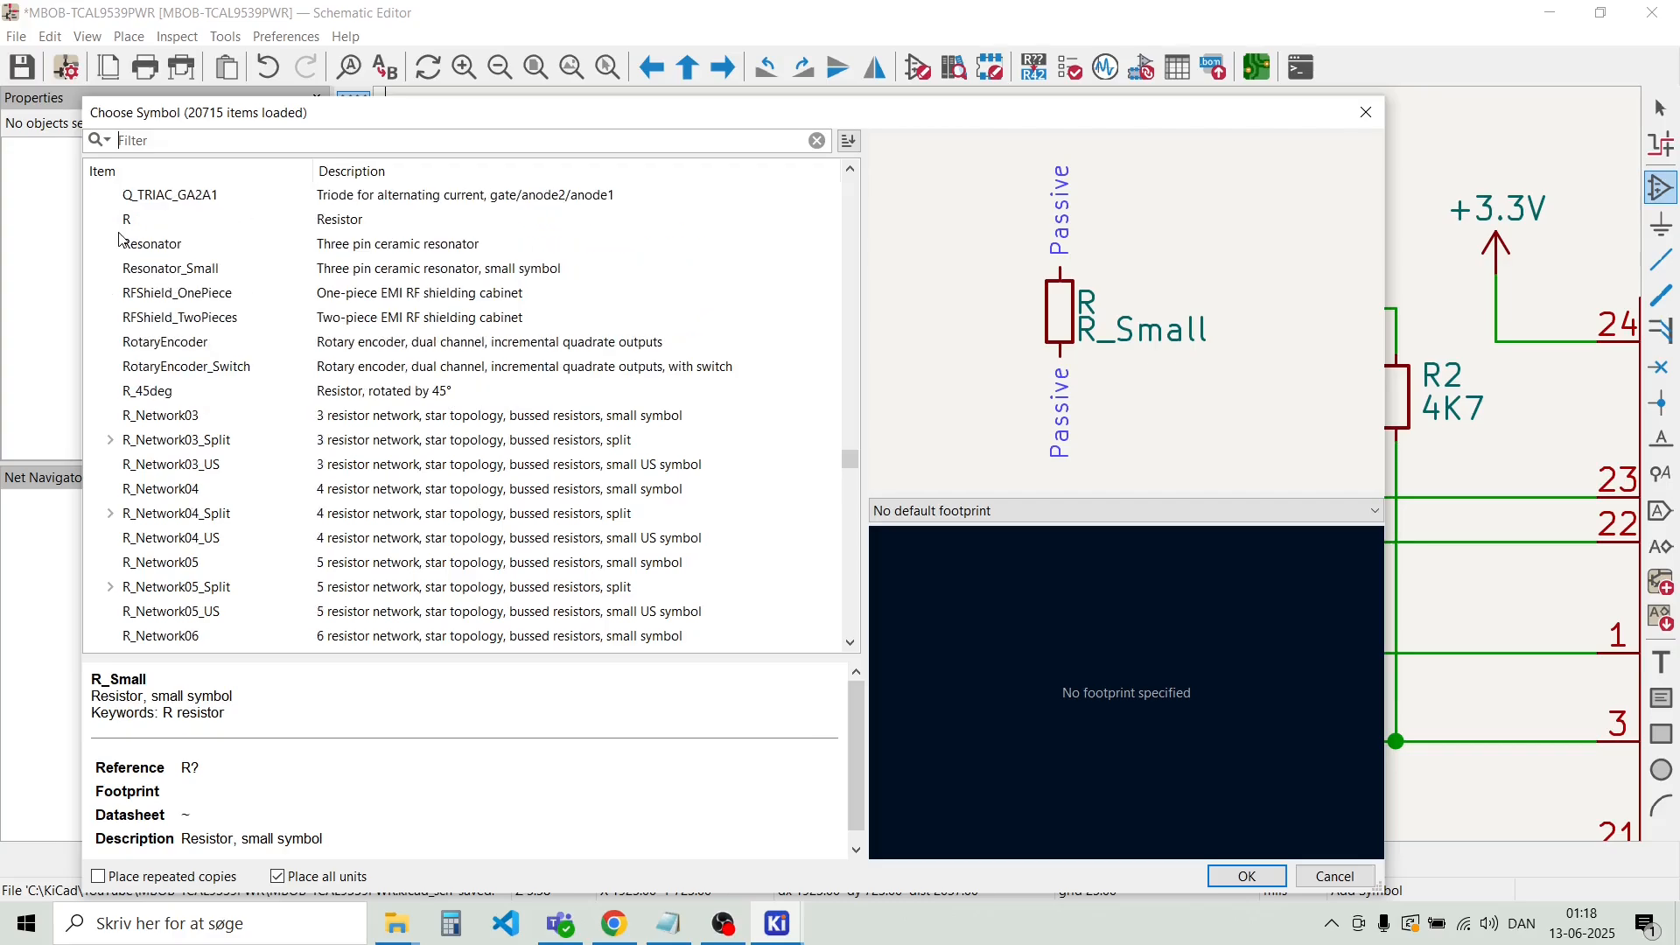
scroll(120, 239, "up", 10)
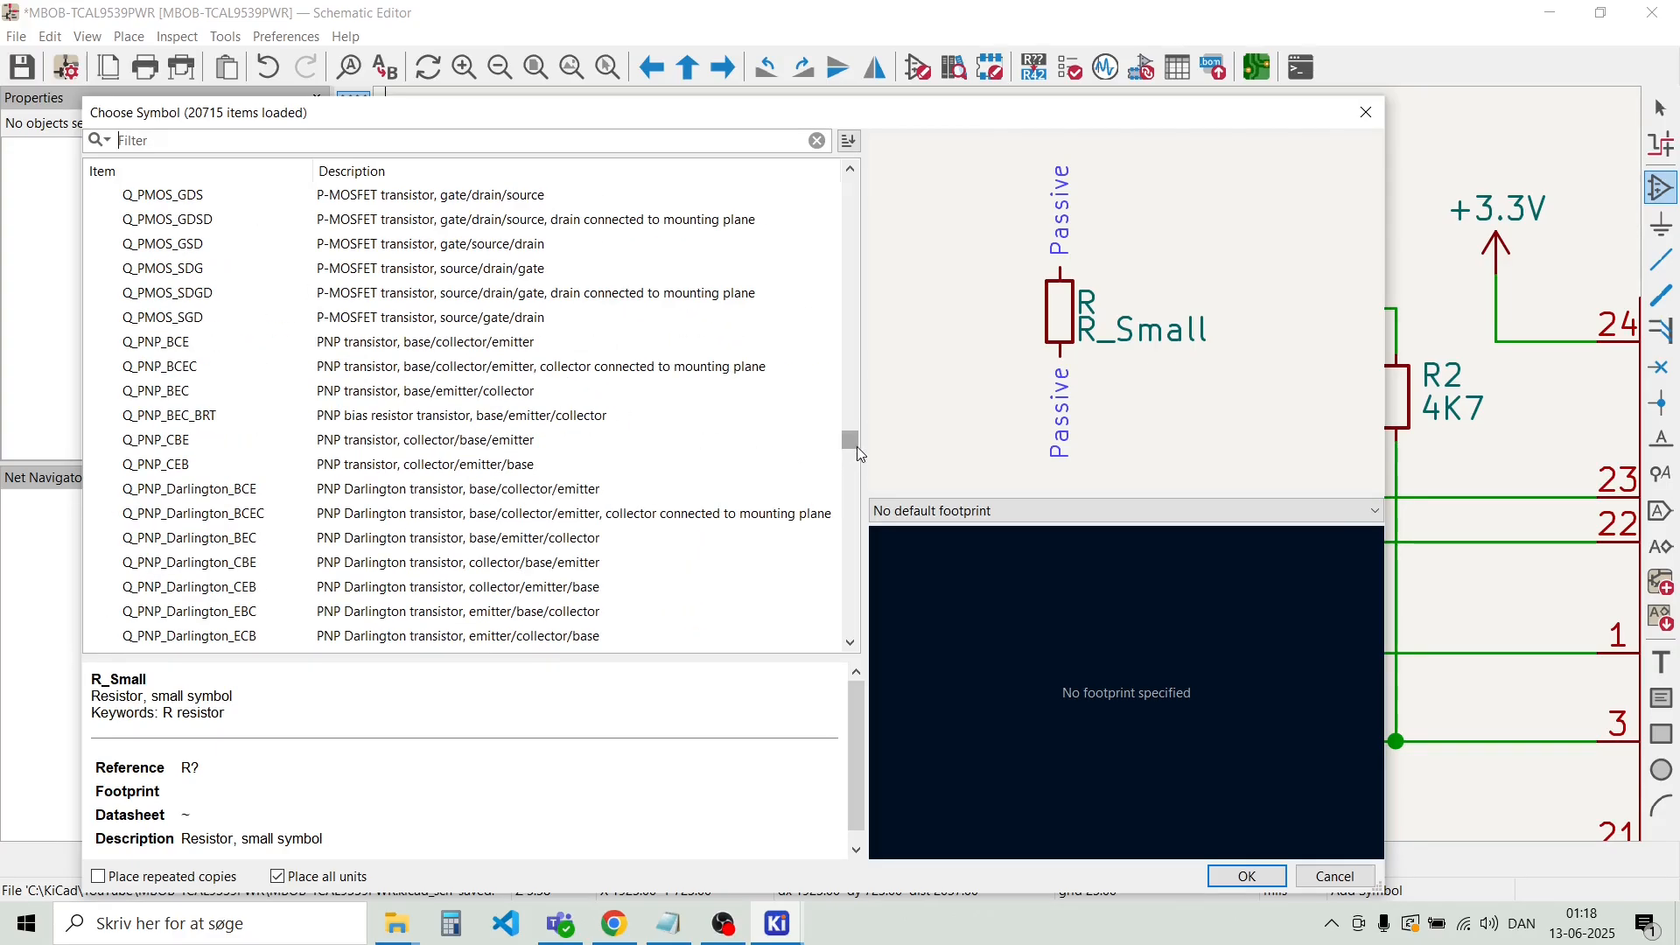
left_click_drag(858, 454, 846, 215)
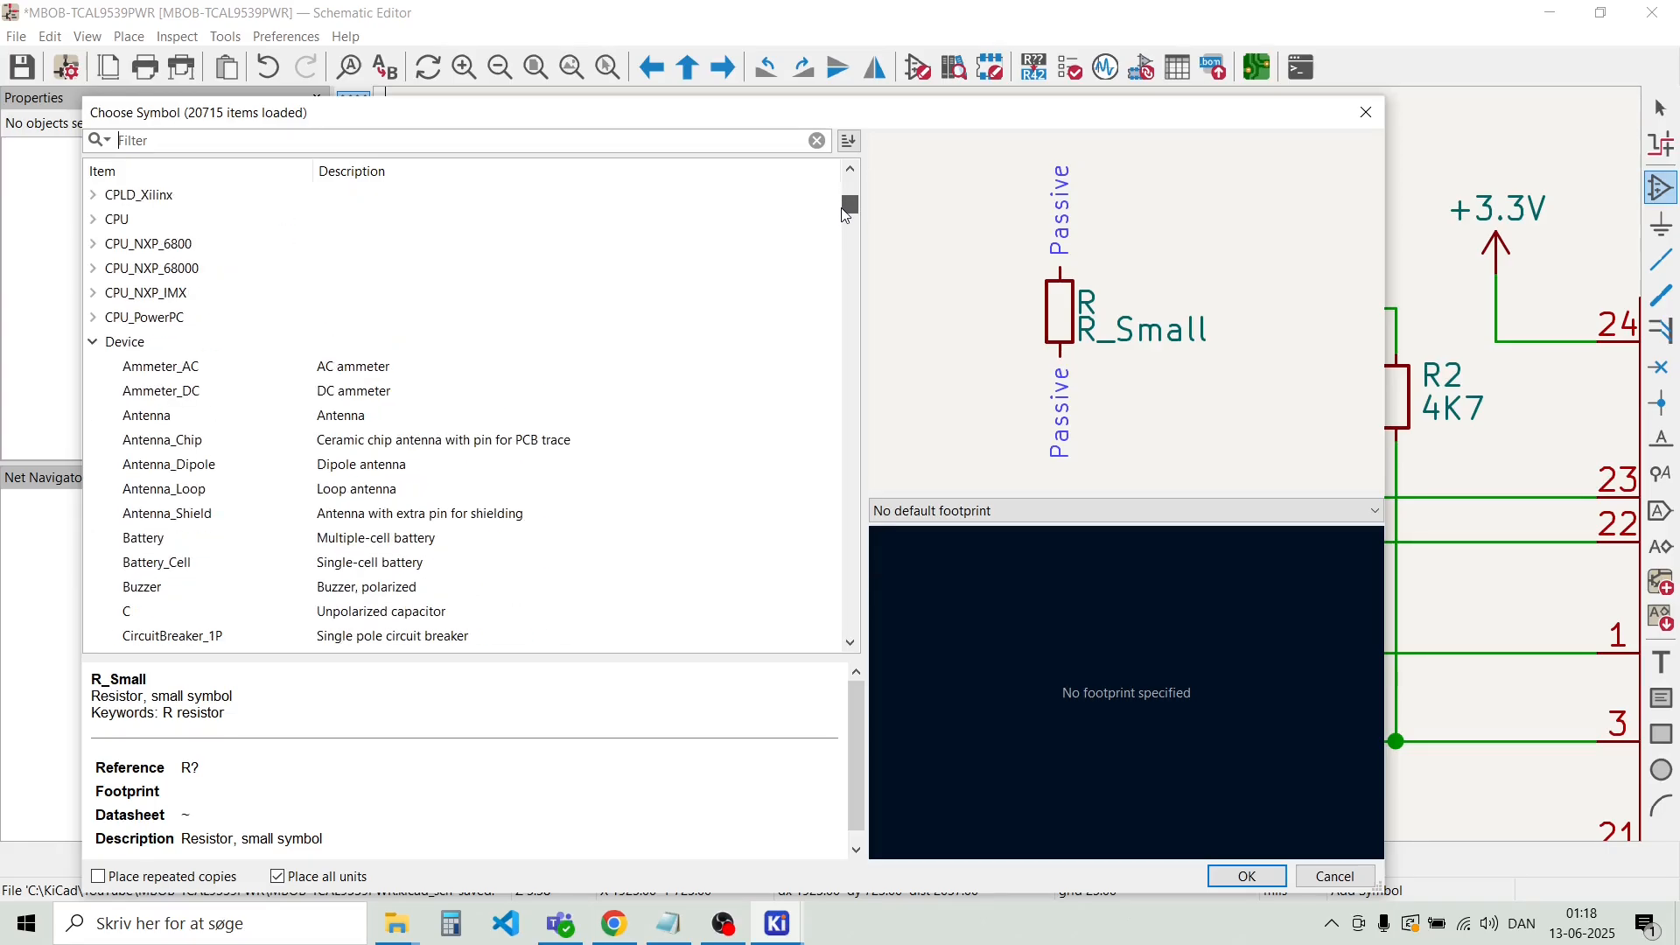
double_click(103, 346)
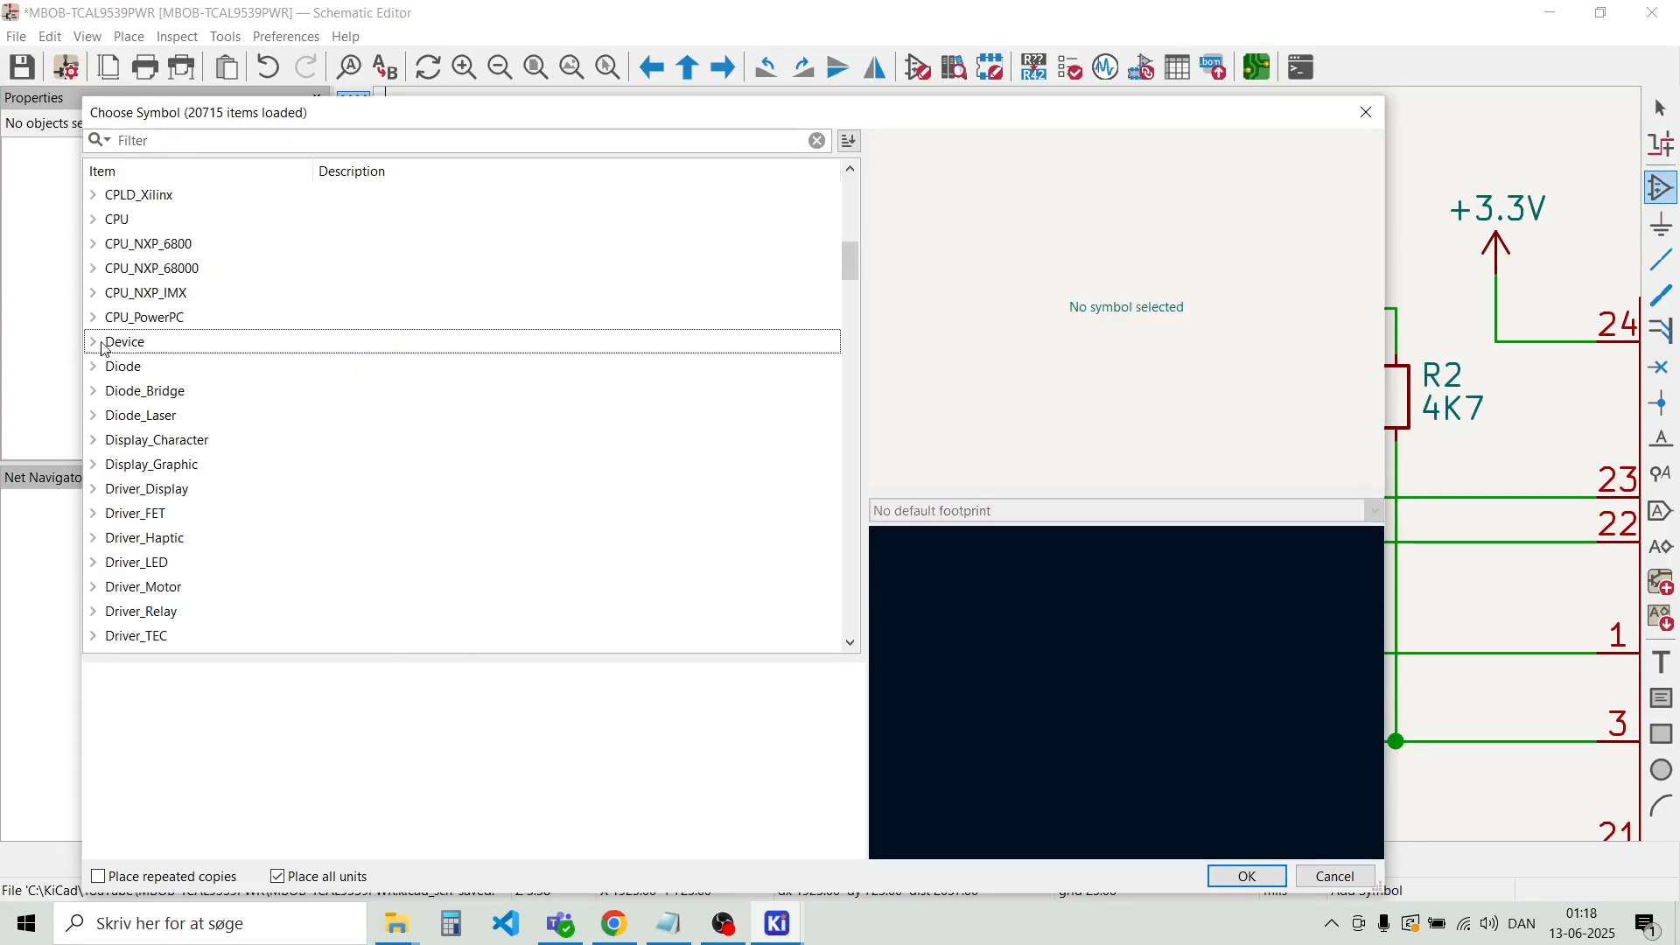
scroll(209, 421, "down", 10)
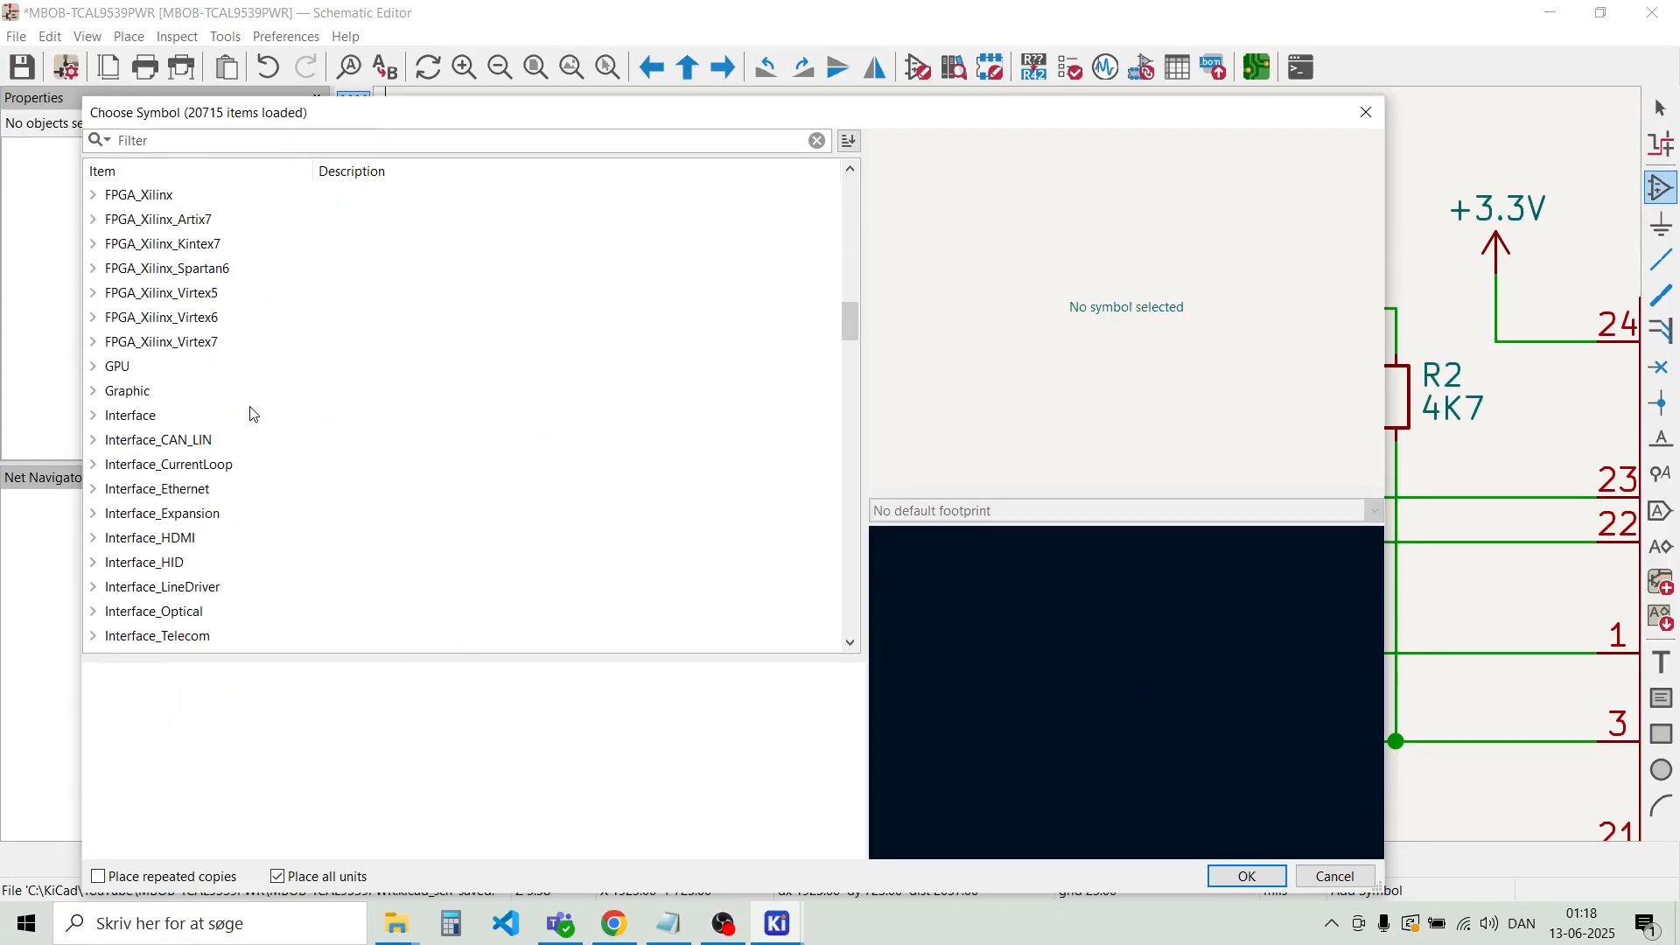
scroll(251, 406, "down", 5)
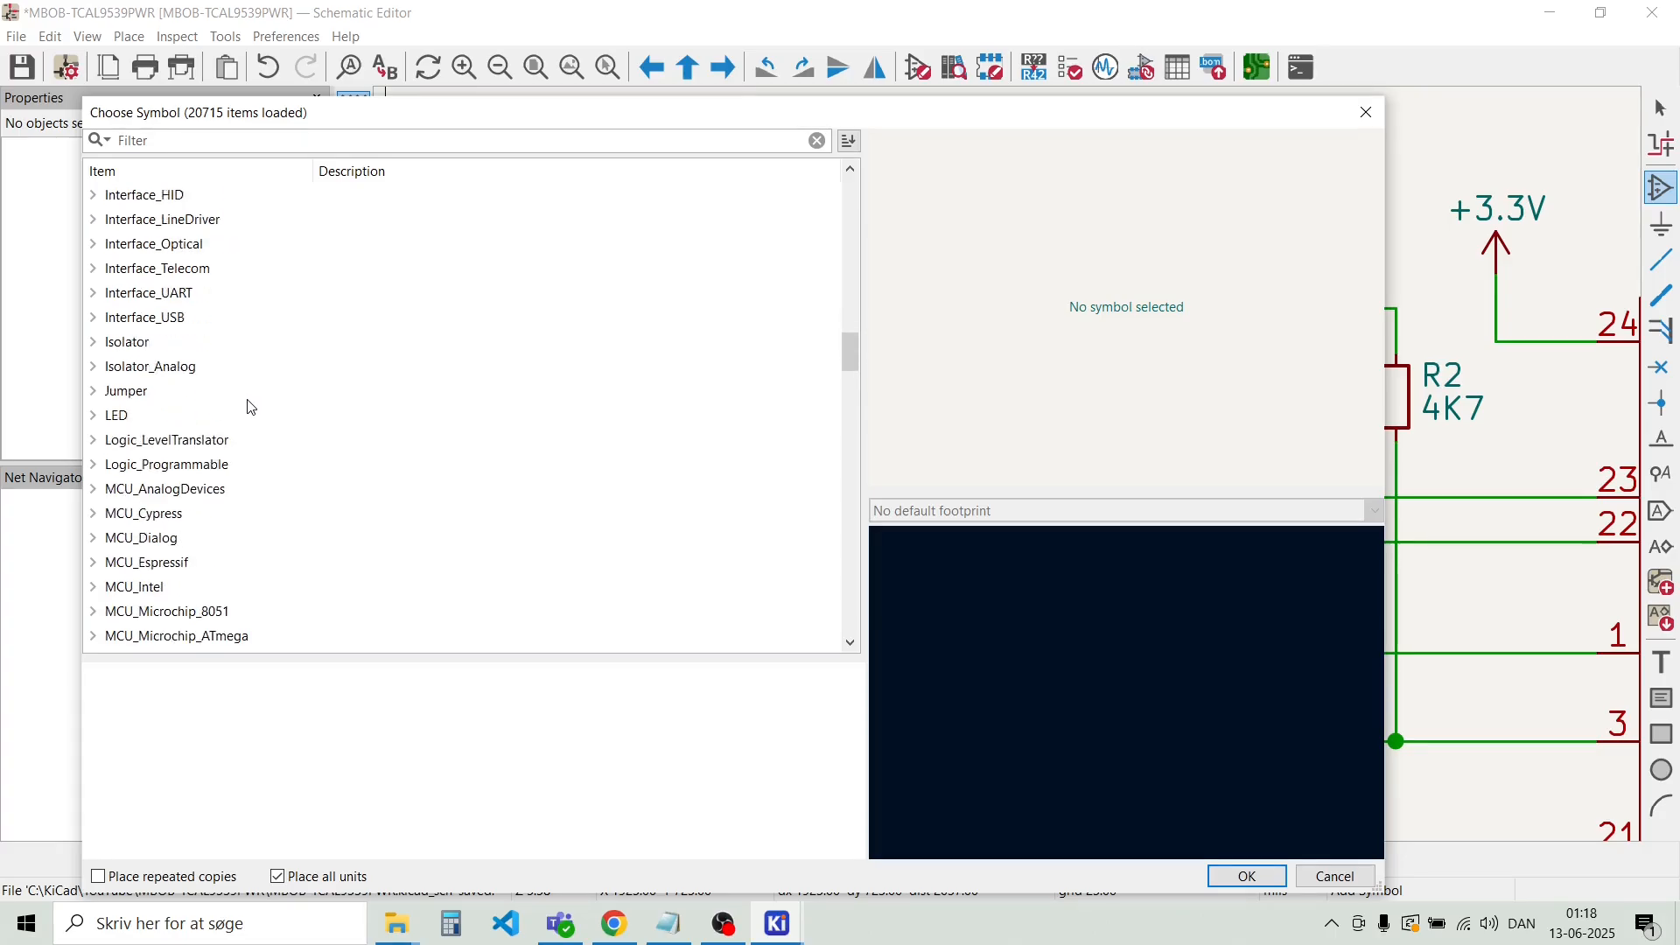
left_click(93, 392)
scroll(253, 363, "down", 2)
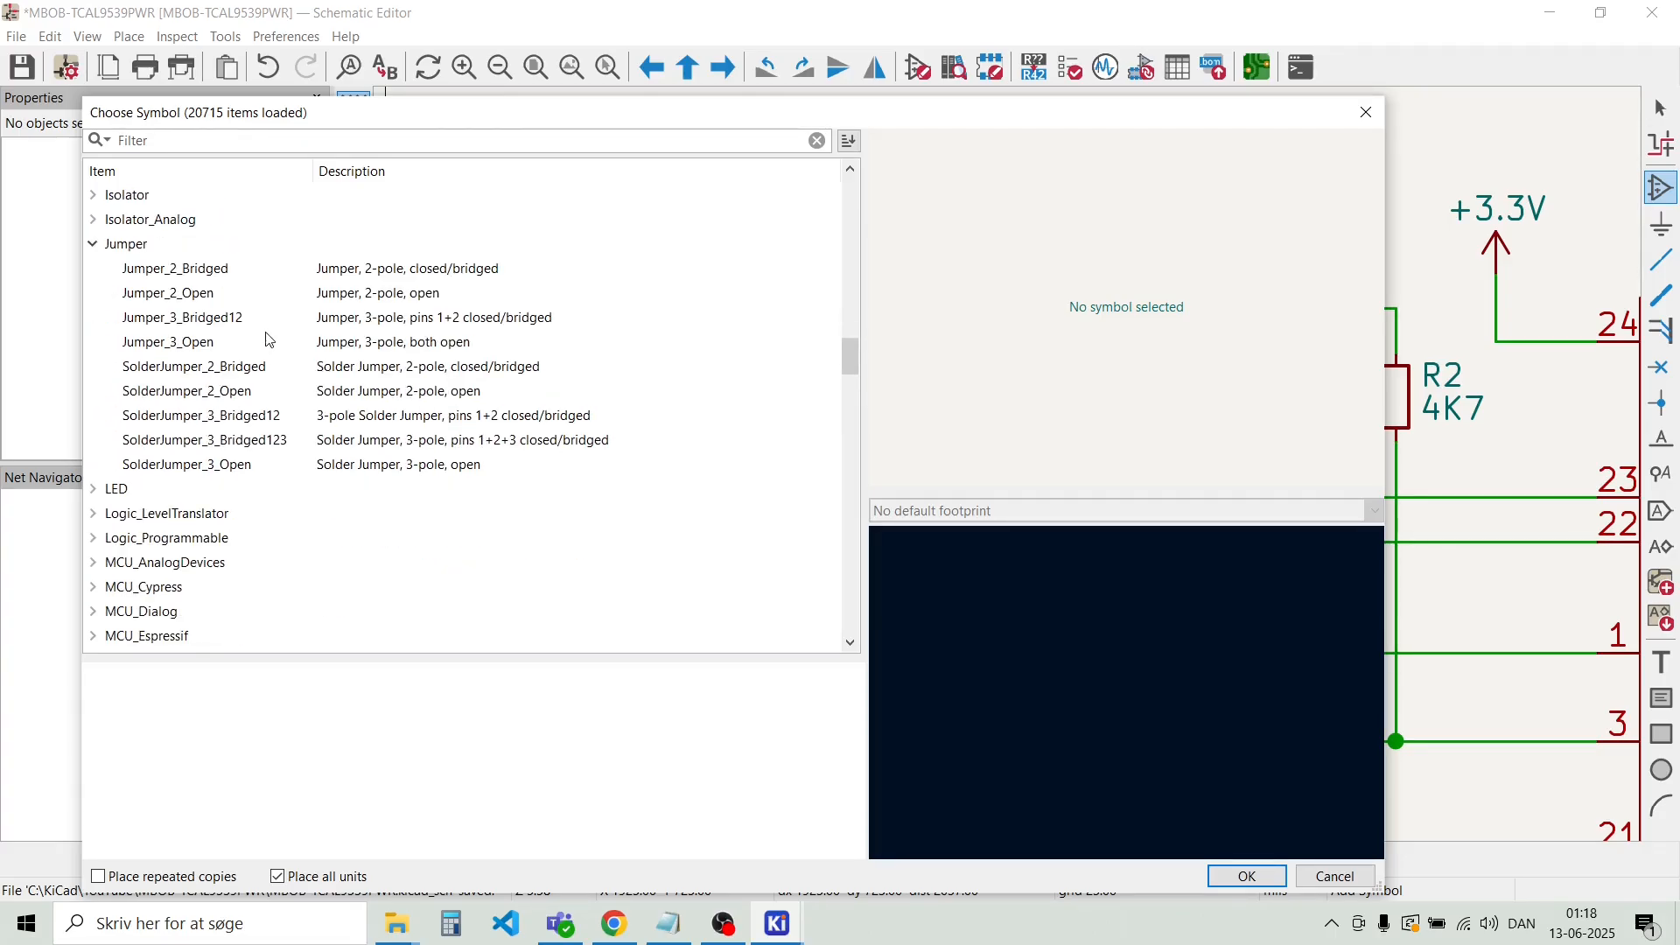
Compare the previews of the two-pole and three-pole jumper and solder jumper symbols in the Jumper library
left_click(216, 367)
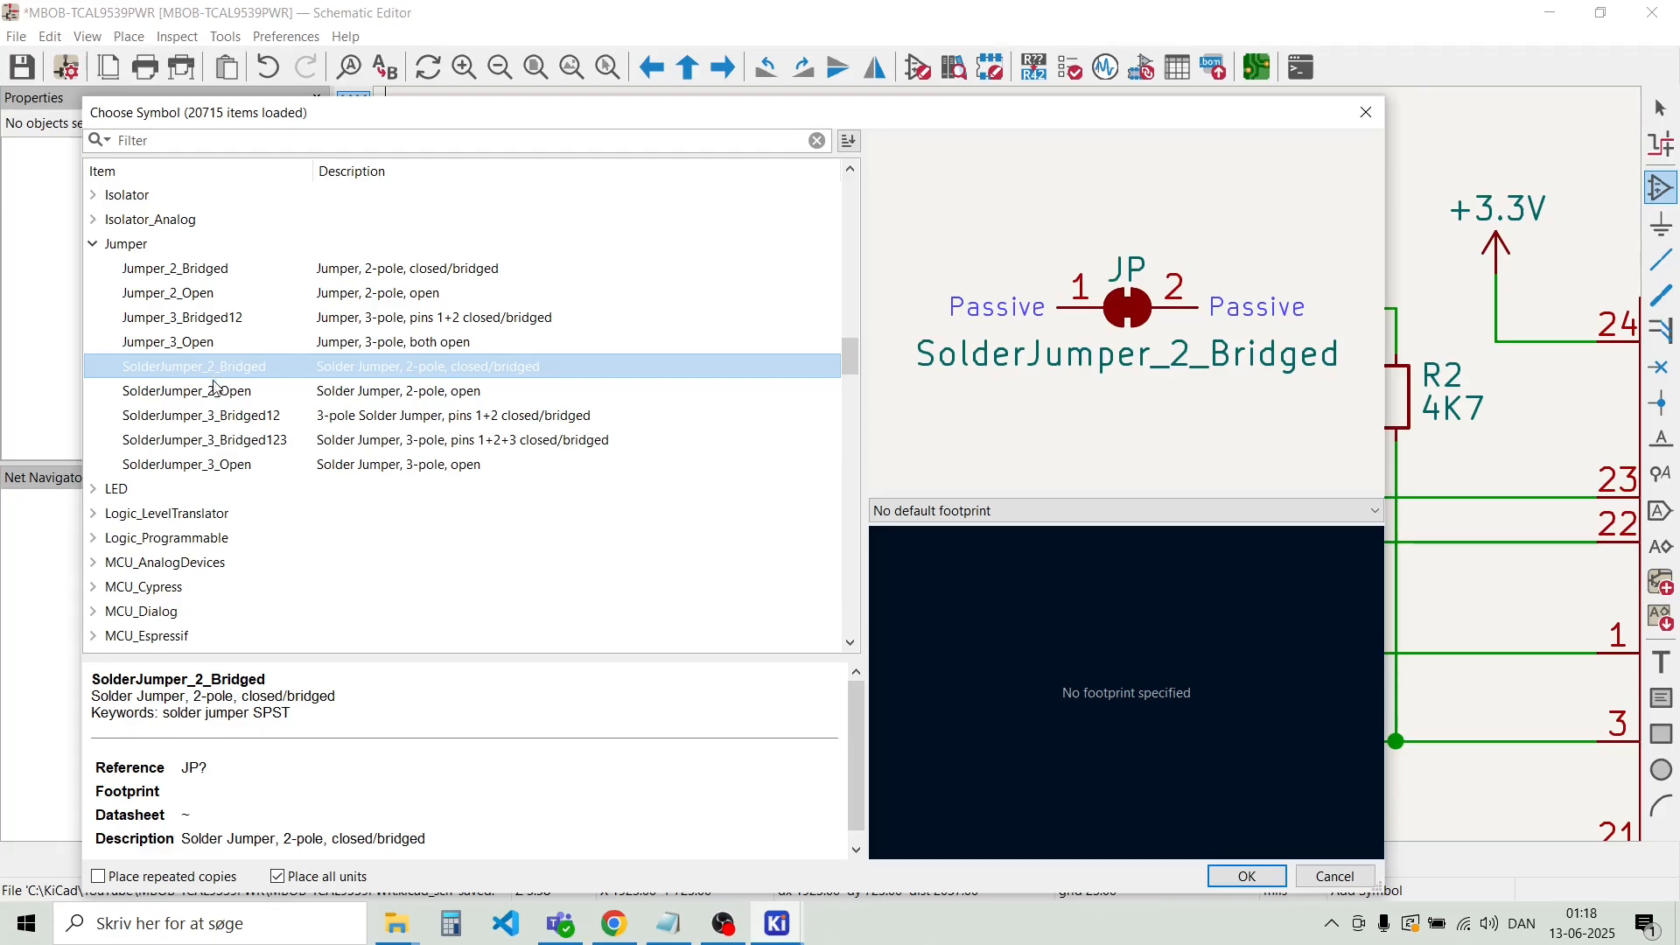
left_click(219, 401)
left_click(222, 417)
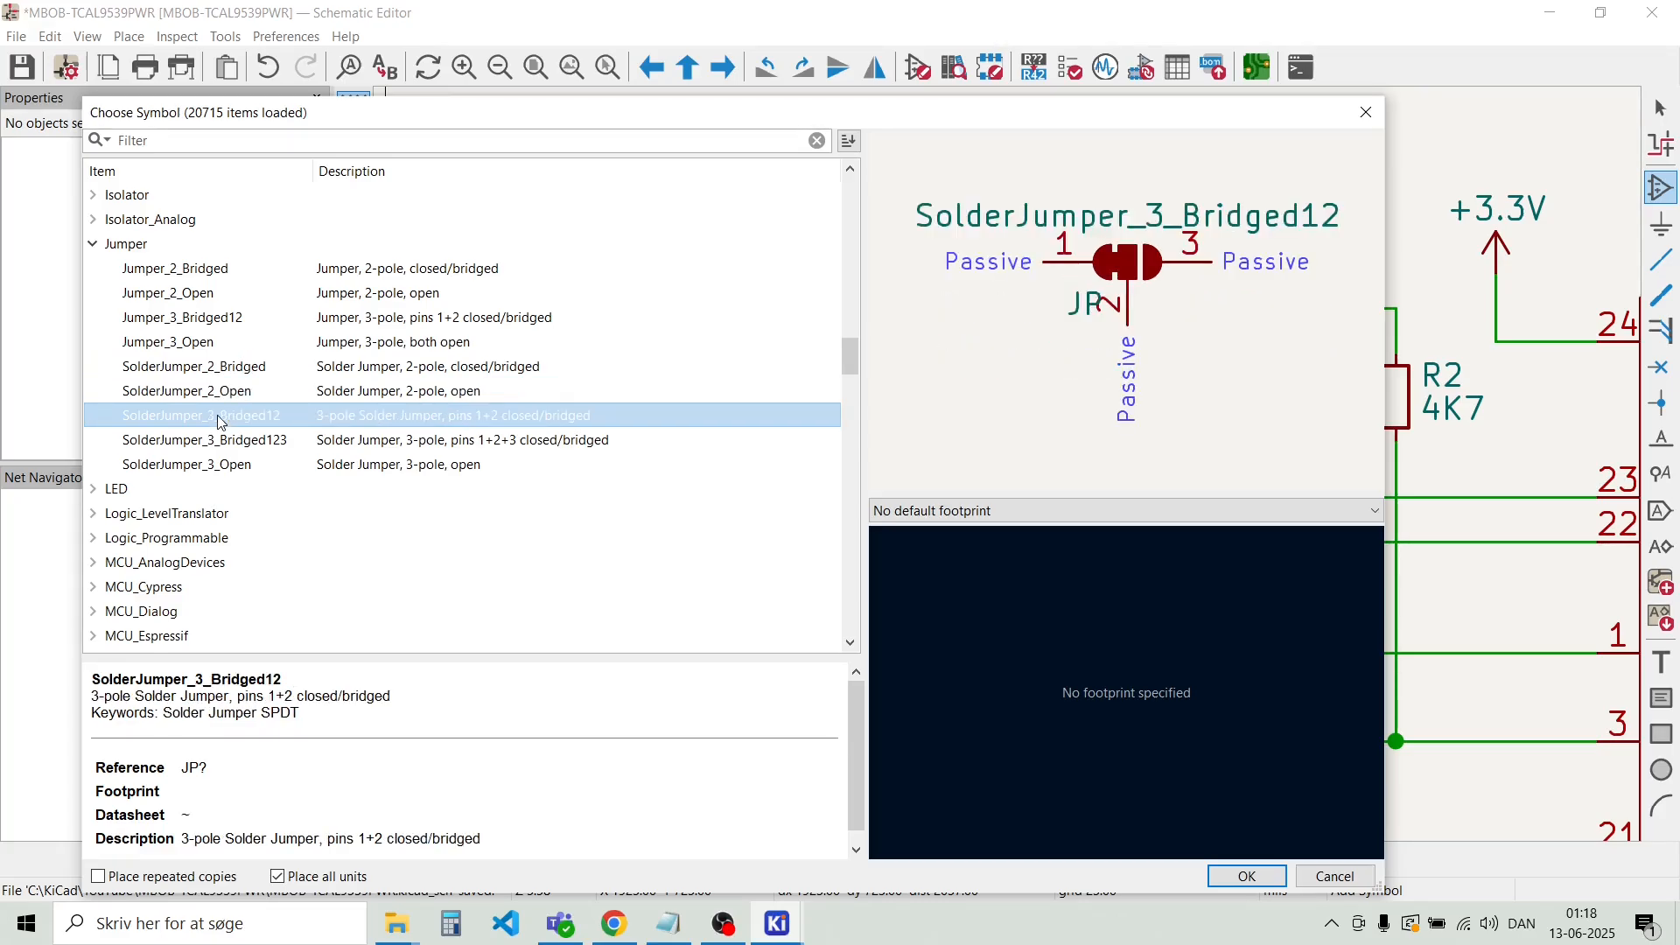
left_click(226, 443)
left_click(241, 469)
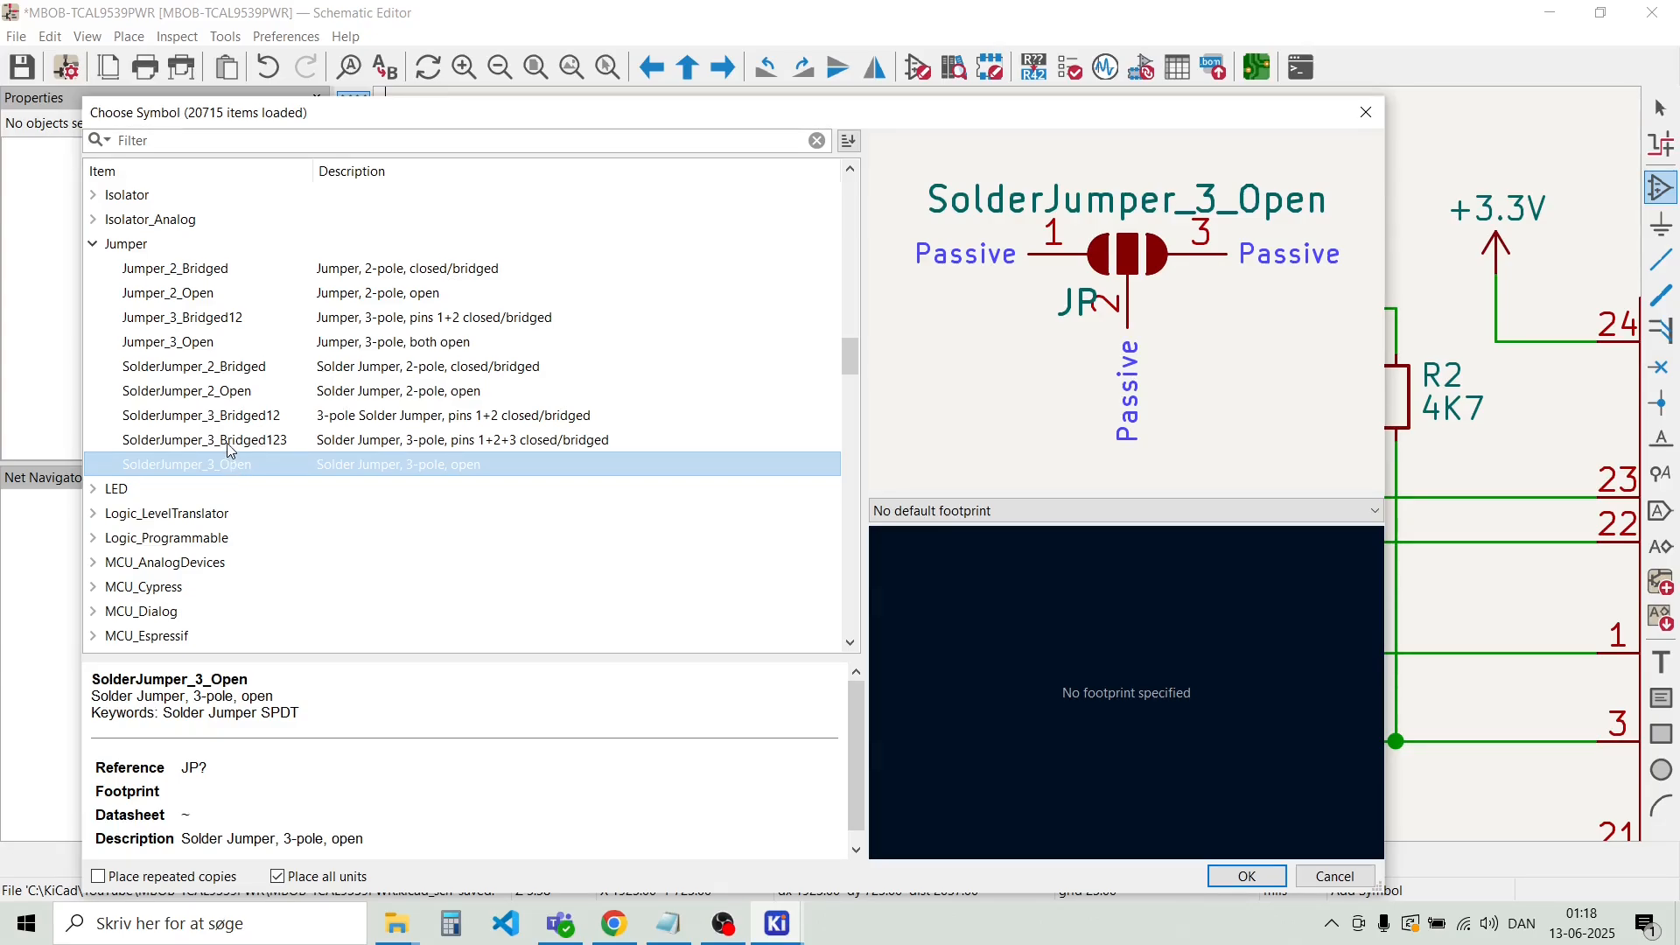
left_click(224, 440)
left_click(222, 417)
left_click(220, 394)
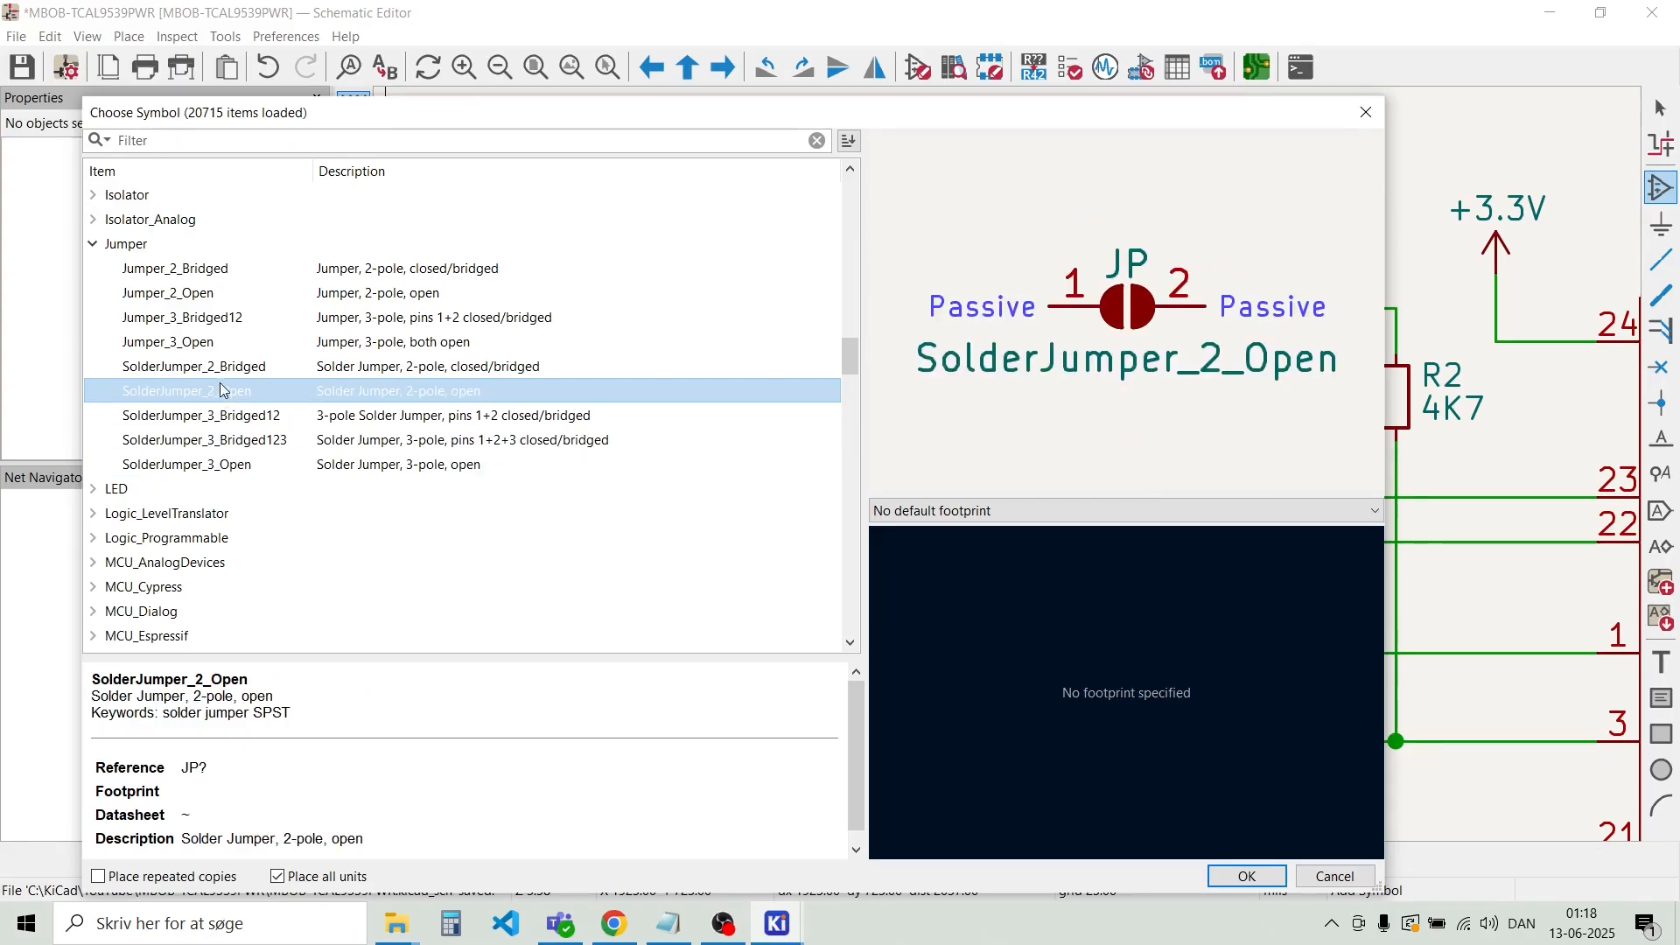
left_click(221, 377)
left_click(202, 343)
left_click(202, 319)
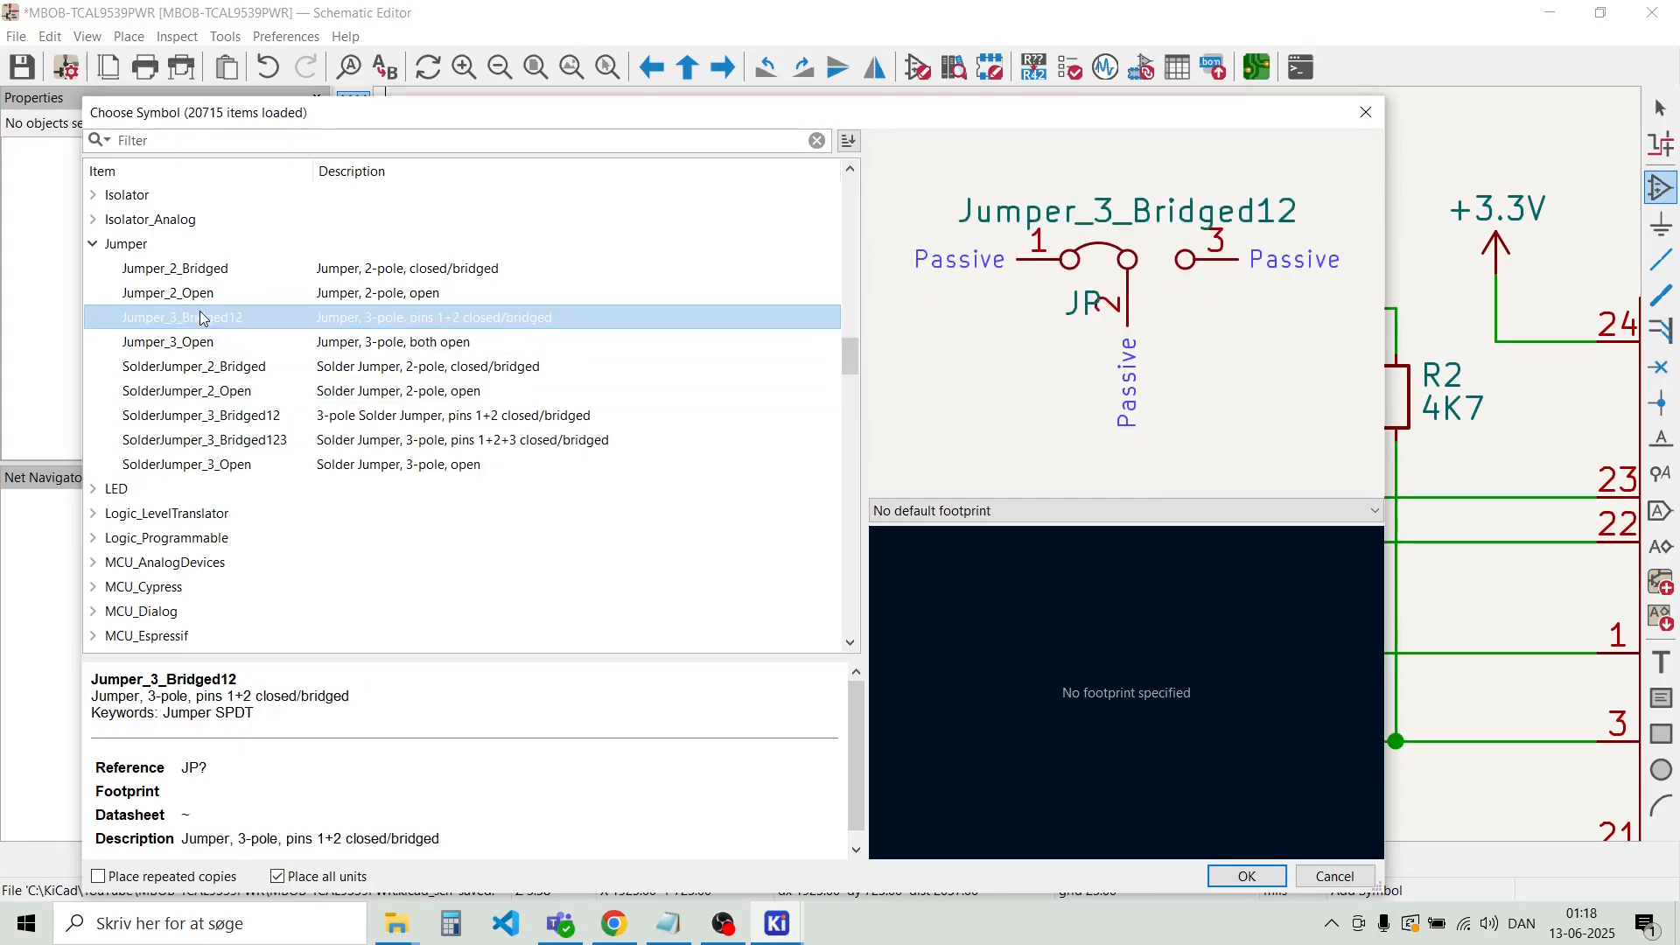
left_click(221, 442)
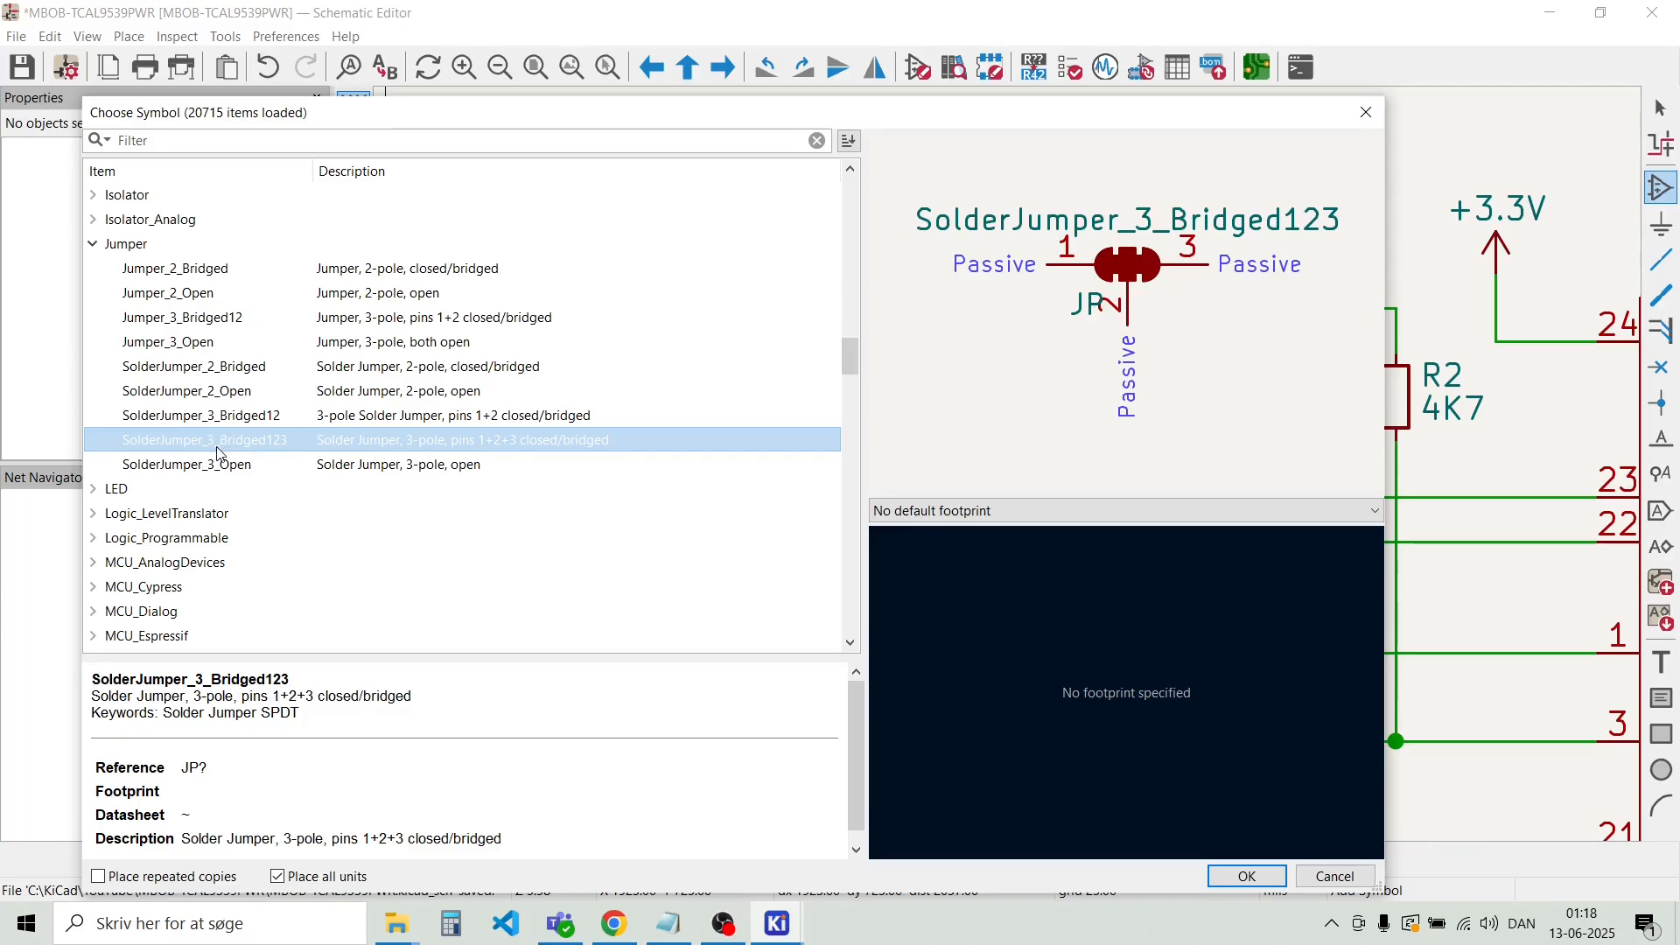
left_click(218, 416)
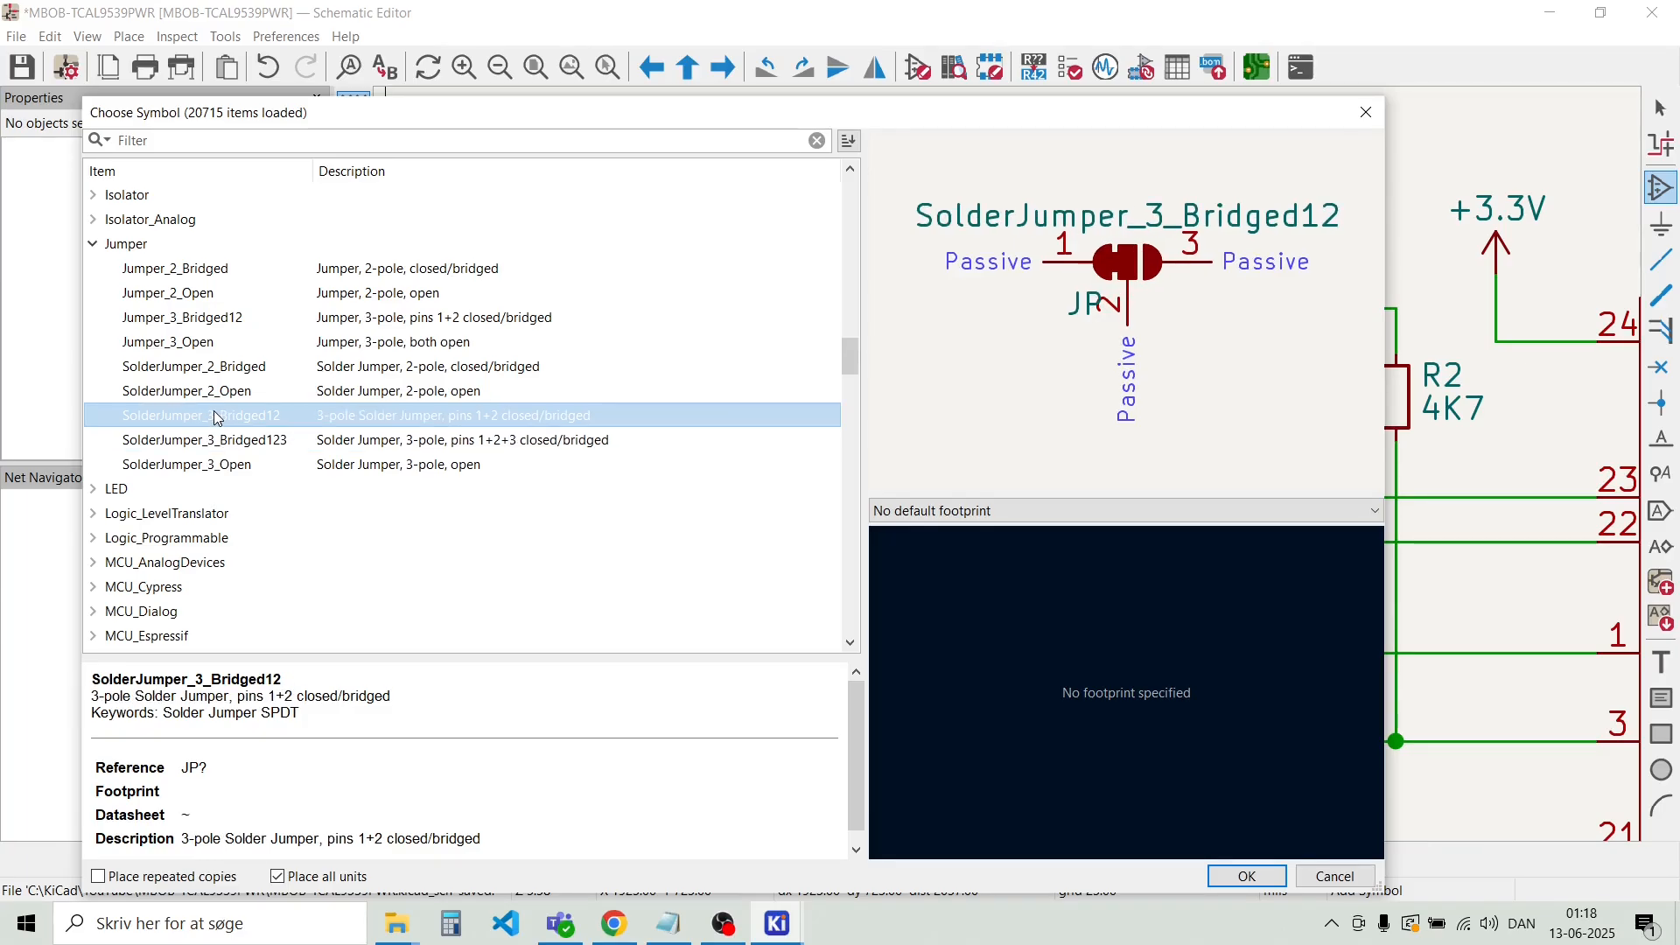
left_click(213, 467)
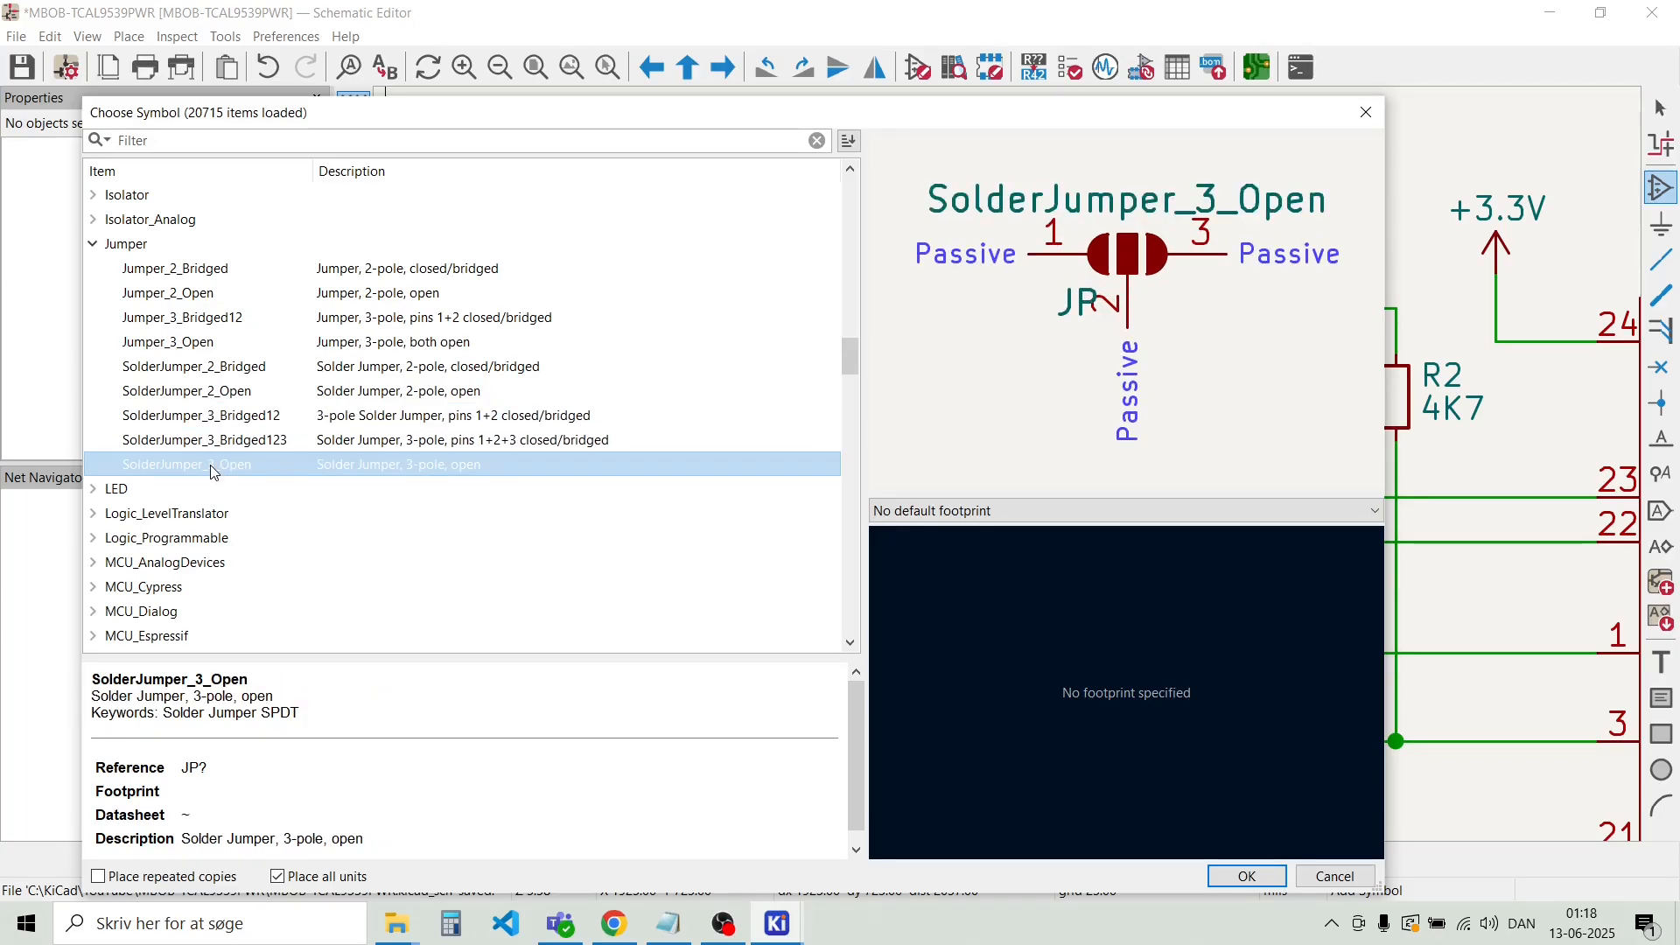
Place one SolderJumper_3_Open symbol above R3 at X 3675, Y 1125 mils and end symbol placement
double_click(210, 465)
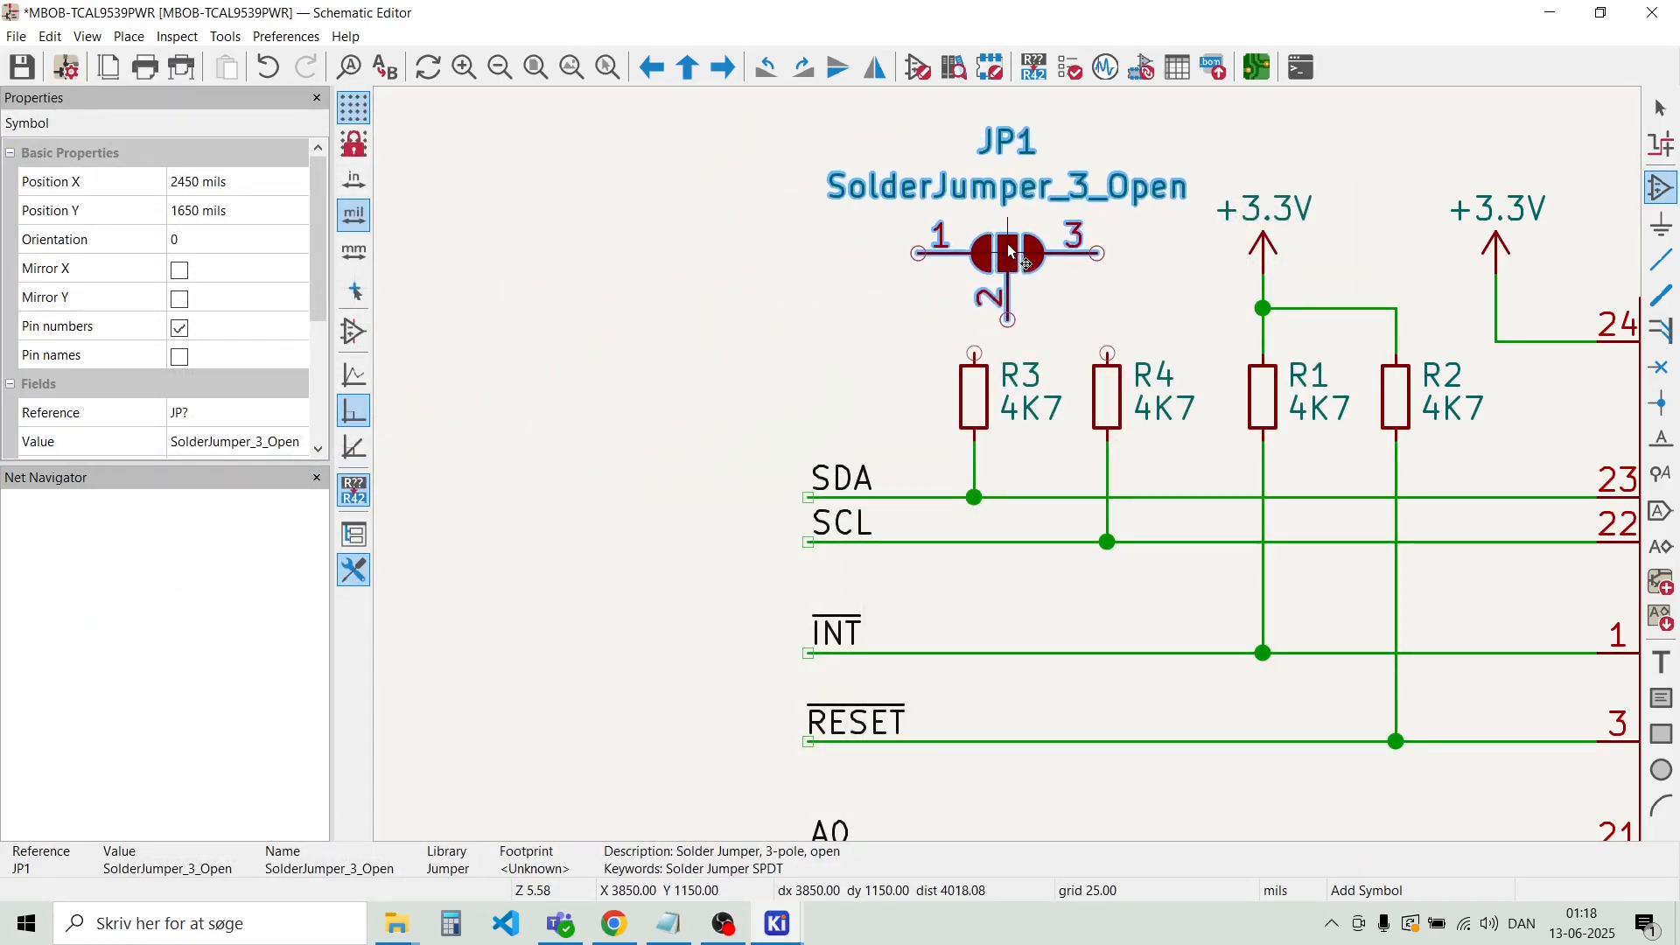
left_click(931, 231)
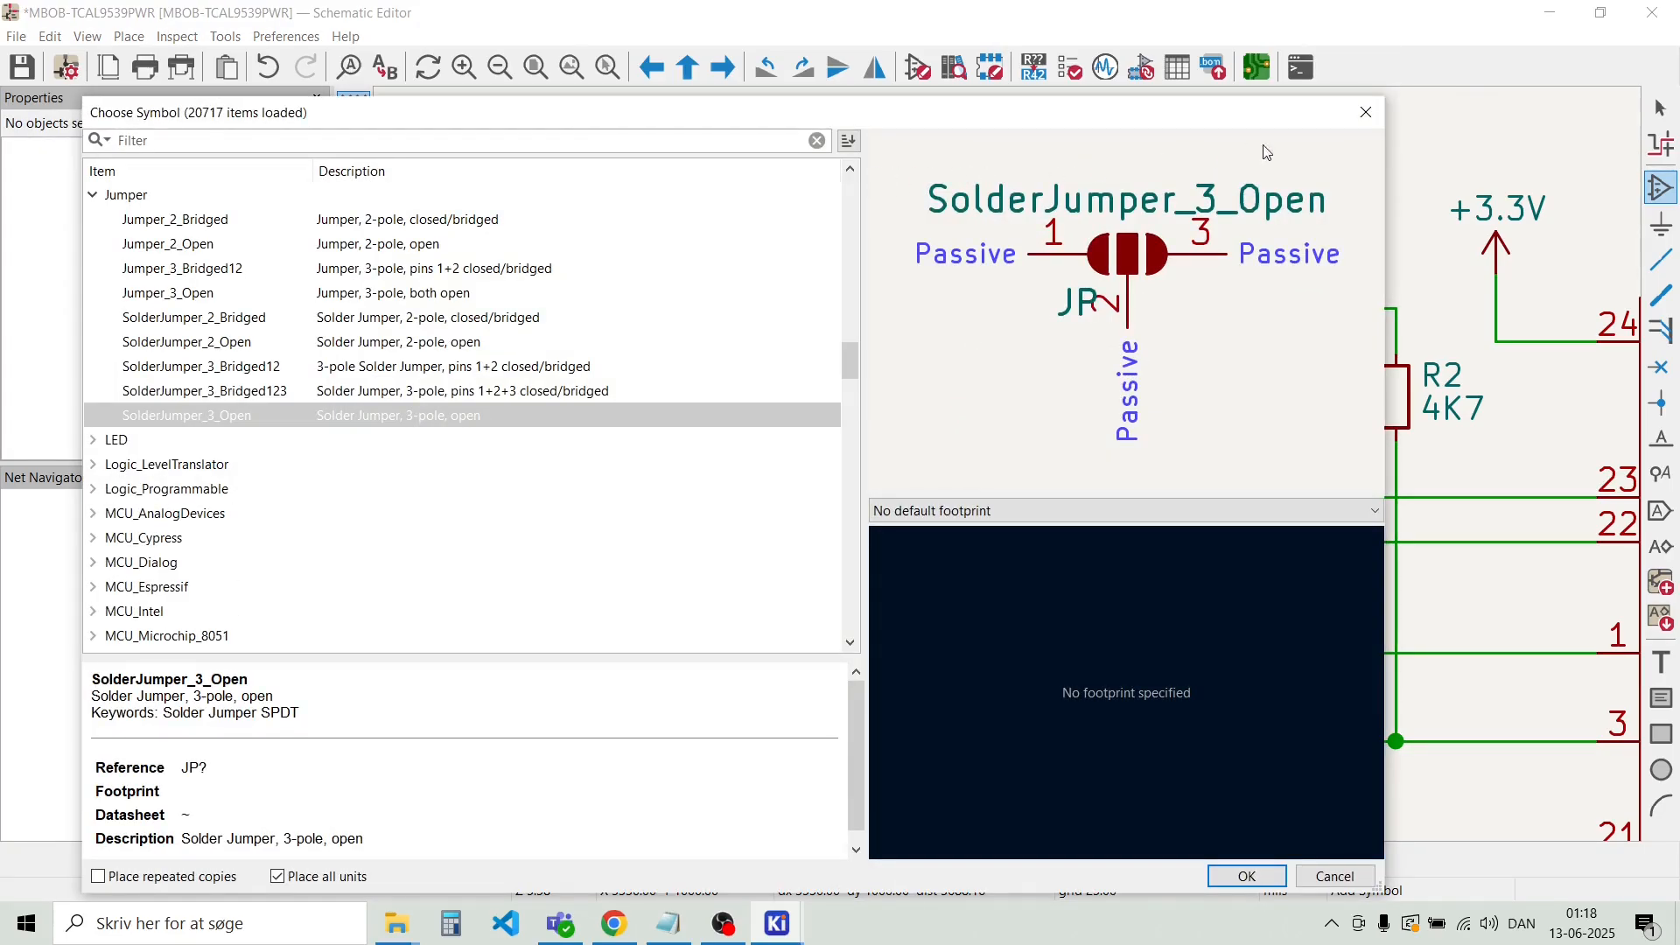
left_click(1366, 112)
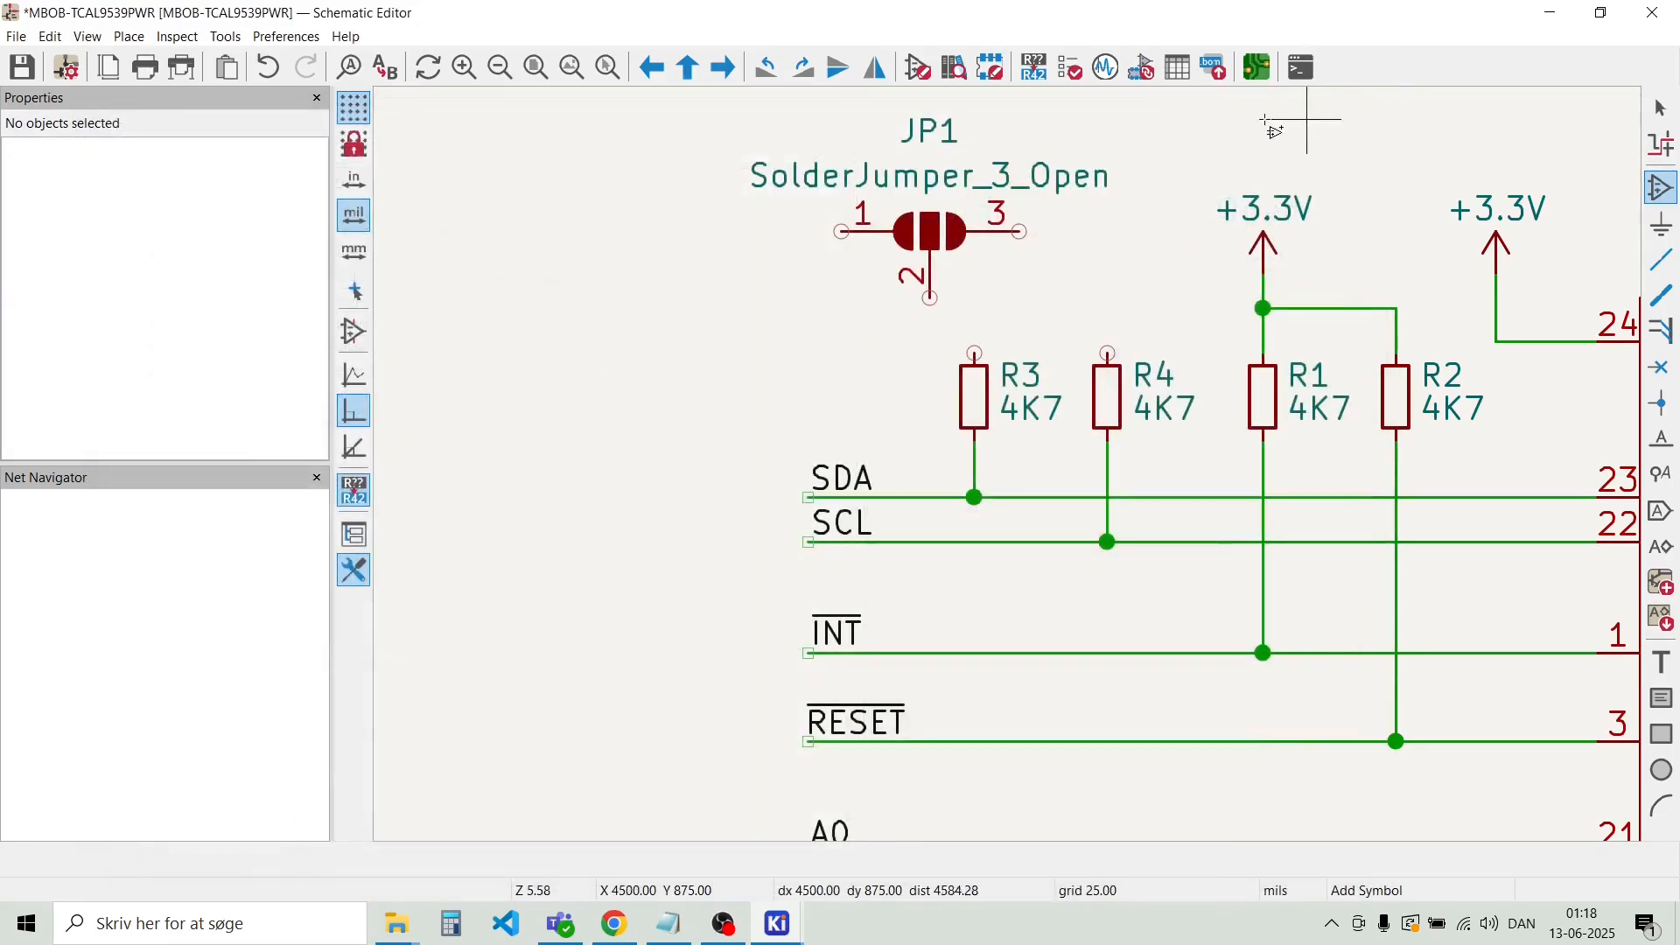
key("Escape")
Remove the jumper's SolderJumper_3_Open value text and change its reference to SJ1
left_click(1059, 179)
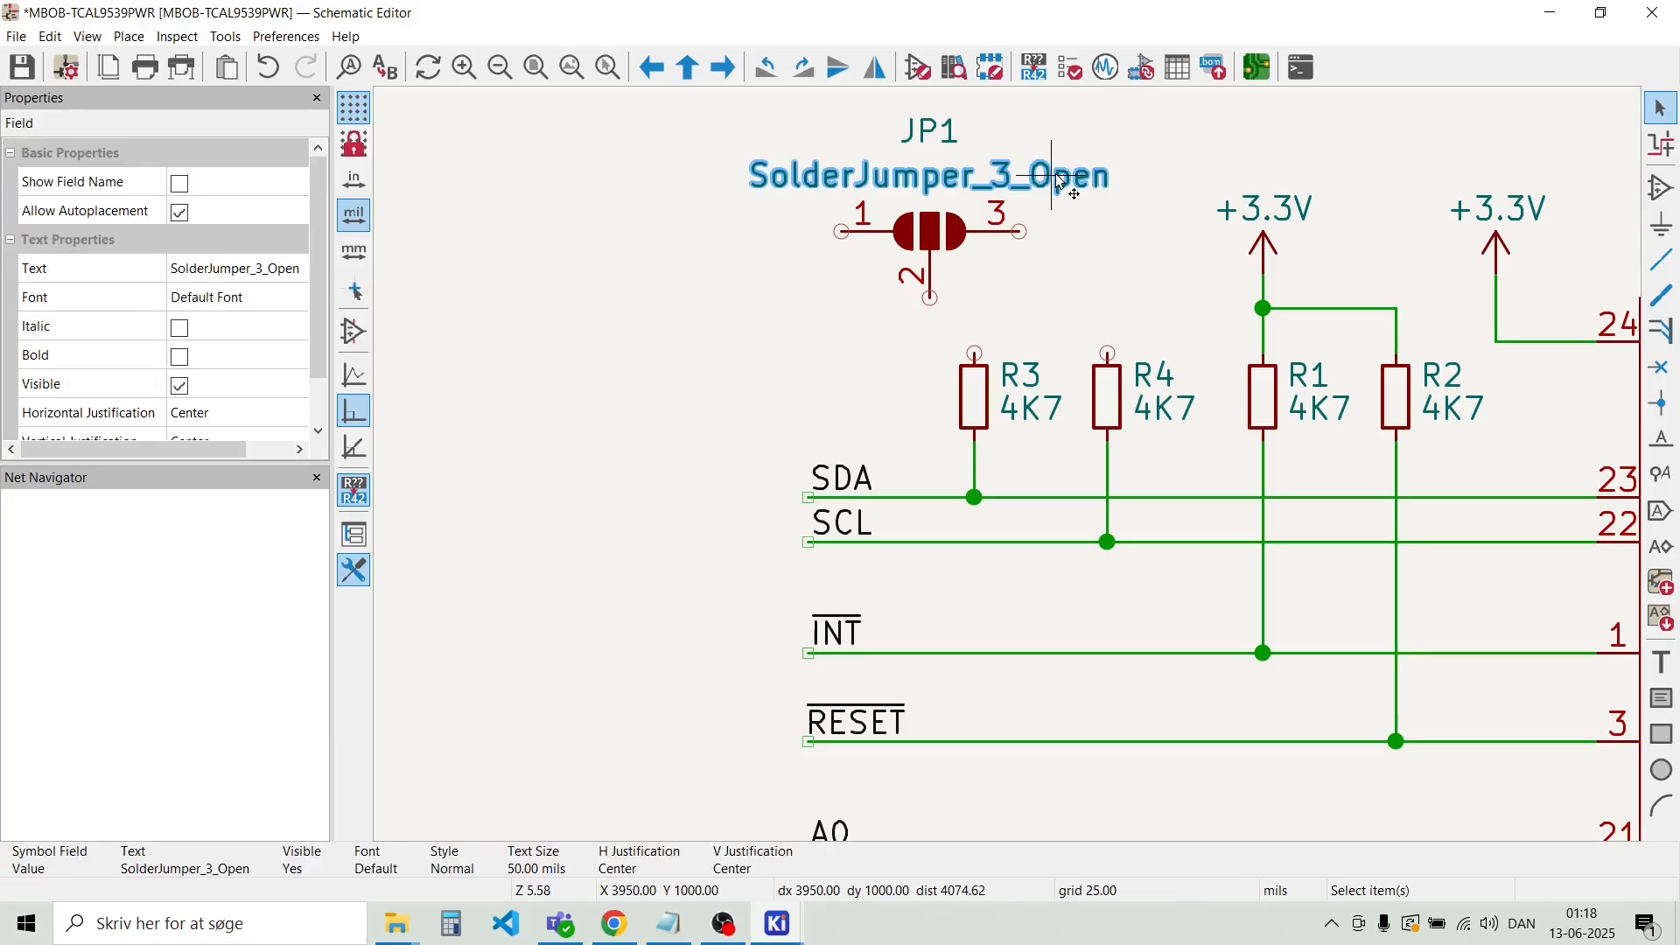
key("Delete")
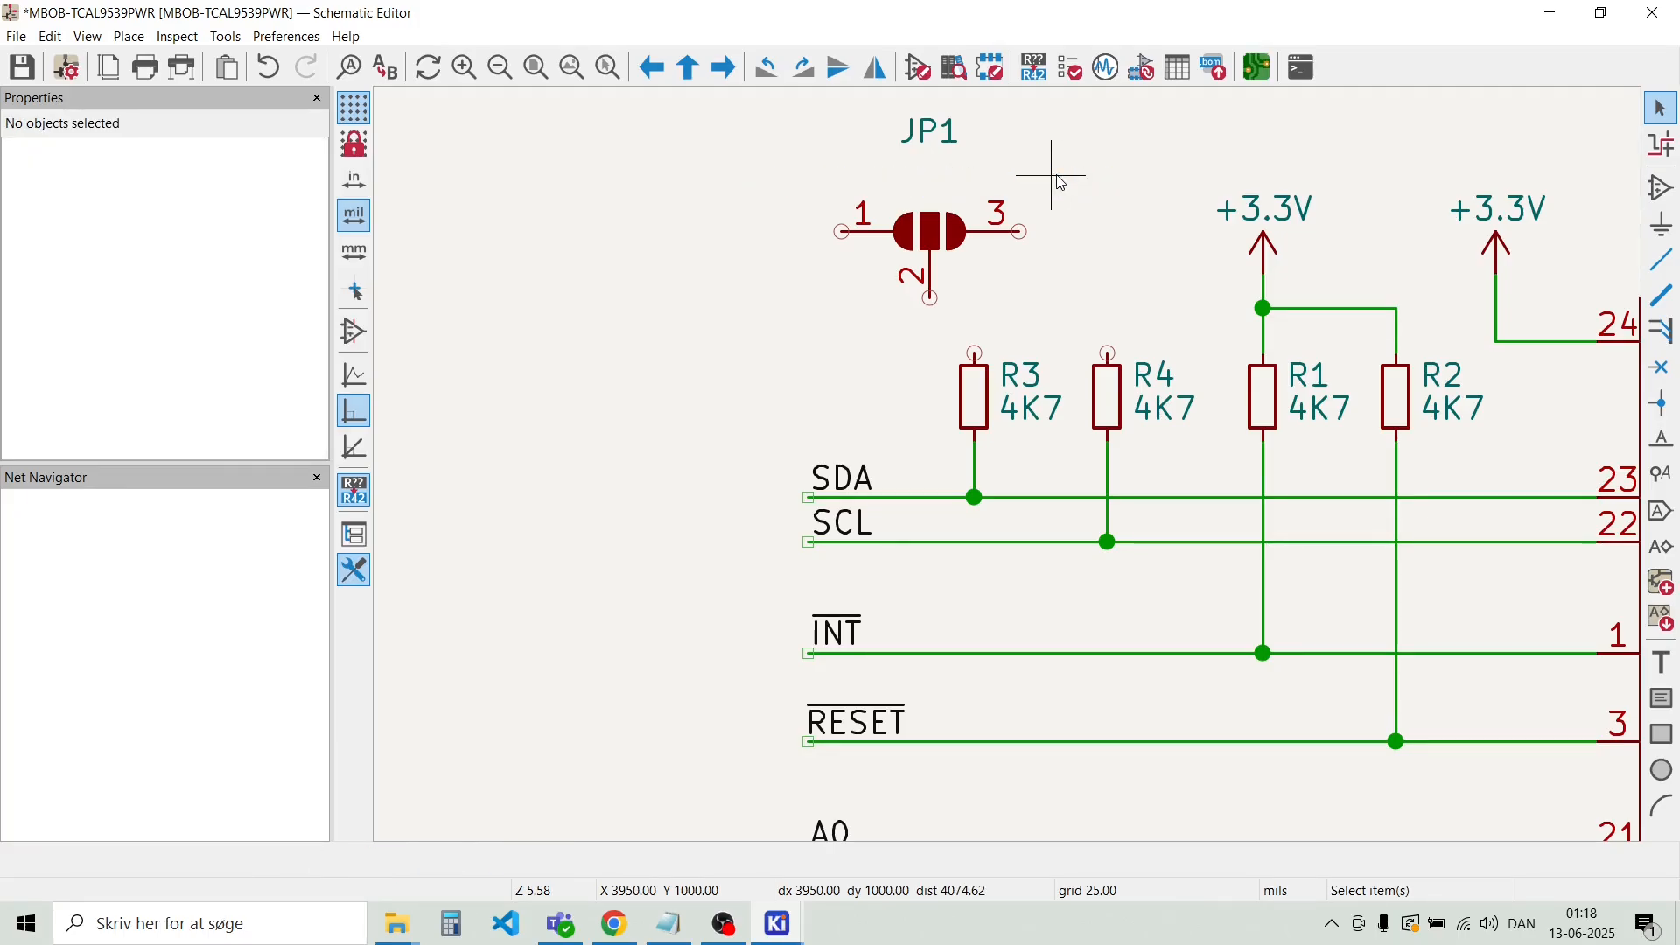
left_click(934, 132)
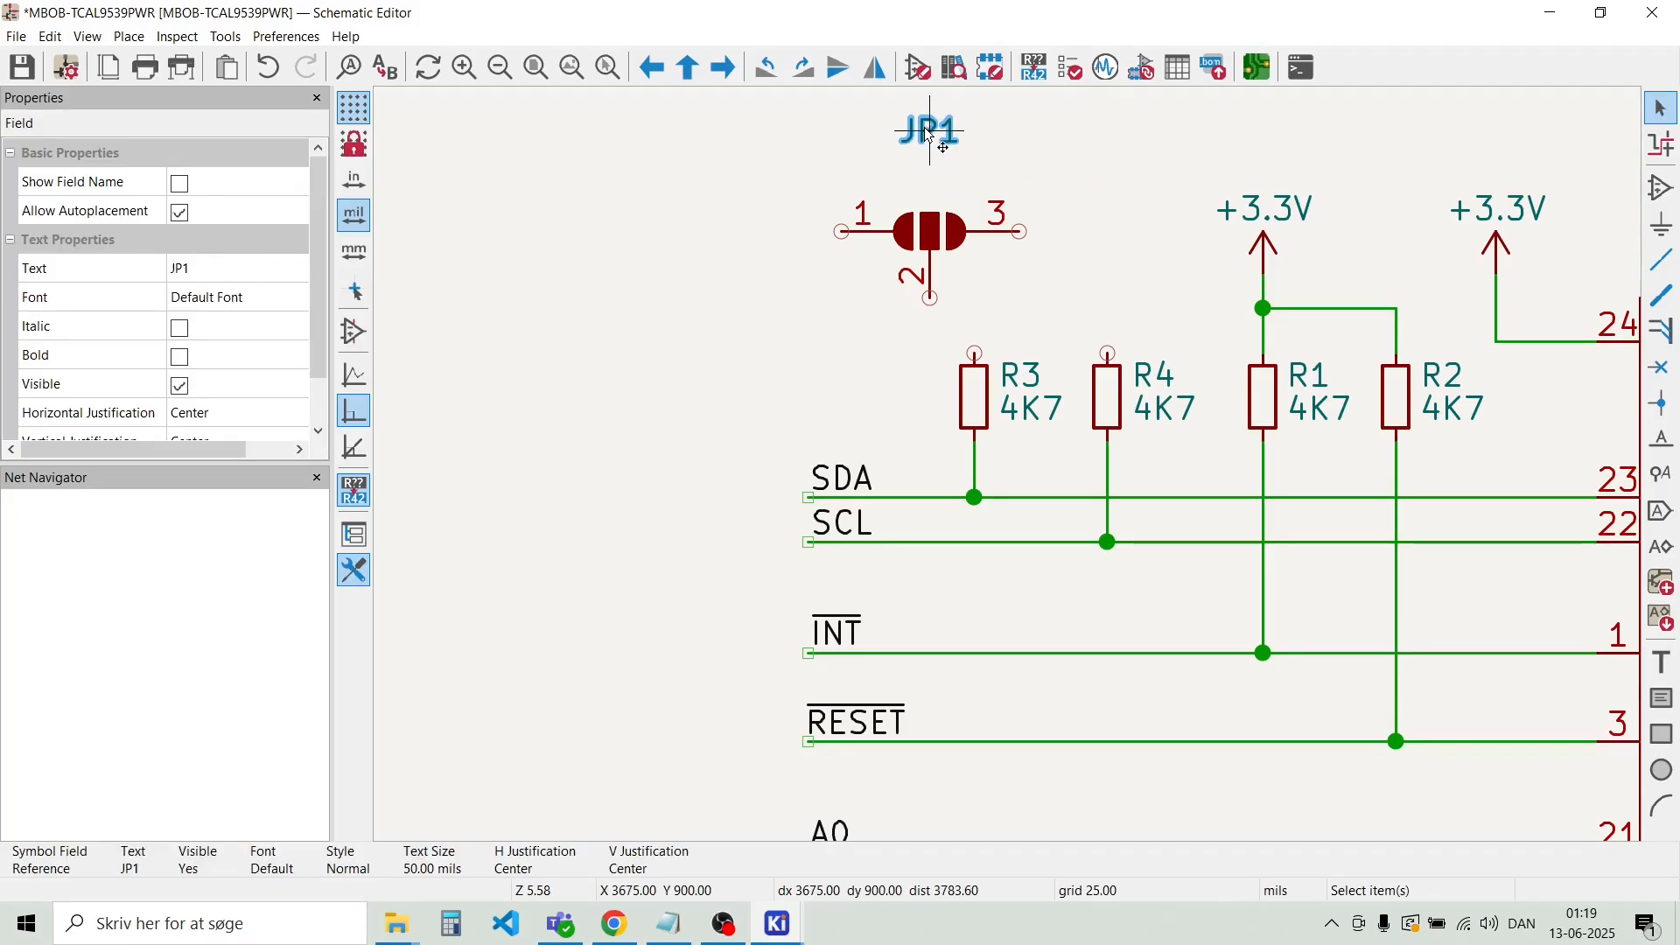
double_click(930, 138)
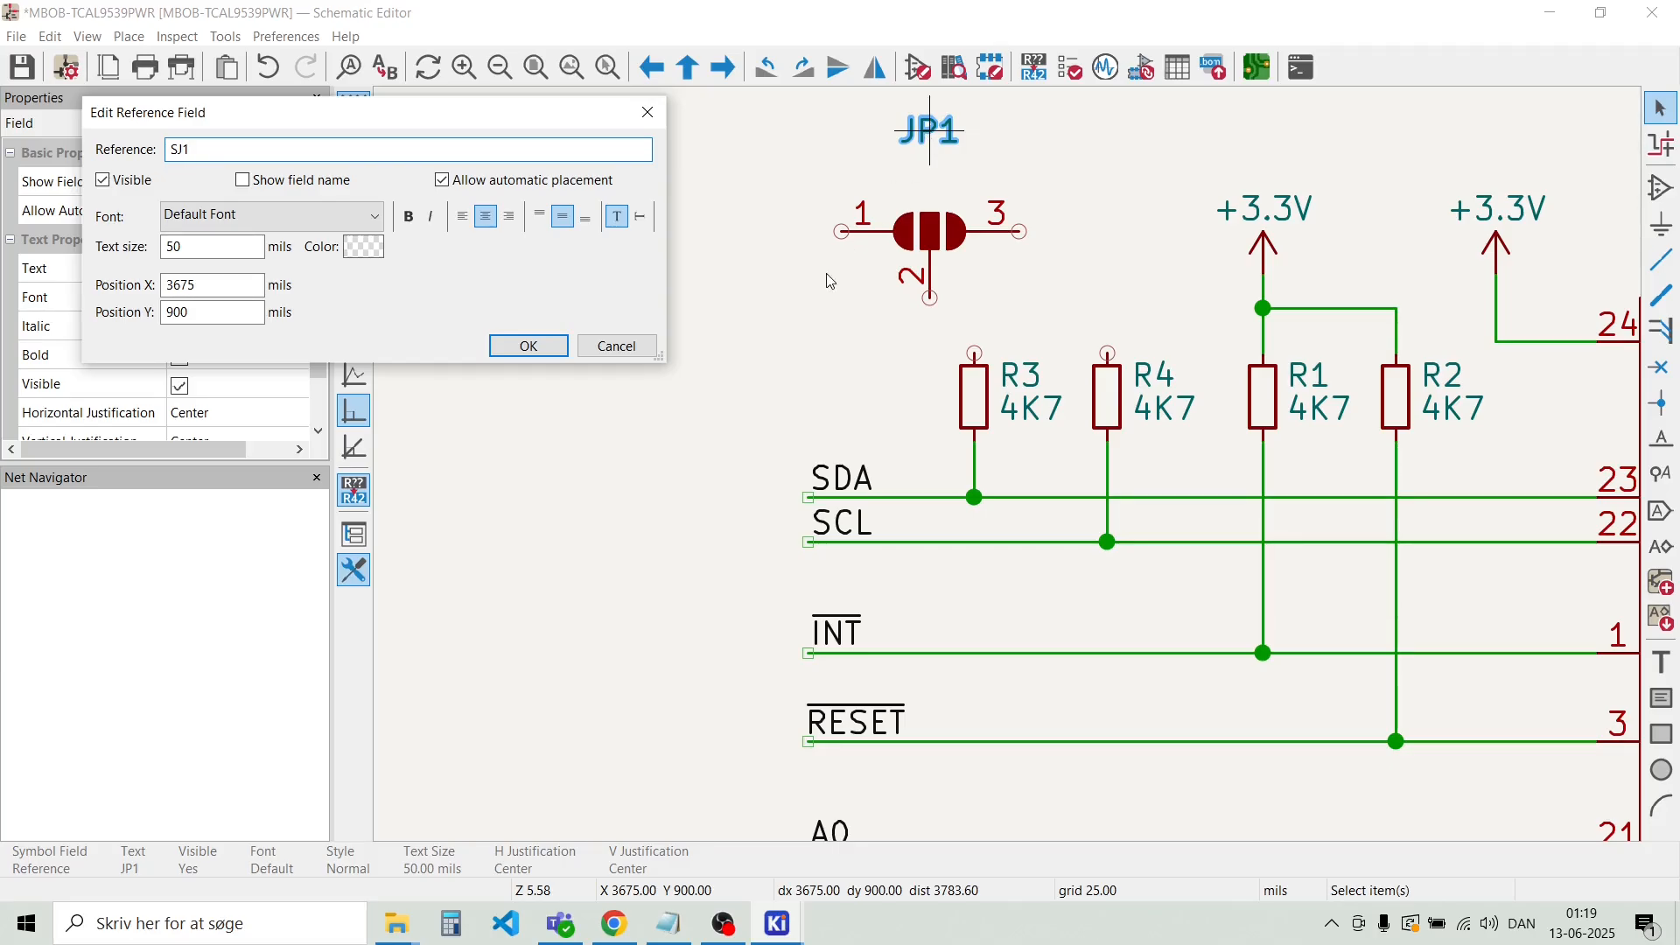
left_click(532, 346)
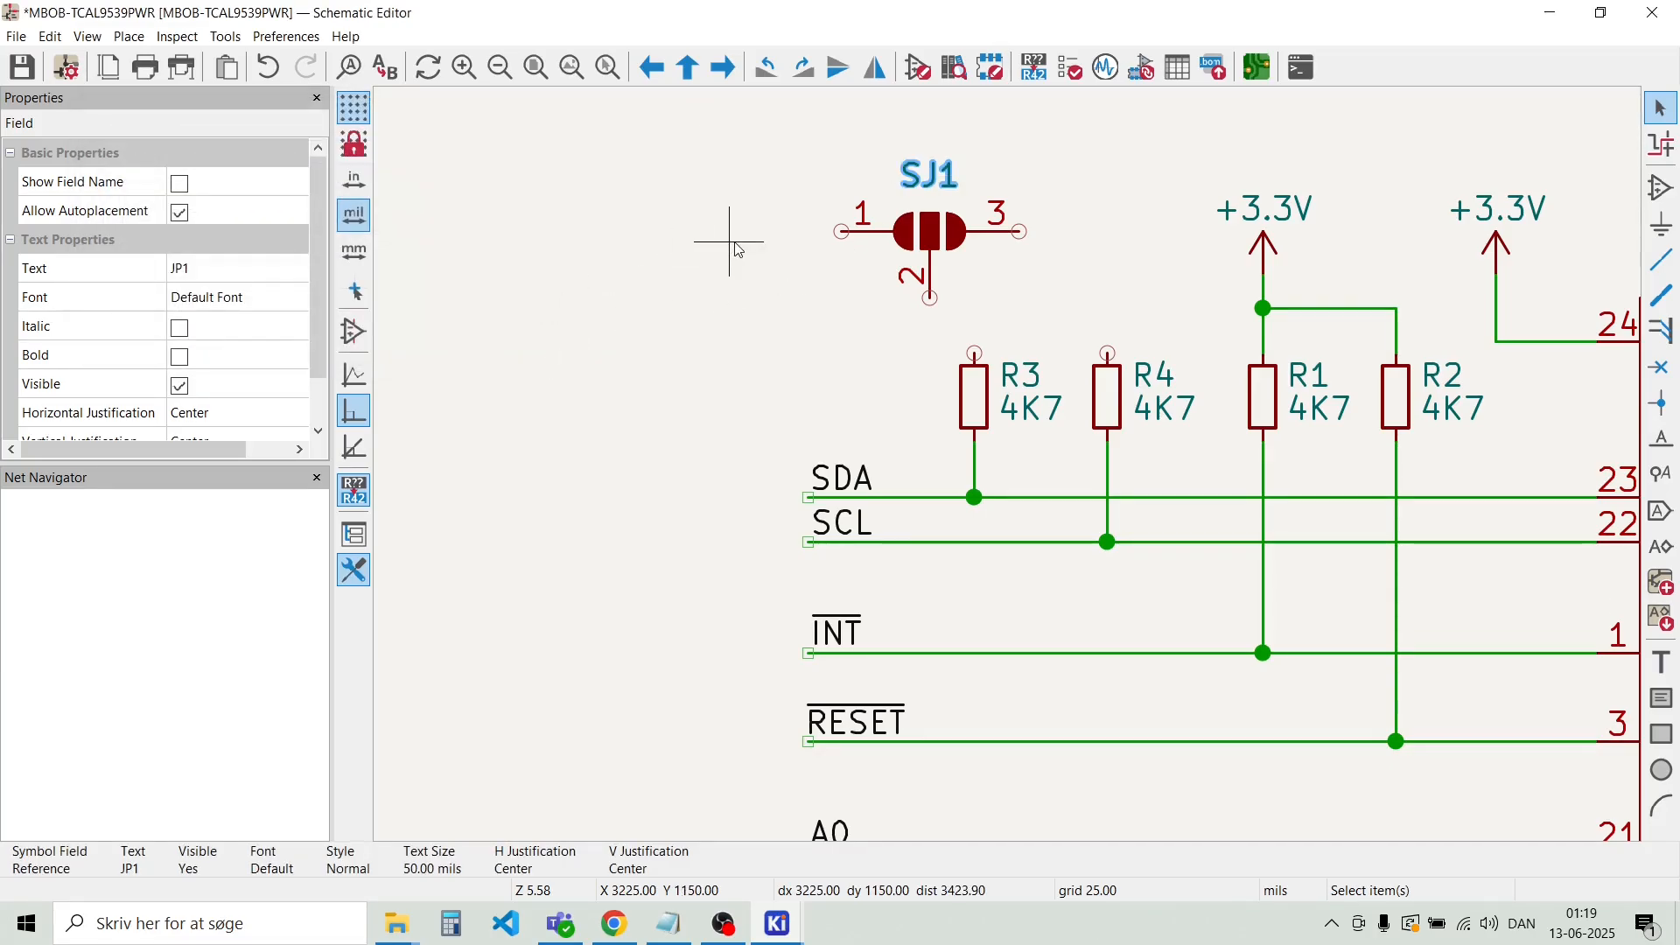
left_click(684, 207)
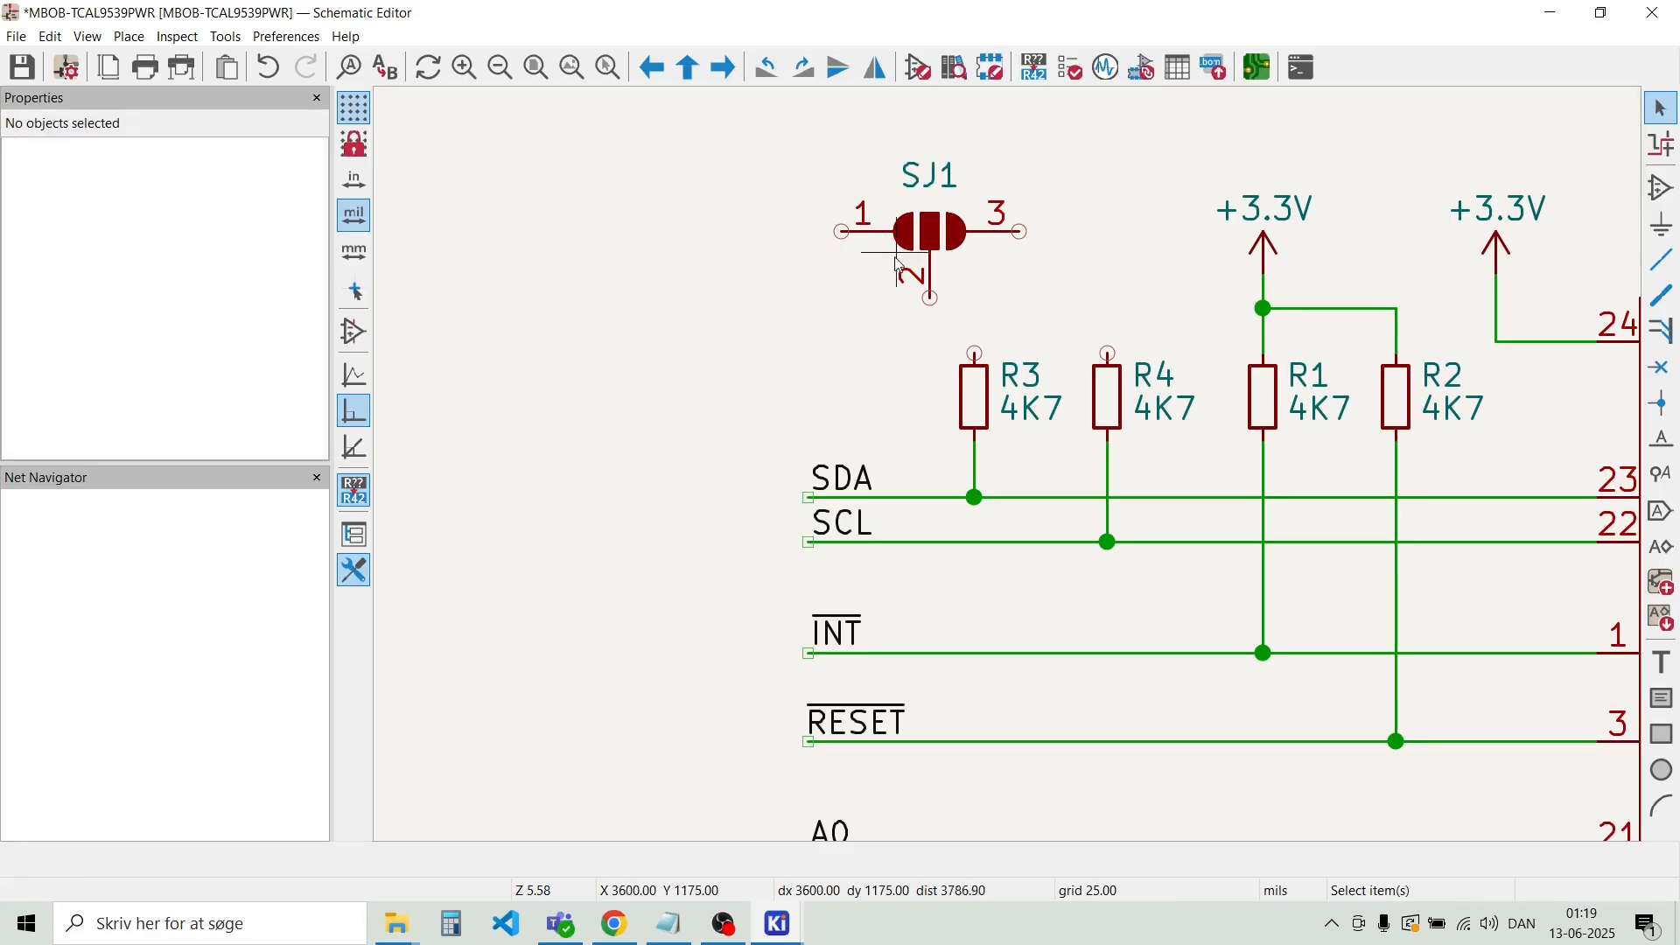
Rotate SJ1 to 180 degrees and move it between R3 and R4 at X 3925, Y 1350 mils
left_click(939, 244)
key("r")
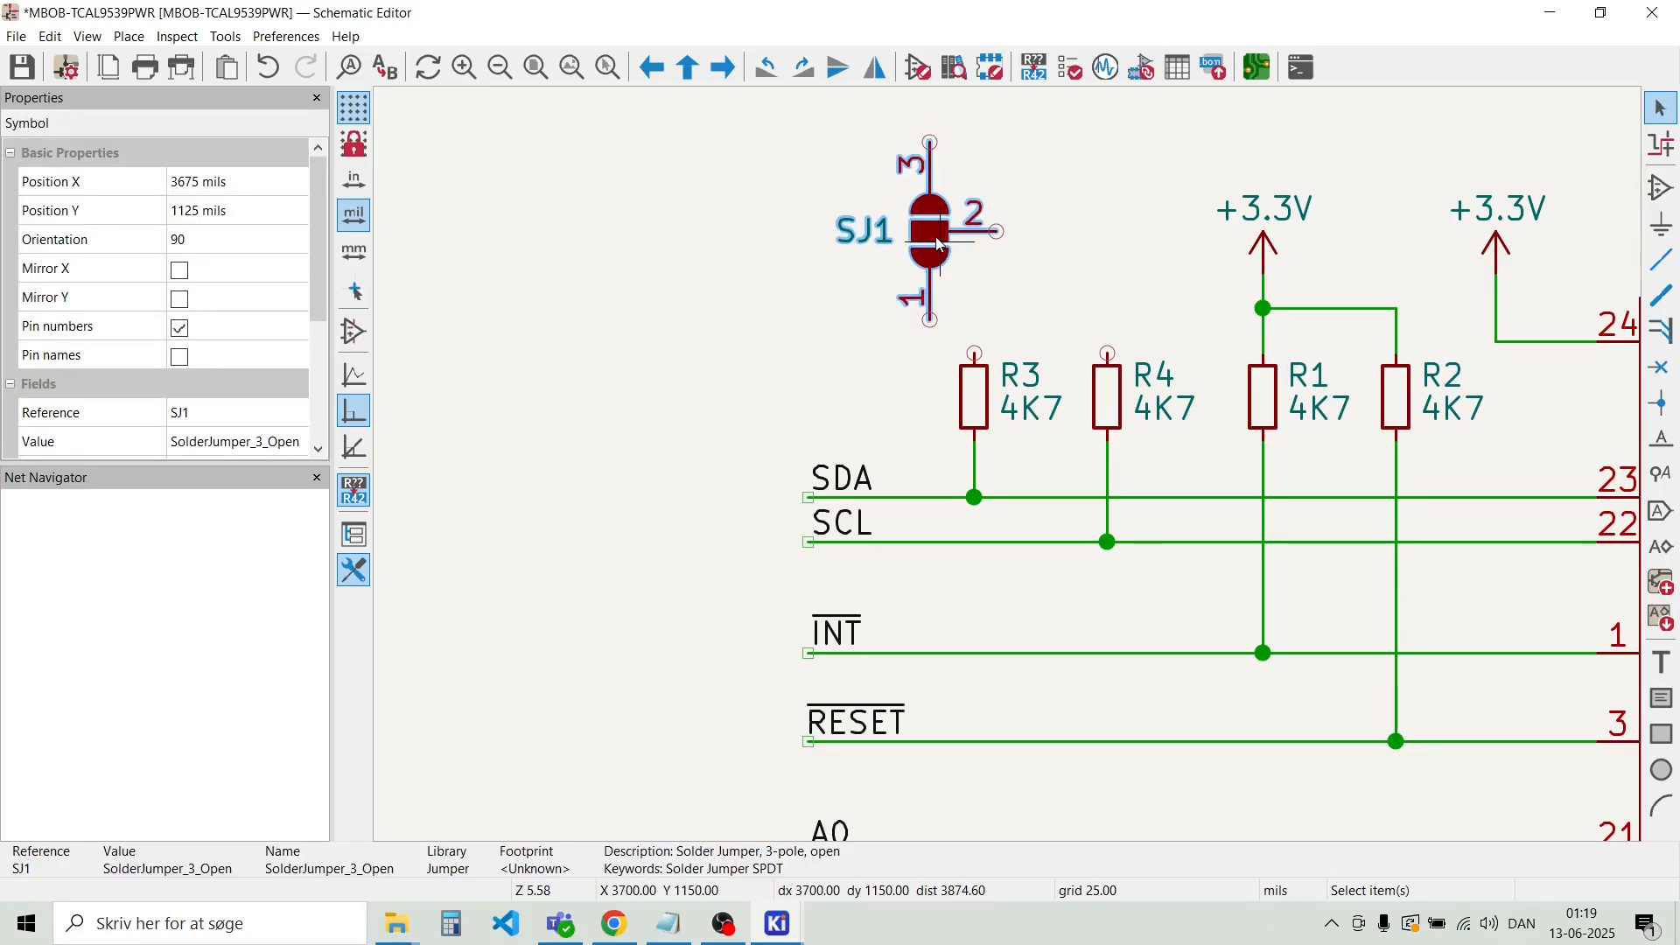
key("r")
left_click_drag(939, 244, 1048, 335)
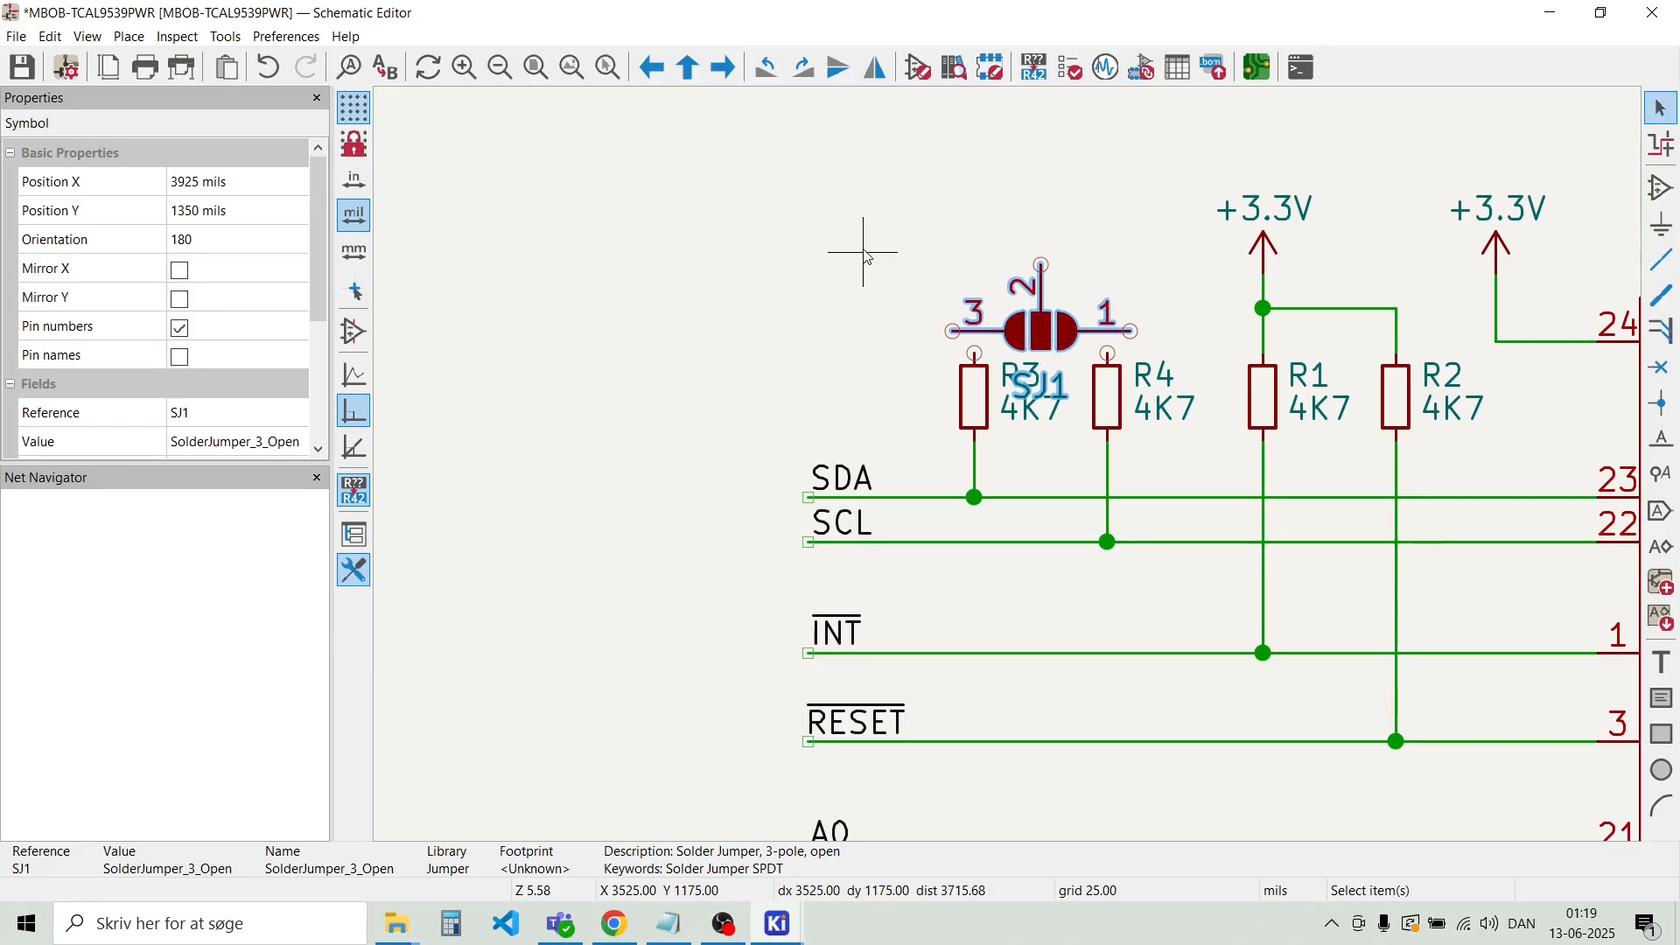
left_click(862, 248)
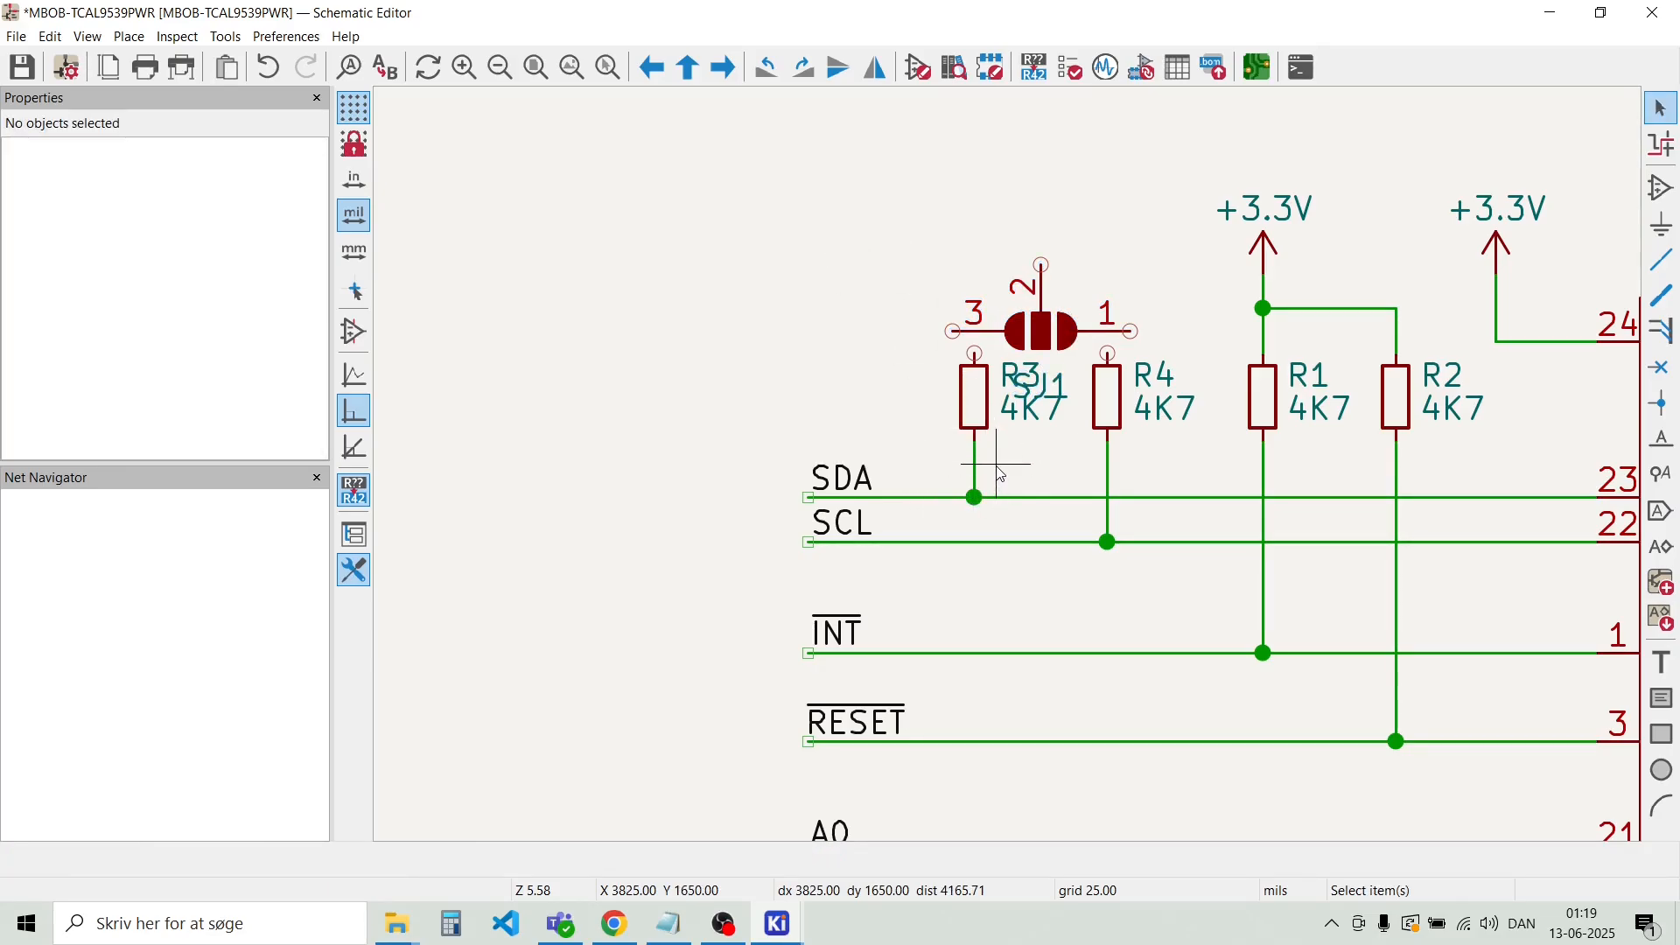
Shift R3 and R4 outward 25 mils each to align with SJ1's outer pins, and rewire R4 to the SCL label
left_click_drag(995, 468, 957, 396)
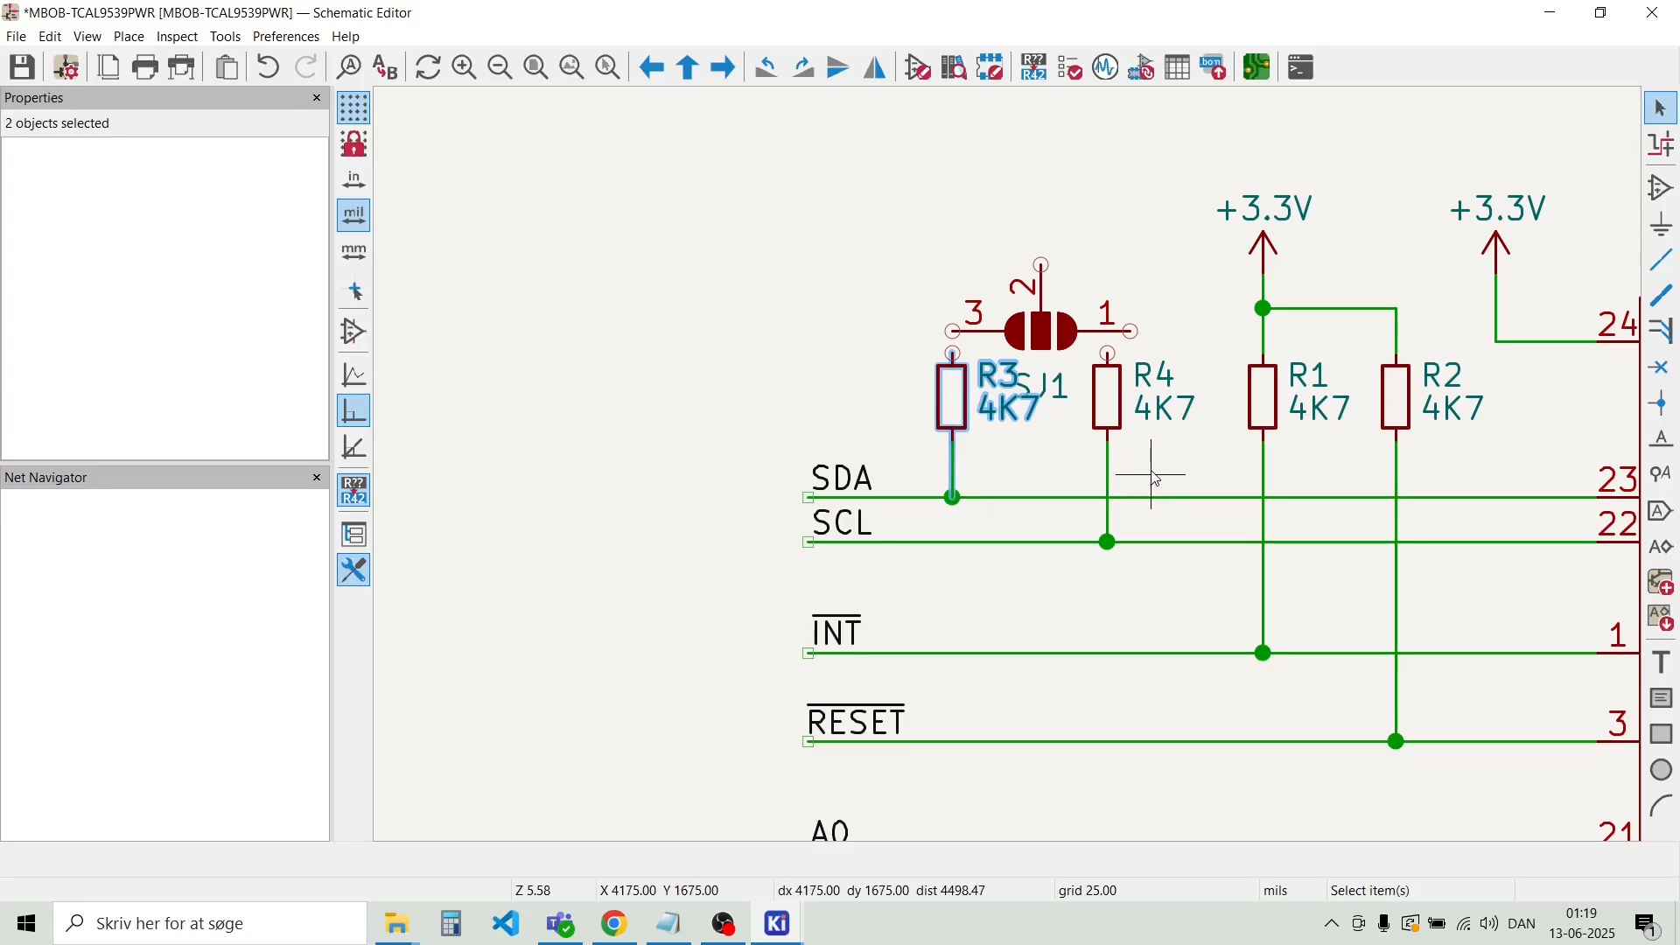
left_click_drag(1149, 473, 1131, 404)
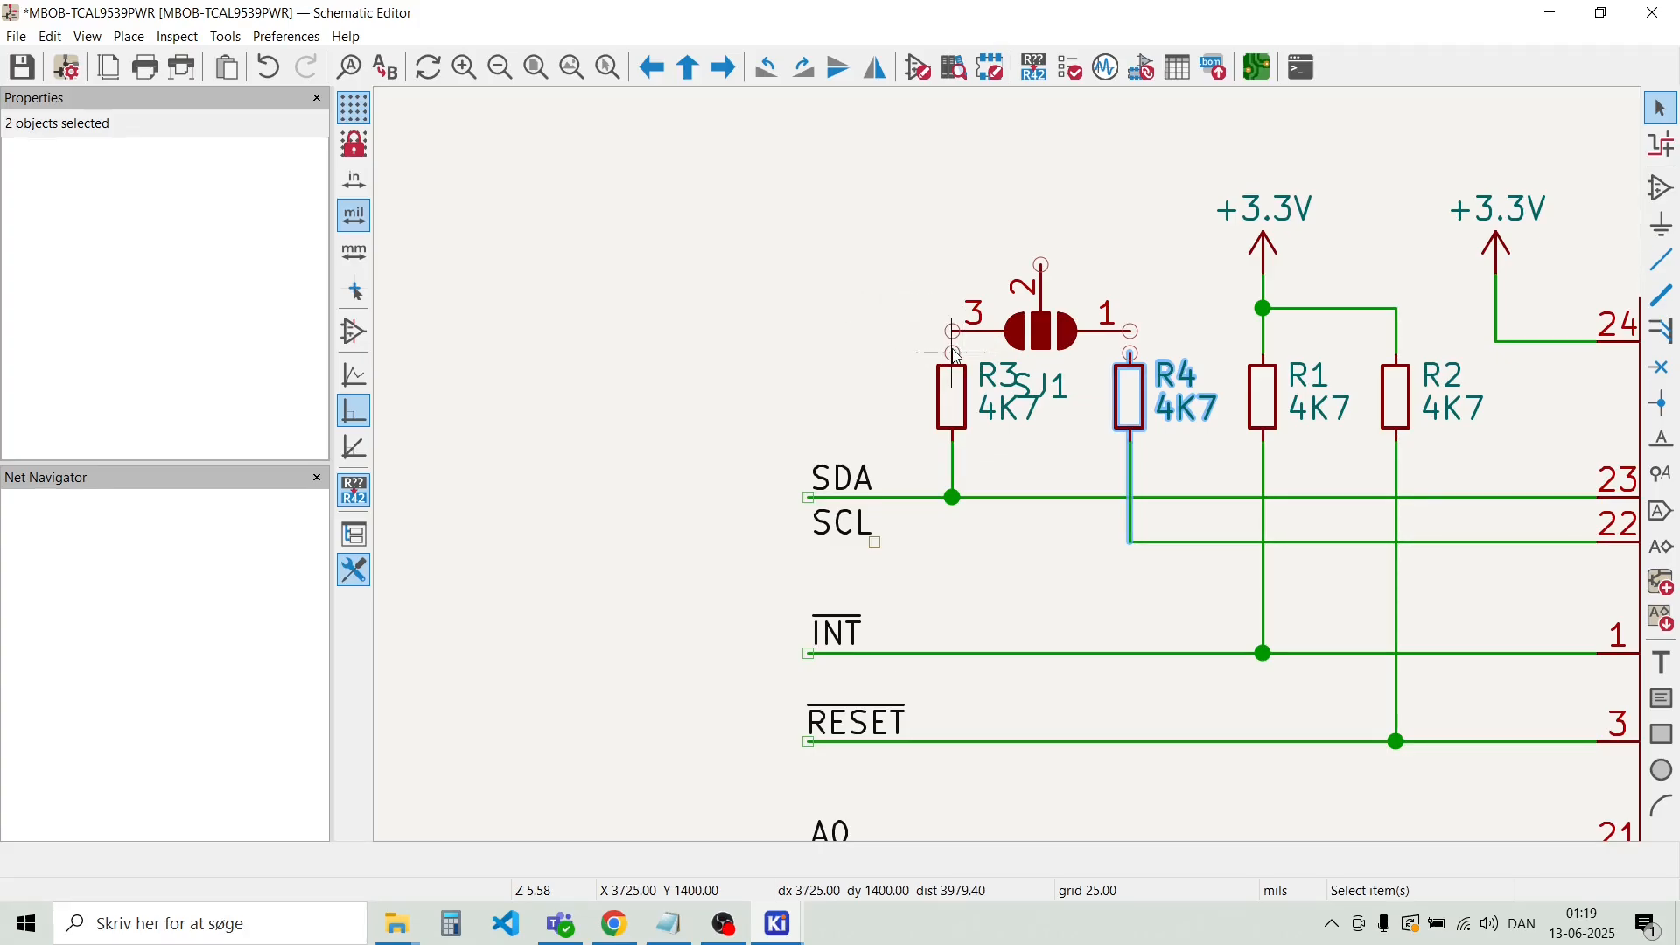
key("w")
left_click(1139, 541)
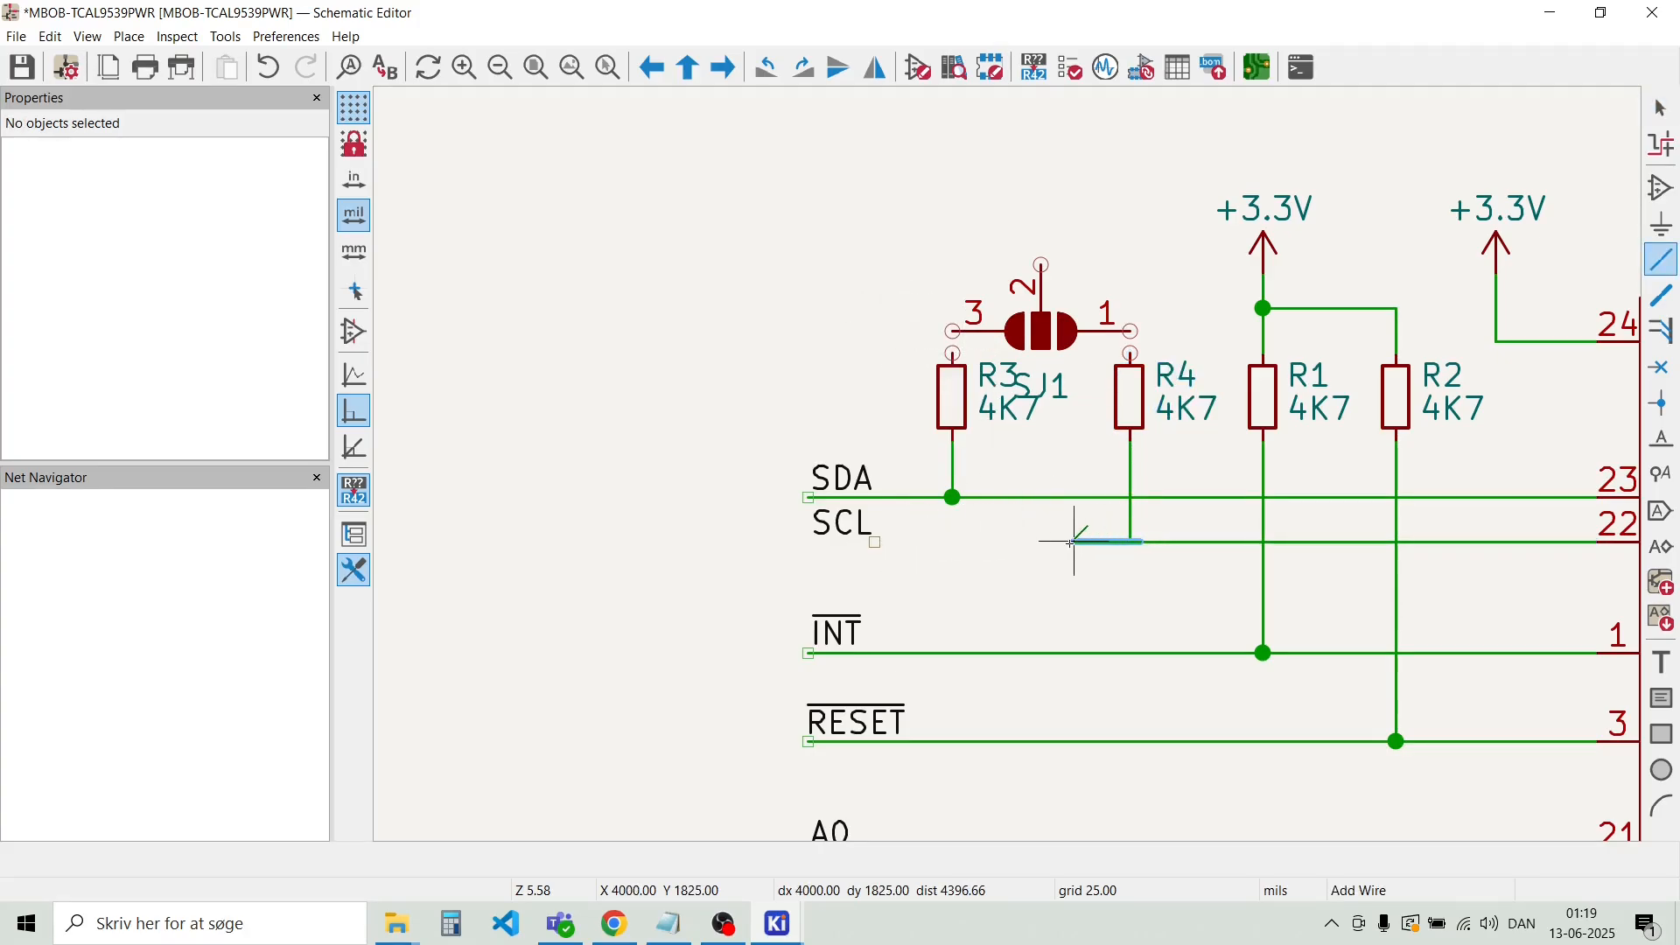
left_click(810, 541)
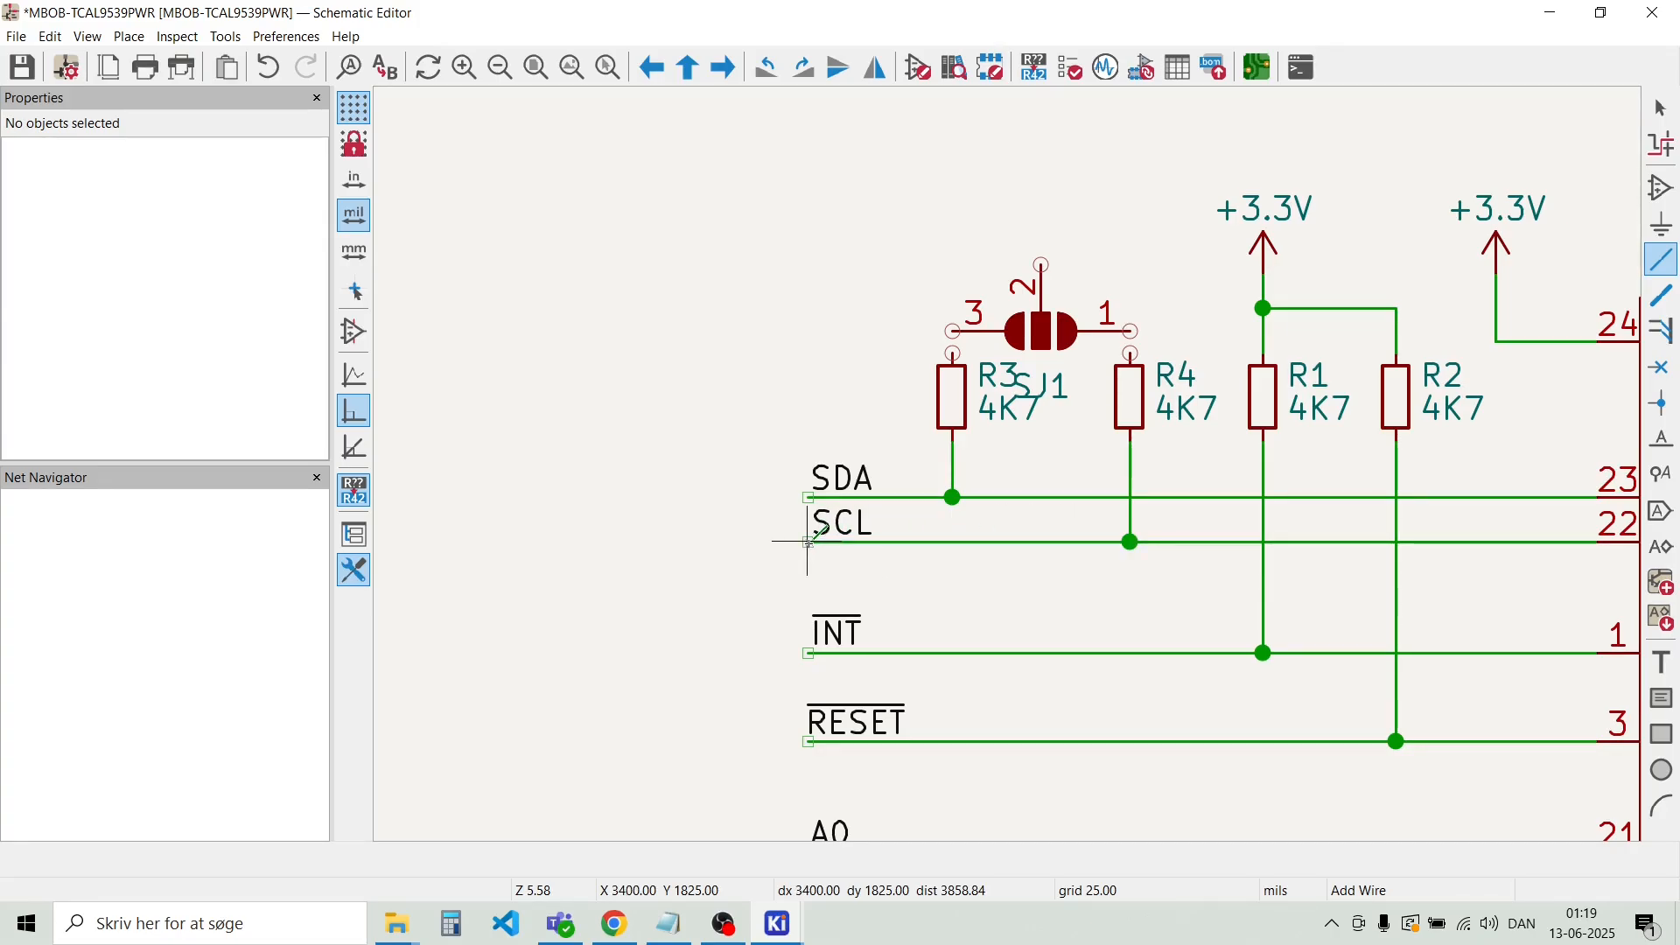
Wire the top of R3 to SJ1 pin 3 and the top of R4 to SJ1 pin 1
left_click(953, 352)
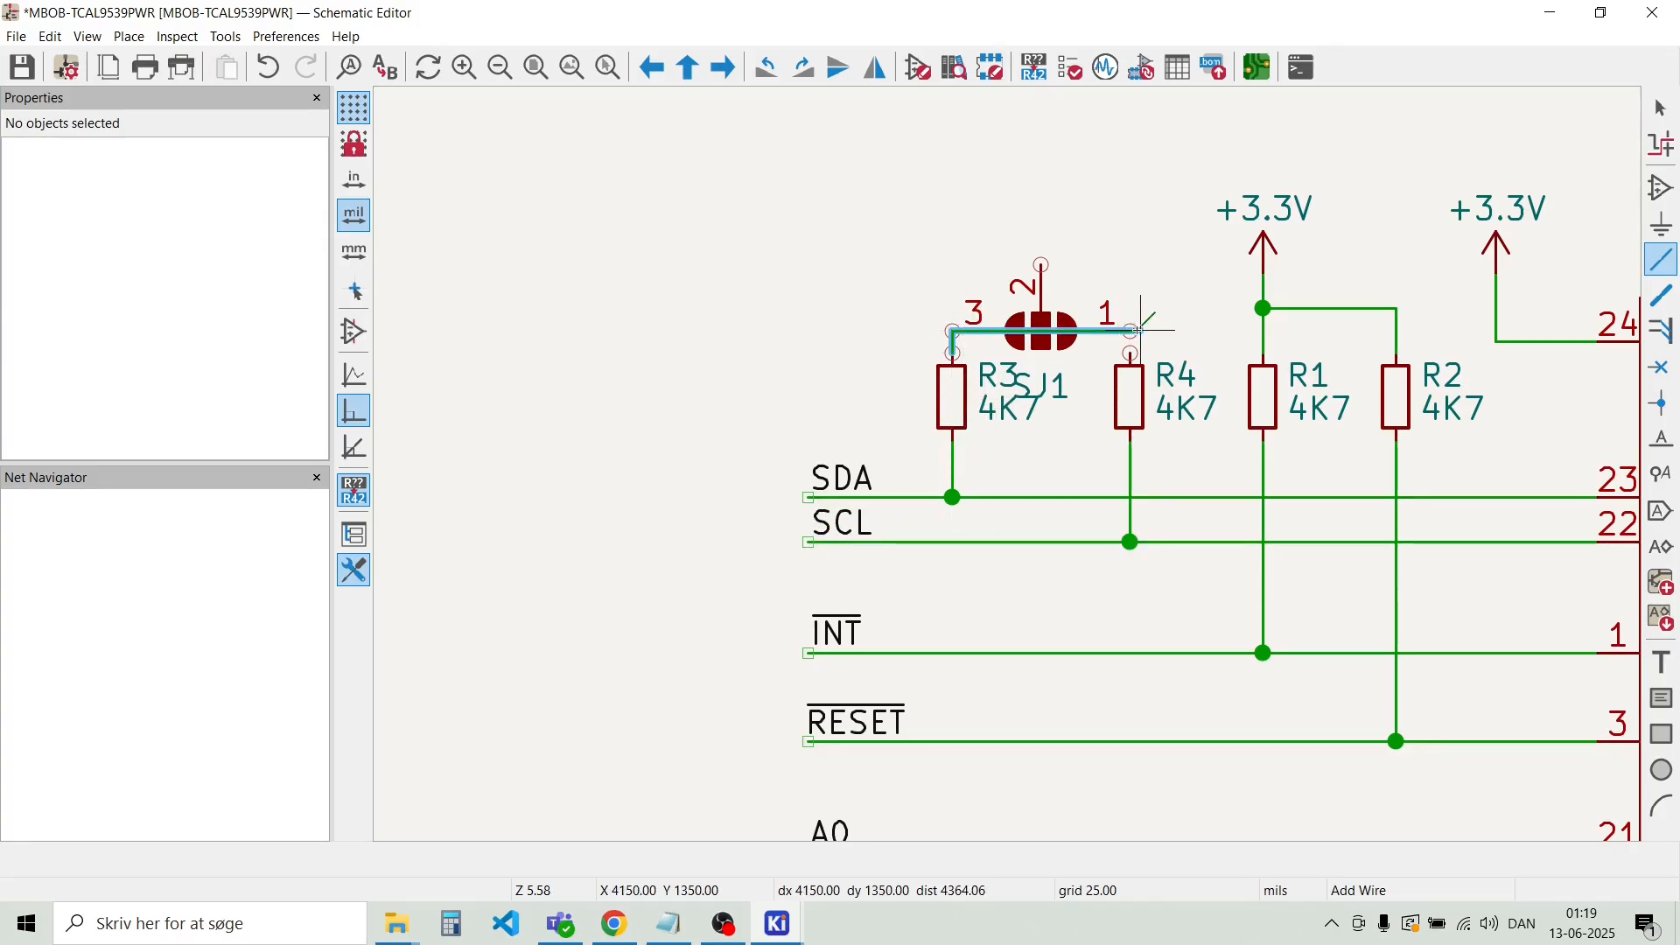
left_click(959, 330)
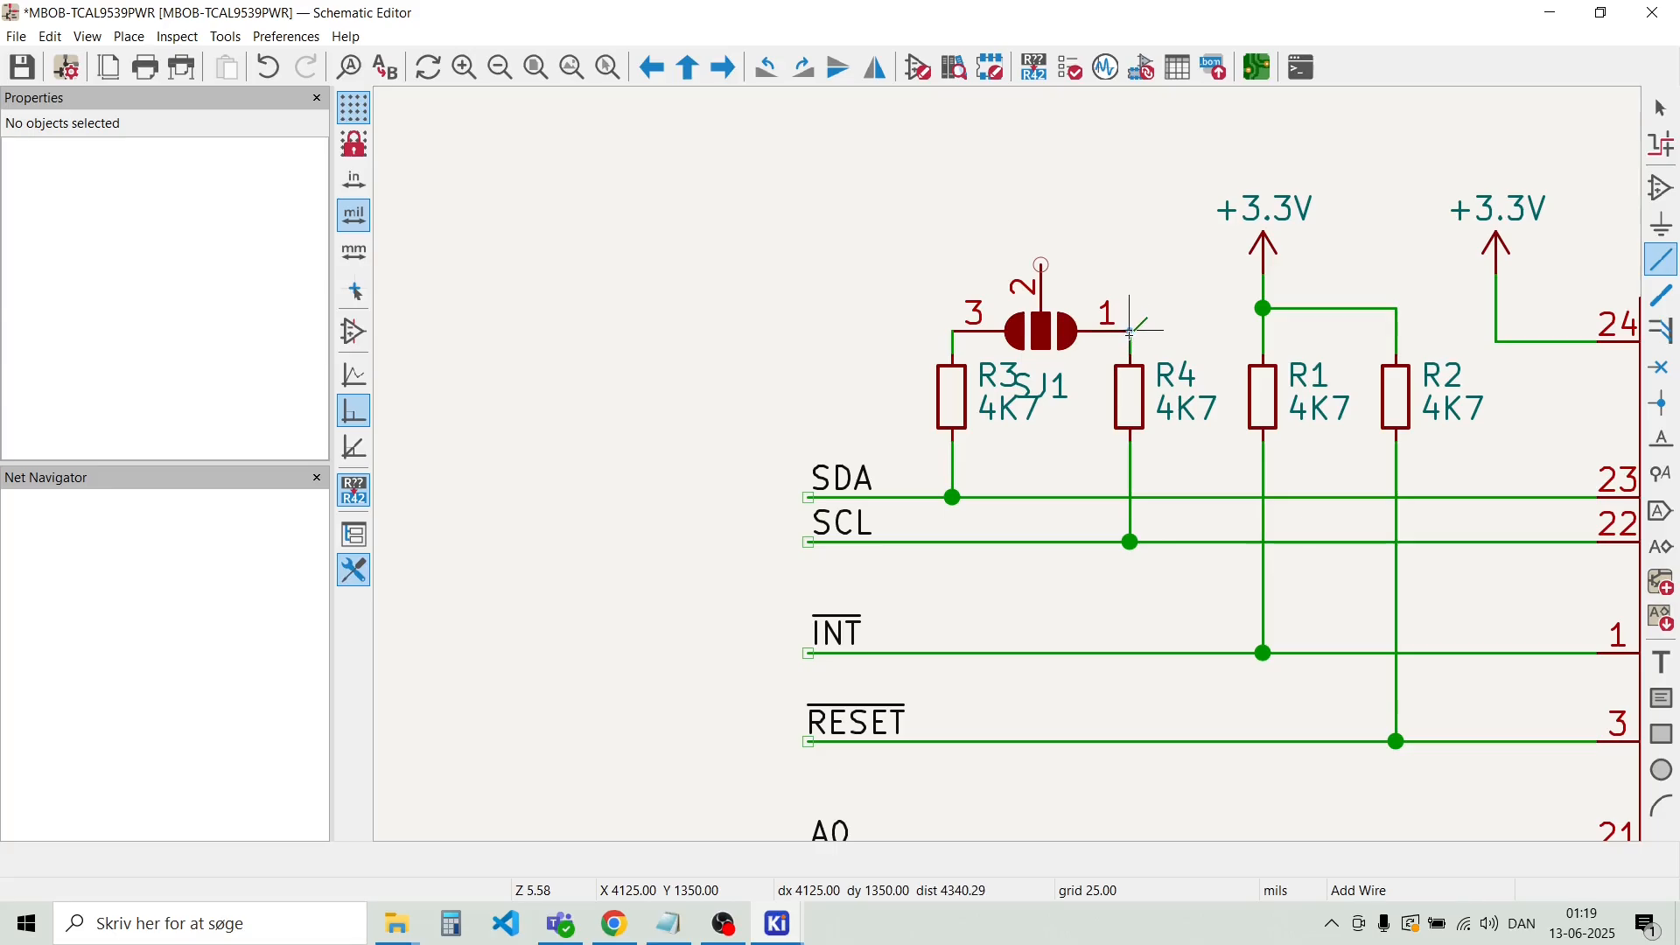
key("Escape")
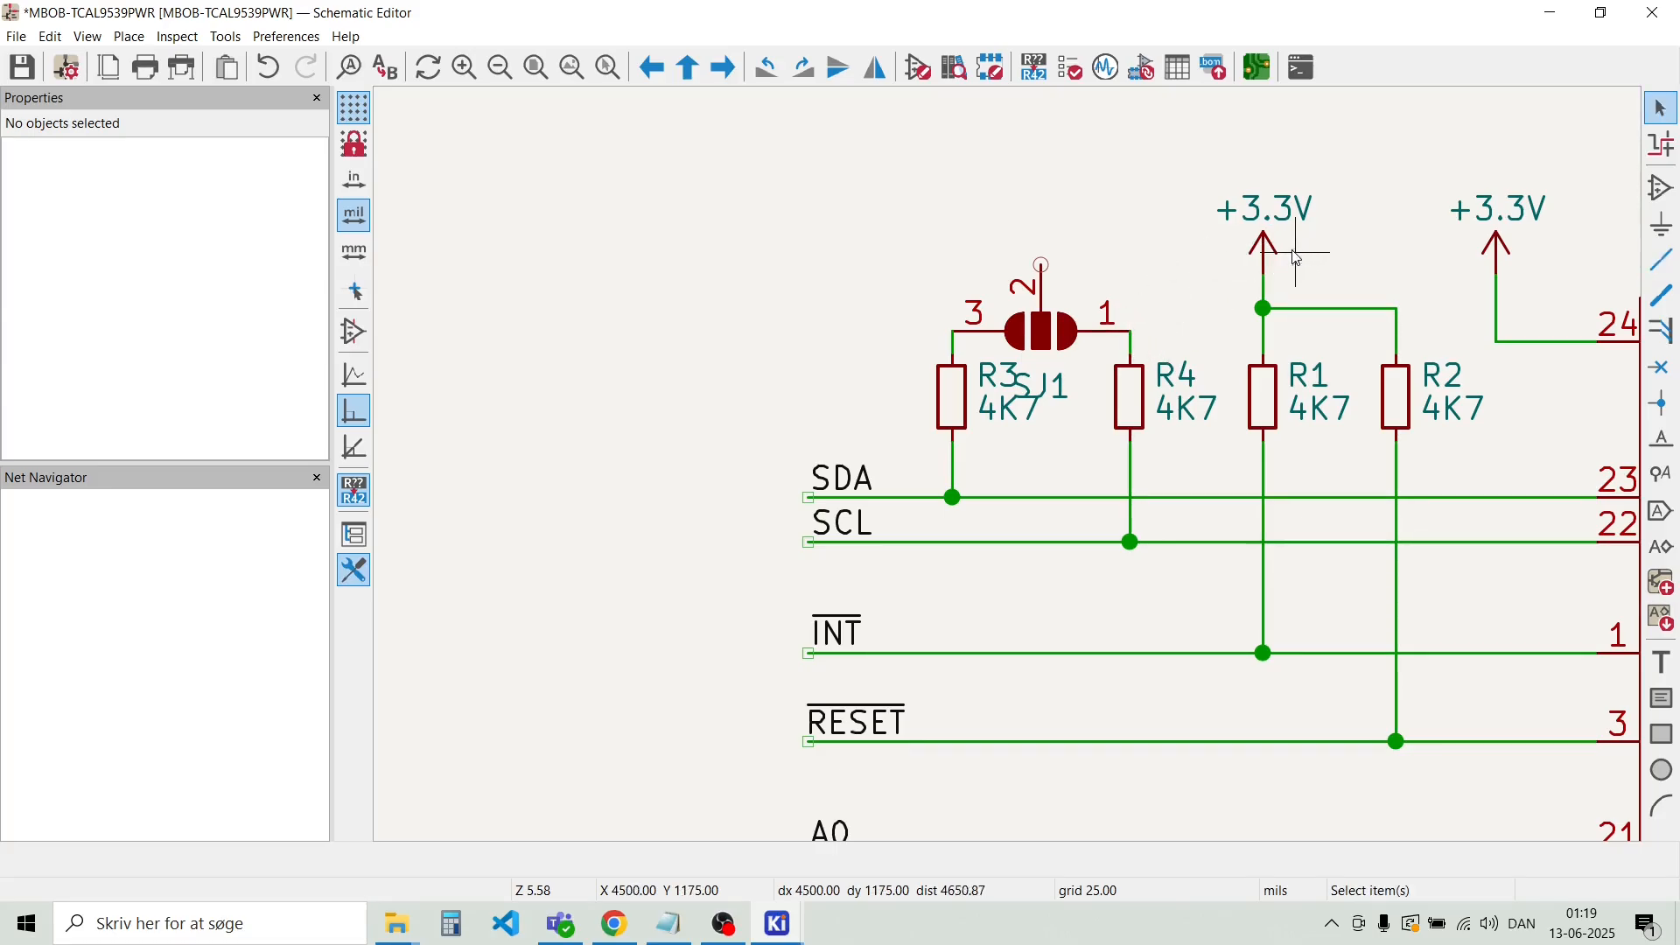
Duplicate the +3.3V power symbol above R1 and attach the copy to SJ1 pin 2
left_click(1268, 234)
key("ctrl+d")
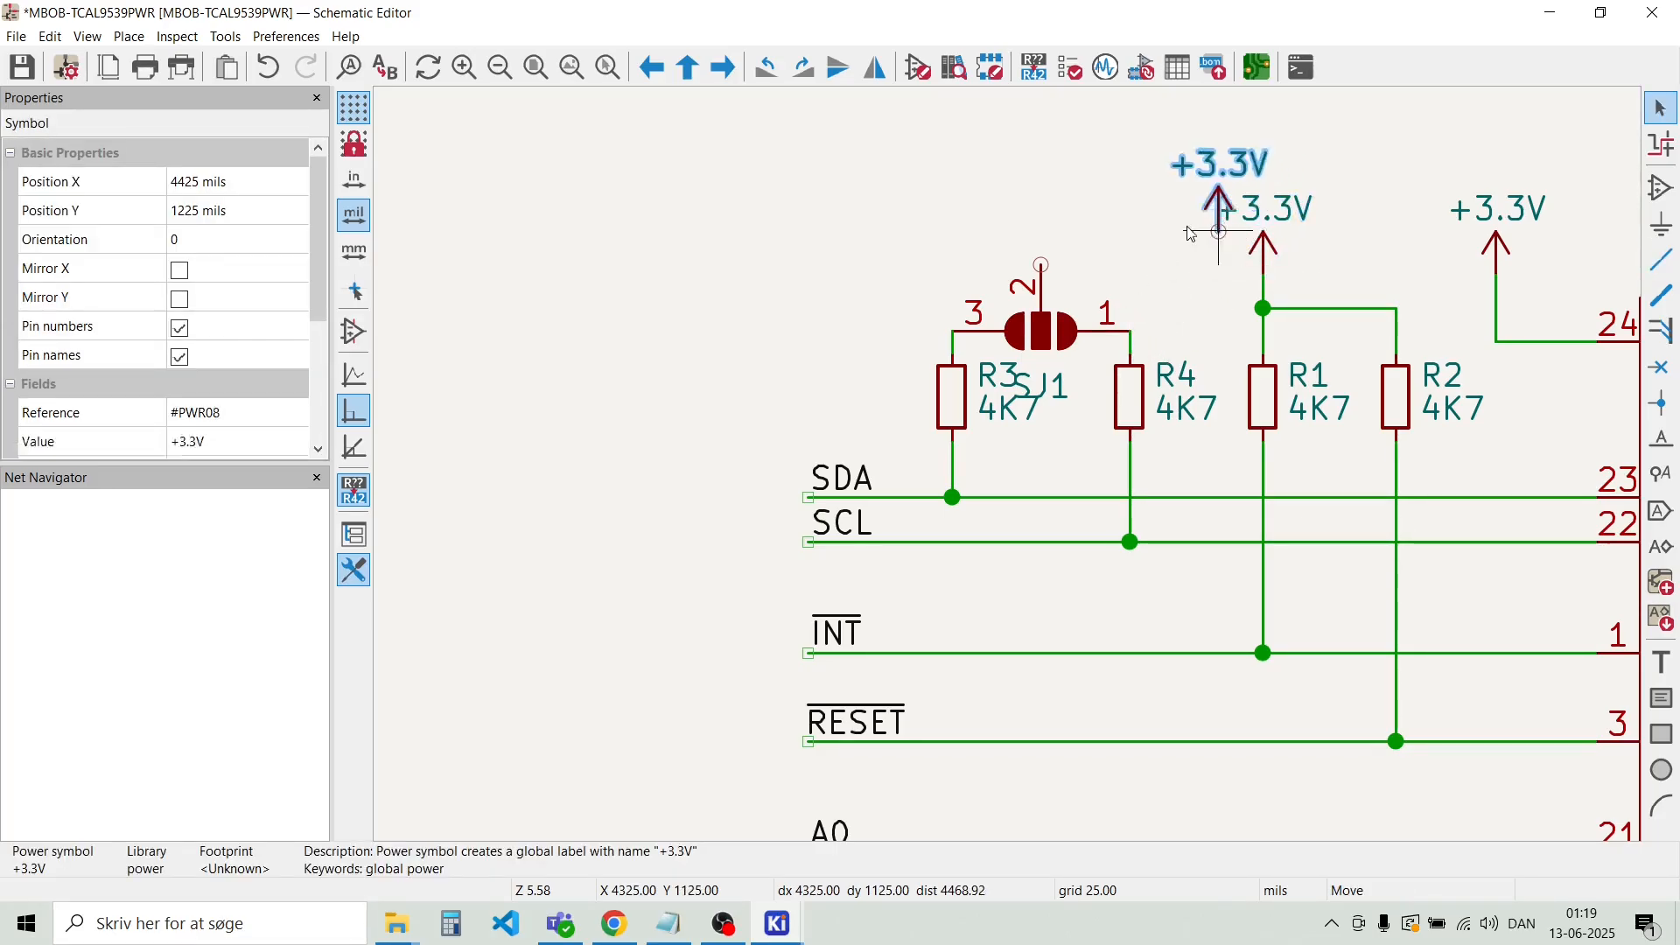
left_click(1041, 265)
left_click(885, 217)
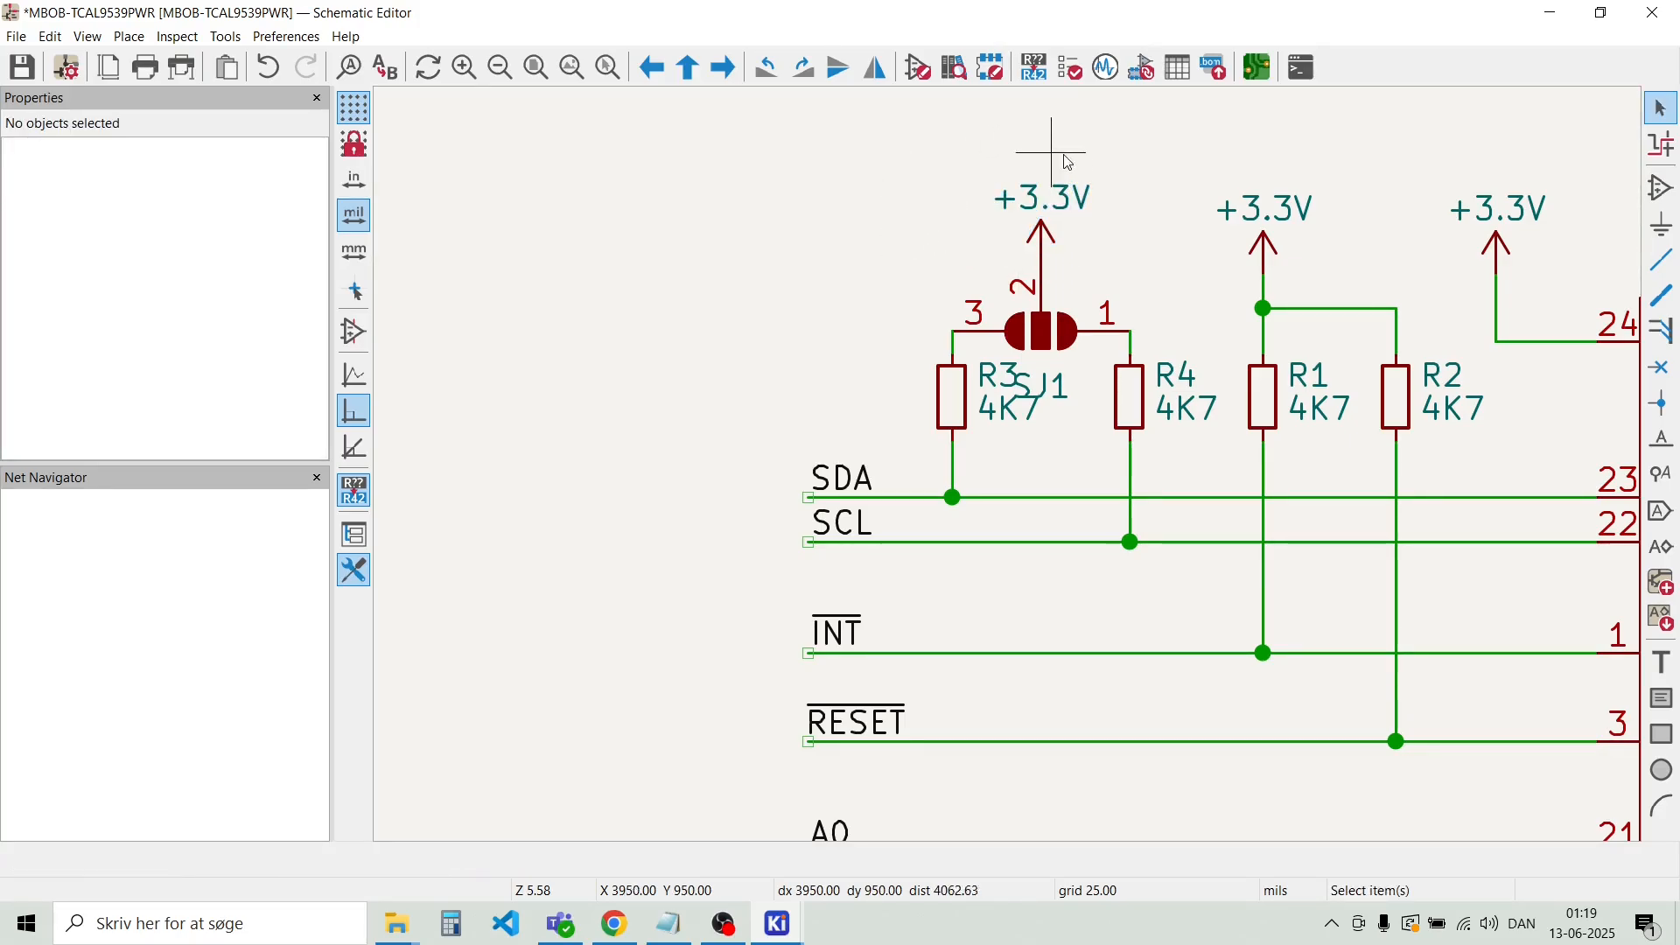
Raise the +3.3V symbols above R1 and at VCC to Y 1200 mils, keeping their wires attached, level with SJ1's +3.3V symbol
scroll(1151, 214, "down", 1)
scroll(1019, 472, "up", 2)
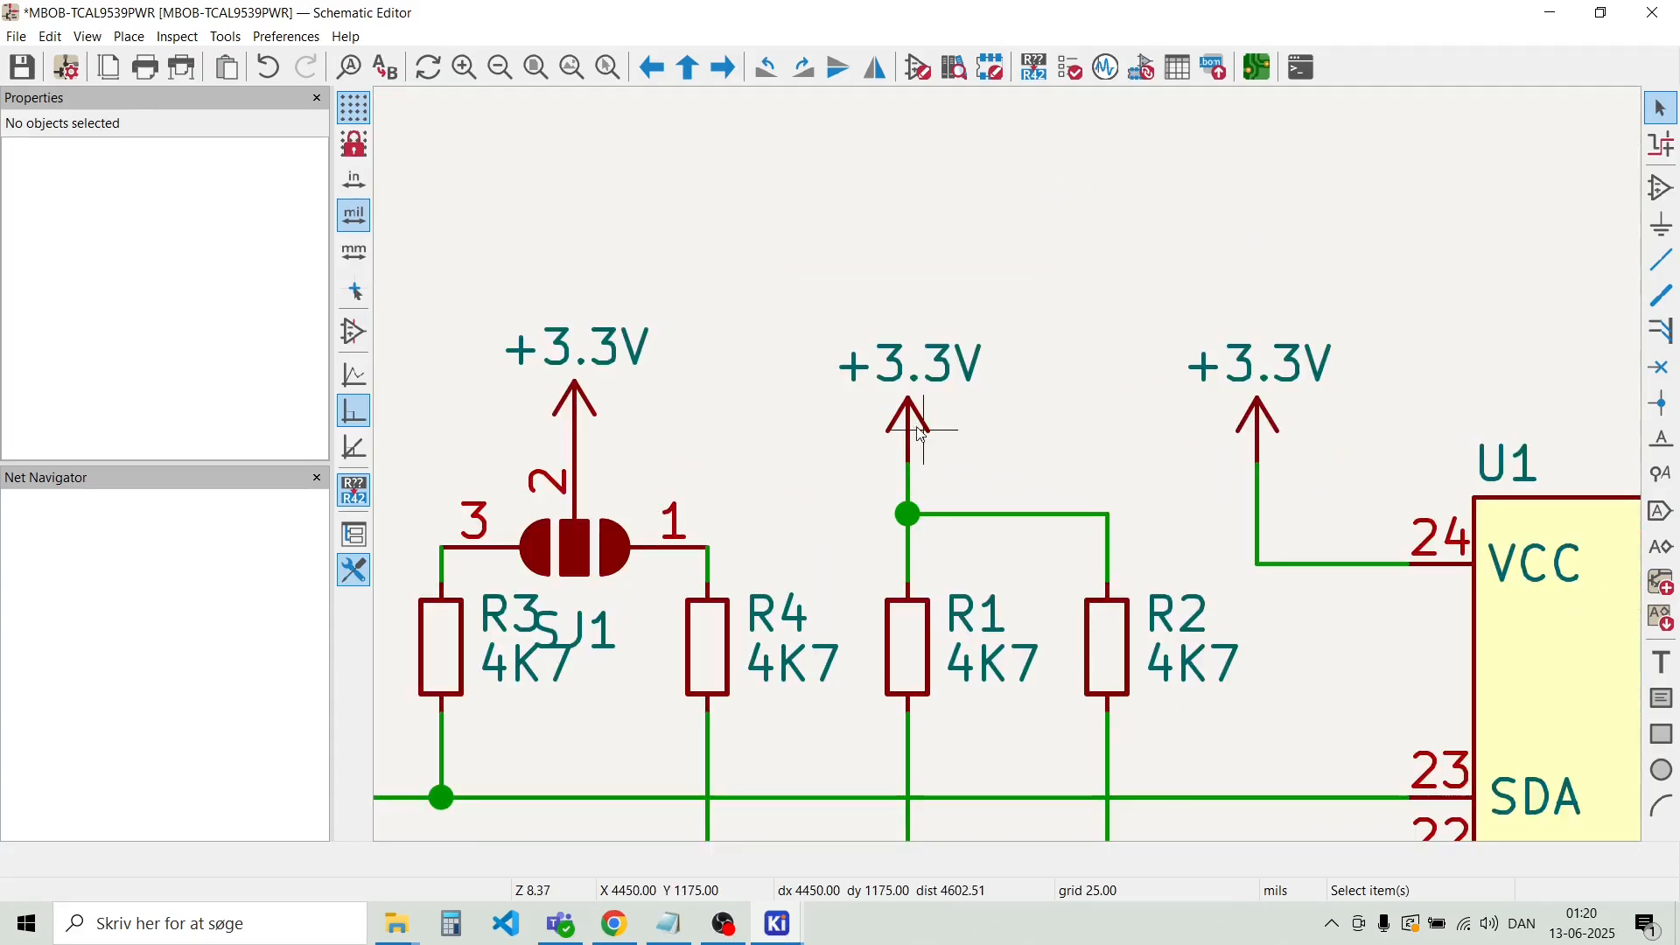
left_click(910, 423)
key("g")
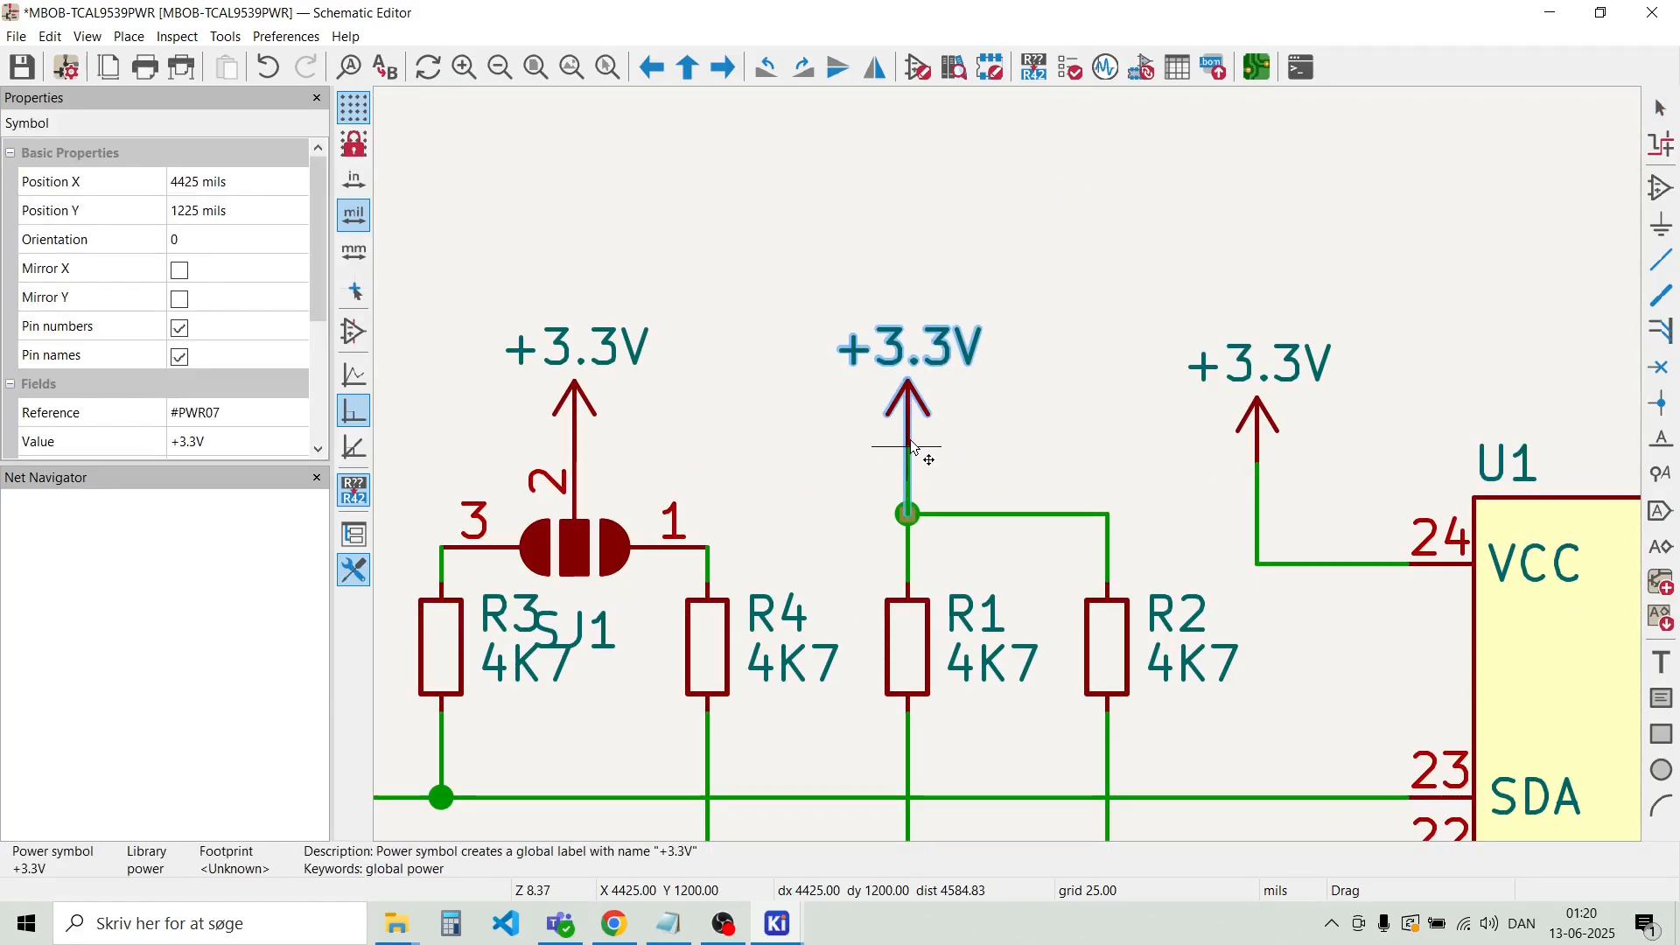
left_click(911, 455)
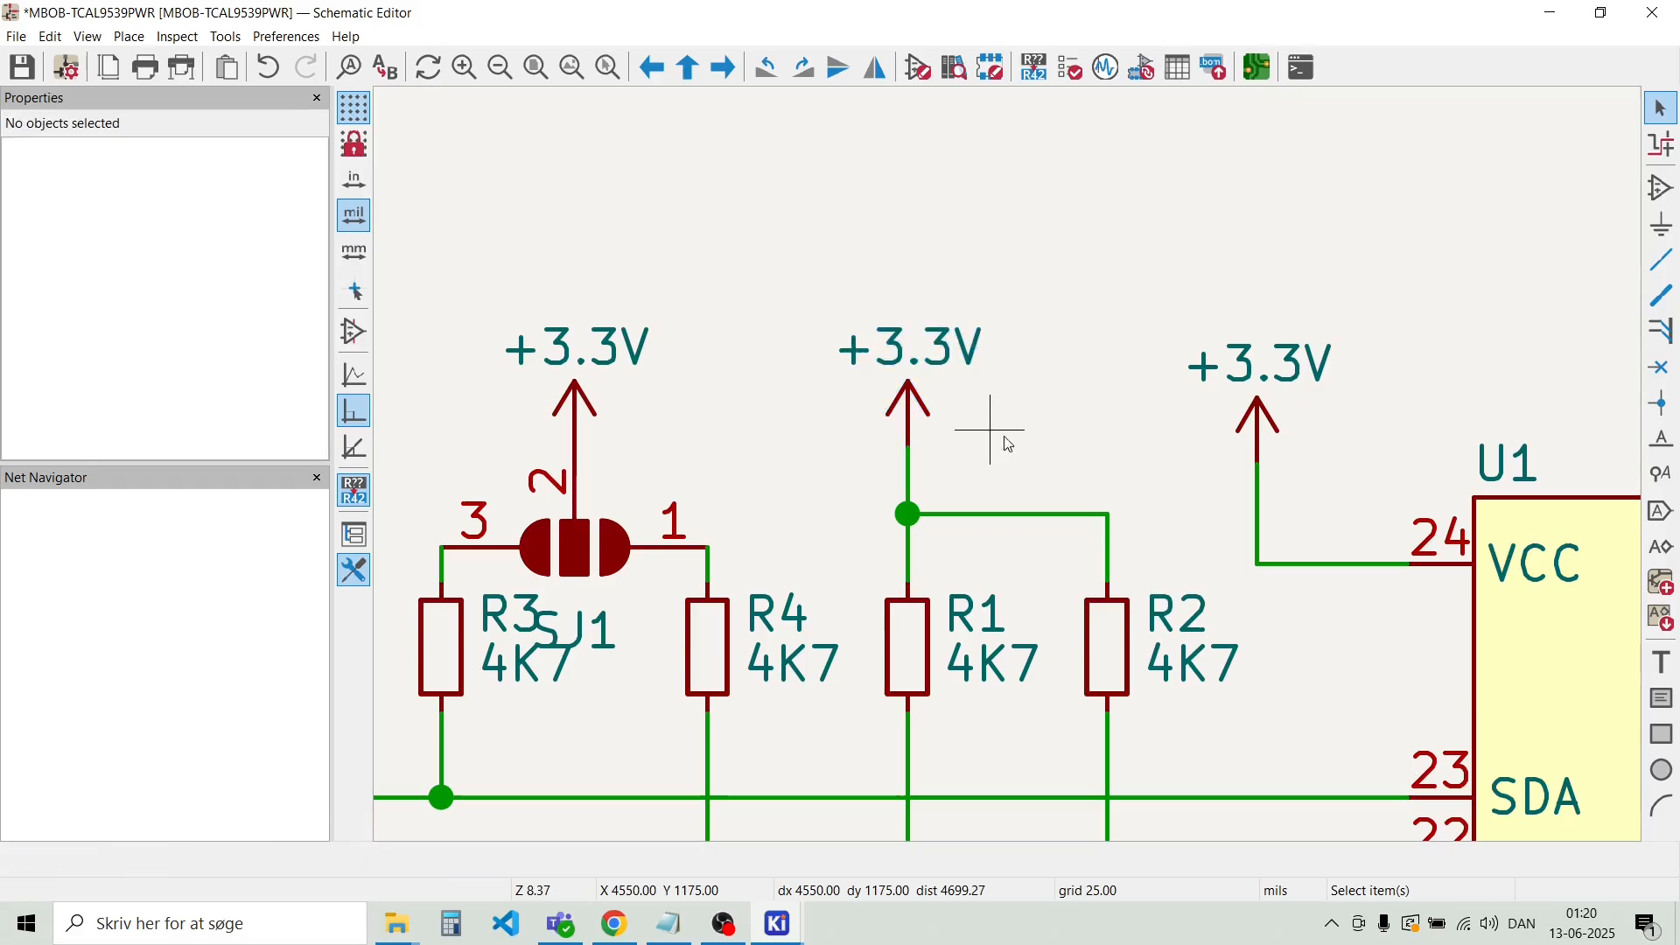
left_click(1226, 422)
key("g")
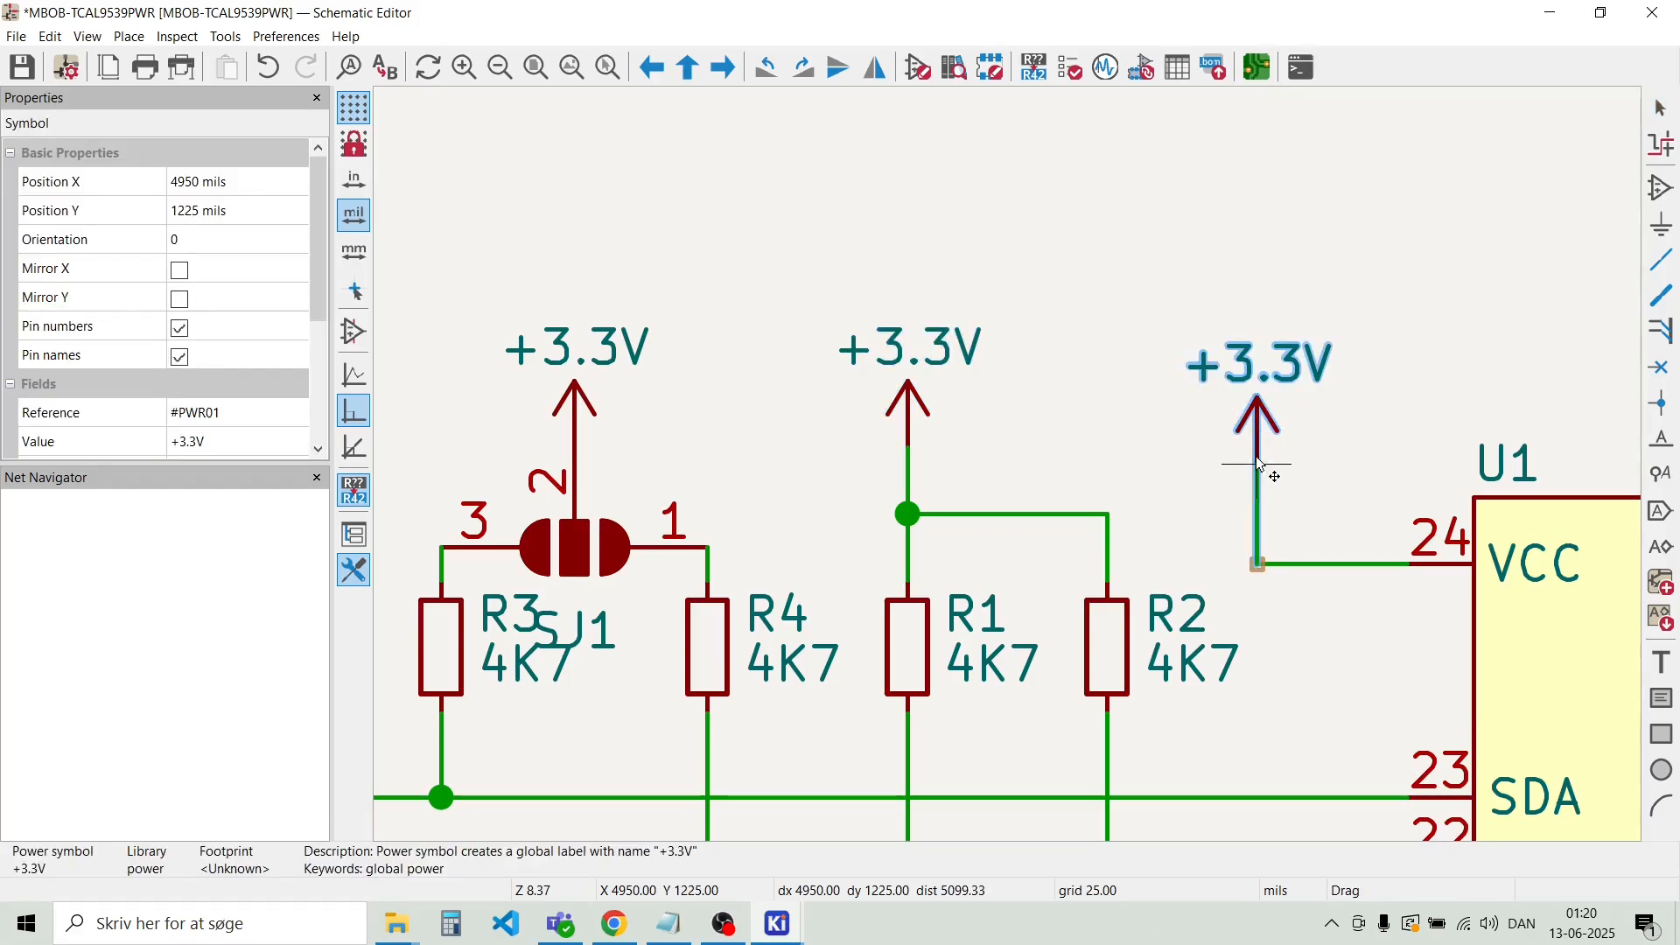
left_click(1265, 450)
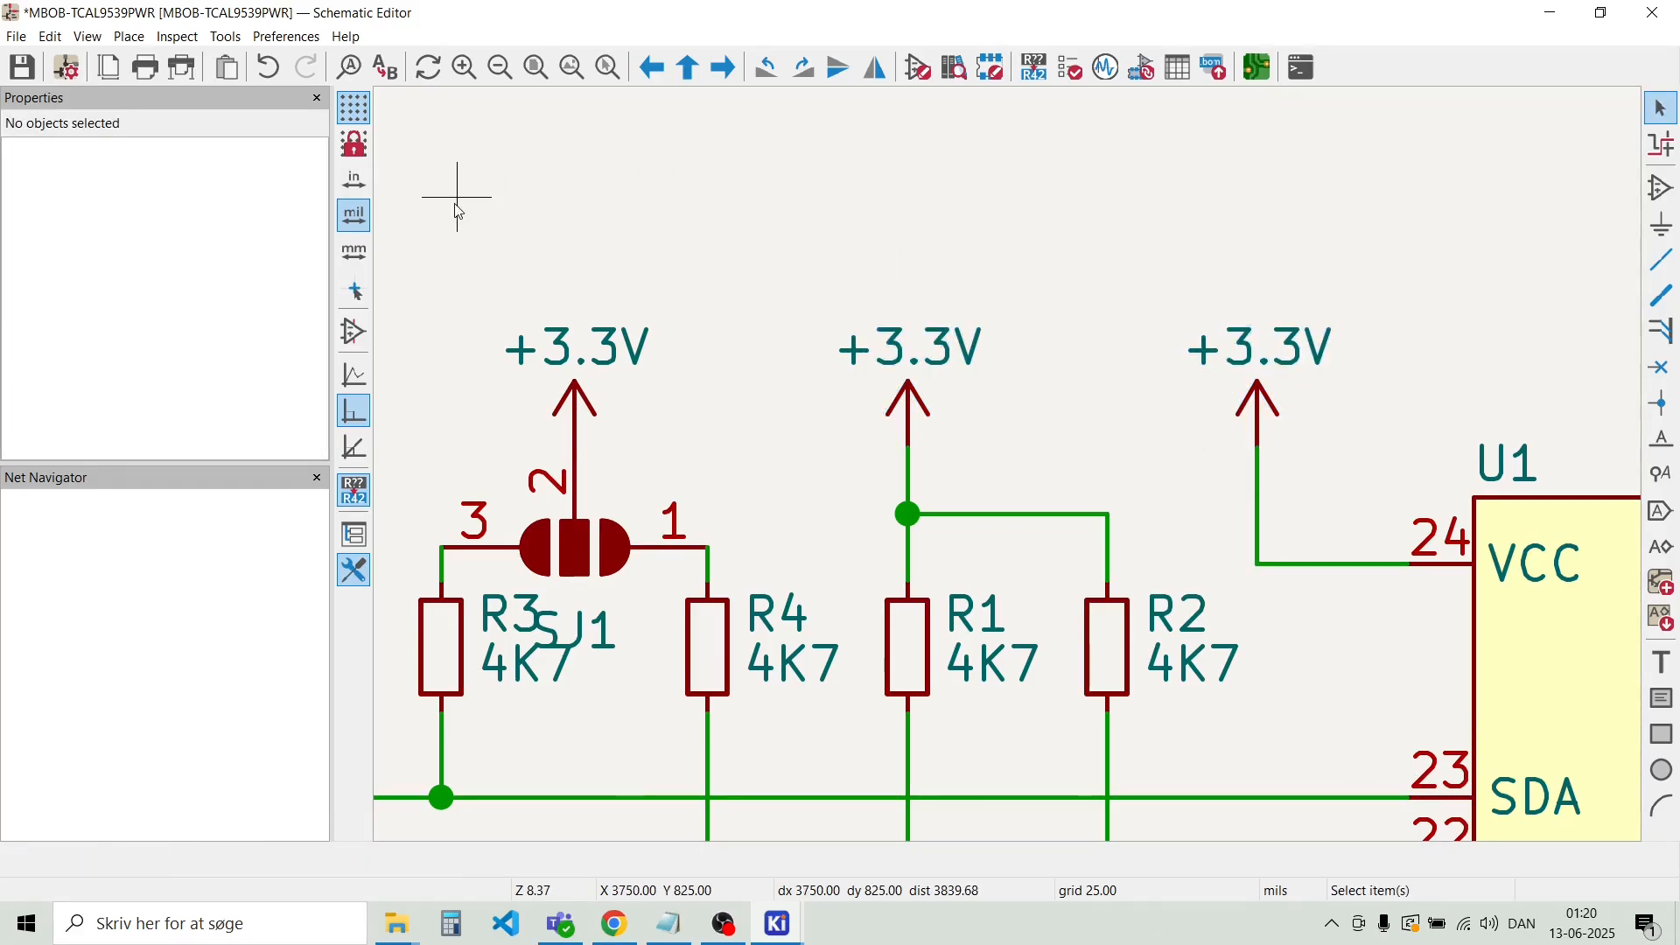
left_click_drag(454, 203, 1138, 259)
scroll(750, 487, "down", 2)
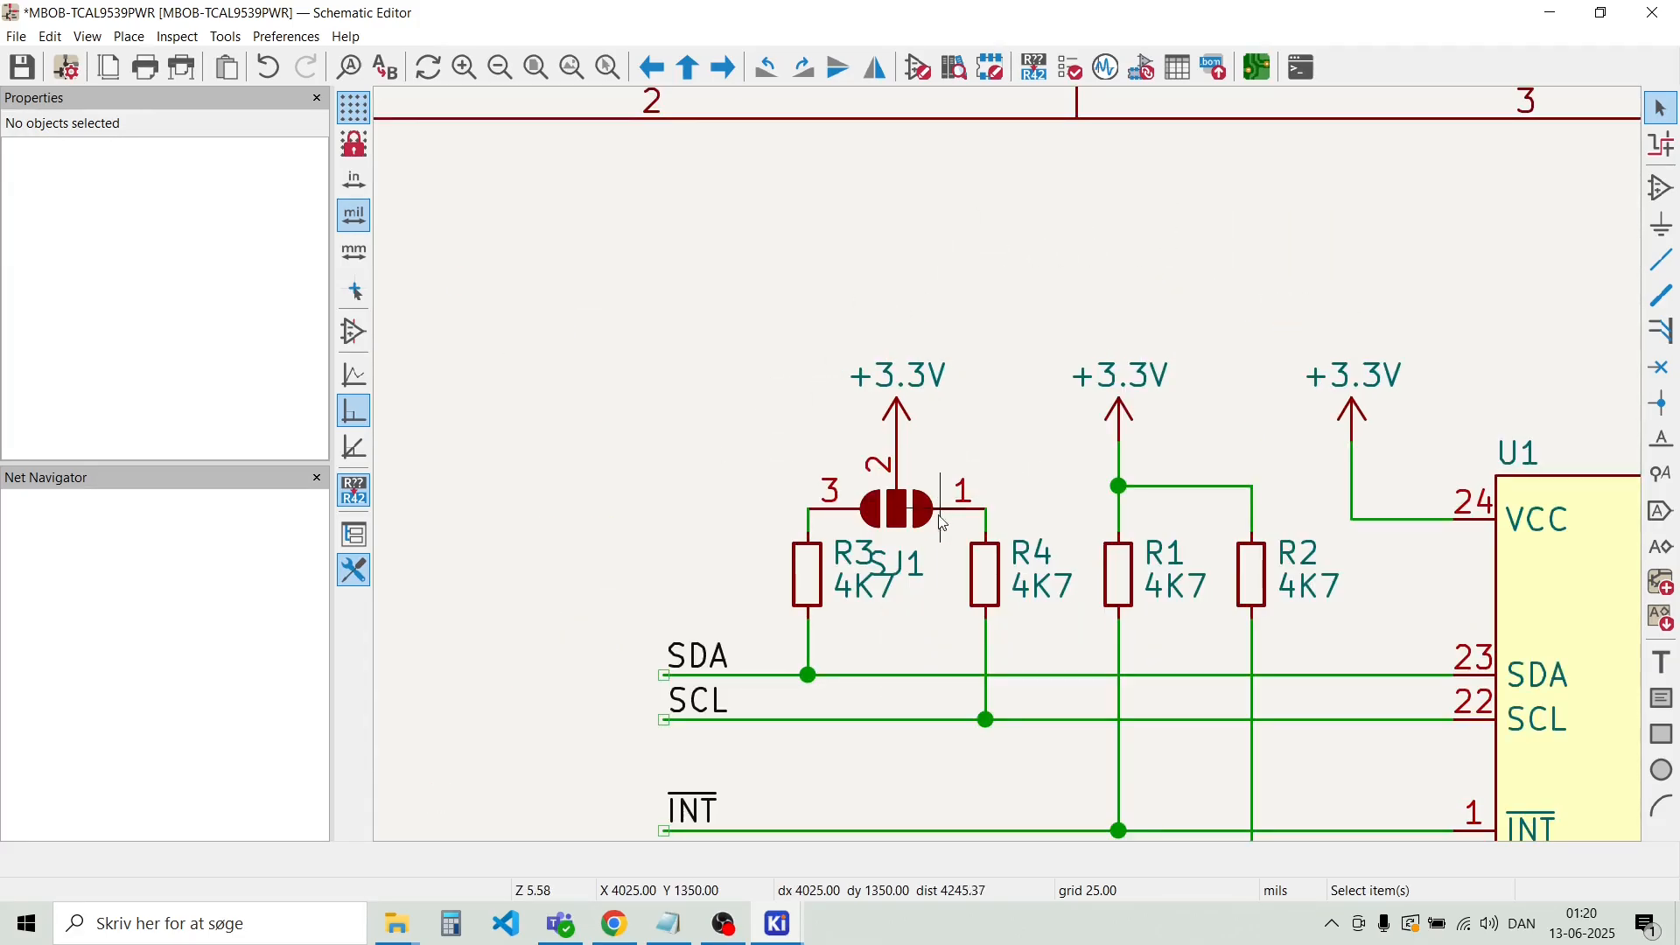
Move the SJ1 reference text clear of R3's labels to above the jumper's pin 1, at X 4050, Y 1200 mils
scroll(1006, 464, "up", 3)
left_click(1008, 468)
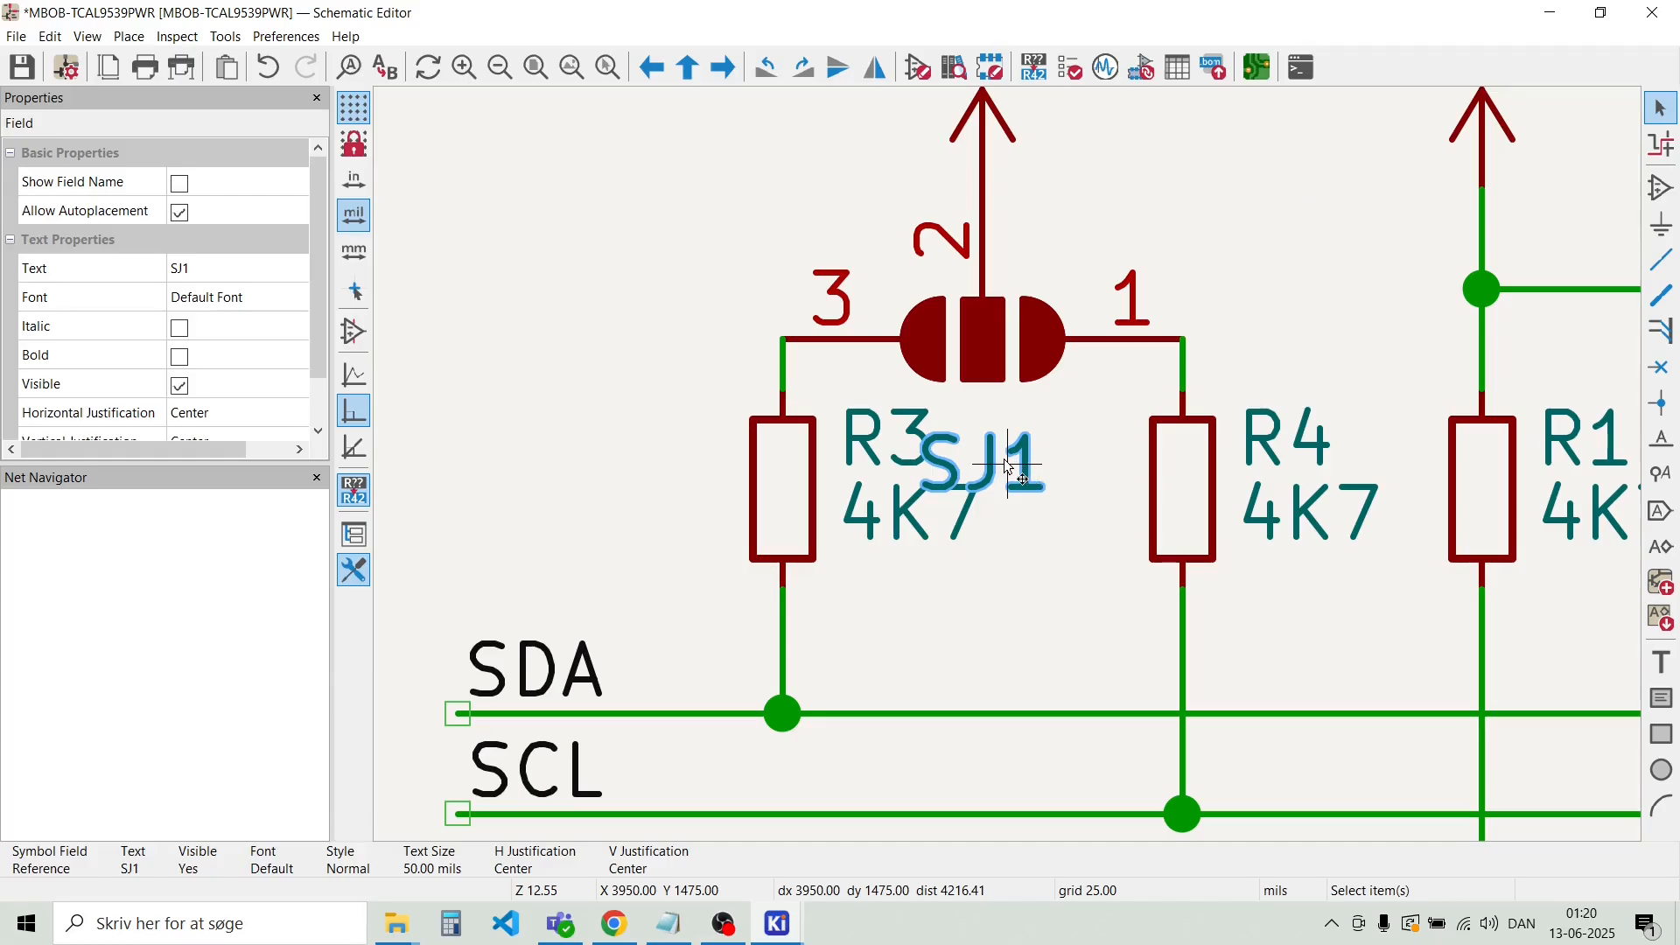
left_click_drag(1006, 466, 1099, 191)
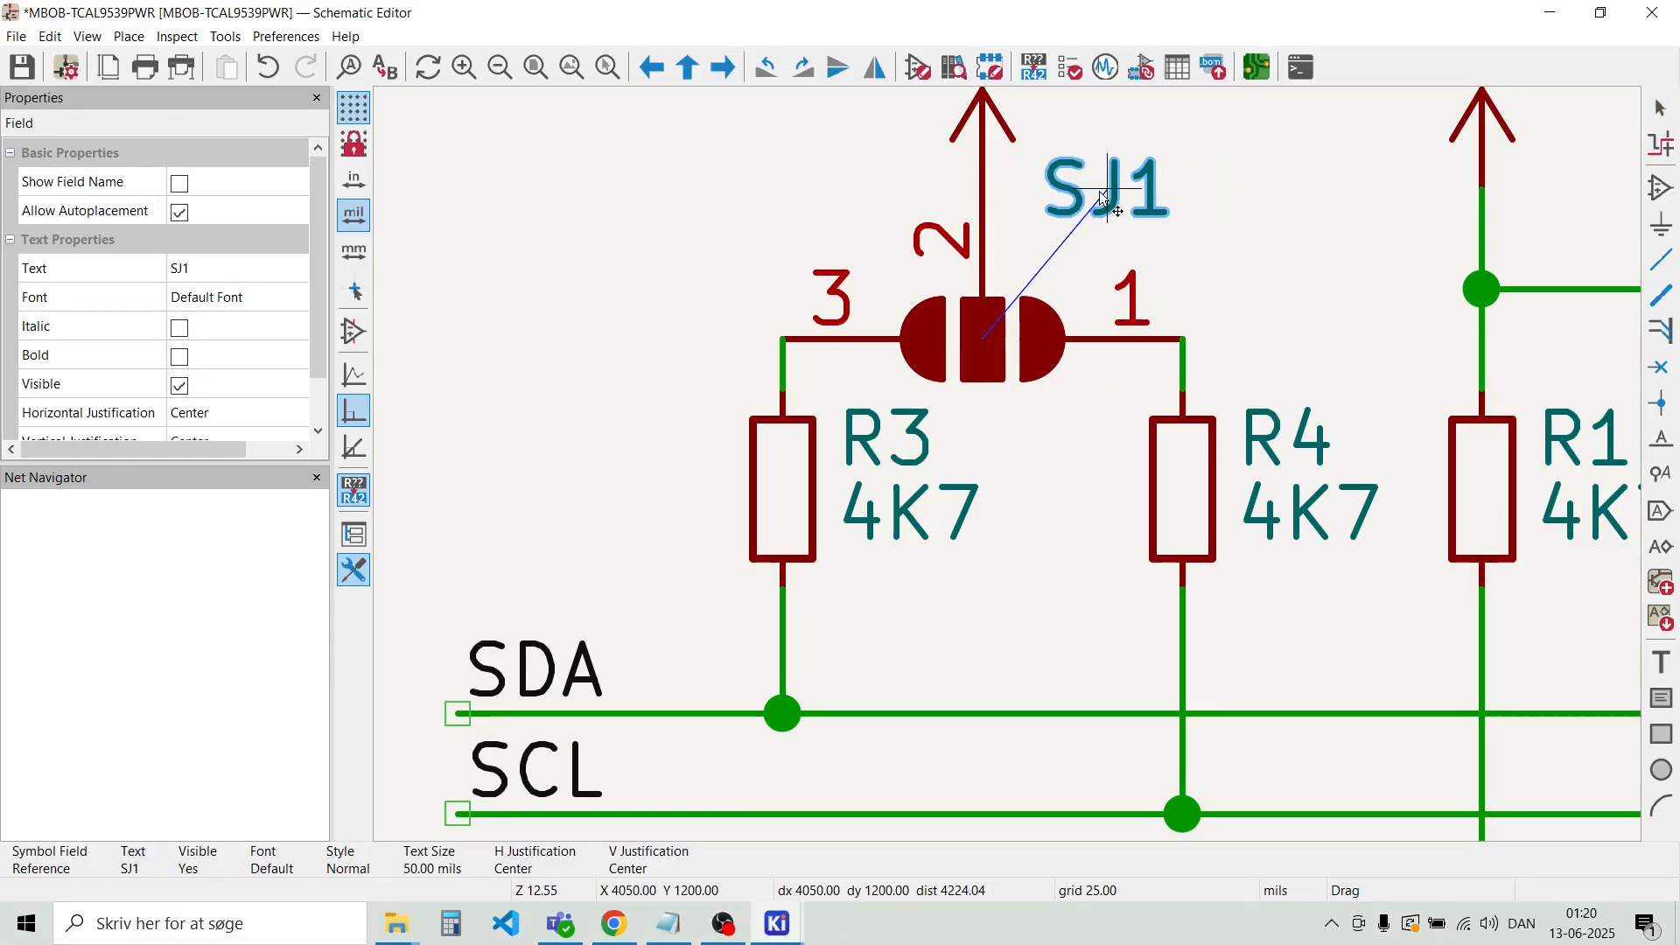
left_click(1256, 180)
Move U1 with its wires, labels, pull-ups, jumper and power symbols about 175 mils right and 450 mils down on the sheet
scroll(1007, 477, "down", 2)
scroll(1013, 473, "down", 2)
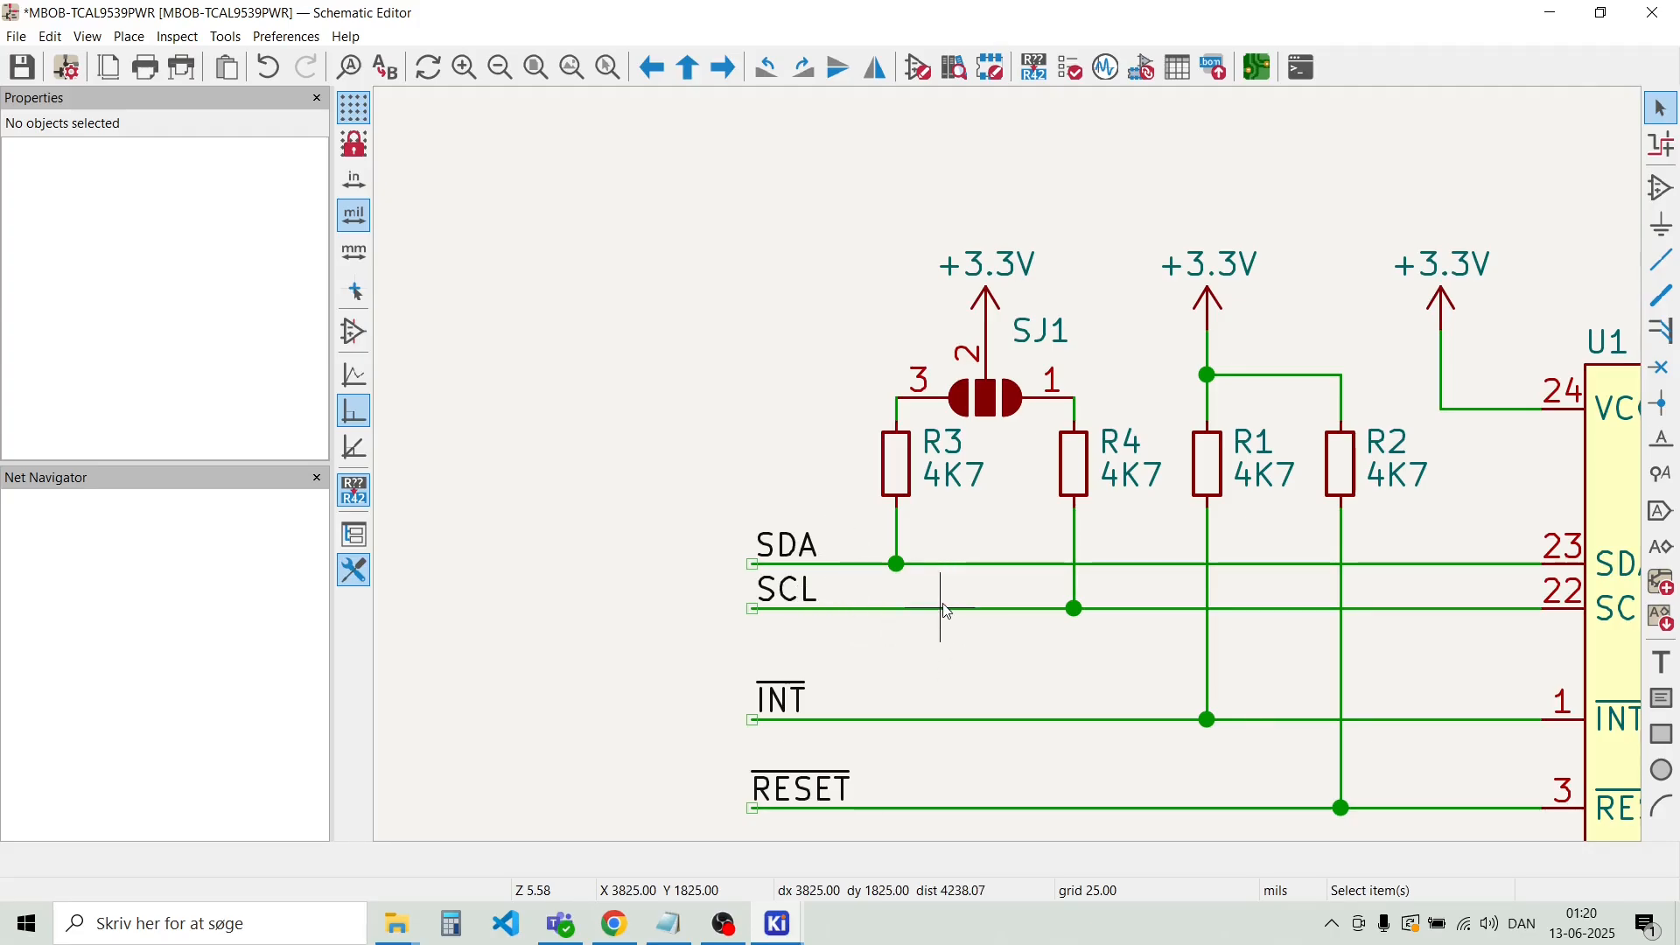
scroll(937, 595, "up", 1)
scroll(1006, 469, "down", 2)
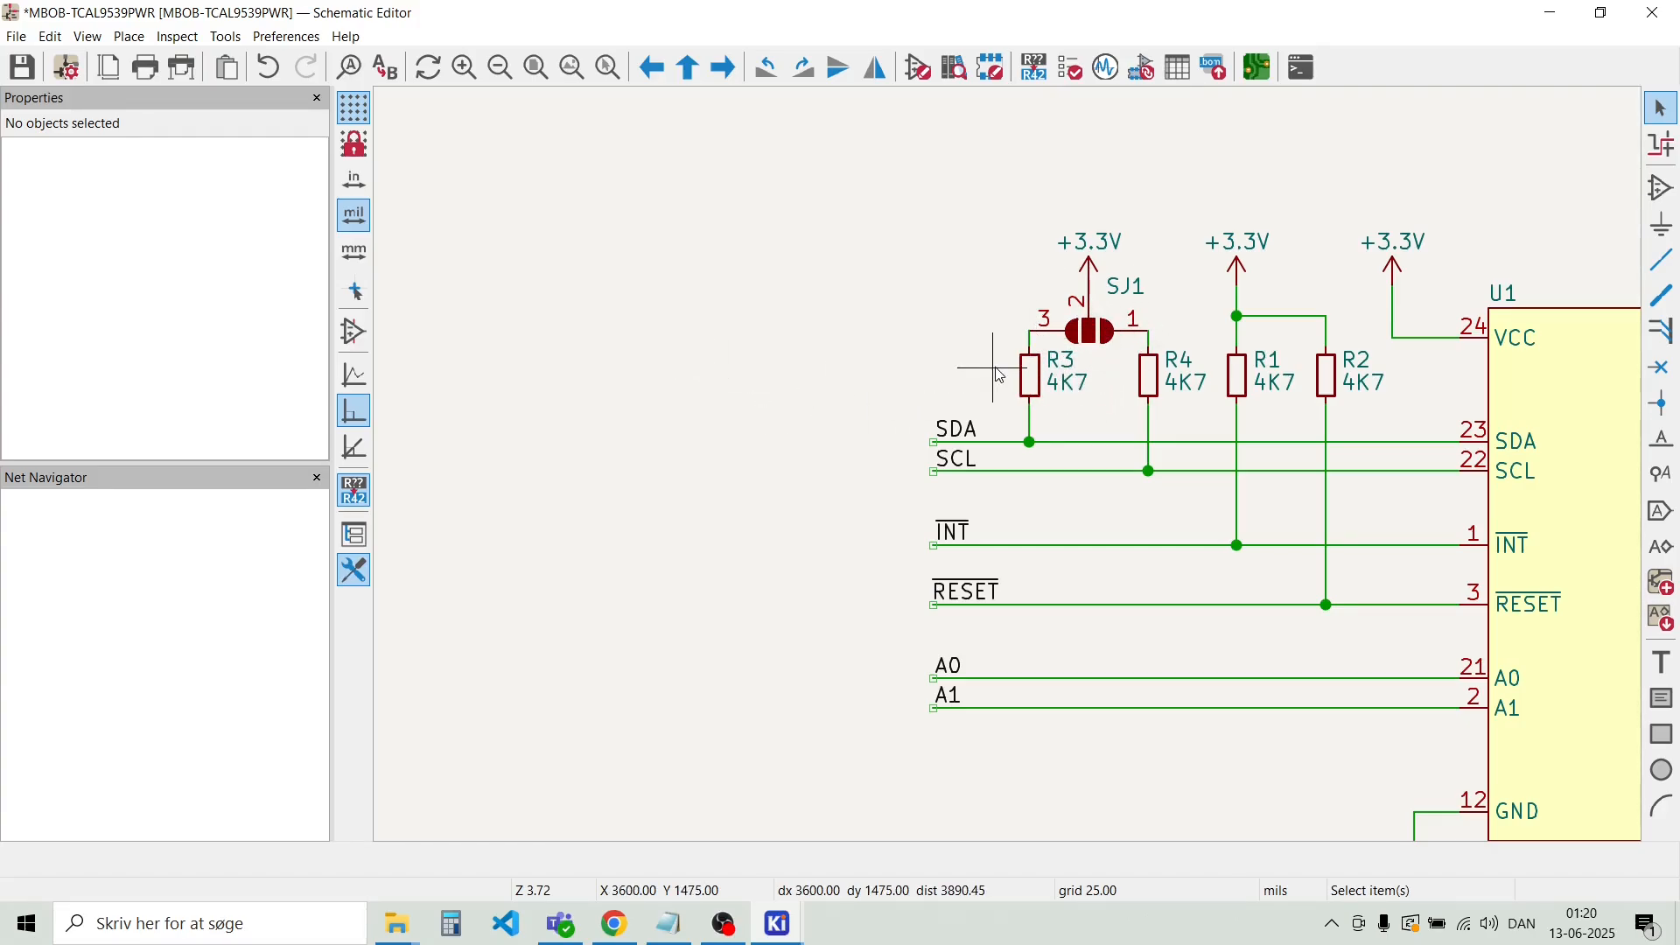
scroll(1014, 475, "down", 1)
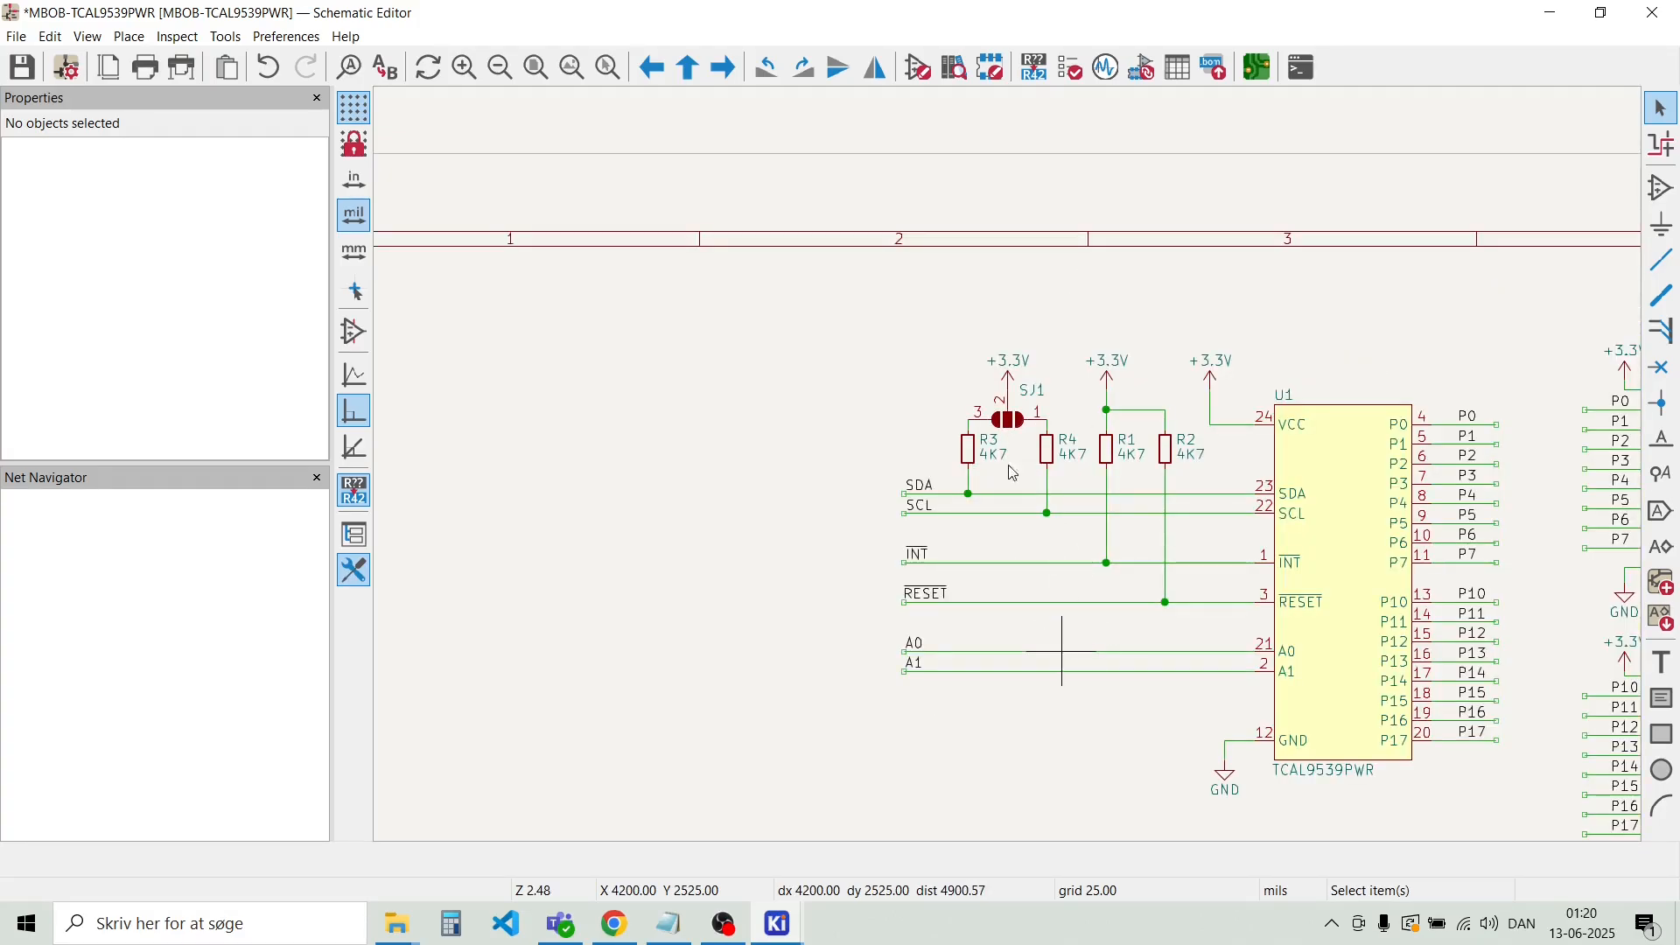
scroll(1067, 662, "up", 1)
scroll(1014, 474, "down", 2)
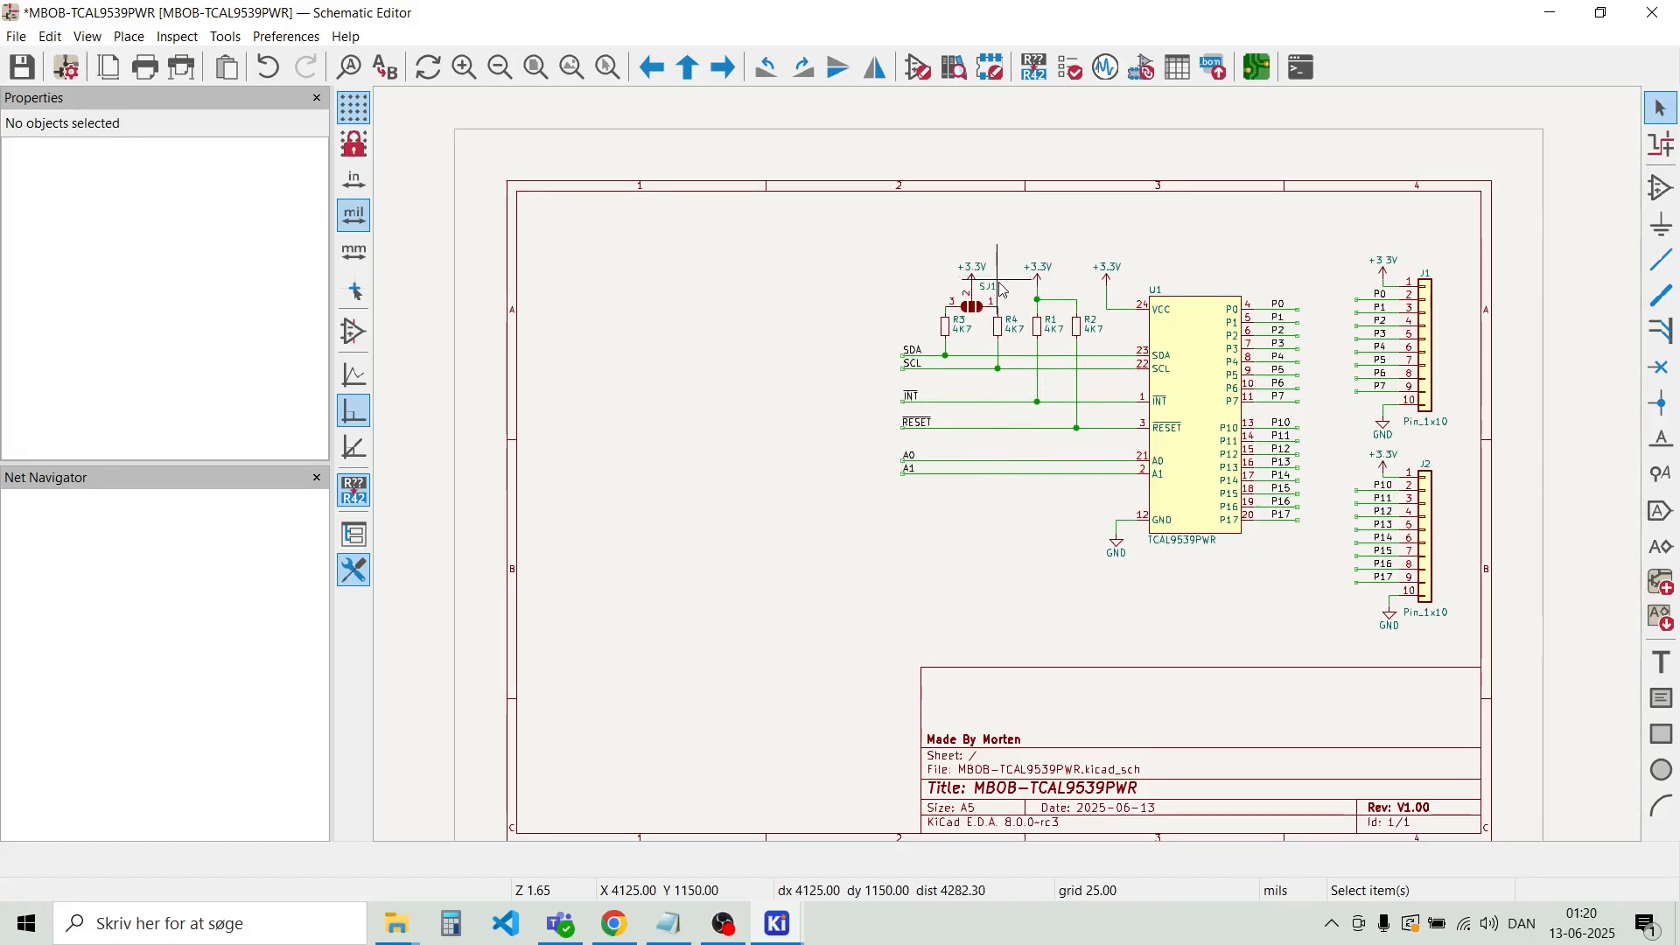
scroll(1005, 295, "down", 1)
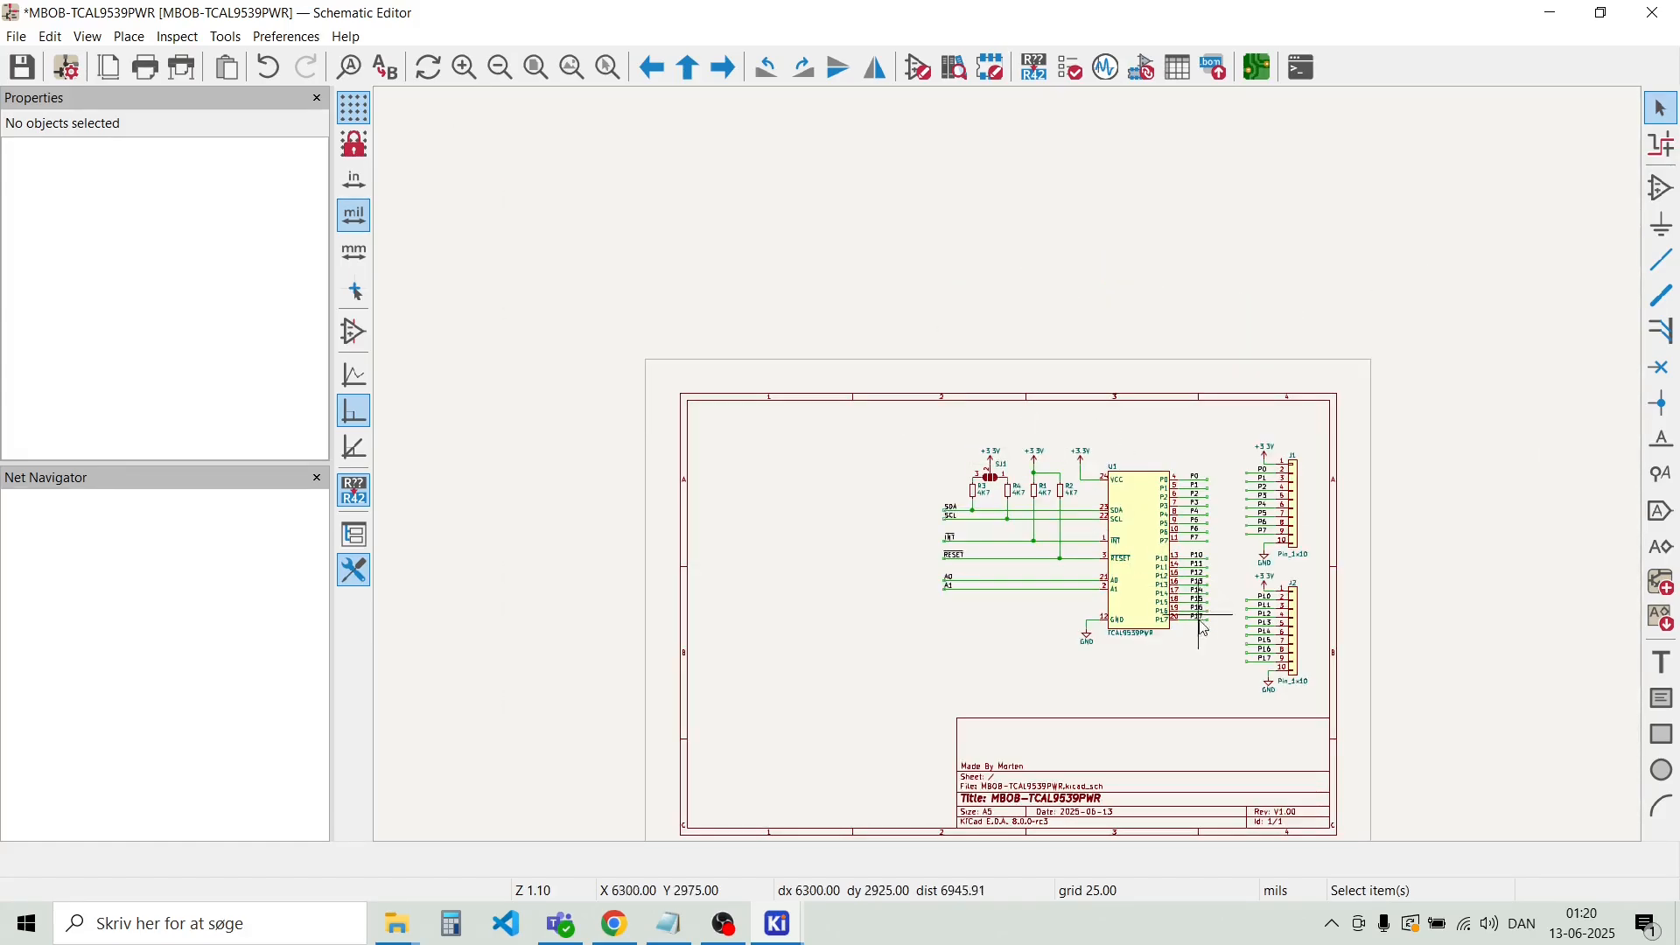
left_click_drag(1221, 662, 926, 427)
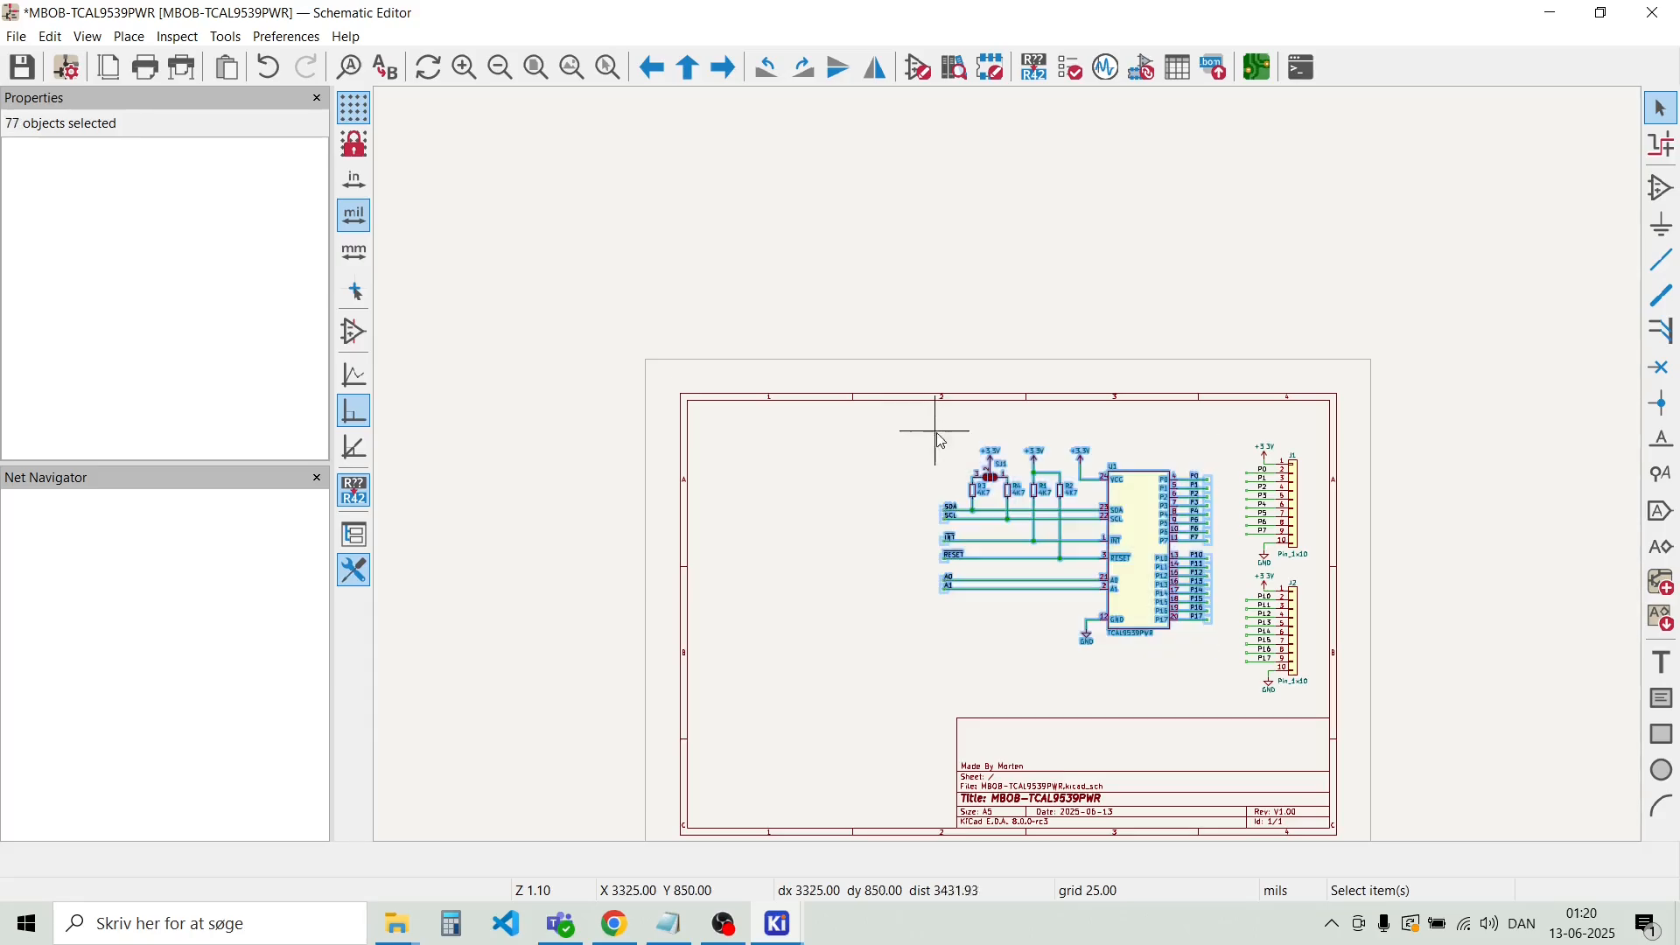
left_click_drag(1100, 519, 1139, 573)
left_click(876, 439)
left_click_drag(899, 418, 1266, 733)
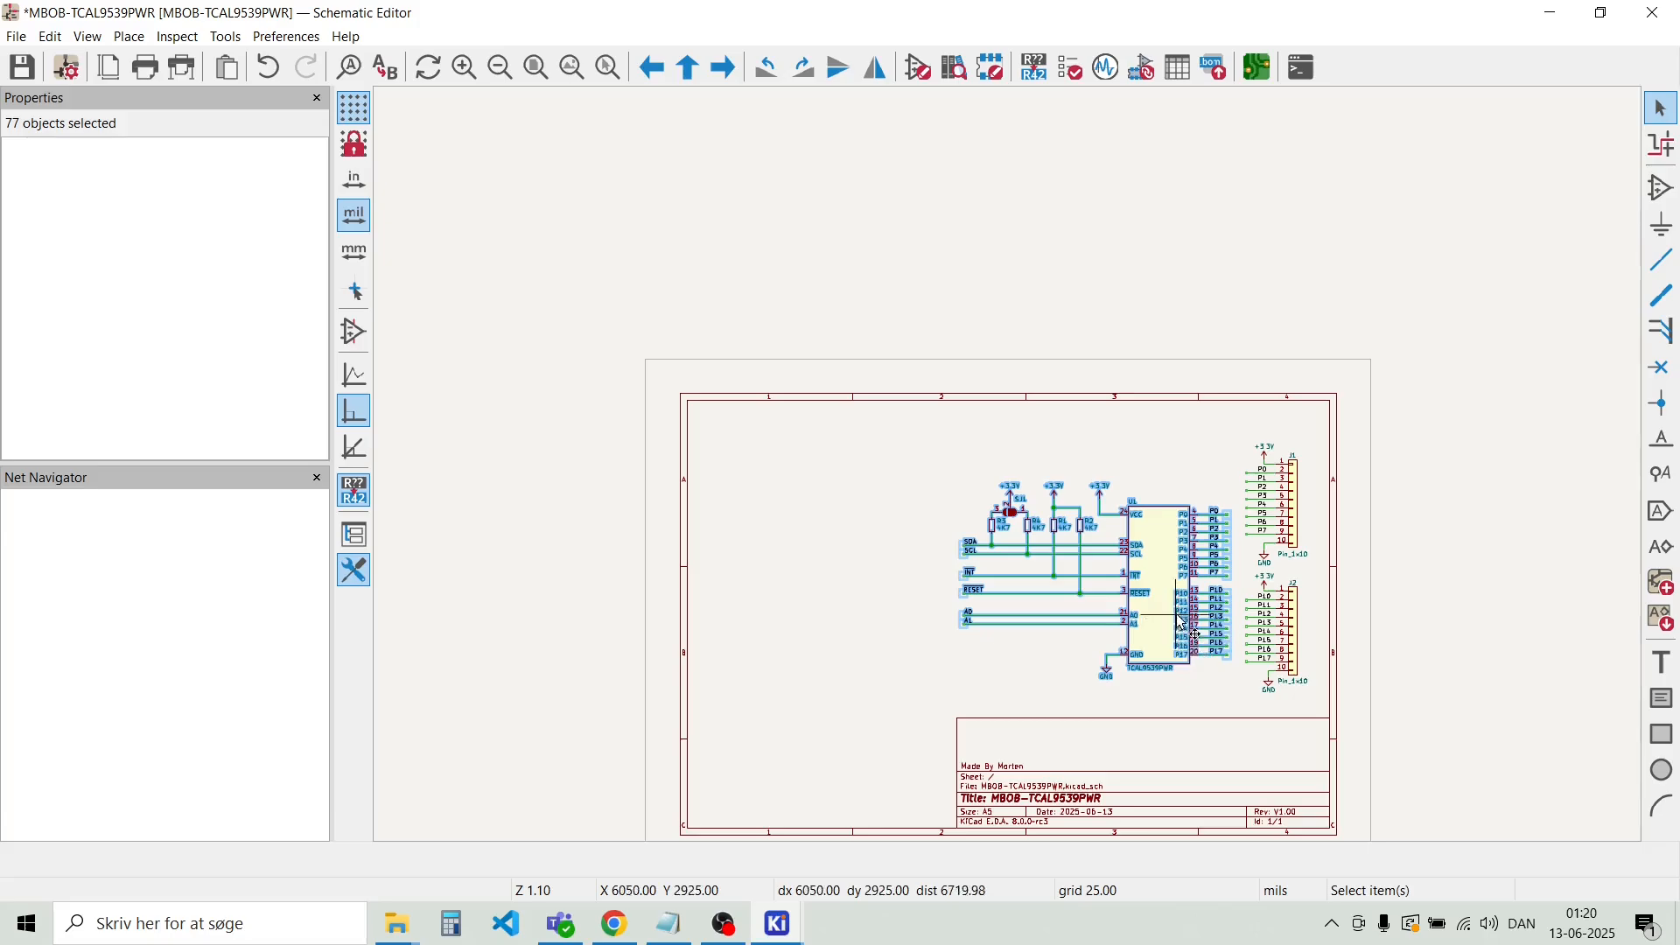
left_click_drag(1176, 615, 1194, 616)
left_click(970, 431)
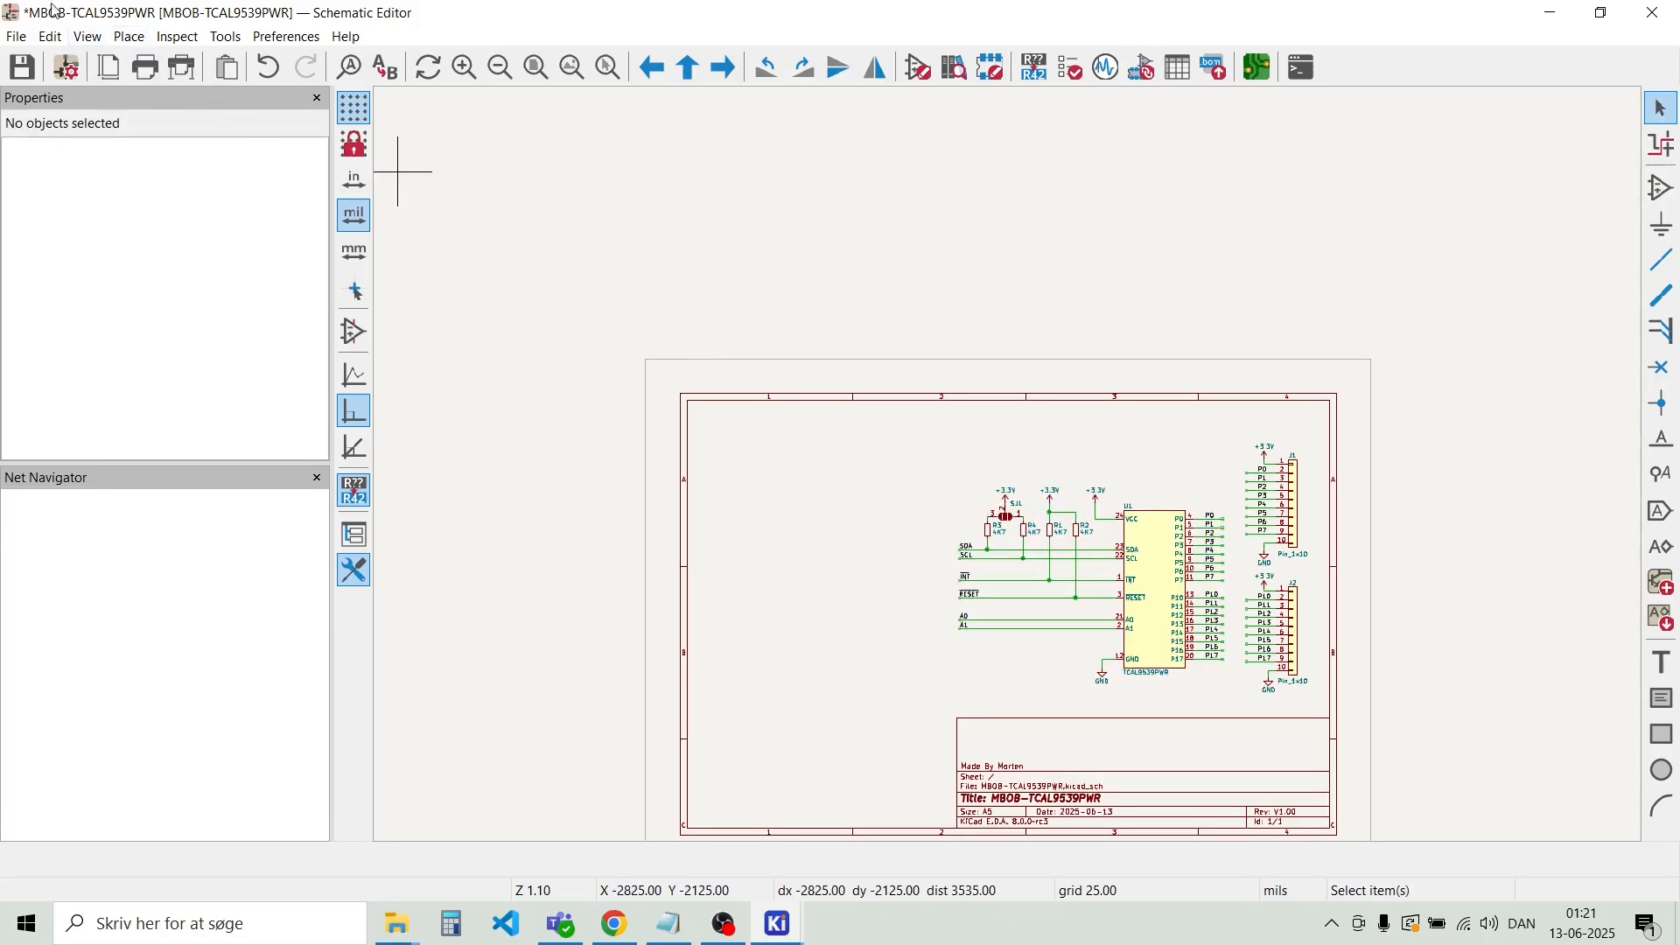
Place a C_Small unpolarized capacitor in the free area above SJ1, at X 3725, Y 1000 mils
left_click(129, 36)
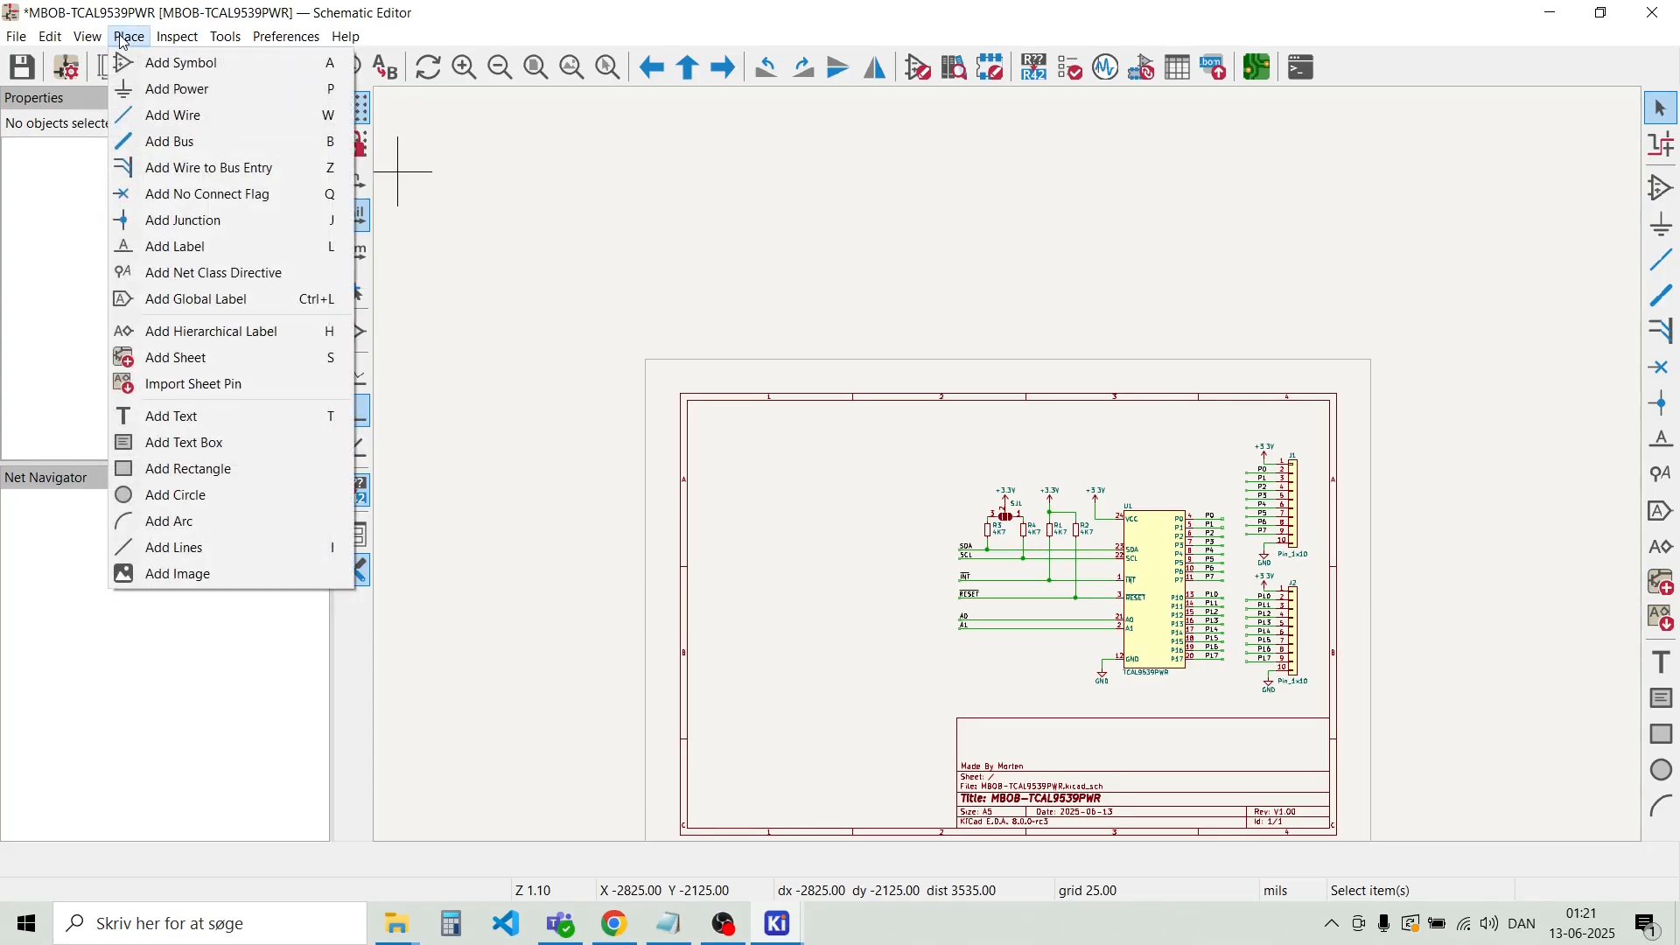
left_click(154, 61)
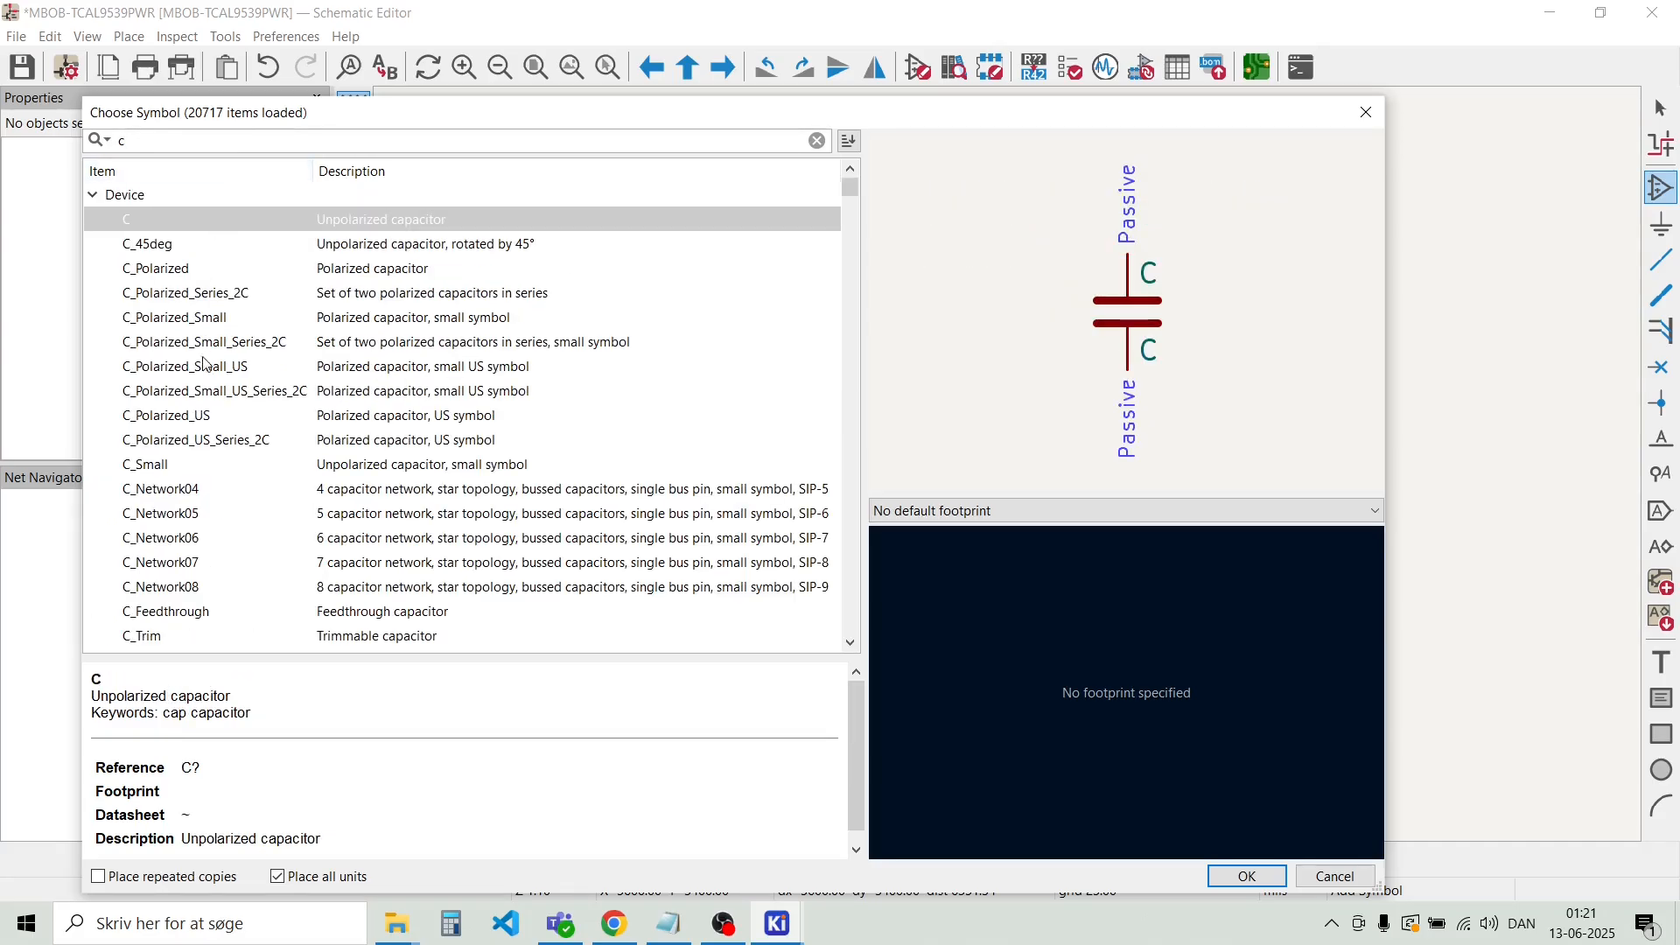
left_click(170, 471)
double_click(165, 465)
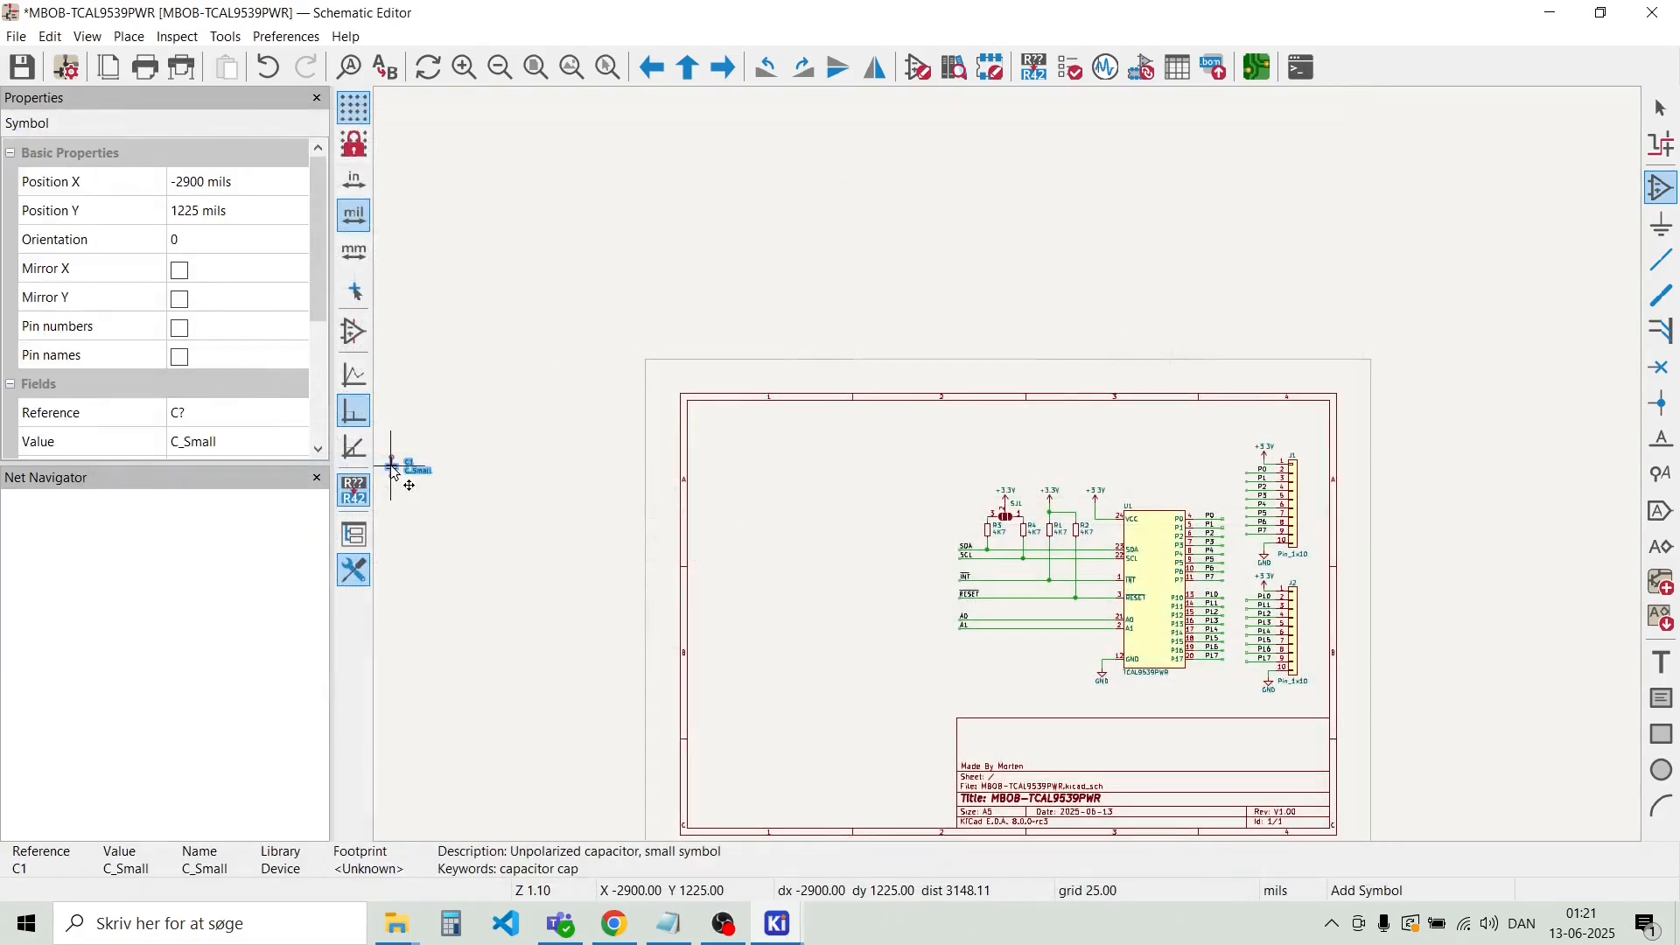
scroll(1013, 470, "up", 3)
scroll(1012, 469, "up", 2)
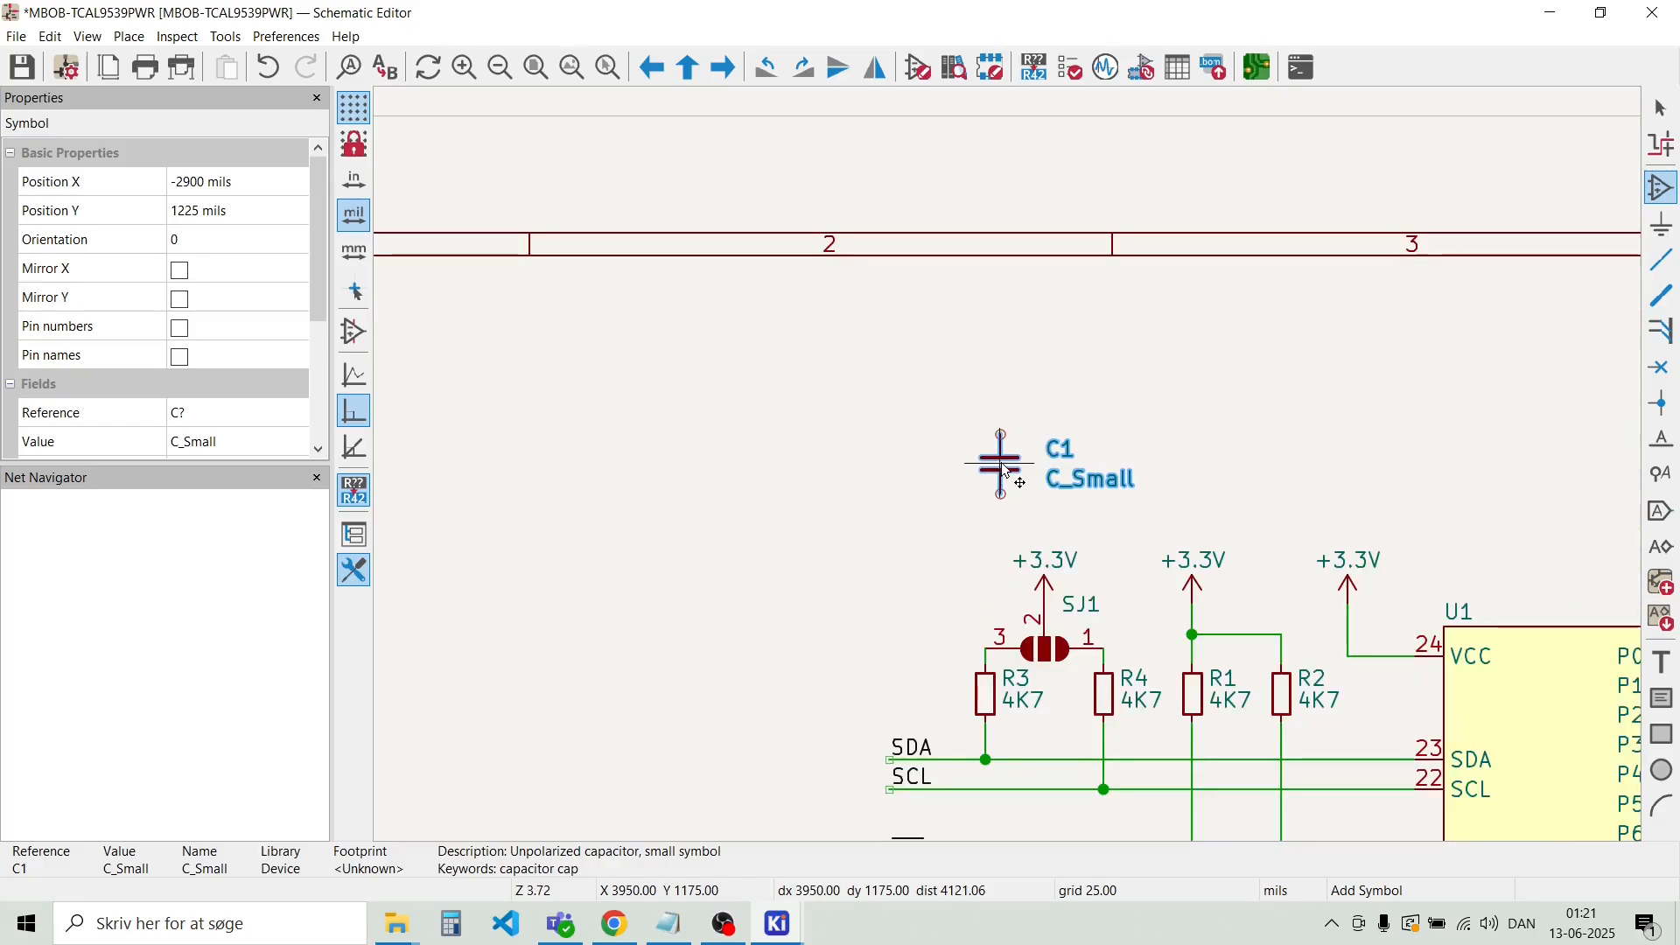
left_click(939, 420)
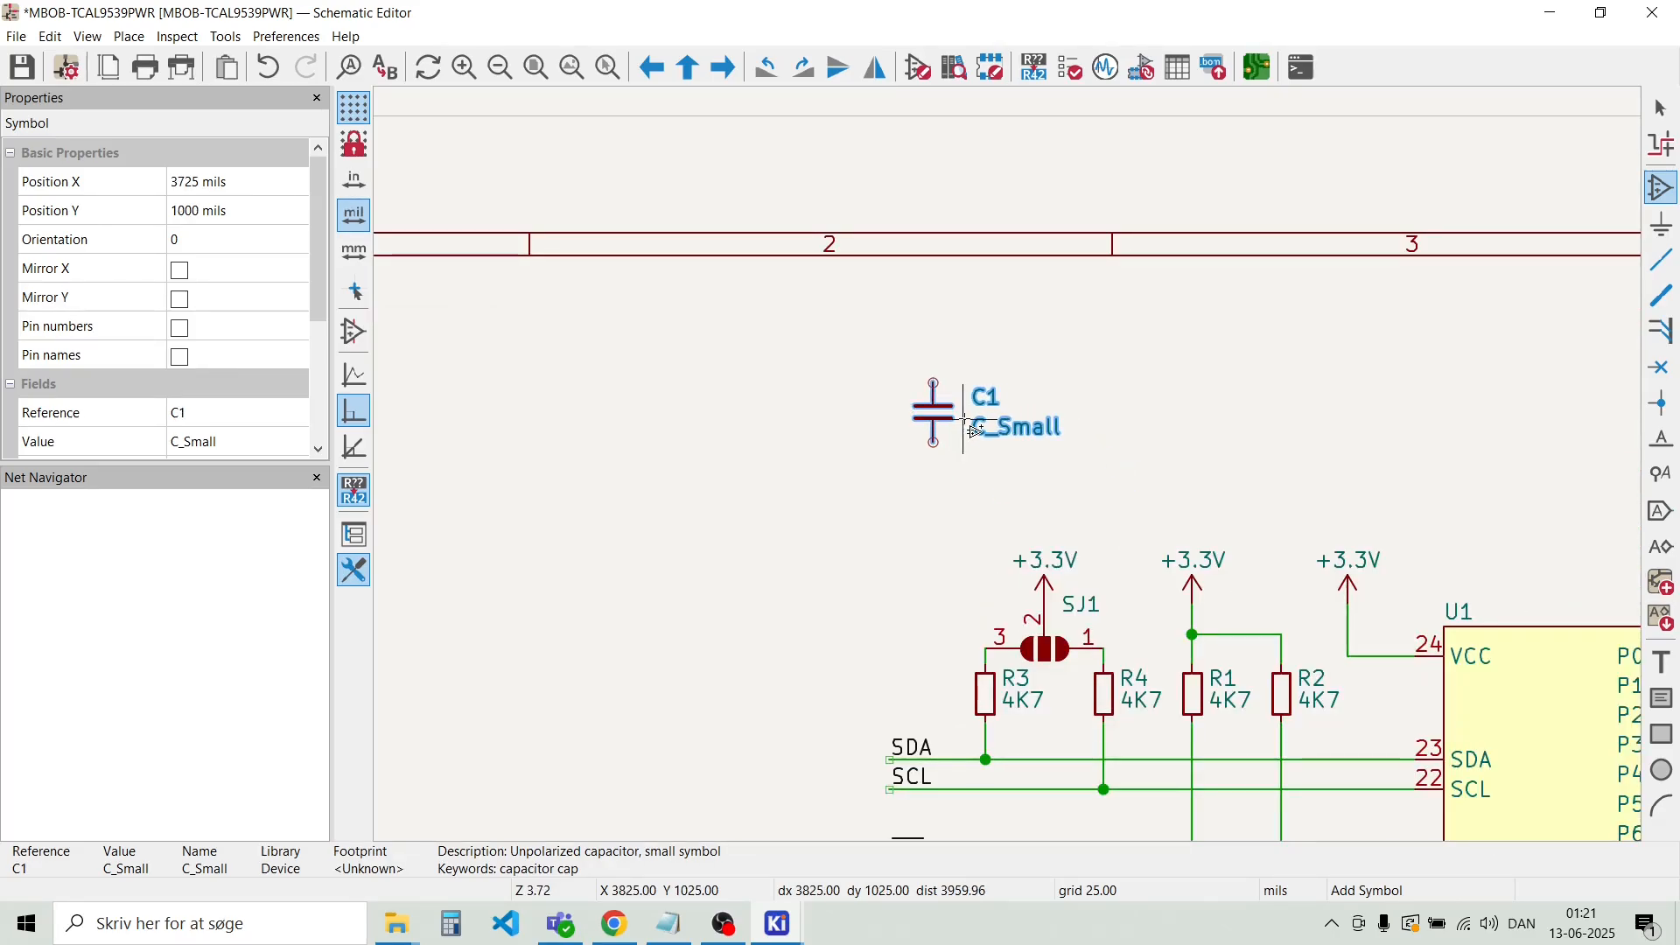
key("Escape")
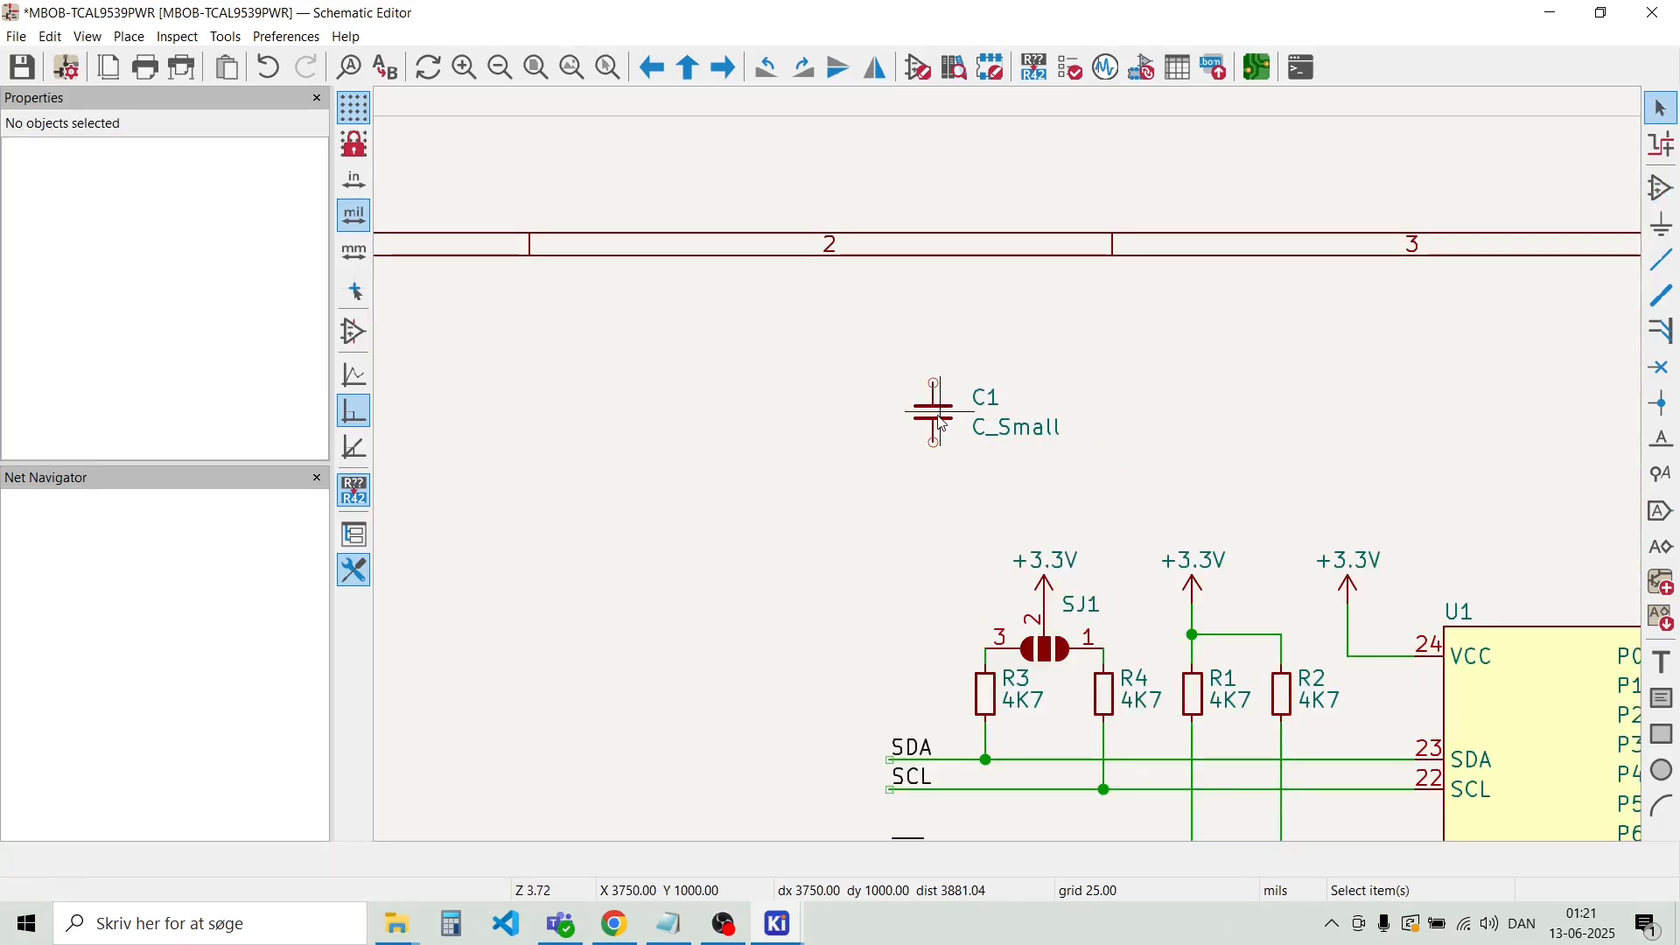
Set the value of capacitor C1 to 10u
double_click(1011, 430)
type("10")
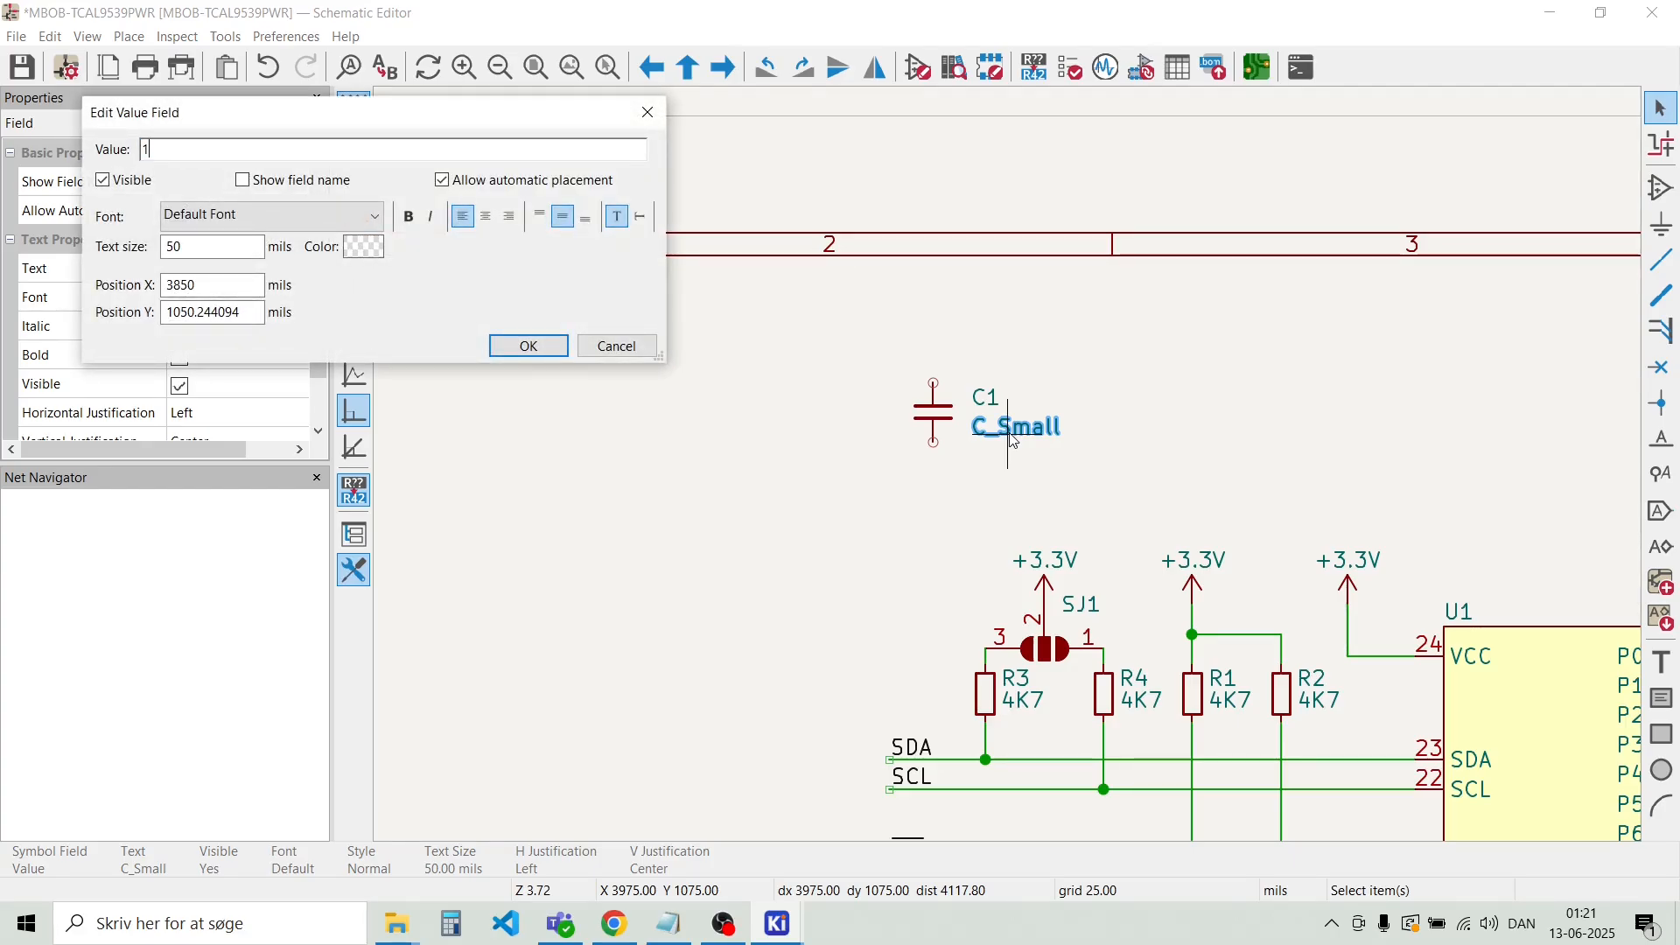
key("BackSpace")
key("BackSpace")
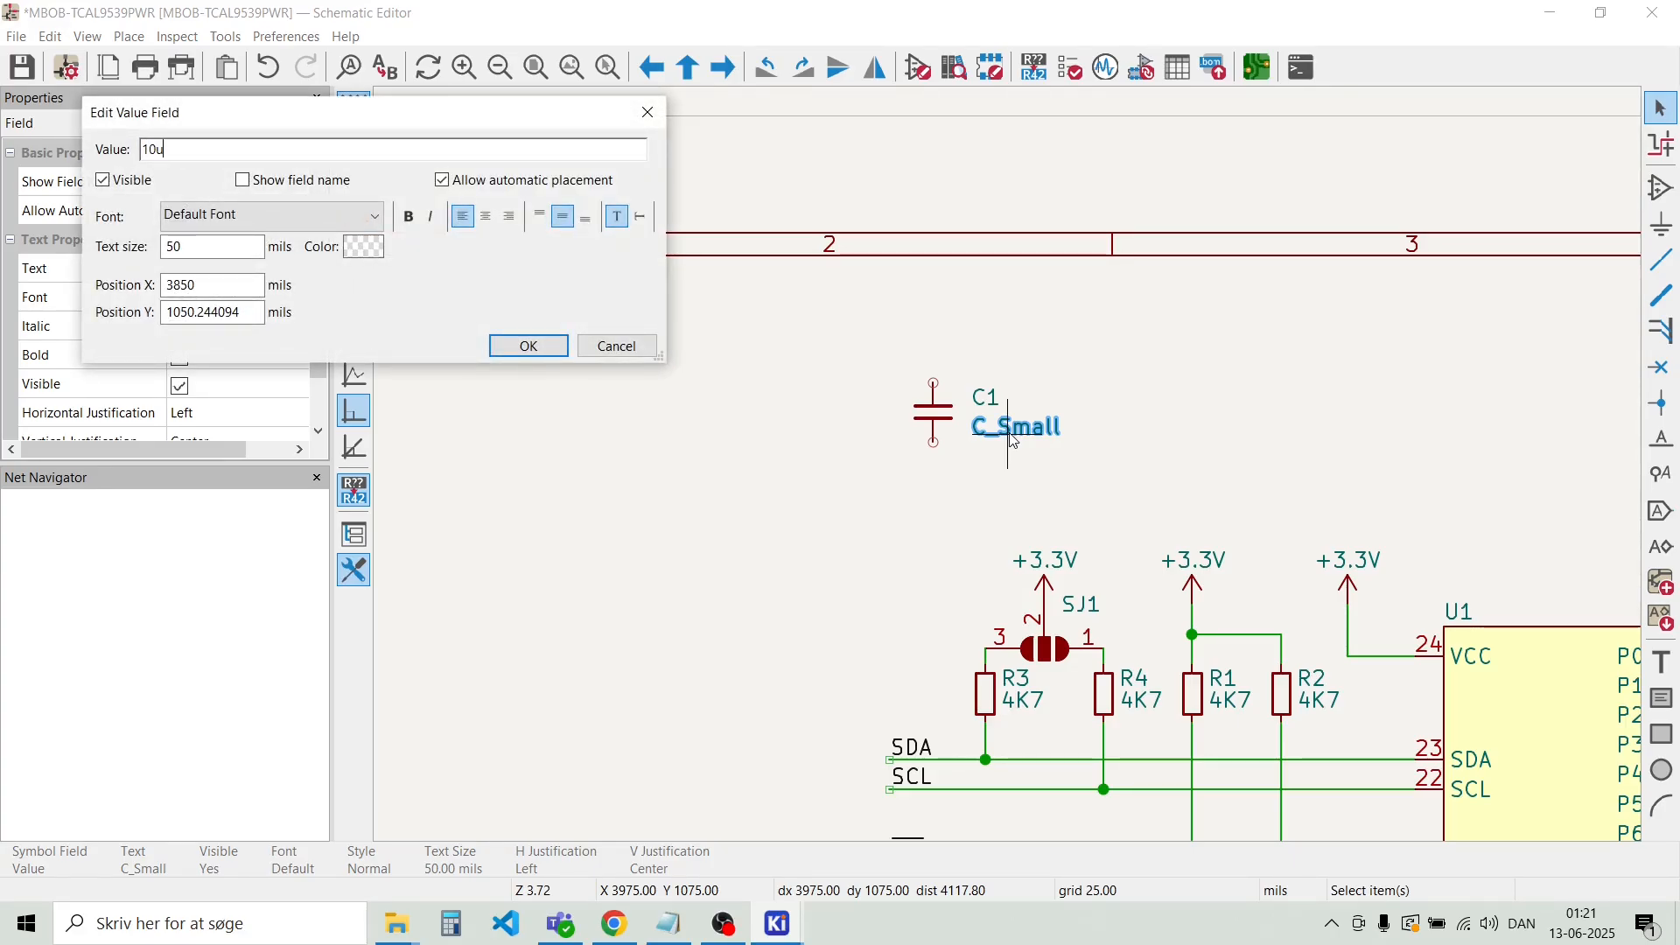
key("Return")
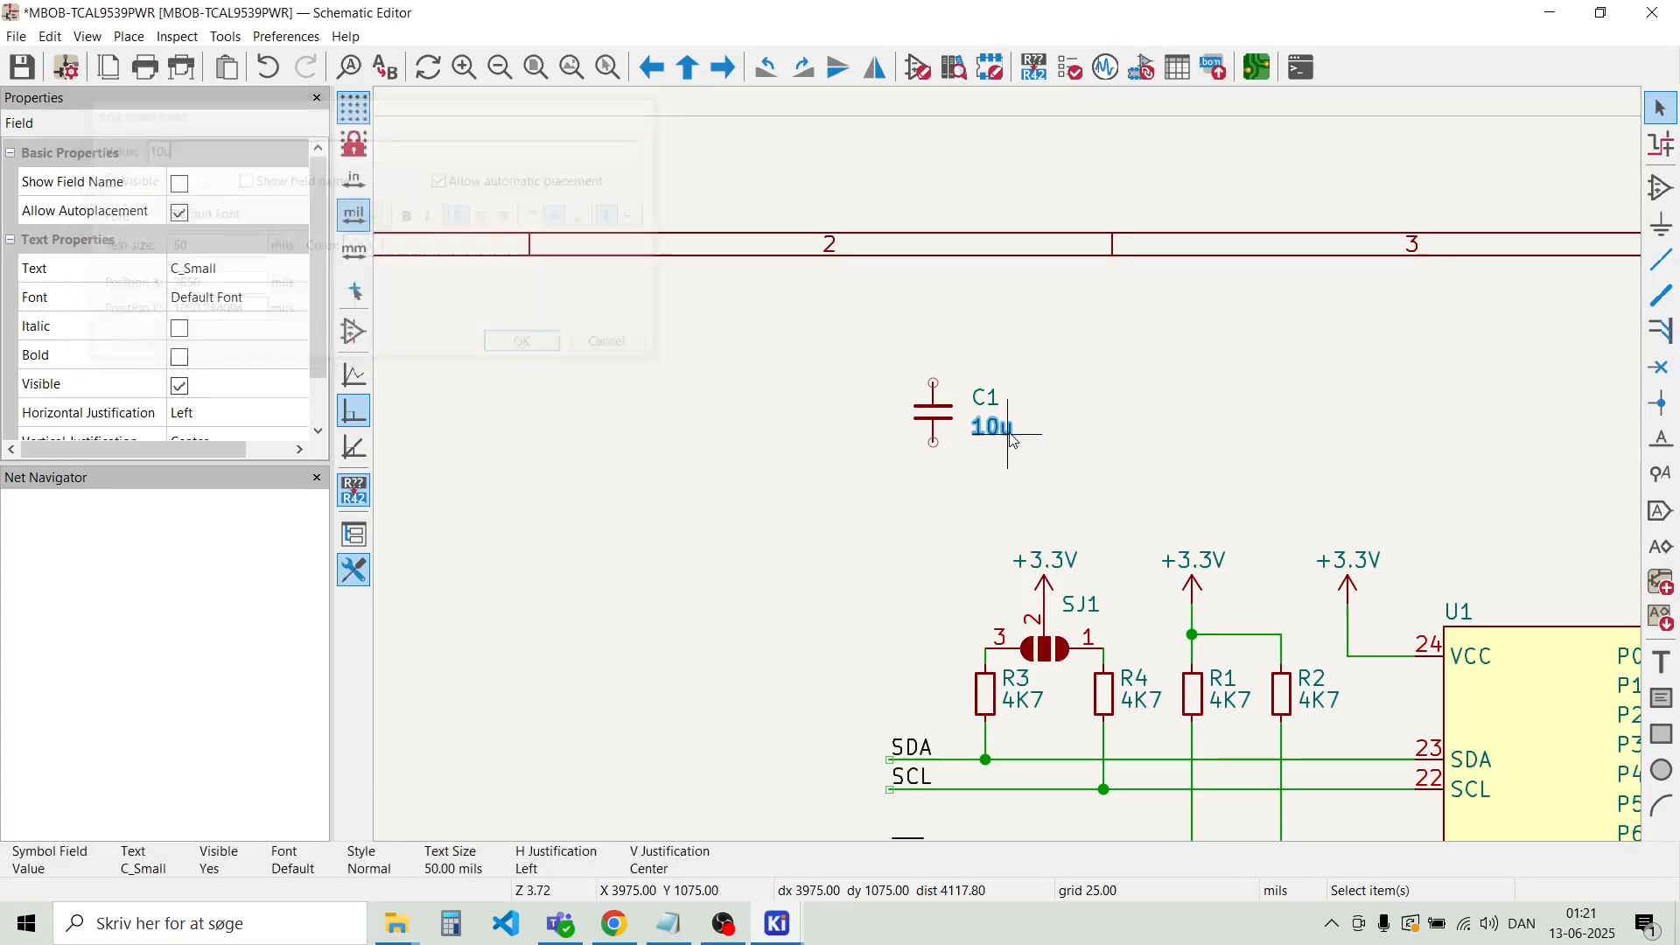
key("Escape")
Move C1's value and reference texts closer to the capacitor symbol, left-aligned one above the other
scroll(1012, 440, "up", 6)
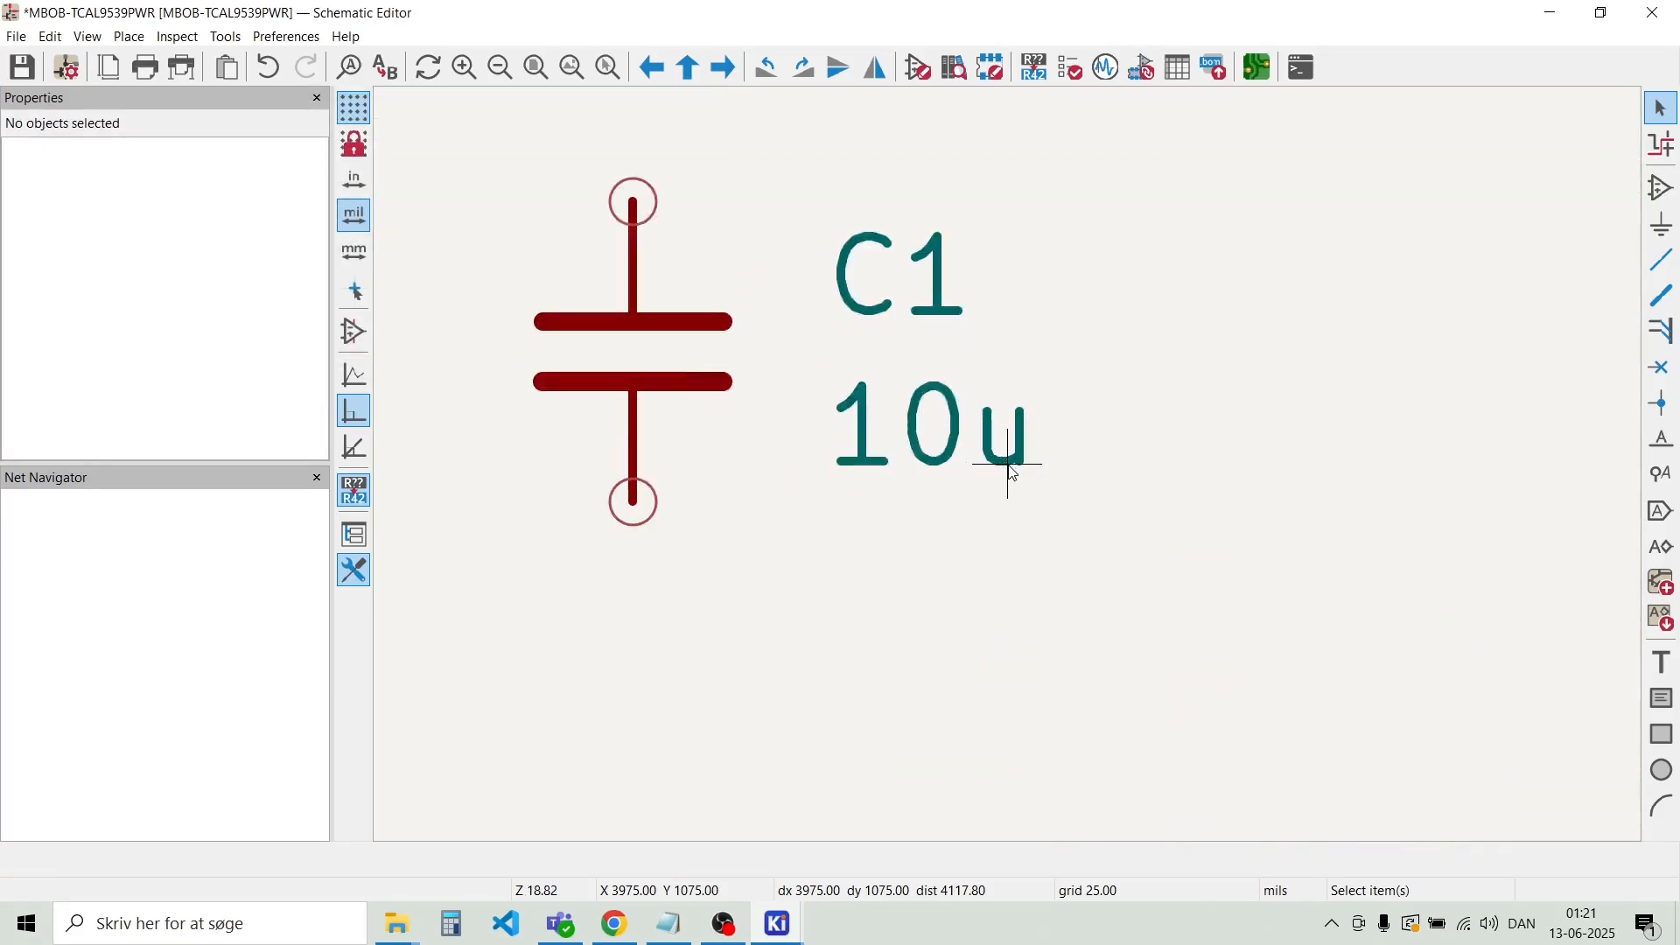
left_click(941, 451)
left_click_drag(941, 450, 779, 420)
left_click(809, 273)
left_click_drag(809, 273, 788, 311)
left_click(817, 213)
Duplicate C1 about 350 mils to its right and set the copy's value to 100n
left_click(673, 351)
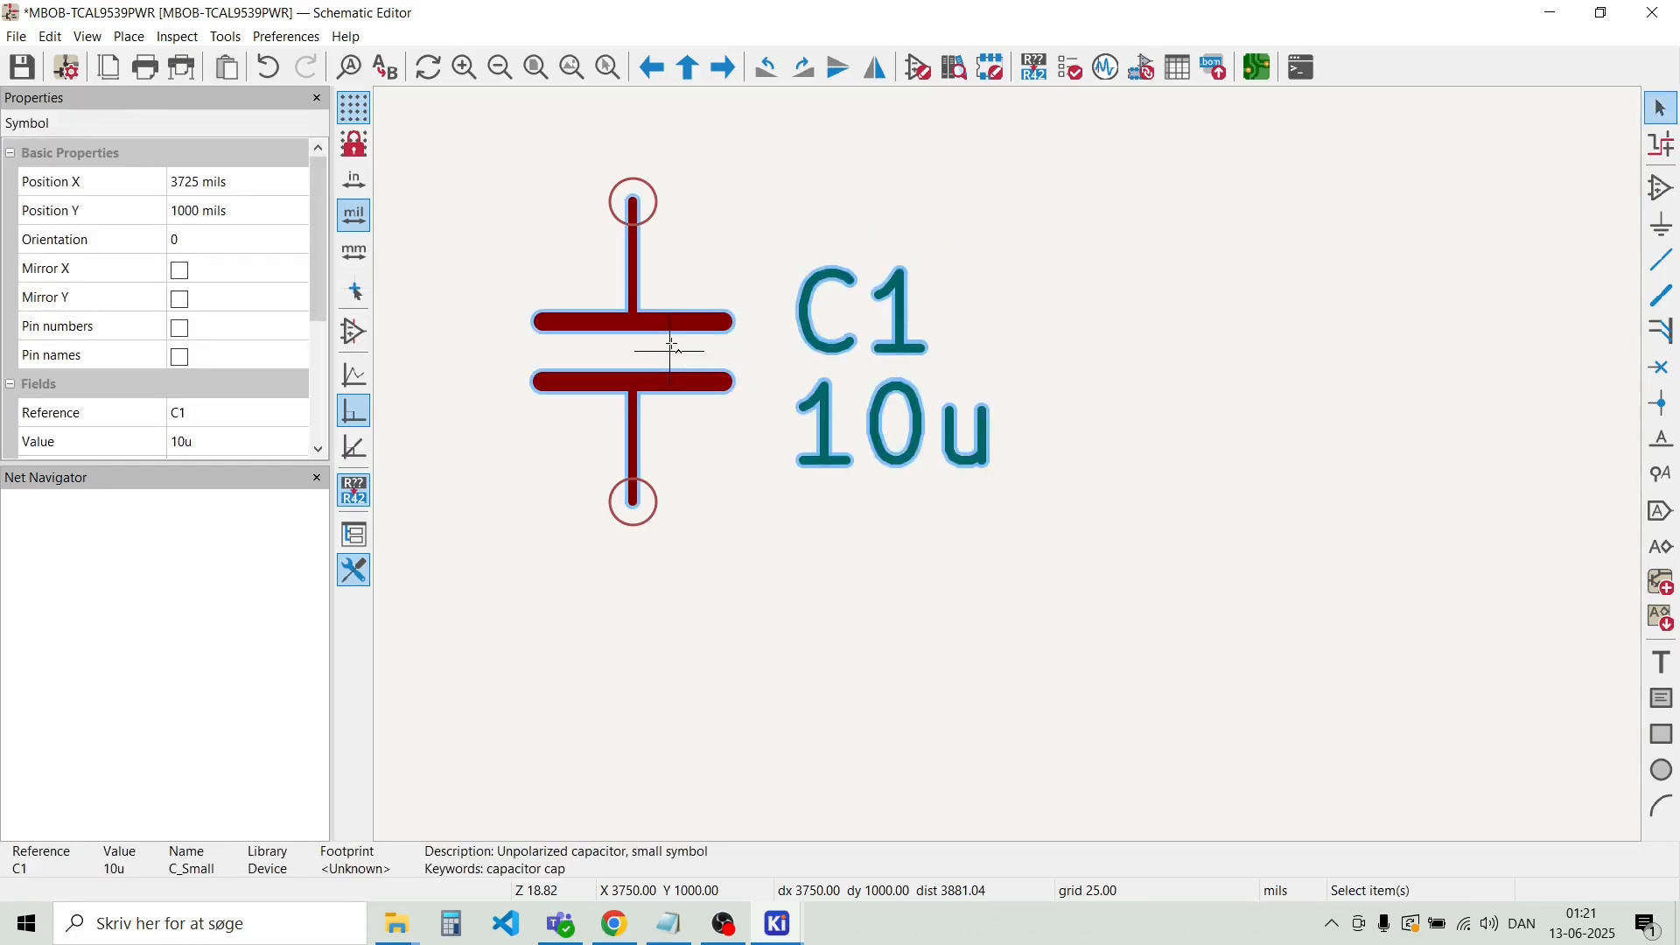
key("ctrl+d")
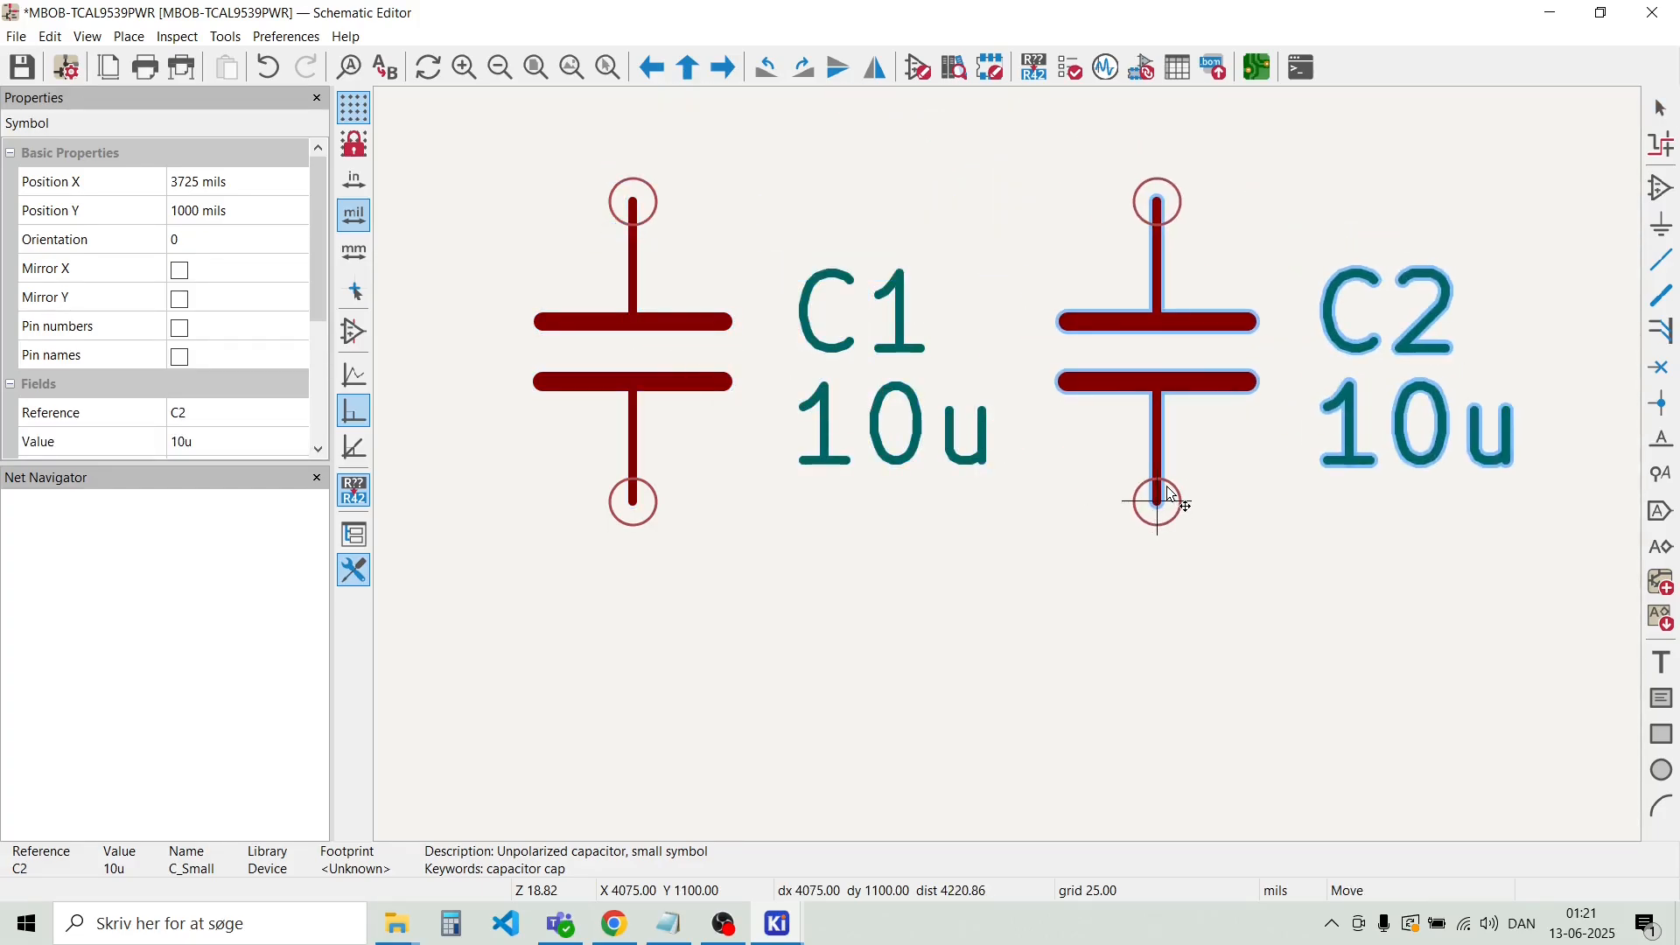
left_click(1172, 496)
key("Escape")
double_click(1395, 427)
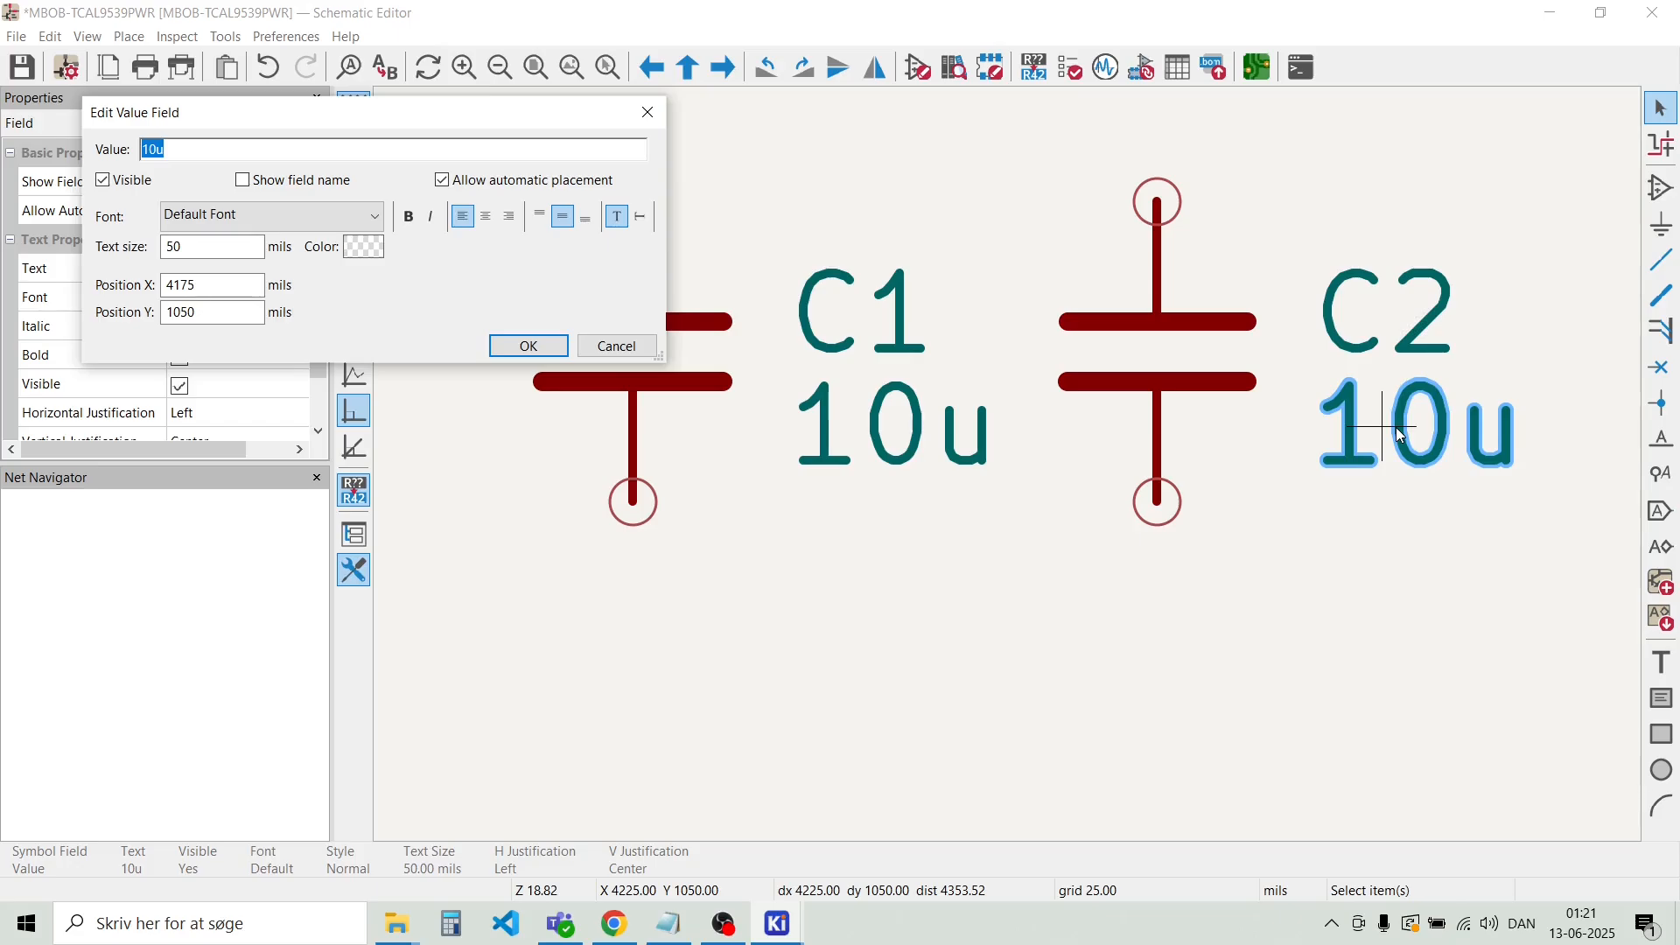
type("100n")
key("Return")
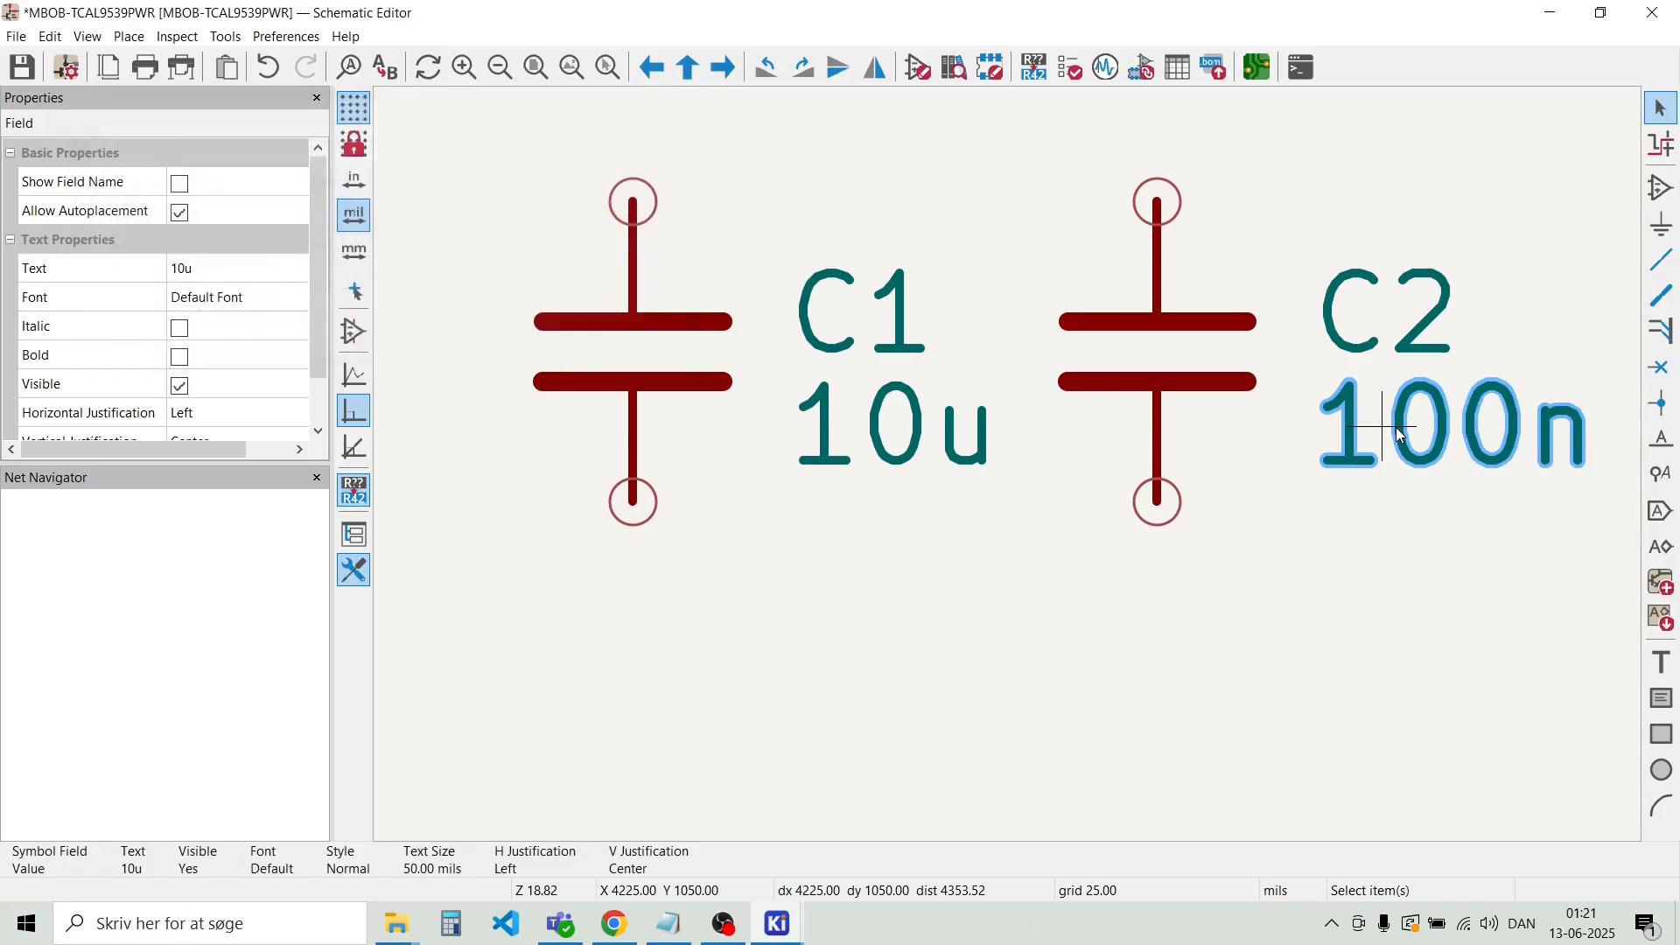
Duplicate the +3.3V power symbol above R1 and place the copy above C1 at X 3725, Y 825 mils
scroll(1398, 454, "down", 3)
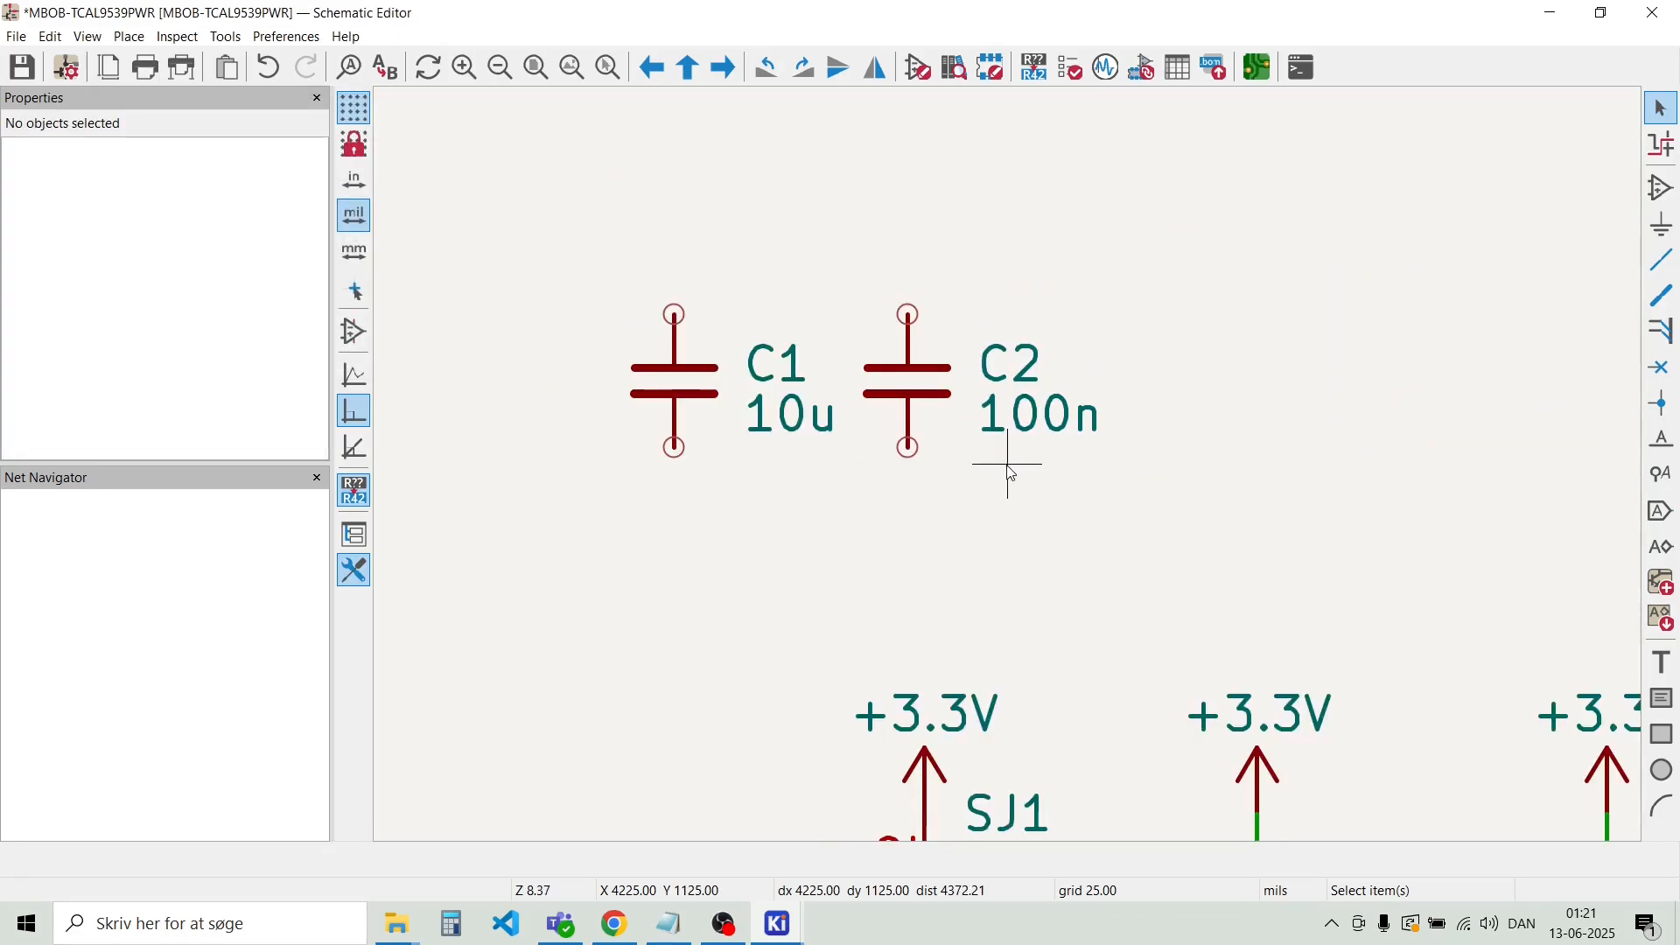
scroll(889, 498, "down", 1)
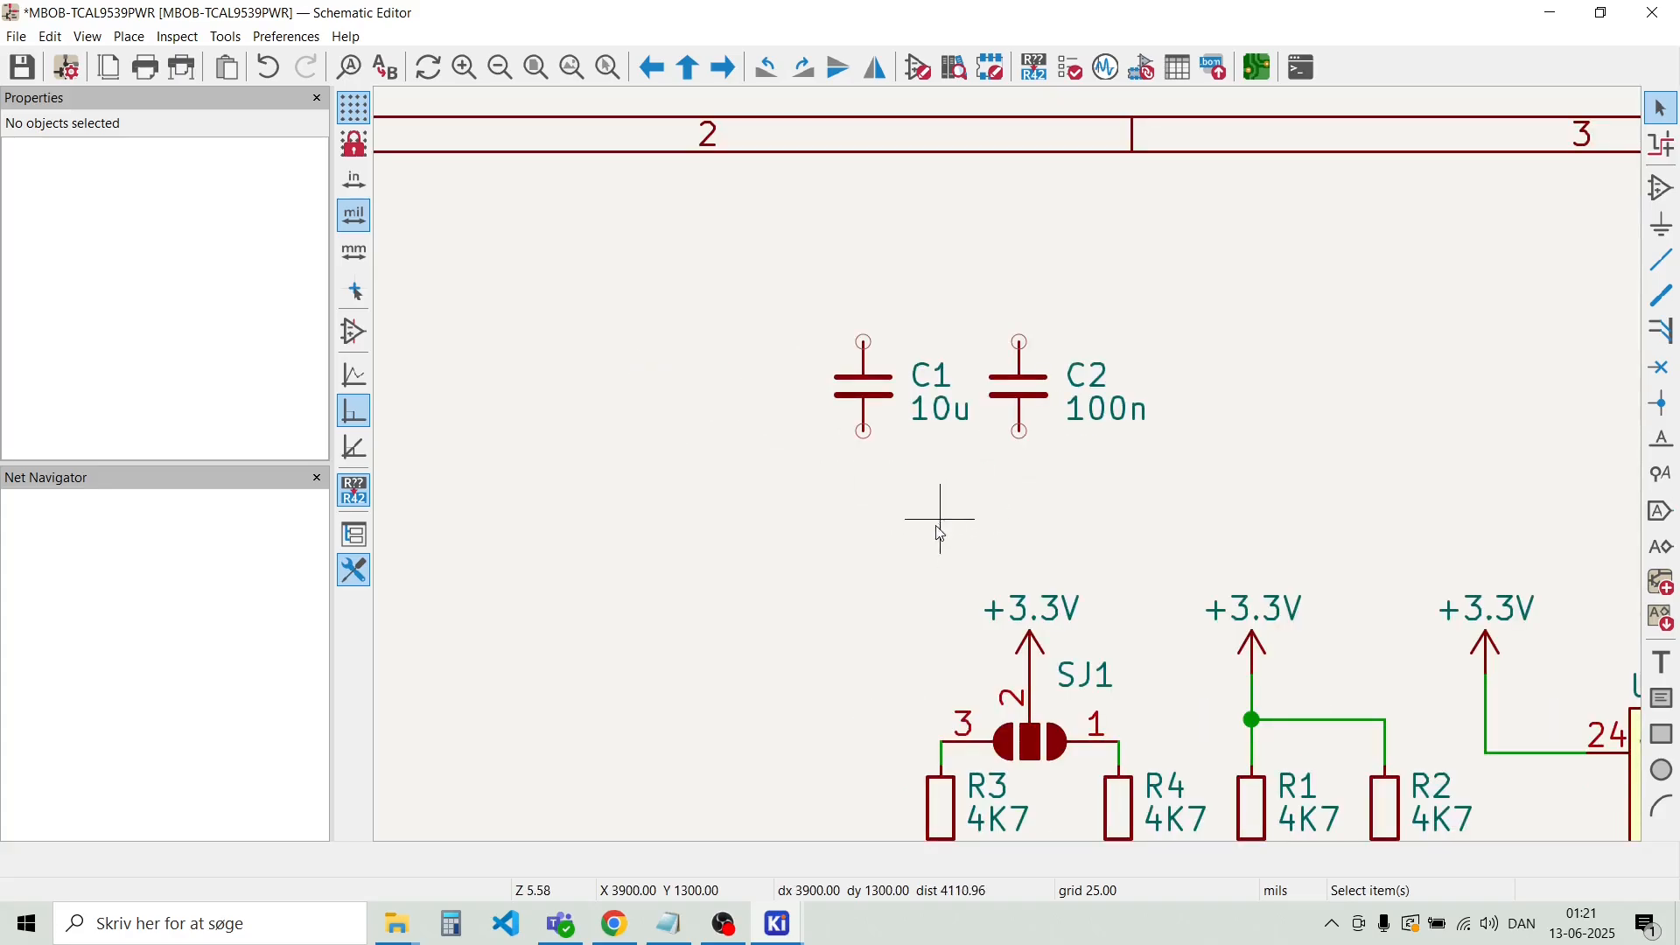
left_click_drag(941, 532, 1039, 667)
left_click_drag(1286, 645, 1208, 582)
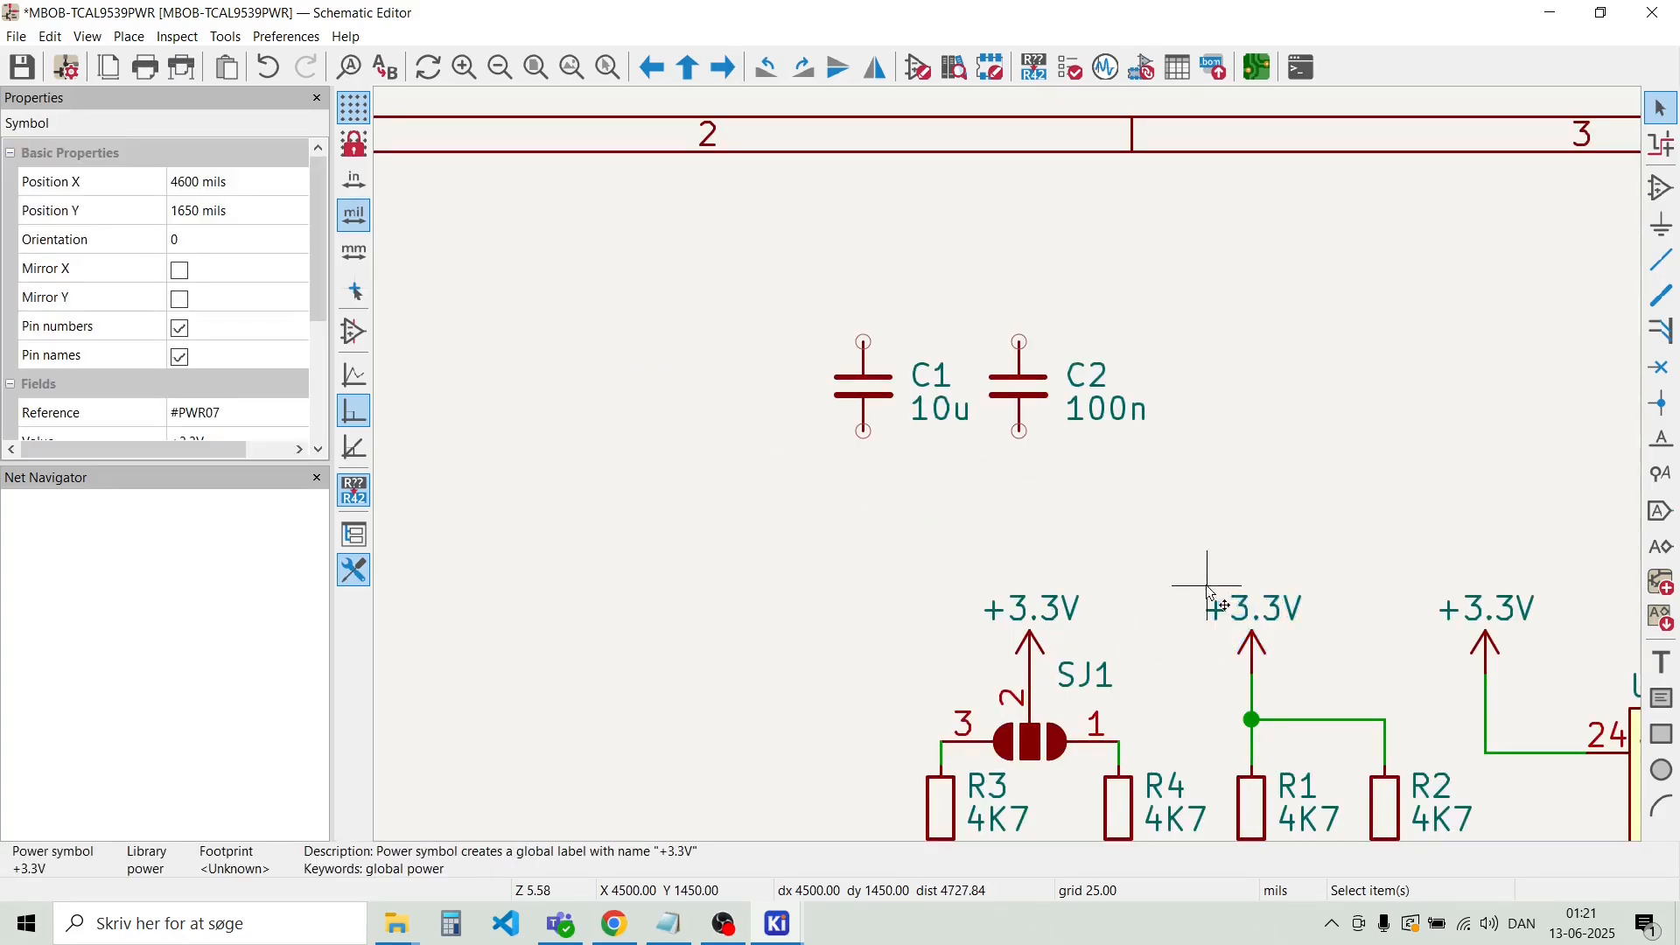
key("ctrl+d")
left_click(818, 321)
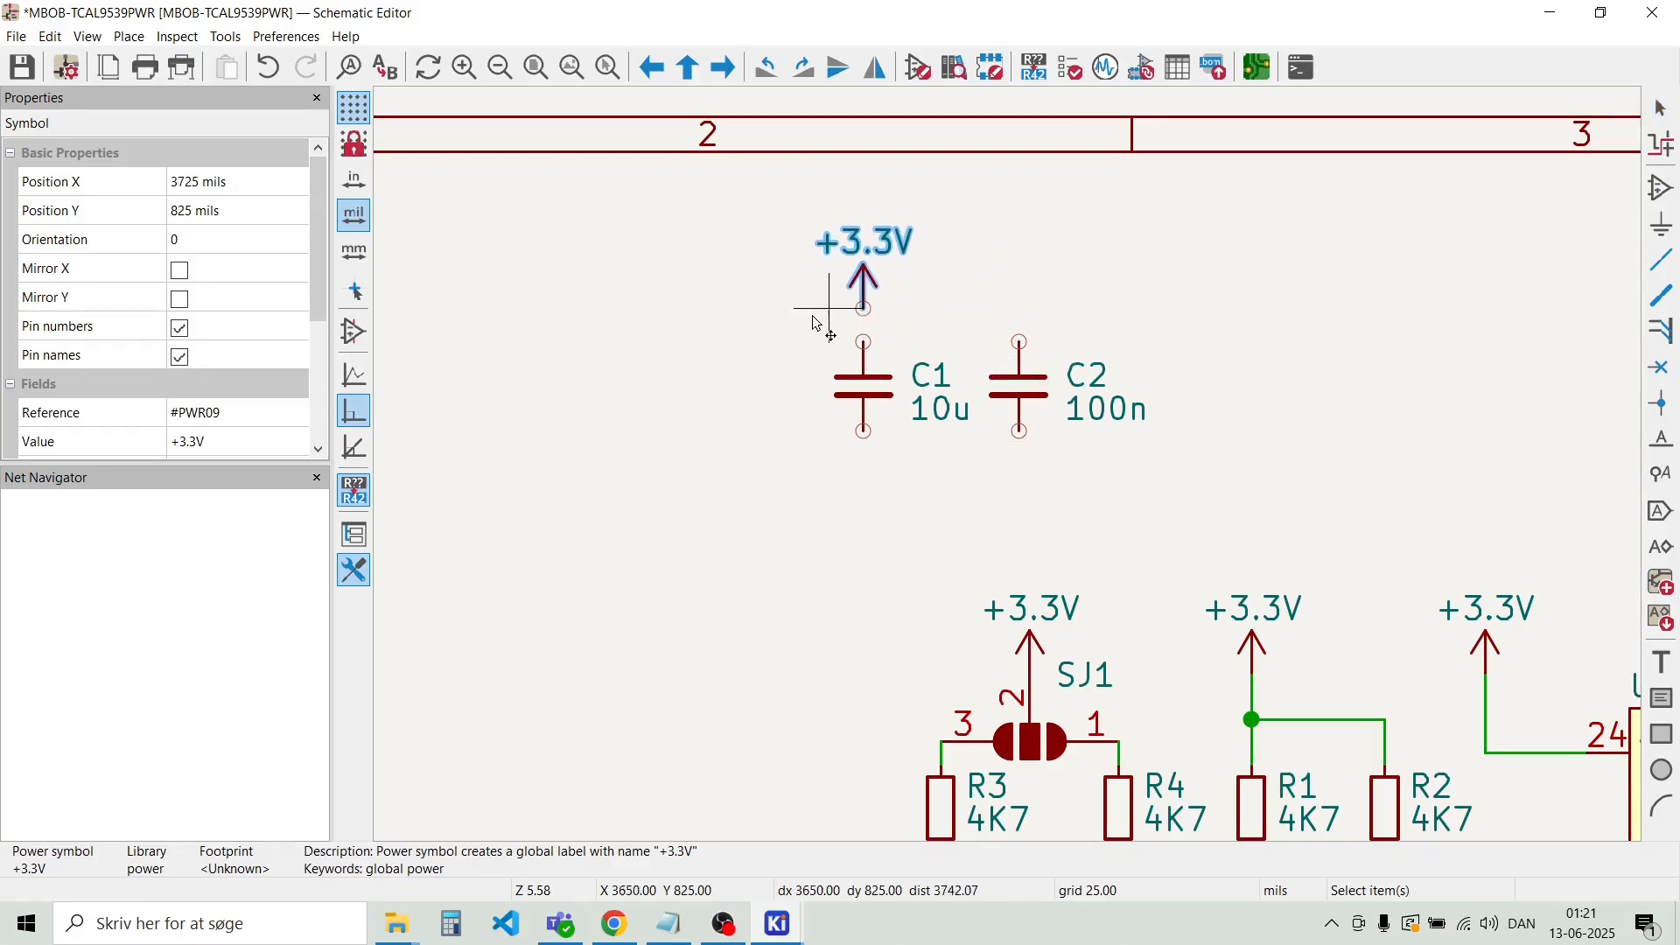
key("Escape")
Duplicate U1's GND symbol and place the copy below C1 at X 3725, Y 1175 mils
scroll(1006, 477, "down", 5)
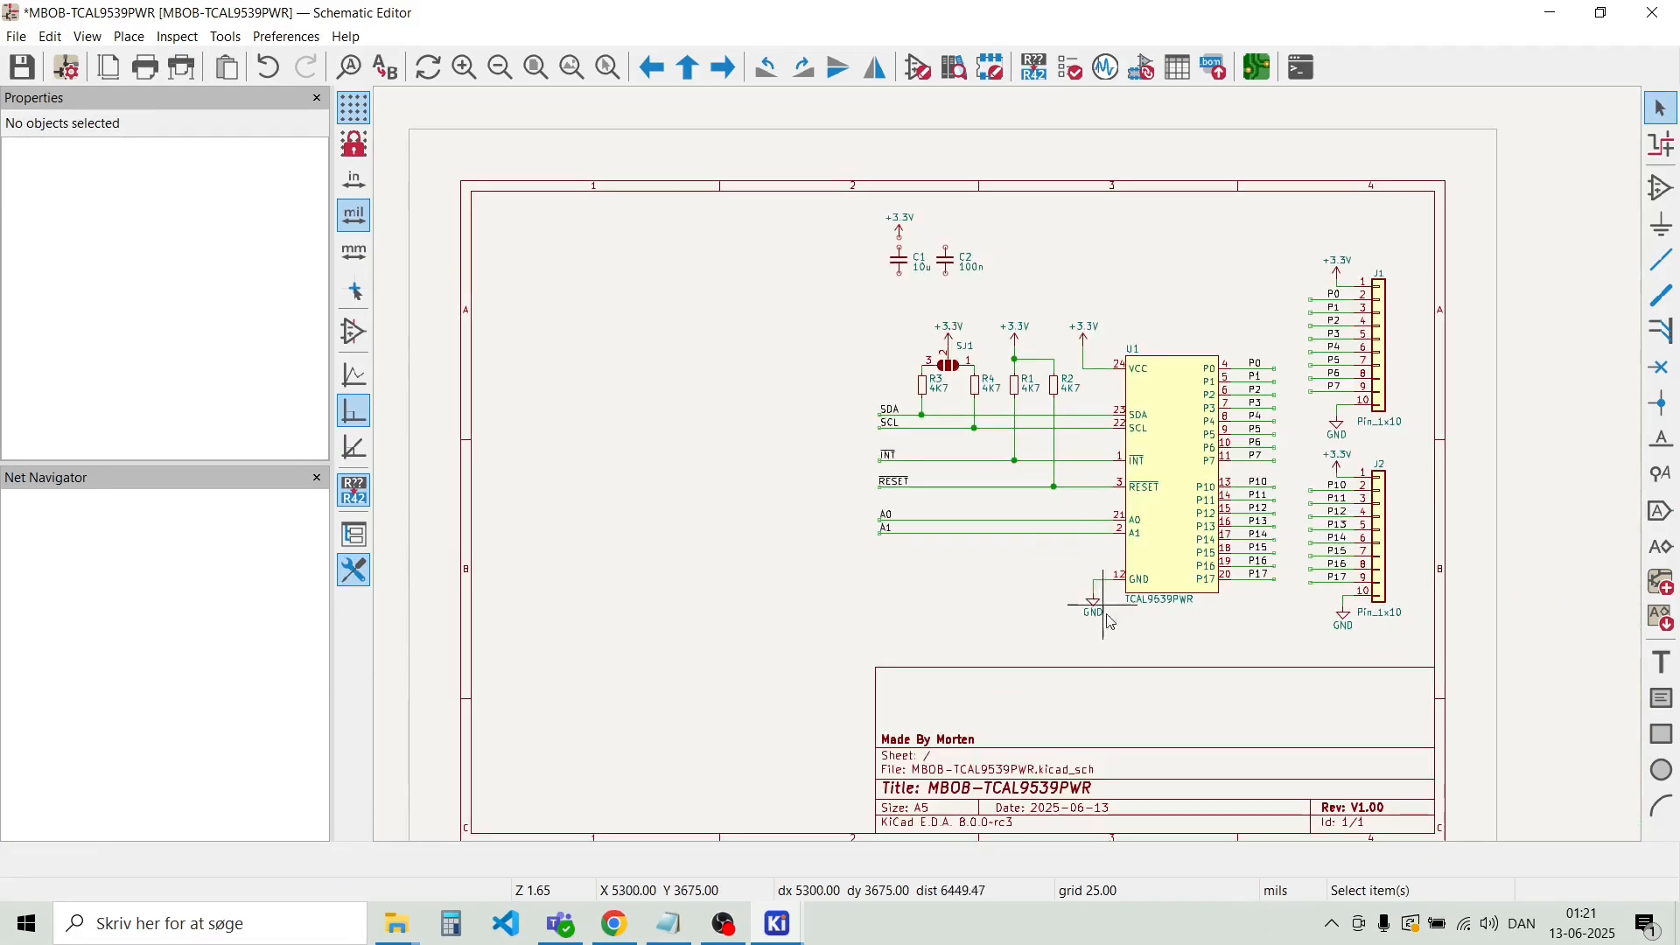
left_click_drag(1109, 618, 1048, 599)
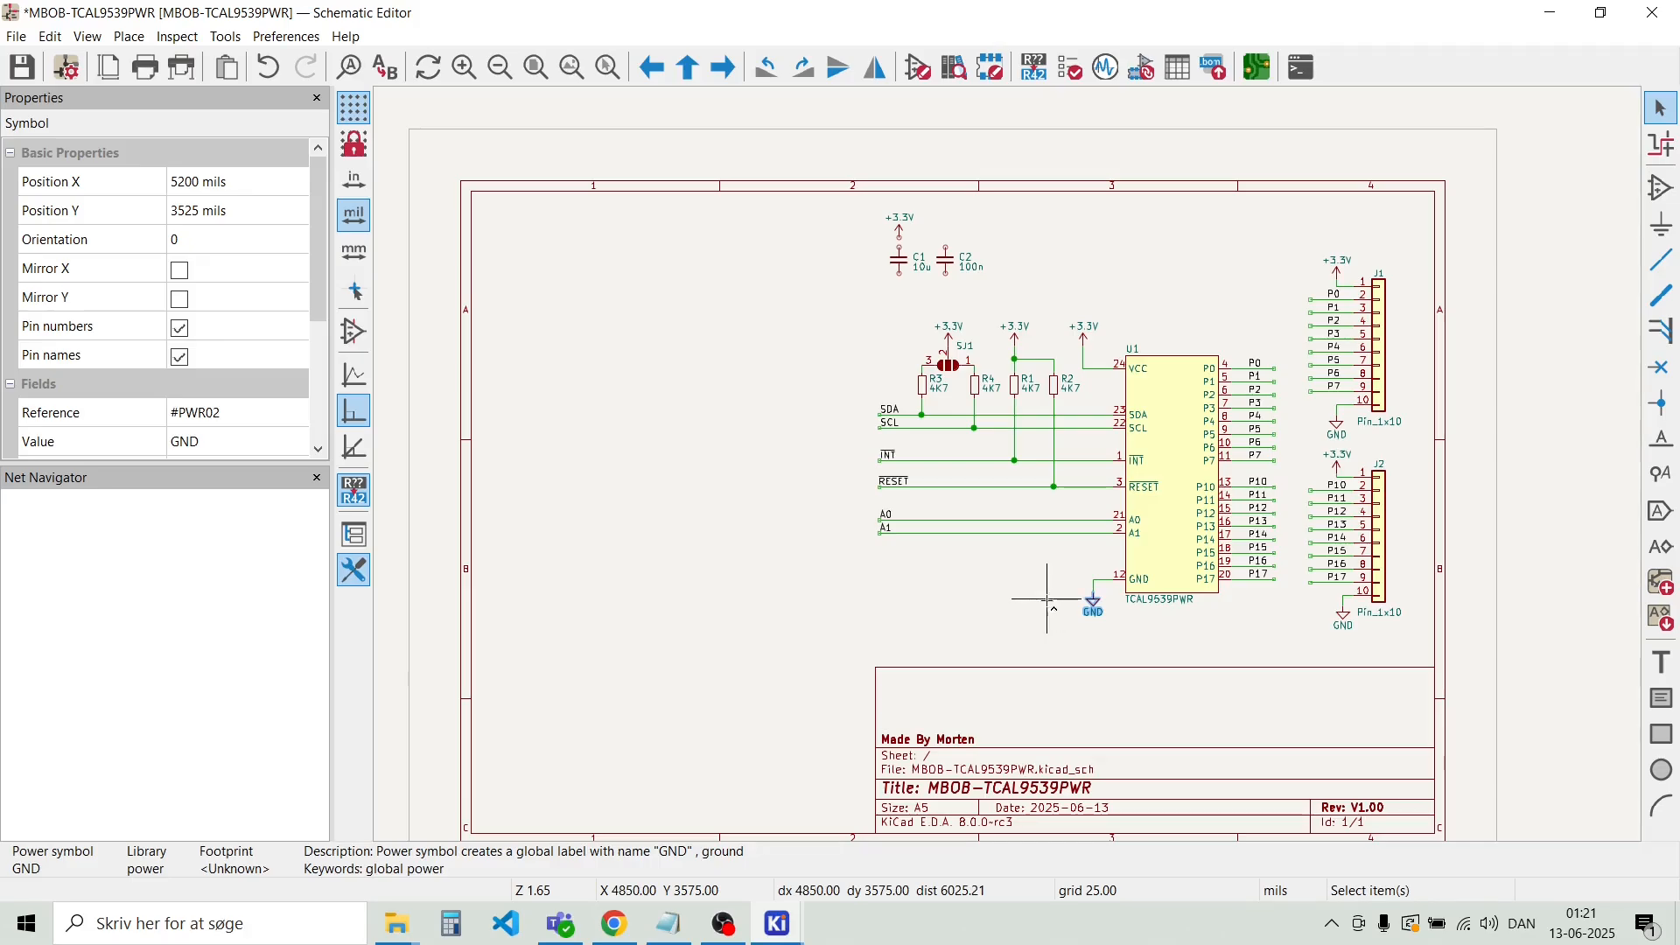
key("ctrl+d")
scroll(898, 287, "up", 5)
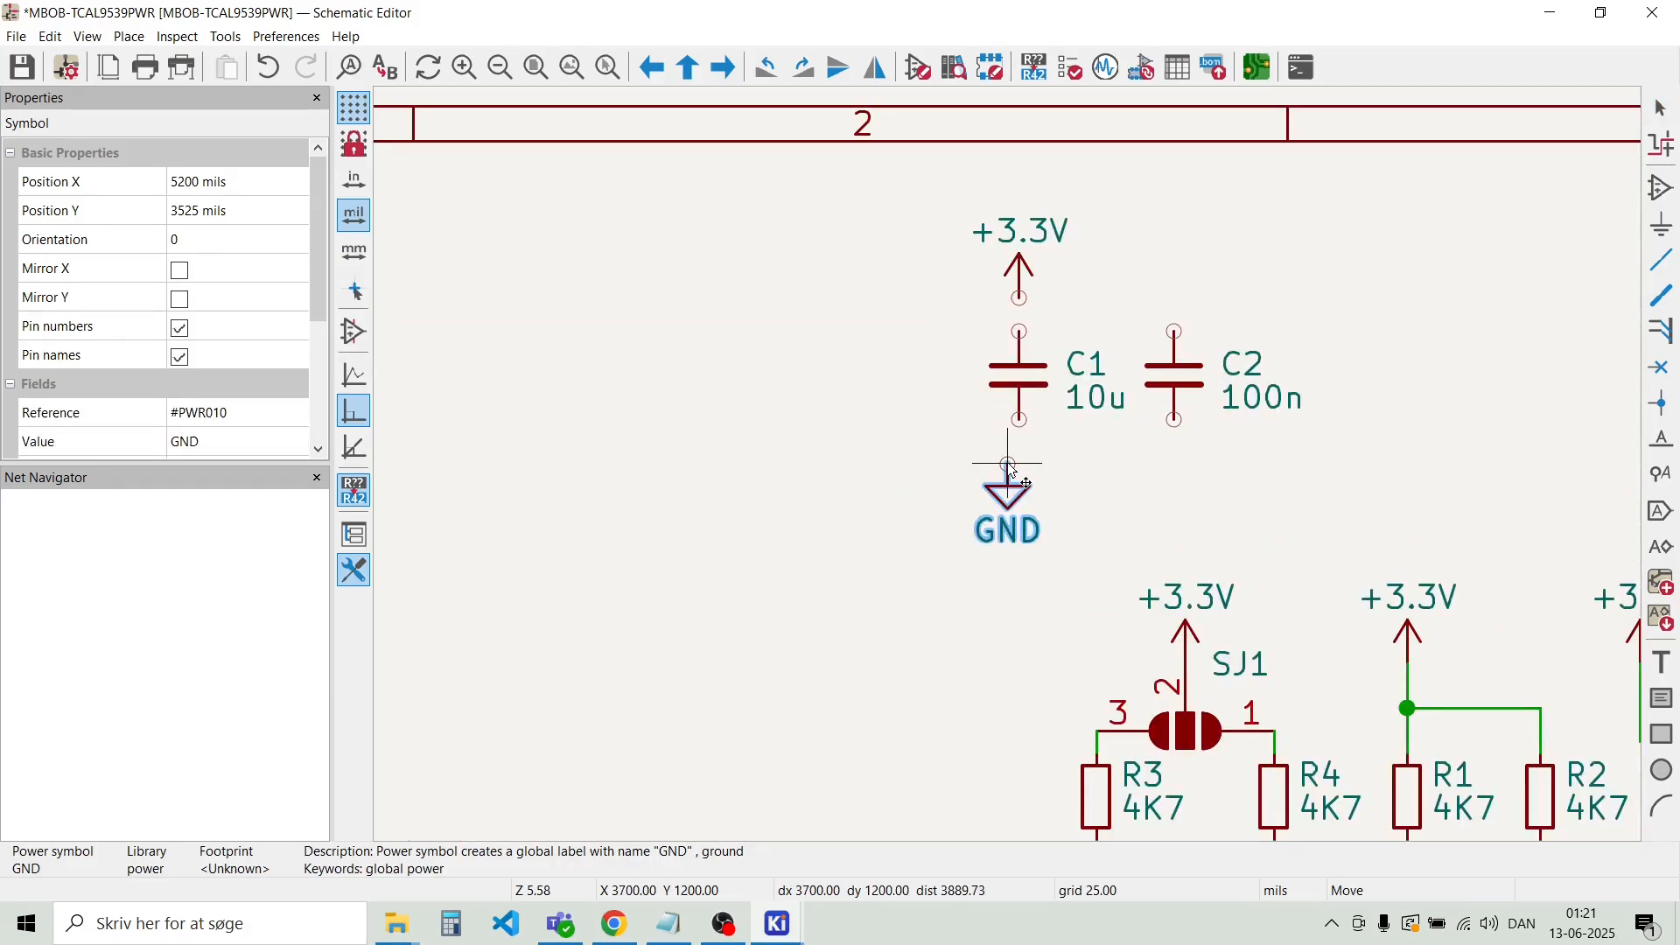
left_click(1023, 455)
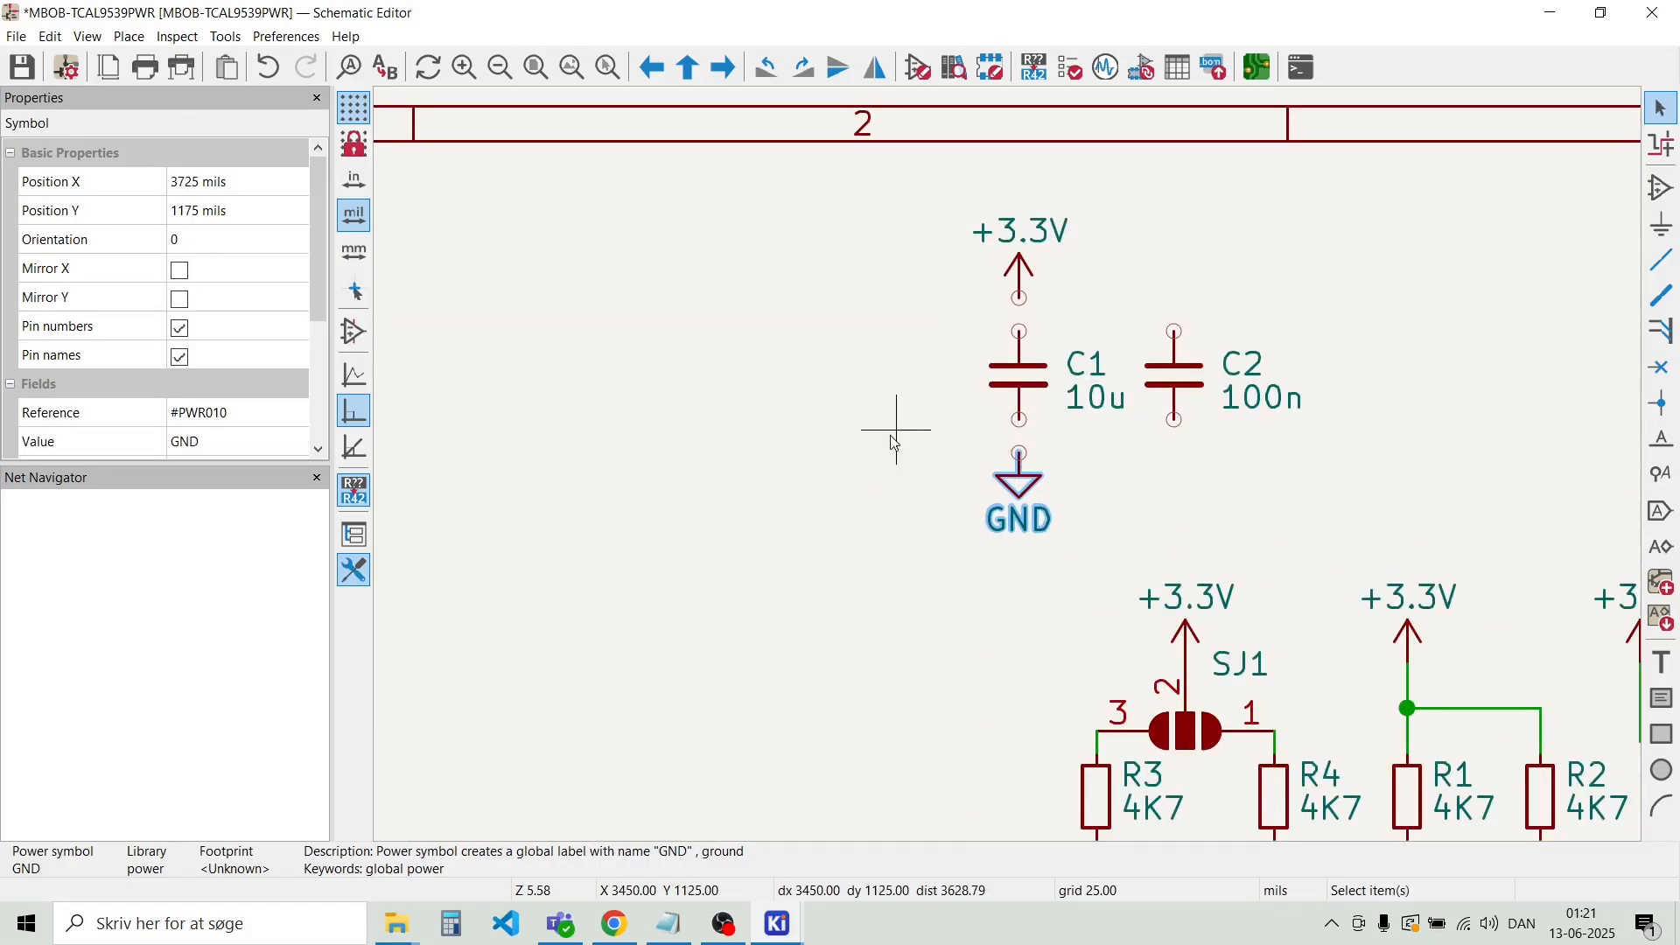
left_click(886, 426)
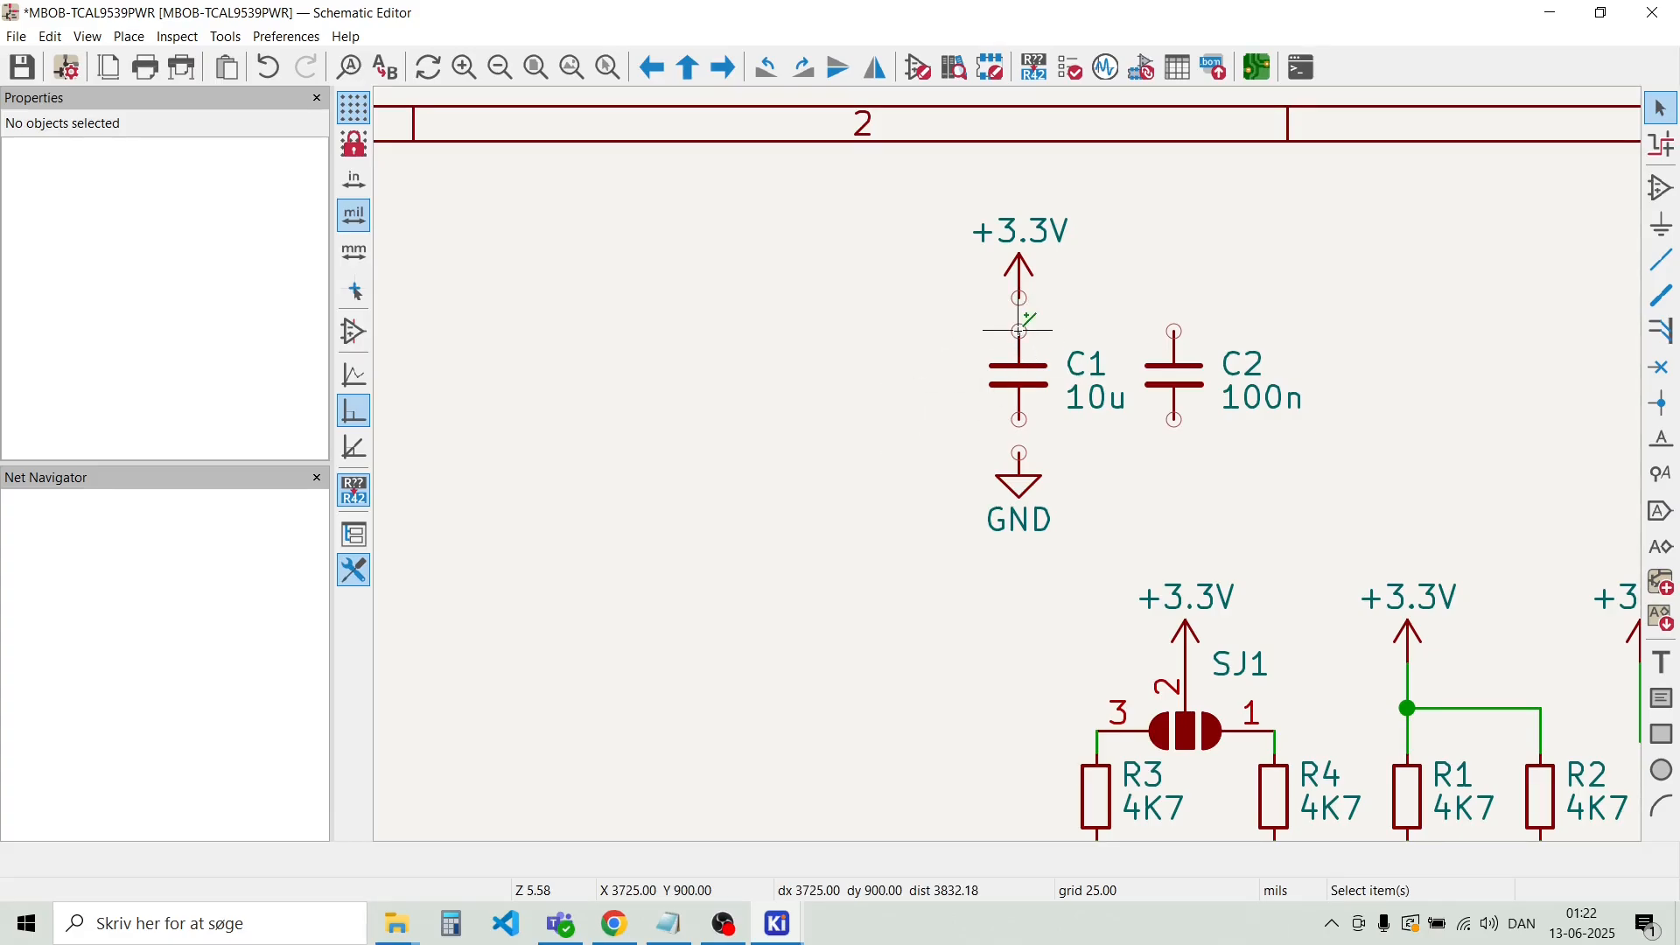
Wire the new +3.3V symbol to the upper pins of C1 and C2
key("w")
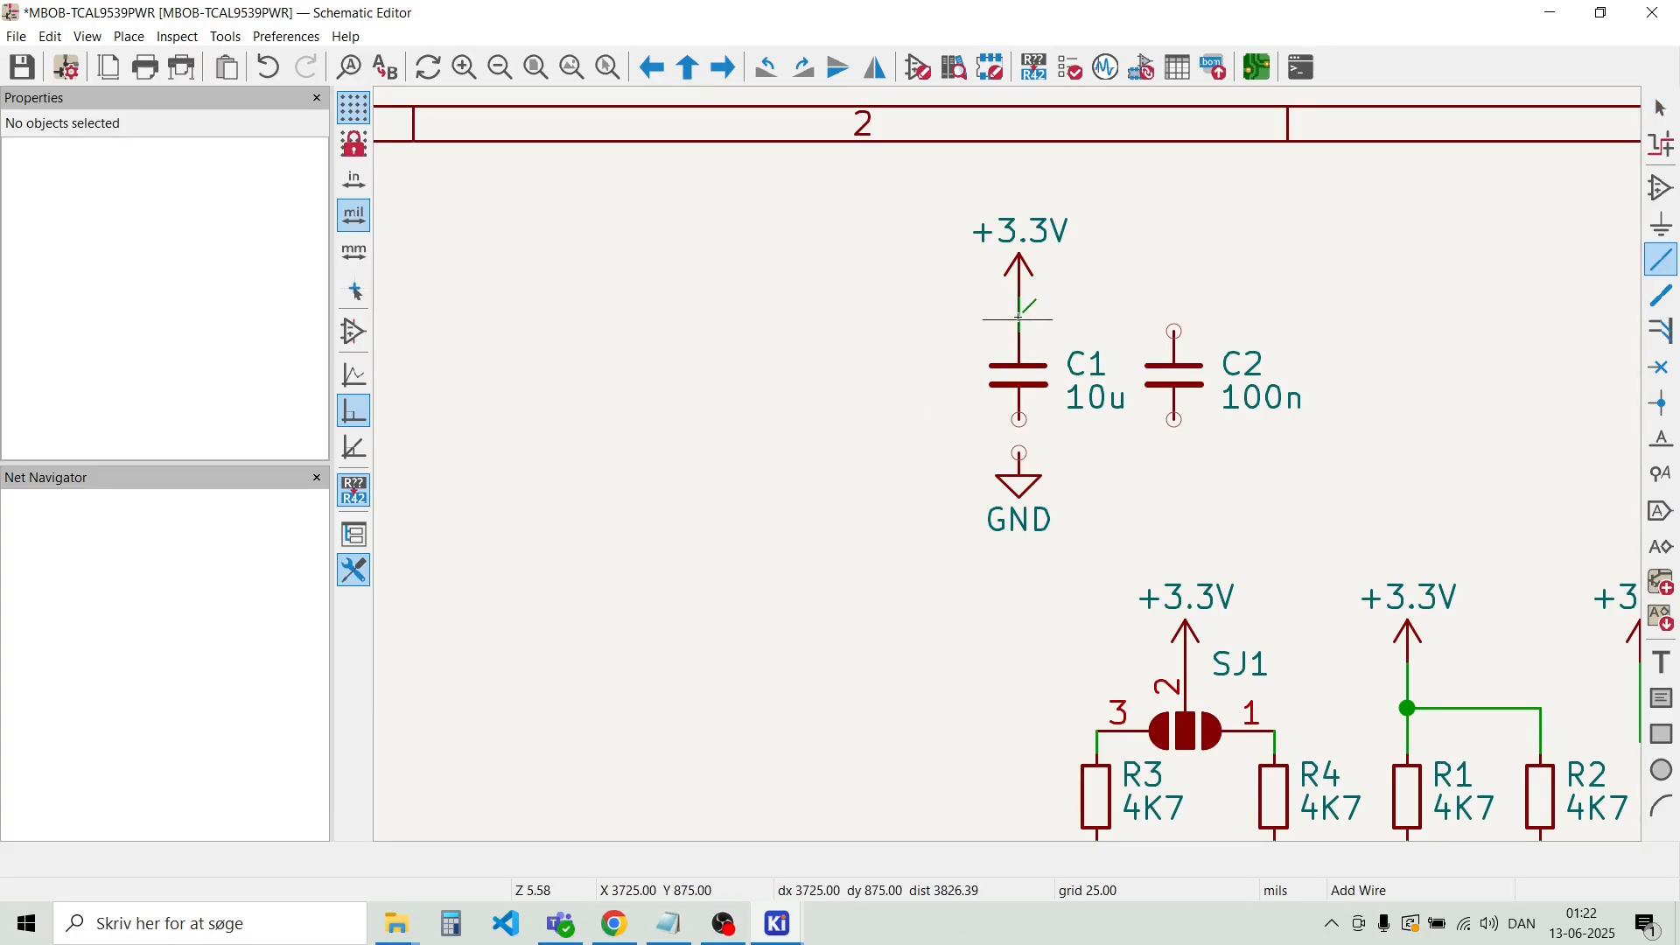
left_click(1175, 330)
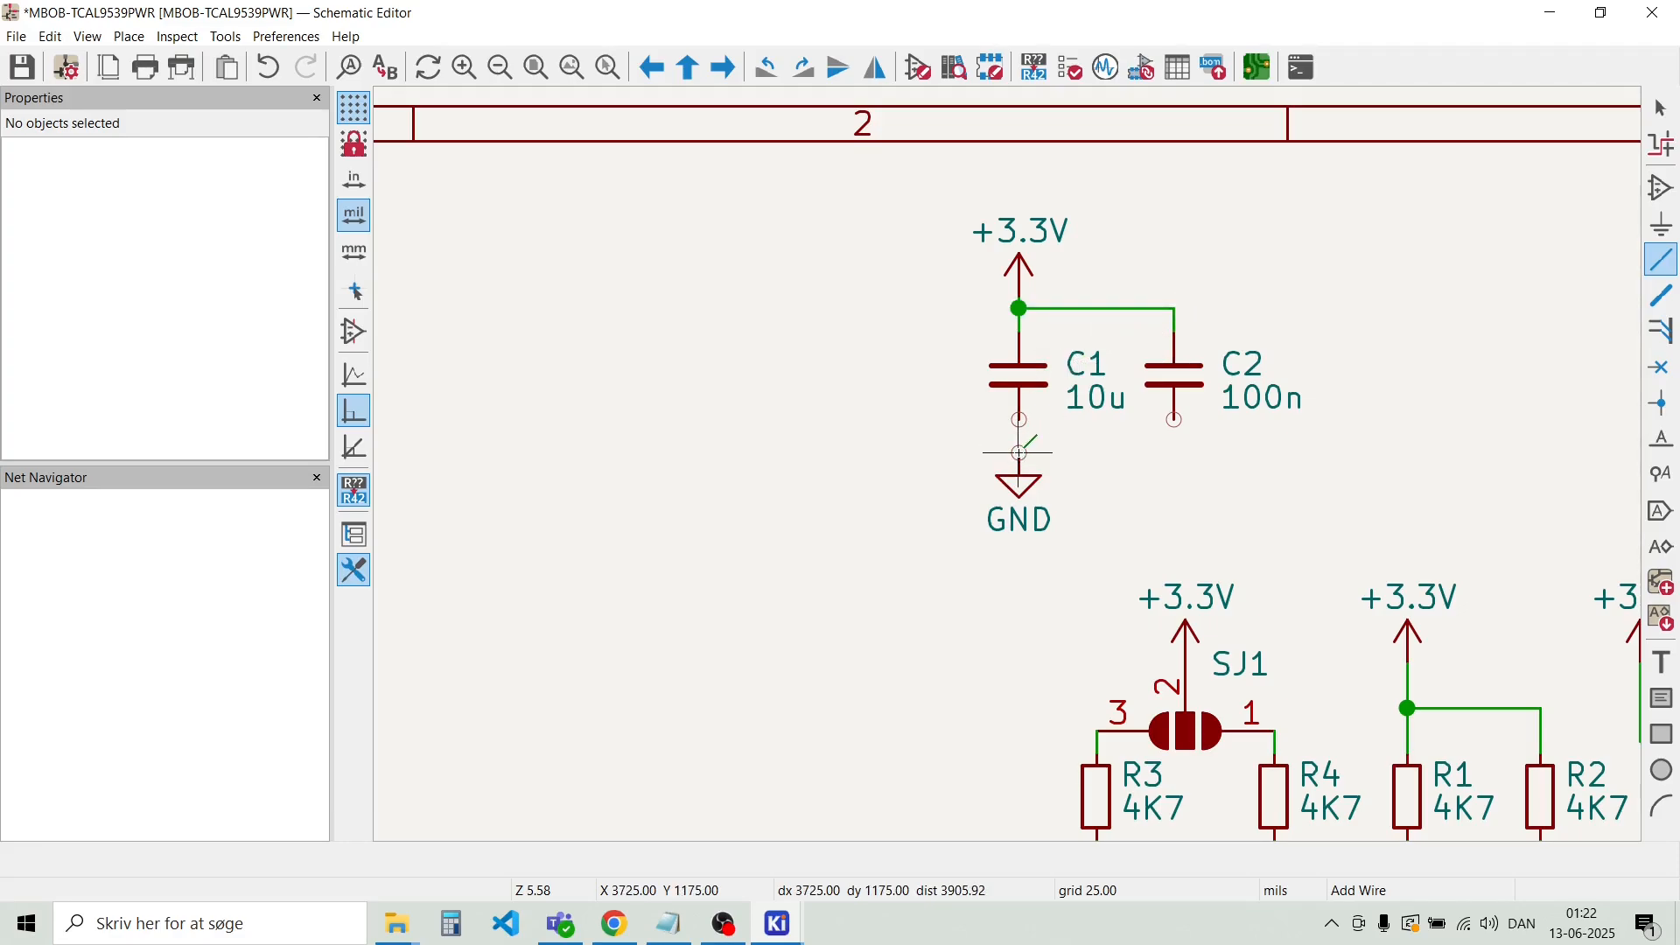
Wire the new GND symbol to the lower pins of C1 and C2
left_click(1020, 452)
left_click(1020, 417)
left_click(1020, 441)
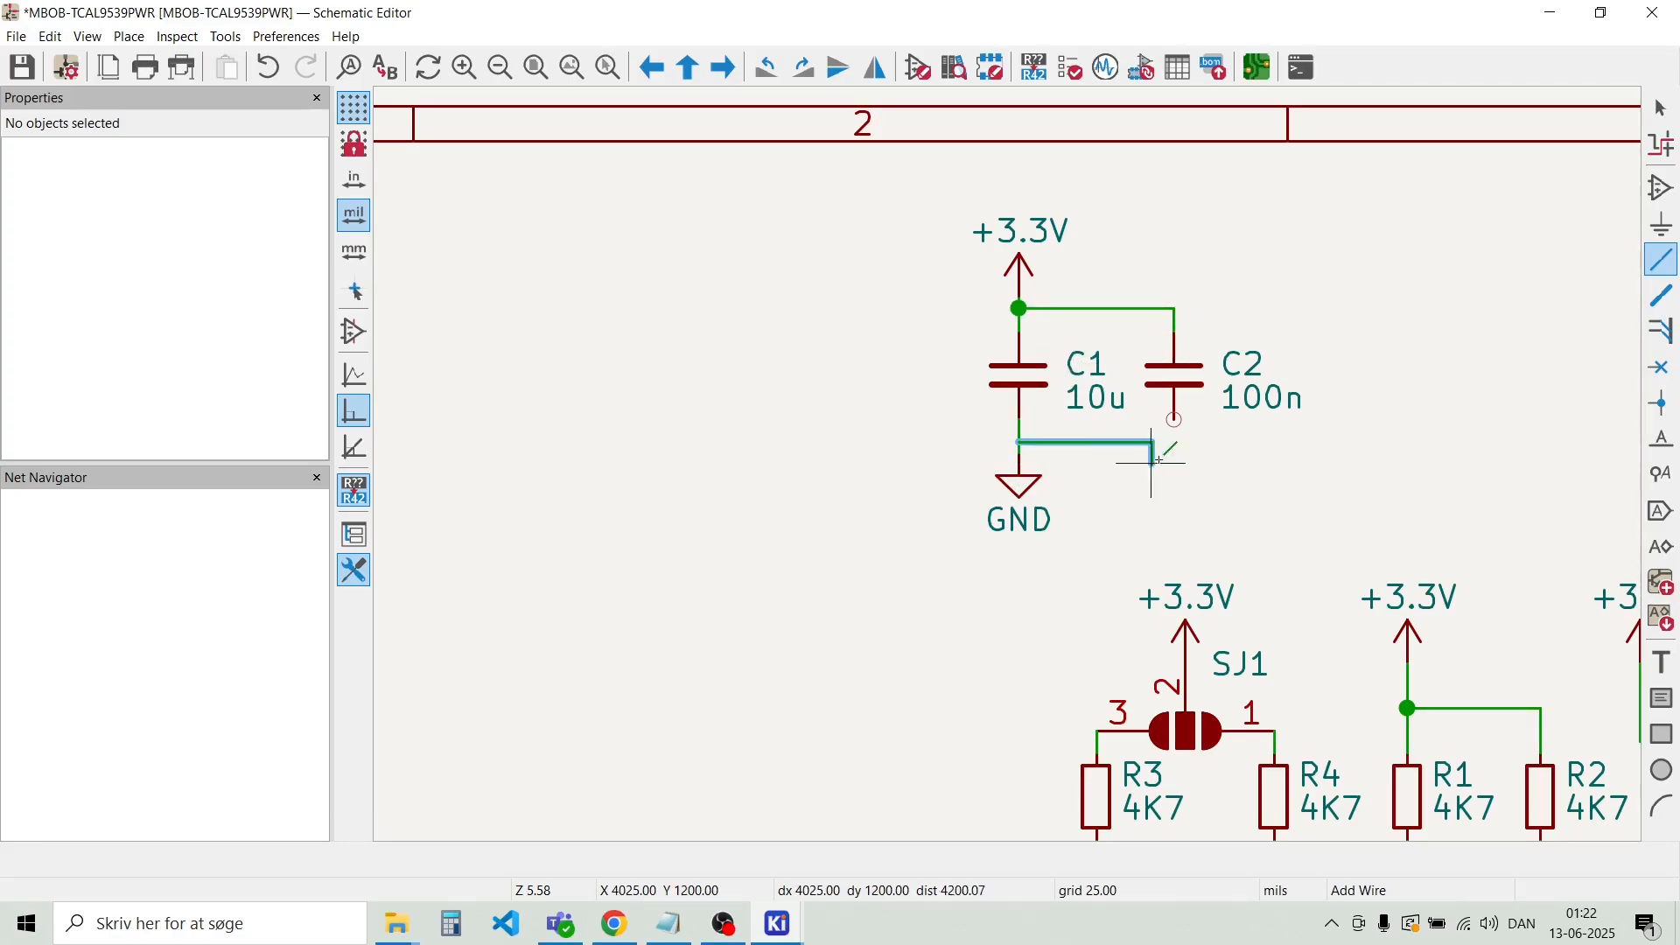
left_click(1176, 420)
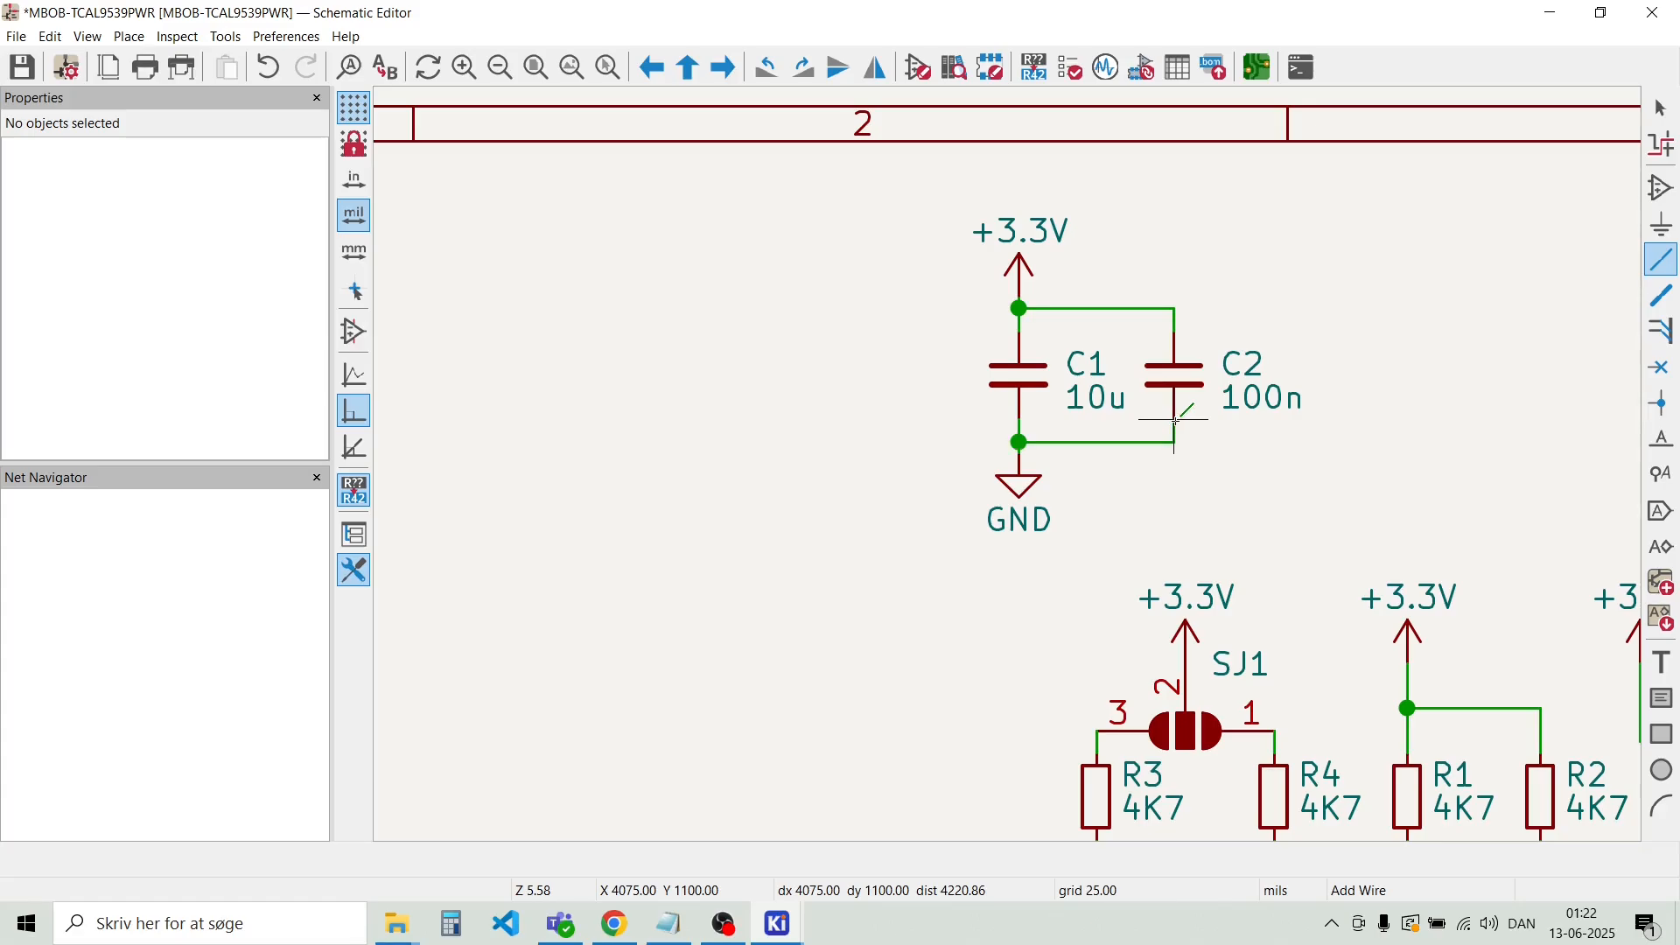
key("Escape")
Examine the decoupling capacitor connections and the neighbouring pull-up section of the schematic
scroll(1020, 484, "up", 2)
scroll(1012, 473, "up", 1)
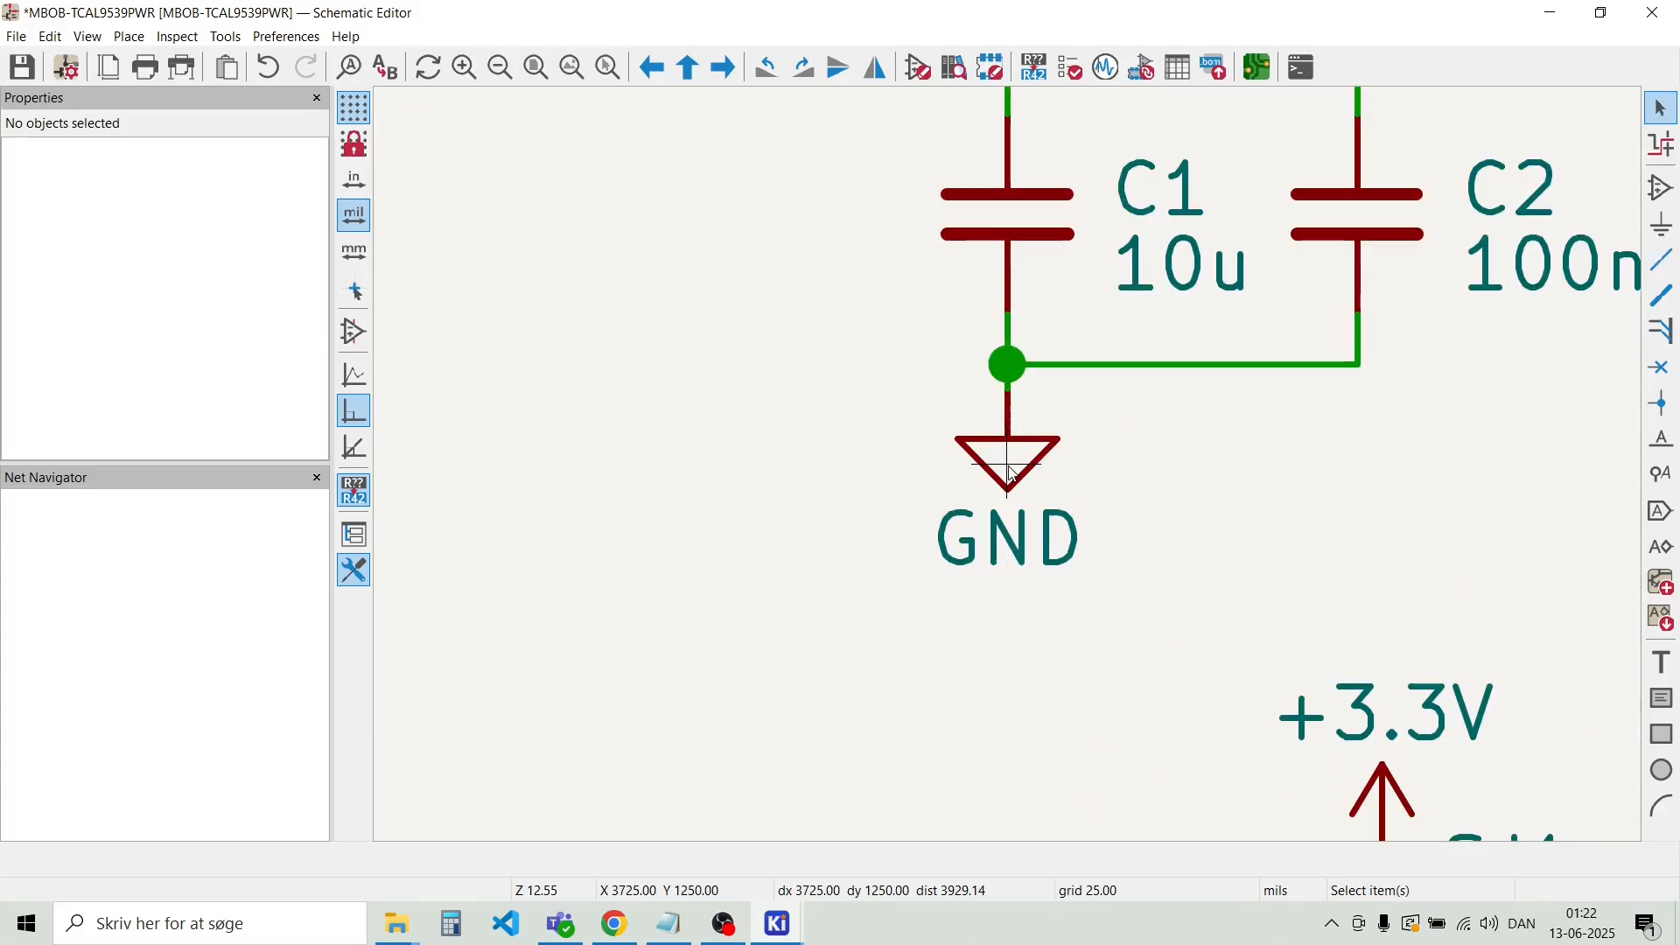
scroll(1013, 472, "down", 1)
scroll(993, 265, "up", 2)
scroll(1012, 472, "down", 8)
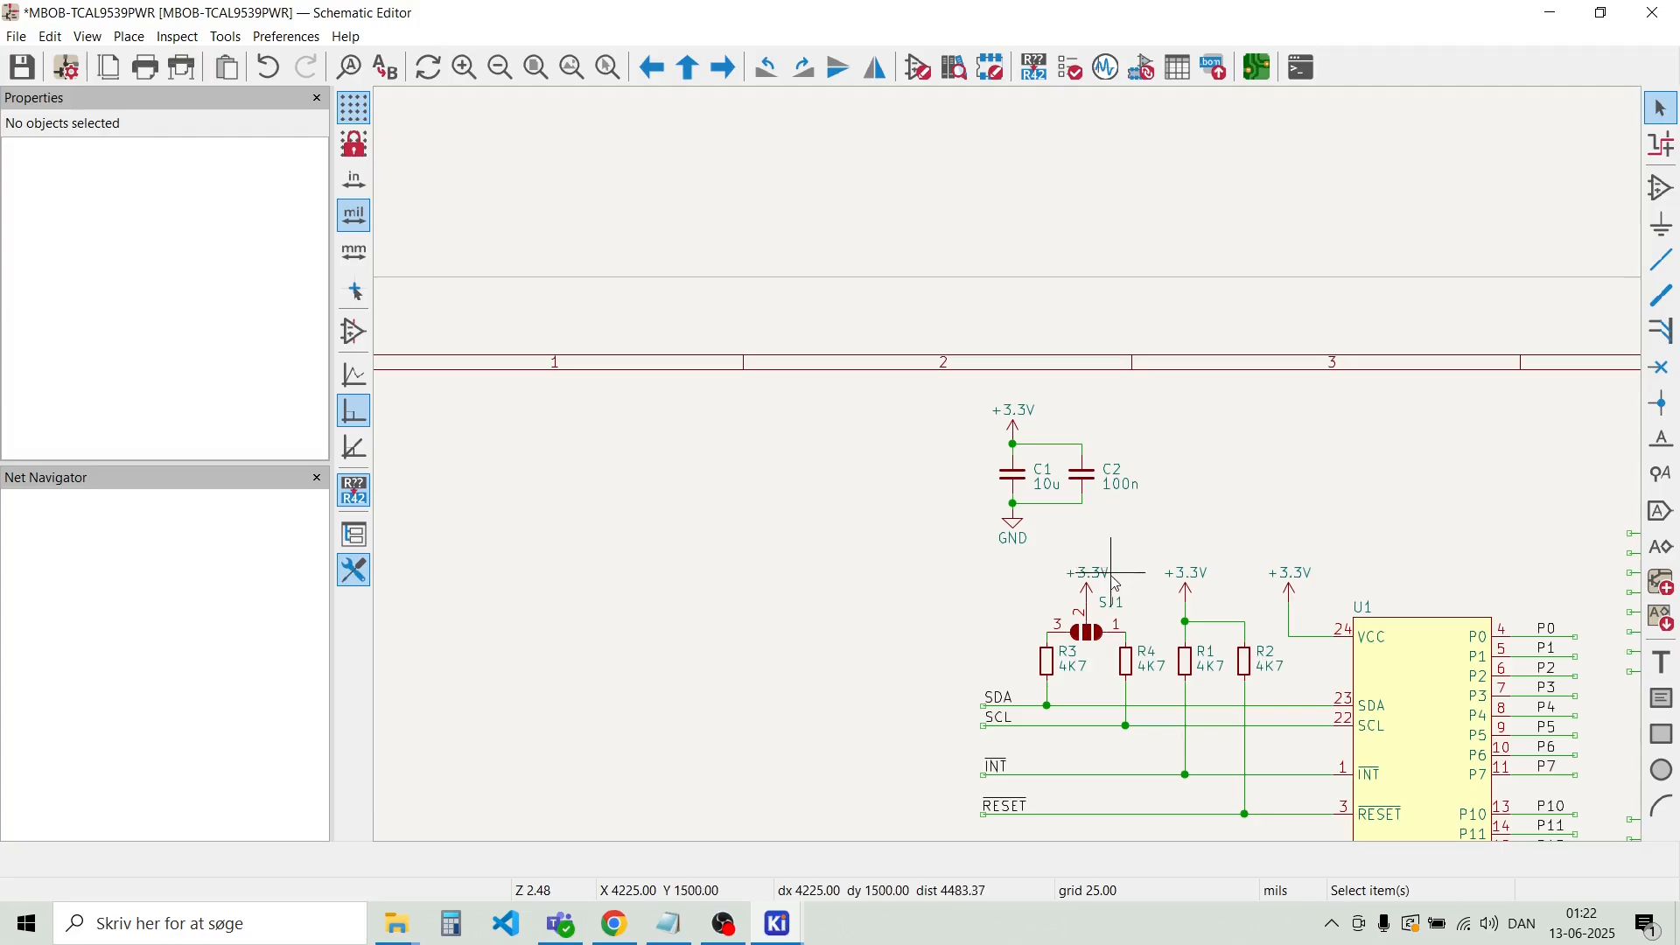
scroll(1013, 473, "down", 2)
scroll(1013, 472, "up", 4)
scroll(1012, 473, "up", 2)
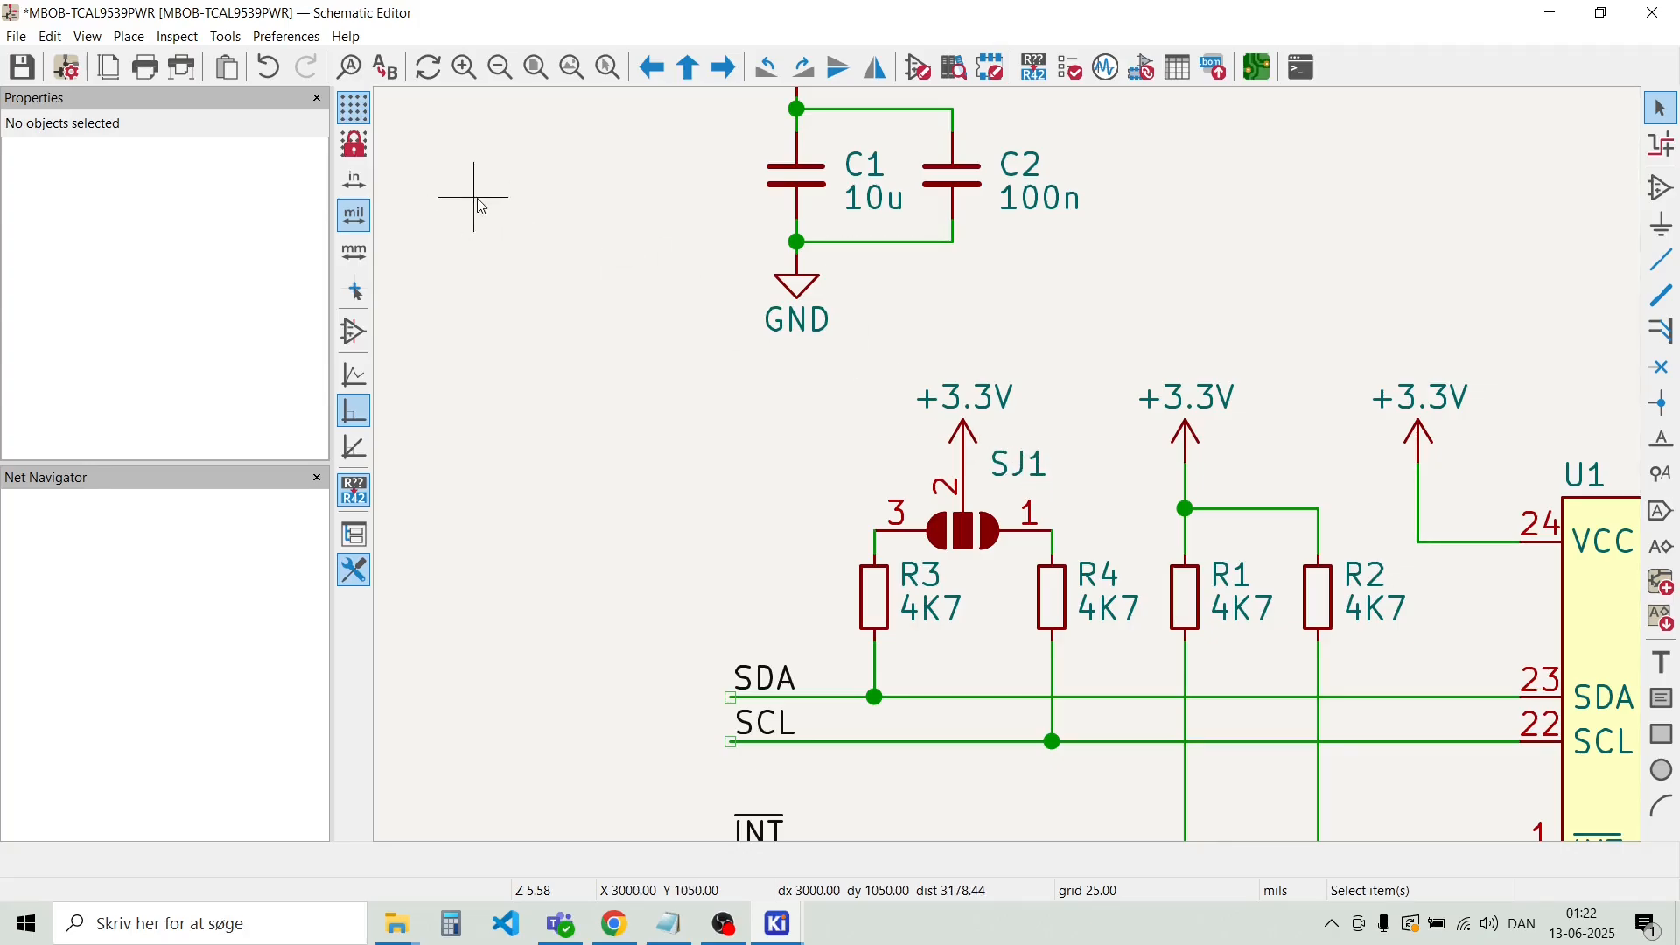
Place the two-line text note "SJ1 enables/disables 4K7 pull-up resistors on the SDA/SCL lines. (Default: open)" above U1
left_click(128, 36)
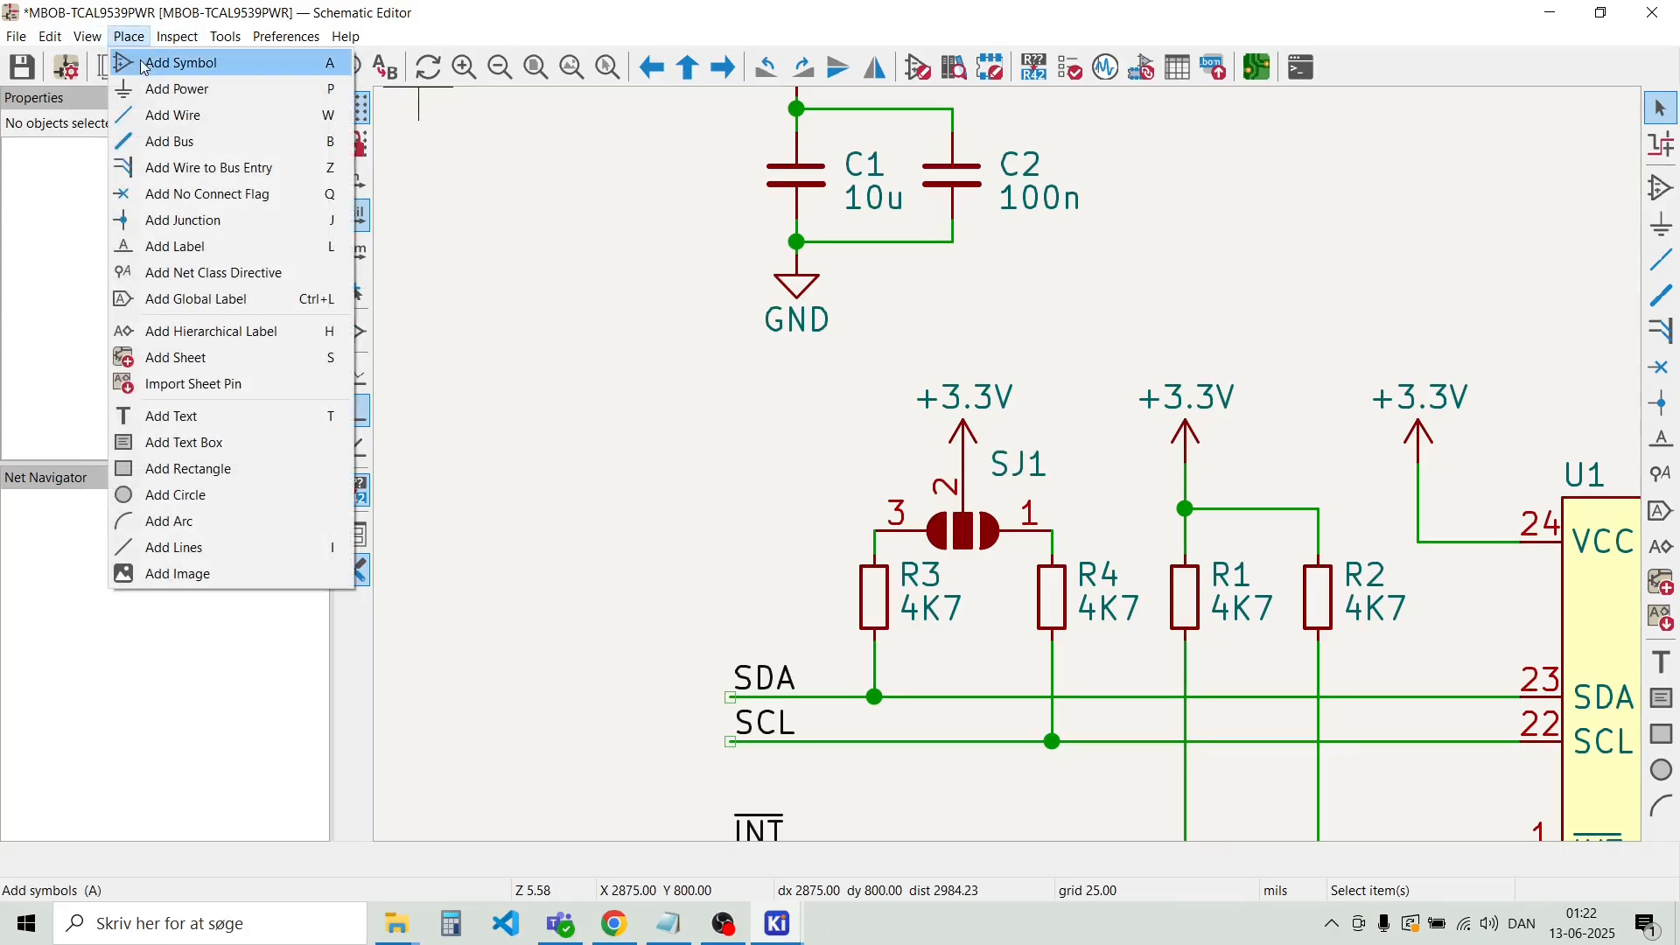
left_click(235, 416)
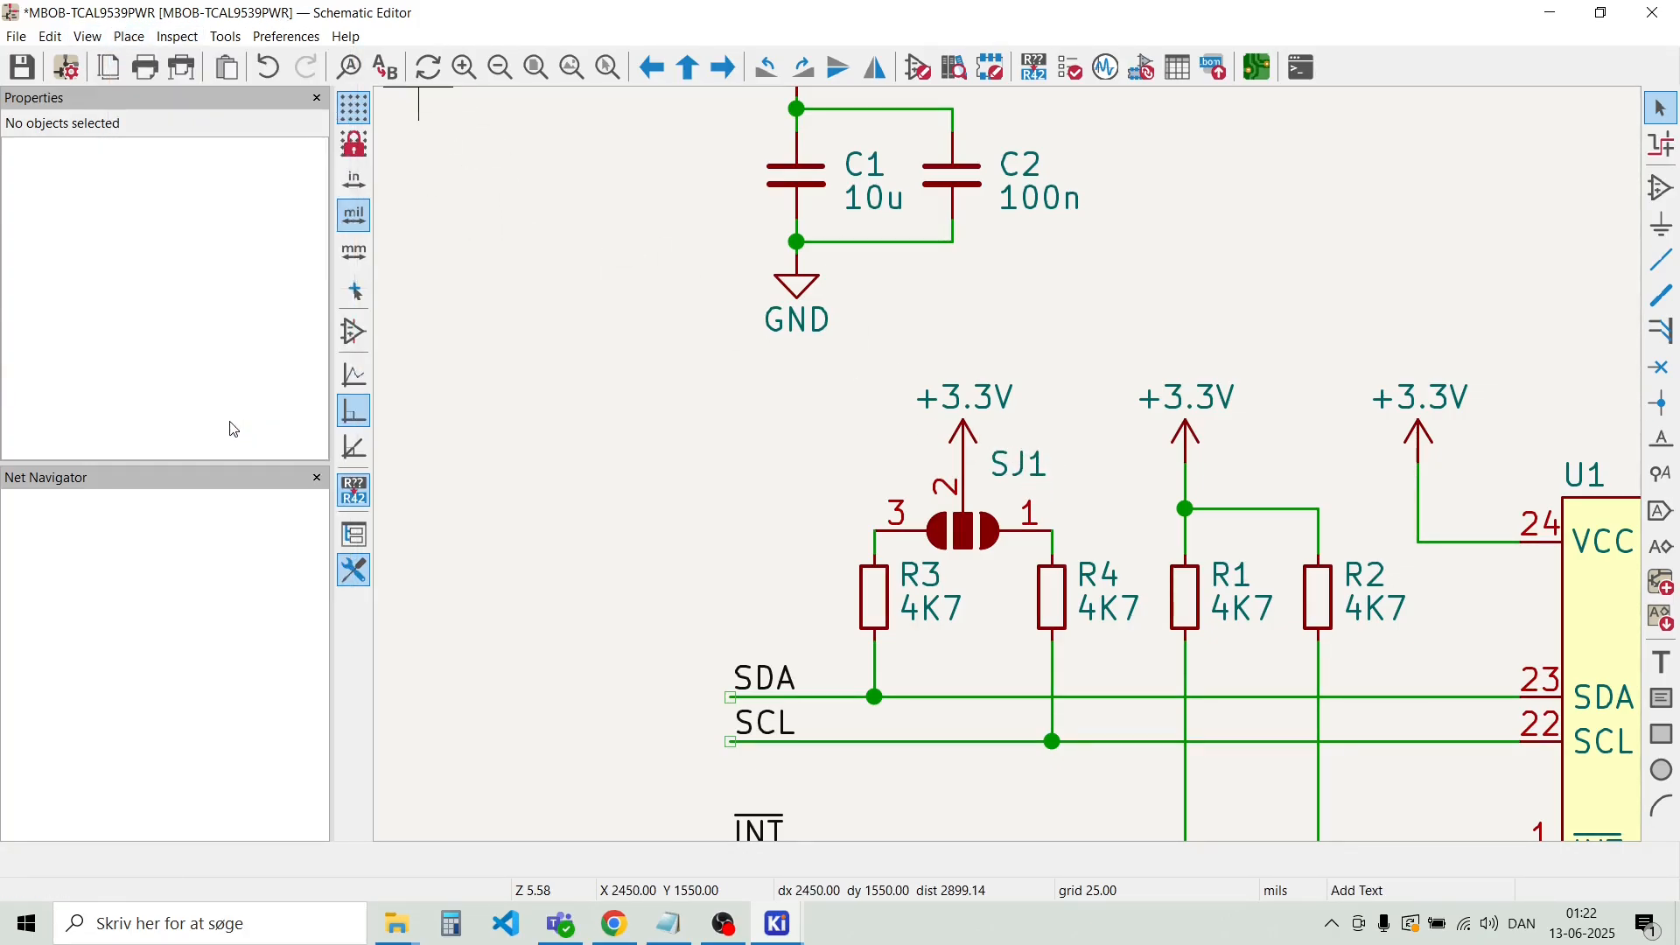
left_click(466, 383)
left_click_drag(311, 120, 776, 83)
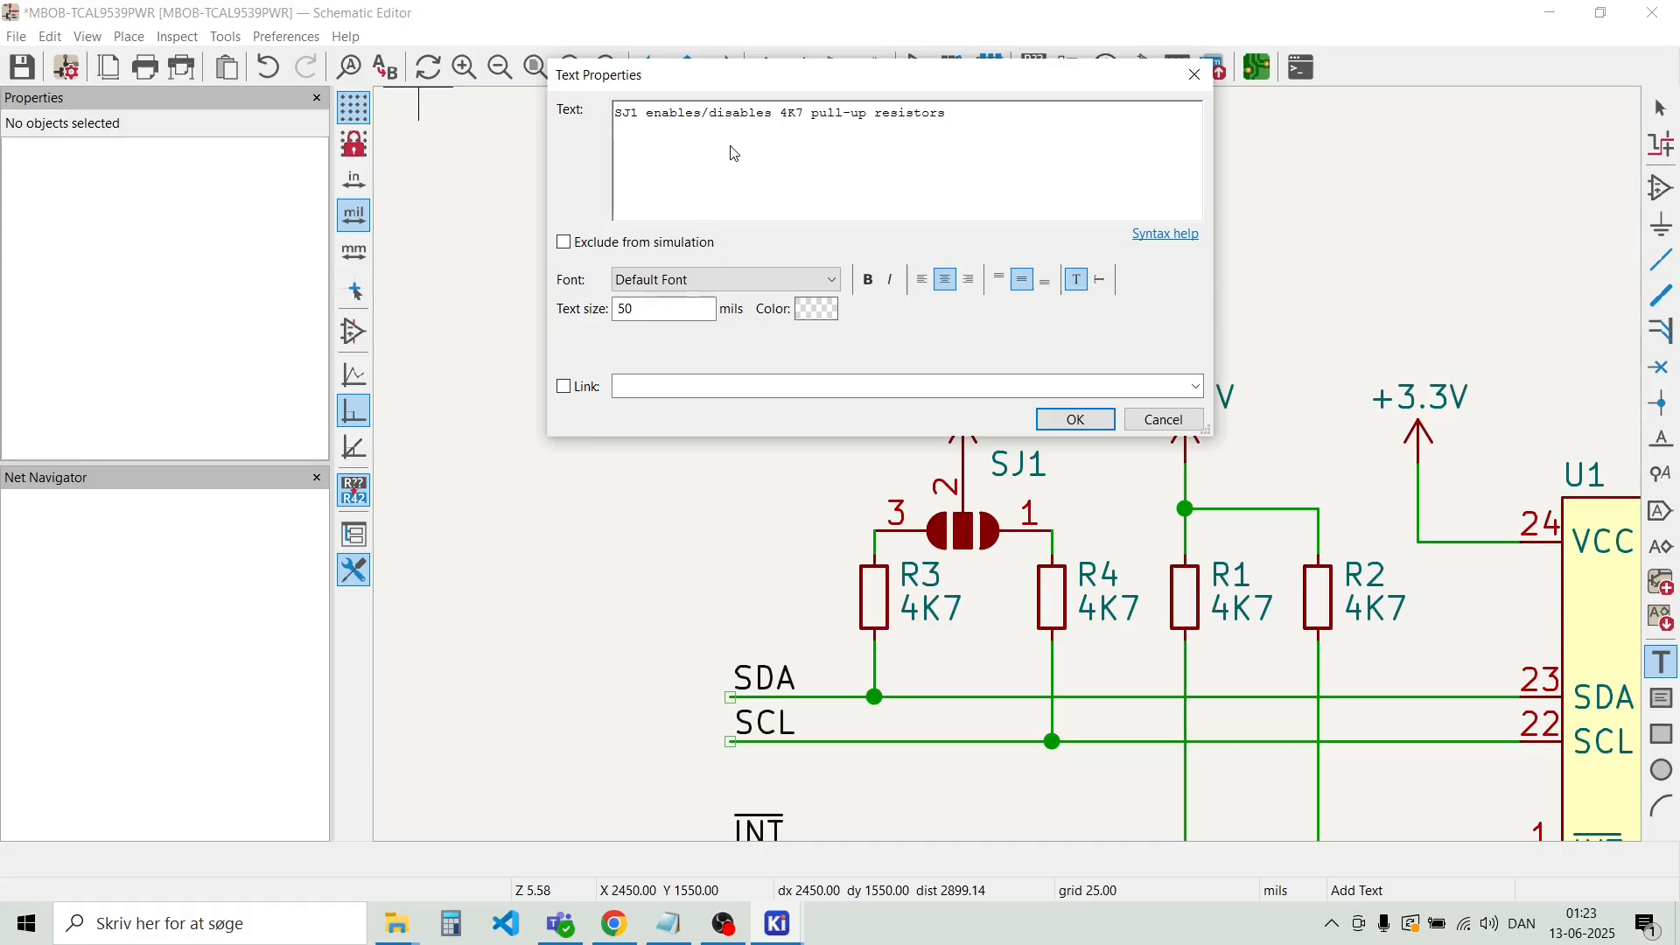
key("Return")
type("on the")
key("BackSpace")
left_click(1076, 420)
scroll(1247, 322, "down", 2)
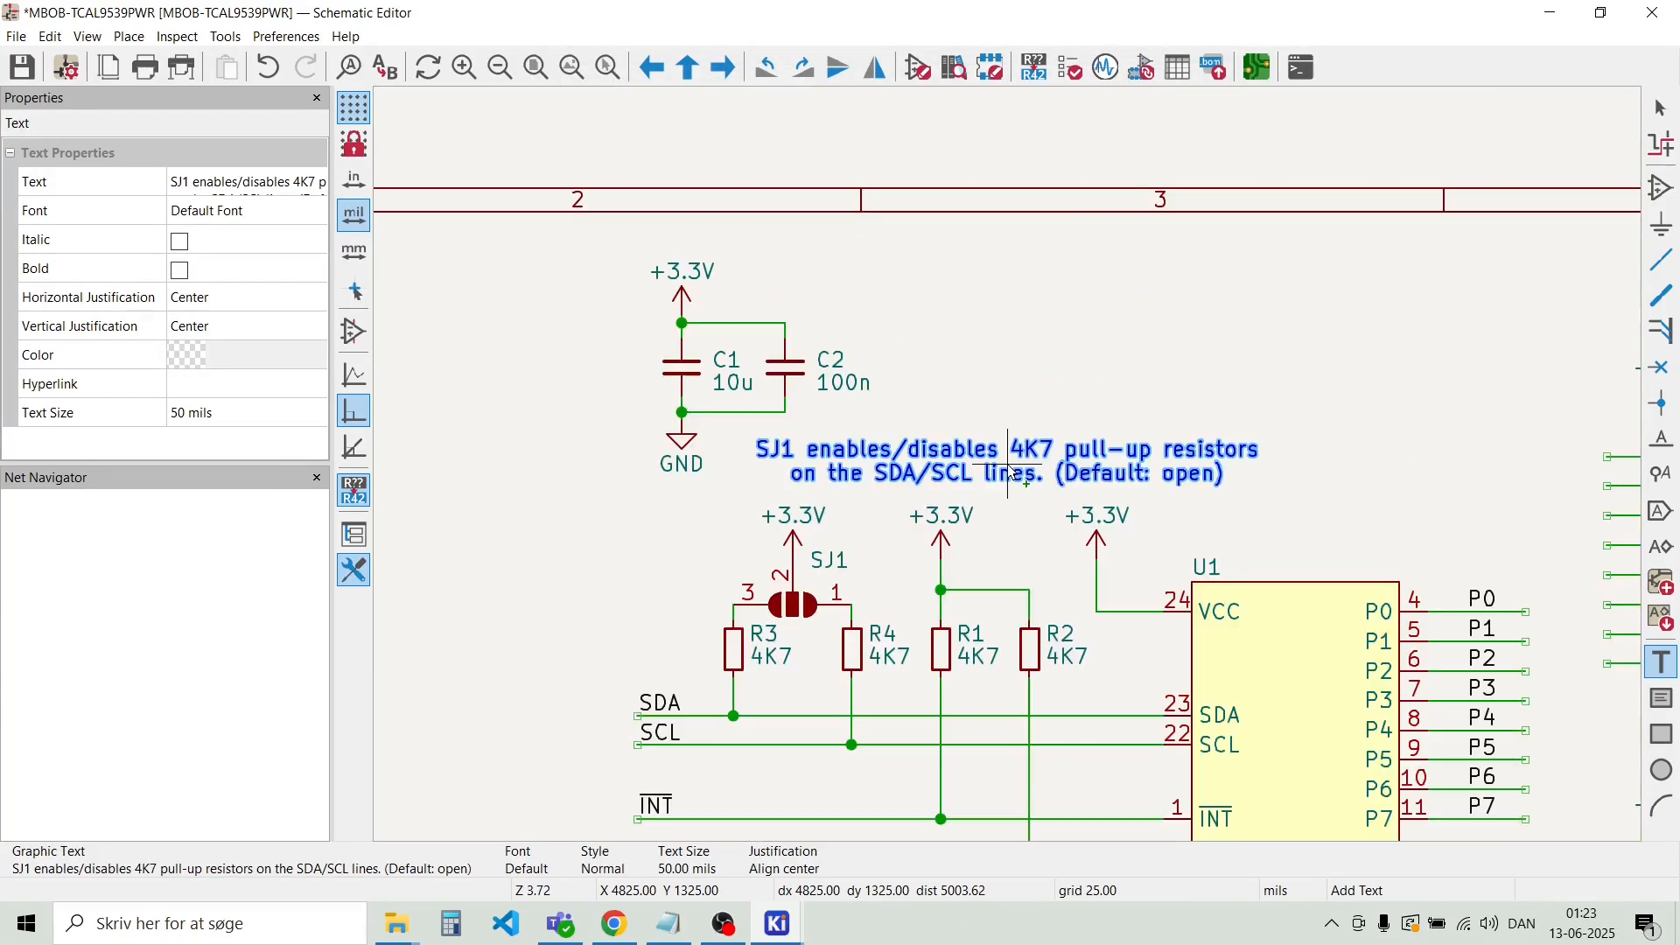
scroll(1011, 473, "down", 2)
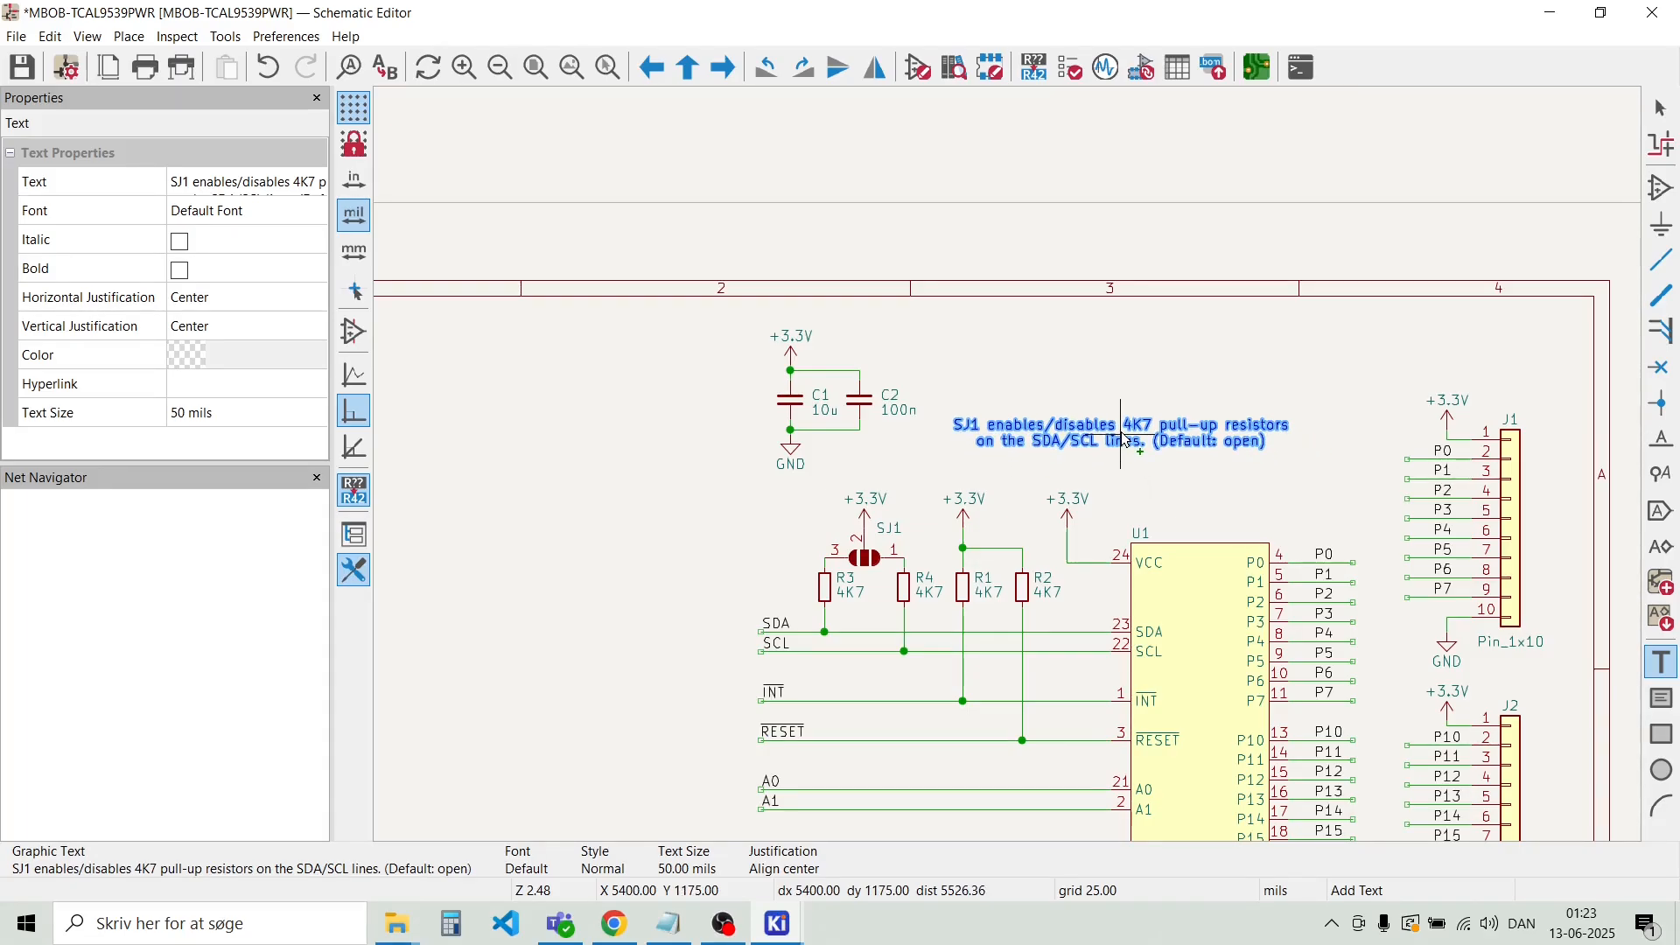
left_click(1129, 443)
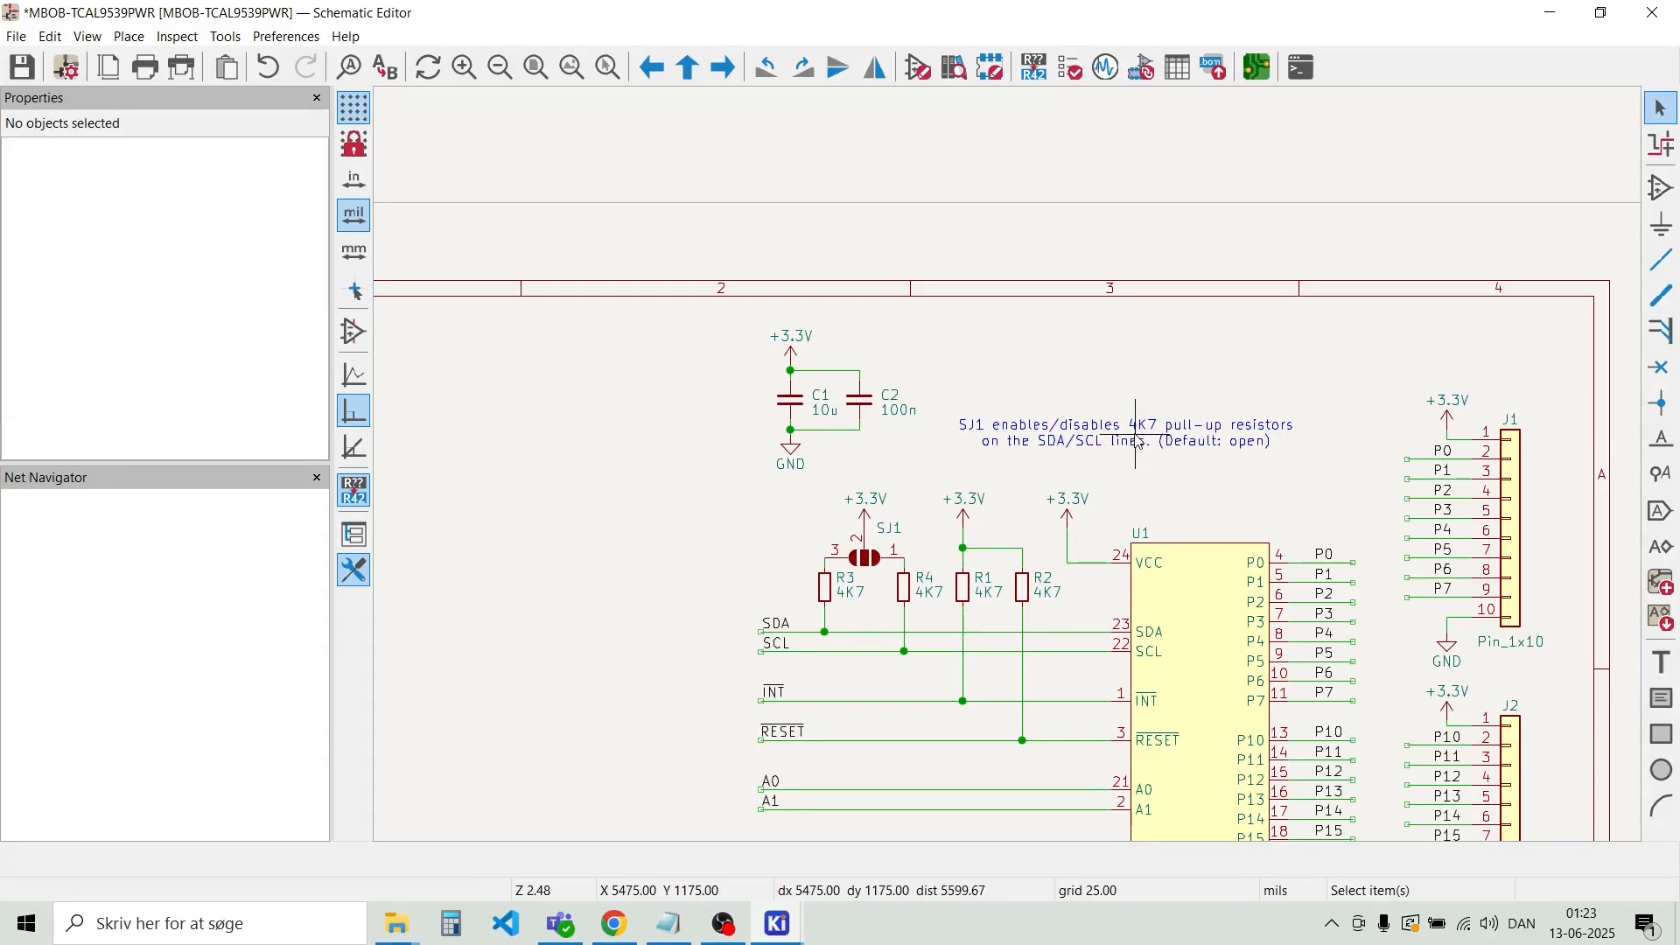
Left-align the SJ1 note and move it so that it starts above R1's +3.3V symbol
double_click(1134, 442)
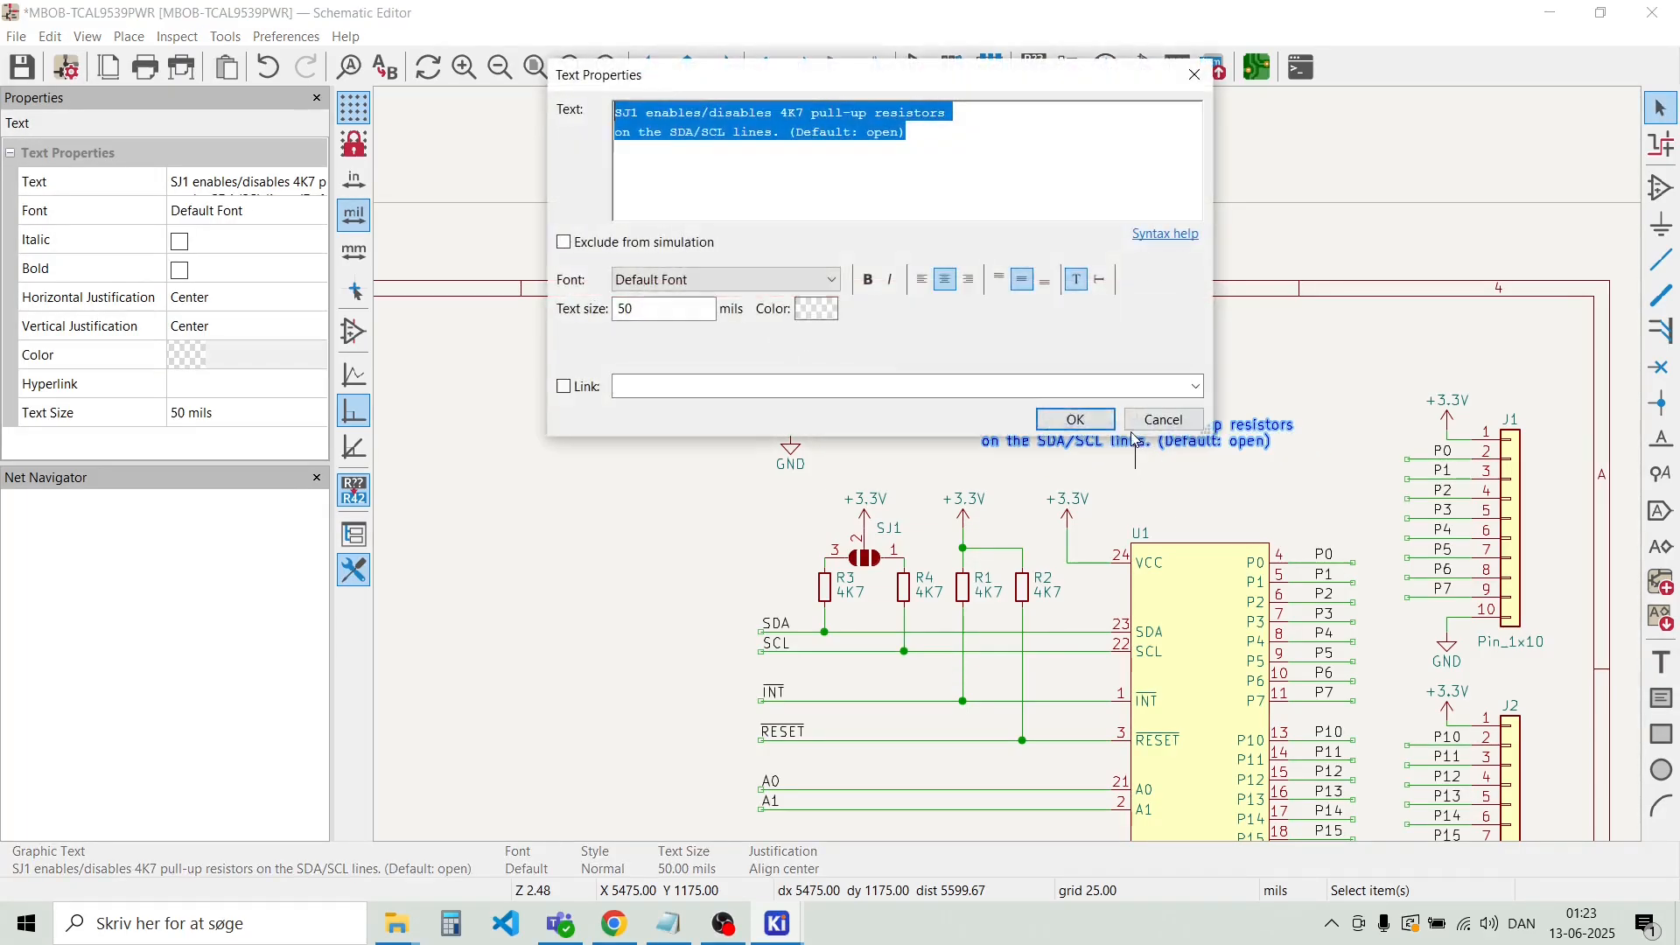
left_click(921, 281)
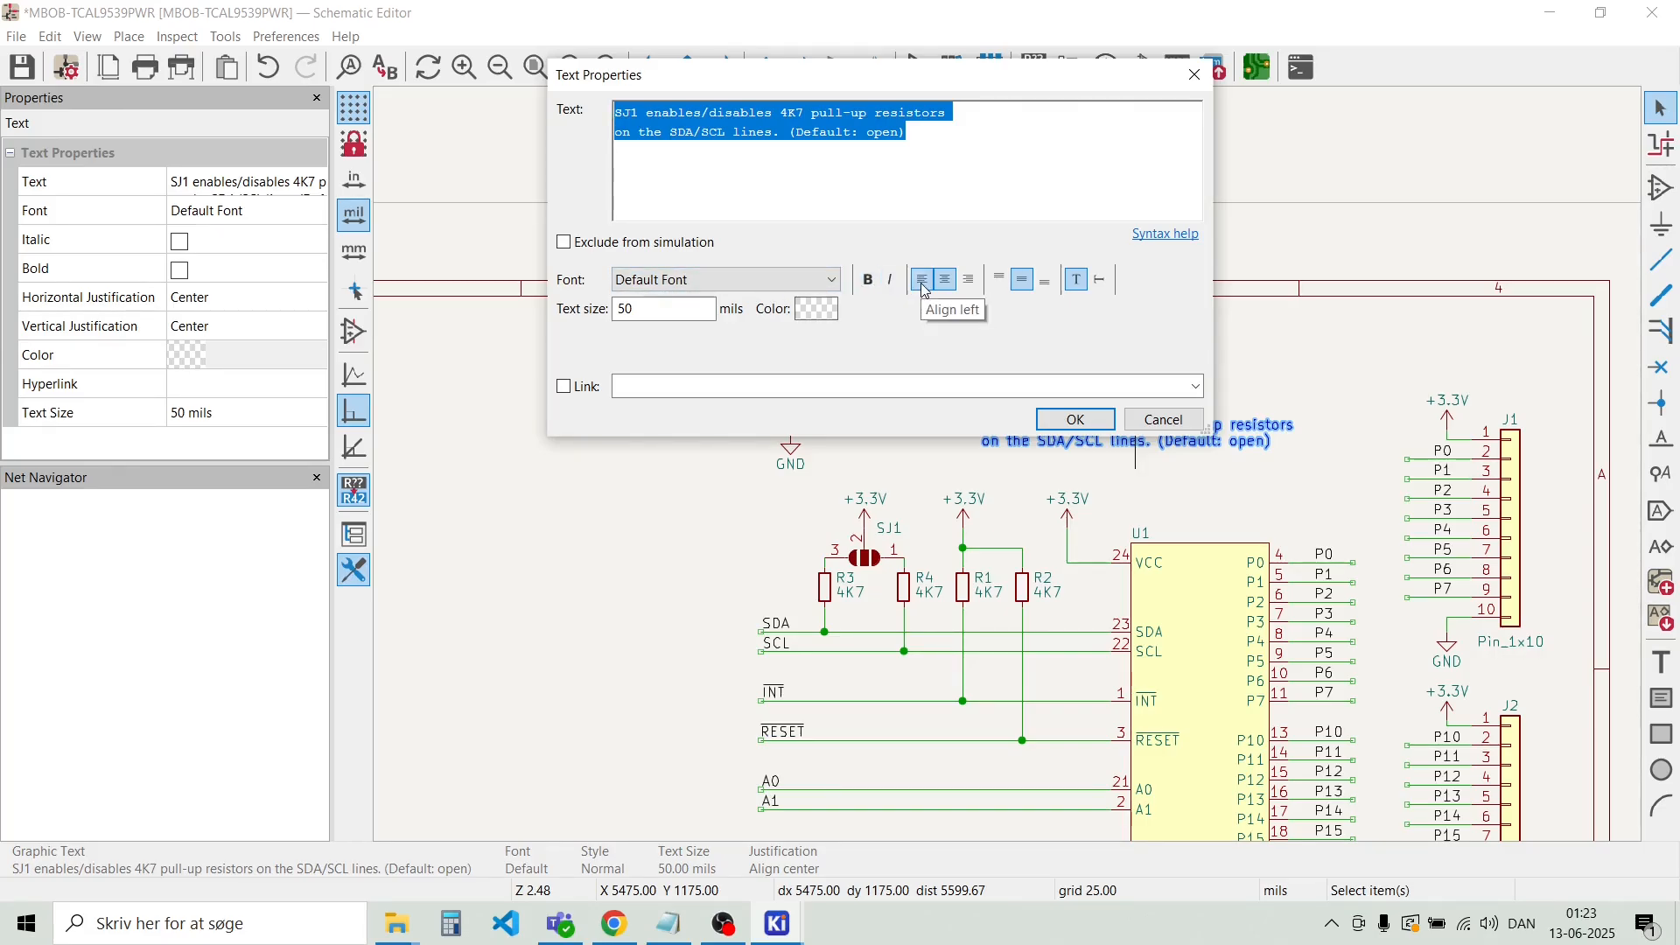
left_click(1072, 422)
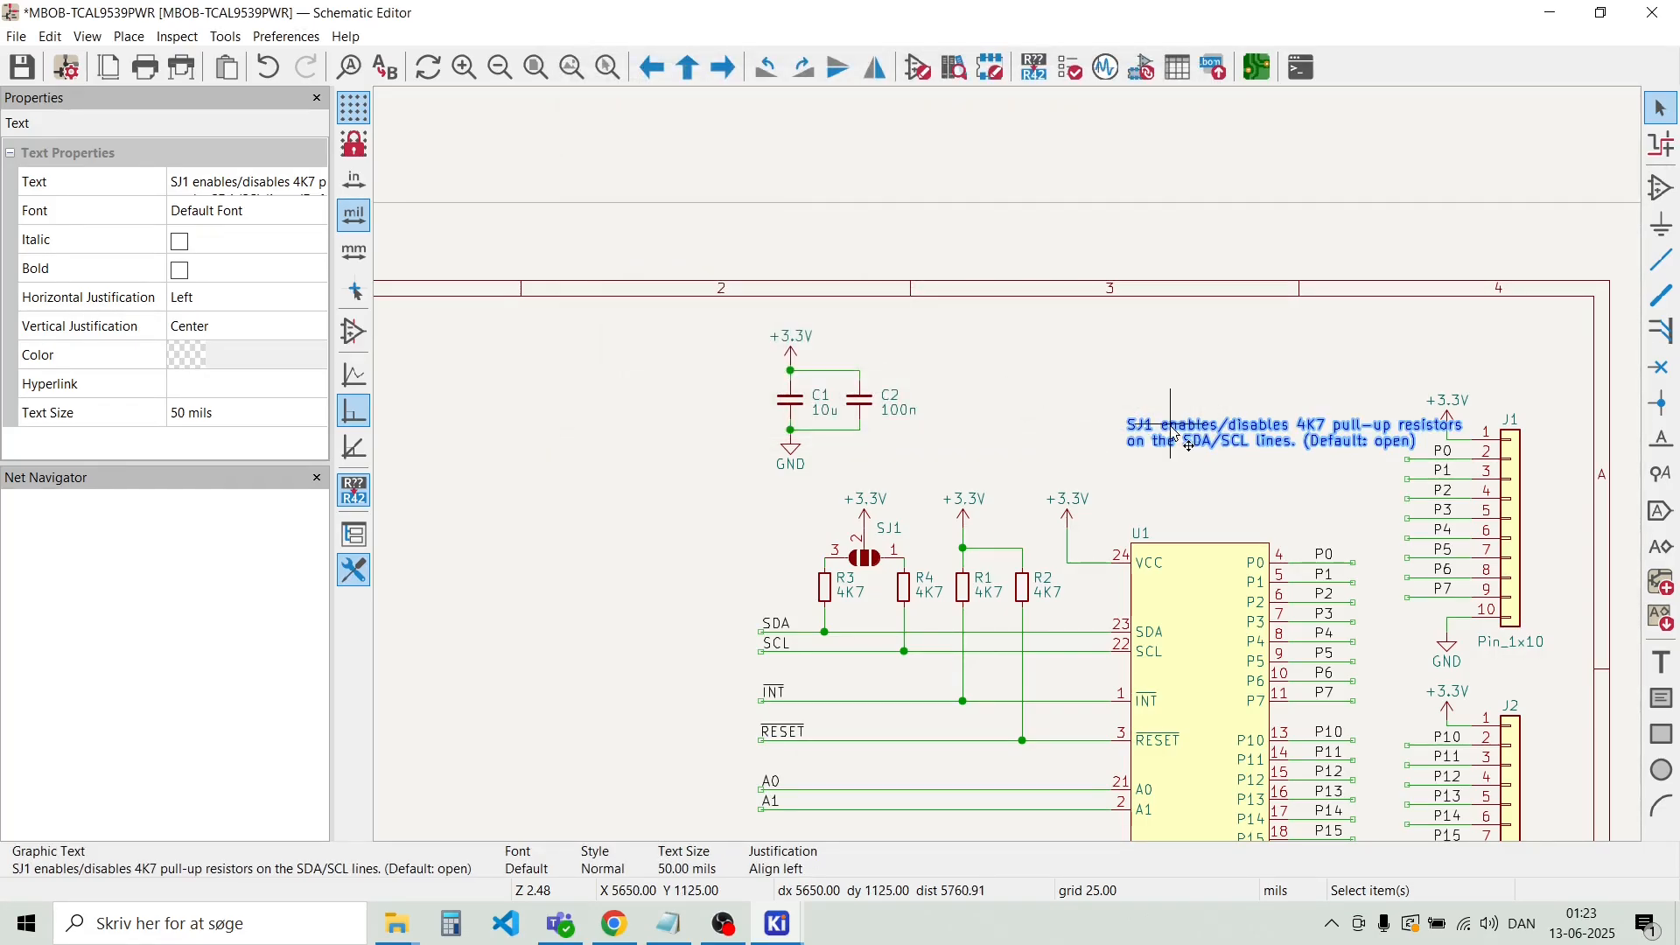
left_click_drag(1137, 433, 934, 437)
scroll(1113, 444, "up", 5)
scroll(1005, 420, "down", 2)
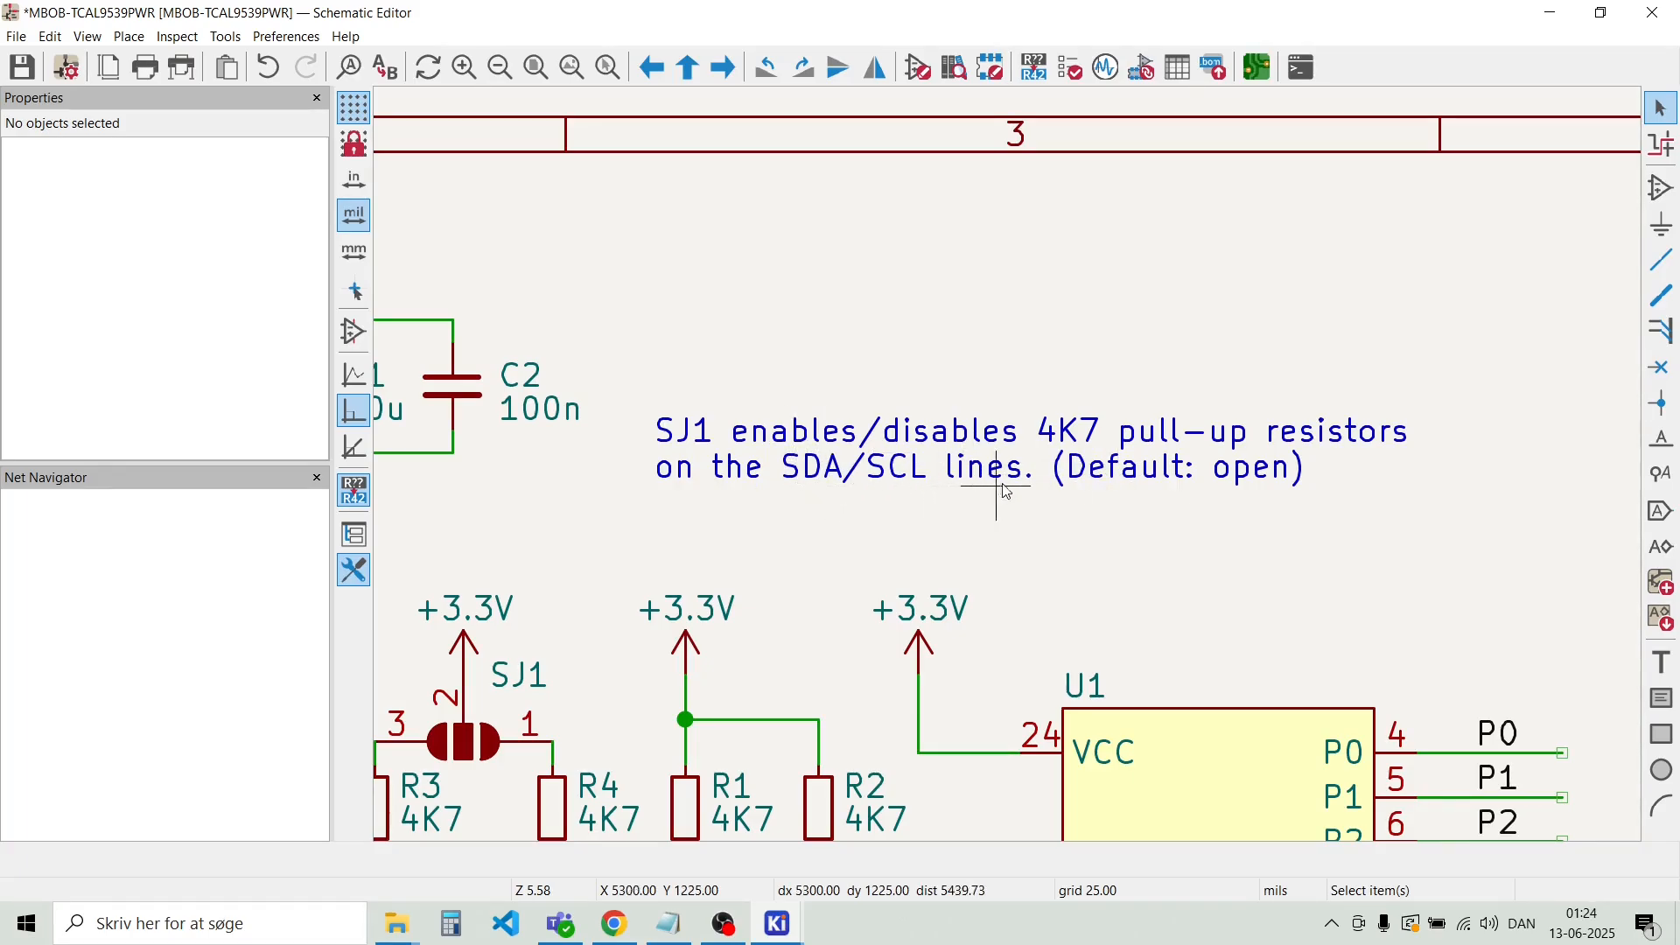
scroll(1011, 474, "down", 2)
scroll(1012, 474, "down", 5)
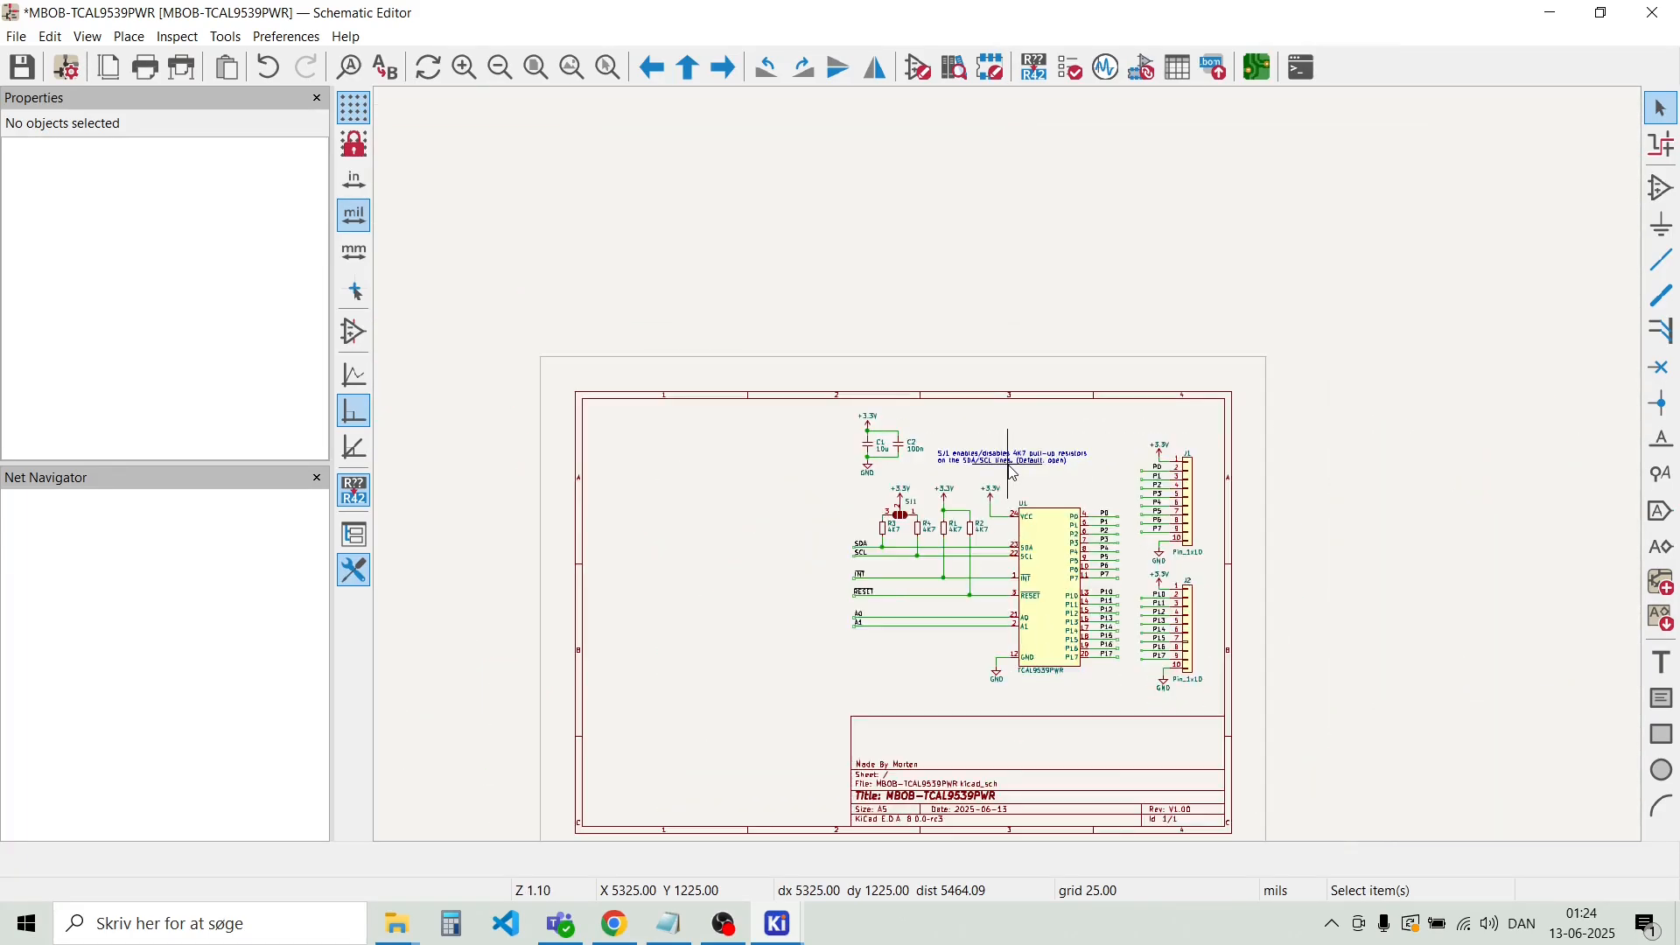
scroll(1014, 474, "up", 2)
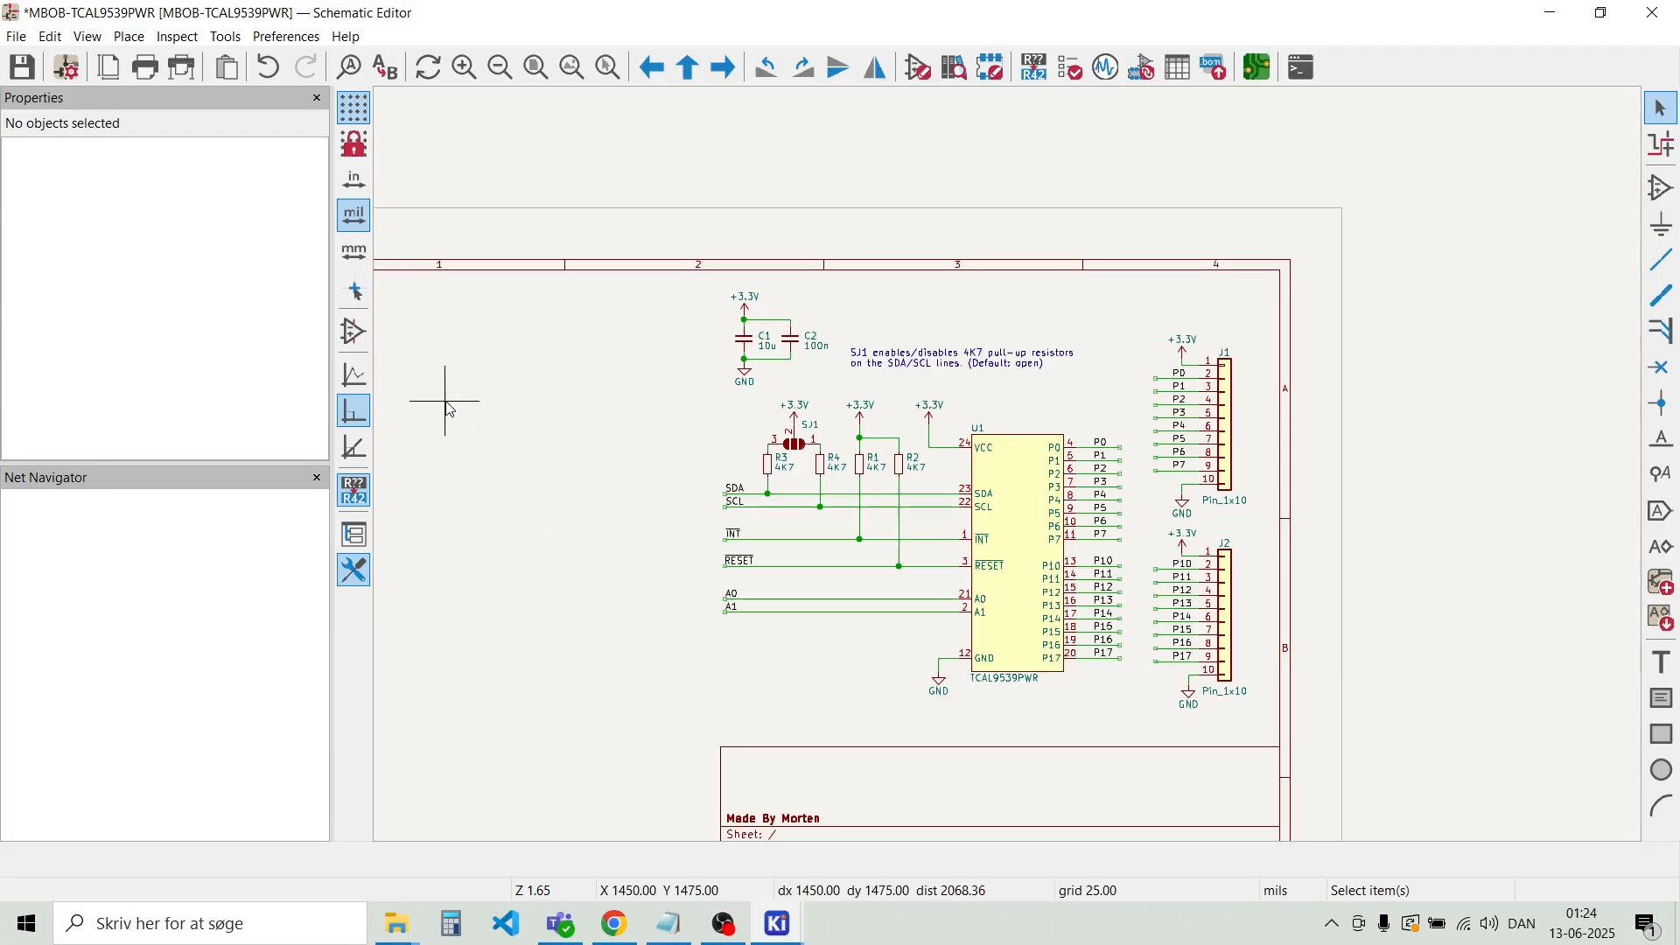
scroll(450, 391, "down", 1)
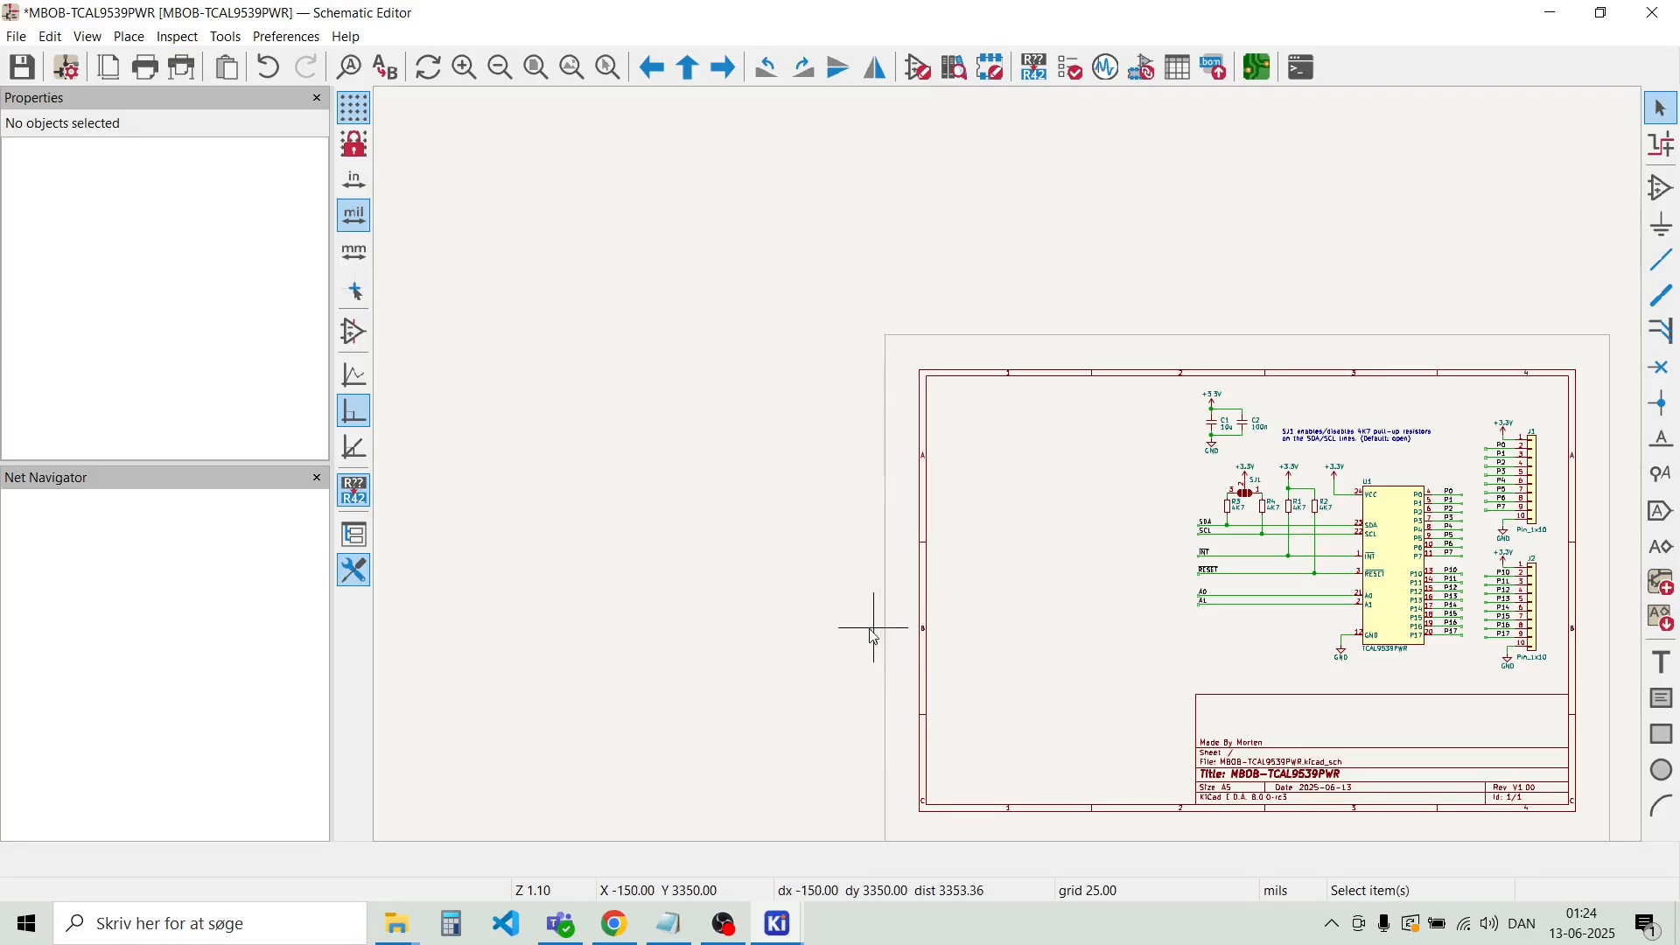
Switch to Chrome and review the board requirements in the FAQ on SparkFun's Qwiic page
left_click(616, 926)
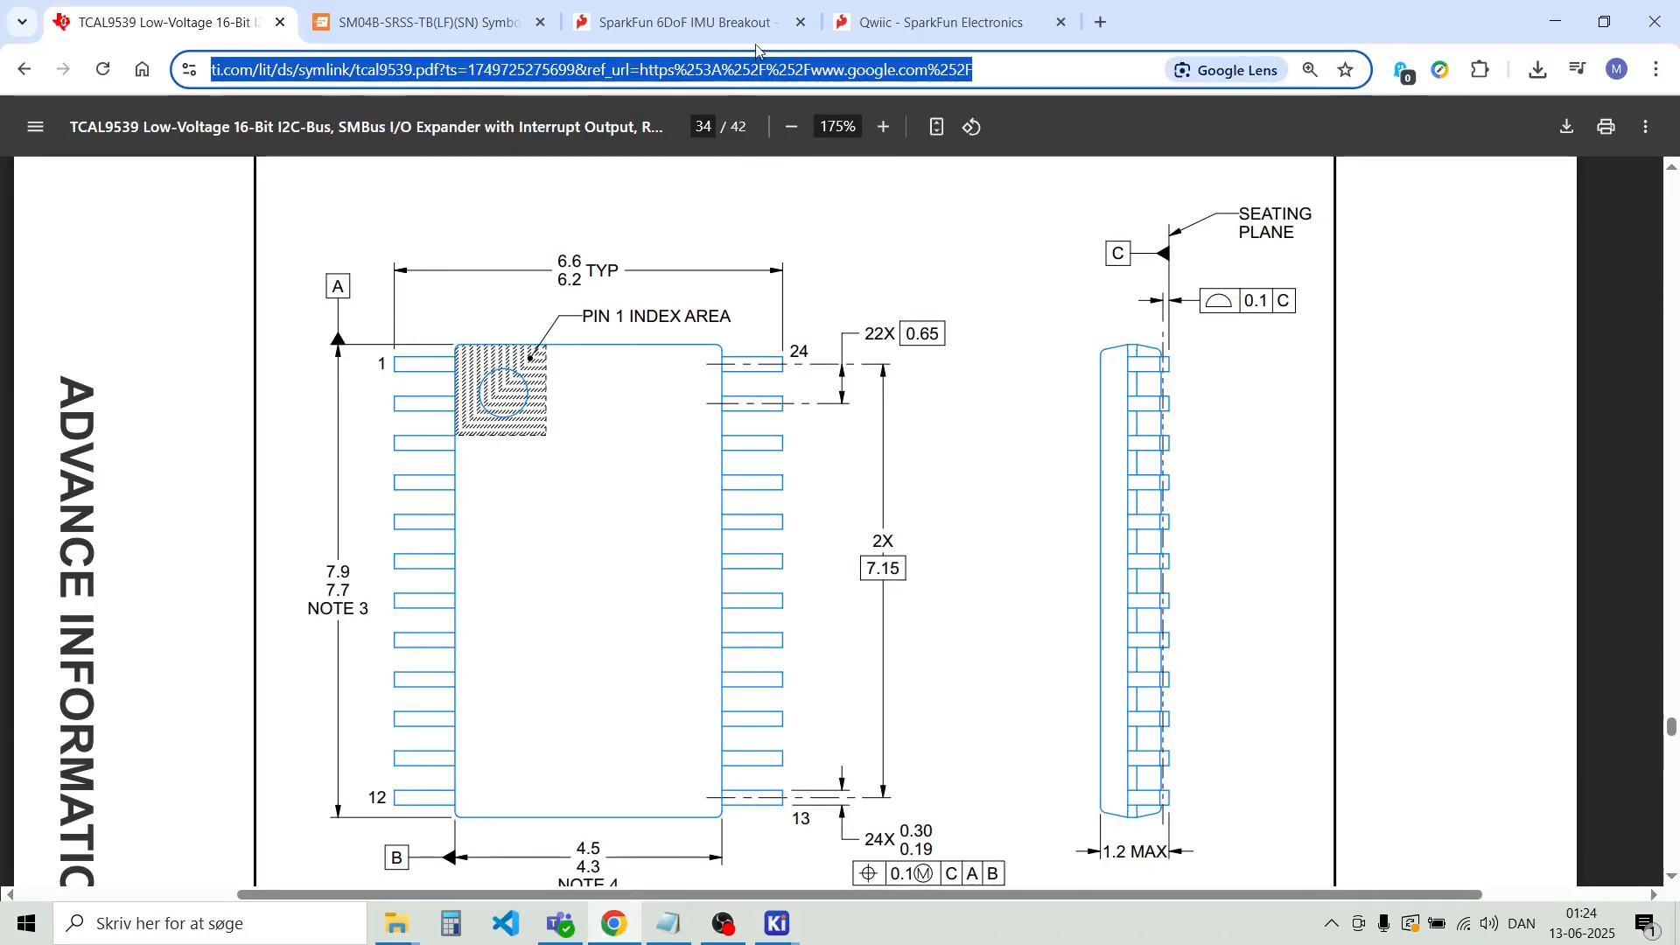
left_click(896, 32)
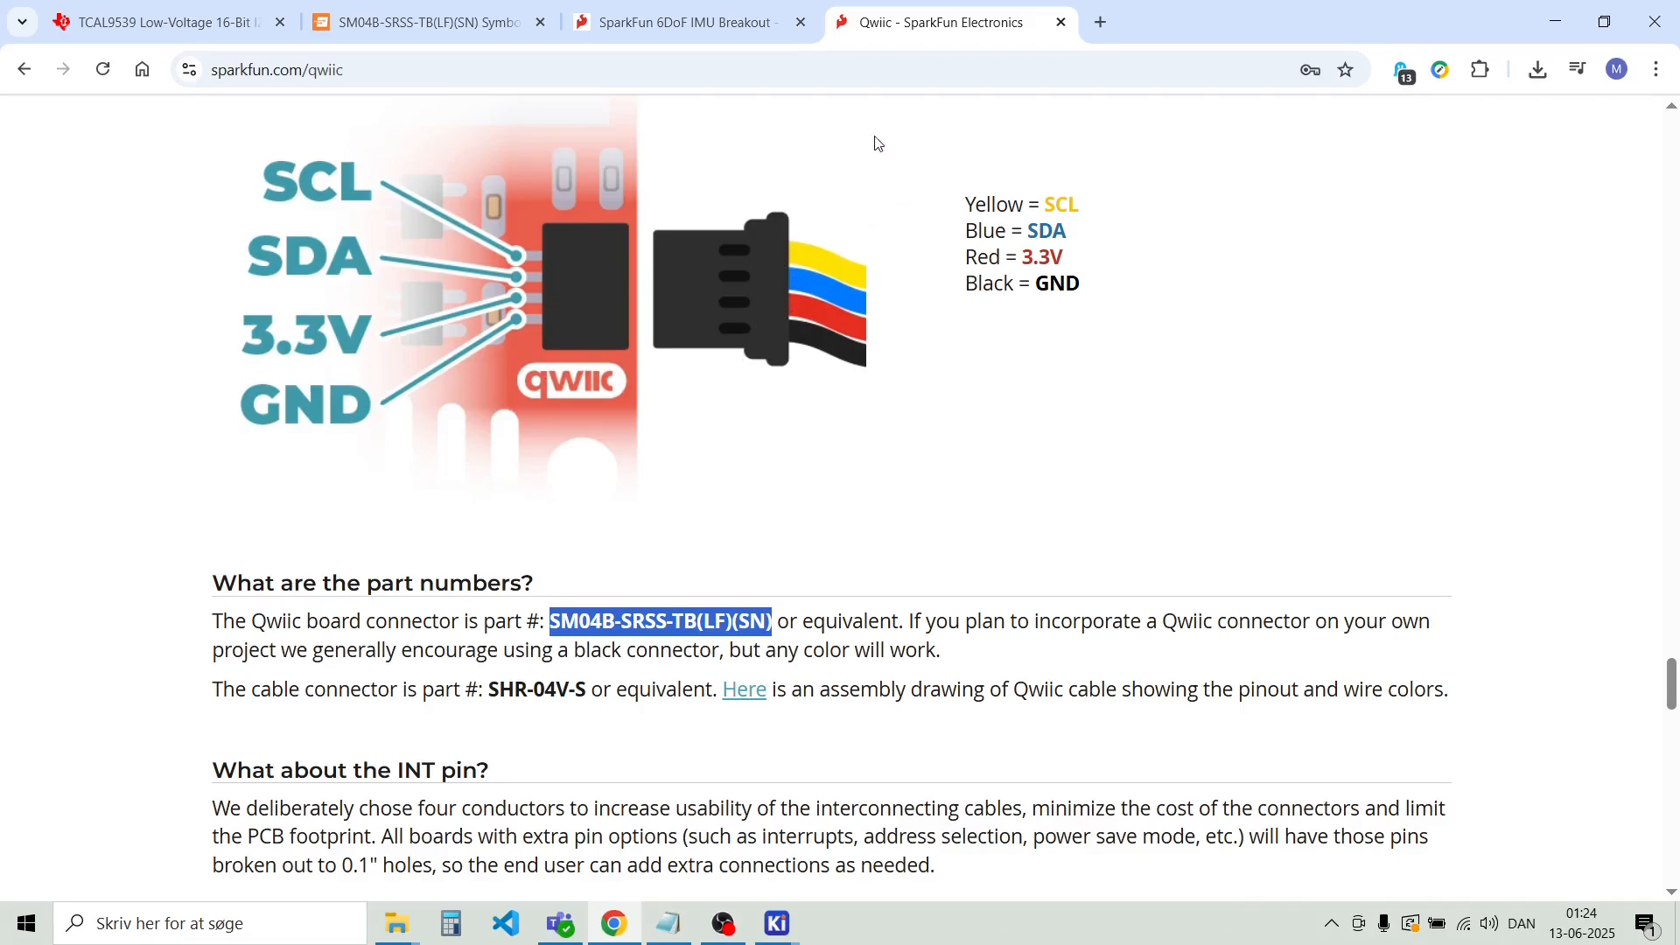
scroll(777, 219, "up", 5)
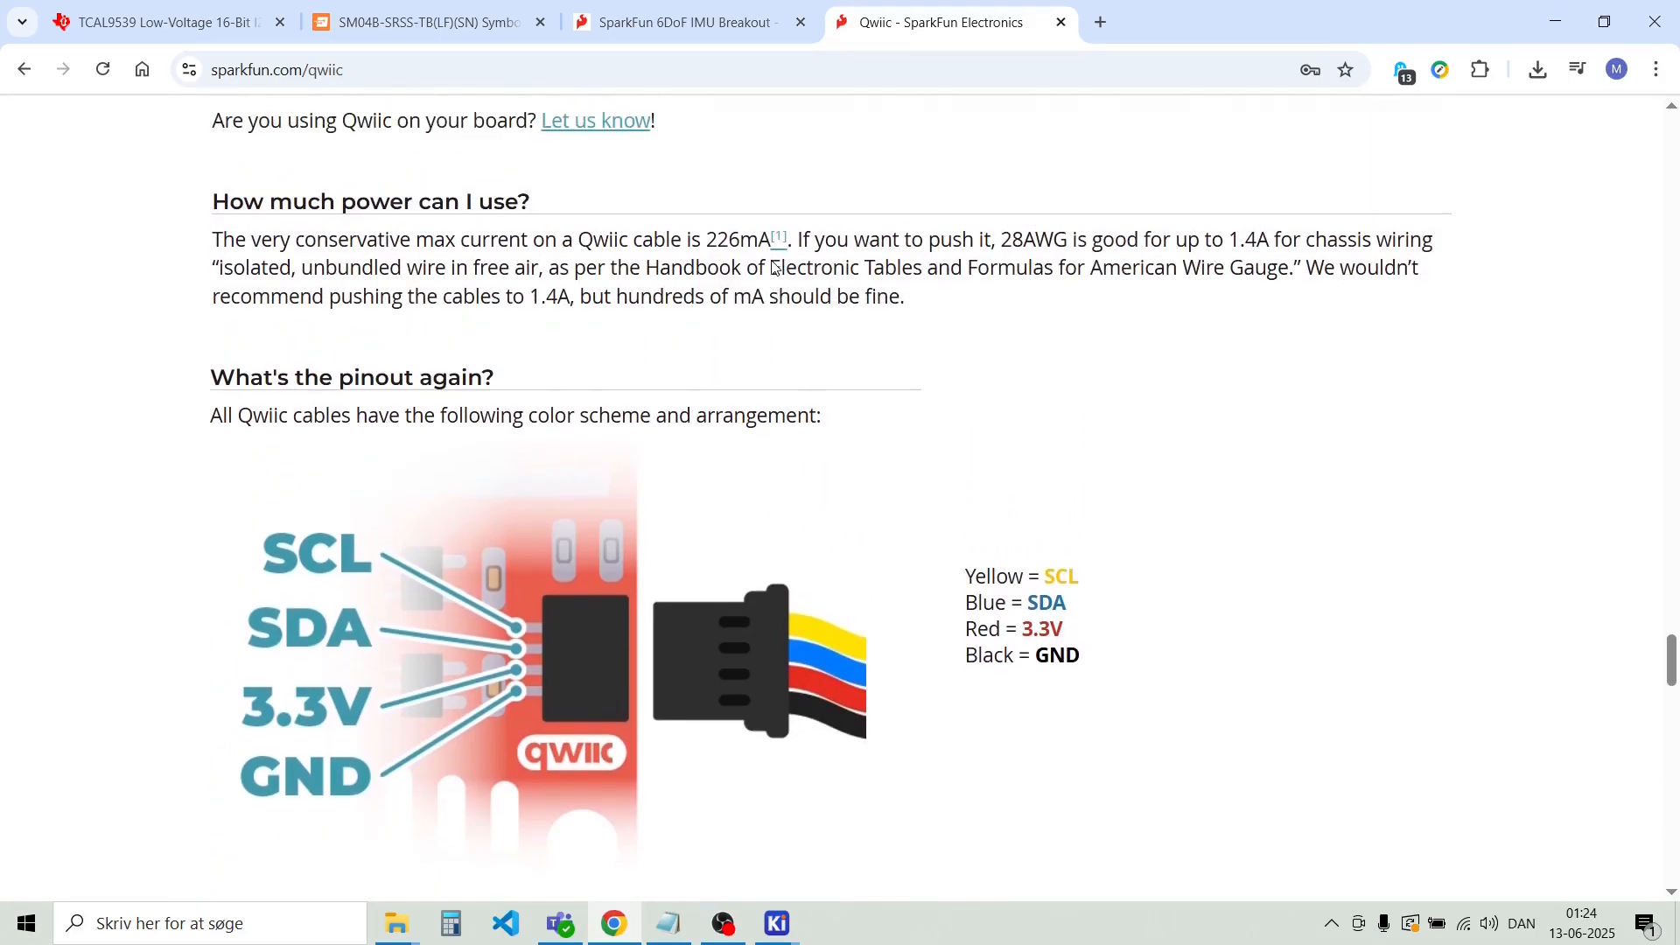
scroll(774, 268, "up", 13)
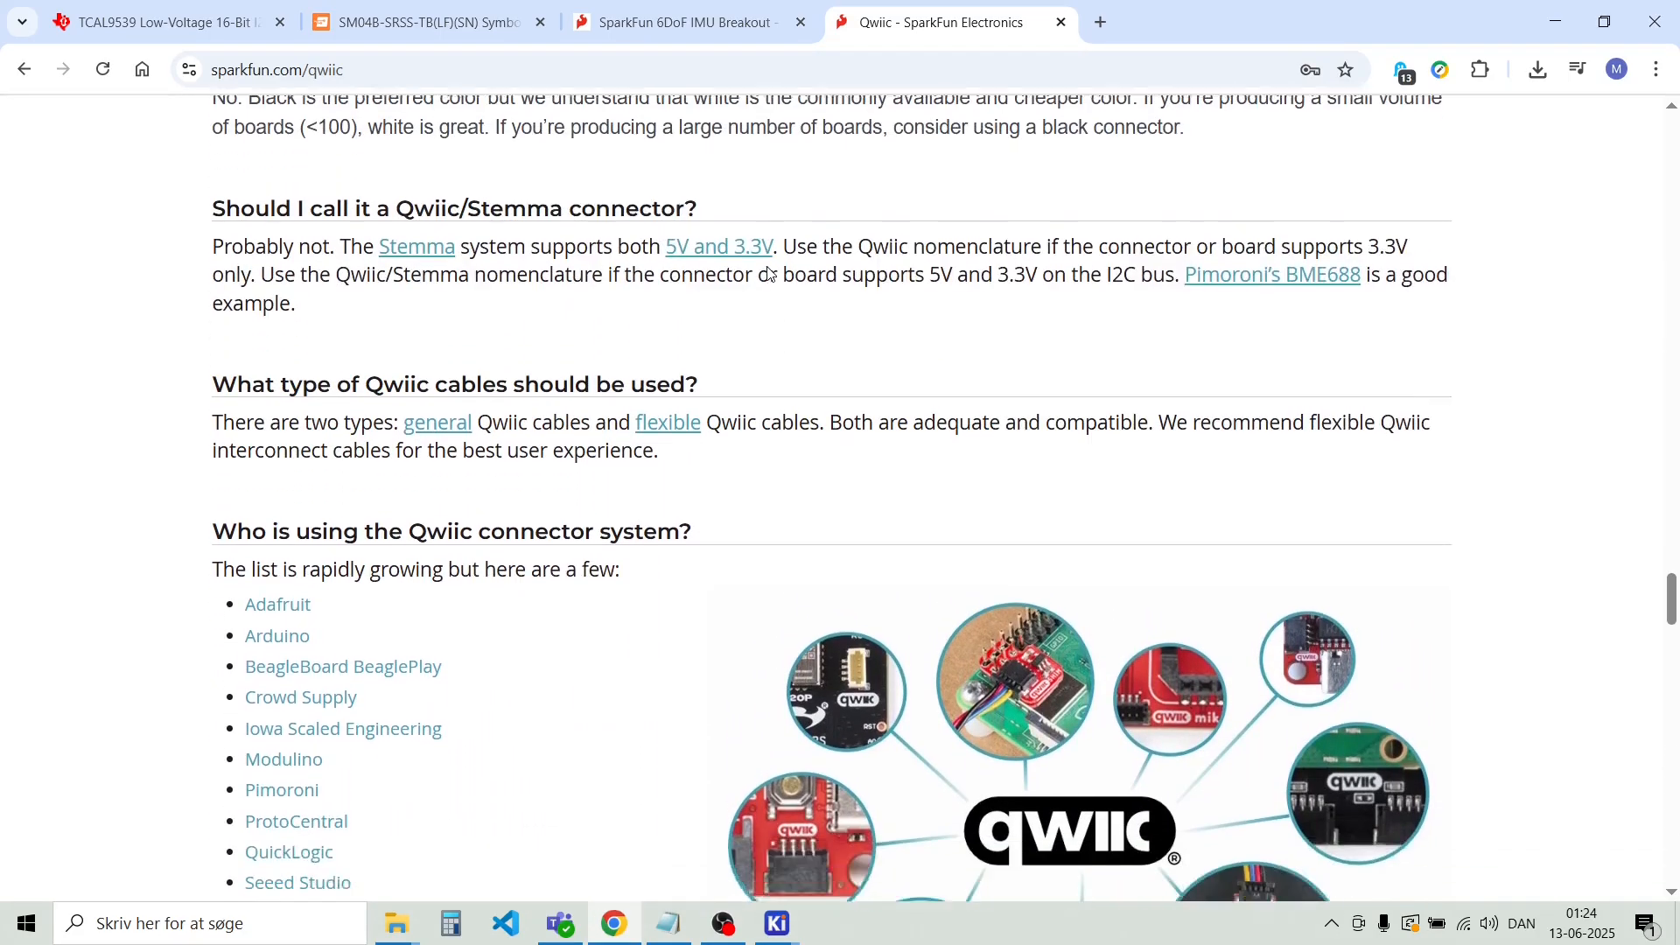
scroll(766, 272, "down", 4)
scroll(767, 272, "up", 5)
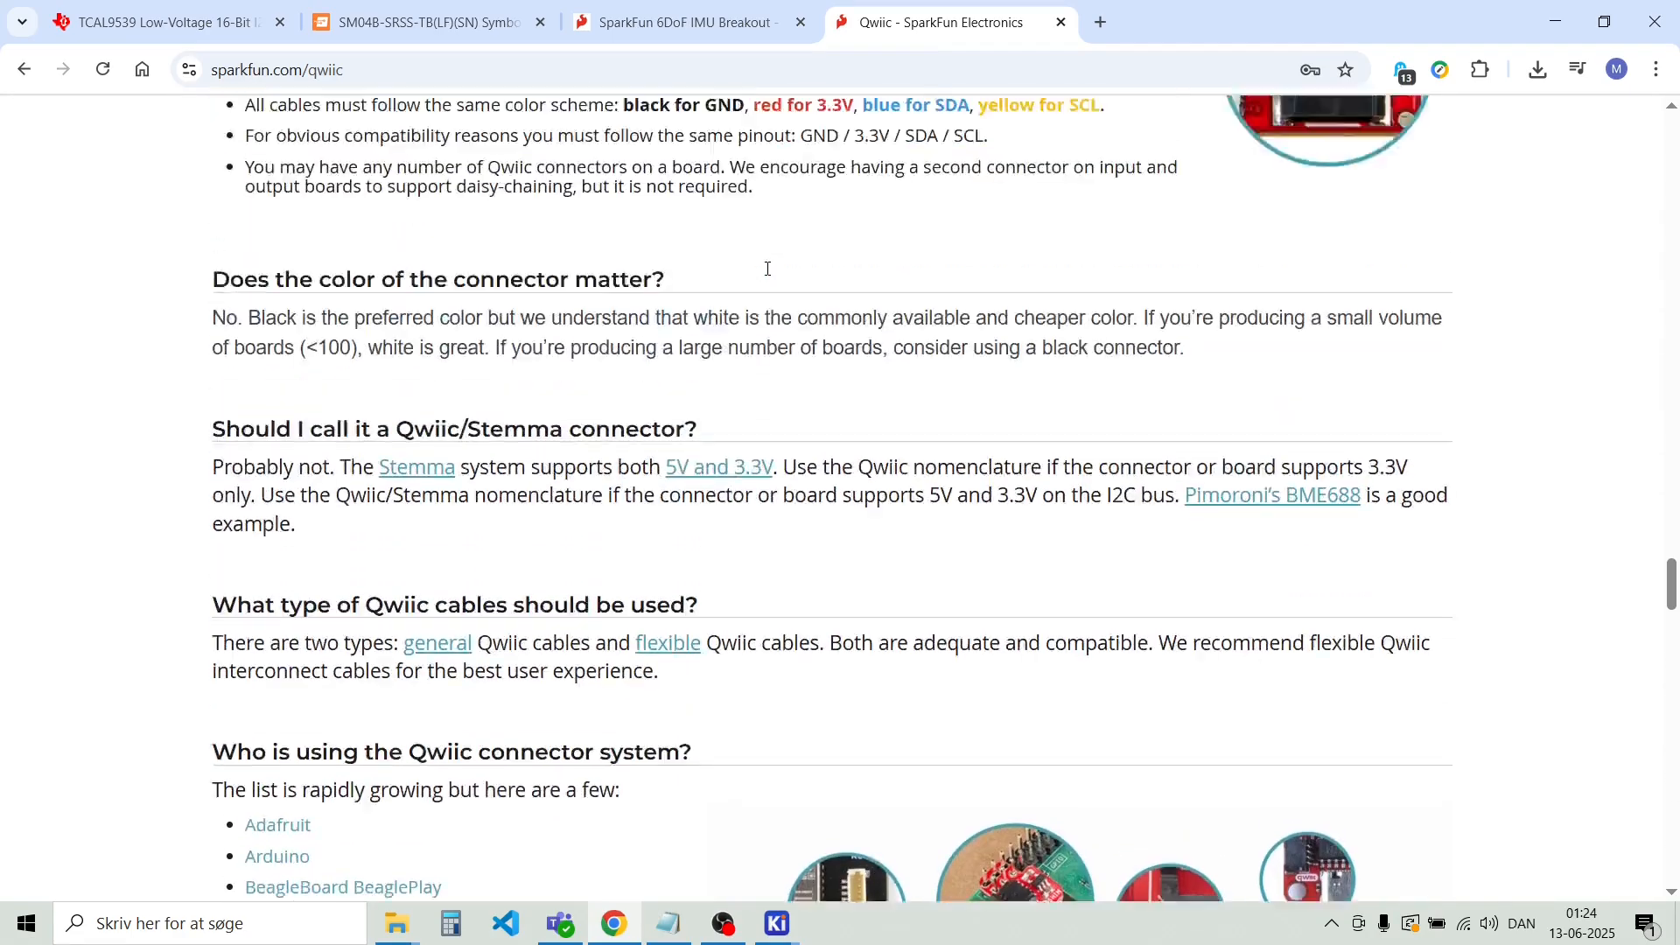
scroll(768, 269, "up", 2)
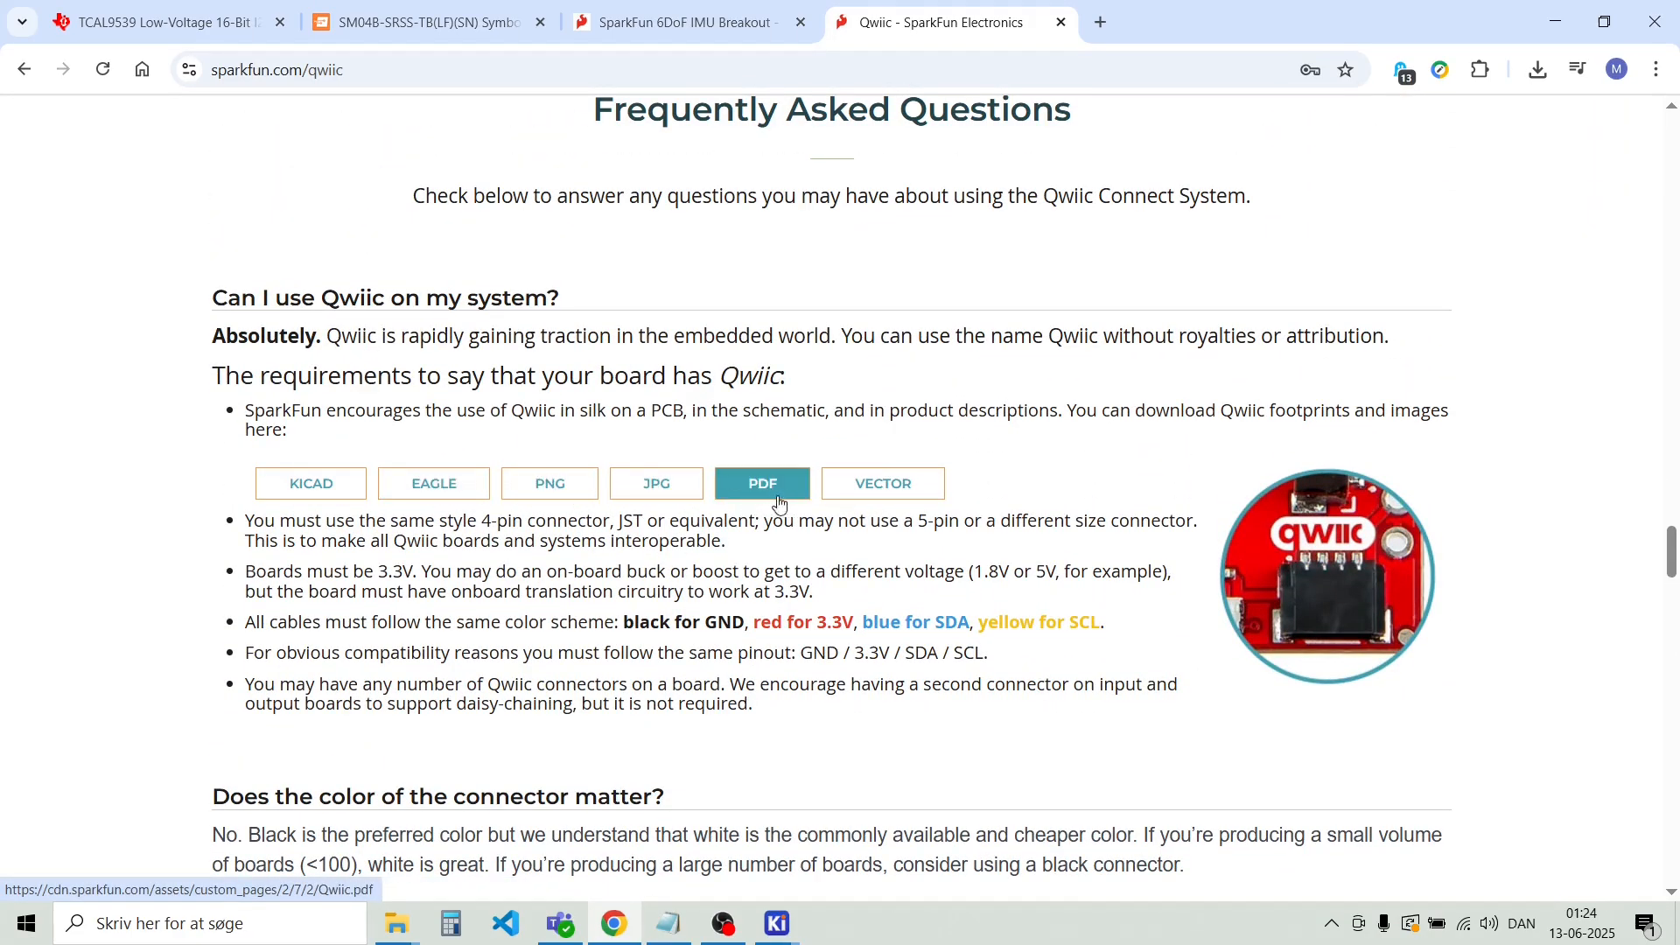
Examine the Qwiic cable pinout, connector part numbers and remaining FAQ entries on the SparkFun page
scroll(843, 510, "down", 11)
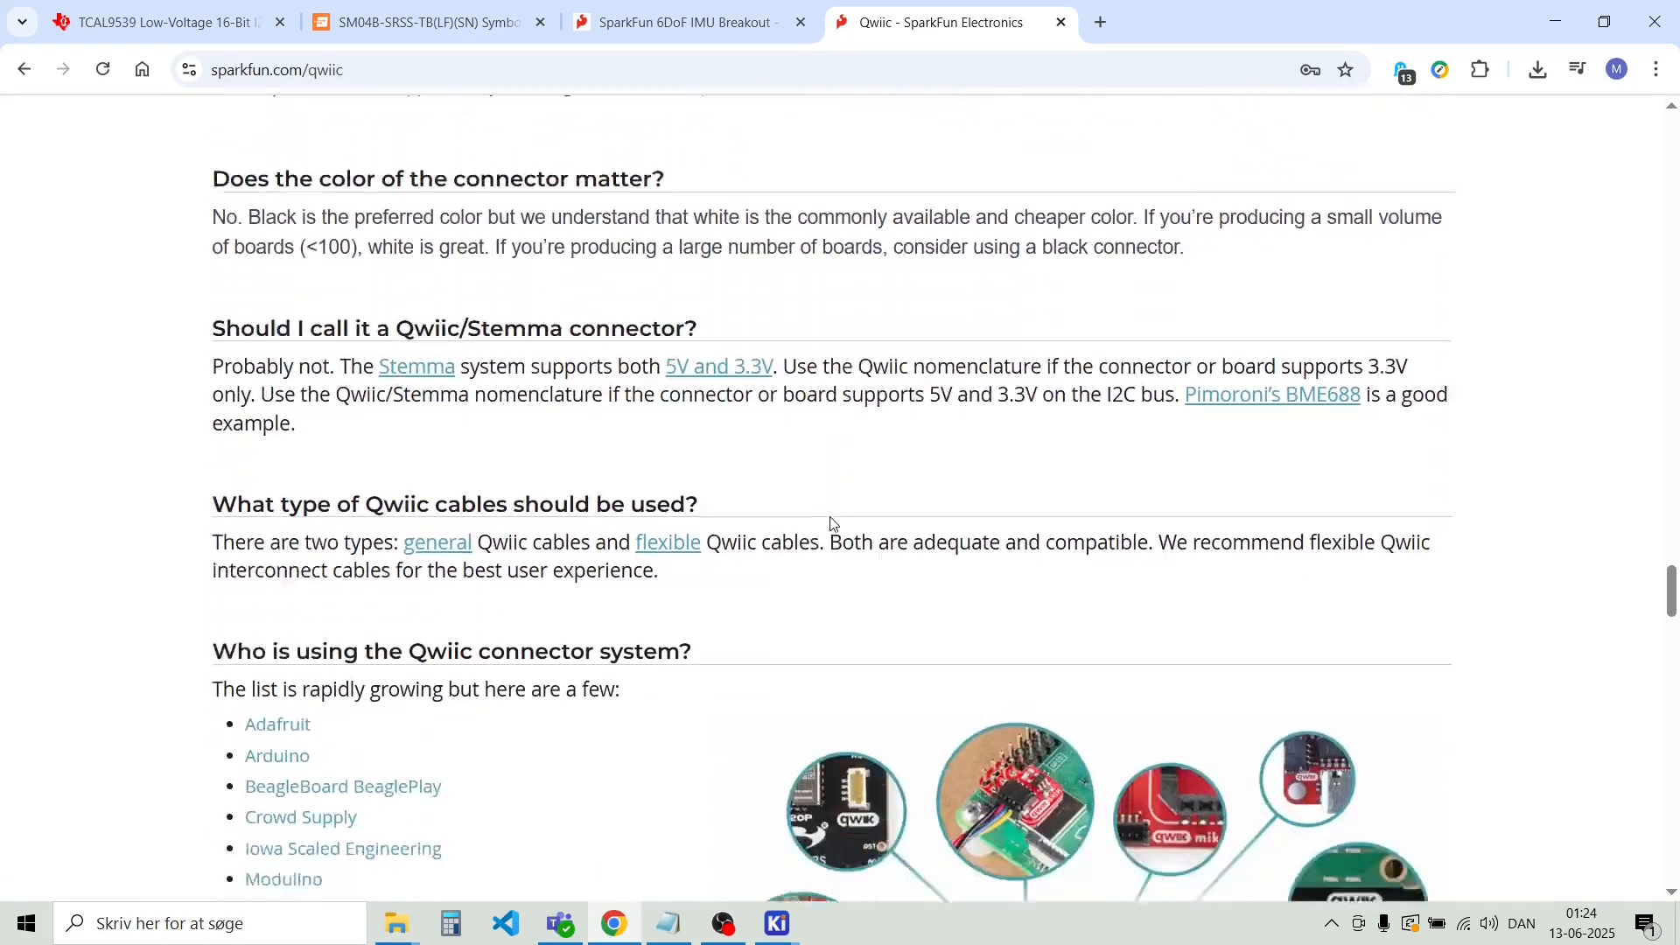
scroll(830, 523, "down", 10)
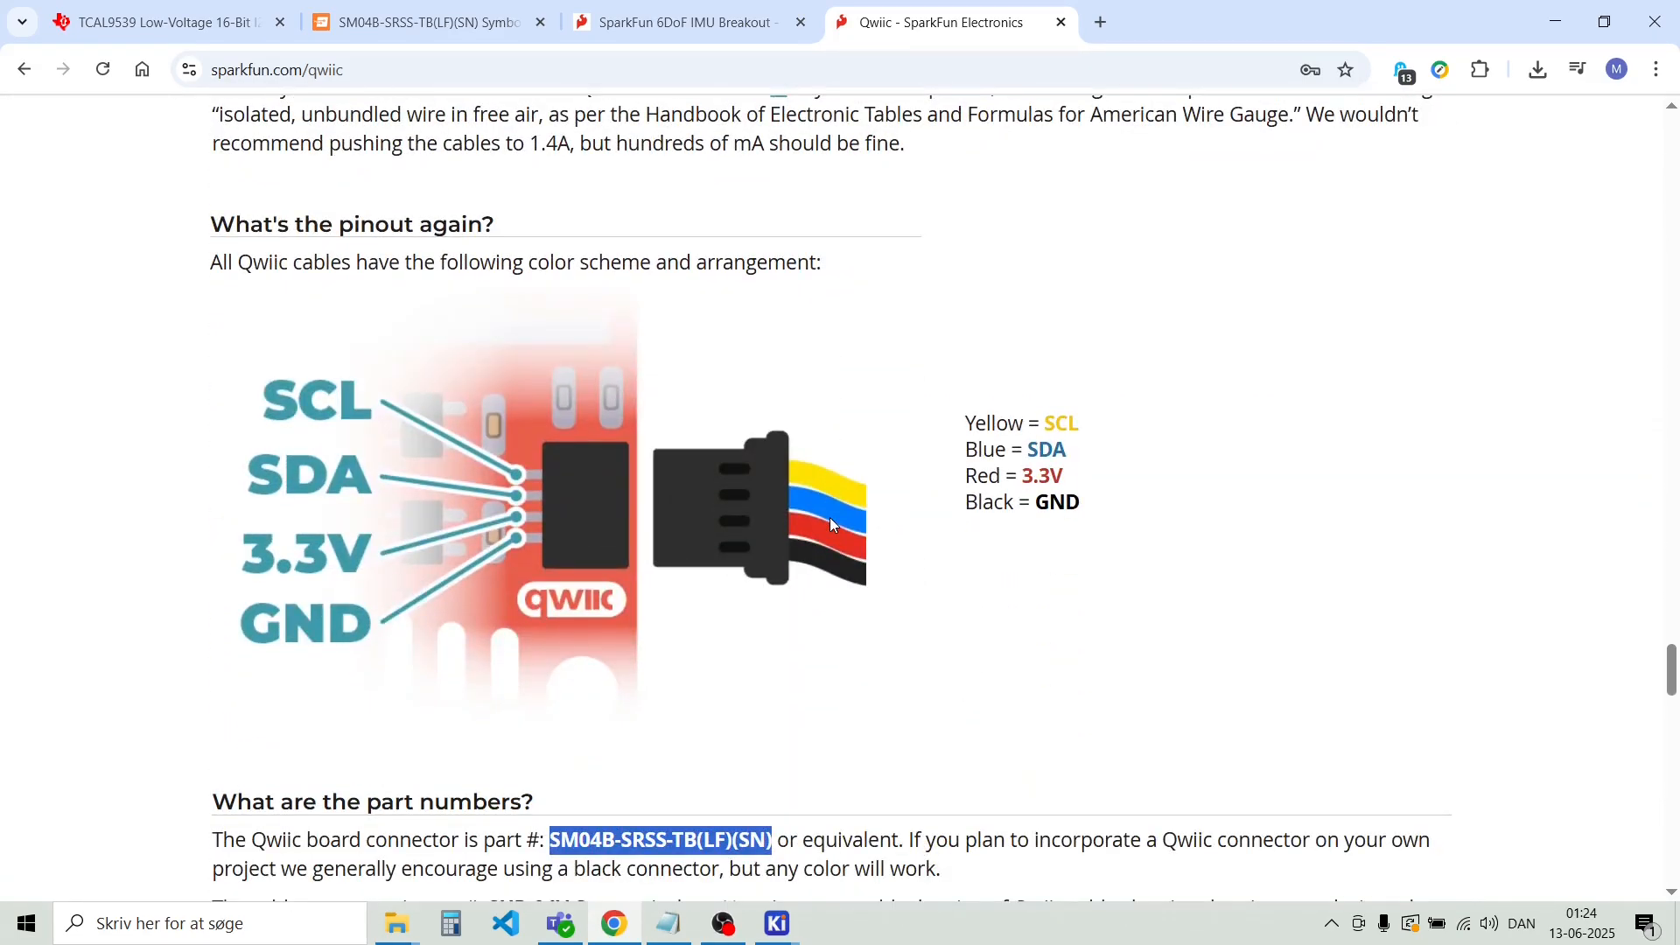
scroll(830, 524, "down", 1)
scroll(829, 524, "up", 1)
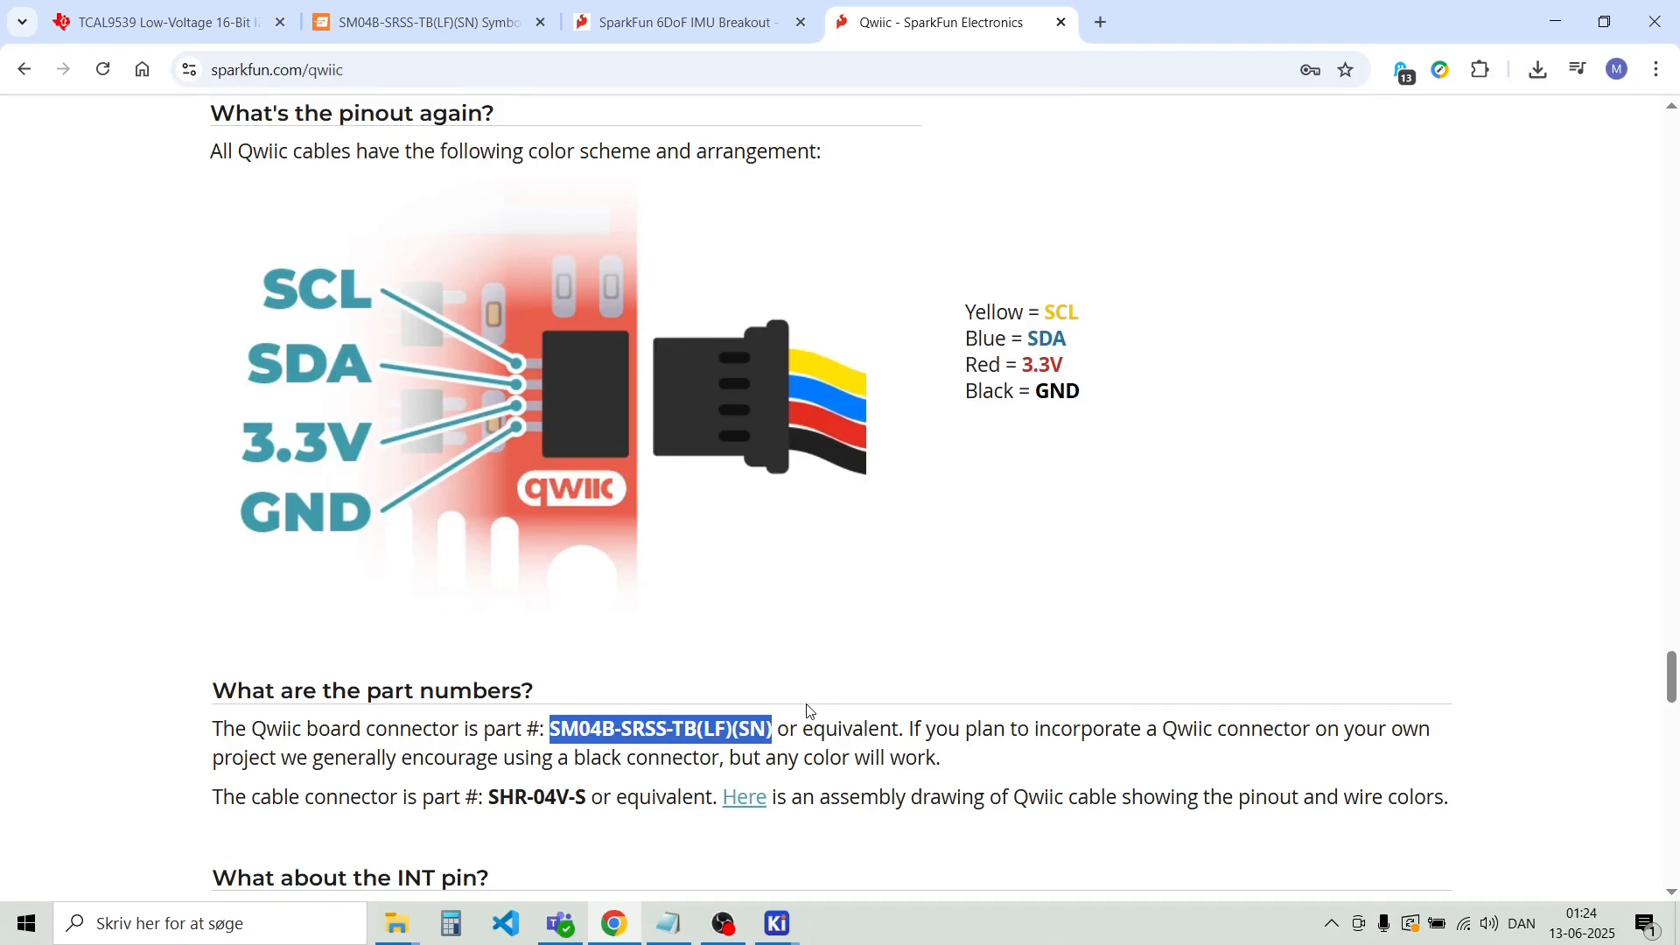
scroll(797, 700, "down", 7)
scroll(807, 711, "down", 6)
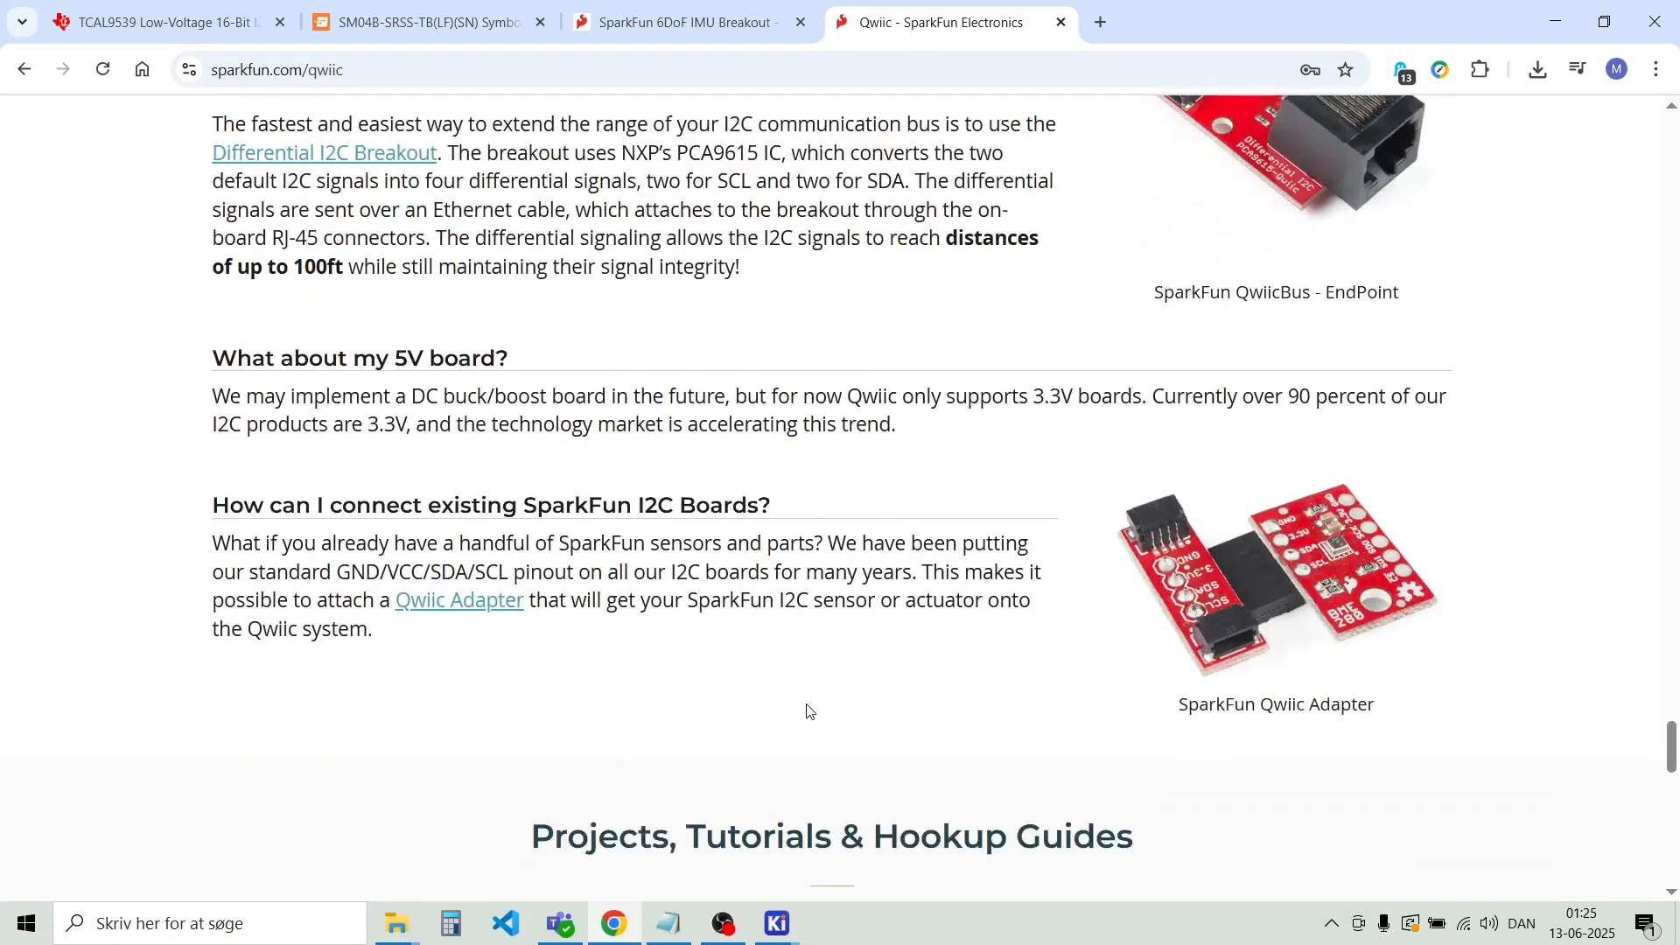
scroll(808, 714, "up", 4)
scroll(808, 713, "up", 15)
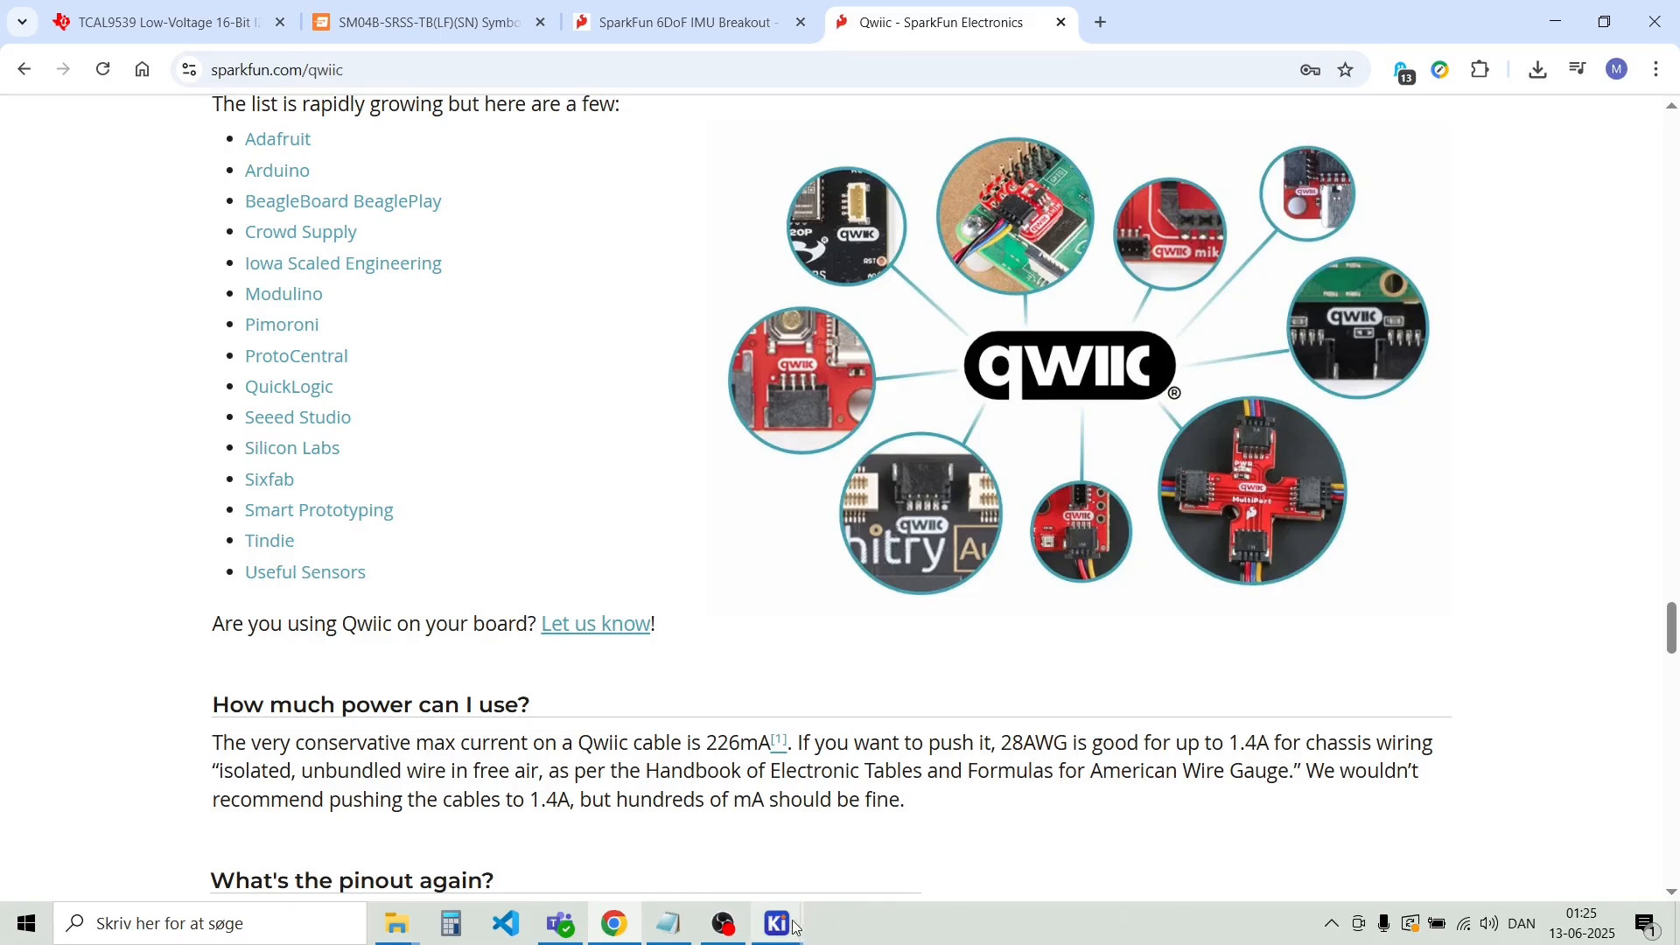
Switch to the KiCad Schematic Editor, open the symbol chooser and clear its search filter
mouse_move(776, 933)
left_click(765, 827)
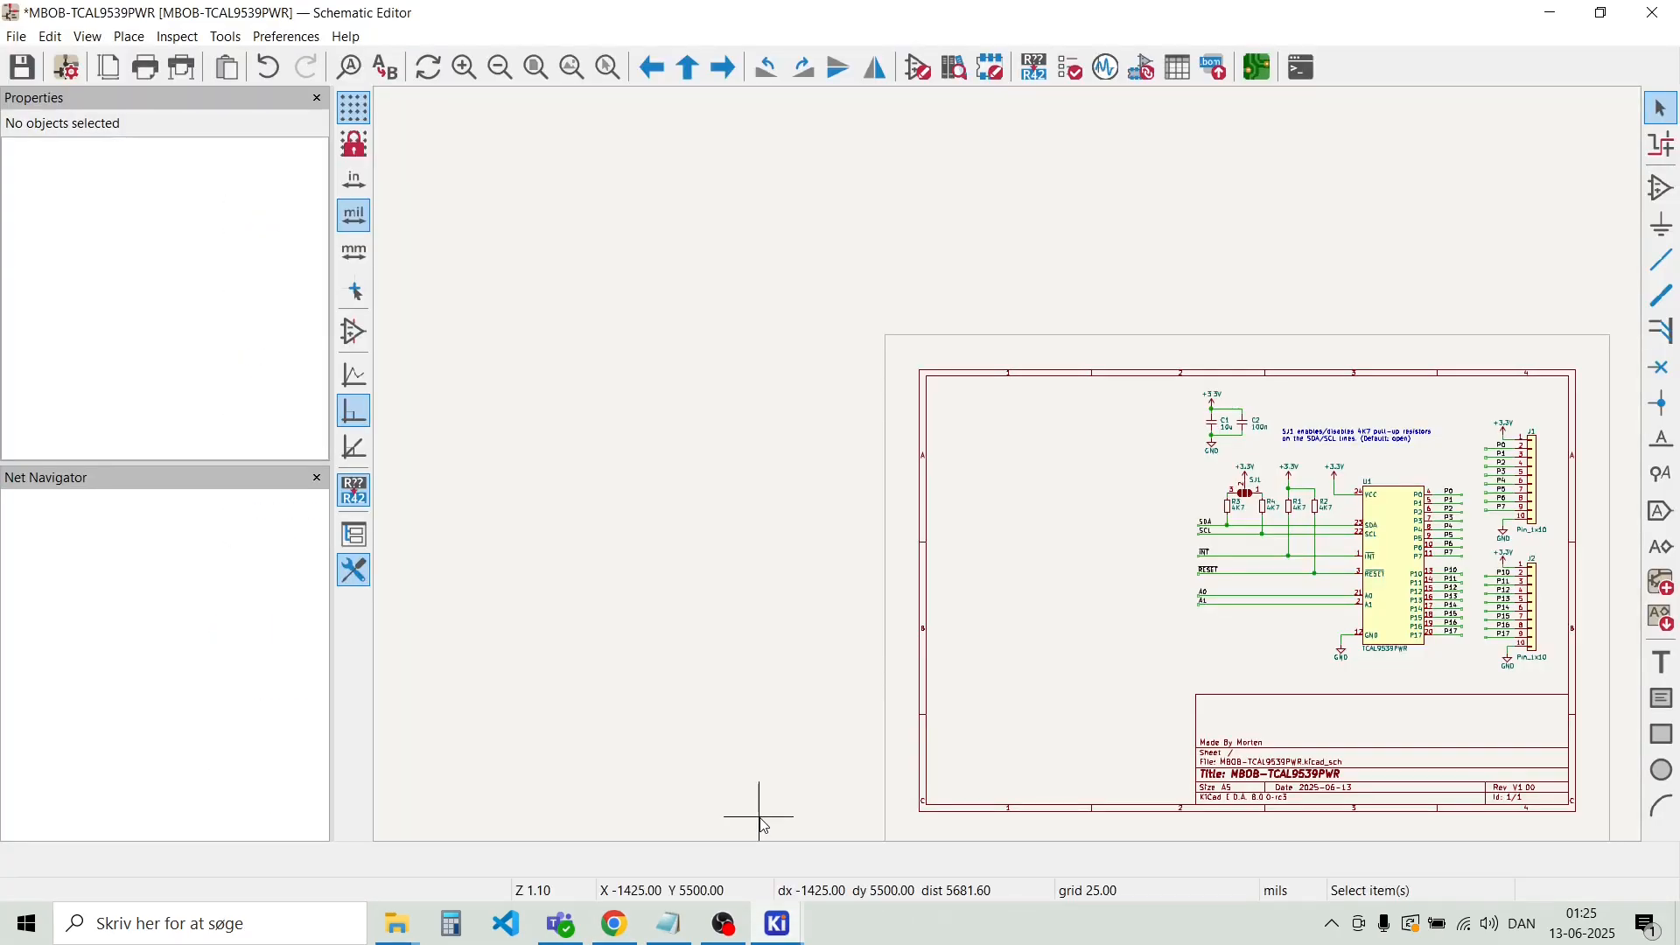
scroll(1063, 437, "up", 5)
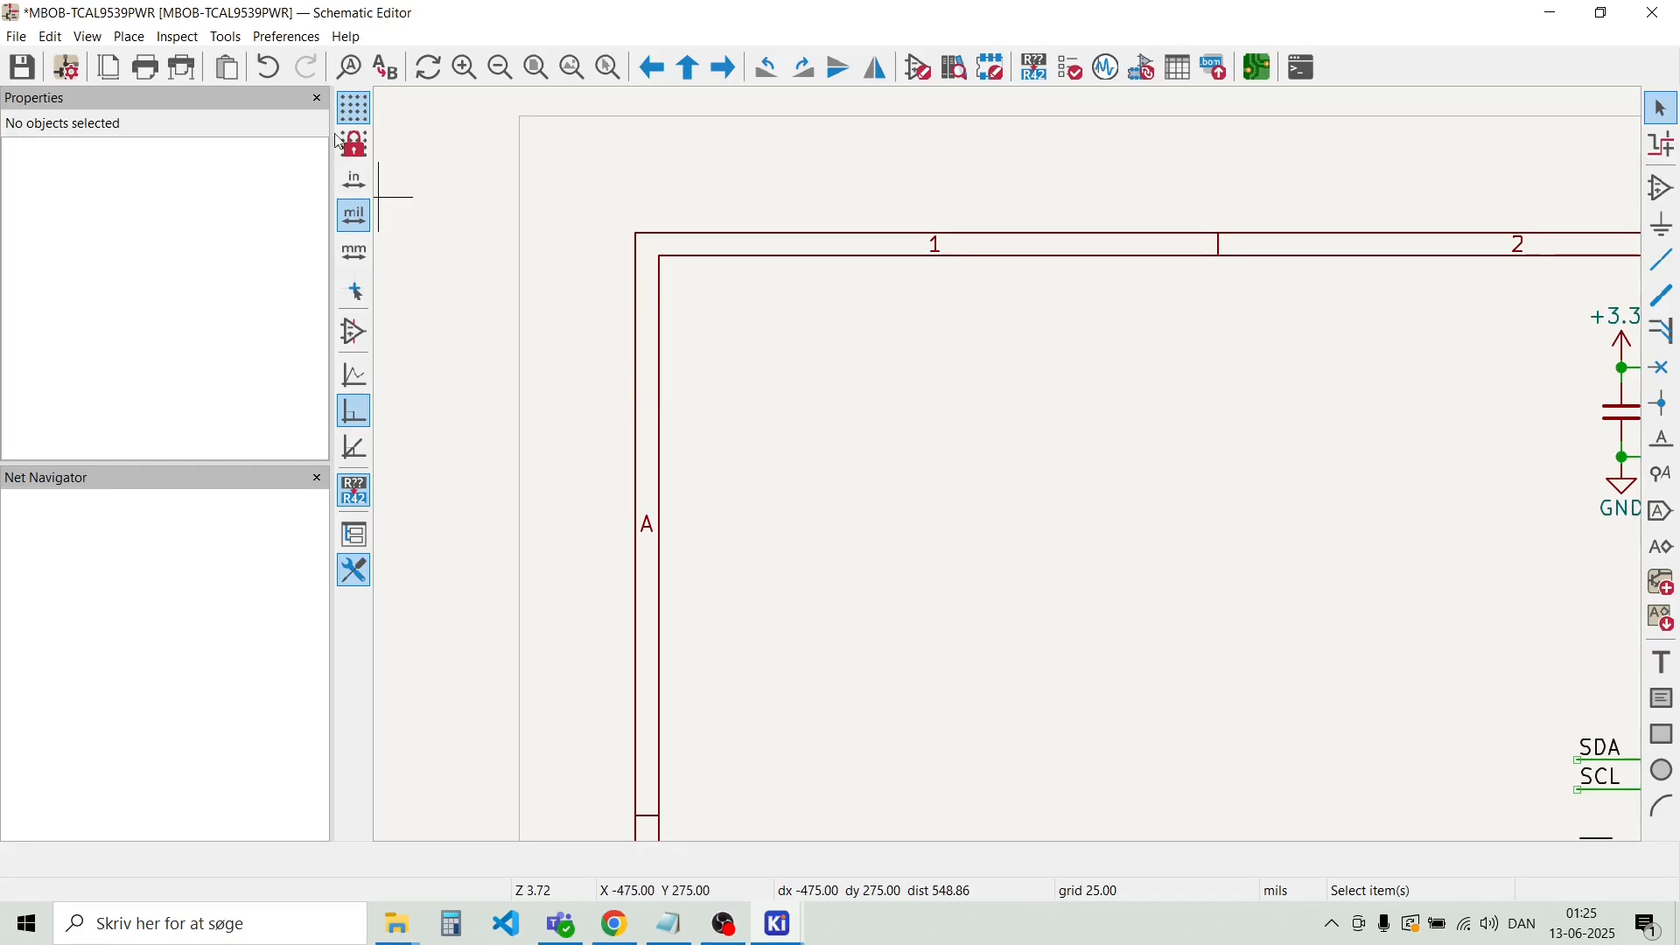
left_click(132, 37)
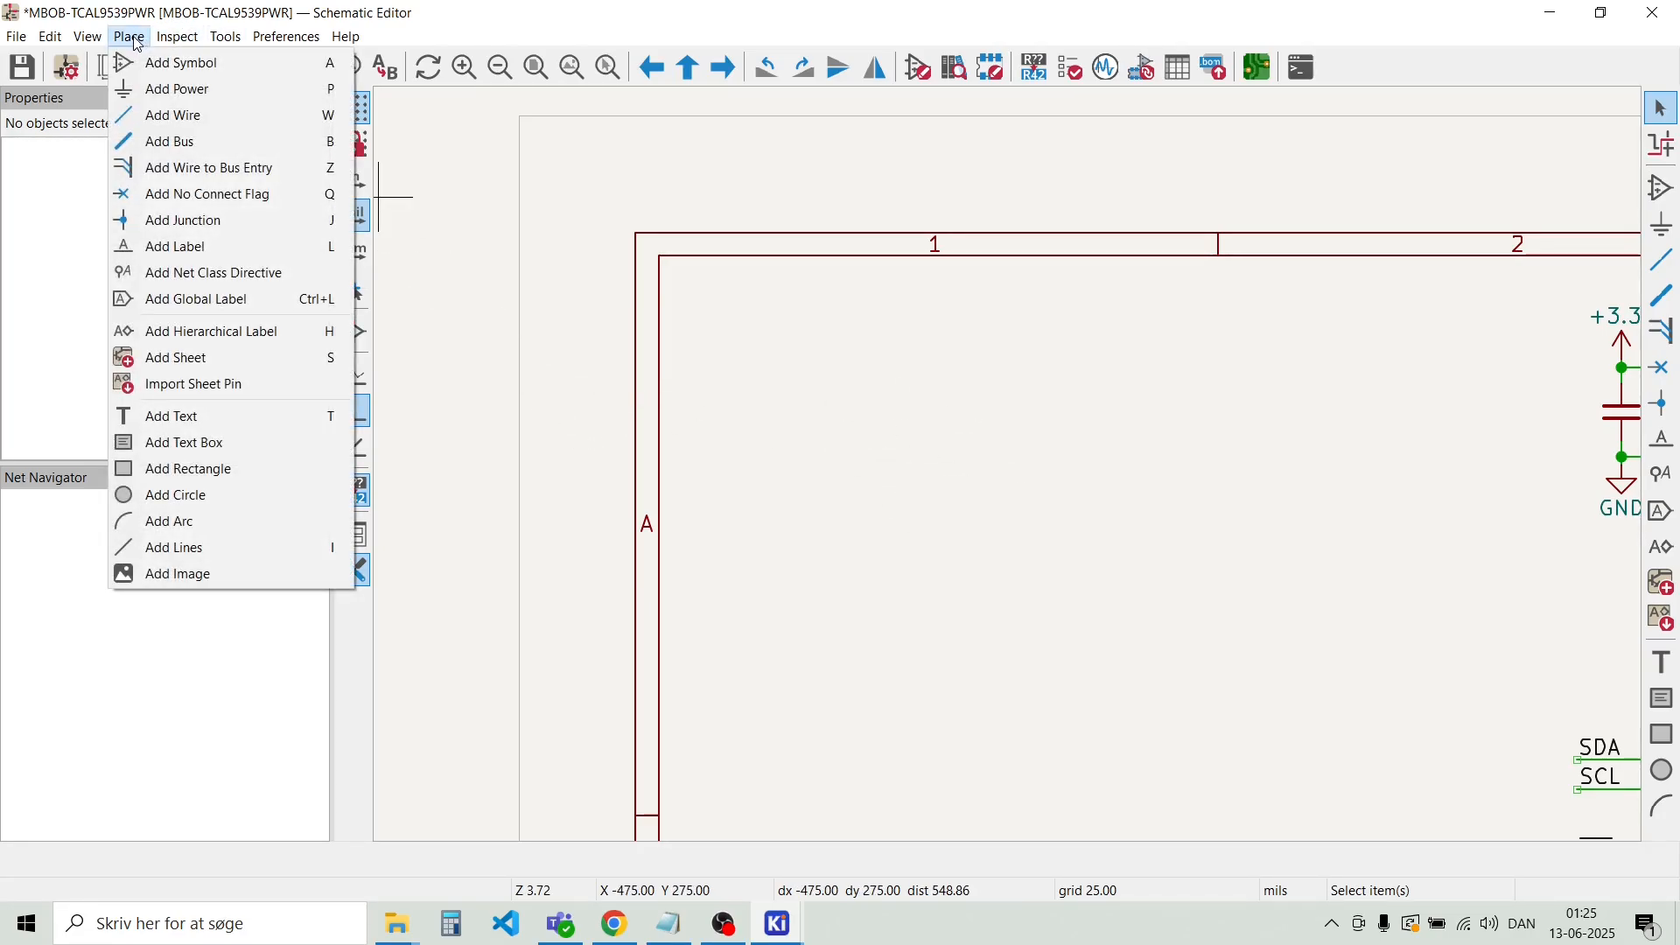
left_click(158, 63)
left_click(398, 203)
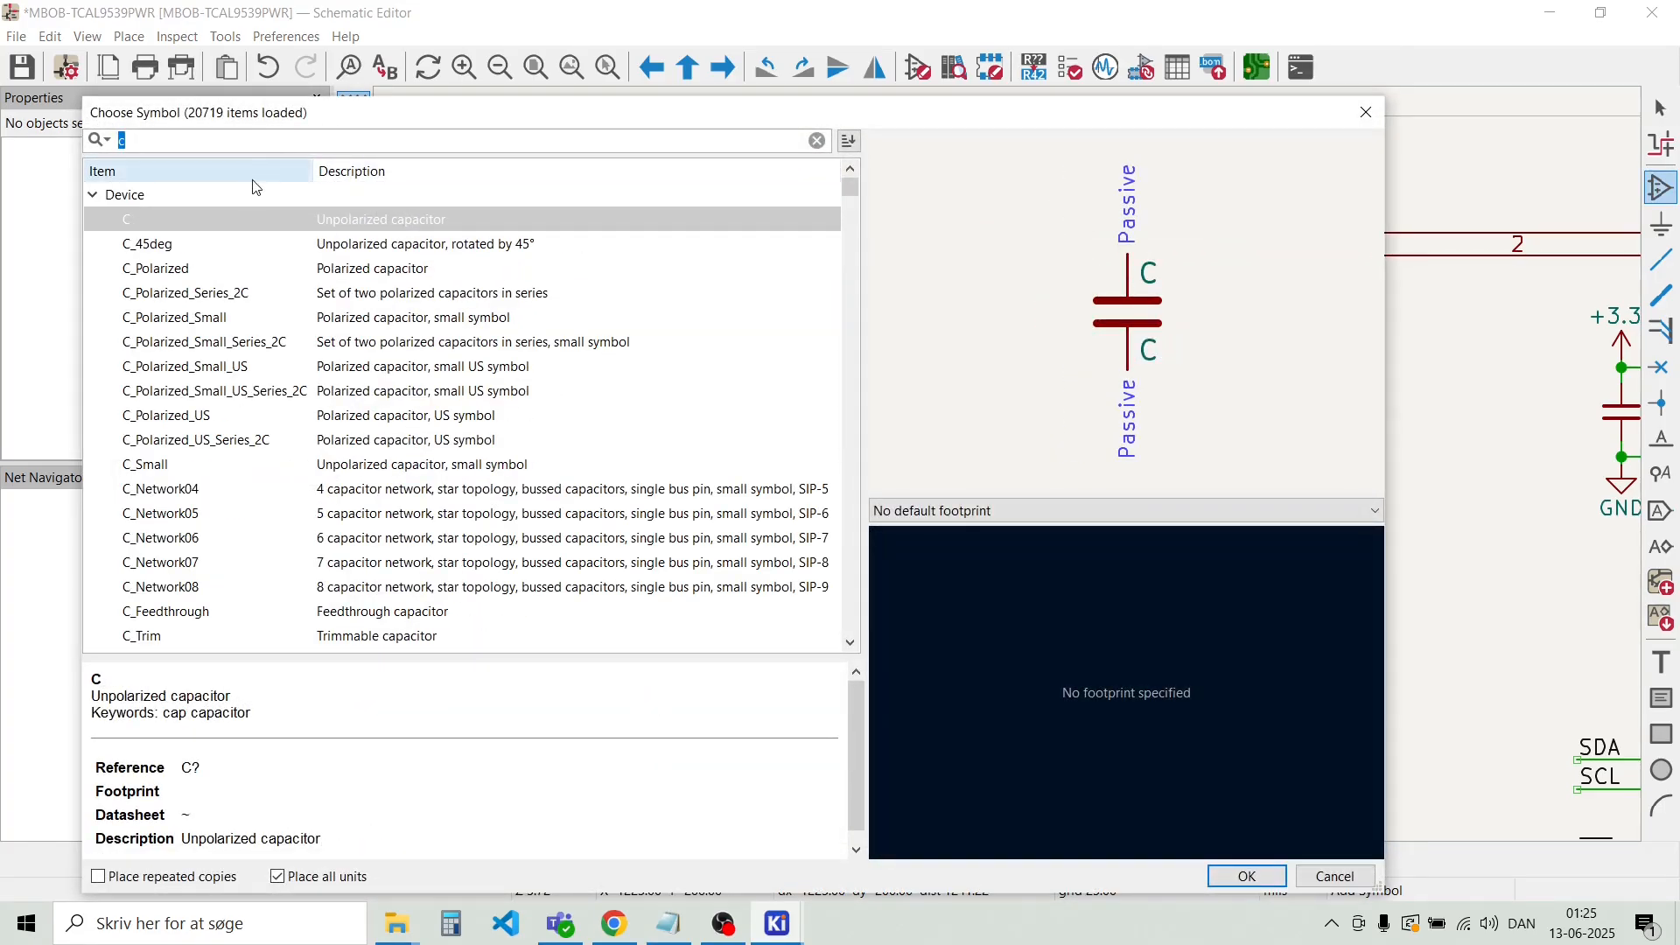
left_click(94, 198)
left_click(93, 221)
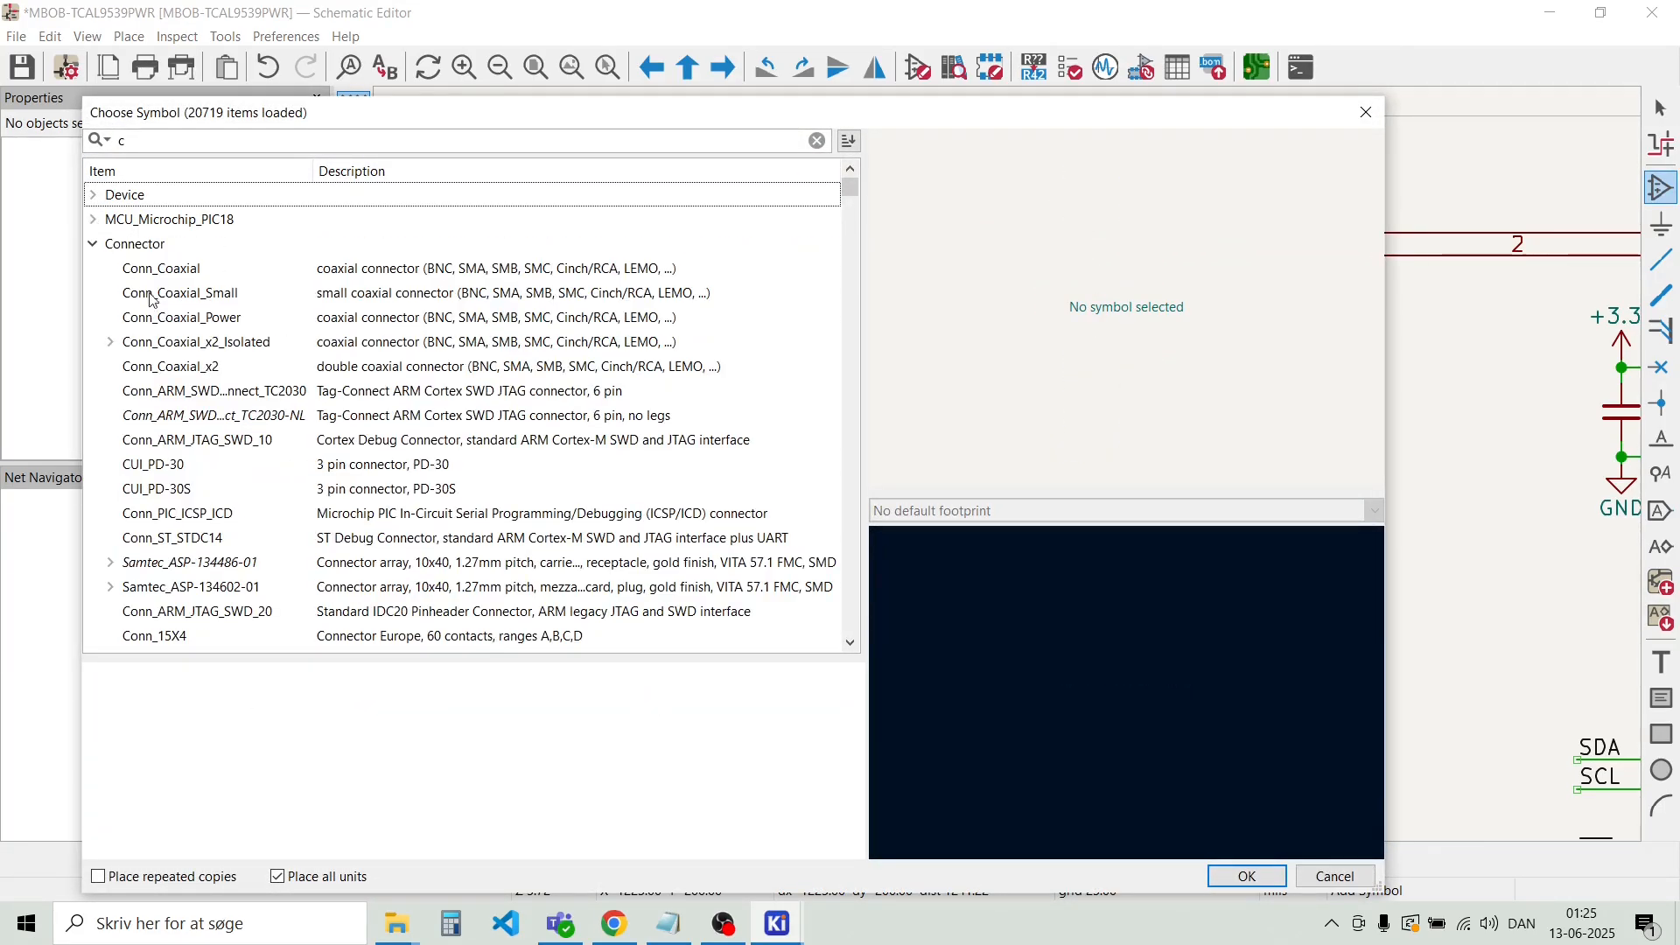
left_click(96, 249)
left_click(150, 143)
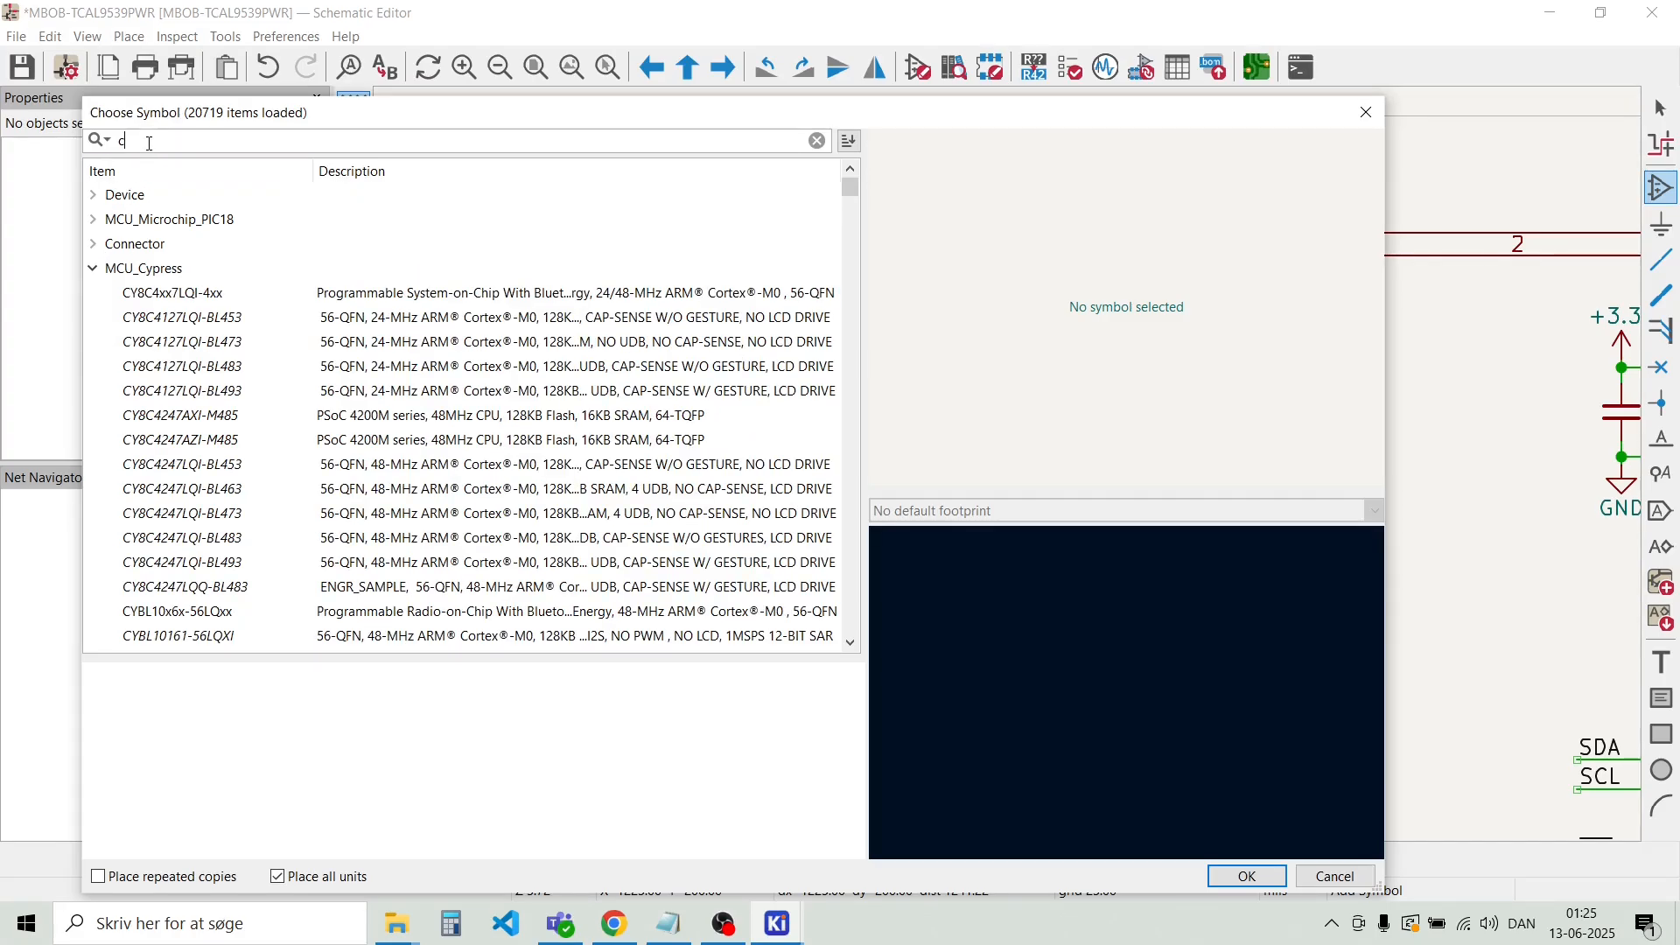
key("BackSpace")
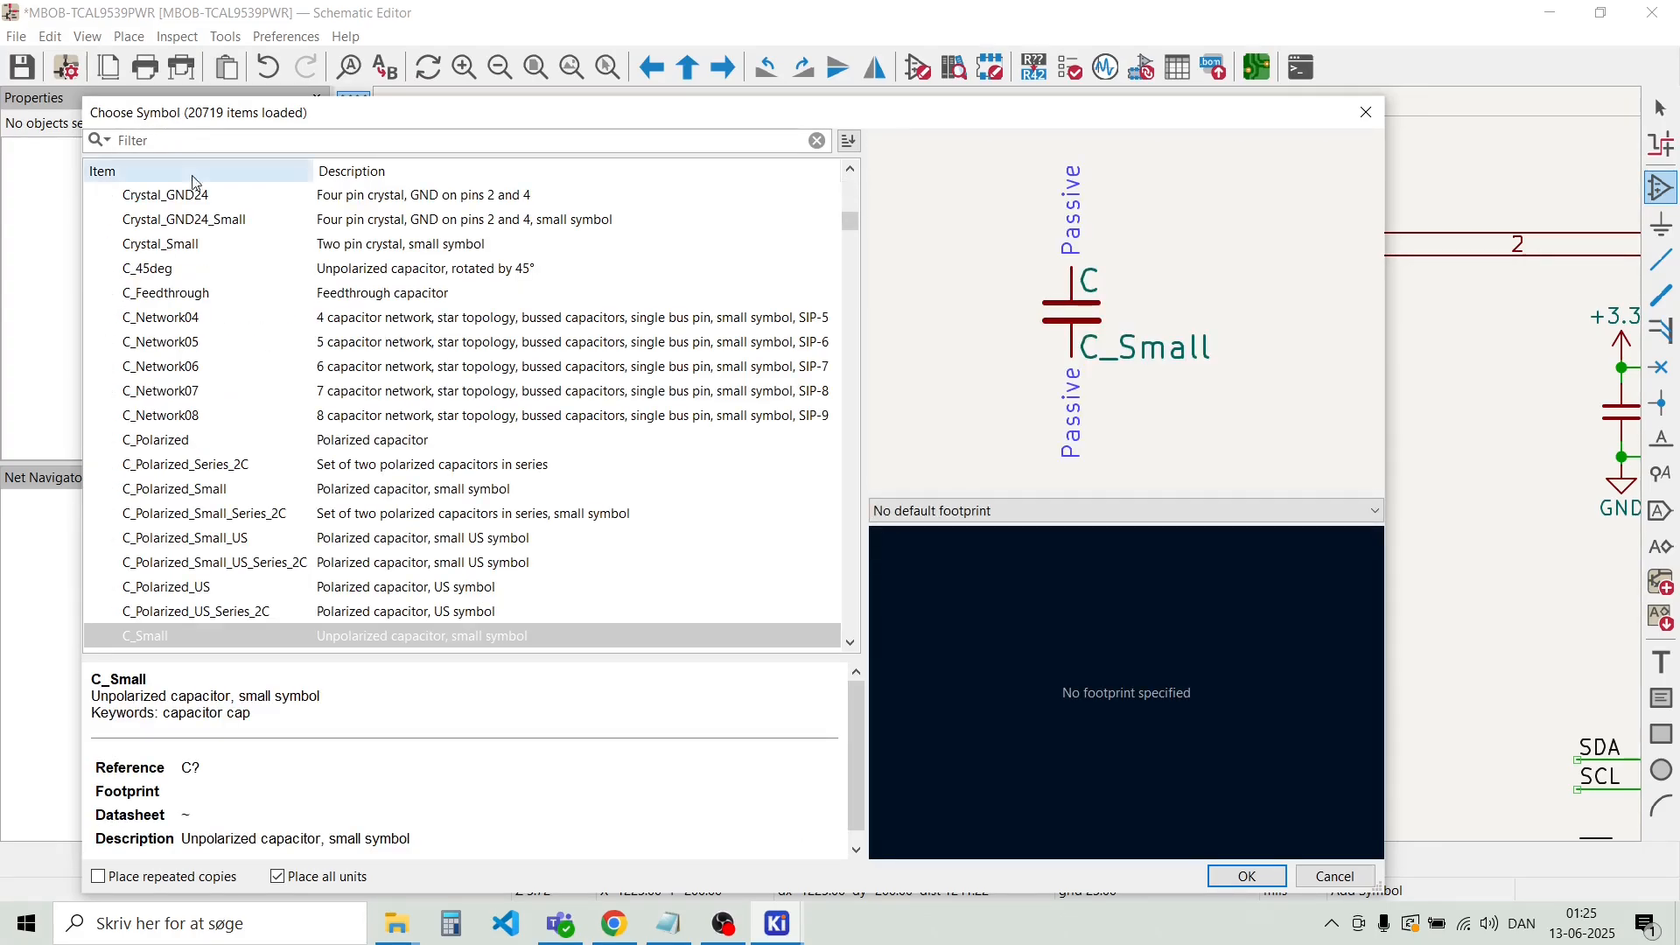
Look through the Connector symbol library for a suitable connector symbol for the Qwiic port
scroll(198, 247, "up", 2)
scroll(198, 247, "up", 12)
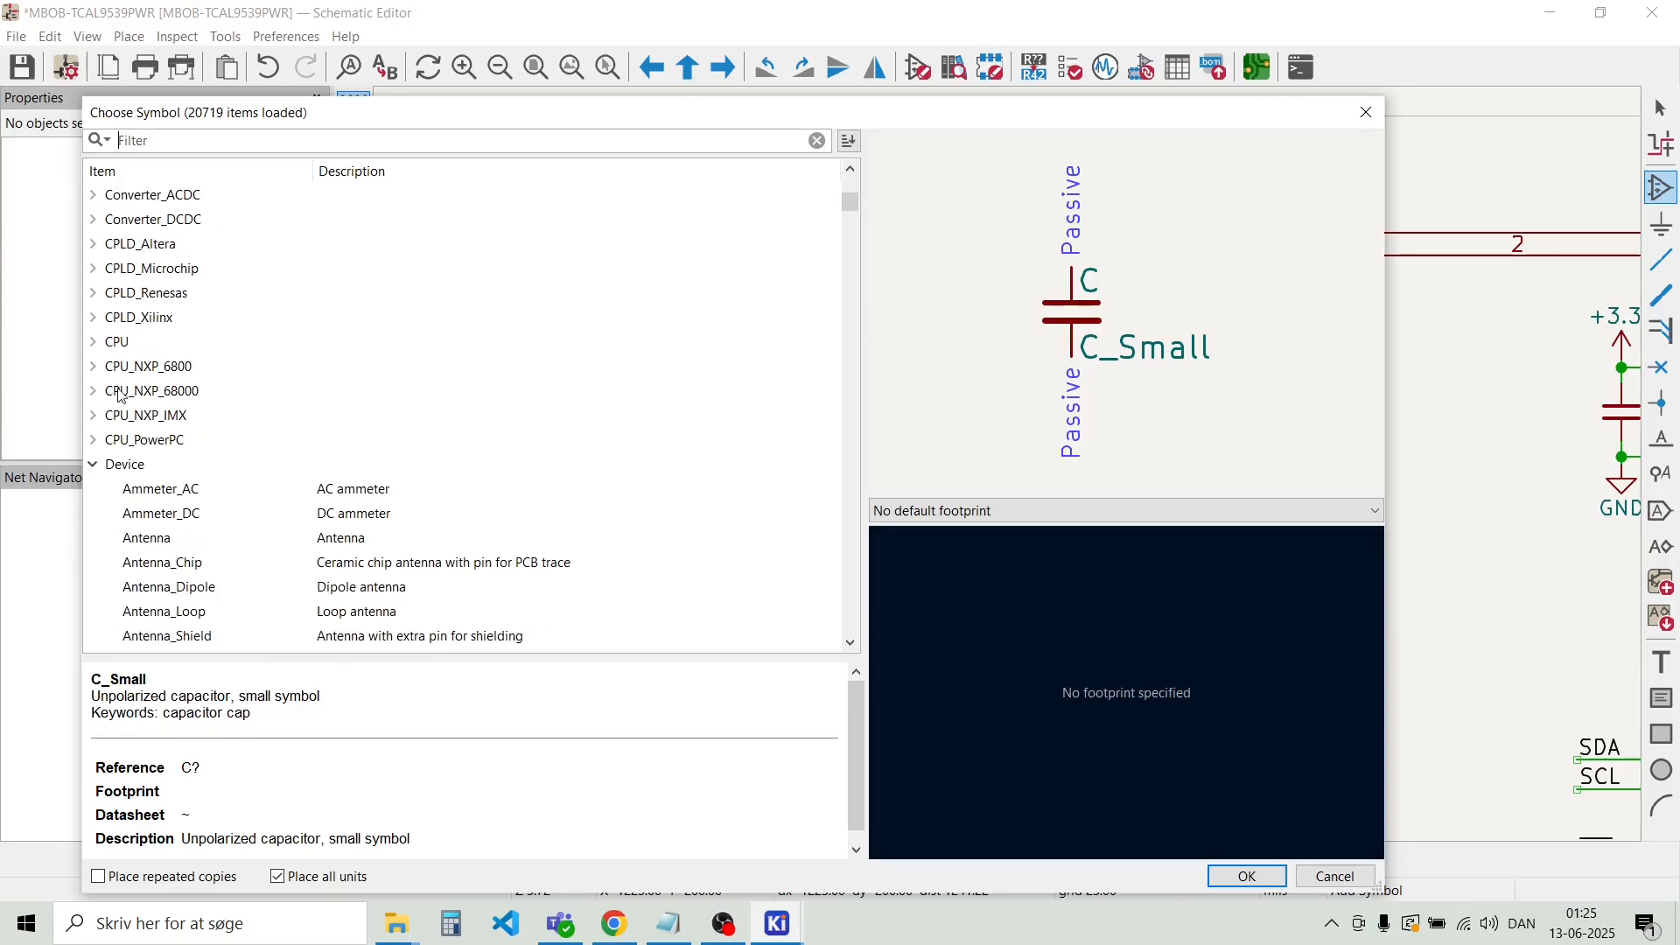
left_click(93, 464)
scroll(153, 389, "up", 4)
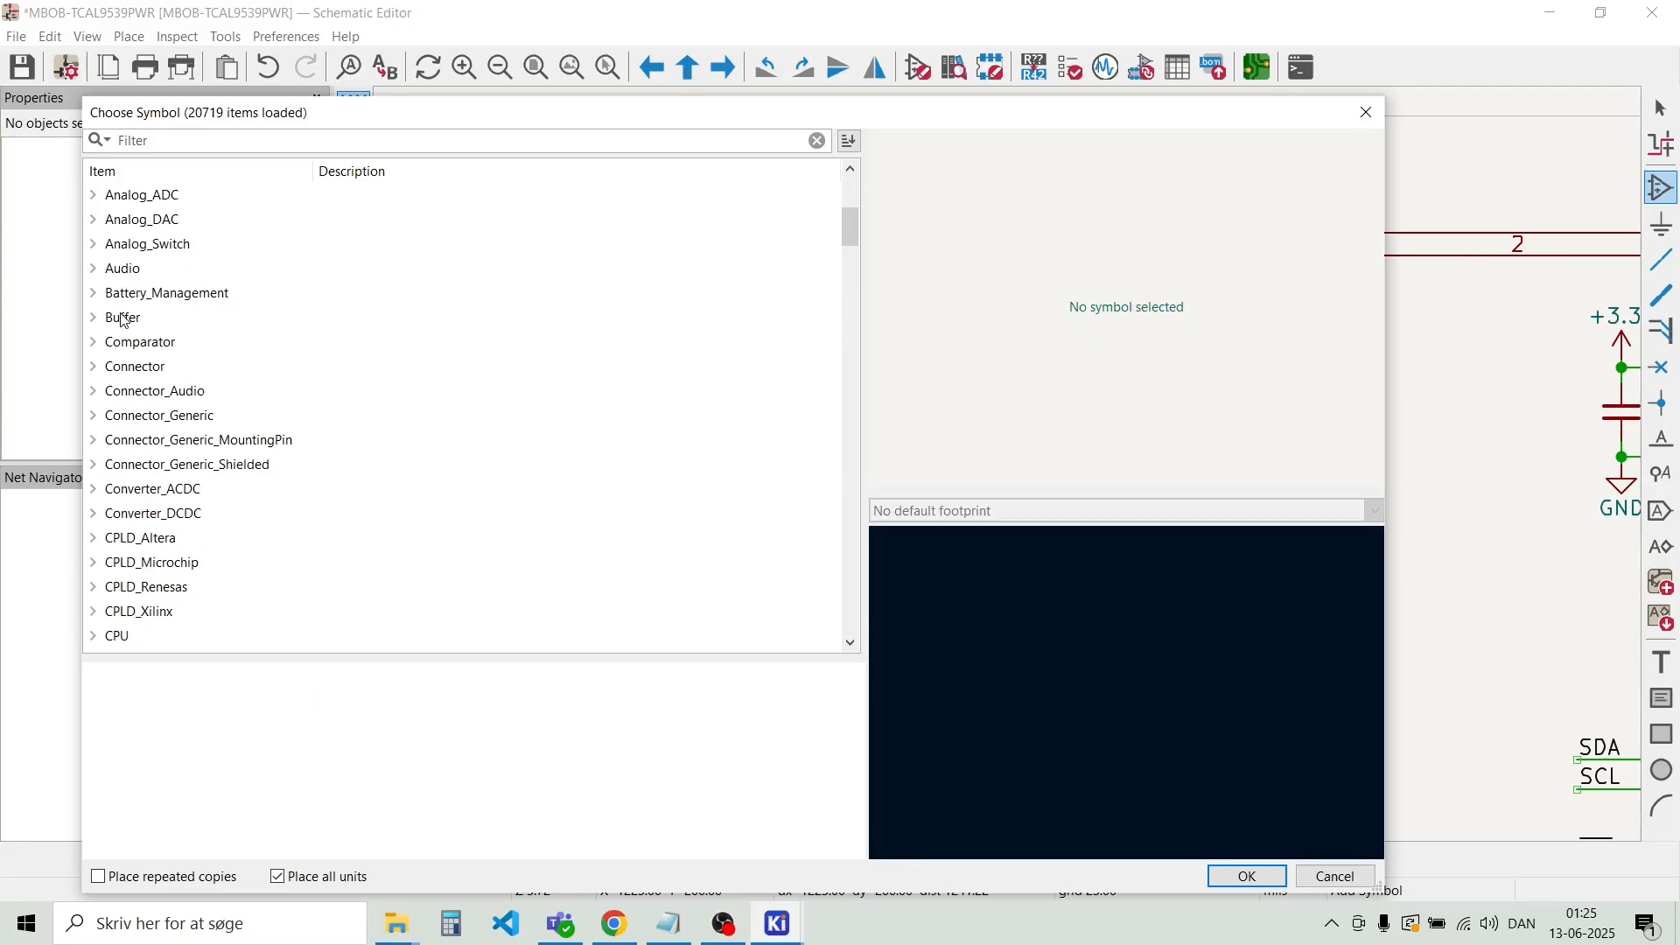
scroll(119, 385, "down", 1)
left_click(94, 294)
scroll(178, 317, "down", 1)
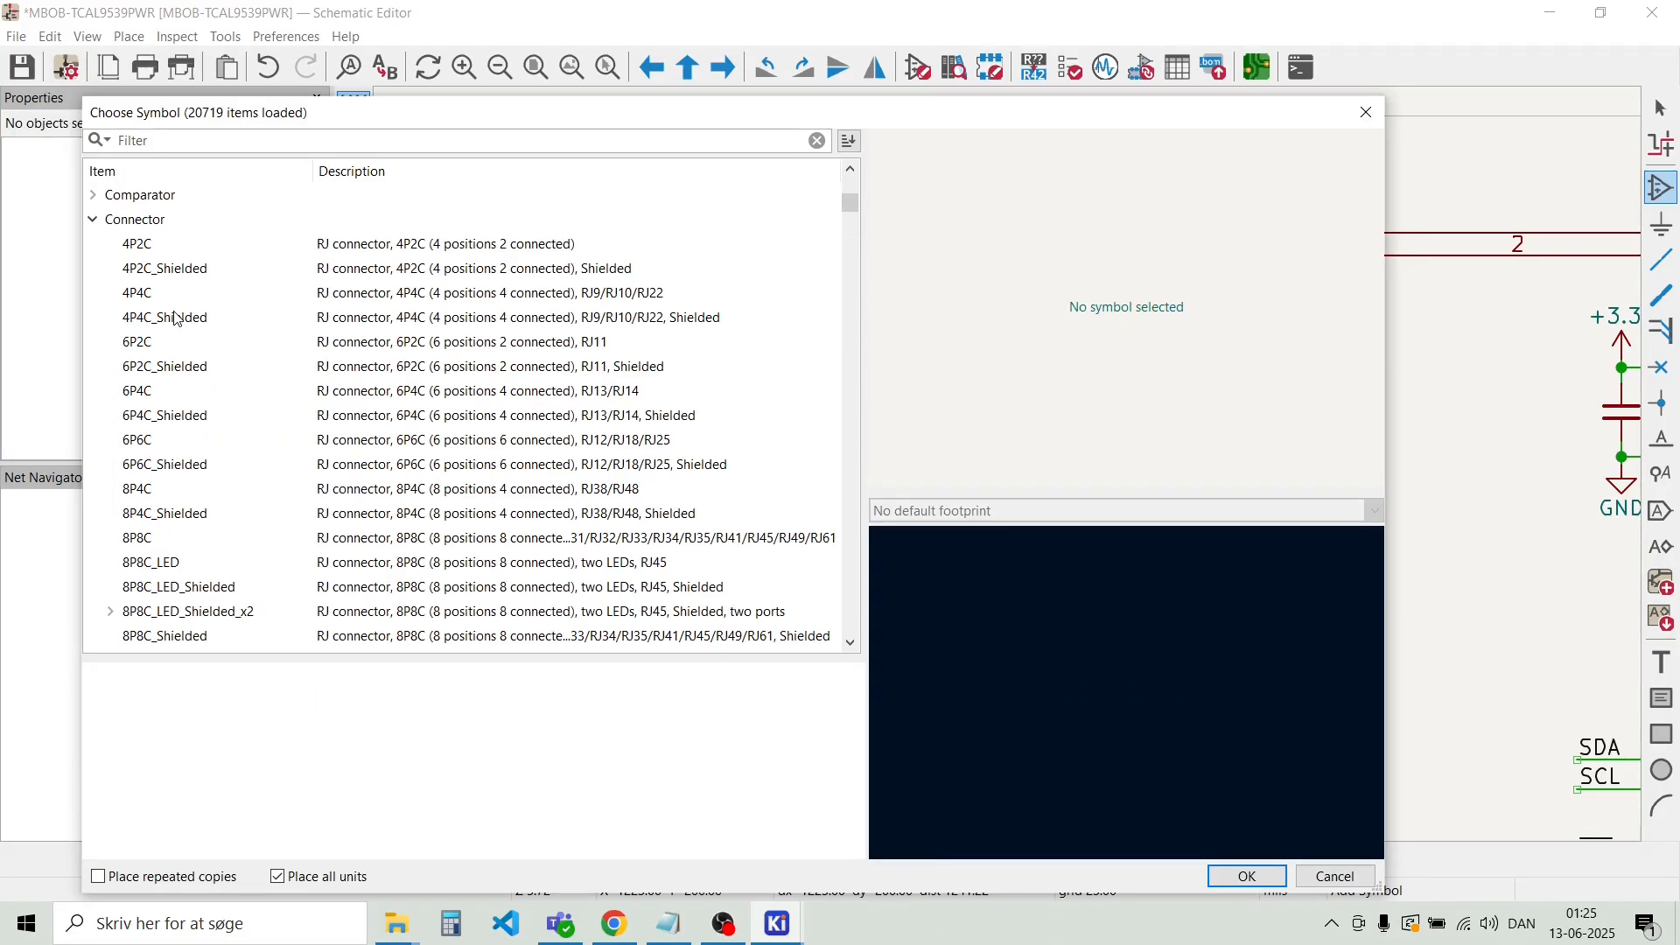
scroll(132, 262, "down", 20)
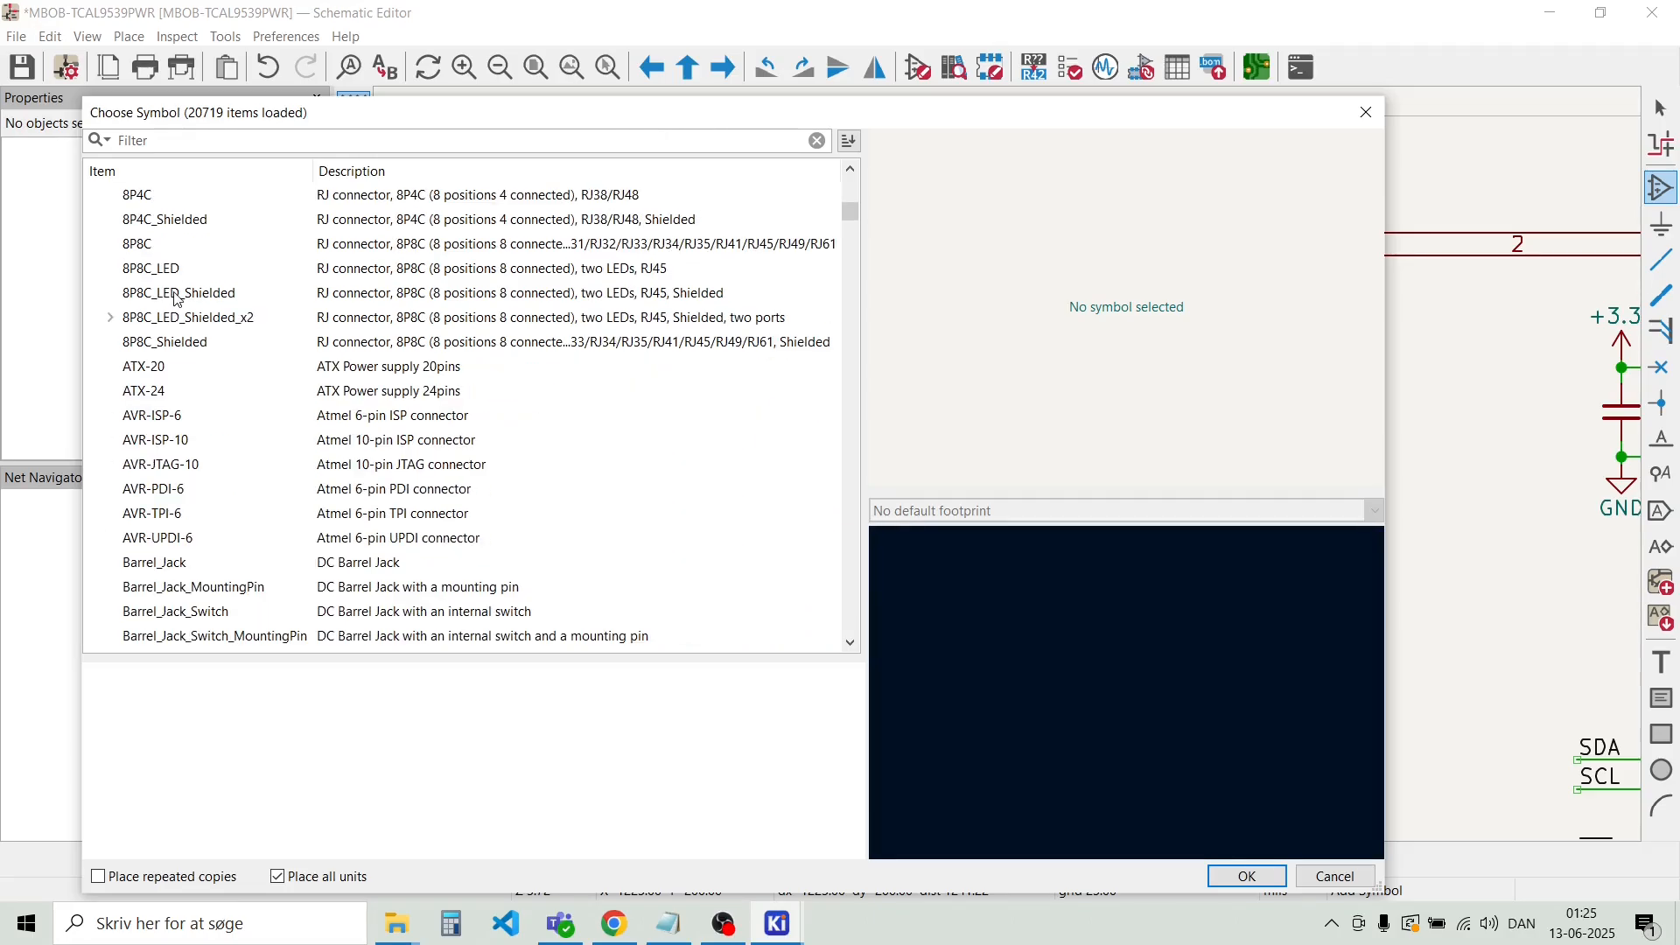
scroll(172, 312, "up", 5)
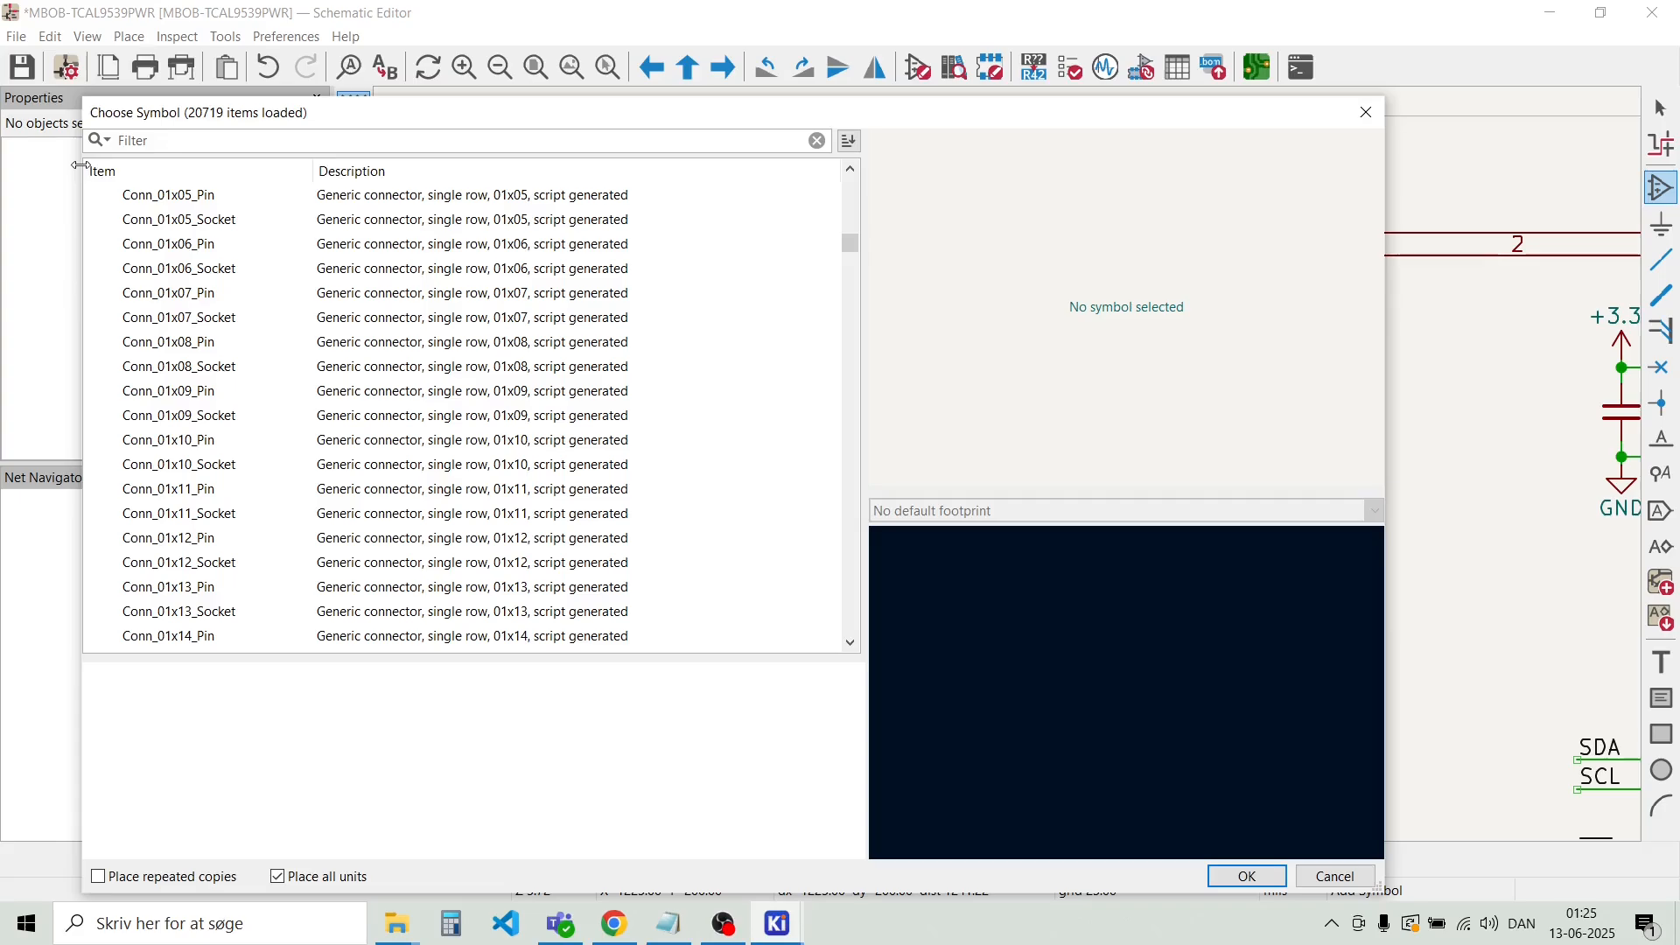
scroll(153, 219, "up", 3)
scroll(154, 219, "up", 20)
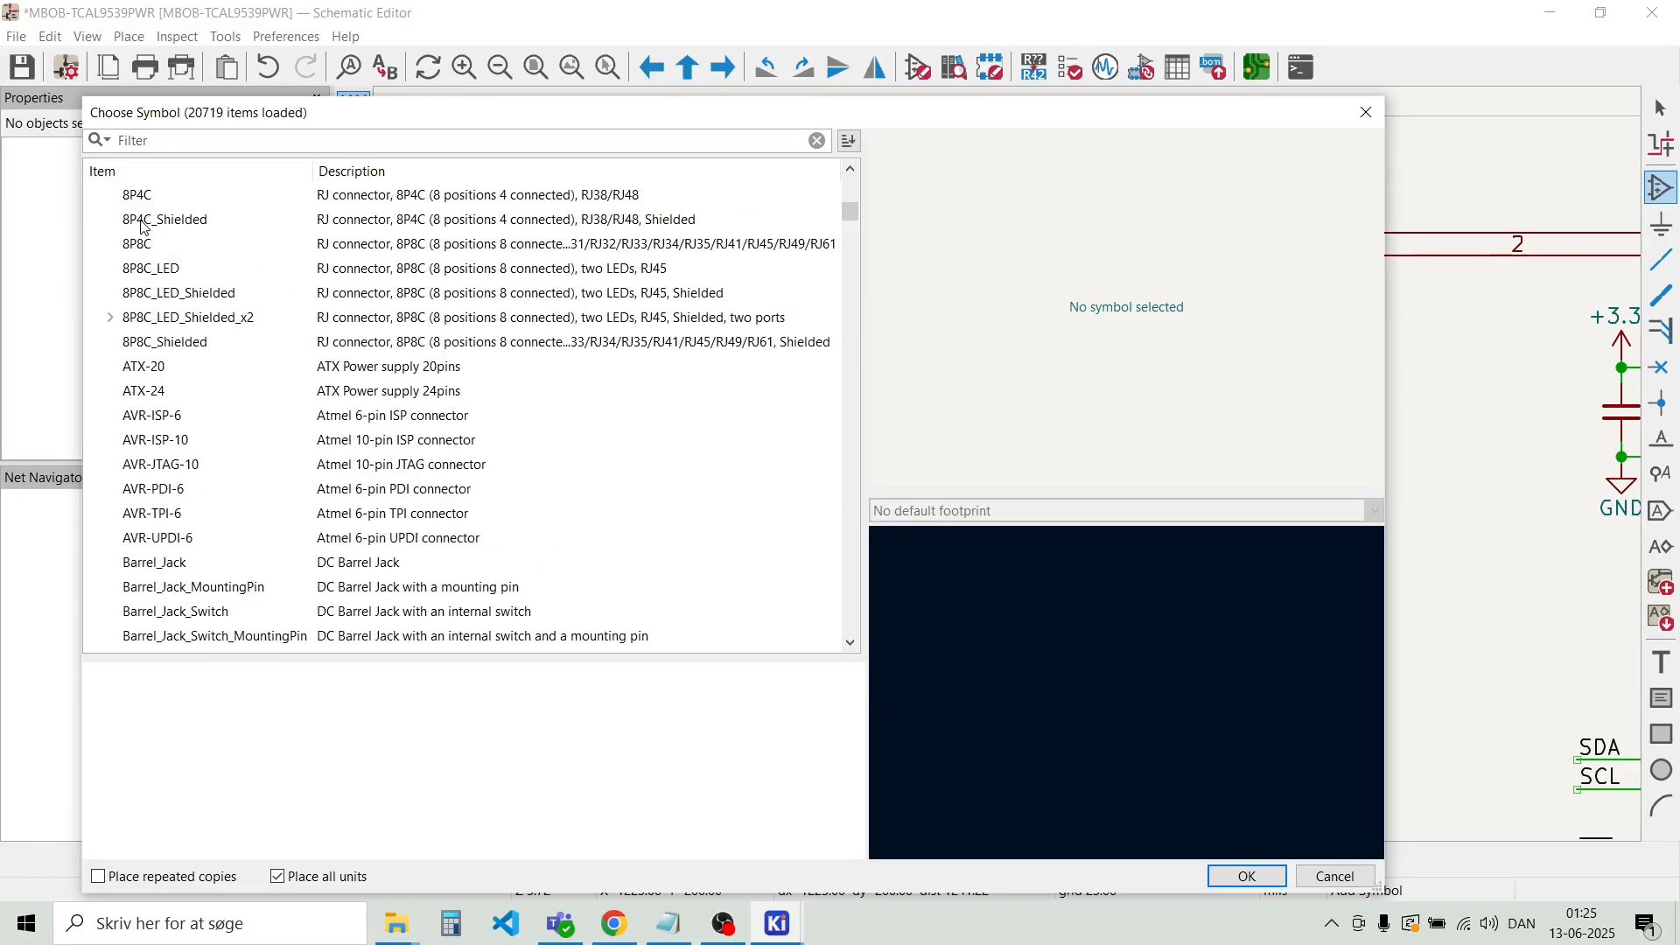
left_click(95, 368)
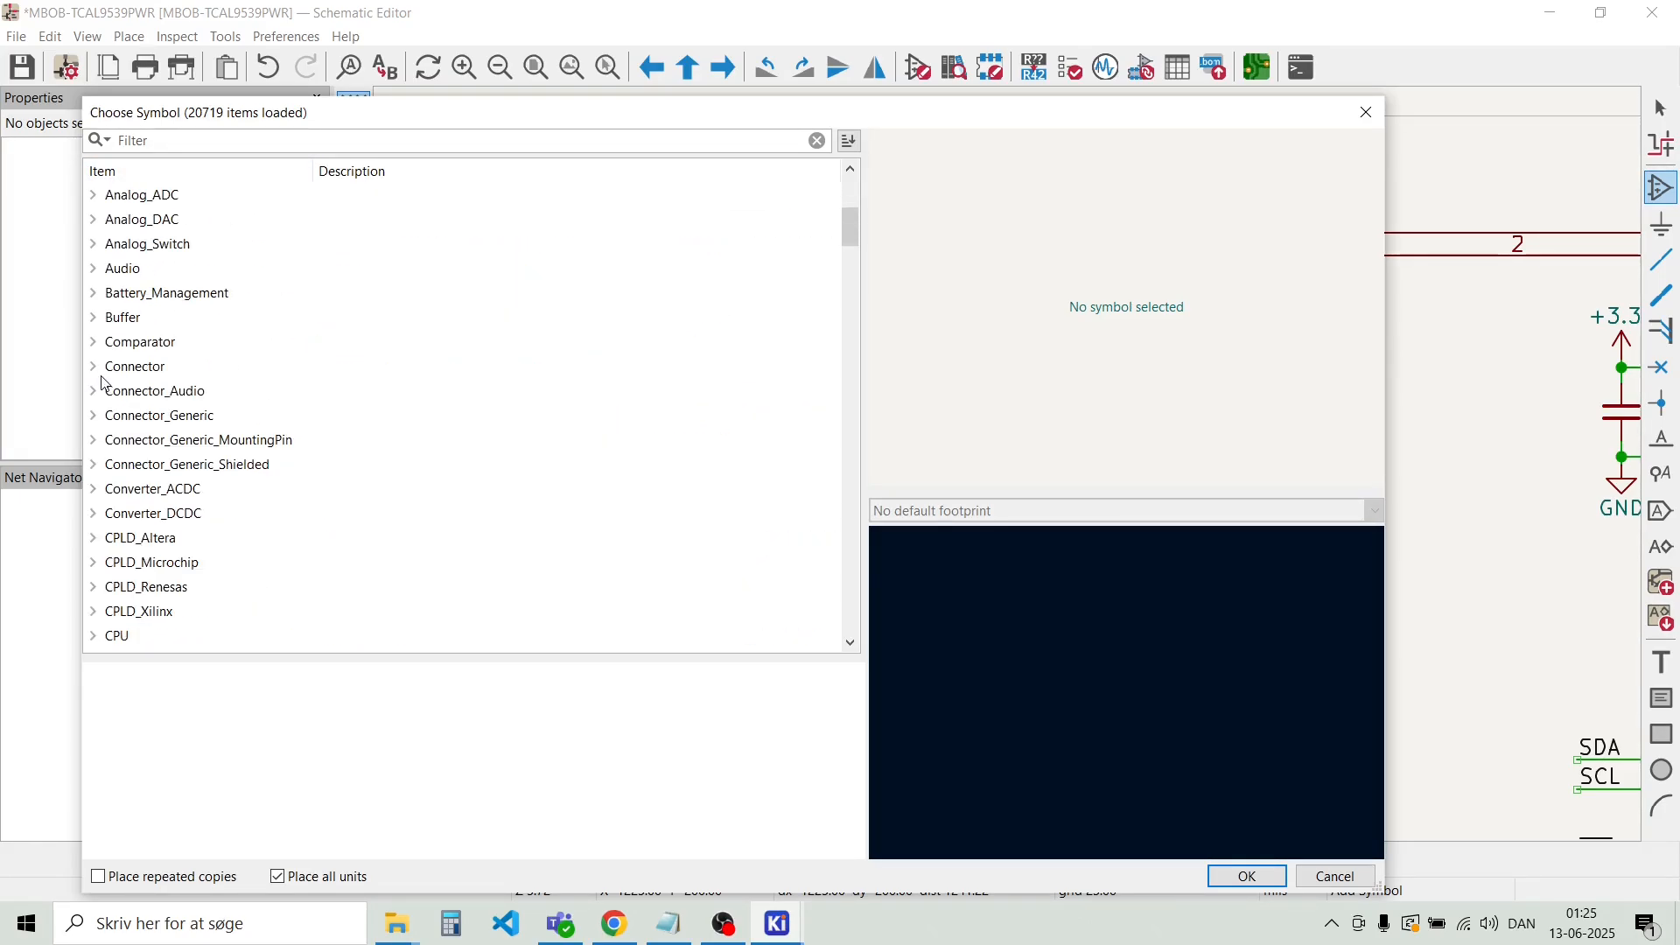
Place a Conn_01x04 symbol from the Connector_Generic library in the upper-left area of the sheet
left_click(93, 417)
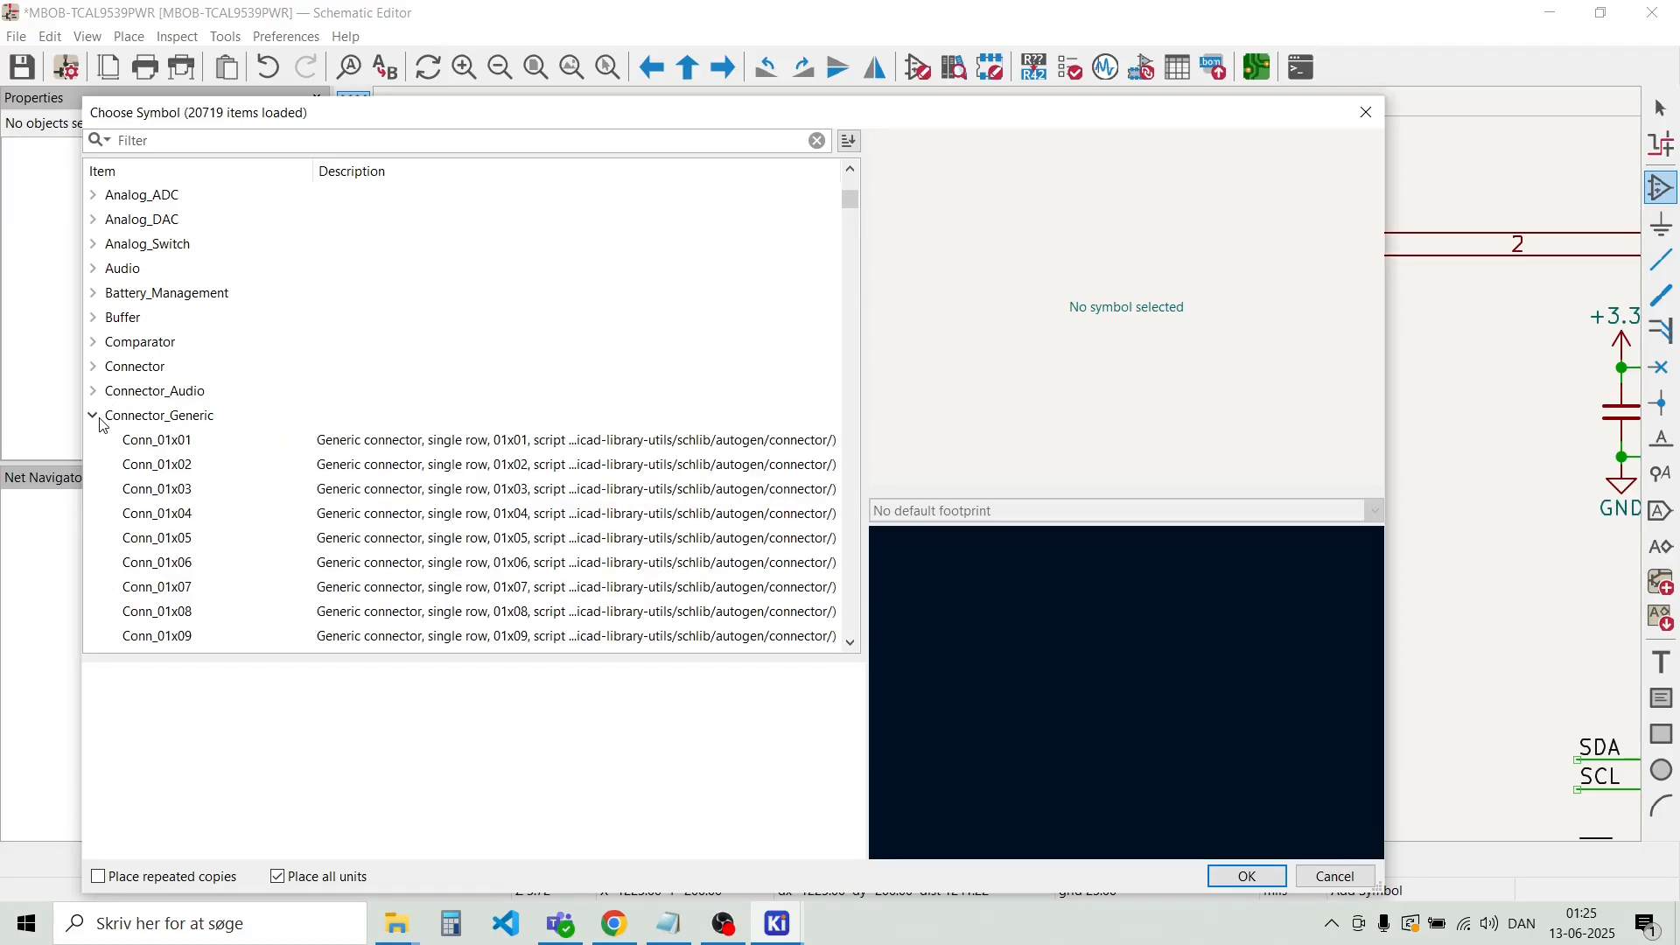
scroll(201, 421, "down", 2)
double_click(179, 372)
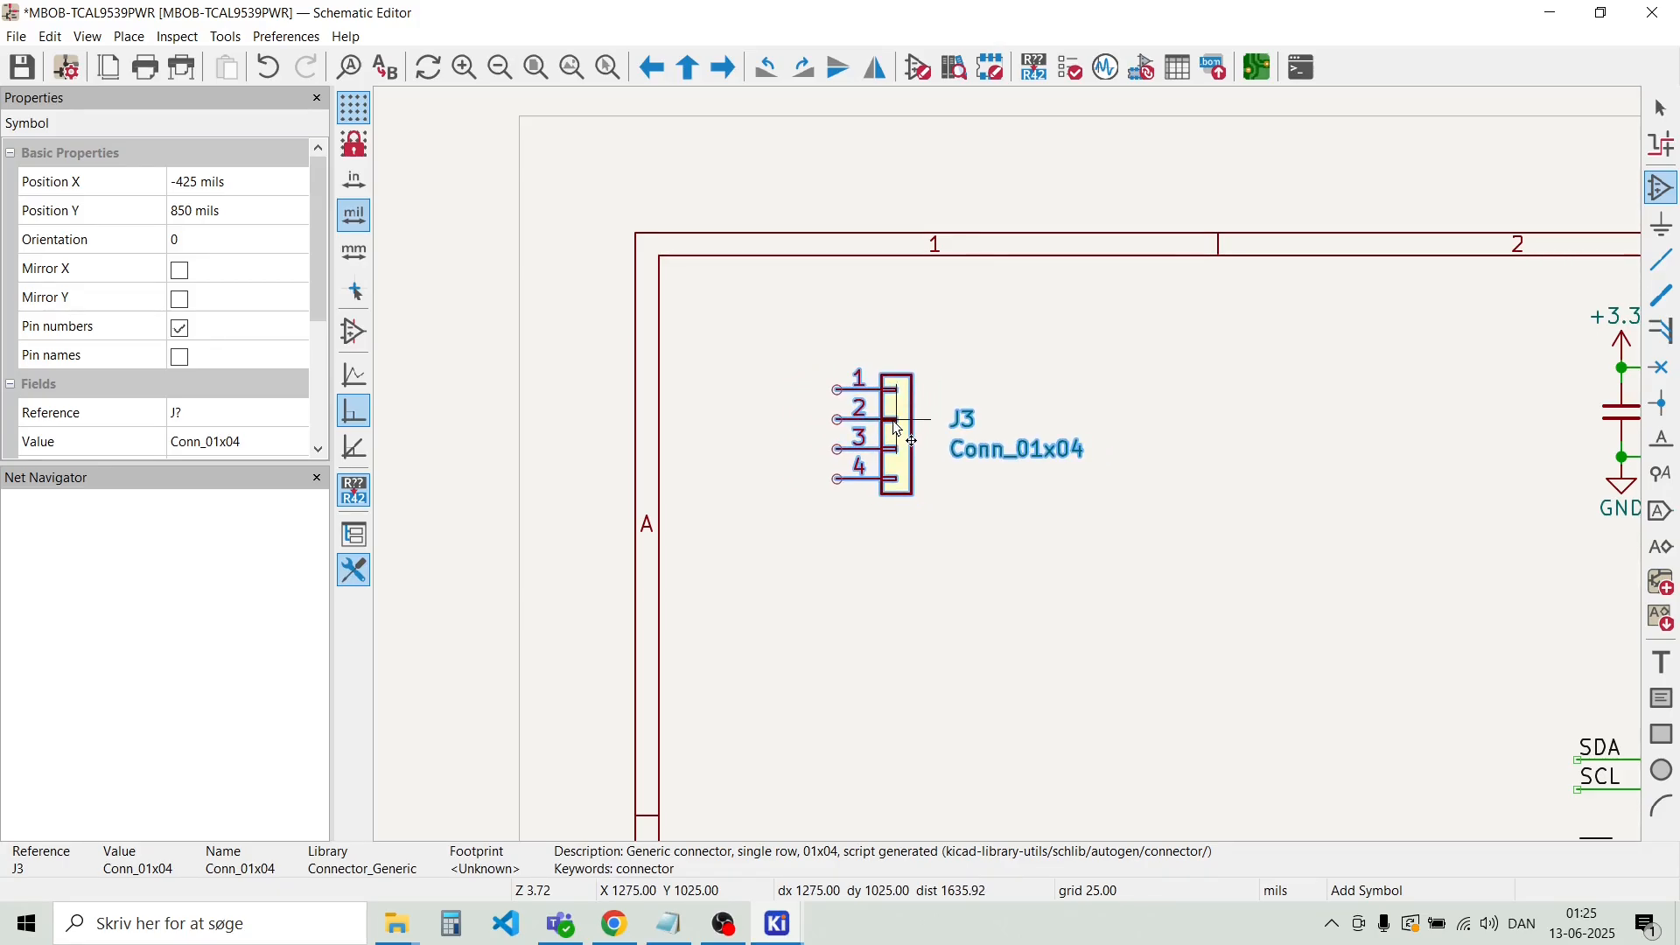
left_click(910, 426)
key("Escape")
Rotate connector J3 by 180 degrees and move it to X 1075, Y 1200 mils
left_click(885, 415)
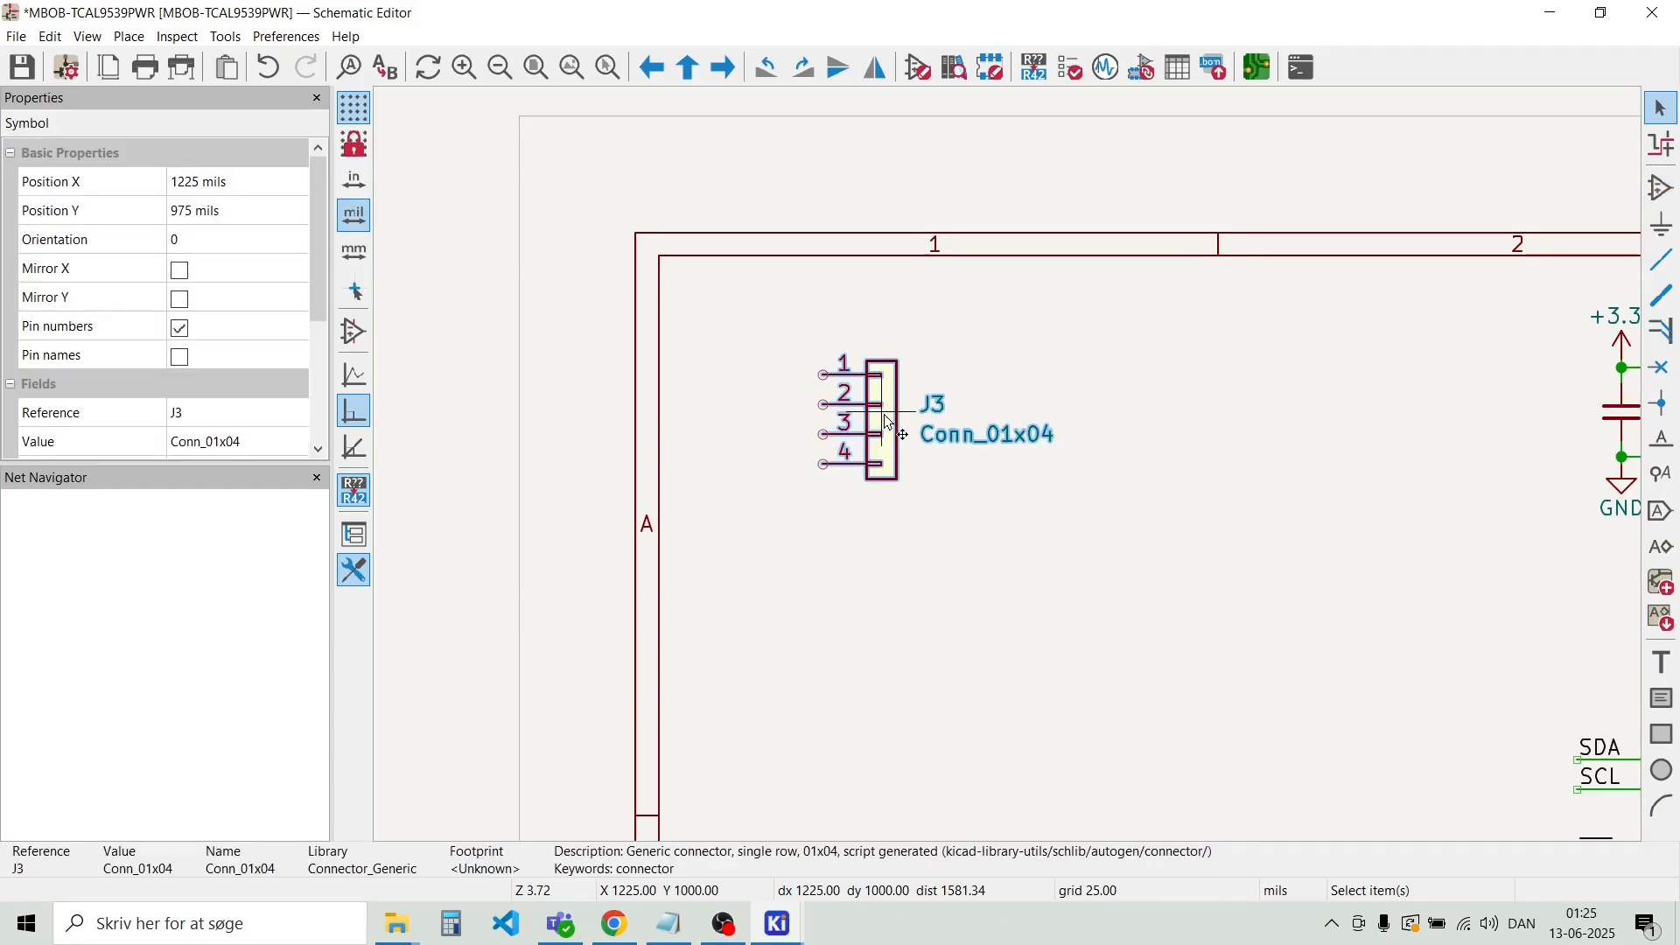
key("r")
key("r")
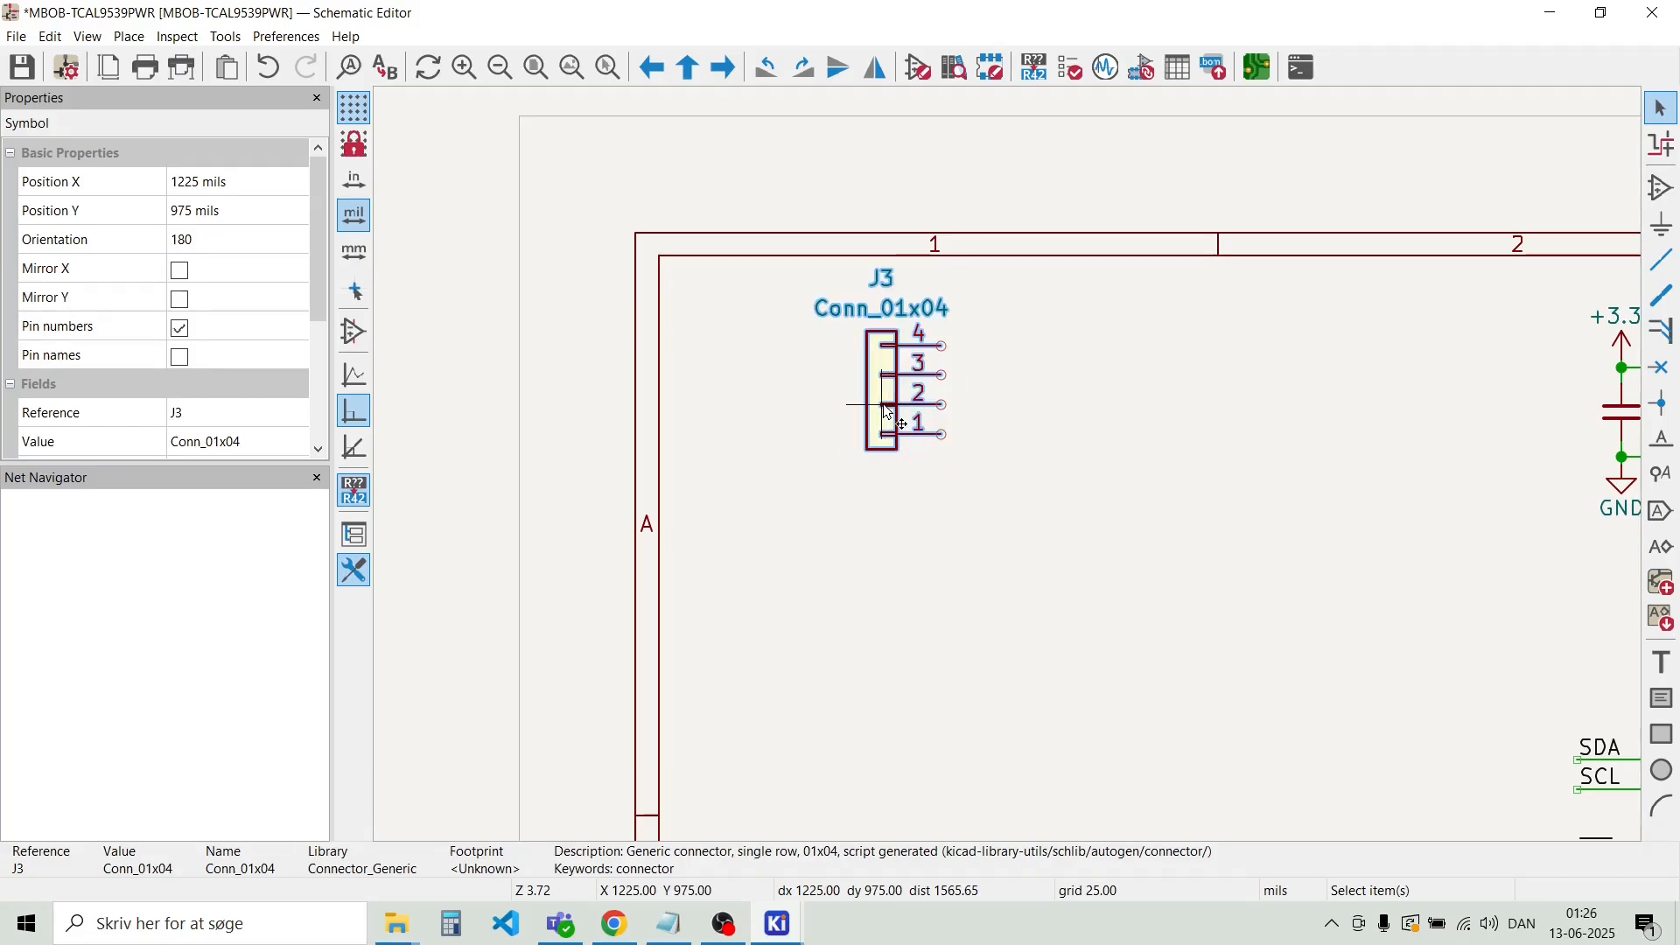
left_click_drag(888, 415, 836, 474)
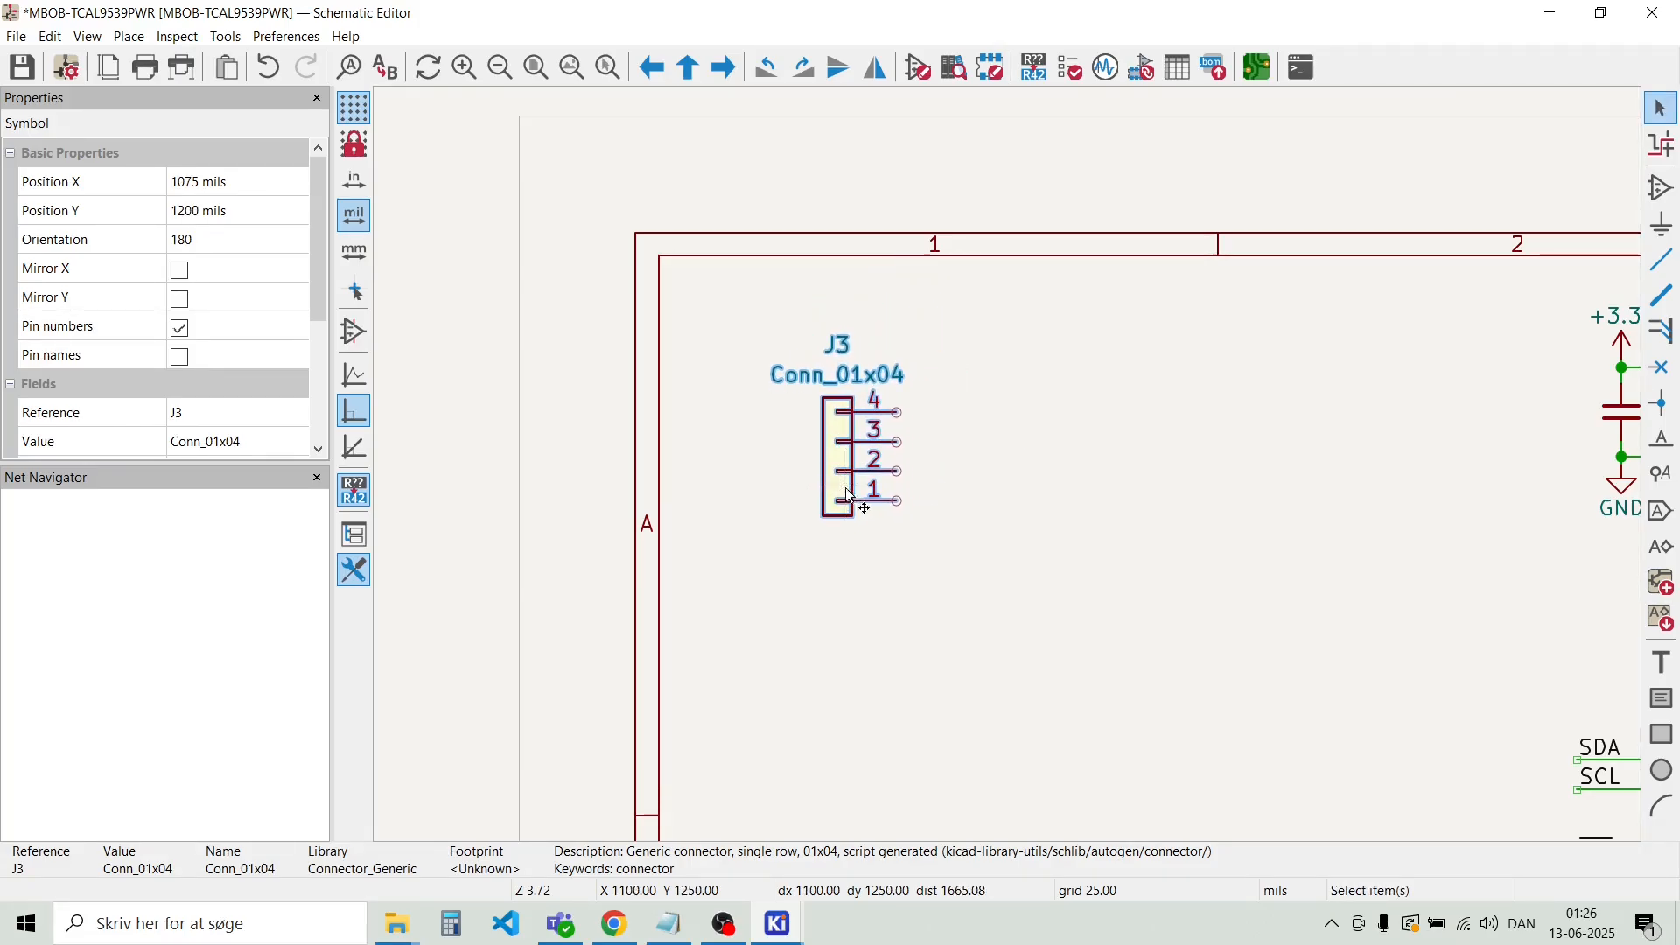
Set J3's value to "QWIIC Right Angle"
double_click(870, 375)
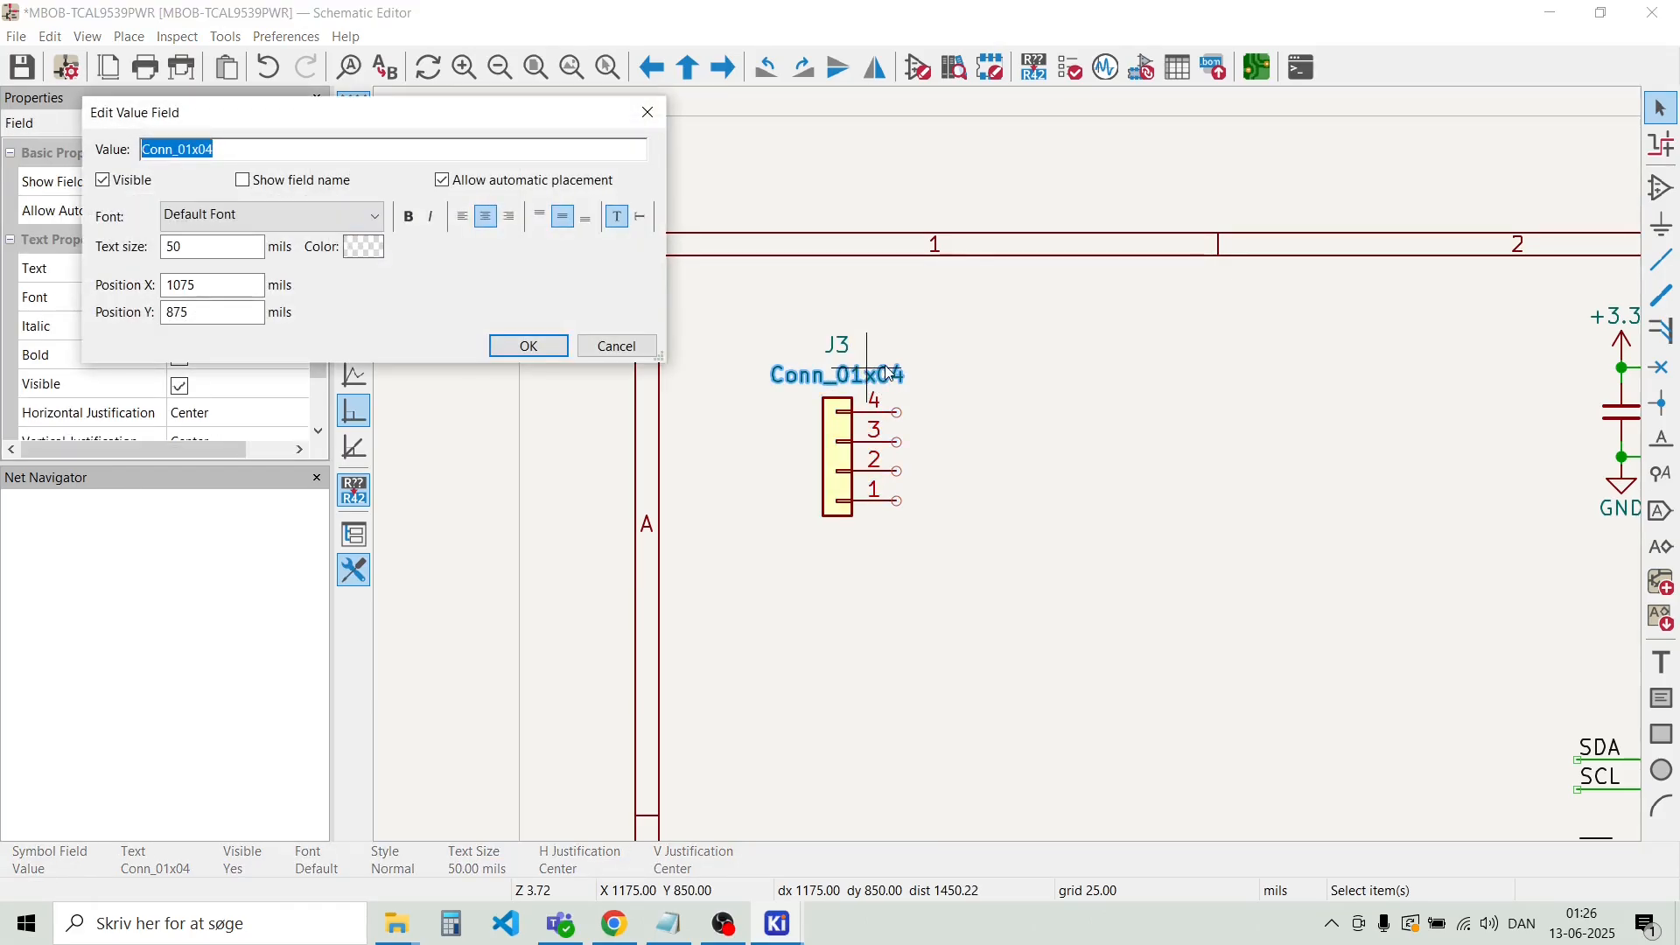
type("QW")
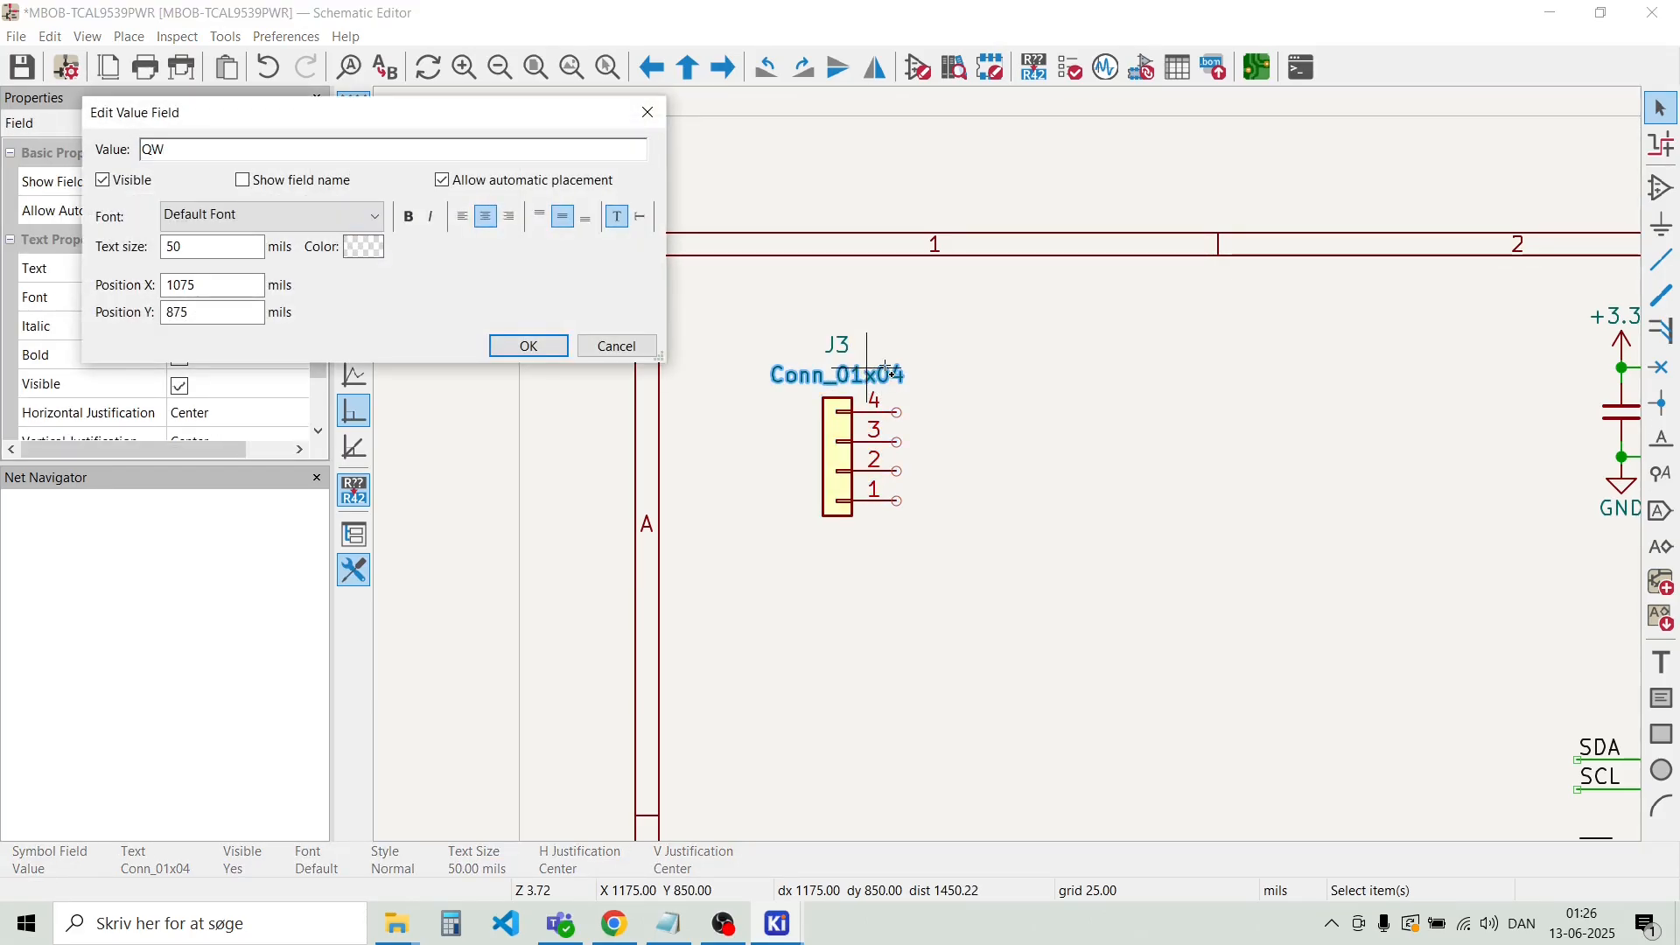
type("IIC")
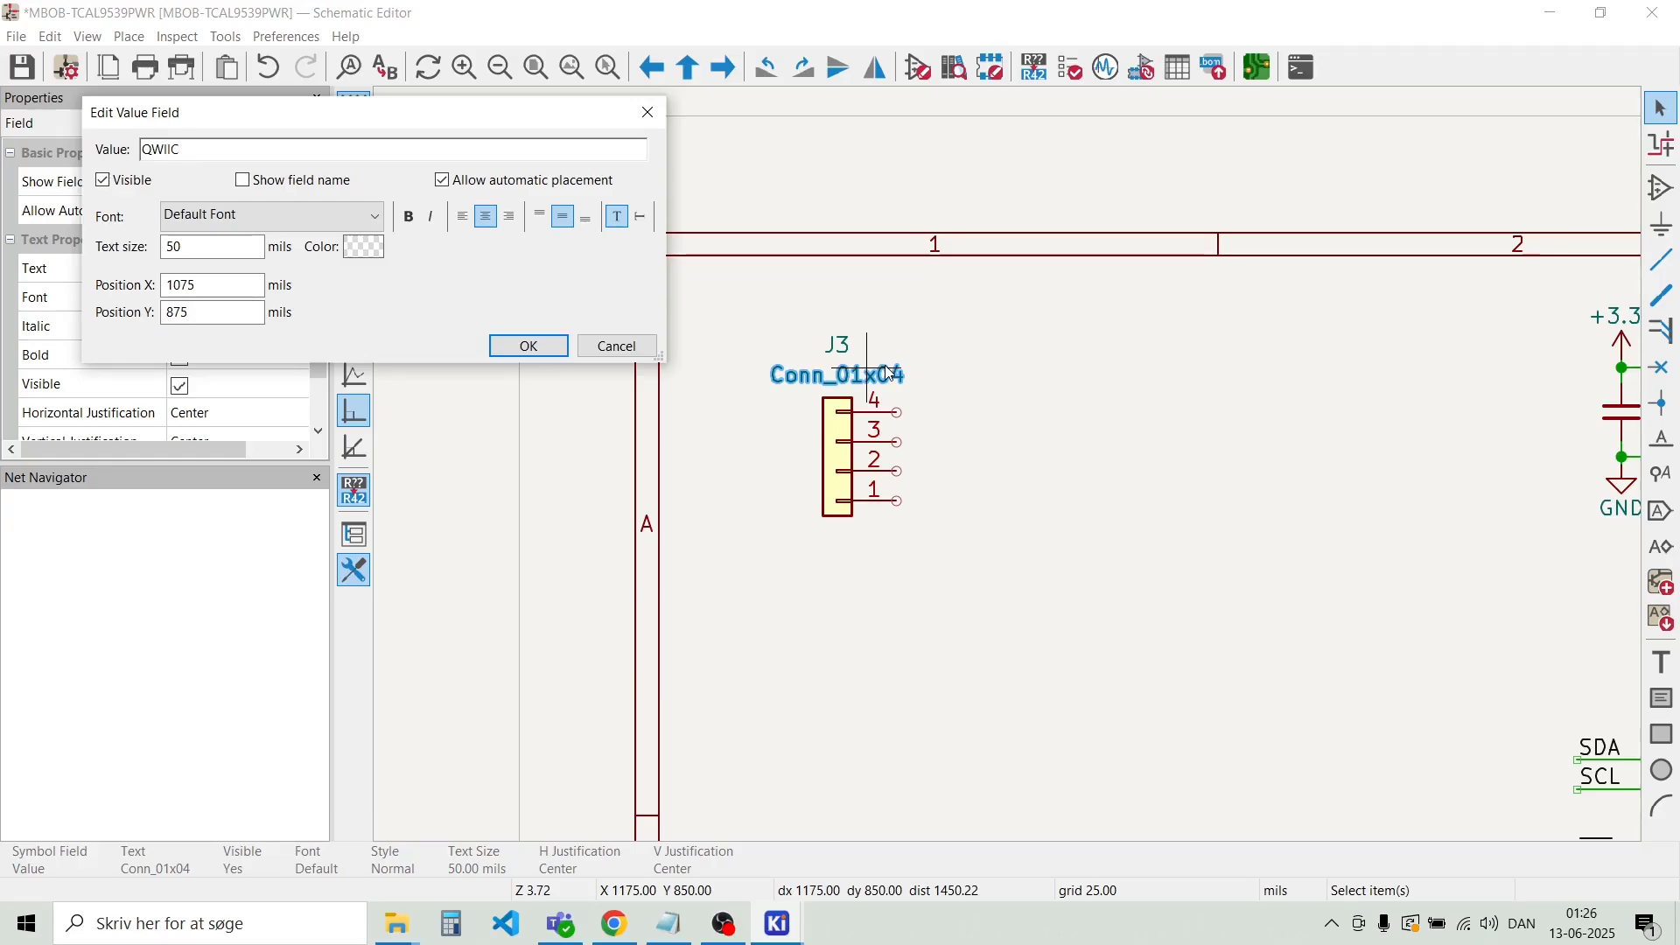
type(" Right Angle")
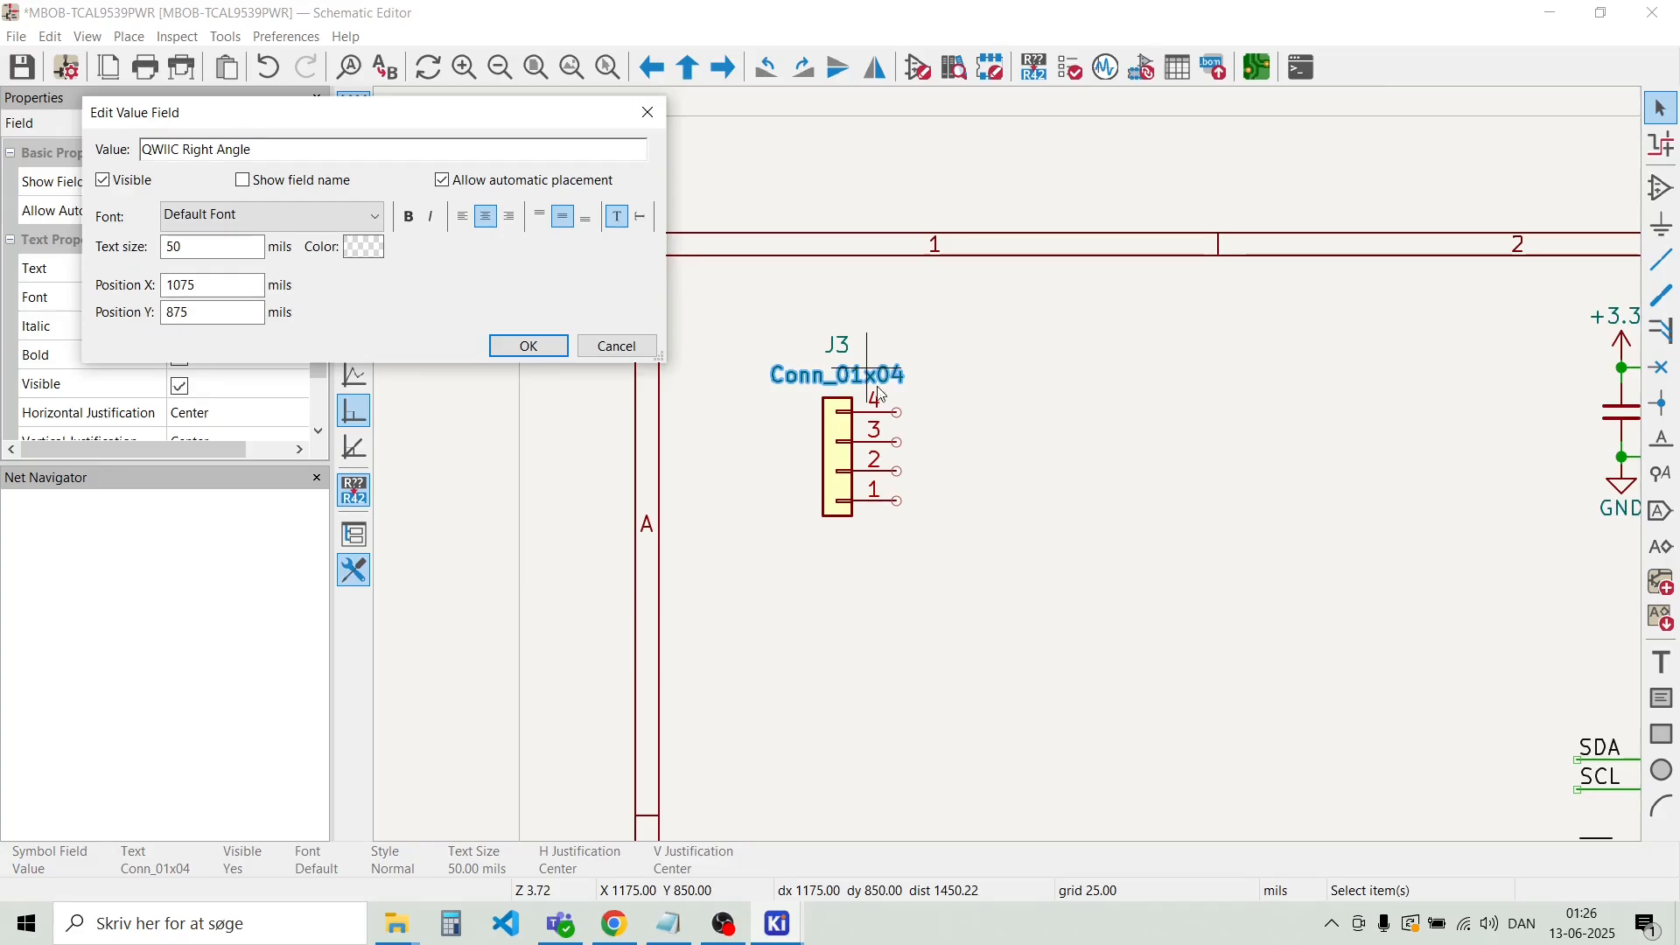
left_click(529, 346)
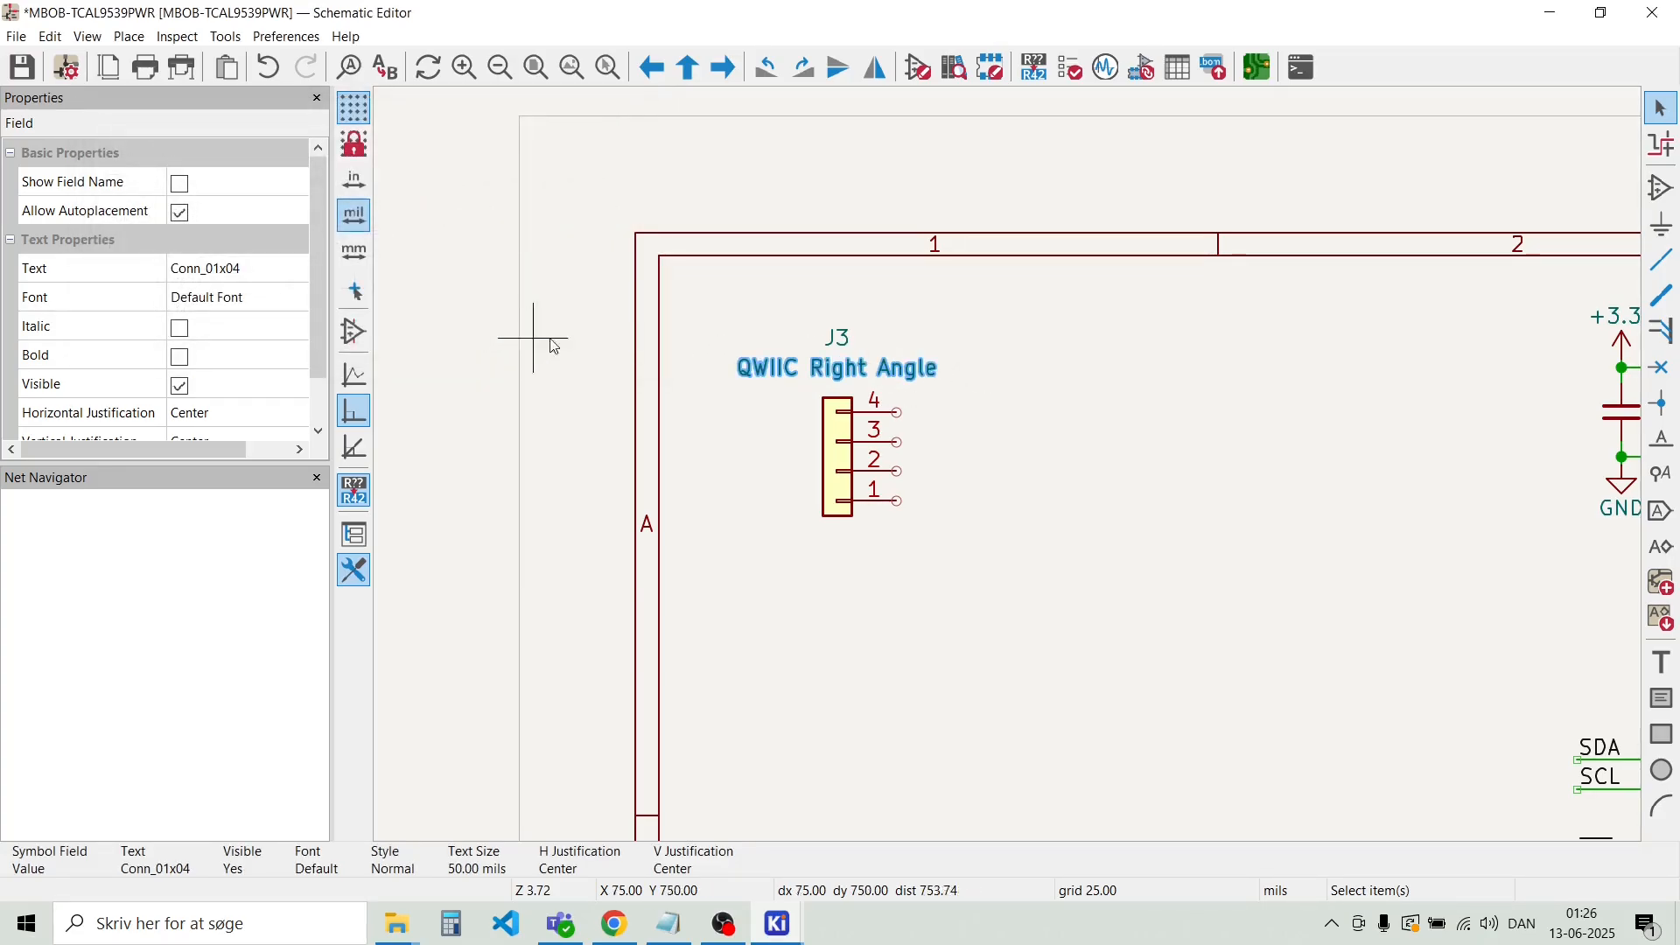
Move J3's value text below the connector and its reference to just above the body
left_click_drag(790, 378, 854, 516)
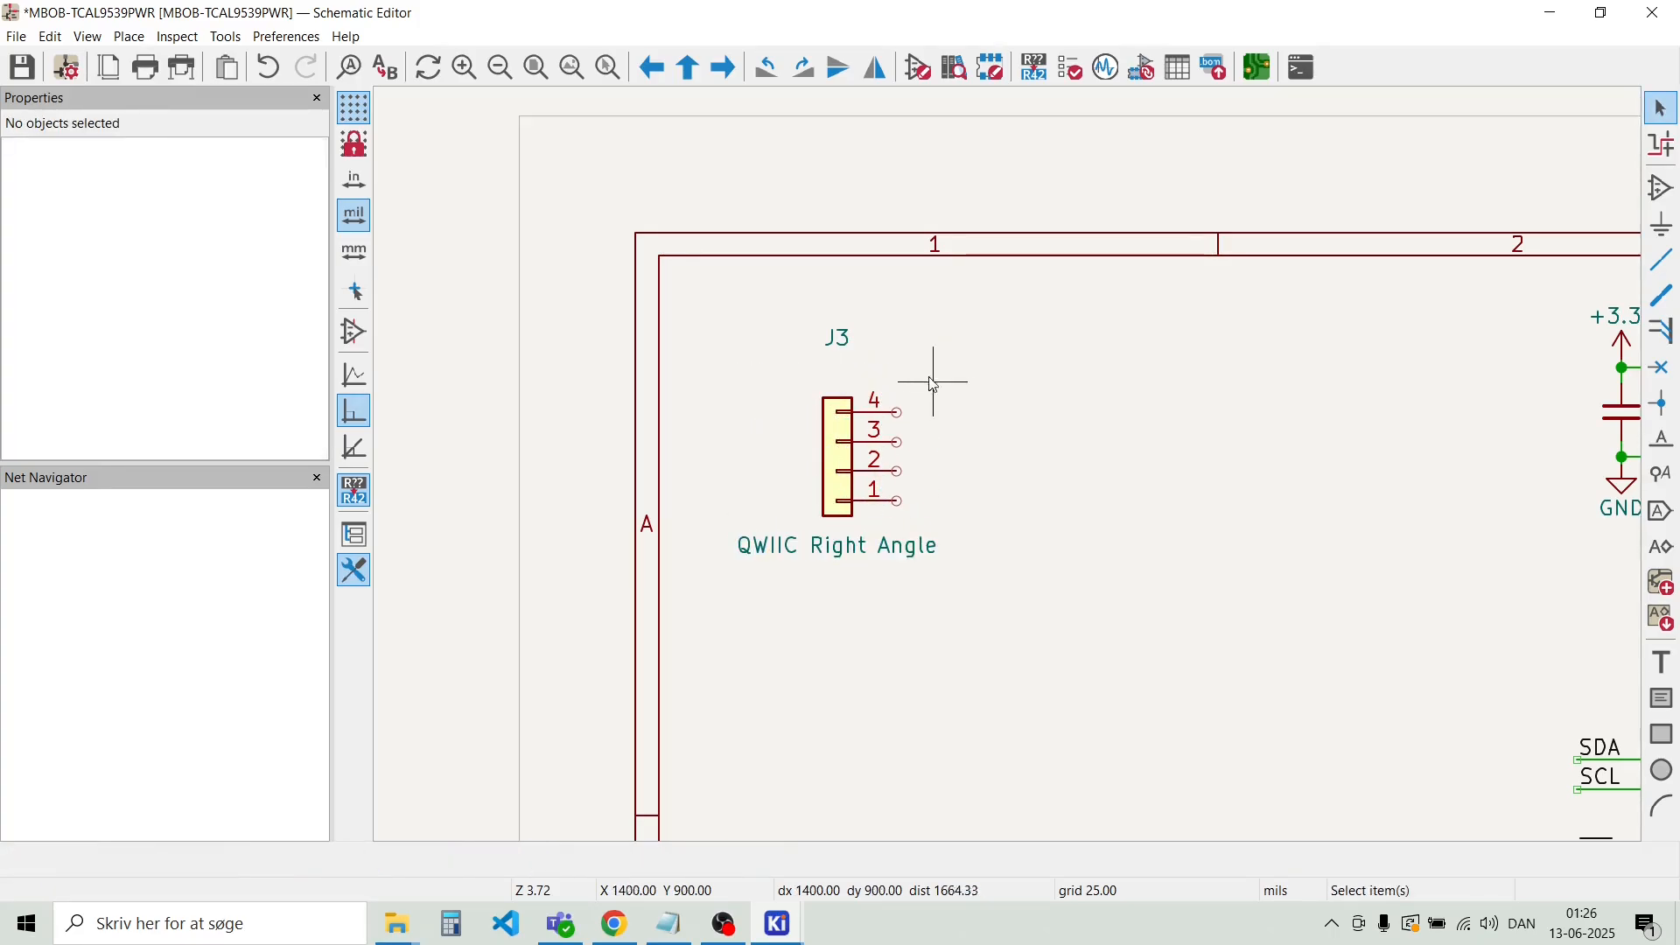
left_click_drag(832, 339, 835, 378)
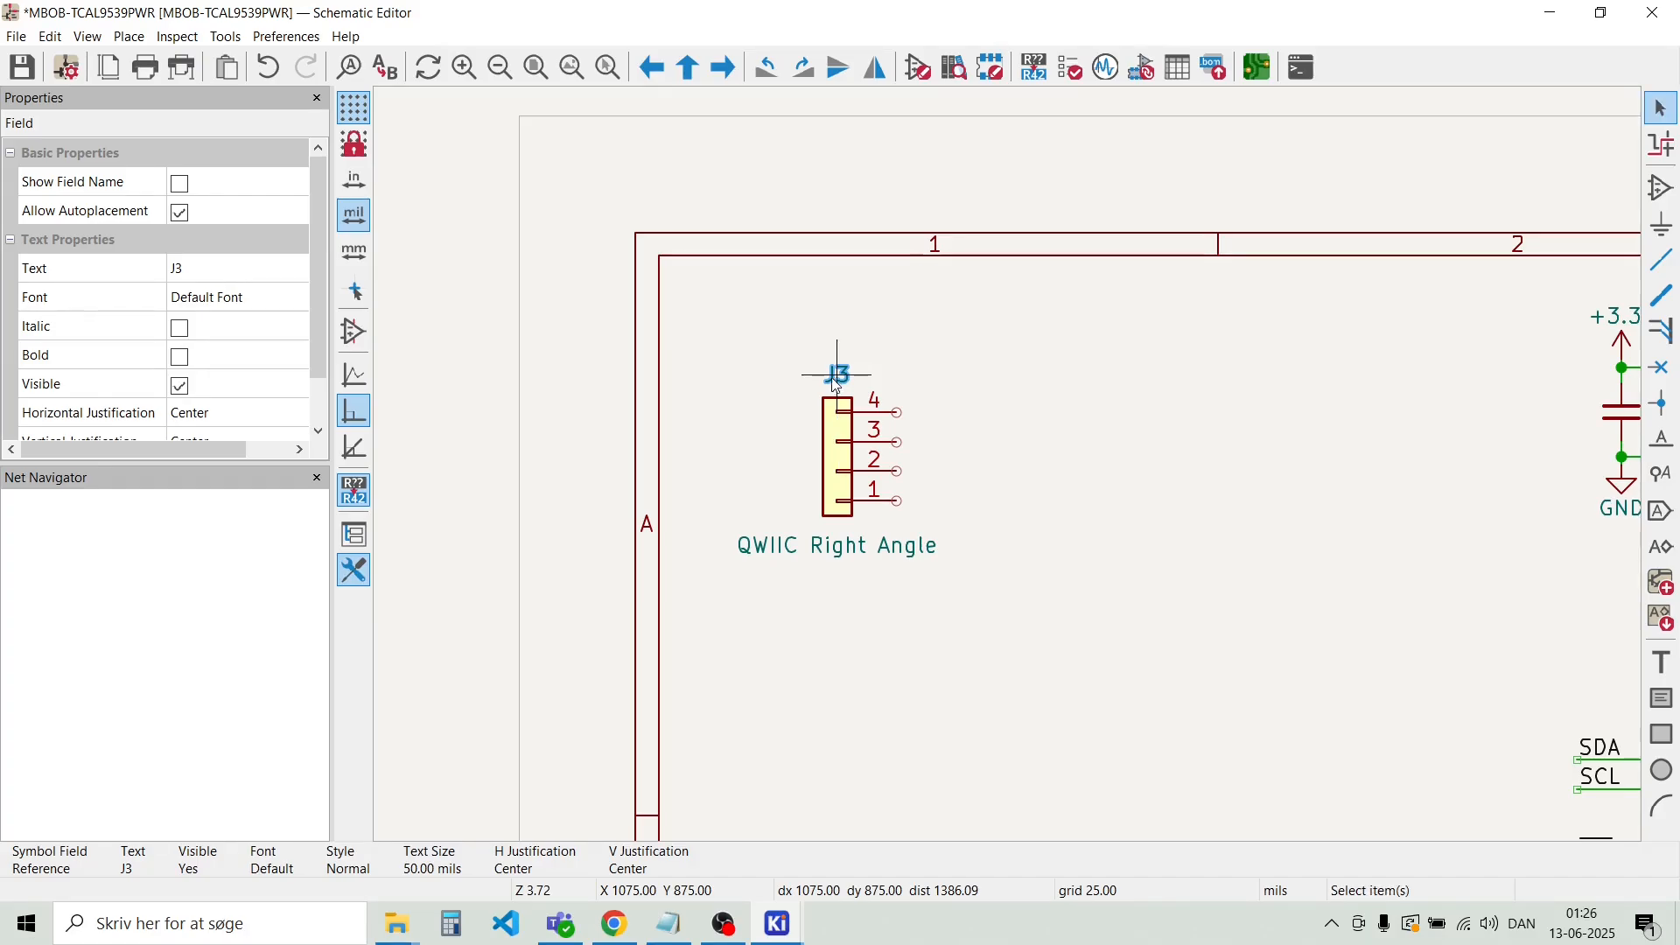
left_click(793, 343)
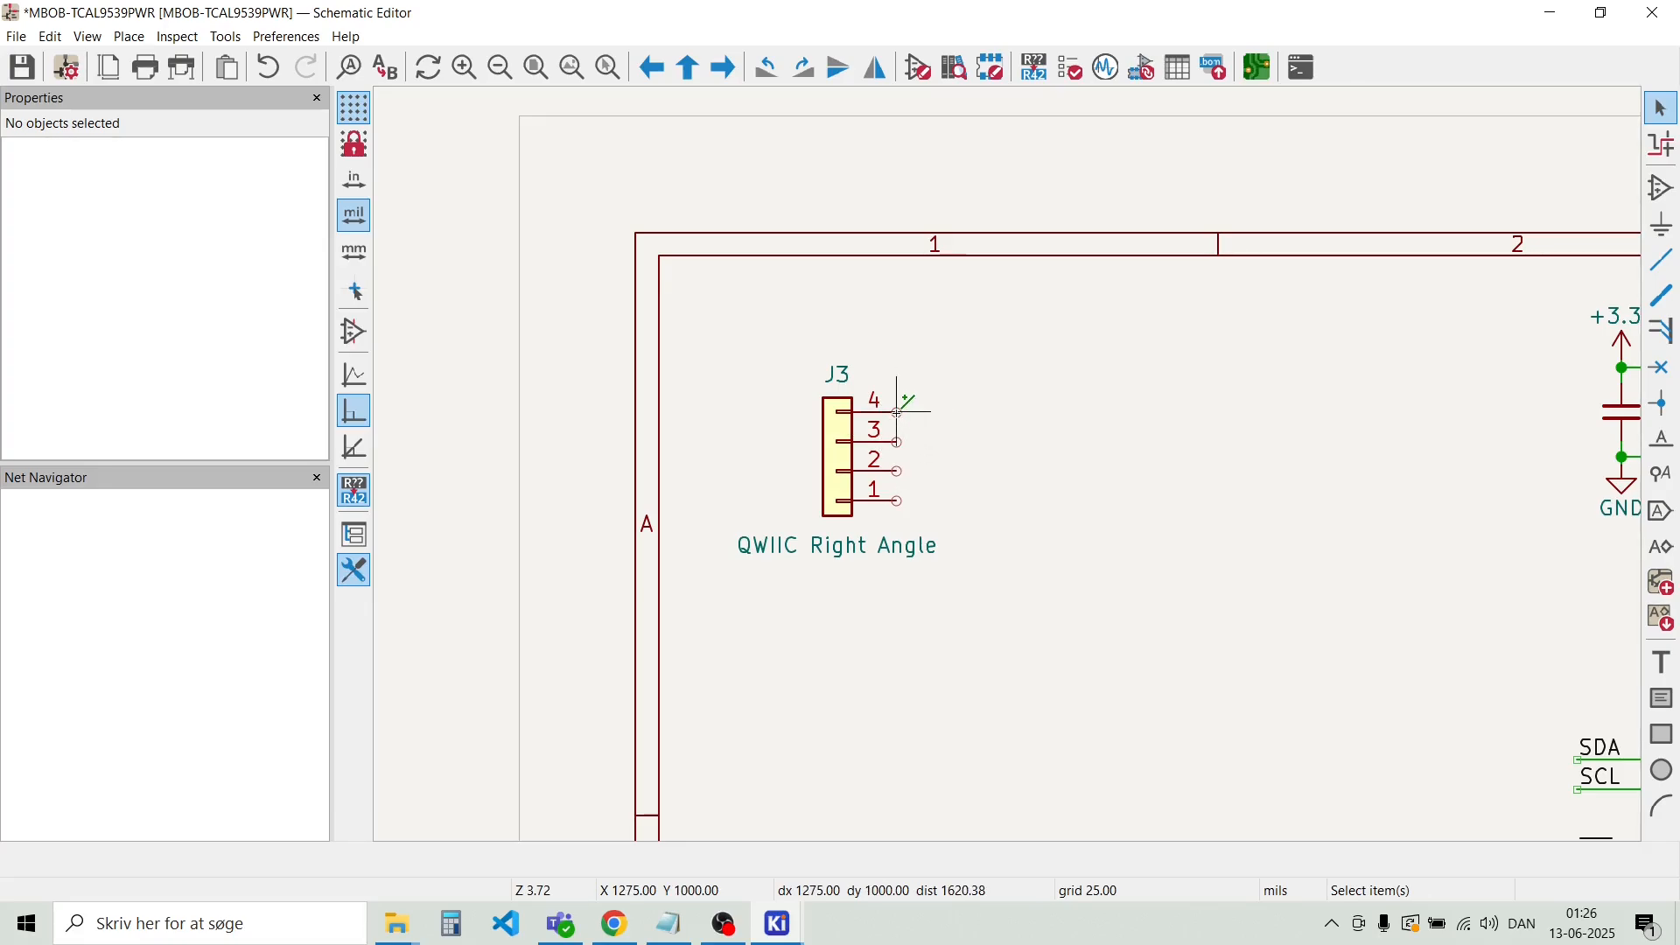
Draw a horizontal wire about 200 mils long from J3 pin 4 and duplicate it onto pins 3, 2 and 1
key("w")
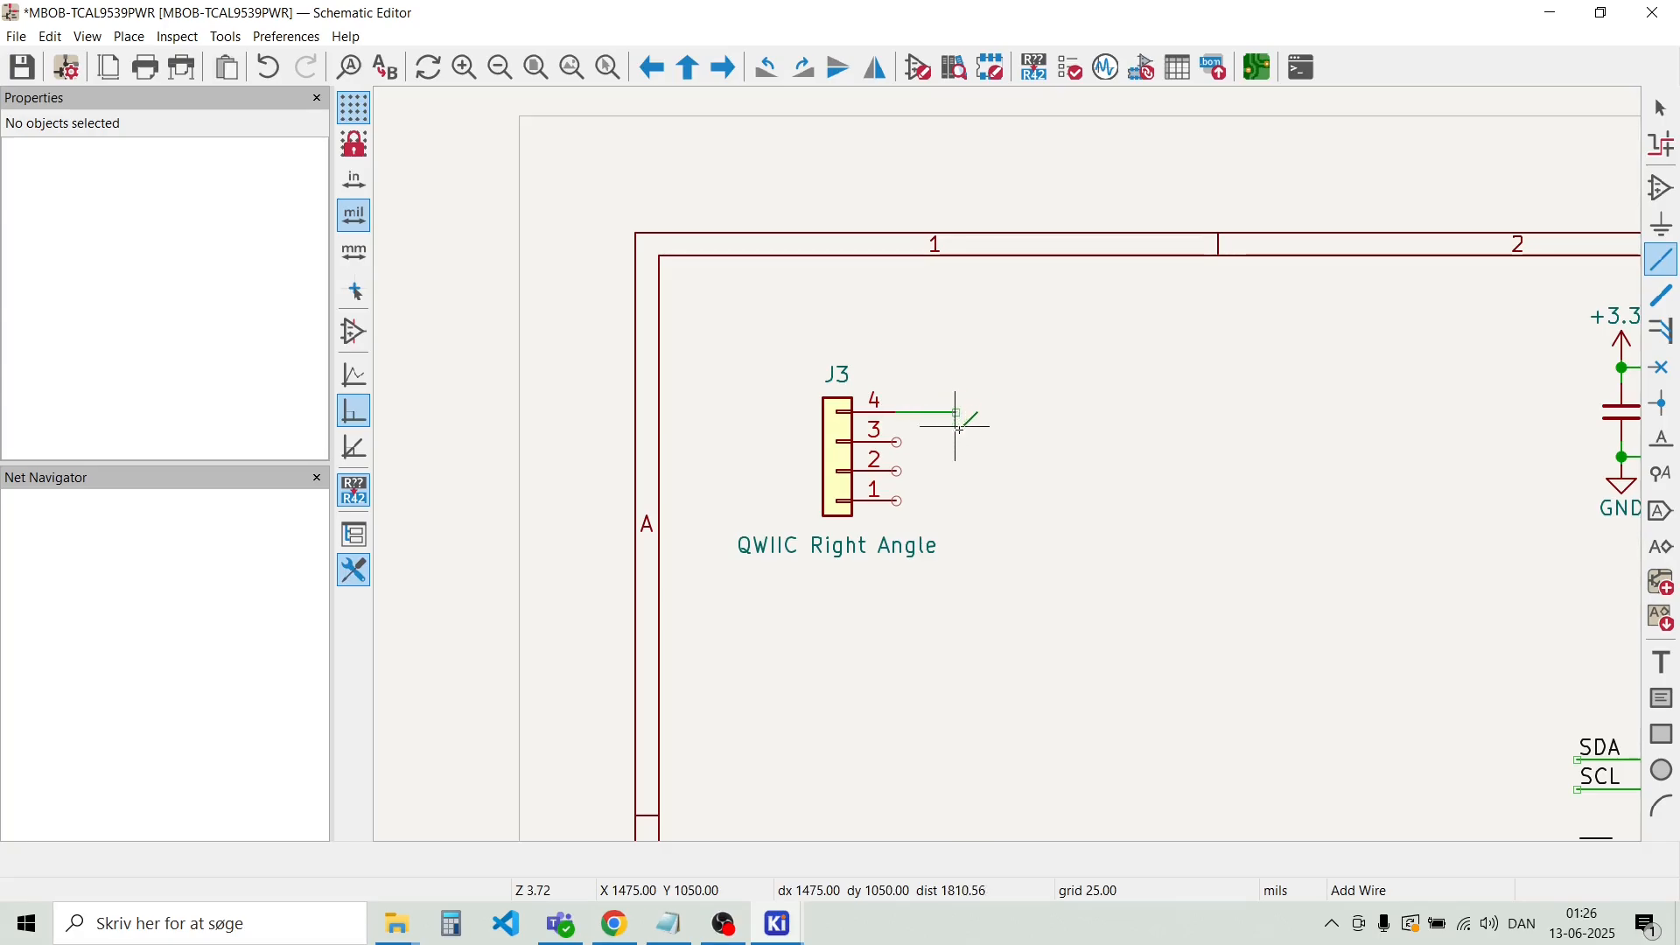
double_click(961, 412)
key("Escape")
left_click(936, 412)
key("m")
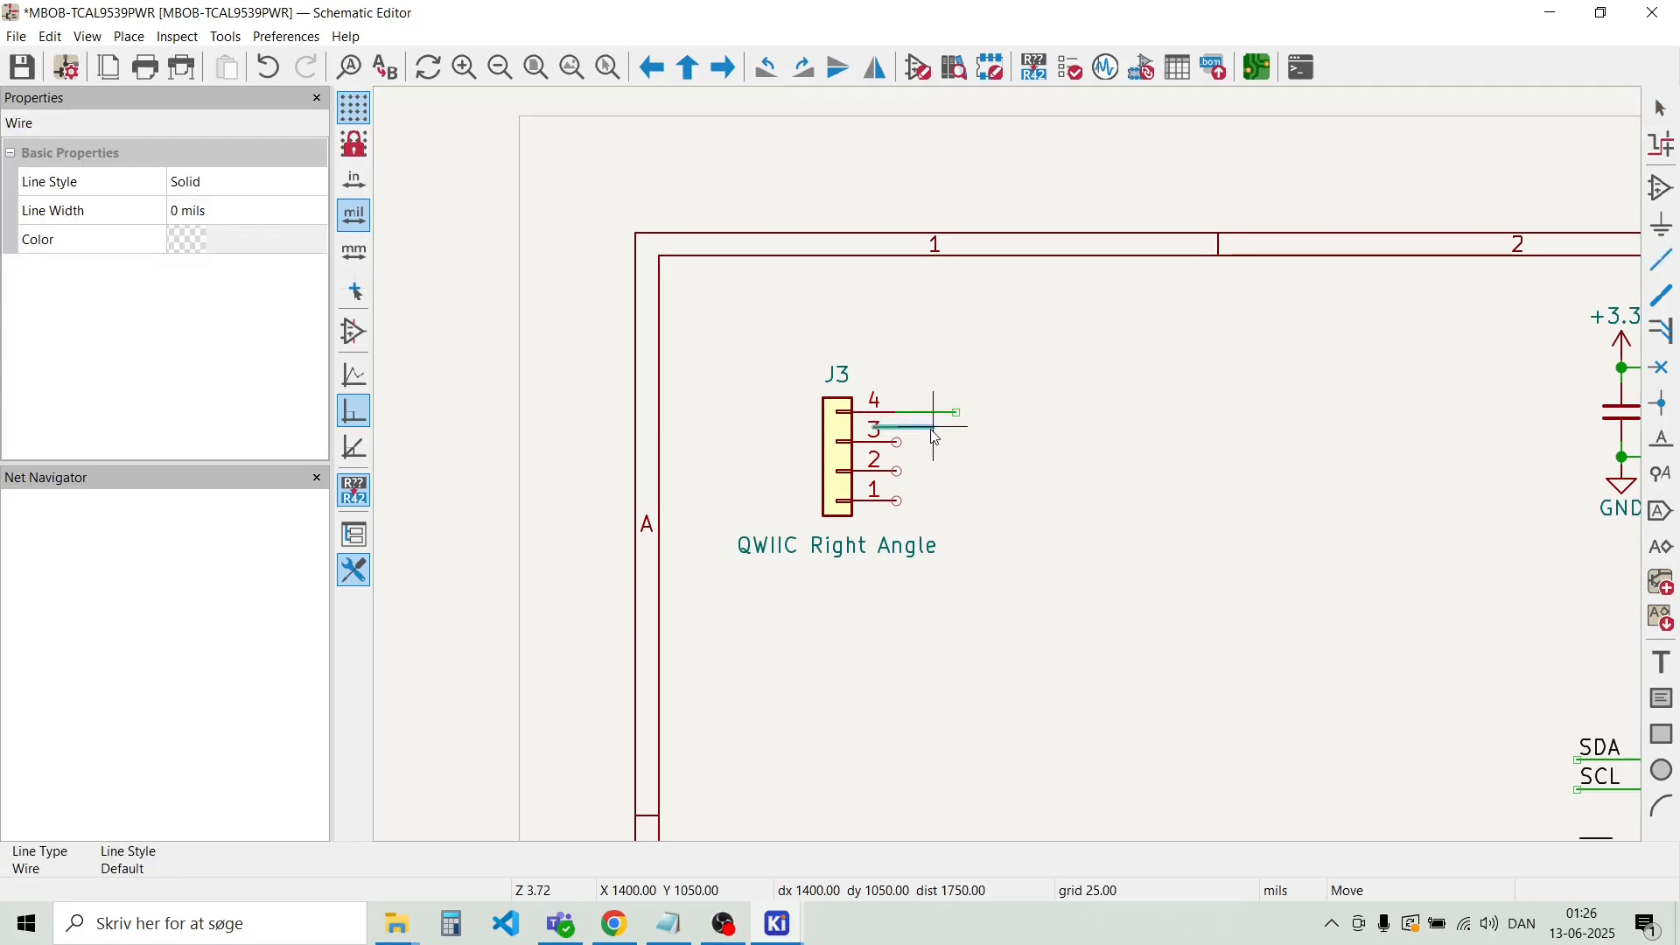
left_click(952, 442)
key("ctrl+d")
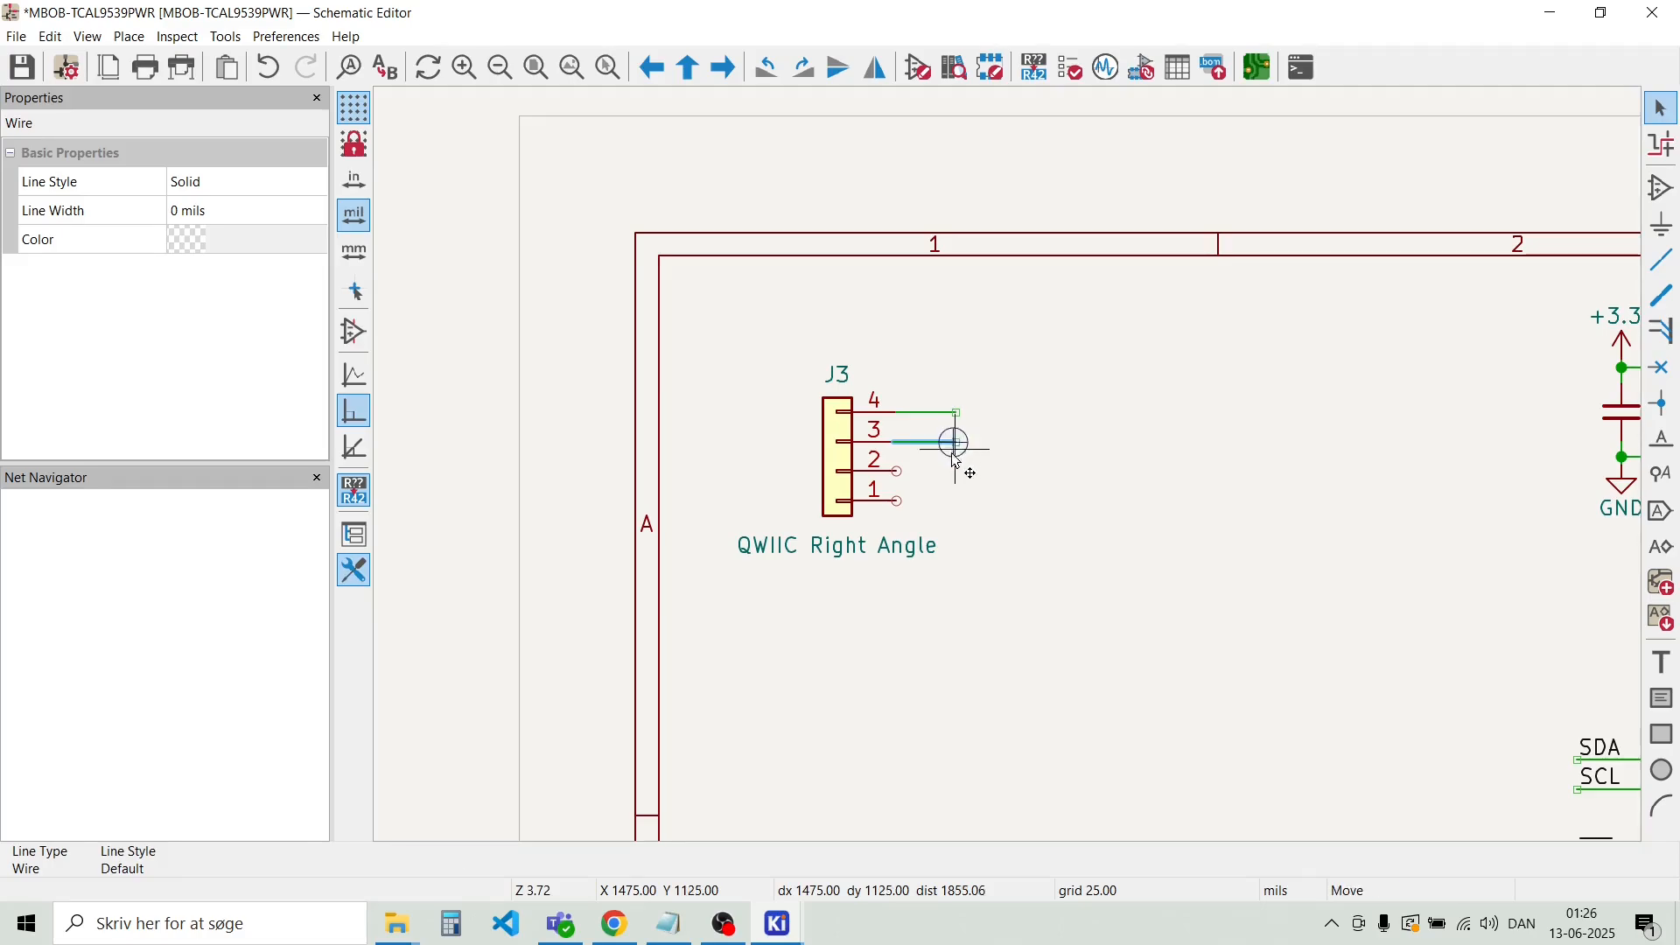
left_click(956, 475)
key("ctrl+d")
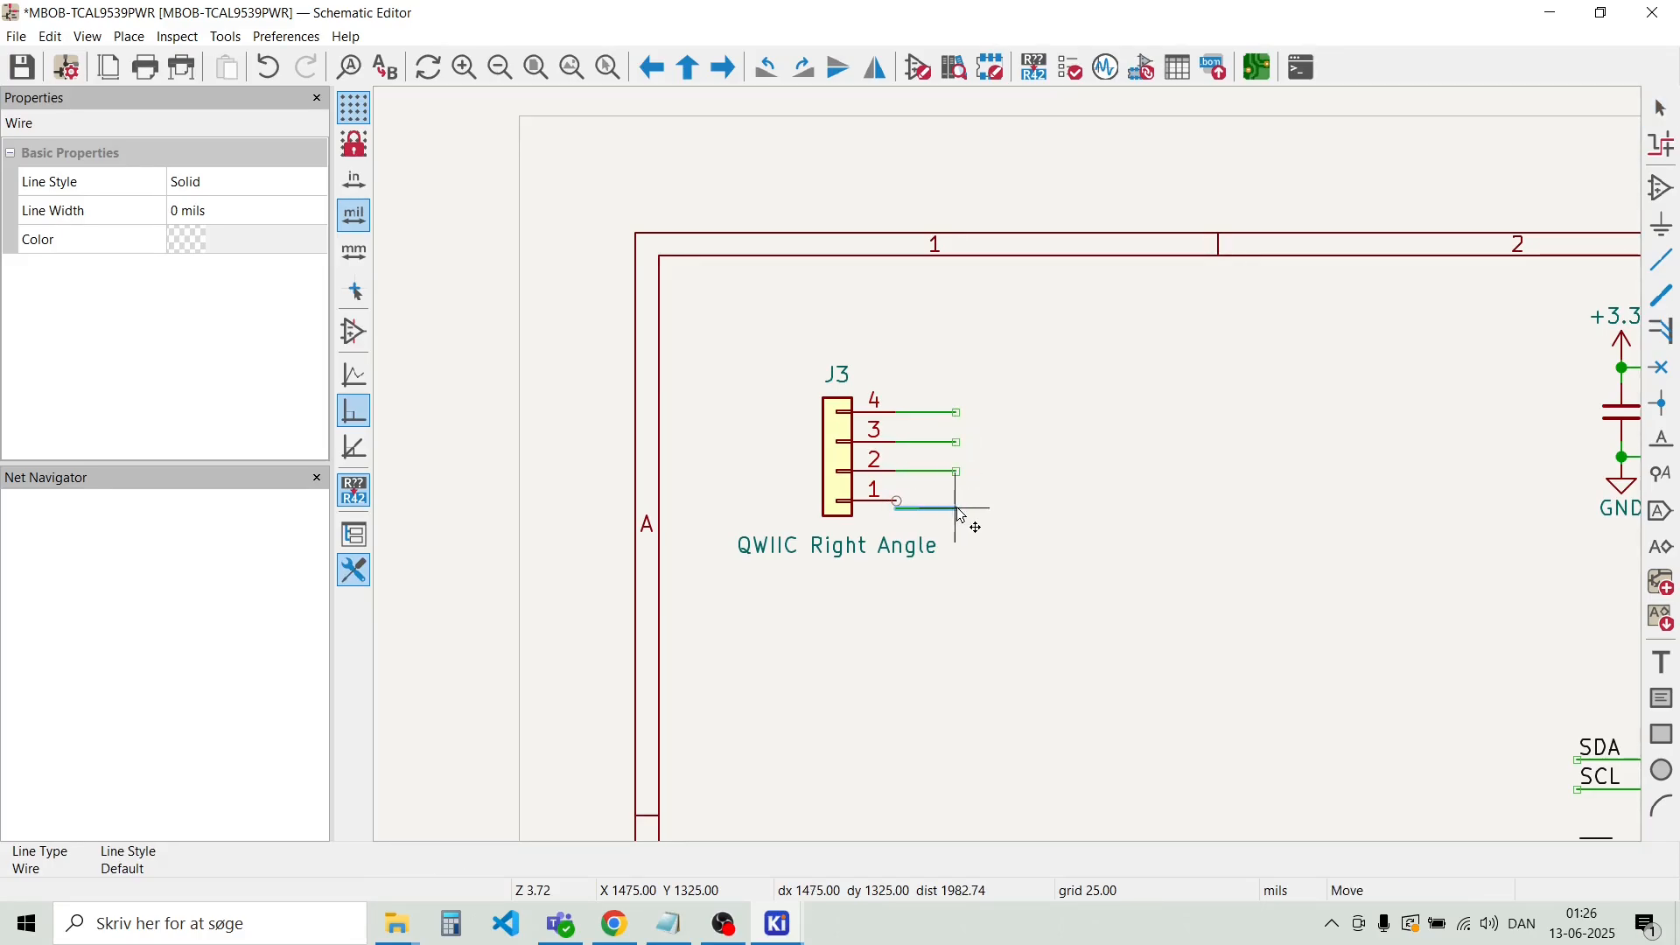
left_click(958, 501)
left_click(1041, 481)
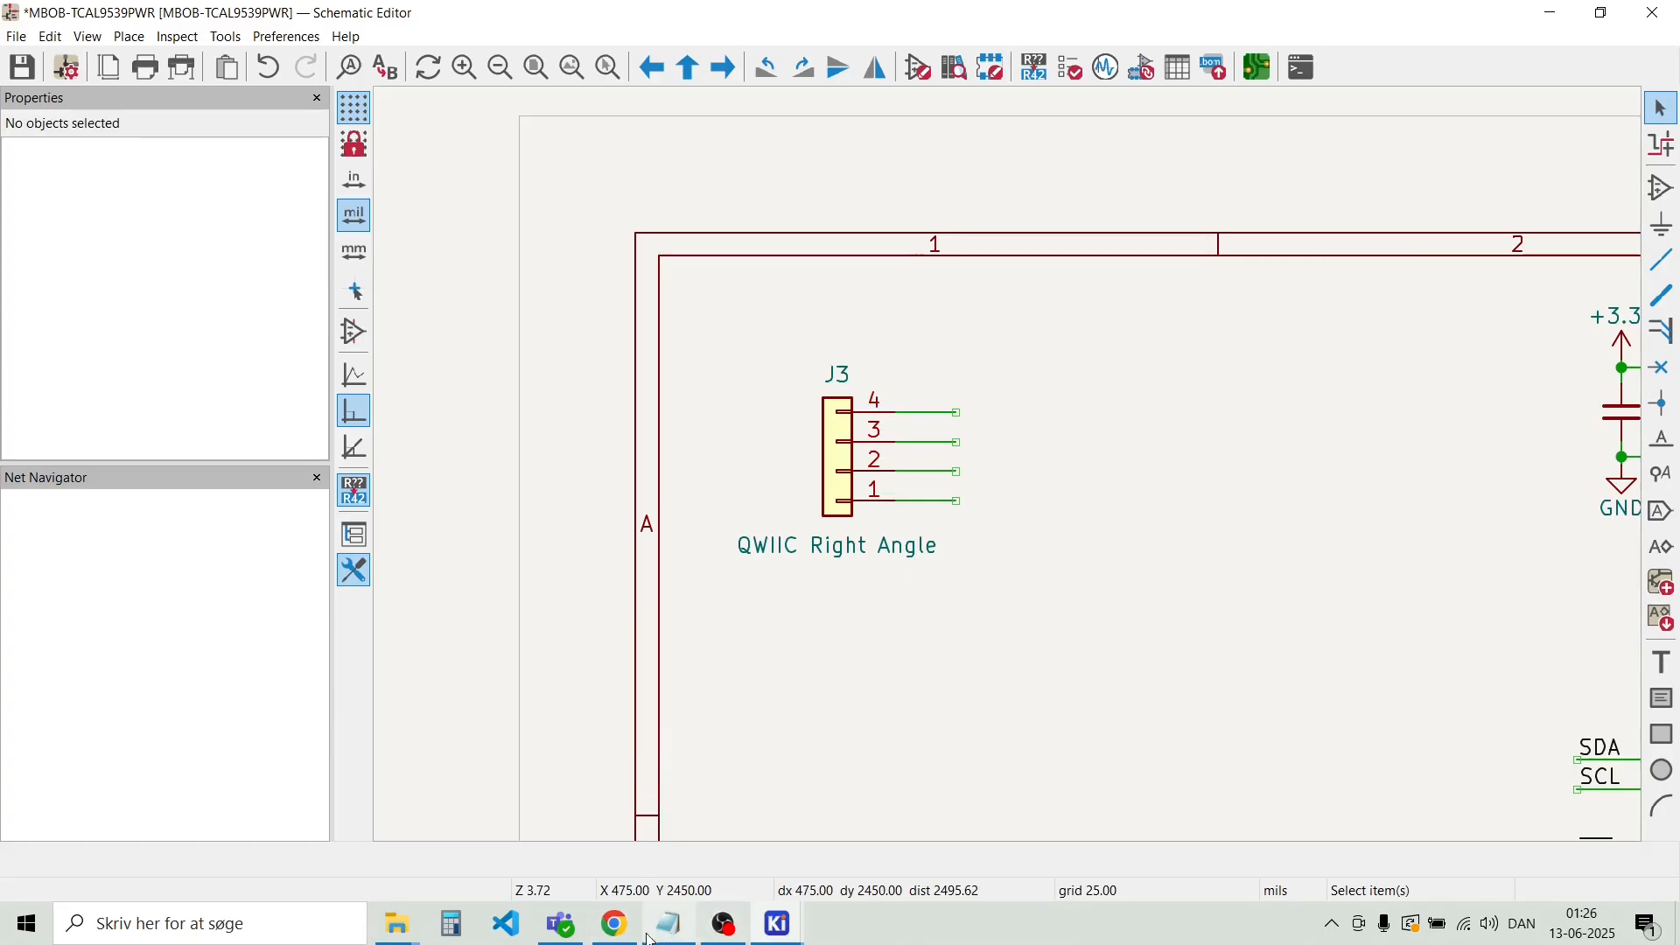
Switch to the browser and check the Qwiic connector pinout on SparkFun's Qwiic page
left_click(617, 929)
scroll(608, 750, "up", 18)
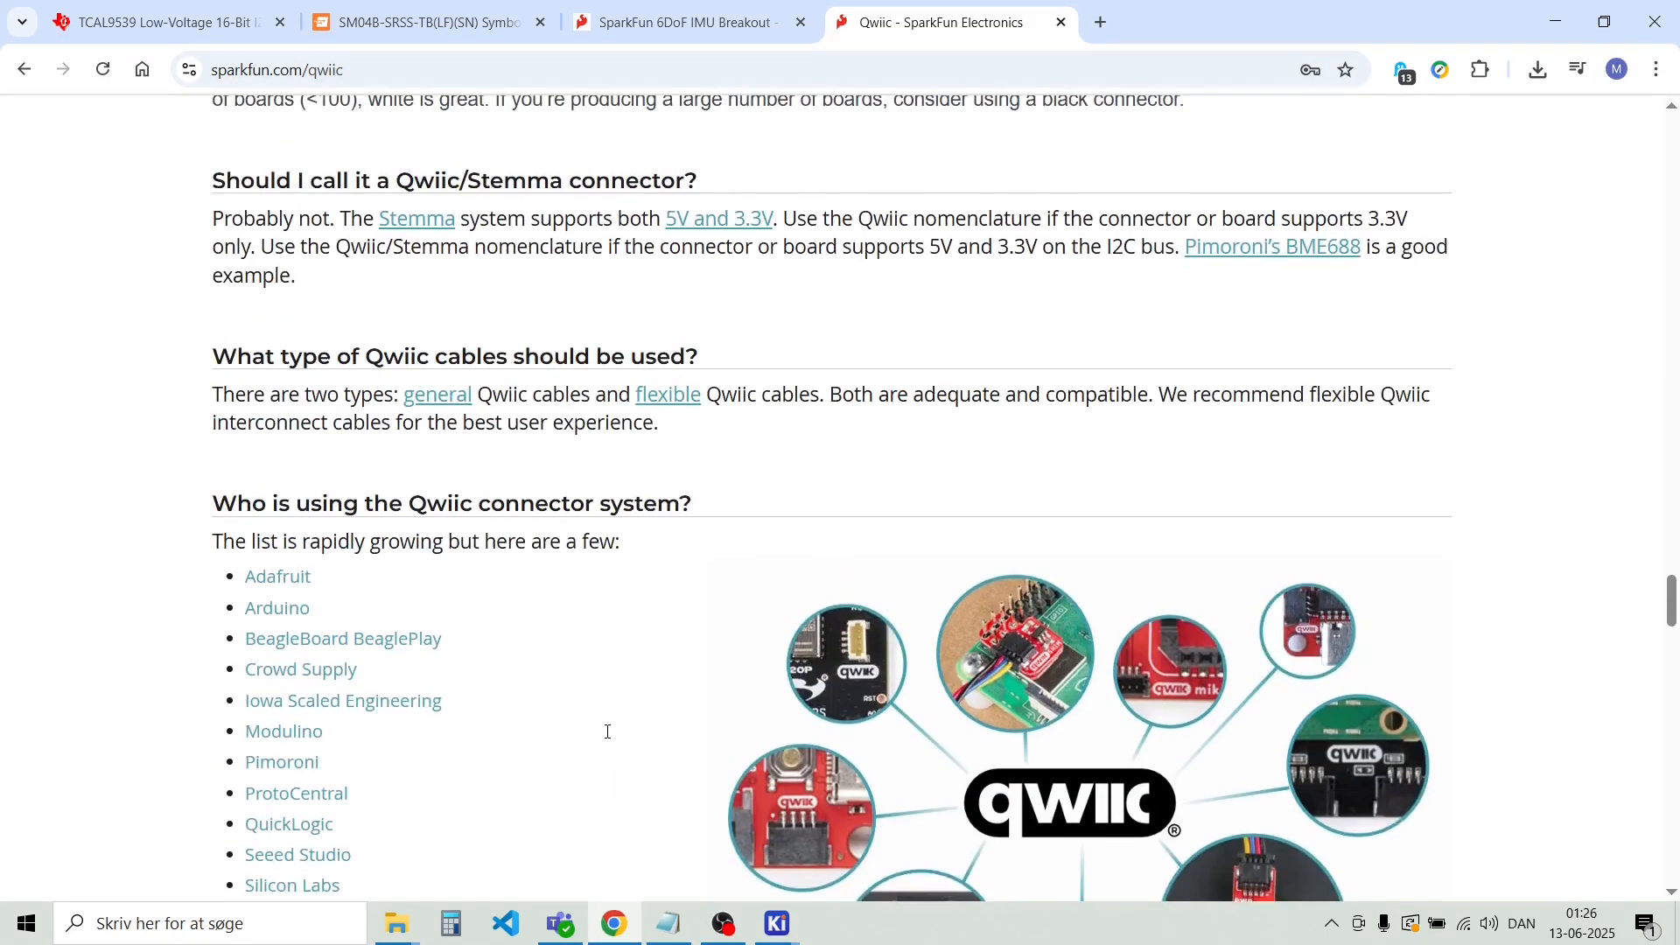
scroll(607, 733, "up", 20)
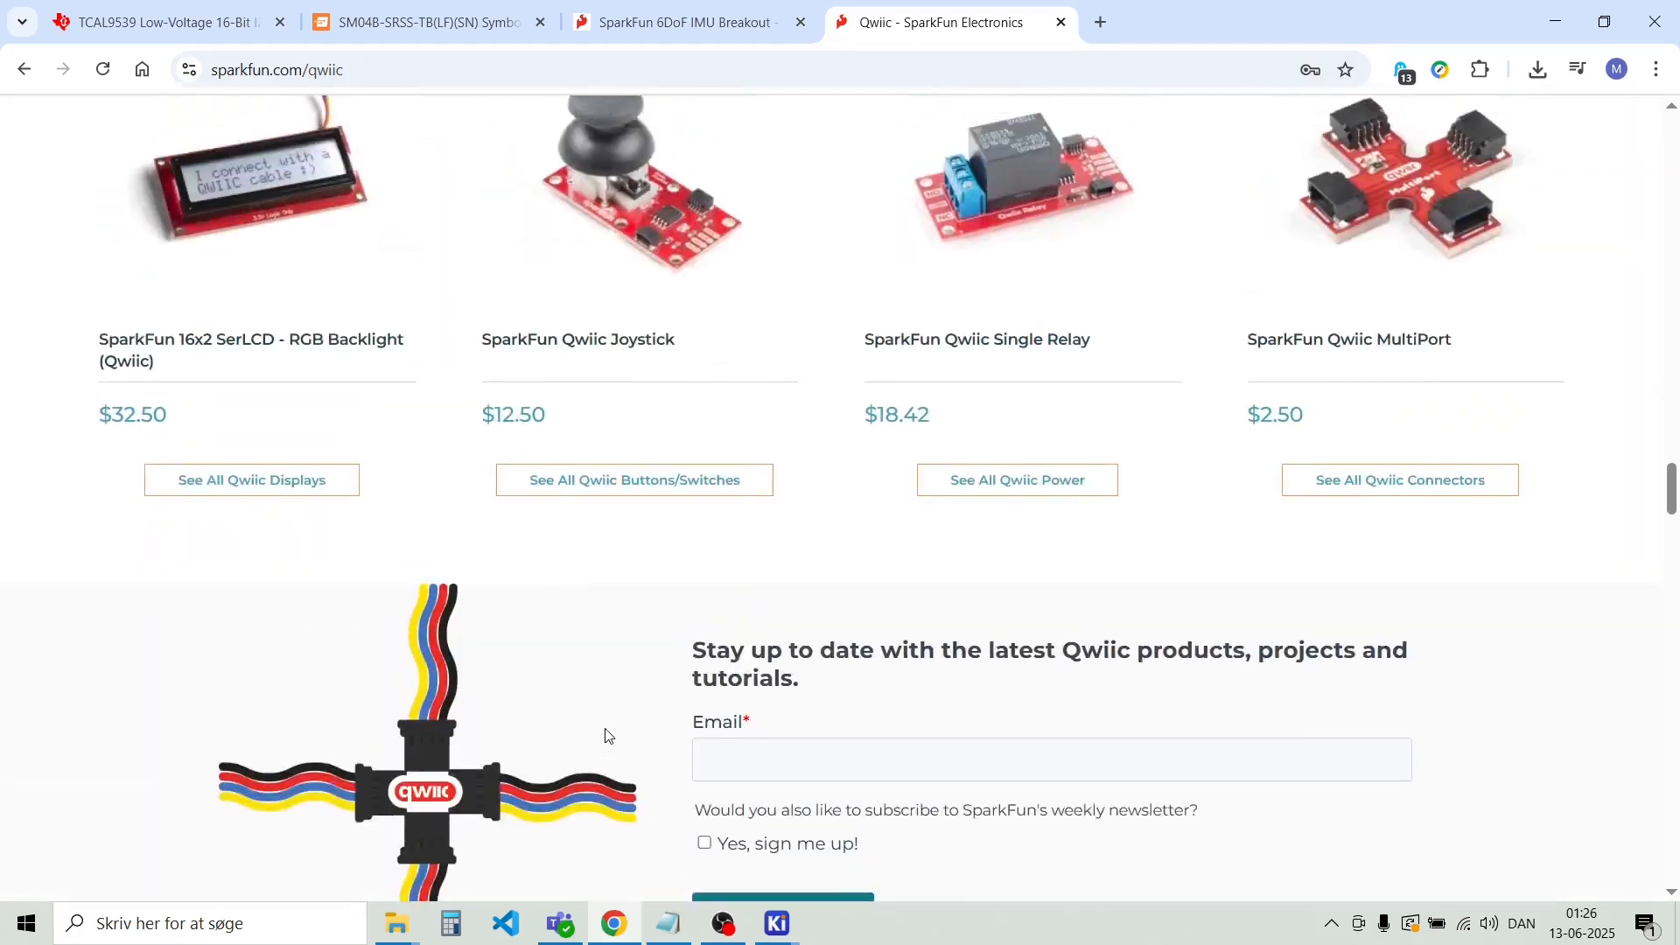
scroll(608, 736, "up", 14)
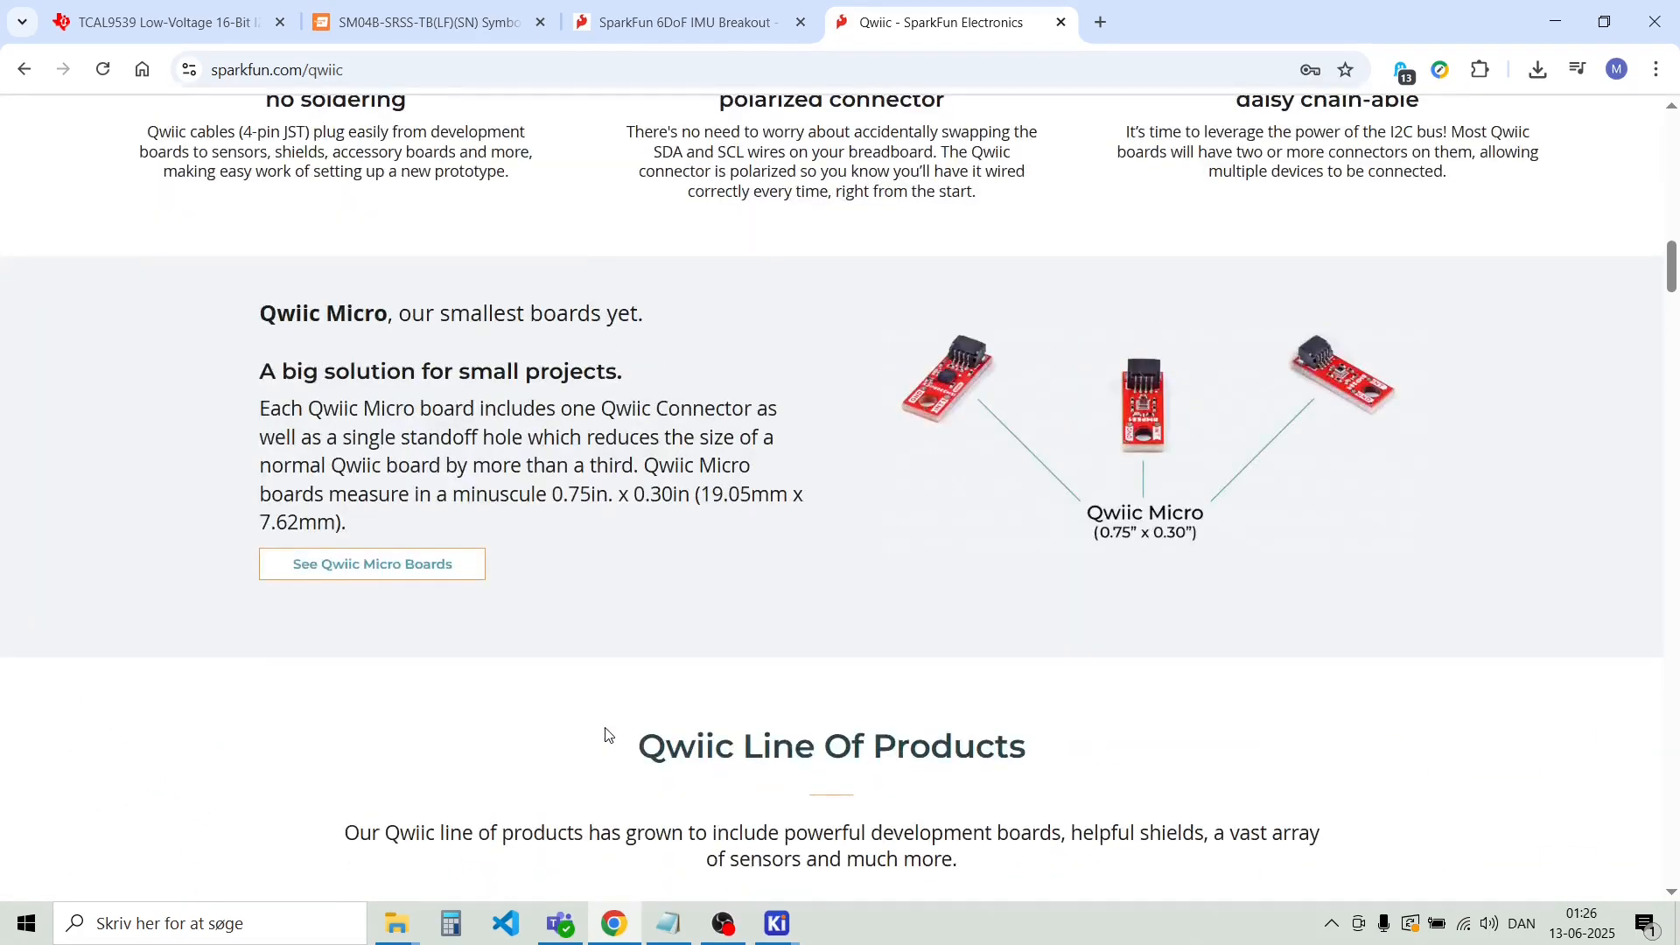
scroll(612, 743, "down", 9)
scroll(627, 746, "down", 20)
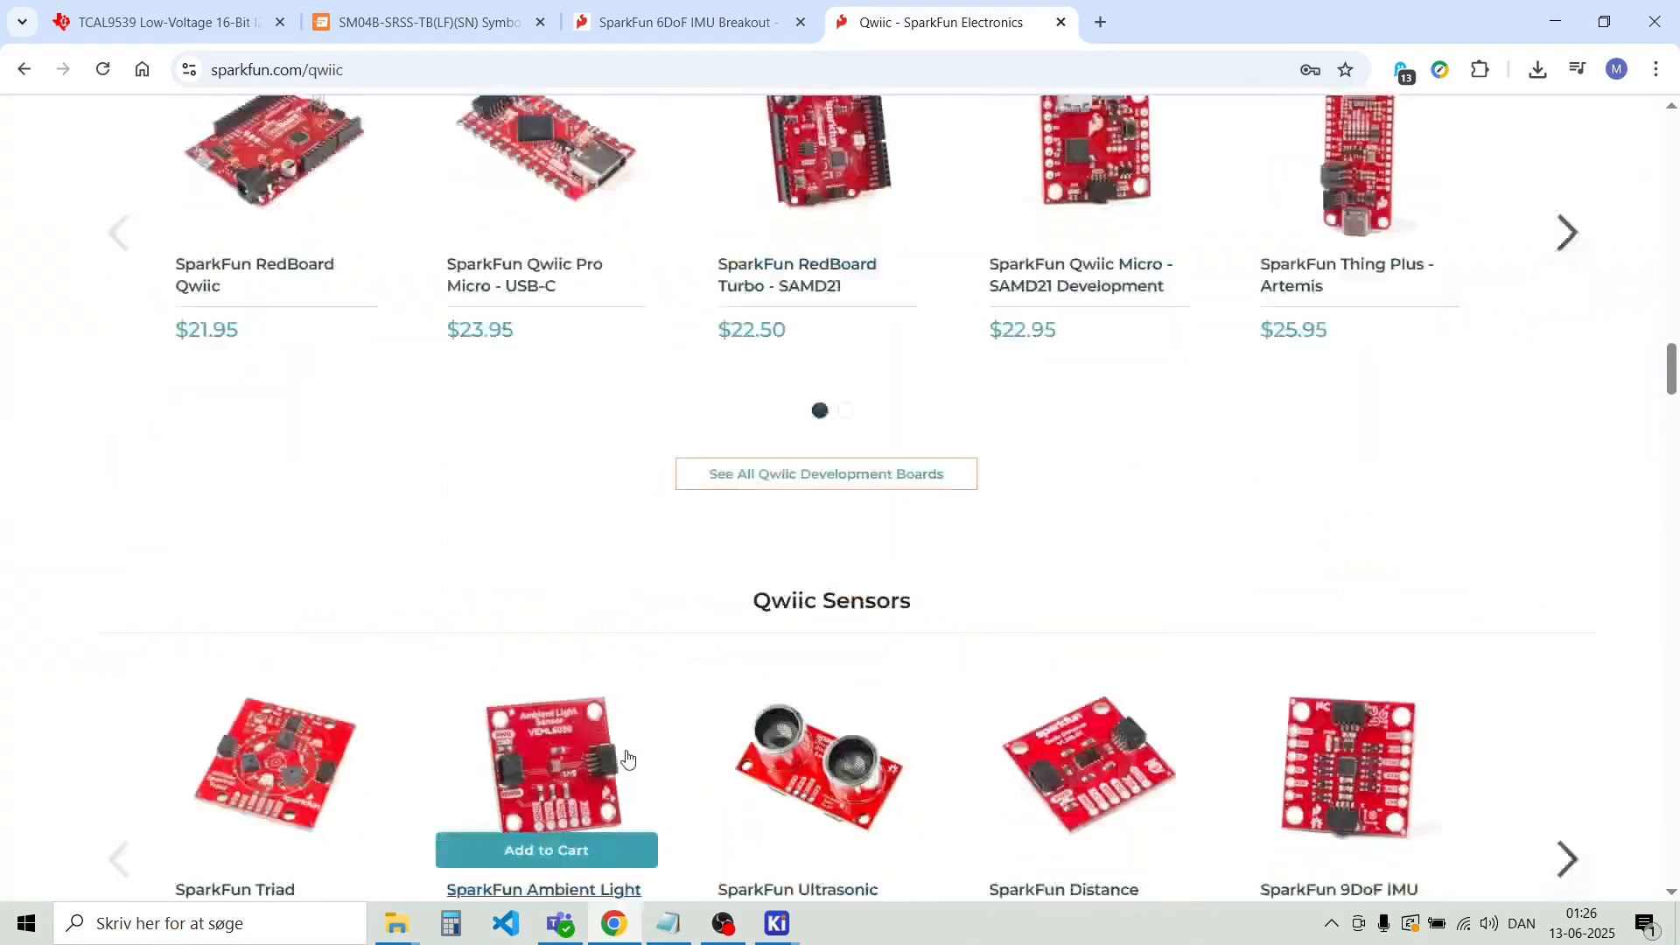
scroll(752, 764, "down", 20)
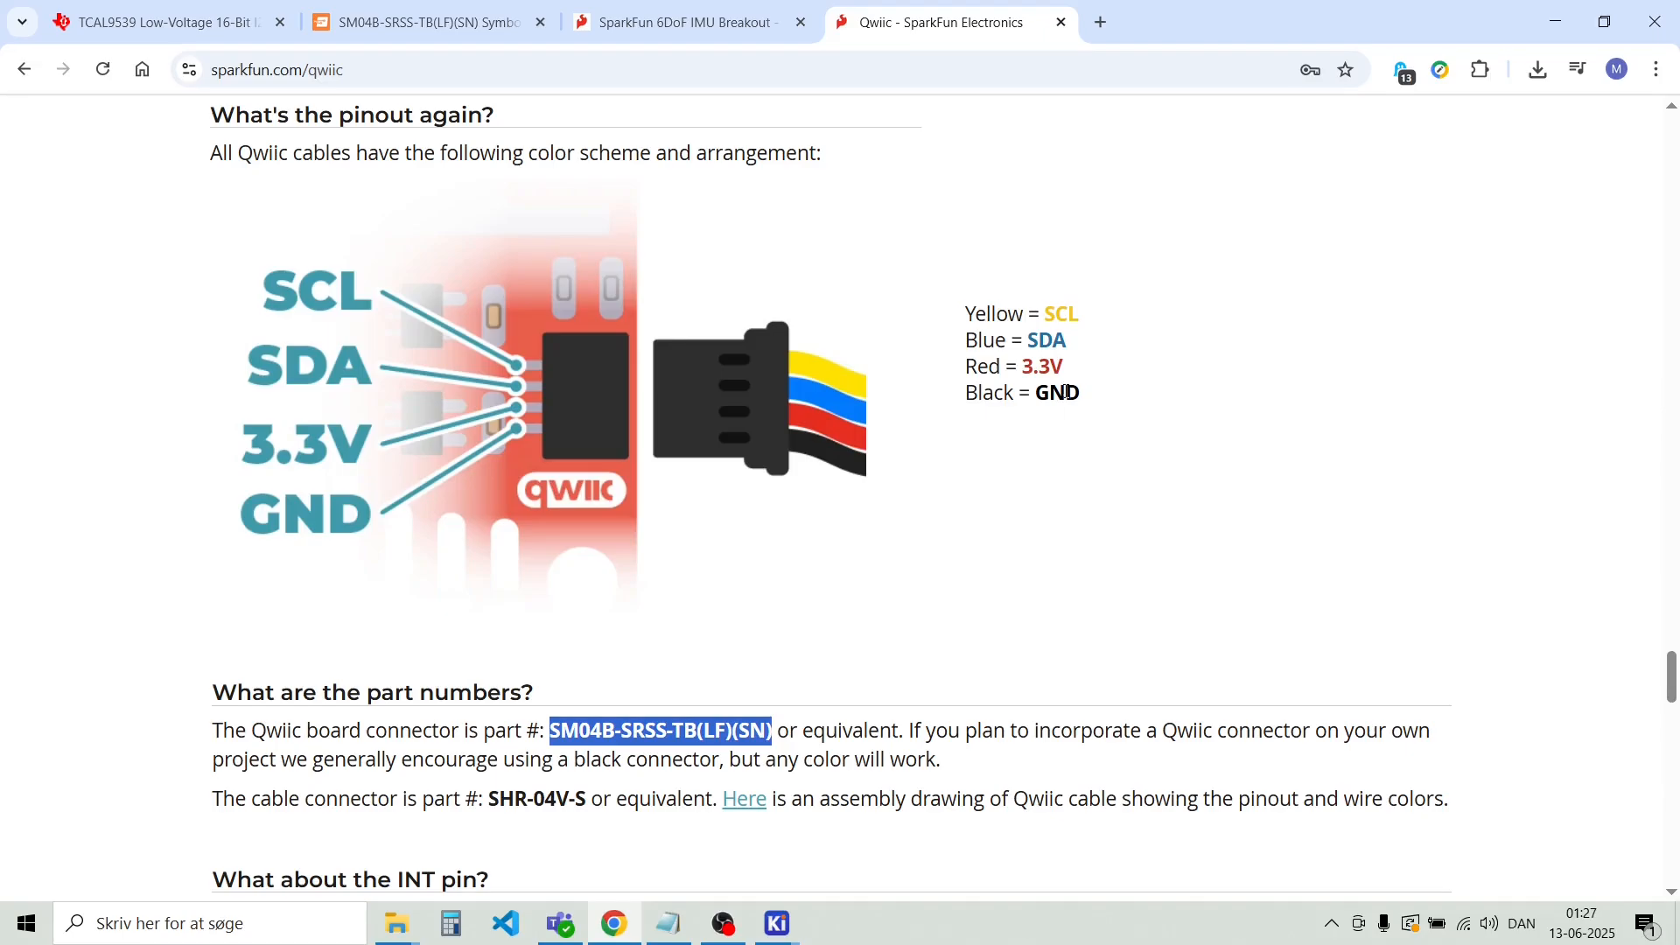
Switch back to the KiCad schematic and place an SCL net label on J3's pin 4 wire
left_click(777, 923)
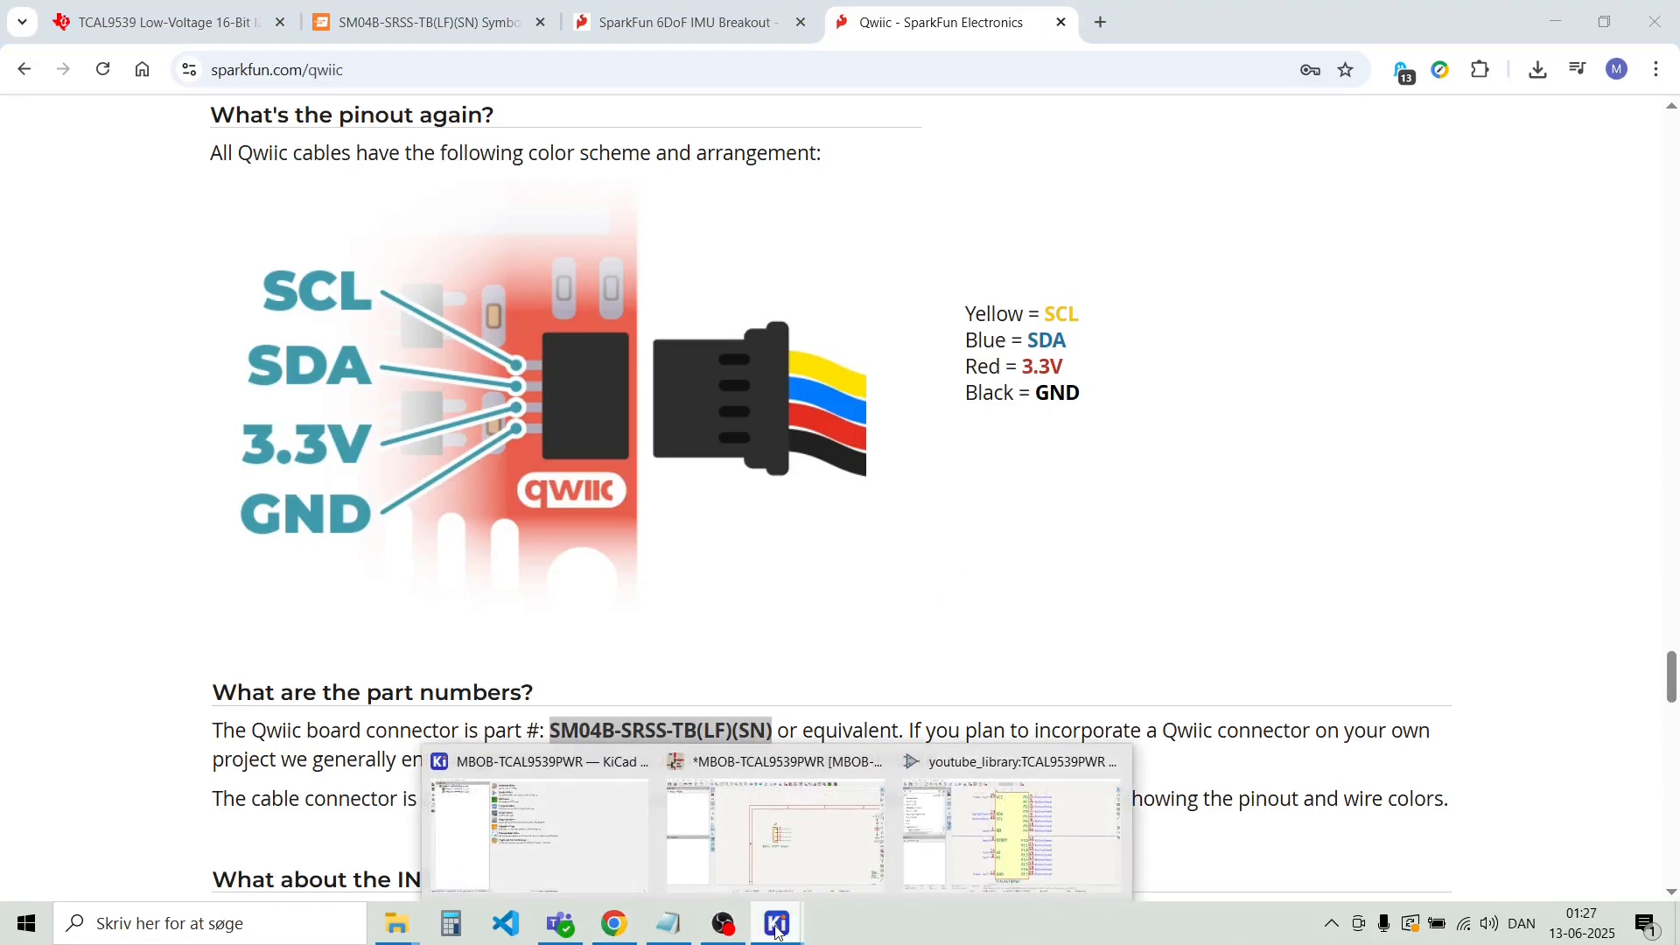
left_click(827, 840)
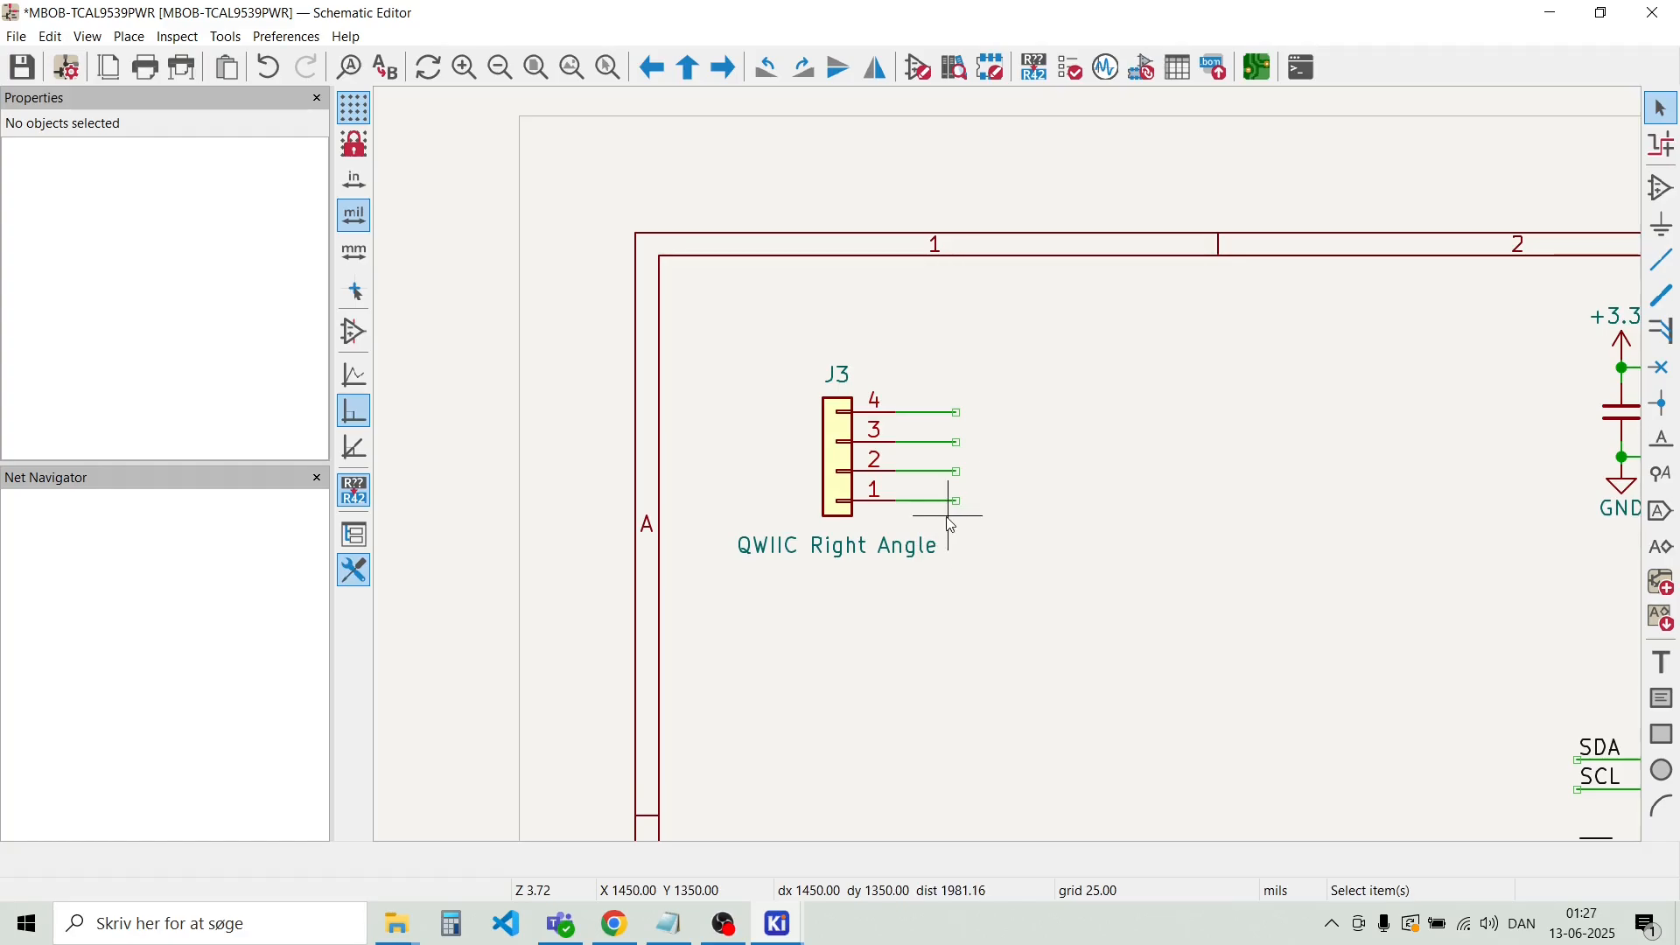
key("l")
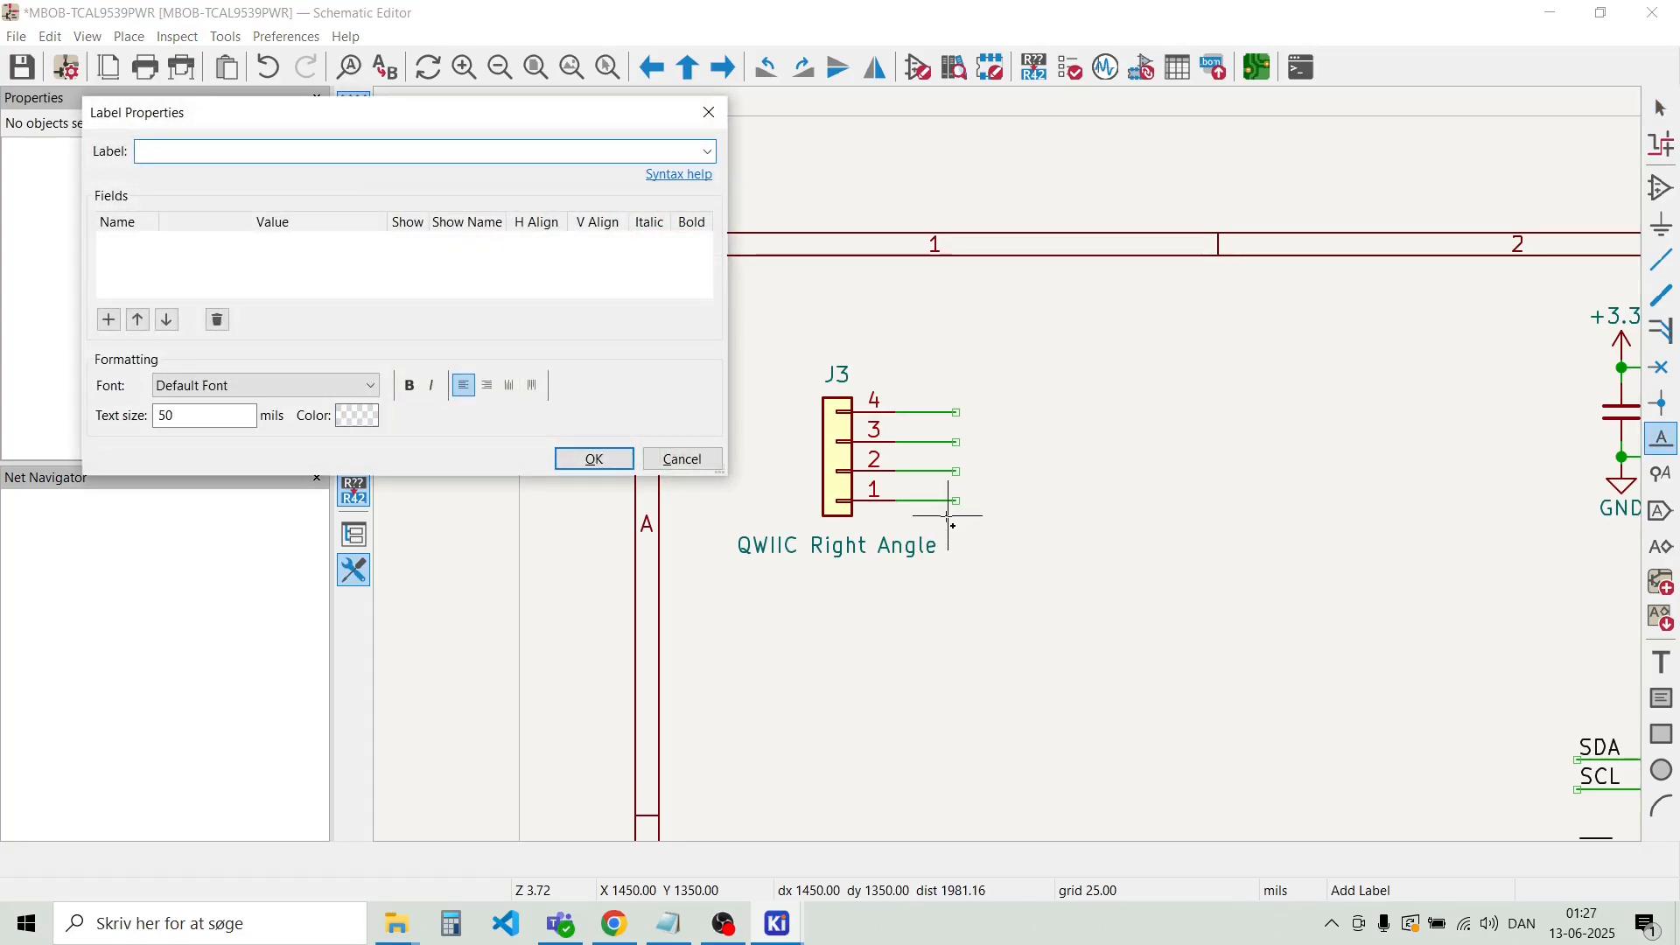
type("SCL")
left_click(591, 458)
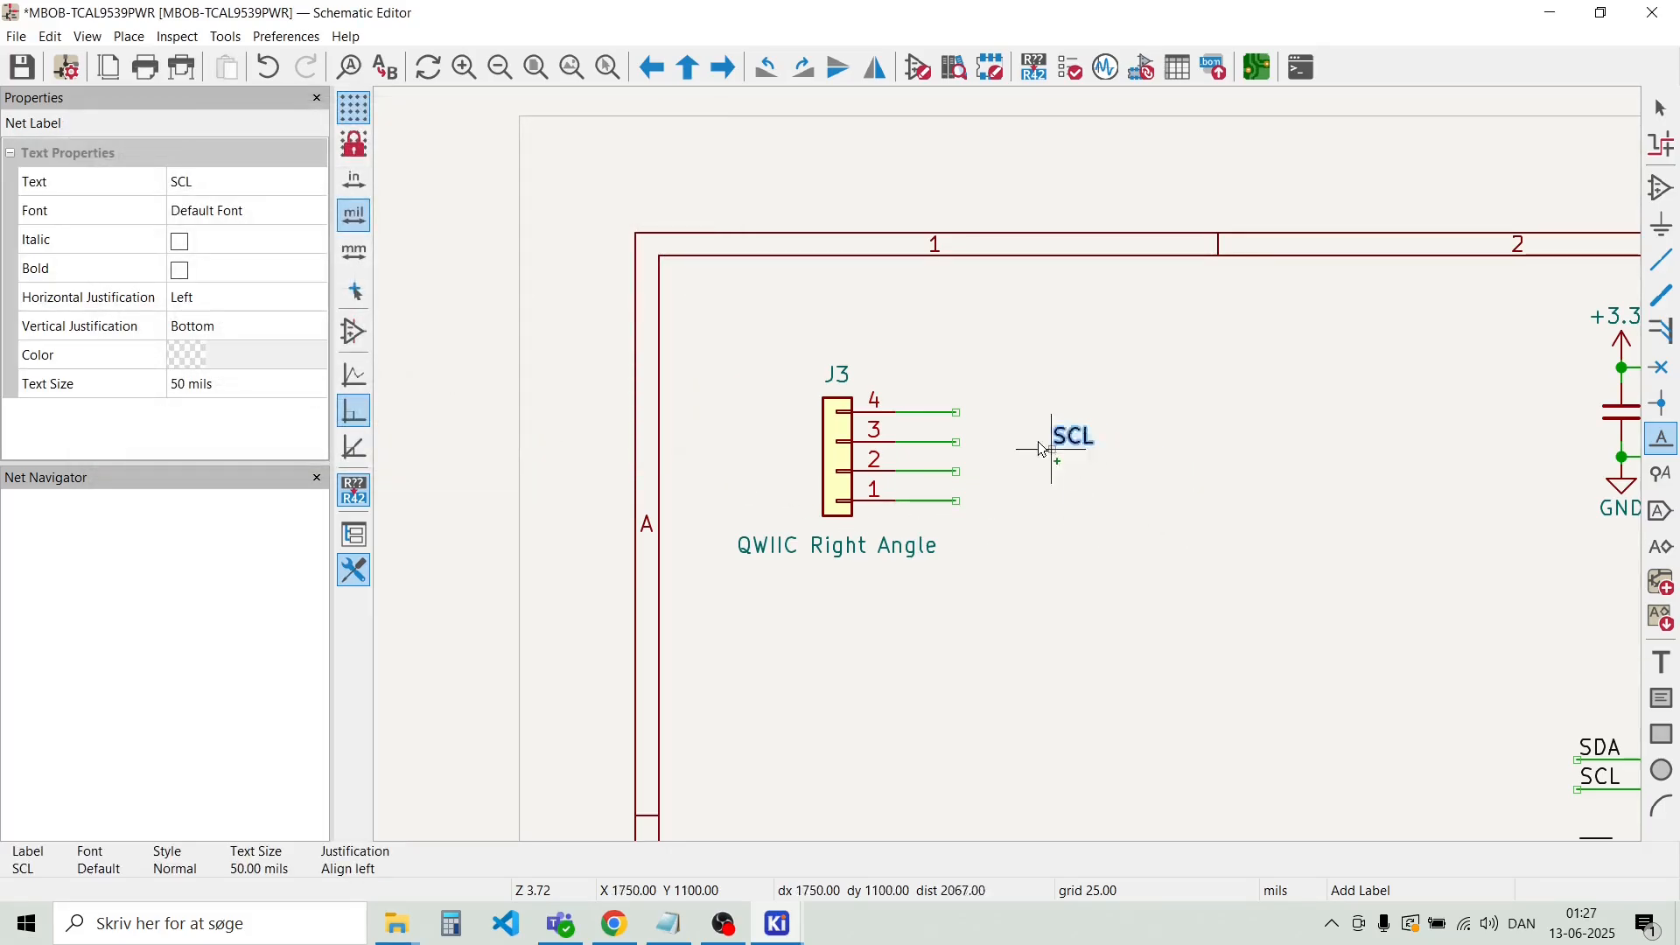
left_click(911, 413)
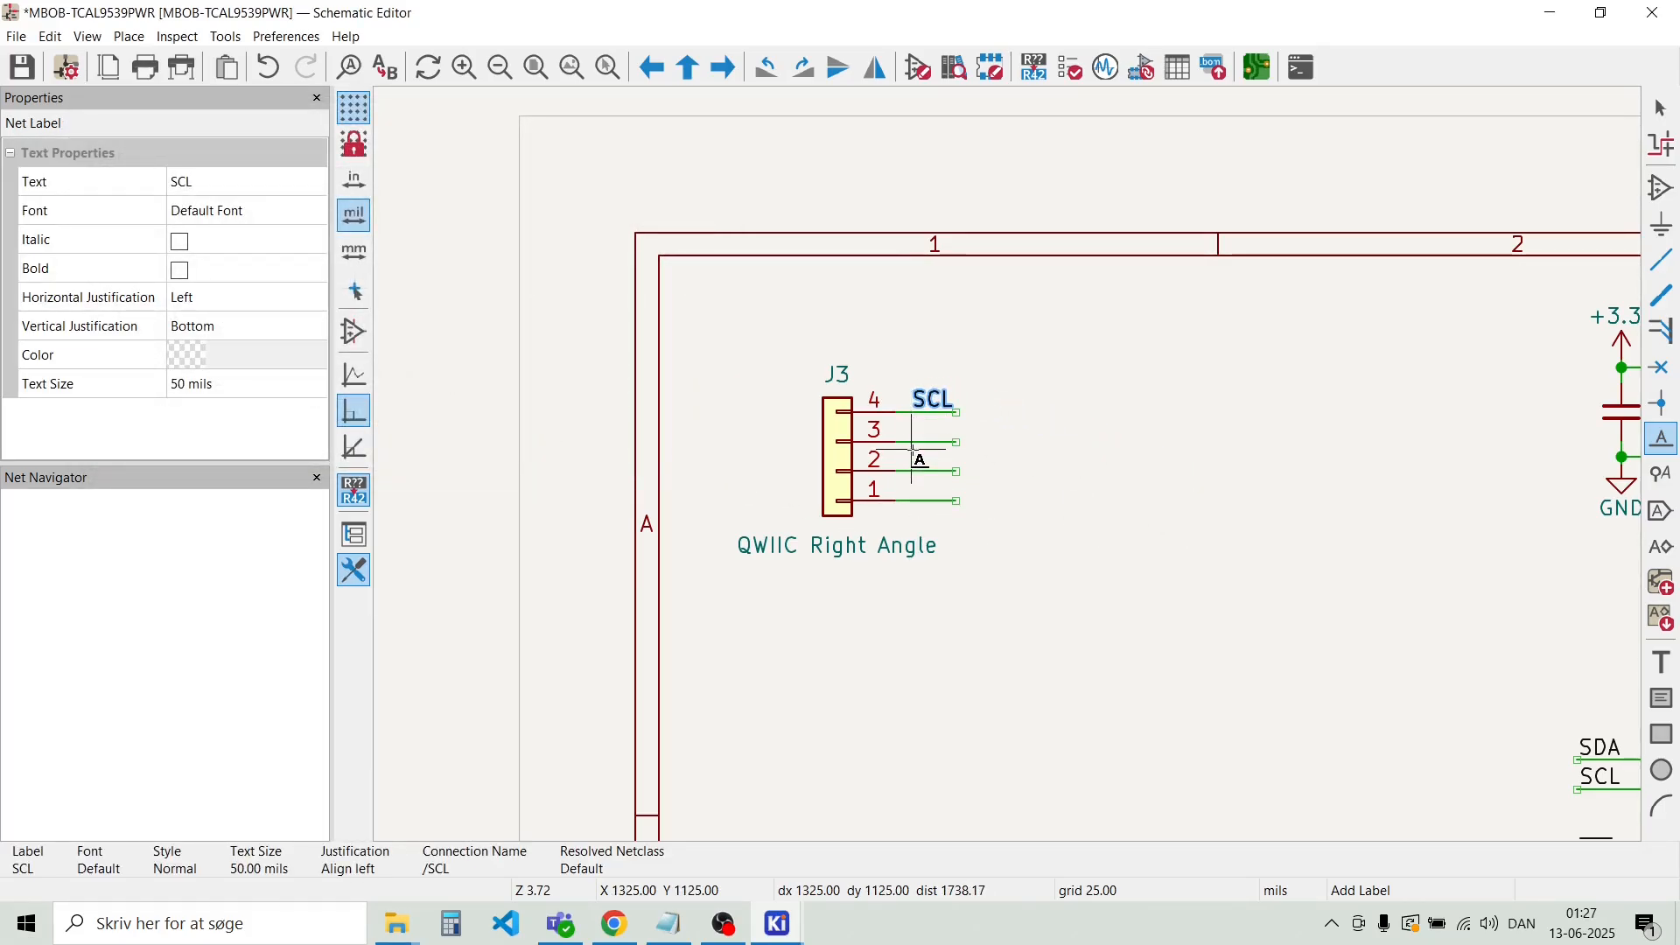
Place an SDA net label on J3's pin 3 wire
left_click(918, 448)
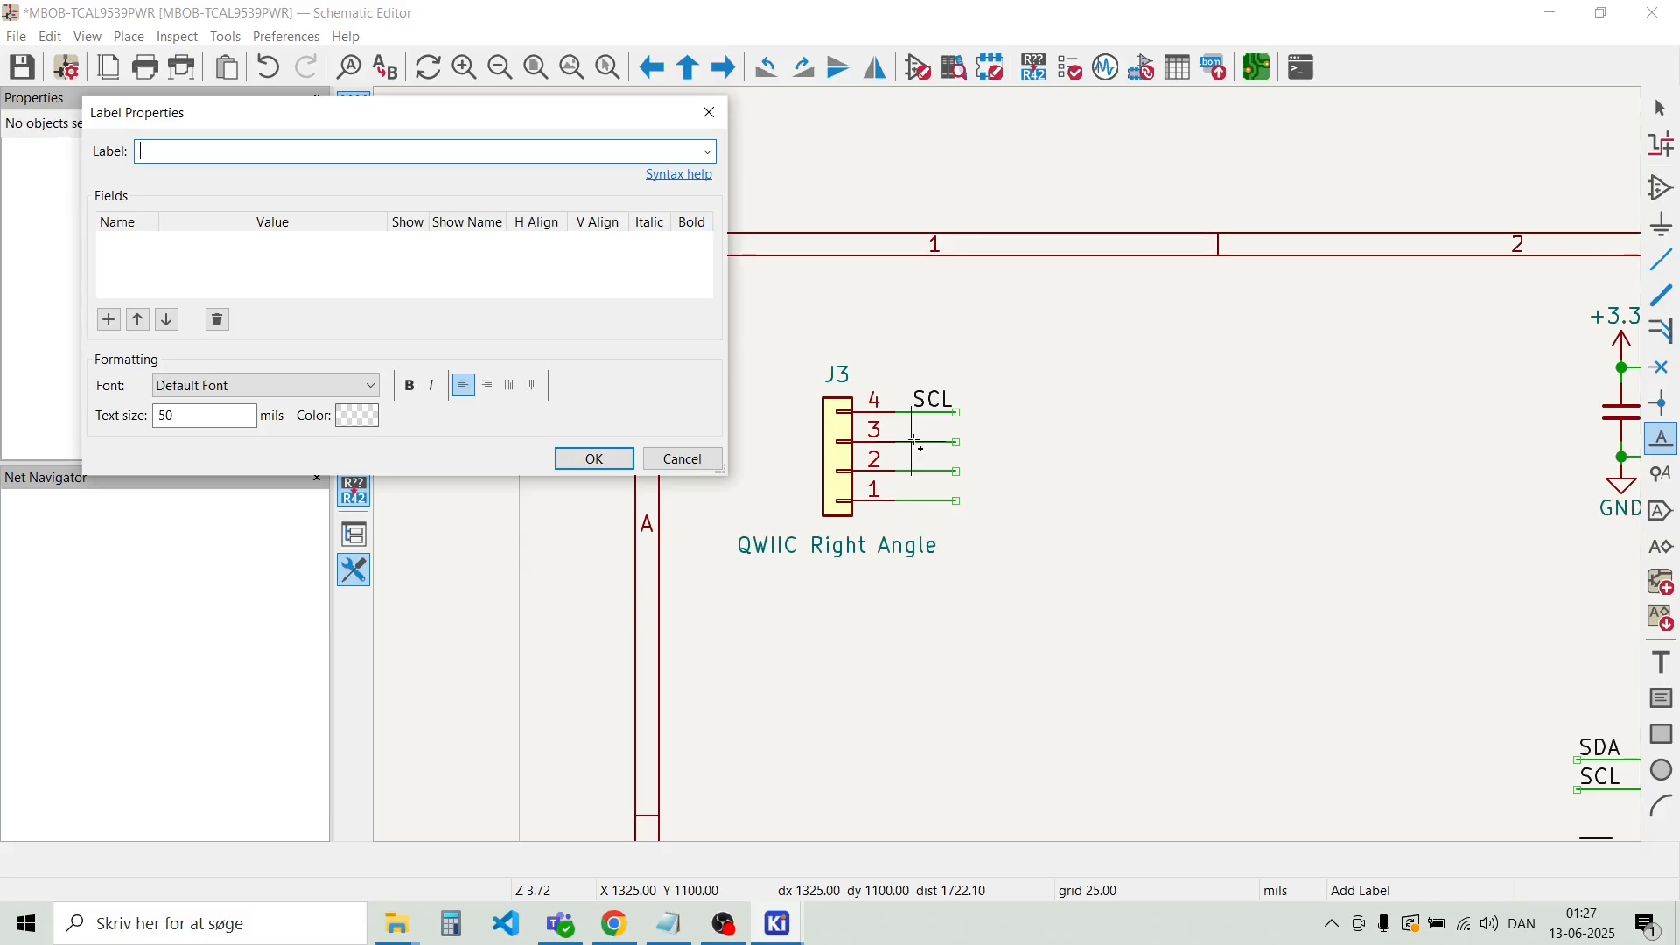
type("SDA")
key("Return")
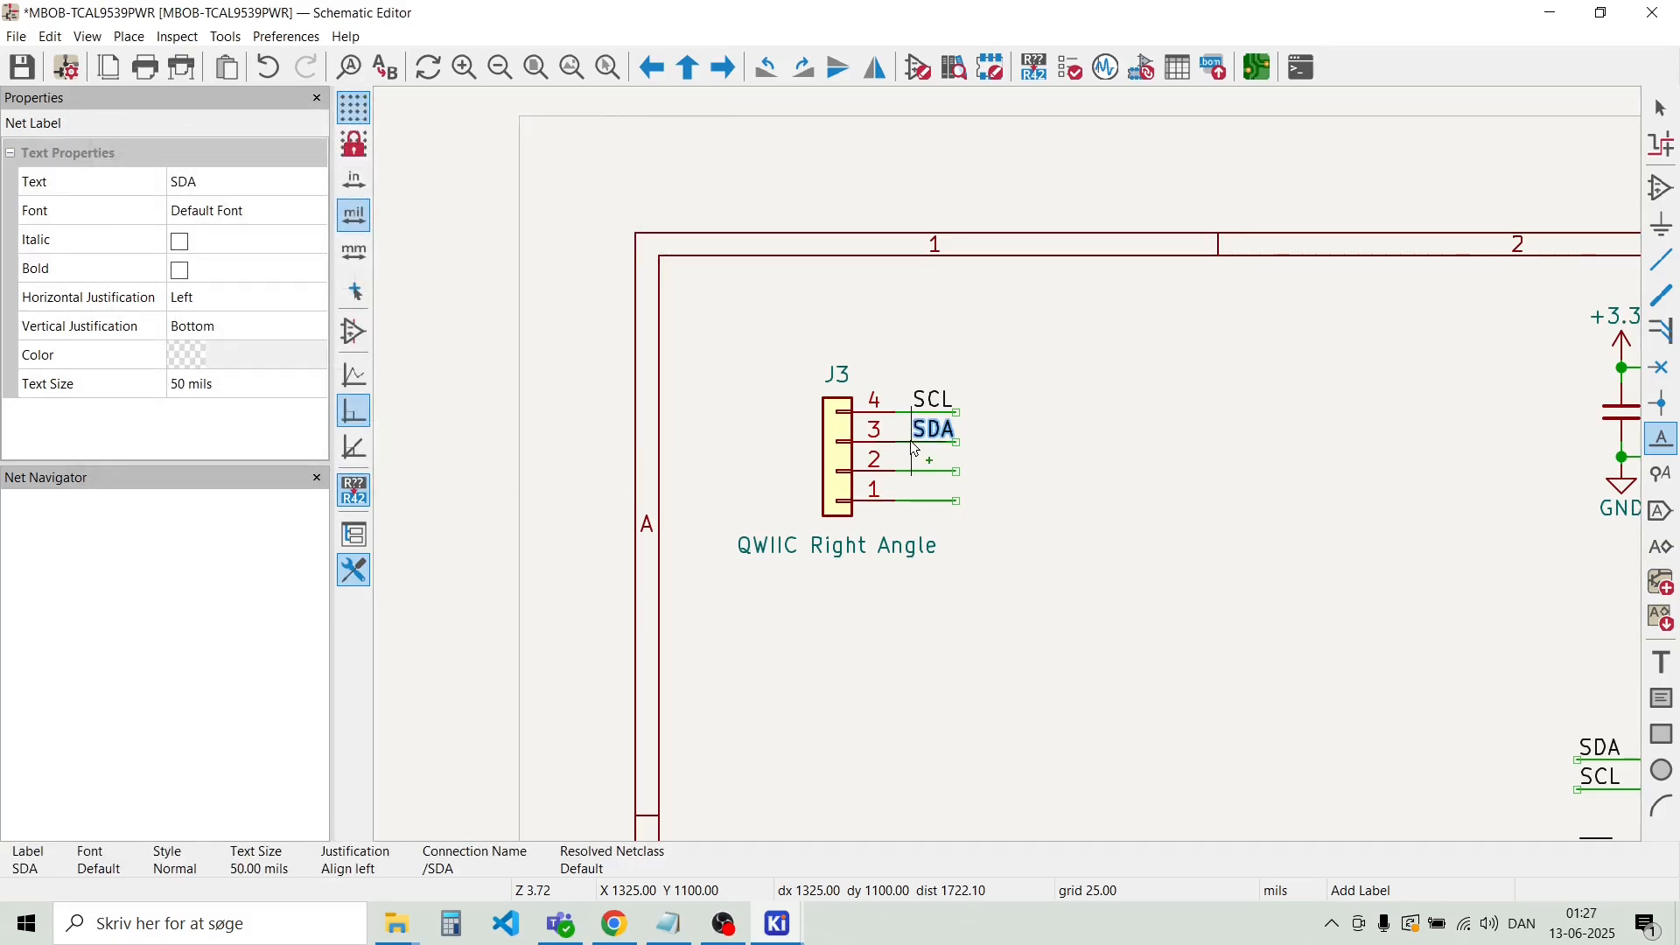
left_click(915, 449)
key("Escape")
Duplicate a +3.3V power symbol to the upper right of J3 and wire it to J3 pin 2
scroll(1146, 427, "down", 2)
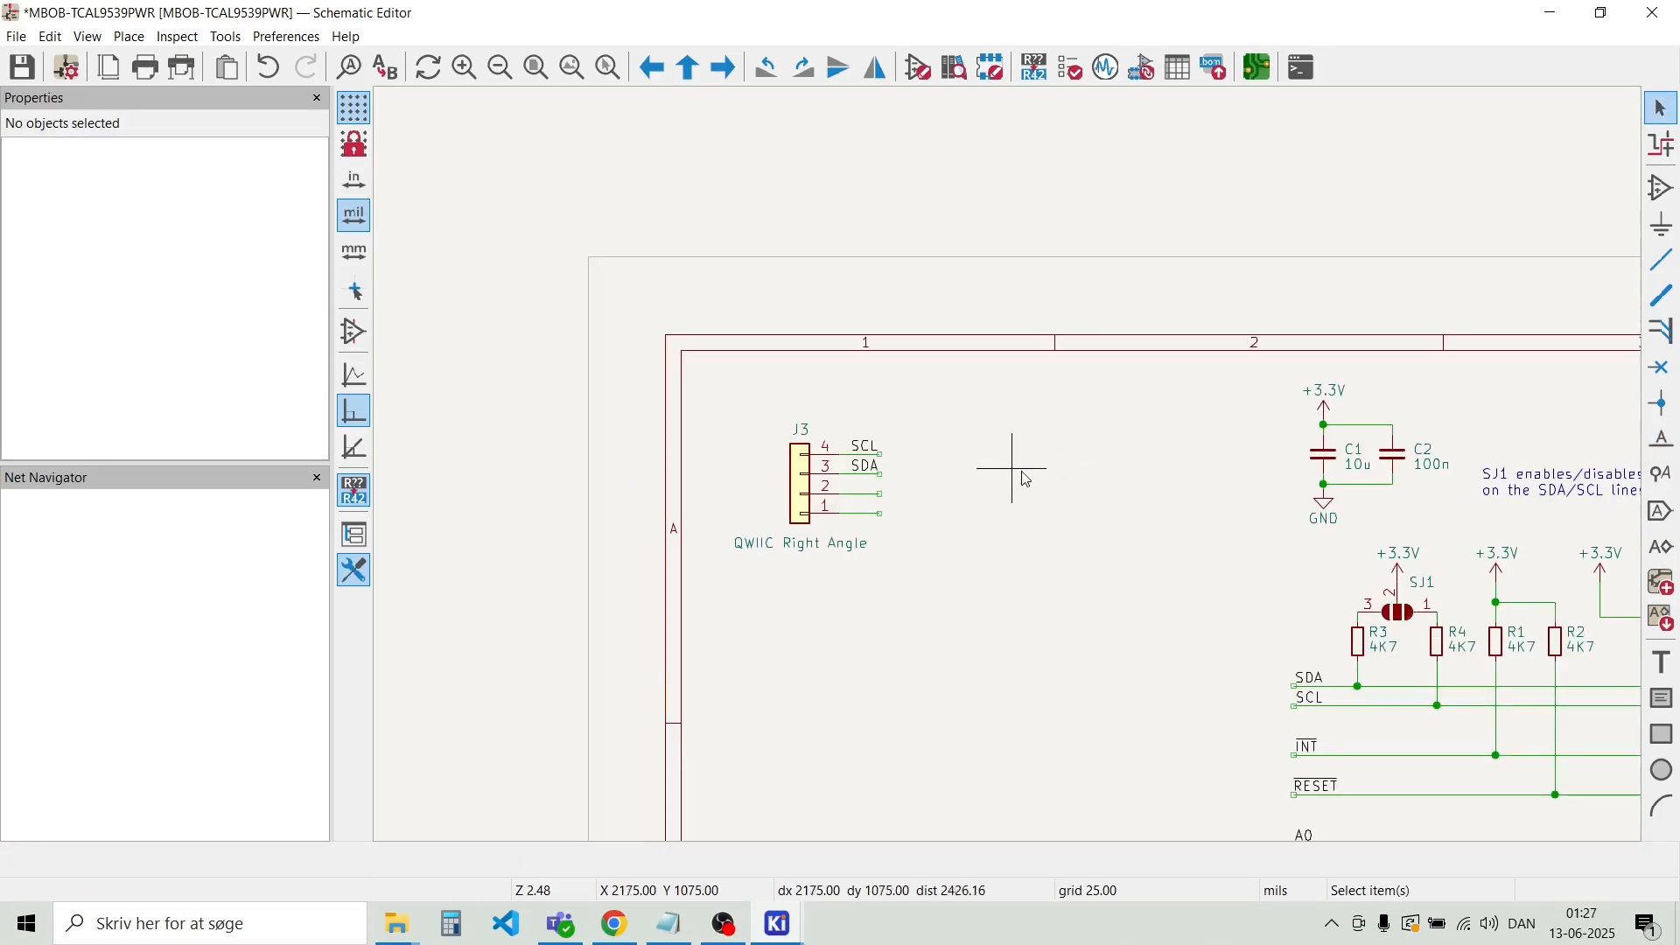
left_click(1497, 569)
key("ctrl+d")
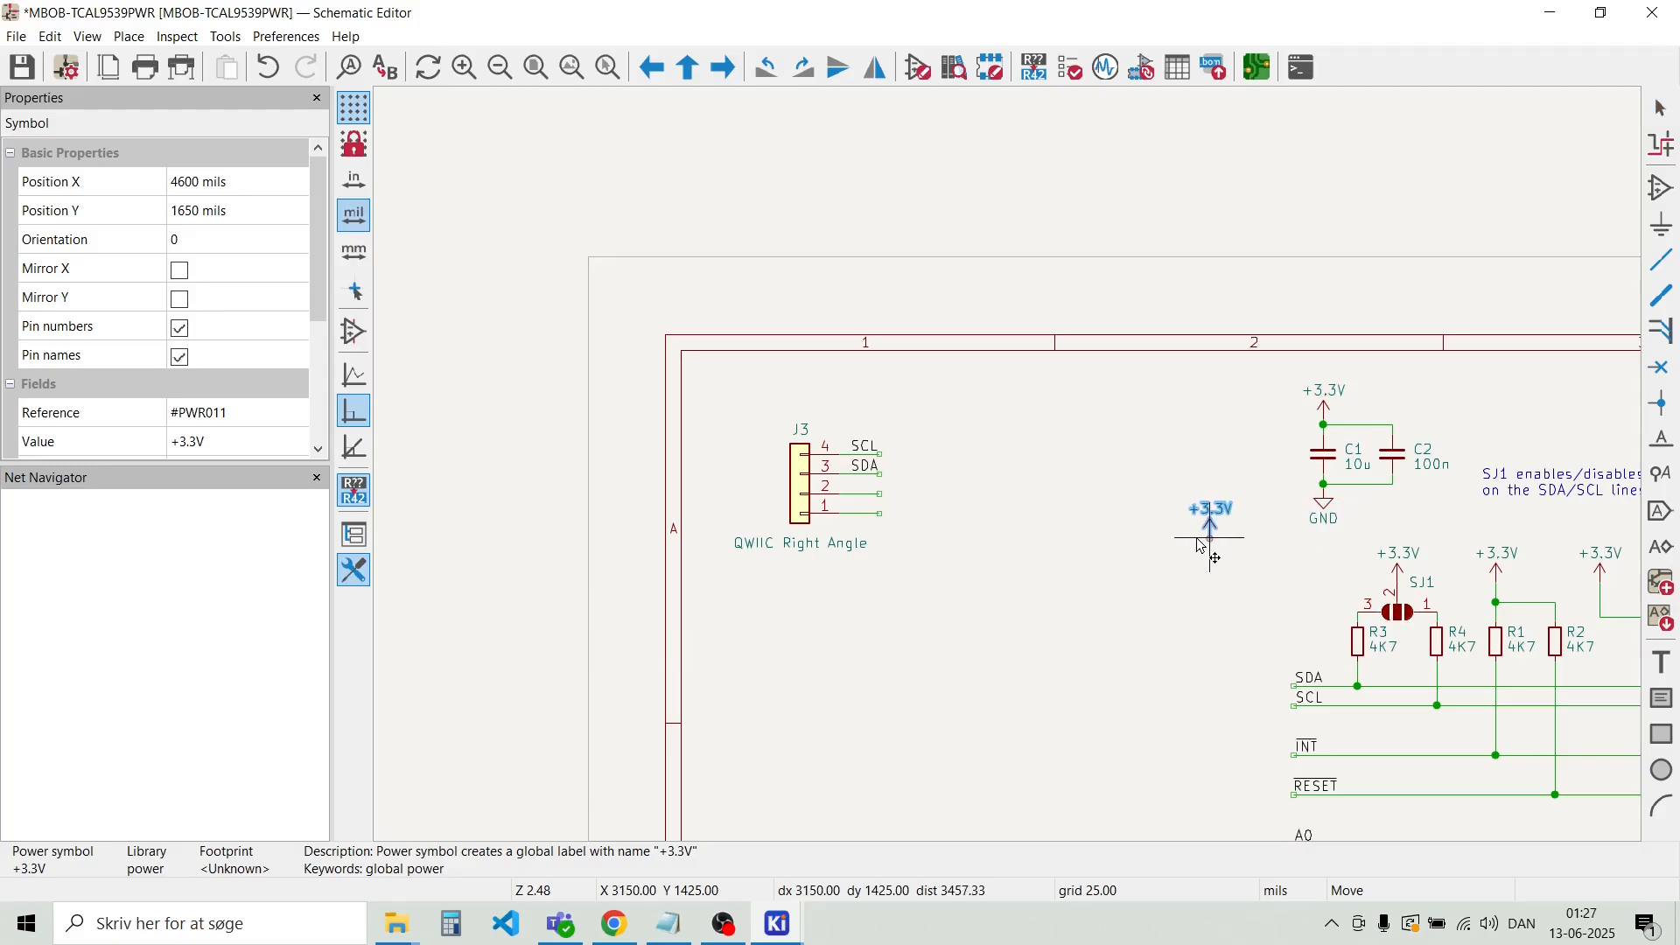
scroll(906, 433, "up", 3)
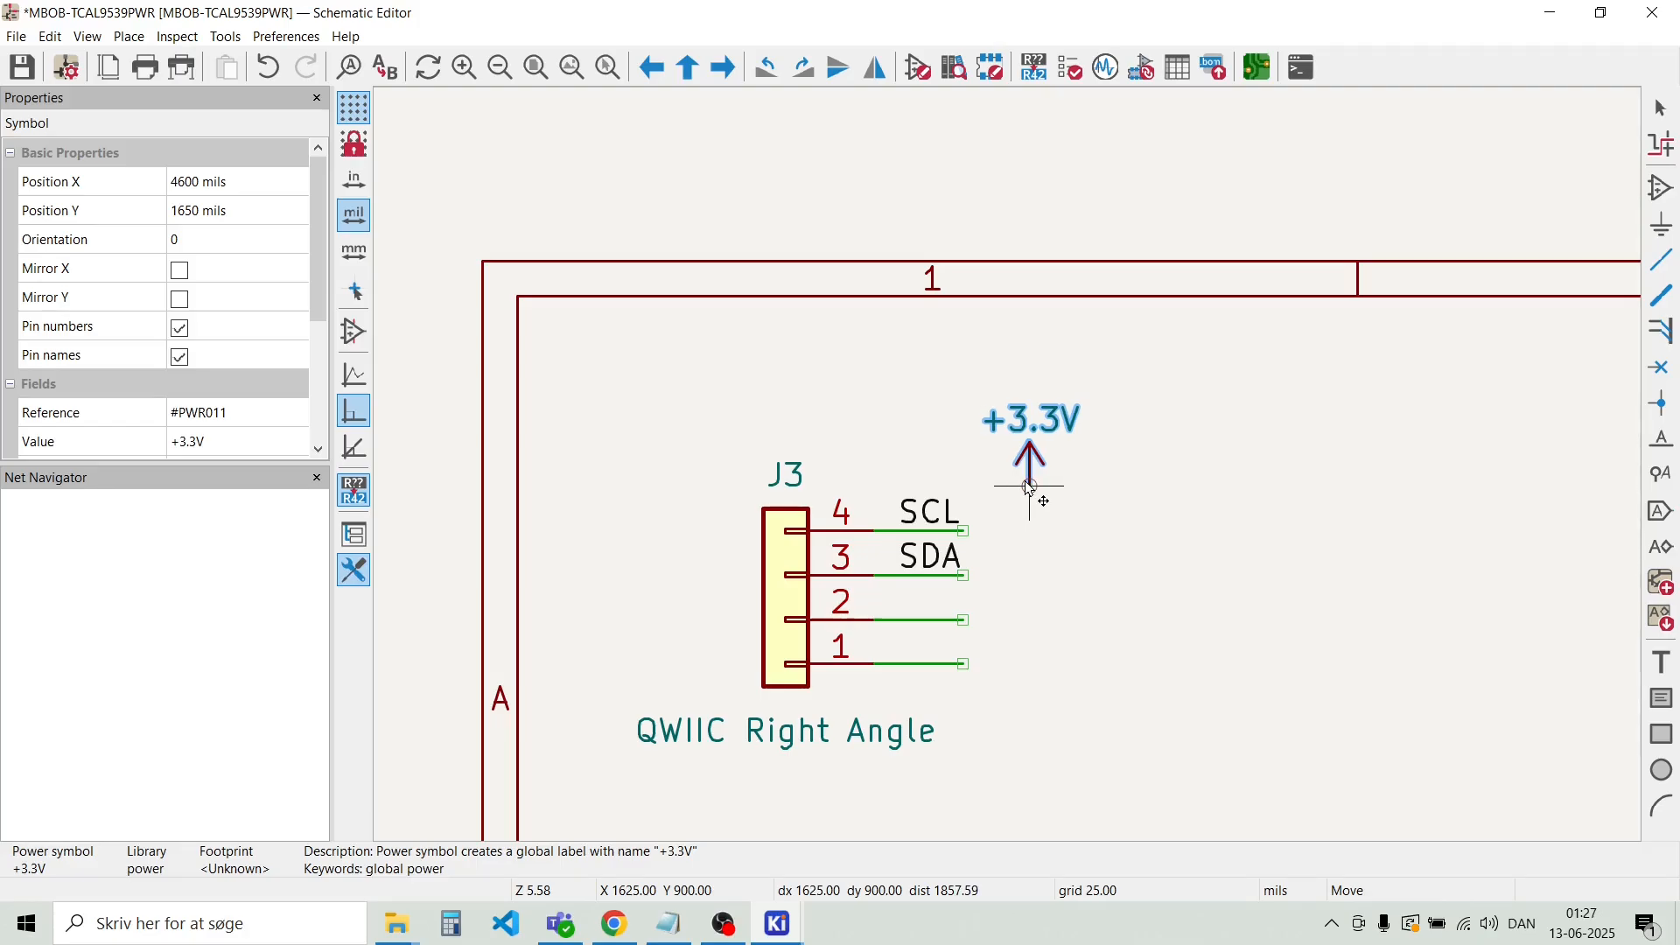
left_click(1021, 480)
key("Escape")
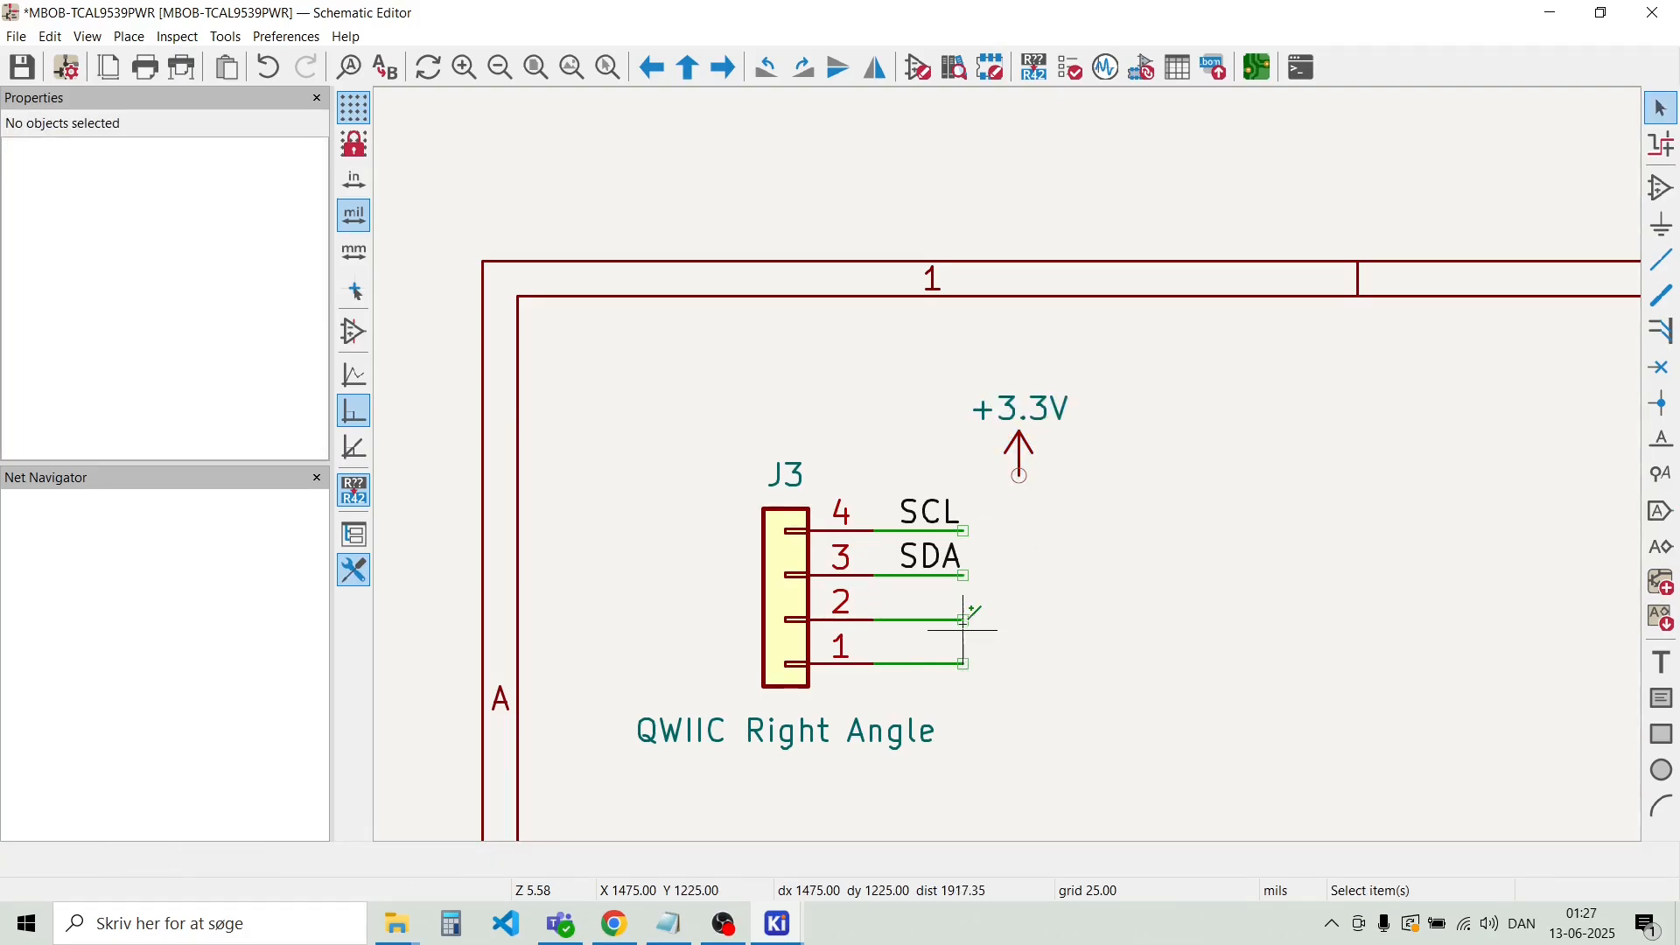
key("w")
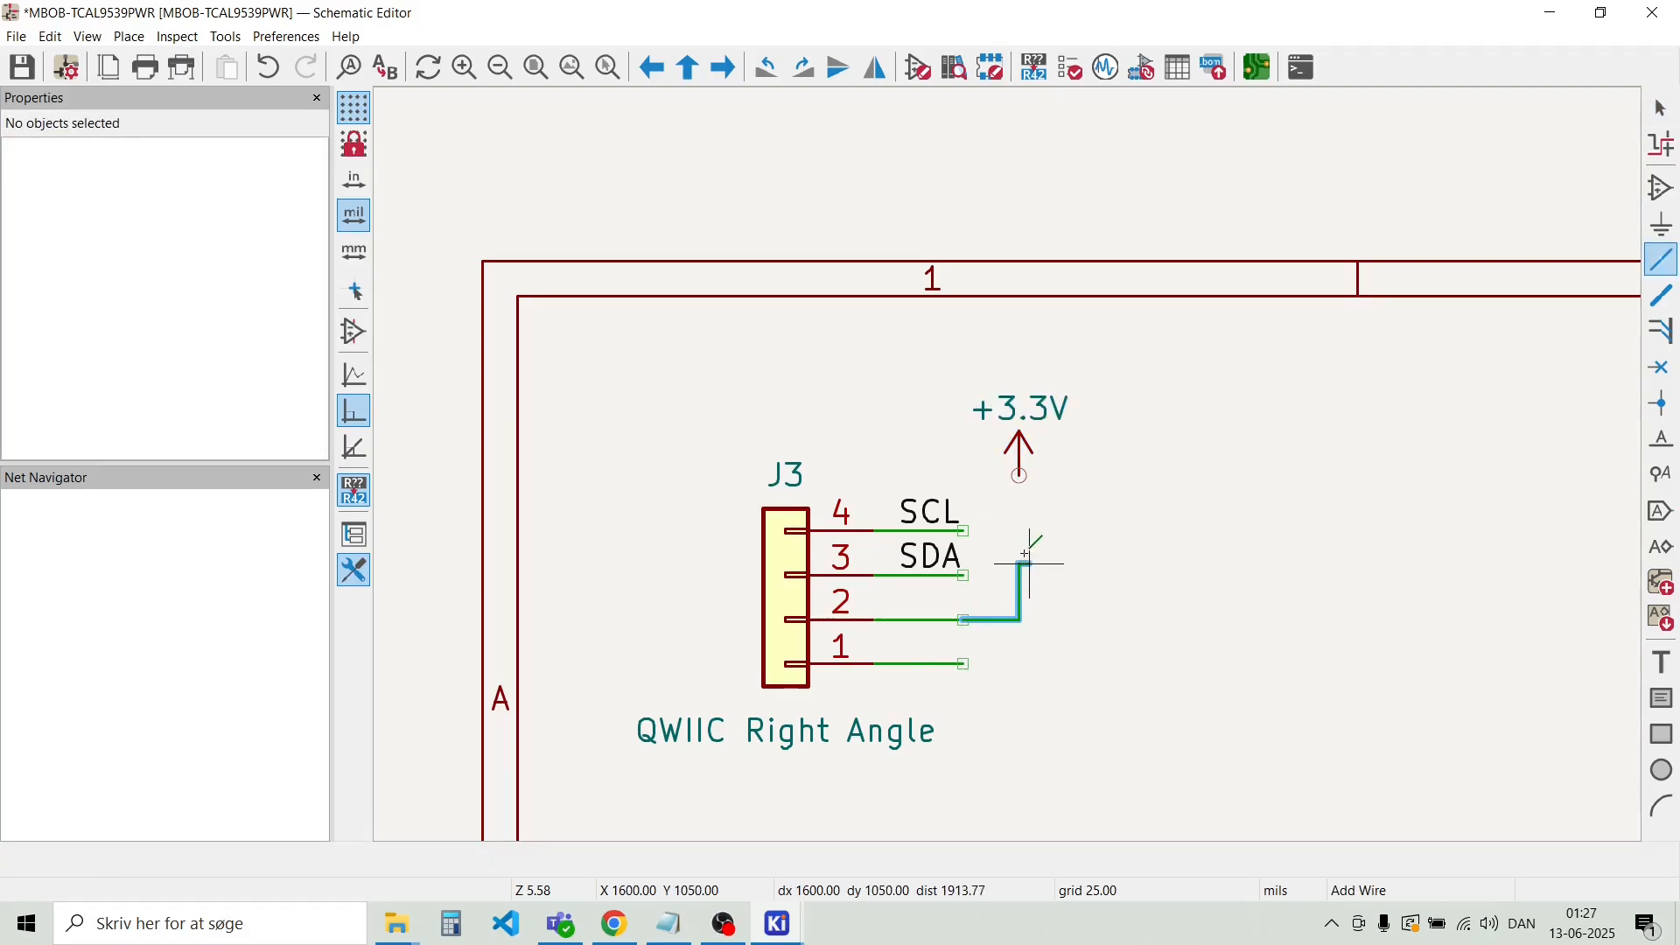
left_click(1019, 477)
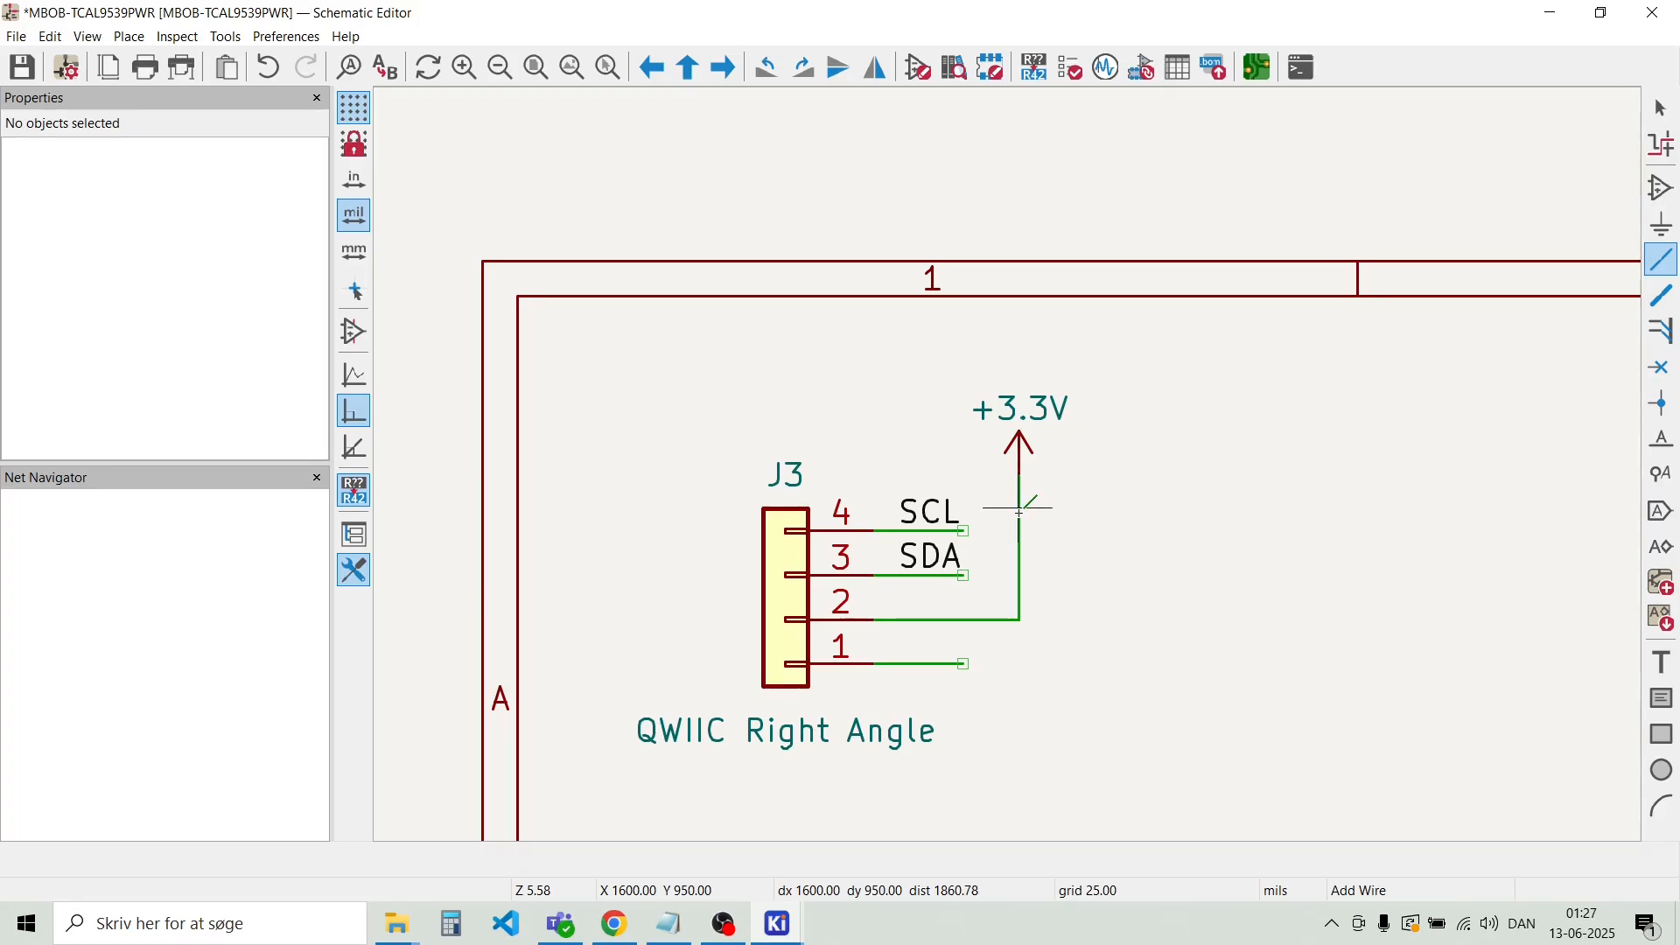
key("Escape")
Duplicate the GND symbol from the decoupling capacitors to the lower right of J3 and wire it to J3 pin 1
scroll(1020, 477, "down", 3)
left_click_drag(1444, 548, 1404, 501)
key("ctrl+d")
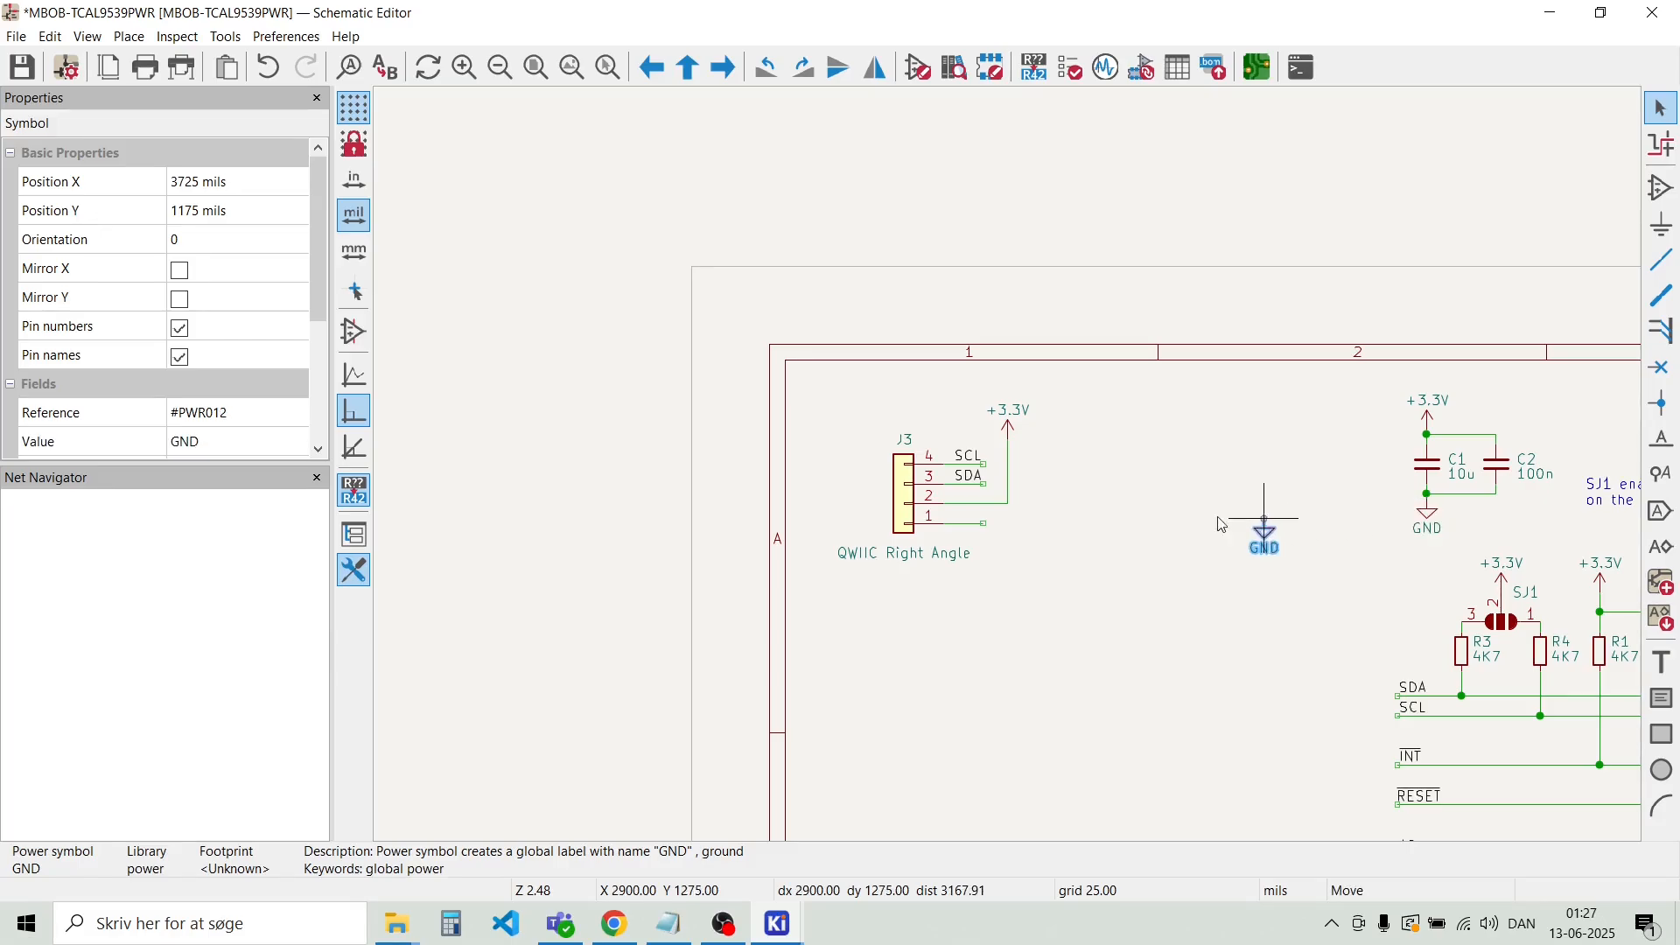
scroll(1002, 529, "up", 3)
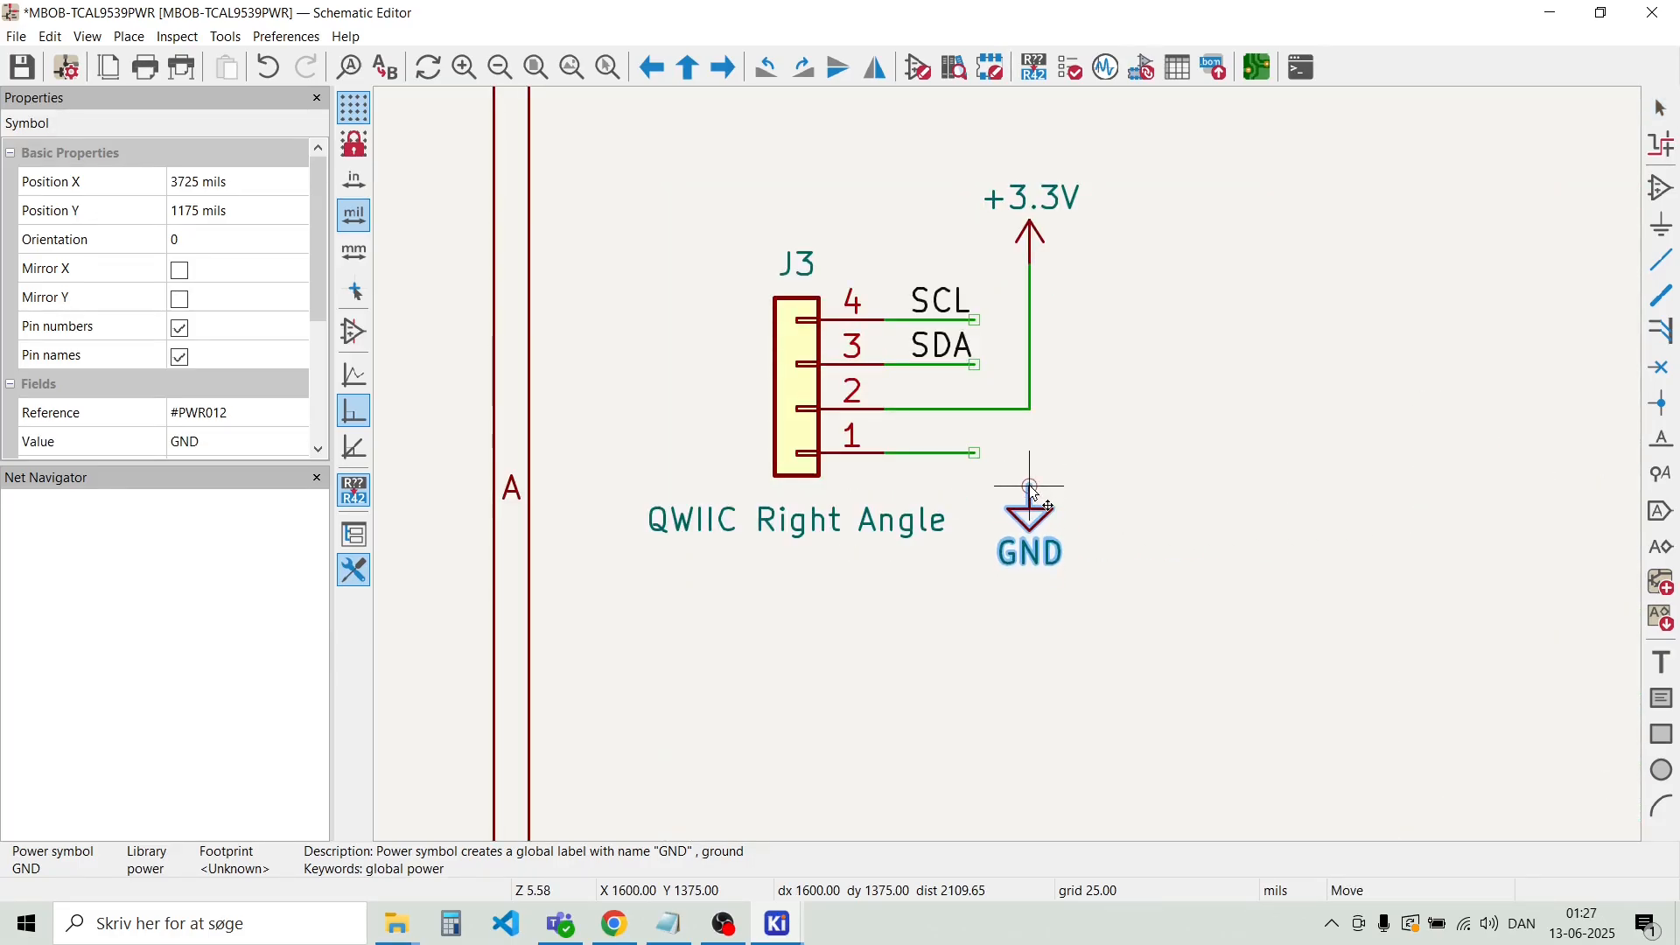
left_click(1030, 496)
key("Escape")
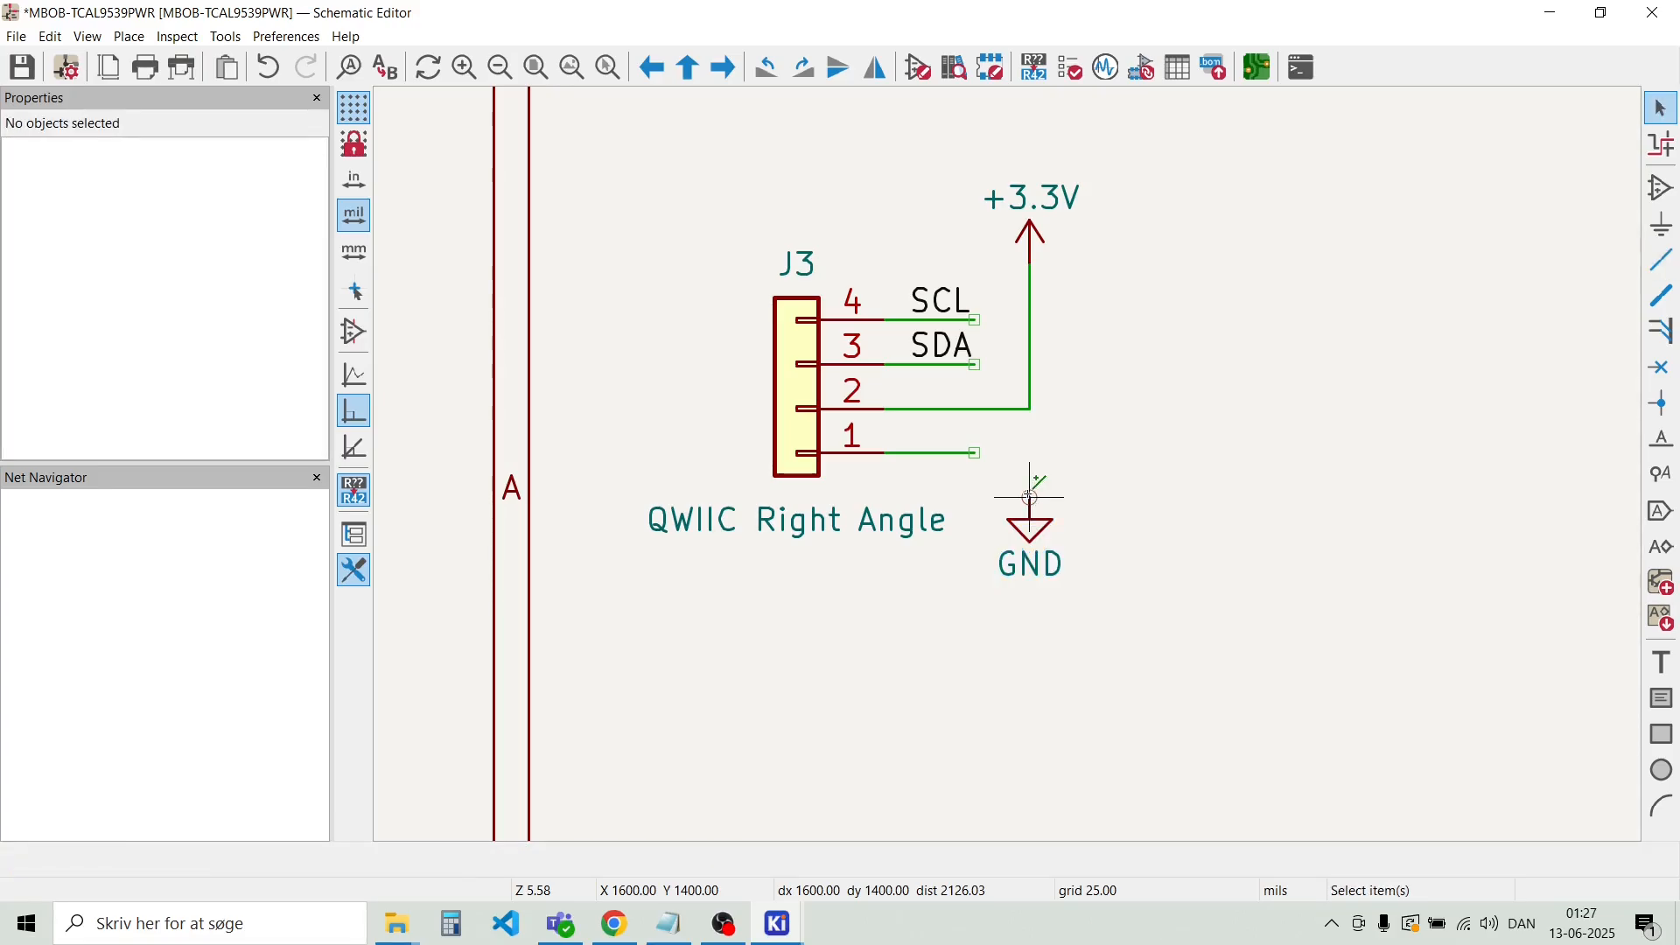
key("w")
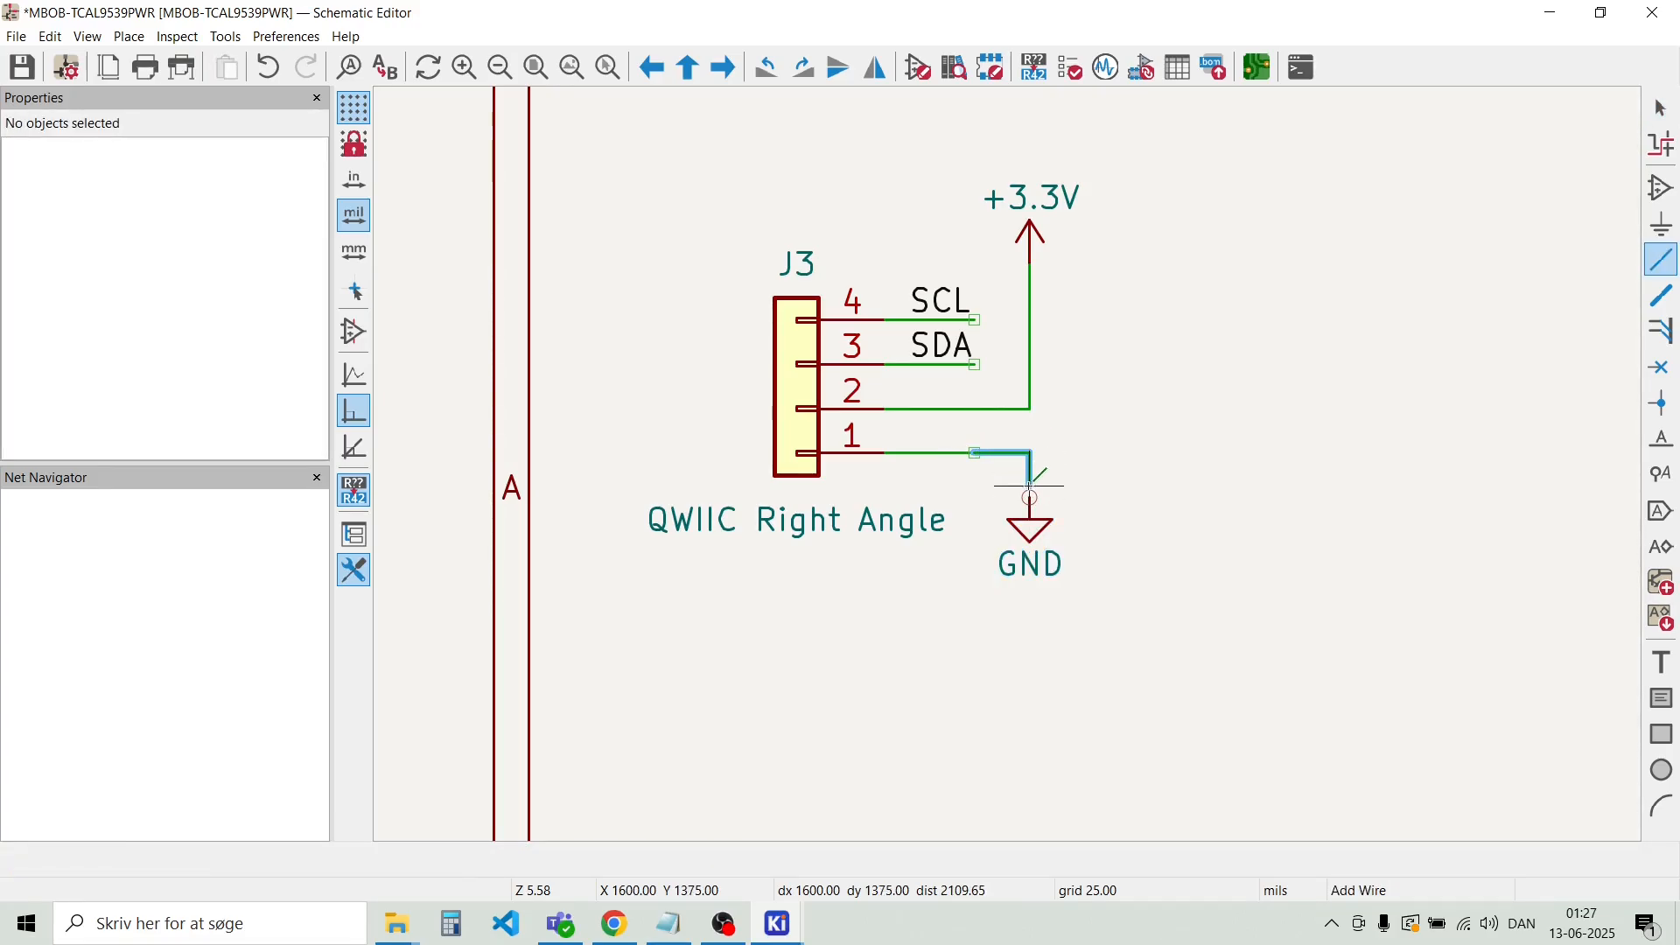
left_click(1030, 496)
key("Escape")
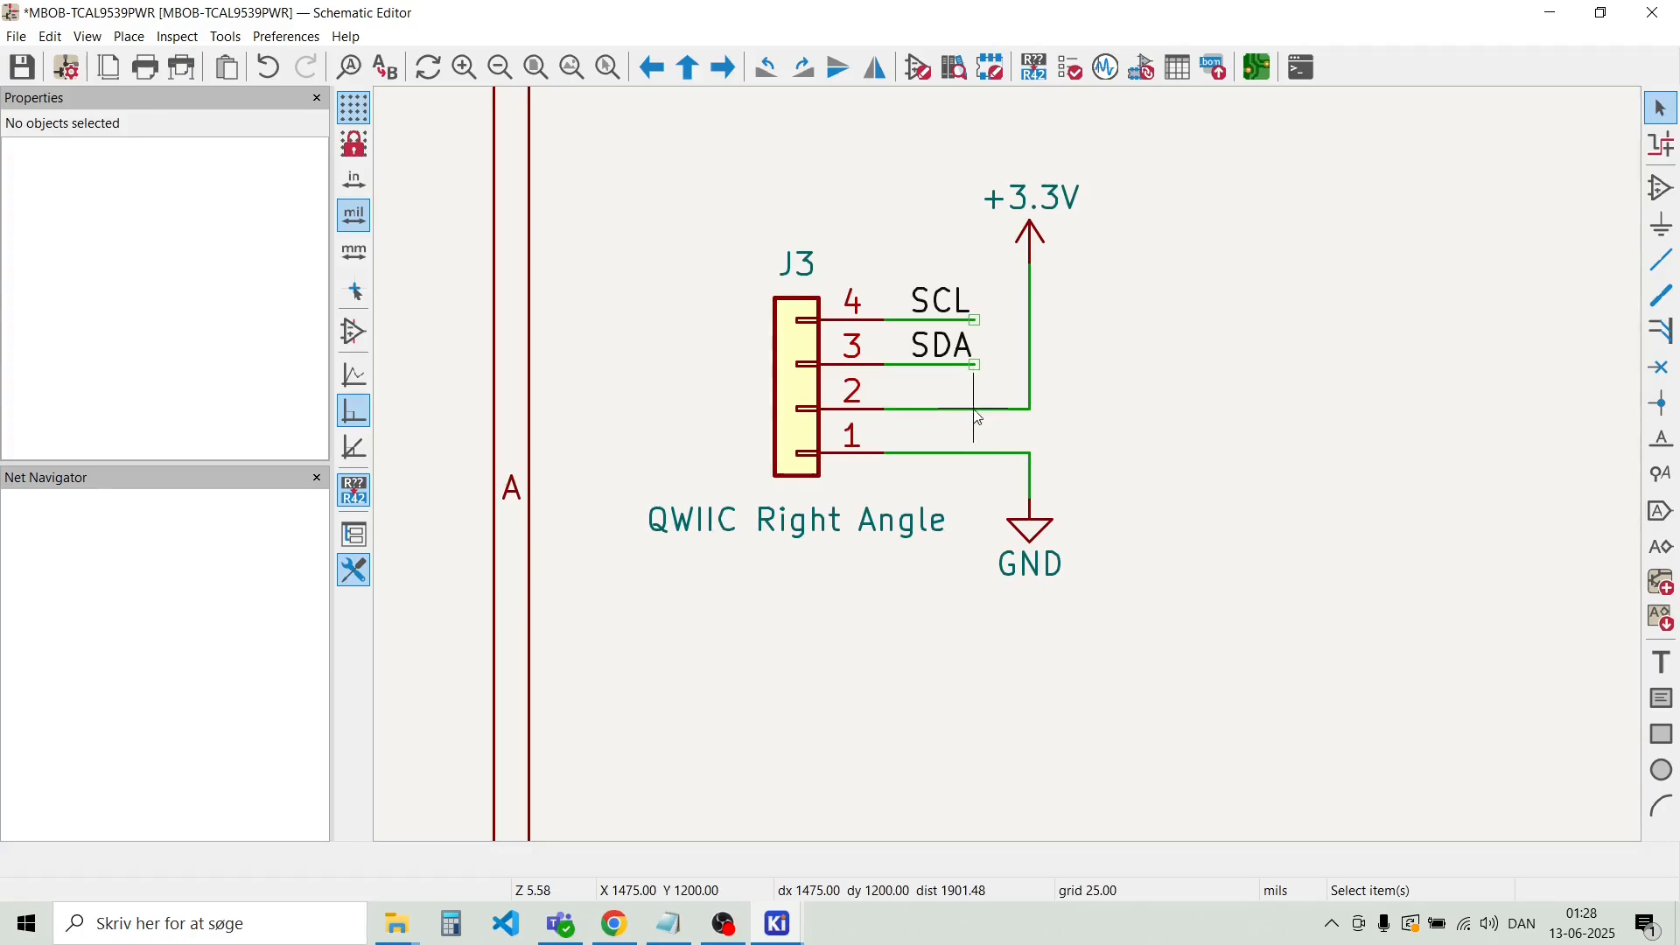
Duplicate the complete J3 circuit with its labels, wires and power symbols and place the copy to its right
left_click_drag(1137, 606, 638, 166)
key("ctrl+d")
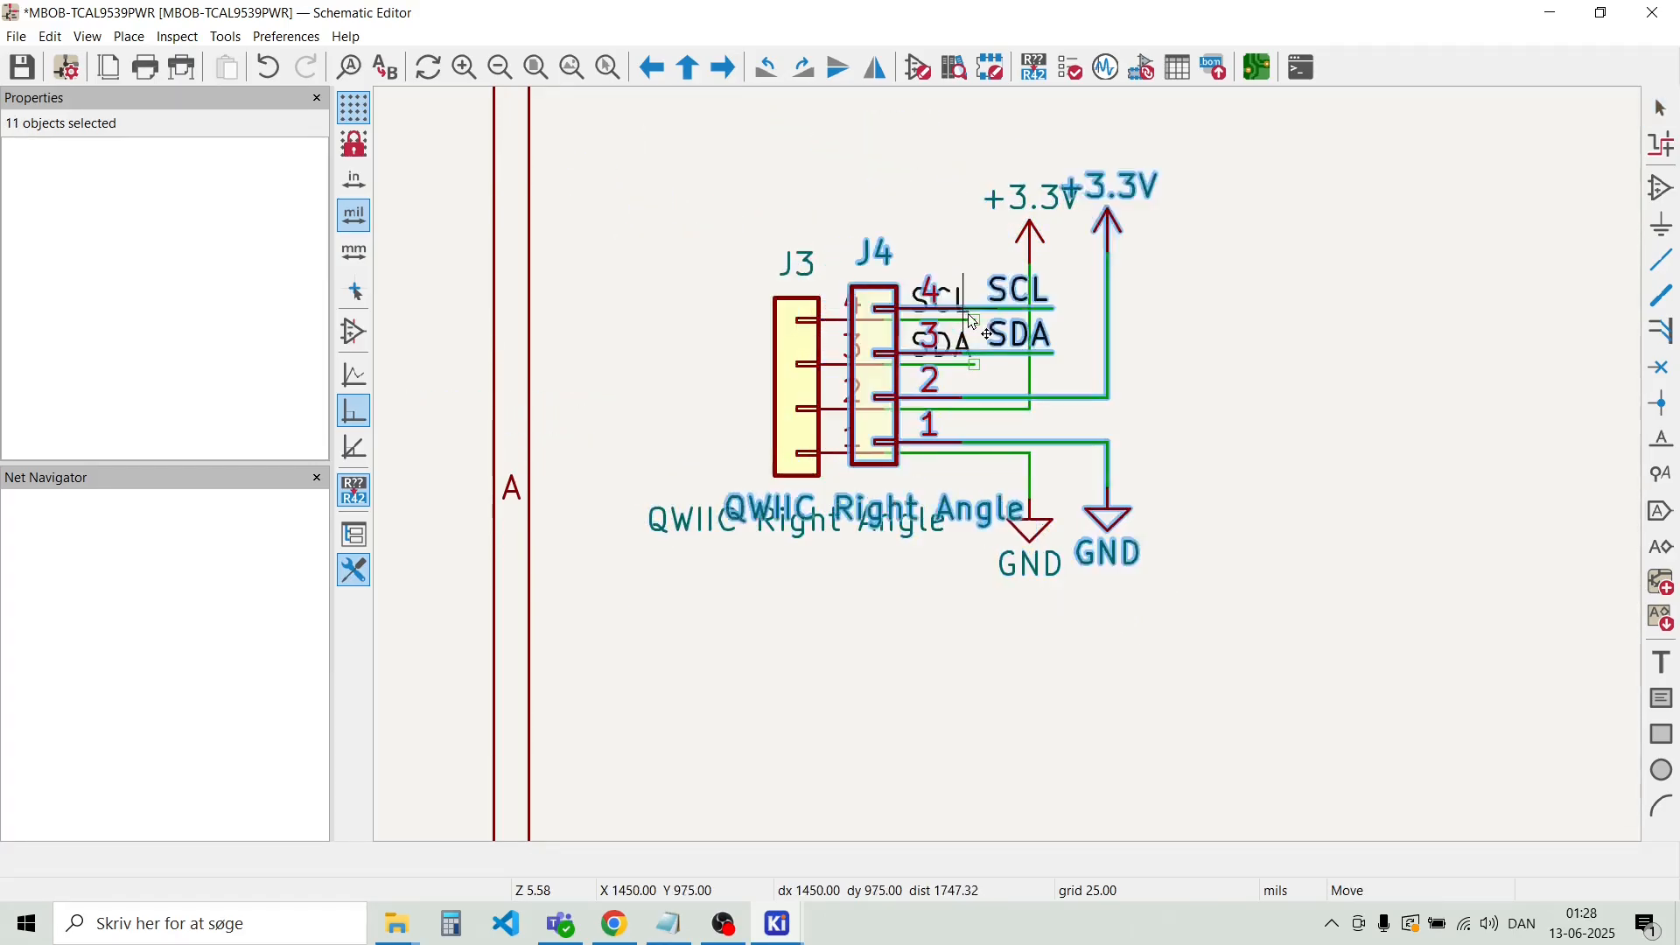
scroll(954, 420, "down", 3)
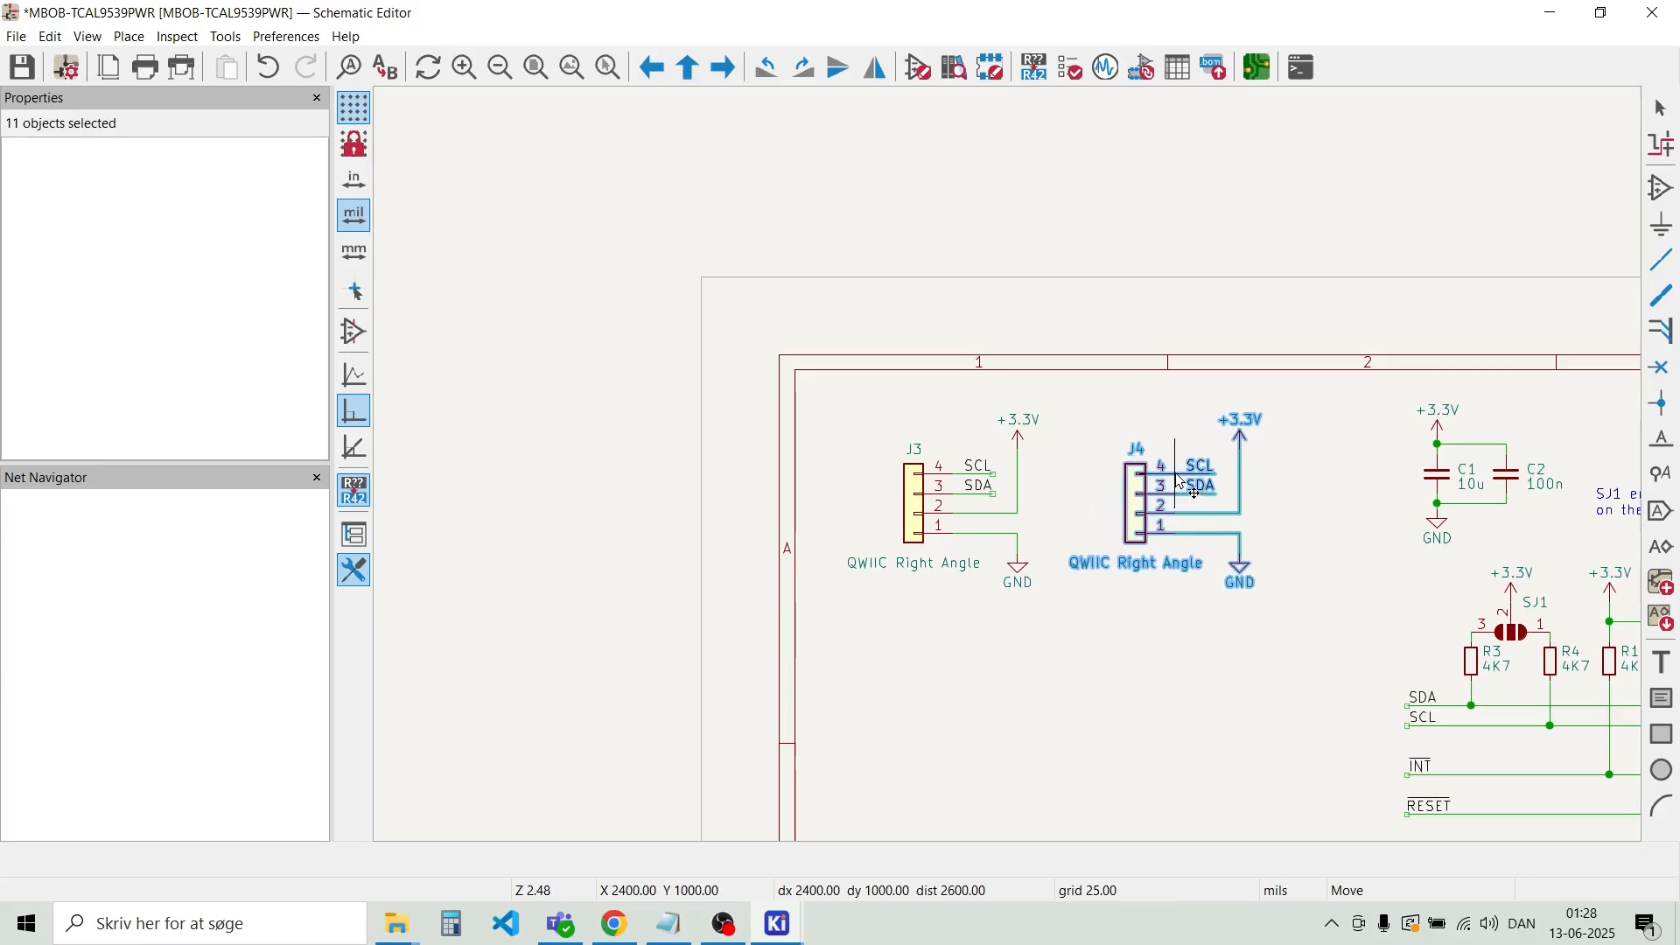
left_click(1184, 479)
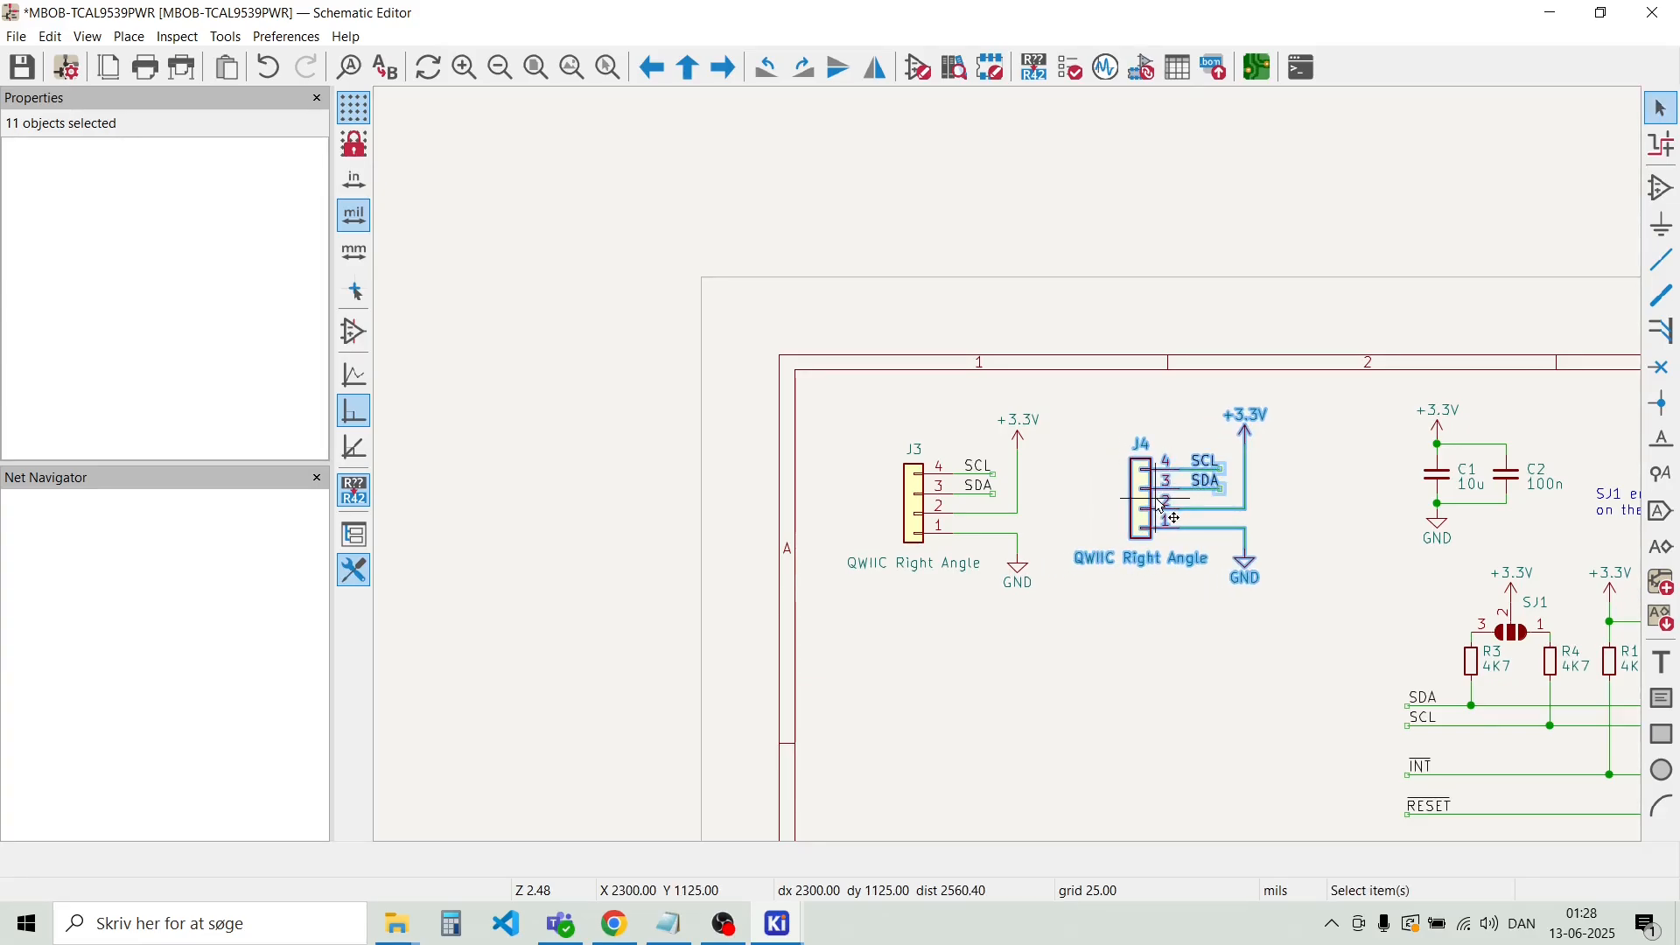
key("Escape")
Move both Qwiic connector circuits down together to free space beneath the sheet's upper border
left_click_drag(1308, 669, 858, 402)
left_click_drag(962, 514, 982, 610)
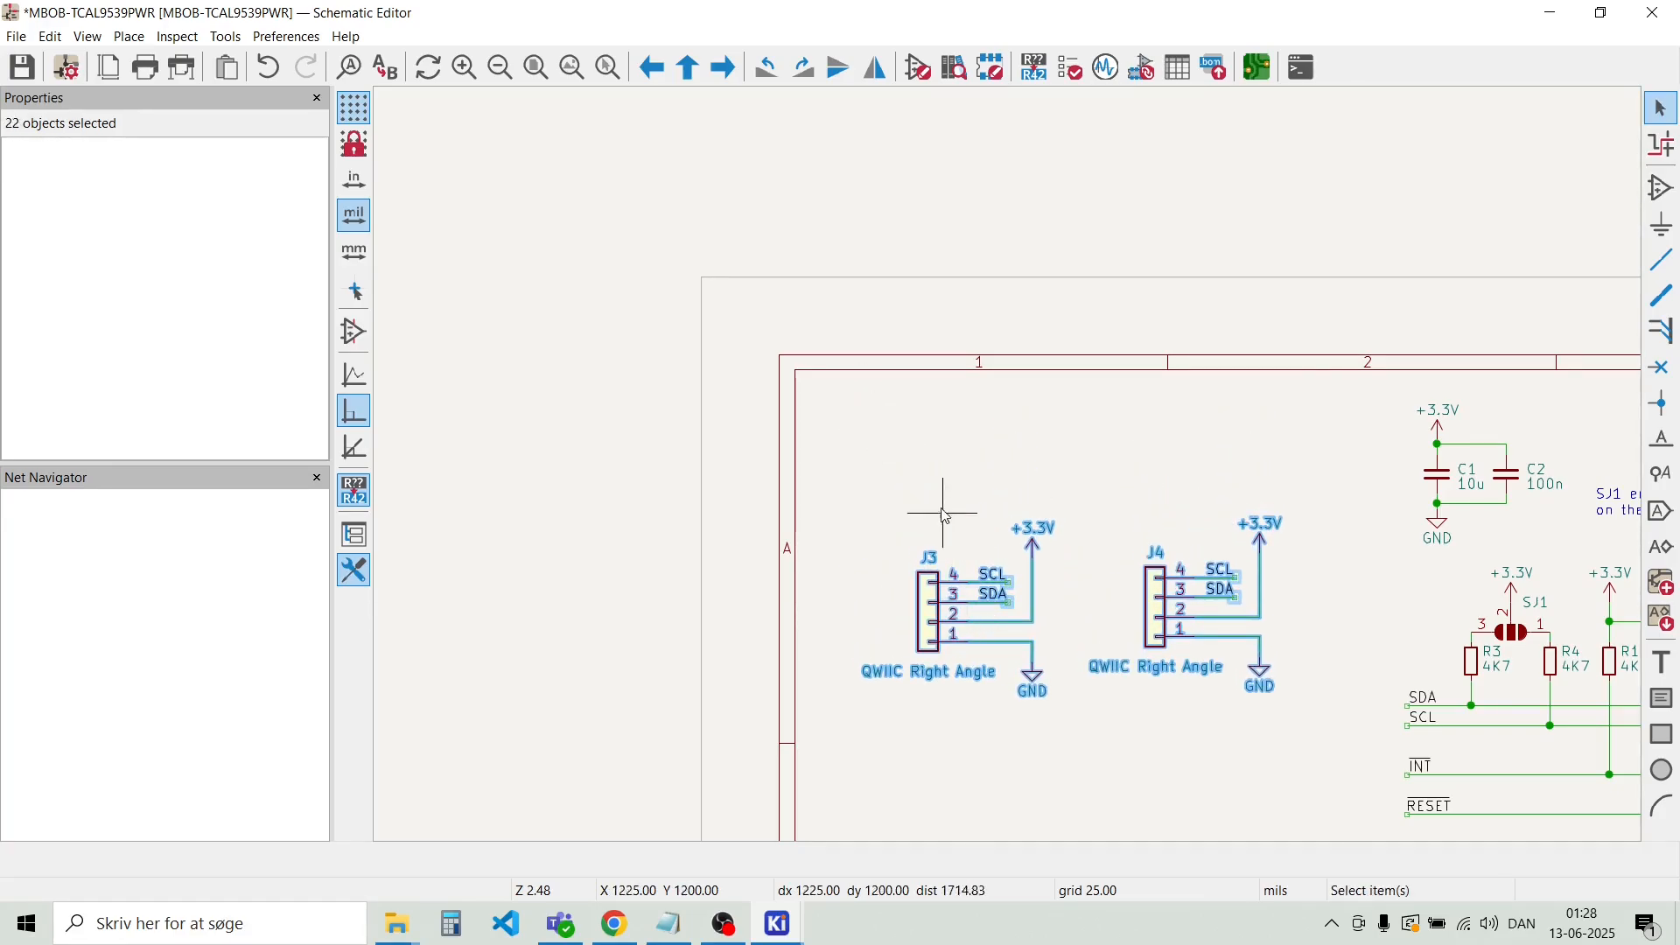
left_click(910, 487)
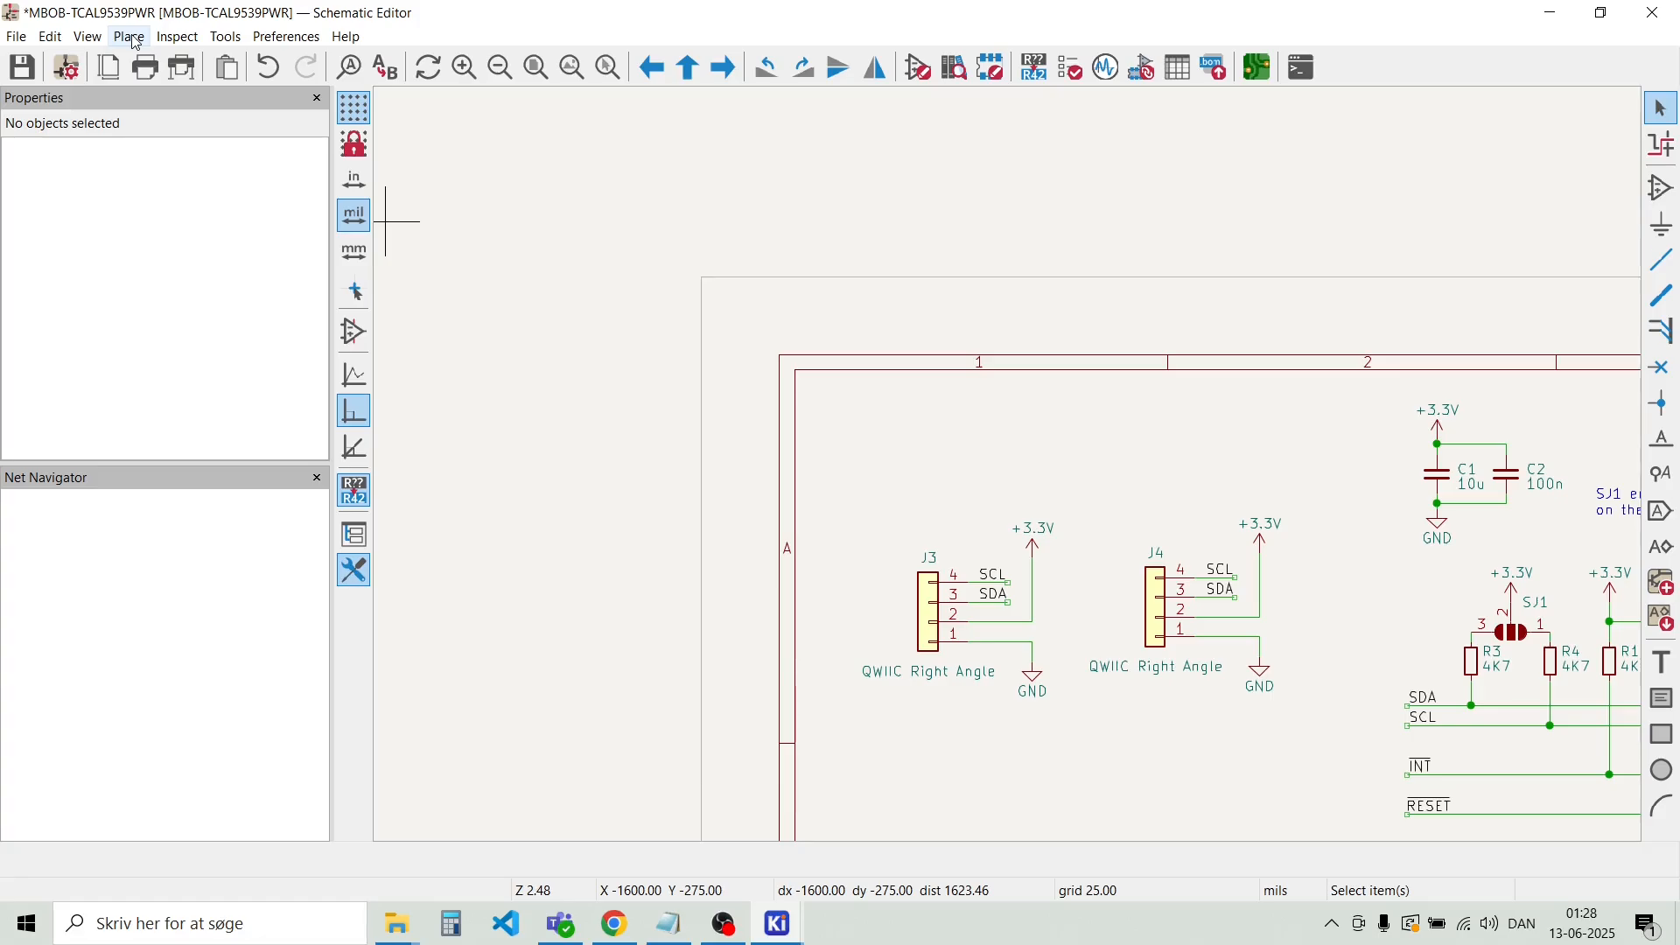
Add the text "QWIIC connector pinout" above connector J3
left_click(129, 37)
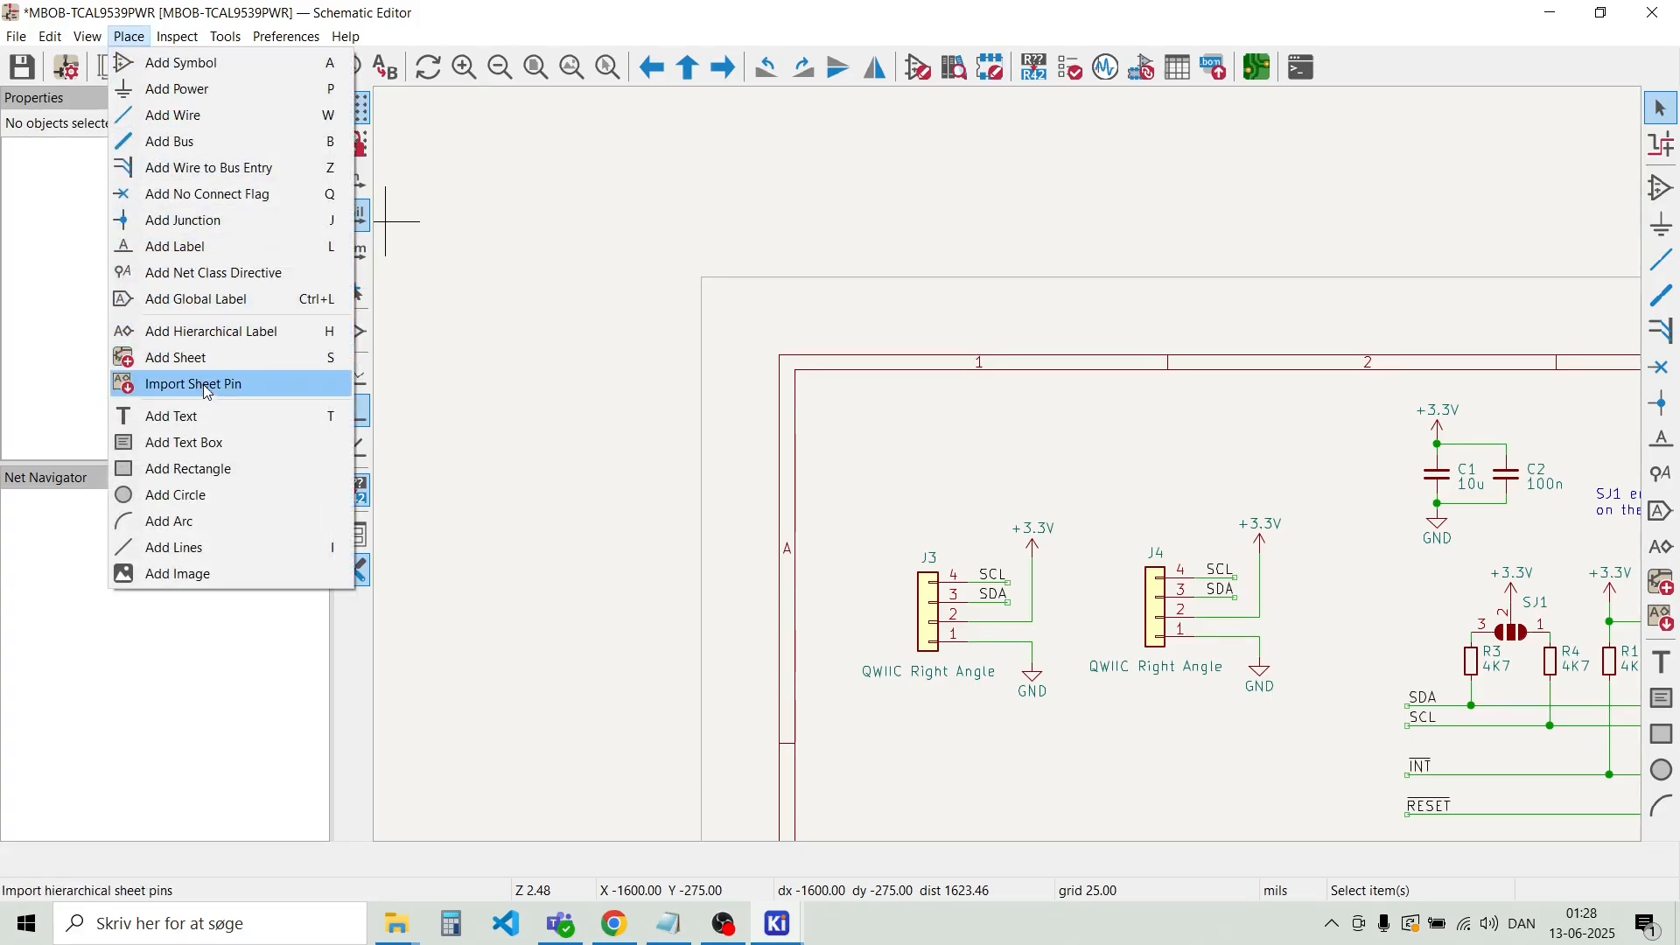
left_click(212, 418)
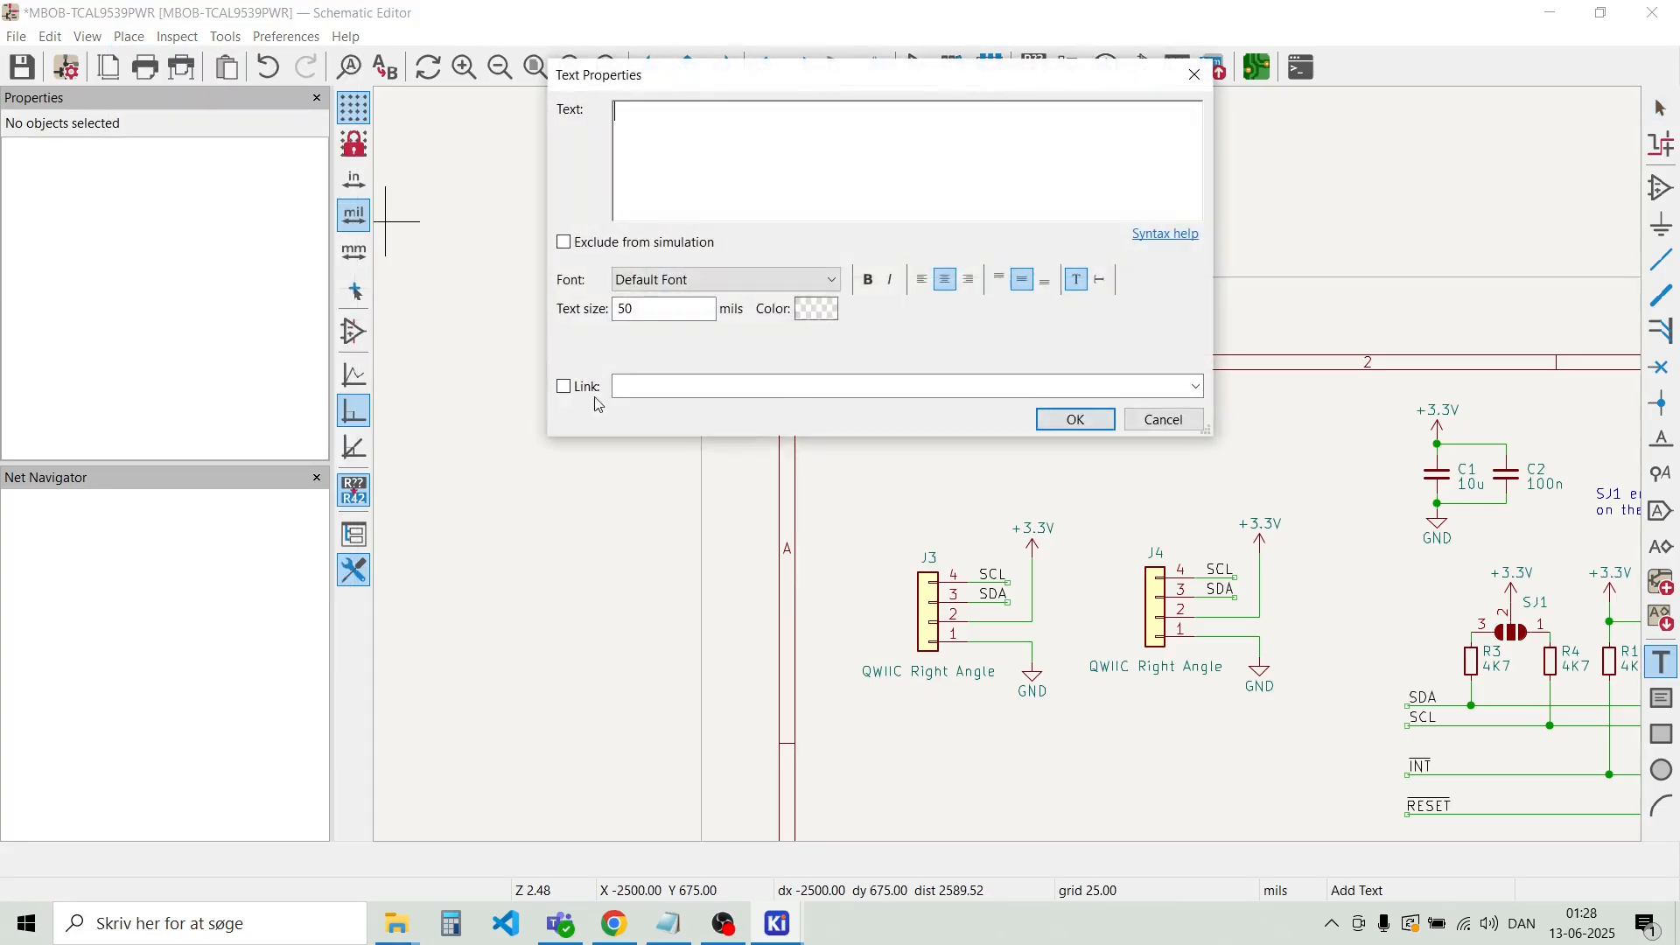
left_click_drag(700, 79, 806, 105)
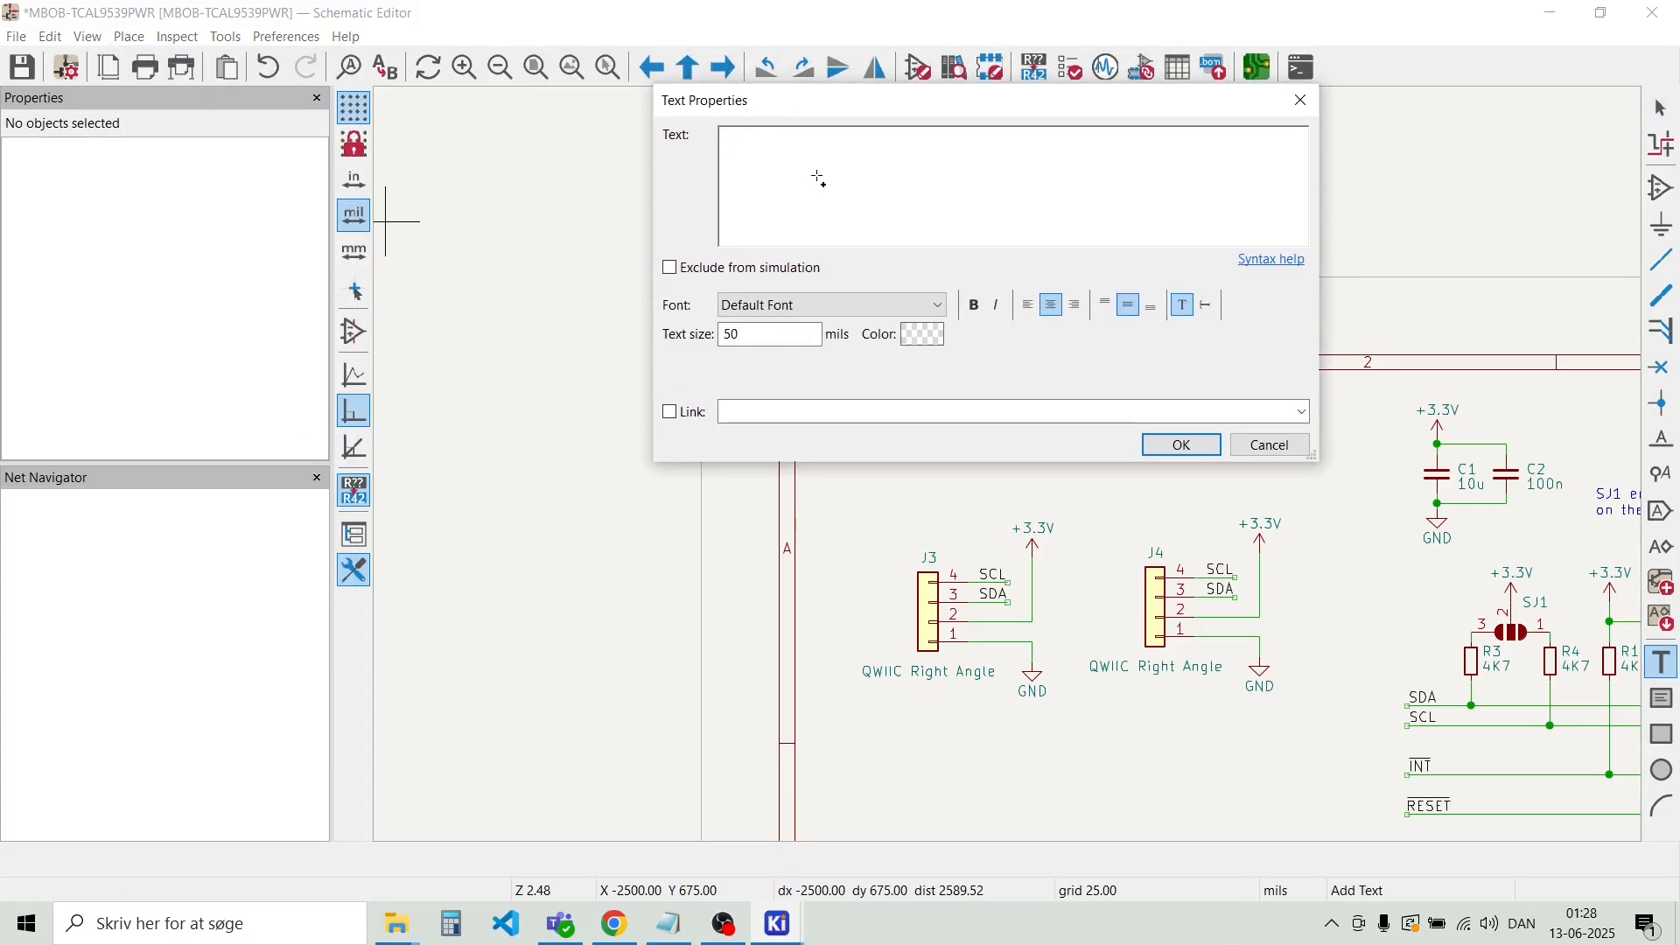
type("c")
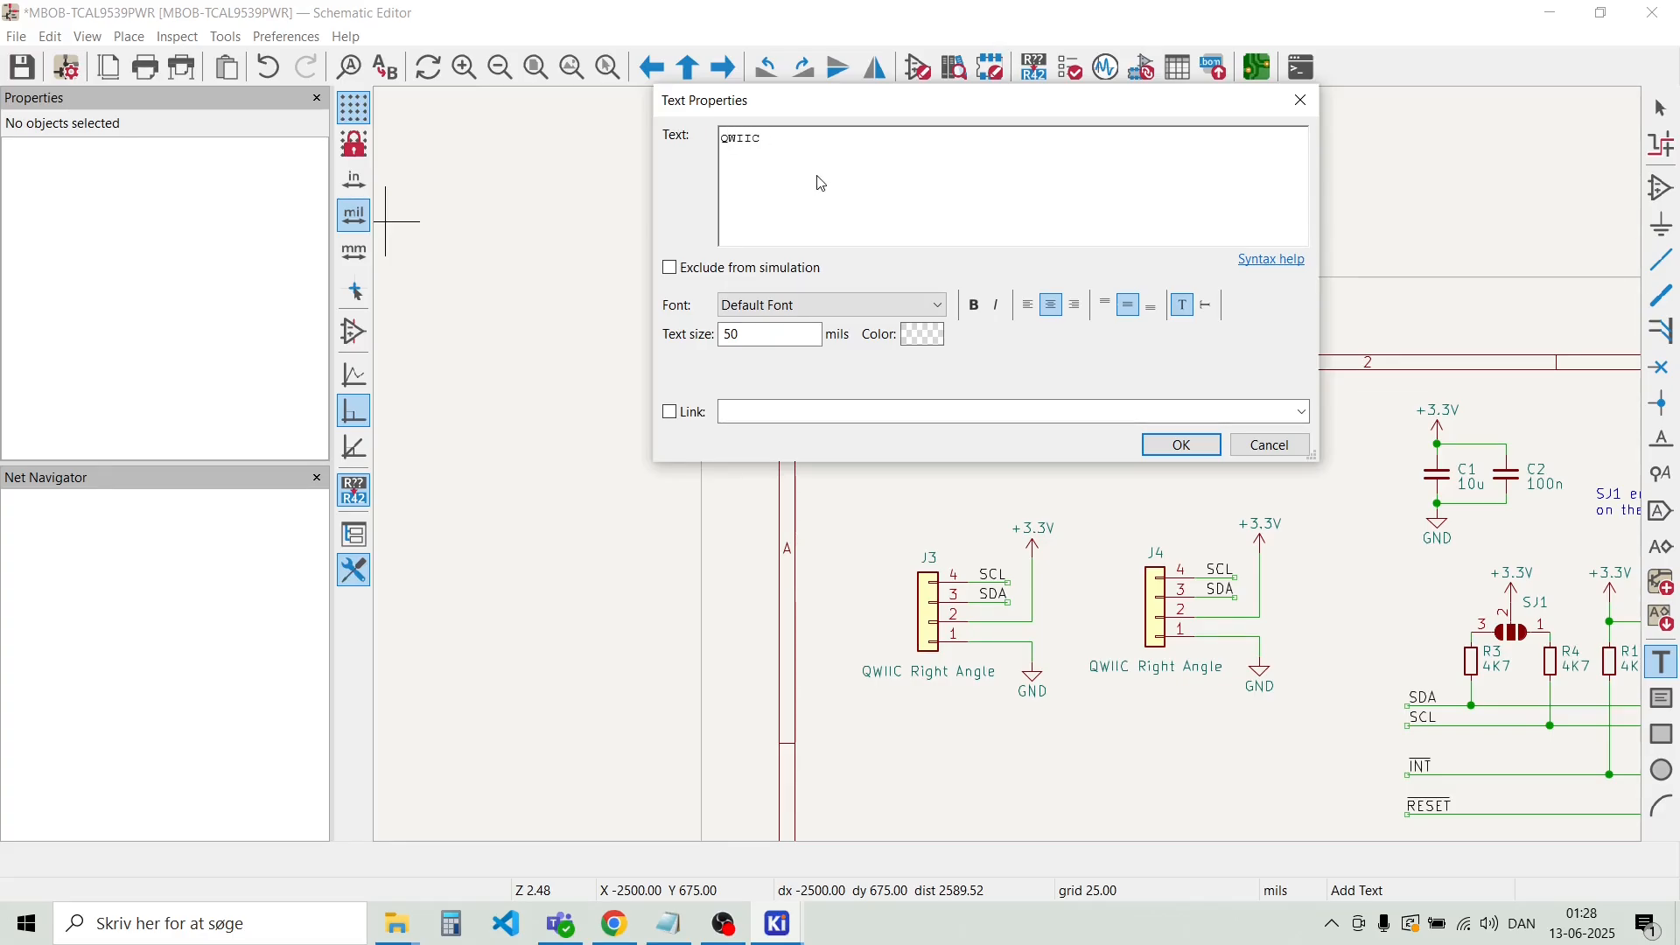
type("WIIC connect")
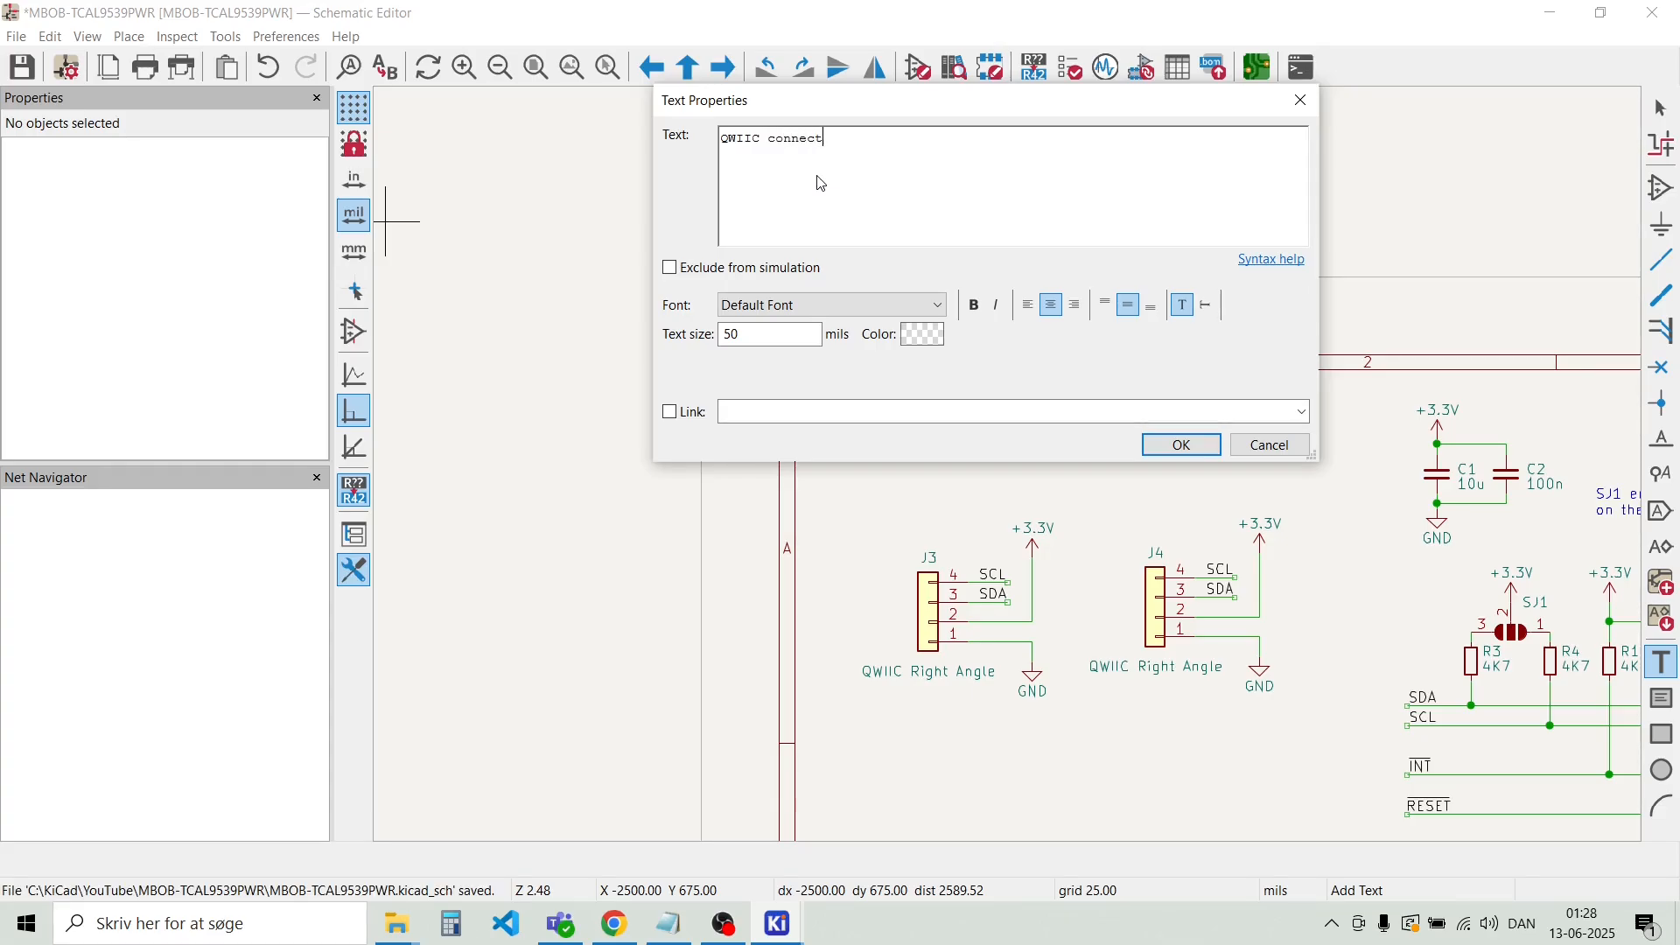
type("or pinout")
key("shift+Return")
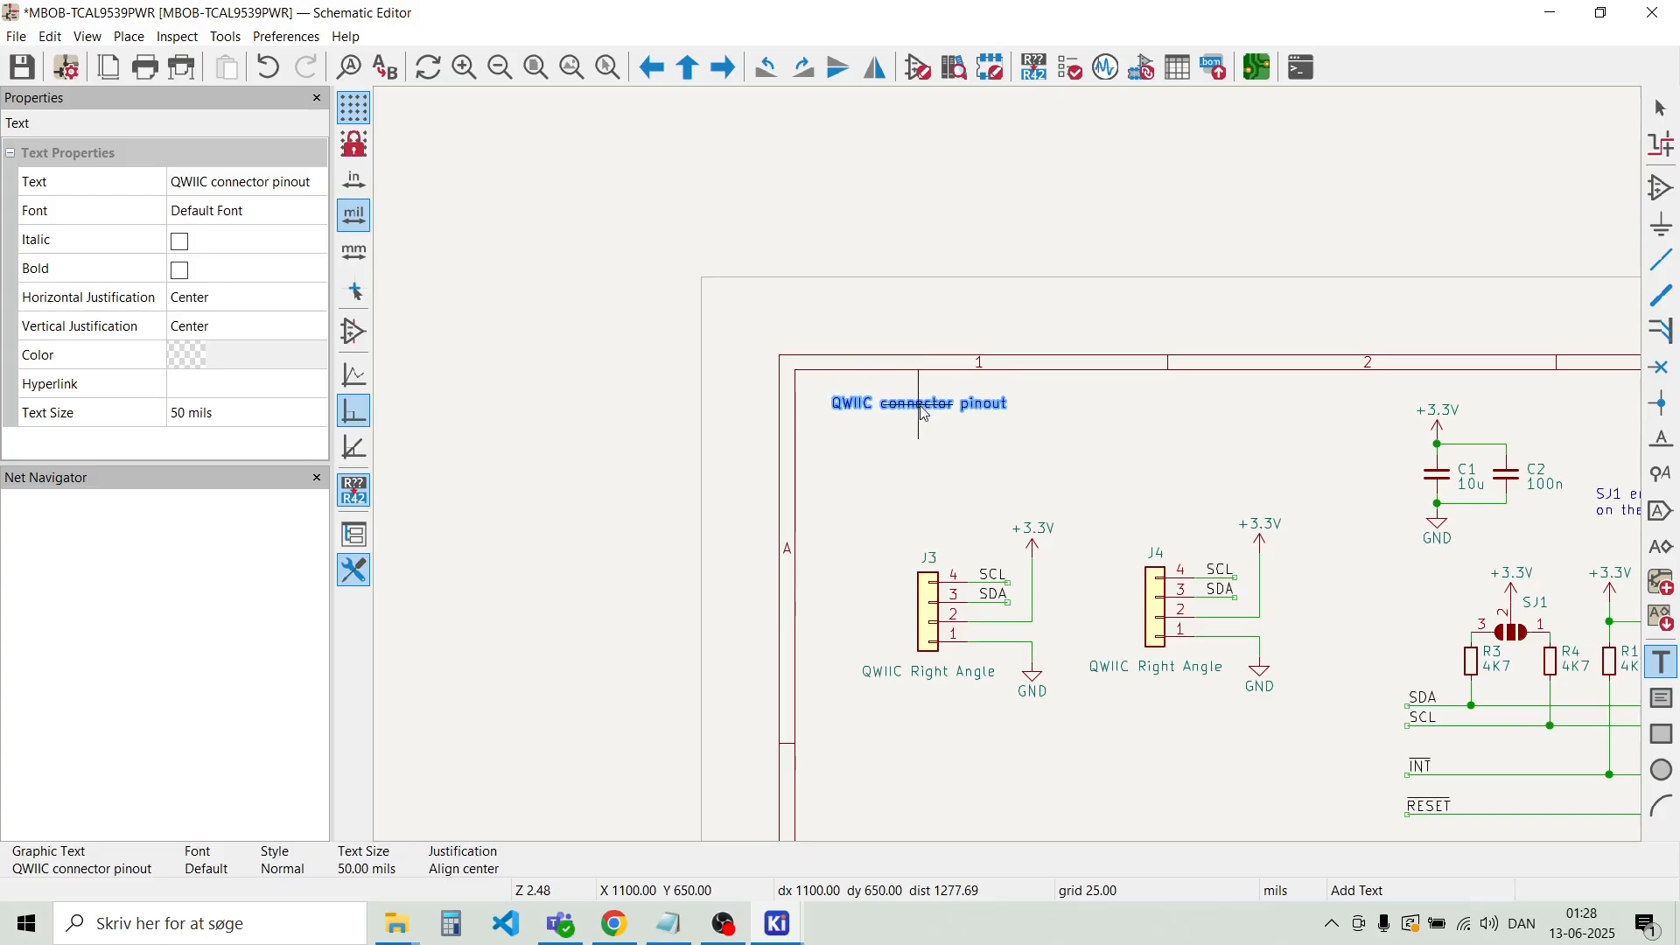
left_click(954, 438)
left_click(934, 439)
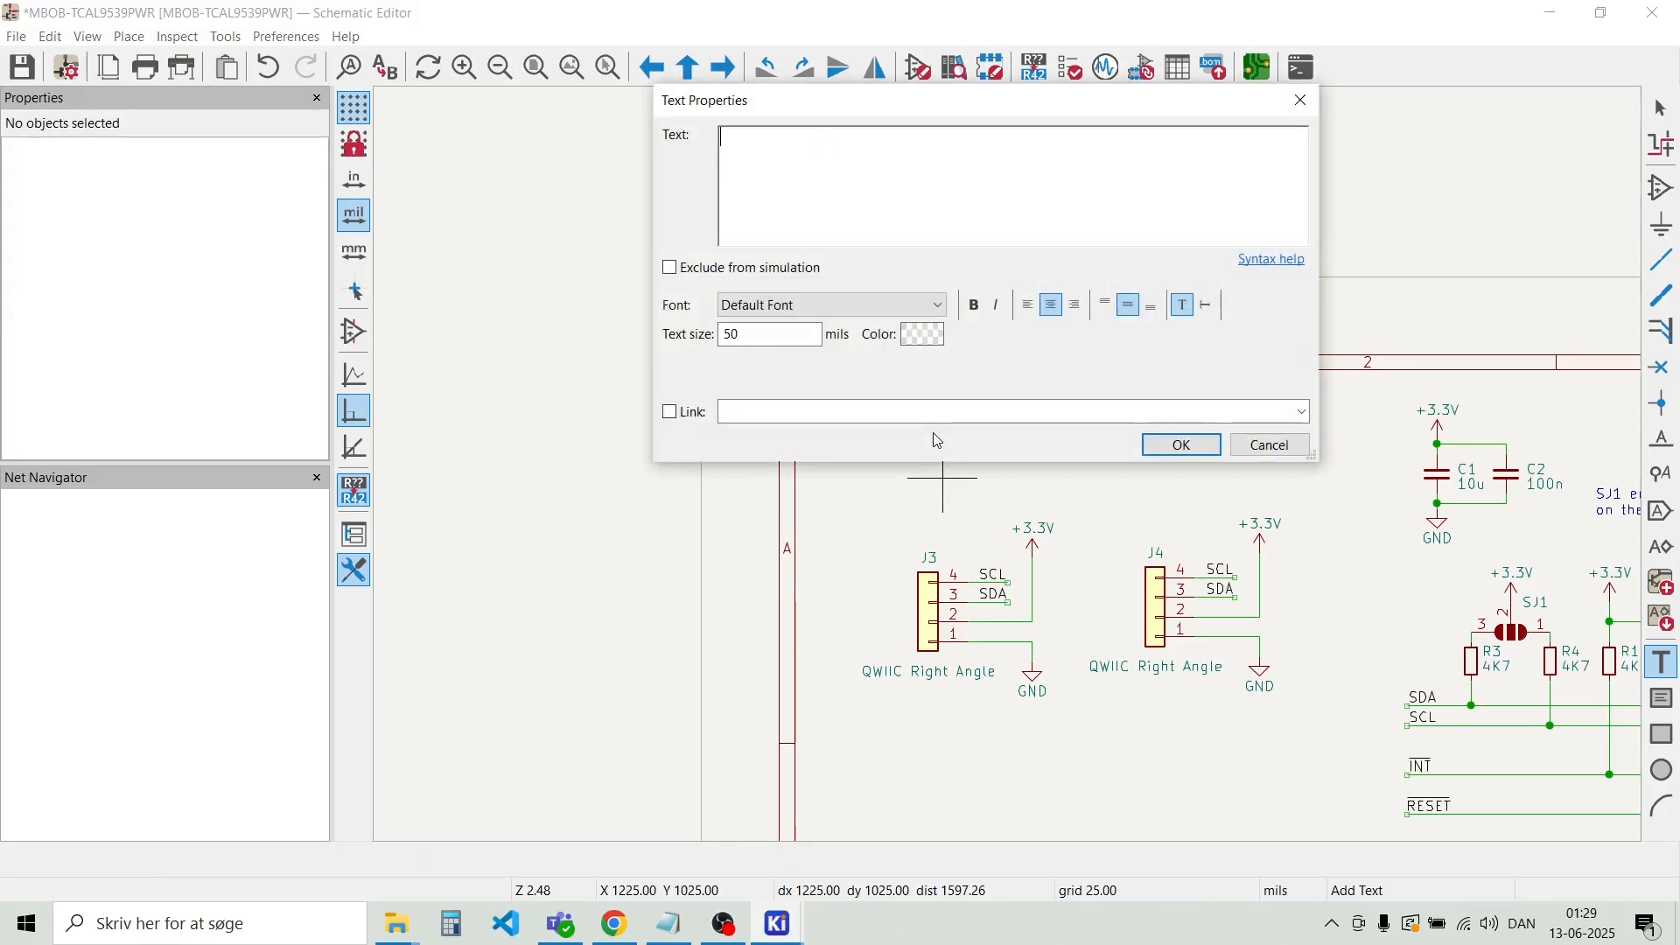
Extend the QWIIC connector pinout text with the lines "Pin 1 GND Black" and "Pin 2 3.3V Red" after a blank line
key("Escape")
key("Escape")
scroll(1014, 472, "up", 2)
scroll(1013, 473, "up", 4)
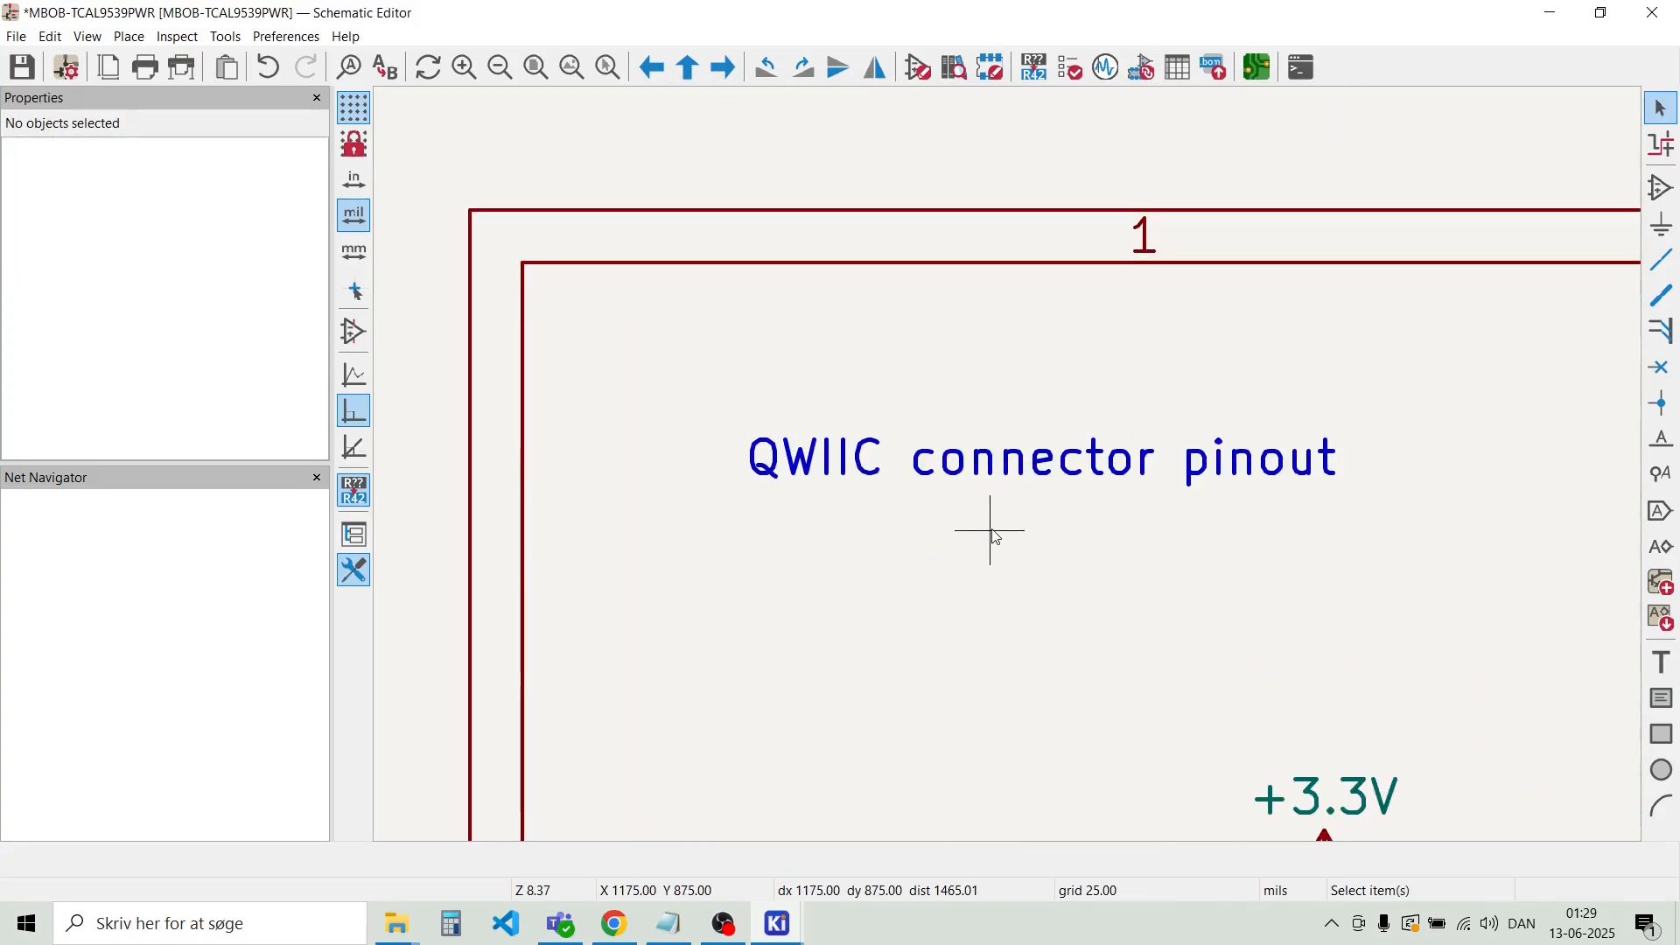
double_click(970, 472)
left_click(833, 195)
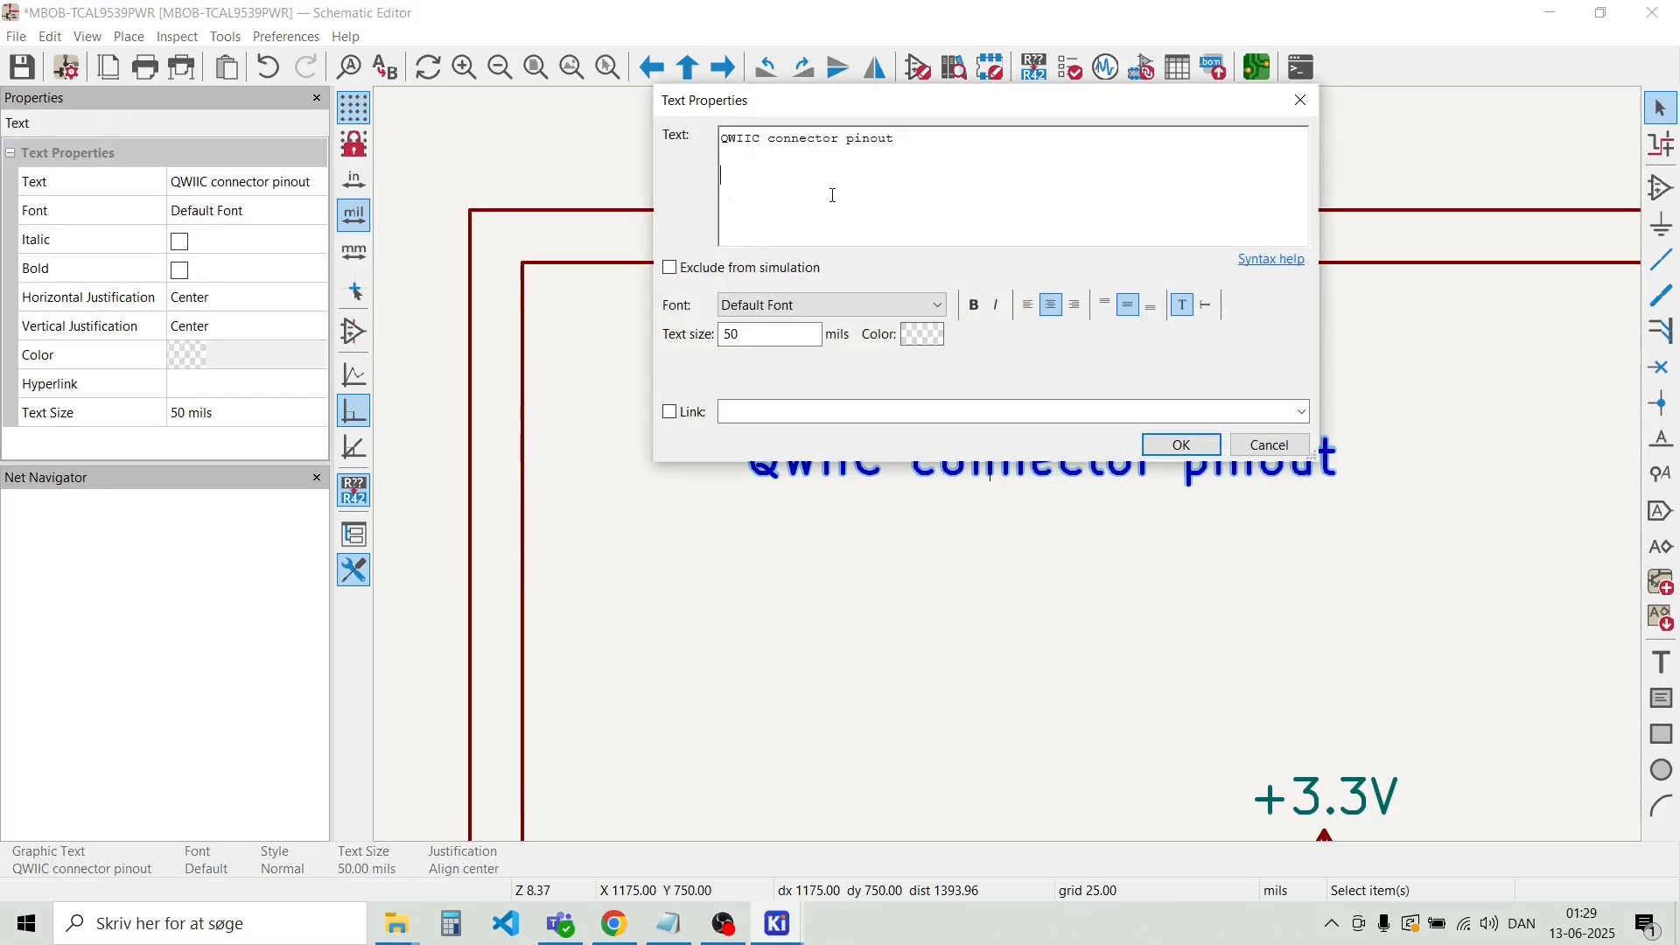
type("Pin ")
type("1 G")
type("ND   Black ")
type("Pin 2 ")
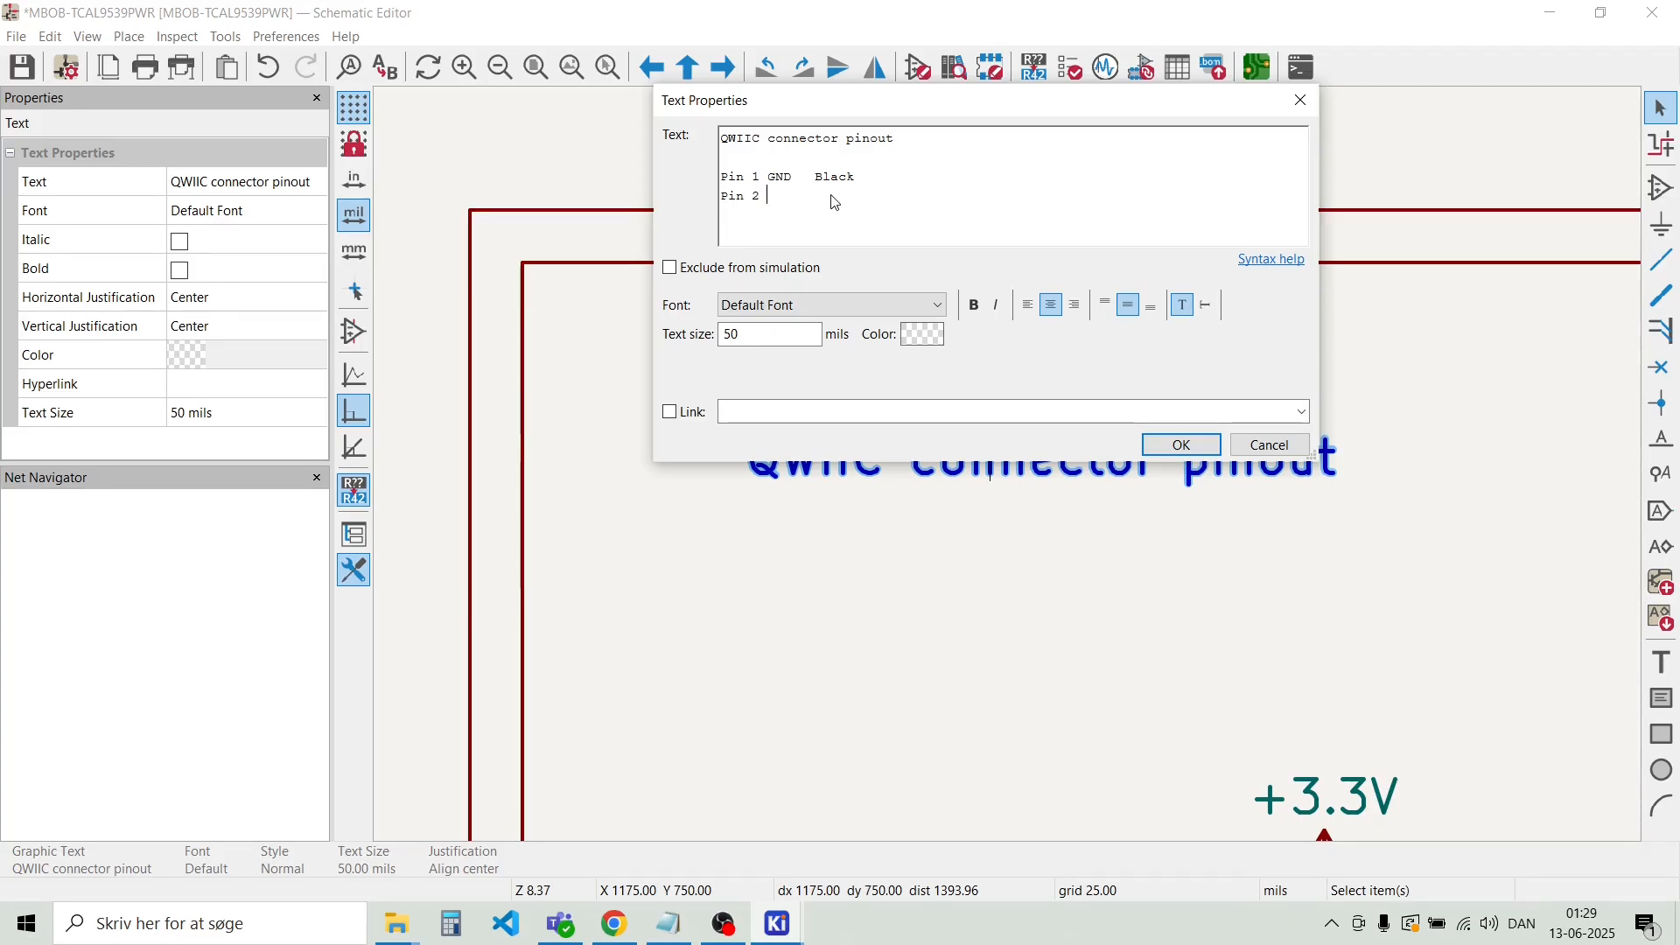
type("3.3V  Red ")
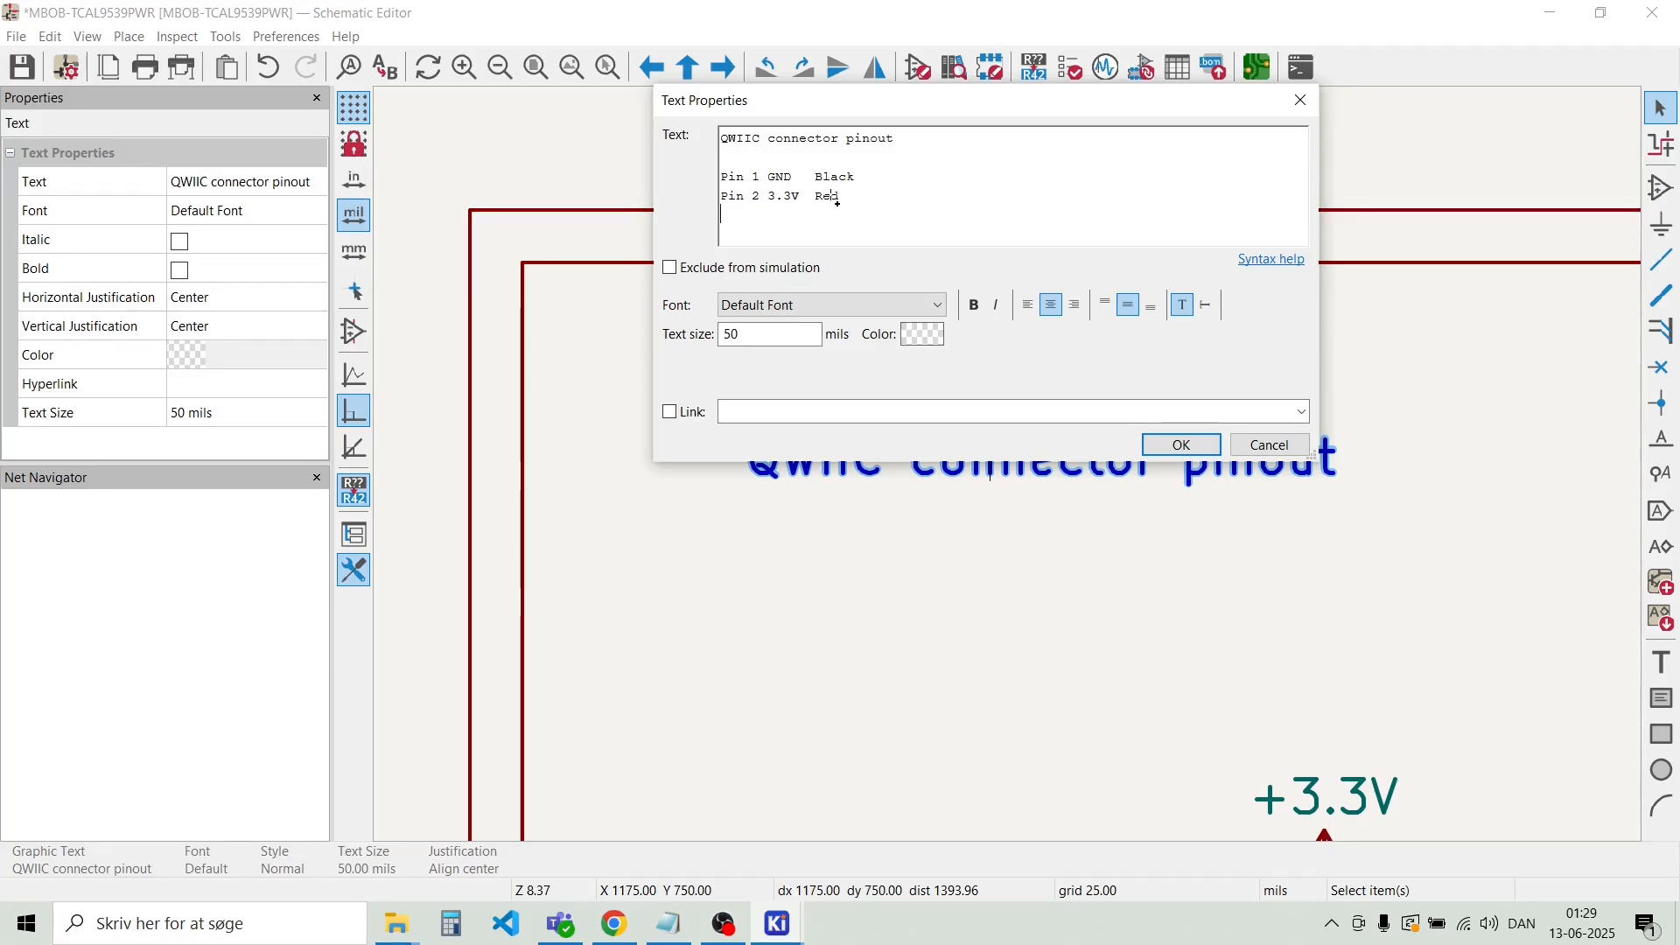
Add the line "Pin 3 SDA Blue" to the pinout text and apply the edit
type("Pin 3")
type("SDA")
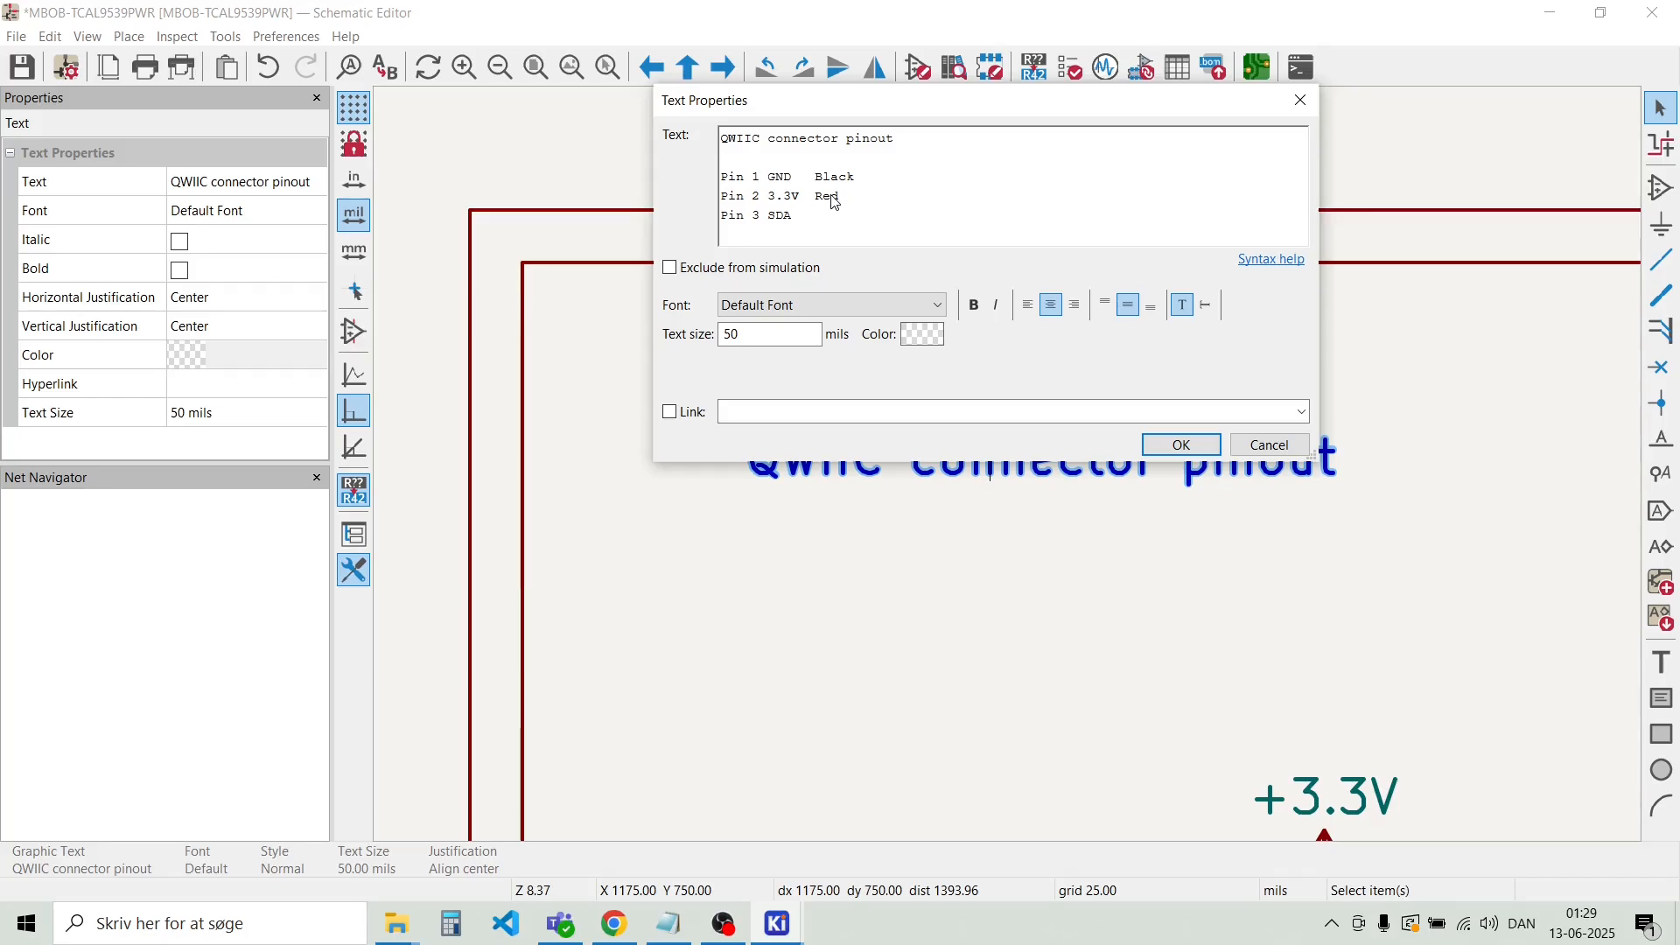
key("Tab")
type("Blue")
key("ctrl+Return")
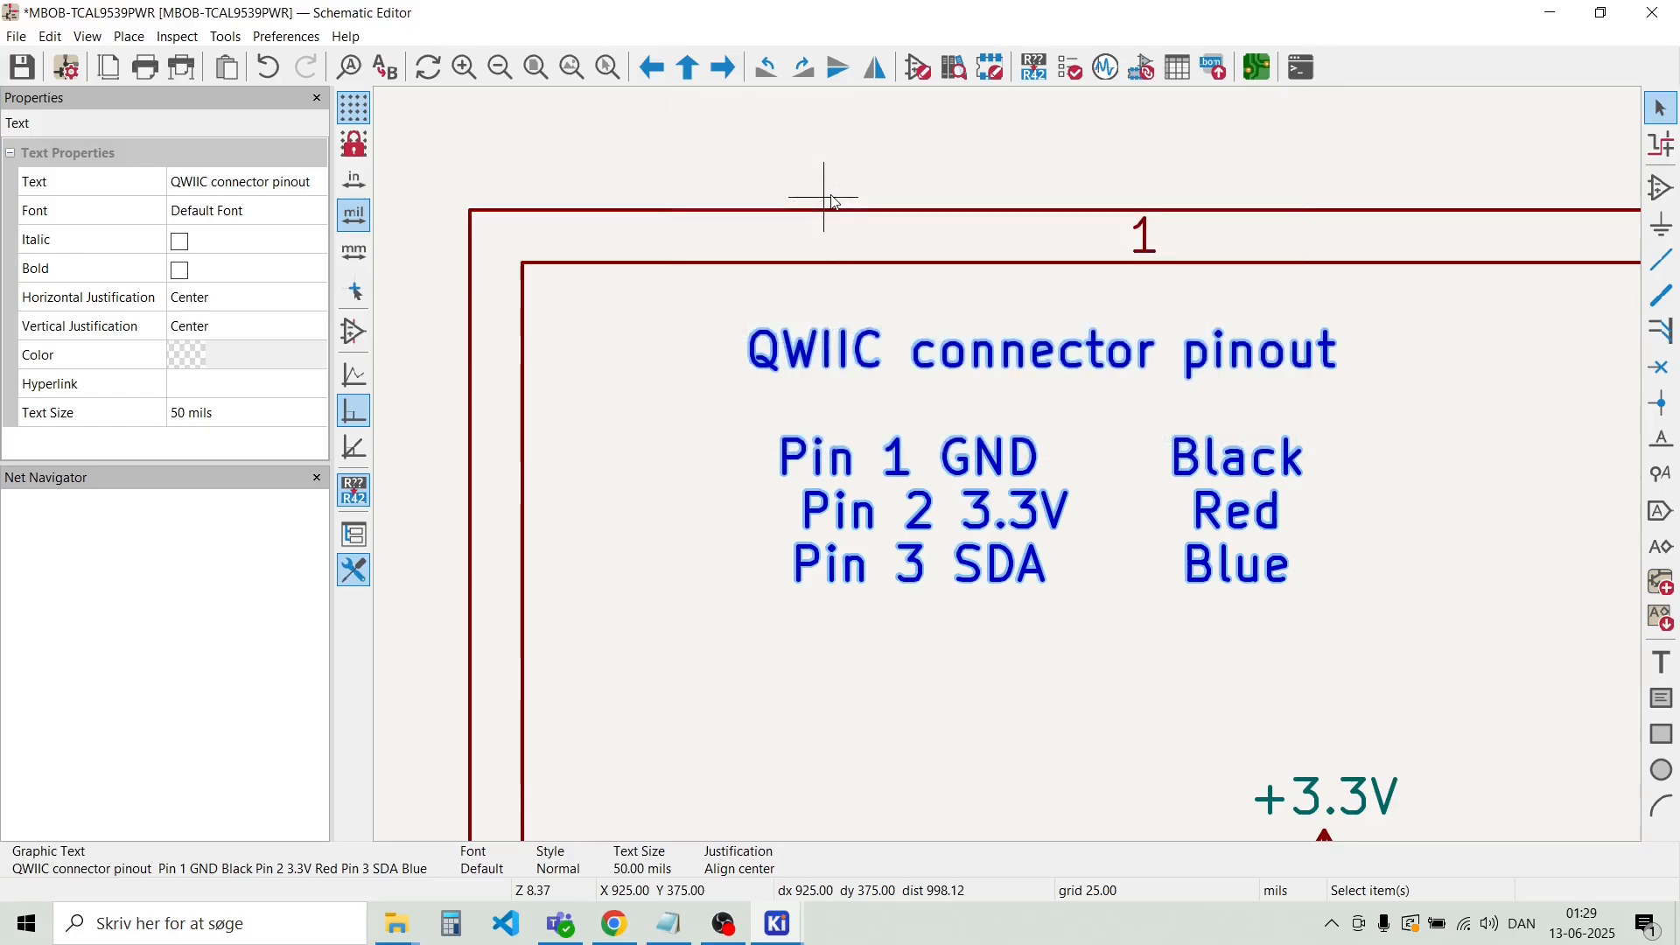
left_click(862, 289)
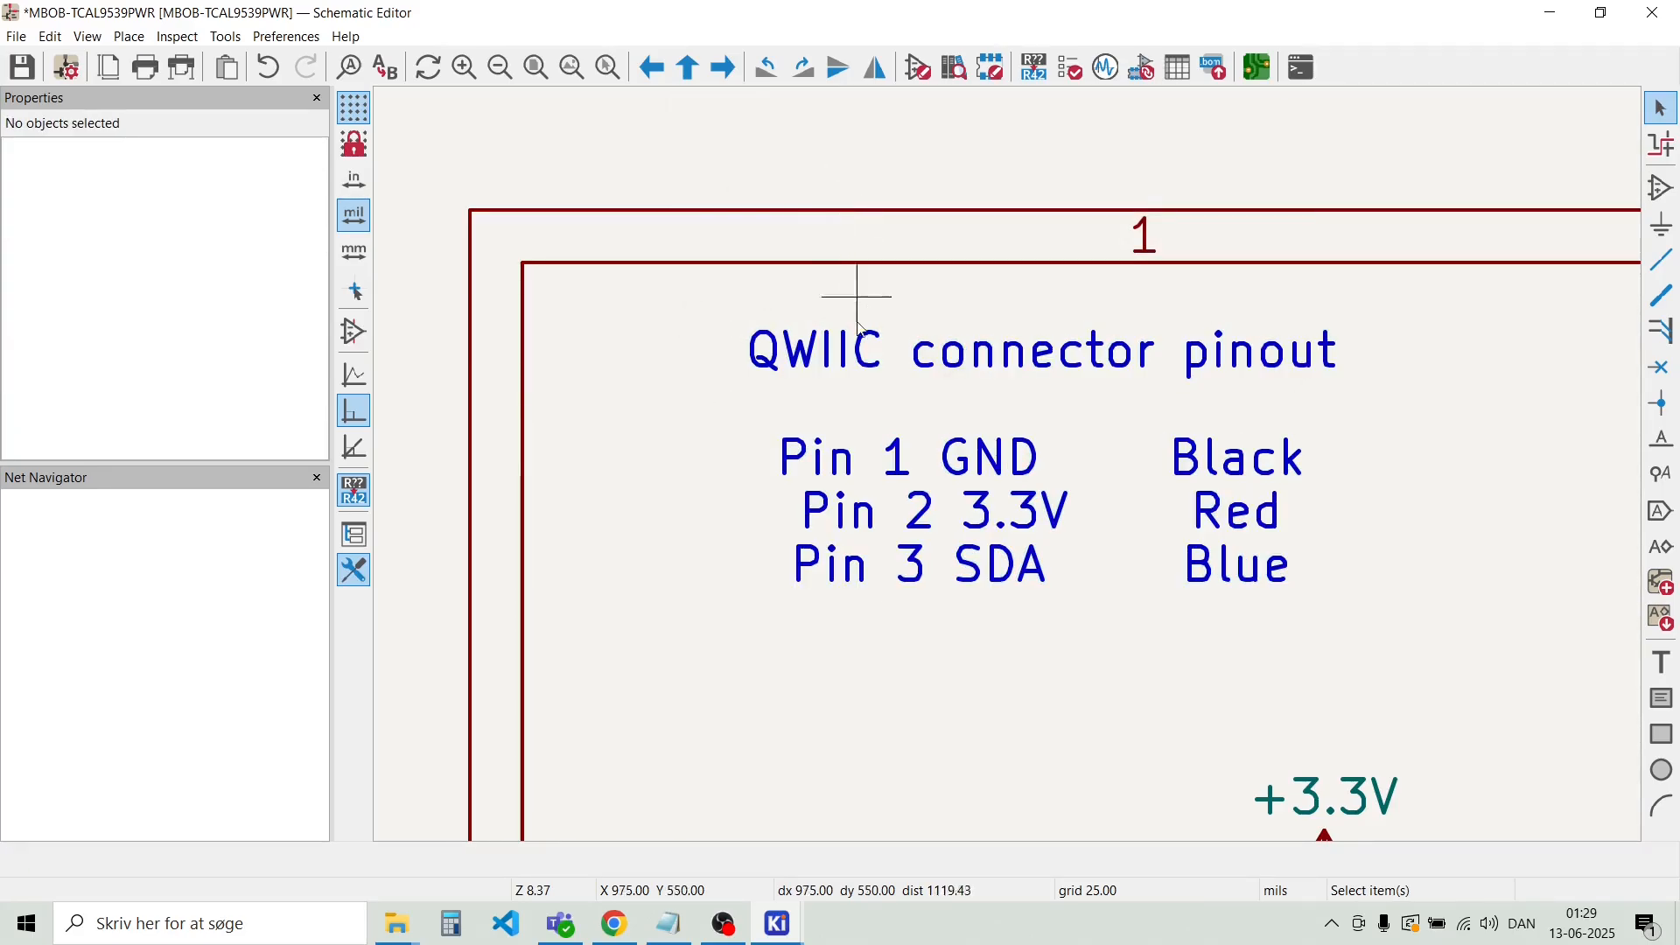
Left-align the pinout text and add the line "Pin 4 SCL Yellow" at its end
double_click(949, 530)
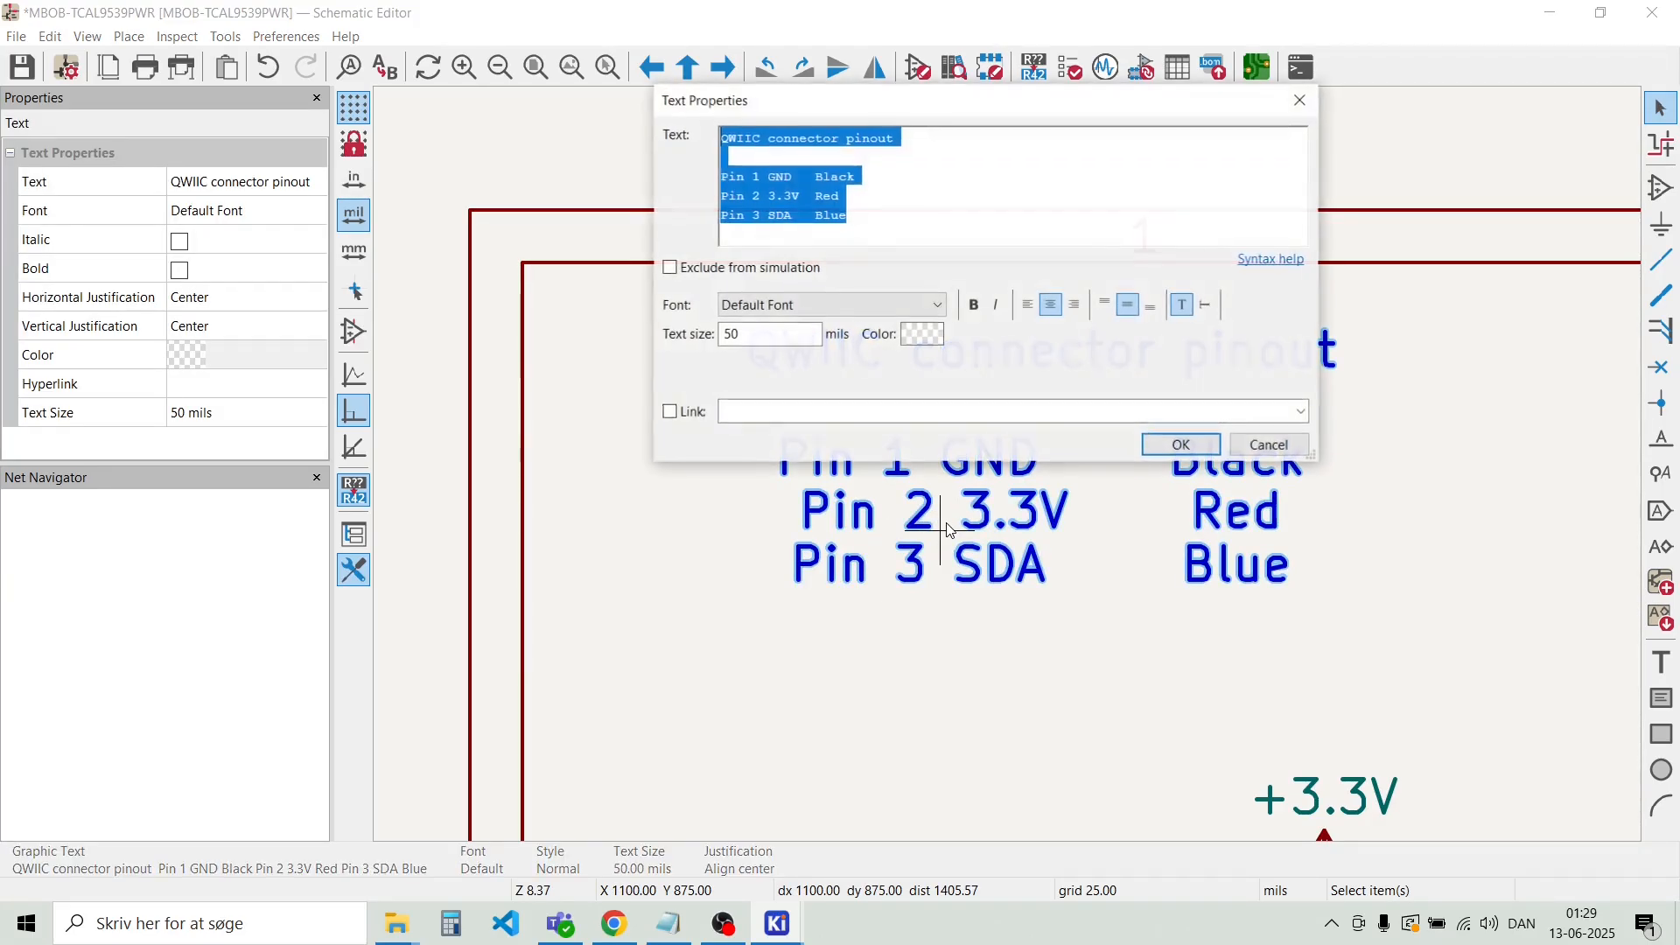
left_click(1029, 307)
left_click(882, 221)
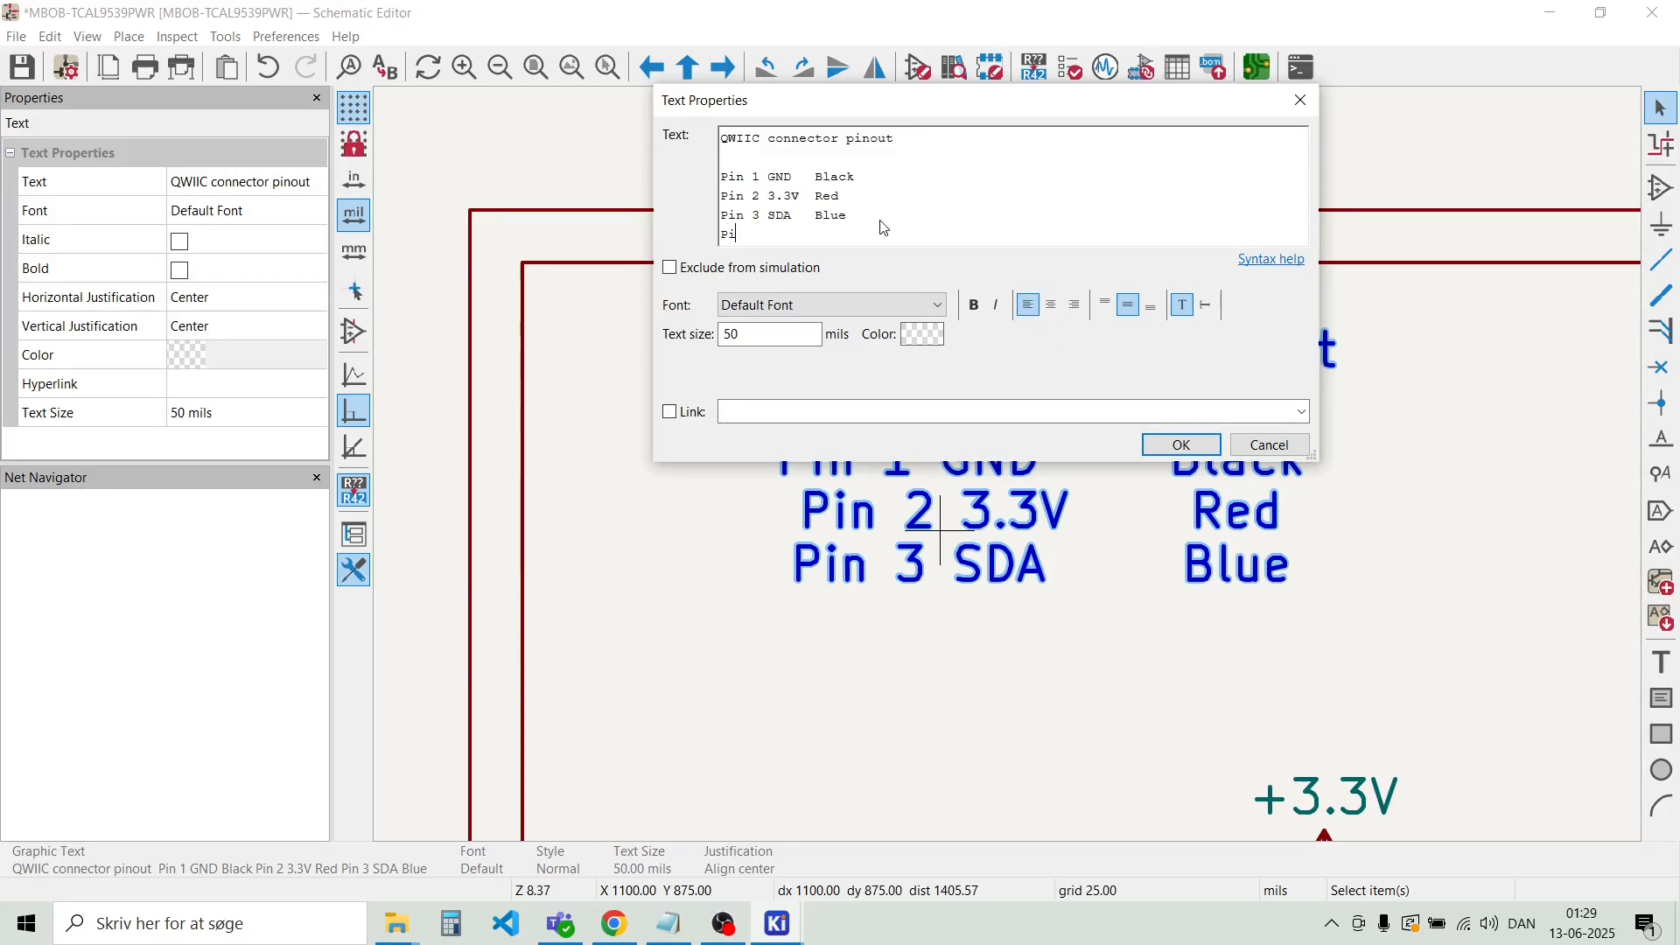
type("Pin 4 SCL\tYellow")
left_click(1180, 445)
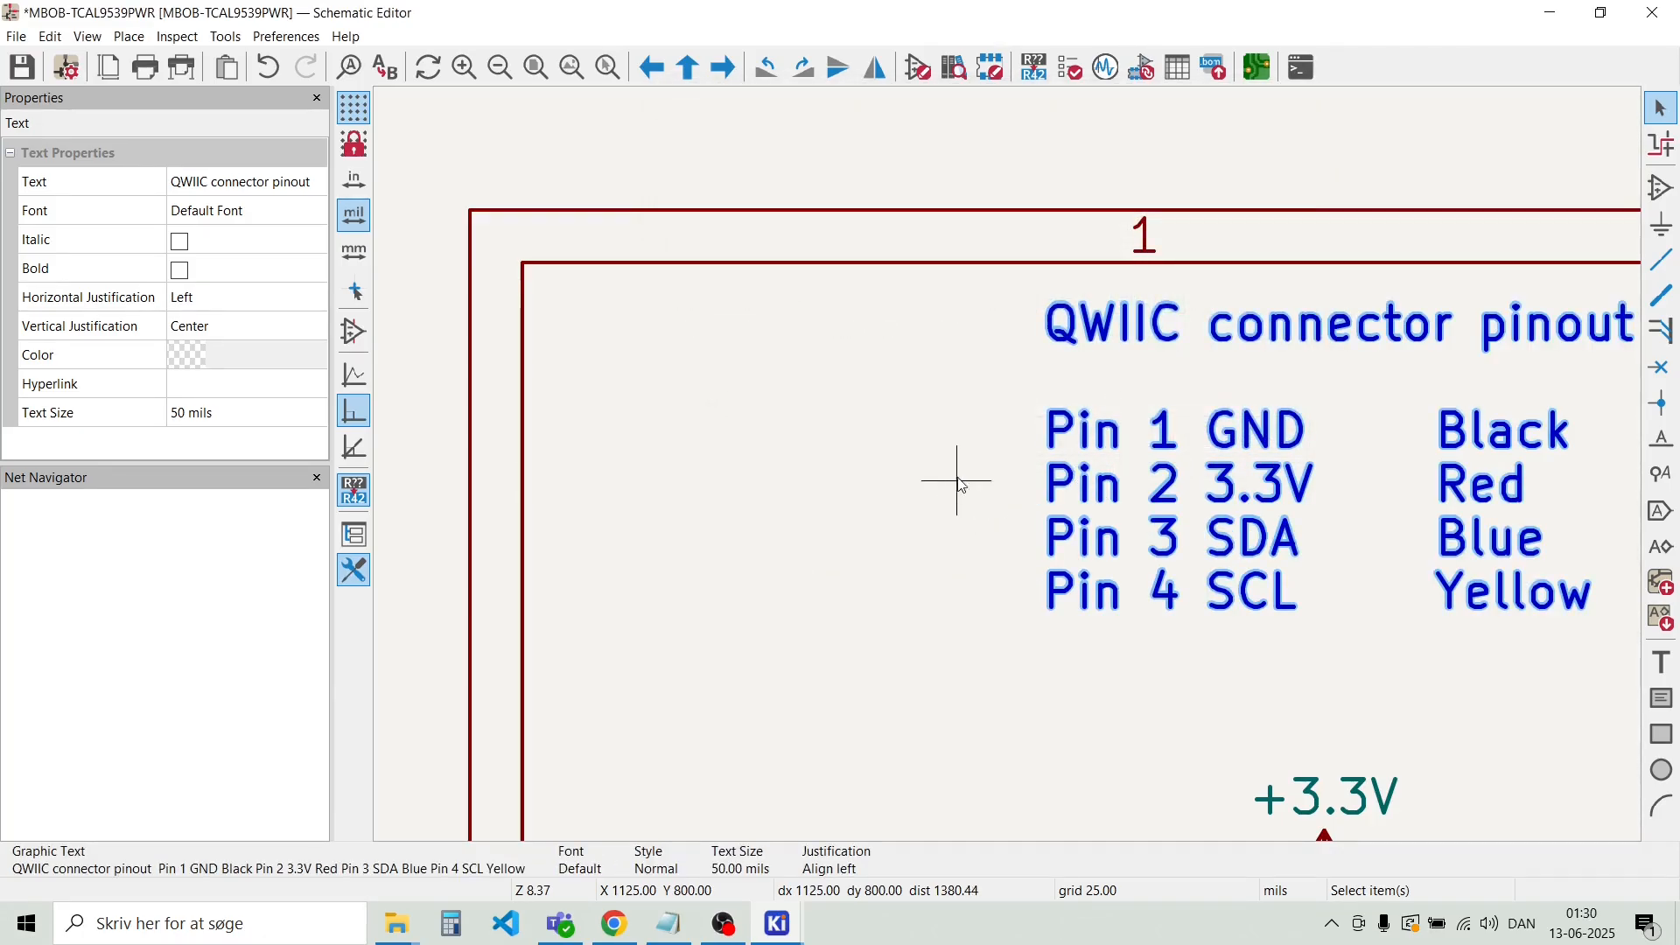
Move the pinout text back into the free space above connector J3, near the sheet's upper-left corner
left_click(1006, 468)
left_click(1173, 481)
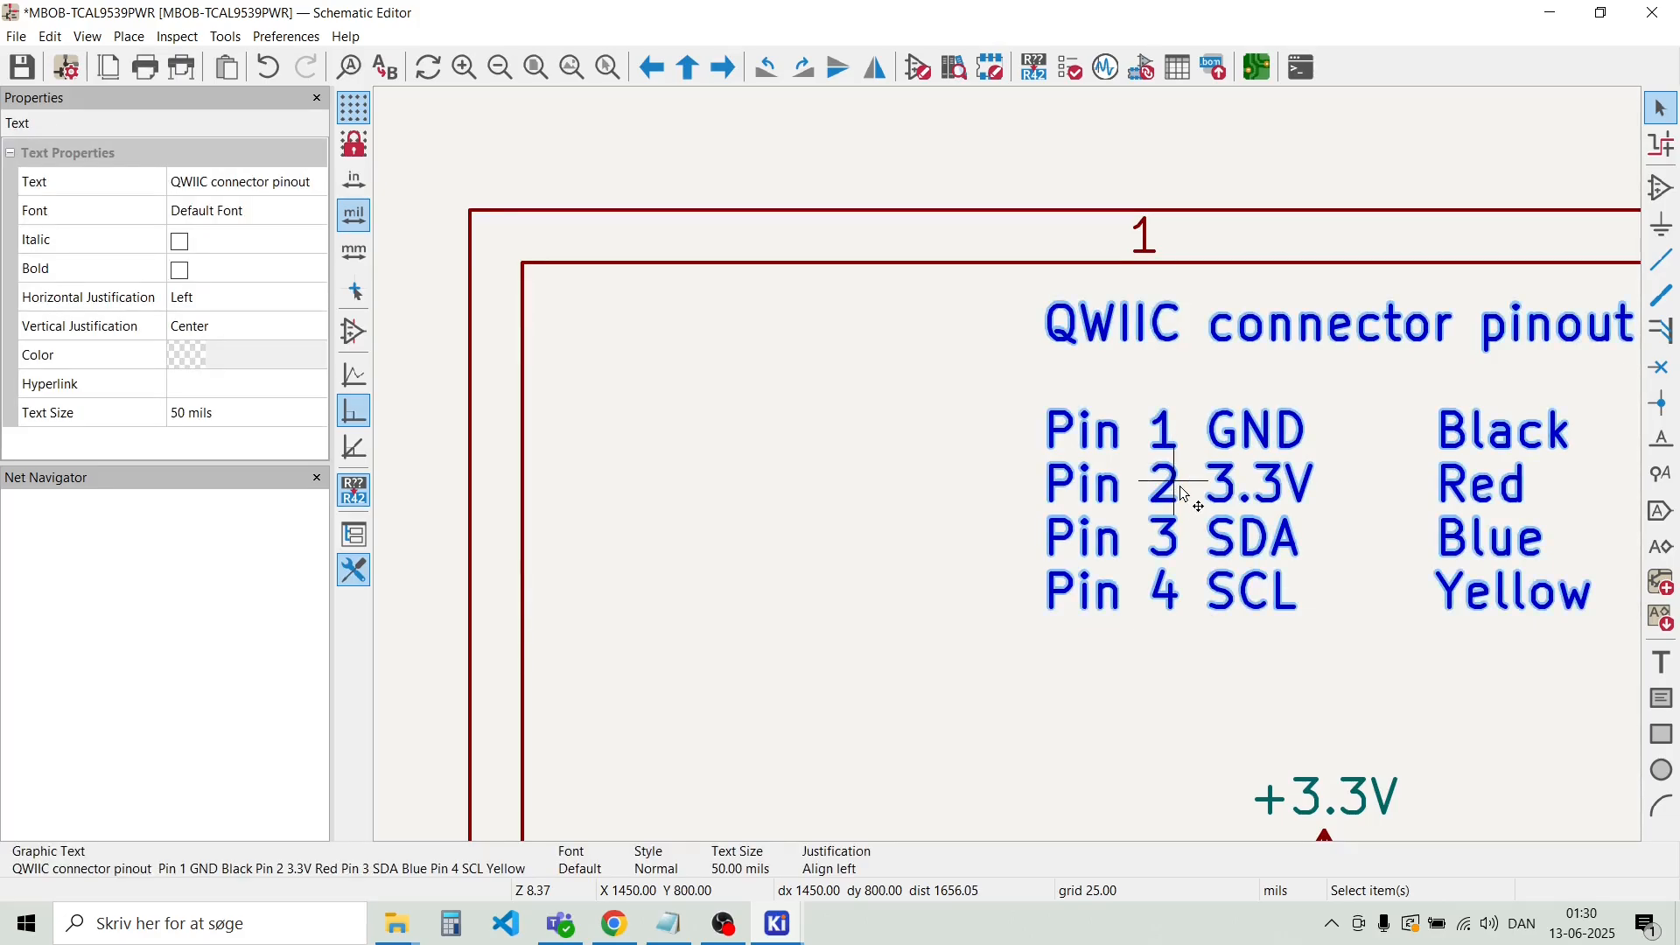
key("g")
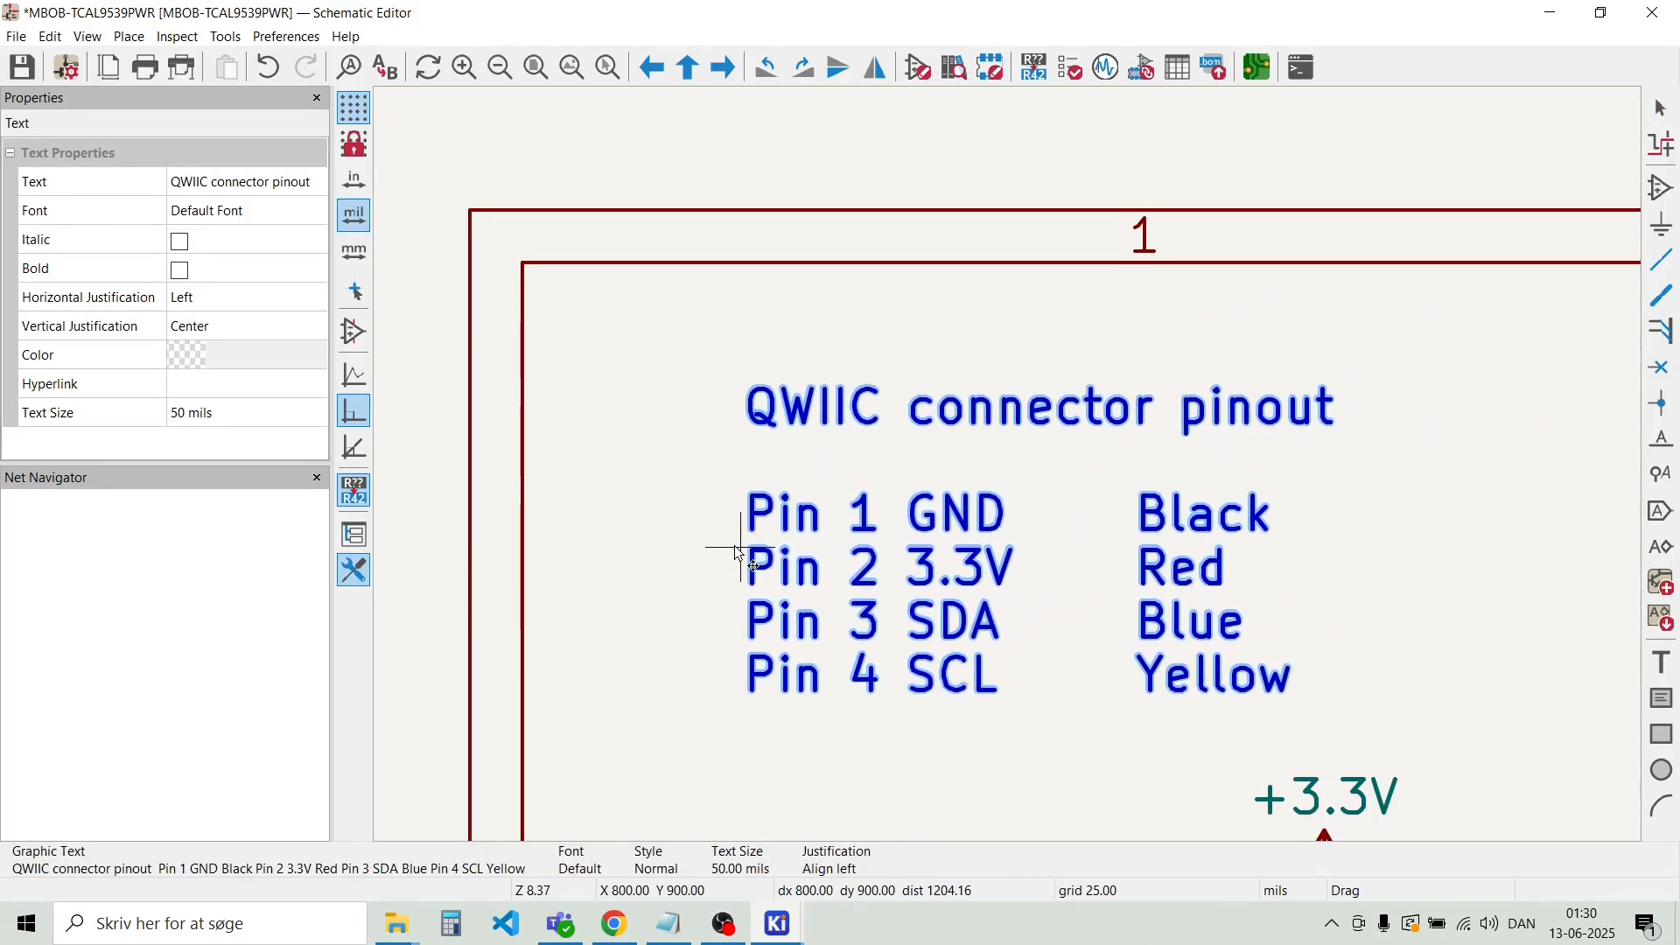
left_click(734, 558)
left_click(608, 453)
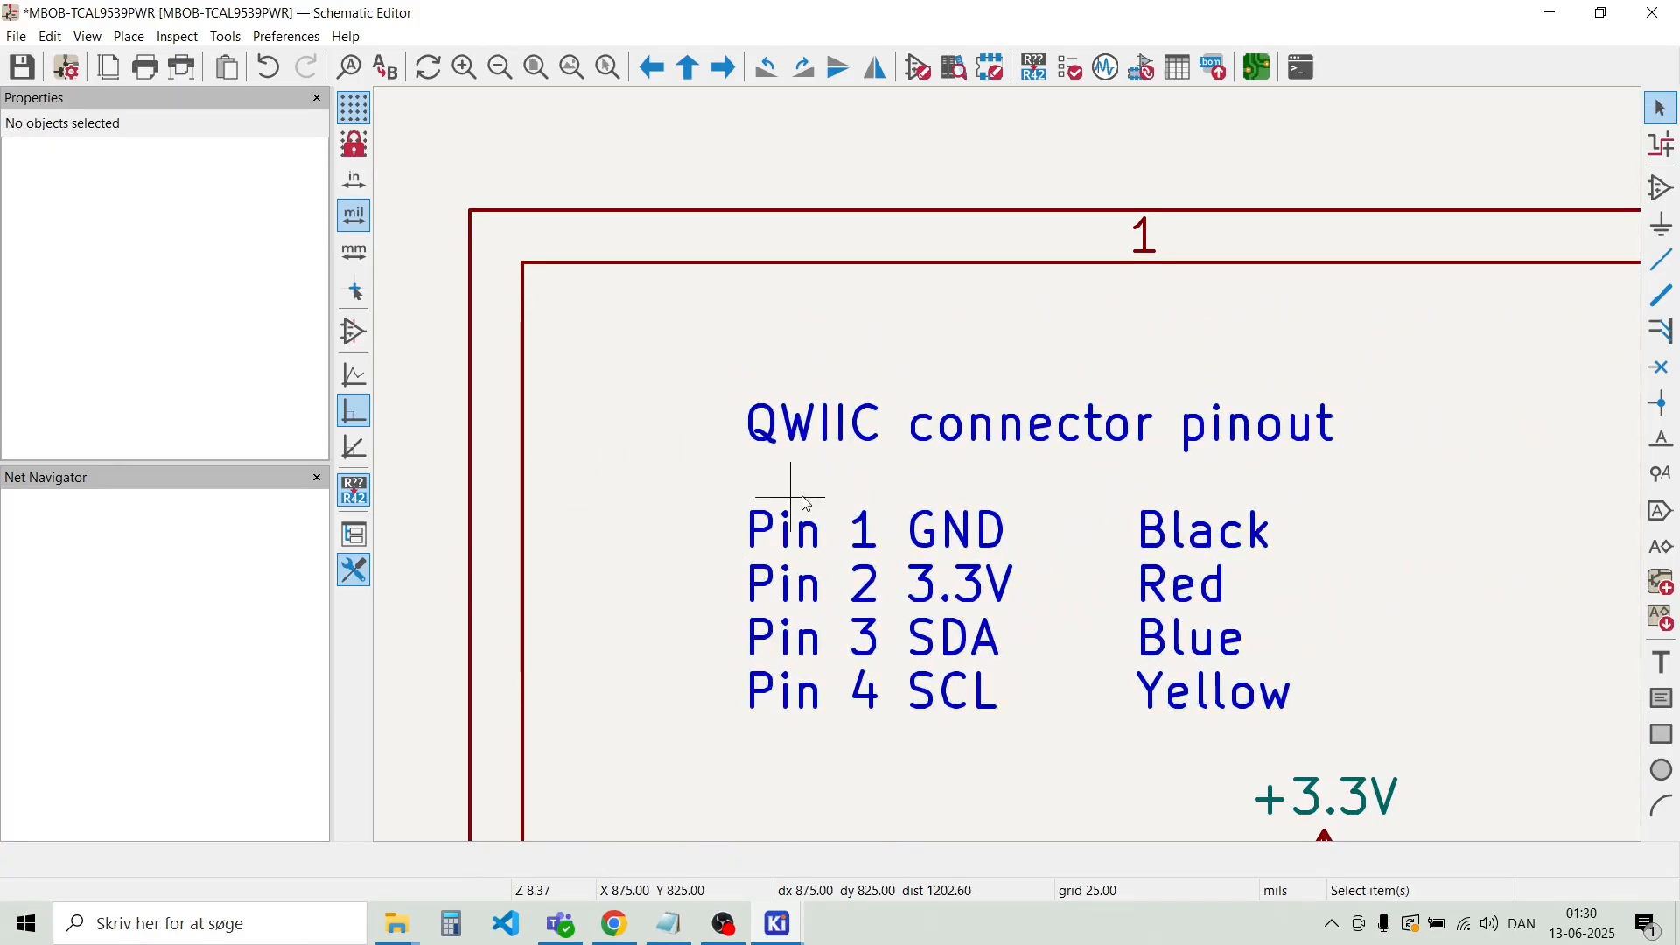
Duplicate the +3.3V symbol and its vertical wire from U1's VCC pin into the free space below connector J3
scroll(1006, 472, "down", 3)
scroll(1006, 473, "up", 2)
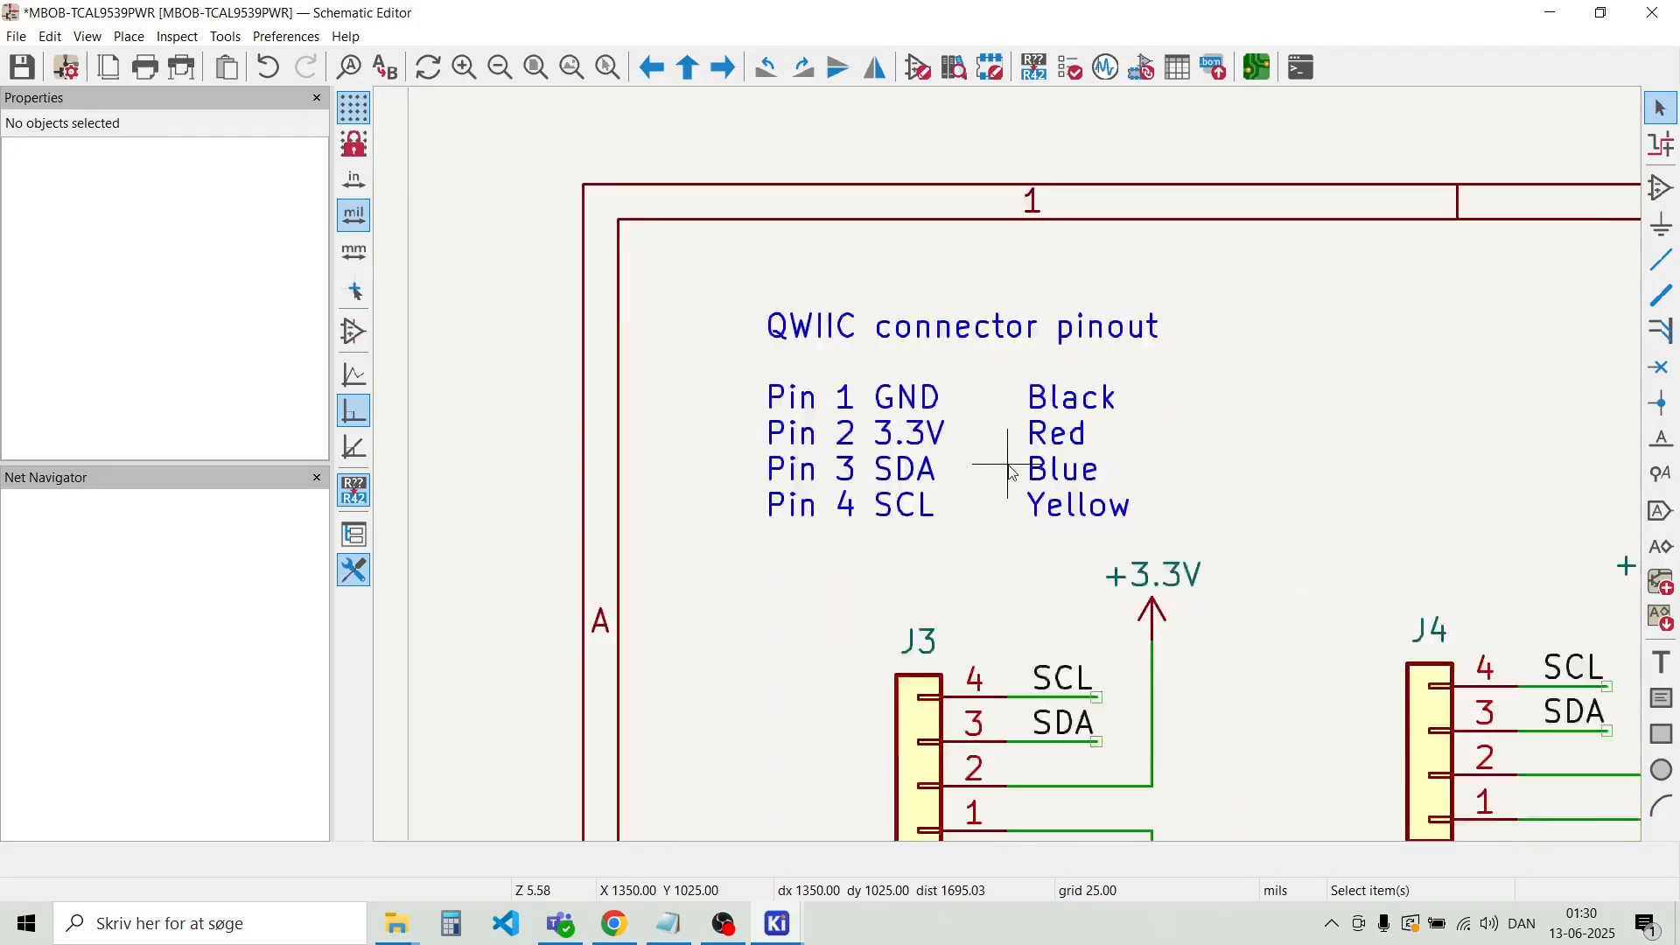
scroll(1013, 472, "down", 2)
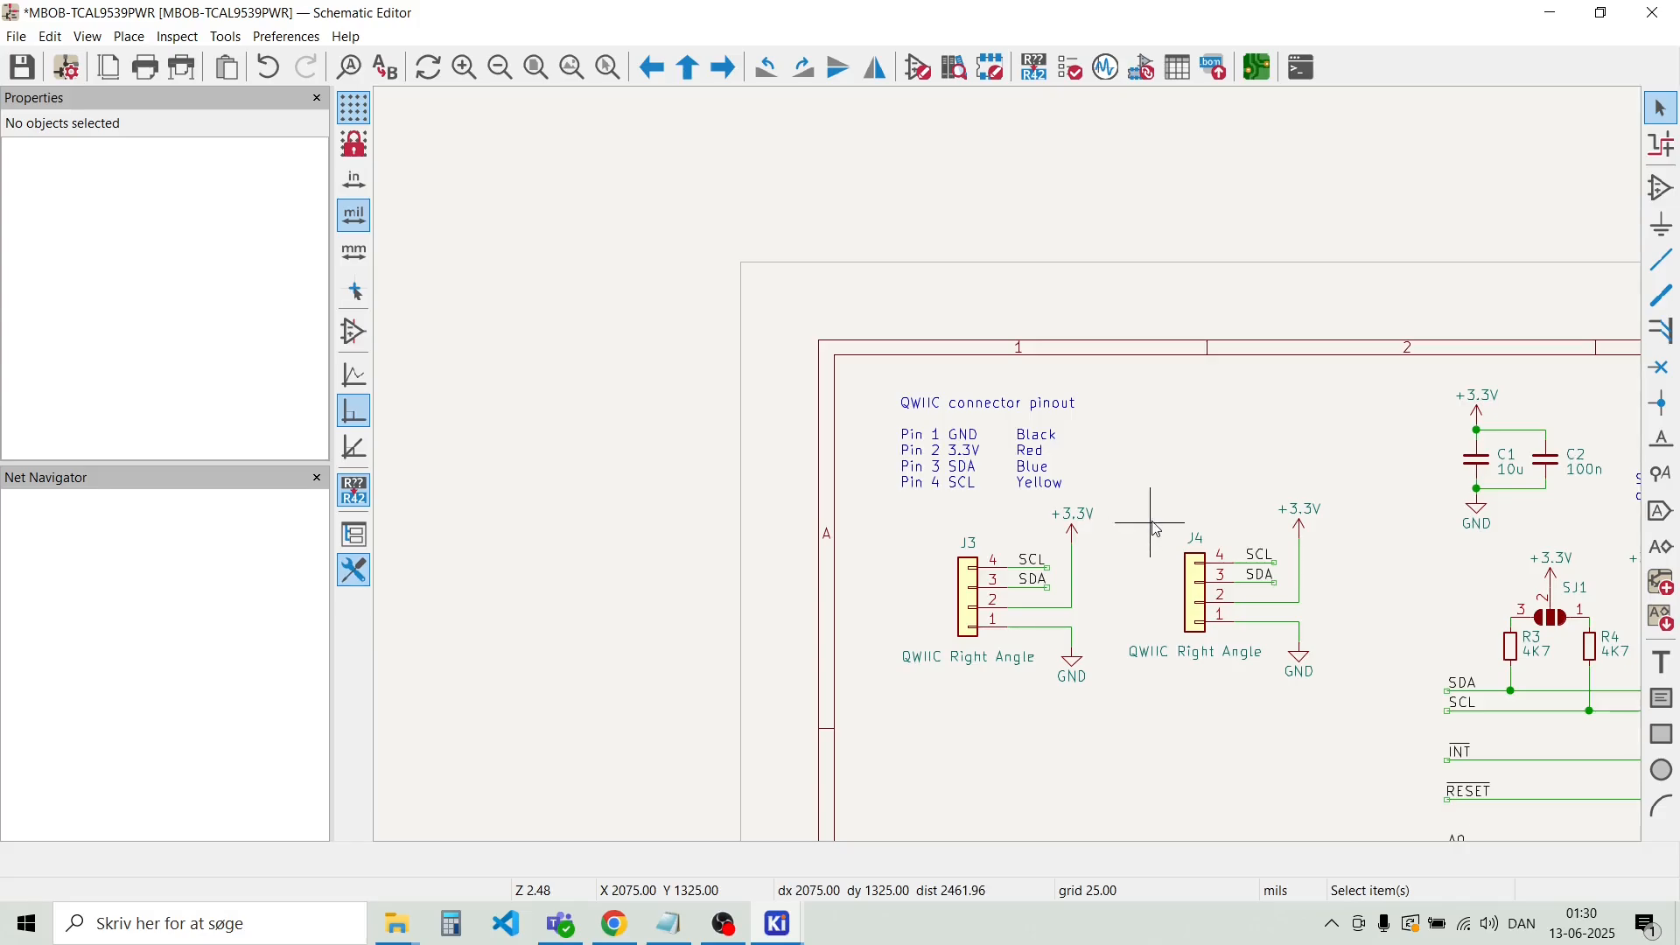
scroll(1013, 477, "down", 1)
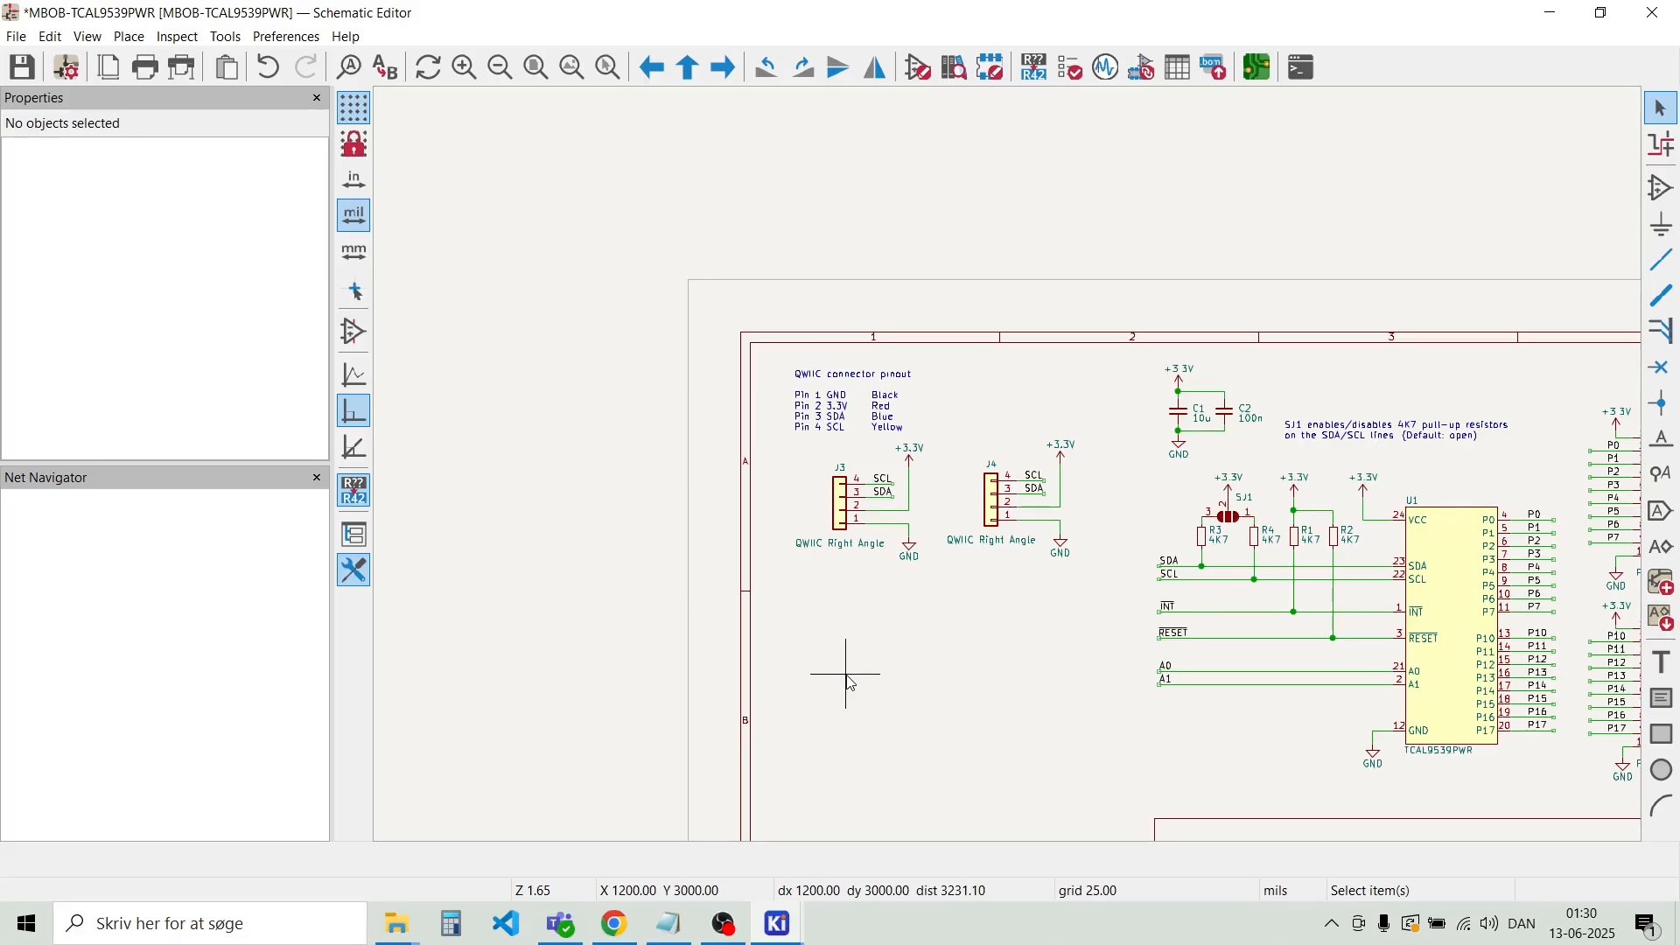
scroll(1381, 657, "up", 3)
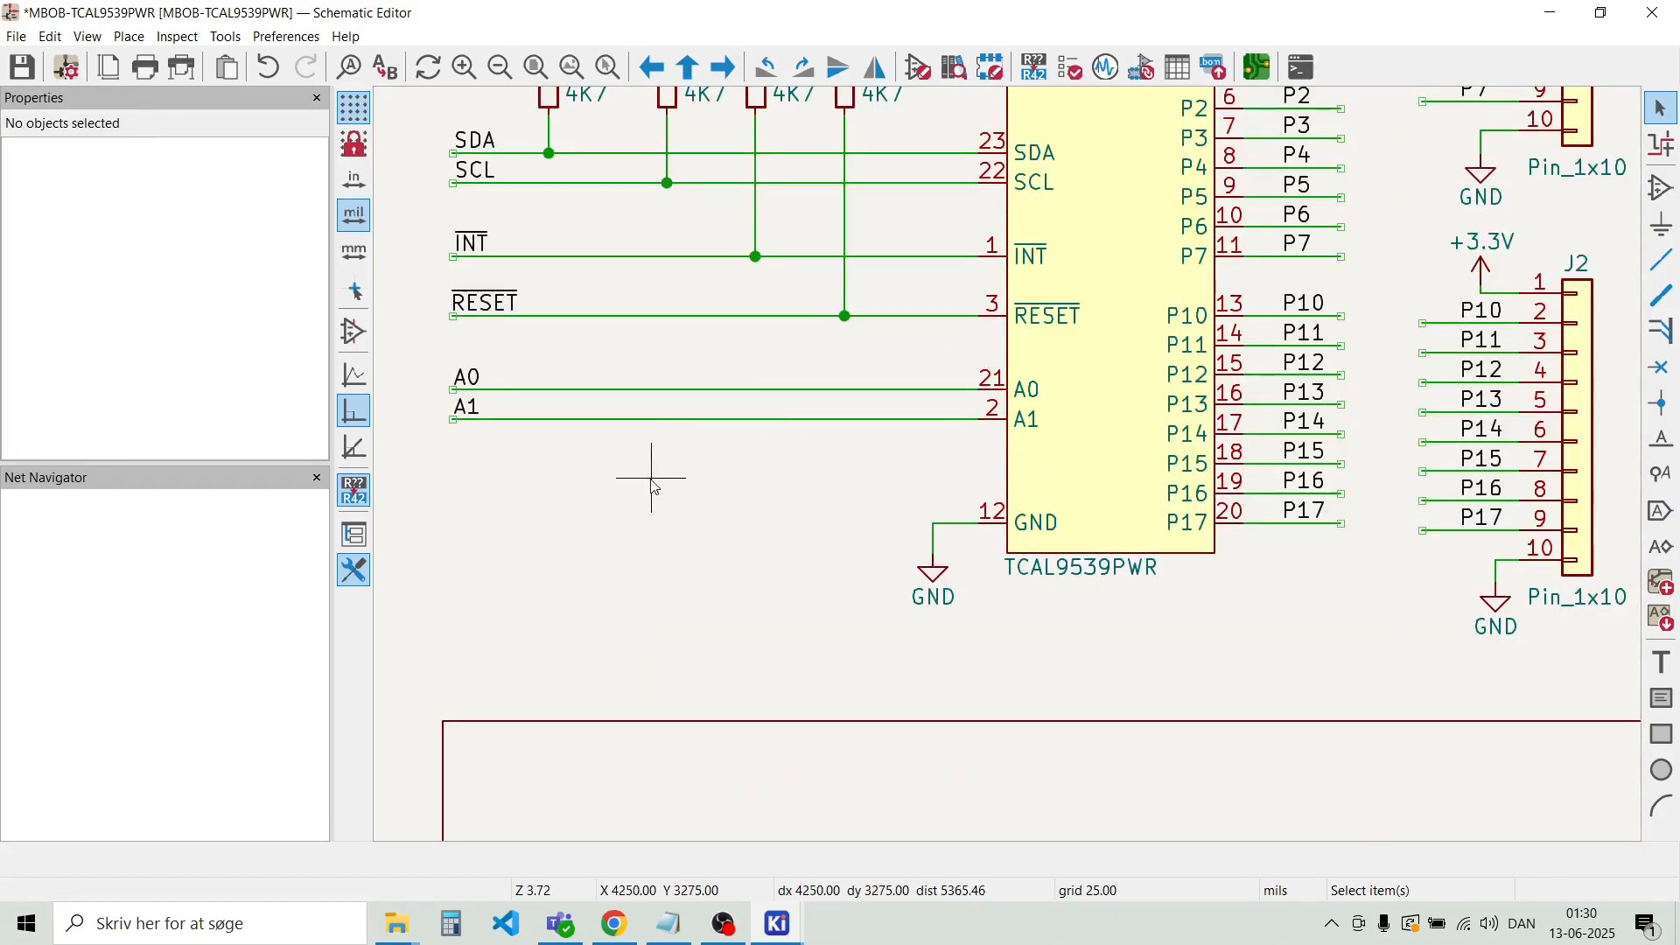
scroll(579, 480, "down", 2)
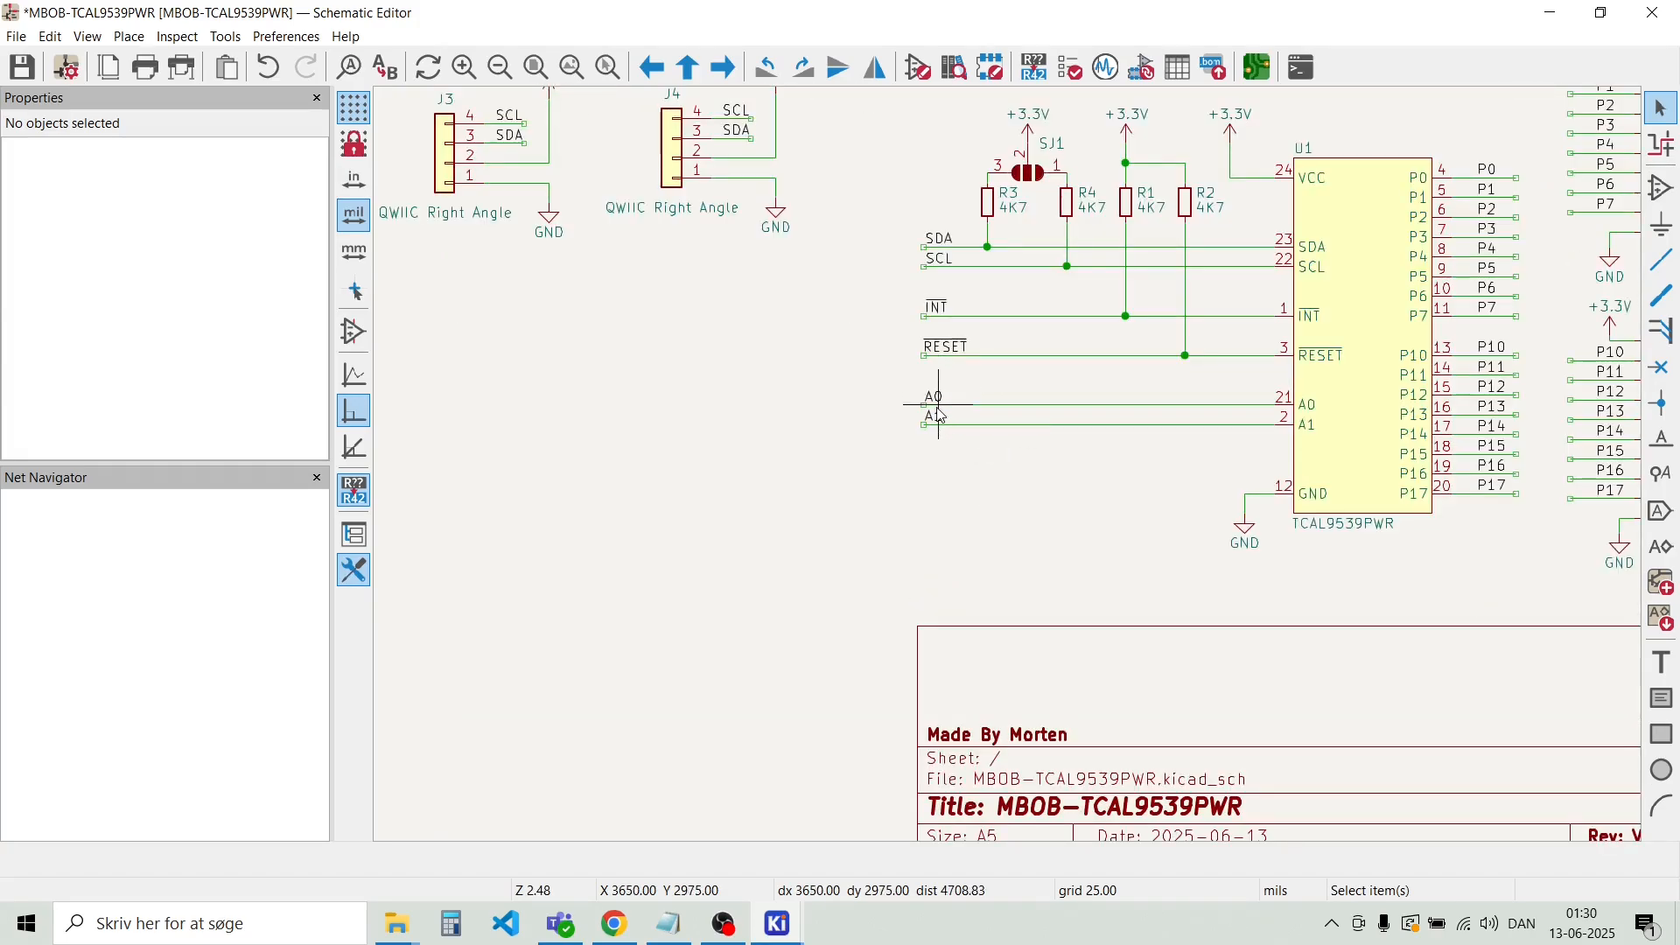
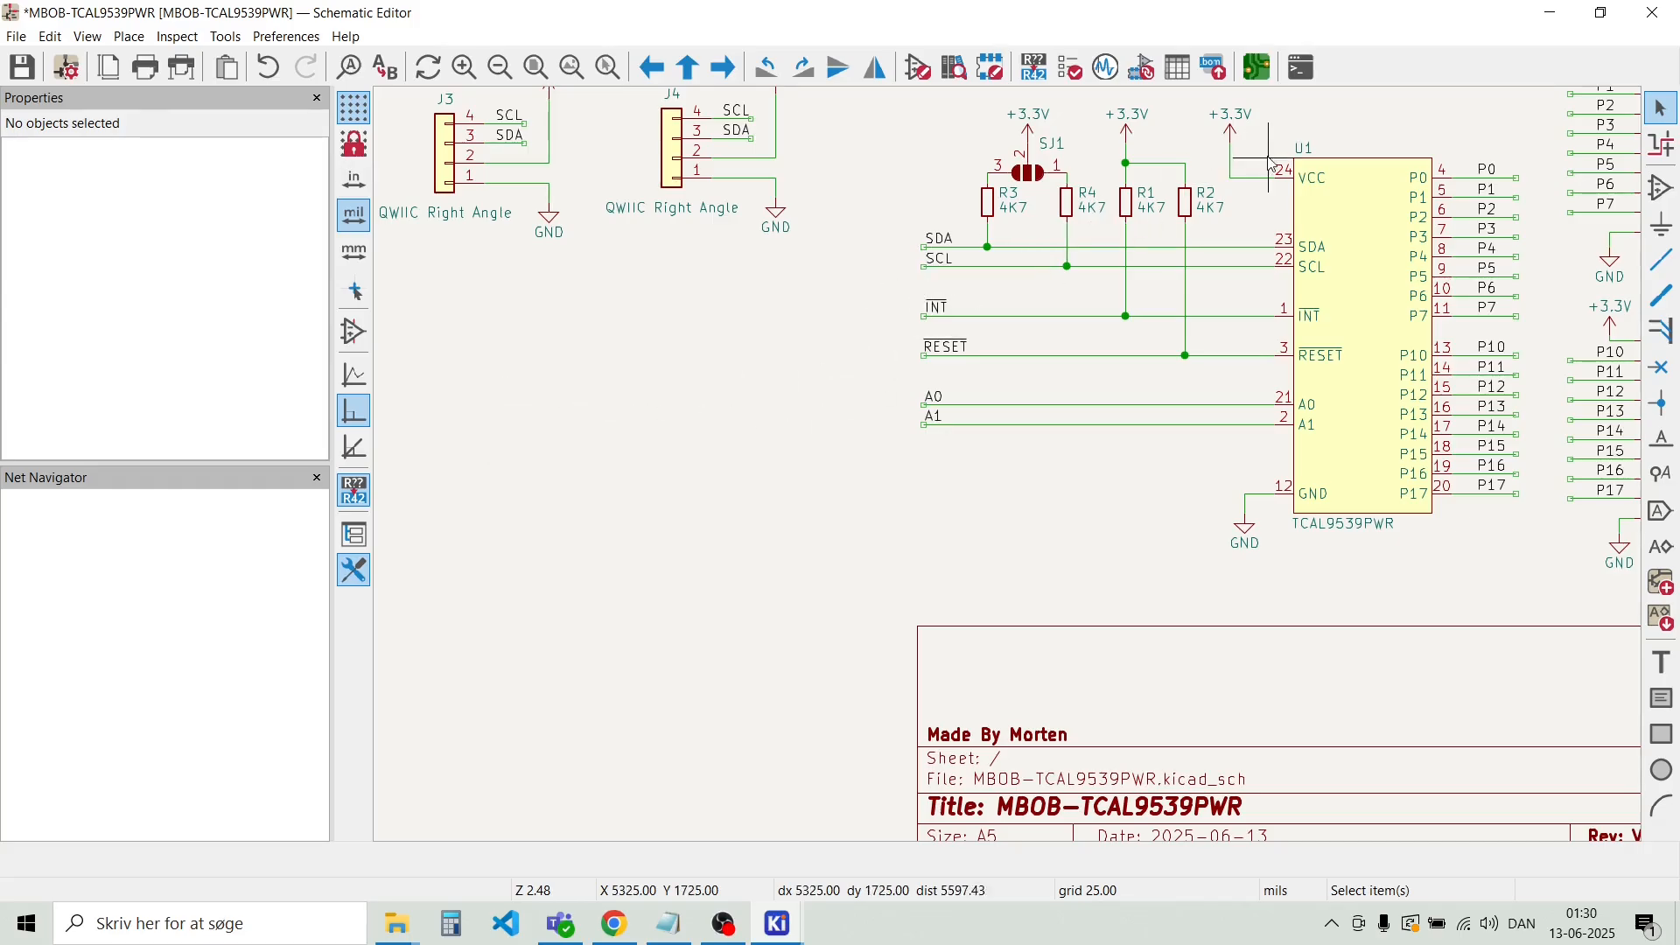
left_click_drag(1256, 151, 1213, 131)
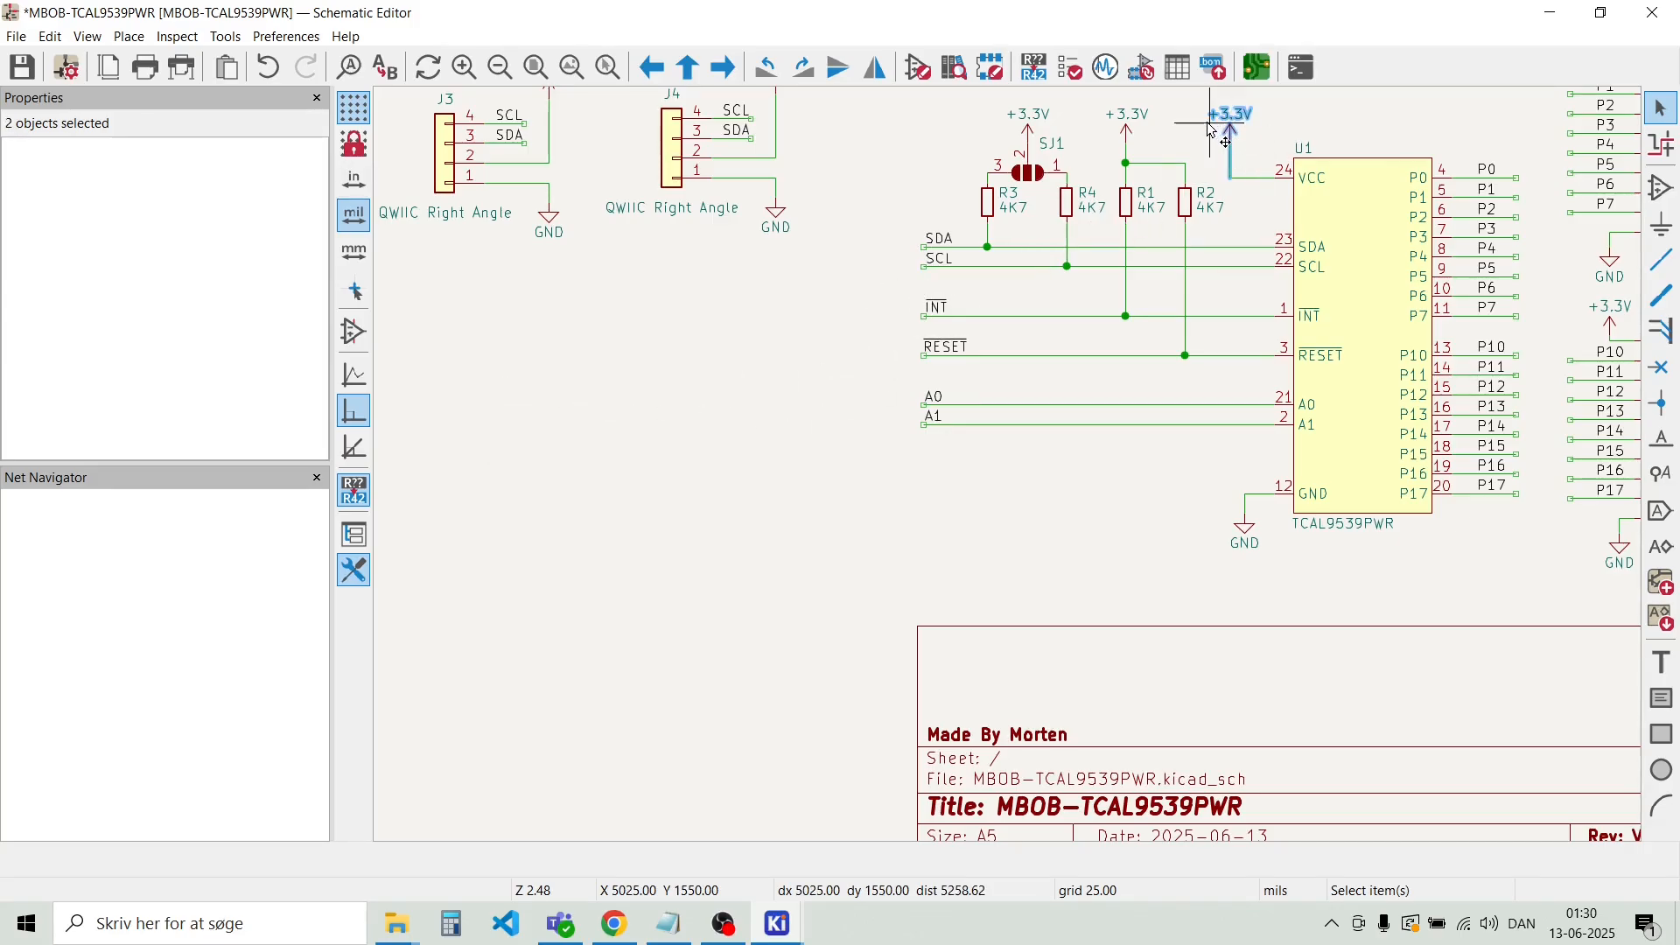
key("ctrl+d")
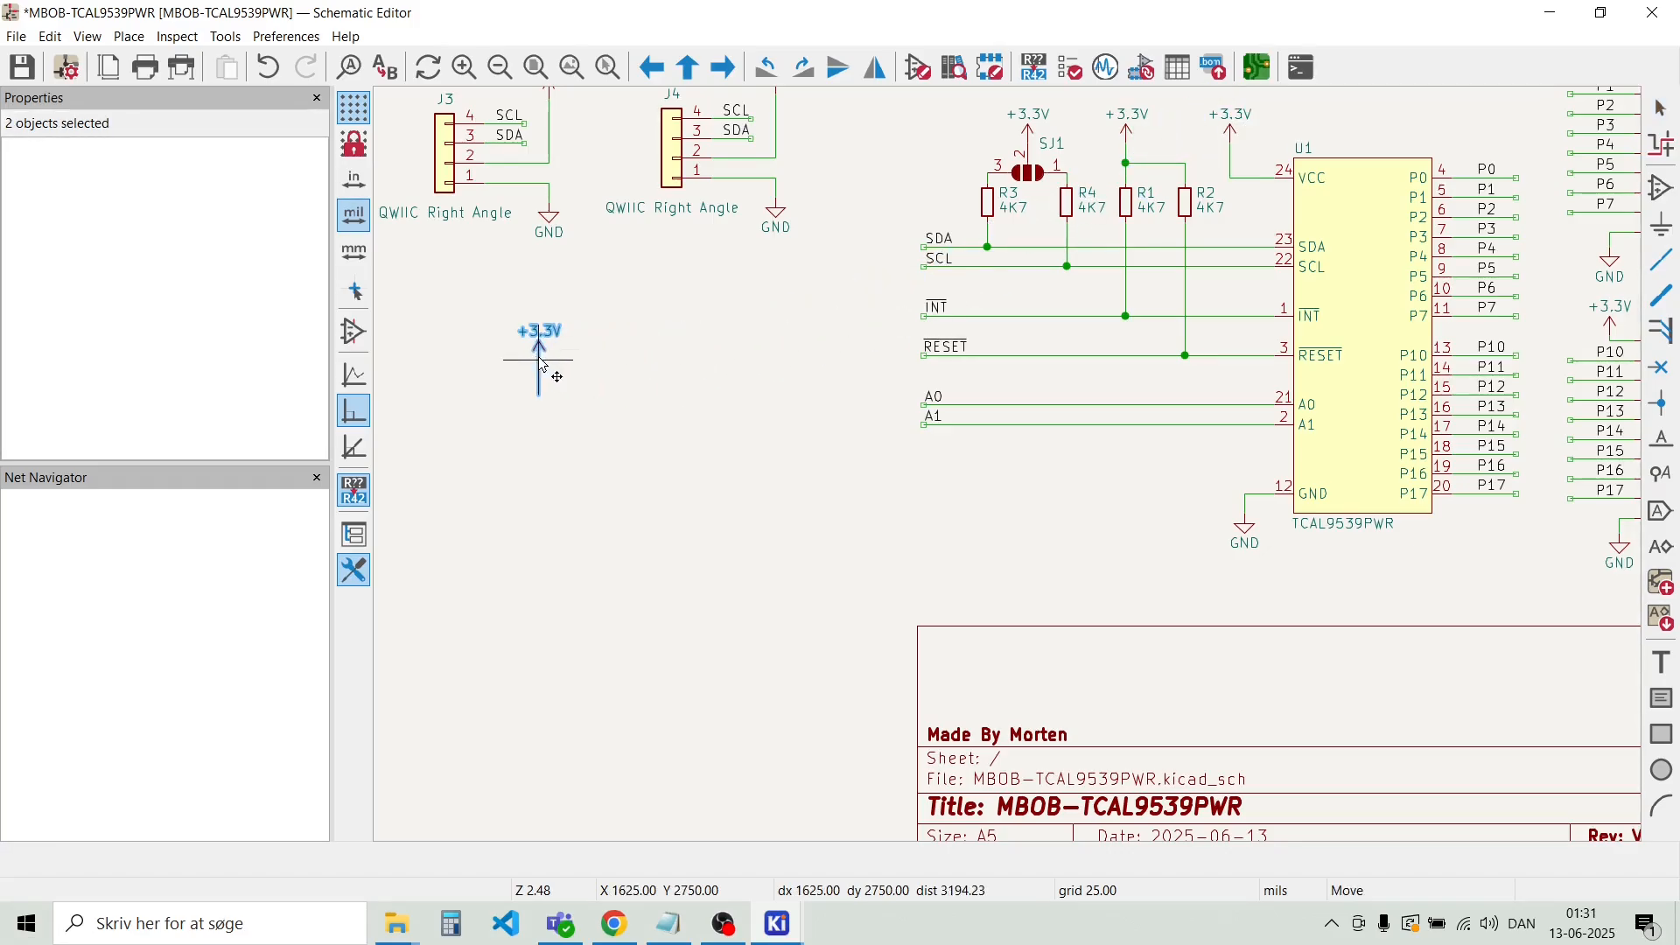
left_click(510, 372)
left_click(516, 459)
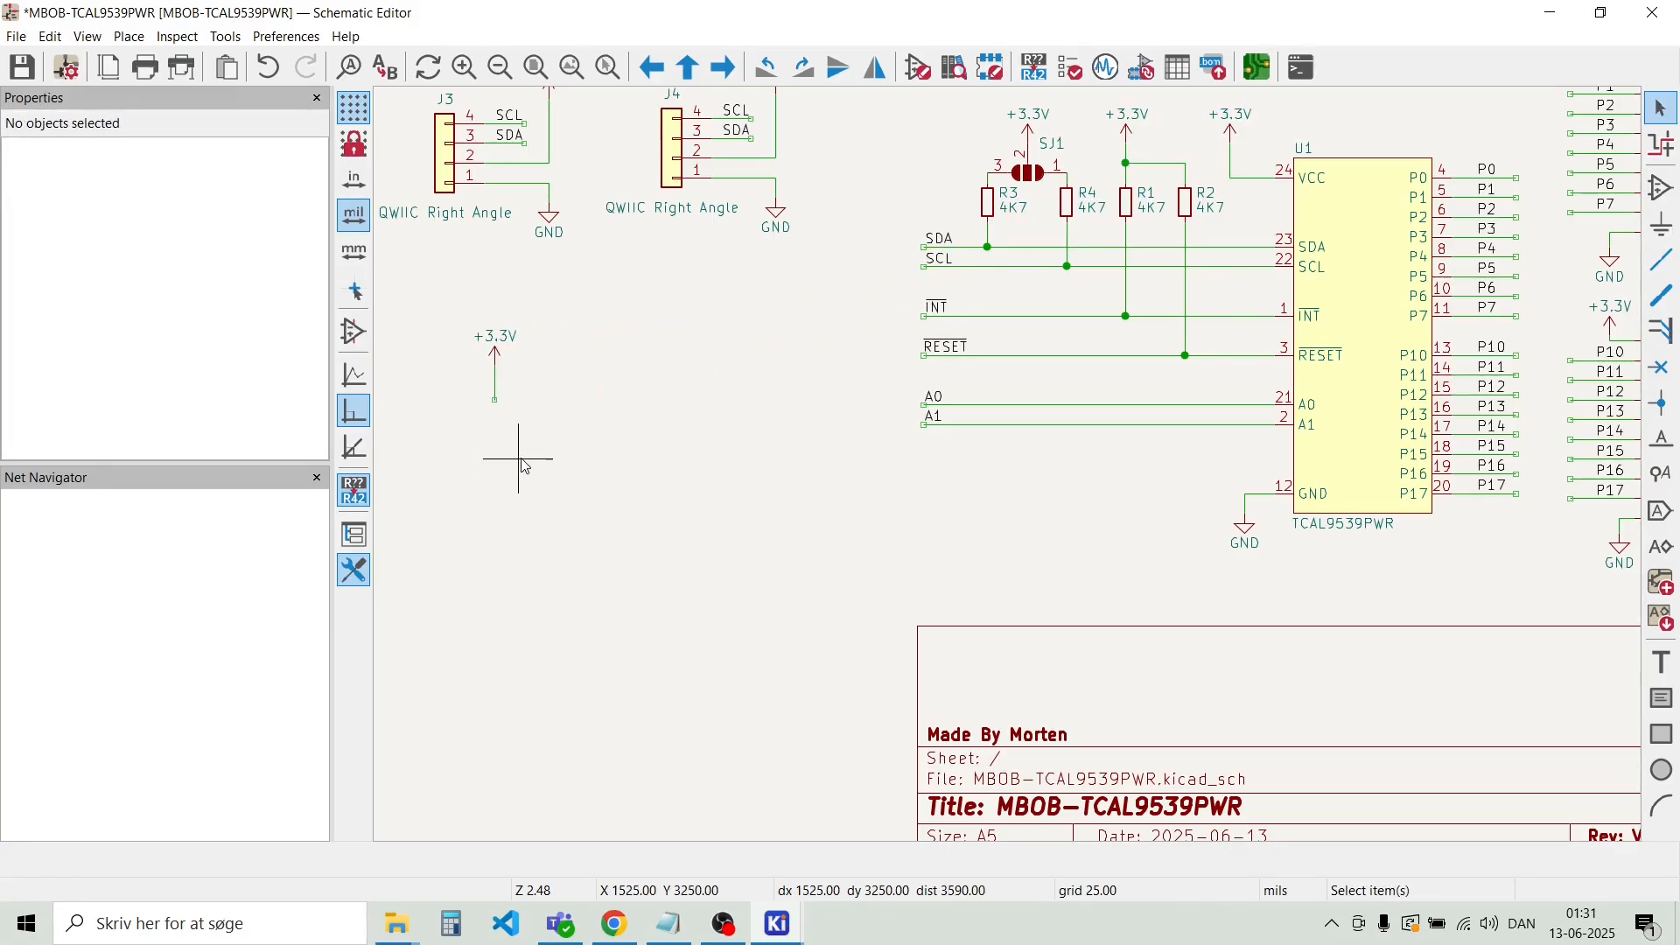
Start adding a new symbol and expand the Jumper library in the symbol chooser
middle_click_drag(507, 450, 1020, 514)
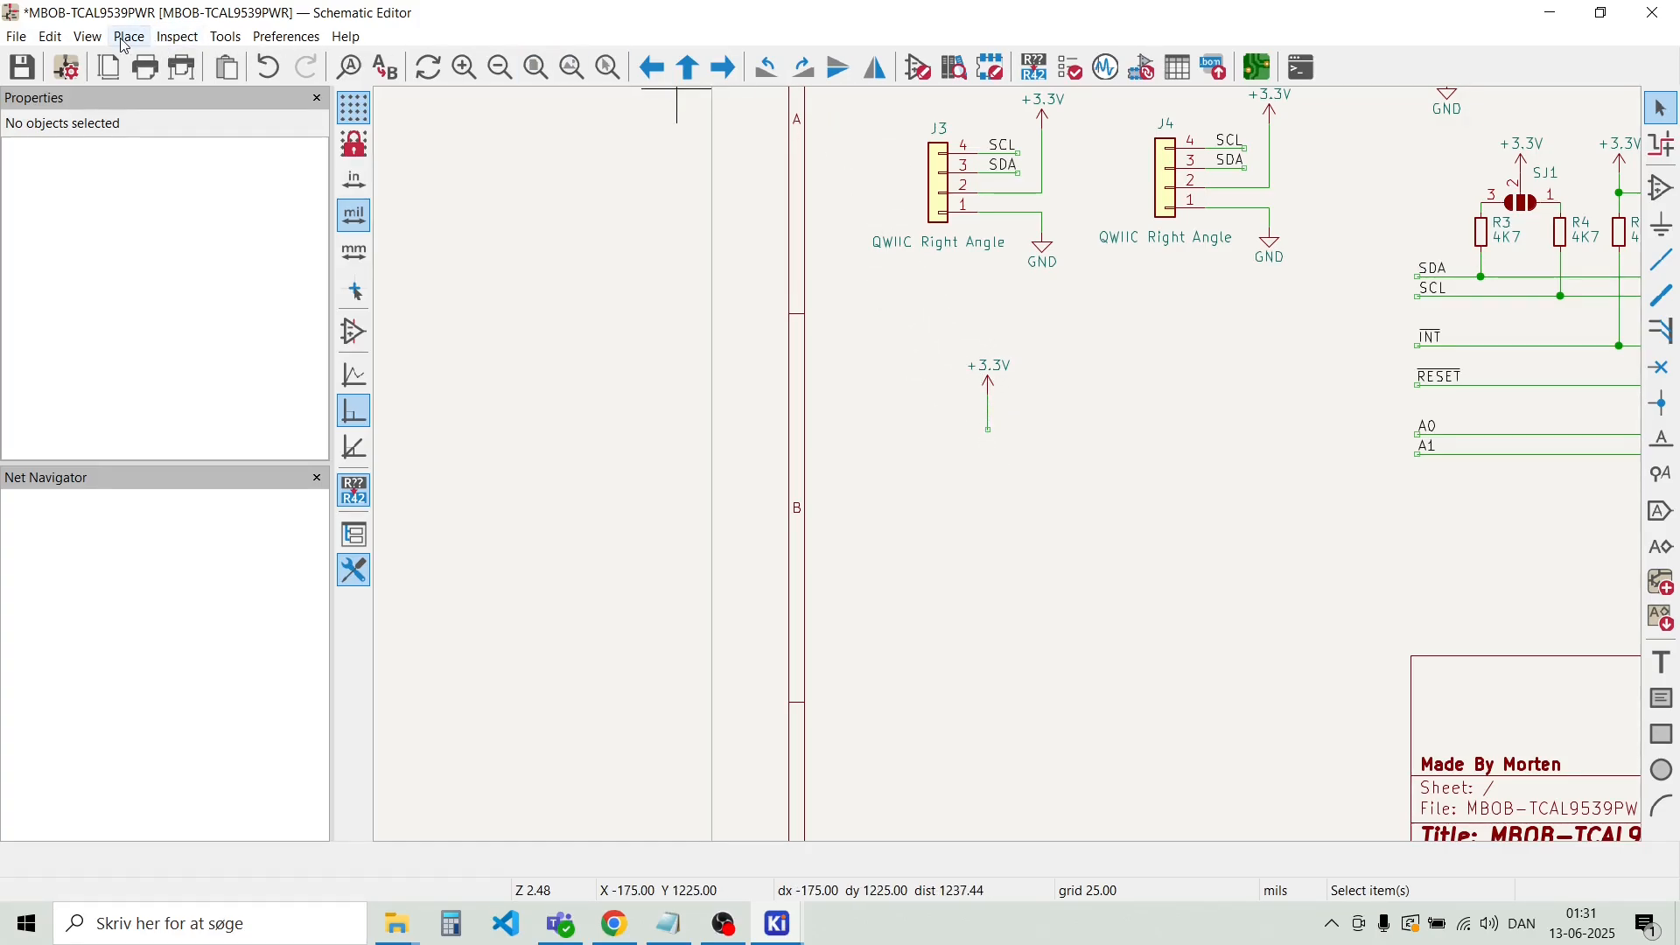
left_click(129, 37)
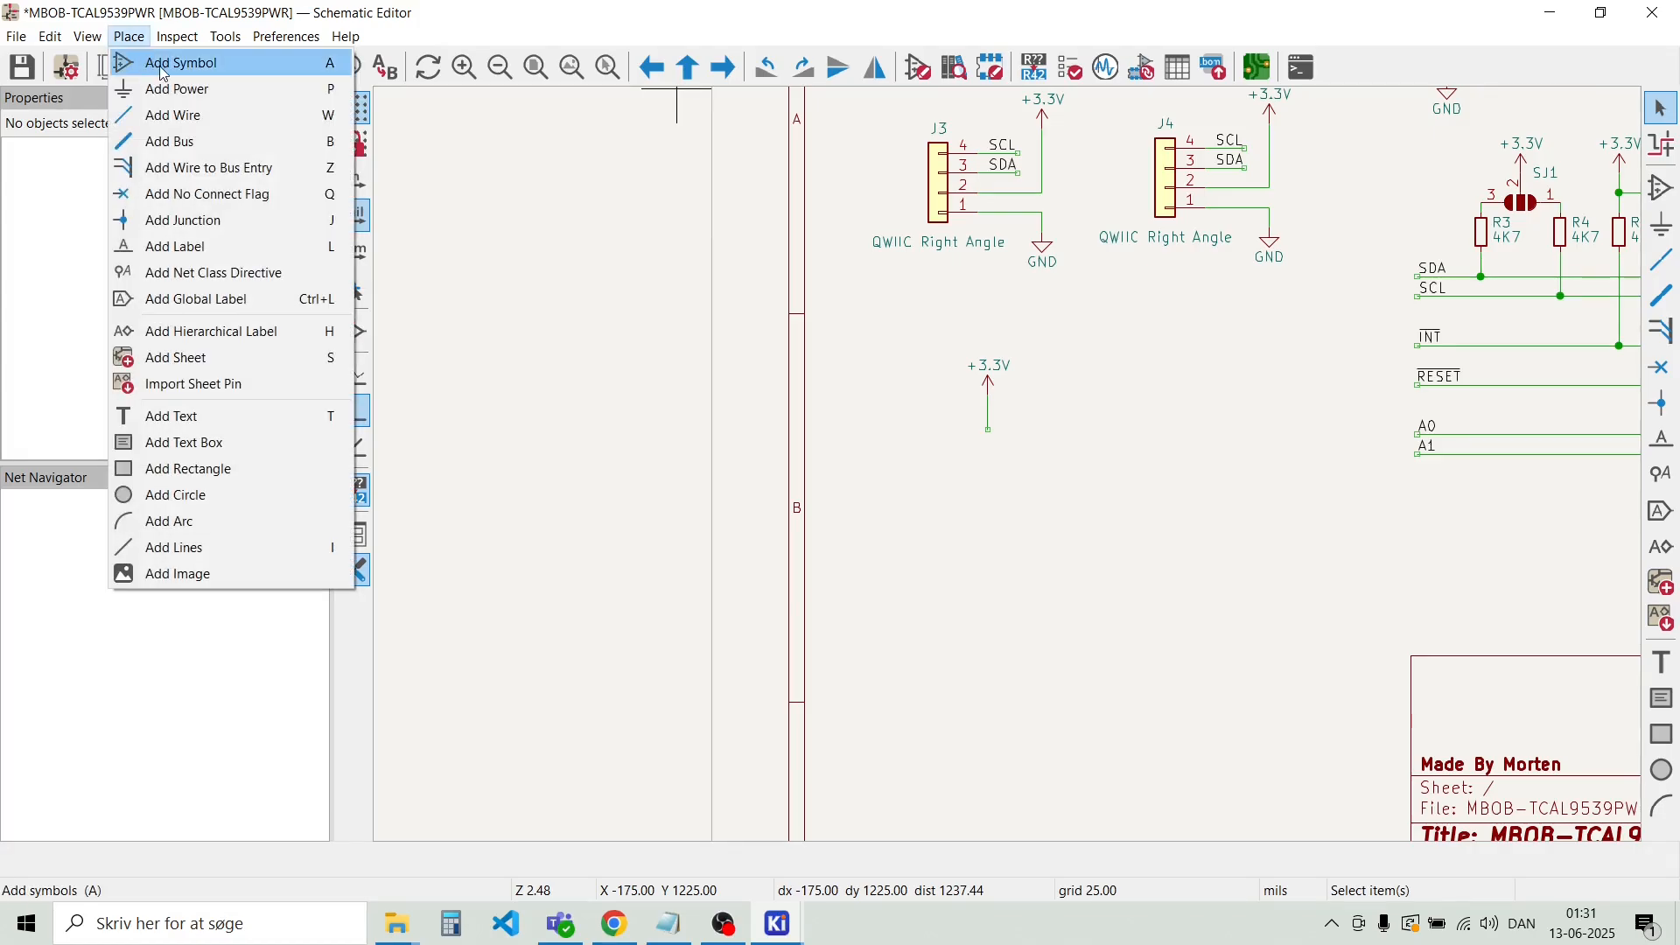
left_click(160, 65)
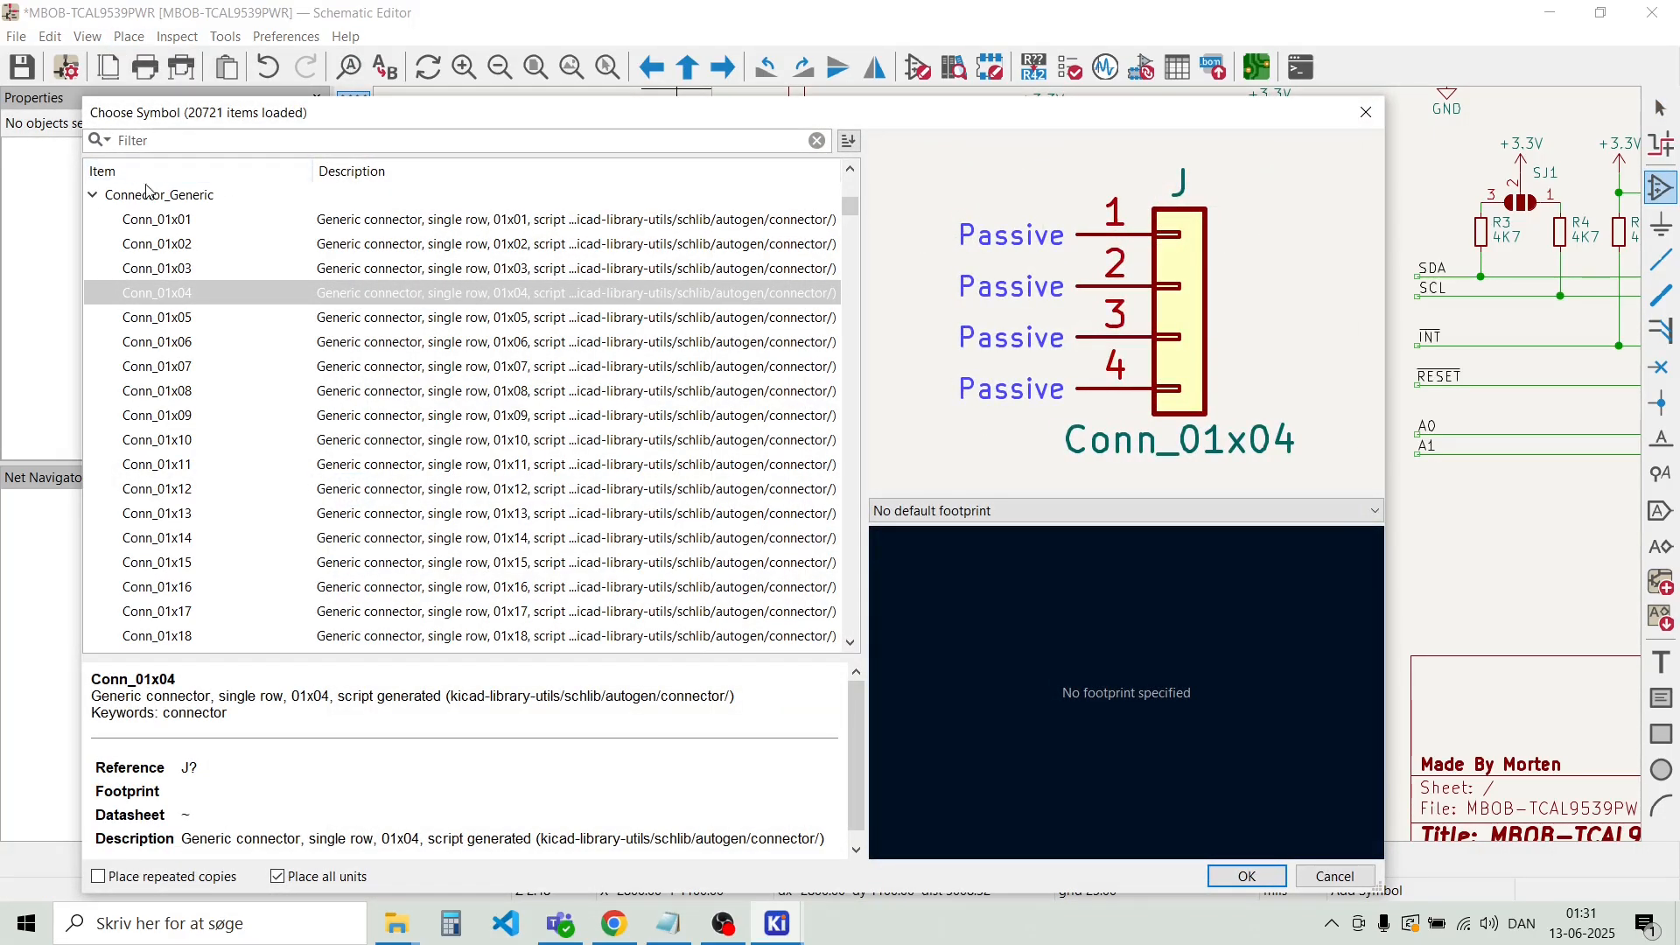
left_click(91, 196)
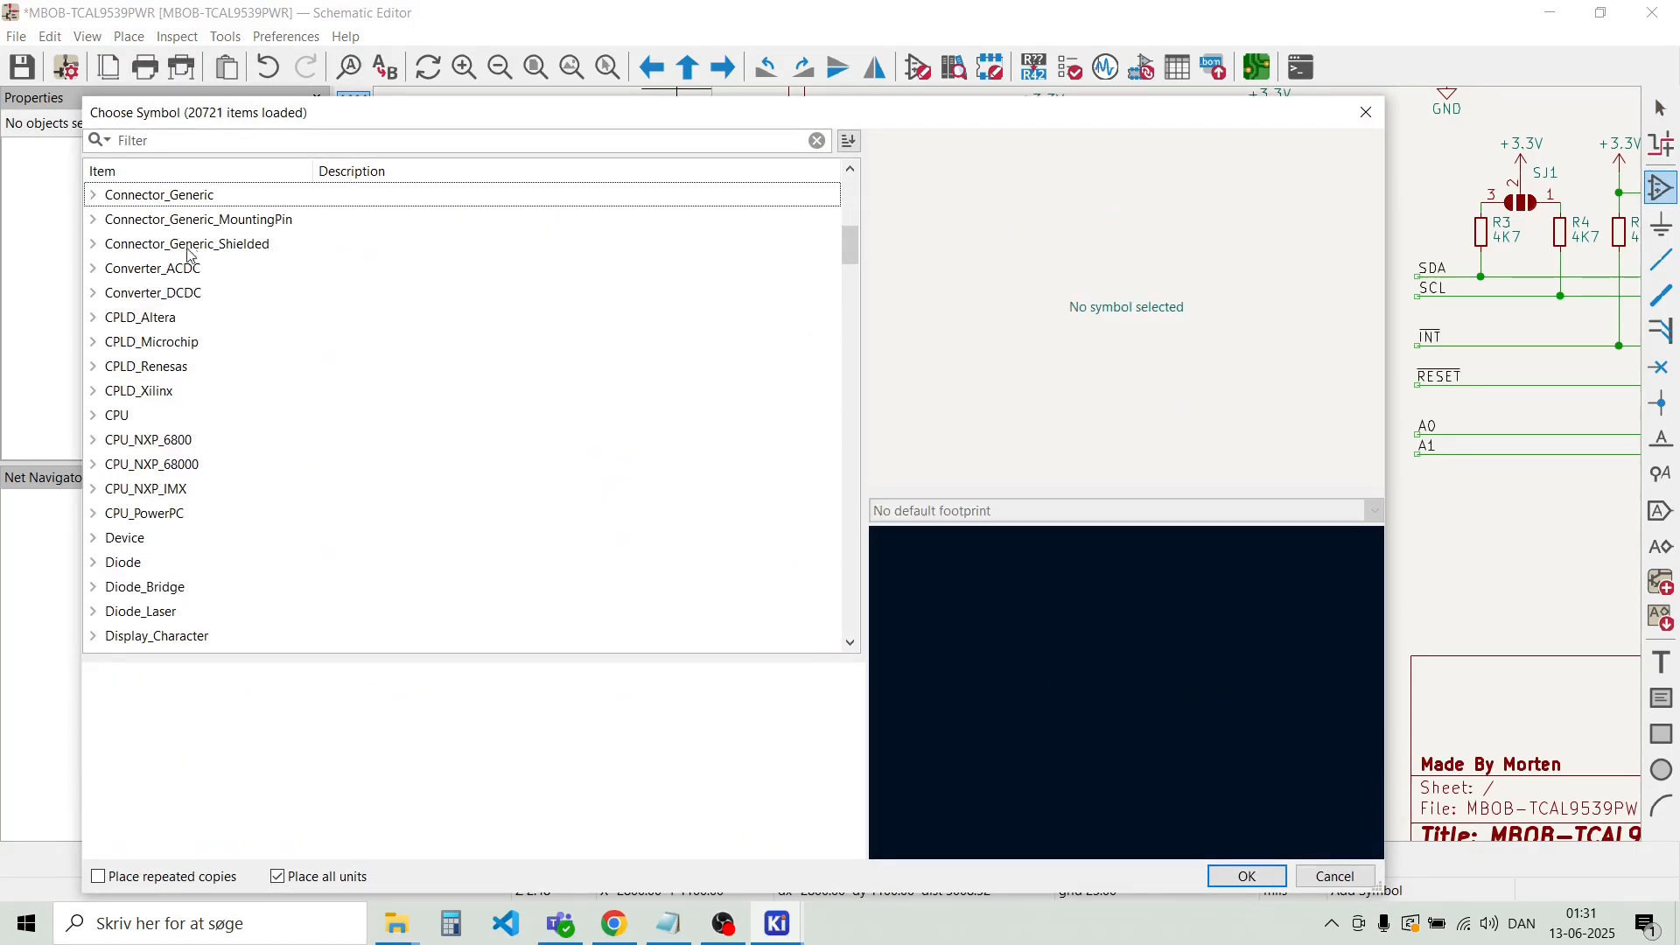
scroll(188, 315, "down", 10)
scroll(193, 354, "down", 5)
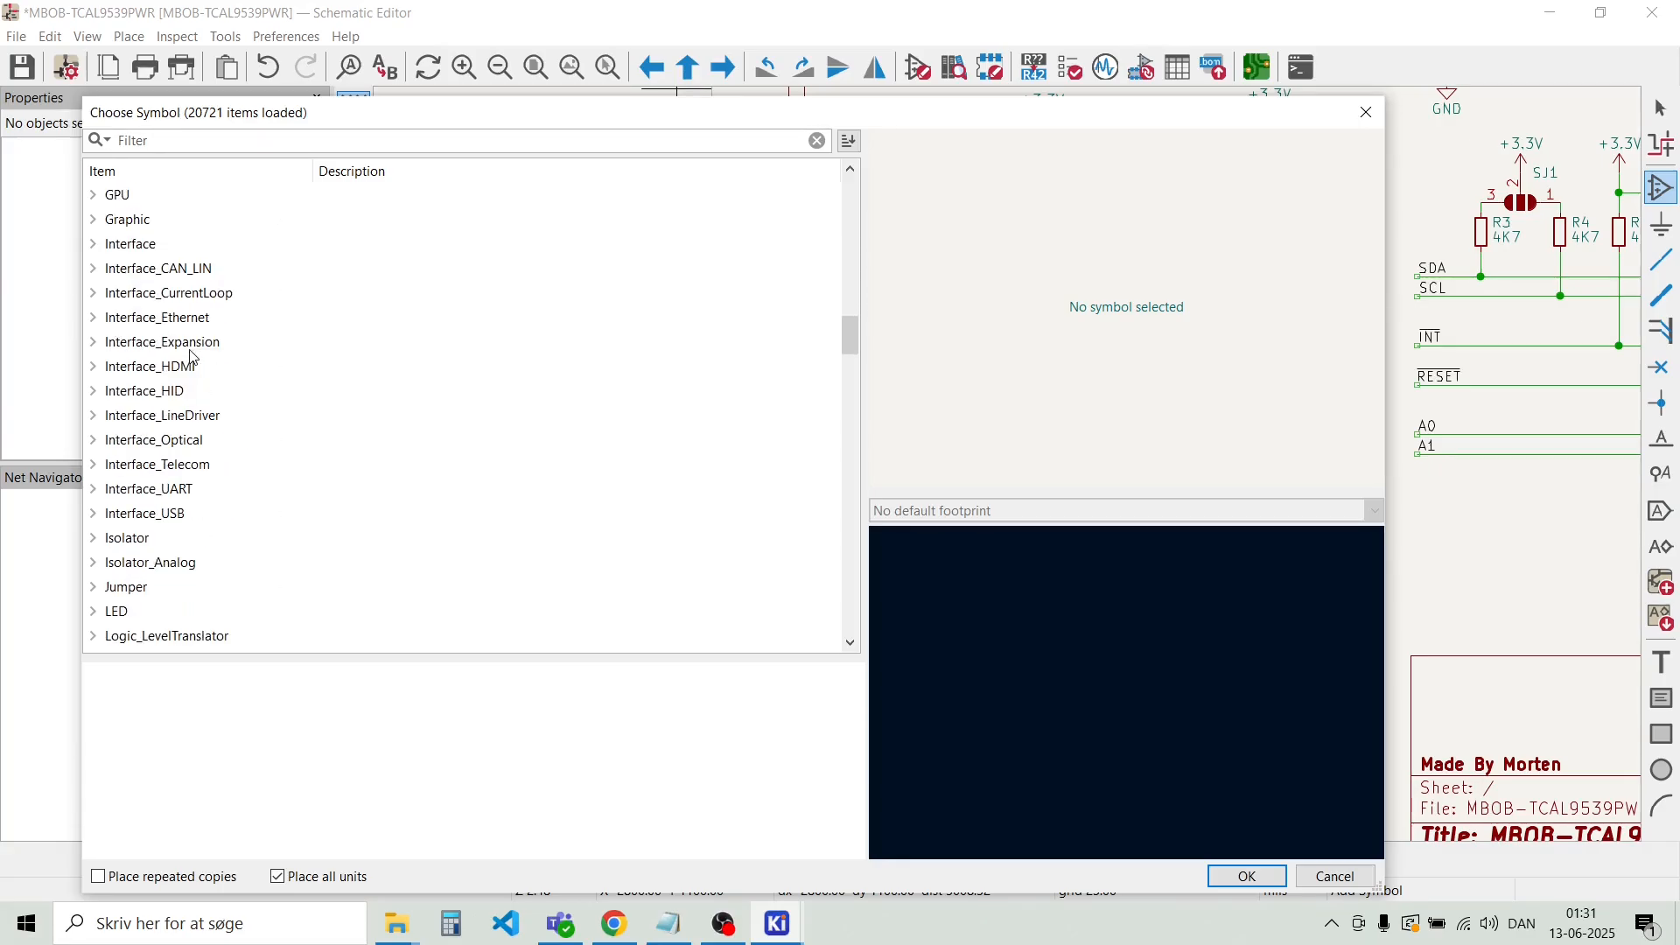
scroll(193, 354, "down", 2)
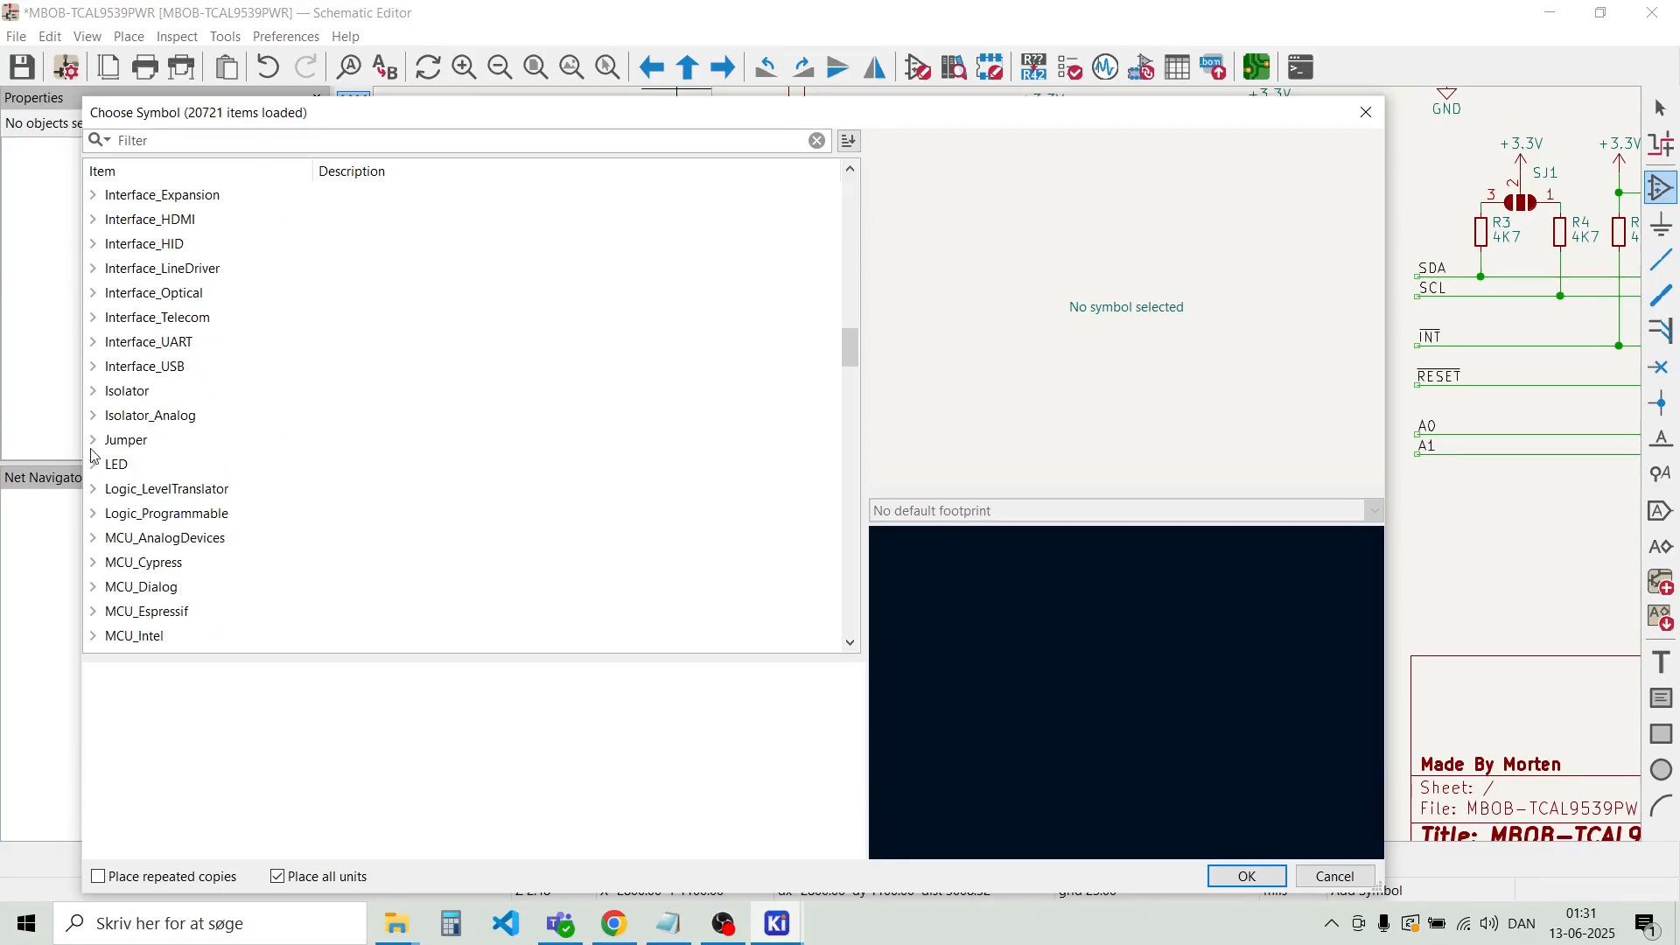
left_click(93, 440)
scroll(272, 375, "down", 2)
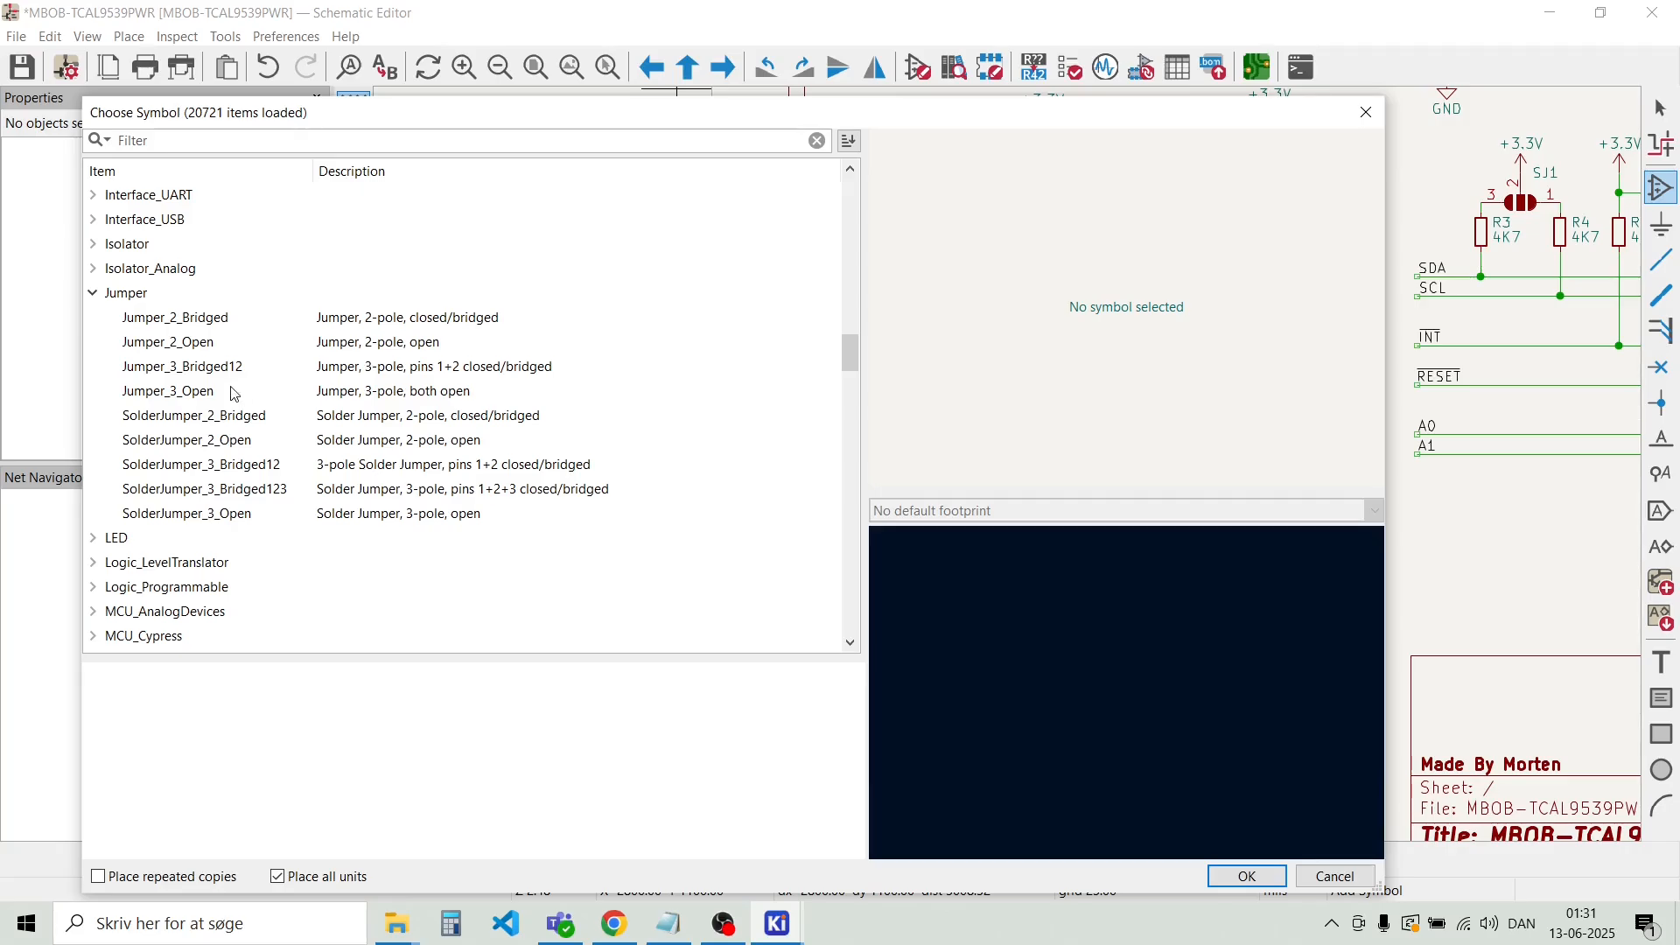
Compare the jumper variants and place a SolderJumper_2_Open symbol below the duplicated +3.3V symbol
left_click(174, 324)
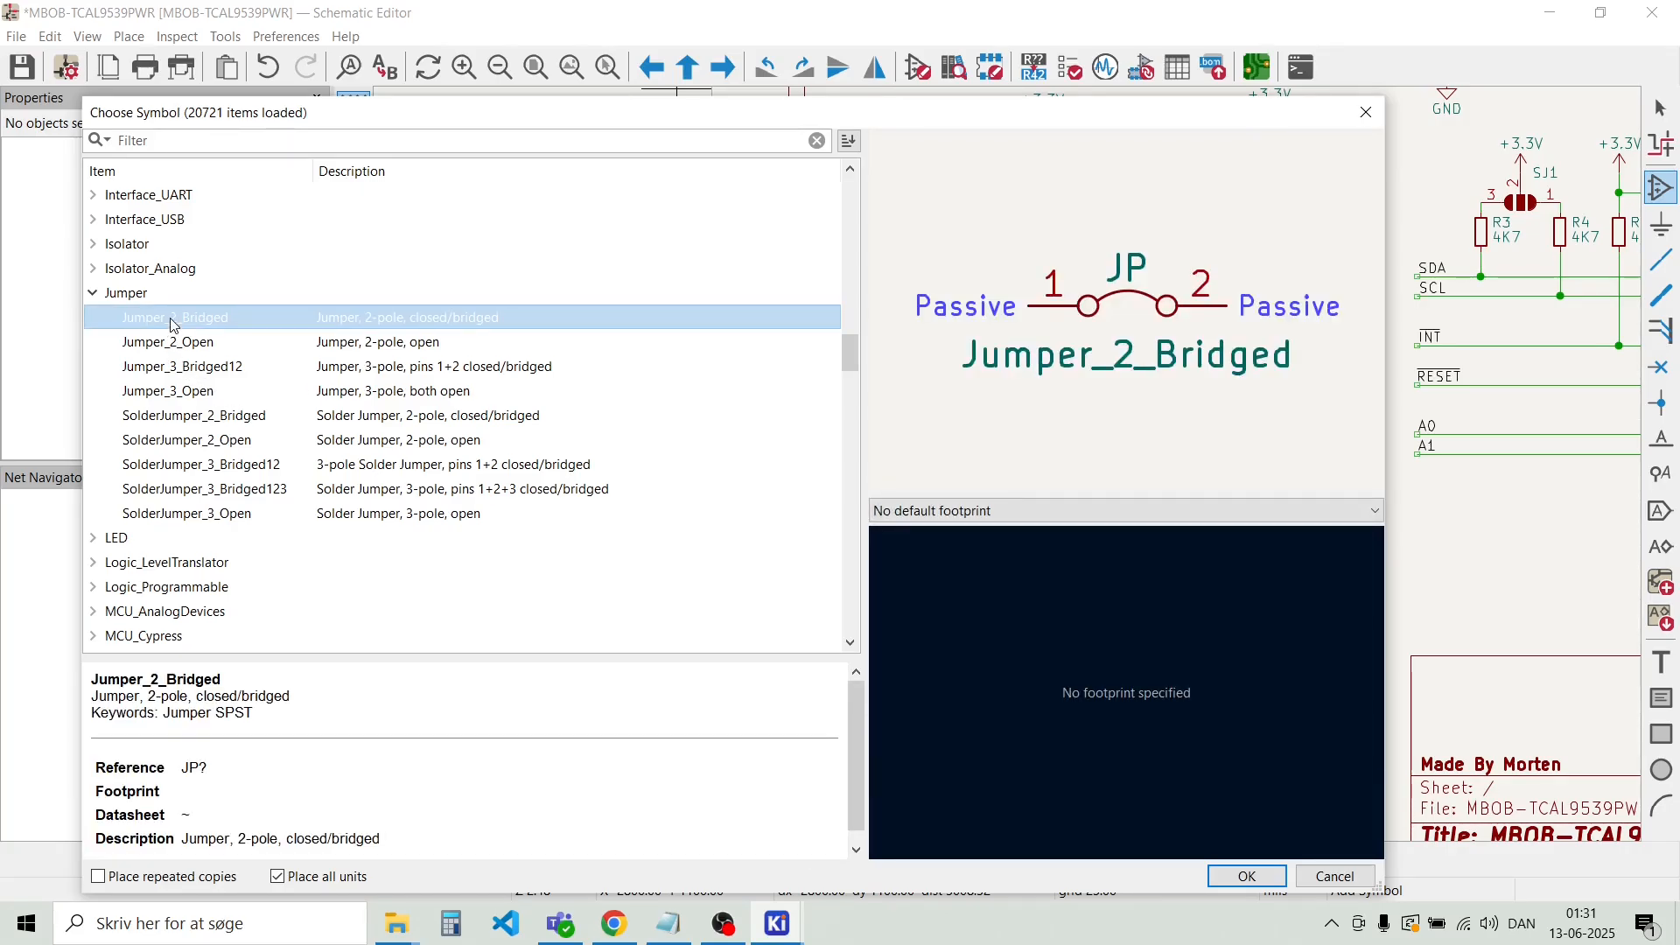
key("Down")
key("Down")
key("Down")
key("Down")
key("Down")
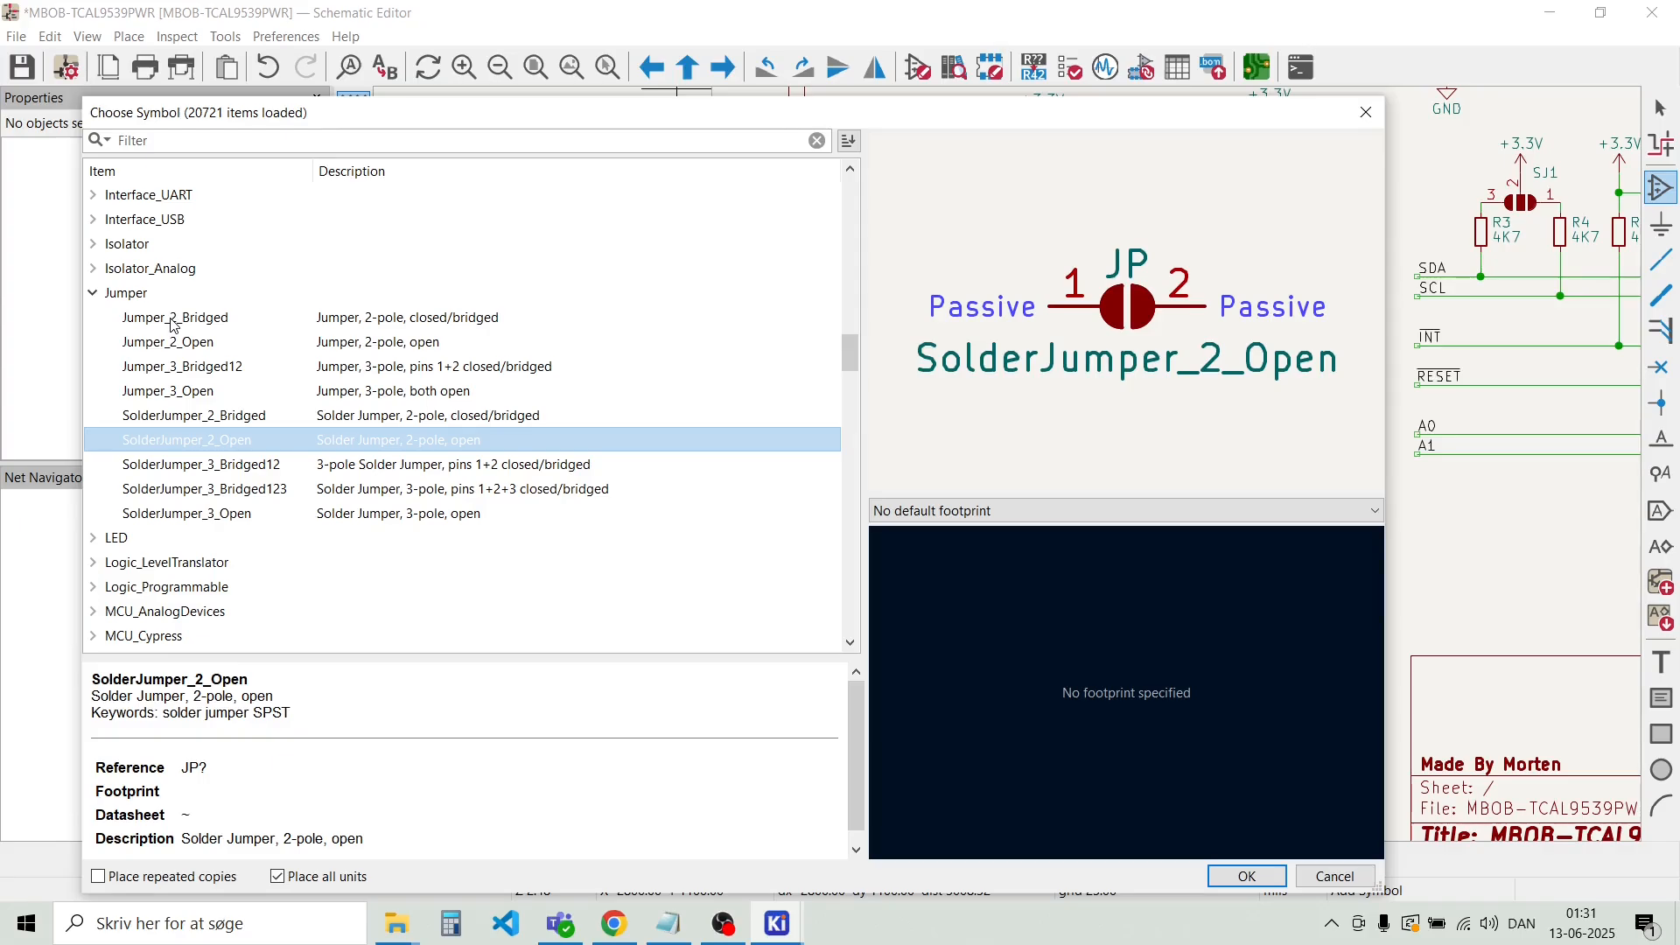
key("Down")
key("Down")
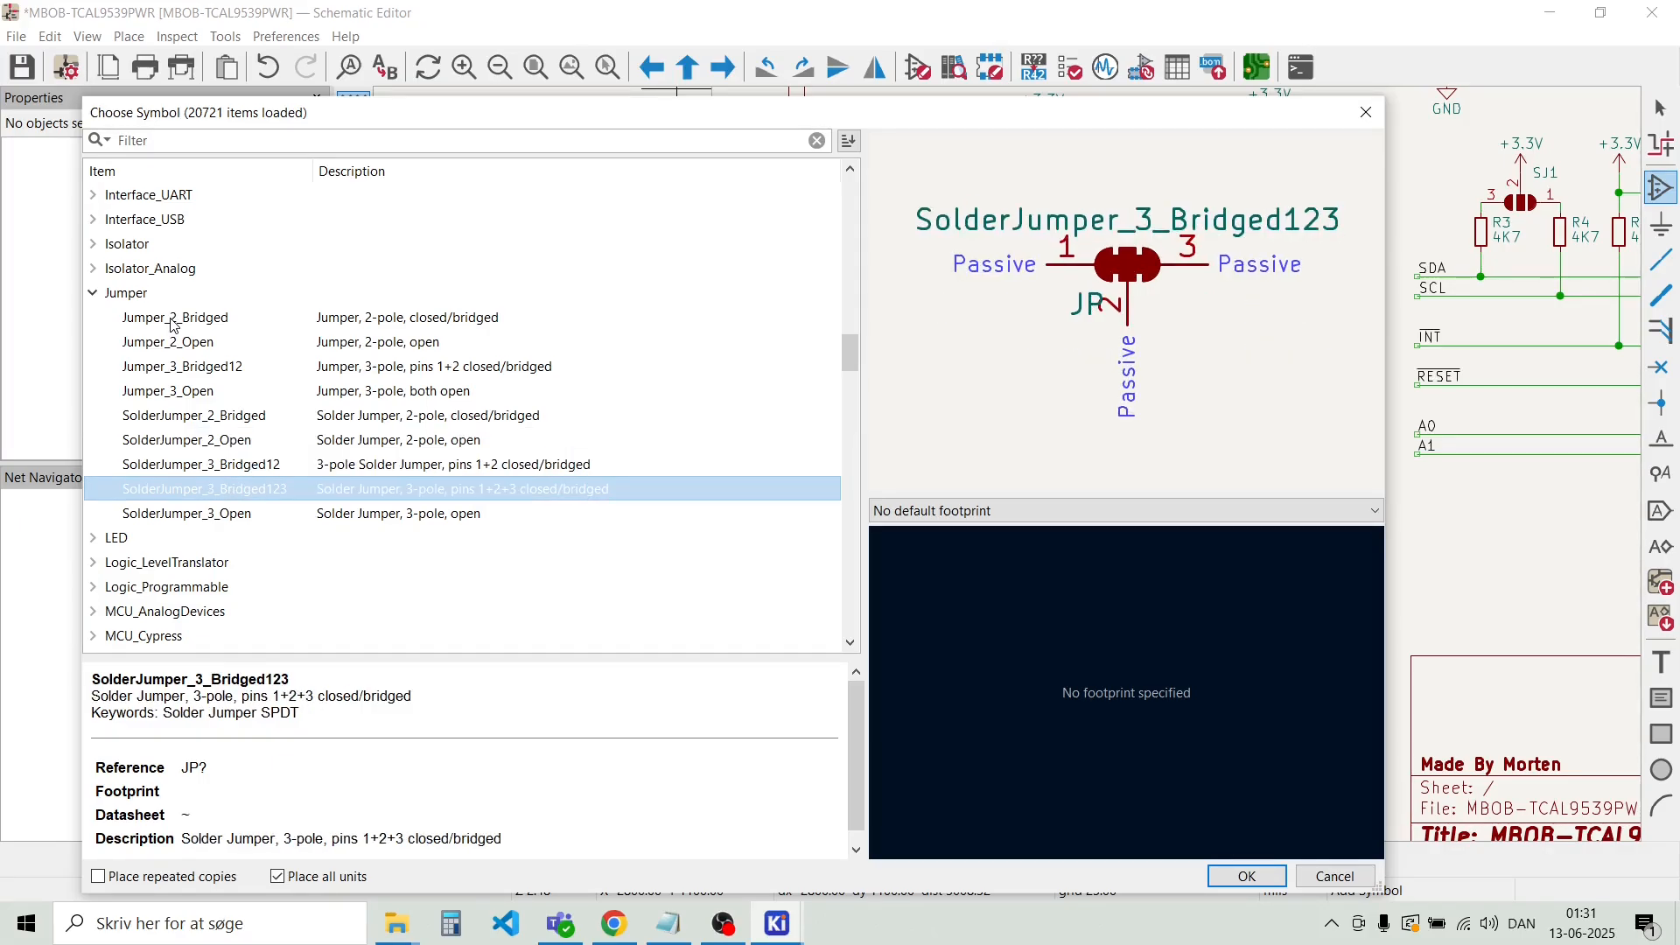
key("Up")
key("Up")
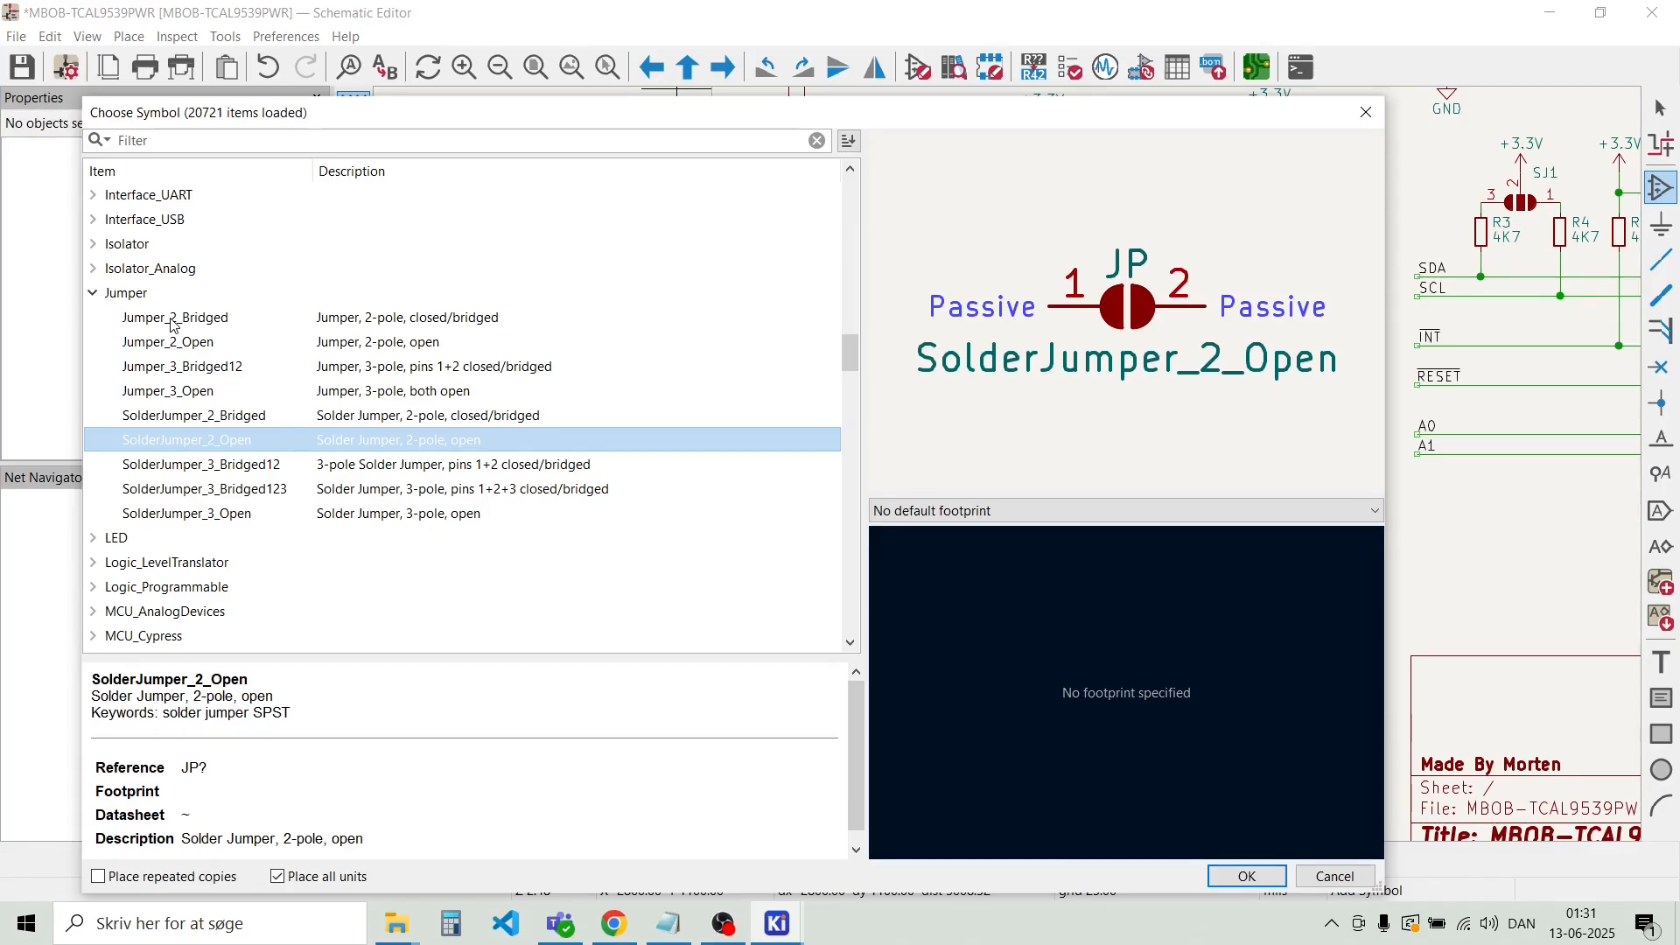
key("Return")
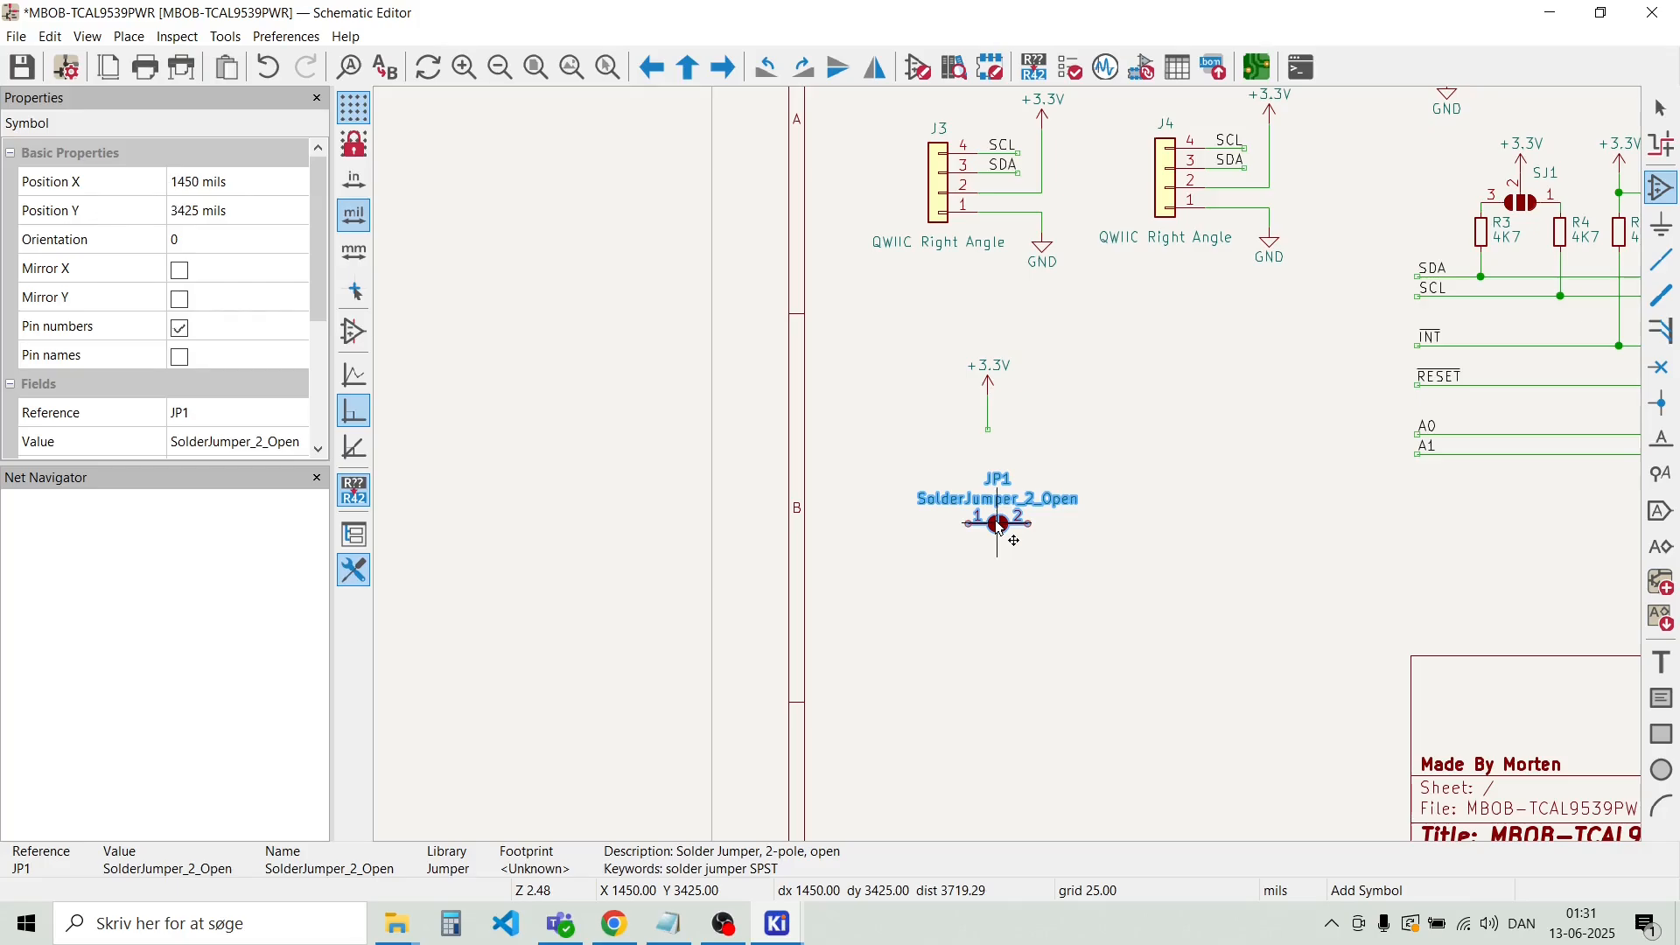
left_click(1001, 528)
scroll(1007, 477, "up", 4)
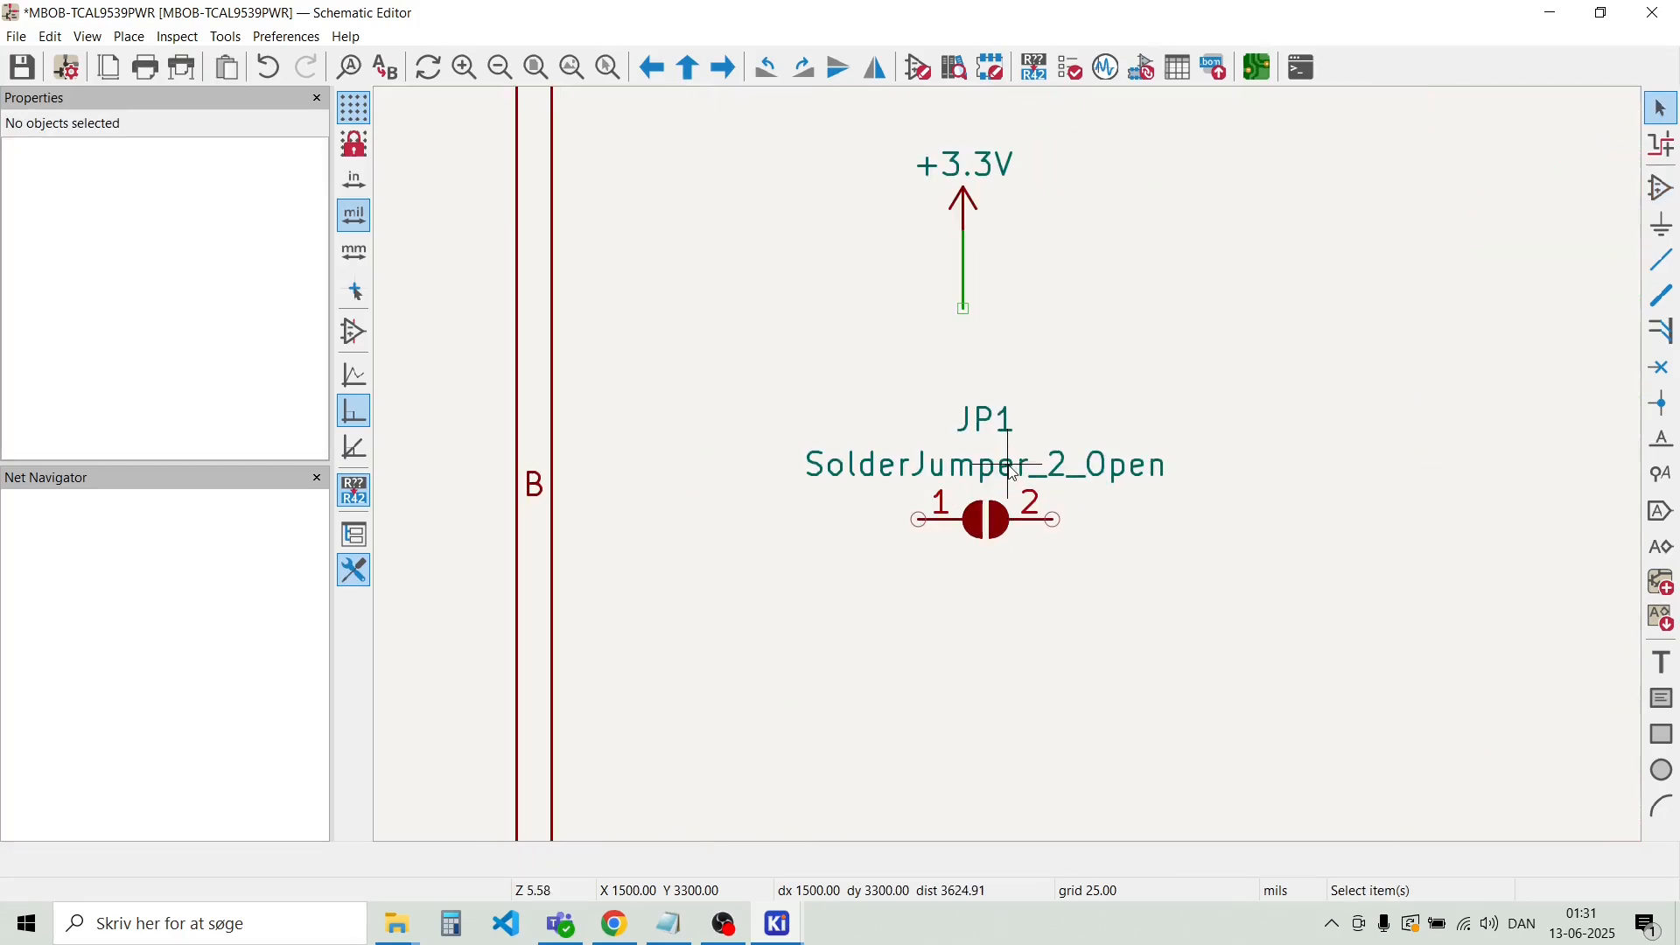
Delete the value text of solder jumper JP1 and rotate the jumper 90 degrees to stand vertically
left_click(1013, 473)
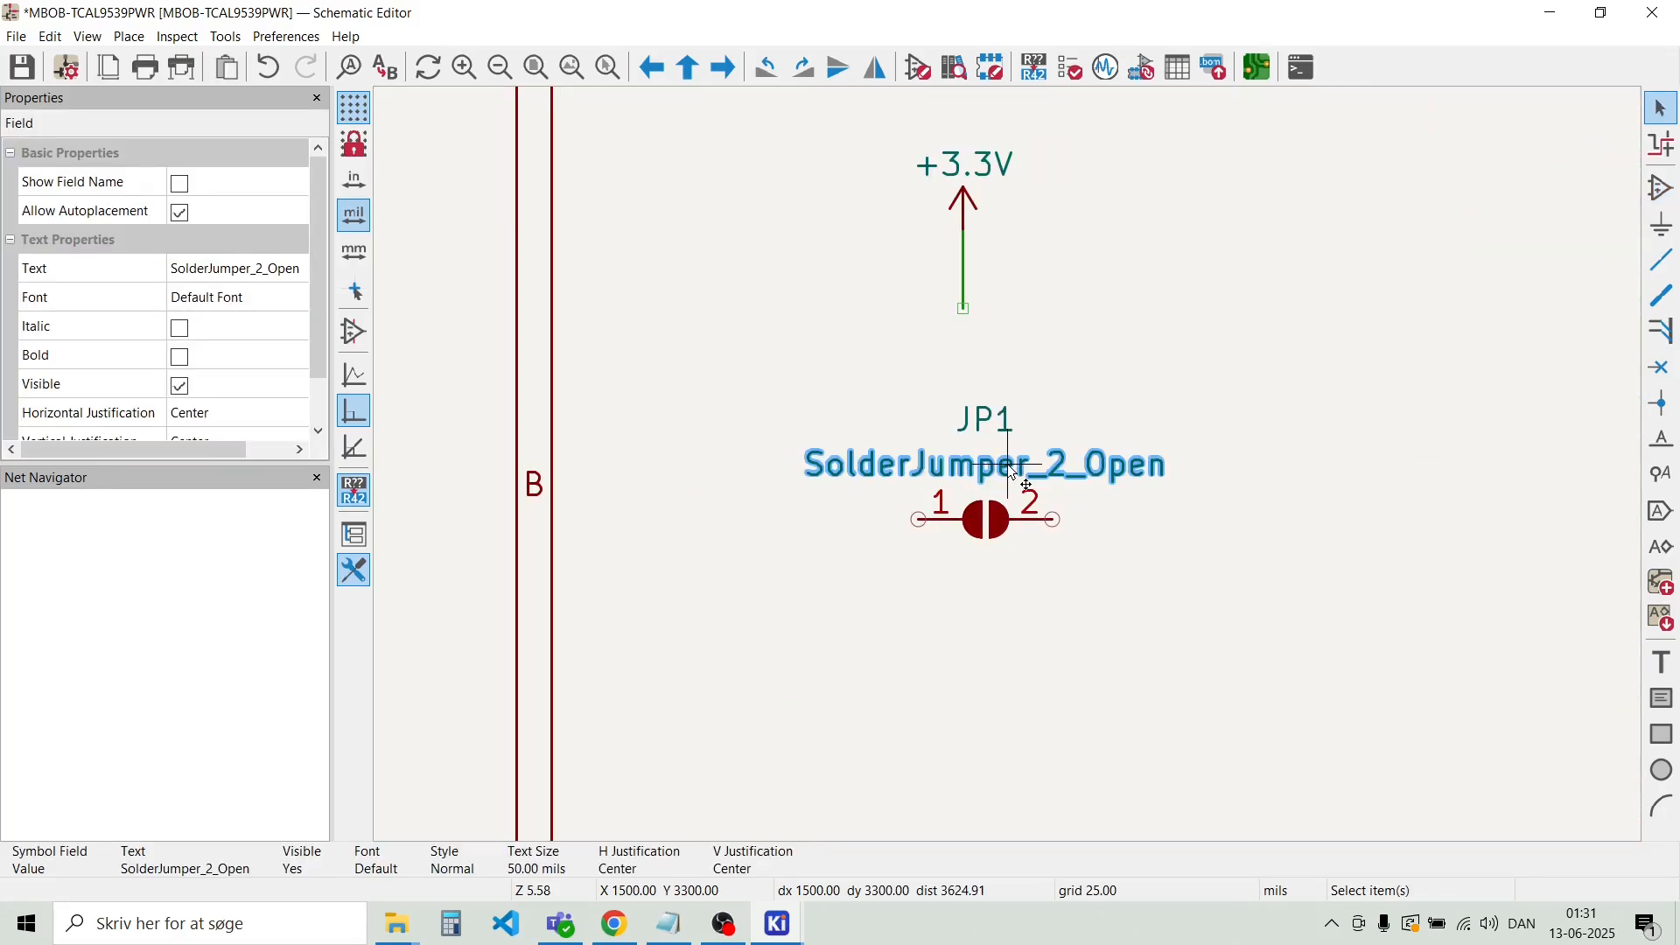
key("Delete")
left_click(1000, 516)
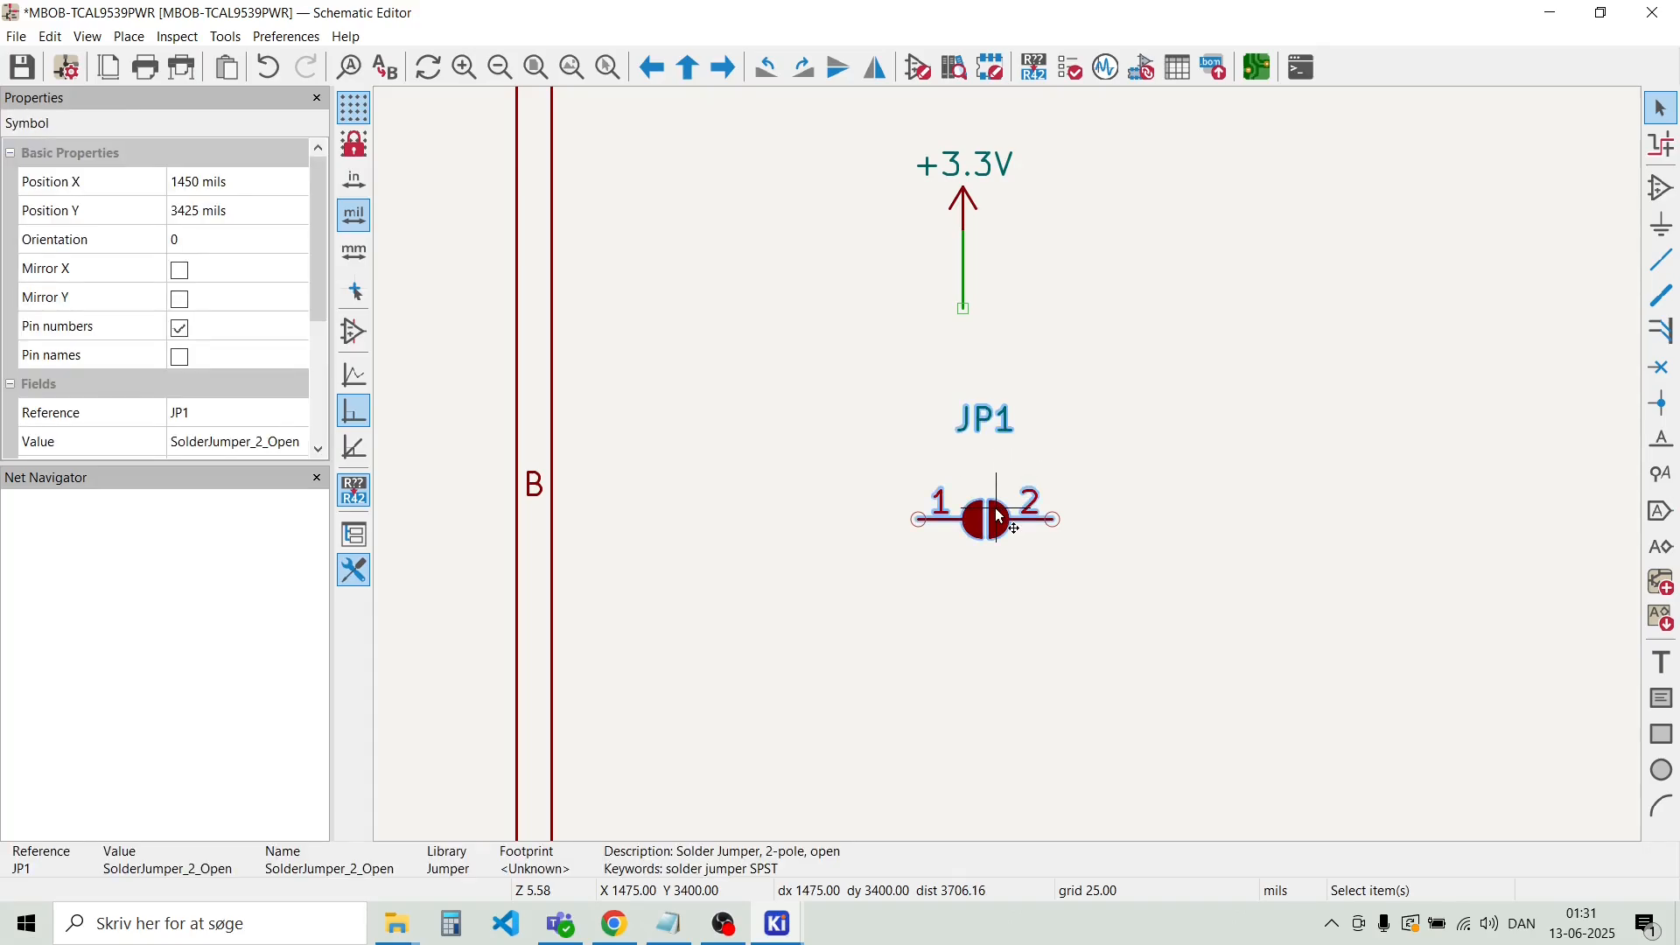
key("r")
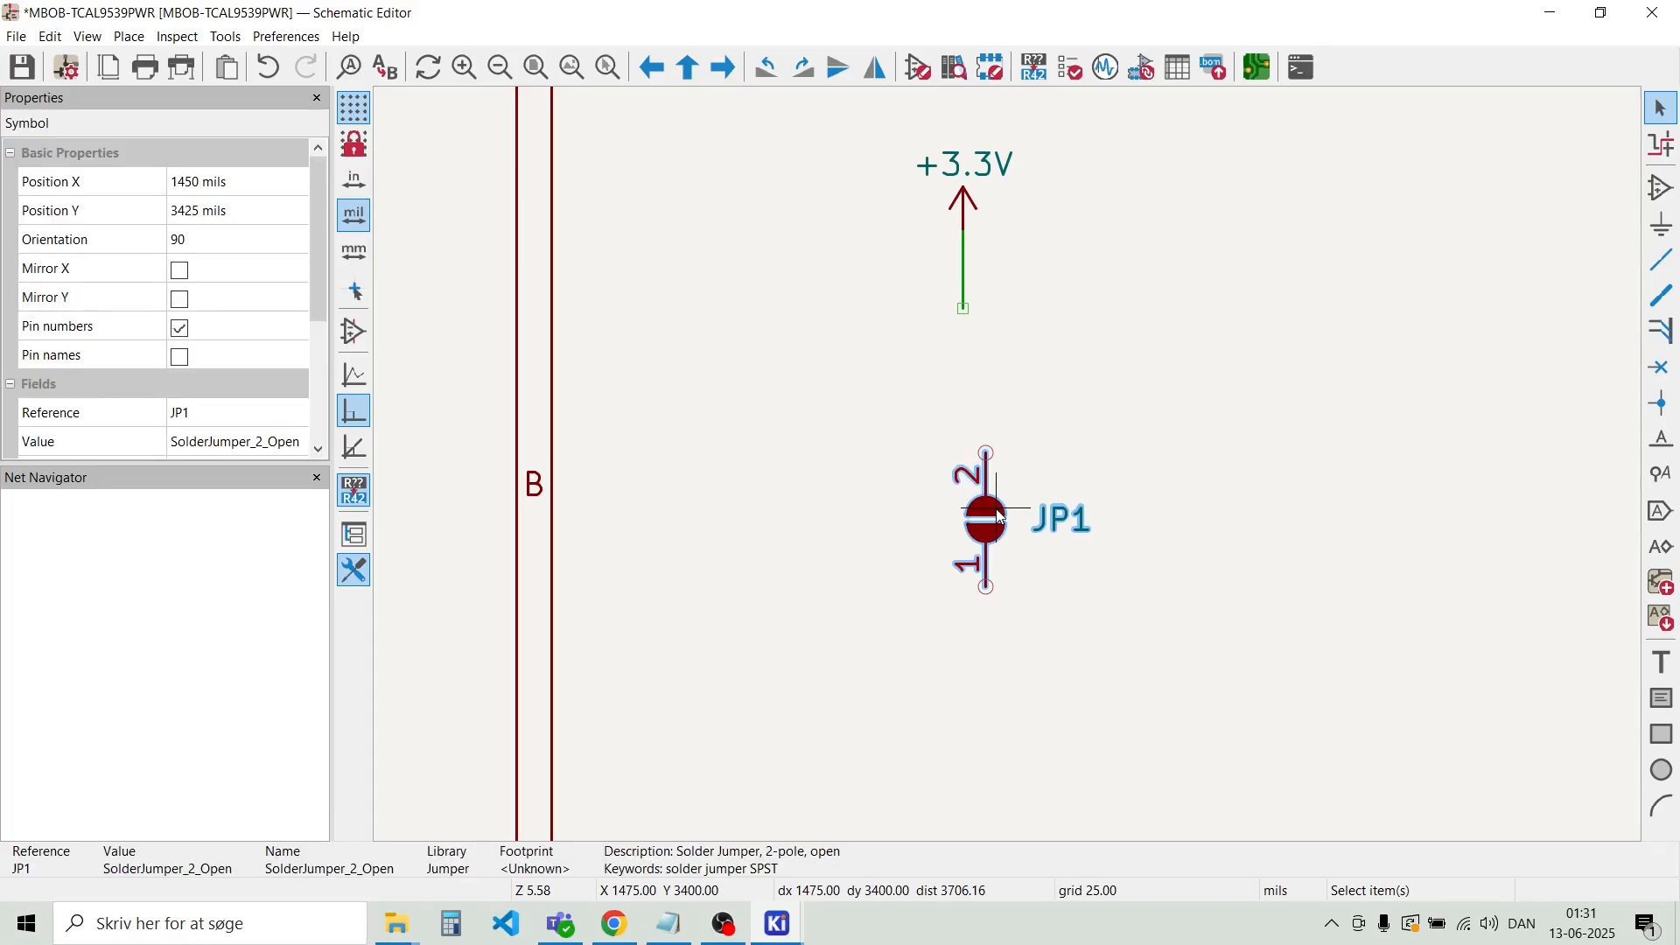
Change the jumper's reference to SJ2 and place a duplicate of it level with and to the right of the original
double_click(1041, 521)
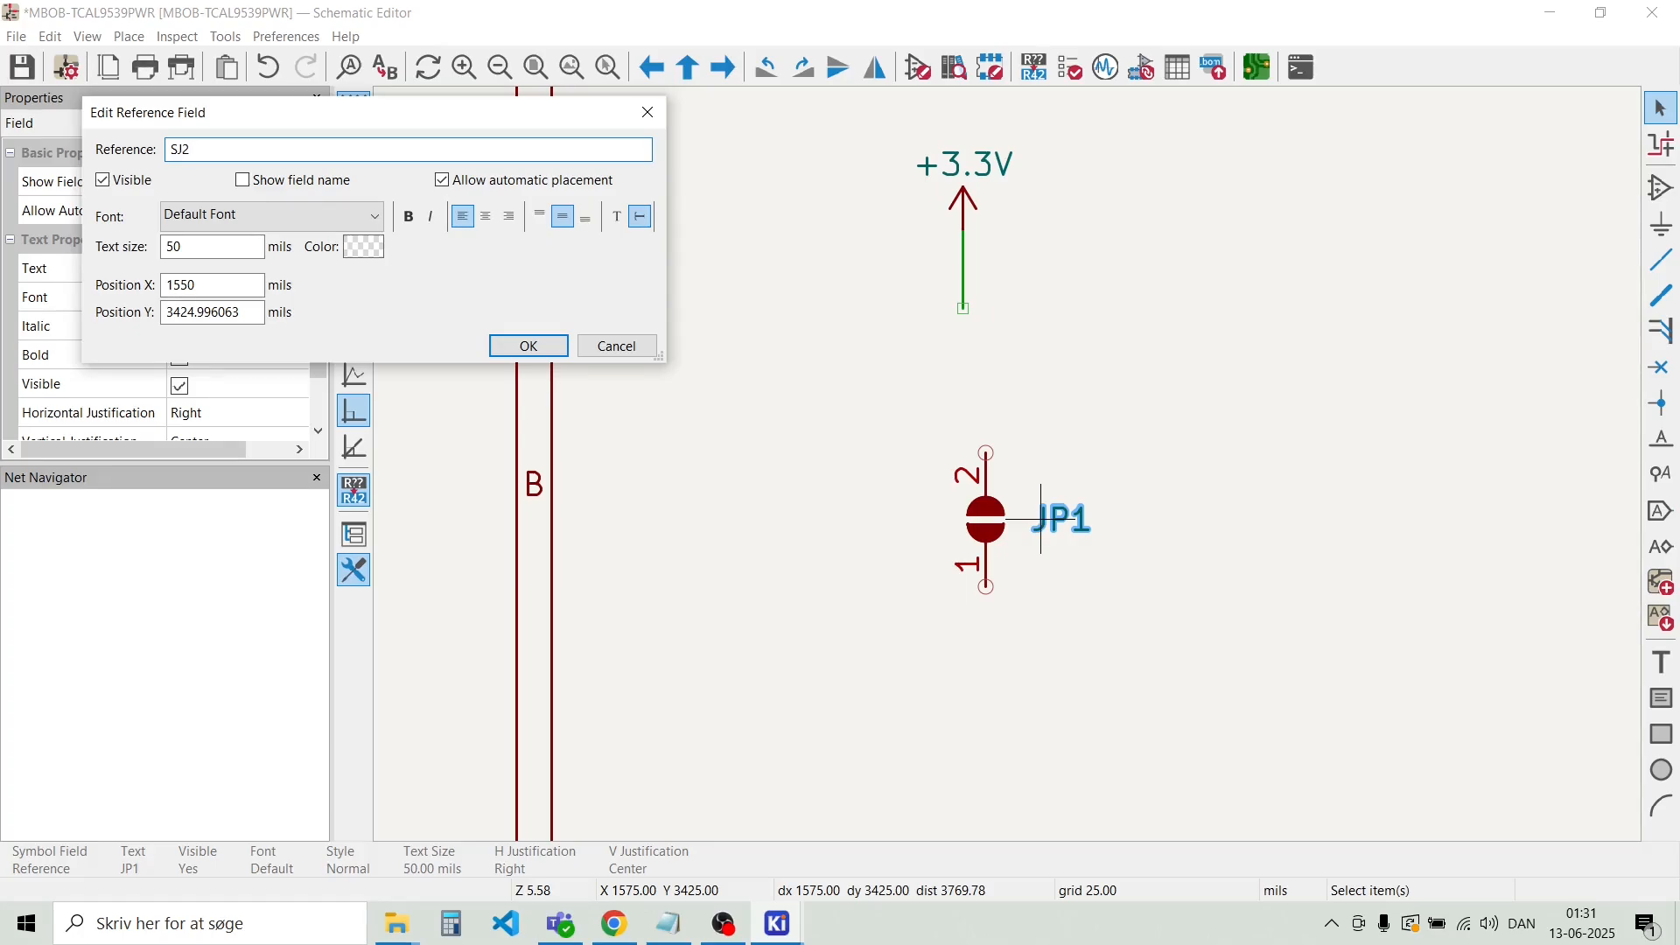
key("Return")
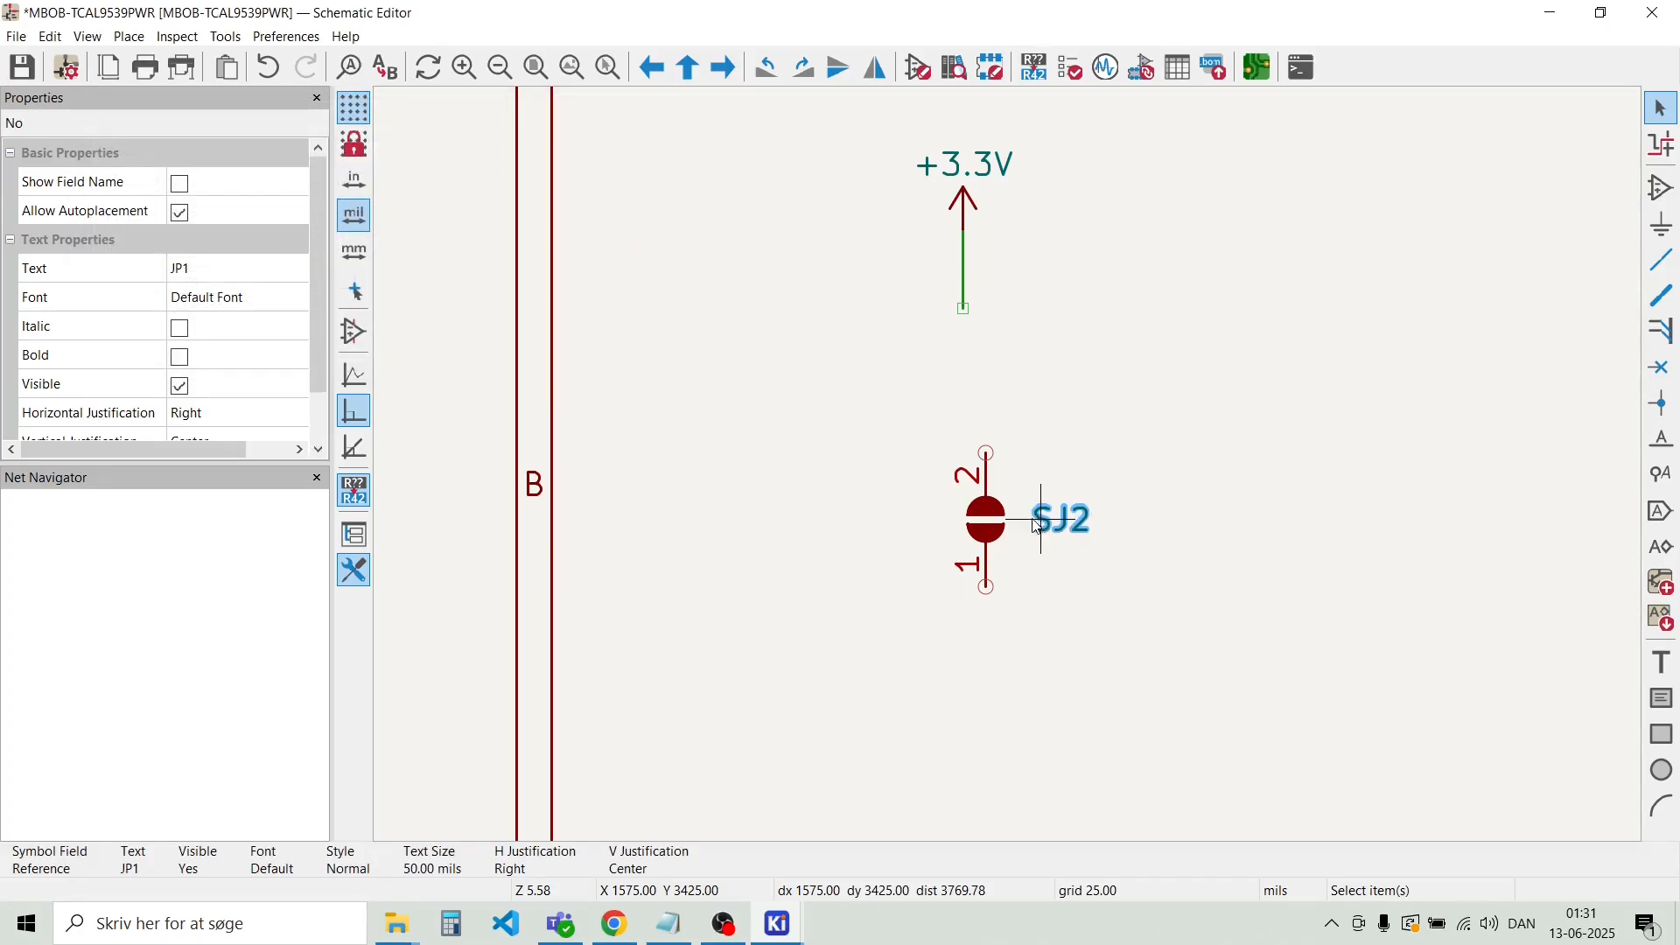
left_click(995, 520)
key("ctrl+d")
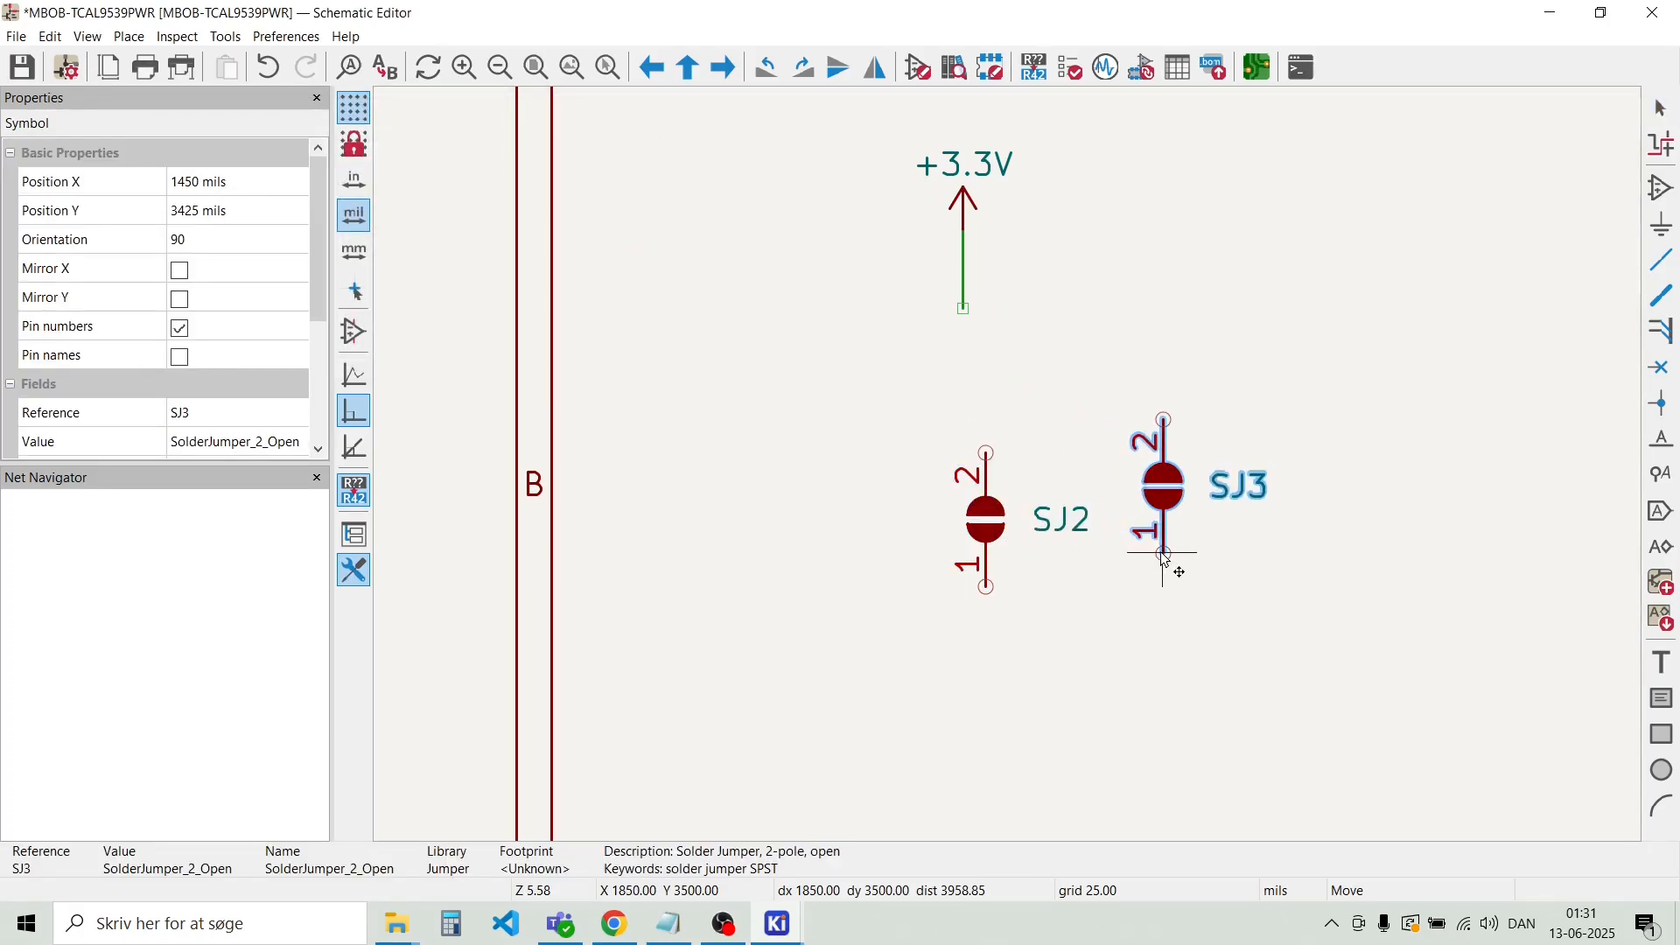
left_click(1154, 586)
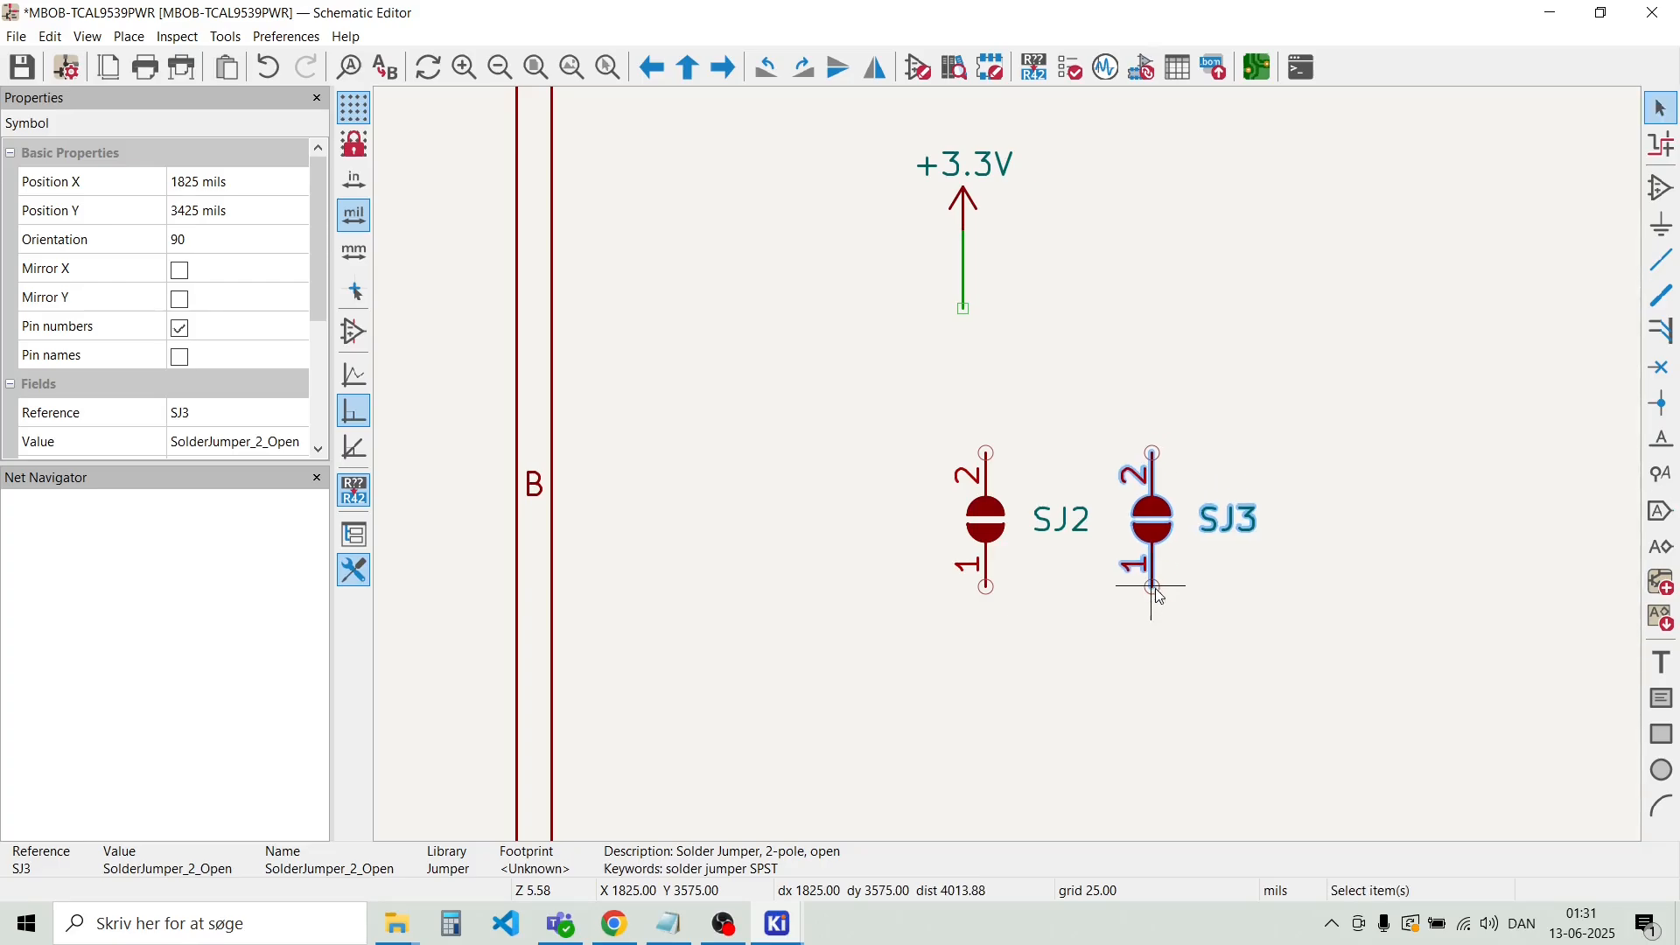
key("Escape")
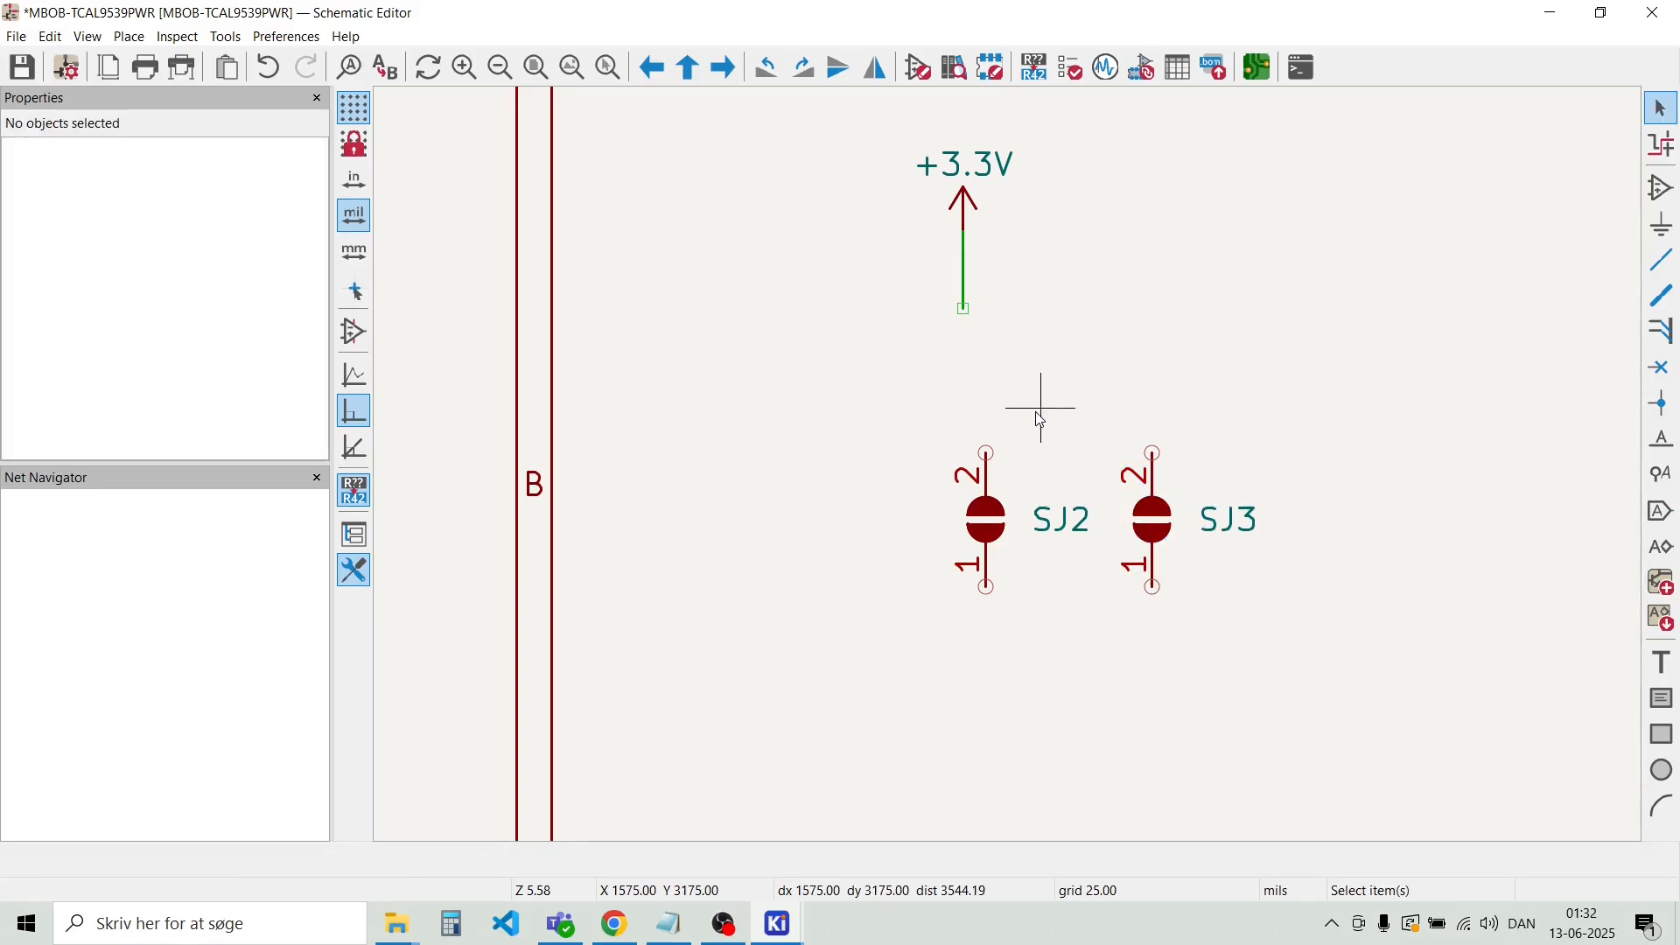
Move both jumpers so SJ2's pin 2 meets the end of the +3.3V wire, and wire SJ3's pin 2 to that wire
left_click_drag(1226, 589, 971, 384)
left_click(1084, 252)
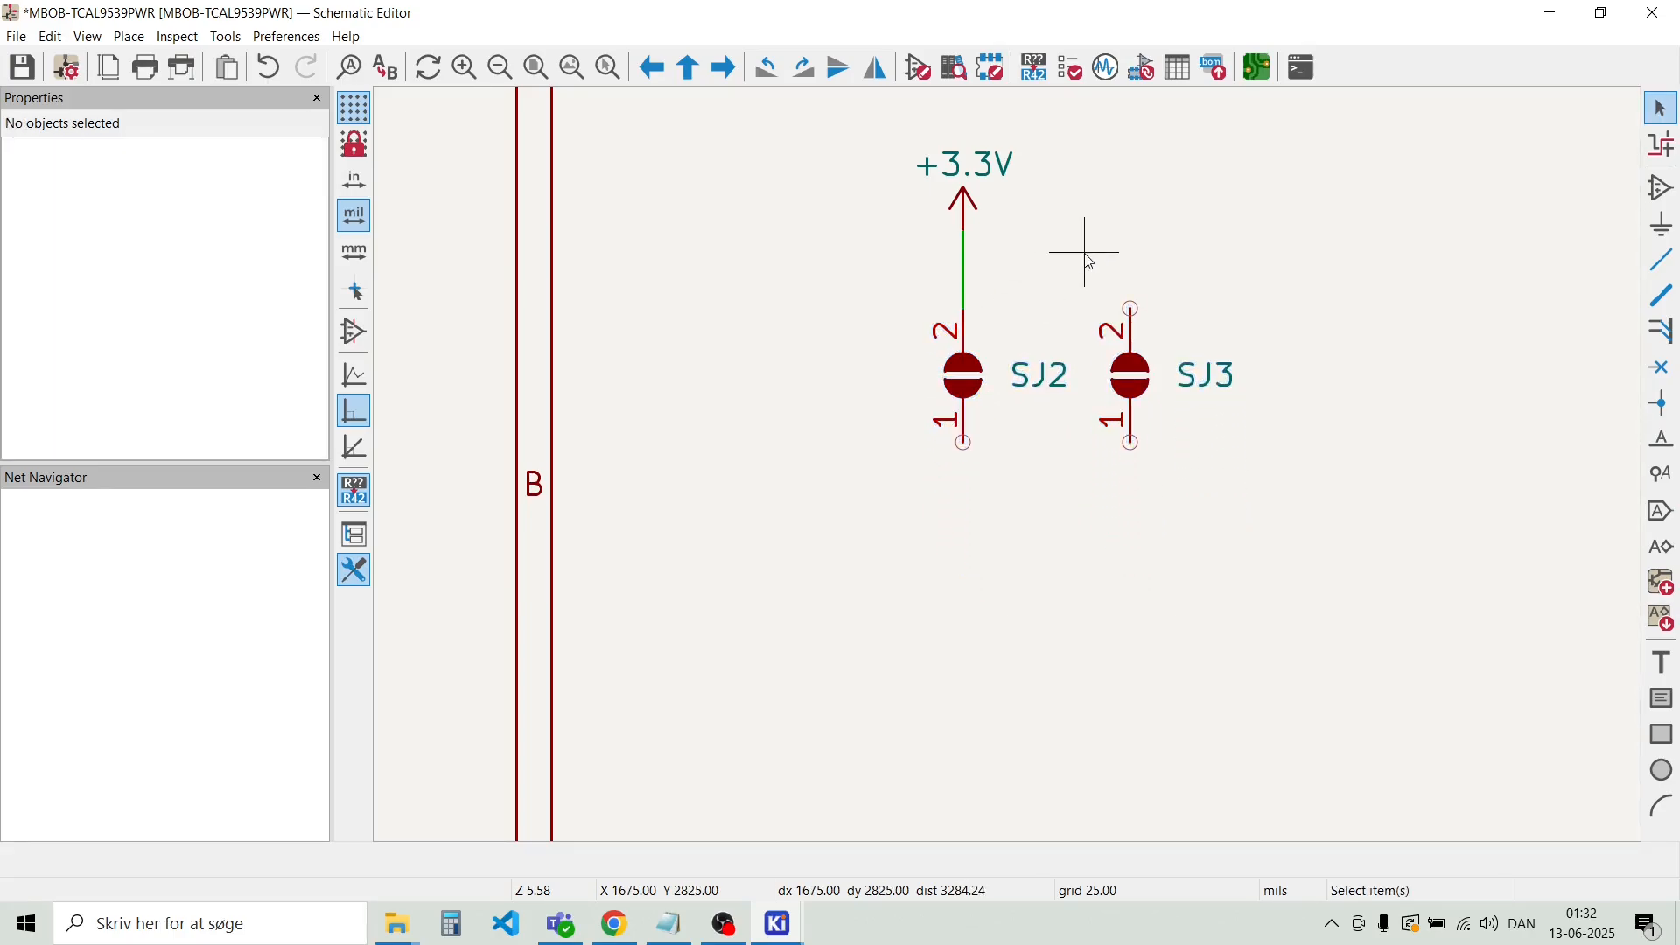
key("w")
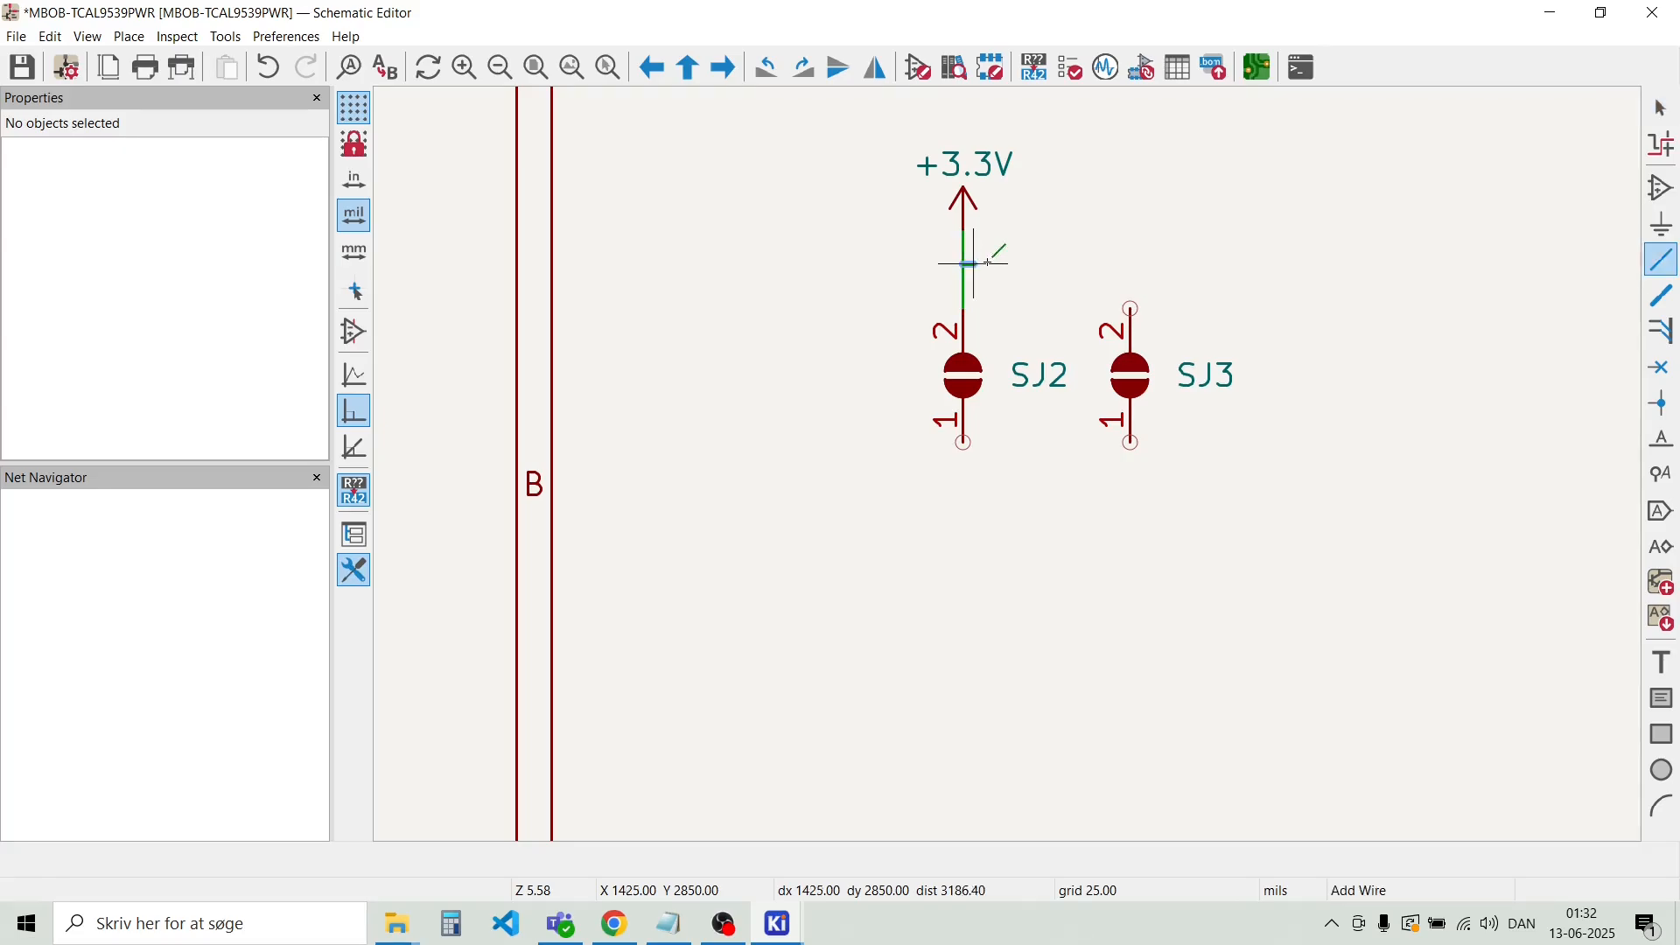
left_click(1132, 308)
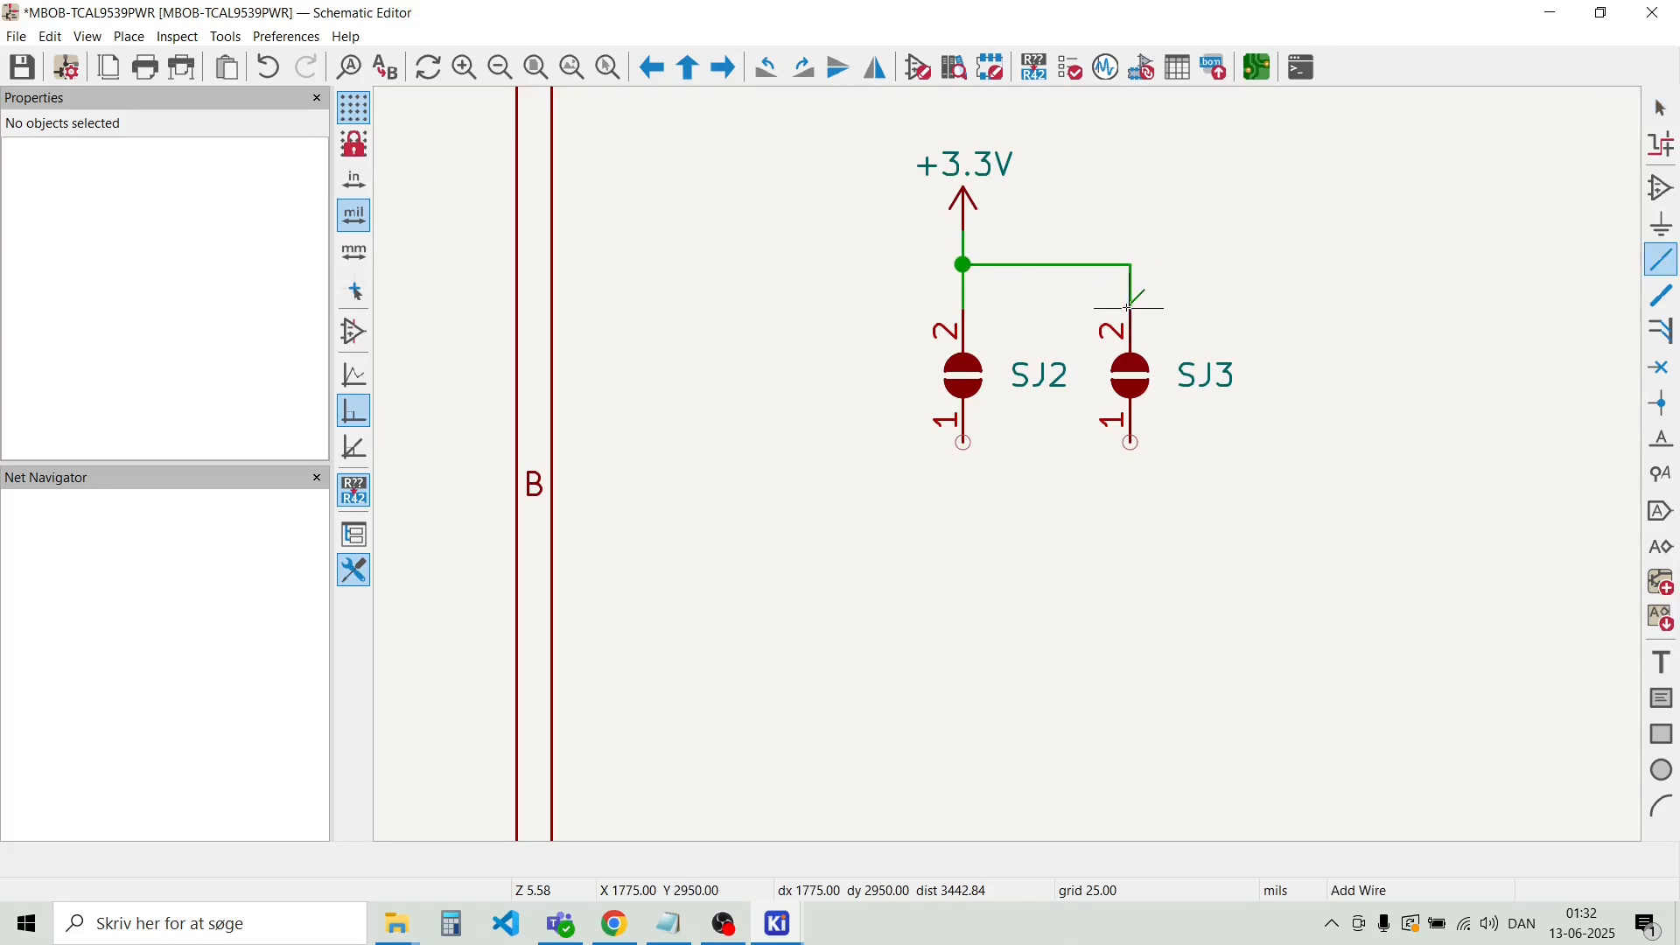
key("Escape")
Duplicate the 4K7 resistors R1 and R2 and place the copies directly below SJ2 and SJ3, in line with the jumpers
scroll(1015, 473, "down", 2)
scroll(1015, 472, "down", 1)
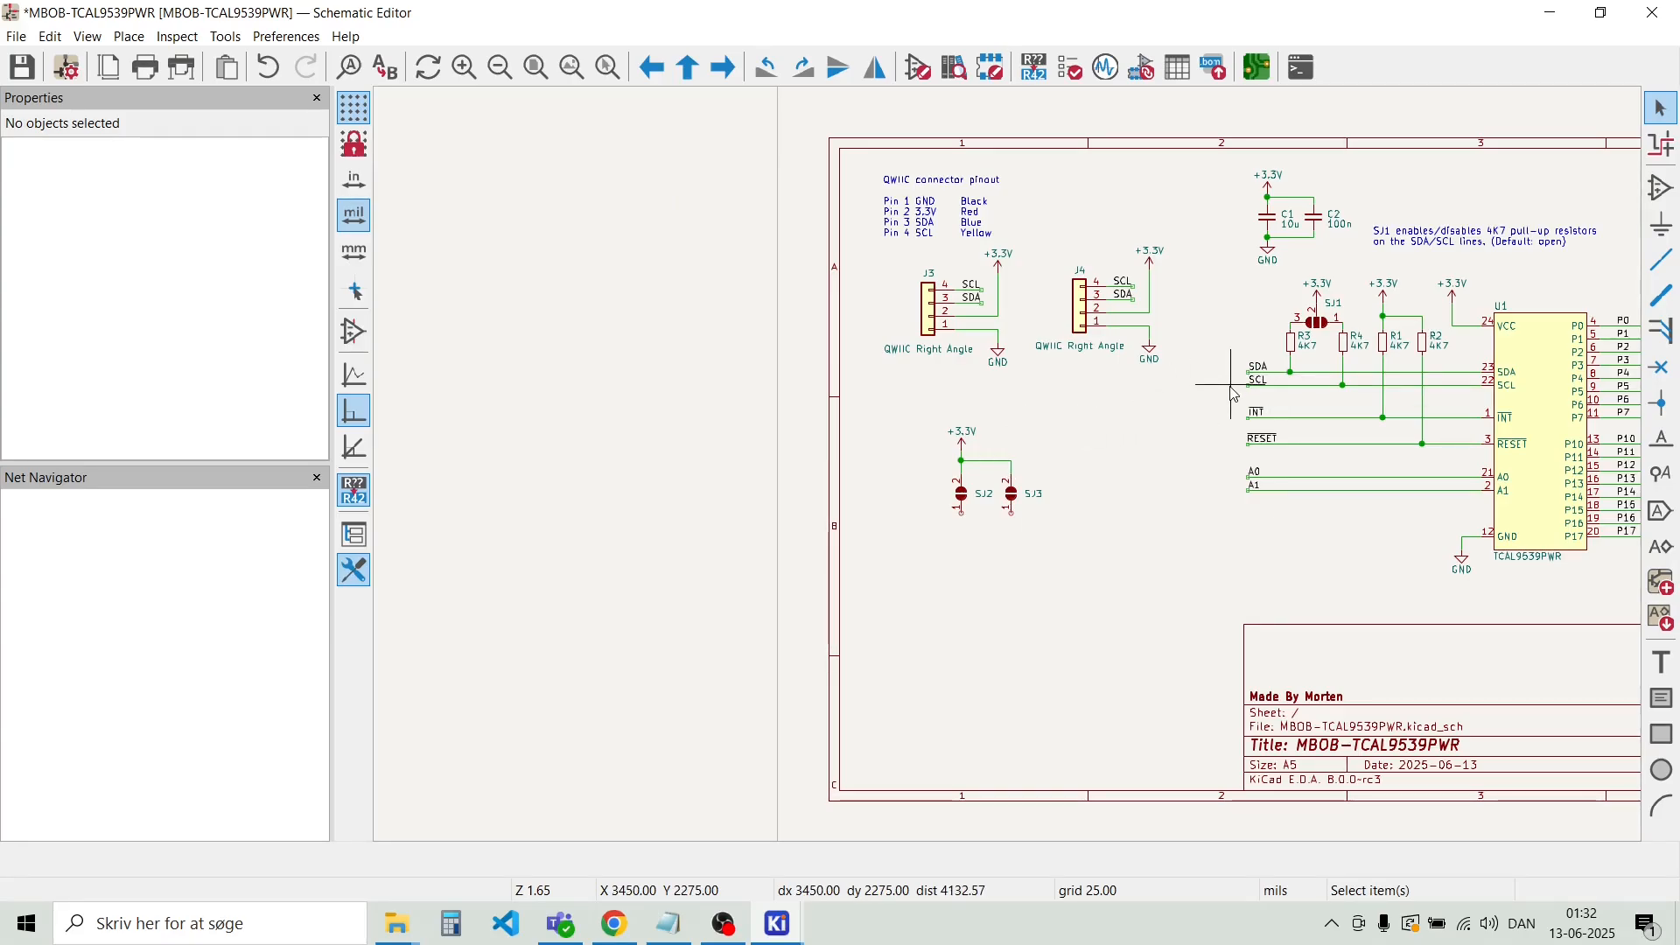
scroll(1242, 391, "up", 2)
scroll(1150, 417, "down", 1)
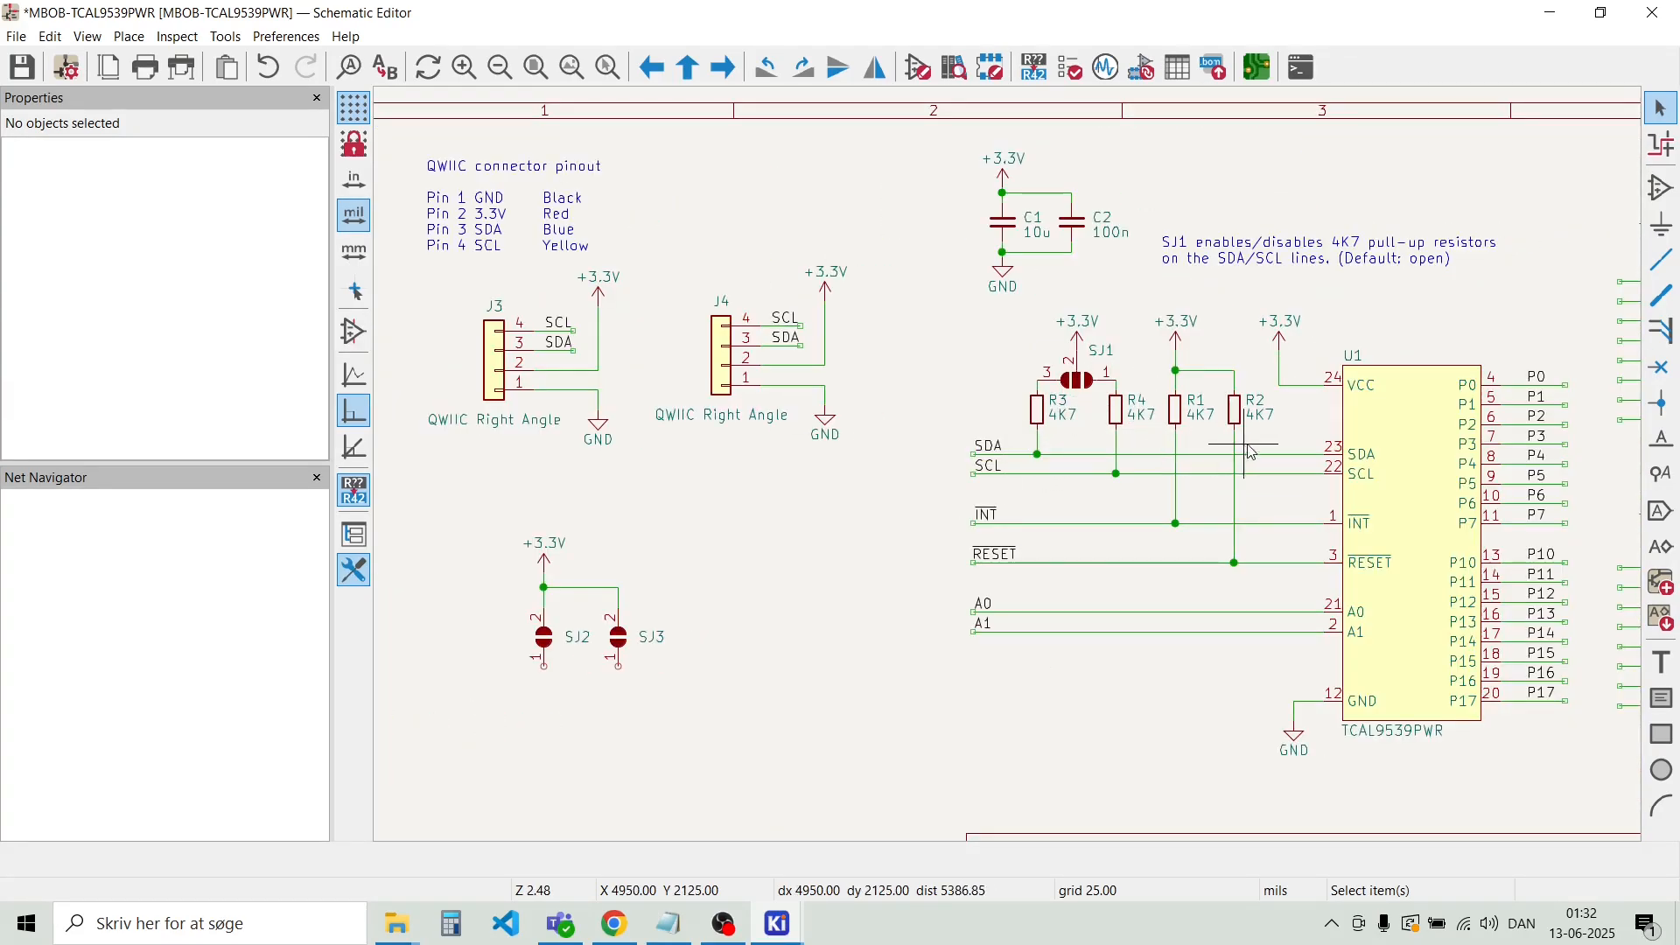
left_click_drag(1252, 443, 1175, 416)
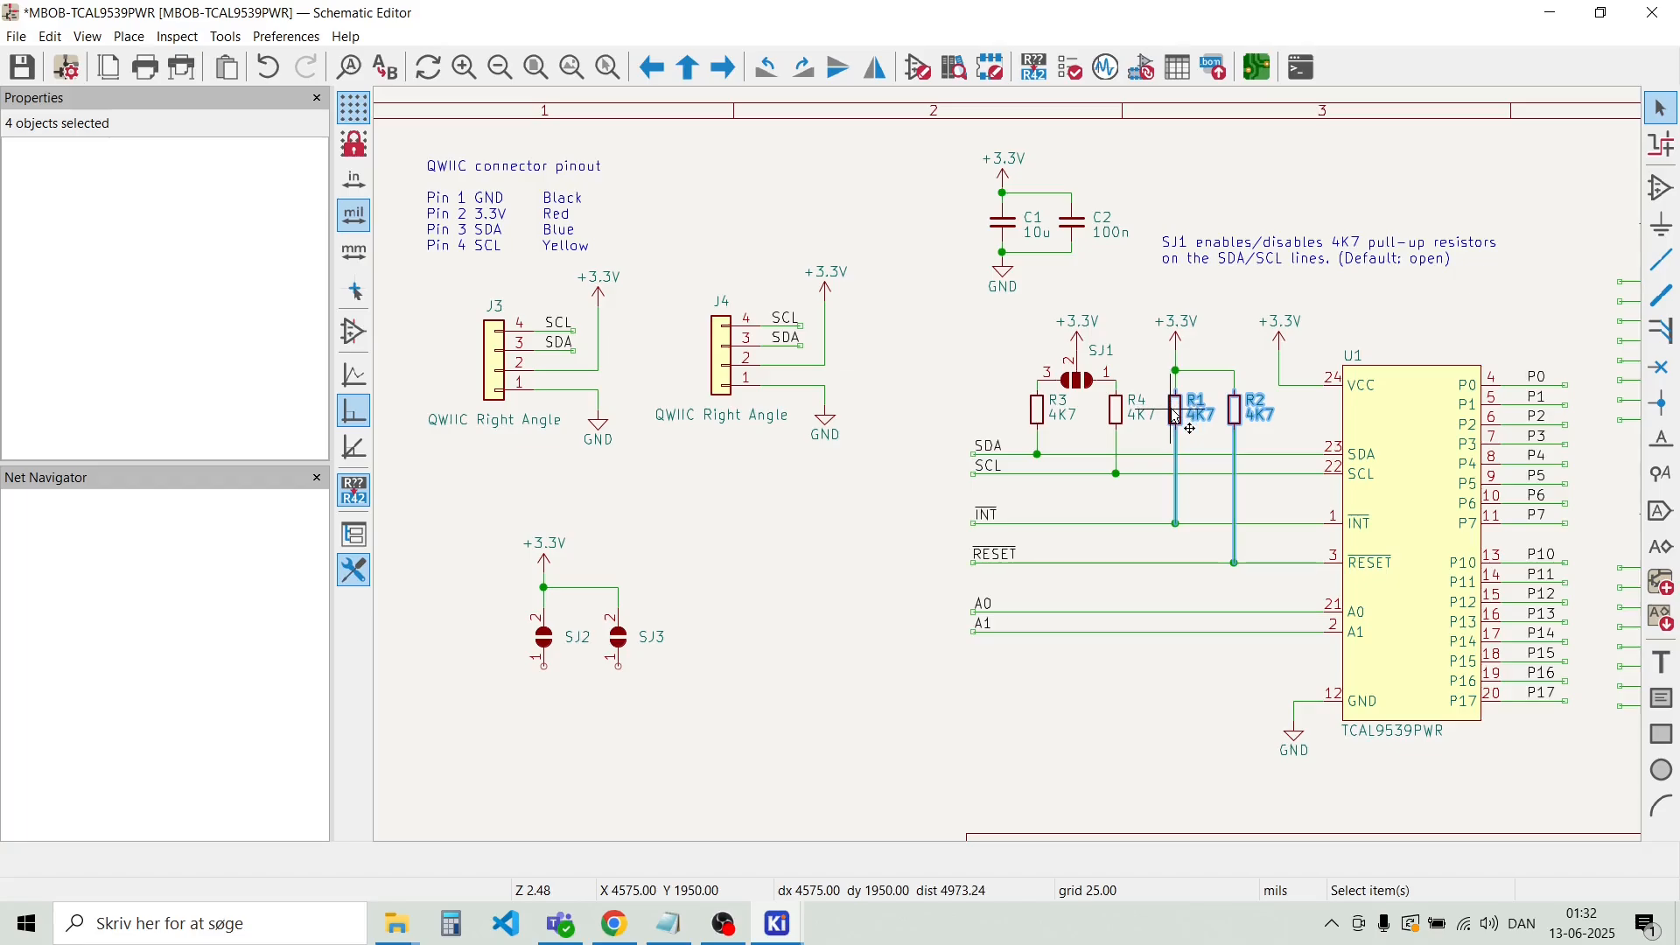
left_click(1275, 409)
left_click_drag(1280, 409, 1156, 402)
key("ctrl+d")
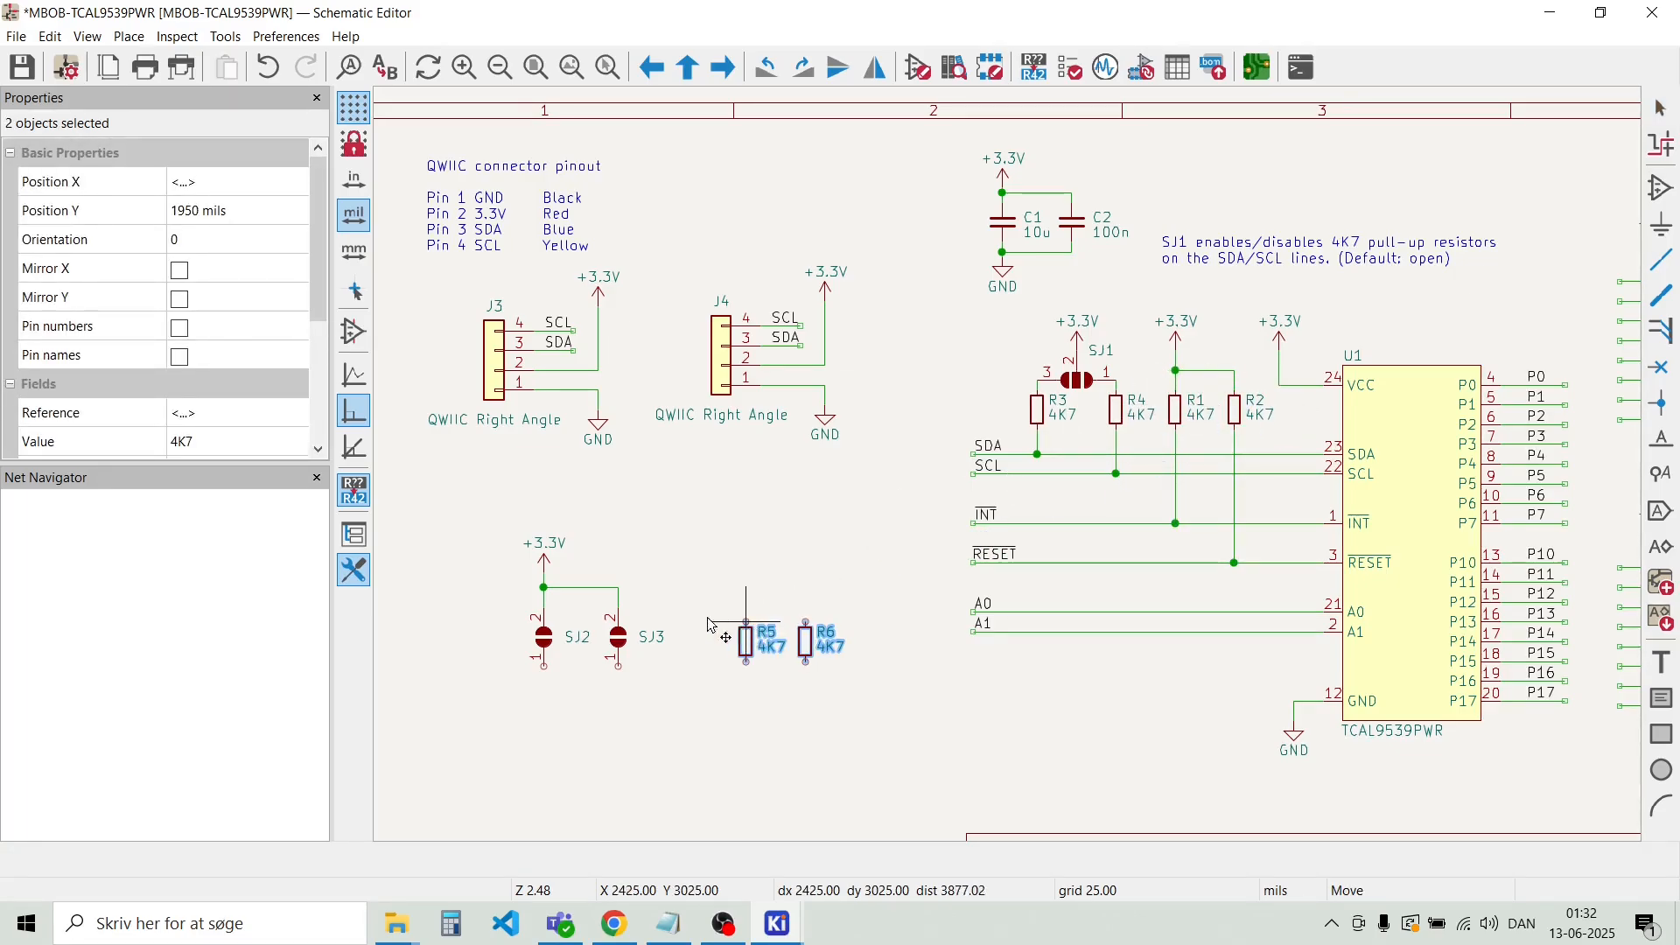
scroll(600, 687, "up", 3)
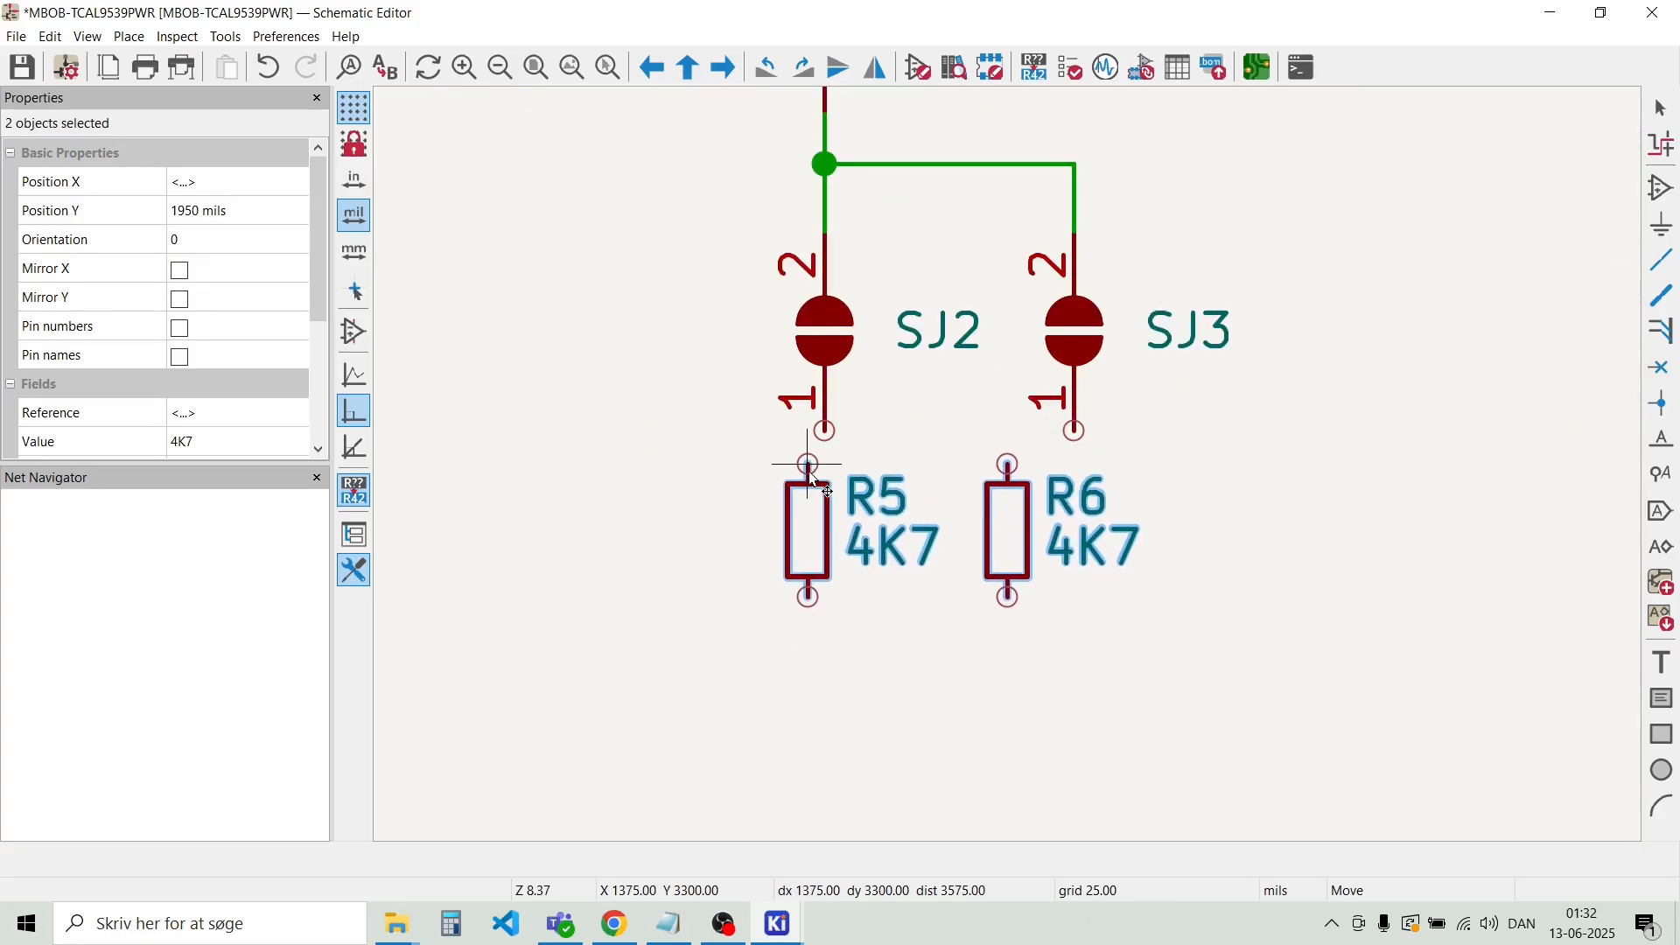
left_click(833, 540)
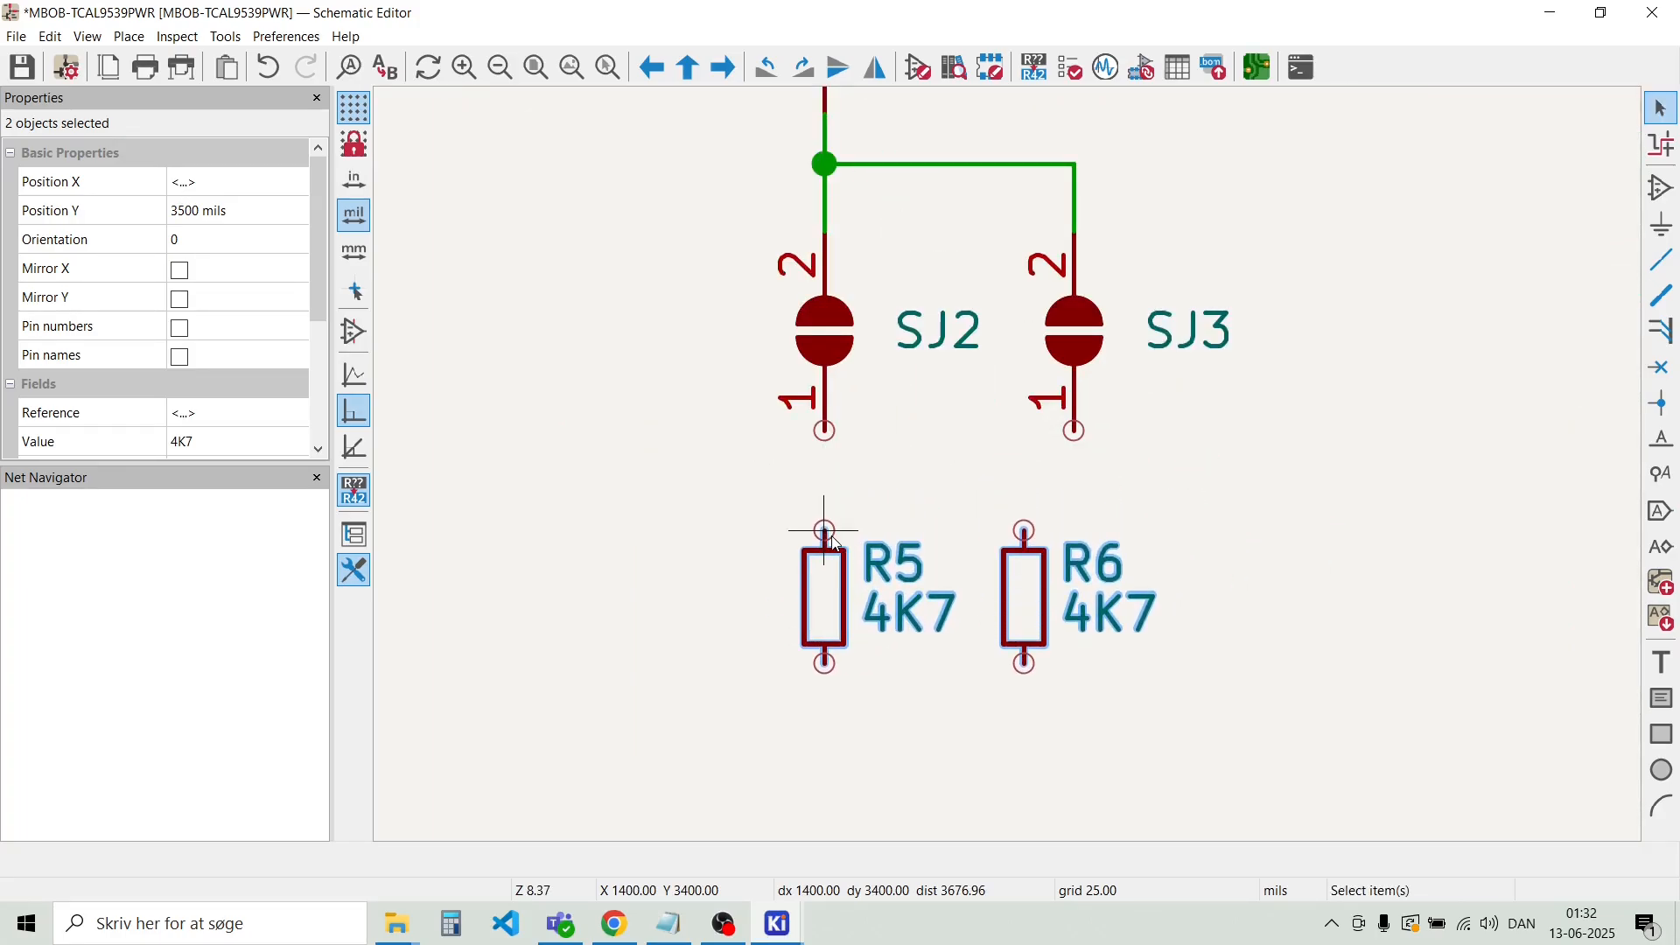
left_click_drag(1026, 600, 1081, 595)
left_click(1254, 549)
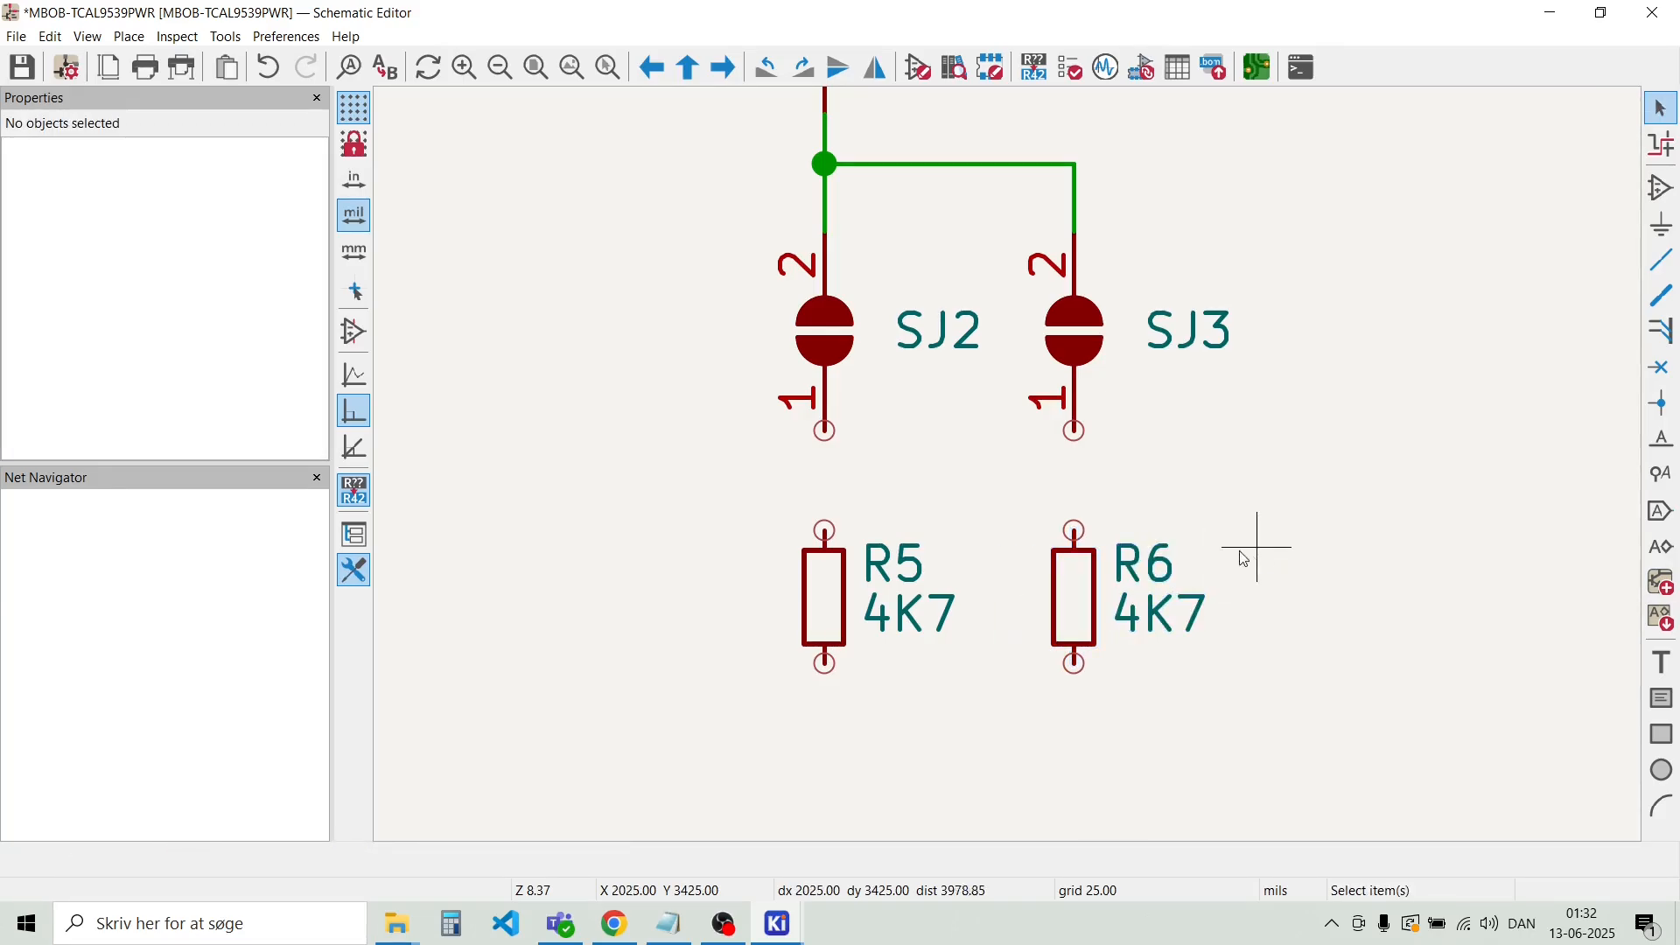
Wire pin 1 of SJ2 to the top of R5 and pin 1 of SJ3 to the top of R6
key("w")
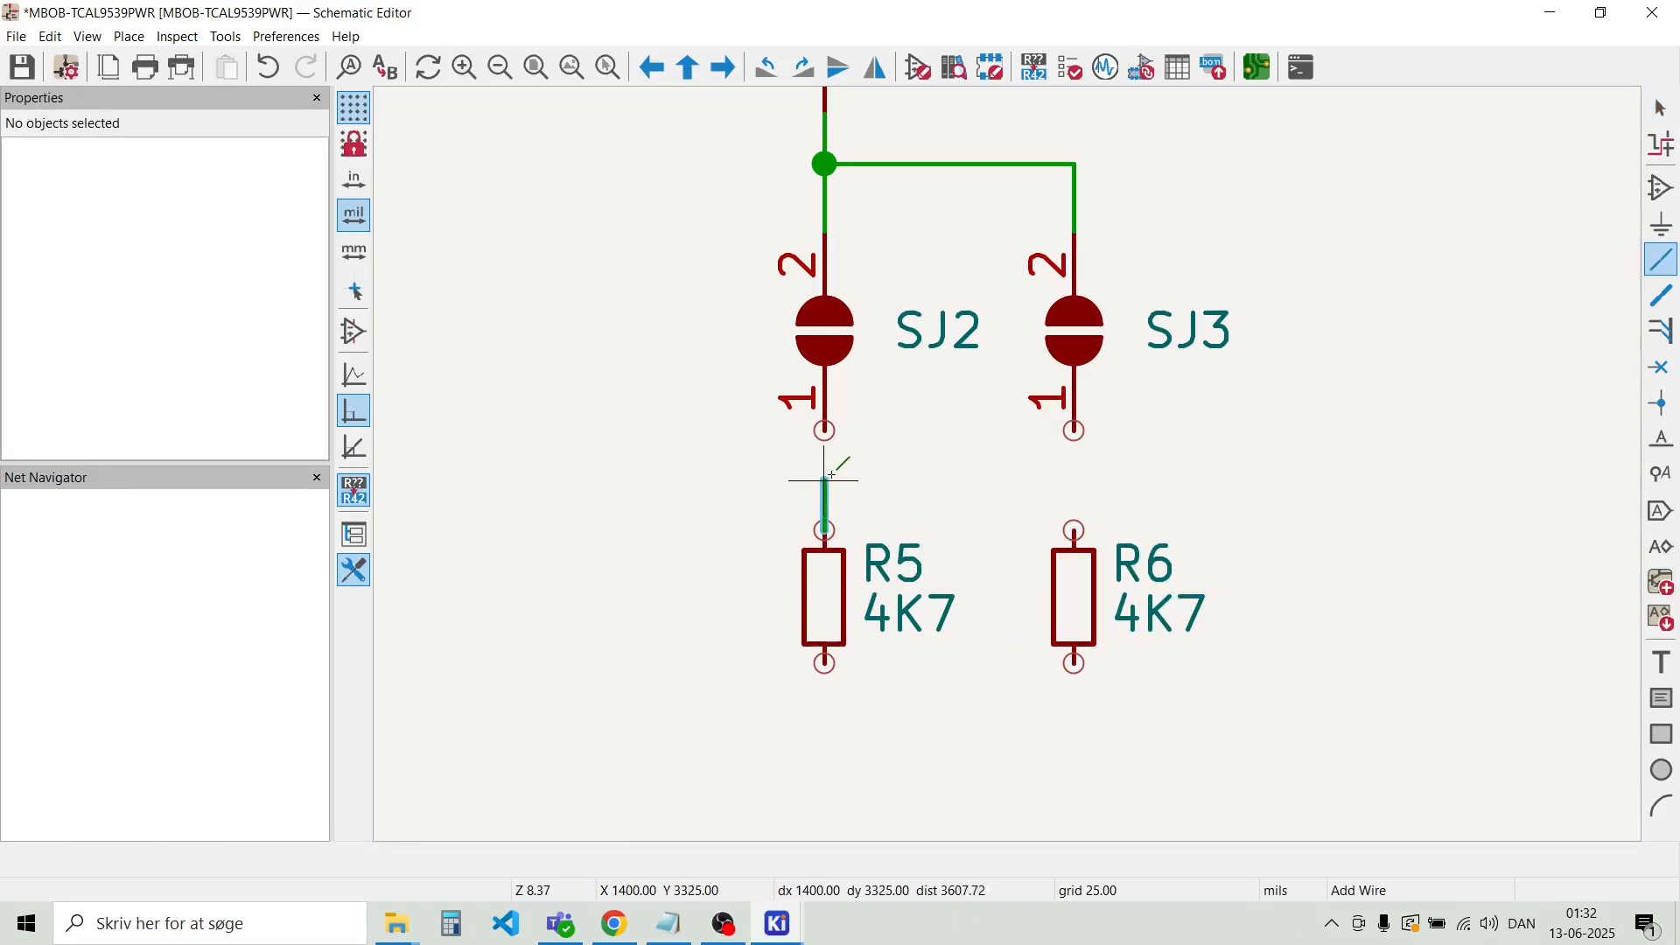
left_click(829, 430)
left_click(1075, 430)
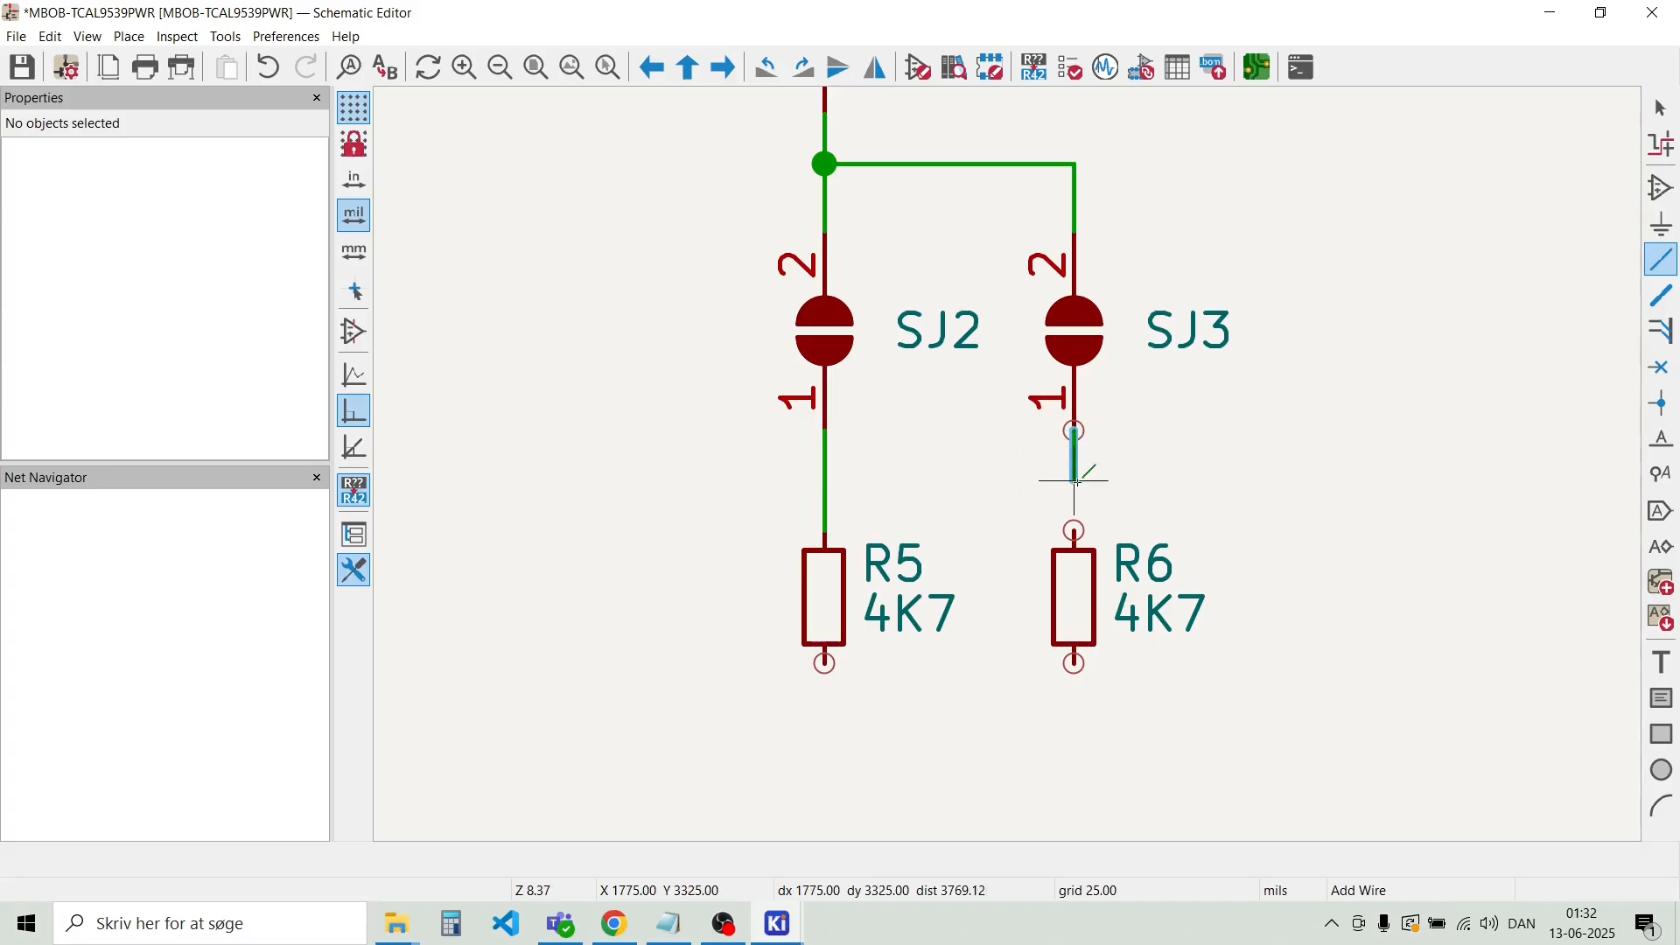
left_click(1077, 531)
key("Escape")
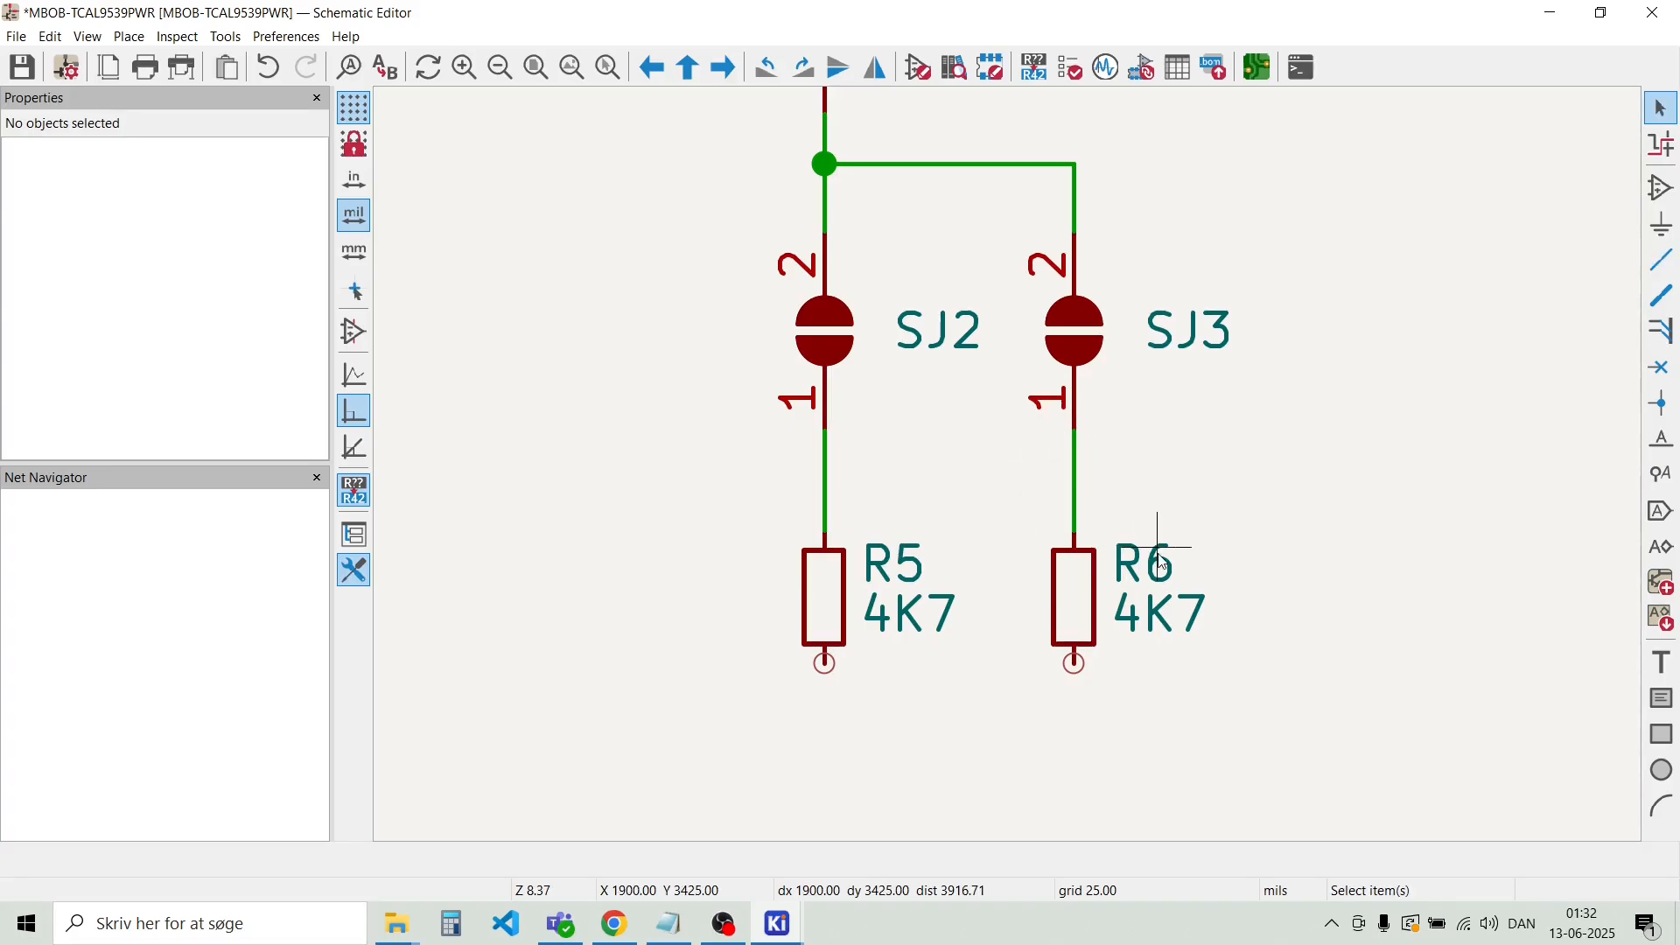
Duplicate the GND symbol from U1 to just below R5 and wire it to R5's lower pin
scroll(1164, 525, "down", 2)
scroll(1006, 465, "down", 4)
scroll(1126, 467, "down", 2)
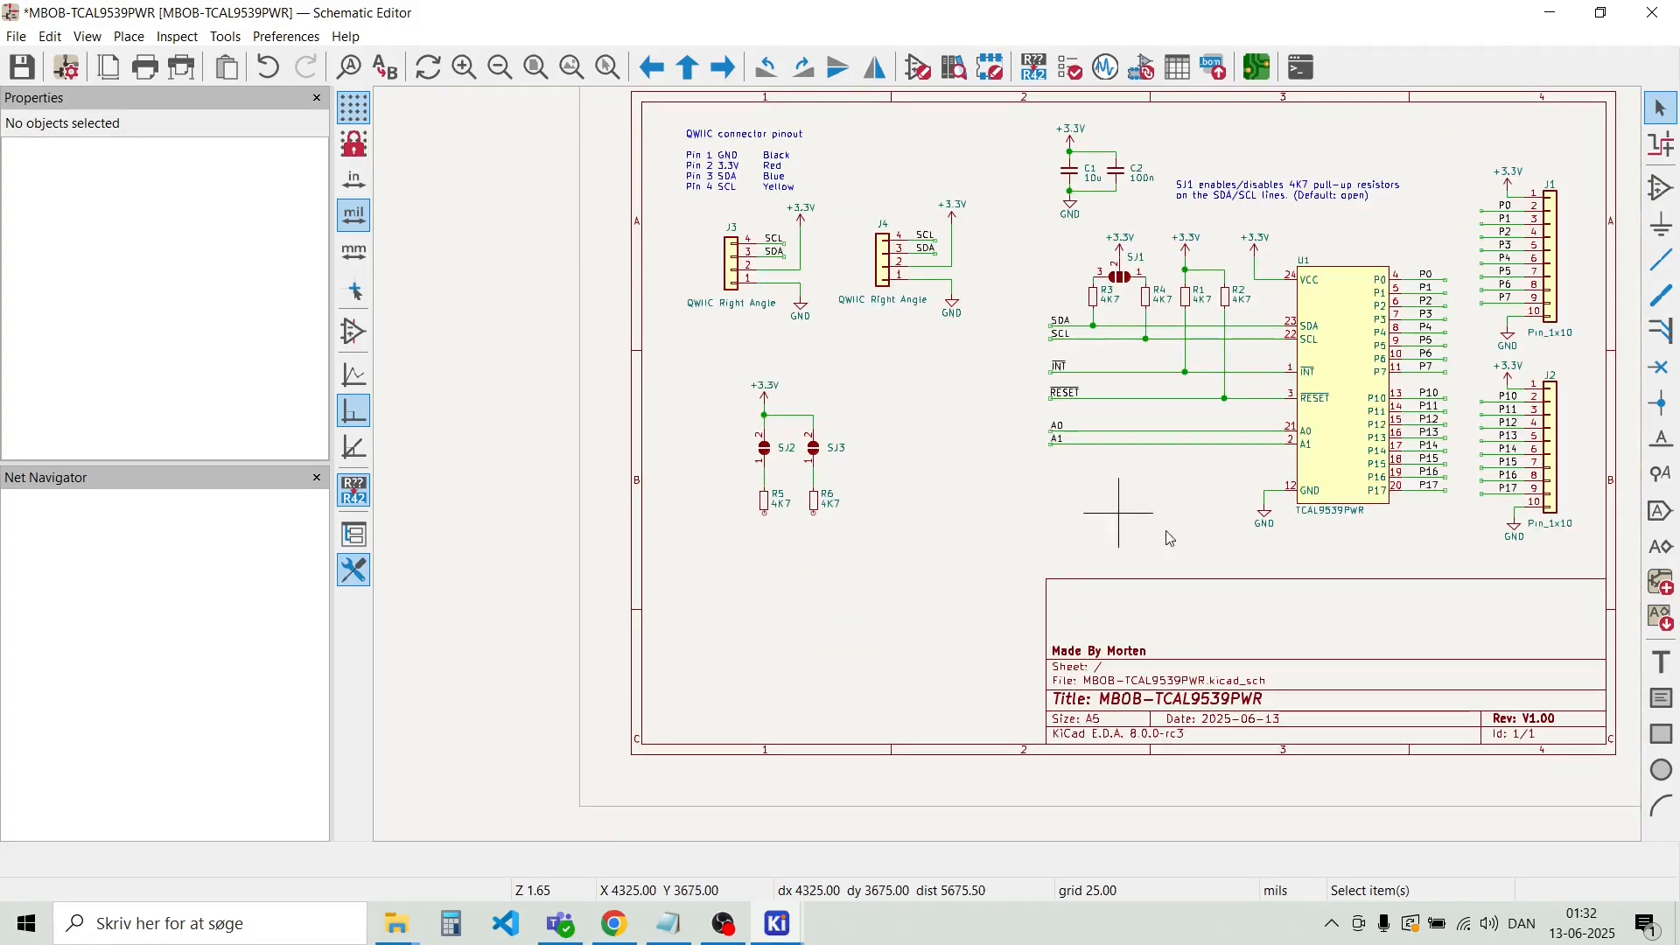
left_click(1264, 511)
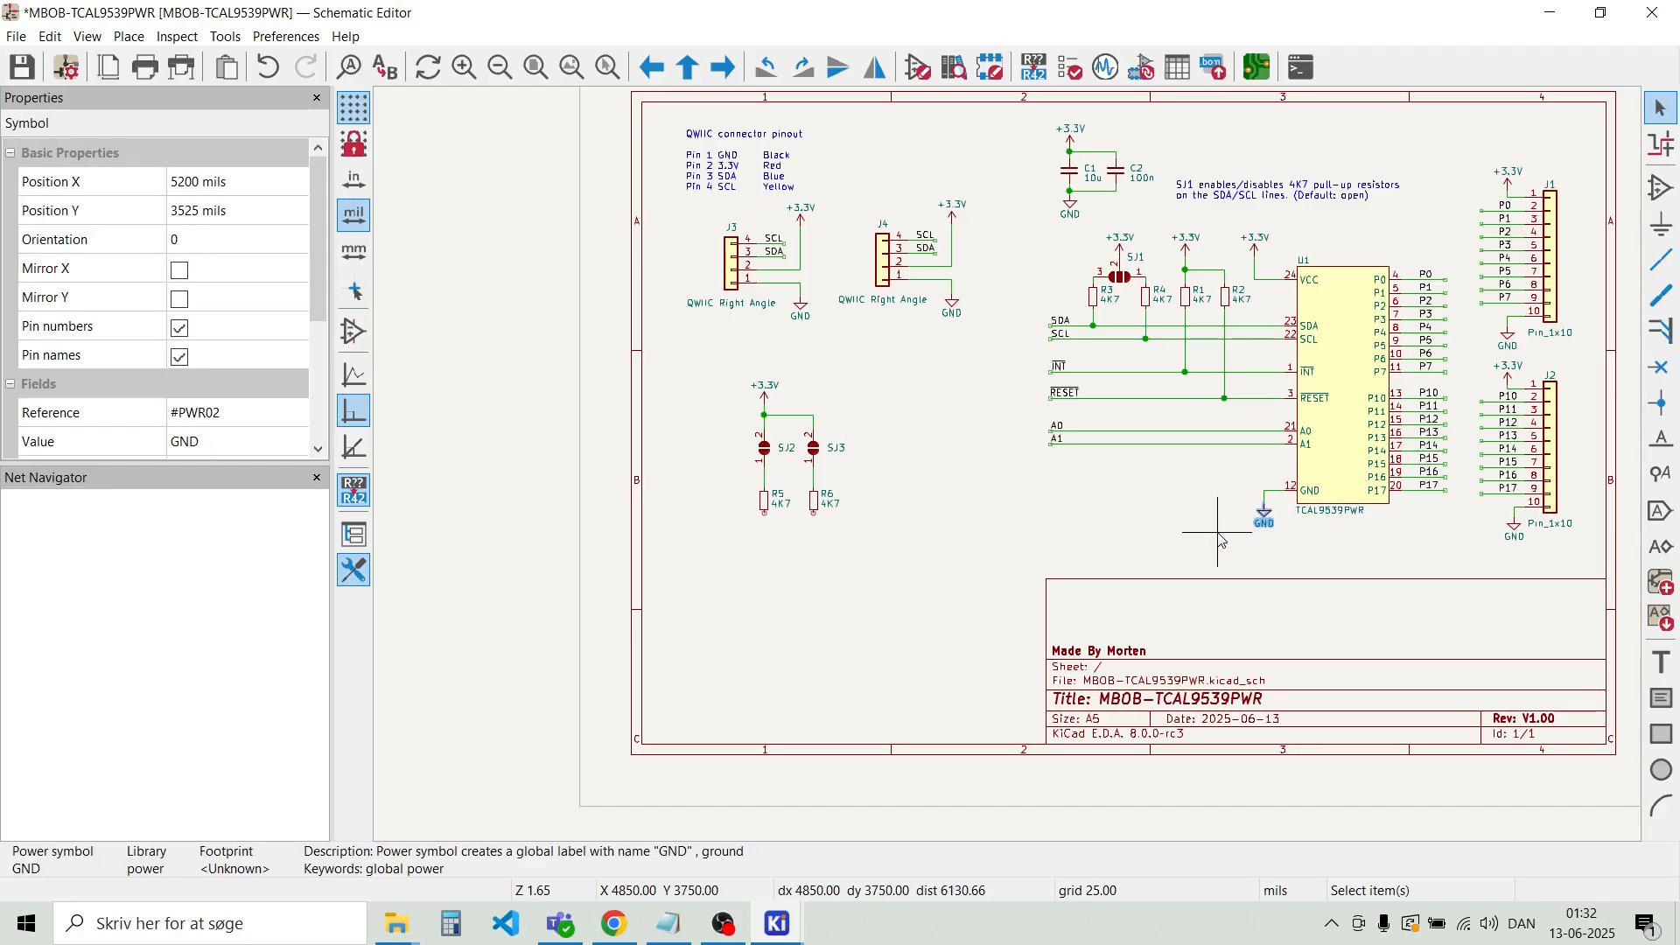
key("ctrl+d")
scroll(764, 526, "up", 6)
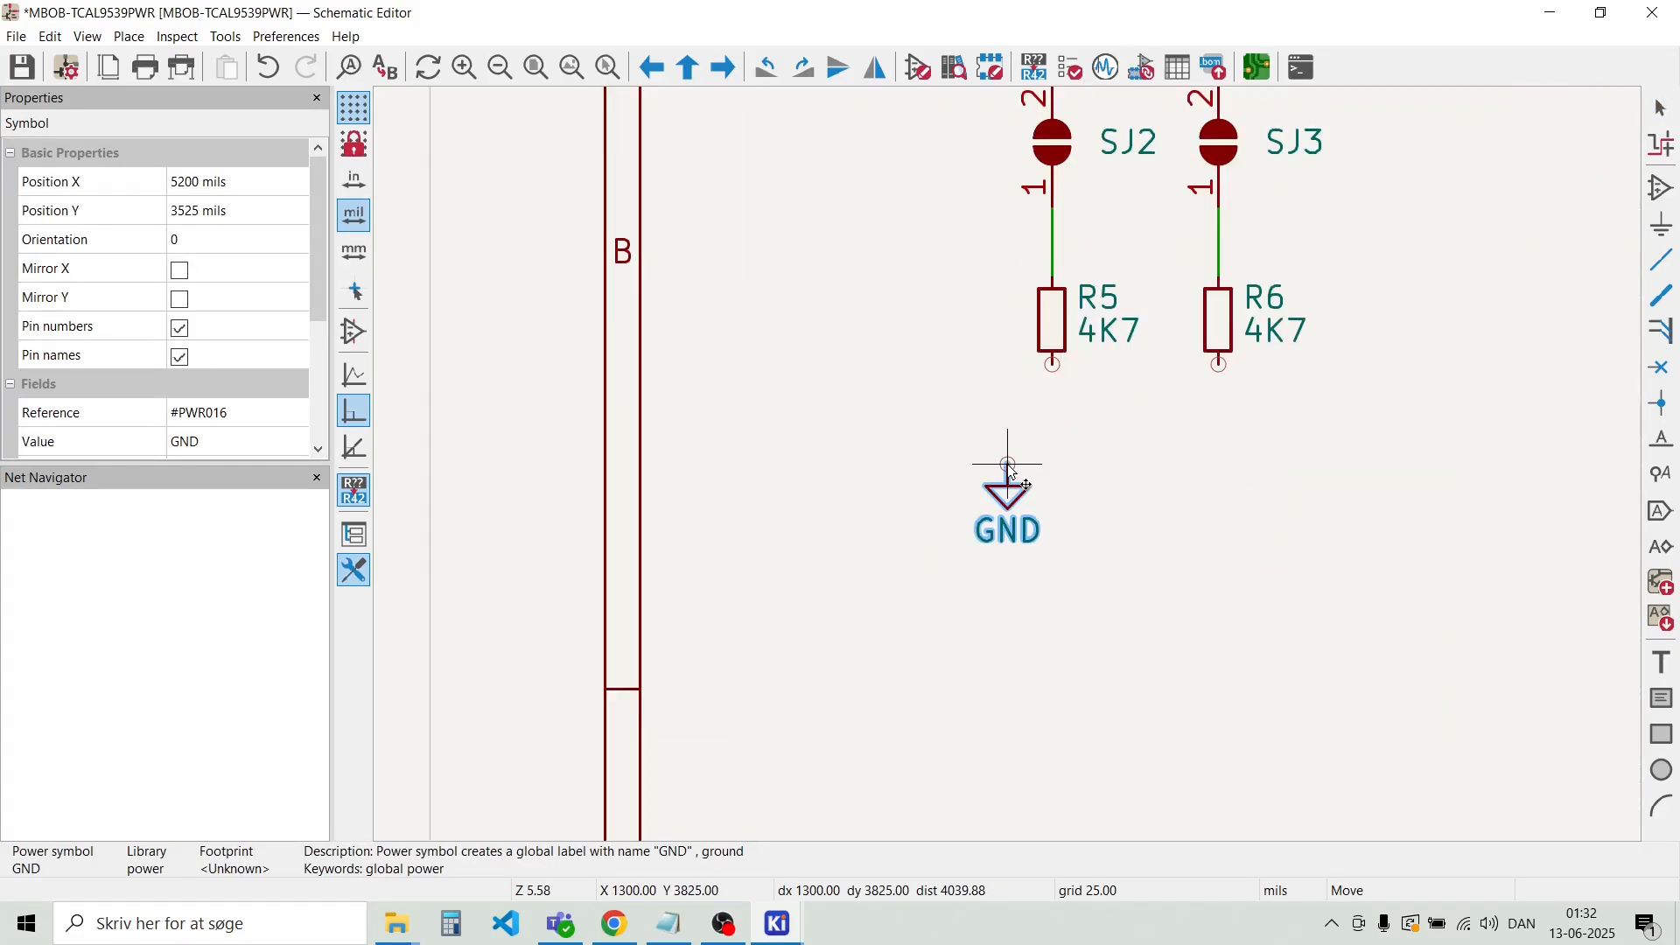
left_click(1053, 398)
key("Escape")
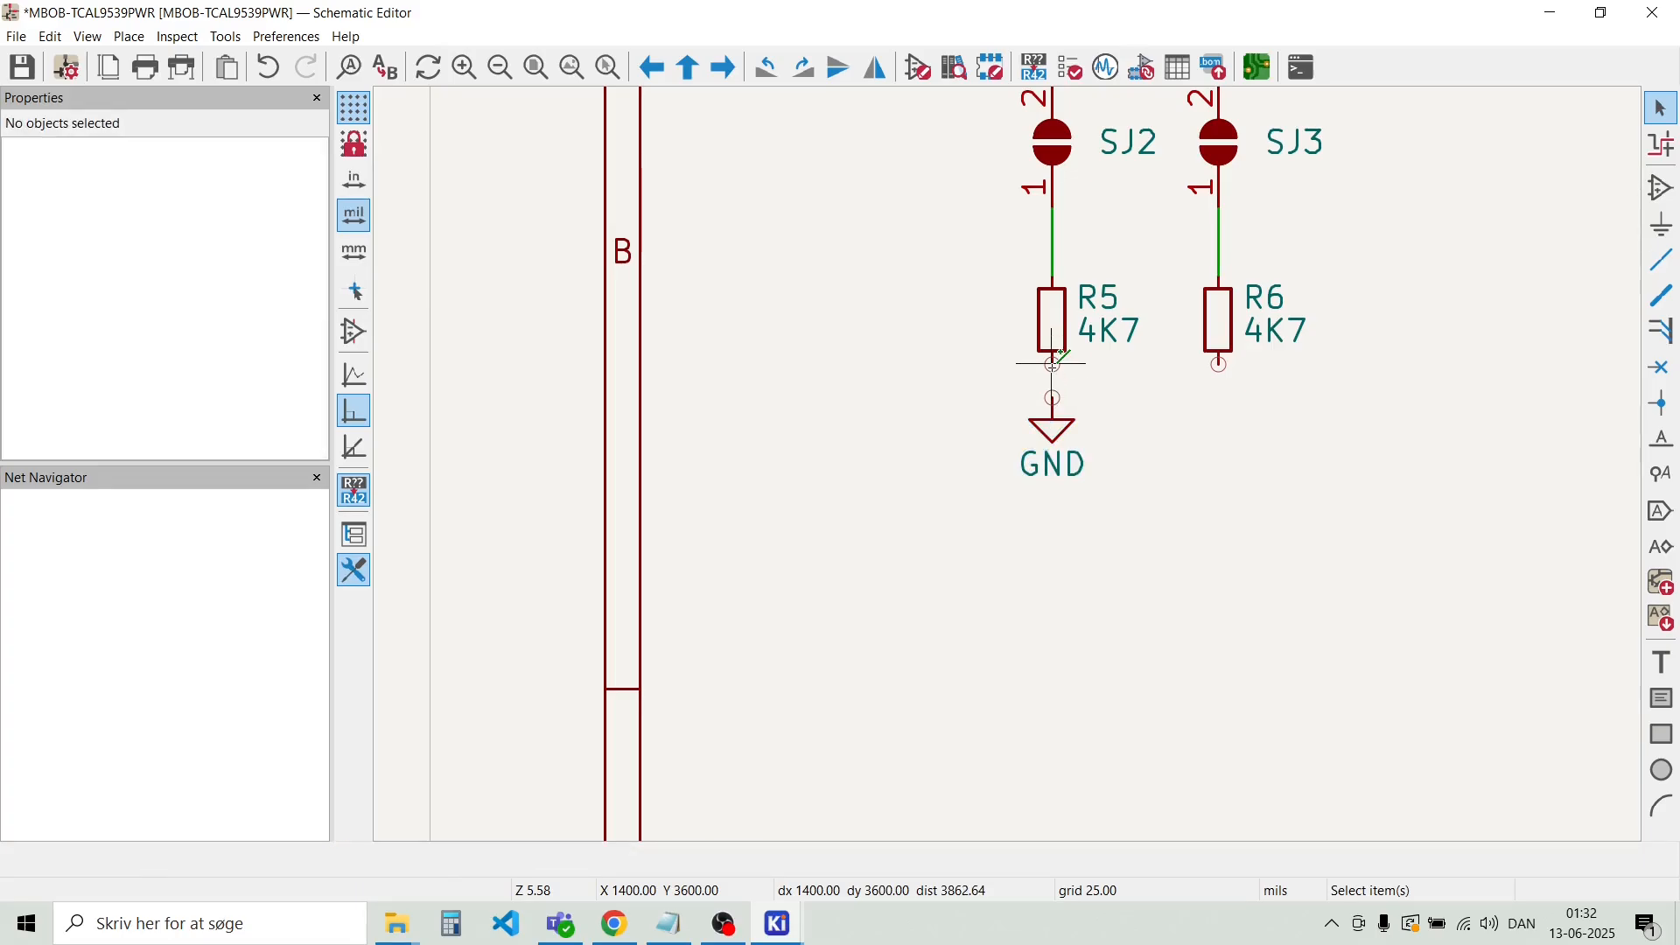
key("w")
left_click(1053, 398)
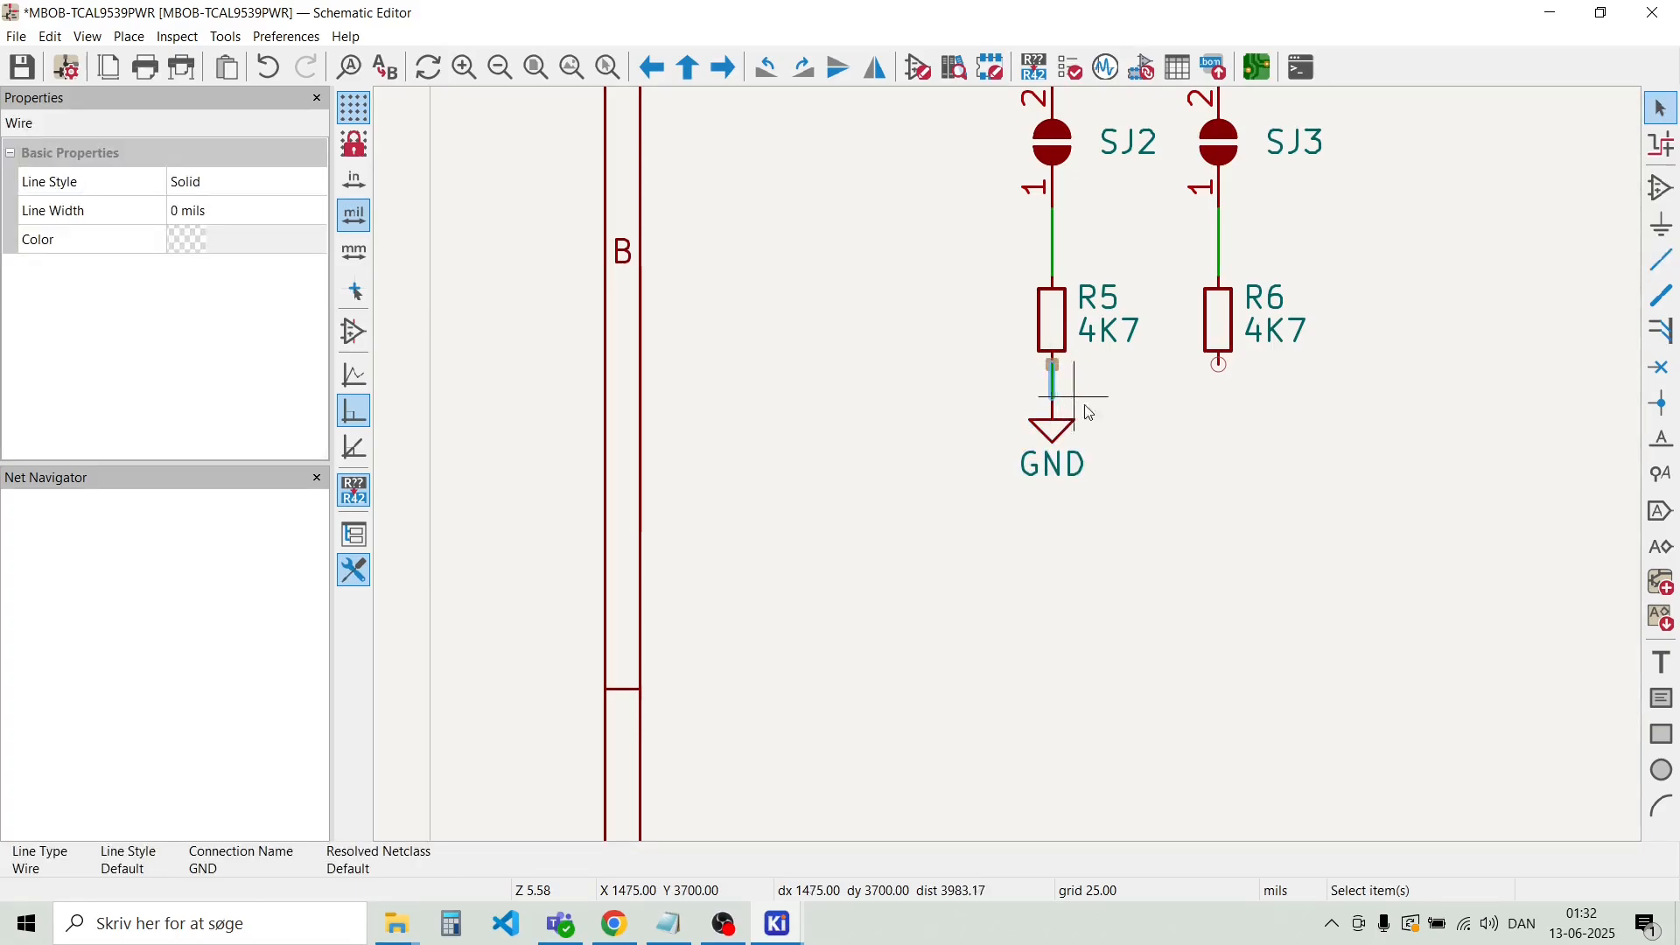
key("Escape")
Duplicate R5's GND symbol together with its short wire onto the lower pin of R6
left_click_drag(1112, 525, 1019, 386)
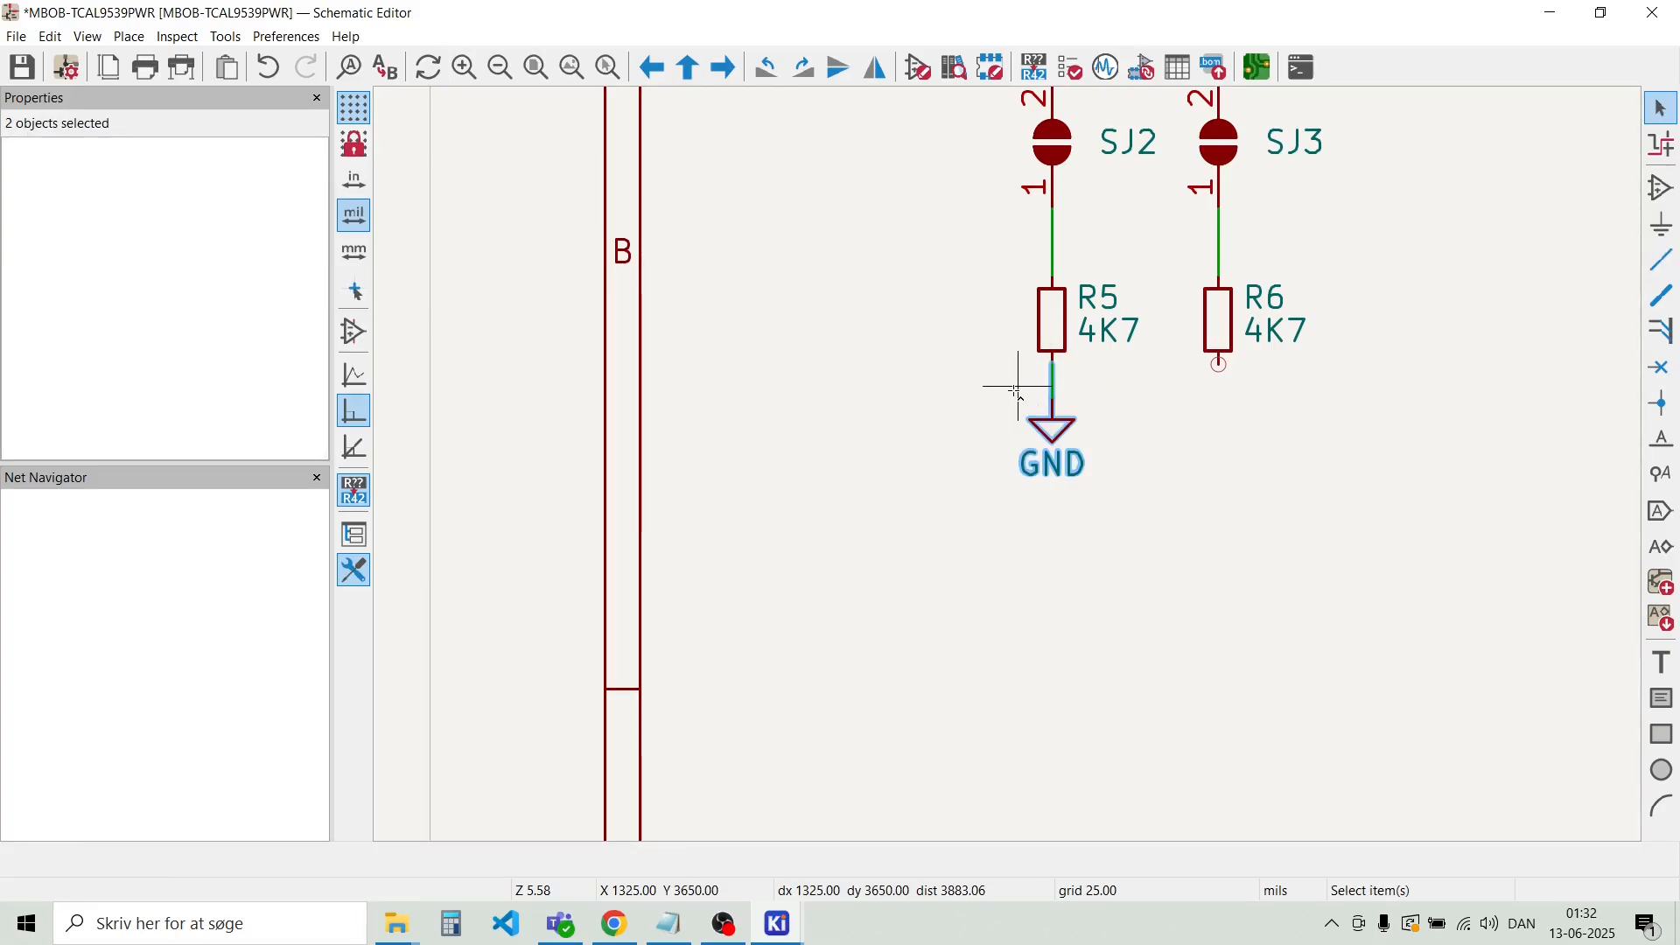
key("ctrl+d")
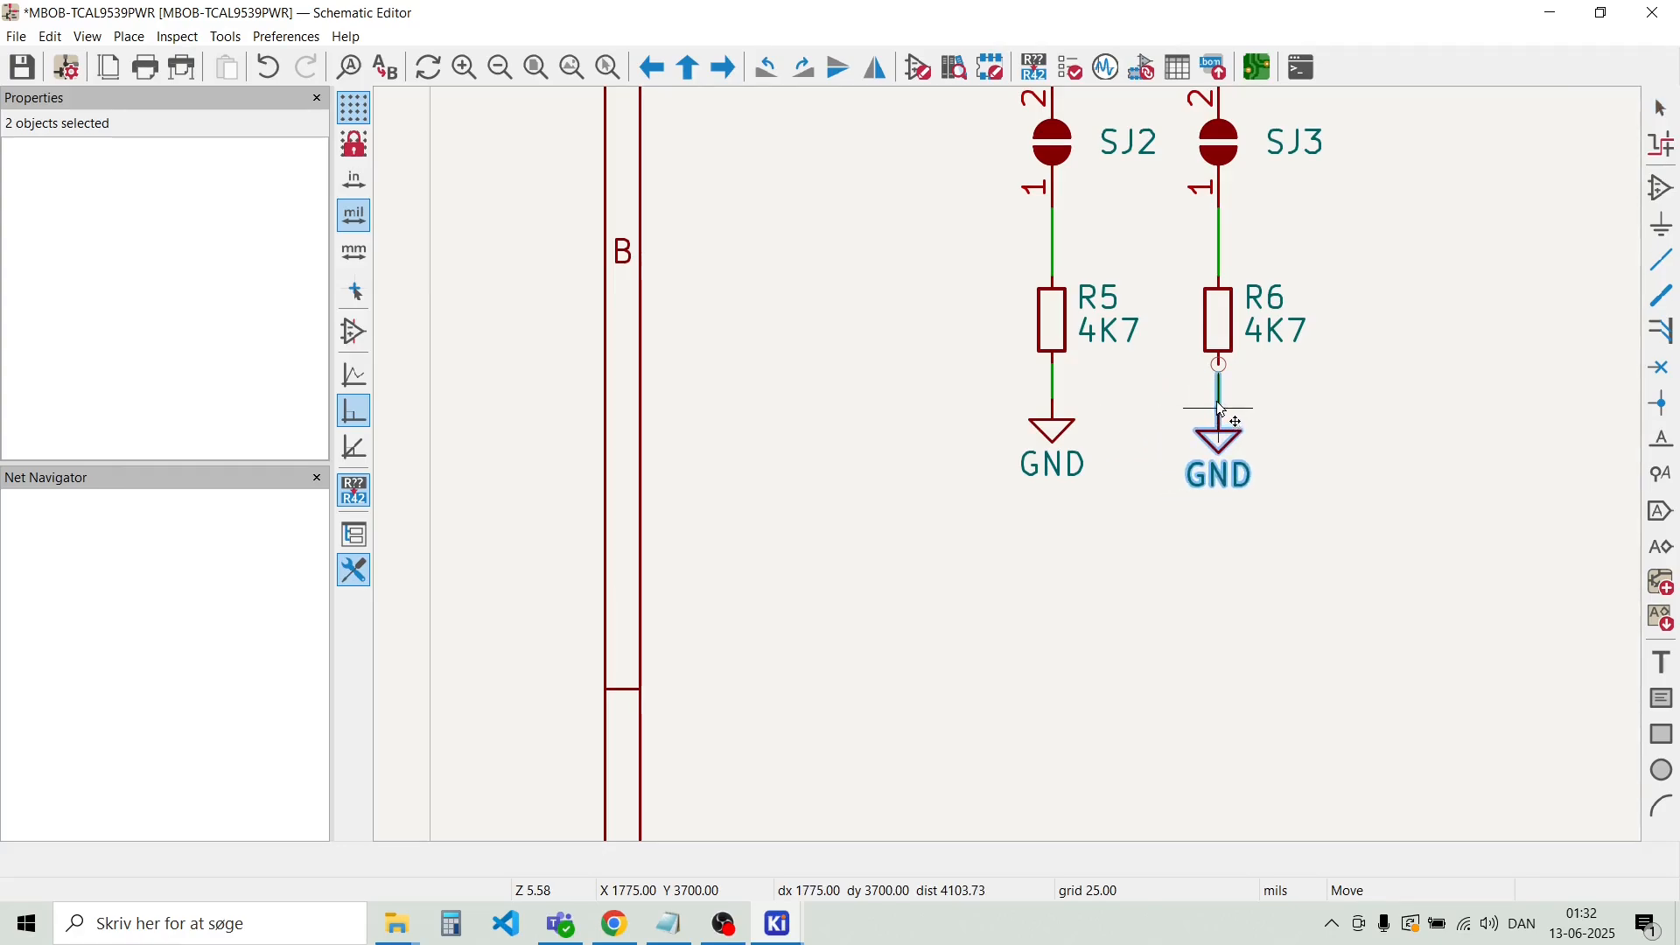
left_click(1221, 409)
left_click(1145, 509)
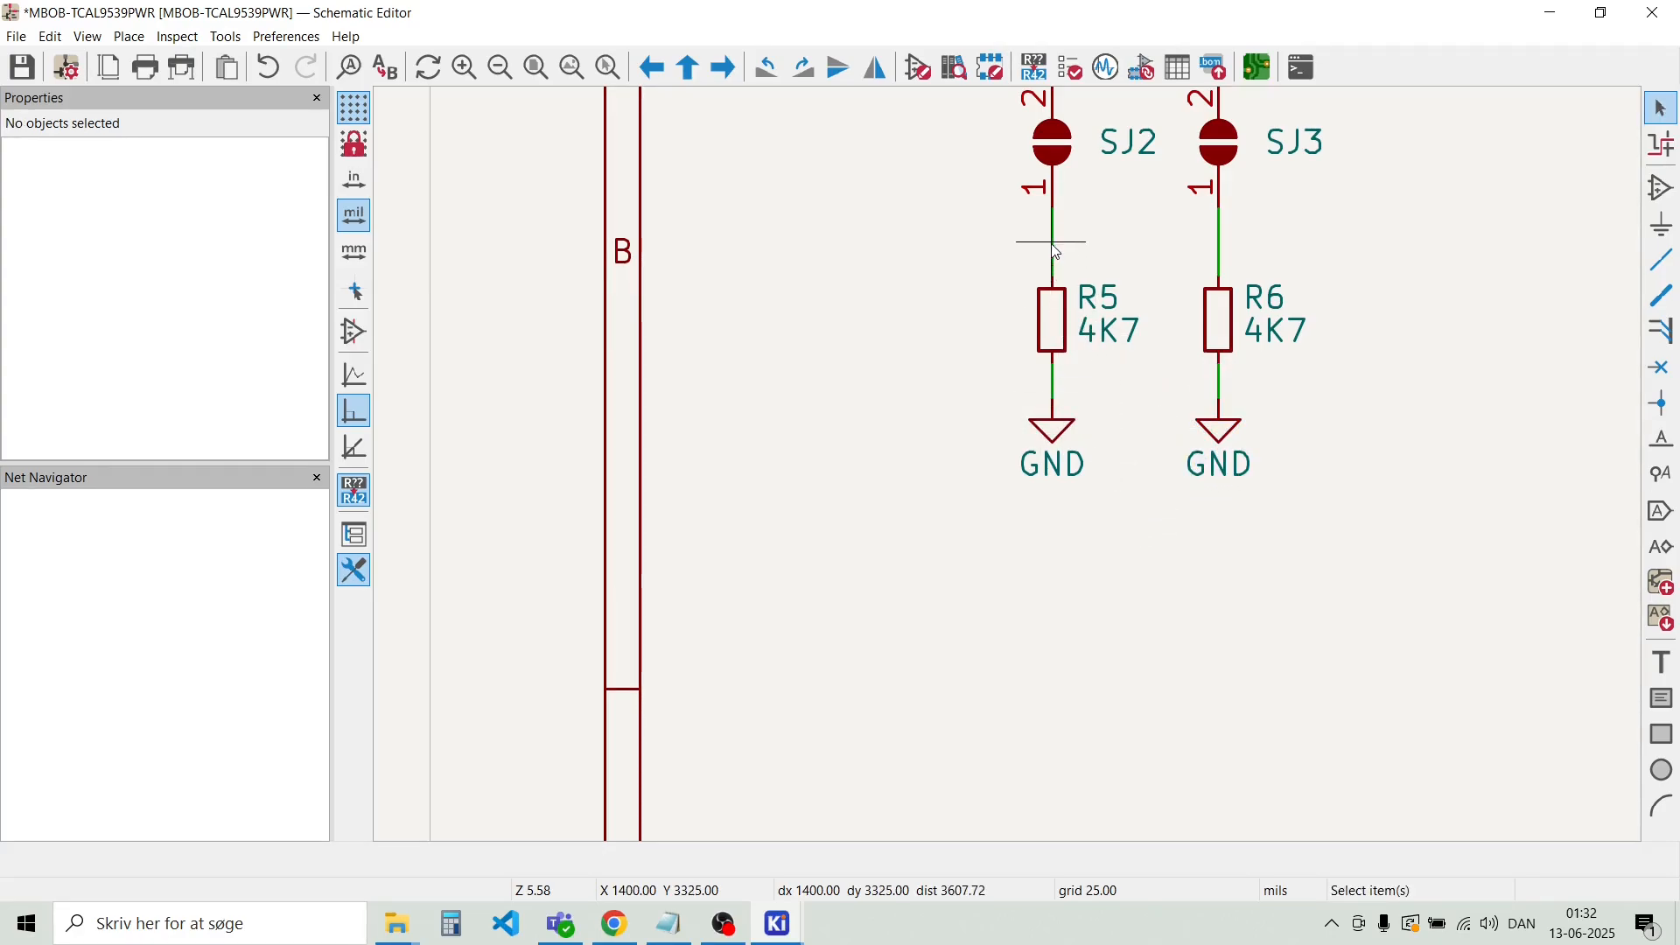
Draw a horizontal wire stub about 300 mils long to the left from the wire between SJ2 and R5
key("w")
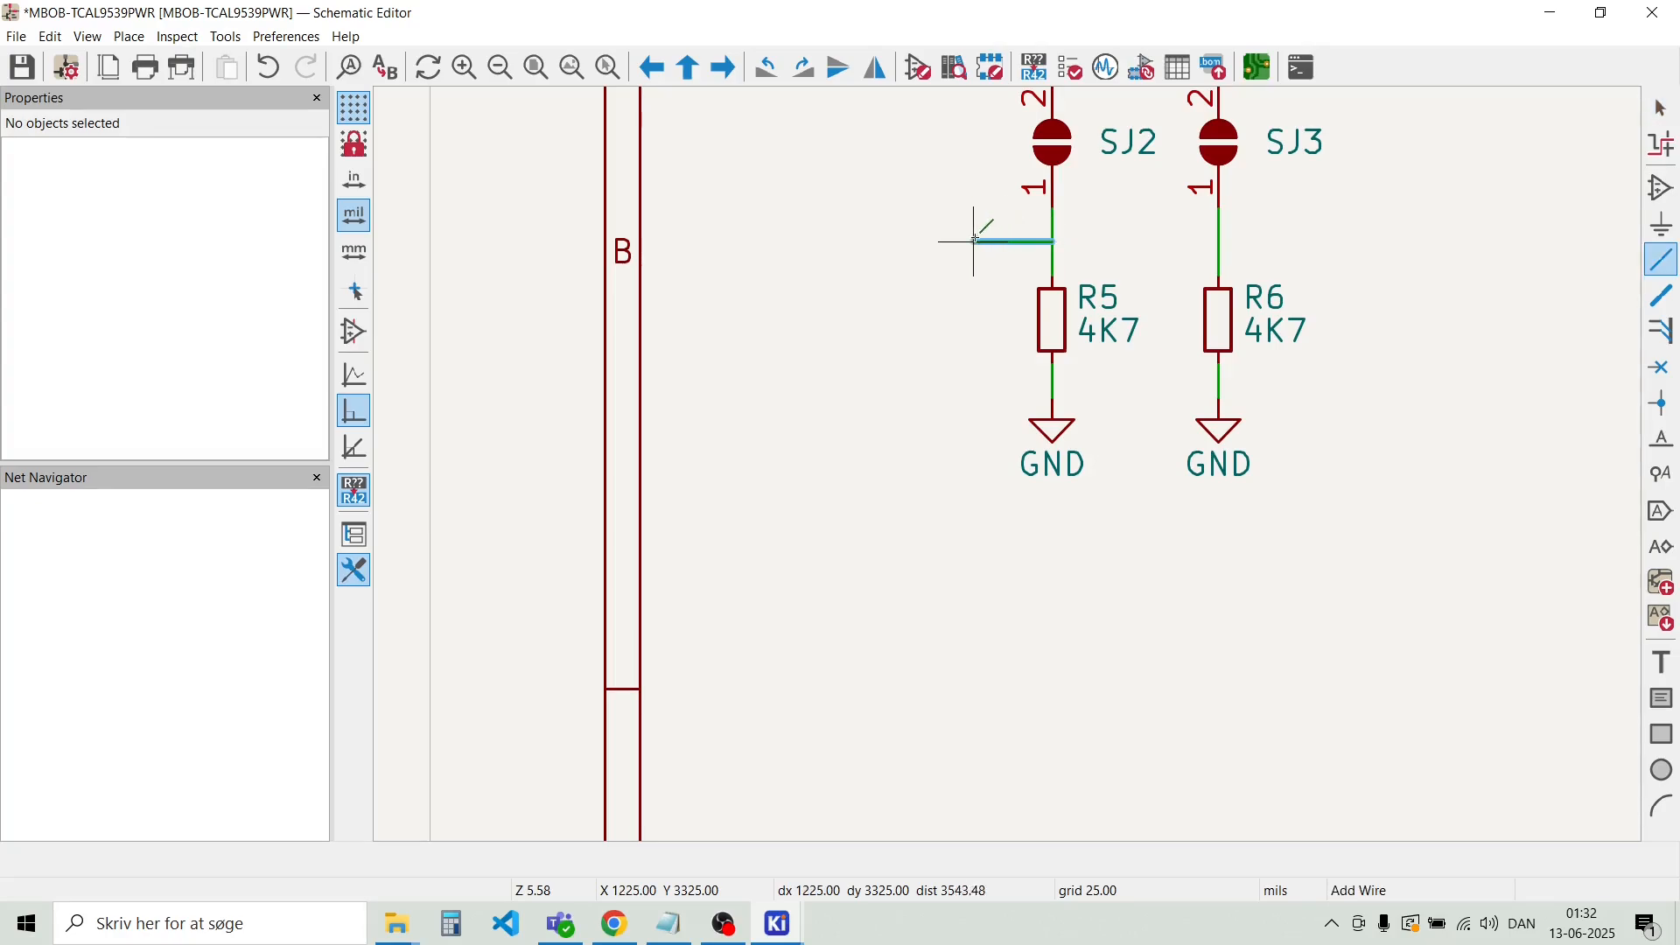
double_click(923, 240)
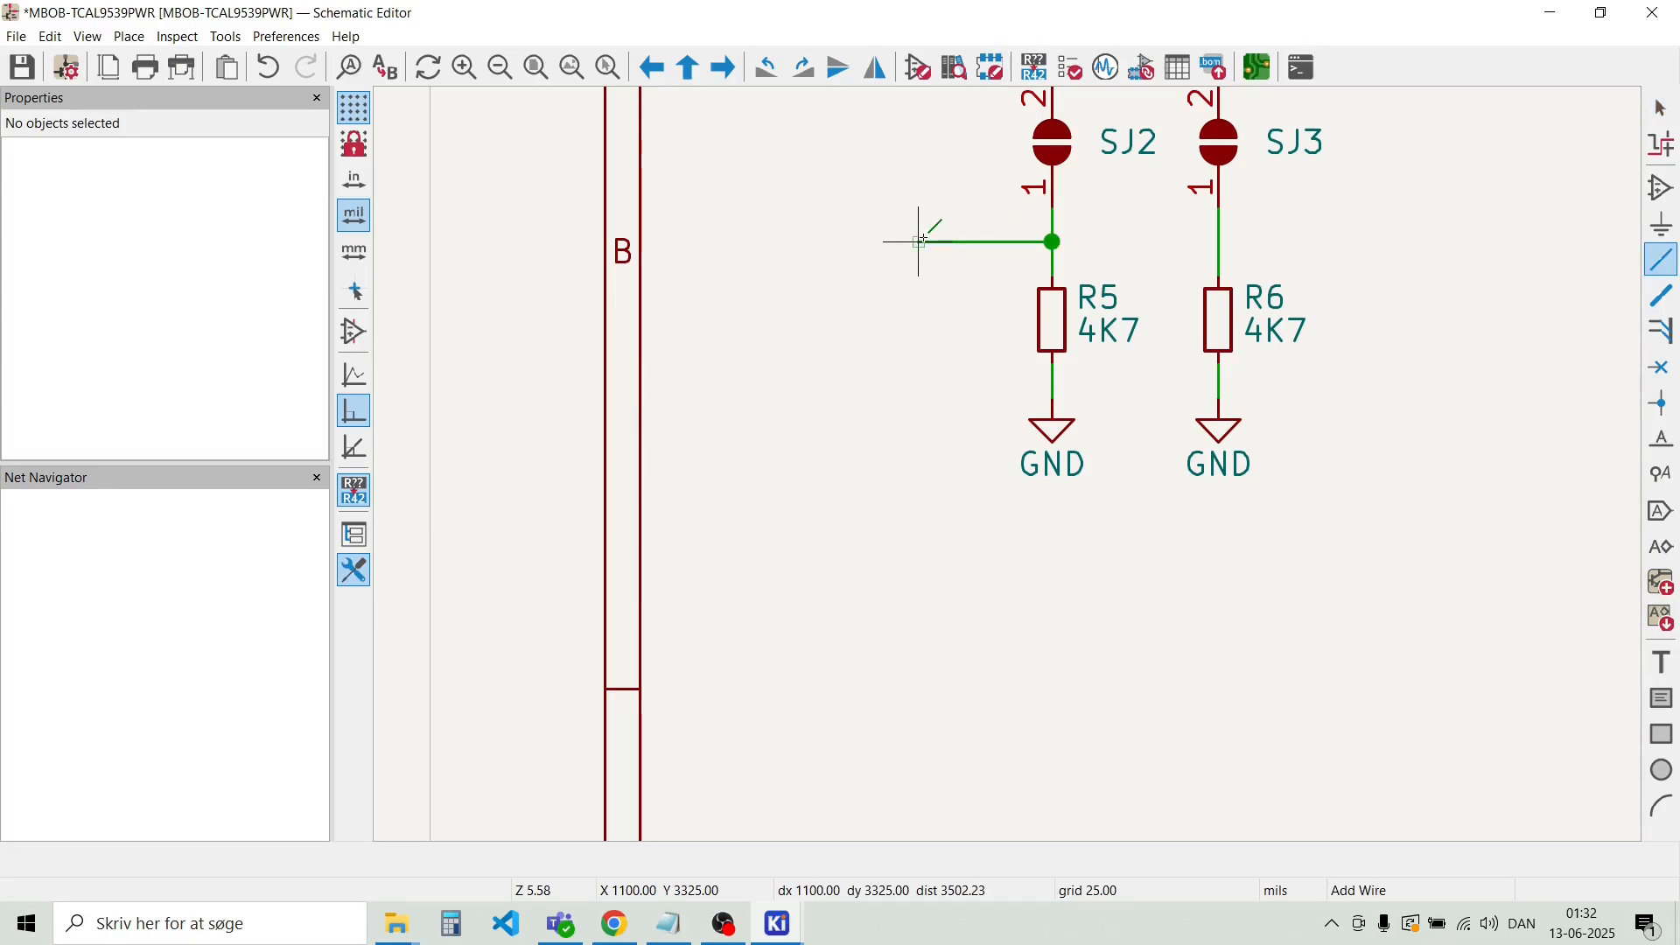
key("Escape")
Duplicate the horizontal wire stub to the right side of the wire between SJ3 and R6
key("ctrl+v")
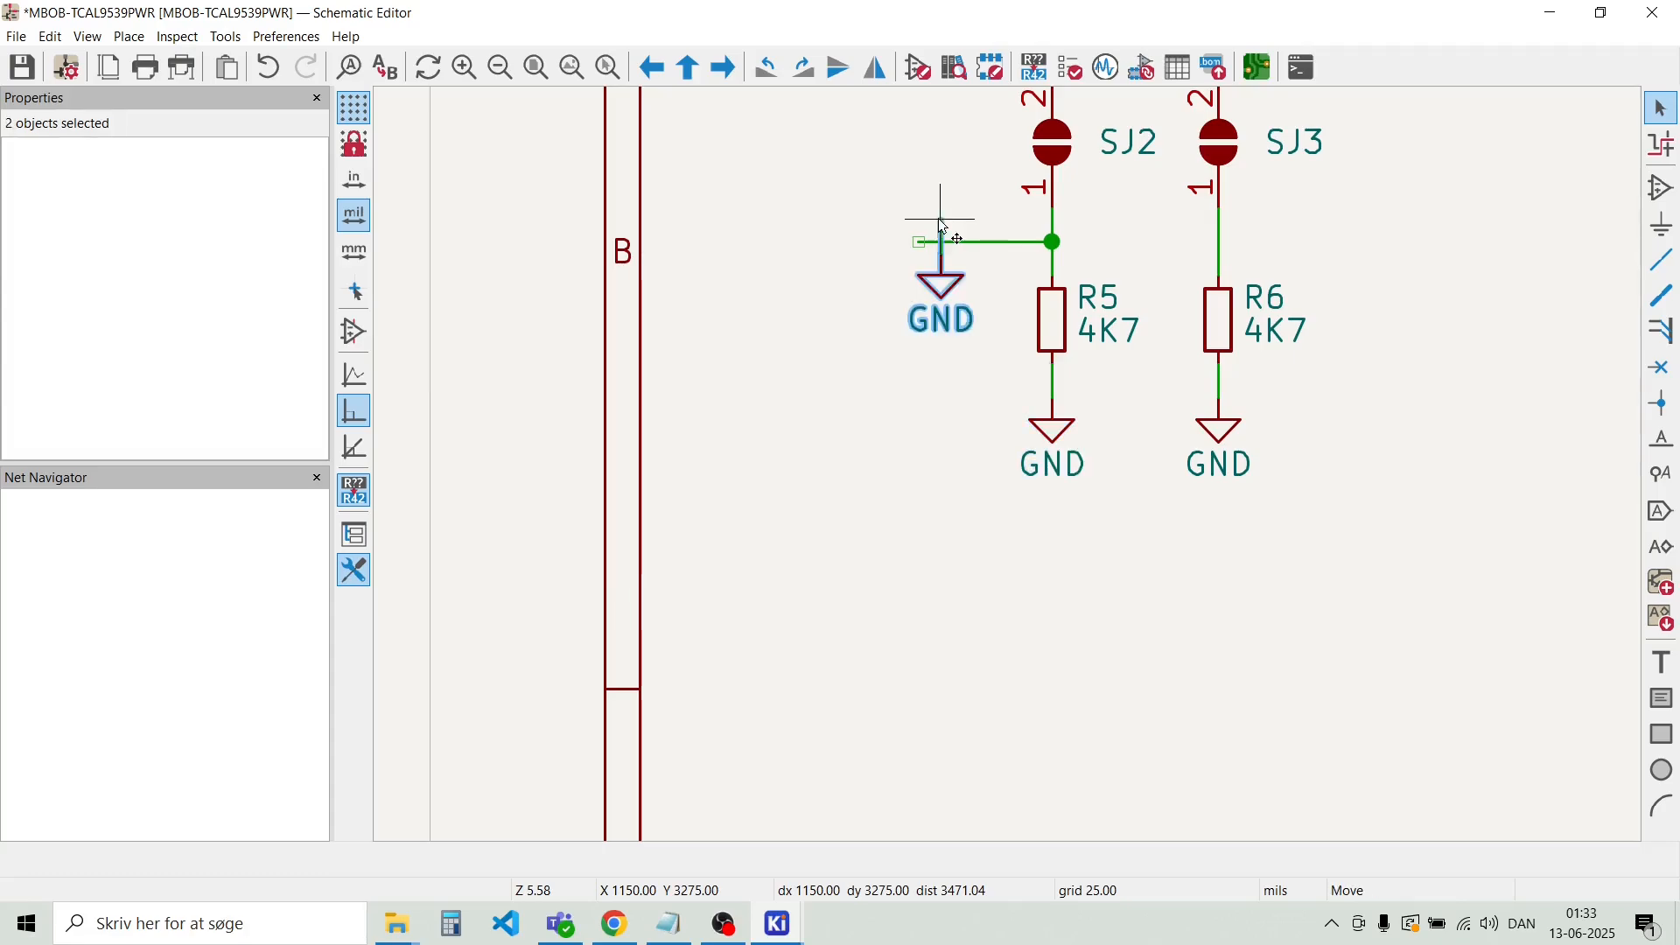
key("Escape")
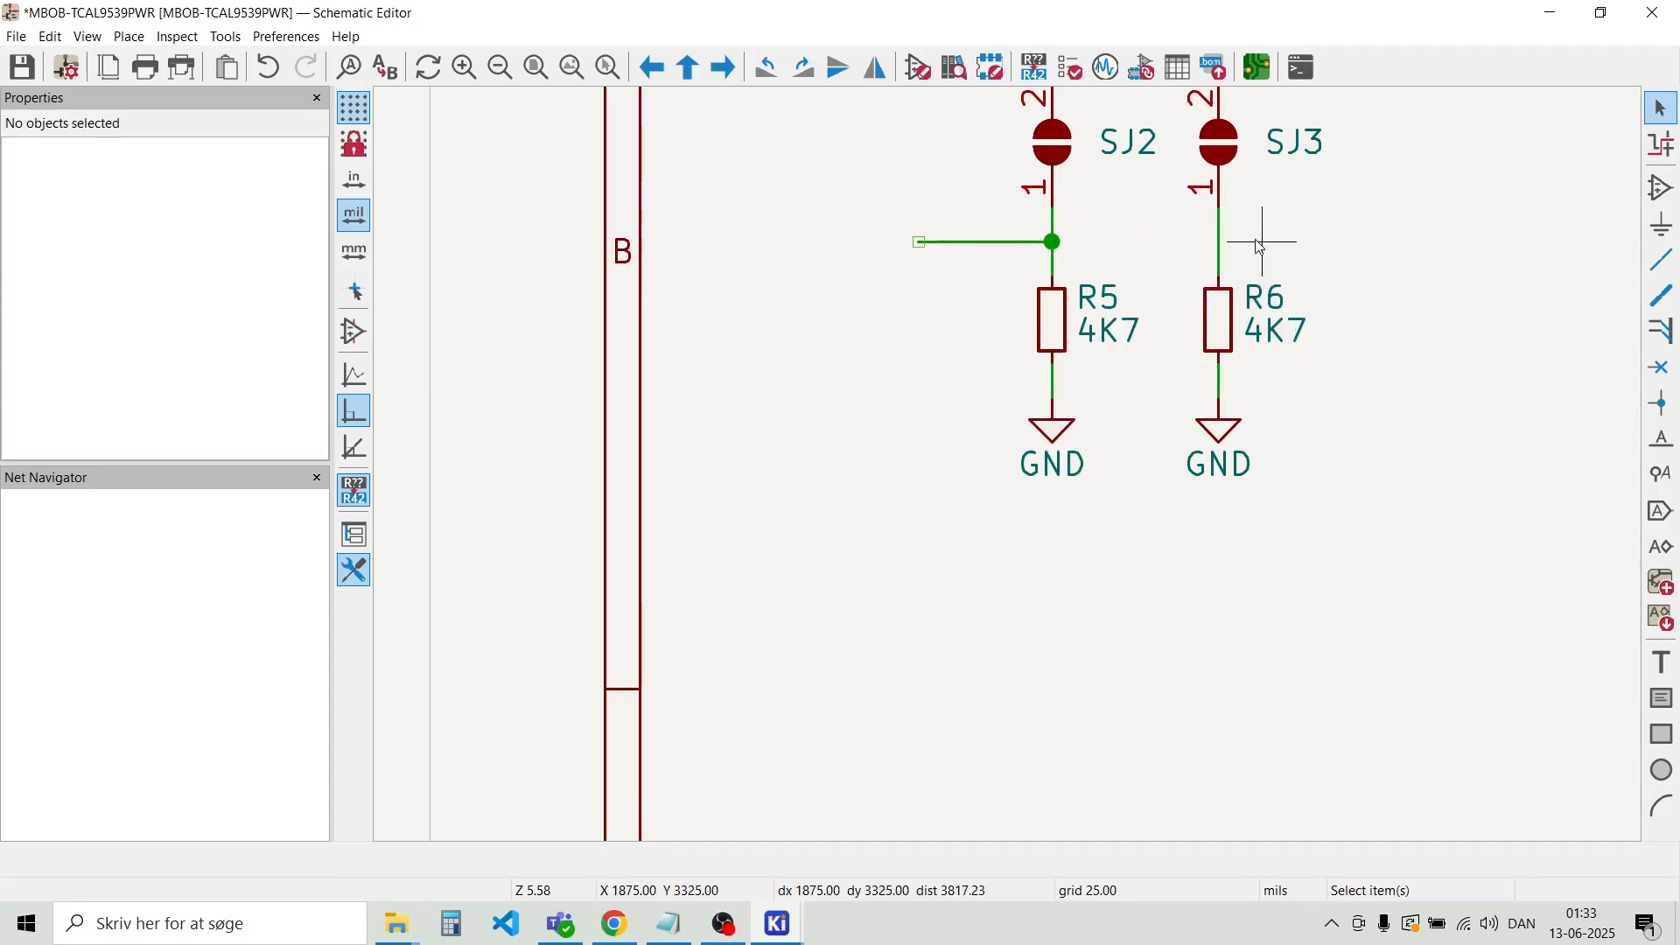
left_click(968, 241)
key("ctrl+d")
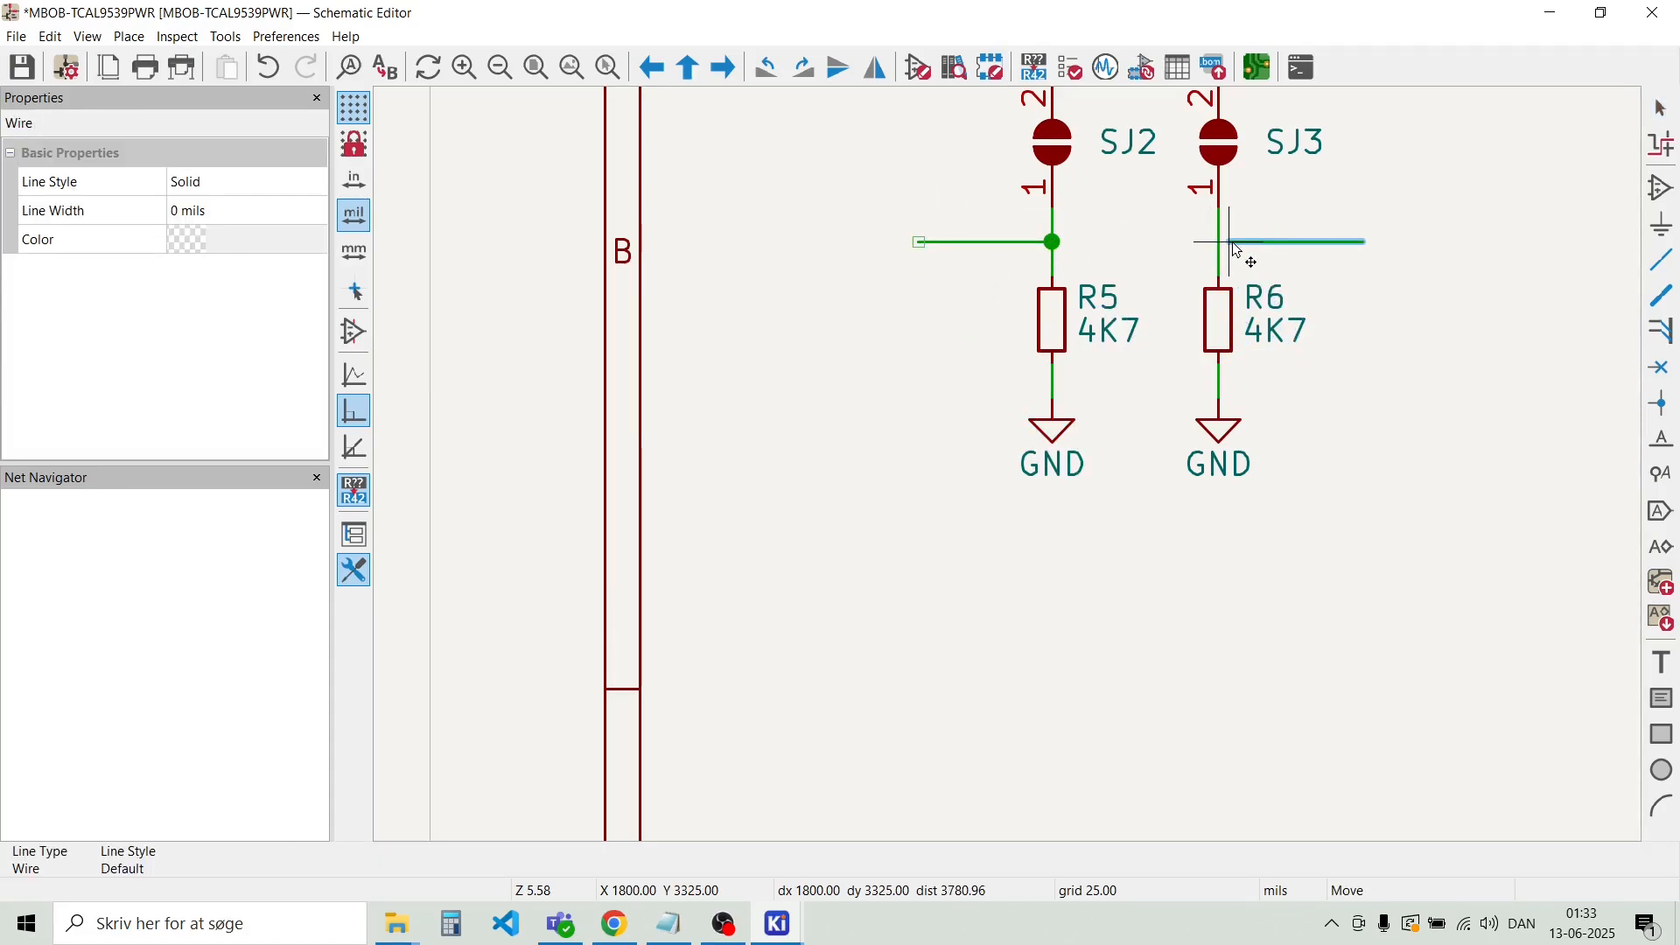
Connect the loose wire to the SJ3–R6 connection, and add net label A0 to the wire at the SJ2–R5 connection
left_click(1217, 242)
key("Escape")
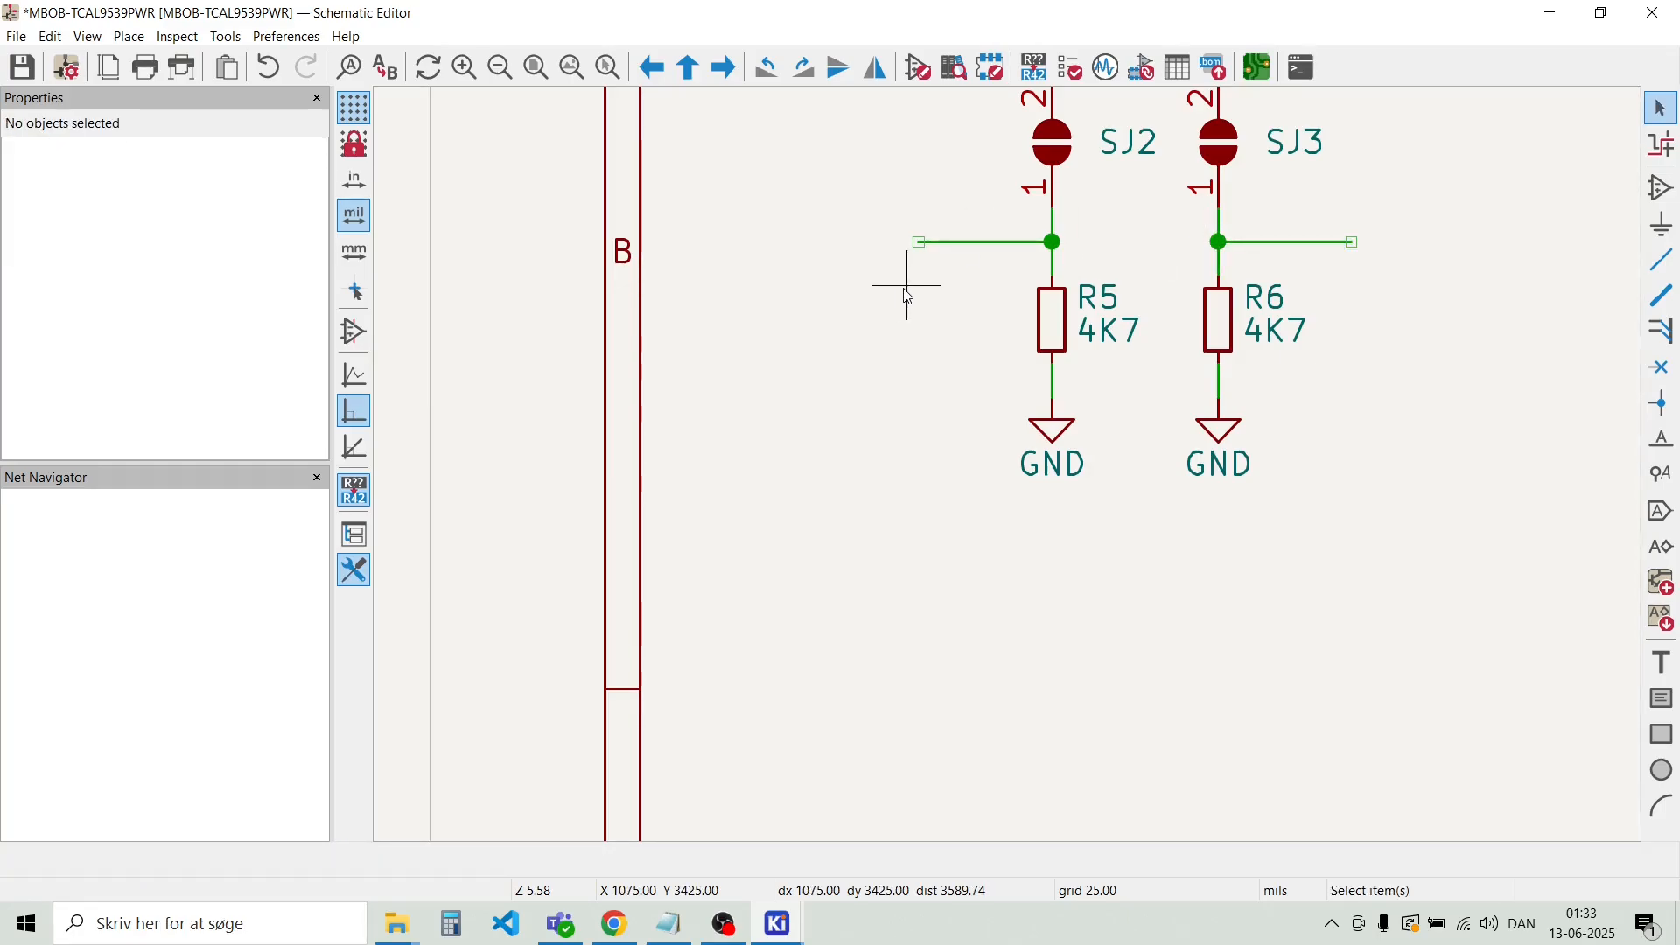
type("lA")
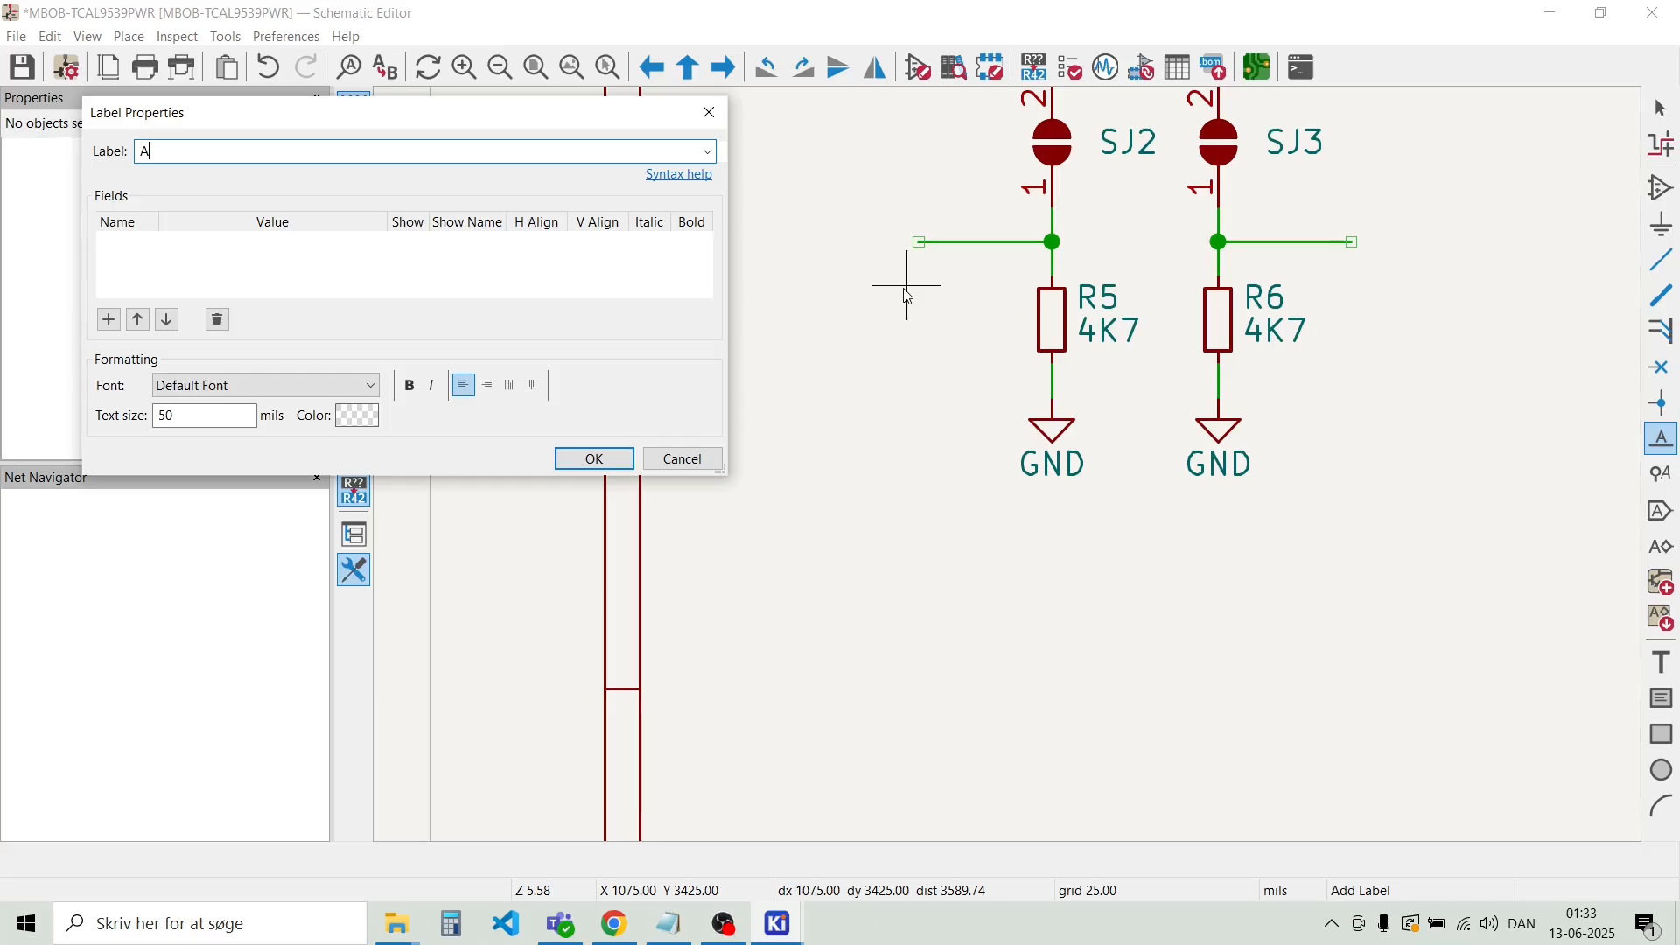
type("0")
key("Return")
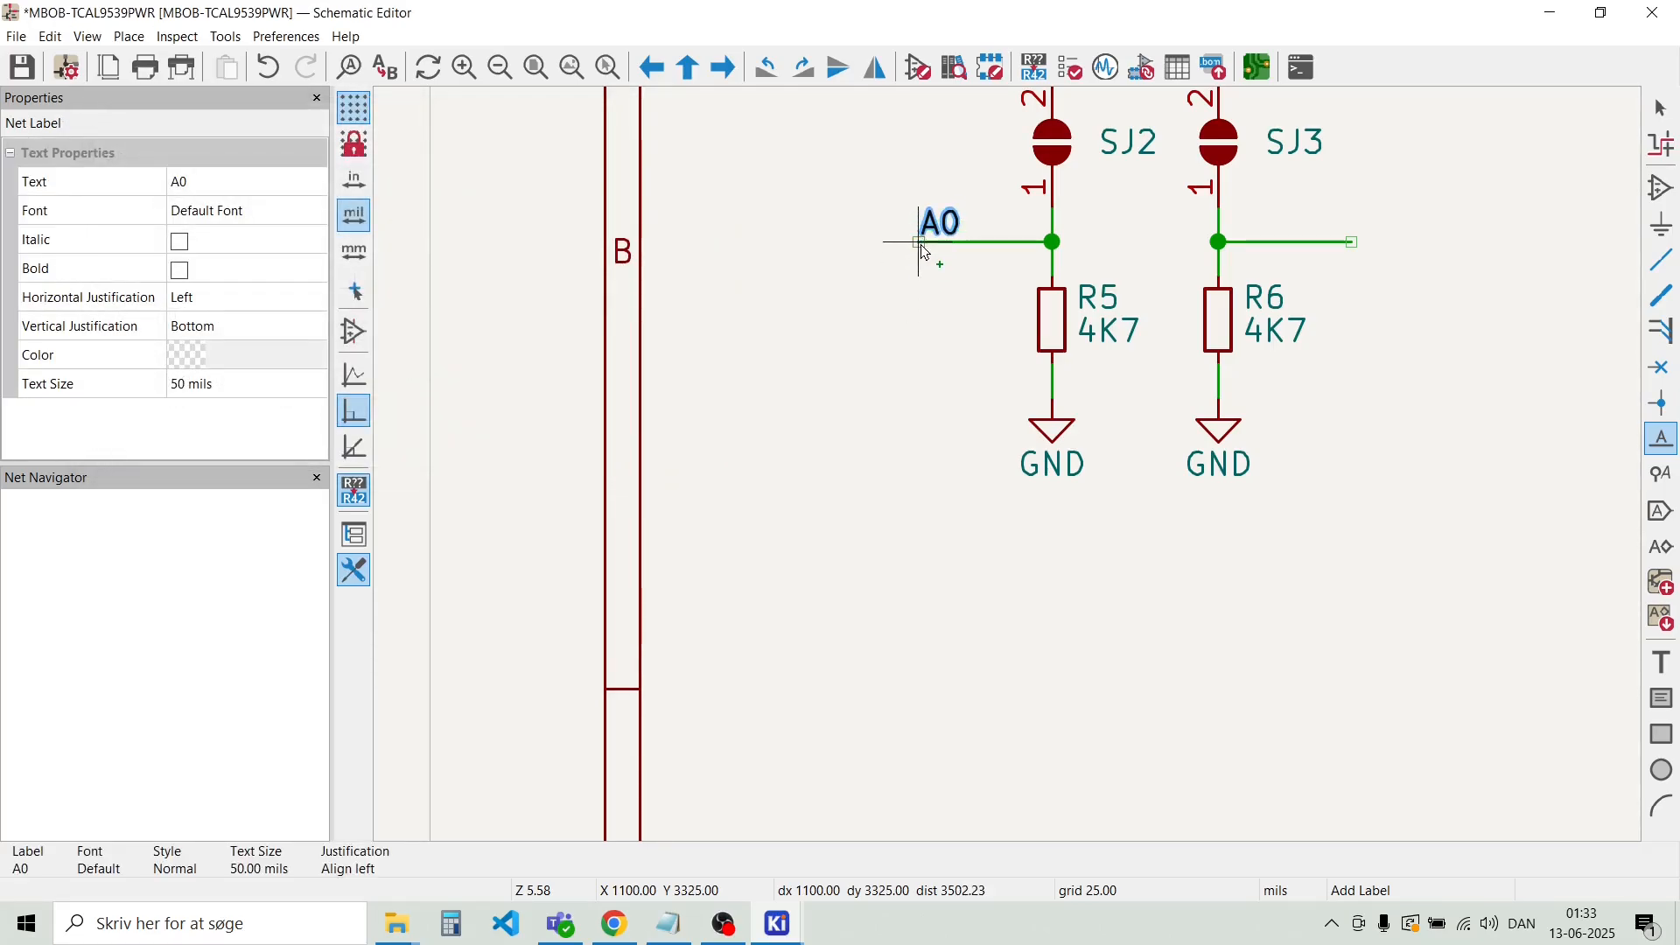
left_click(920, 244)
key("Escape")
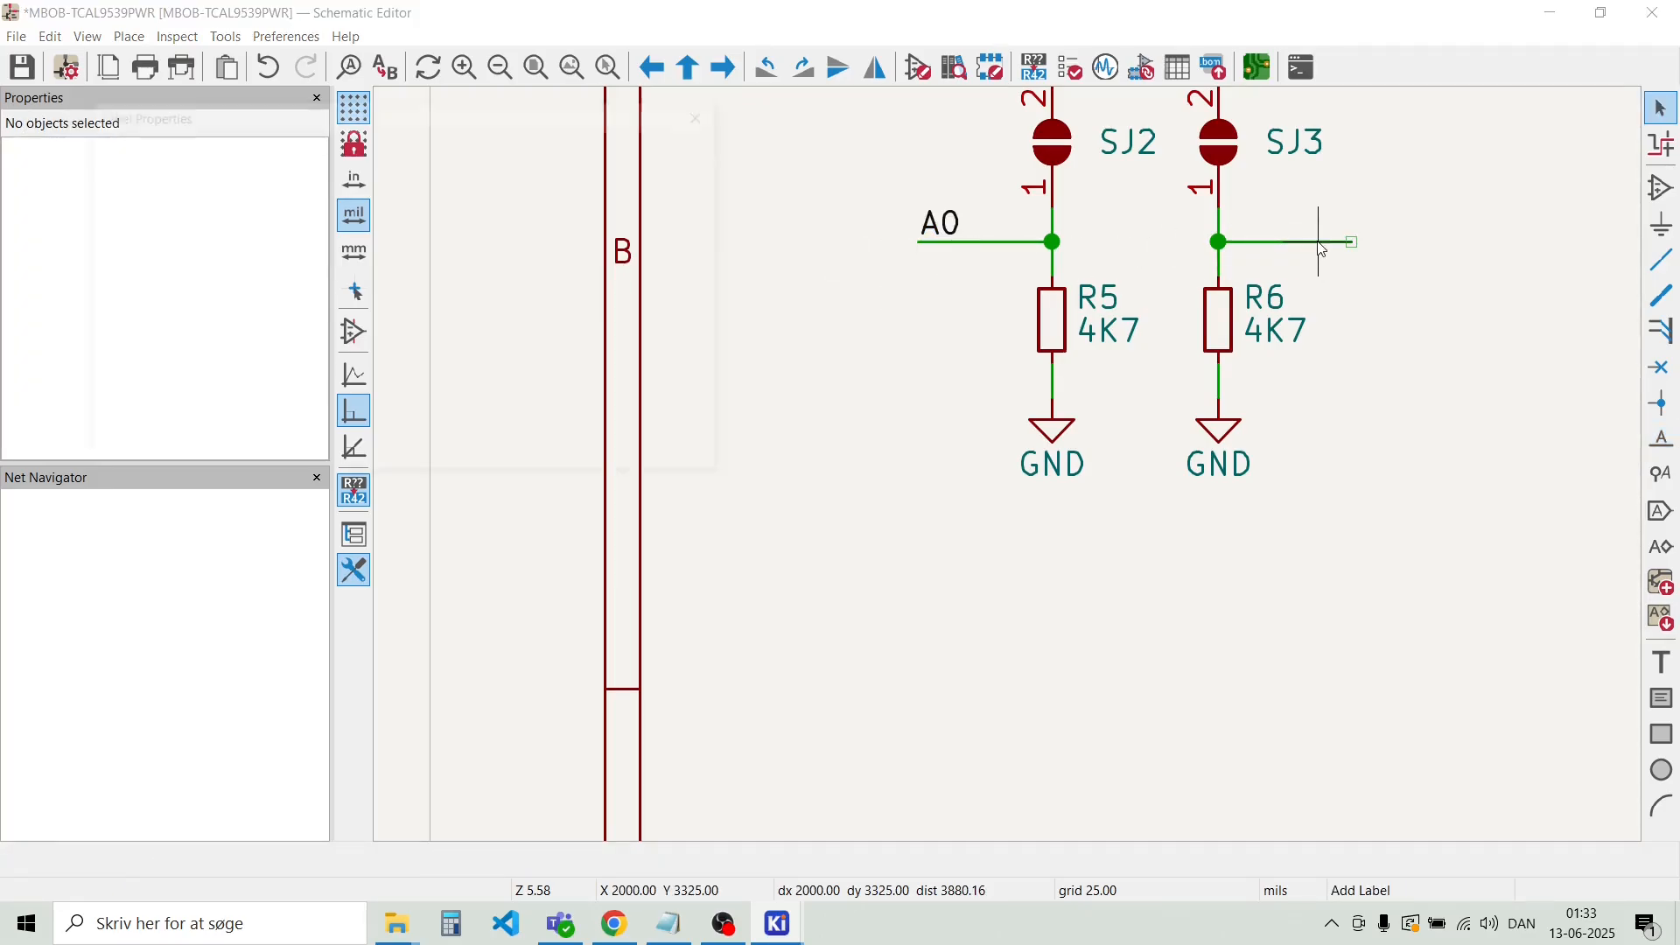
Add net label A1 to the wire leaving the SJ3–R6 connection
type("lA2")
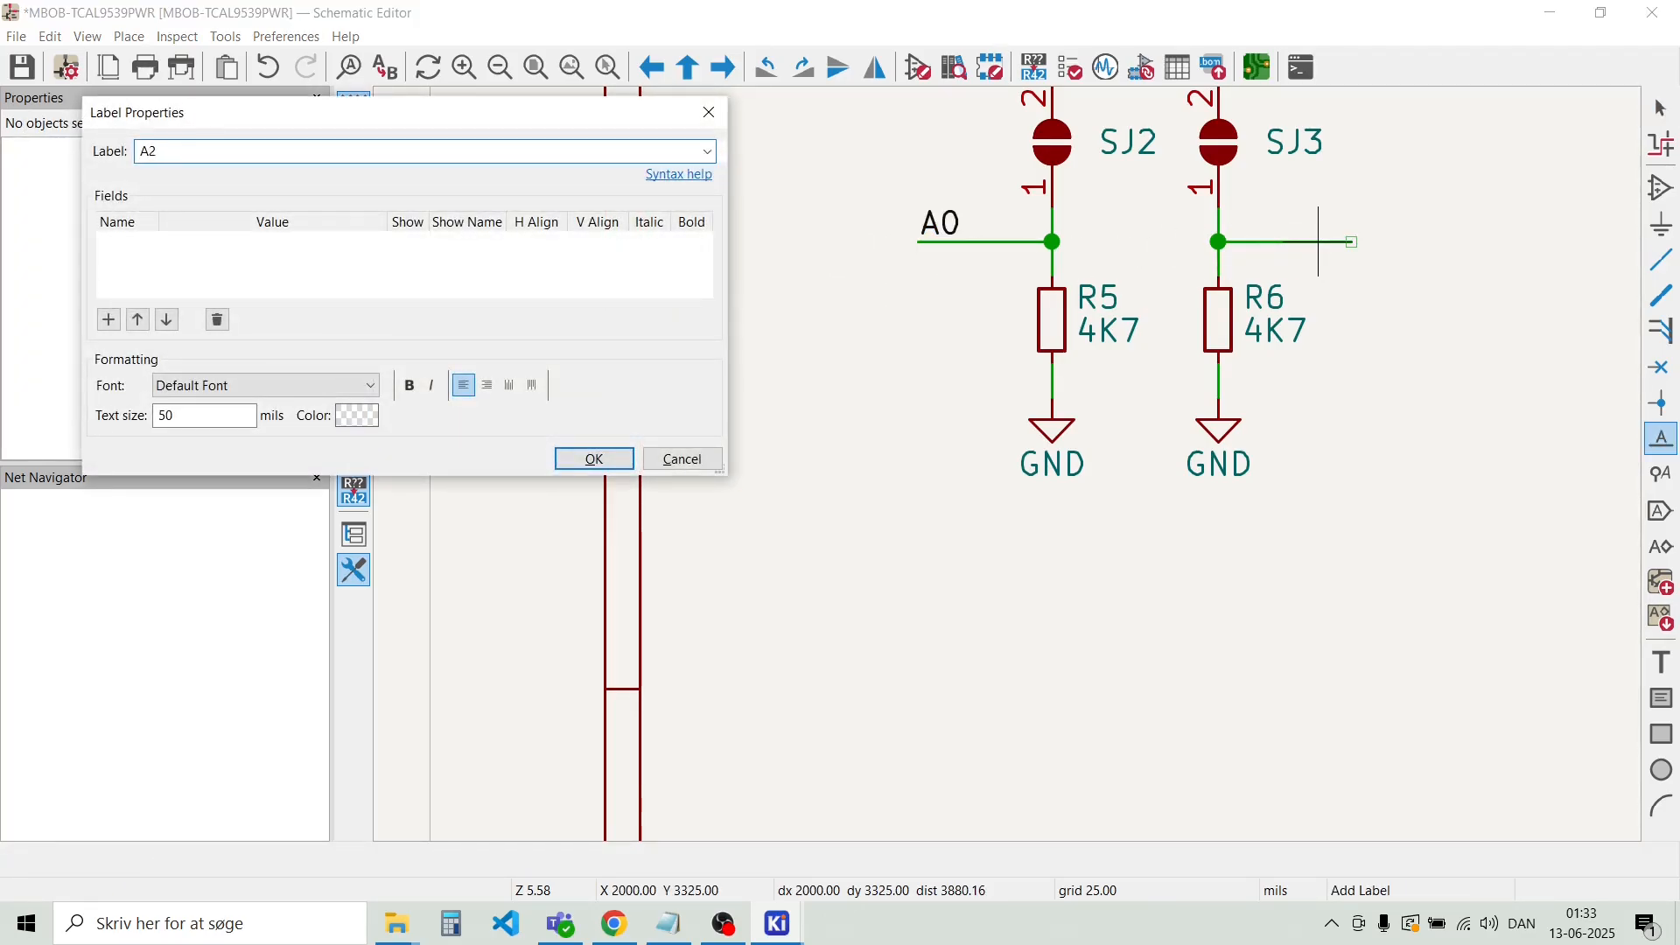
key("BackSpace")
type("1")
key("Return")
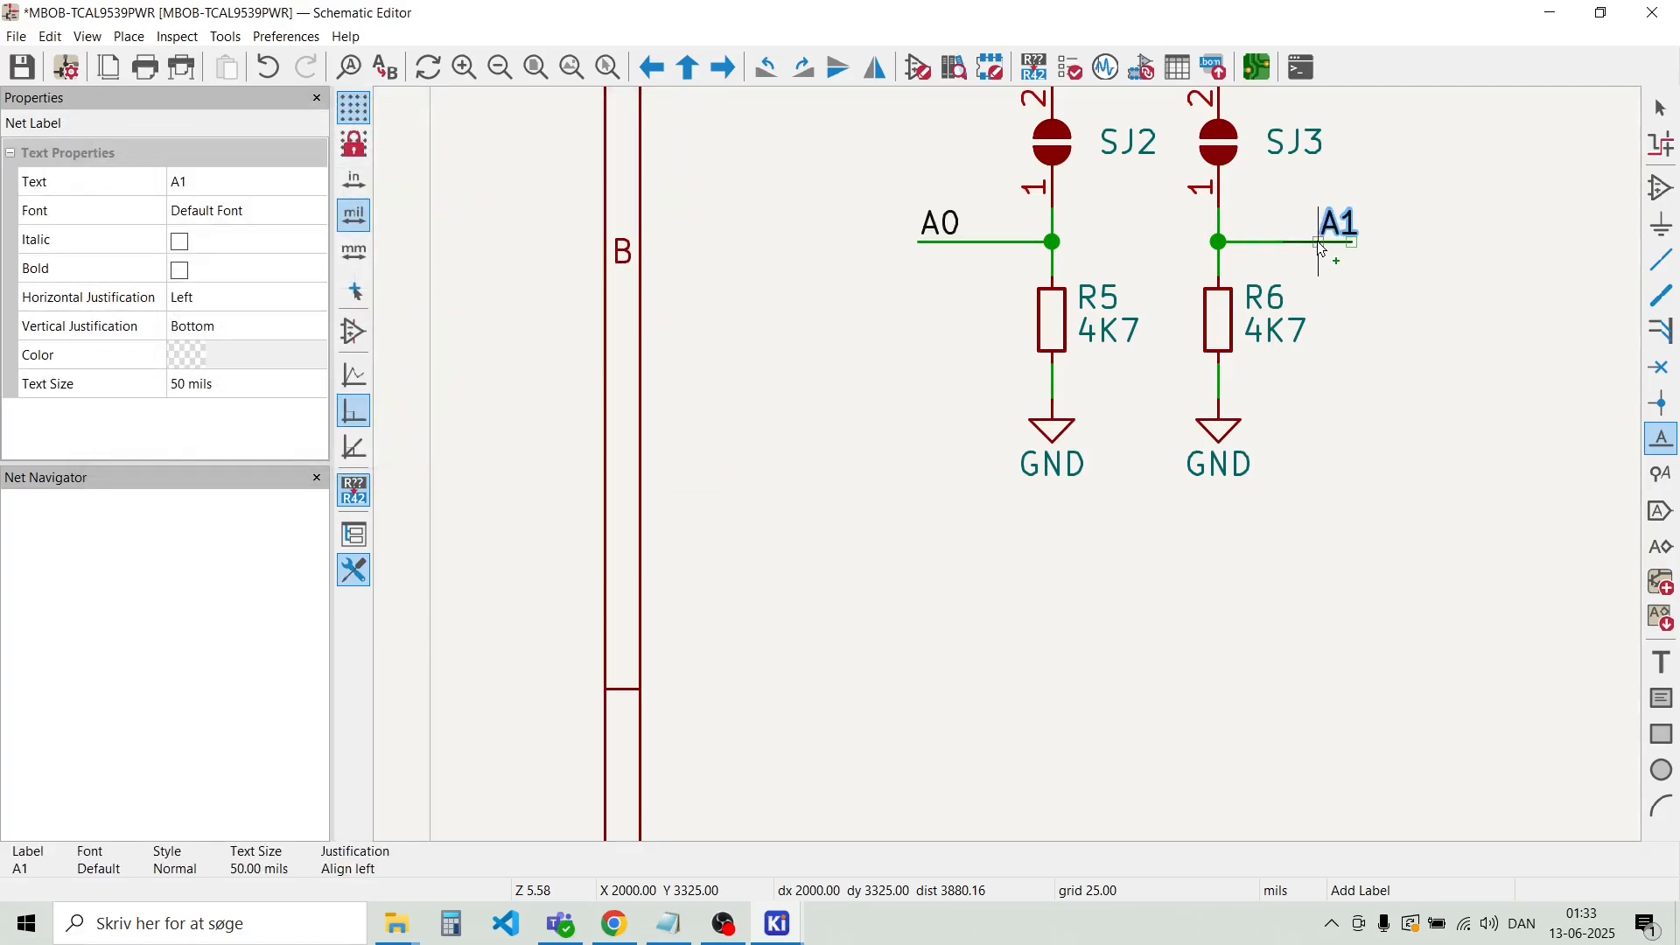
key("Escape")
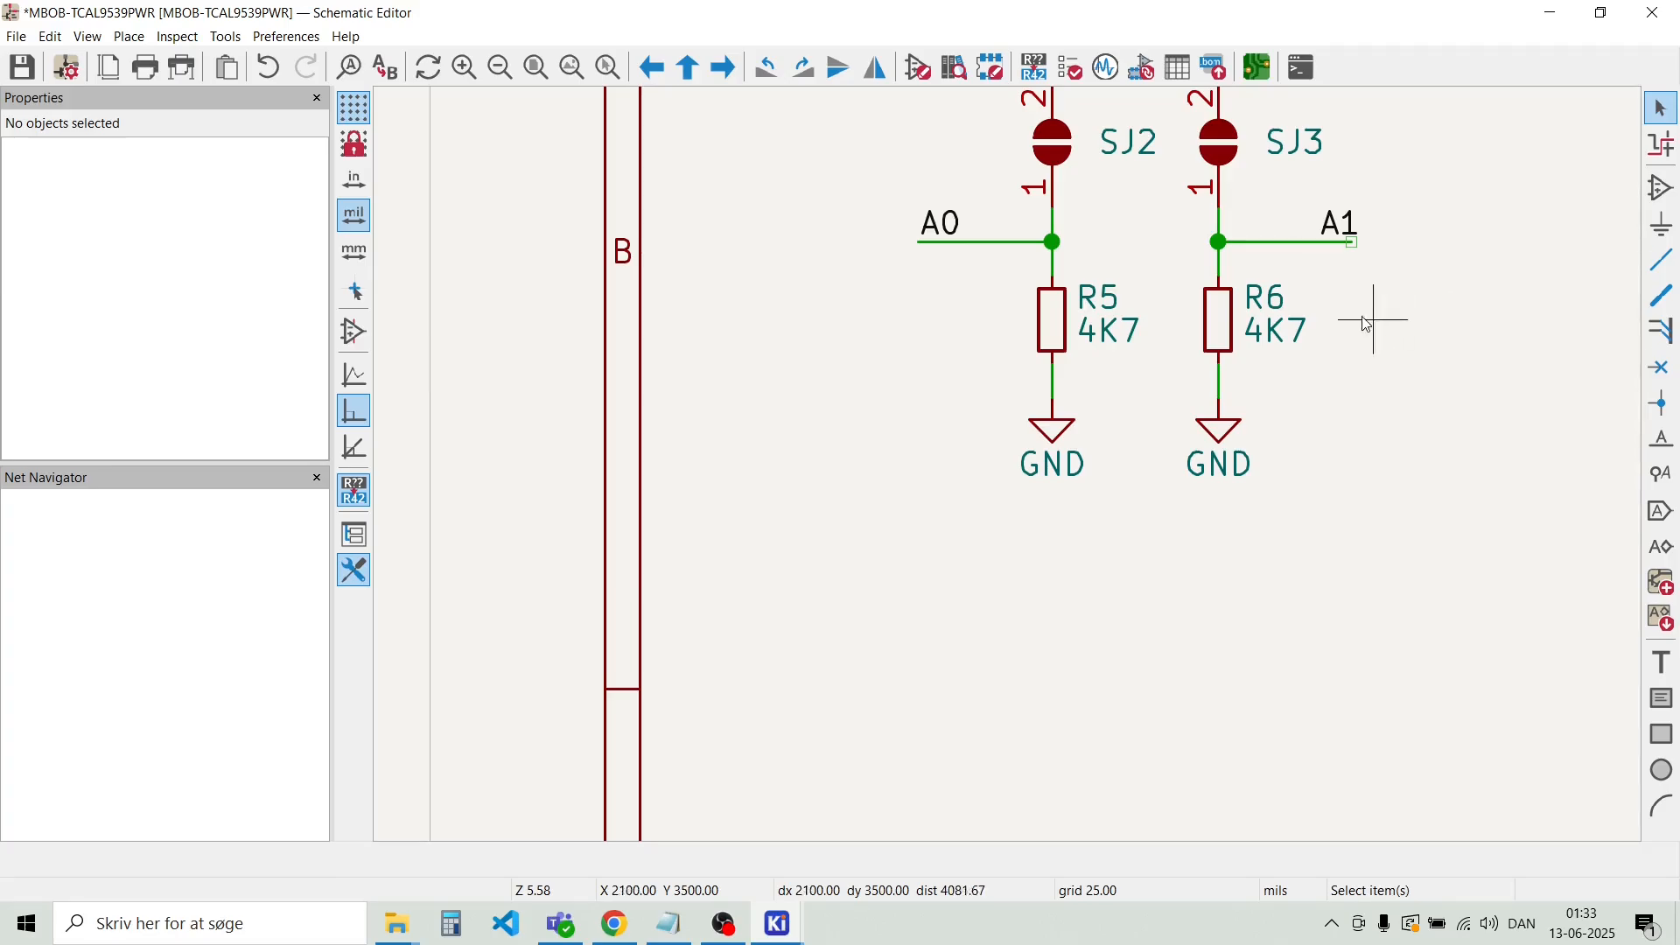
Move the SJ2 and SJ3 reference texts slightly closer to their solder jumper symbols
scroll(1203, 365, "down", 2)
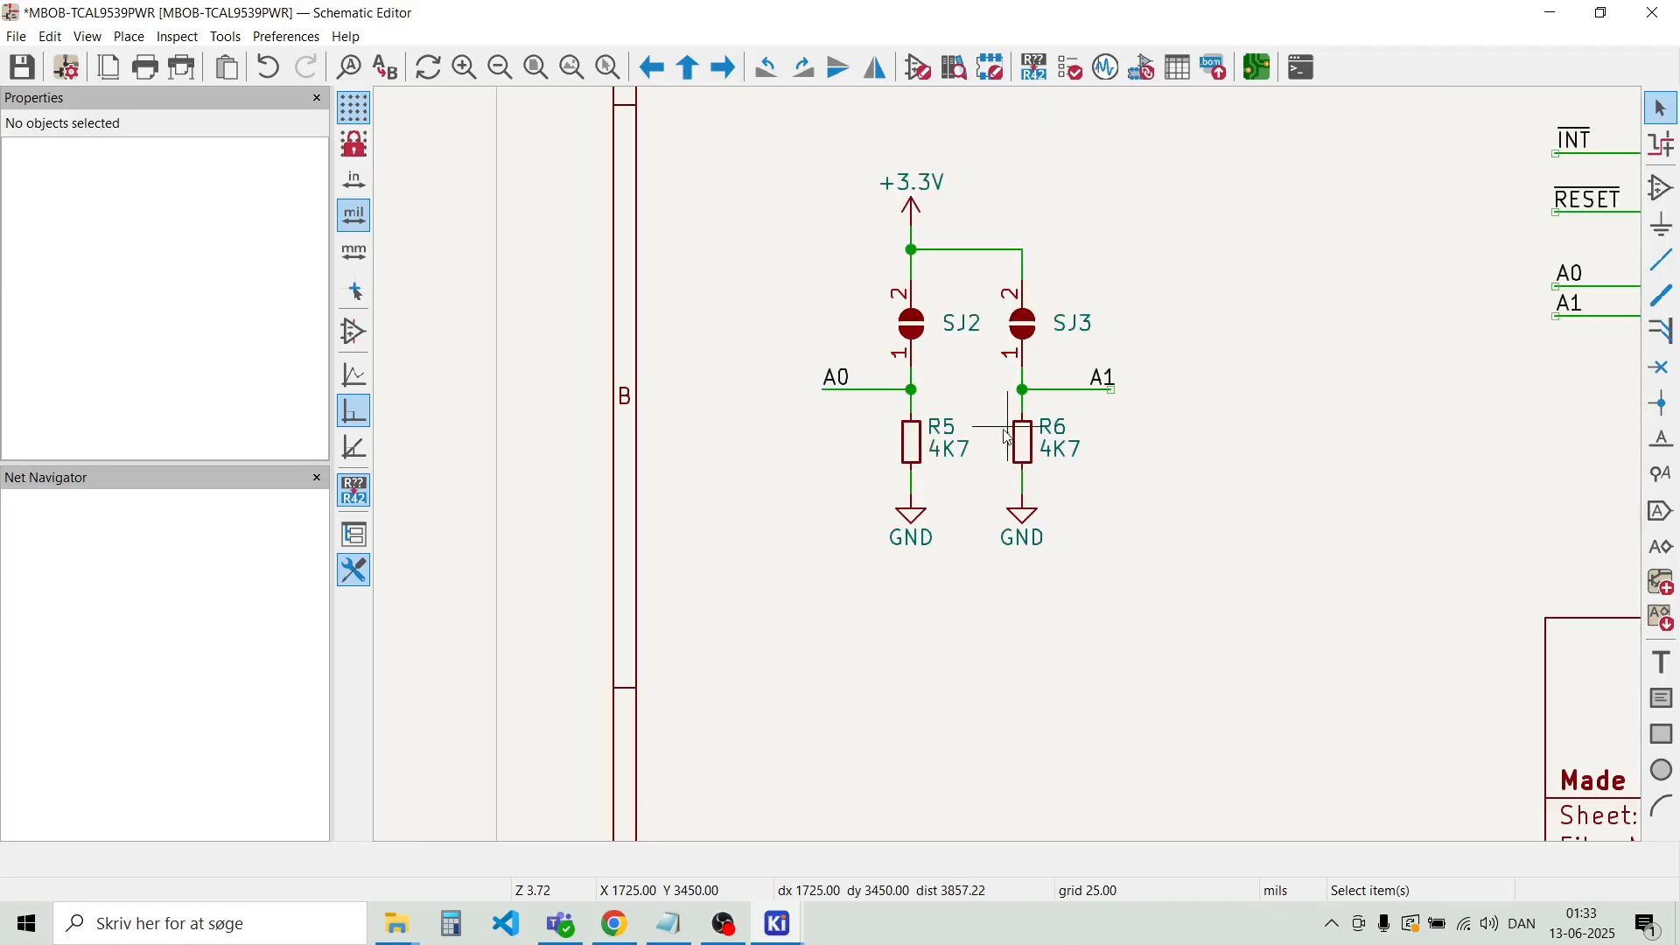
scroll(1013, 473, "down", 1)
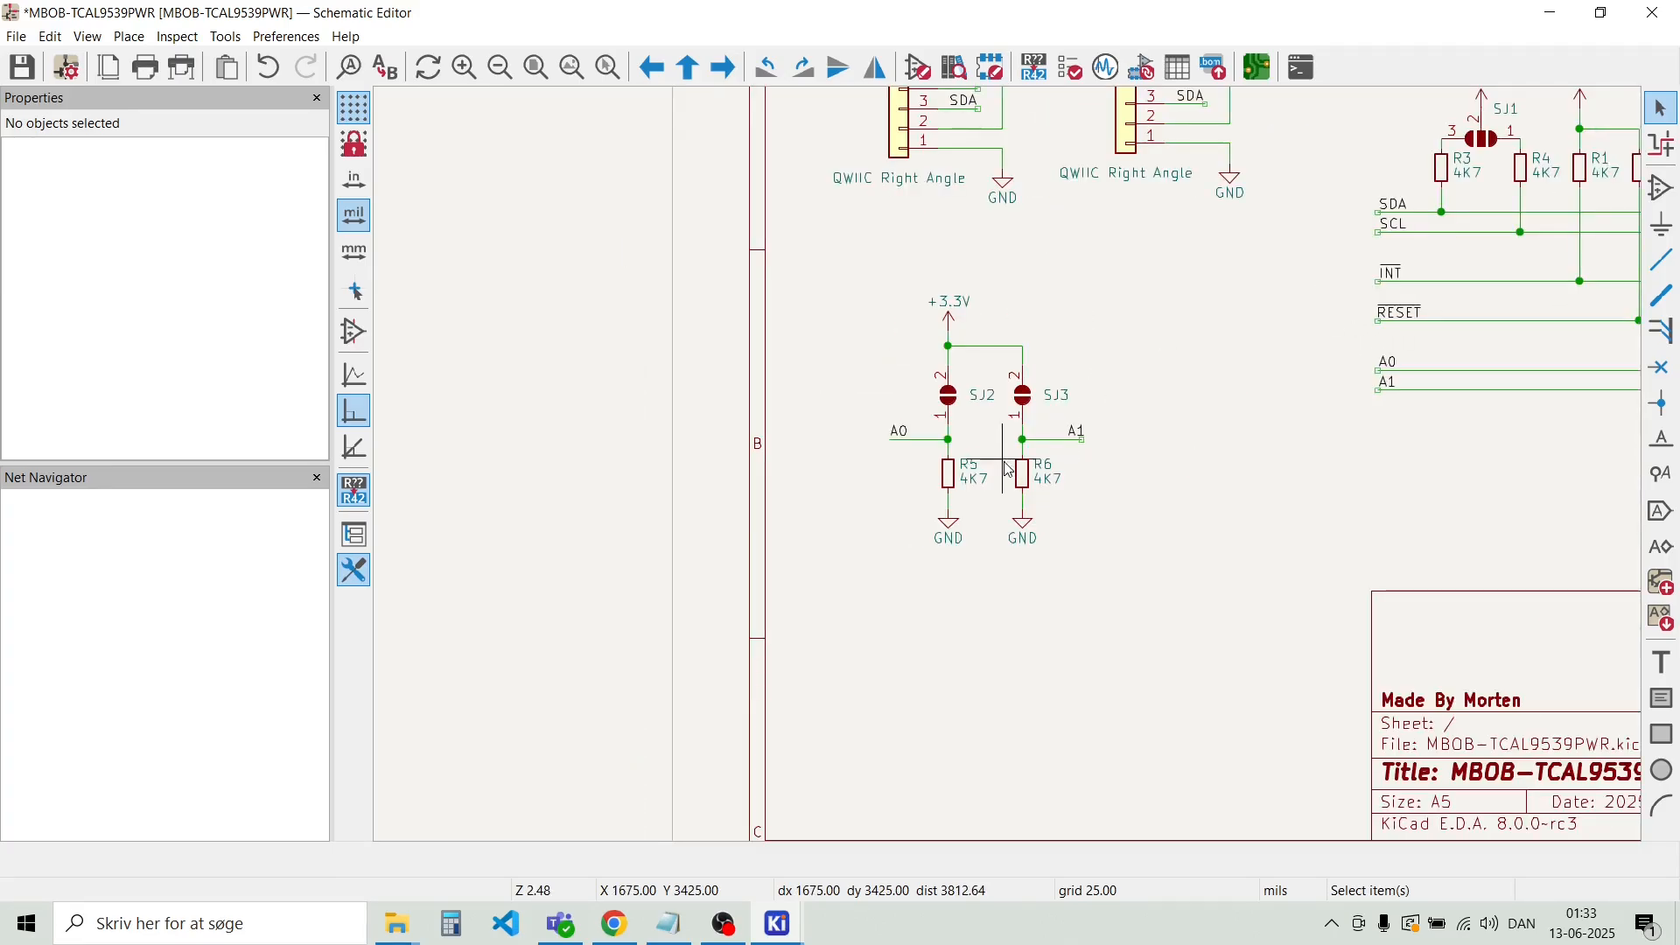
scroll(1012, 473, "up", 1)
scroll(1013, 473, "down", 1)
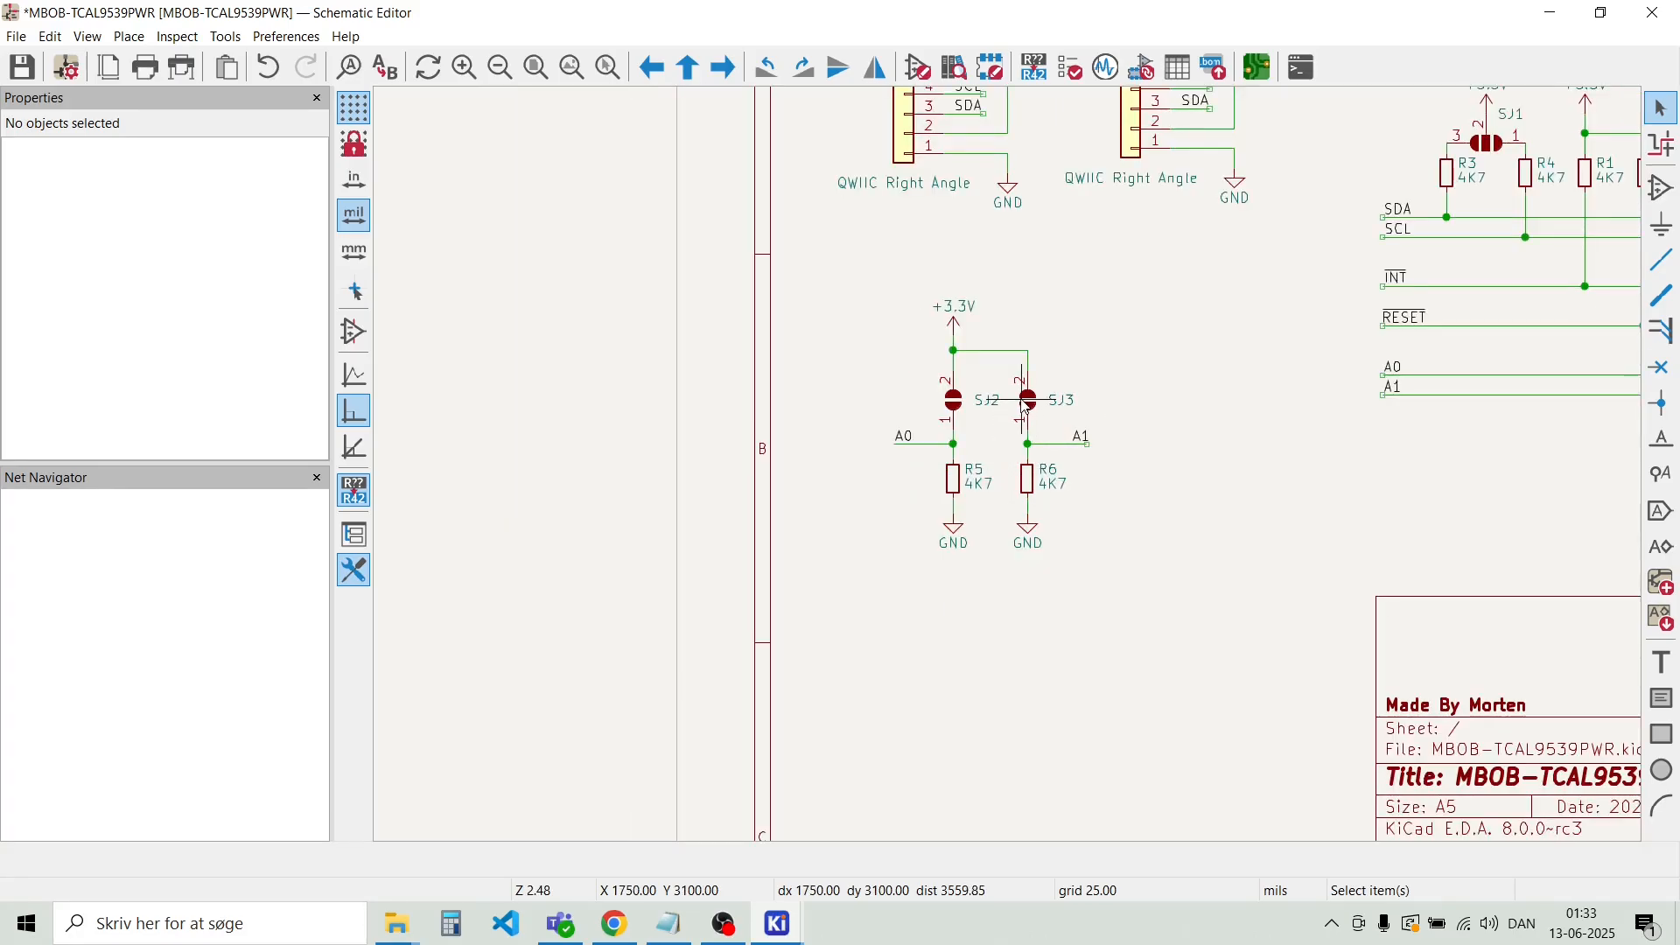
scroll(956, 488, "up", 2)
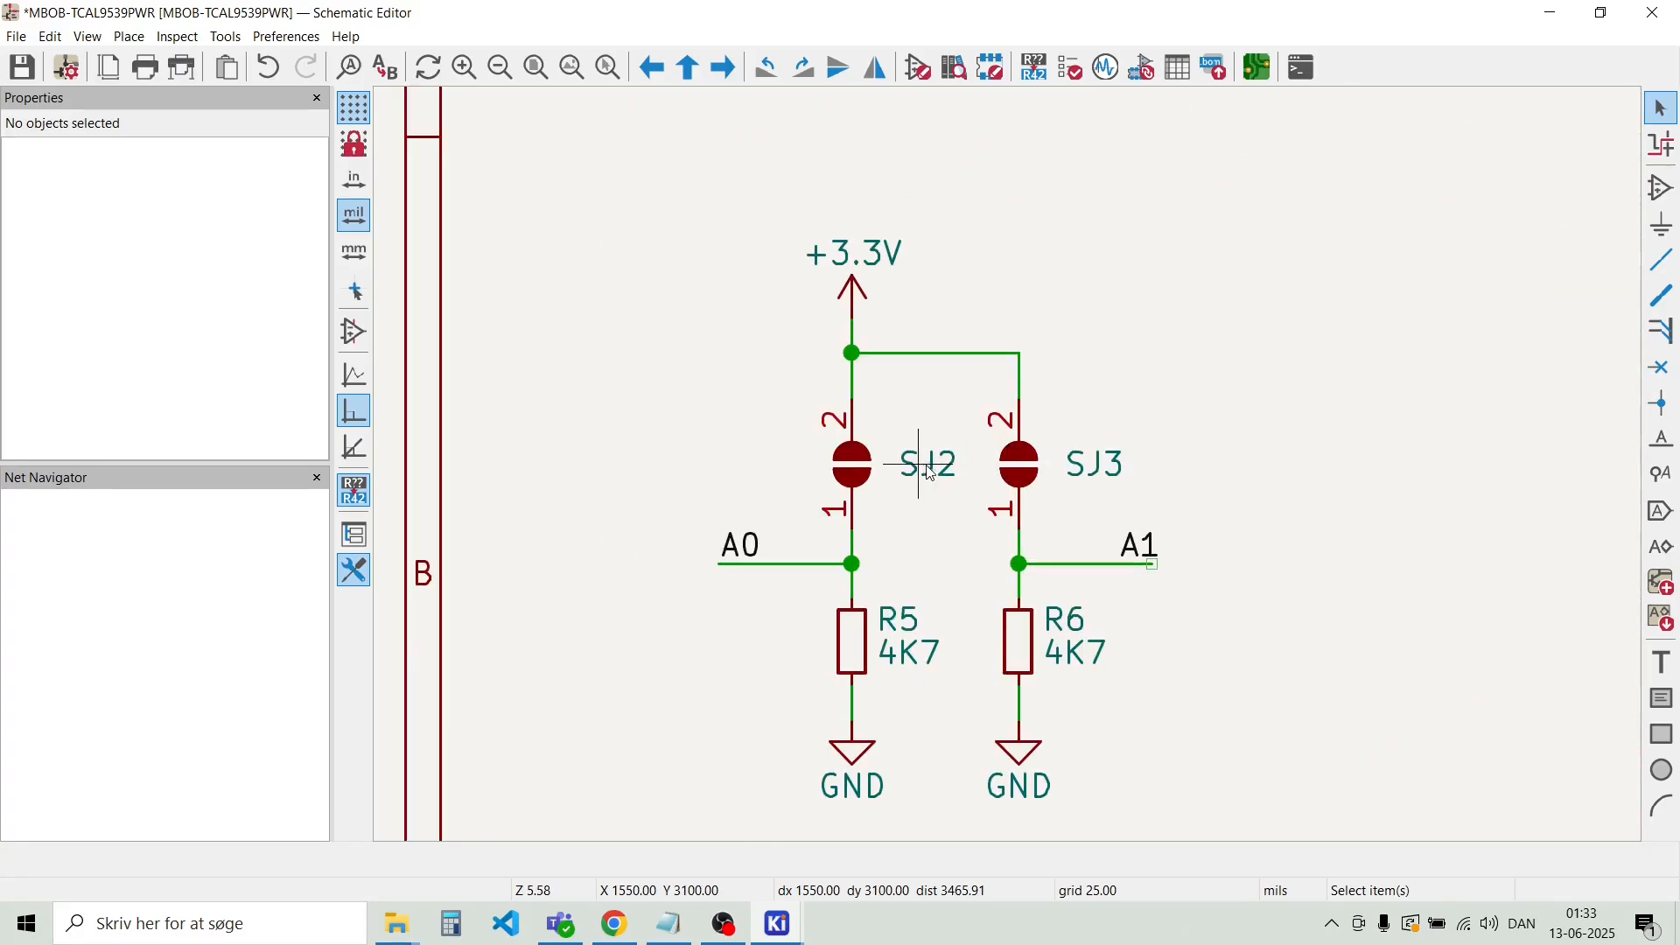
left_click_drag(939, 477, 926, 464)
left_click(1107, 464)
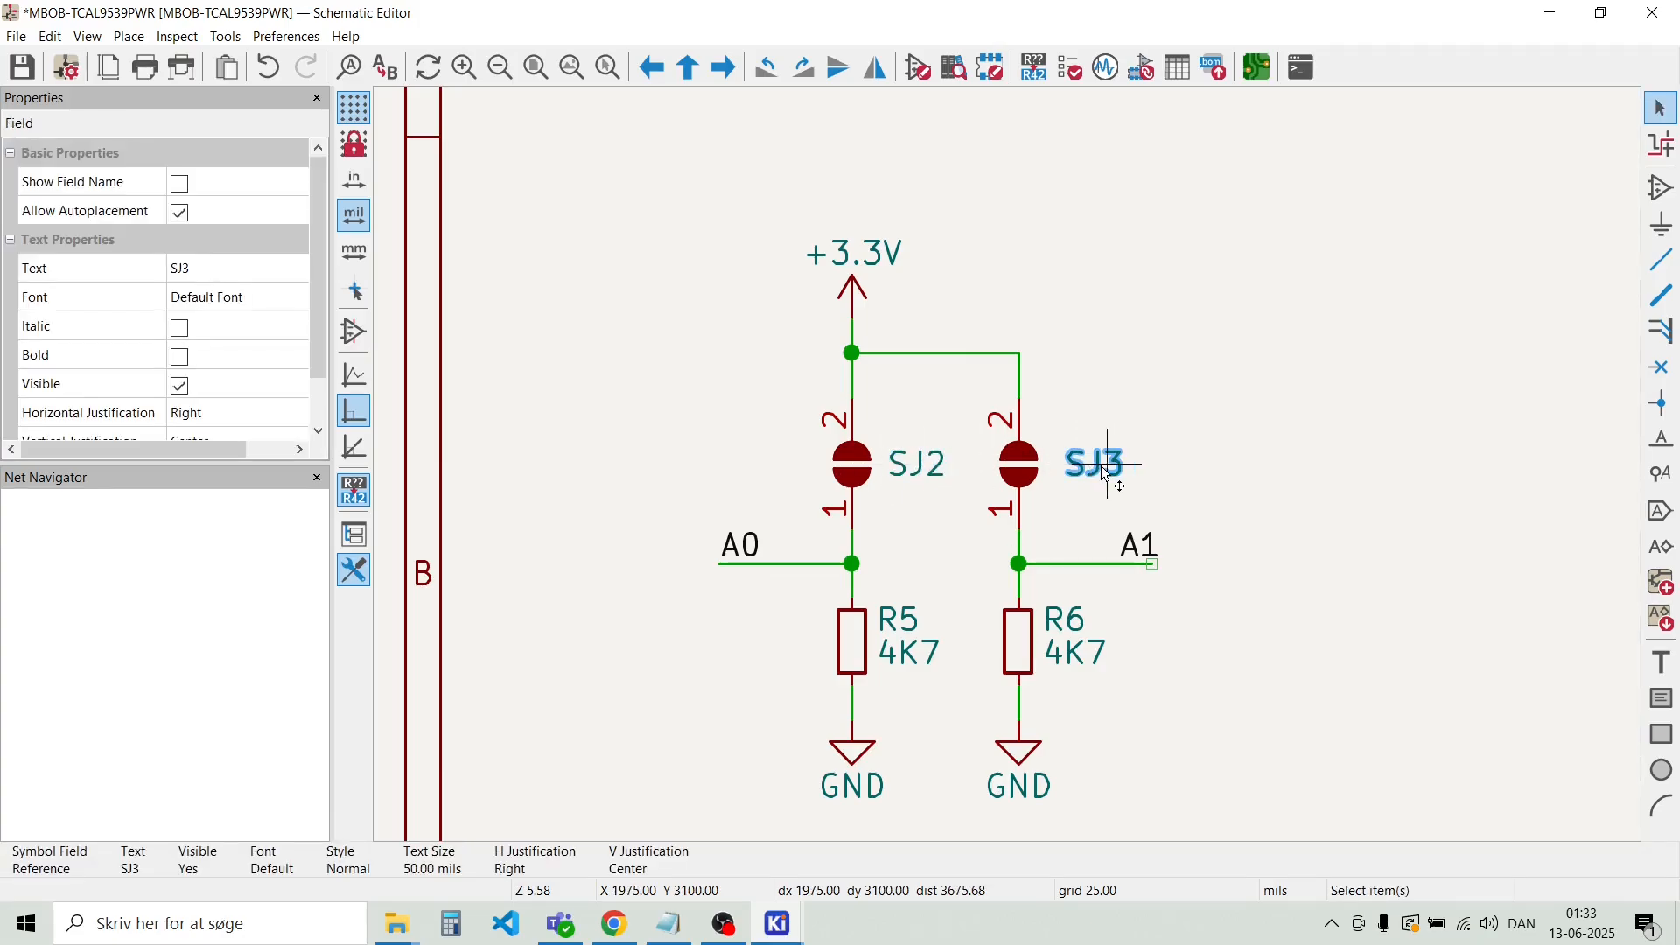
left_click_drag(1107, 464, 1095, 464)
left_click(1098, 428)
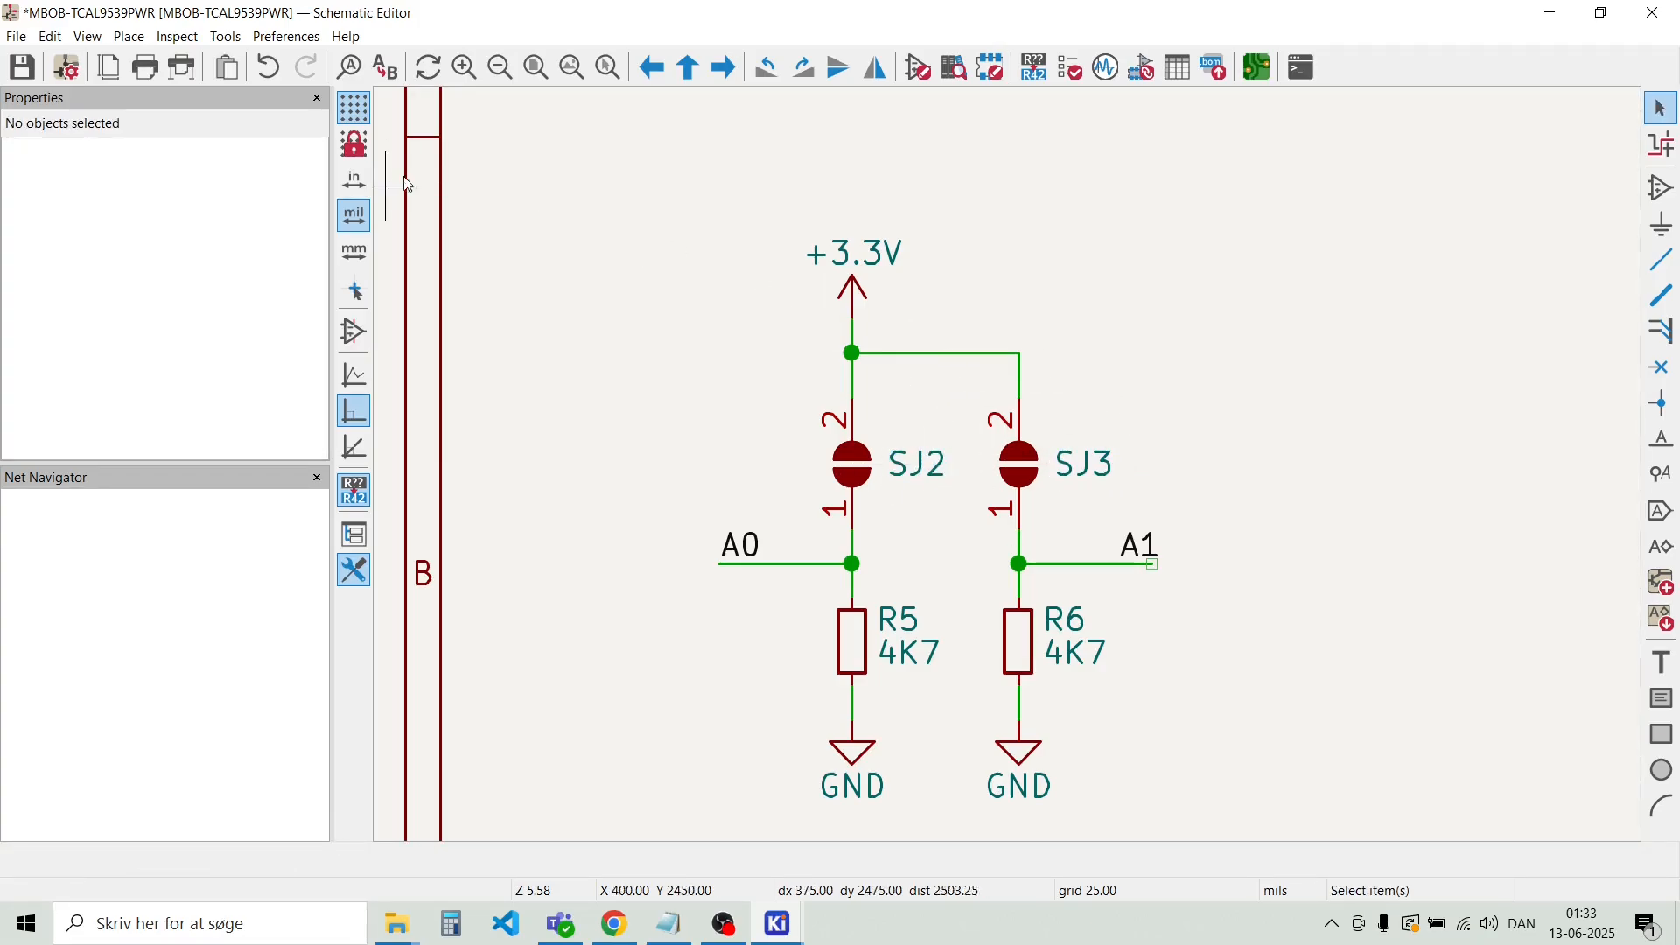
Place the text note "SJ2 and SJ3 set the I2C address" above the +3.3V symbol
left_click(129, 37)
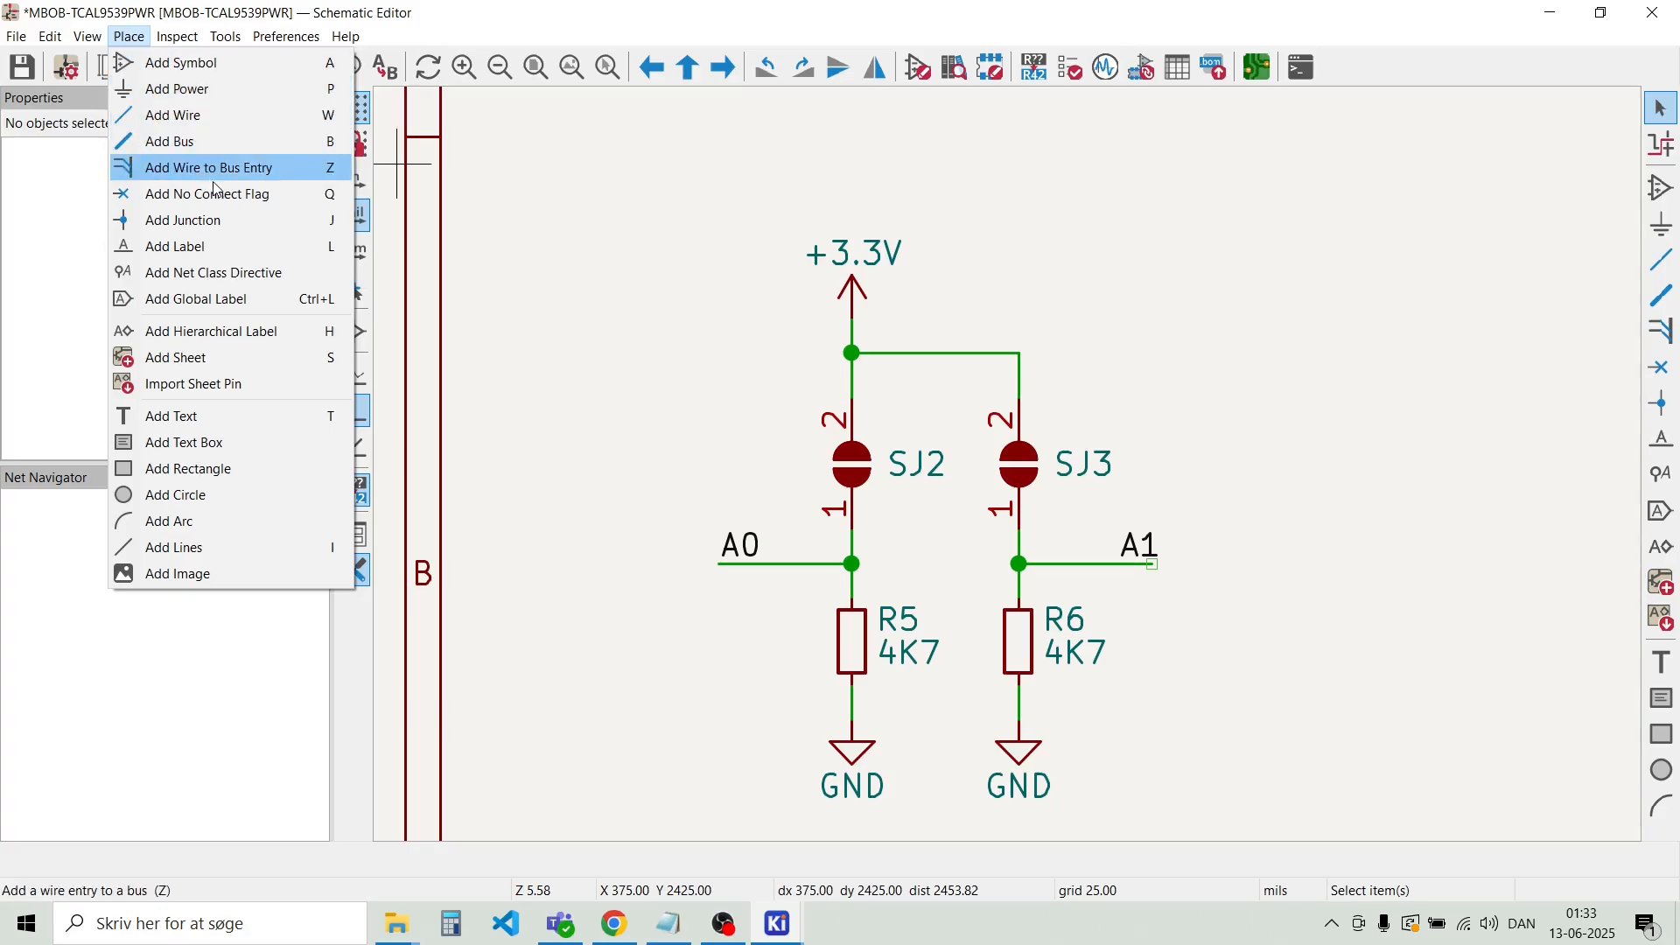
left_click(274, 418)
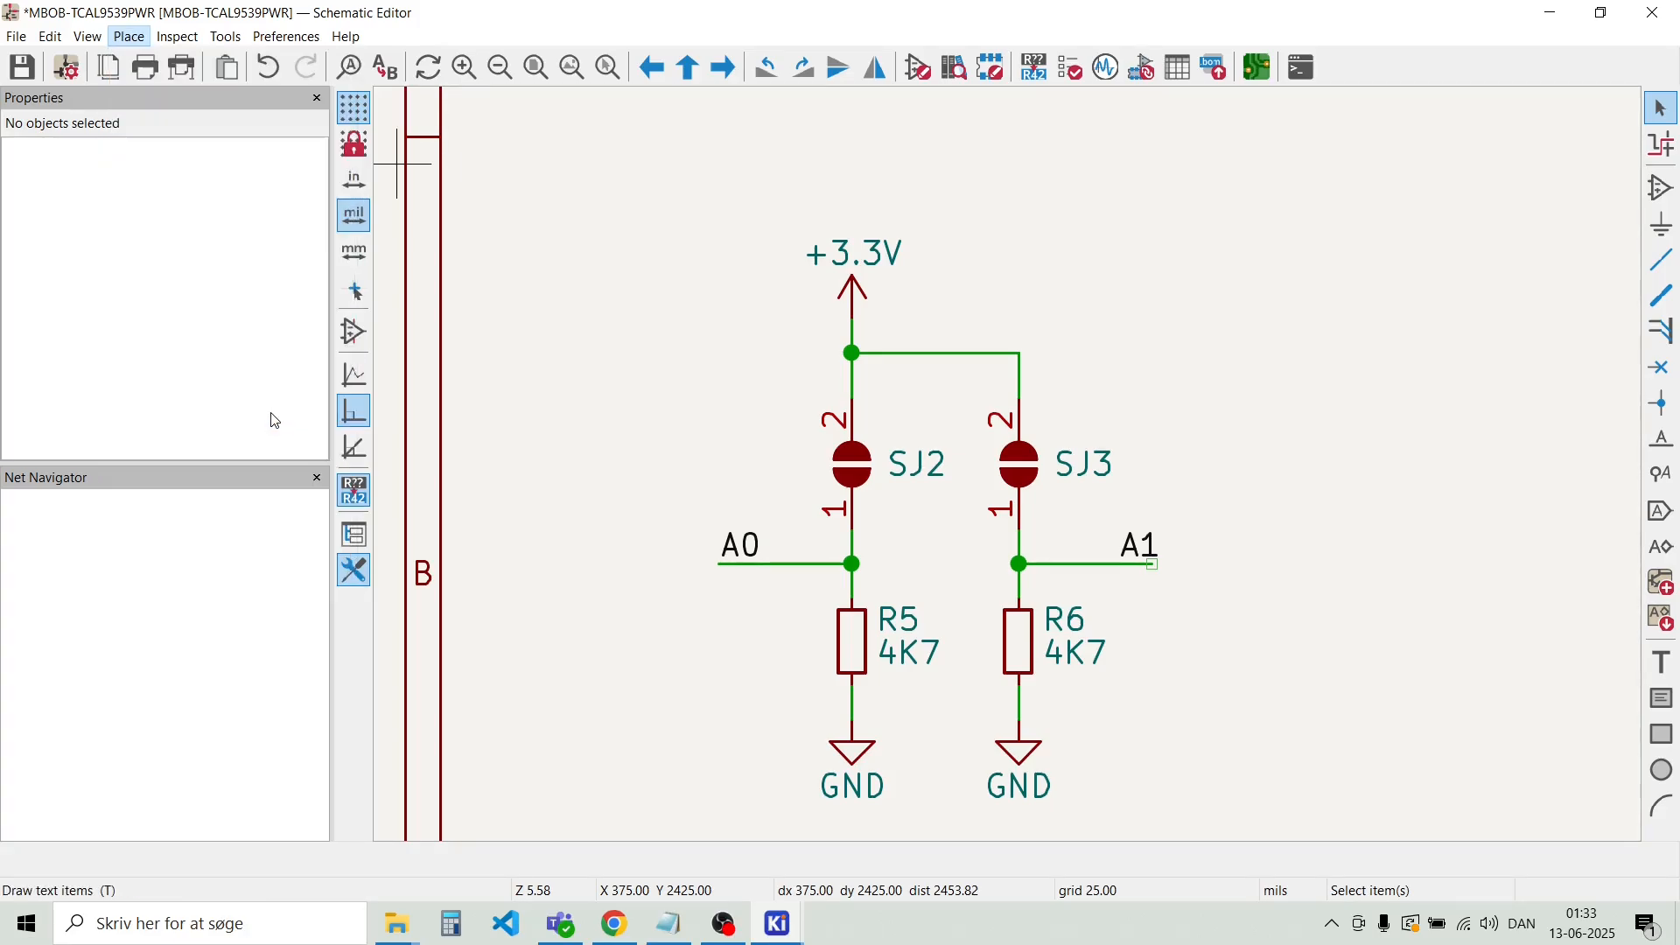
left_click(569, 290)
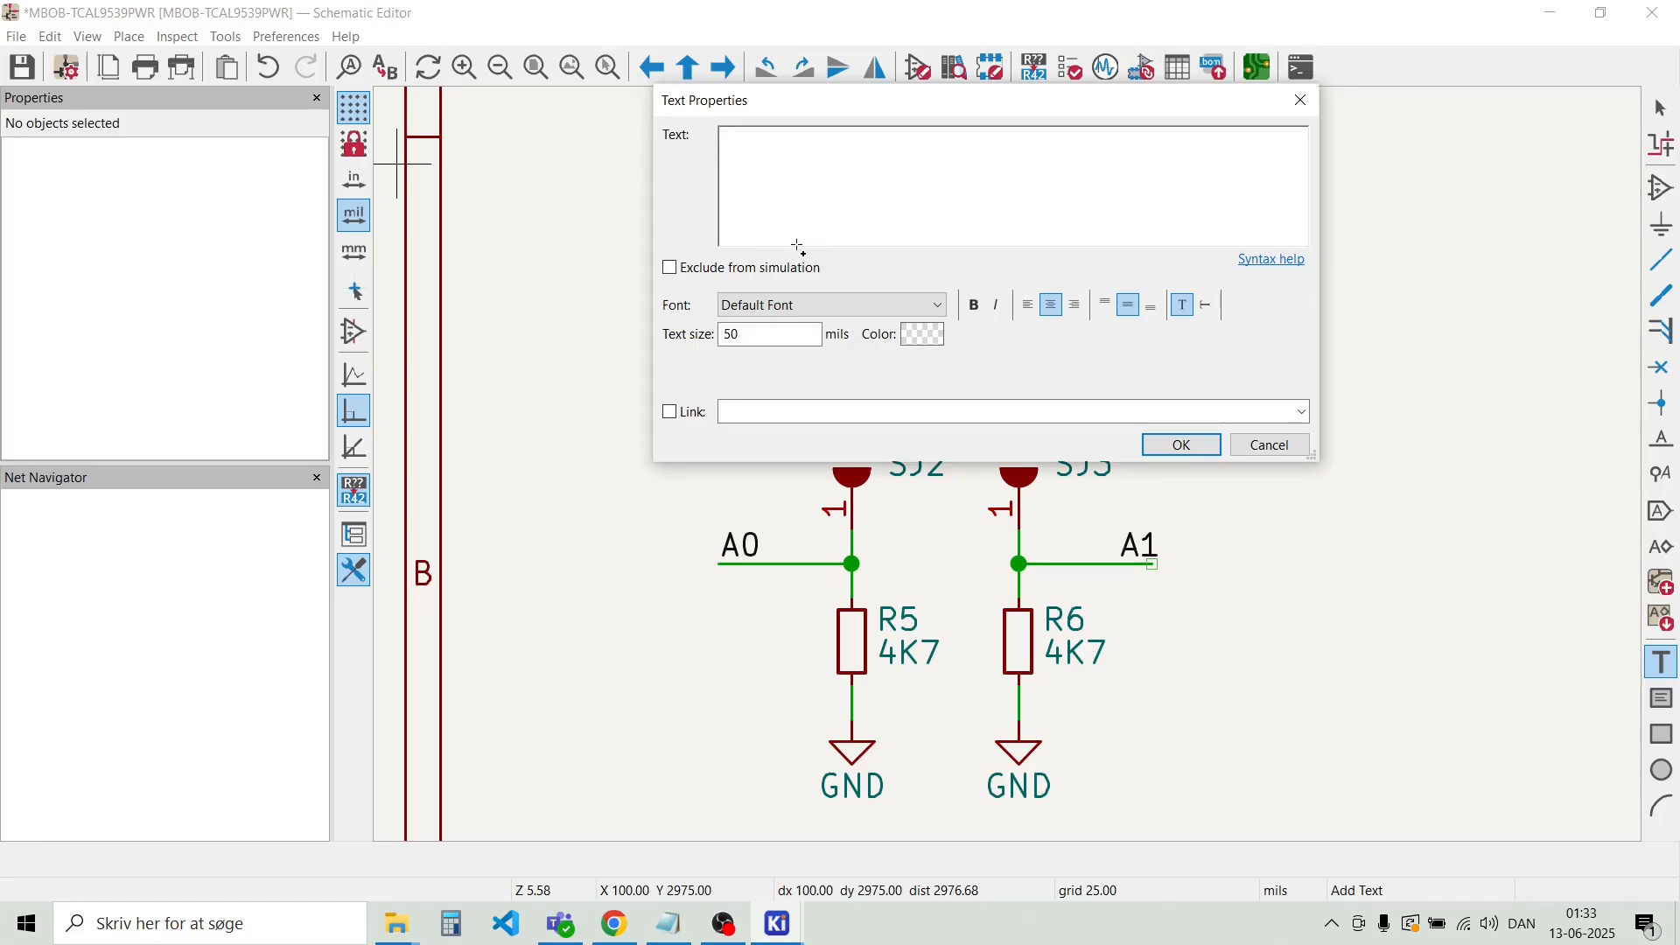
type("sJ2 and SJ3 set the I2C address")
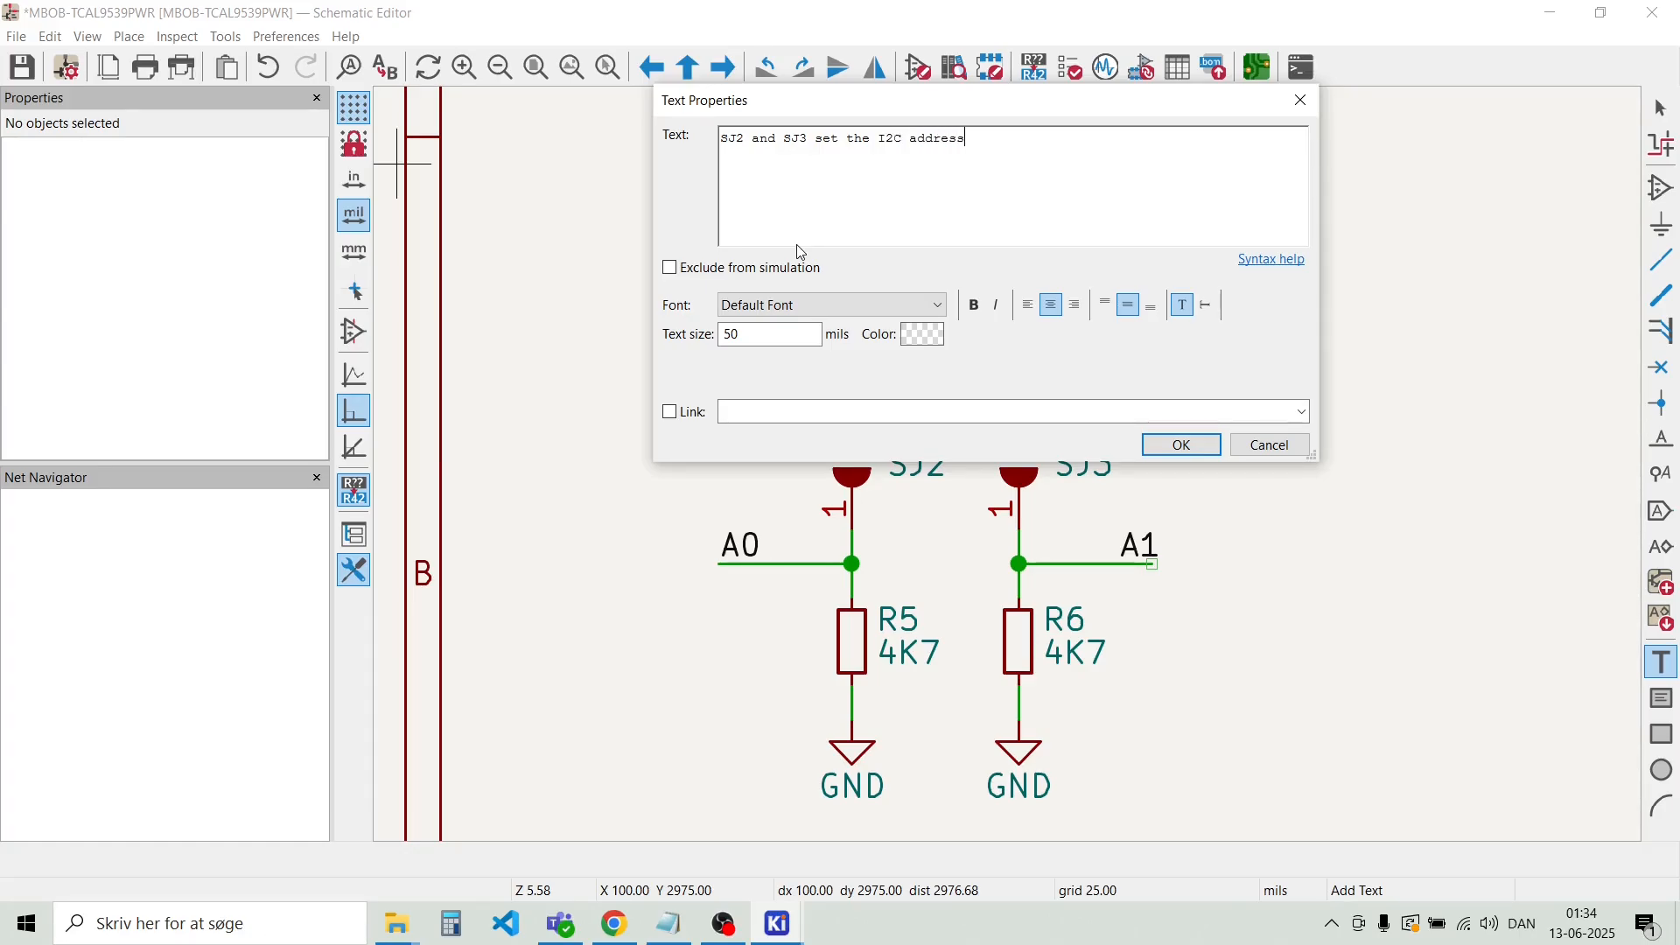
key("Return")
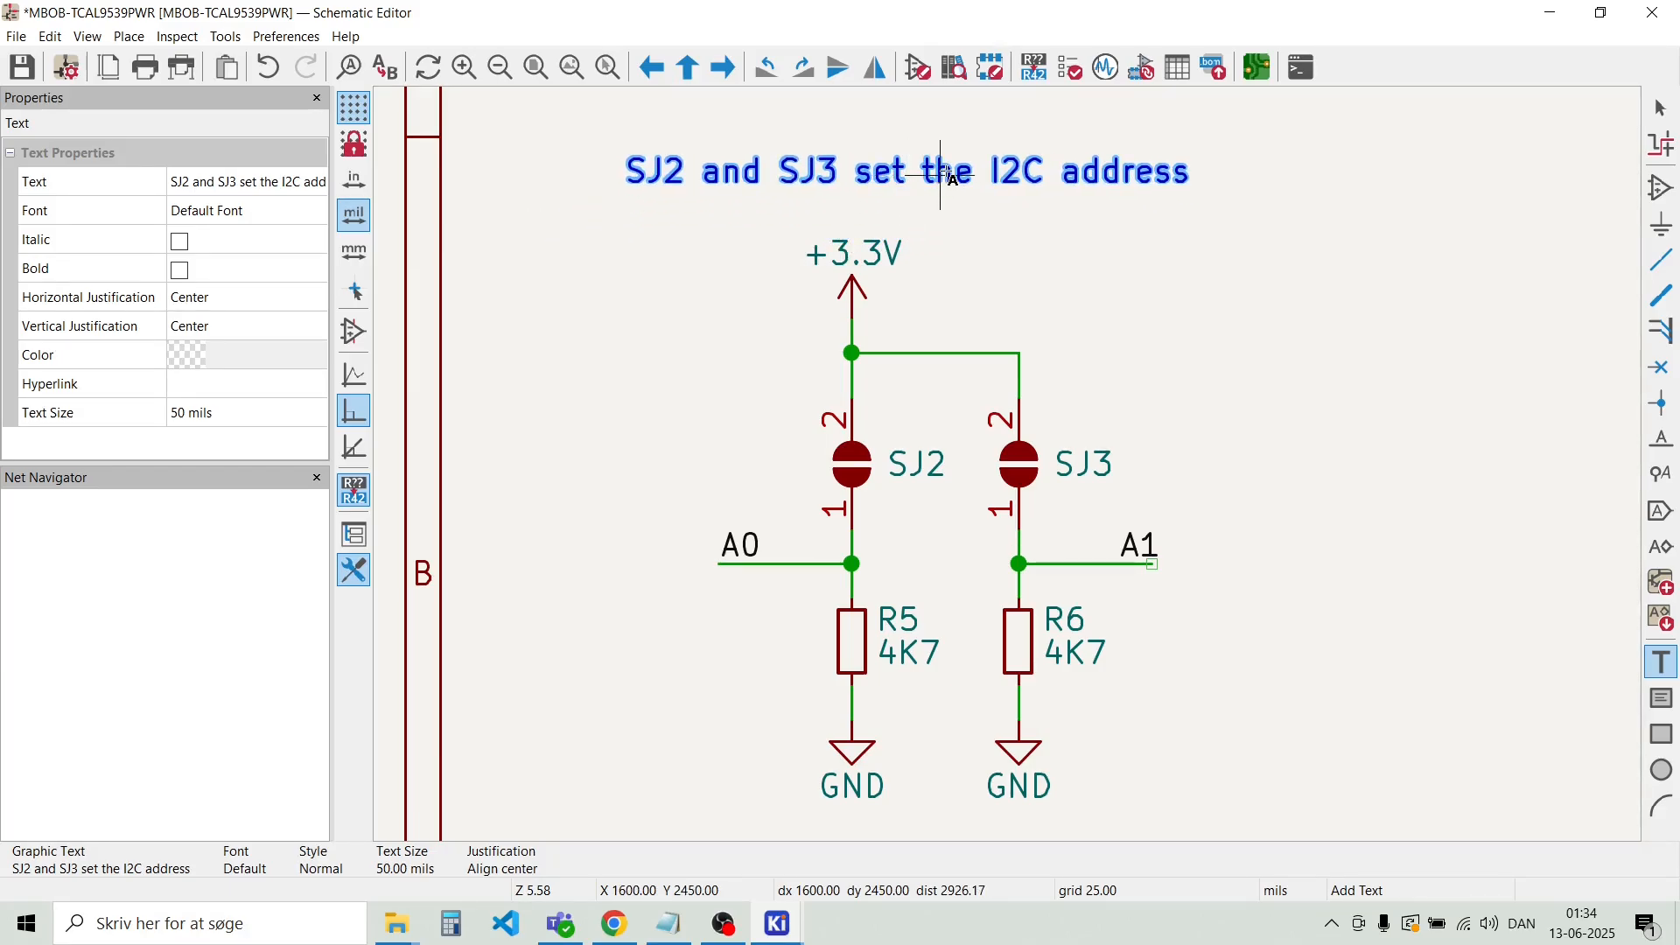
left_click(942, 175)
Add a second line reading "of the TCAL9539PWR" to the I2C address note
double_click(947, 172)
left_click(948, 172)
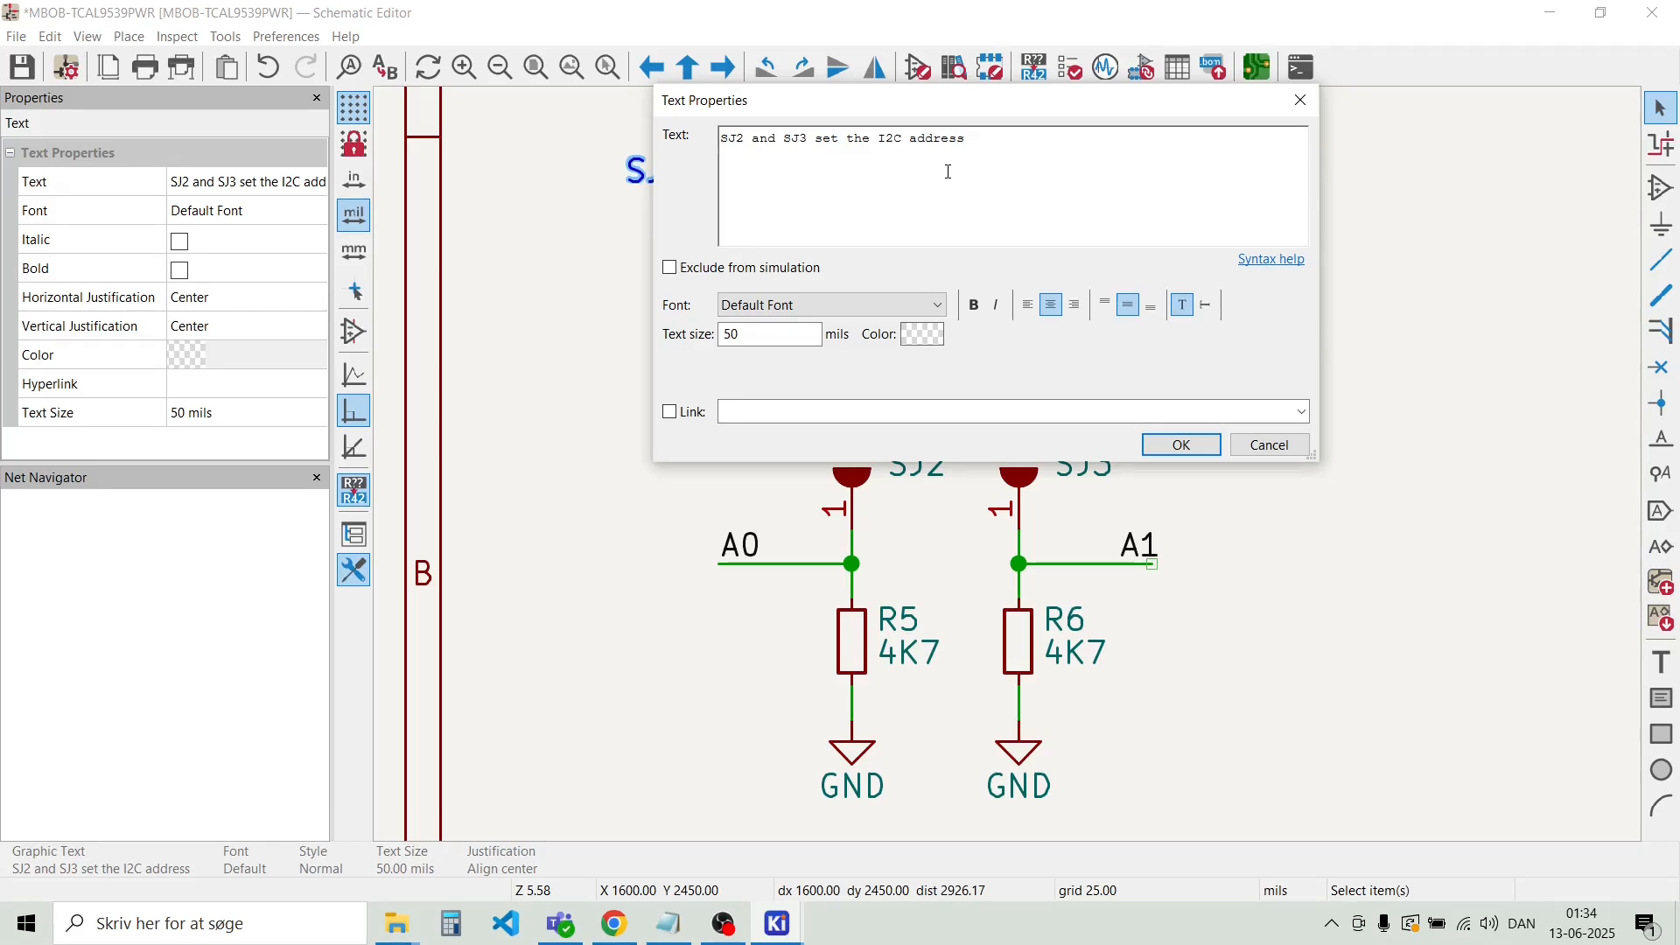
type("of the TCAL9539PWR")
left_click(1180, 444)
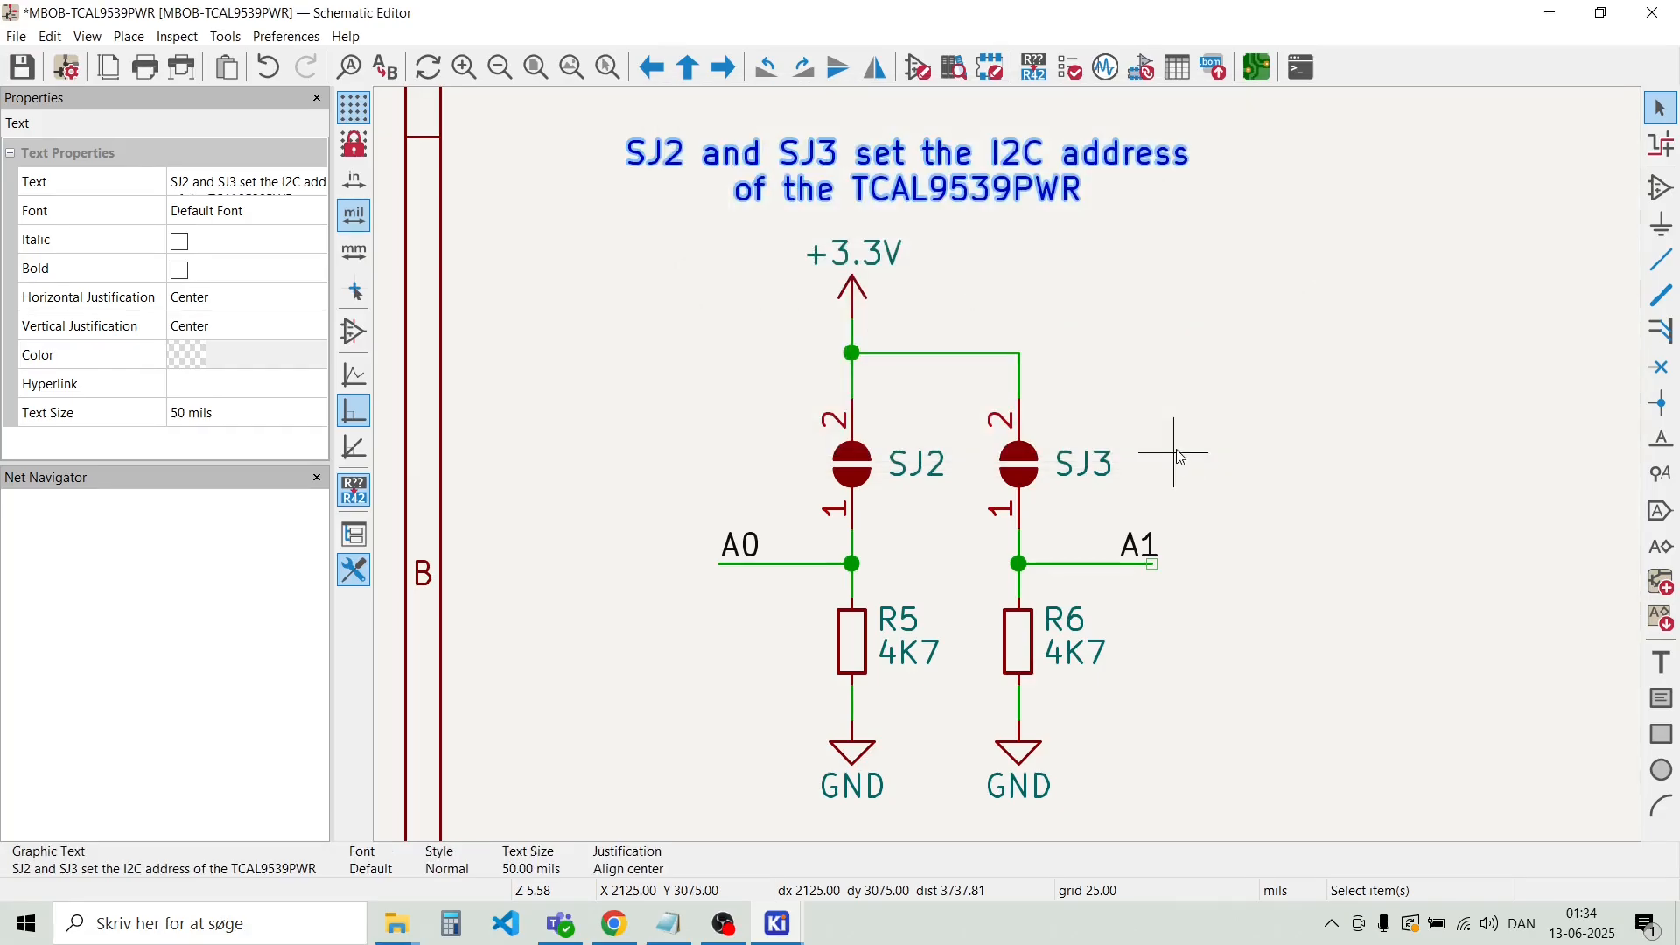
Left-align the I2C address note and move it beside the +3.3V symbol, above SJ3
double_click(915, 187)
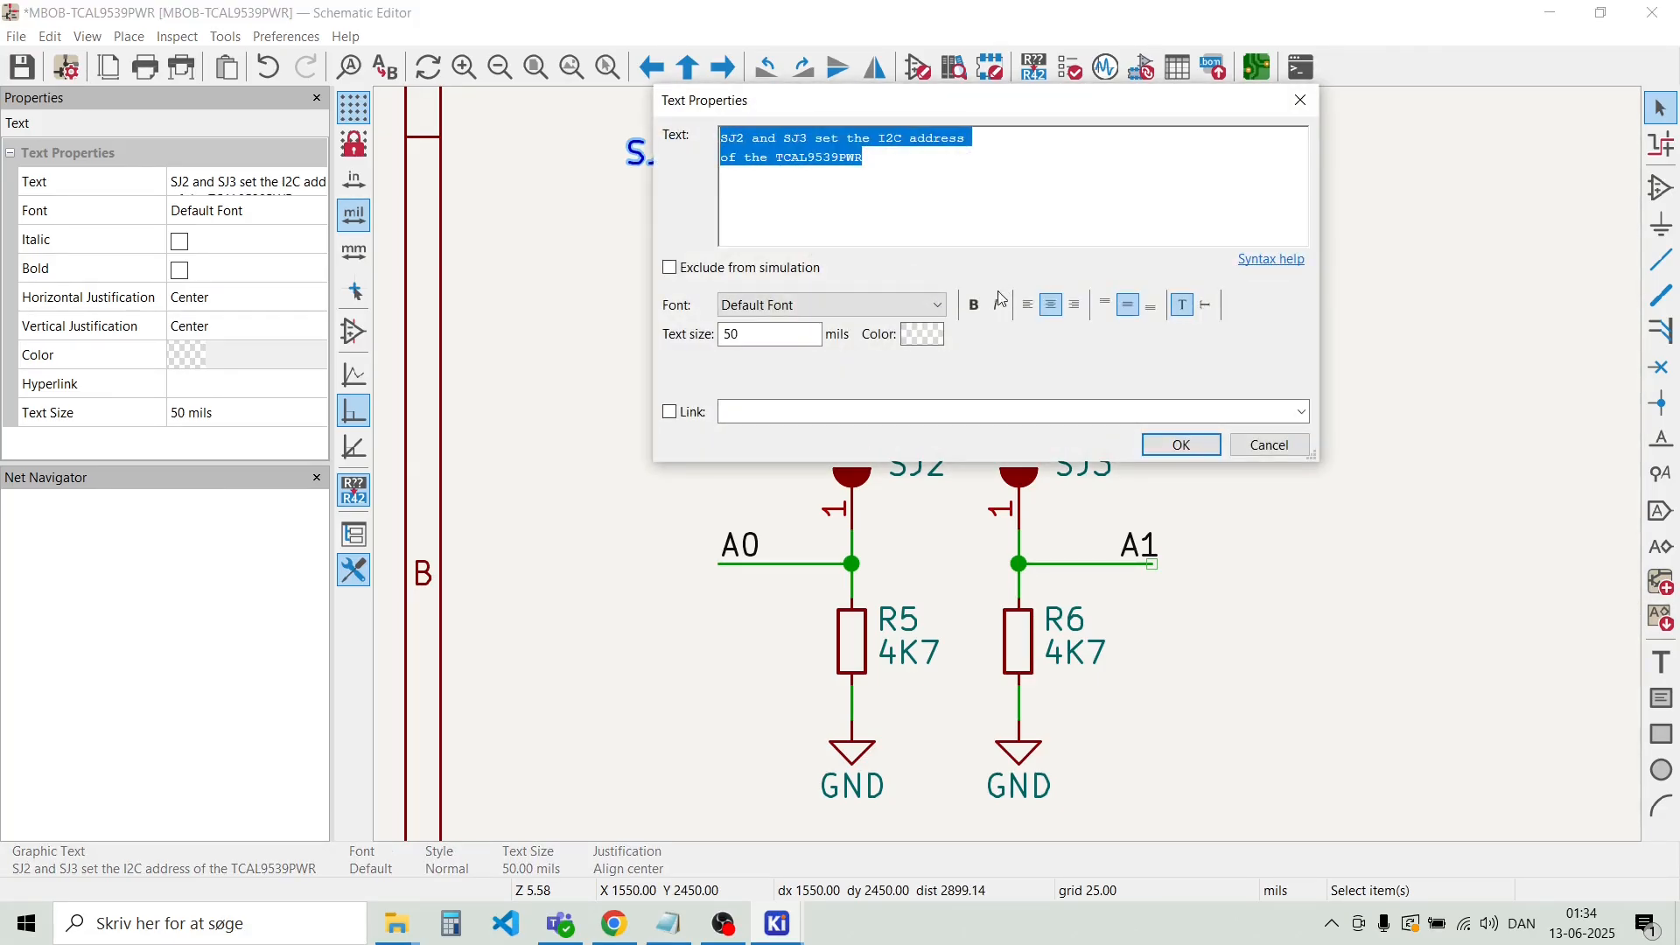
left_click(1028, 303)
left_click(1179, 443)
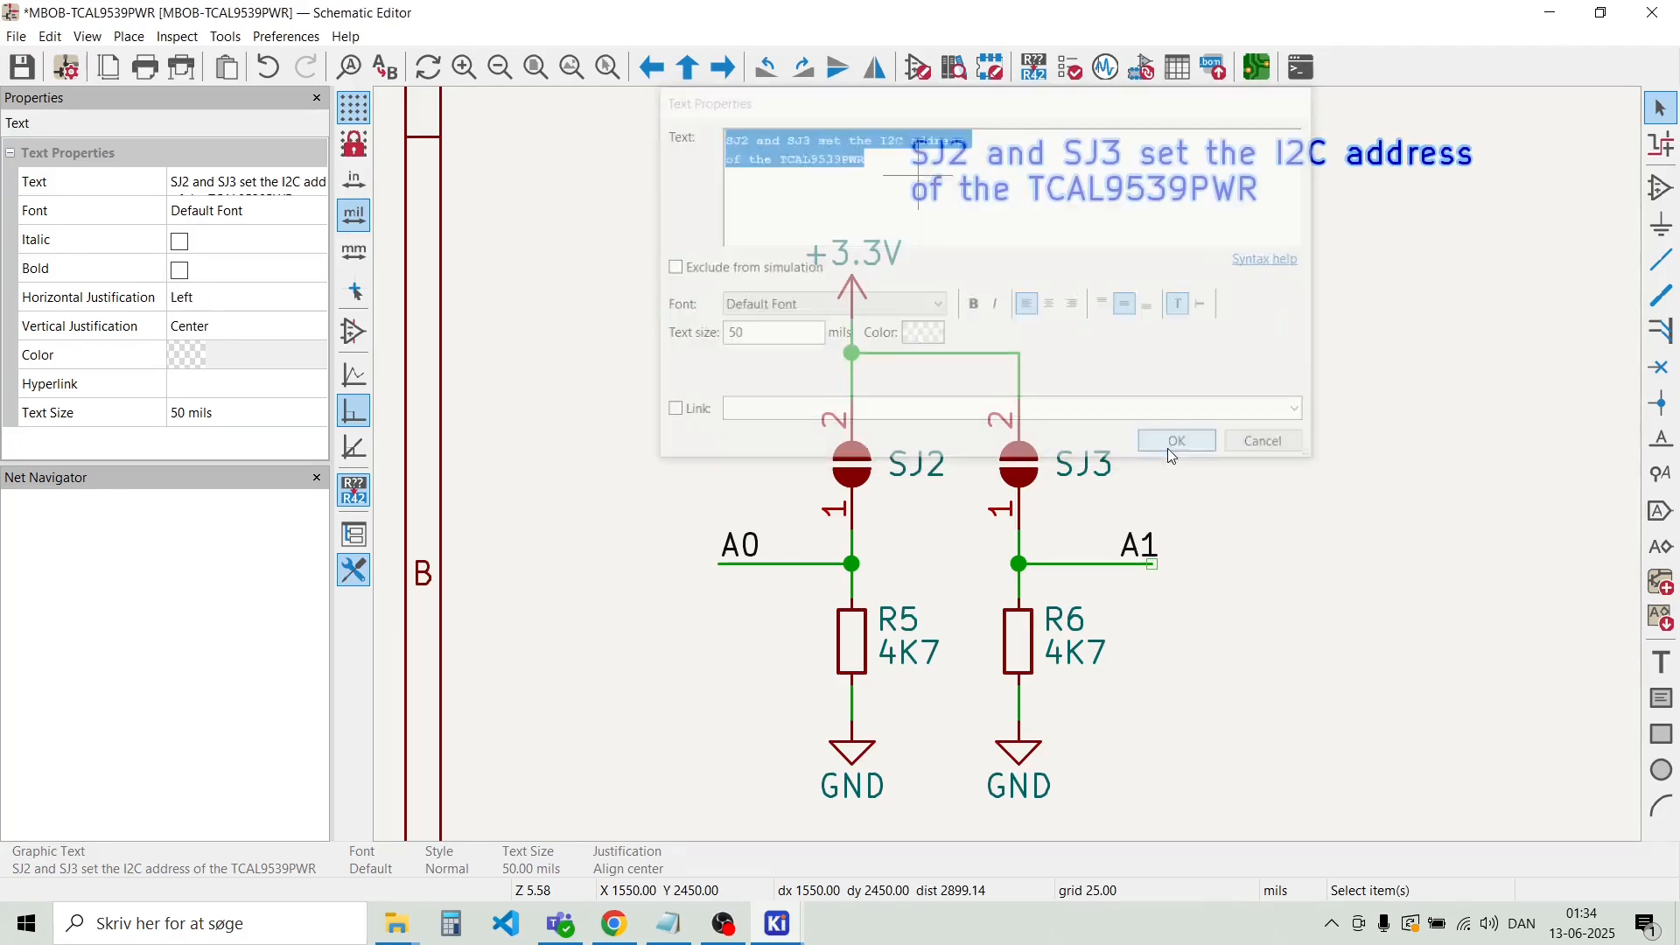
left_click(1089, 273)
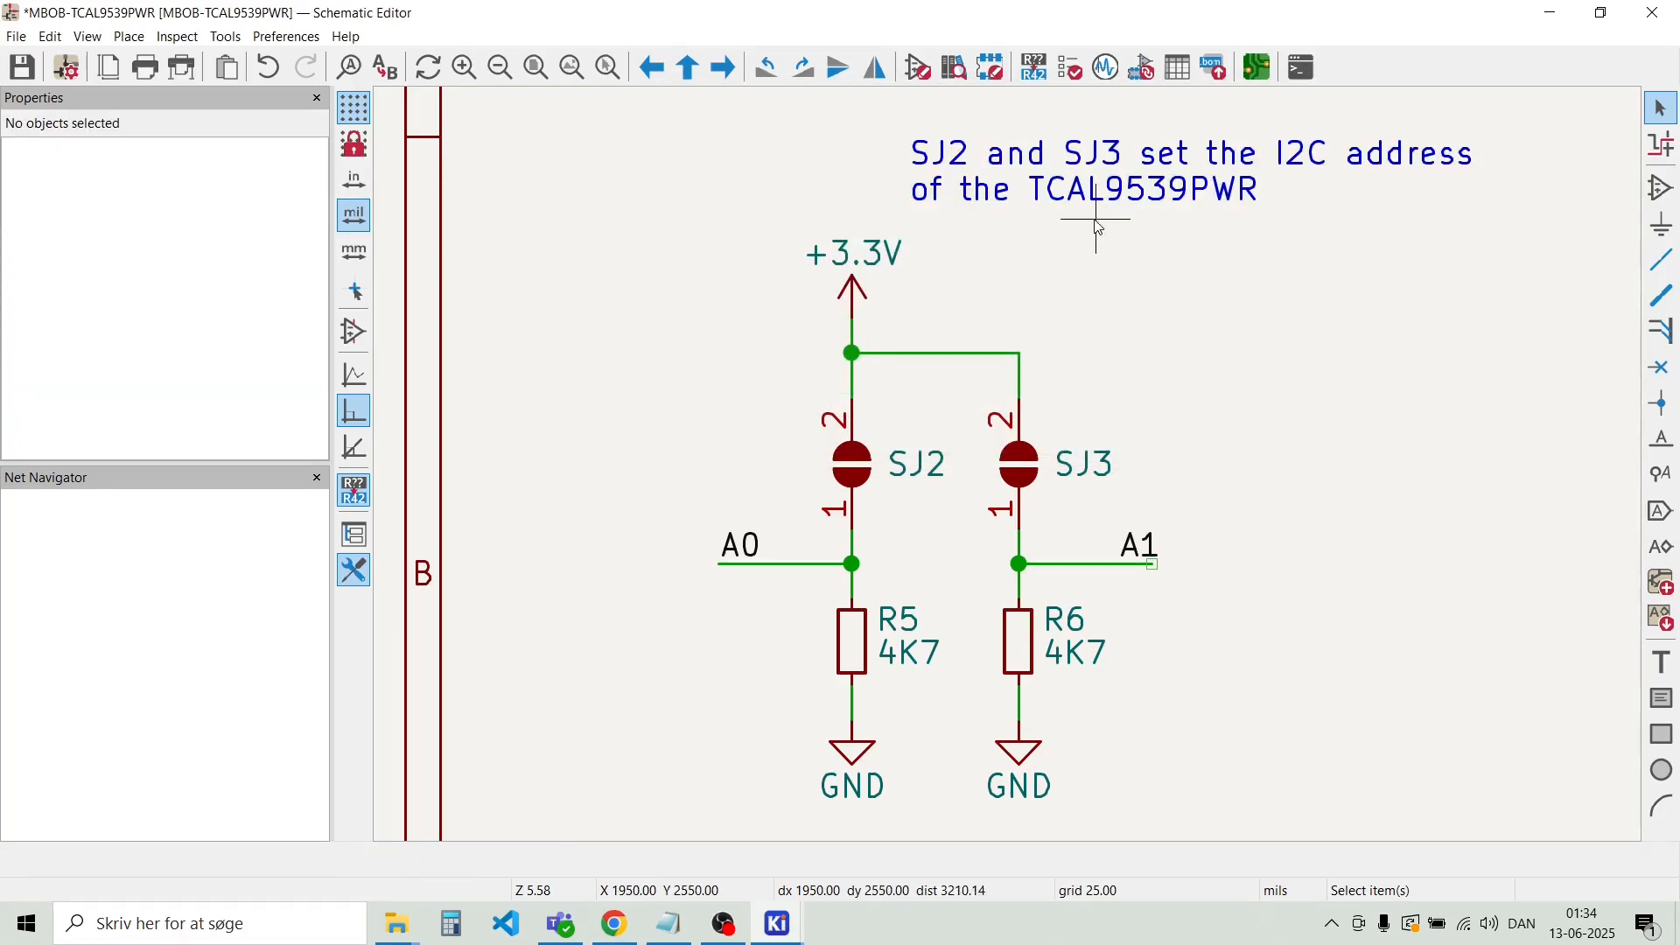
left_click(1098, 166)
key("m")
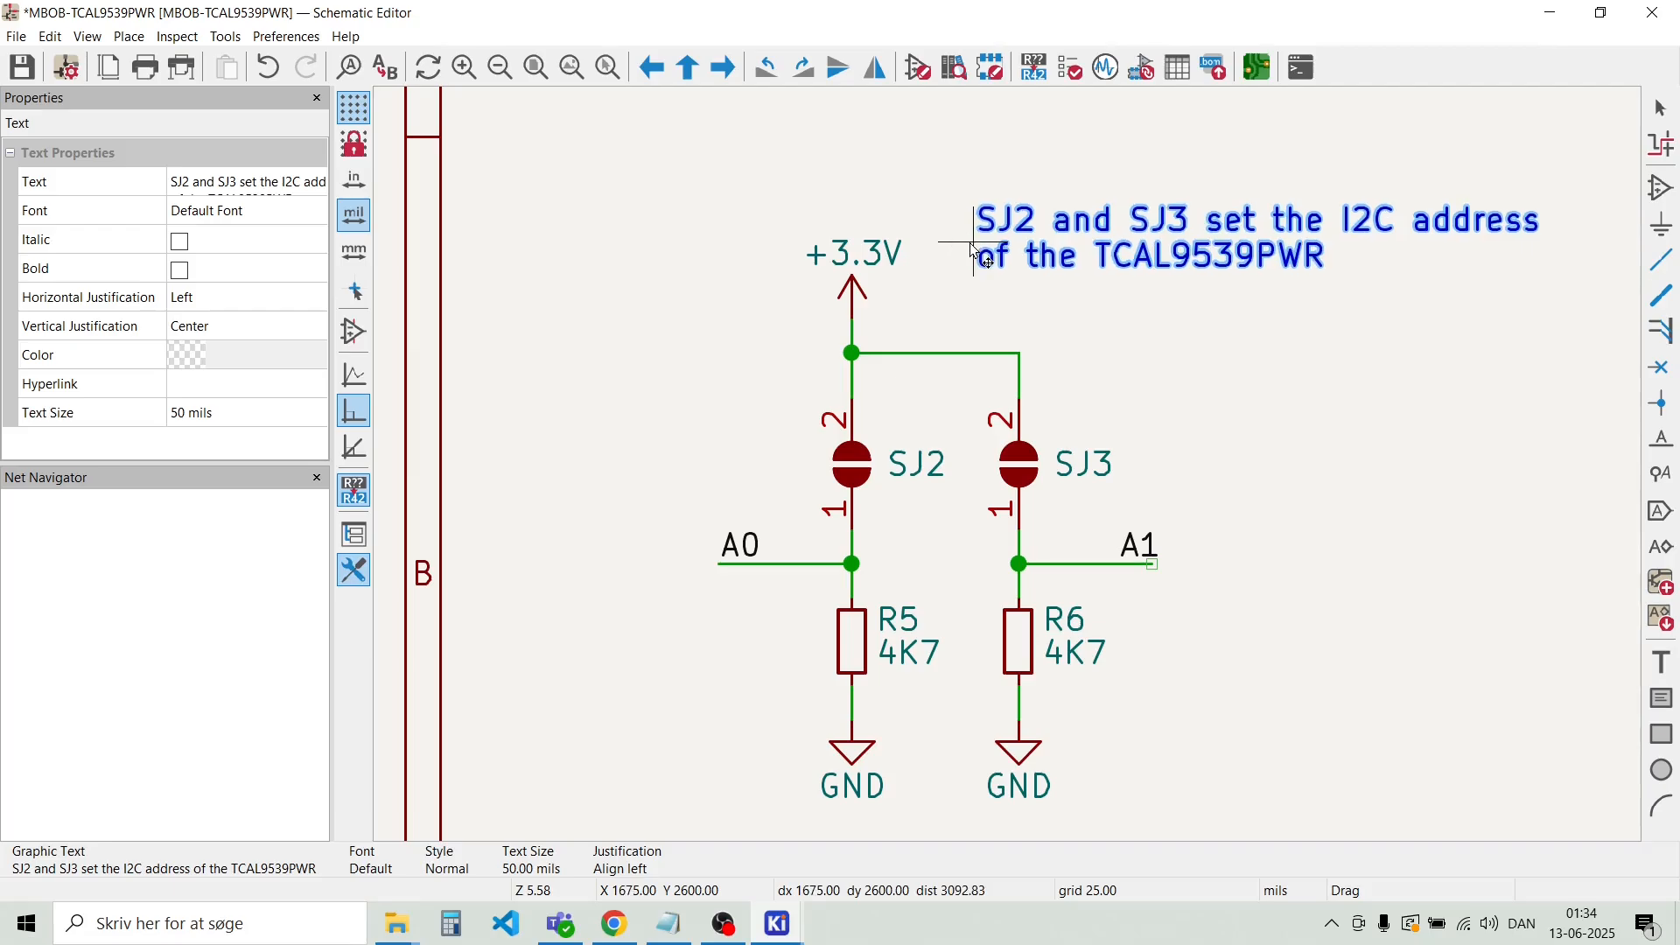
left_click(976, 242)
left_click(1076, 360)
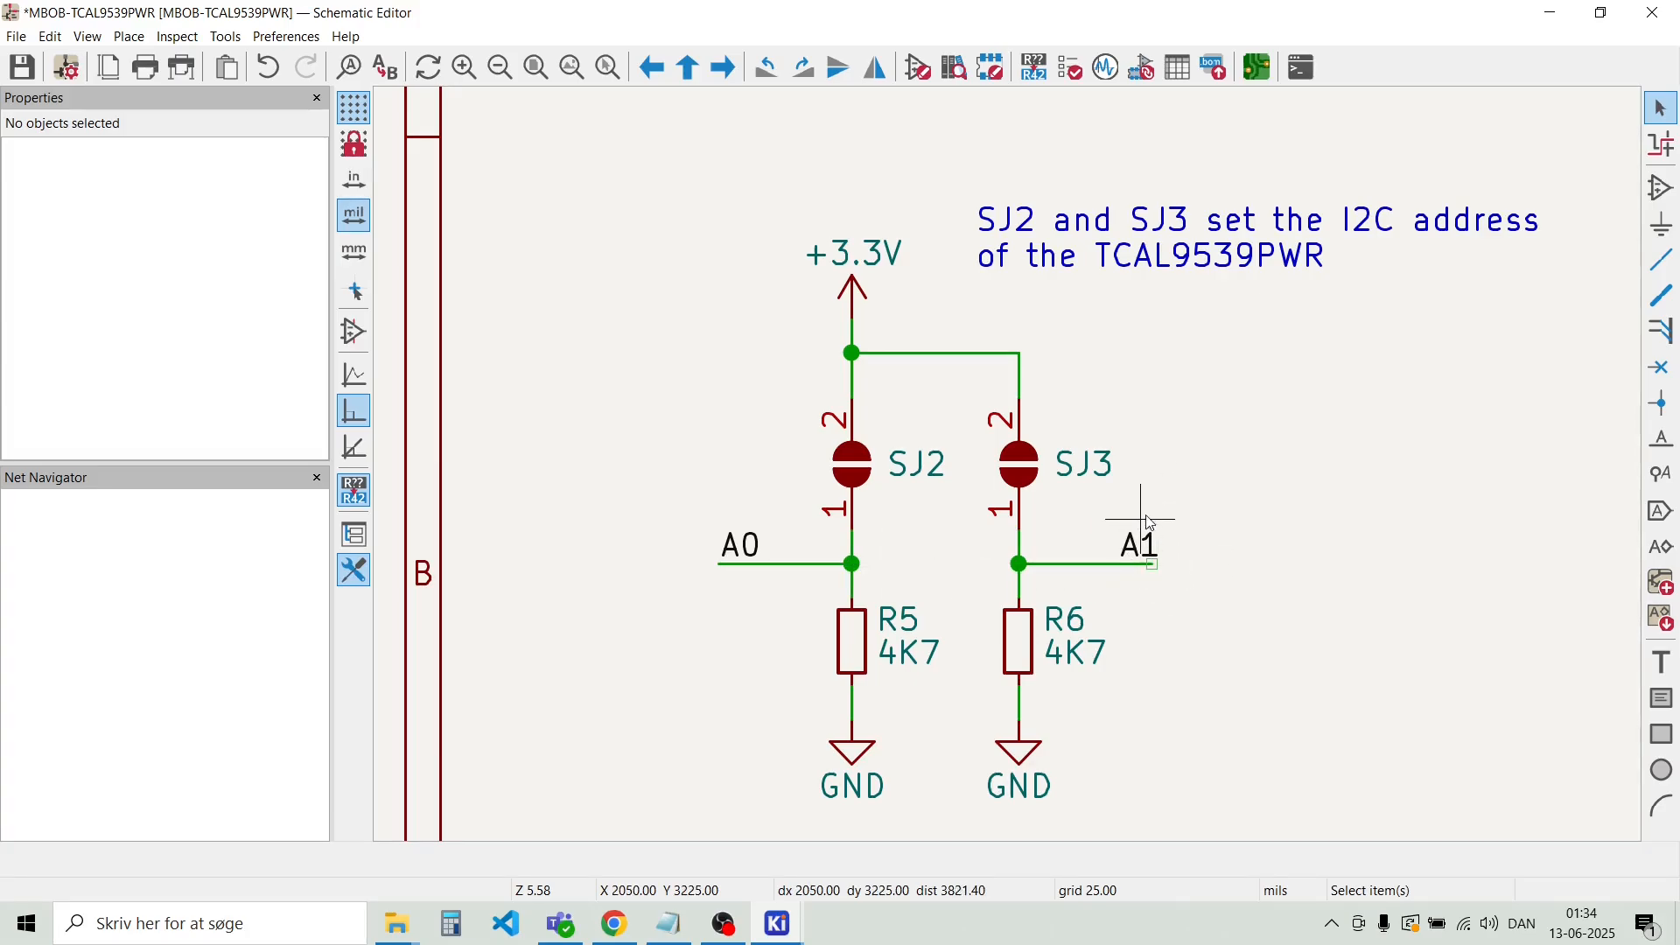
Start a second text note with an I2C address heading that includes the [A1] address input
left_click(1186, 219)
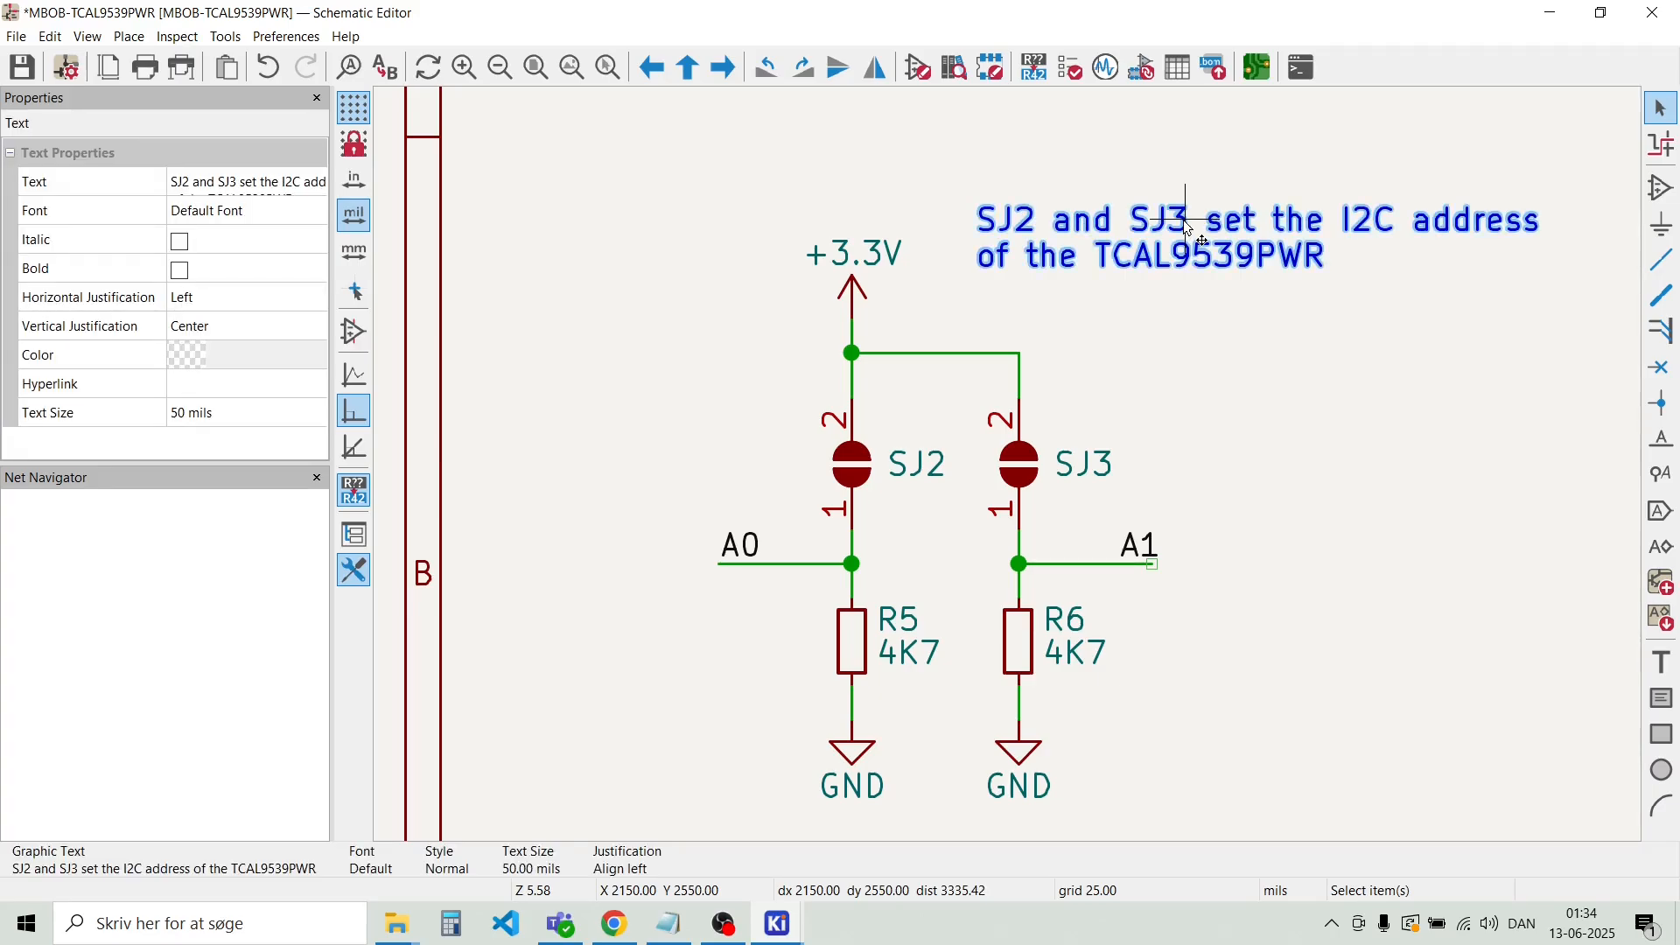
left_click(806, 142)
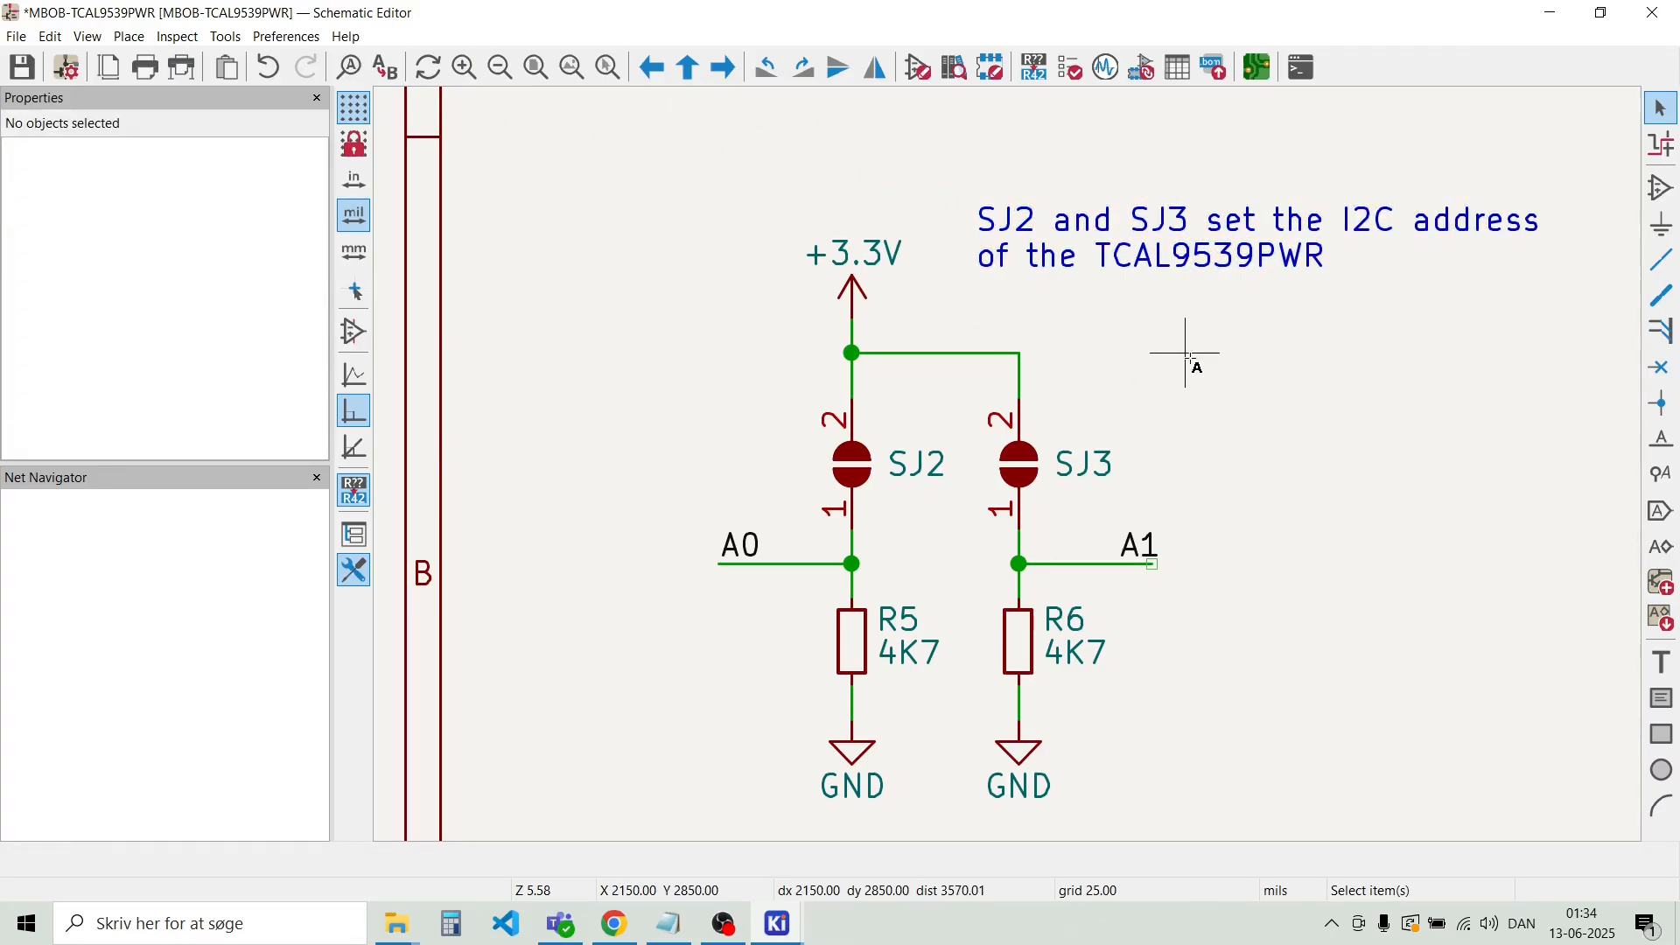
key("t")
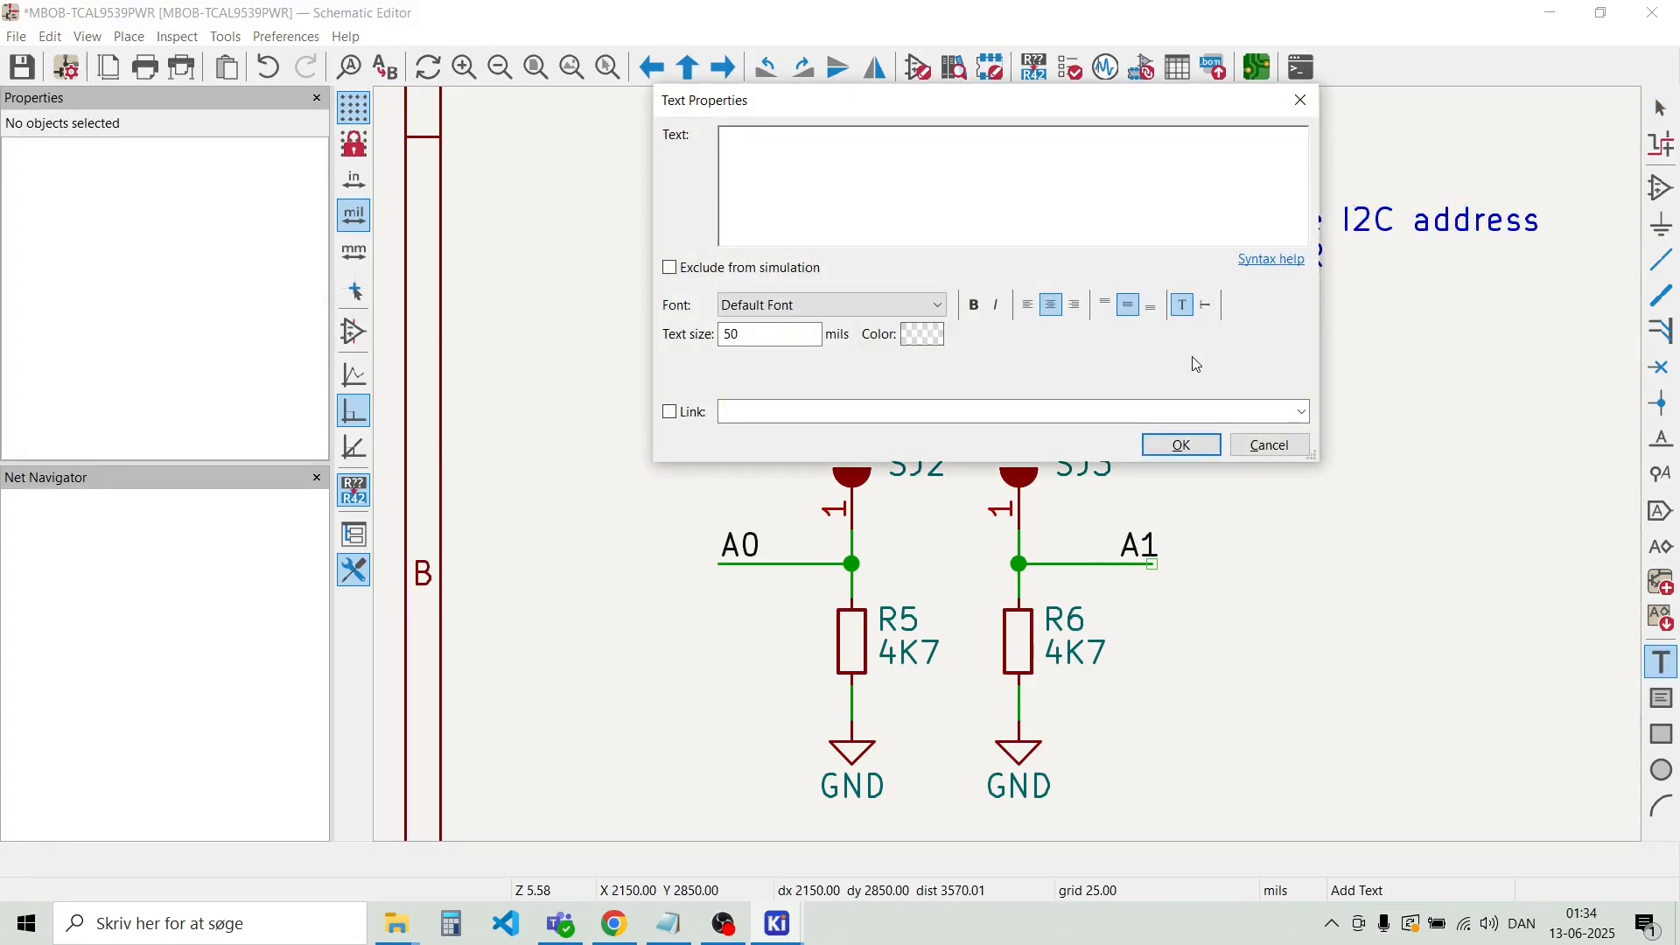
type("I2C Addrese")
key("BackSpace")
key("BackSpace")
key("BackSpace")
key("BackSpace")
type("es [A1][")
key("Return")
Switch to Chrome and look up the TCAL9539 datasheet's Device Address section, checking the hexadecimal address with both A1 and A0 low
left_click(621, 936)
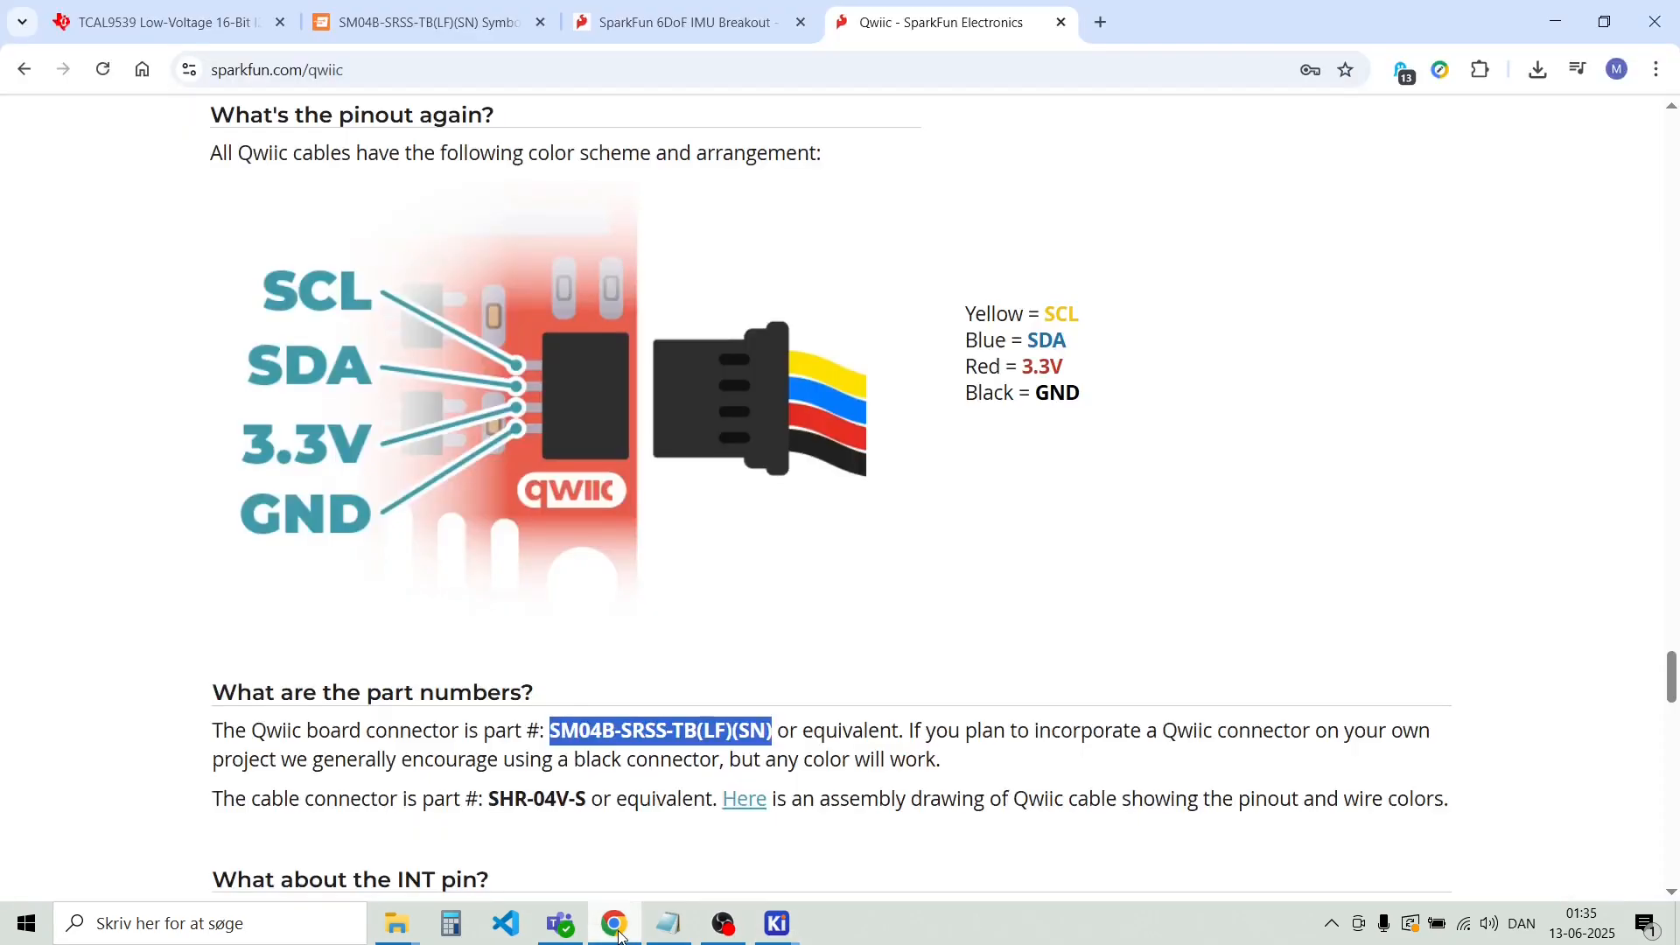
left_click(162, 18)
scroll(523, 425, "up", 20)
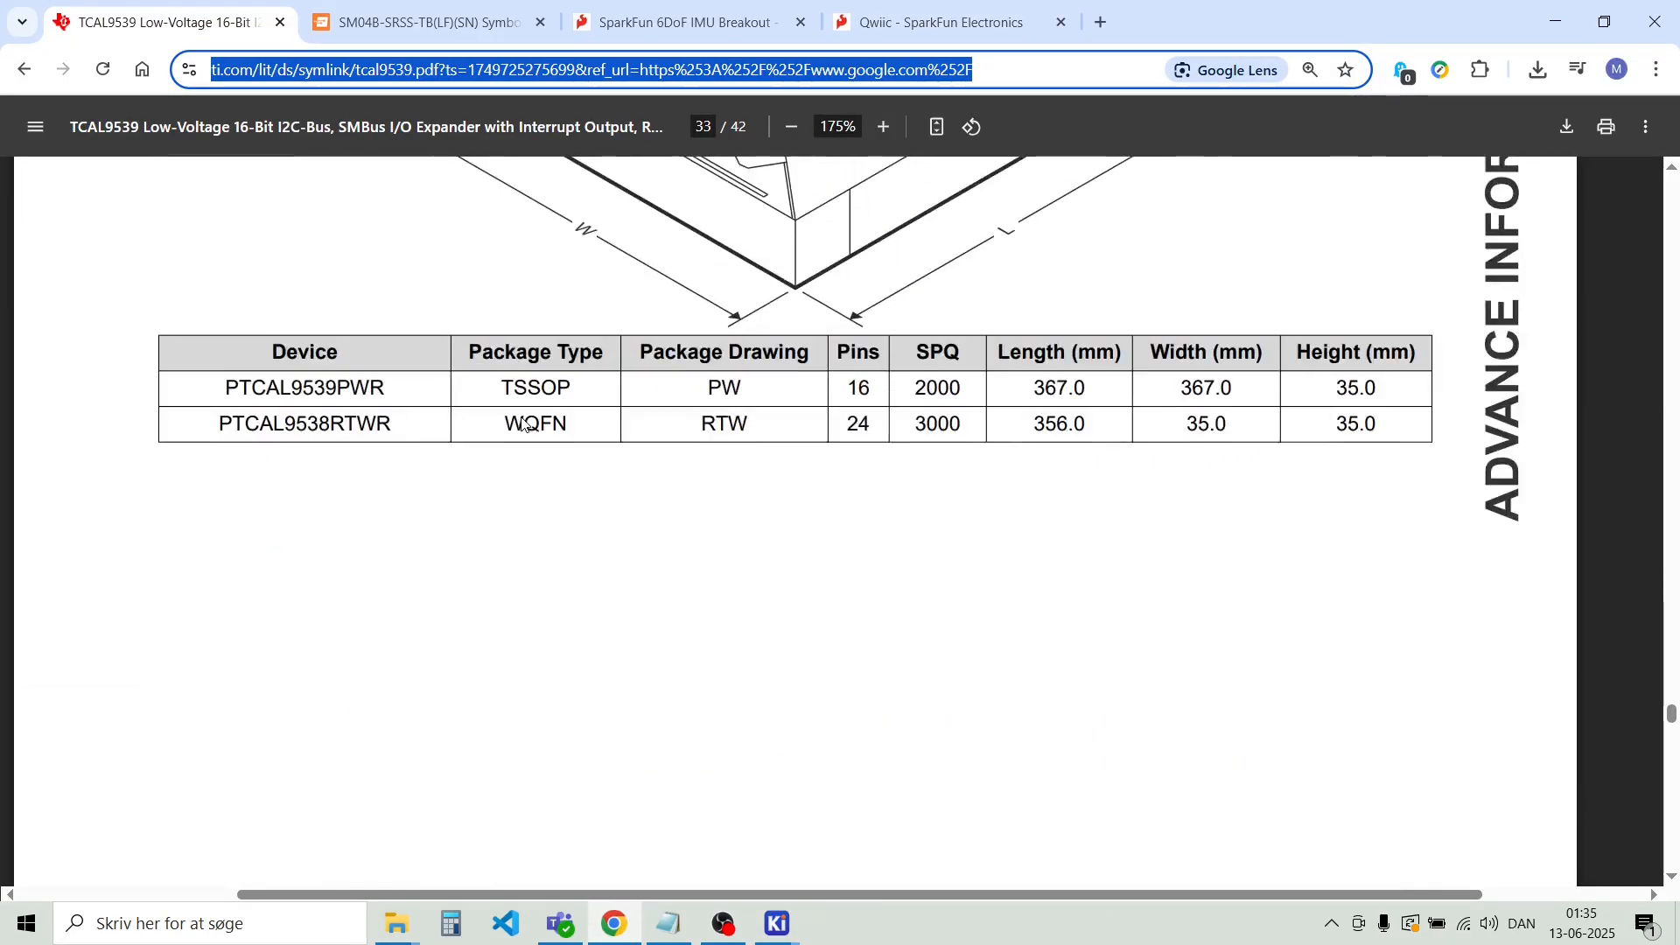
scroll(523, 425, "up", 15)
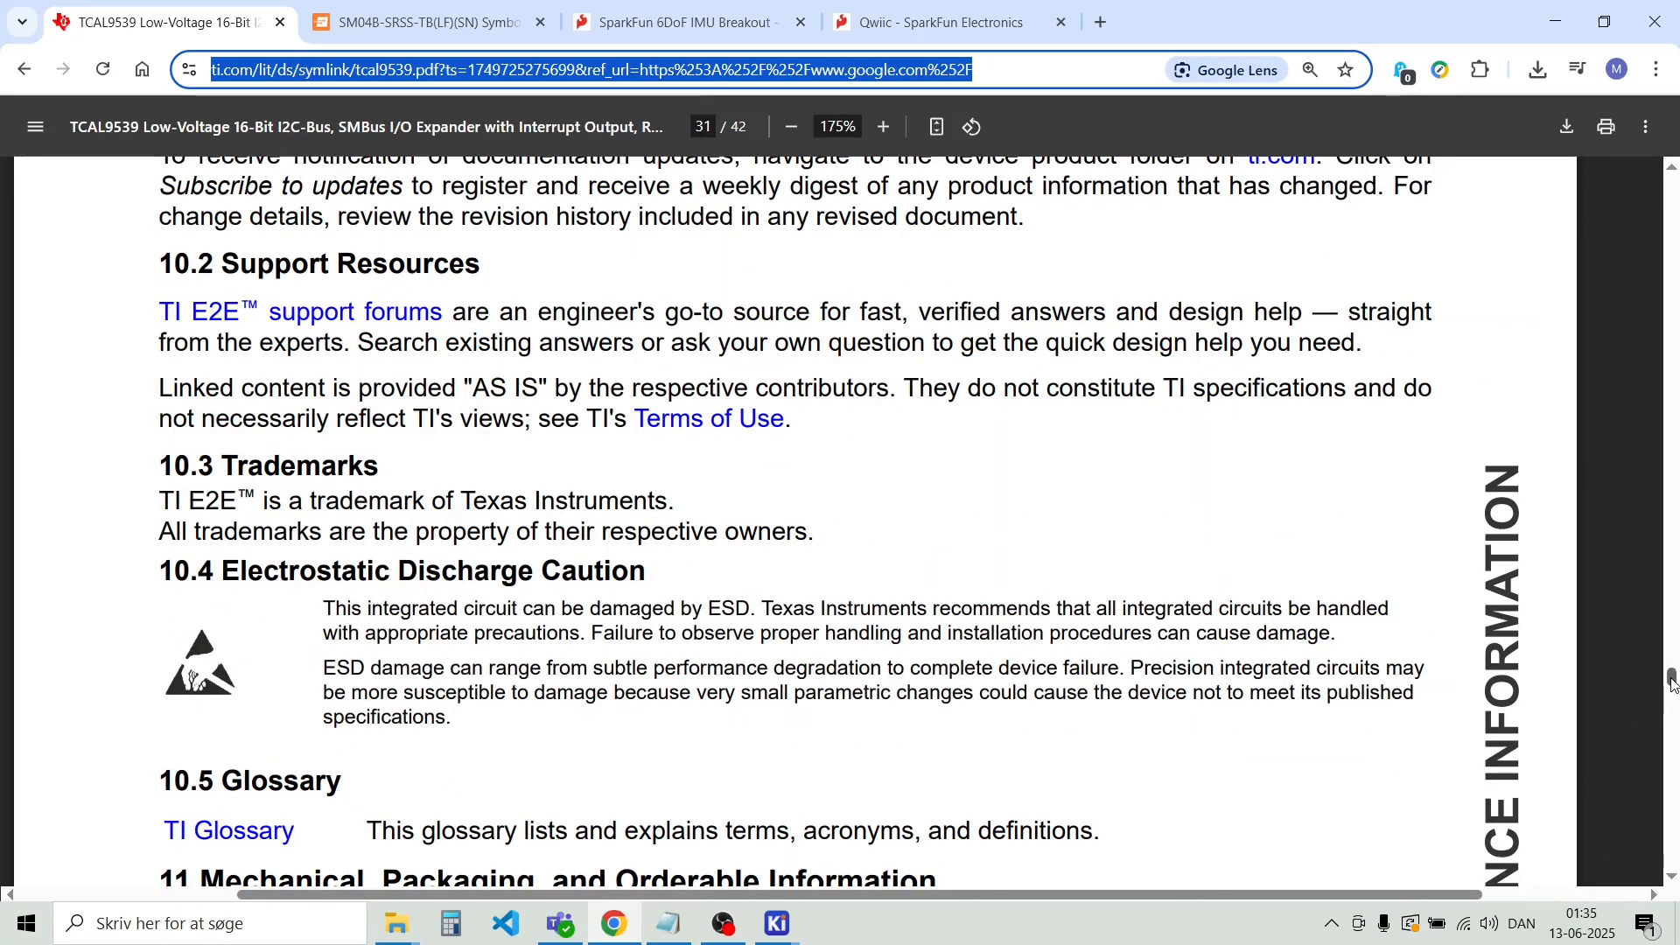
left_click_drag(1673, 681, 1673, 454)
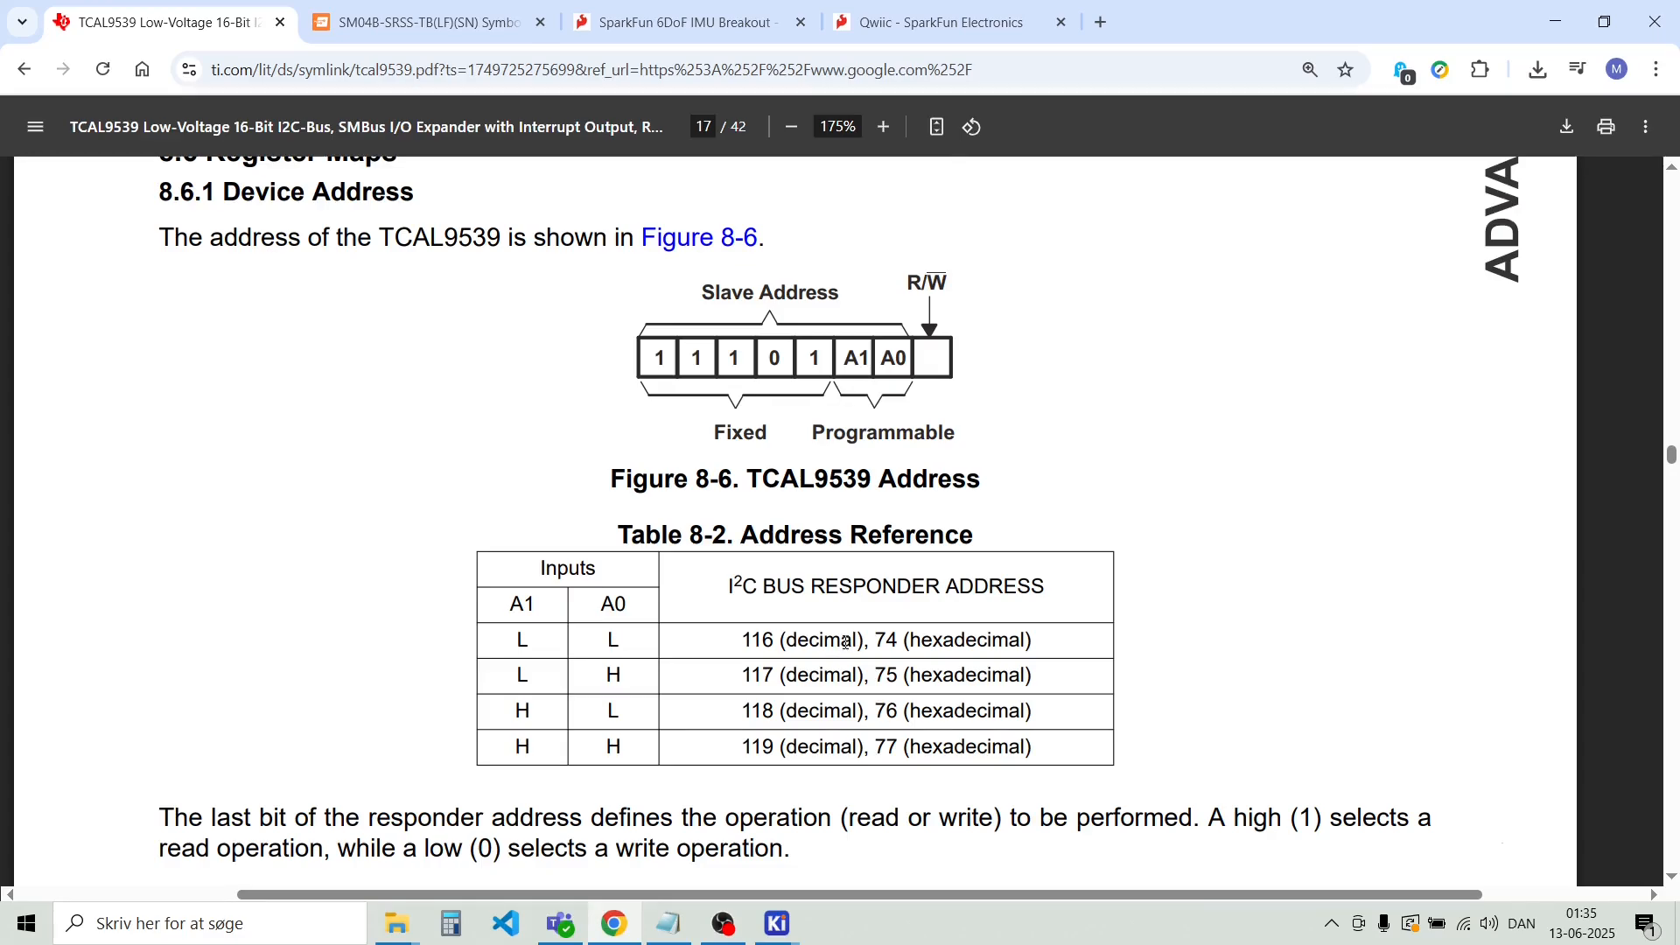
left_click_drag(866, 644, 901, 640)
Switch from the datasheet to the KiCad Symbol Editor window with the TCAL9539PWR symbol
mouse_move(777, 920)
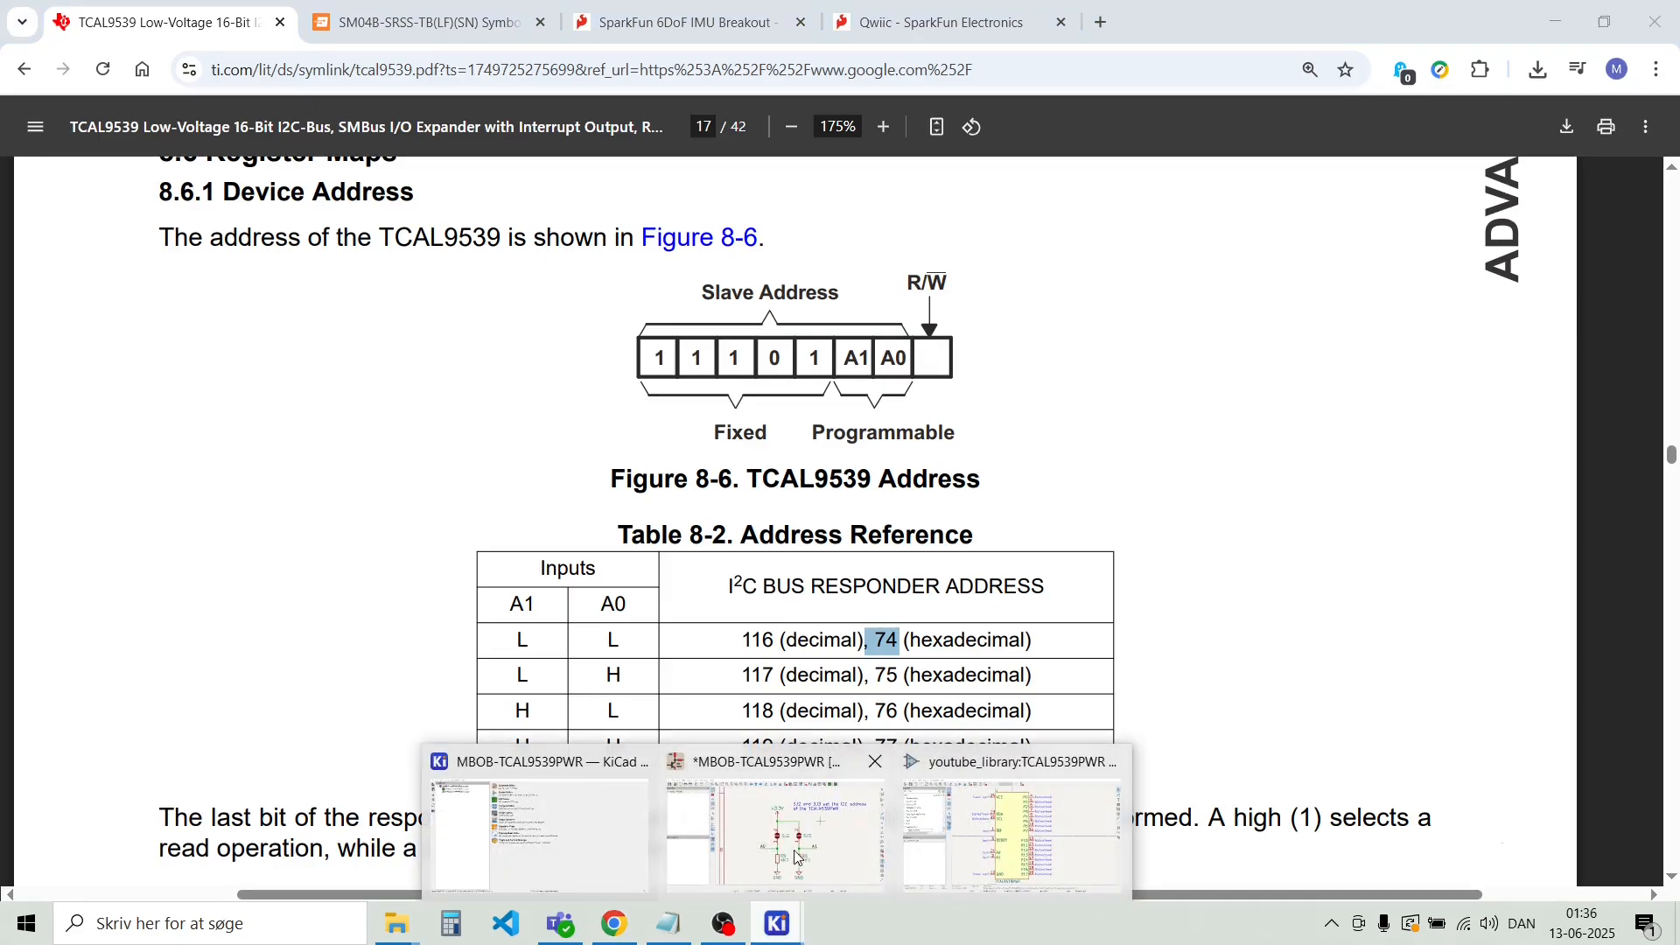
mouse_move(794, 857)
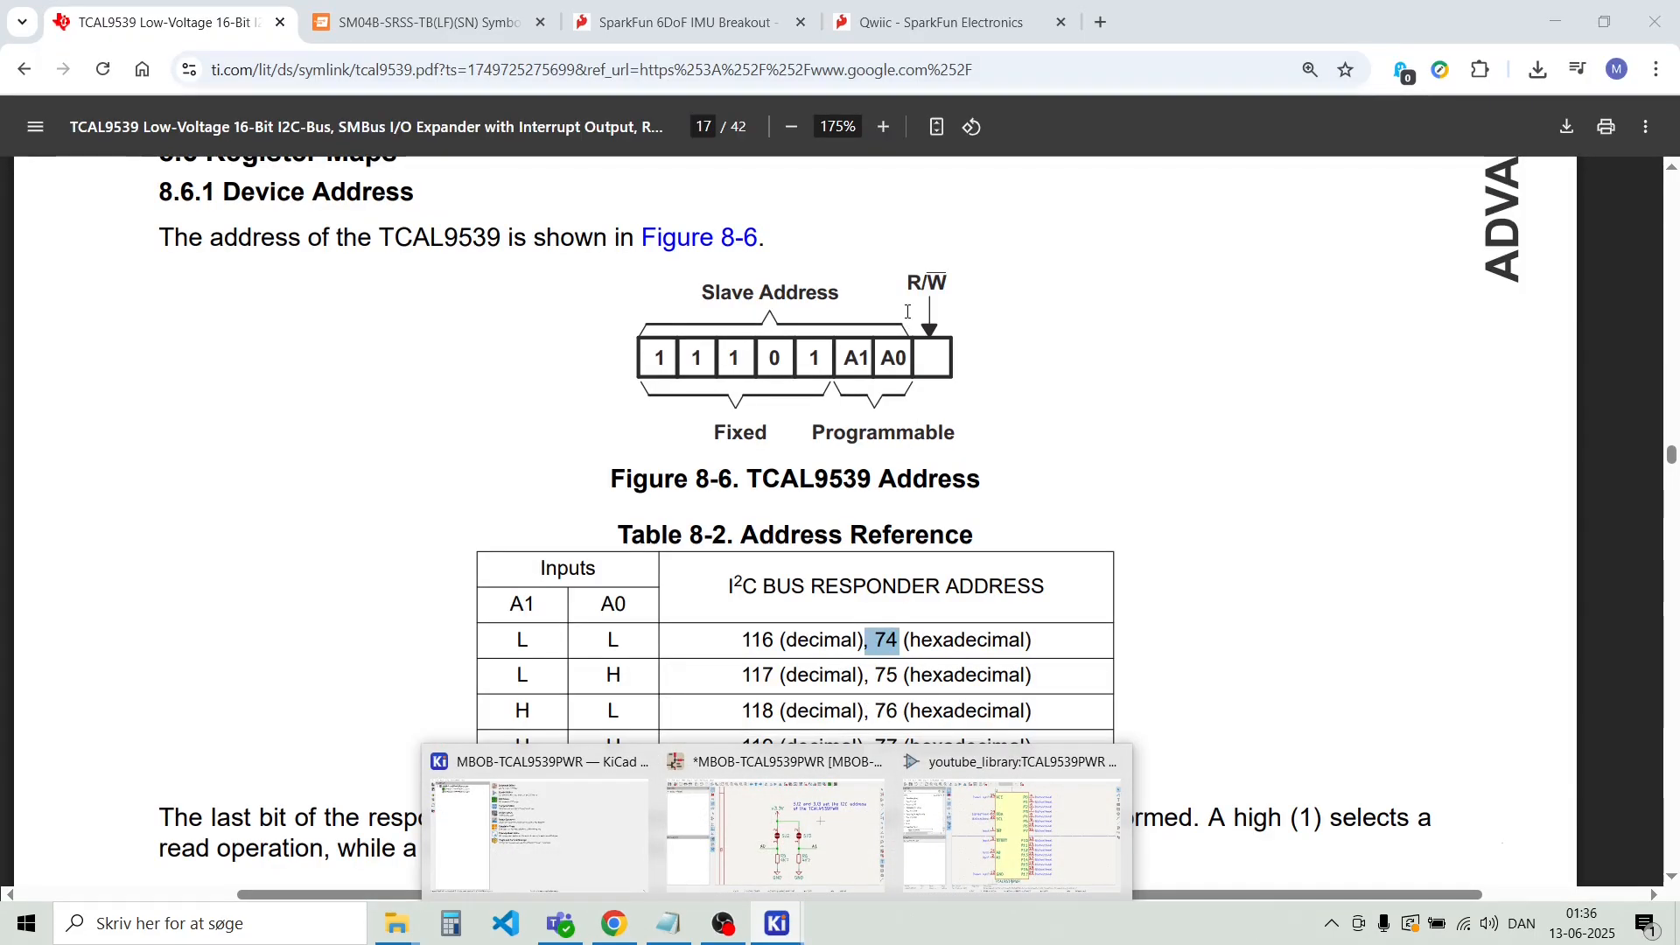
left_click(1015, 831)
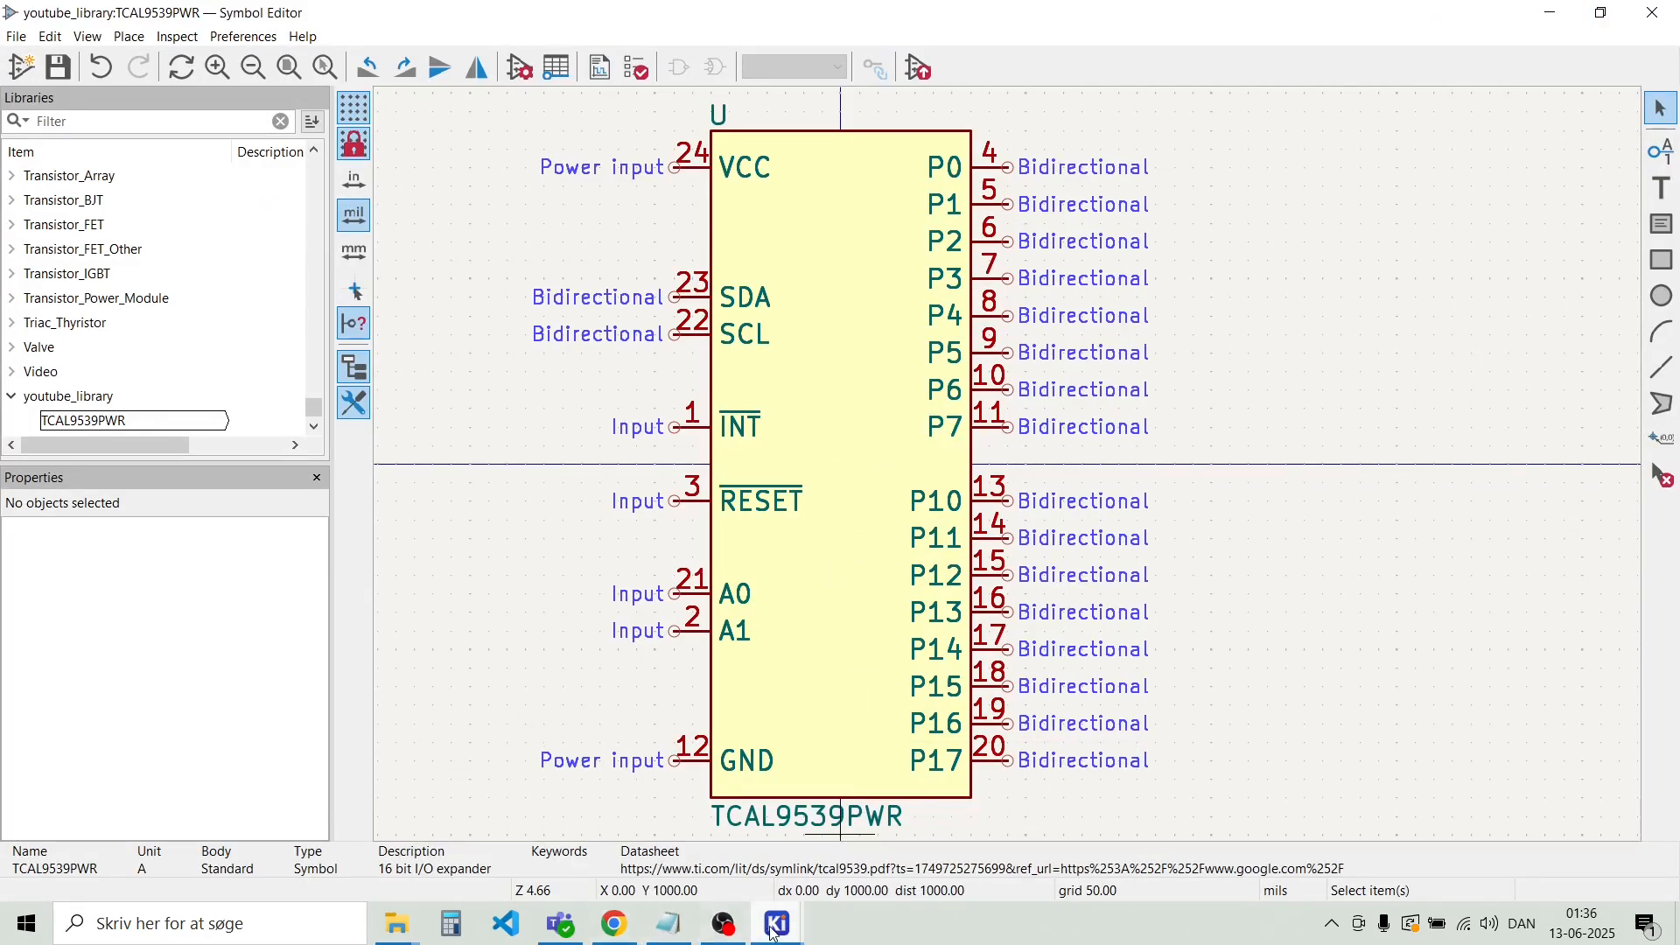
Return to the Schematic Editor and list 00 - 0x74 (Default), 01 - 0x75, 10 - 0x76 and 11 - 0x77 under the note's heading
mouse_move(783, 932)
left_click(775, 831)
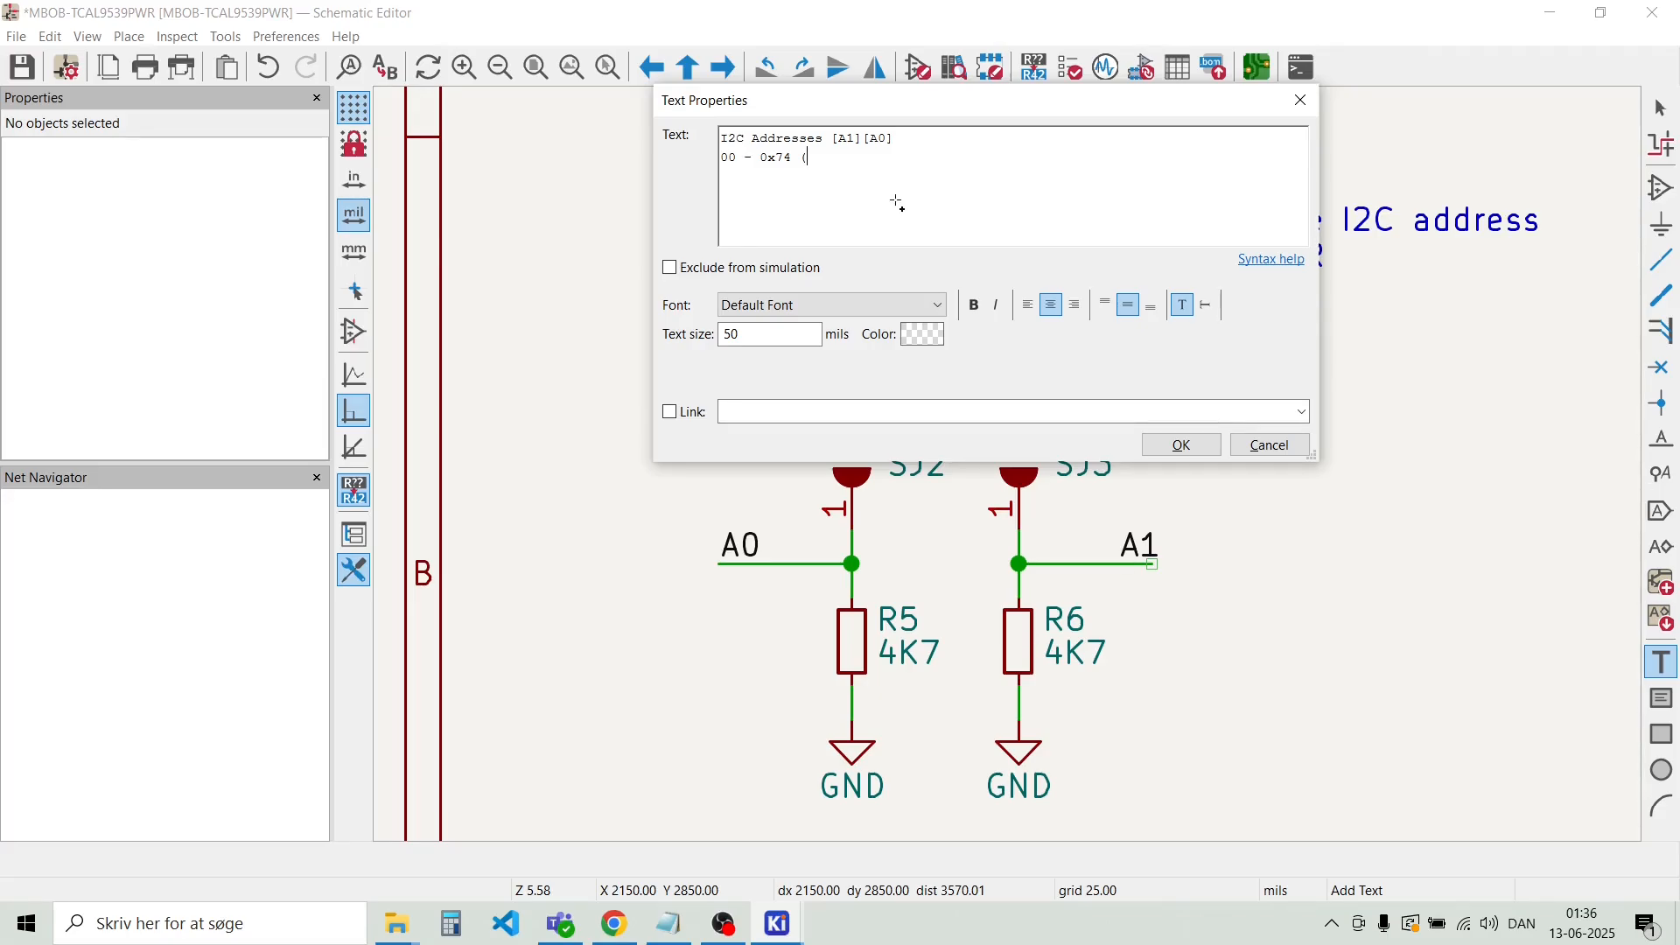
type("De")
type("fault) ")
type("01")
type(" - 0x75")
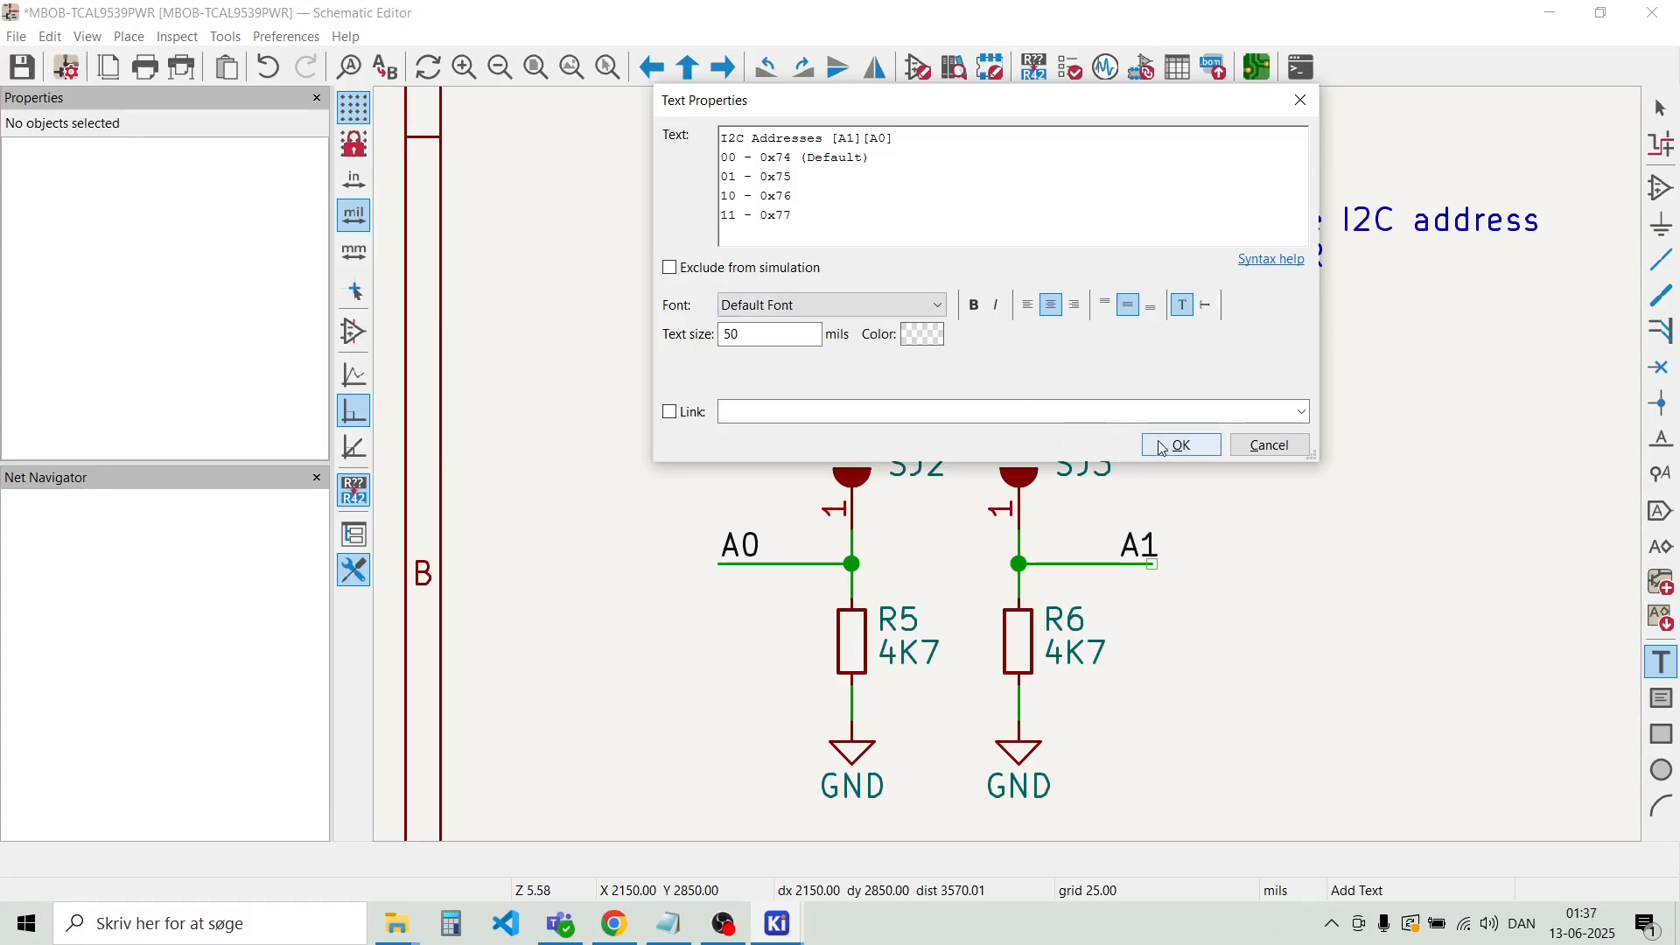
Left-align the I2C Addresses note and place it beside the A1 label, to the right of SJ3 and R6
left_click(1029, 304)
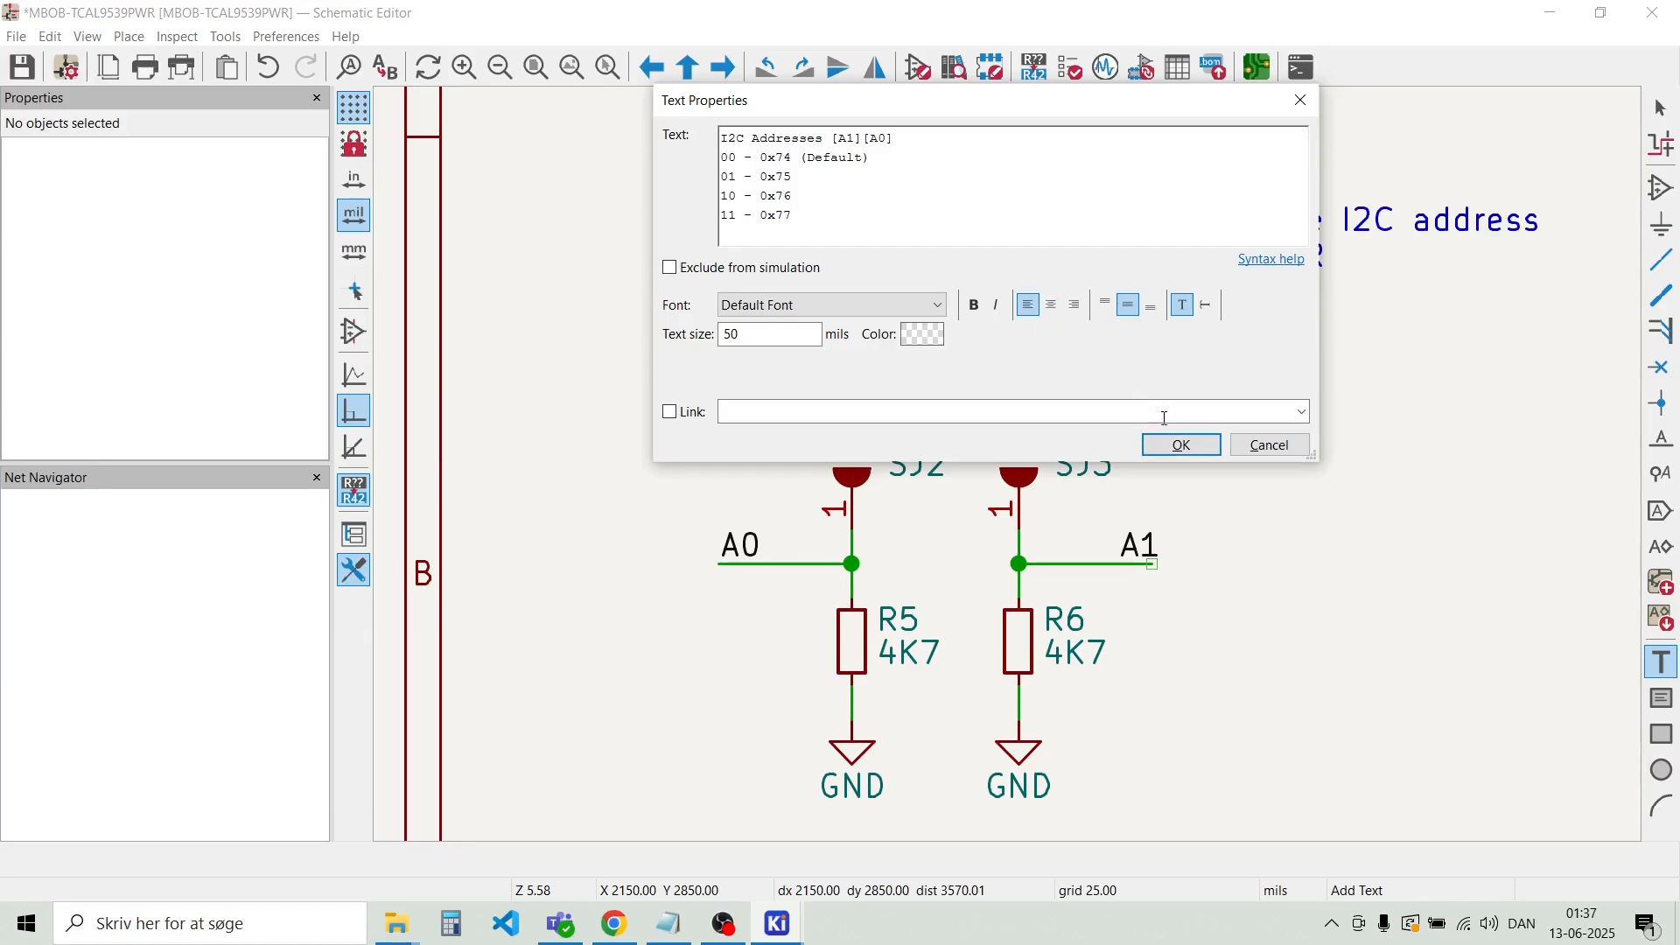
left_click(1181, 445)
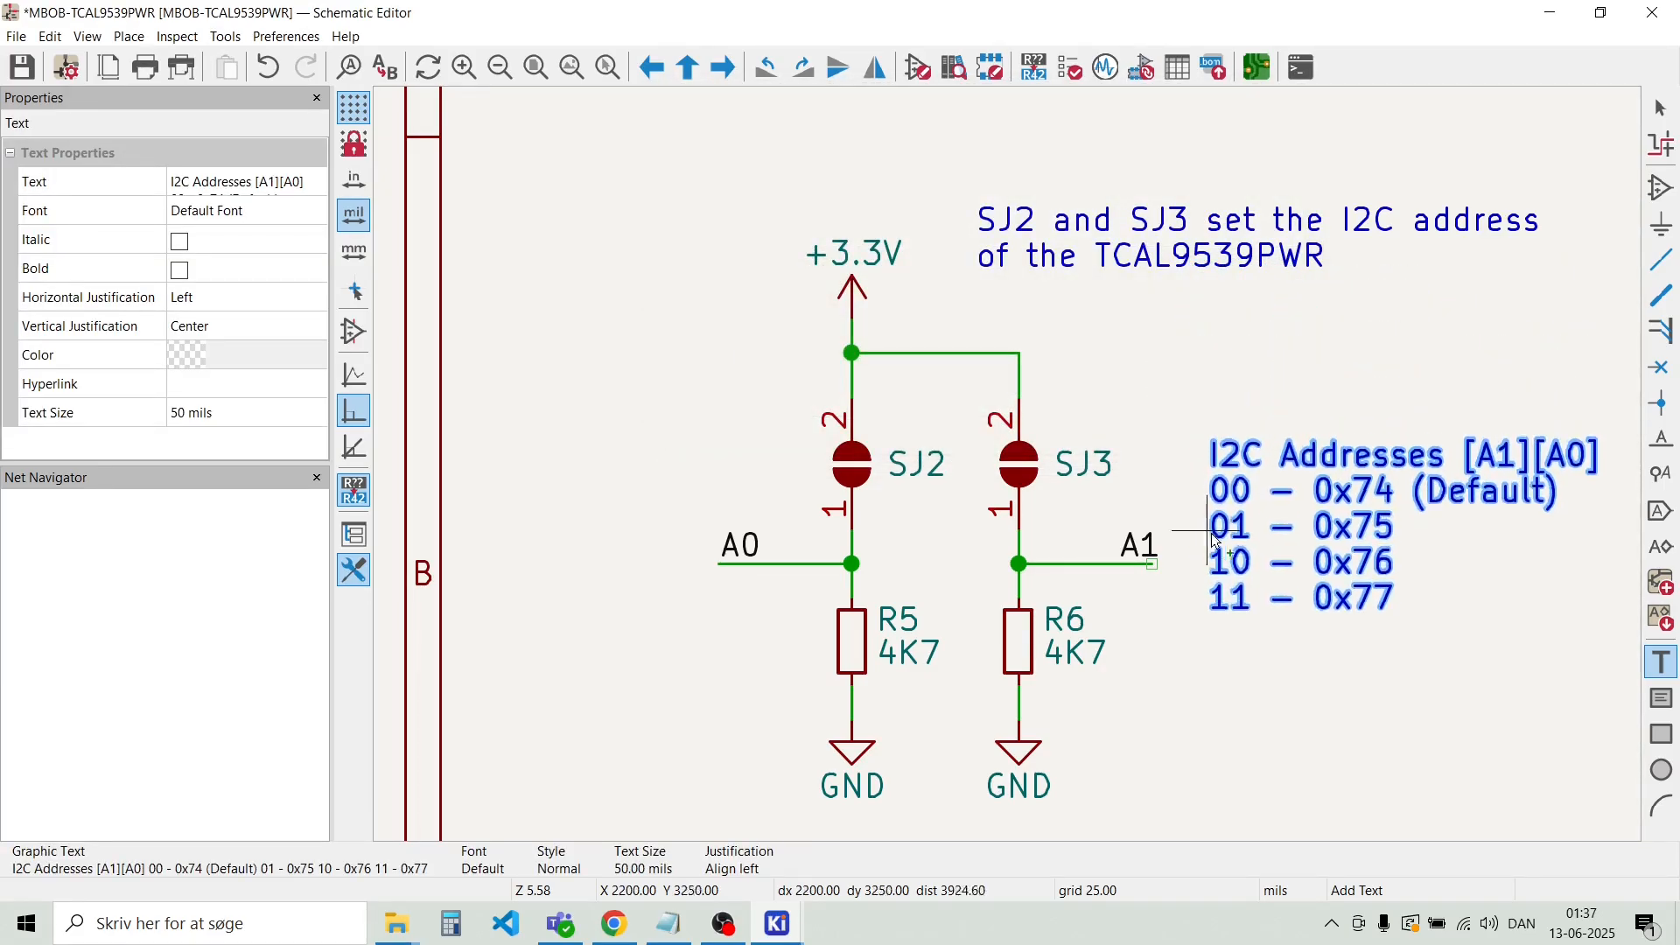
left_click(1217, 551)
scroll(1195, 420, "down", 2)
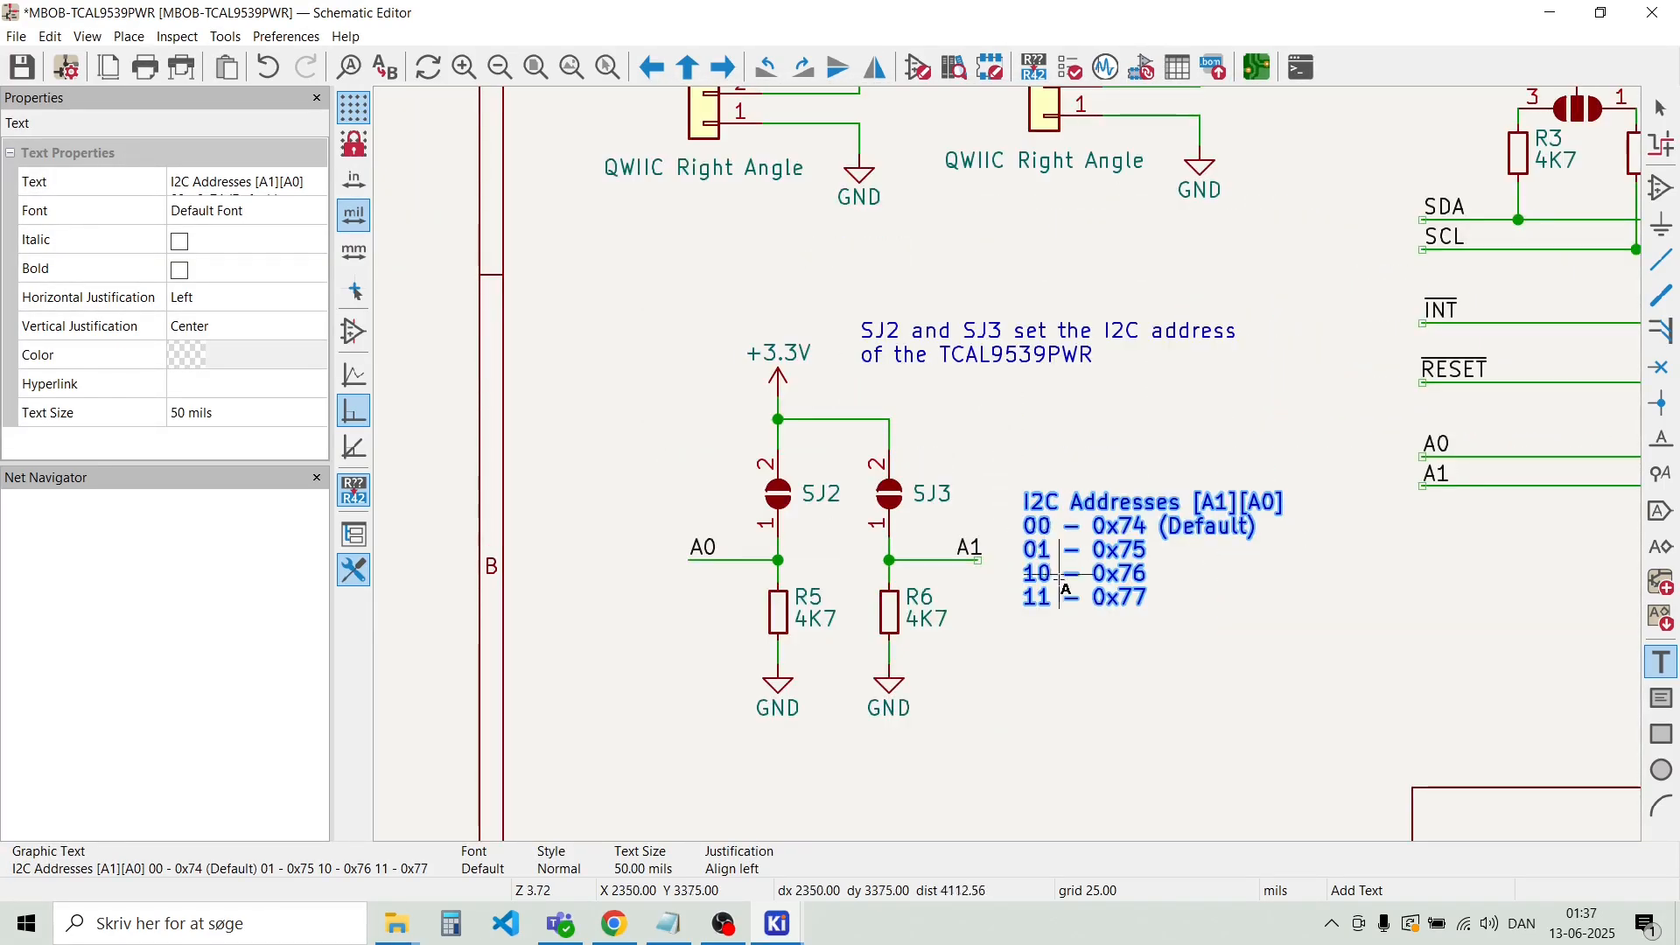
left_click(1110, 664)
key("Escape")
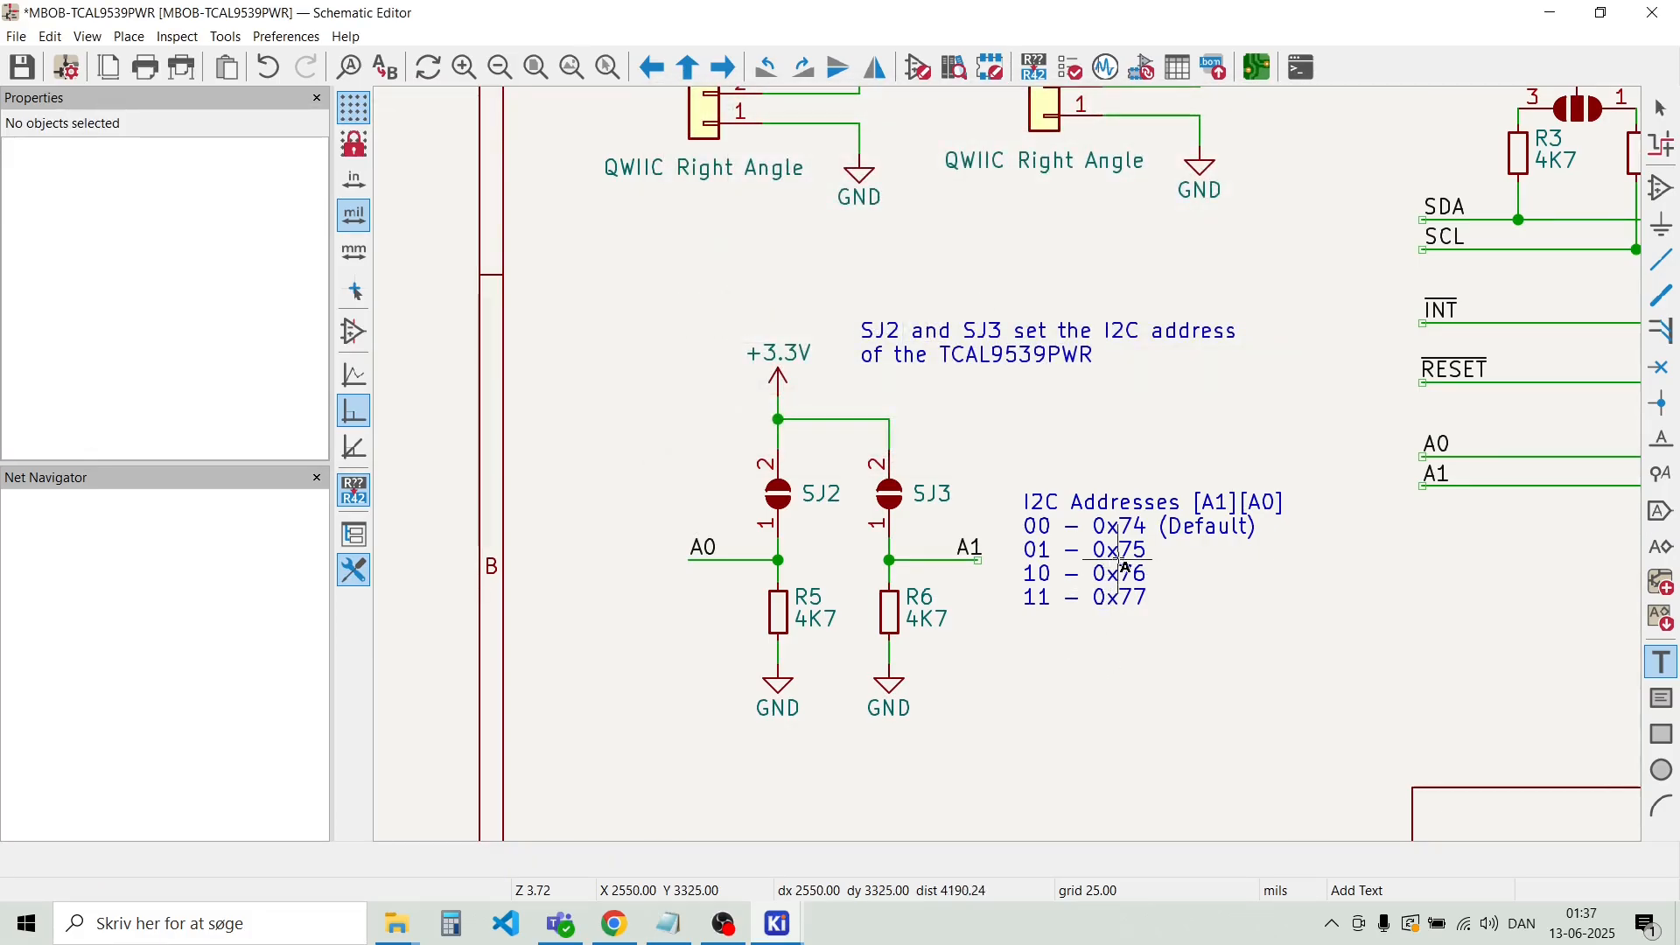
scroll(1122, 560, "down", 2)
key("Escape")
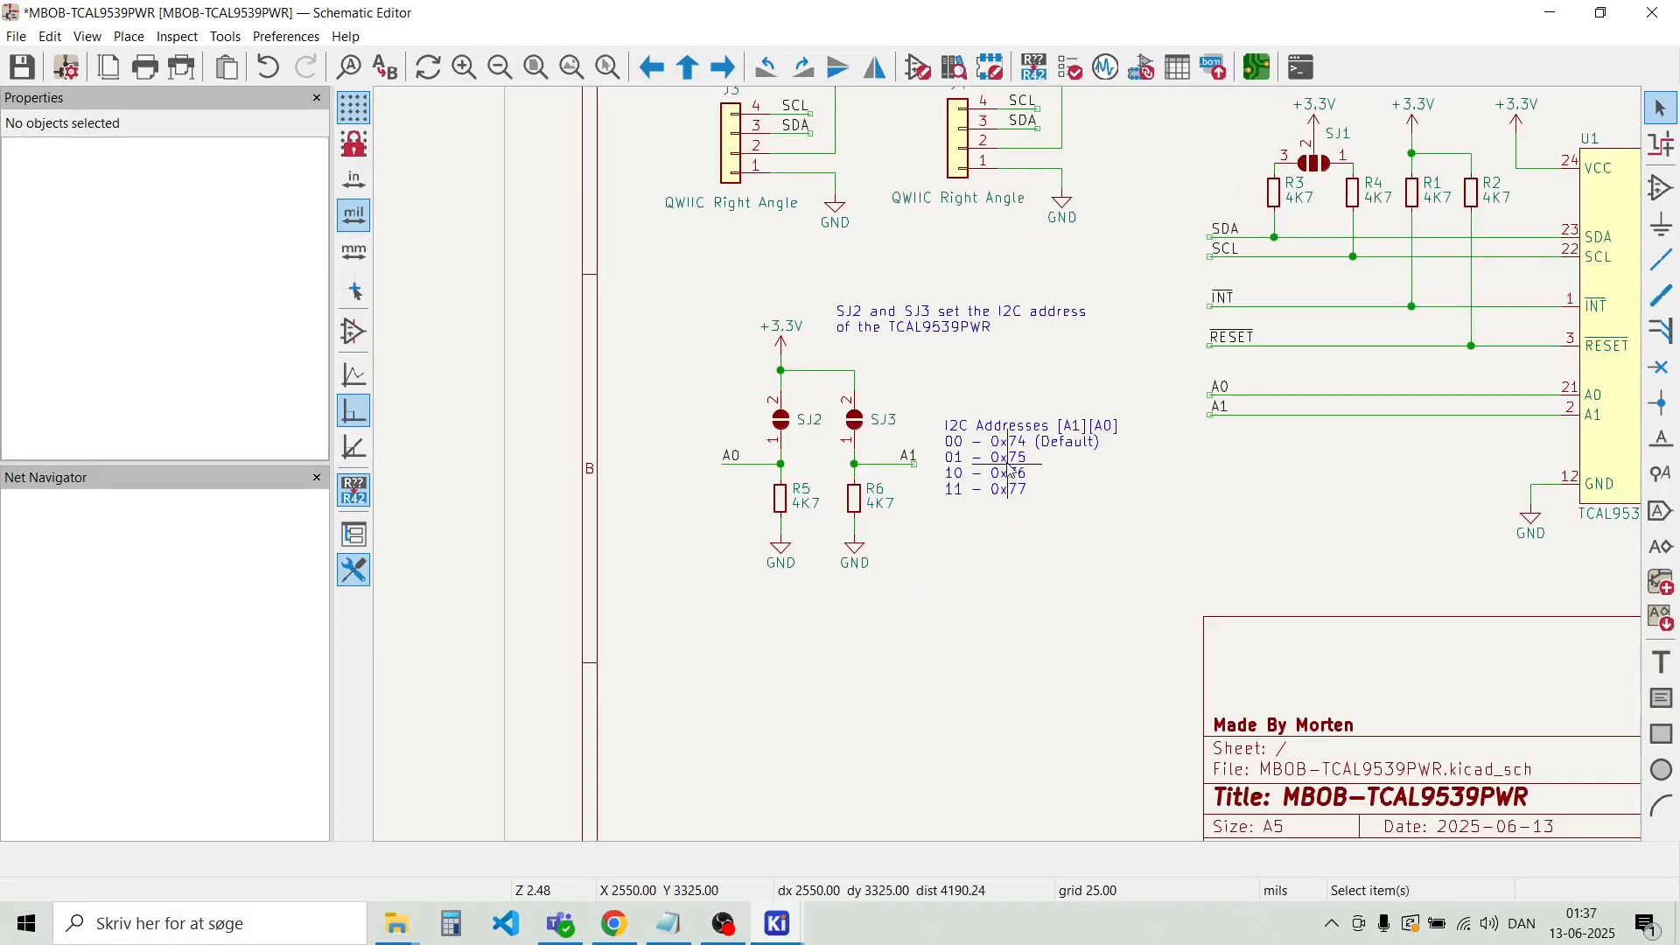
Shift the I2C Addresses note slightly down and to the right so it clears the A1 label
left_click(1012, 472)
key("g")
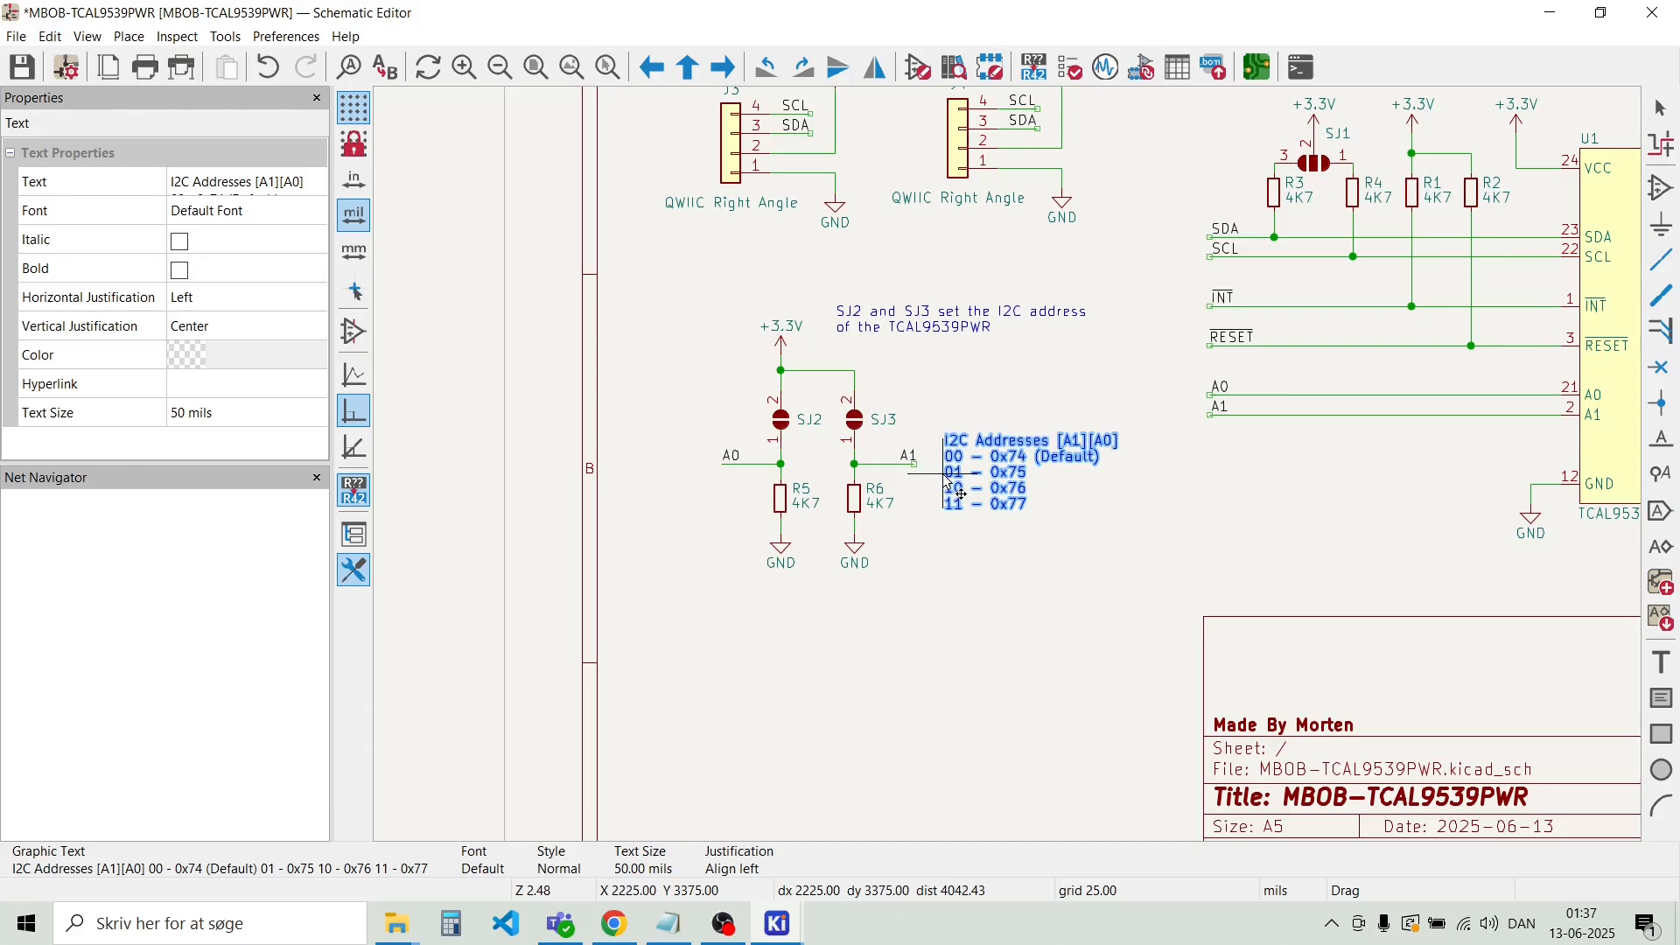
left_click(965, 489)
left_click(890, 588)
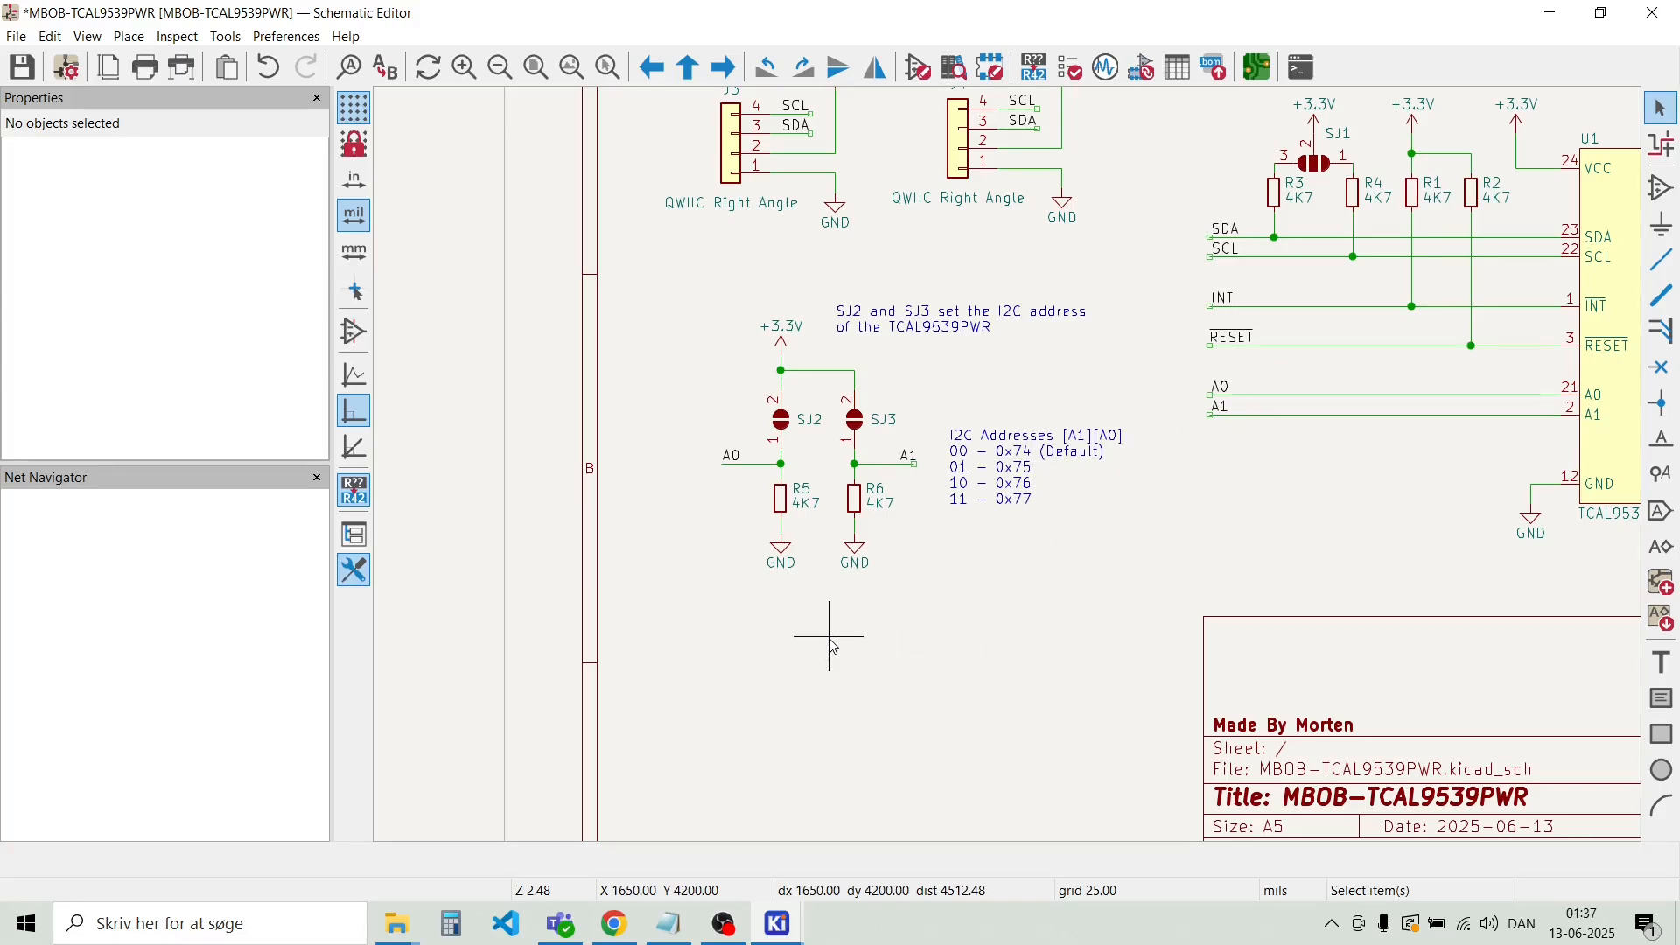
Duplicate resistor R6, rotate the copy to horizontal and place it in the empty area below R5
scroll(1007, 560, "down", 2)
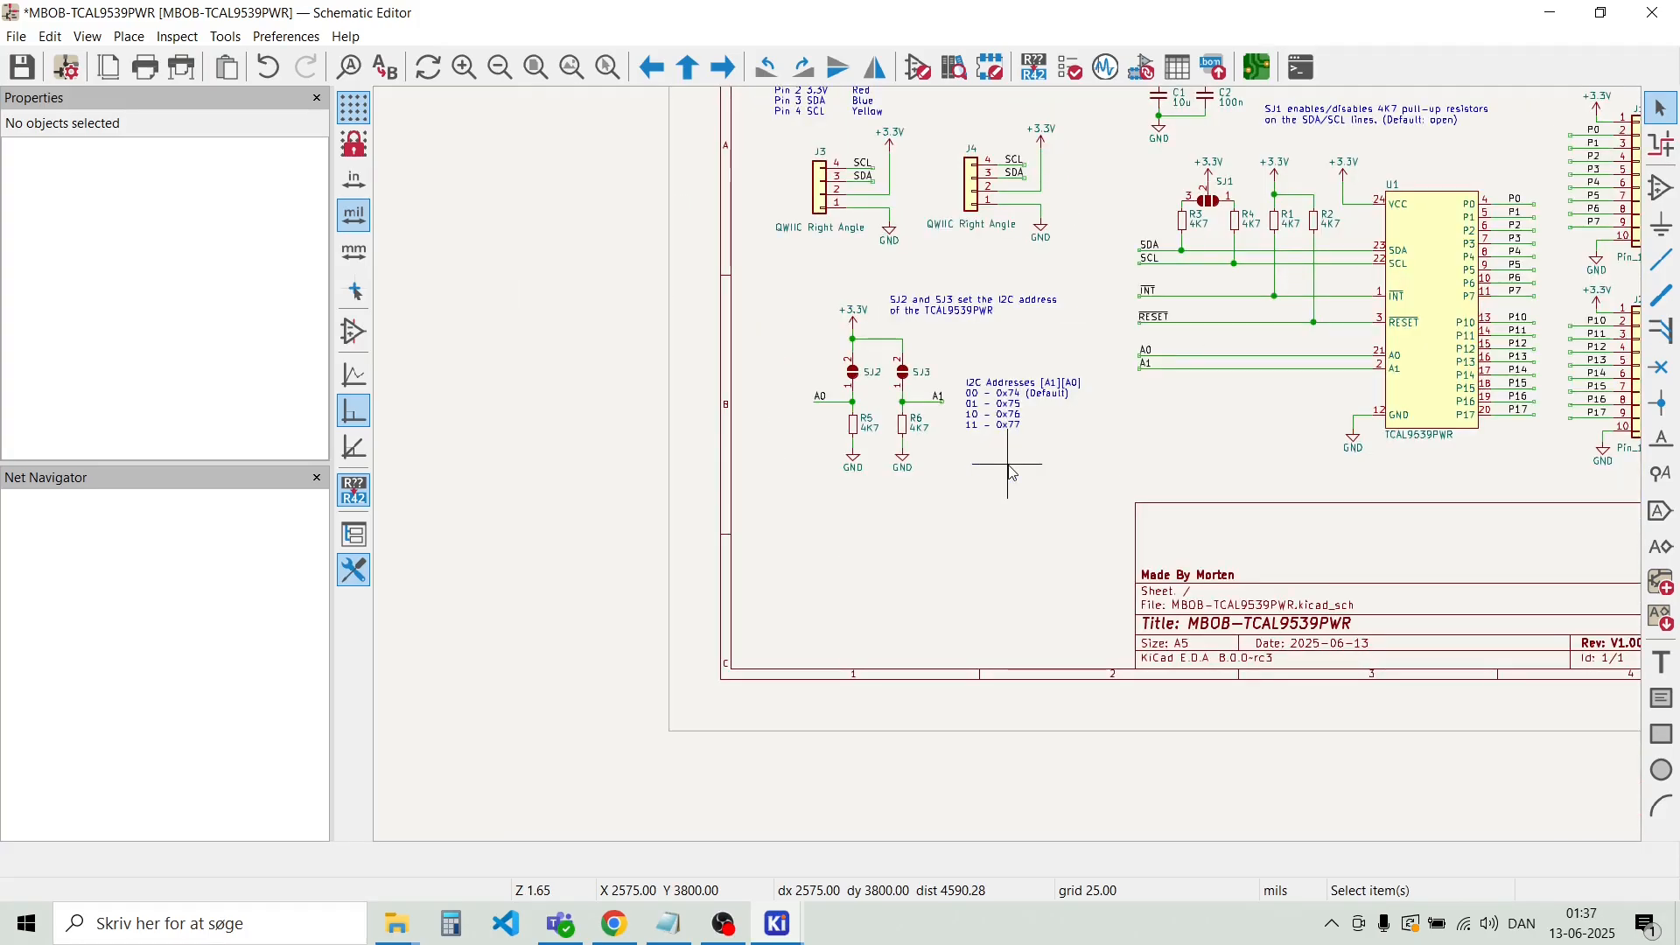
scroll(1013, 475, "down", 2)
scroll(1014, 474, "up", 5)
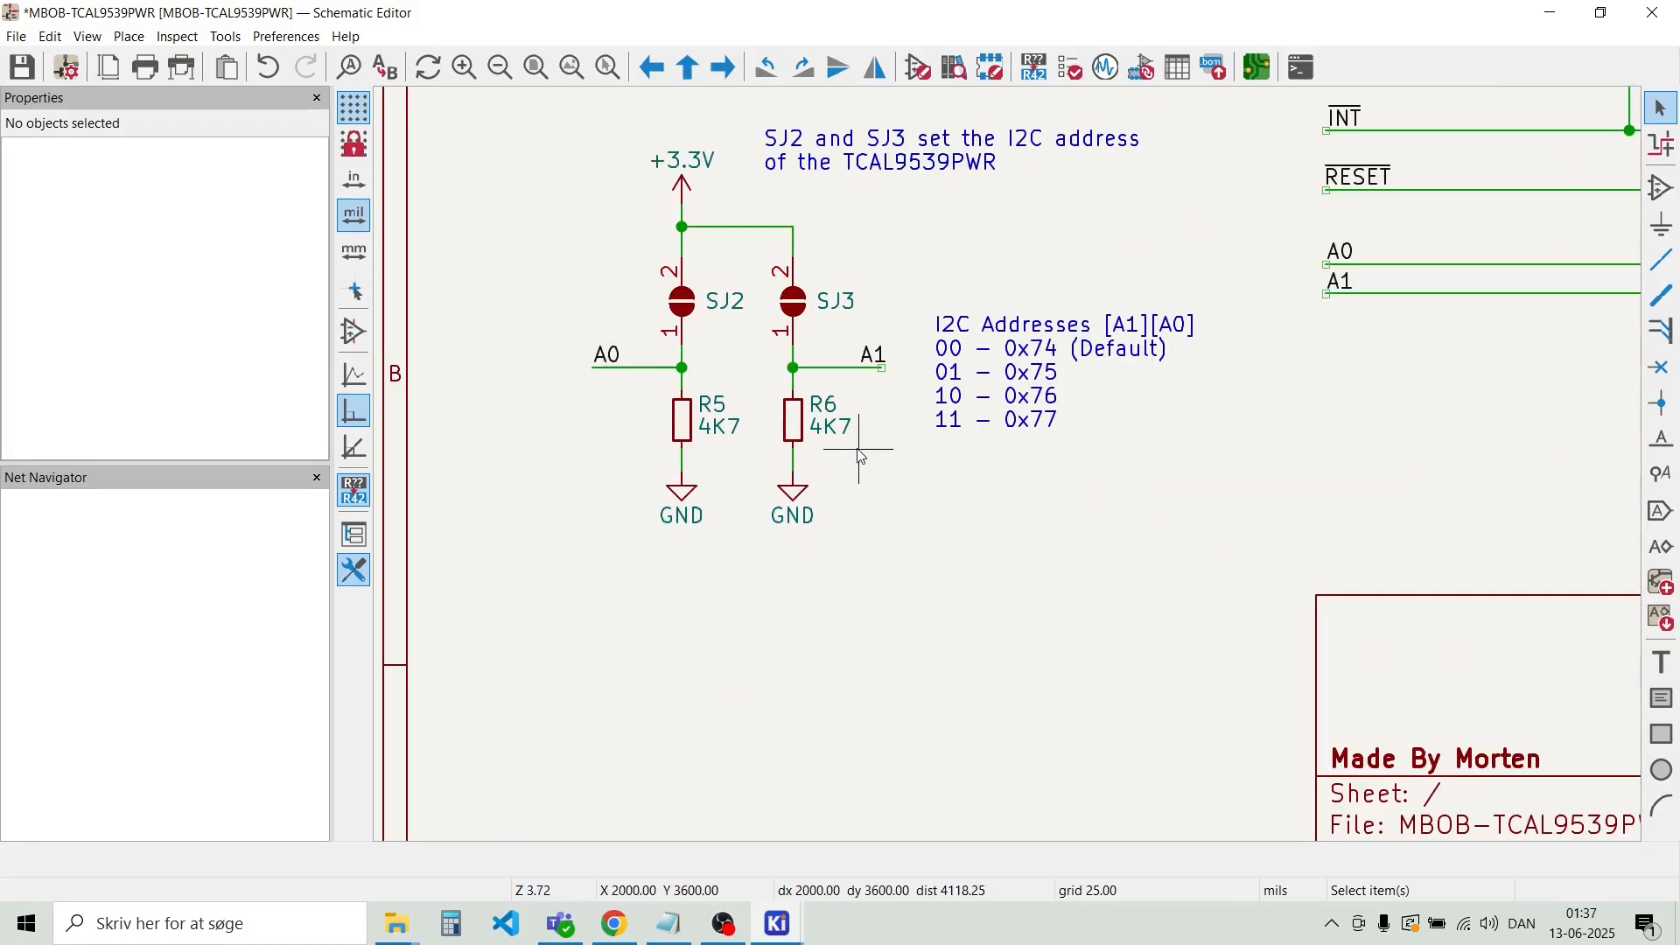
left_click(819, 428)
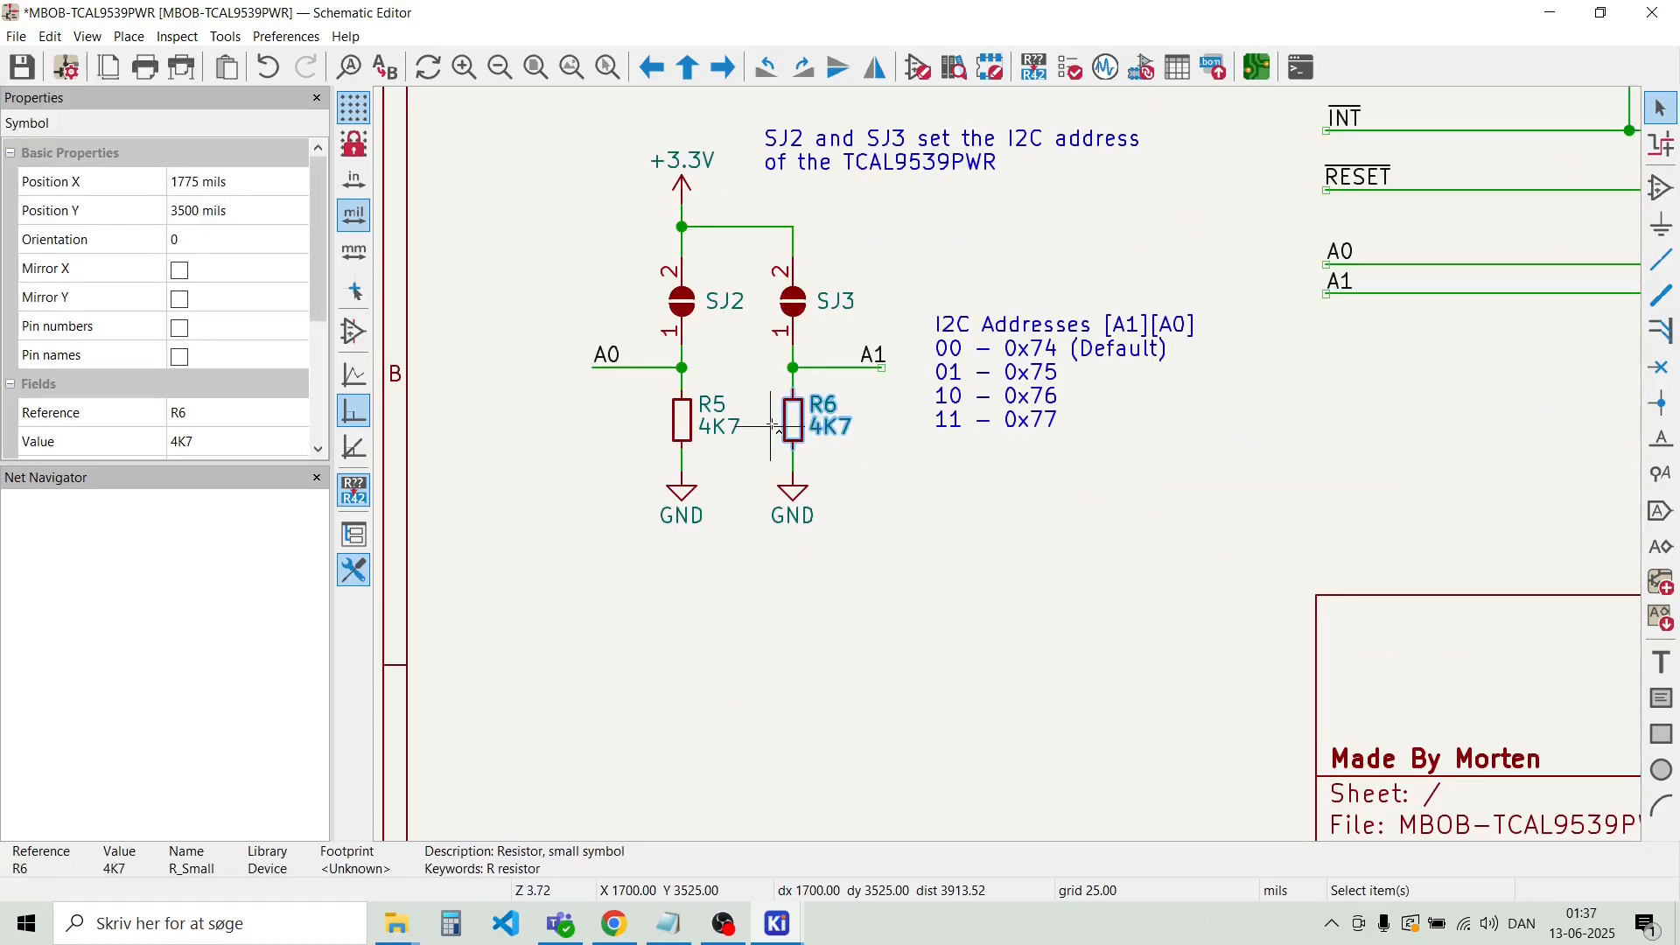
key("ctrl+d")
key("r")
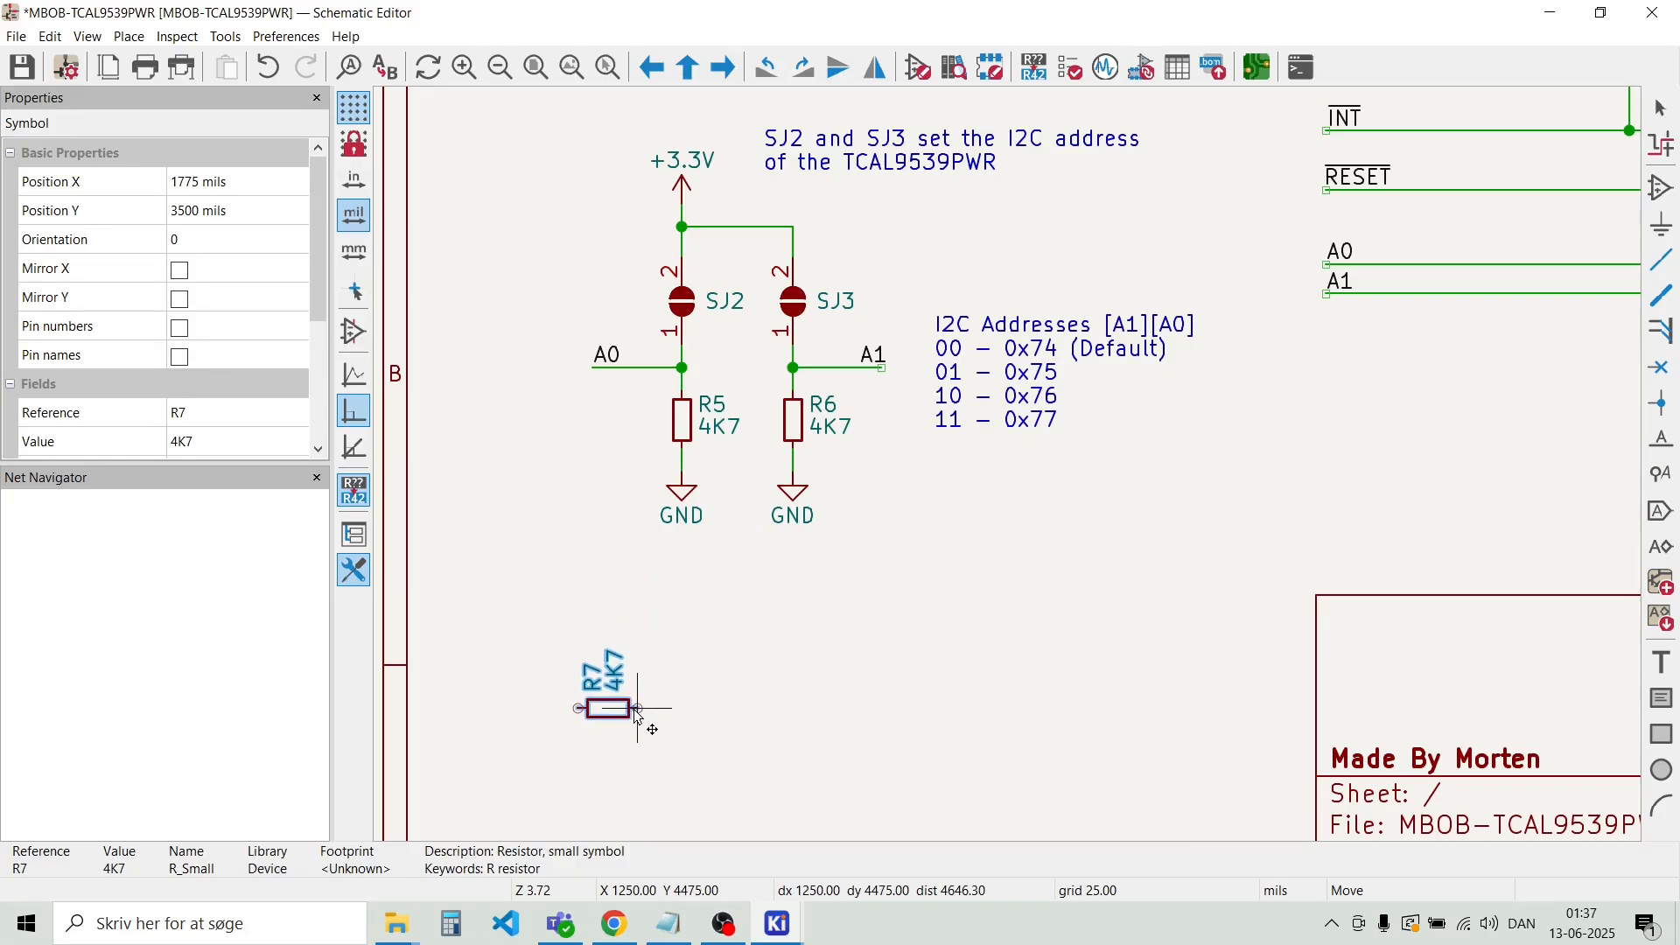
left_click(627, 669)
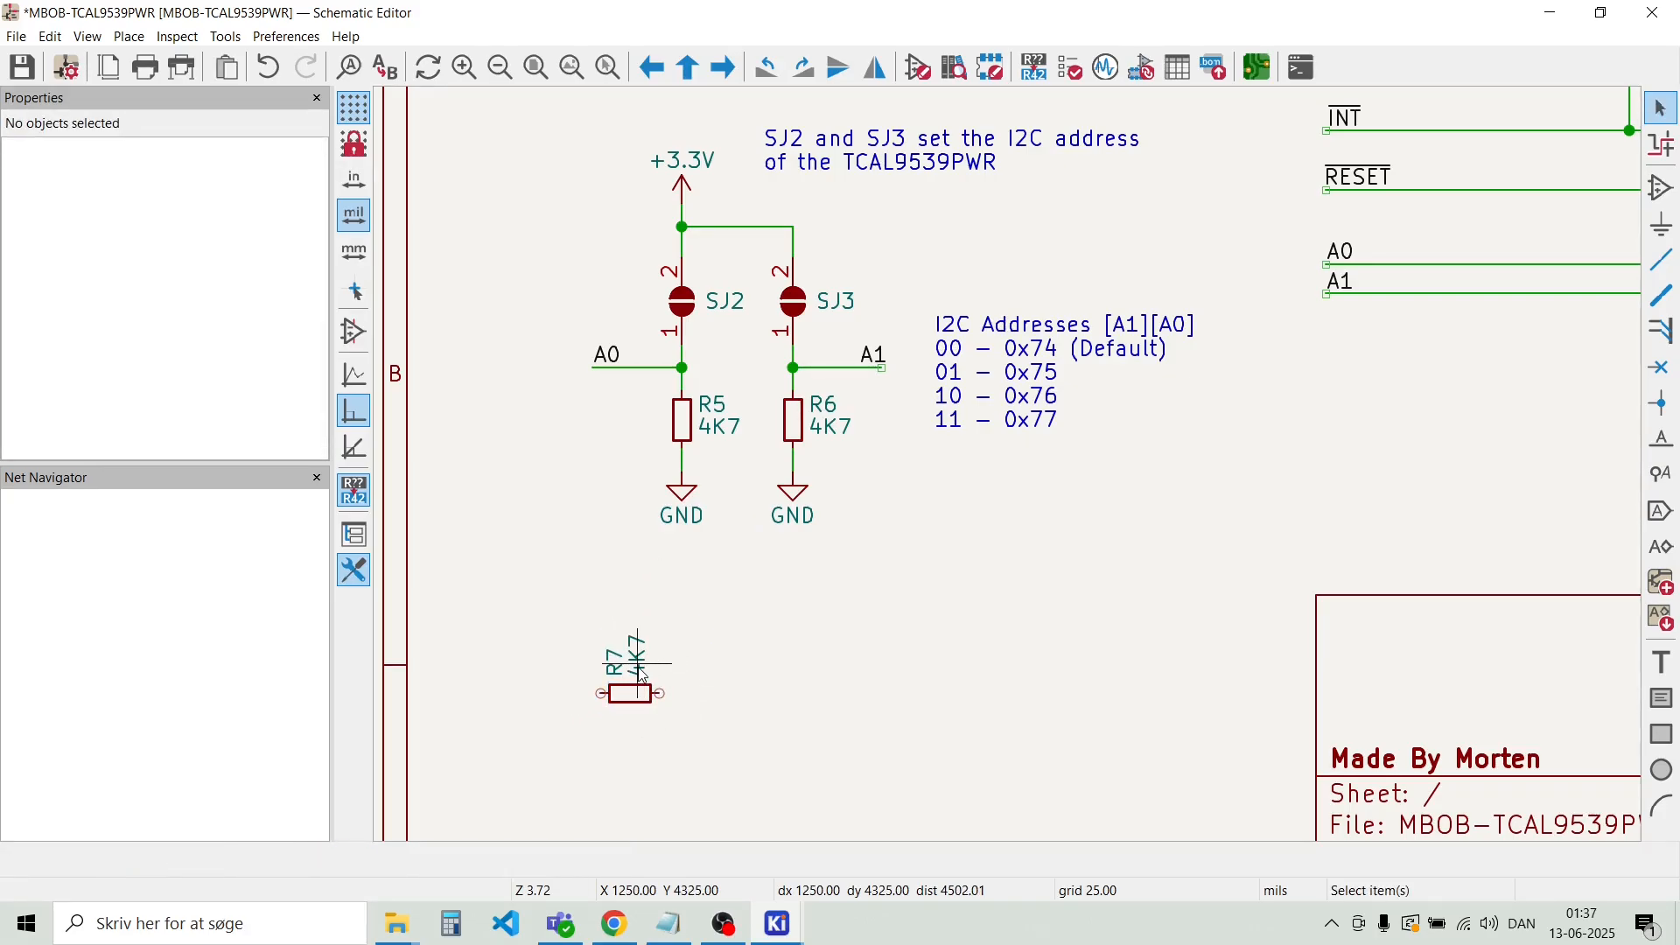
Set the value of the new horizontal resistor to 1K
left_click(640, 670)
double_click(639, 672)
type("1")
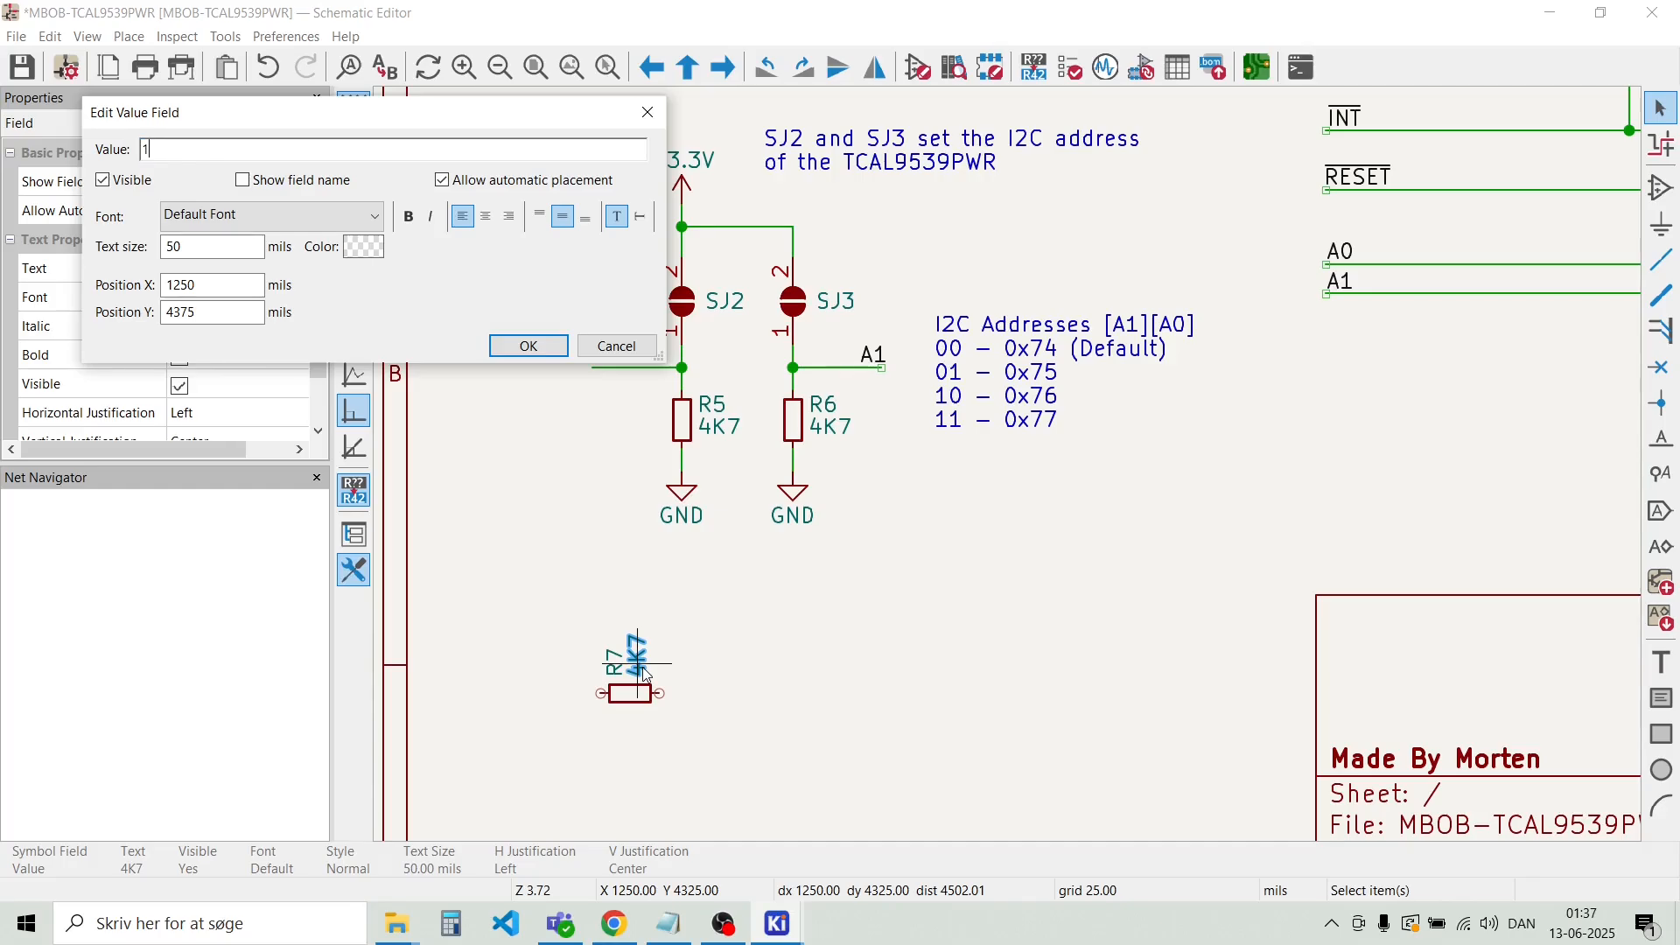
type("K")
key("Return")
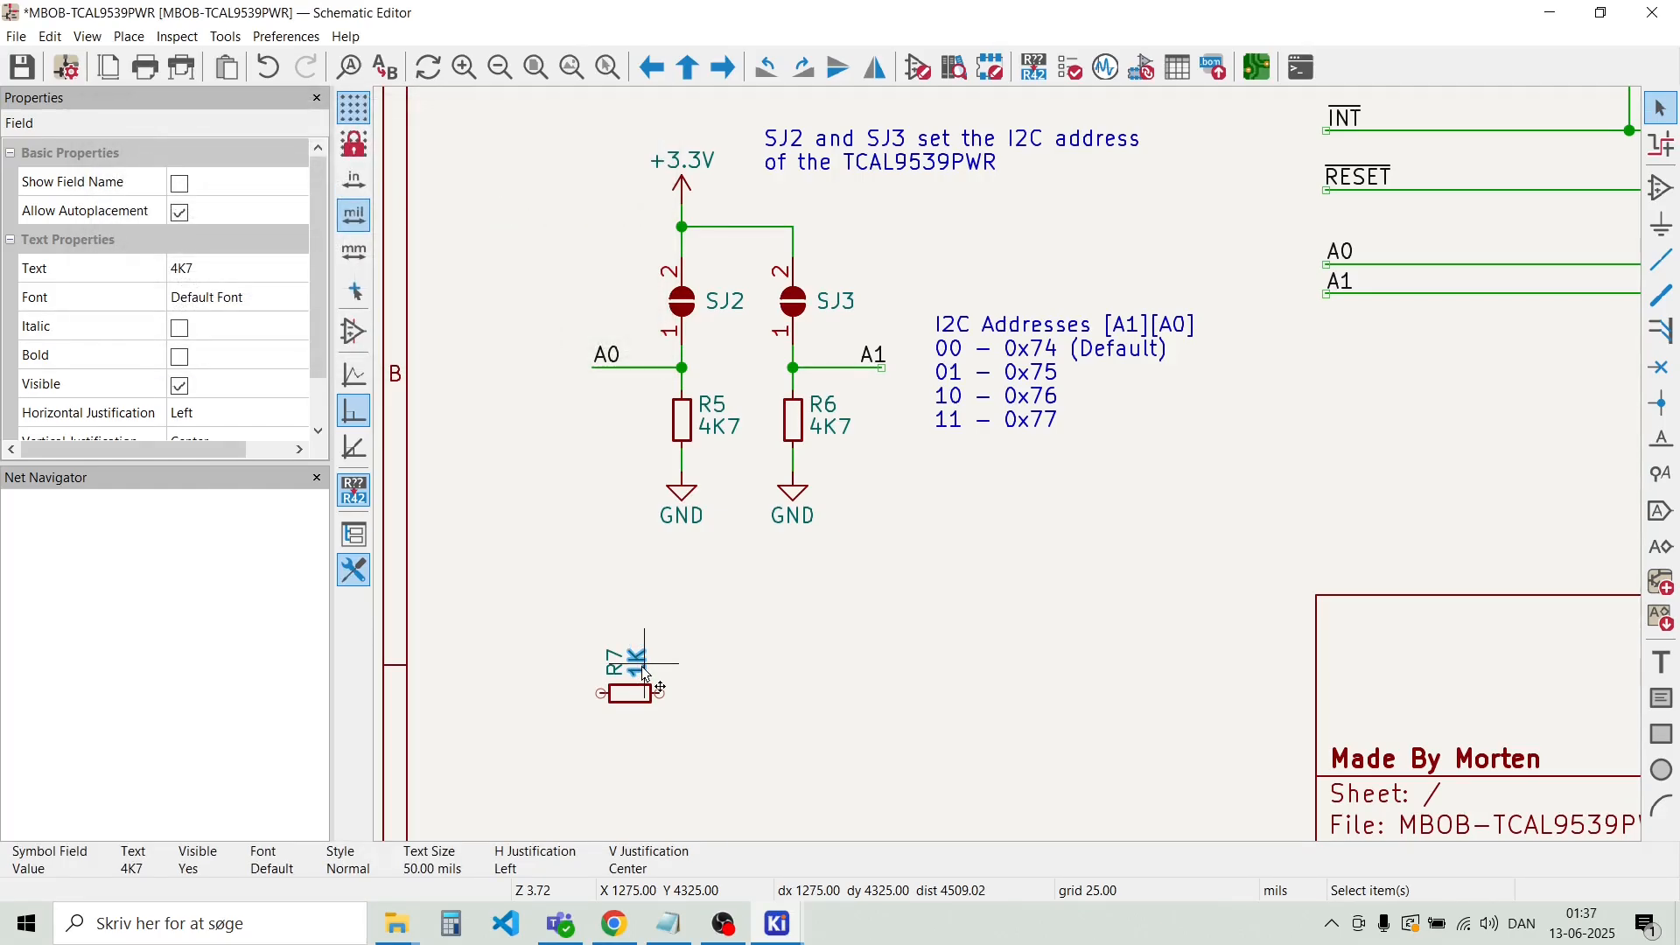
key("Escape")
Rotate R7's value and reference texts to horizontal, placing 1K below the resistor and R7 above it
scroll(644, 672, "up", 5)
left_click(989, 482)
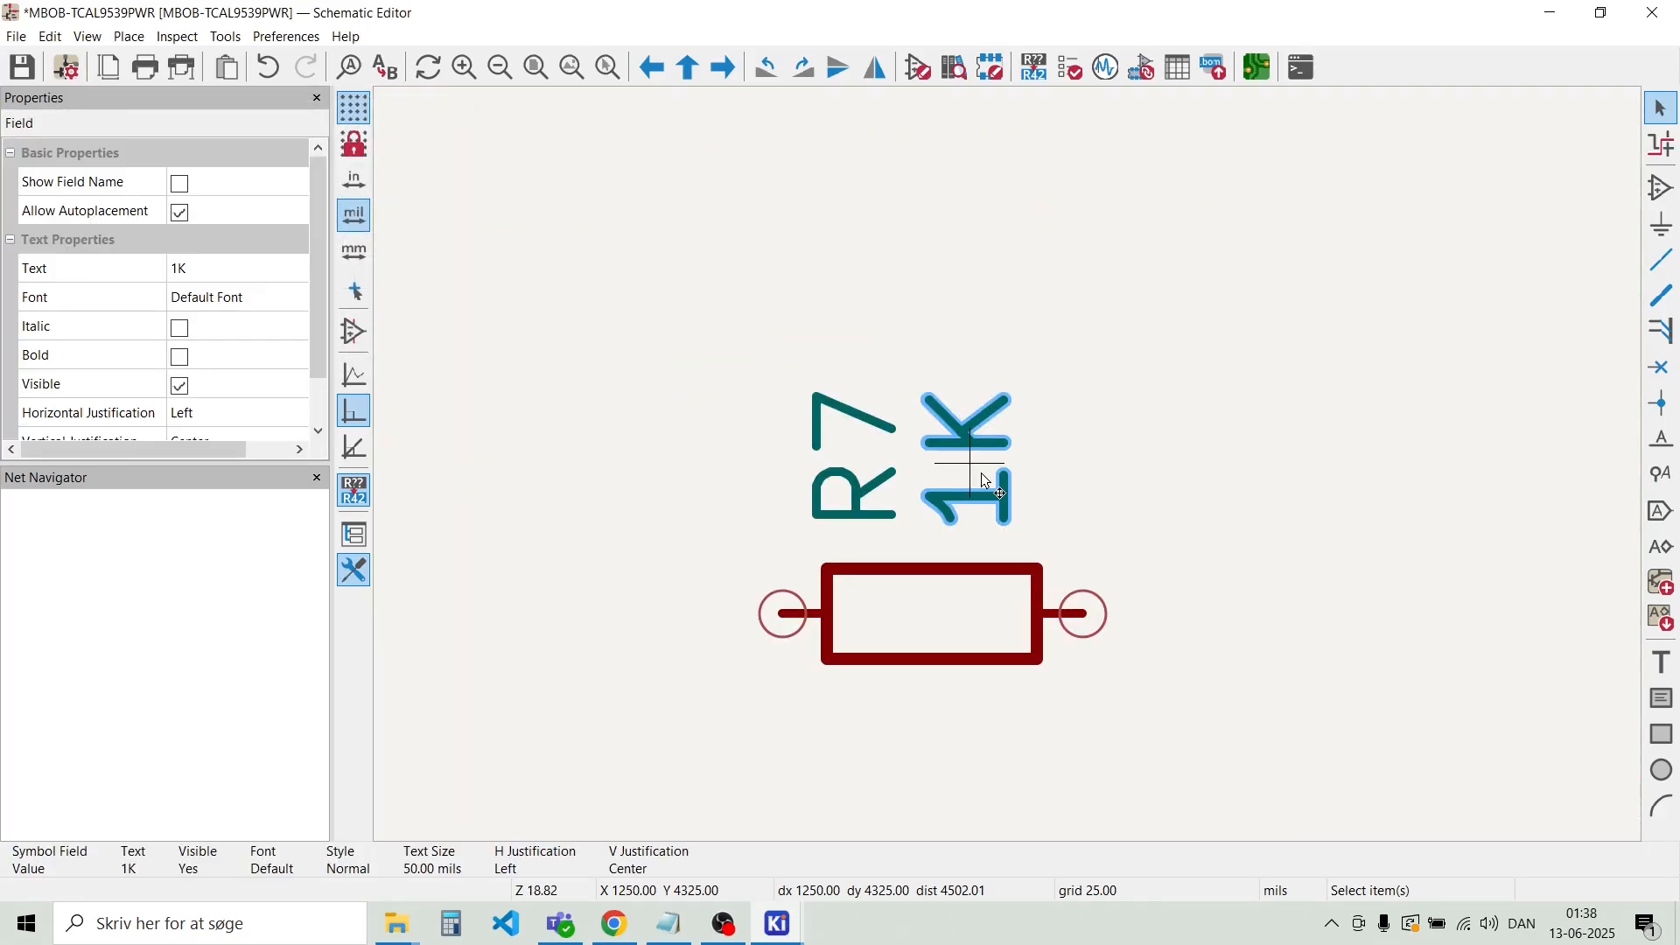
key("r")
left_click_drag(953, 533, 1001, 720)
left_click(974, 490)
left_click(901, 481)
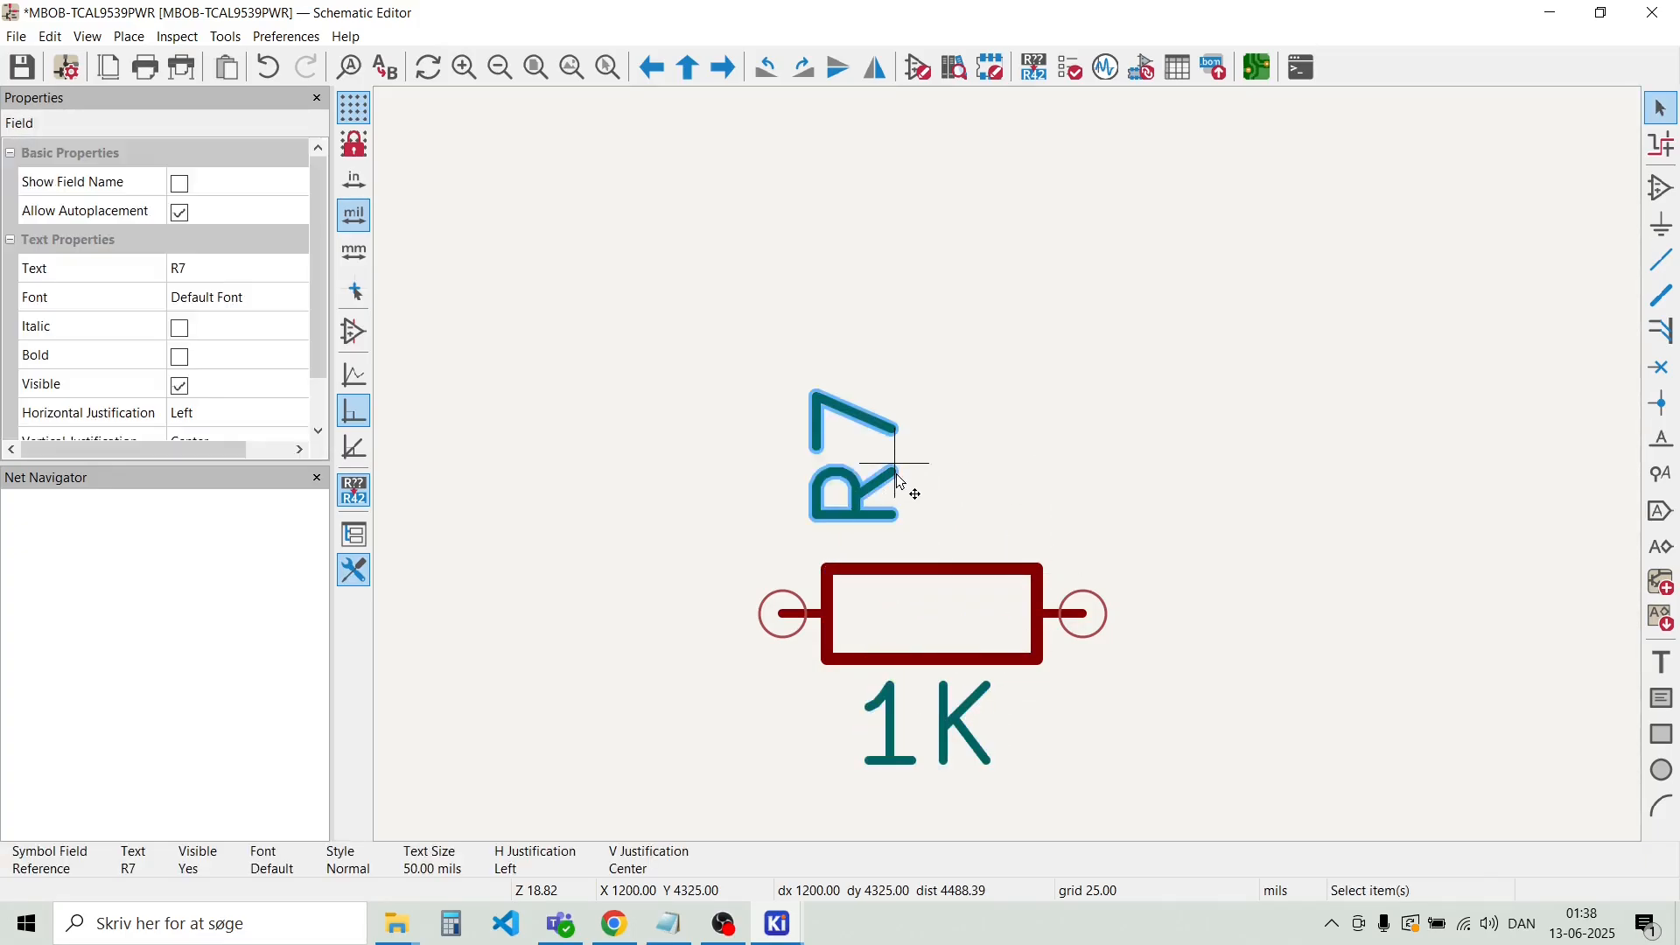
key("r")
left_click_drag(817, 472, 1021, 498)
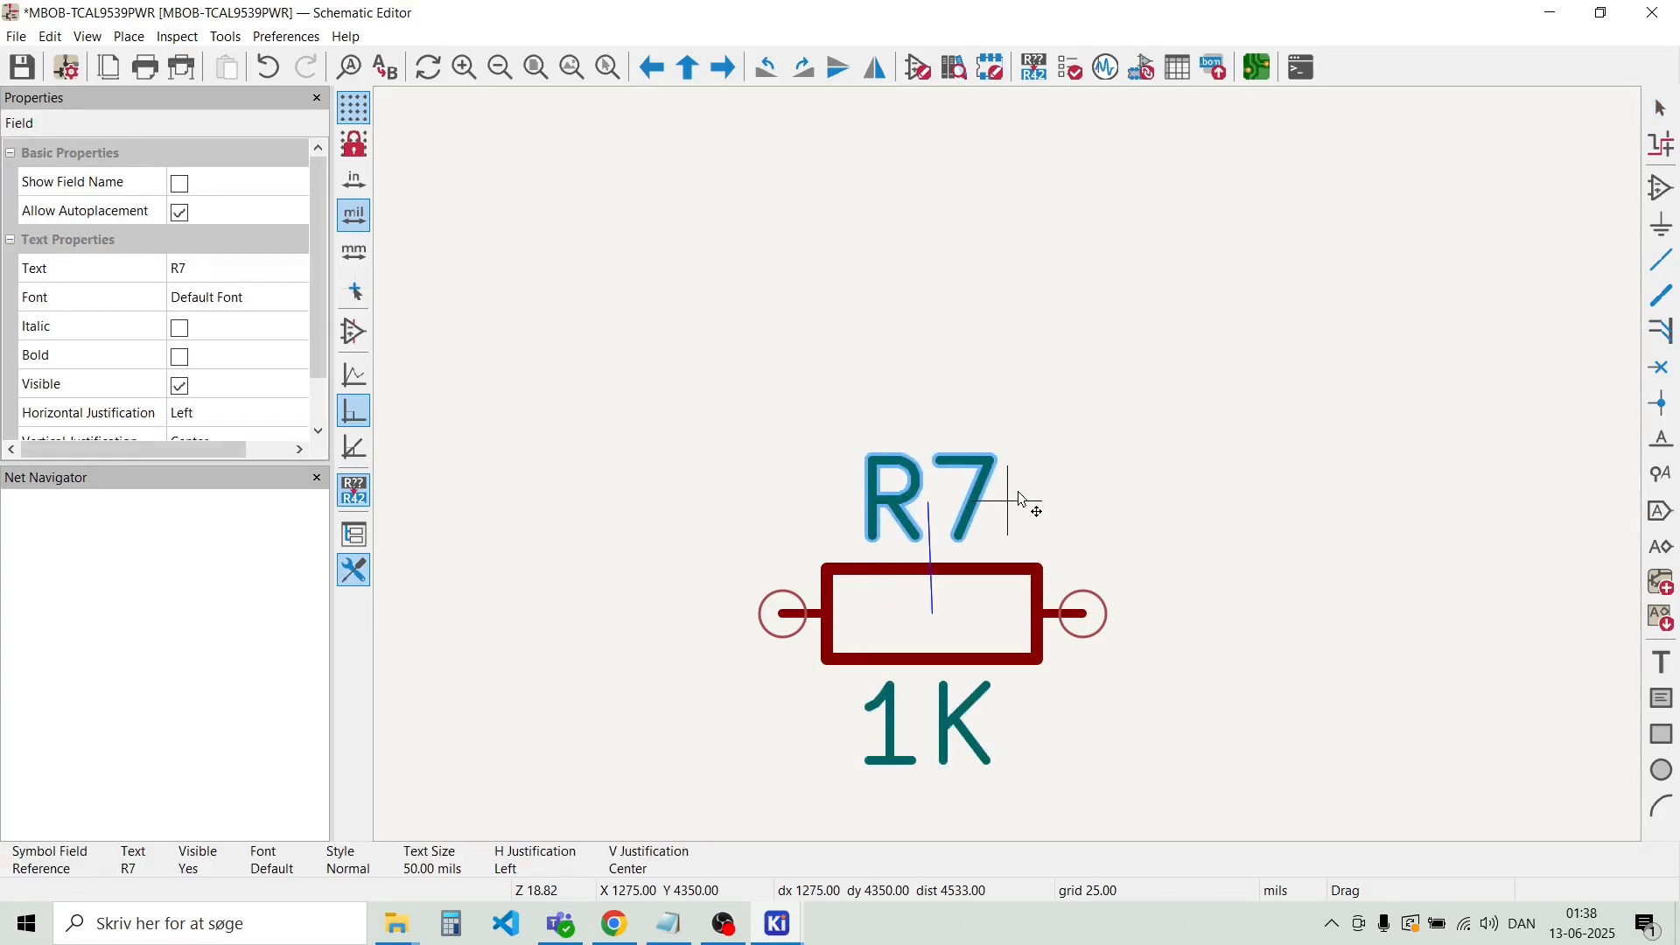
left_click(1076, 386)
Duplicate the +3.3V power symbol above SJ2 and place the copy just above and to the left of R7
scroll(1006, 456, "down", 7)
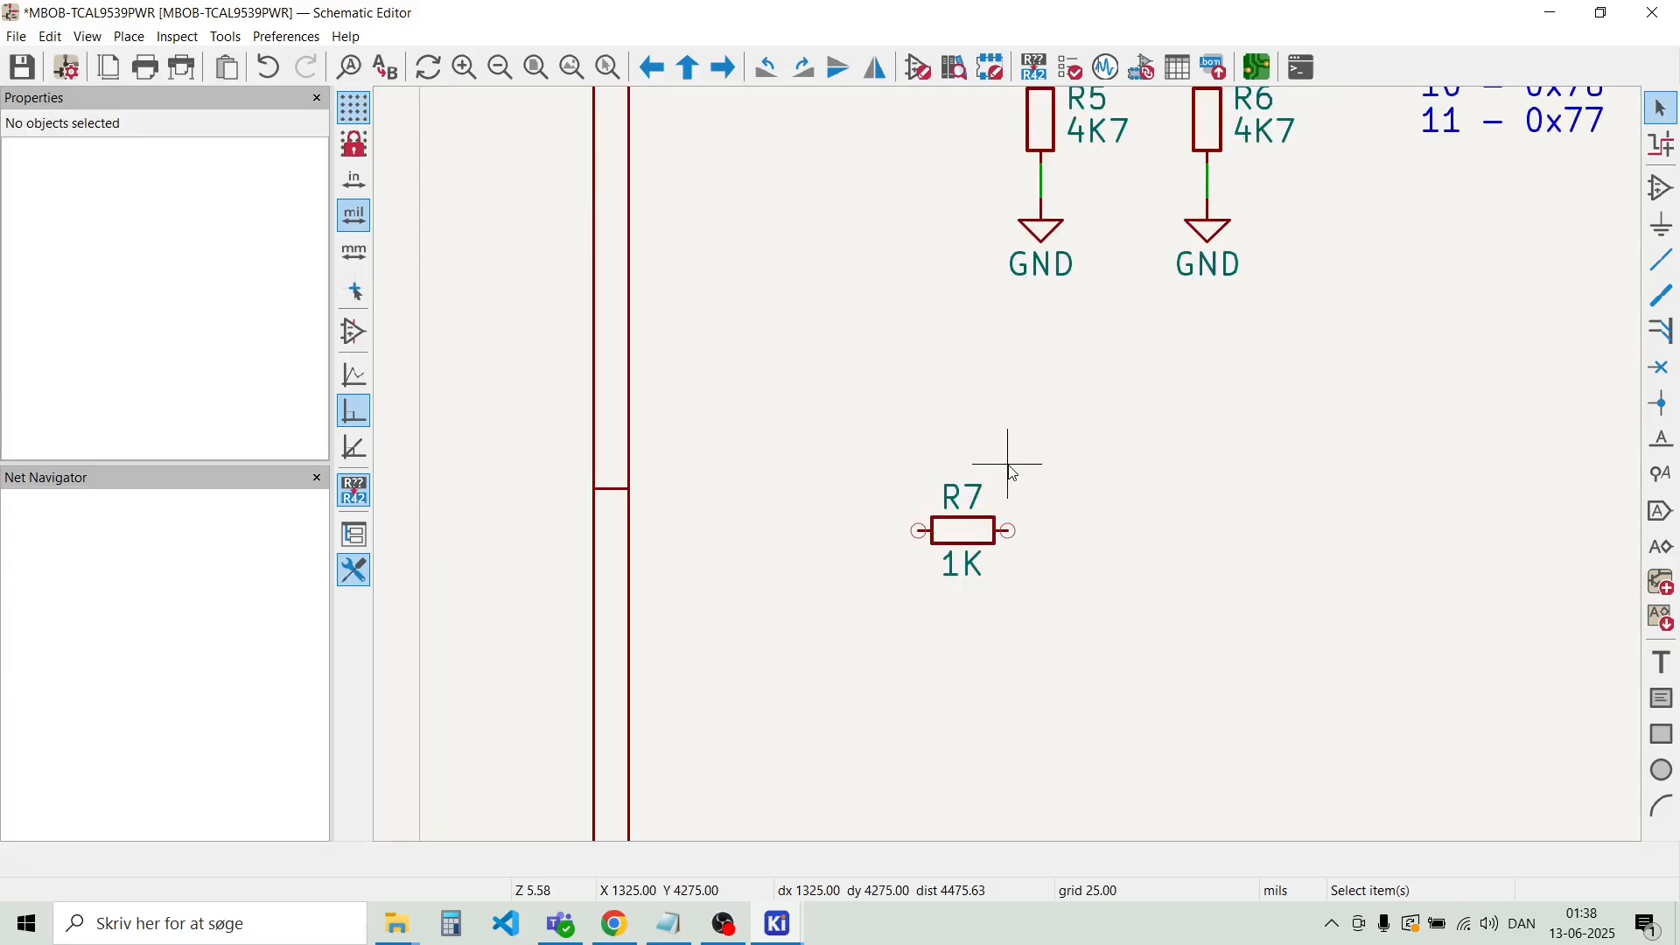
scroll(1011, 194, "up", 2)
scroll(1007, 419, "down", 1)
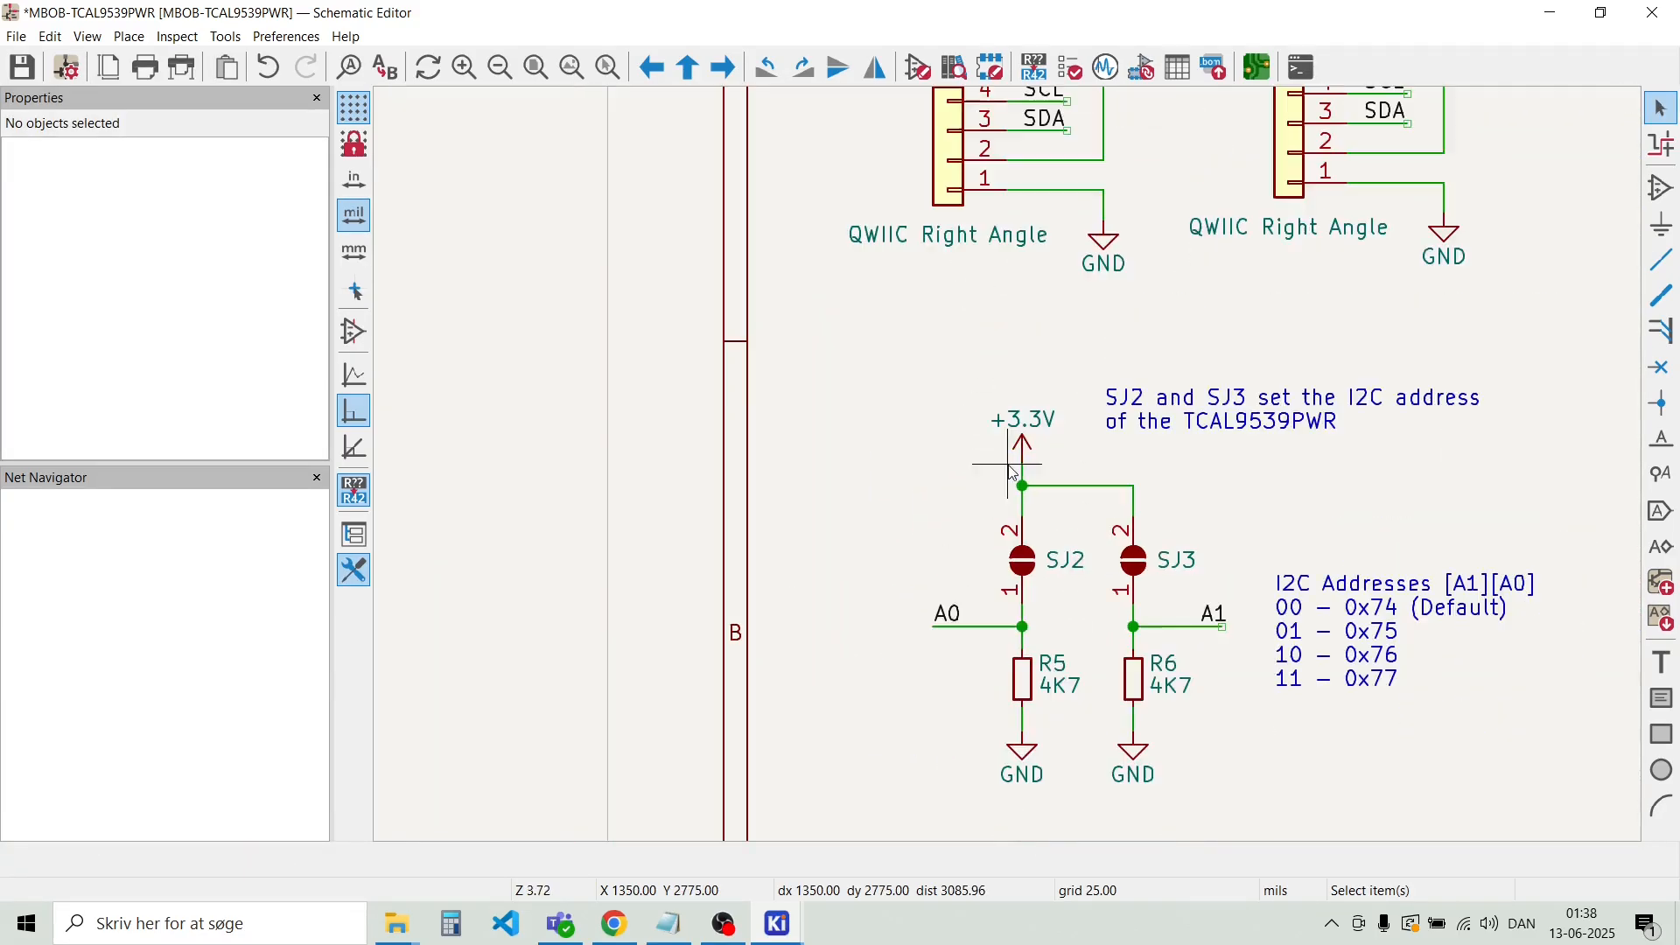
left_click(1019, 425)
key("ctrl+d")
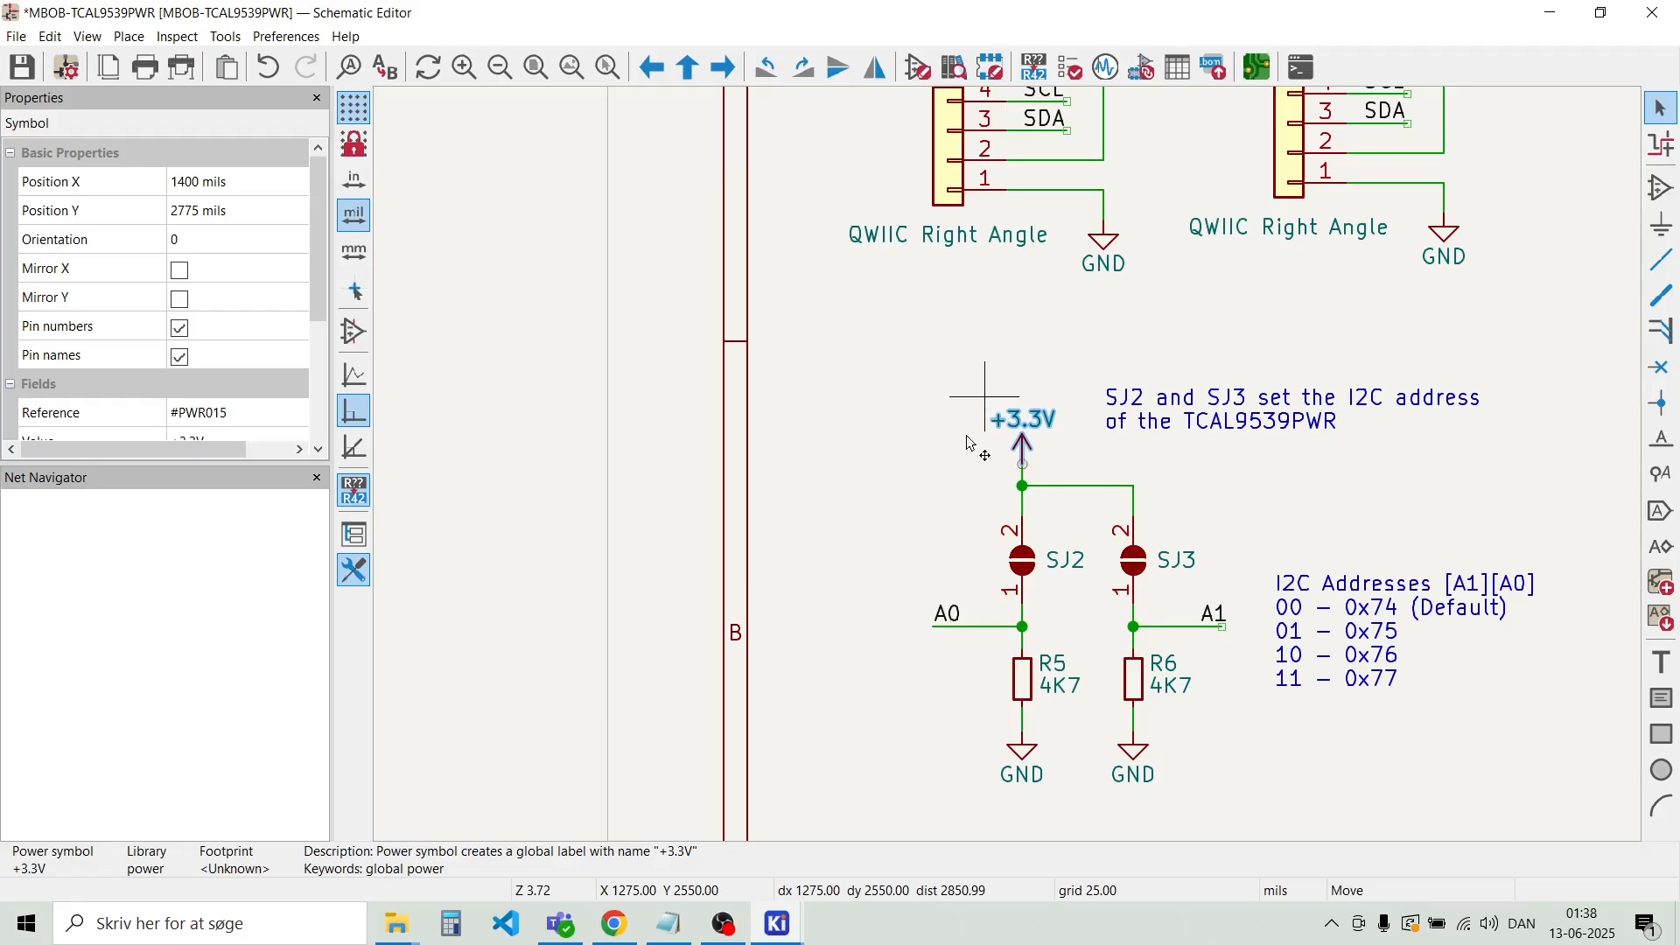
scroll(988, 455, "down", 1)
scroll(1010, 472, "down", 1)
scroll(1041, 604, "up", 4)
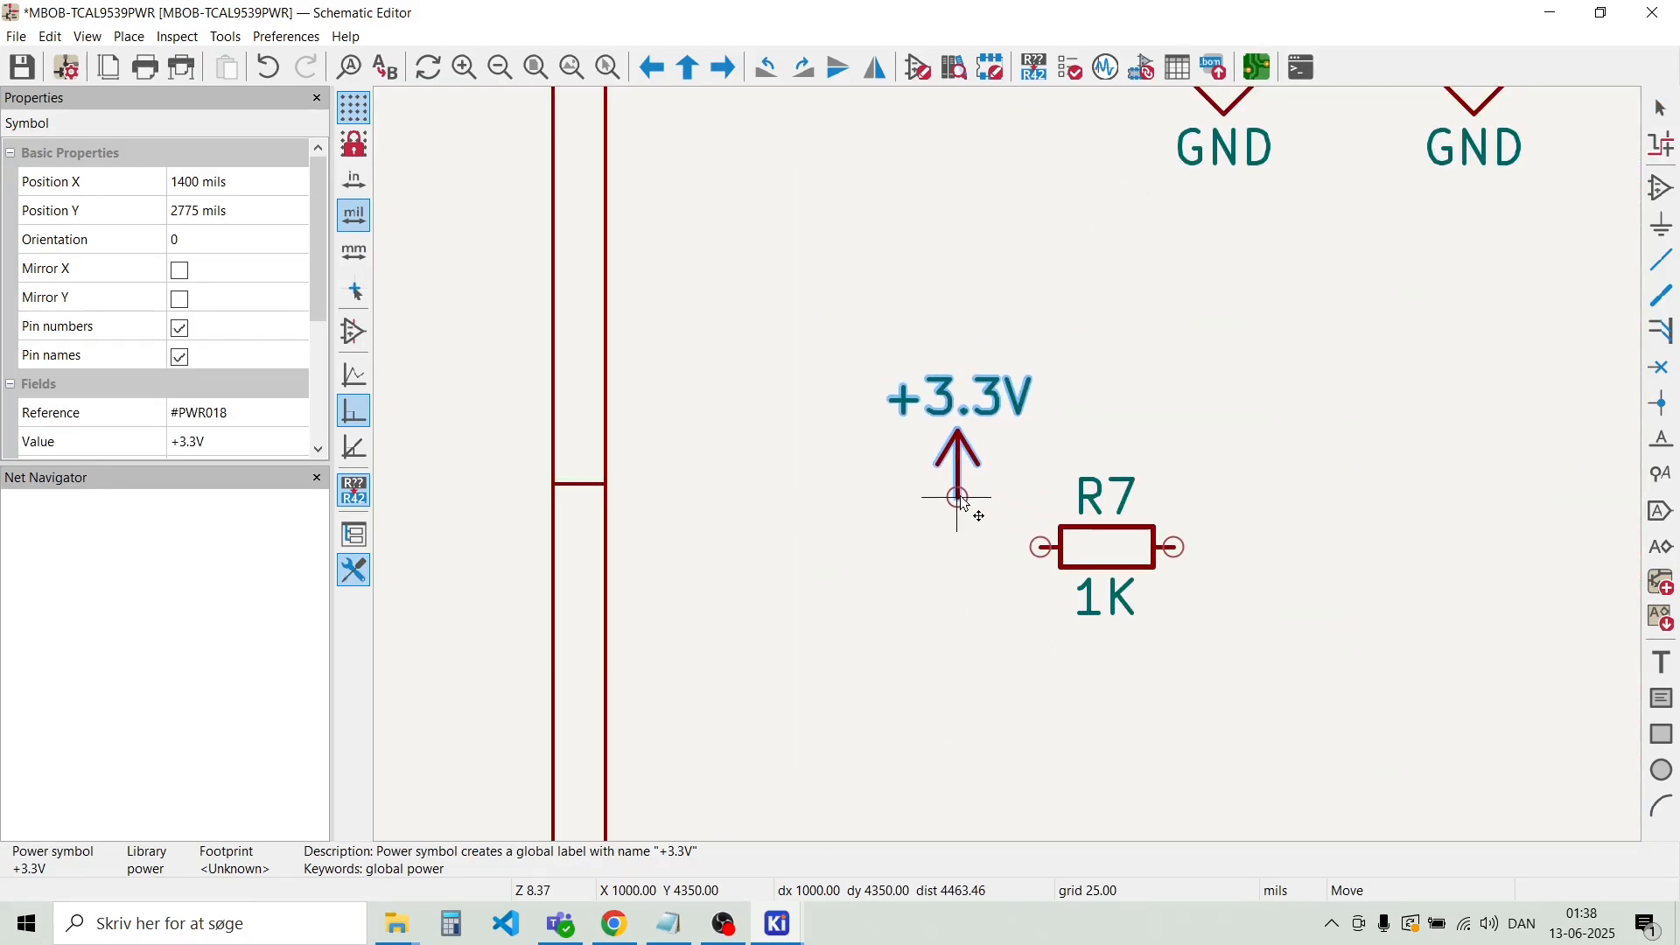
left_click(977, 499)
key("Escape")
Wire the new +3.3V symbol to the left pin of R7
key("w")
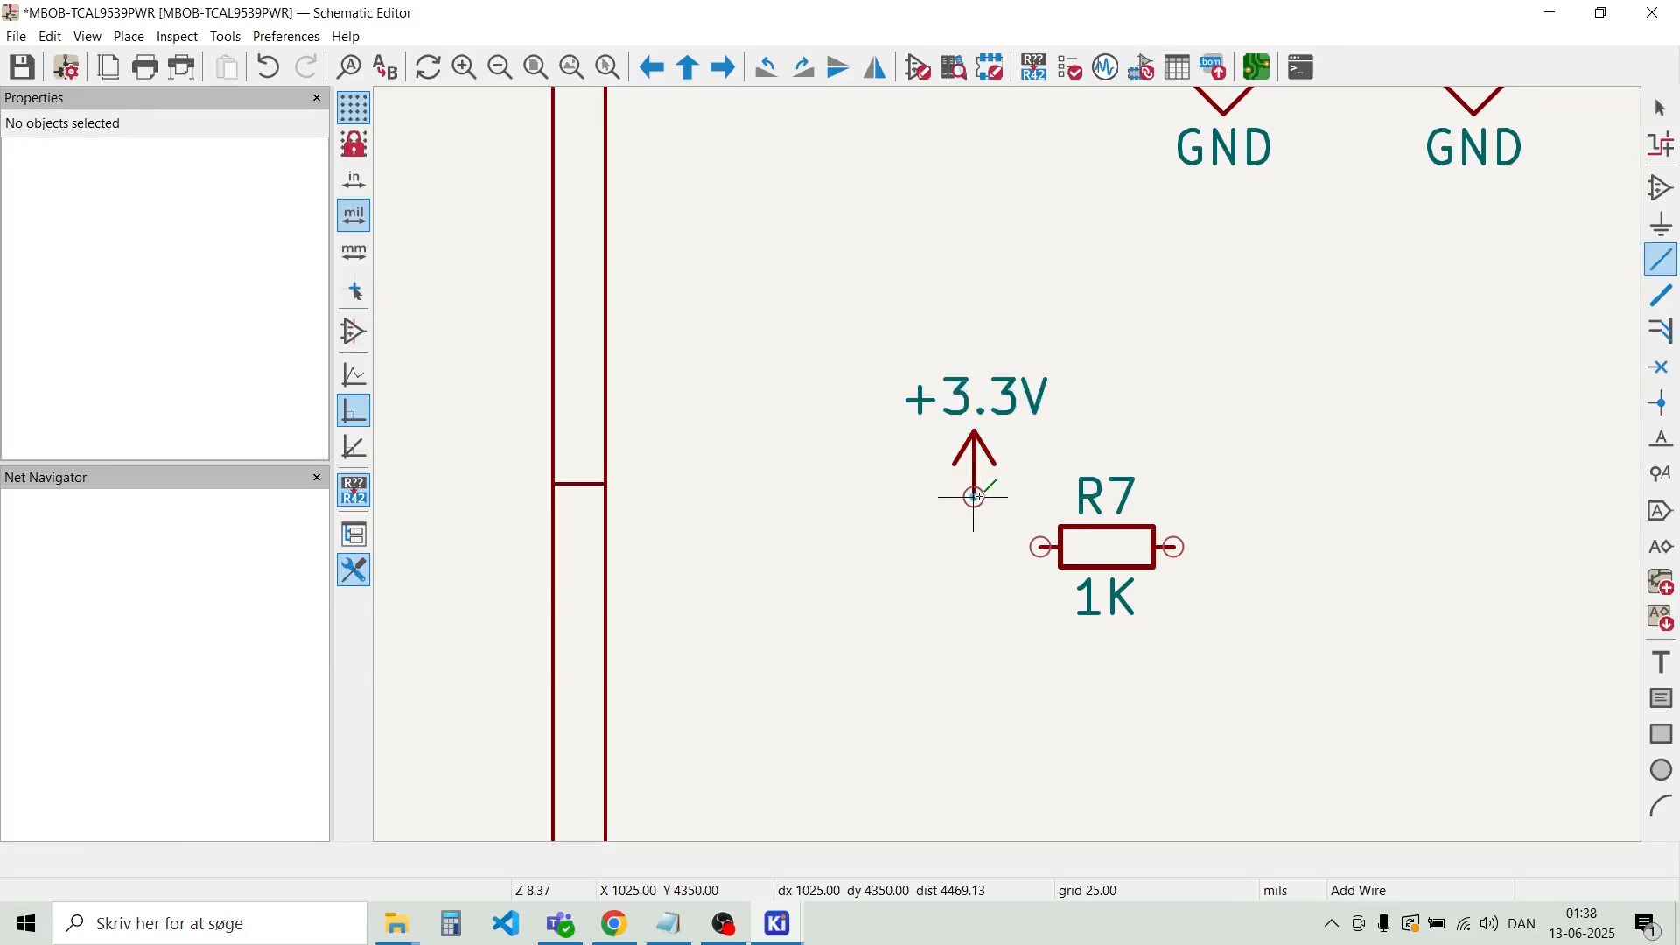
left_click(1041, 547)
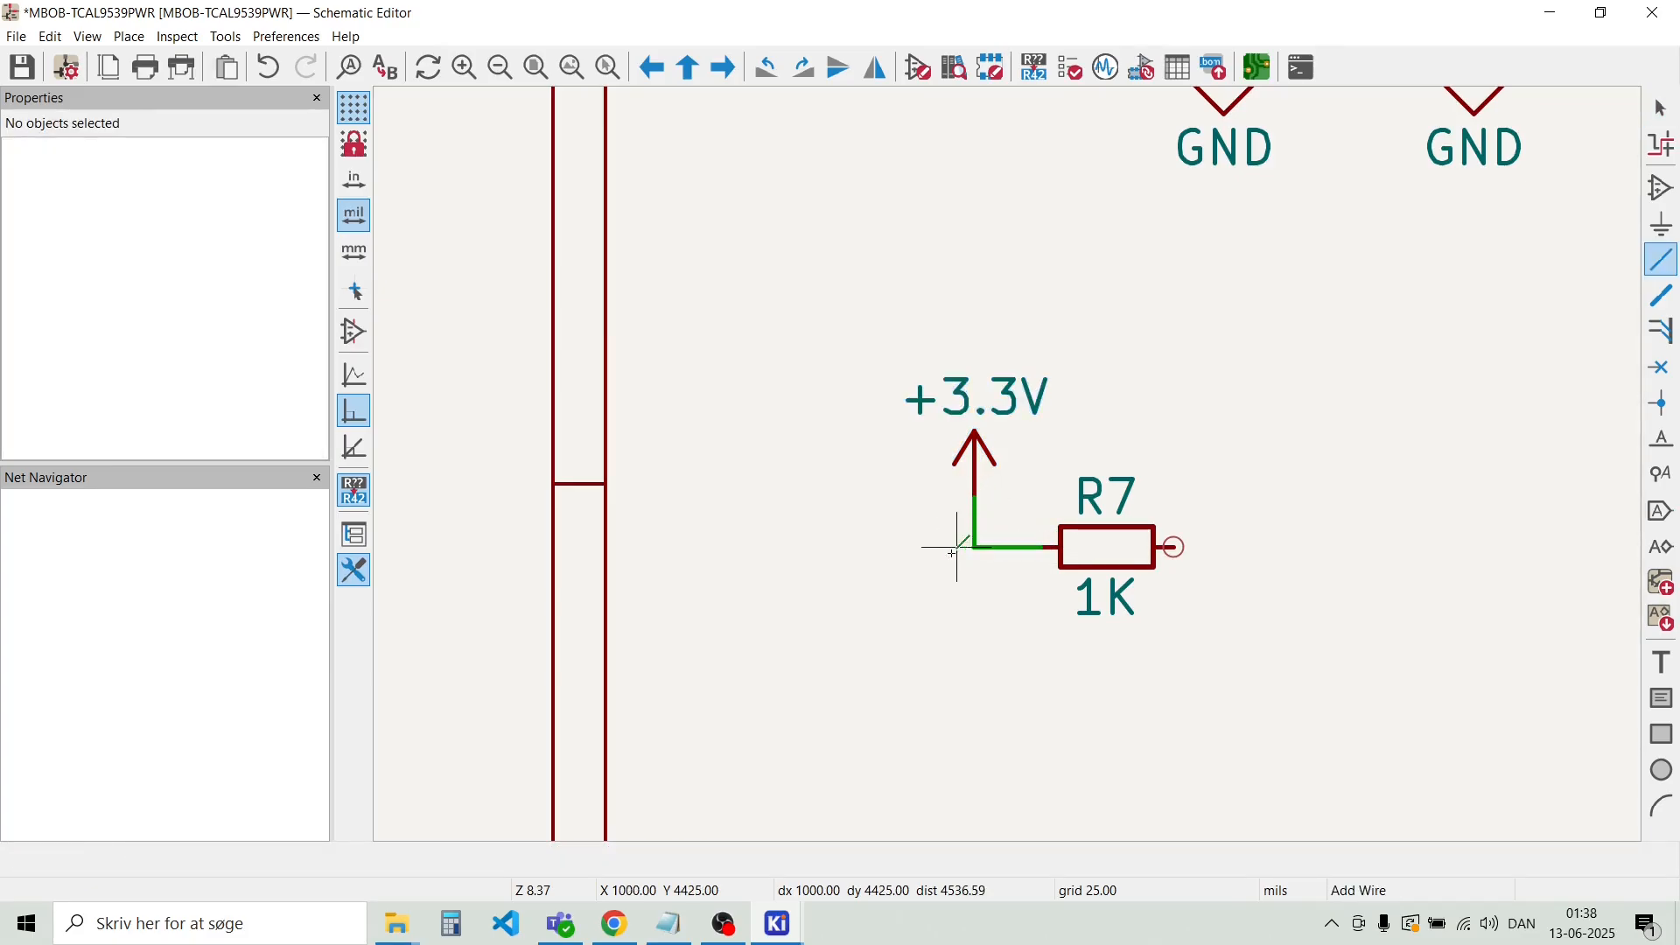
key("Escape")
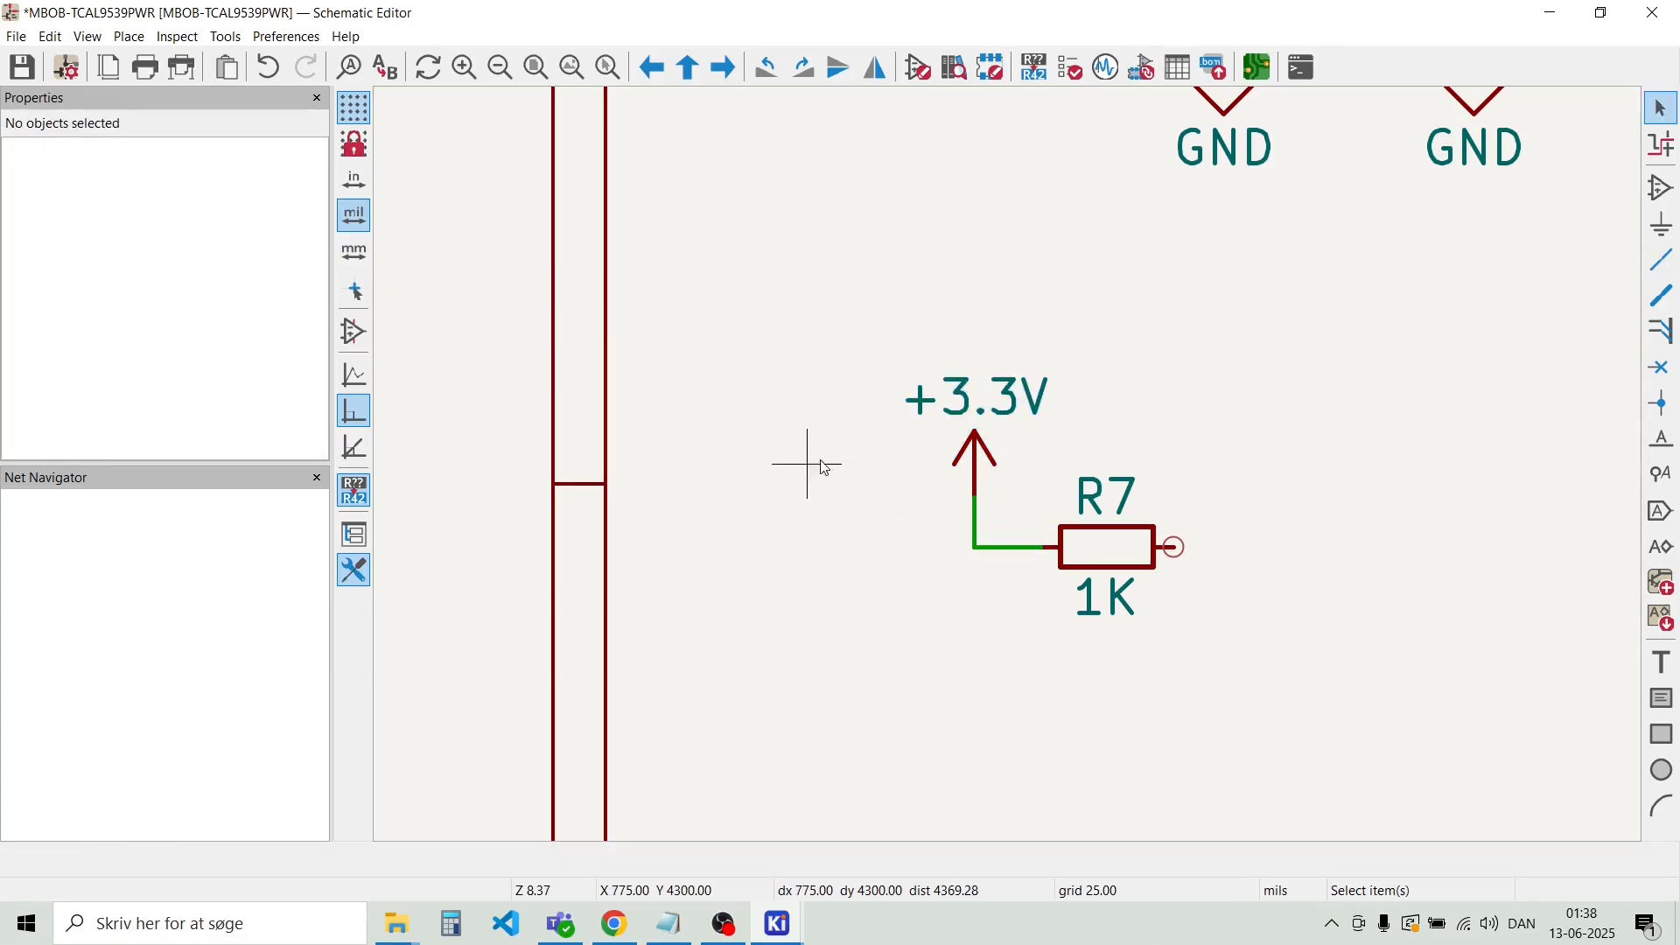
Open the symbol chooser and browse the LED library for a basic single LED
left_click(129, 36)
left_click(162, 59)
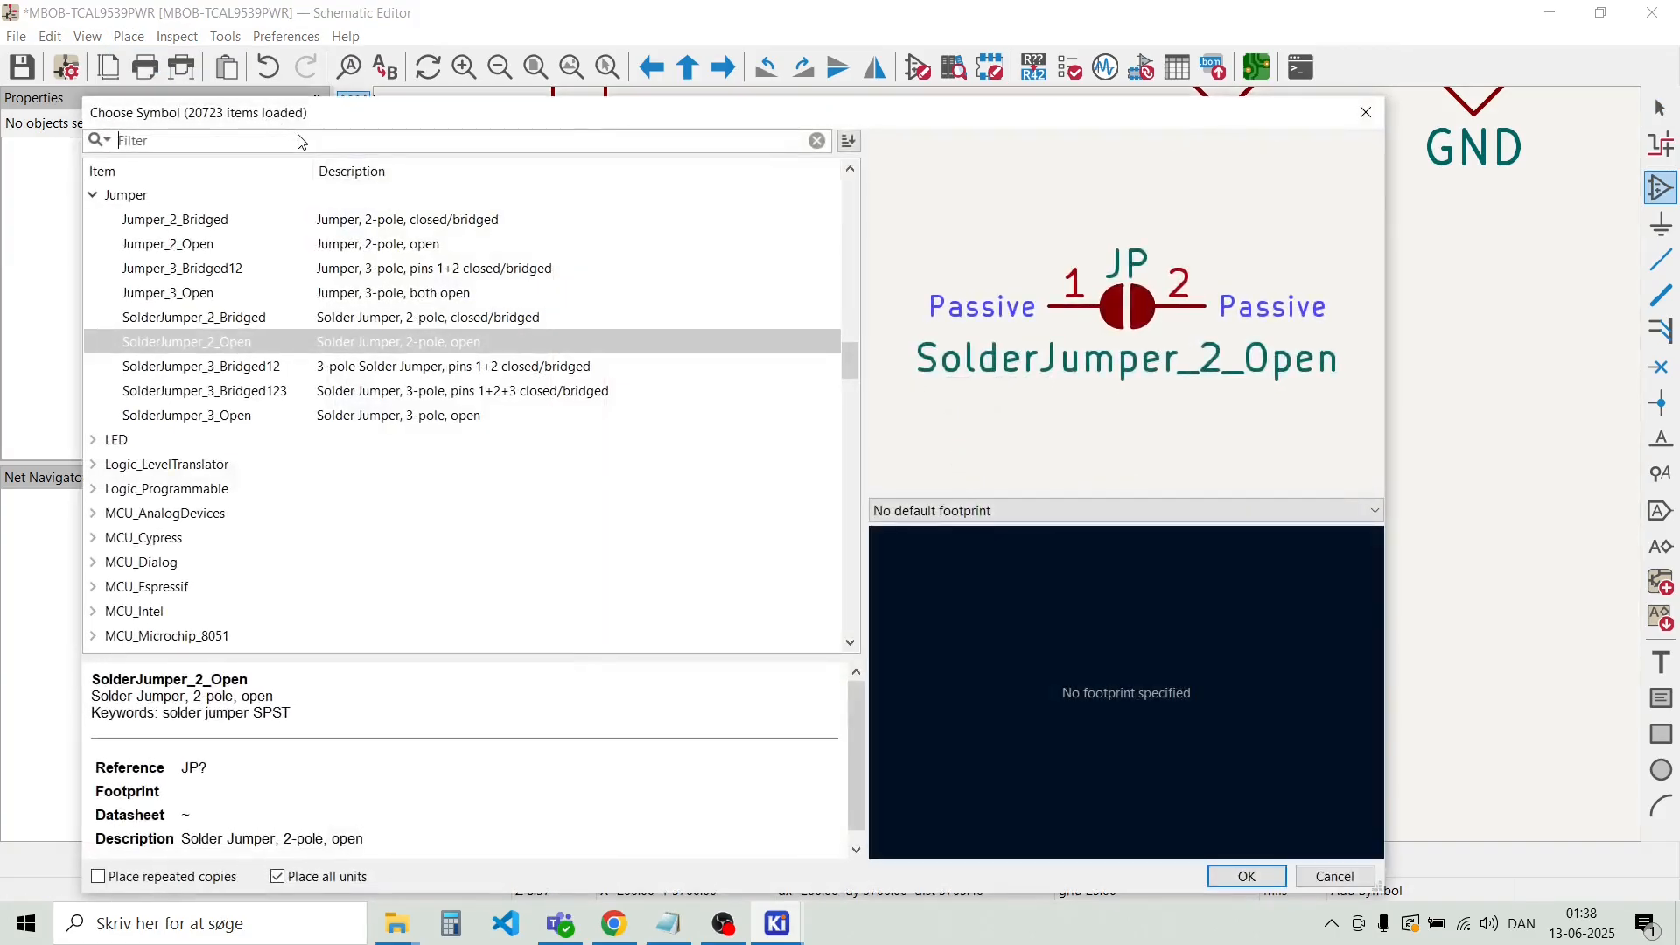
left_click(93, 196)
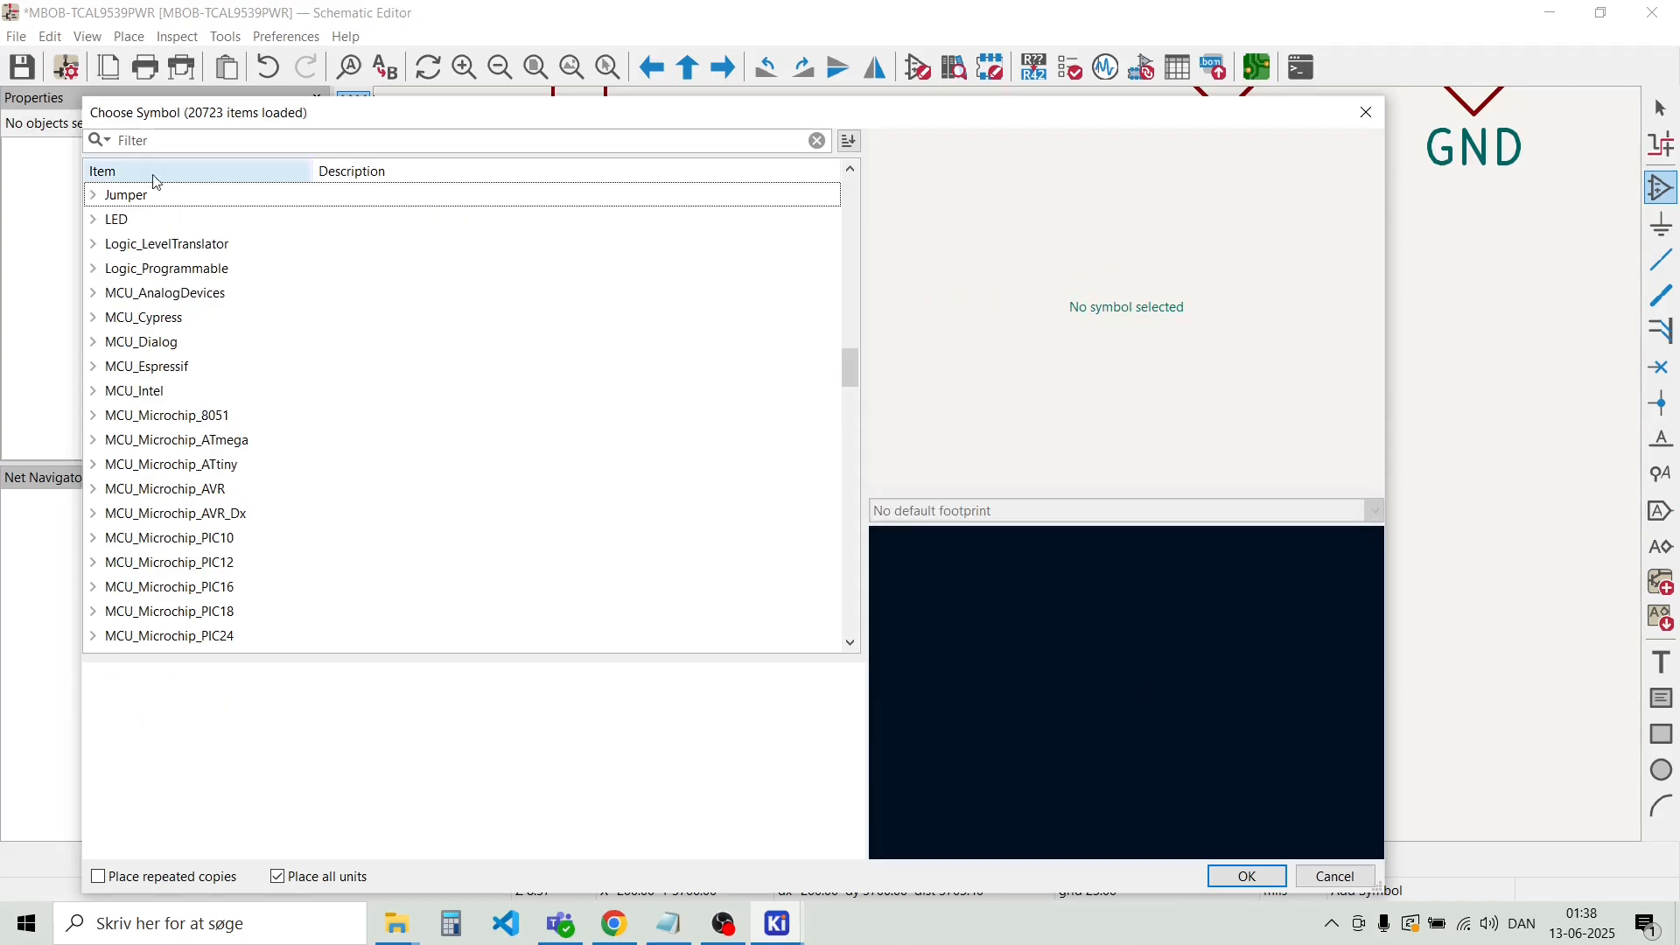
left_click(94, 221)
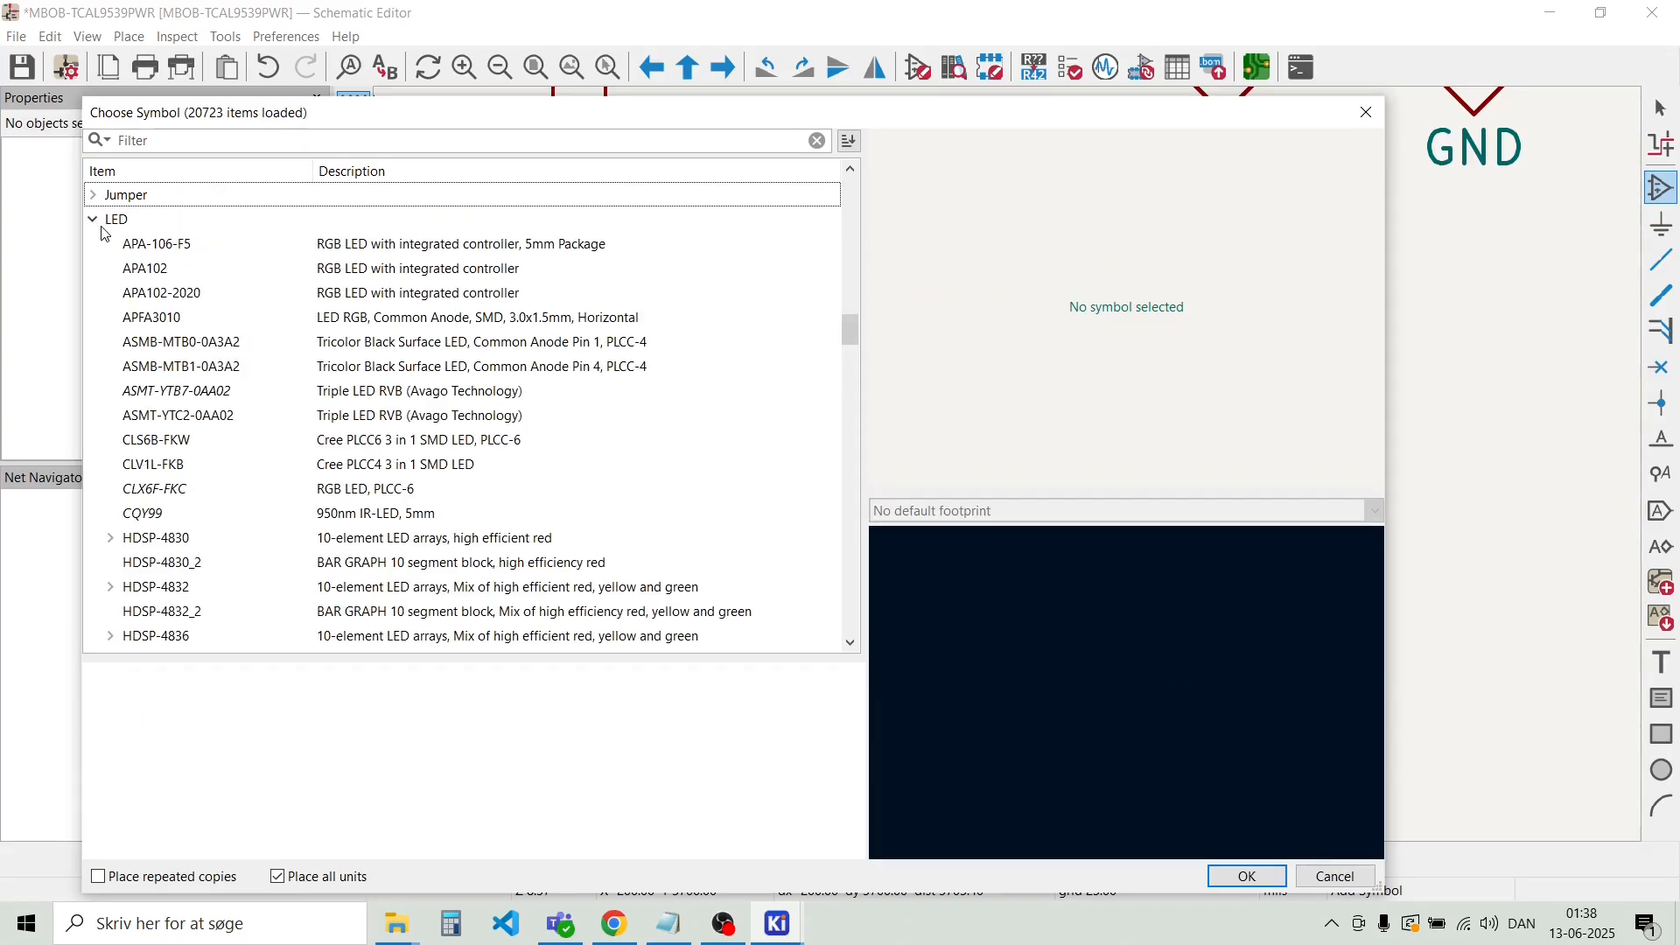
scroll(145, 260, "down", 9)
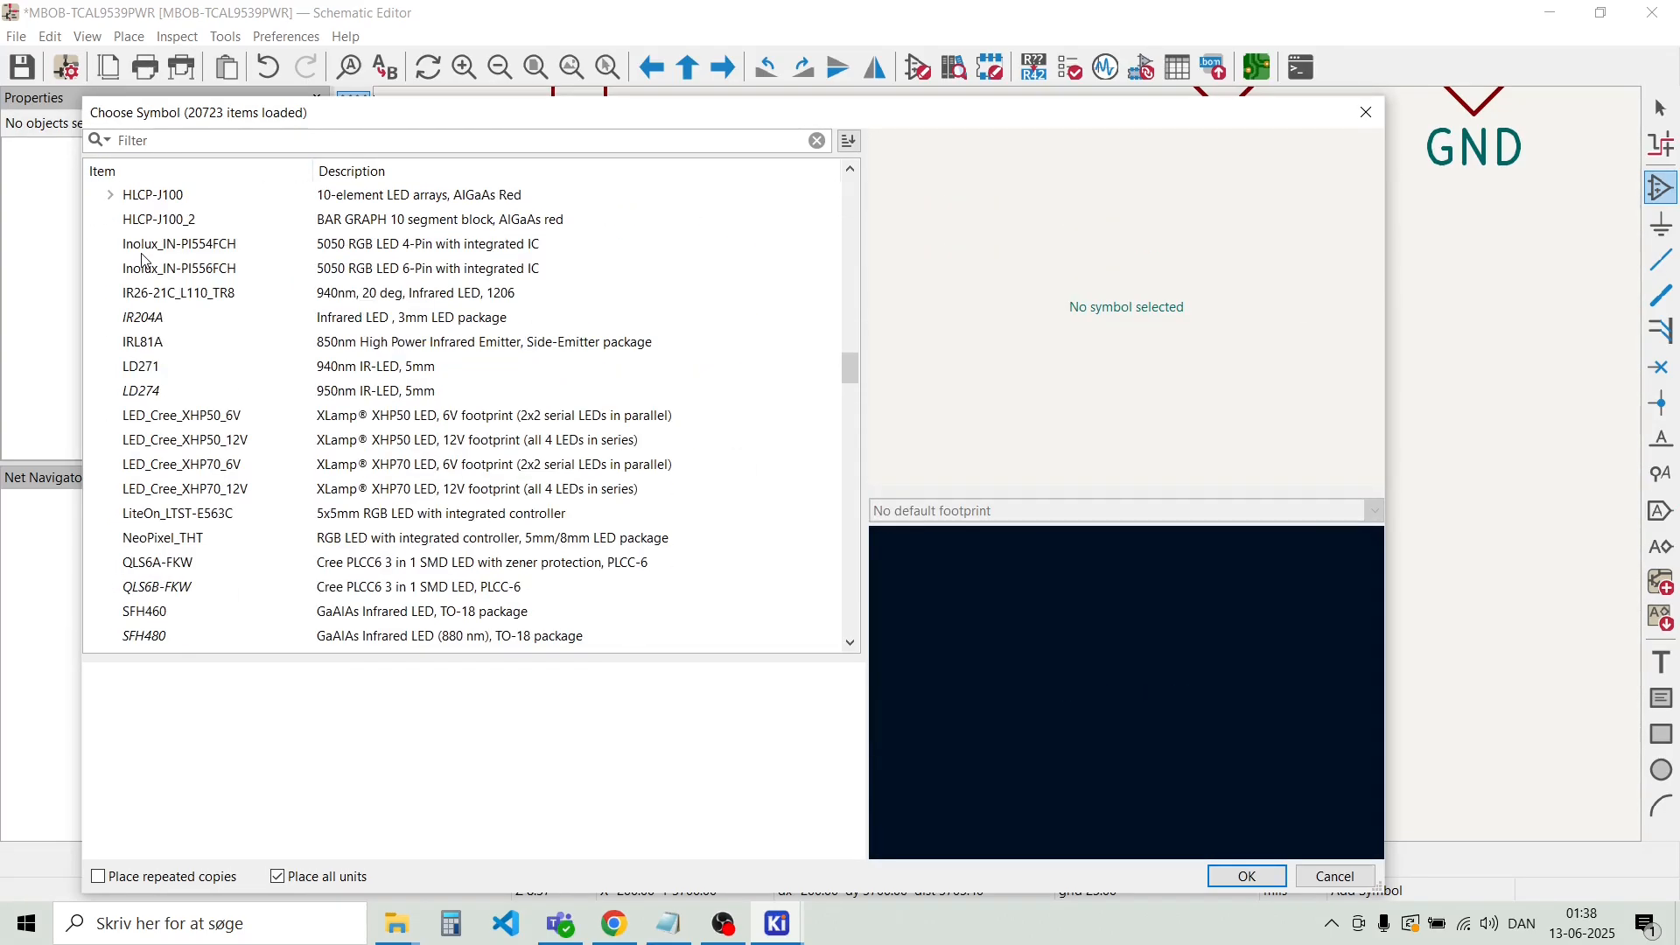
scroll(144, 260, "down", 3)
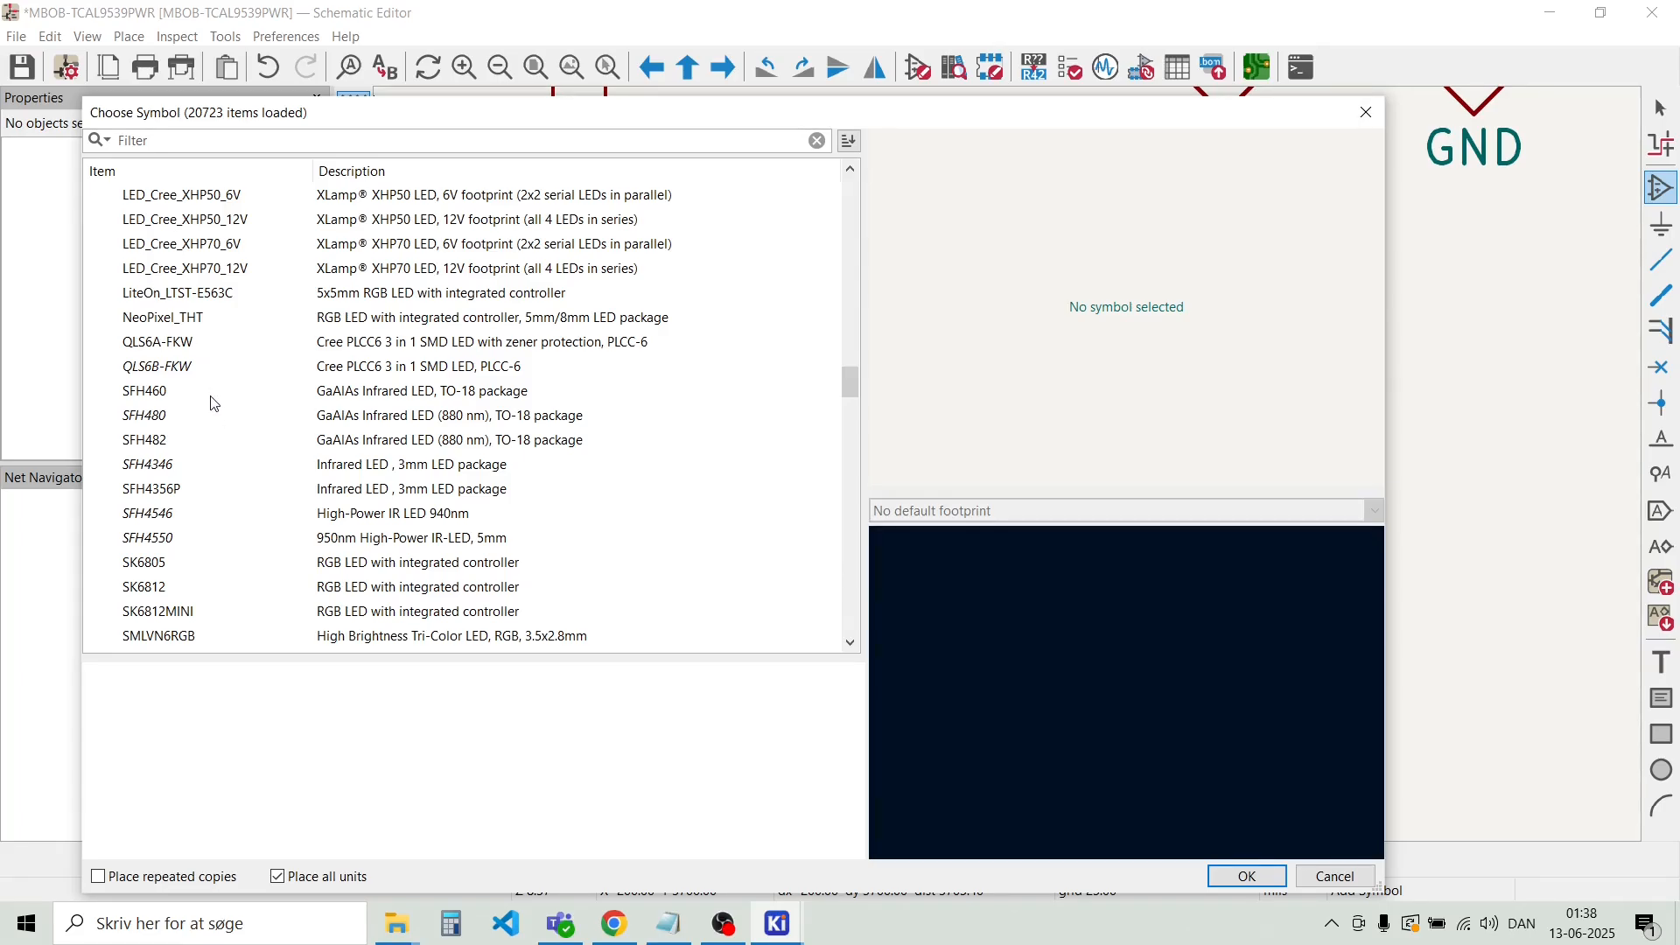
scroll(210, 402, "up", 3)
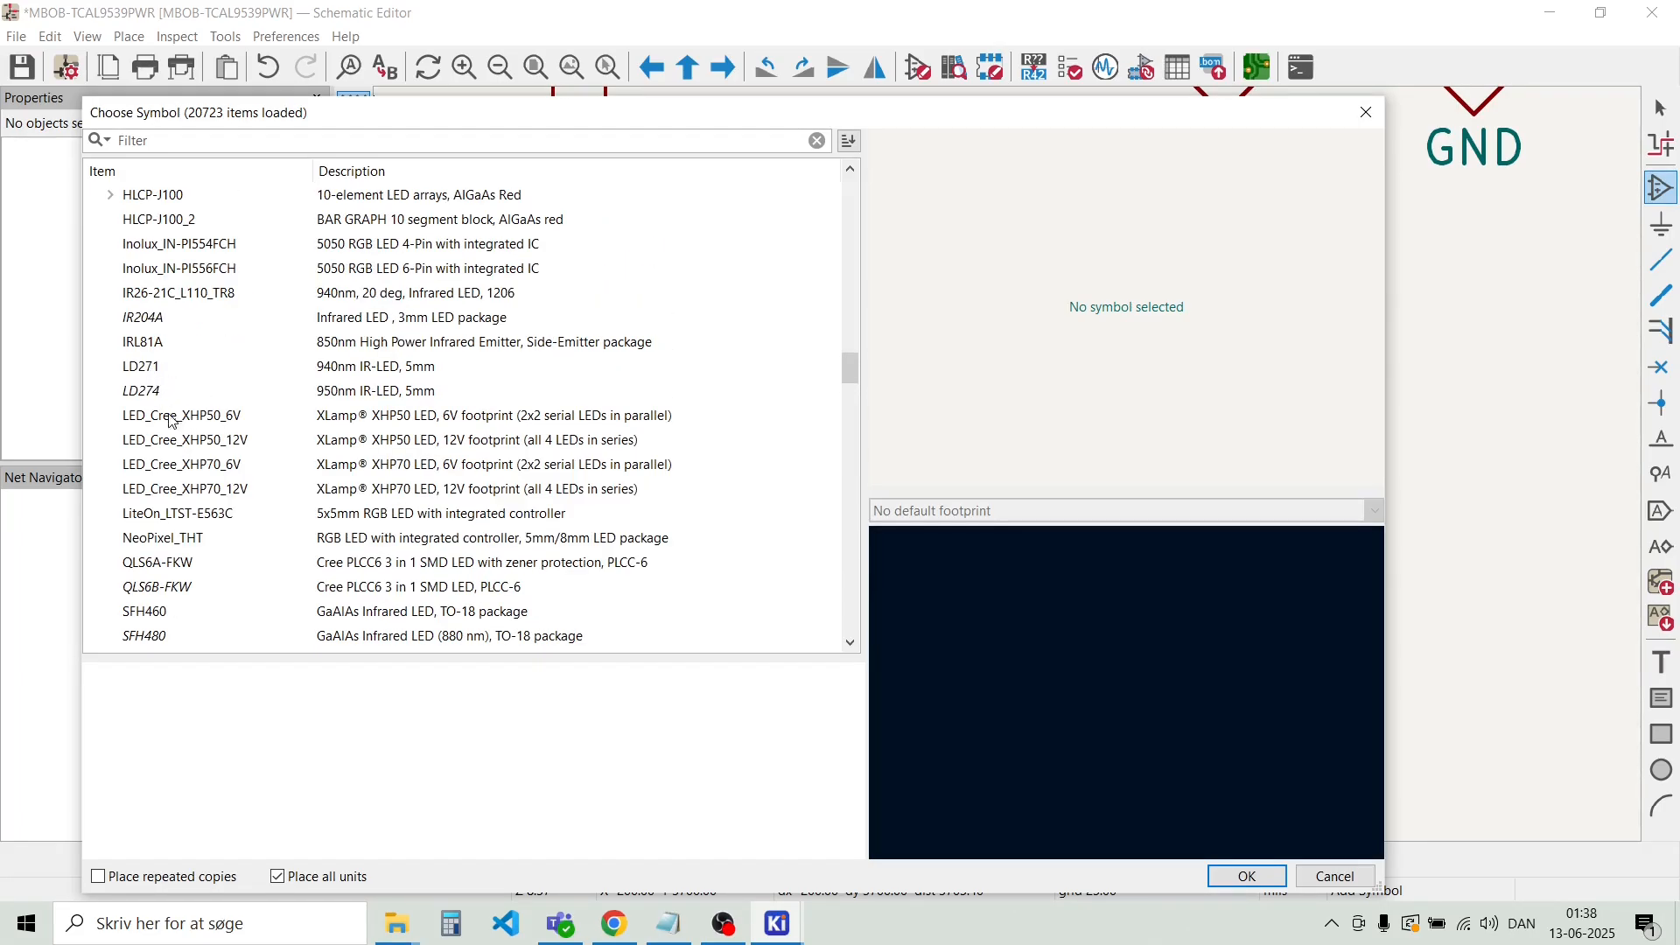
scroll(172, 431, "up", 1)
scroll(172, 430, "up", 6)
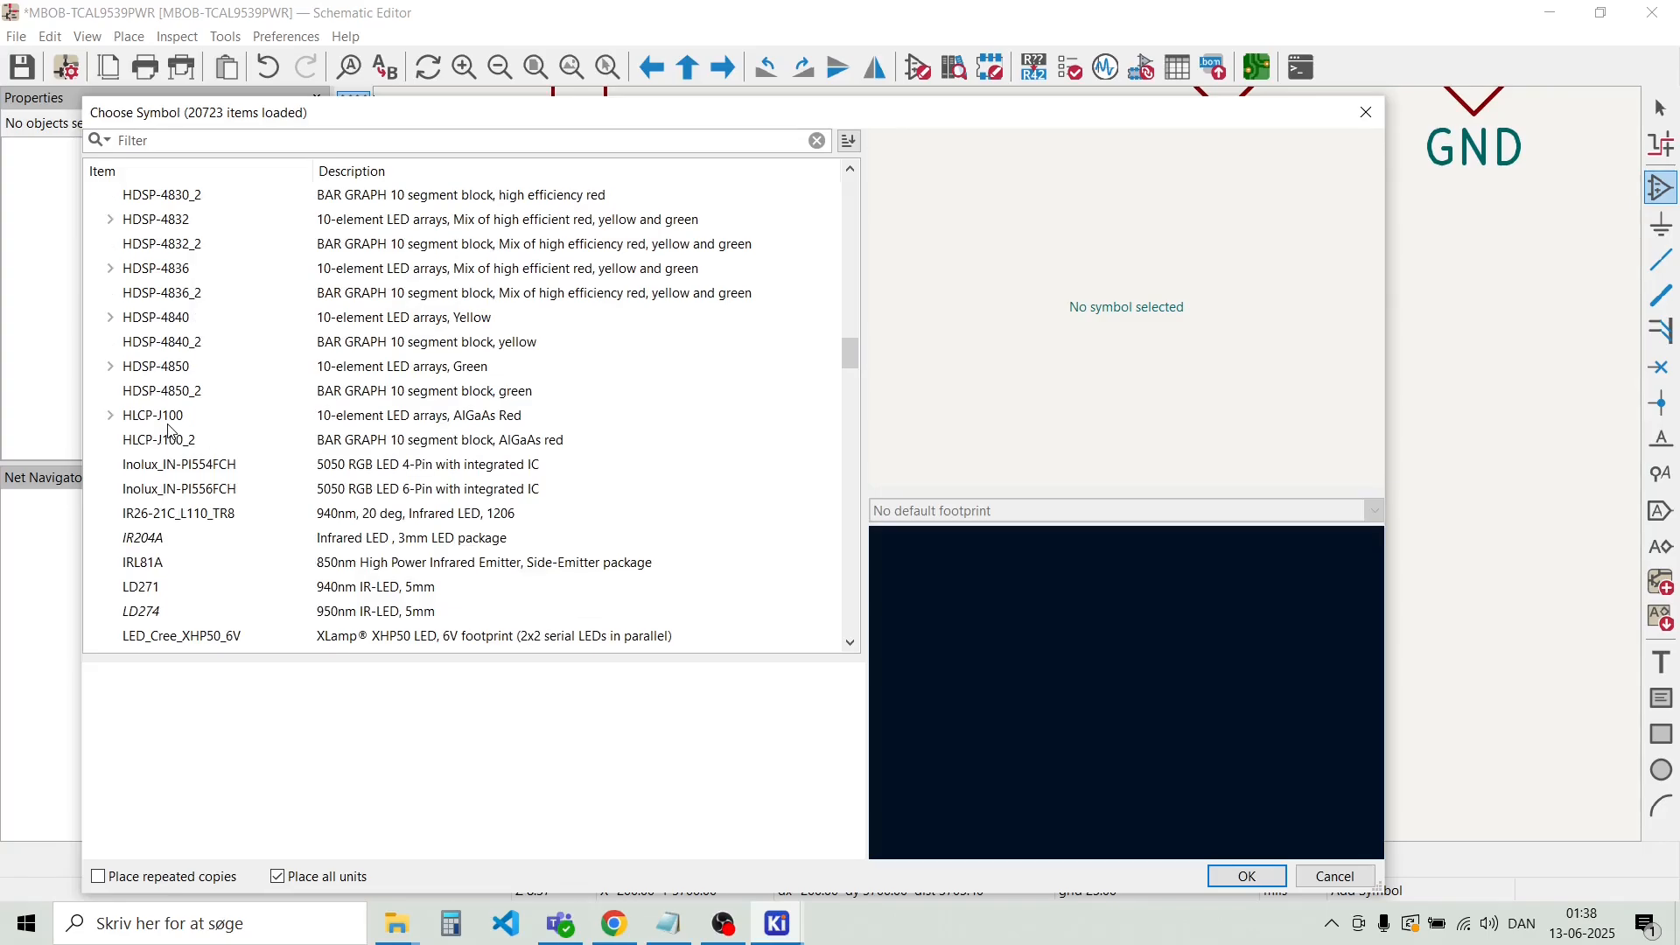
scroll(171, 430, "up", 2)
scroll(140, 394, "down", 9)
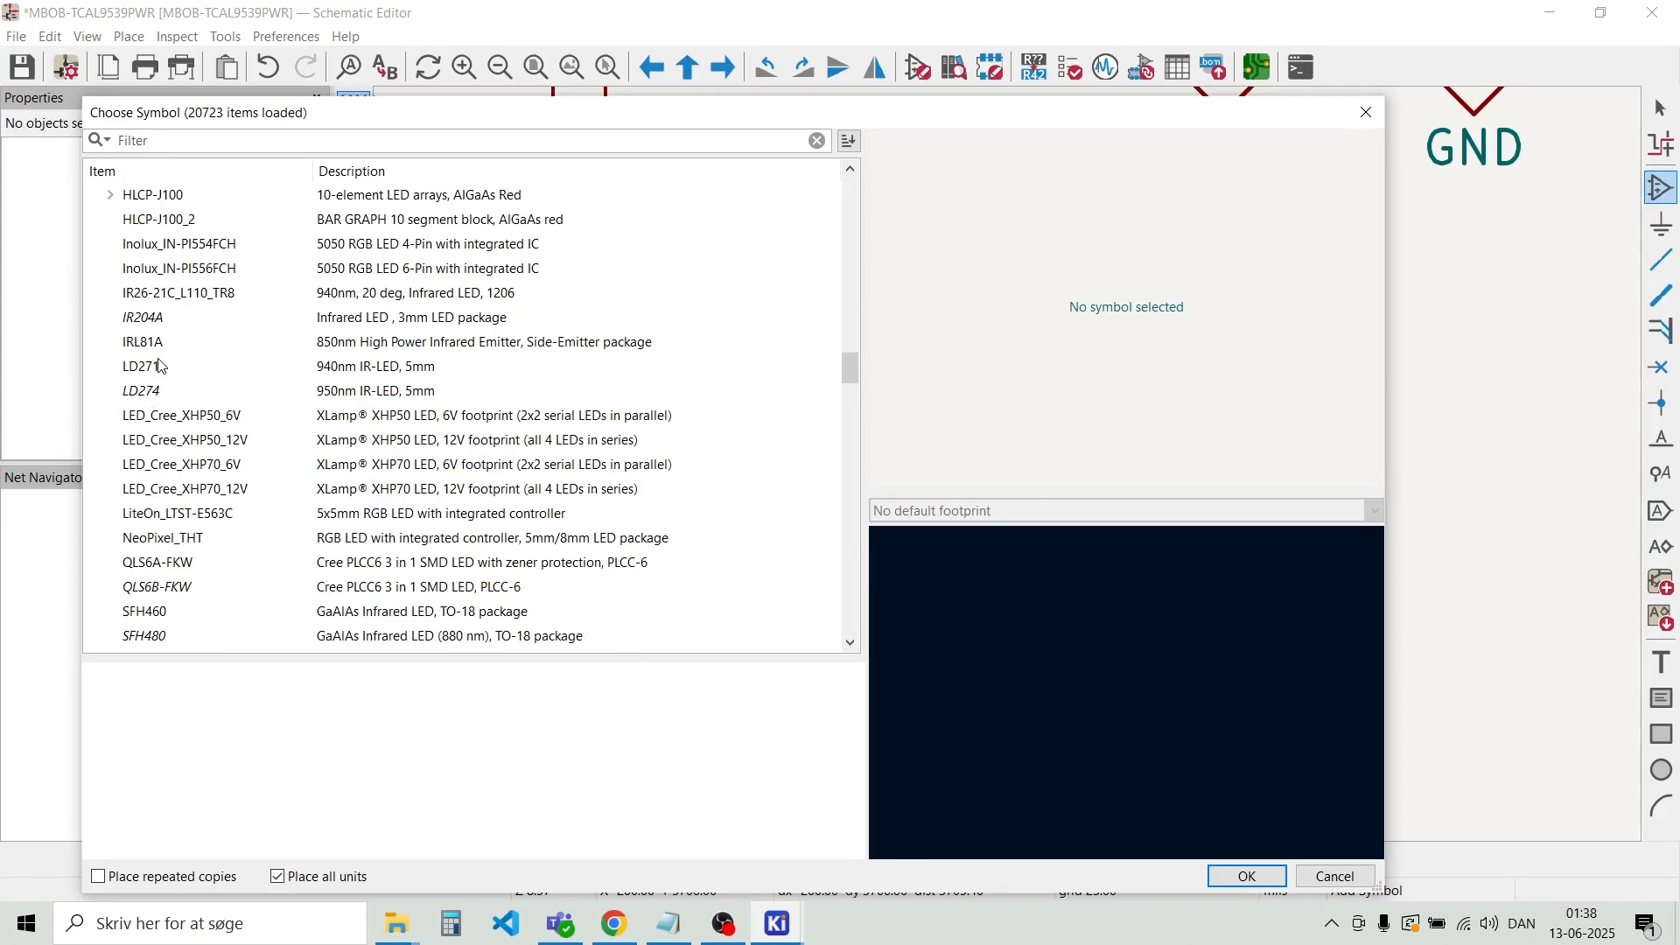
scroll(160, 367, "down", 10)
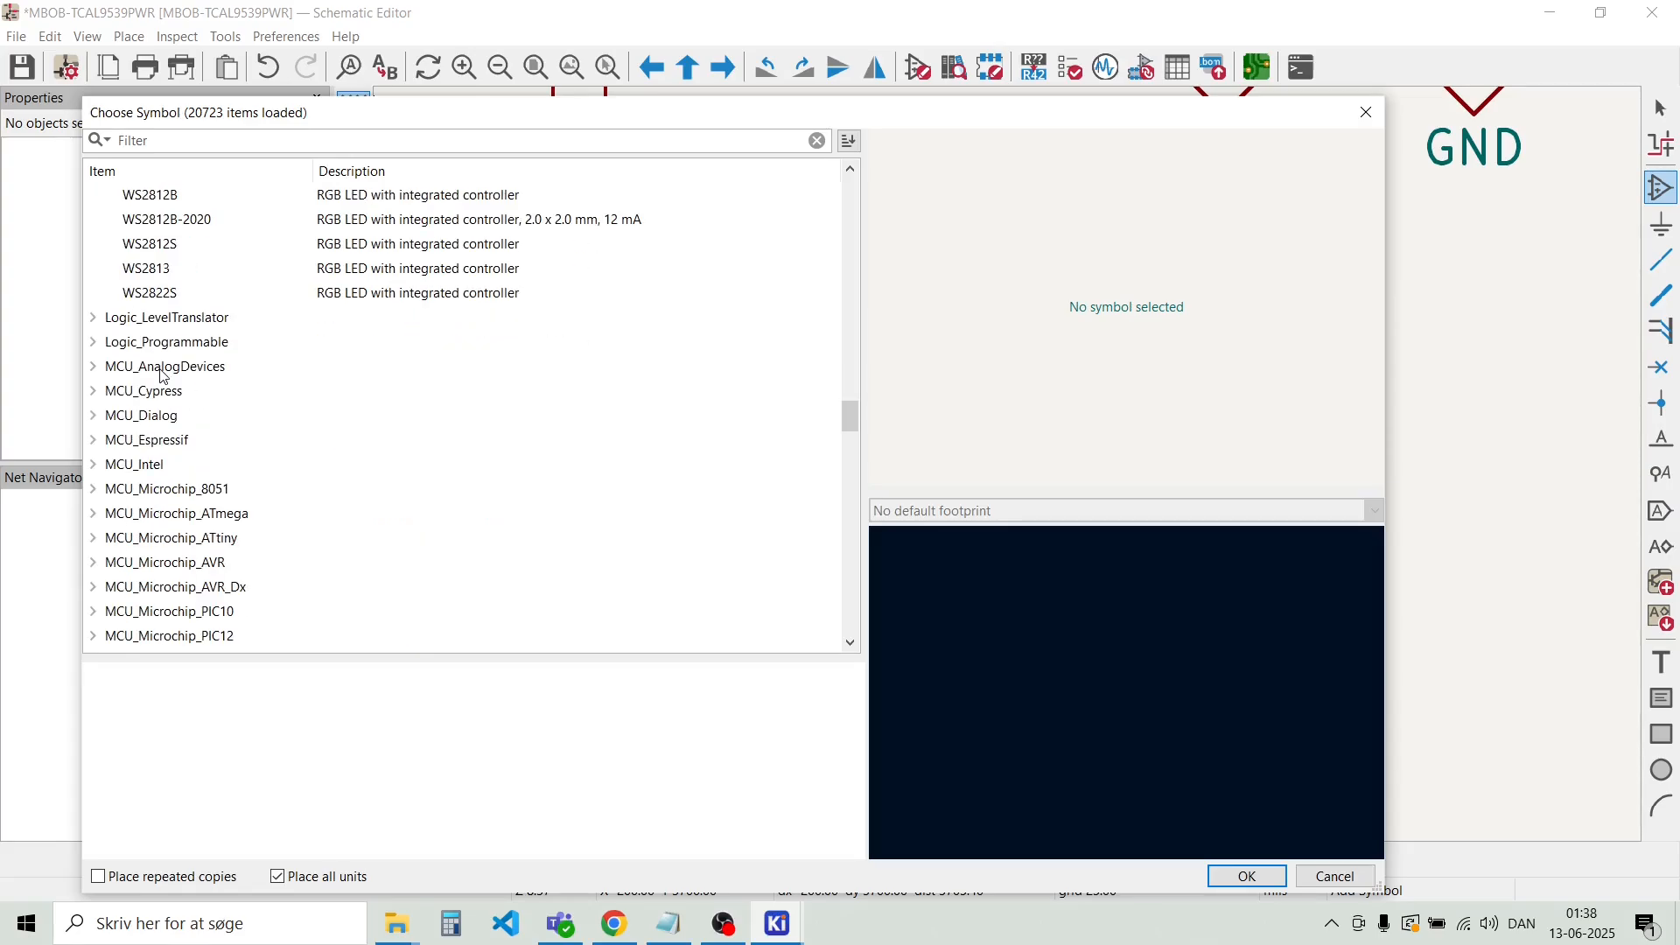
scroll(163, 377, "up", 1)
scroll(226, 389, "up", 7)
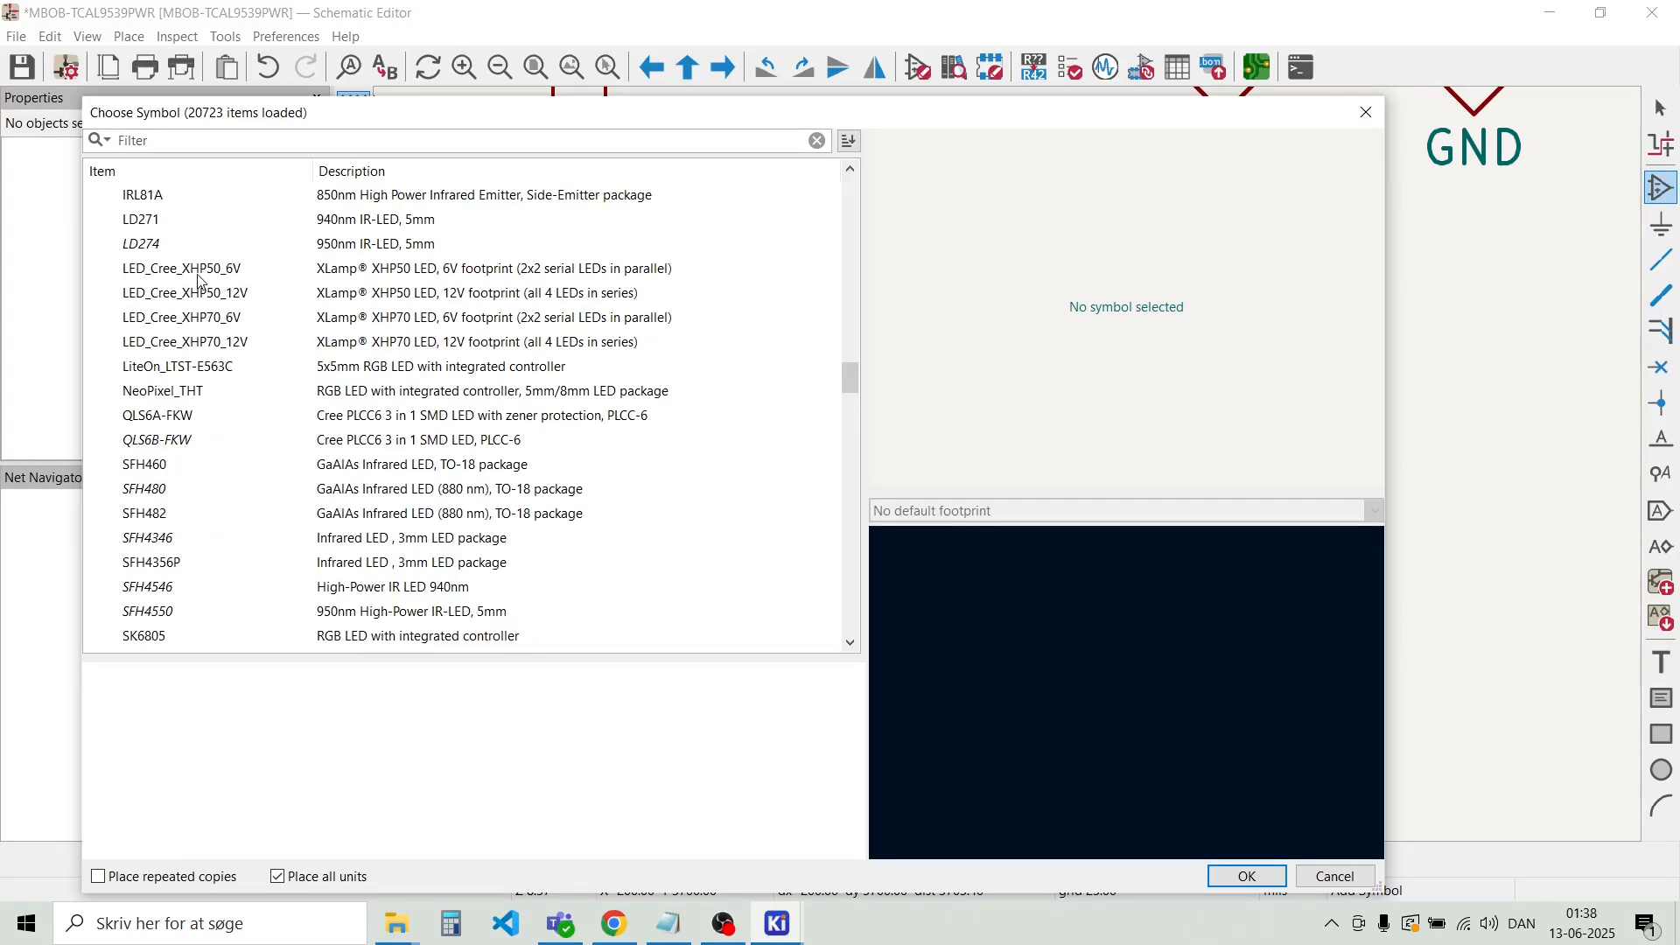
left_click(199, 276)
left_click(168, 229)
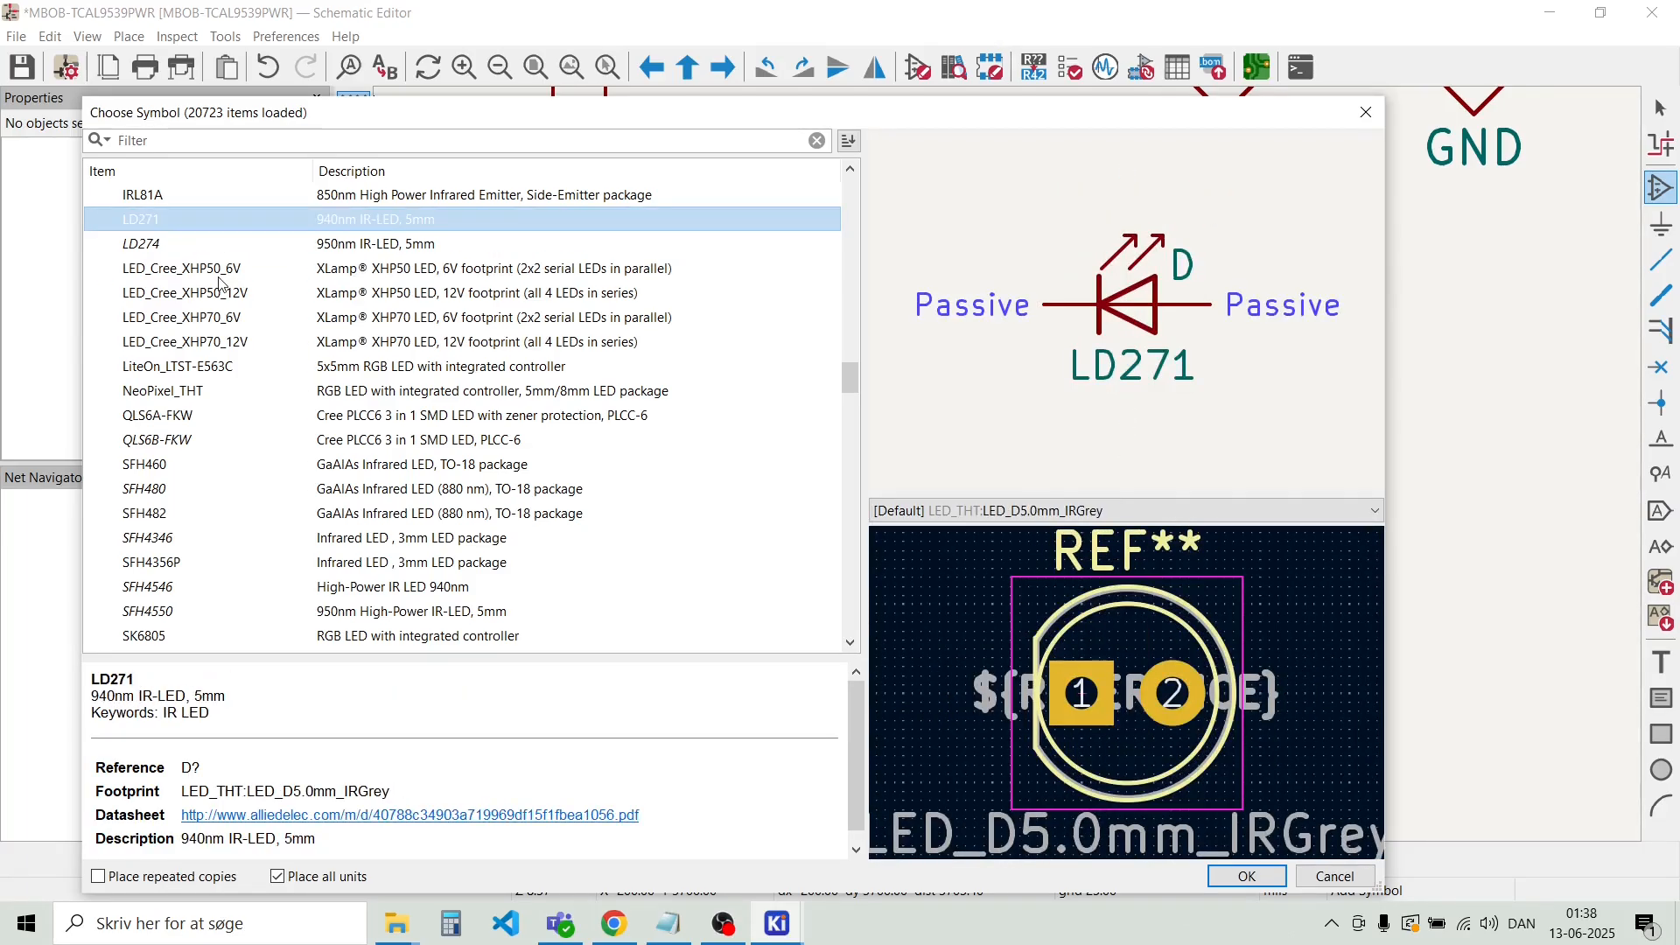
key("Up")
key("Up")
key("Up")
key("Up")
key("Up")
key("Up")
key("Up")
key("Up")
key("Up")
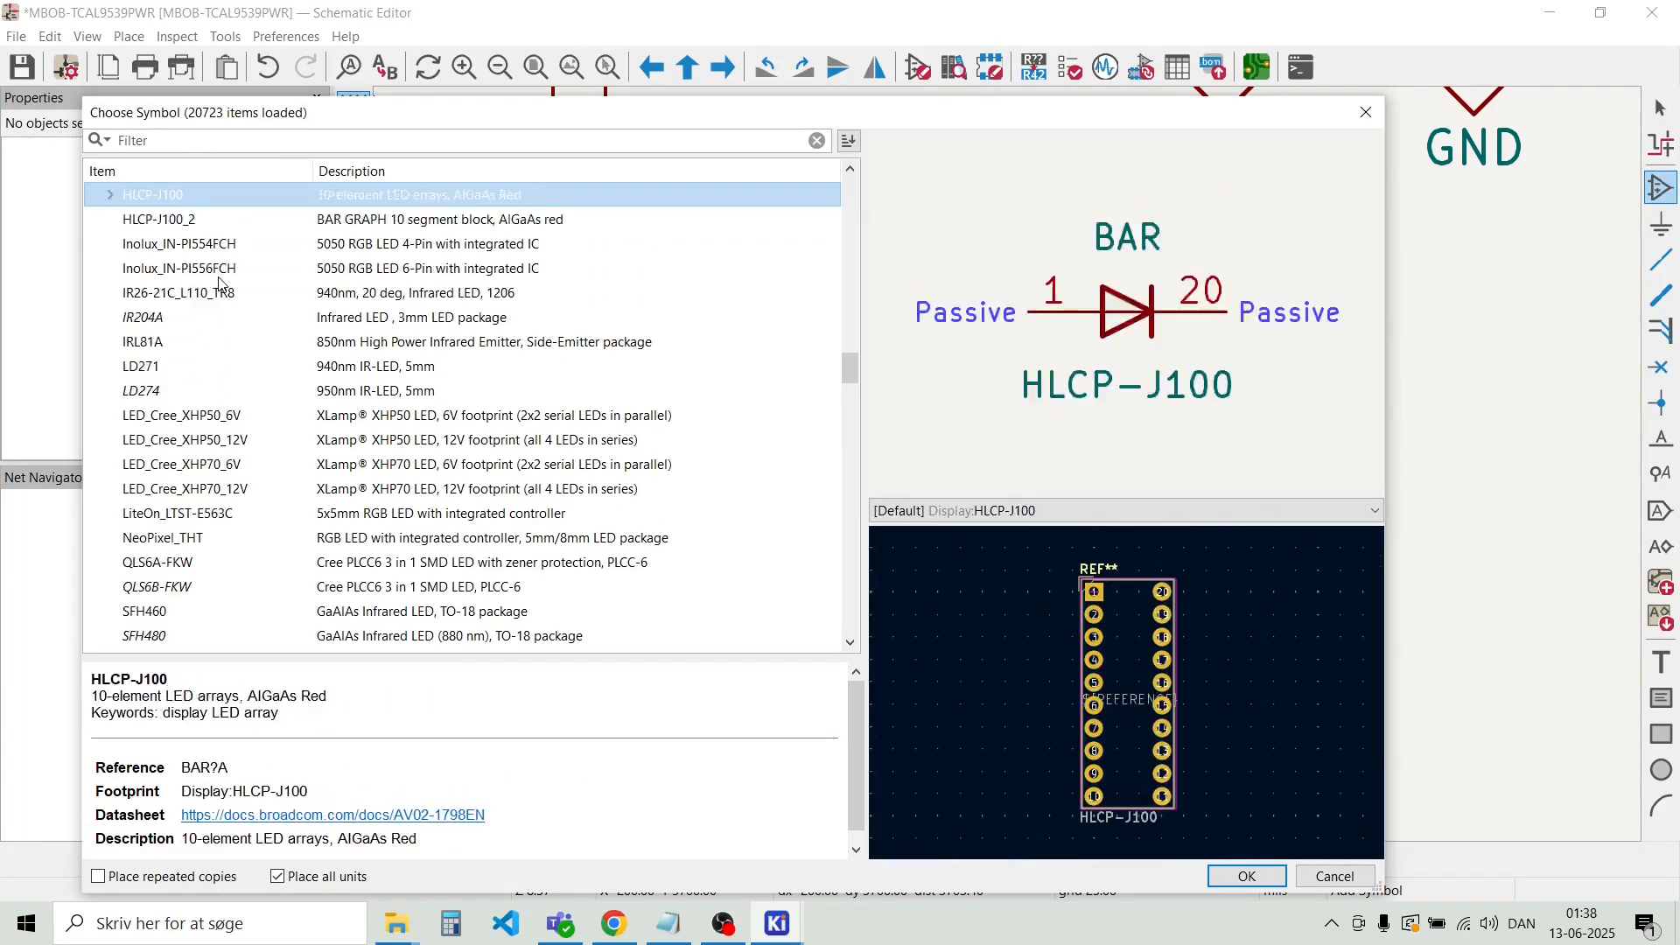
key("Up")
key("Up")
key("Up")
key("Up")
key("Up")
key("Up")
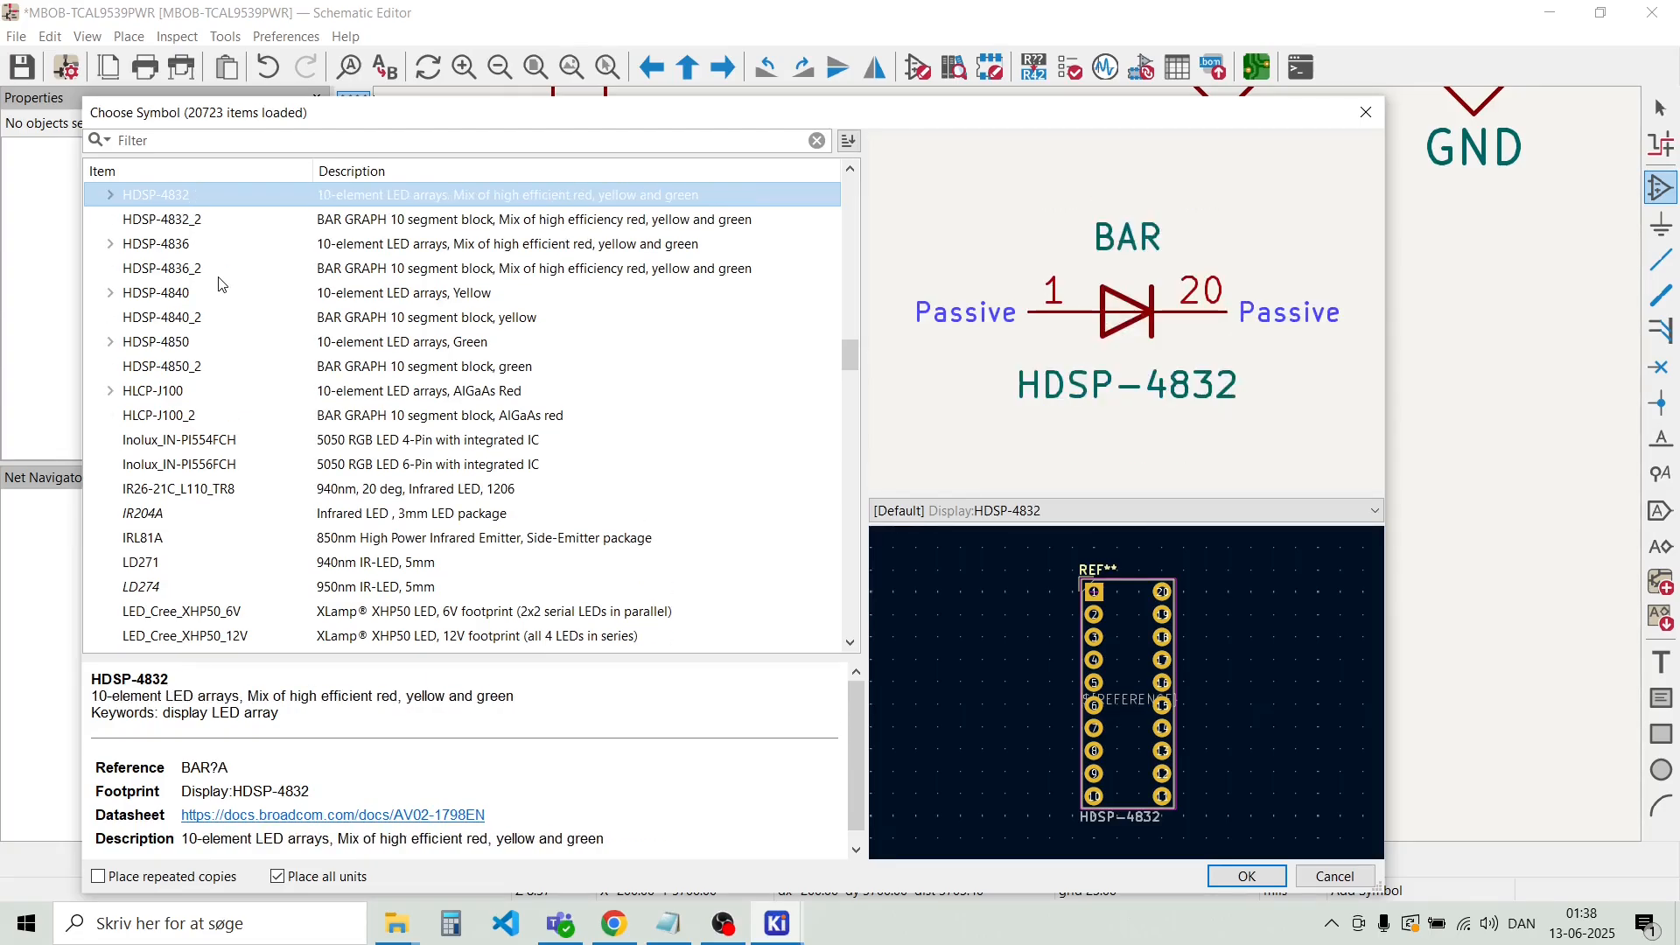
Place the LED symbol from the Device library just right of R7, rotated 180 degrees, and wire its anode to R7
left_click(187, 146)
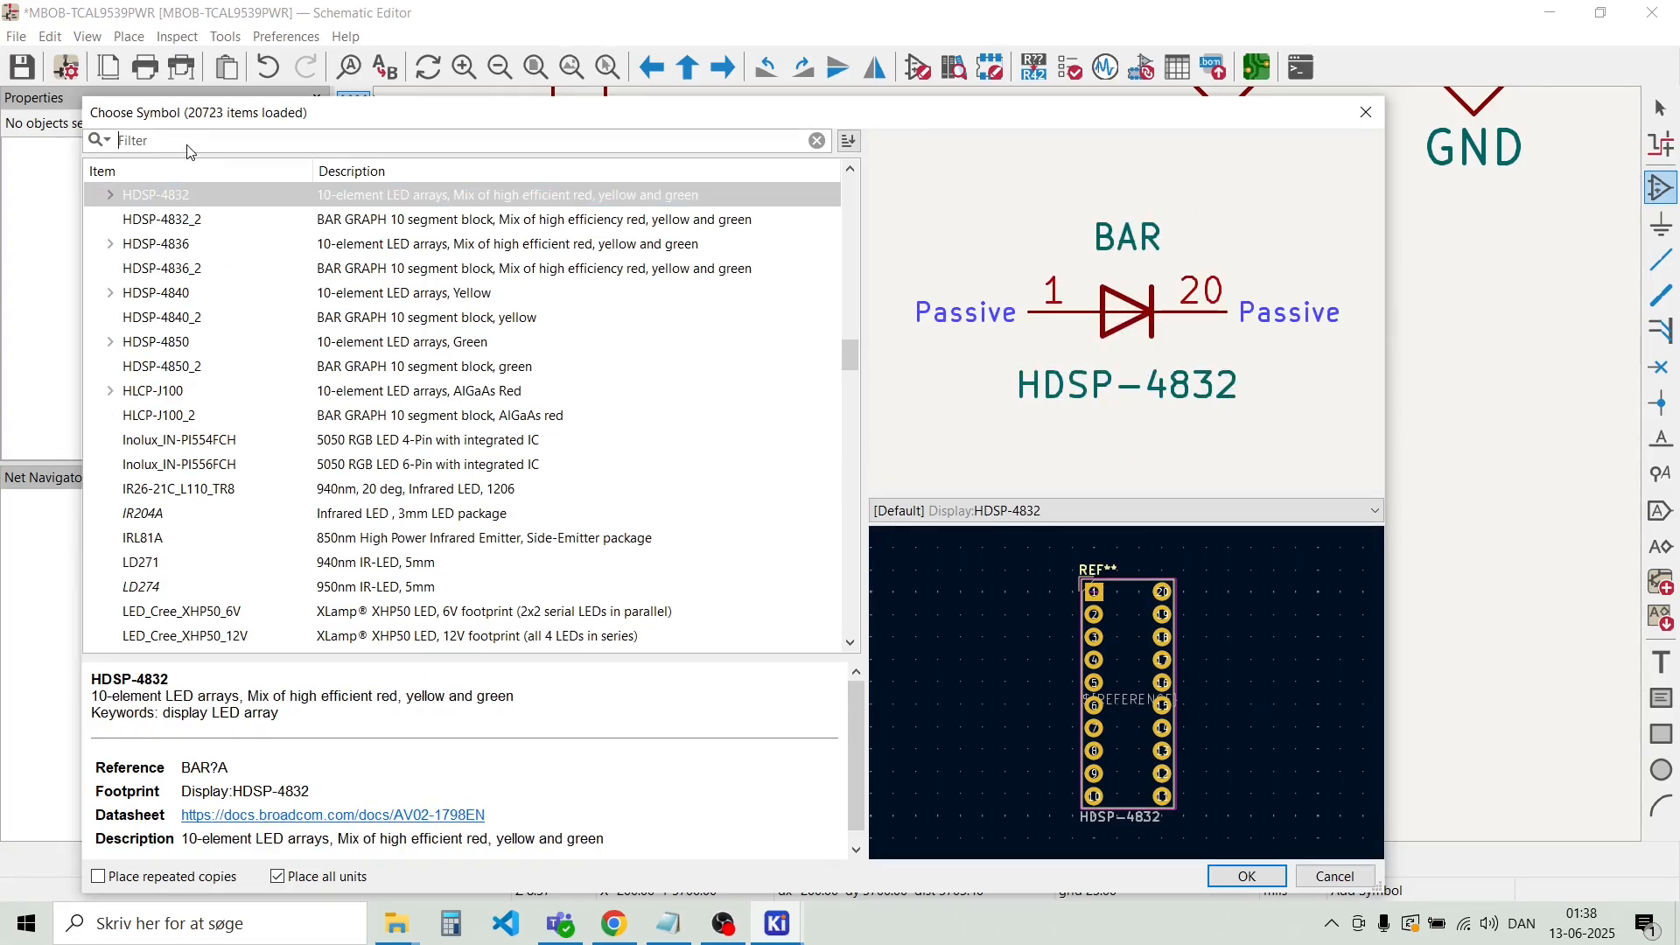
type("led")
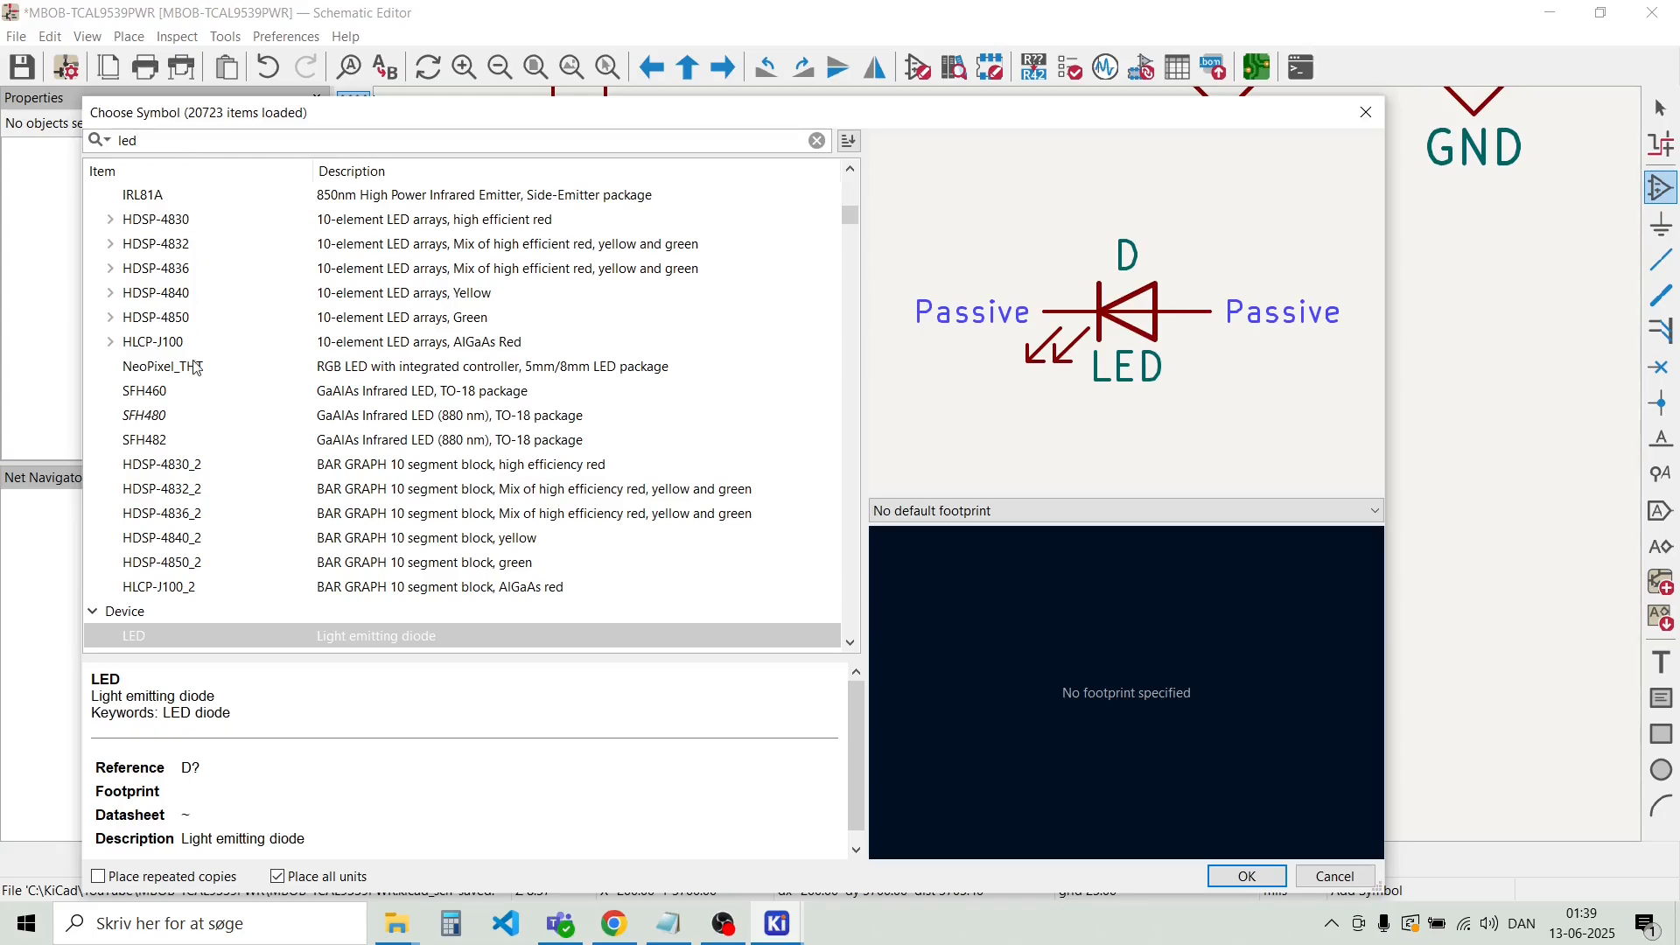
scroll(196, 357, "down", 3)
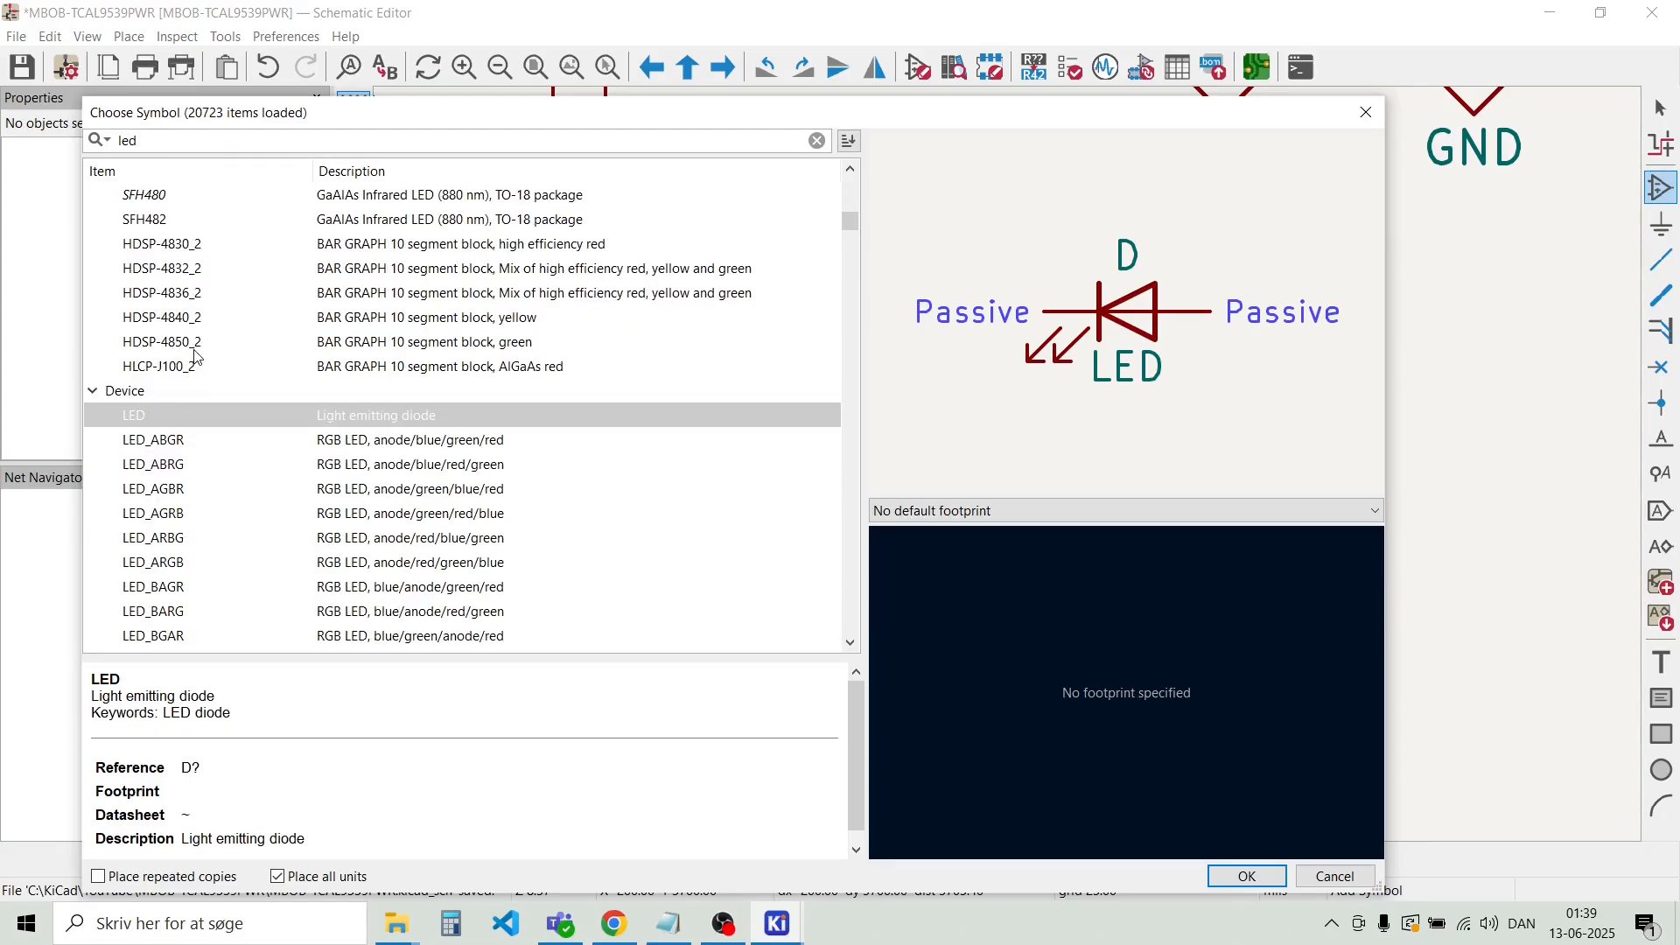
double_click(215, 417)
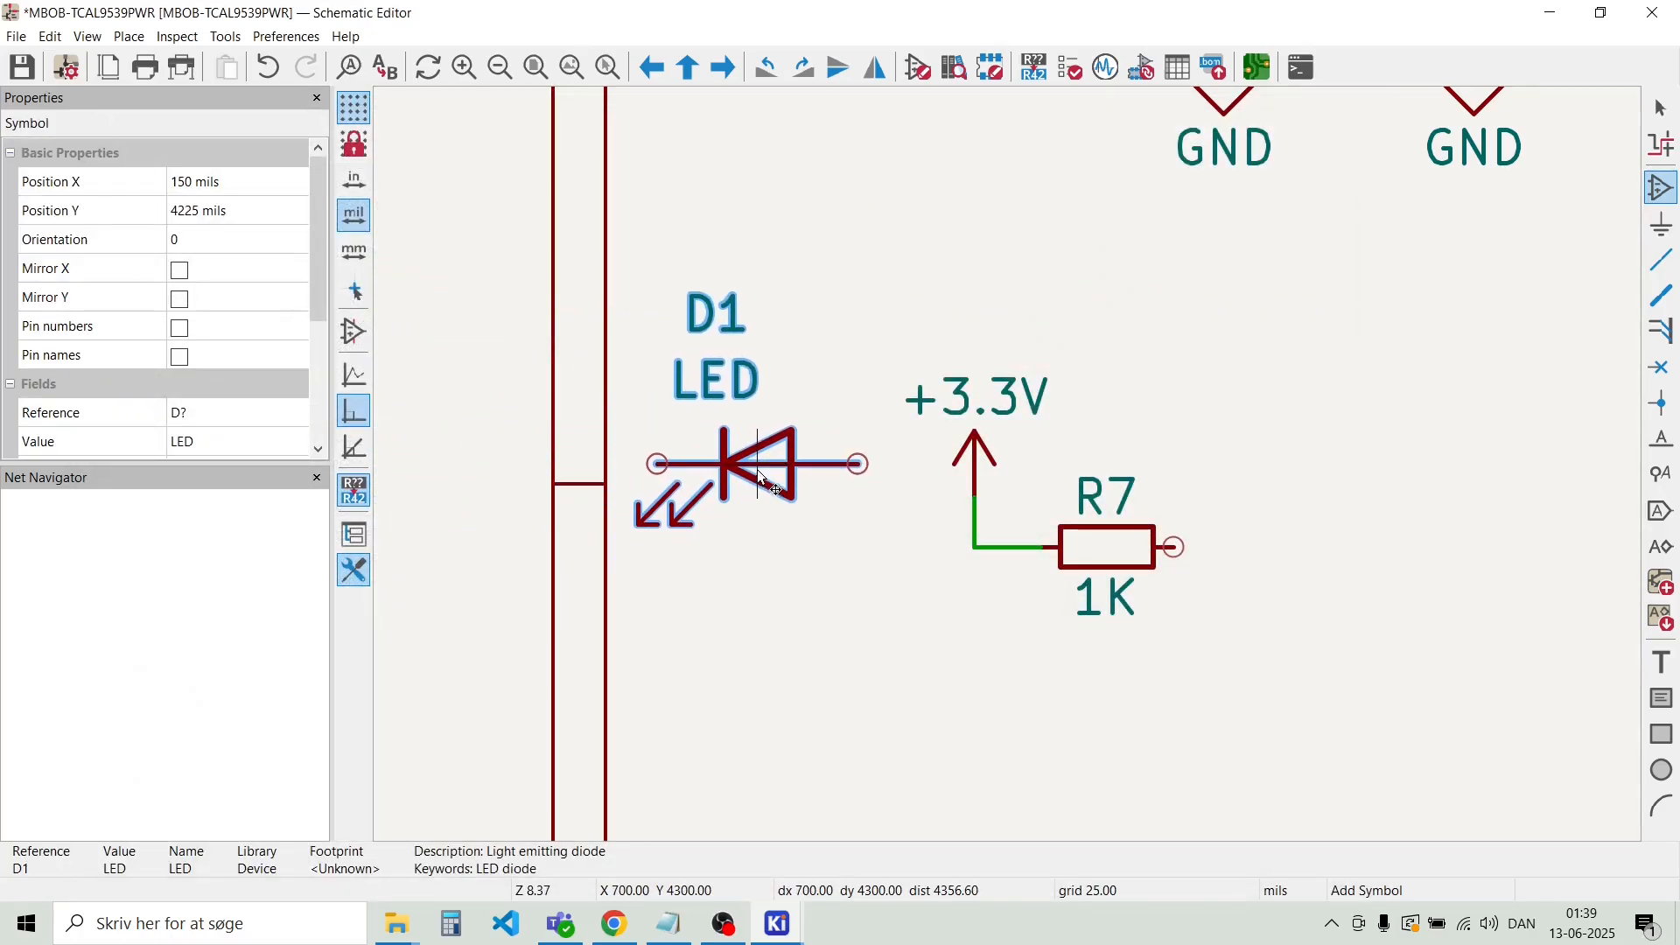
key("r")
key("r")
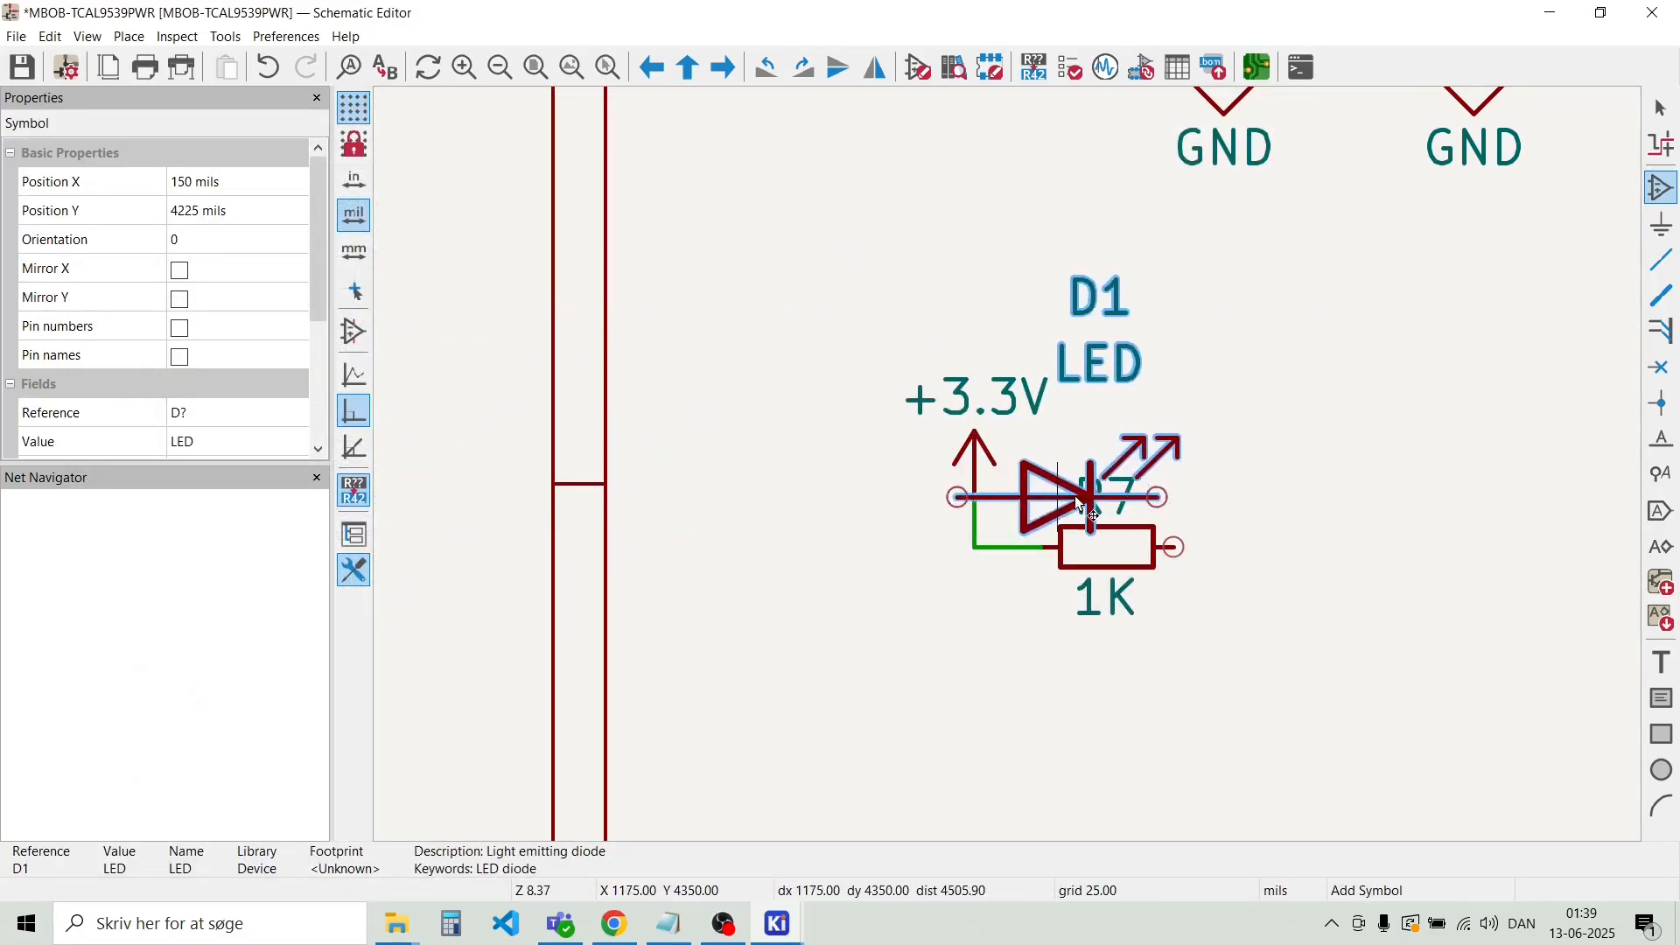
left_click(1309, 553)
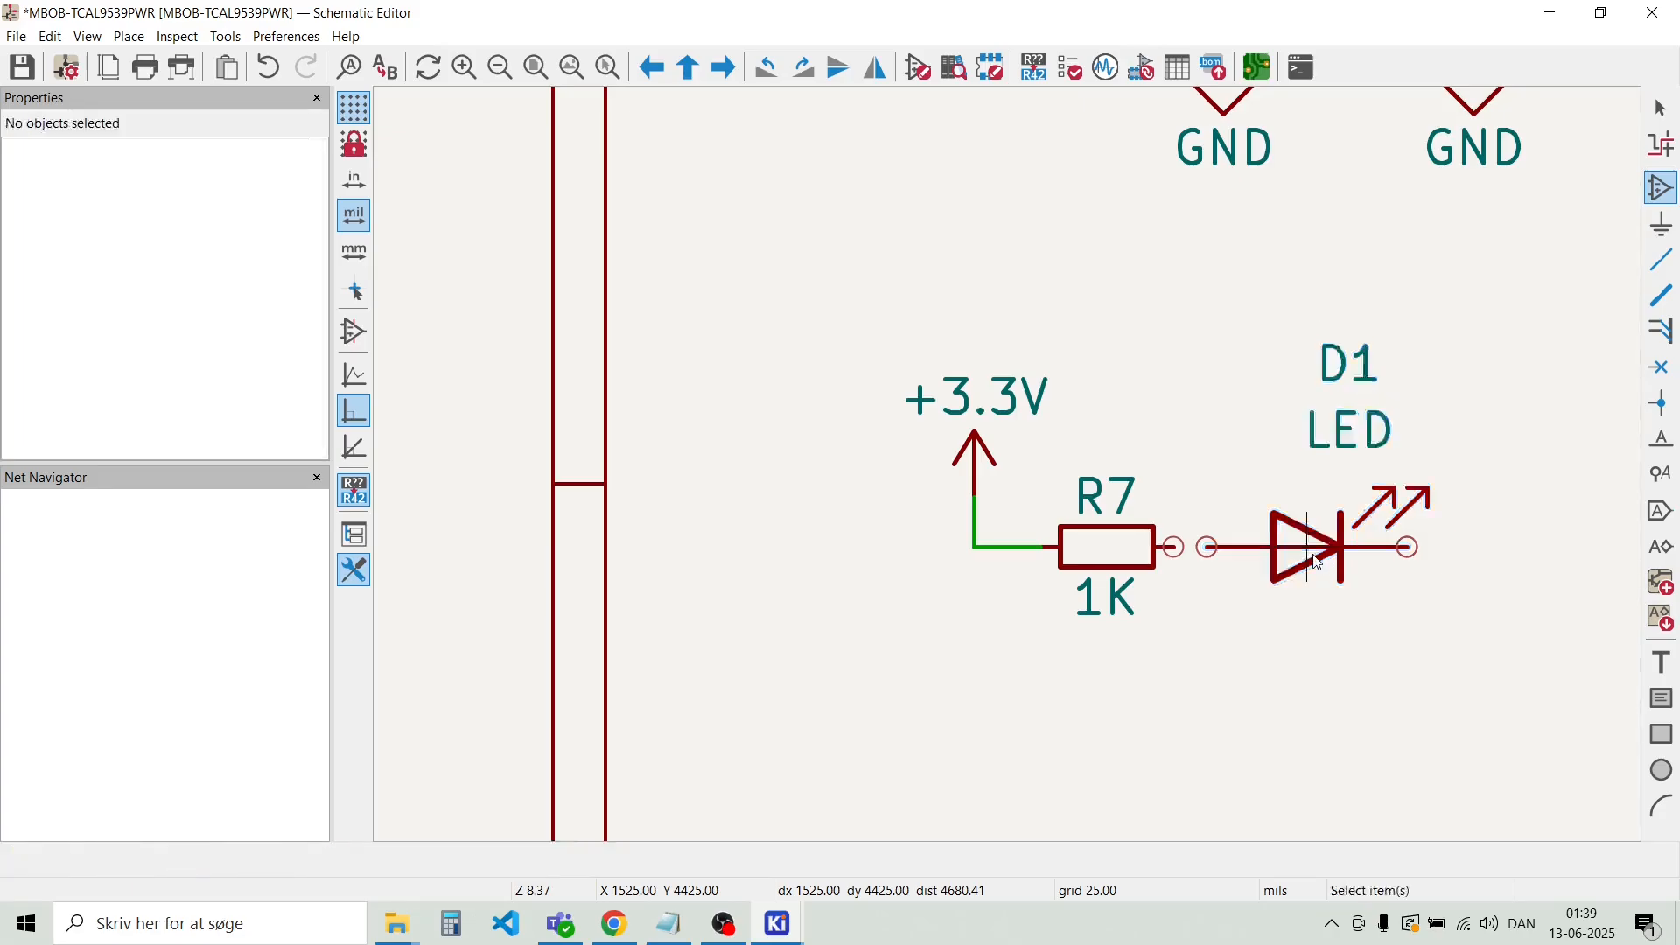
key("Escape")
left_click(1175, 546)
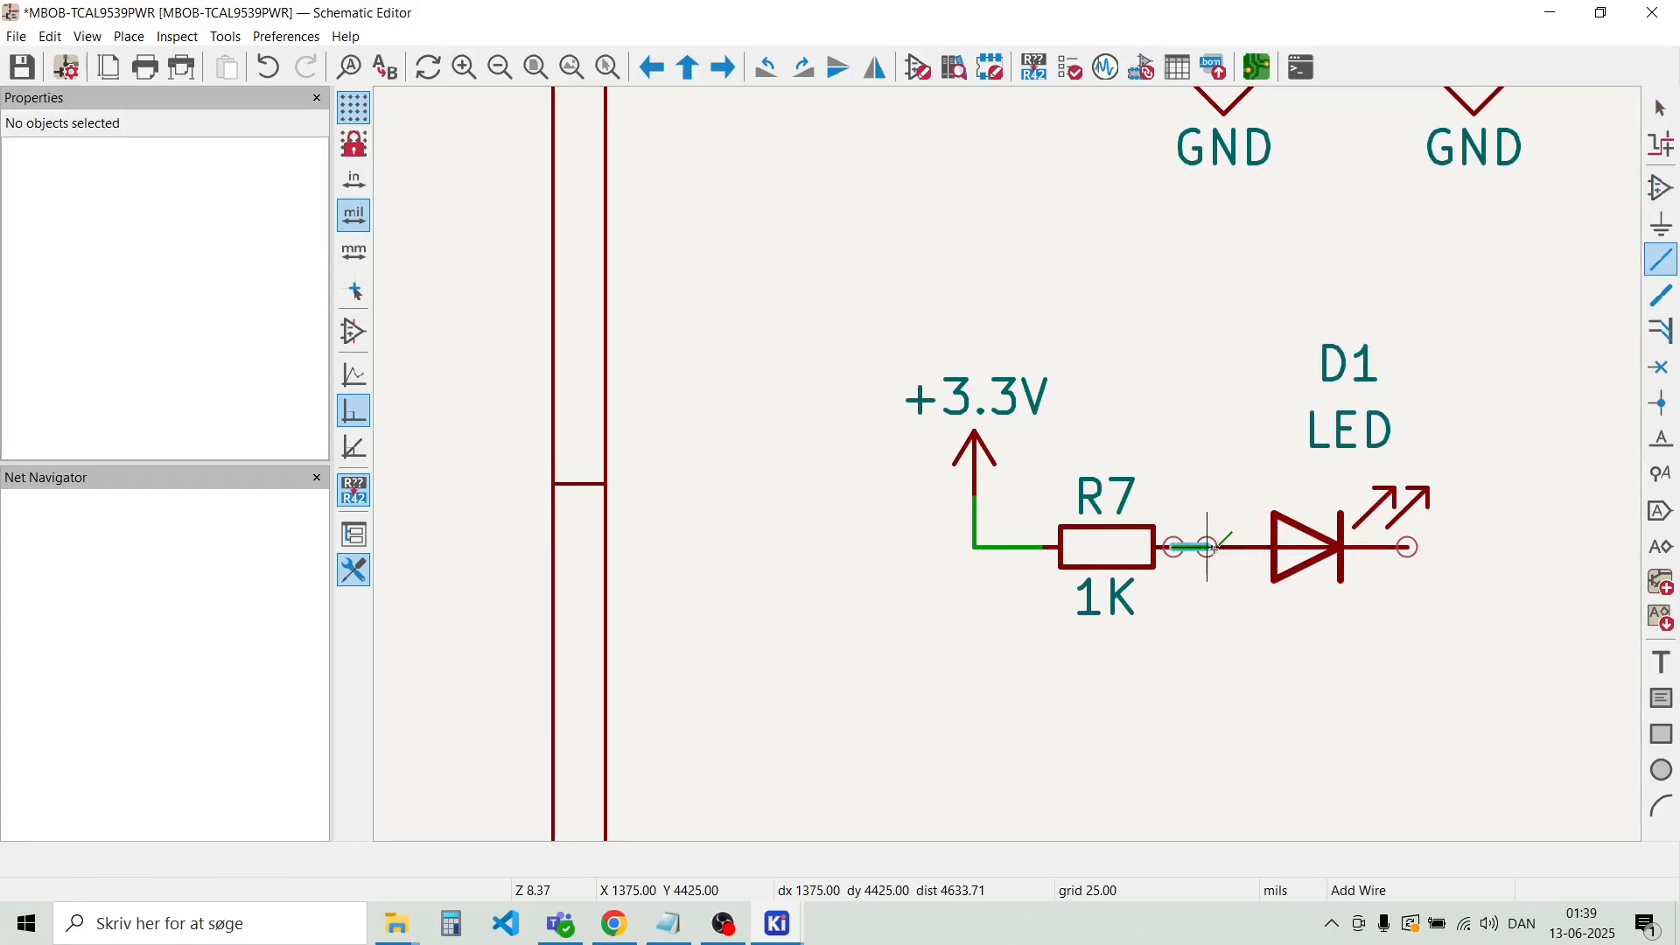
left_click(1209, 547)
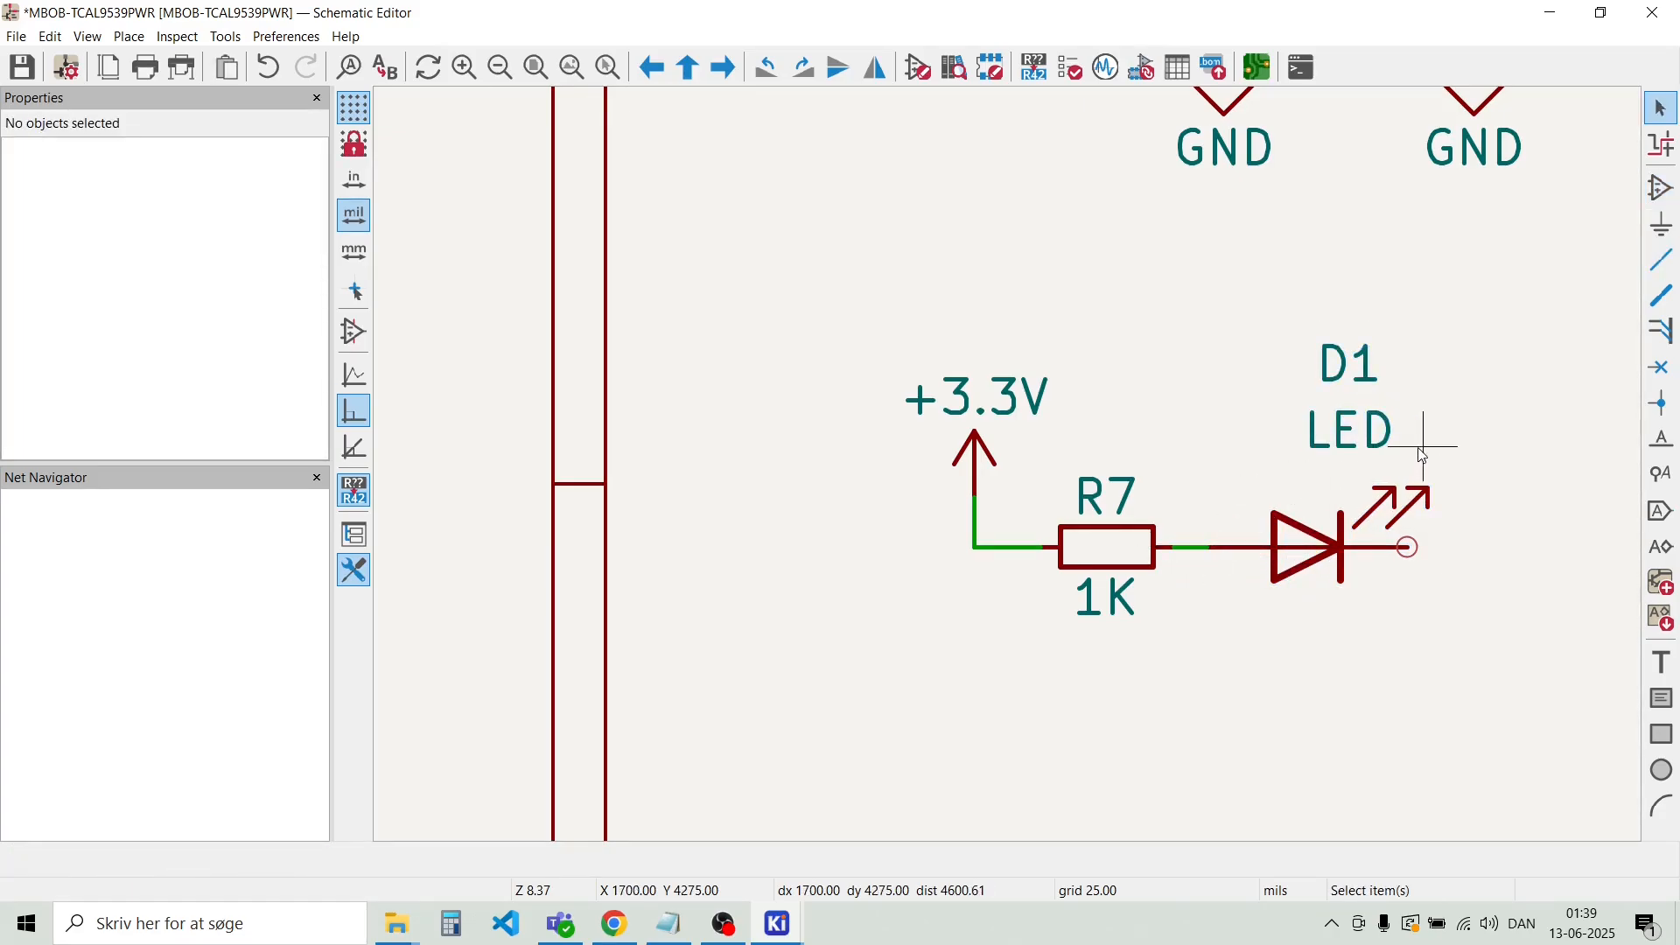
Set D1's value to Green and place the value below the LED and the reference directly above it
double_click(1375, 440)
type("Green")
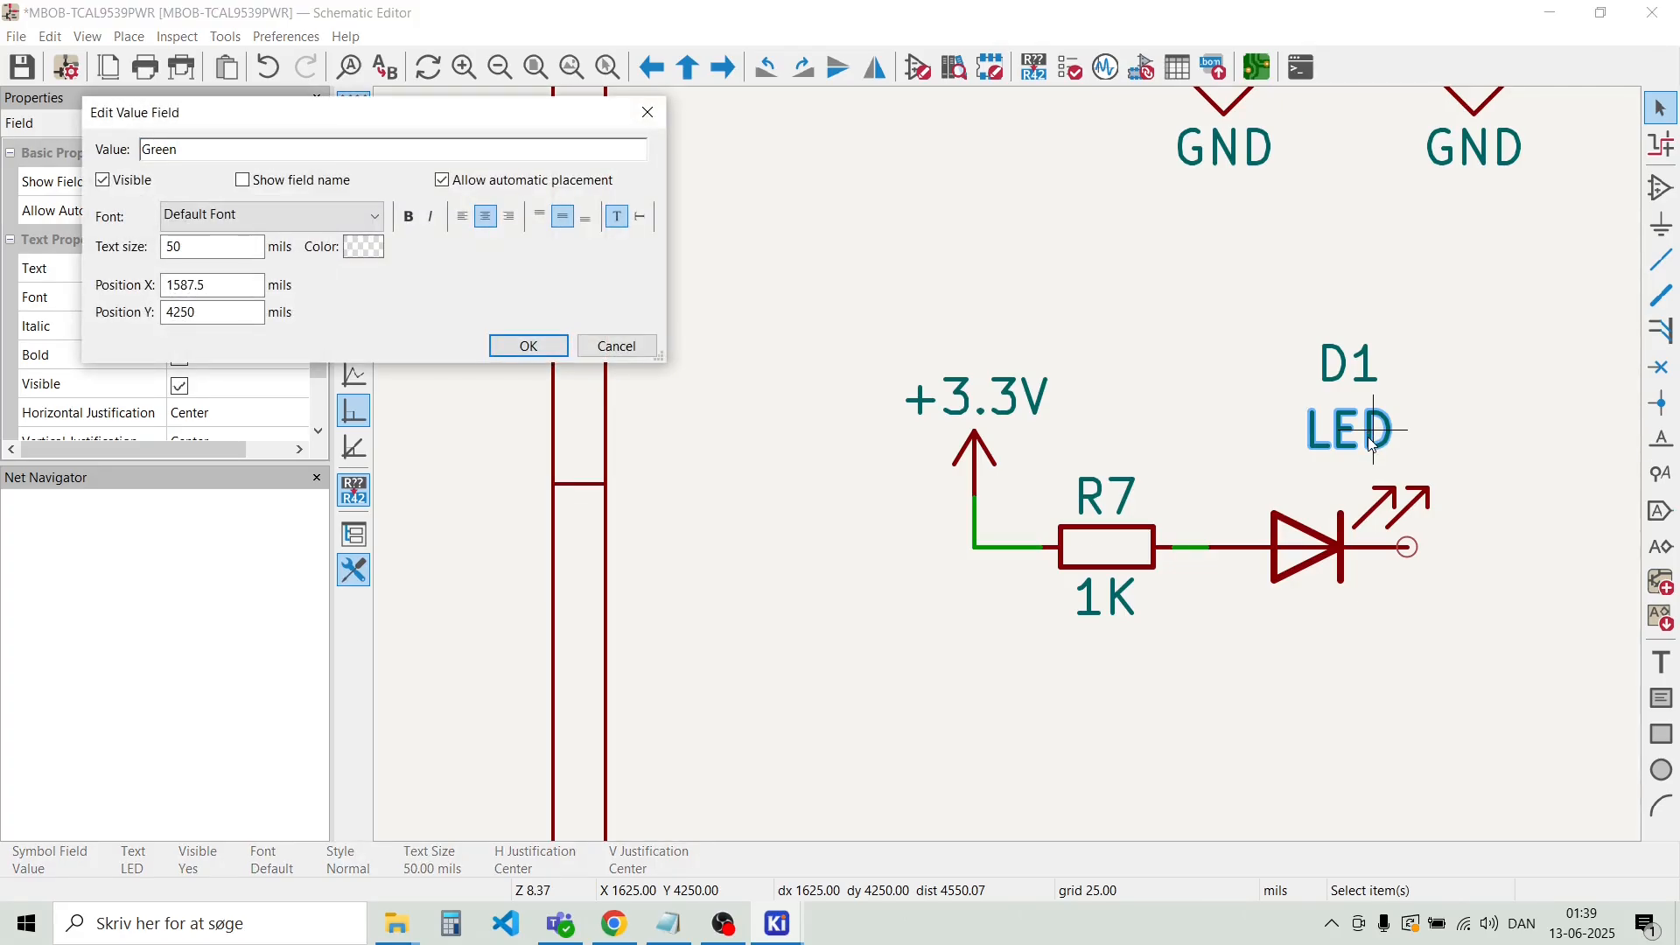
key("Return")
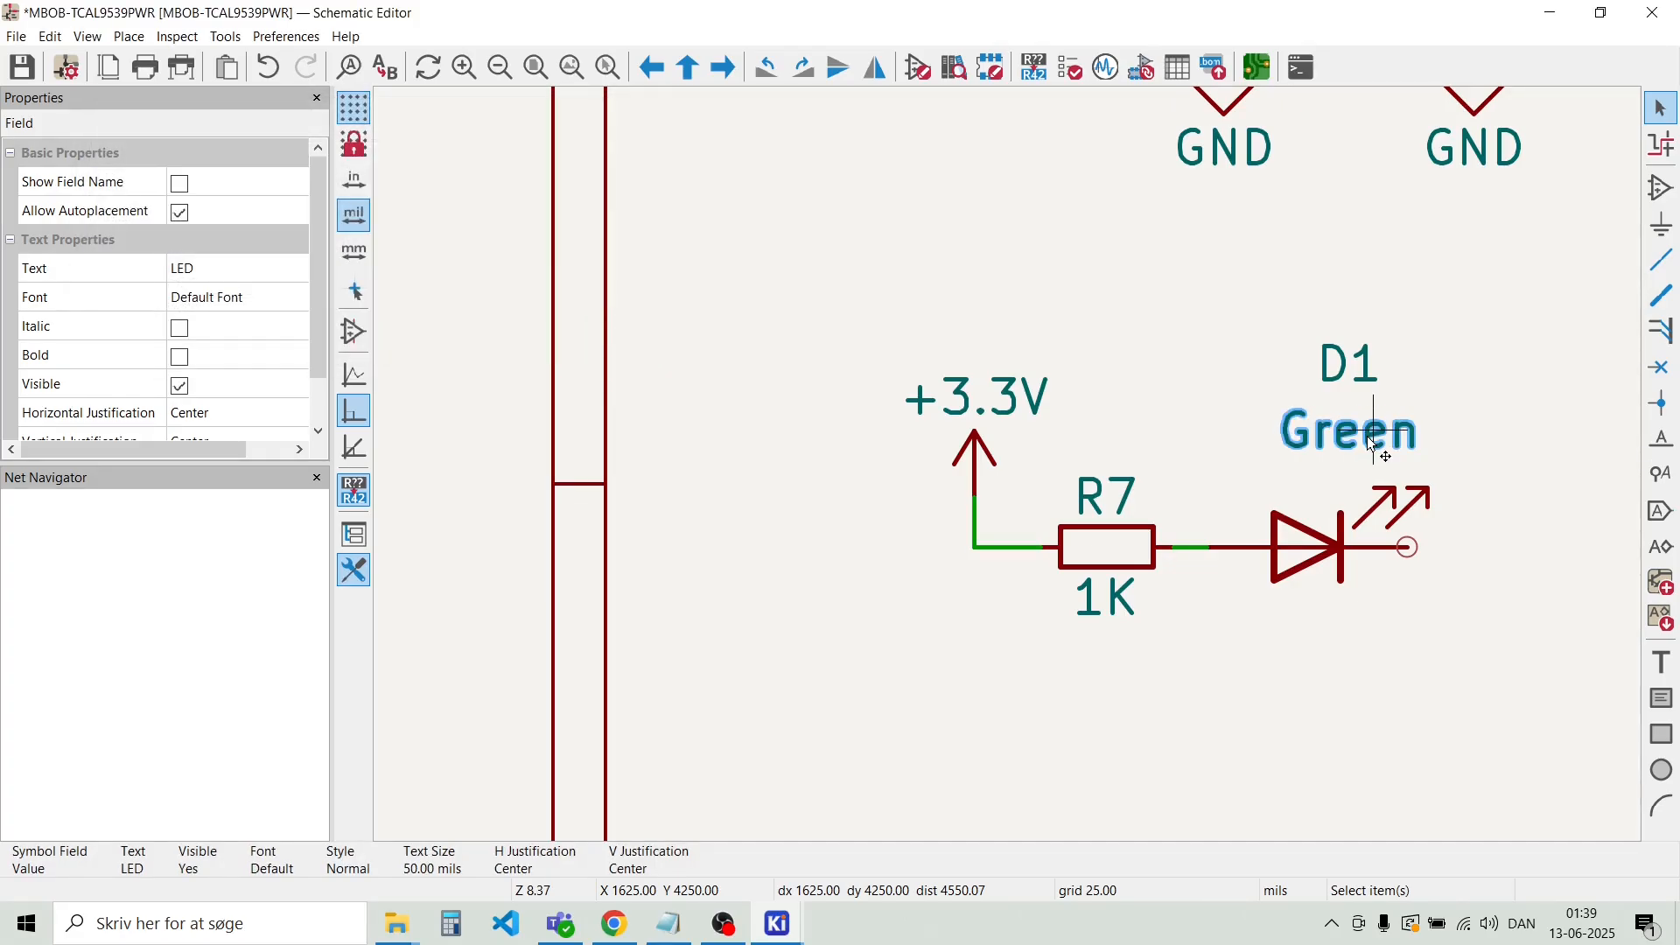
left_click_drag(1374, 442, 1305, 626)
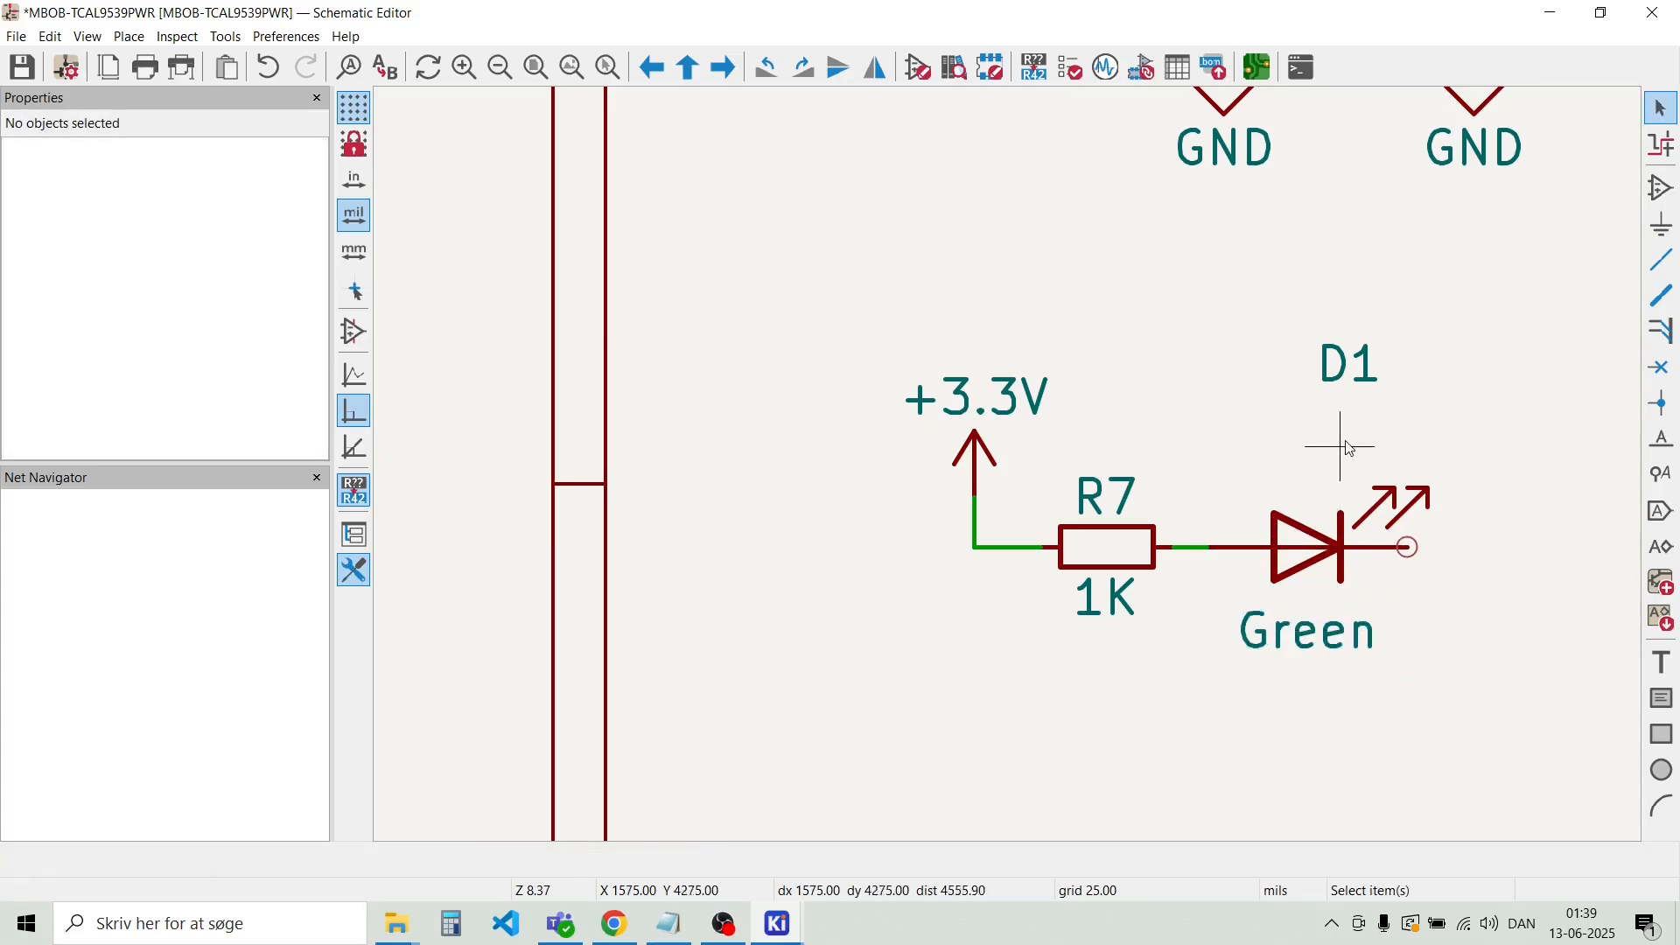
left_click_drag(1339, 378, 1306, 470)
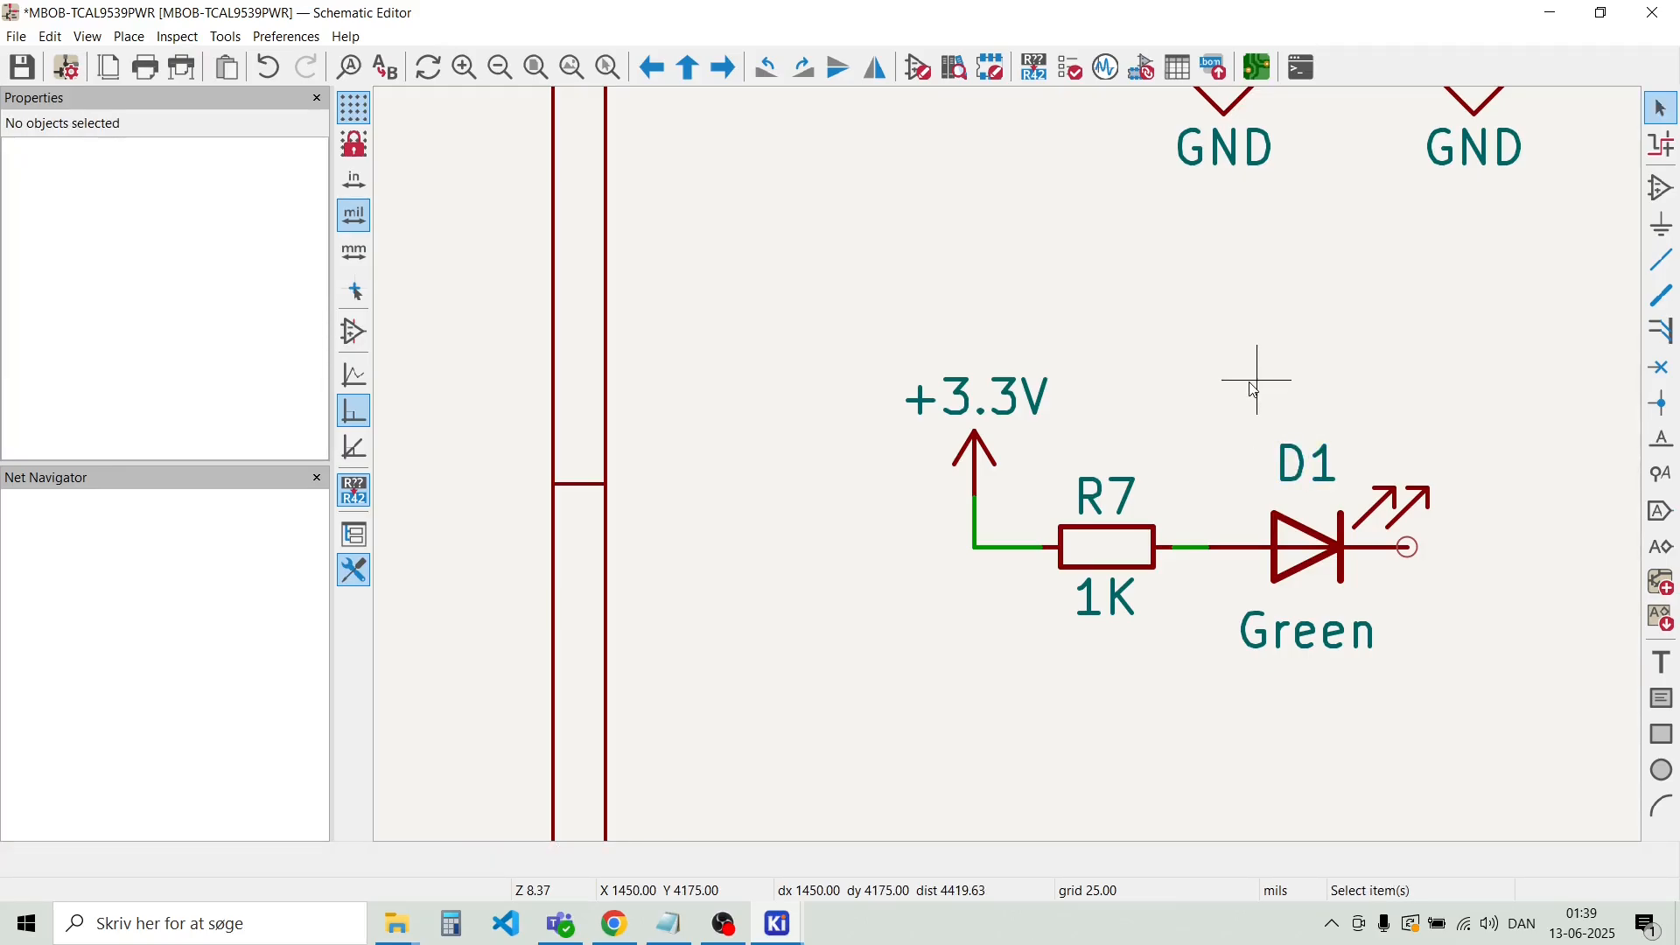
Duplicate the GND symbol under R6, place the copy below and to the right of D1, and wire it to D1's cathode
scroll(1254, 390, "down", 5)
scroll(1013, 469, "up", 3)
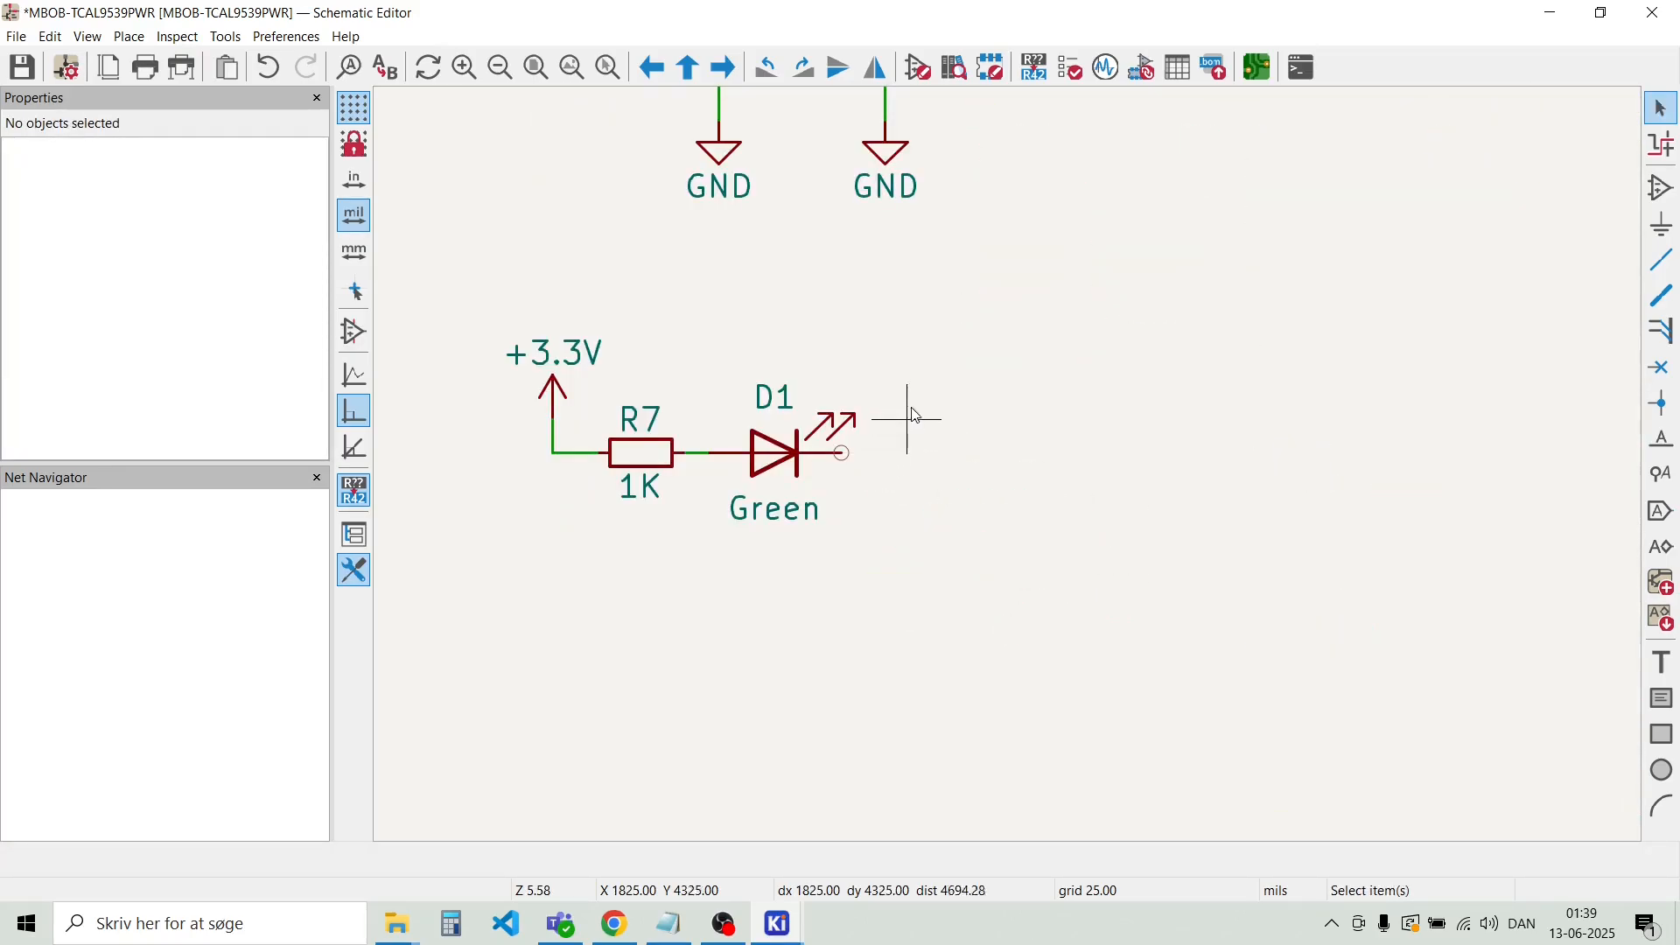
left_click(867, 150)
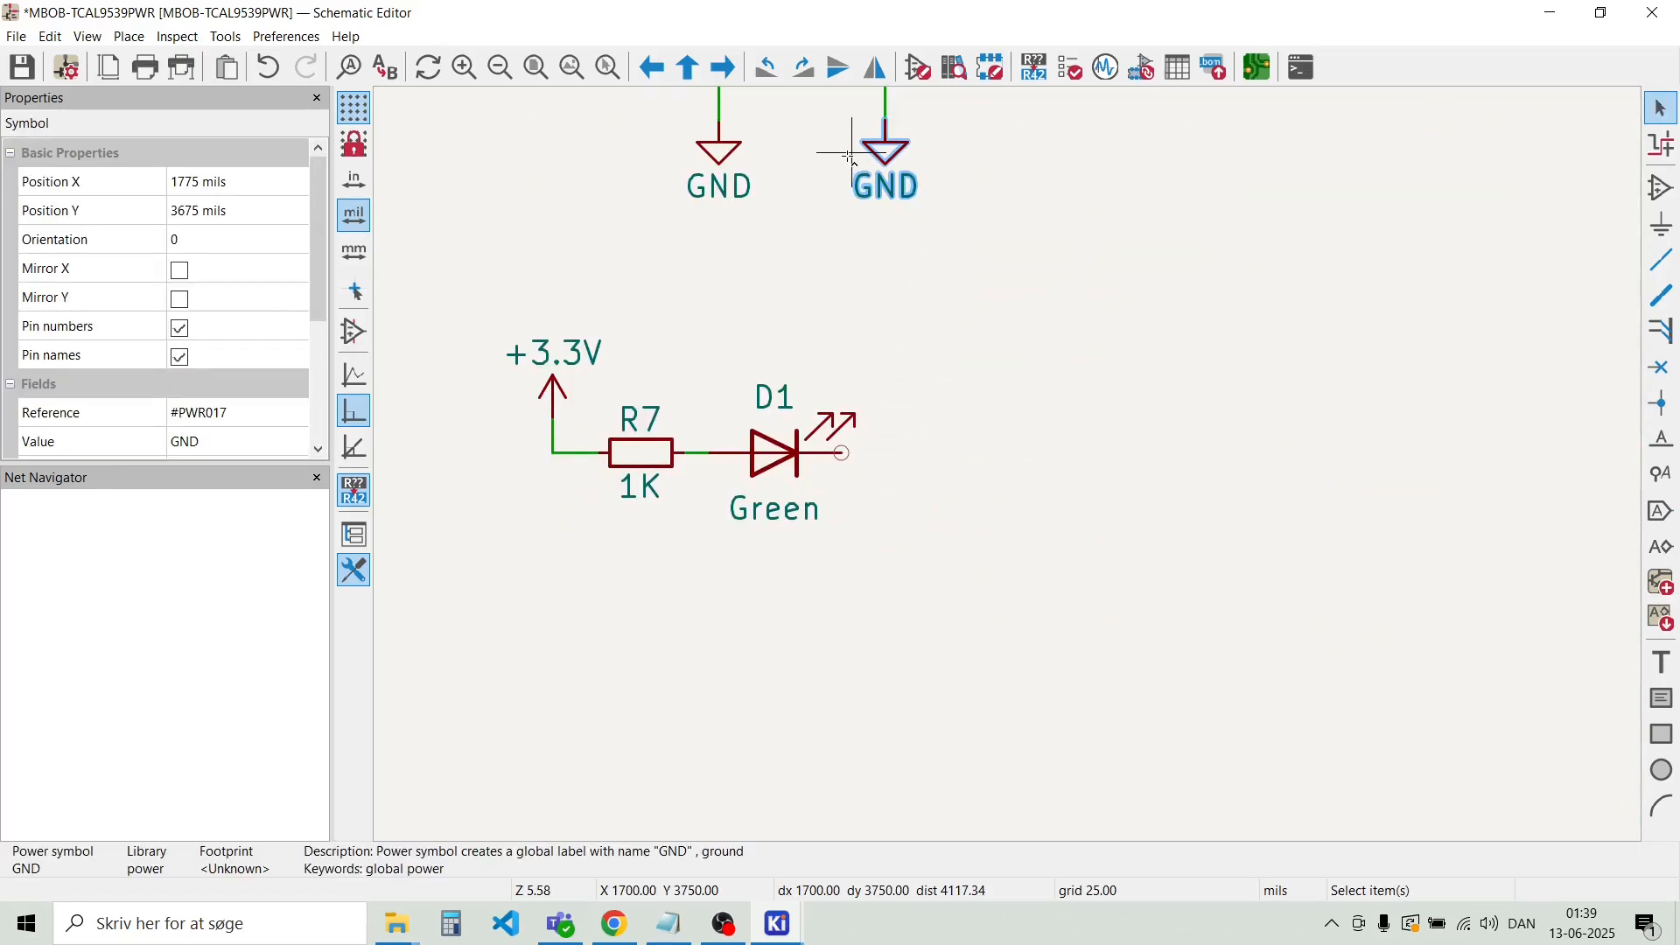
key("ctrl+d")
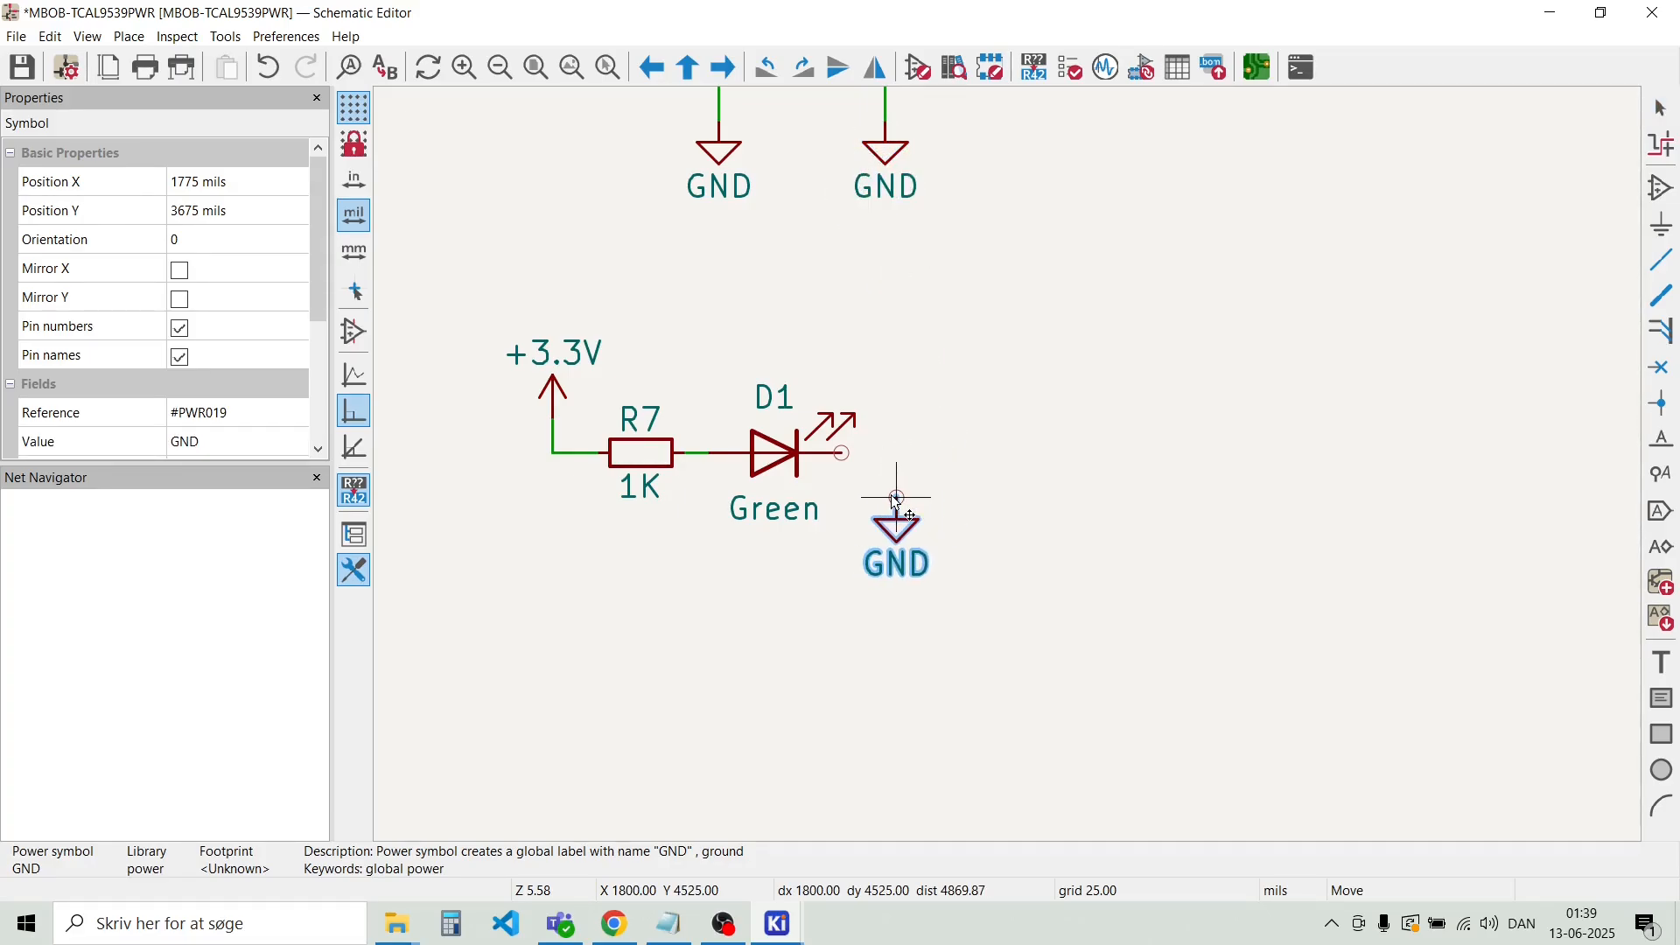
left_click(897, 498)
key("w")
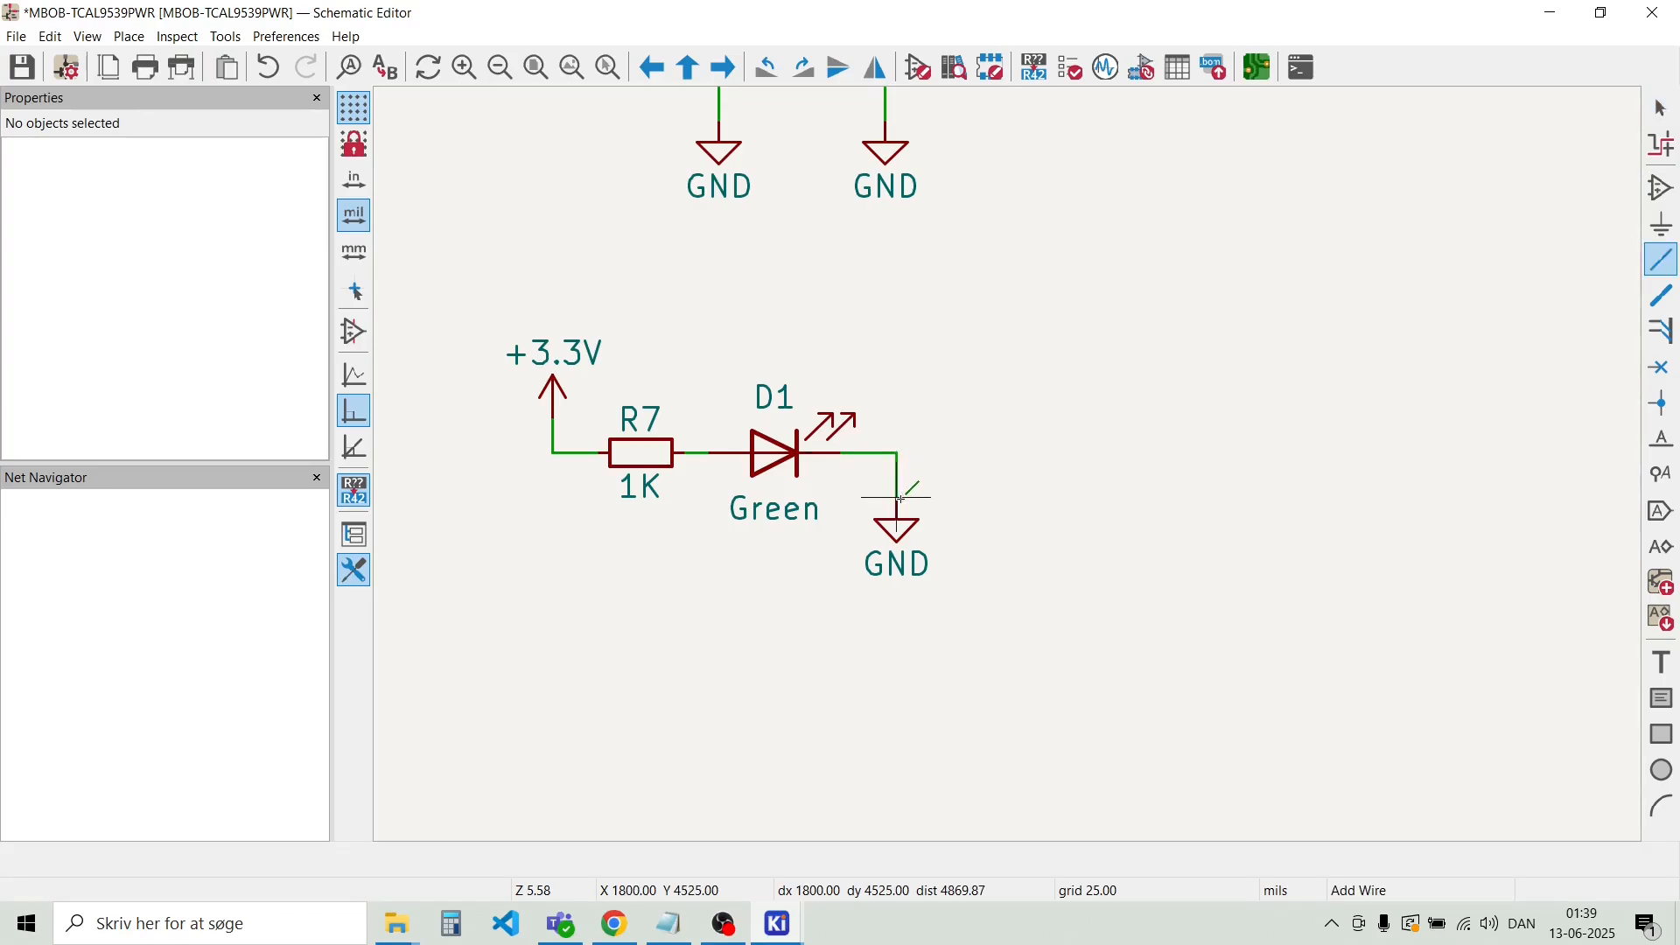
key("Escape")
Move the whole LED circuit, from +3.3V to GND, slightly down and to the left beneath the address jumpers
left_click_drag(994, 589, 511, 315)
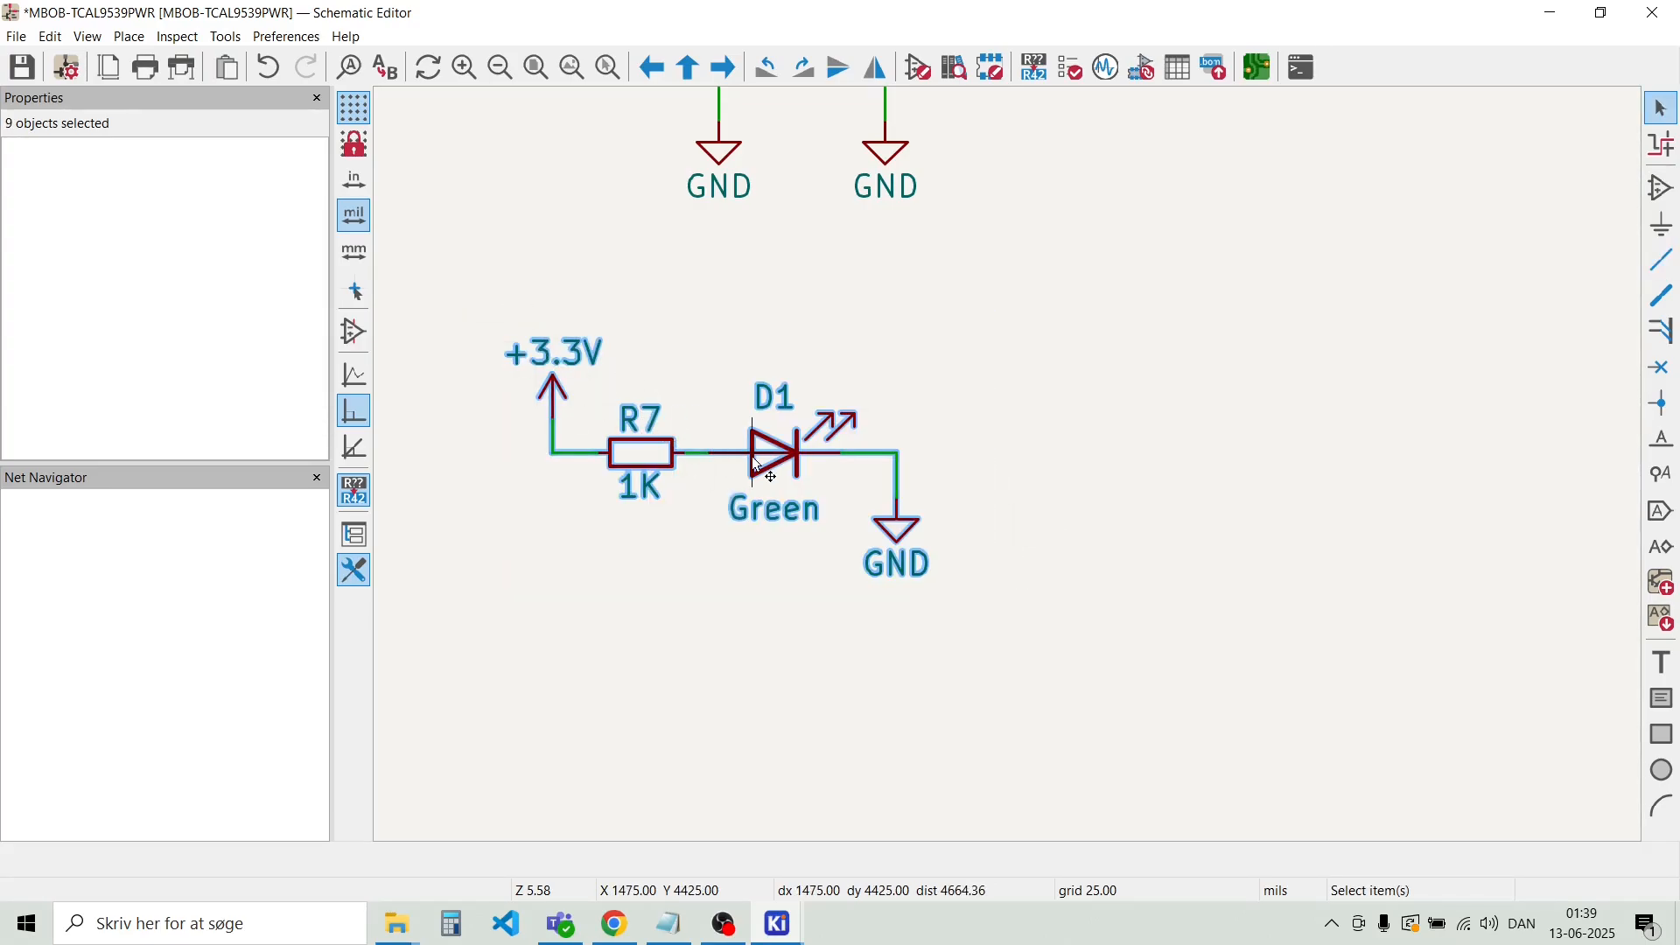
left_click_drag(757, 466, 689, 499)
left_click(1005, 406)
scroll(1012, 473, "down", 3)
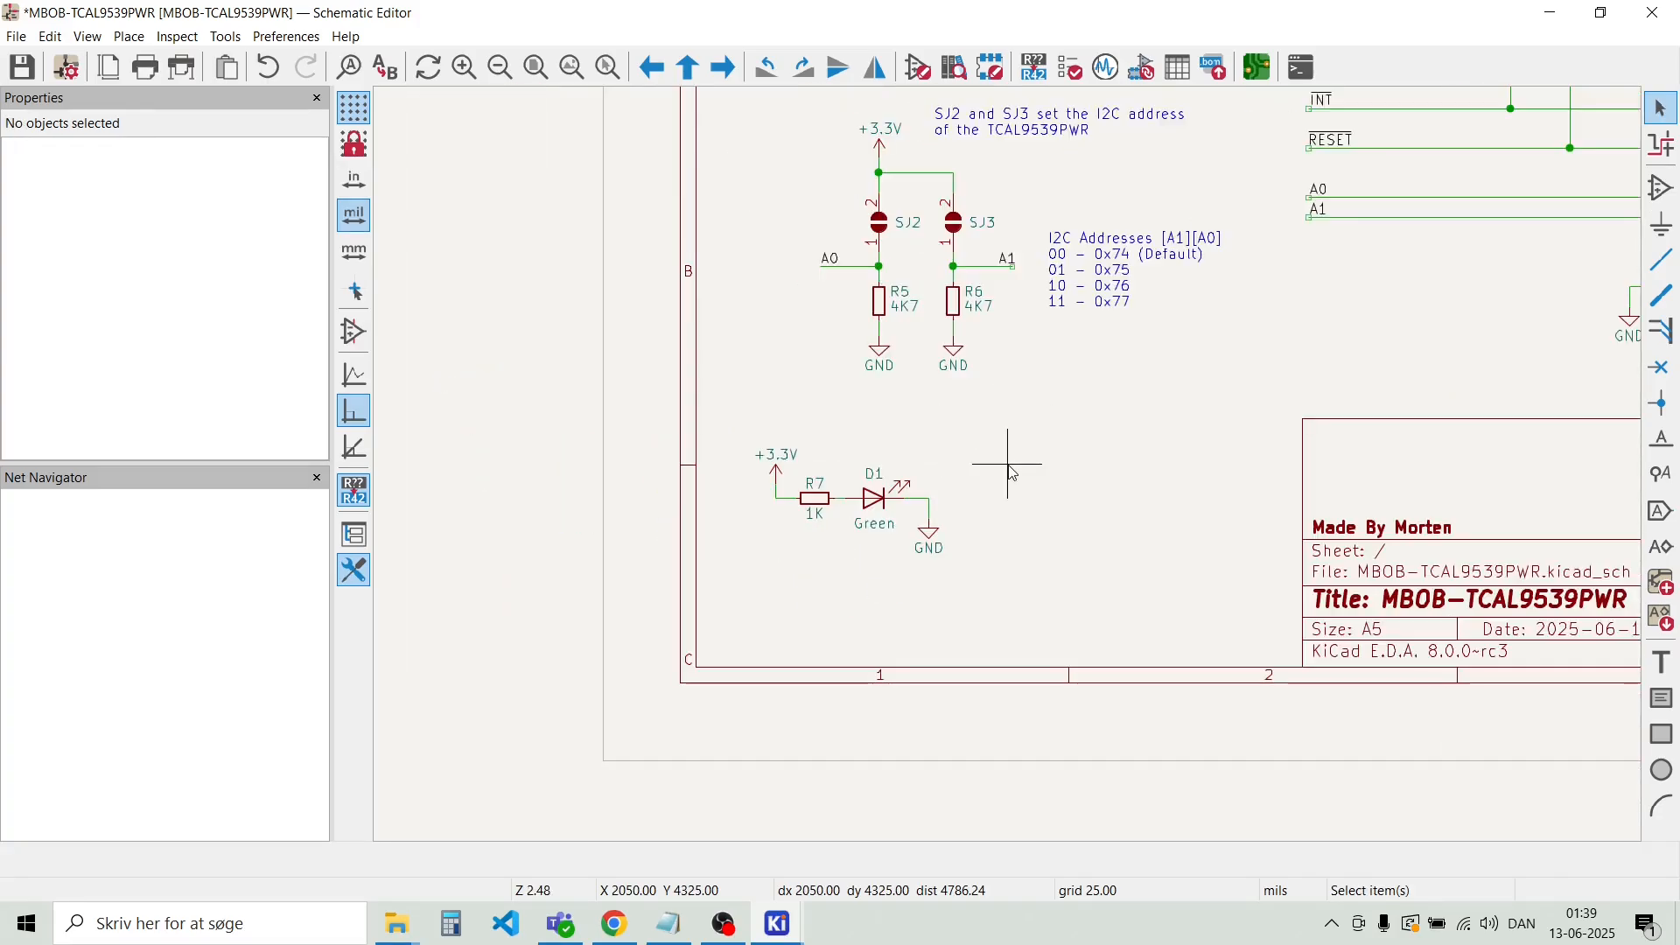
scroll(1006, 464, "down", 2)
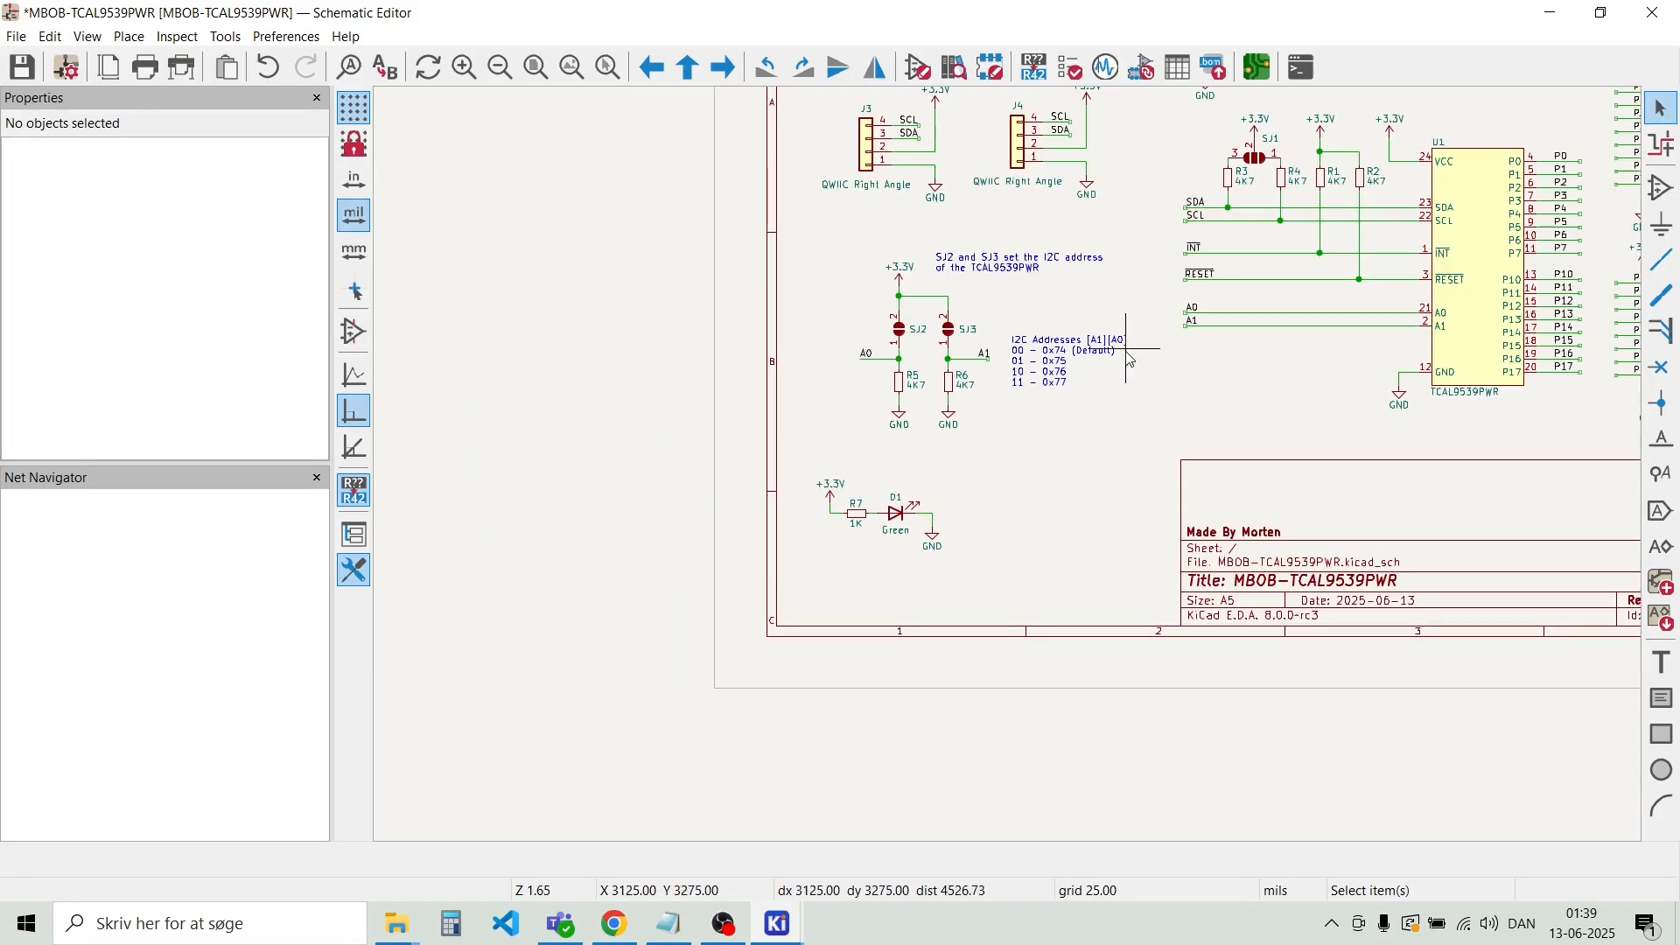
Duplicate U1's SDA, SCL, INT, RESET, A0 and A1 labels with their wires and place the copies right of the LED circuit
scroll(1006, 451, "up", 6)
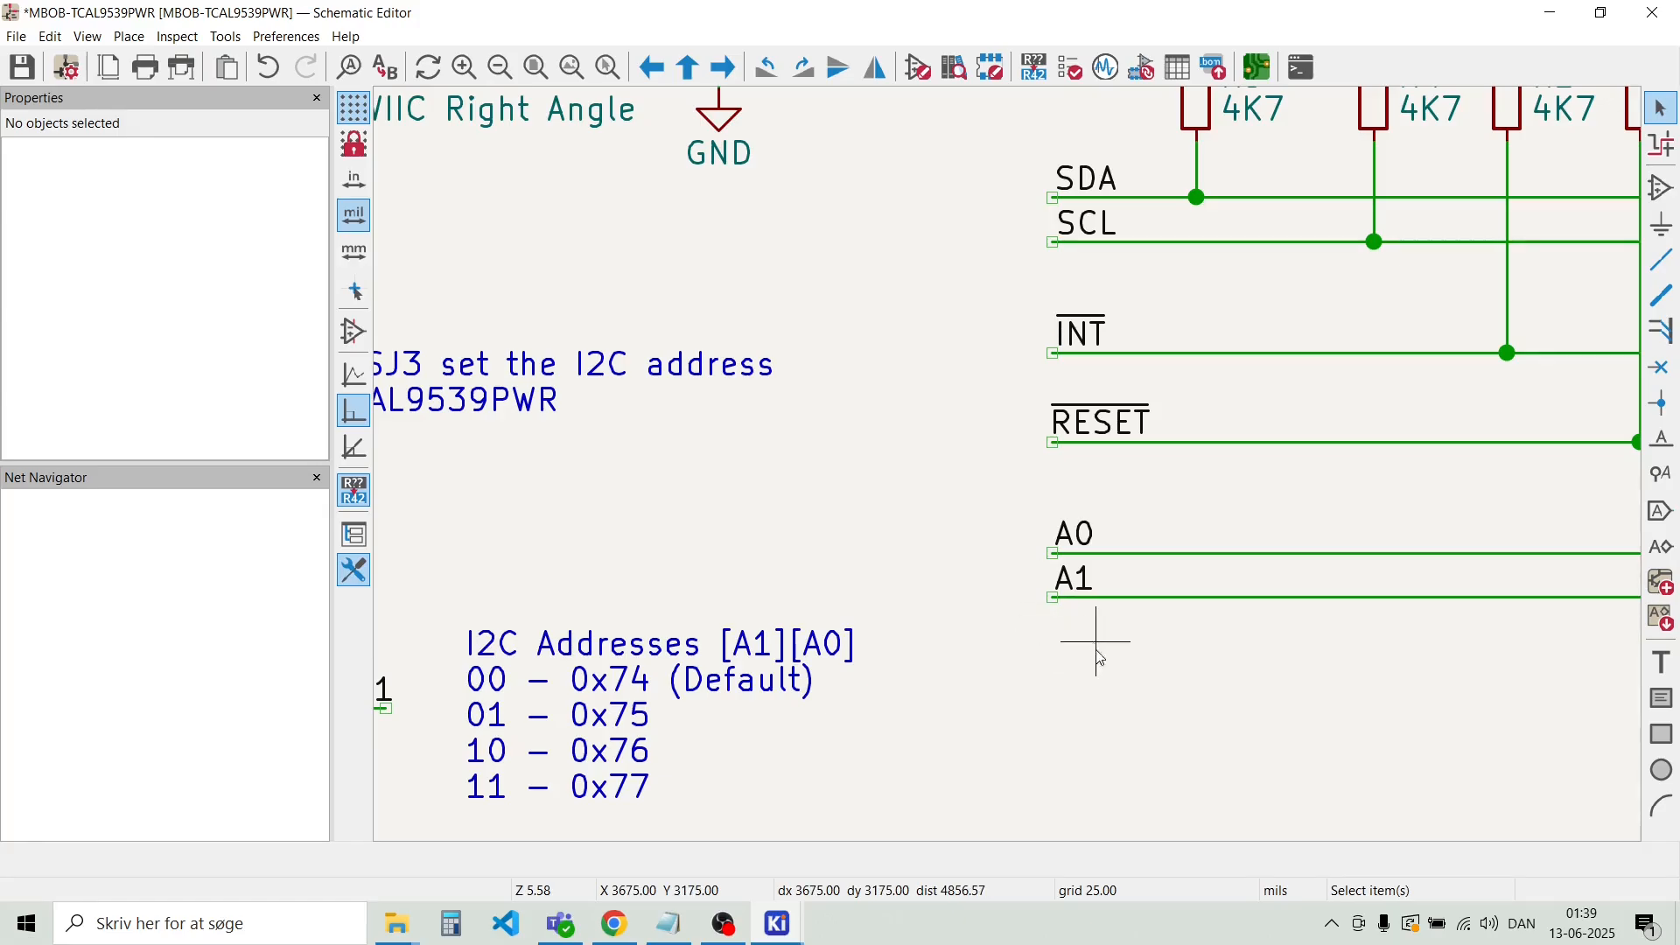
left_click_drag(1096, 652, 1155, 644)
key("Escape")
key("Escape")
left_click_drag(1000, 145, 1063, 378)
left_click_drag(1070, 630, 1038, 140)
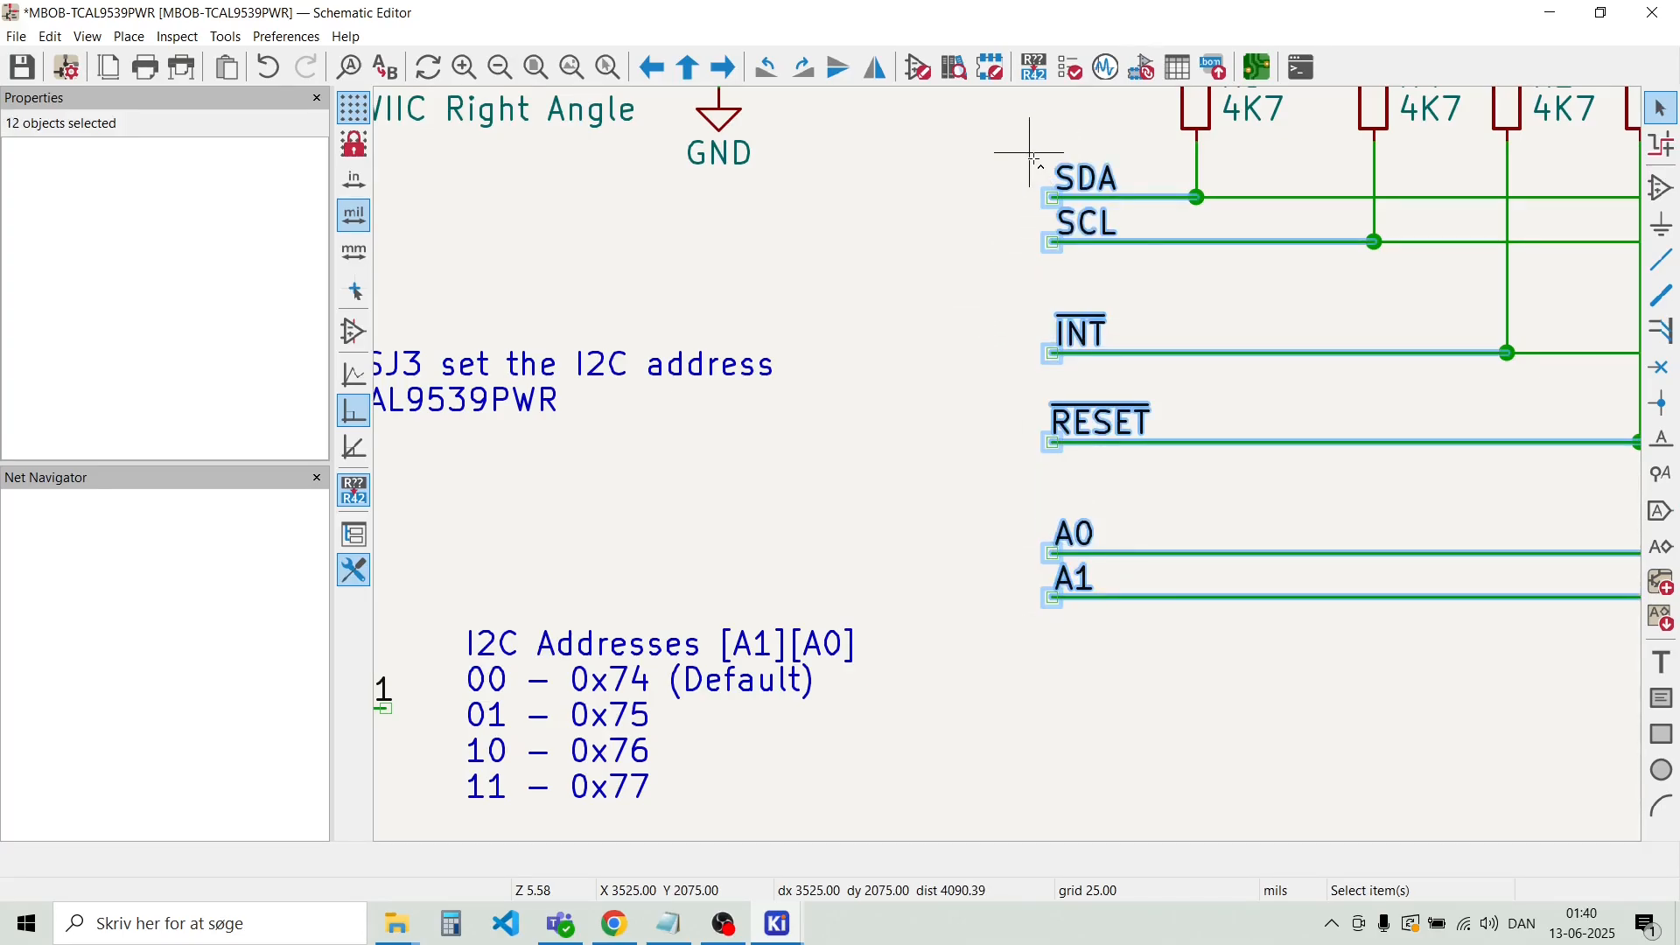
key("m")
scroll(1006, 463, "down", 5)
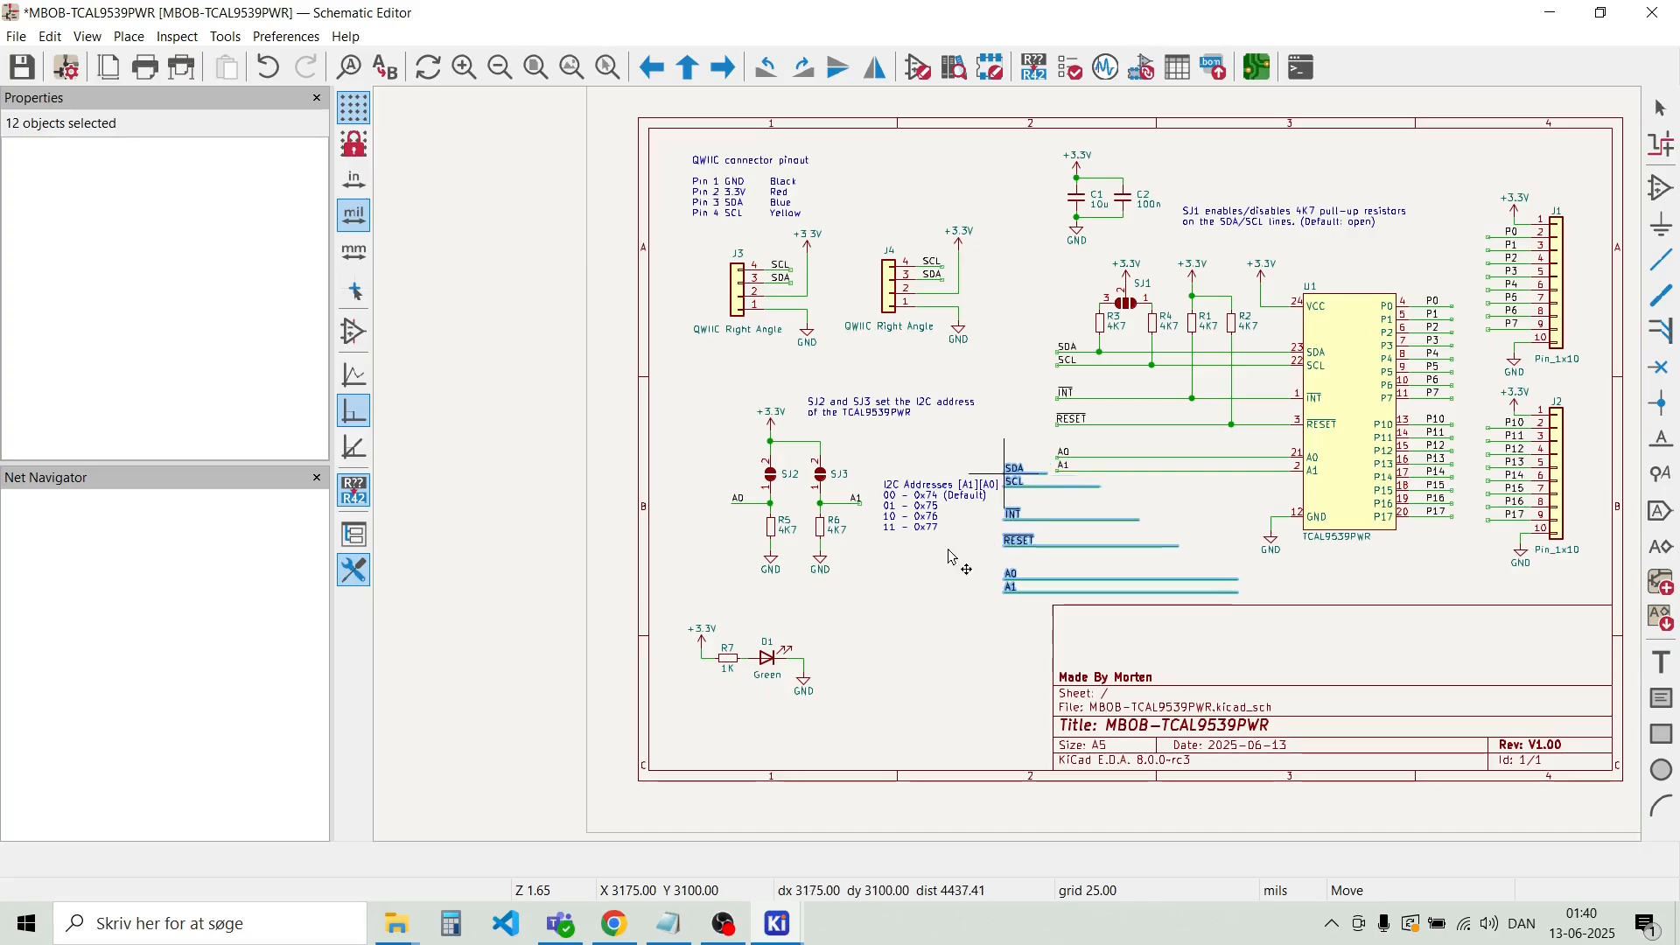
left_click(928, 623)
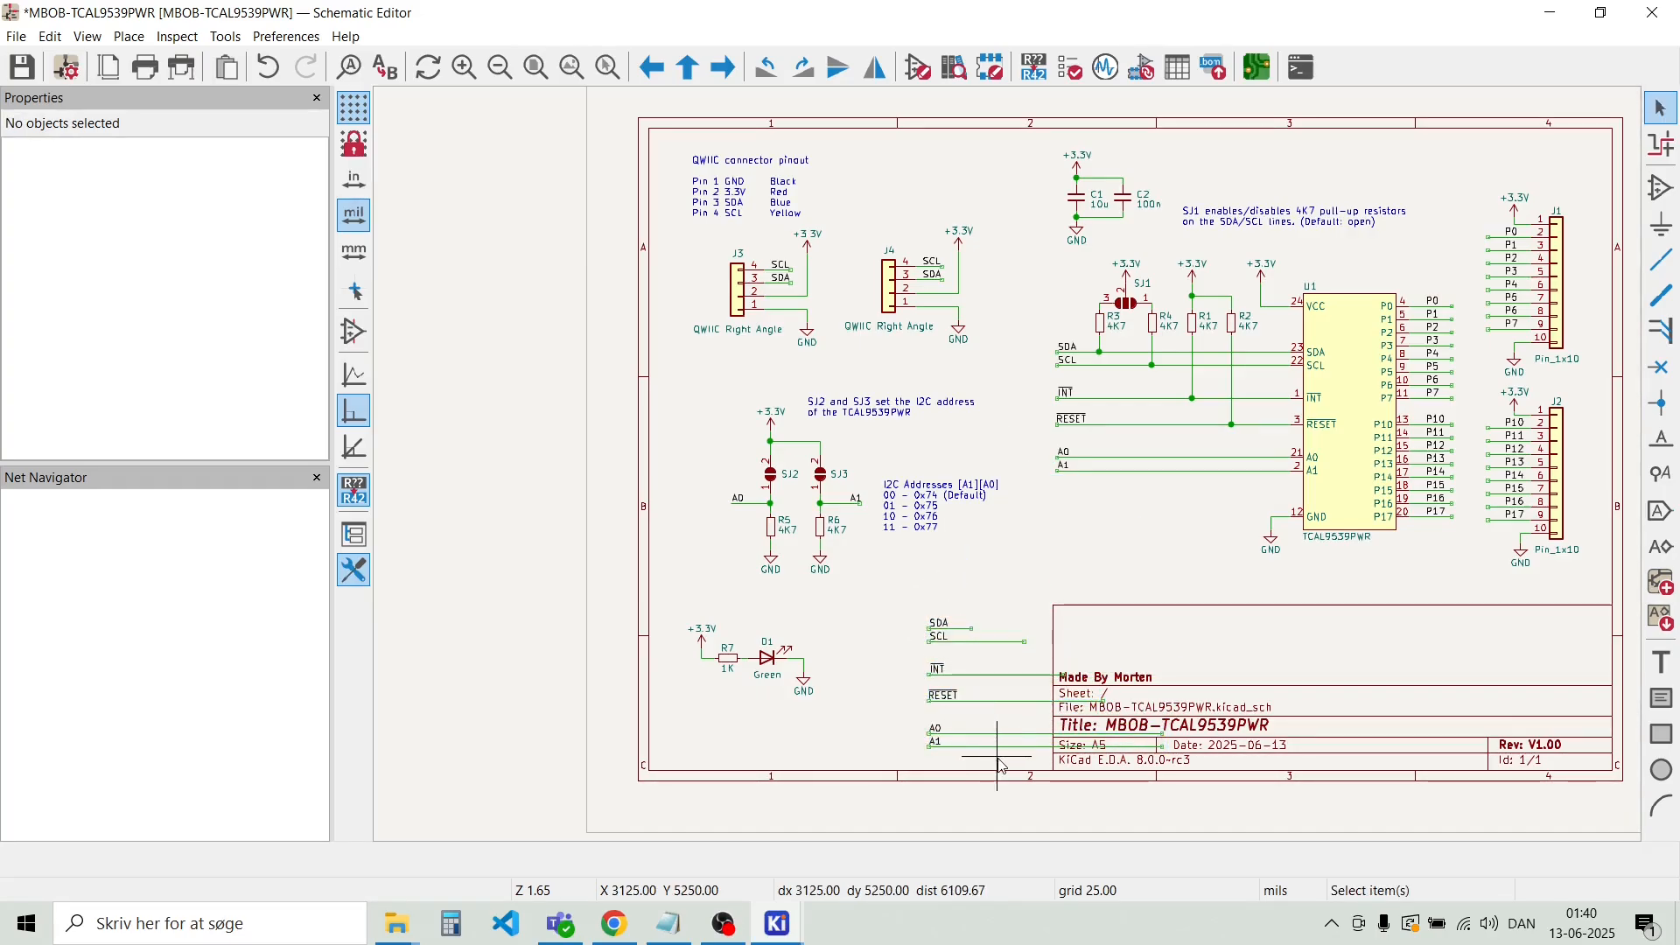
Delete the six wires from the duplicated group, keeping only the SDA, SCL, INT, RESET, A0 and A1 labels
left_click_drag(1002, 768, 972, 605)
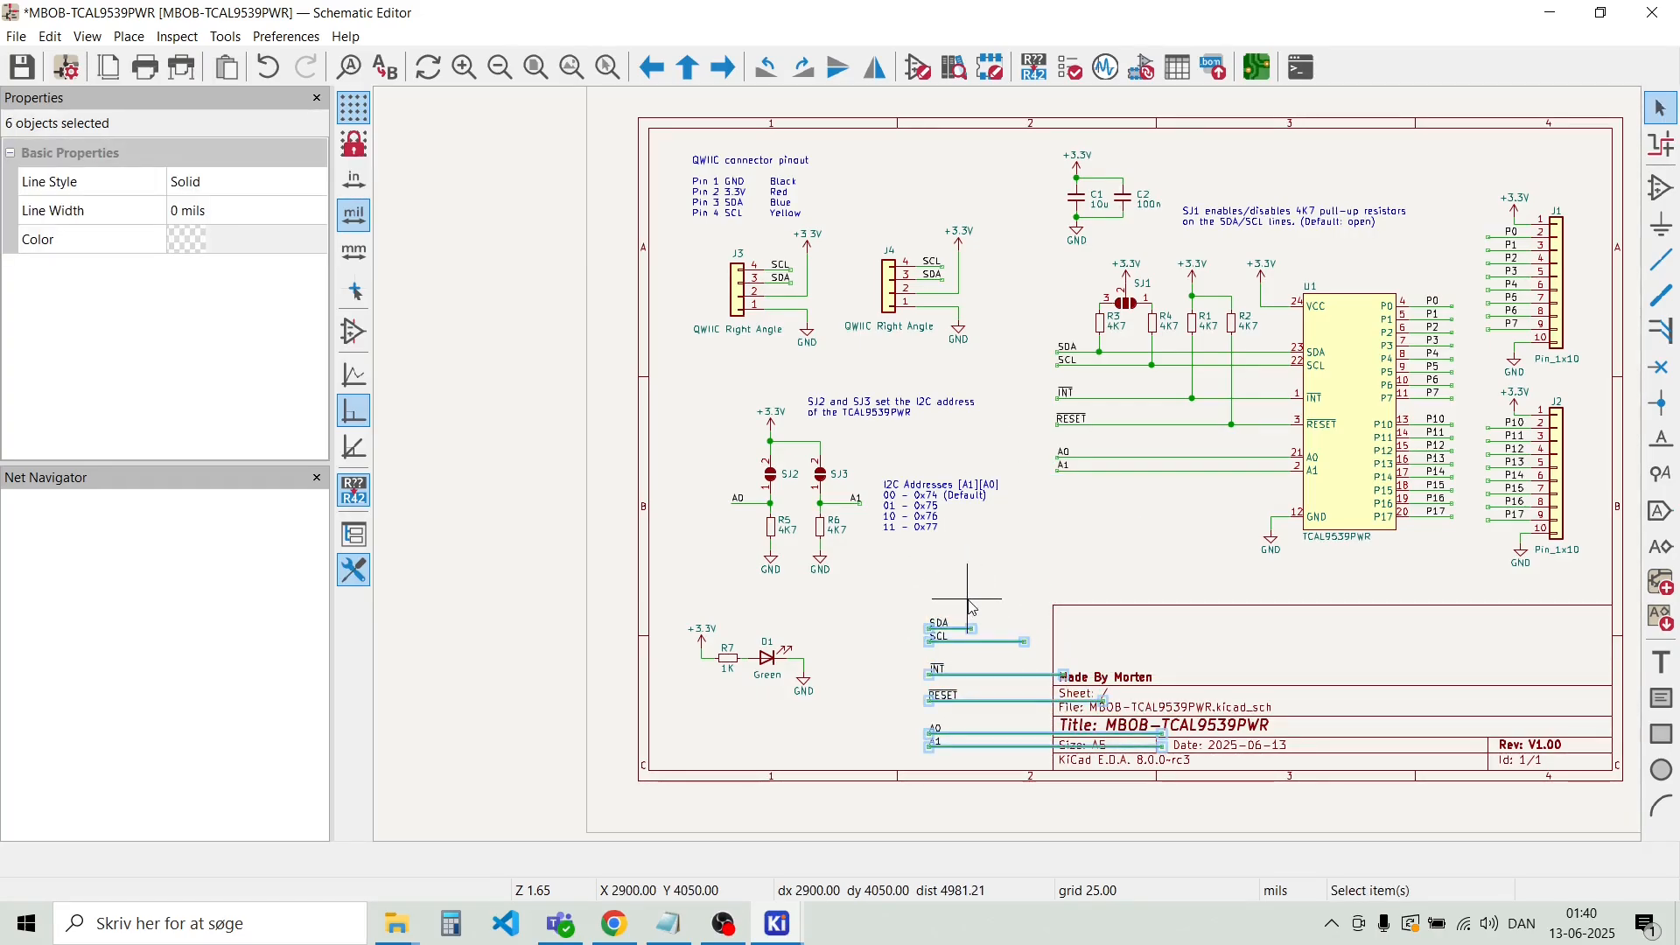
key("Delete")
scroll(973, 607, "up", 2)
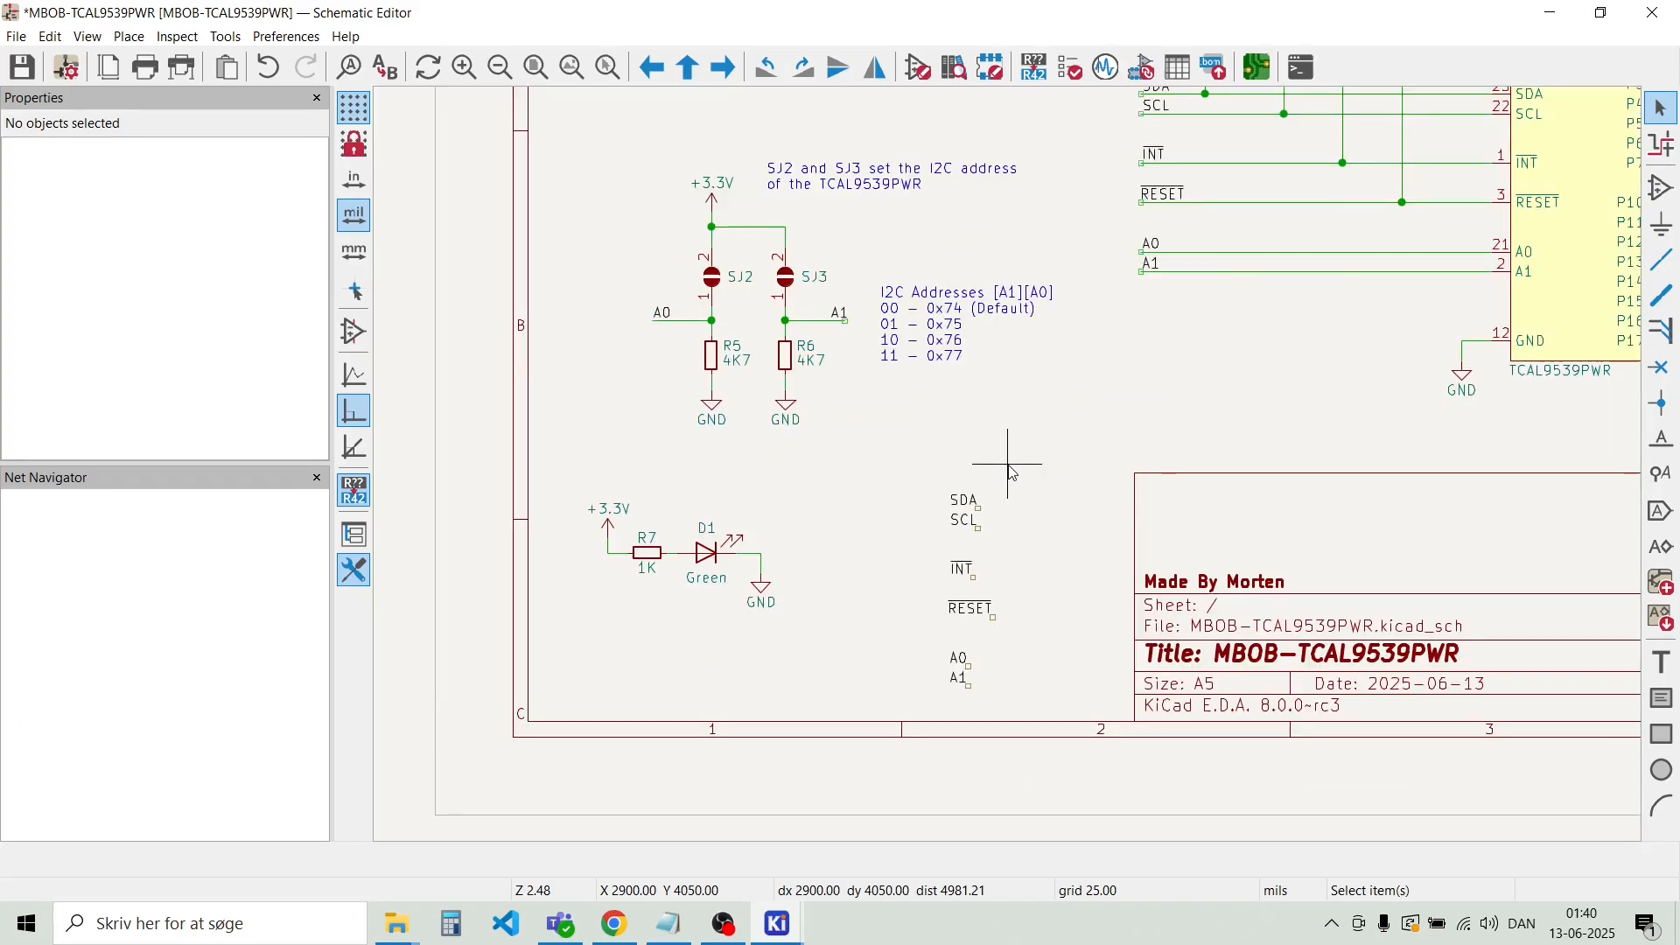
scroll(989, 486, "down", 4)
scroll(1011, 473, "up", 6)
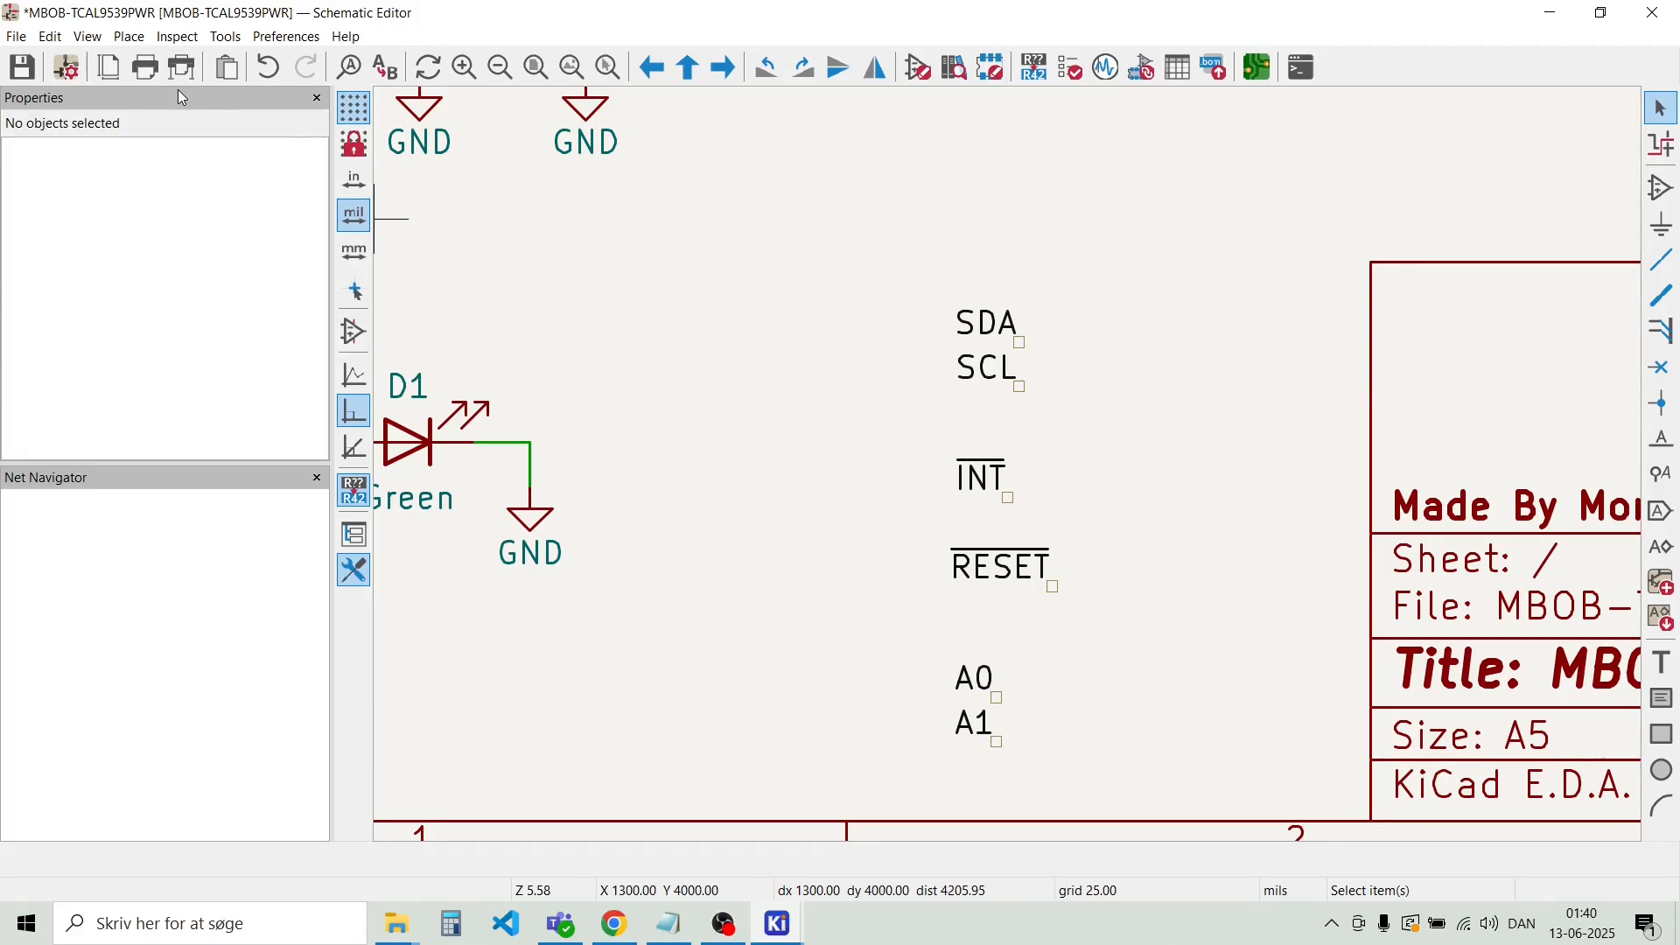
Start adding a symbol, collapse the LED search groups and clear the filter to browse all symbol libraries
left_click(134, 38)
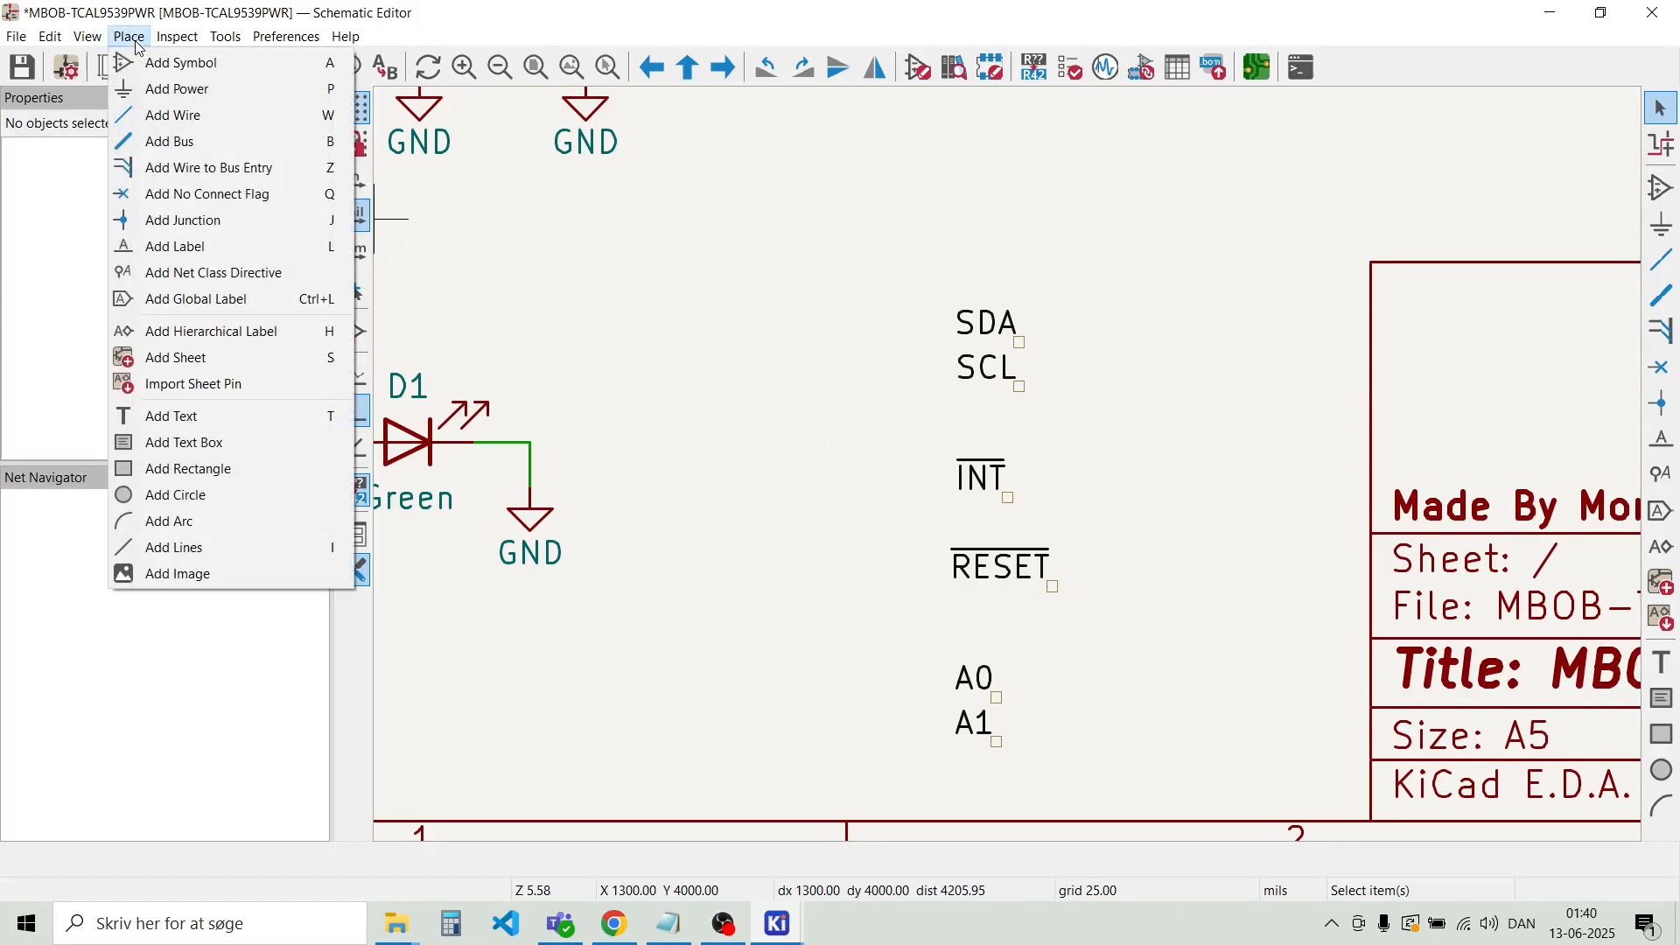
left_click(157, 63)
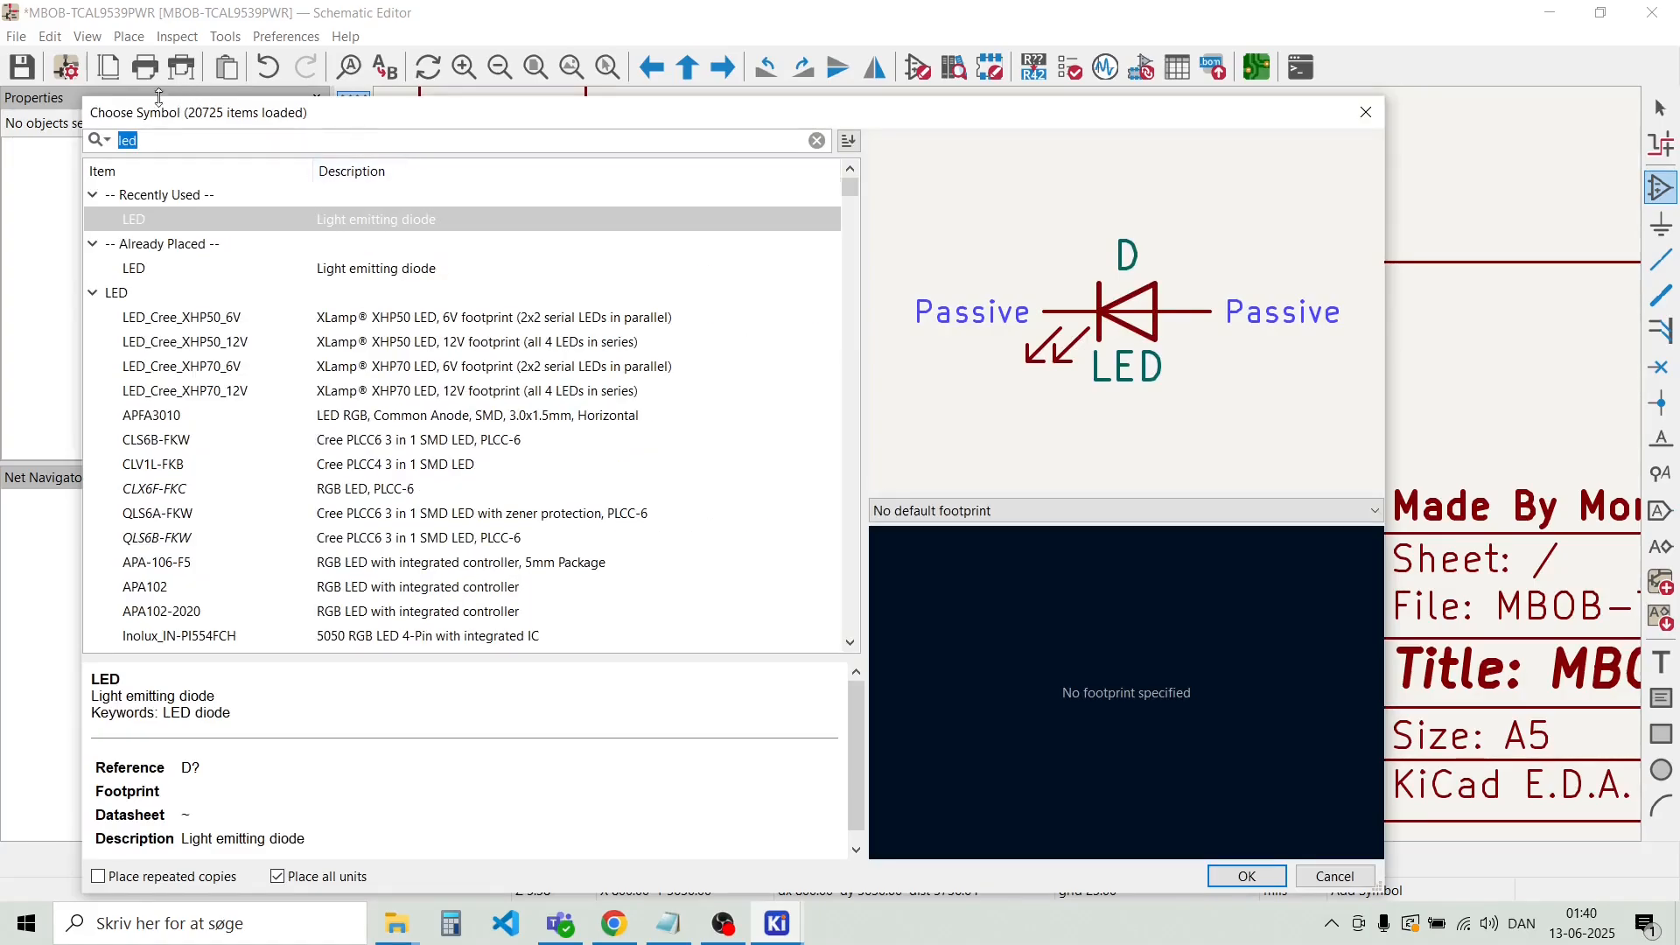
left_click(94, 196)
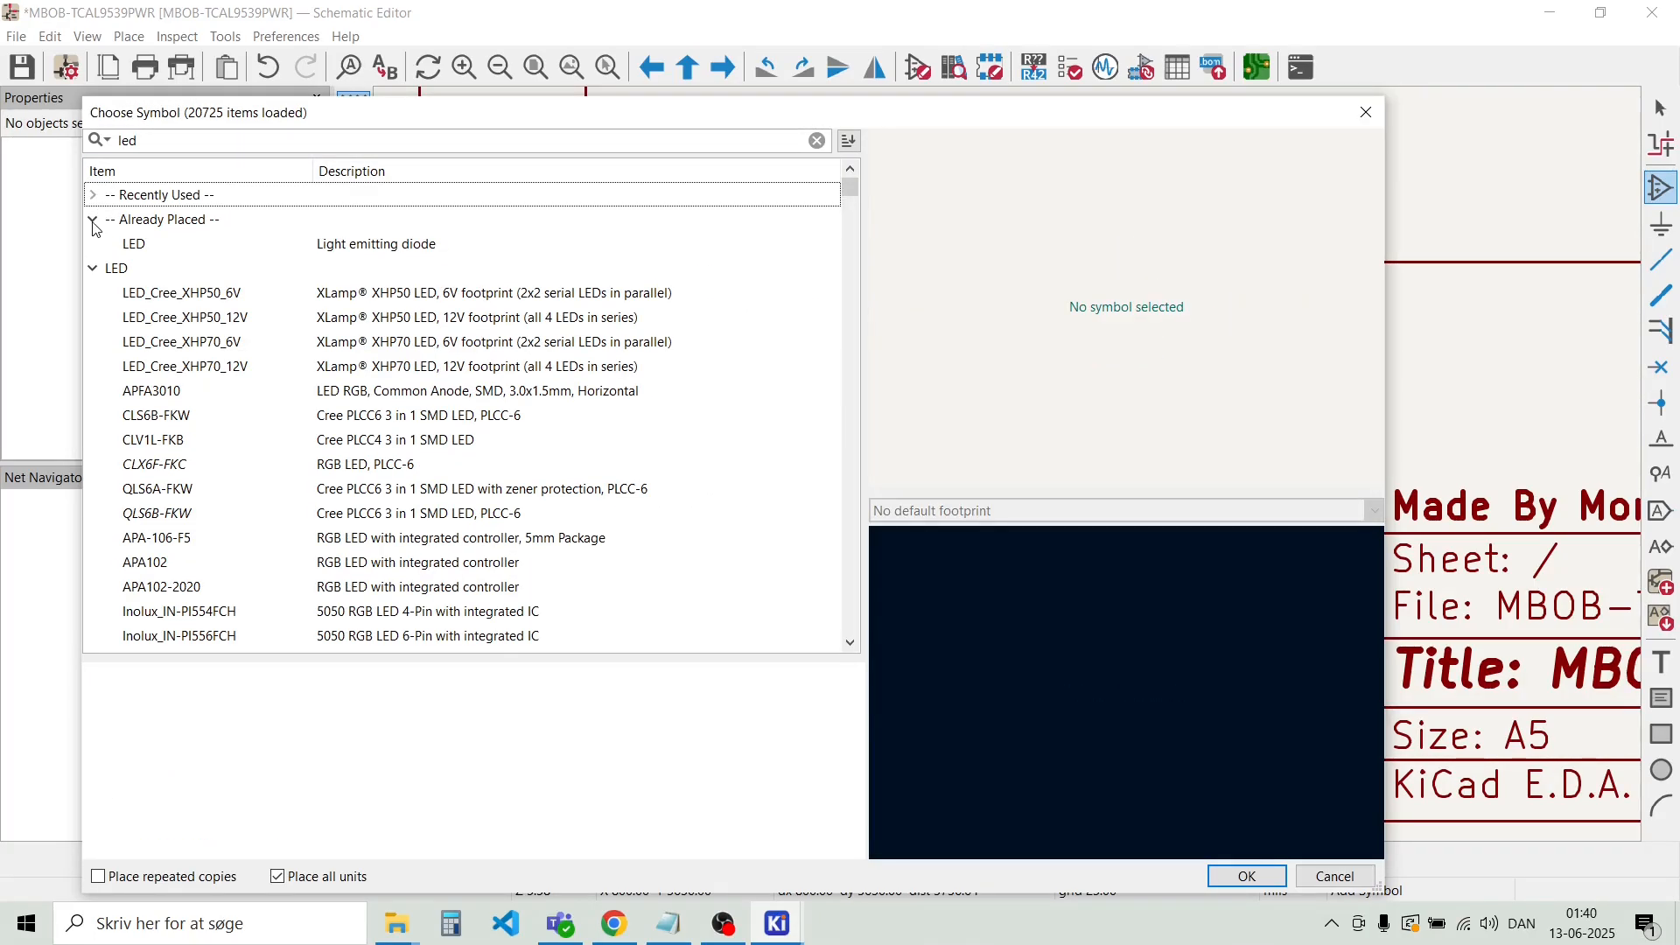
left_click(94, 220)
left_click(94, 244)
left_click(171, 142)
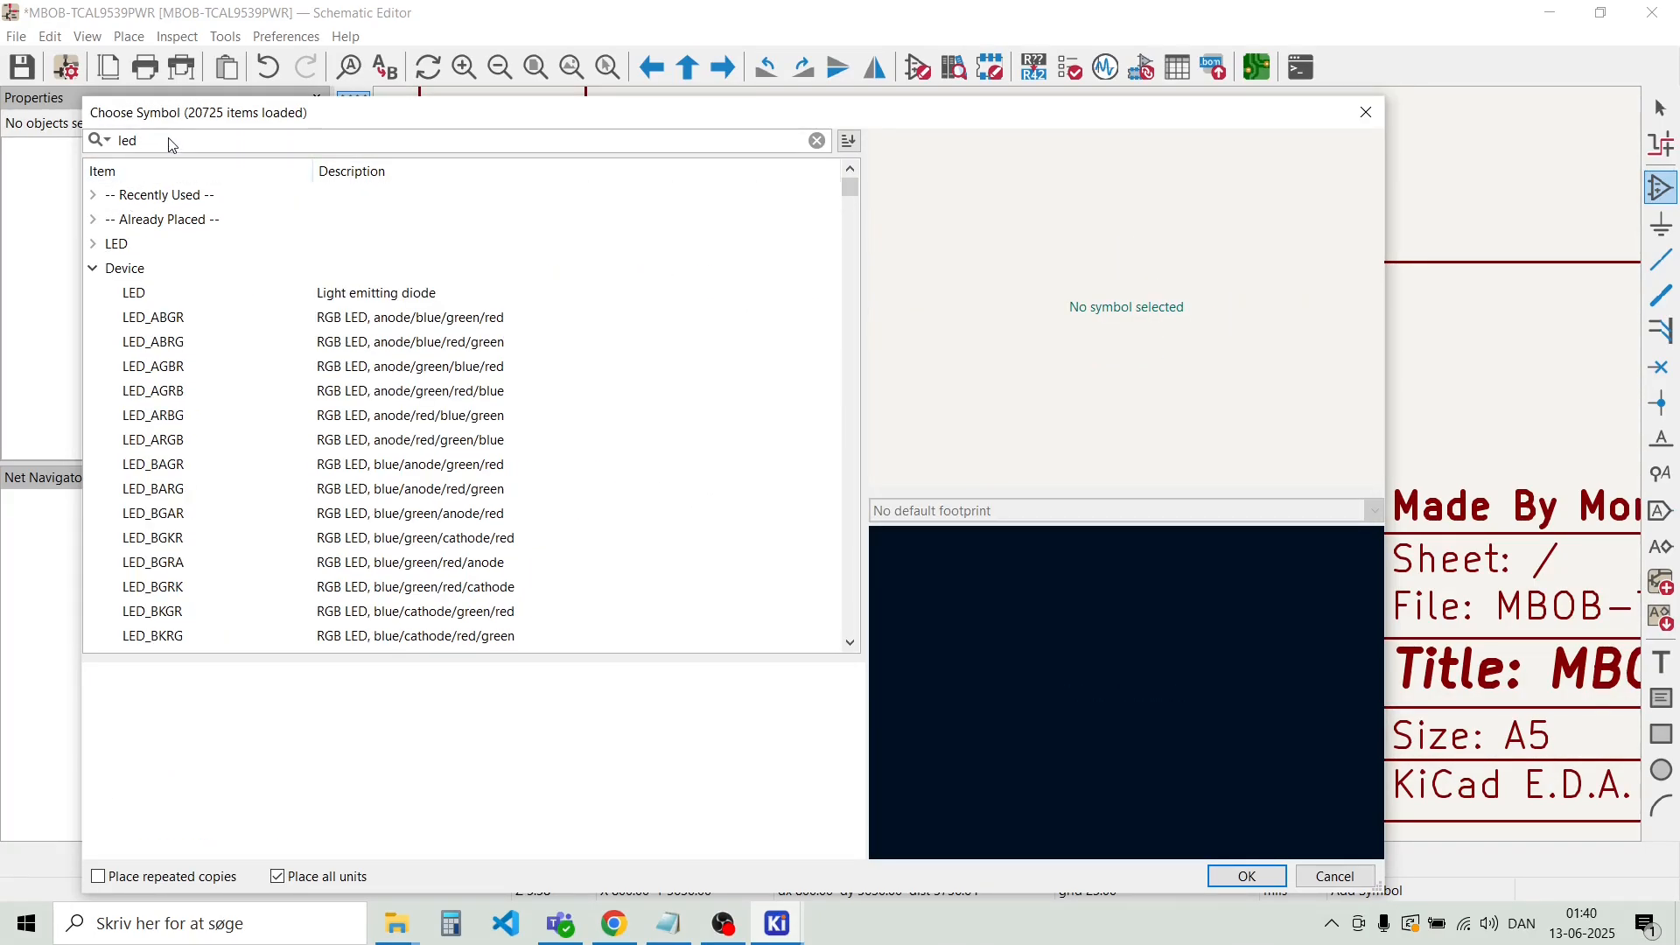
key("BackSpace")
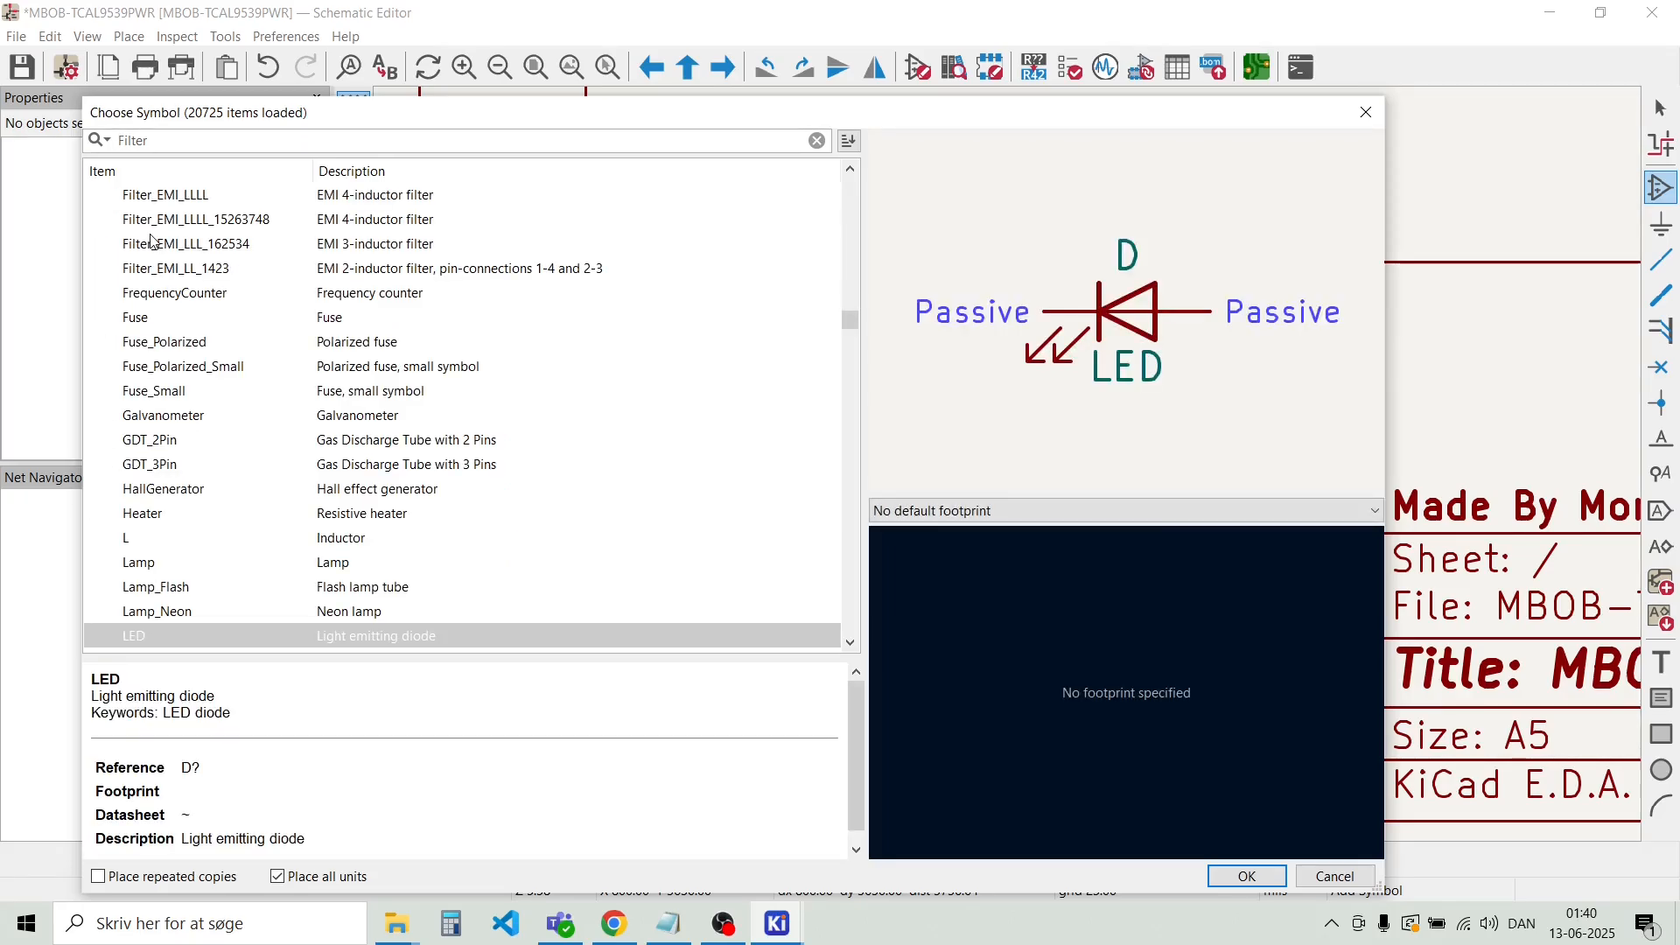
scroll(151, 243, "up", 20)
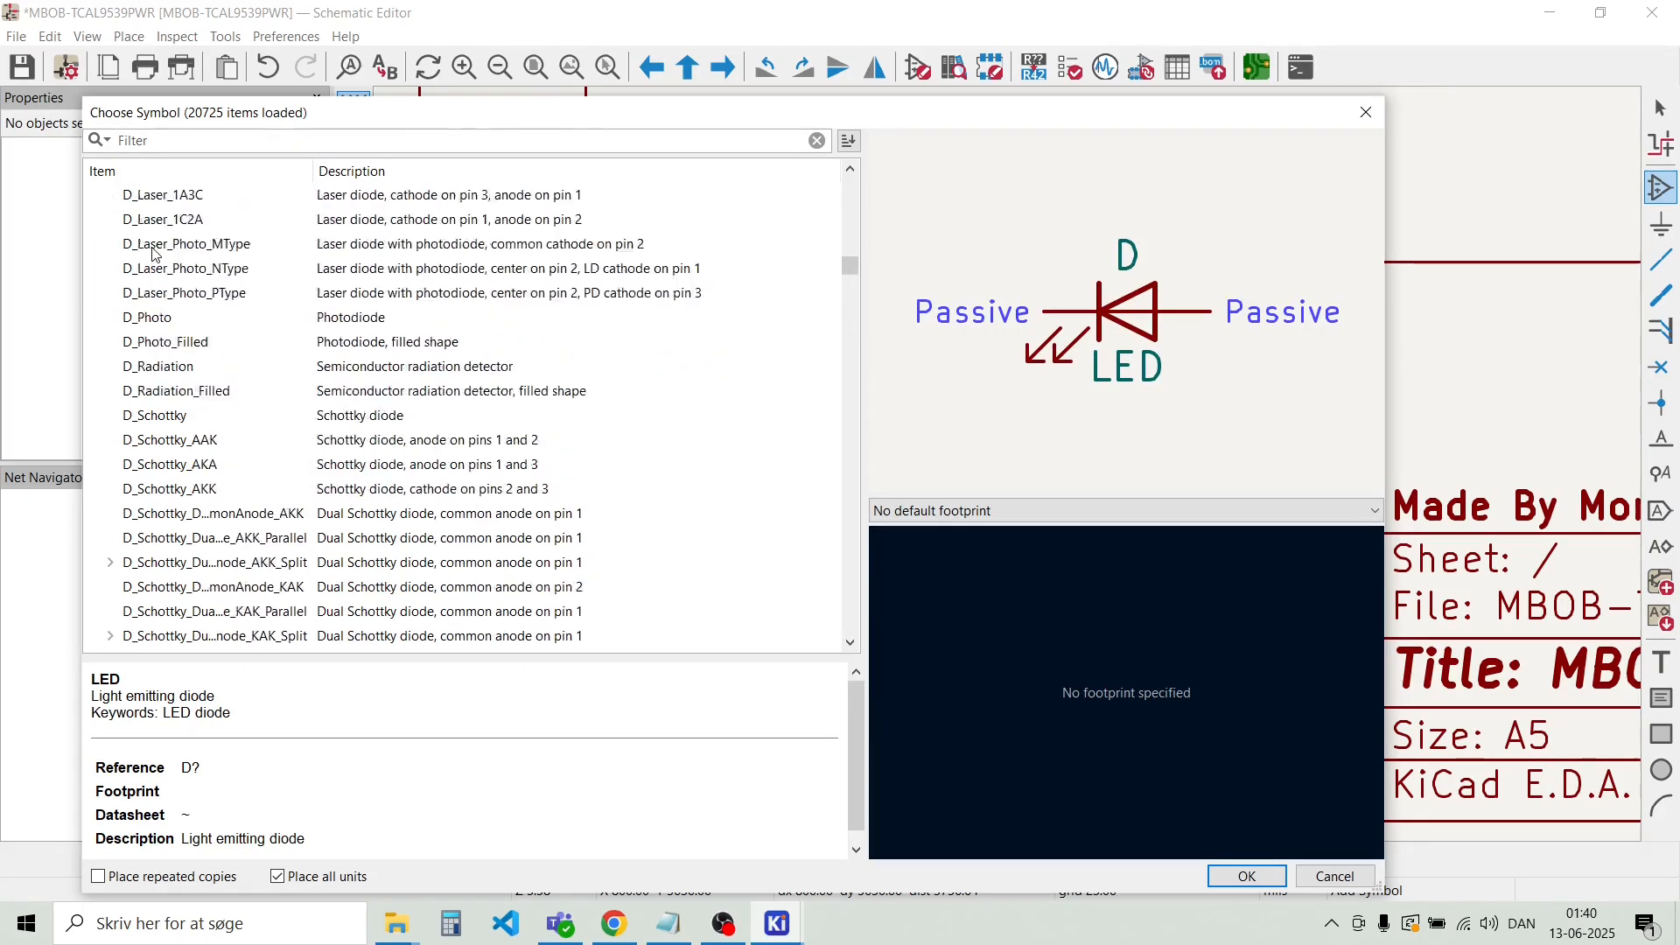
scroll(151, 253, "up", 5)
left_click_drag(850, 258, 856, 197)
scroll(557, 261, "up", 1)
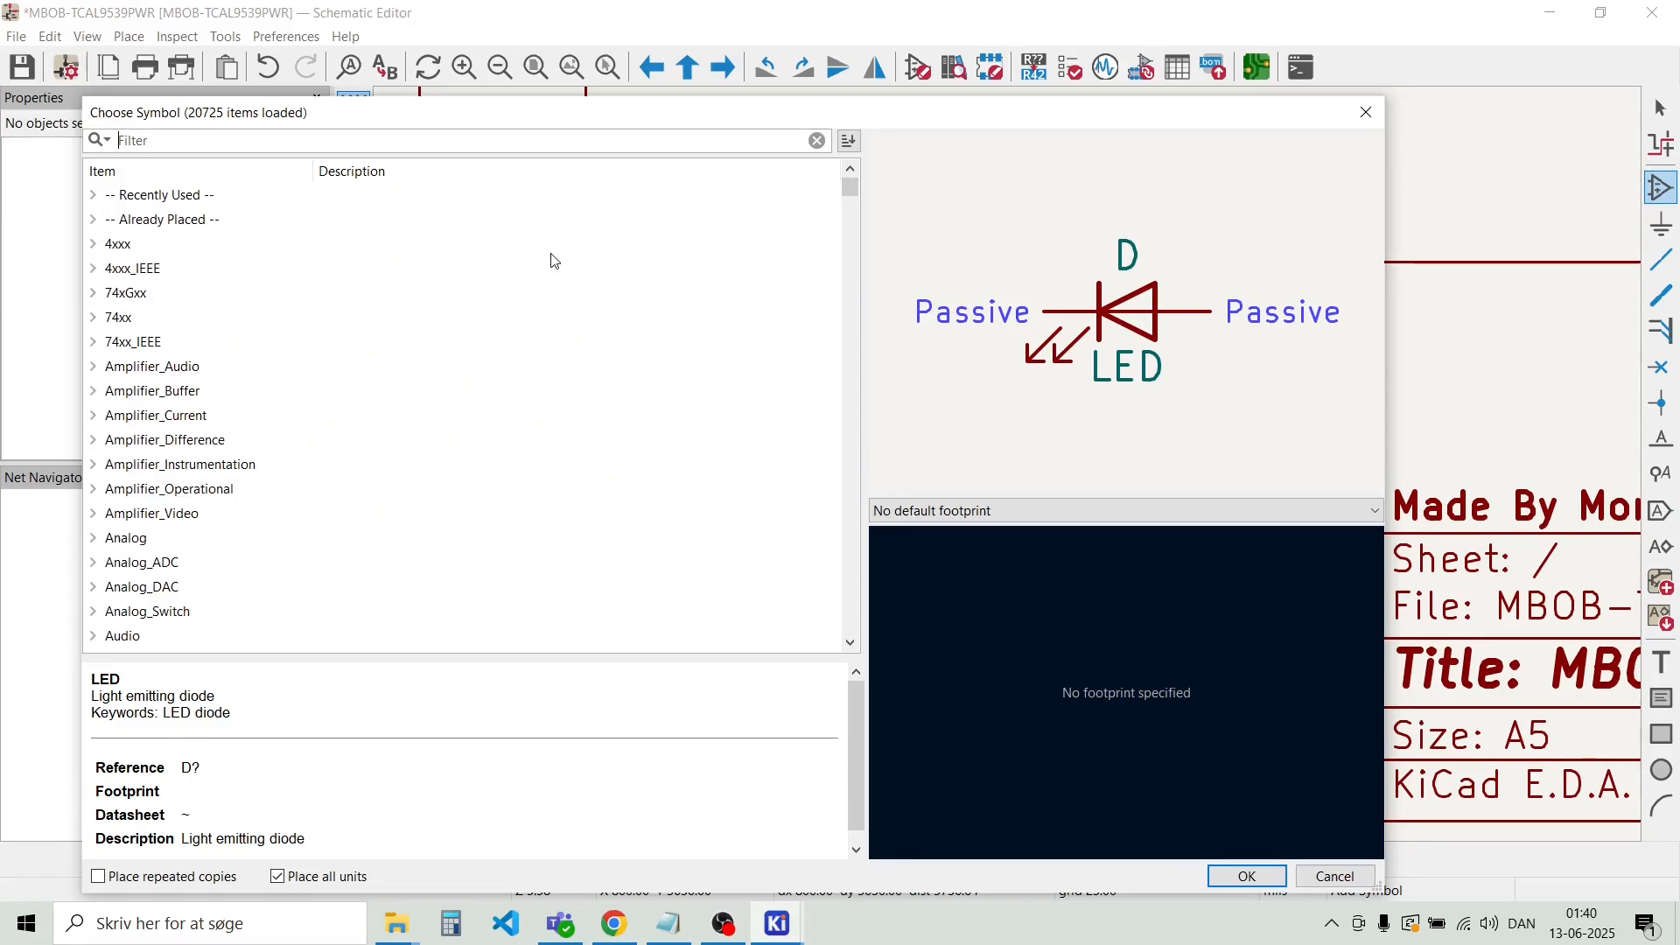
Place the Conn_02x03_Odd_Even symbol from the Connector_Generic library between D1 and the loose labels
scroll(554, 262, "down", 8)
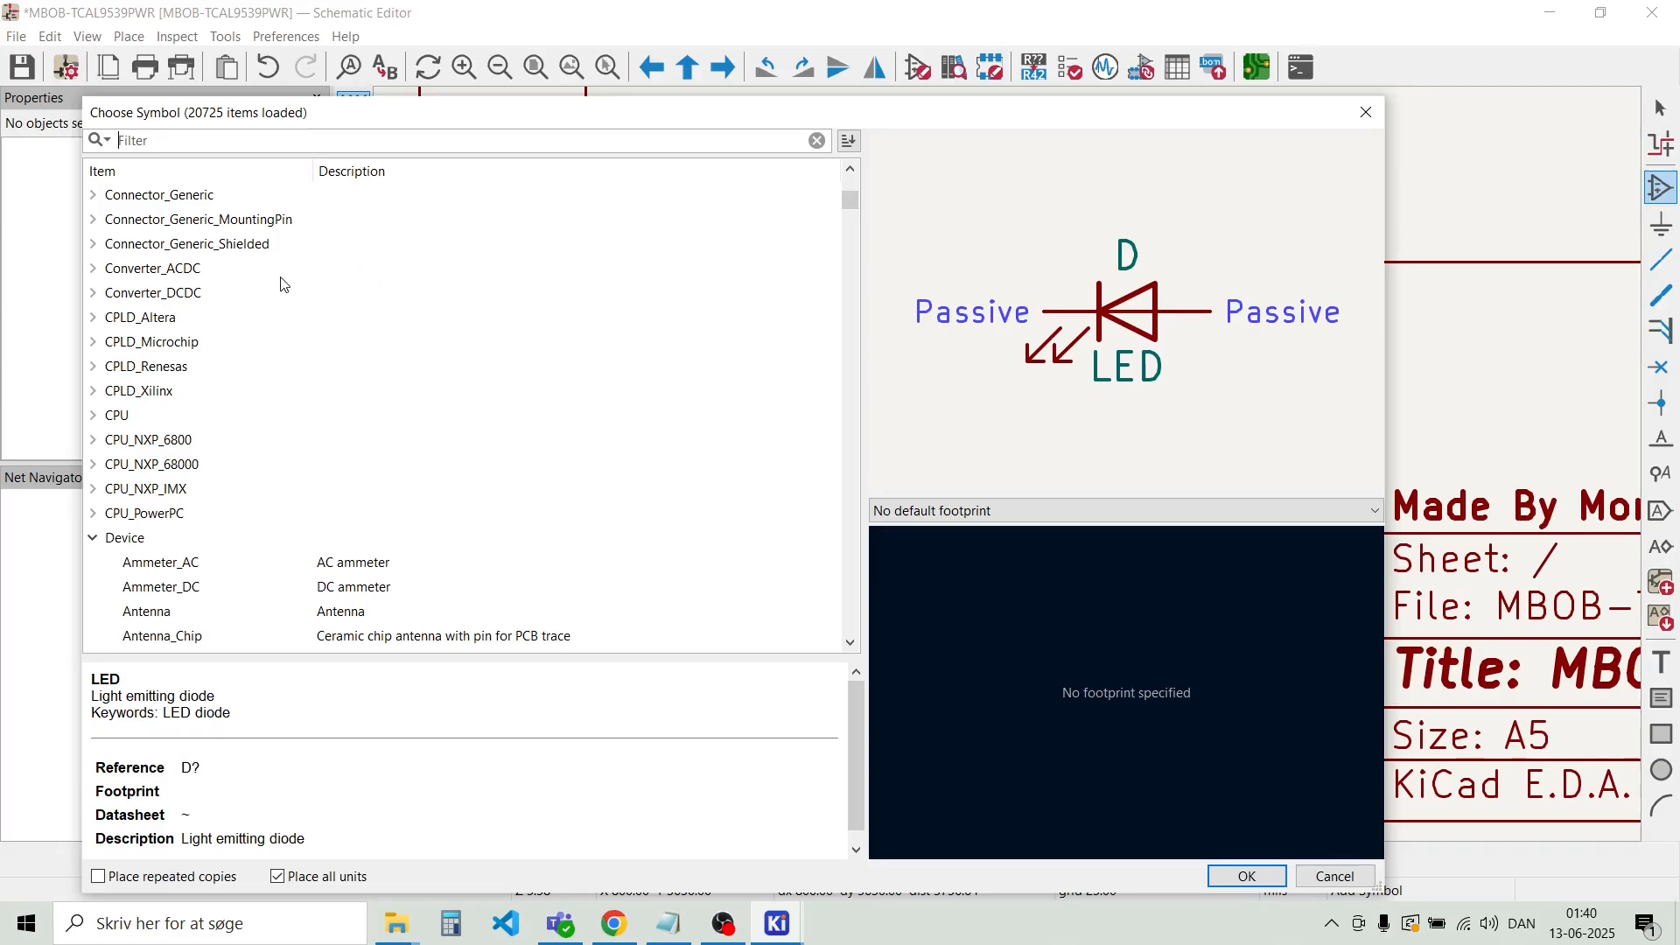
left_click(94, 196)
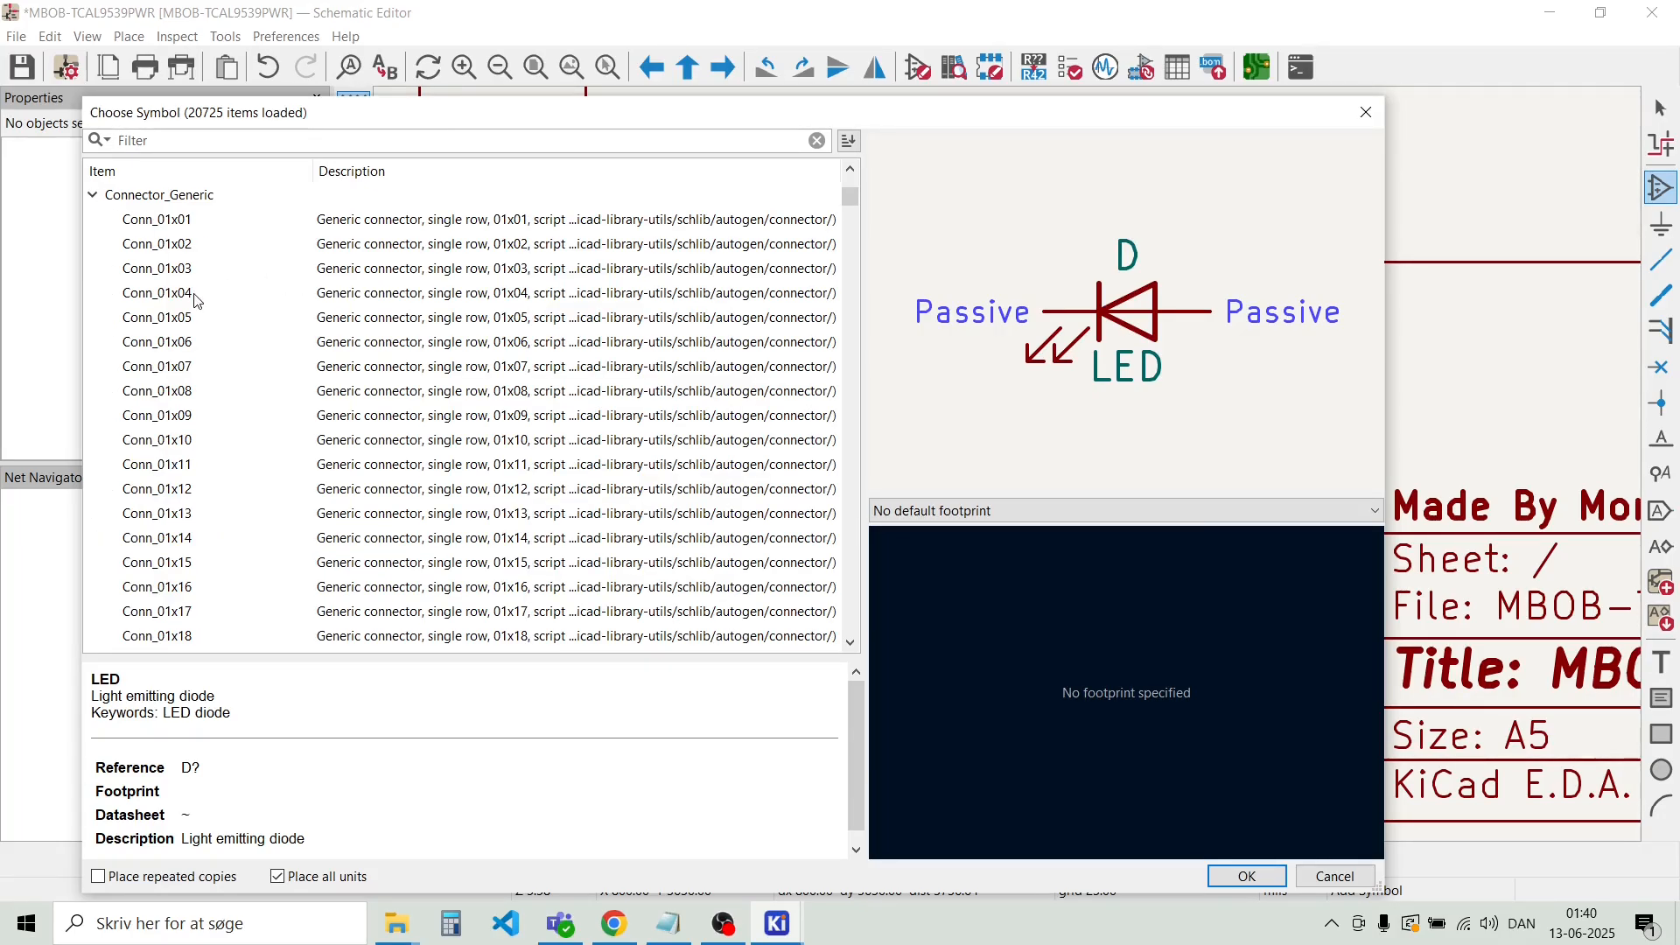
scroll(198, 301, "down", 19)
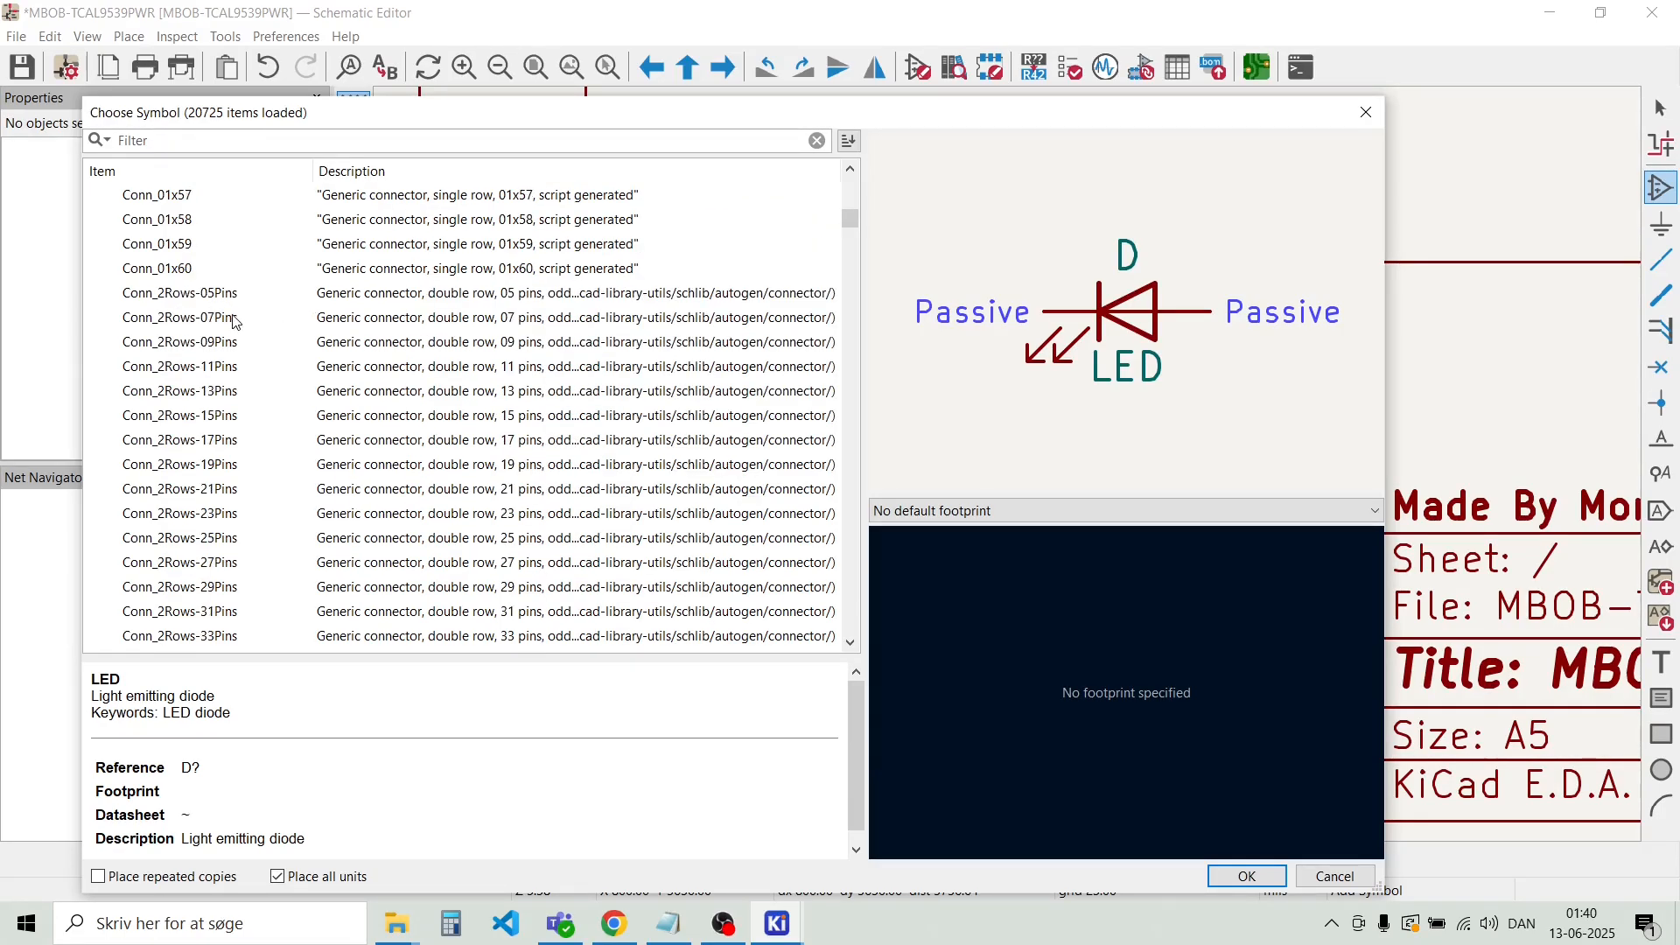
scroll(236, 322, "down", 12)
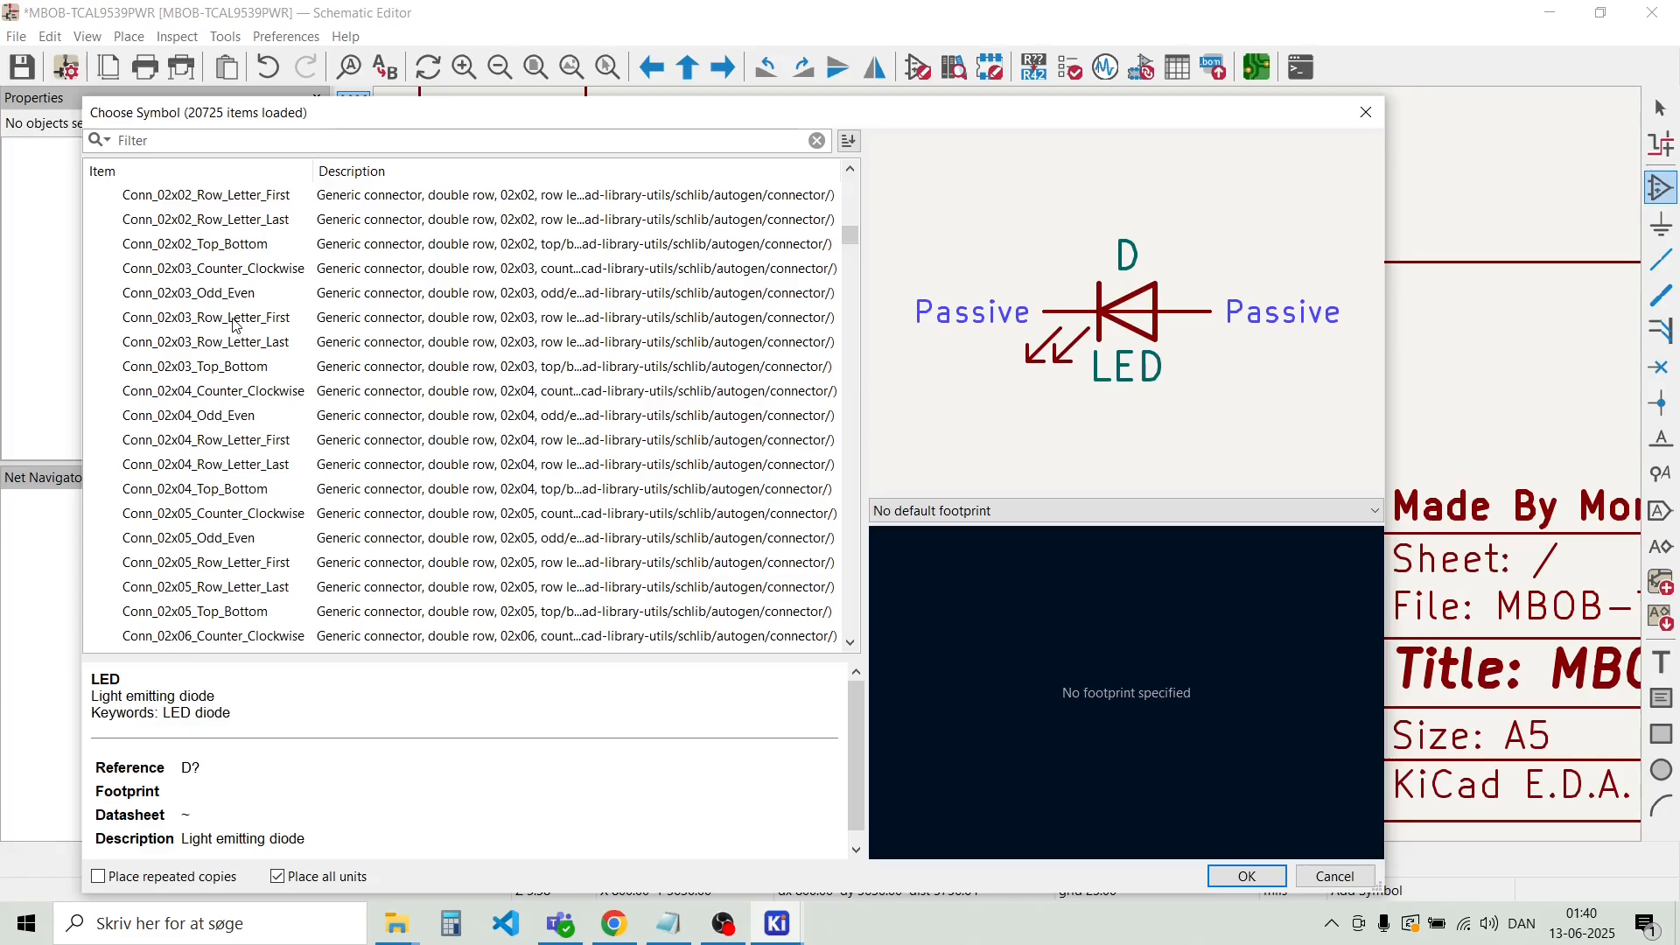
scroll(236, 326, "up", 1)
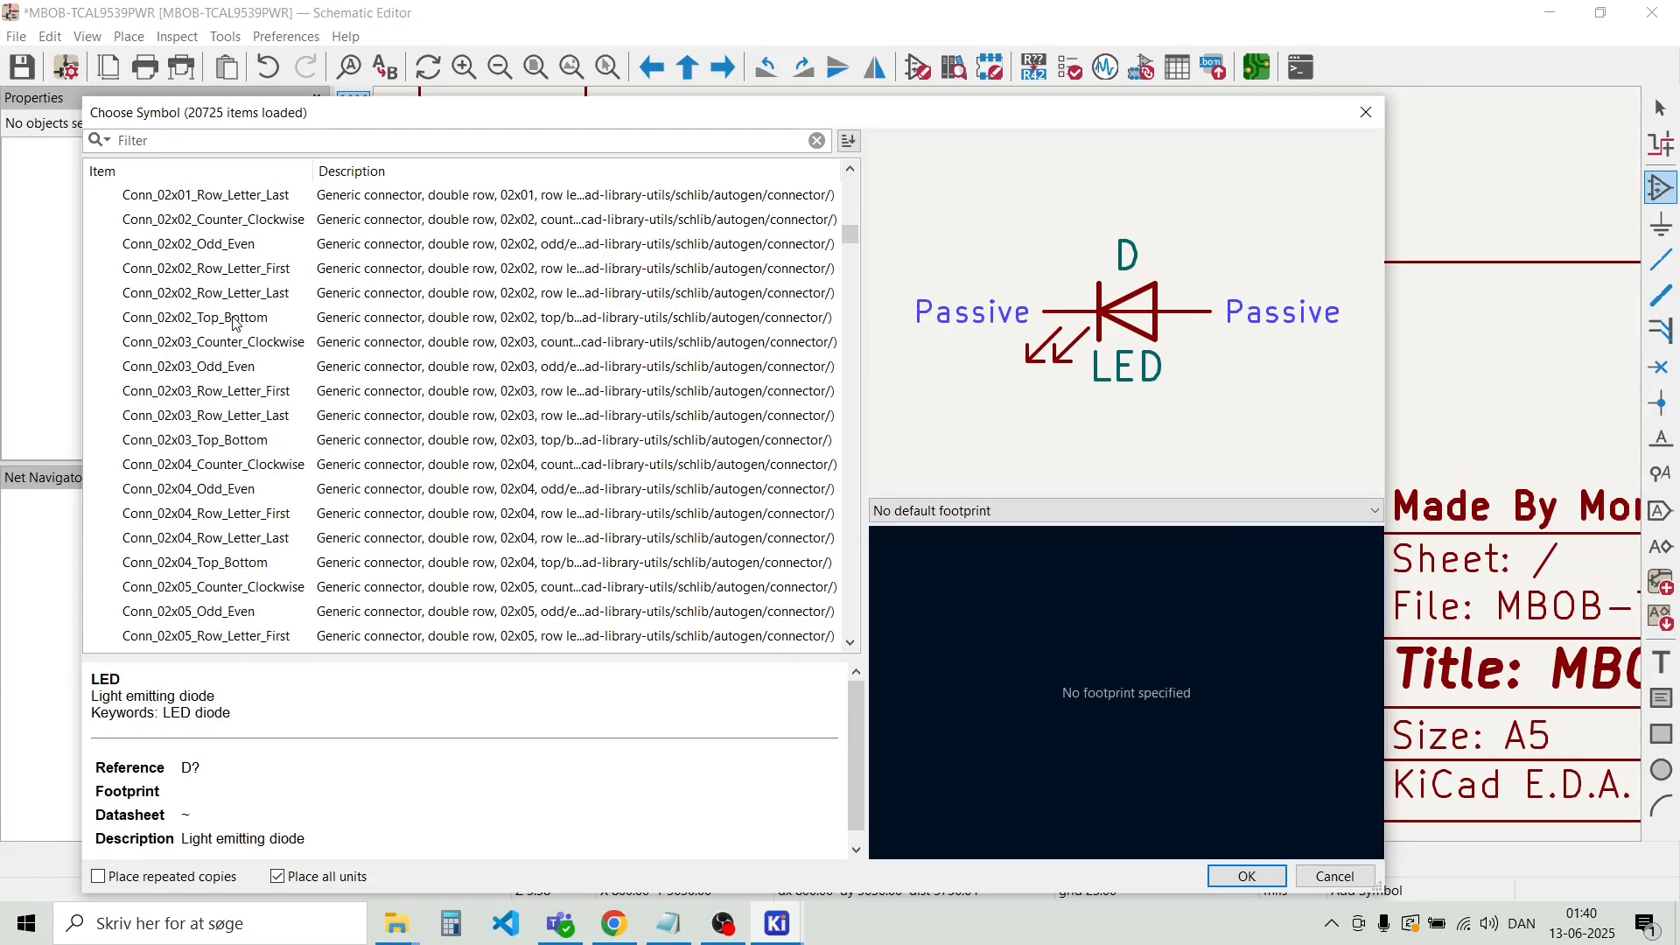
left_click(241, 372)
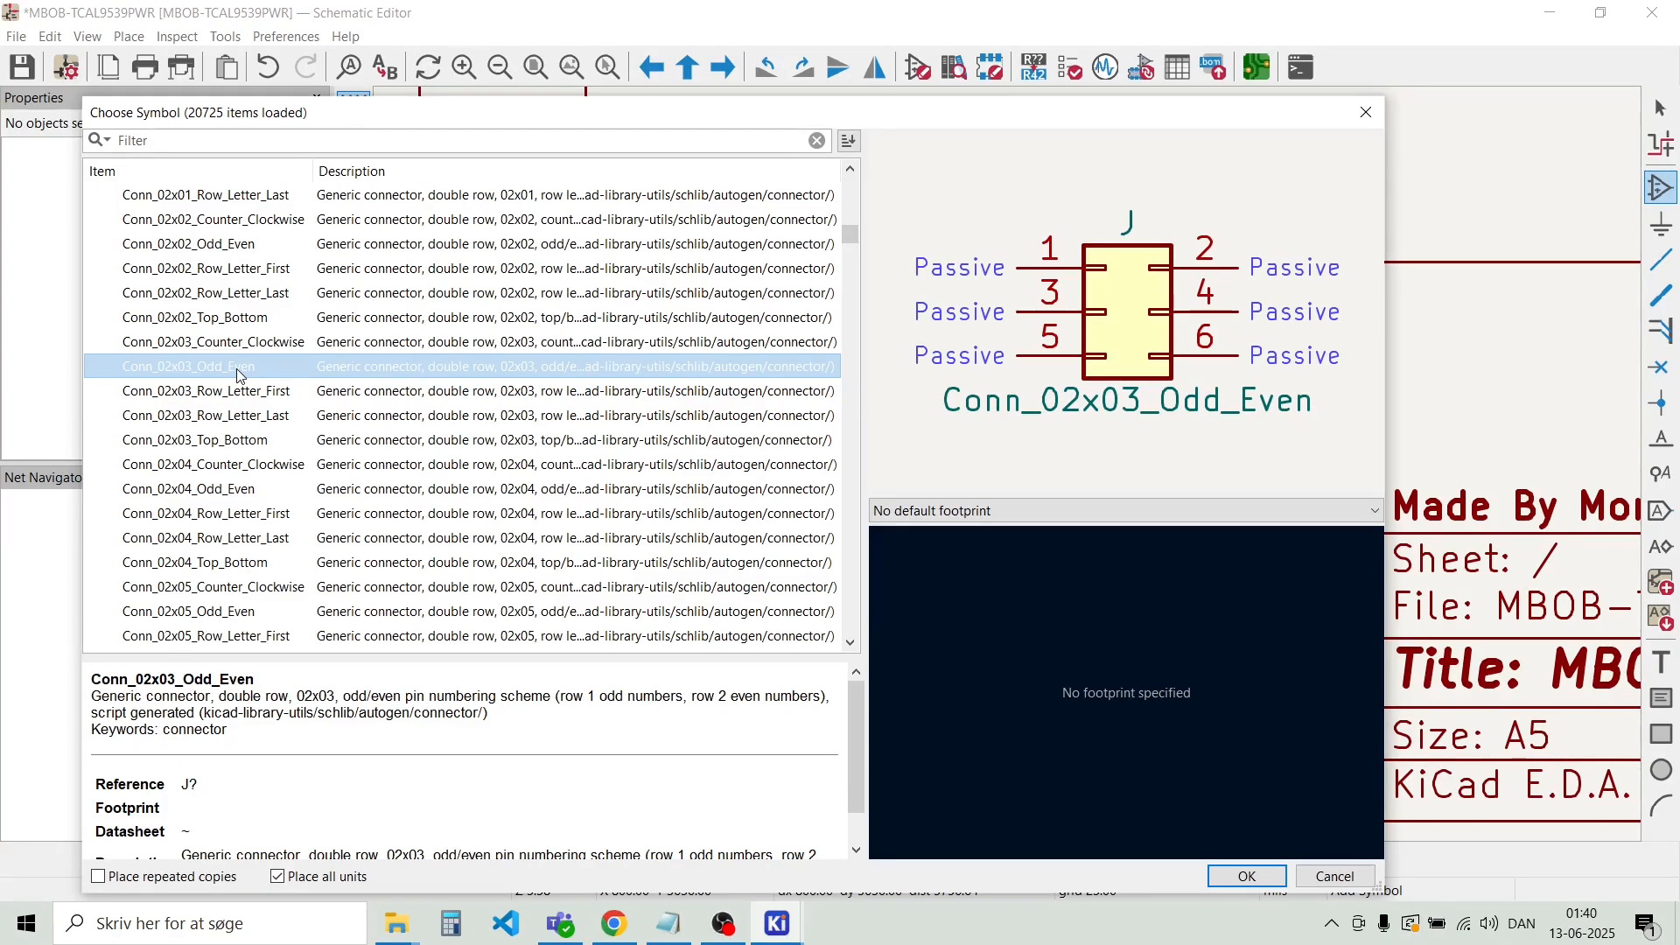
double_click(240, 374)
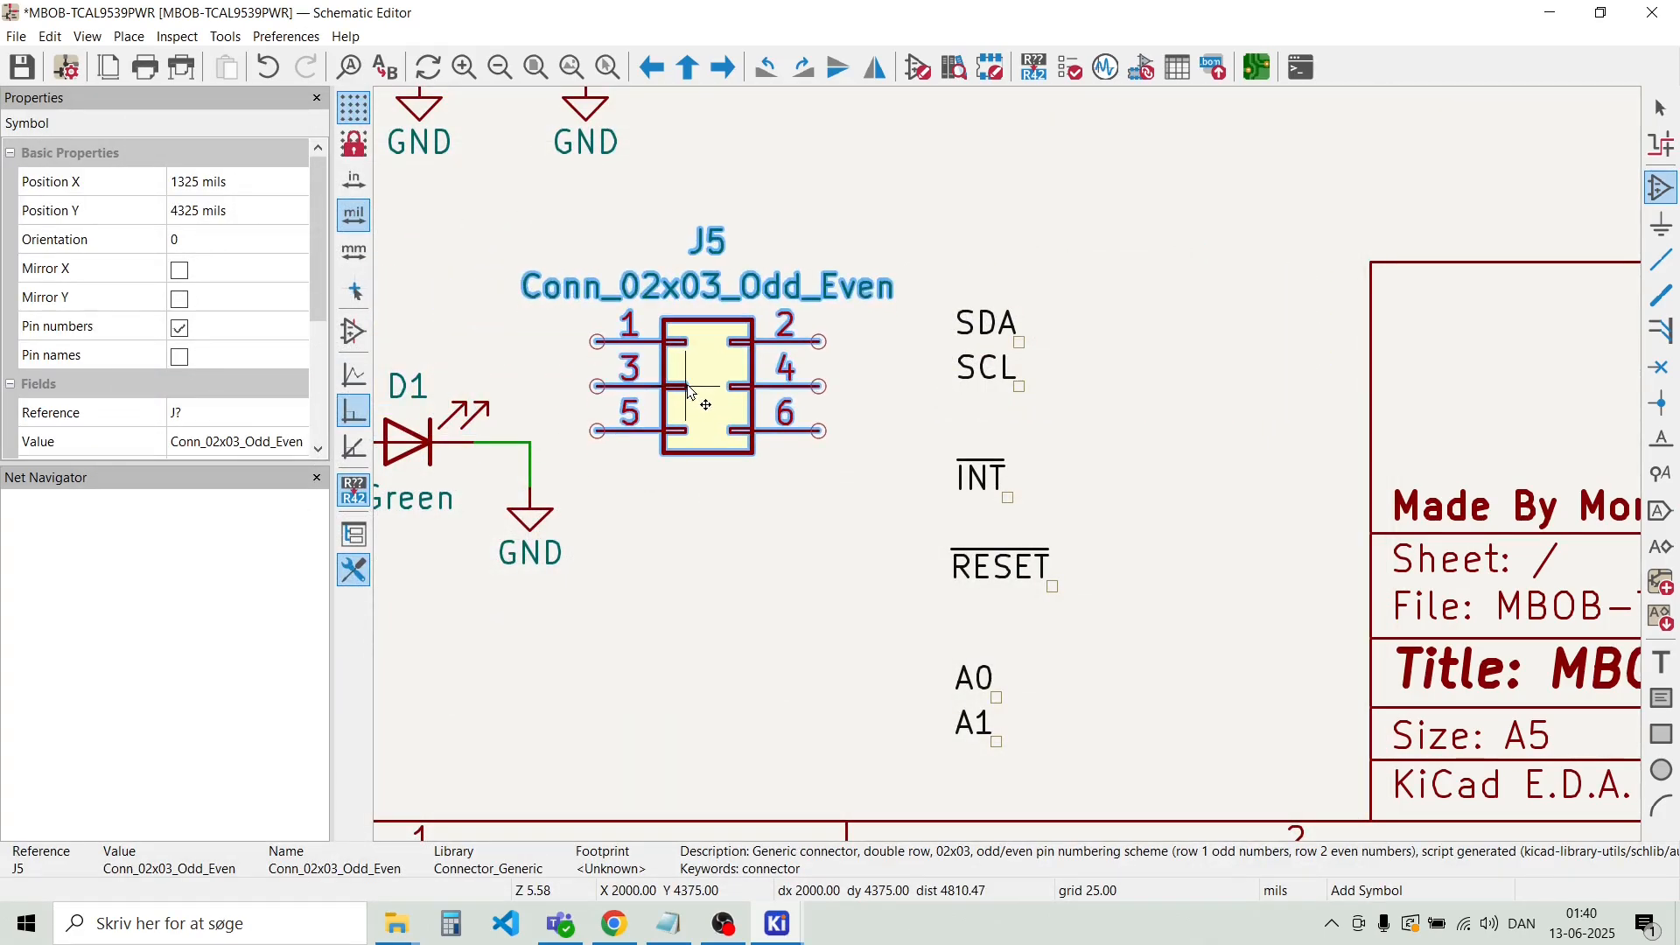
left_click(739, 423)
key("Escape")
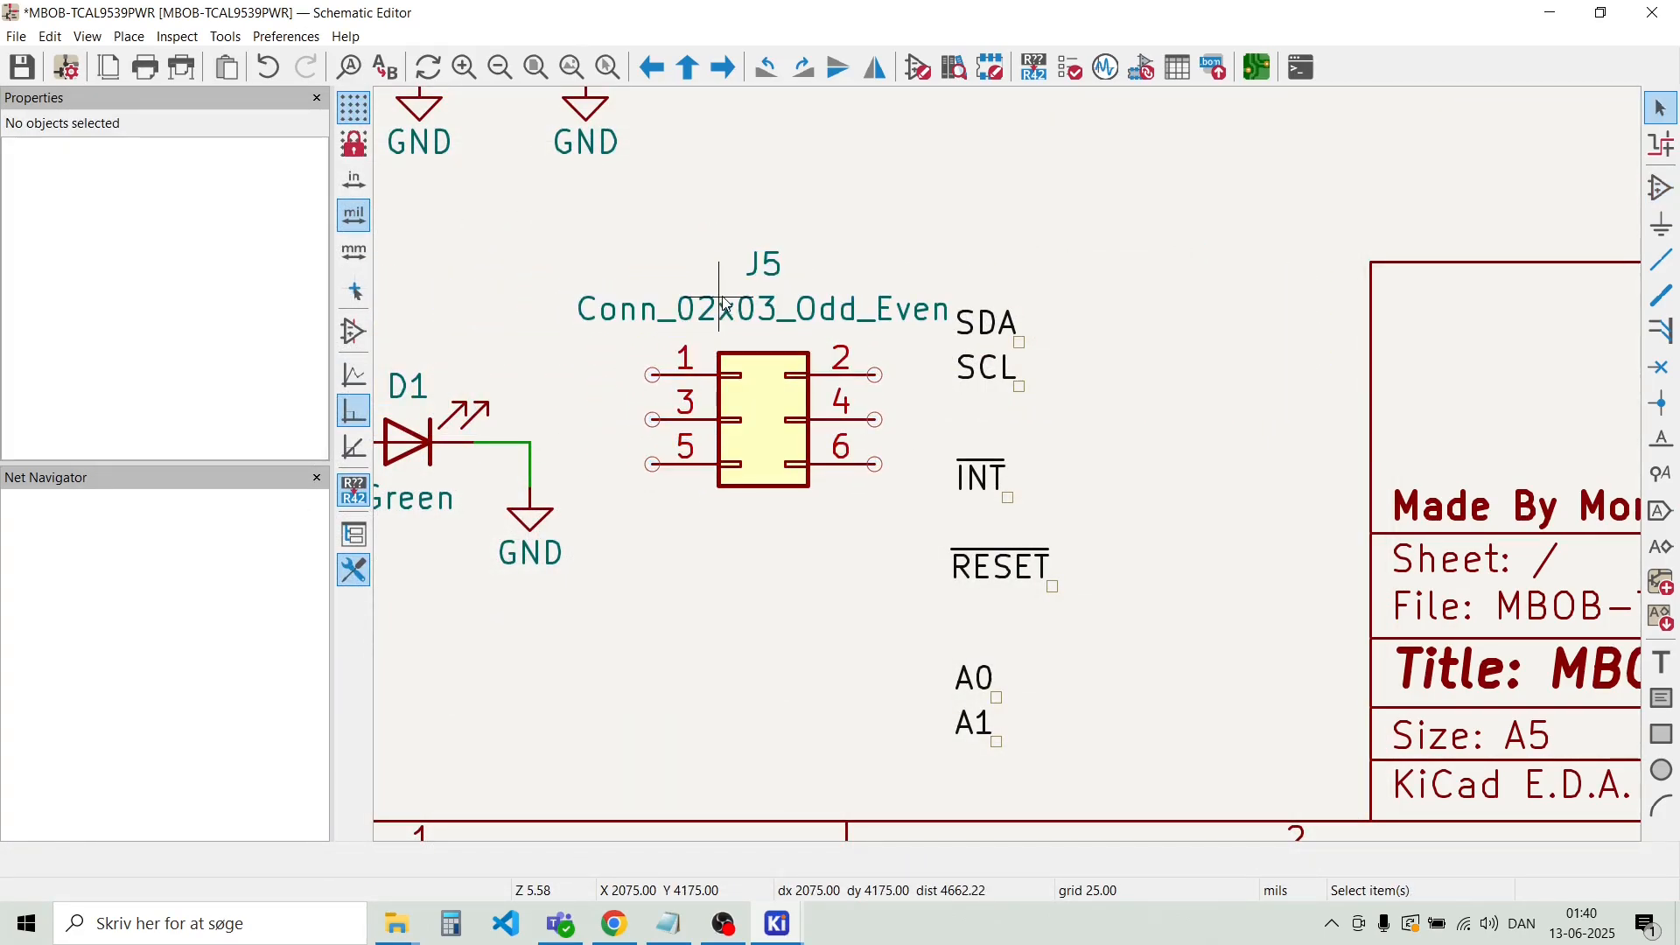
Set J5's value to Pin_2x3, place the value below the connector and move the reference directly above it
double_click(781, 311)
type("Pin_2x3")
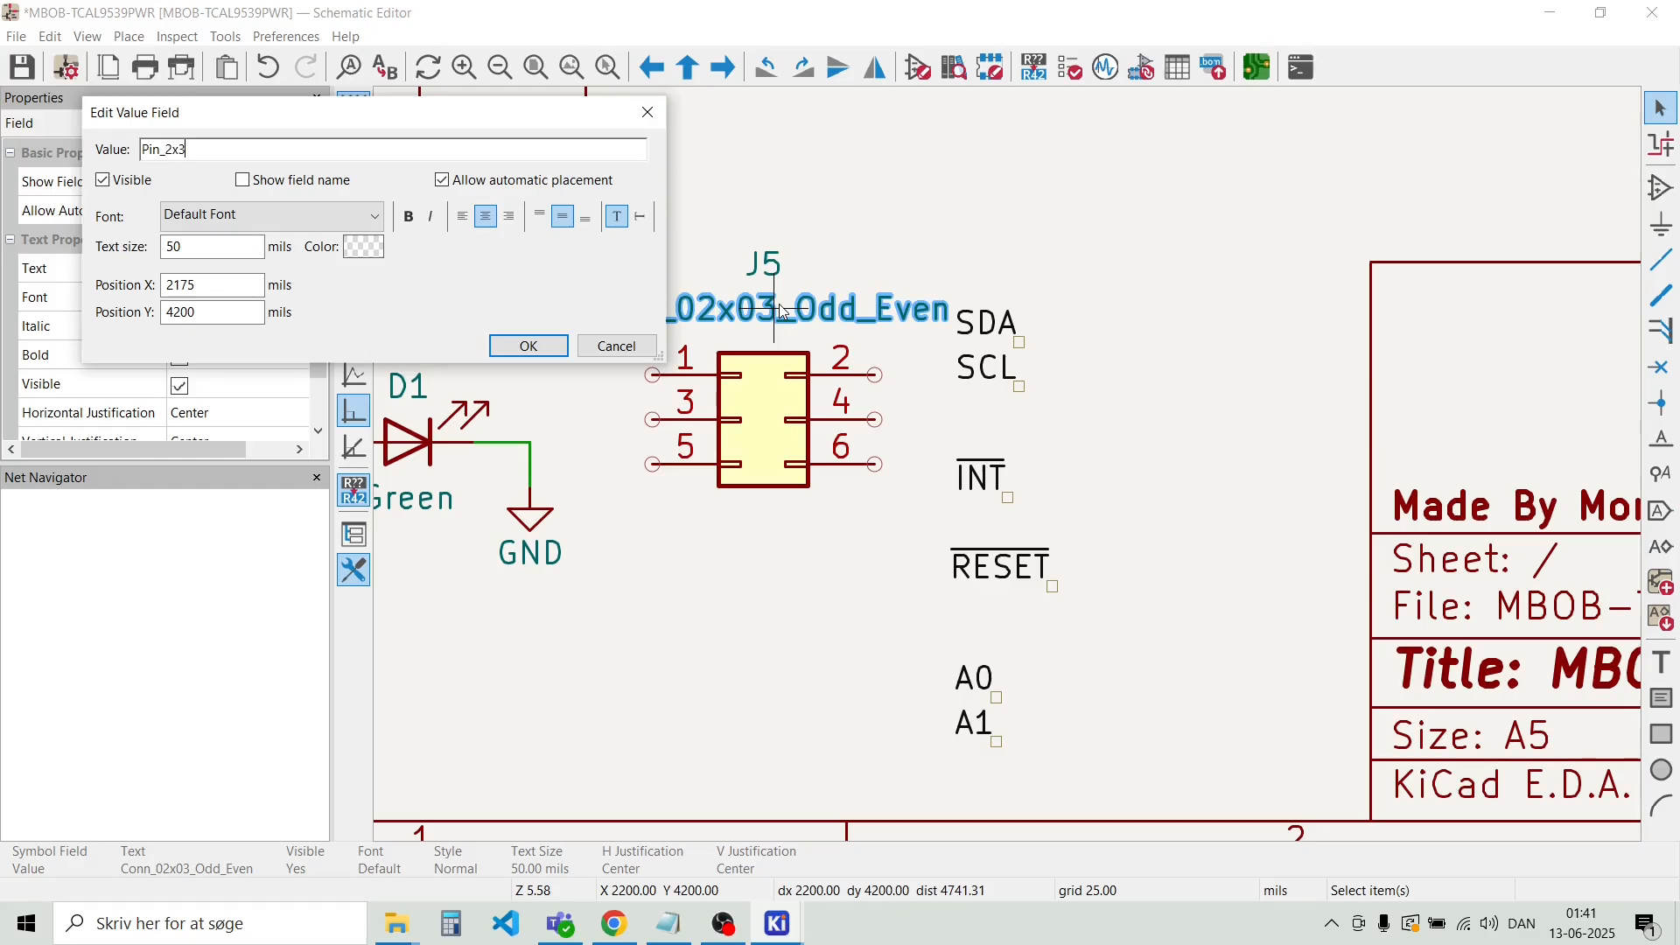
key("Return")
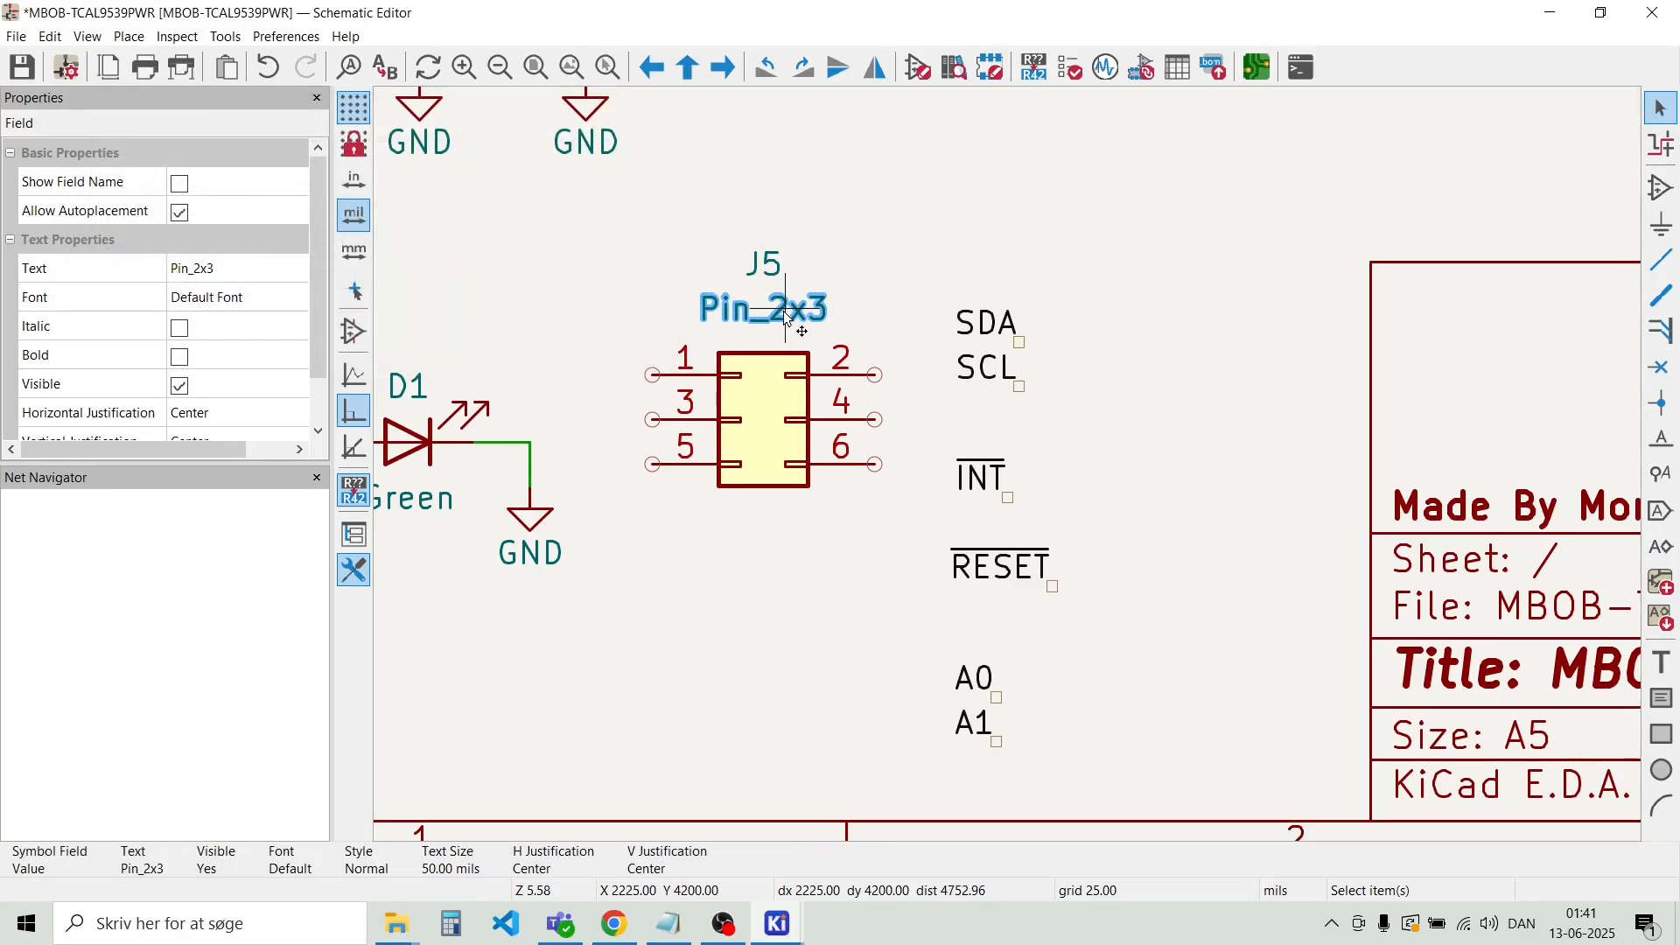
left_click_drag(787, 316, 764, 523)
left_click(769, 262)
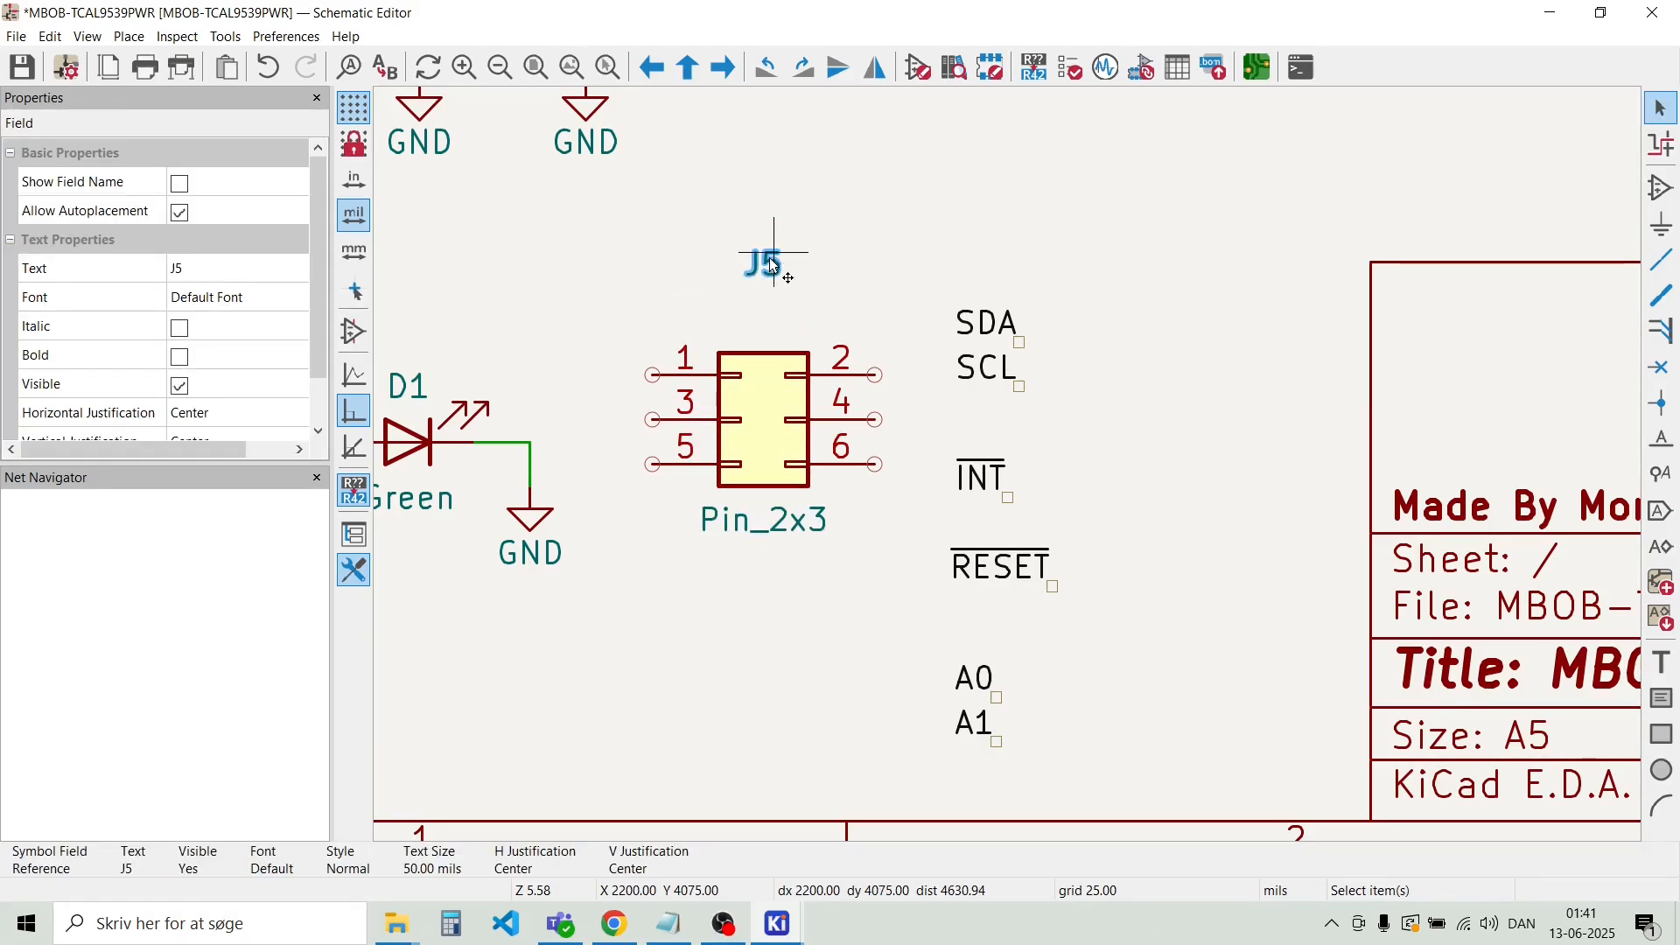
left_click_drag(772, 265, 768, 337)
left_click(741, 219)
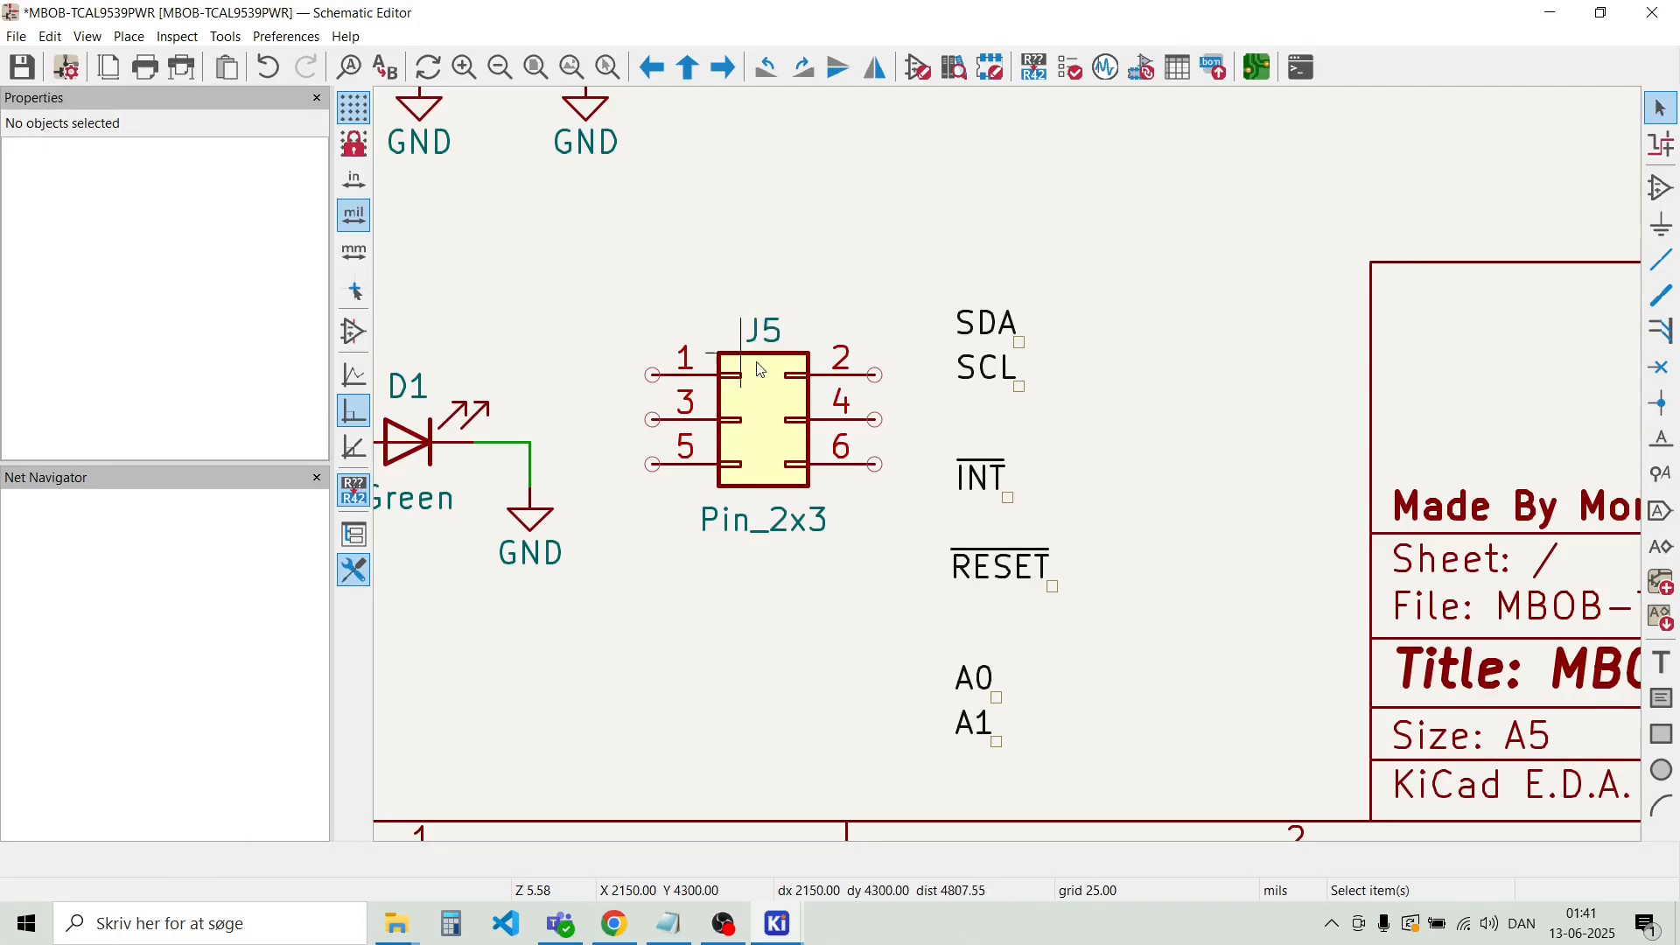
Arrange the loose labels in two columns, with RESET, A0 and A1 beside SDA, SCL and INT, and position J5 beneath them
left_click(770, 420)
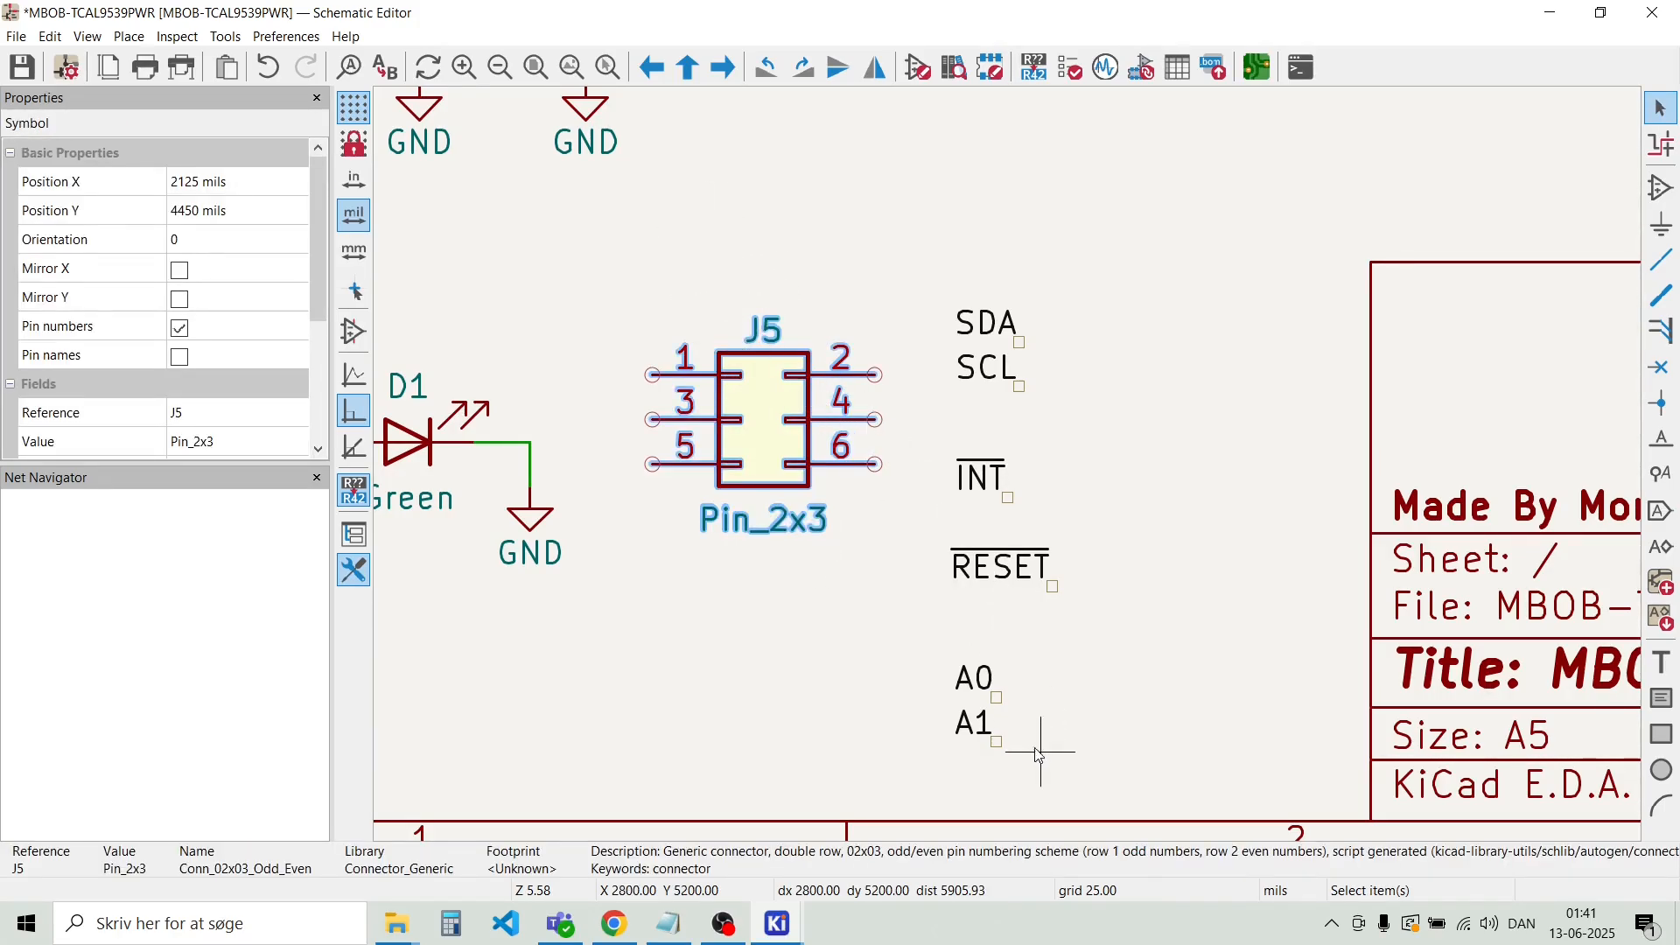
left_click_drag(1033, 751, 1185, 364)
left_click(1219, 568)
left_click_drag(1195, 580, 916, 249)
left_click_drag(1022, 344, 1021, 155)
left_click(963, 413)
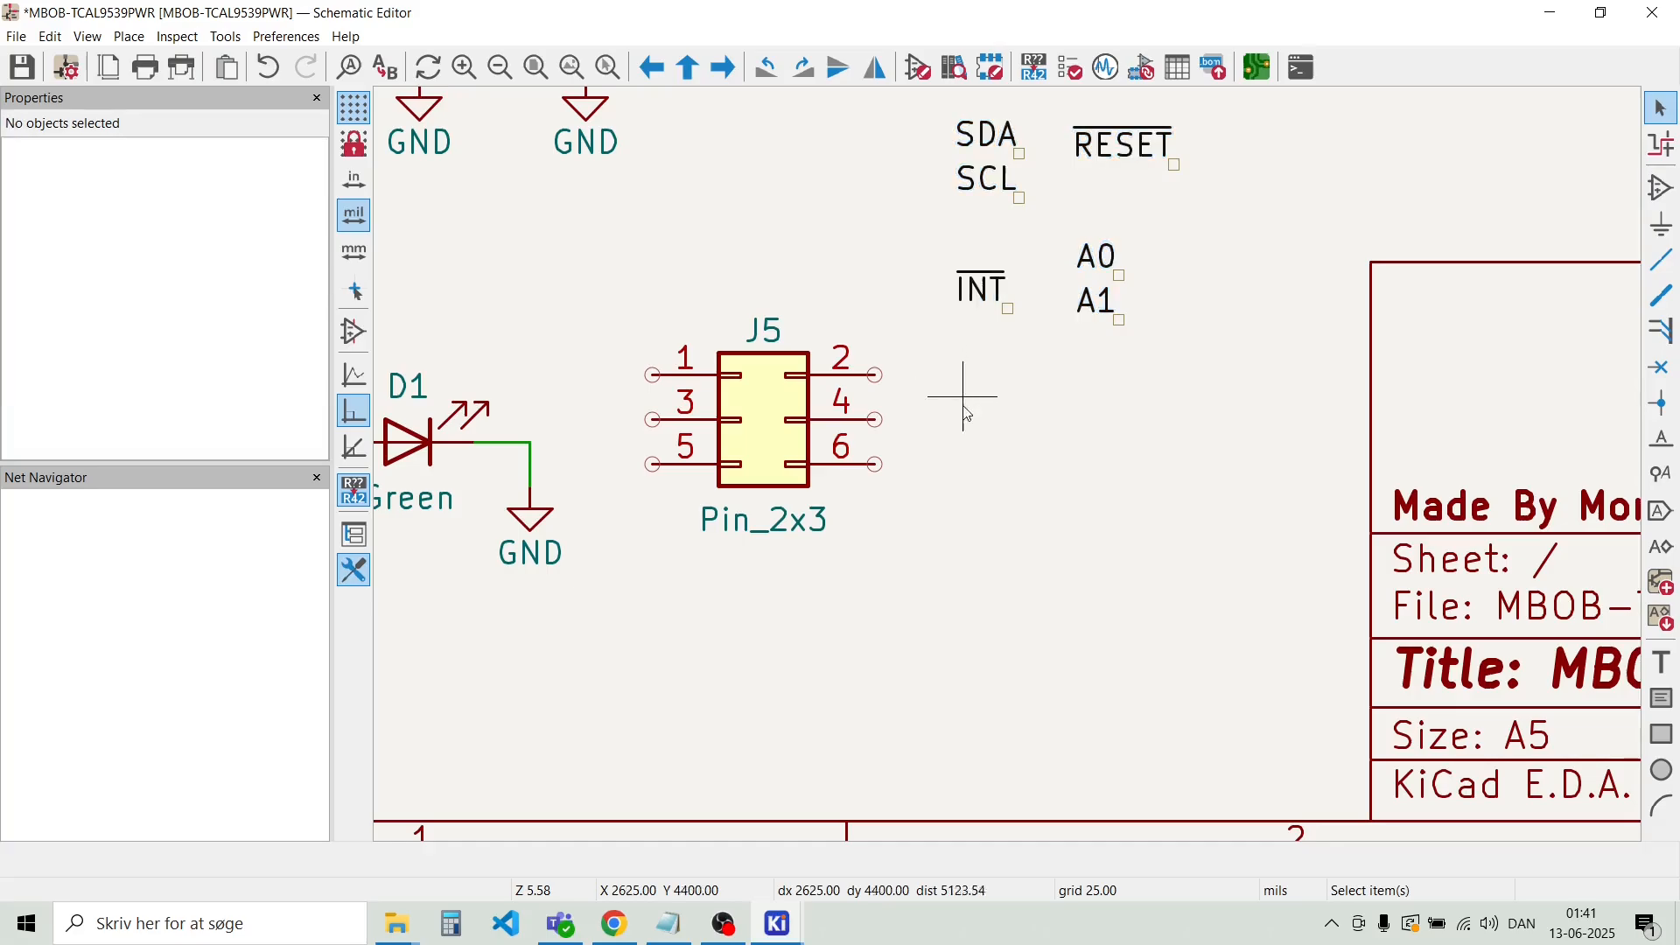
left_click_drag(788, 431, 954, 497)
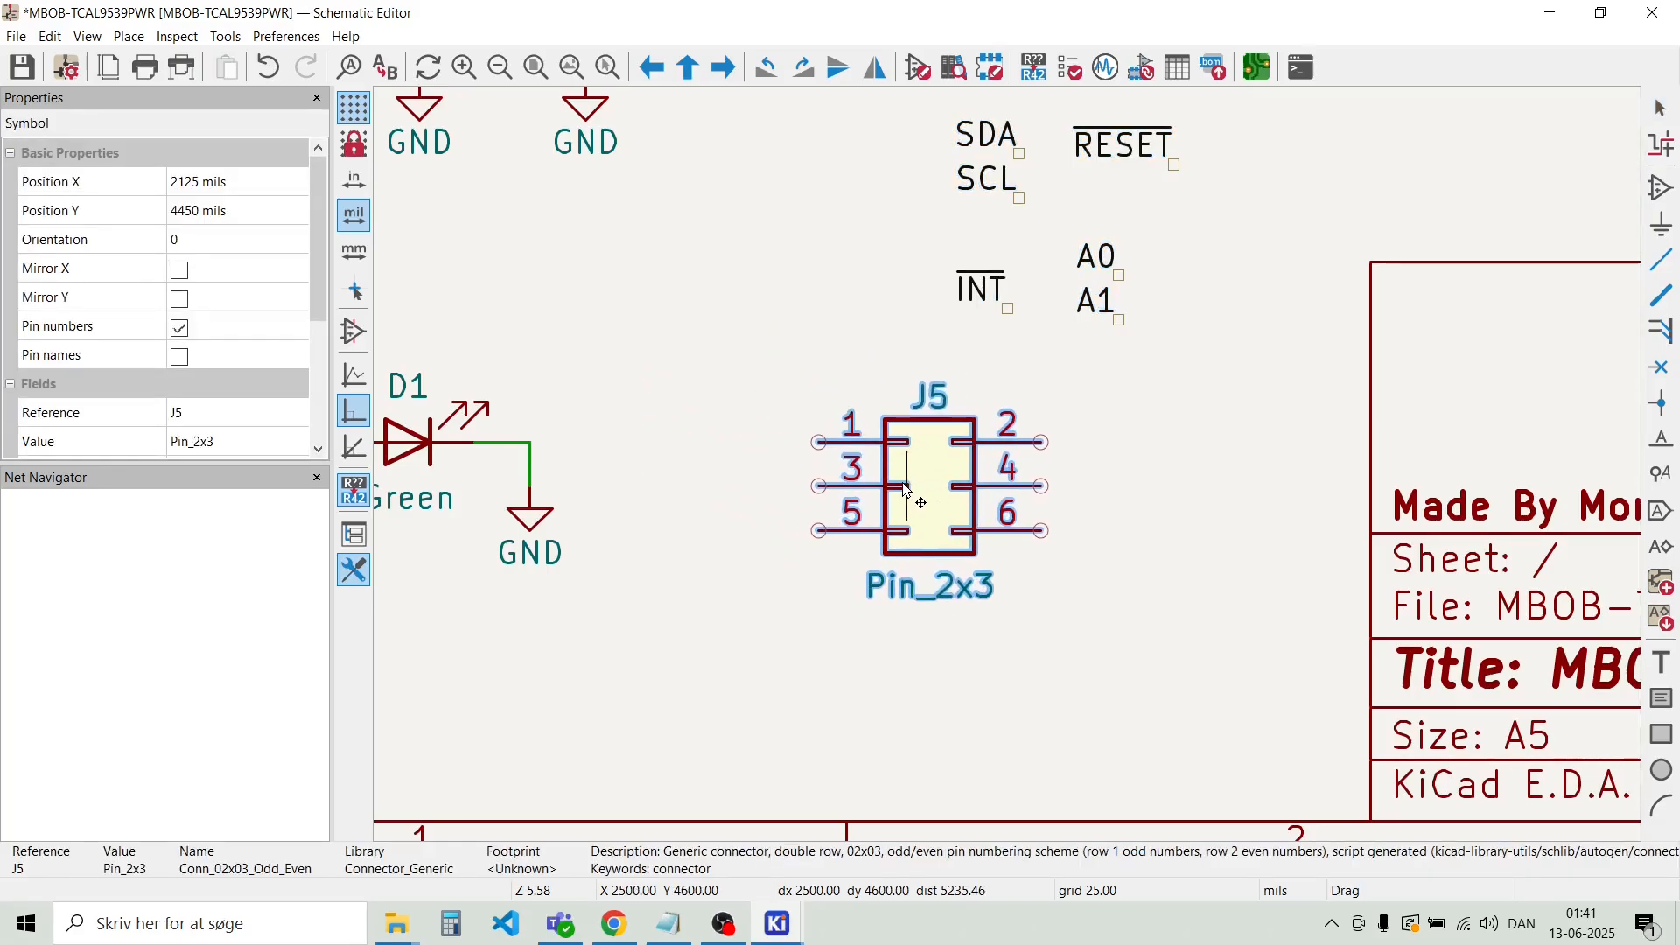
left_click(697, 331)
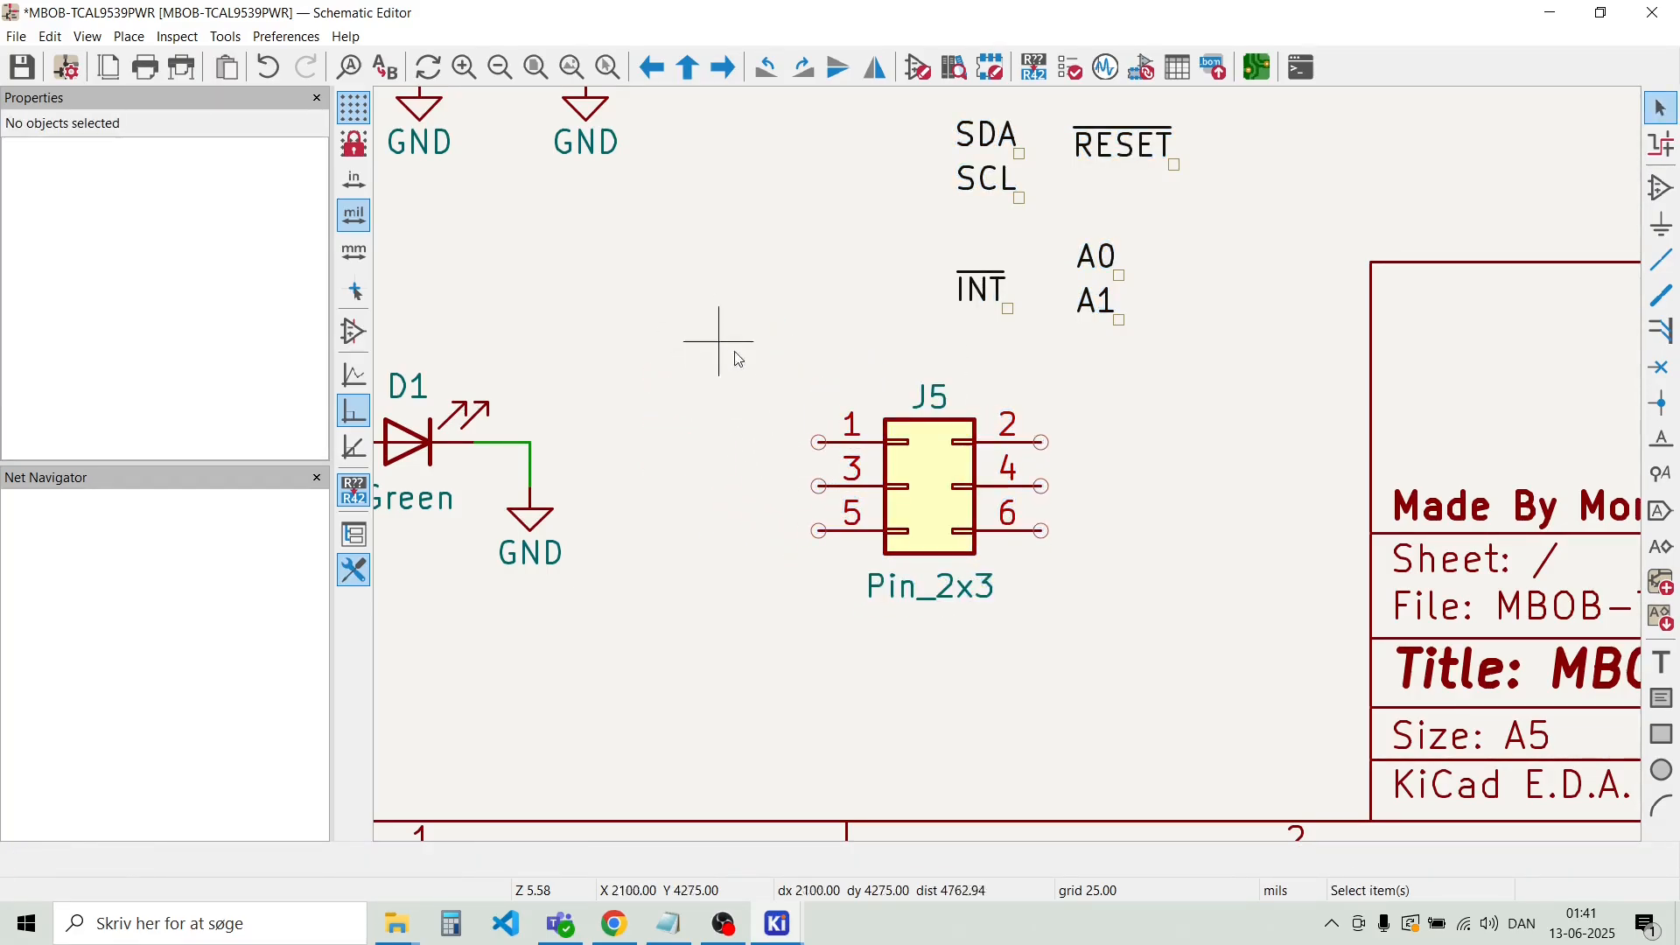
Draw a short horizontal wire outward from J5 pin 1 and duplicate it onto pins 3 and 5
left_click(821, 442)
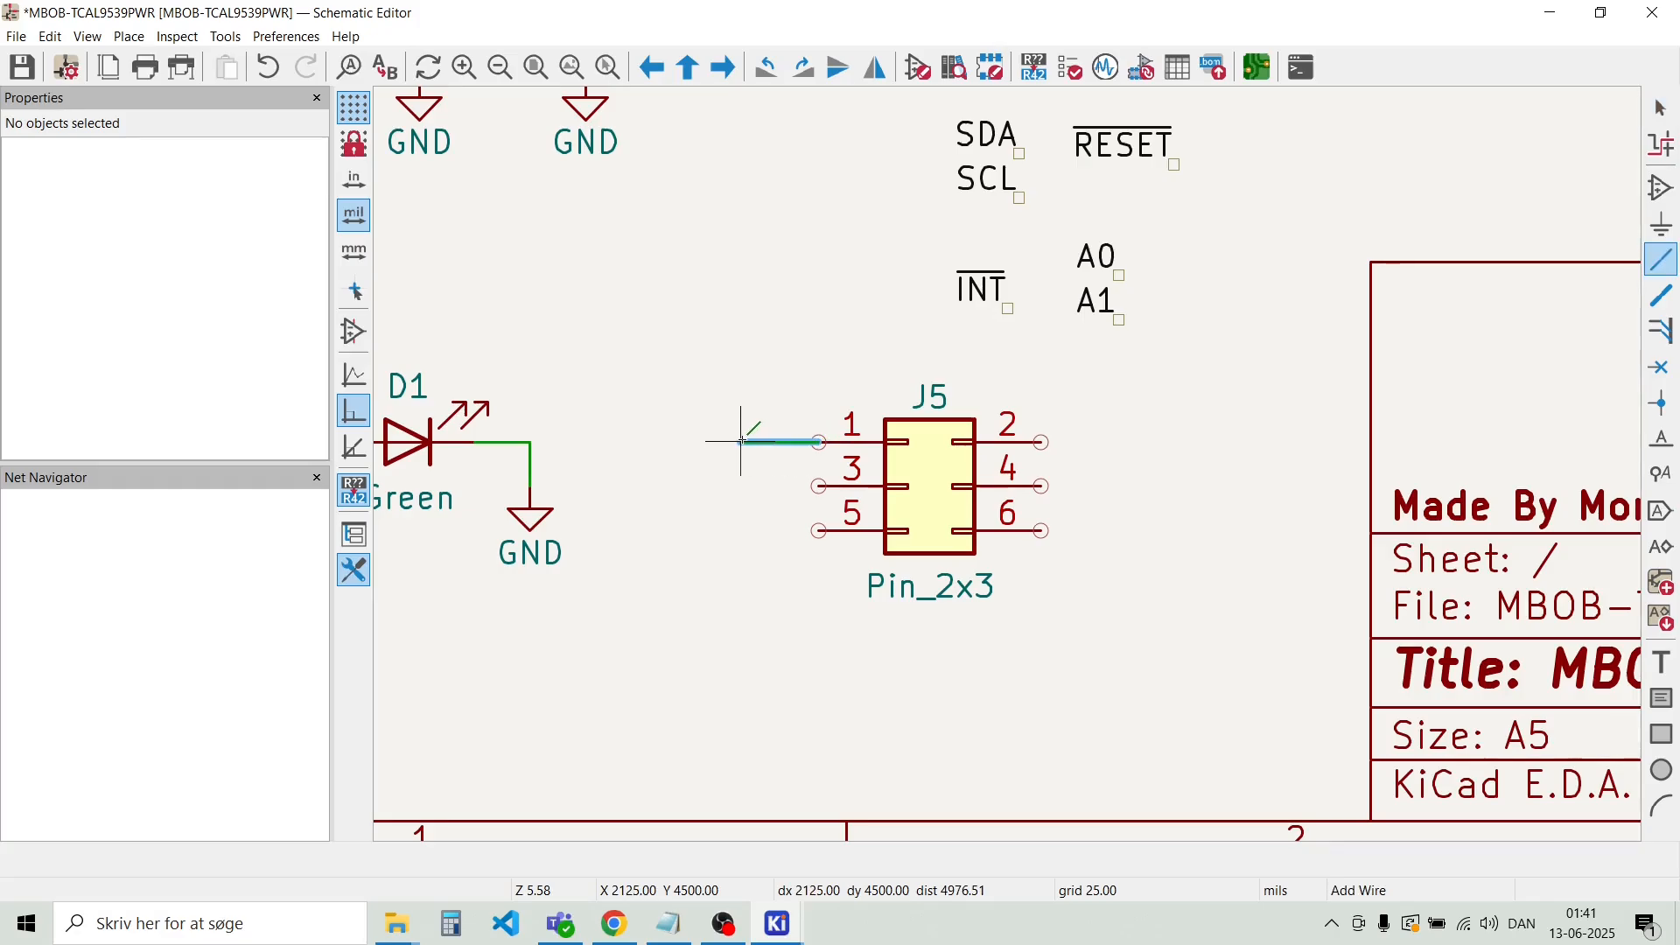
double_click(688, 442)
left_click(742, 442)
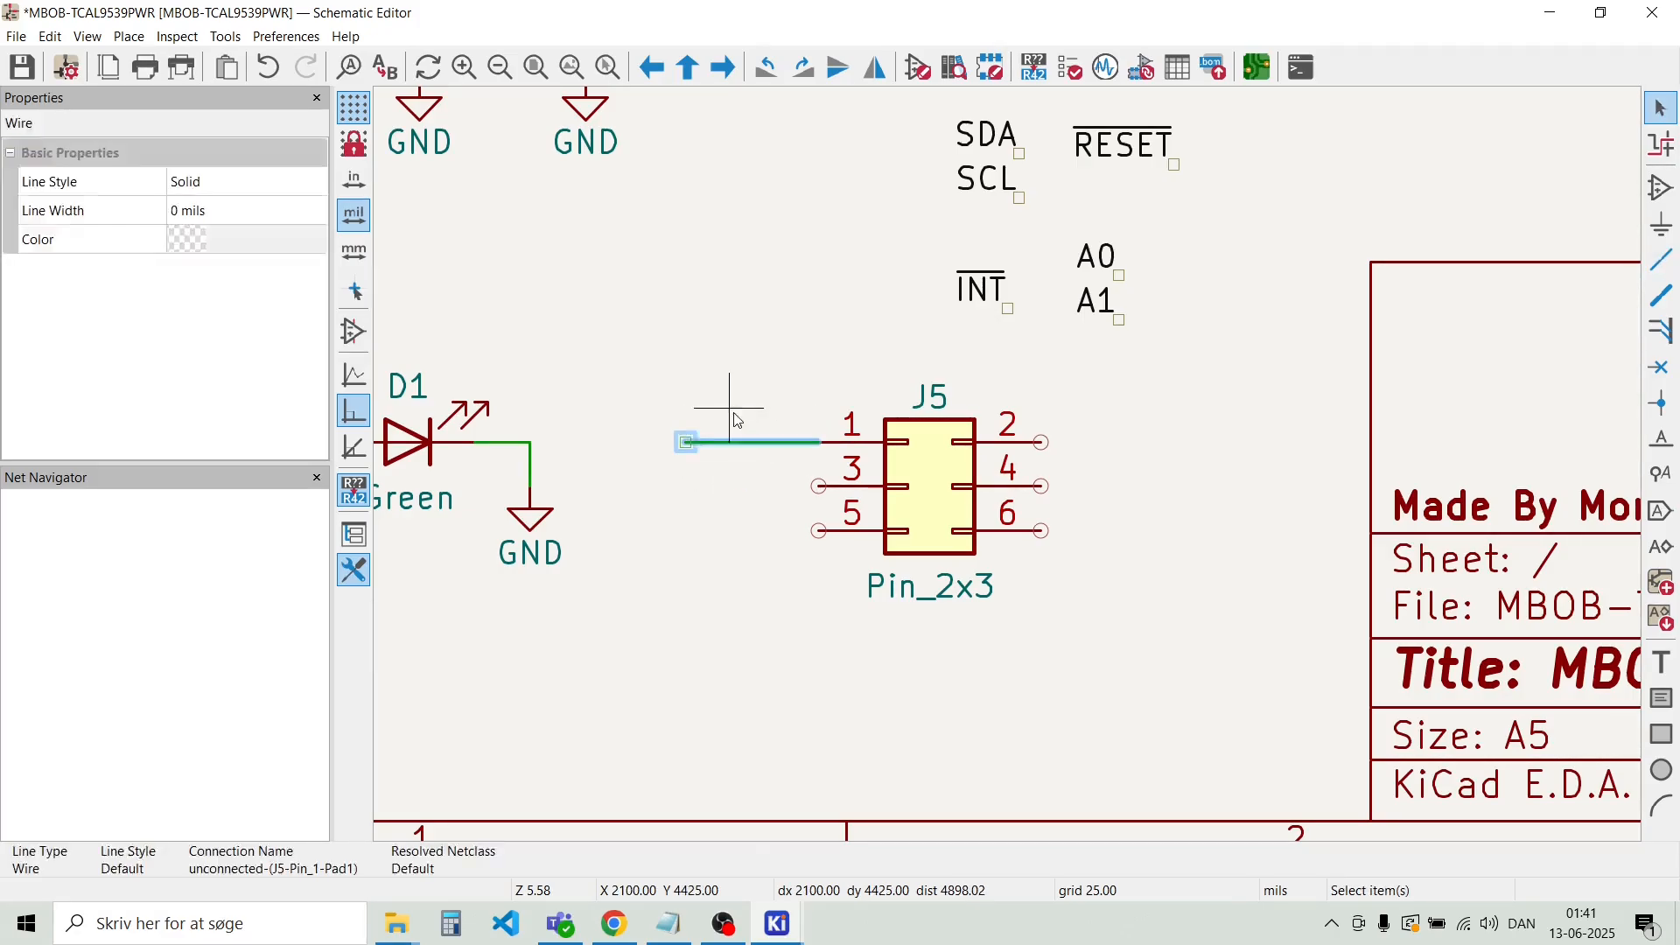
key("ctrl+d")
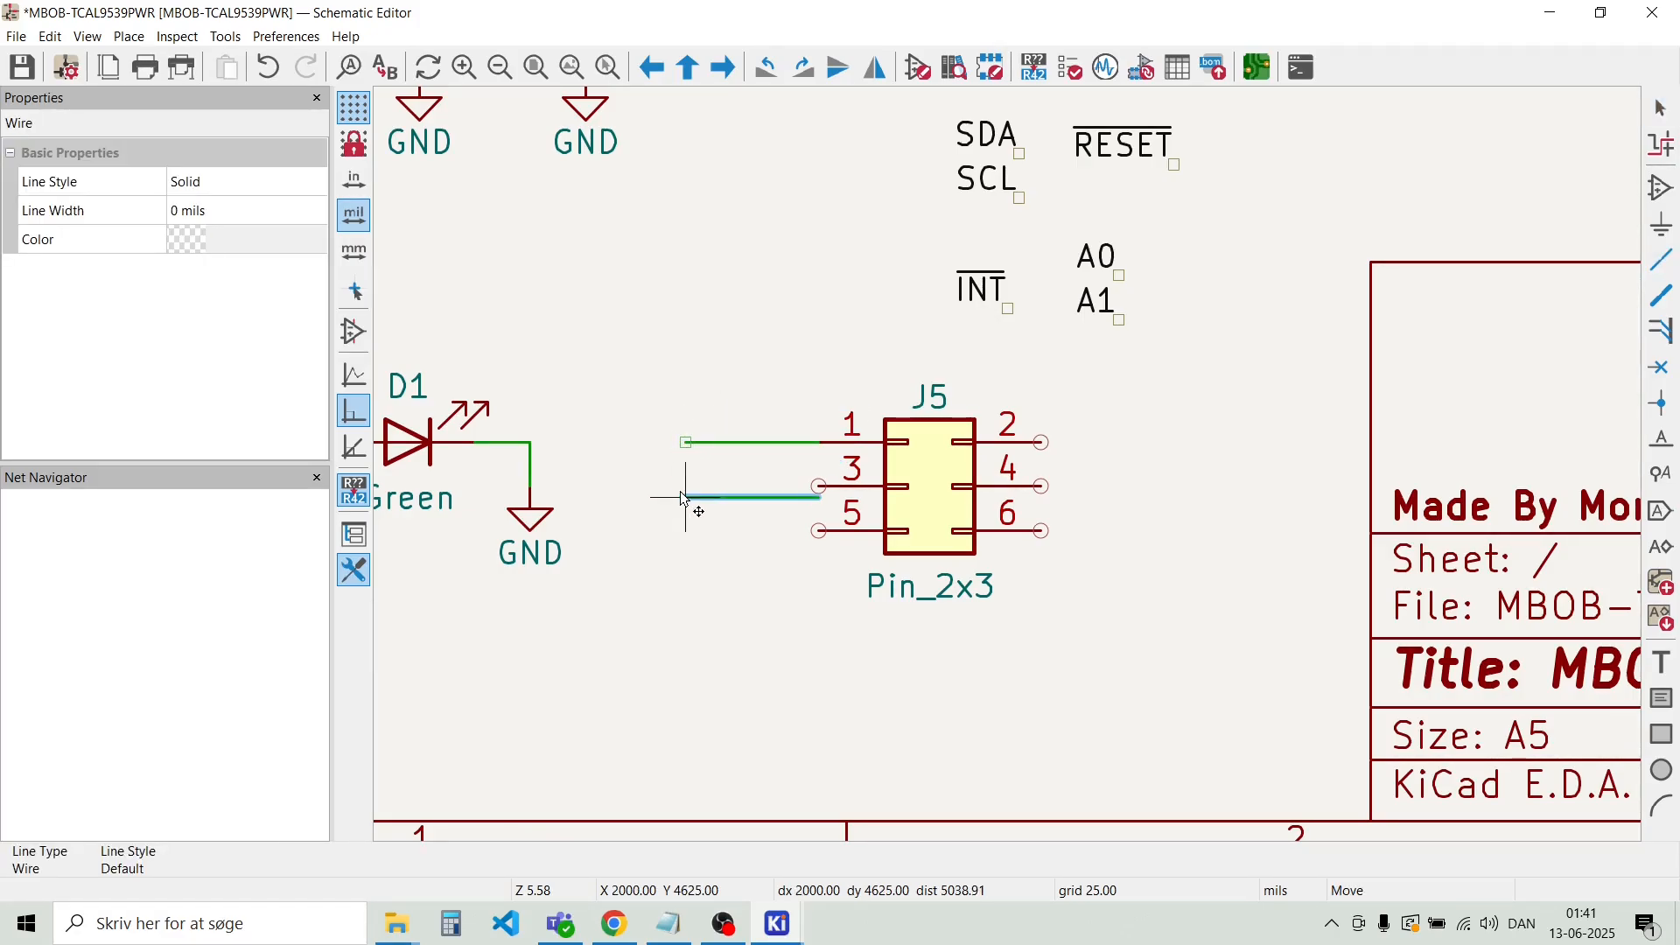
left_click(686, 493)
key("ctrl+d")
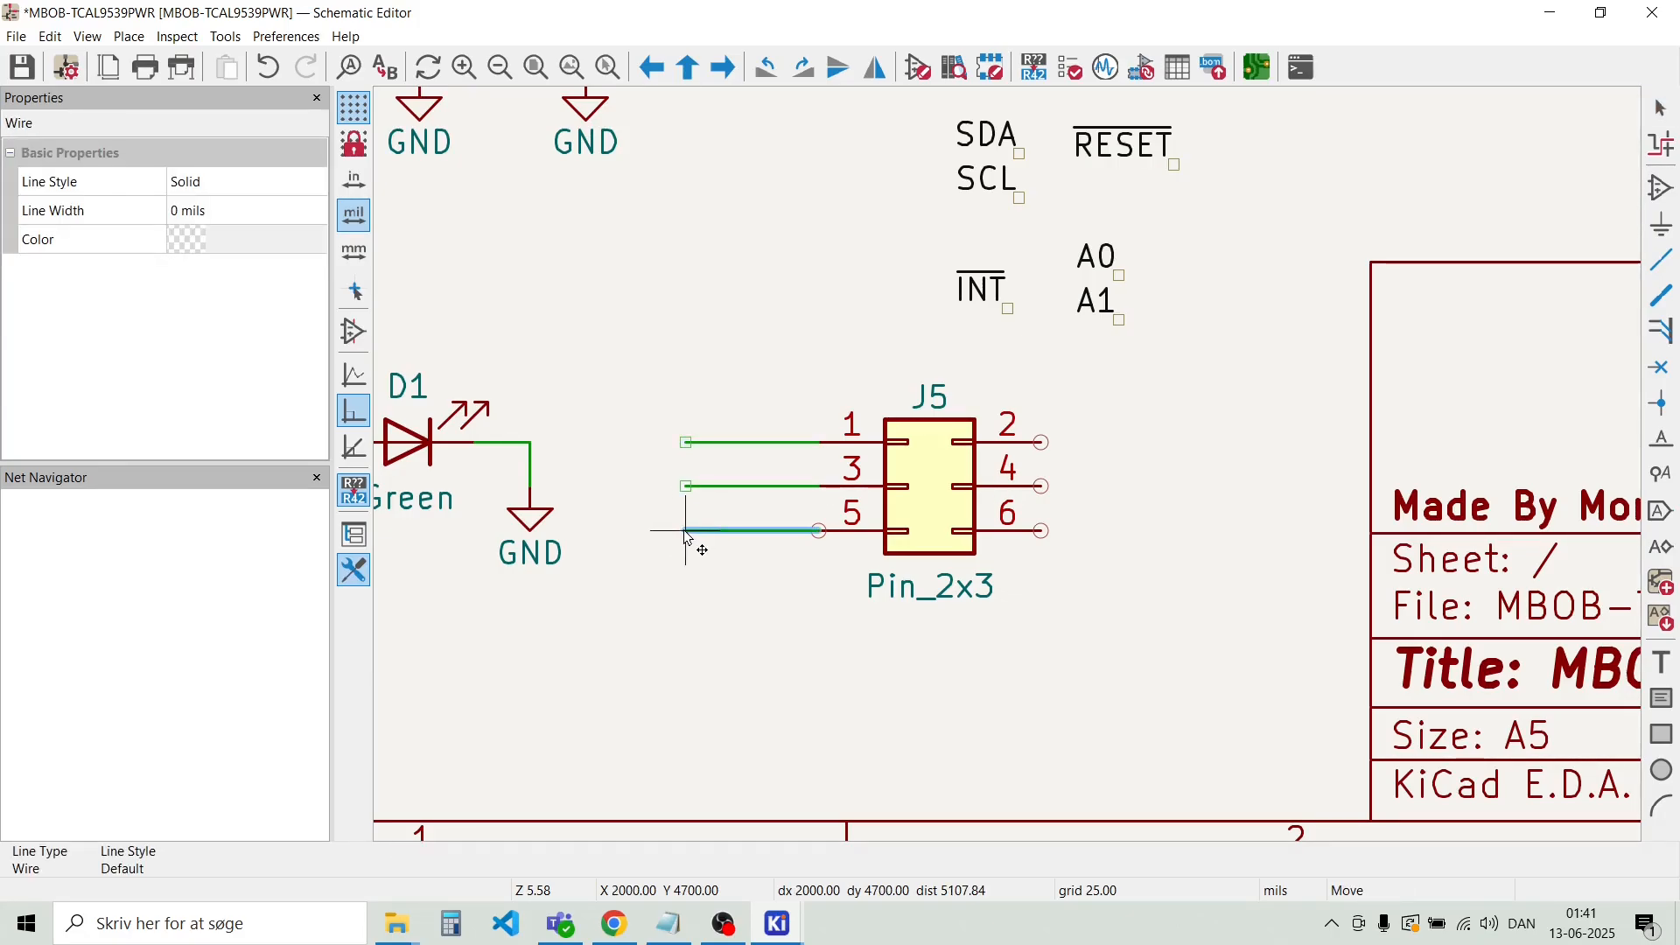
left_click(690, 533)
Duplicate the three wires from J5's odd pins onto pins 2, 4 and 6 on the opposite side
left_click_drag(758, 620, 686, 379)
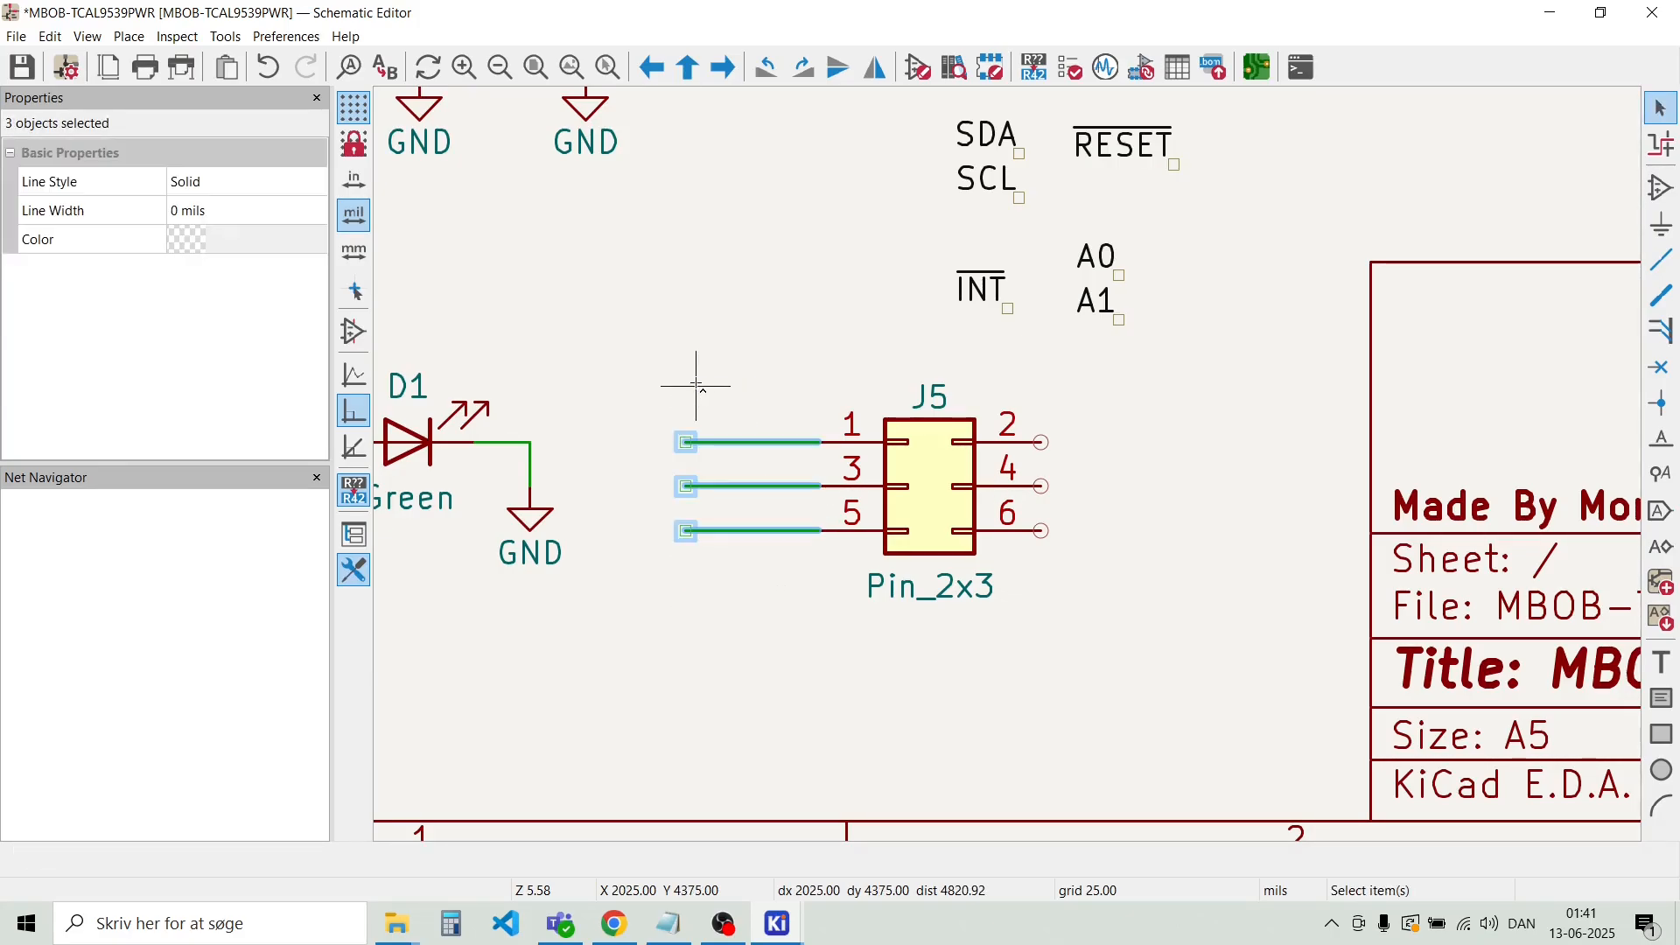
key("ctrl+d")
left_click(1039, 442)
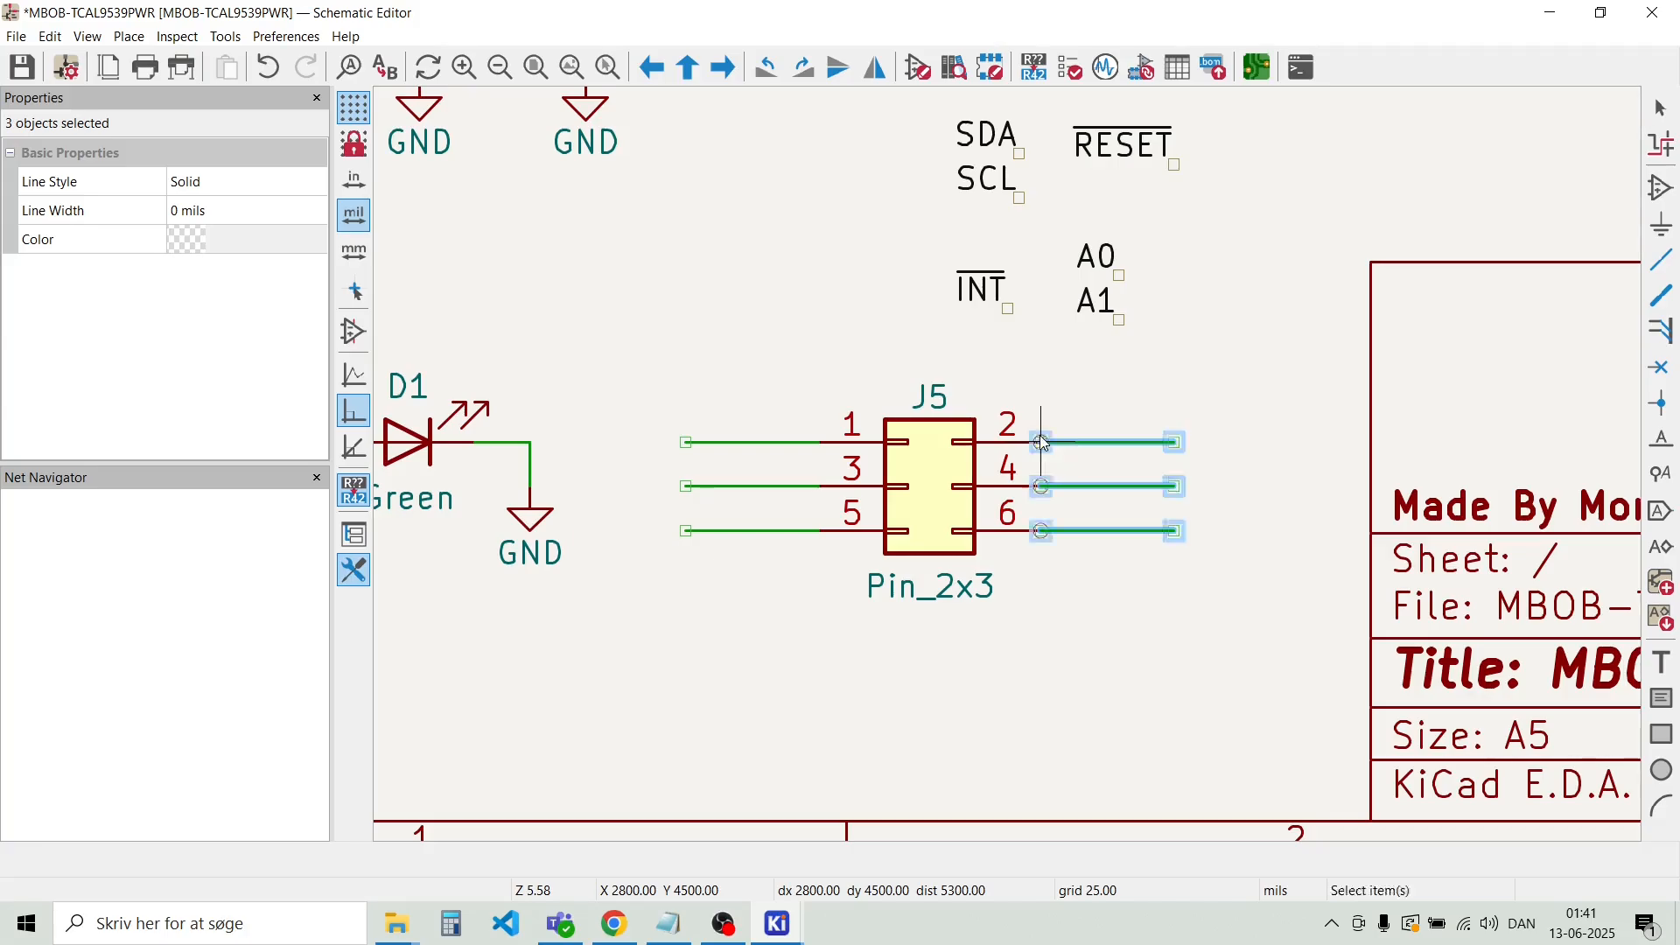
left_click(809, 319)
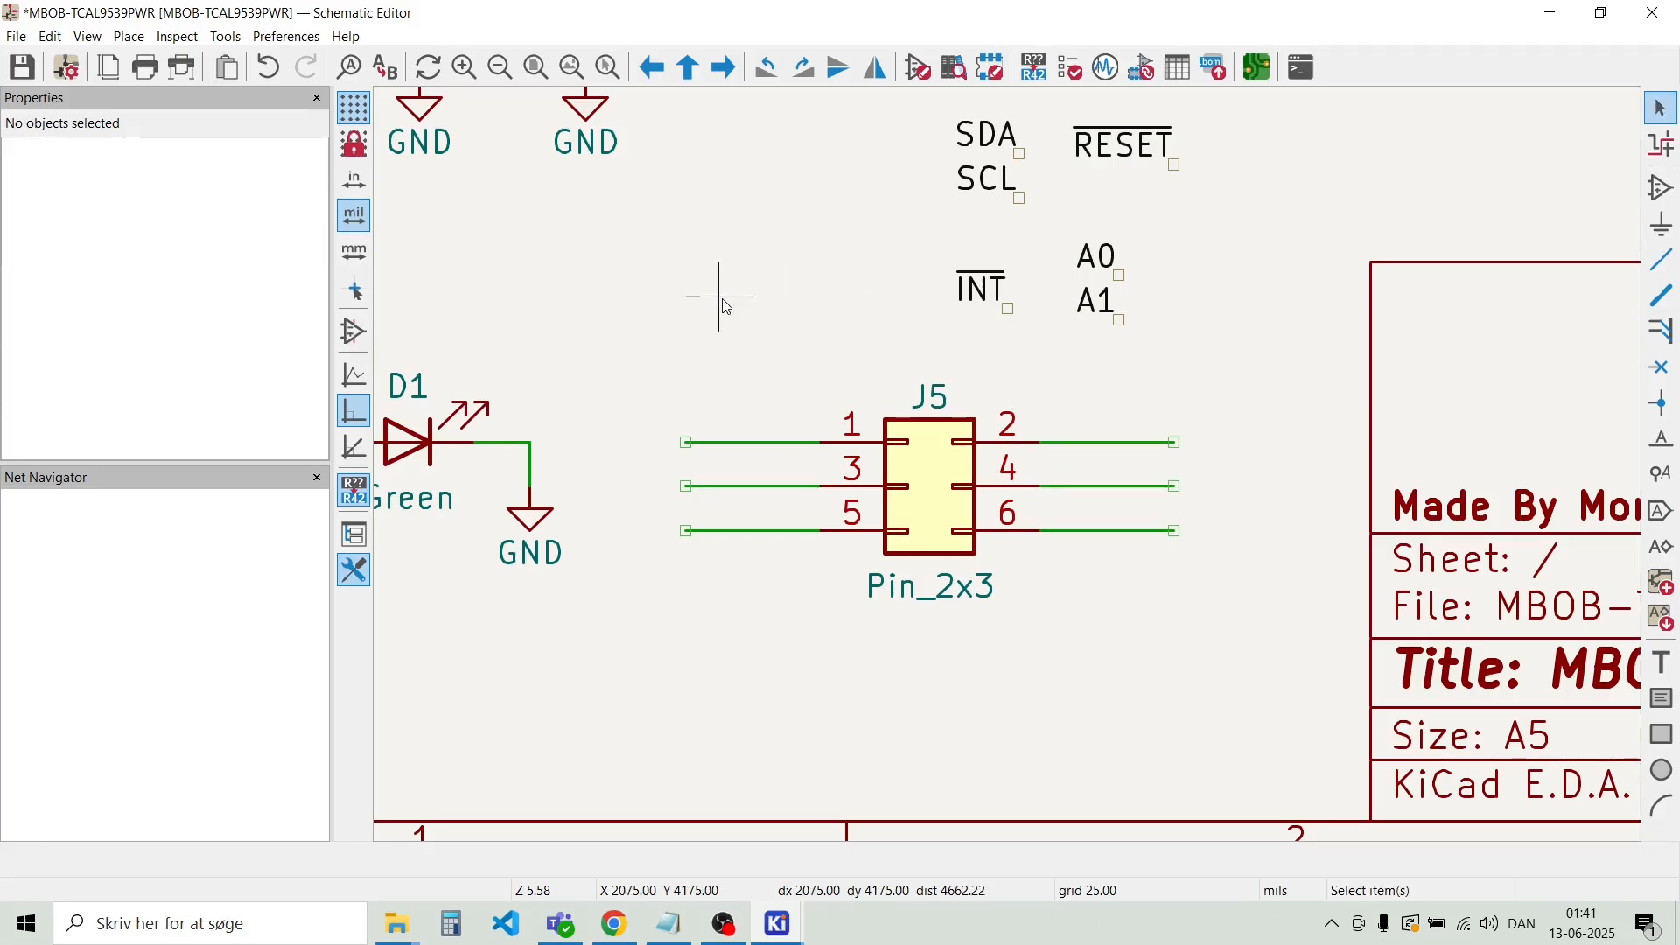
Attach the SDA, SCL and INT labels to the outer ends of the wires on J5 pins 1, 3 and 5
left_click_drag(1011, 213, 758, 451)
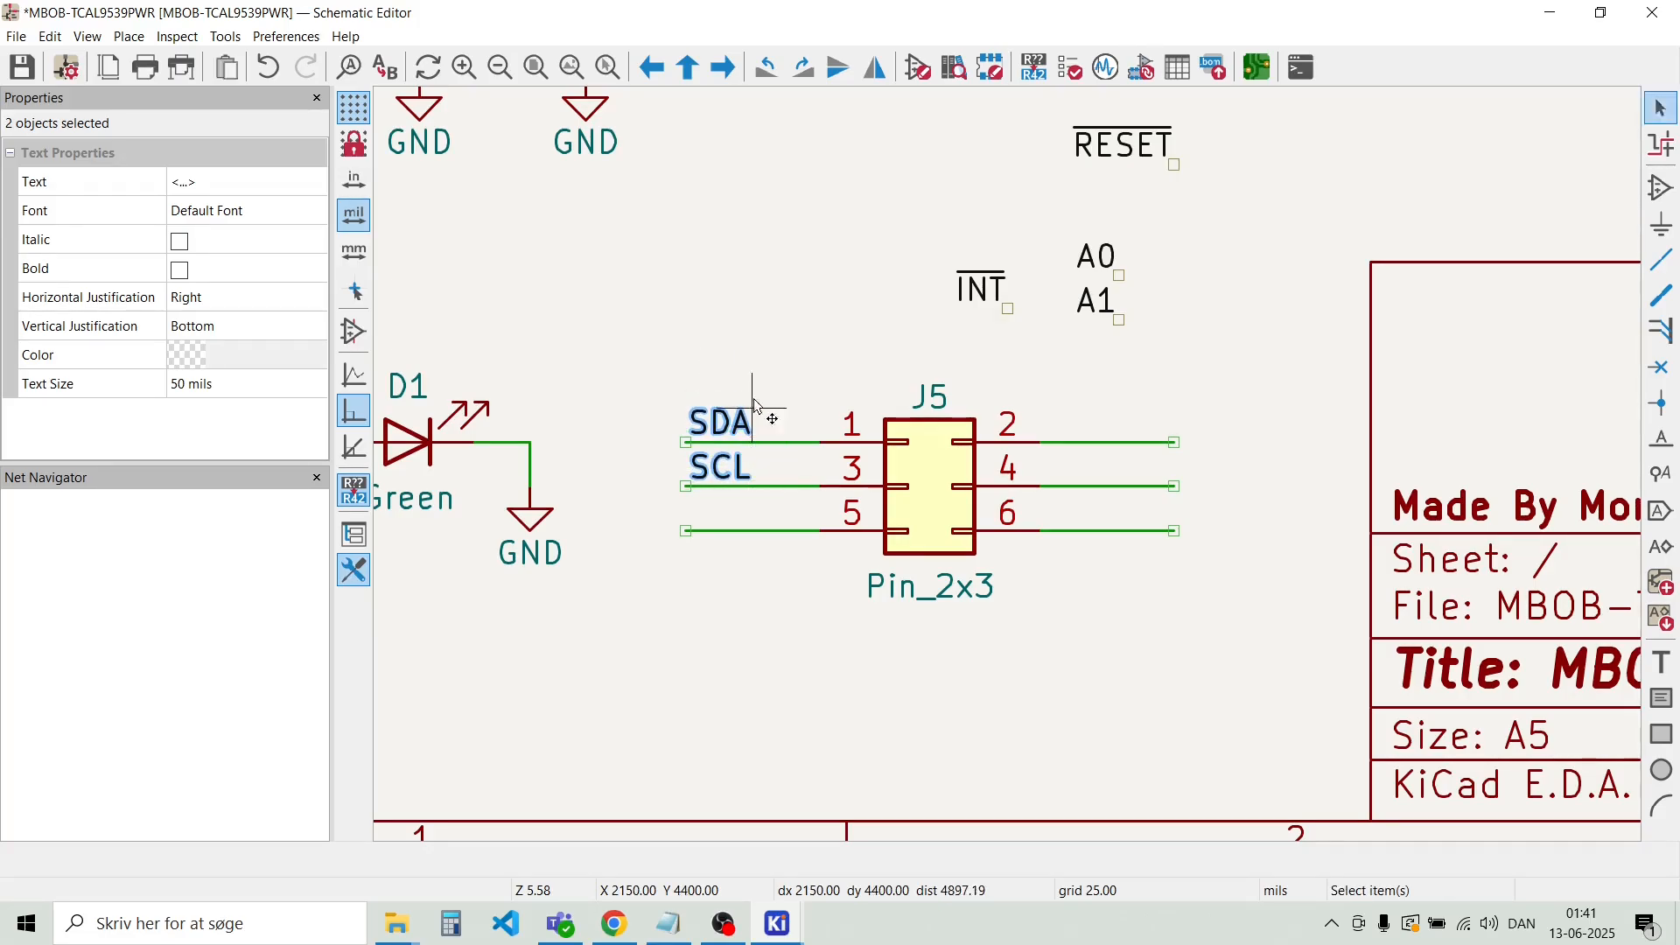
left_click(752, 306)
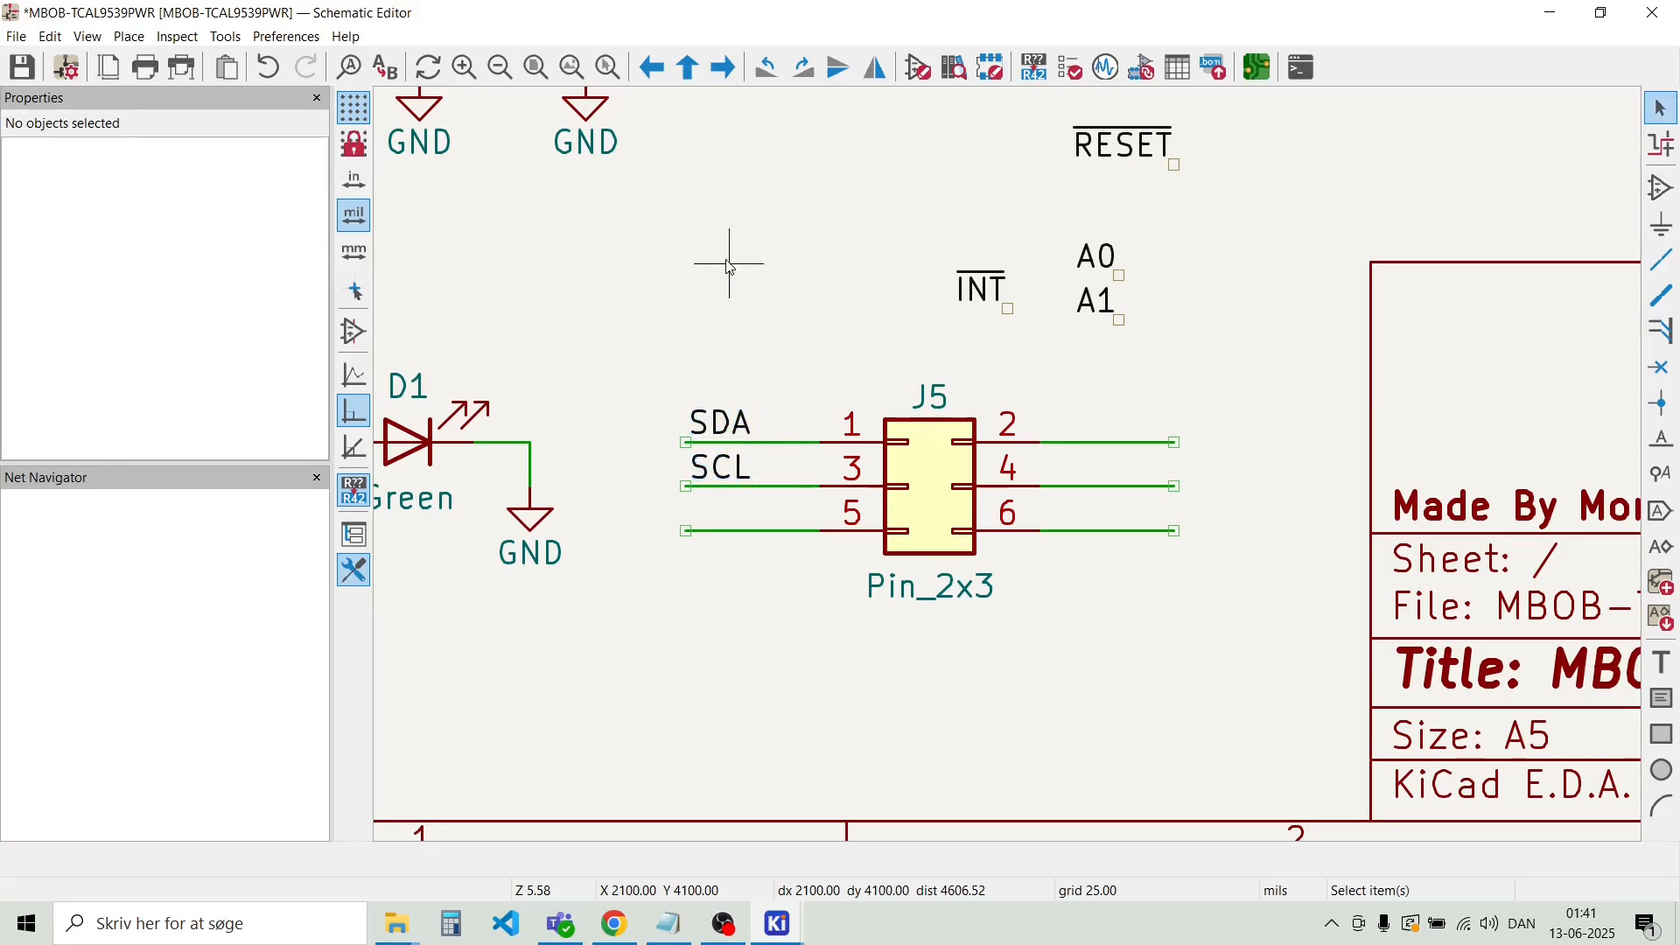
left_click(966, 278)
left_click_drag(966, 279, 742, 530)
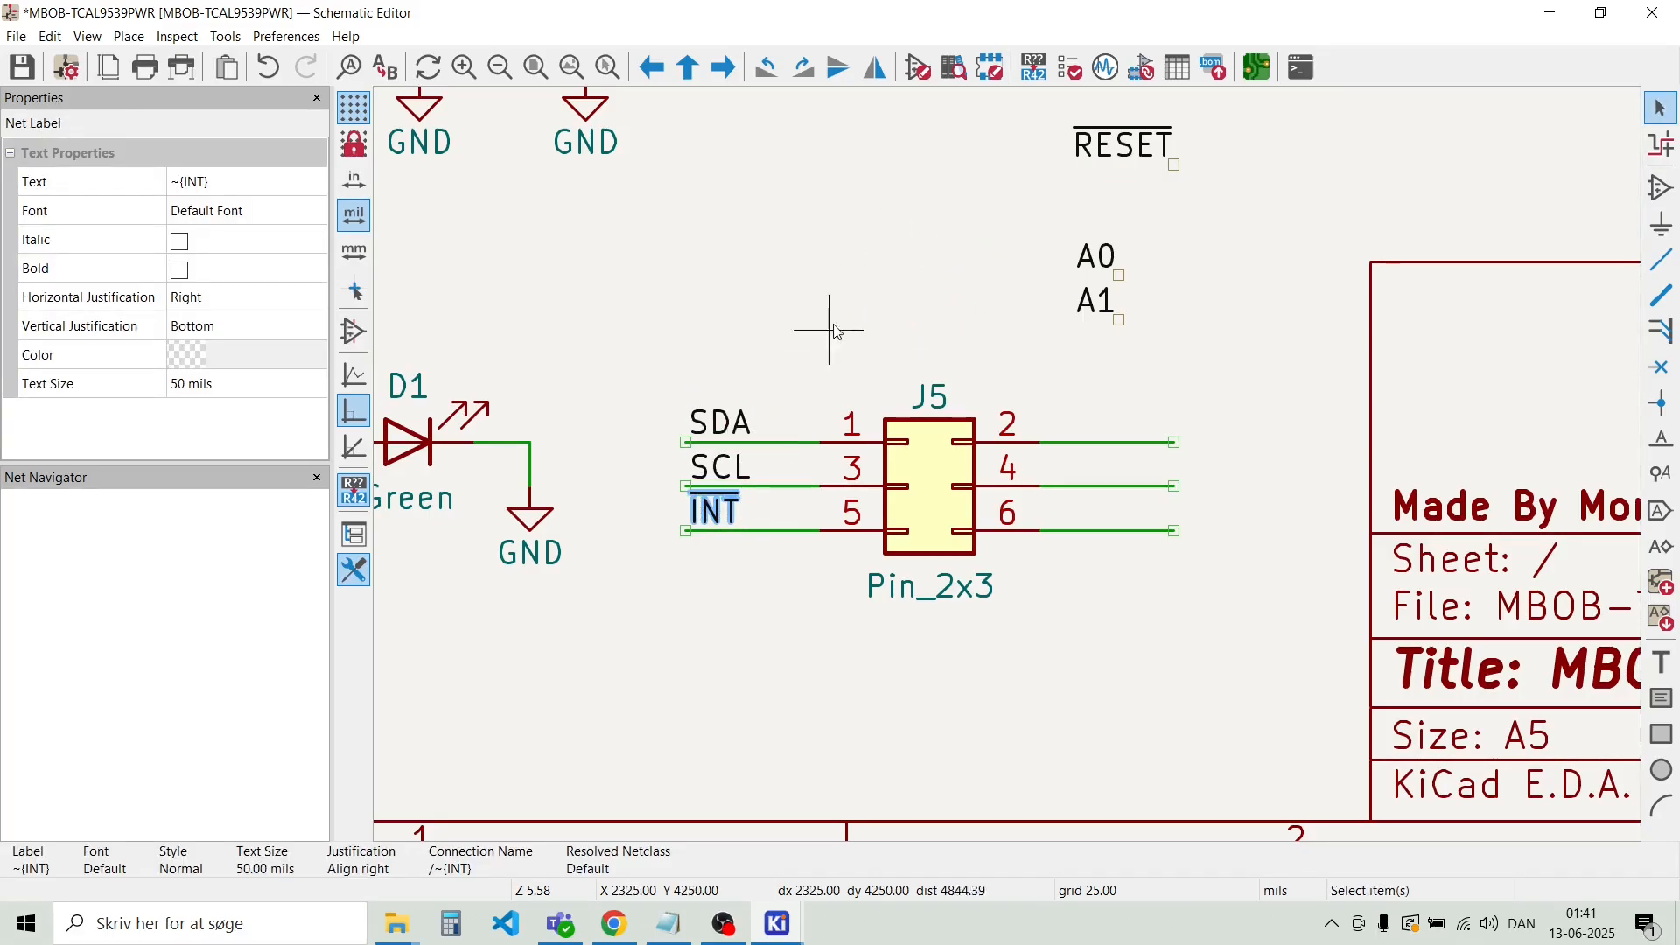
left_click(843, 298)
Attach the RESET, A0 and A1 labels to the outer ends of the wires on J5 pins 2, 4 and 6
left_click_drag(1189, 207, 1187, 449)
left_click(1219, 356)
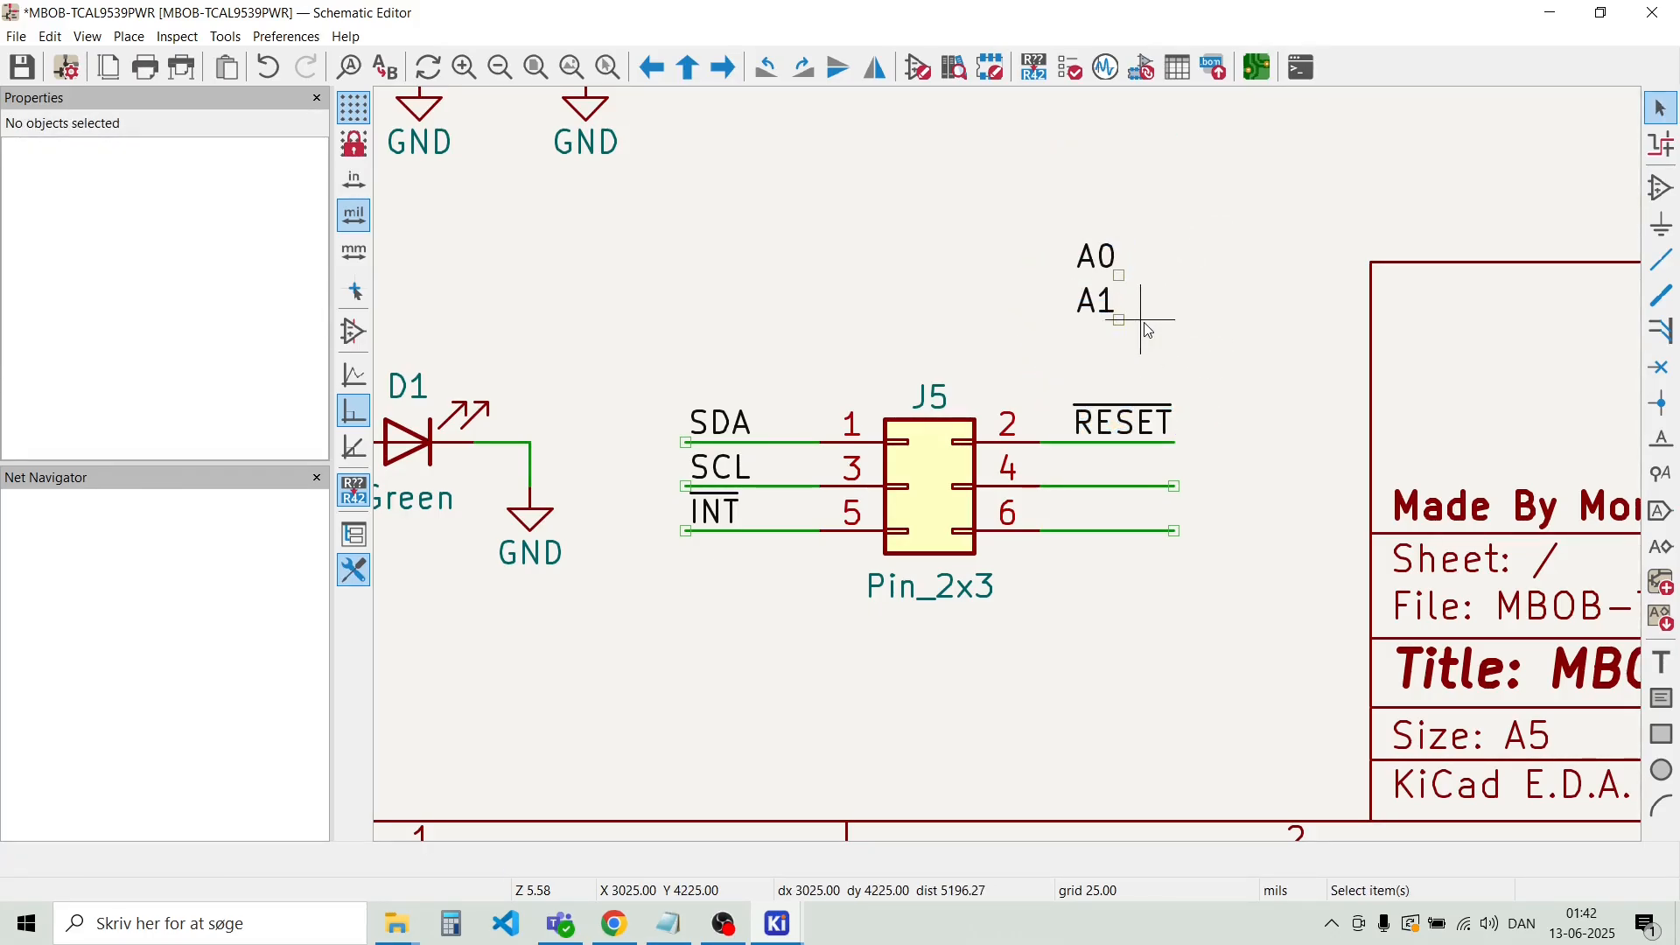
left_click_drag(1164, 361, 1185, 502)
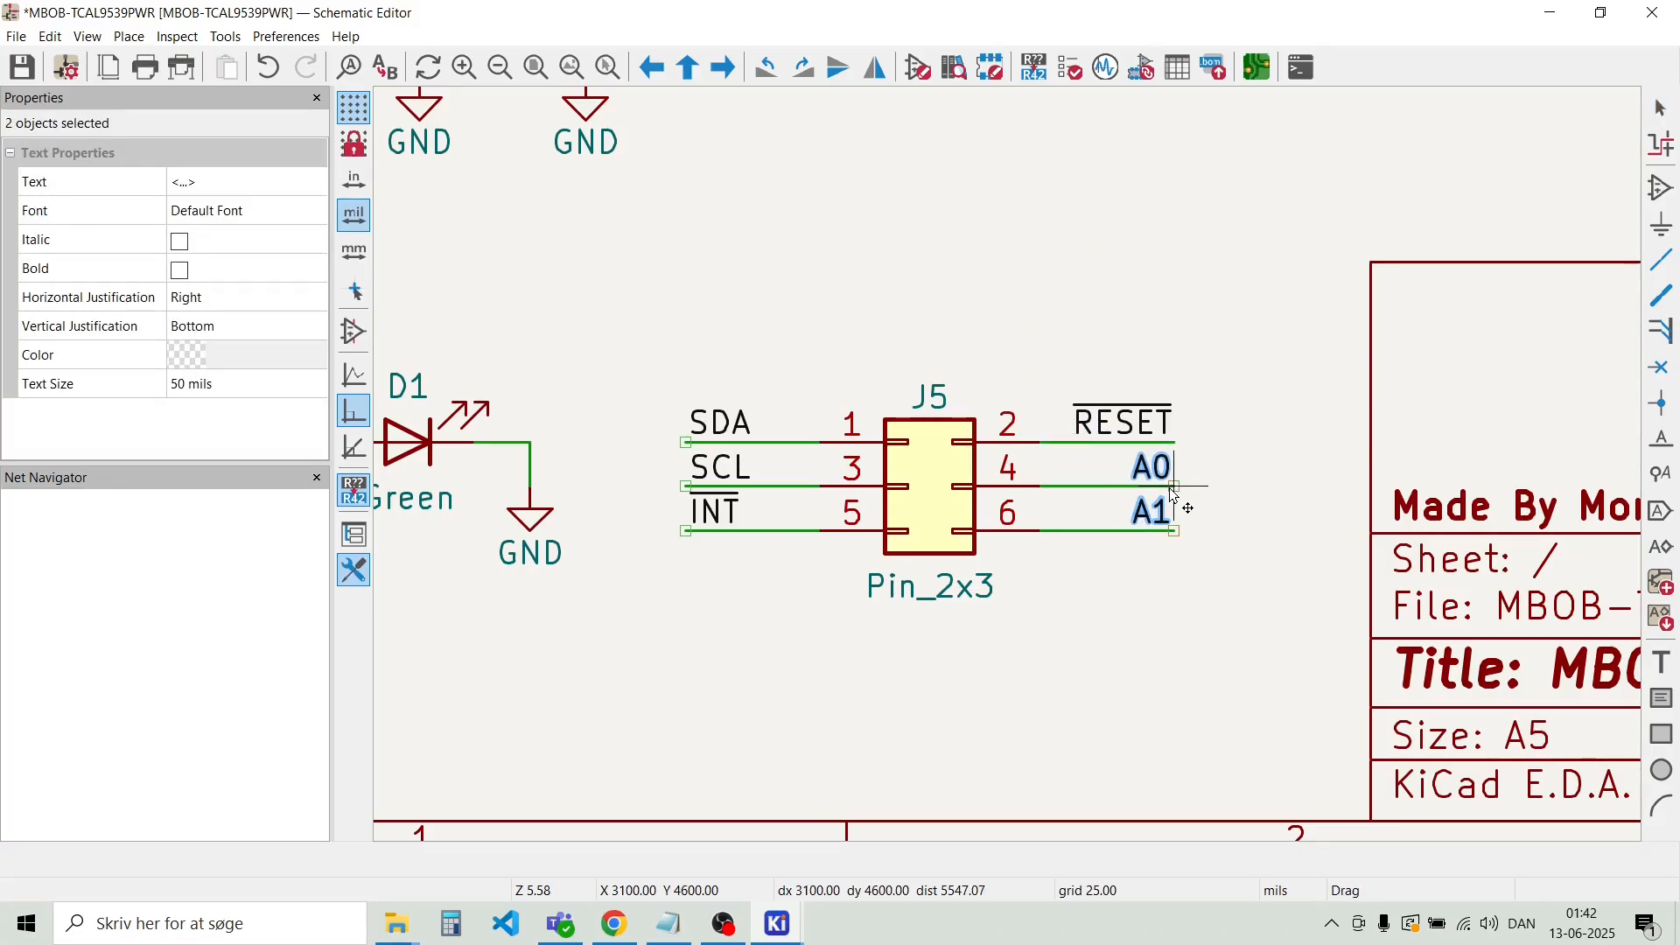
left_click(1238, 376)
Review the whole schematic sheet, including the wired J5 header and its surroundings
scroll(1013, 473, "down", 2)
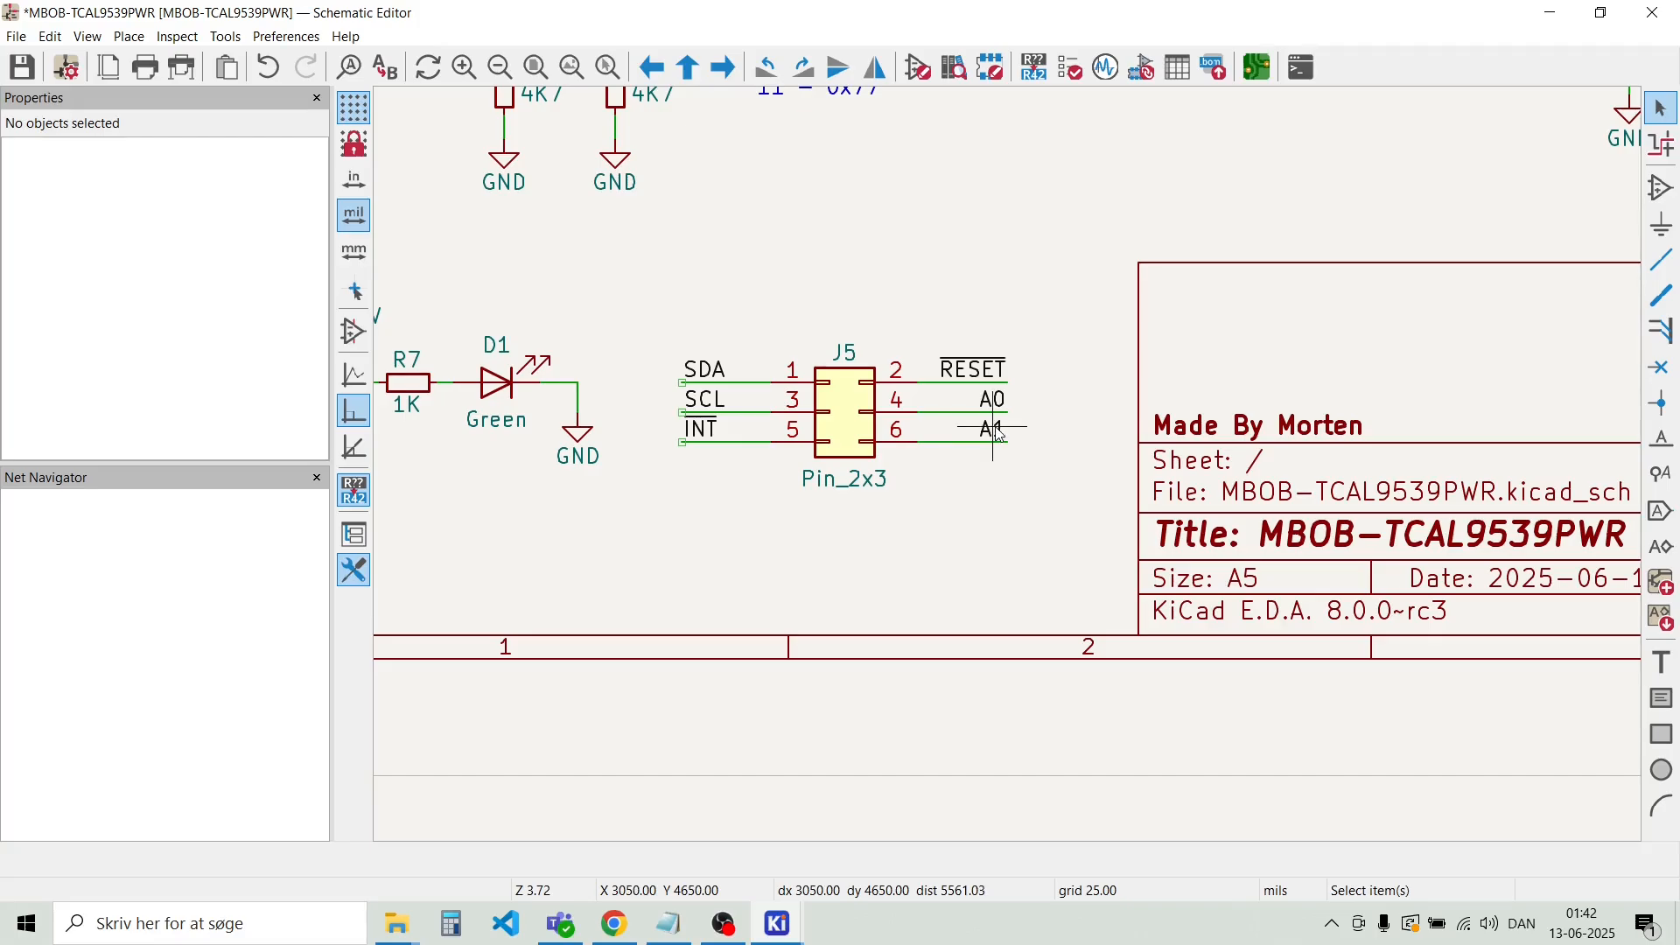
scroll(999, 432, "down", 2)
scroll(1013, 470, "up", 2)
scroll(1012, 473, "down", 1)
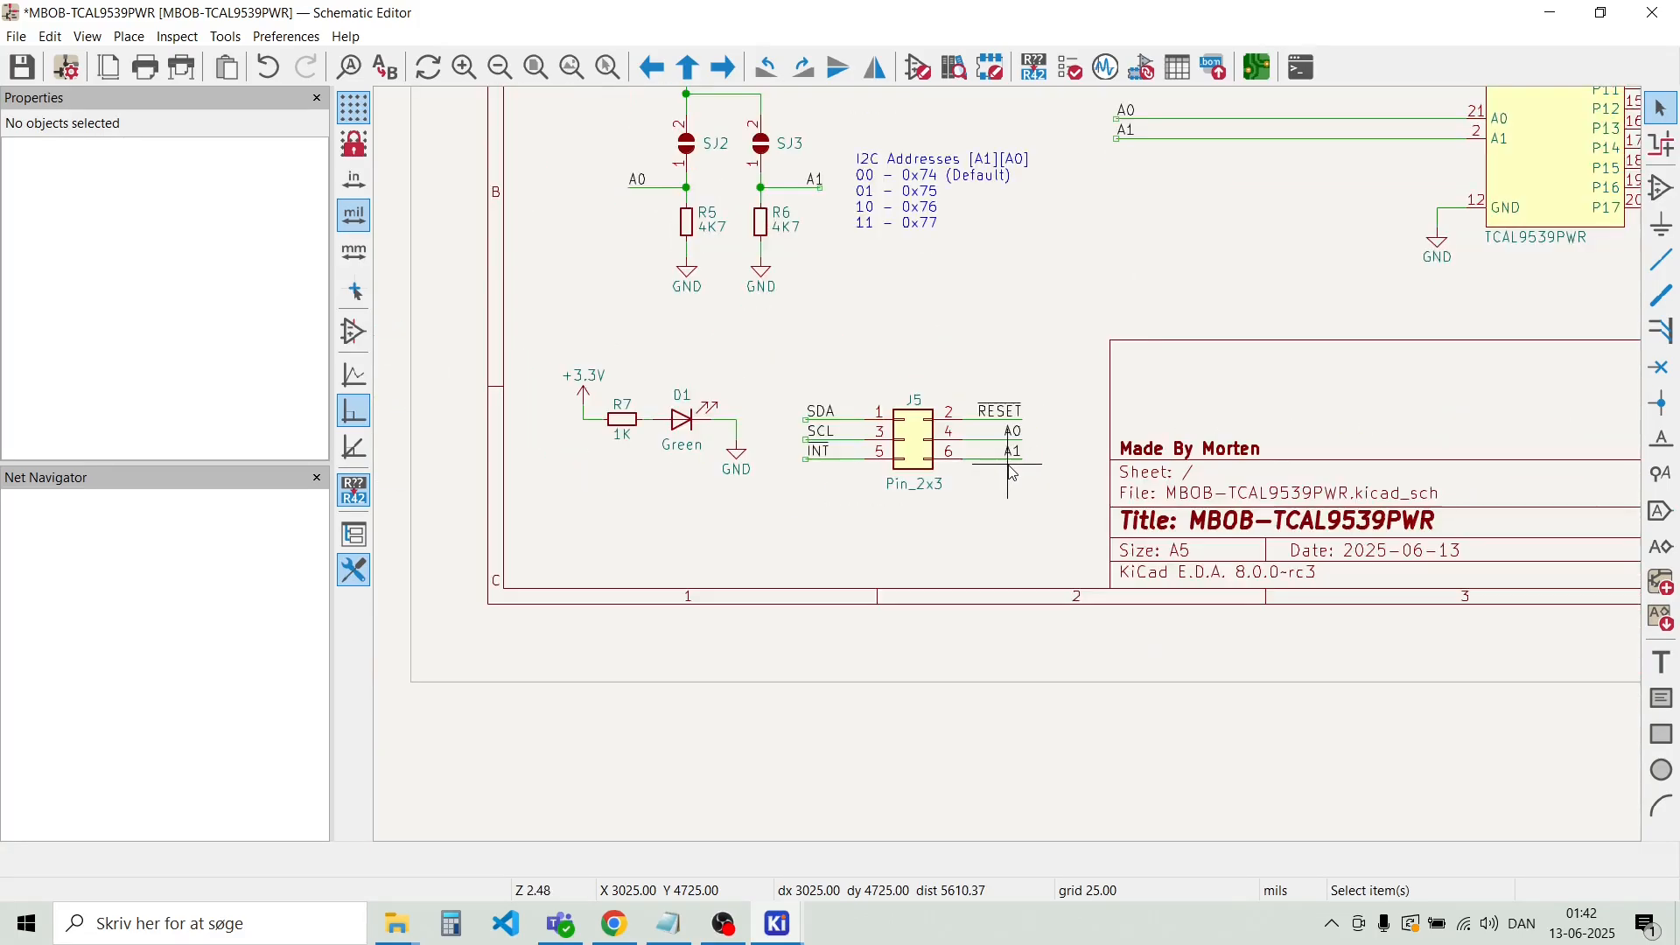
scroll(1013, 473, "down", 2)
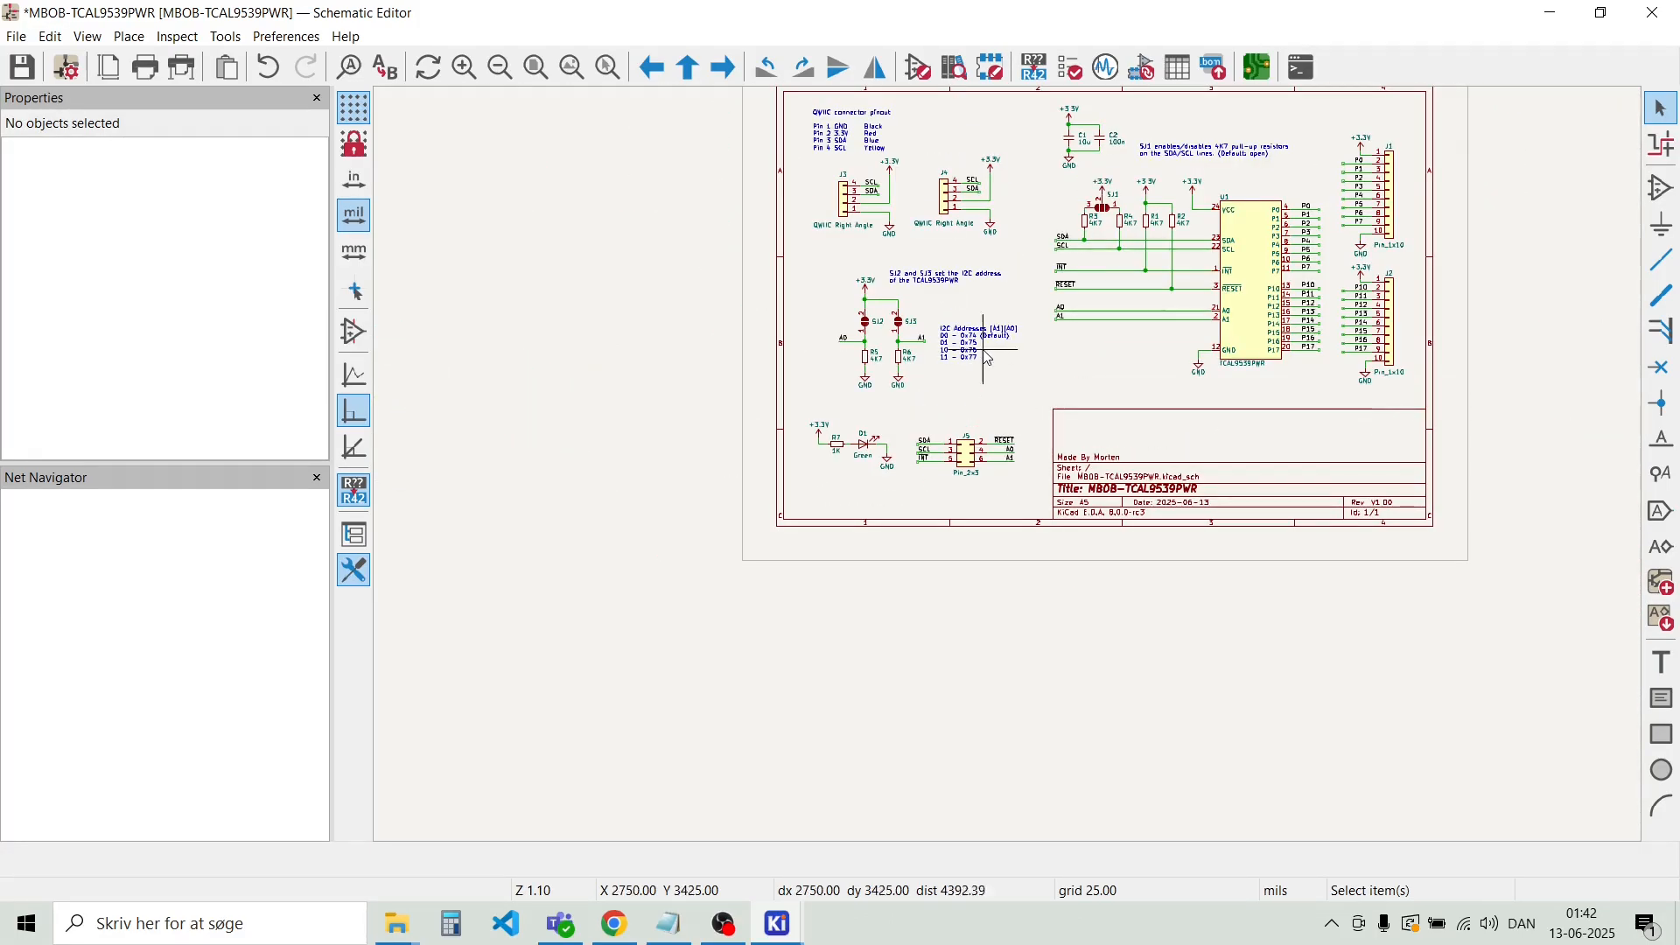
scroll(1013, 472, "down", 1)
scroll(1013, 474, "up", 2)
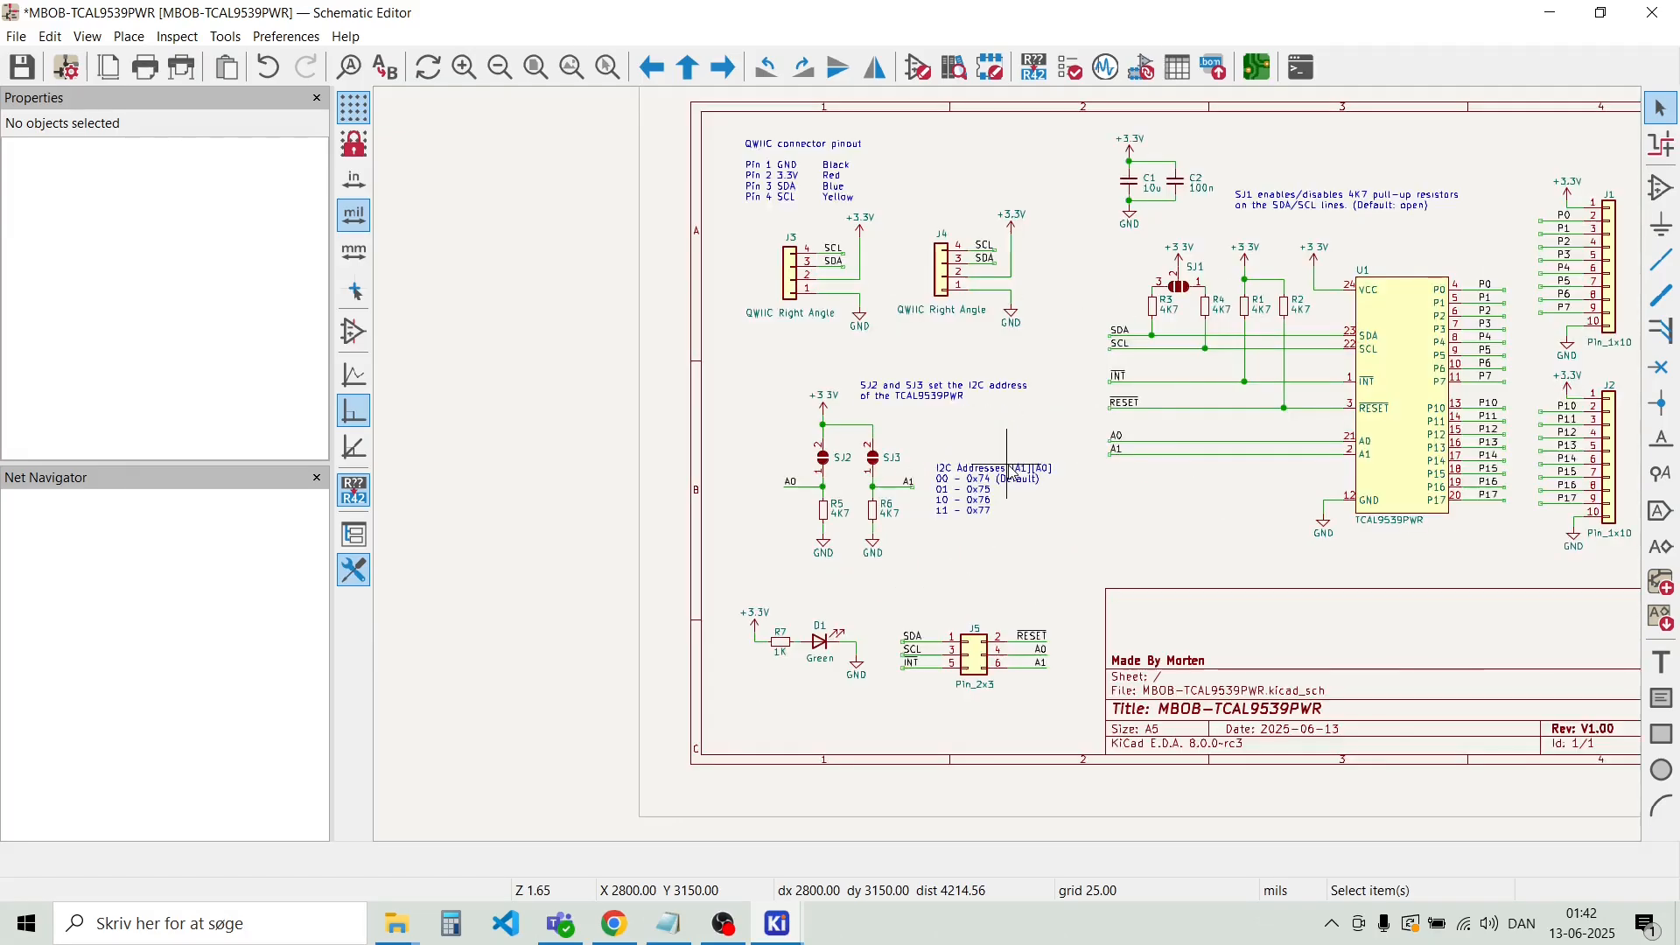
scroll(1013, 473, "up", 1)
scroll(1013, 474, "down", 1)
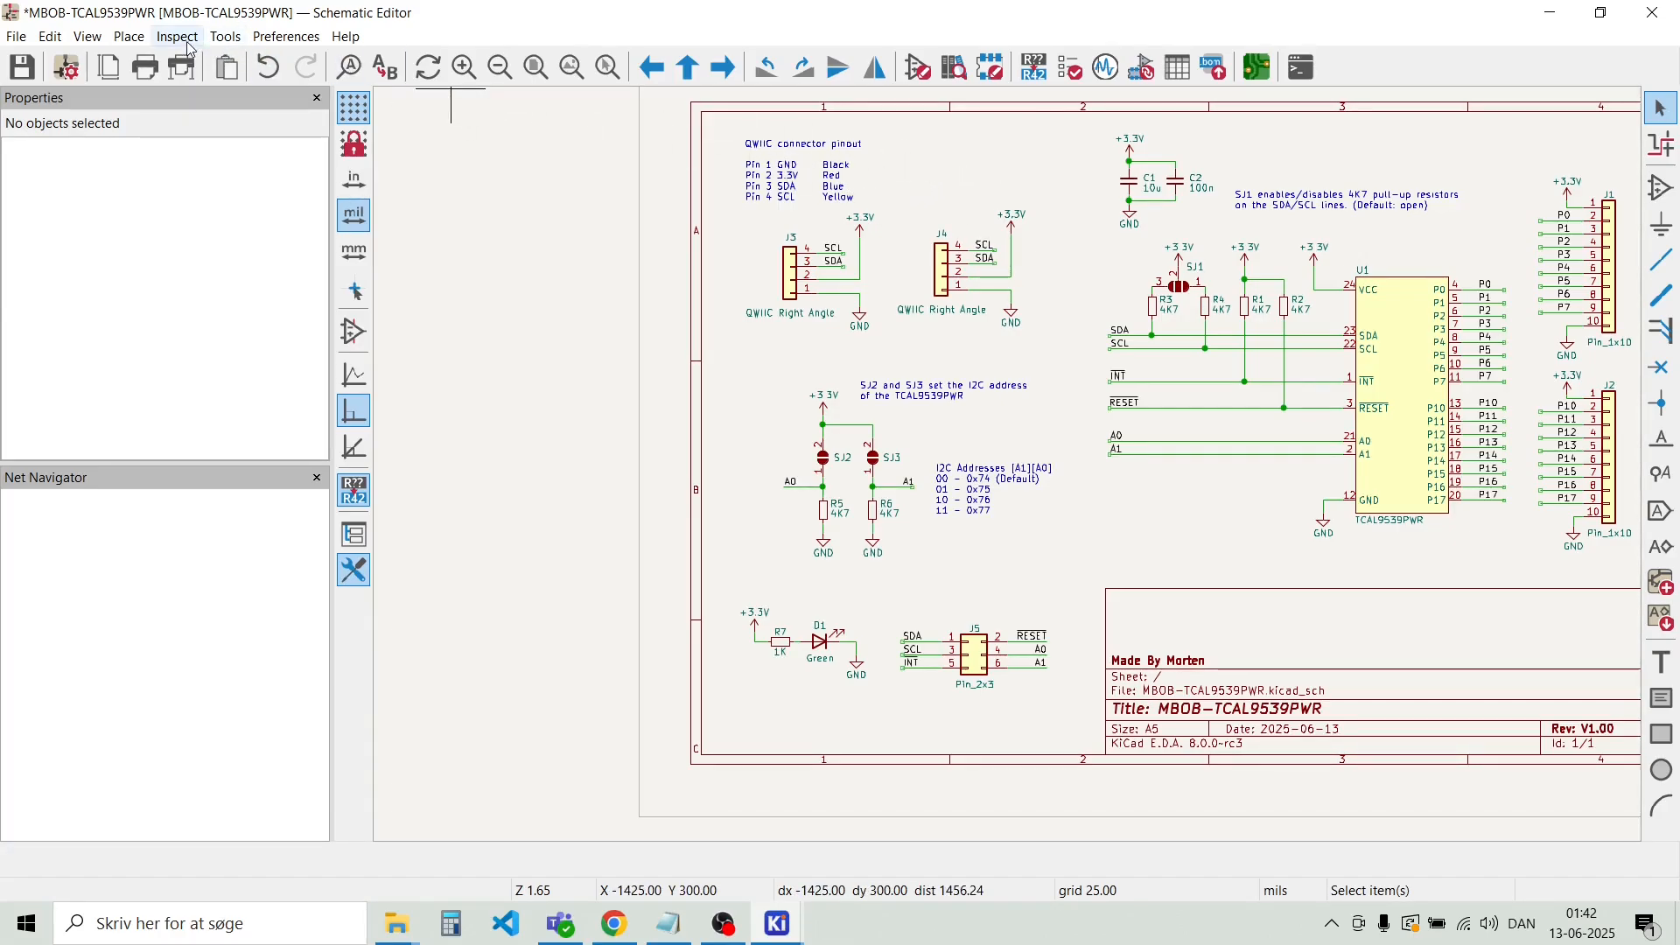
Start adding a symbol and collapse the Connector_Generic and Device libraries in the symbol list
left_click(123, 37)
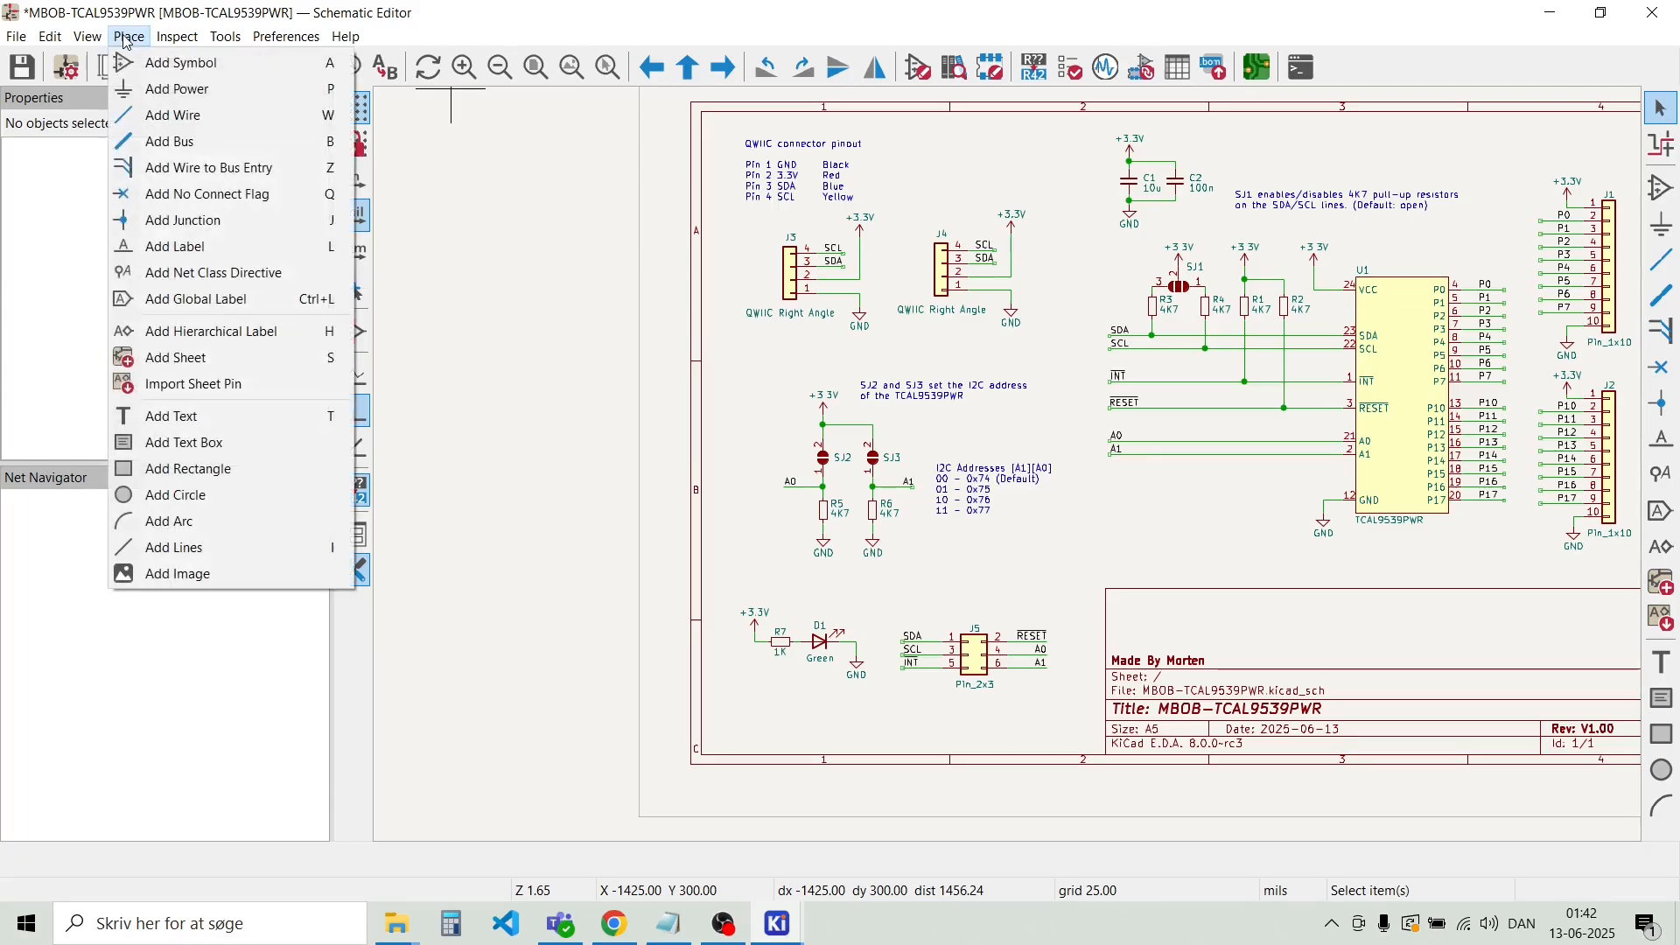
left_click(166, 60)
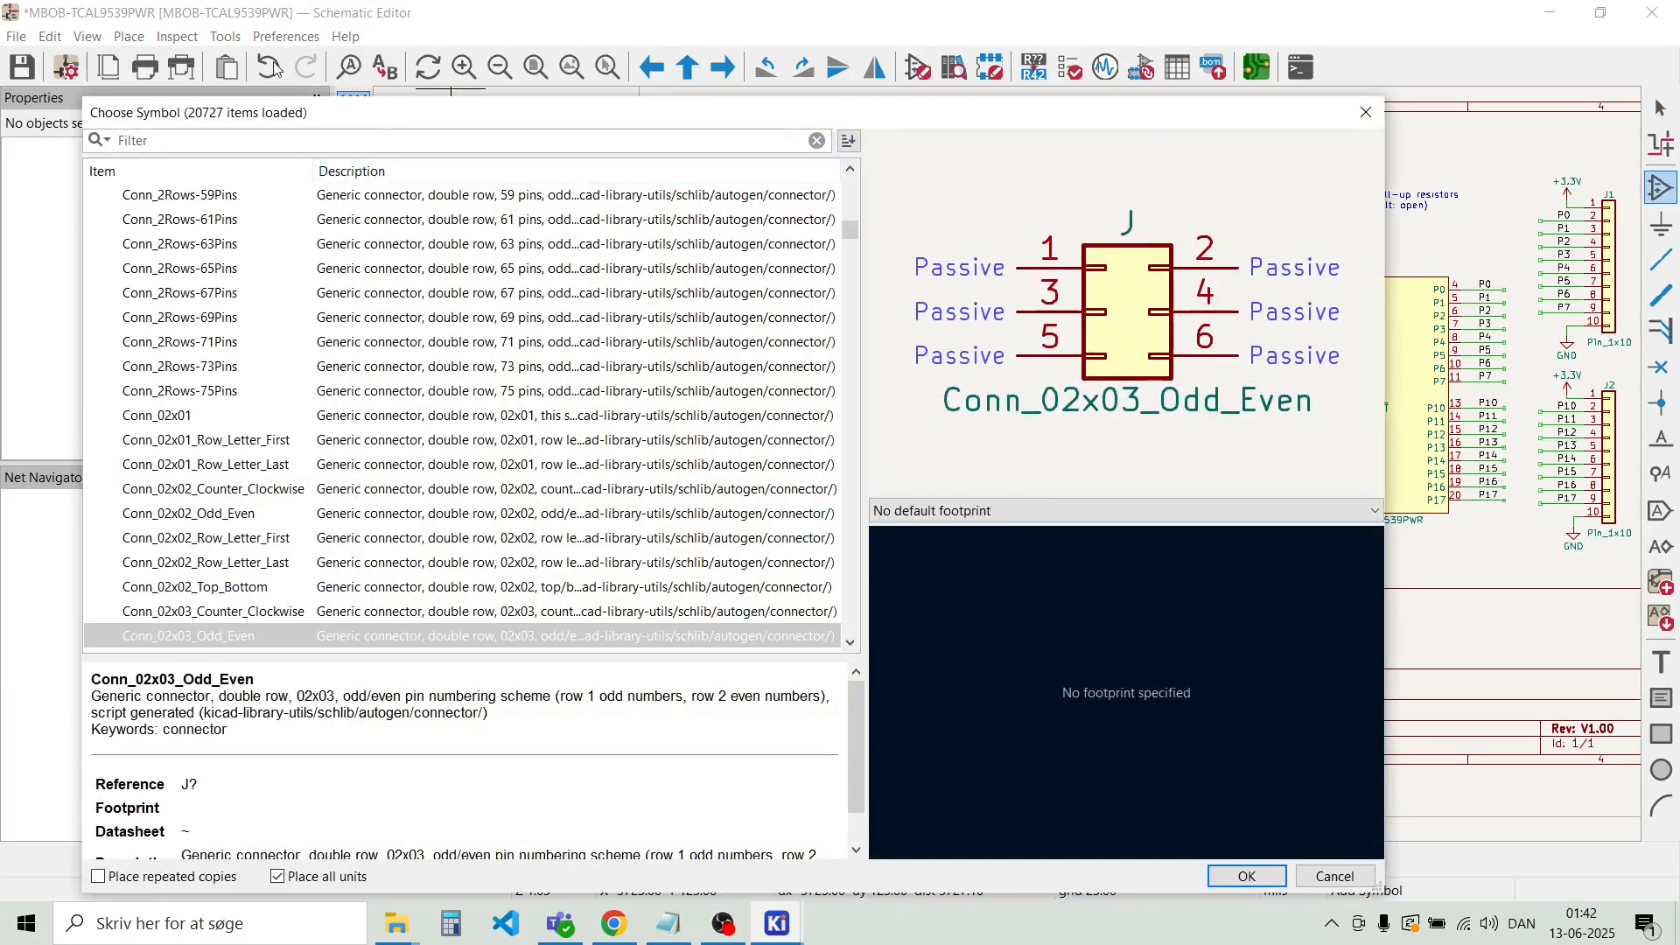
scroll(140, 239, "up", 20)
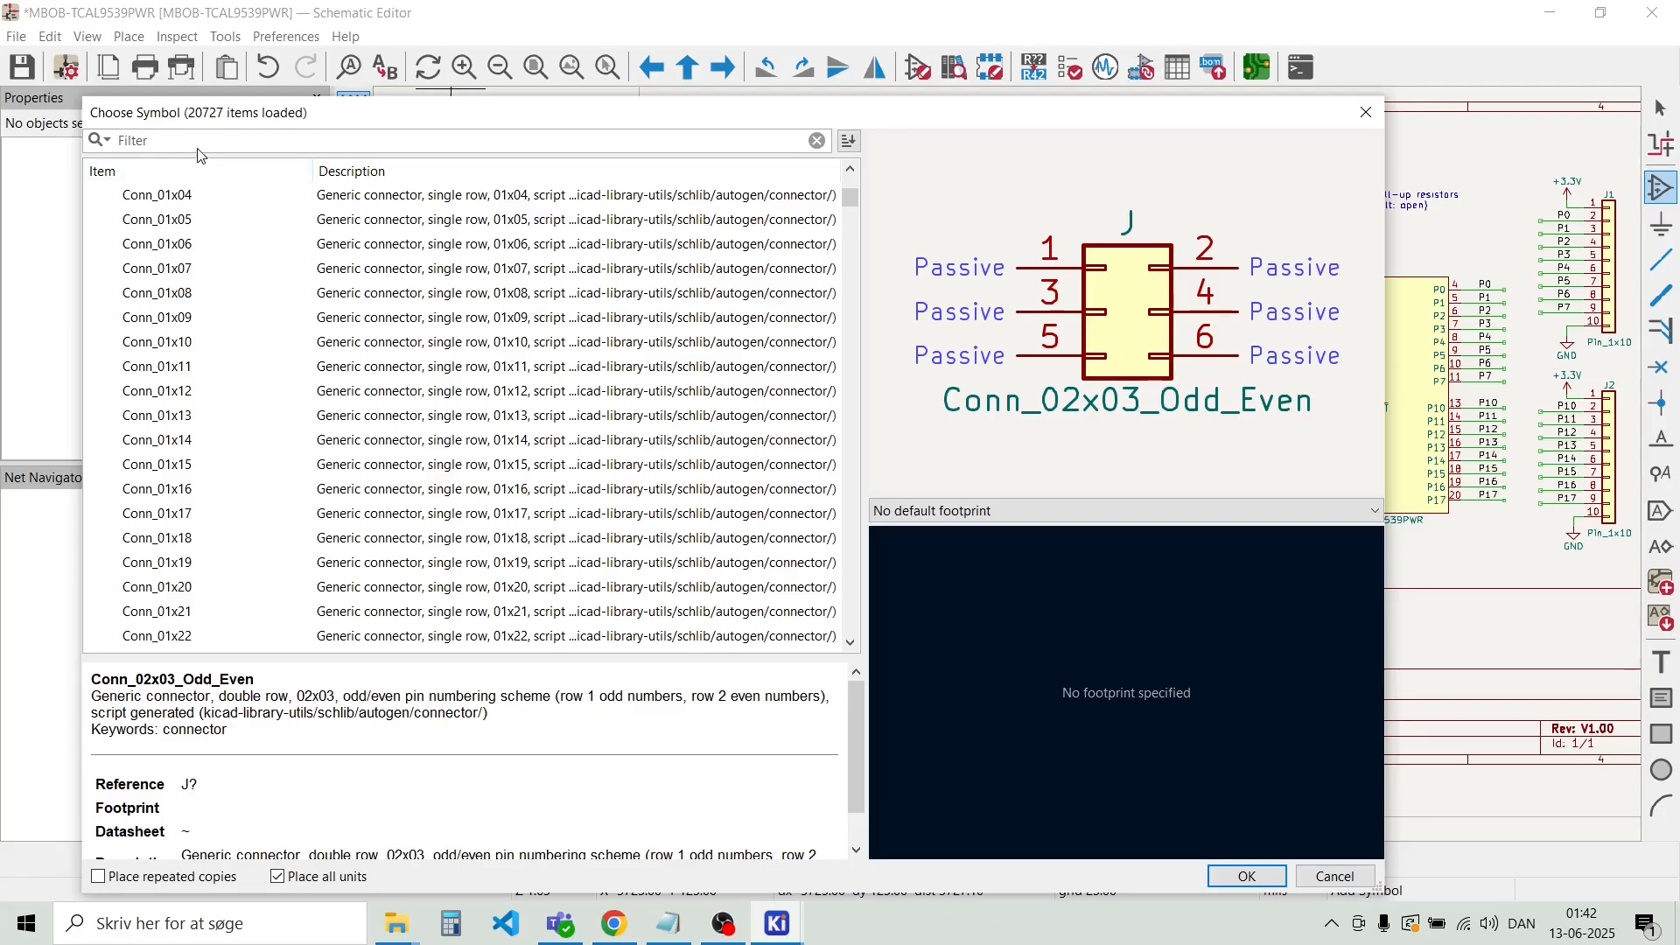
scroll(197, 250, "up", 5)
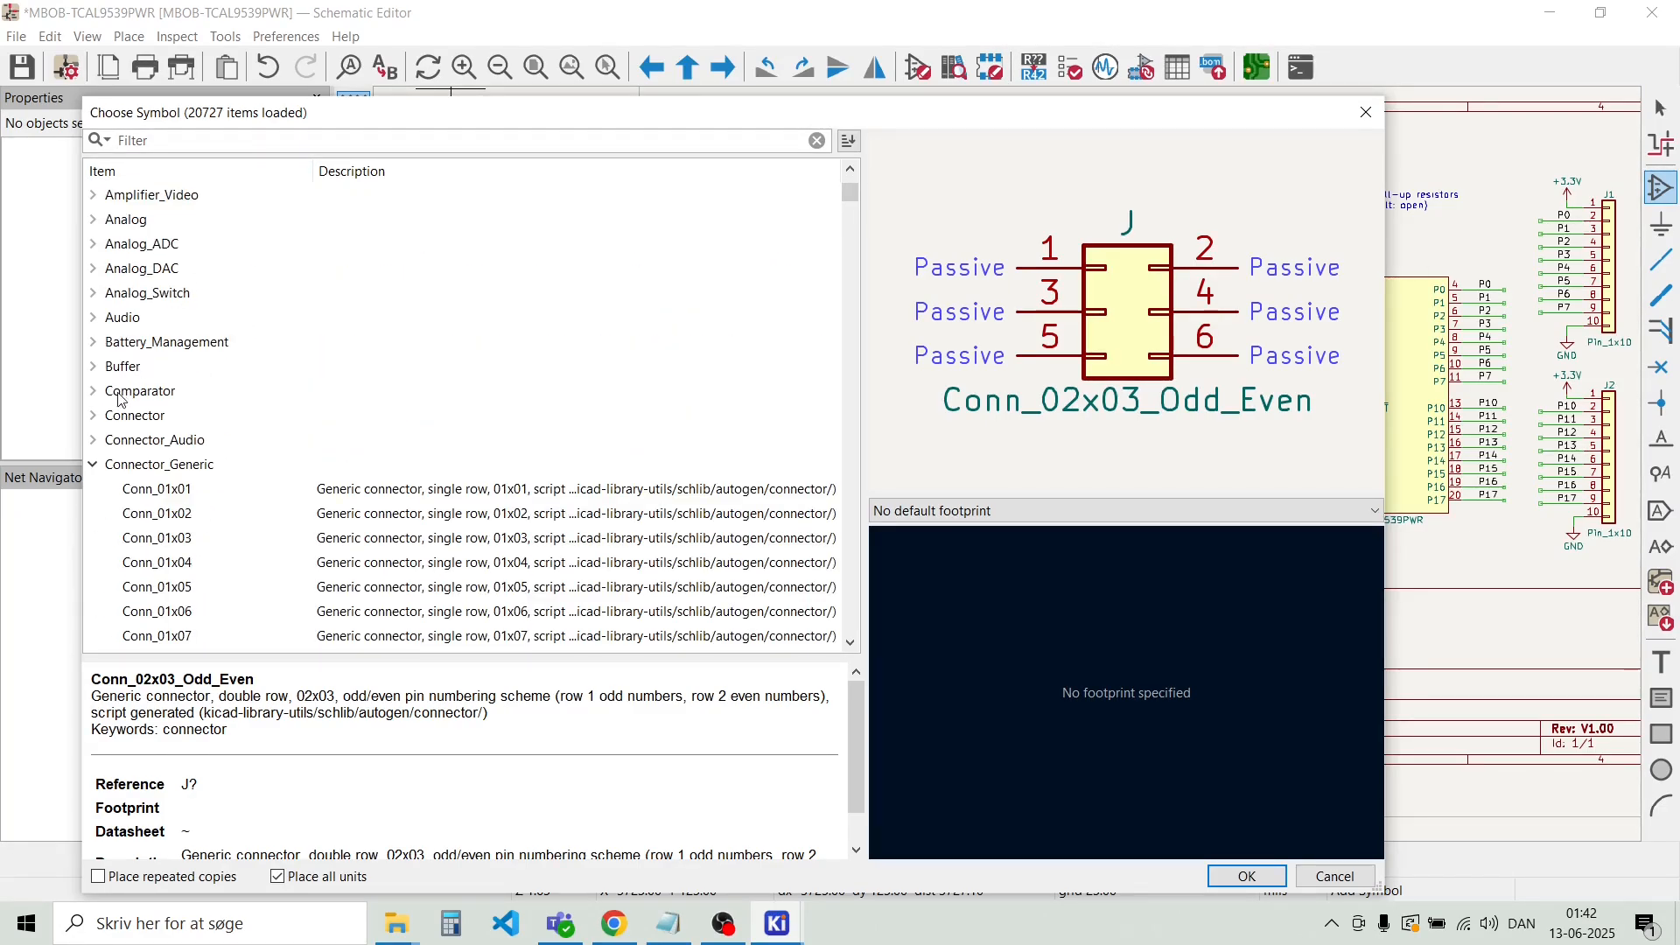
left_click(101, 474)
scroll(202, 411, "down", 6)
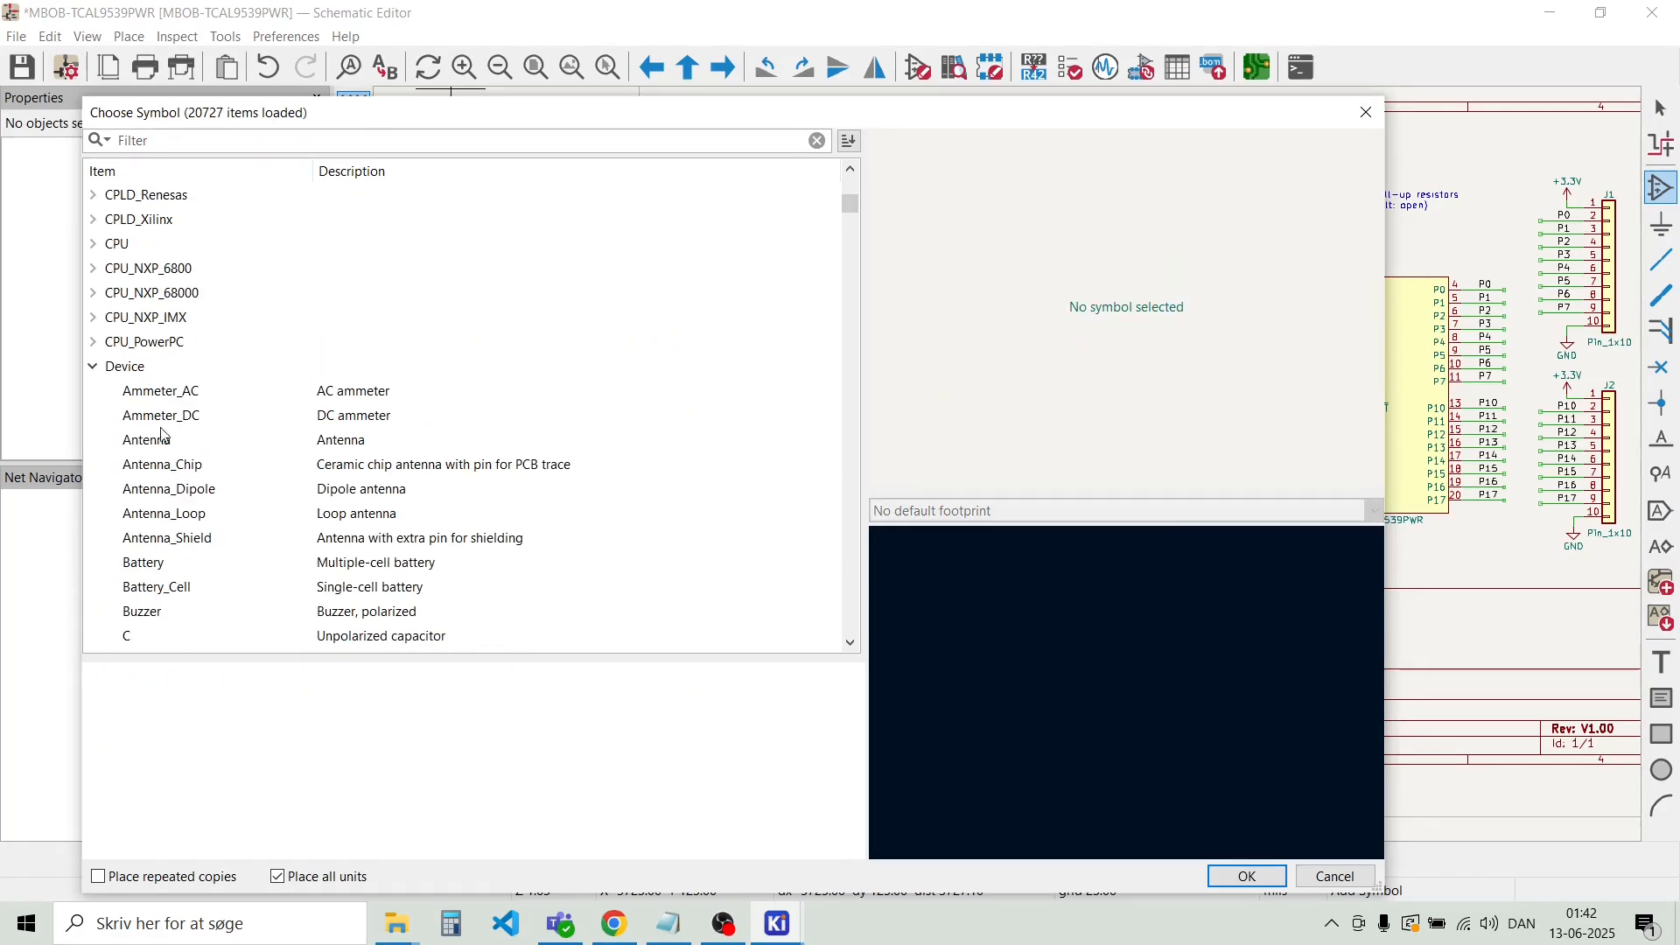
left_click(94, 367)
Look through the symbol libraries for the one that holds mechanical parts
scroll(201, 391, "down", 12)
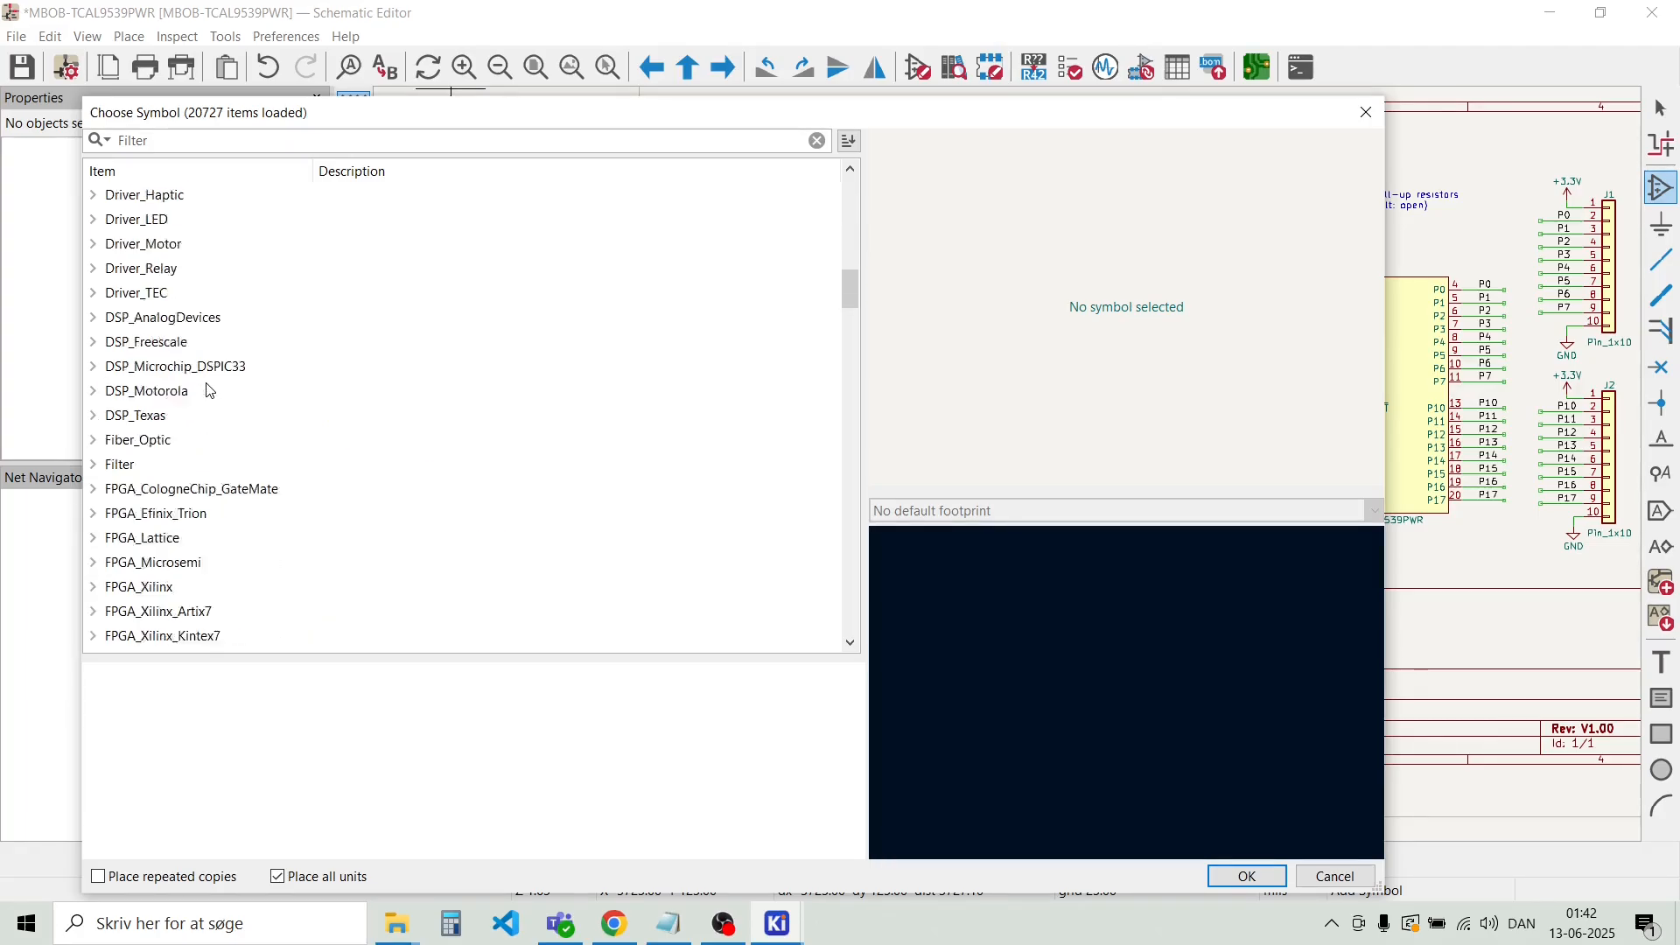
scroll(188, 354, "down", 3)
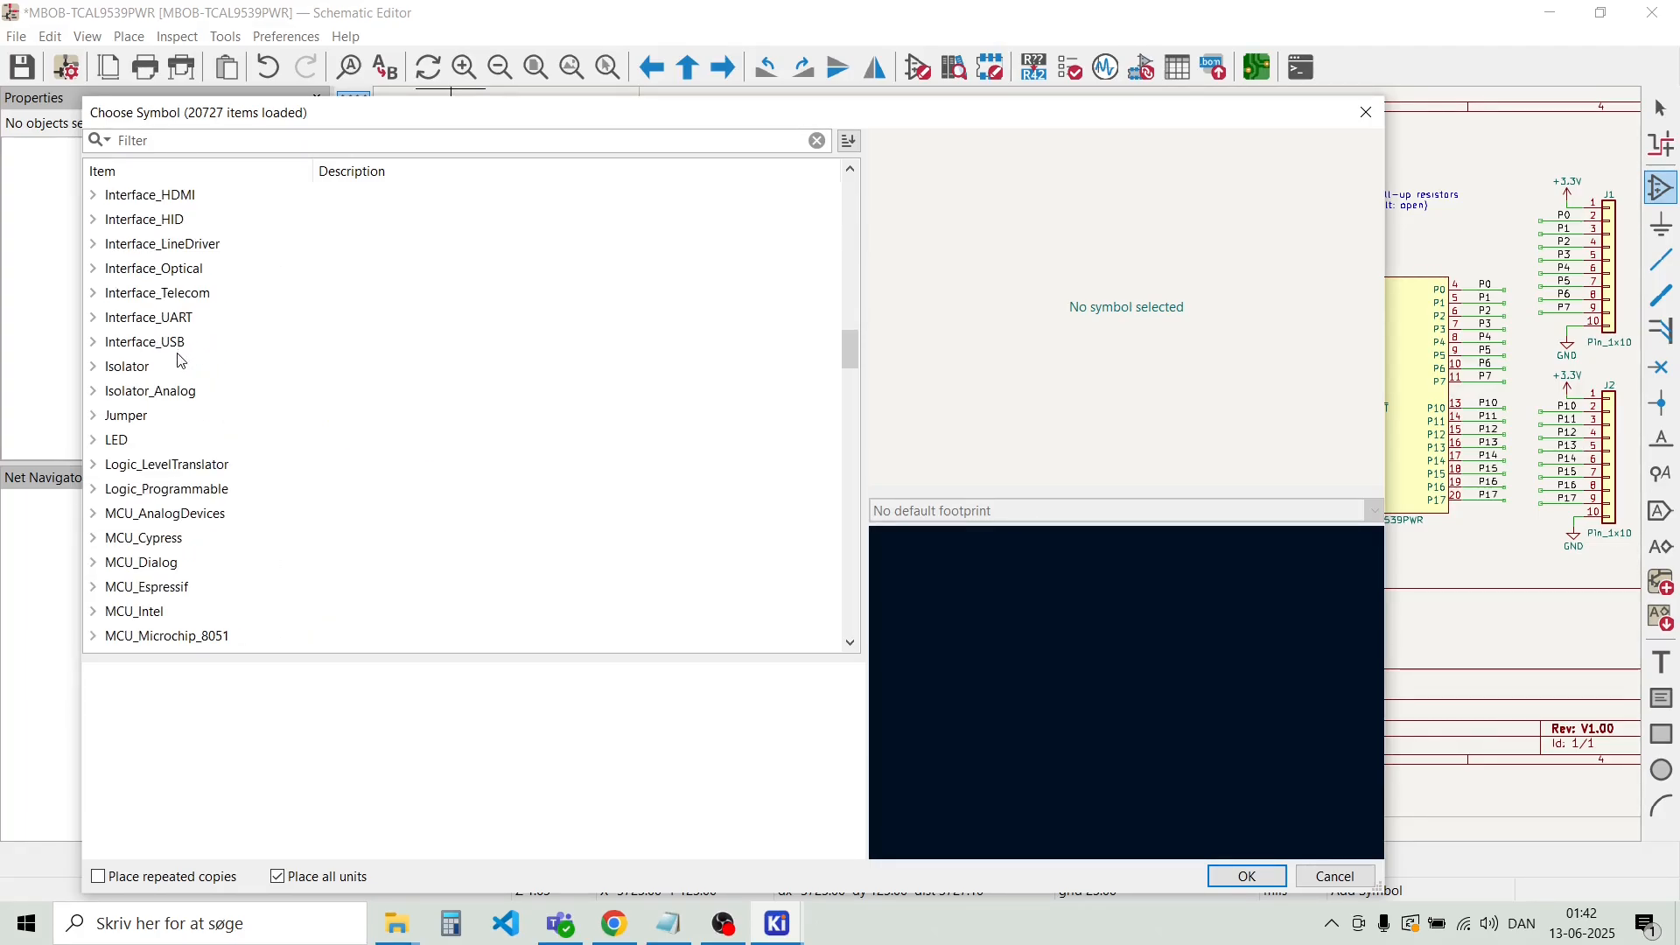
scroll(200, 393, "down", 15)
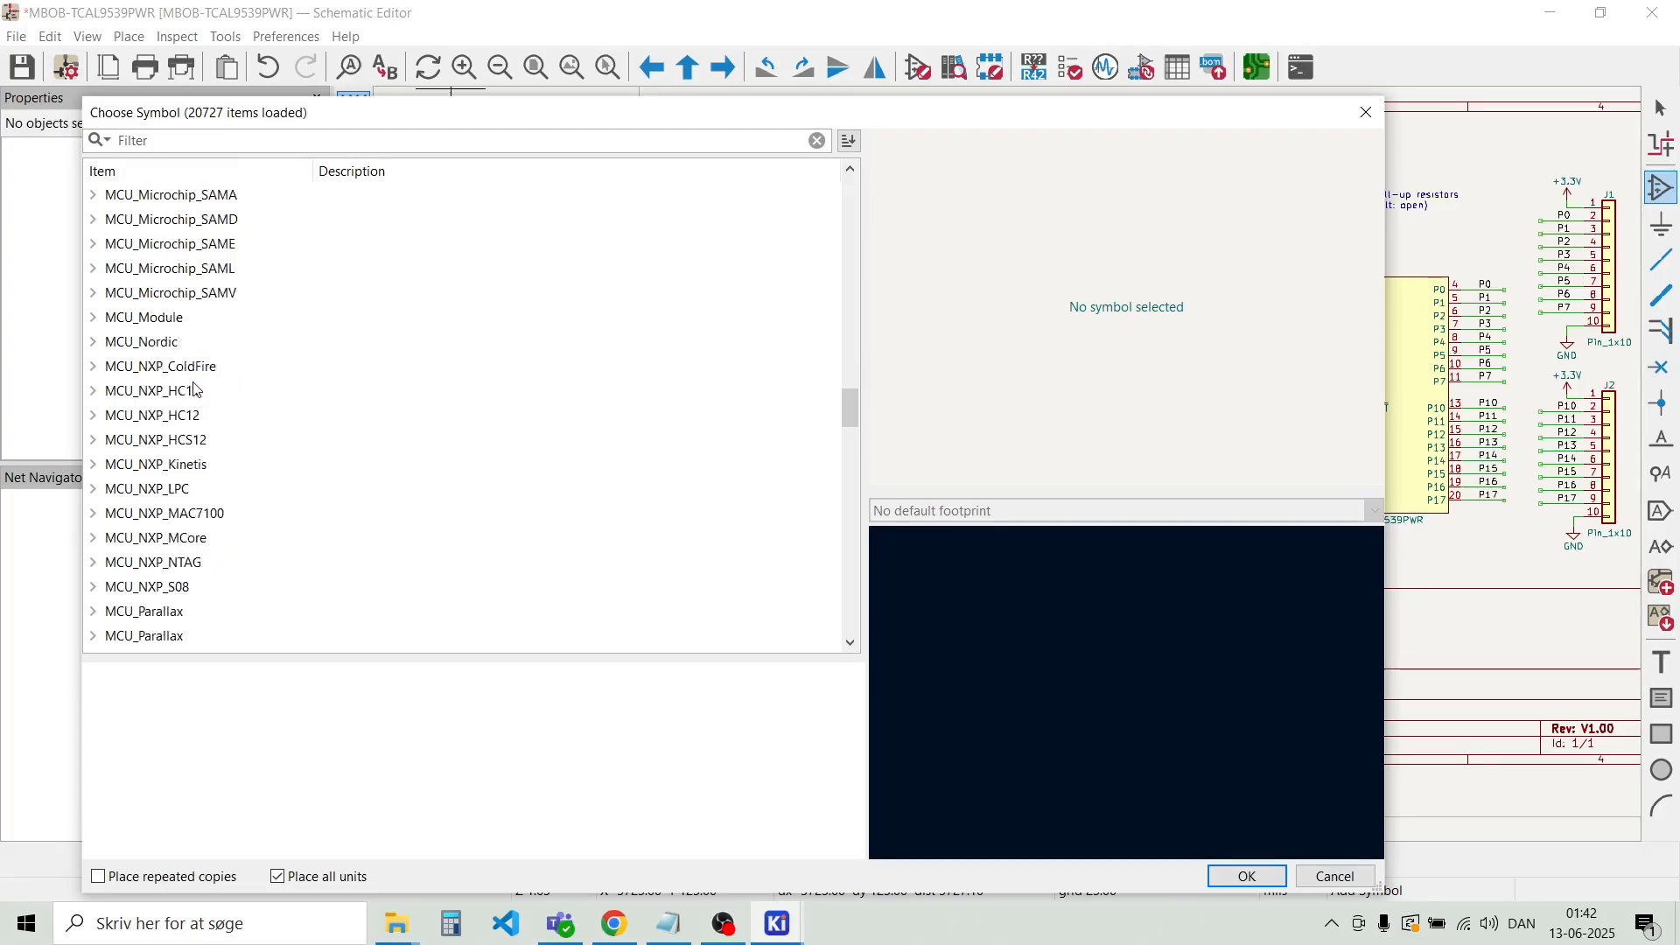
scroll(199, 393, "down", 10)
scroll(199, 388, "up", 1)
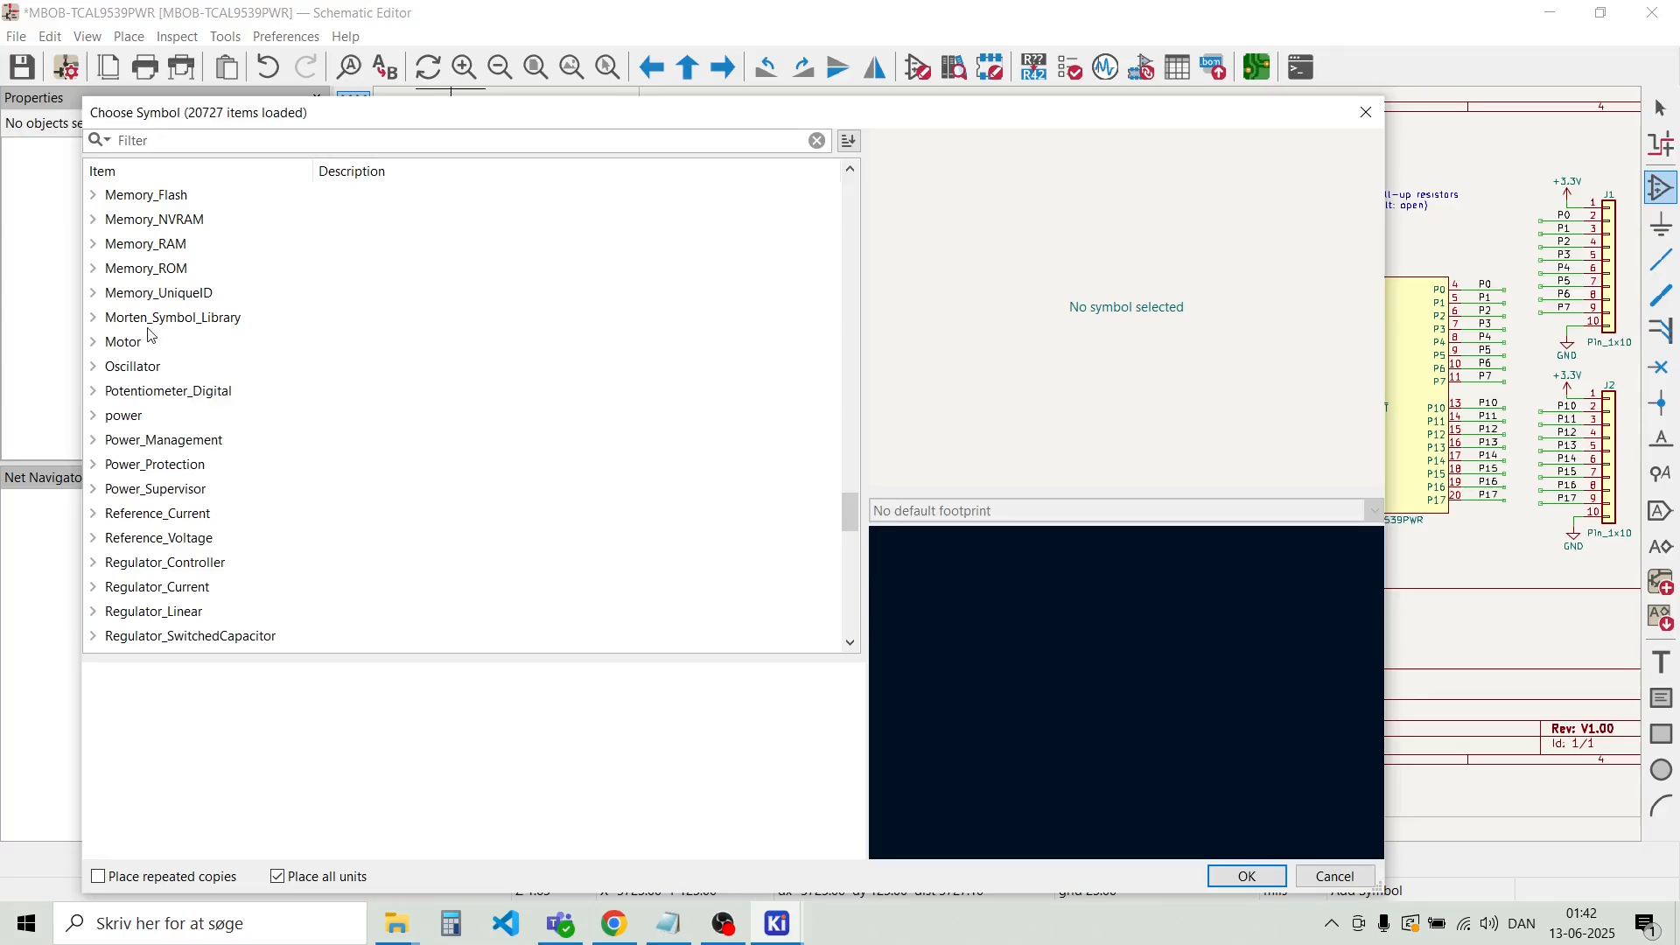
scroll(162, 351, "up", 2)
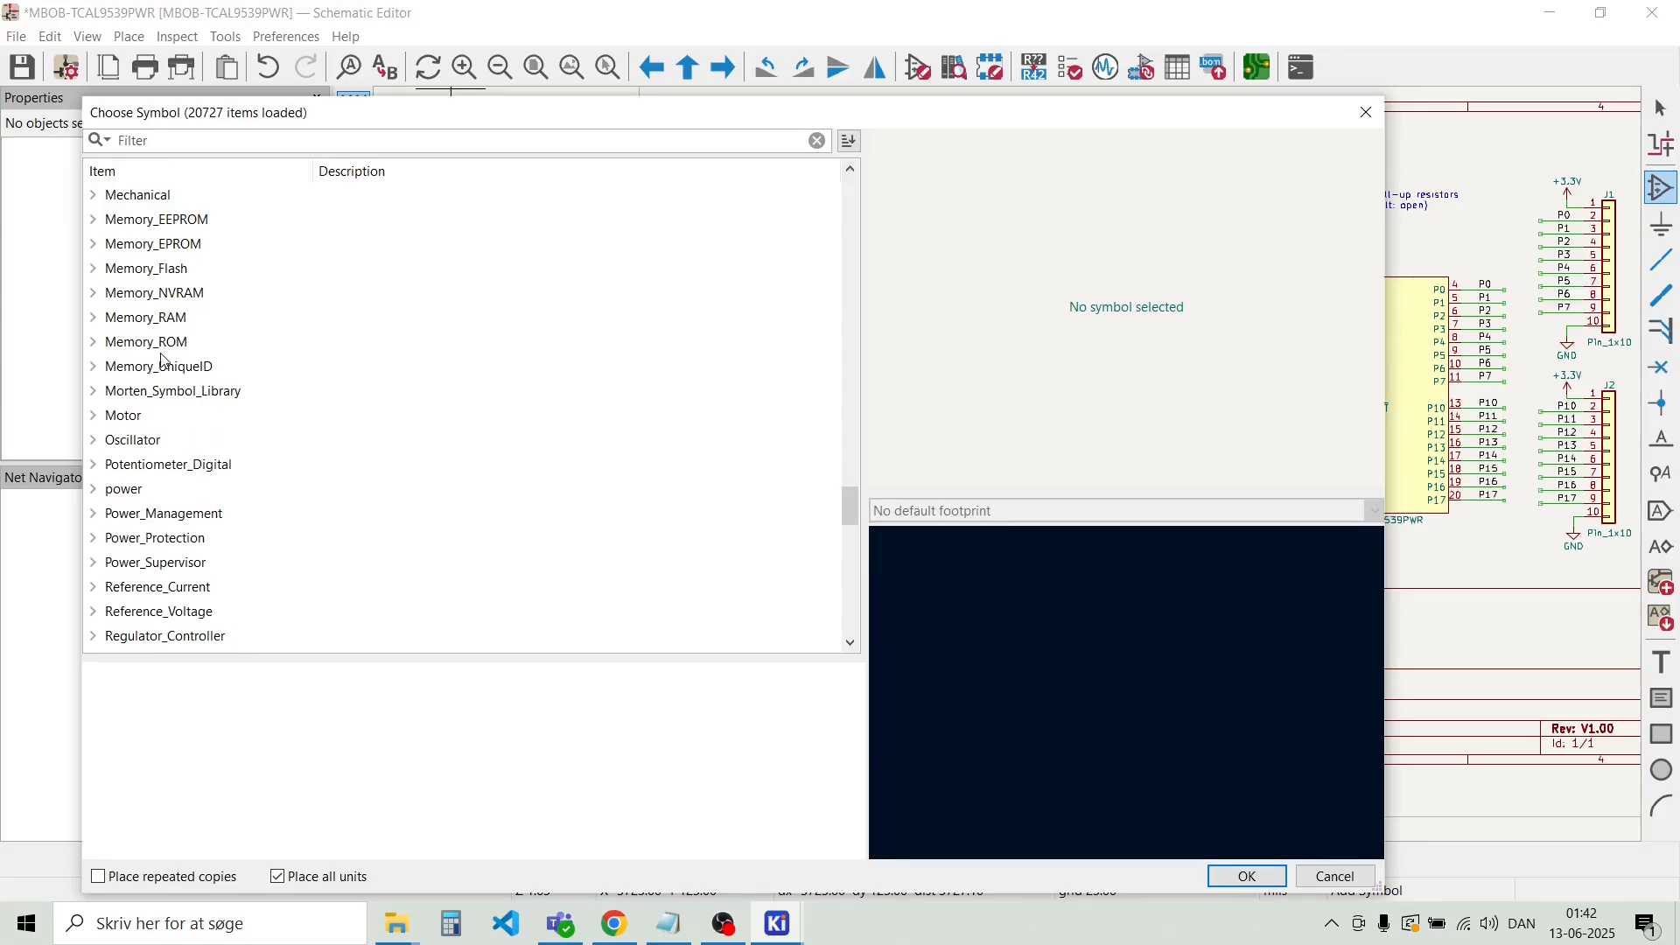
scroll(164, 361, "down", 2)
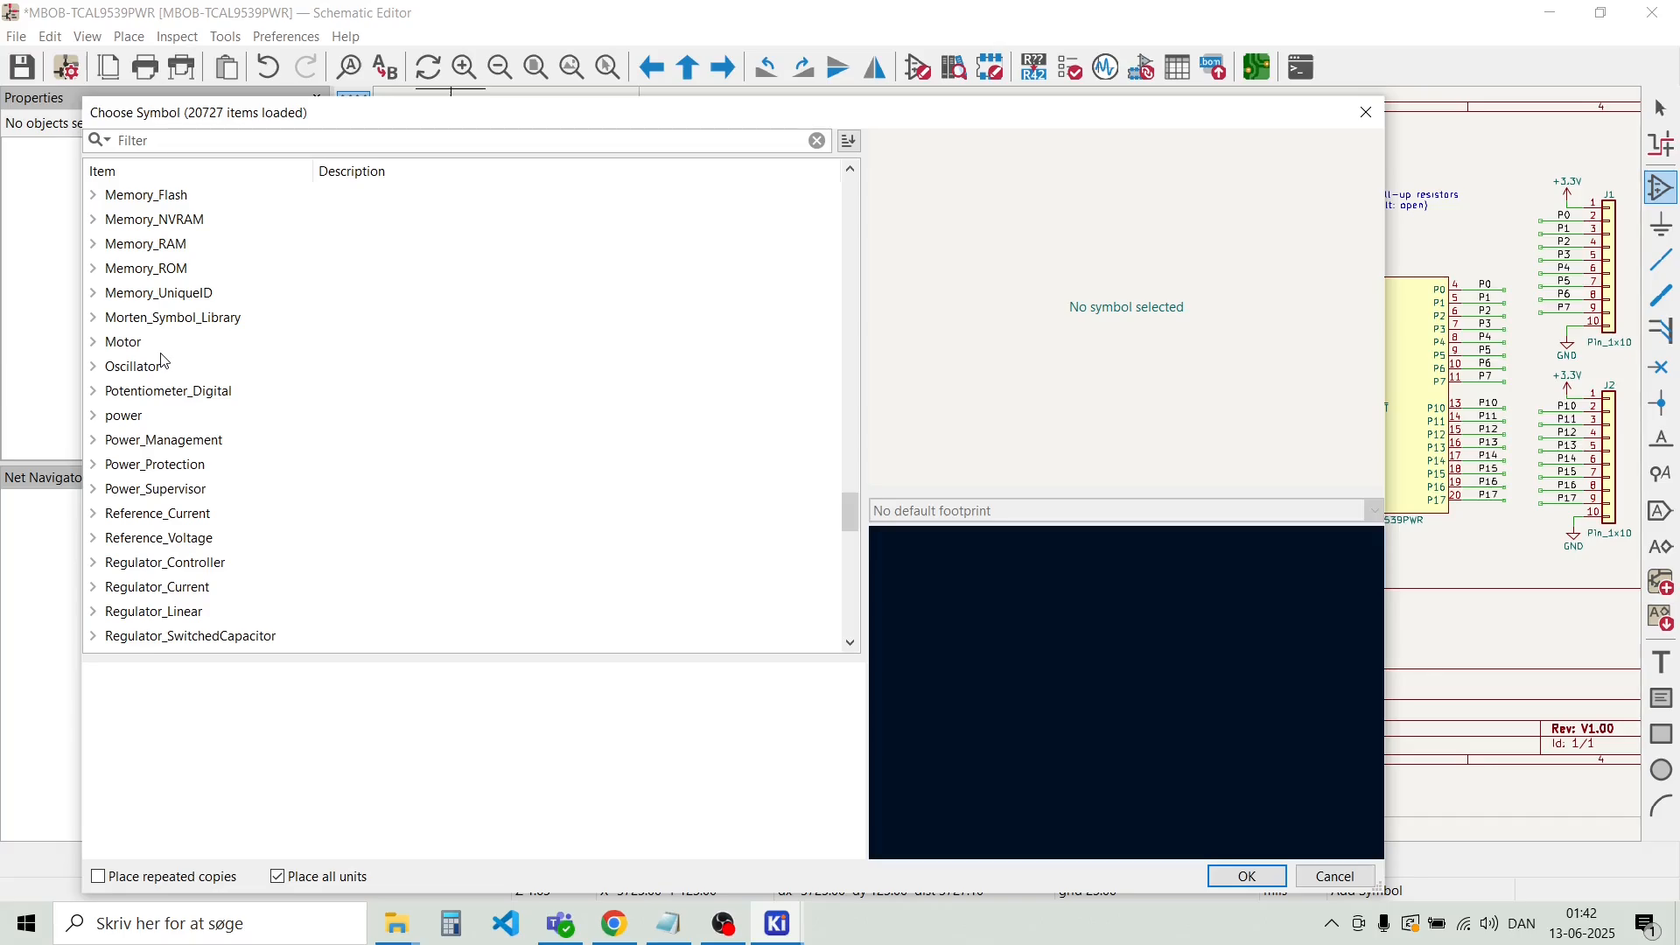
scroll(164, 358, "down", 11)
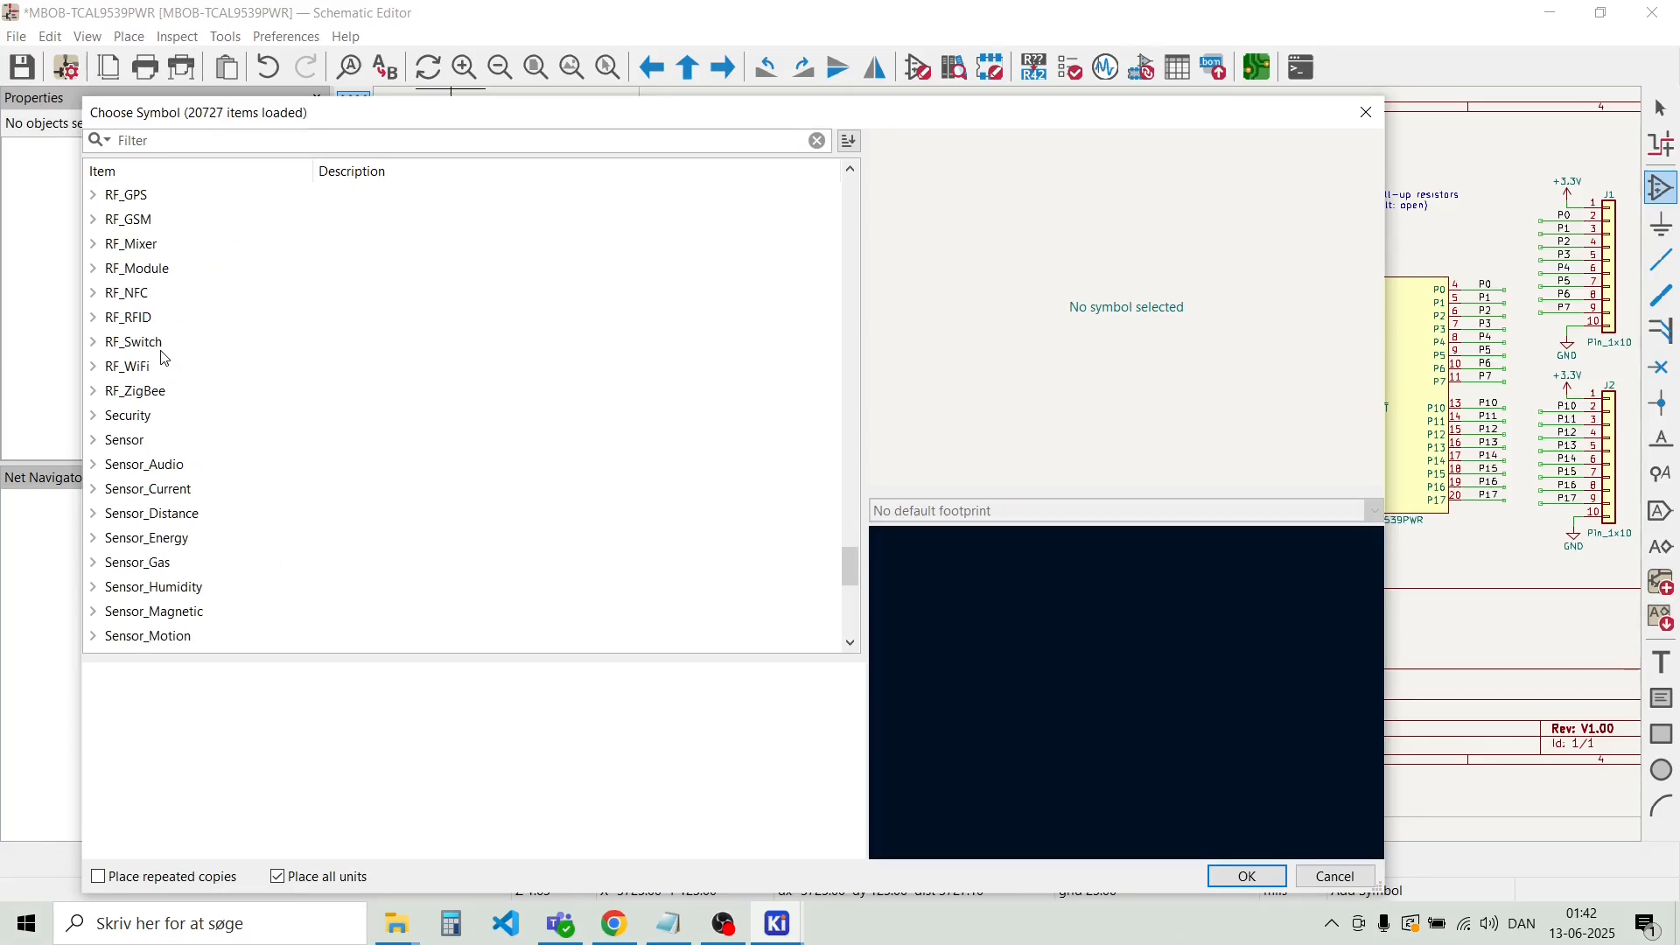
scroll(163, 356, "down", 4)
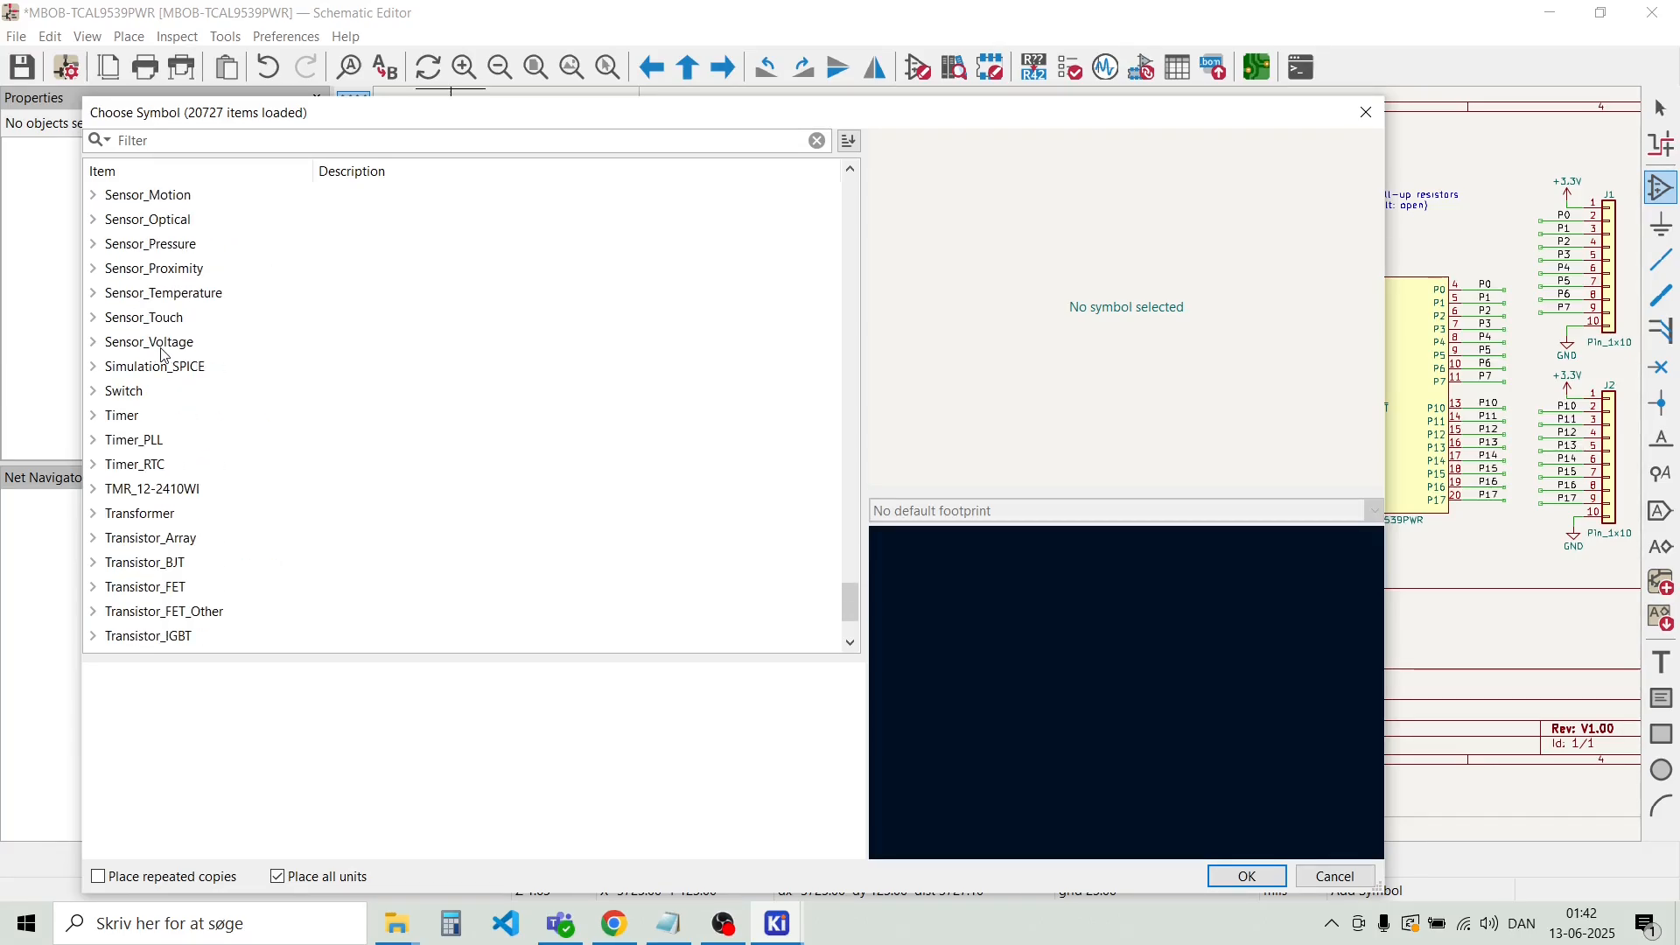
scroll(163, 356, "down", 2)
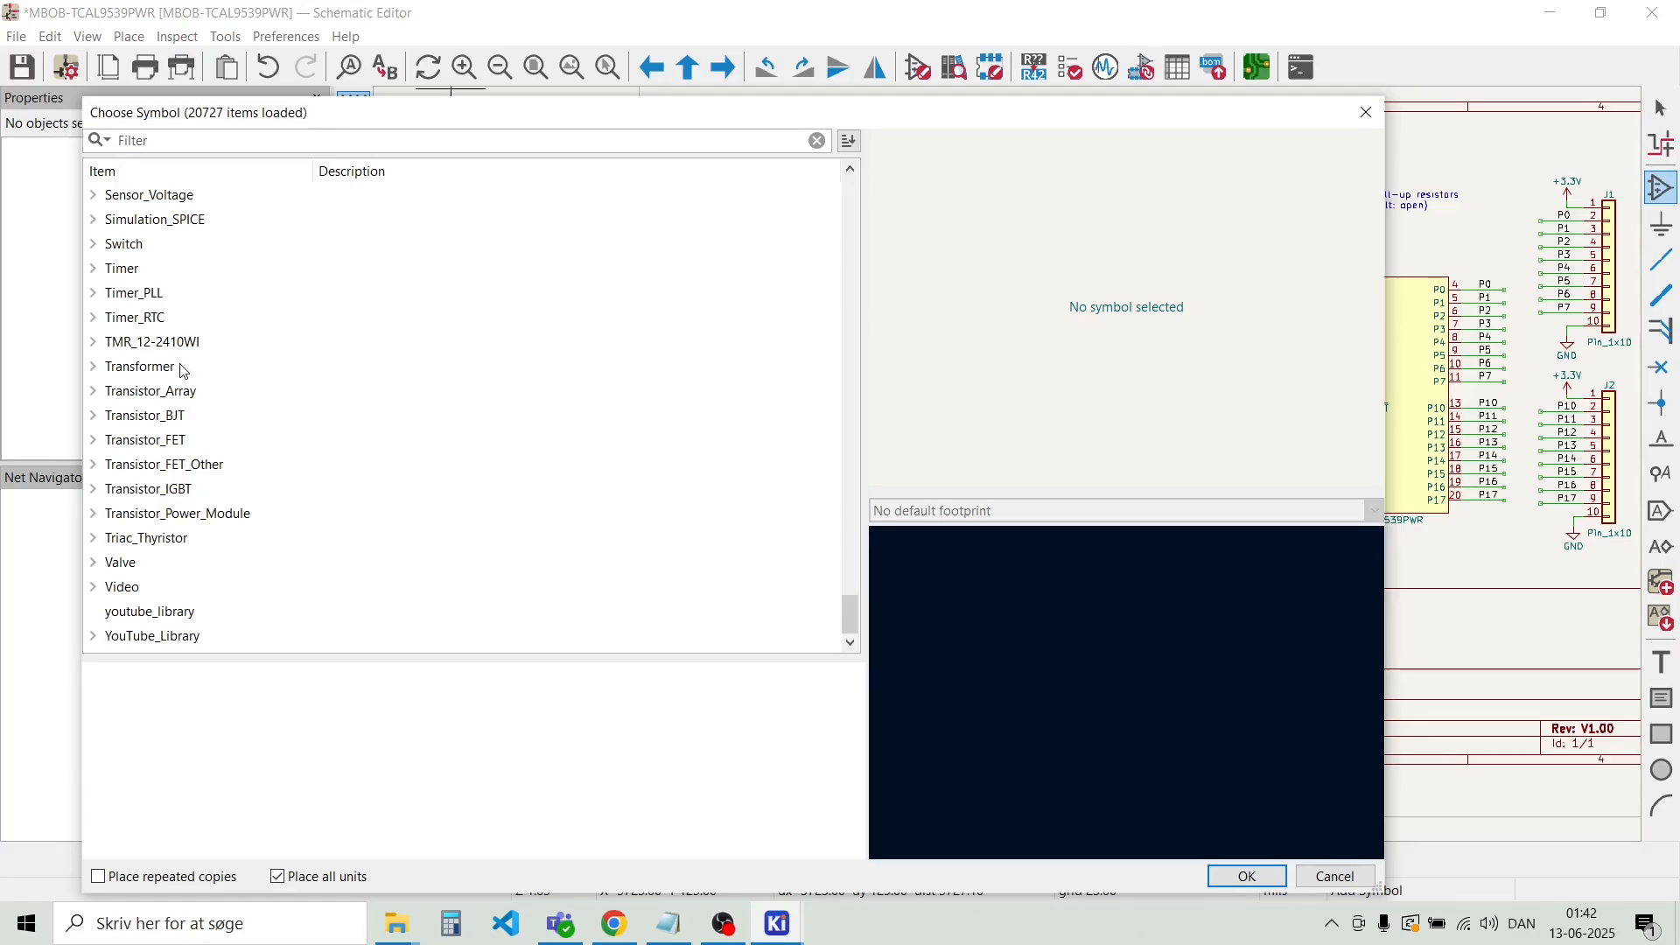
scroll(184, 371, "up", 16)
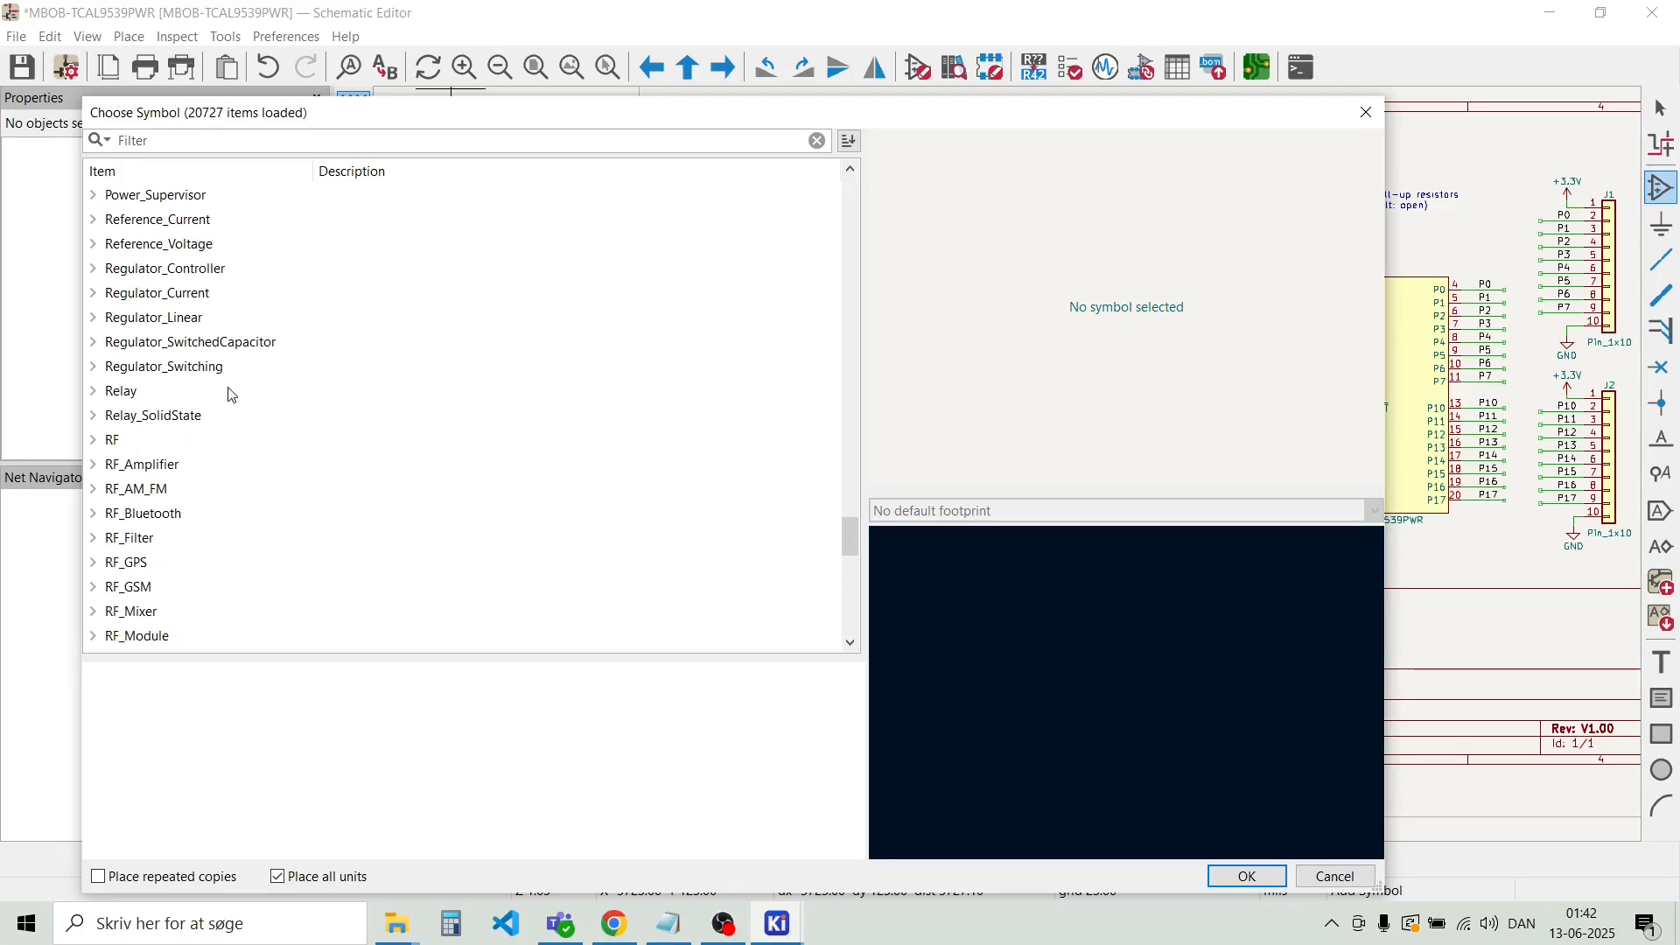
scroll(232, 395, "up", 4)
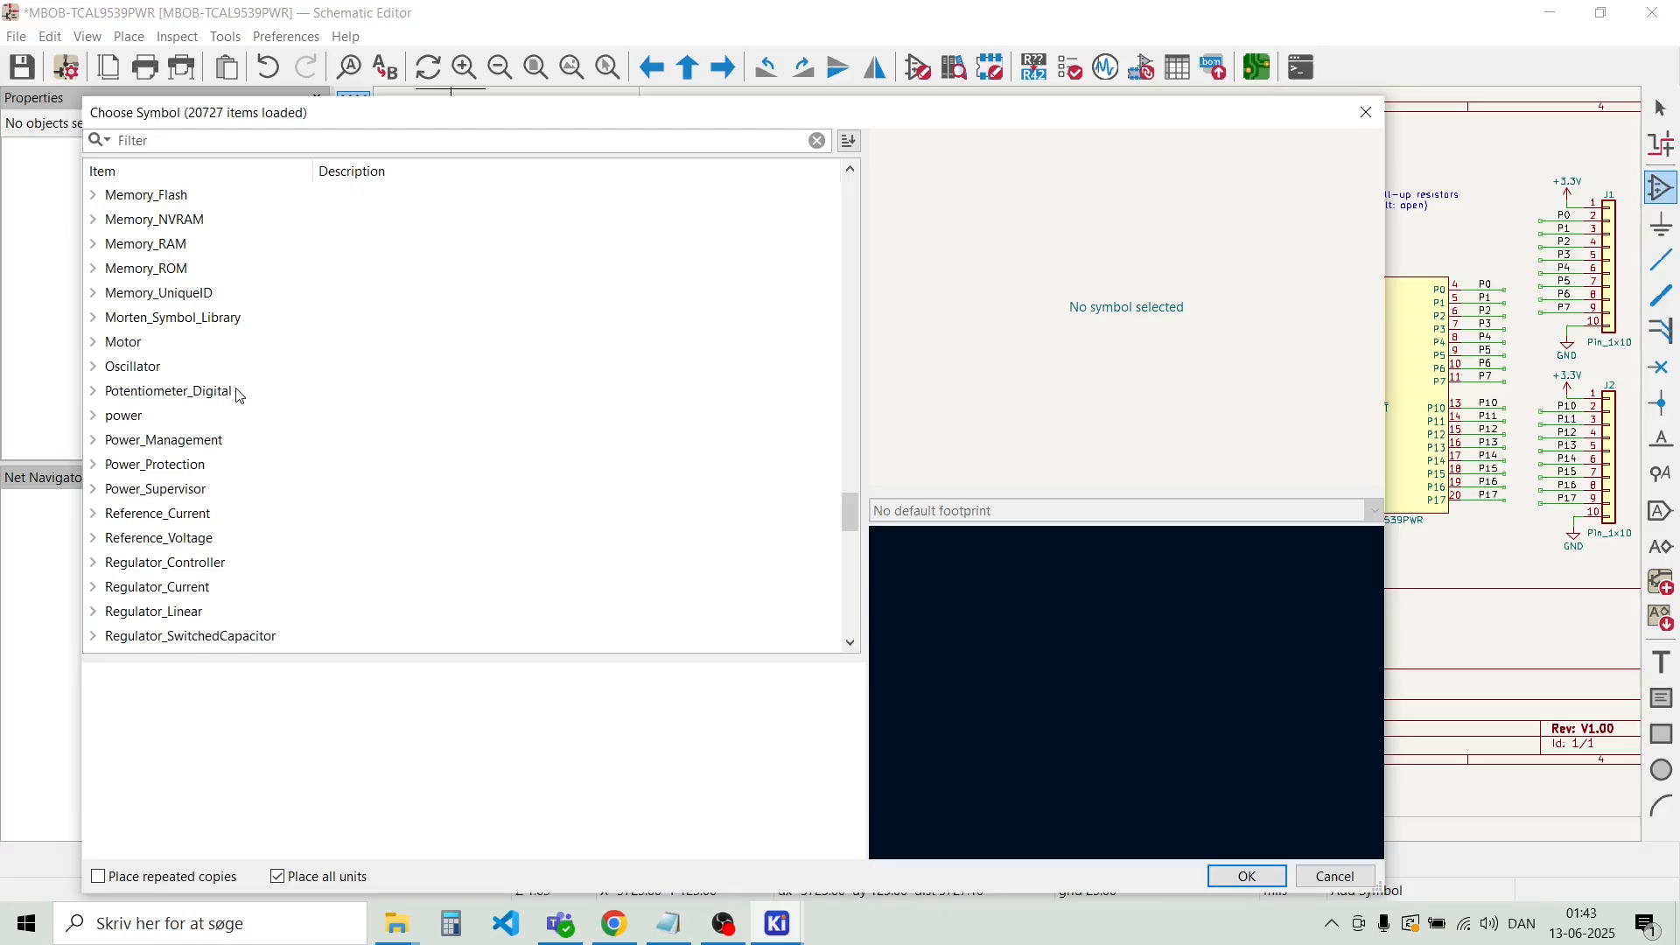
scroll(240, 395, "up", 1)
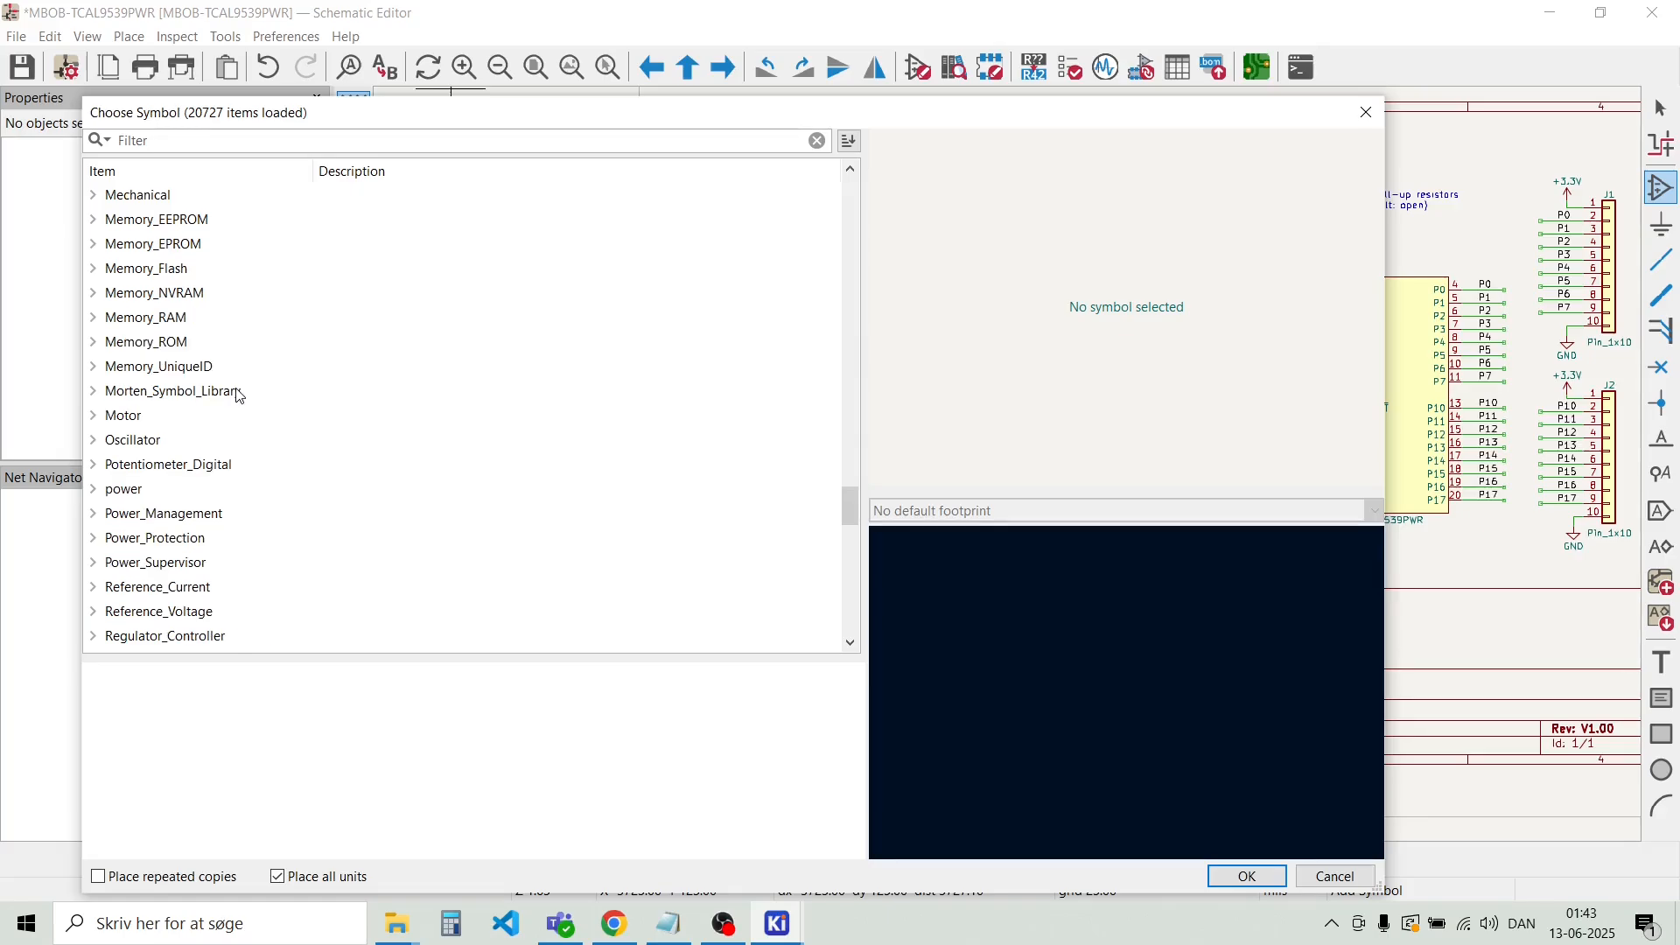
Place one MountingHole symbol without connection from the Mechanical library beside the QWIIC connector pinout note
left_click(127, 204)
left_click(94, 197)
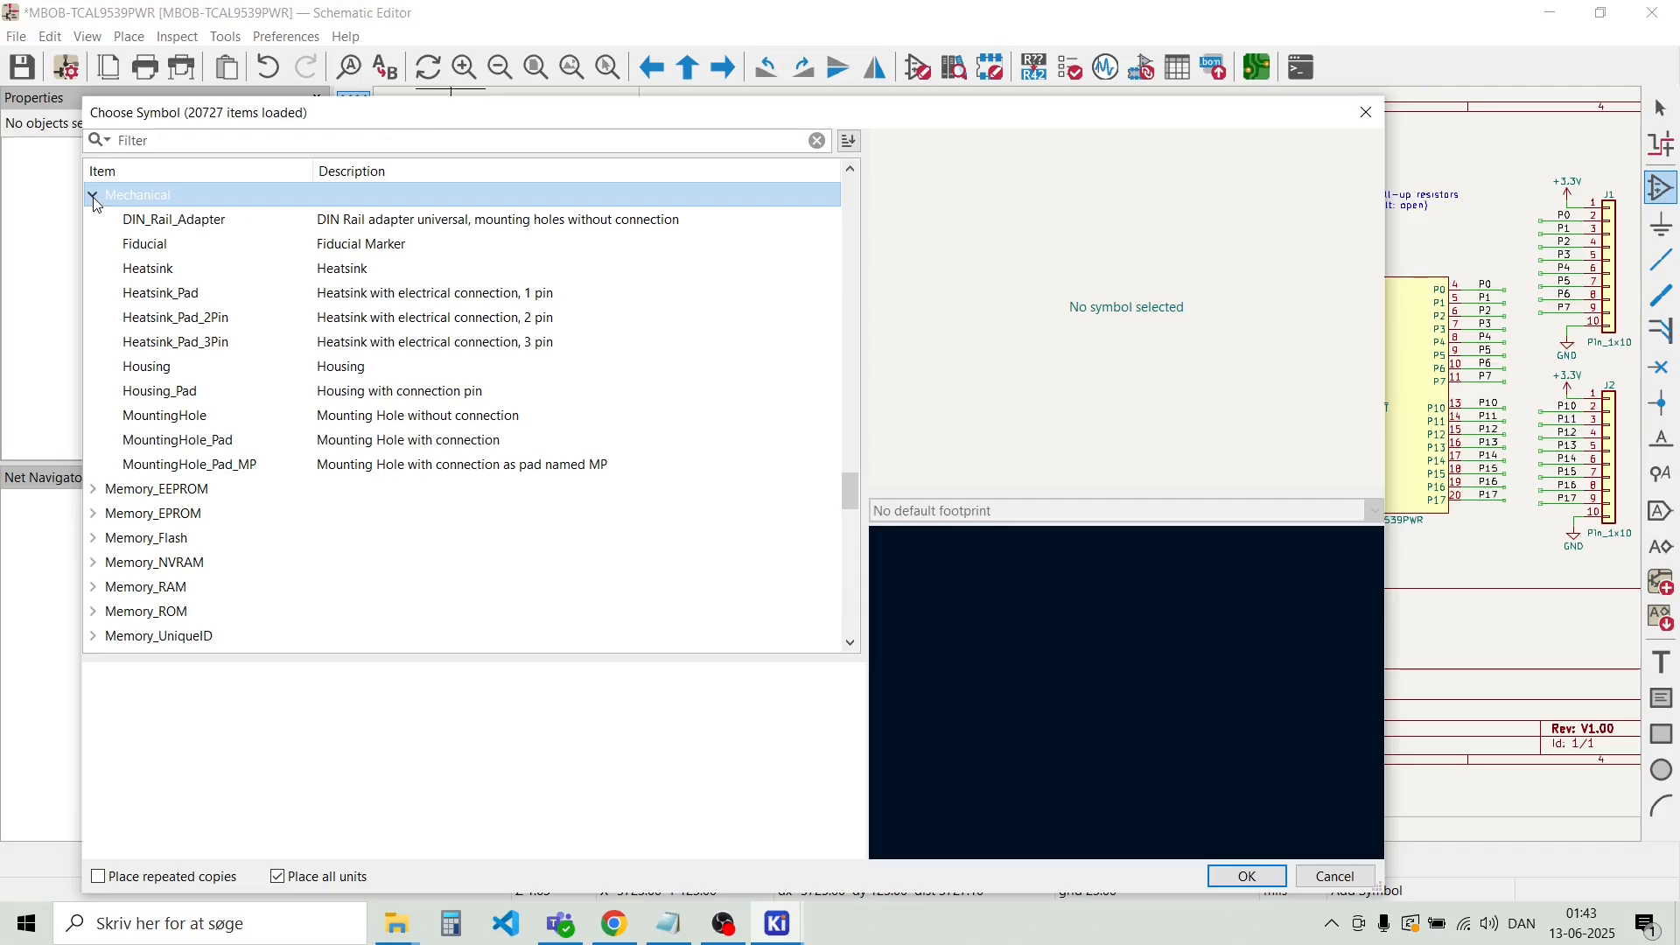
left_click(179, 416)
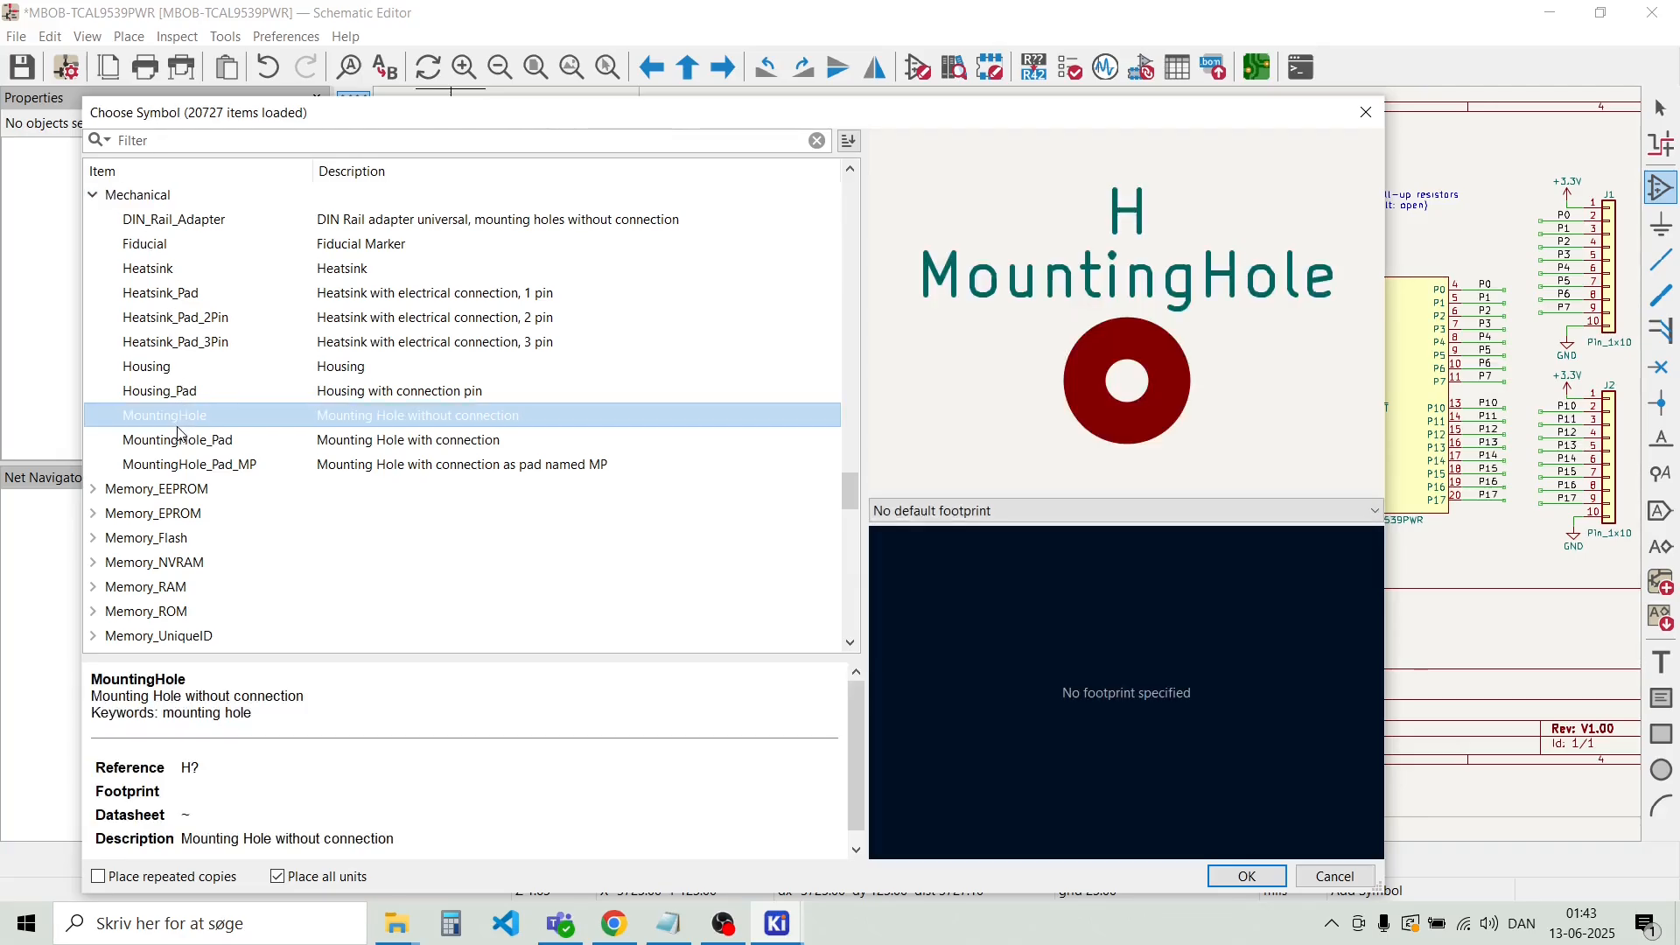
left_click(194, 444)
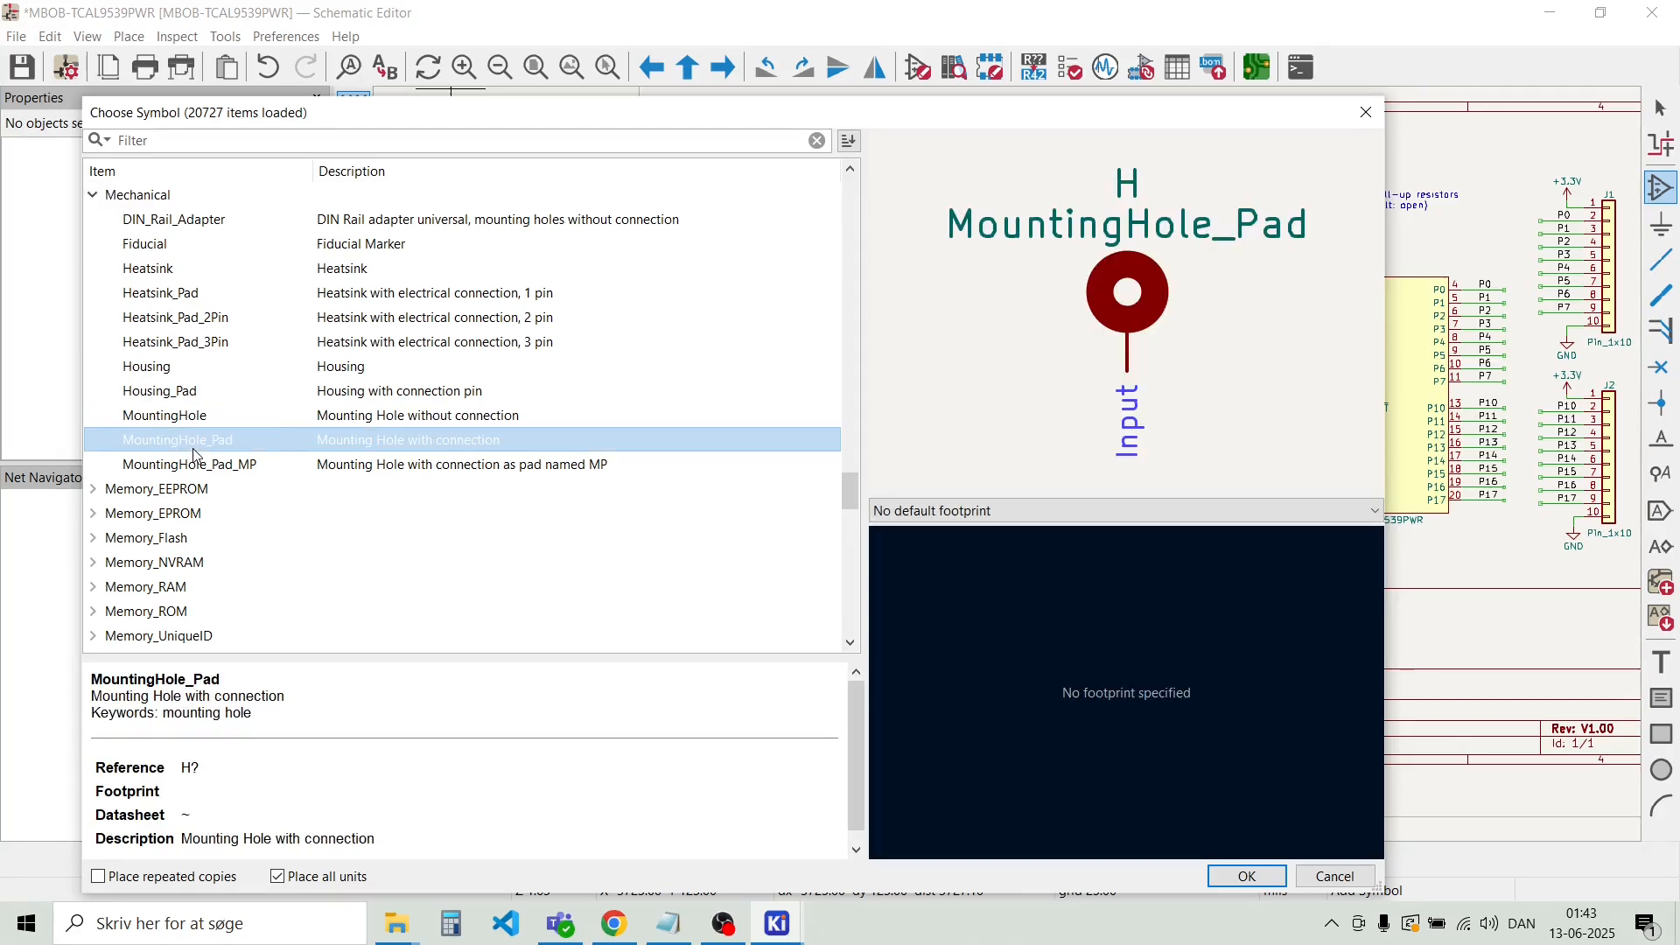
left_click(190, 417)
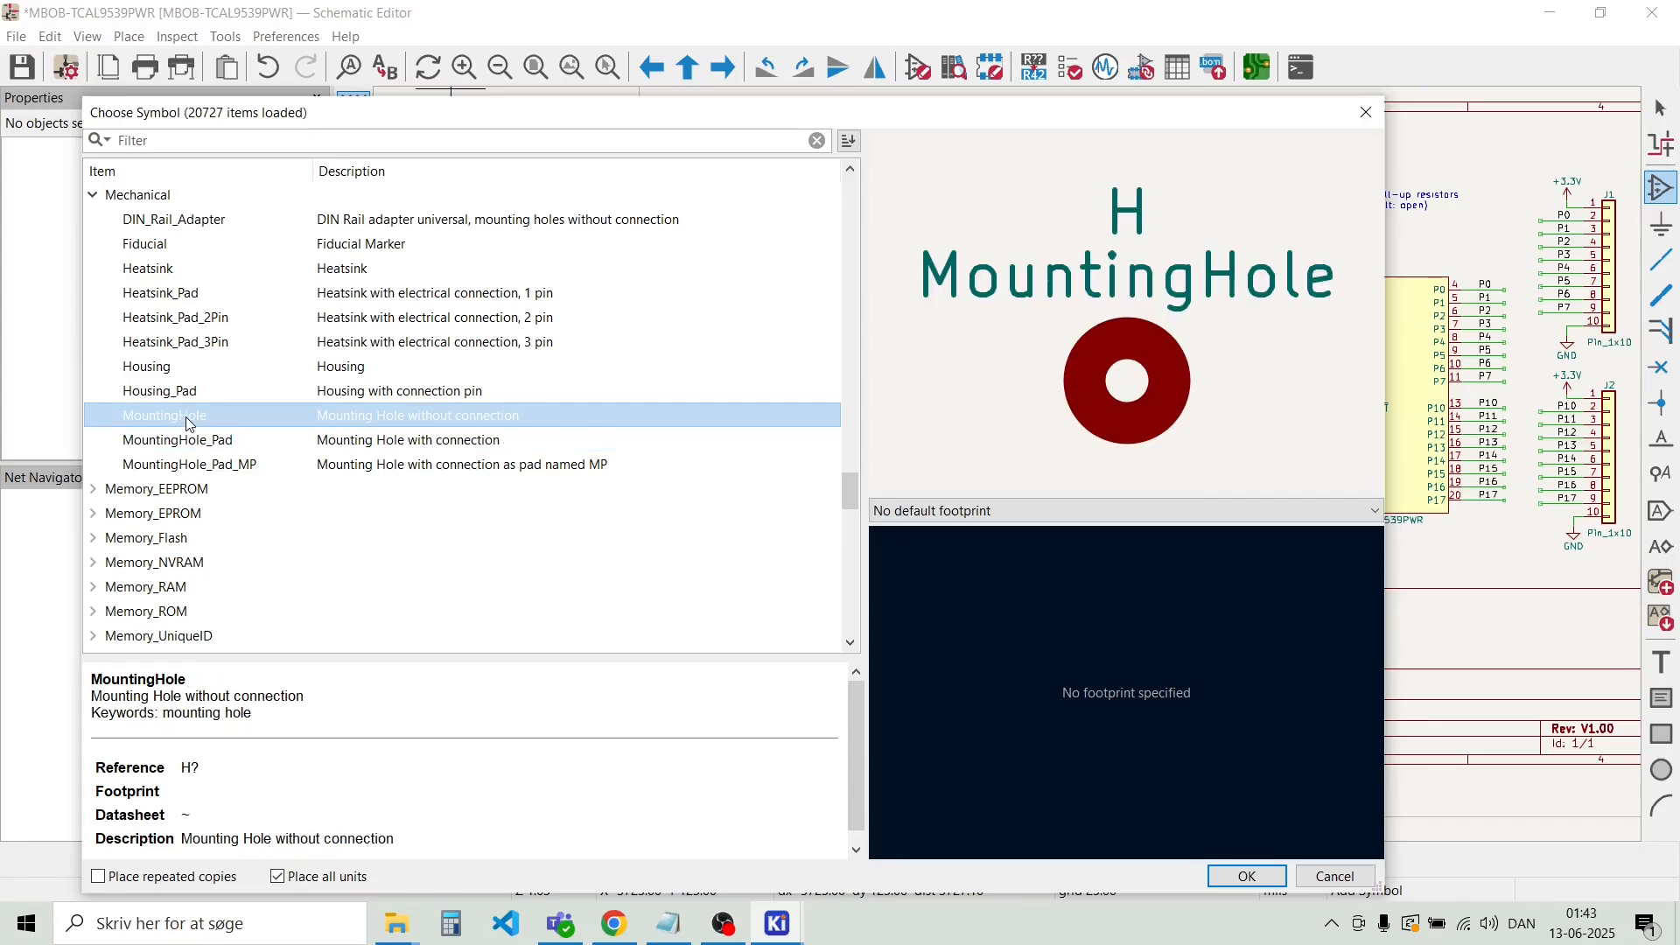
double_click(190, 425)
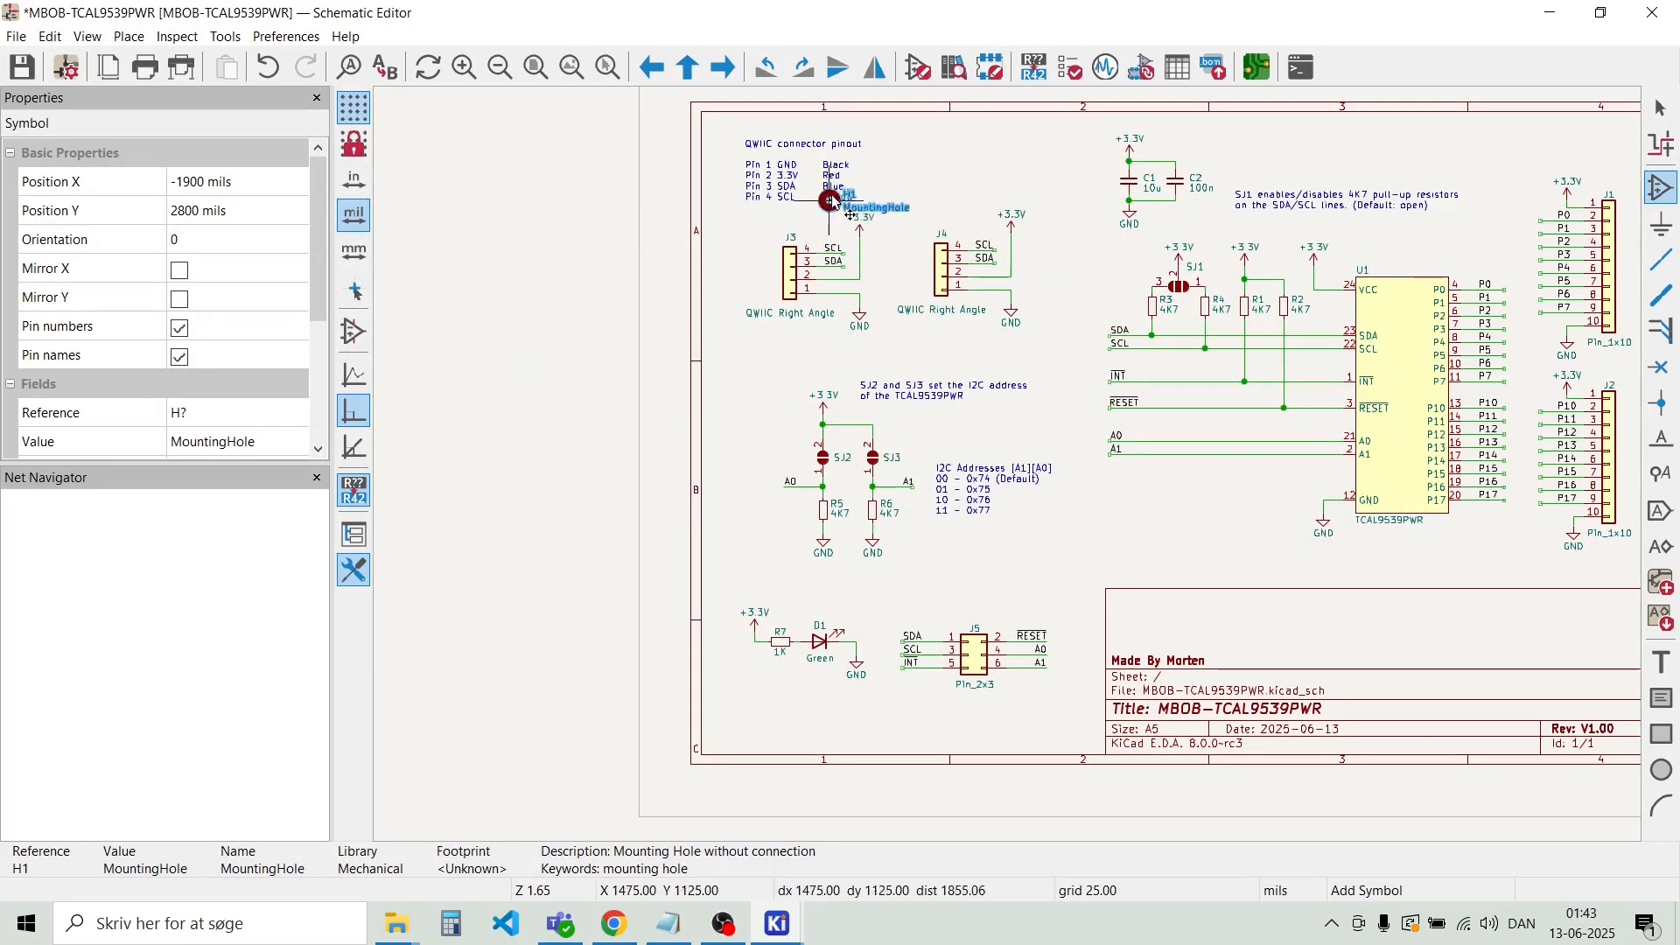
left_click(910, 174)
scroll(926, 189, "up", 5)
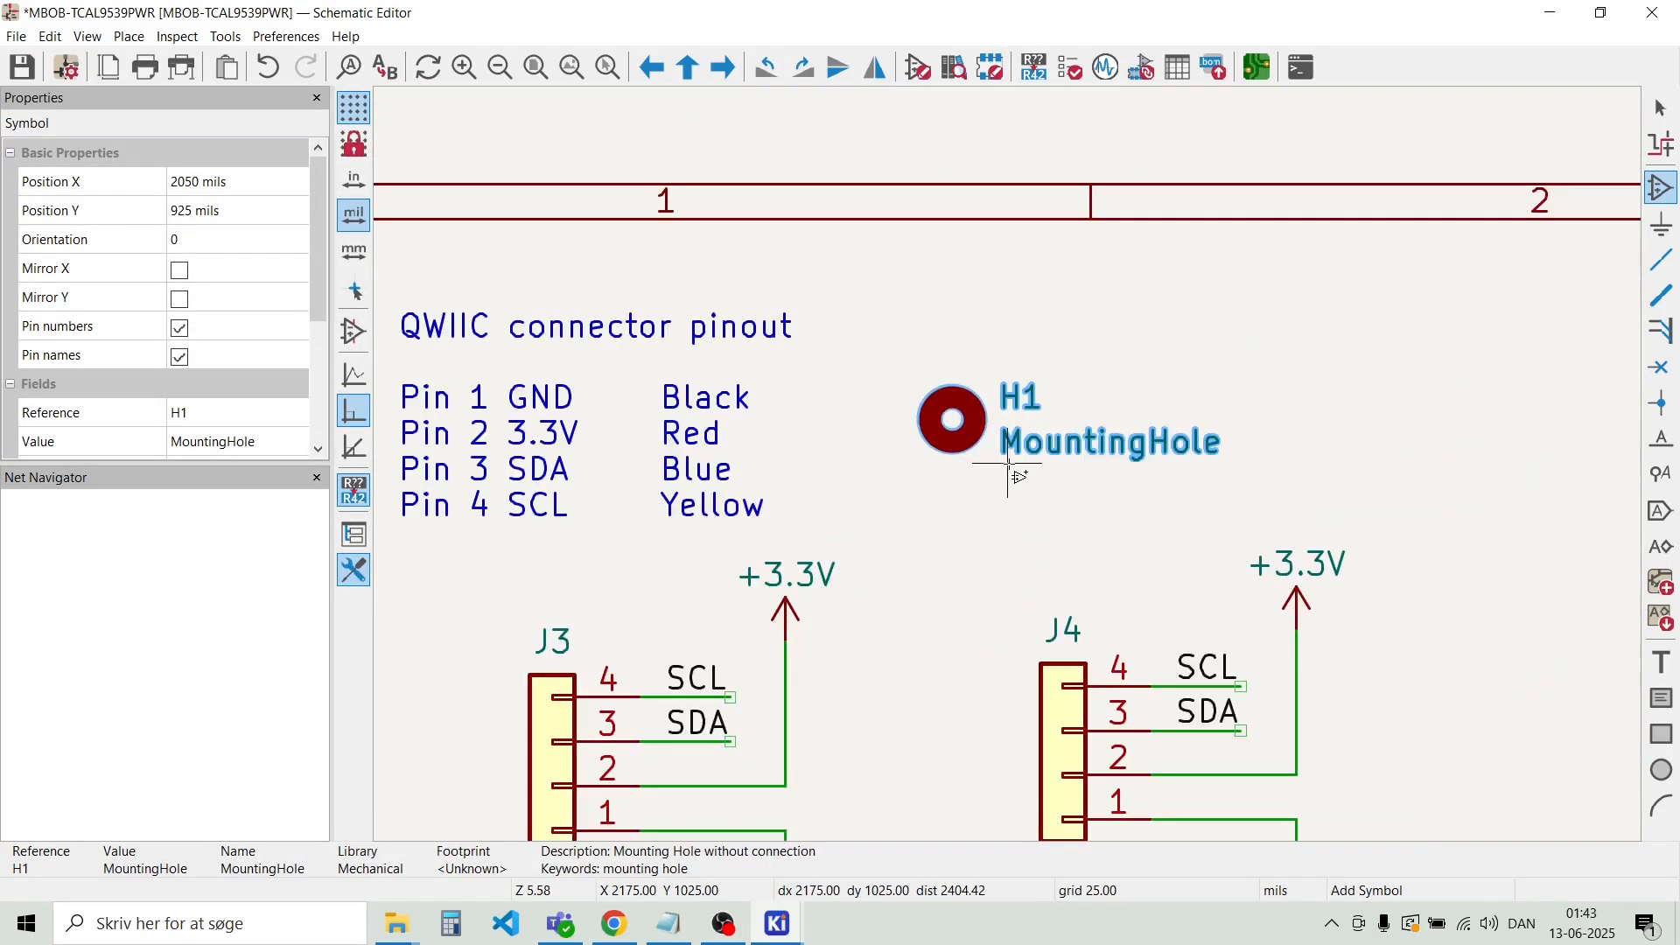
key("Escape")
Remove the MountingHole value text from H1 and move its reference to directly above the hole
left_click(1066, 453)
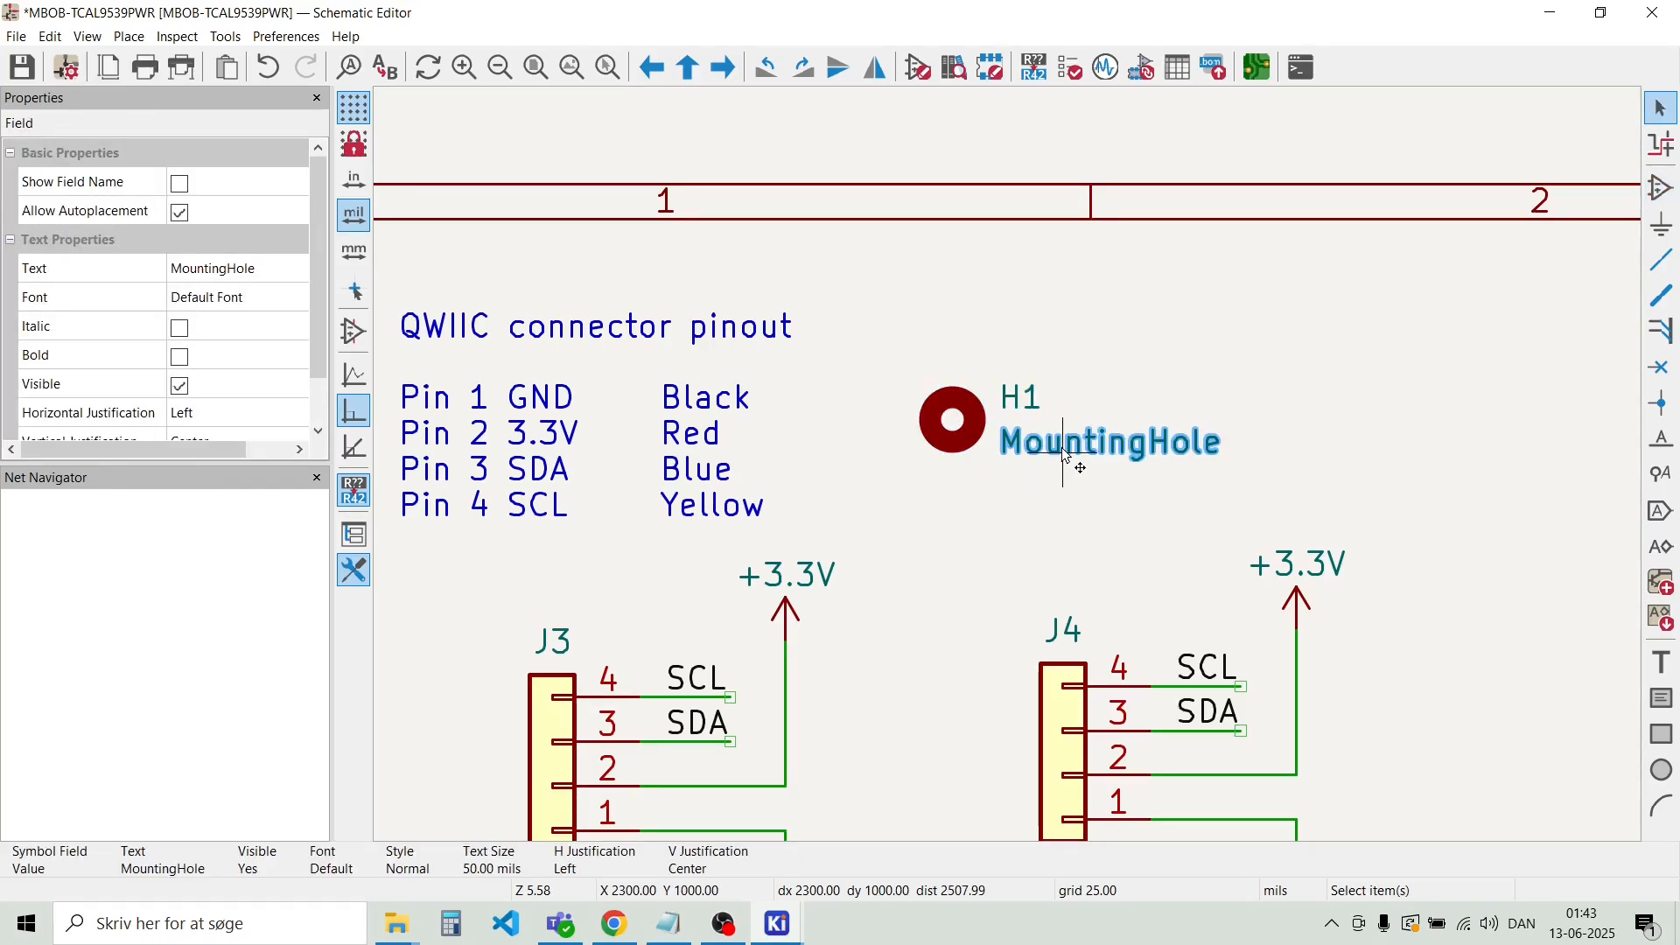
key("Delete")
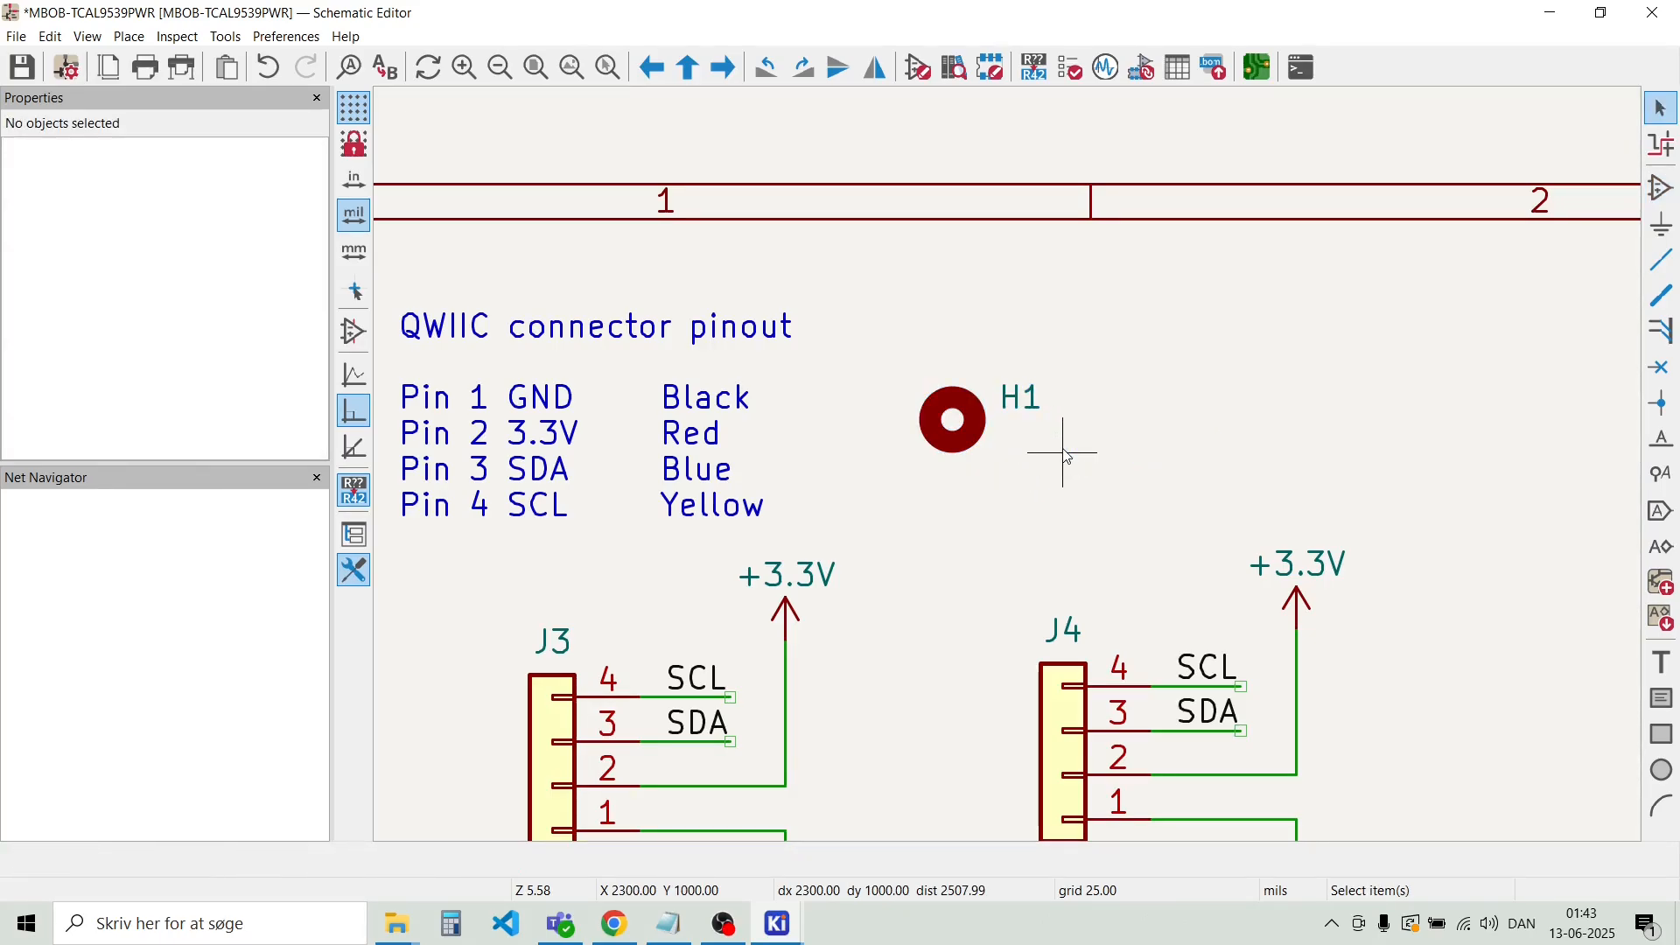
left_click(1030, 407)
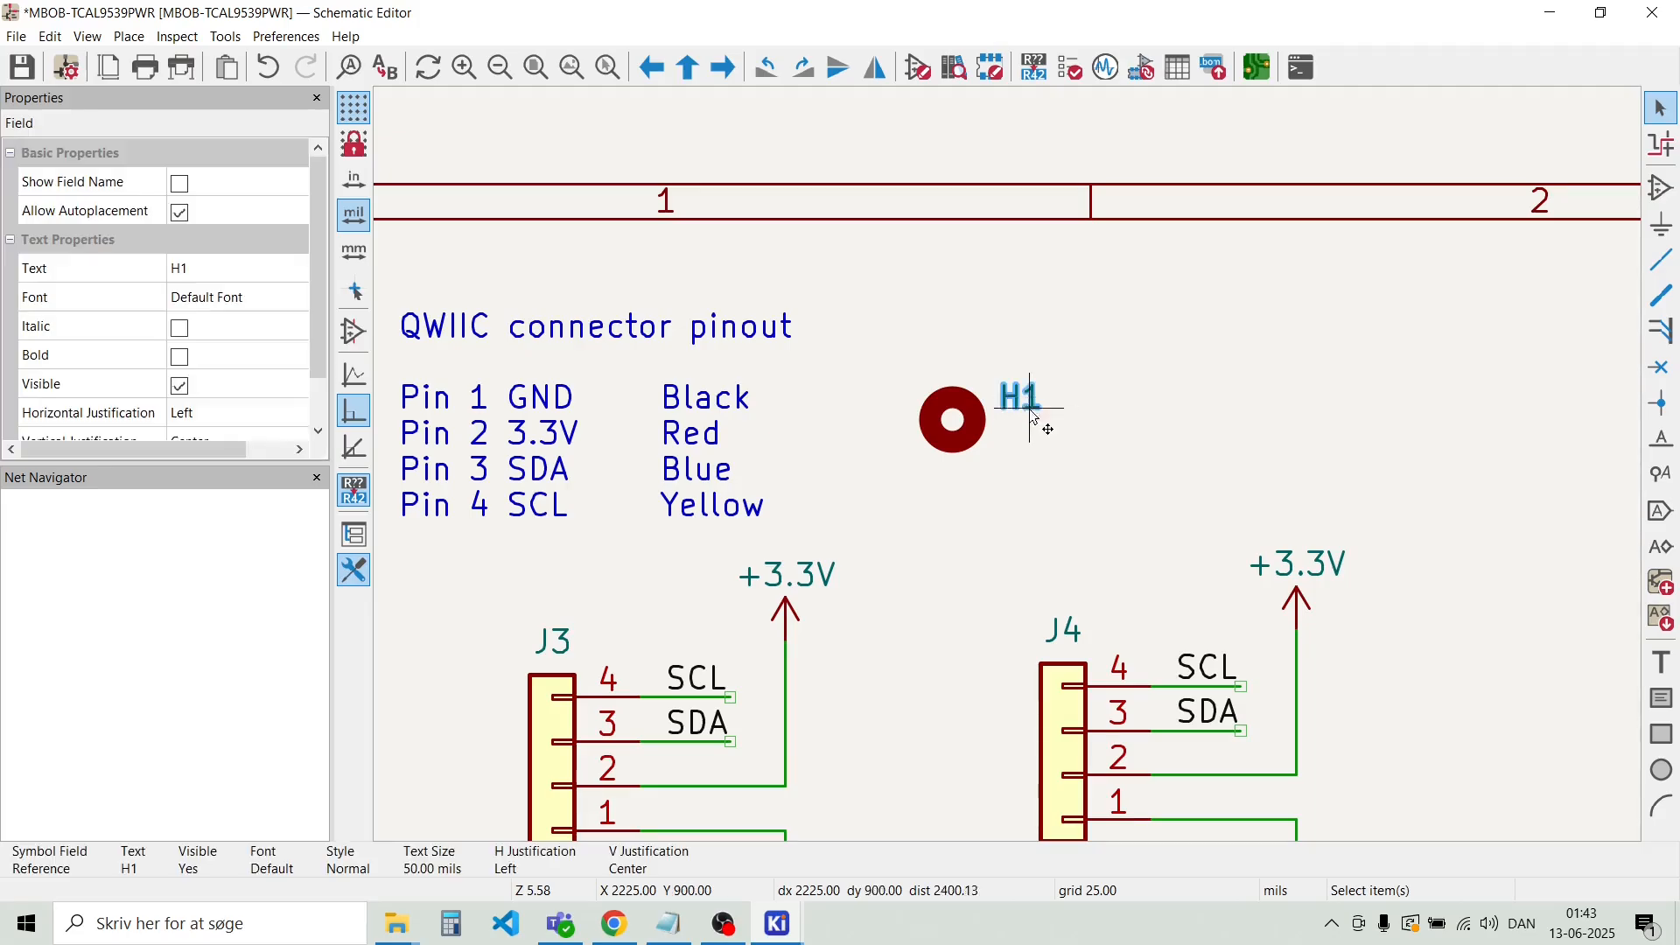
left_click_drag(1031, 410, 933, 353)
scroll(1029, 374, "down", 3)
scroll(1007, 473, "up", 3)
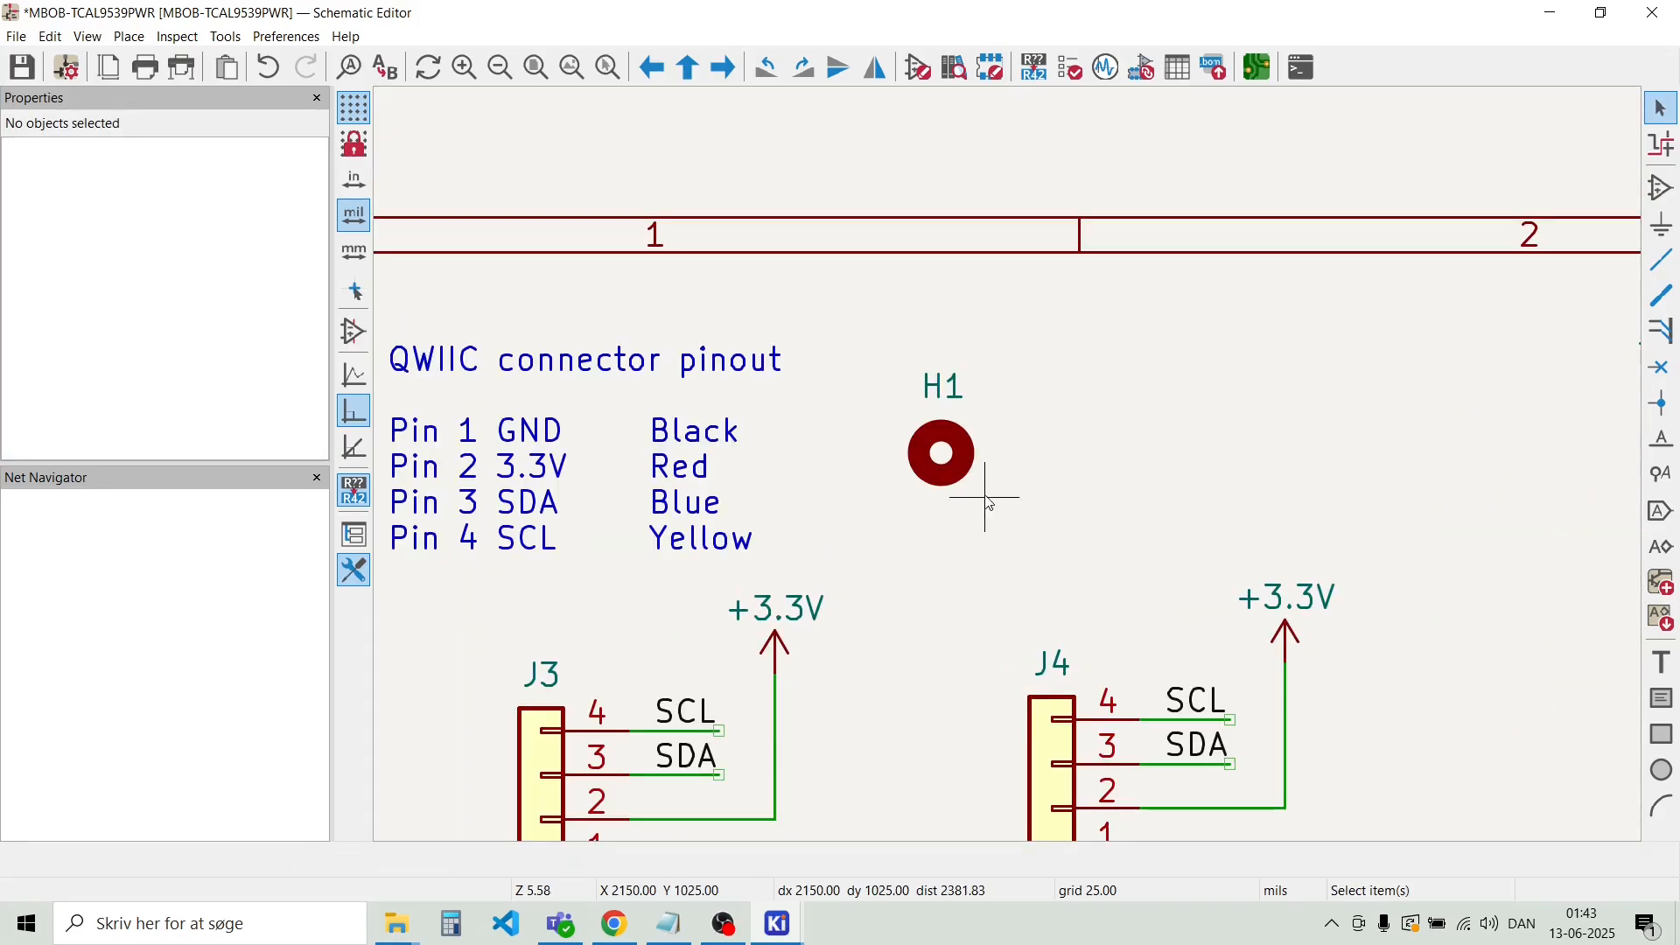
Duplicate mounting hole H1 three times, placing the copies H2, H3 and H4 in a row beside it
left_click(936, 442)
key("ctrl+d")
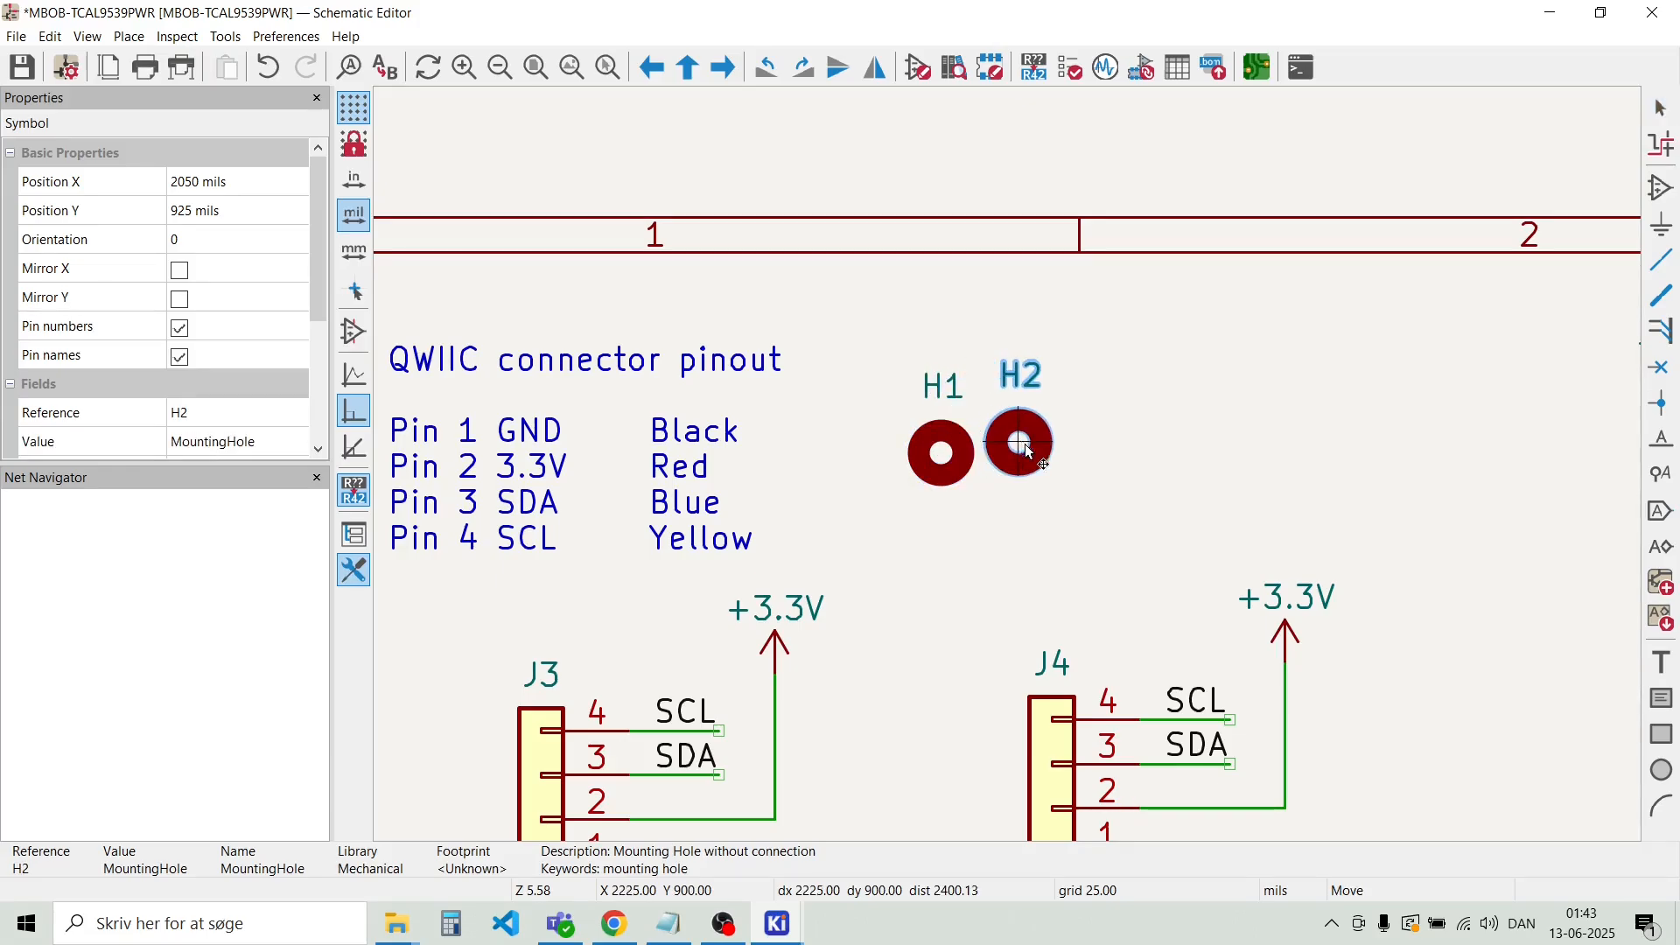
left_click(1023, 434)
key("ctrl+d")
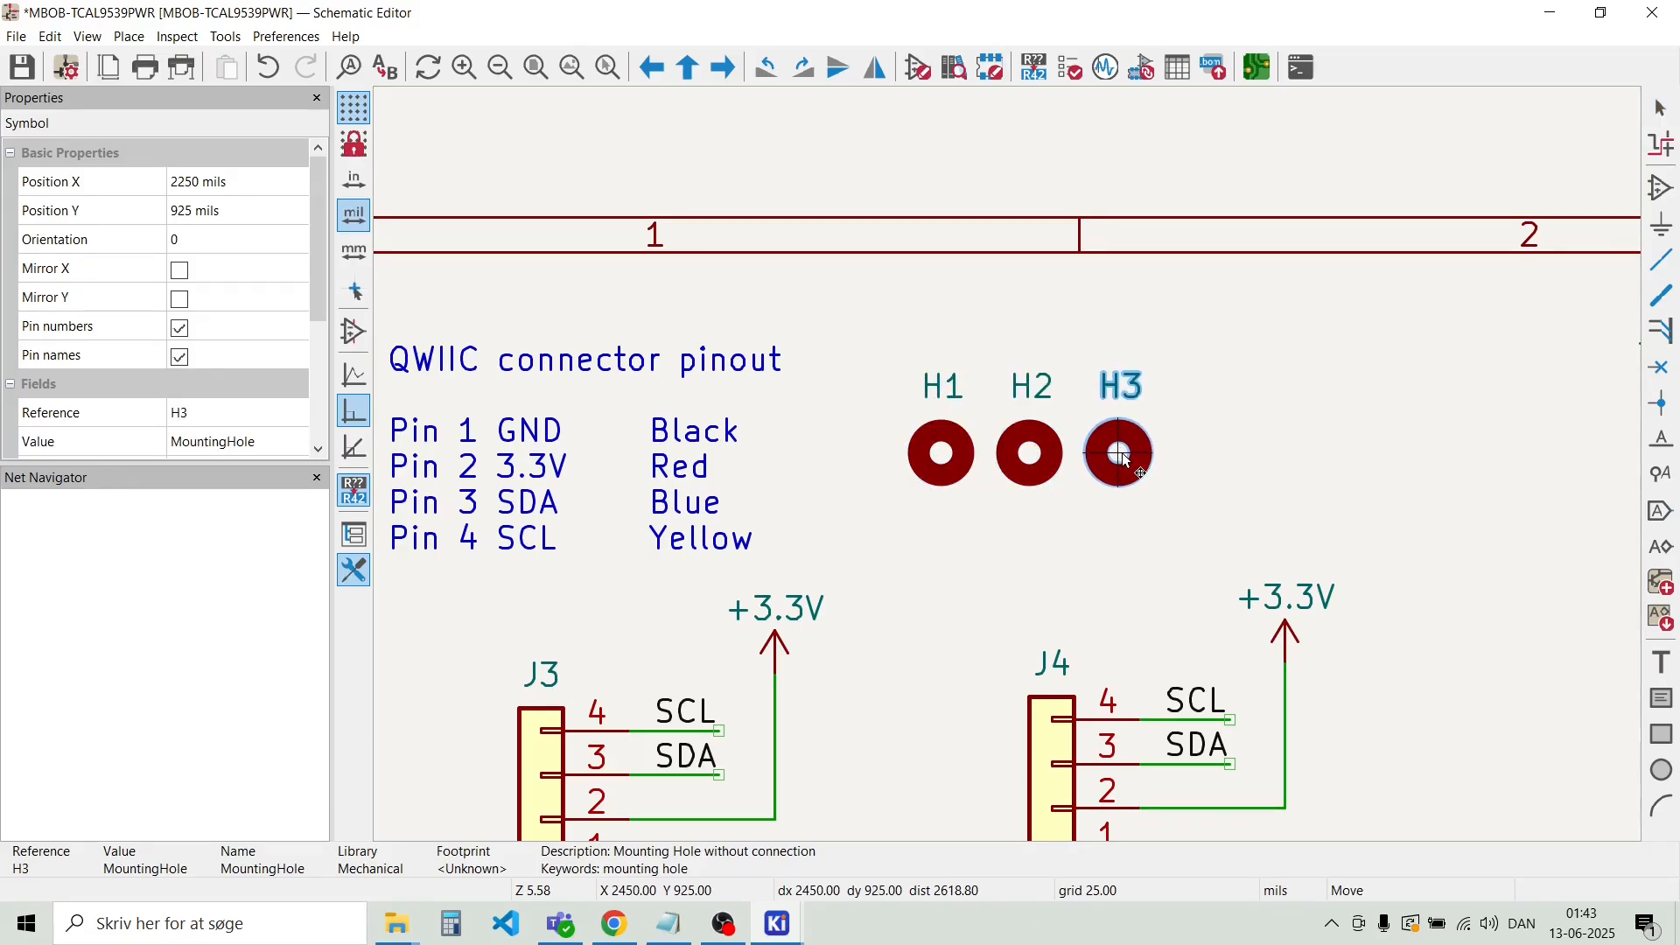
left_click(1123, 455)
key("ctrl+d")
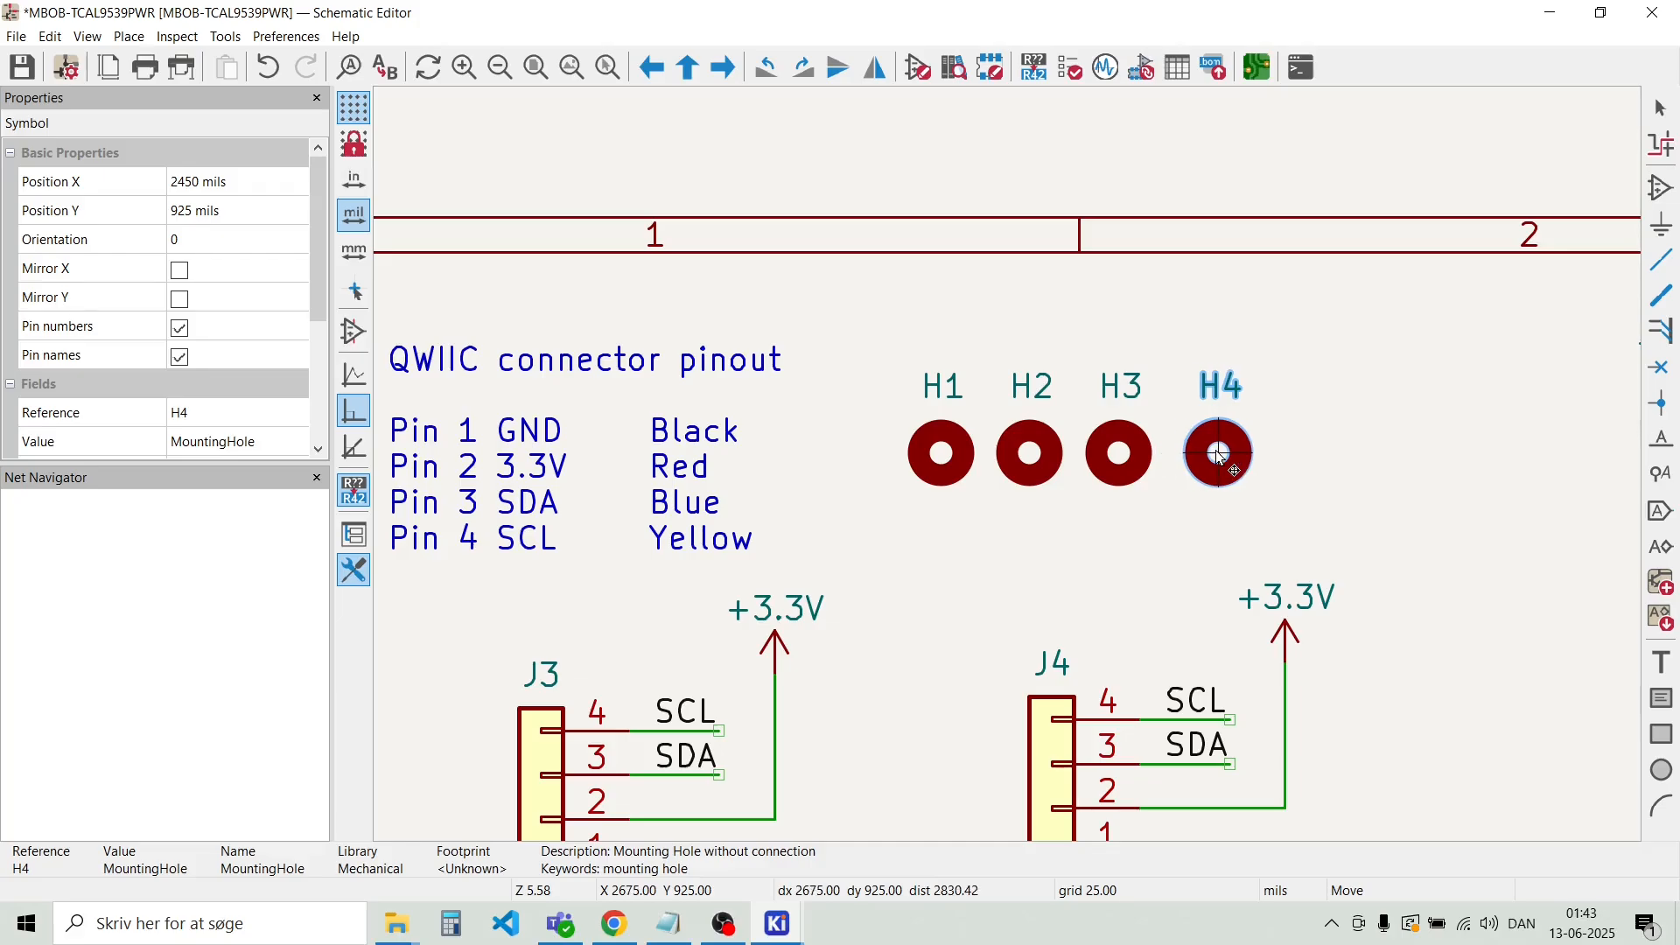
left_click(1196, 453)
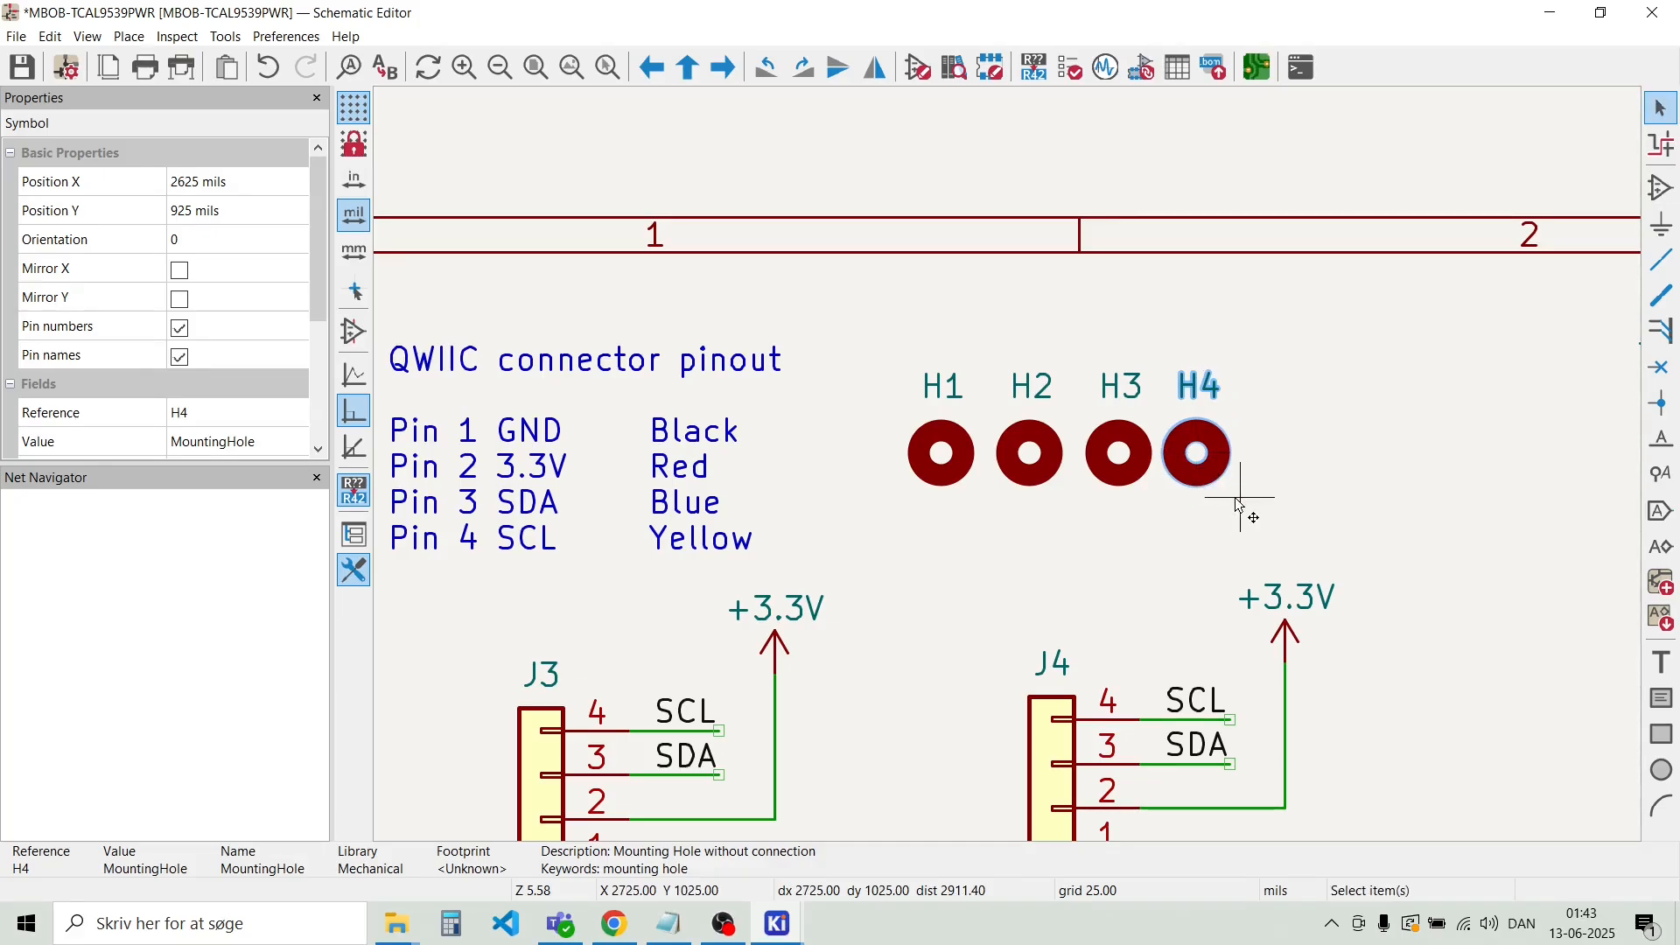
Shift mounting holes H2, H3 and H4 towards H1 so that all four are evenly and closely spaced
left_click_drag(1257, 497, 1107, 457)
left_click(1107, 509)
left_click_drag(1191, 492, 1078, 456)
left_click(1006, 574)
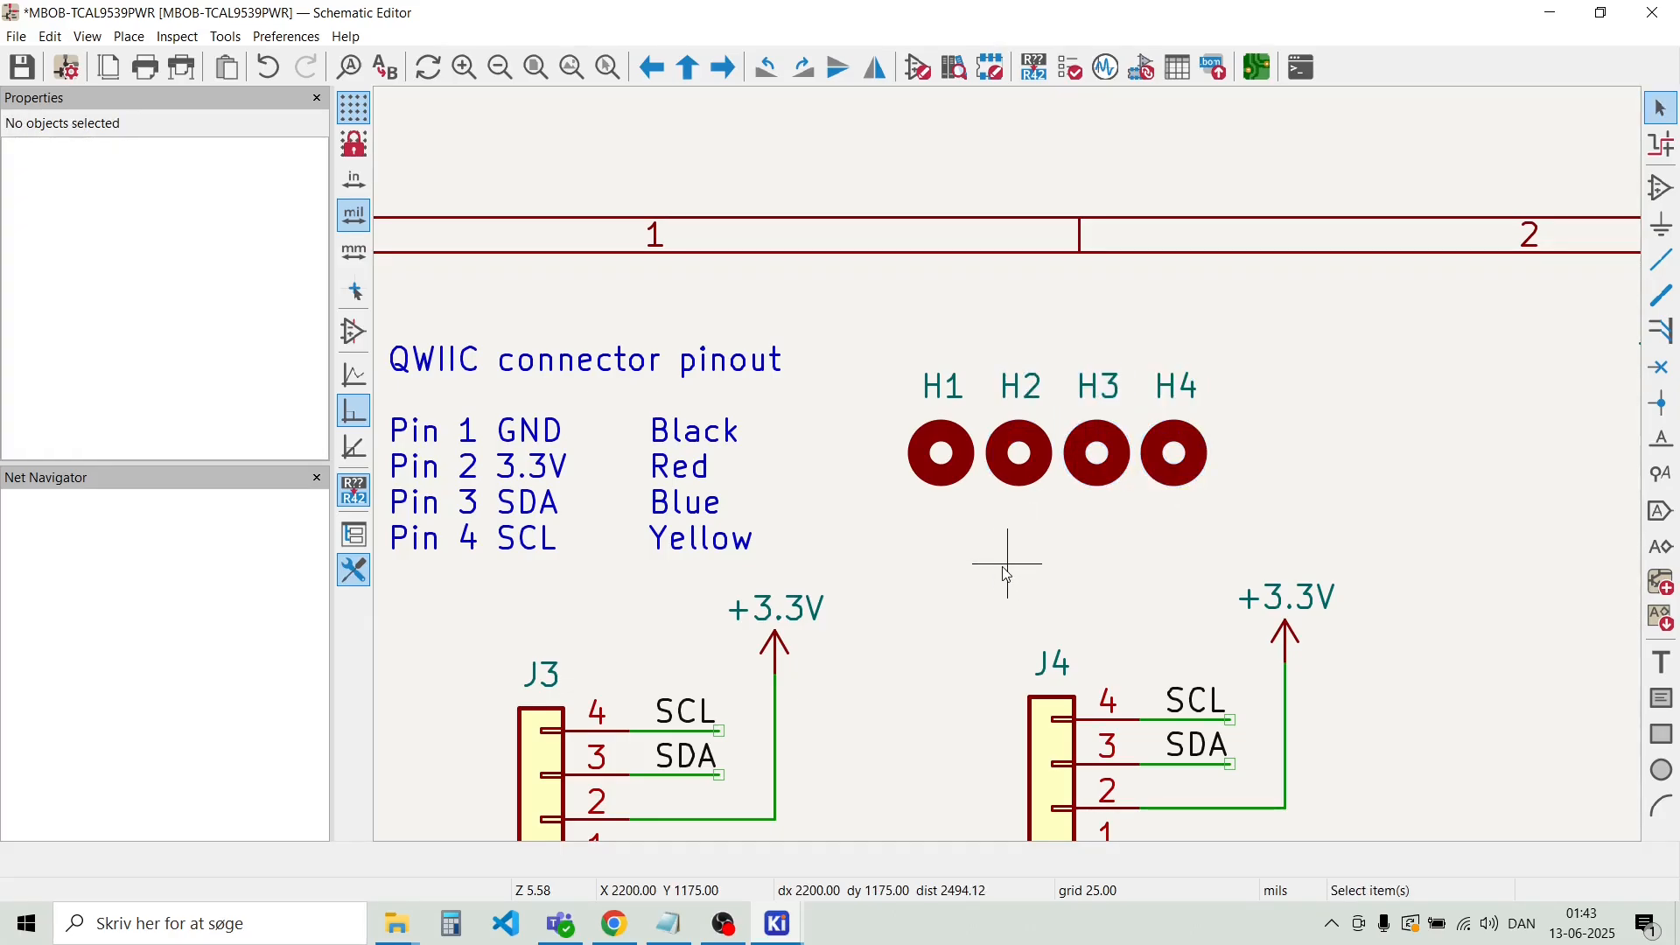
Draw a vertical graphic line at X 3275 mils from the sheet's lower border to its upper border, between the connector circuits and the U1 circuit
scroll(1007, 574, "down", 5)
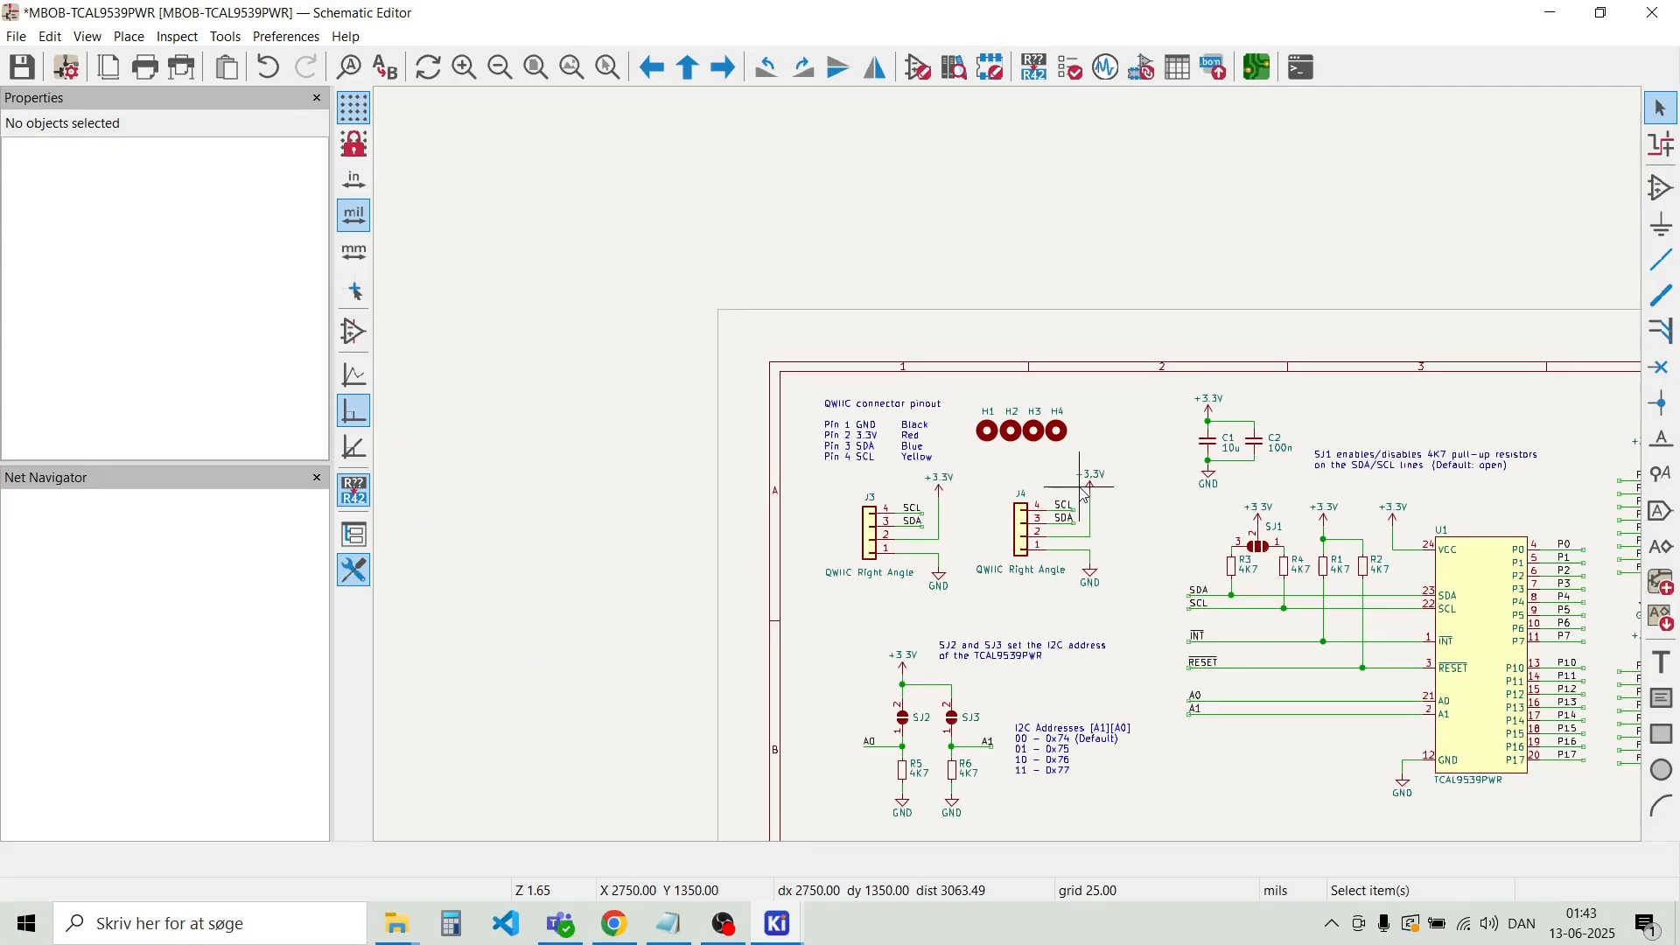
scroll(1010, 474, "down", 3)
scroll(978, 510, "up", 6)
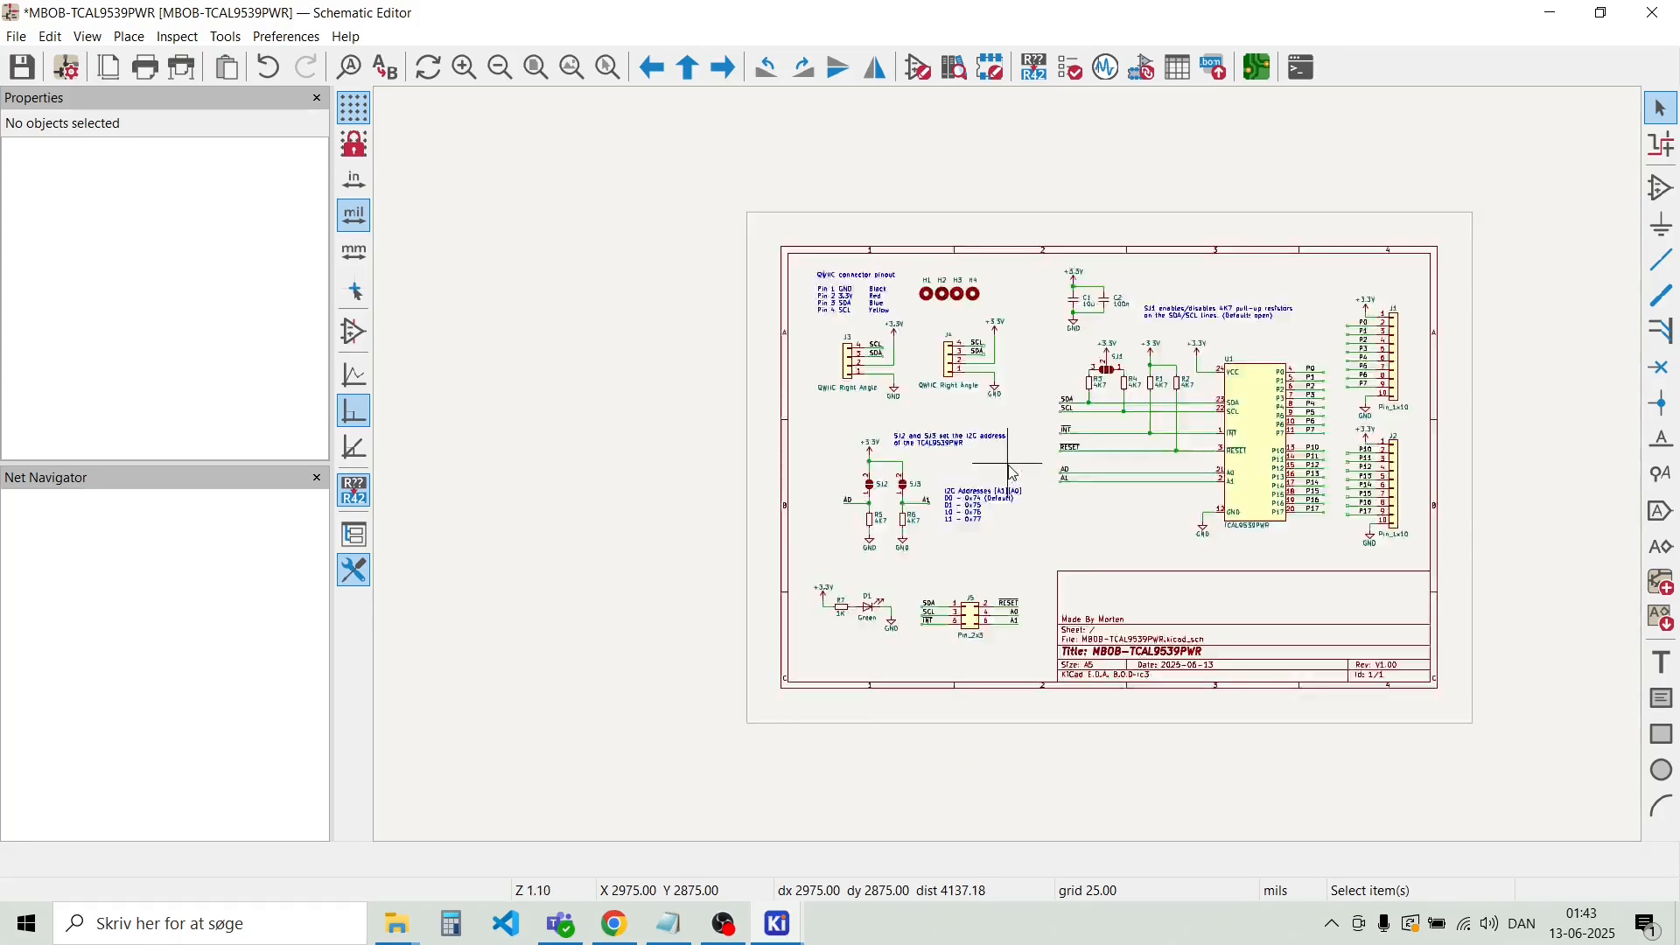
scroll(1006, 473, "down", 3)
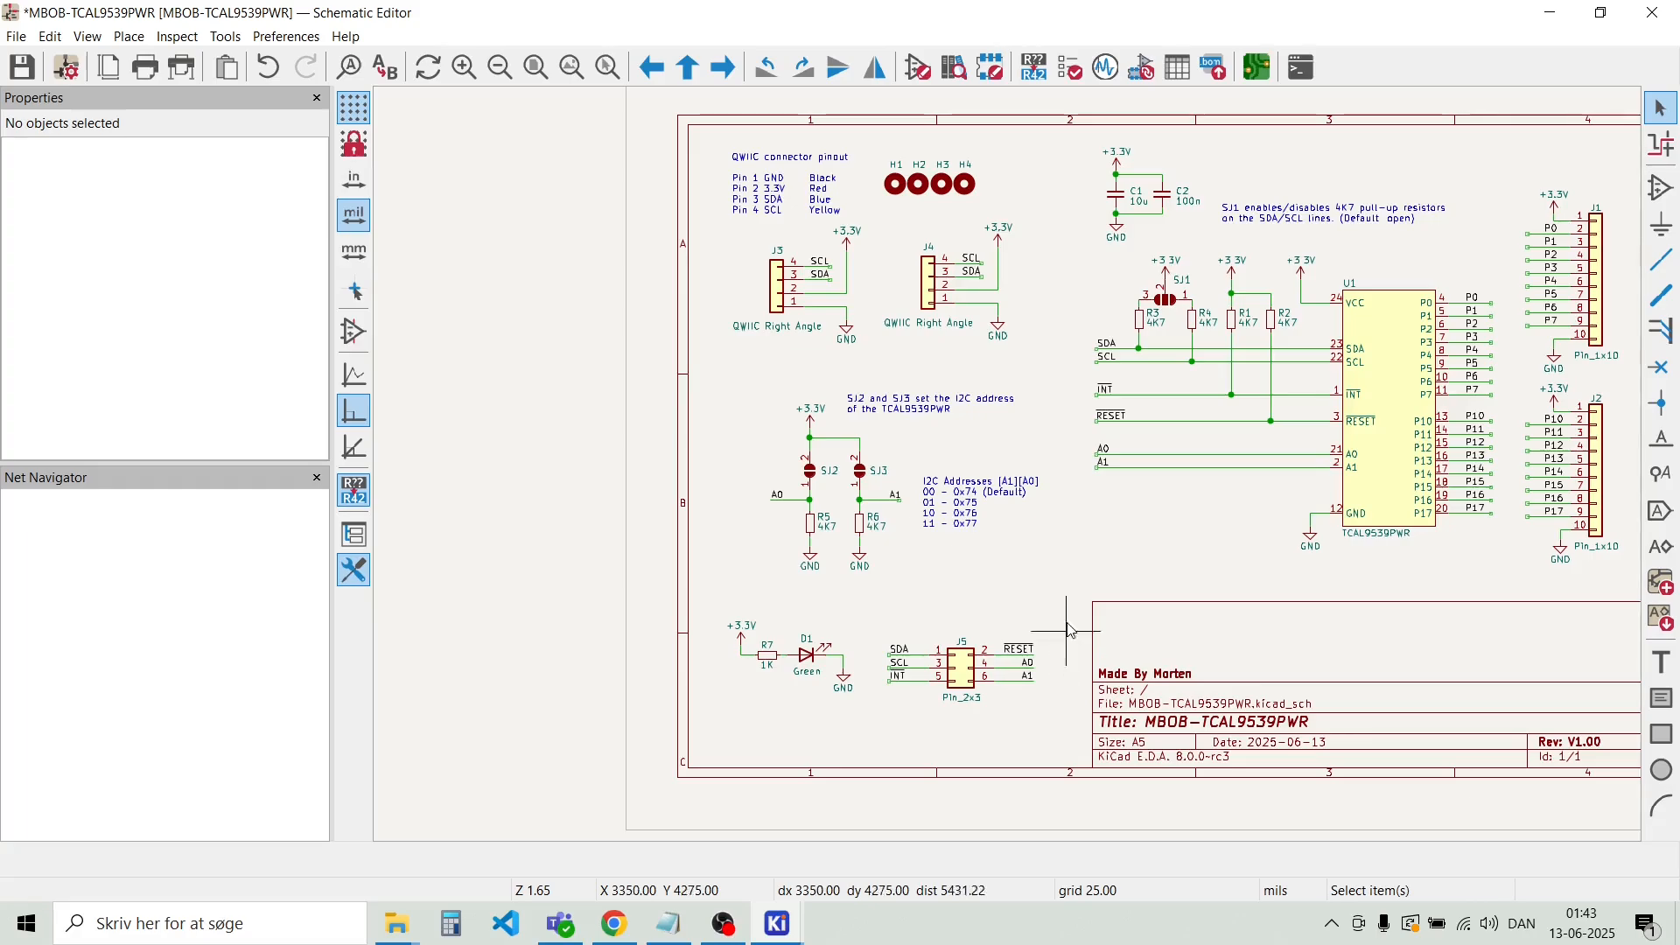
scroll(1111, 717, "up", 3)
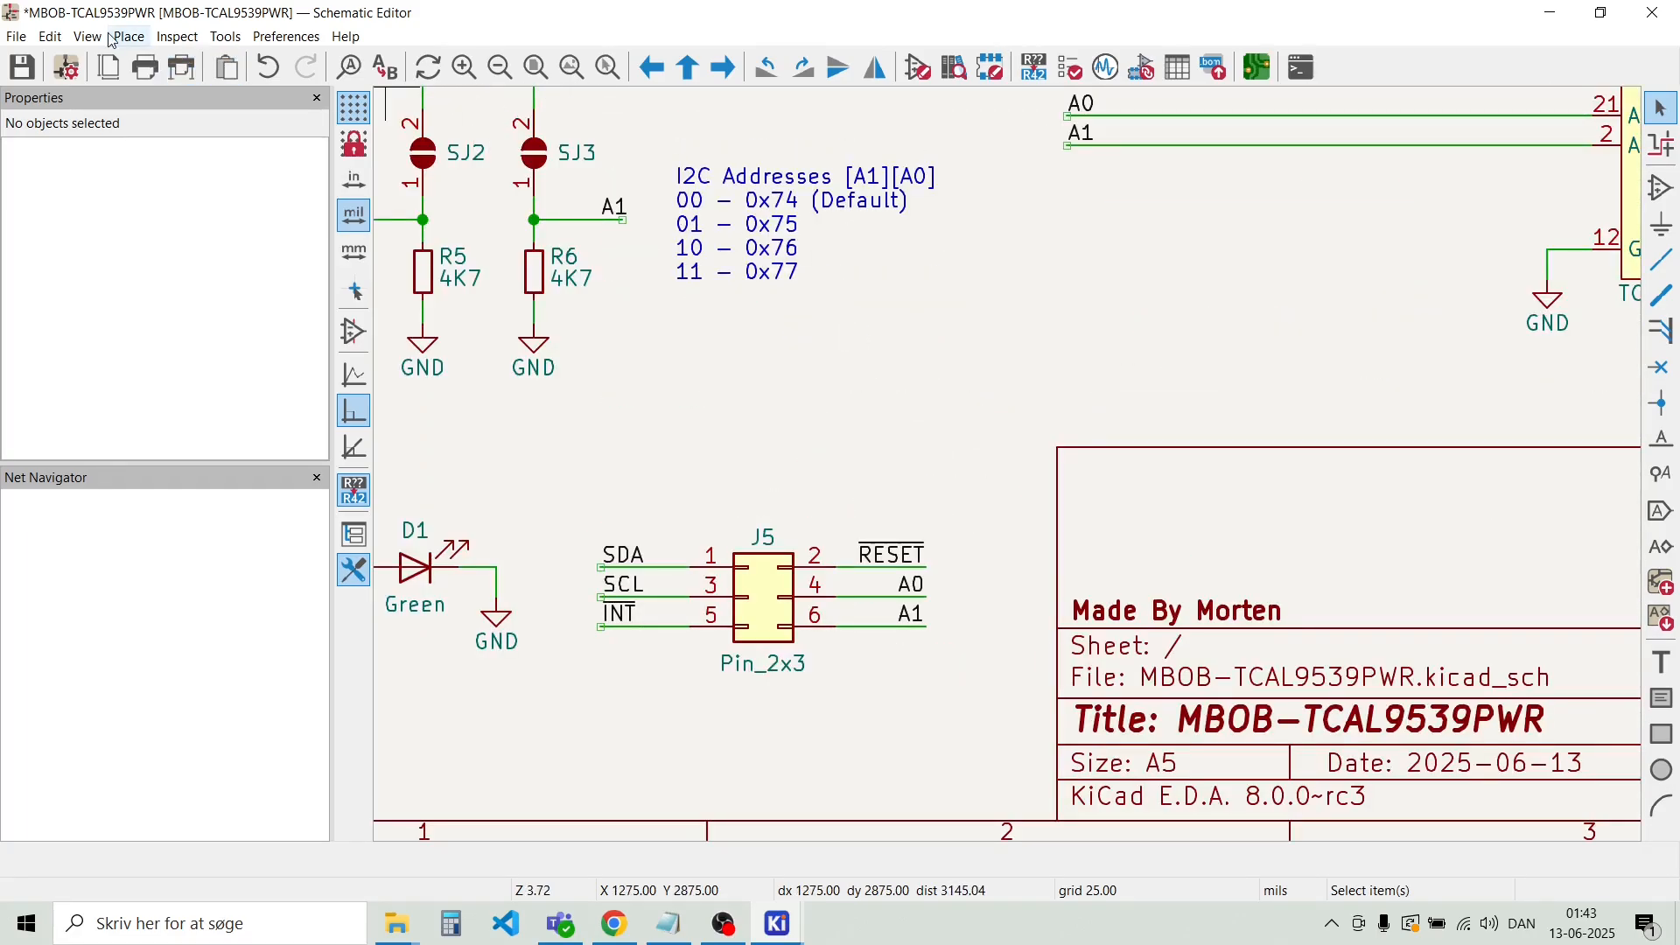
left_click(127, 36)
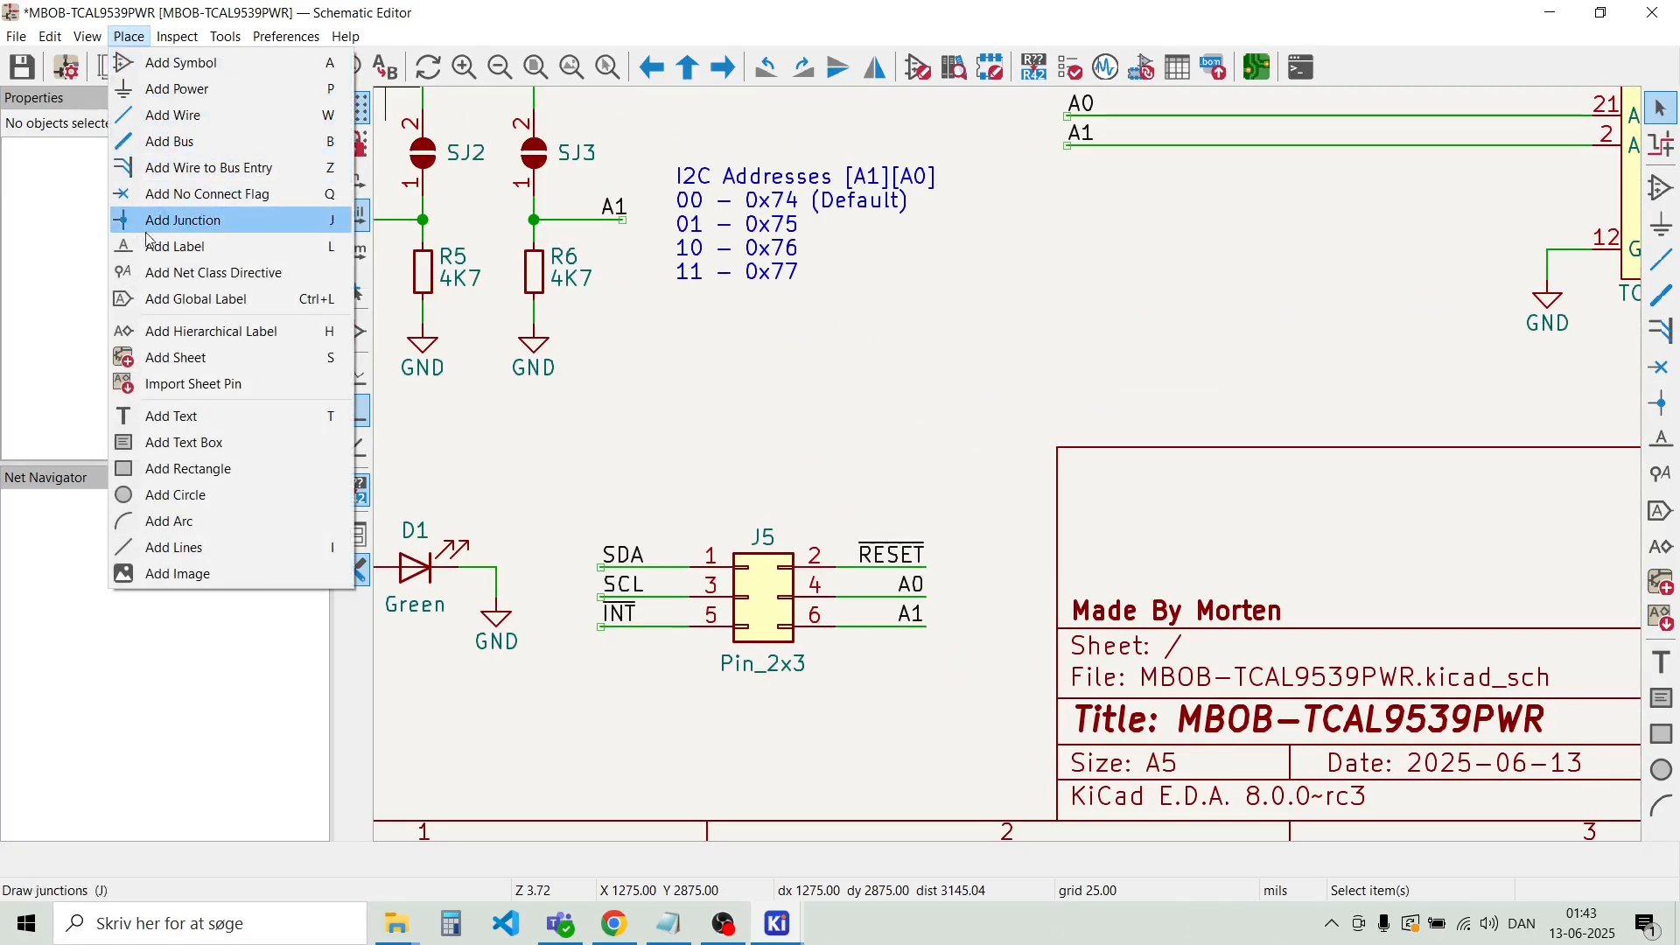
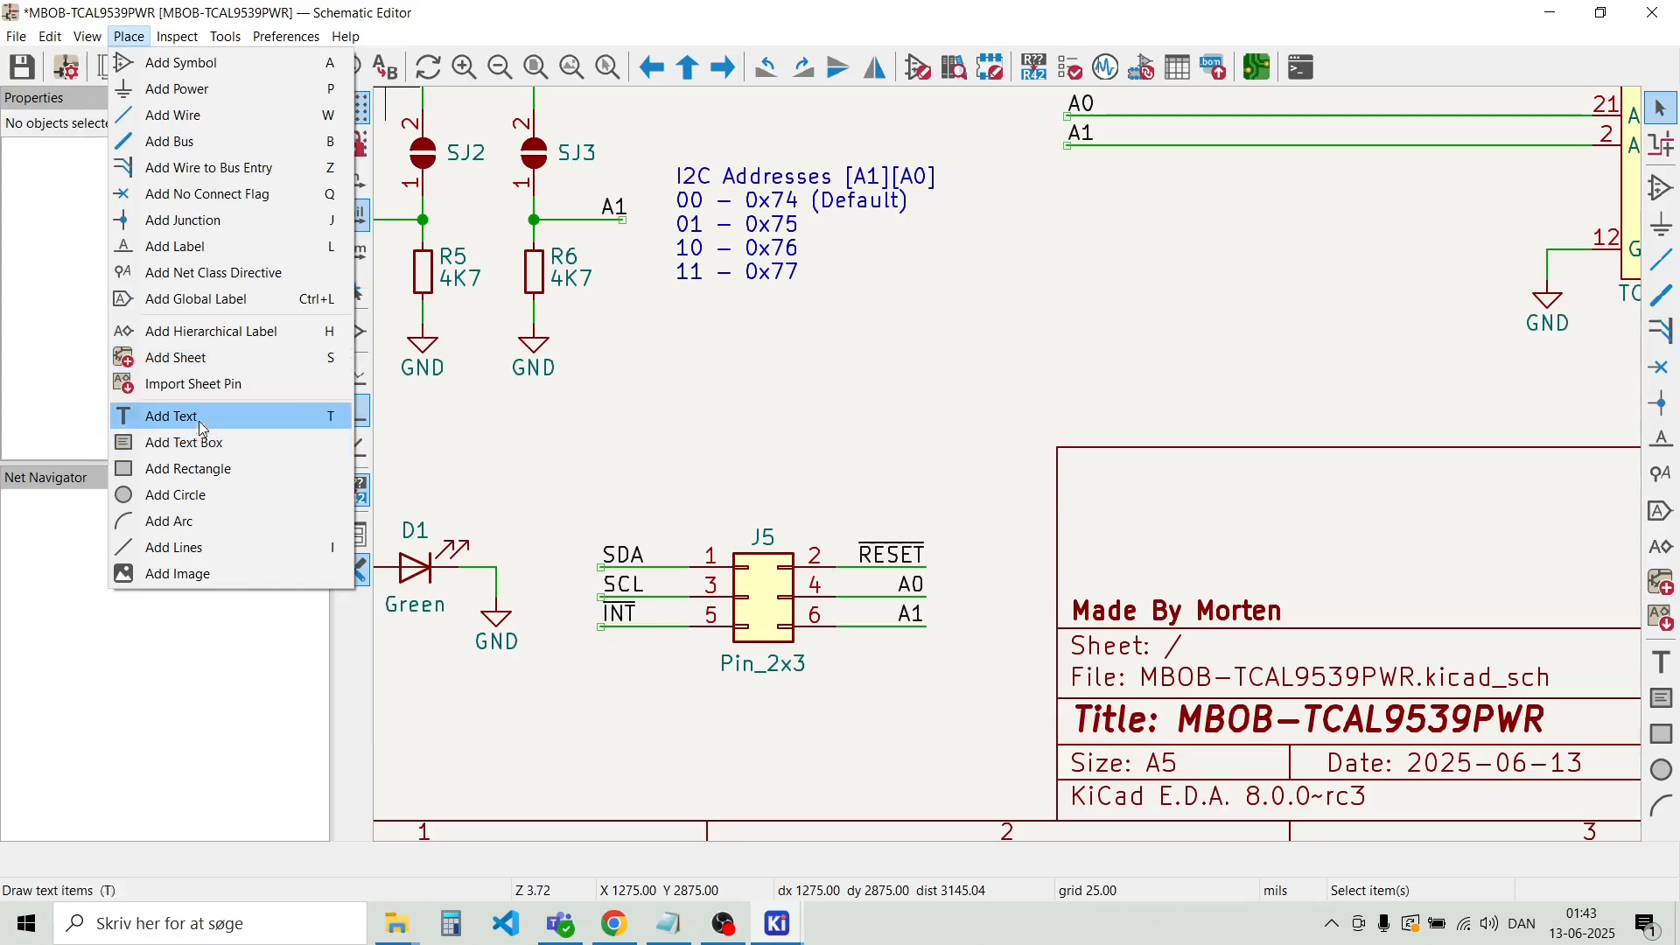
left_click(202, 549)
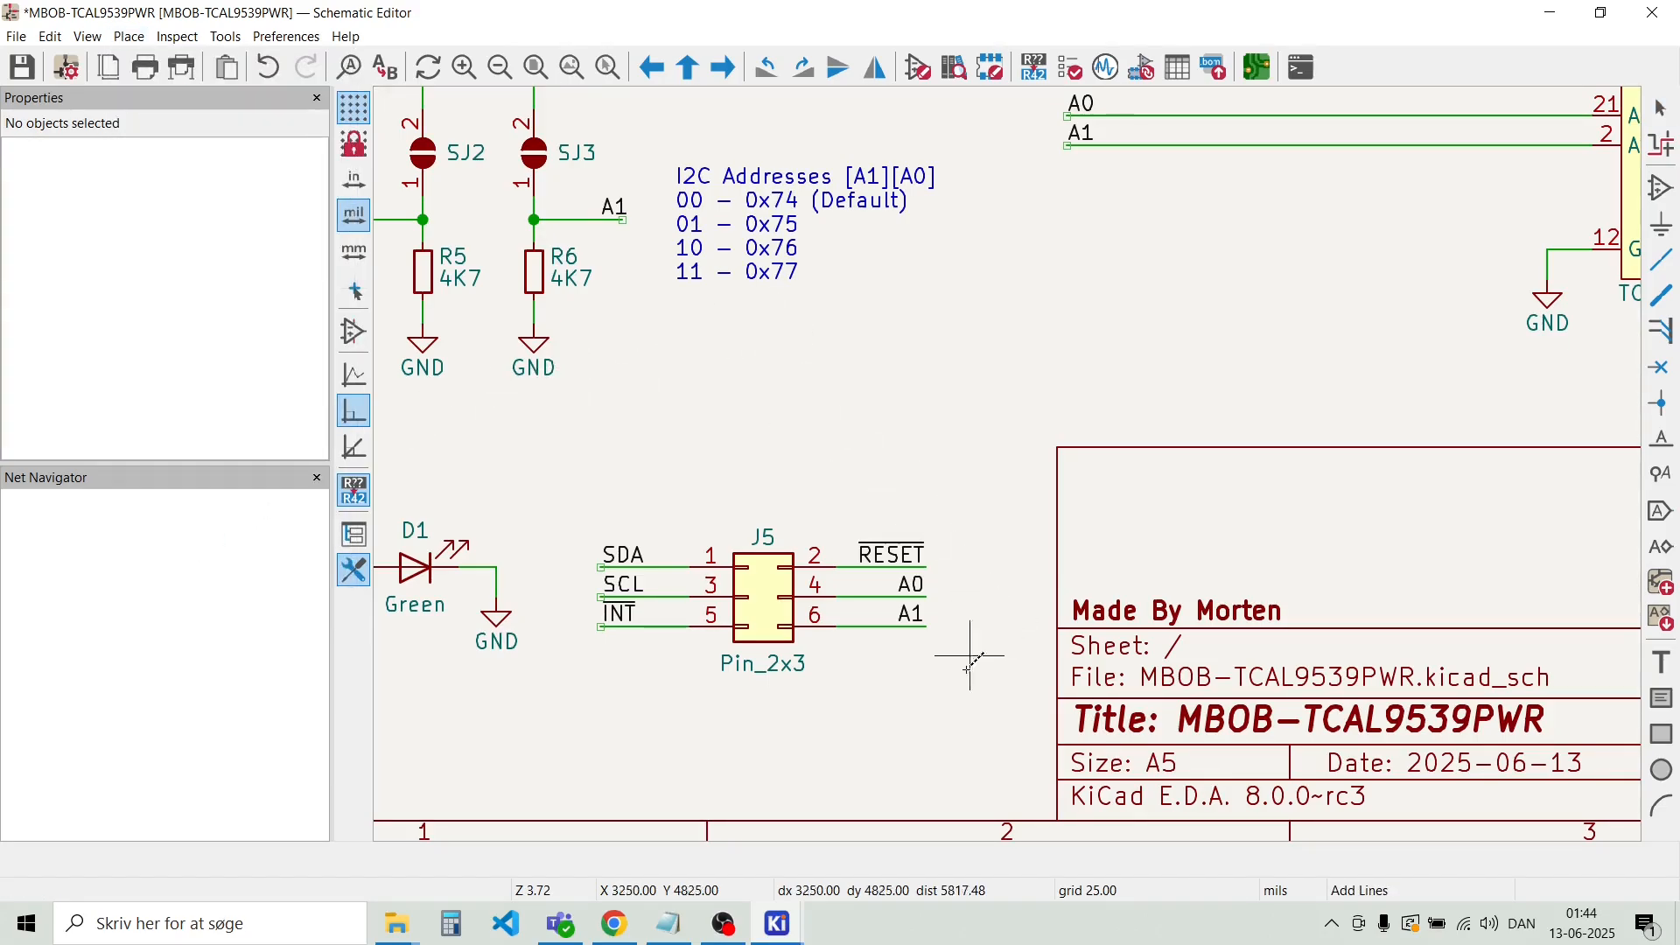
left_click(979, 814)
scroll(983, 619, "down", 3)
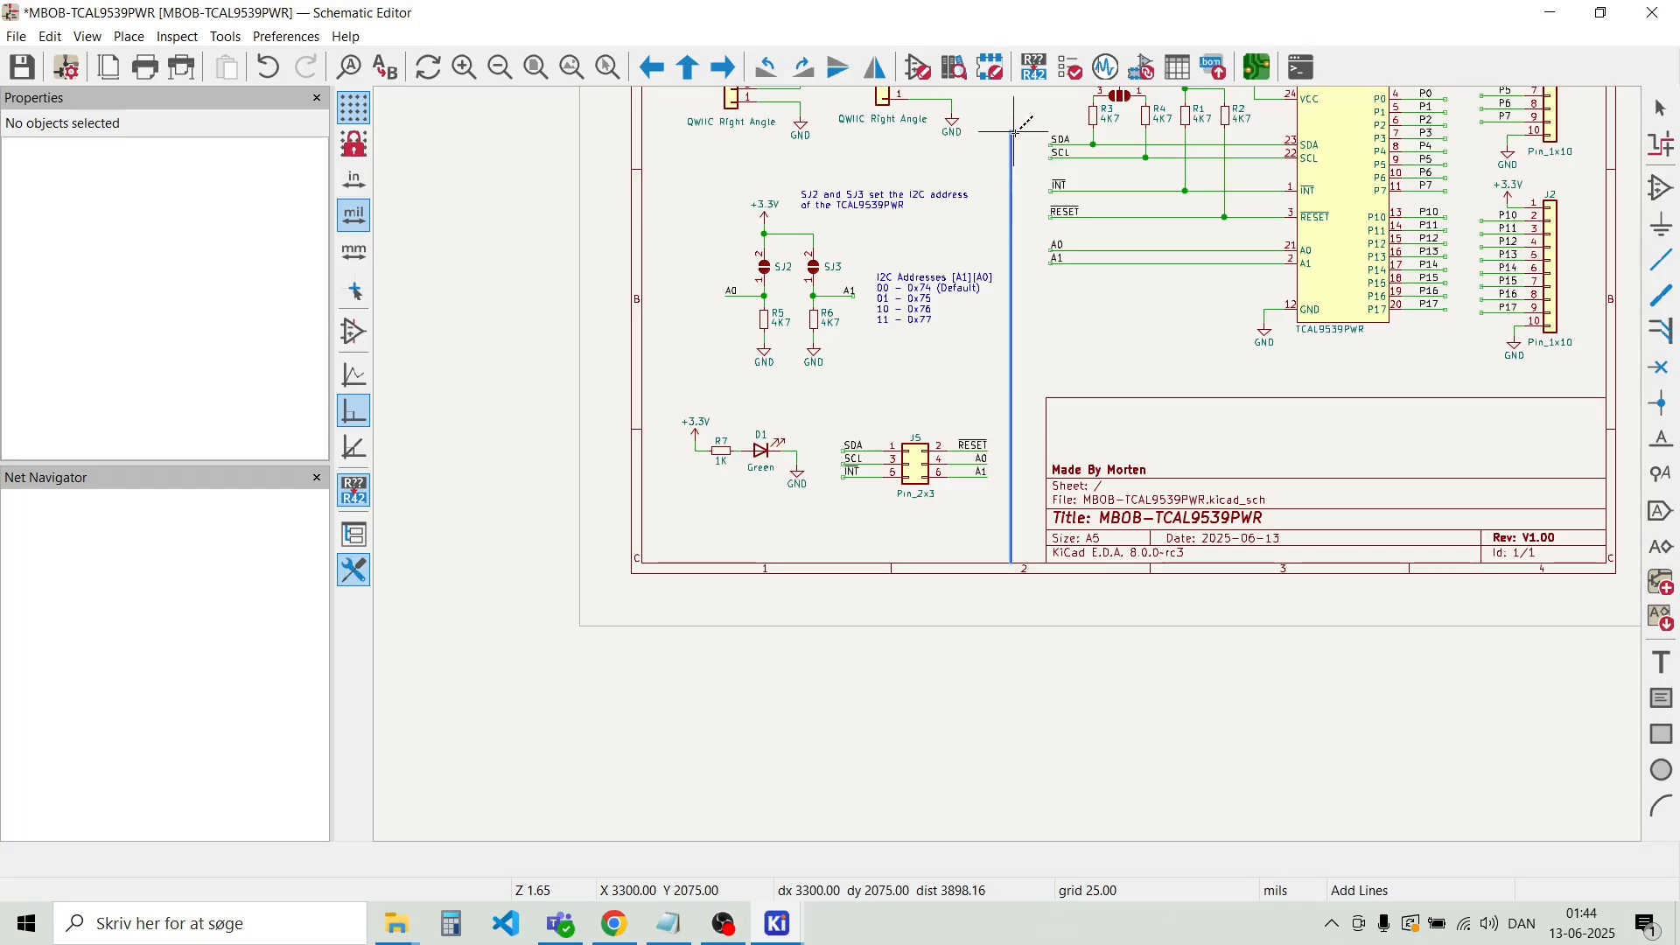
scroll(1013, 451, "up", 2)
scroll(1011, 455, "down", 1)
scroll(1008, 459, "up", 1)
scroll(1008, 464, "up", 2)
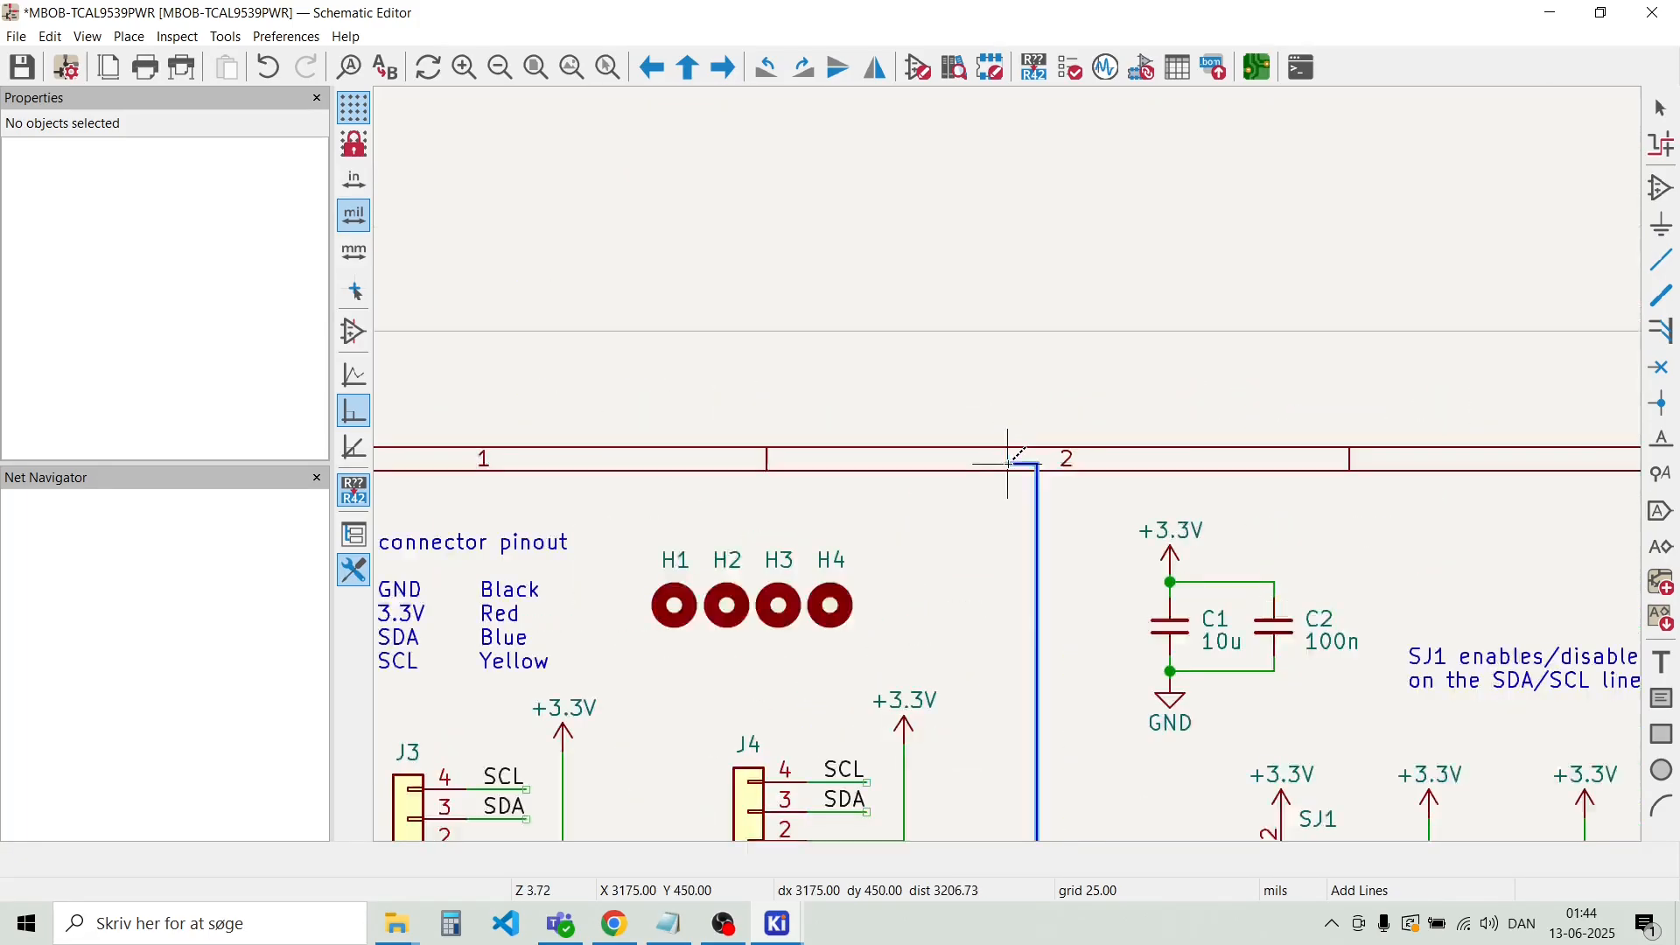
scroll(1009, 461, "up", 7)
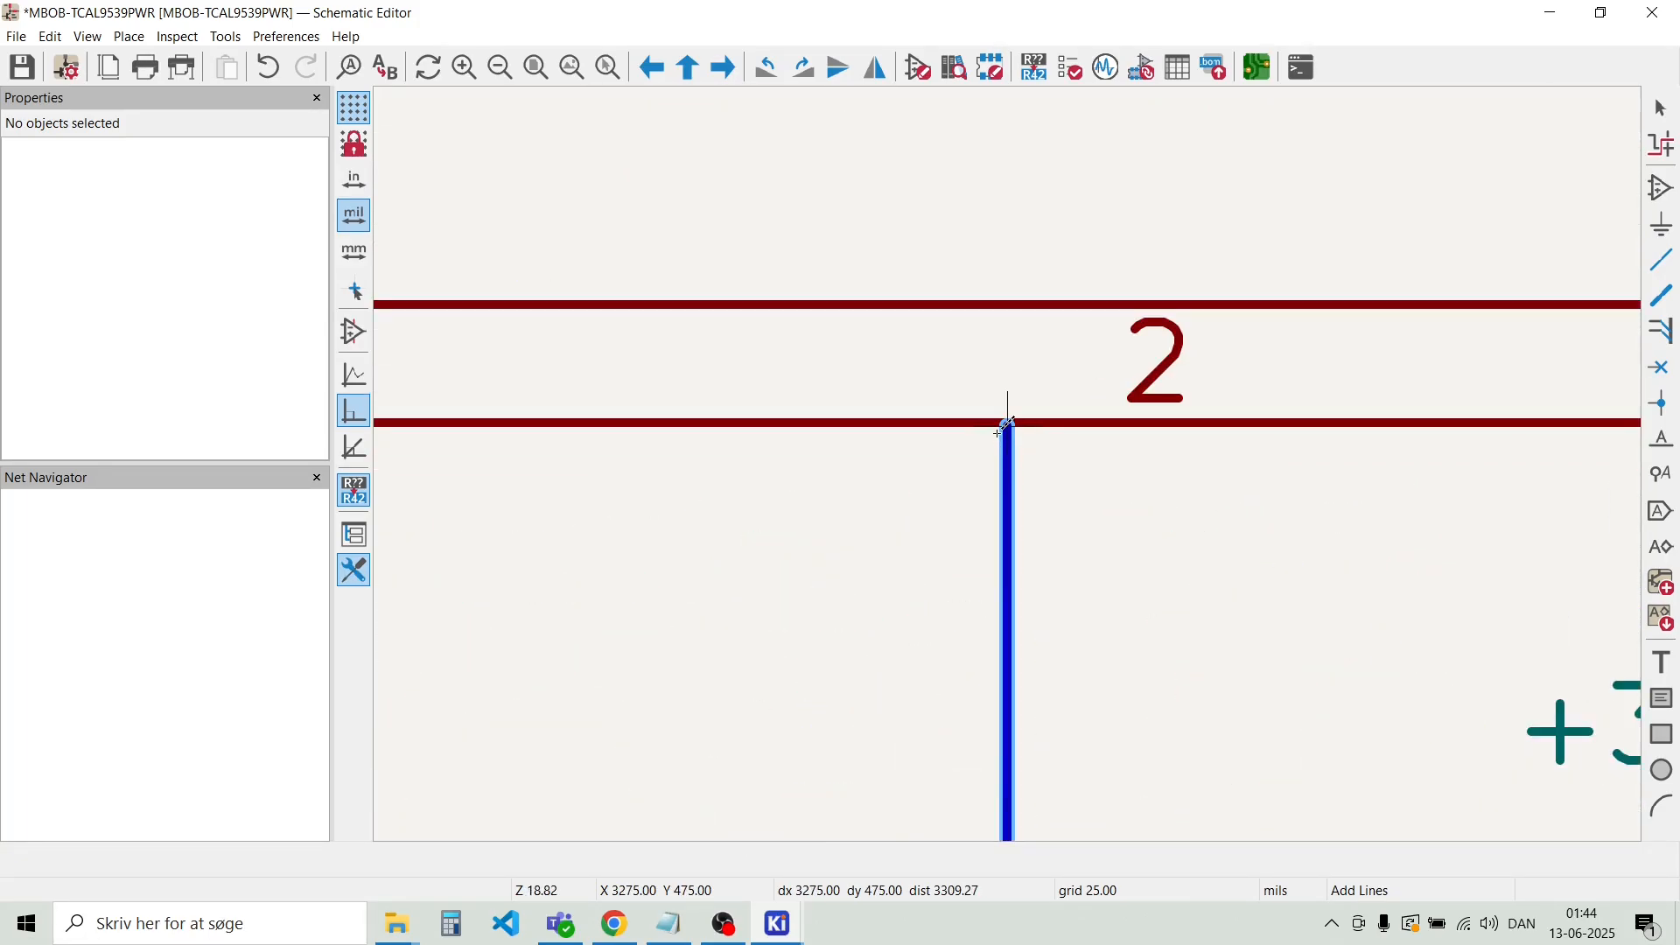
double_click(1008, 426)
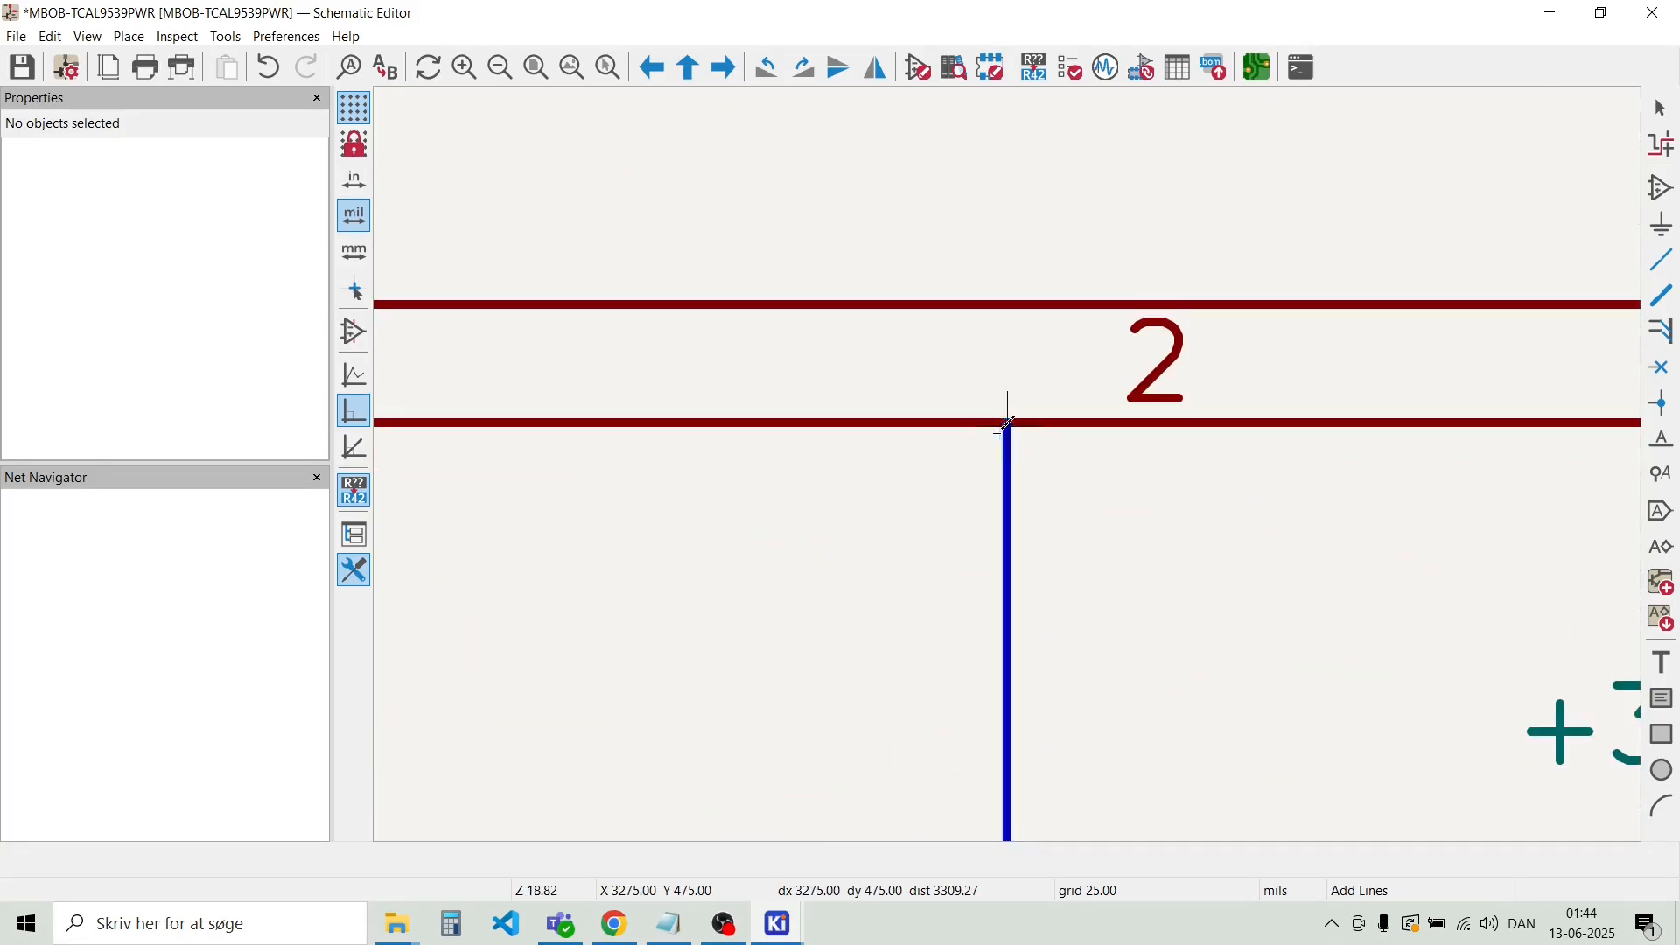
key("Escape")
Set the vertical divider line's style to Dash-Dot
double_click(1008, 541)
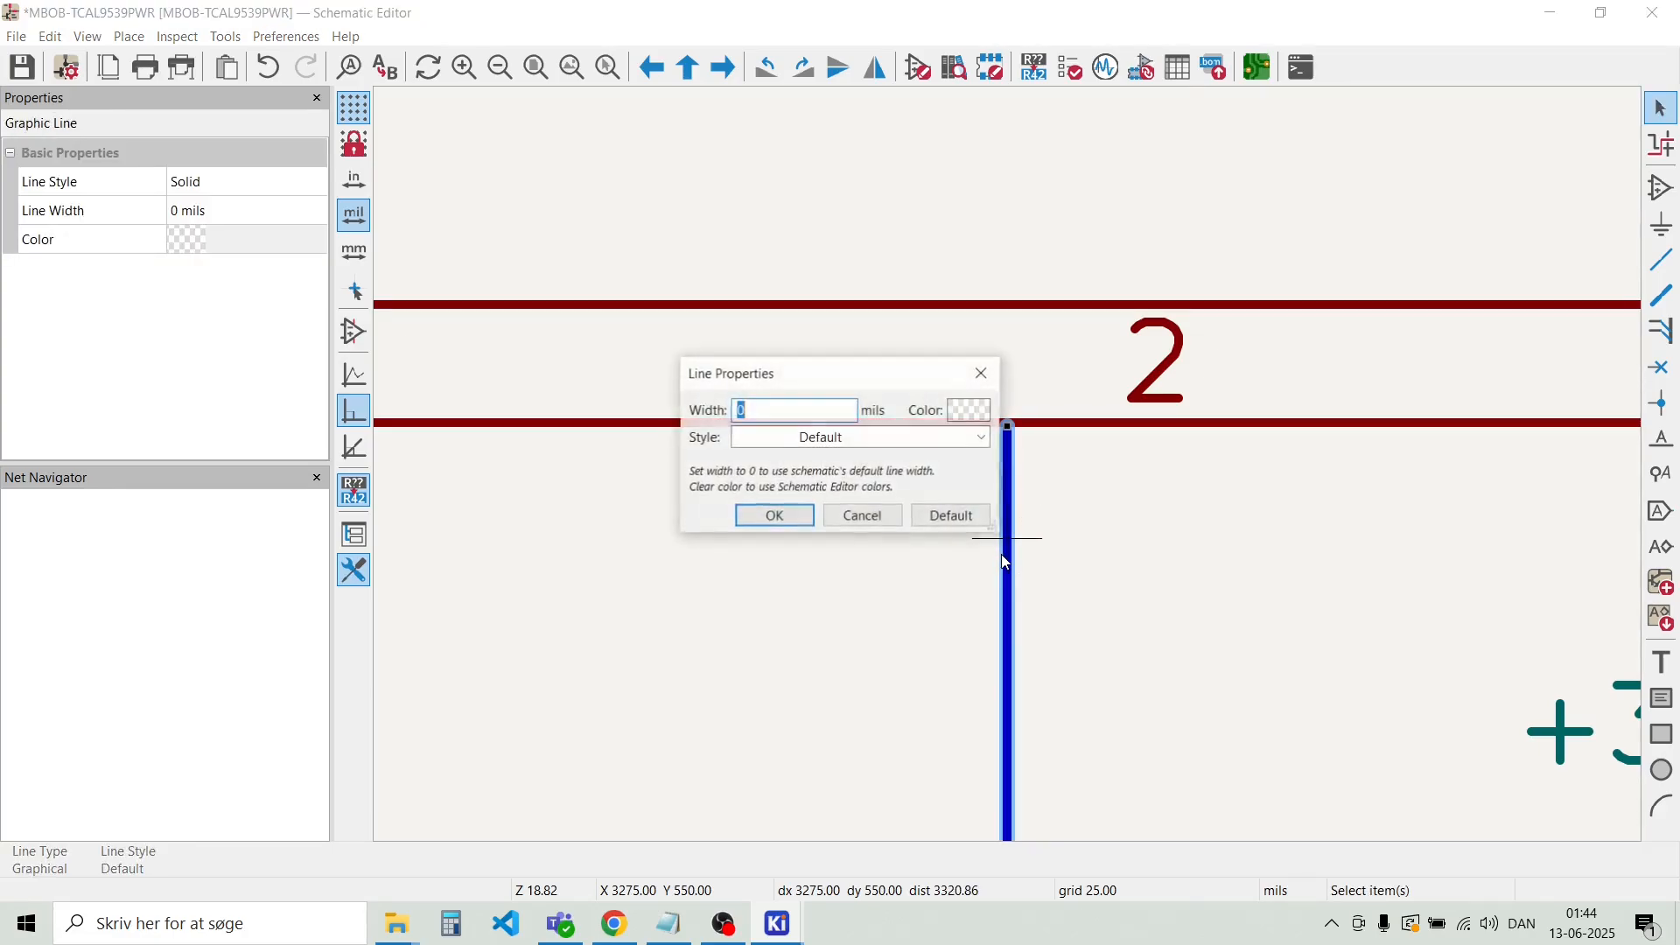
left_click(982, 437)
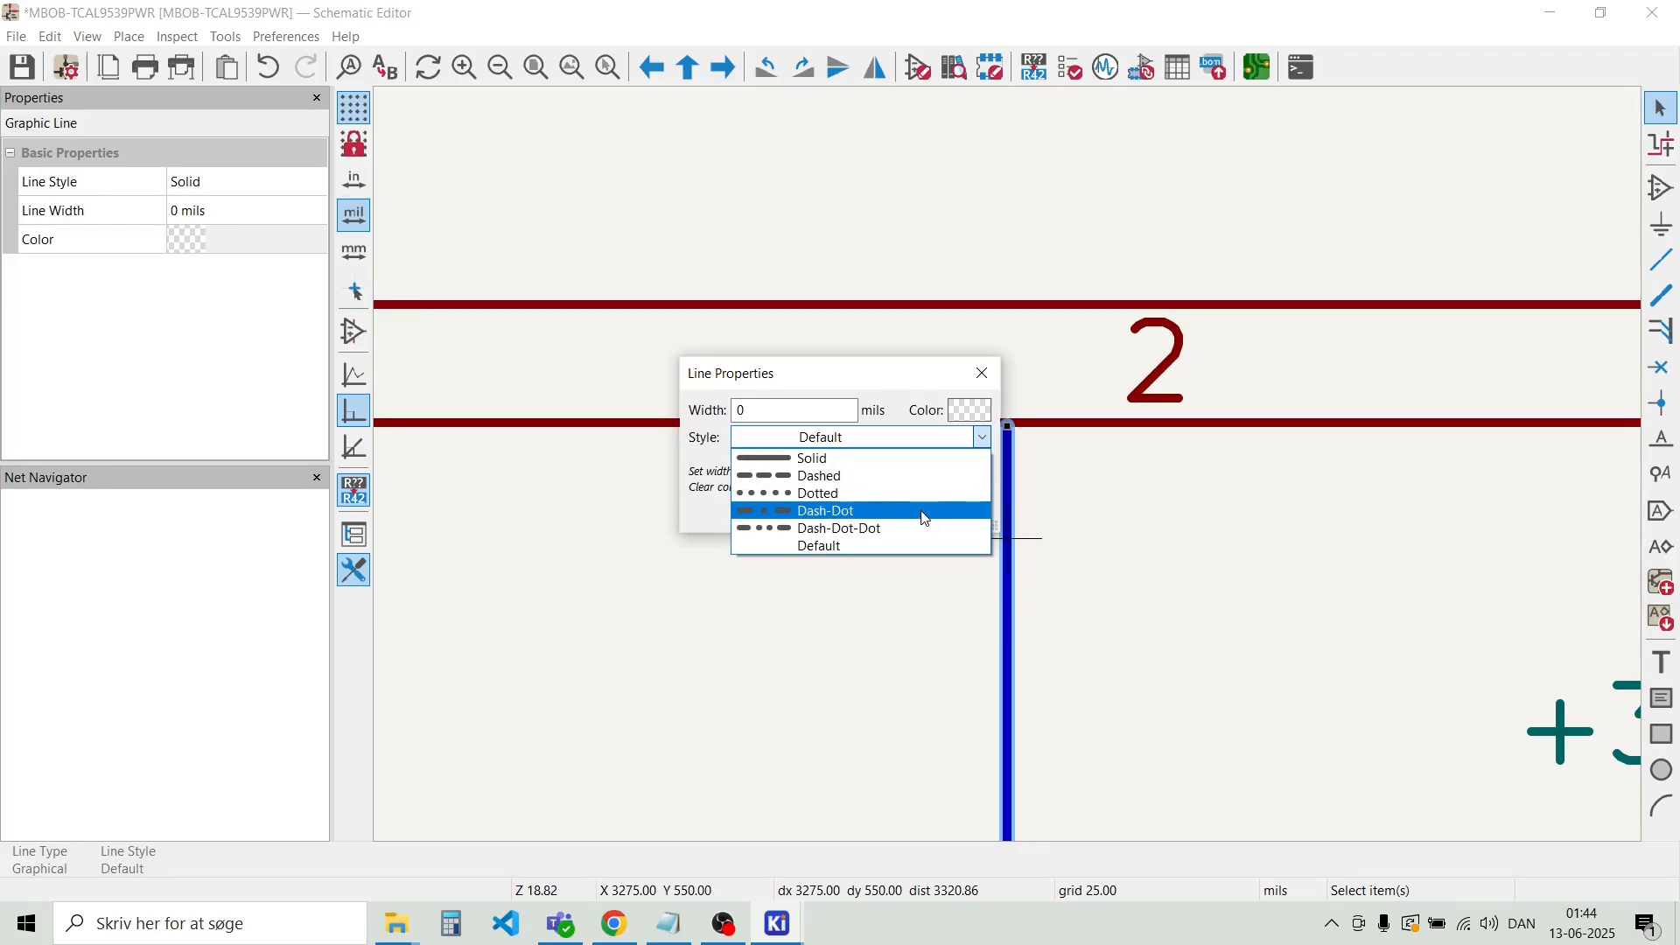
left_click(925, 519)
left_click(792, 523)
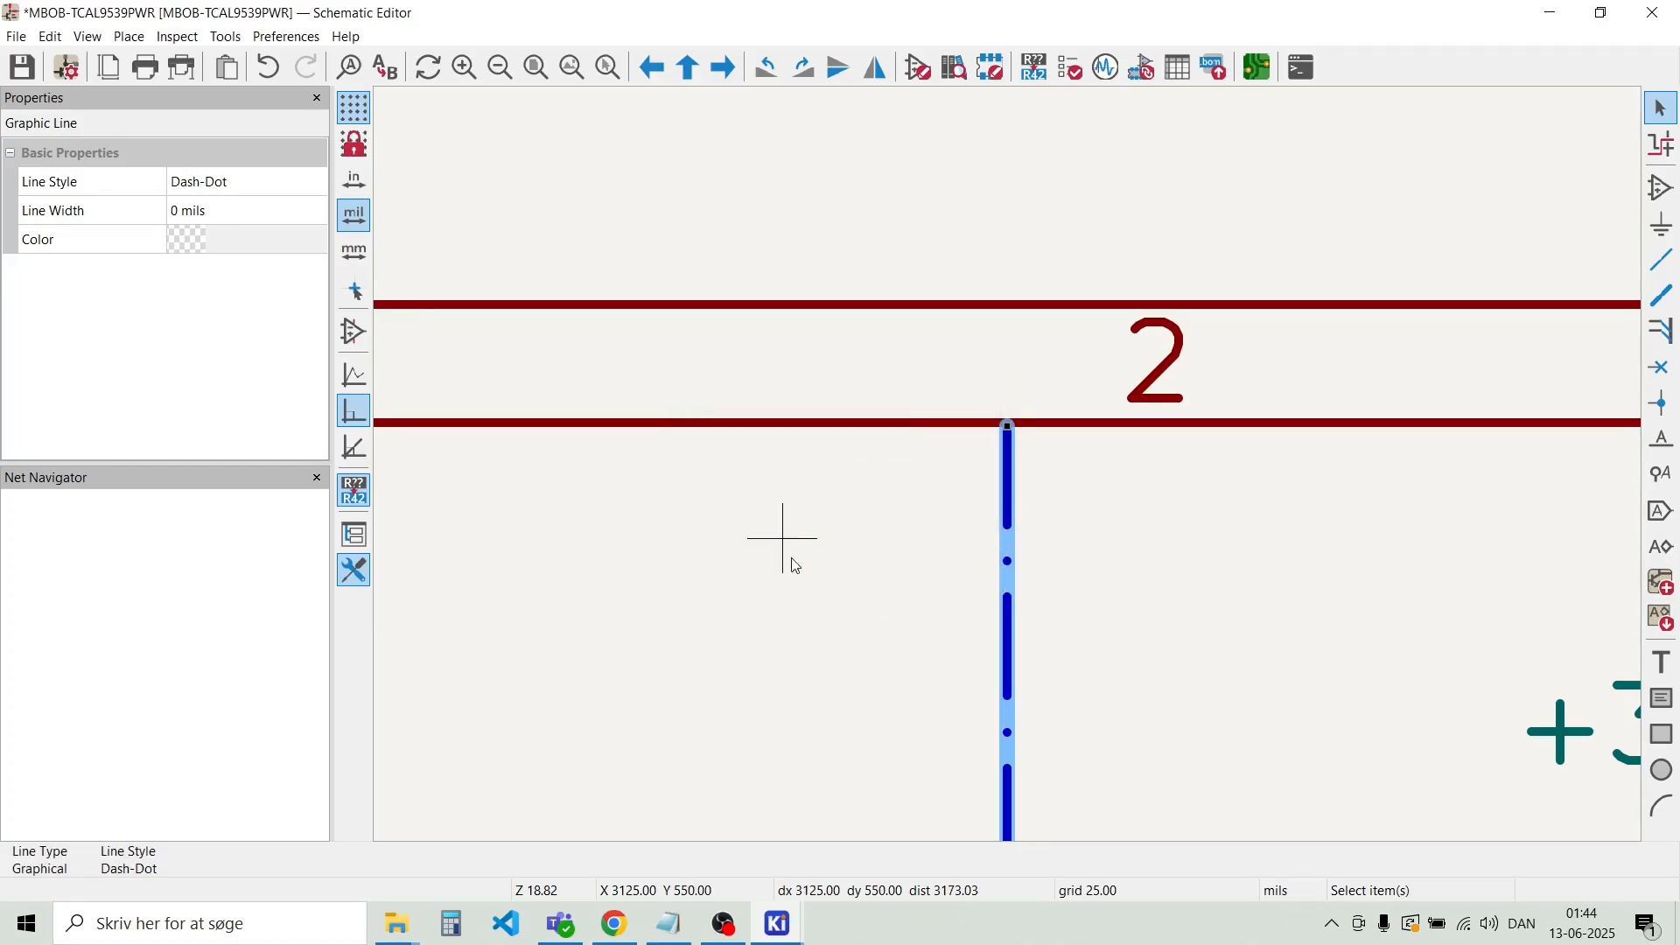
left_click(780, 611)
Change the vertical divider line's style to Dashed
scroll(1006, 462, "down", 5)
scroll(1011, 468, "down", 2)
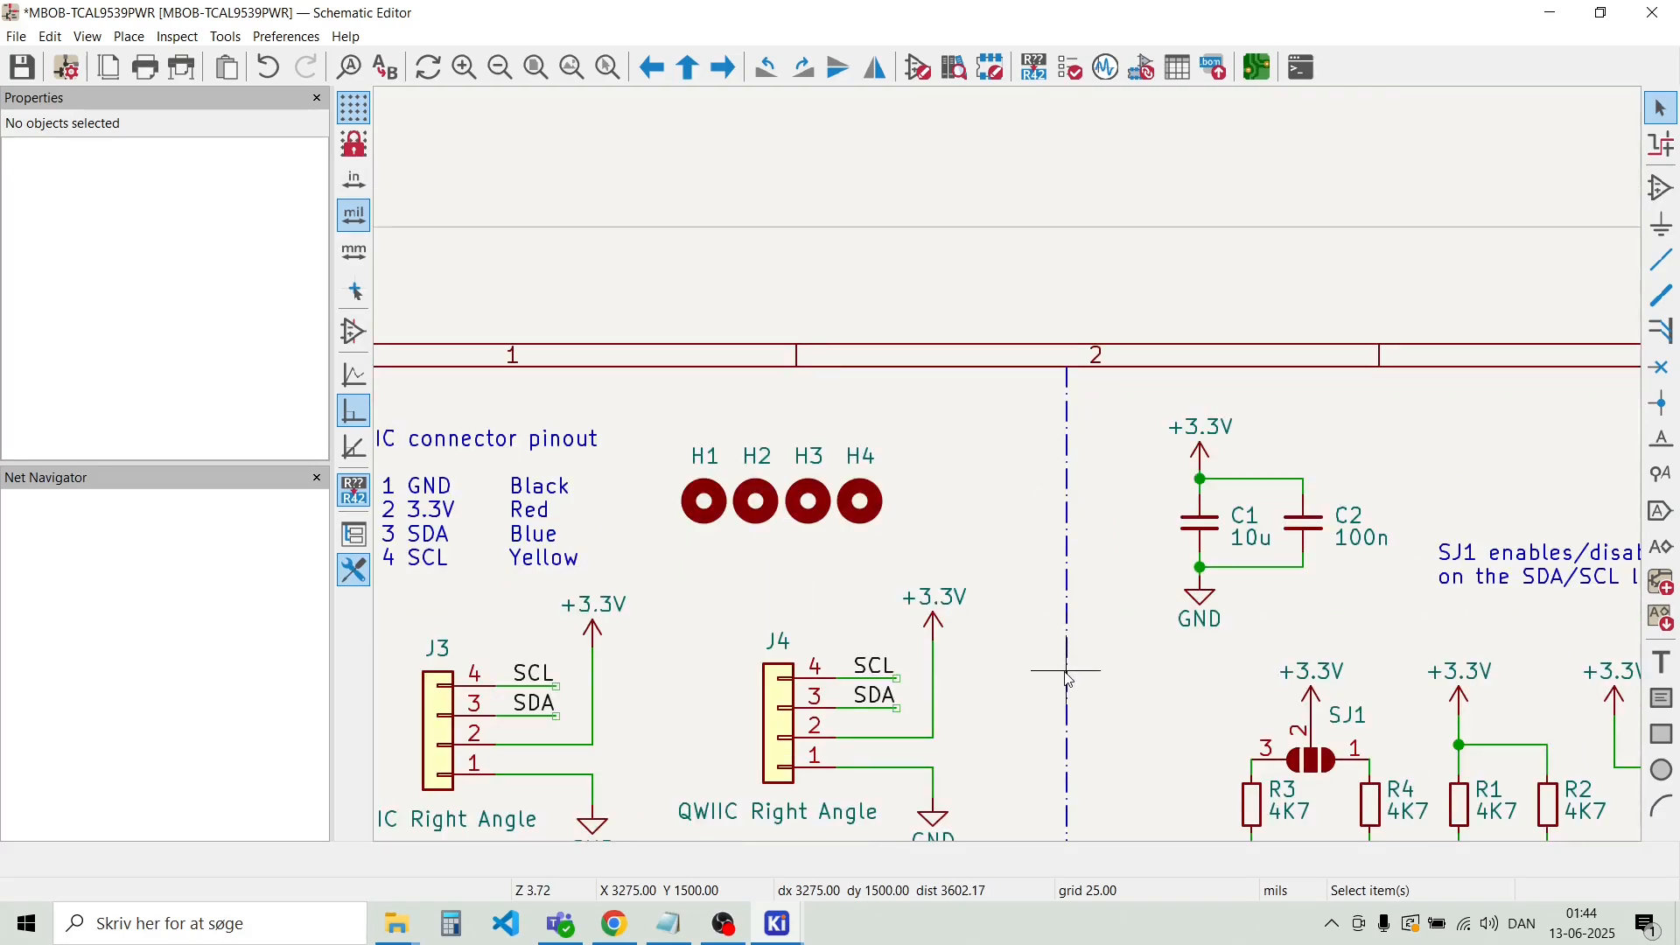
scroll(1050, 718, "up", 5)
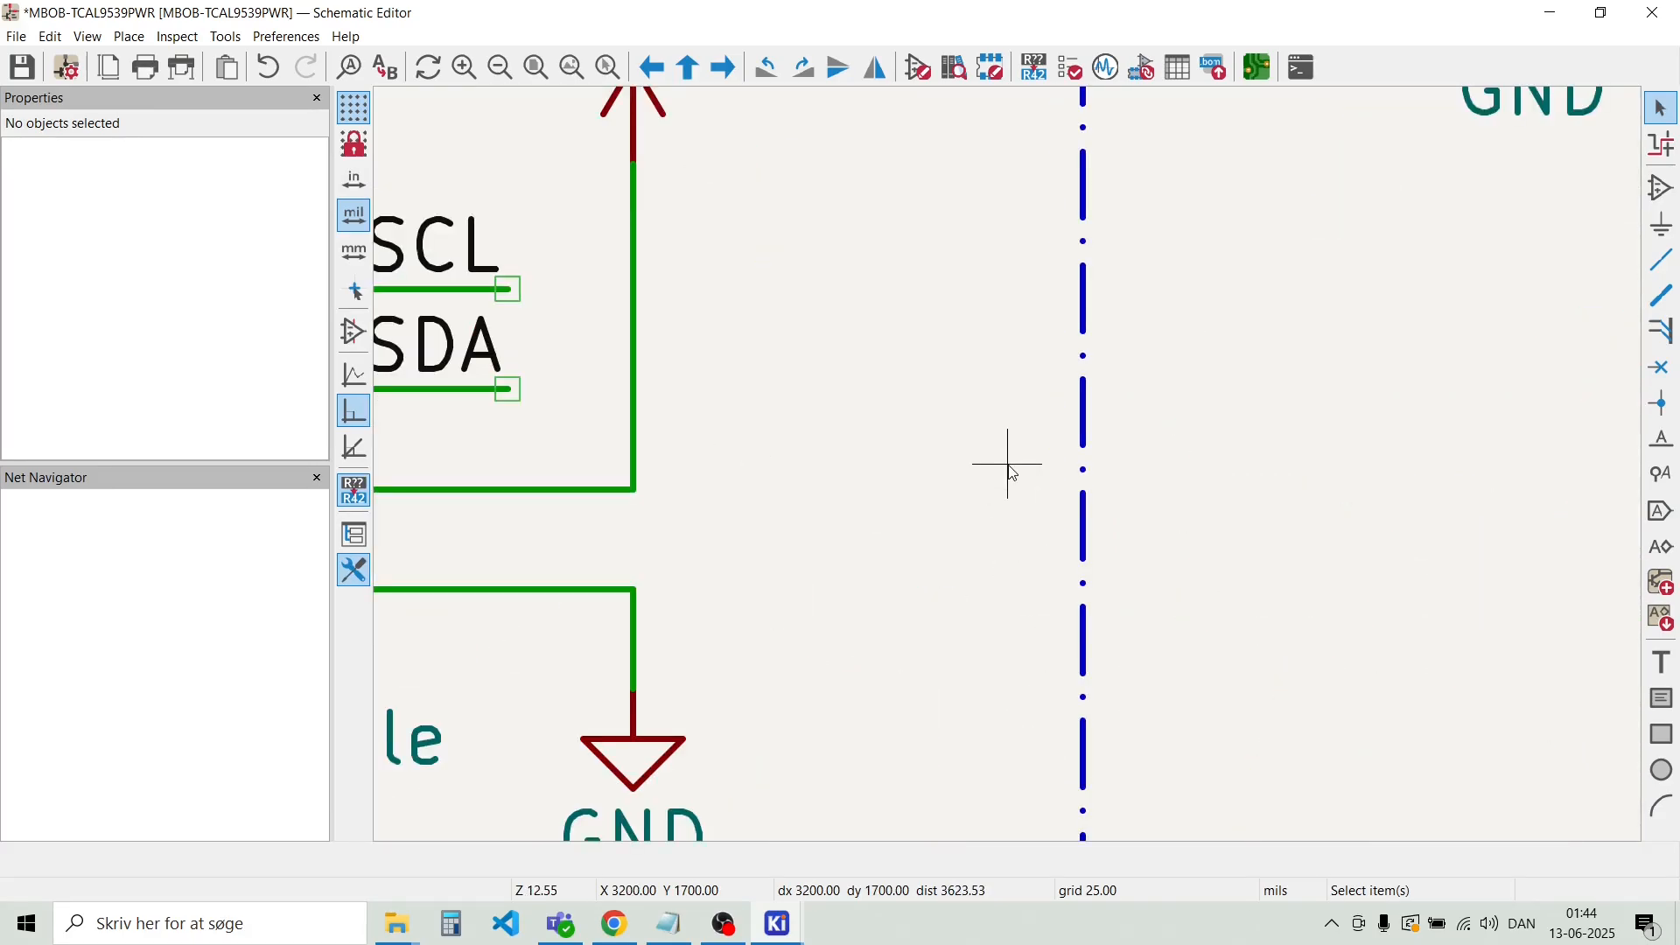
left_click(1084, 427)
double_click(1086, 432)
left_click(983, 437)
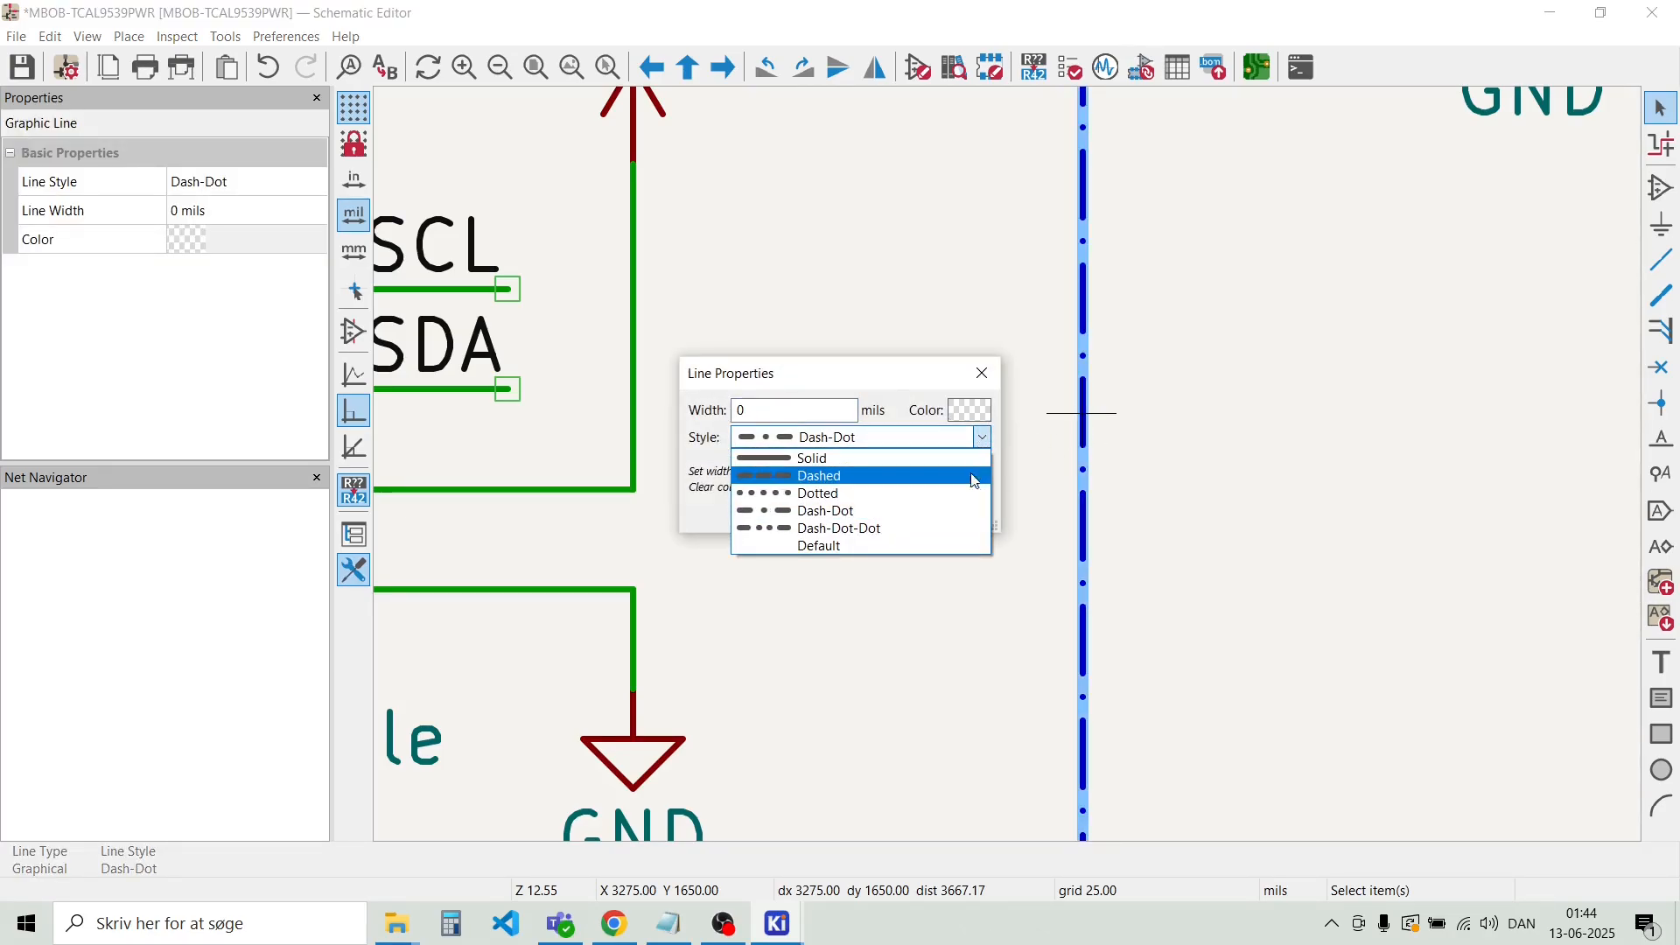
left_click(967, 477)
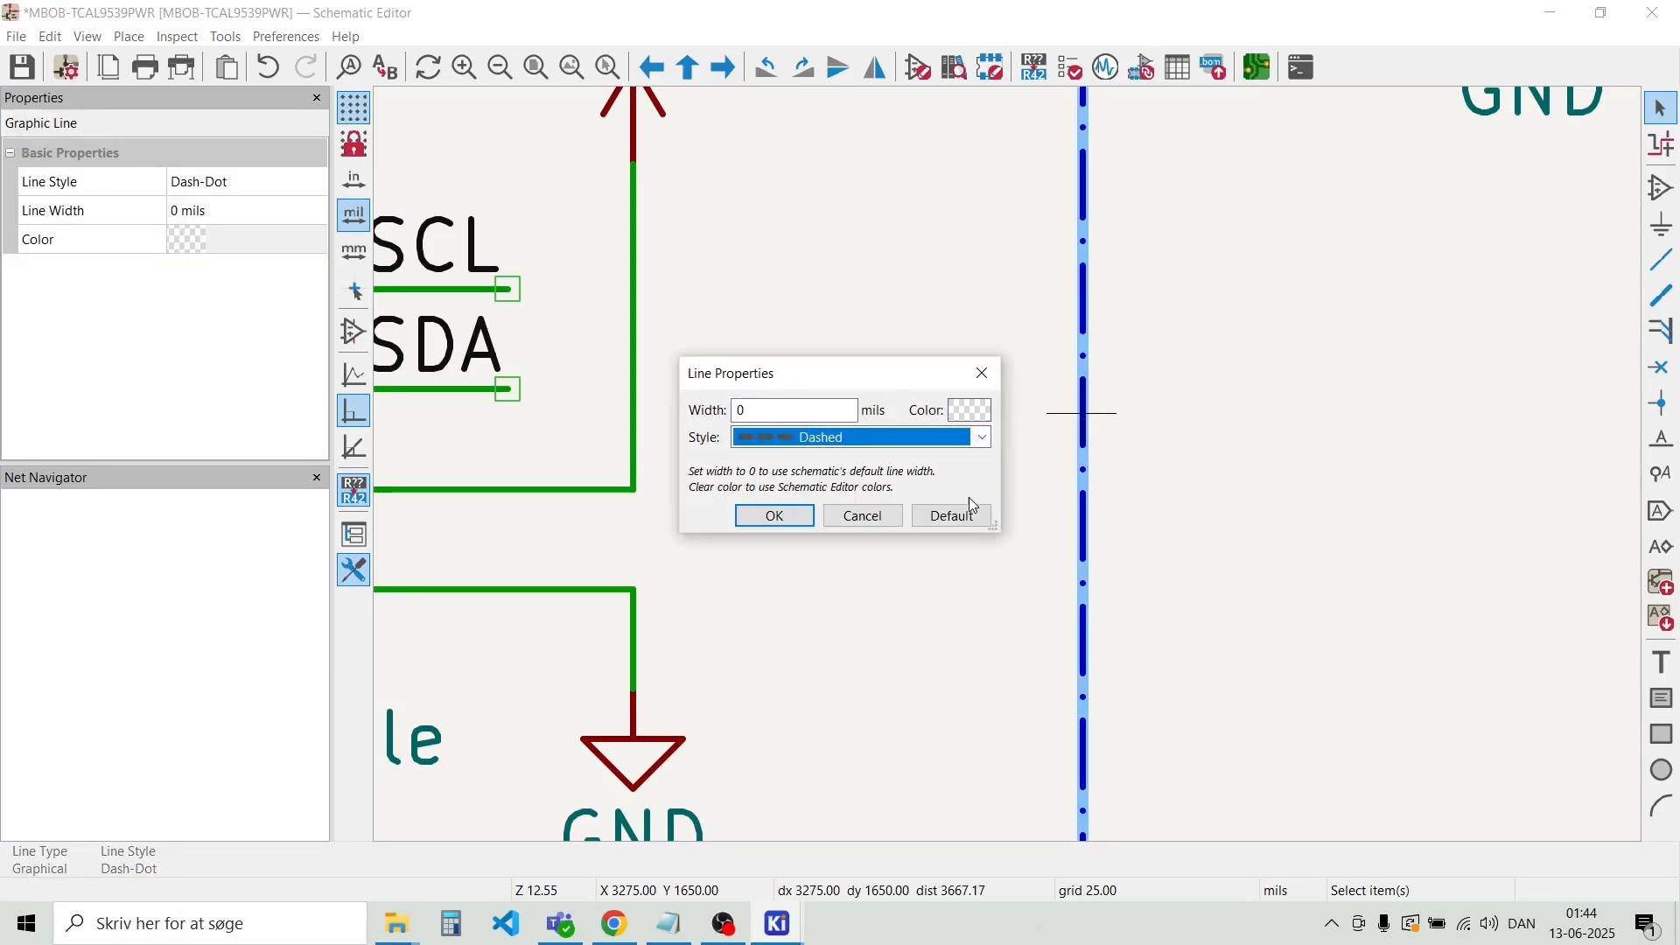
left_click(774, 516)
left_click(829, 488)
scroll(1011, 460, "down", 5)
scroll(1010, 457, "down", 2)
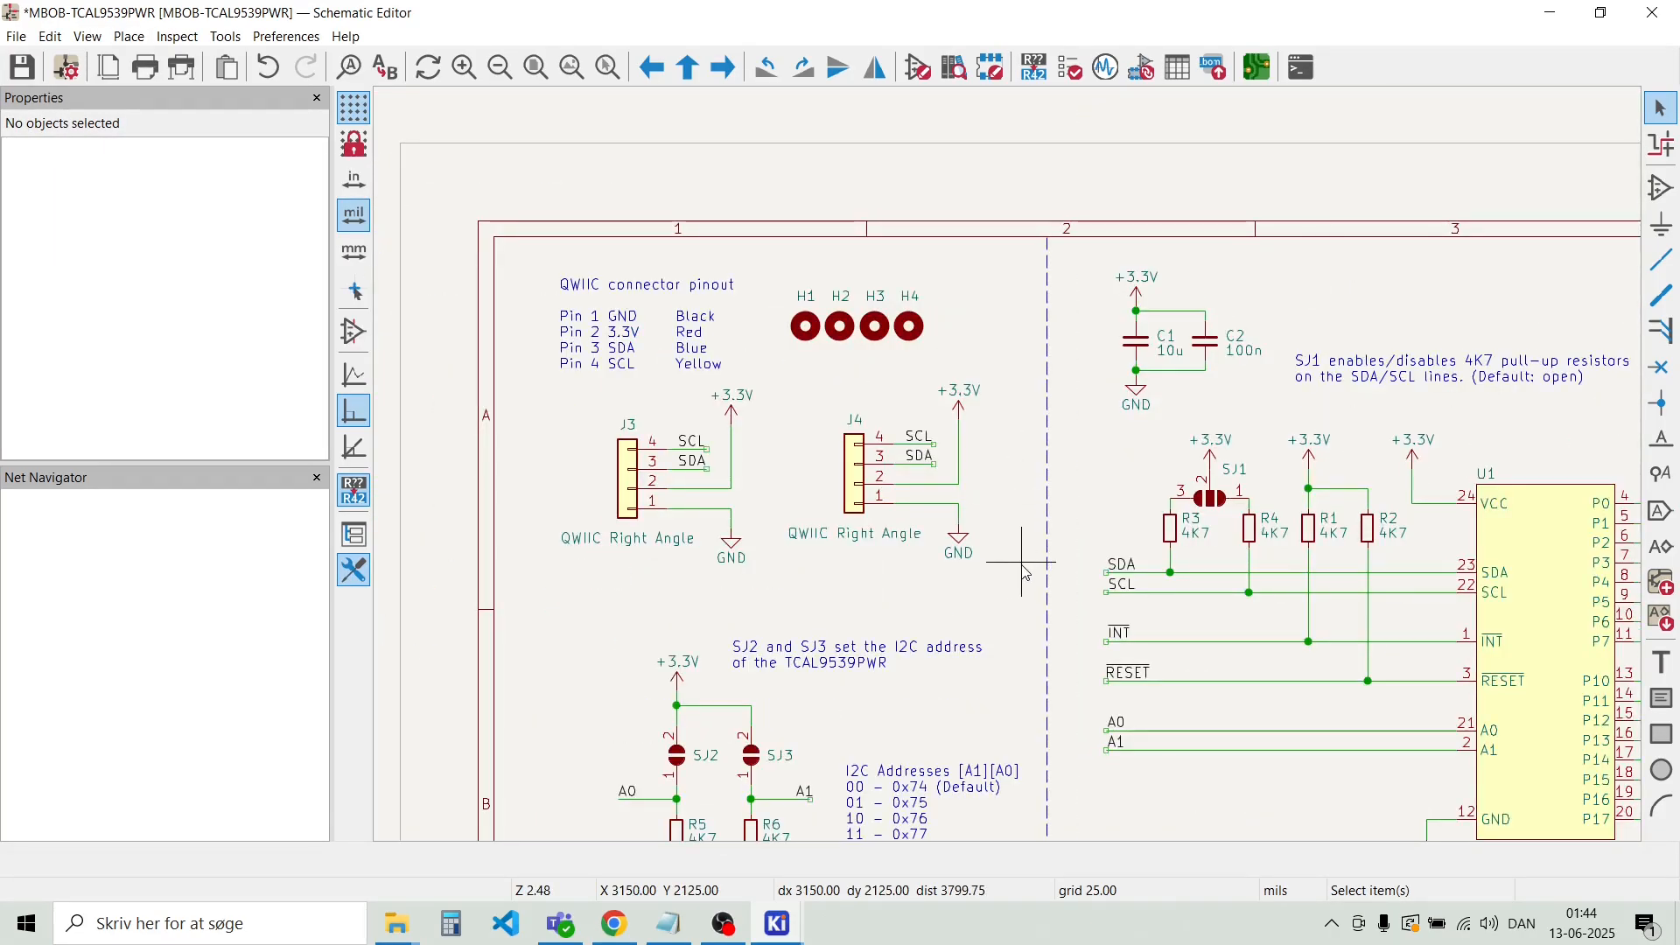
scroll(1026, 560, "up", 5)
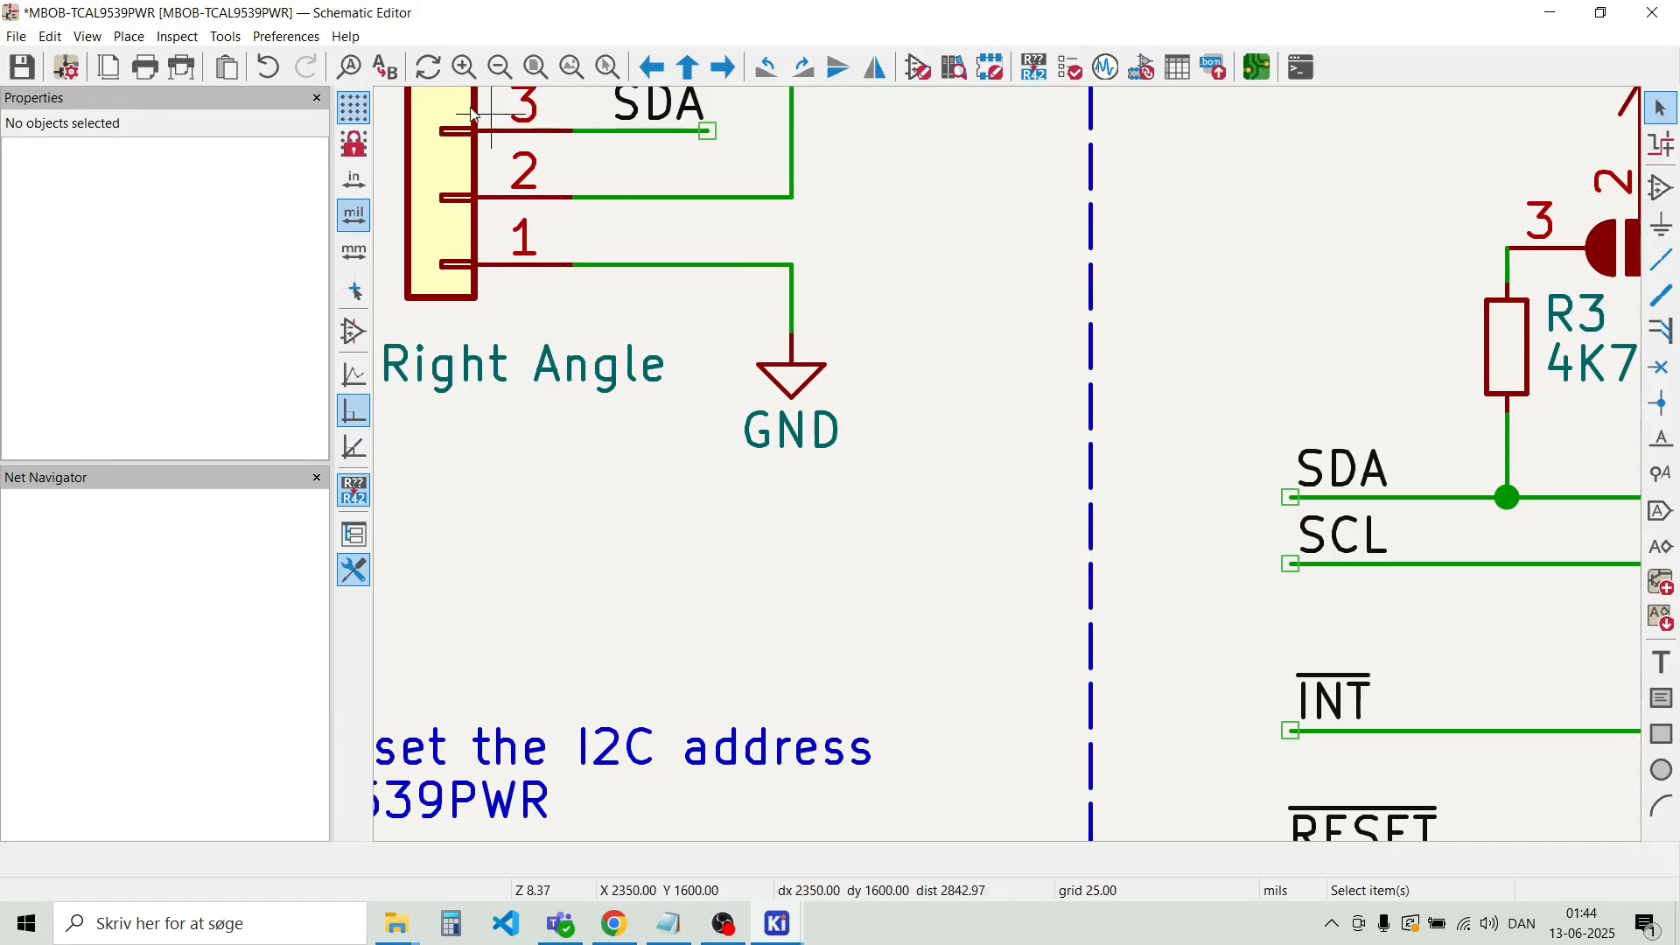
Draw a horizontal graphic line at Y 2275 mils from the vertical divider to the sheet's left border, below the QWIIC connector circuits
left_click(125, 35)
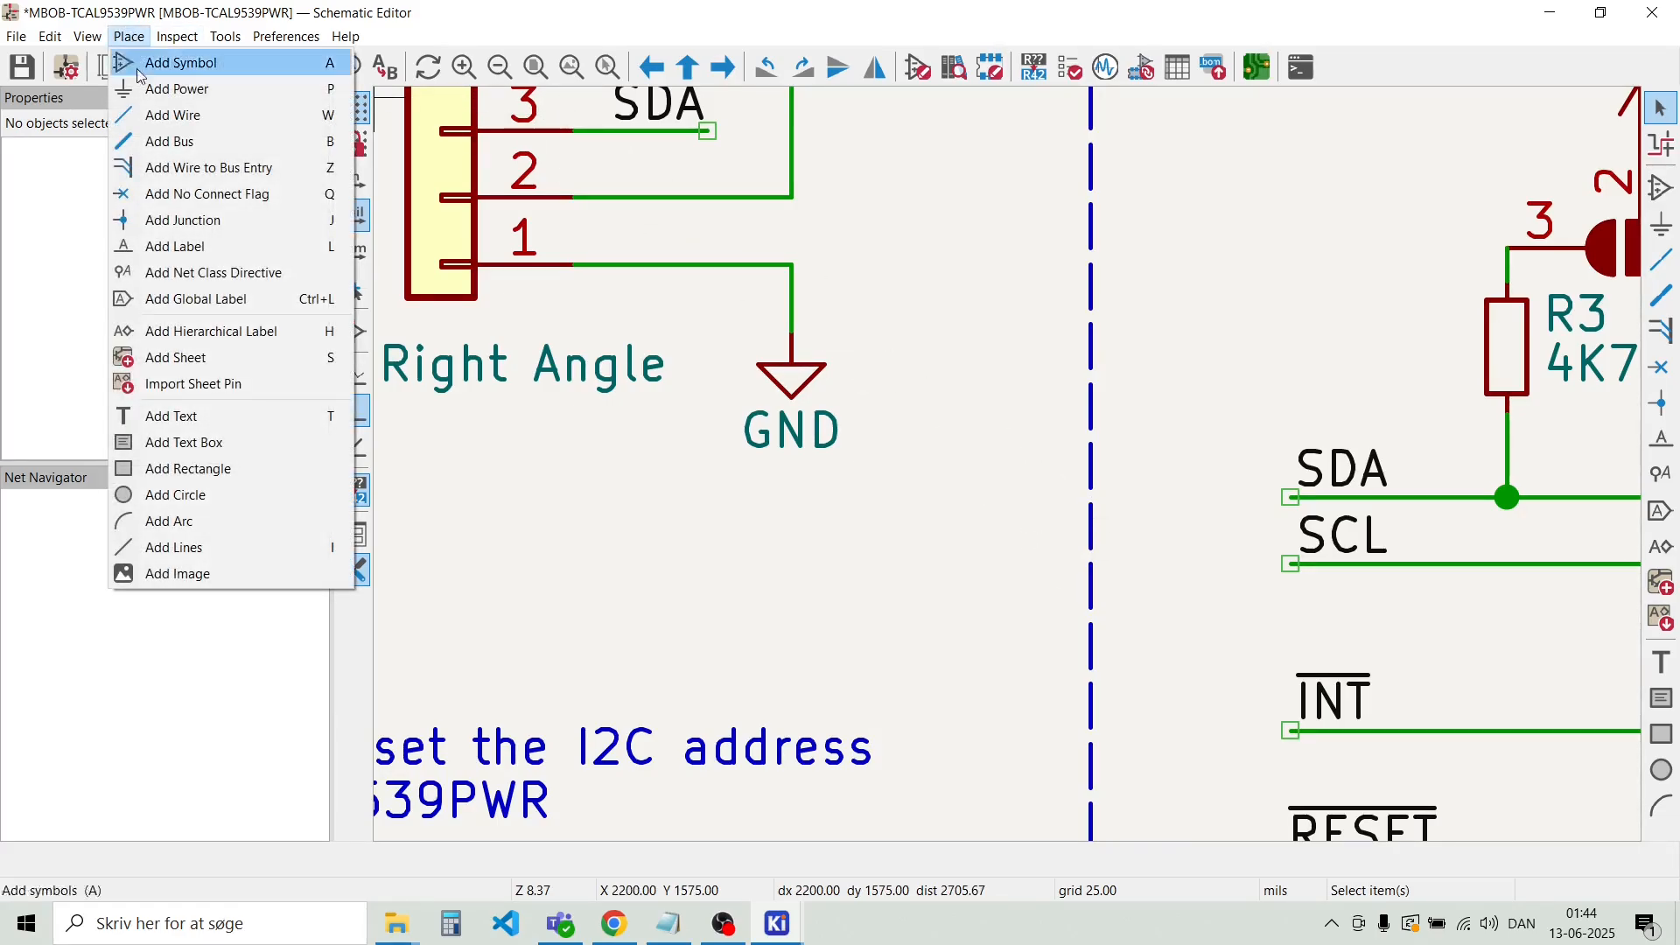
left_click(249, 547)
scroll(956, 560, "down", 3)
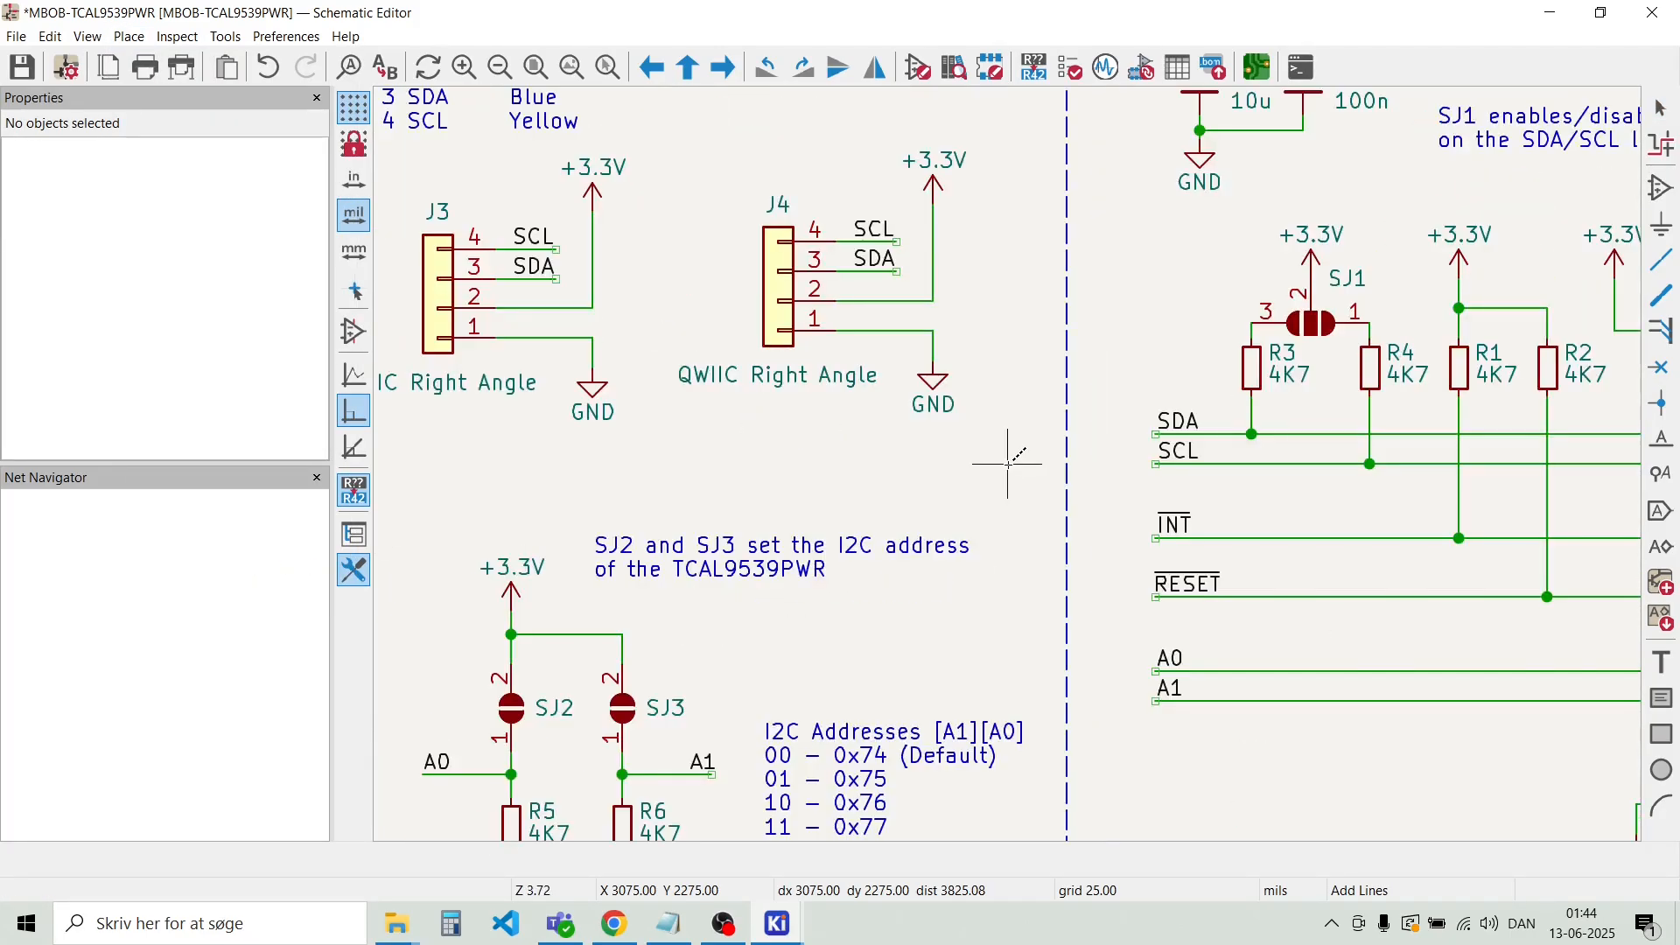
left_click(1067, 470)
scroll(902, 464, "down", 3)
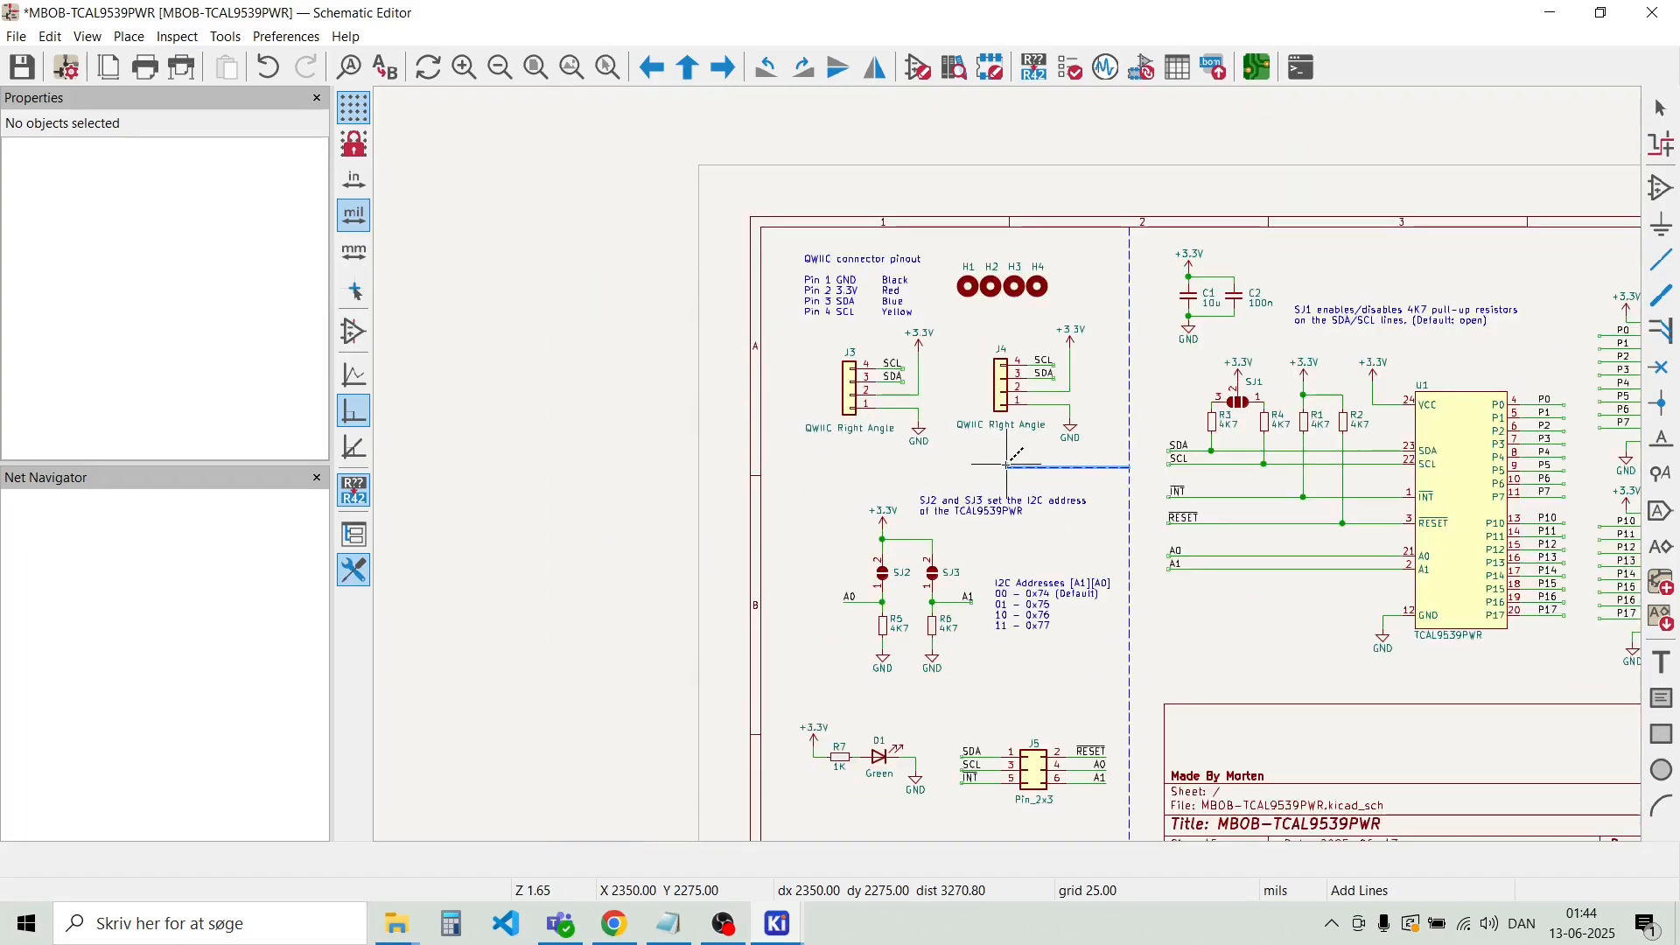
scroll(1006, 464, "up", 6)
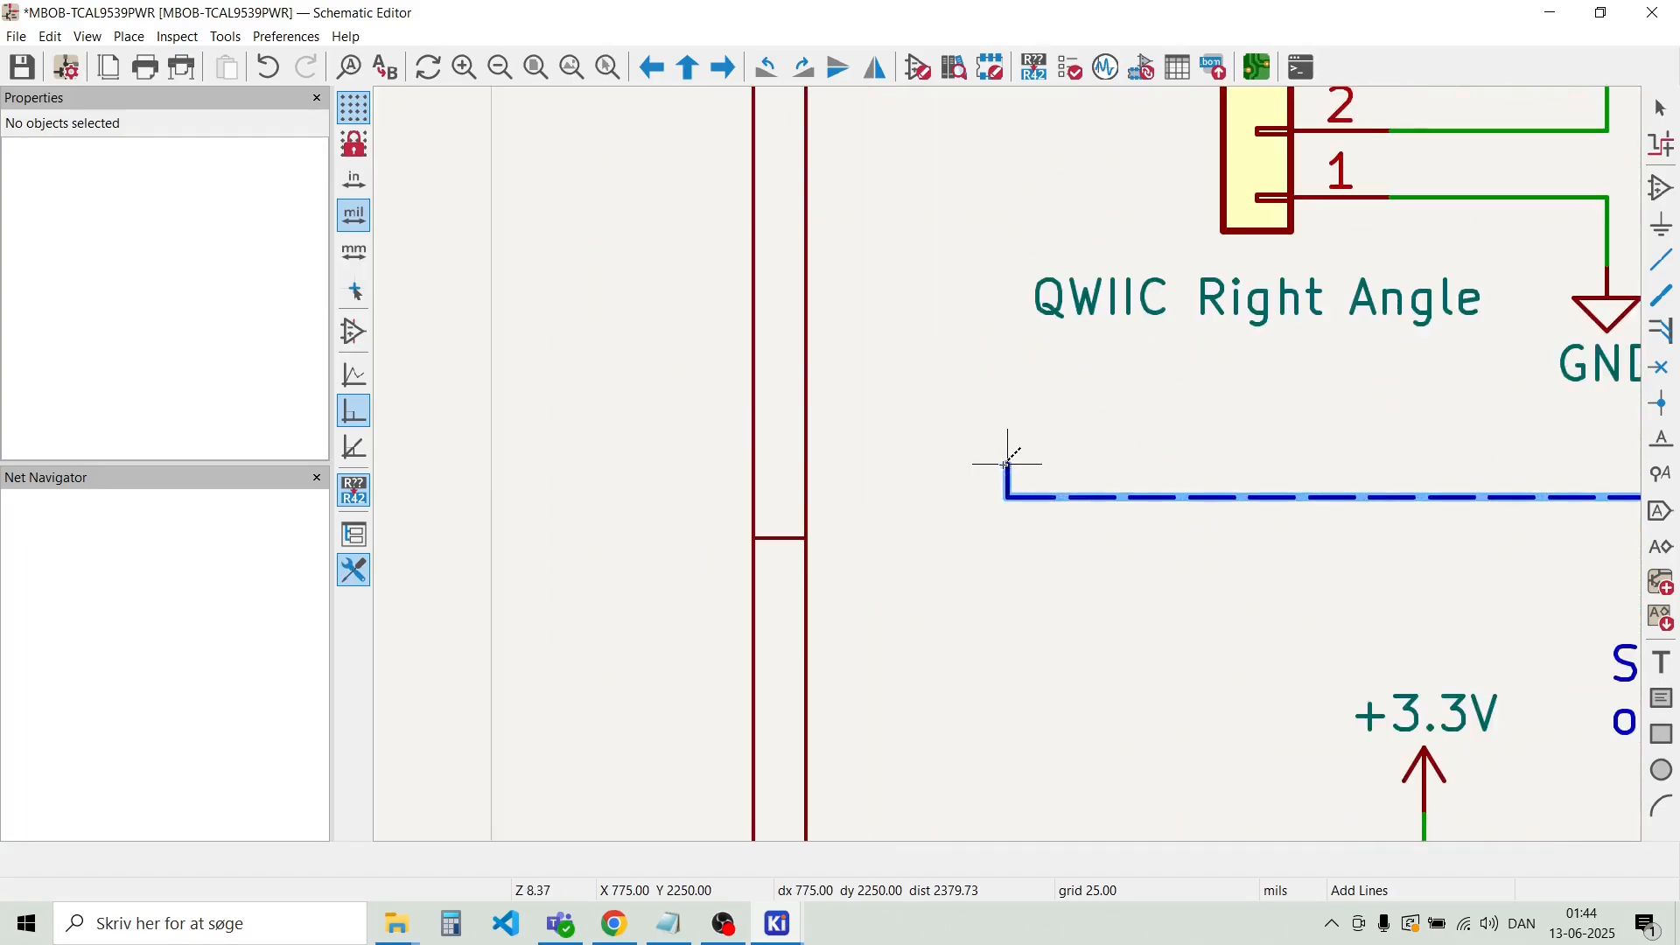
double_click(809, 497)
Draw a second horizontal graphic line at Y 4025 mils from the vertical divider to the left border, above the LED and J5 circuits
scroll(1020, 490, "down", 5)
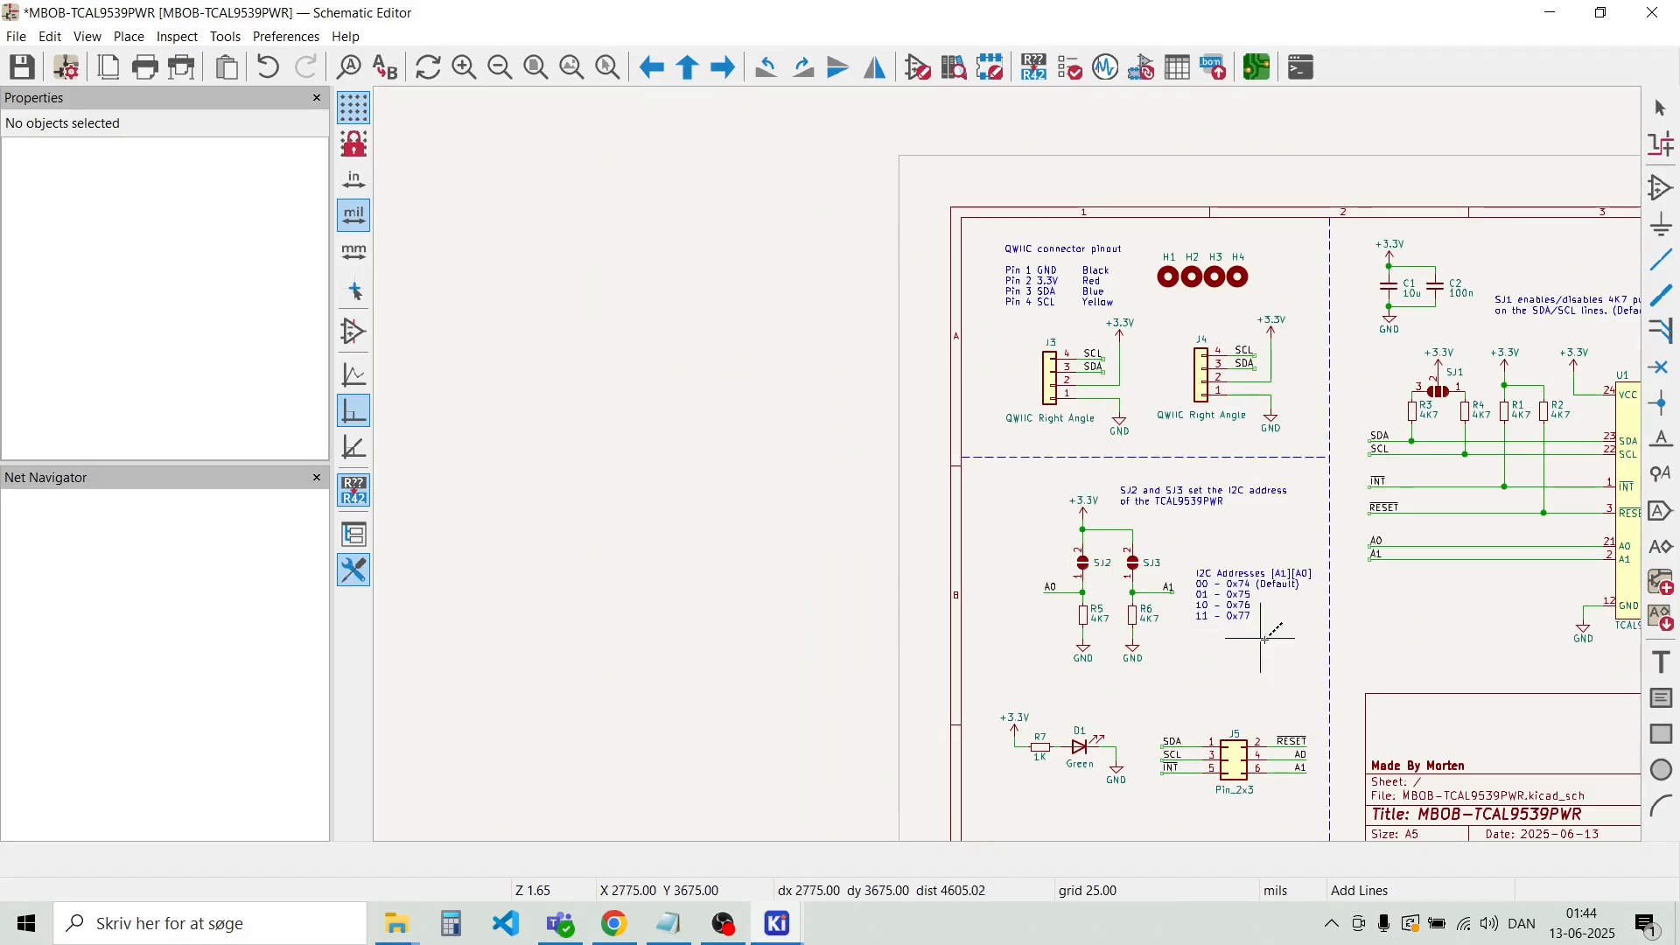
scroll(1008, 464, "up", 2)
scroll(1008, 464, "up", 2)
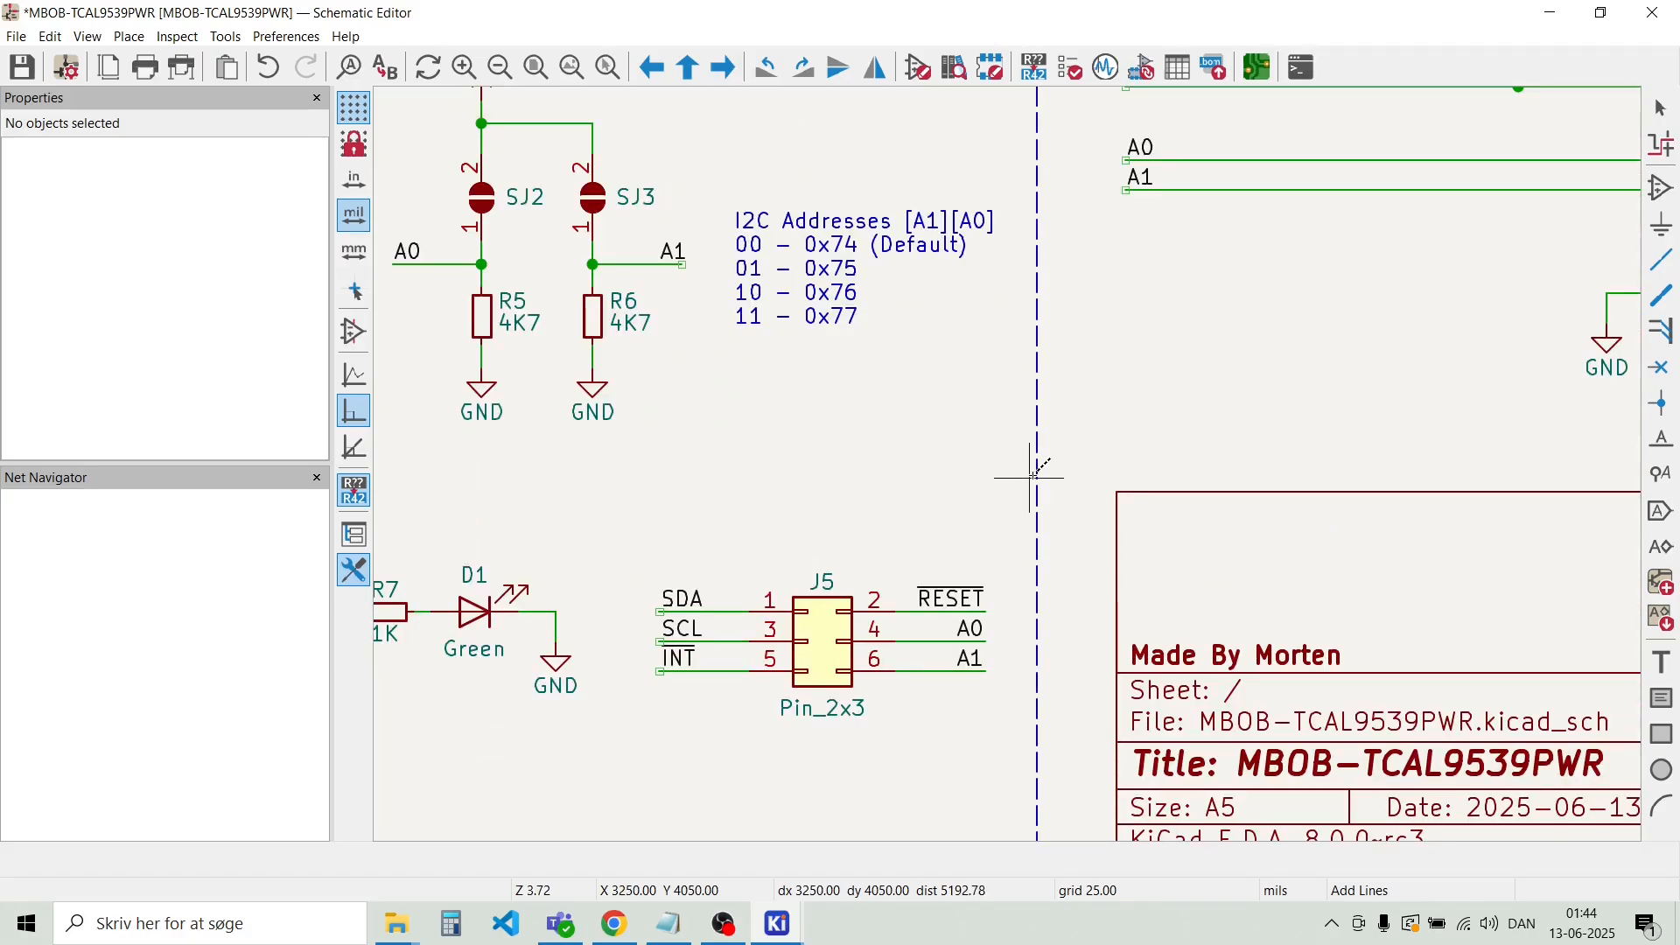
left_click(1037, 470)
scroll(1037, 470, "down", 4)
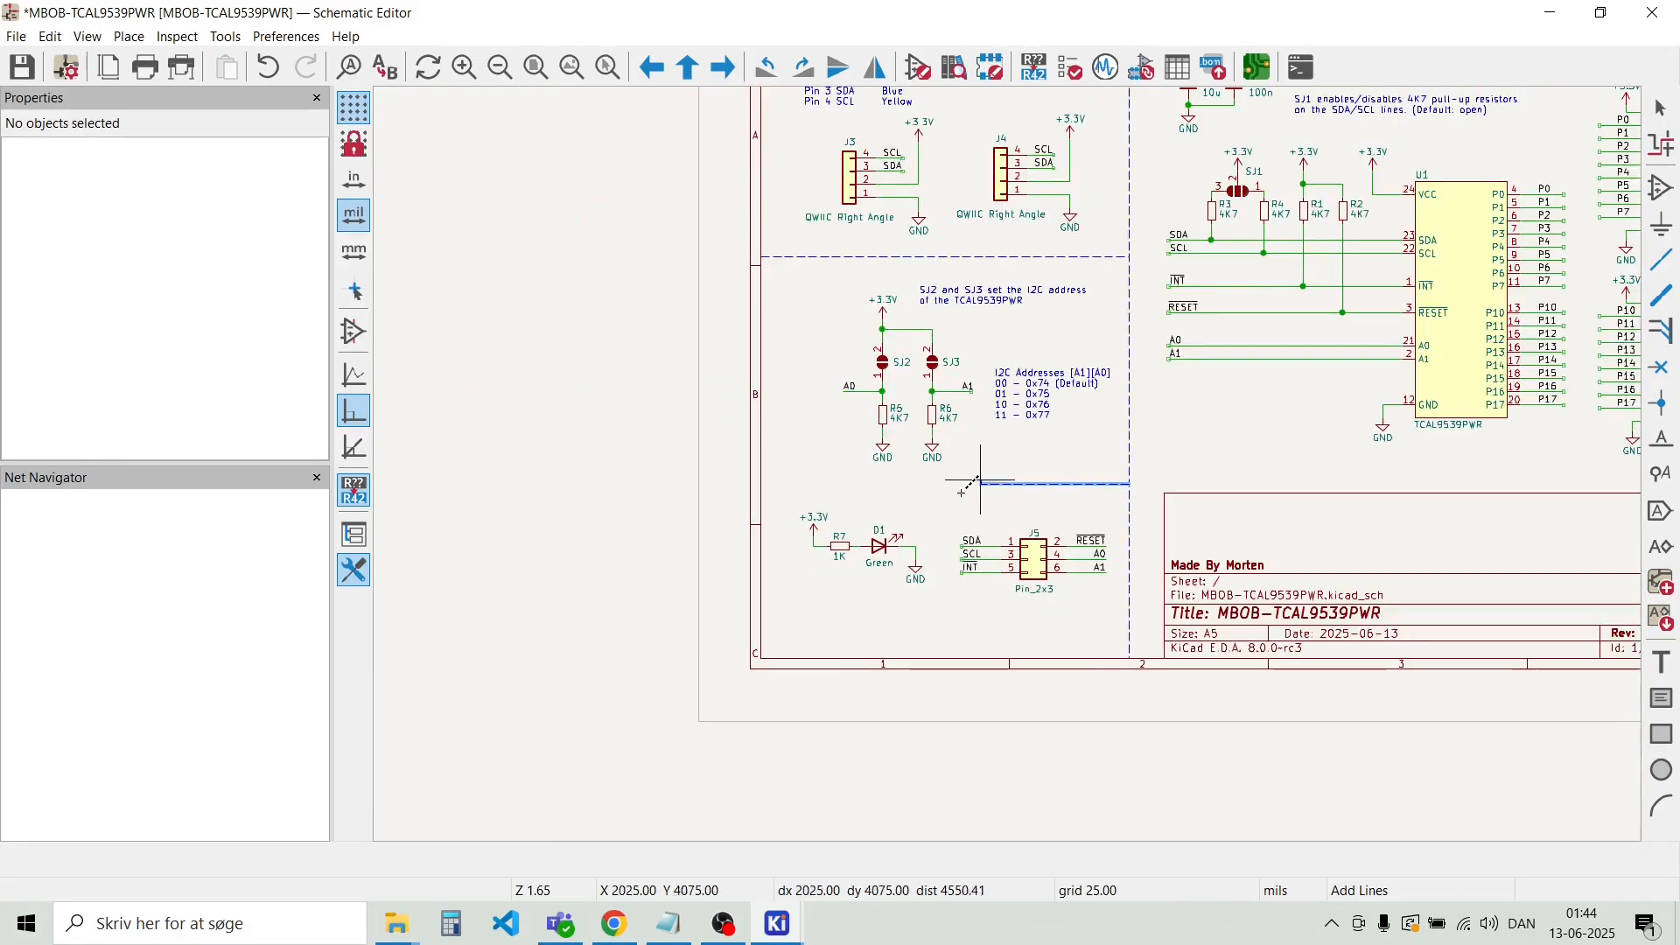
scroll(772, 484, "up", 6)
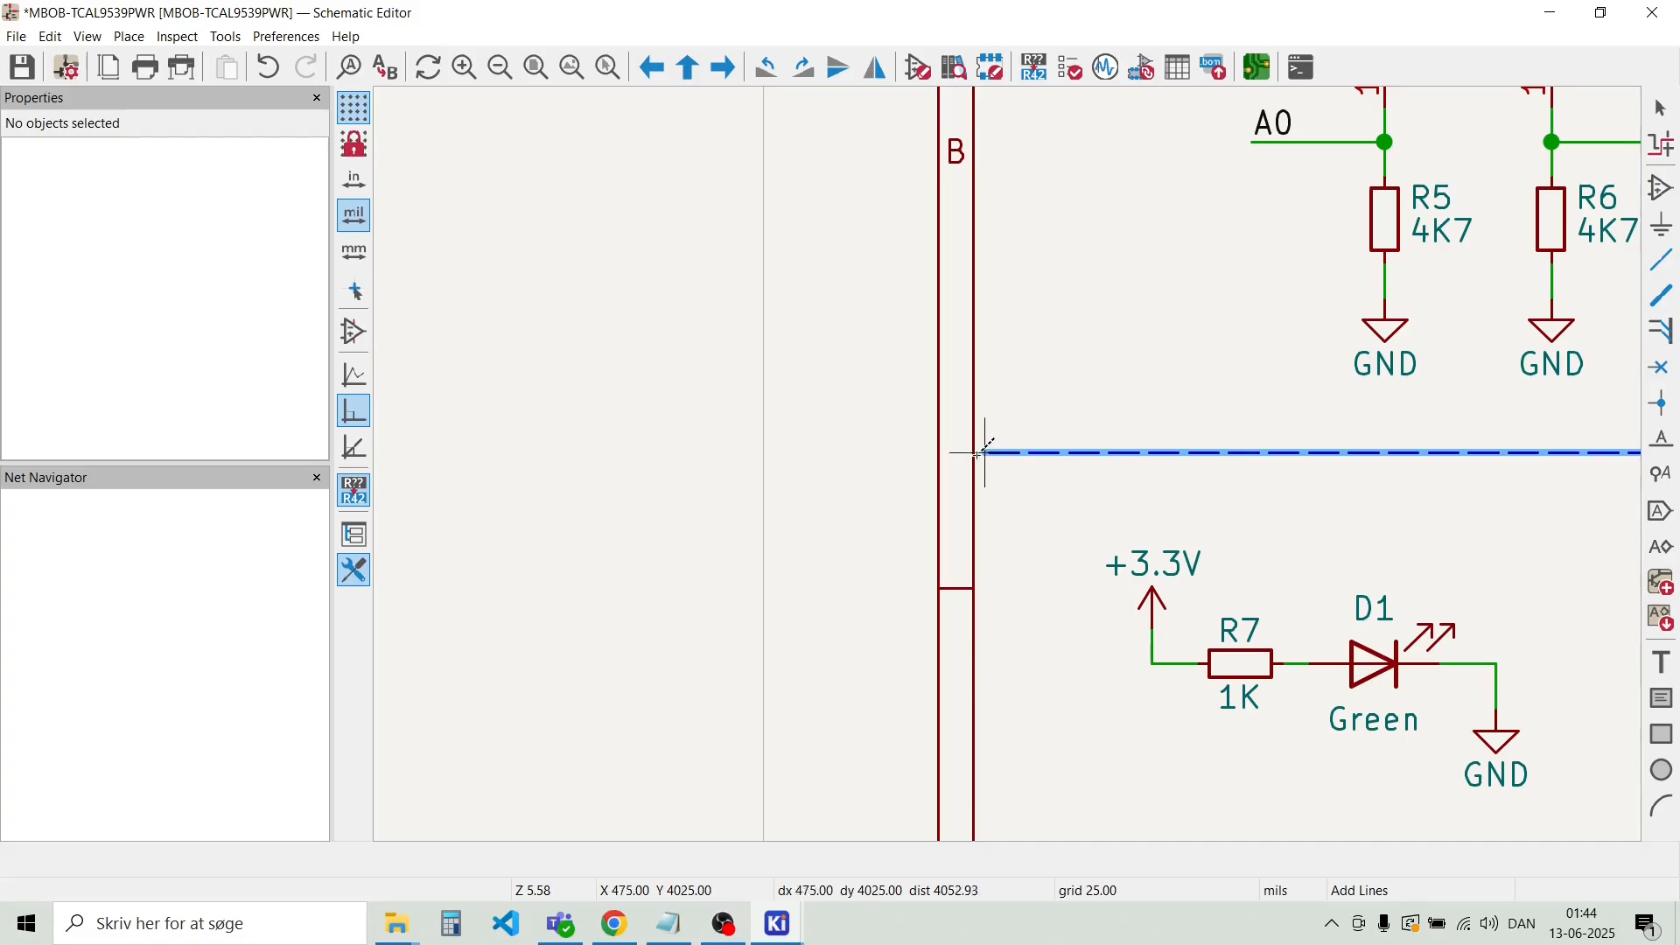
double_click(977, 452)
key("Escape")
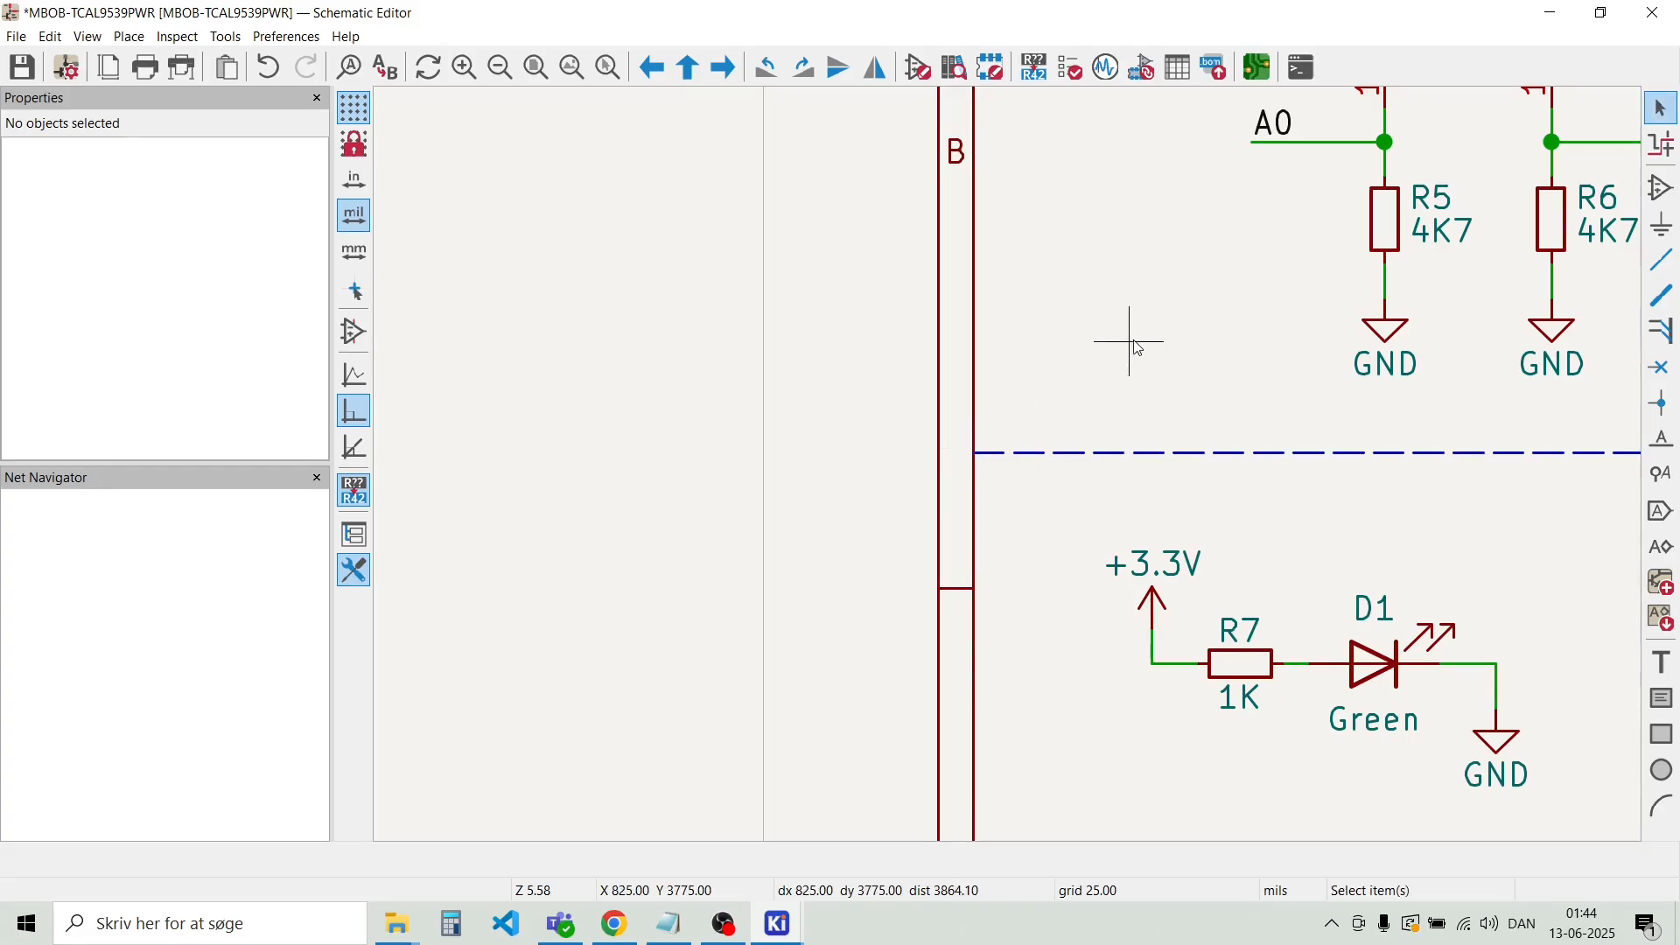
Move the C1 and C2 decoupling capacitor circuit down about 125 mils, closer to the SJ1 pull-up circuit
scroll(1138, 368, "down", 8)
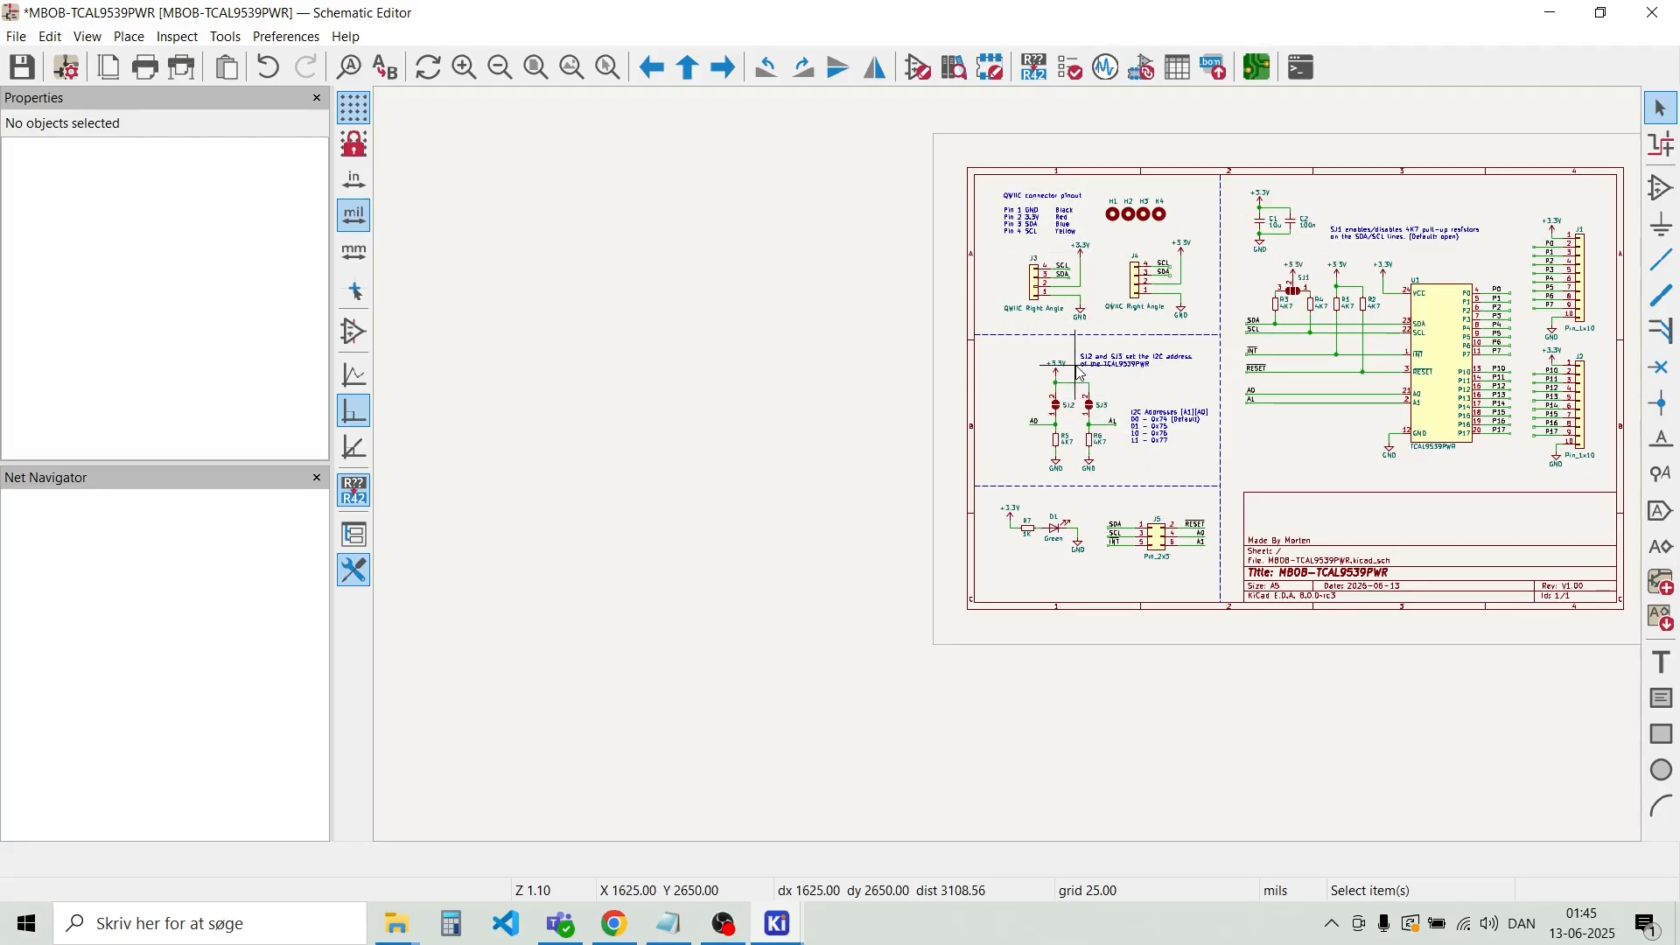
scroll(1260, 194, "up", 2)
scroll(1012, 470, "up", 2)
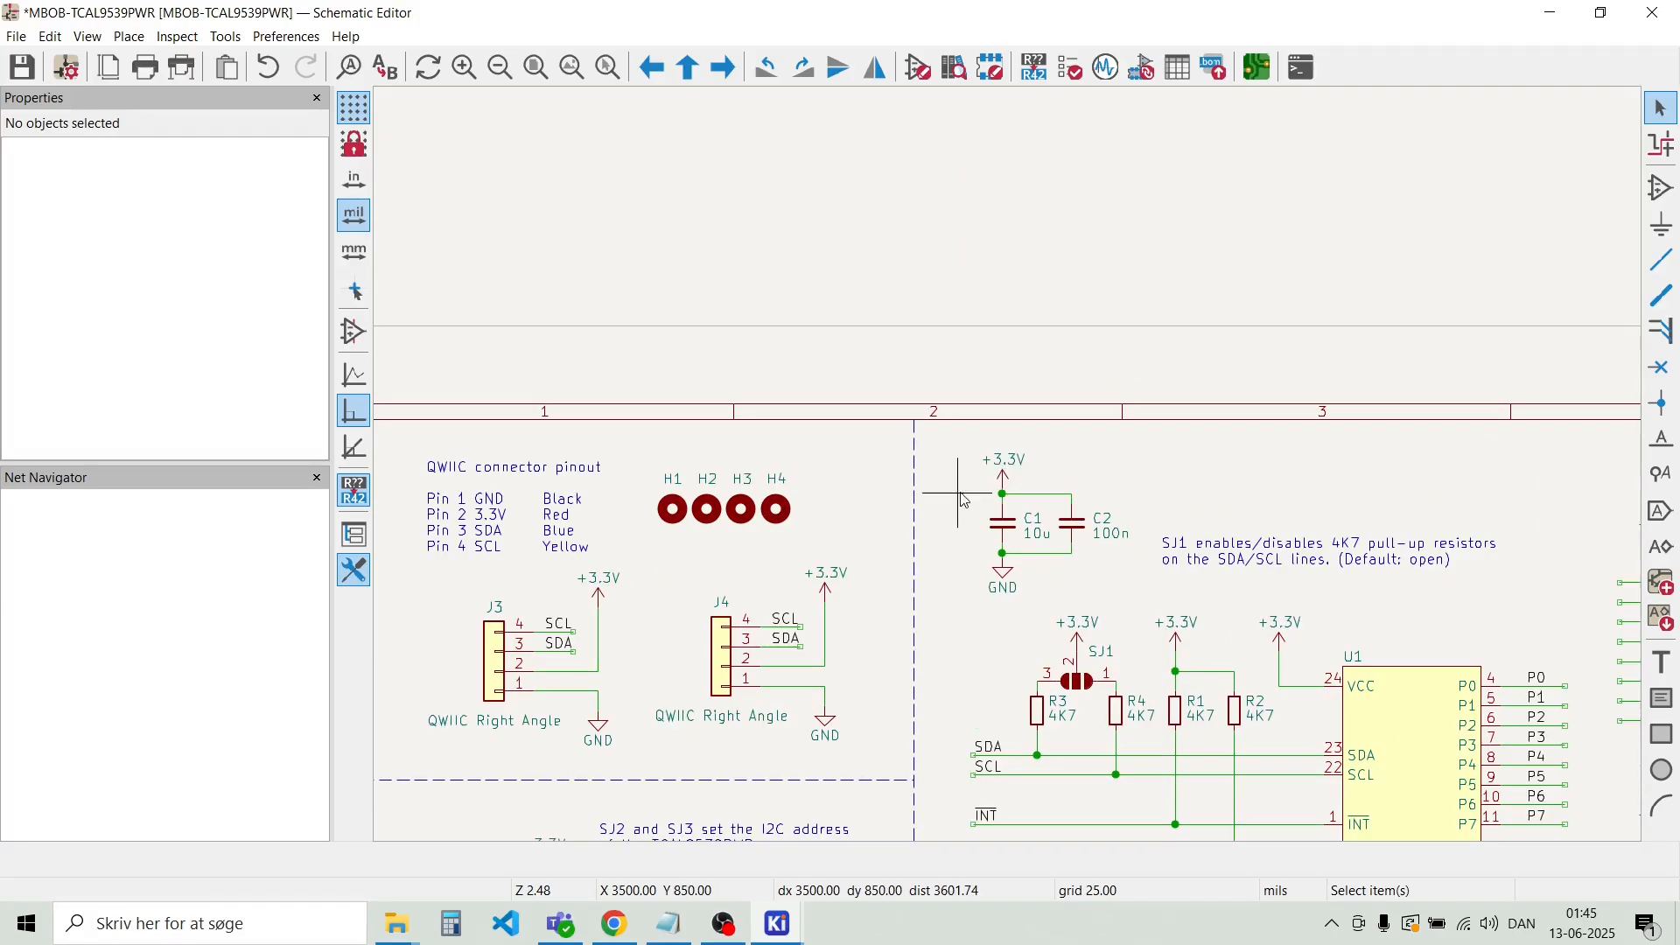
left_click_drag(964, 444, 1153, 621)
left_click_drag(1088, 529, 1070, 549)
left_click(1085, 473)
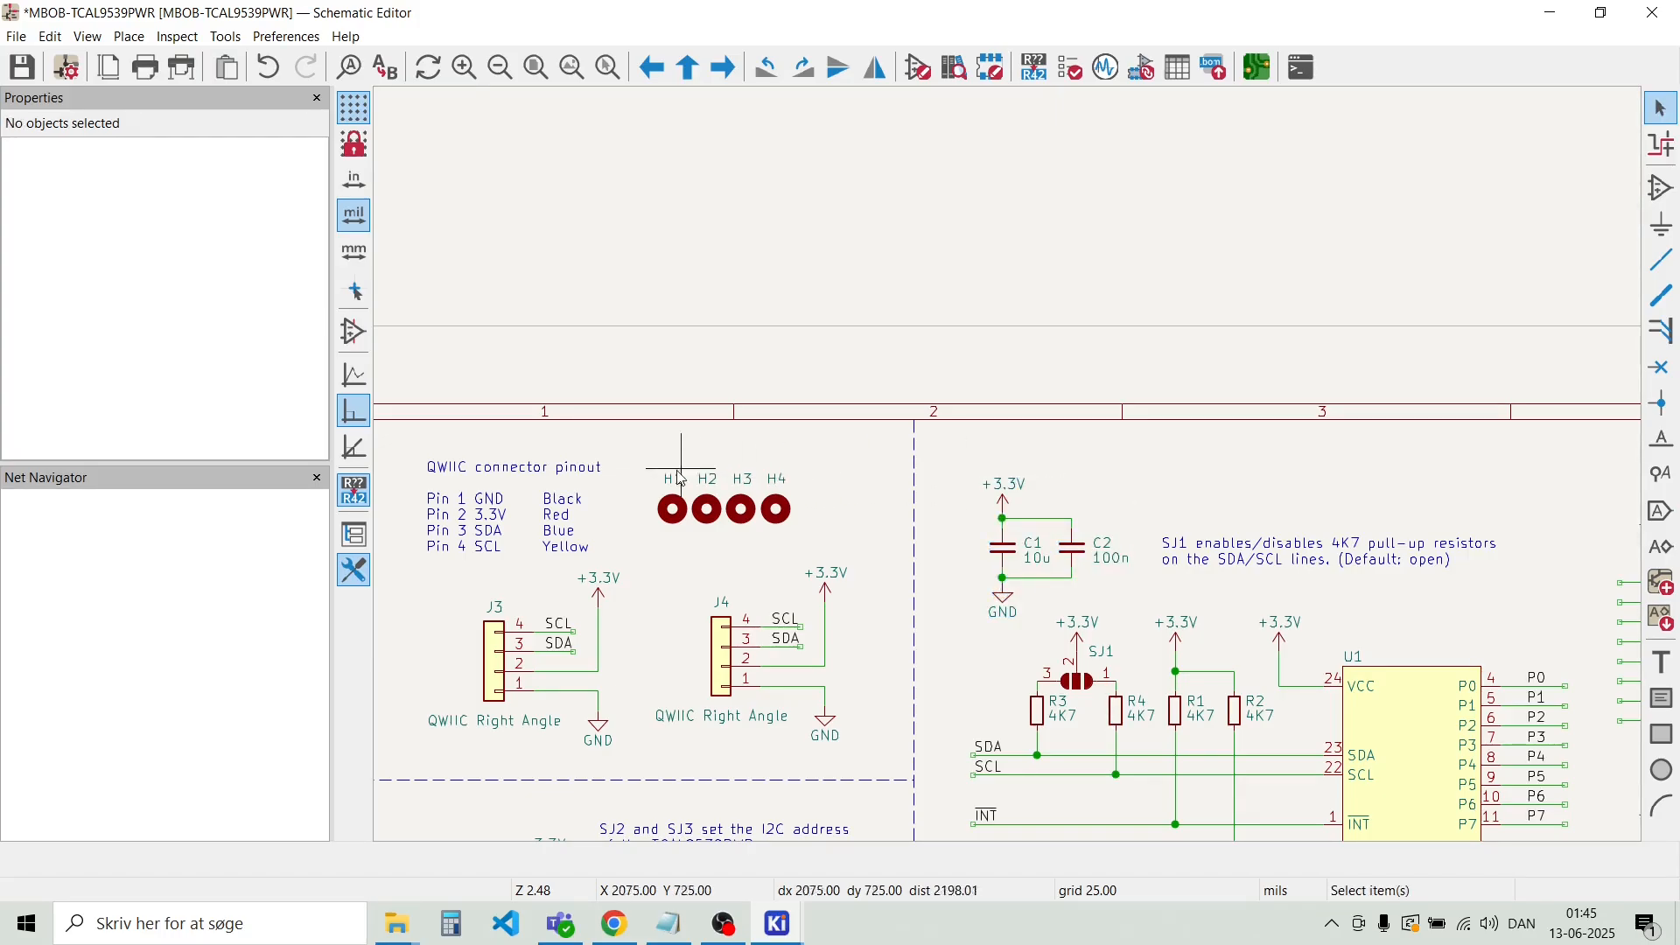
Add the heading "QWIIC Connectors + mounting" at 75 mils text size in the upper-left corner of the connector section
scroll(649, 465, "up", 2)
scroll(755, 407, "down", 2)
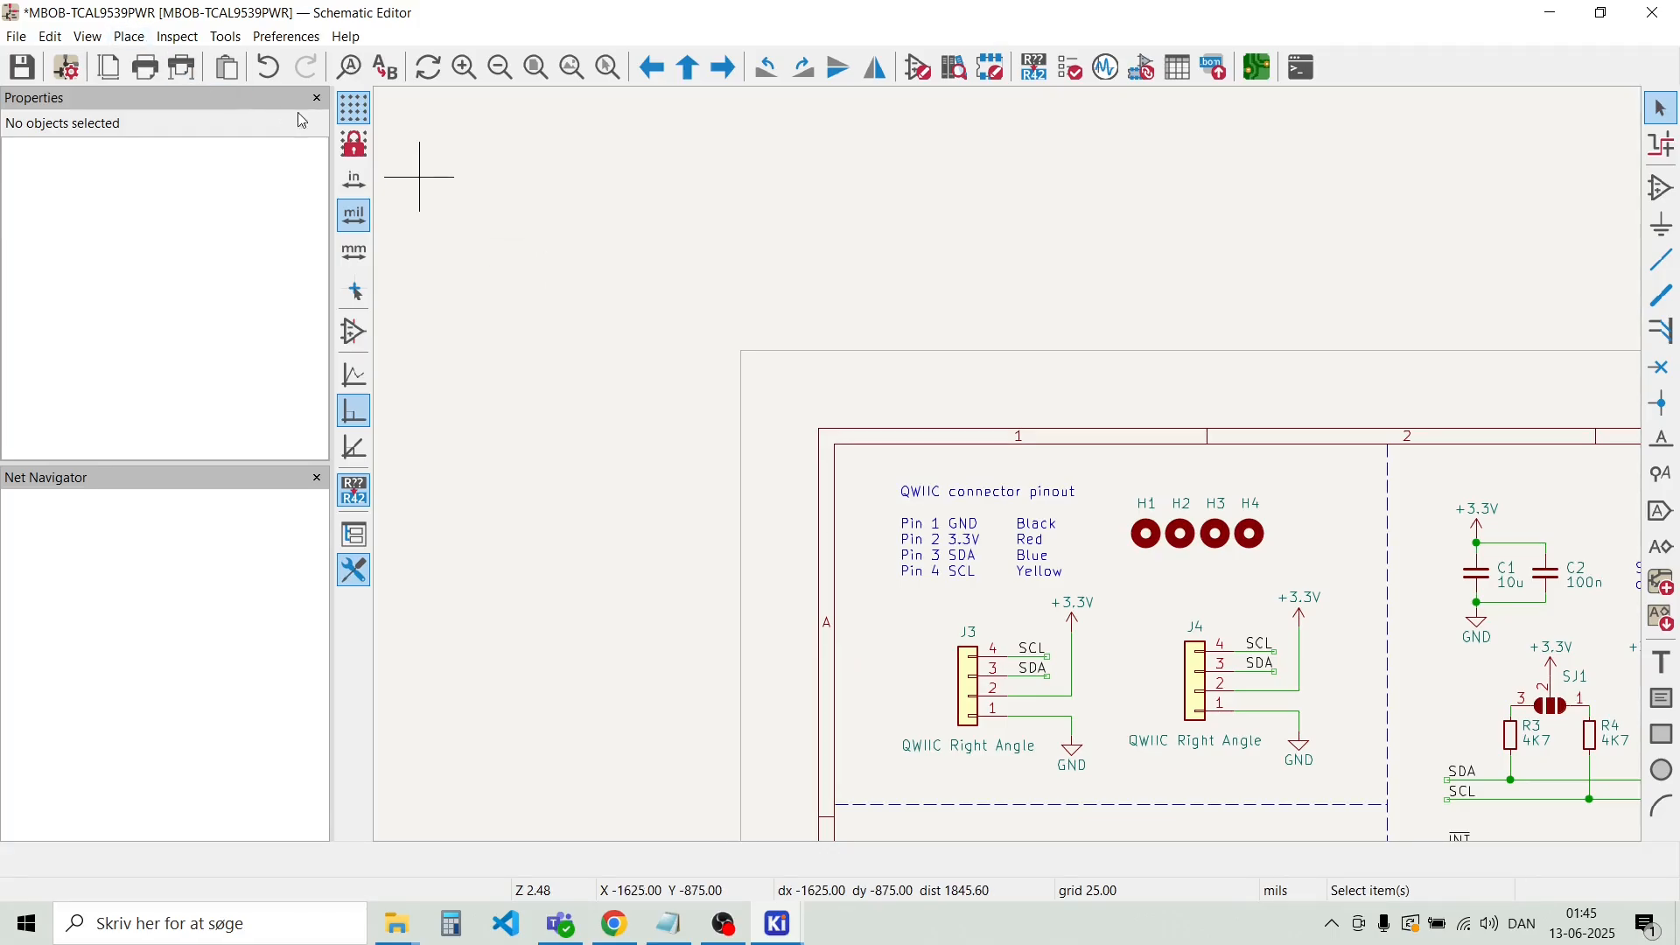
key("t")
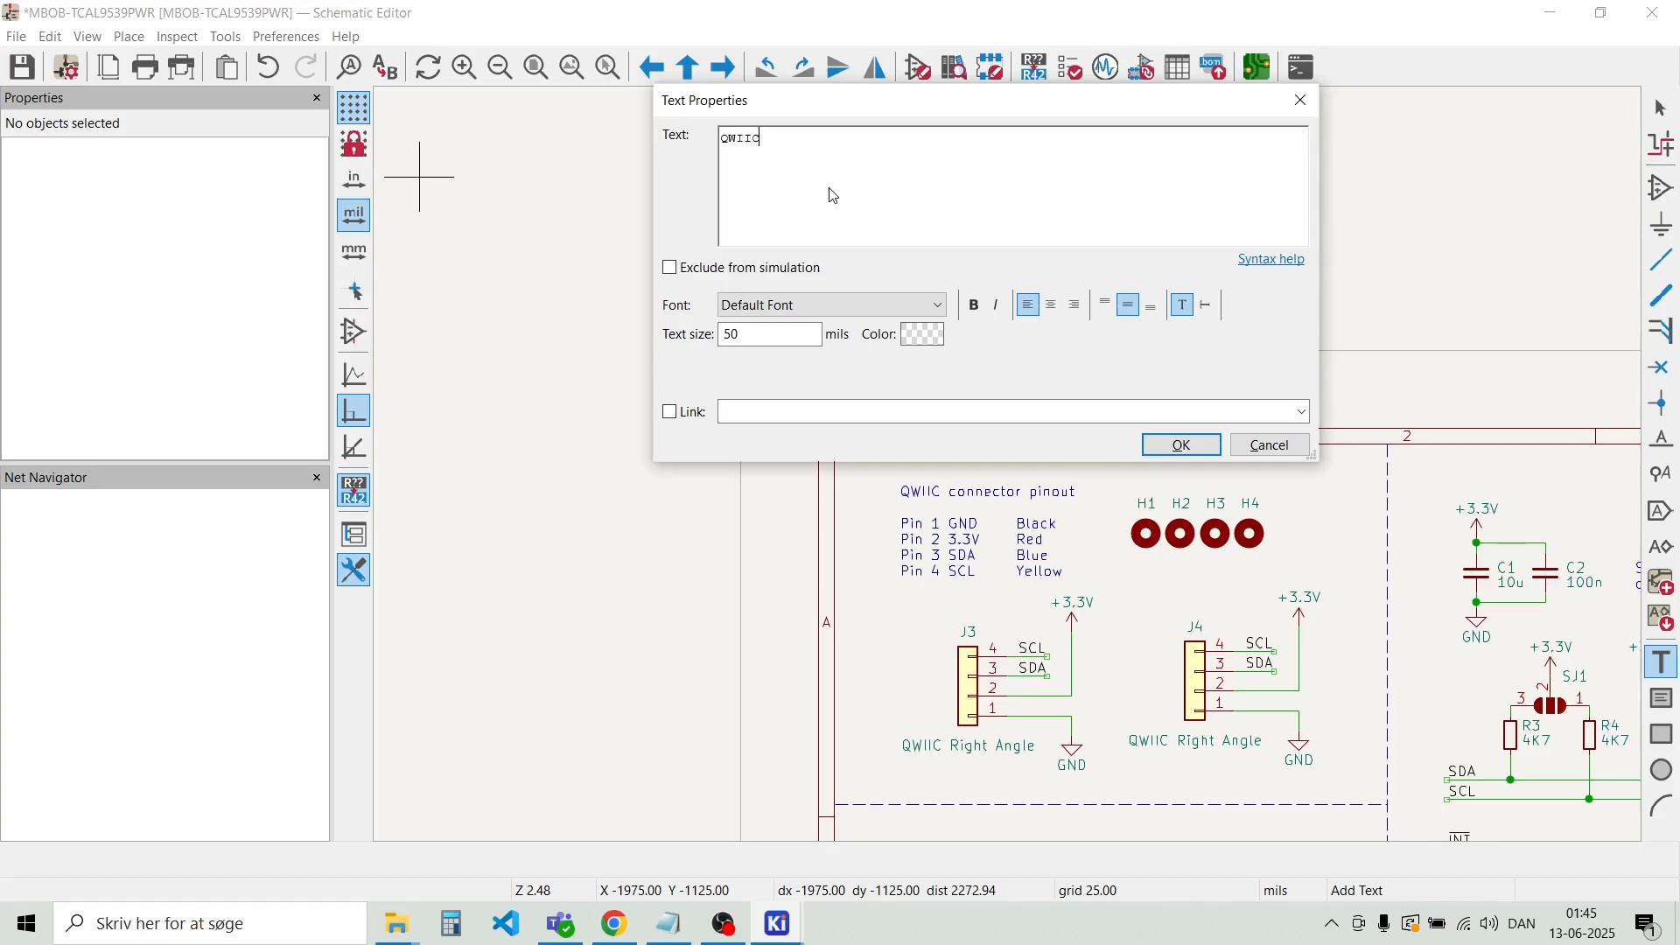
type("QWIIC Connectors + mounting")
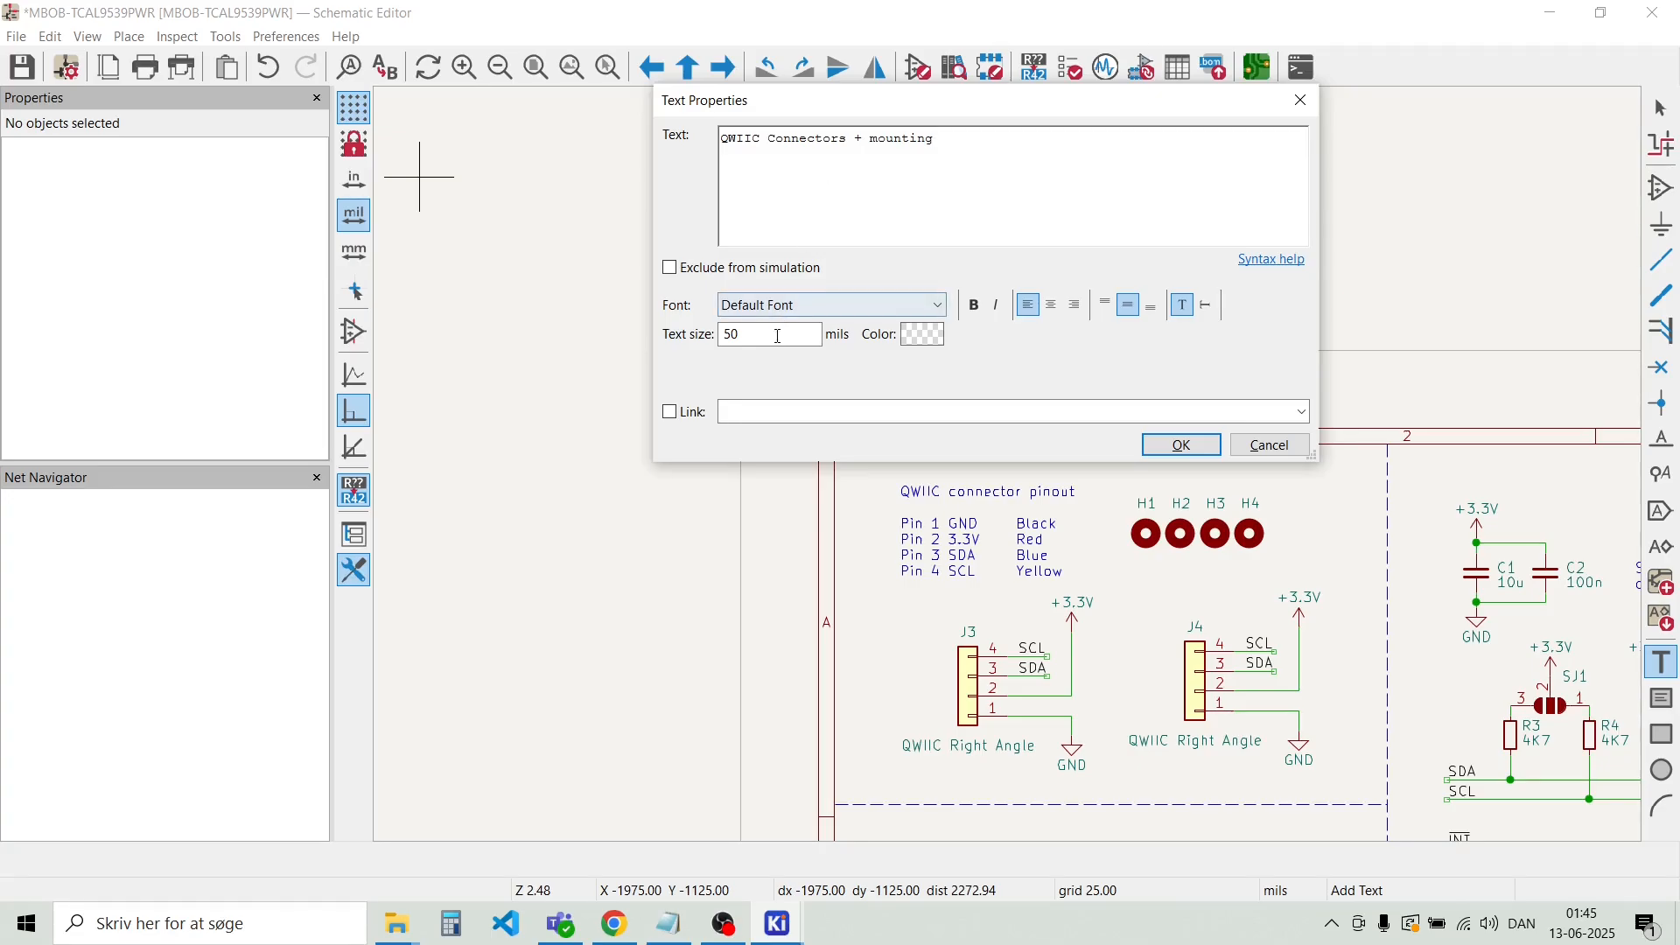
key("Tab")
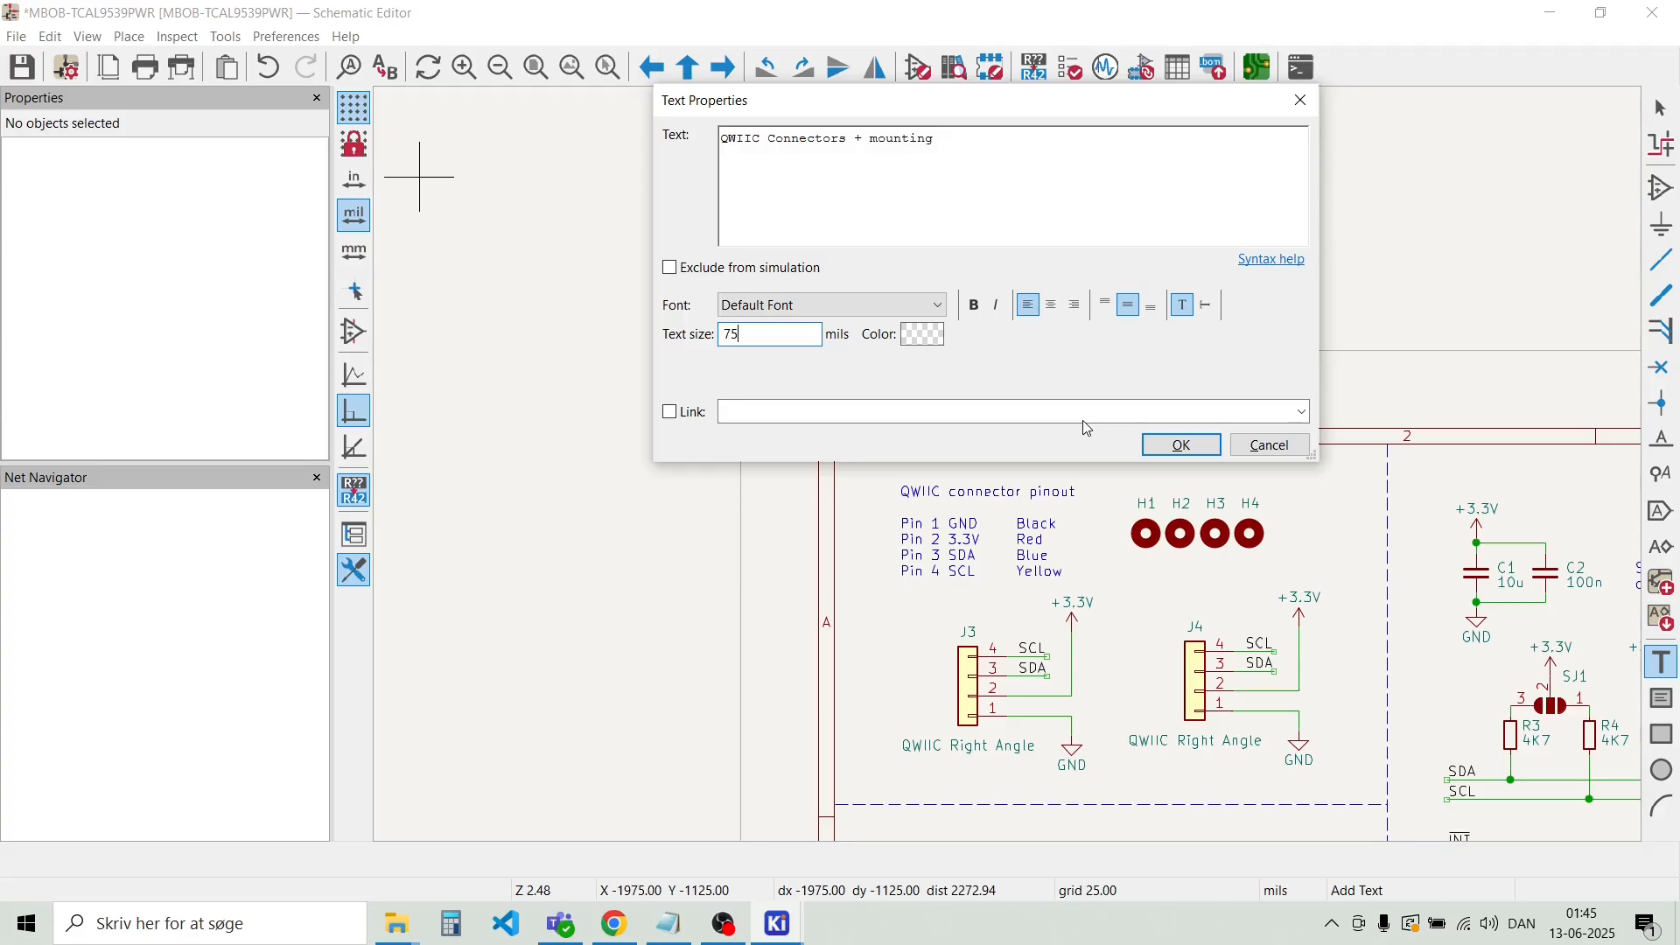
left_click(1179, 448)
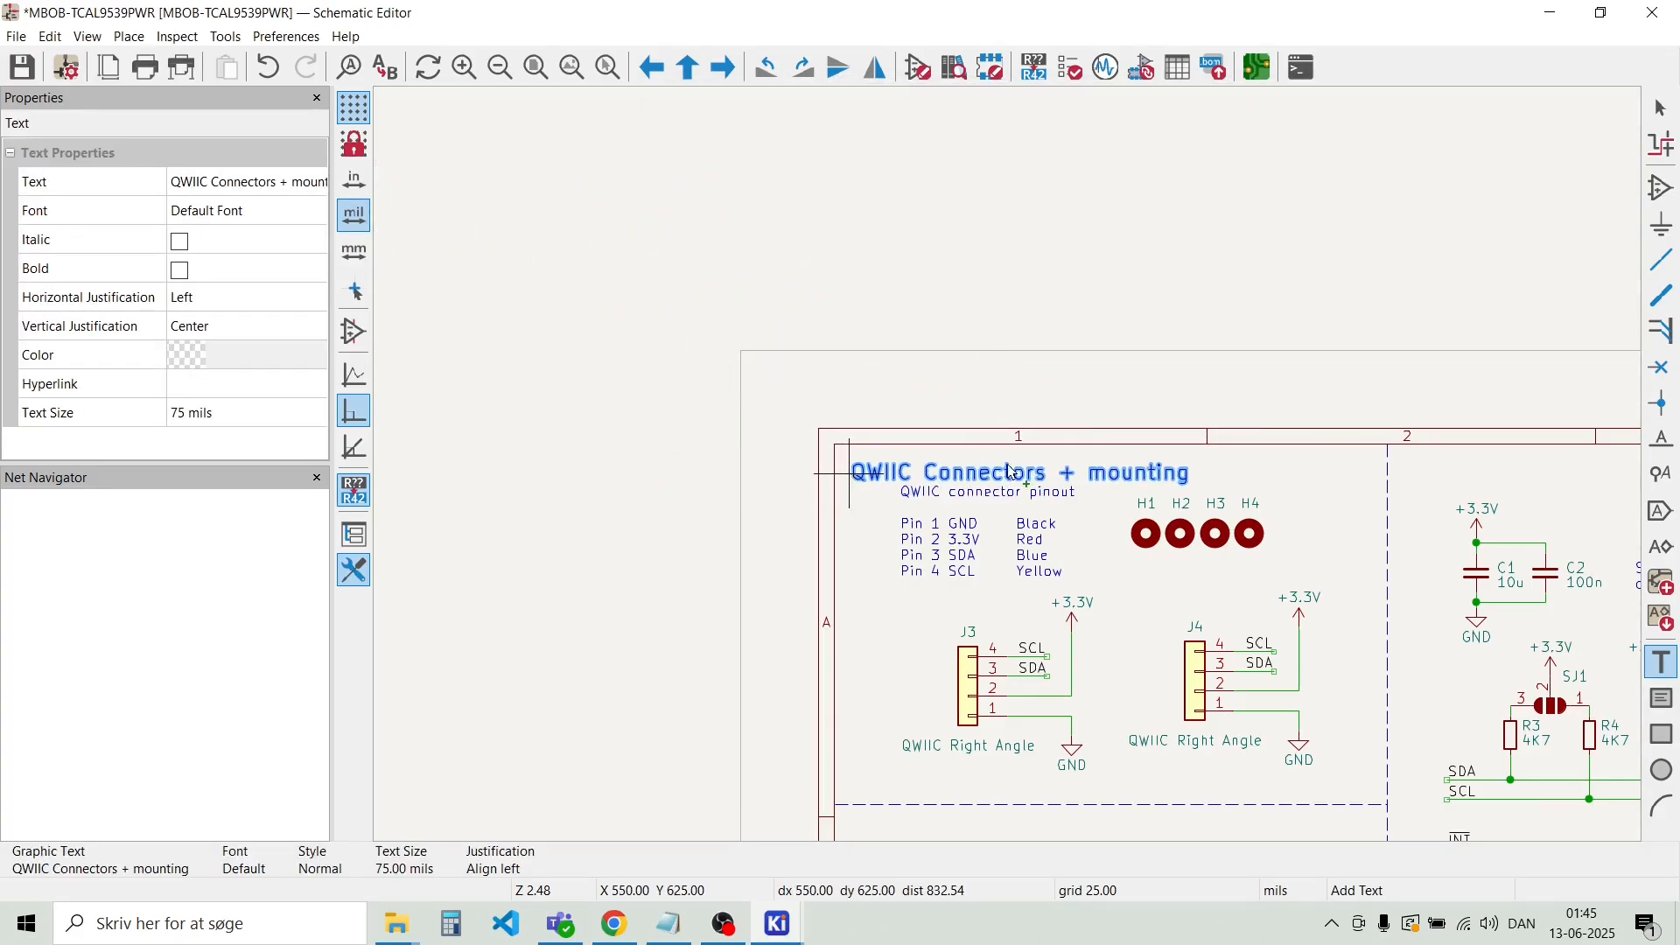
scroll(1011, 471, "up", 5)
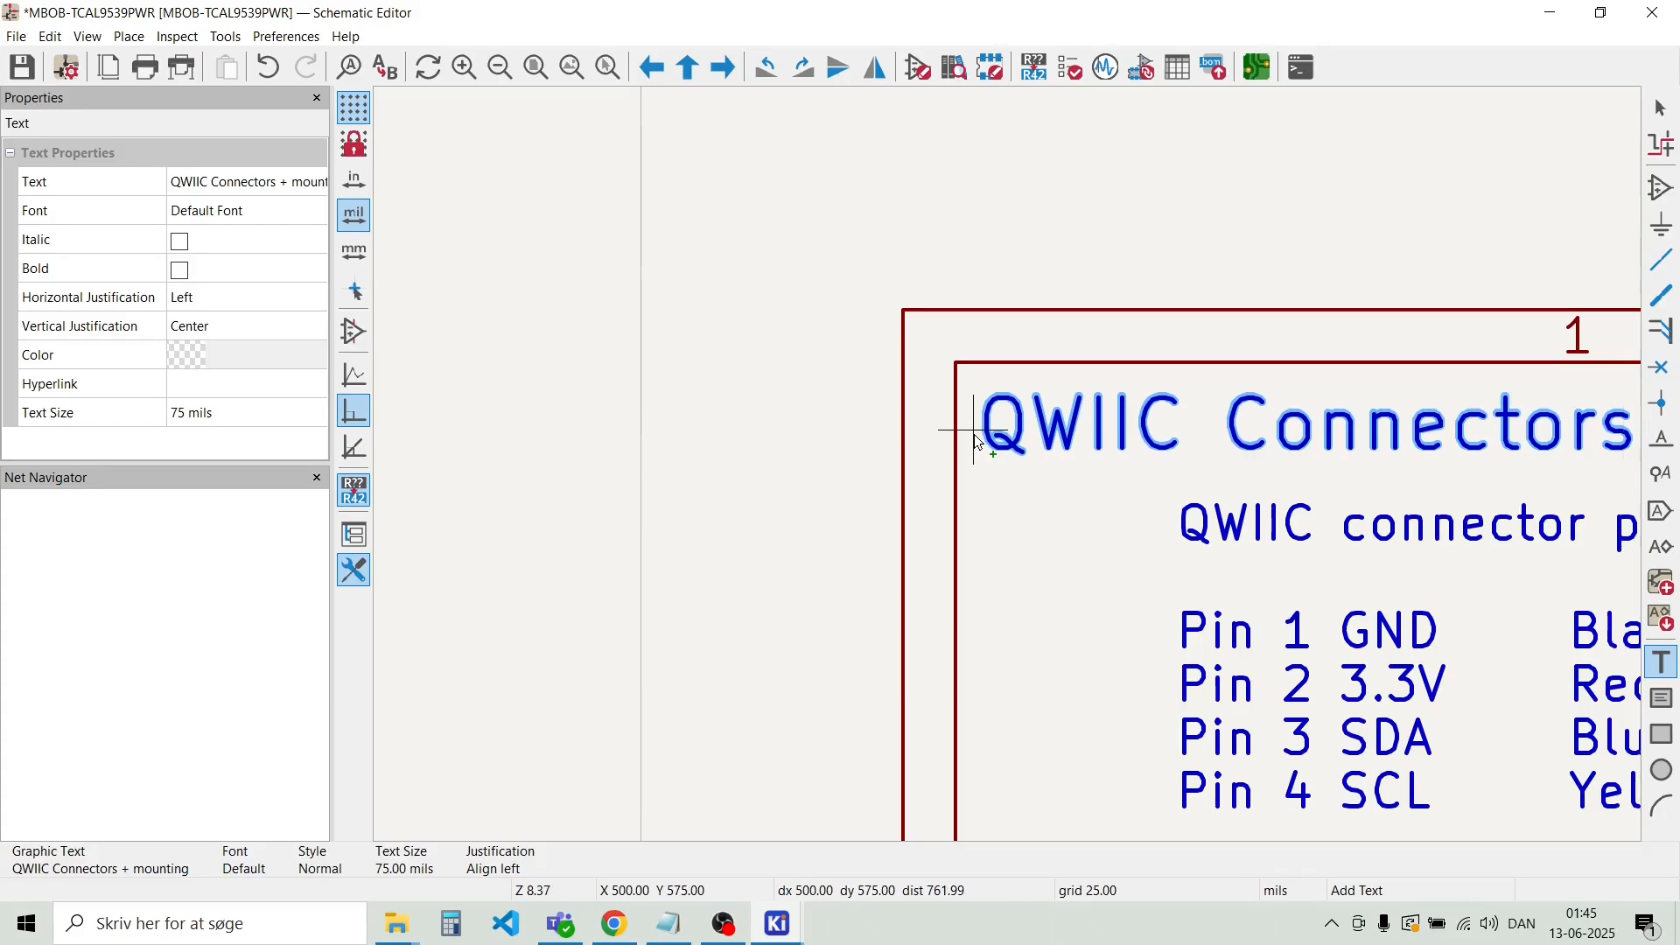
left_click(974, 434)
key("Escape")
scroll(1012, 473, "down", 3)
scroll(1012, 474, "down", 1)
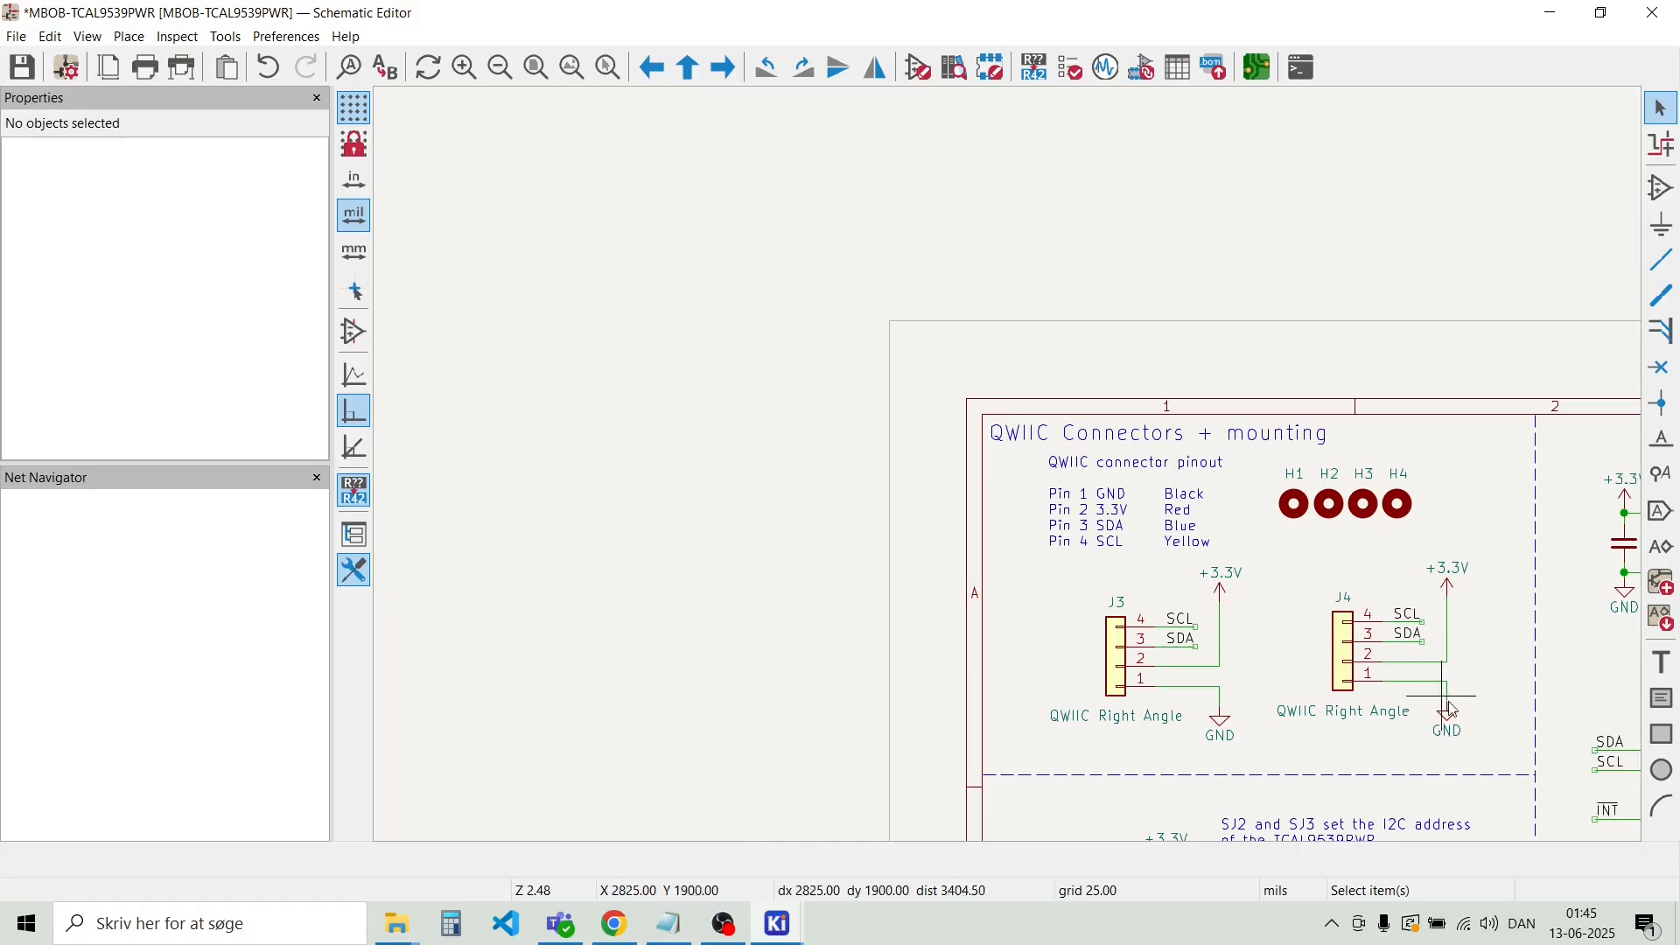
Move the pinout note, mounting holes and both QWIIC connector circuits down about 75 mils, away from the section heading
left_click_drag(1504, 751, 1018, 465)
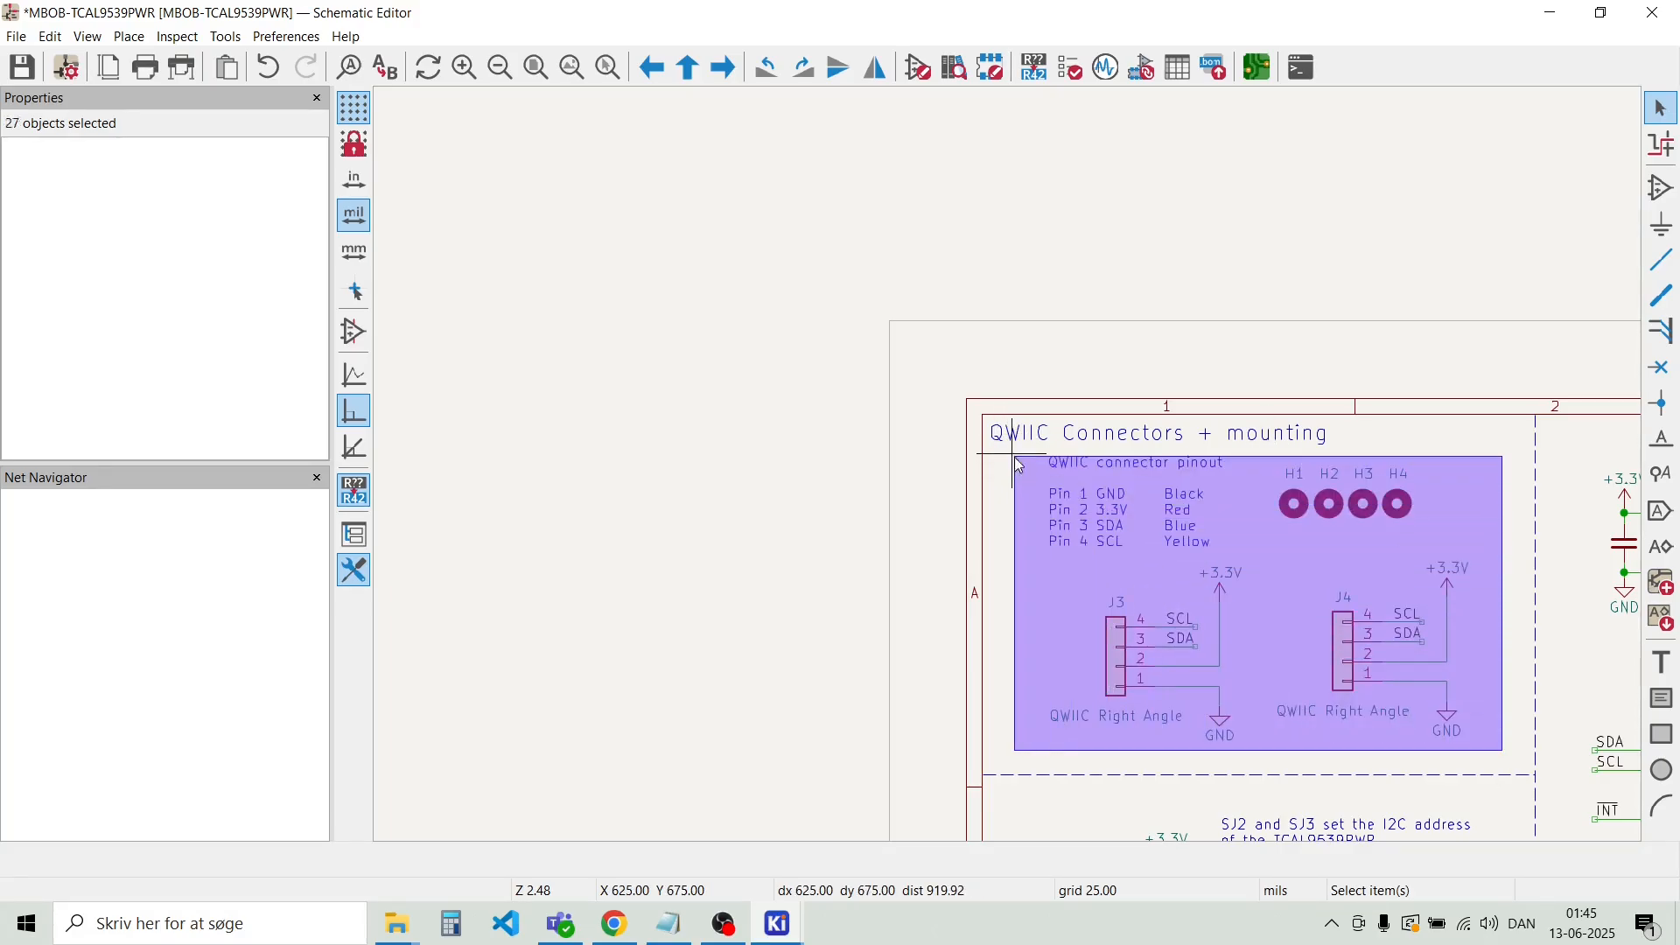
left_click_drag(1105, 518, 1162, 650)
left_click(1021, 644)
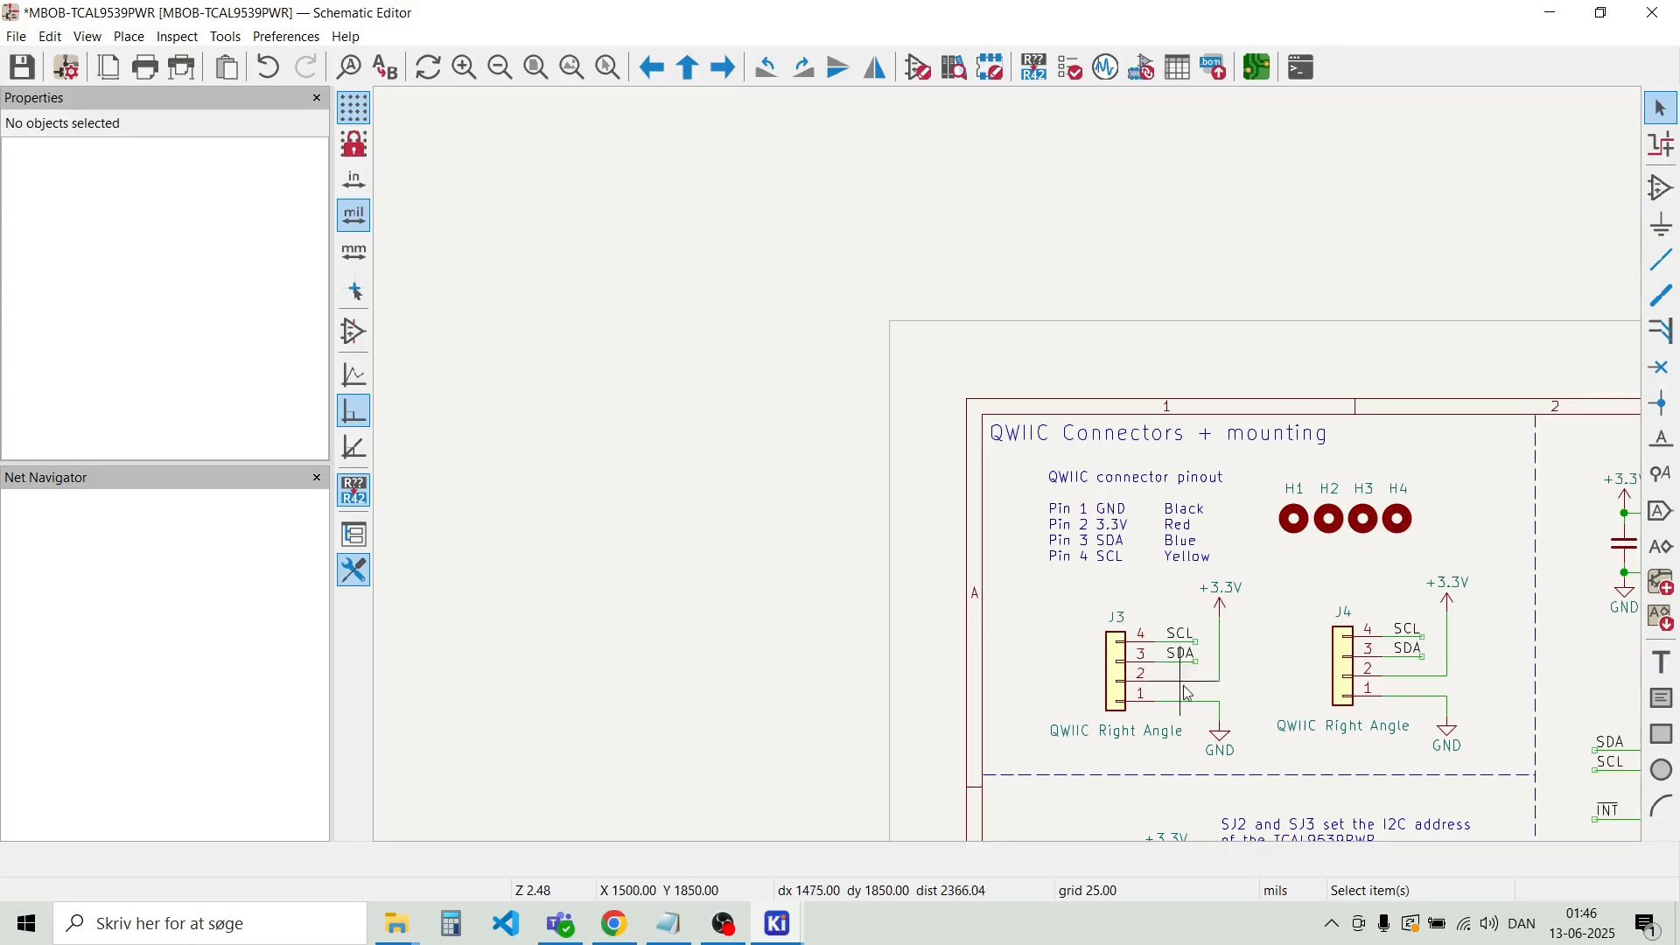
Shift the J3 and J4 connector circuits about 75 mils to the left within their section
left_click_drag(1069, 592, 1519, 761)
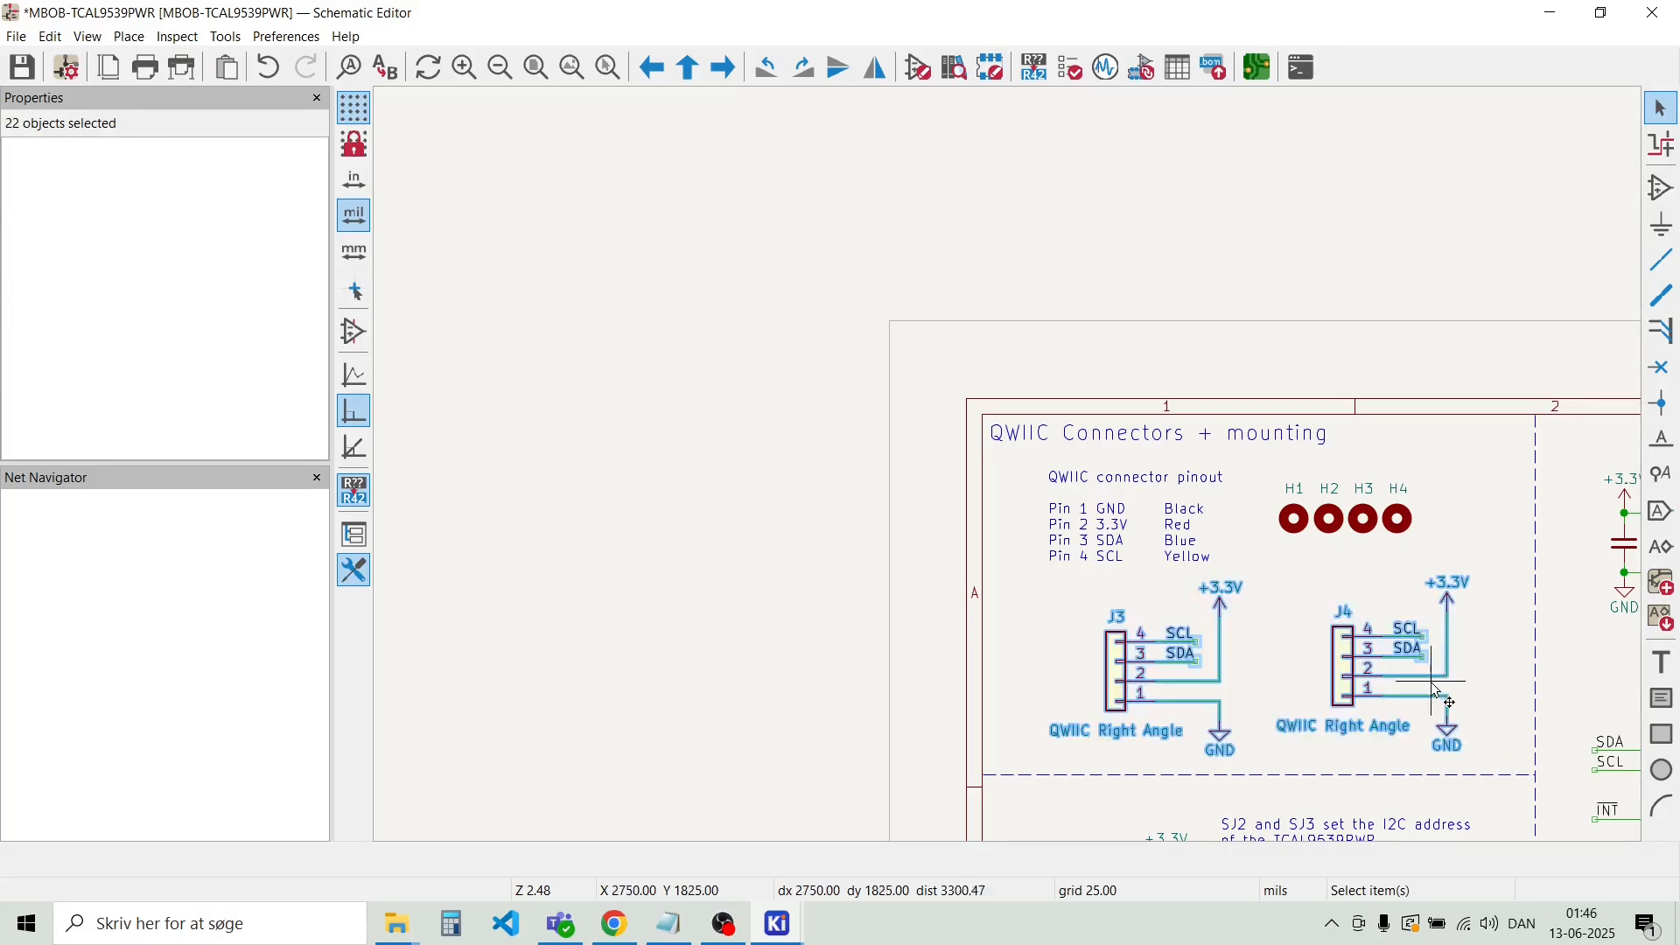
left_click_drag(1419, 681, 1406, 656)
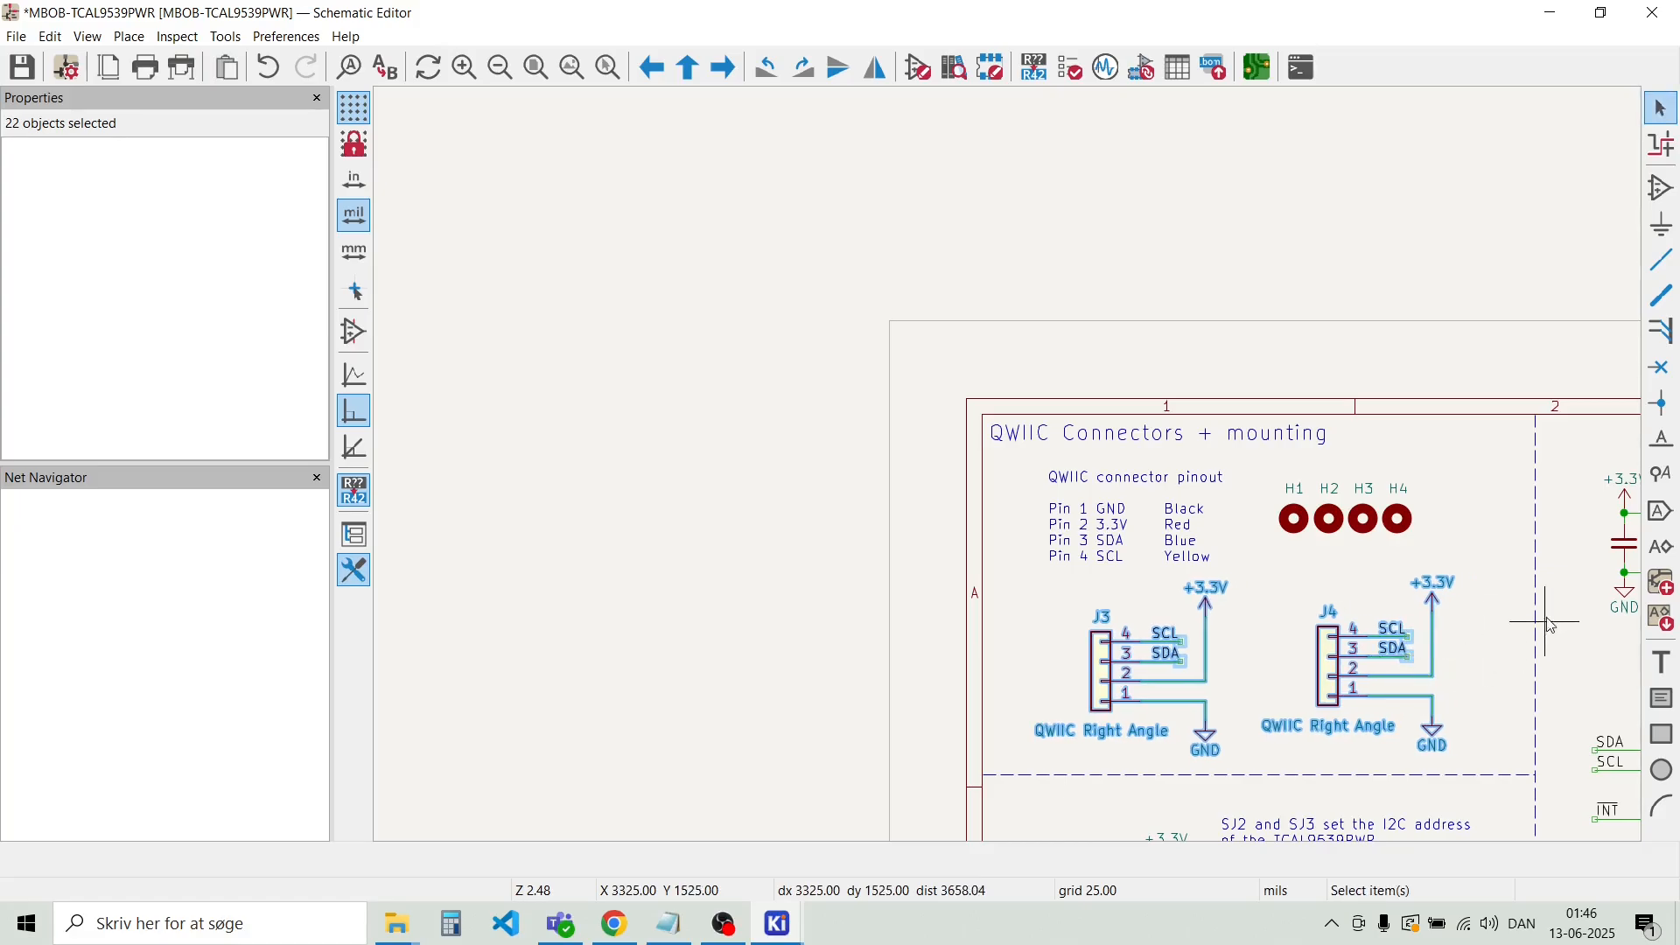
left_click(1508, 601)
Add the heading "I2C Address select" at 75 mils text size in the upper-left corner of the SJ2 and SJ3 section
scroll(1488, 600, "down", 2)
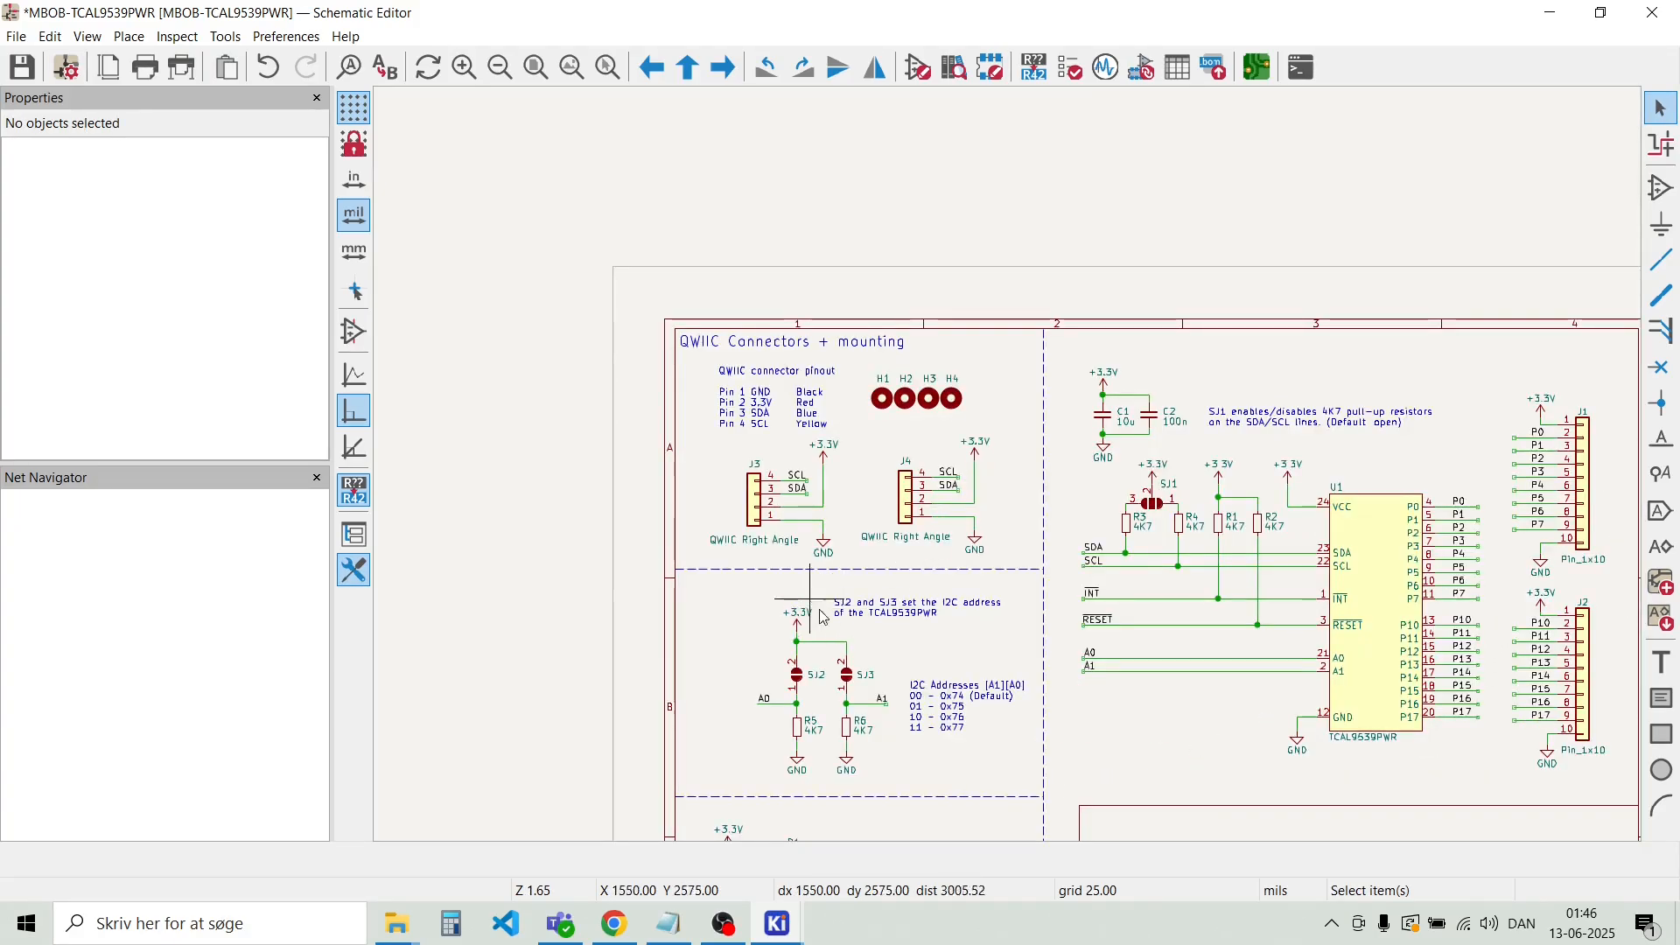
scroll(847, 643, "up", 2)
scroll(1012, 476, "up", 2)
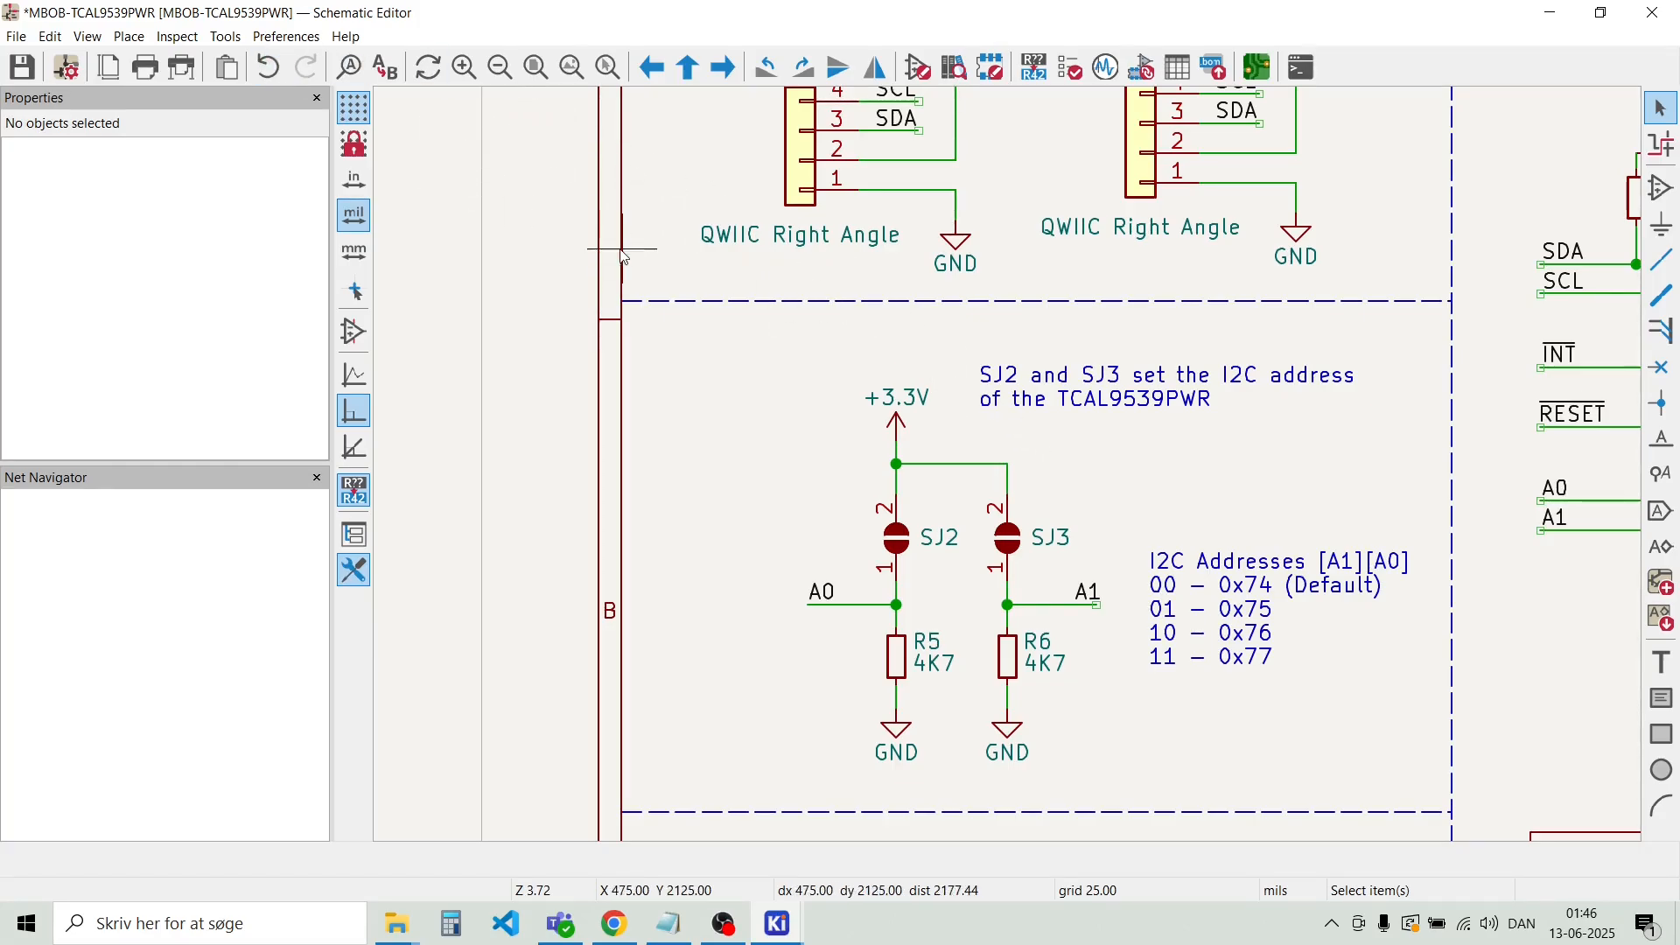
key("t")
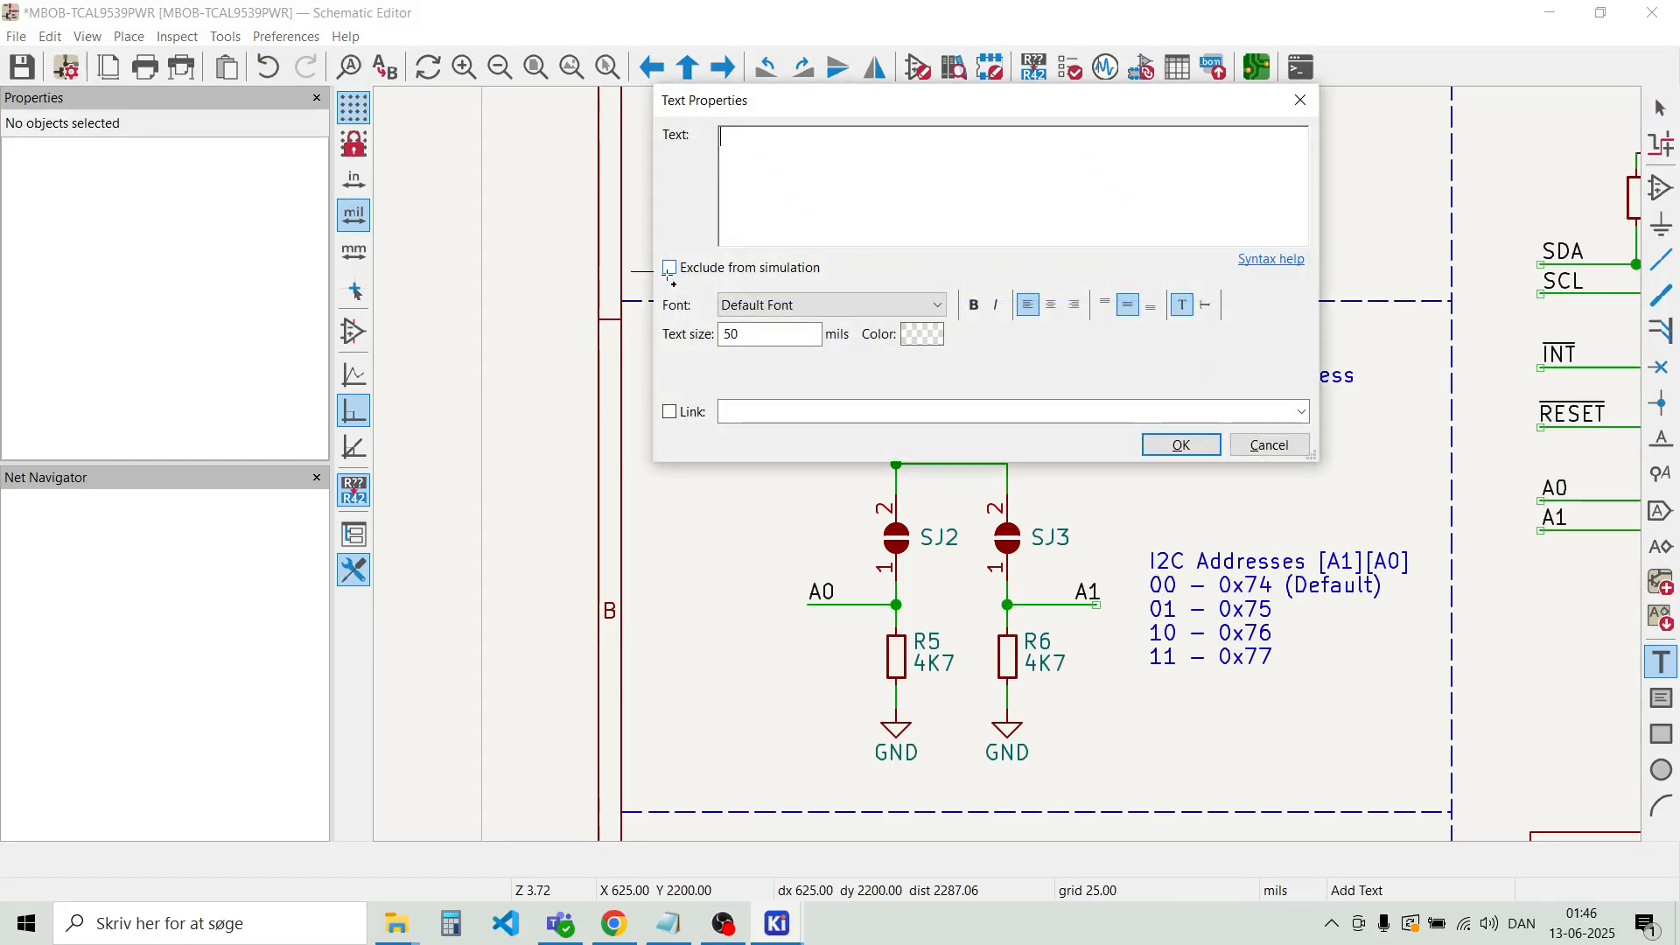
type("I2C Add")
type("re")
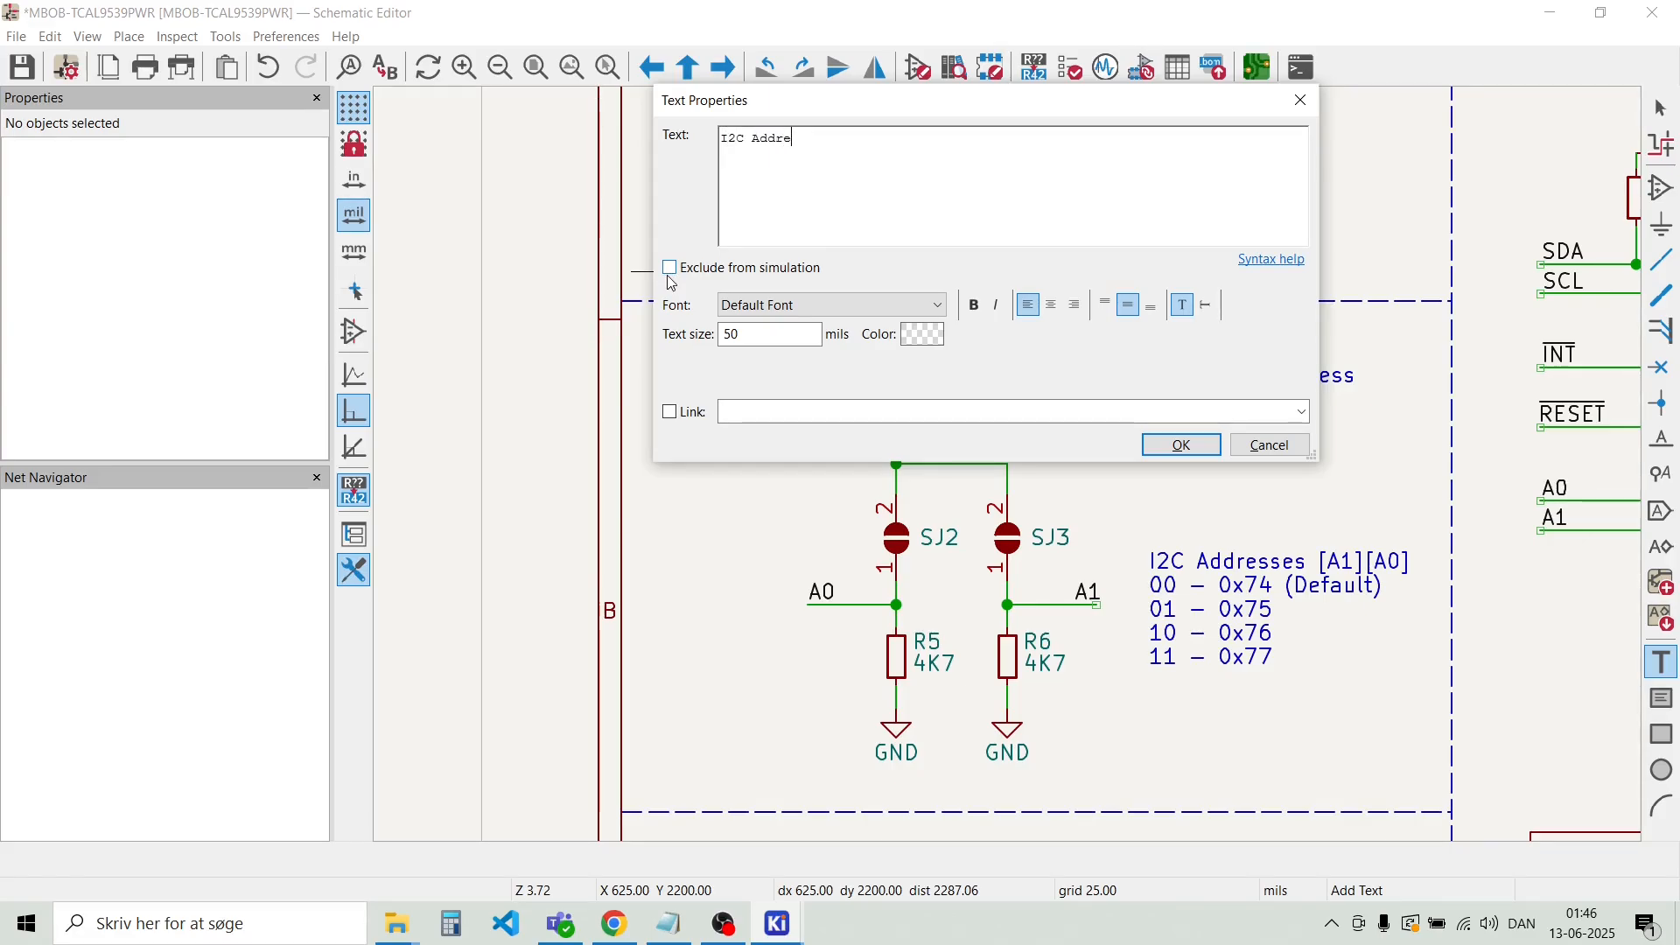
type("ss select")
double_click(739, 336)
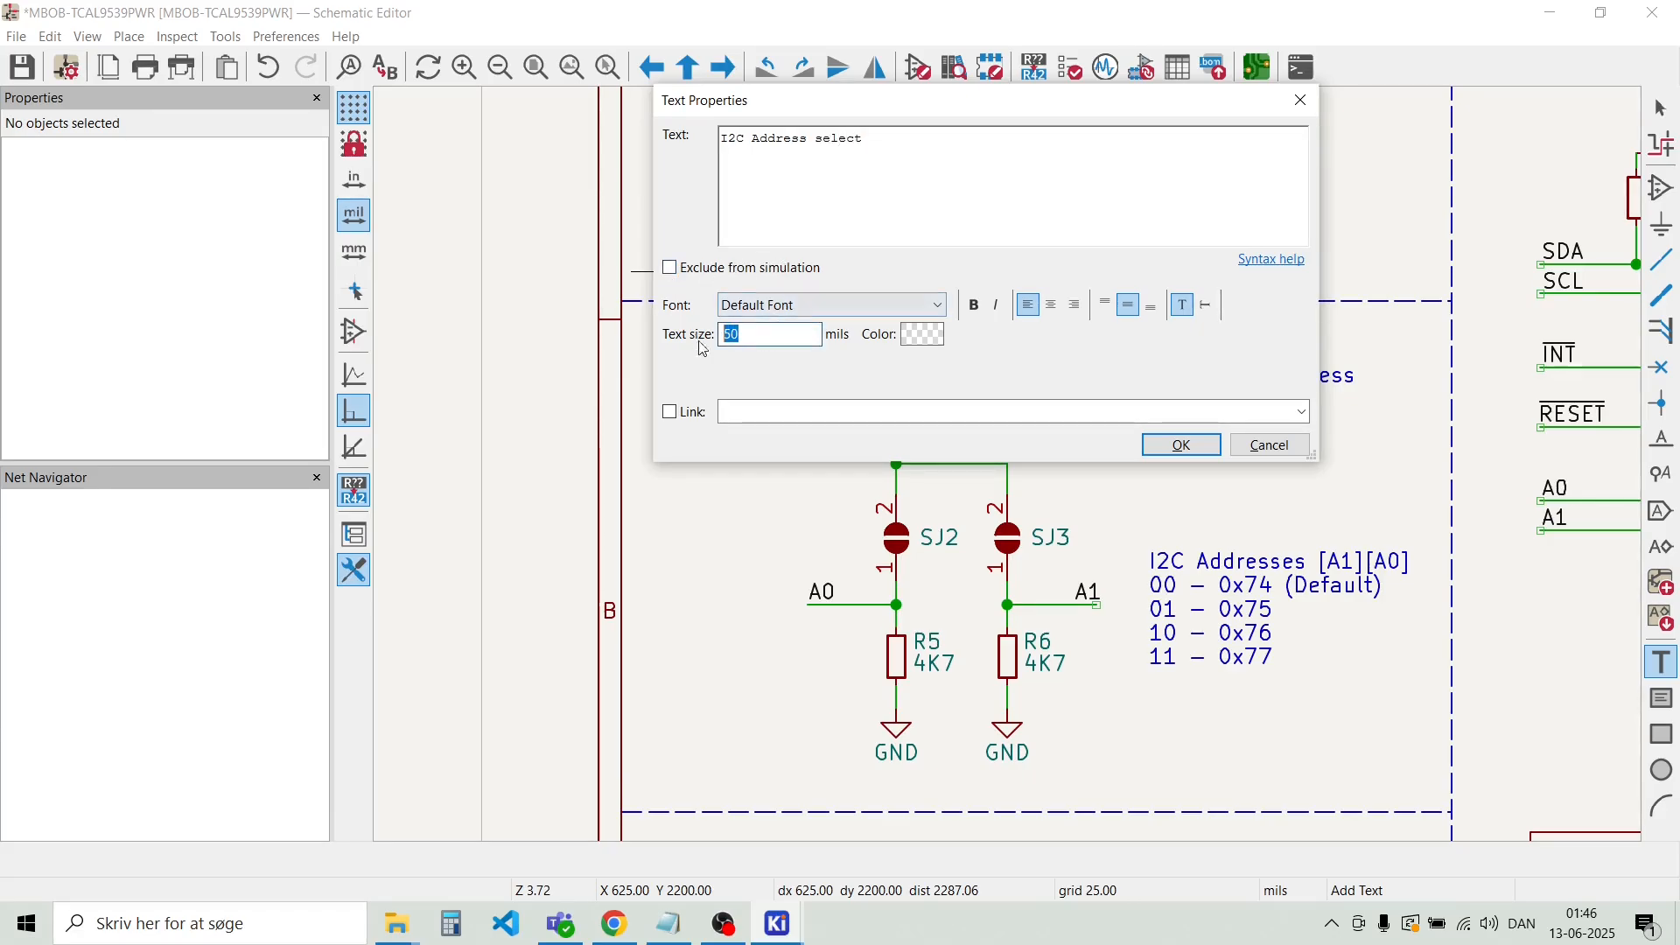
type("75")
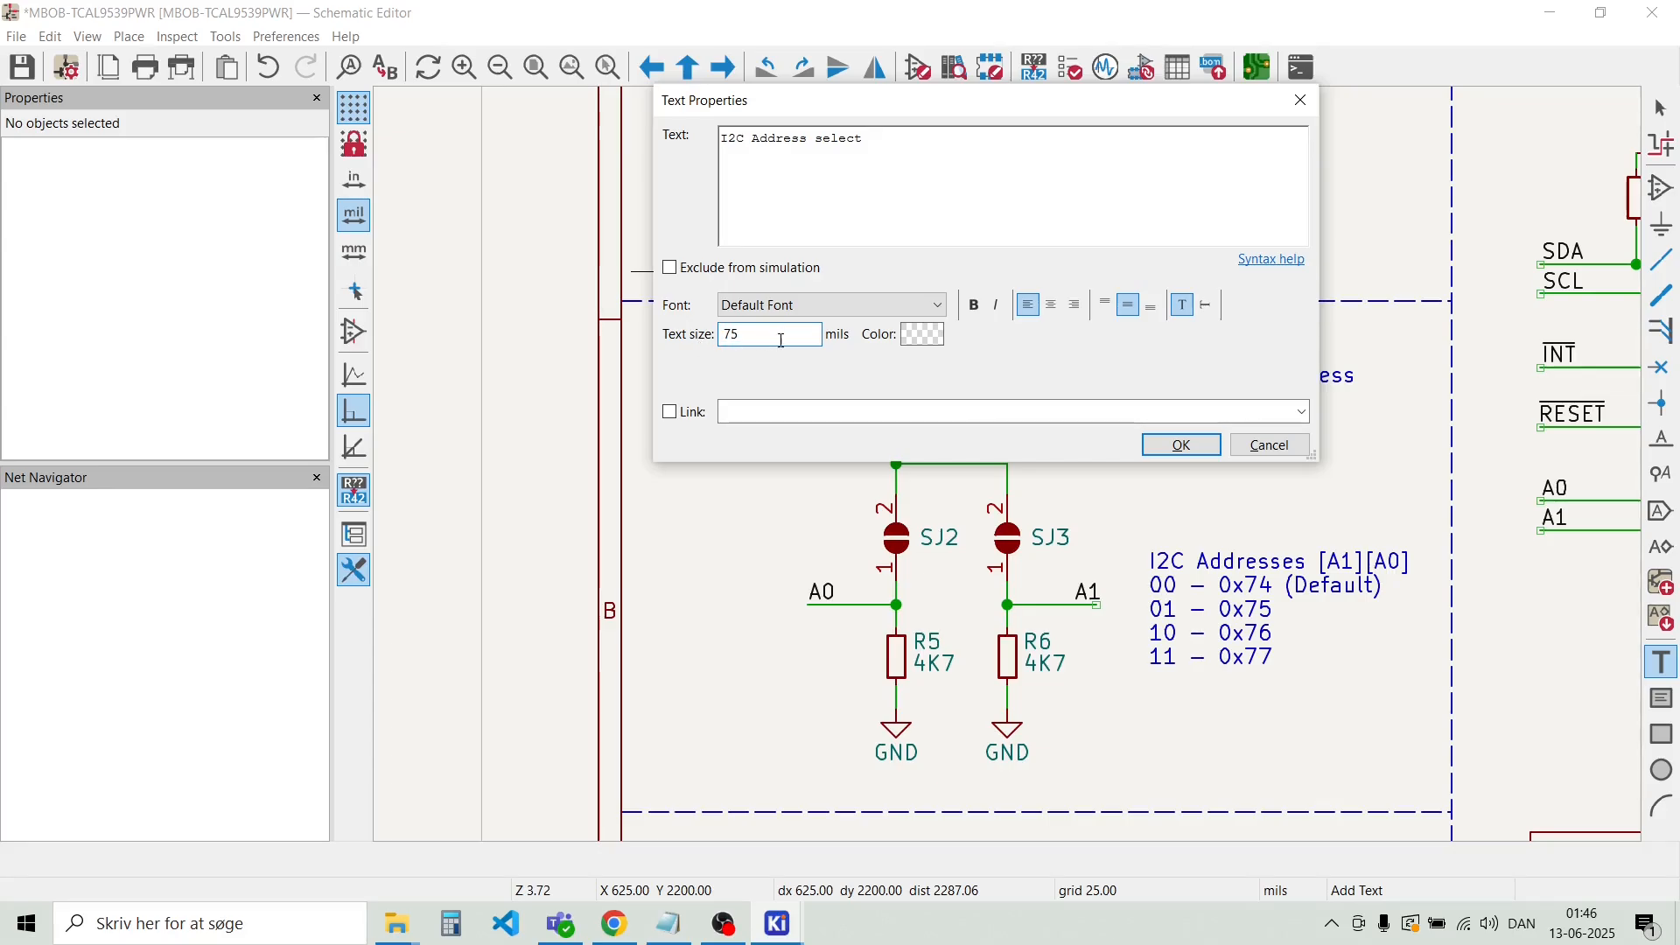
left_click(1181, 446)
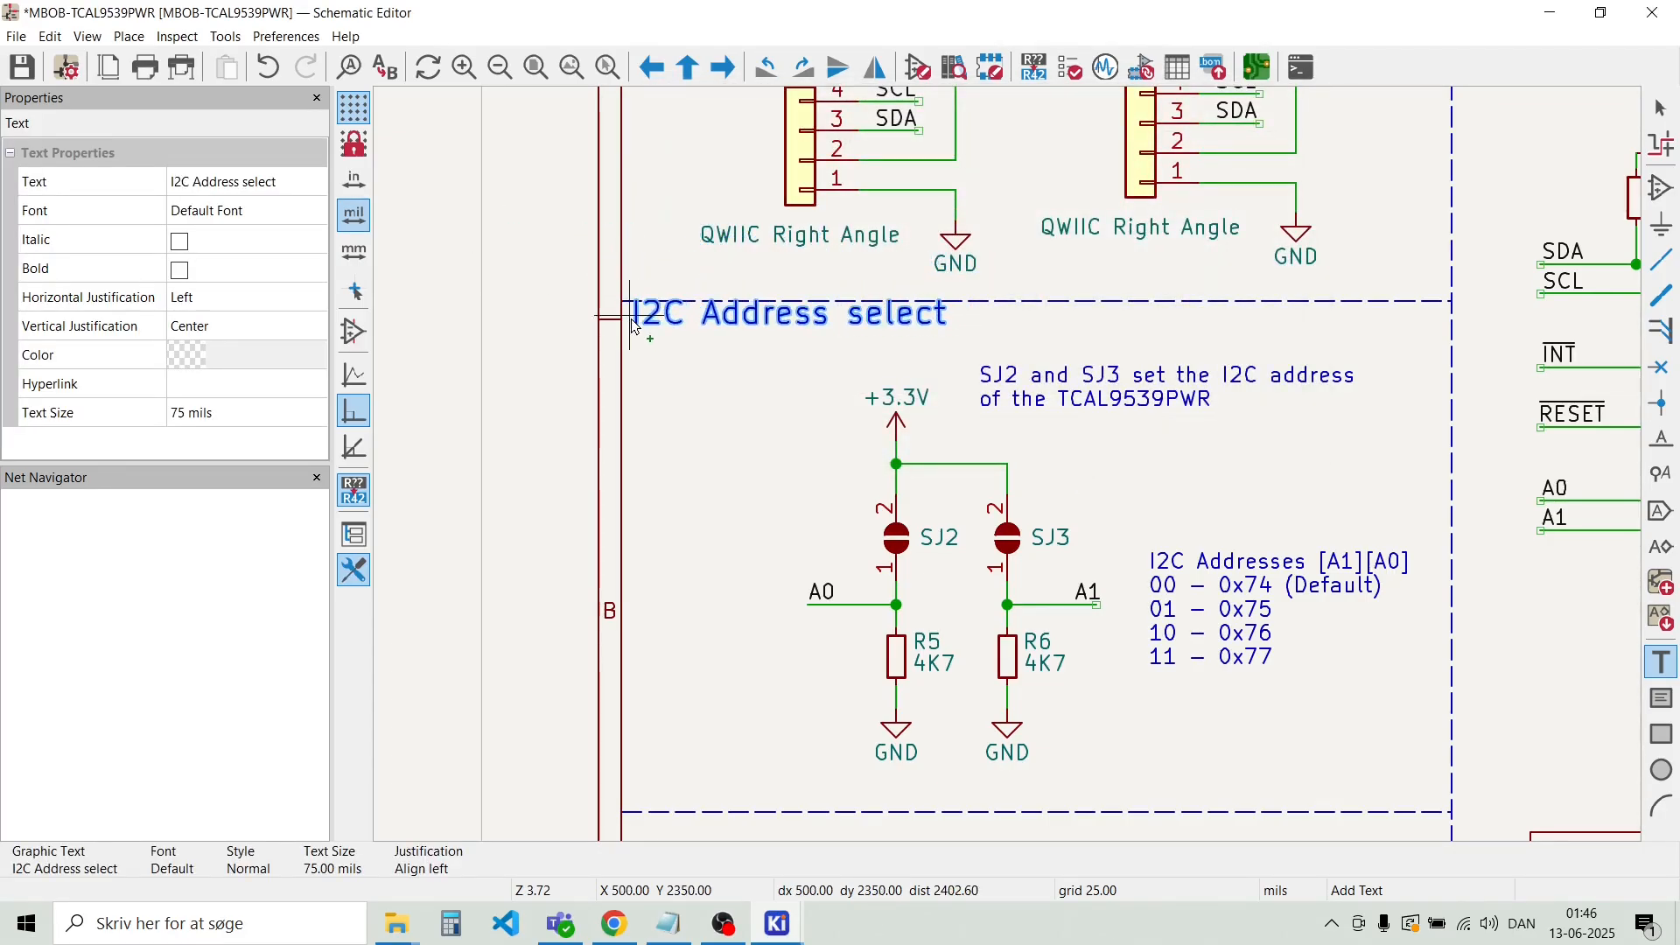
left_click(634, 334)
key("Escape")
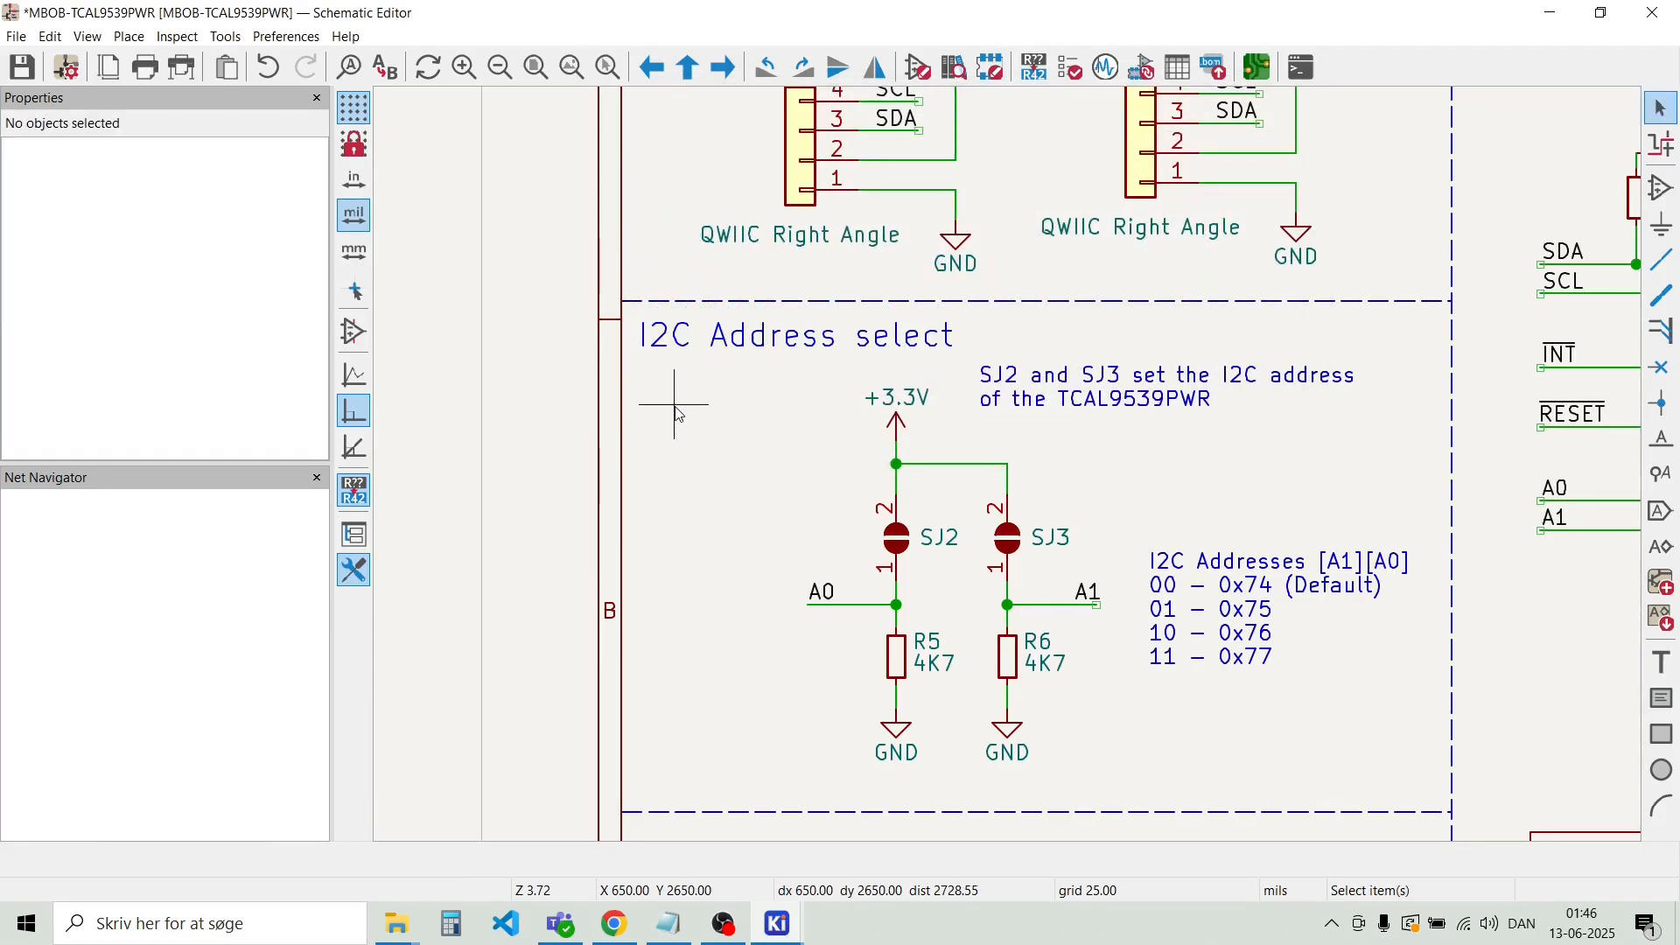
Move the SJ2 and SJ3 address circuit with its notes about 150 mils left and 75 mils down, clear of the heading
left_click_drag(755, 366, 1444, 791)
key("g")
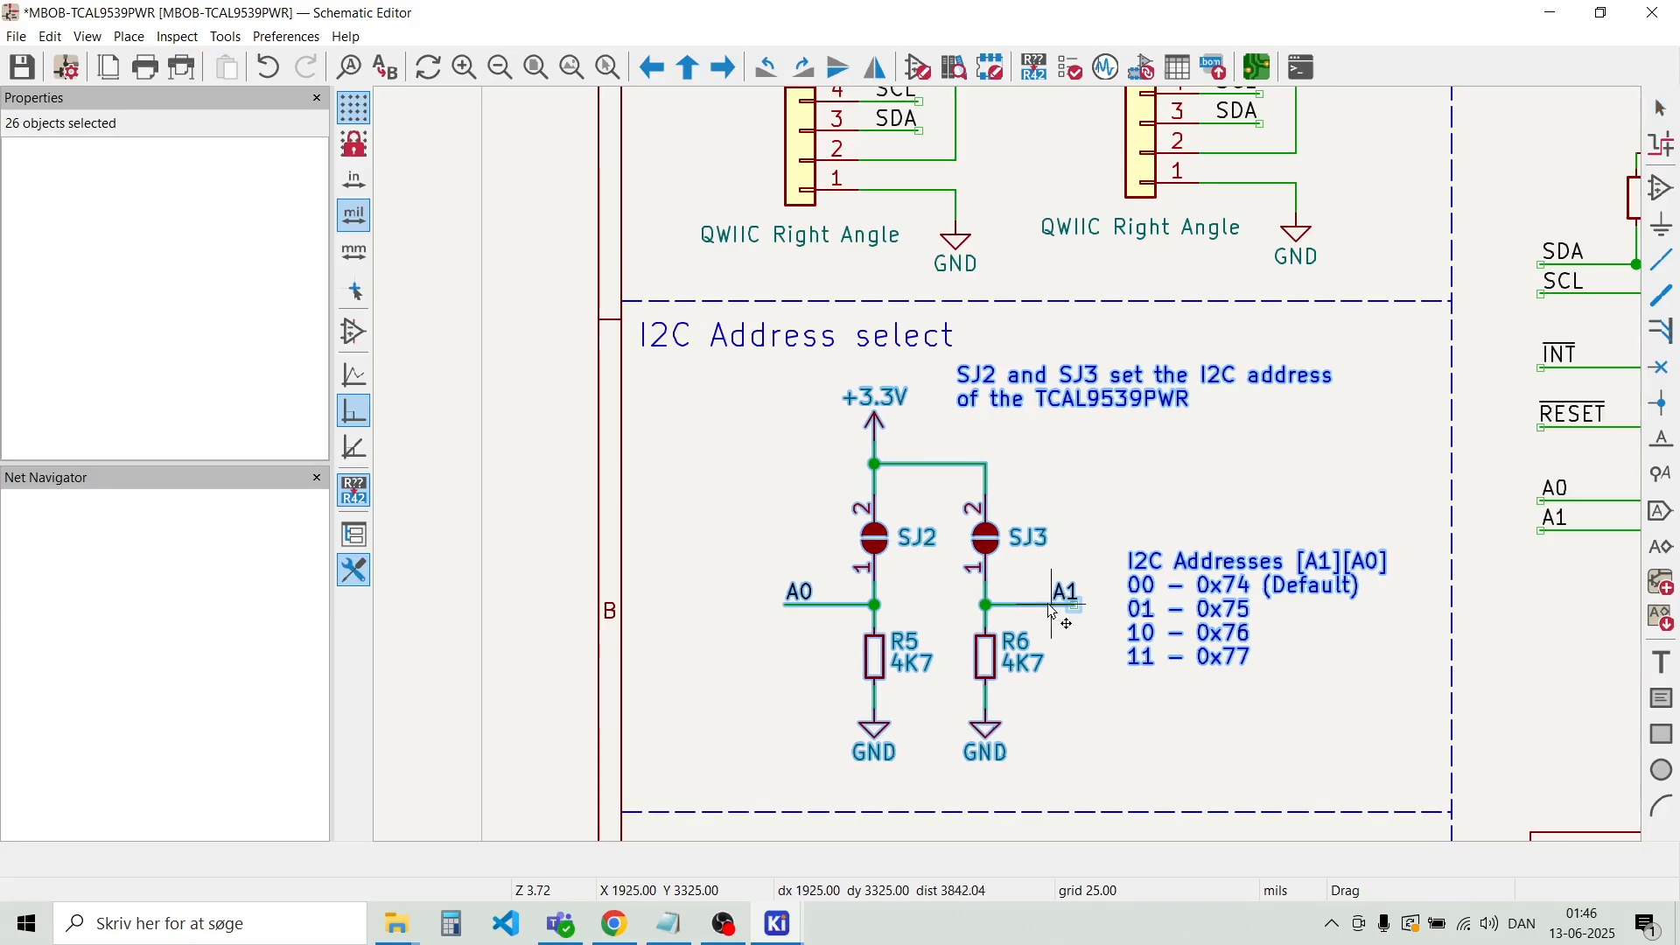
key("Escape")
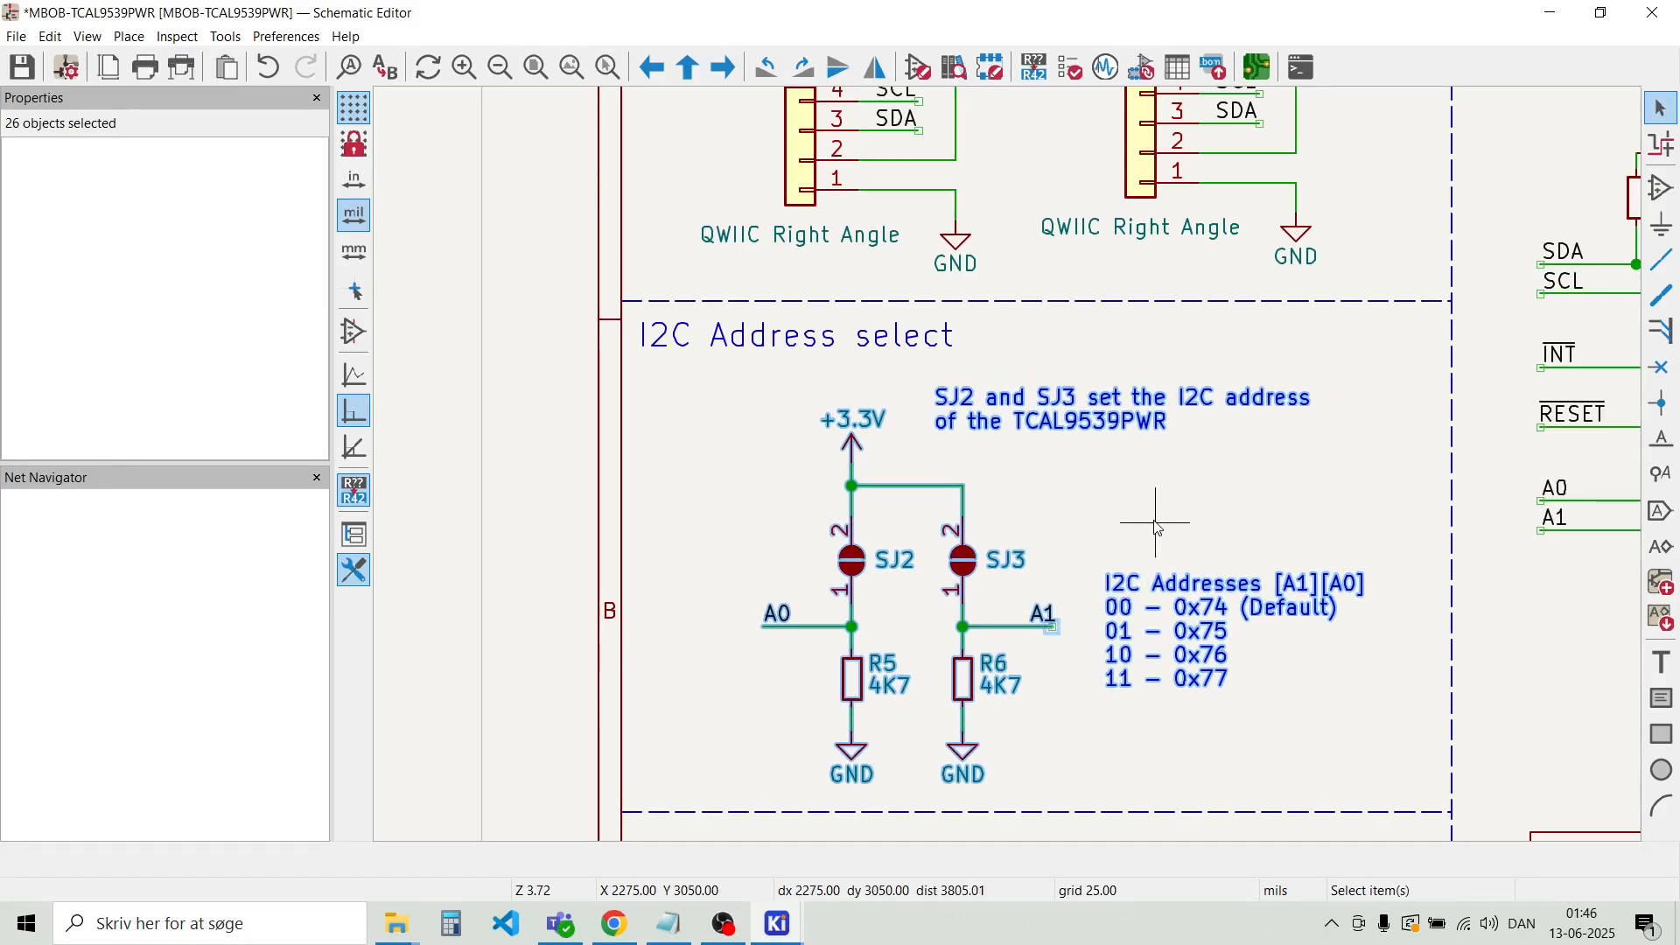
left_click(1133, 471)
Shift the SJ2 and SJ3 note about 200 mils right and 75 mils down, and the I2C Addresses list about 75 mils right and 50 mils down
left_click_drag(1129, 480, 1024, 332)
left_click_drag(935, 409, 994, 435)
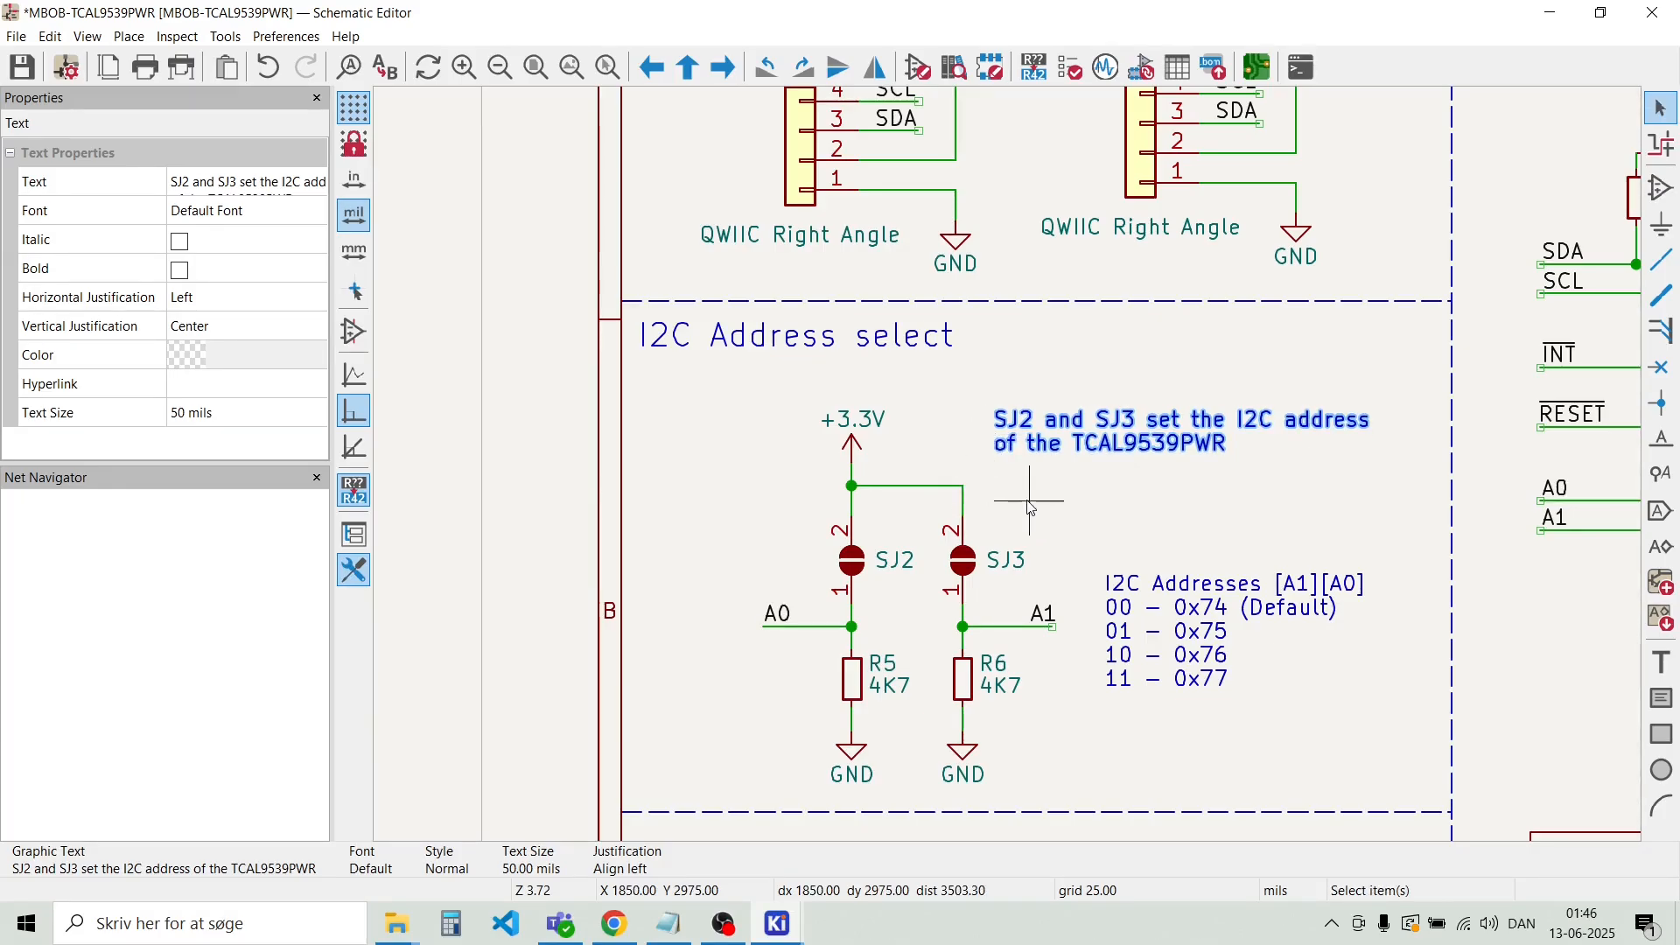
left_click(1032, 515)
left_click_drag(1316, 724, 1117, 555)
left_click_drag(1110, 646, 1130, 657)
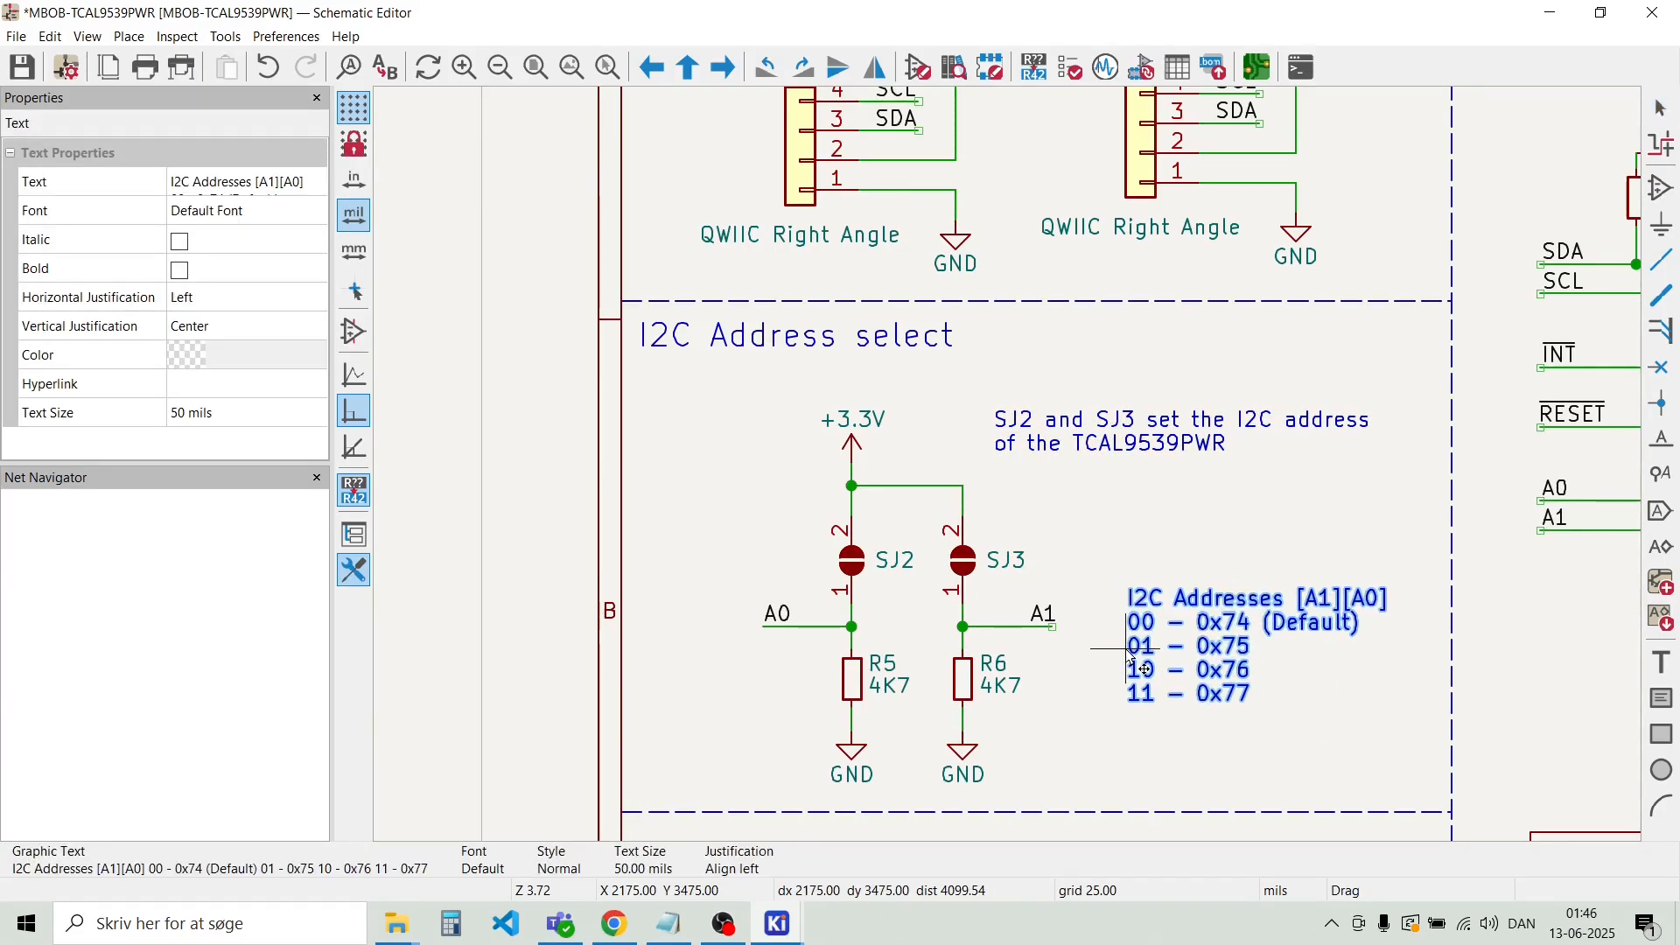
Move the LED circuit and the J5 header about 50 mils left and 275 mils down within their section
left_click(1071, 569)
scroll(1094, 569, "down", 2)
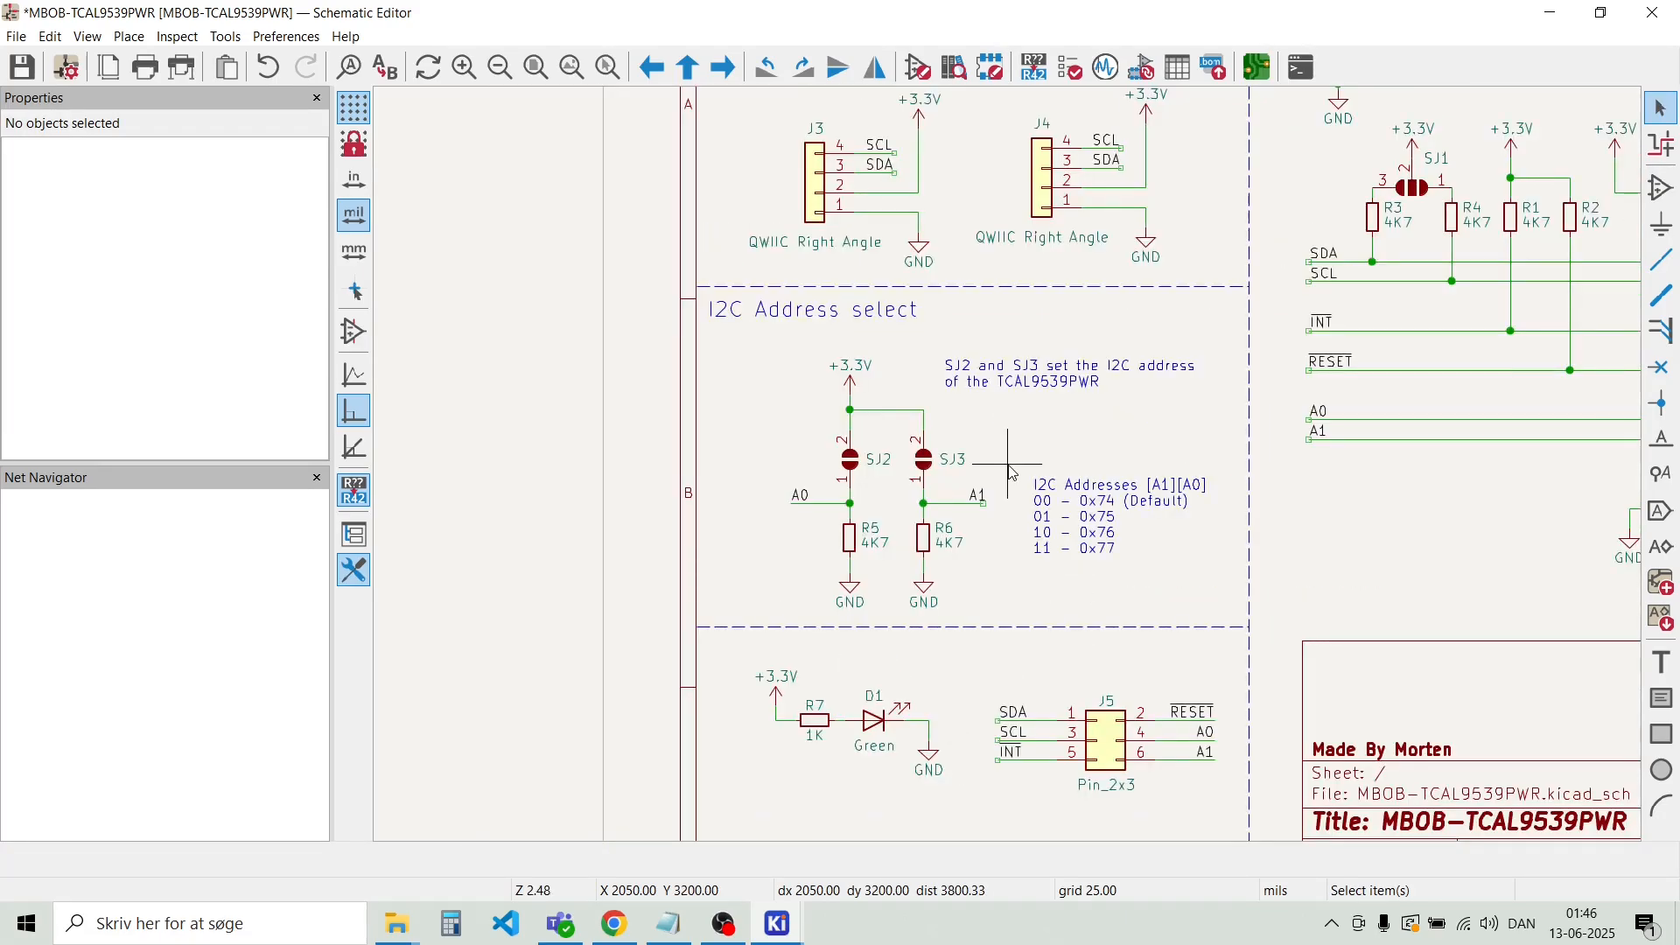
scroll(1001, 558, "down", 2)
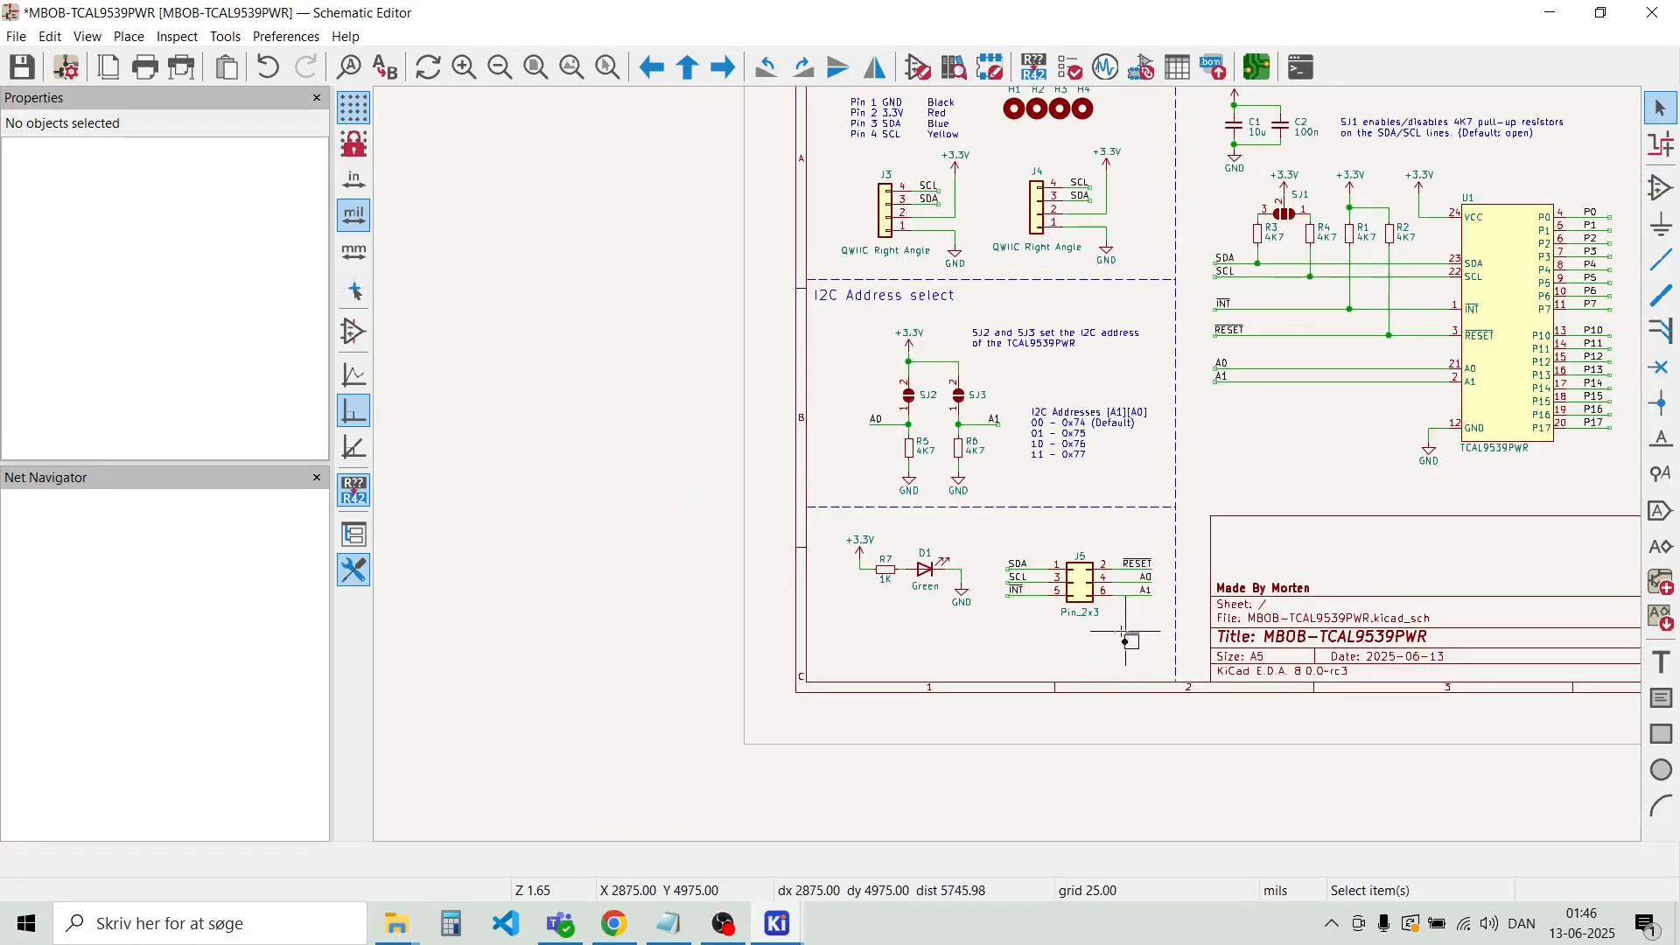
left_click_drag(1139, 635, 864, 571)
left_click_drag(1080, 587, 1071, 627)
left_click(1050, 536)
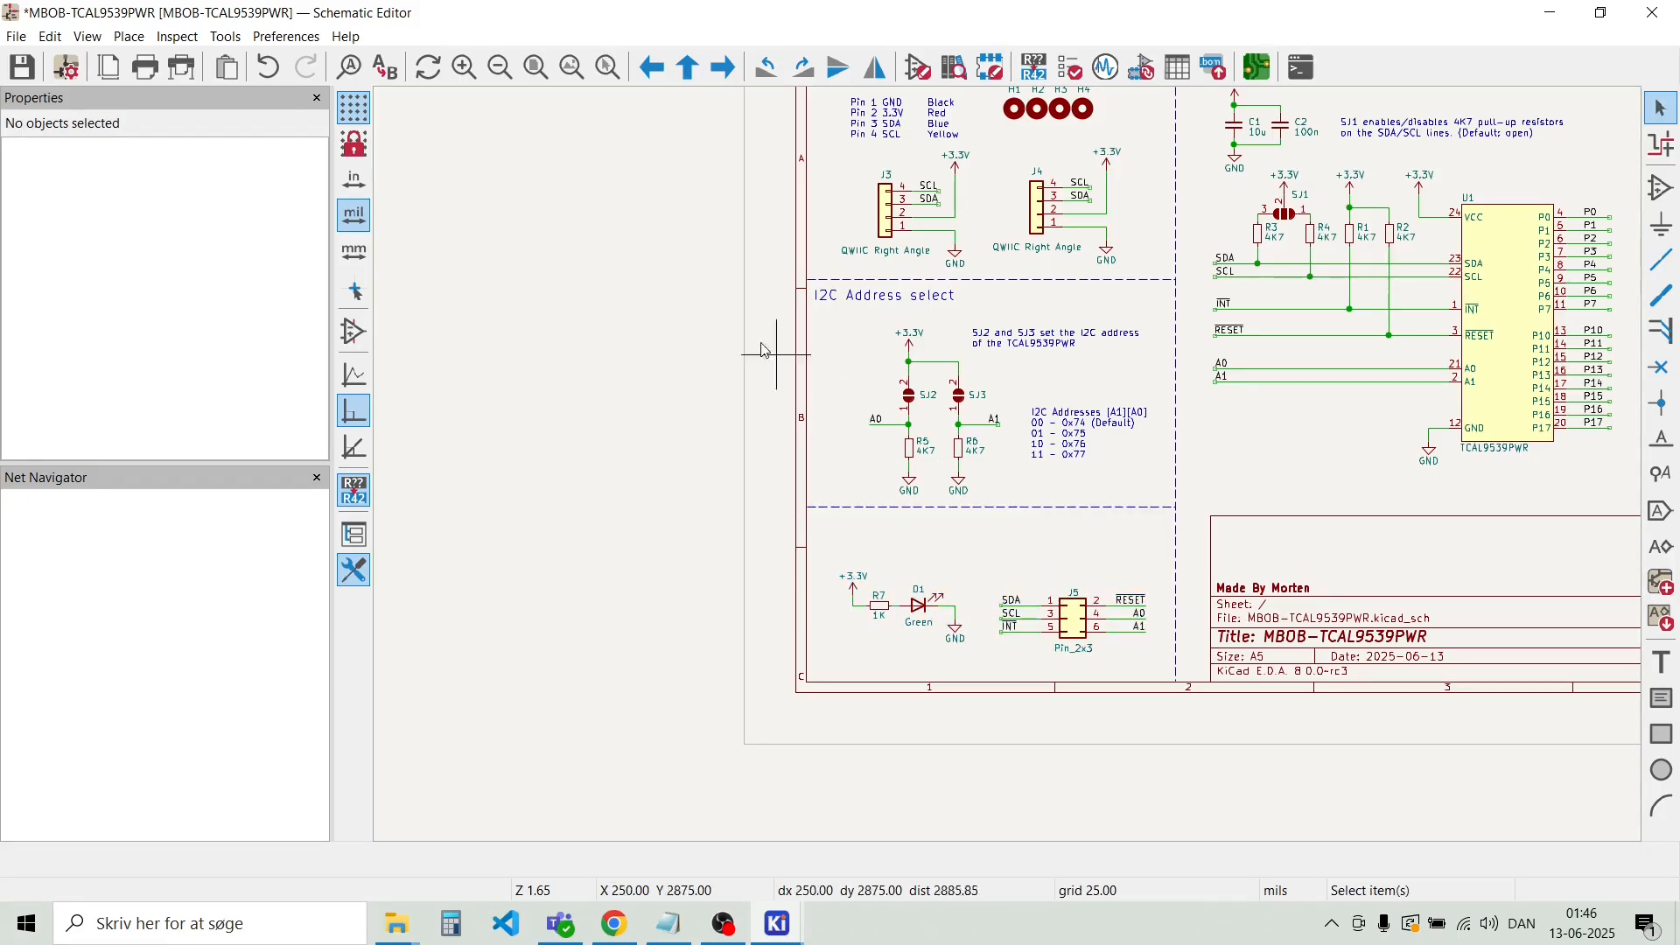
Add the heading "LED + Header" at 50 mils text size in the upper-left corner of the LED and J5 section
key("t")
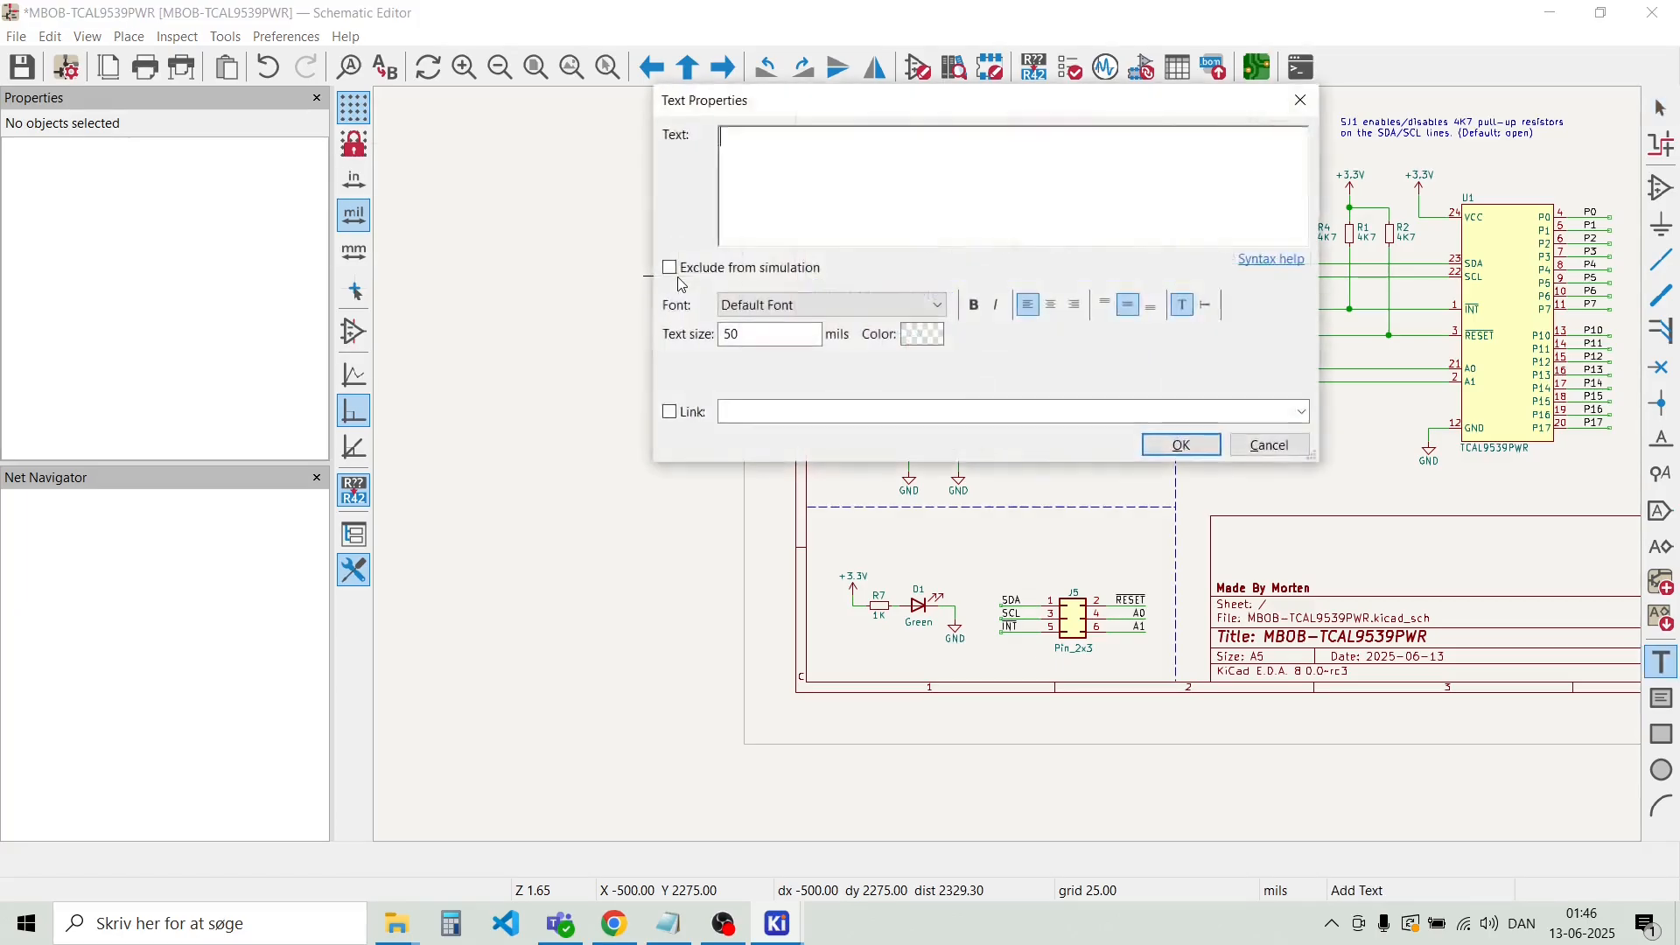
type("LE")
type("D + Header")
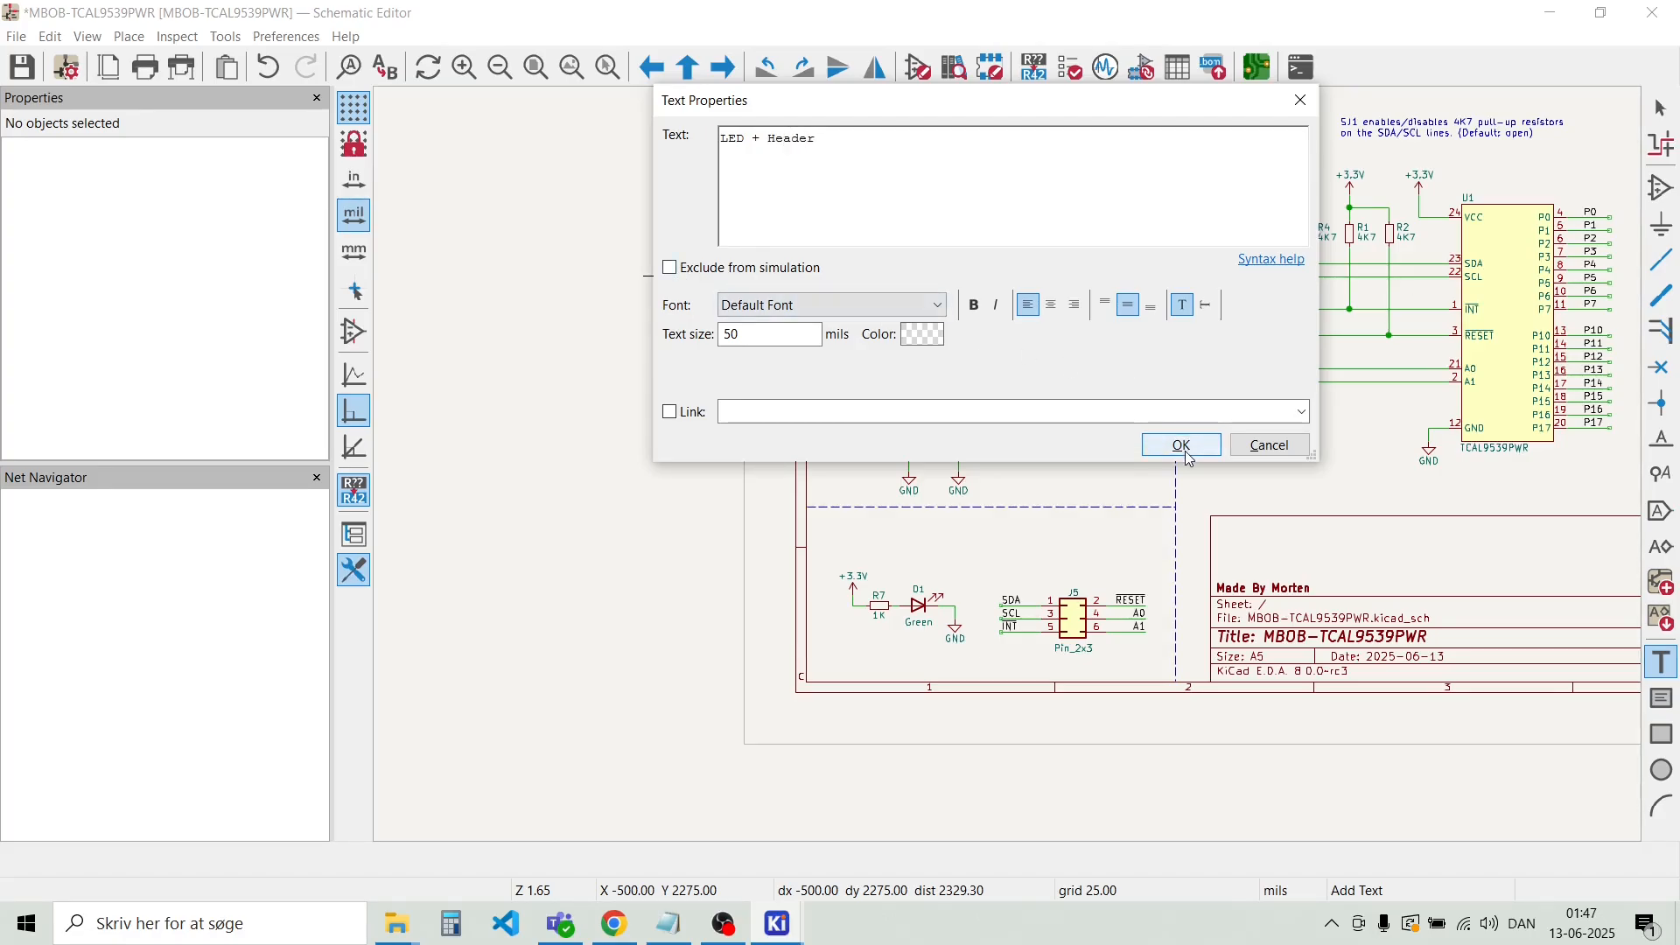
left_click(1181, 445)
scroll(768, 529, "up", 6)
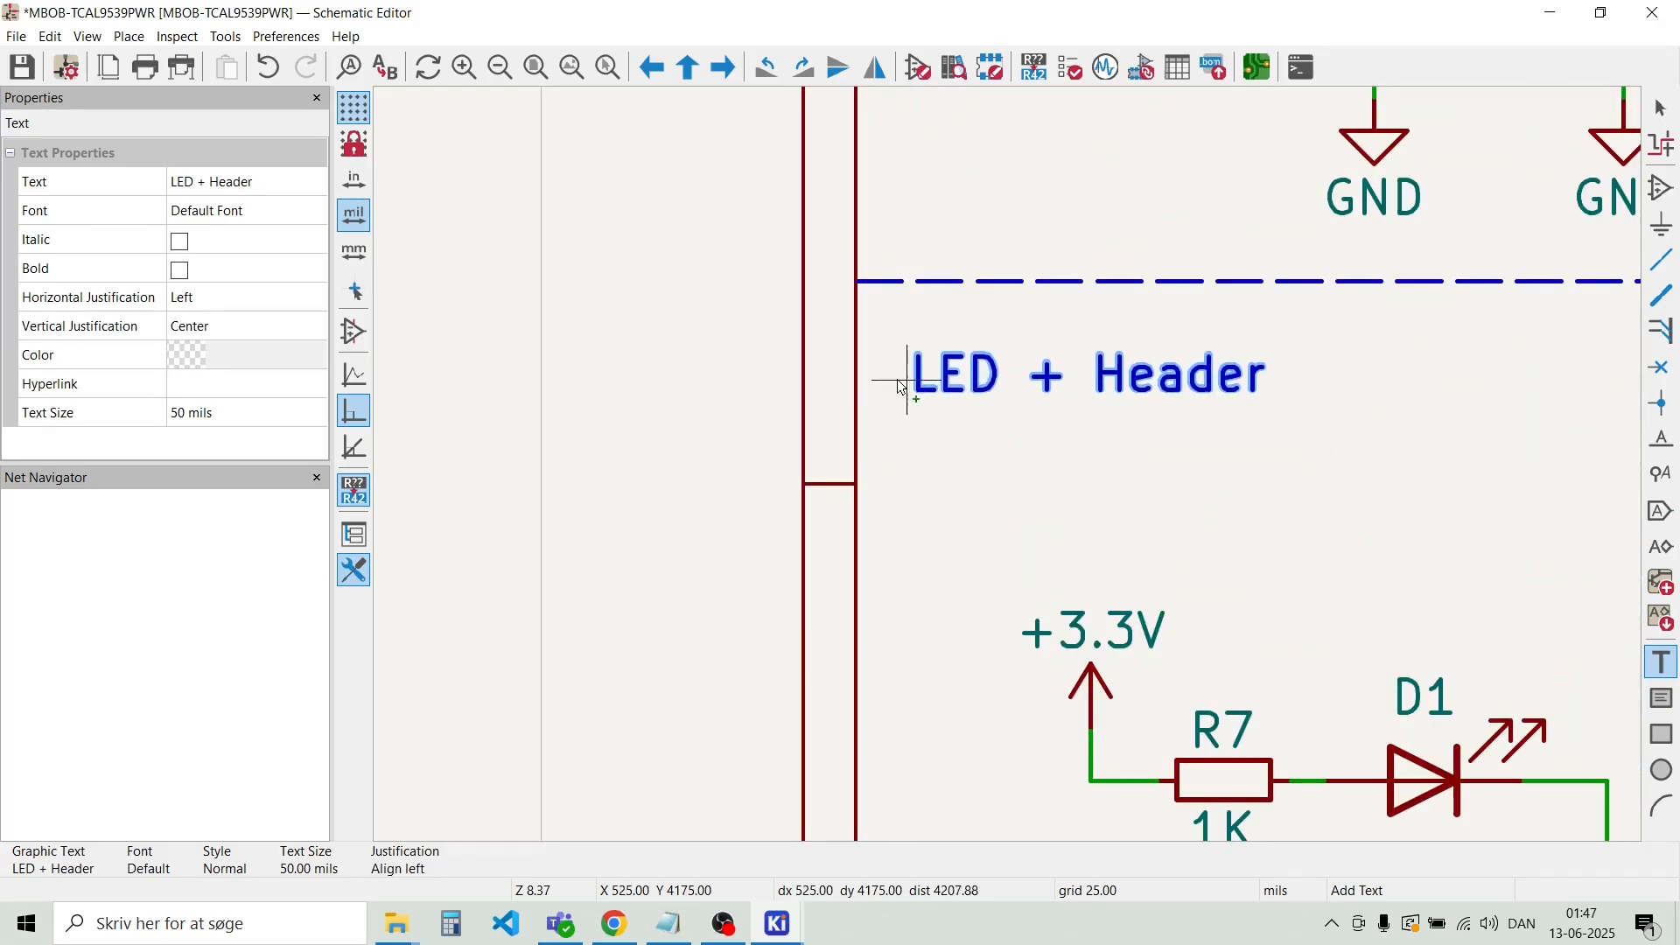
left_click(878, 348)
left_click(1077, 465)
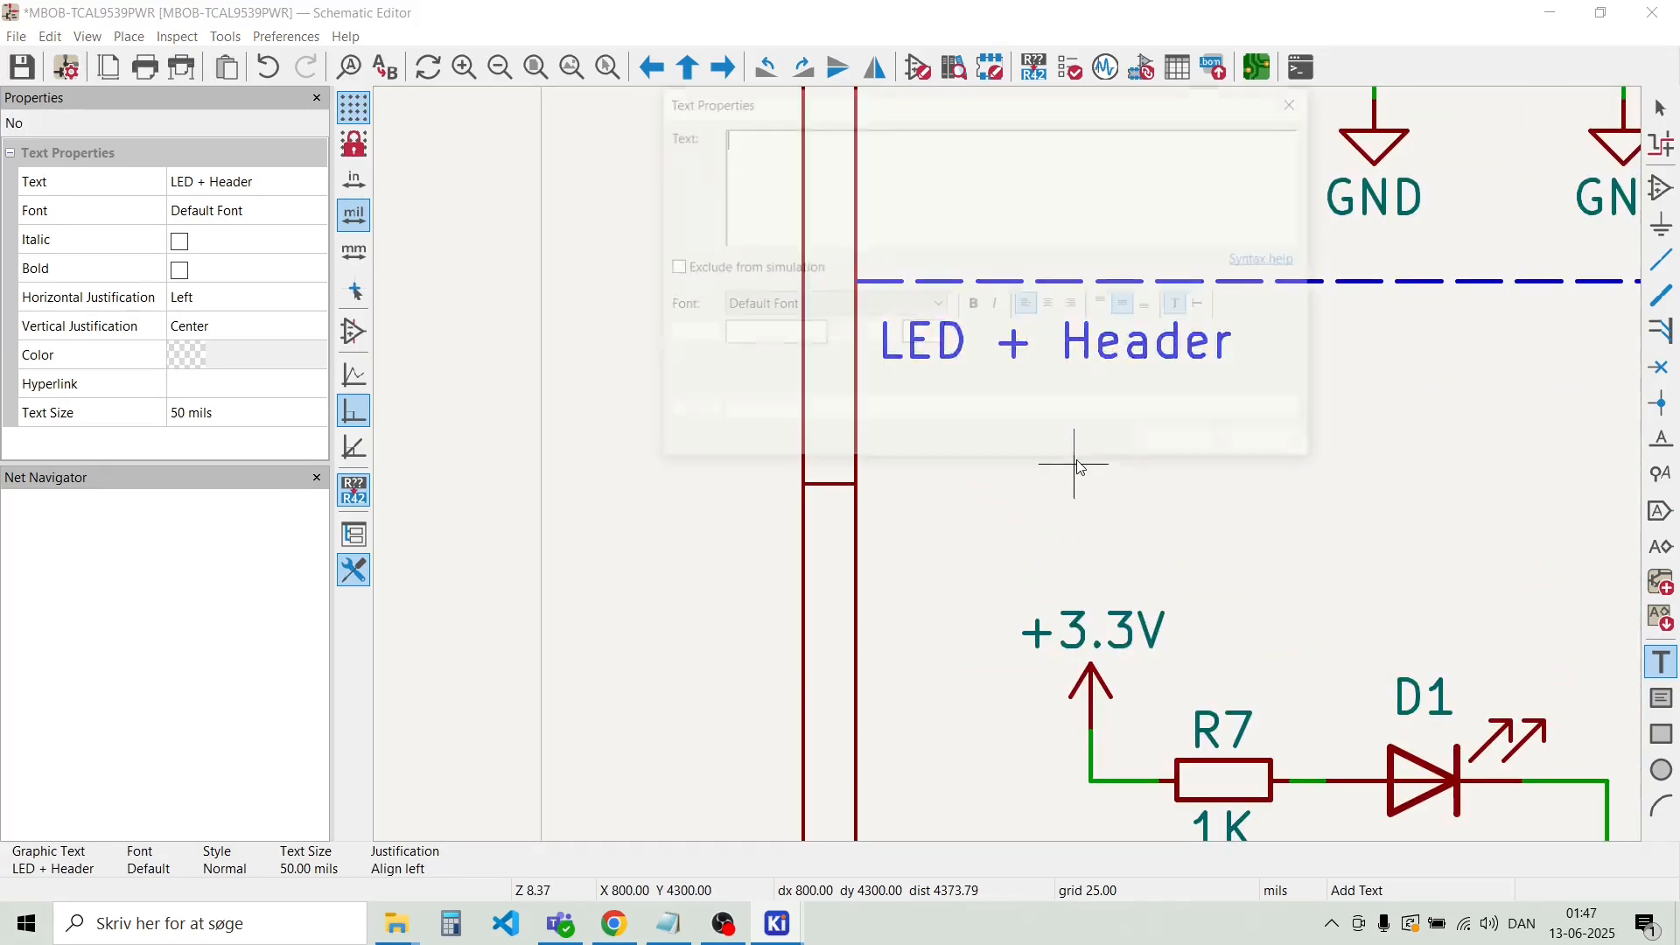
key("Escape")
Copy the part name TCAL9539PWR from the value field of U1 without changing the field
scroll(1076, 465, "down", 3)
scroll(1008, 466, "down", 4)
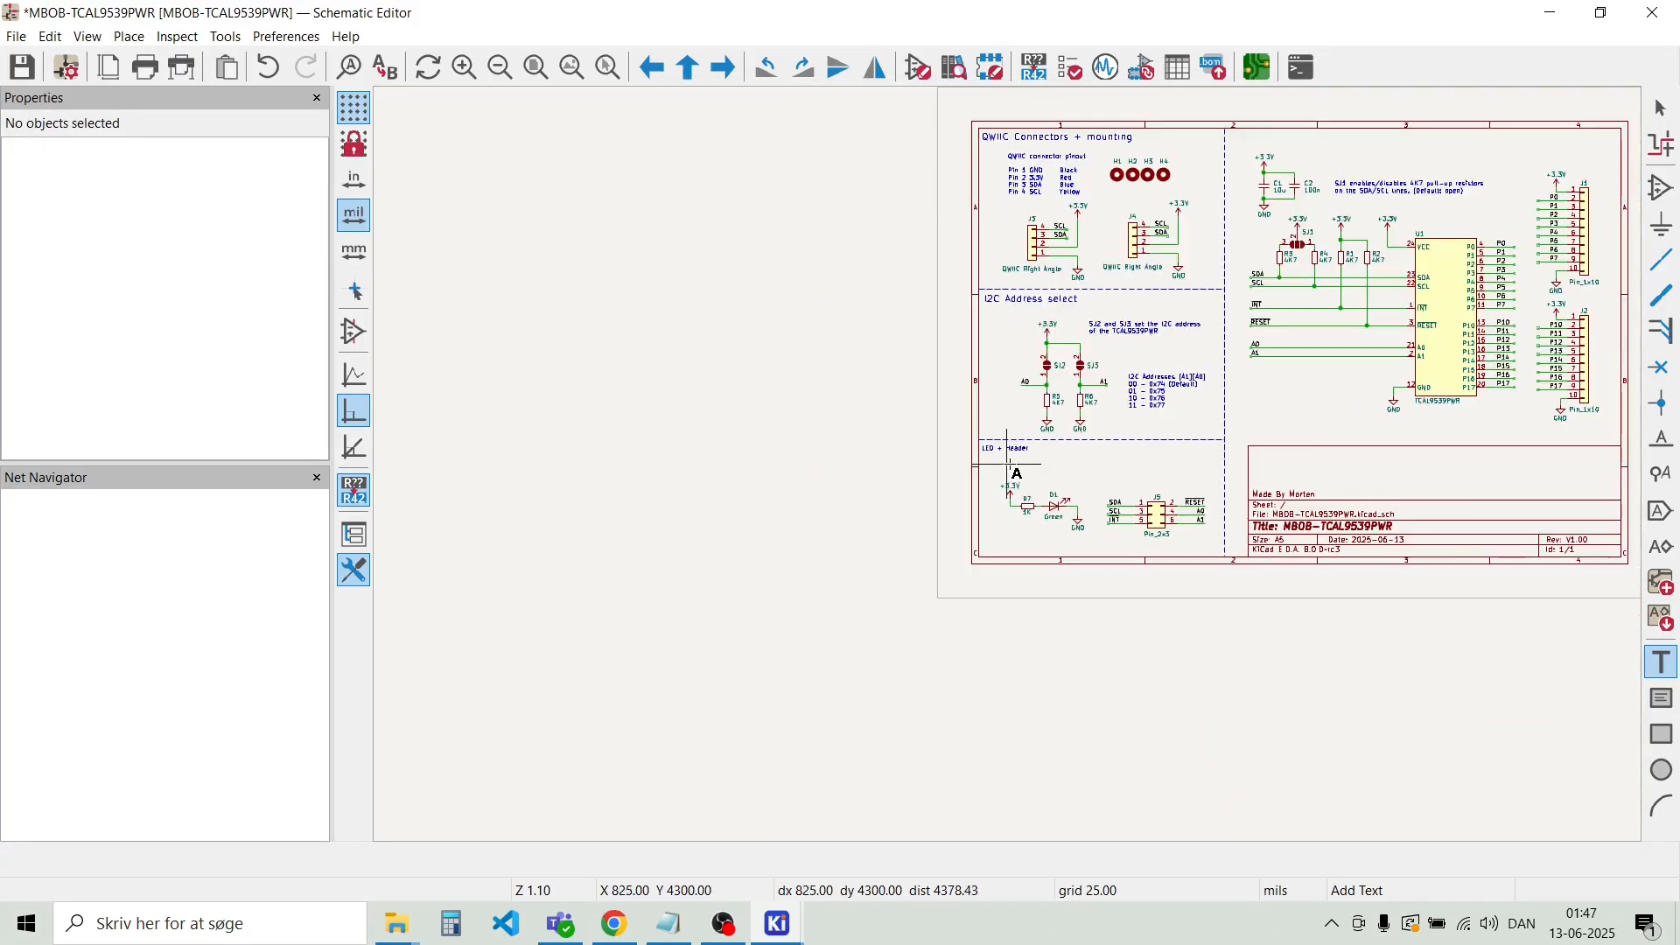
scroll(1327, 229, "up", 4)
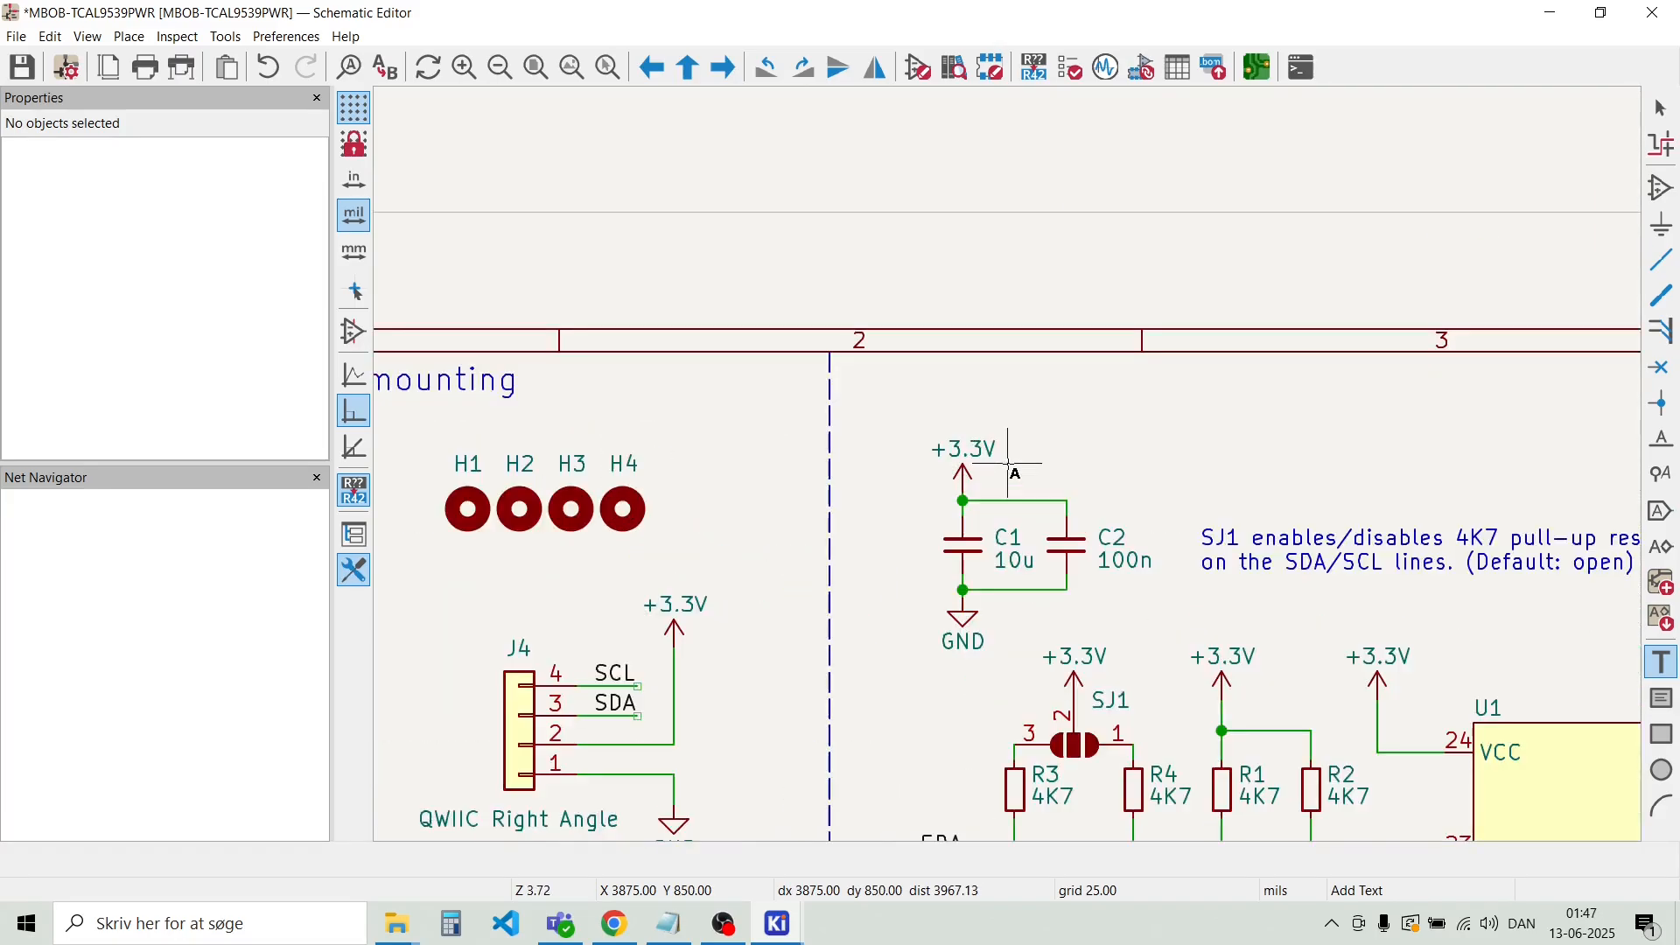
scroll(984, 472, "up", 1)
scroll(959, 464, "down", 1)
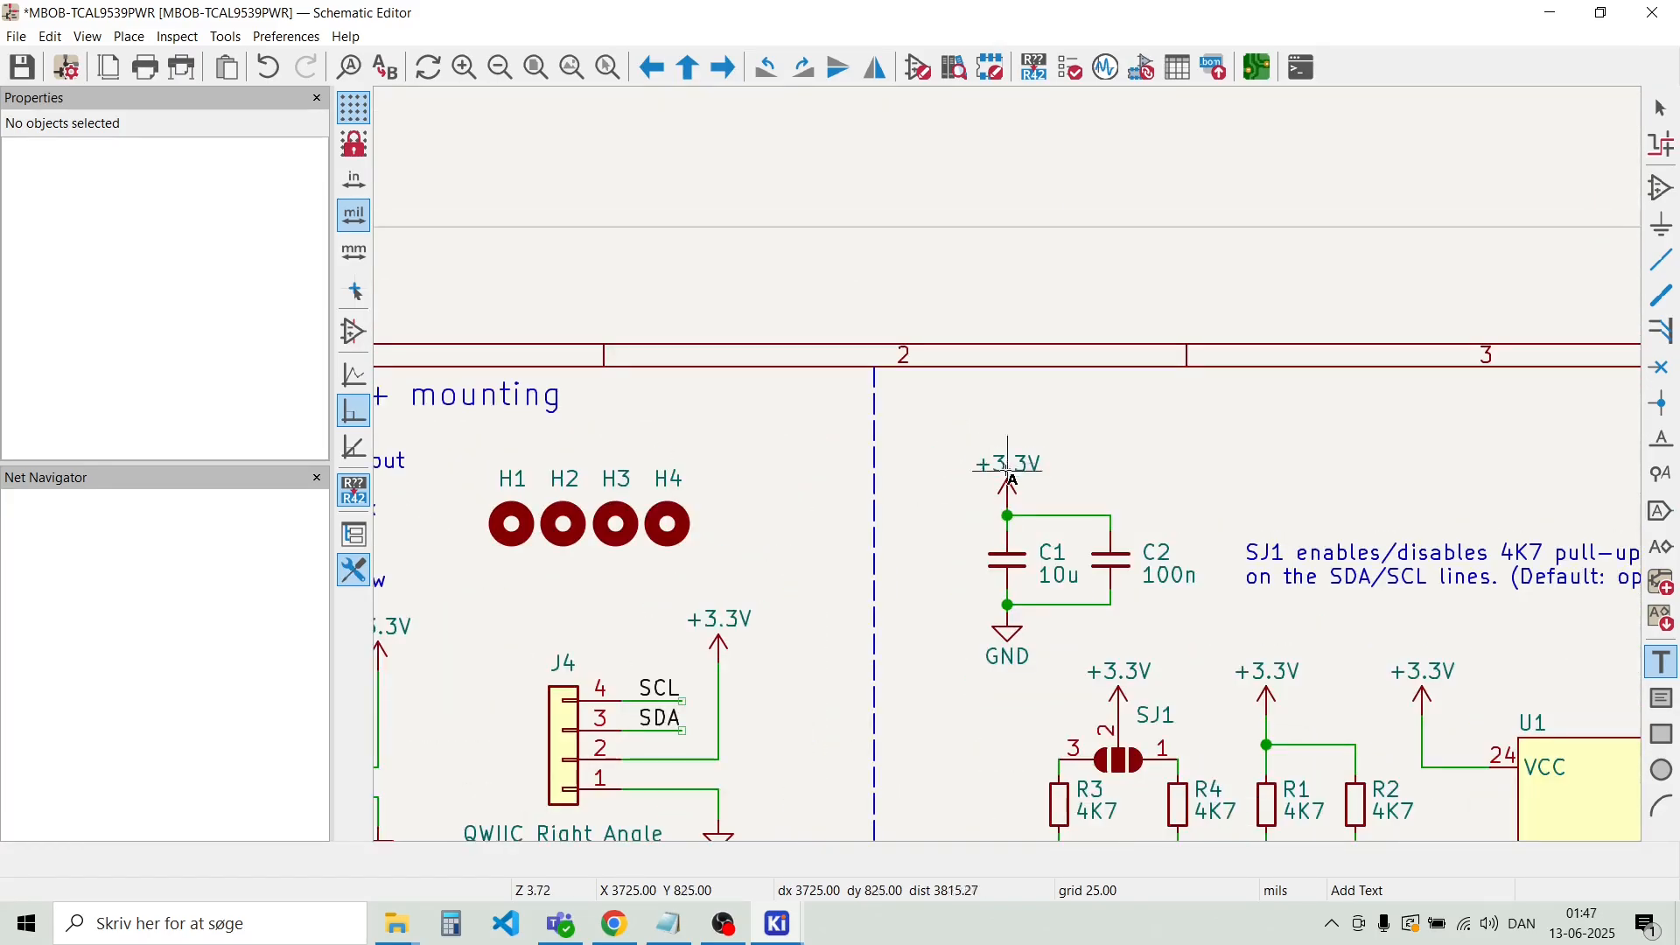
scroll(956, 464, "down", 4)
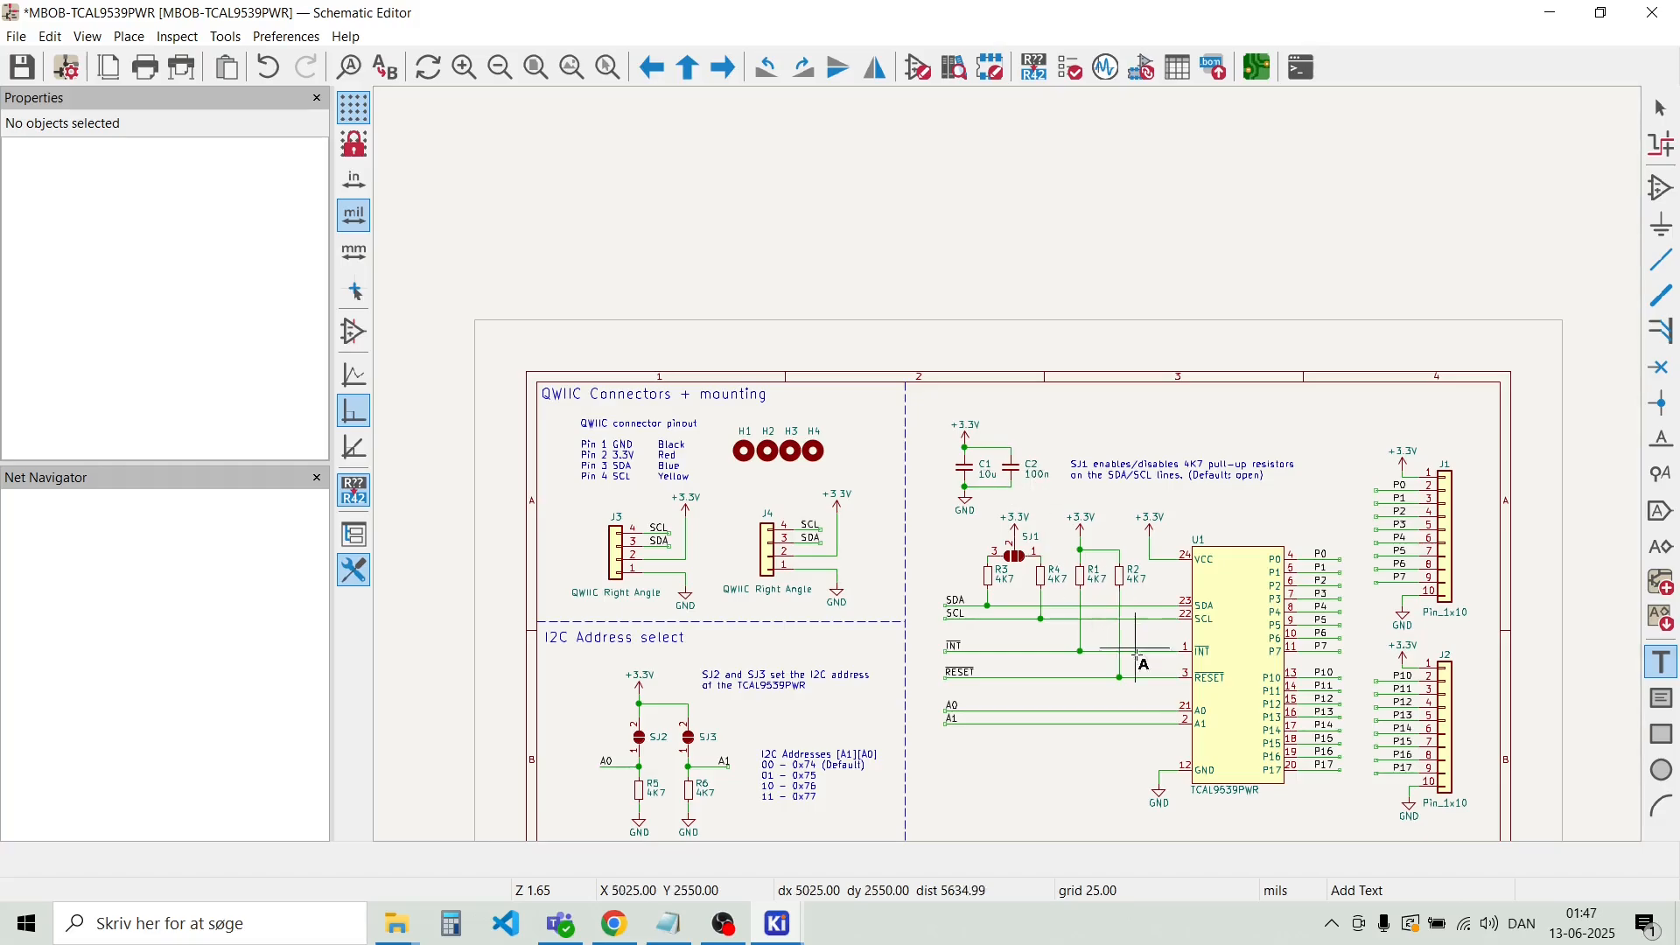
scroll(1185, 731, "up", 4)
scroll(1007, 462, "up", 1)
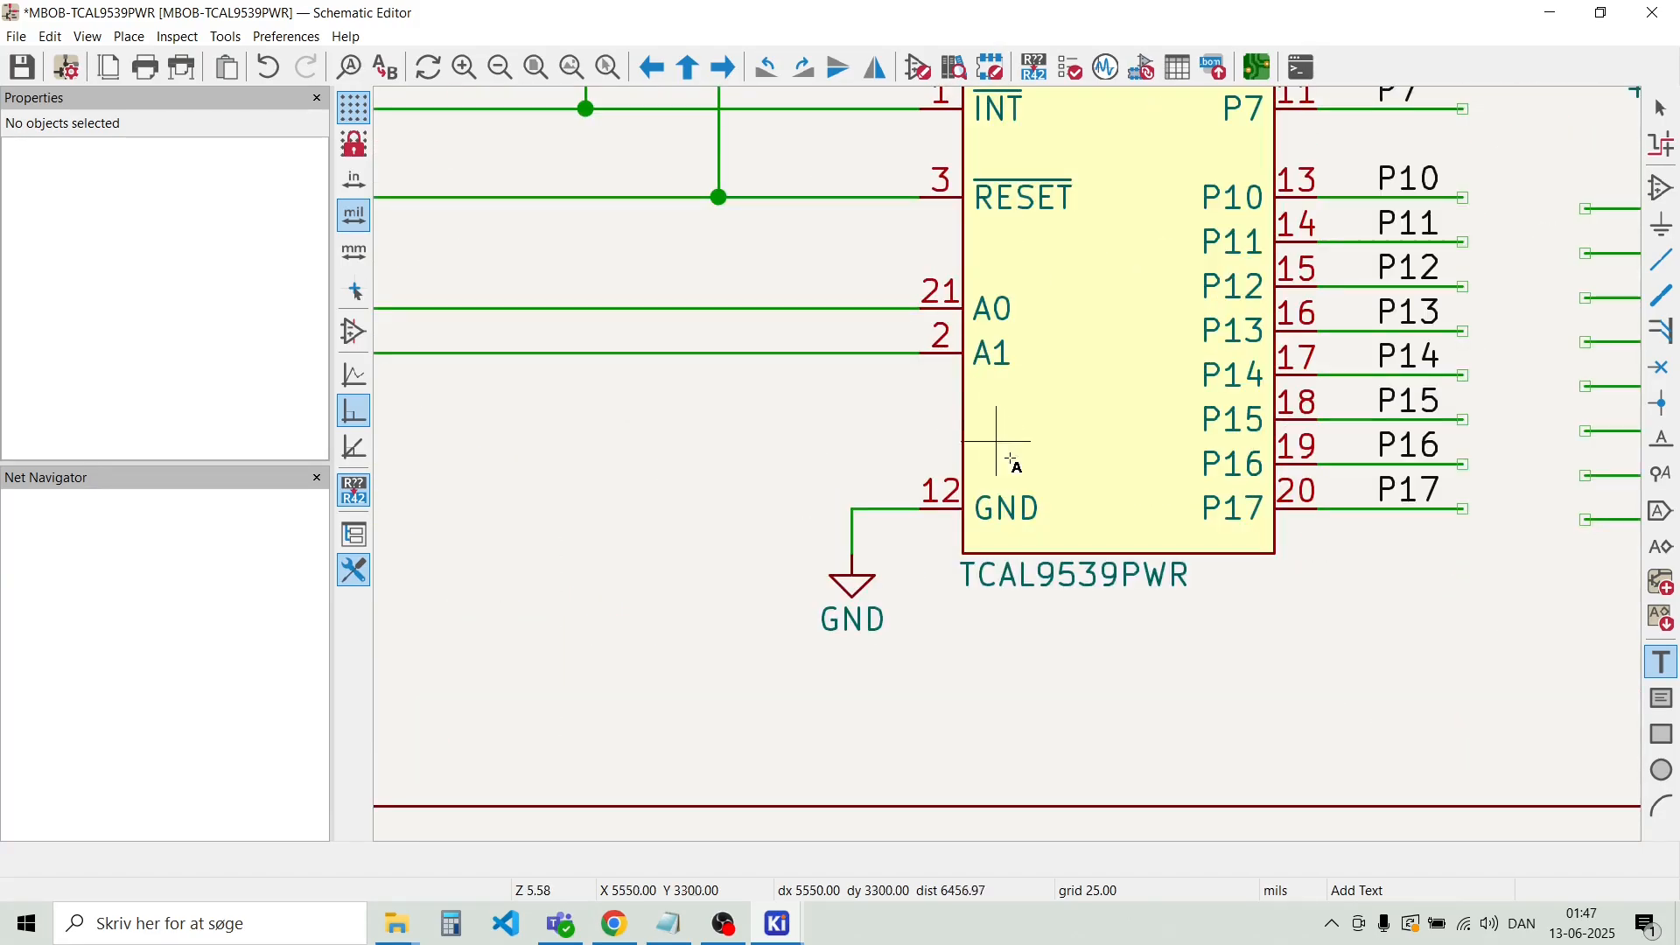
left_click(1135, 586)
key("Escape")
key("Escape")
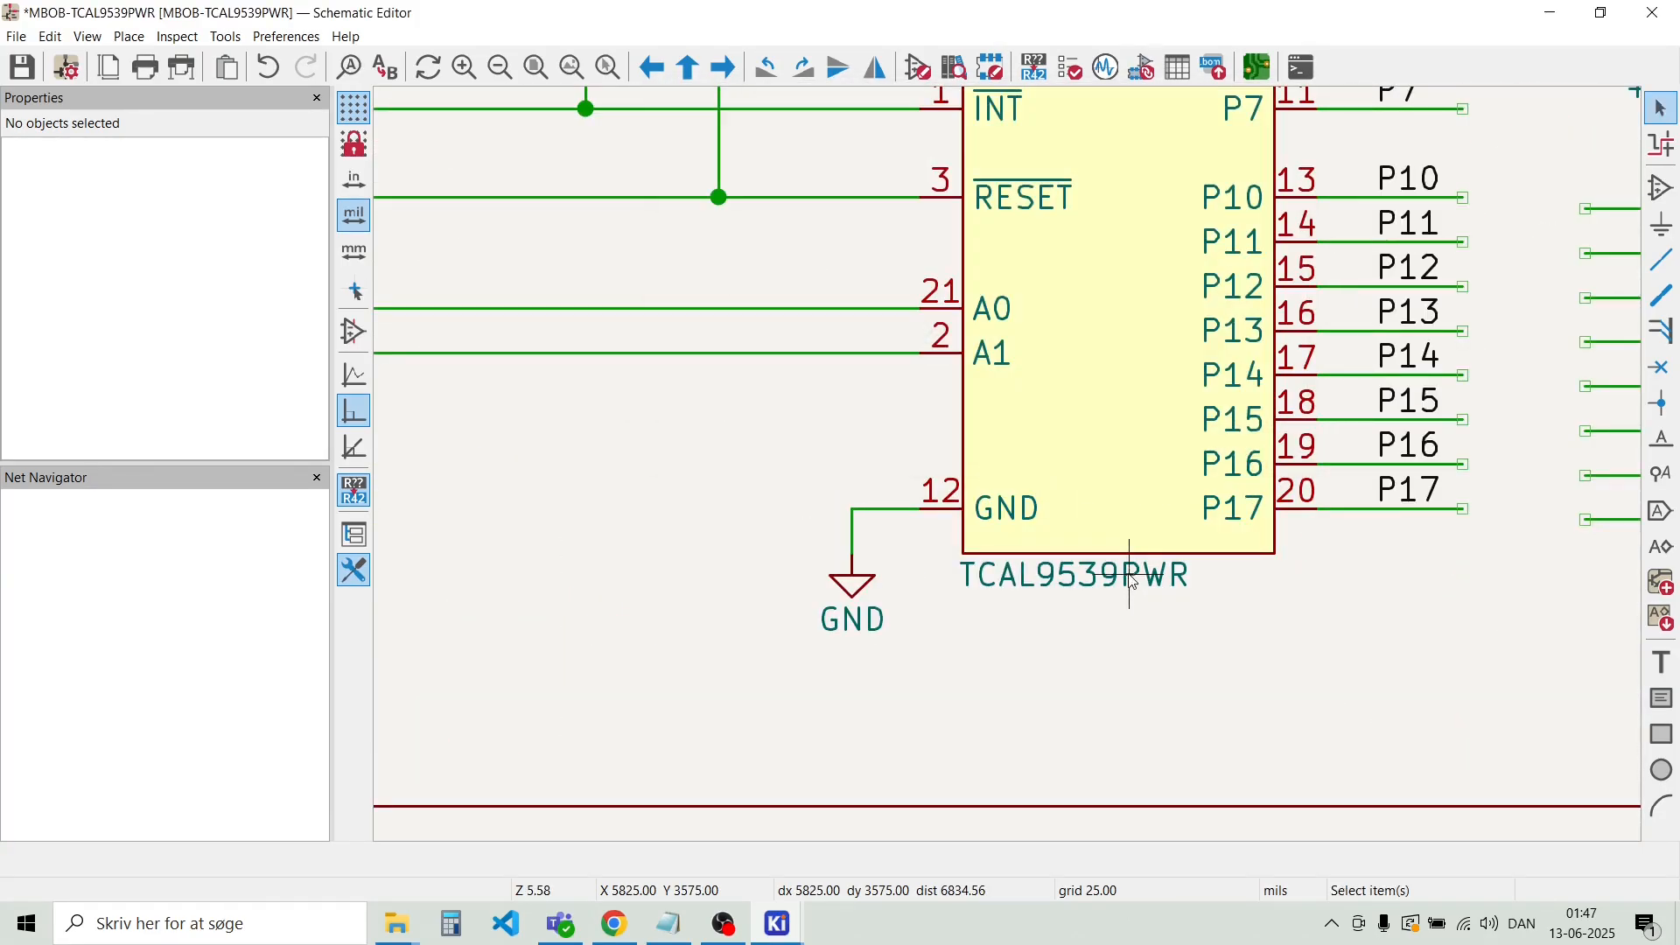
double_click(1118, 581)
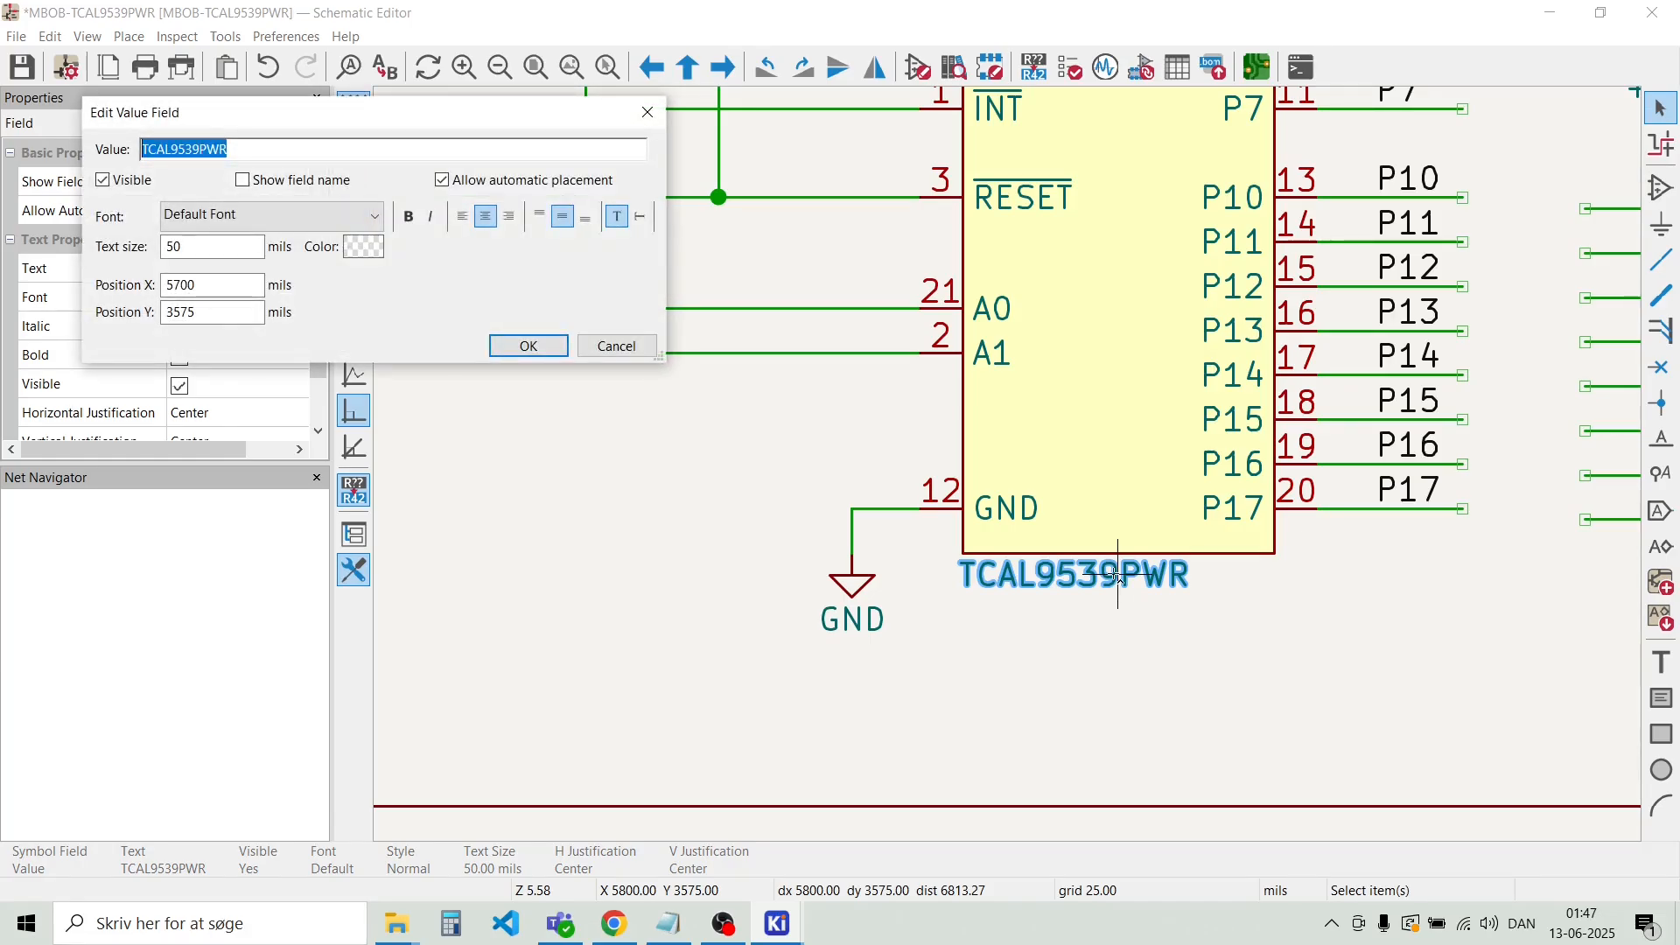
left_click(626, 351)
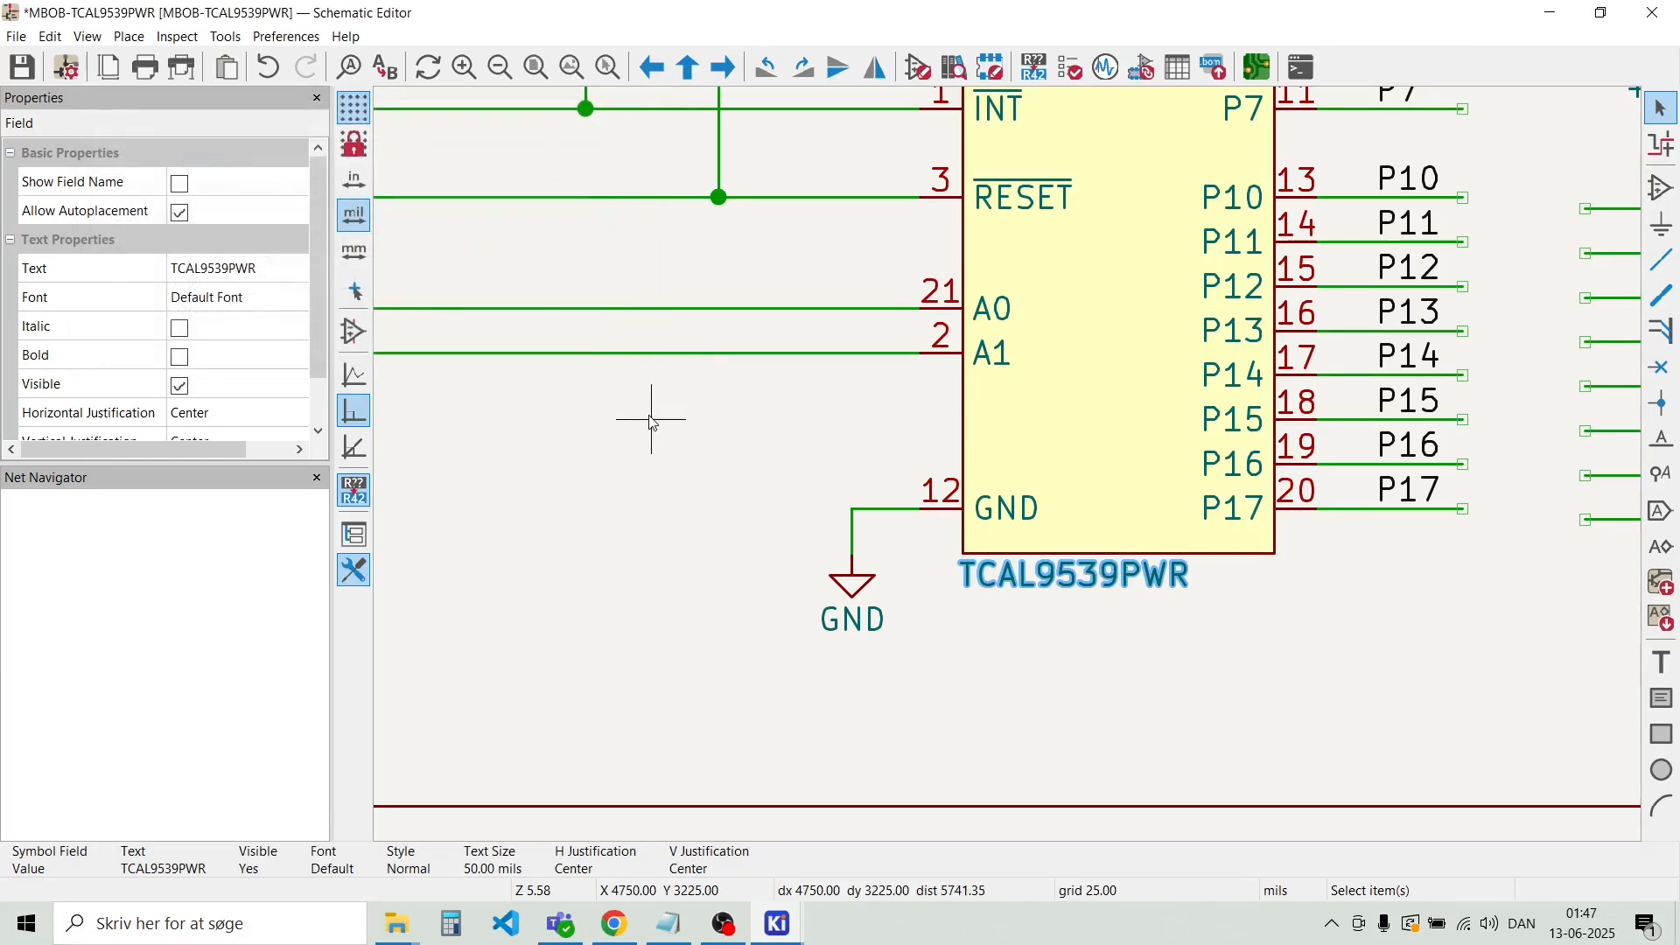
Add the heading "TCAL9539PWR" at 75 mils text size in the upper-left corner of the U1 section
scroll(656, 412, "up", 2)
scroll(1005, 461, "down", 6)
scroll(930, 274, "up", 5)
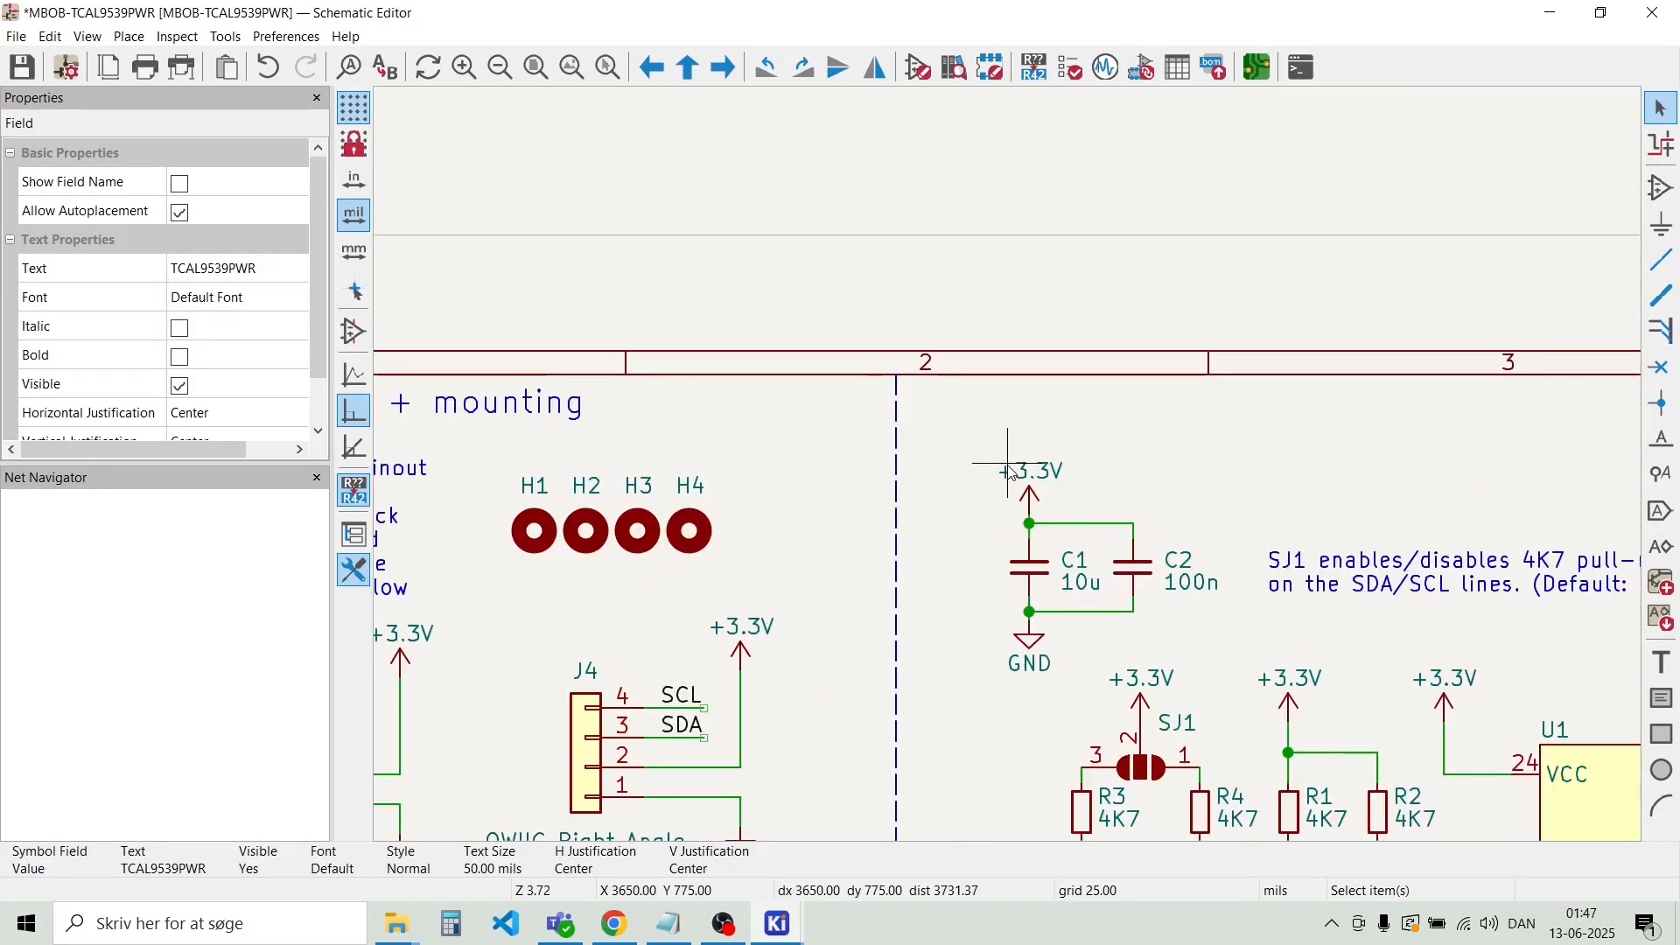
left_click(1007, 455)
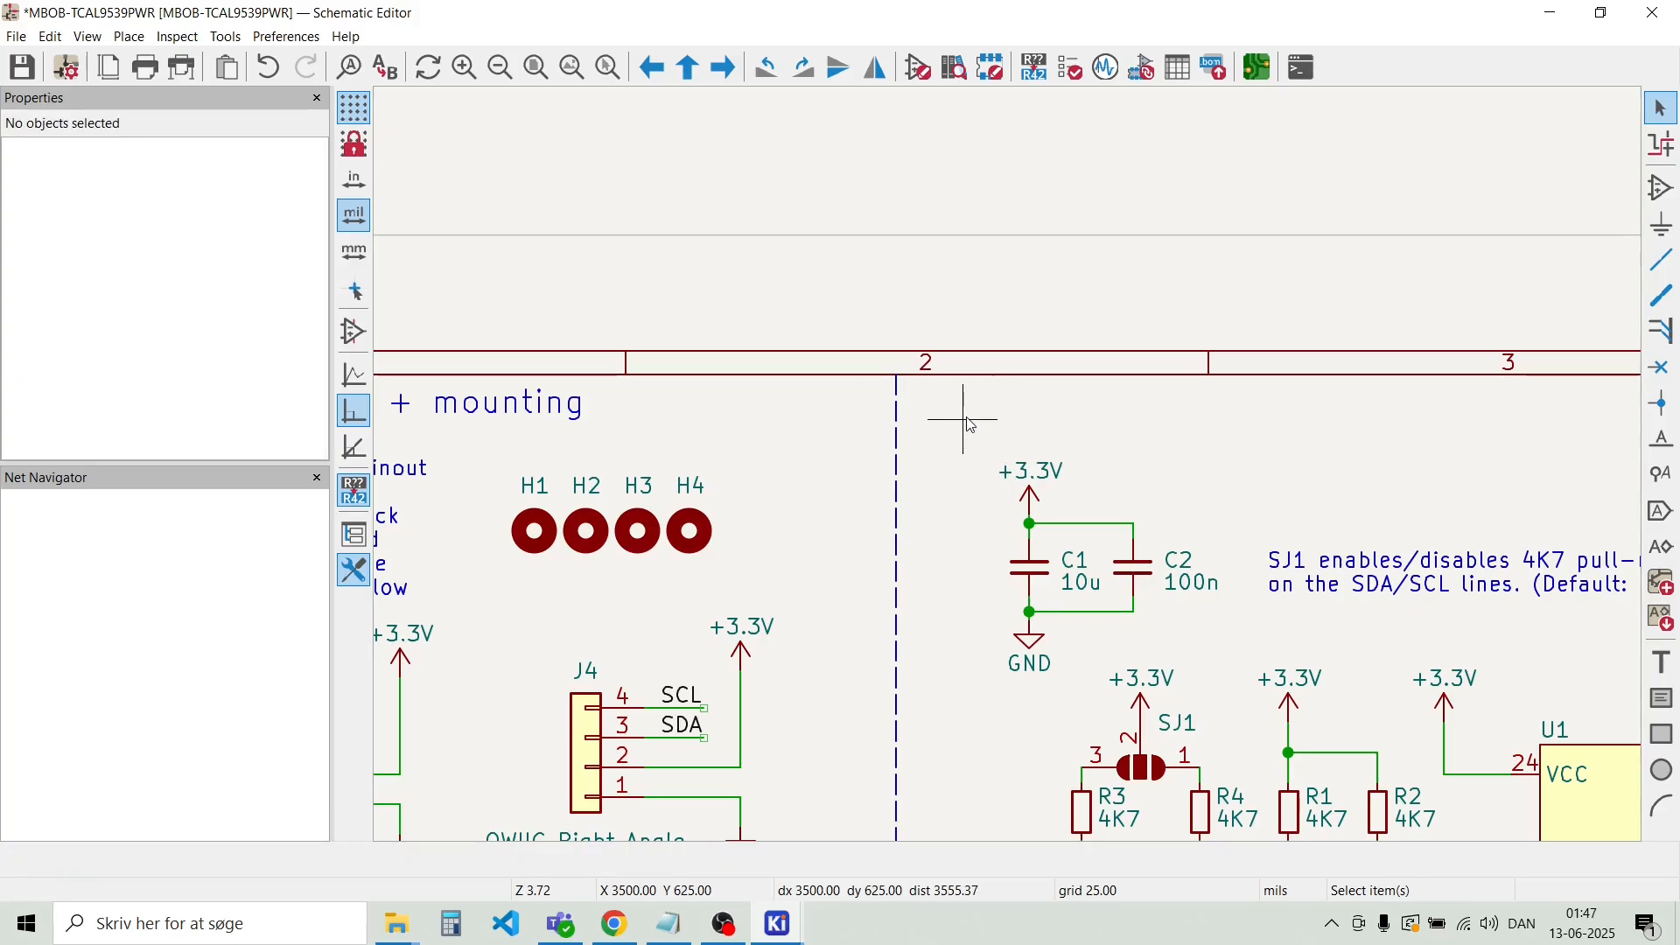
key("t")
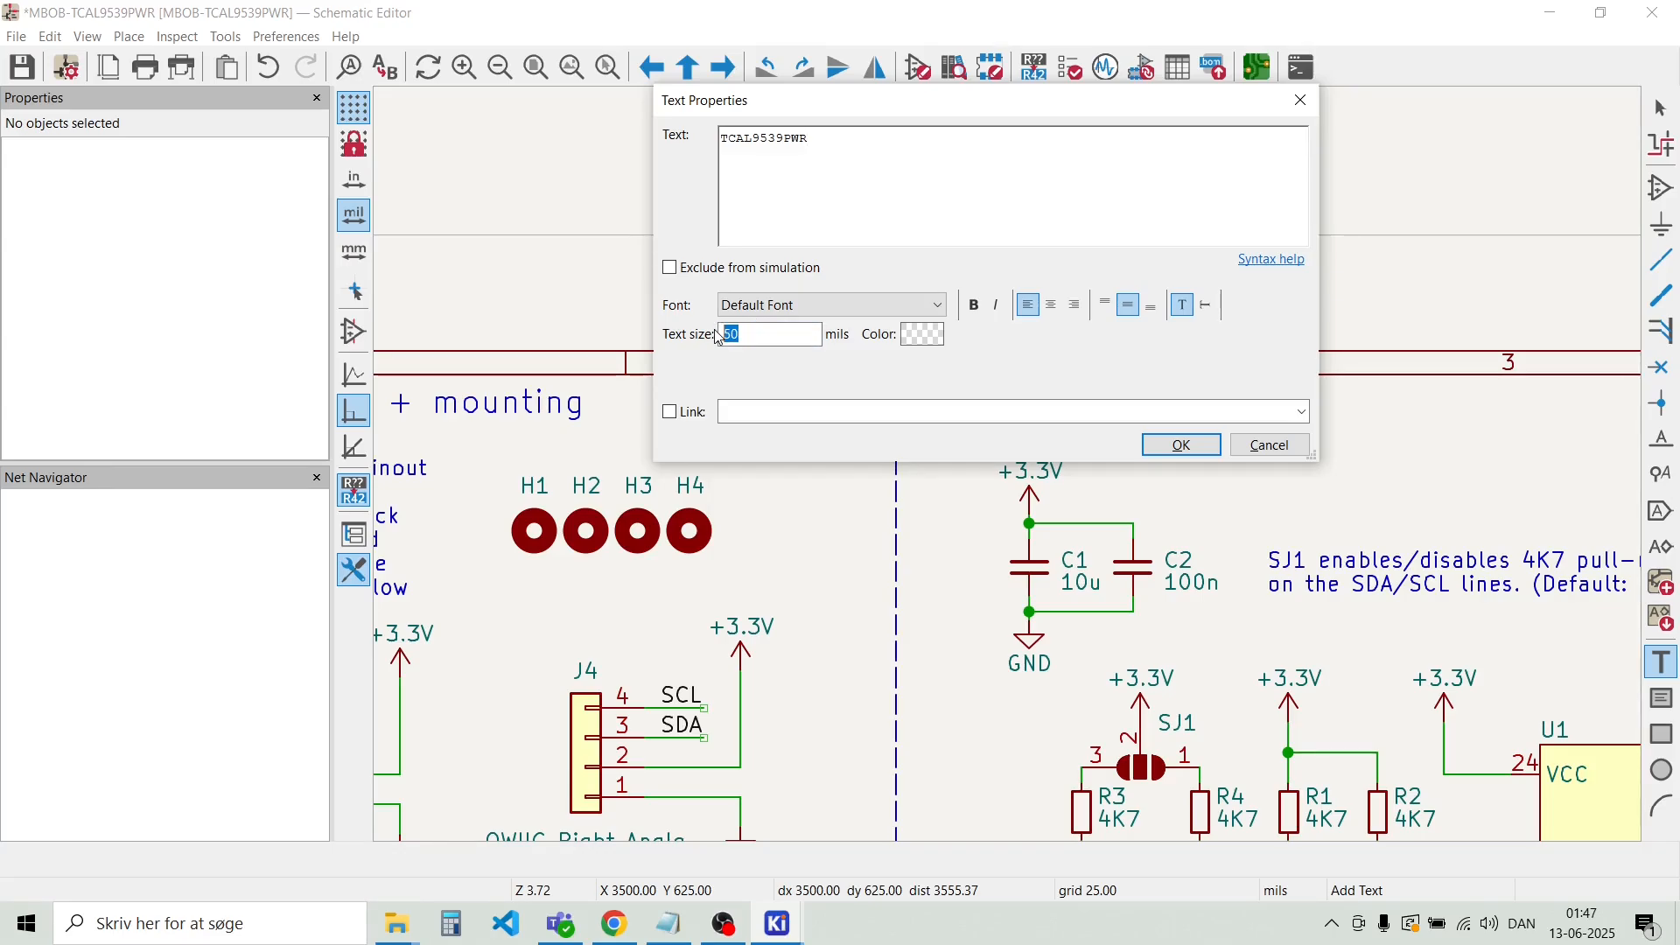
key("Return")
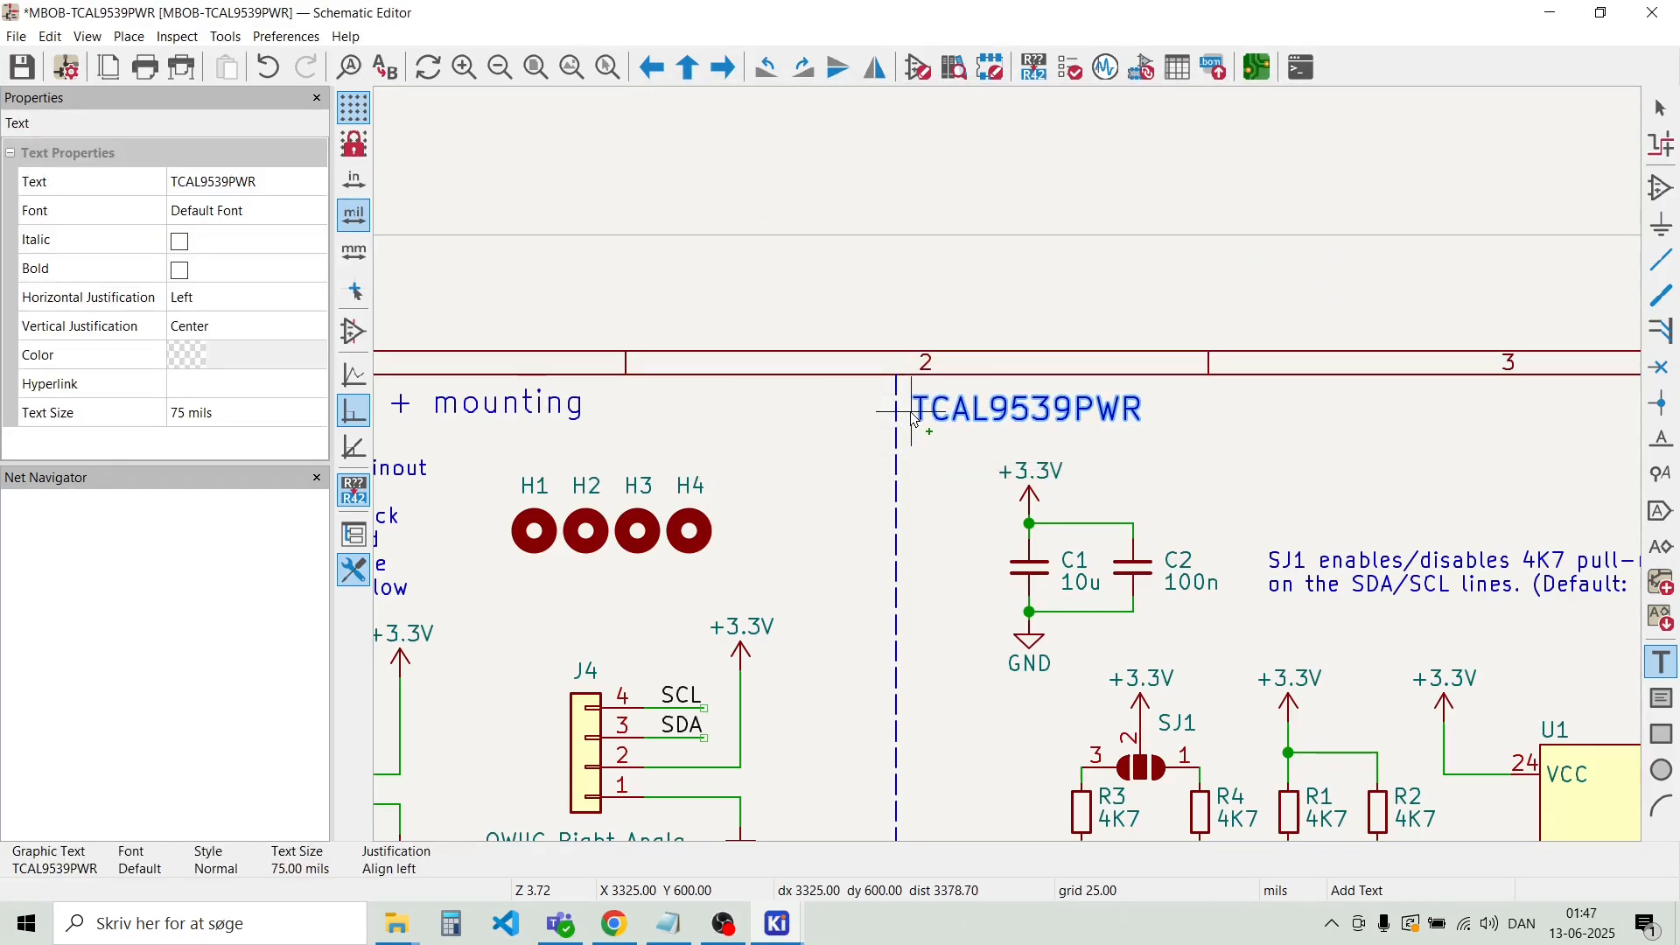
left_click(912, 411)
middle_click_drag(938, 447, 1008, 464)
scroll(1008, 463, "down", 2)
key("Escape")
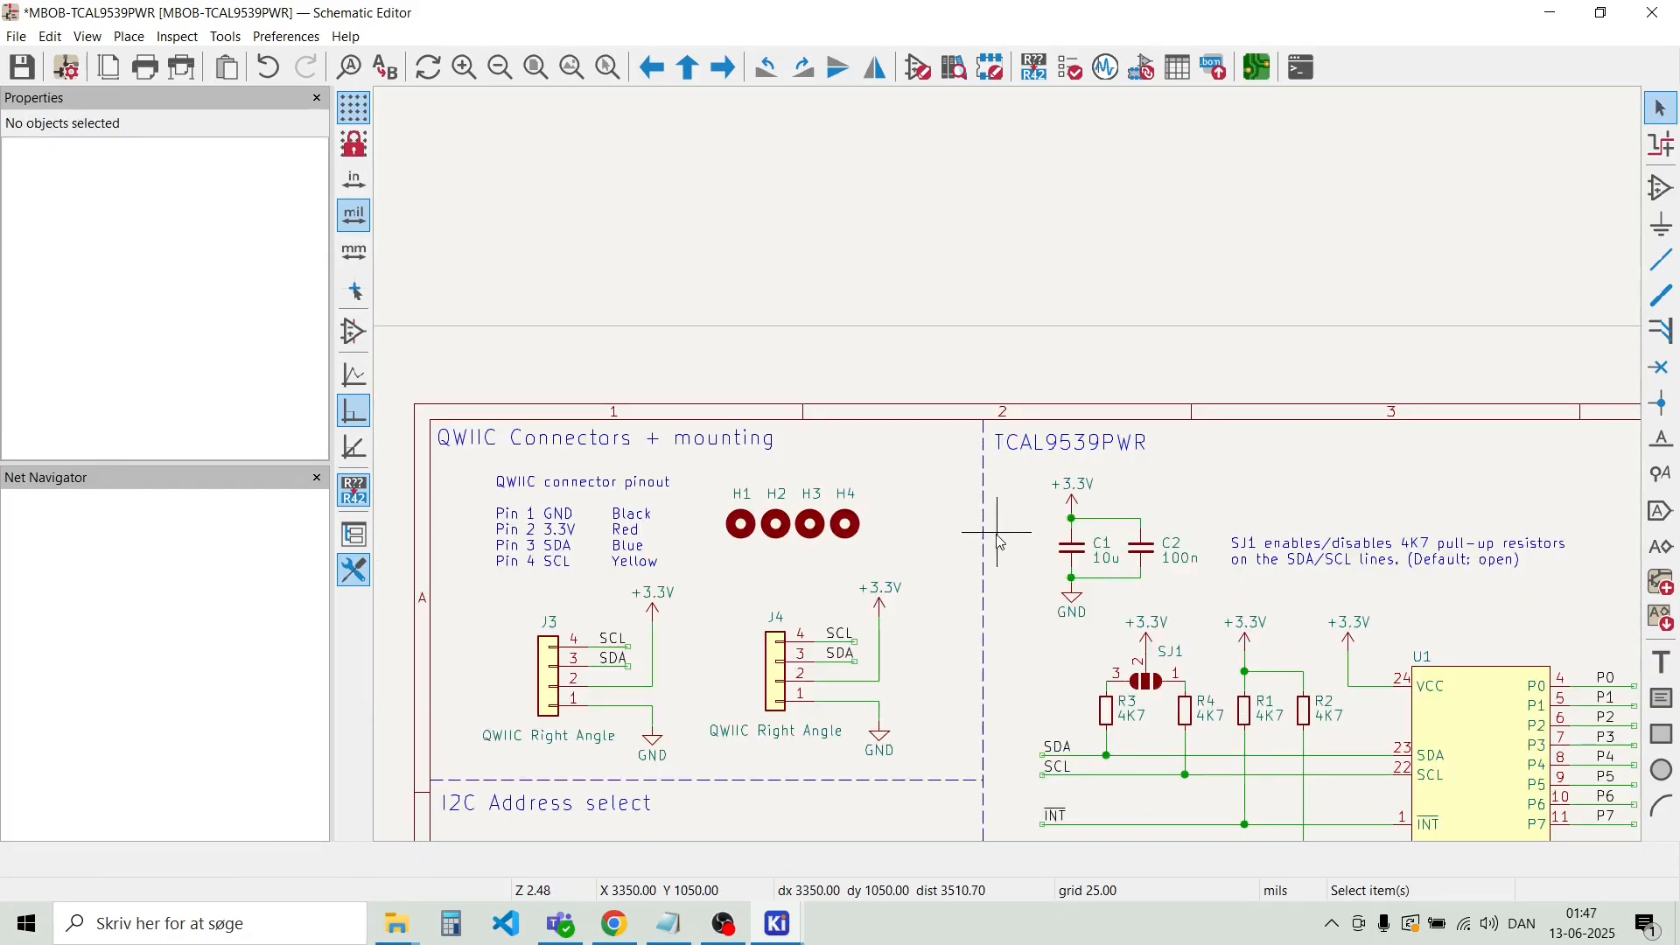
Shift the TCAL9539PWR heading about 25 mils up, level with the "QWIIC Connectors + mounting" heading
scroll(1013, 473, "up", 4)
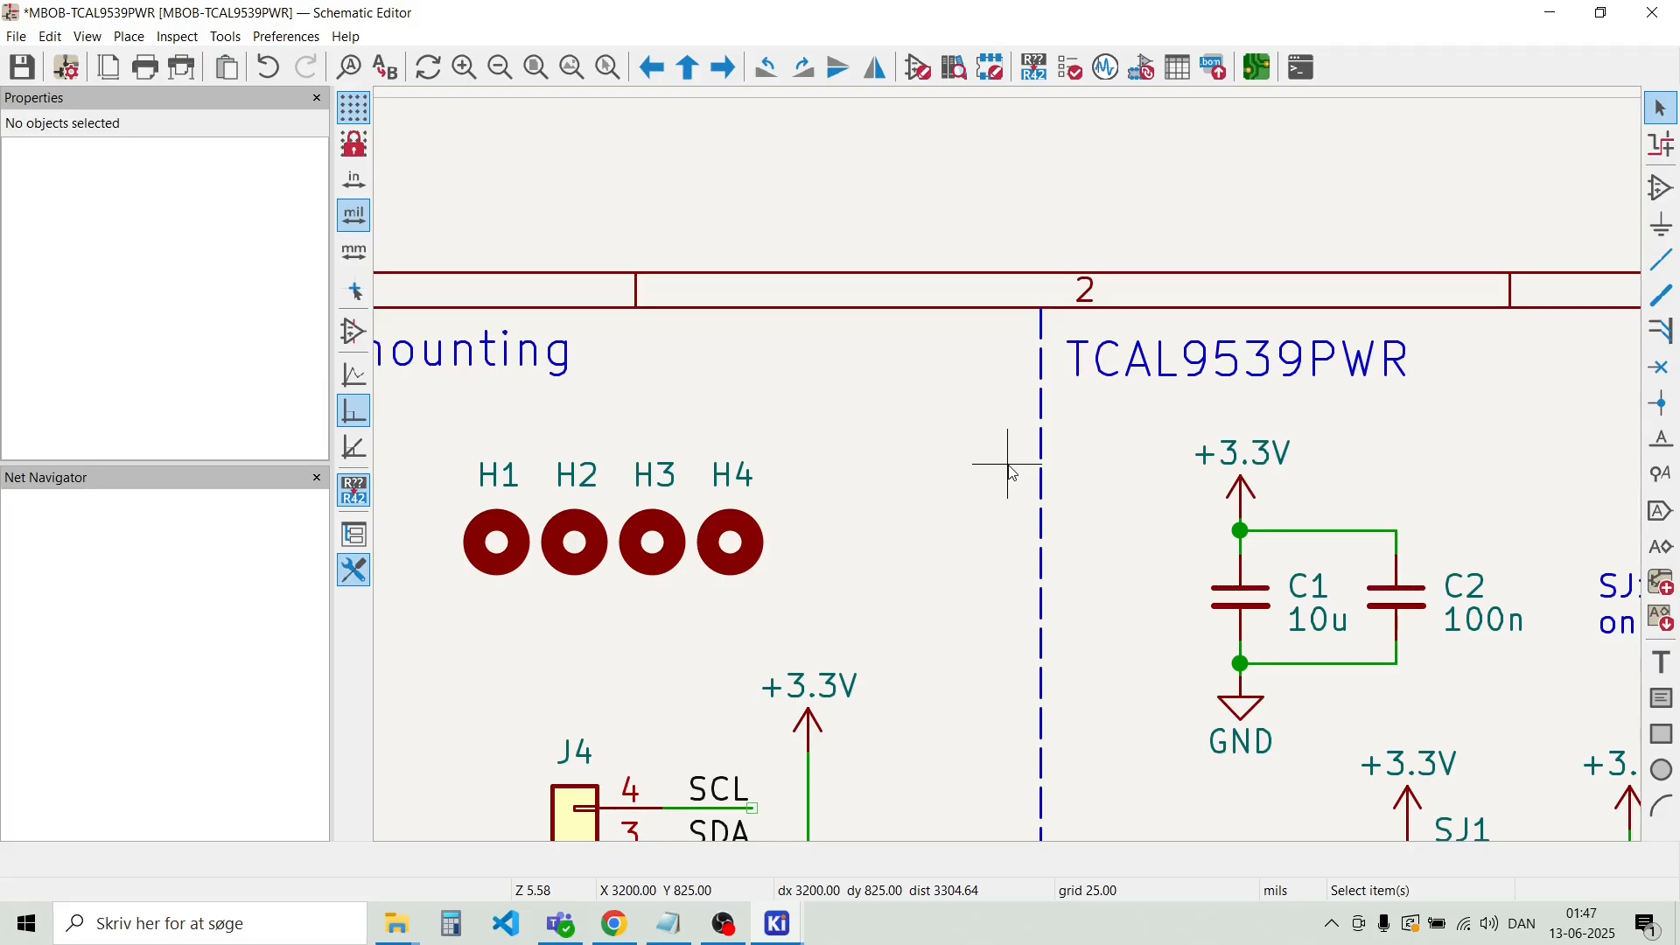
scroll(1012, 474, "down", 2)
left_click_drag(1346, 477, 1275, 440)
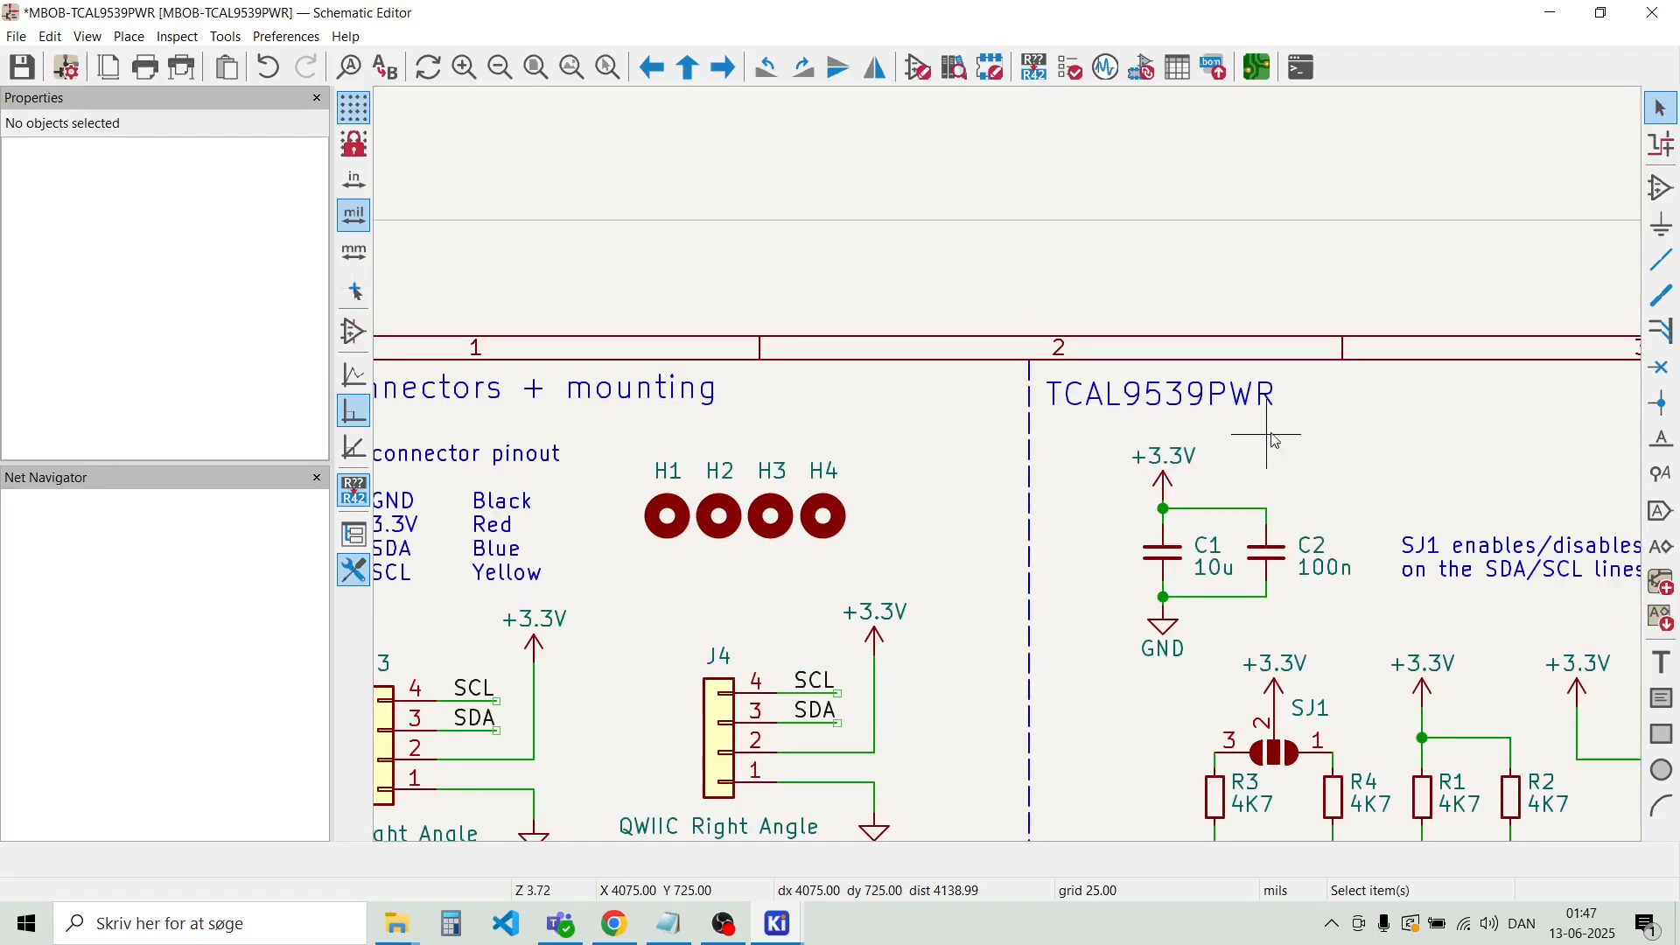
left_click(1193, 394)
left_click_drag(1177, 401, 1047, 393)
left_click(1097, 485)
scroll(1112, 502, "down", 2)
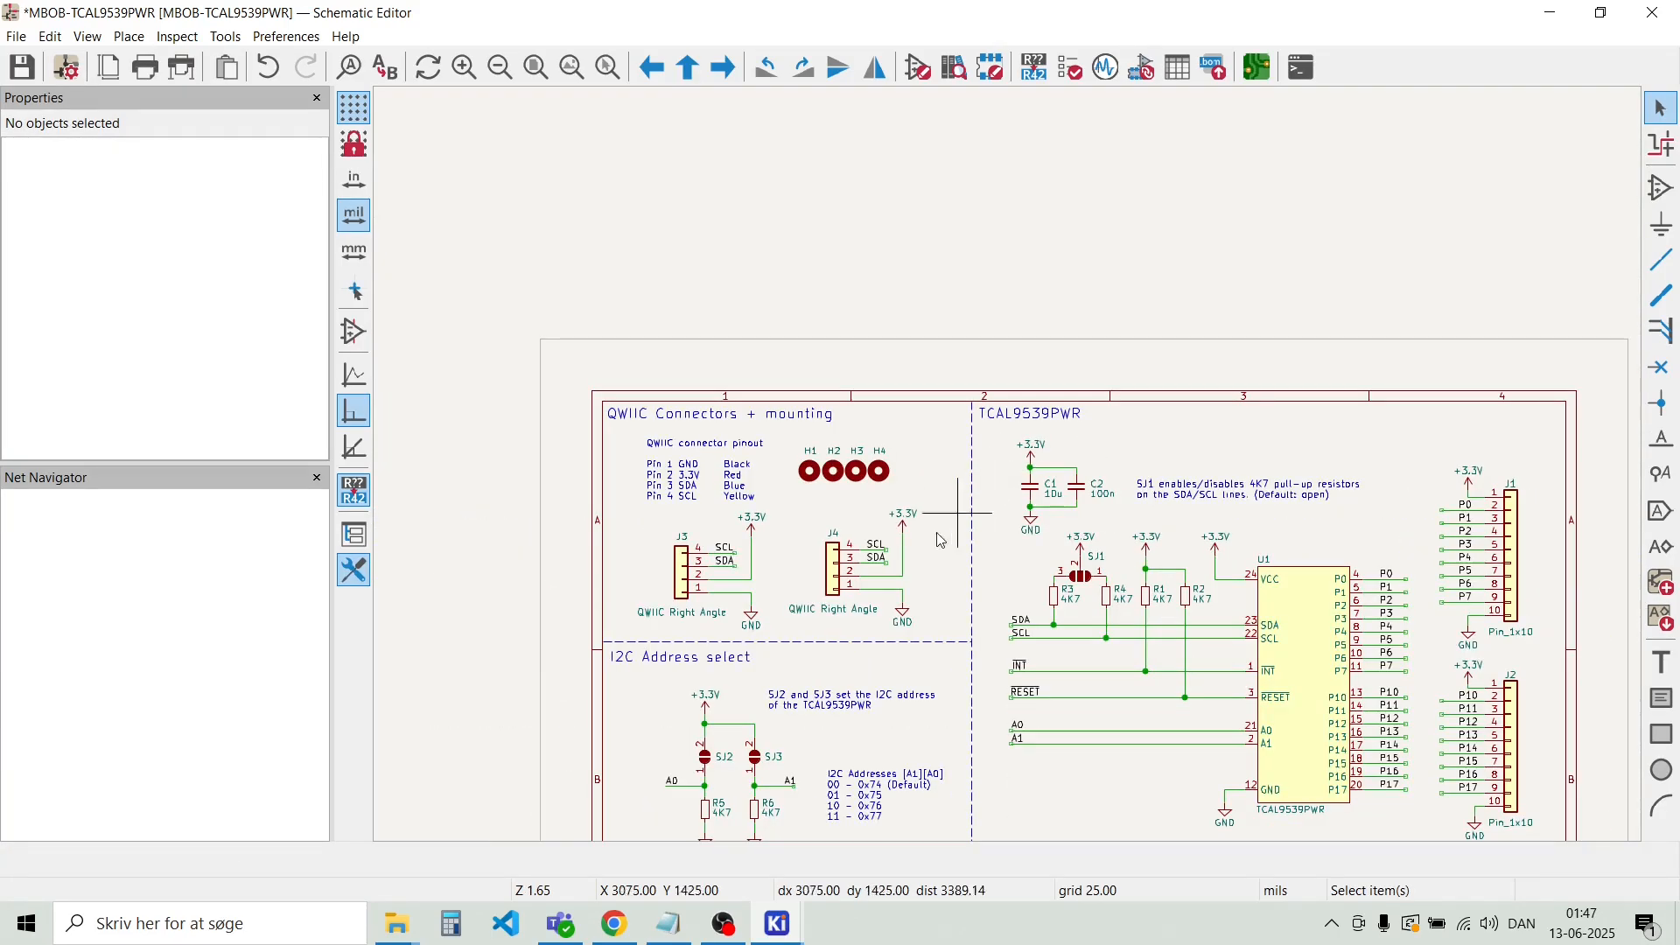
Examine the whole sheet, checking the headings and the layout of each dashed-line section
scroll(1058, 612, "down", 2)
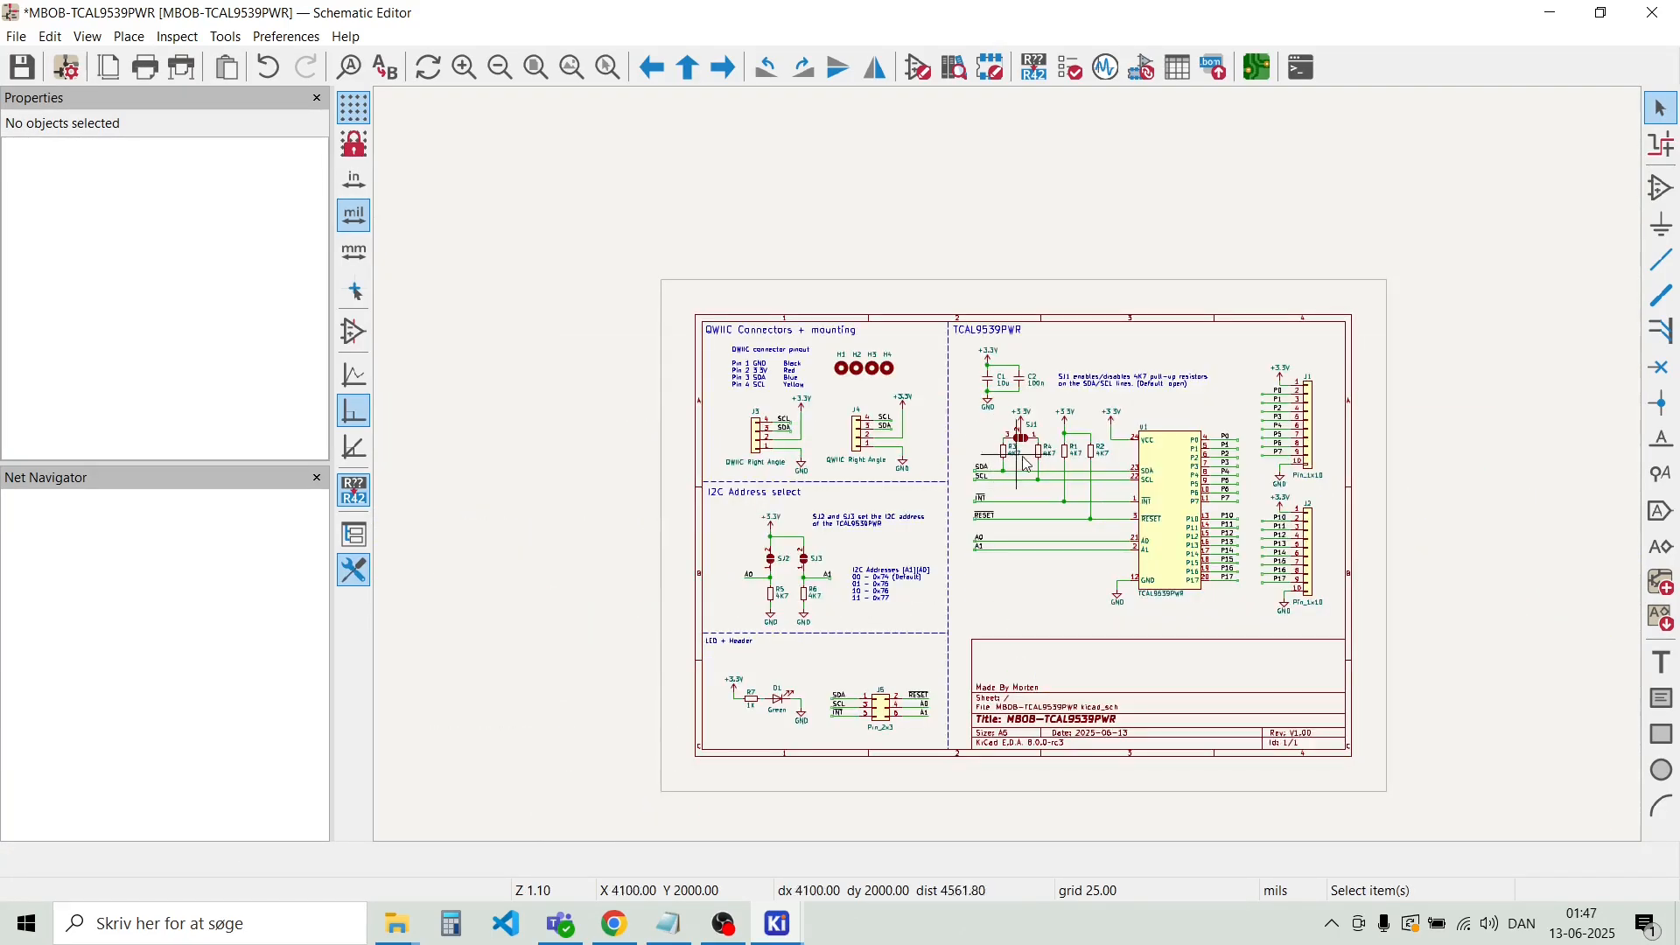
scroll(1012, 474, "up", 4)
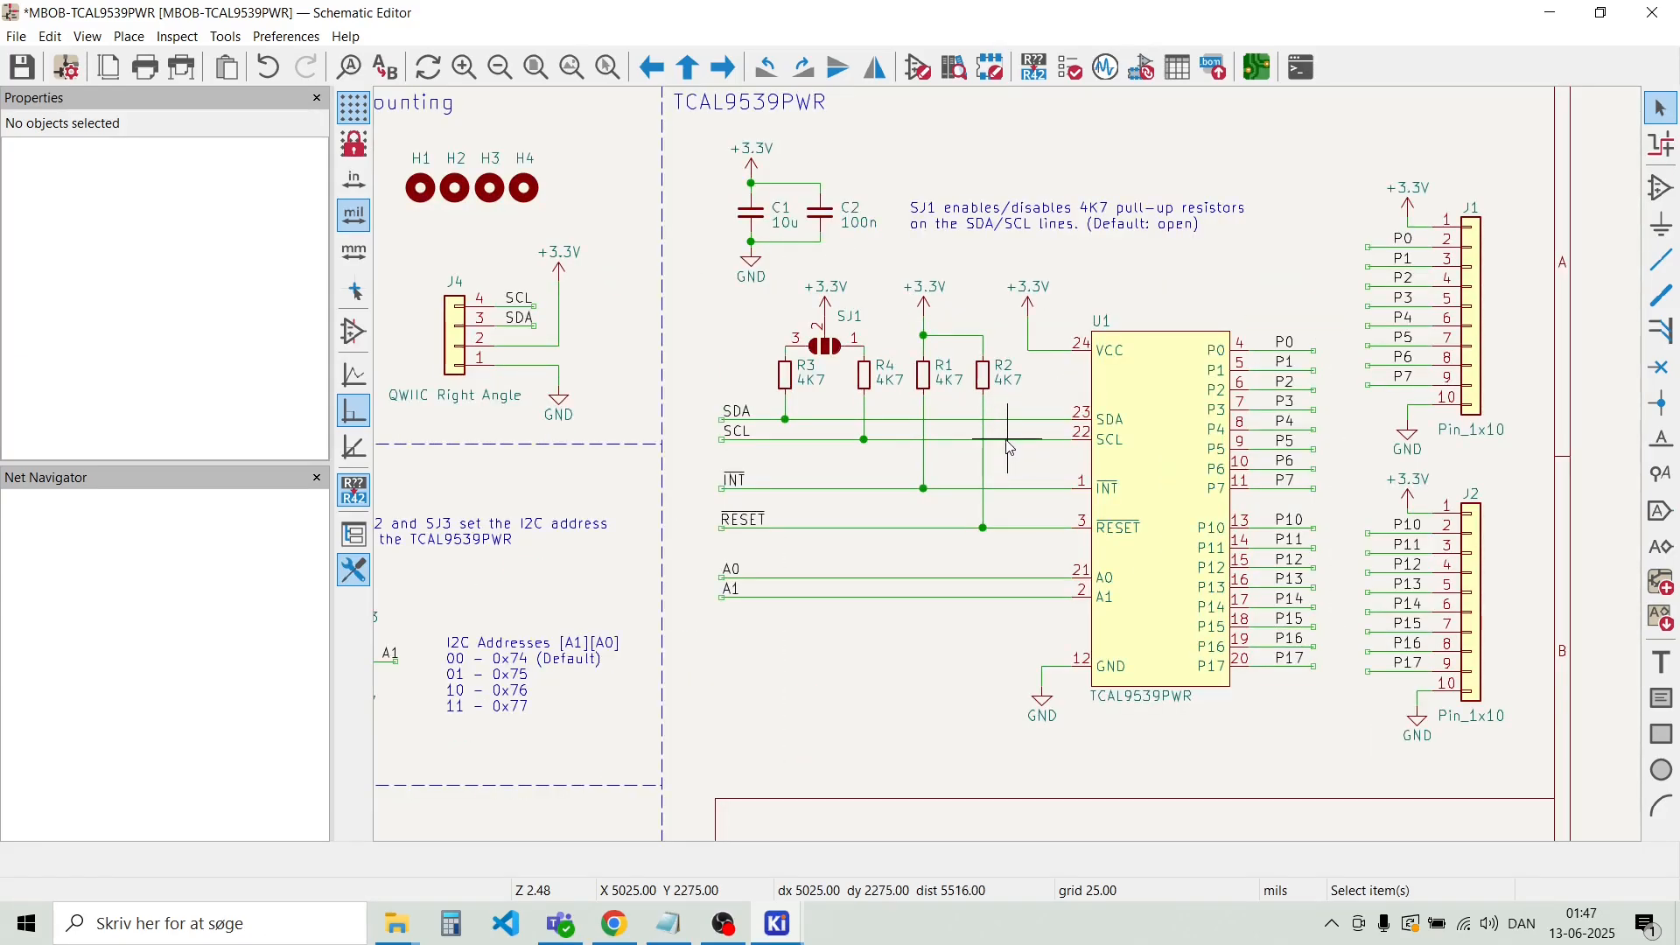
scroll(1011, 446, "down", 2)
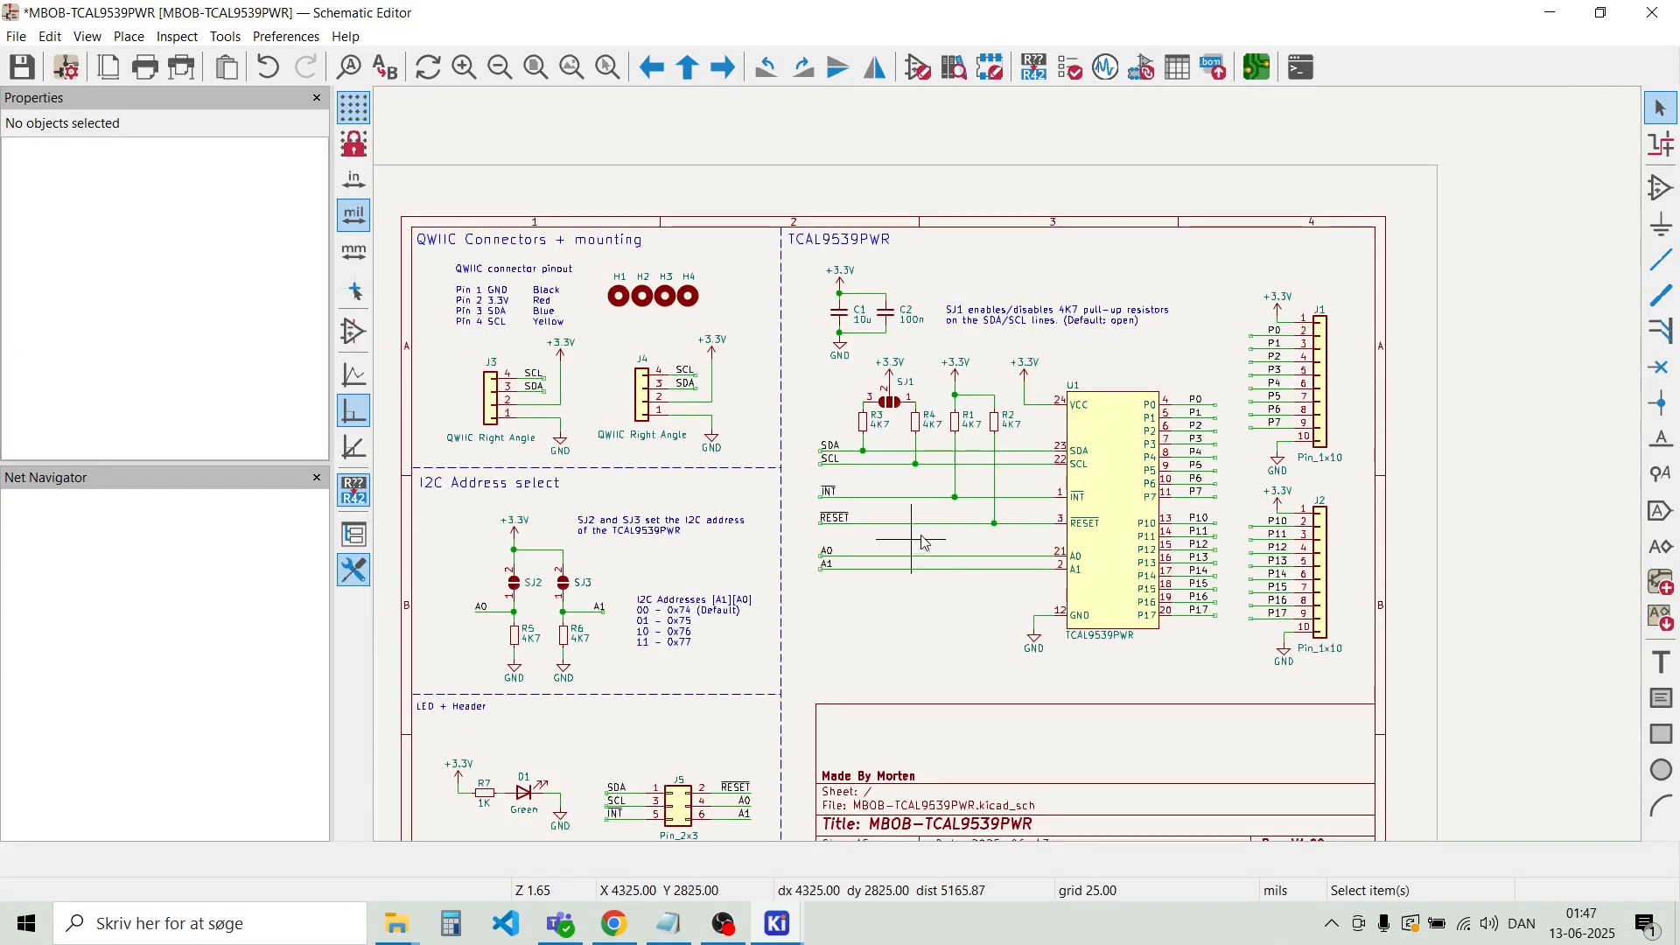
scroll(1110, 469, "down", 2)
scroll(1013, 474, "up", 4)
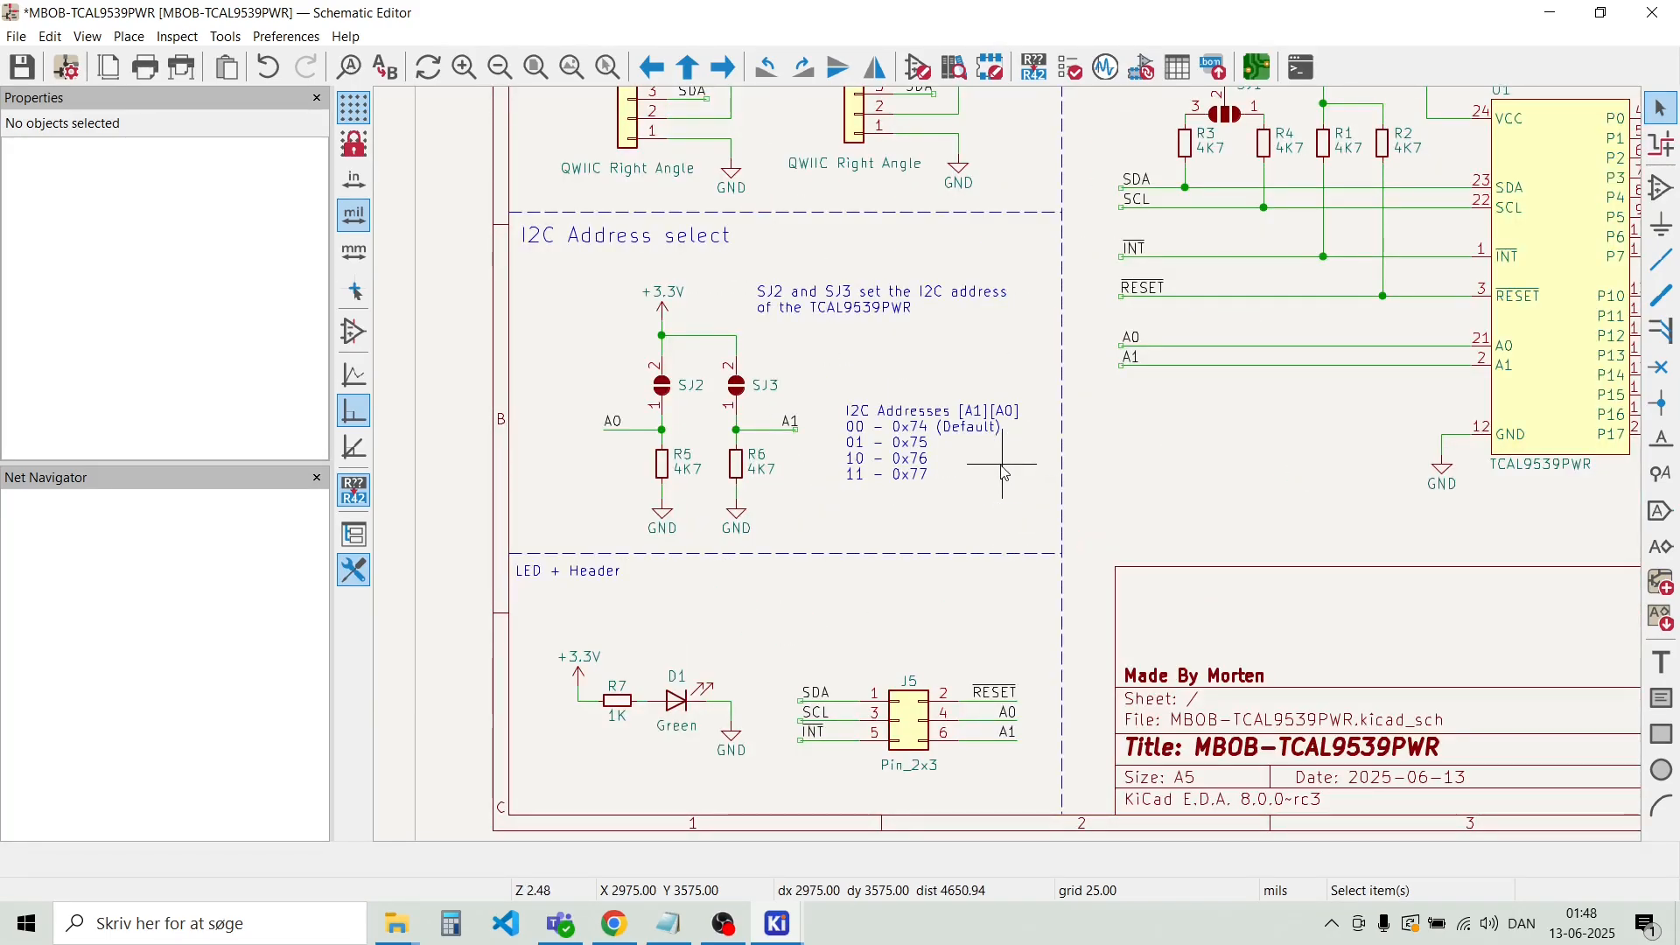
scroll(1006, 474, "down", 1)
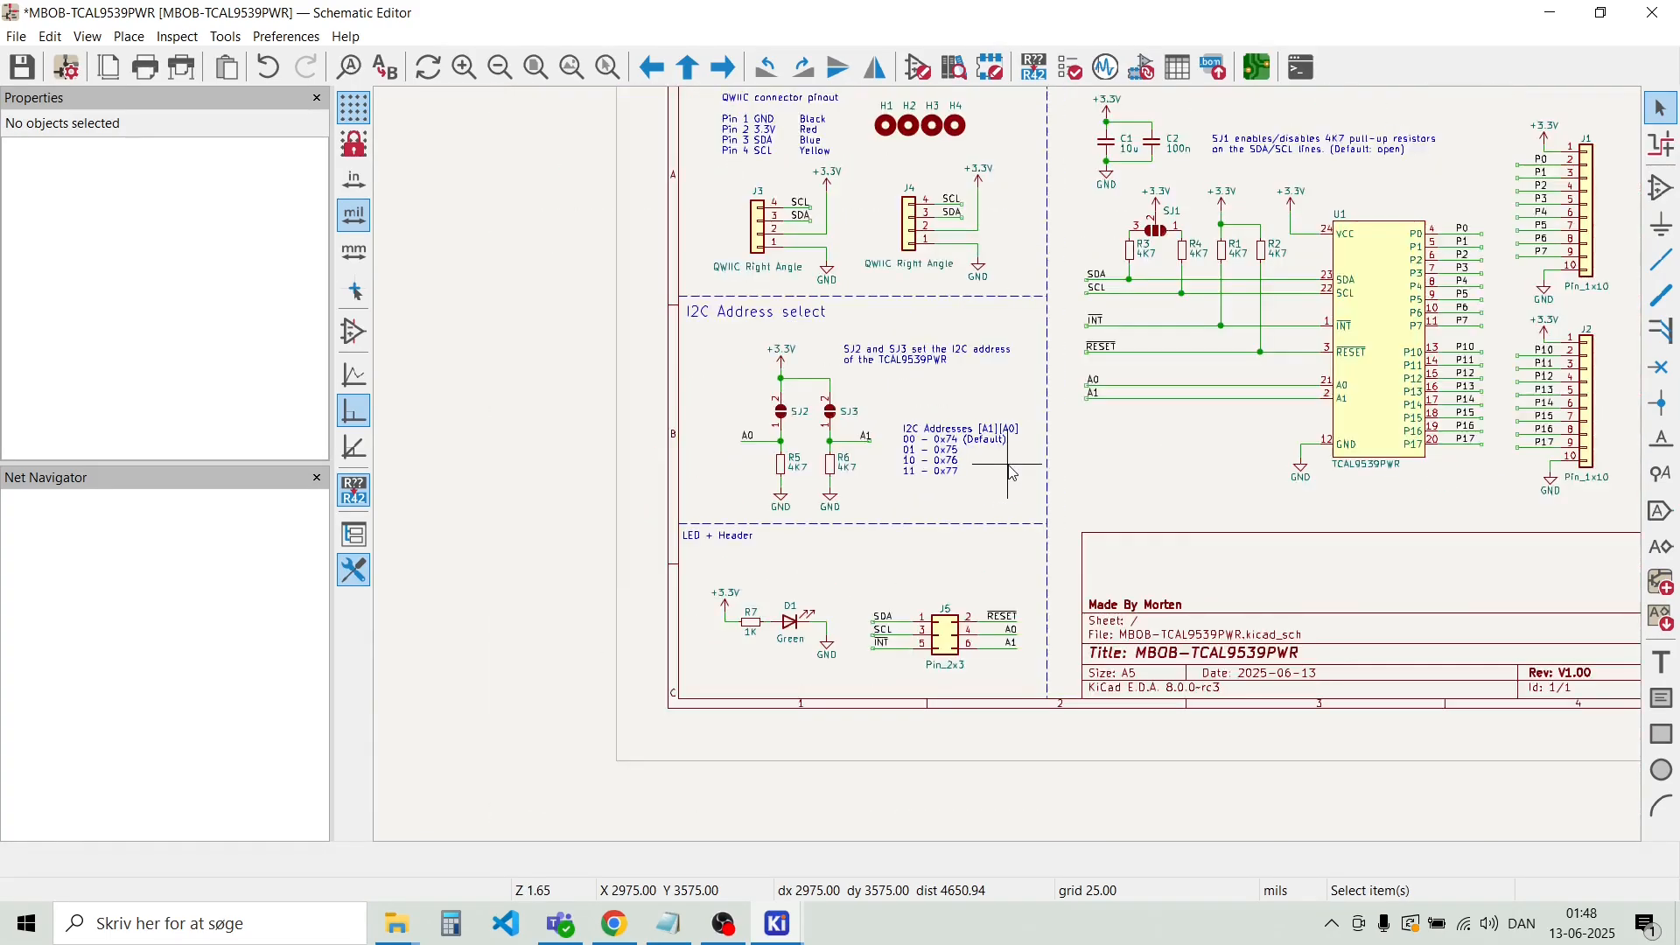
scroll(1013, 473, "up", 1)
scroll(1013, 474, "down", 2)
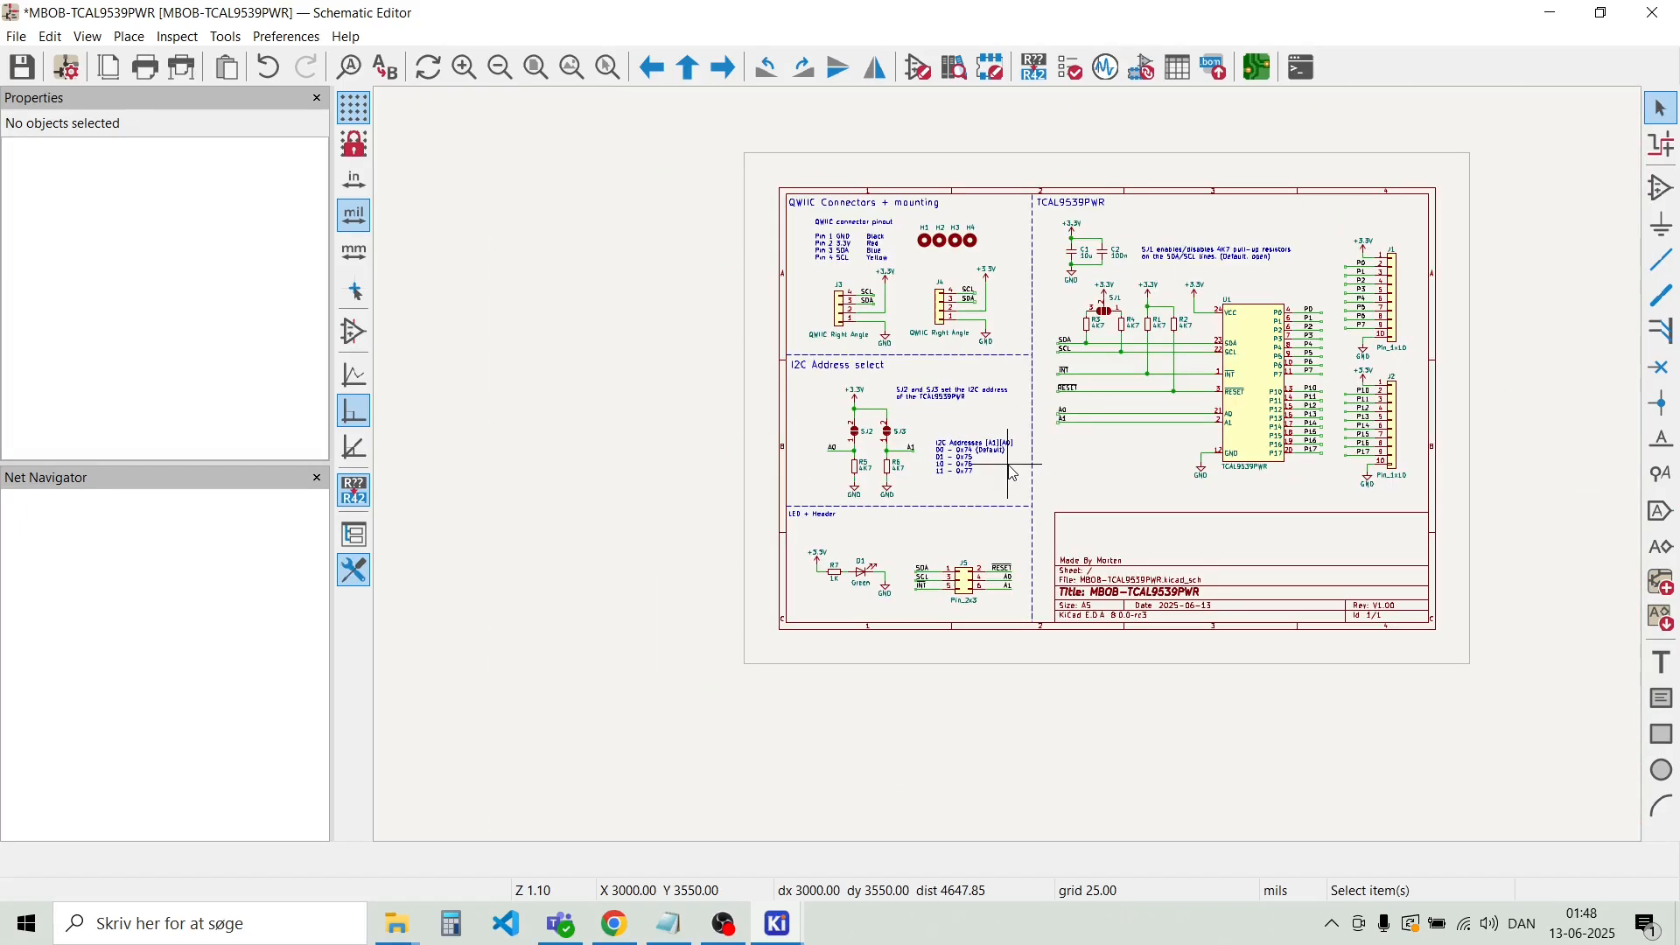
Re-annotate the entire schematic sorted by Y position, resetting existing annotations and using the first free number after 0
left_click(175, 40)
mouse_move(216, 40)
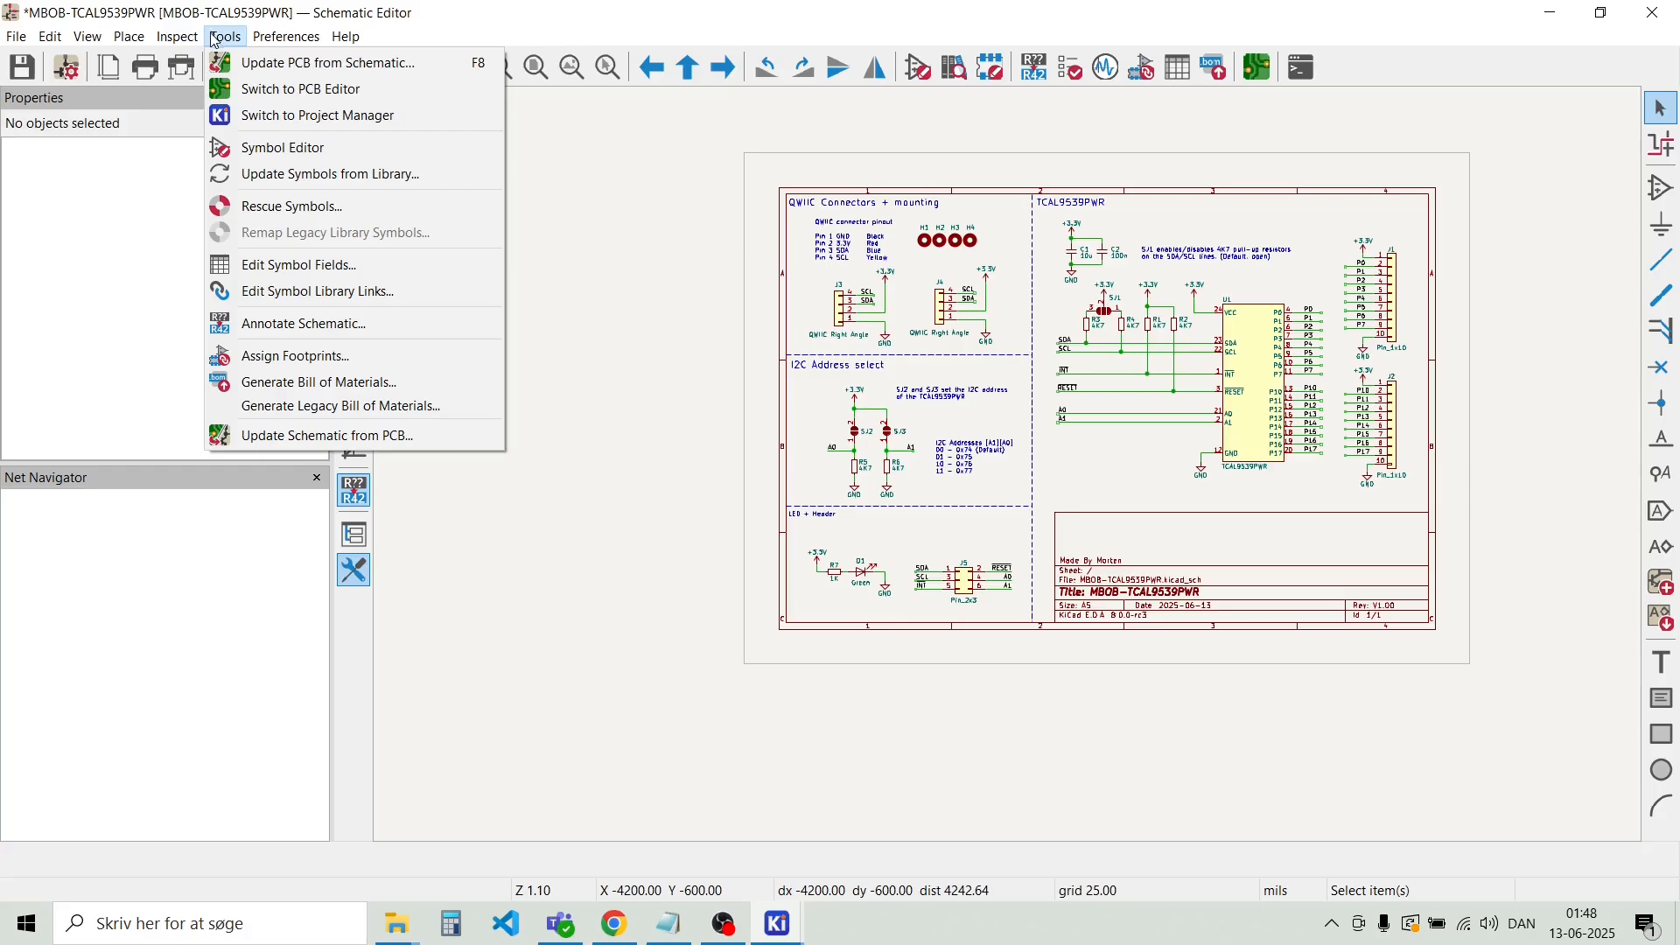
left_click(307, 324)
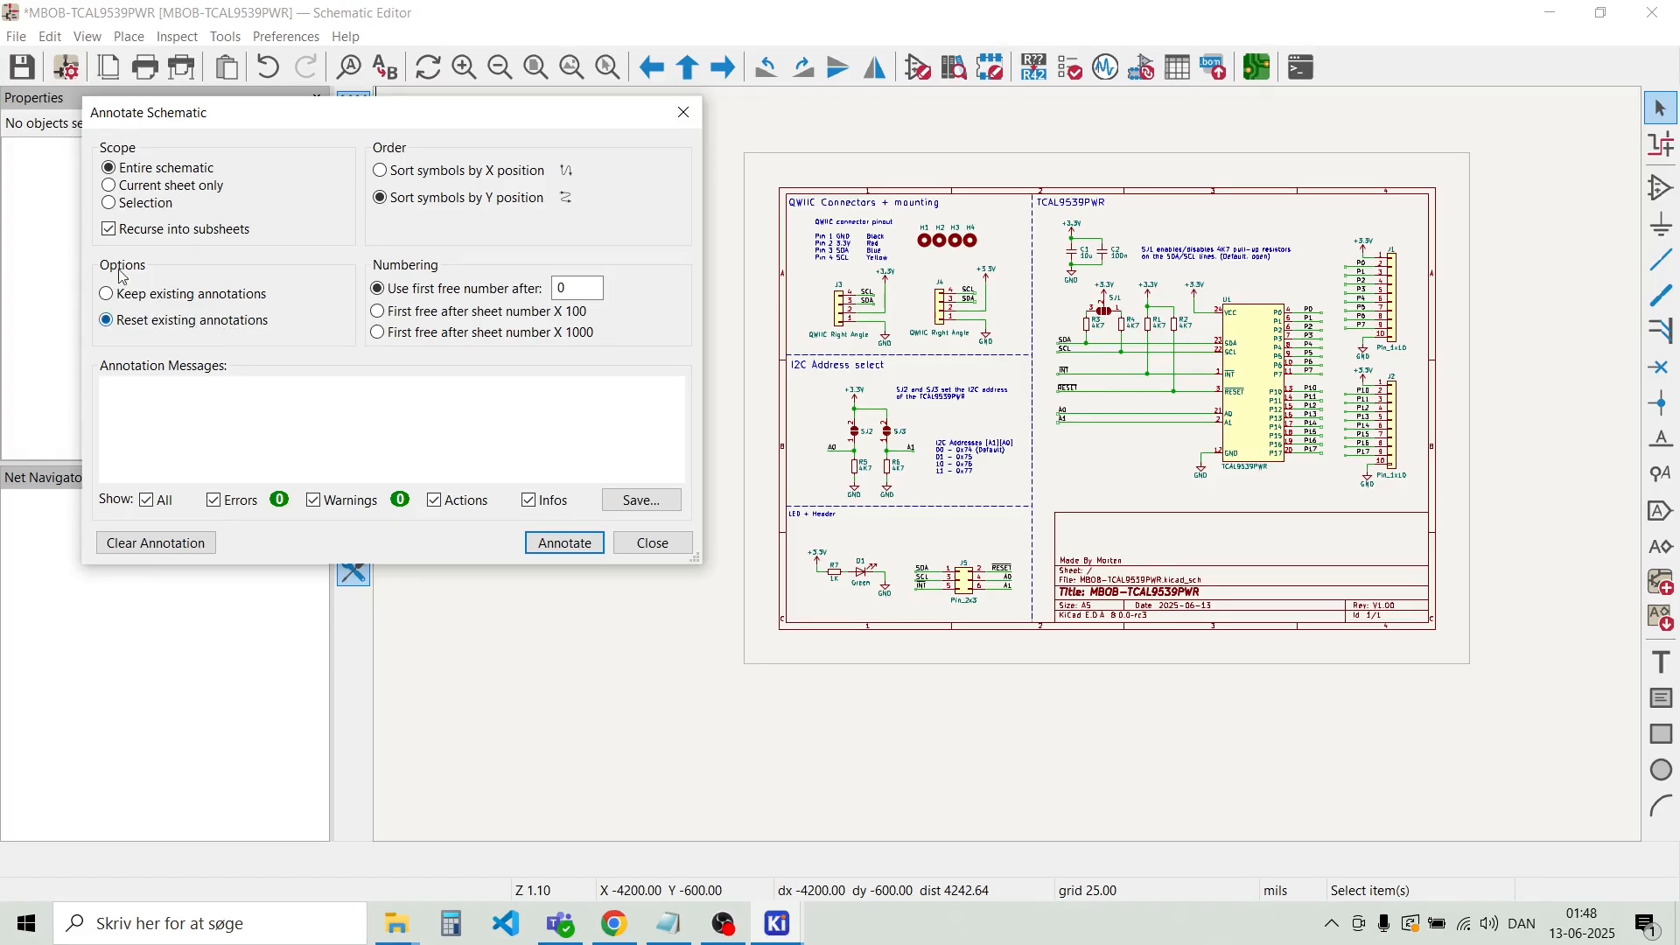
left_click(579, 546)
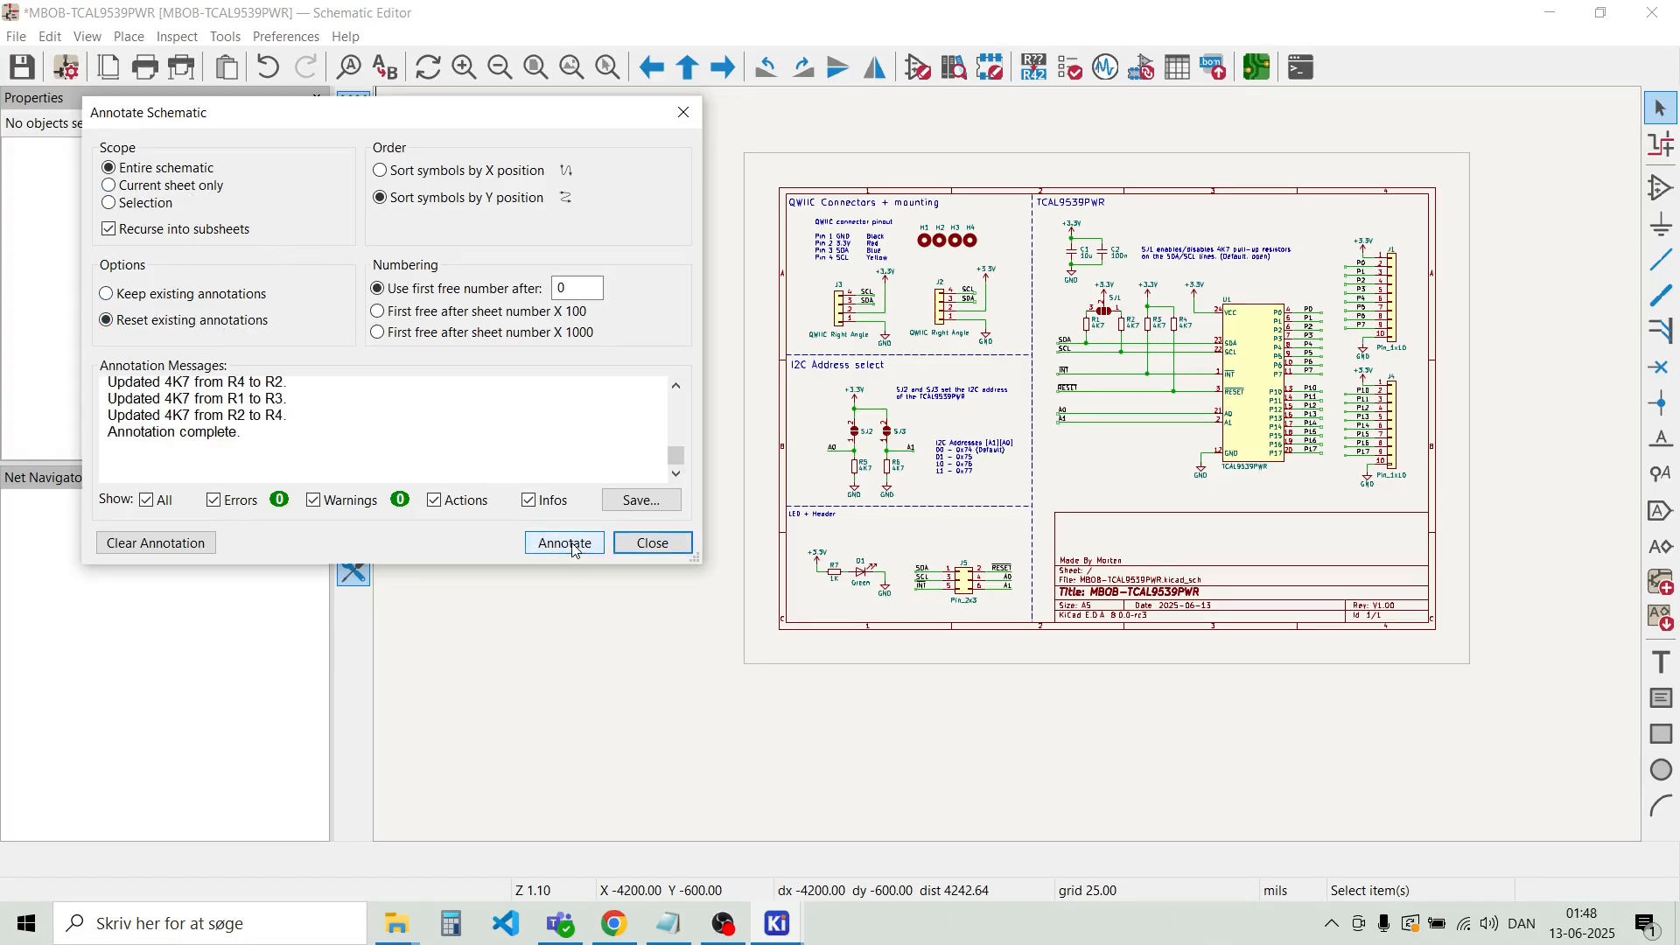
left_click(667, 546)
scroll(880, 333, "up", 3)
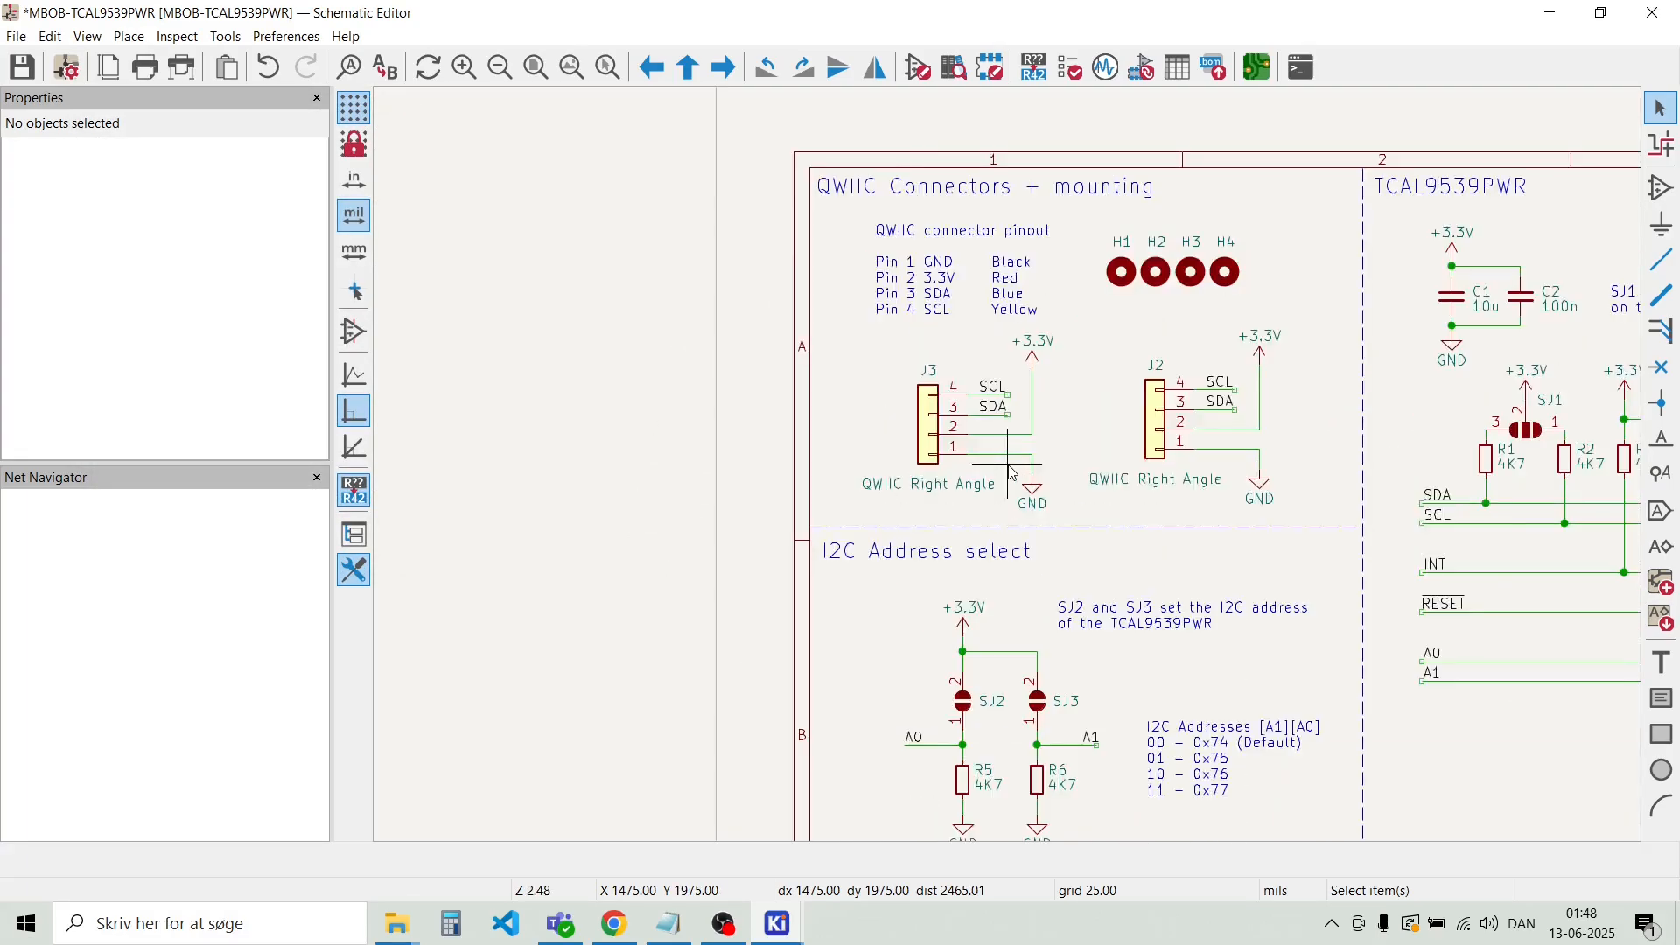
scroll(1012, 473, "down", 2)
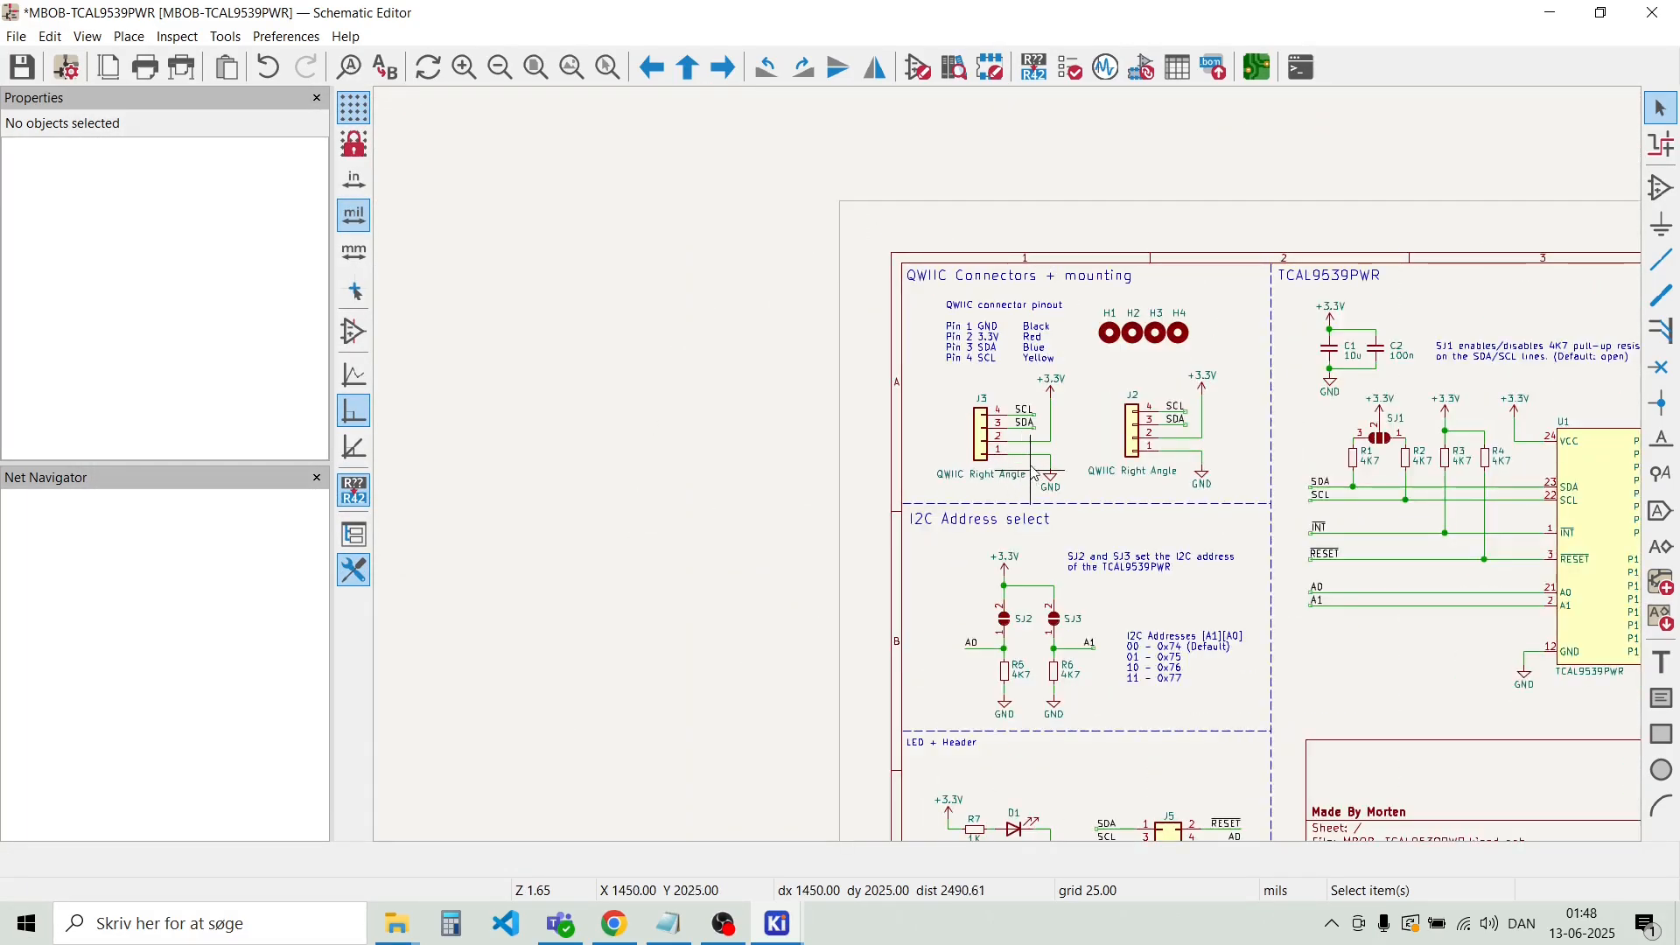
scroll(962, 446, "up", 5)
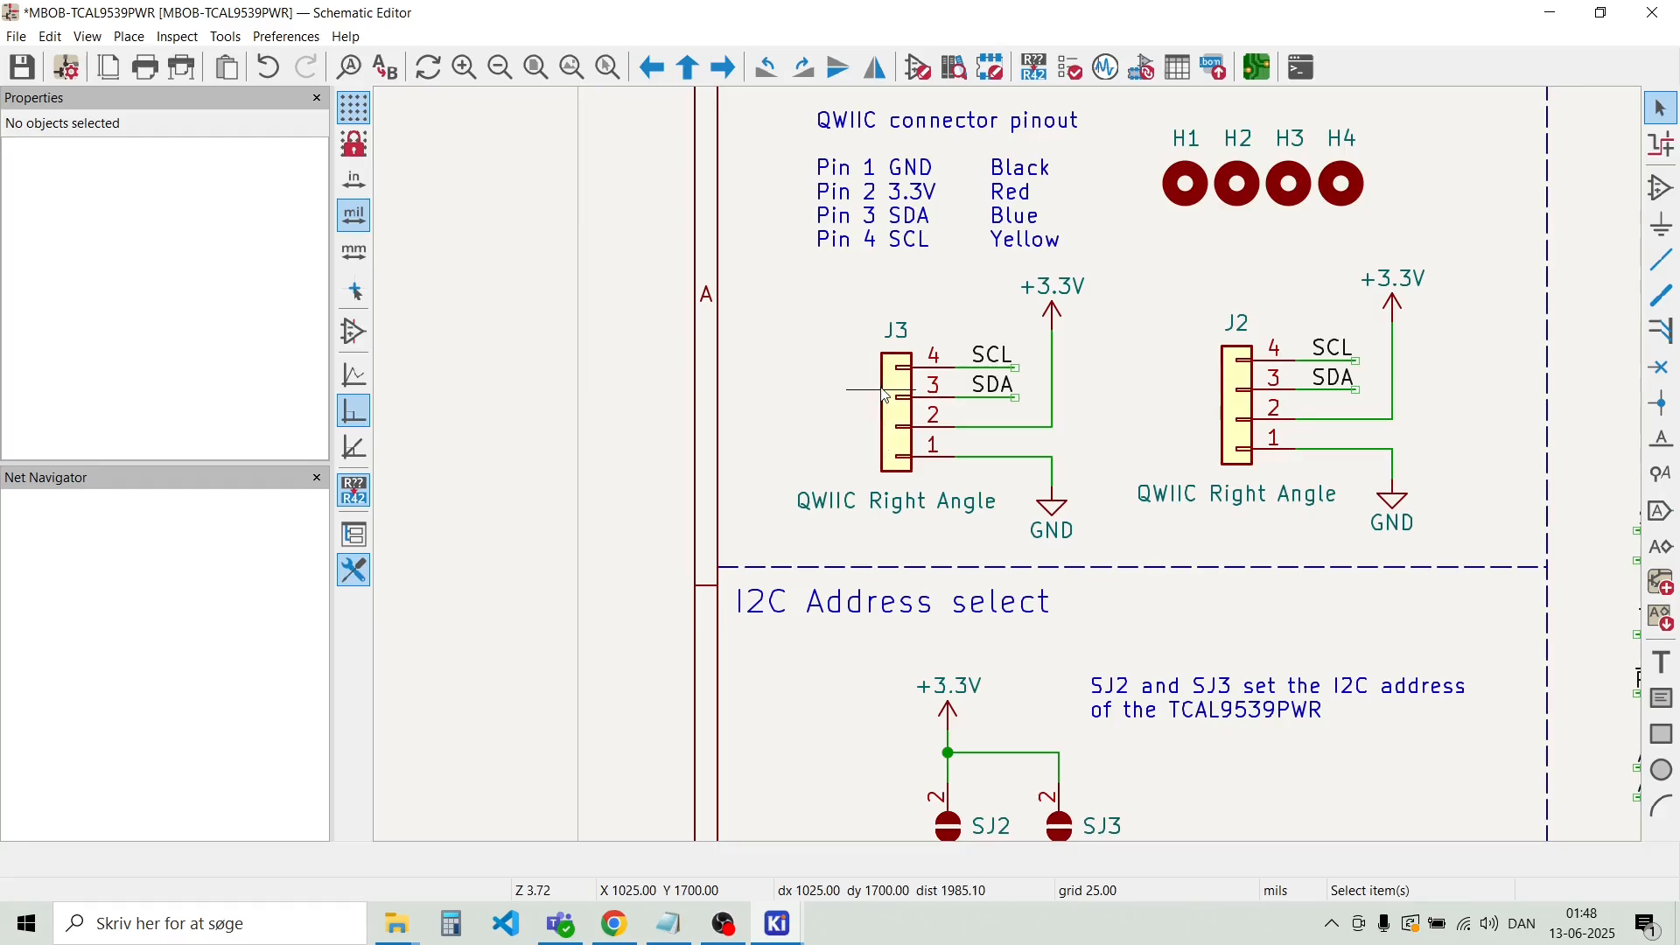
Set the reference designator of the left QWIIC Right Angle connector to J1
scroll(894, 427, "down", 2)
scroll(1043, 473, "up", 3)
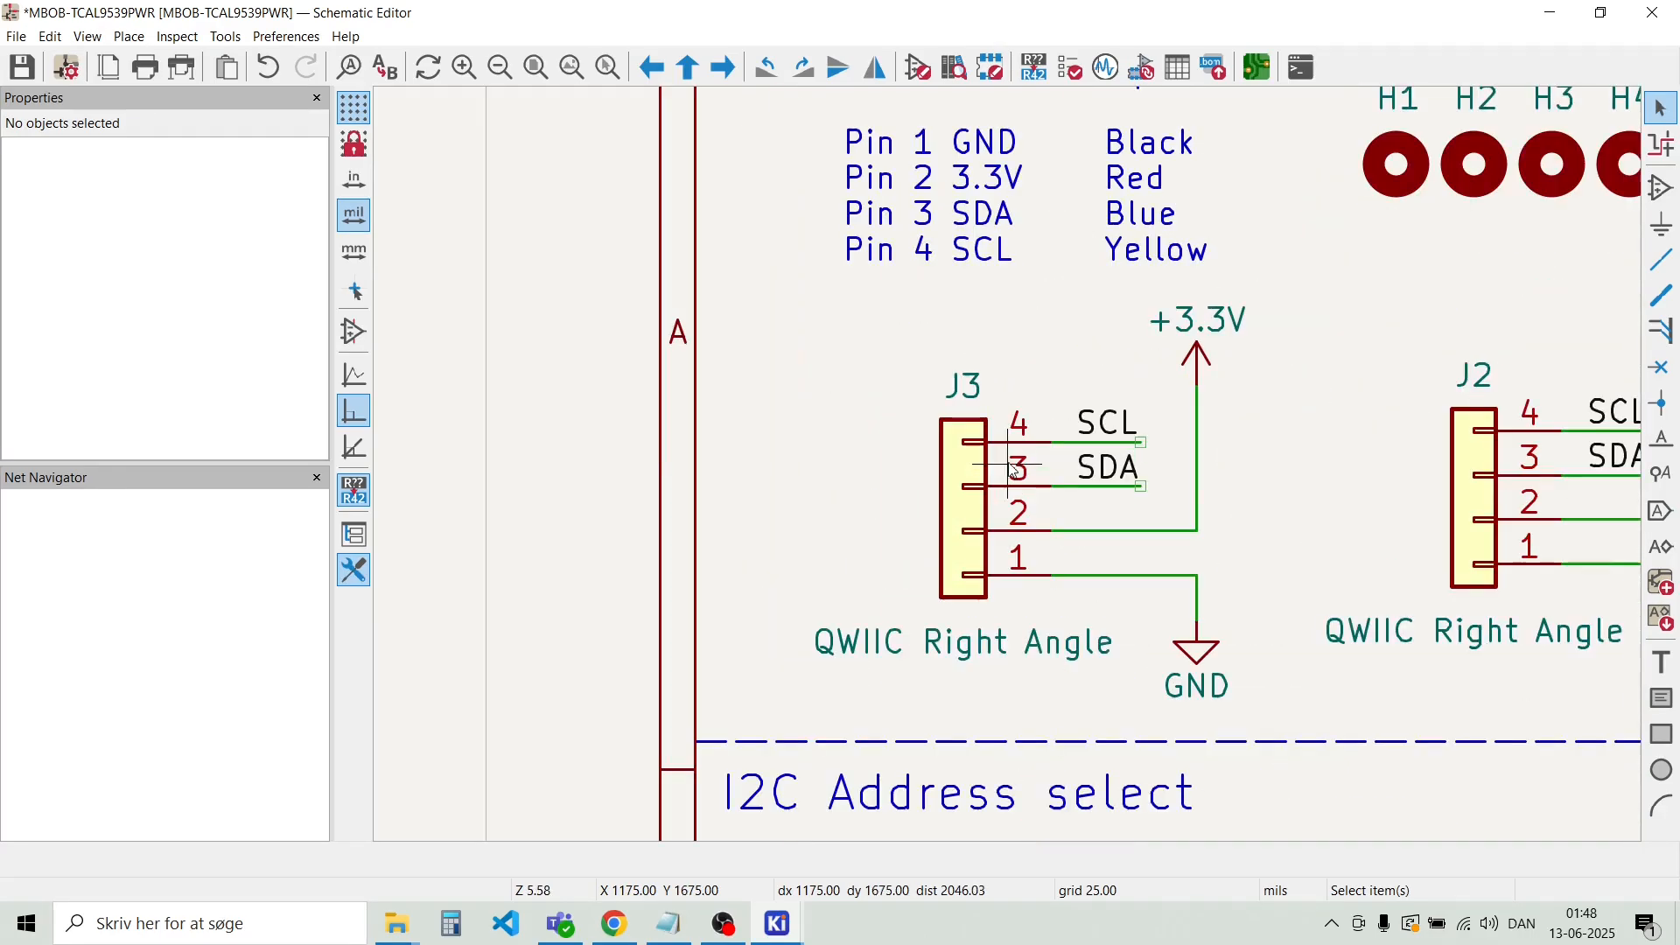
scroll(1005, 461, "down", 2)
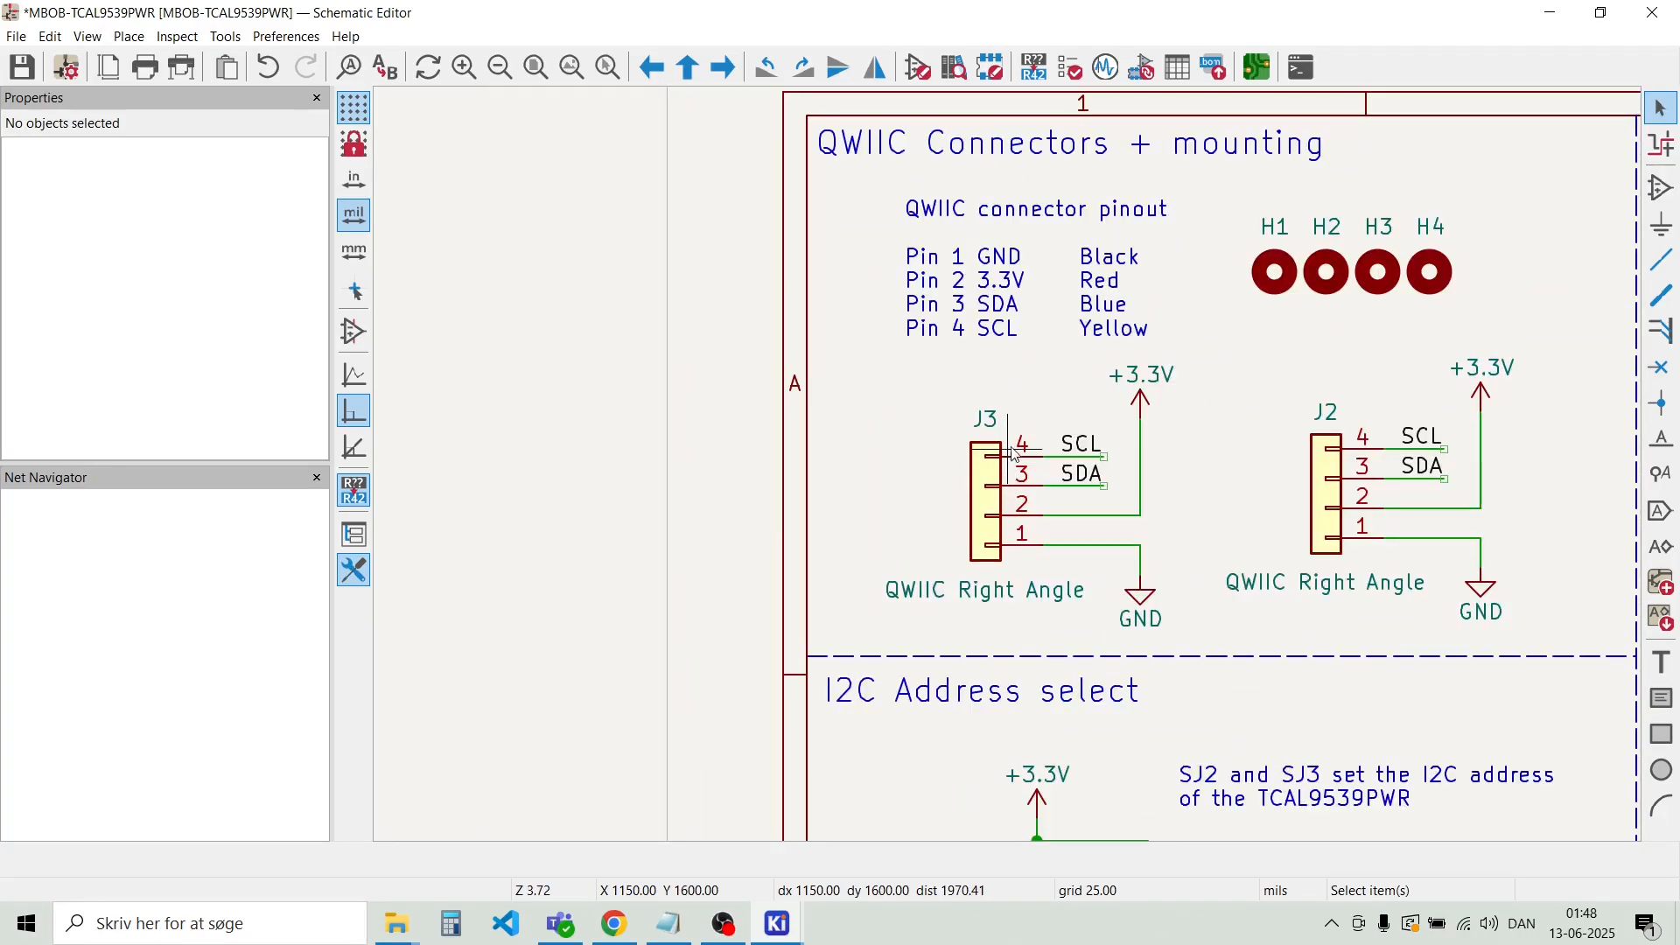
double_click(986, 418)
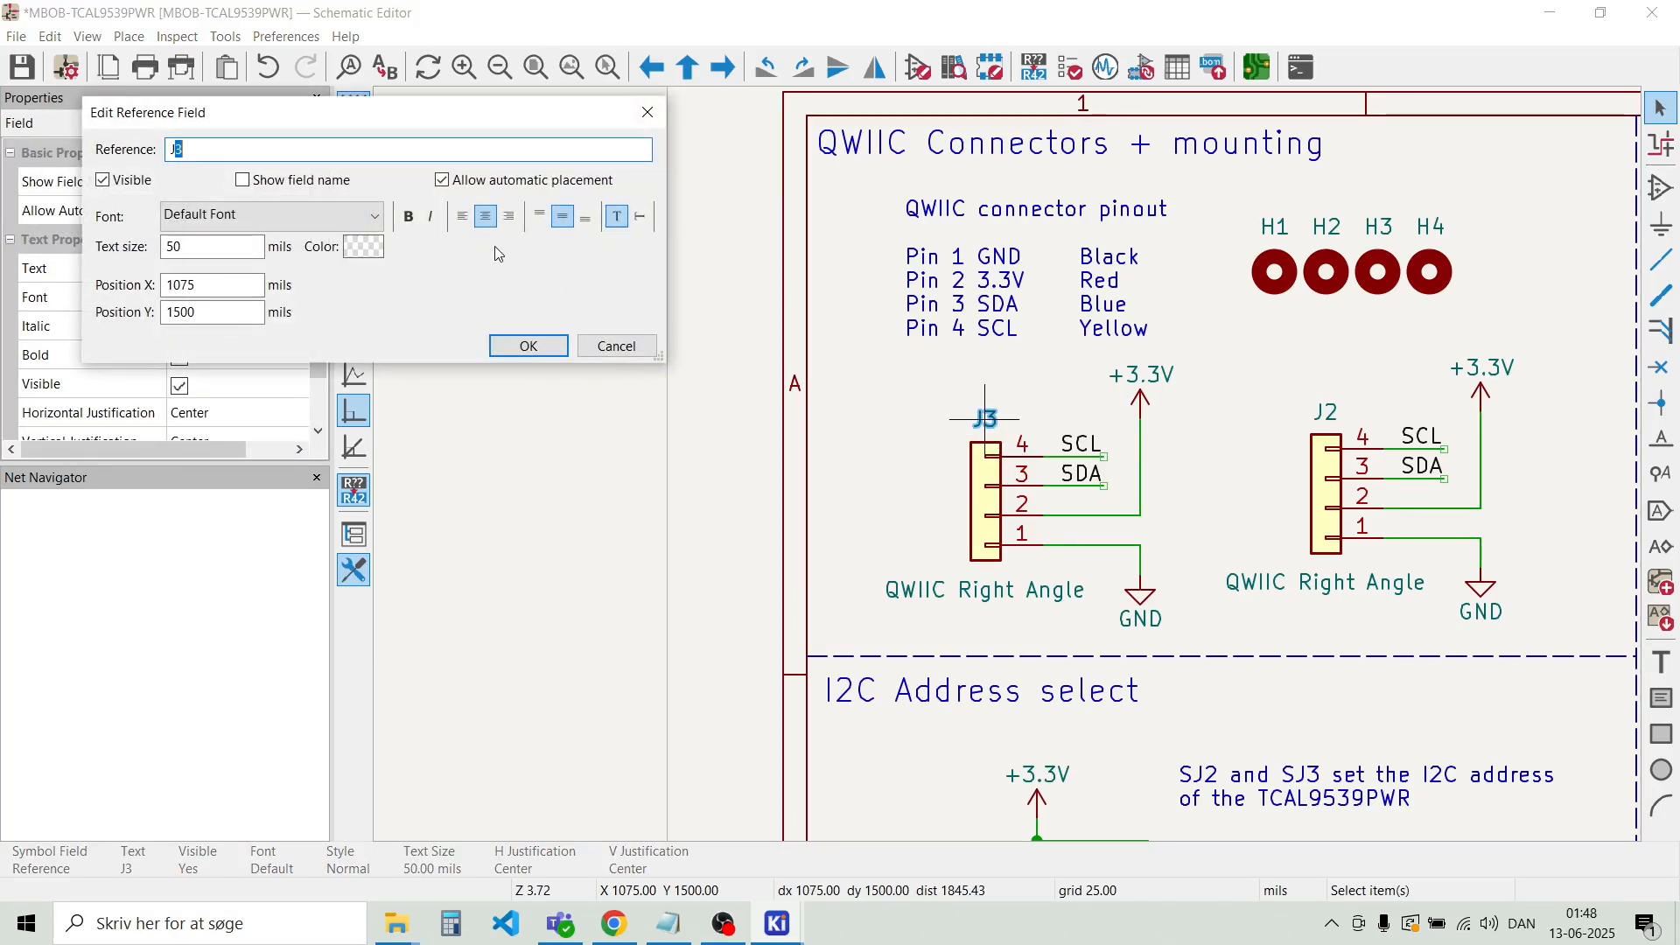
left_click(343, 146)
type("1")
key("Return")
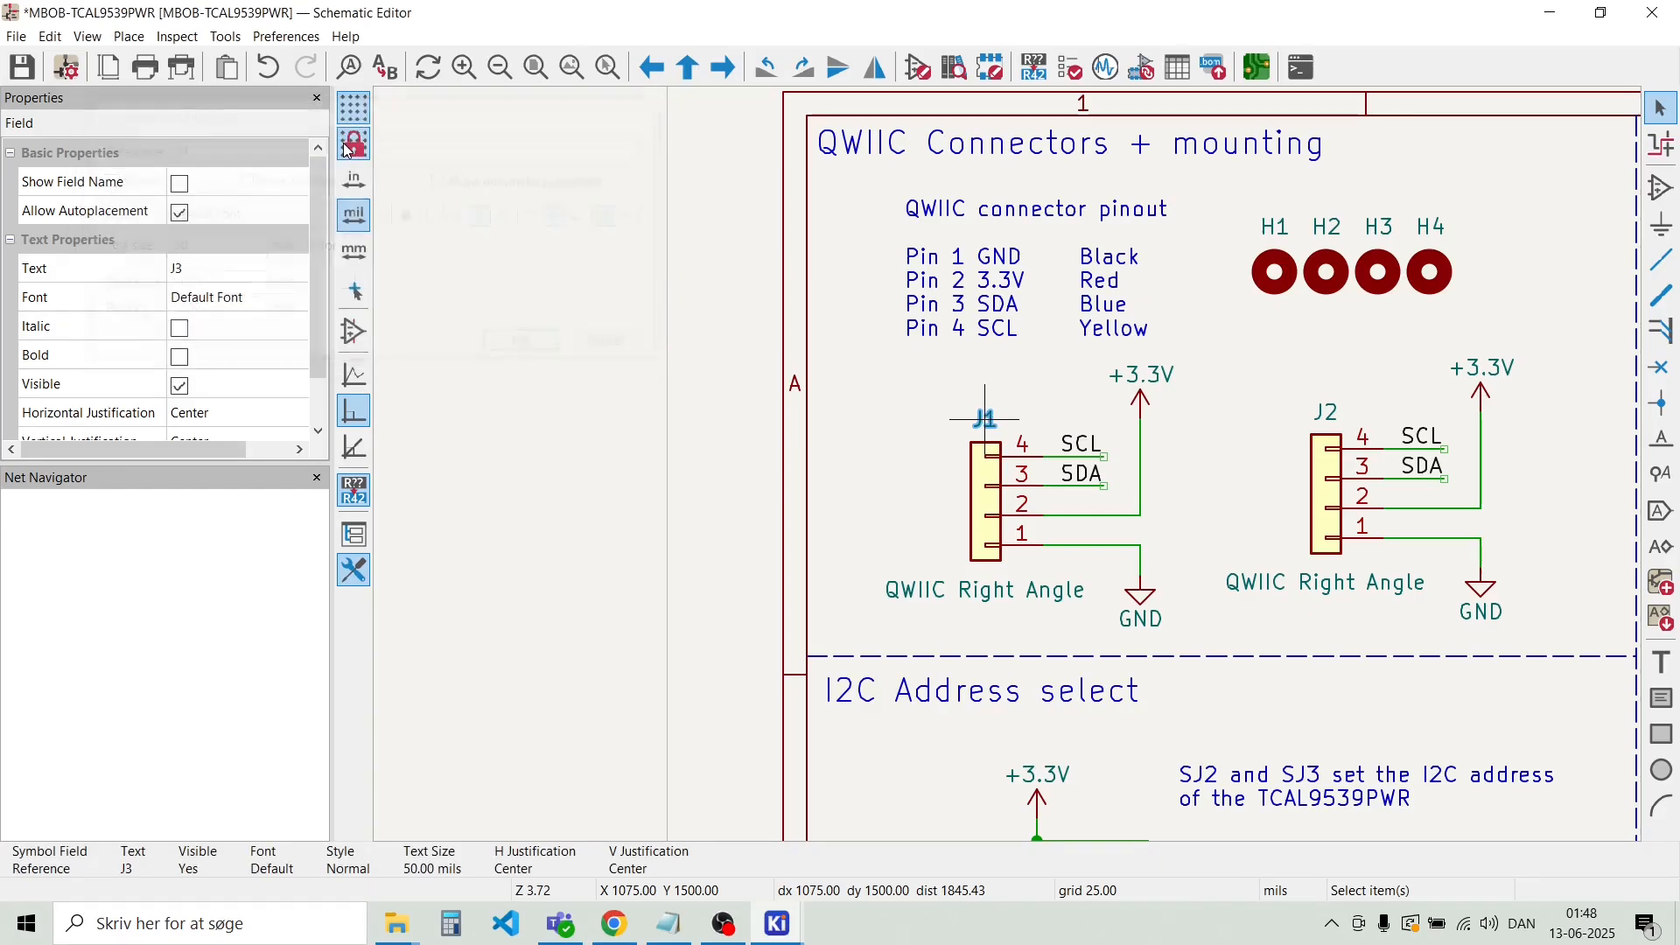
left_click(890, 418)
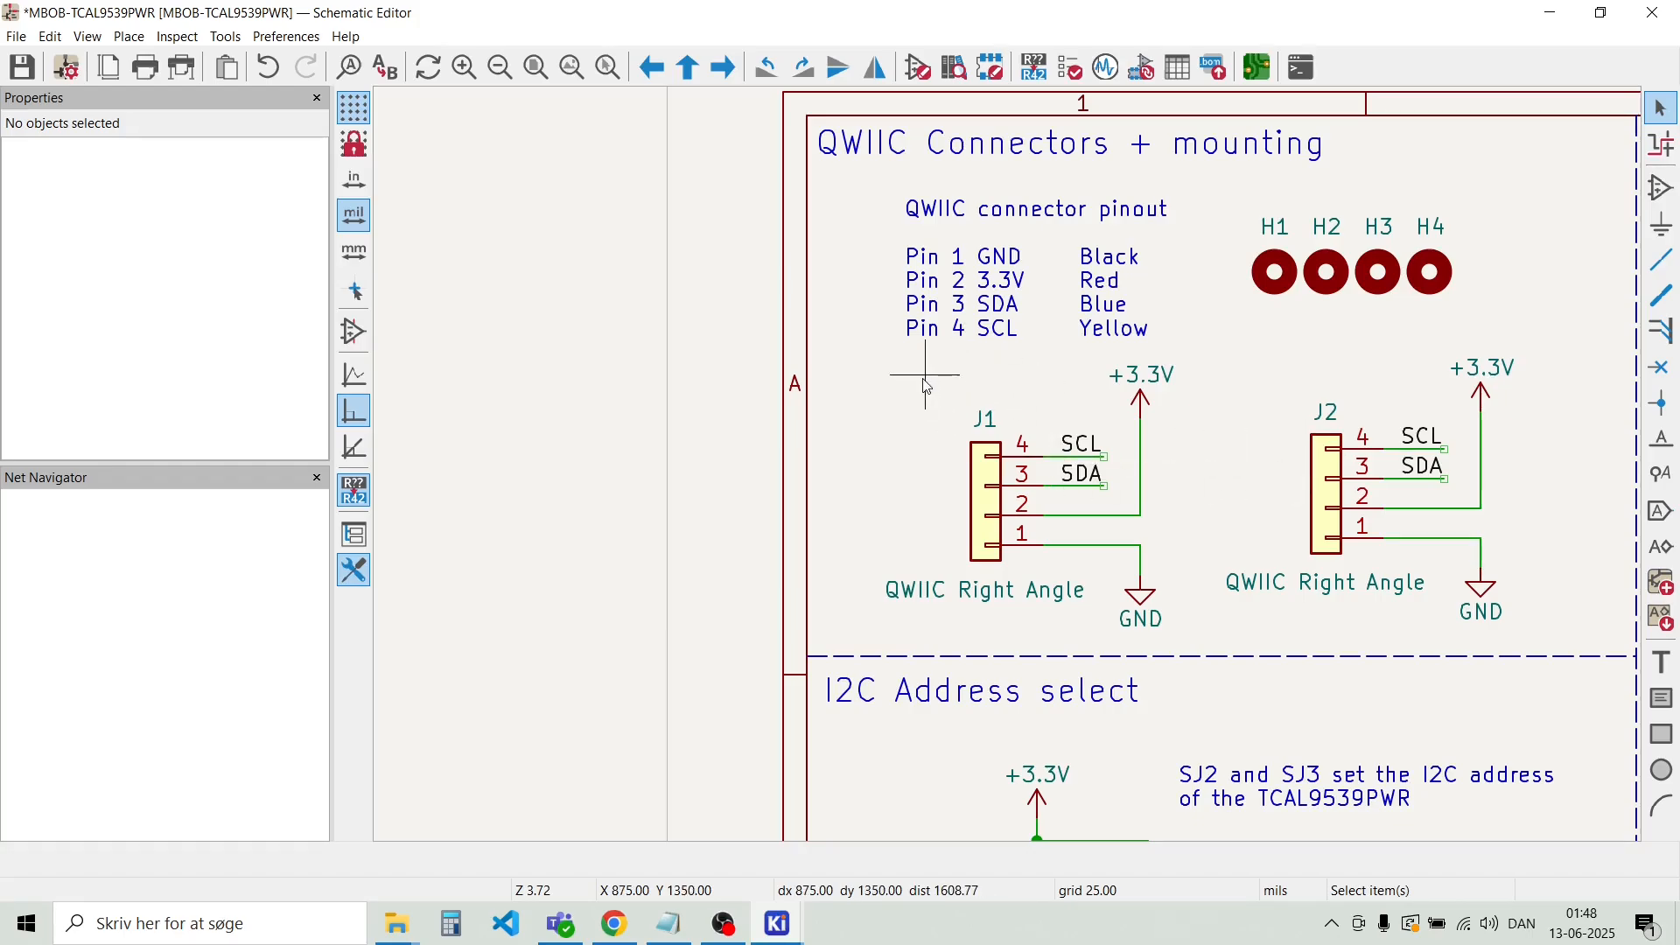
Move the J2 QWIIC connector with its wires, labels and power symbols about 25 mils down, level with the J1 connector
left_click_drag(923, 378, 1387, 433)
left_click_drag(1174, 628, 889, 376)
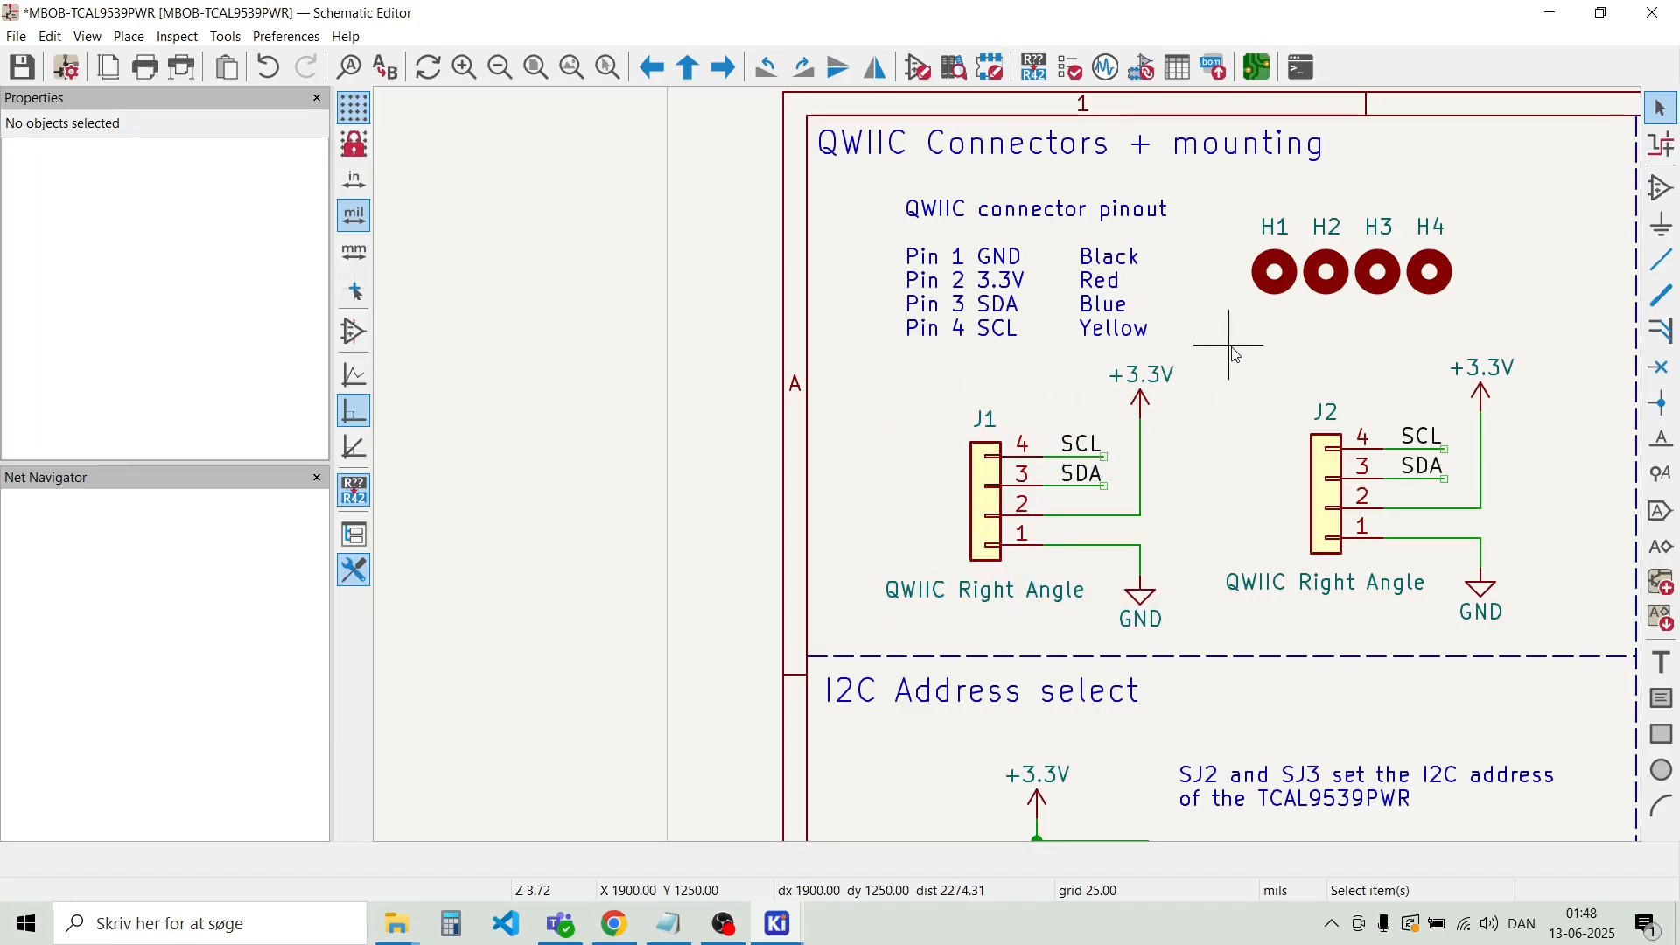
left_click_drag(1234, 350, 1584, 670)
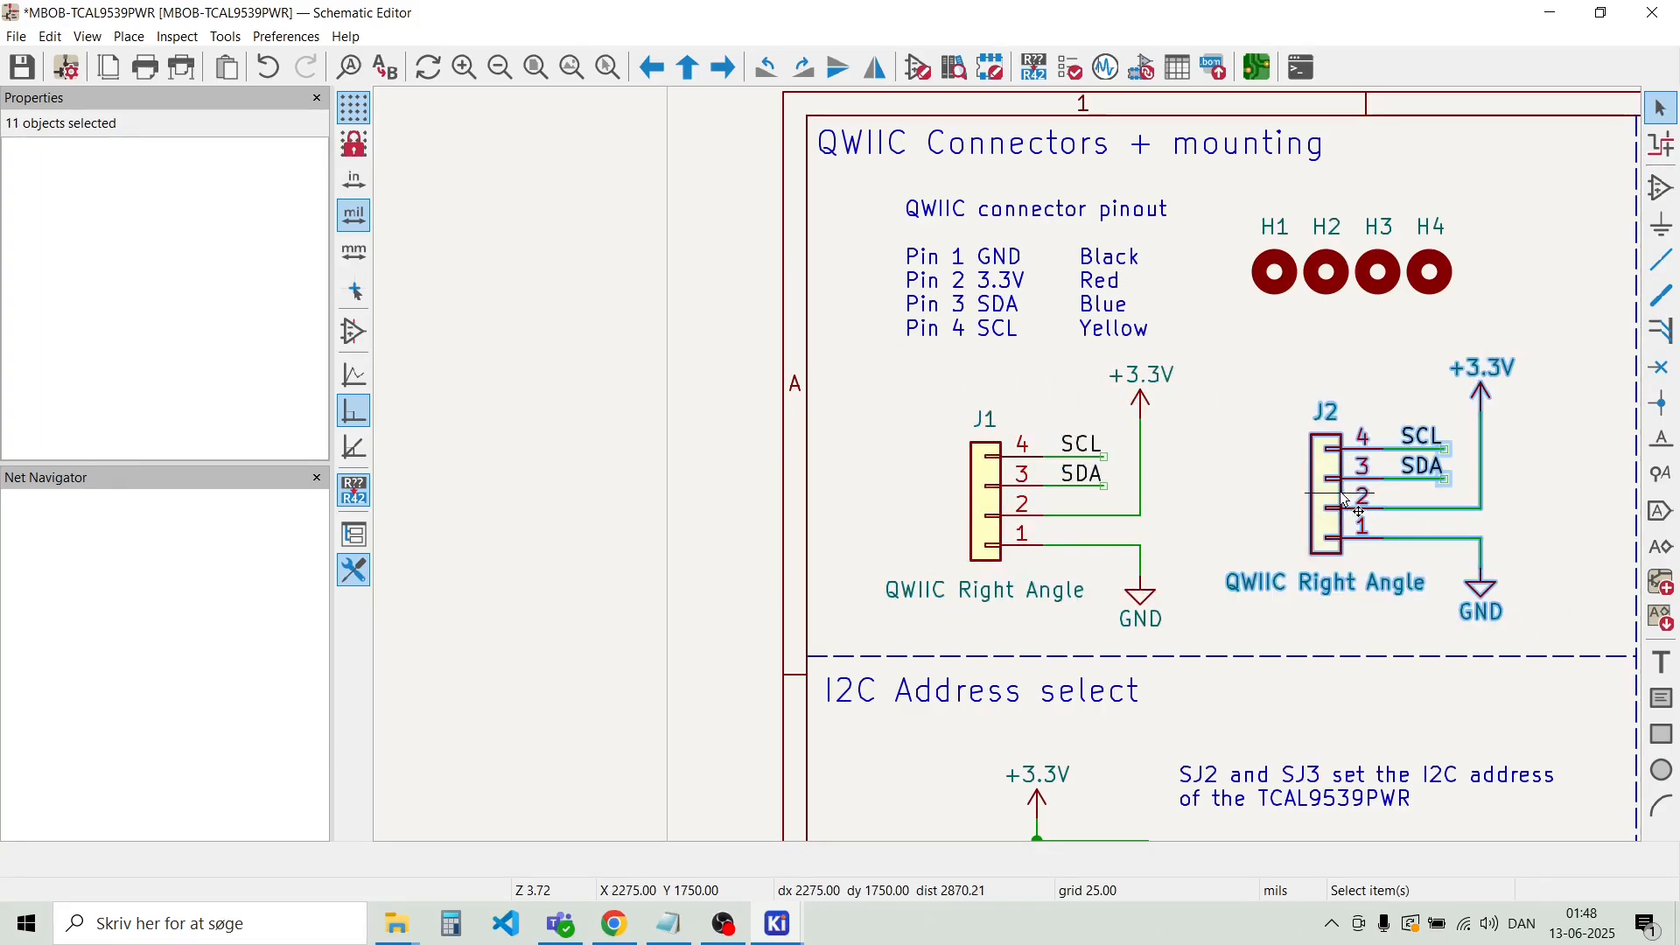
left_click_drag(1345, 500, 1325, 515)
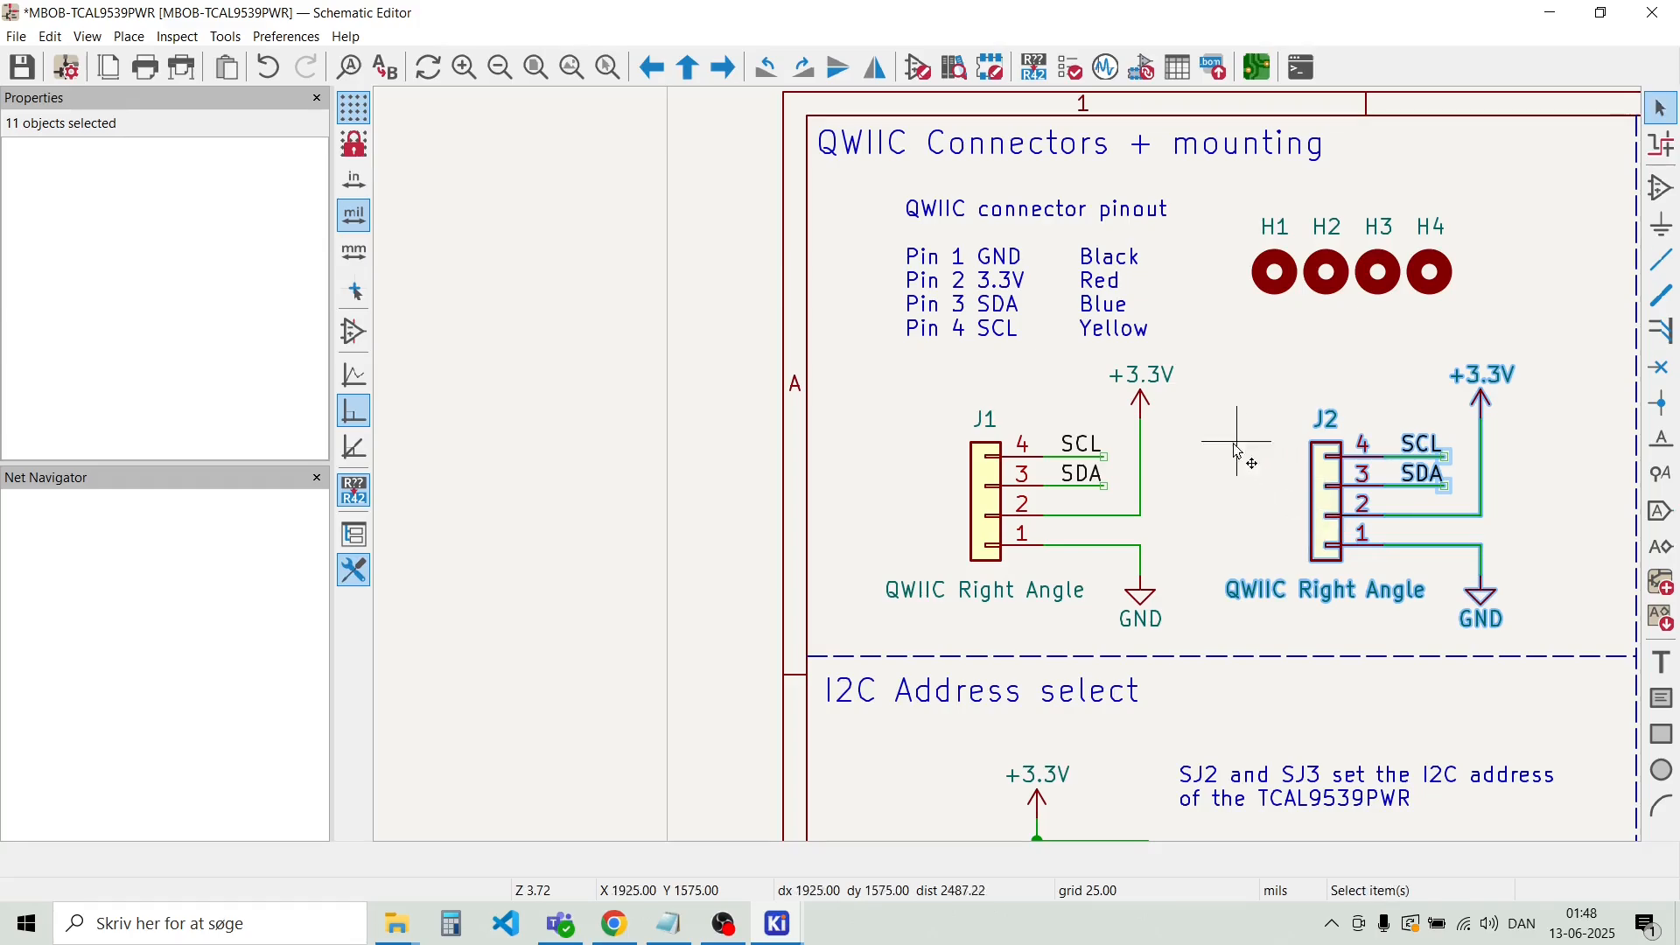
left_click(1235, 441)
left_click_drag(882, 353, 952, 390)
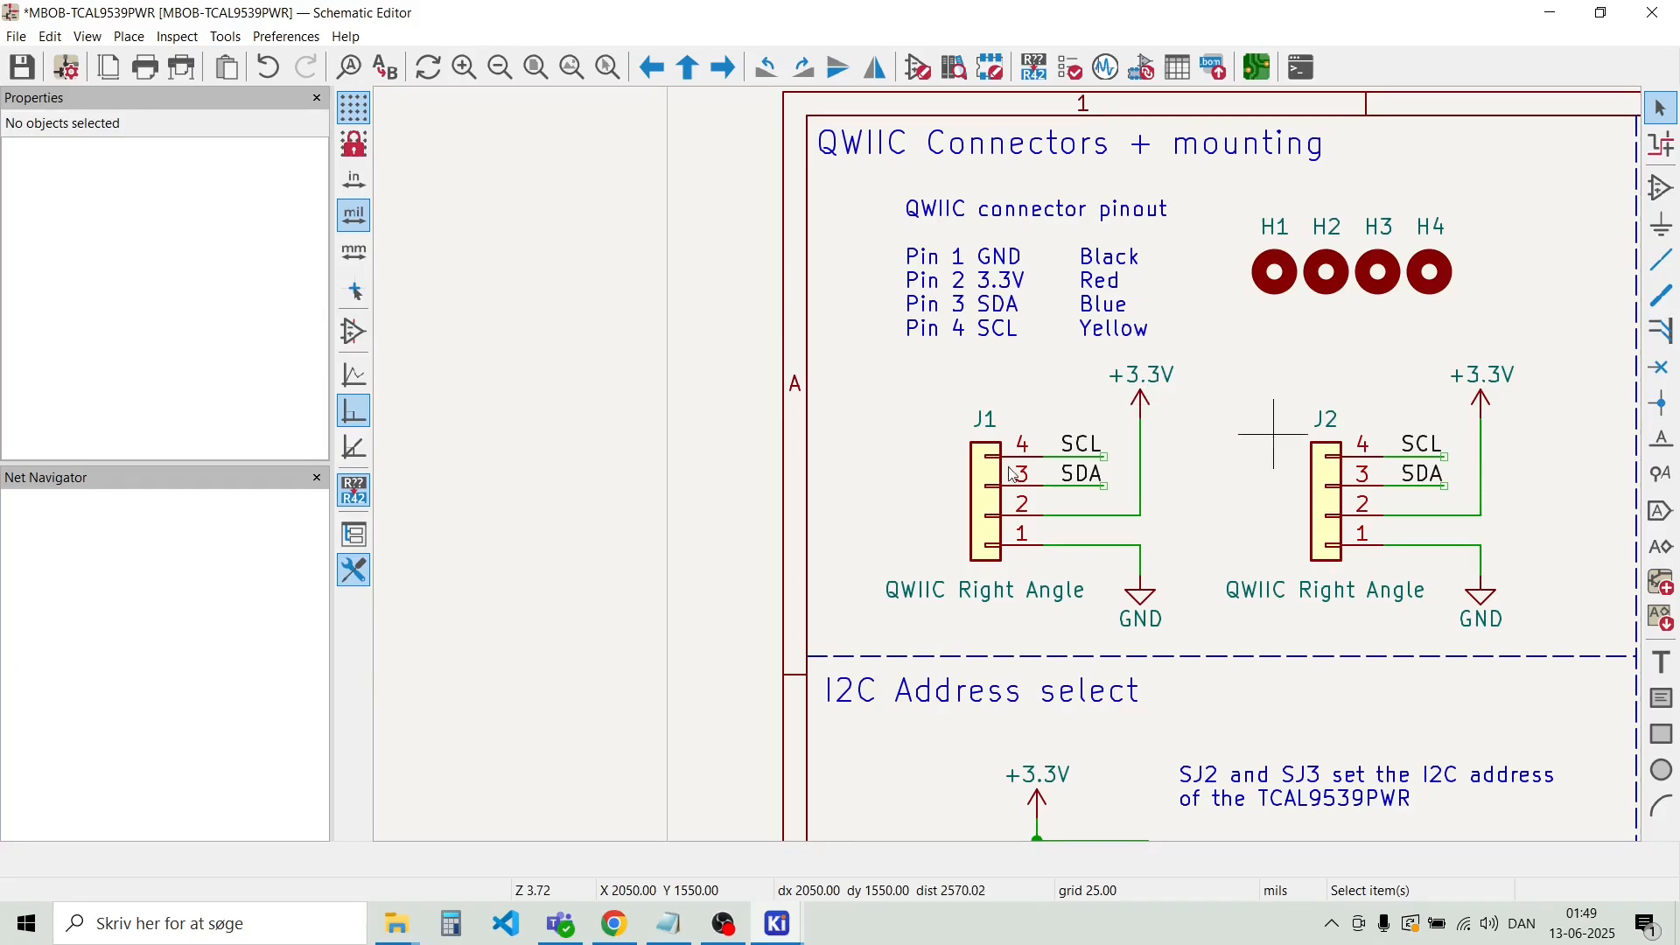
Set the reference designator of the upper Pin_1x10 header, carrying P0 to P7, to J3
scroll(796, 483, "down", 3)
scroll(958, 489, "up", 2)
scroll(1007, 464, "down", 4)
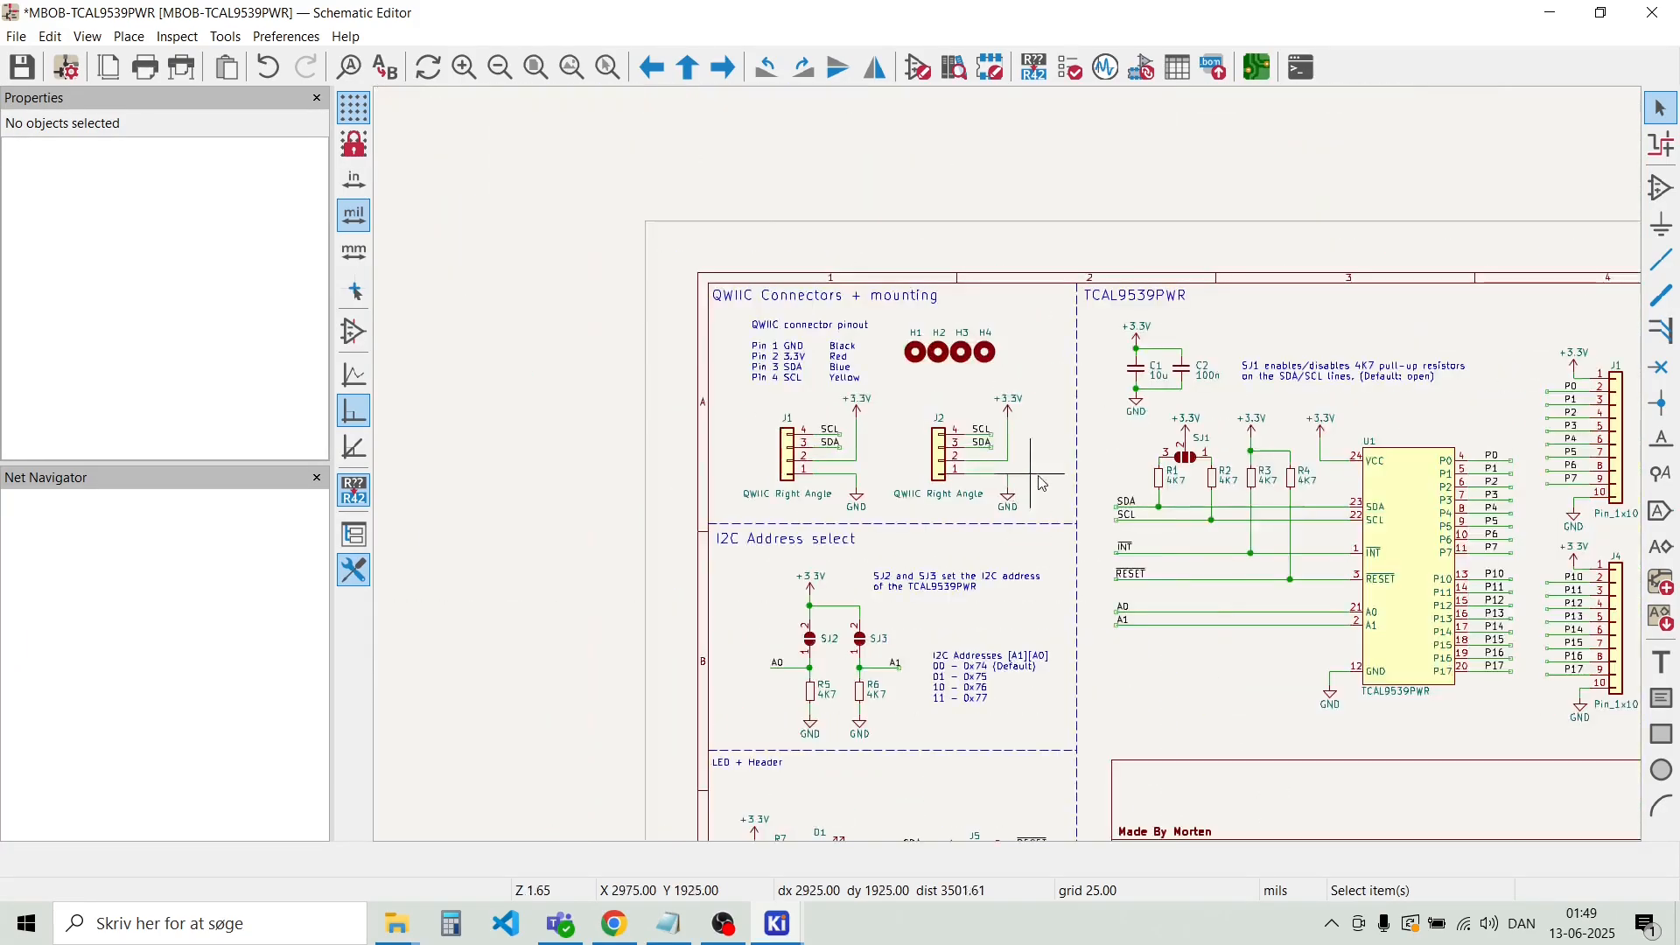
scroll(1334, 441, "up", 5)
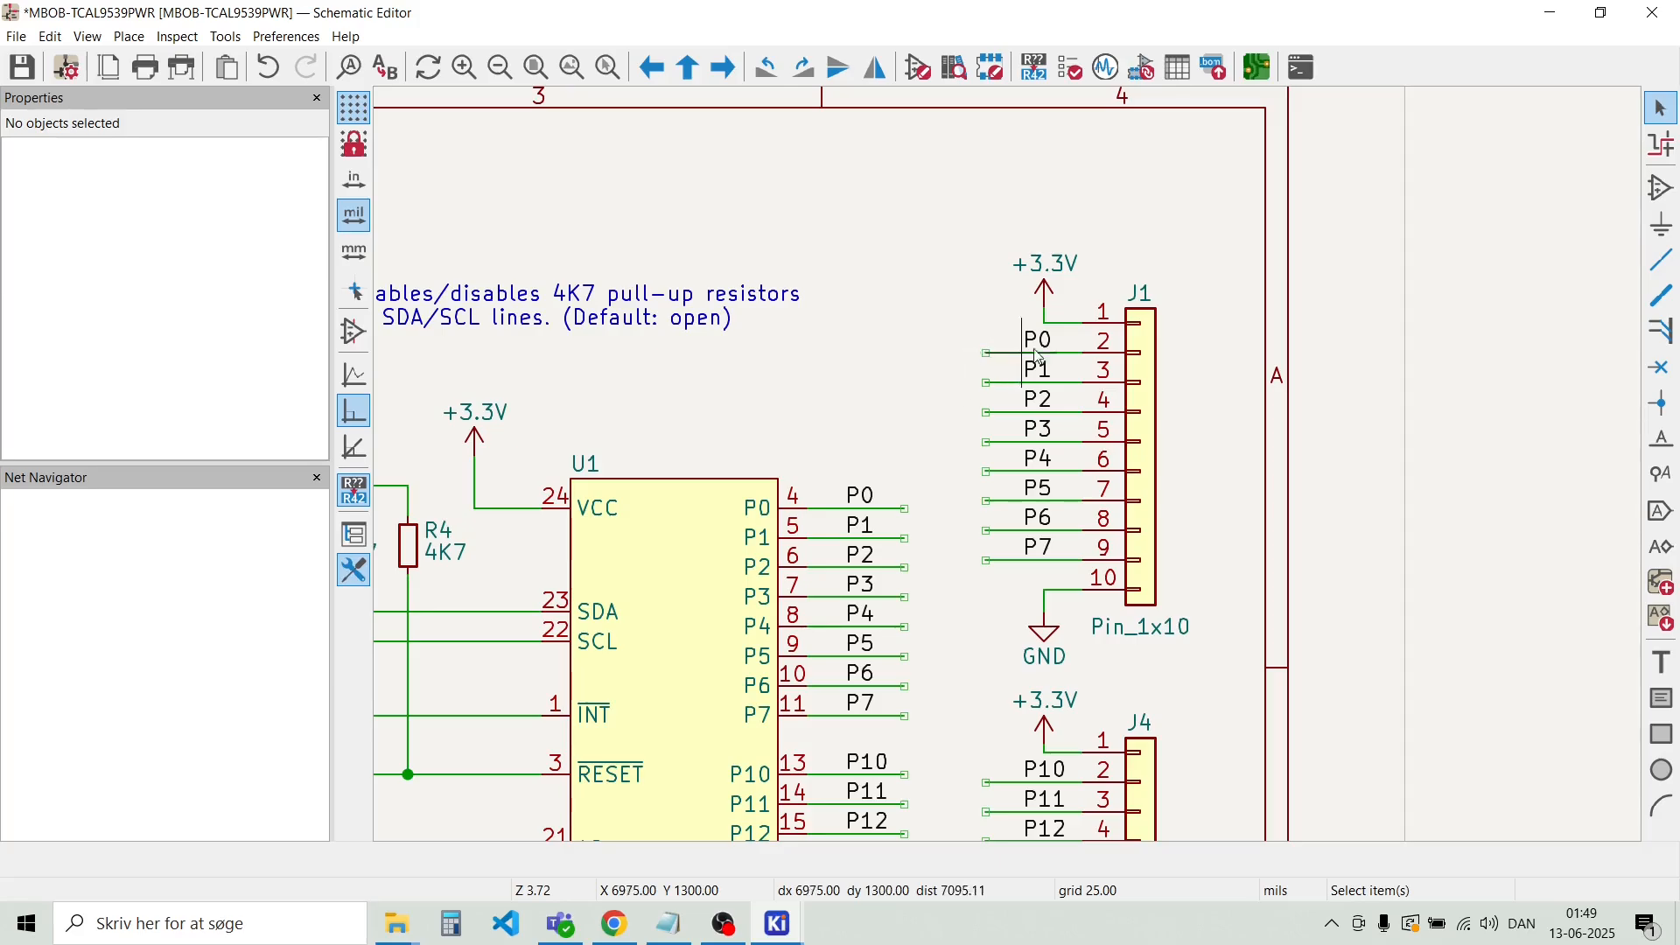
double_click(1145, 297)
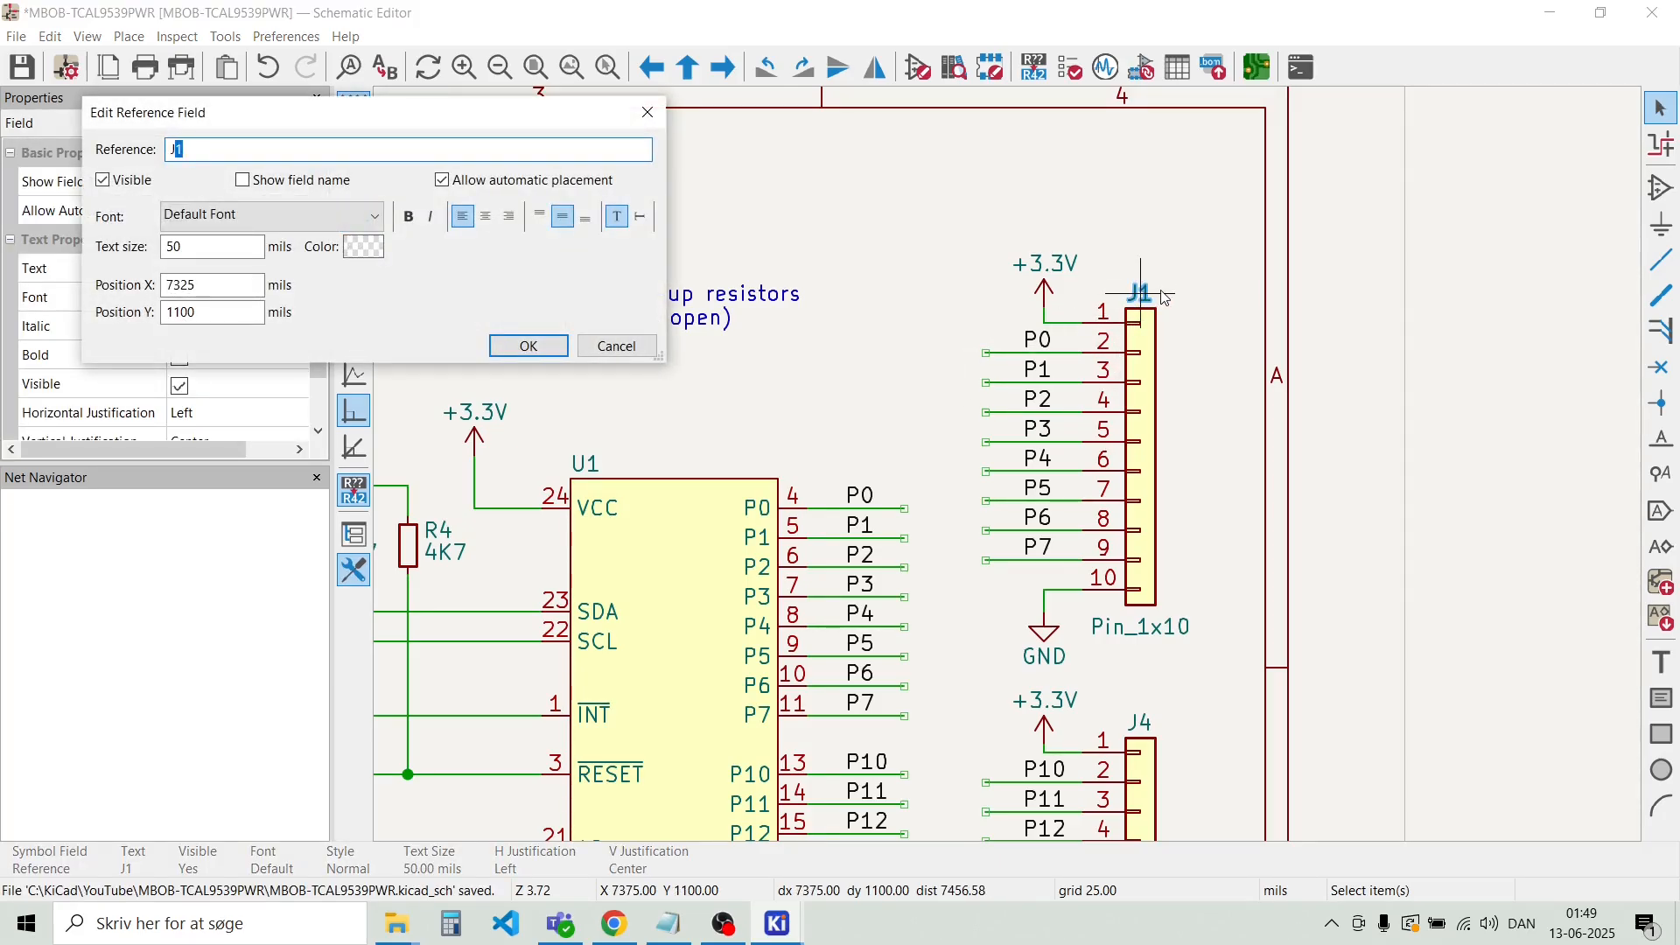
type("3")
key("Return")
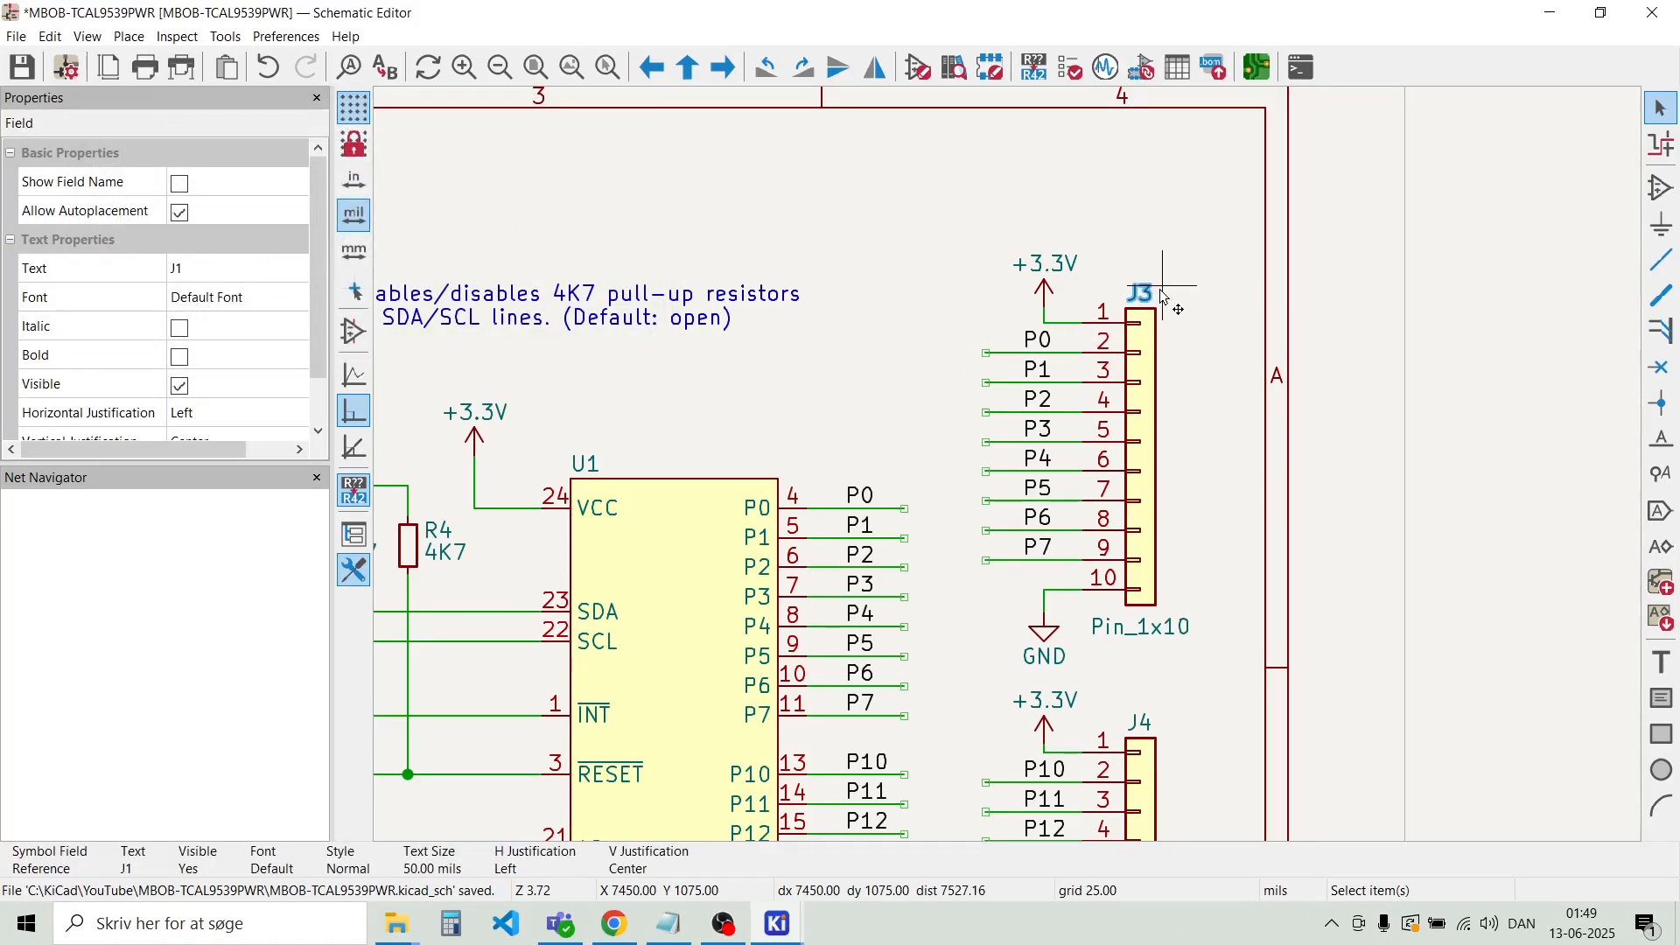
key("Escape")
Examine the reference designators in the TCAL9539PWR, I2C Address select and LED + Header sections for a sensible numbering order
scroll(921, 361, "down", 2)
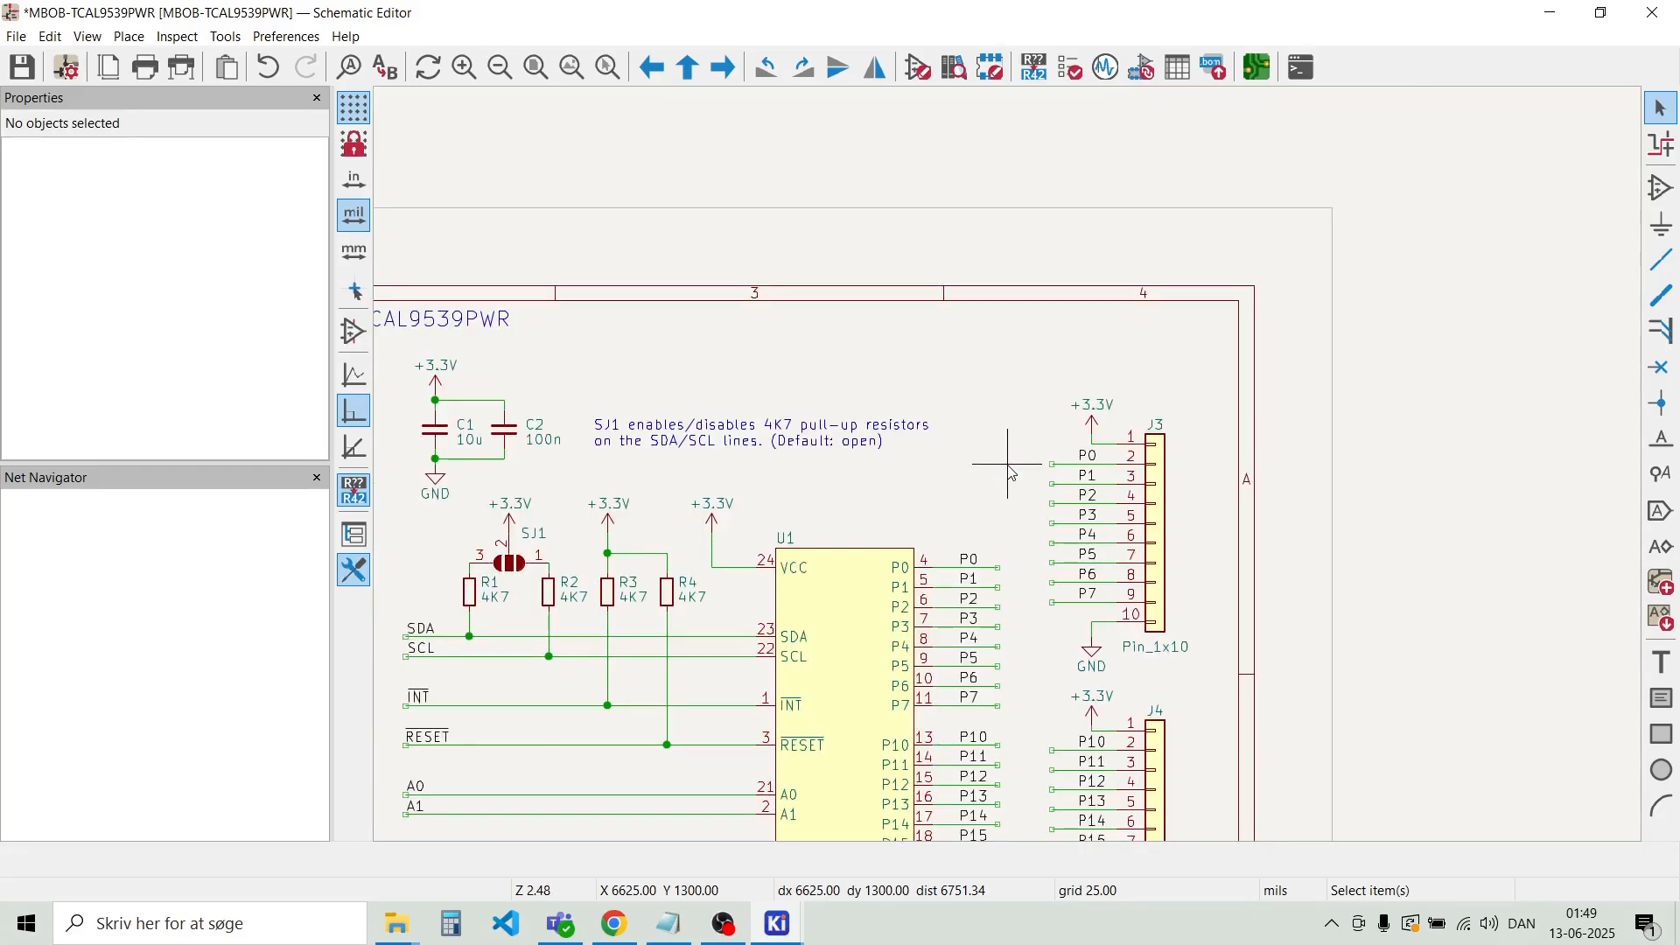
scroll(936, 499, "down", 2)
scroll(1011, 474, "up", 4)
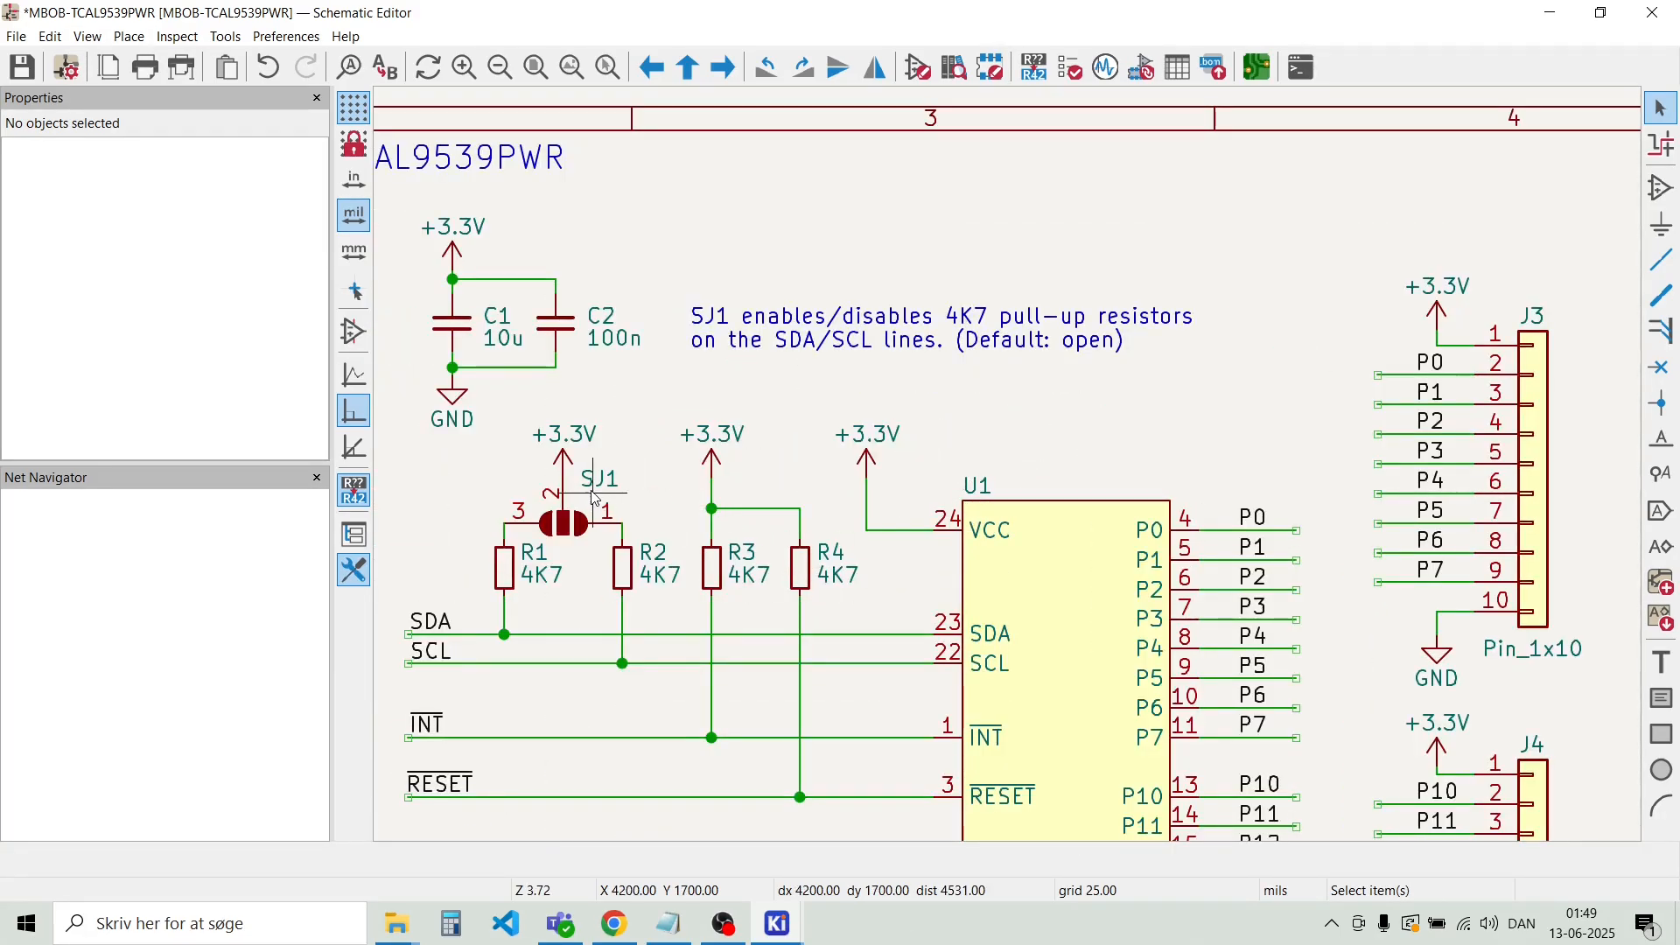
scroll(608, 510, "down", 2)
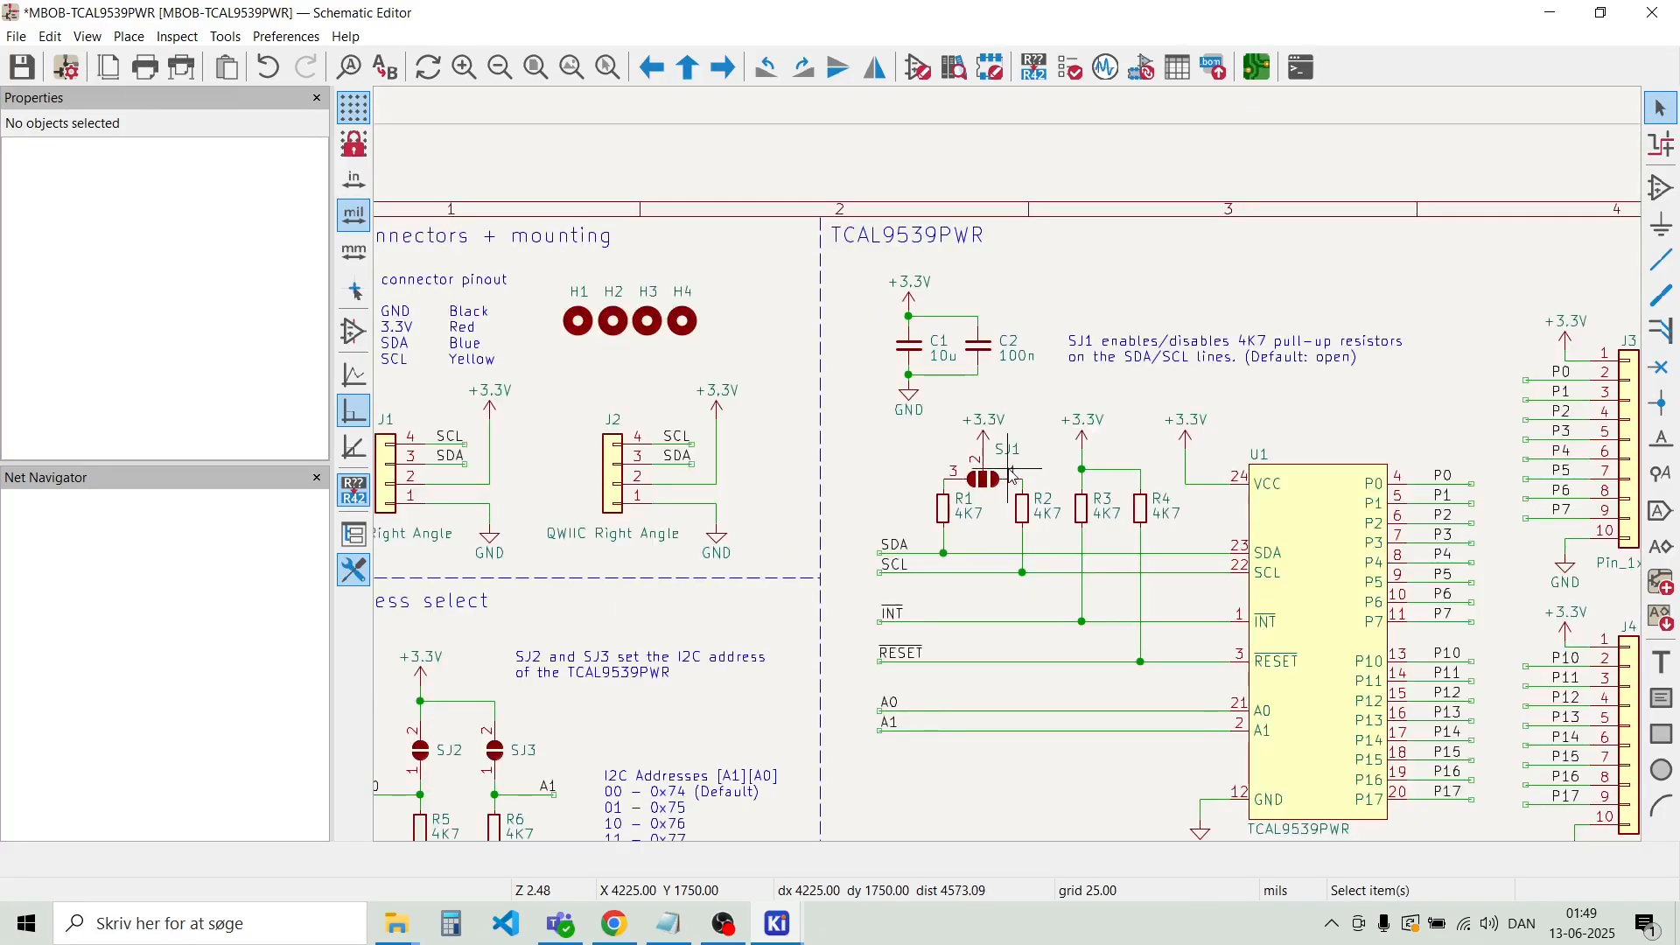
scroll(1011, 472, "up", 2)
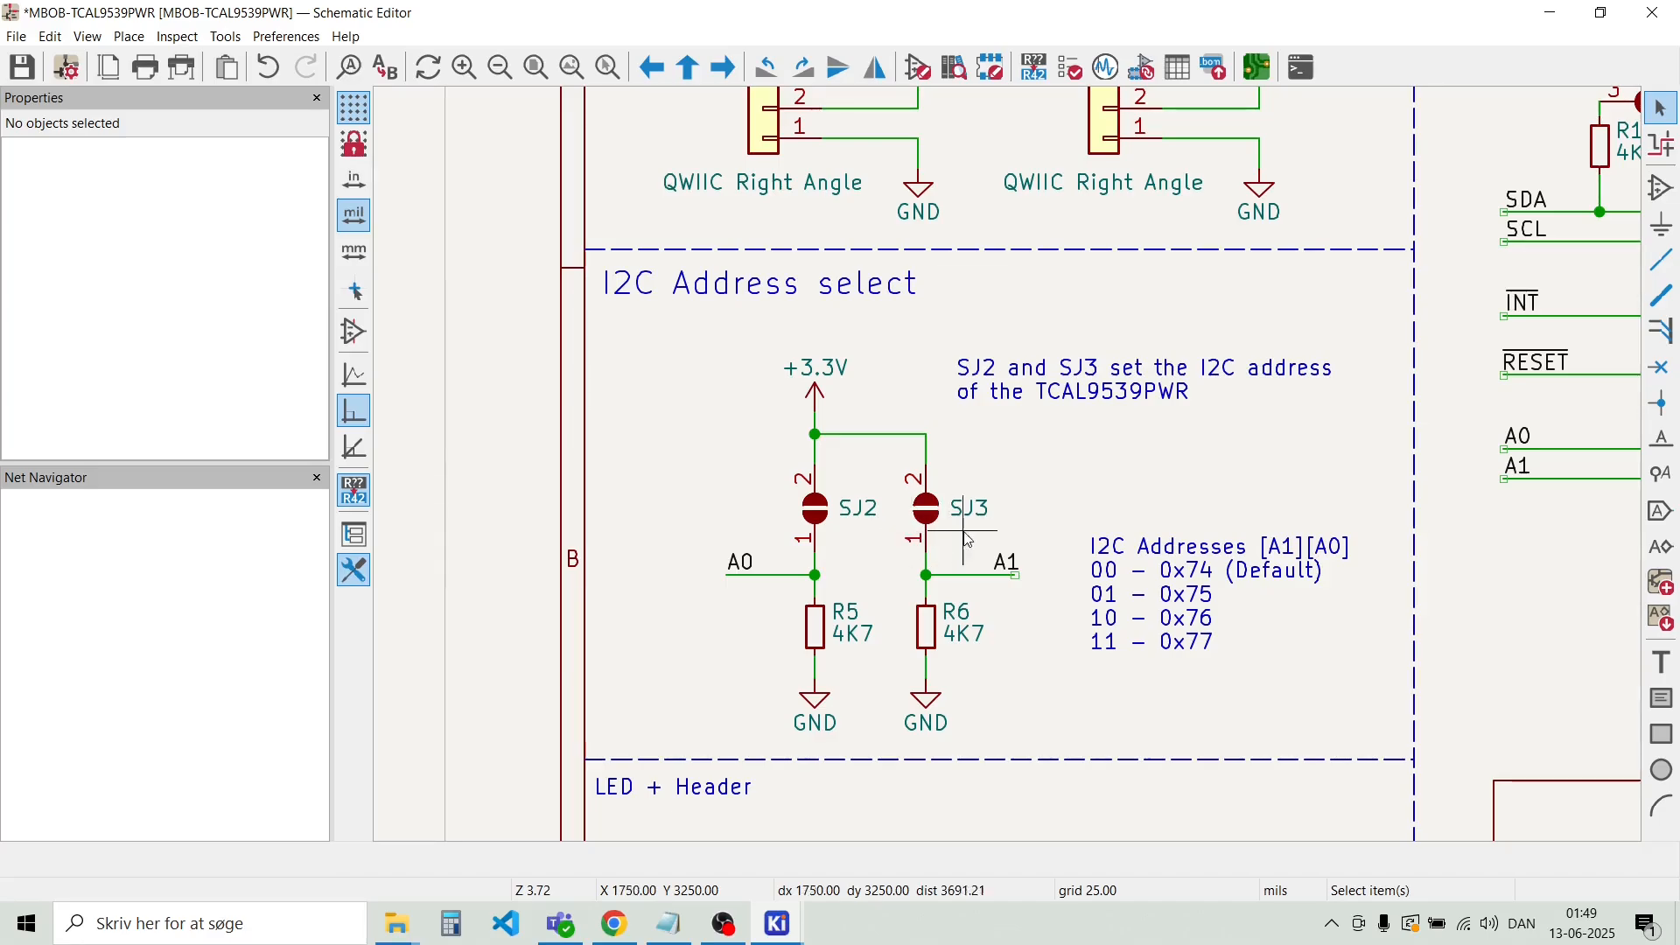
scroll(974, 543, "down", 2)
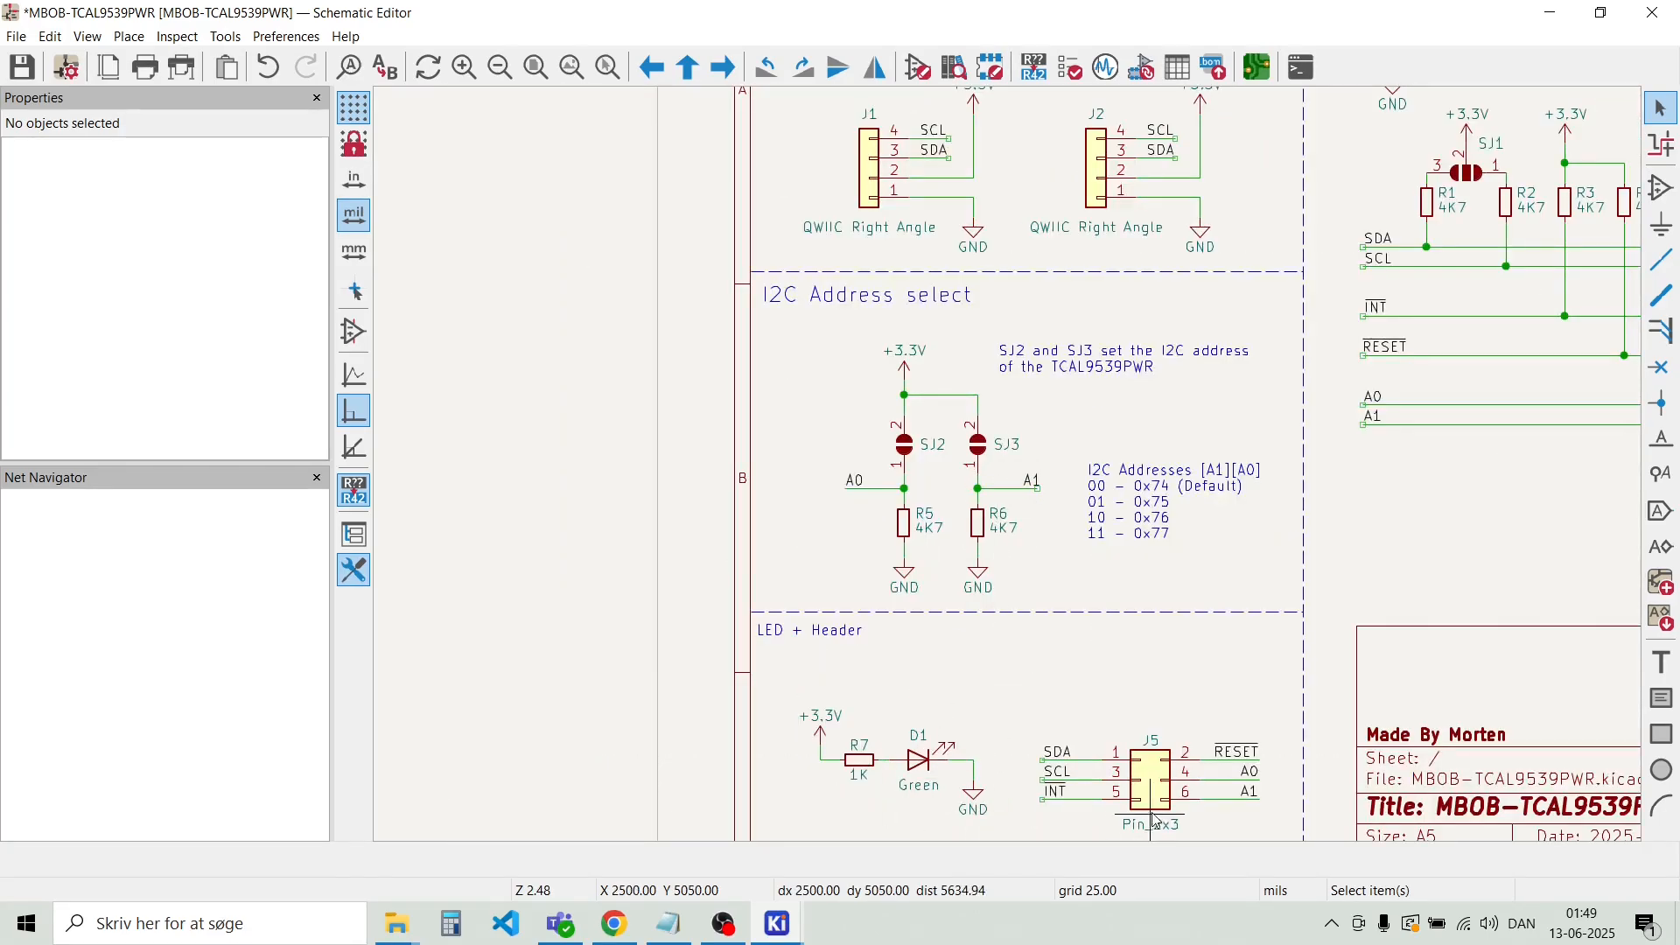
scroll(1151, 645, "down", 1)
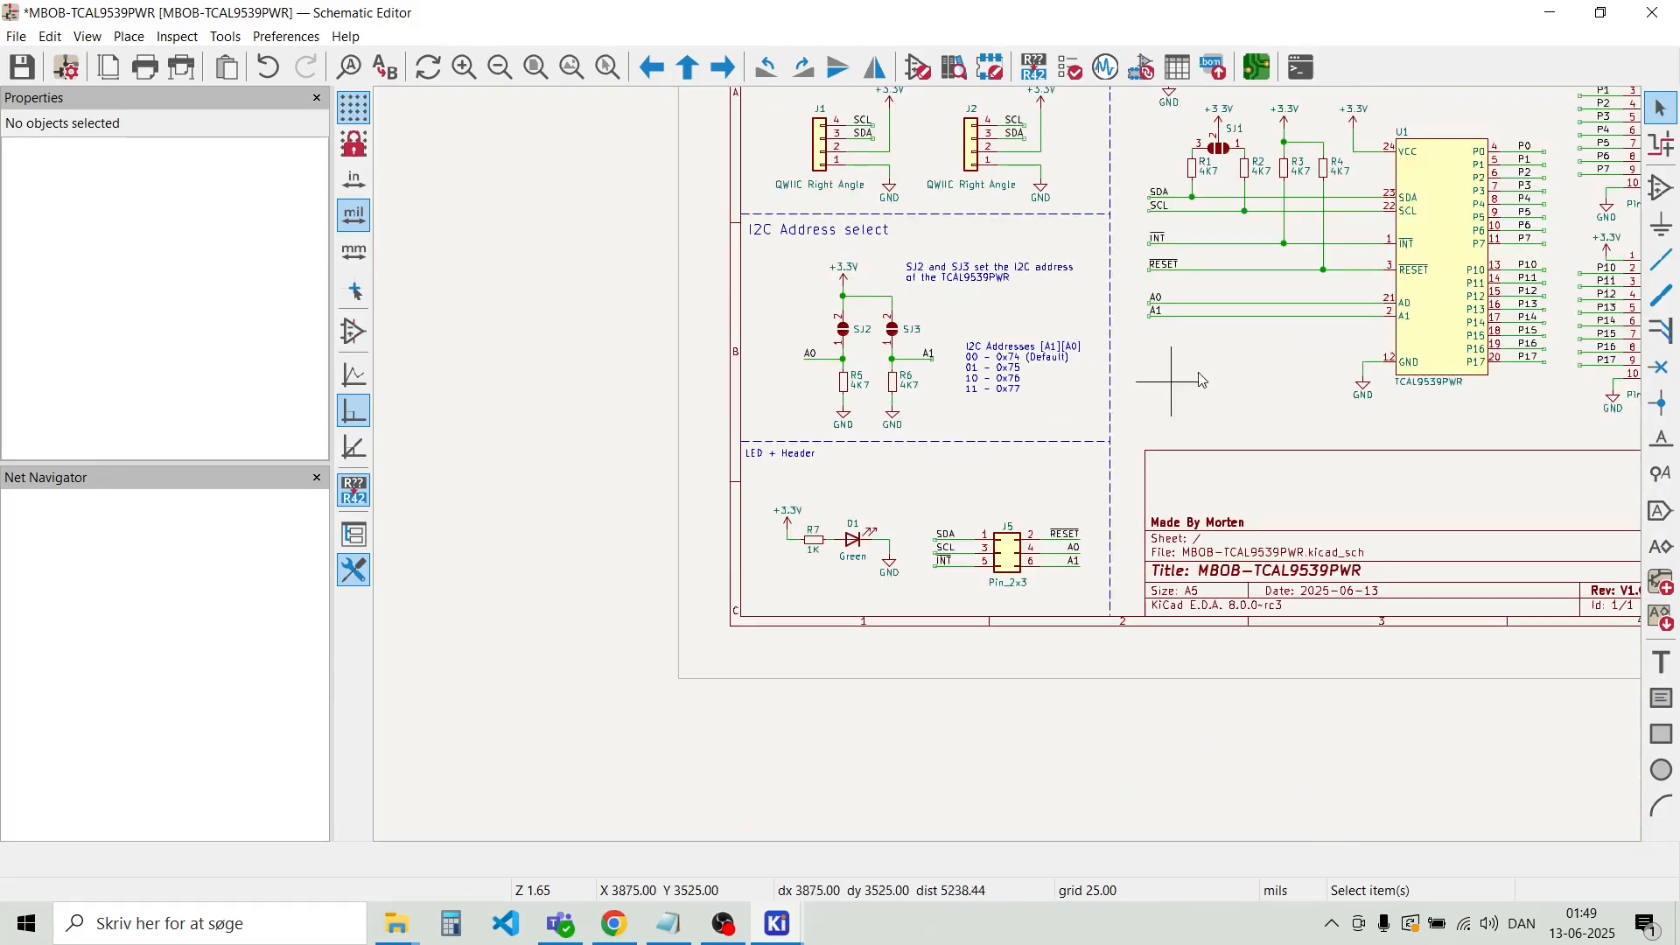
scroll(1326, 293, "up", 2)
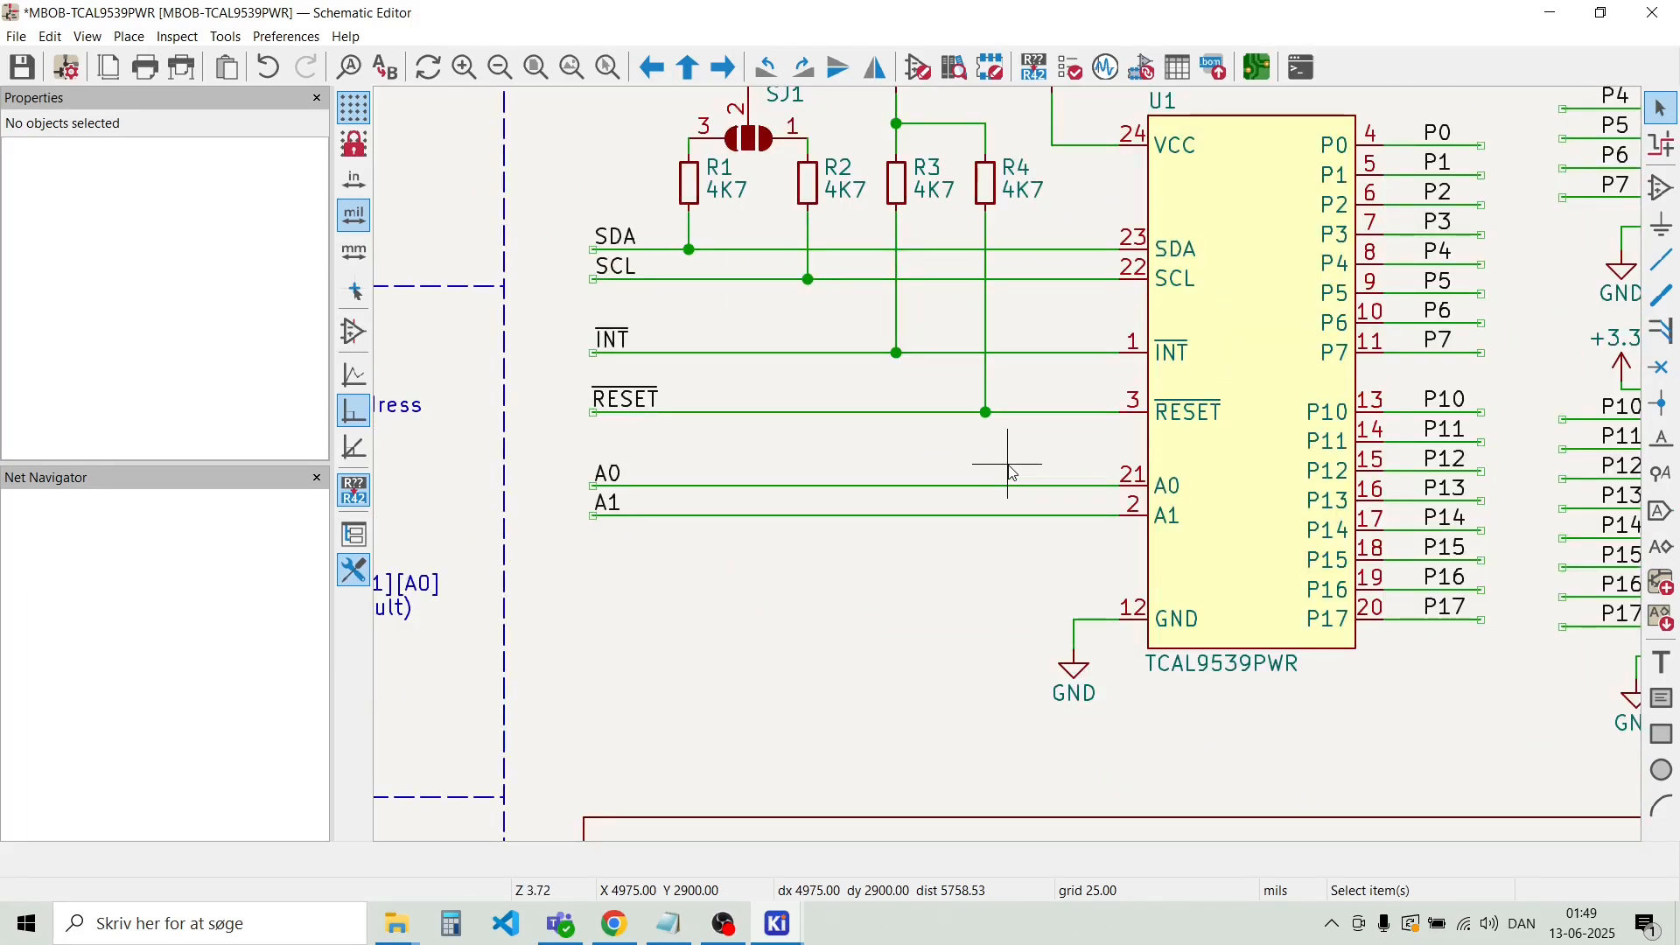
scroll(1037, 442, "down", 4)
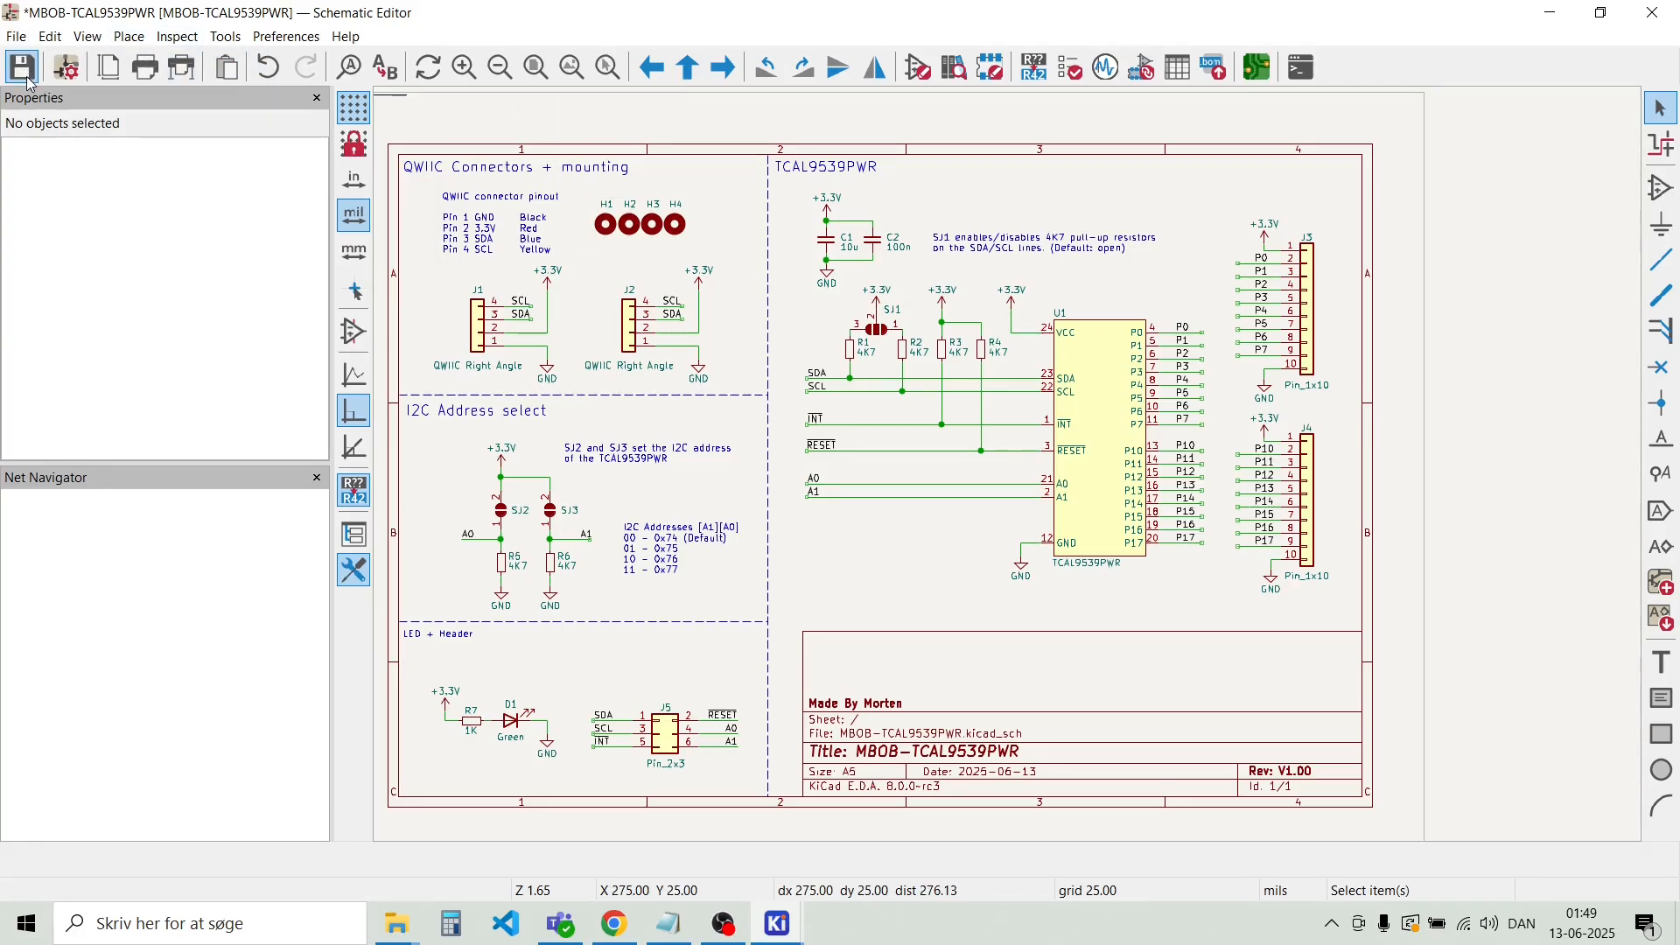
Save the schematic and look over its sections once more
left_click(22, 70)
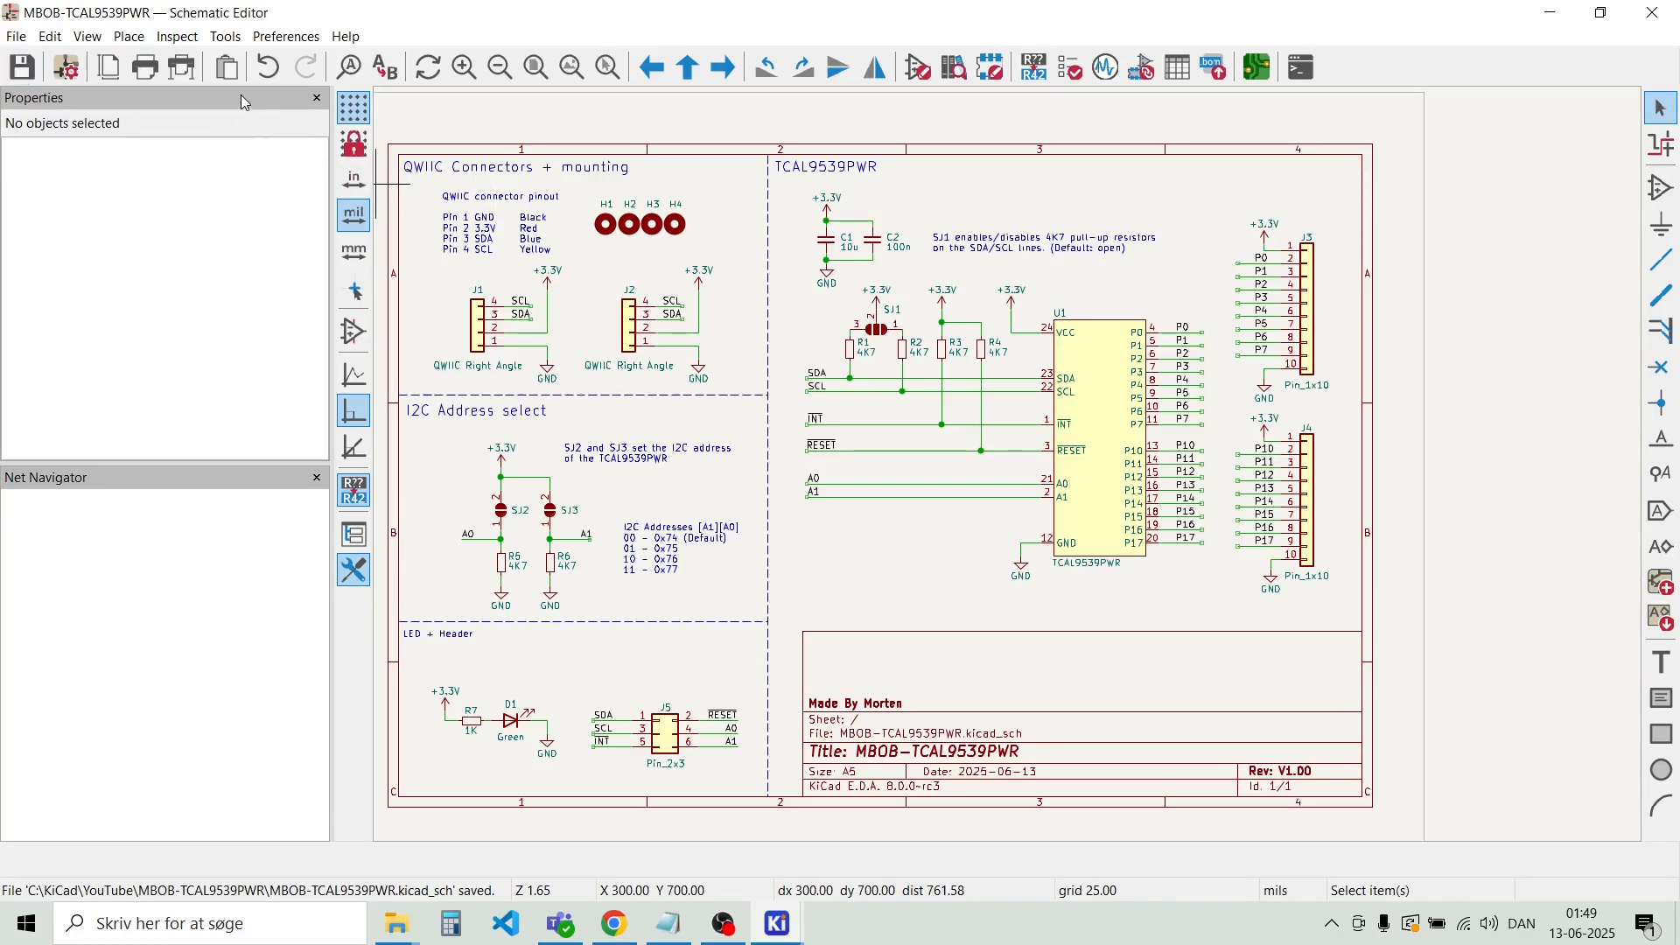
scroll(622, 270, "up", 2)
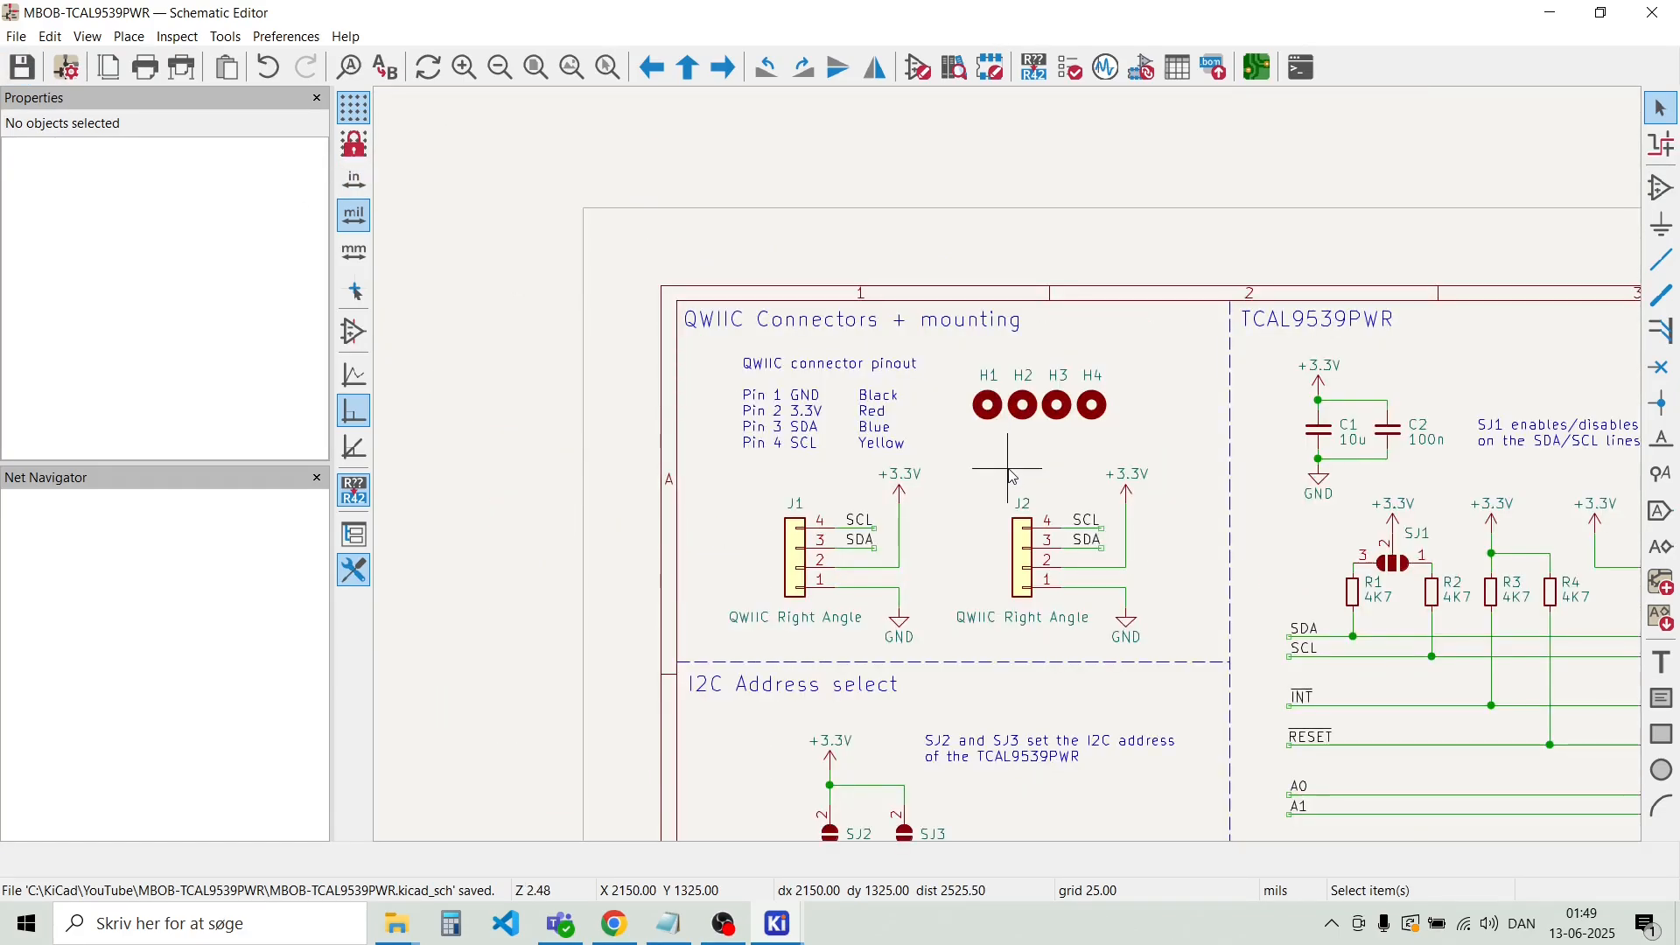
scroll(1012, 476, "down", 2)
scroll(1085, 517, "up", 2)
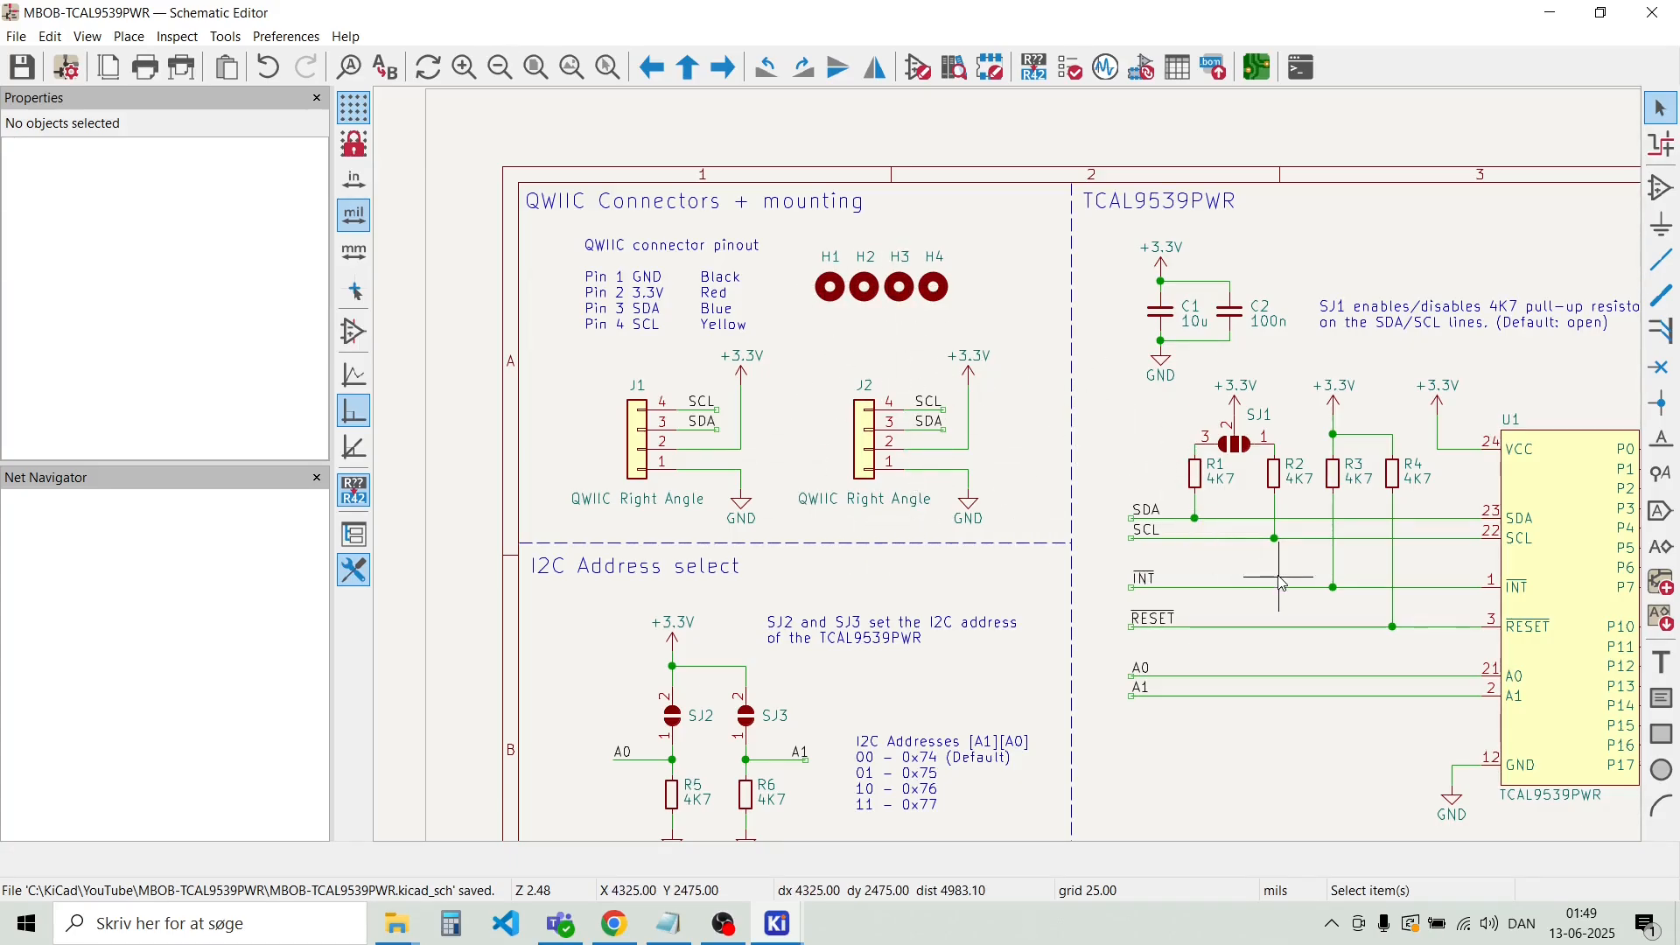
scroll(1280, 582, "down", 3)
scroll(608, 224, "up", 3)
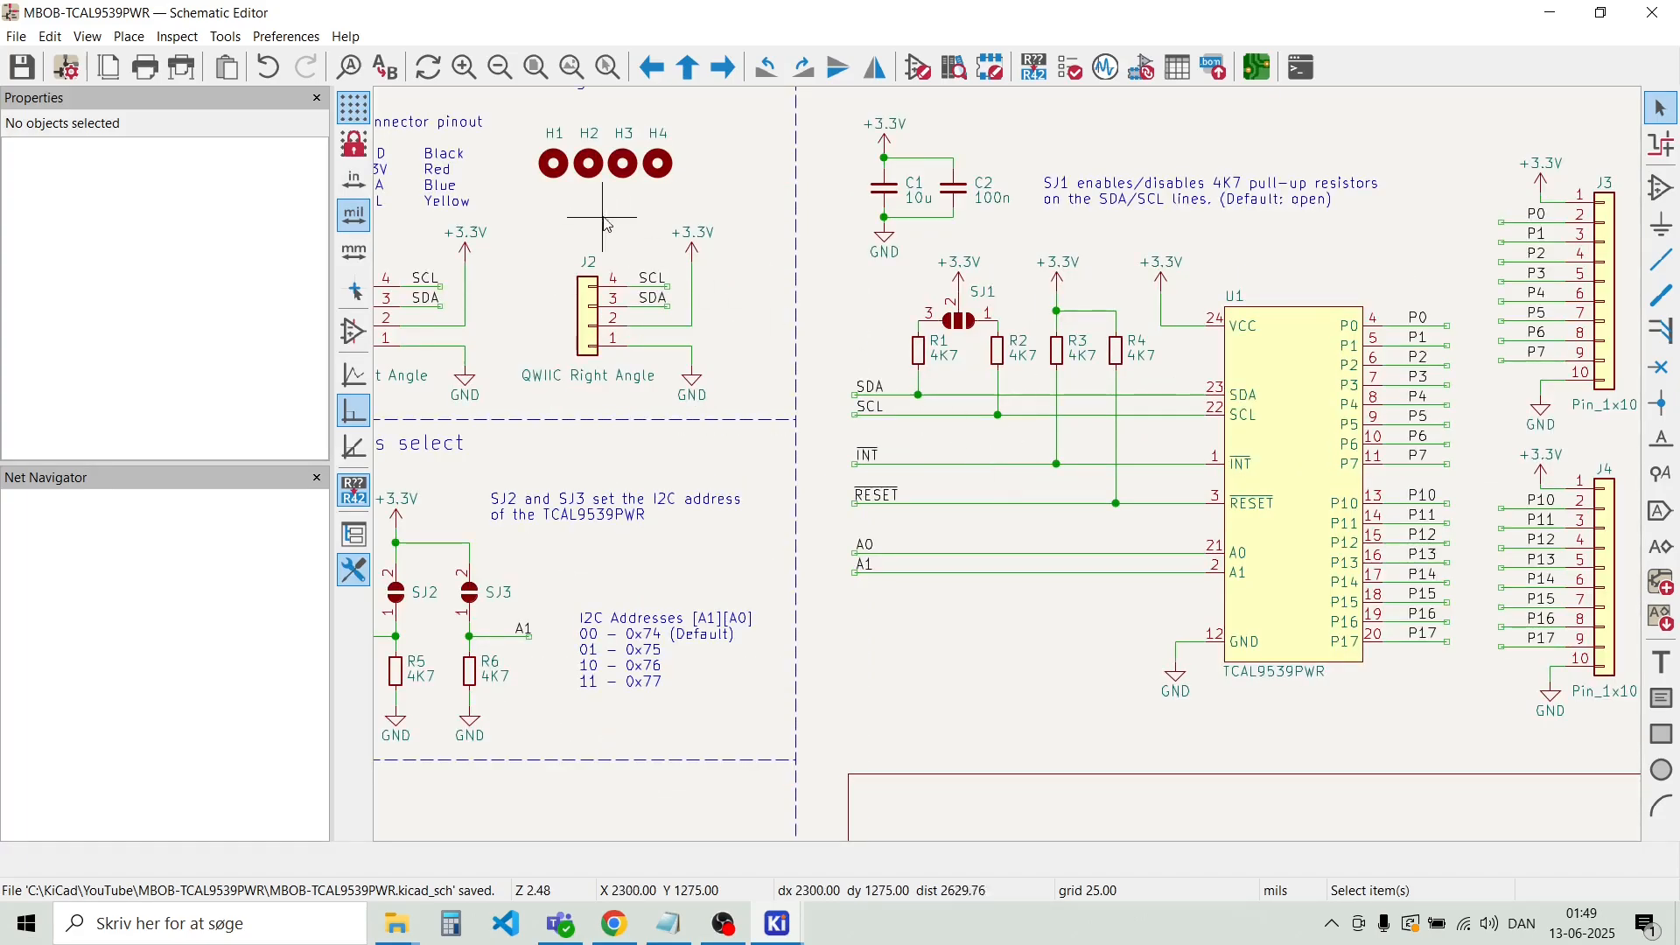
Open the symbol fields table for the whole project and bring up the footprint chooser for capacitor C1
left_click(226, 38)
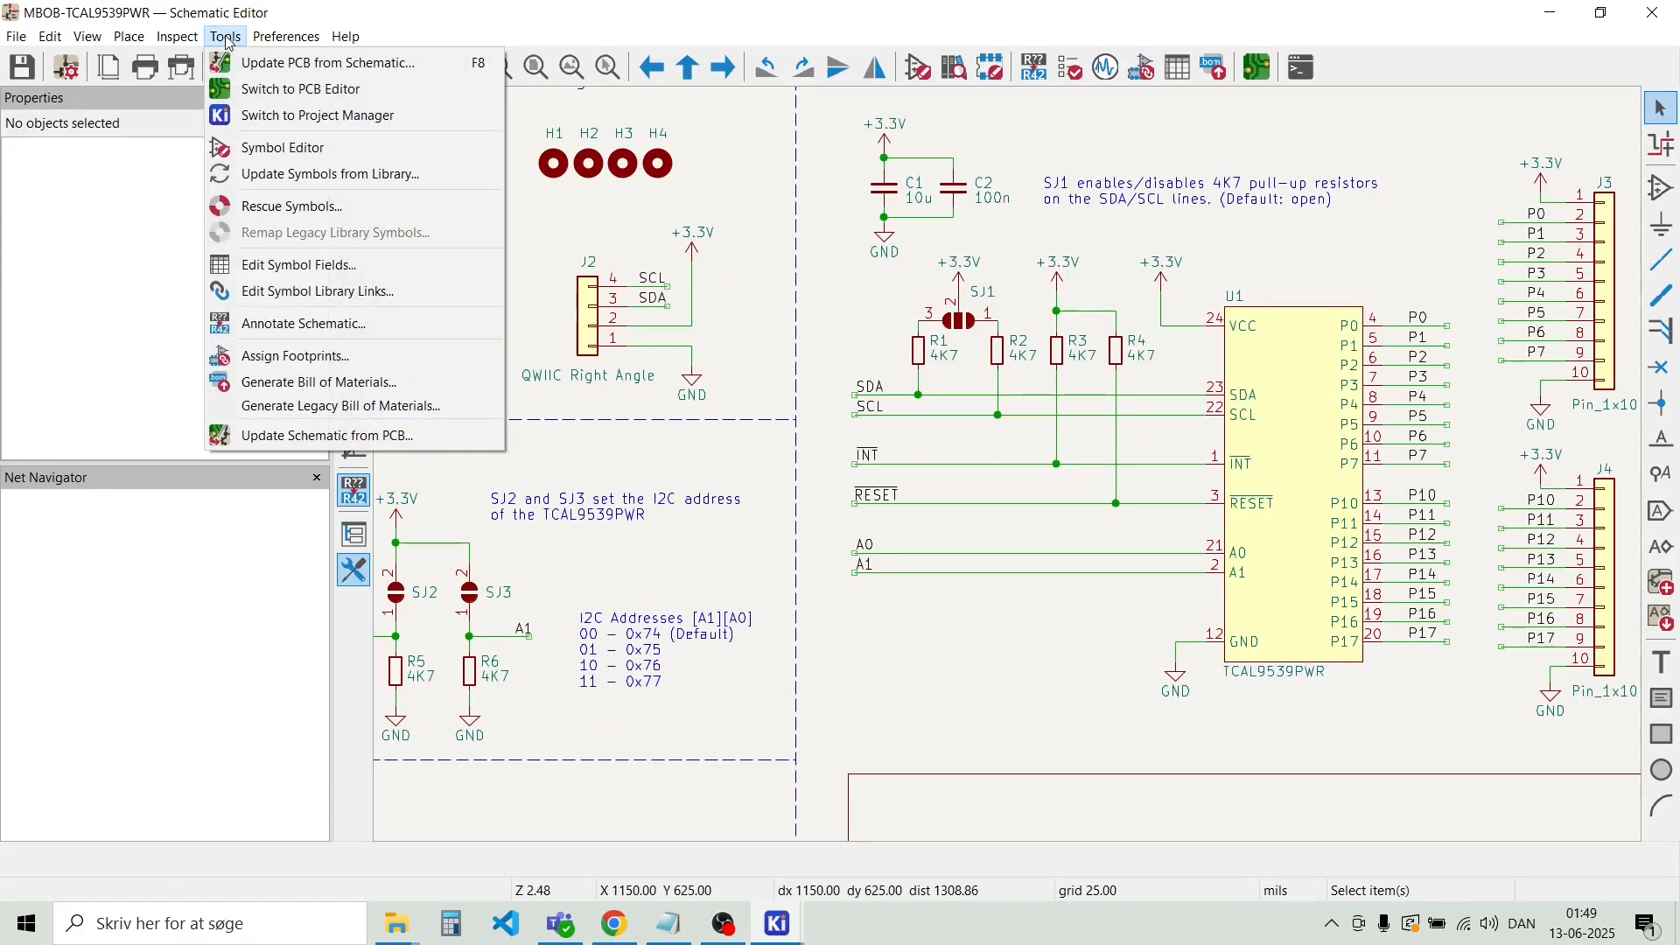
left_click(290, 266)
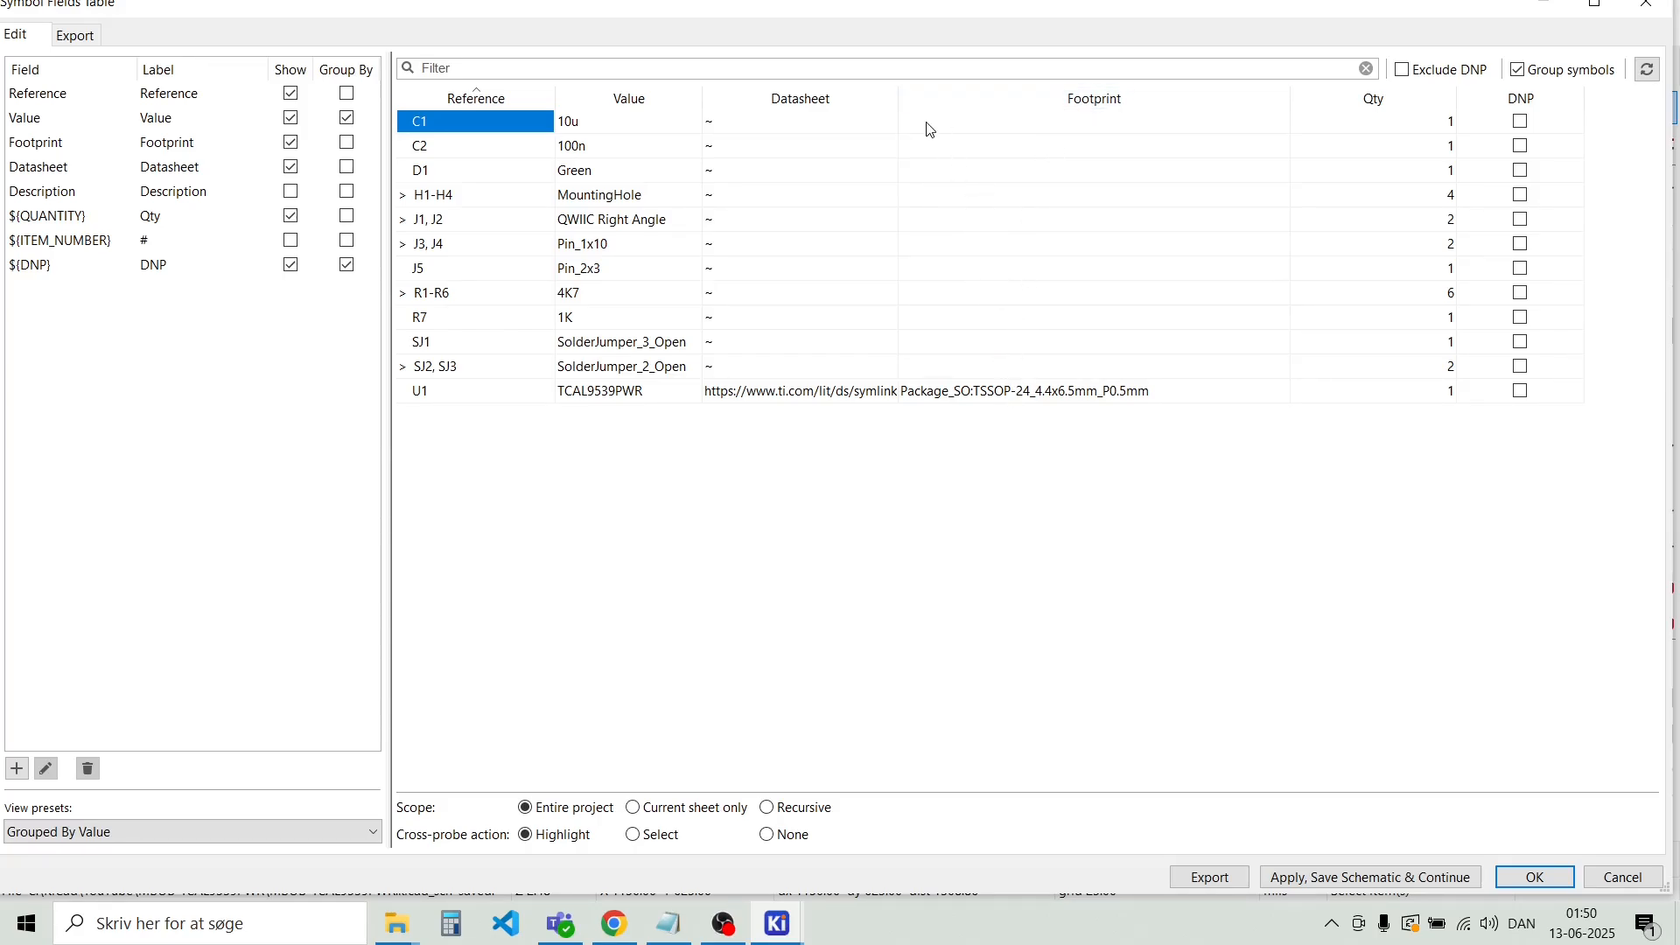
left_click(960, 133)
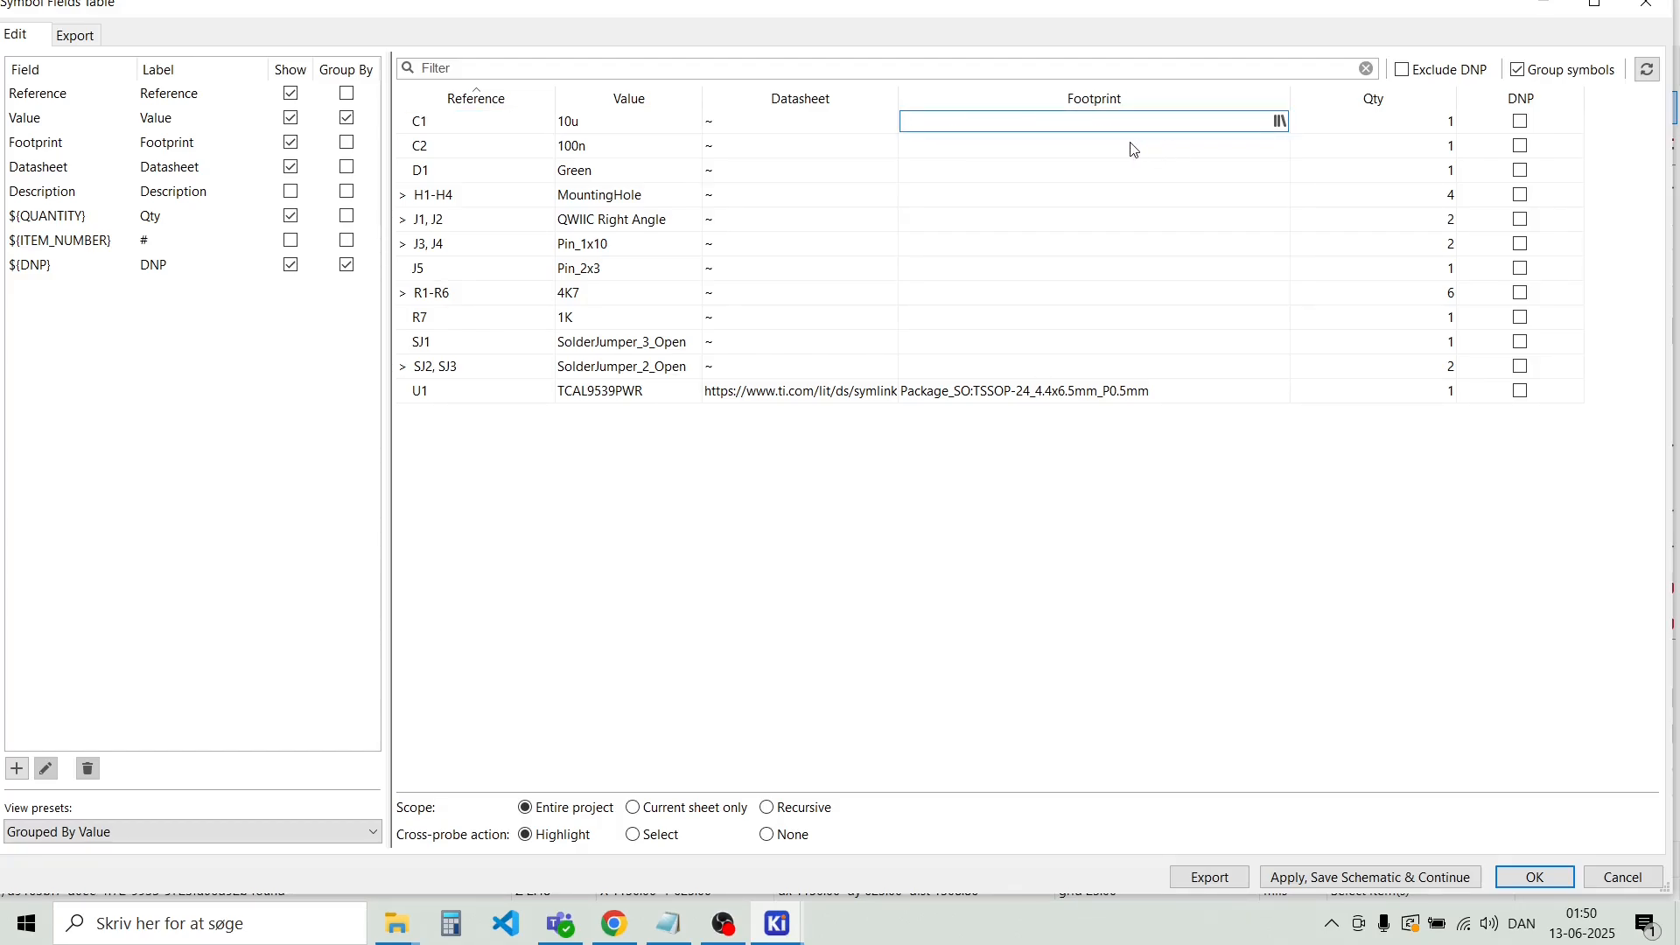
left_click(1282, 123)
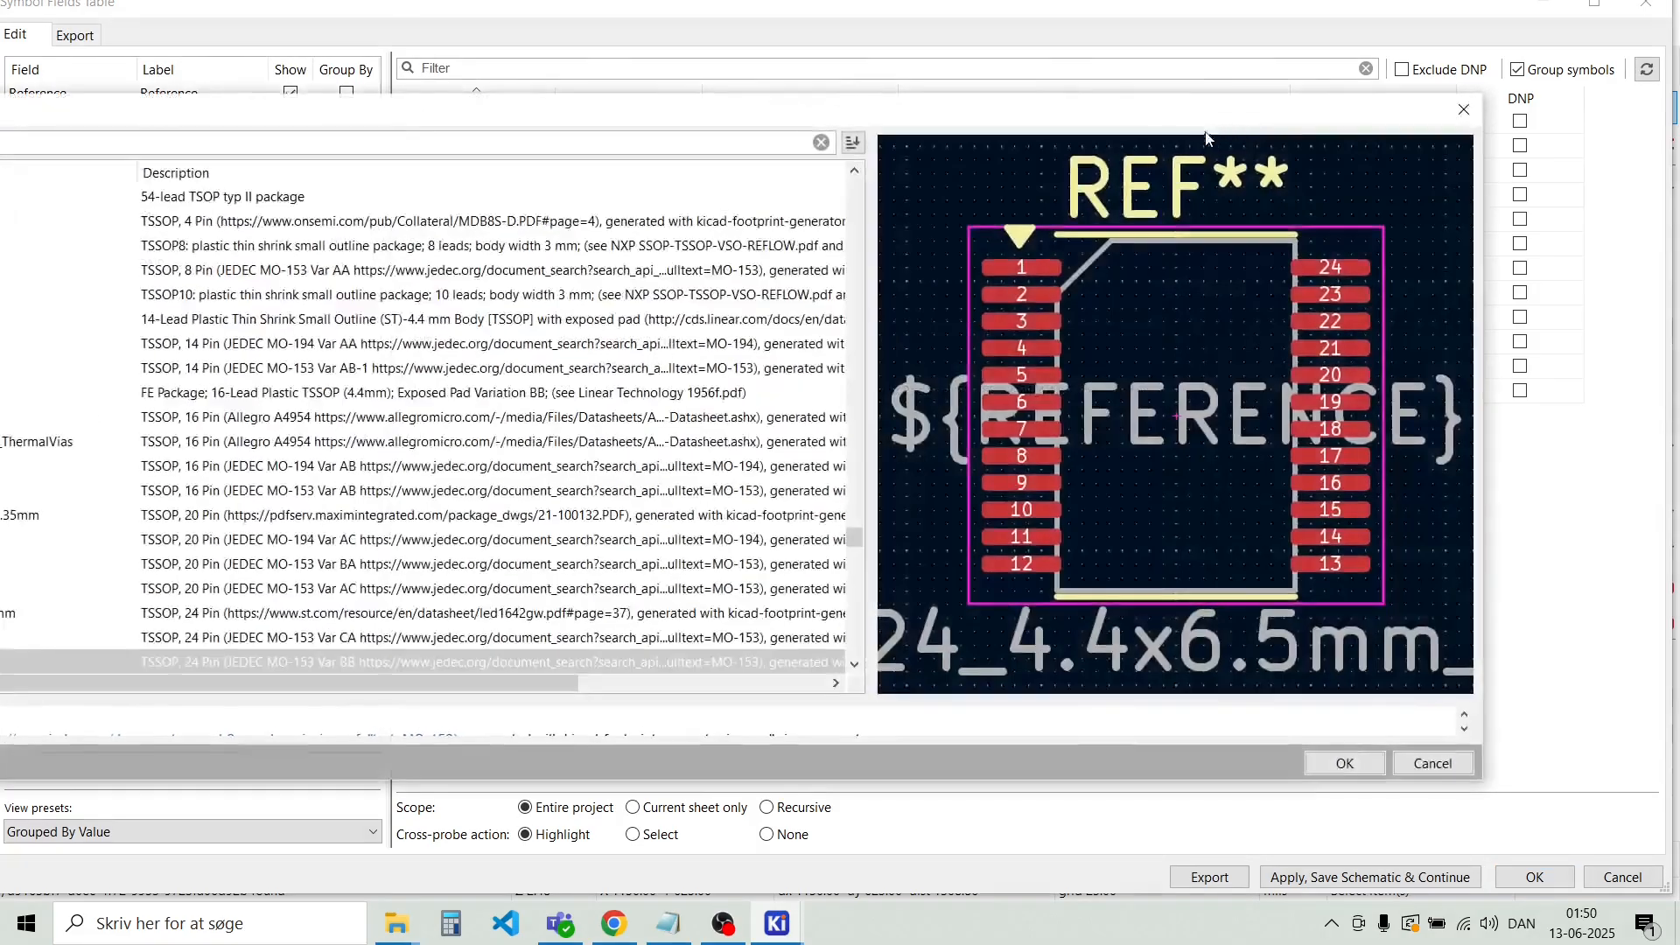
Narrow the footprint chooser window and move it so that its whole item list is in view
left_click_drag(925, 111, 1018, 121)
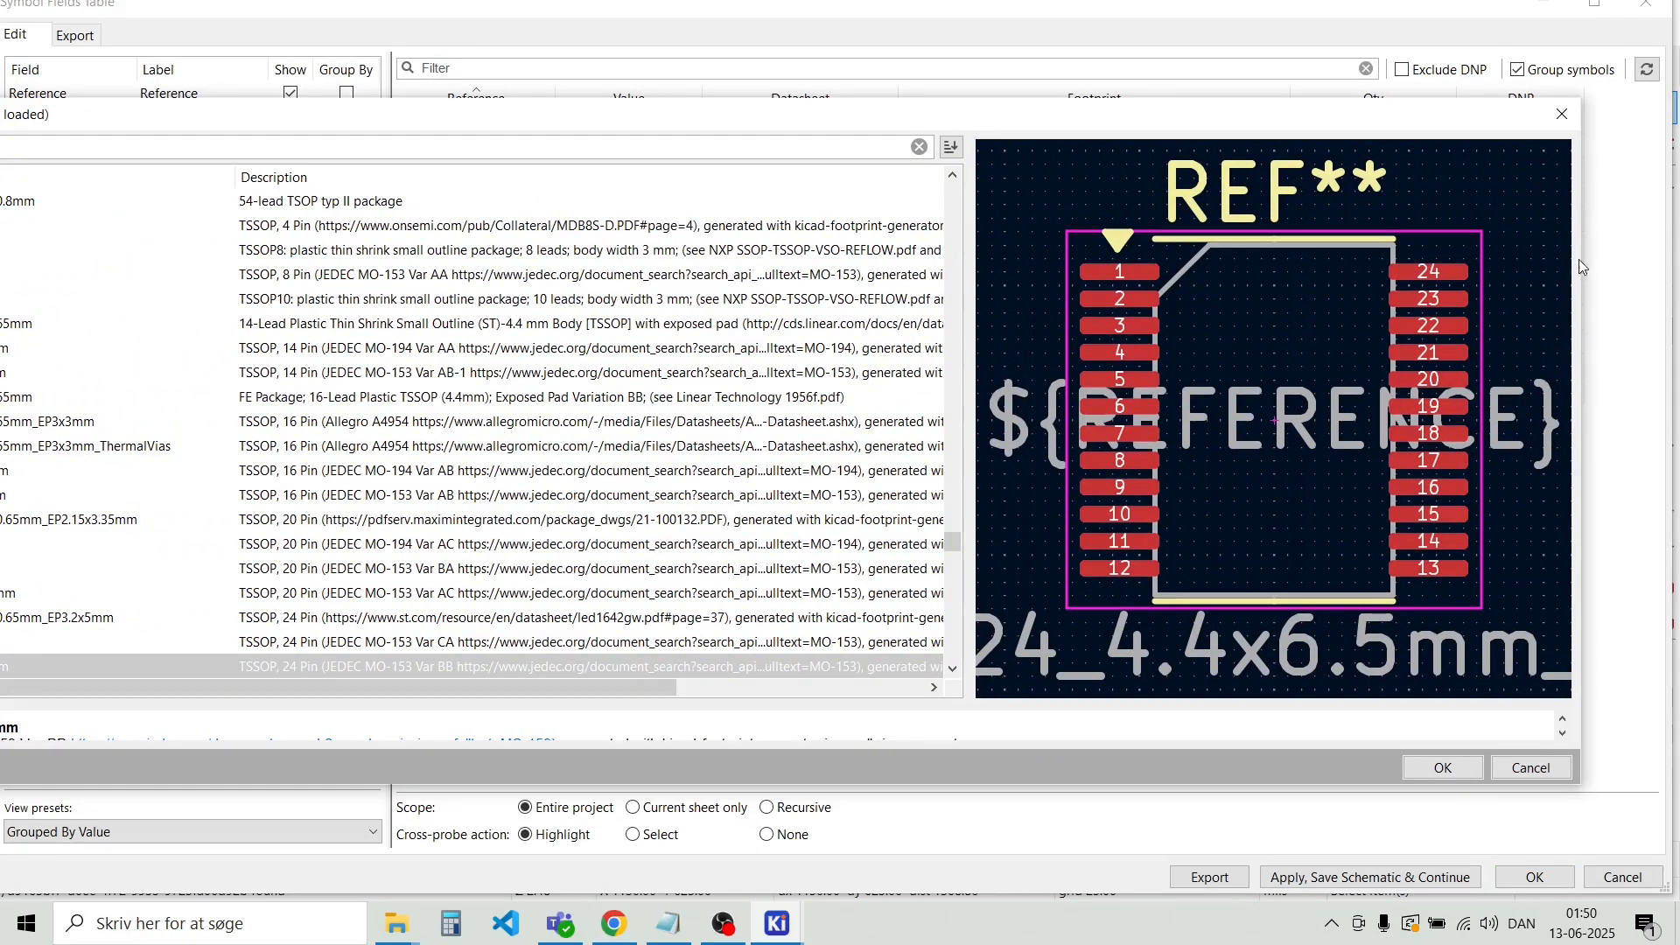
left_click_drag(1584, 260, 1050, 260)
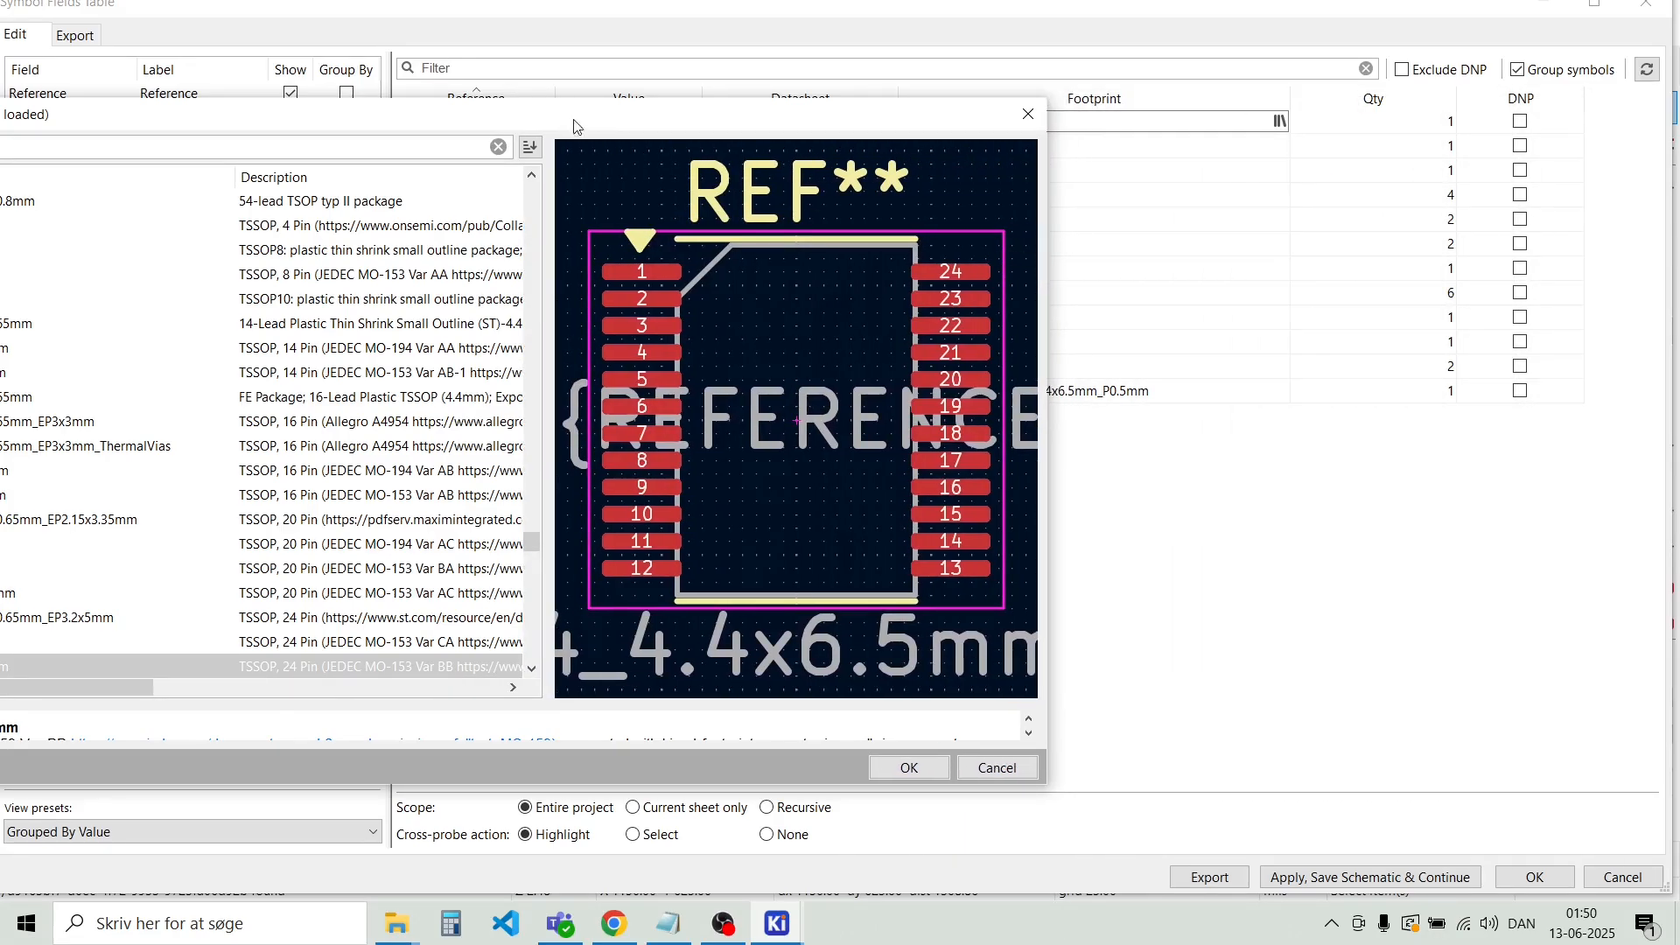
left_click_drag(539, 118, 960, 113)
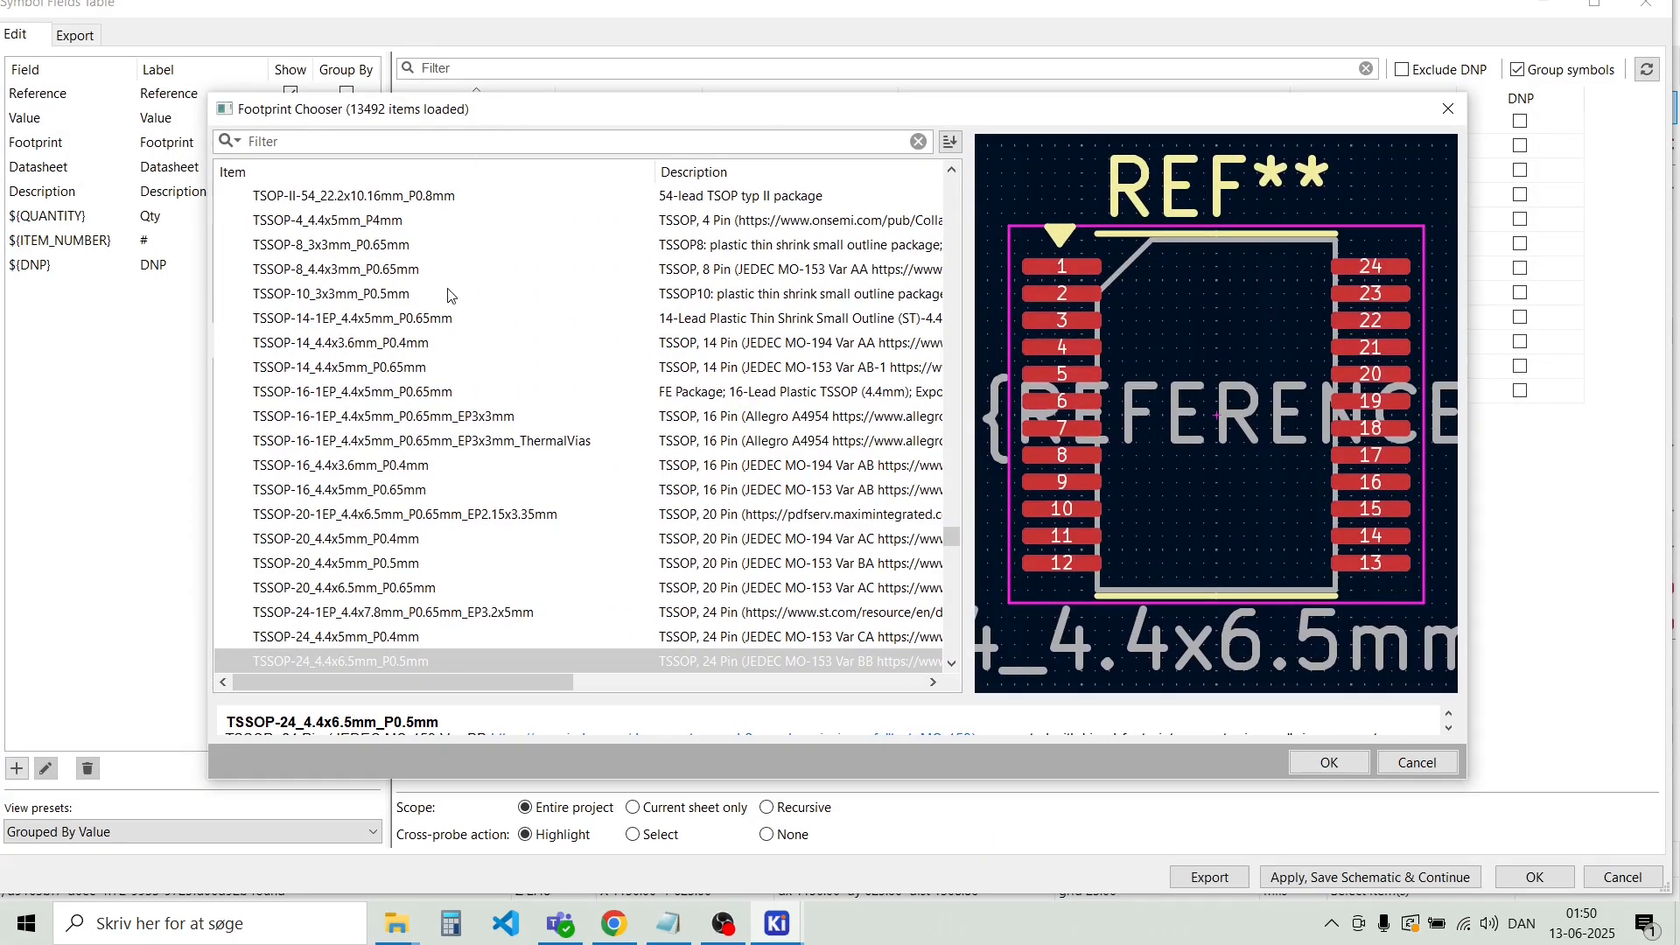
Assign the footprint C_0603_1608Metric_Pad1.08x0.95mm_HandSolder from the Capacitor_SMD library to capacitor C1
scroll(449, 298, "up", 9)
scroll(449, 298, "up", 20)
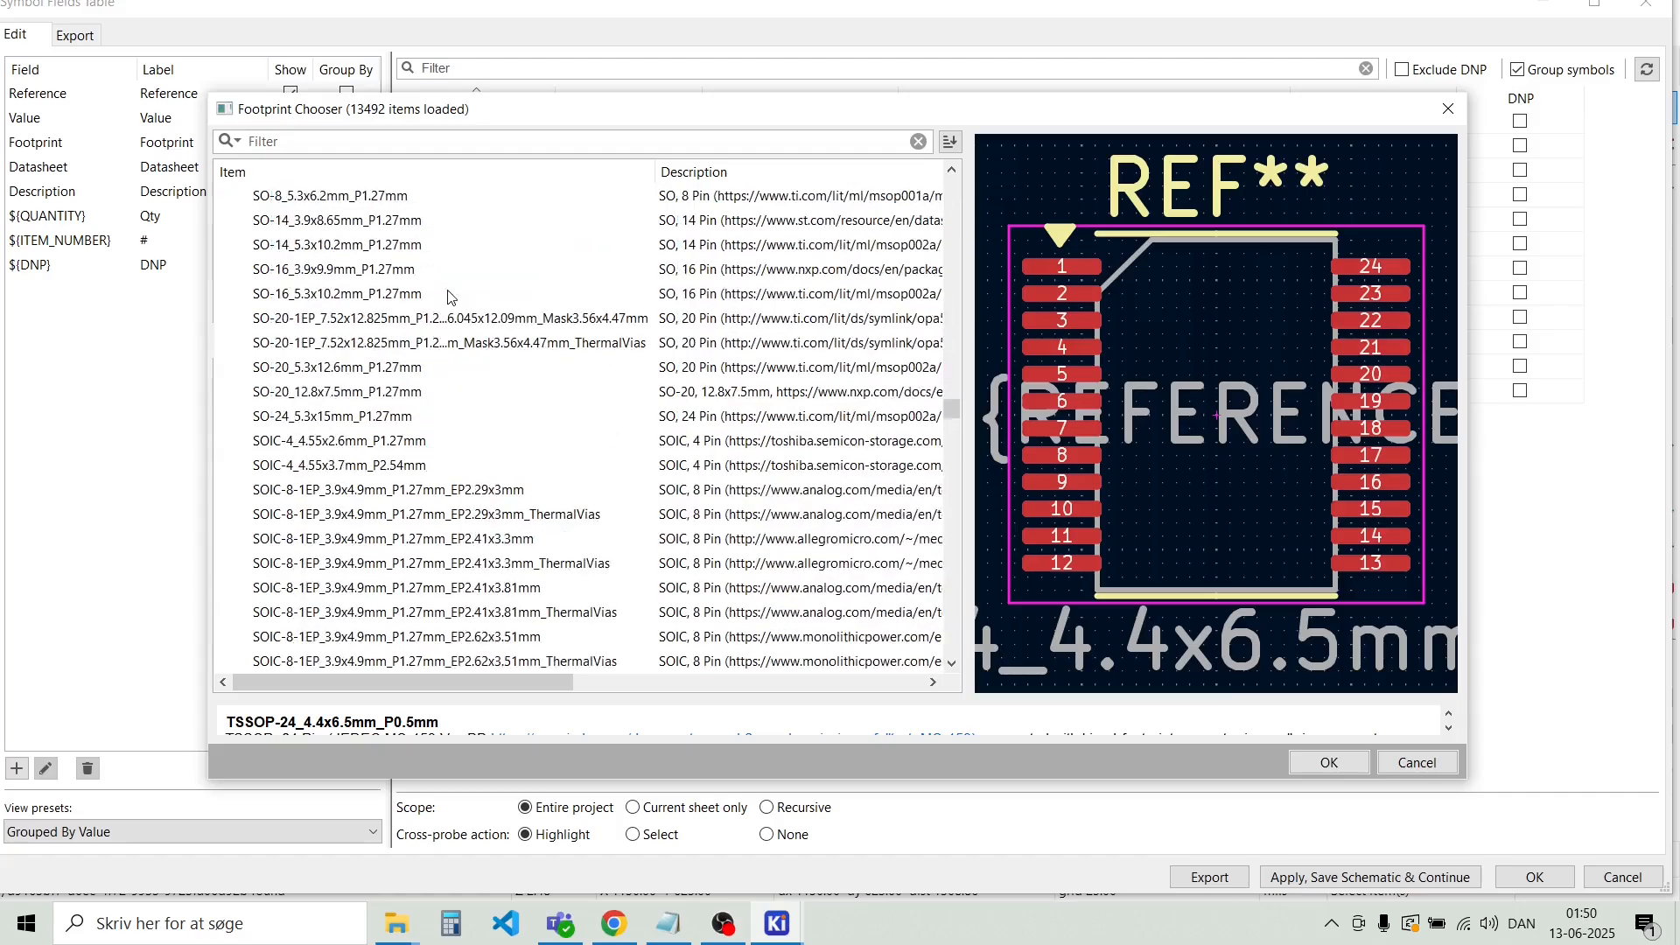
scroll(449, 298, "up", 20)
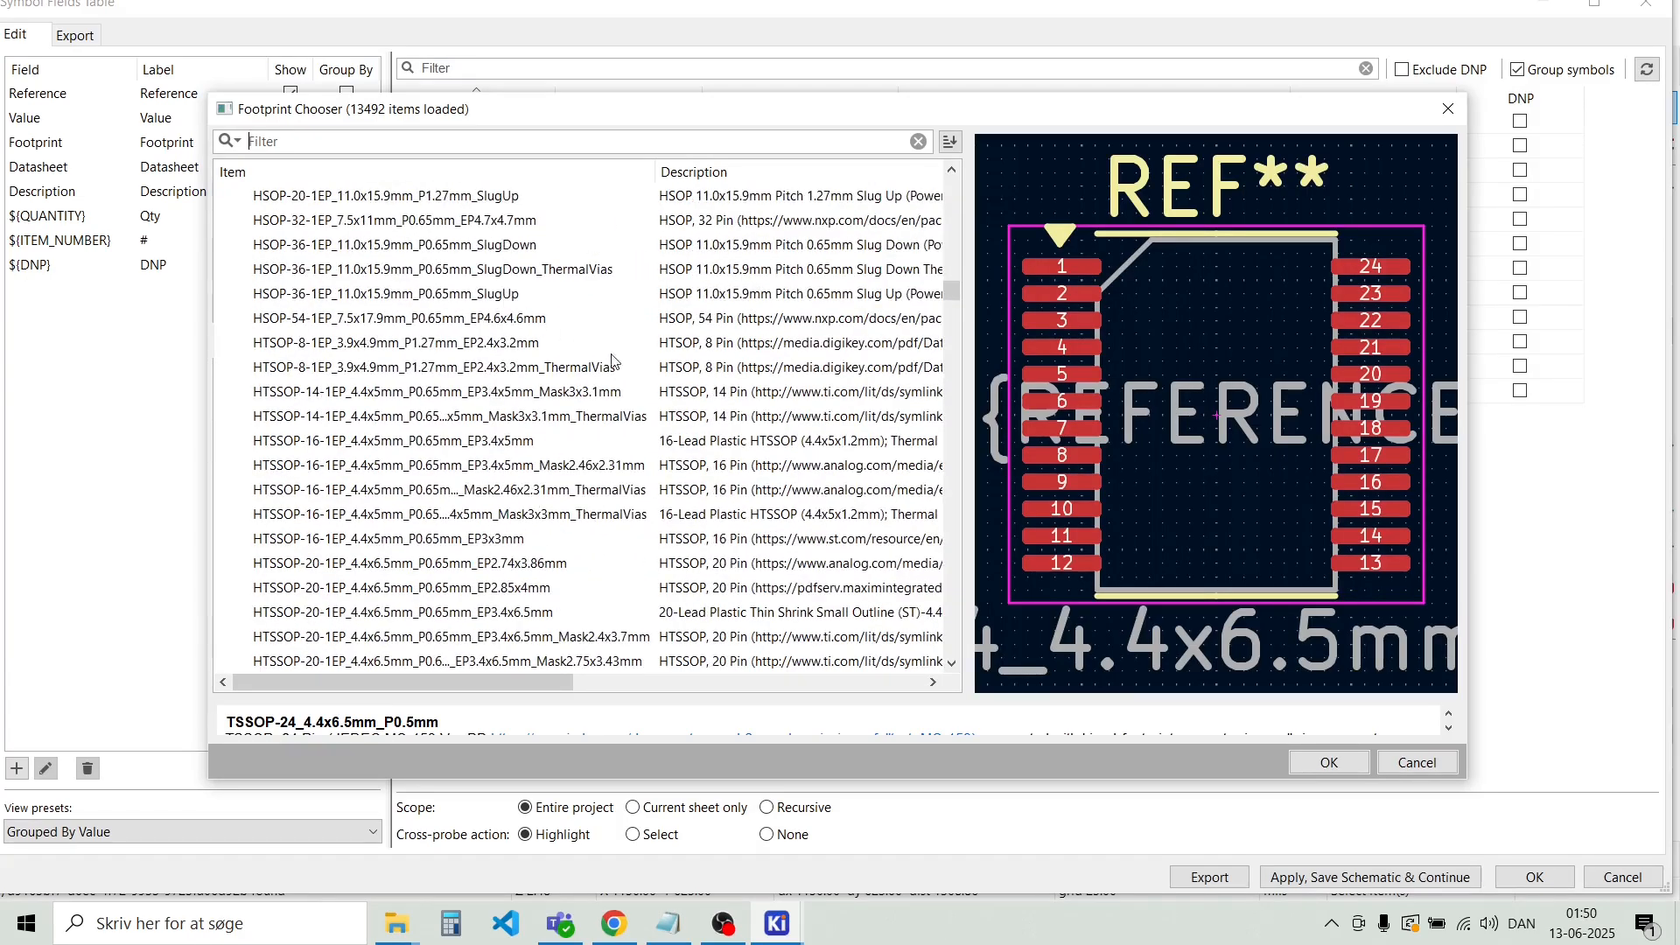
scroll(631, 382, "down", 1)
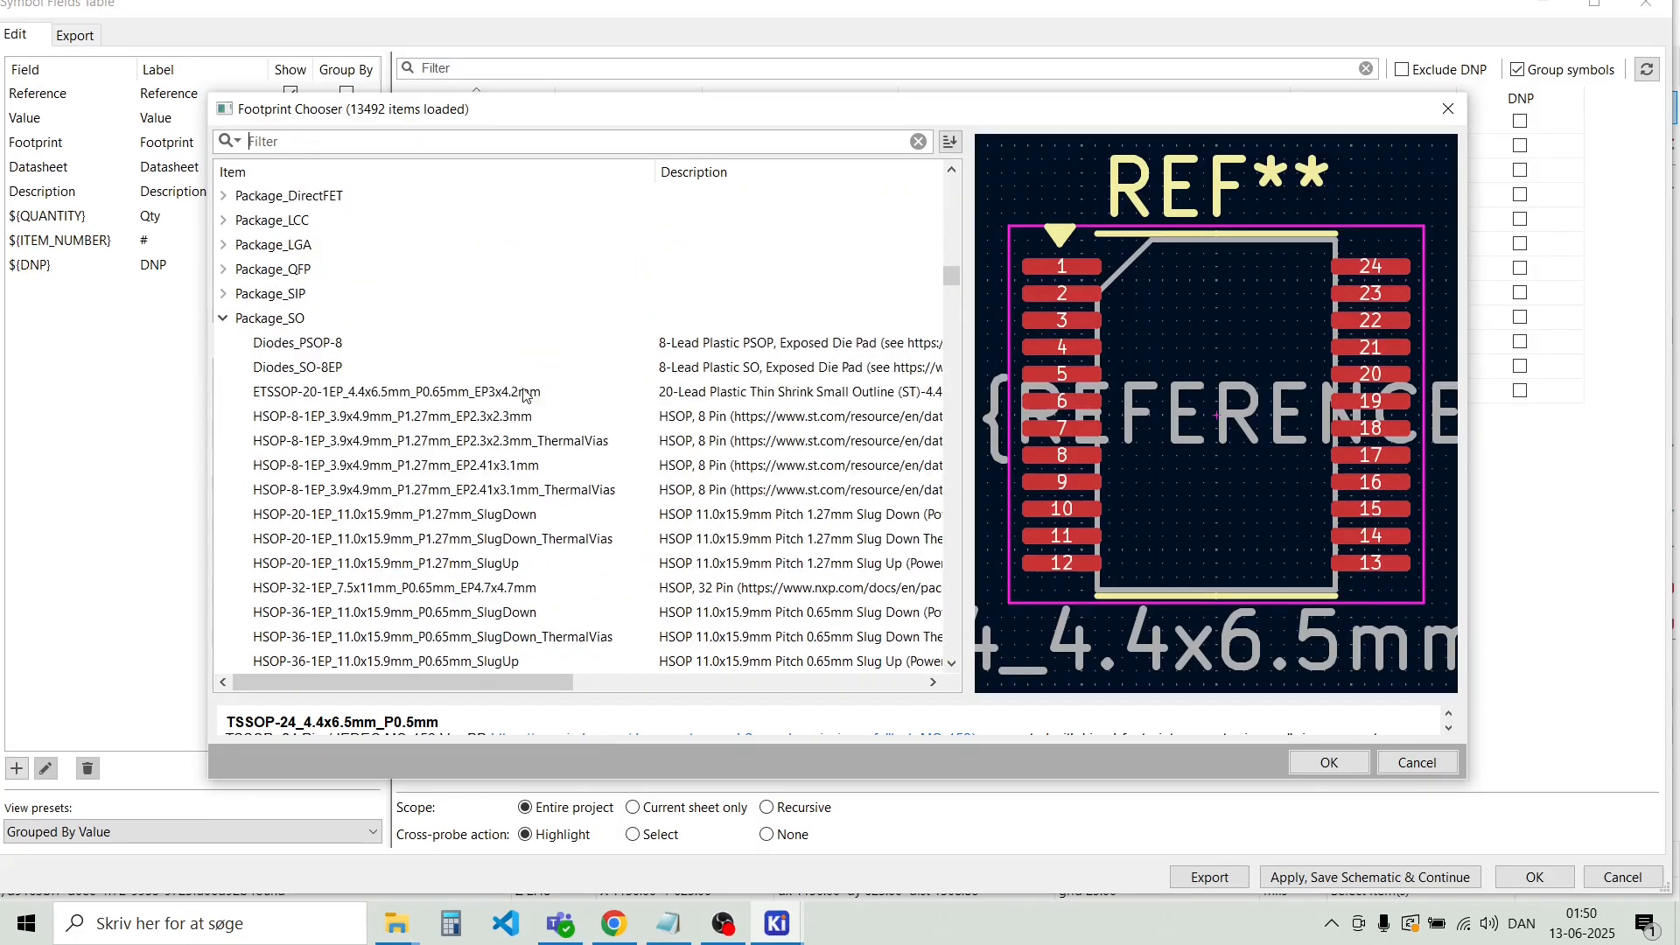
left_click(225, 319)
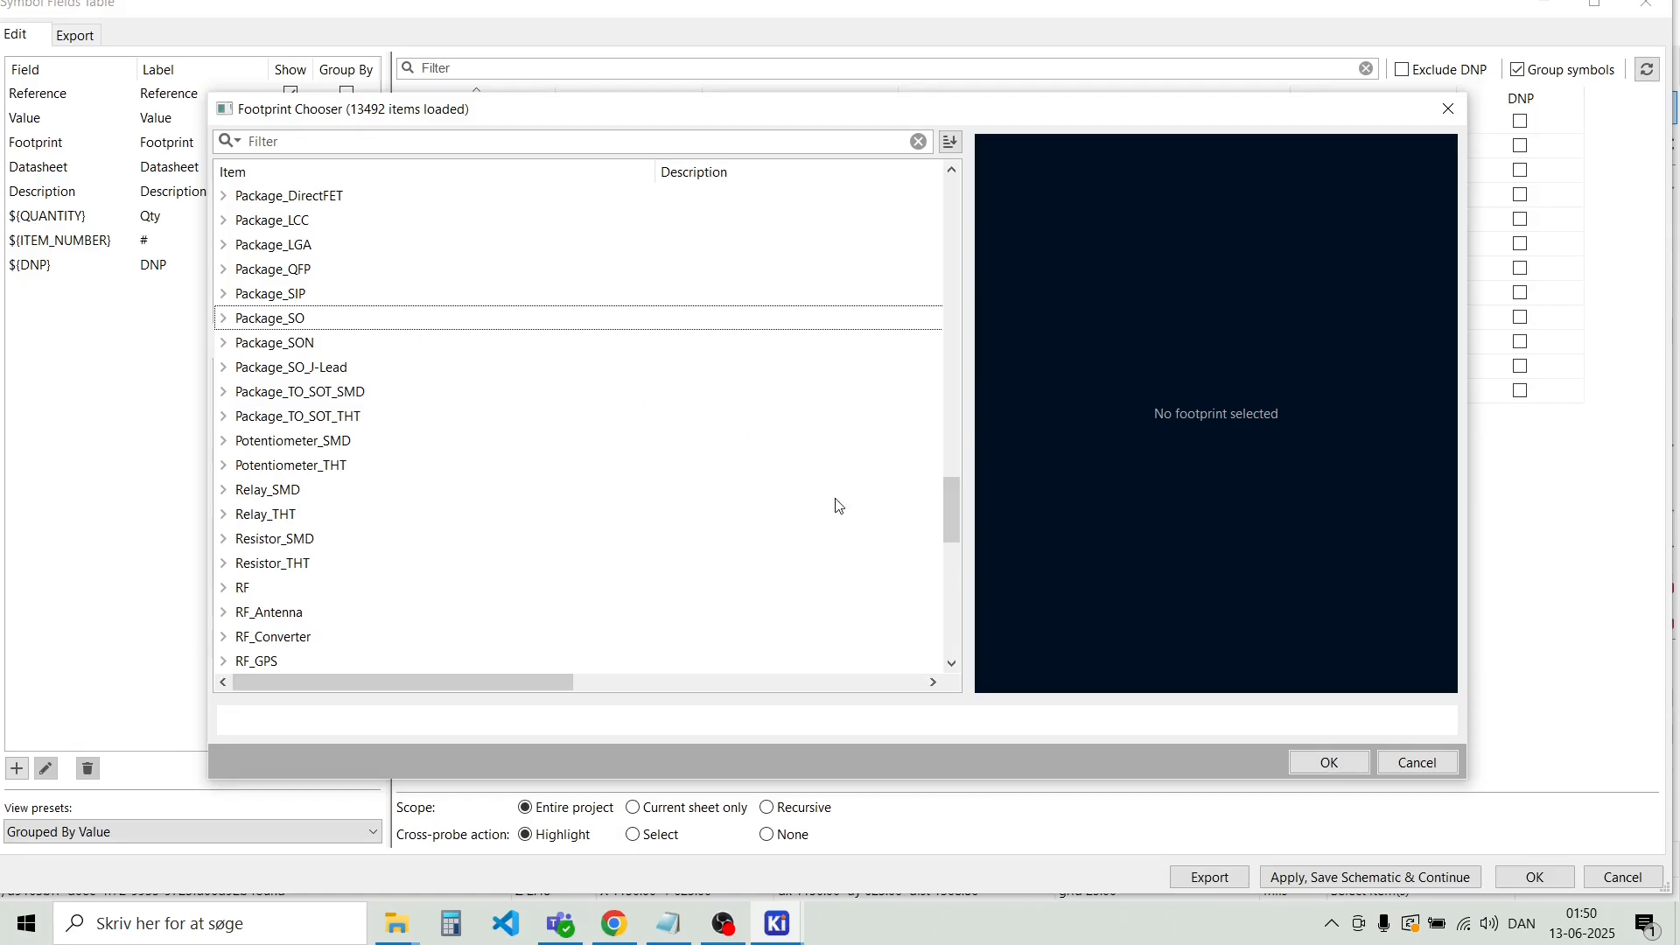
left_click_drag(962, 516, 923, 235)
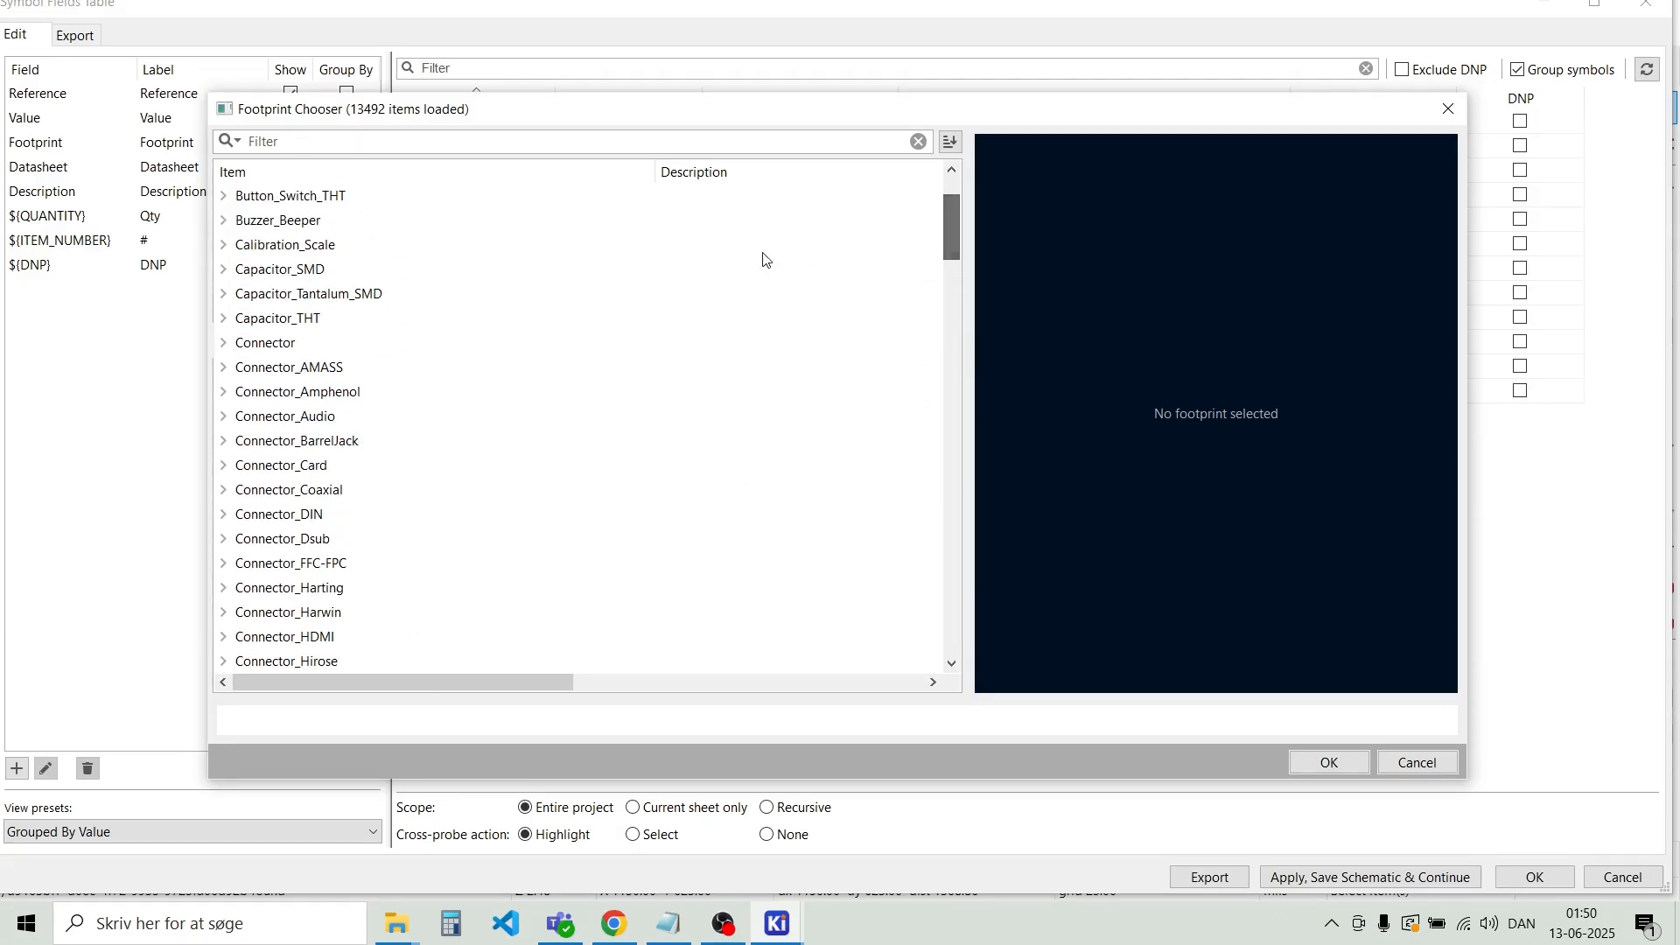
left_click(224, 270)
scroll(416, 280, "down", 9)
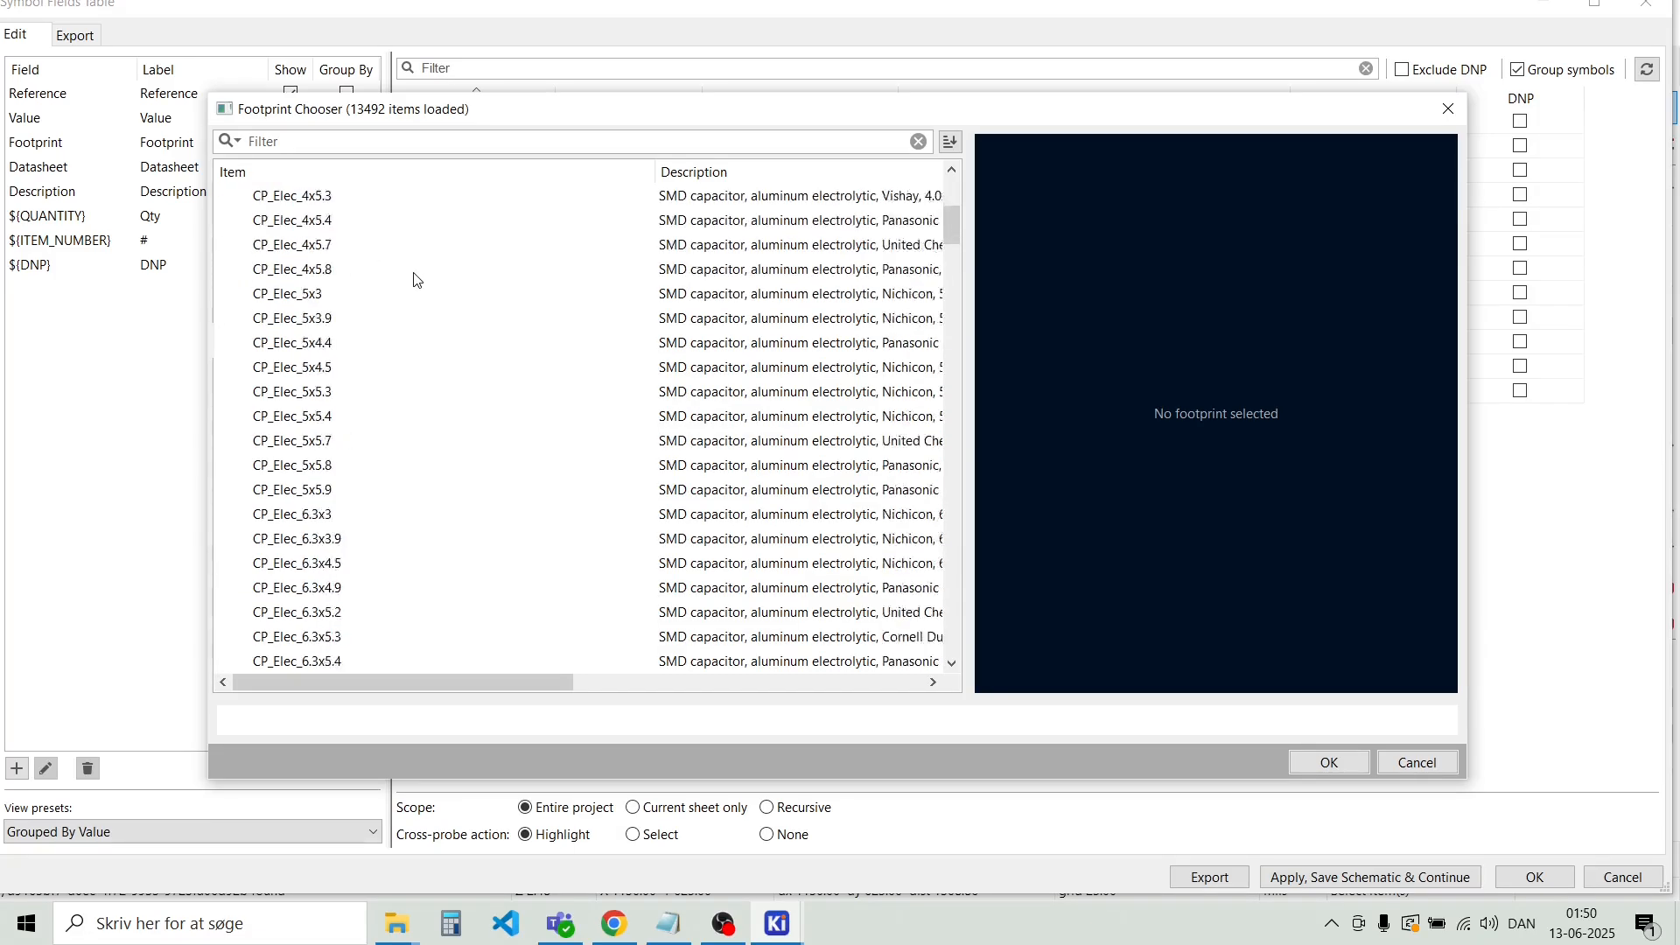
scroll(418, 278, "down", 10)
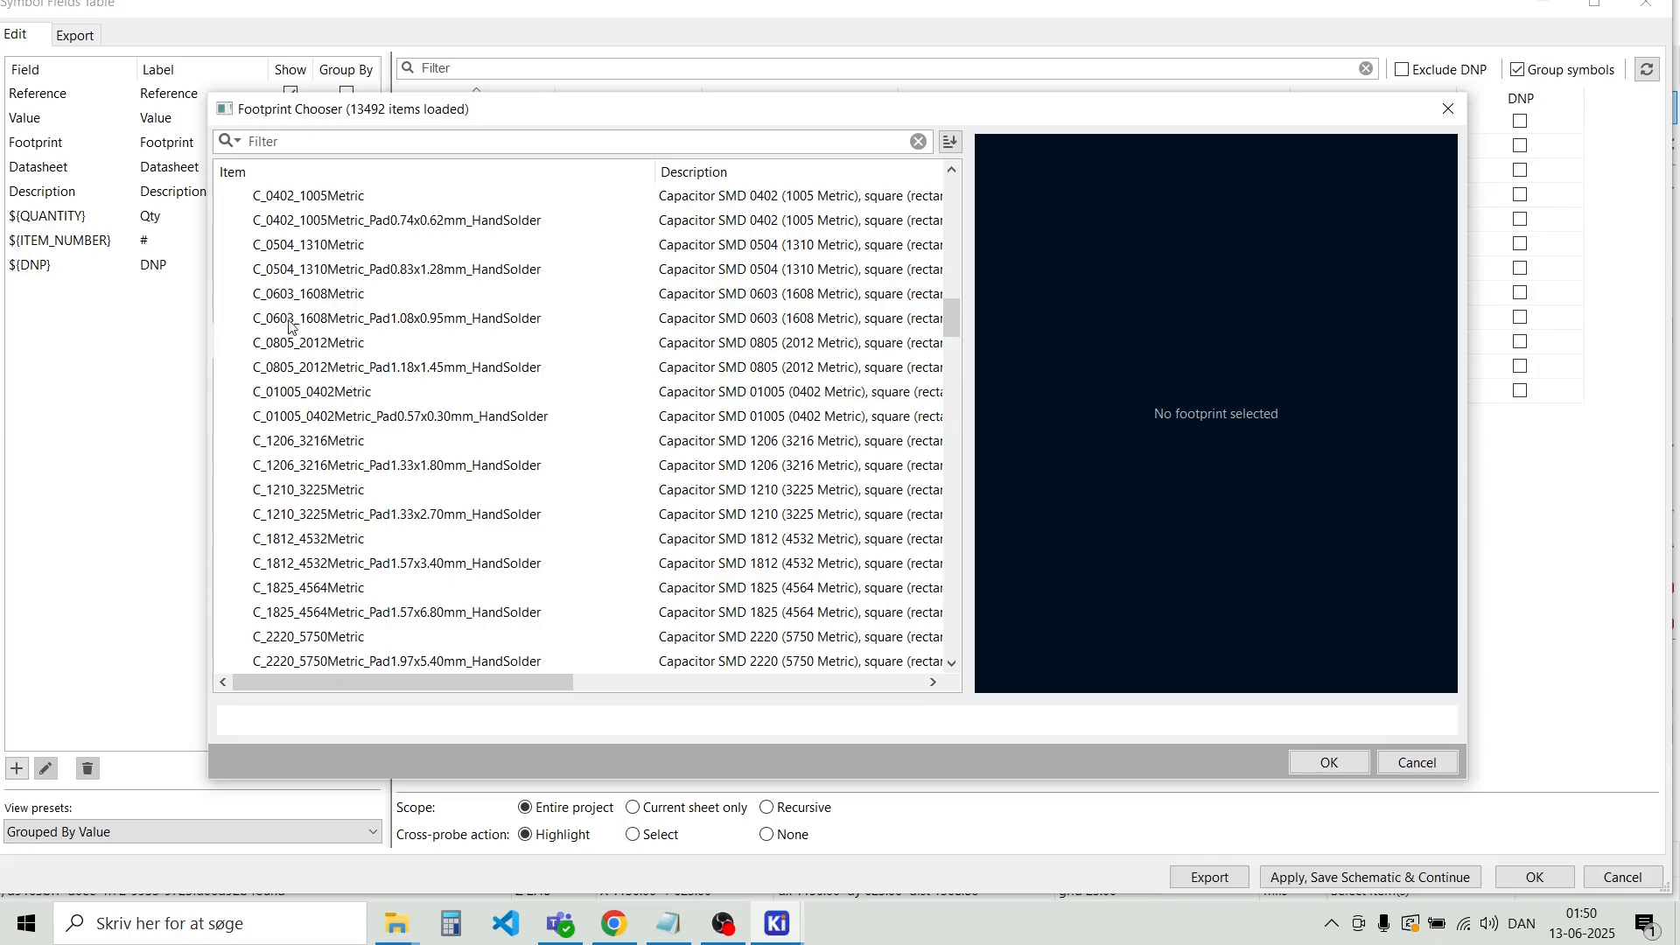
left_click(390, 325)
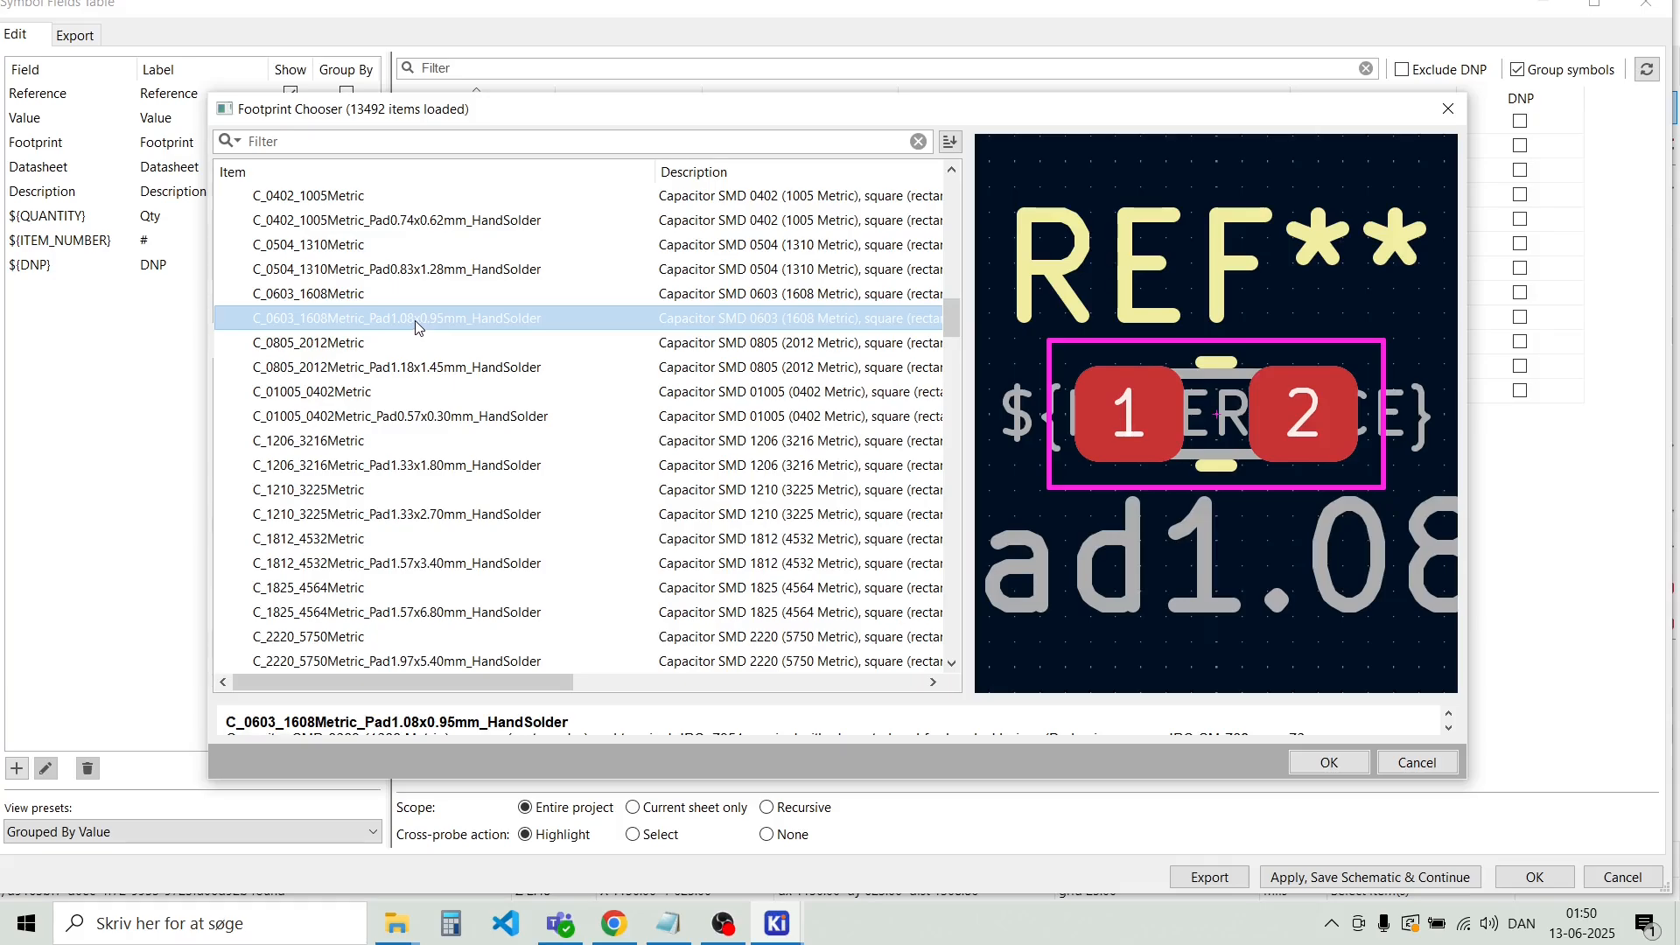
double_click(415, 321)
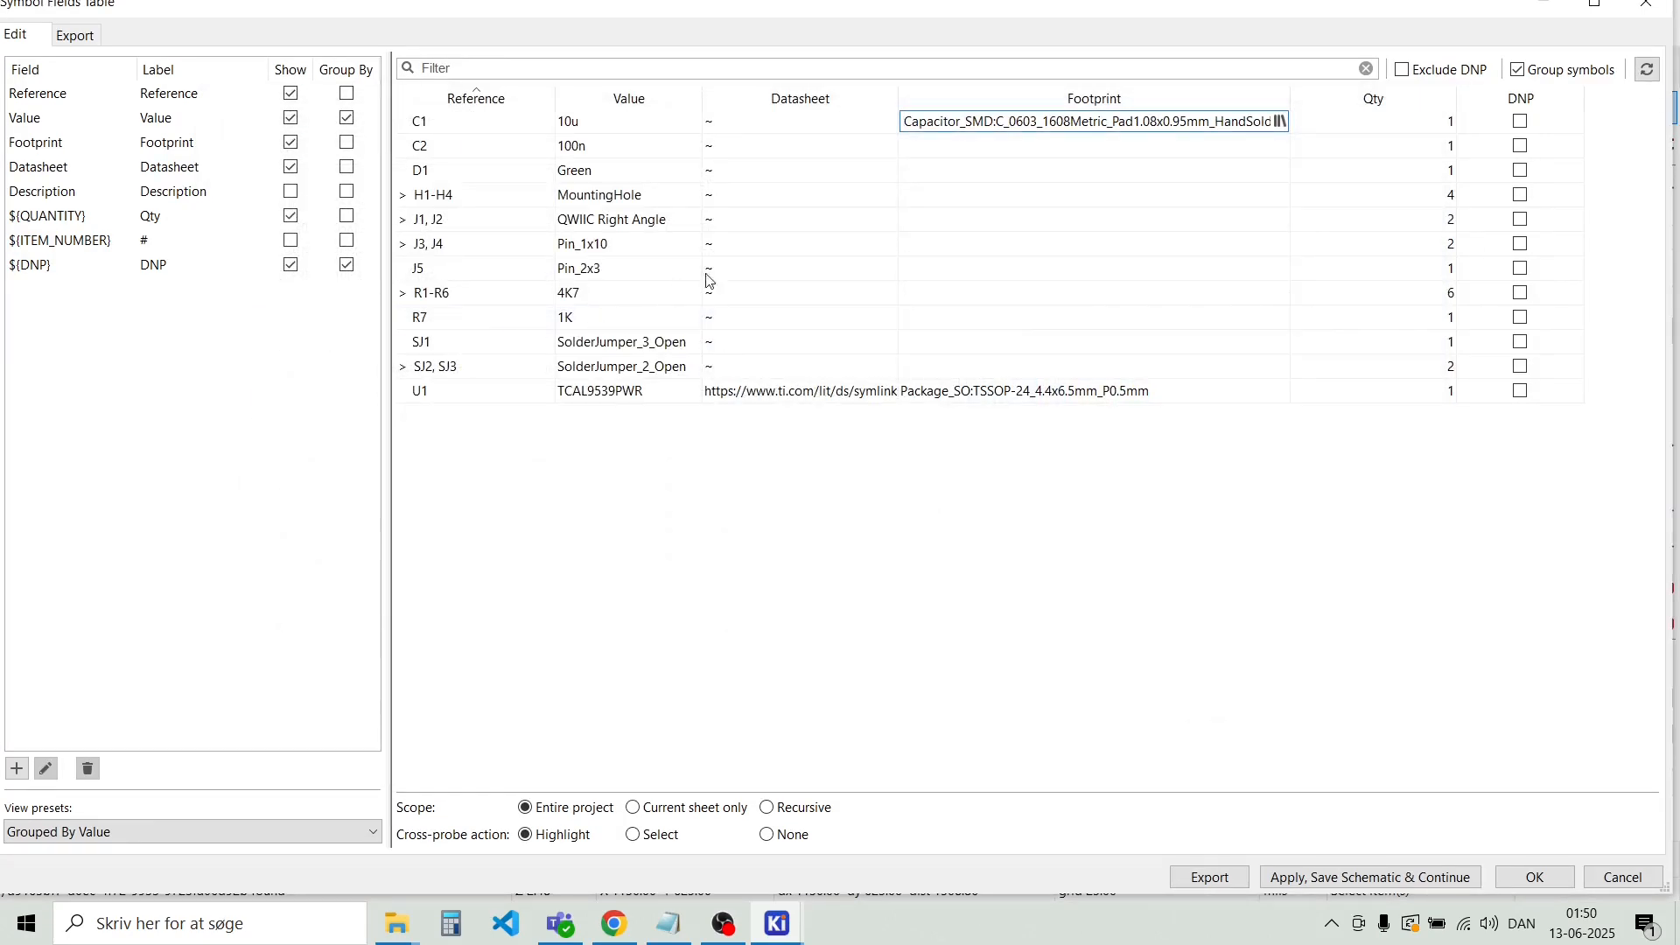
Assign the footprint C_0402_1005Metric_Pad0.74x0.62mm_HandSolder from the Capacitor_SMD library to capacitor C2
left_click(955, 156)
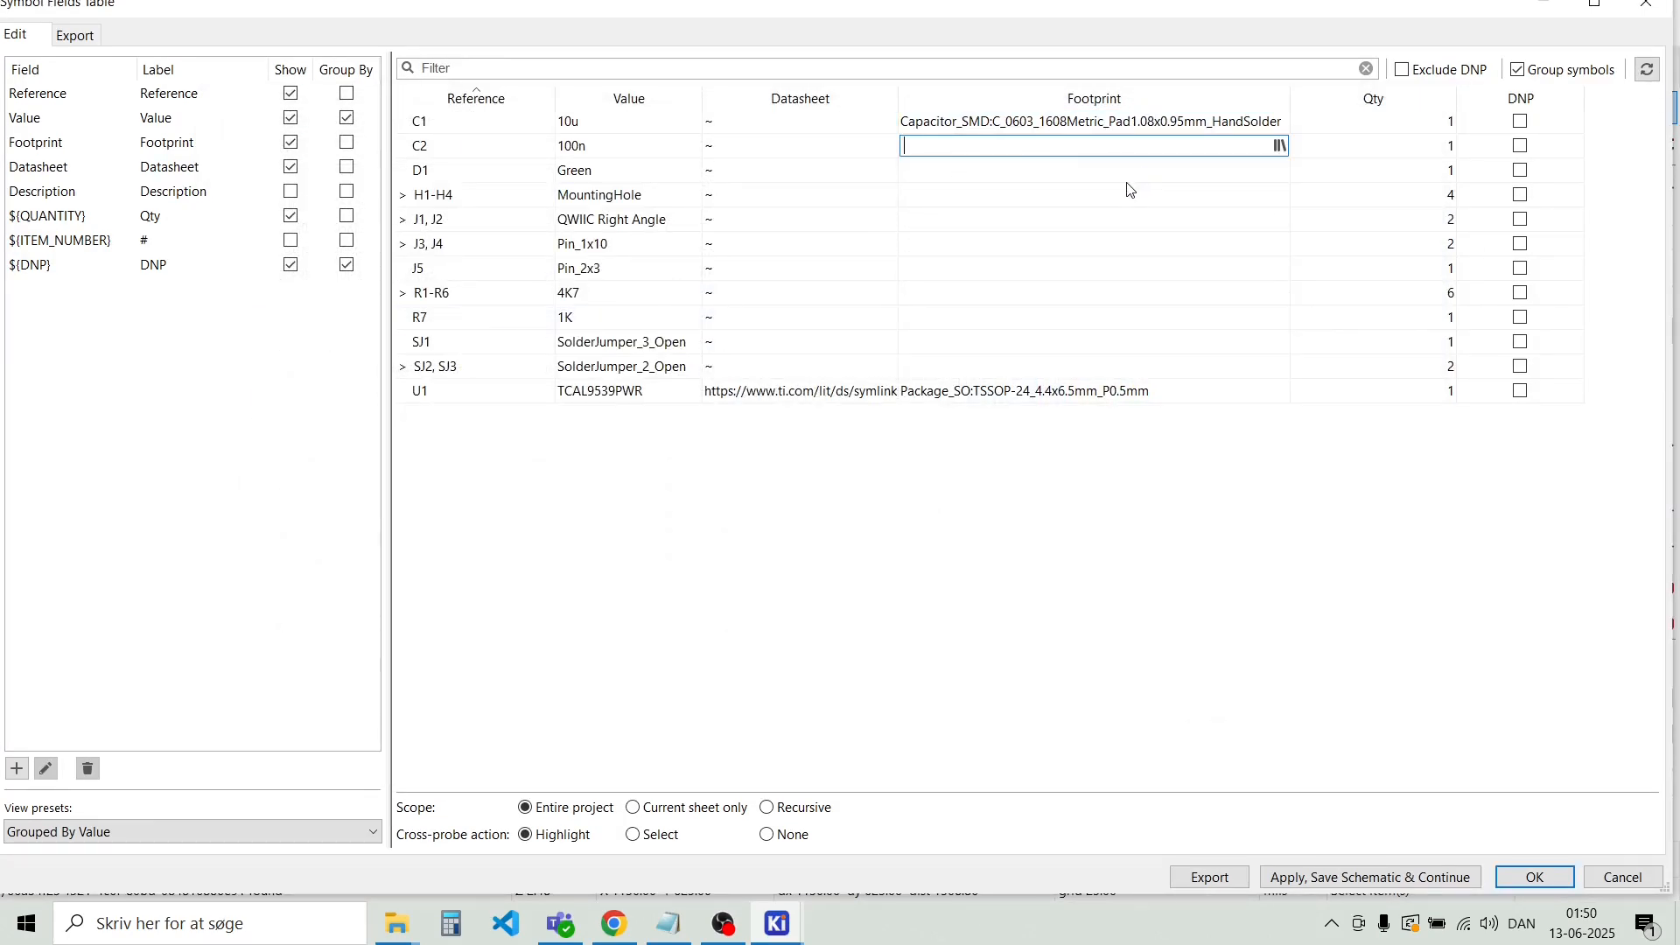
left_click(1280, 146)
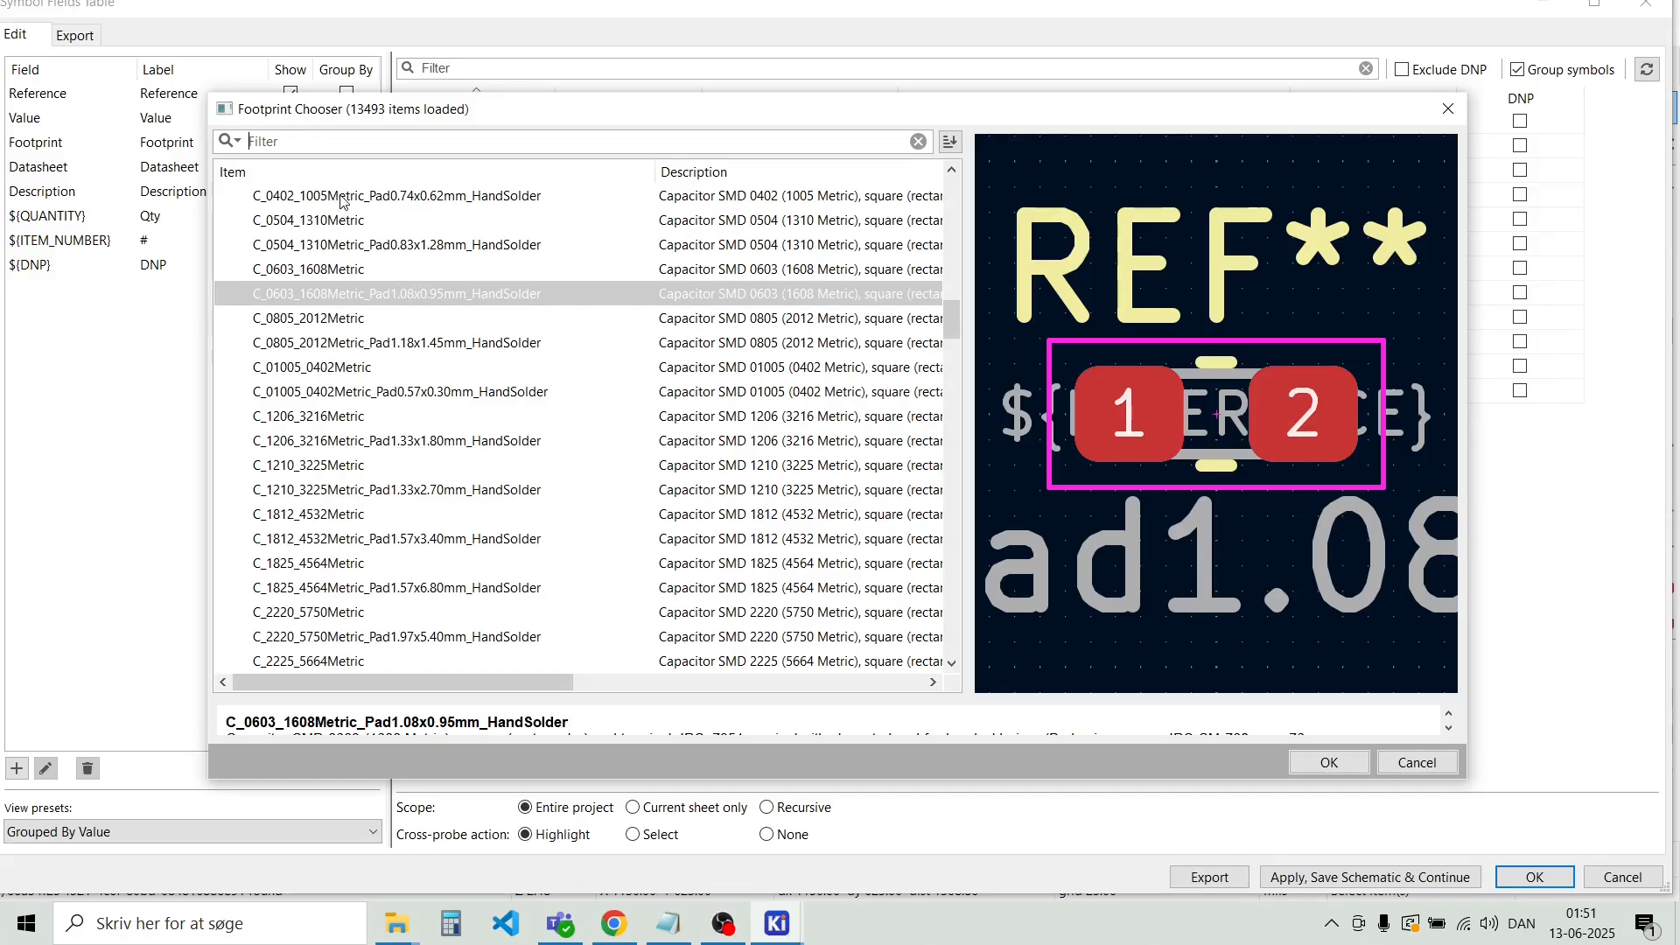
scroll(400, 277, "up", 1)
left_click(402, 270)
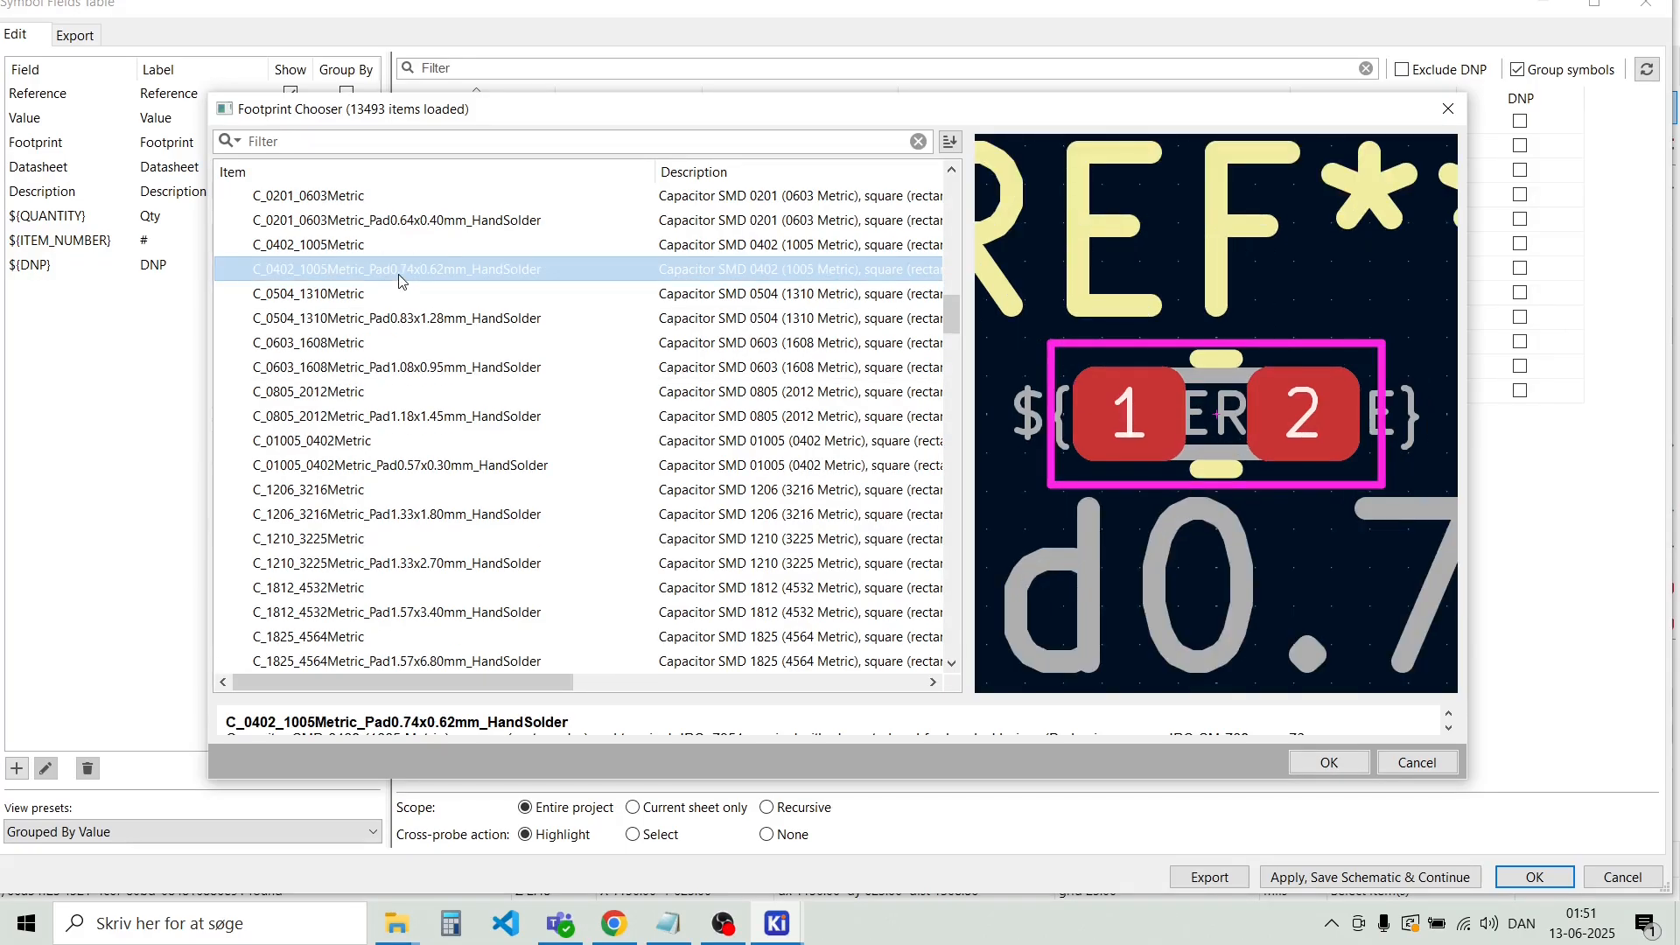
double_click(399, 278)
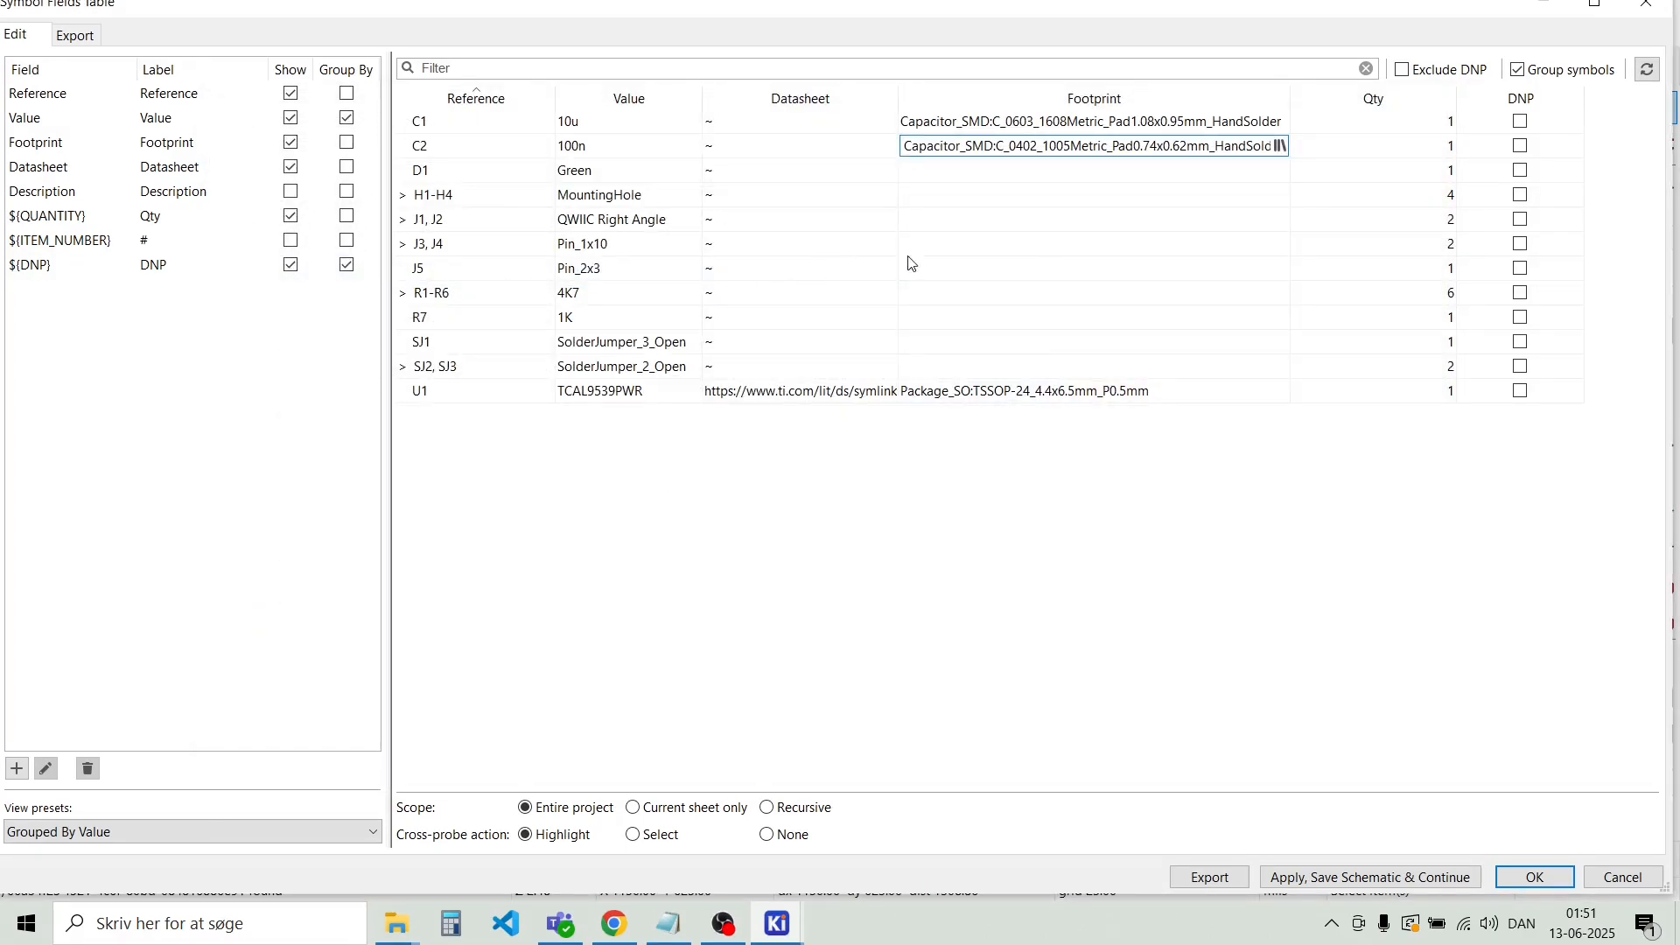
Assign the footprint LED_0603_1608Metric_Pad1.05x0.95mm_HandSolder from the LED_SMD library to the green LED D1
left_click(985, 171)
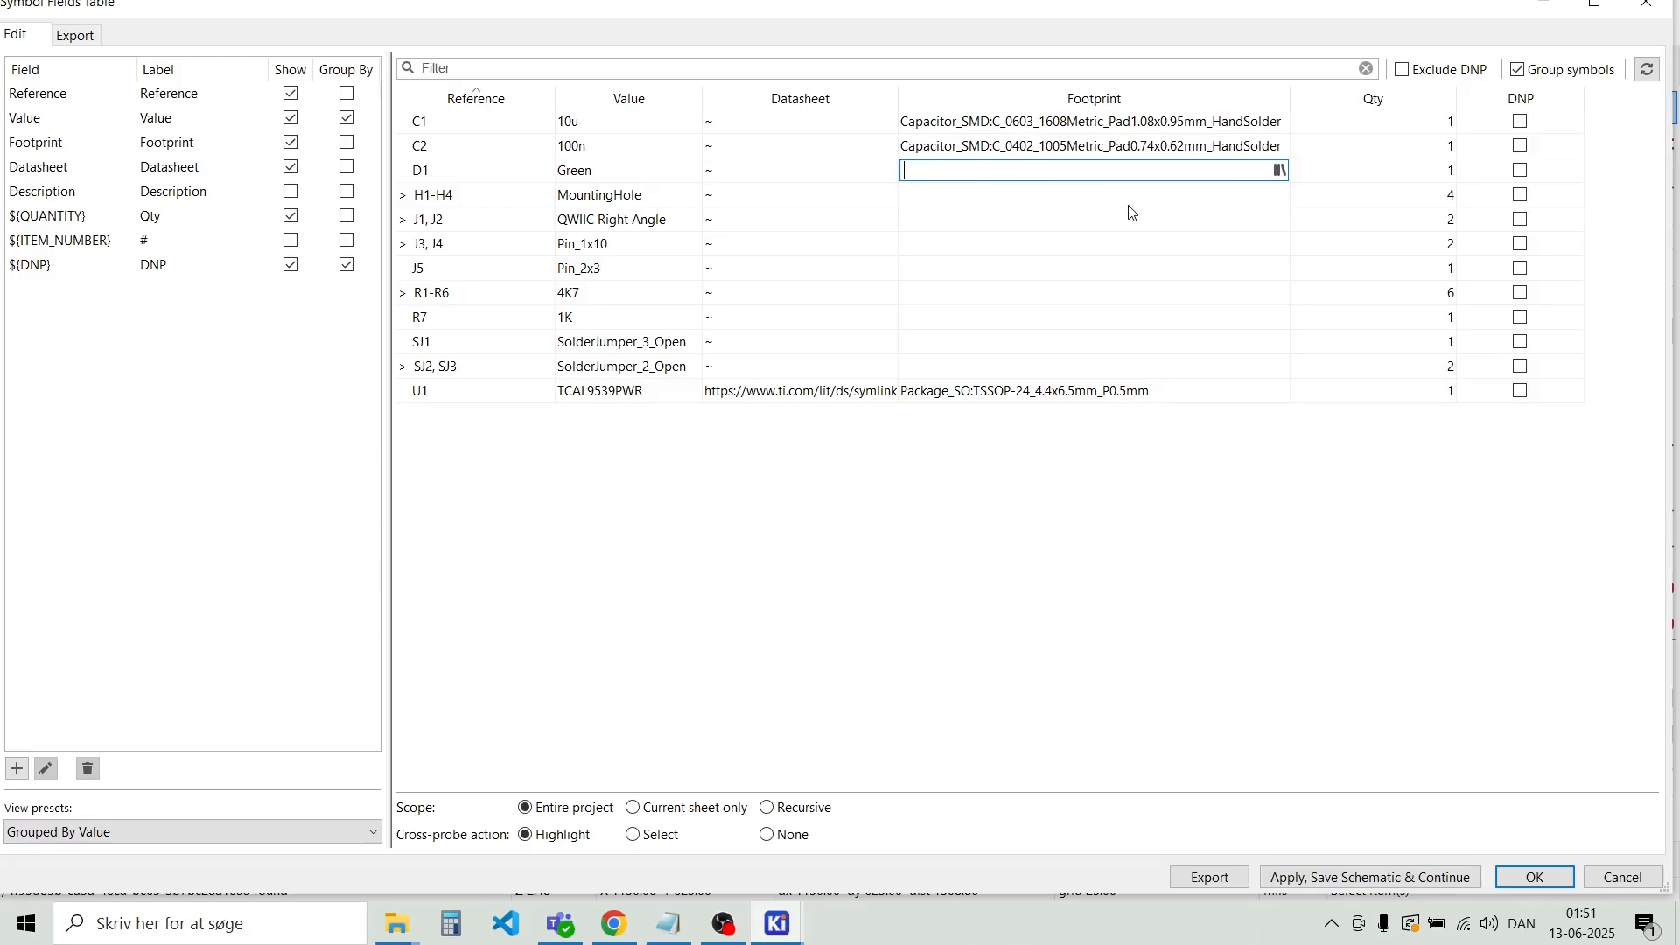
left_click(1281, 170)
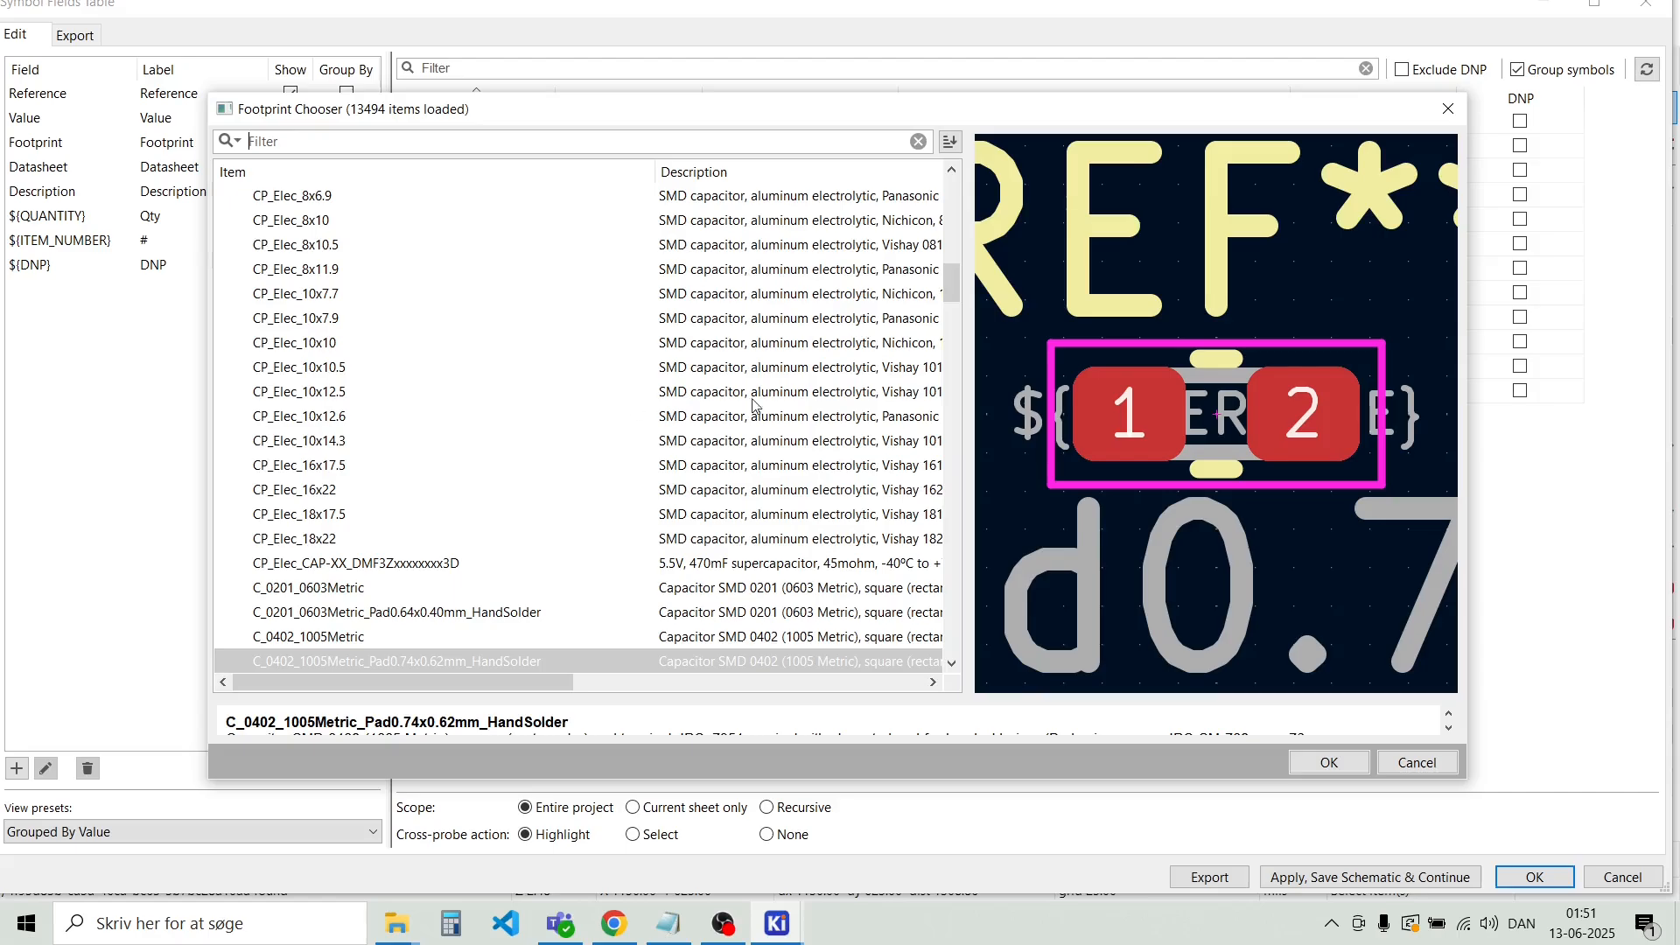
left_click_drag(950, 289, 952, 196)
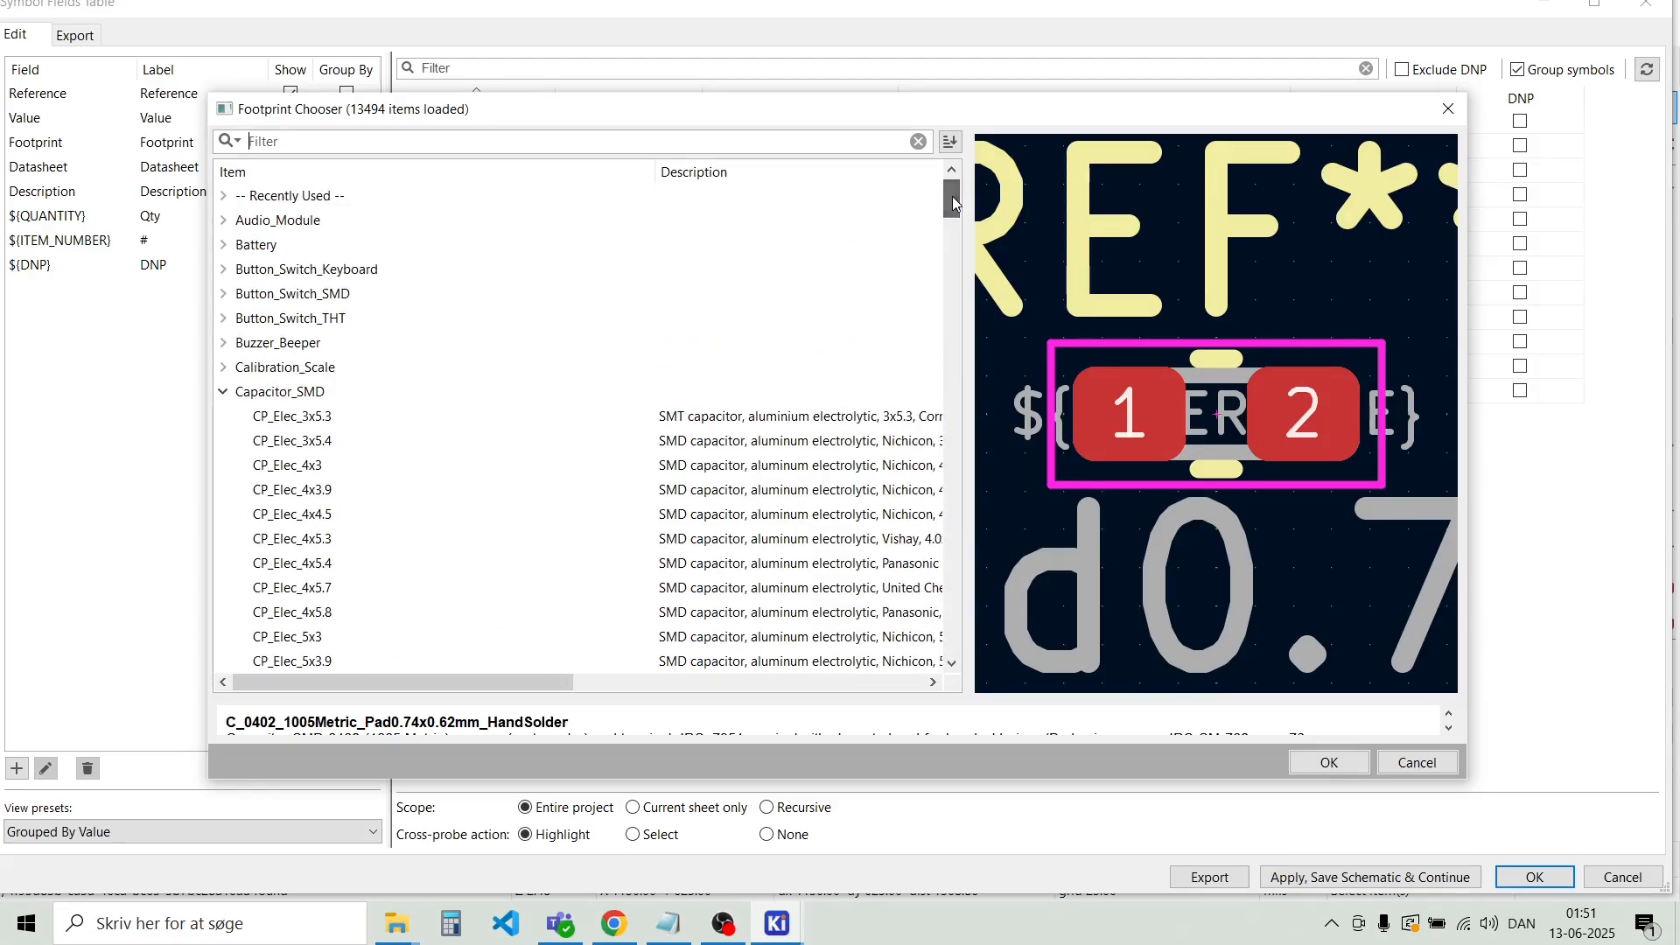
left_click(225, 392)
scroll(424, 315, "down", 20)
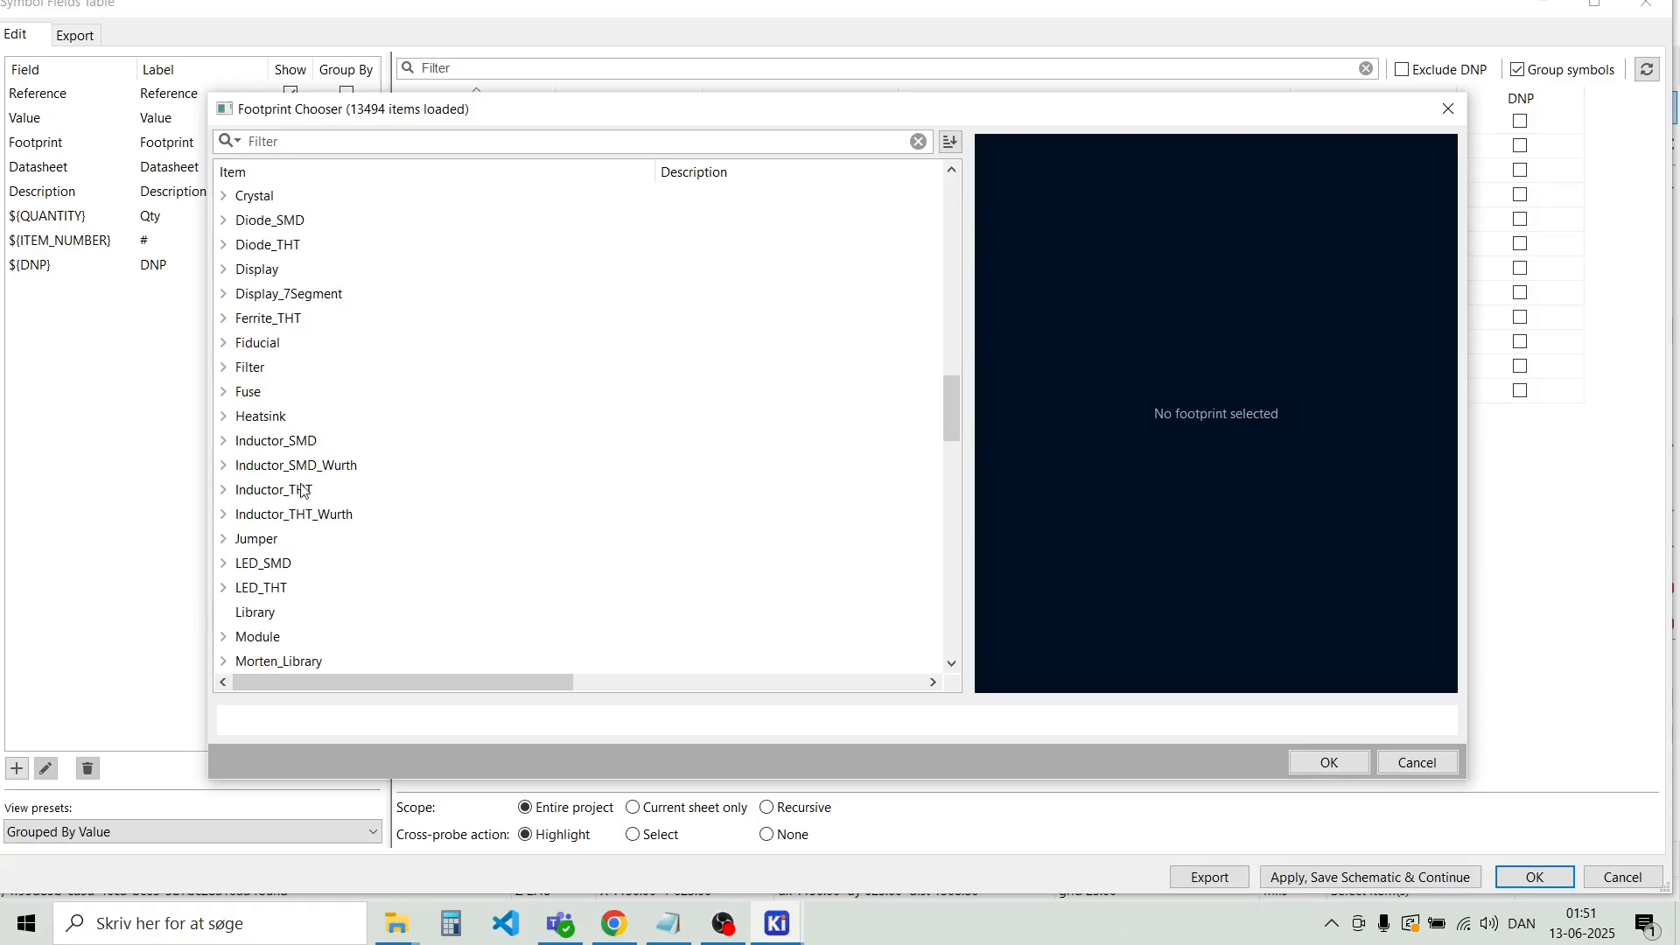
left_click(224, 567)
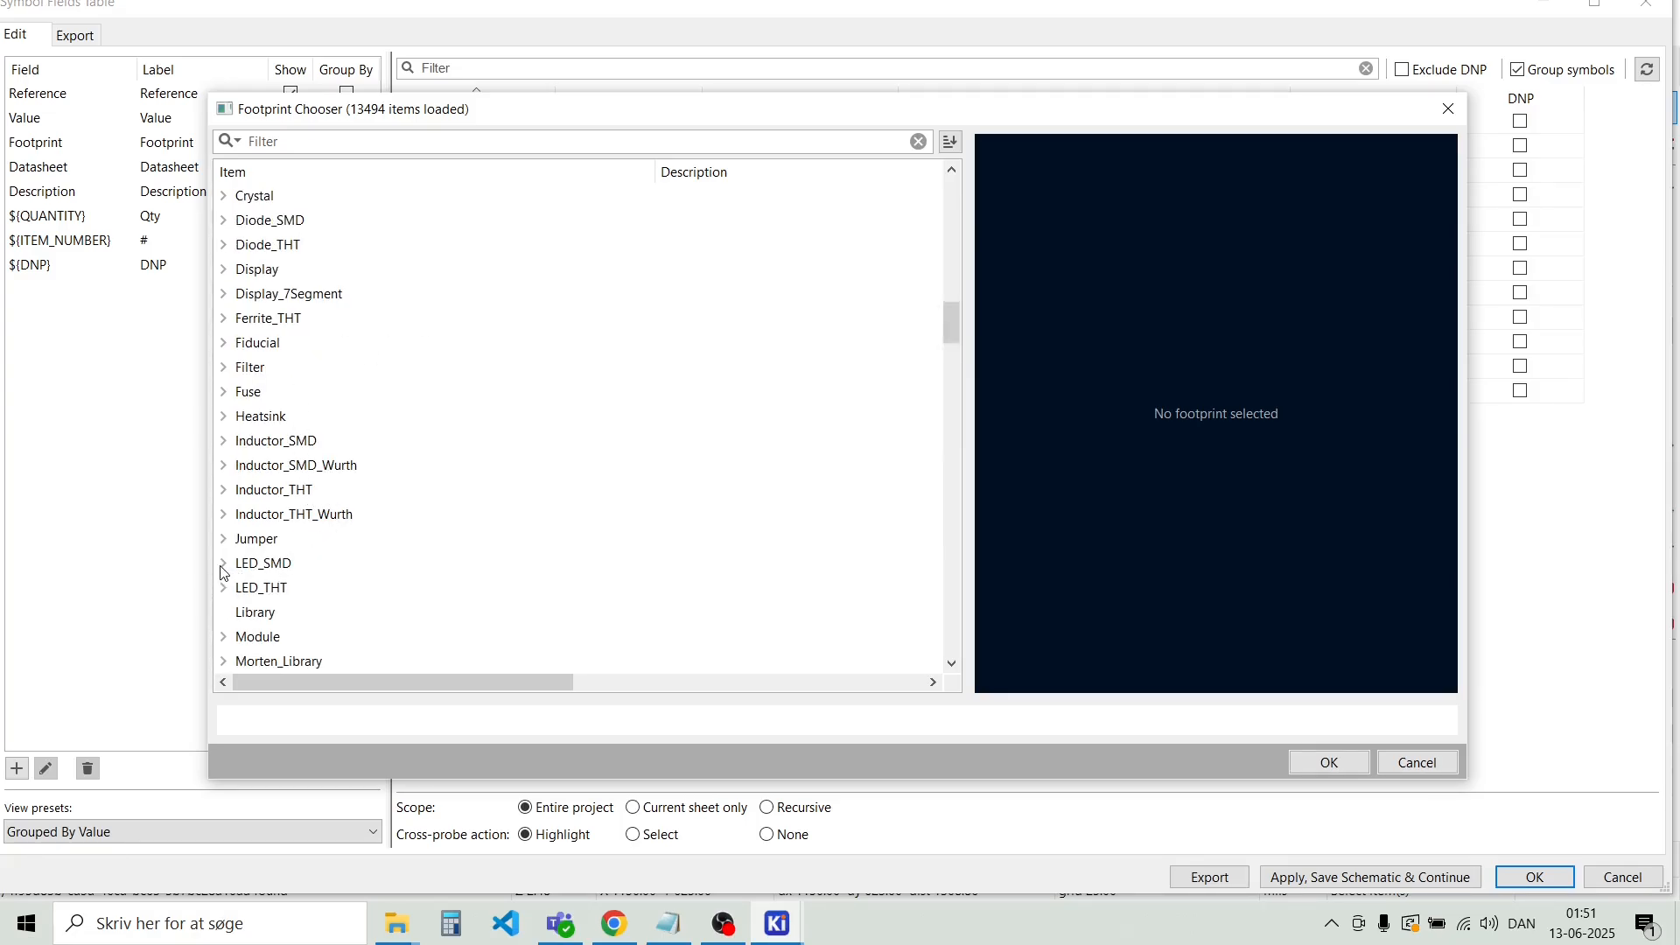
scroll(346, 521, "down", 3)
scroll(352, 504, "down", 4)
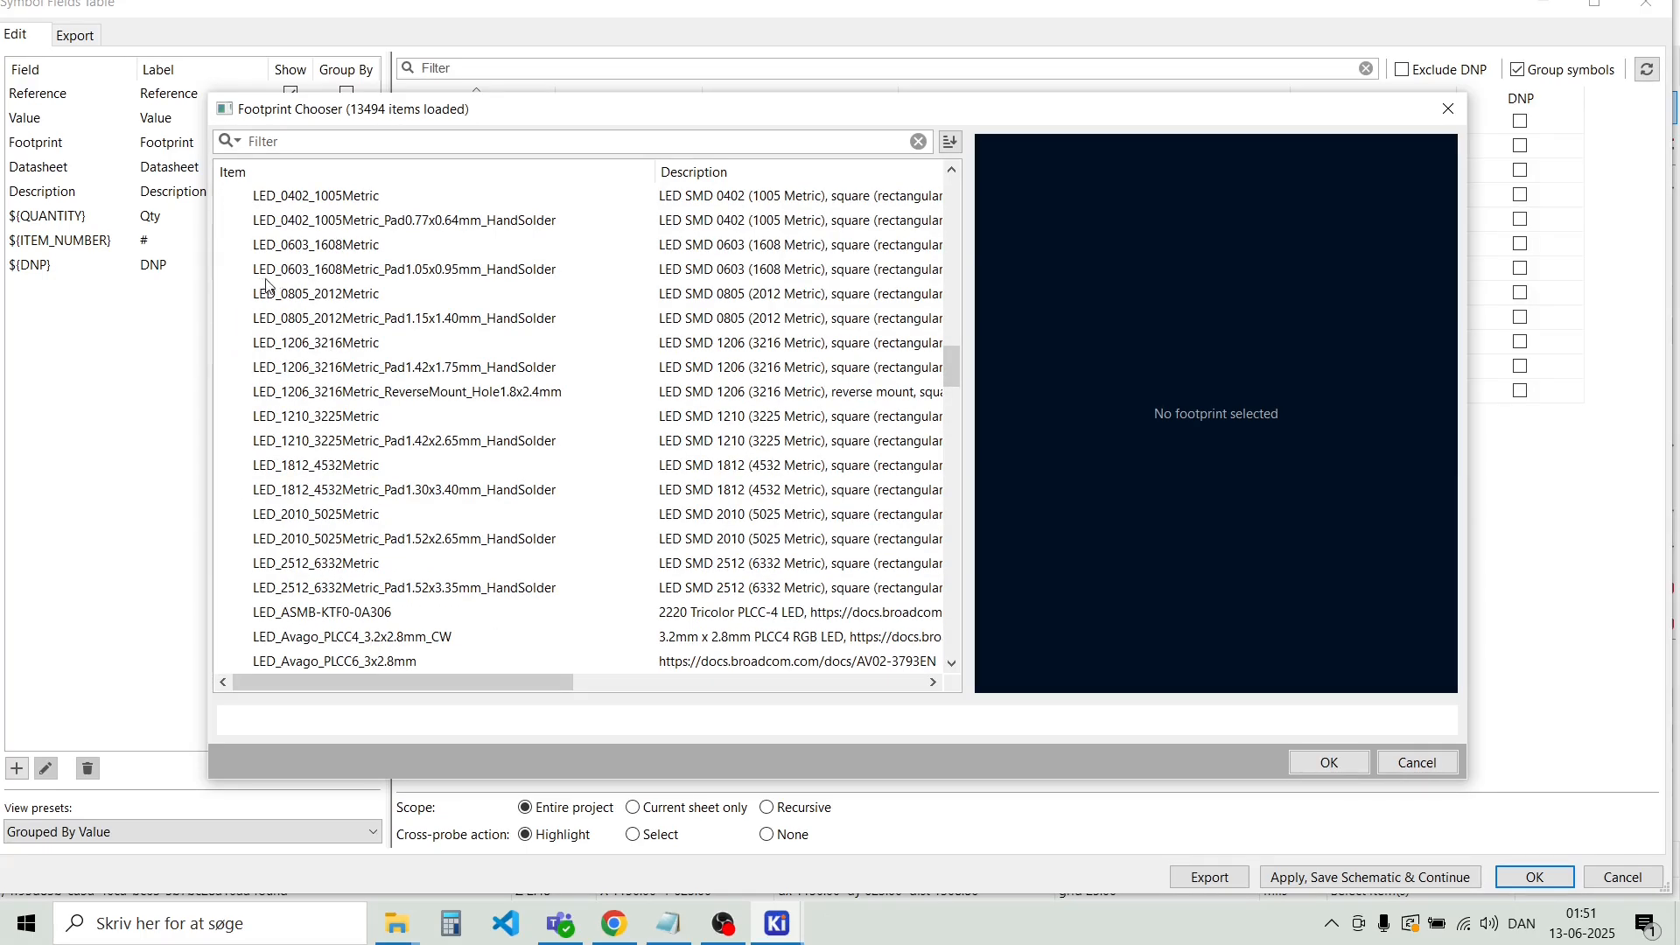
left_click(365, 276)
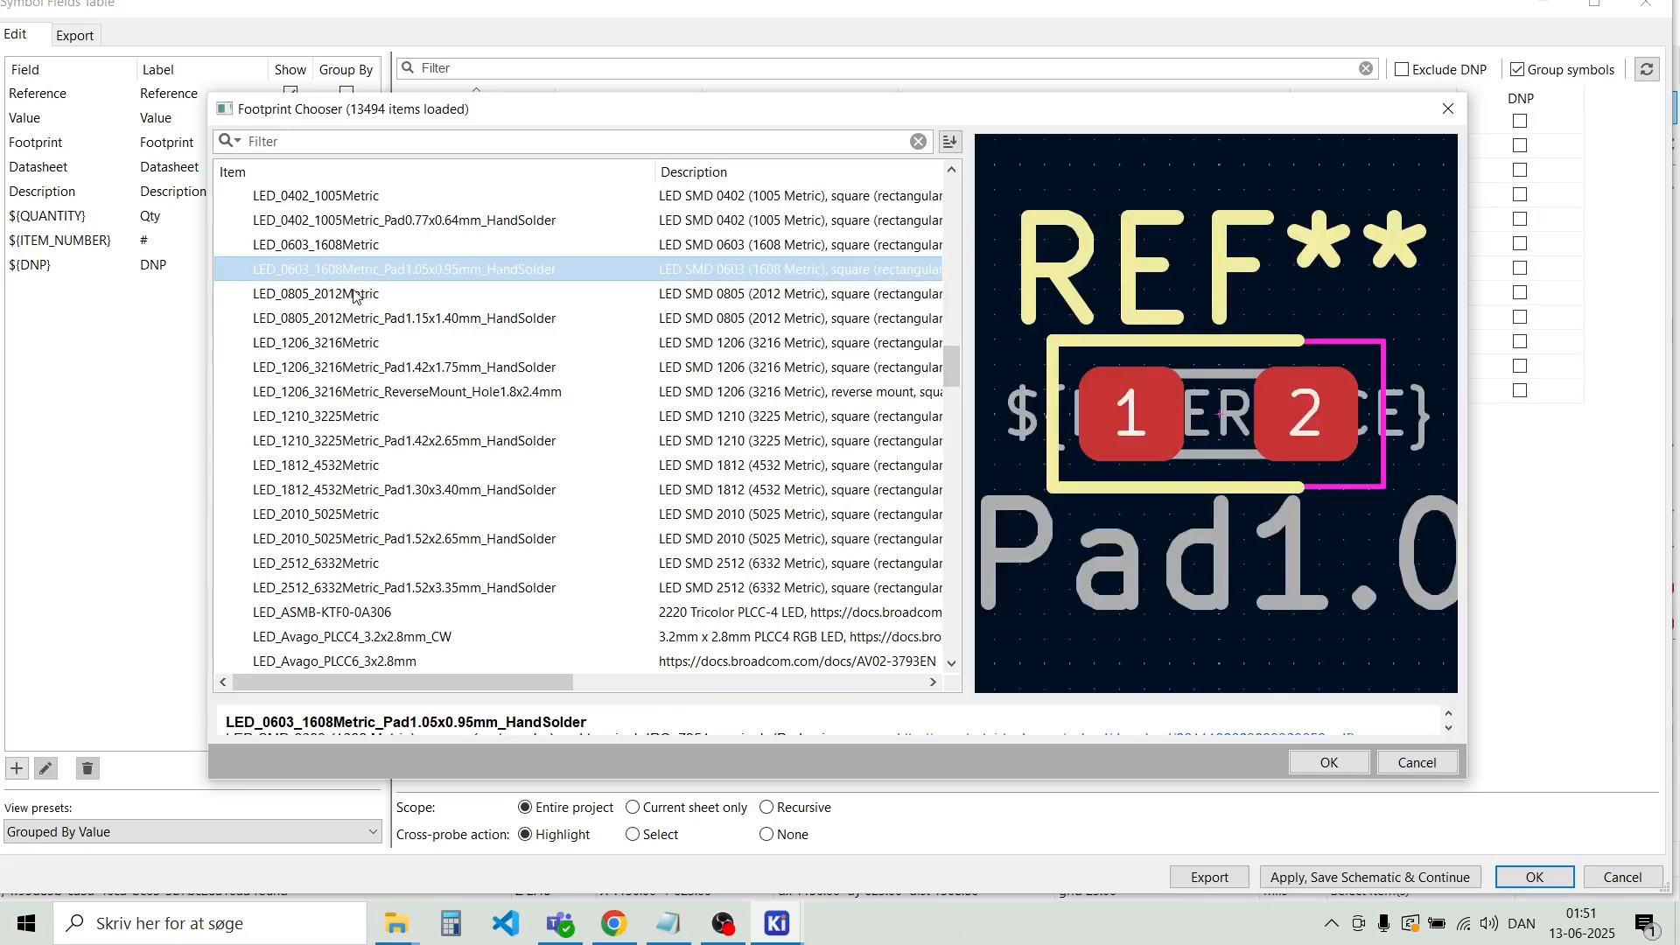
double_click(350, 275)
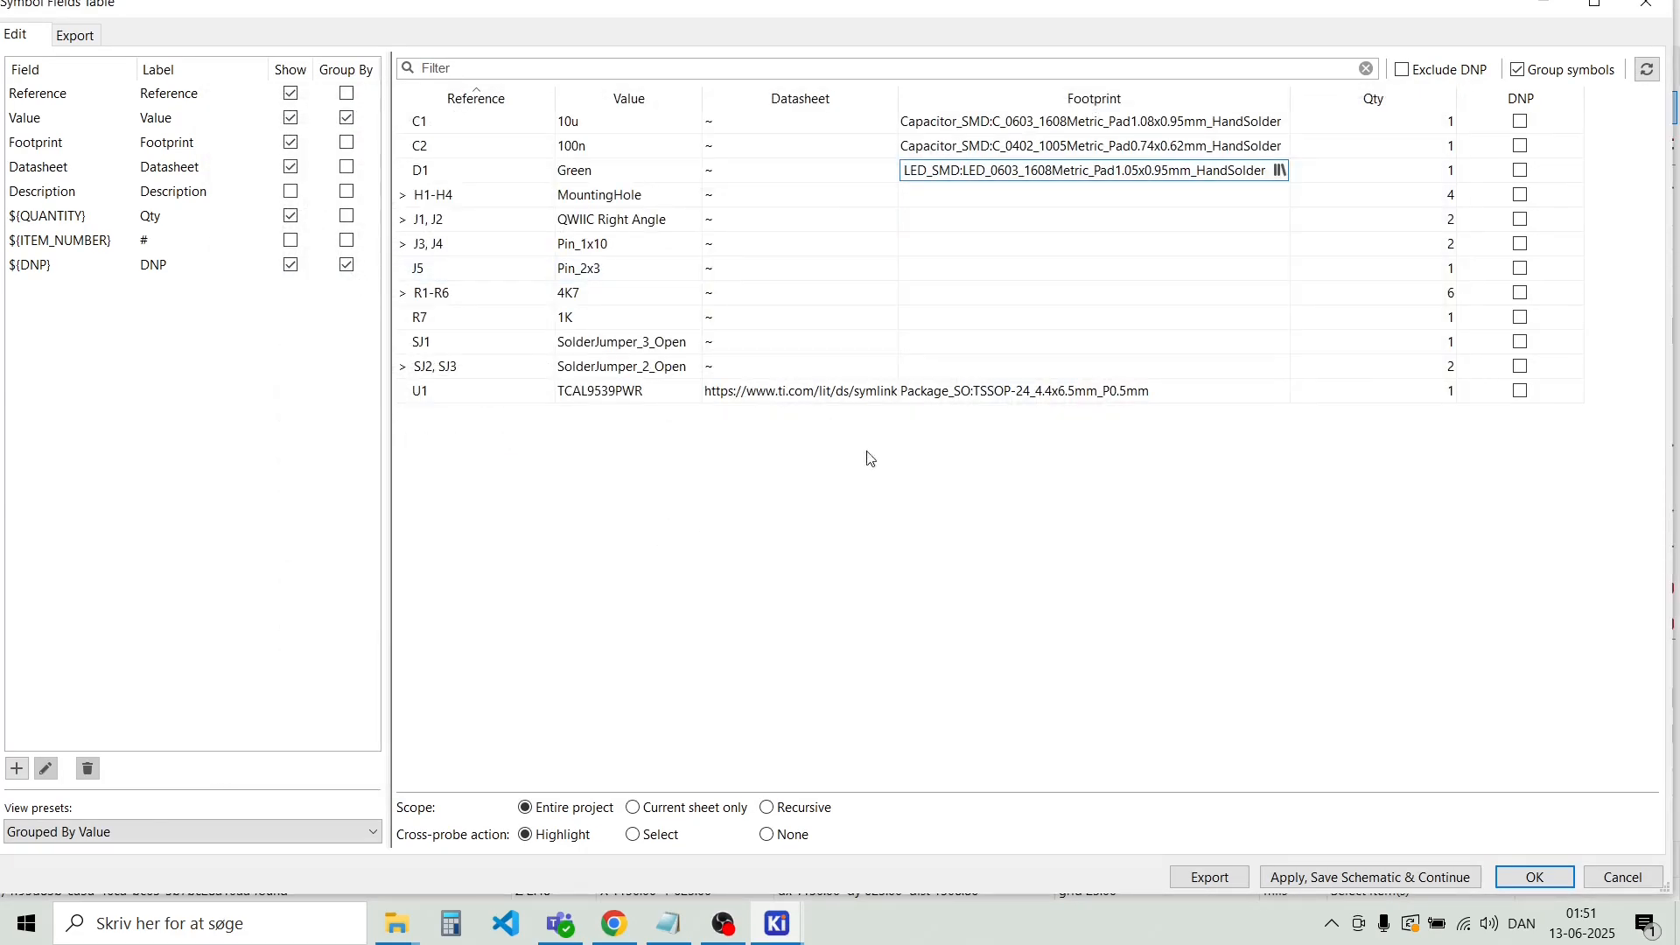
Compare the 3.2 mm M3 mounting hole footprints and assign MountingHole_3.2mm_M3_DIN965_Pad to the mounting holes H1-H4
left_click(945, 196)
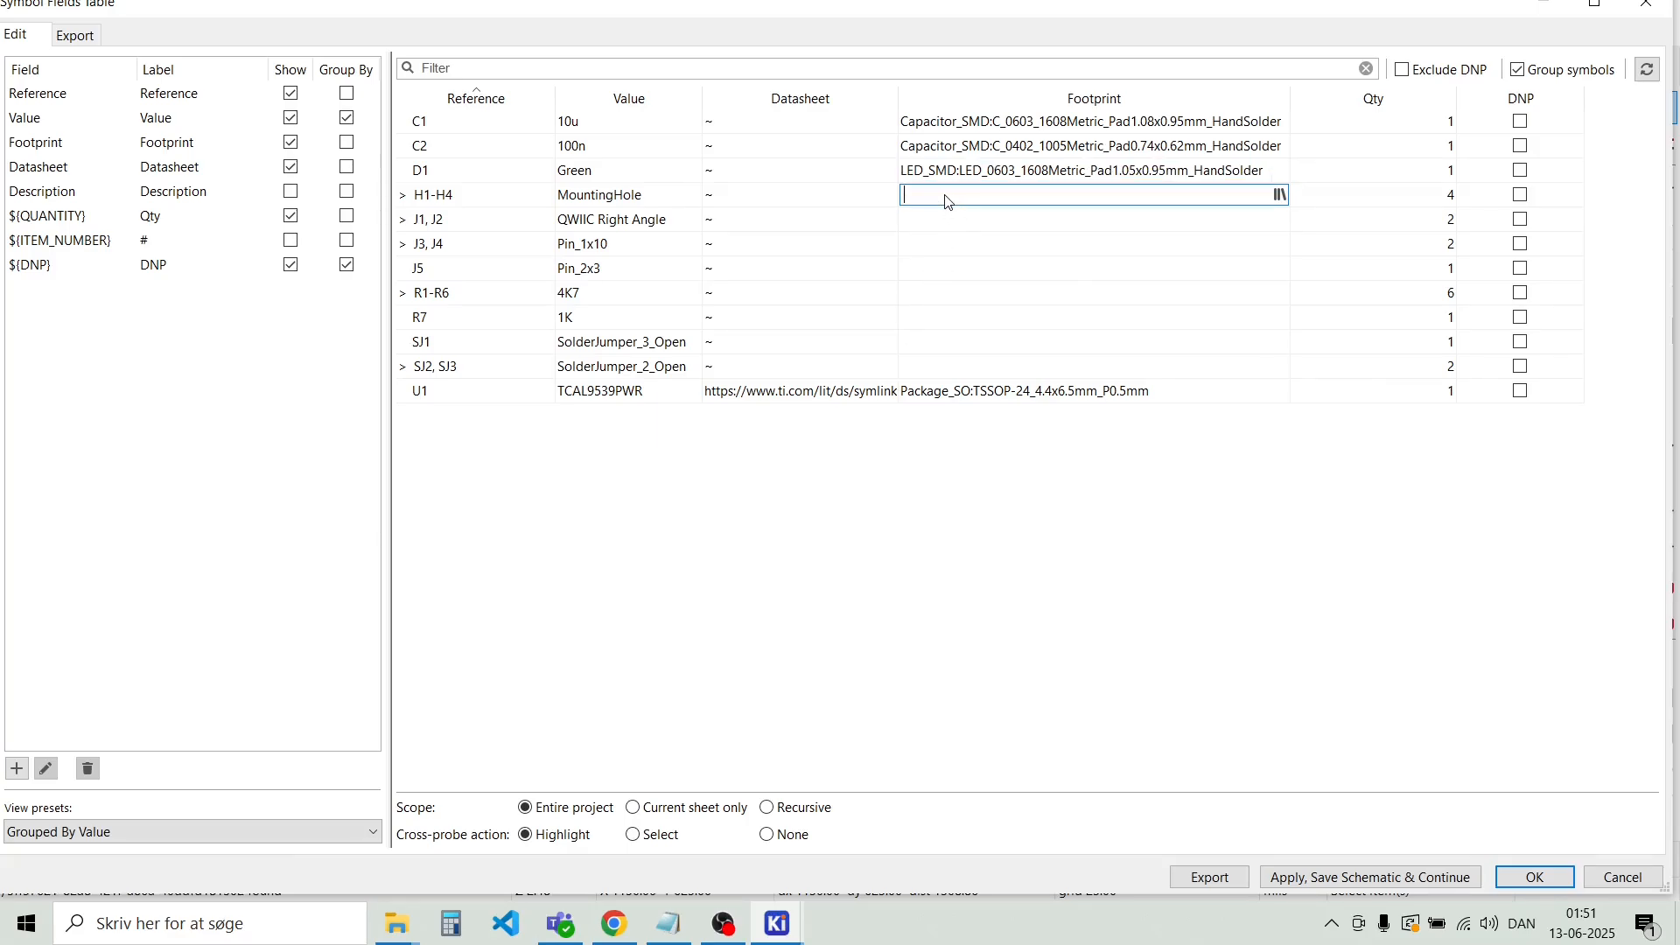
left_click(1283, 195)
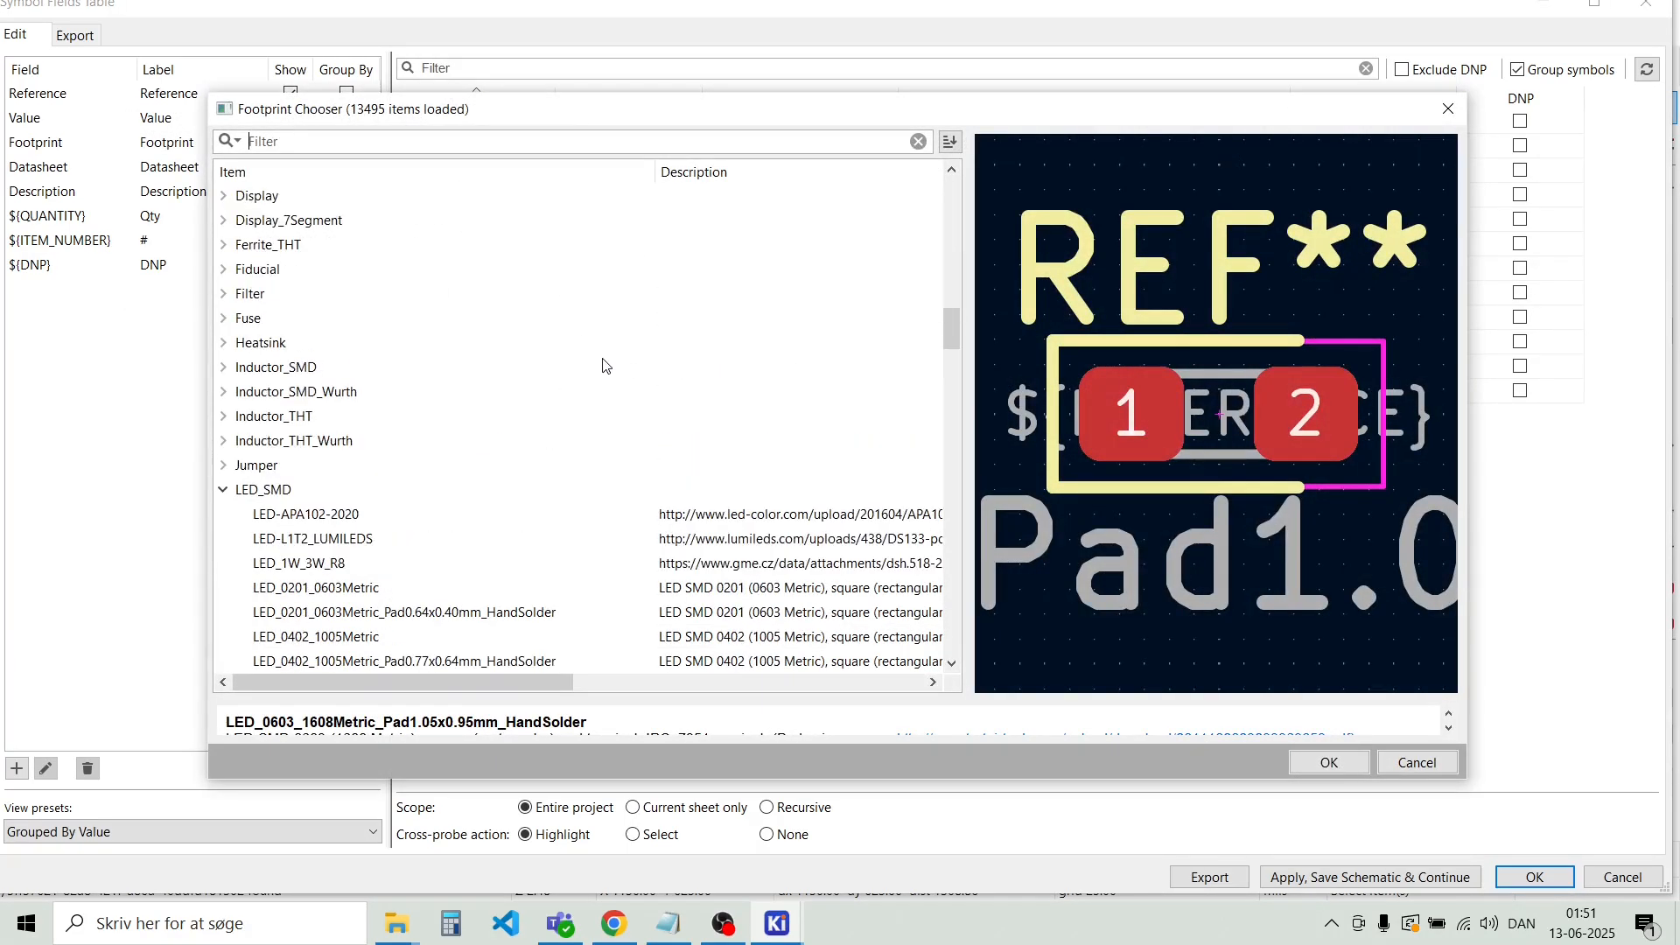
left_click(225, 491)
scroll(450, 428, "down", 3)
scroll(450, 428, "down", 4)
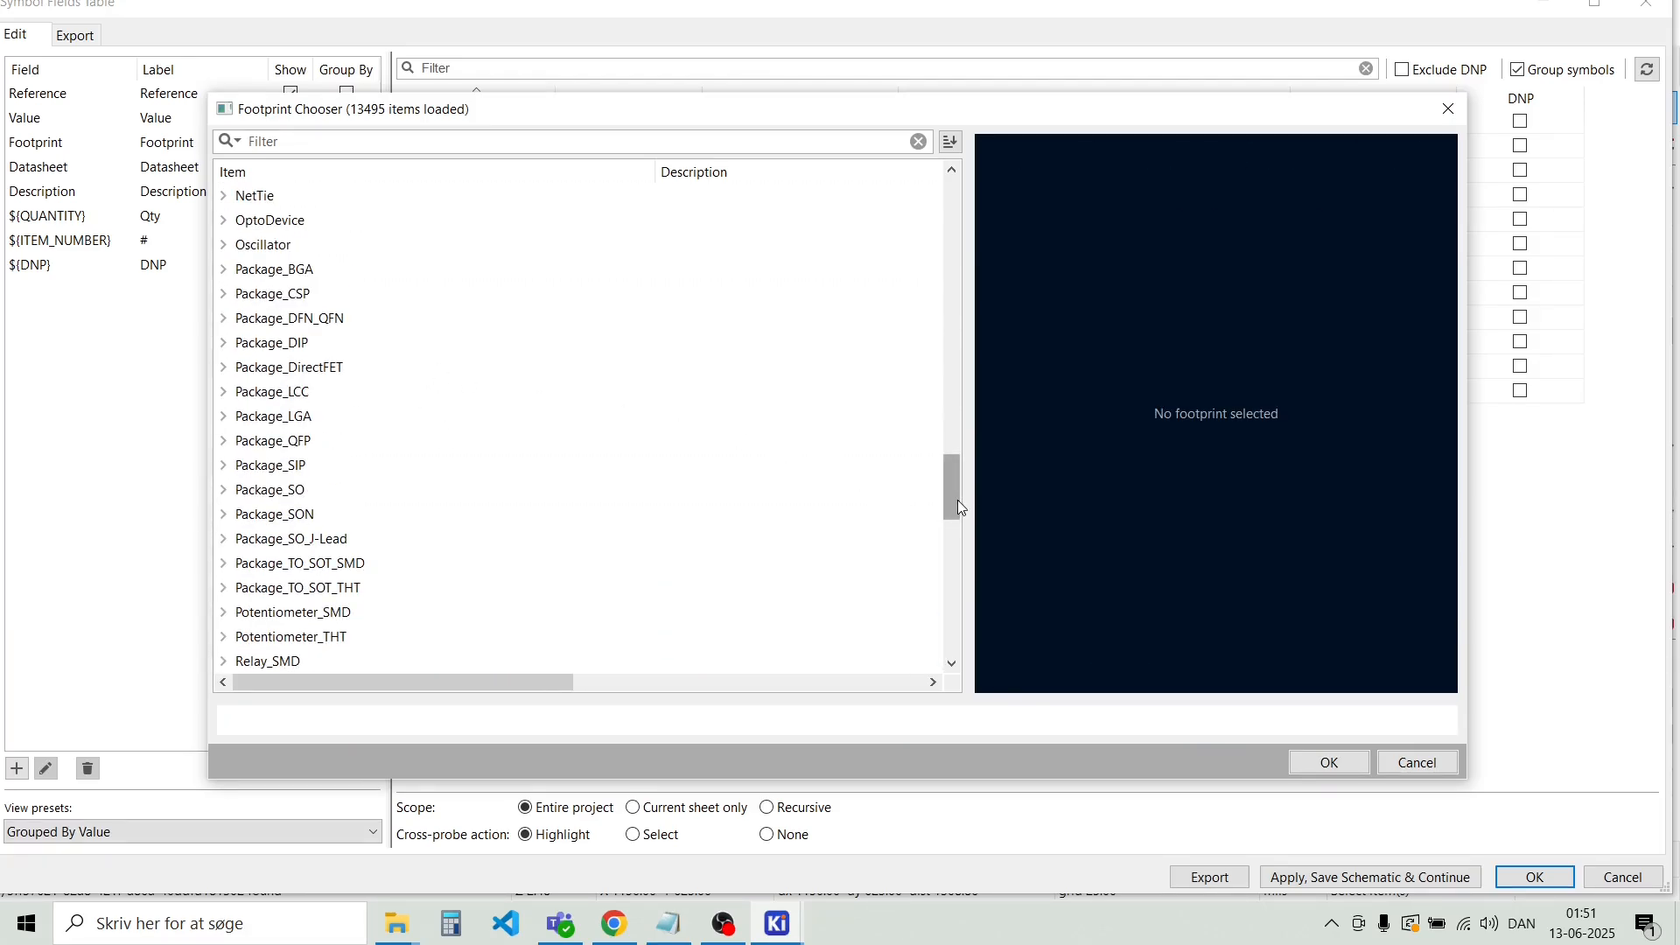
left_click_drag(959, 504, 958, 480)
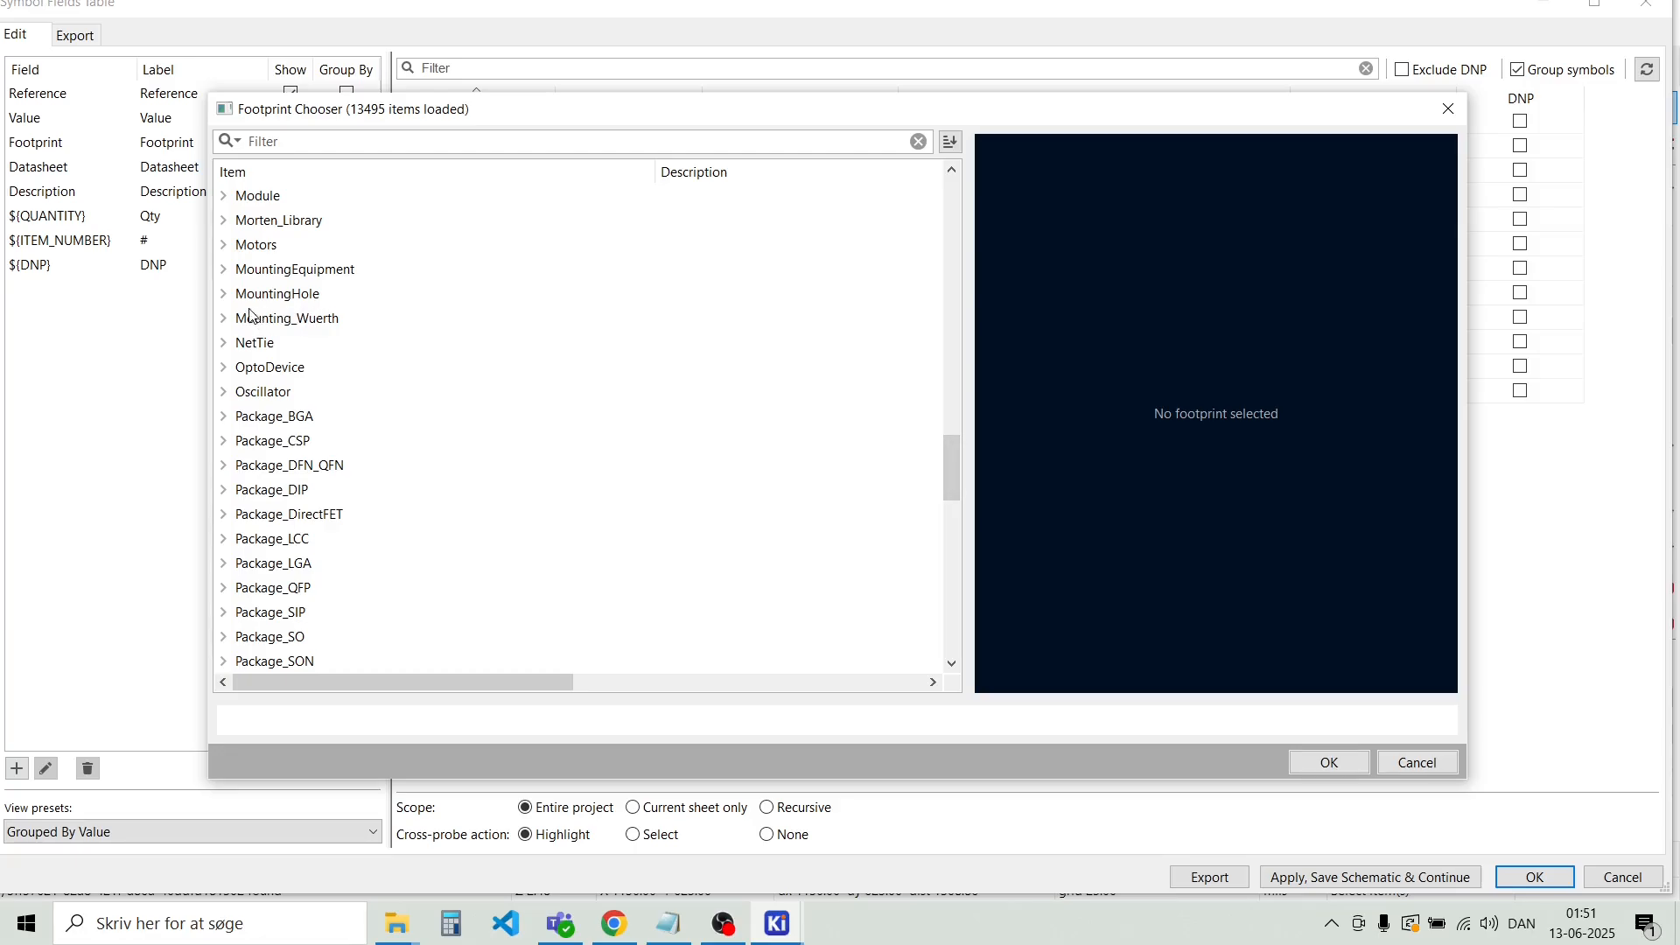
left_click(224, 294)
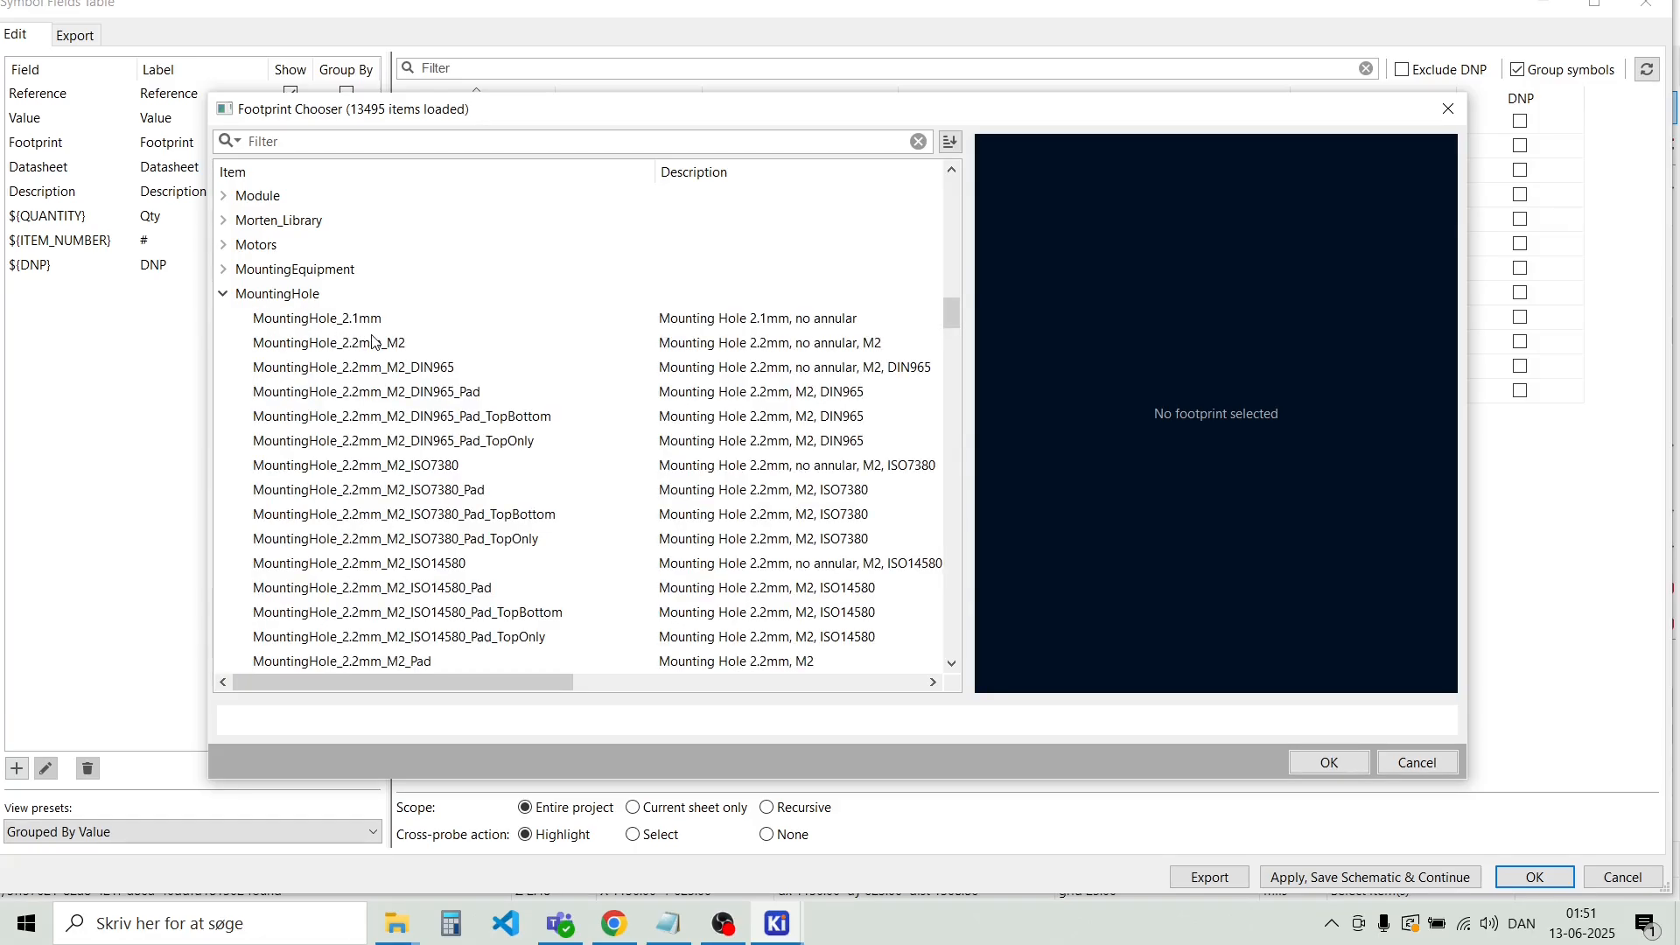
scroll(473, 440, "down", 20)
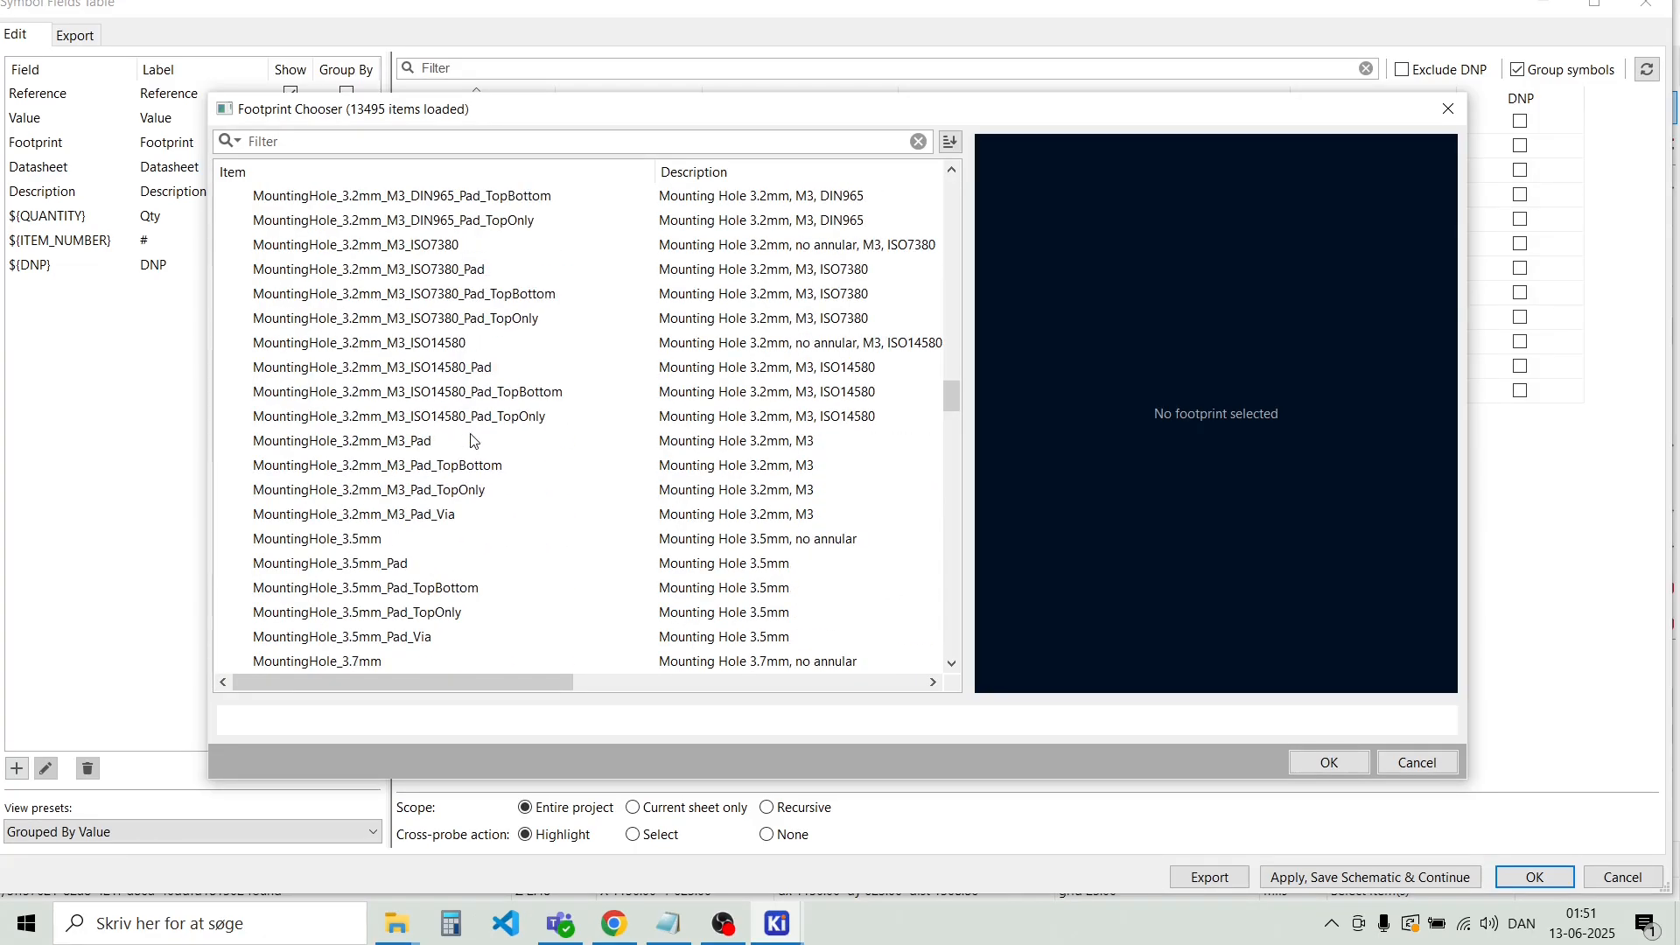
scroll(500, 450, "up", 2)
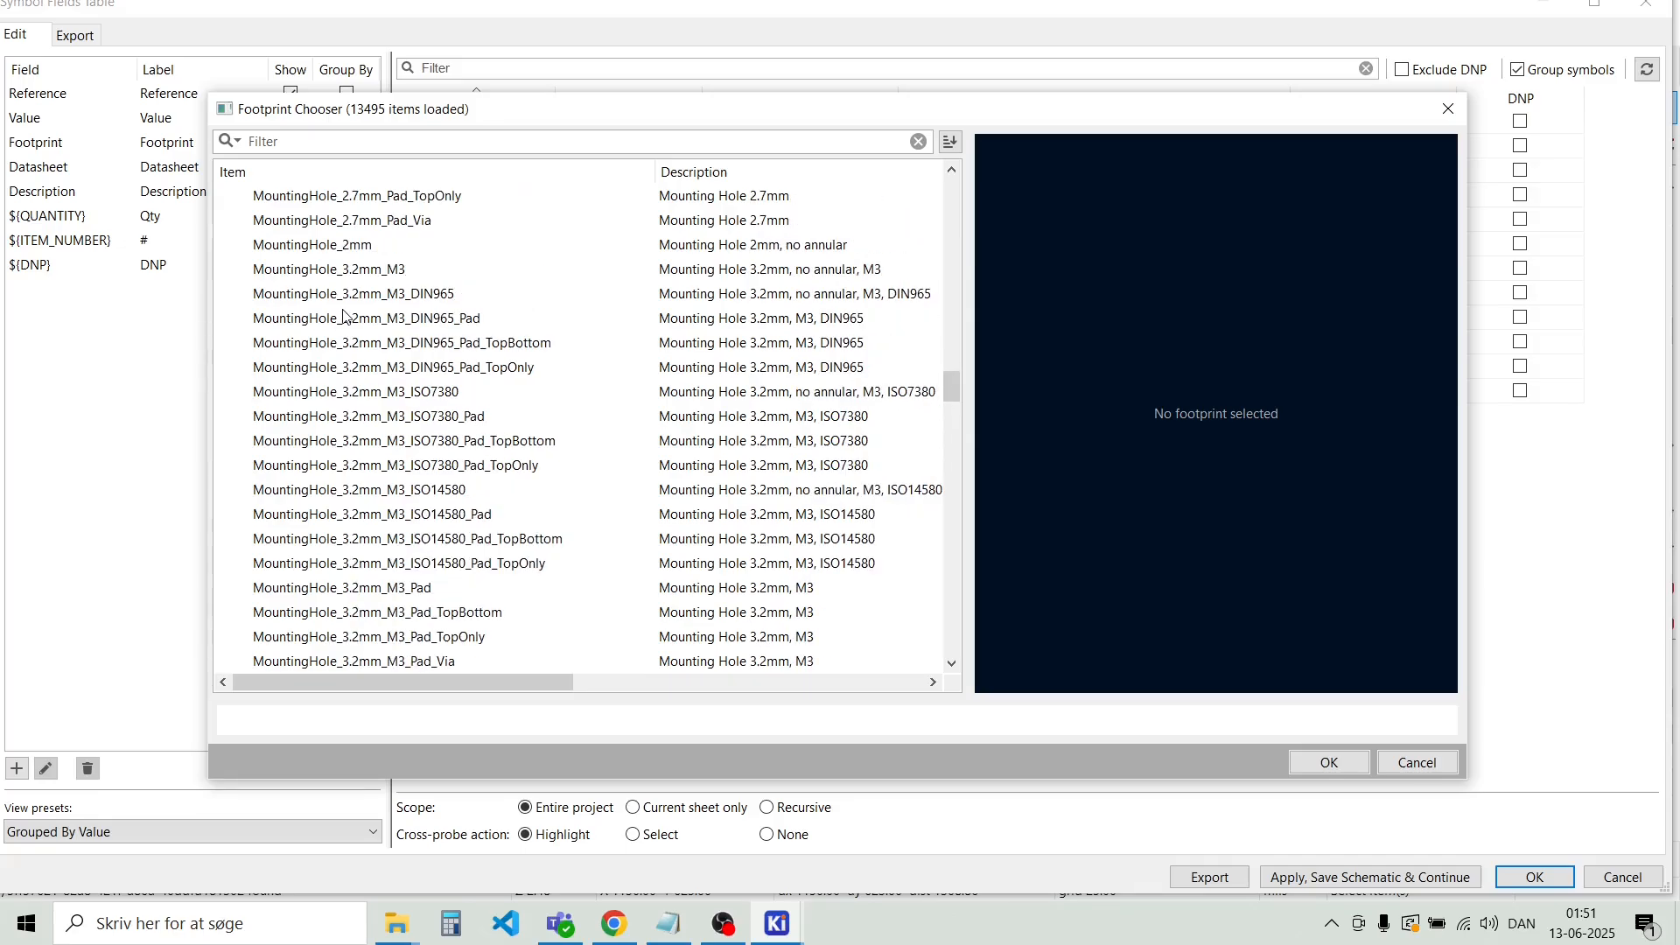
left_click(345, 295)
left_click(346, 271)
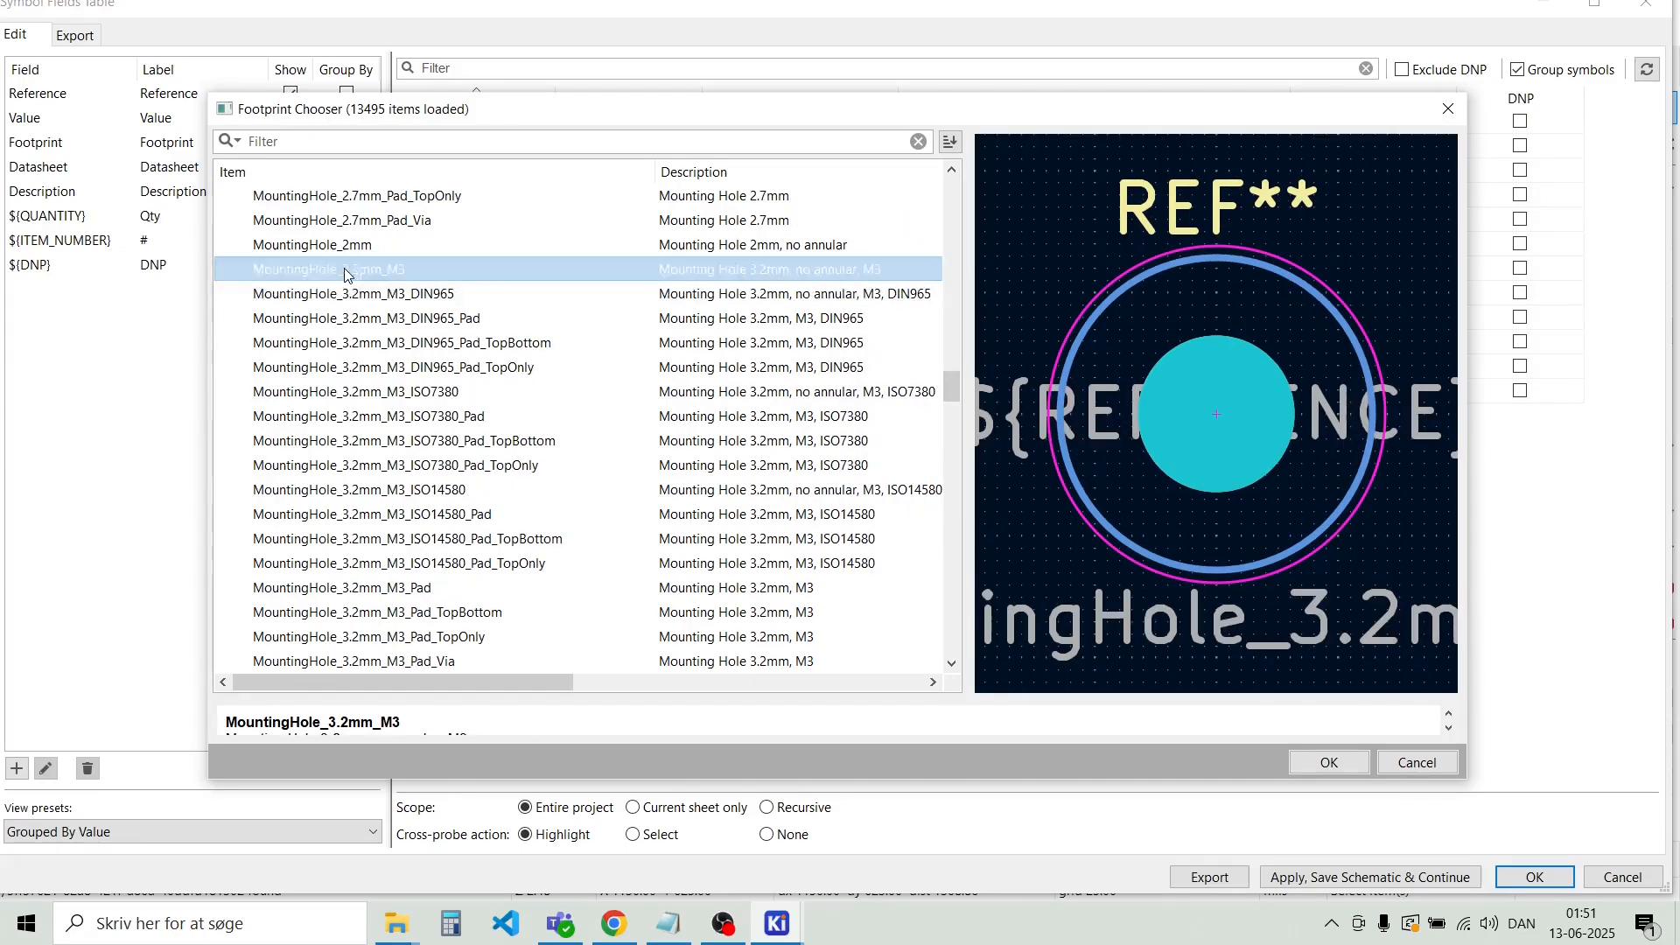
left_click(376, 319)
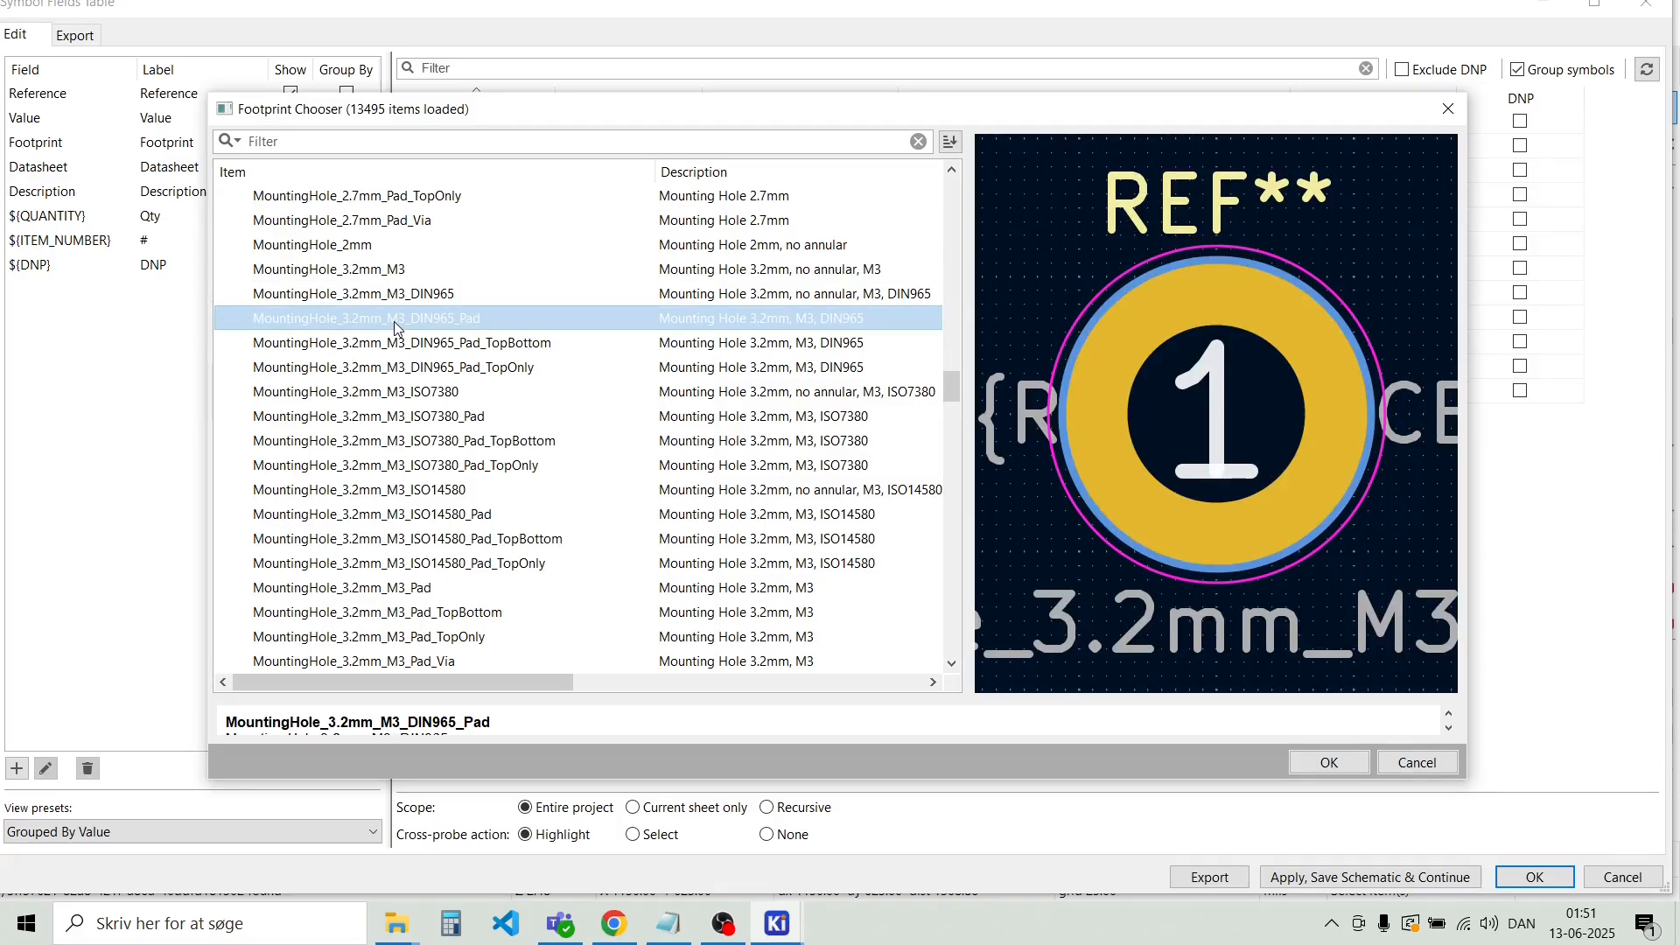
double_click(393, 320)
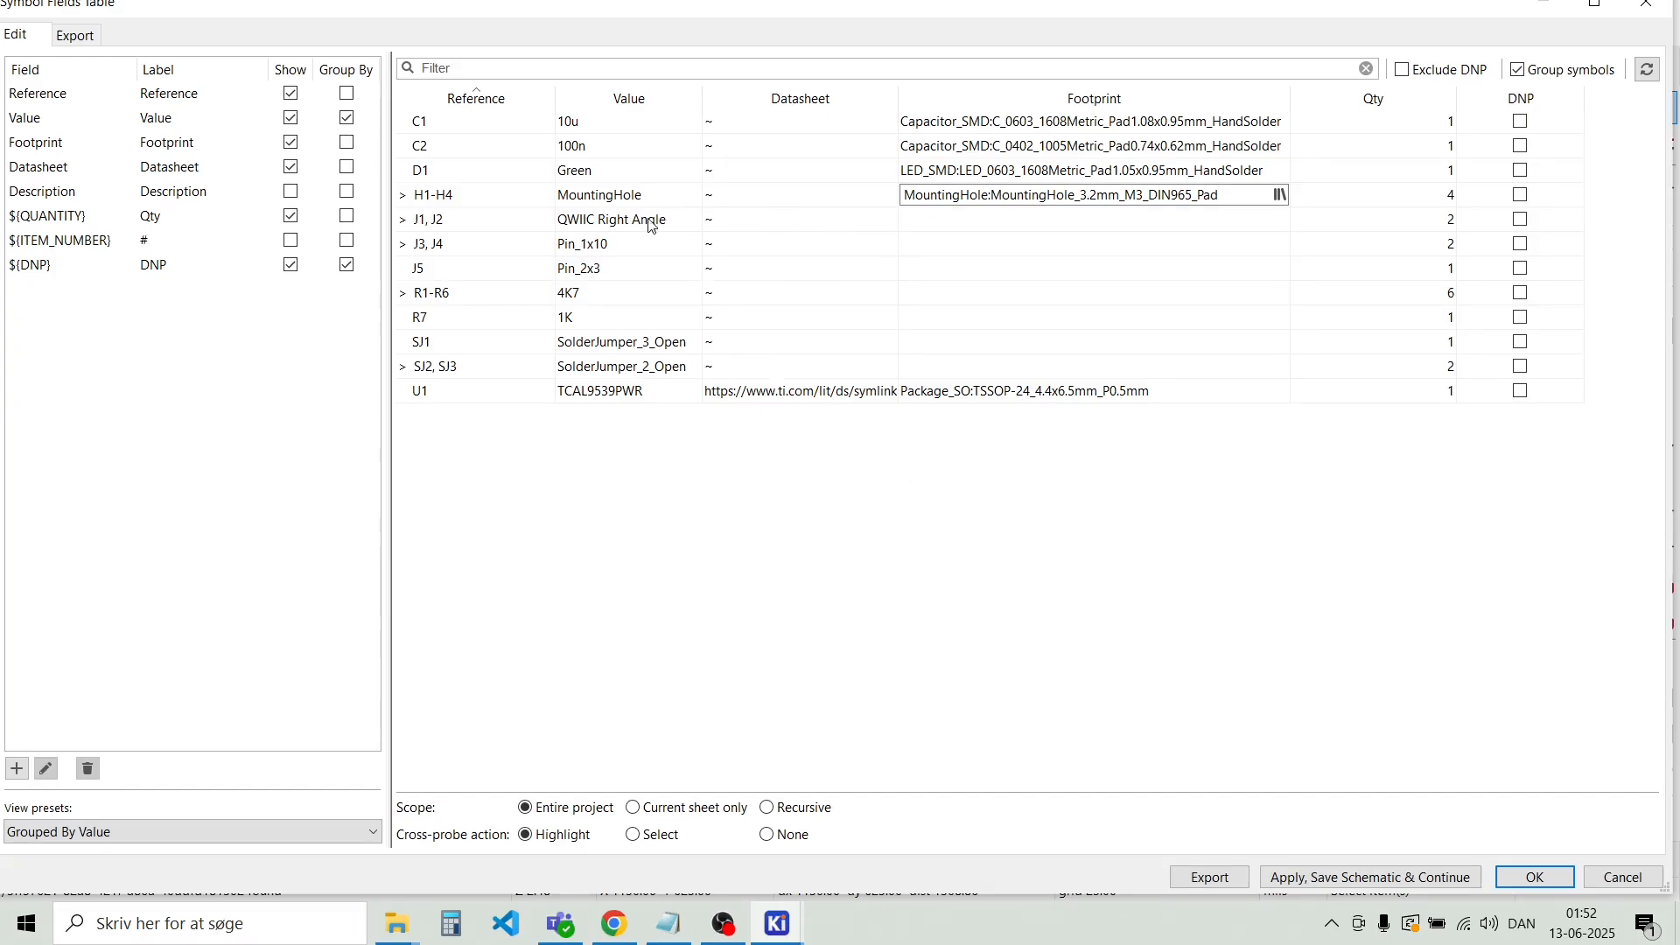
Start editing the footprint of J1 and J2, then switch to Chrome and check the Qwiic board connector's part number on SparkFun's Qwiic page
left_click(957, 229)
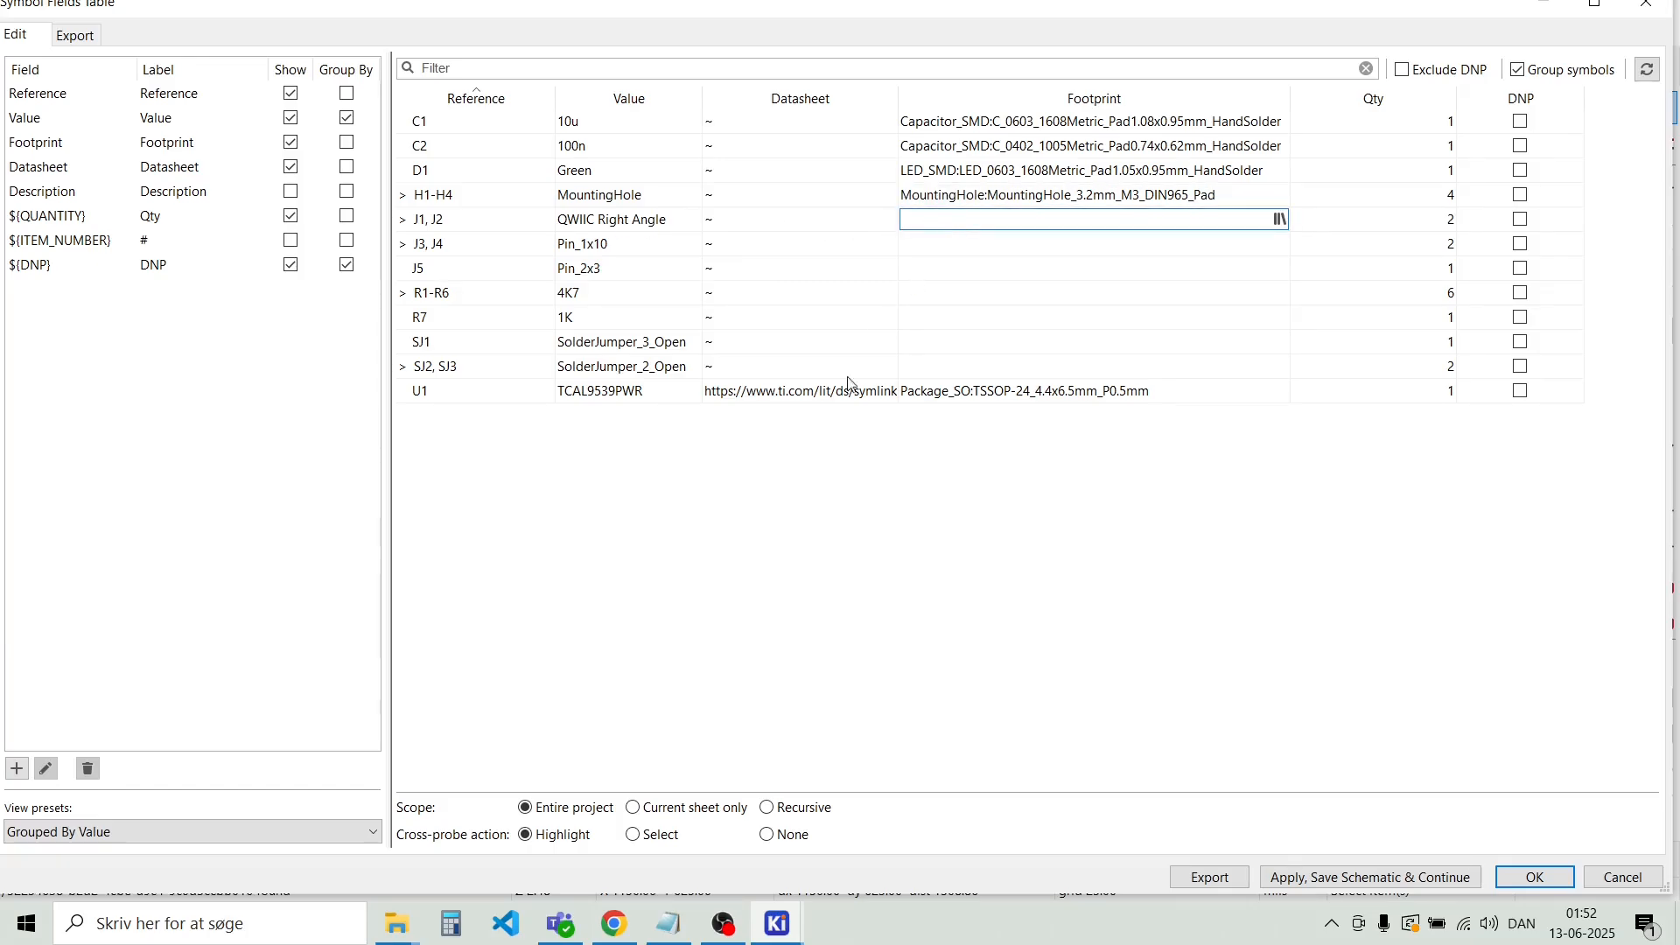
left_click(614, 924)
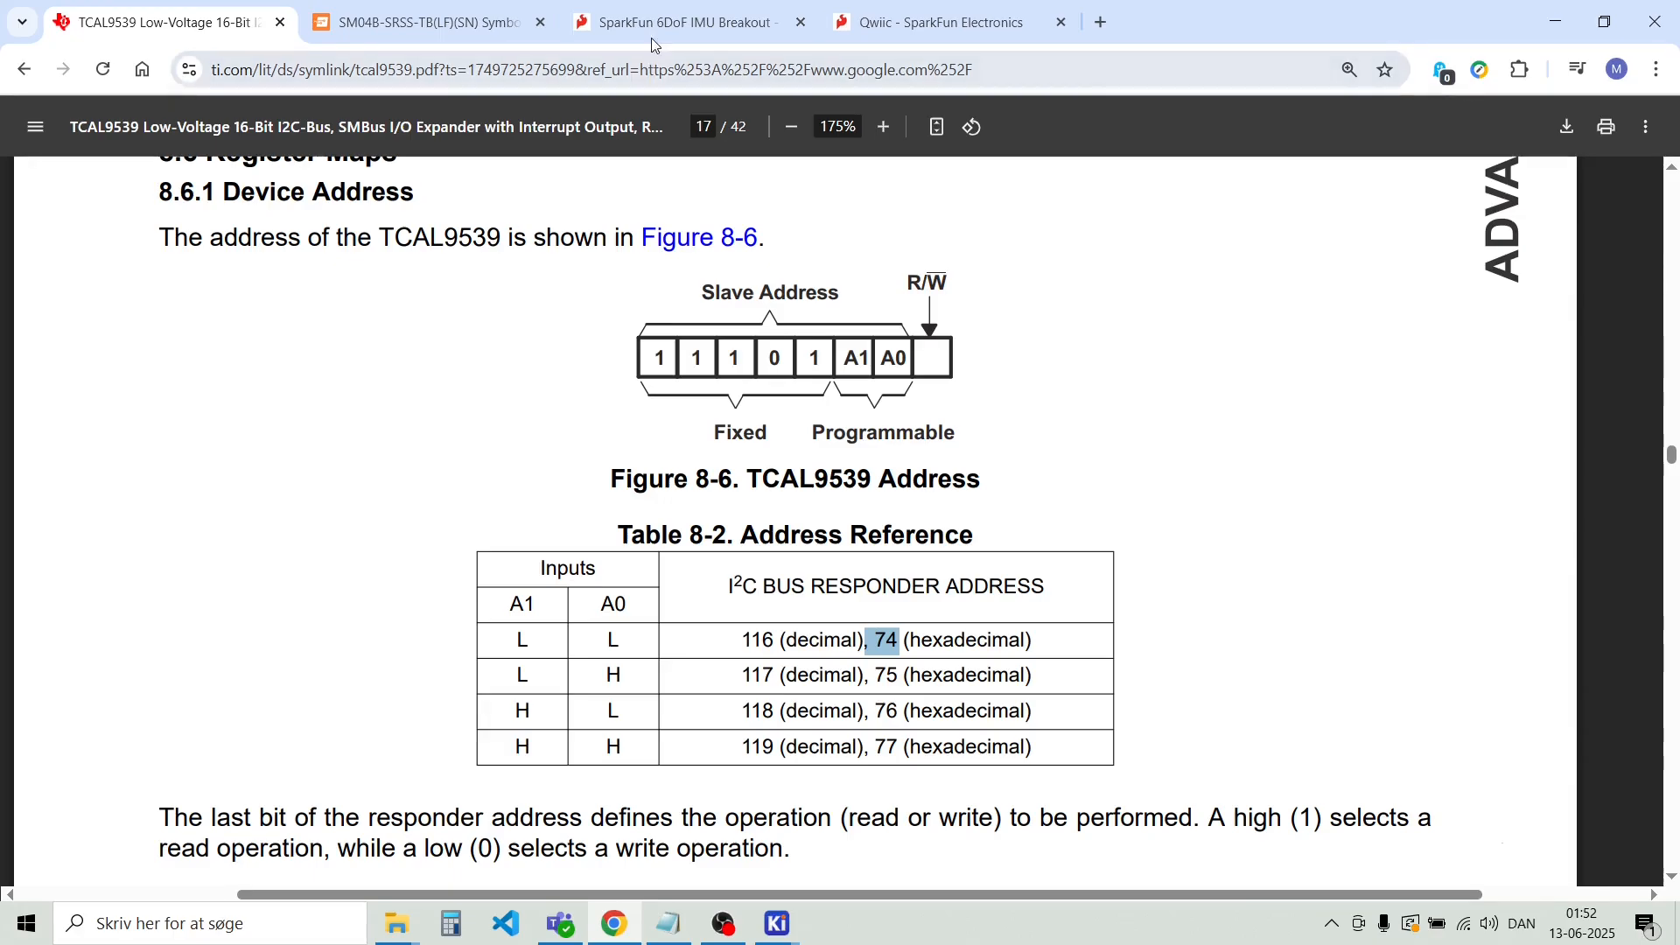
left_click(676, 24)
left_click(864, 24)
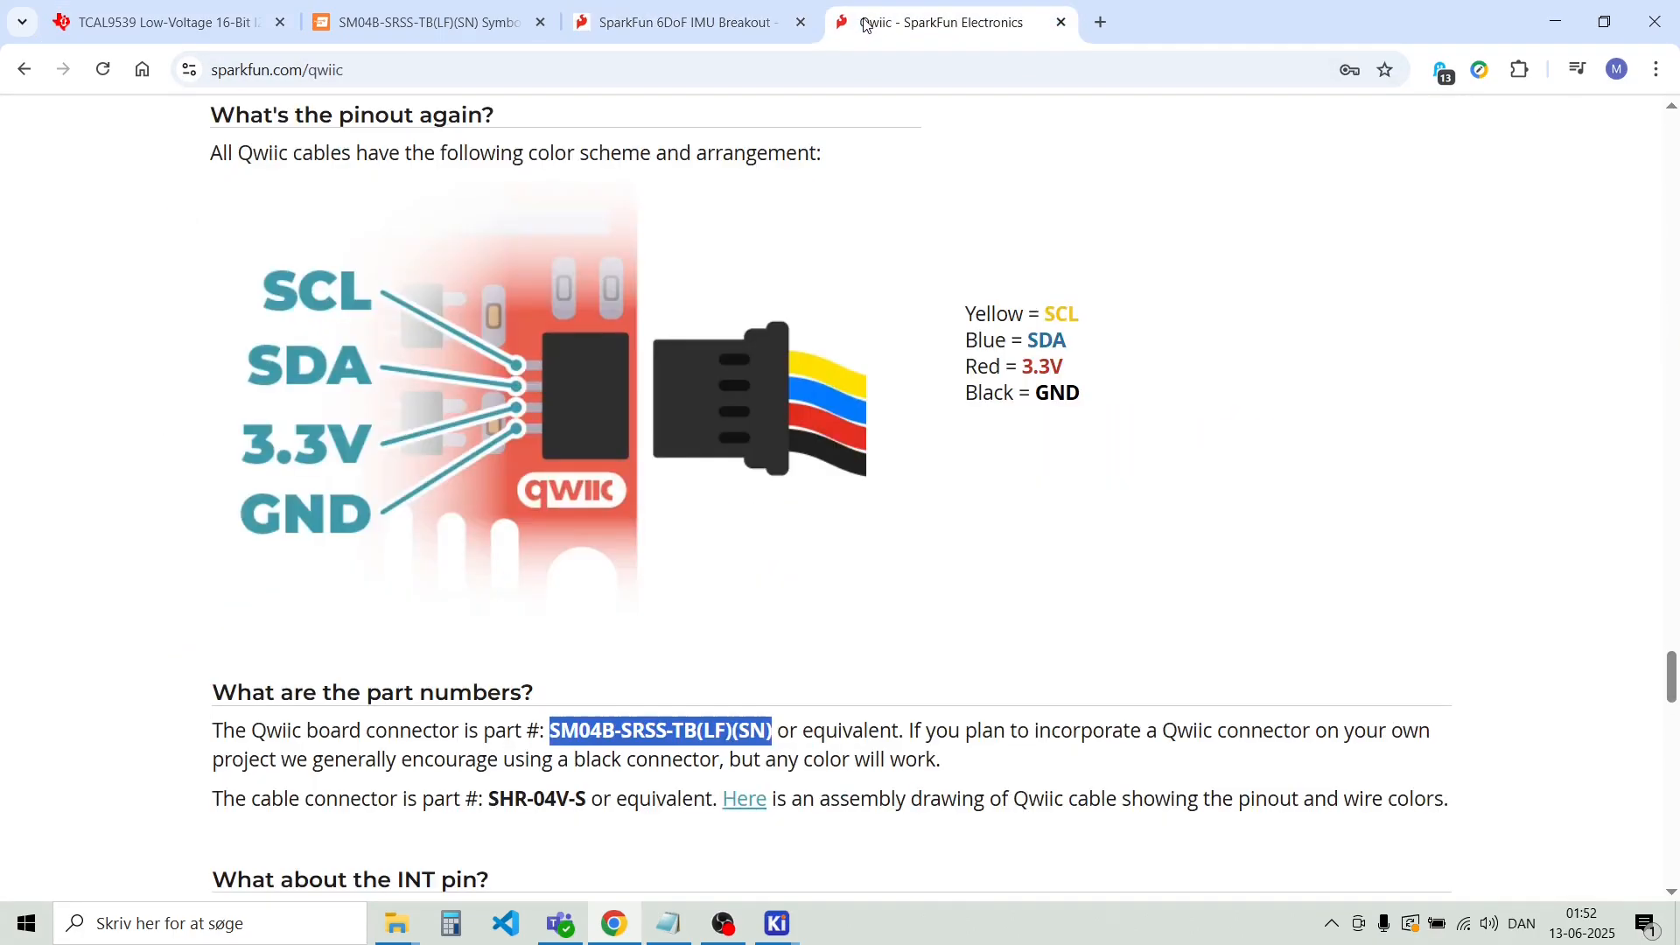
scroll(610, 399, "down", 1)
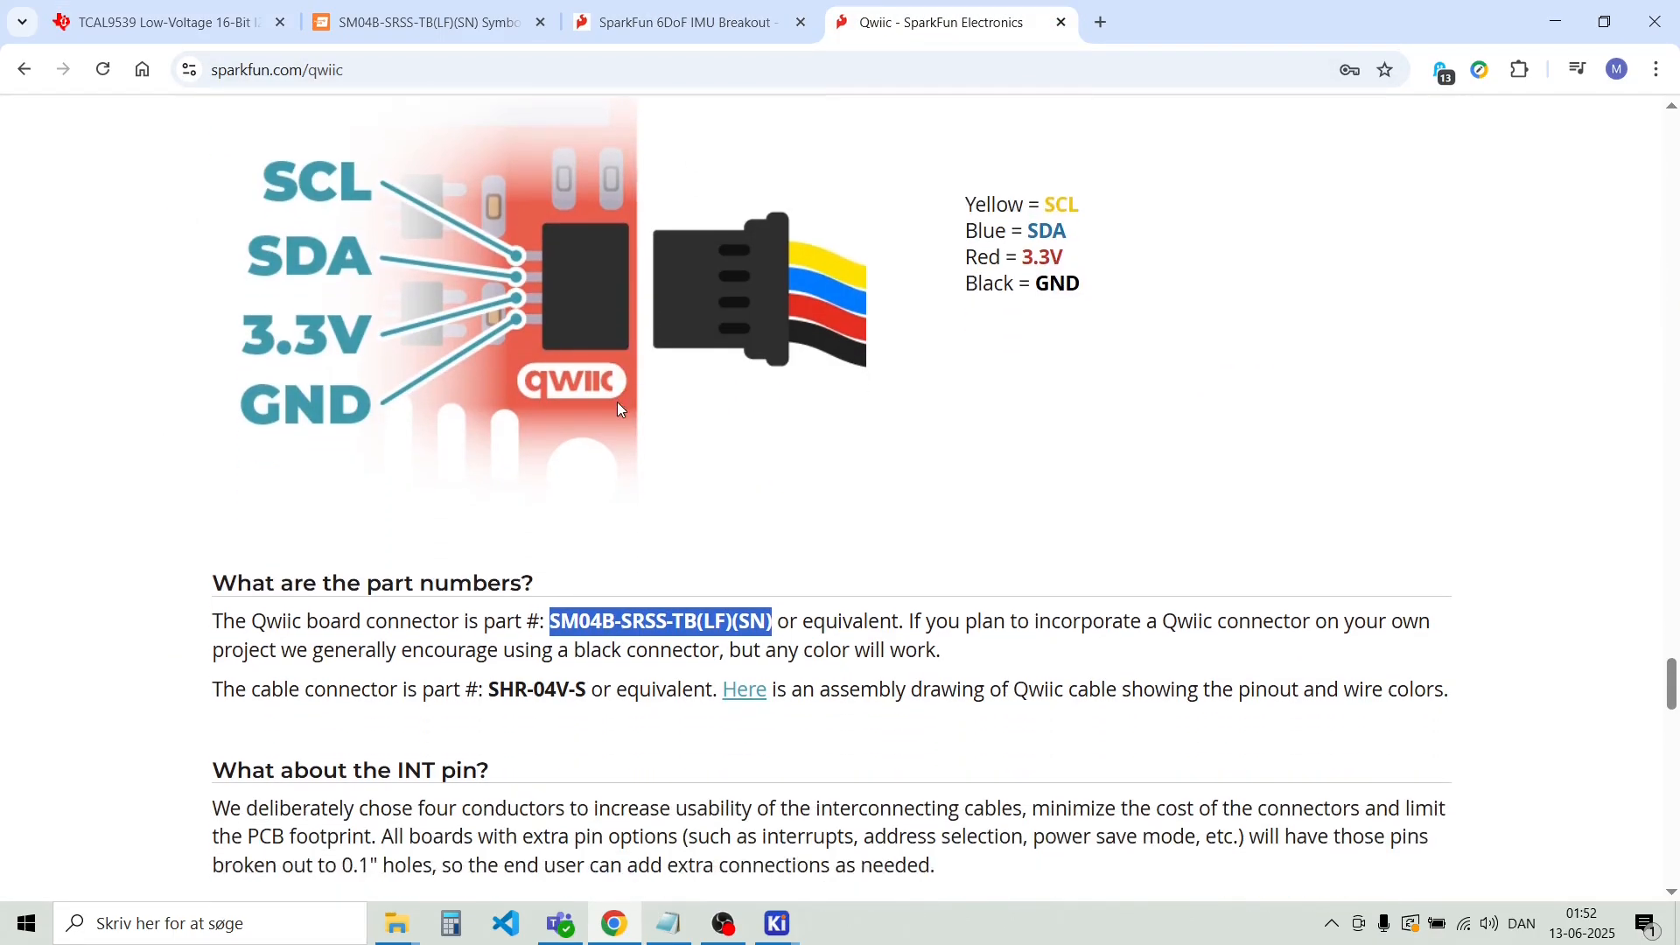
Copy the part number portion SM04B-SRSS from SparkFun's Qwiic page and switch back to the KiCad schematic editor
left_click(565, 645)
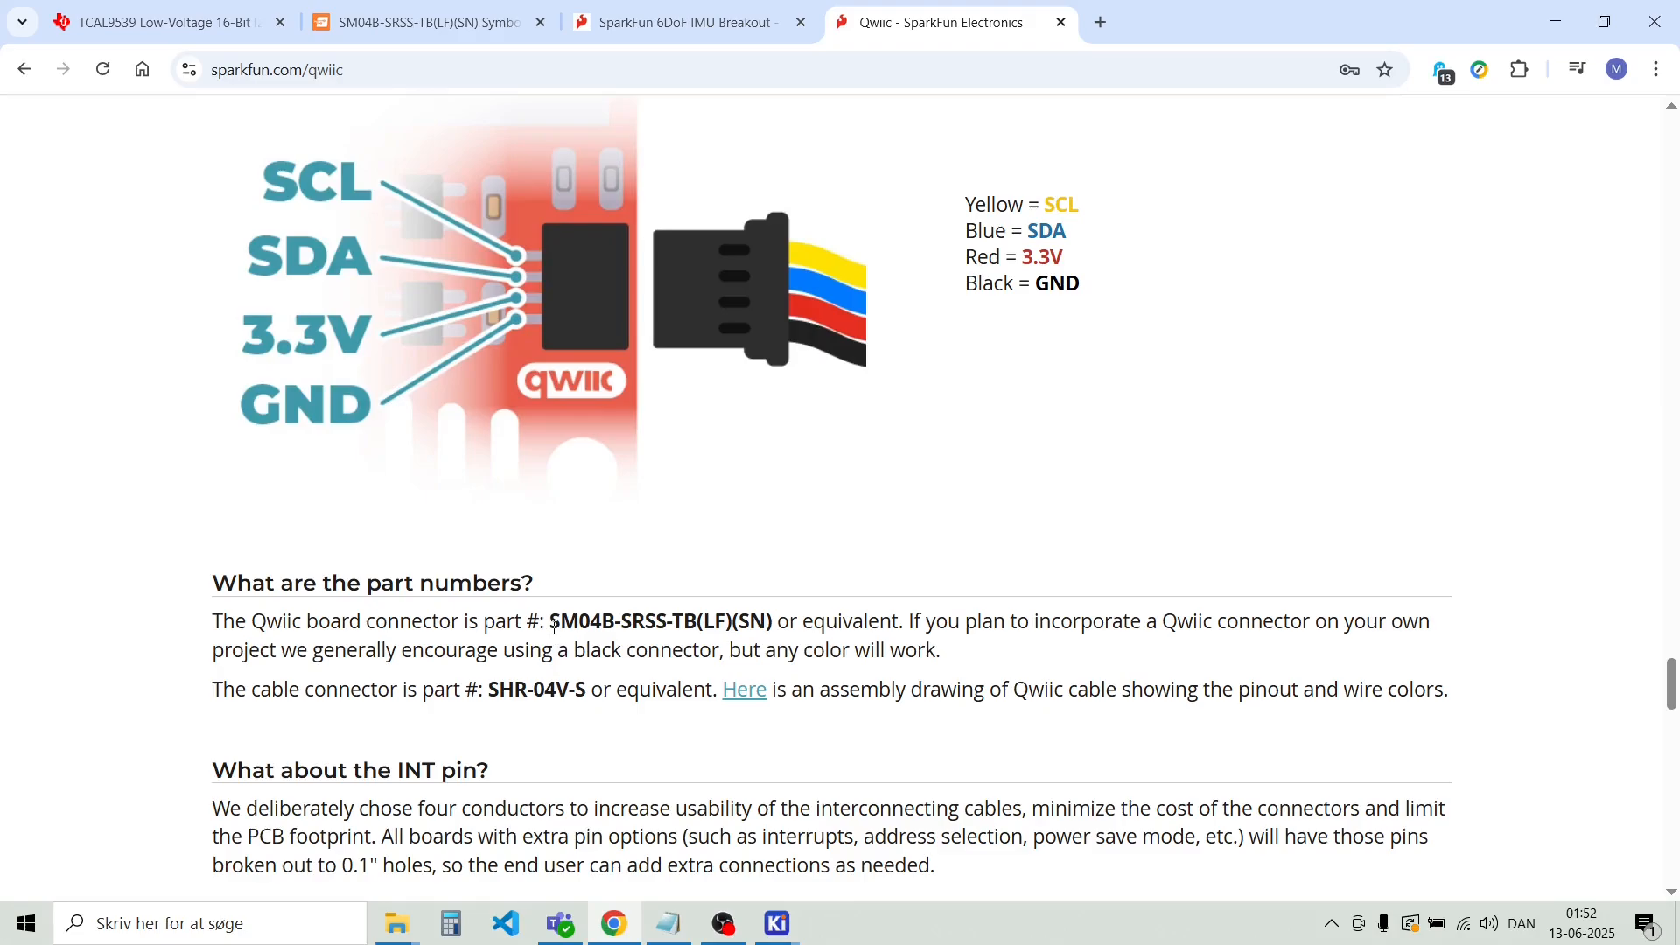
left_click_drag(554, 625, 673, 620)
key("ctrl+c")
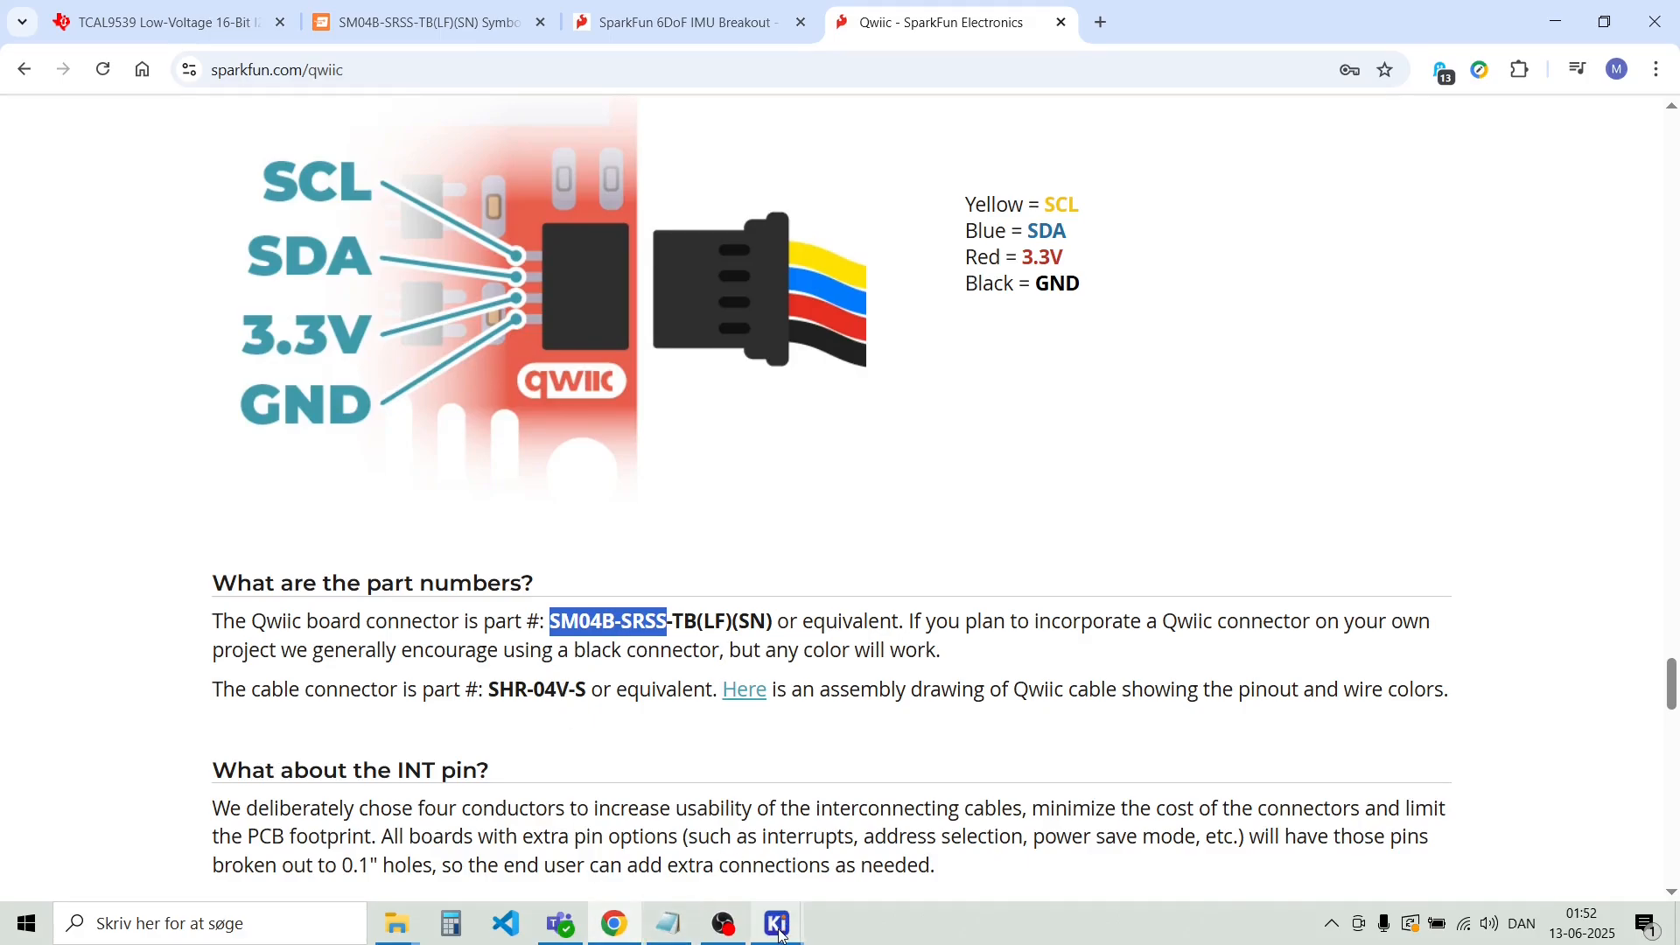
mouse_move(781, 934)
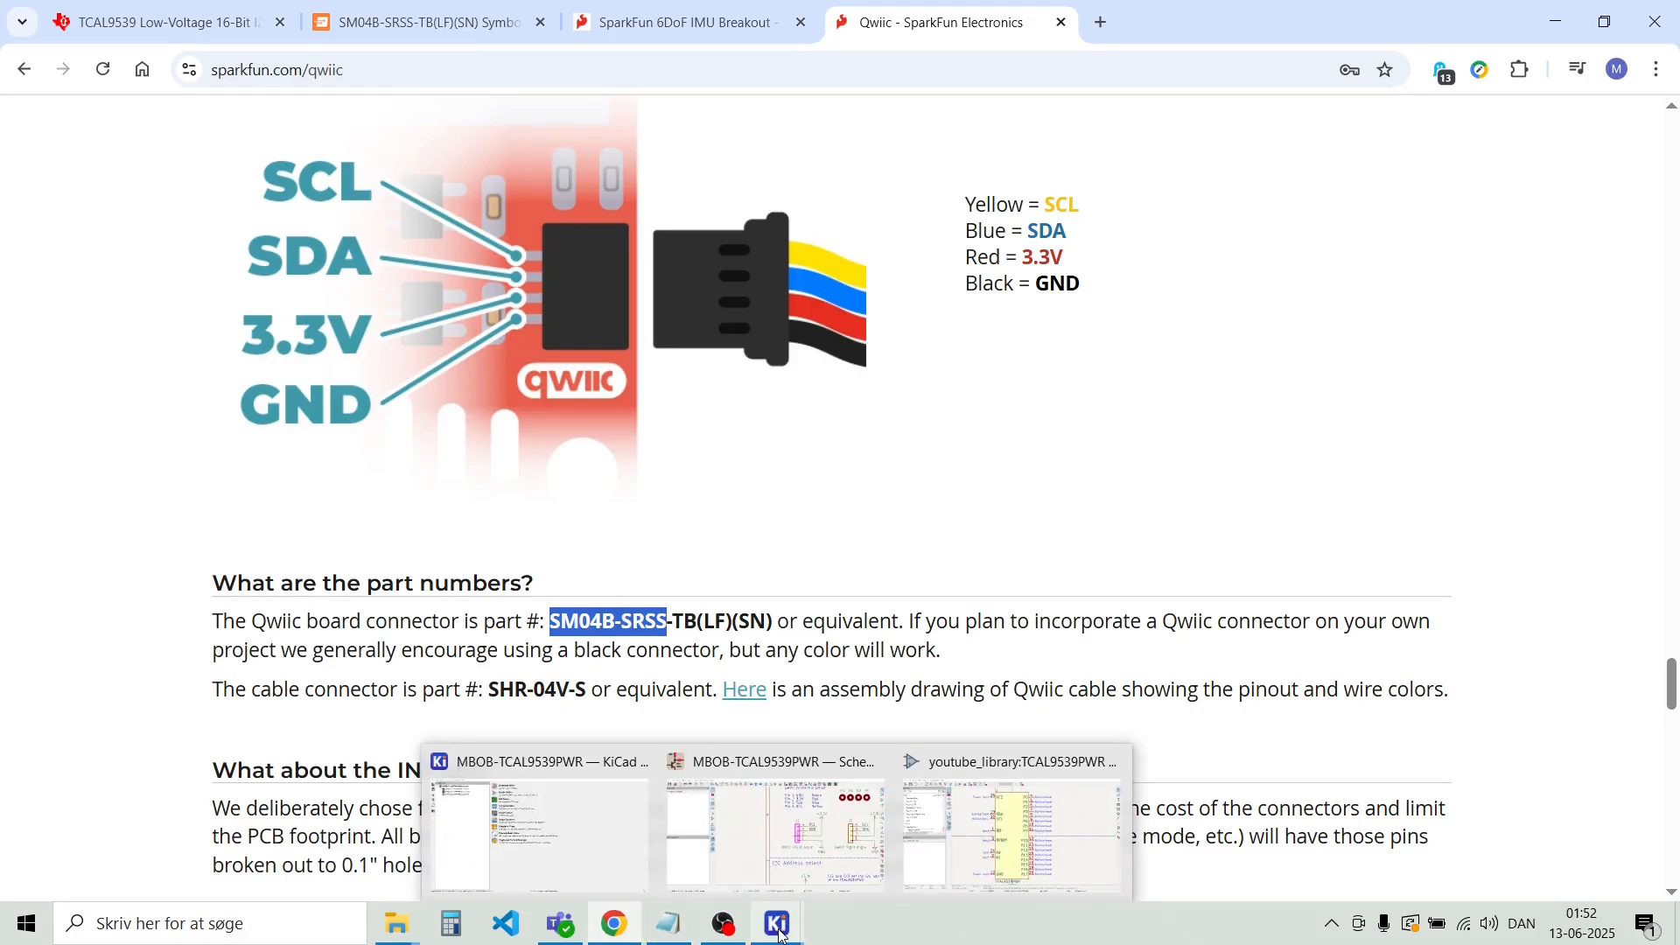
left_click(800, 860)
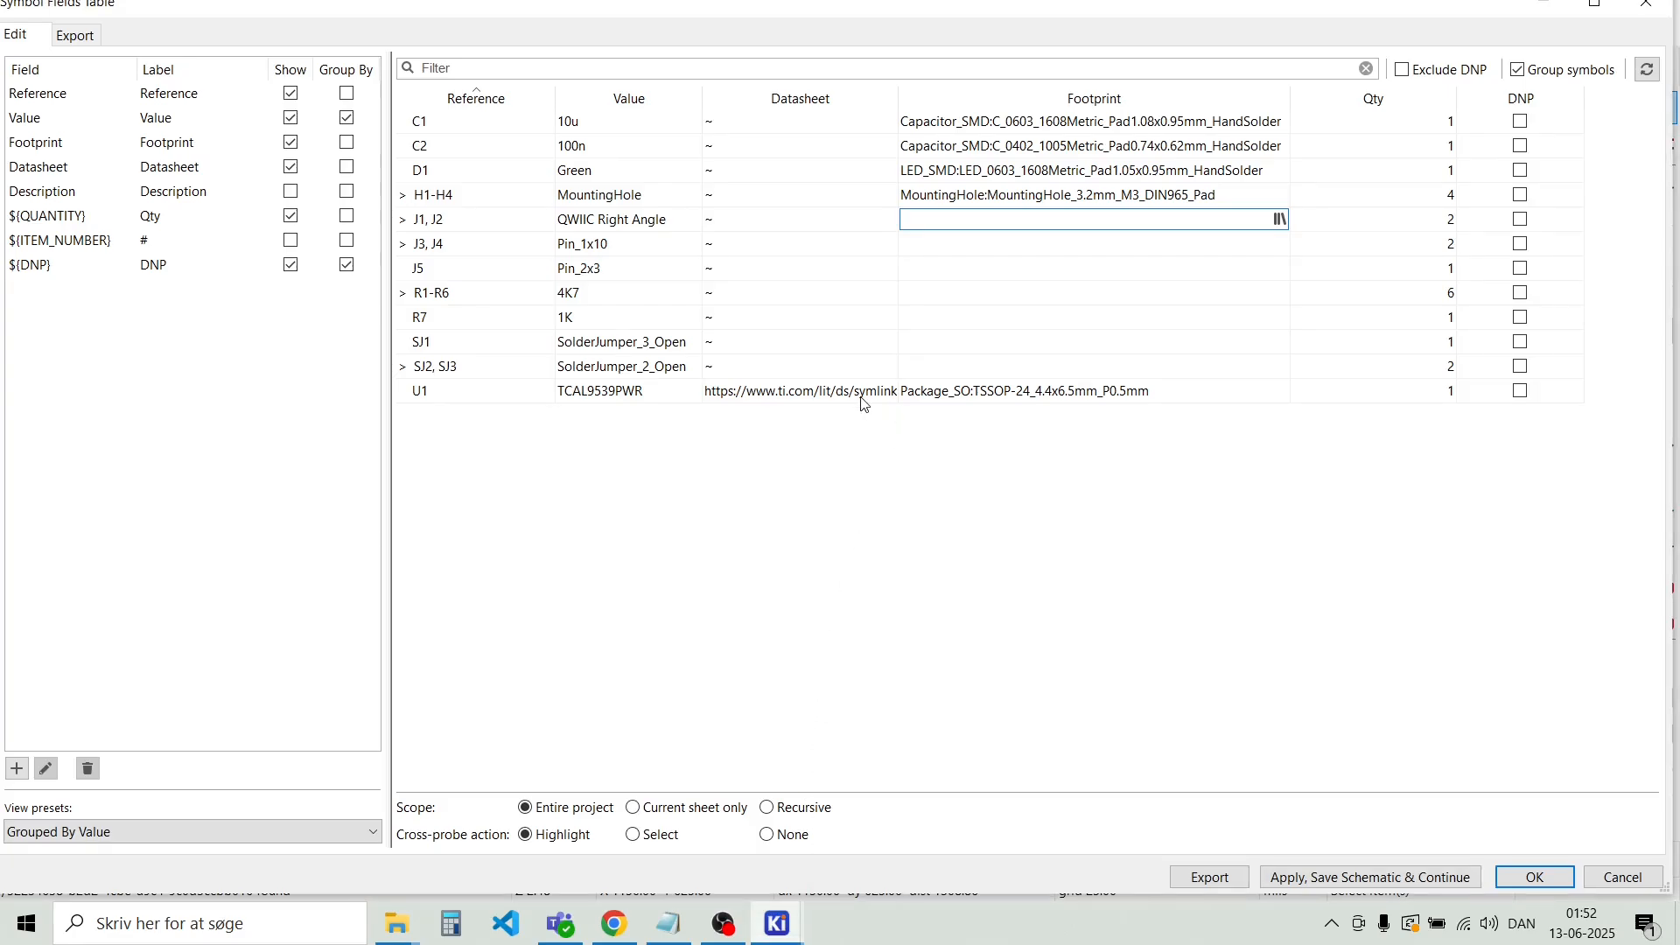
Search the footprint libraries for SM04B-SRSS and assign JST_SH_SM04B-SRSS-TB_1x04-1MP_P1.00mm_Horizontal to the Qwiic connectors J1 and J2
left_click(1280, 219)
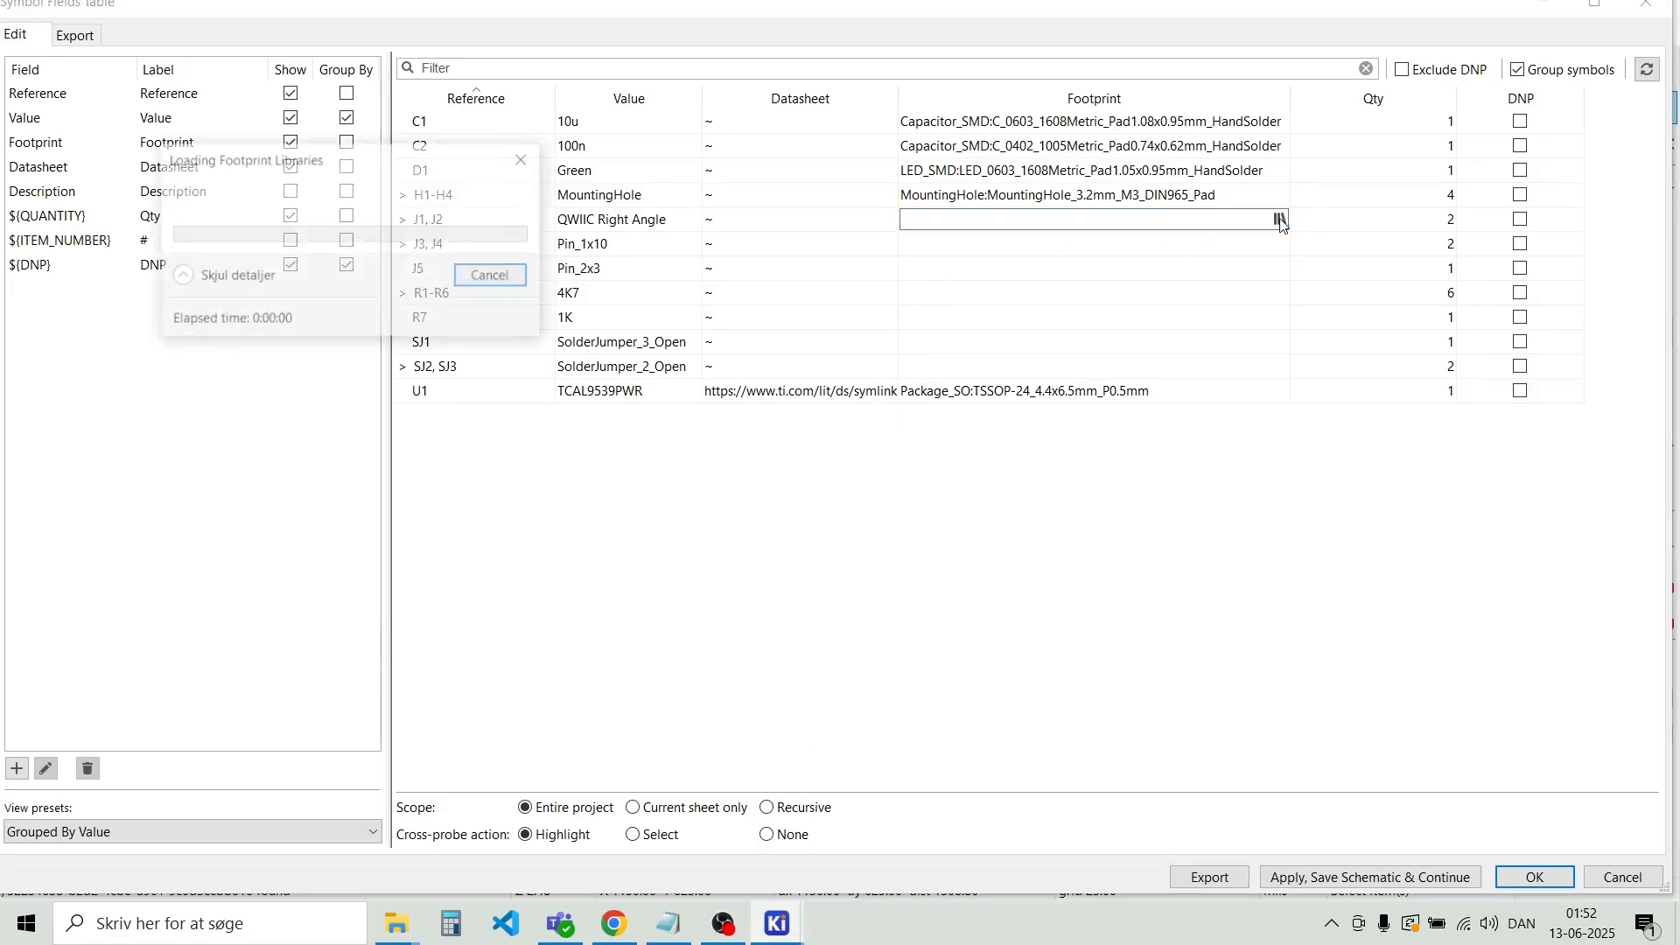
left_click(391, 141)
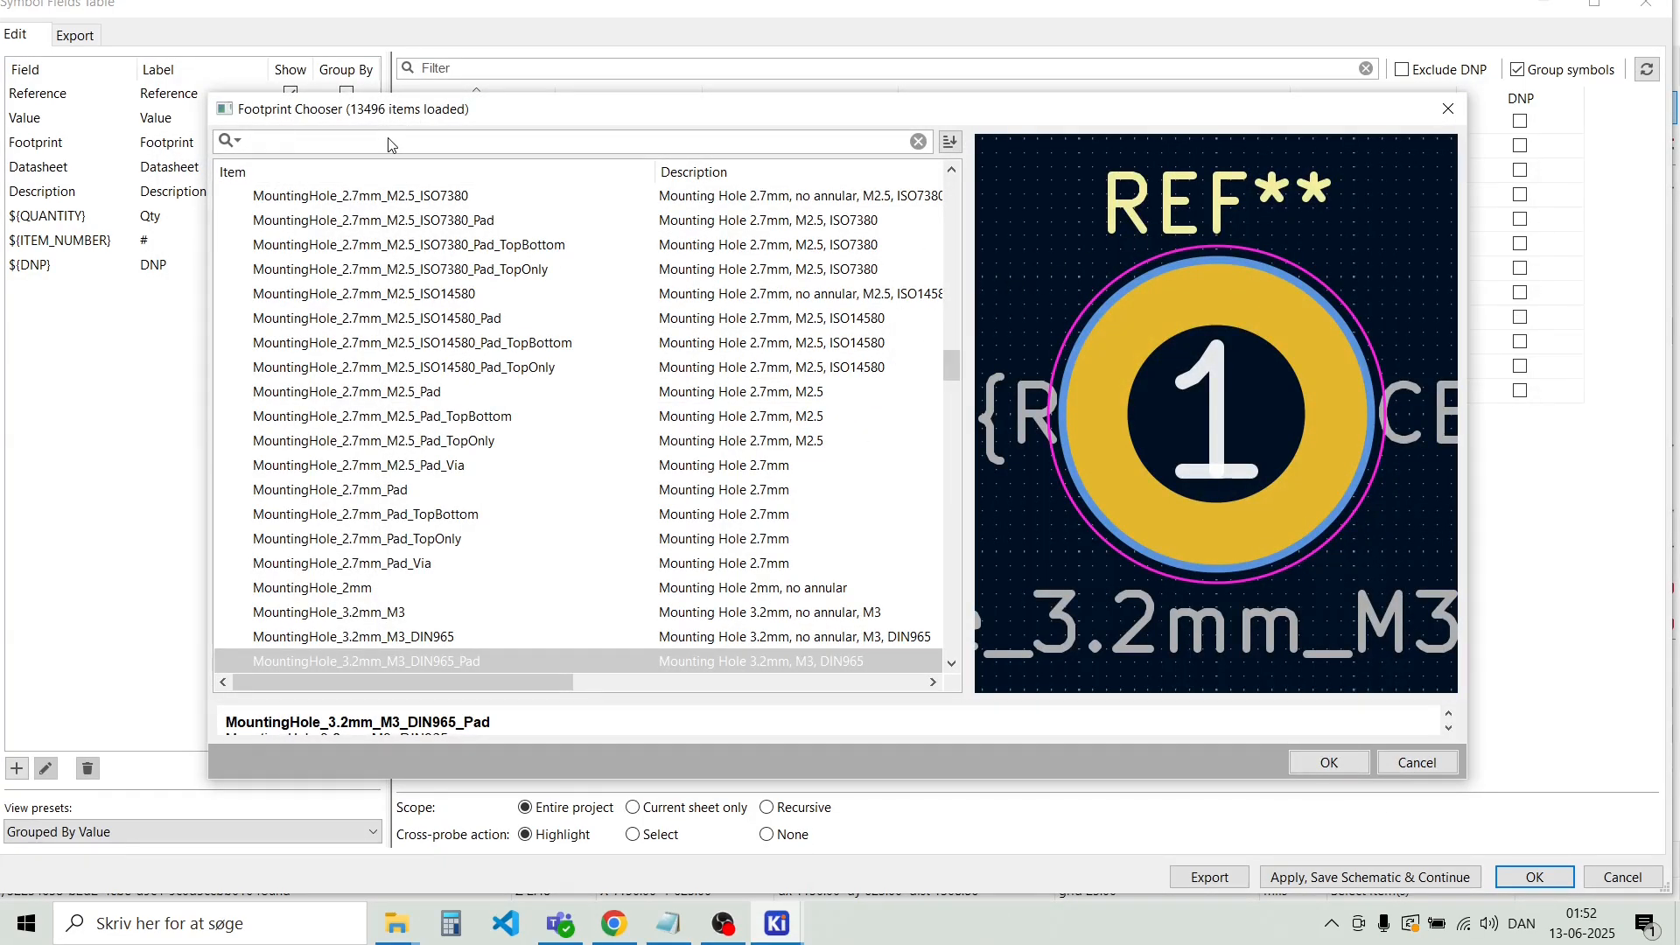
key("ctrl+v")
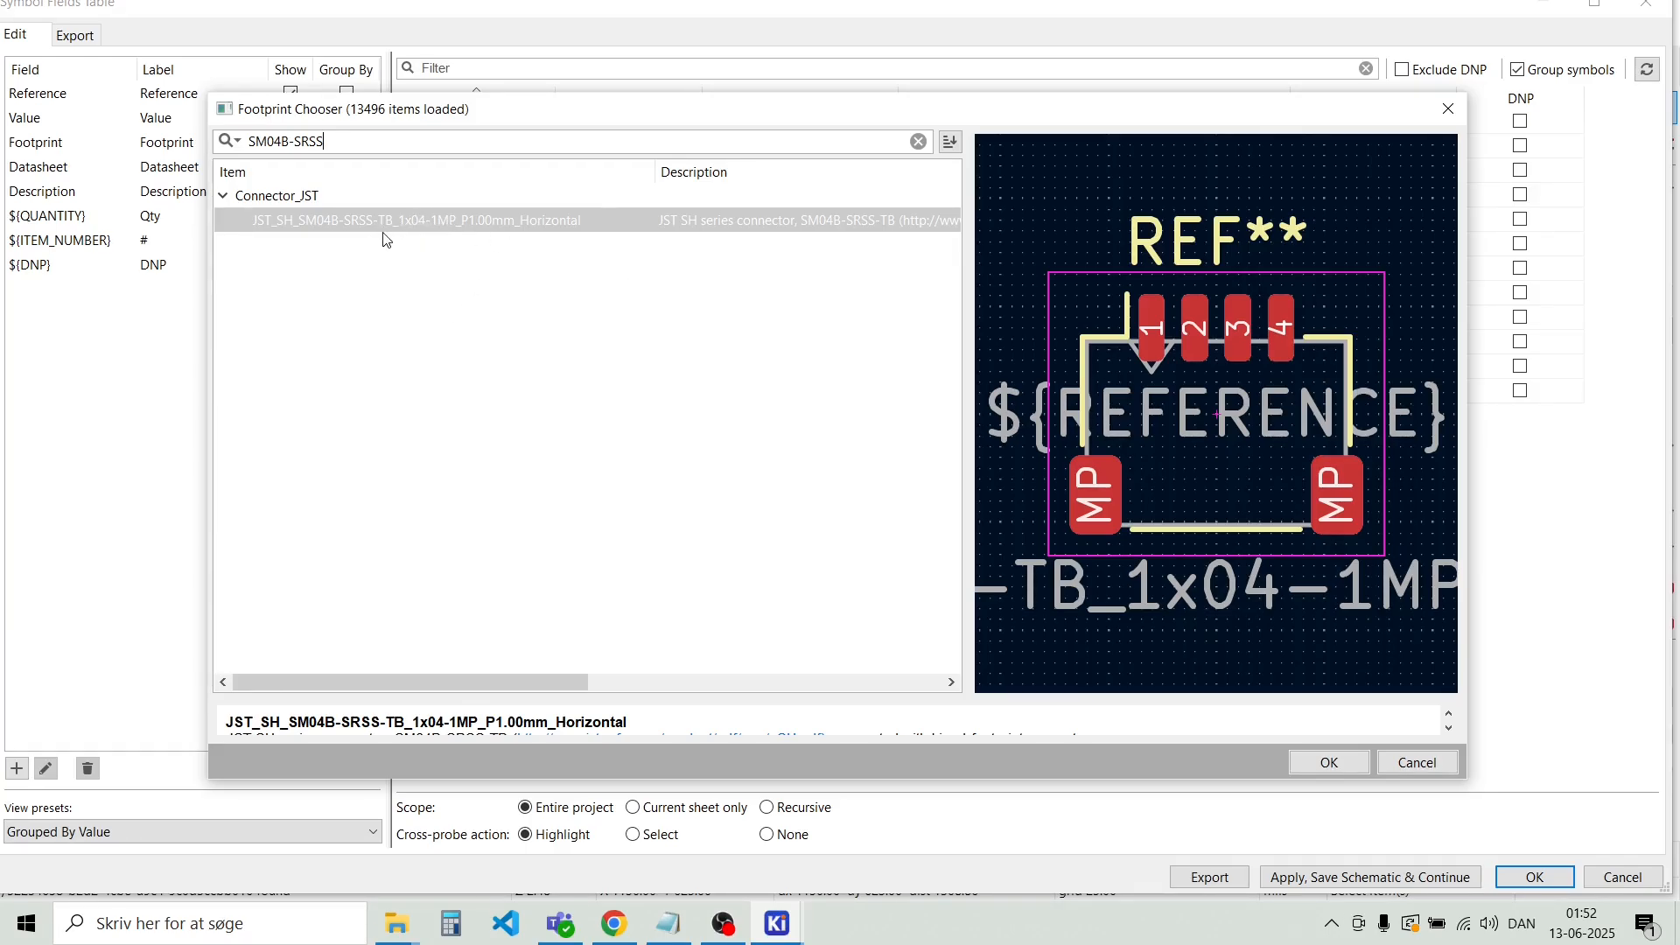
left_click(616, 928)
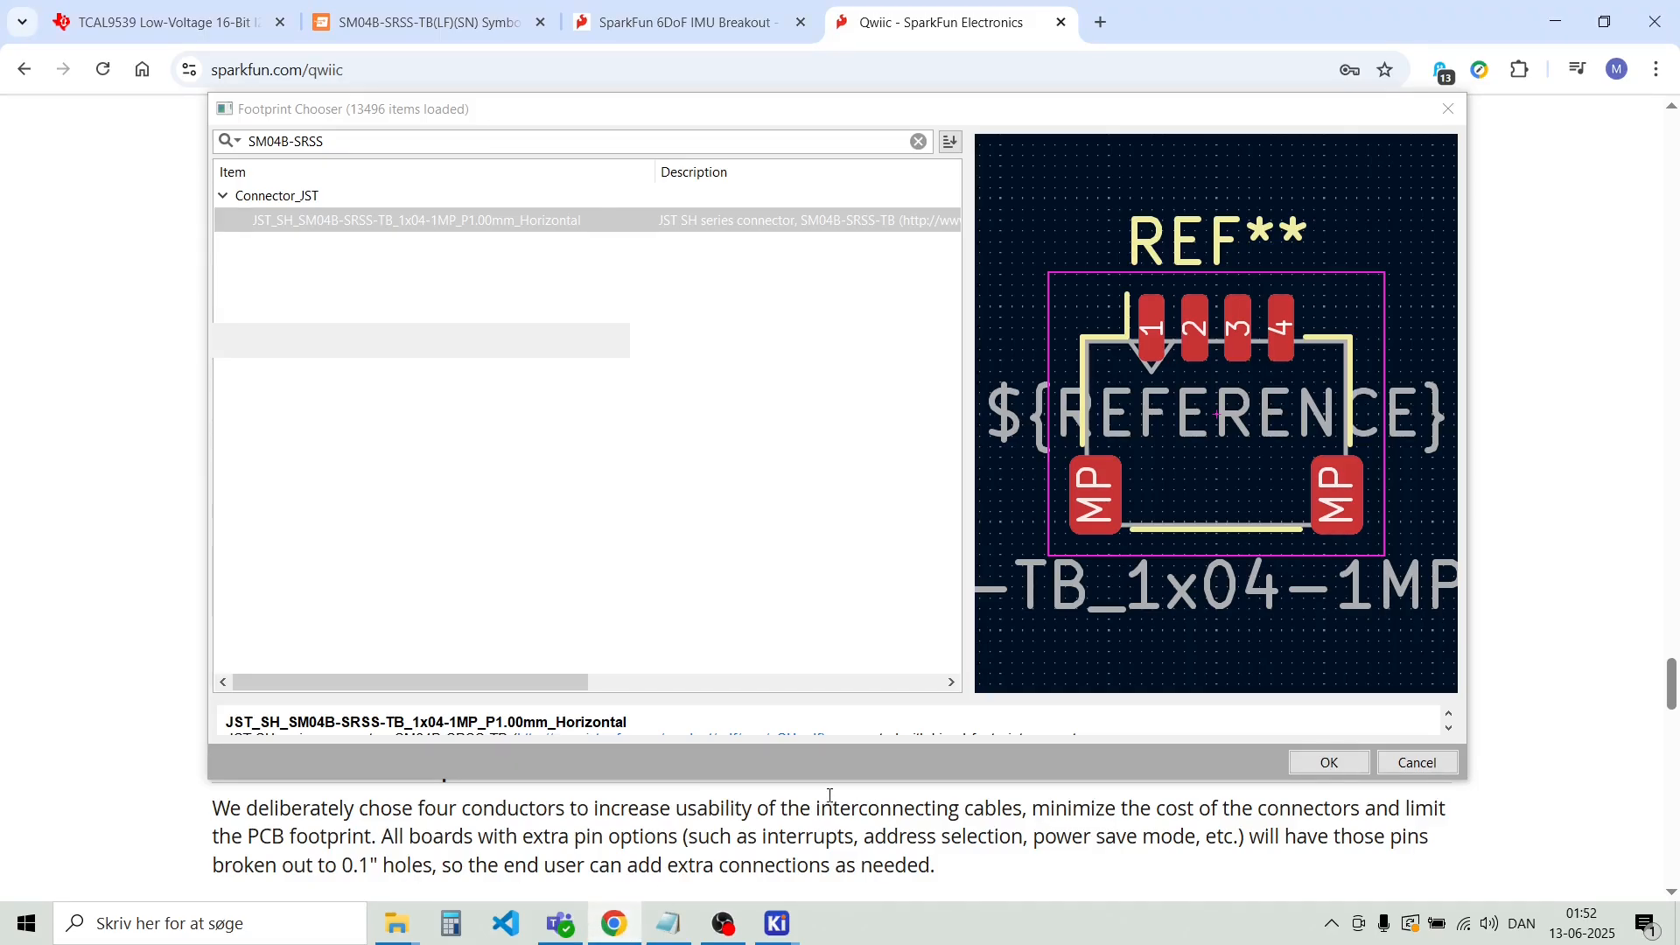
left_click(1329, 763)
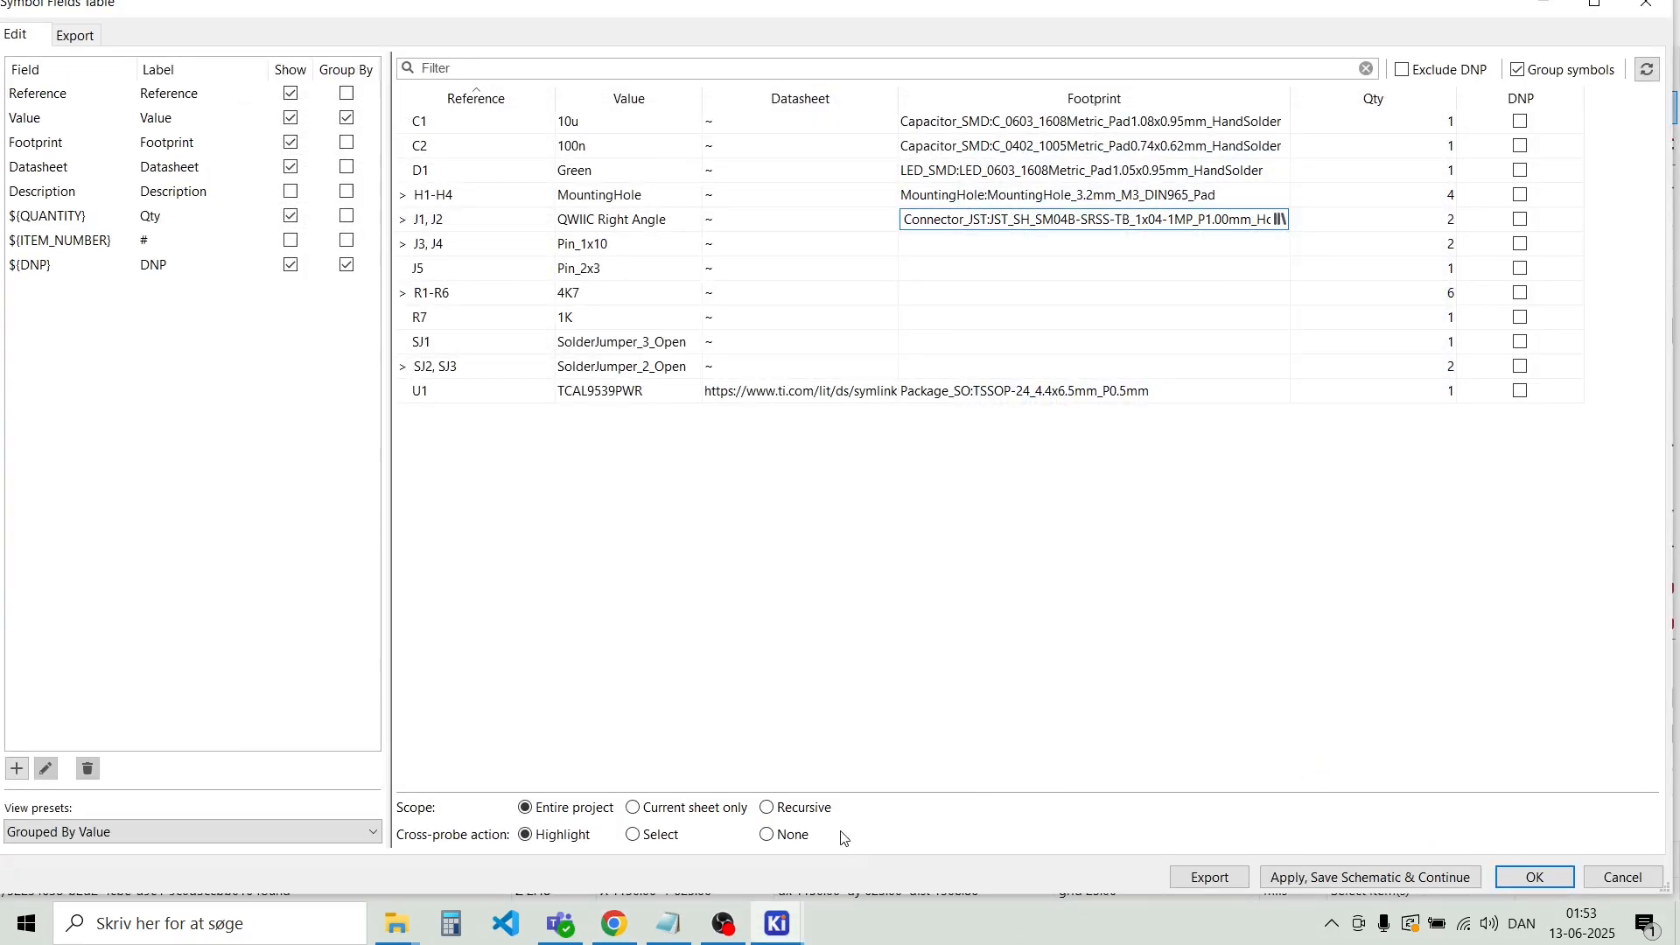
Switch to Chrome and examine the footprint and 3D model of the SM04B-SRSS-TB(LF)(SN) connector on its SnapMagic page
left_click(613, 925)
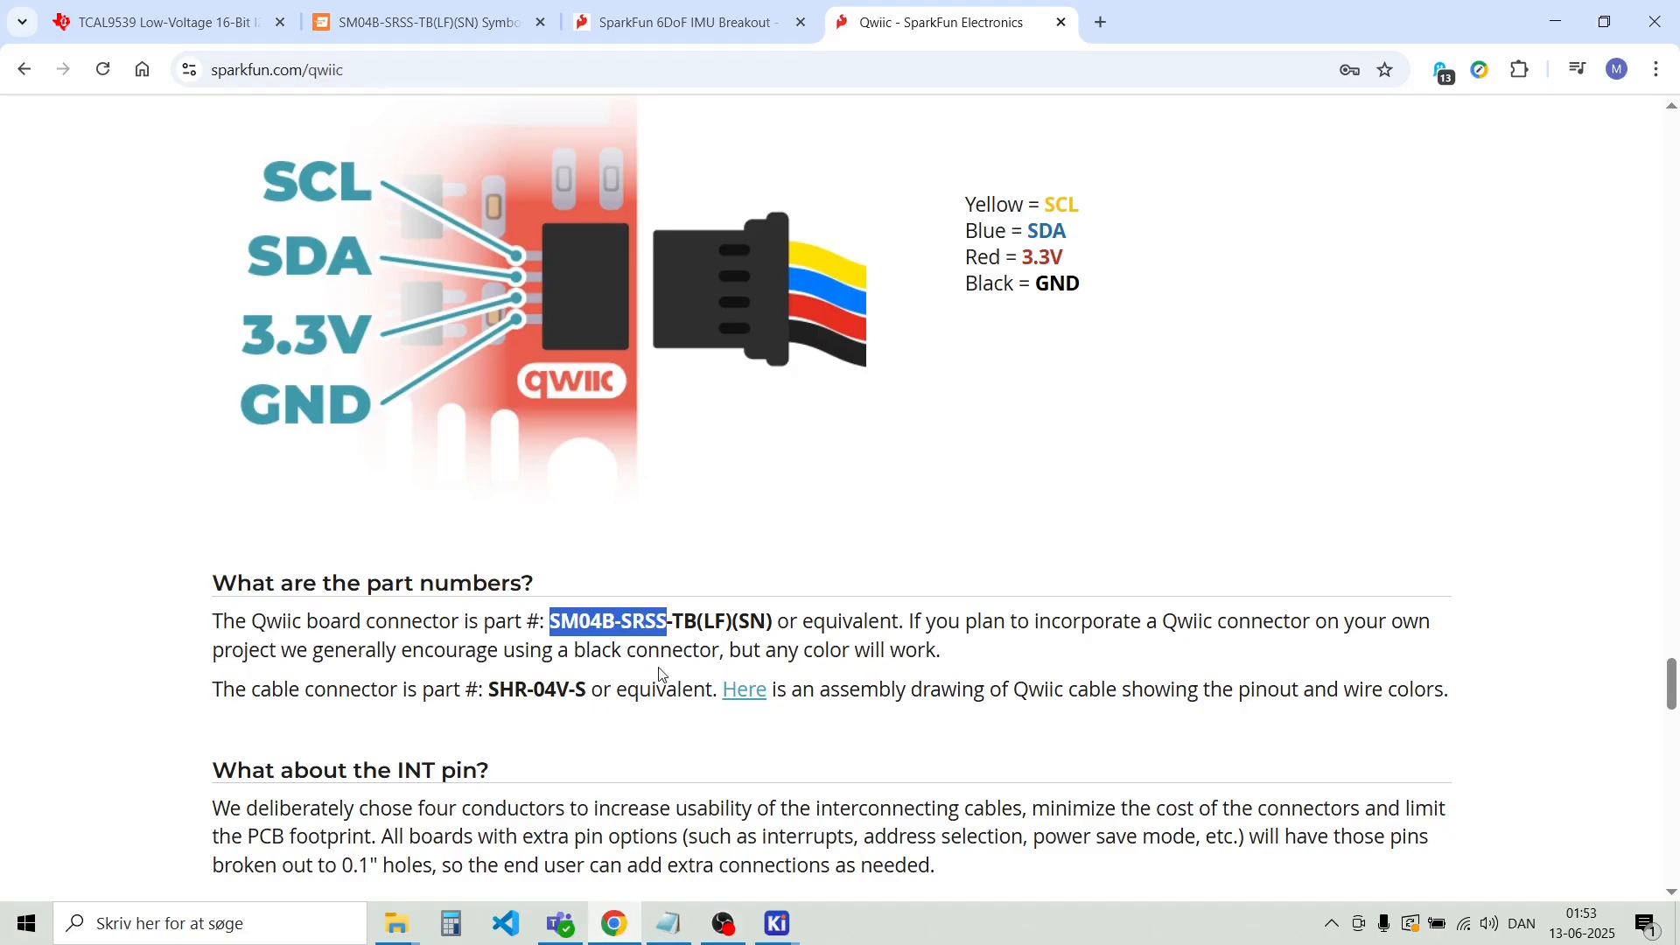
left_click(409, 22)
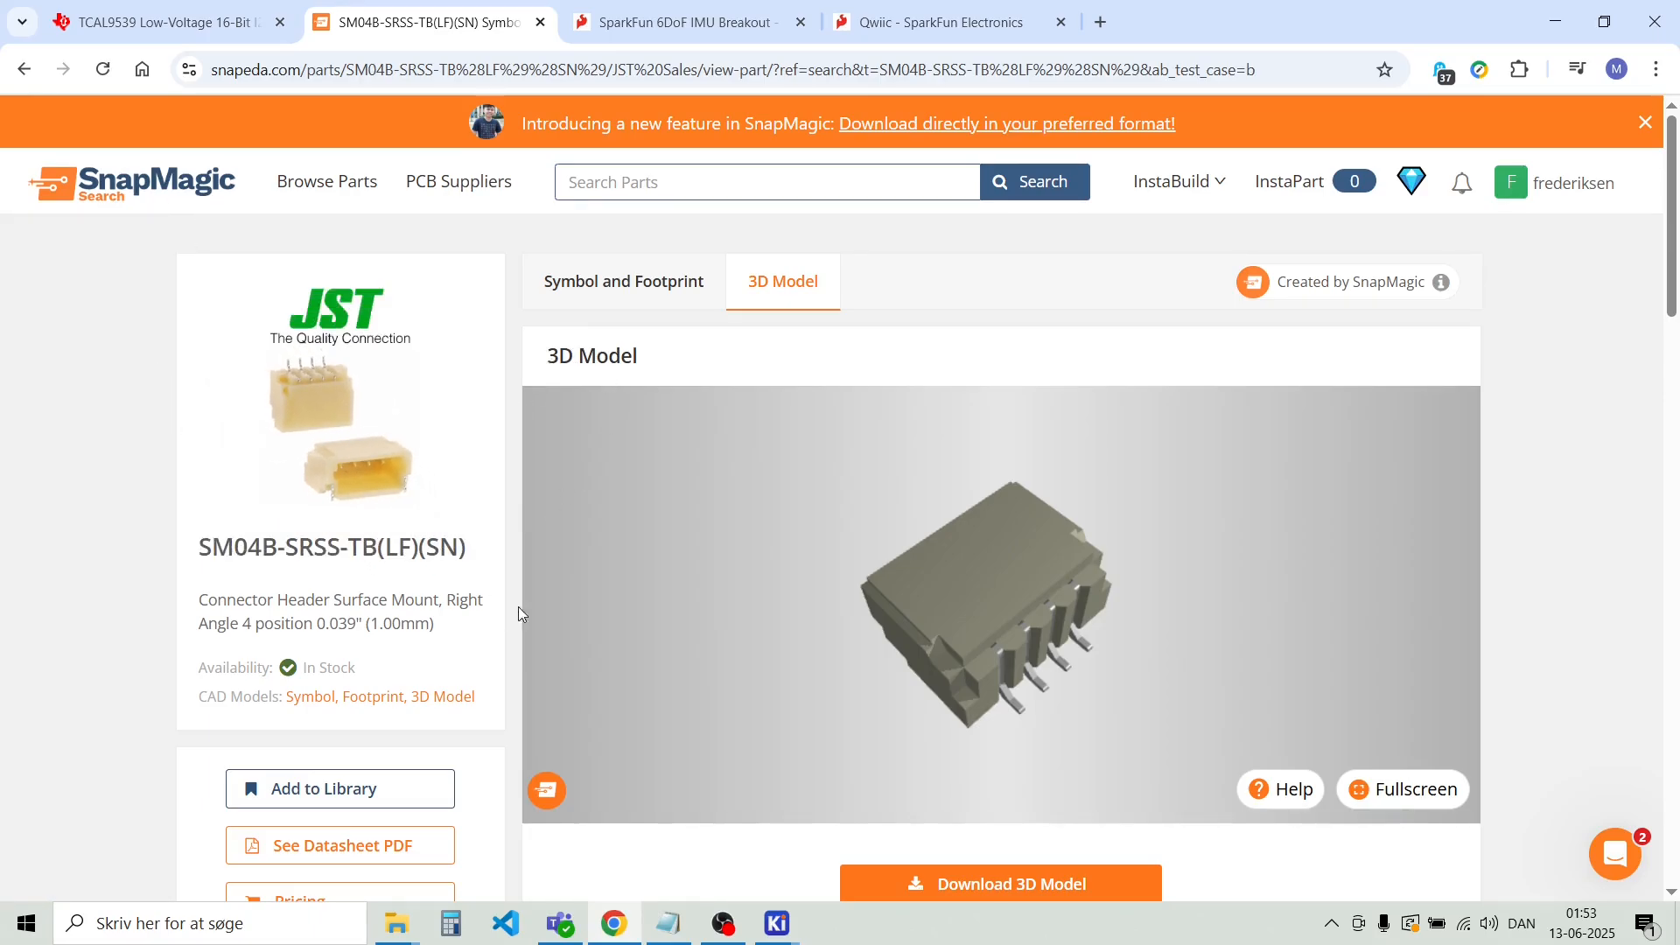
left_click(581, 280)
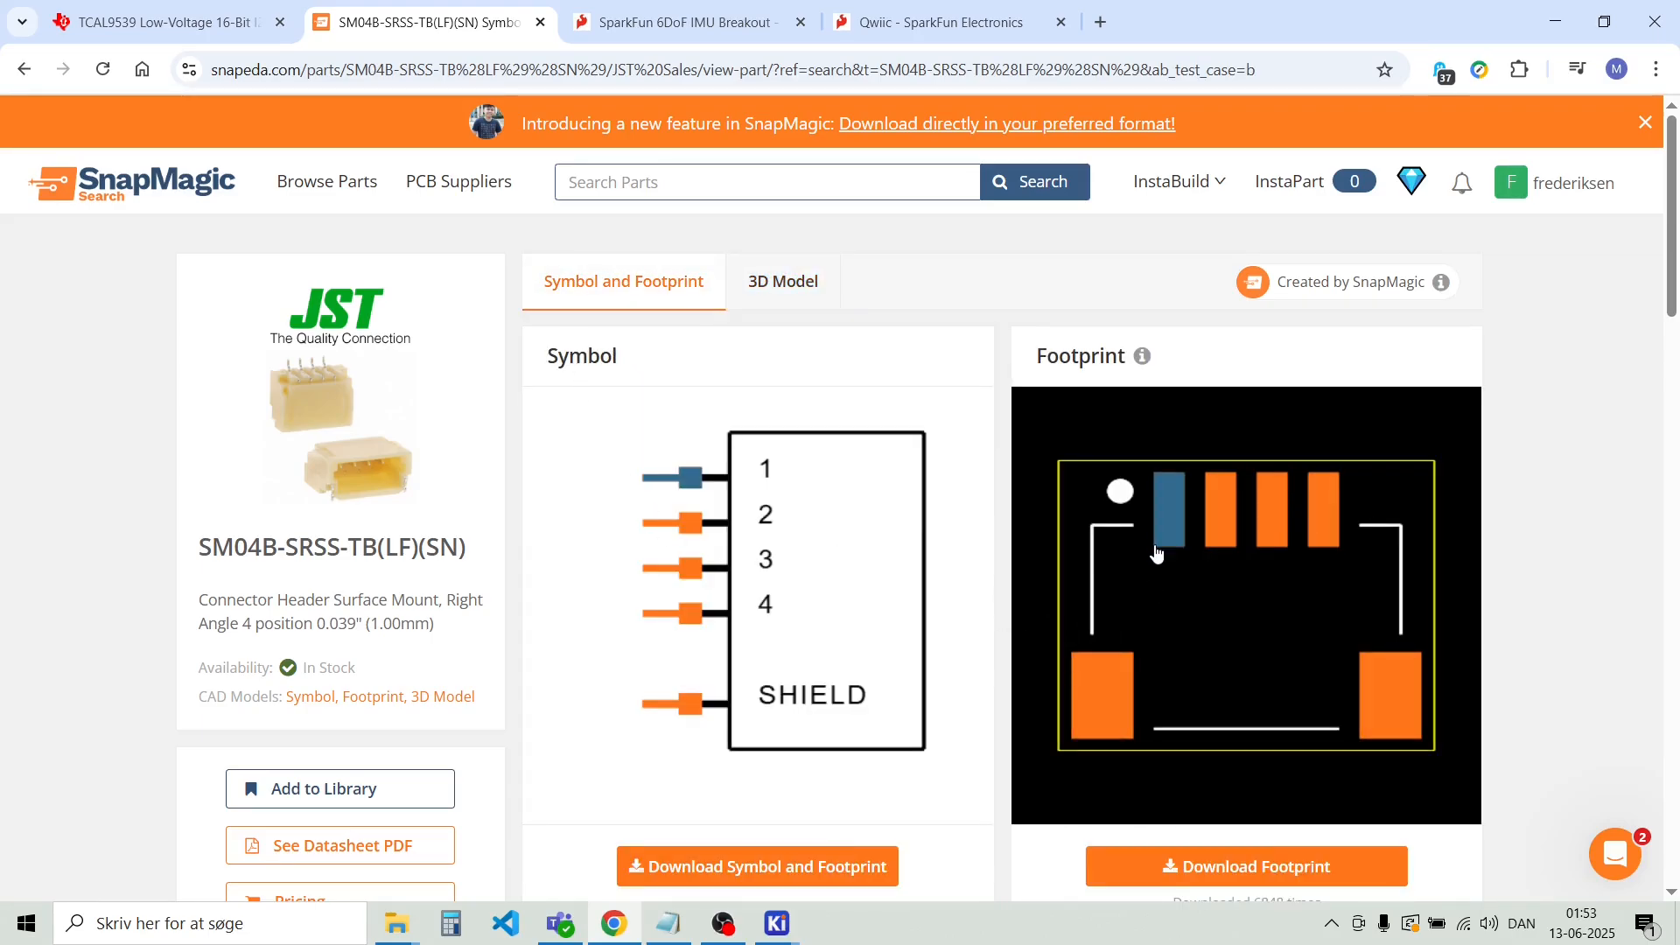
left_click(784, 281)
left_click_drag(965, 585, 1050, 665)
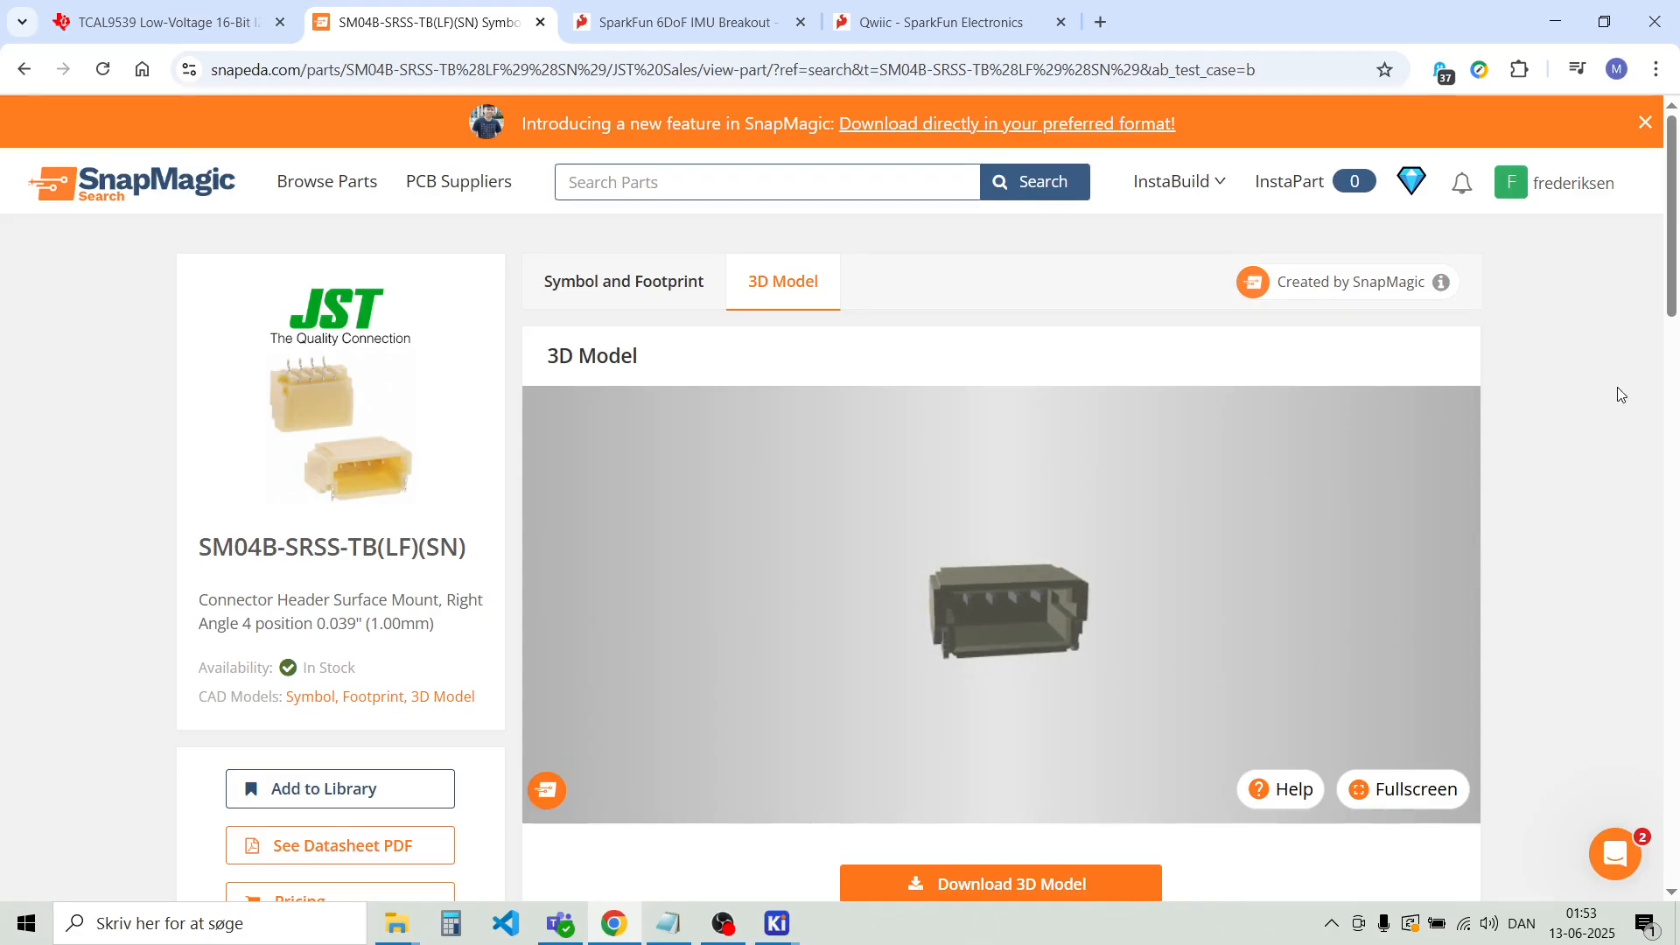
left_click_drag(1672, 308, 1672, 422)
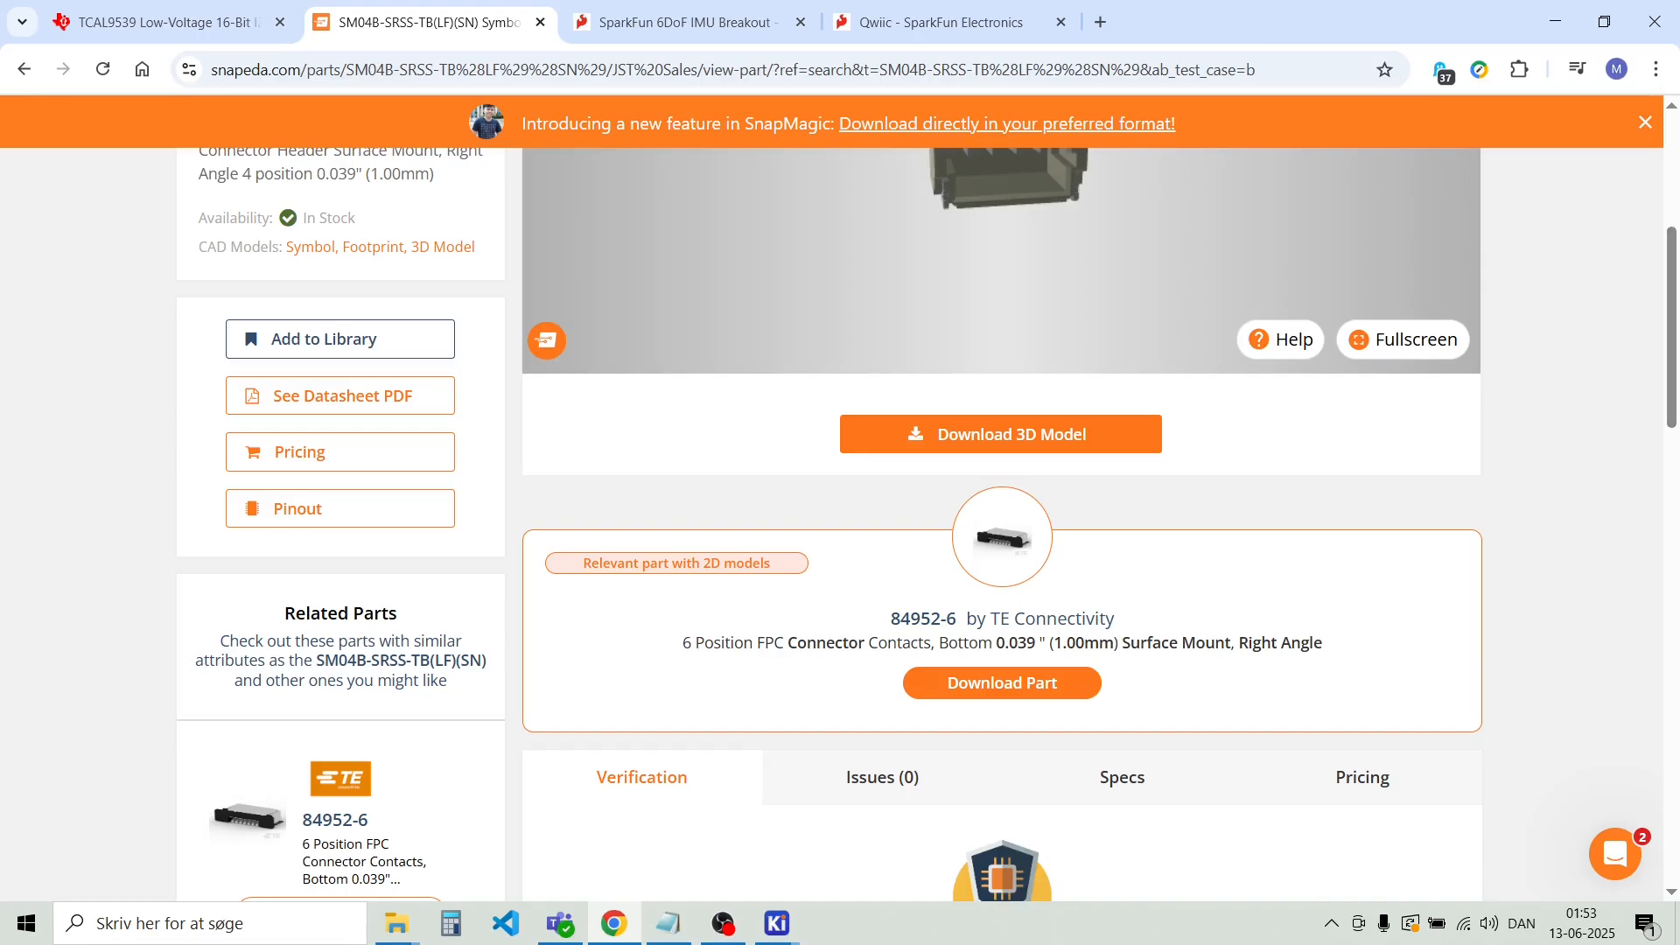
scroll(1663, 421, "down", 10)
scroll(1663, 420, "up", 5)
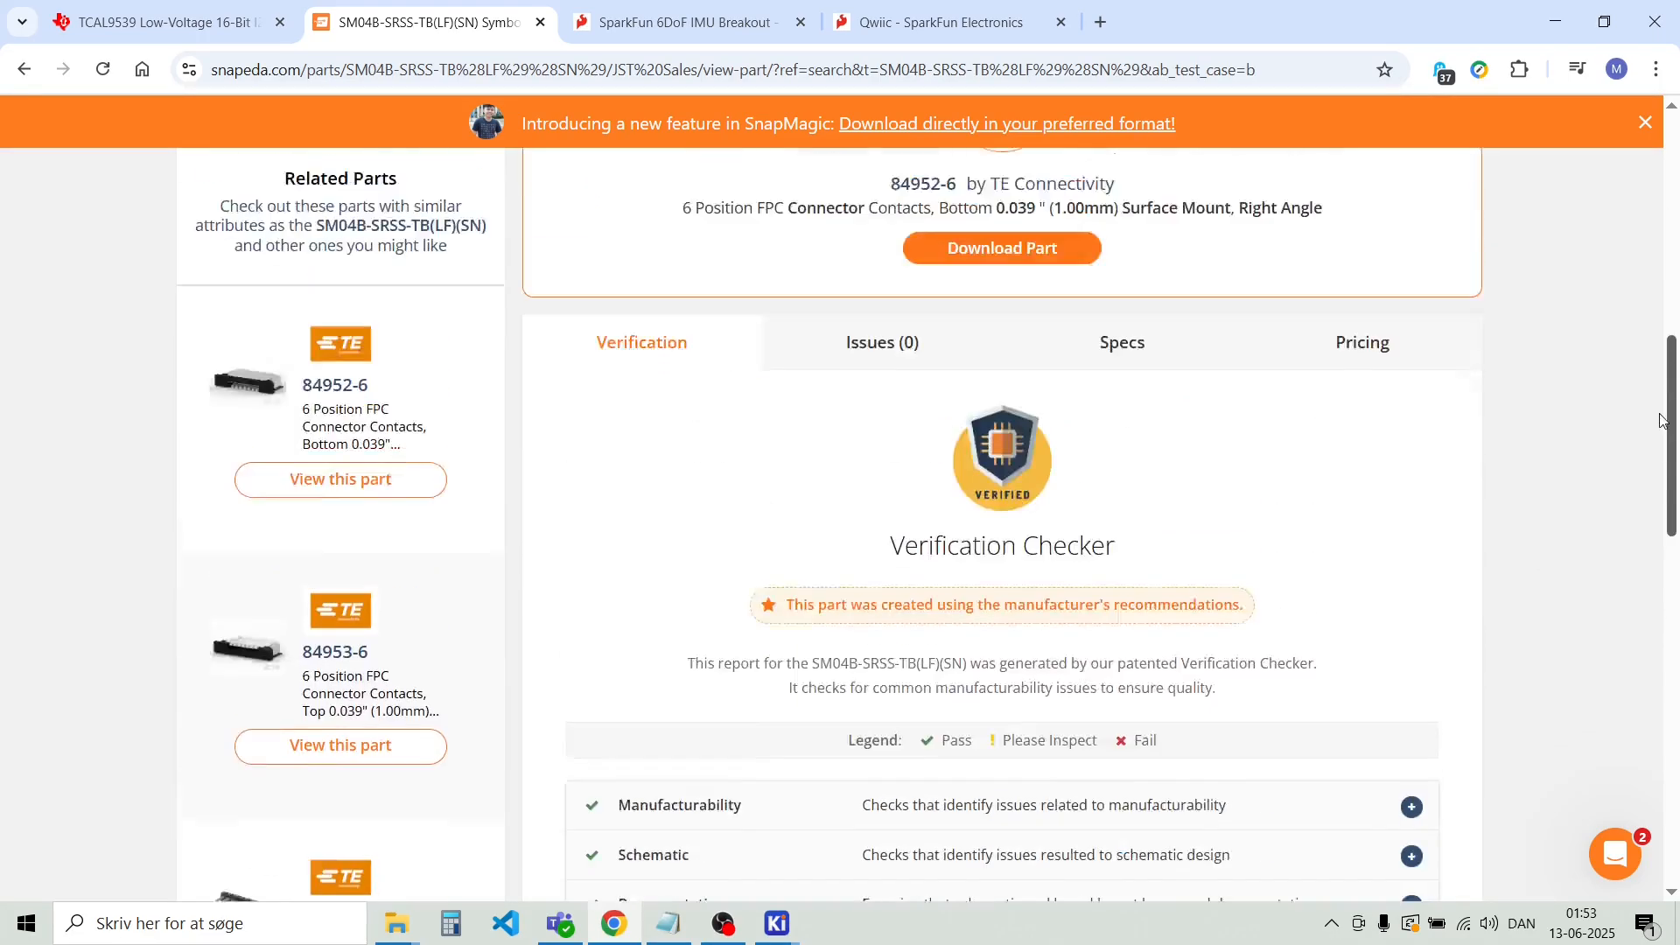
scroll(1663, 421, "up", 9)
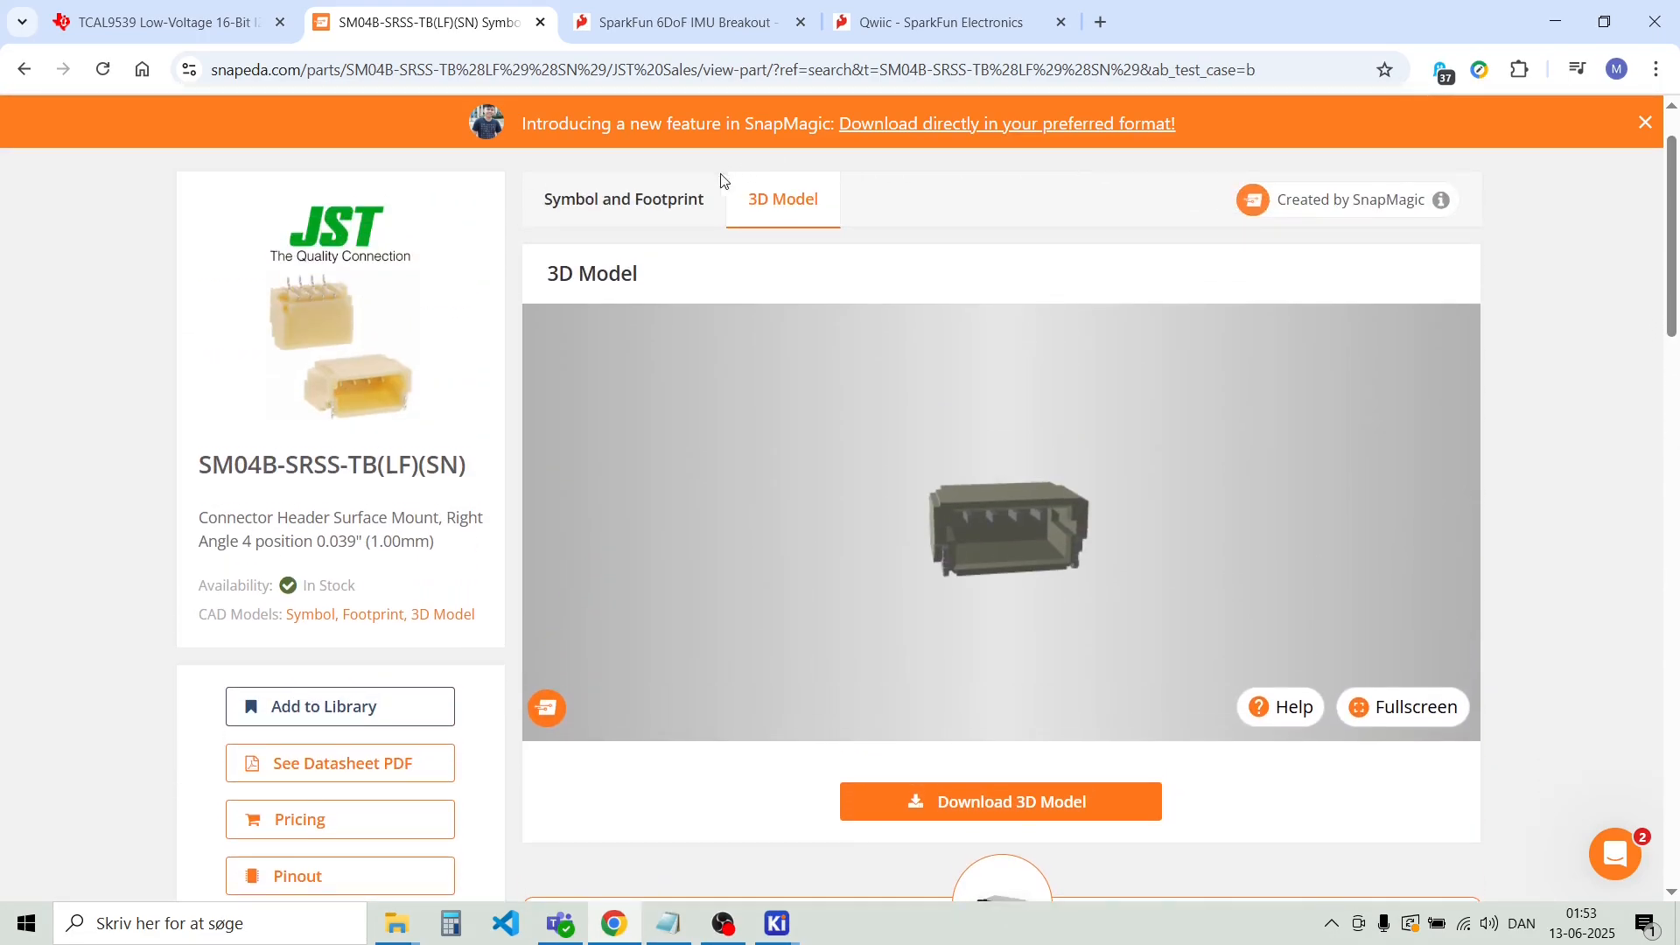
Check which CAD formats SnapMagic offers for downloading the connector's symbol and footprint, and close the list without downloading
left_click(641, 205)
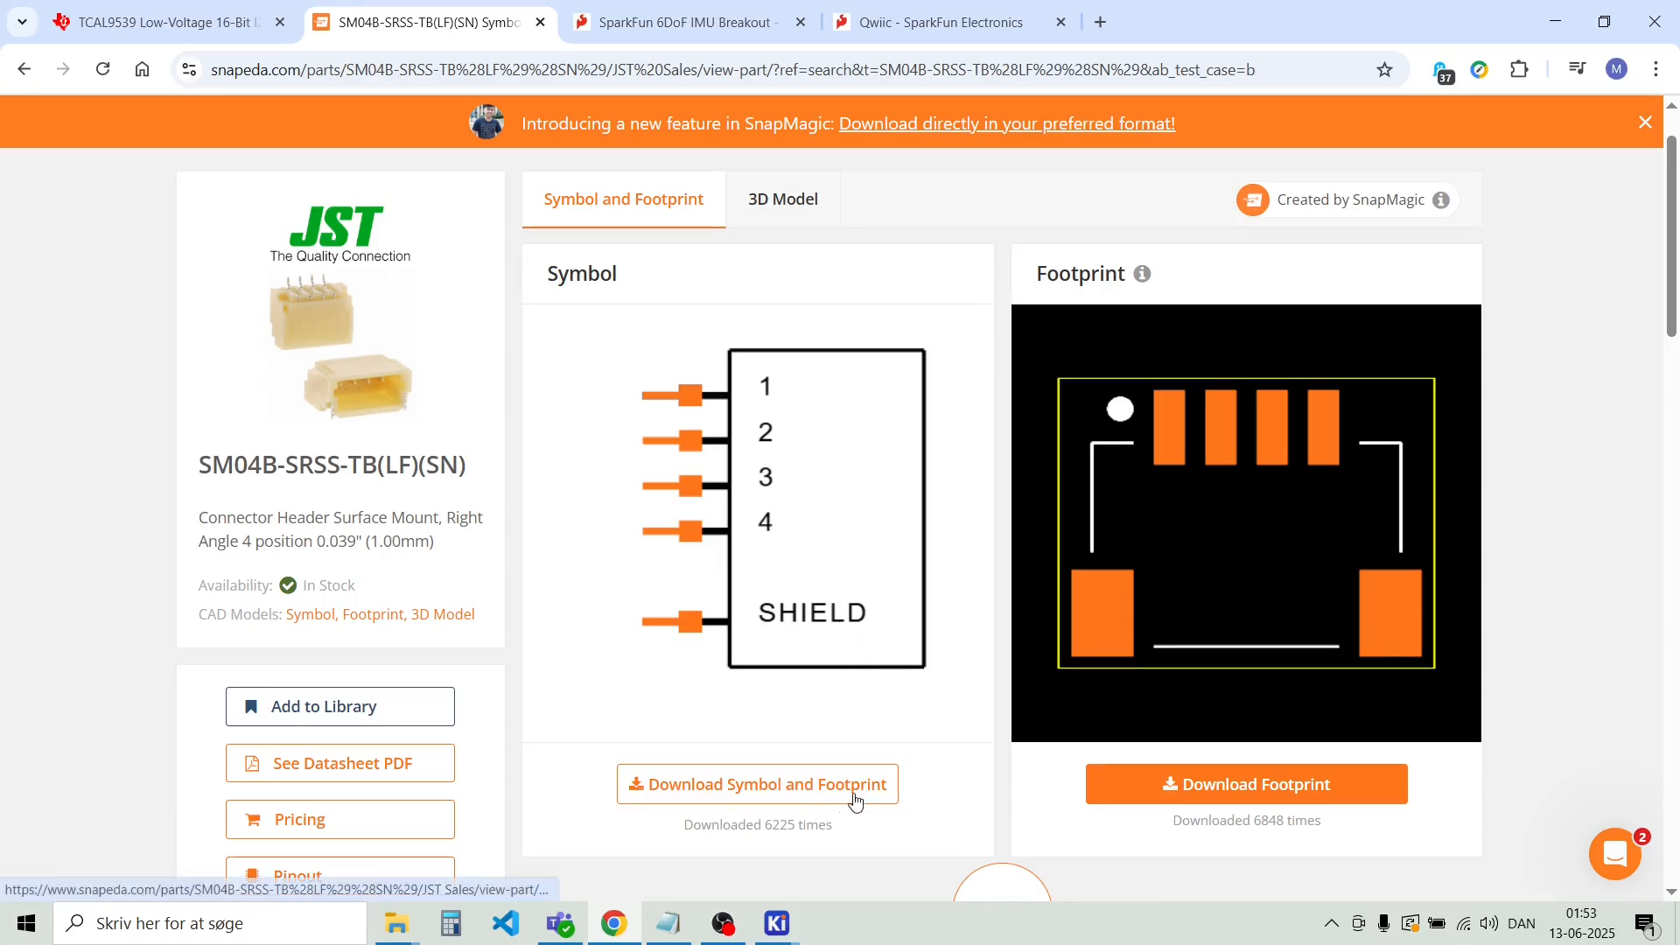
left_click_drag(1671, 308, 1667, 390)
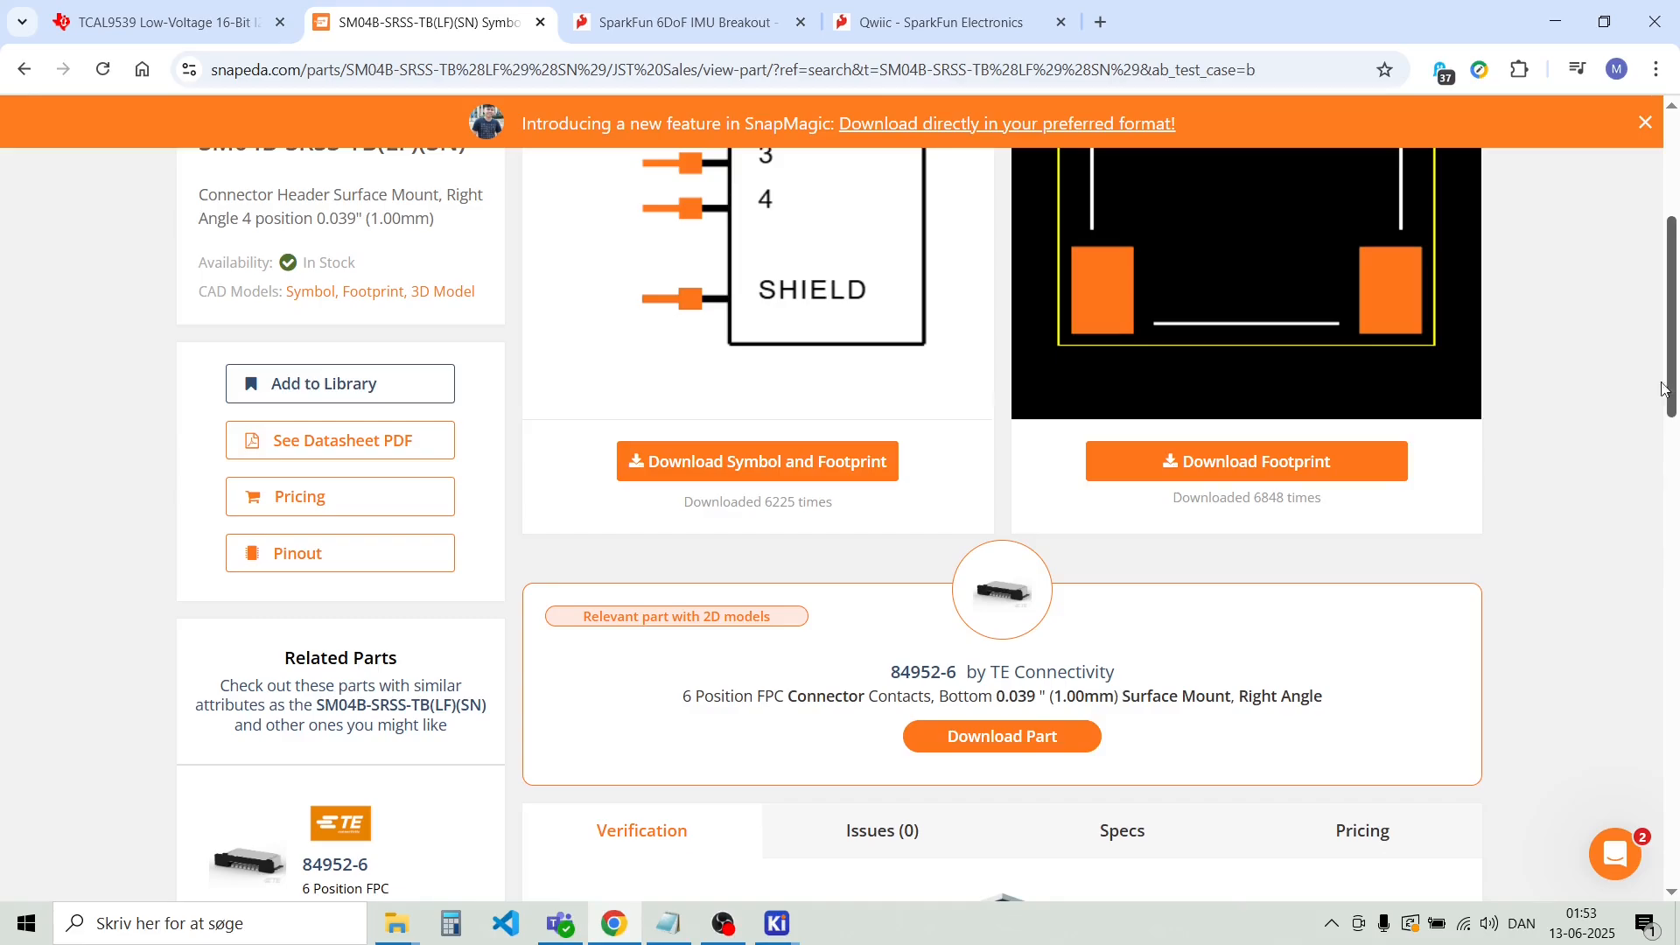
left_click(811, 473)
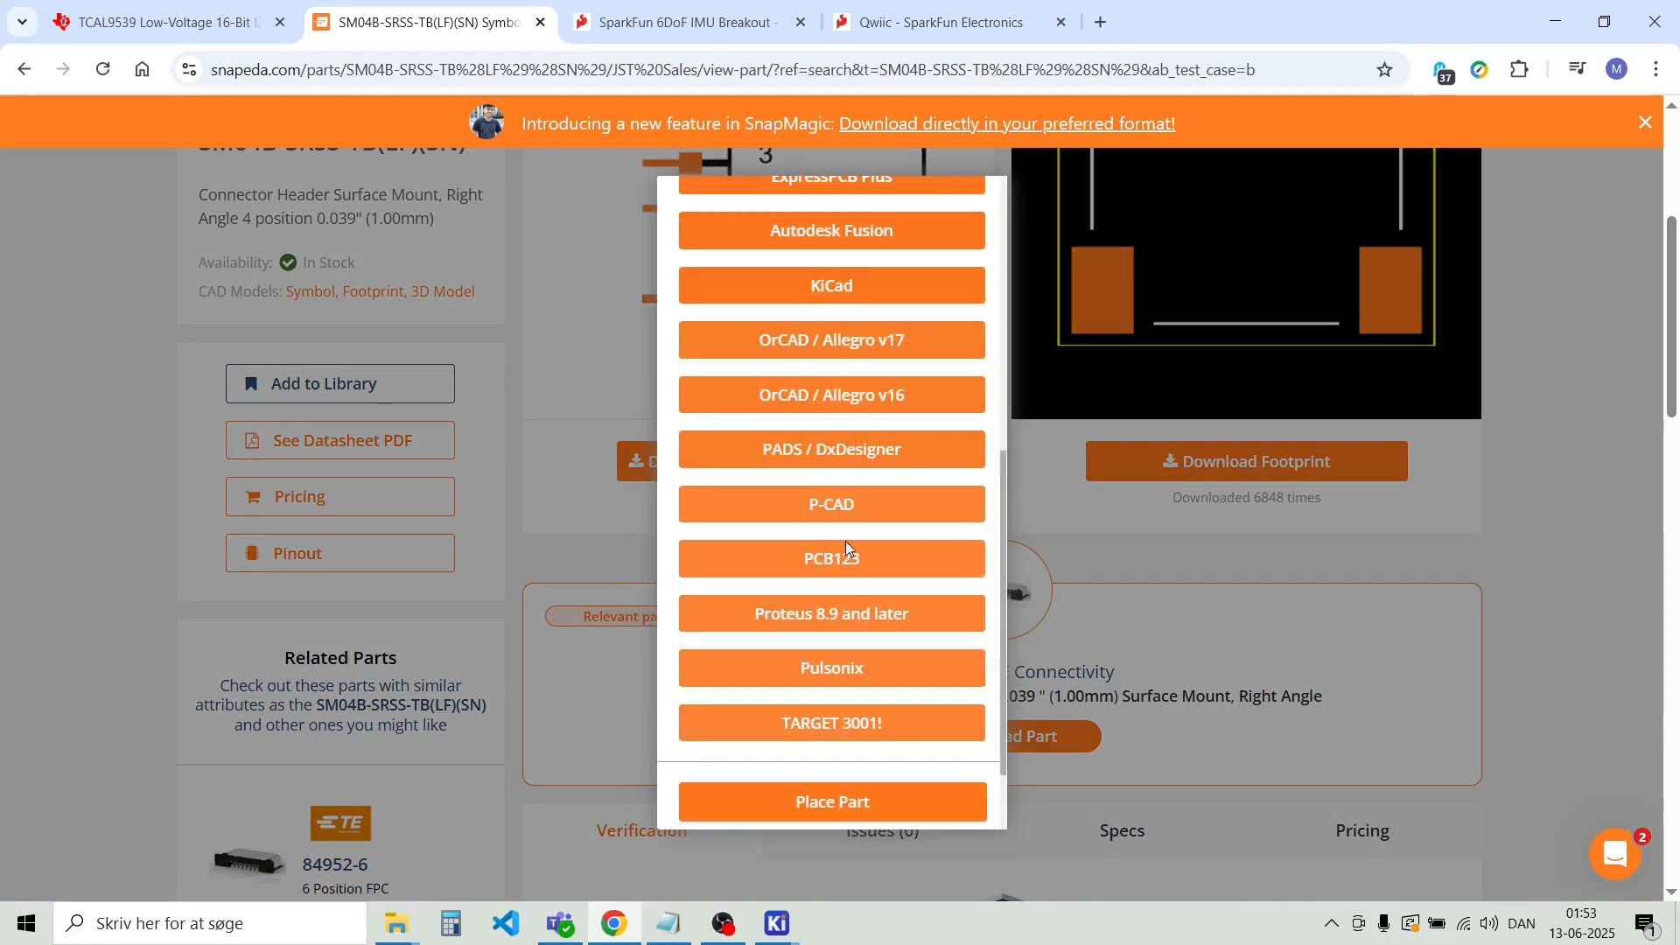
scroll(926, 570, "up", 1)
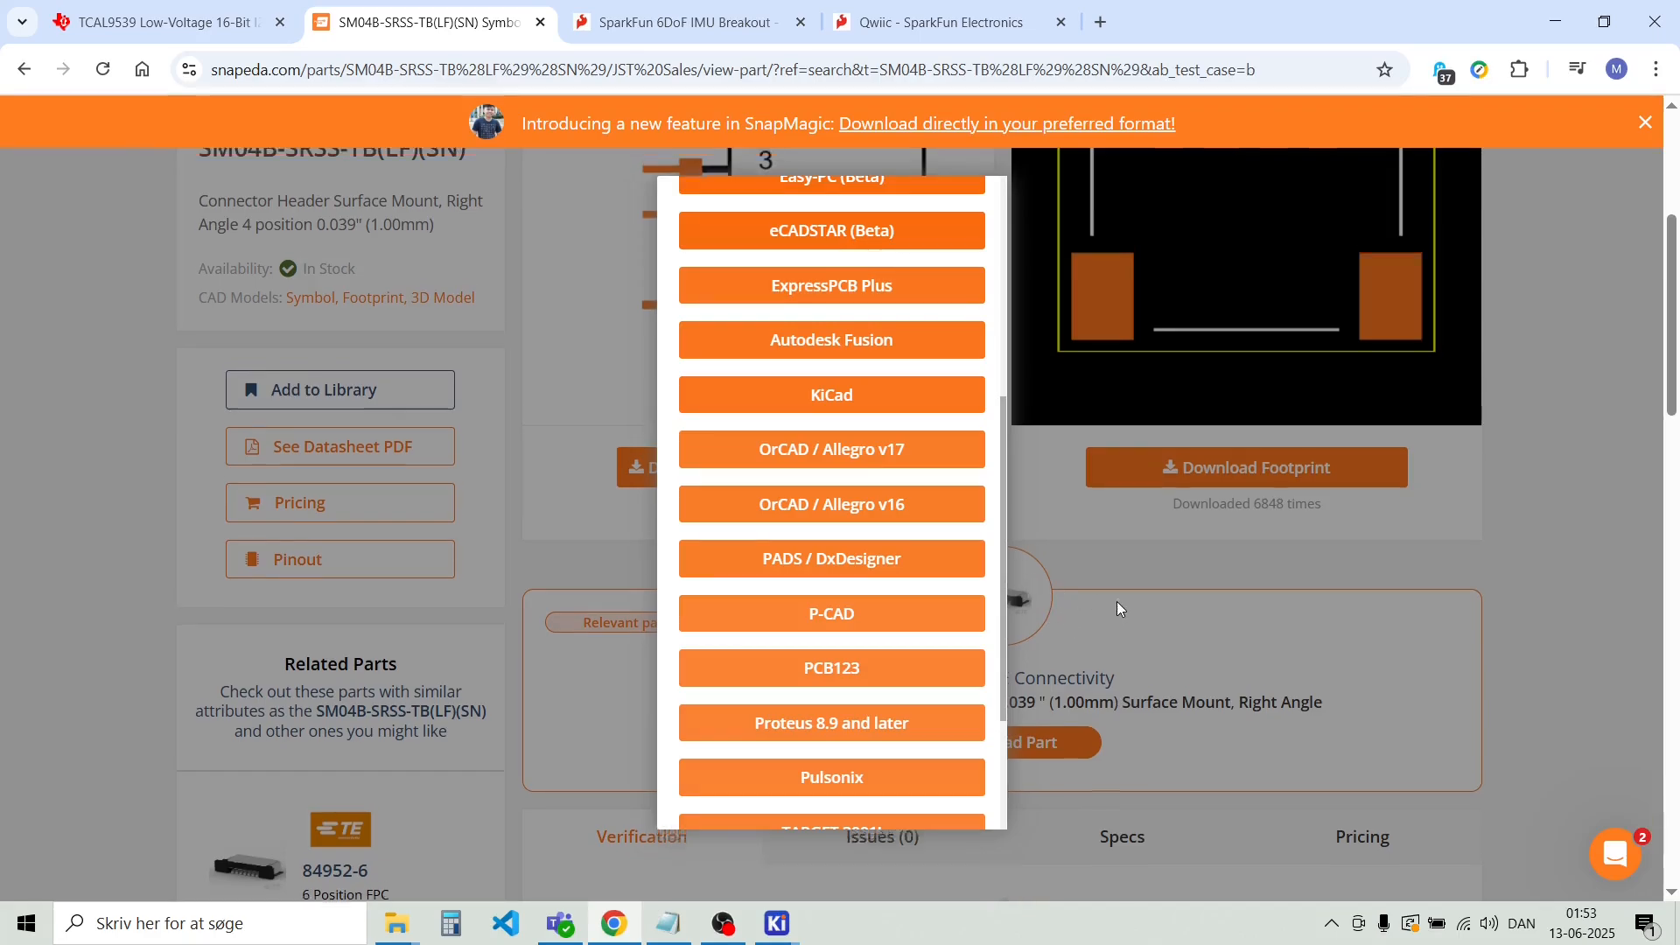
scroll(1117, 601, "up", 5)
left_click(1156, 250)
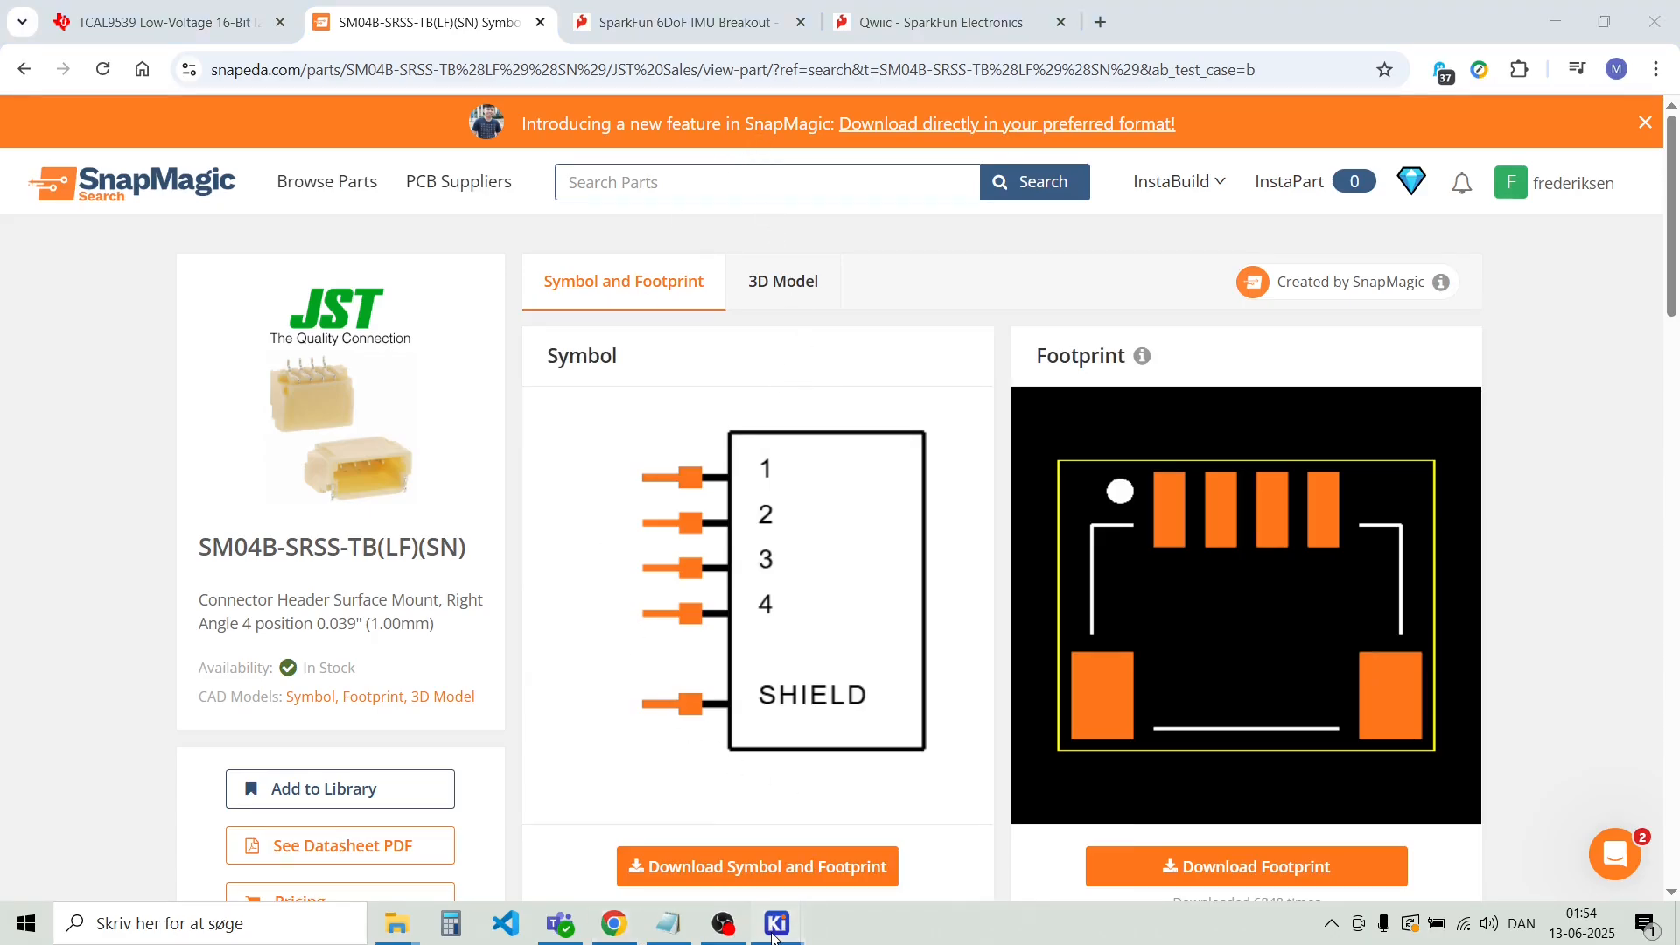
Switch back to KiCad, open the footprint chooser for J3 and J4, and browse the Connector_PinHeader_2.54mm library to the 1x10 headers
mouse_move(778, 923)
left_click(765, 838)
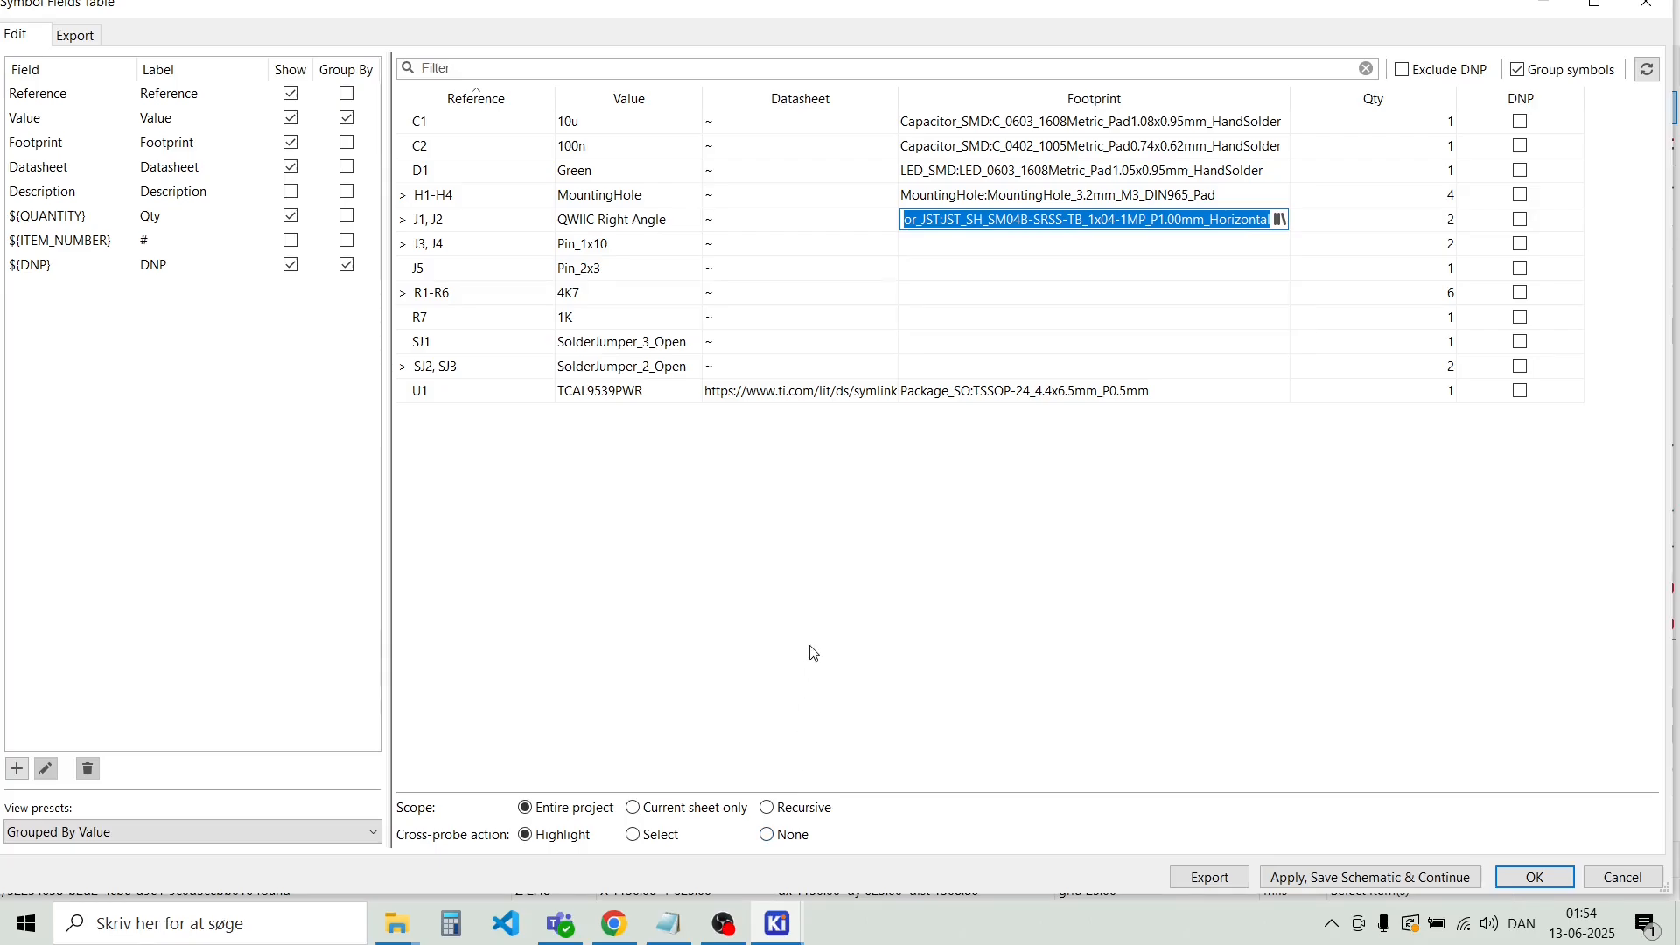
left_click(954, 252)
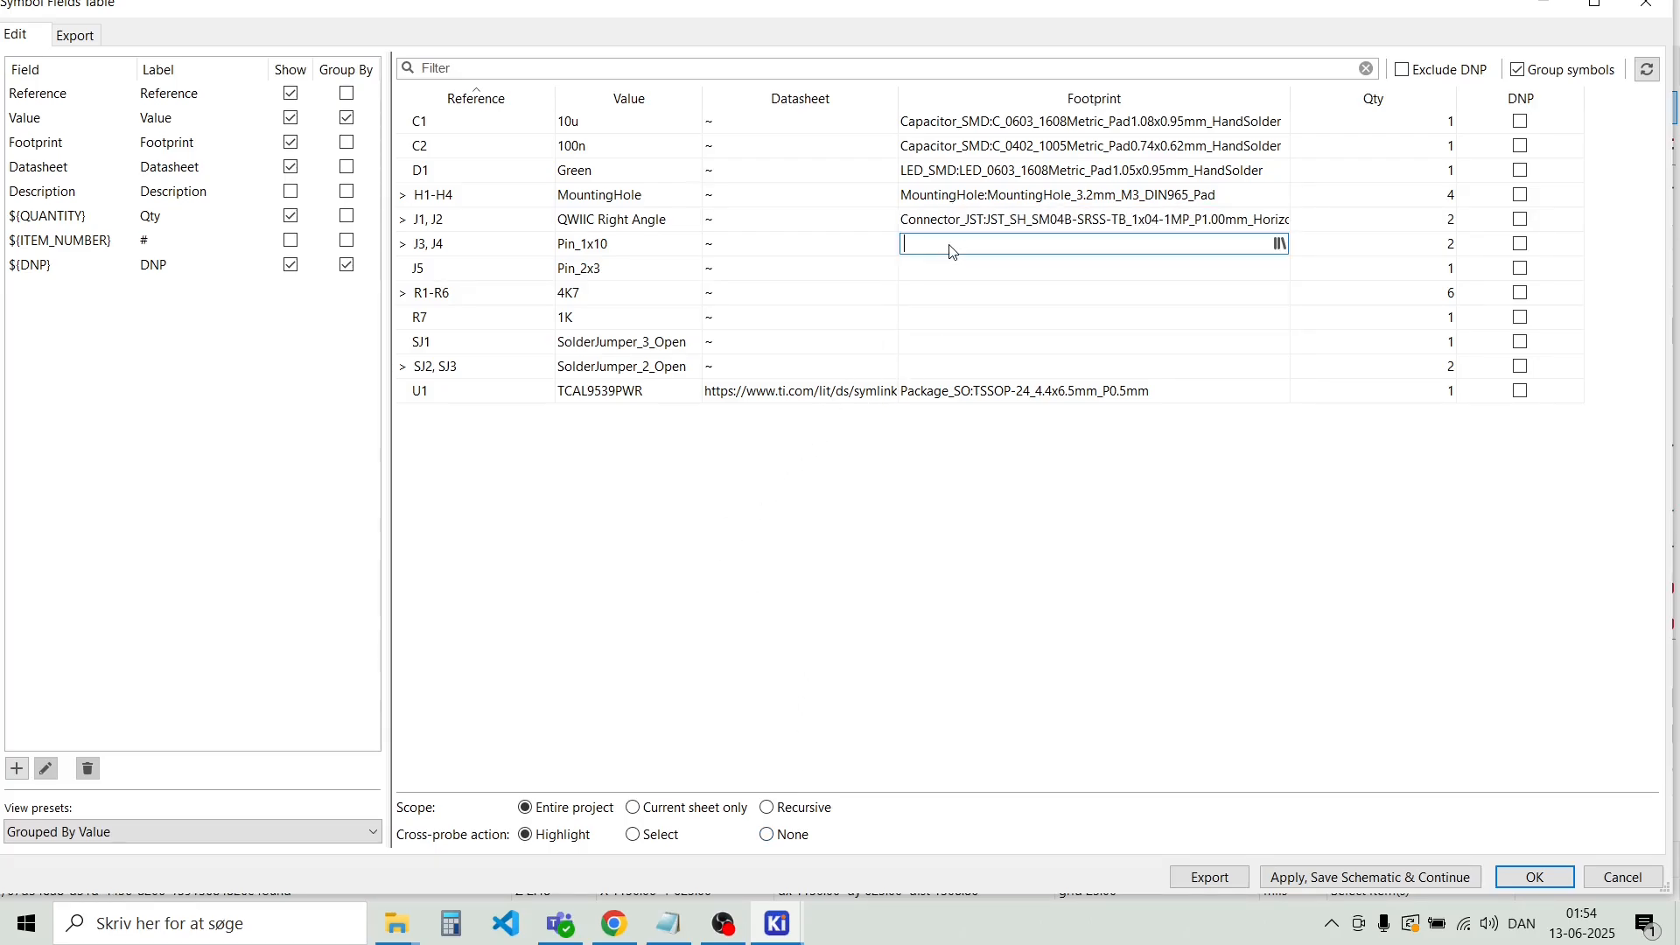
left_click(1280, 243)
scroll(661, 388, "up", 20)
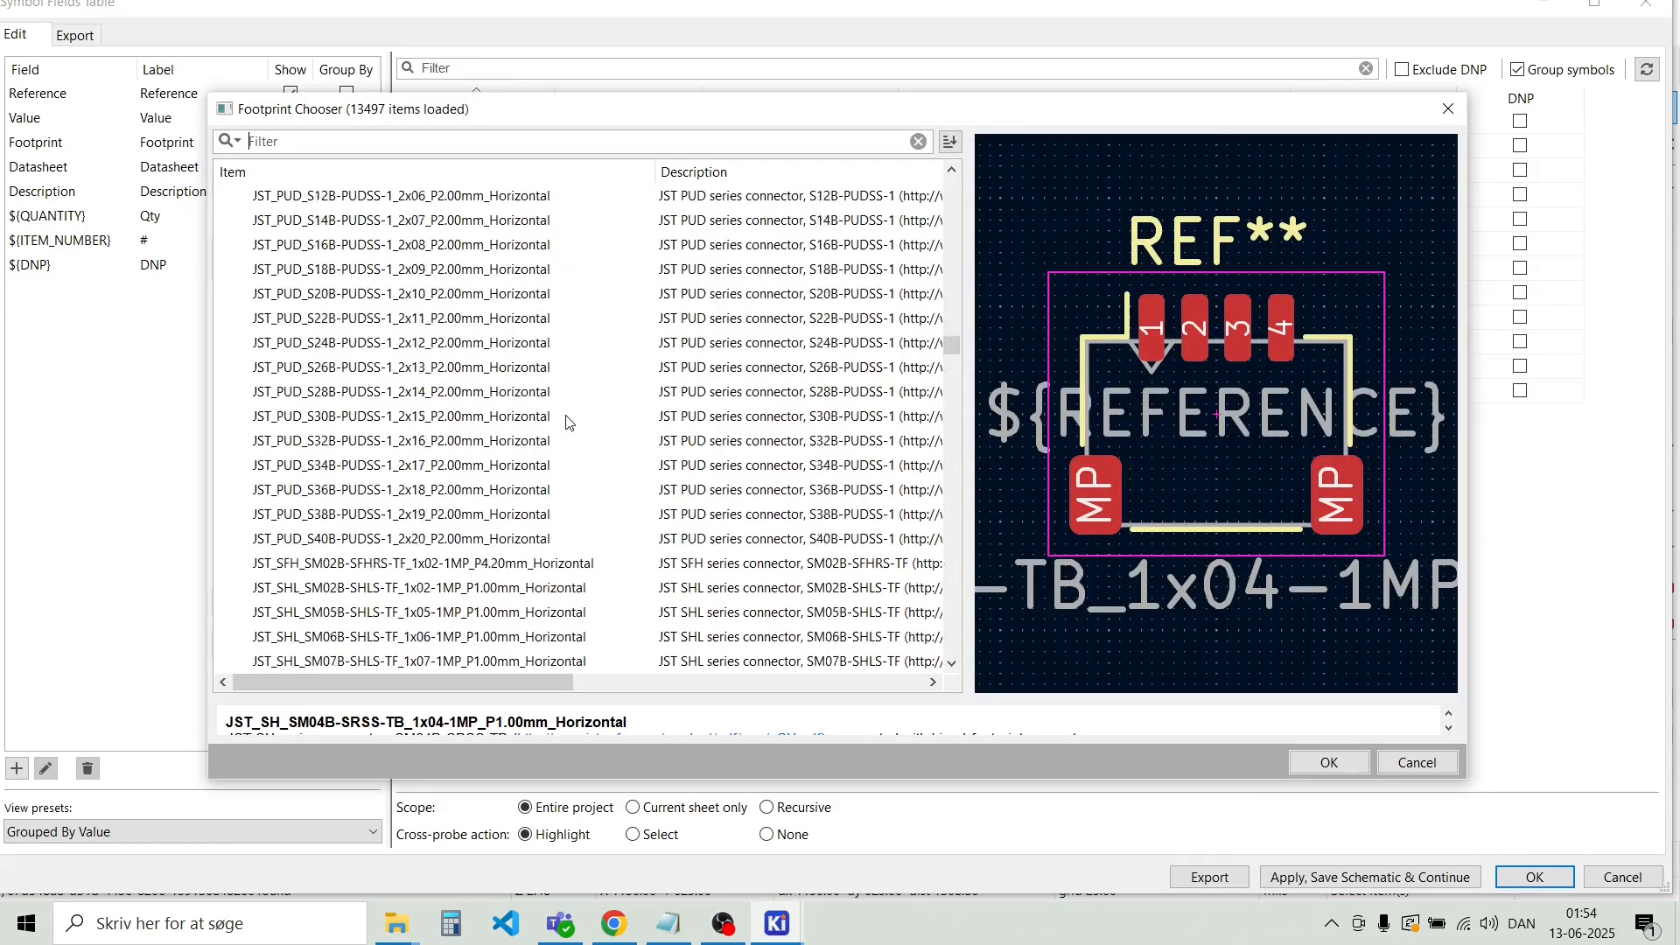
scroll(566, 427, "up", 20)
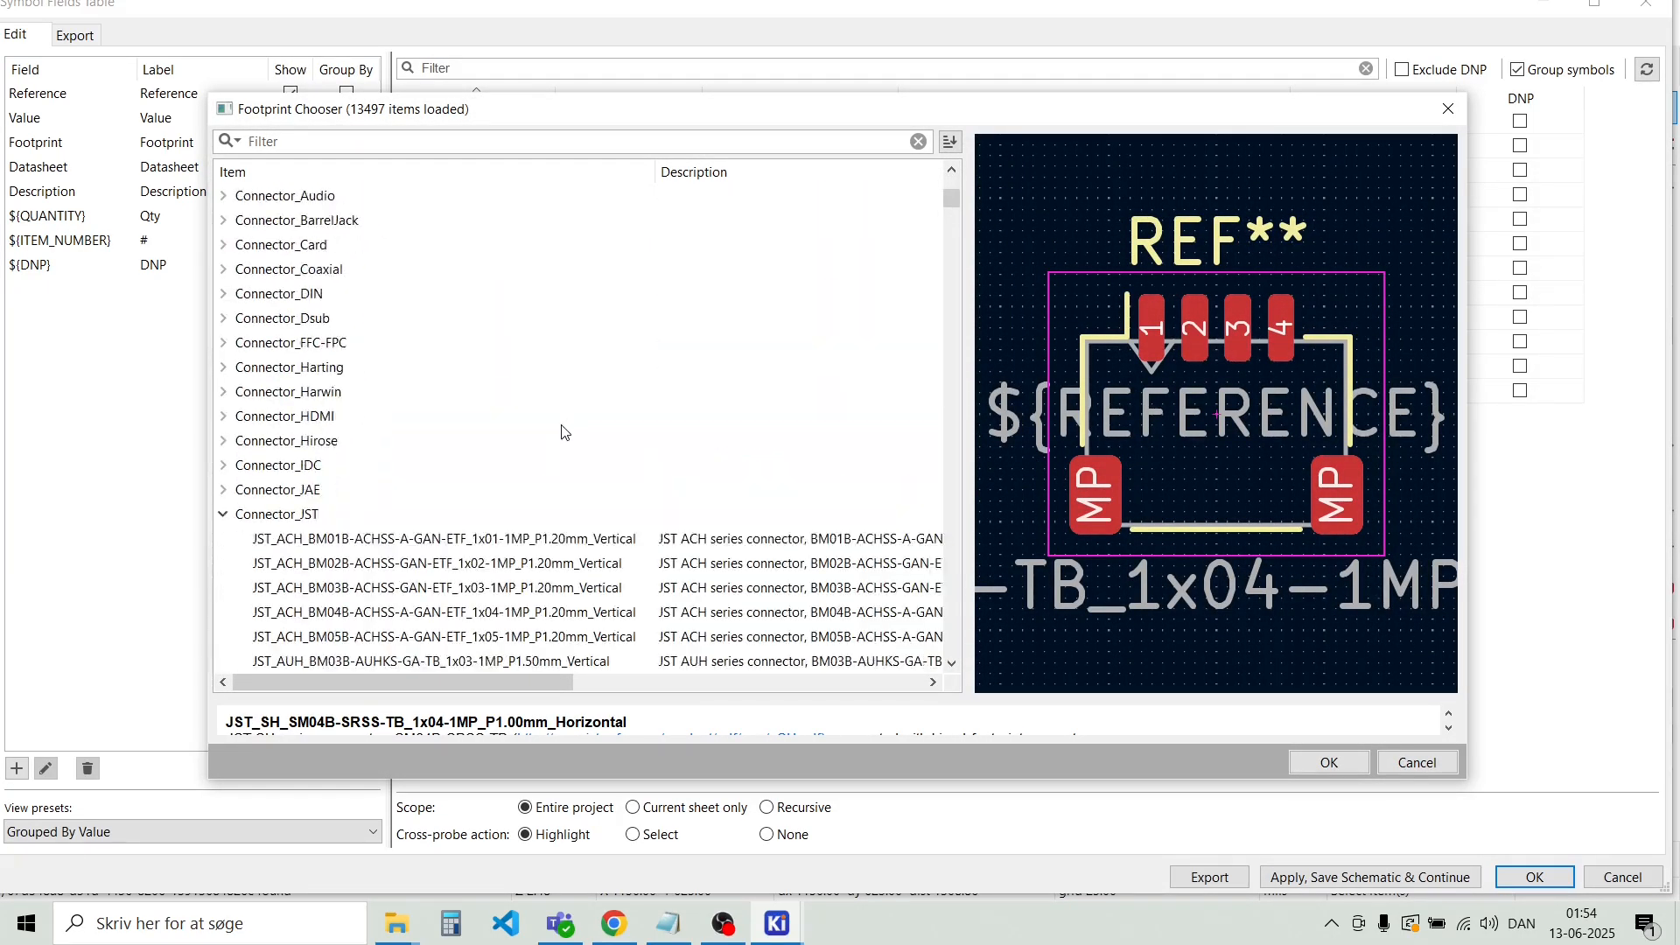
left_click(224, 518)
scroll(247, 409, "down", 5)
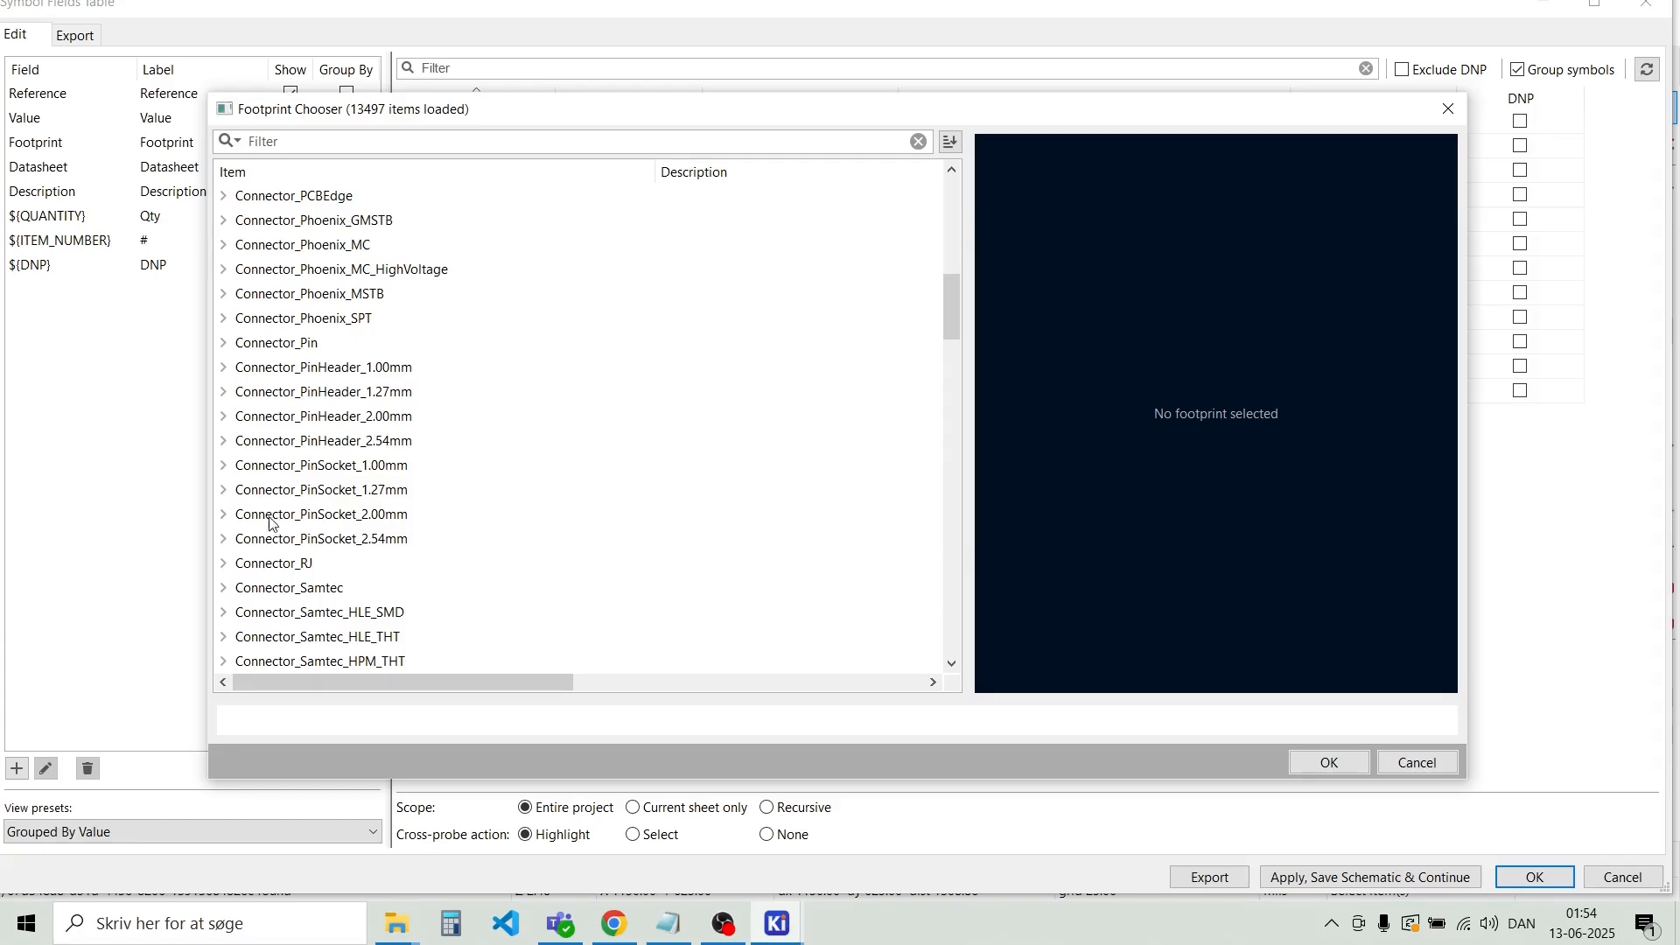
left_click(225, 442)
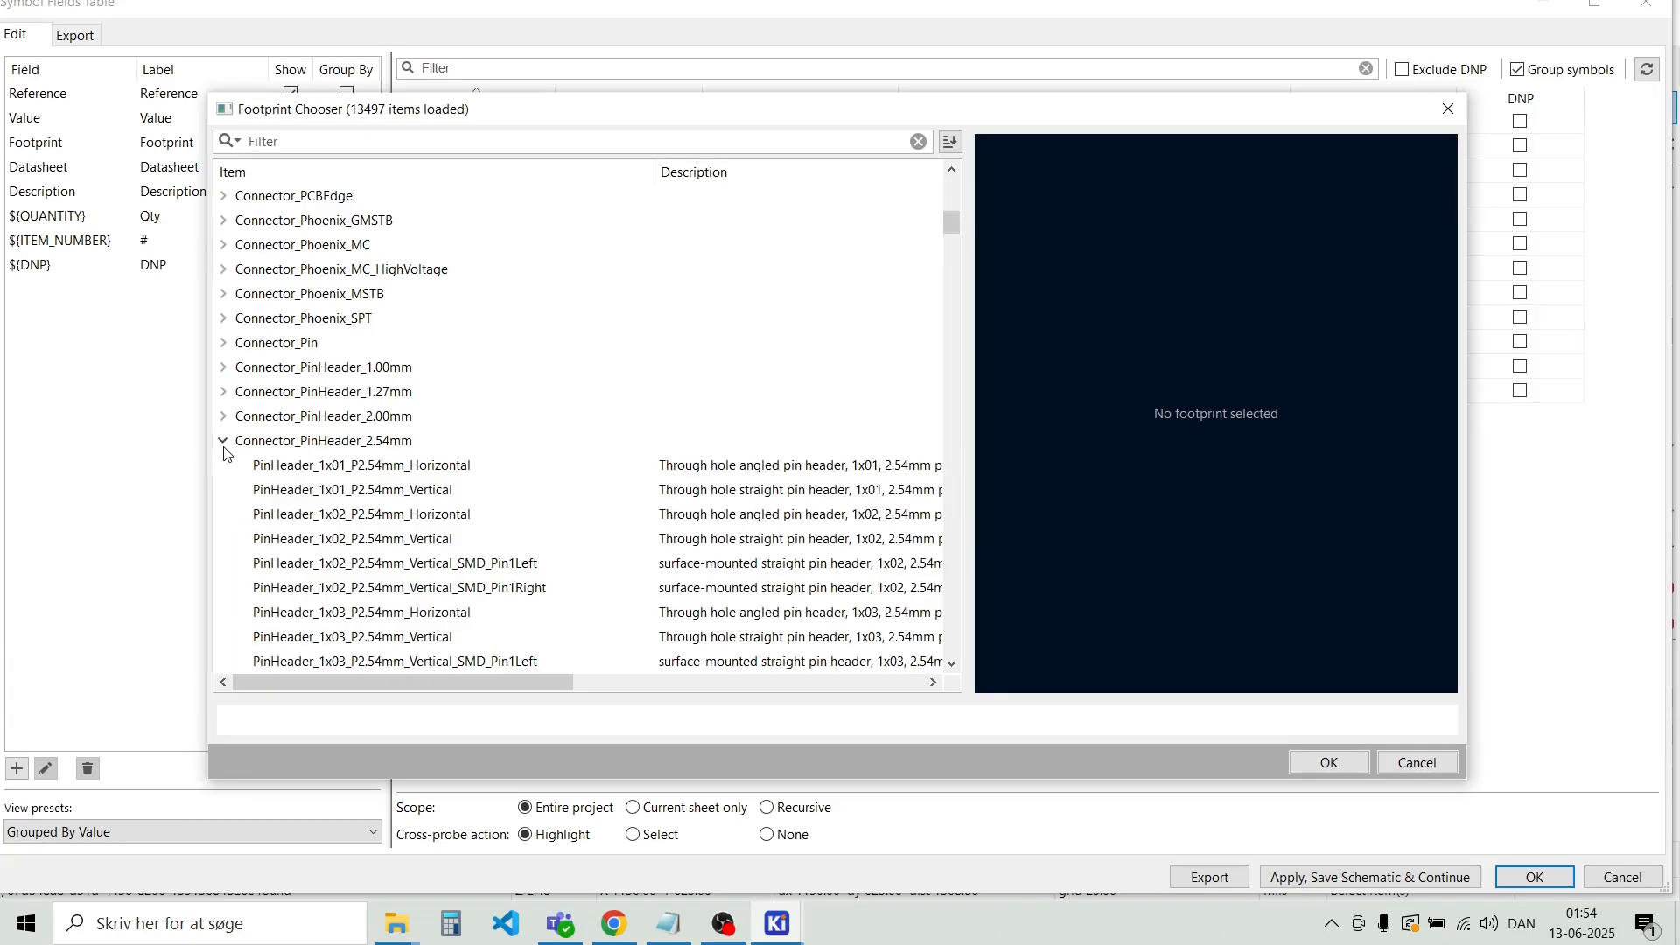
scroll(308, 434, "down", 9)
scroll(351, 428, "down", 5)
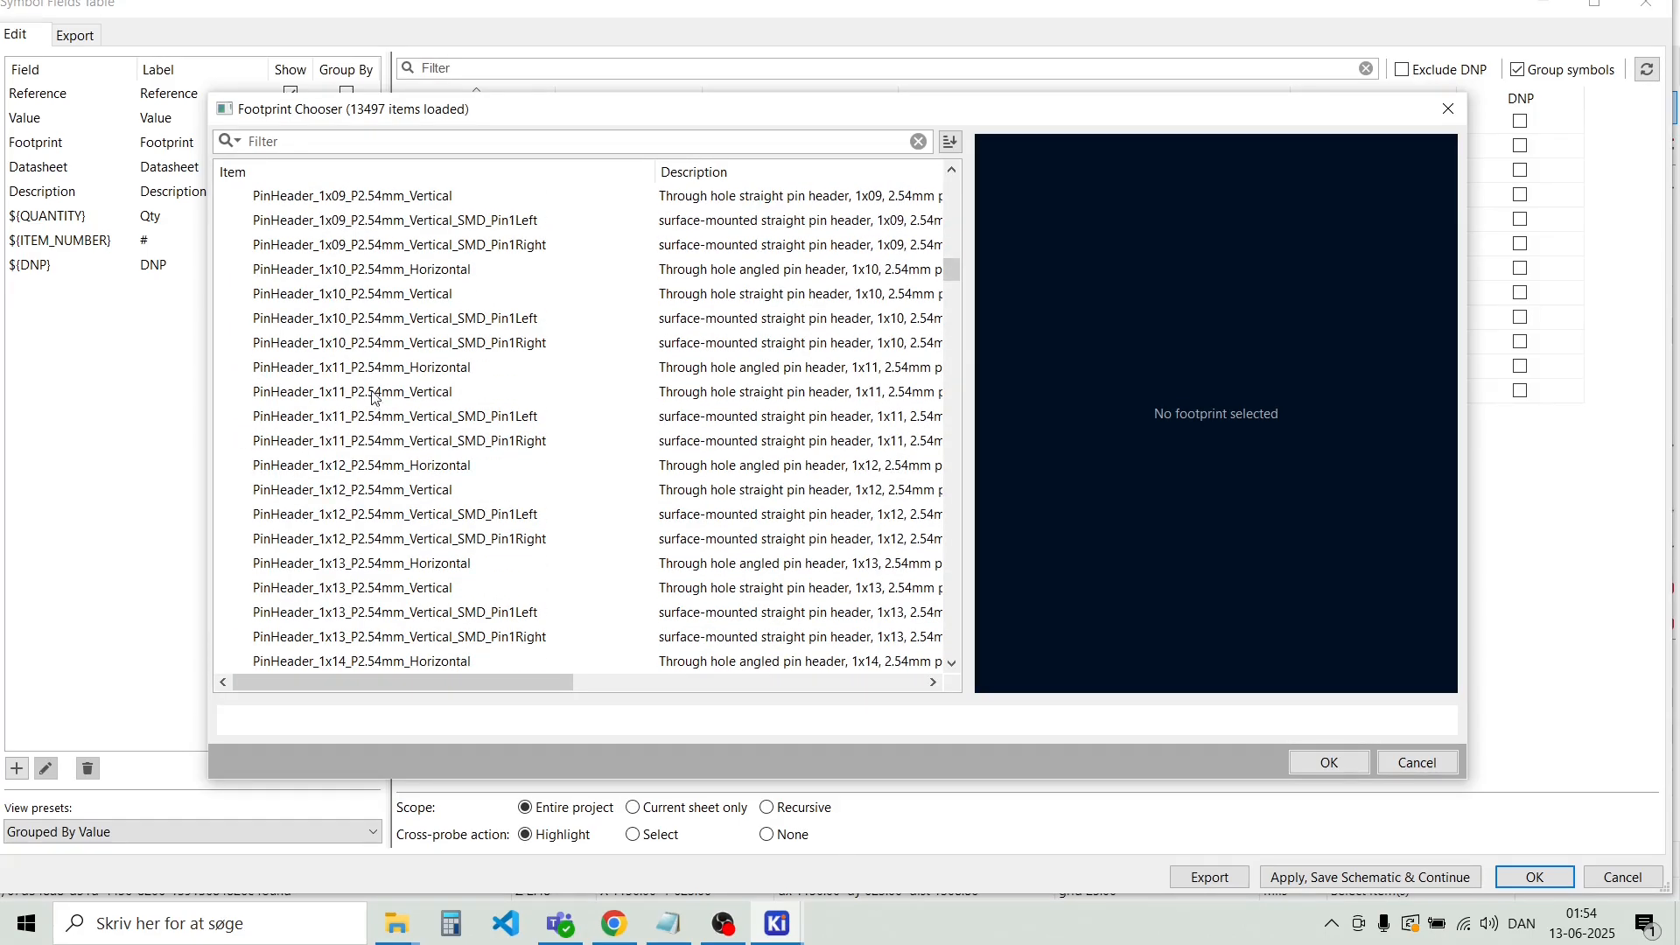
Compare the 1x10 pin header variants and assign PinHeader_1x10_P2.54mm_Vertical to J3 and J4
left_click(371, 320)
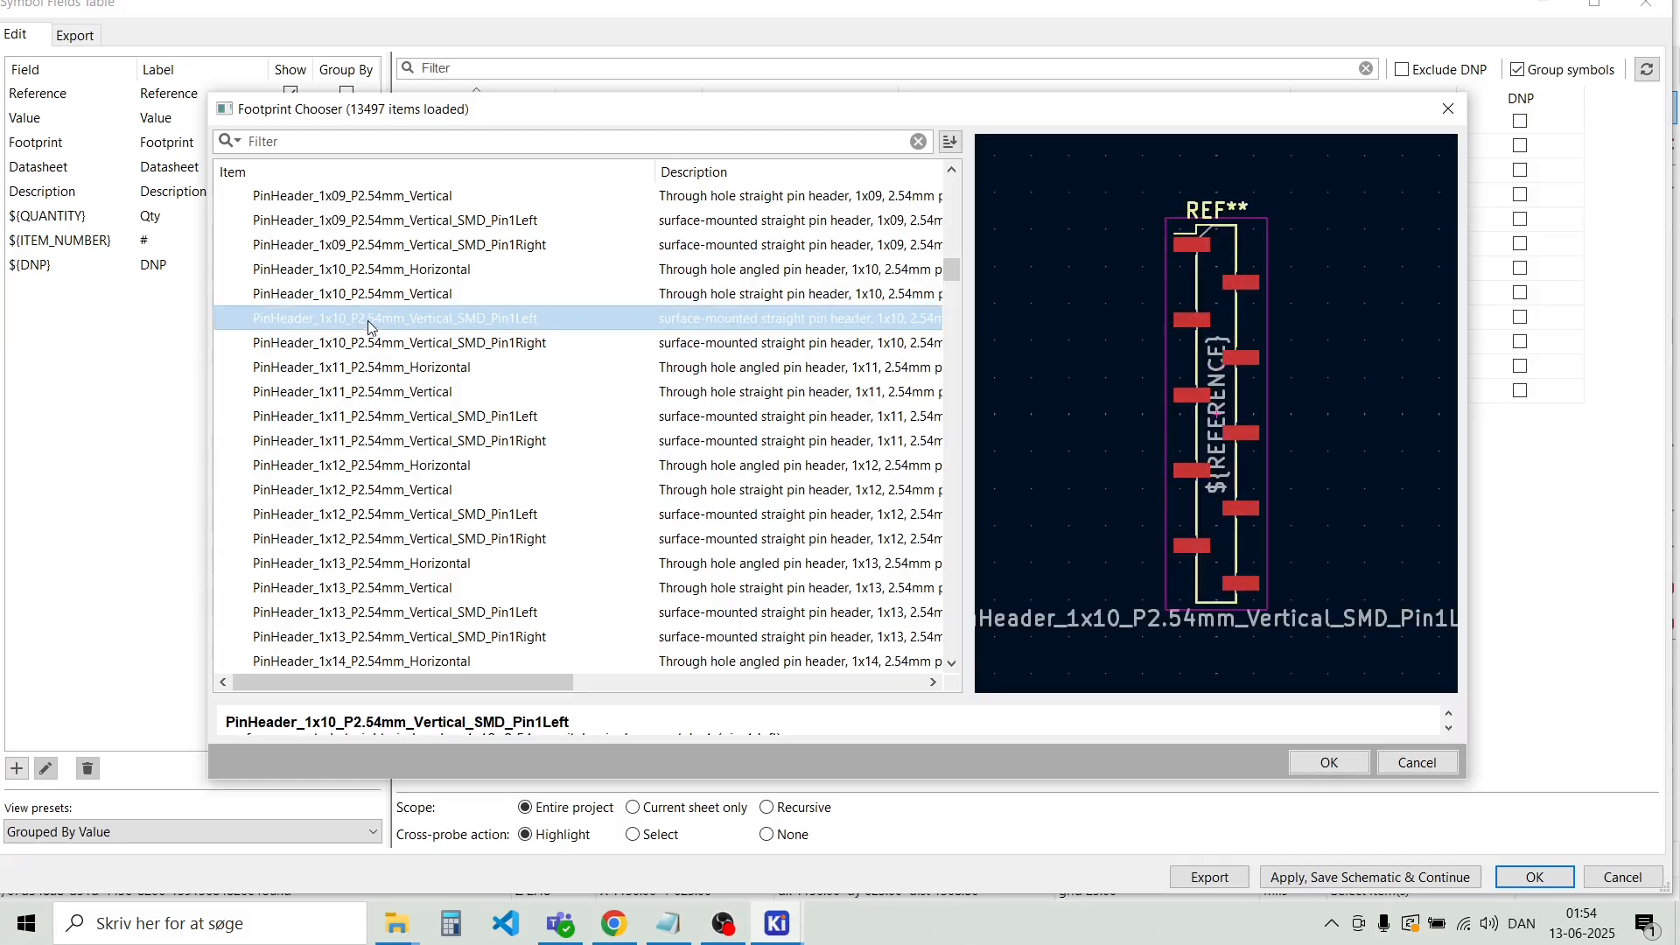
left_click(358, 295)
left_click(359, 271)
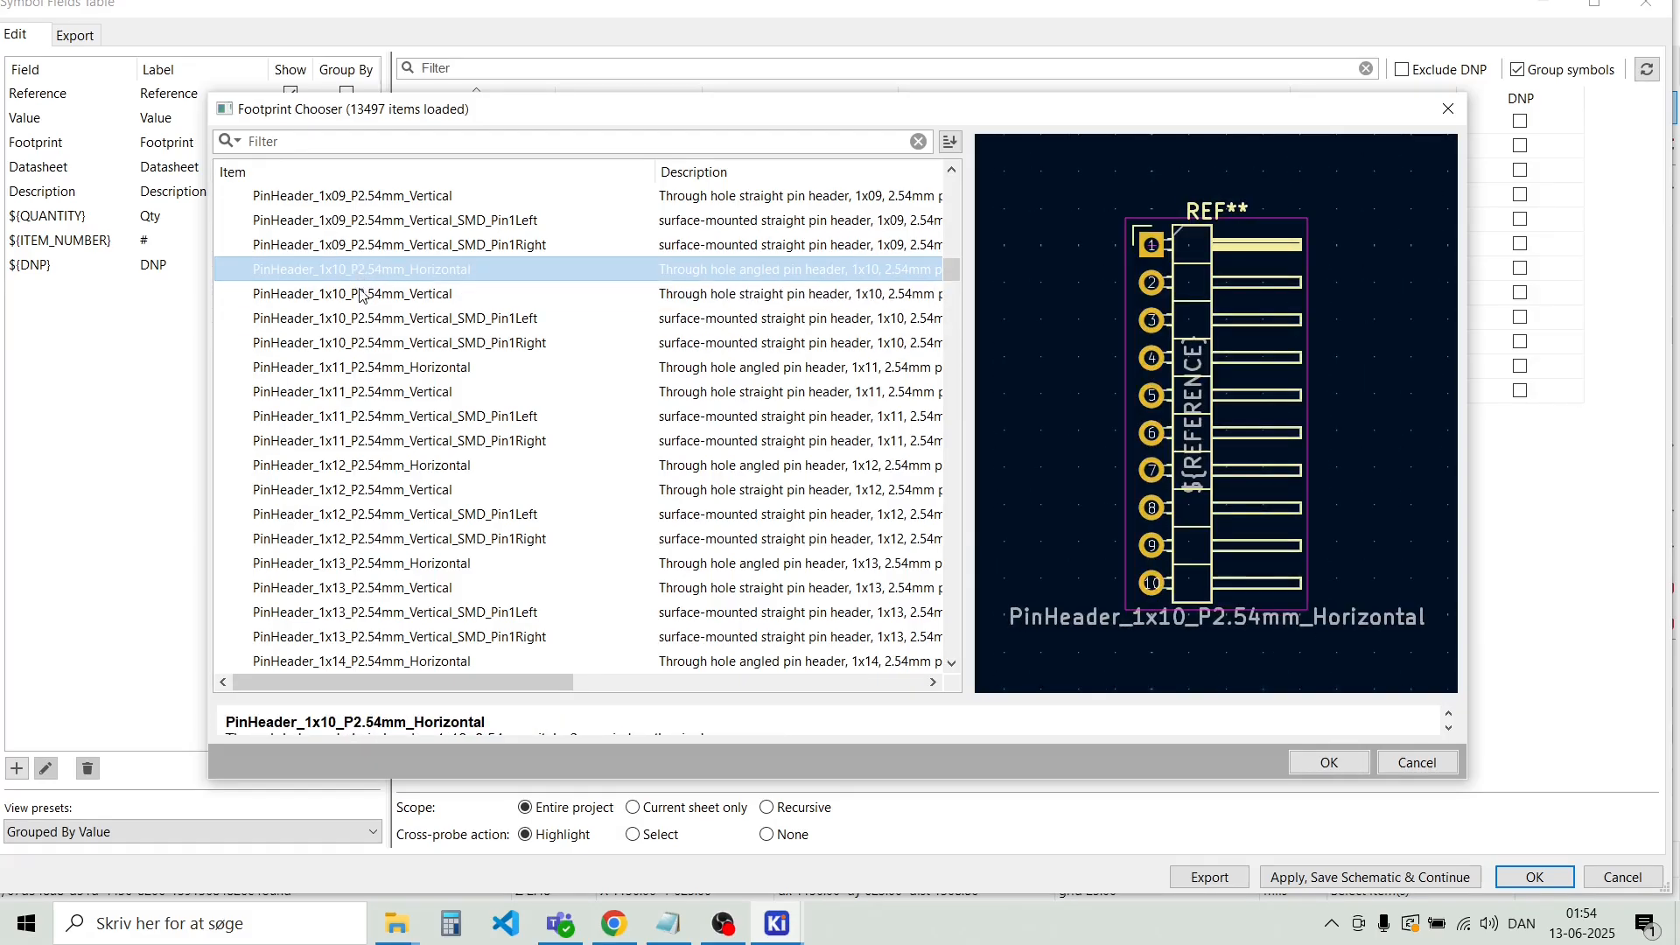
left_click(361, 297)
left_click(357, 270)
left_click(356, 296)
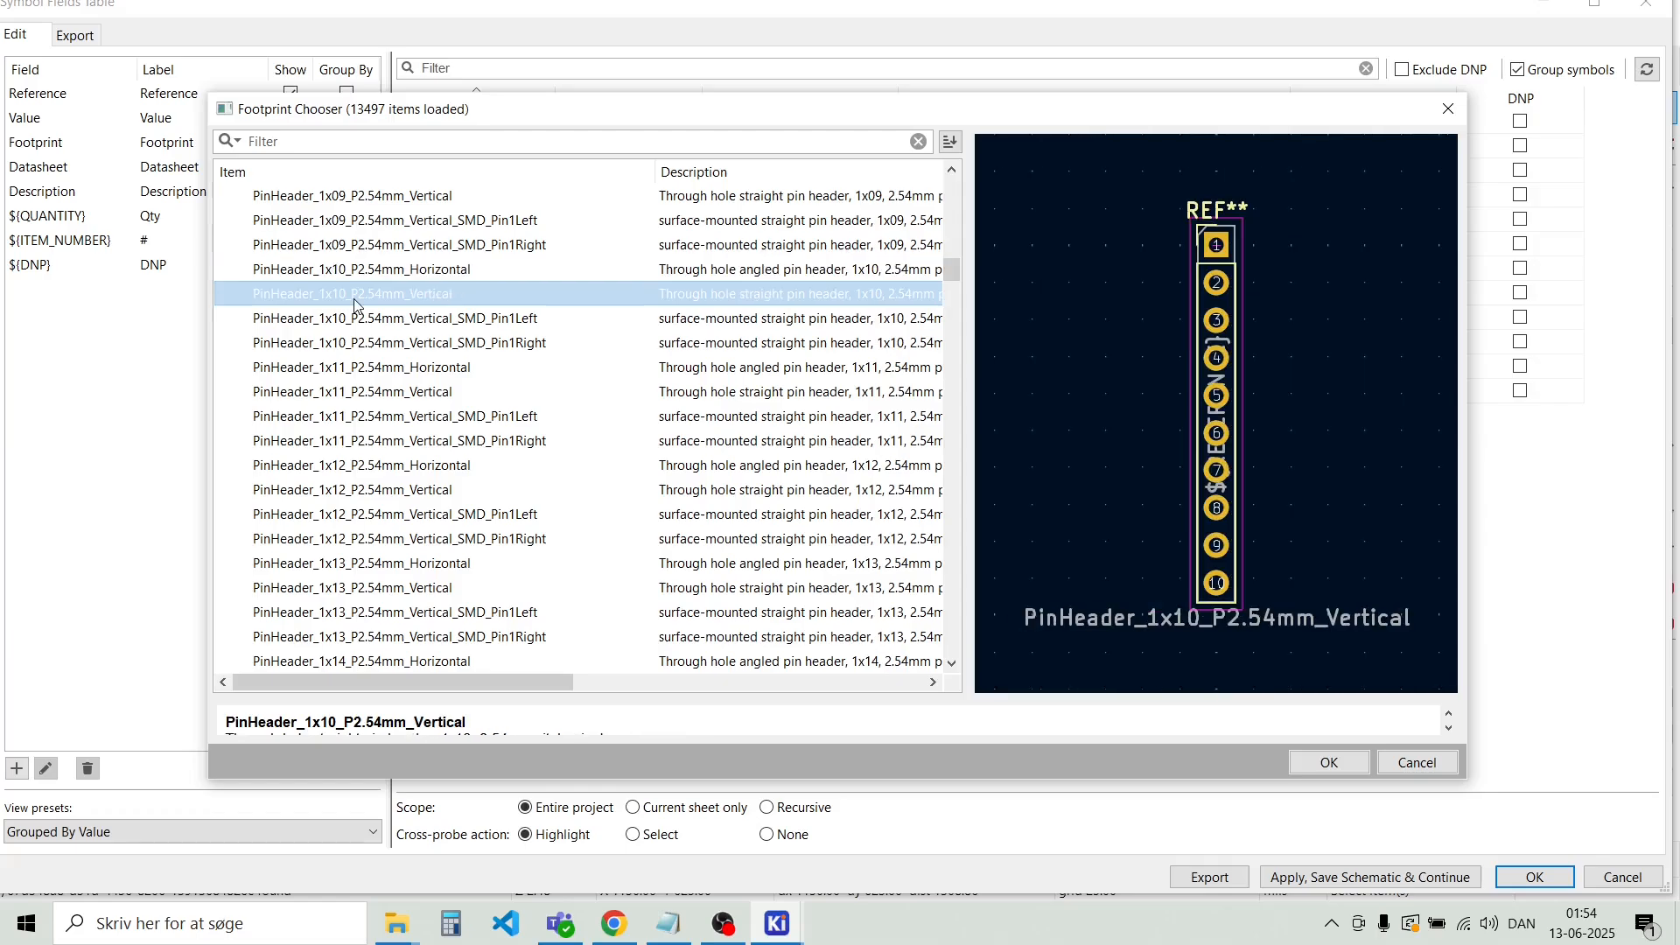
double_click(355, 296)
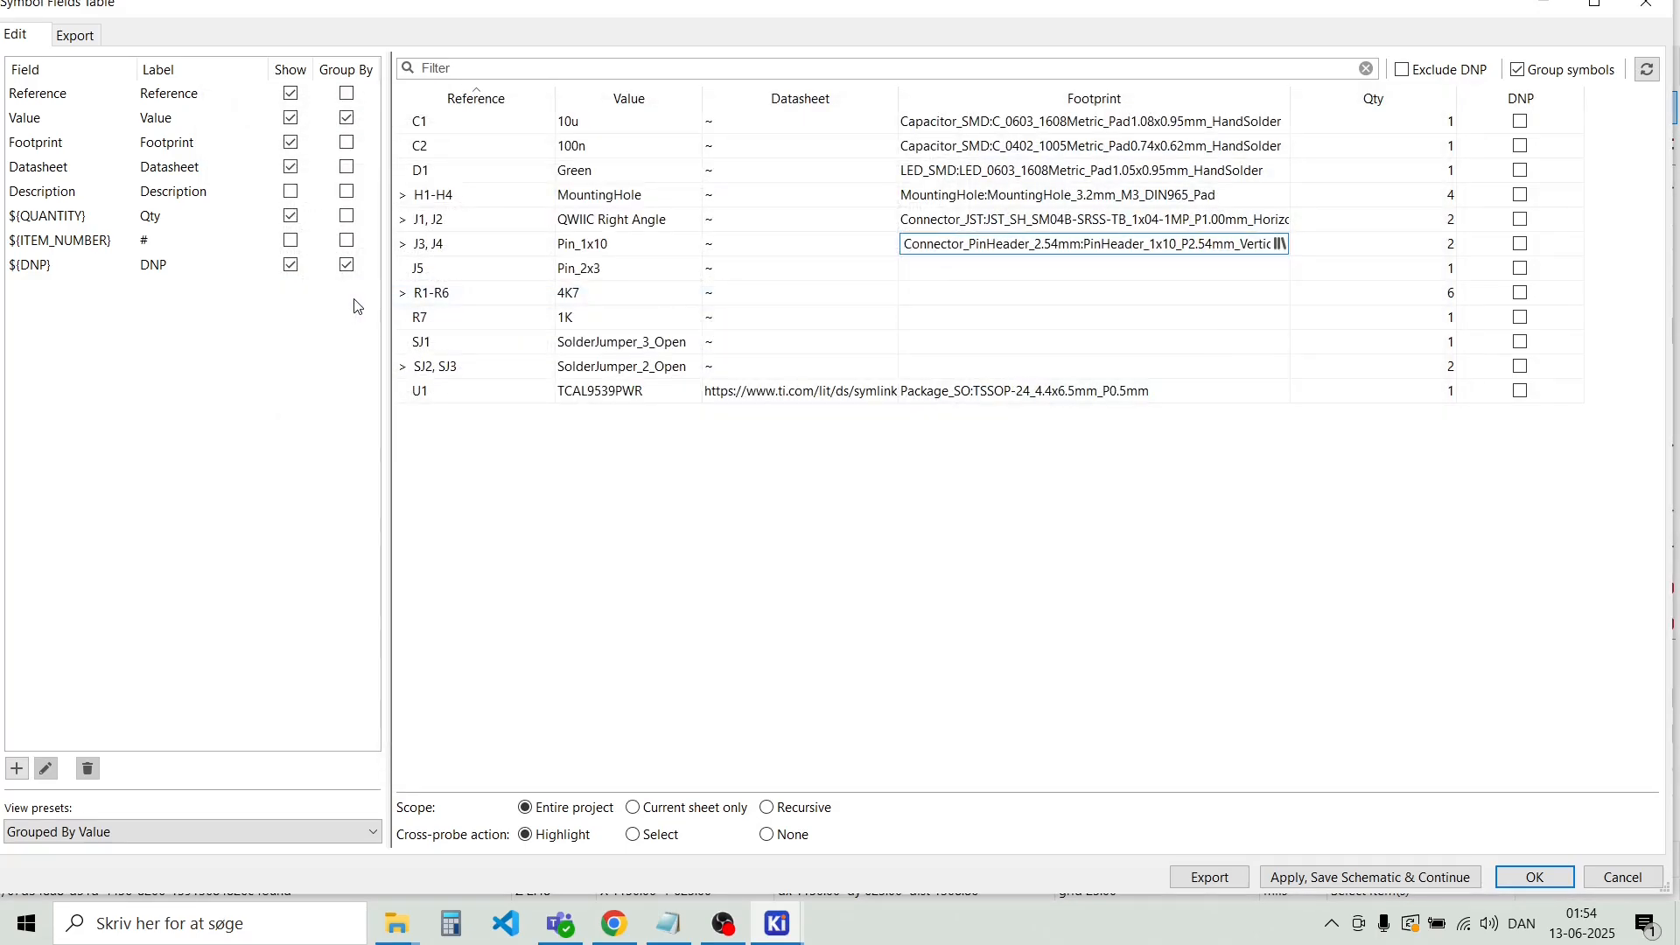
Assign the through-hole footprint PinHeader_2x03_P2.54mm_Vertical from the Connector_PinHeader_2.54mm library to J5
left_click(953, 271)
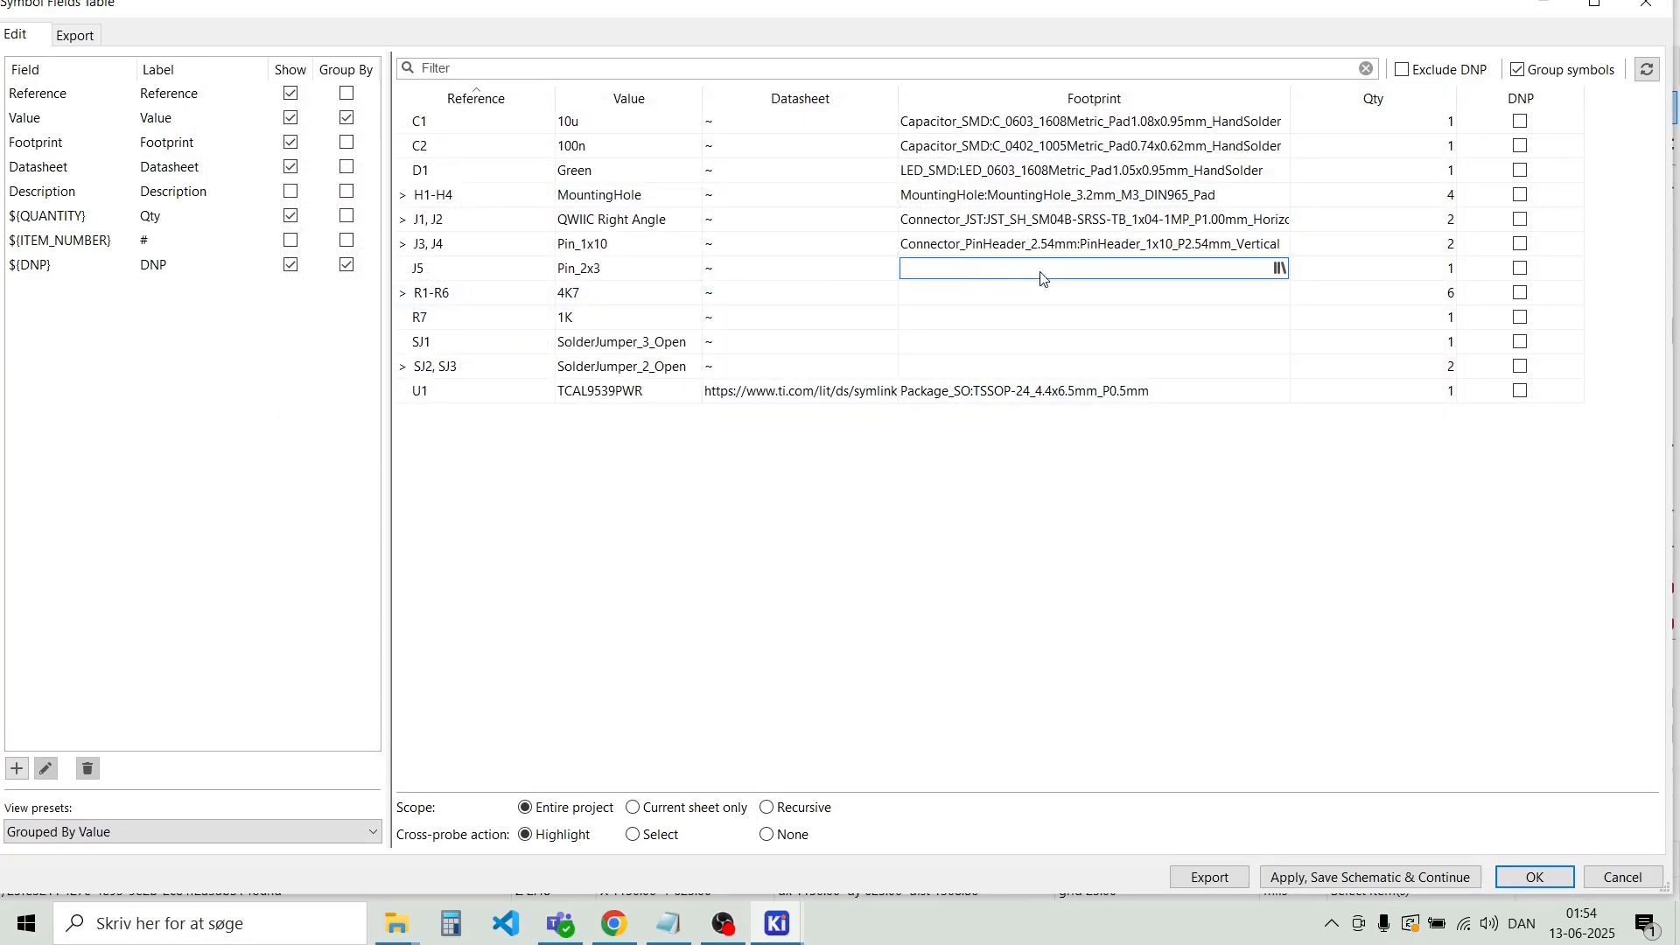
left_click(1281, 269)
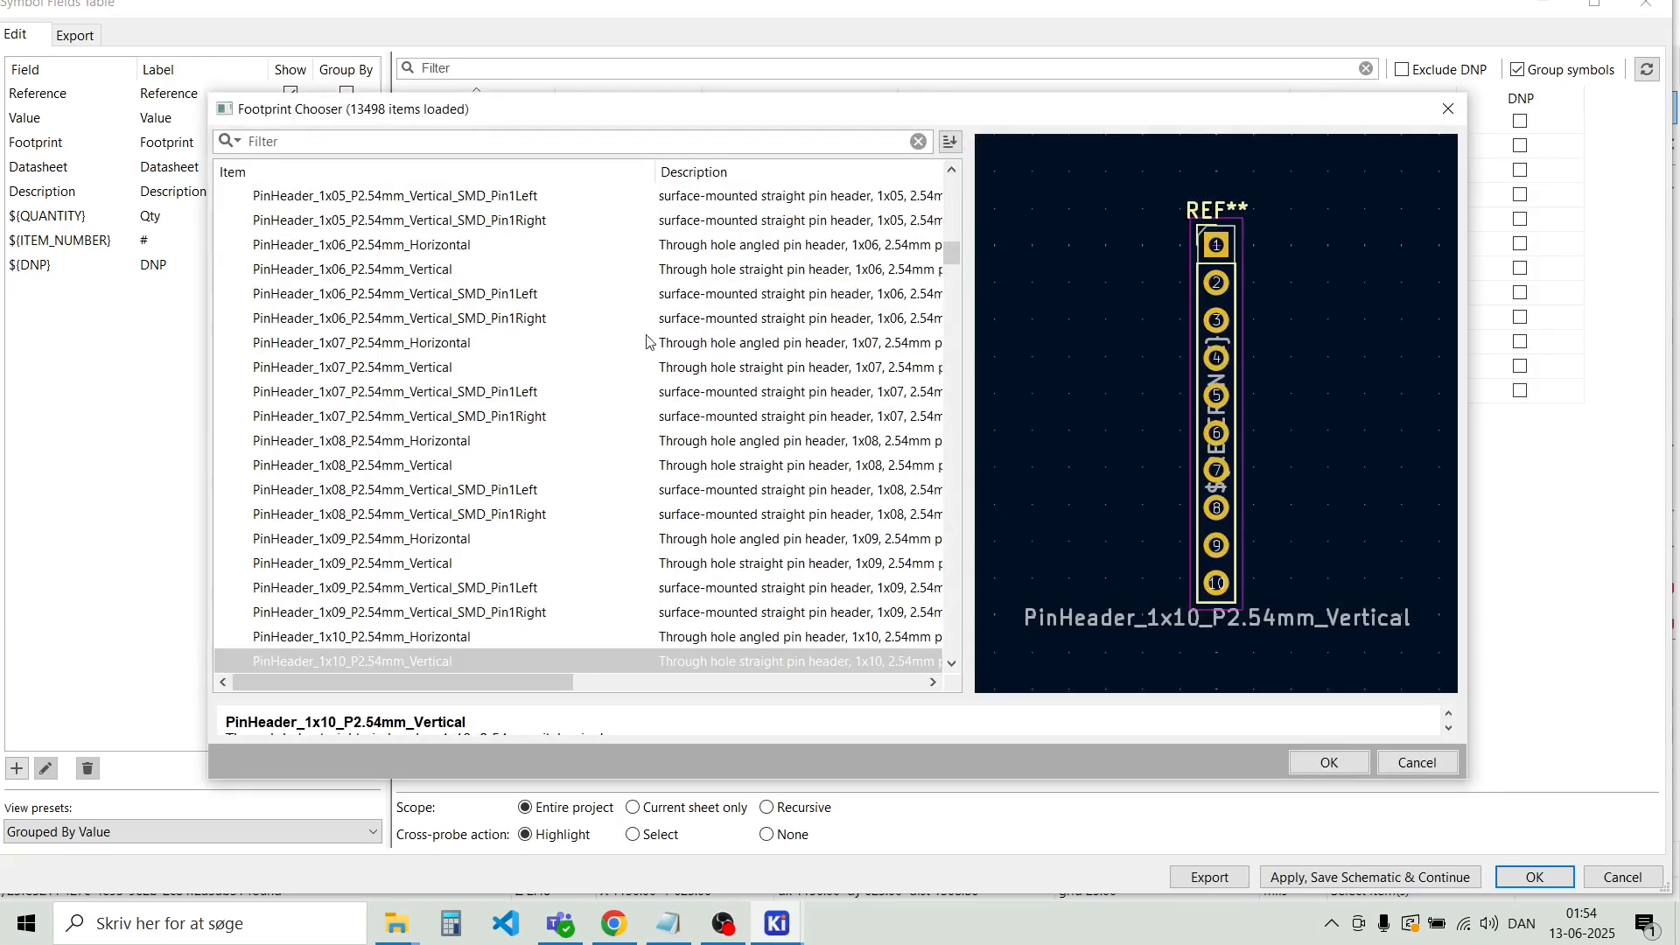
scroll(530, 391, "down", 20)
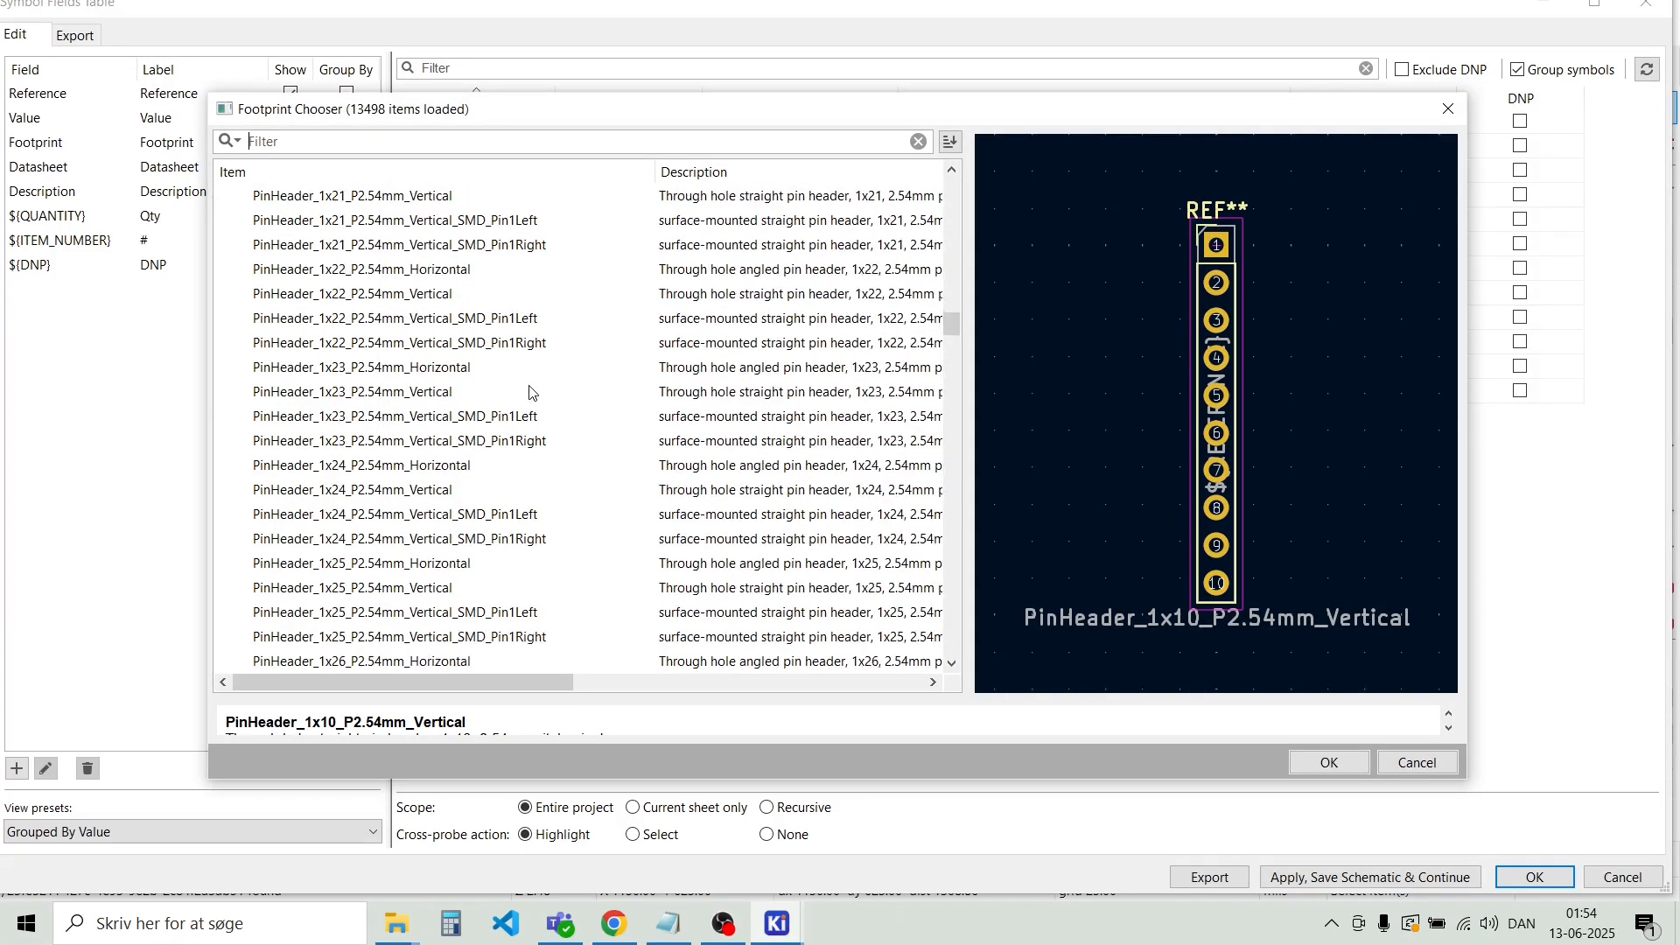
scroll(528, 394, "down", 20)
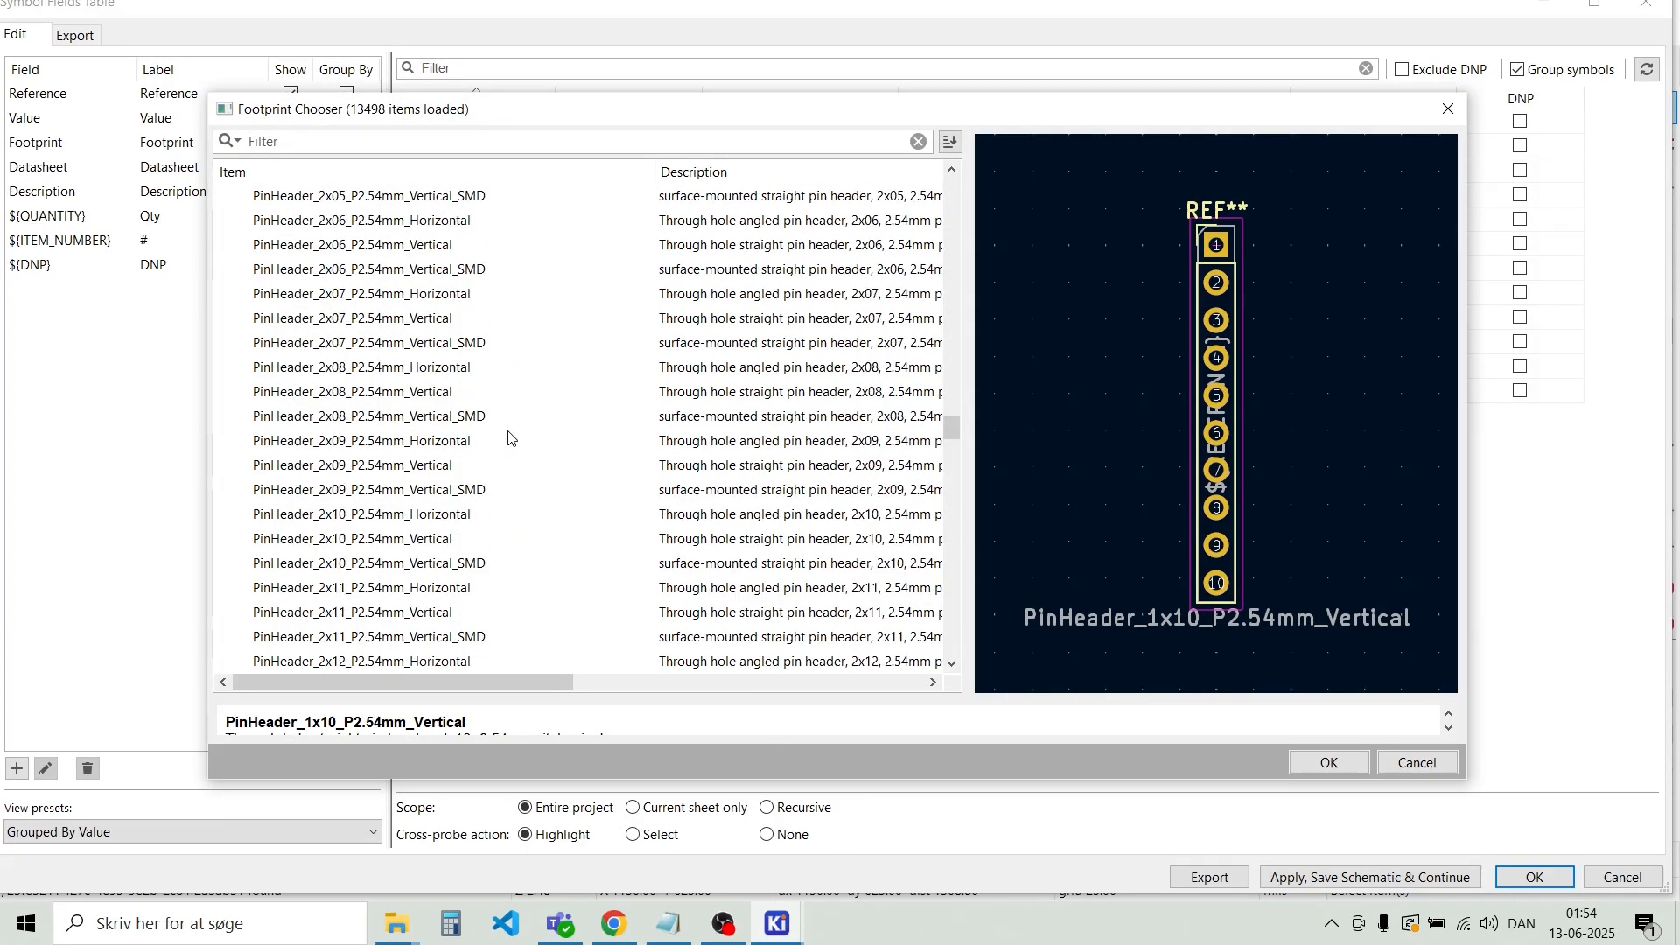
scroll(420, 402, "up", 3)
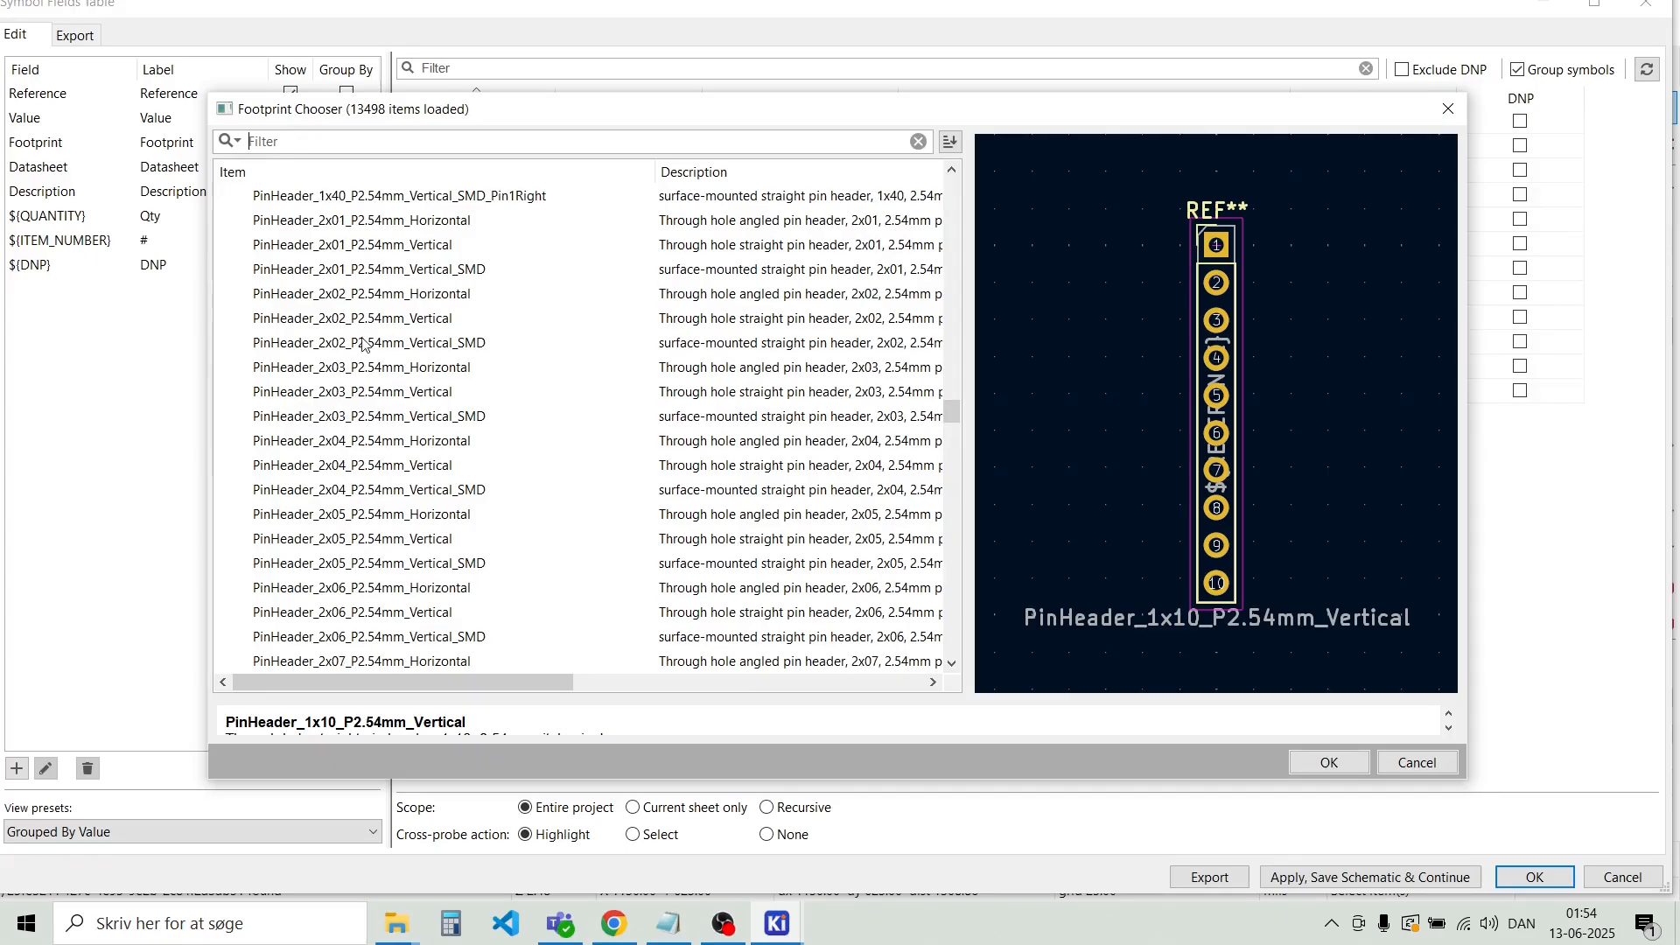
left_click(354, 377)
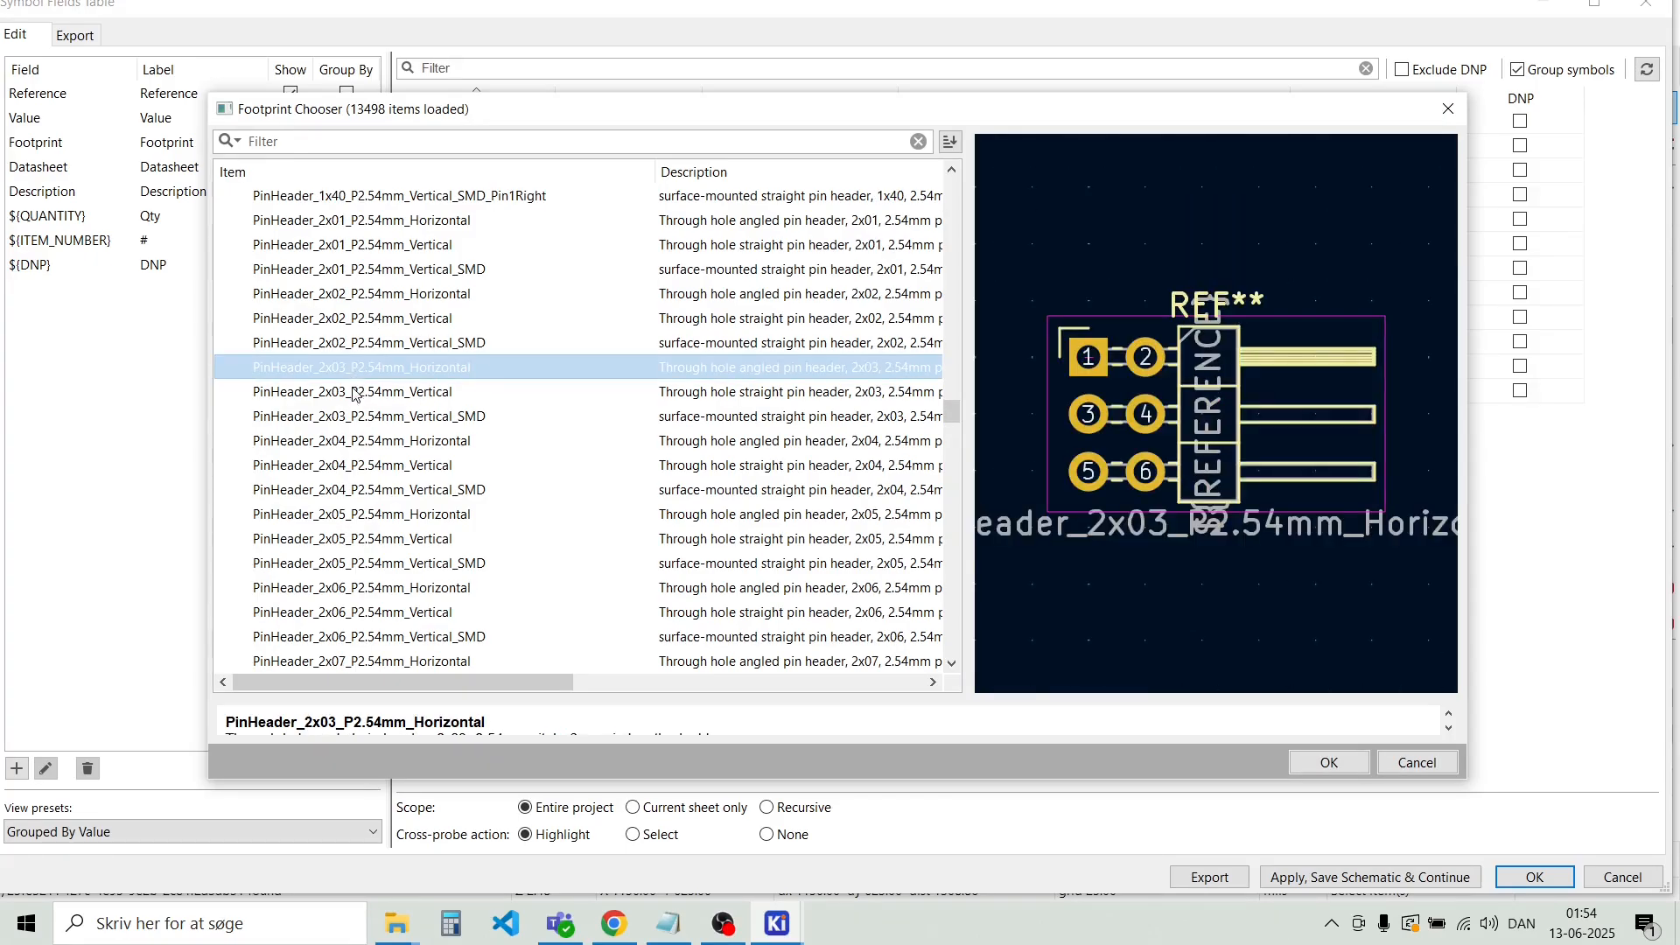
left_click(354, 399)
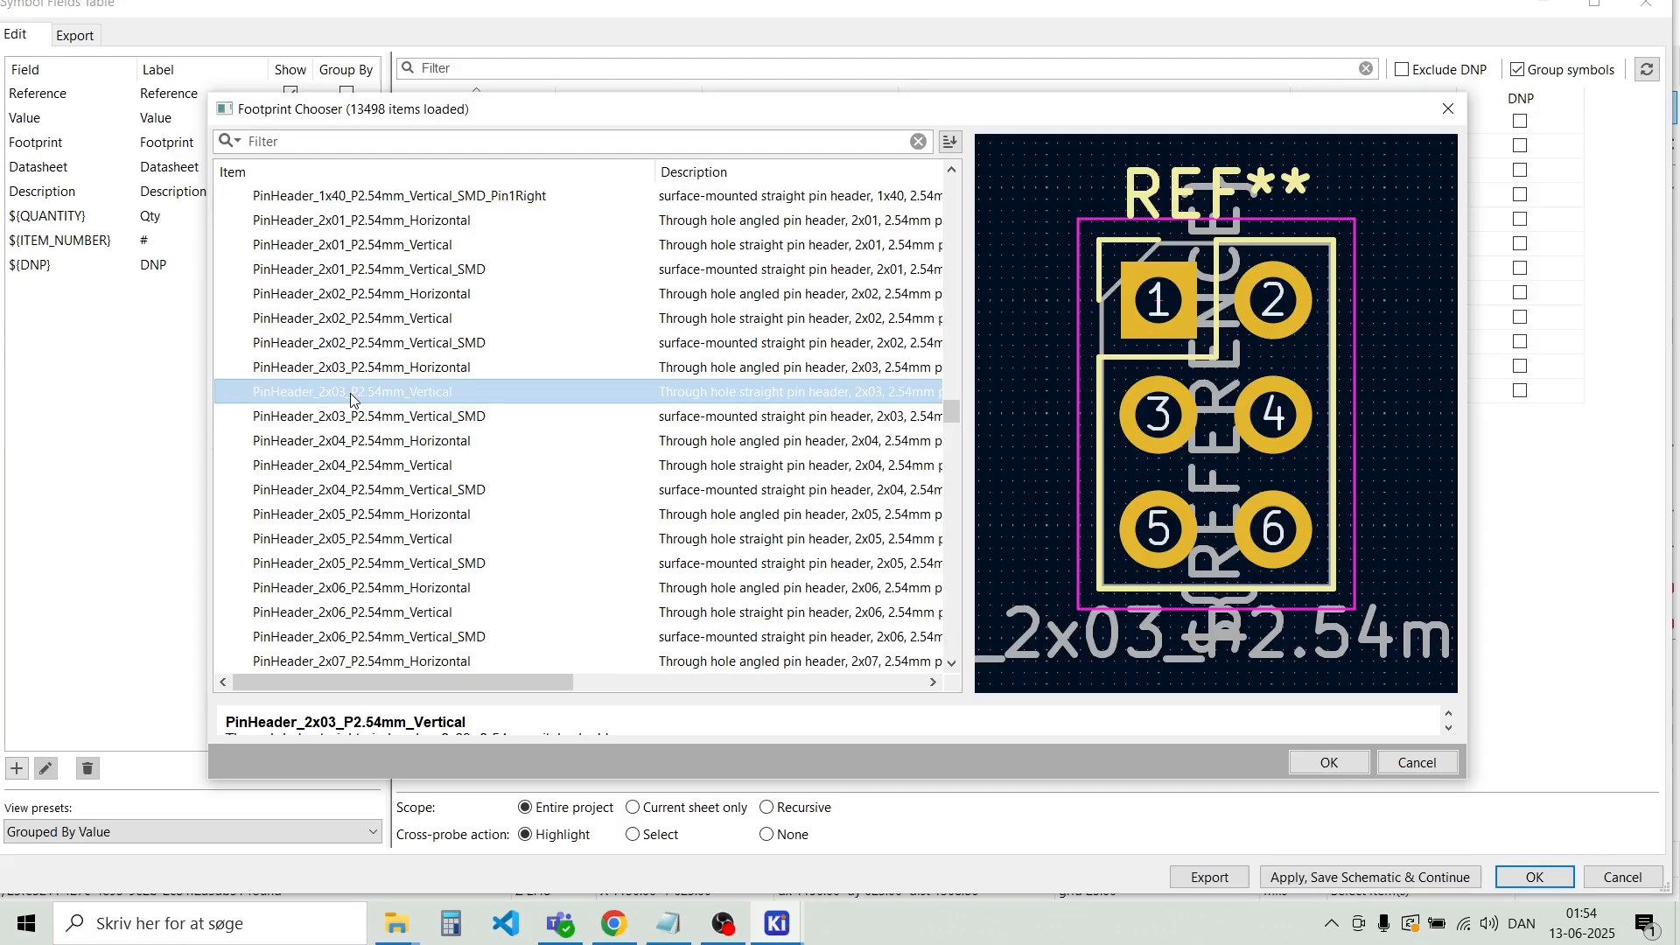
double_click(350, 392)
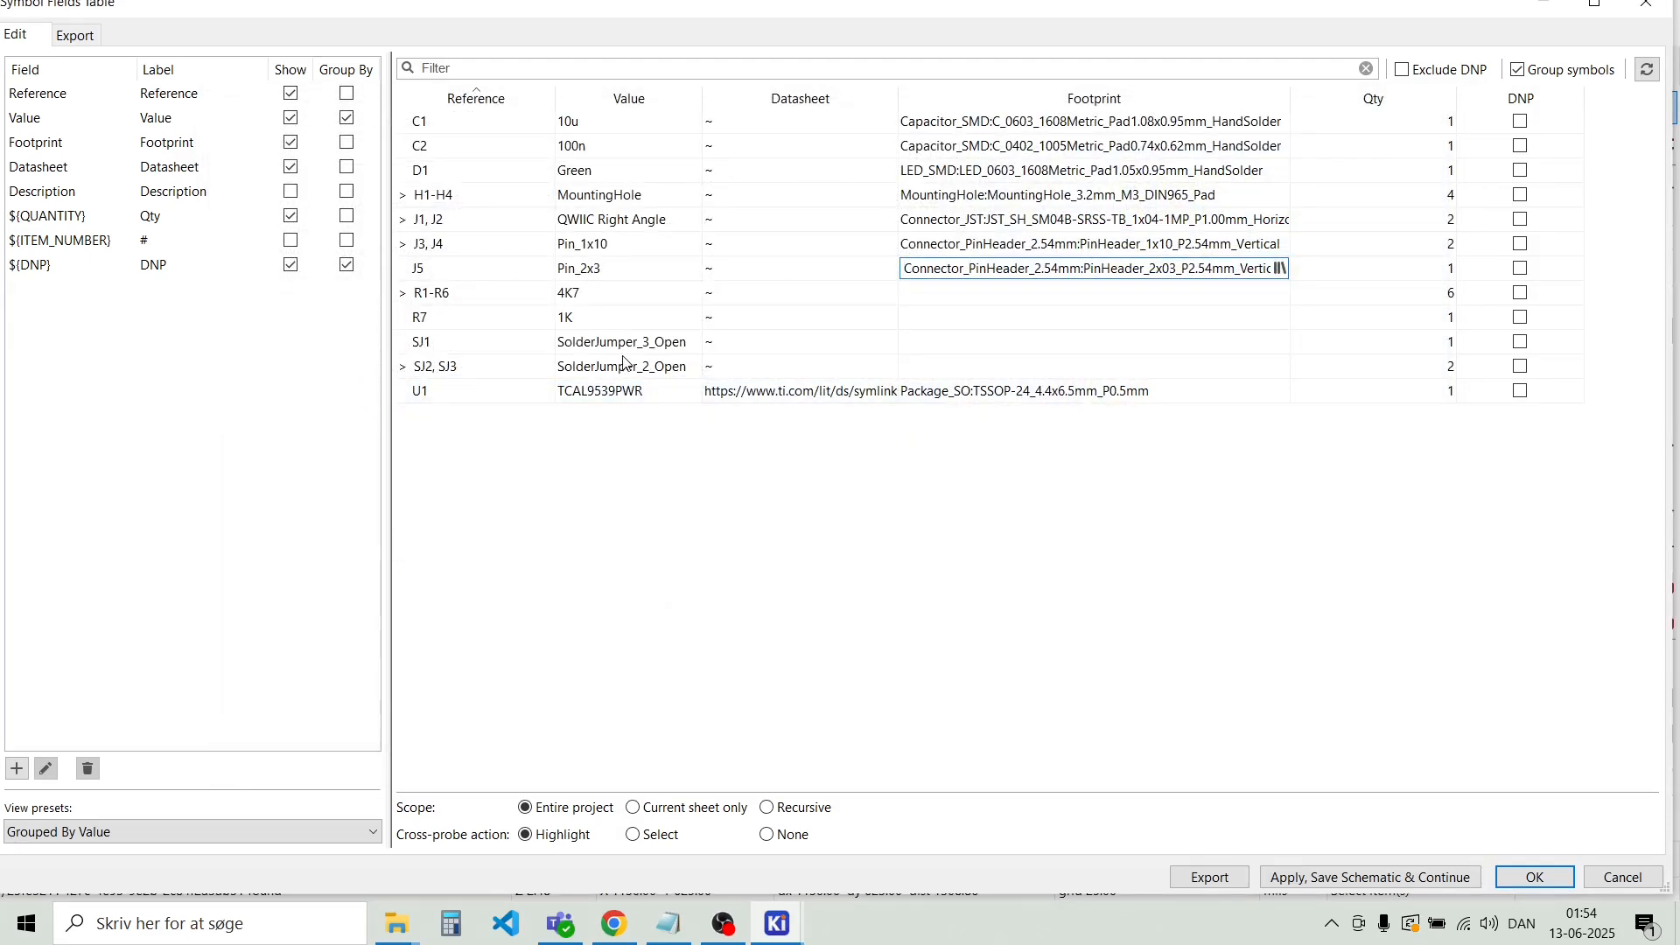
Open the footprint chooser for R1-R6, collapse the Connector_PinHeader_2.54mm library and browse to the resistor libraries
left_click(969, 294)
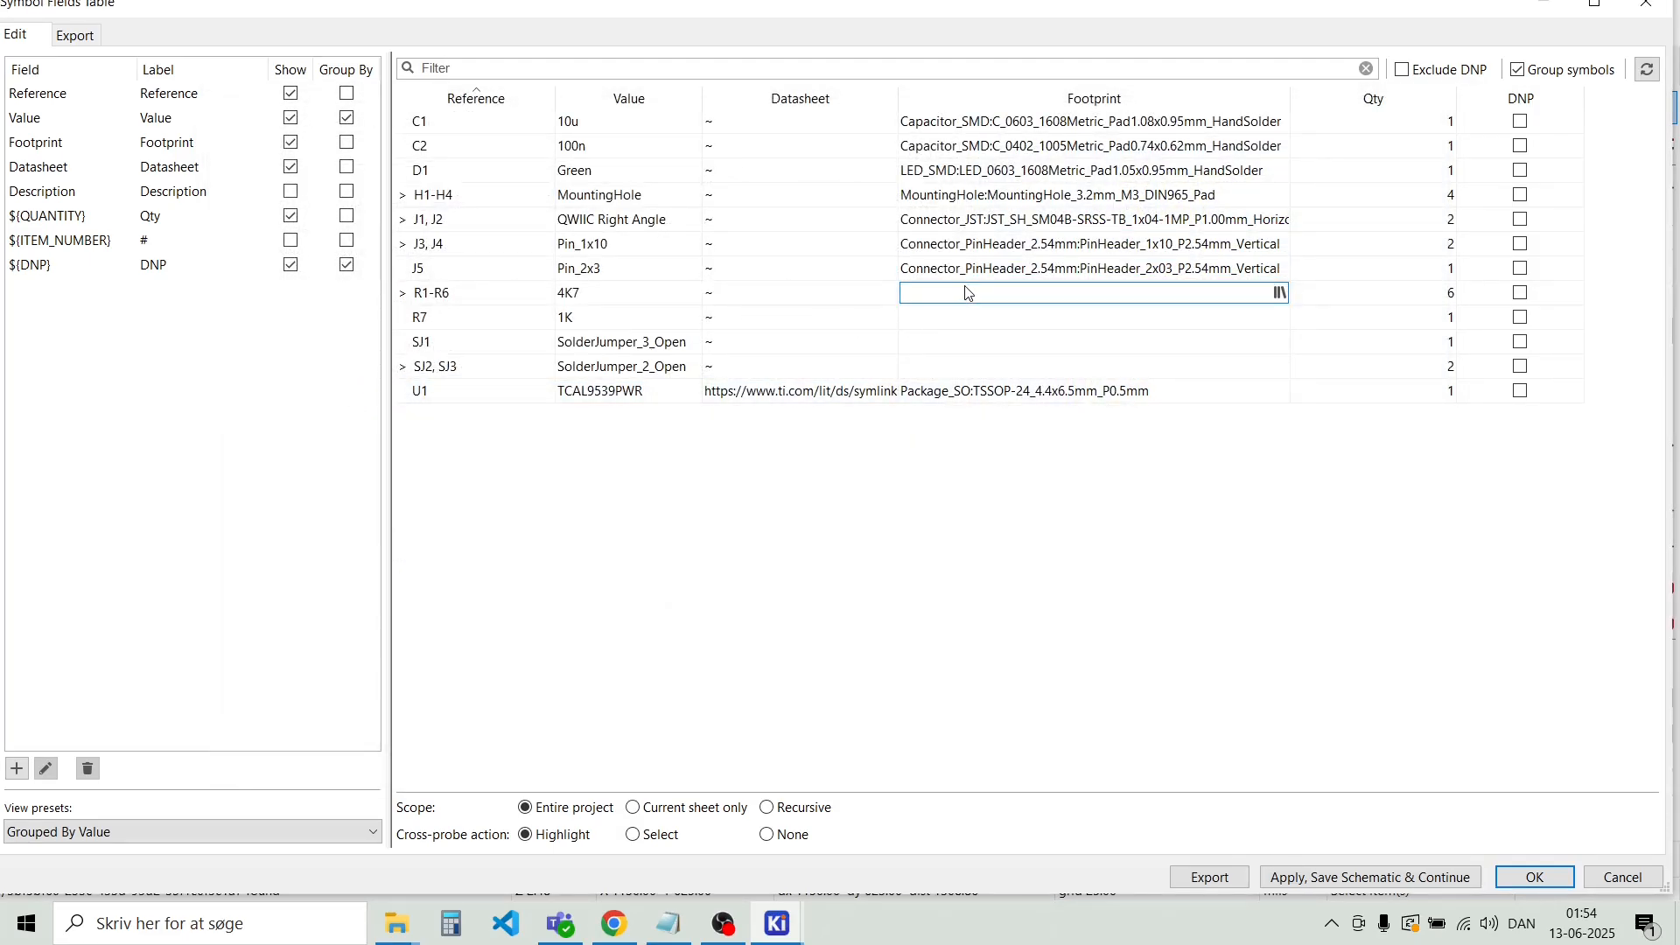
left_click(1278, 293)
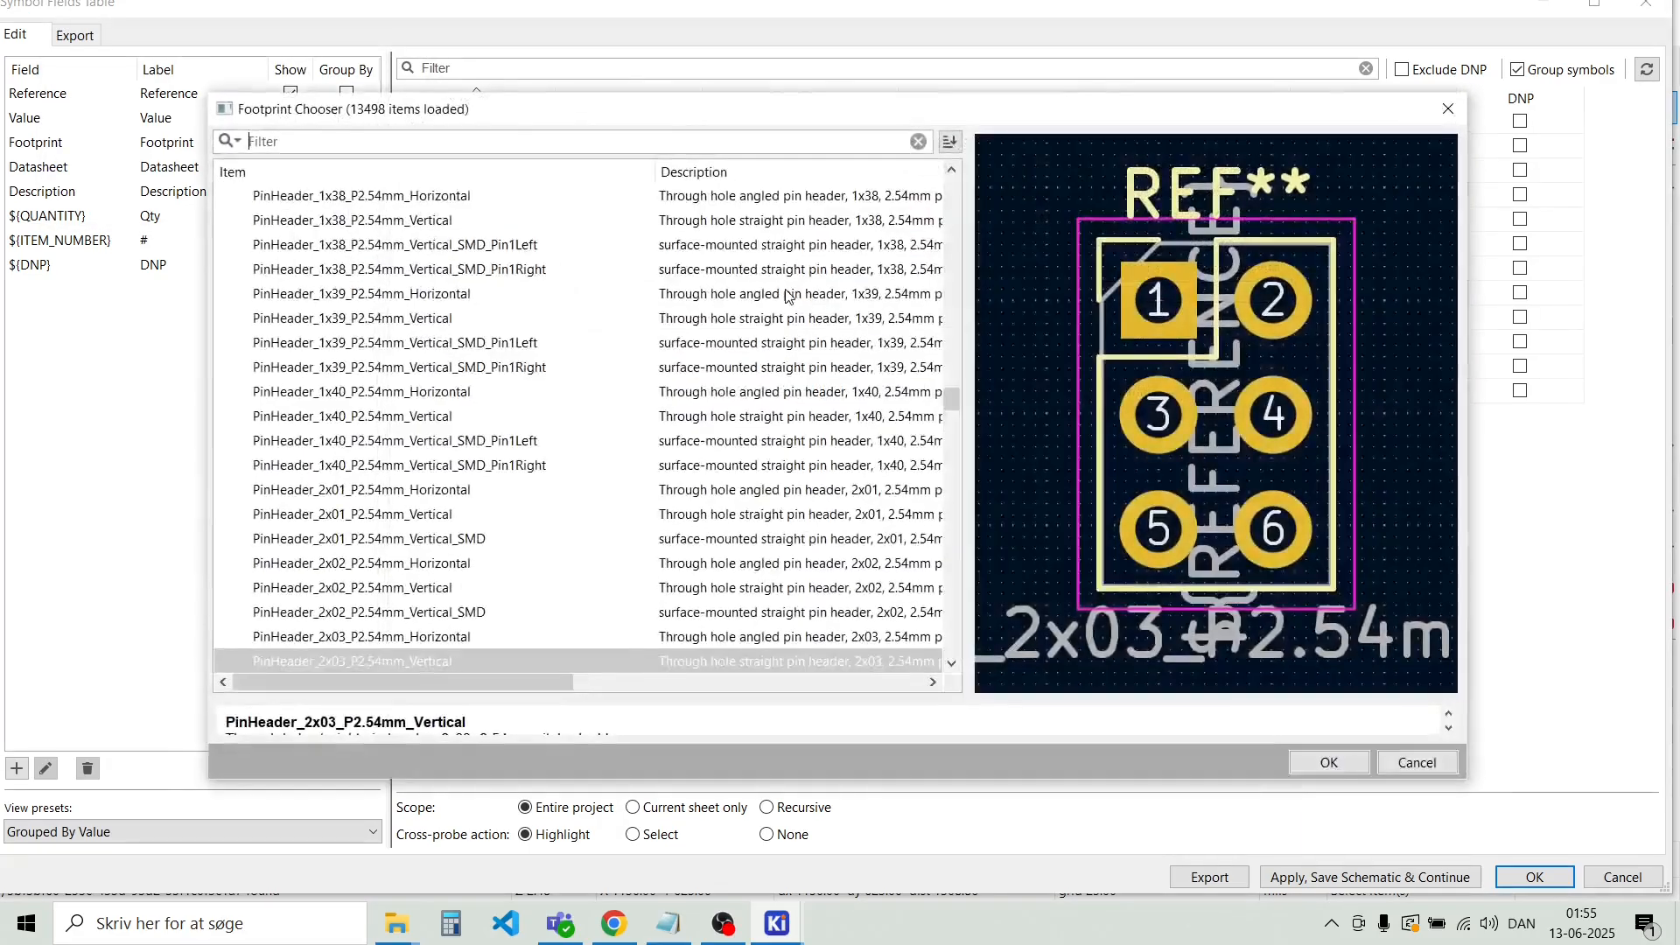
scroll(393, 276, "up", 20)
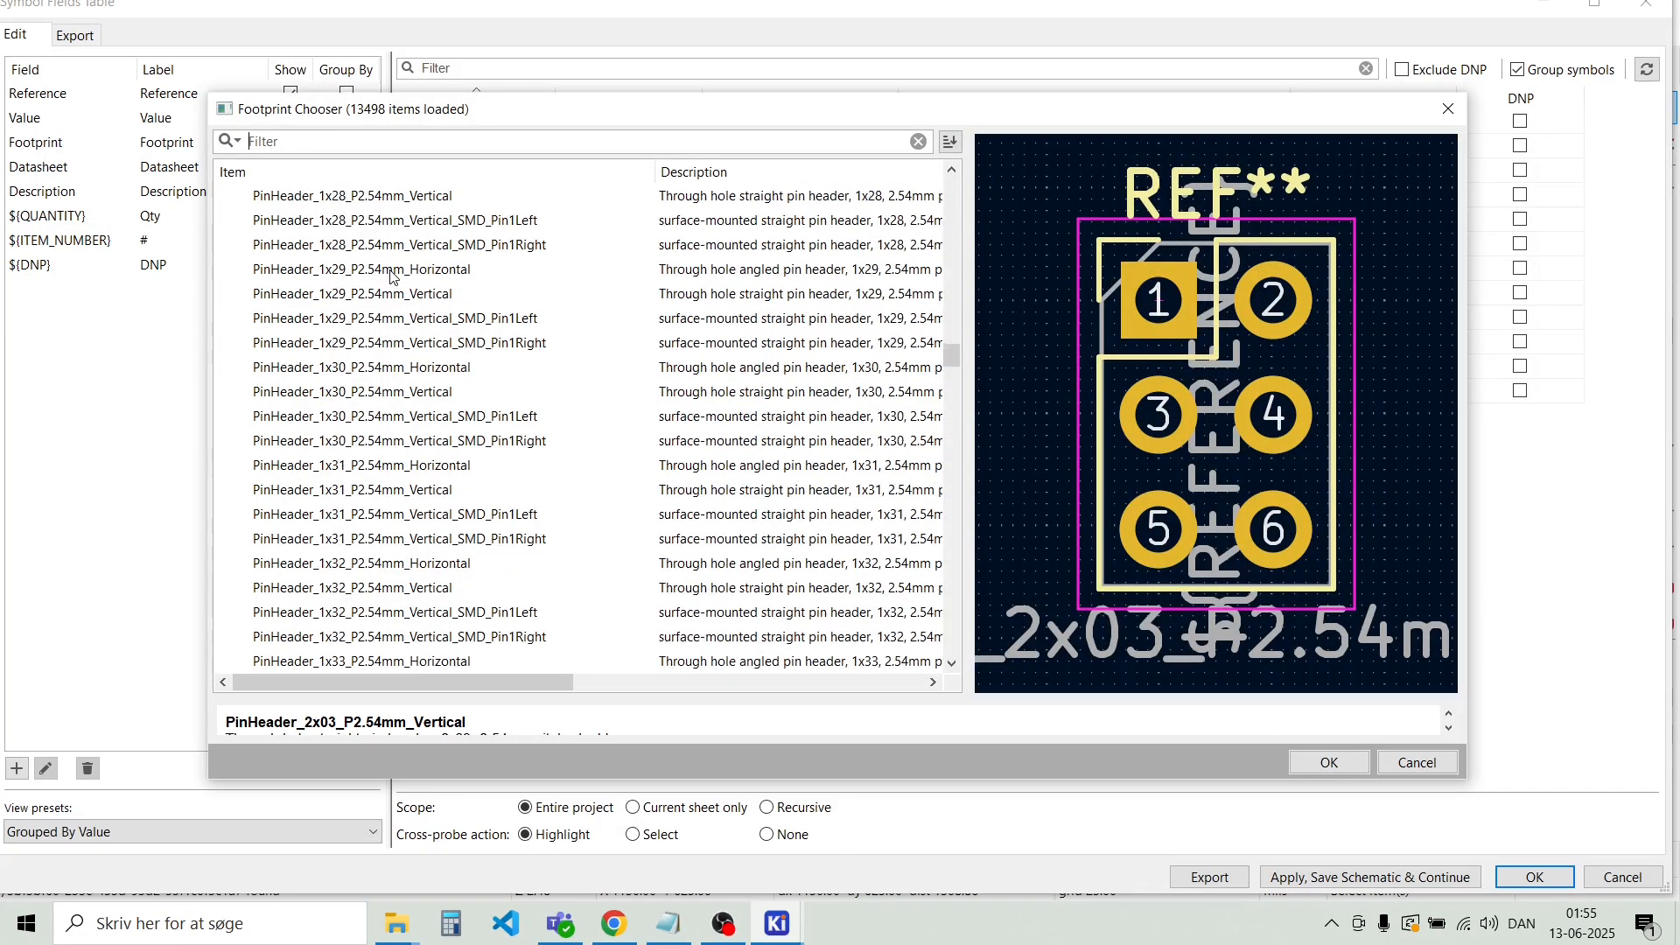
scroll(393, 276, "up", 14)
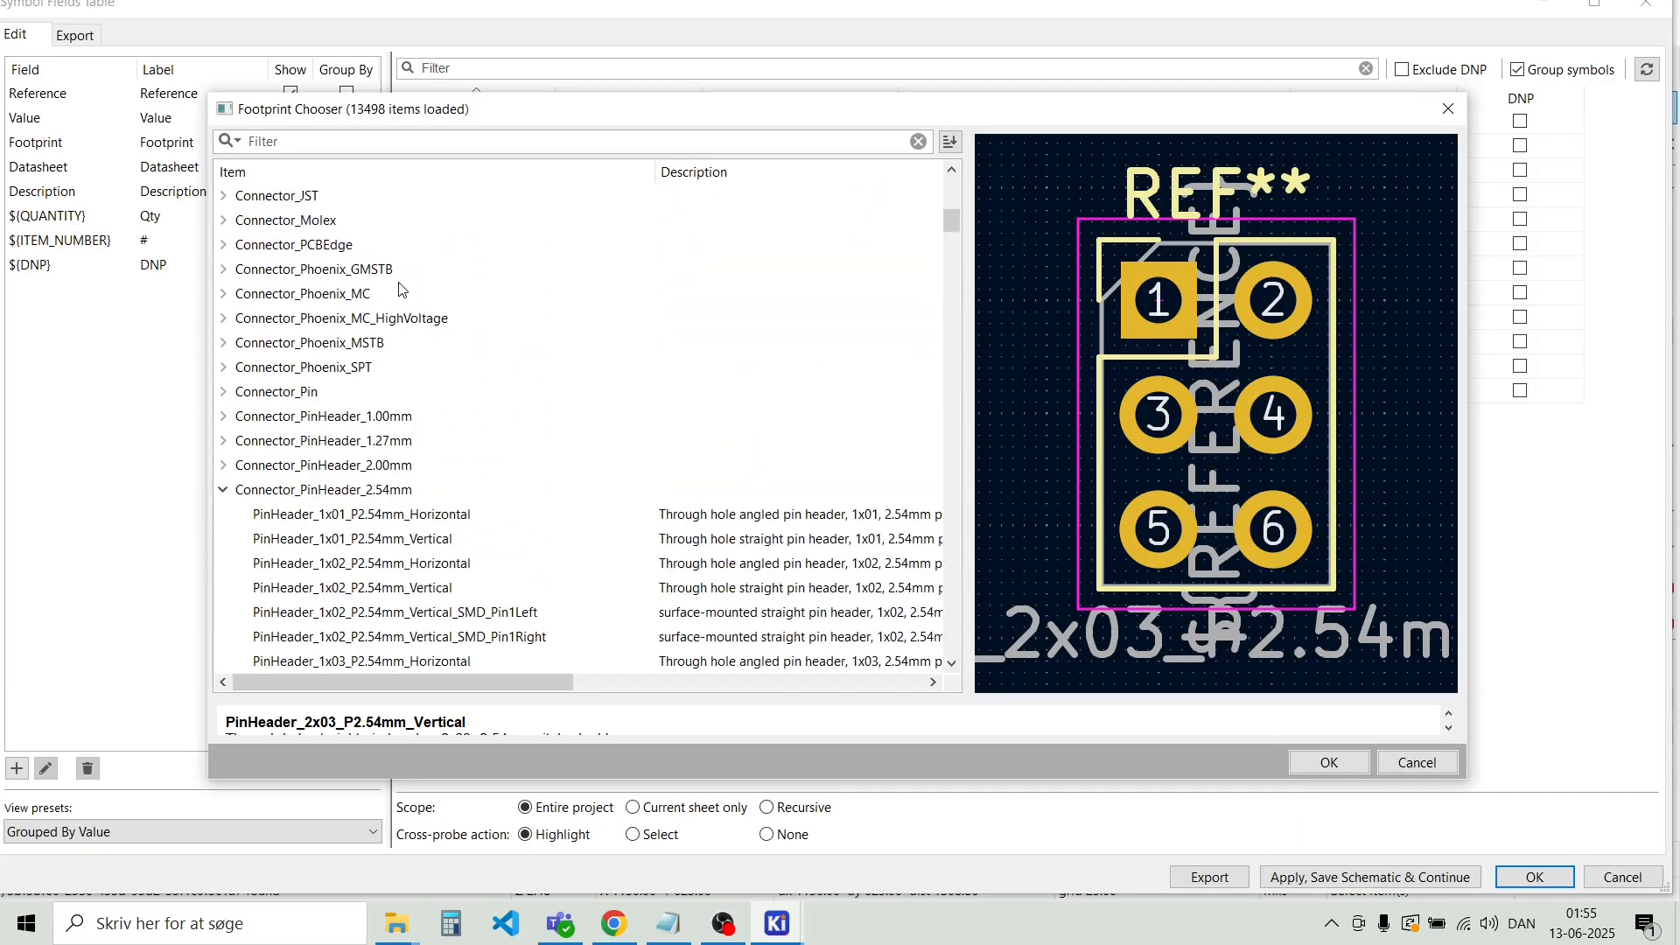
left_click(224, 489)
scroll(385, 403, "down", 20)
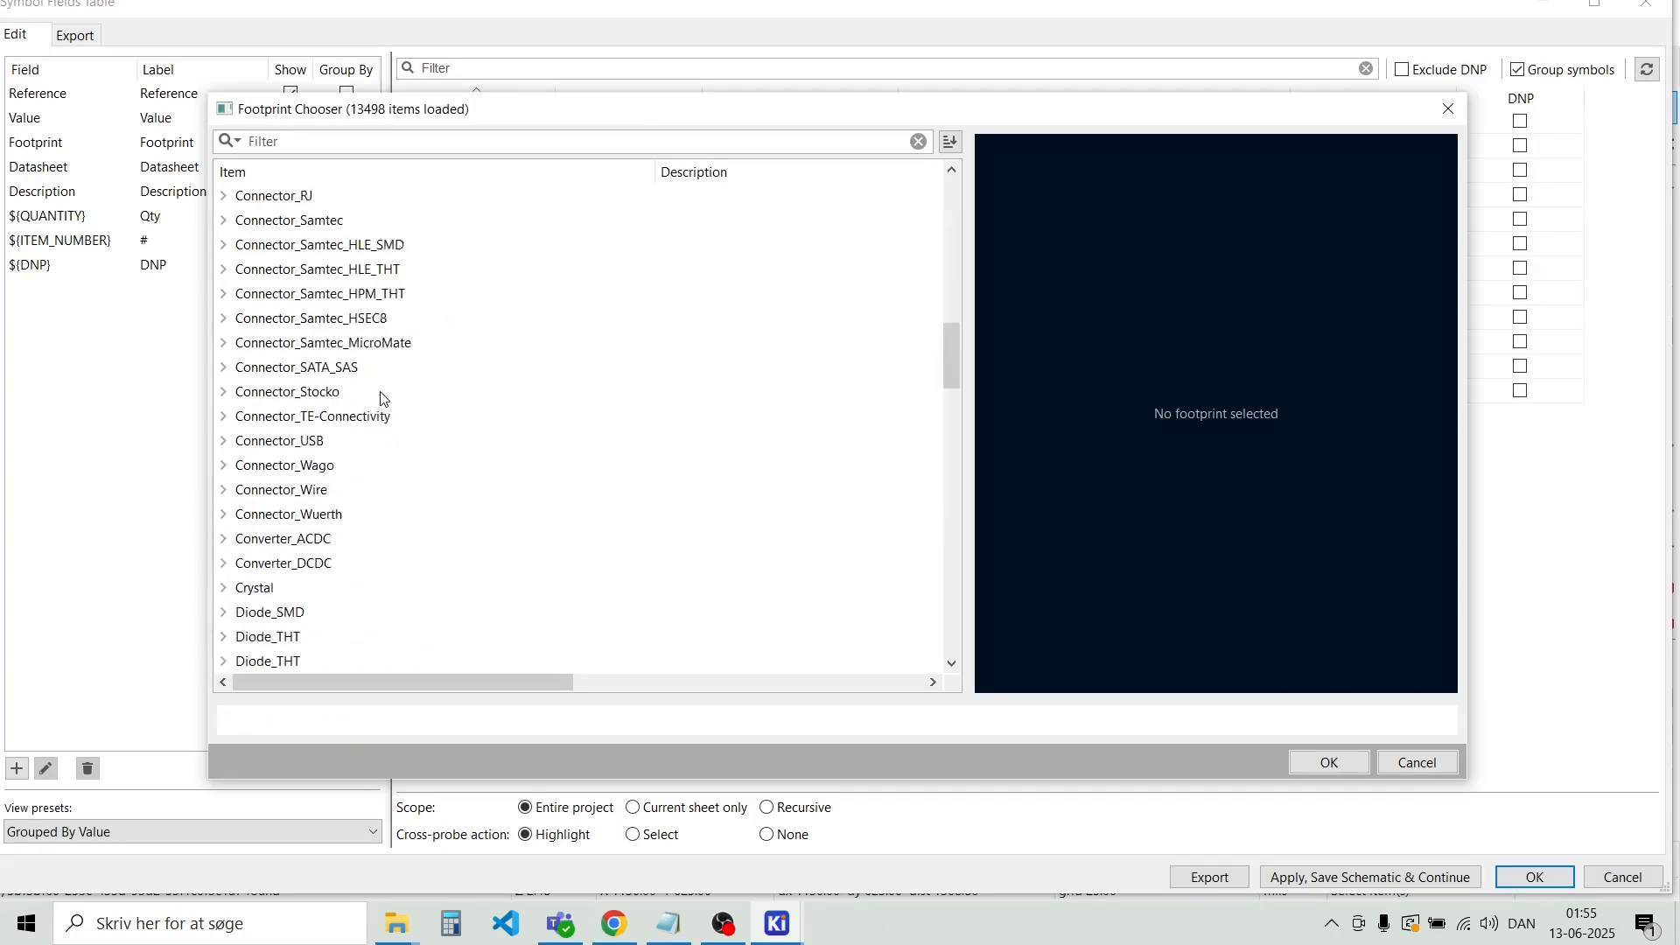
scroll(402, 403, "down", 1)
scroll(400, 400, "up", 2)
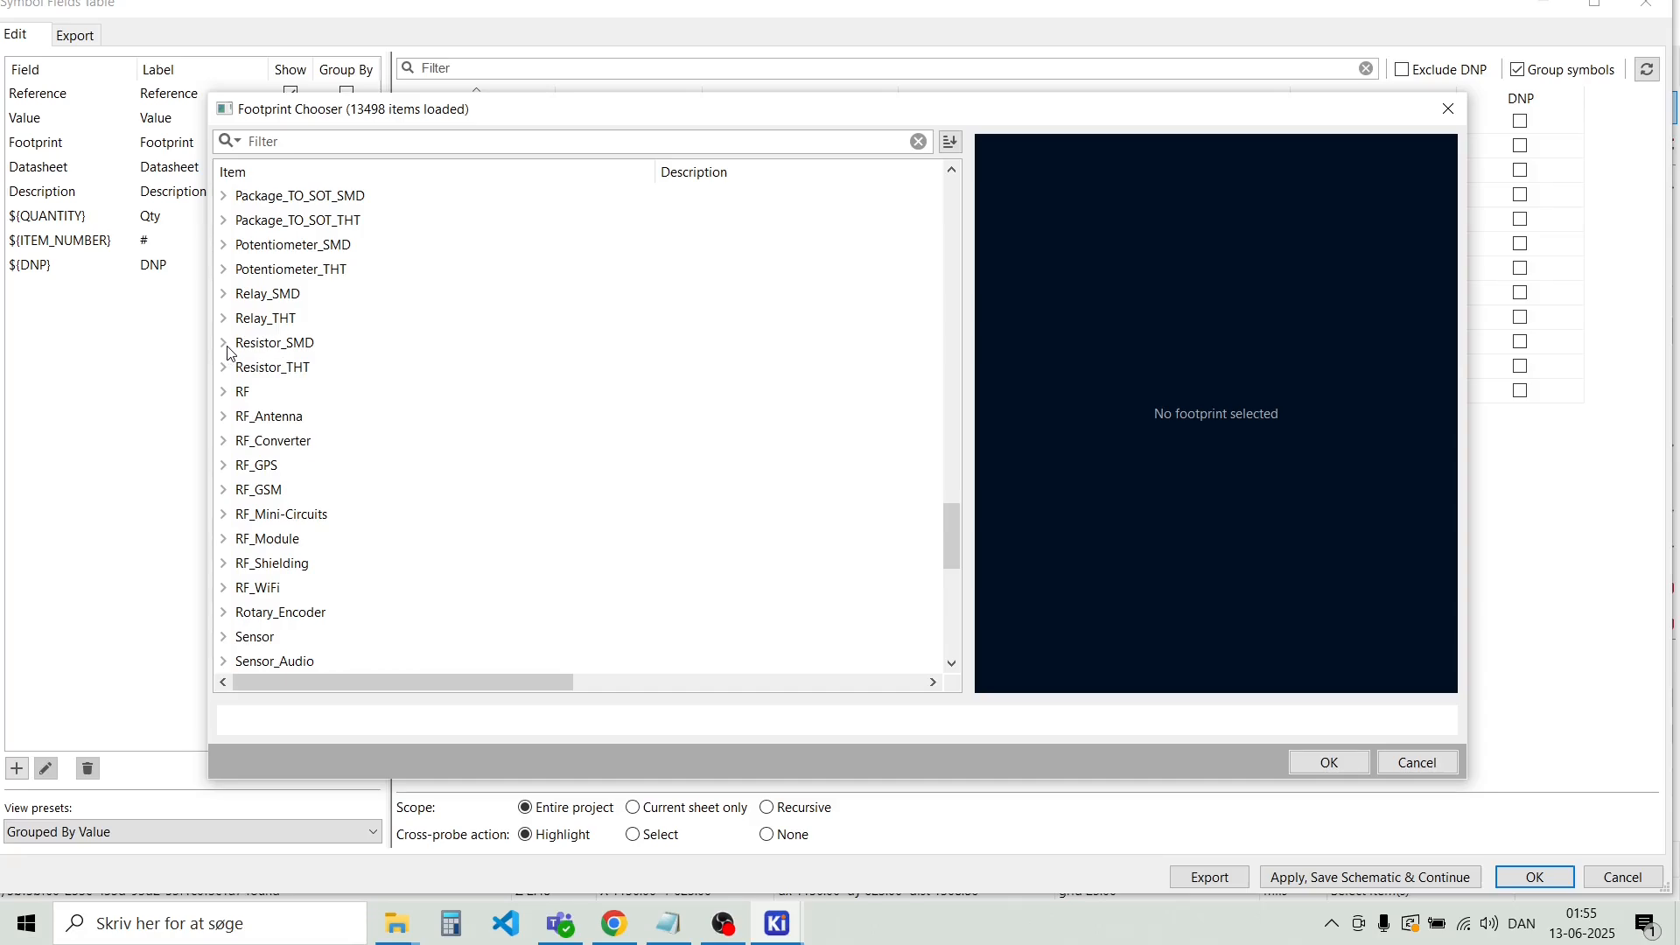
left_click(277, 375)
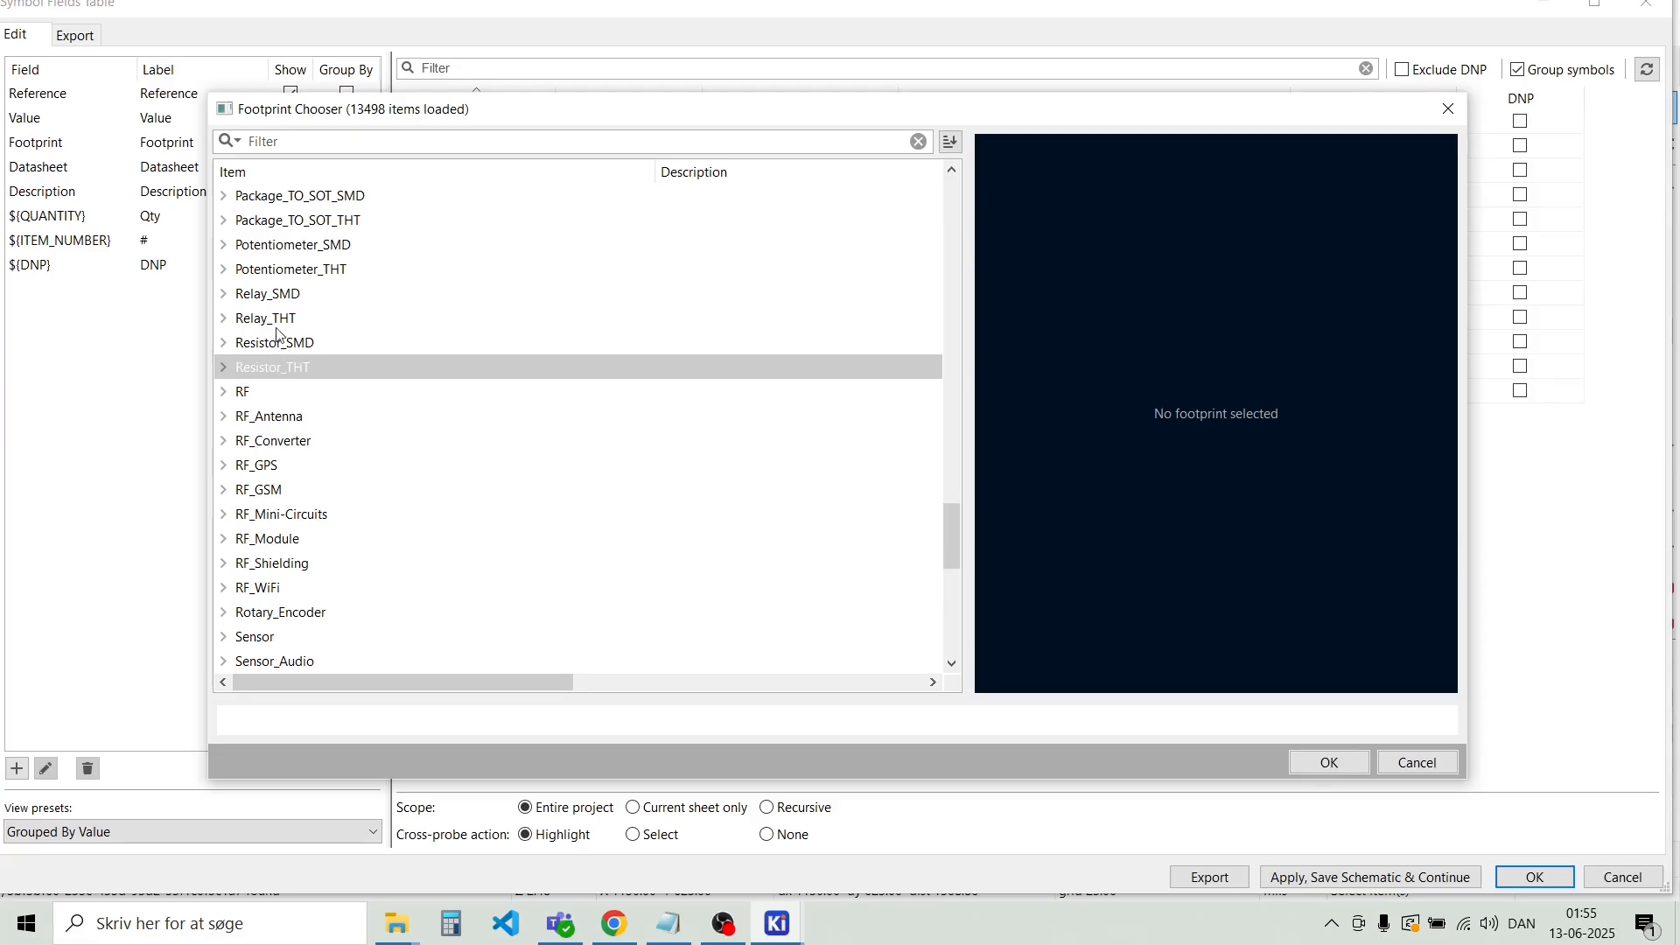
left_click(280, 318)
double_click(269, 366)
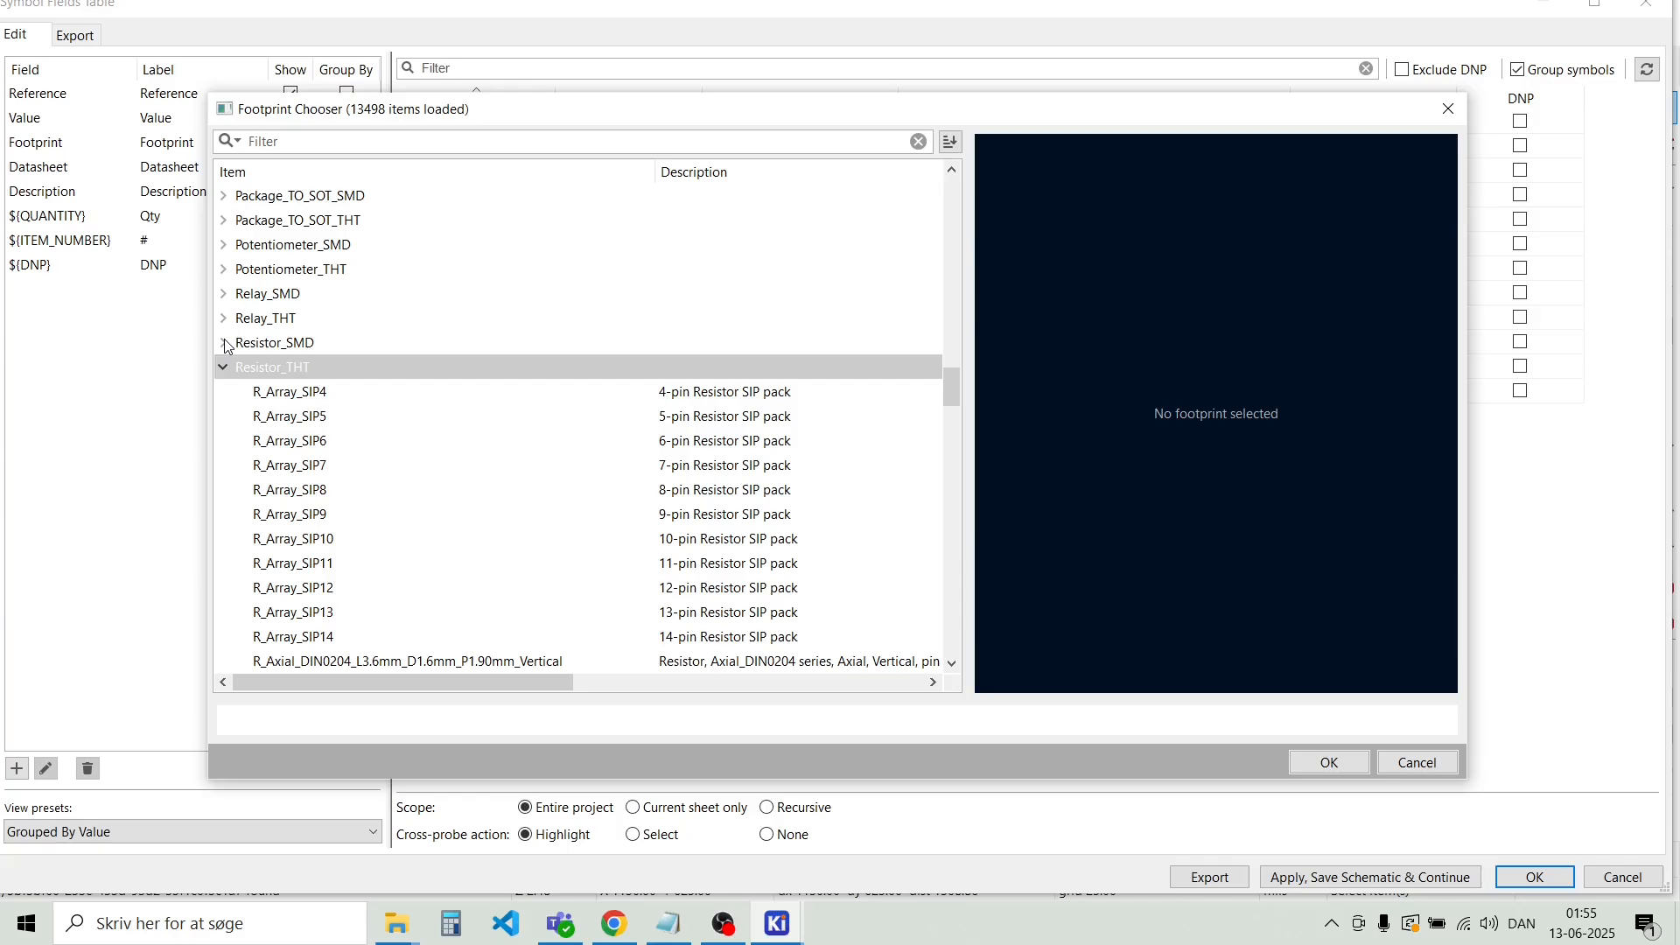
left_click(278, 322)
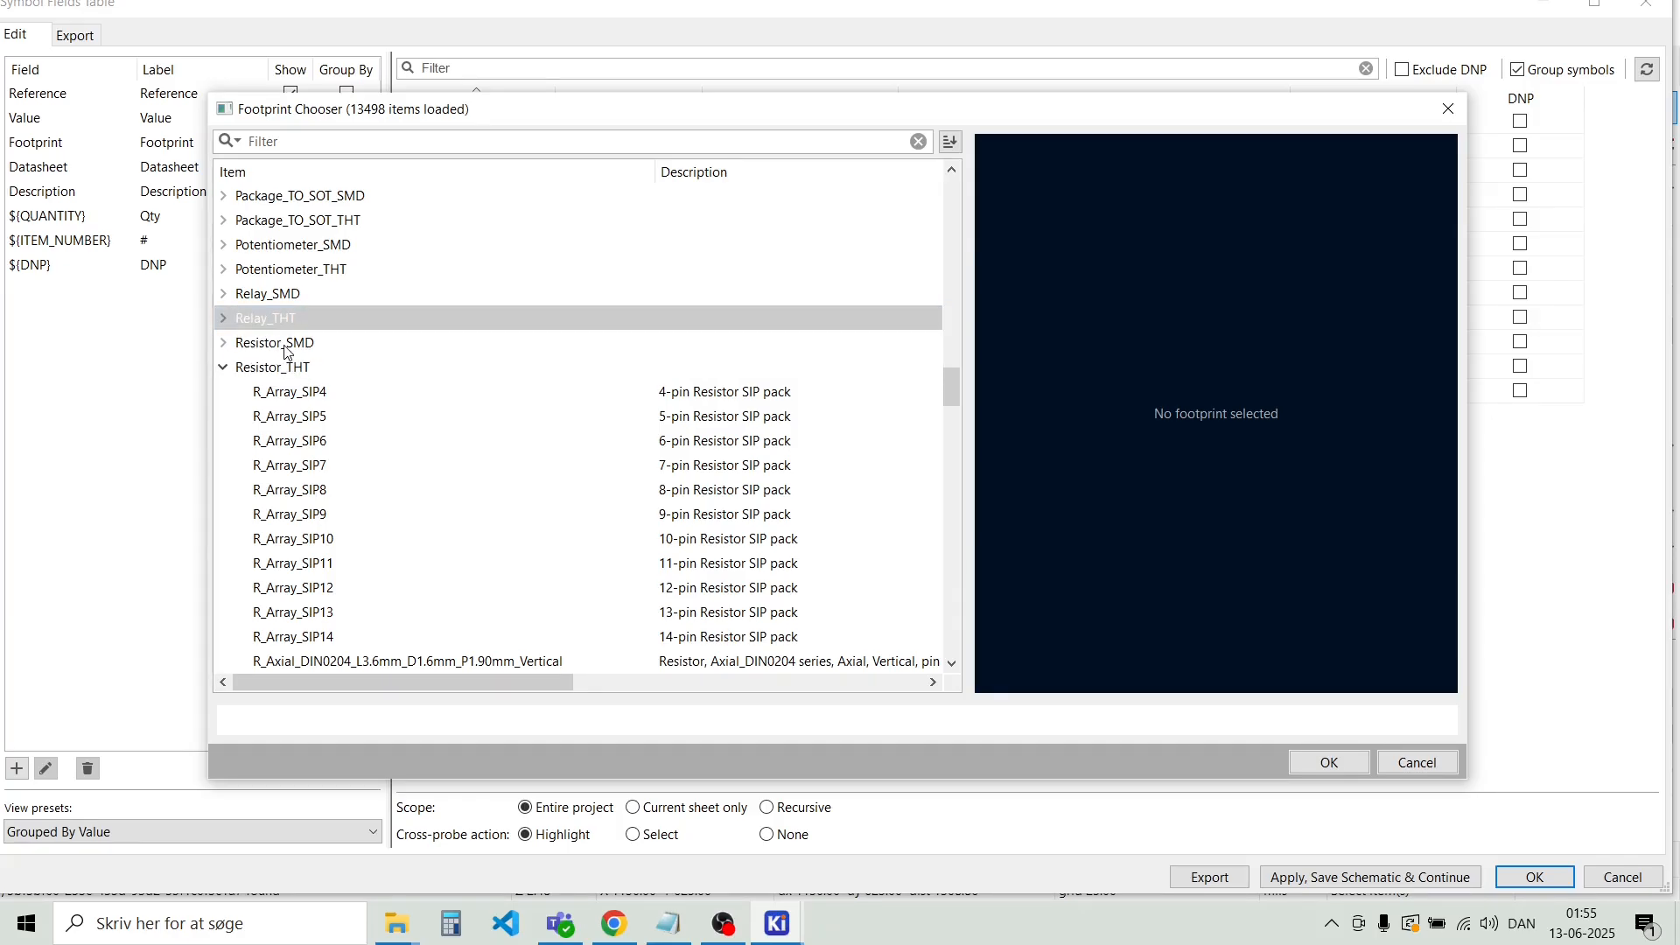
left_click(225, 370)
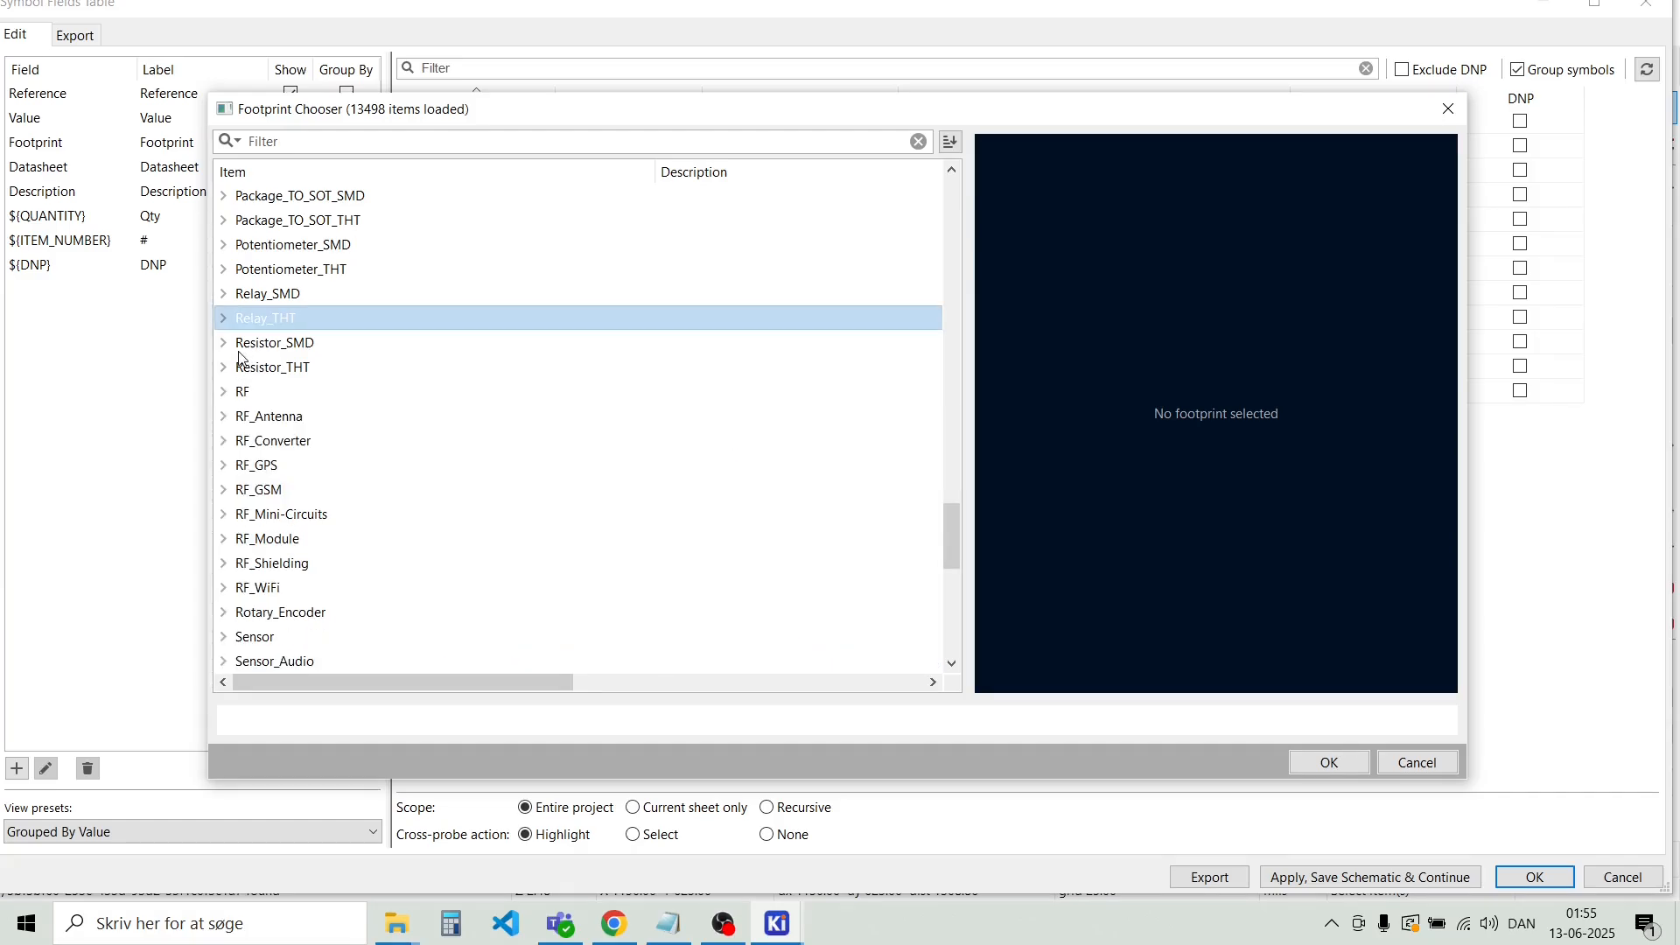
left_click(301, 369)
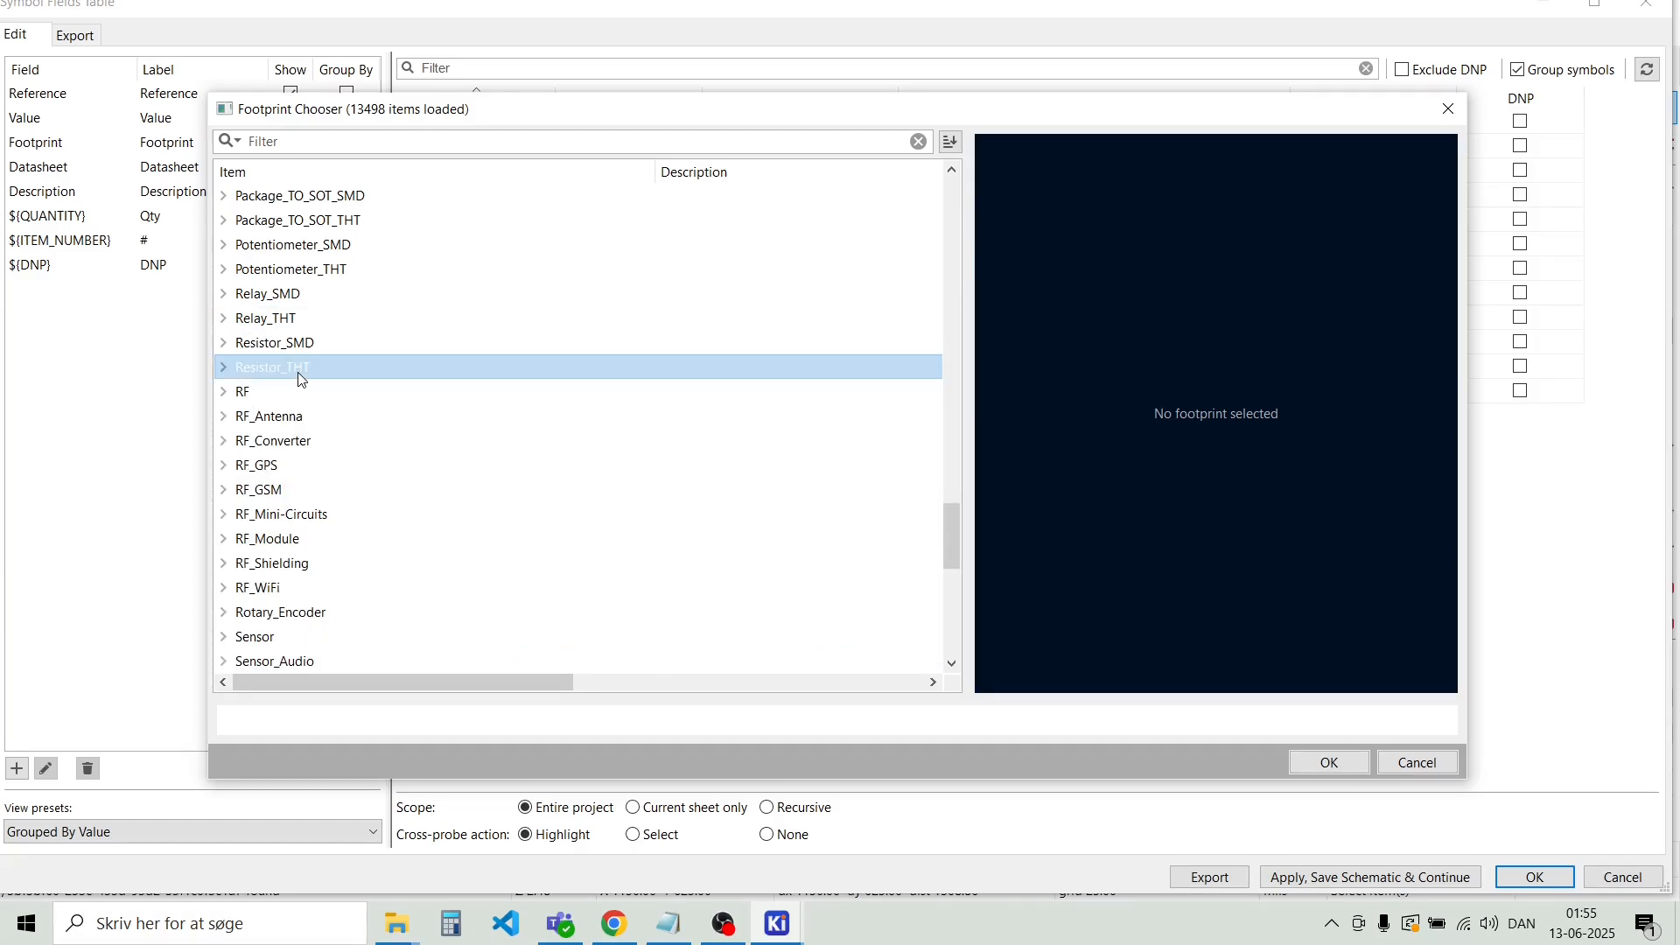
double_click(301, 378)
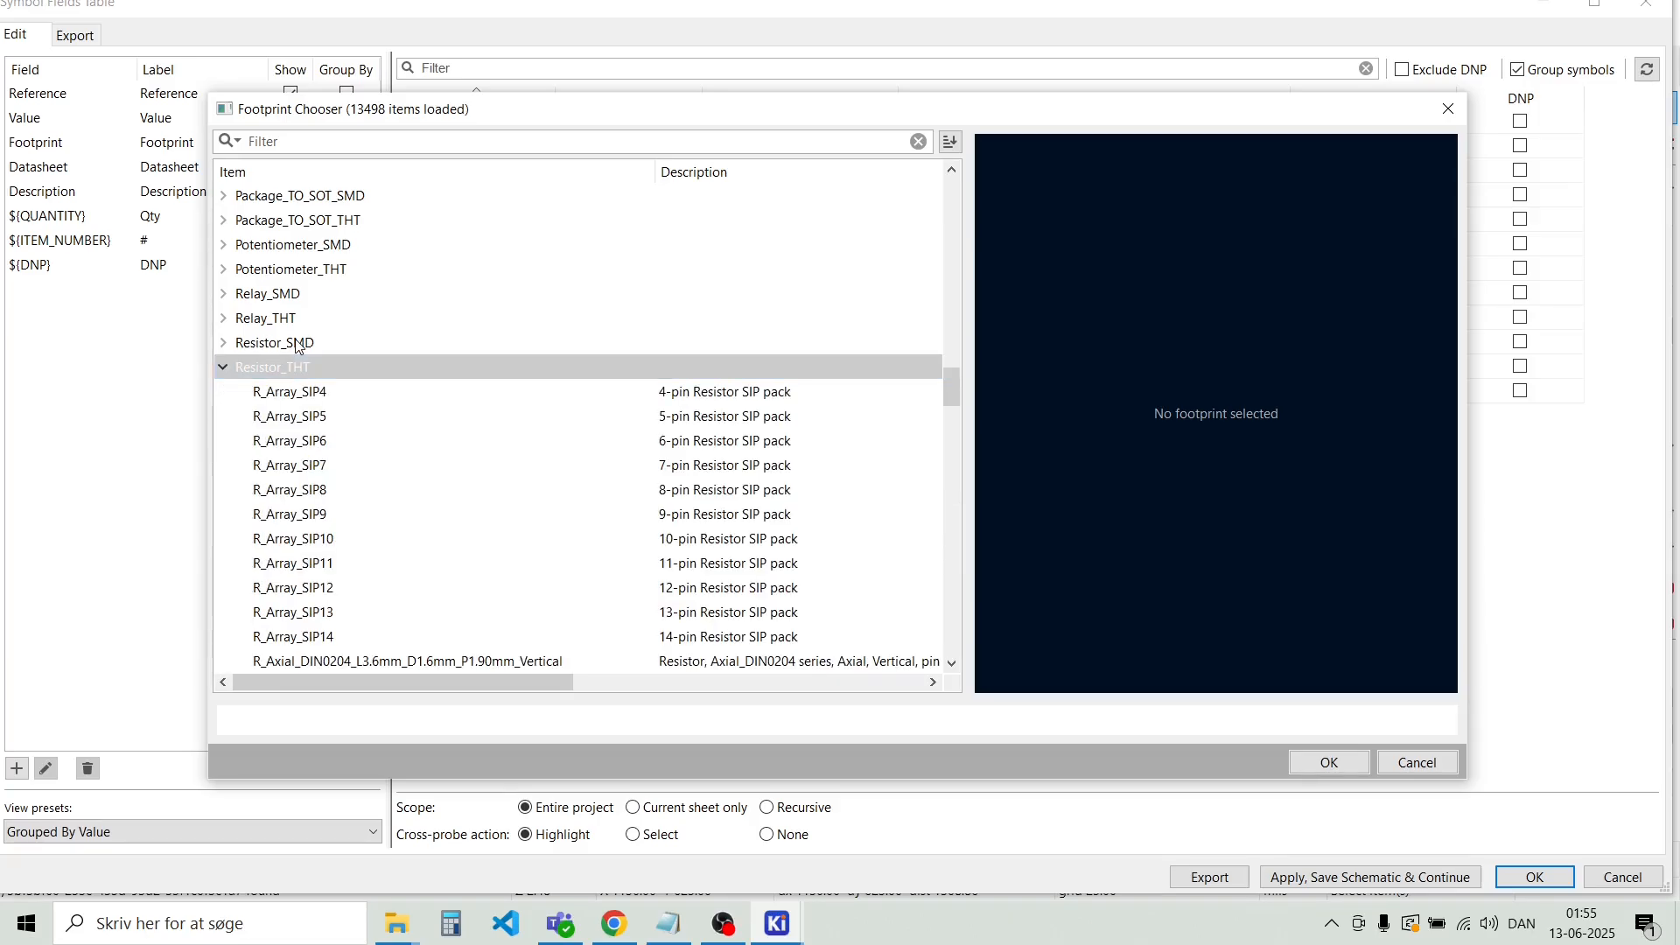
double_click(268, 319)
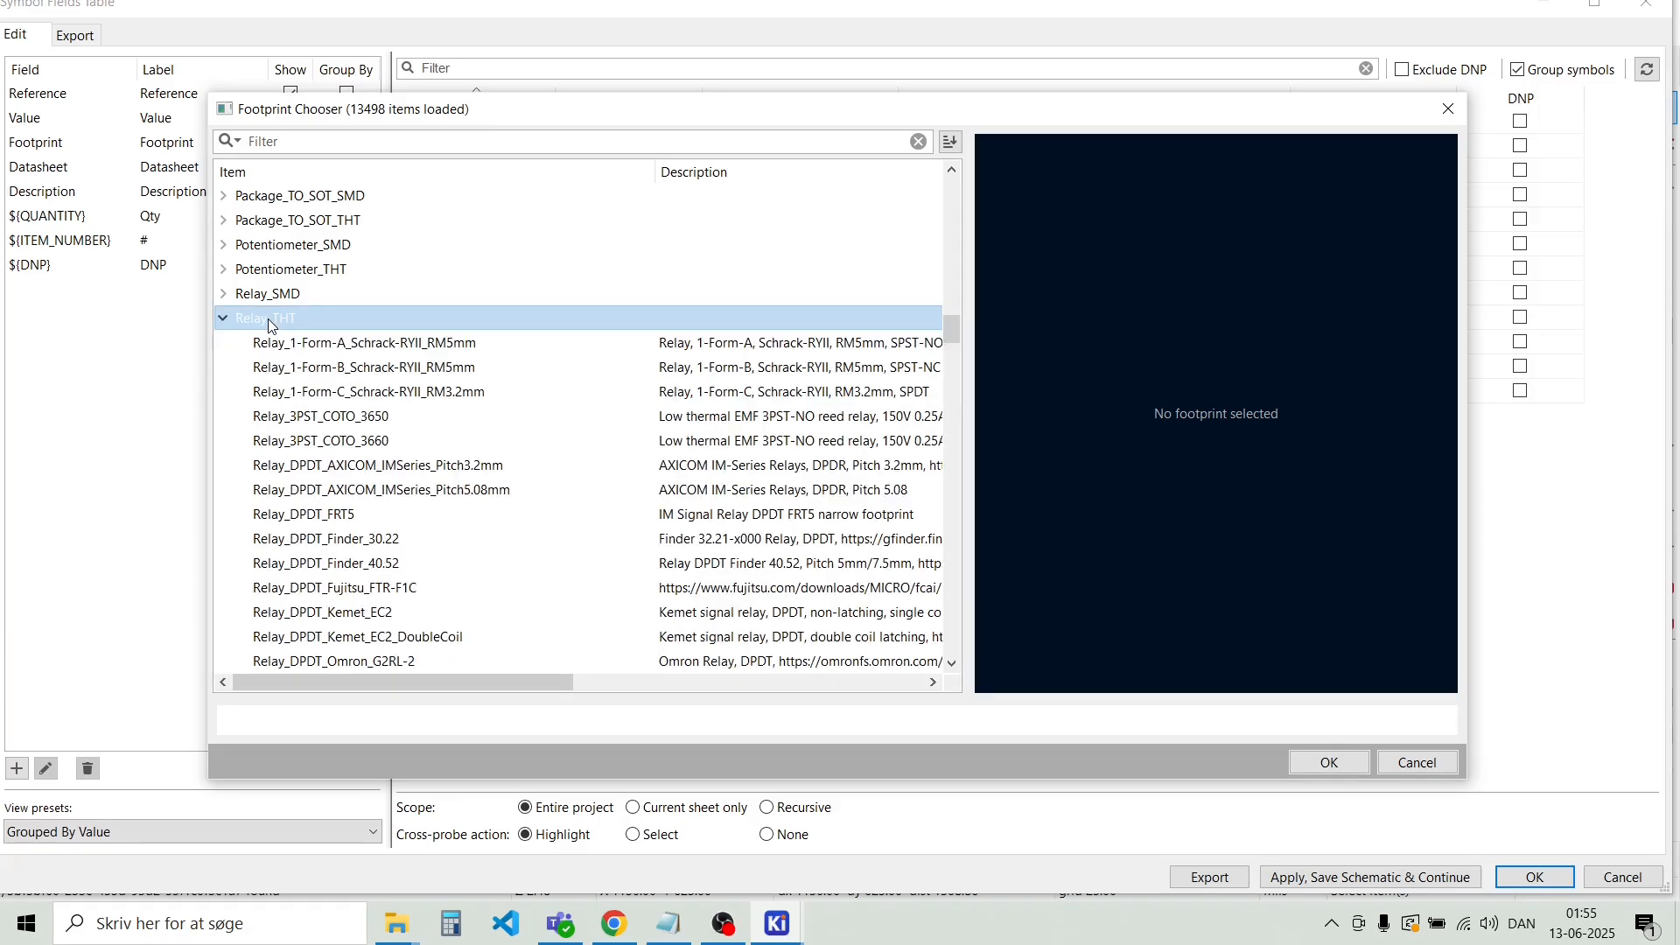
left_click(223, 319)
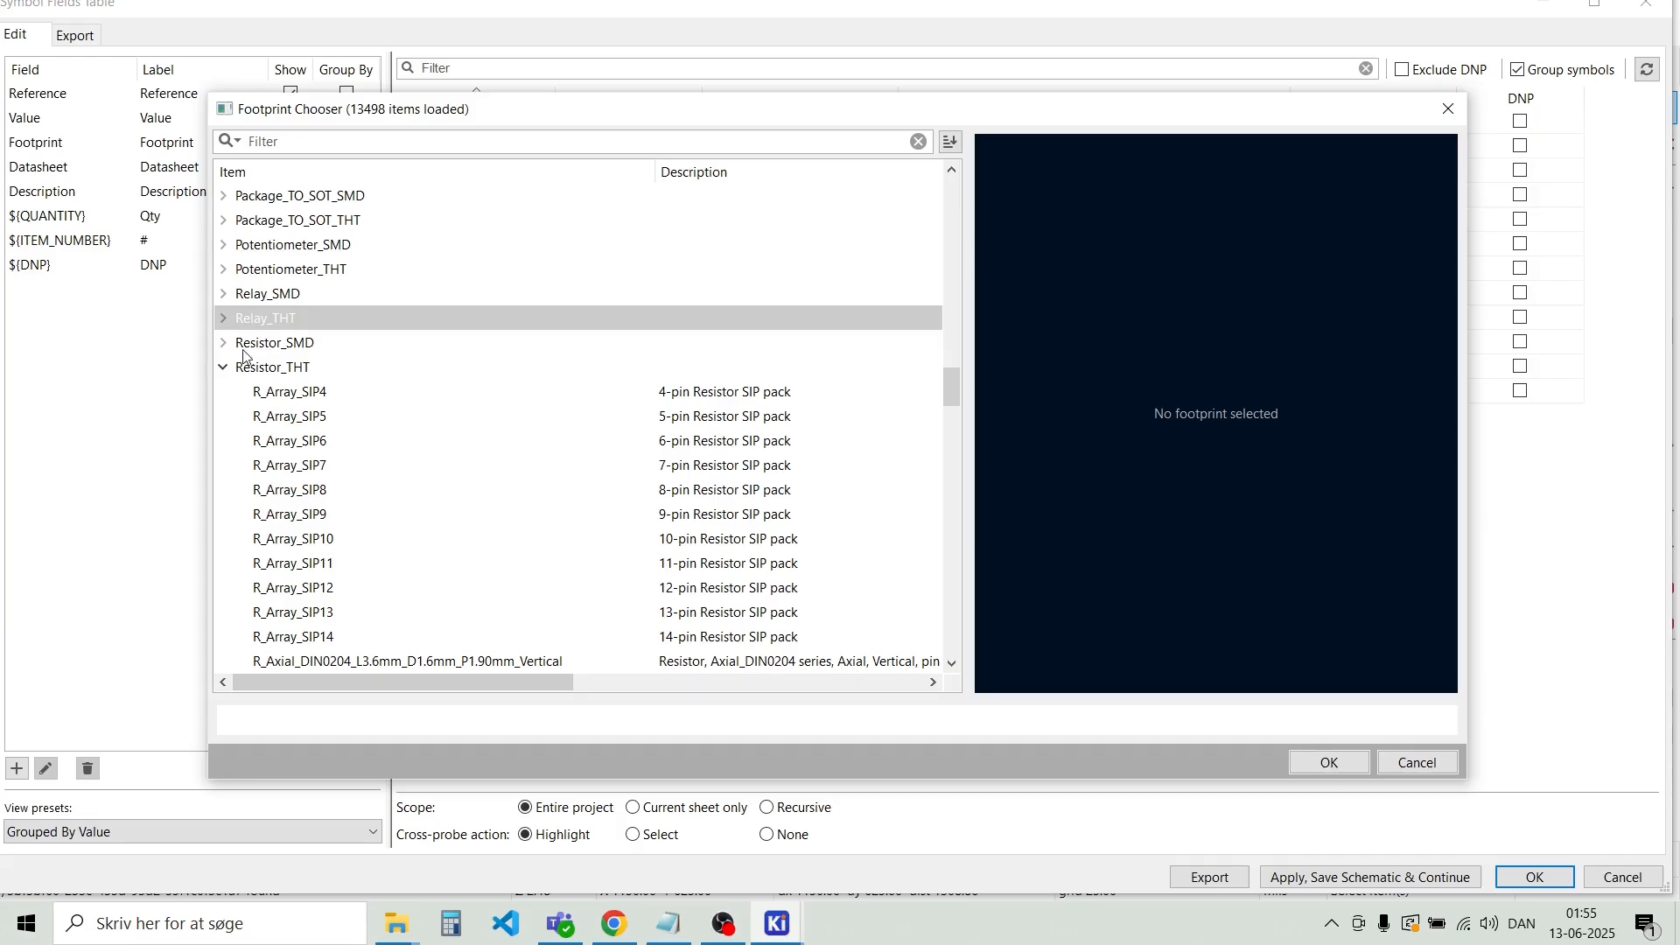
left_click(226, 371)
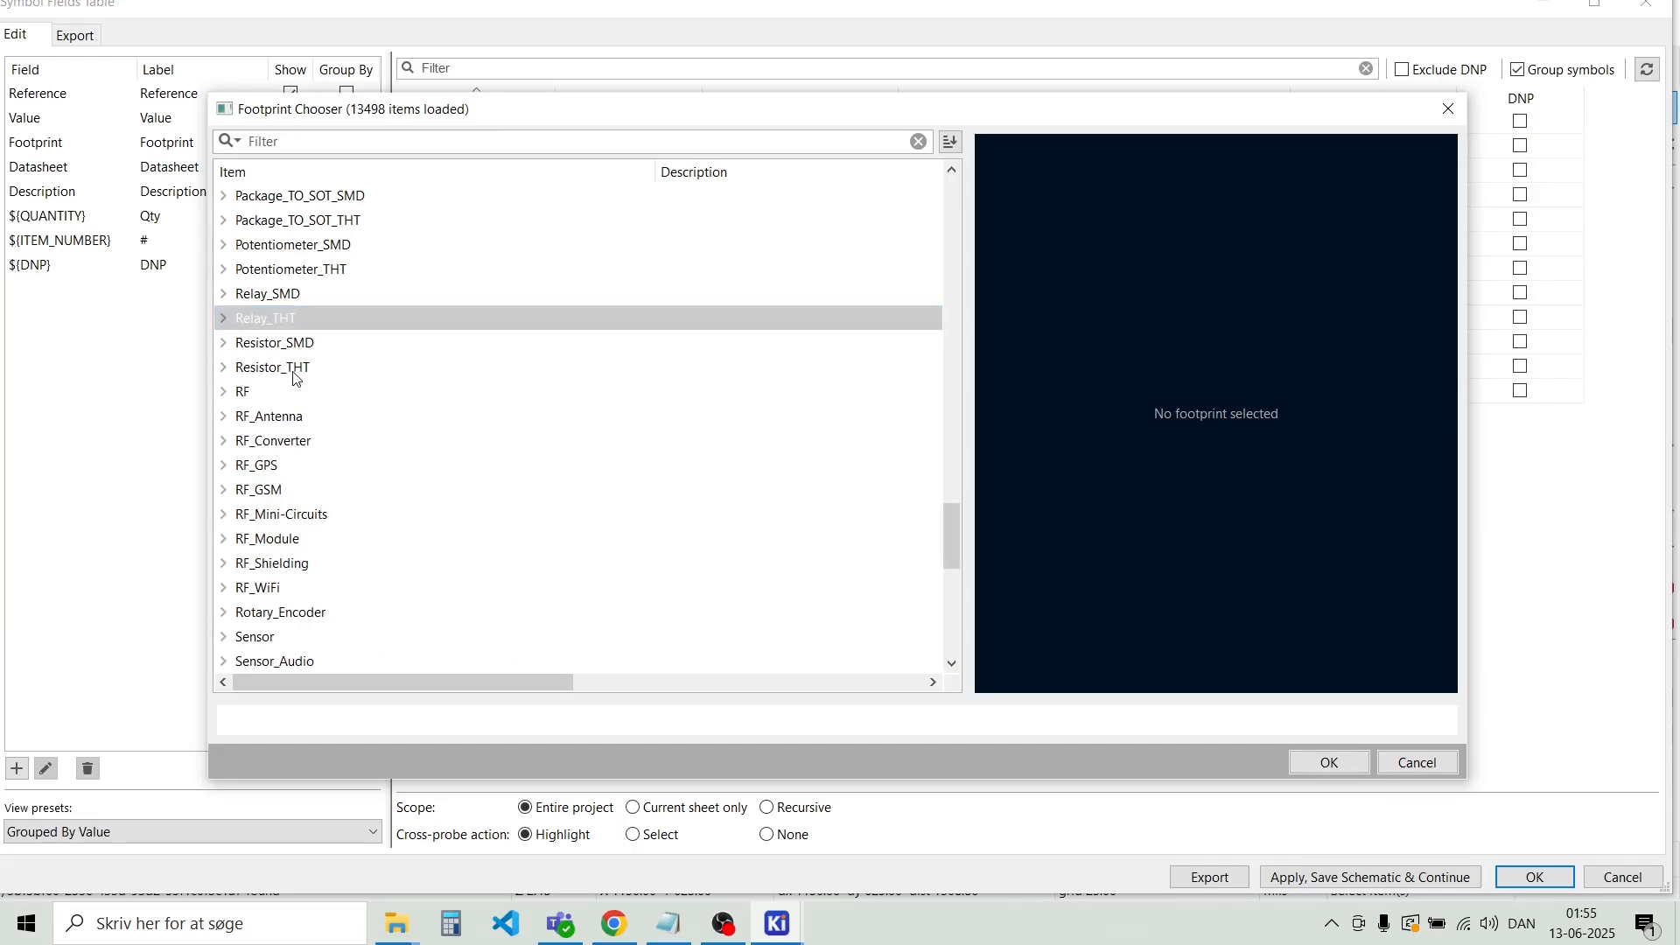
Assign R_0402_1005Metric_Pad0.72x0.64mm_HandSolder from the Resistor_SMD library to R1-R6
scroll(297, 378, "down", 4)
scroll(302, 411, "up", 8)
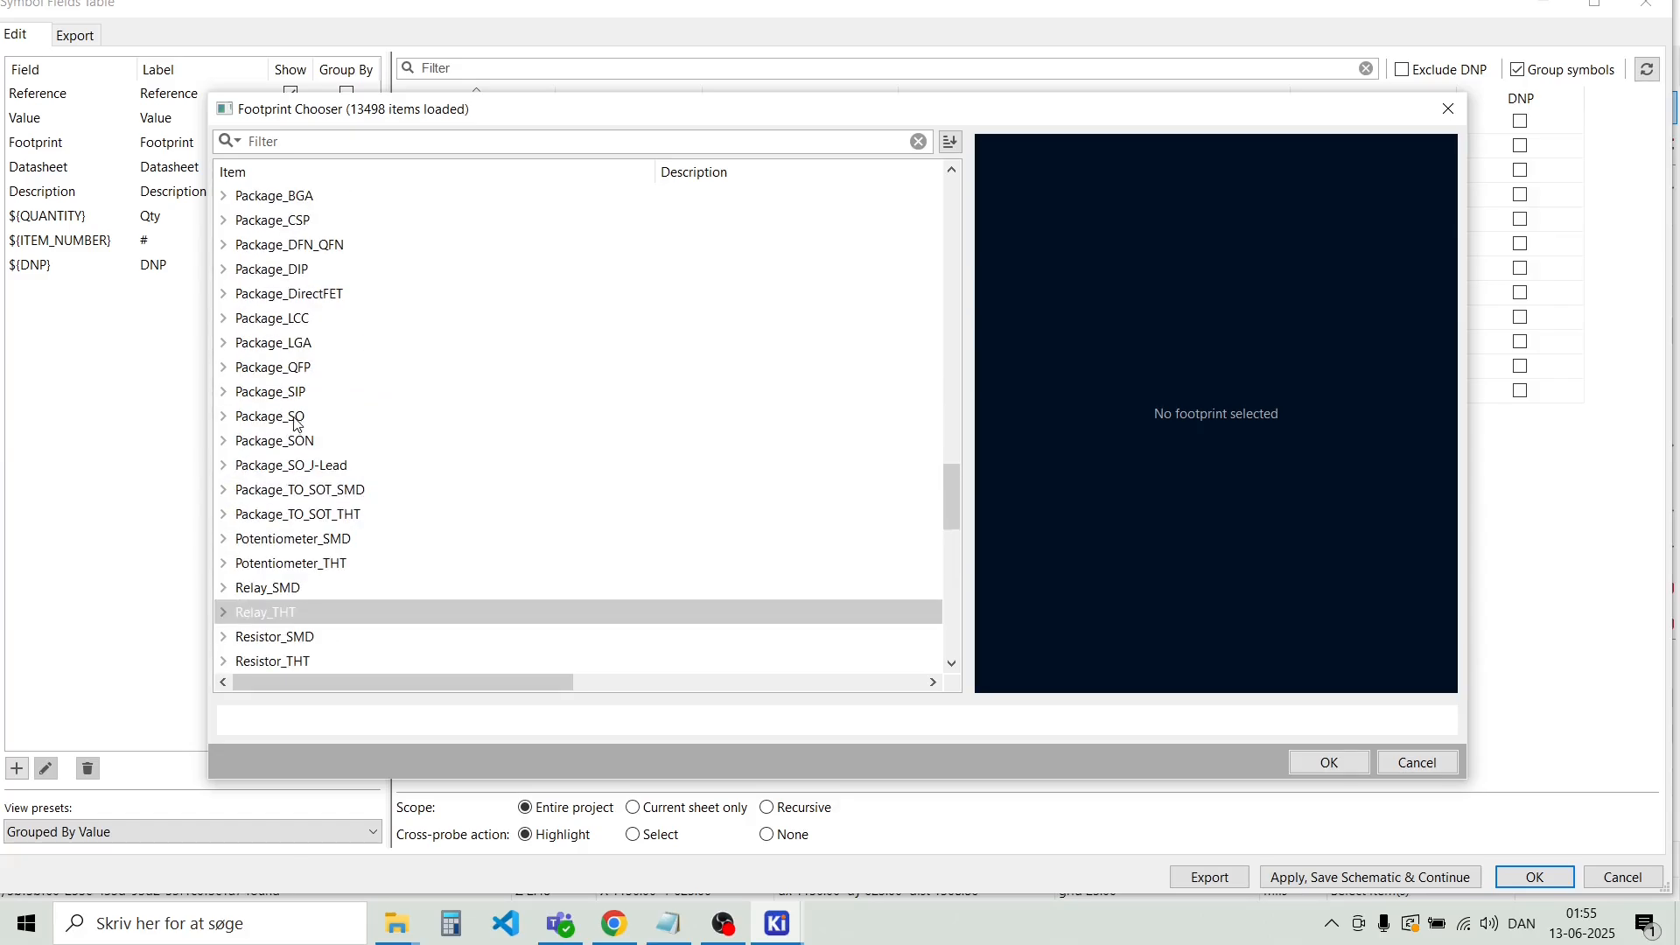
scroll(298, 425, "down", 2)
left_click(224, 491)
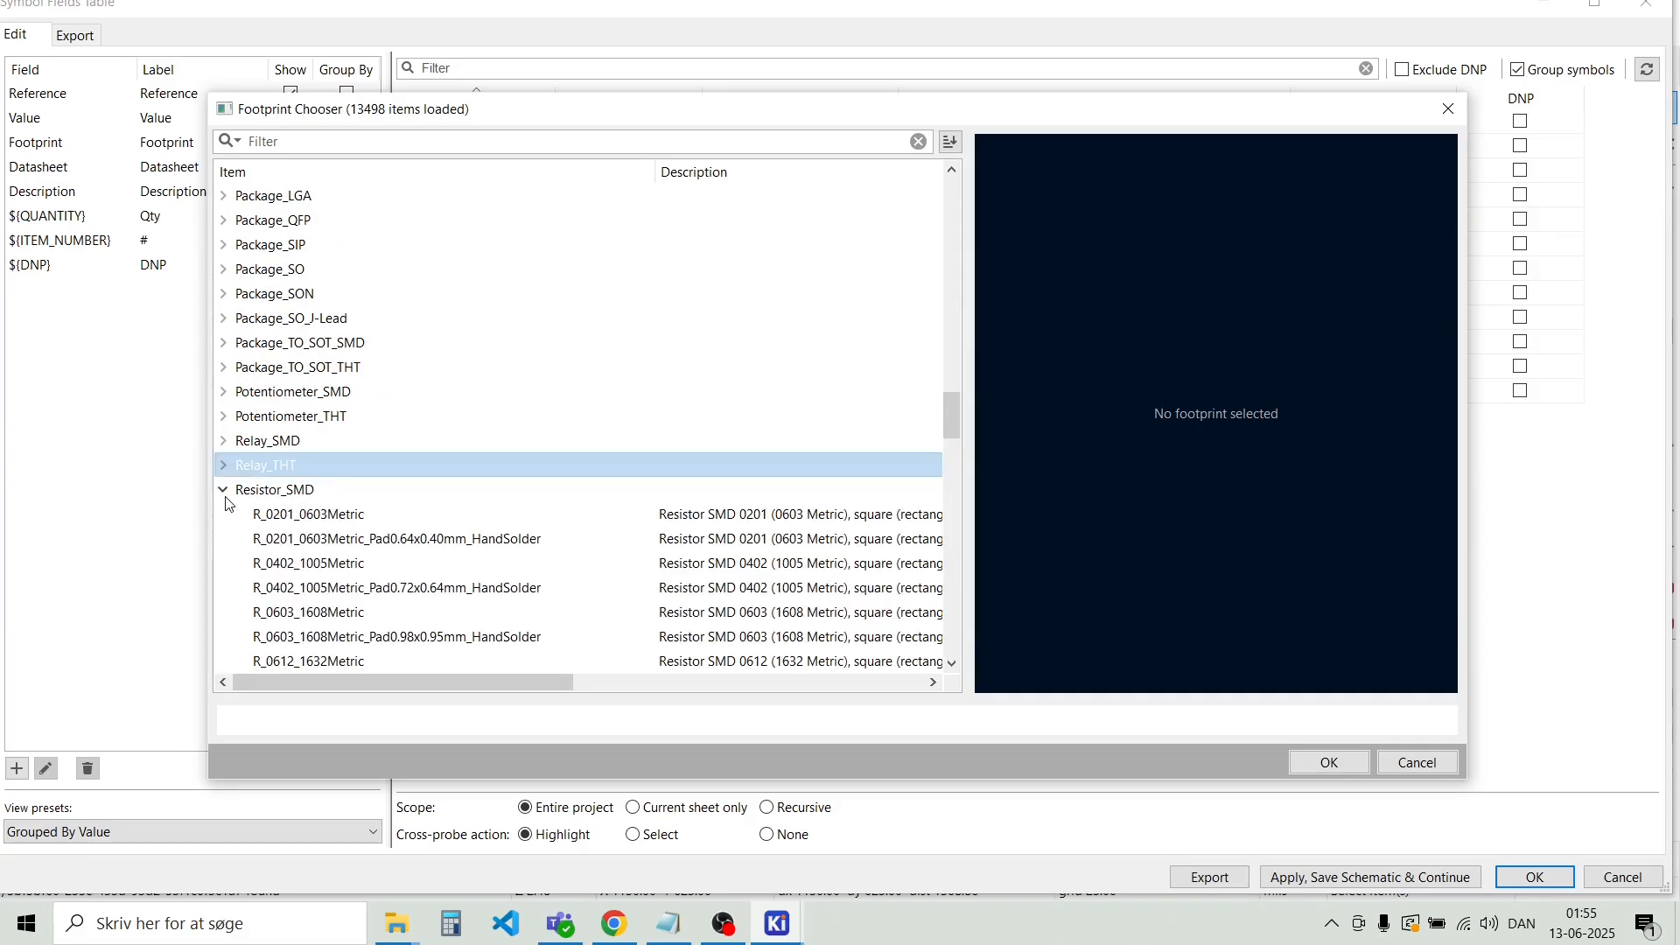
scroll(356, 480, "down", 3)
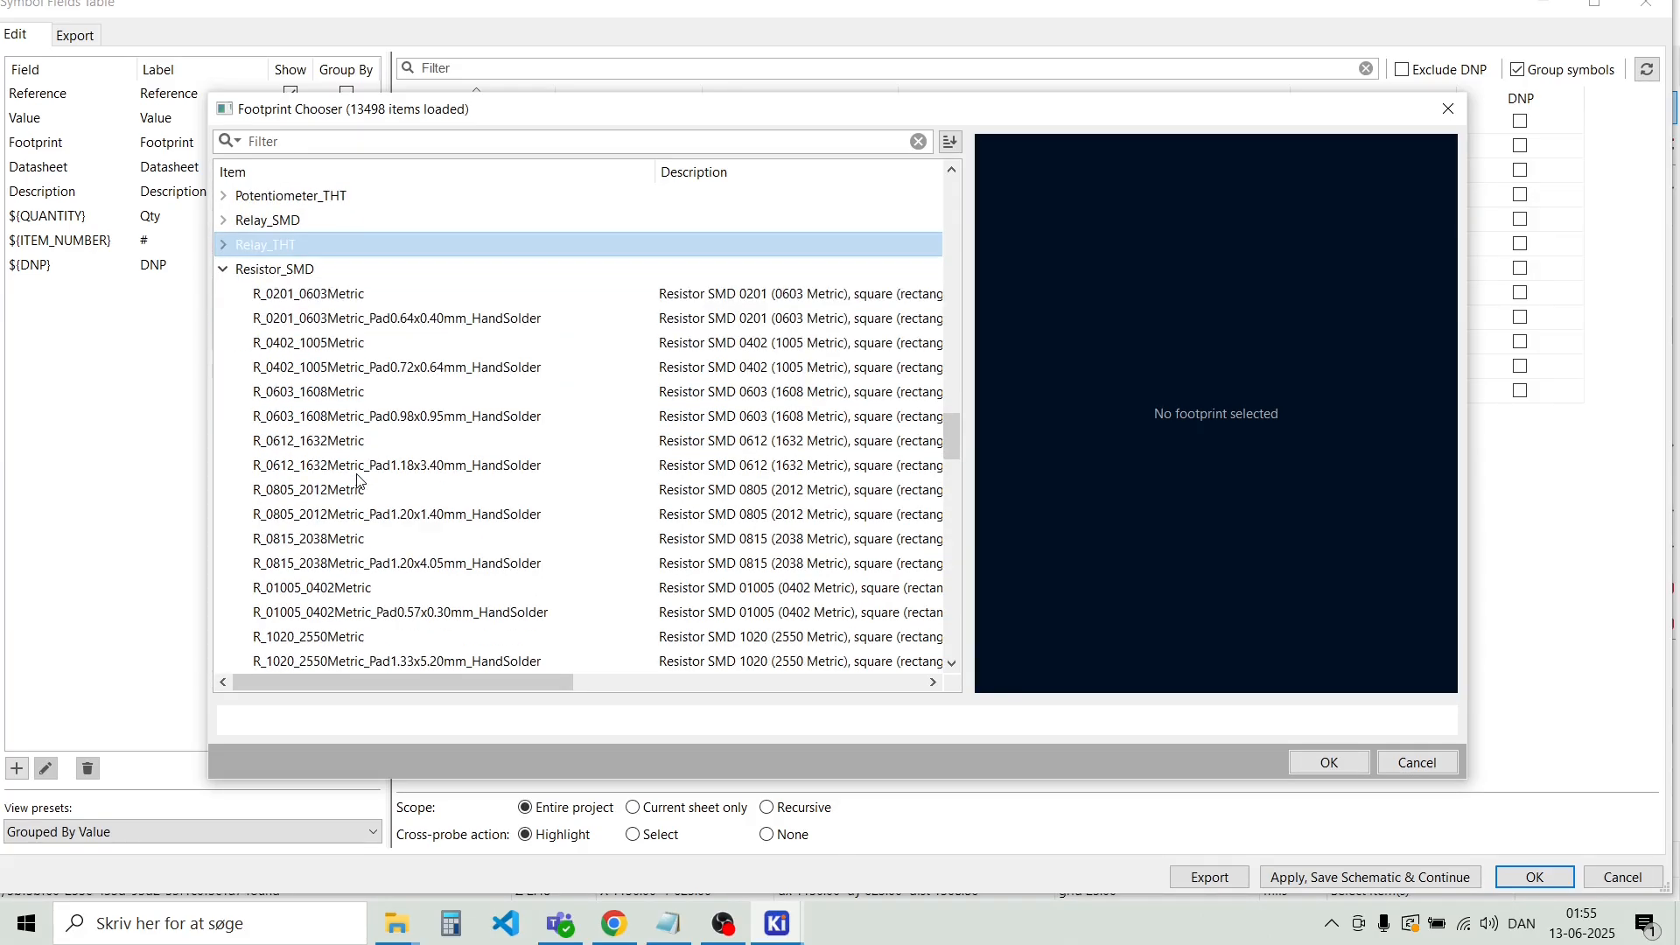
double_click(332, 367)
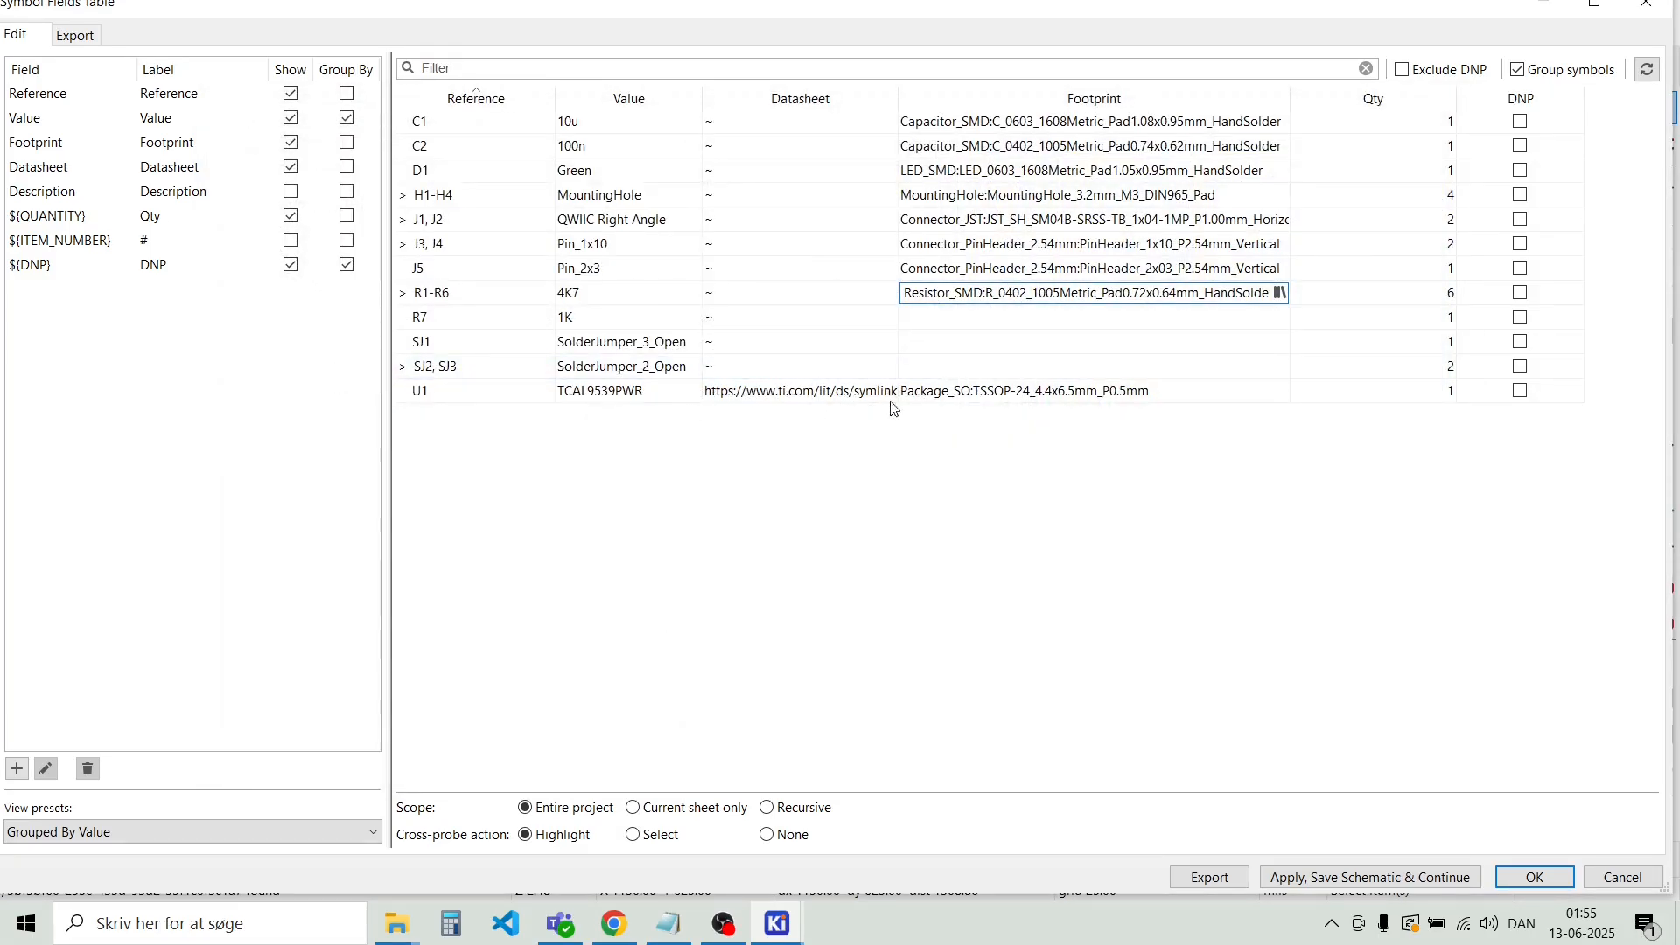
Copy the R1-R6 footprint, Resistor_SMD:R_0402_1005Metric_Pad0.72x0.64mm_HandSolder, to R7
left_click(963, 319)
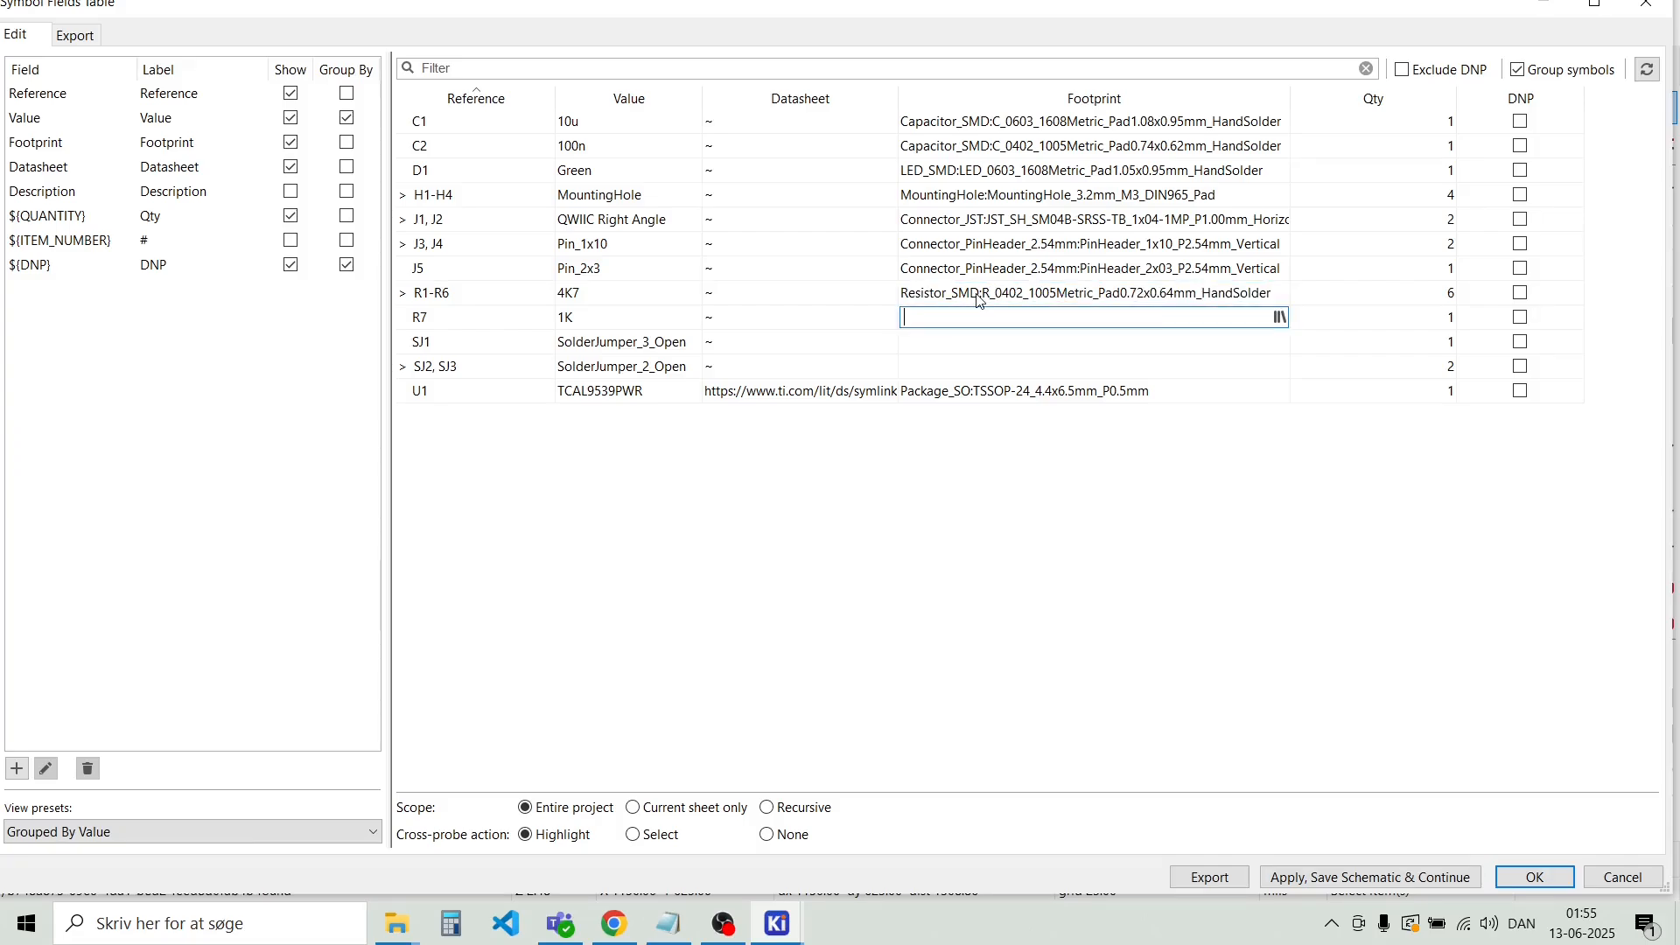
left_click(981, 294)
key("ctrl+c")
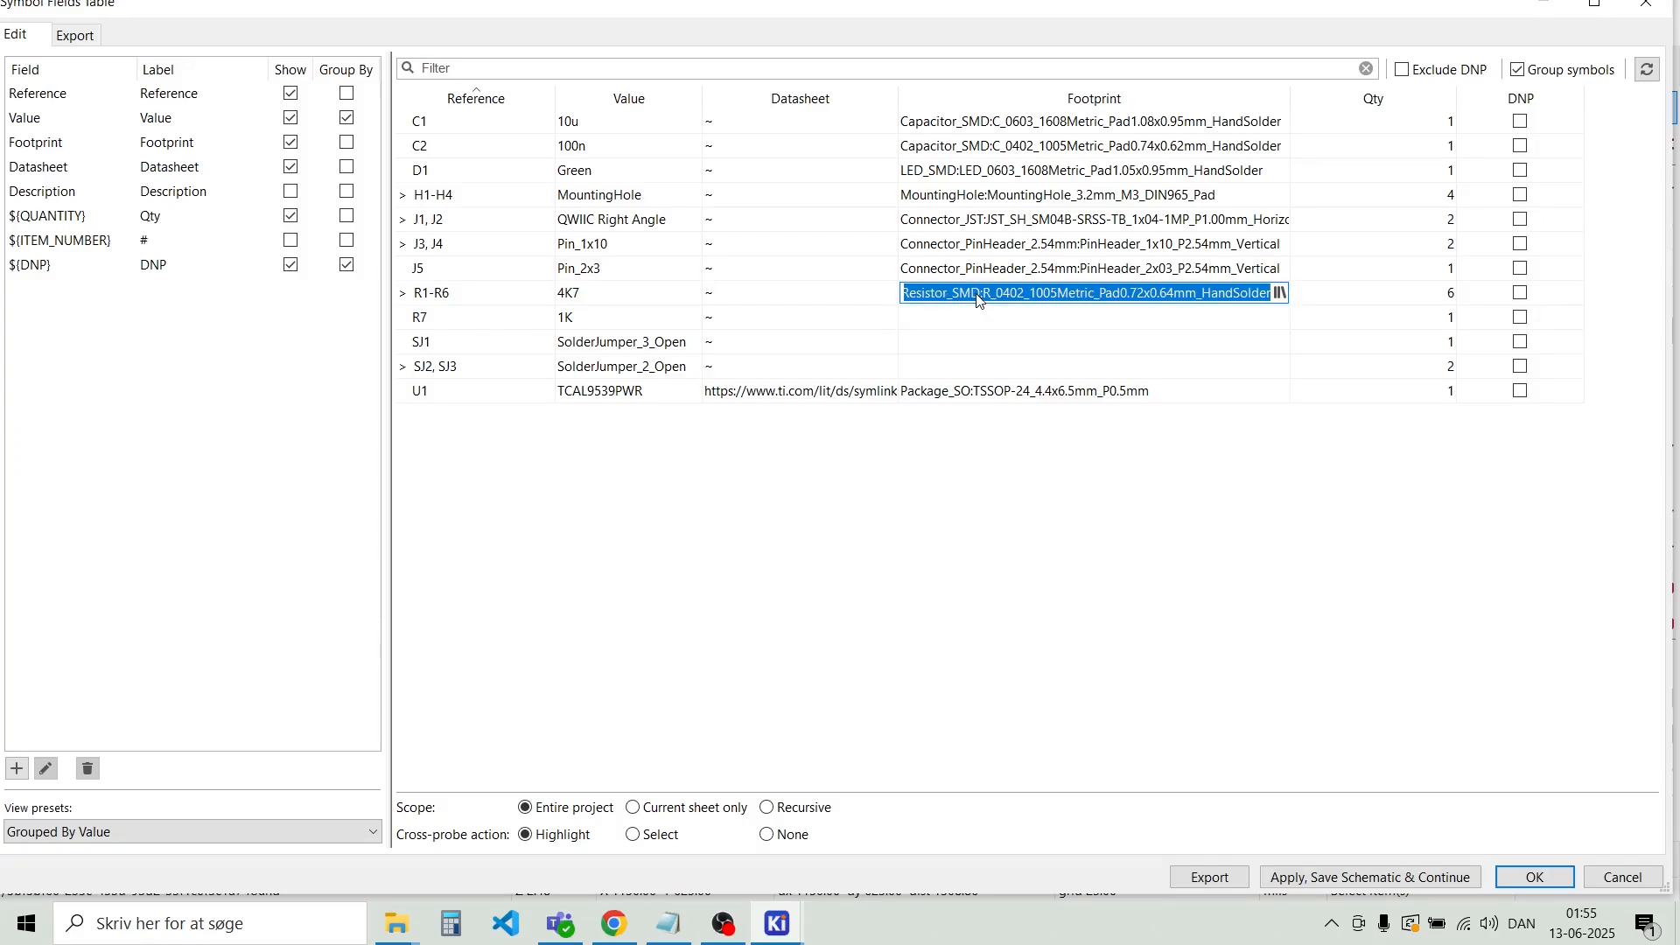
left_click(978, 318)
key("ctrl+v")
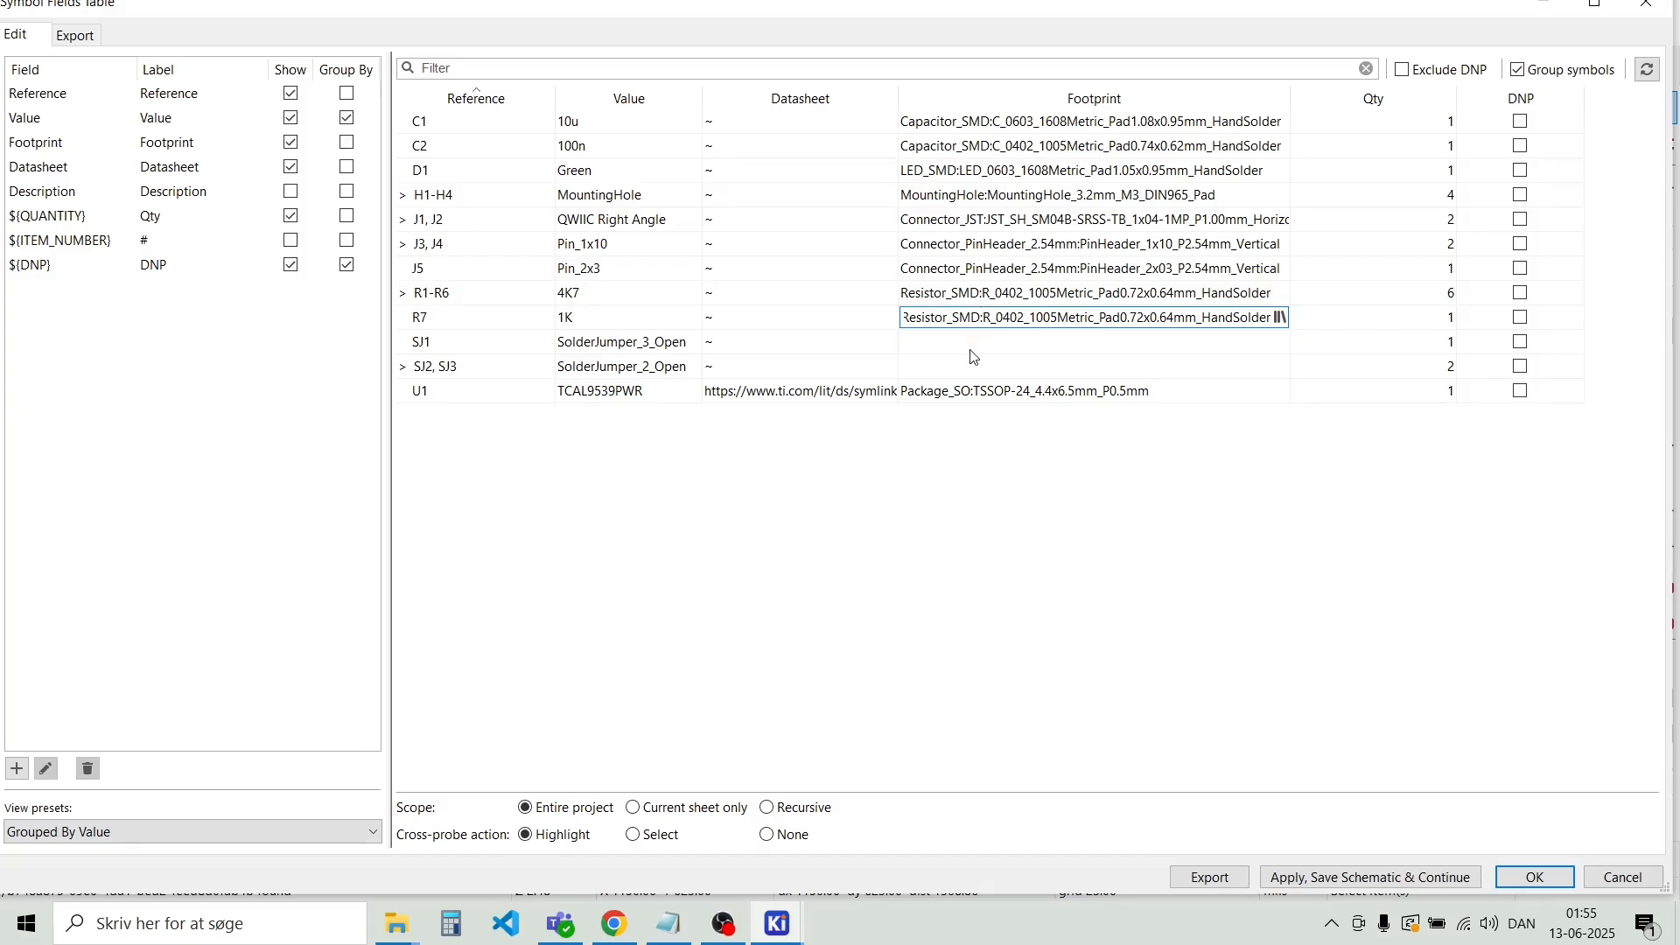
Open the footprint chooser for SJ1, collapse the Resistor_SMD library and expand the Jumper library
left_click(973, 351)
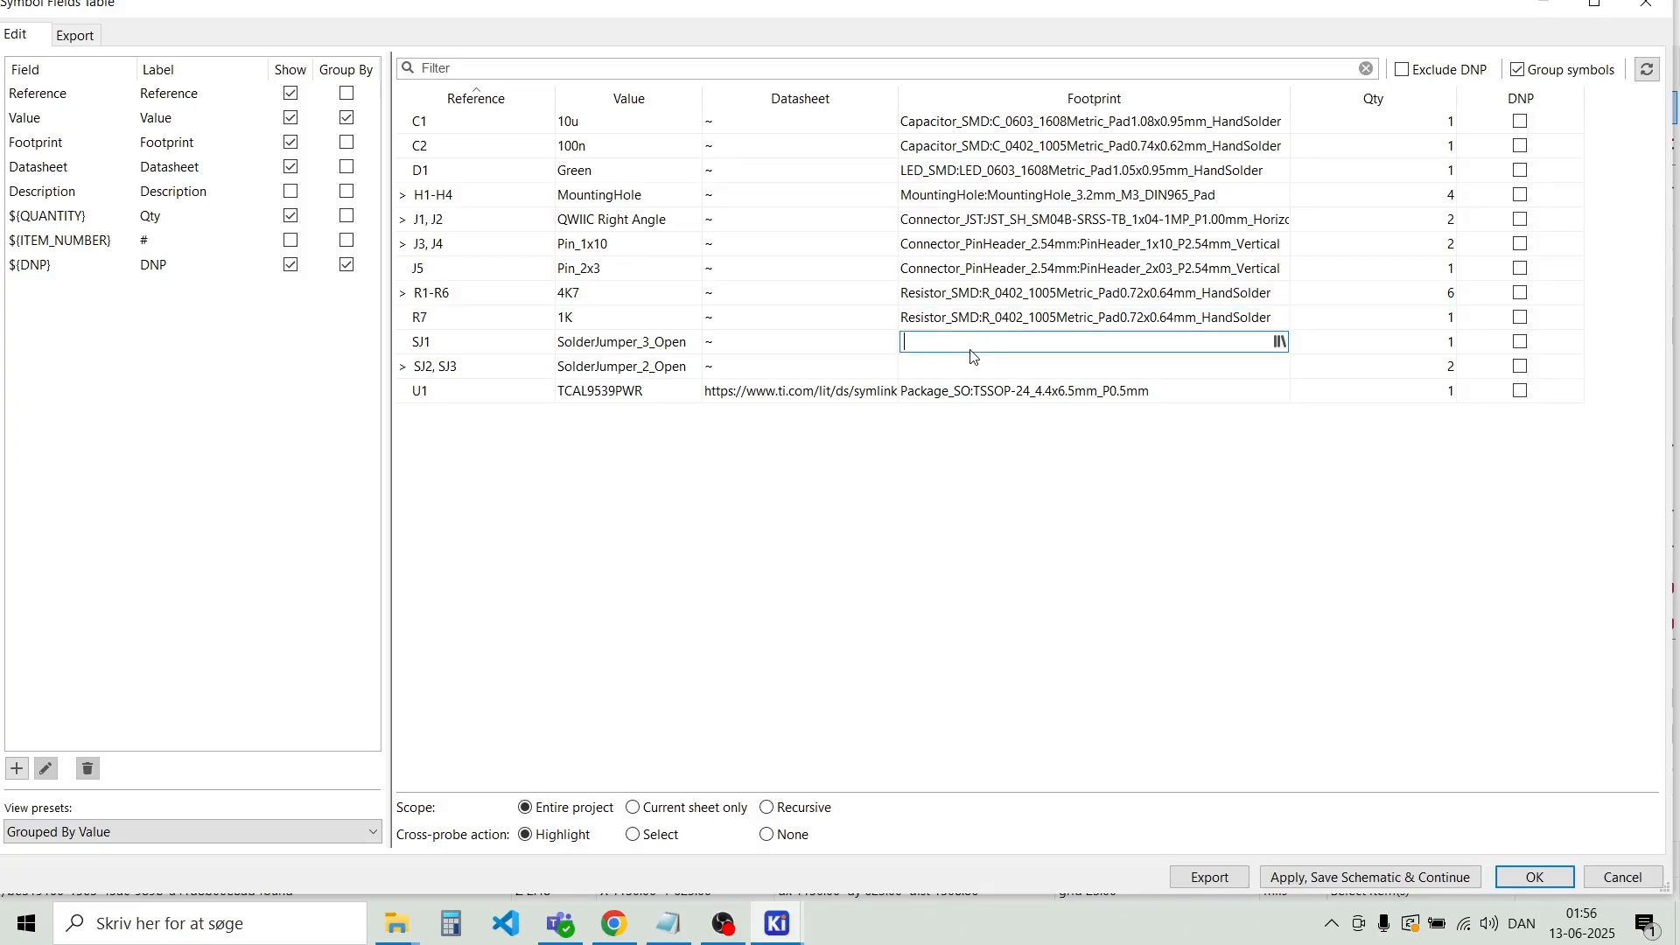
left_click(1280, 342)
scroll(365, 326, "up", 4)
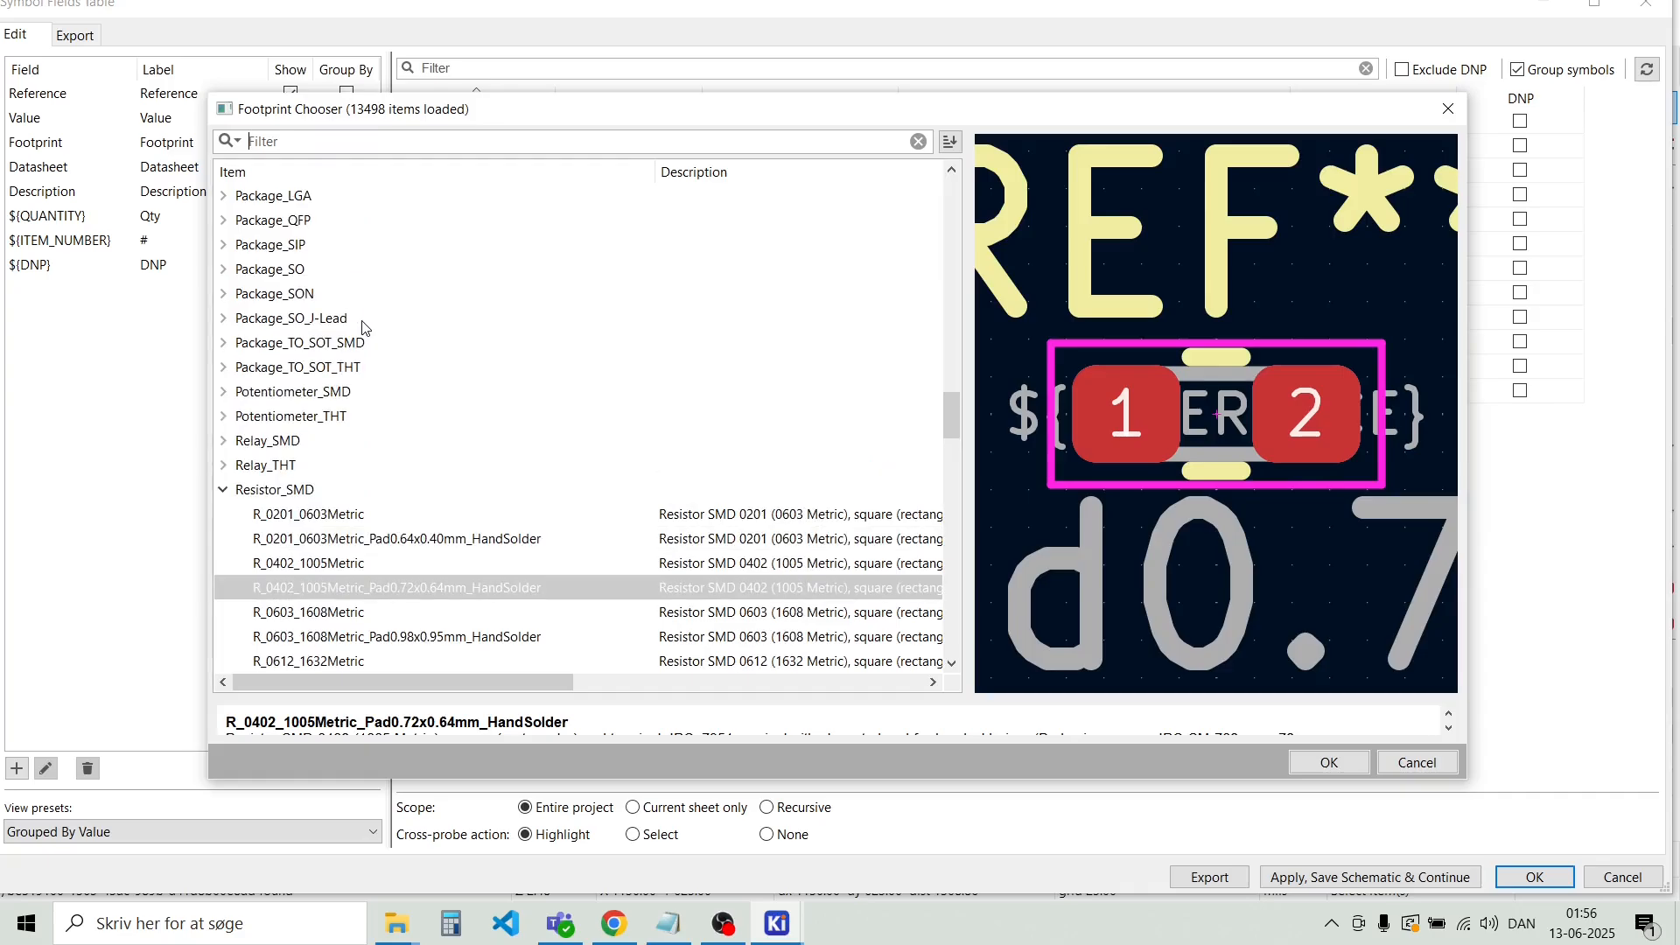
left_click(222, 492)
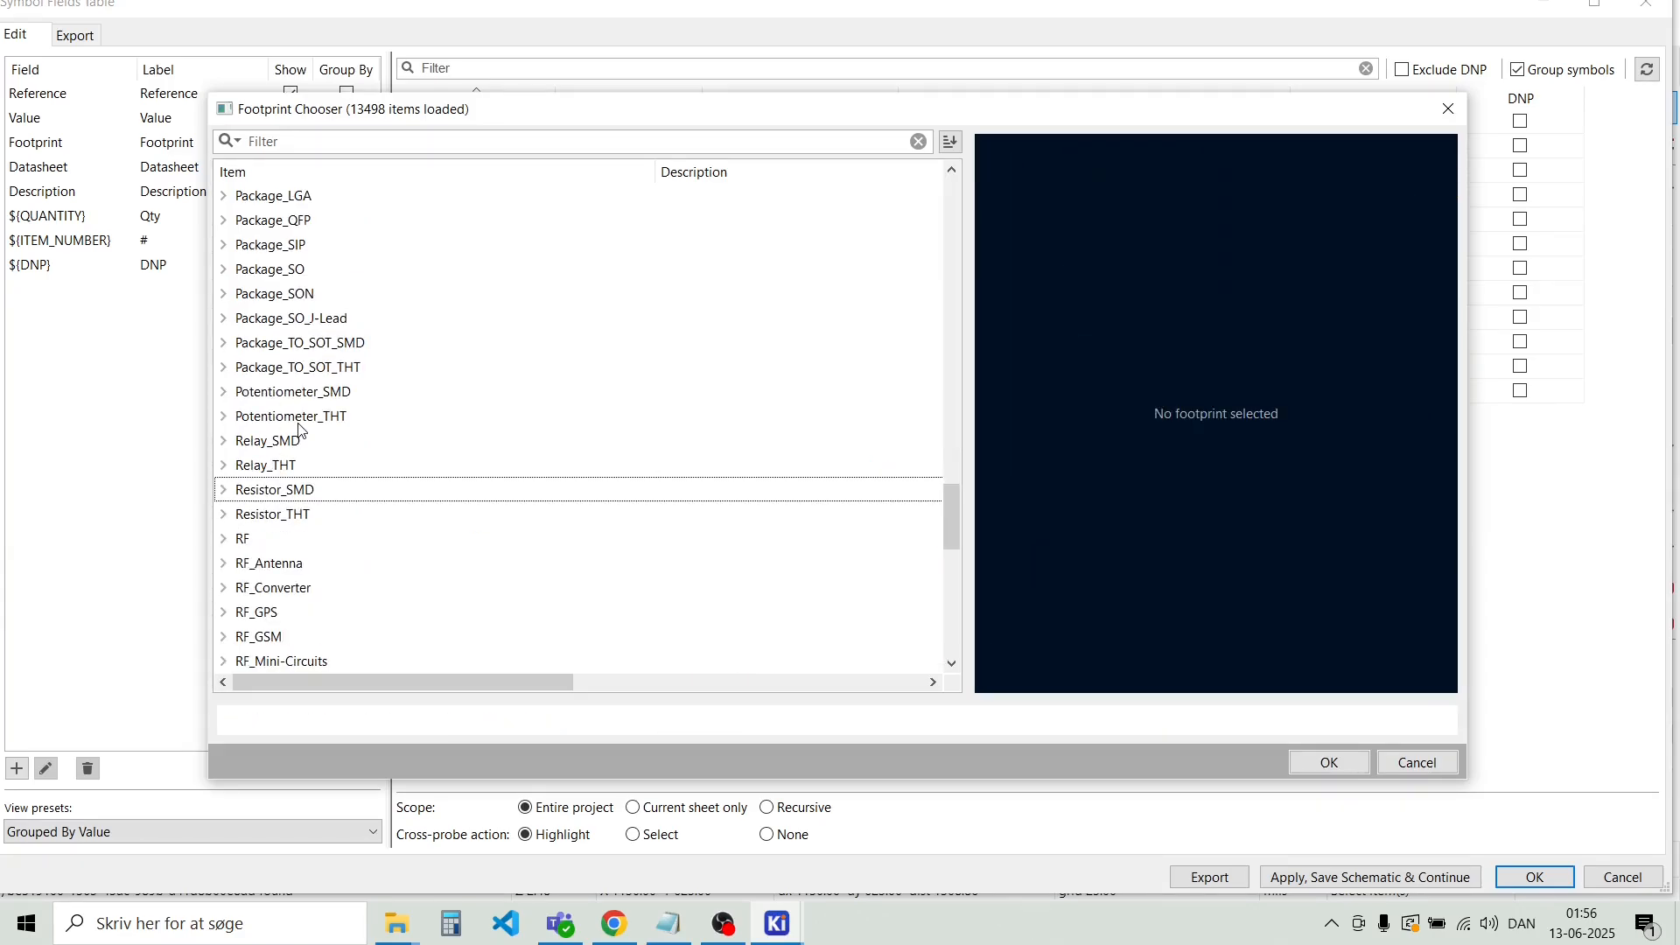
scroll(297, 429, "up", 9)
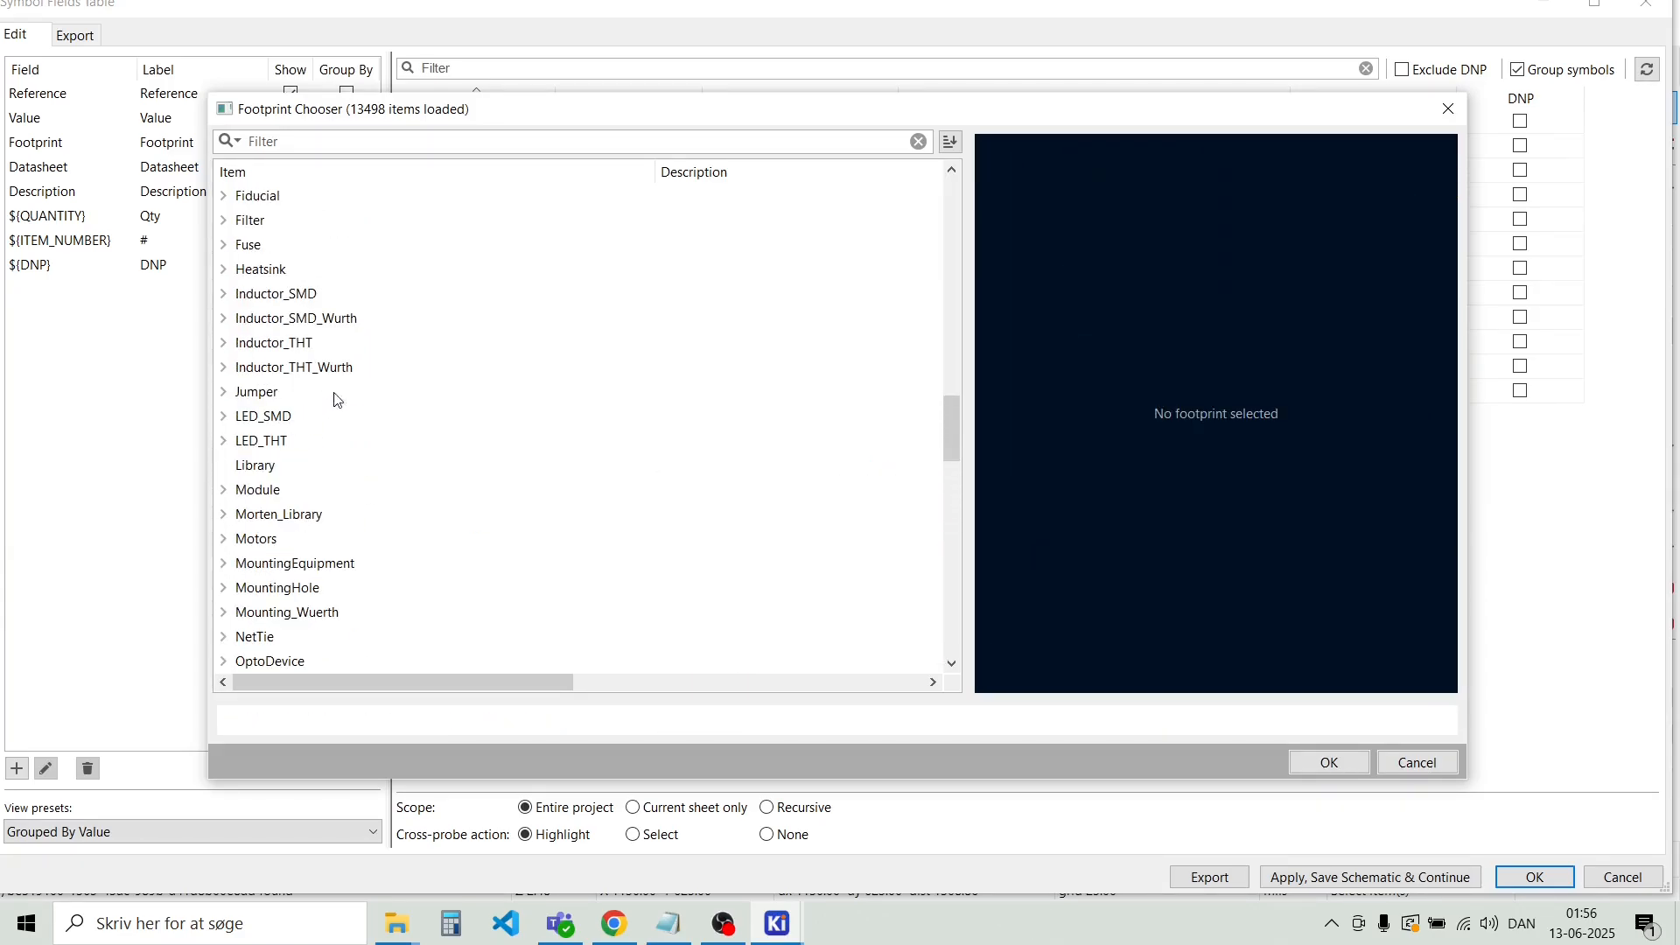
left_click(224, 393)
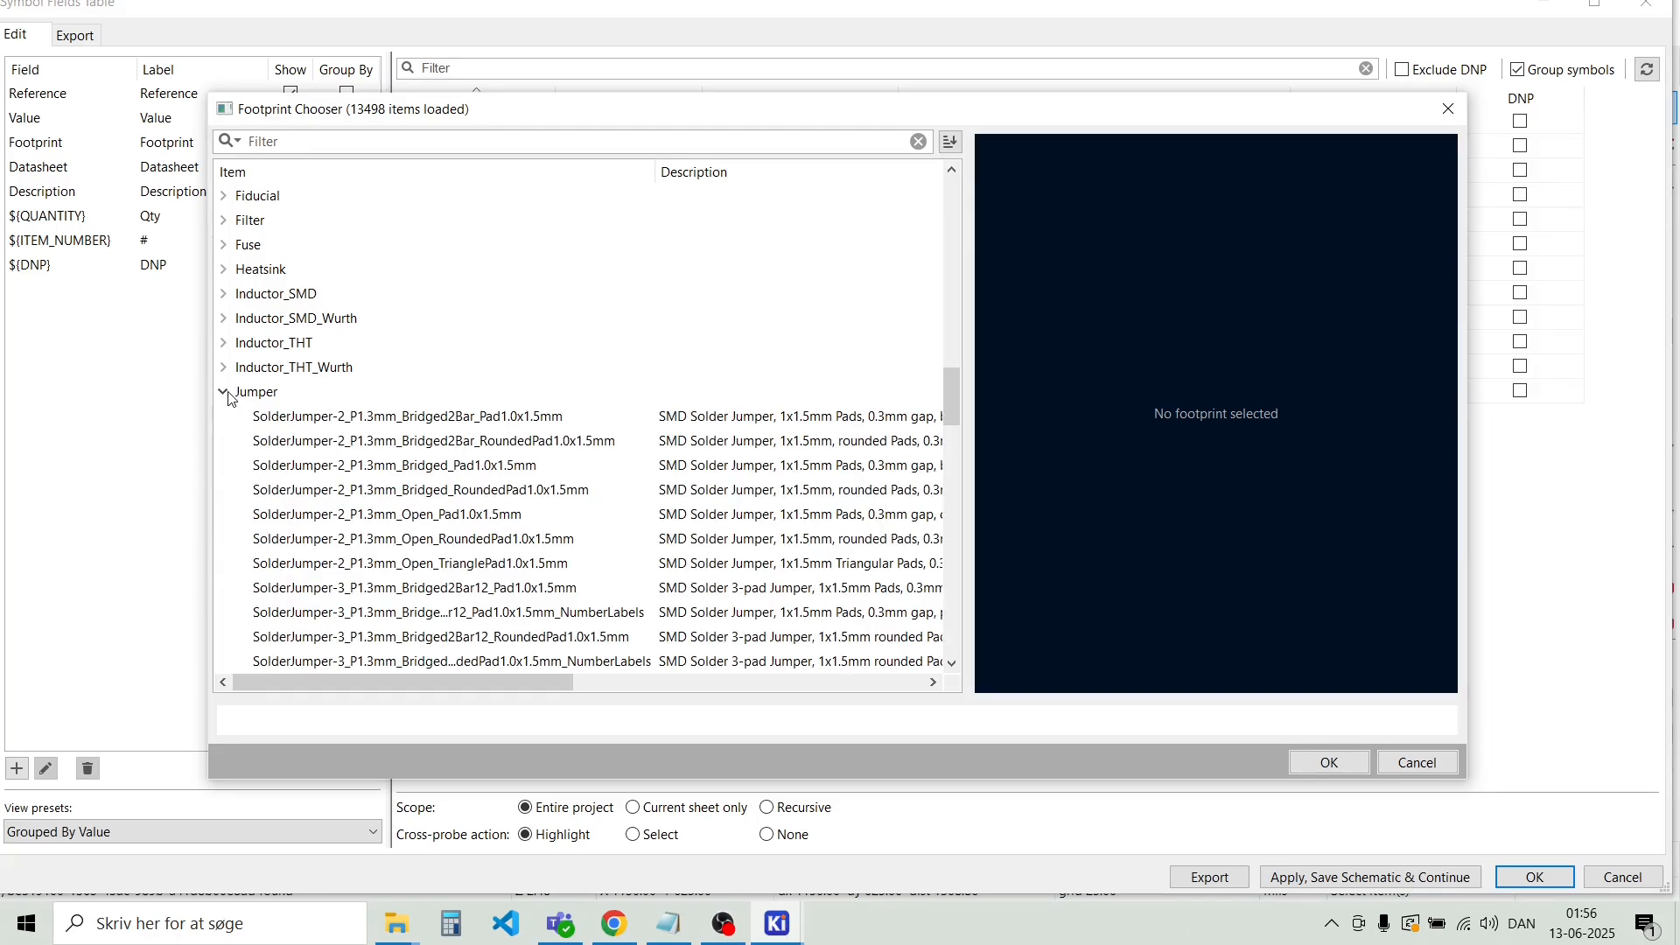
Assign the footprint SolderJumper-2_P1.3mm_Open_RoundedPad1.0x1.5mm from the Jumper library to SJ1
scroll(349, 372, "down", 2)
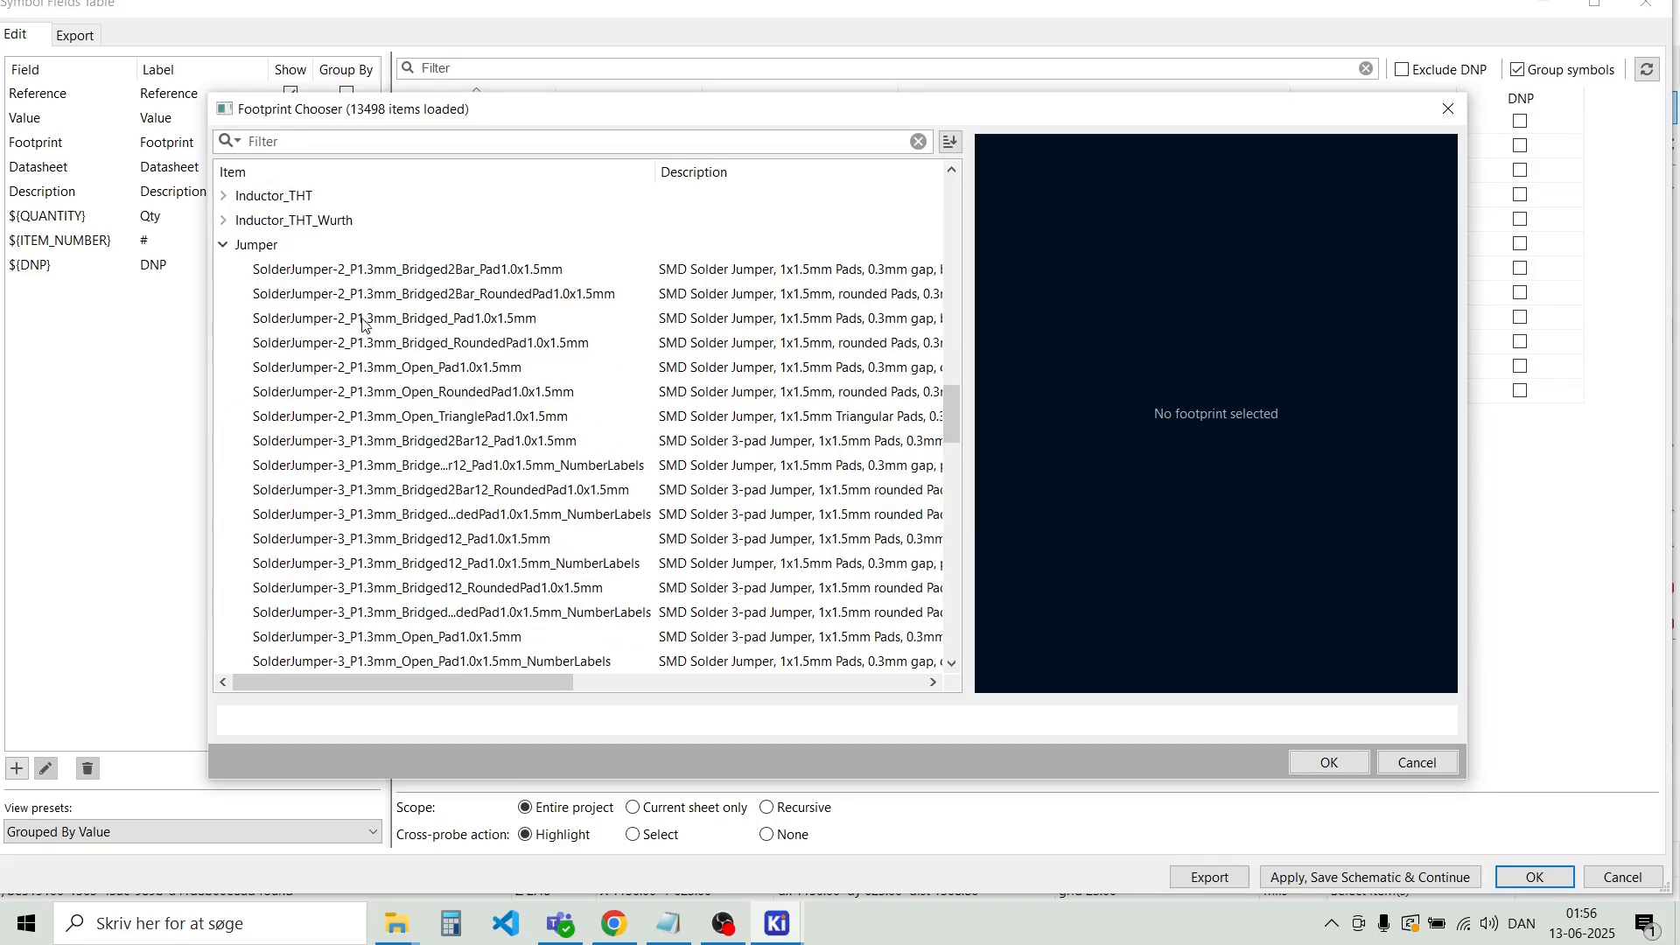
left_click(371, 273)
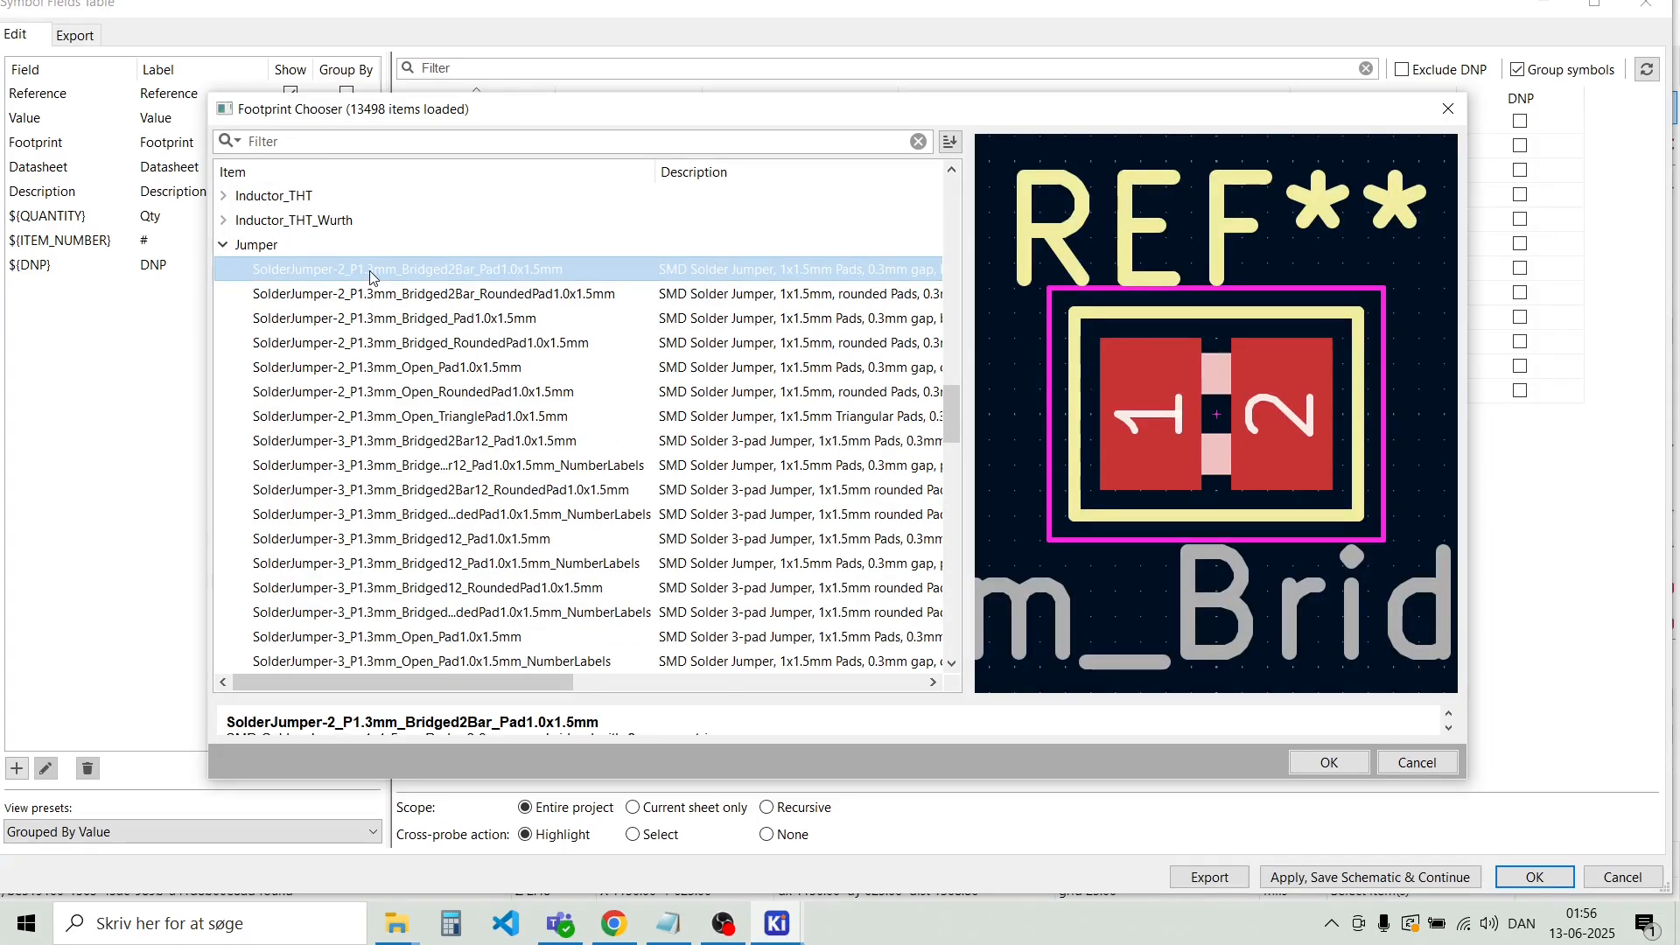
key("Down")
key("Down")
key("Up")
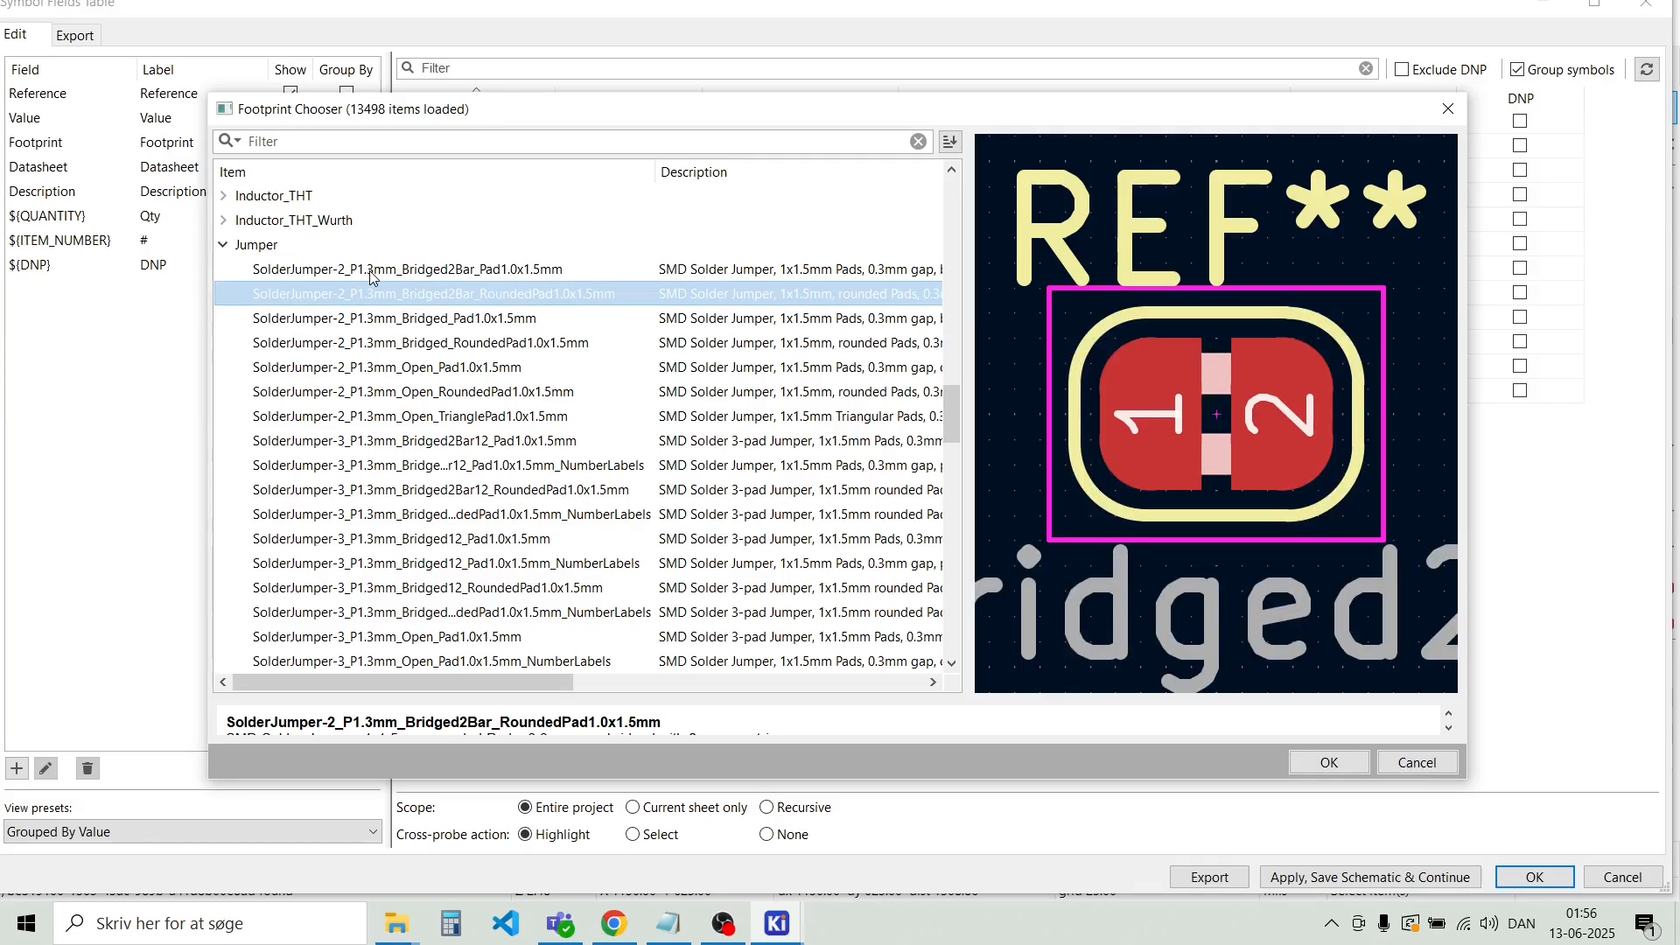
key("Down")
key("Down")
key("Down")
key("Up")
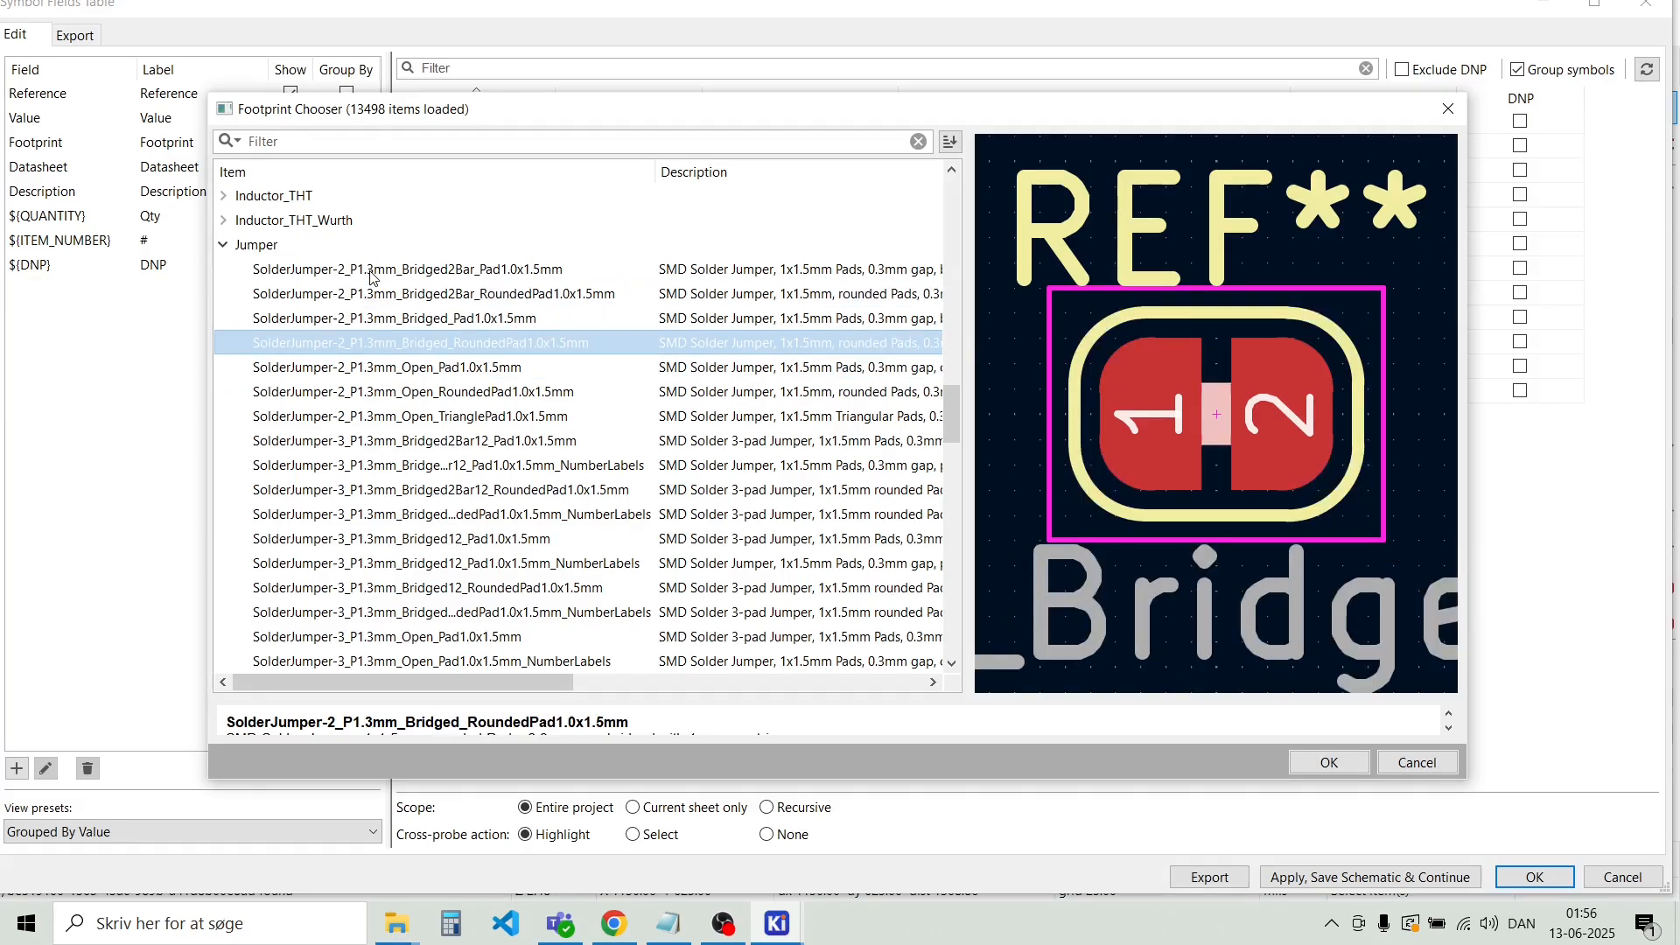
key("Down")
key("Down")
key("Up")
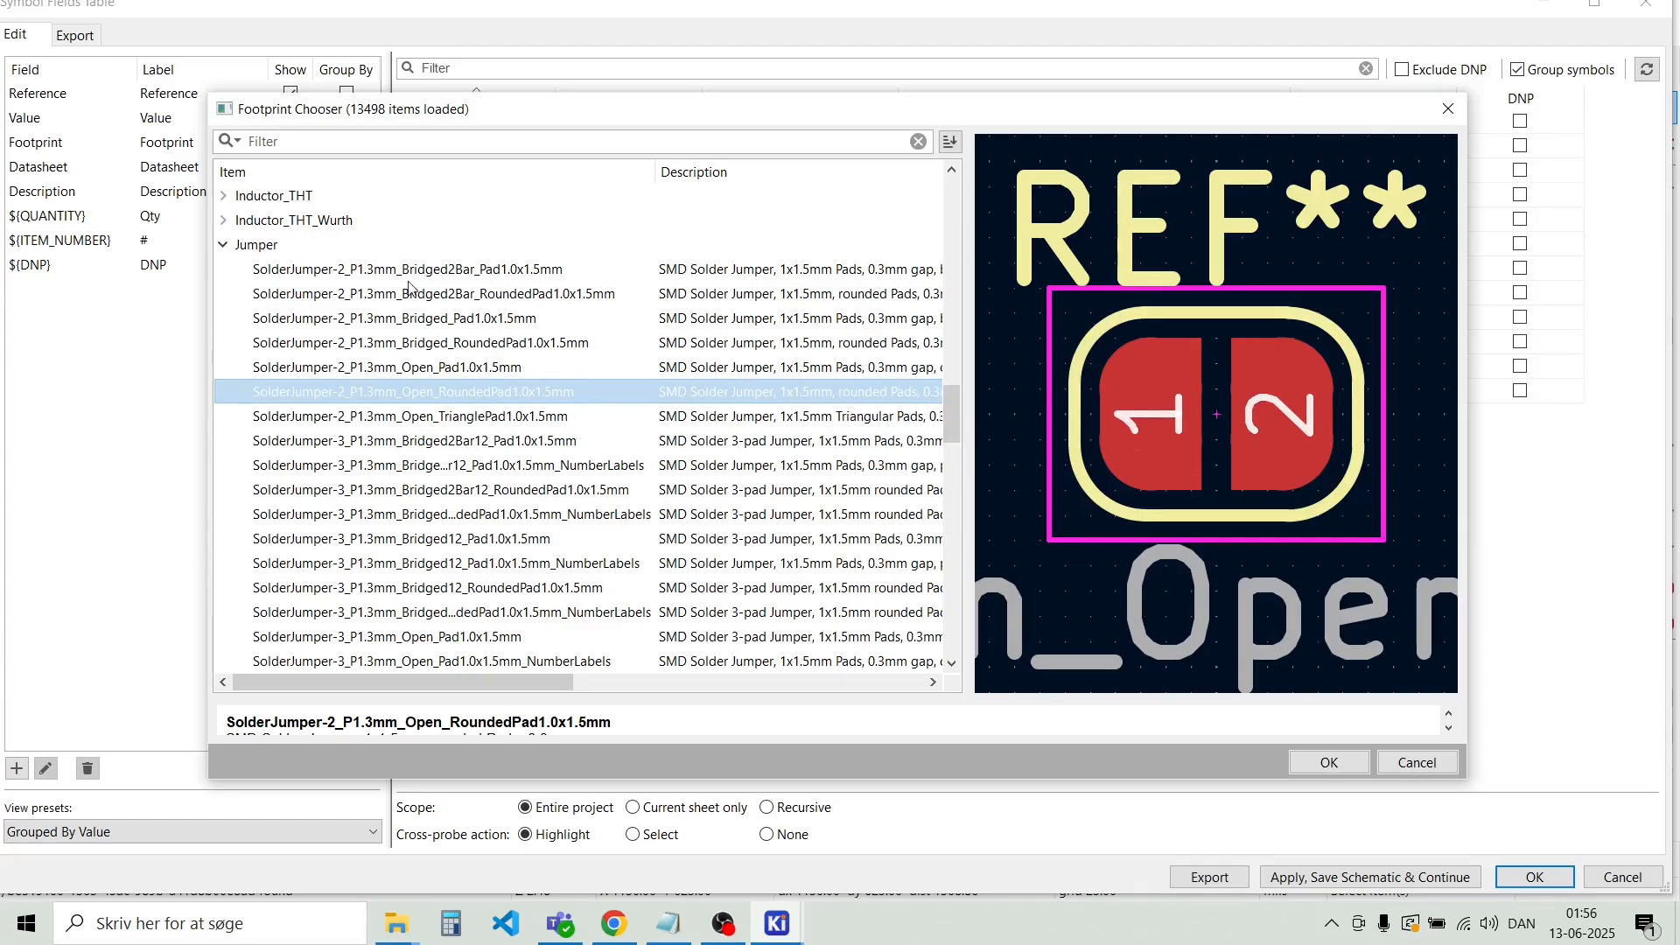
double_click(418, 396)
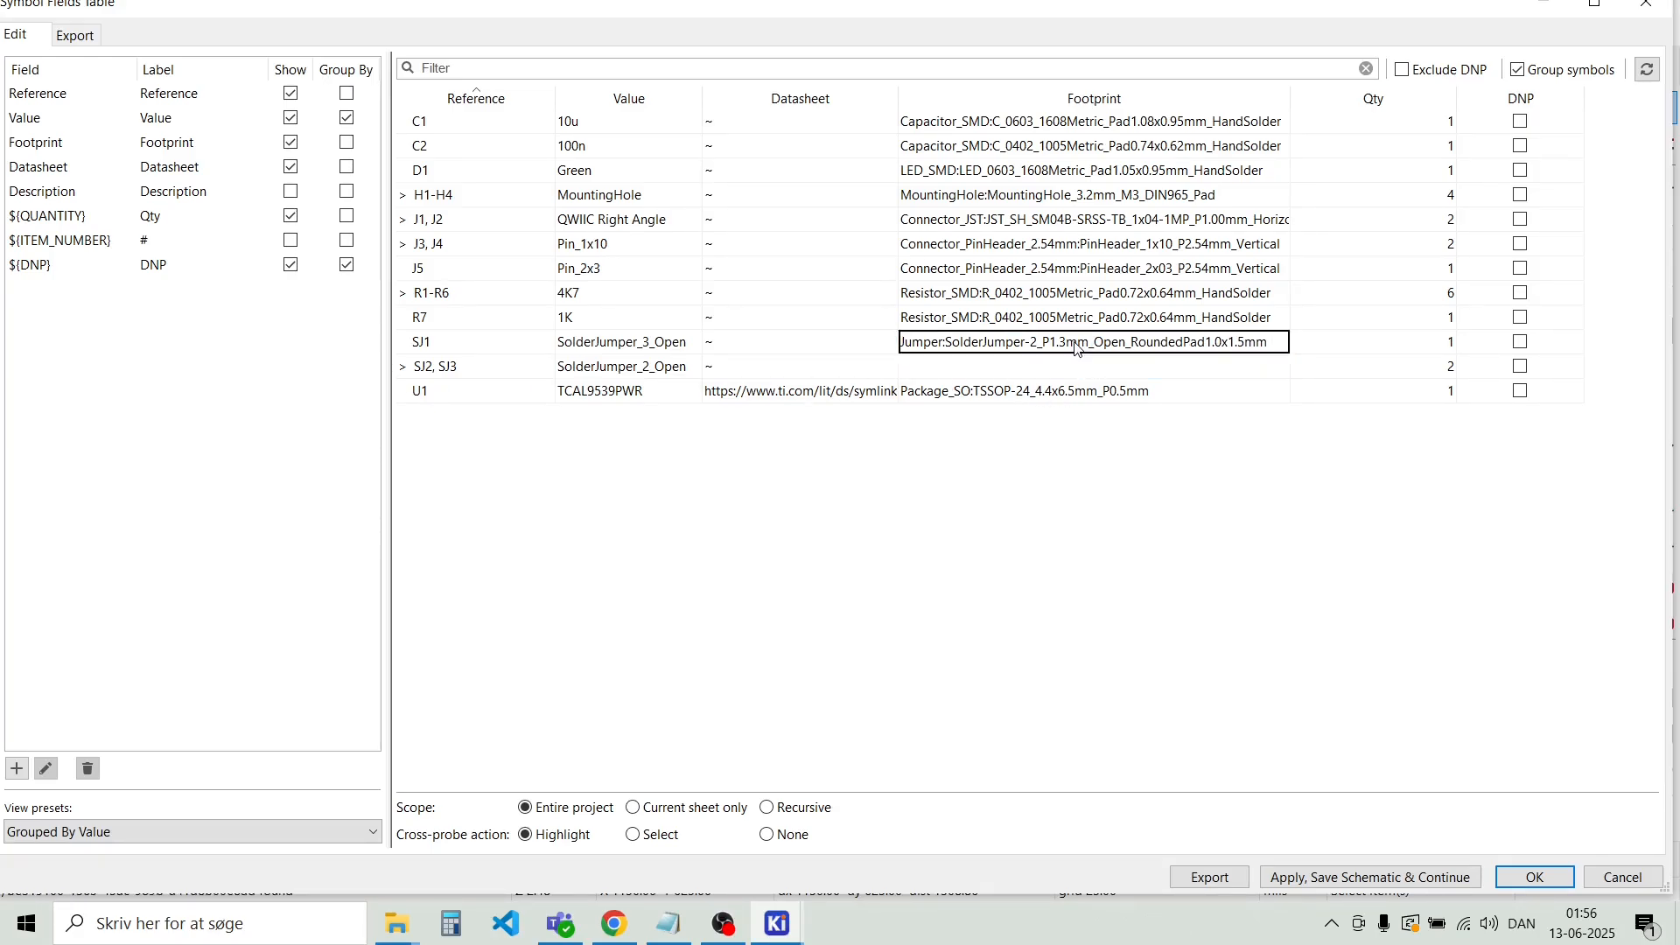
Copy SJ1's footprint entry into the footprint field of the SJ2, SJ3 group
key("ctrl+a")
key("ctrl+c")
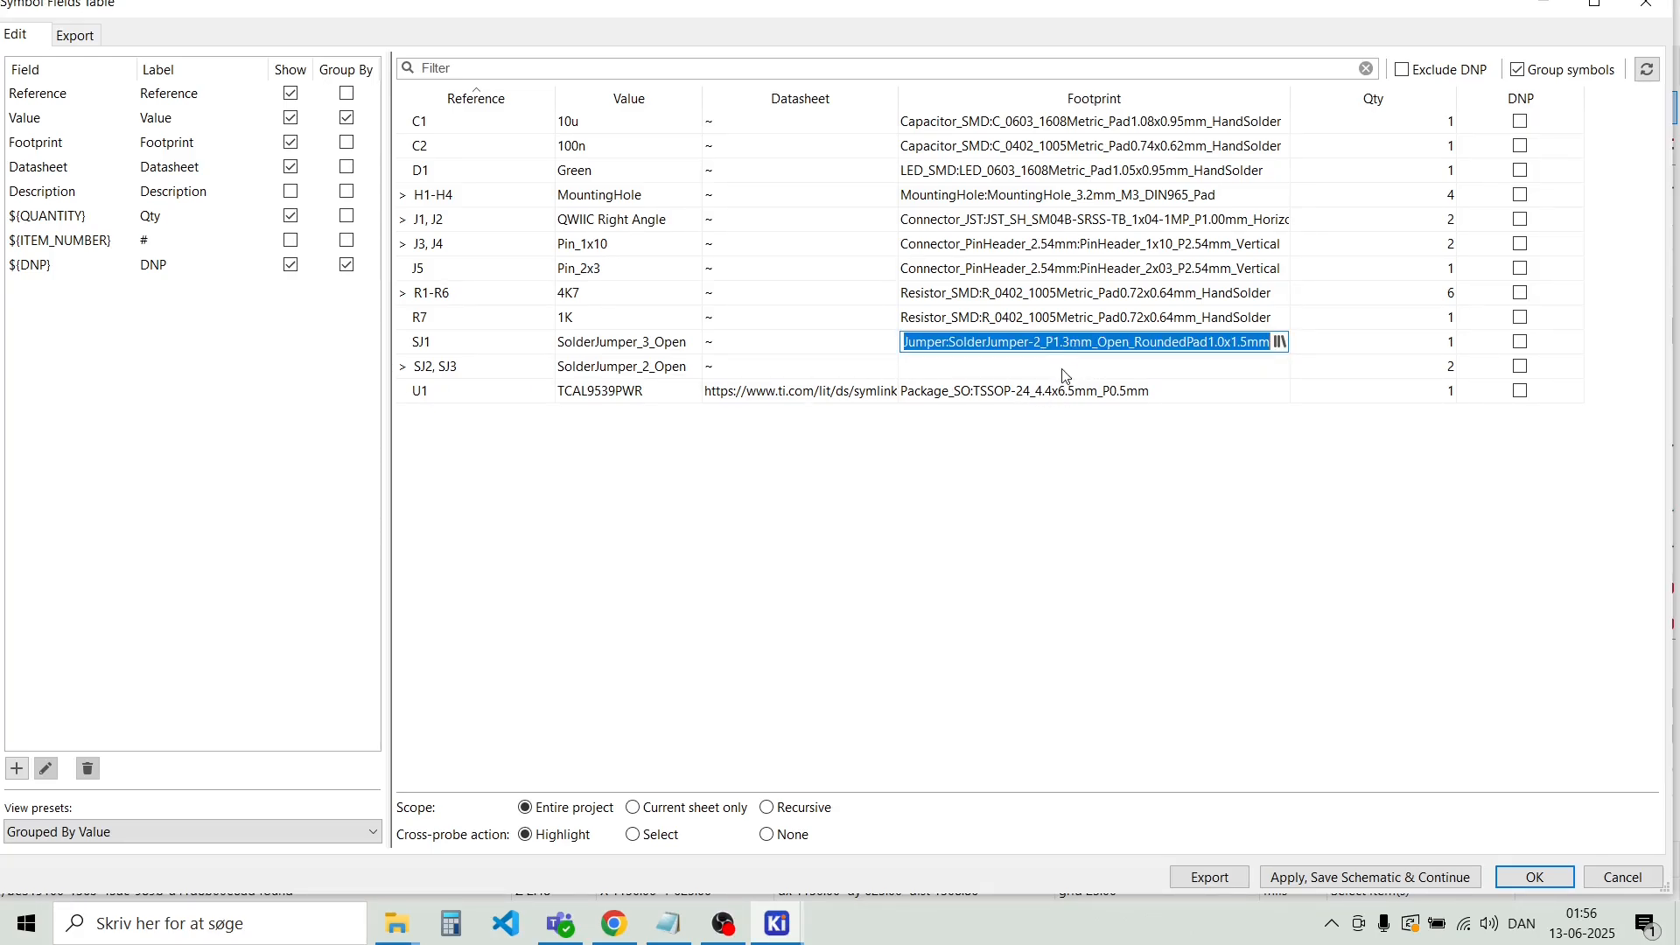
double_click(1063, 368)
key("ctrl+v")
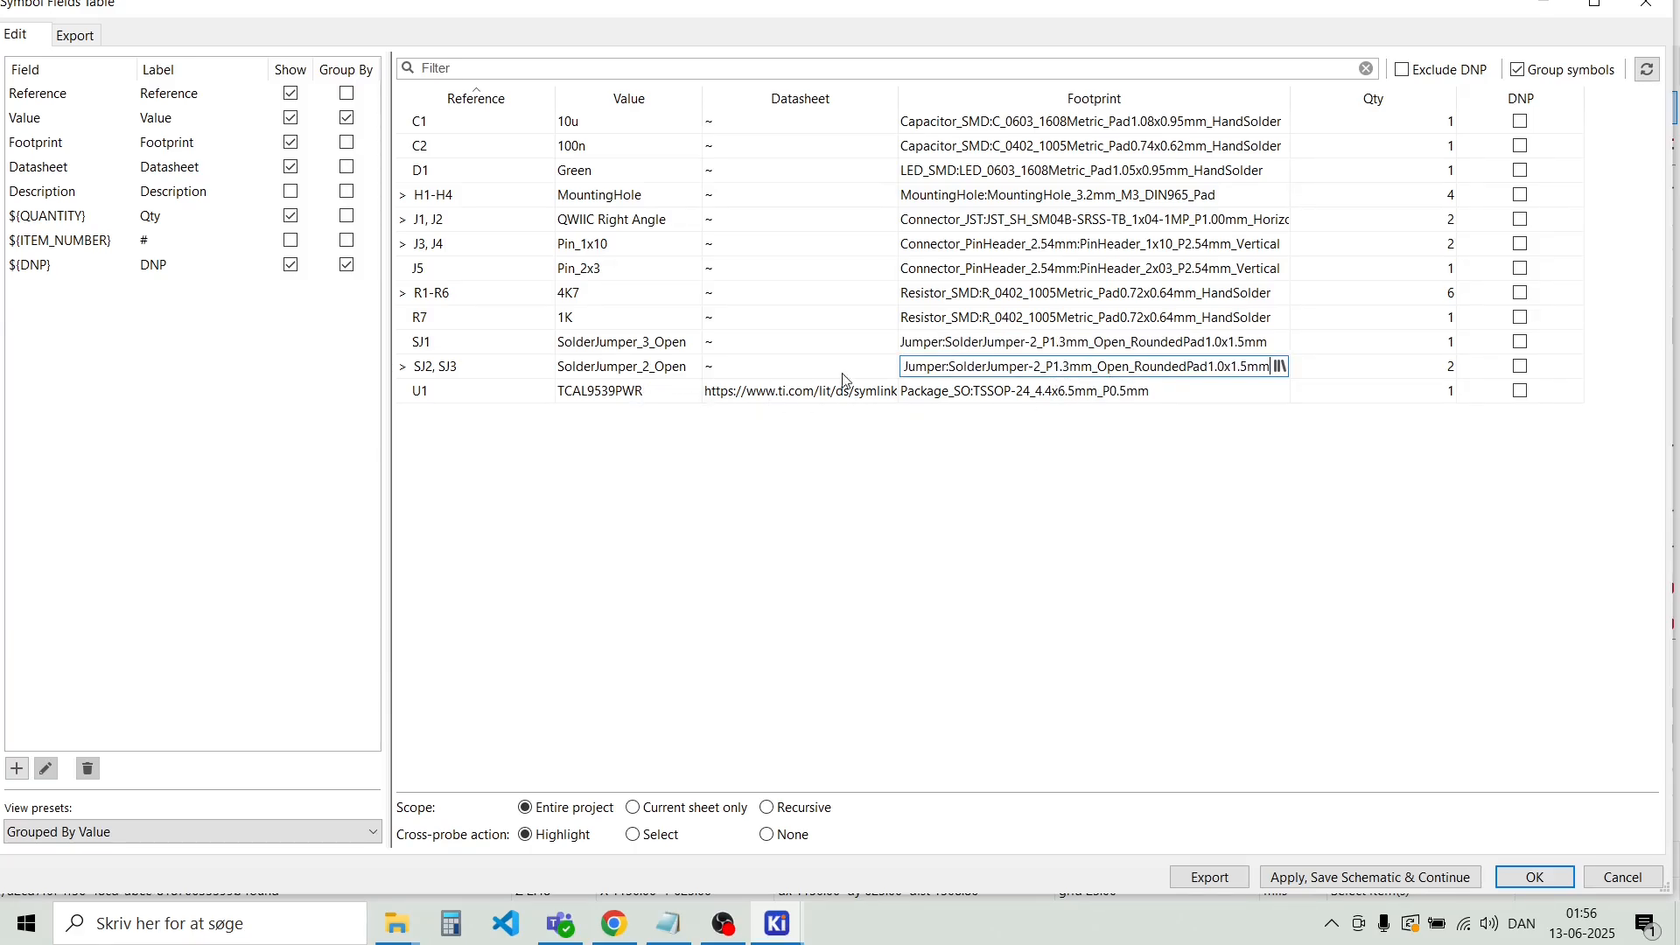
Change SJ1's footprint to SolderJumper-3_P1.3mm_Open_RoundedPad1.0x1.5mm from the Jumper library
double_click(1048, 344)
left_click(1279, 343)
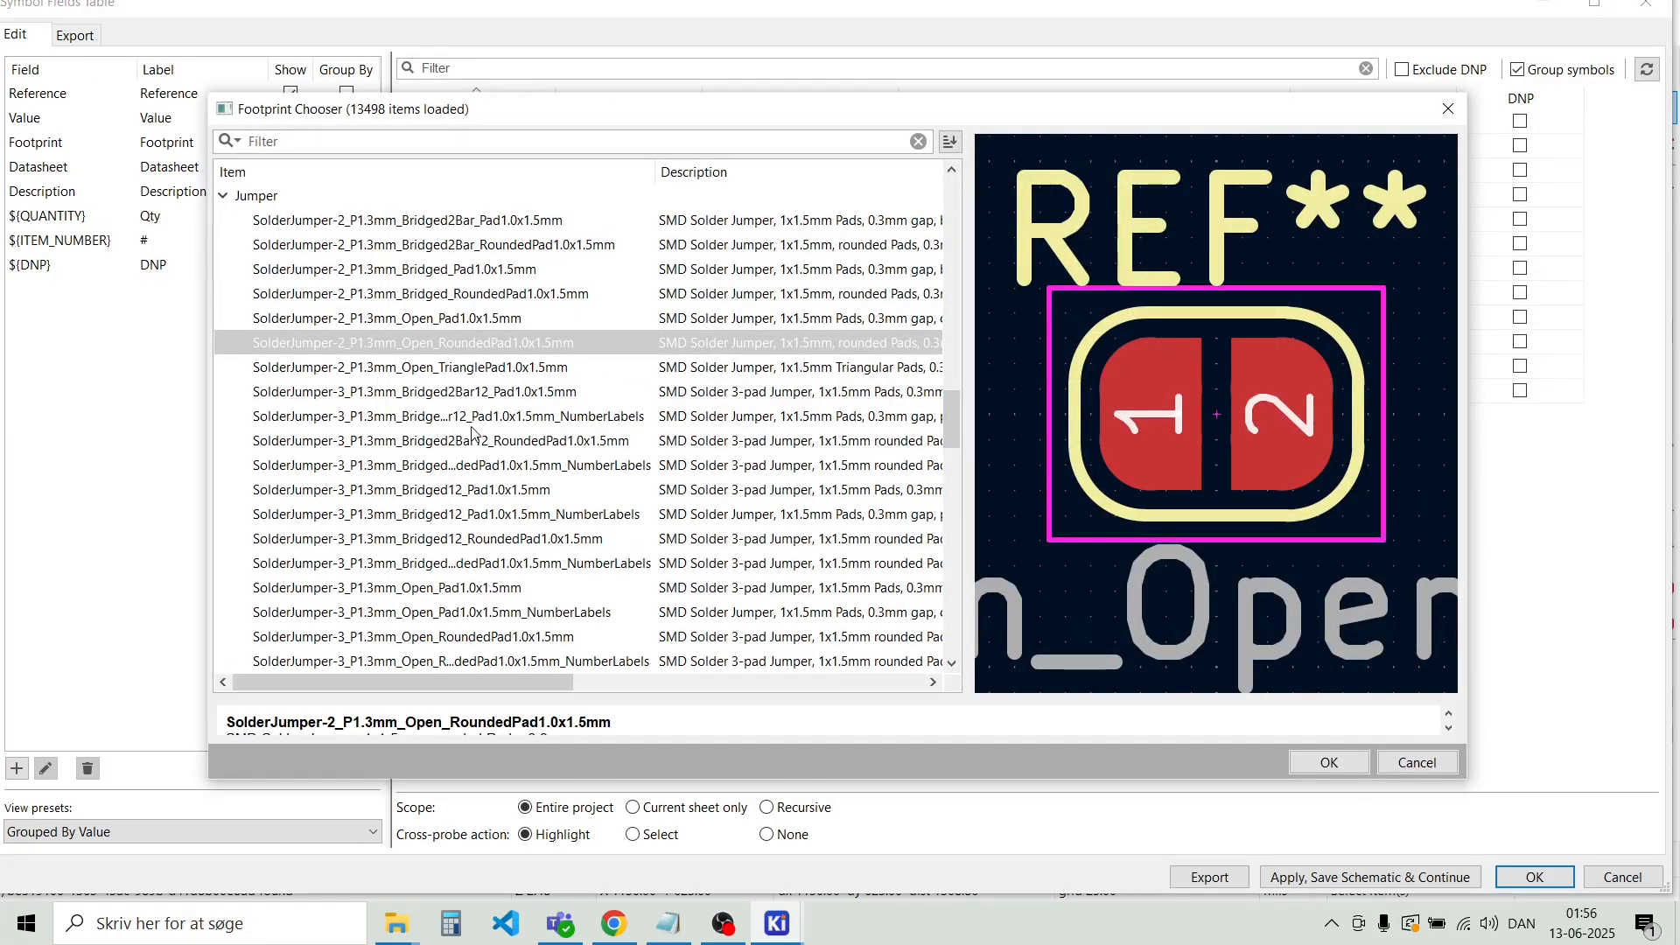
left_click(429, 451)
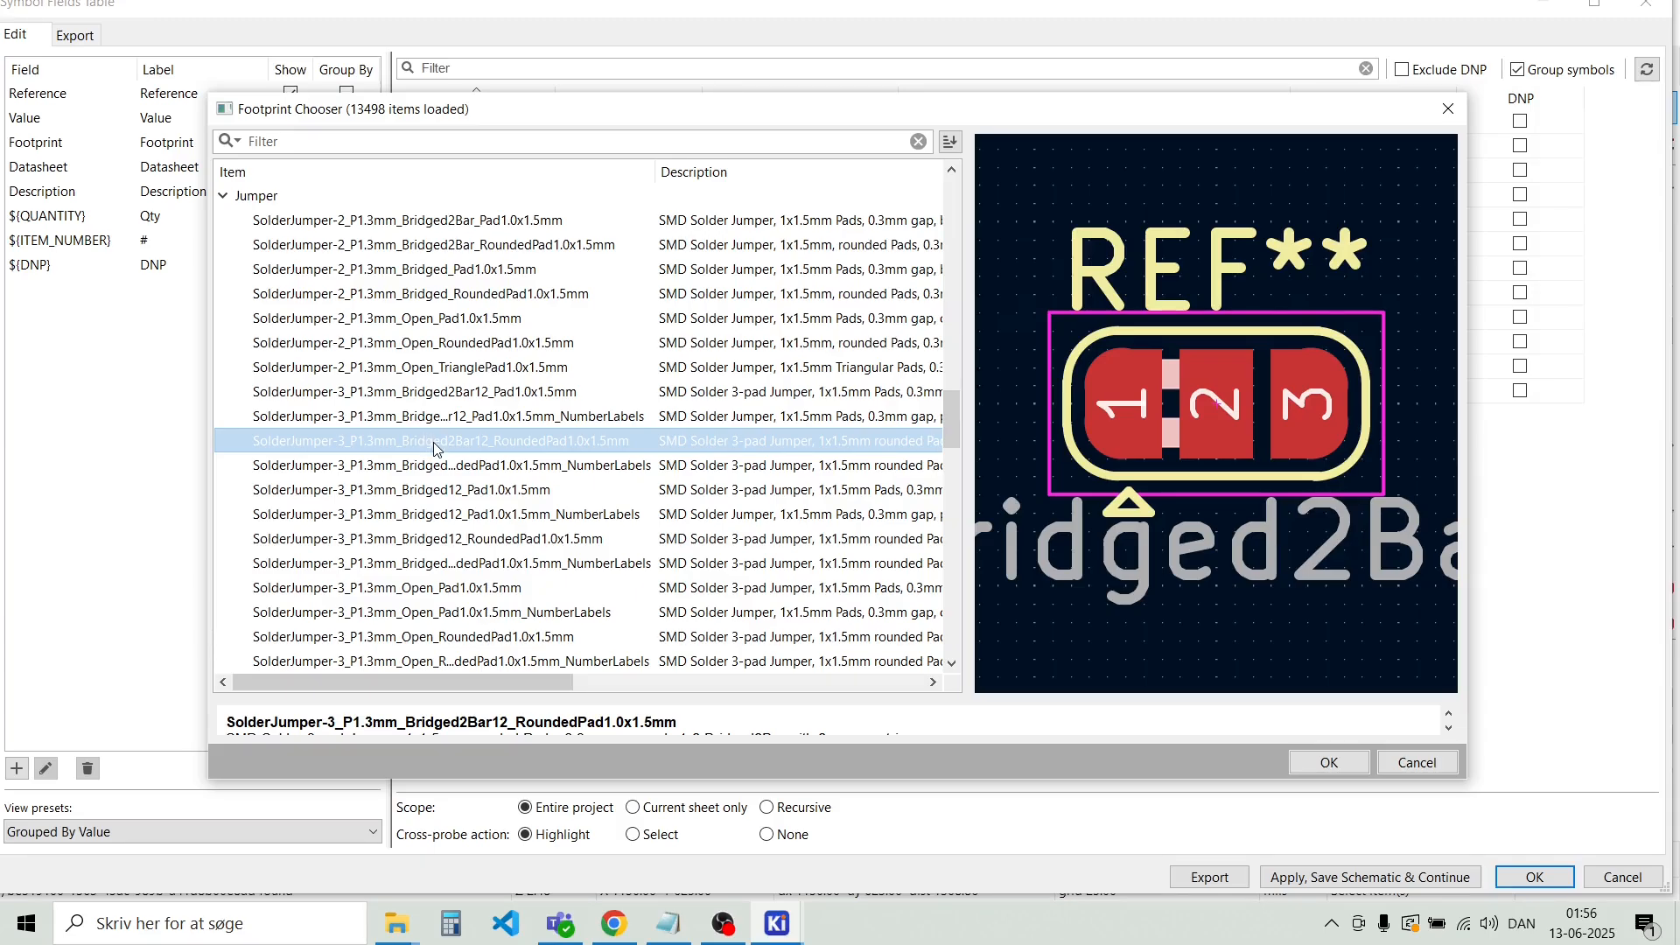
key("Up")
key("Up")
key("Up")
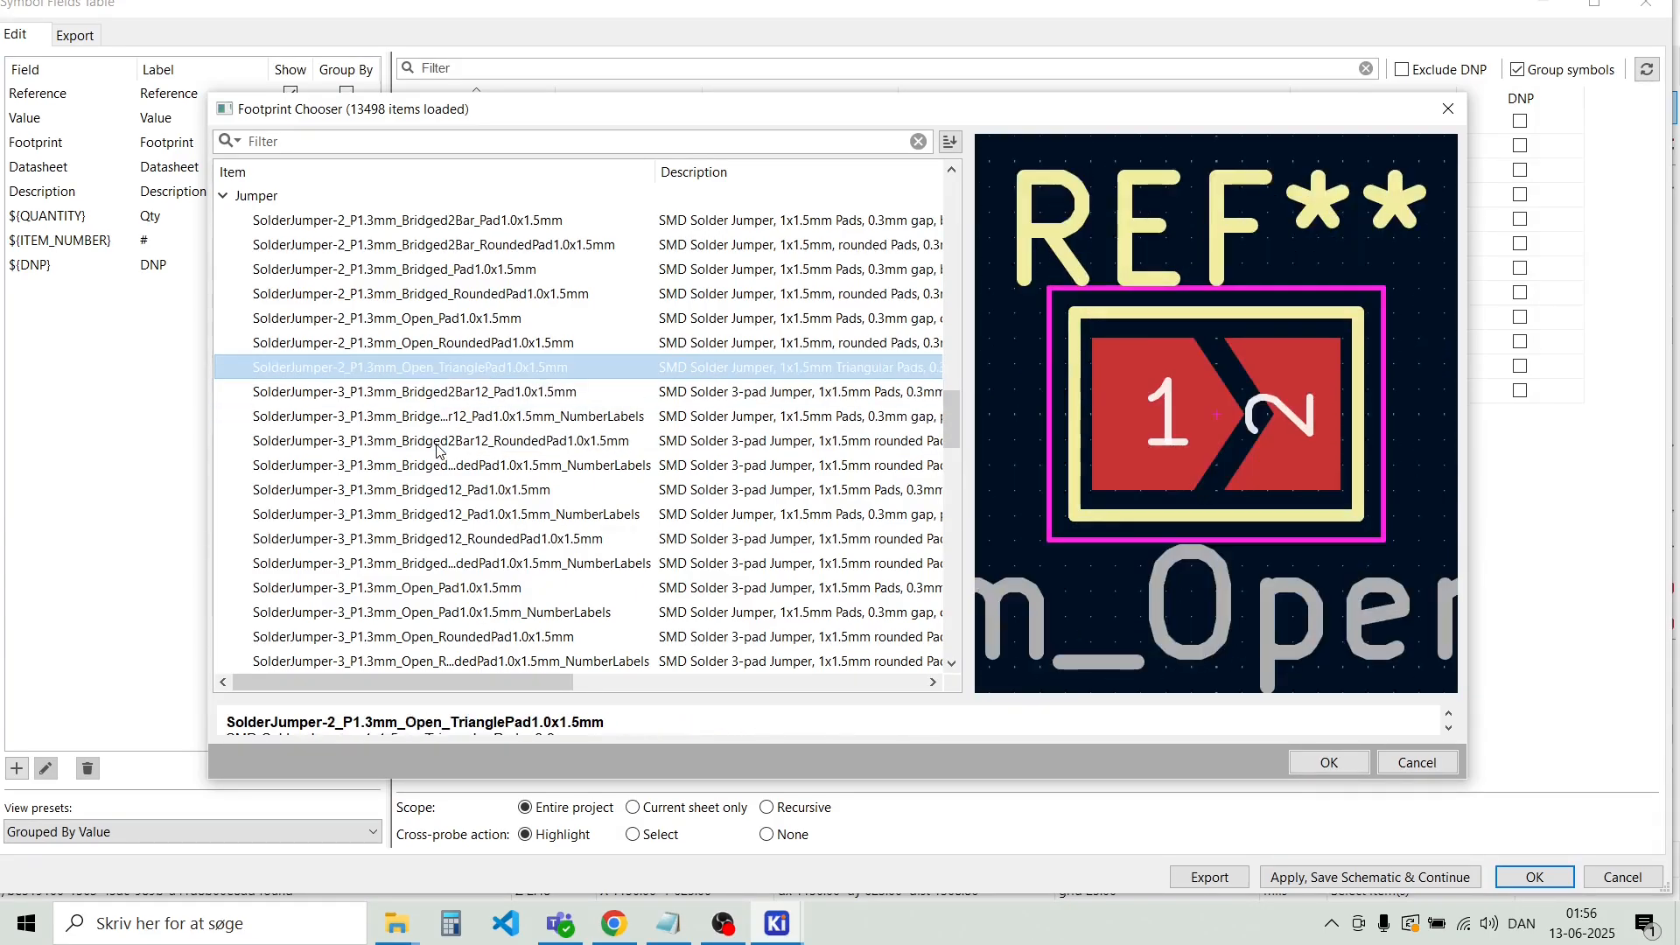
key("Down")
key("Down")
key("Down")
key("Down")
key("Down")
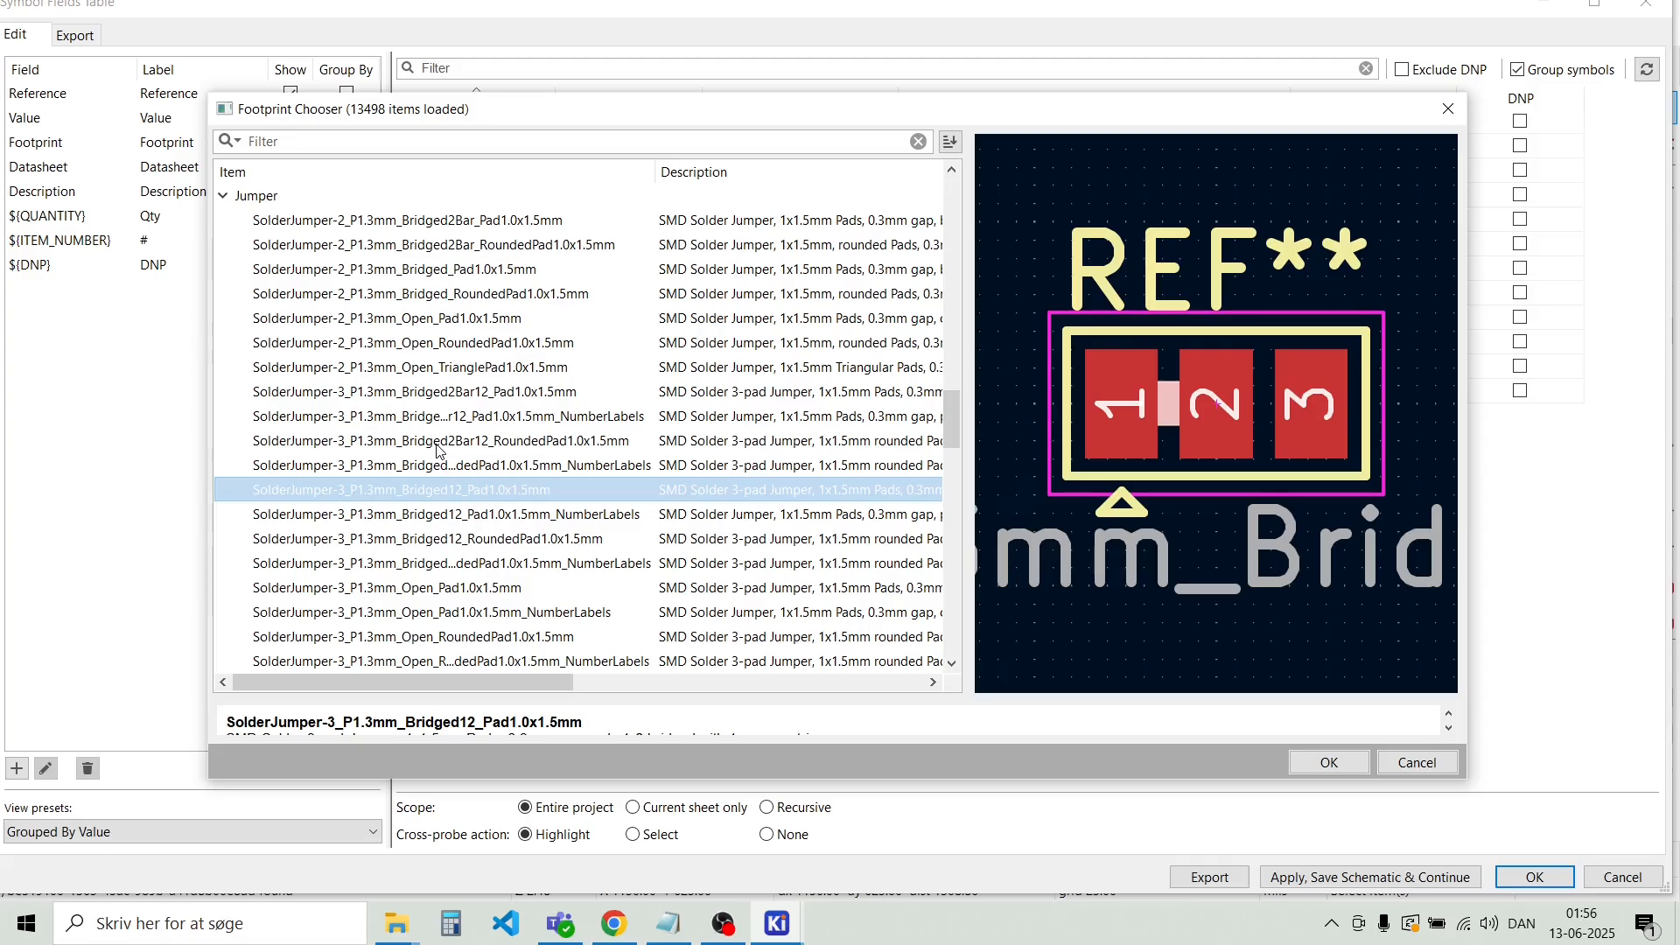
key("Down")
key("Down")
key("Down")
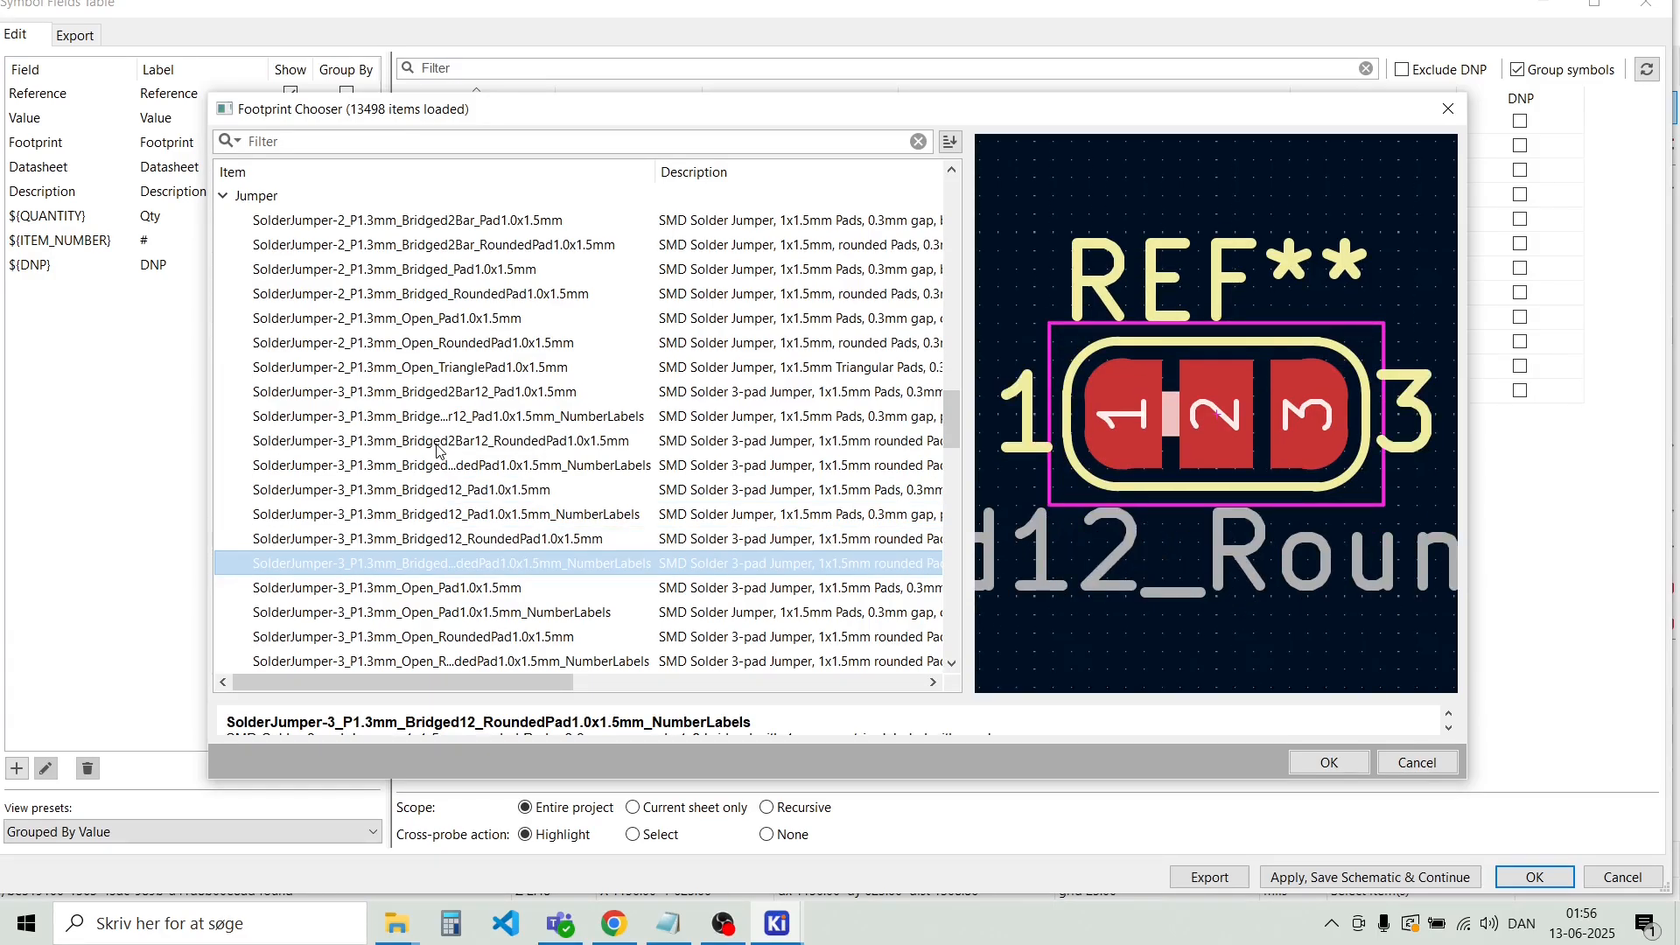
key("Down")
key("Down")
key("Down")
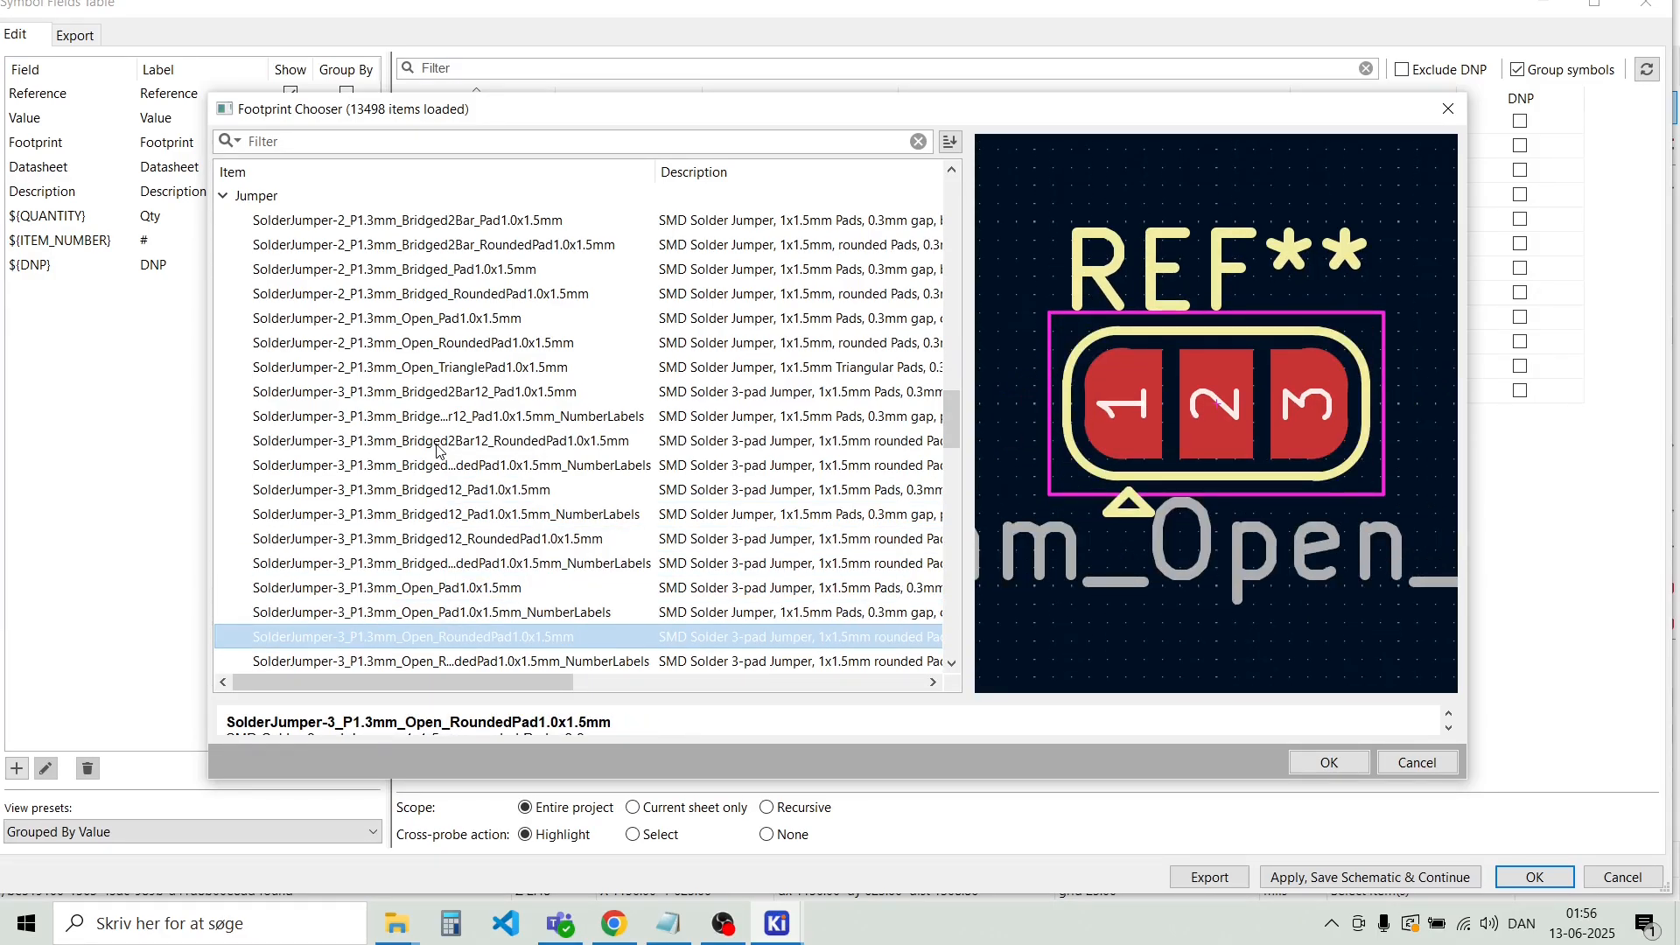
scroll(450, 420, "down", 1)
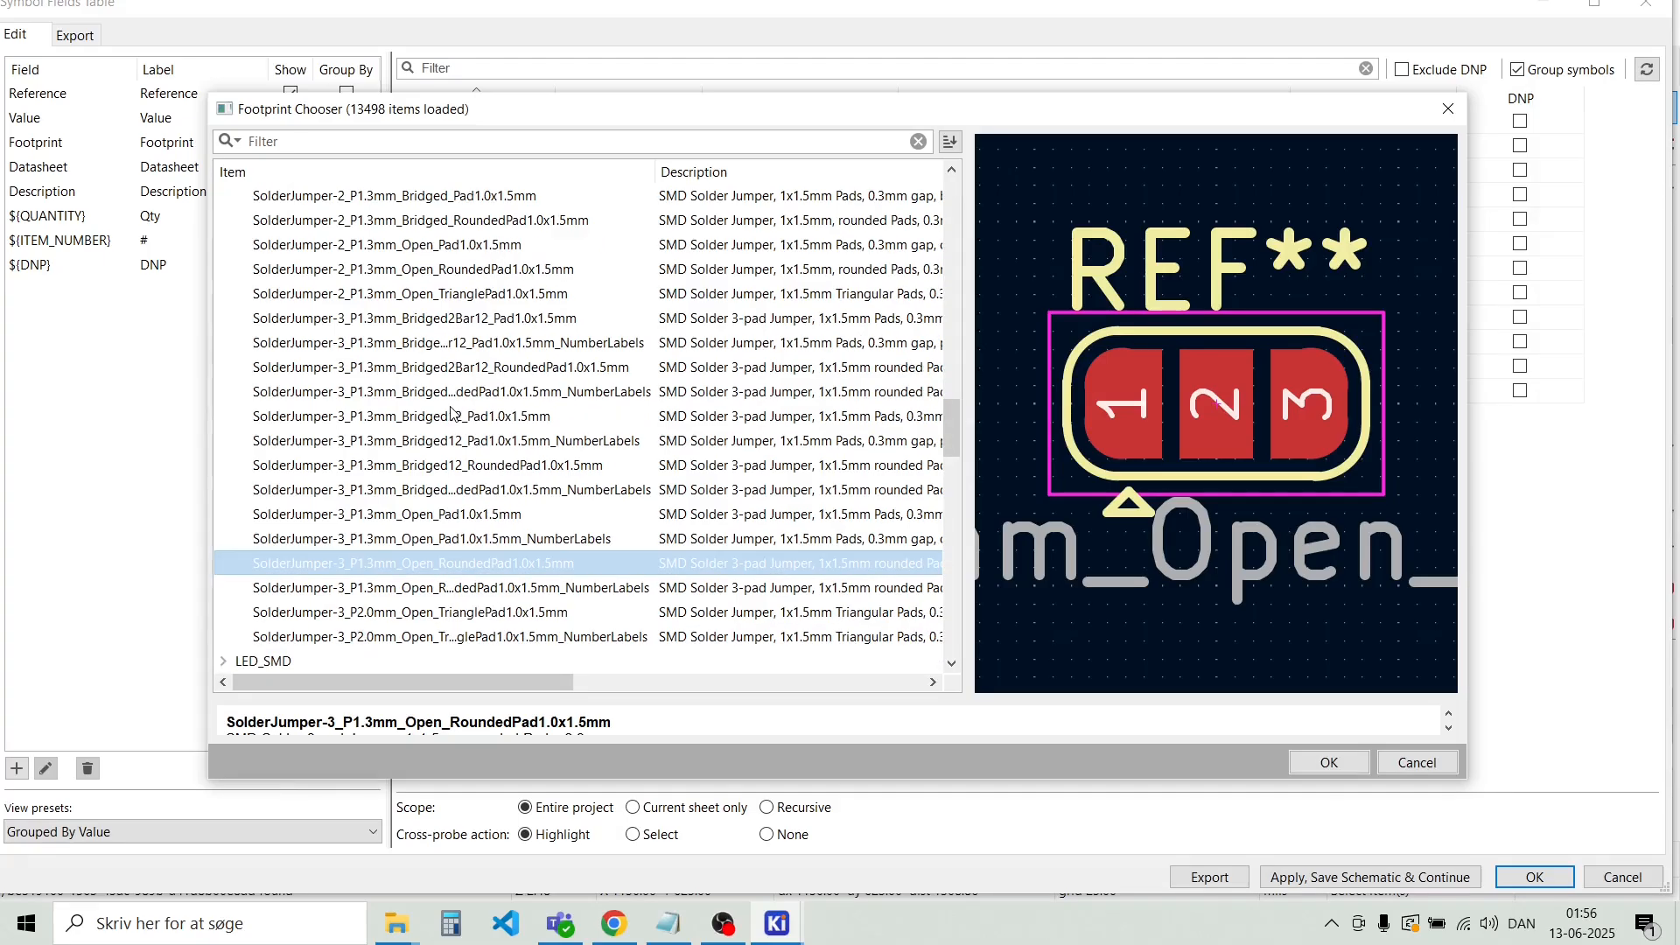
double_click(488, 563)
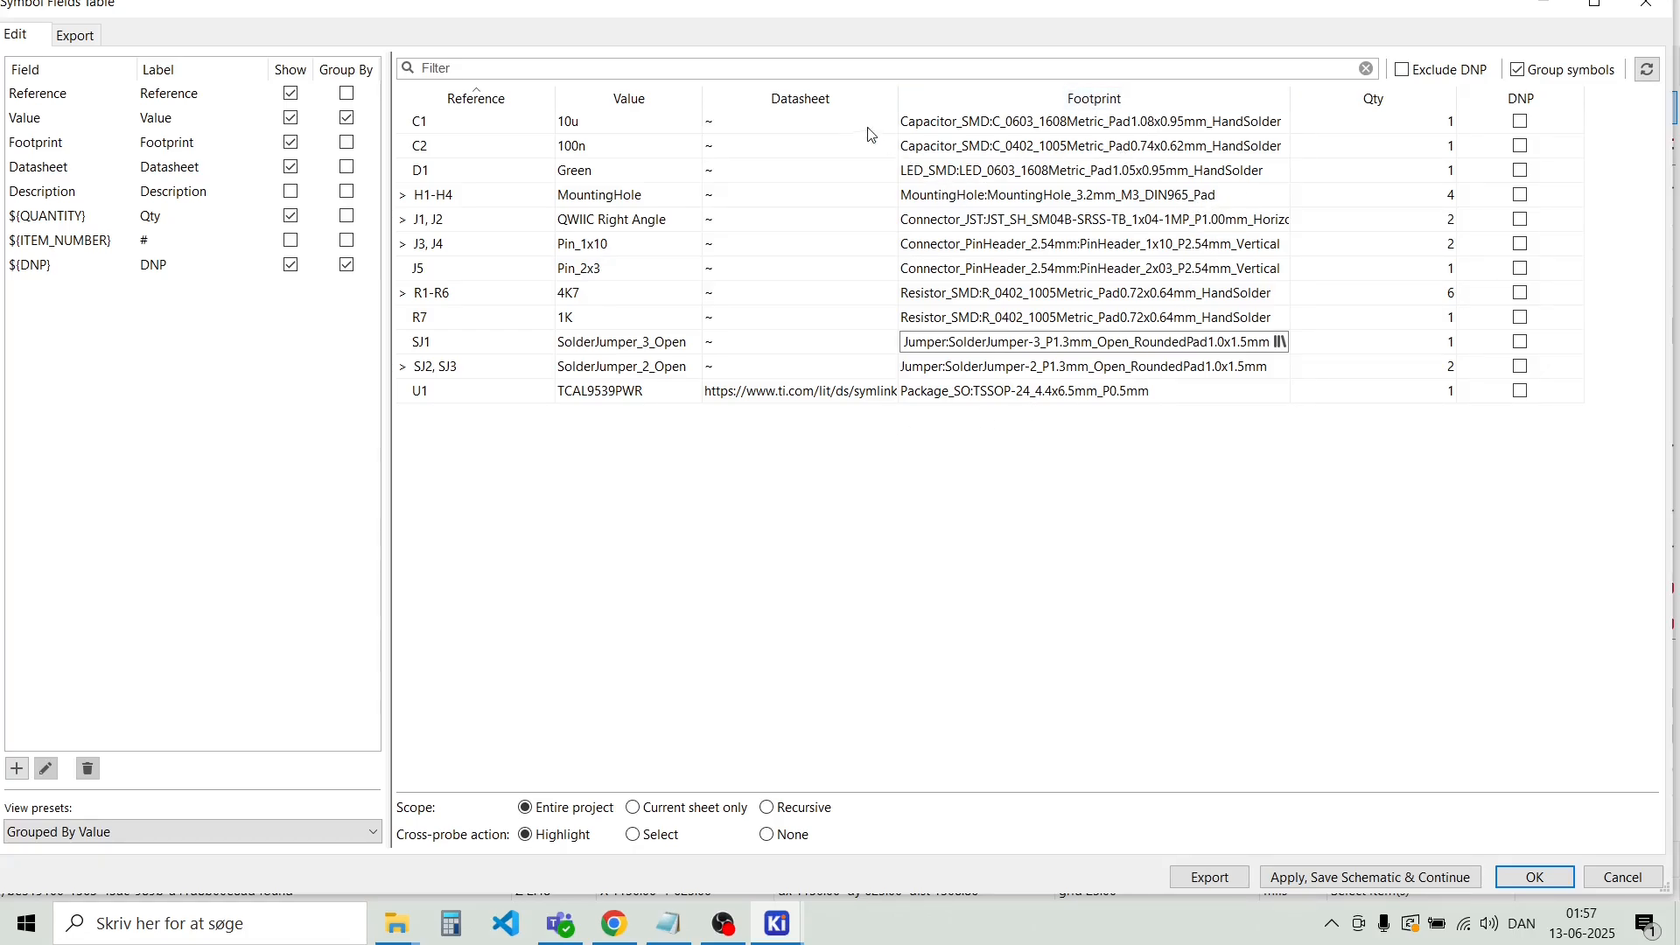
Narrow the Datasheet column and add a new symbol field named Mouser
left_click_drag(900, 98, 807, 100)
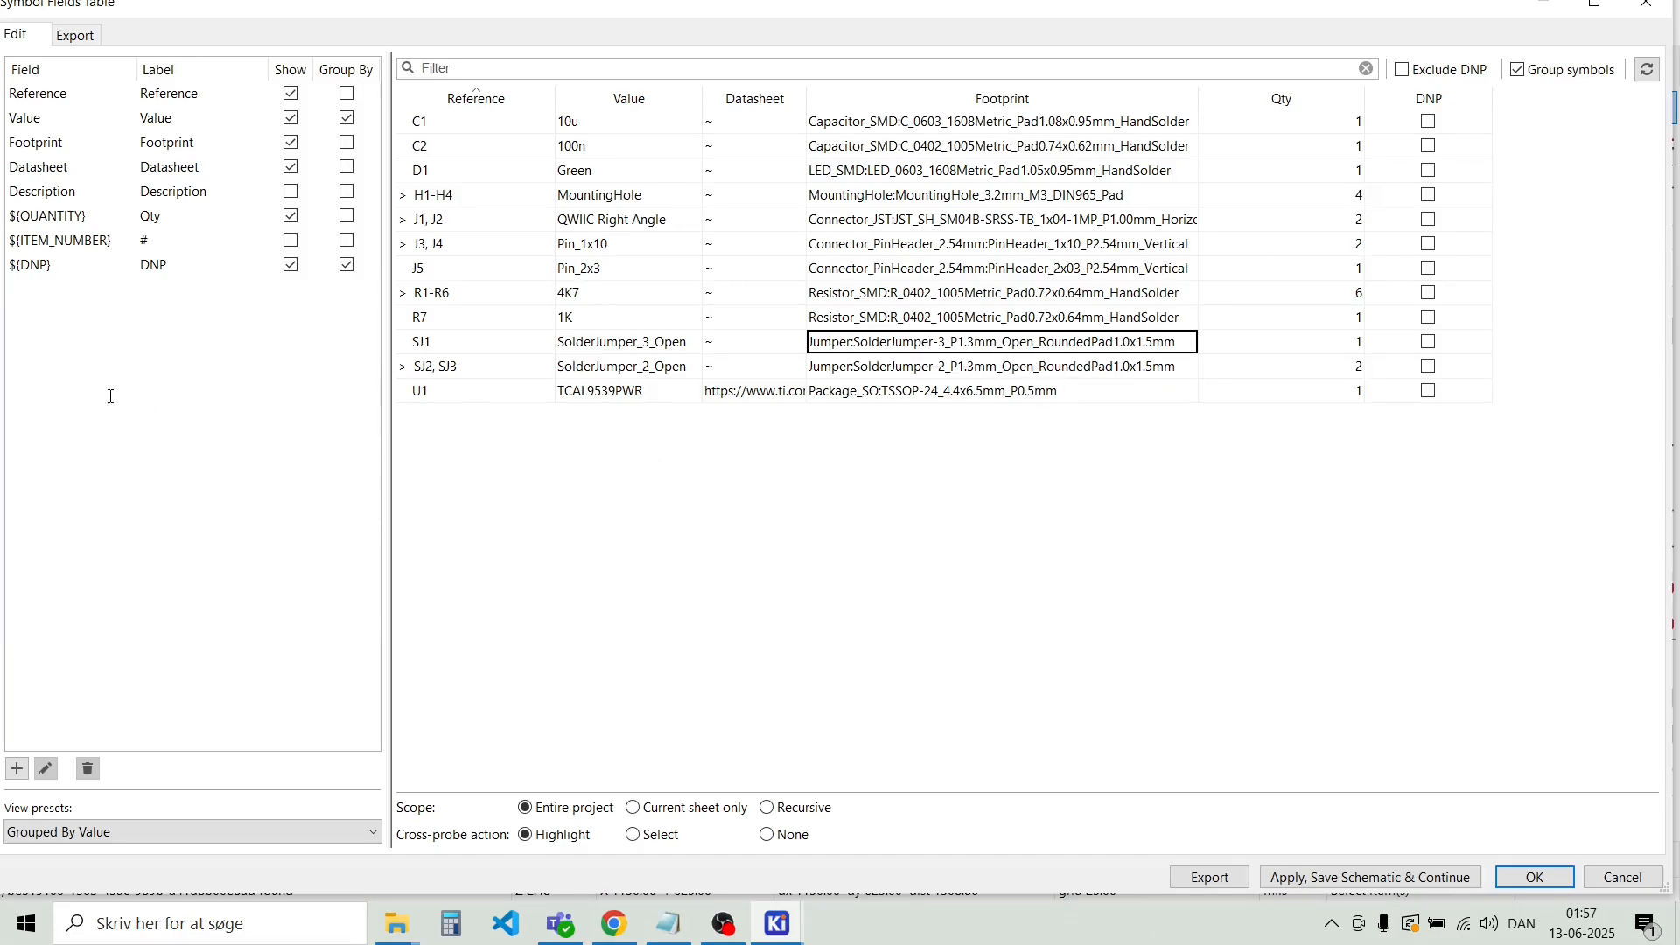
left_click(17, 769)
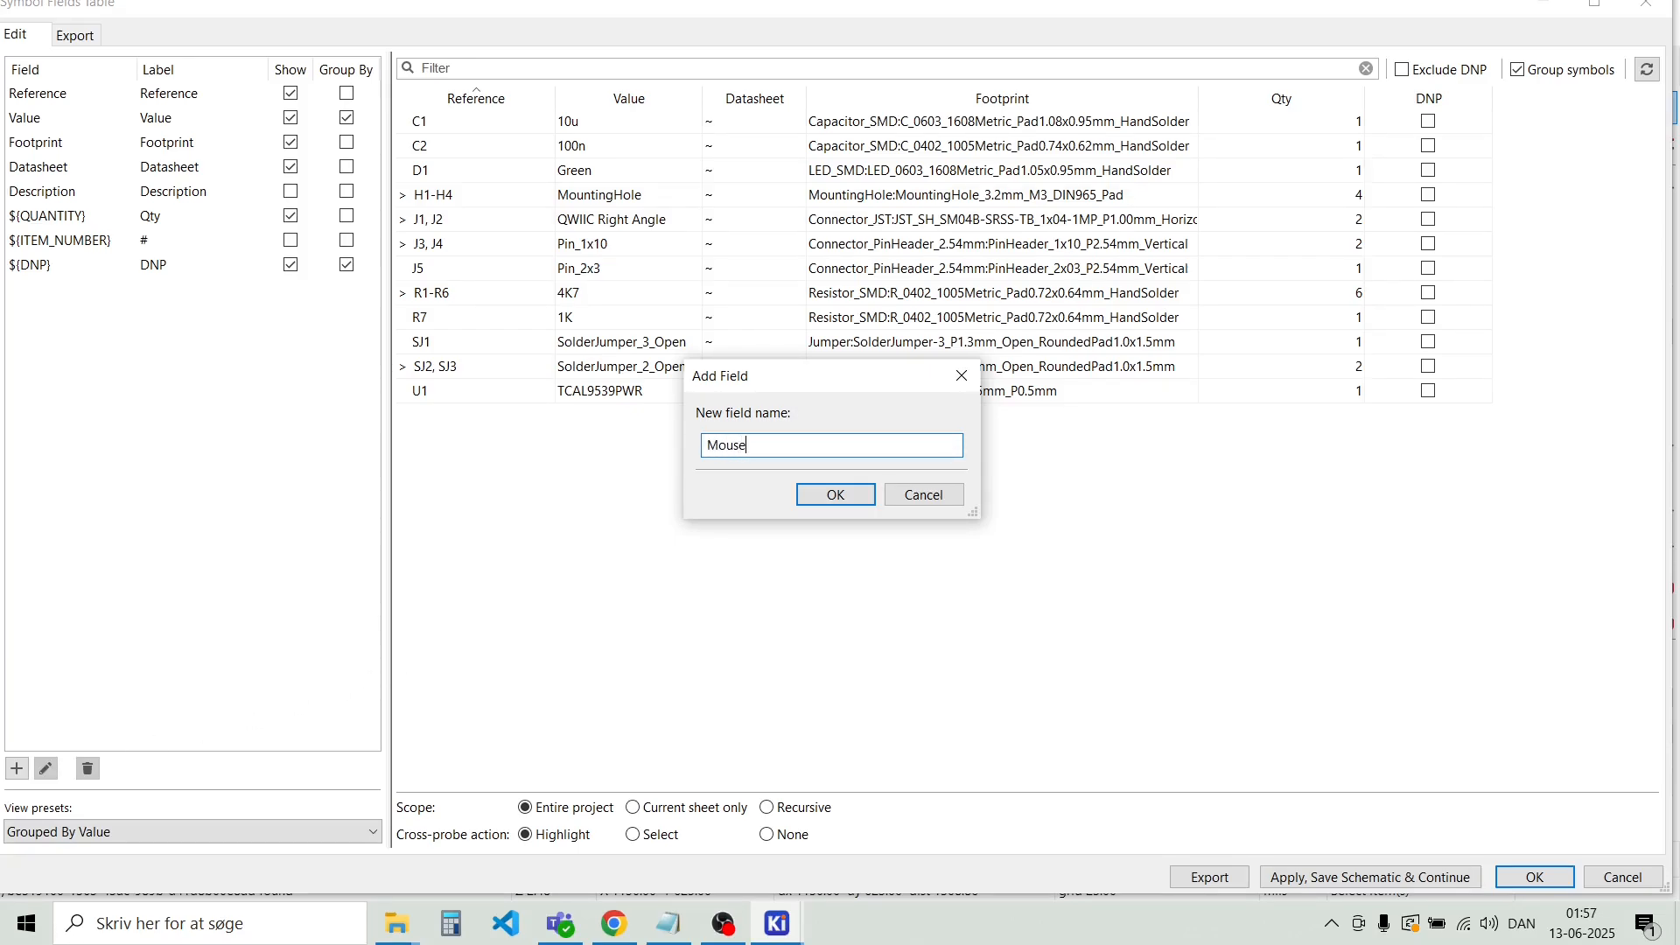
key("Return")
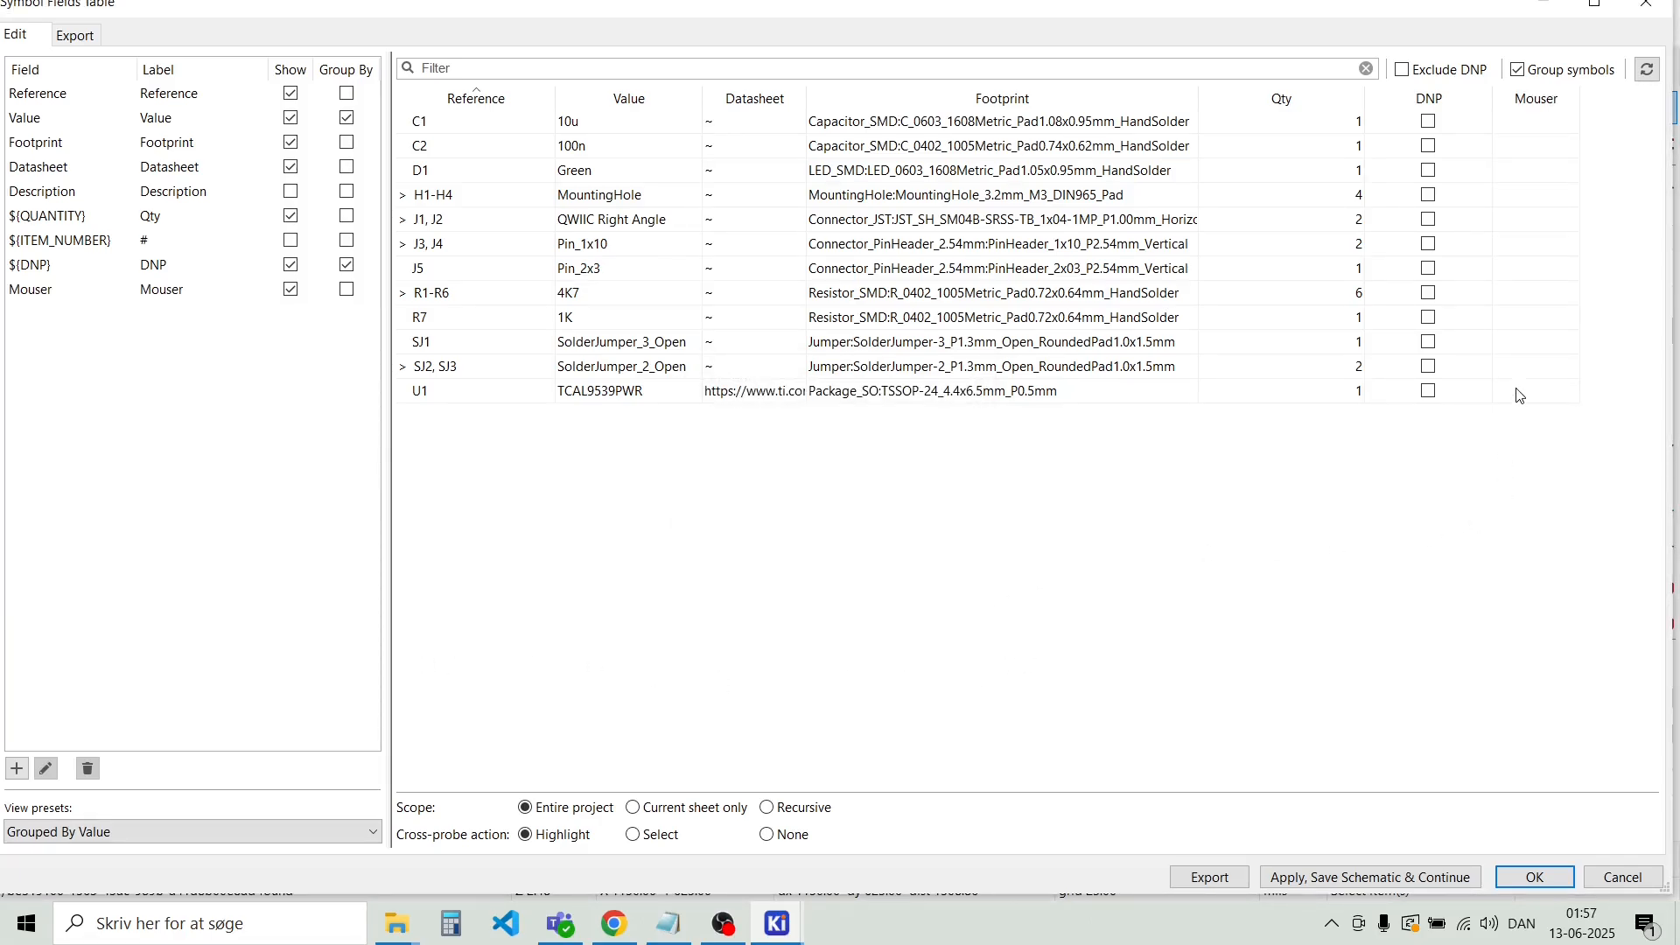
Switch to Chrome and open mouser.com in a new tab
left_click(617, 928)
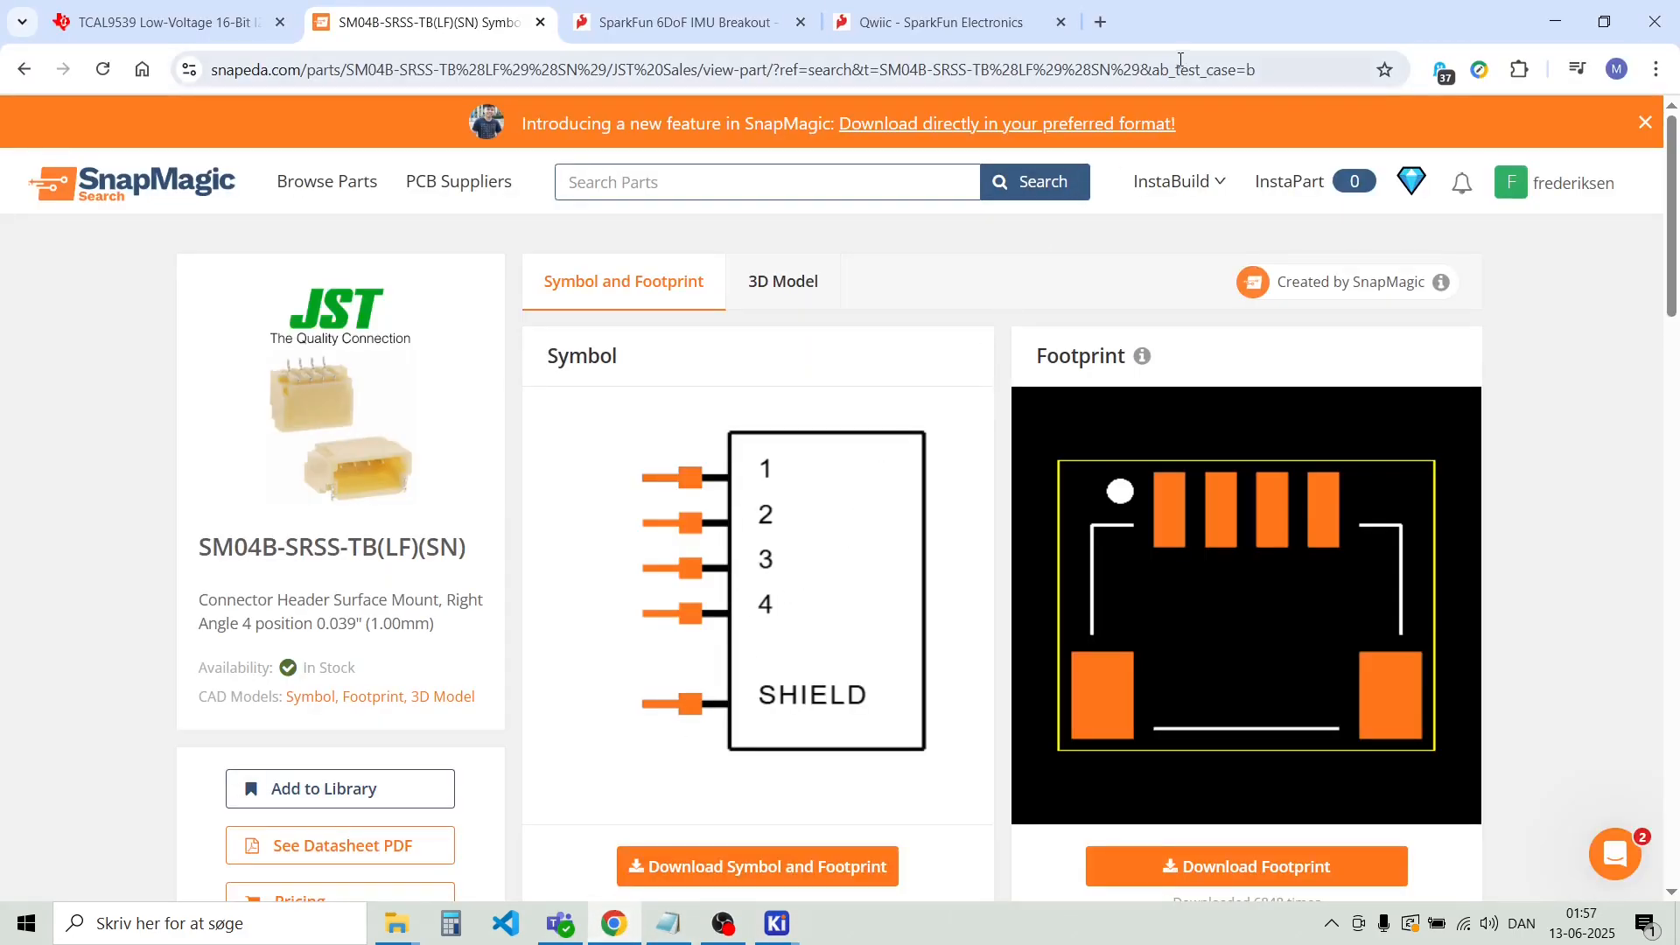
left_click(1103, 21)
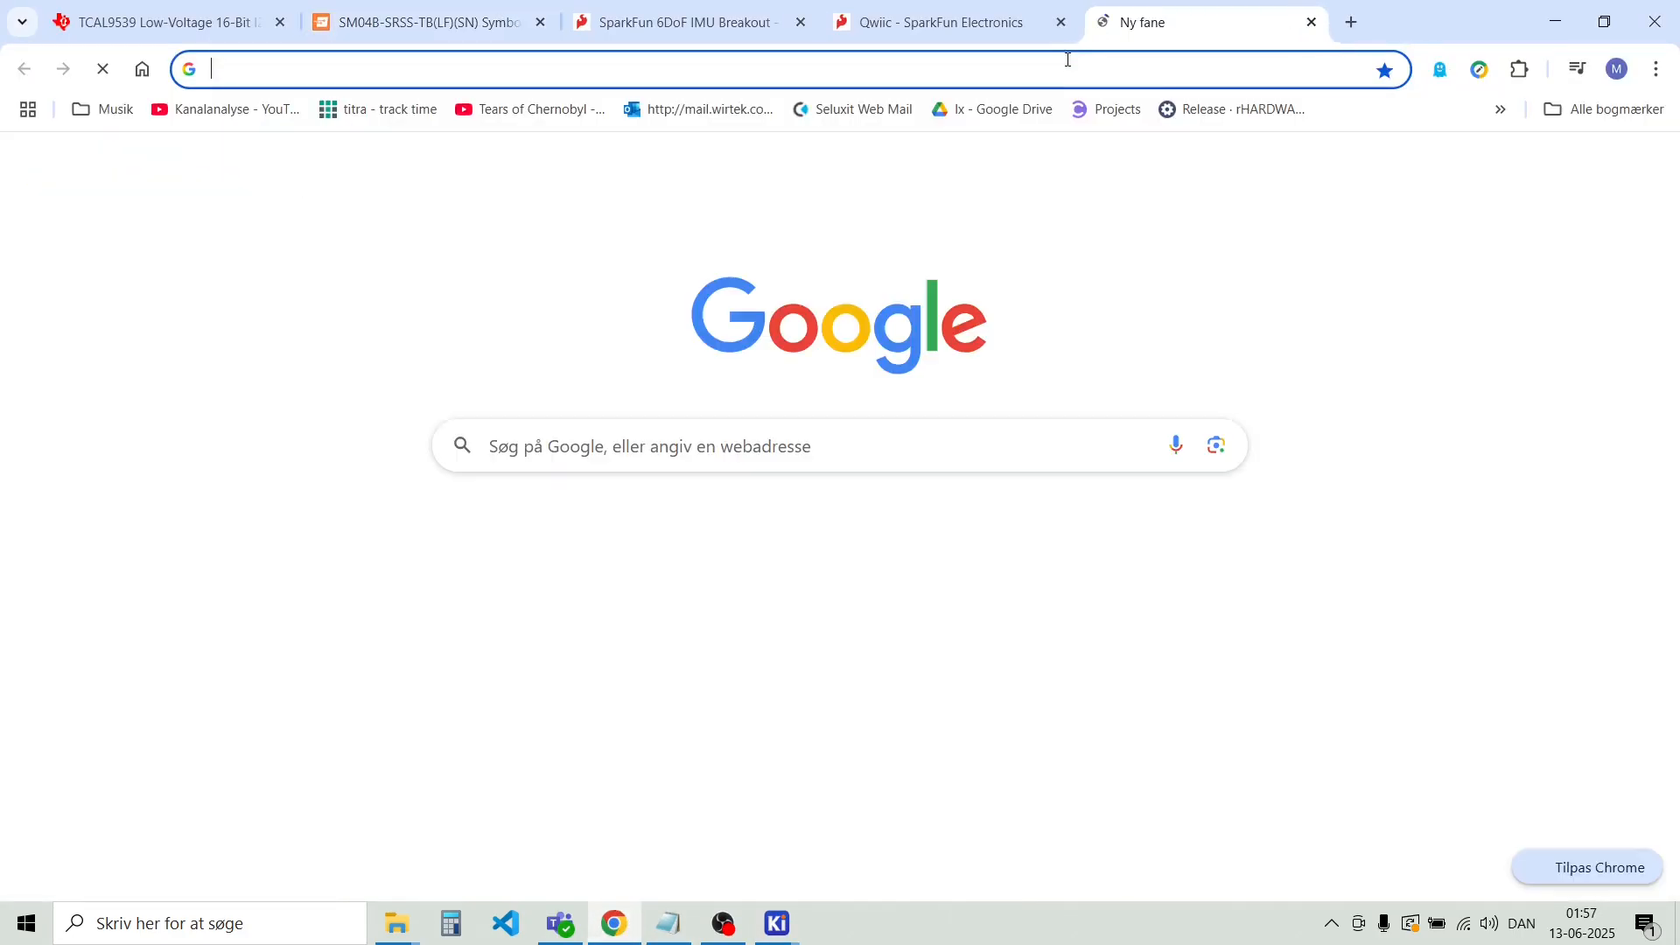
type("mouser.com")
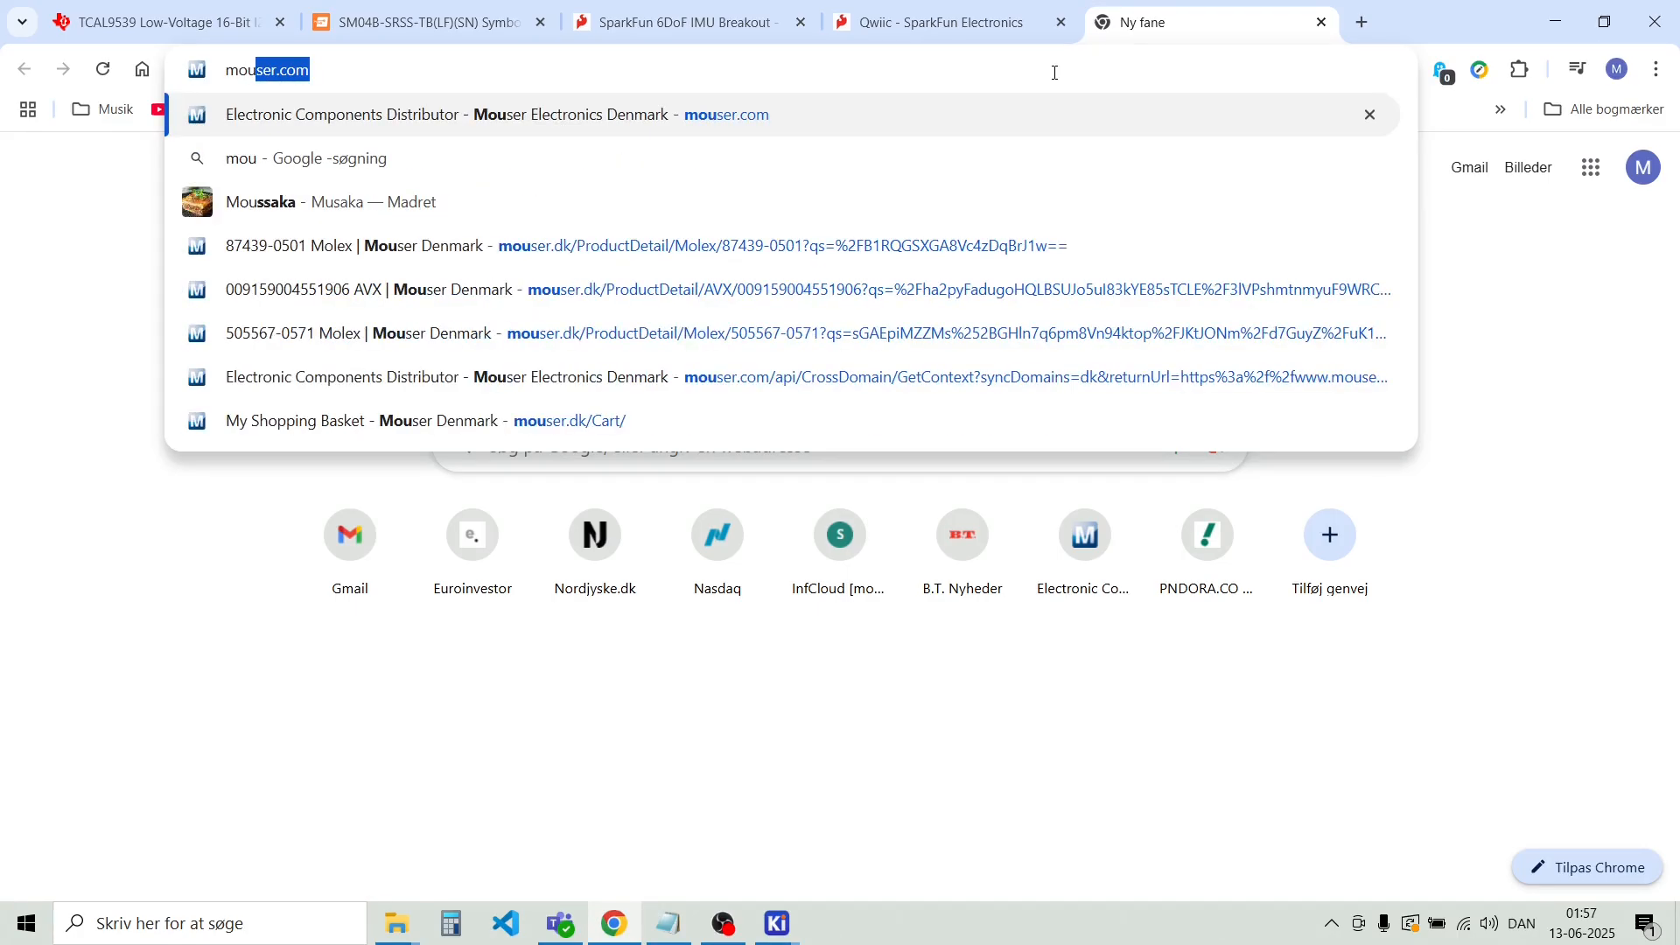
key("Return")
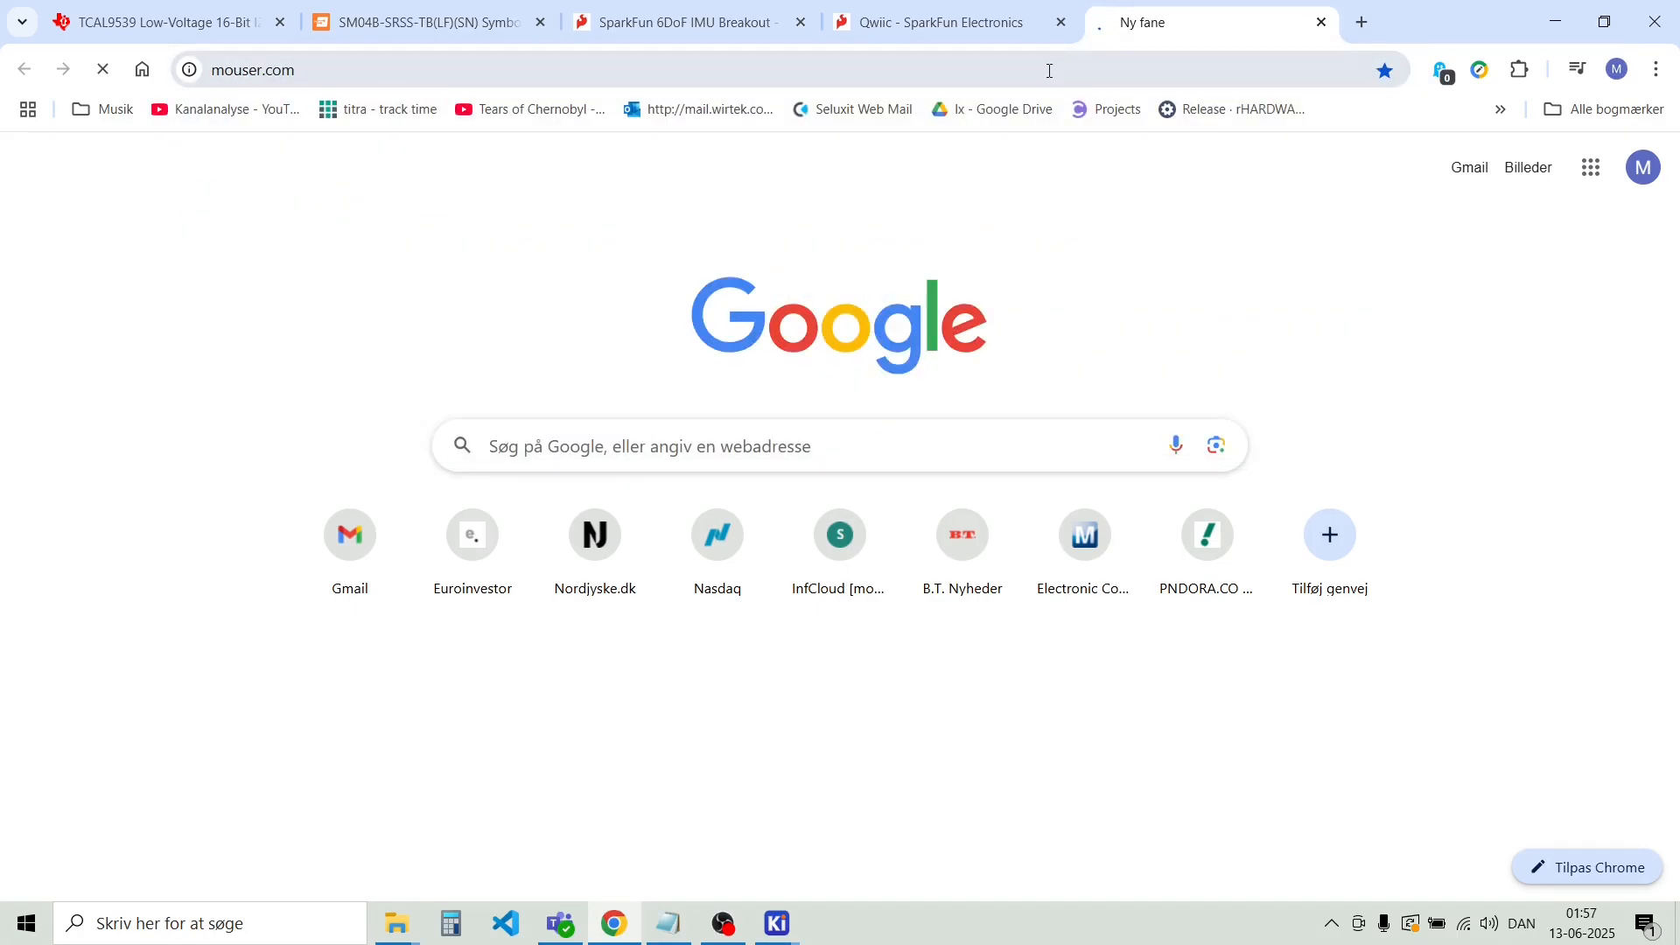
Search Mouser for TCAL9539PWR and choose Denmark as the location
left_click(964, 151)
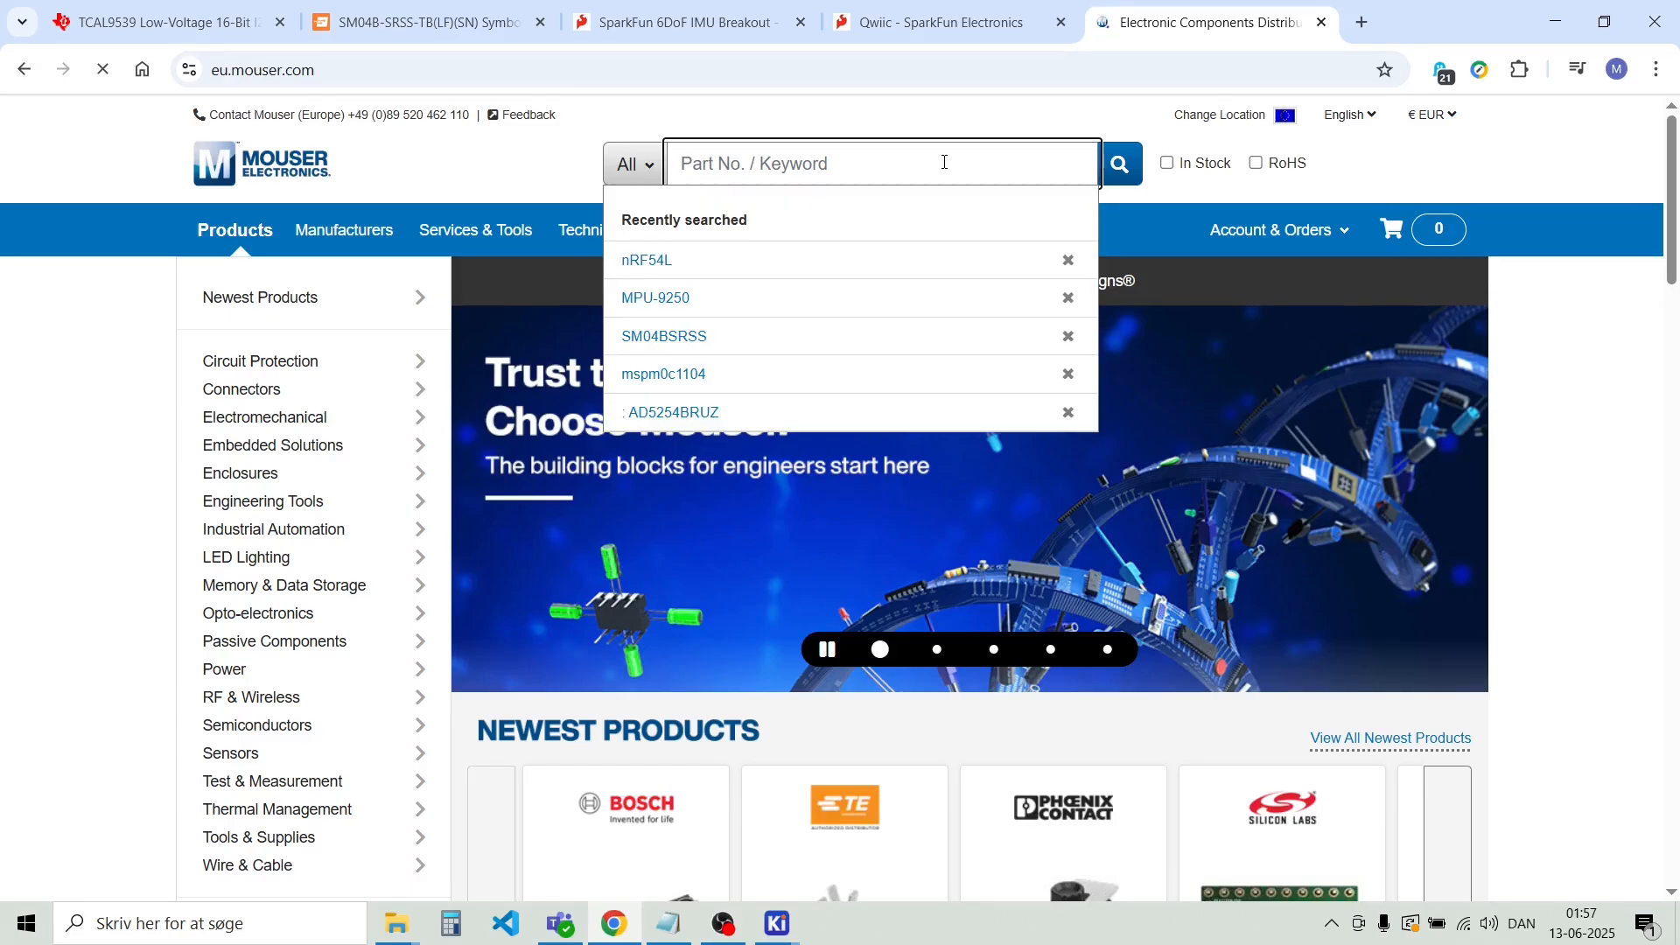
type("TCAL")
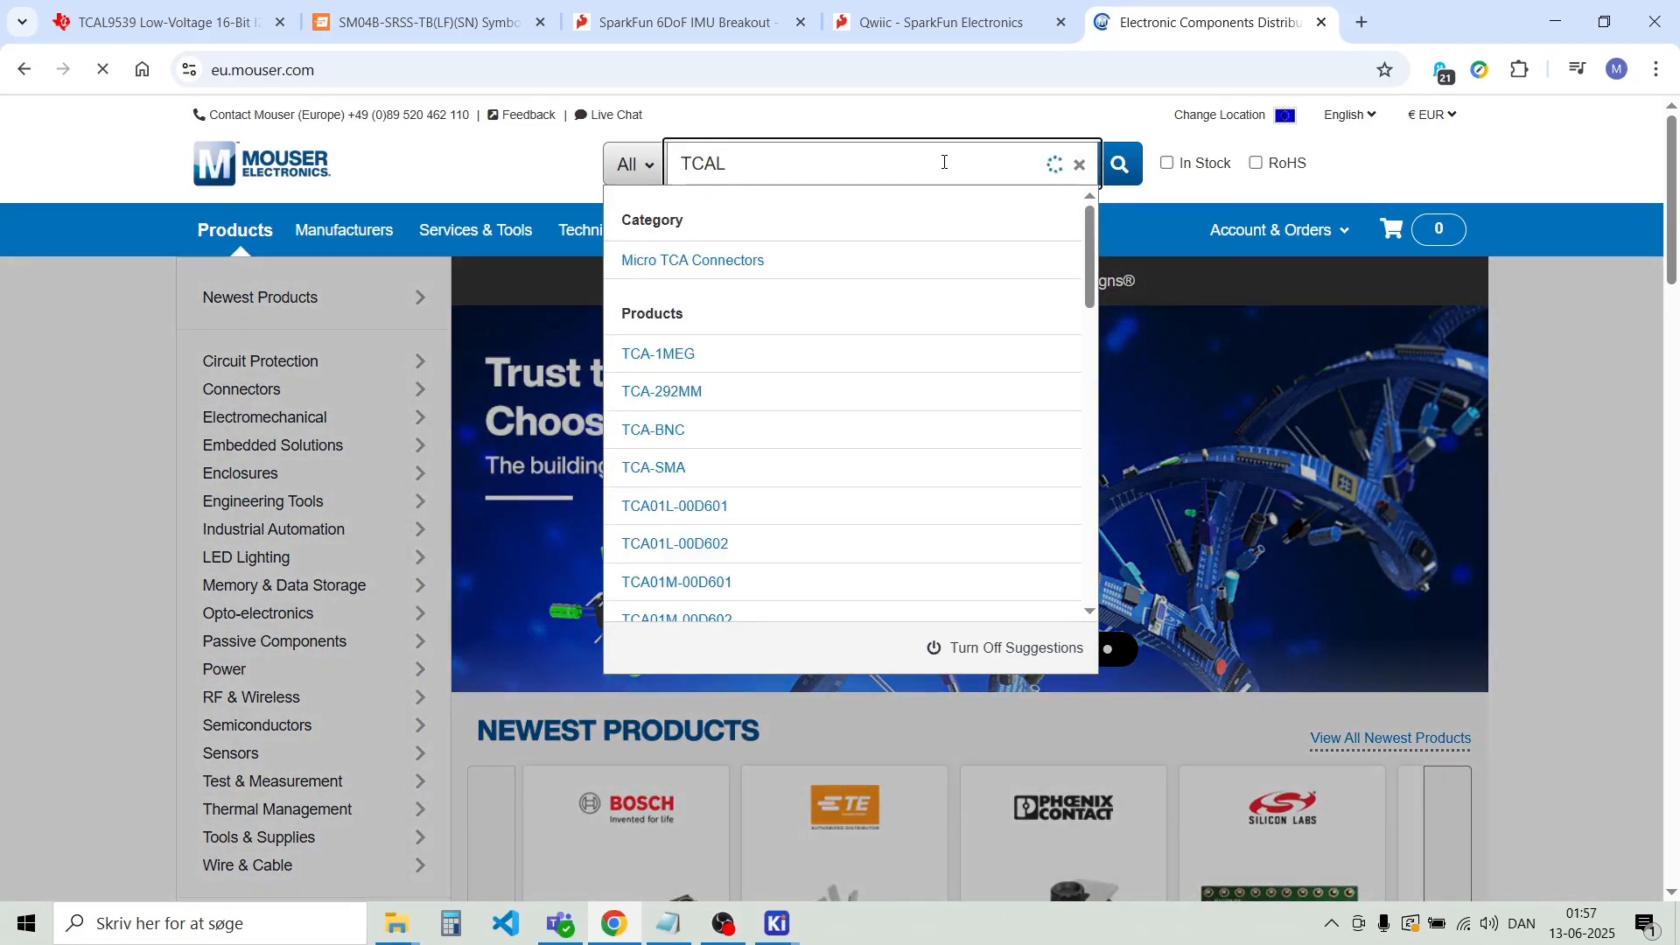
type("9539")
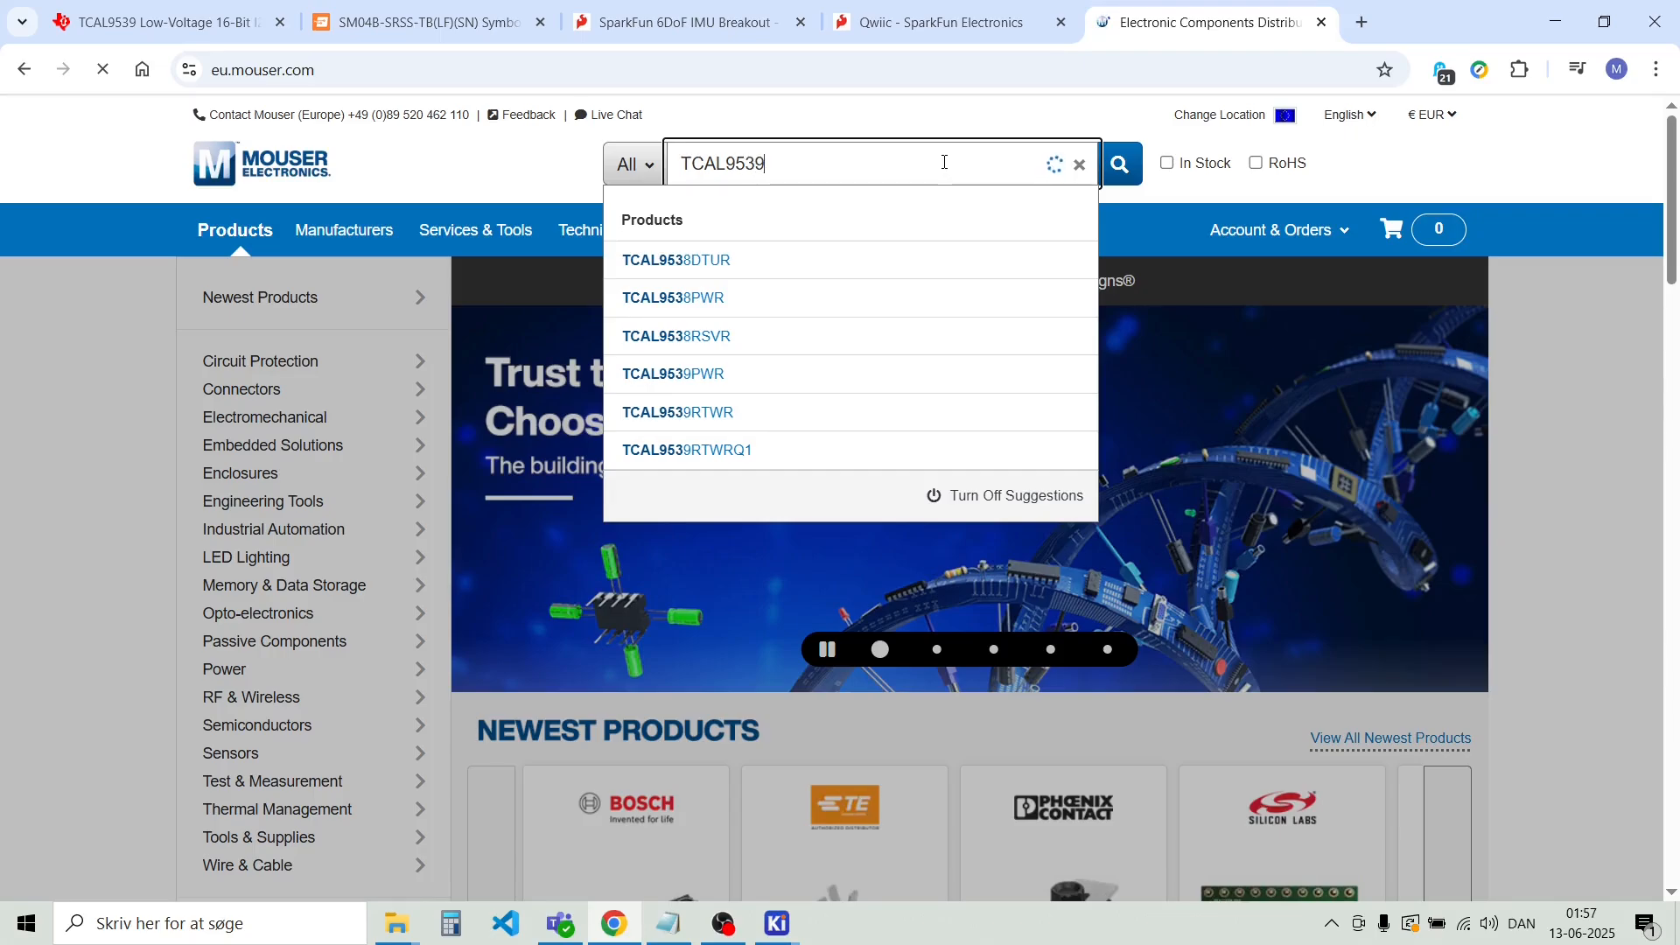
type("PWR")
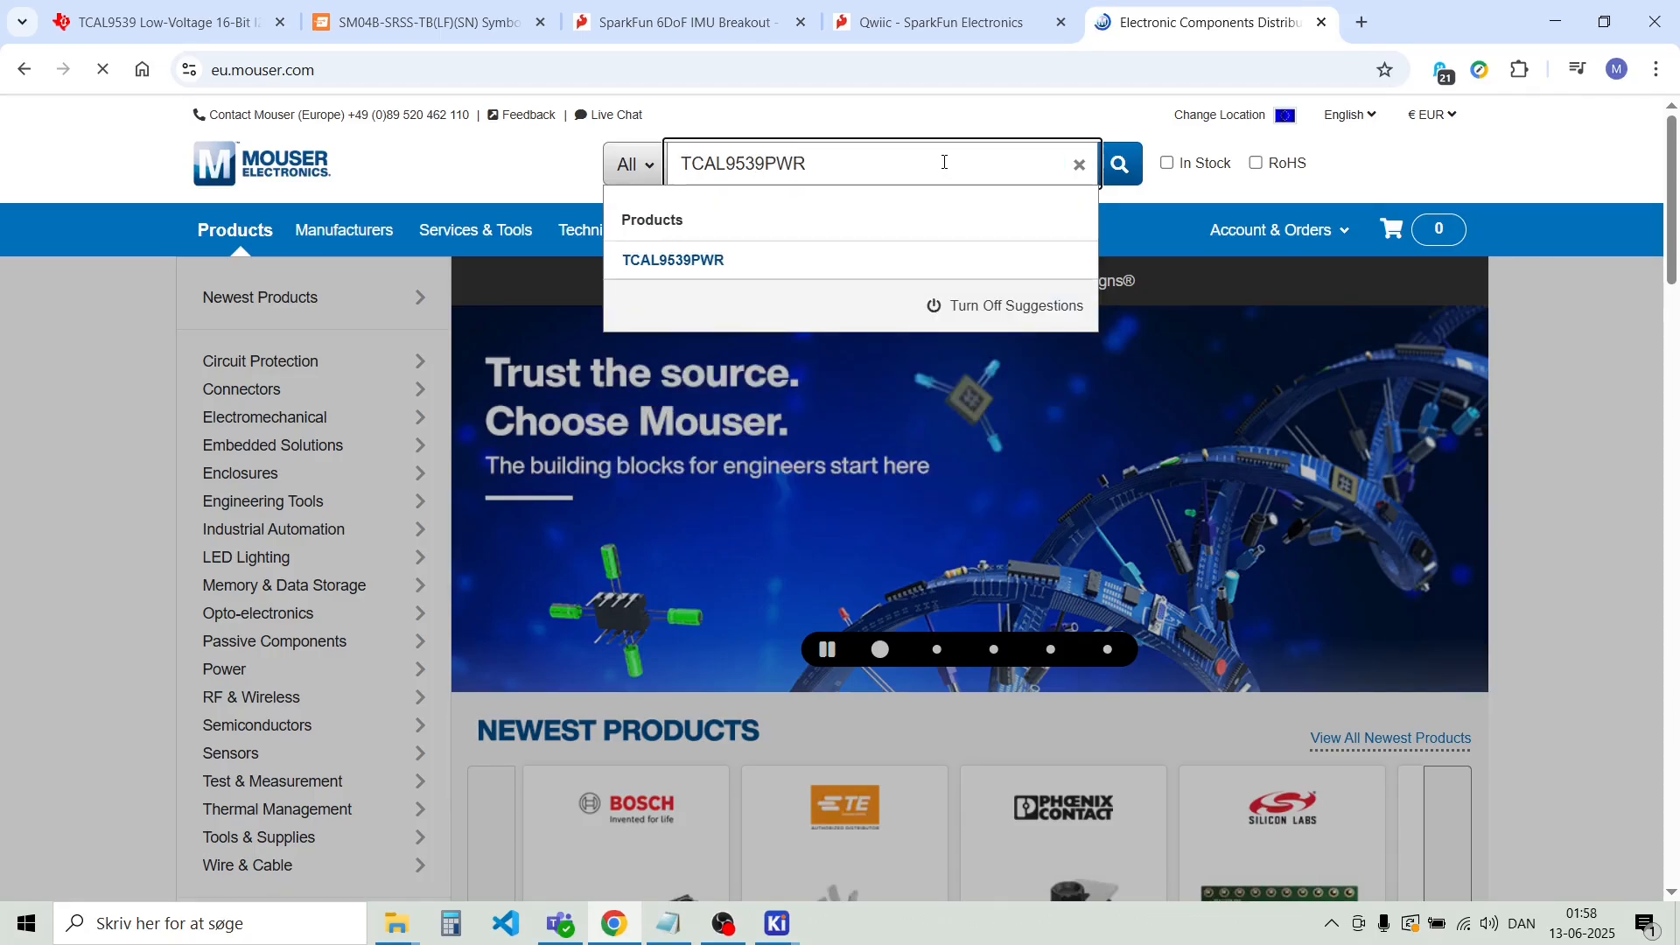
key("Return")
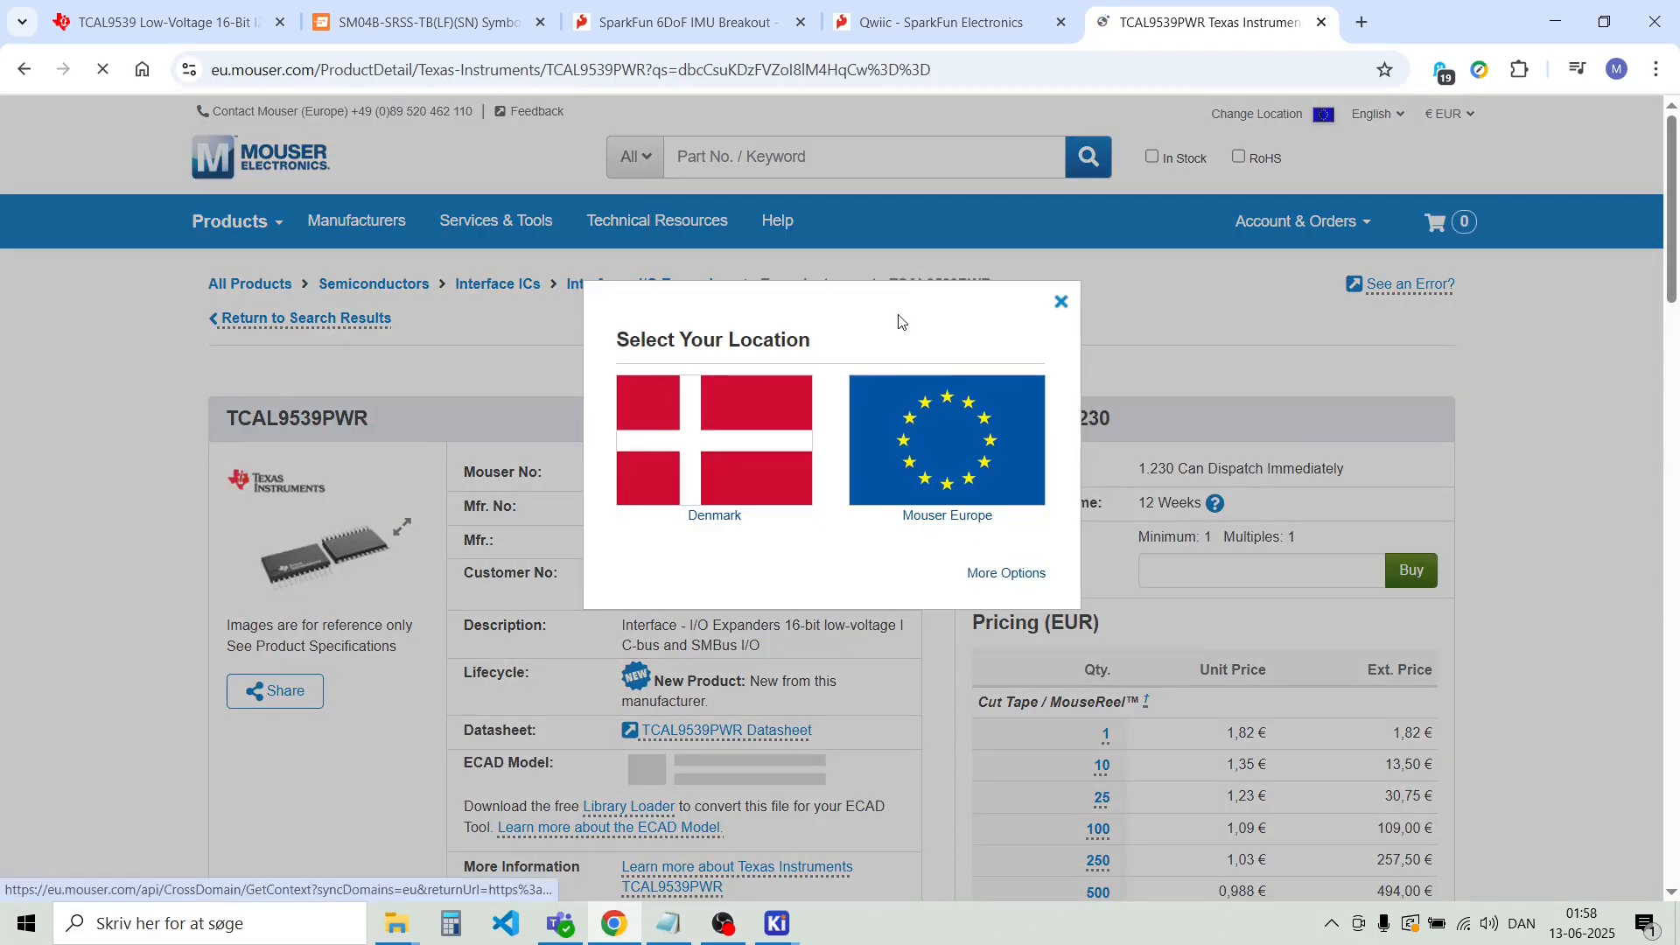
left_click(717, 517)
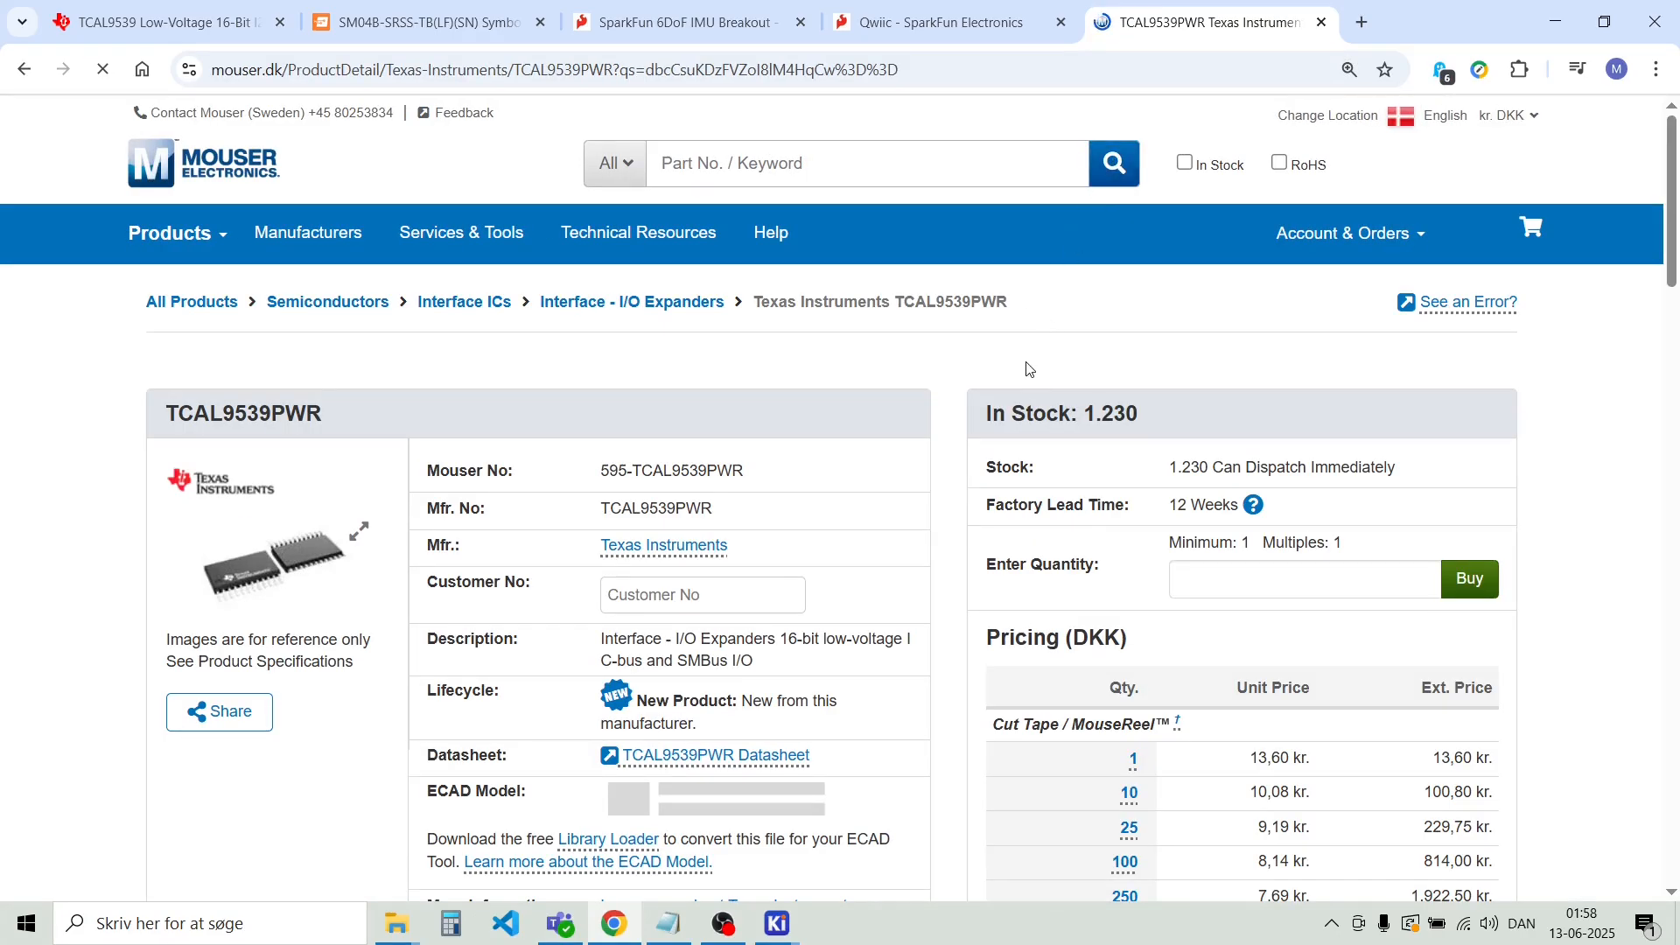
Copy the Mouser number from the TCAL9539PWR product page and switch back to the symbol fields table in KiCad
scroll(1024, 365, "down", 2)
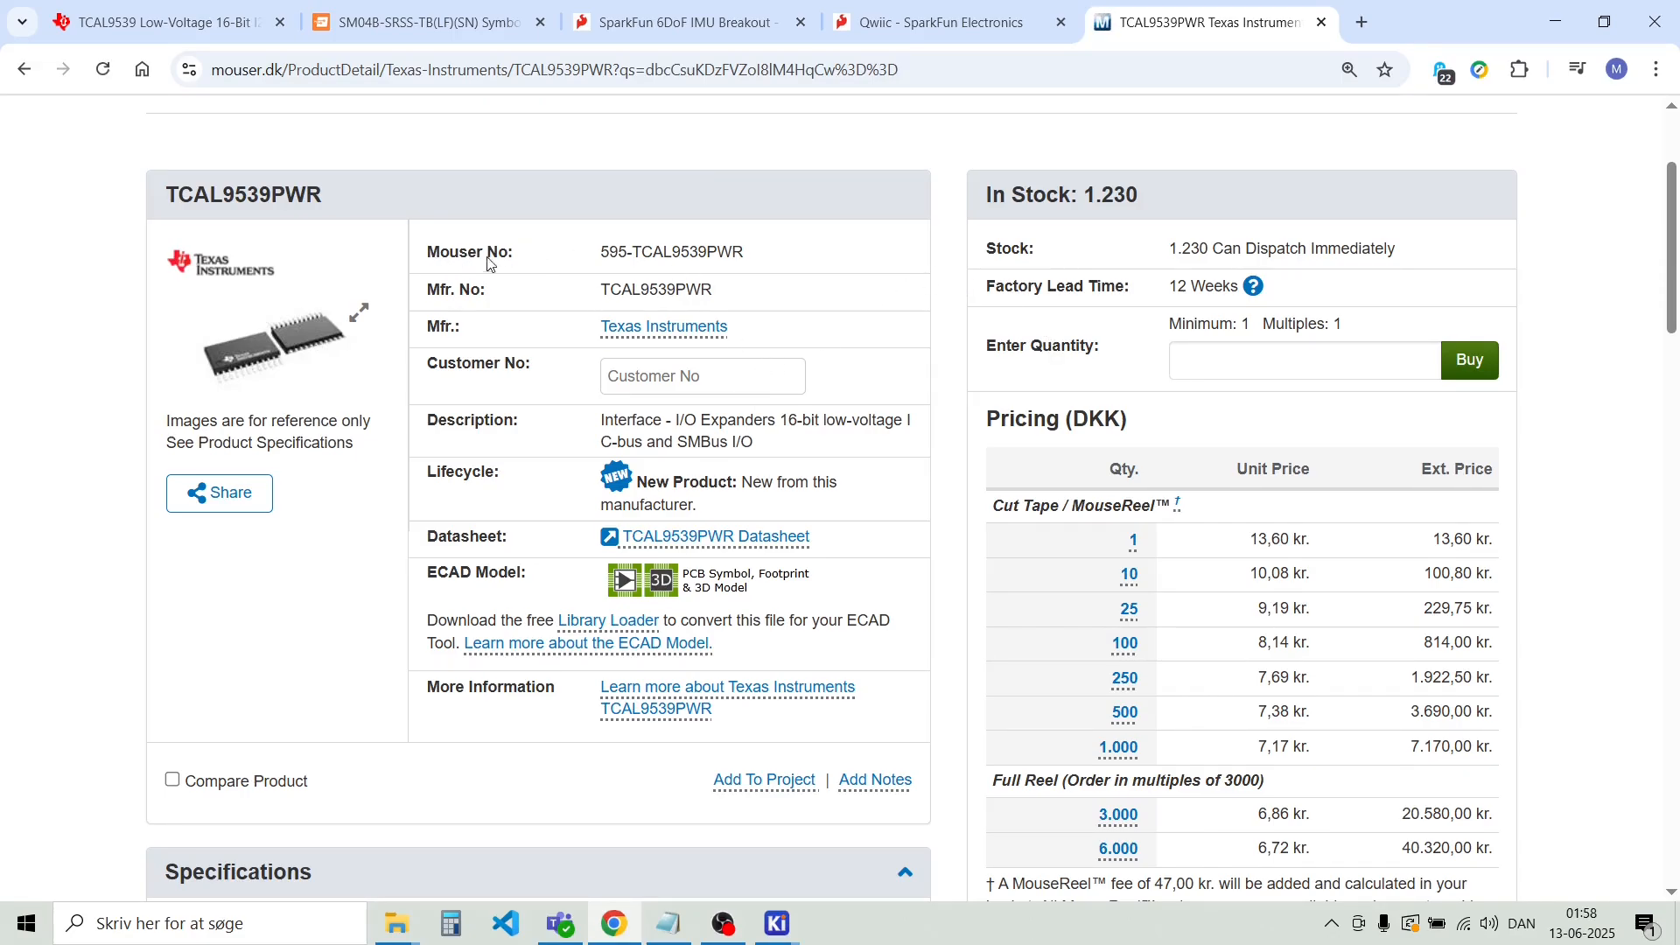
left_click_drag(758, 266, 603, 260)
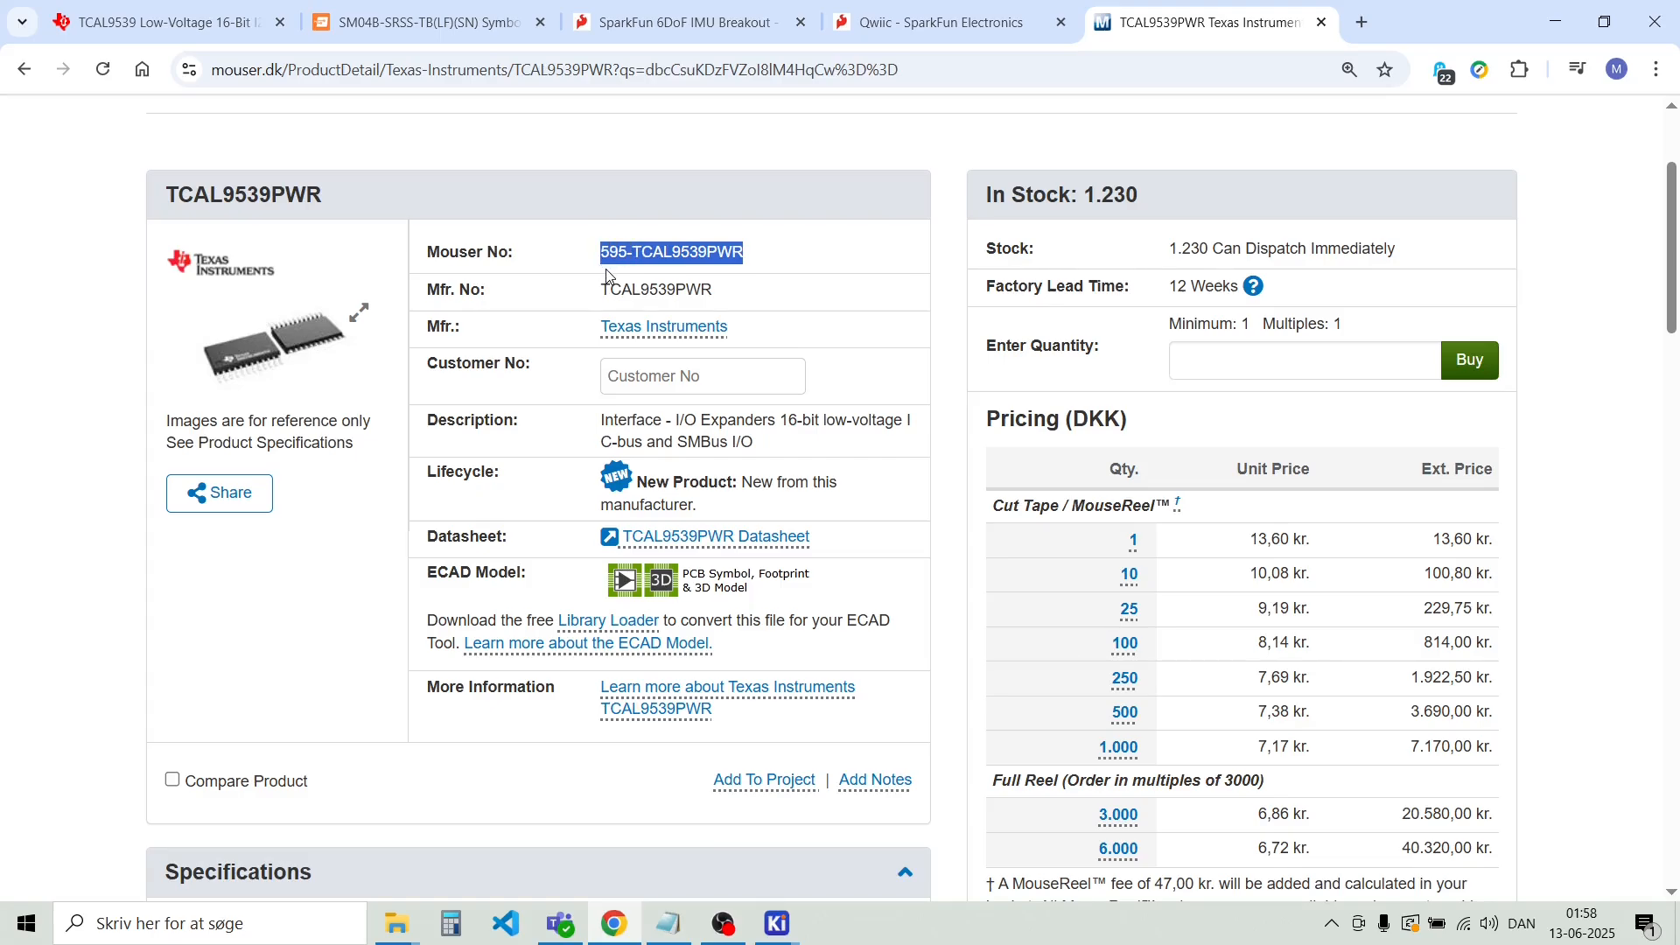
left_click(786, 934)
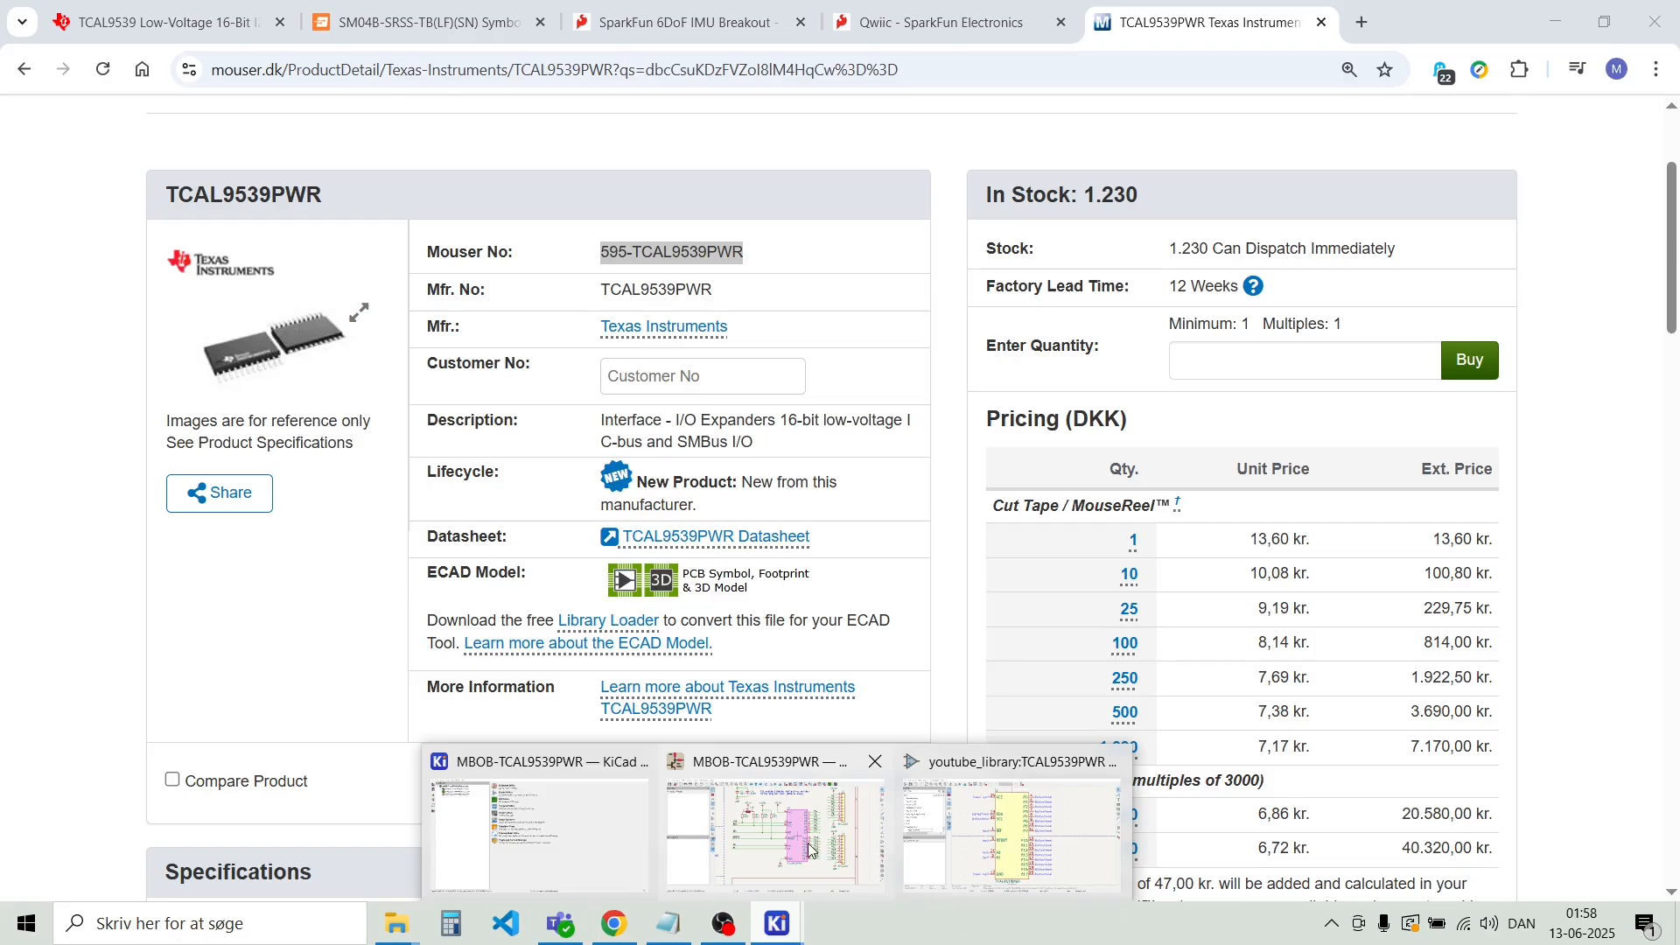
left_click(814, 851)
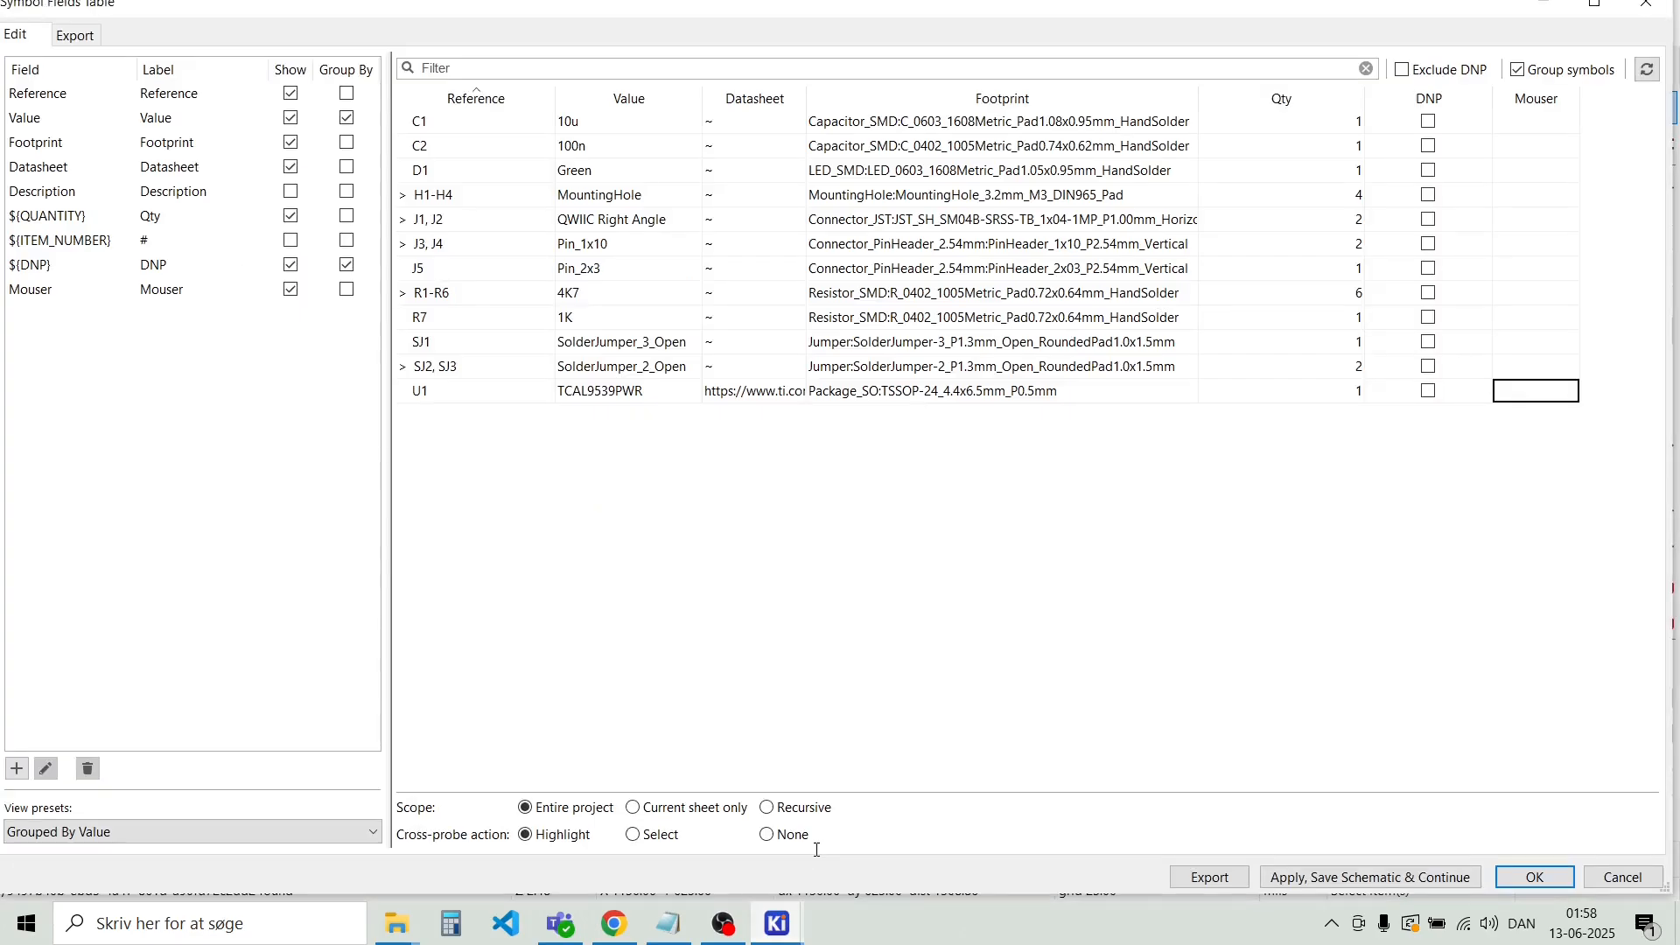
Enter 595-TCAL9539PWR in U1's Mouser field, widen the Mouser column, and accept the table changes
left_click(1544, 398)
type("TCAL9539PWR")
key("Return")
left_click_drag(1491, 99, 1536, 101)
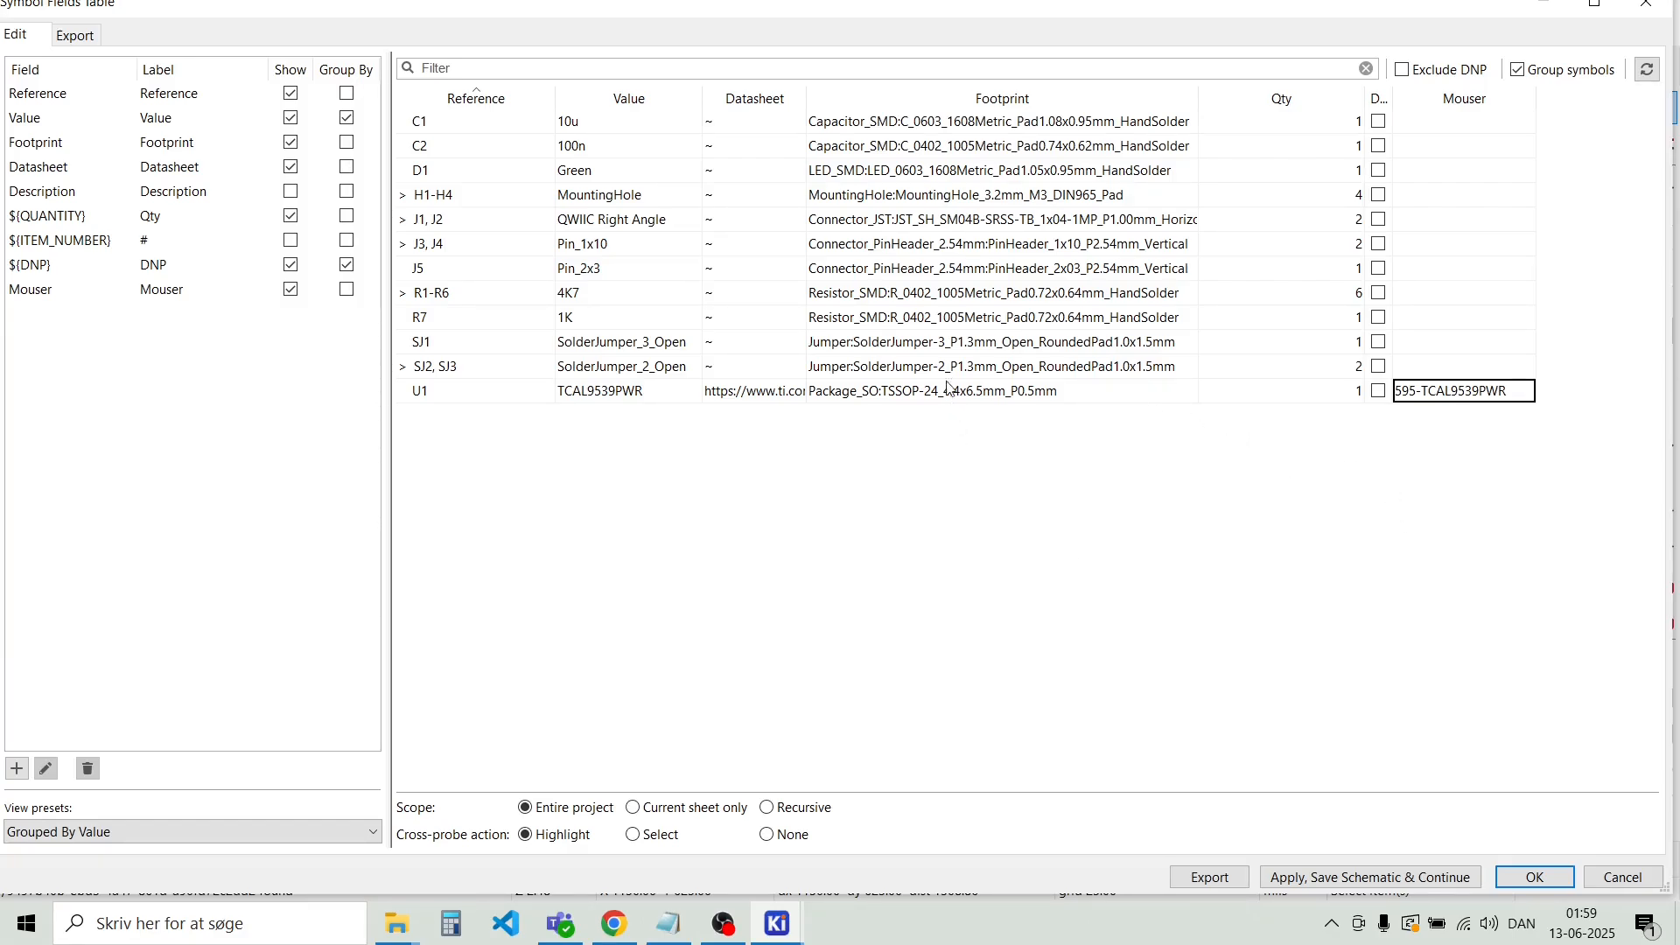
left_click(1551, 875)
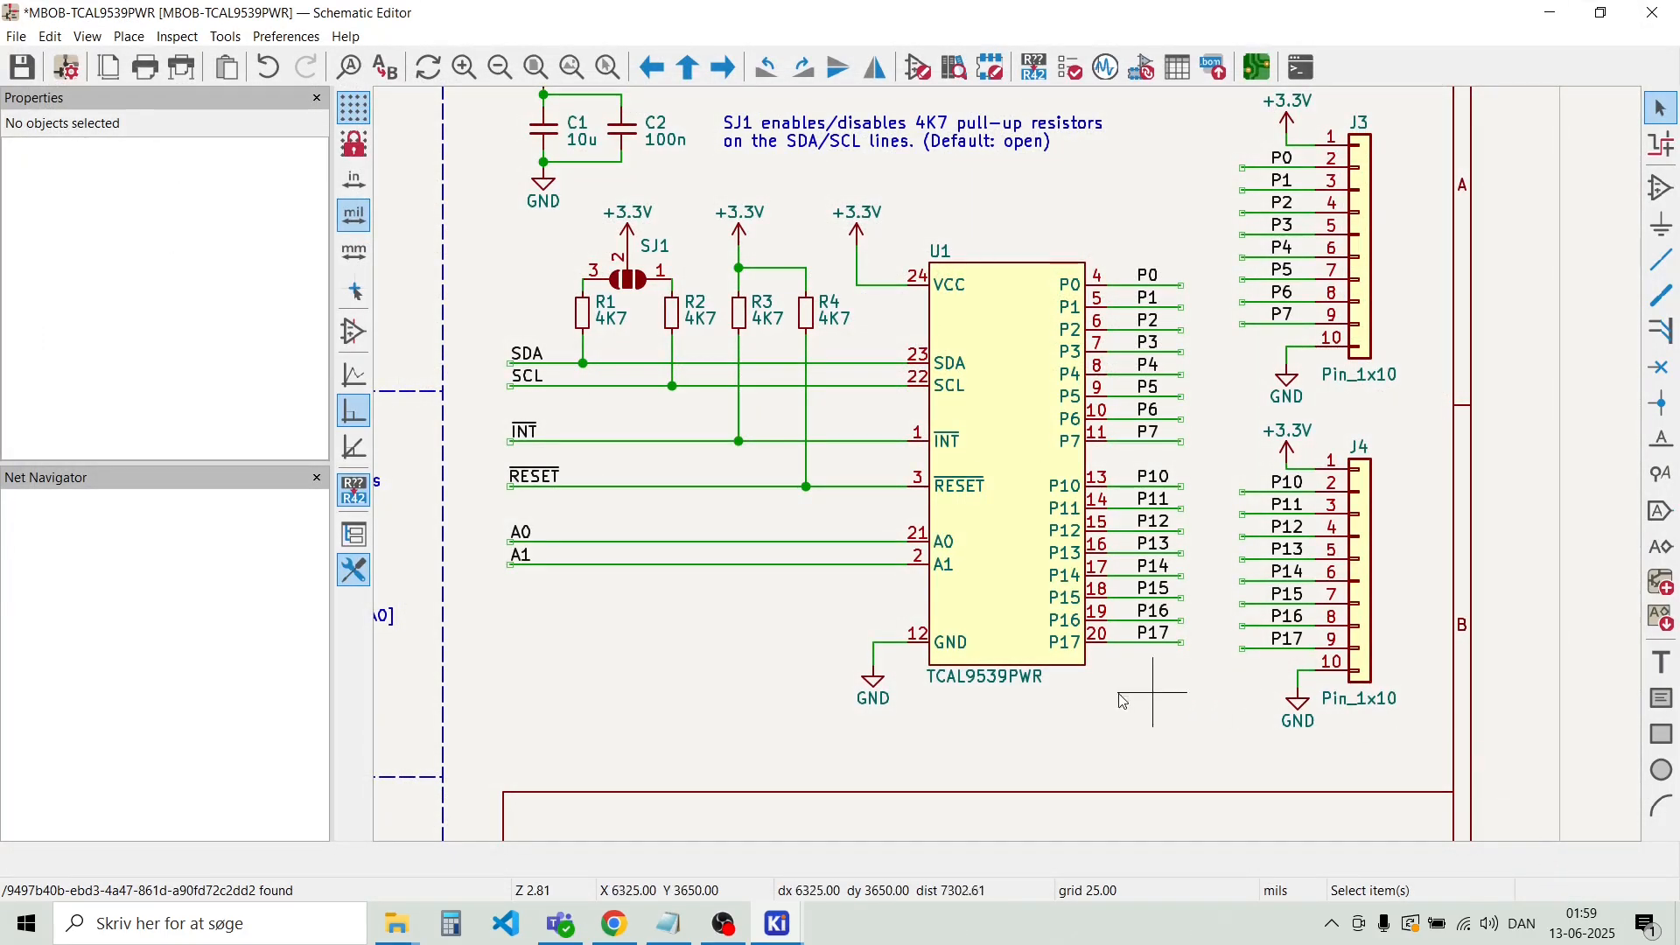
Look over the whole schematic sheet, including the connector, address select, LED and TCAL9539PWR sections
scroll(735, 595, "down", 2)
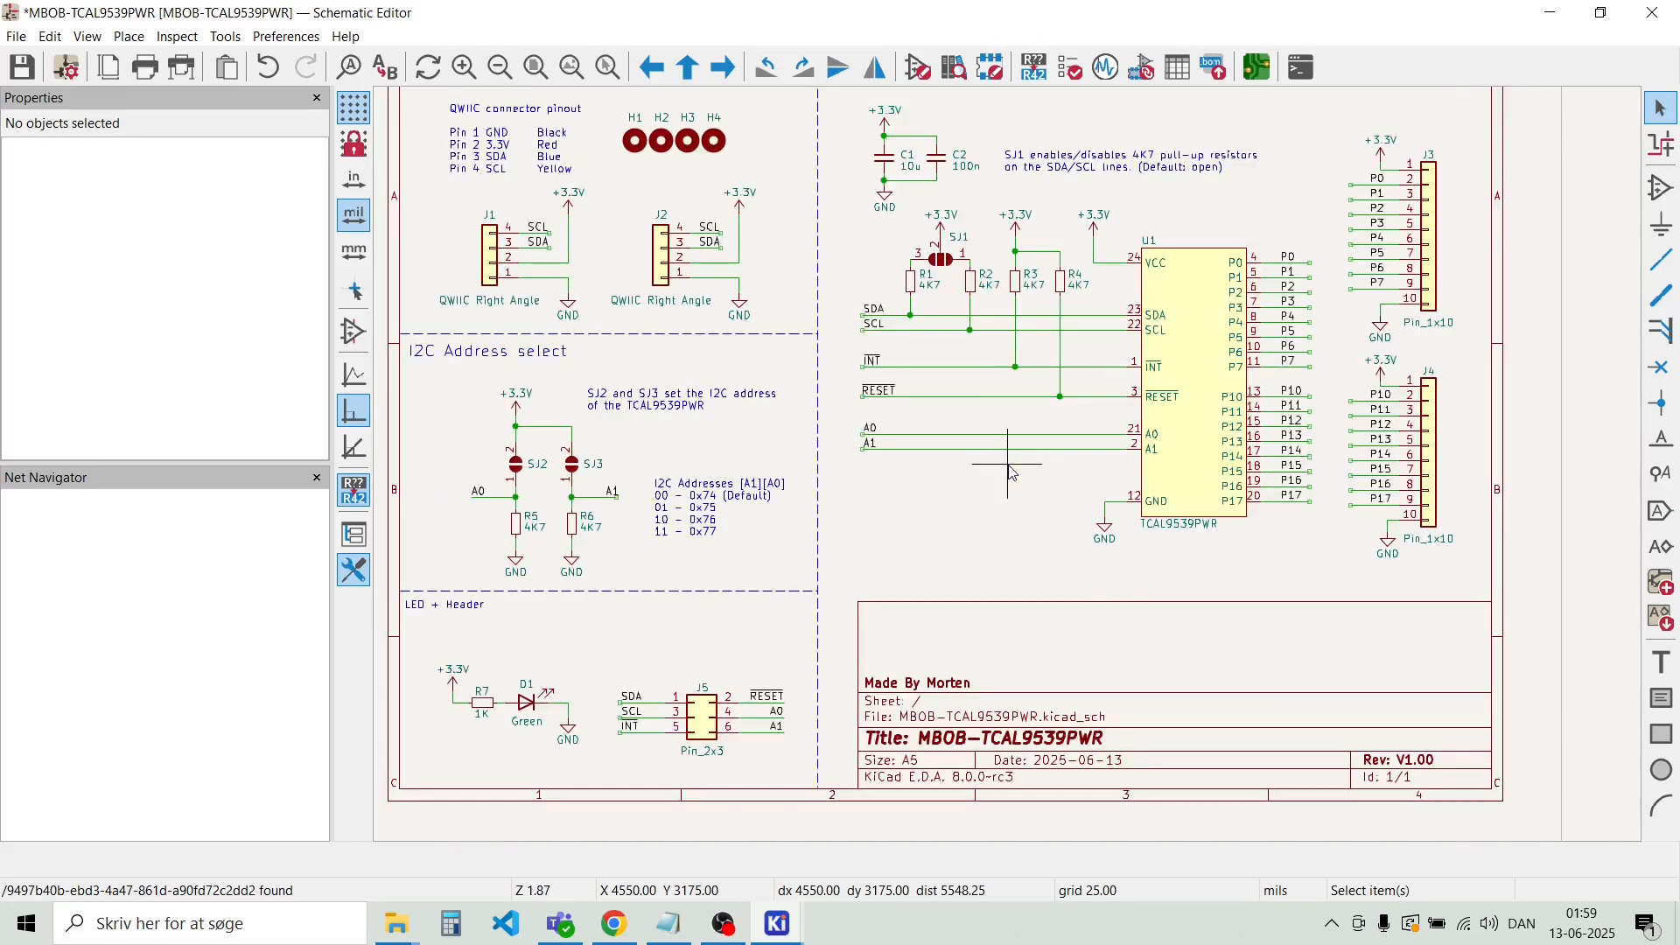
scroll(1011, 473, "down", 1)
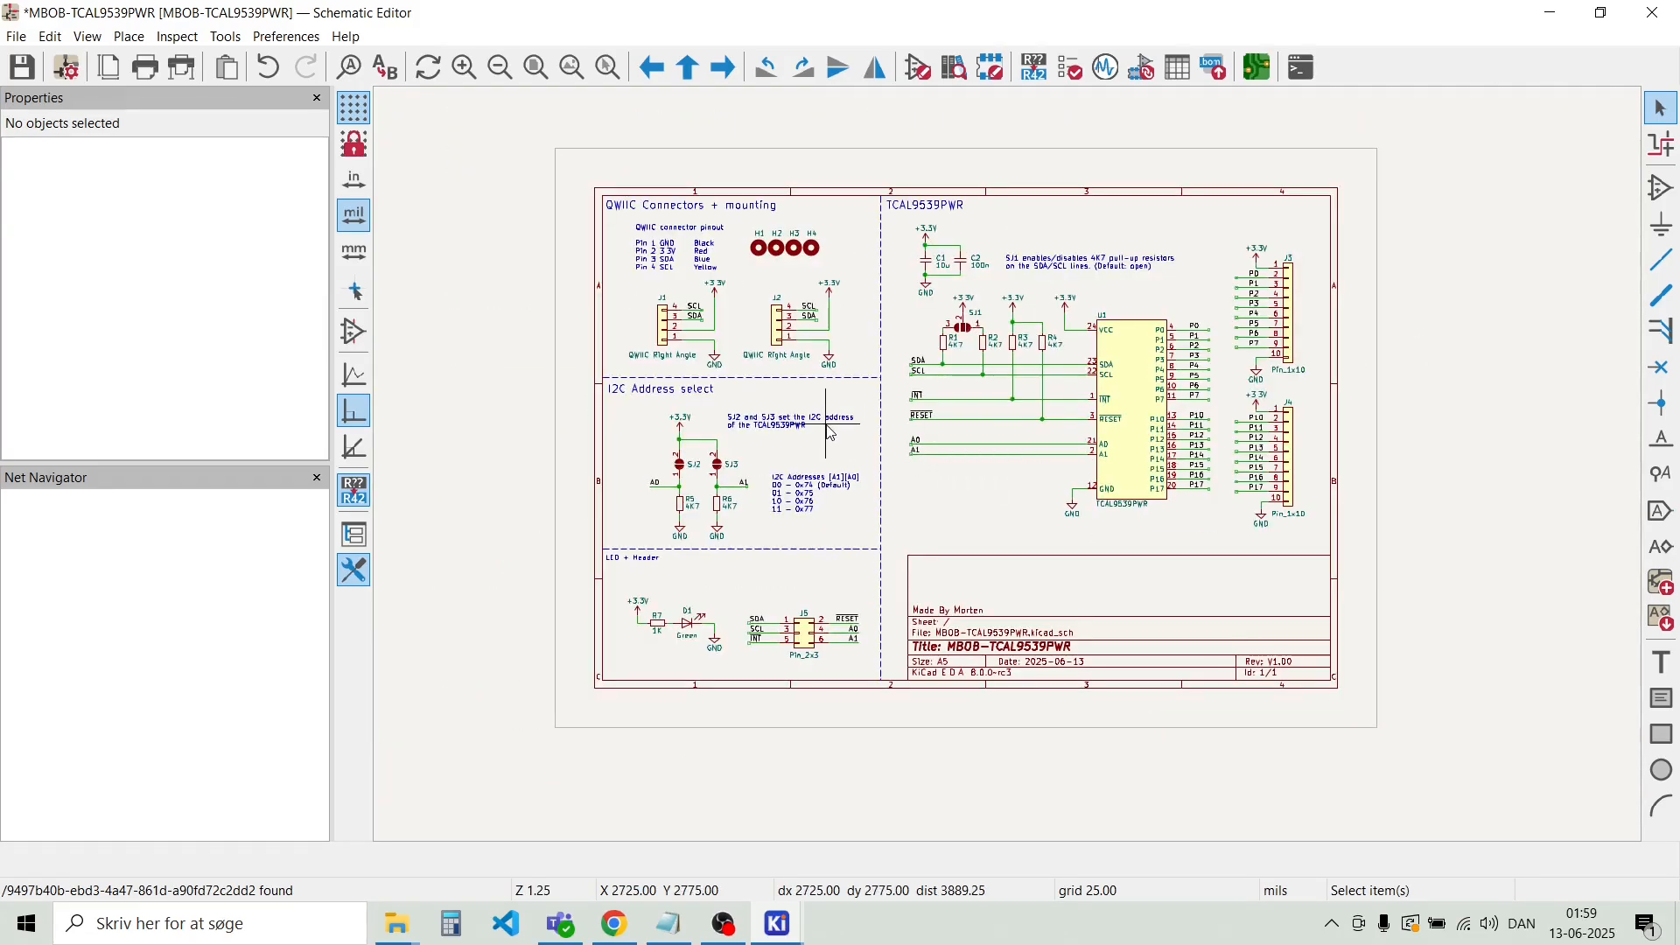
scroll(825, 434, "up", 1)
scroll(1013, 473, "down", 1)
scroll(1013, 475, "up", 1)
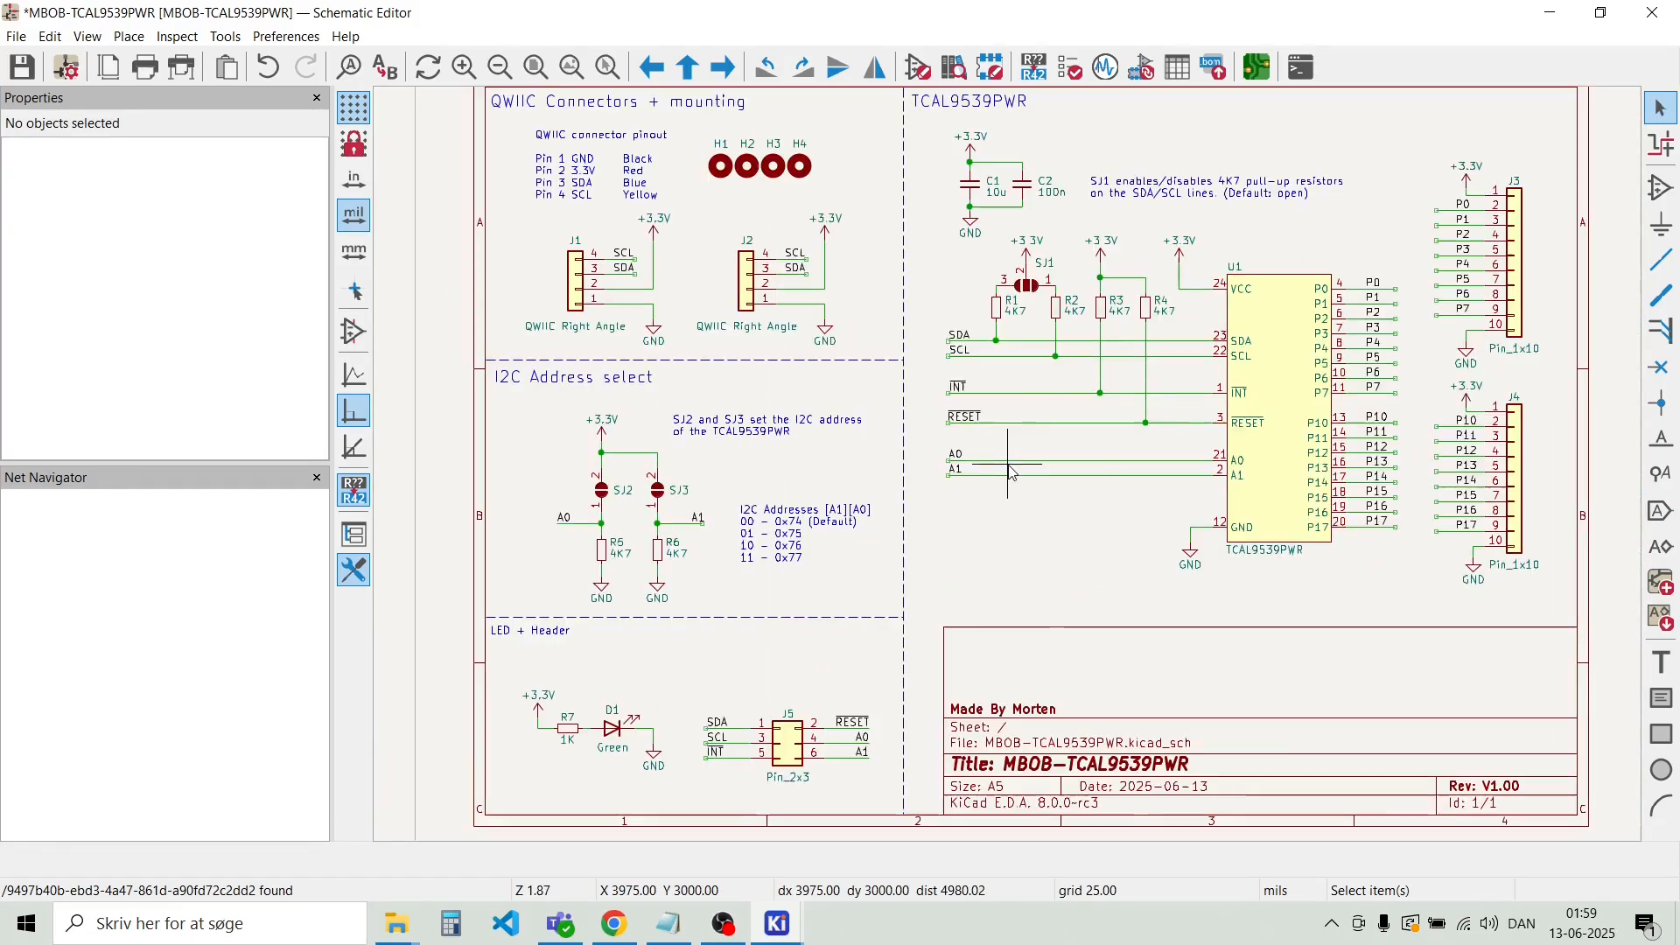
scroll(1012, 474, "down", 1)
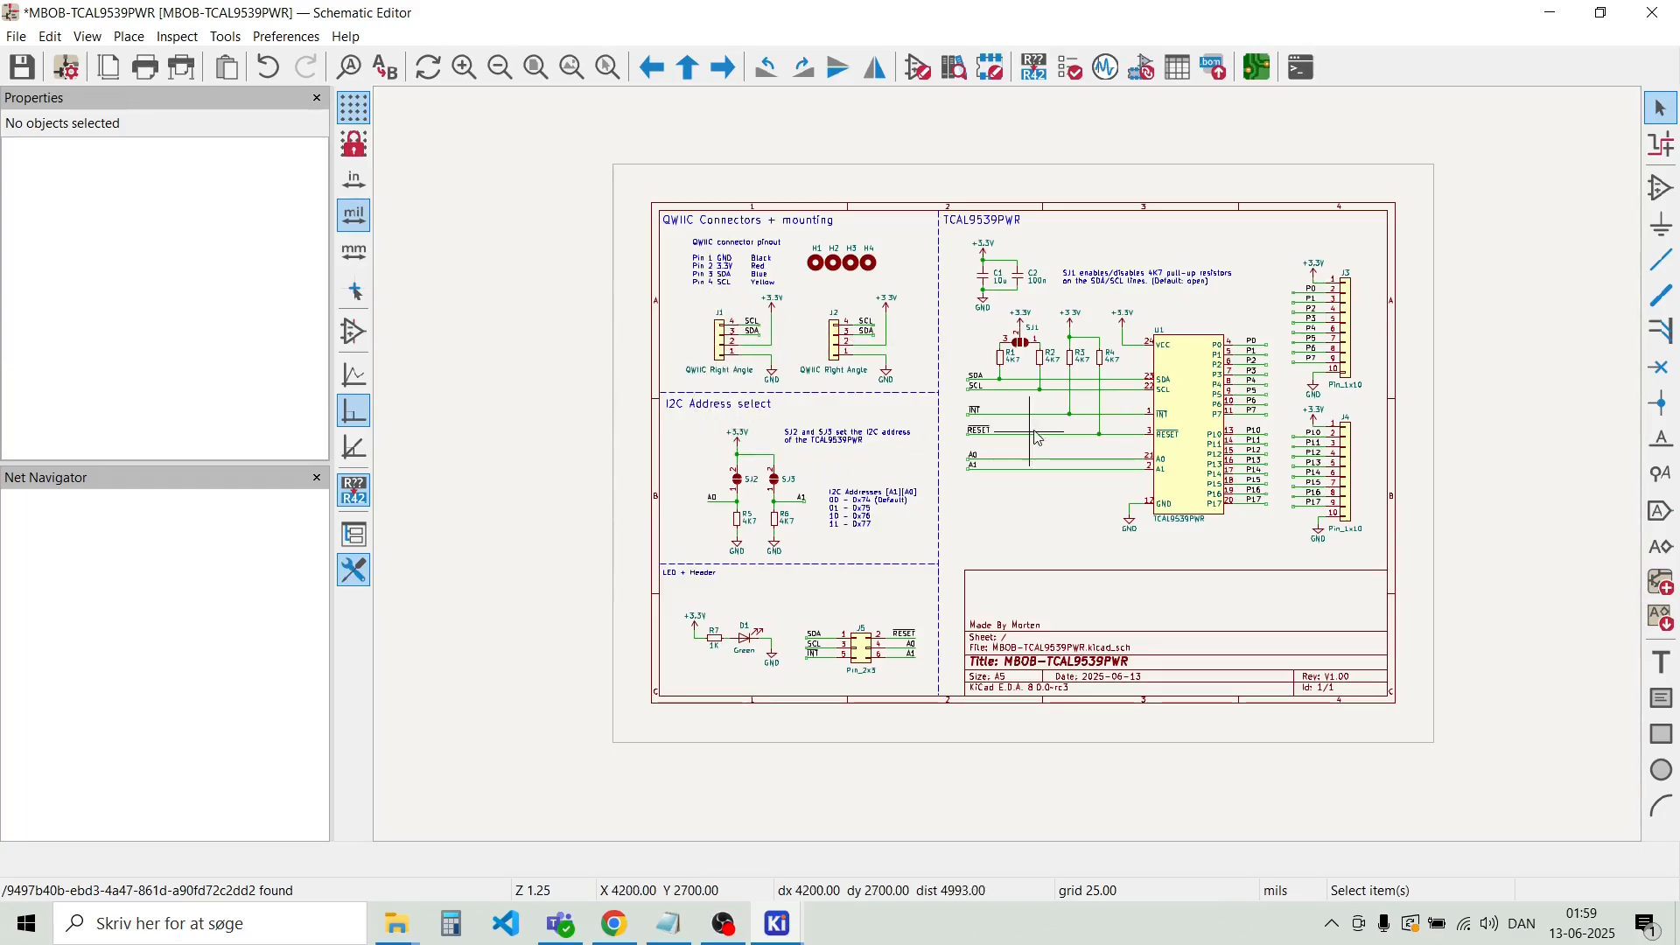
scroll(1007, 347, "up", 3)
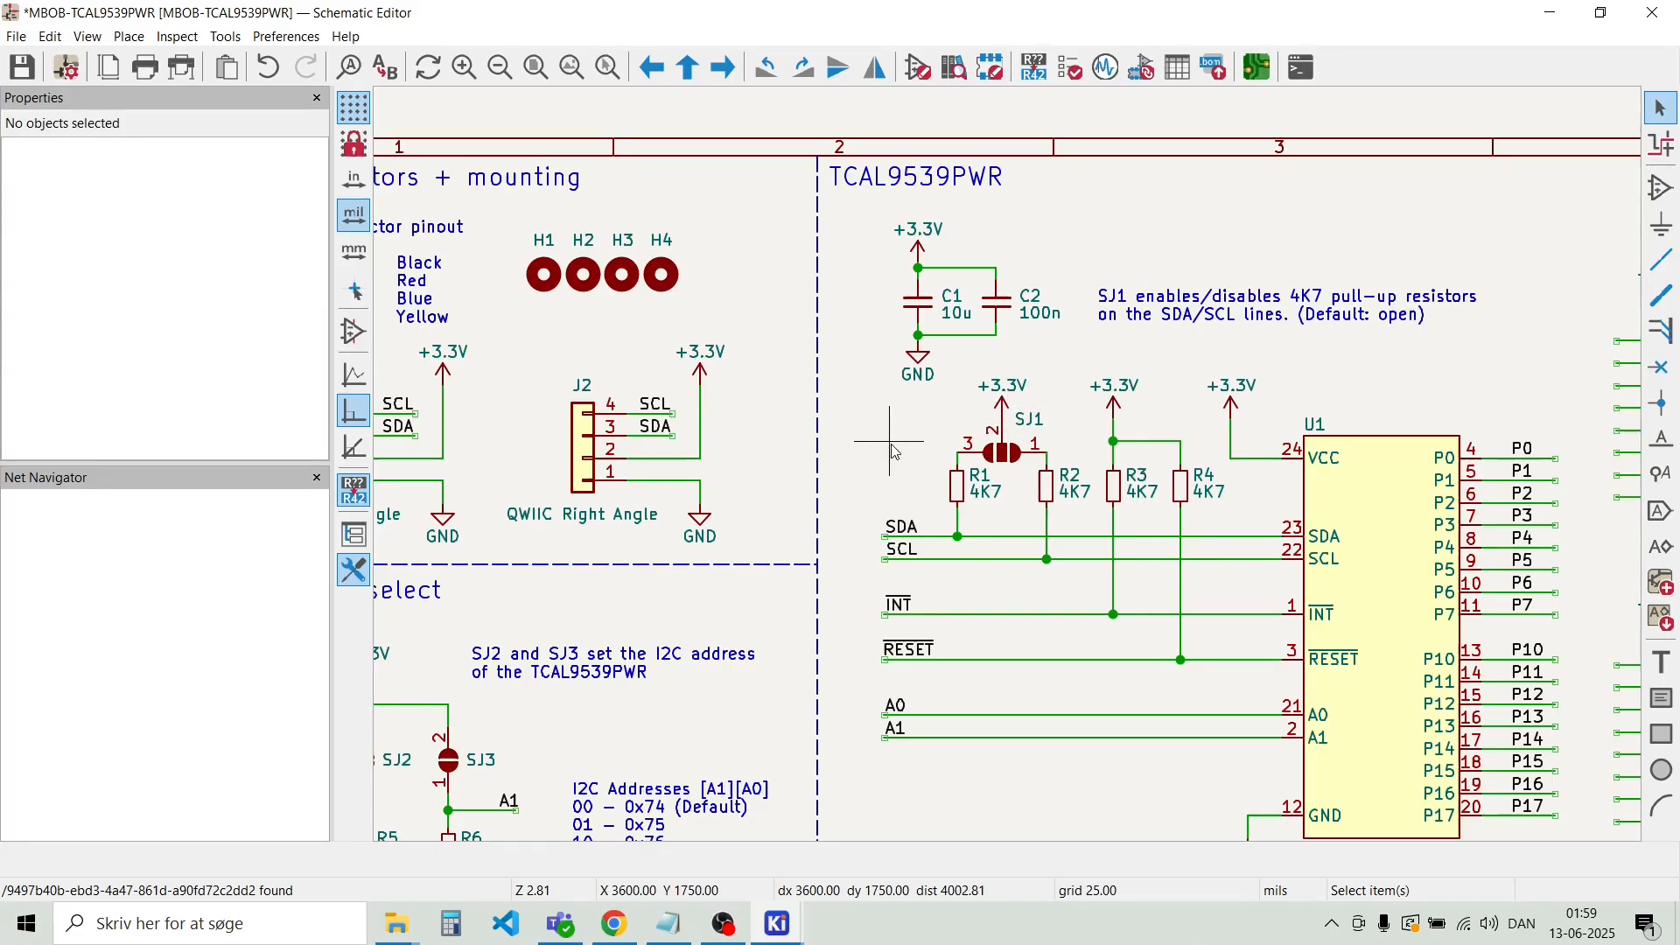
scroll(913, 558, "down", 1)
scroll(966, 518, "down", 1)
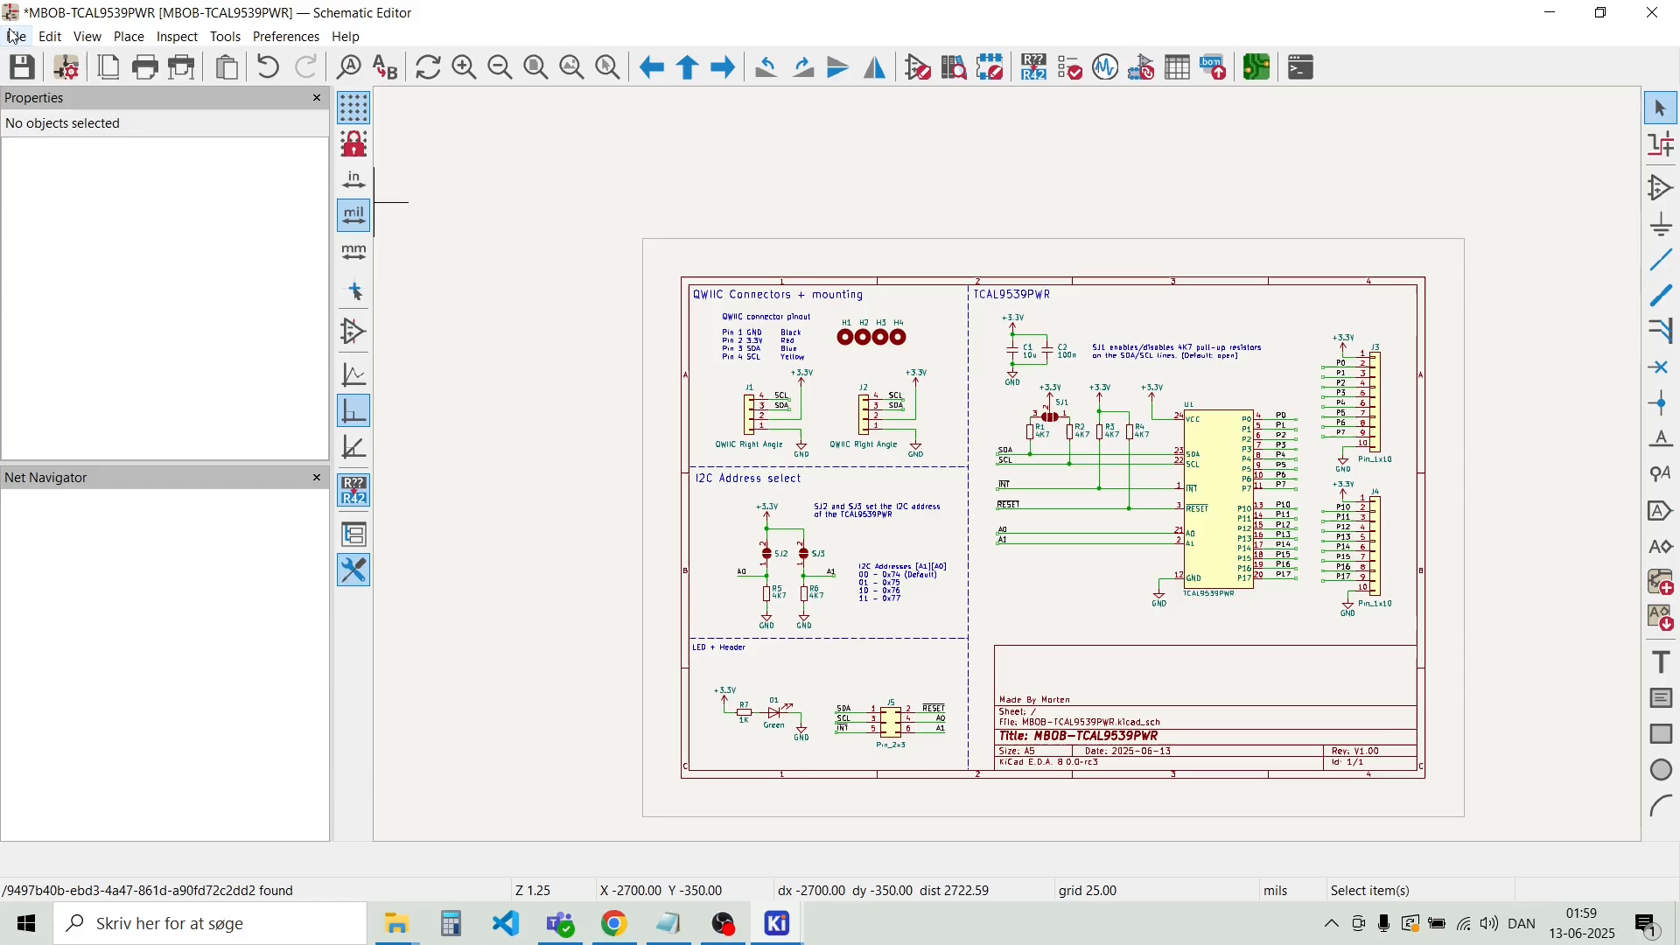
Save the schematic and switch to the PCB Editor
left_click(21, 67)
left_click(24, 42)
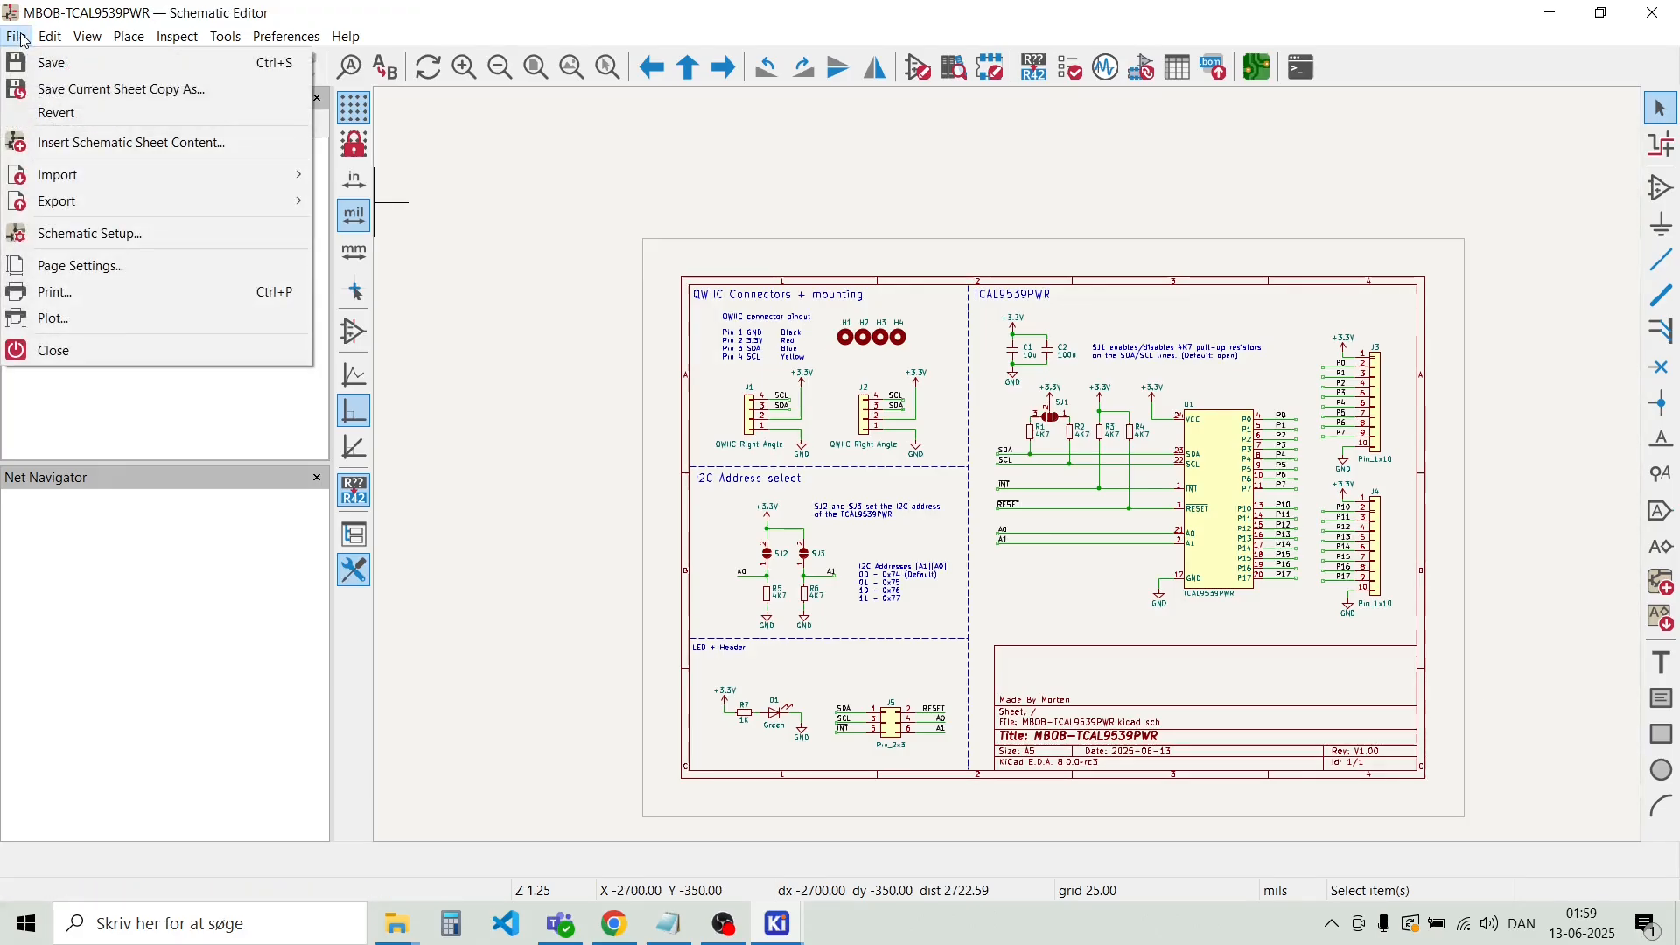
left_click(52, 68)
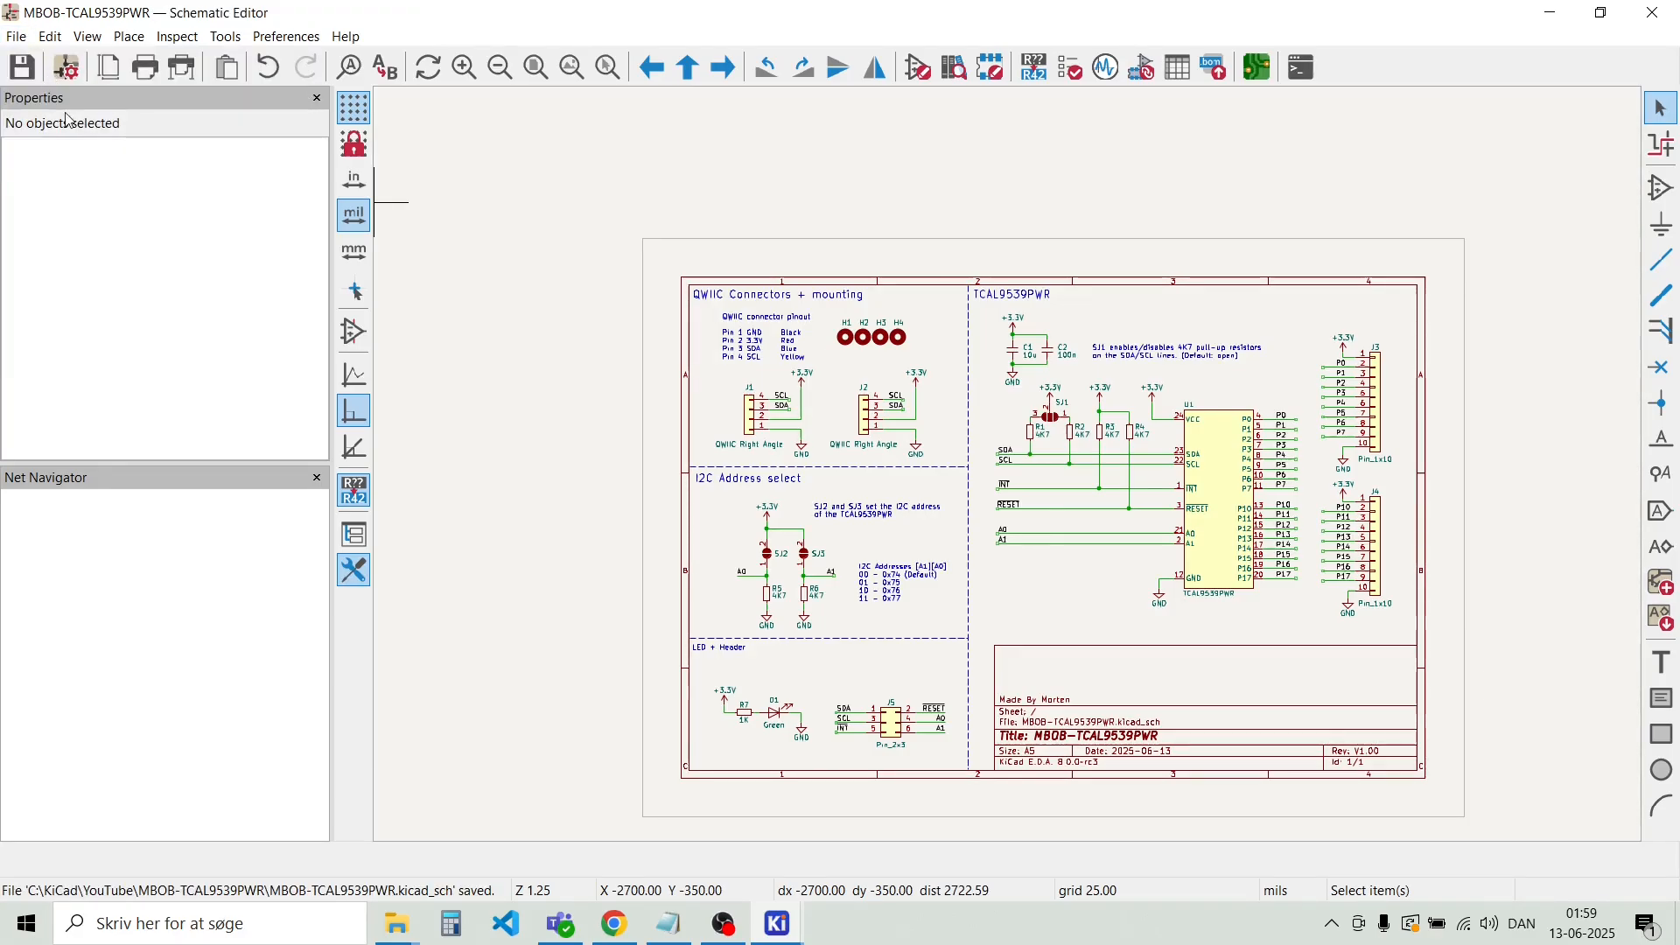
left_click(226, 38)
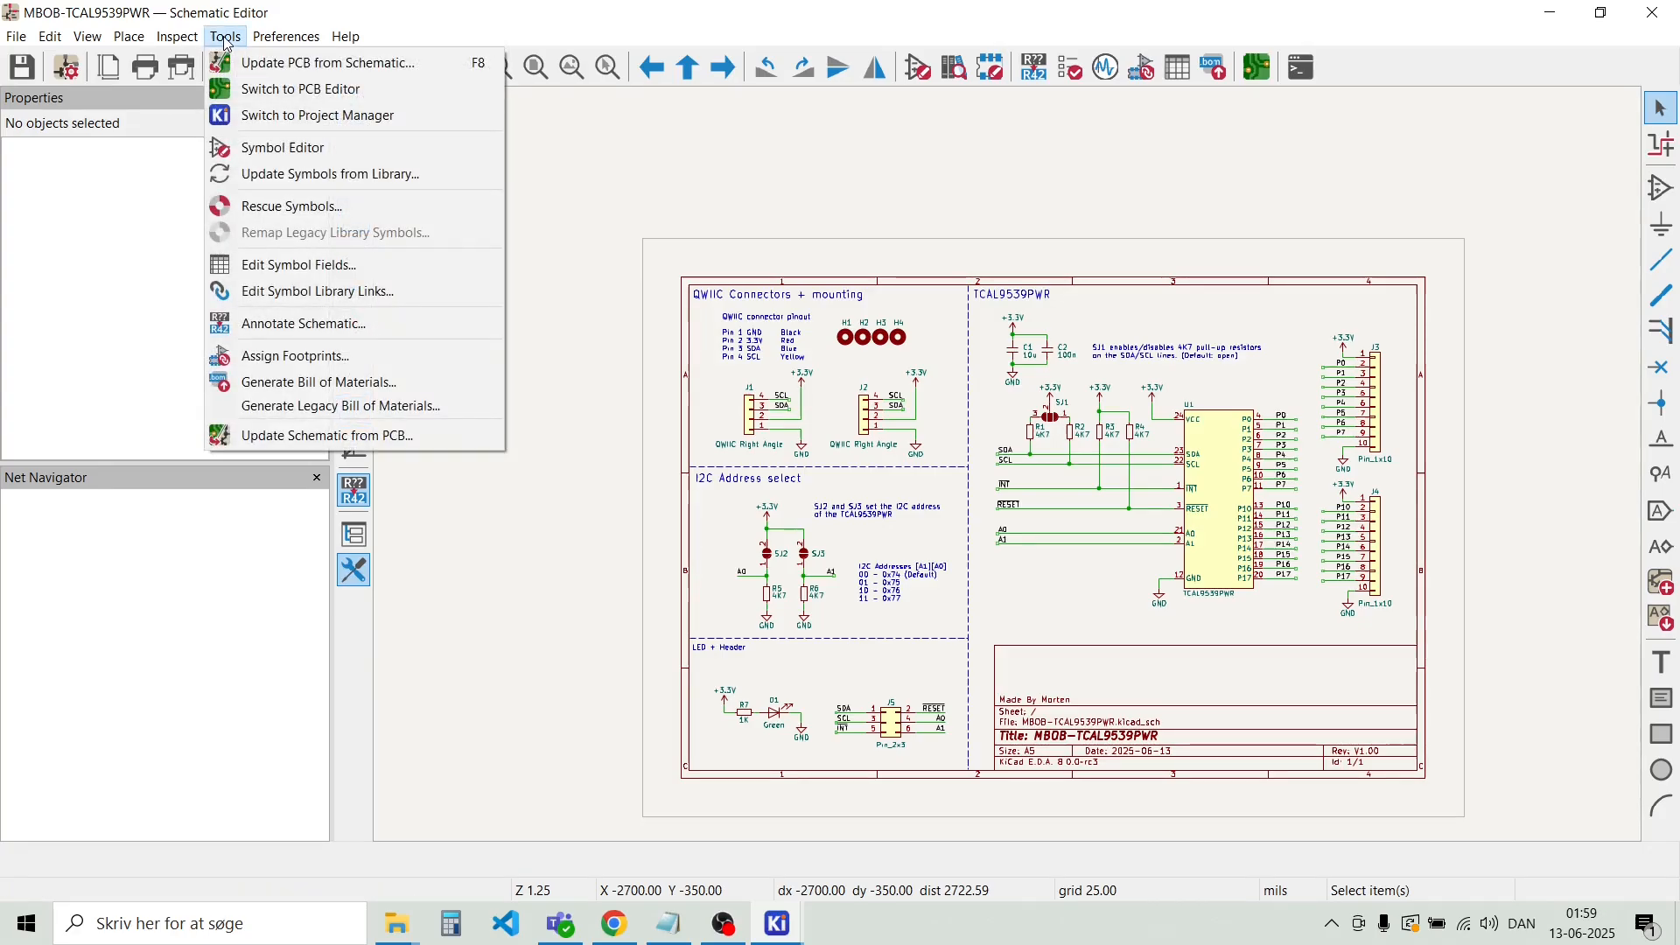
left_click(257, 90)
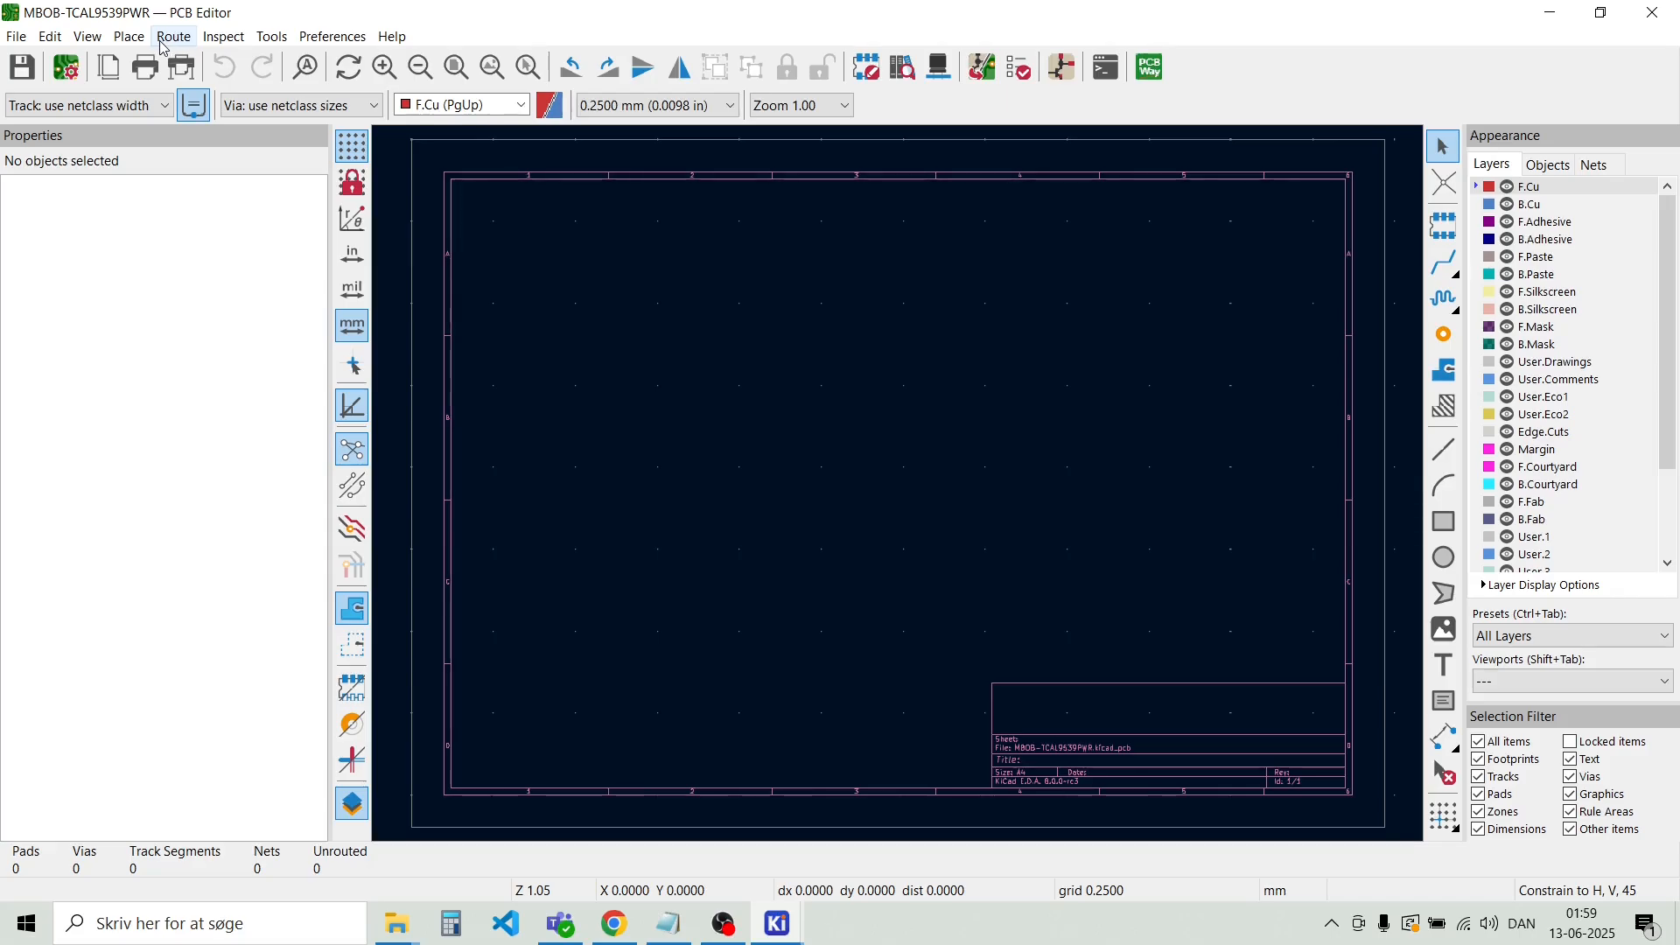
Update the PCB from the schematic, review the applied changes for warnings, and close the update dialog
left_click(273, 38)
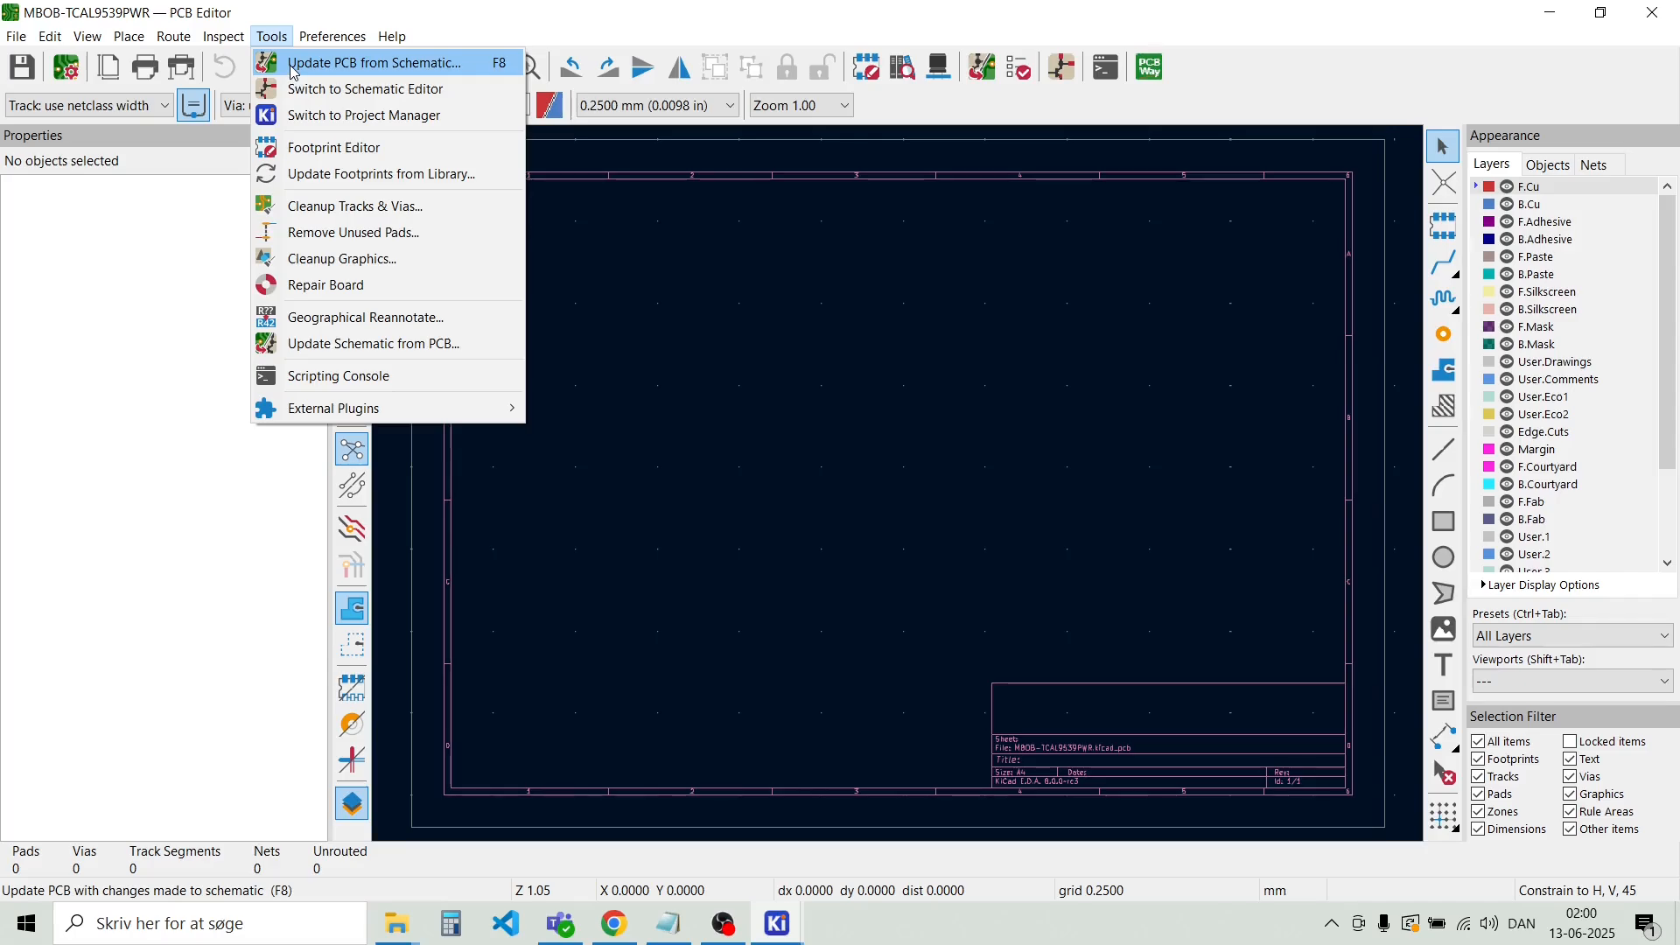
left_click(294, 67)
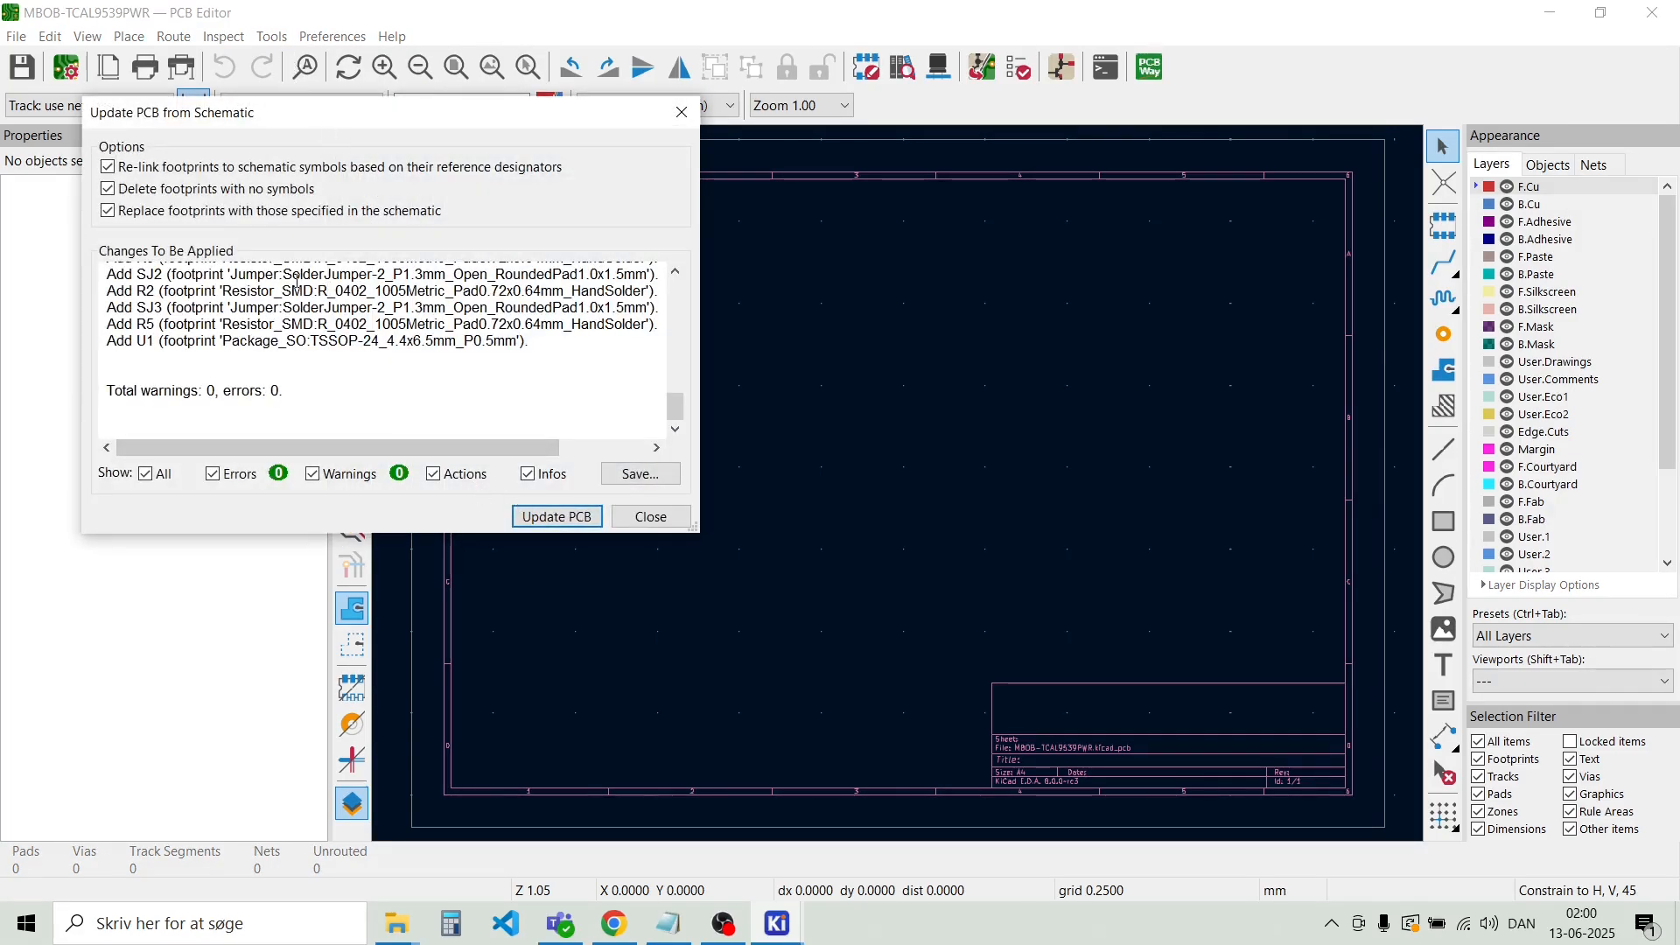
left_click(564, 518)
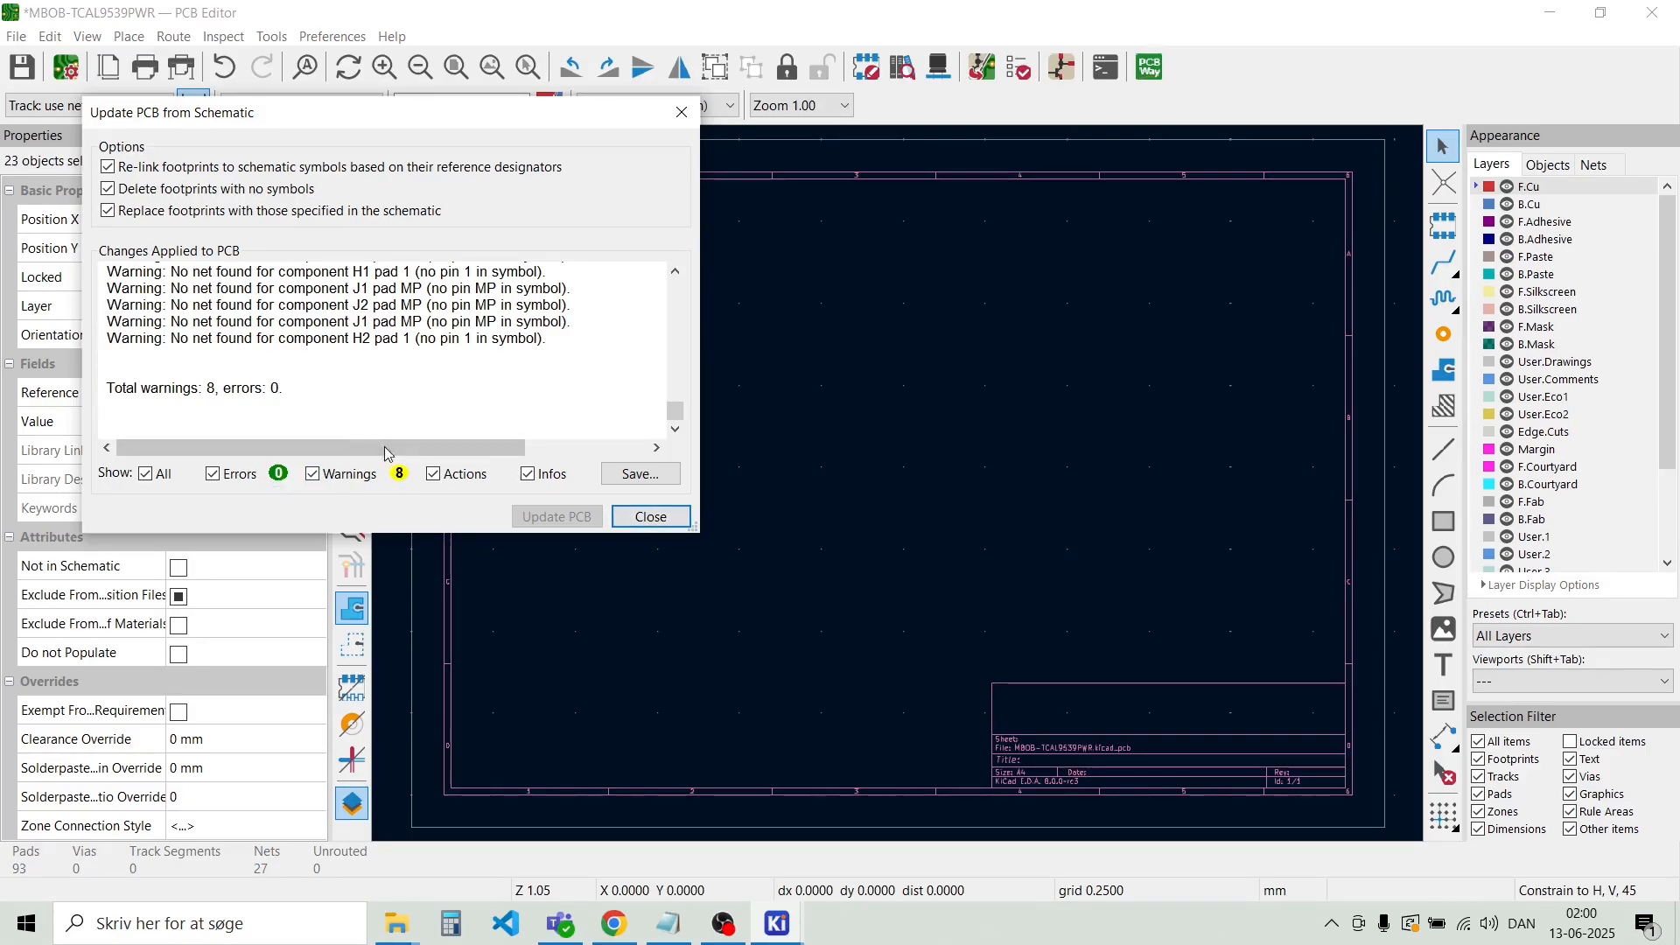
scroll(410, 381, "up", 1)
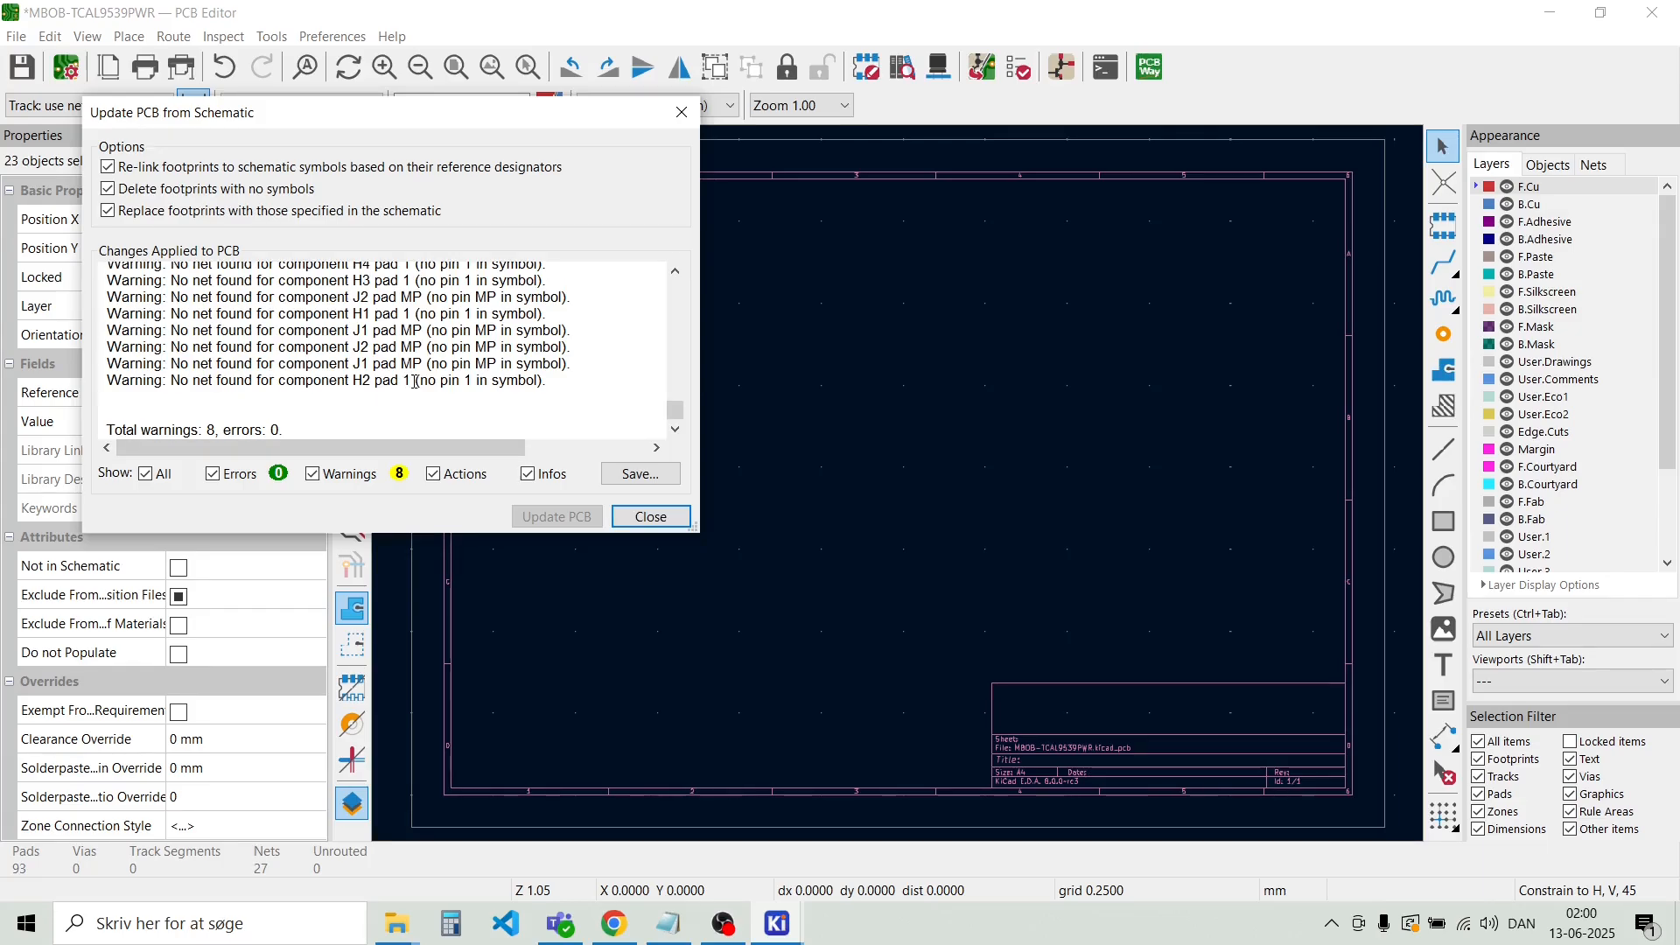
scroll(415, 381, "up", 1)
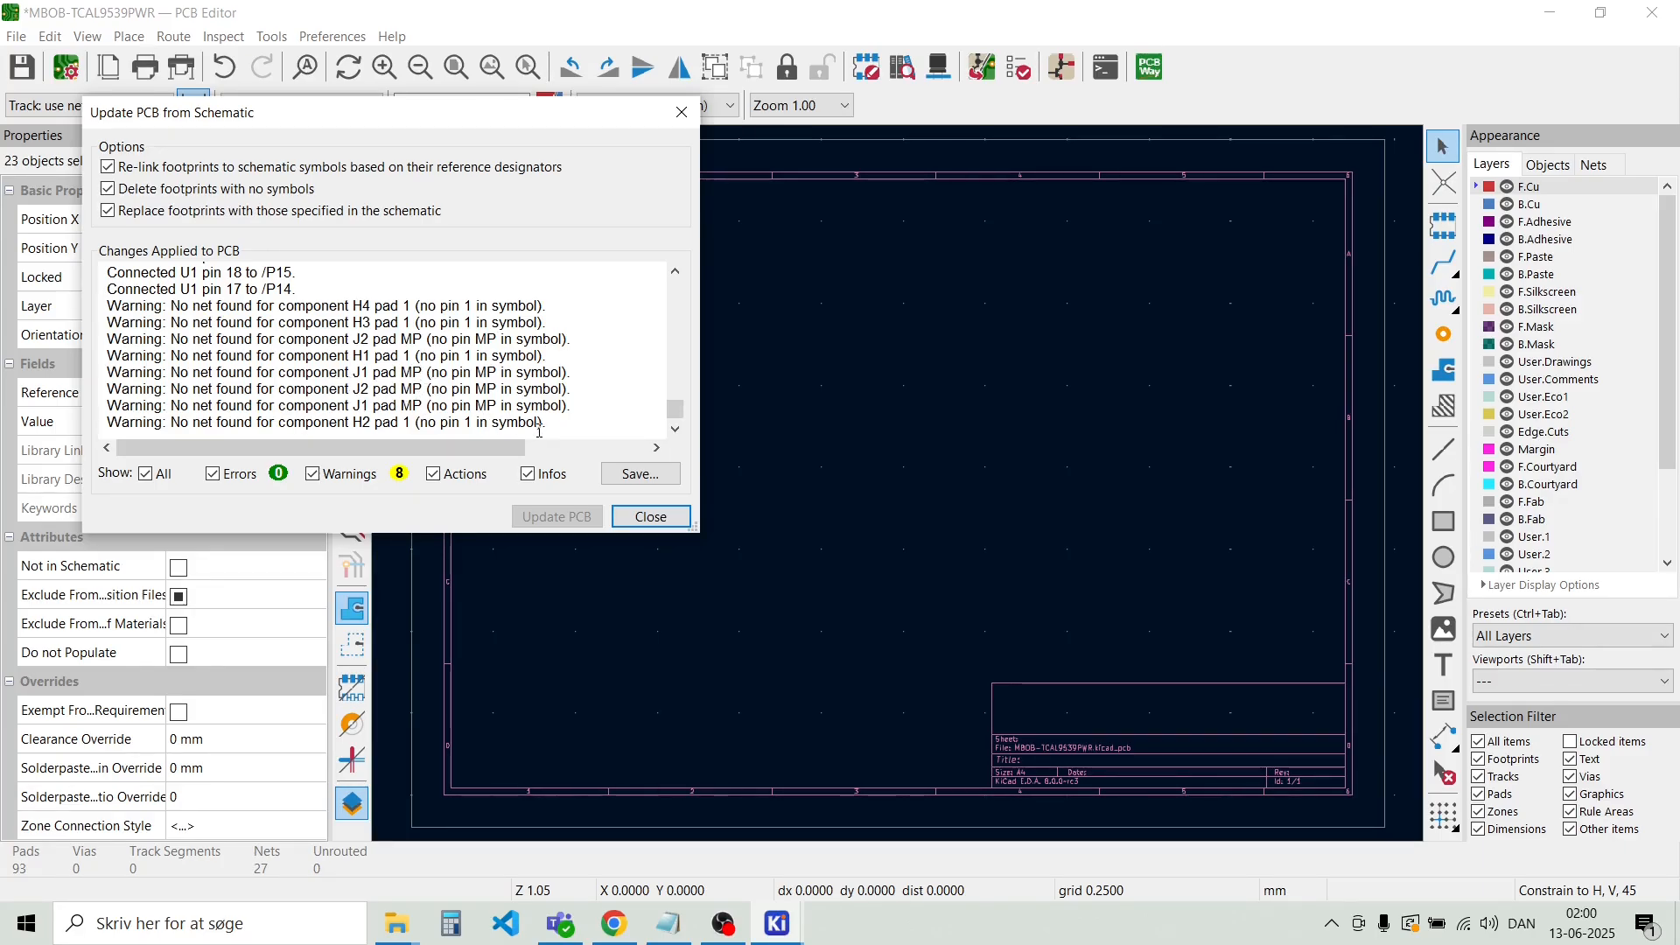
scroll(516, 420, "down", 1)
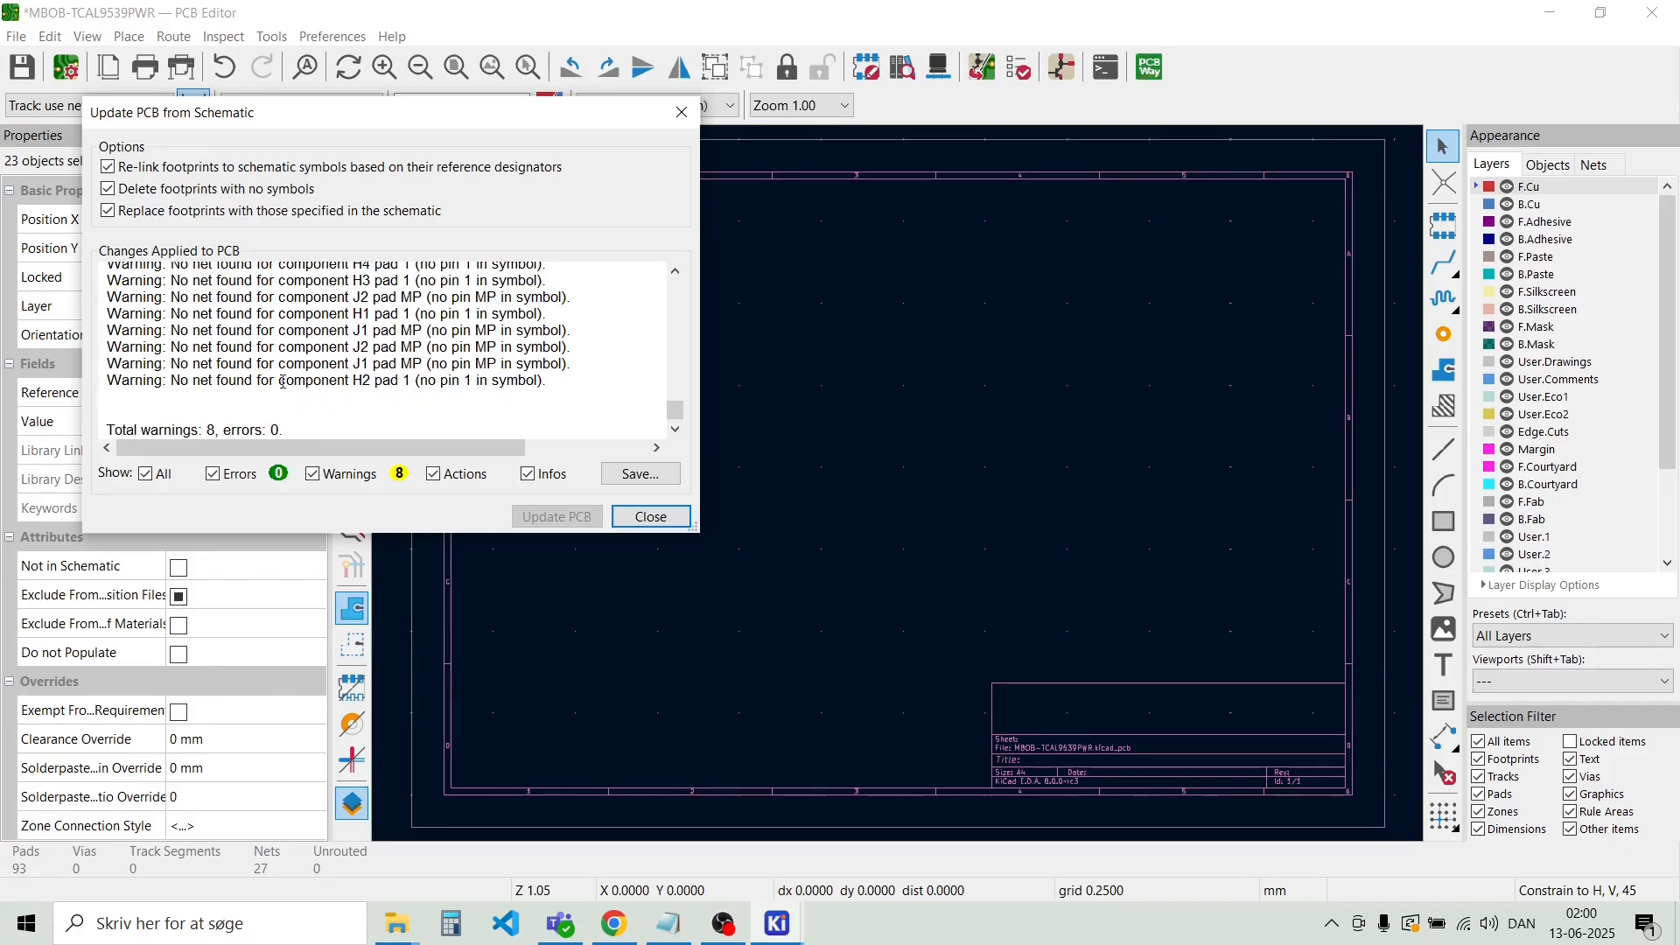
left_click(652, 517)
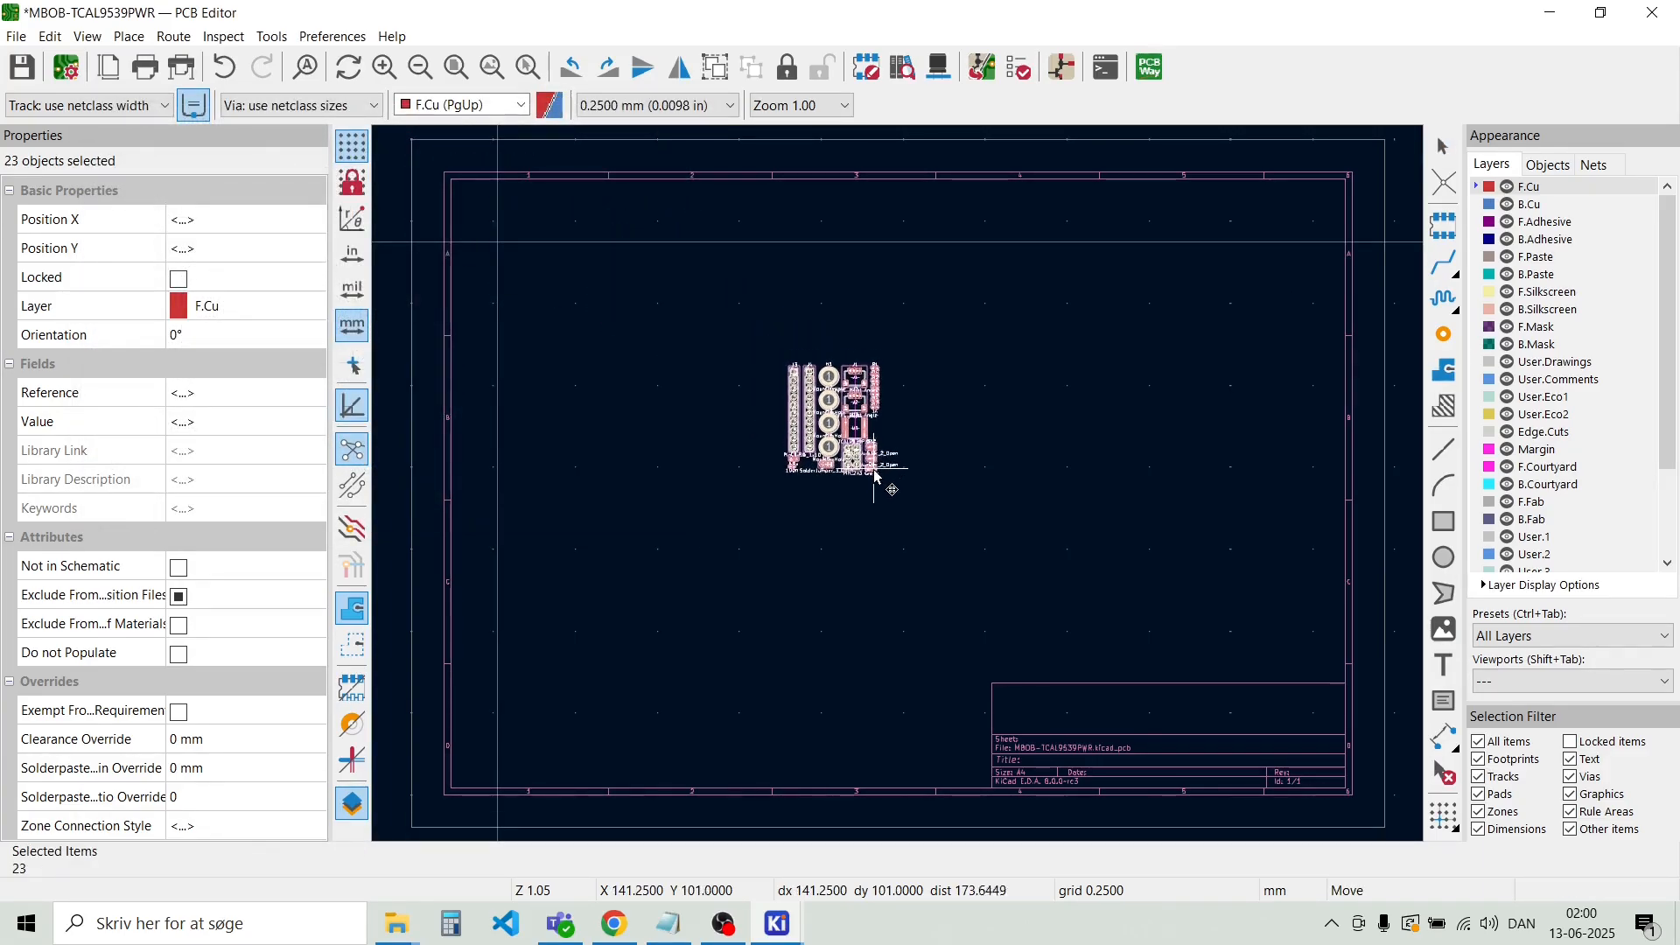
Place the imported footprints as a group near the middle of the drawing sheet and deselect them
left_click(882, 479)
scroll(836, 411, "up", 5)
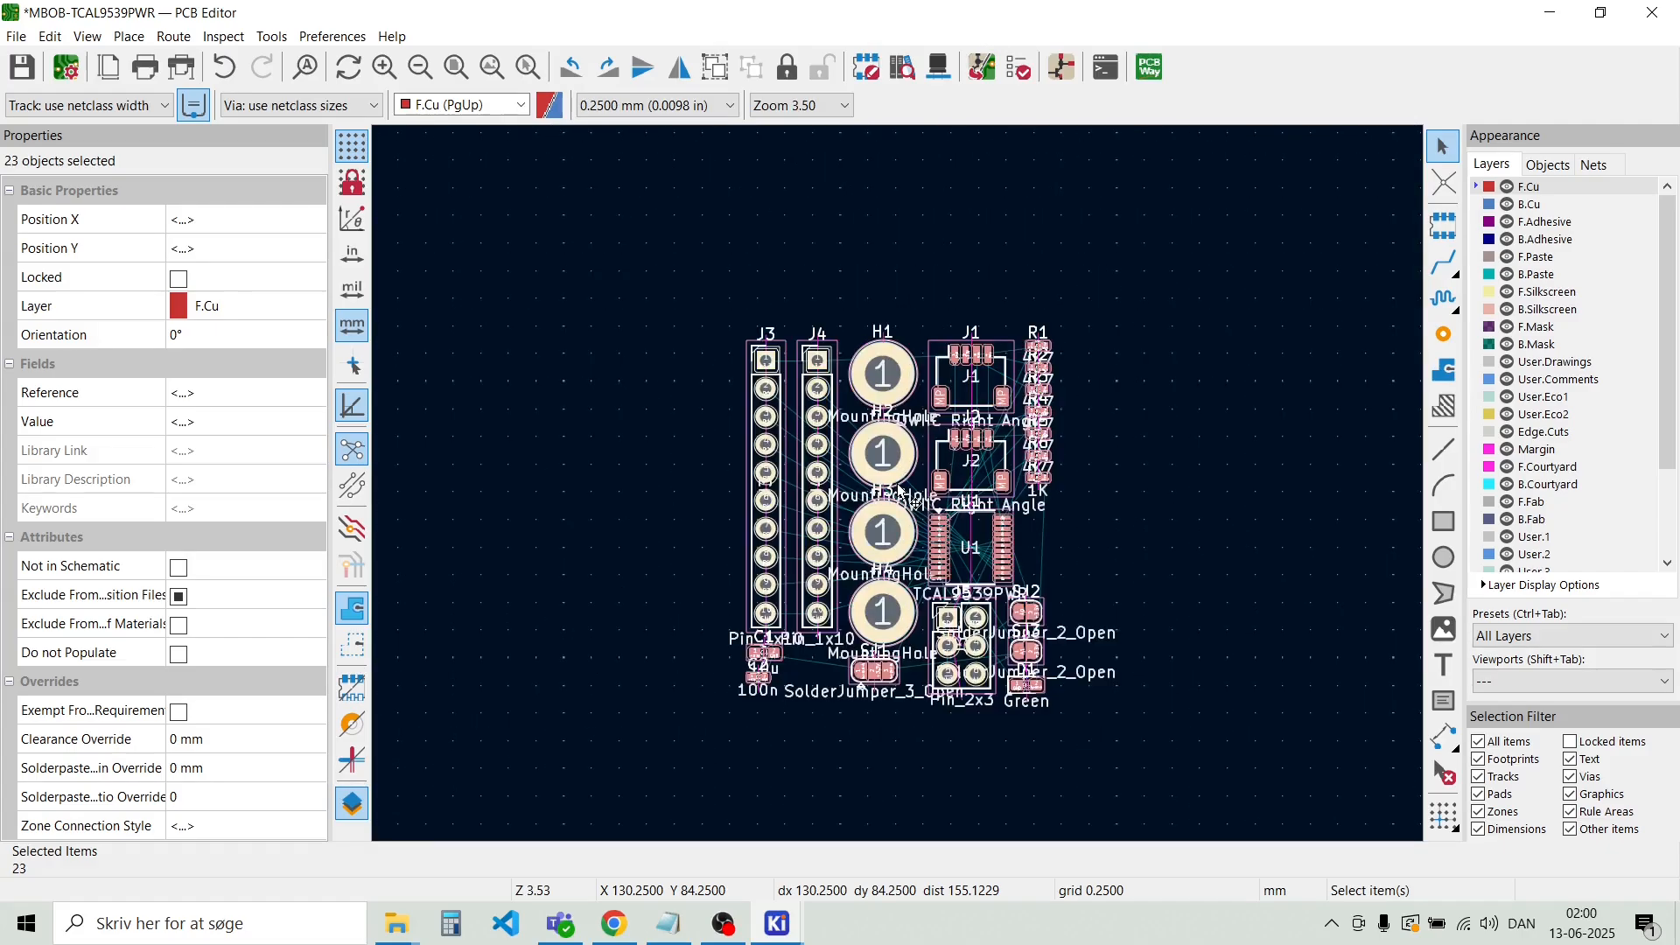
left_click(650, 443)
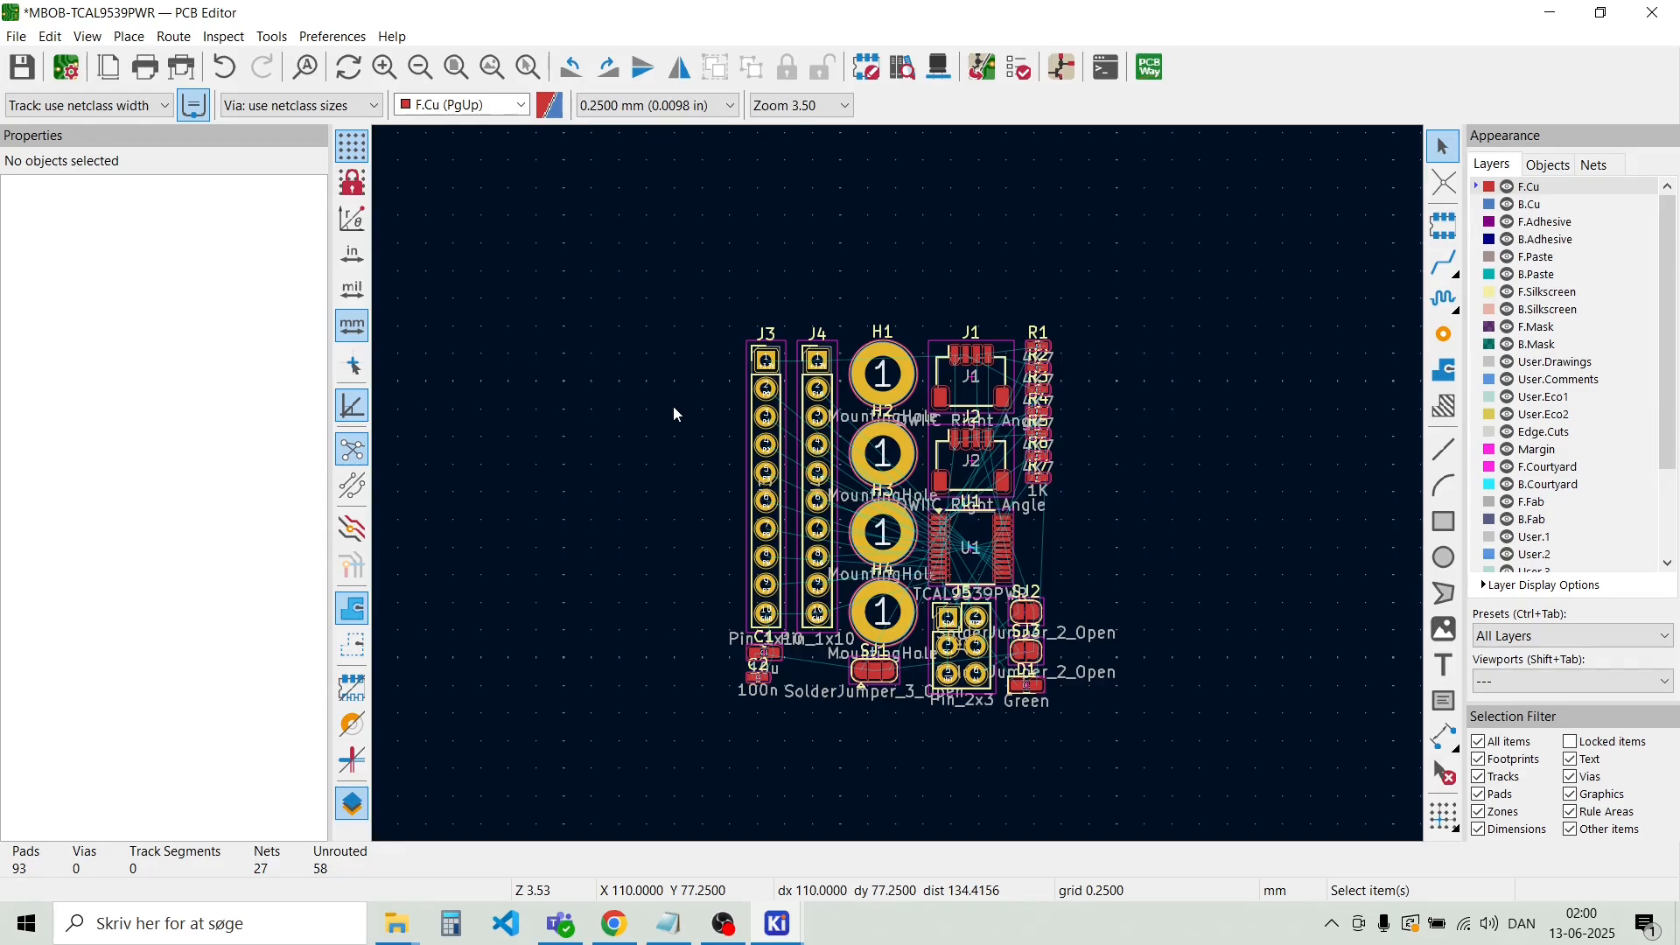
Rotate pin header J3 to 90° and place it horizontally below the other footprints, at about X 119.6, Y 109 mm
scroll(674, 406, "up", 2)
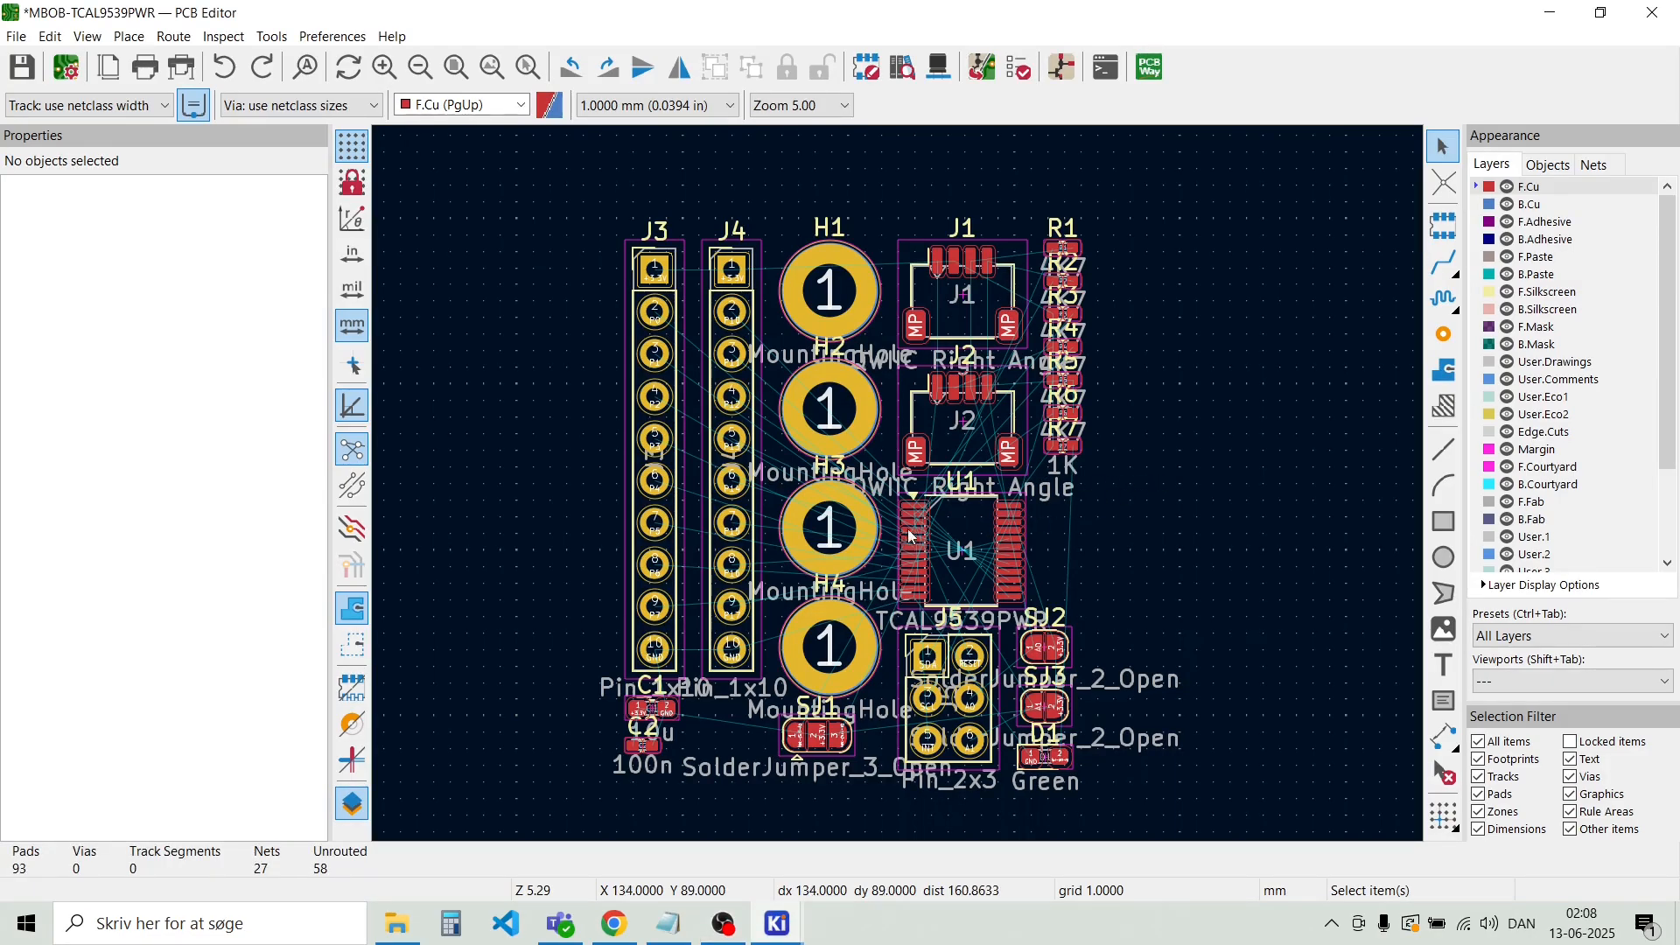
scroll(904, 493, "down", 1)
scroll(770, 429, "up", 1)
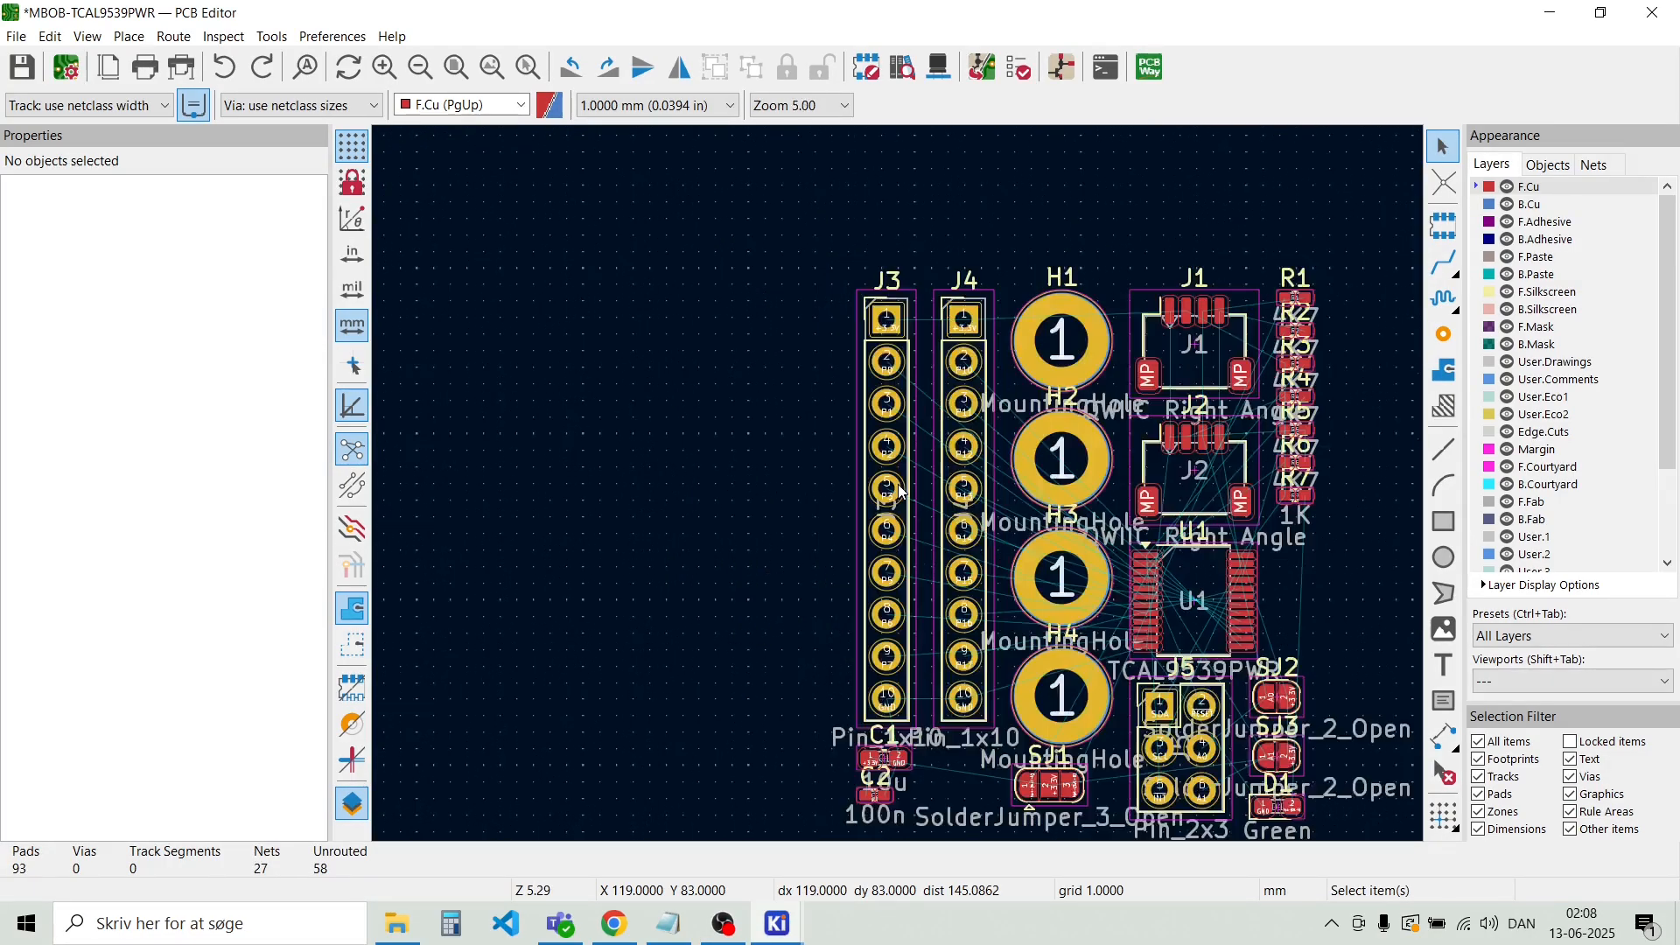
scroll(901, 493, "down", 1)
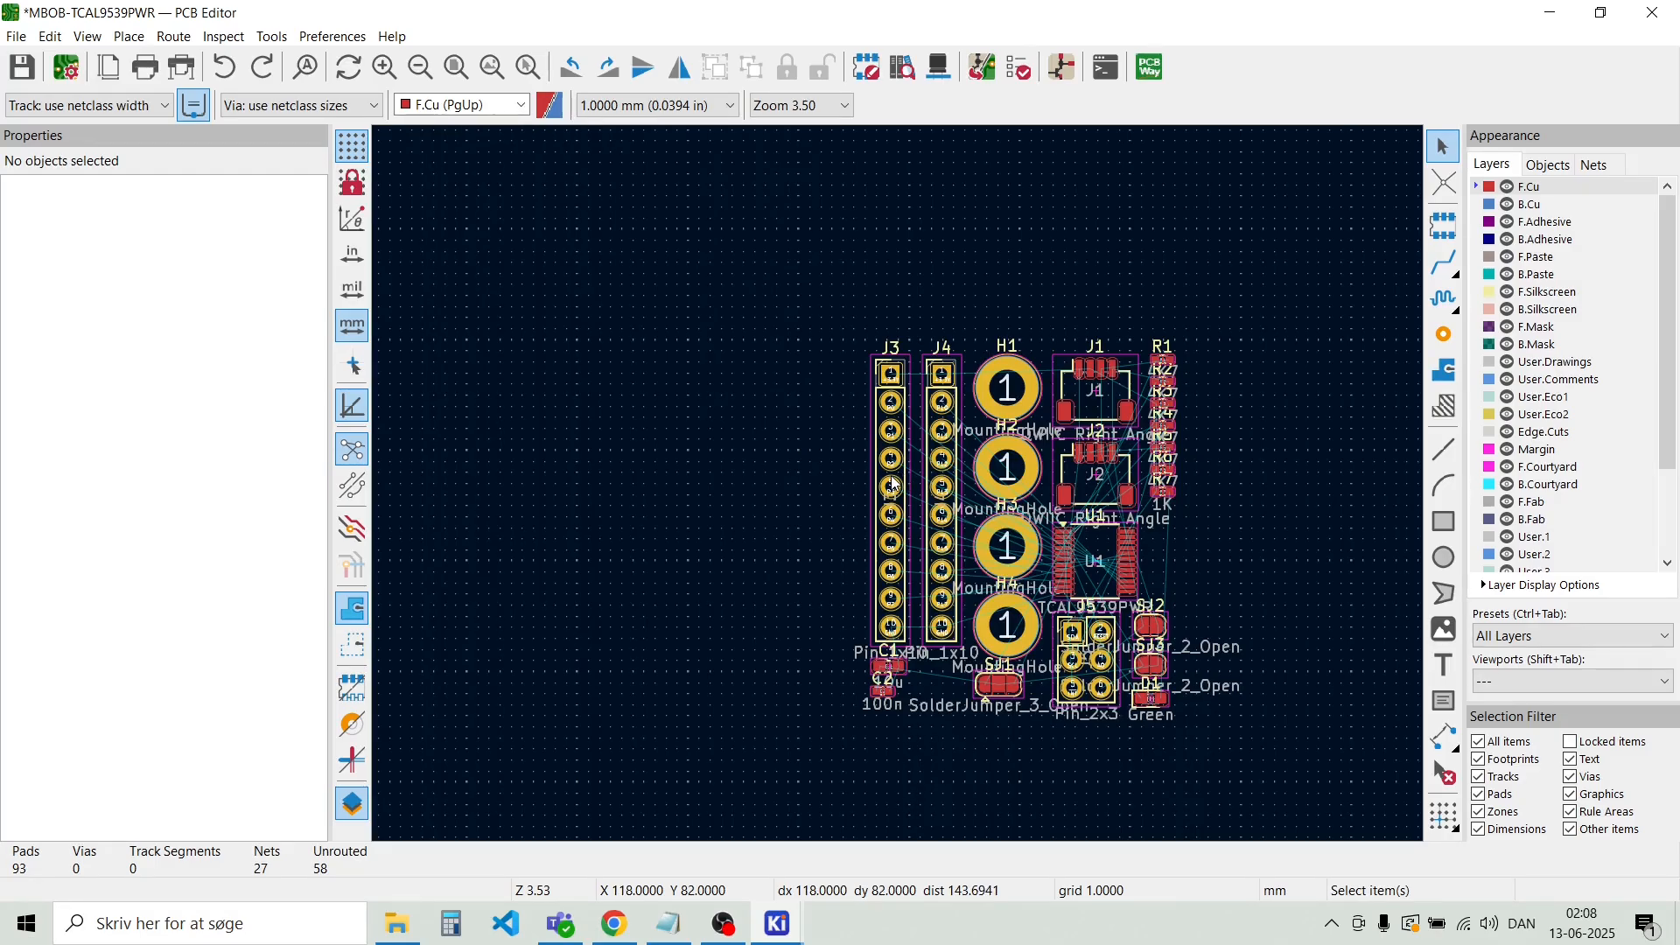
left_click(891, 485)
key("r")
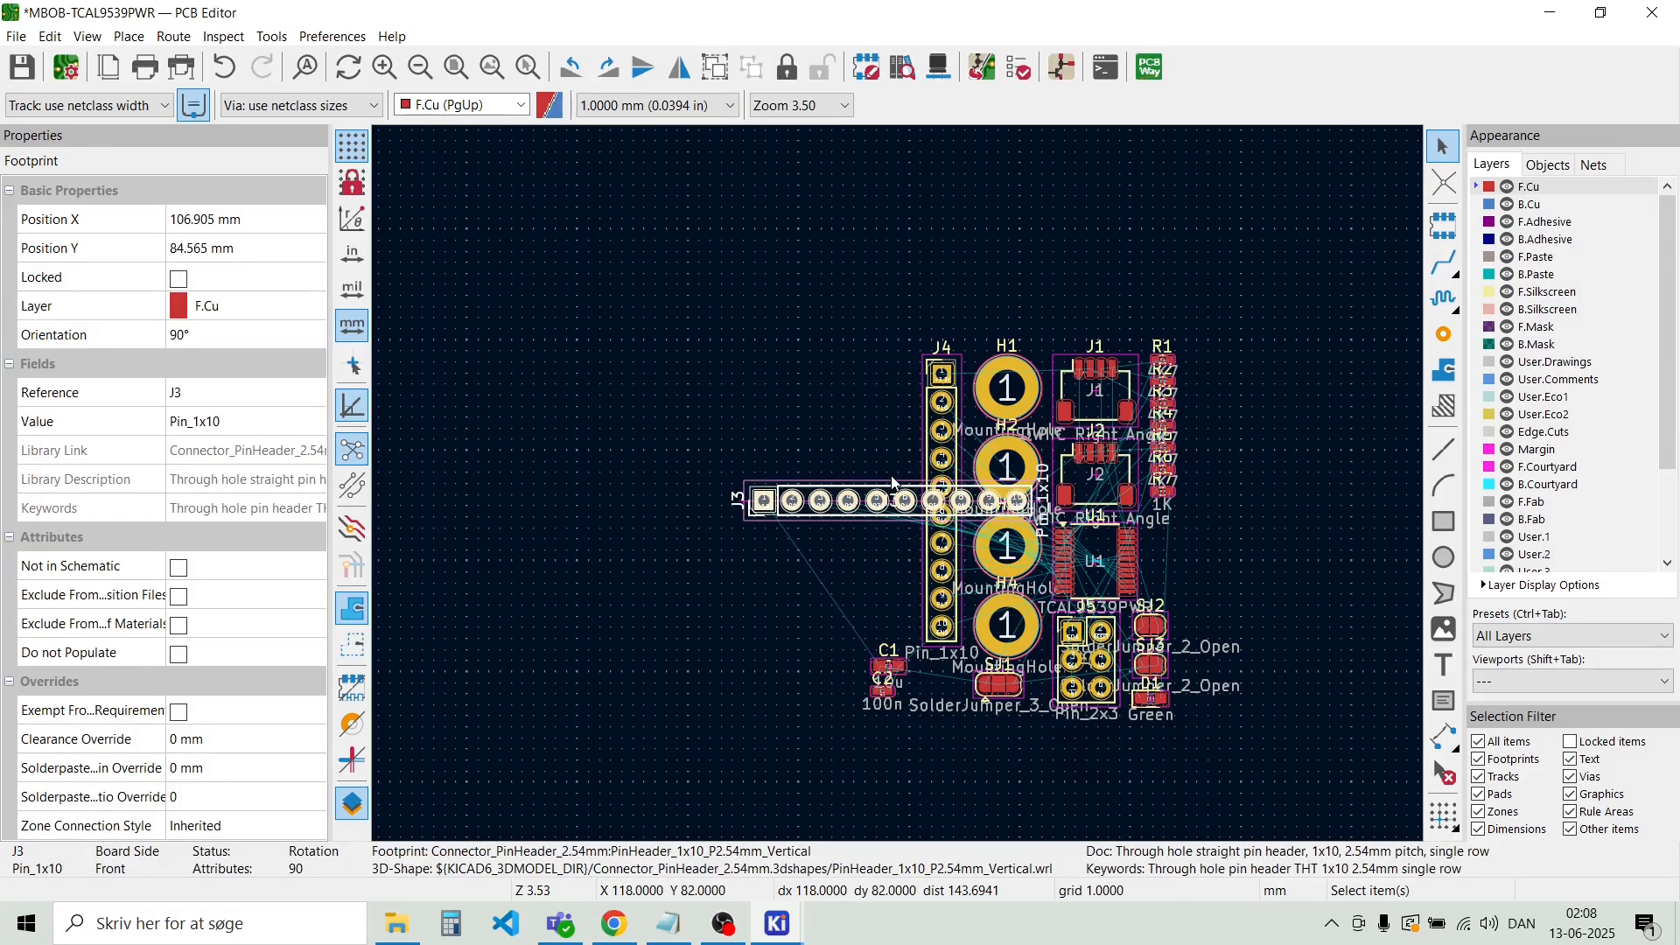
key("m")
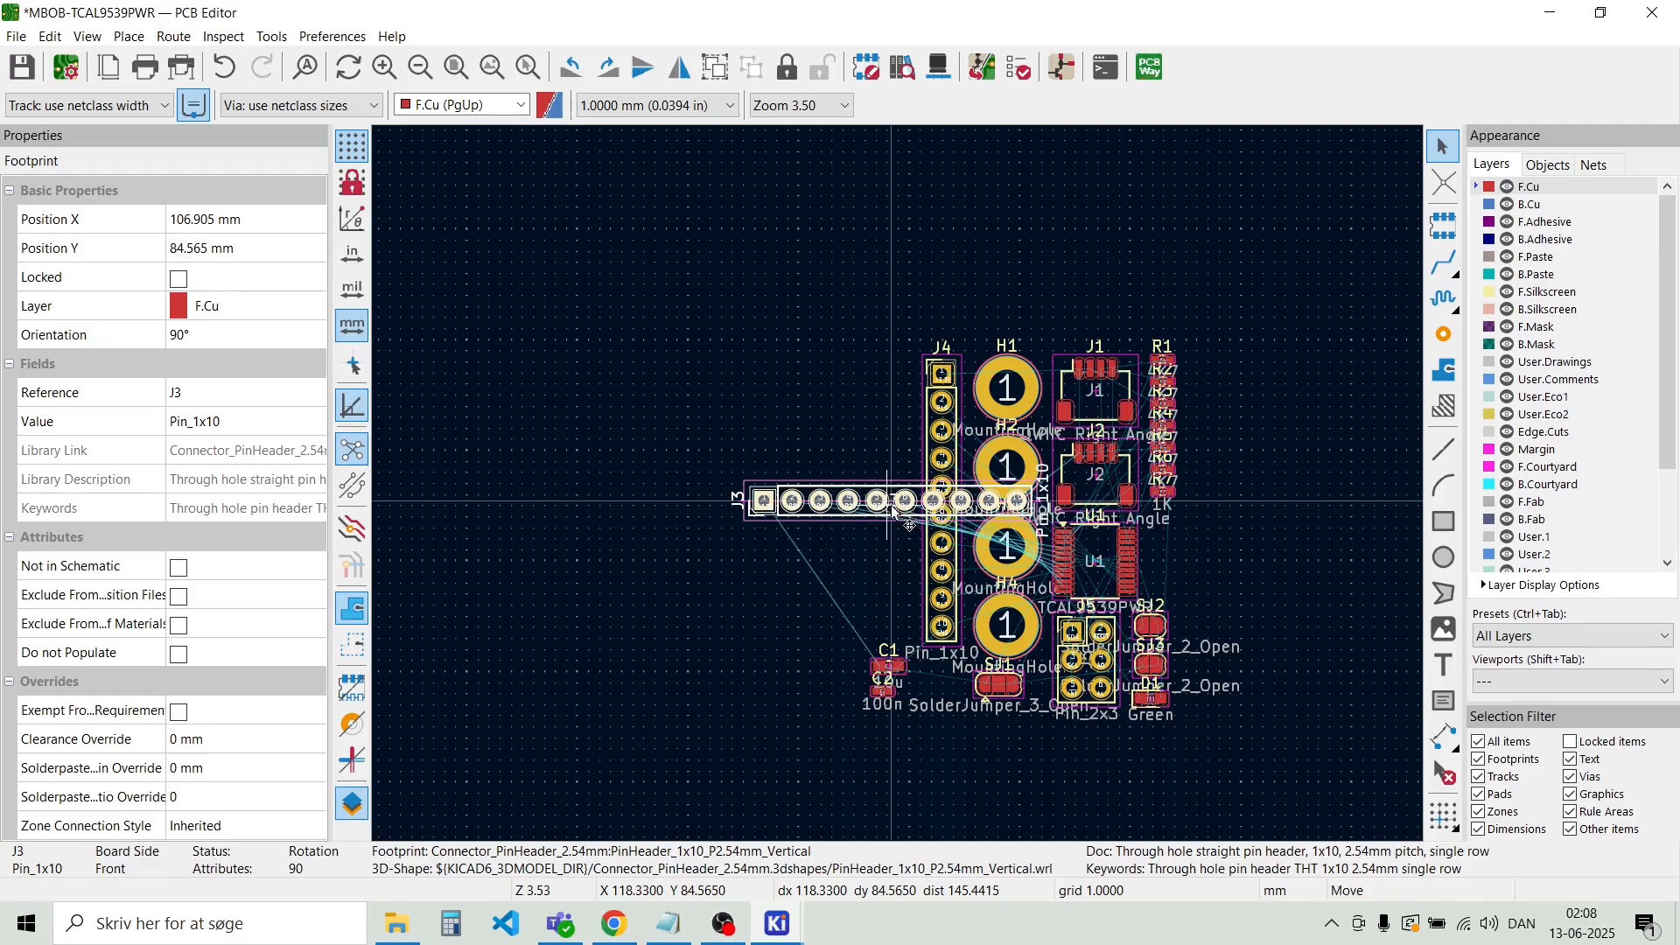
left_click(1035, 781)
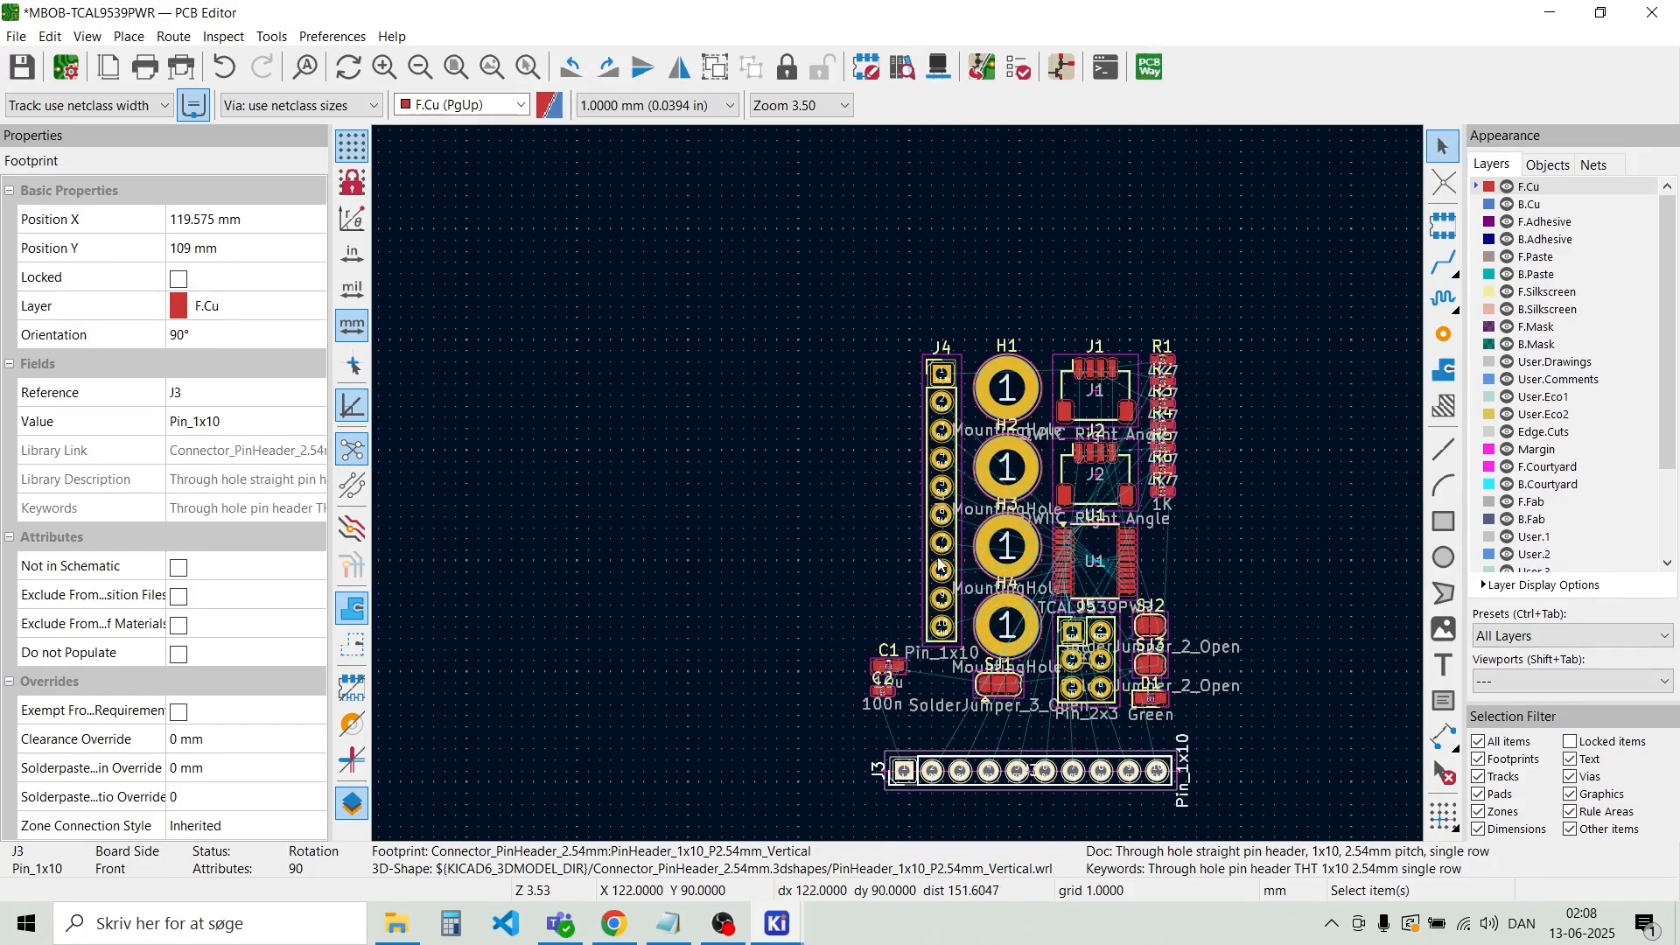
Rotate pin header J4 to 90°, place it horizontally above the other footprints, and deselect it
left_click(940, 517)
left_click(941, 517)
left_click(932, 477)
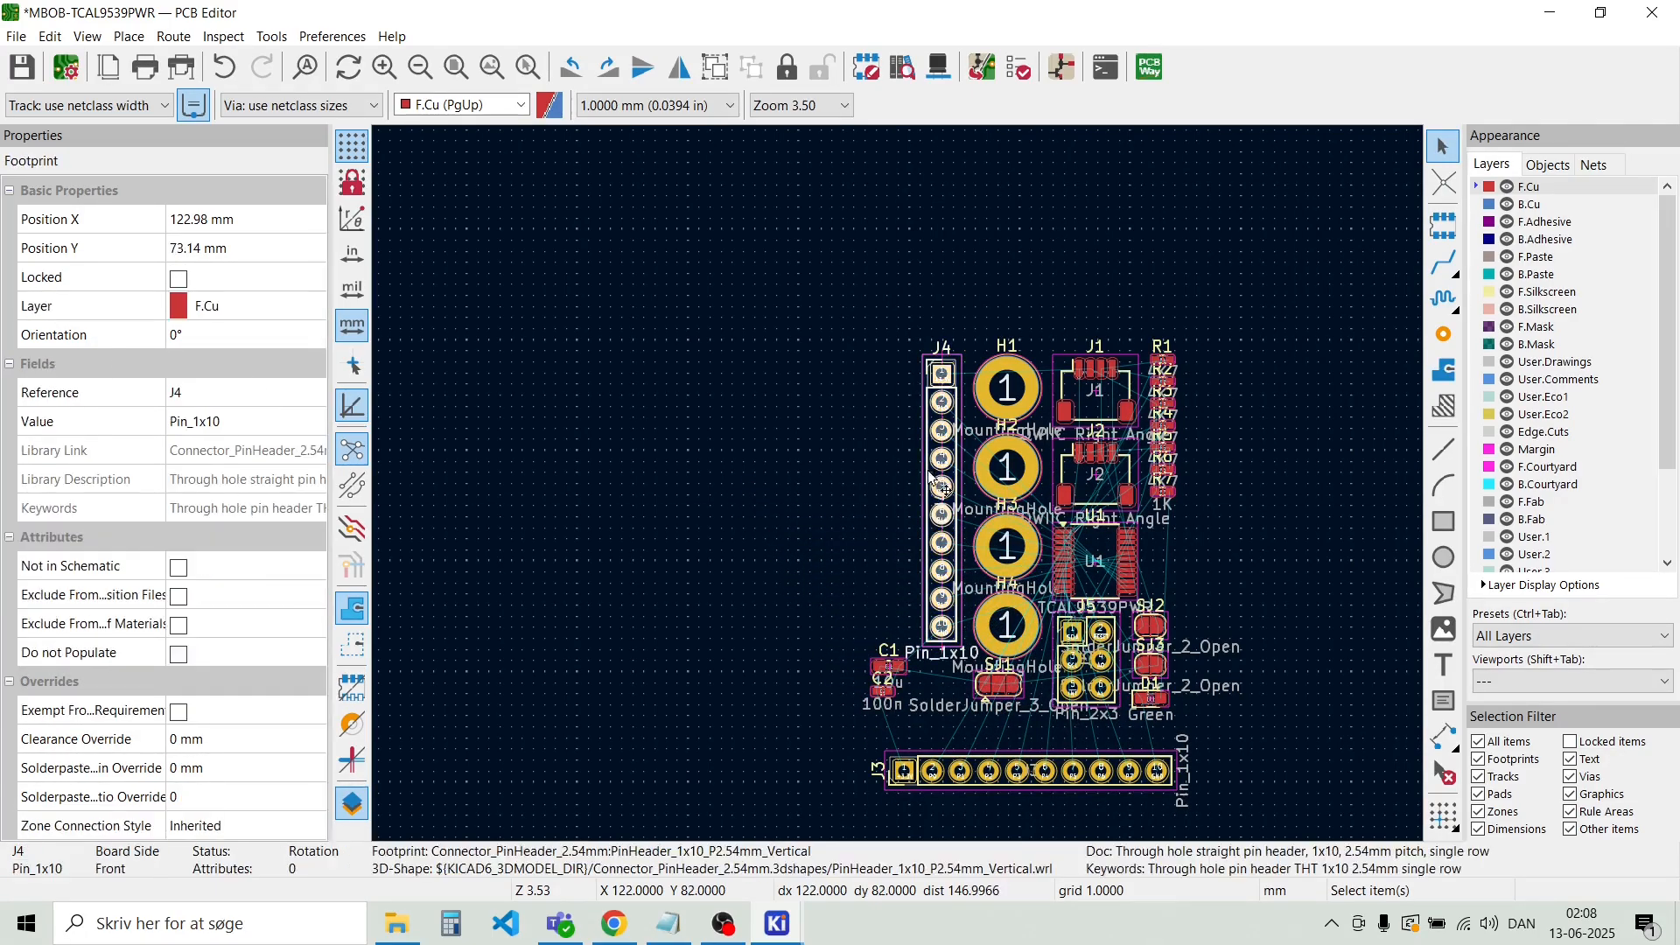
key("r")
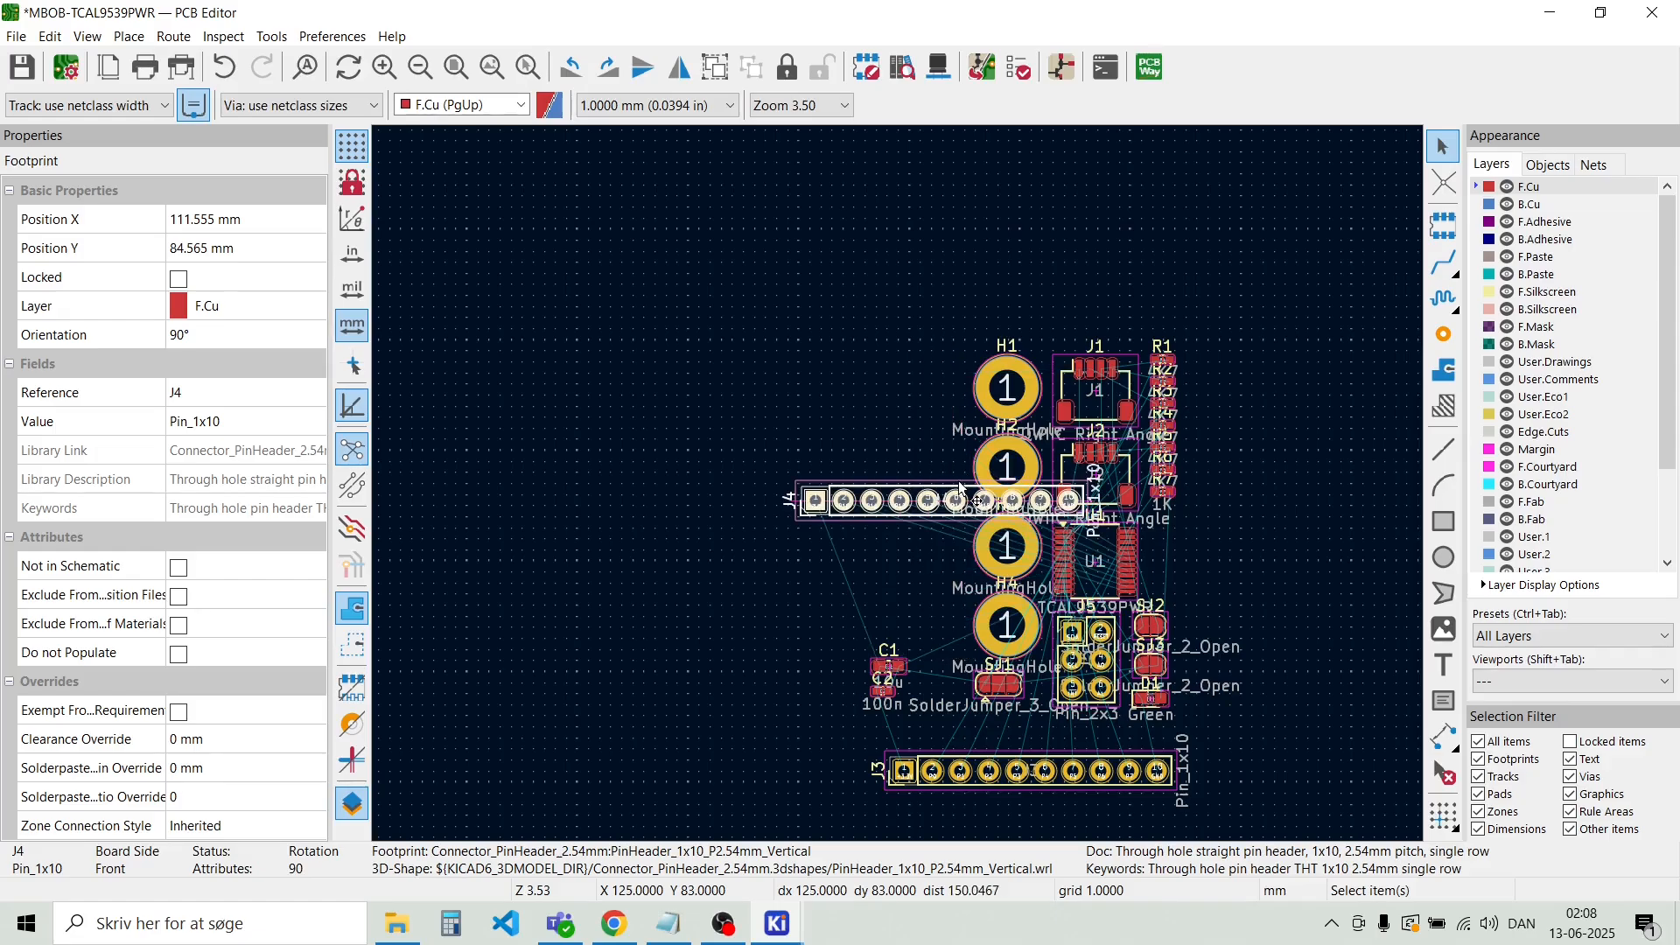
key("m")
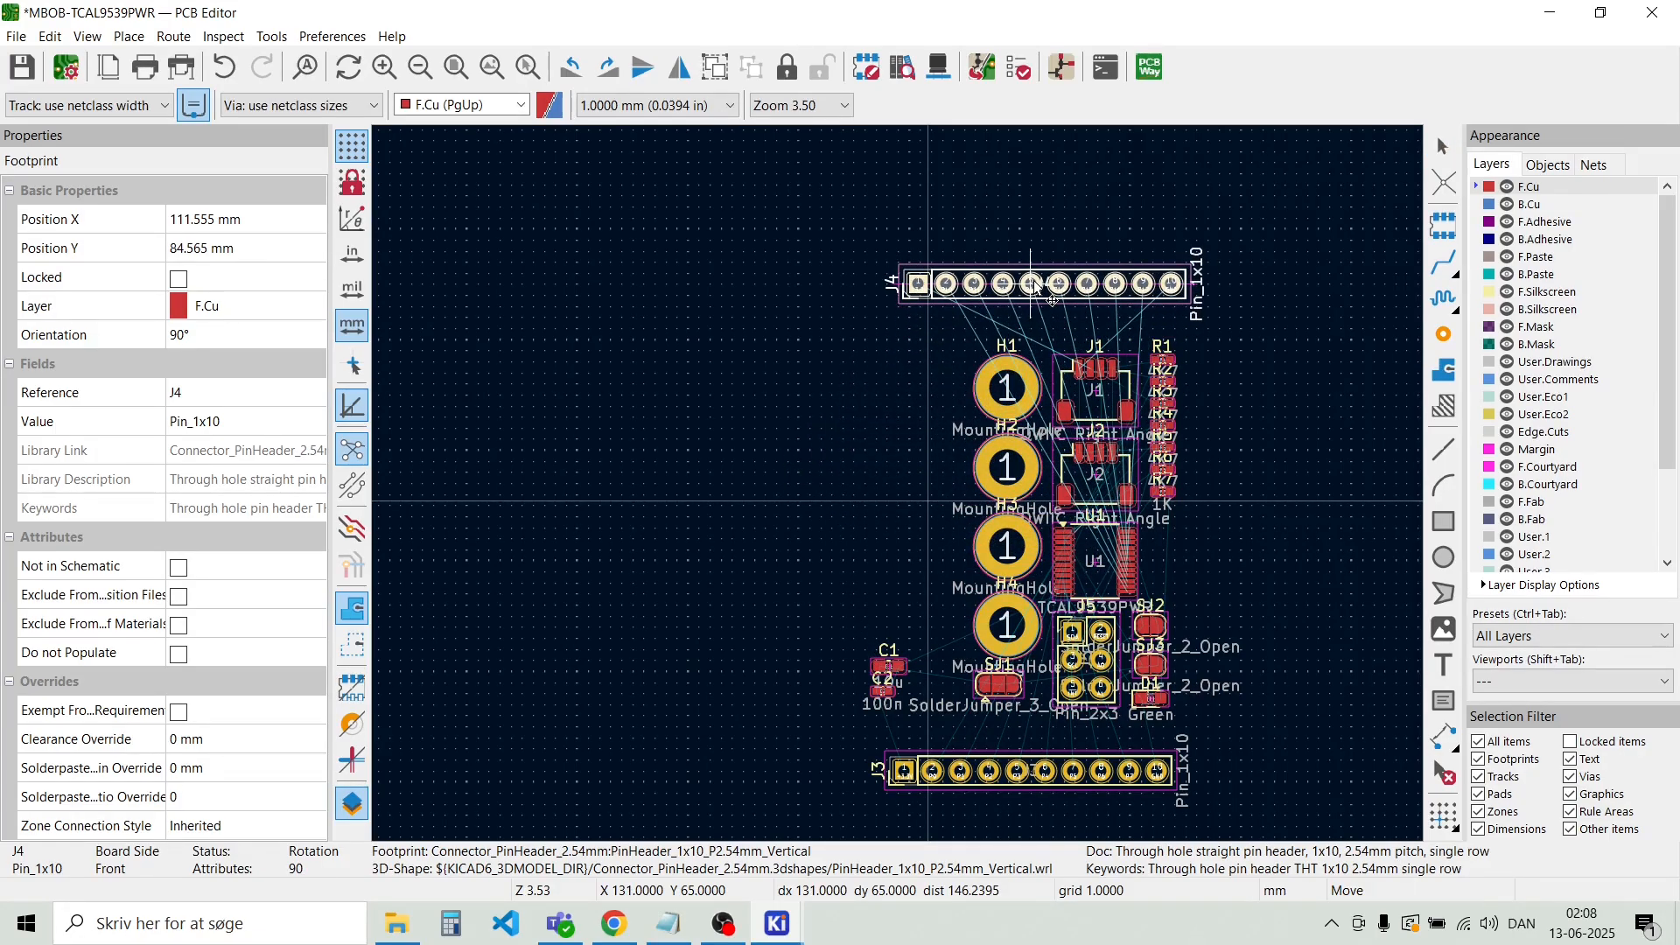
left_click(1062, 266)
key("Escape")
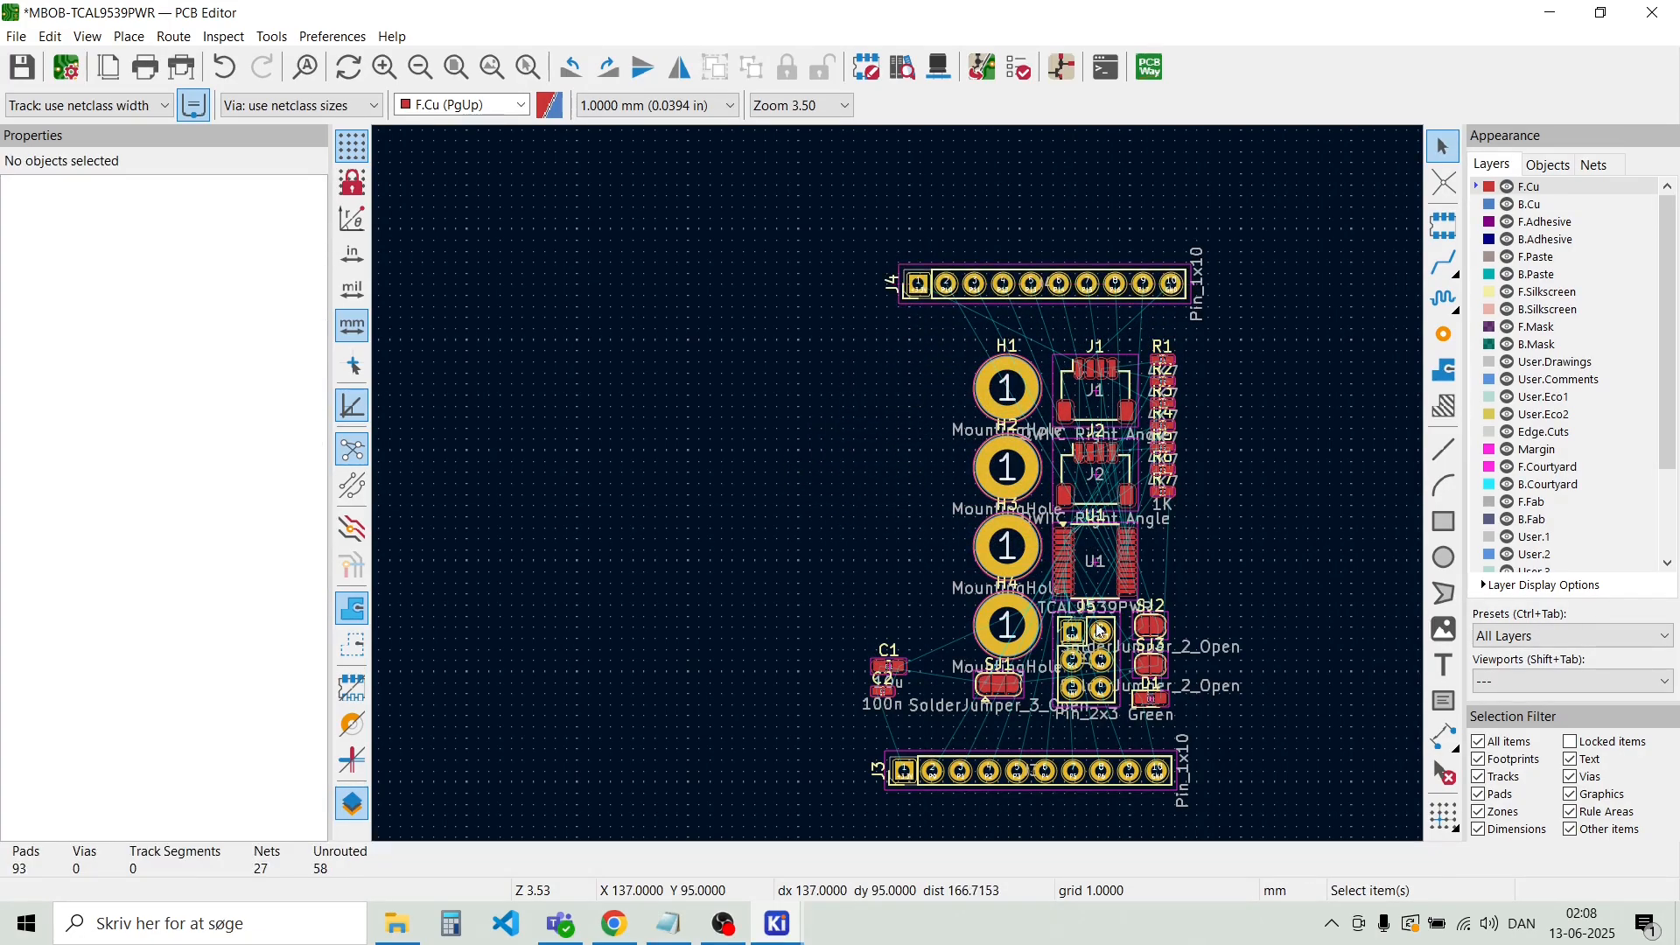
Rotate QWIIC connector J1 to -90° and place it to the left of the mounting holes, between the two header rows
scroll(1110, 418, "up", 2)
left_click(886, 471)
left_click(887, 466)
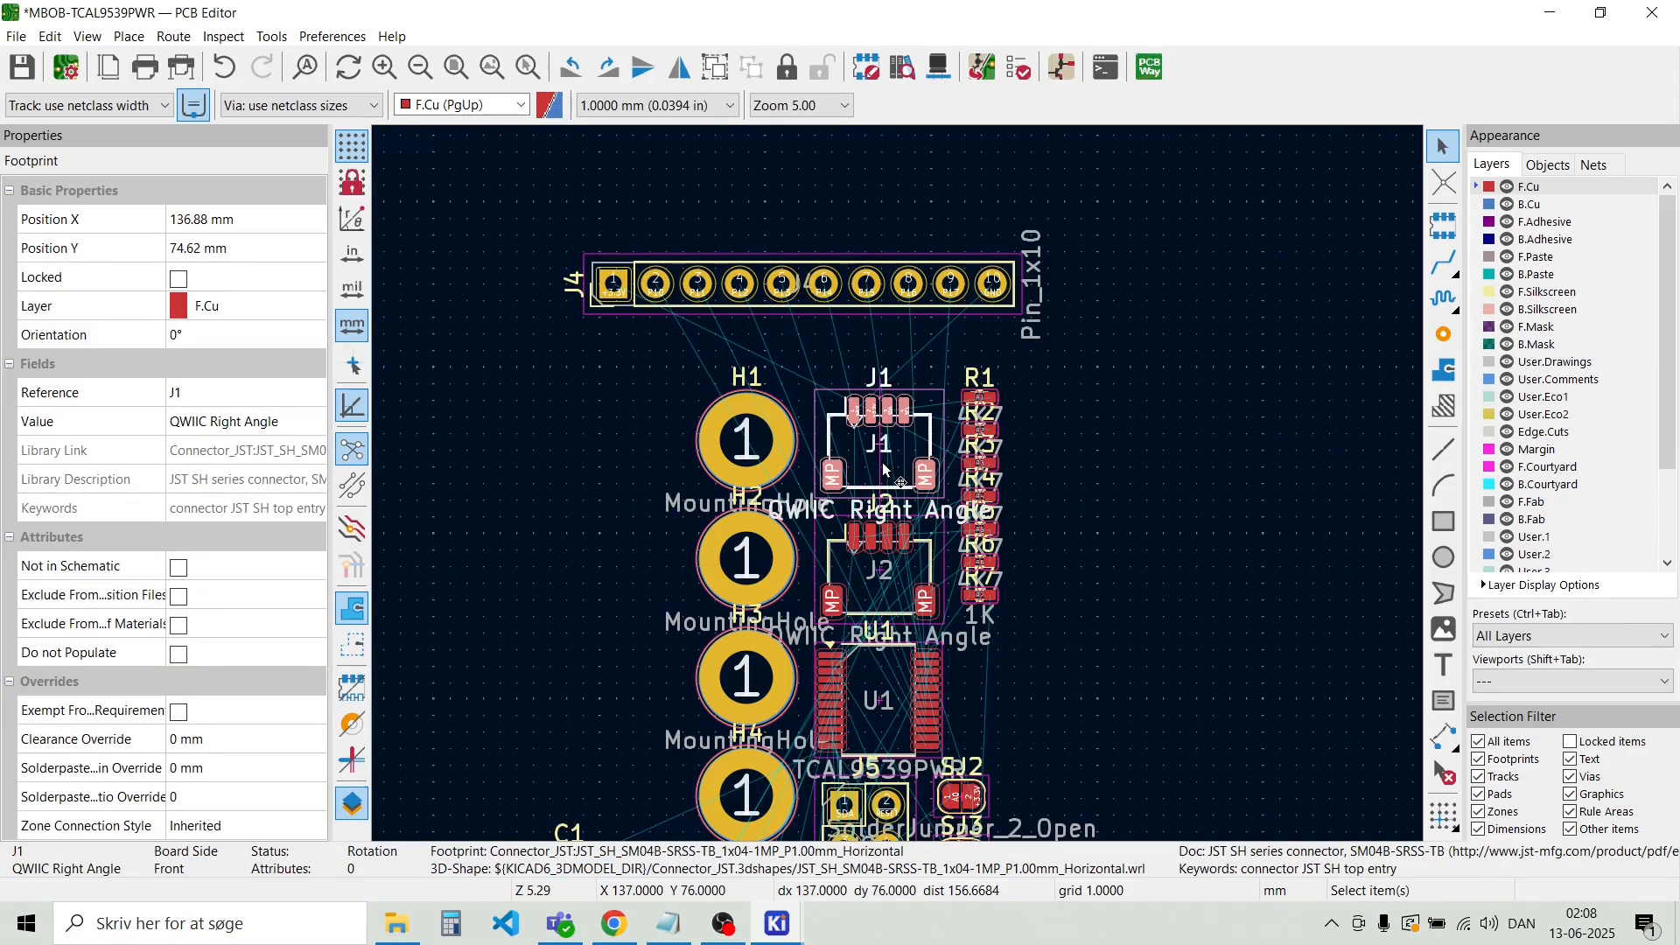
key("m")
scroll(493, 567, "down", 2)
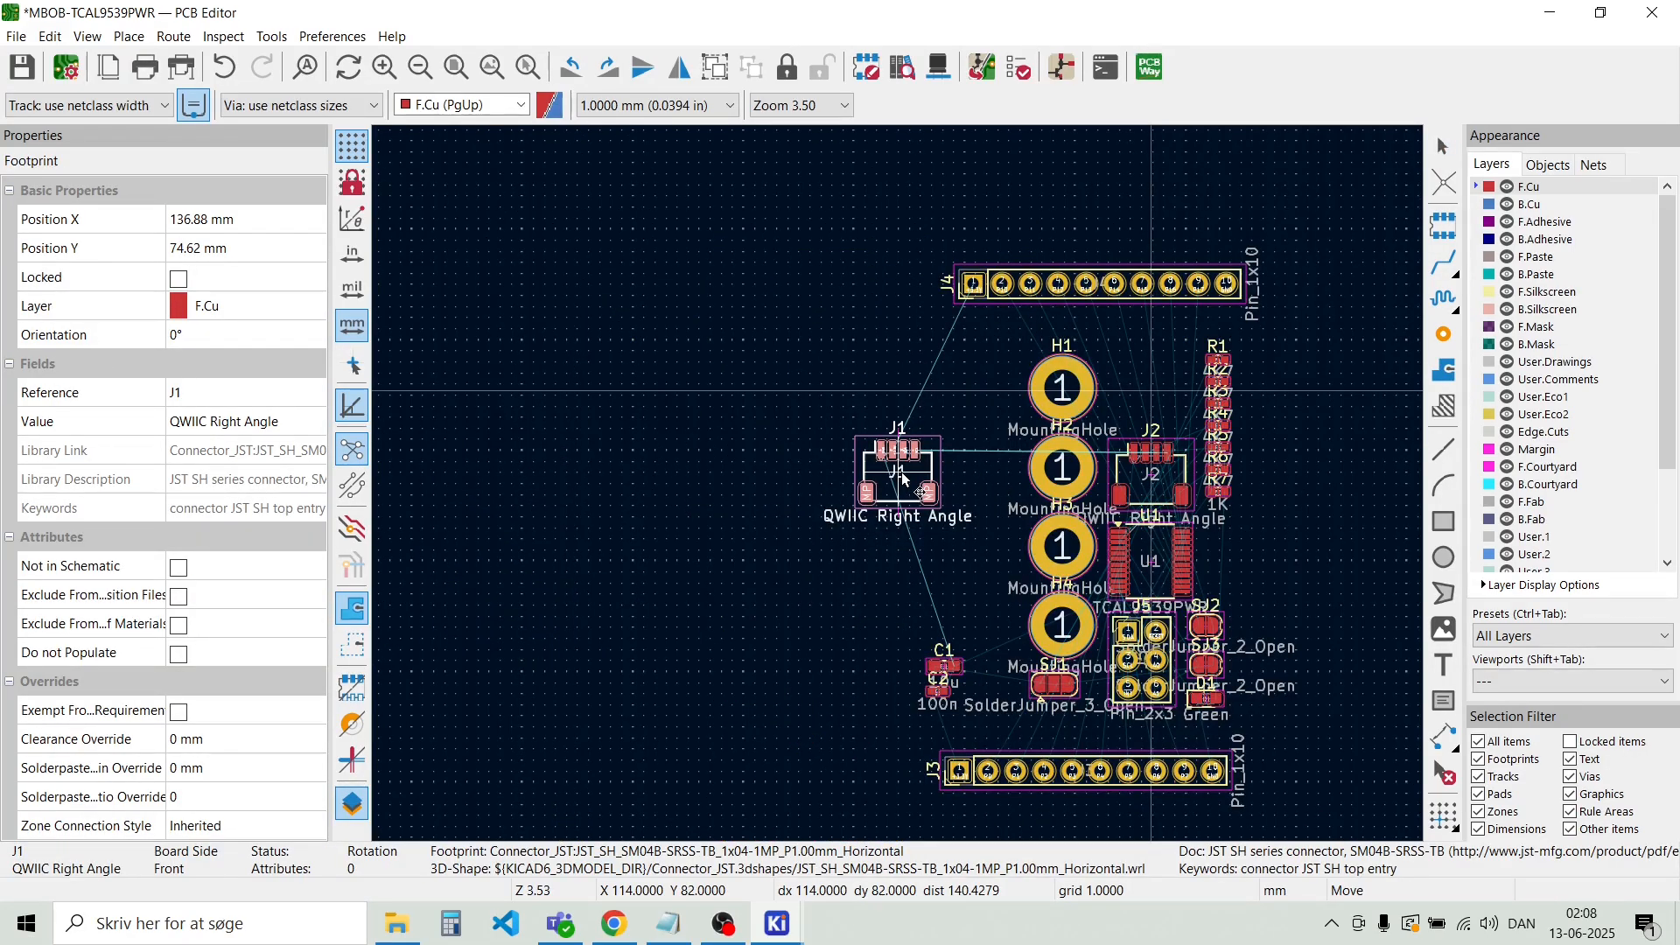
key("r")
key("r")
key("r")
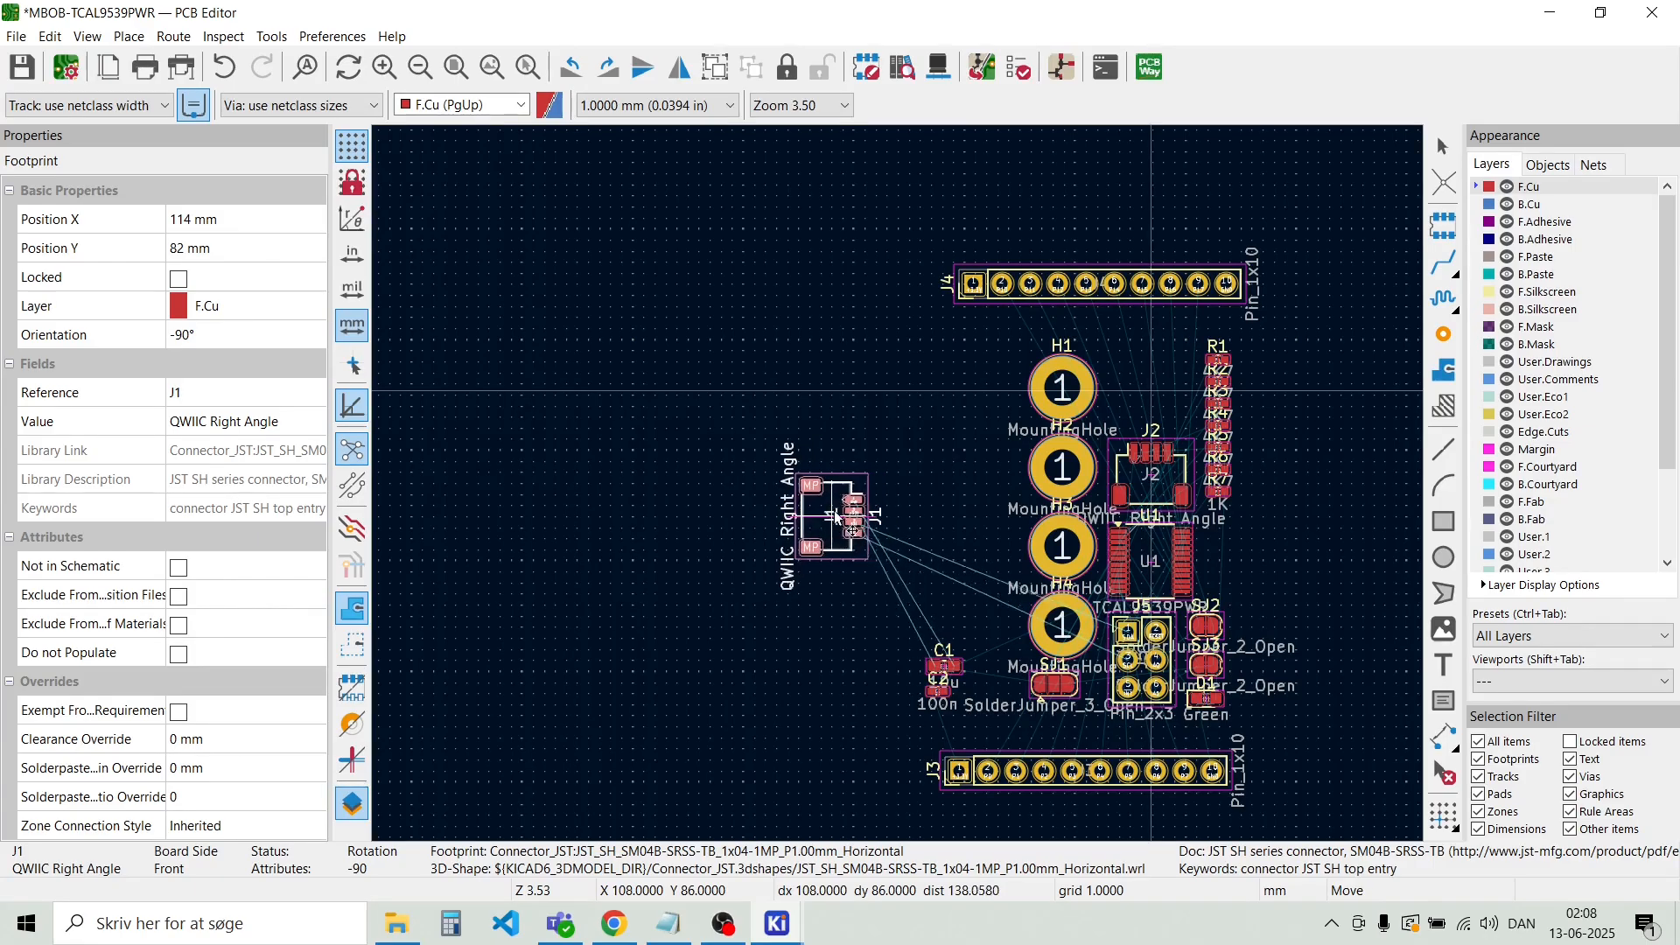
left_click(803, 516)
left_click(950, 443)
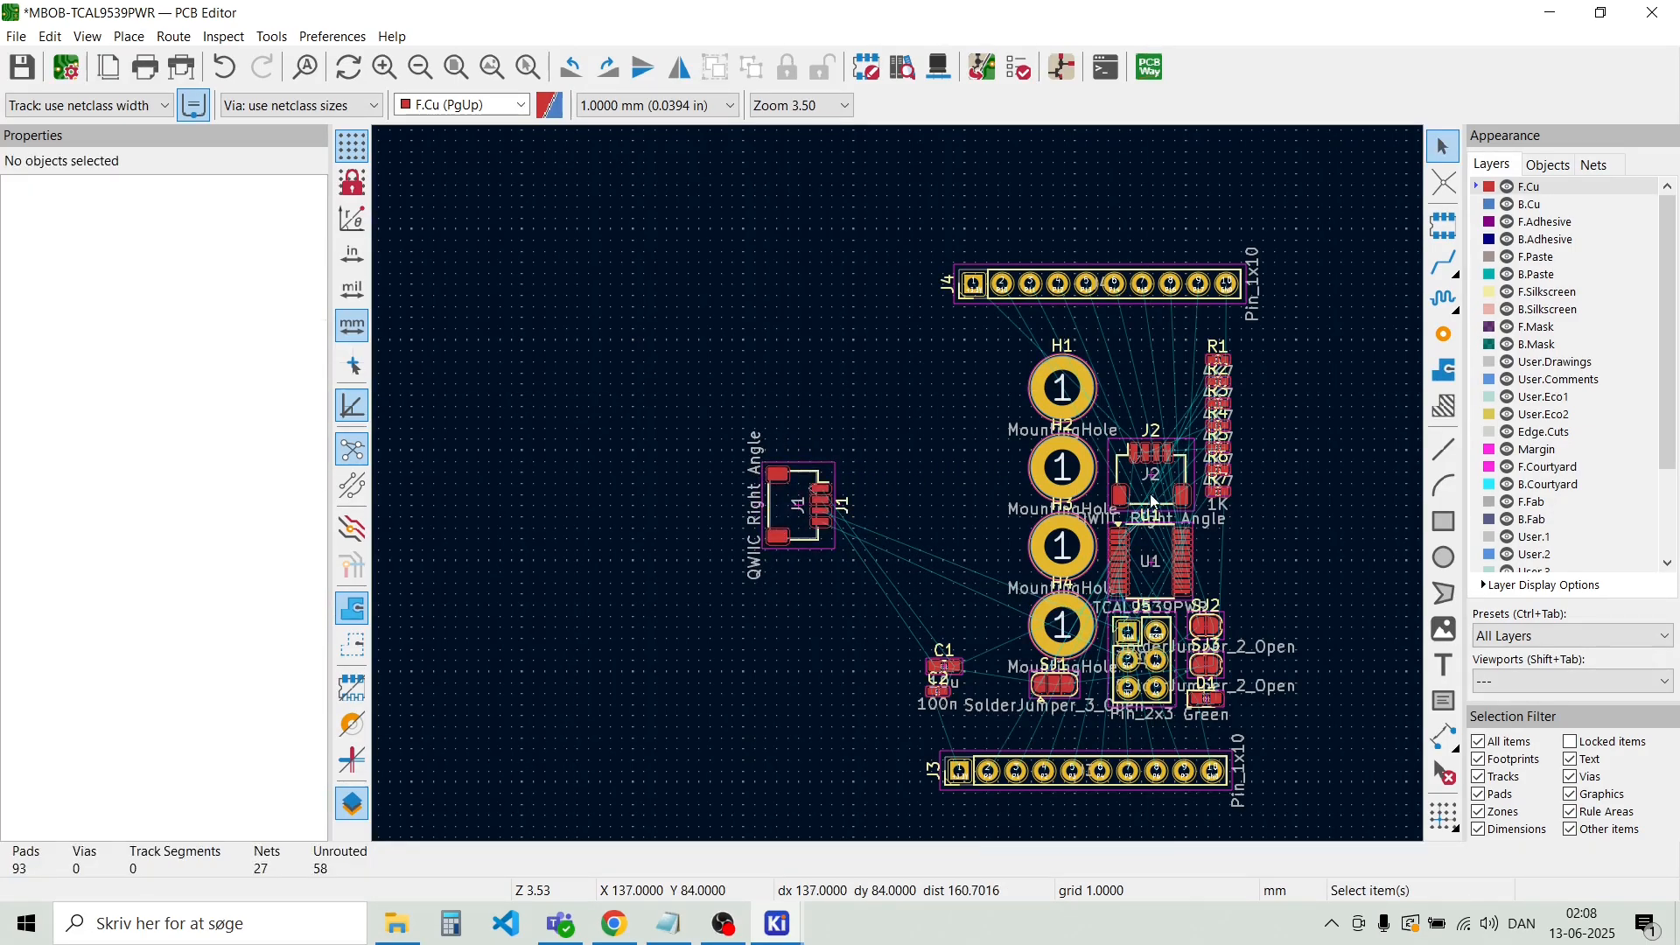
Rotate QWIIC connector J2 to 90°, place it to the right of the other footprints opposite J1, and deselect it
left_click(1157, 486)
left_click_drag(1157, 485, 1396, 536)
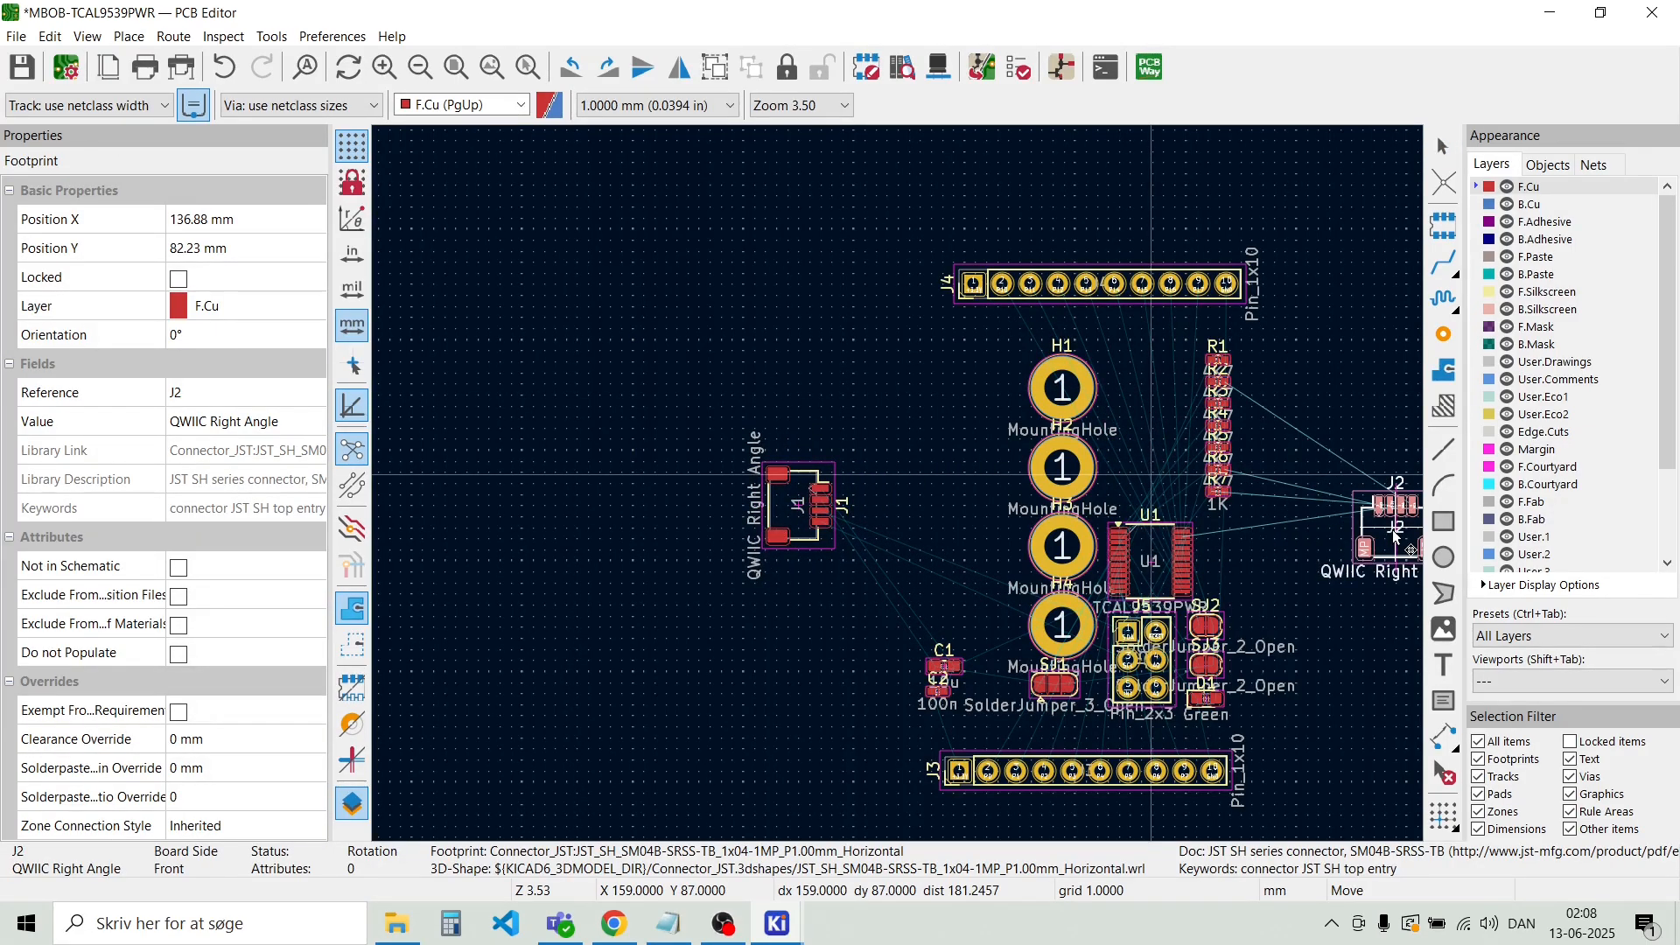
key("r")
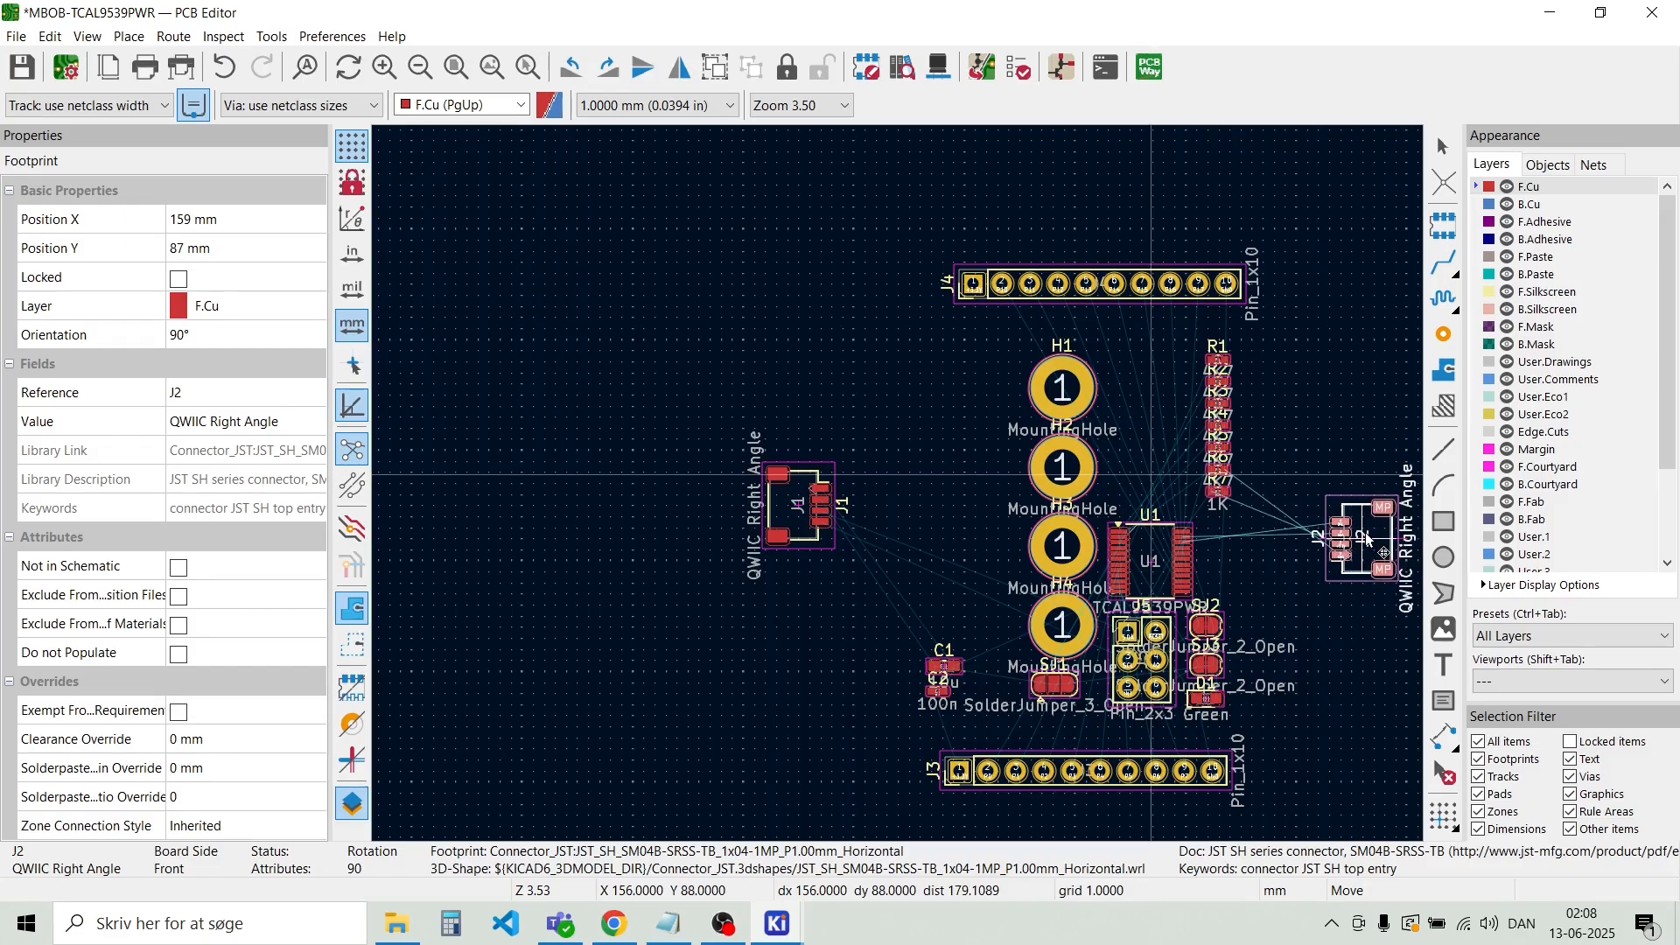
scroll(1359, 534, "down", 2)
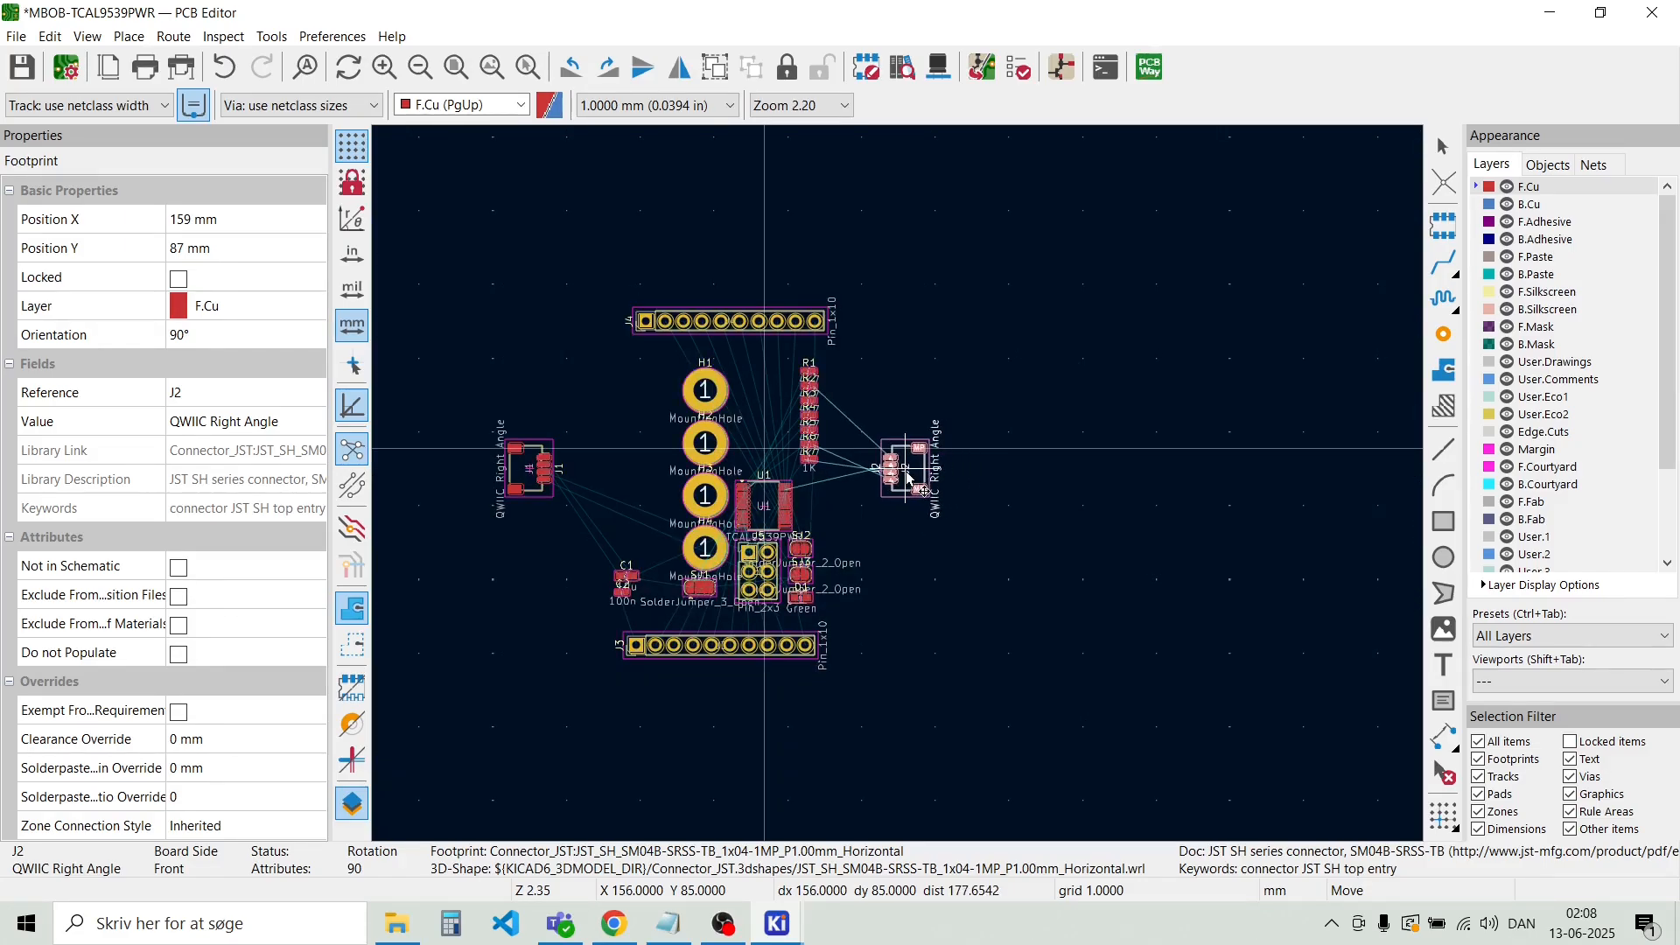
left_click(906, 479)
left_click(602, 433)
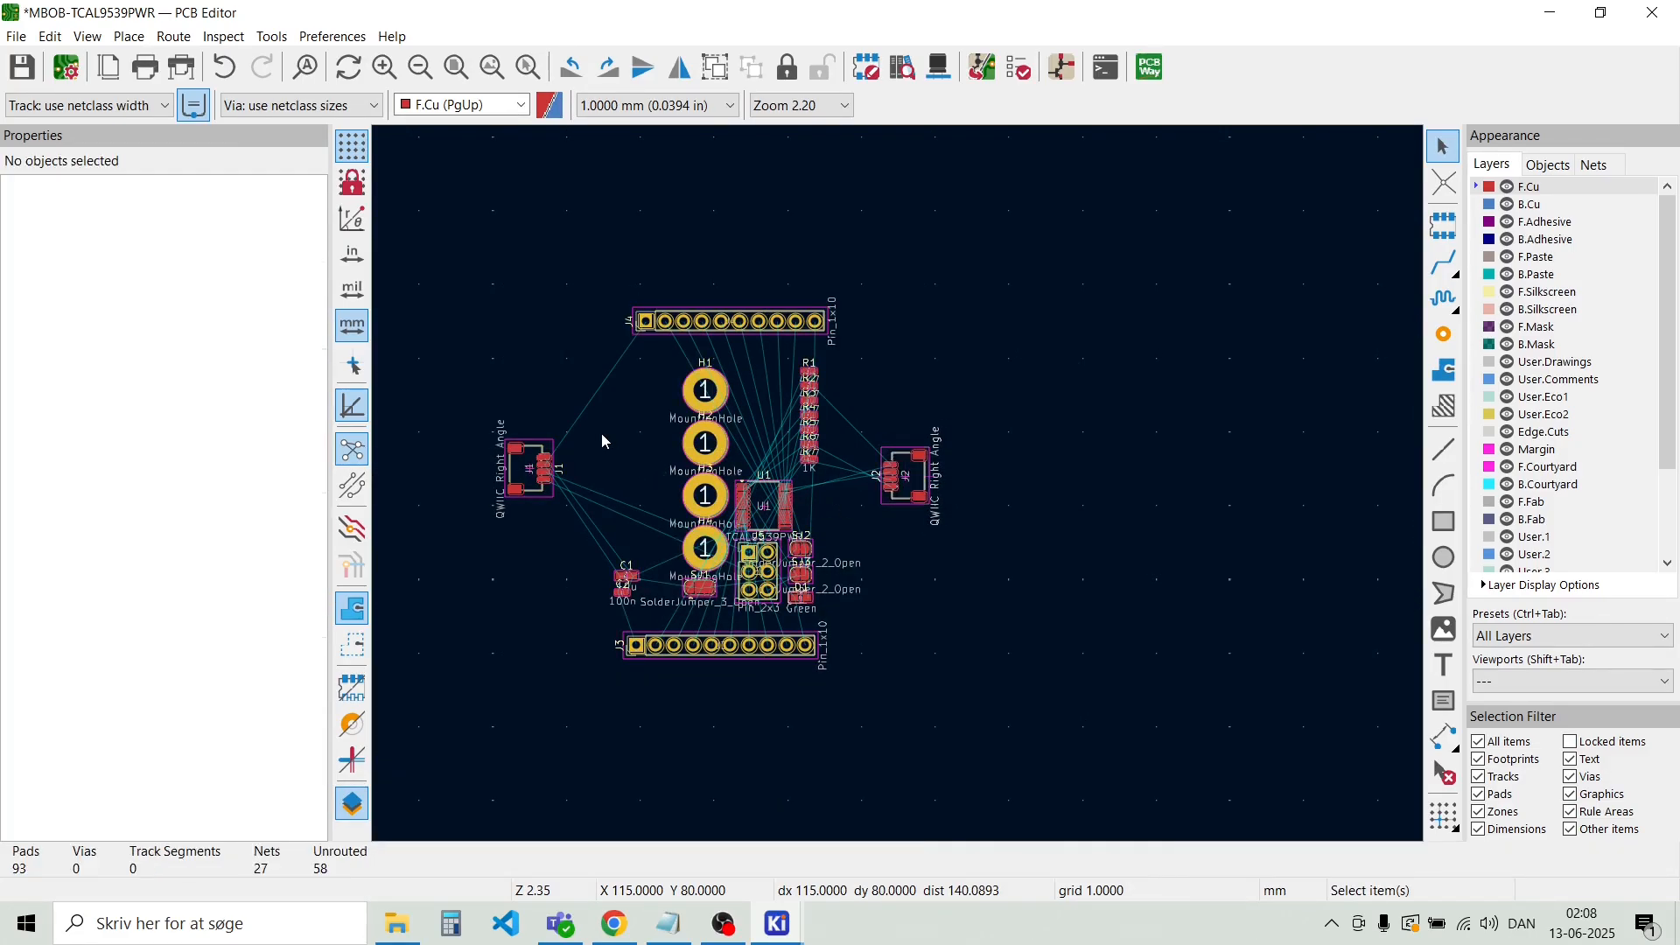
Move mounting holes H1 to H4 to the board's corners: H1 upper left, H2 upper right, H3 lower left, H4 lower right
scroll(725, 432, "up", 3)
left_click(866, 408)
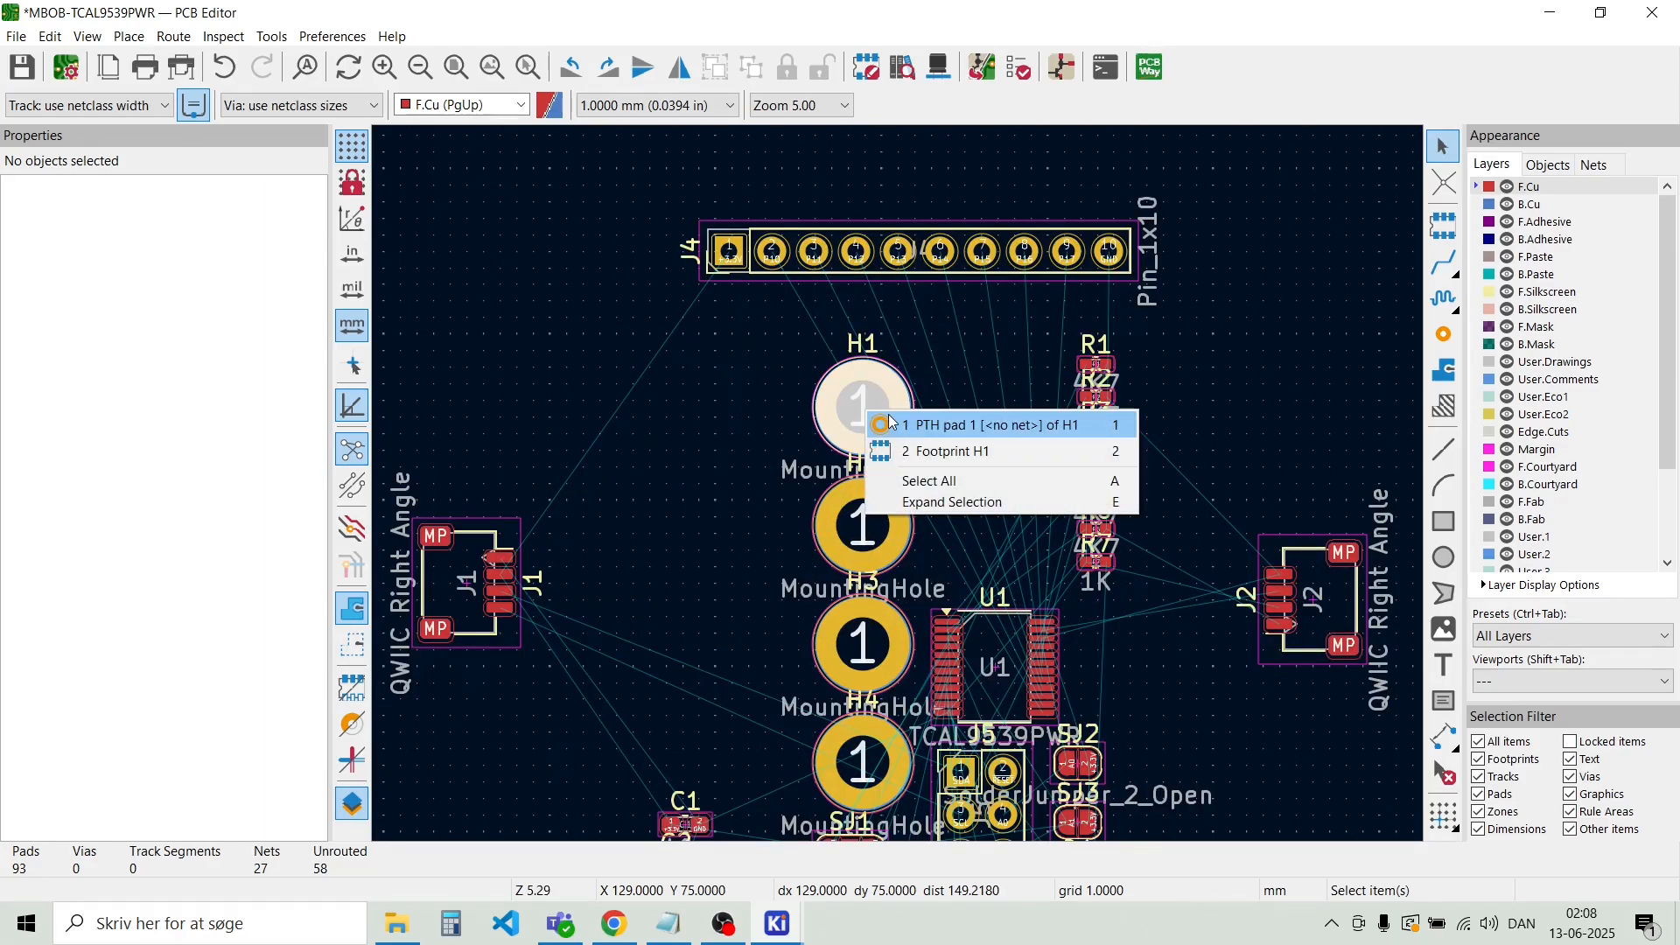
key("Escape")
left_click_drag(895, 415, 463, 326)
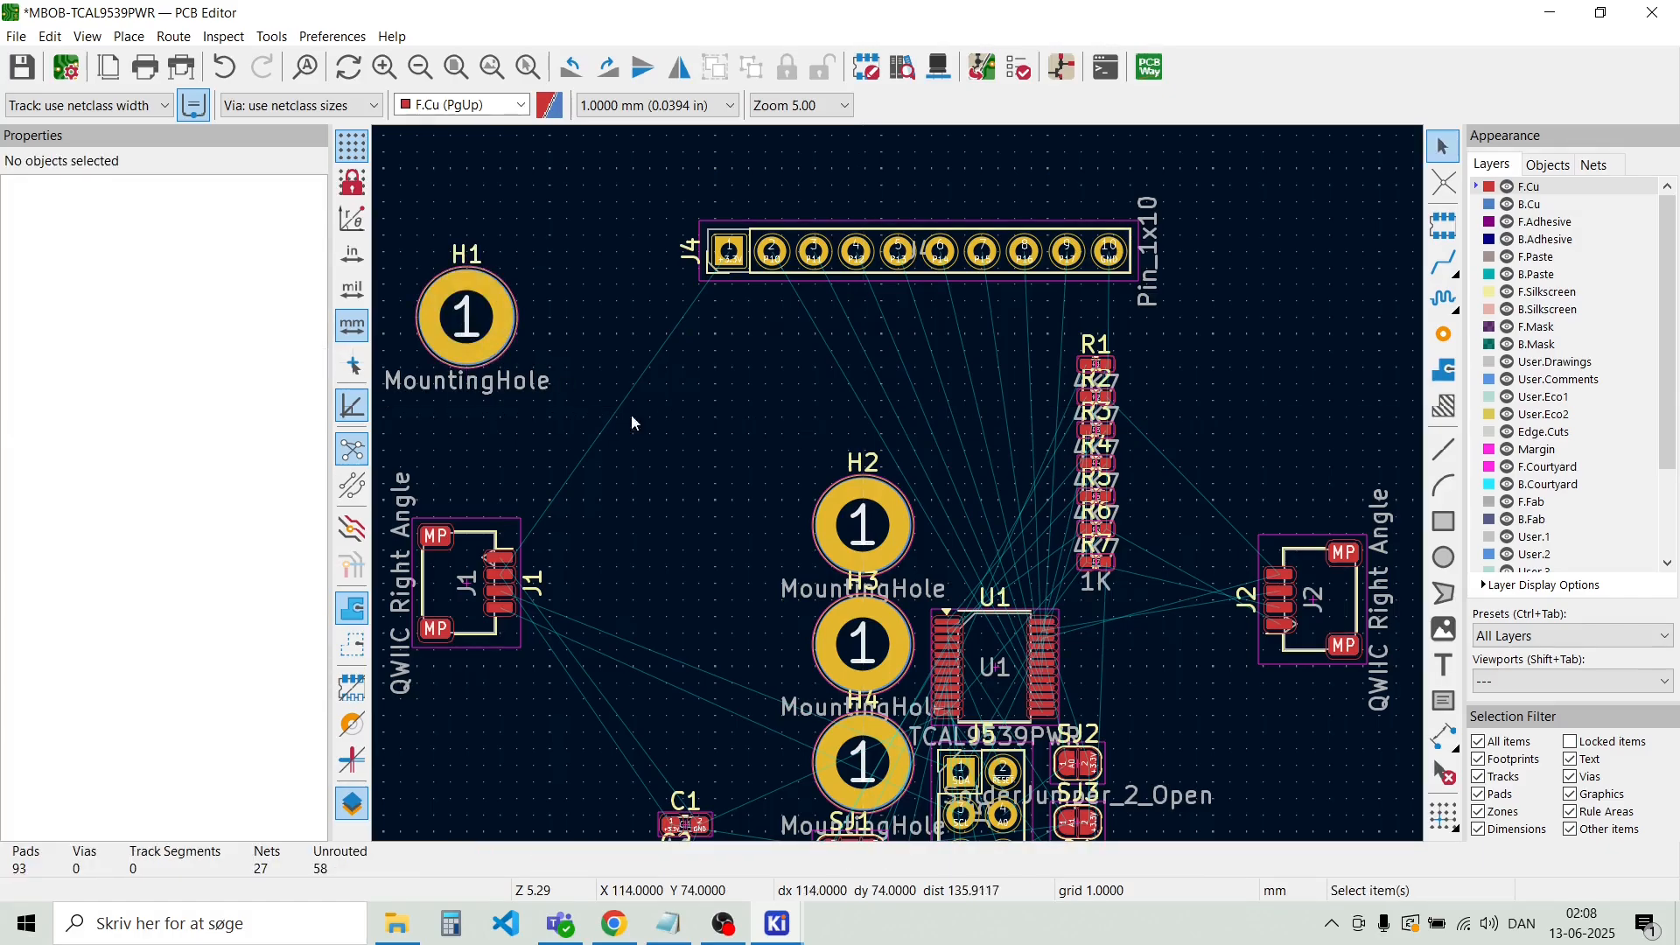
left_click_drag(870, 536, 1054, 379)
scroll(1046, 479, "down", 1)
left_click_drag(775, 588, 511, 680)
left_click_drag(758, 684, 1064, 700)
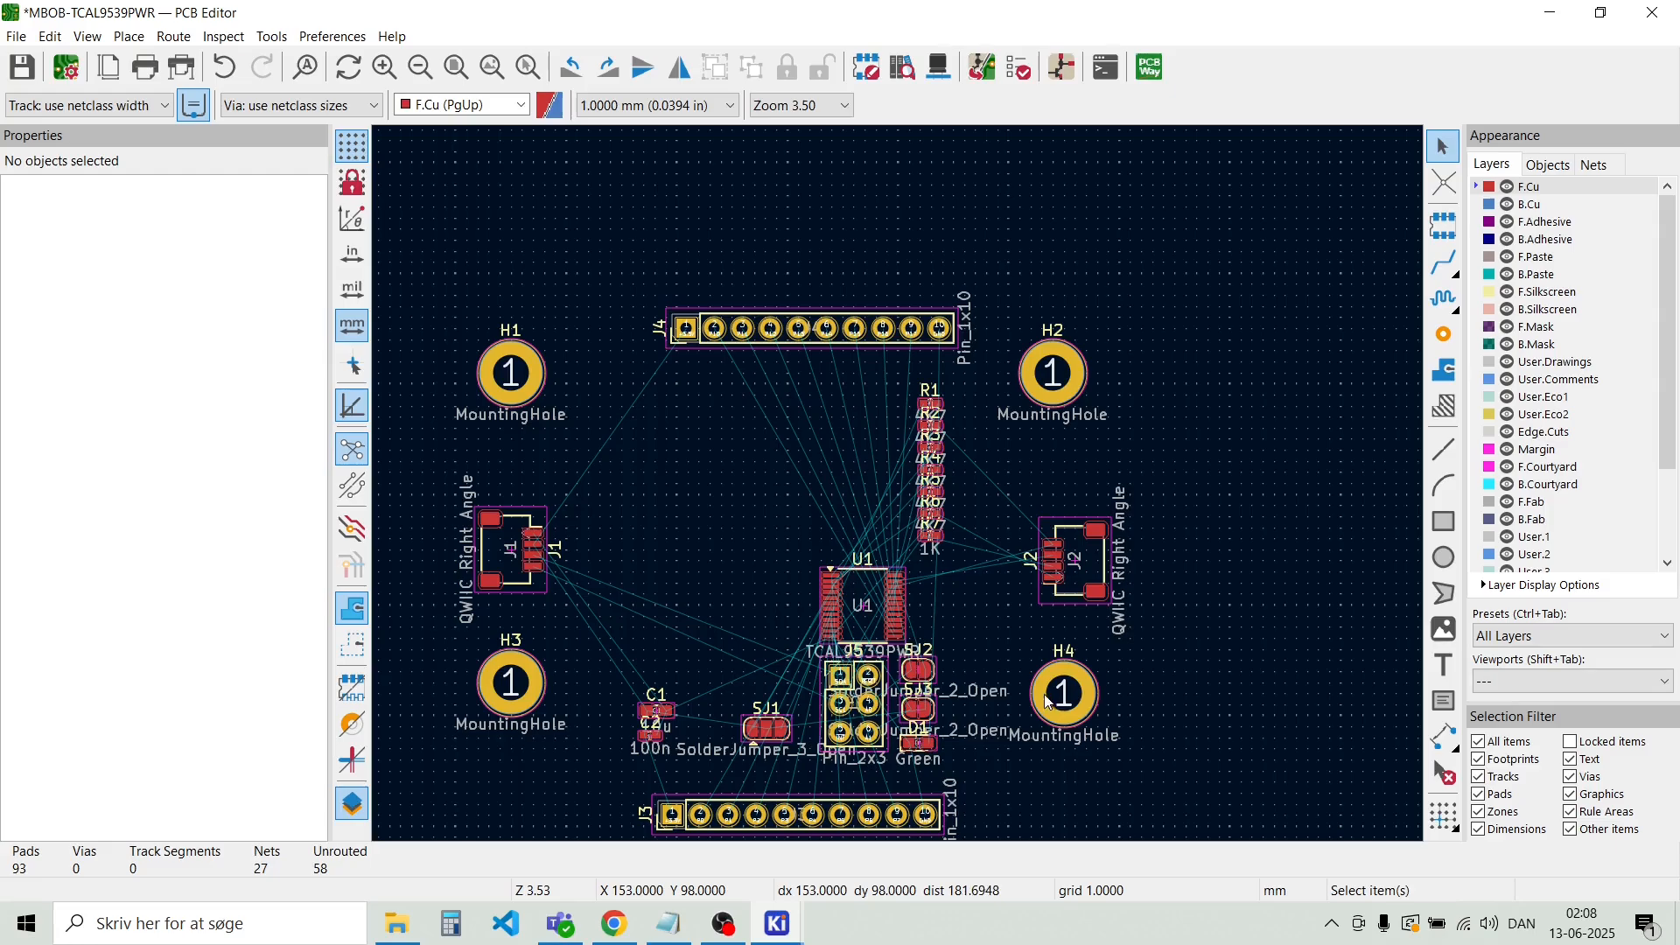
Rotate the TCAL9539PWR chip U1 to 90° and place it below header J4, at about X 133, Y 81 mm
left_click(871, 620)
left_click(866, 600)
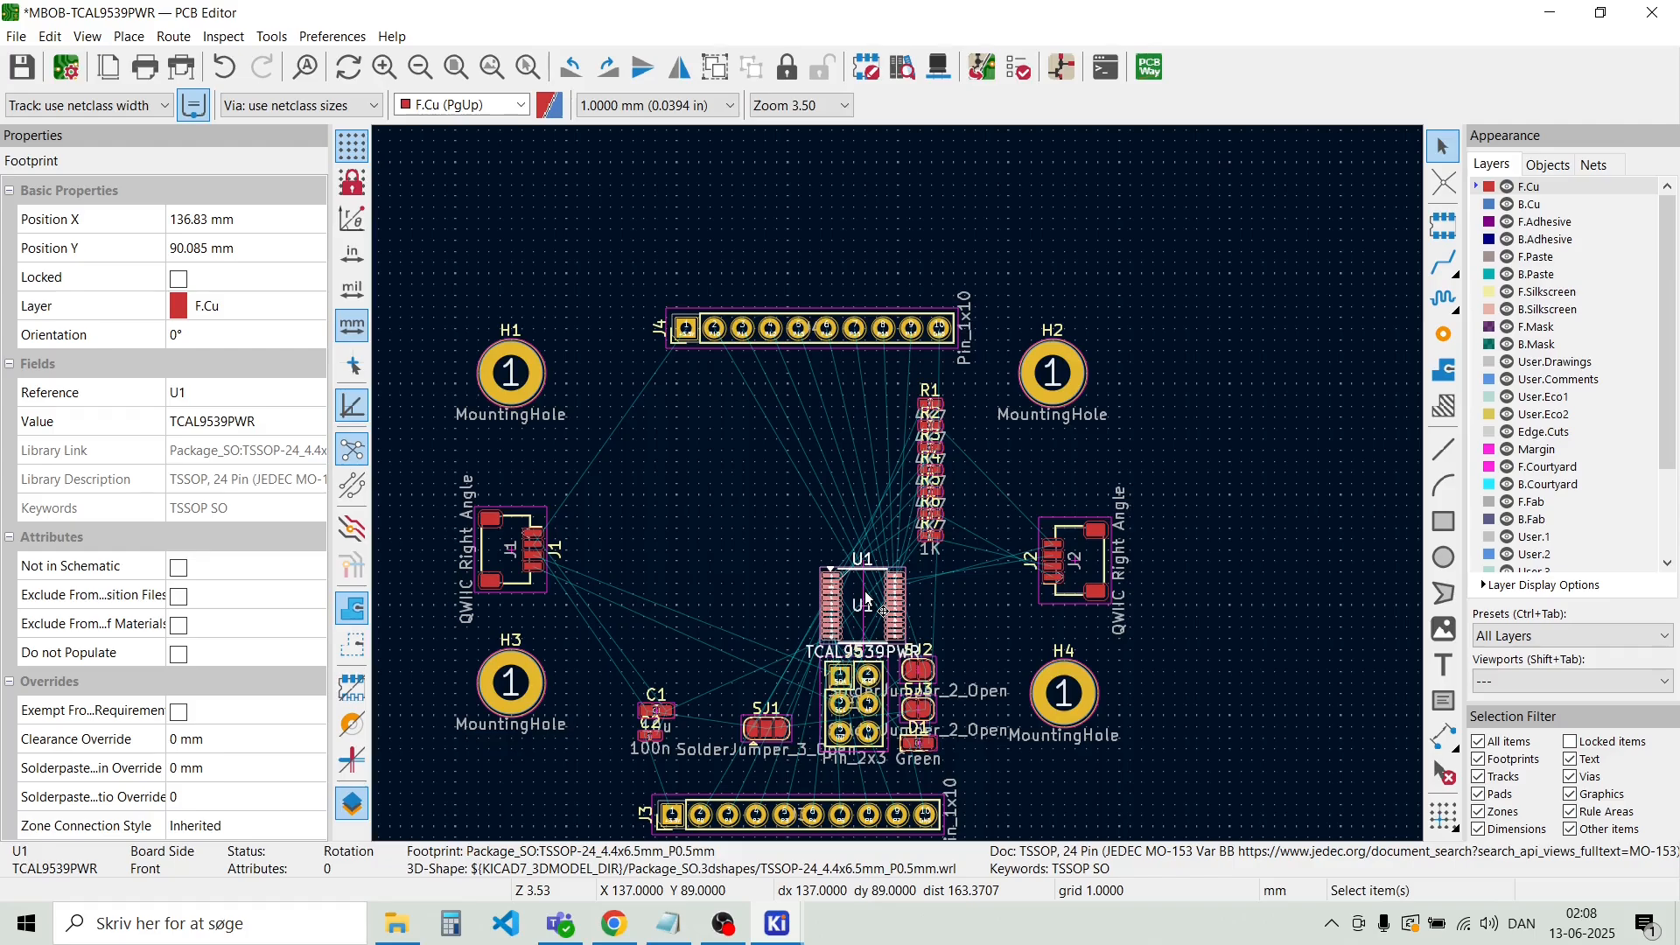
key("m")
scroll(884, 525, "up", 2)
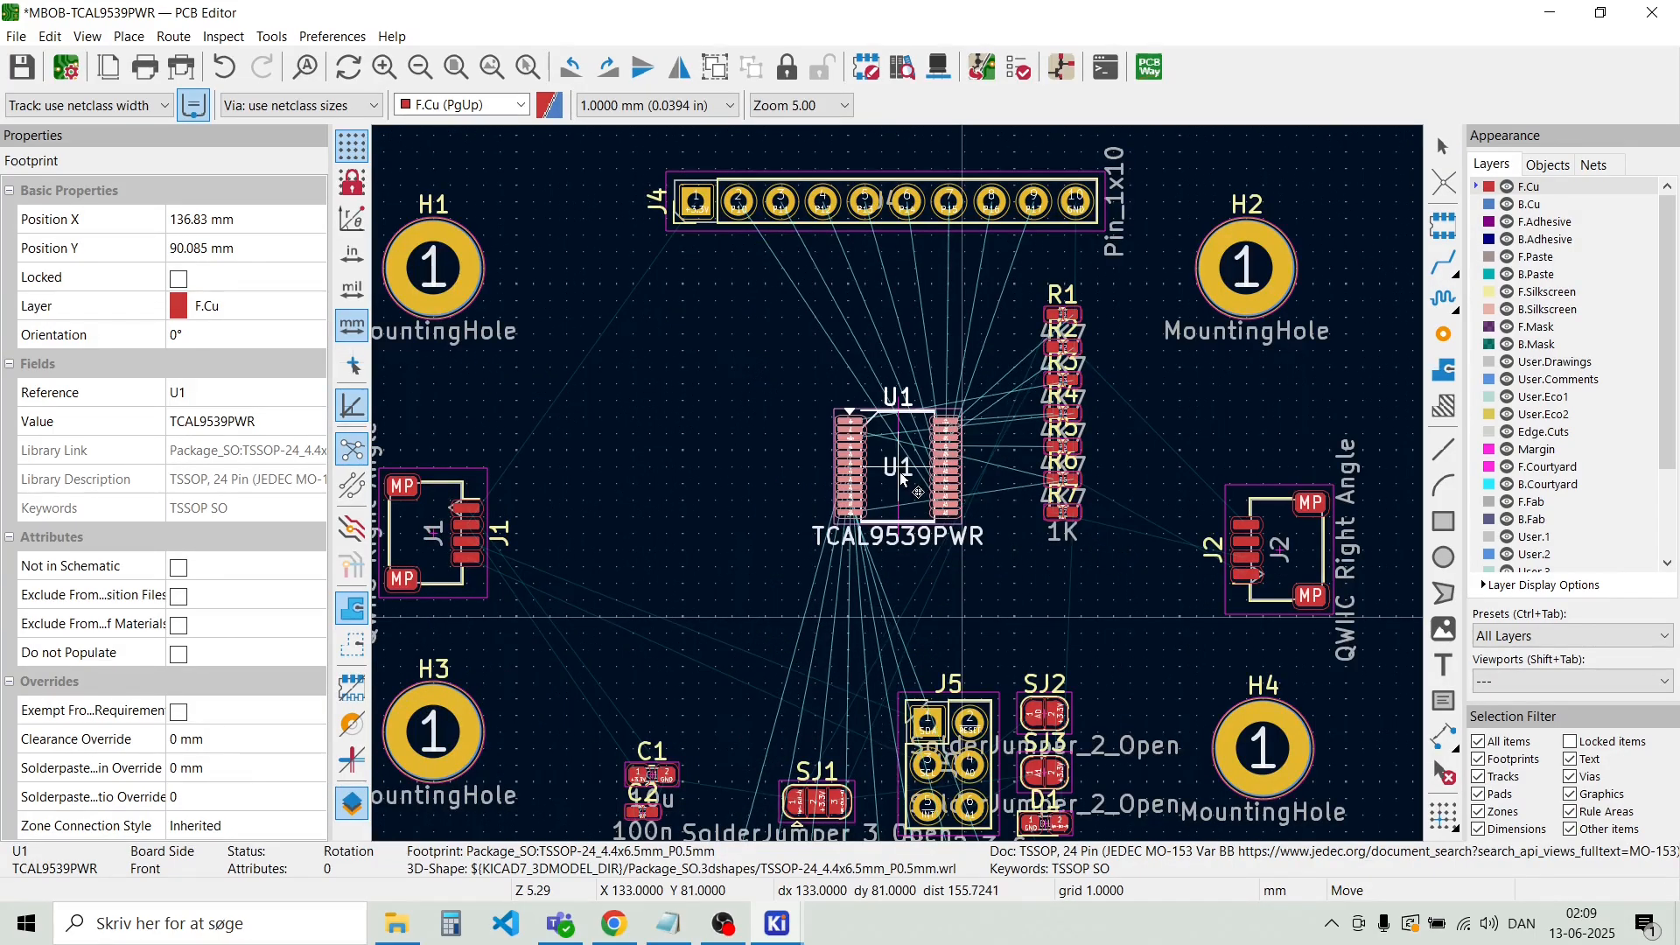
key("r")
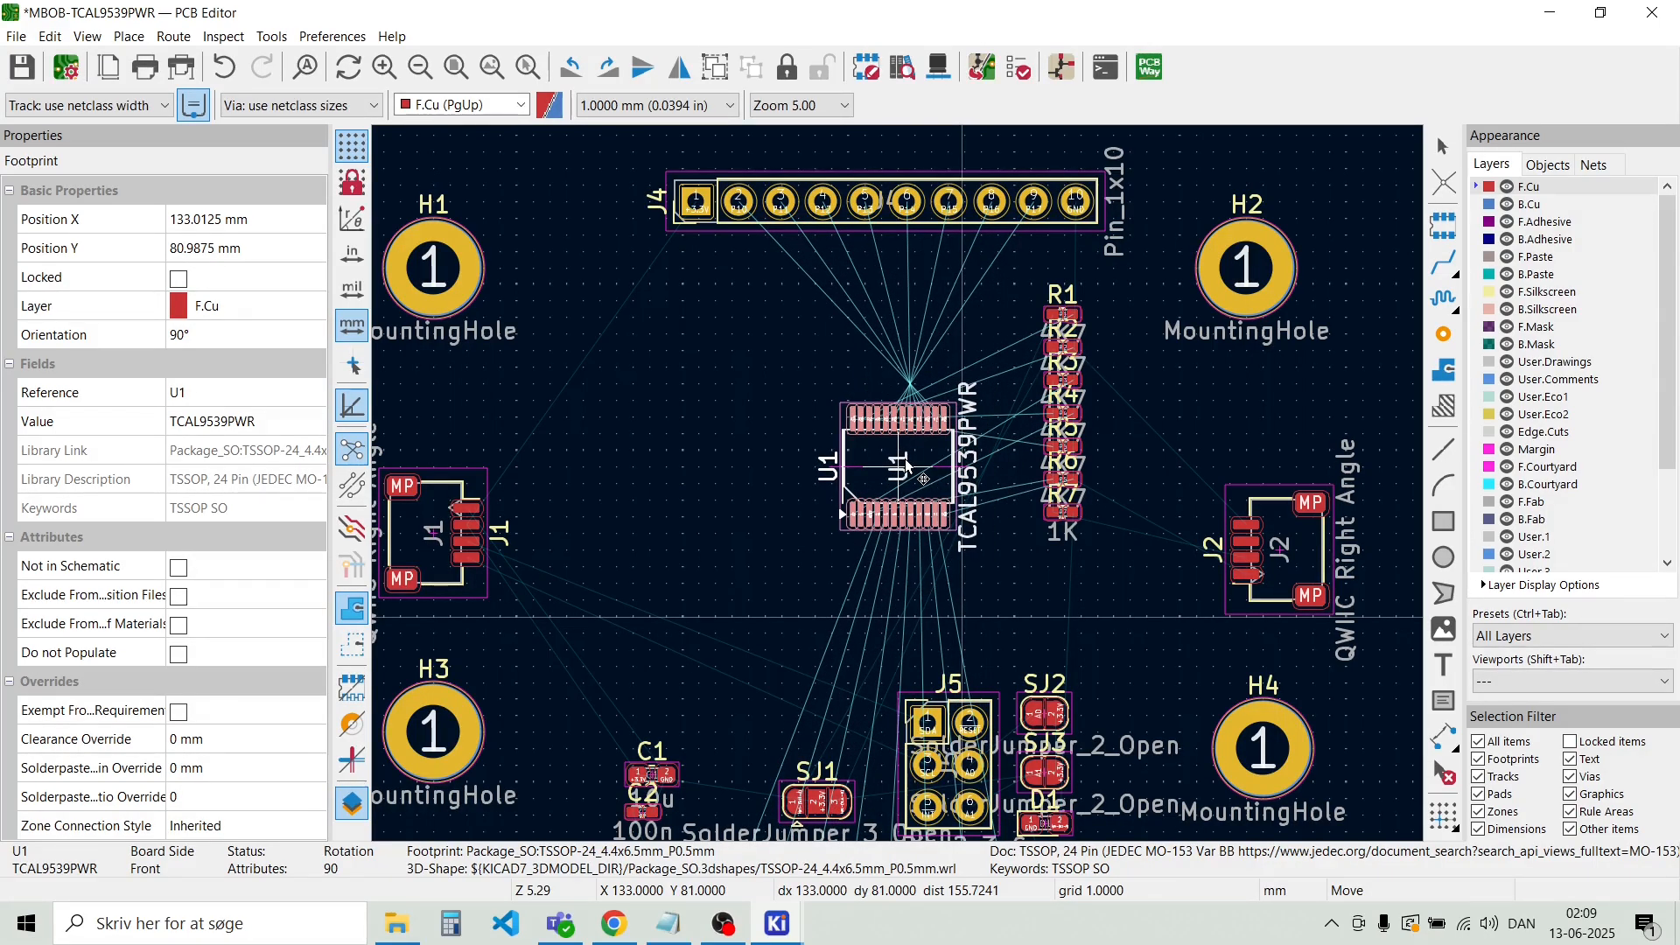
left_click(907, 465)
Move the column of resistors R1 to R7 to the left side of U1 and deselect it
scroll(998, 236, "up", 3)
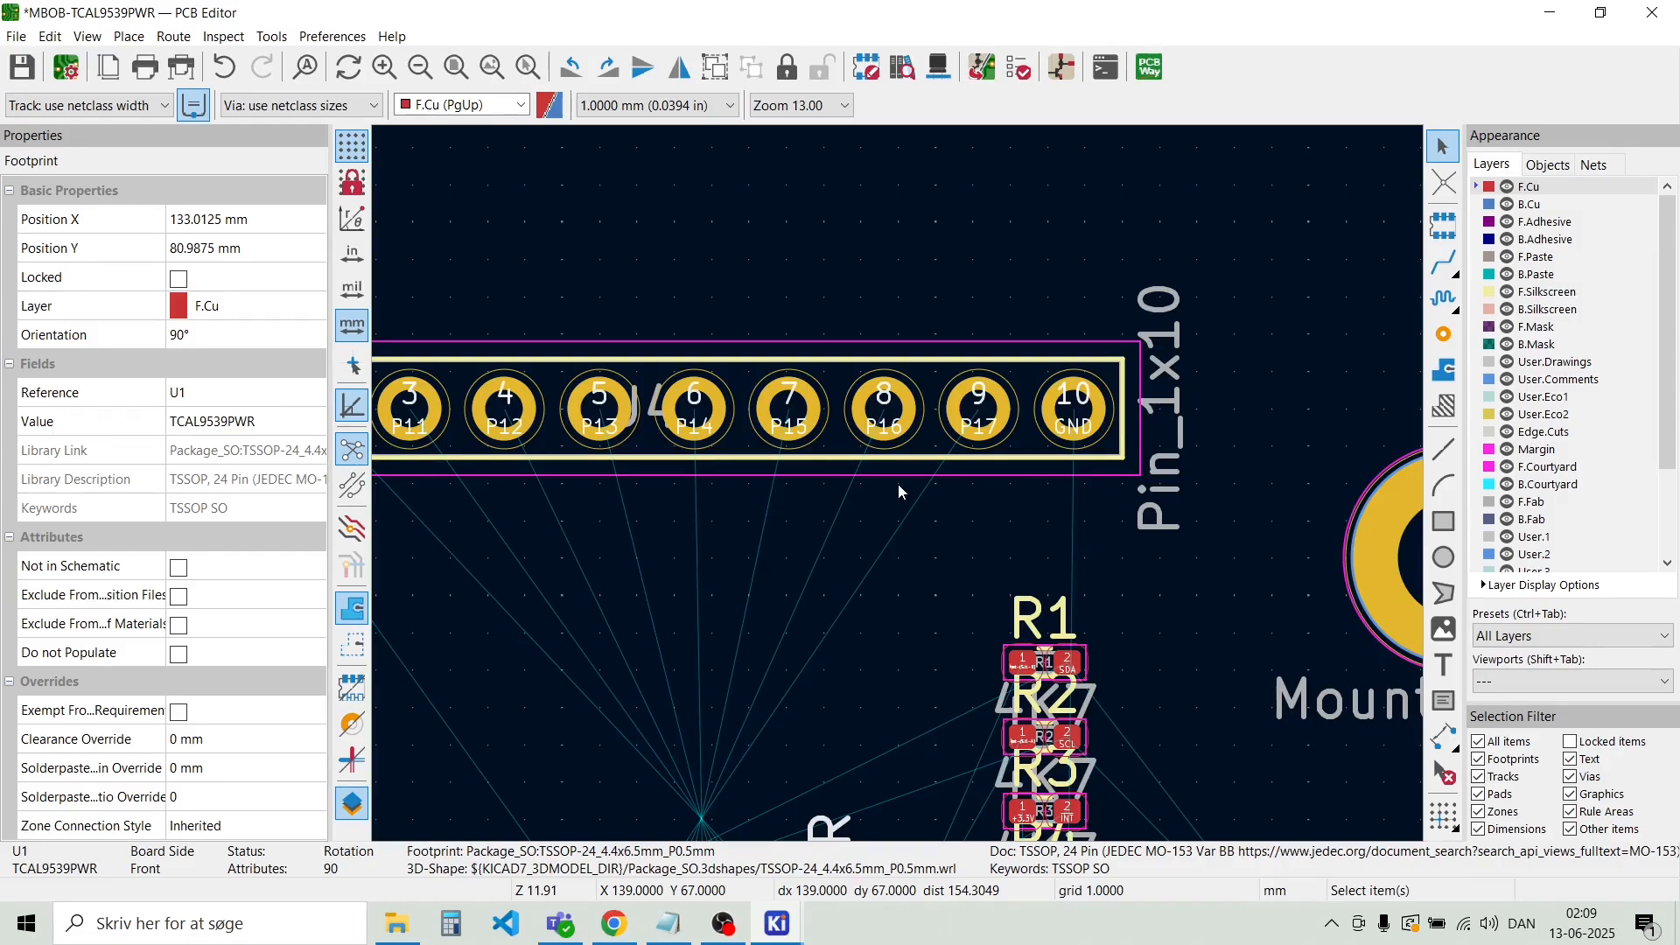
scroll(902, 490, "down", 3)
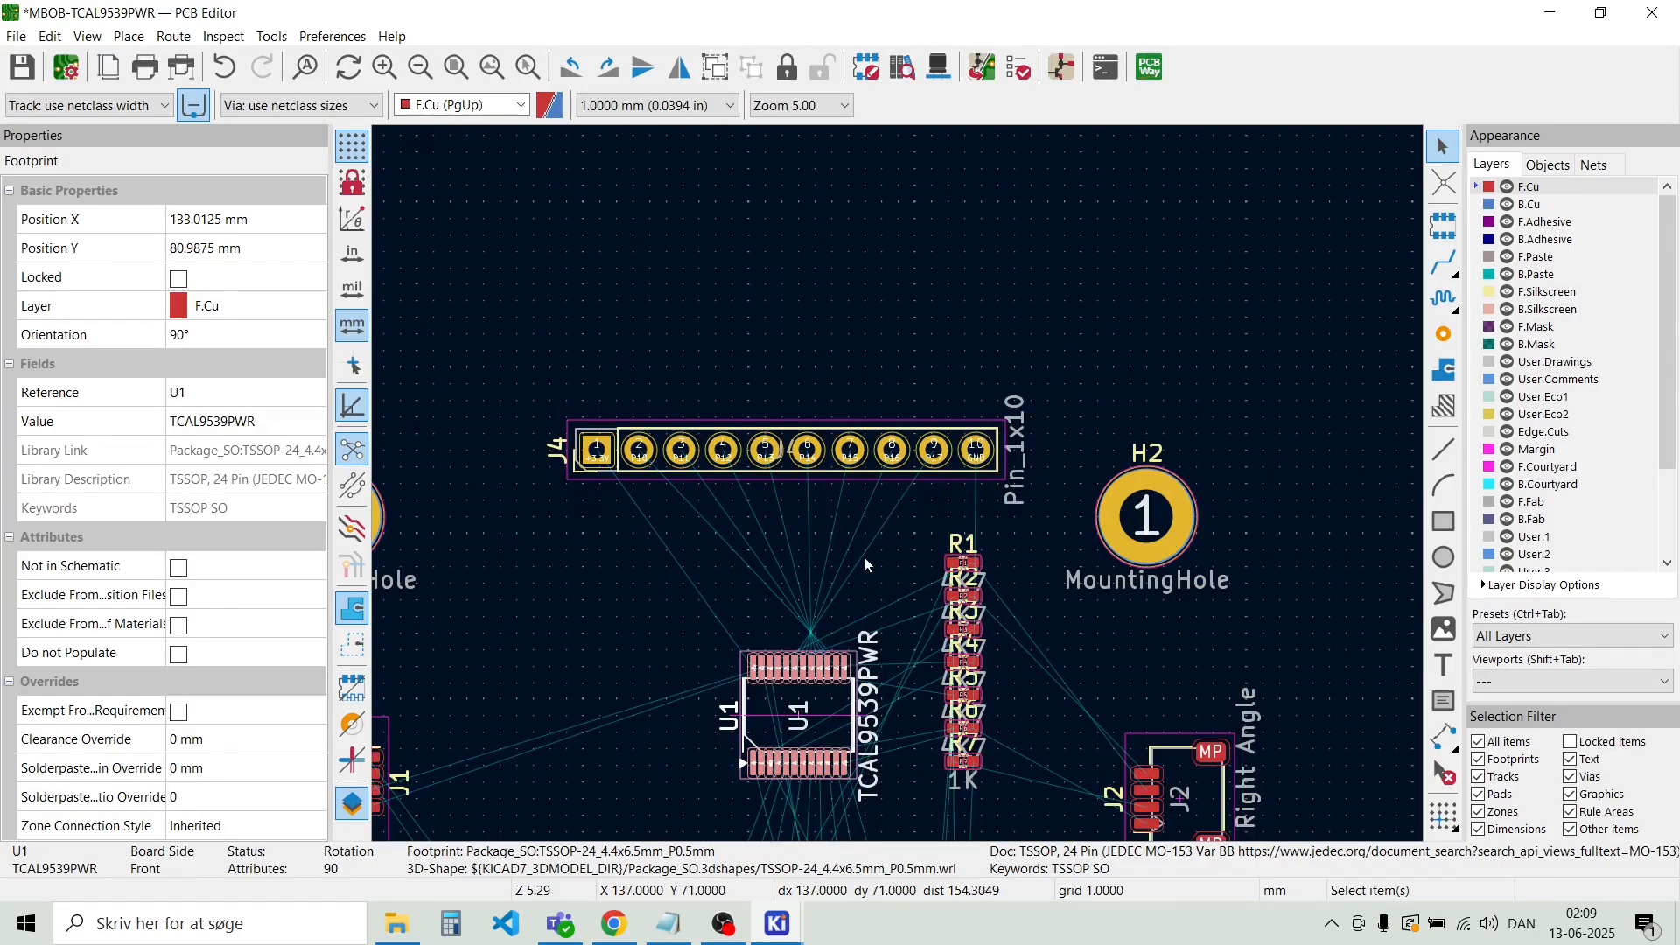
scroll(812, 698, "up", 1)
scroll(902, 490, "down", 1)
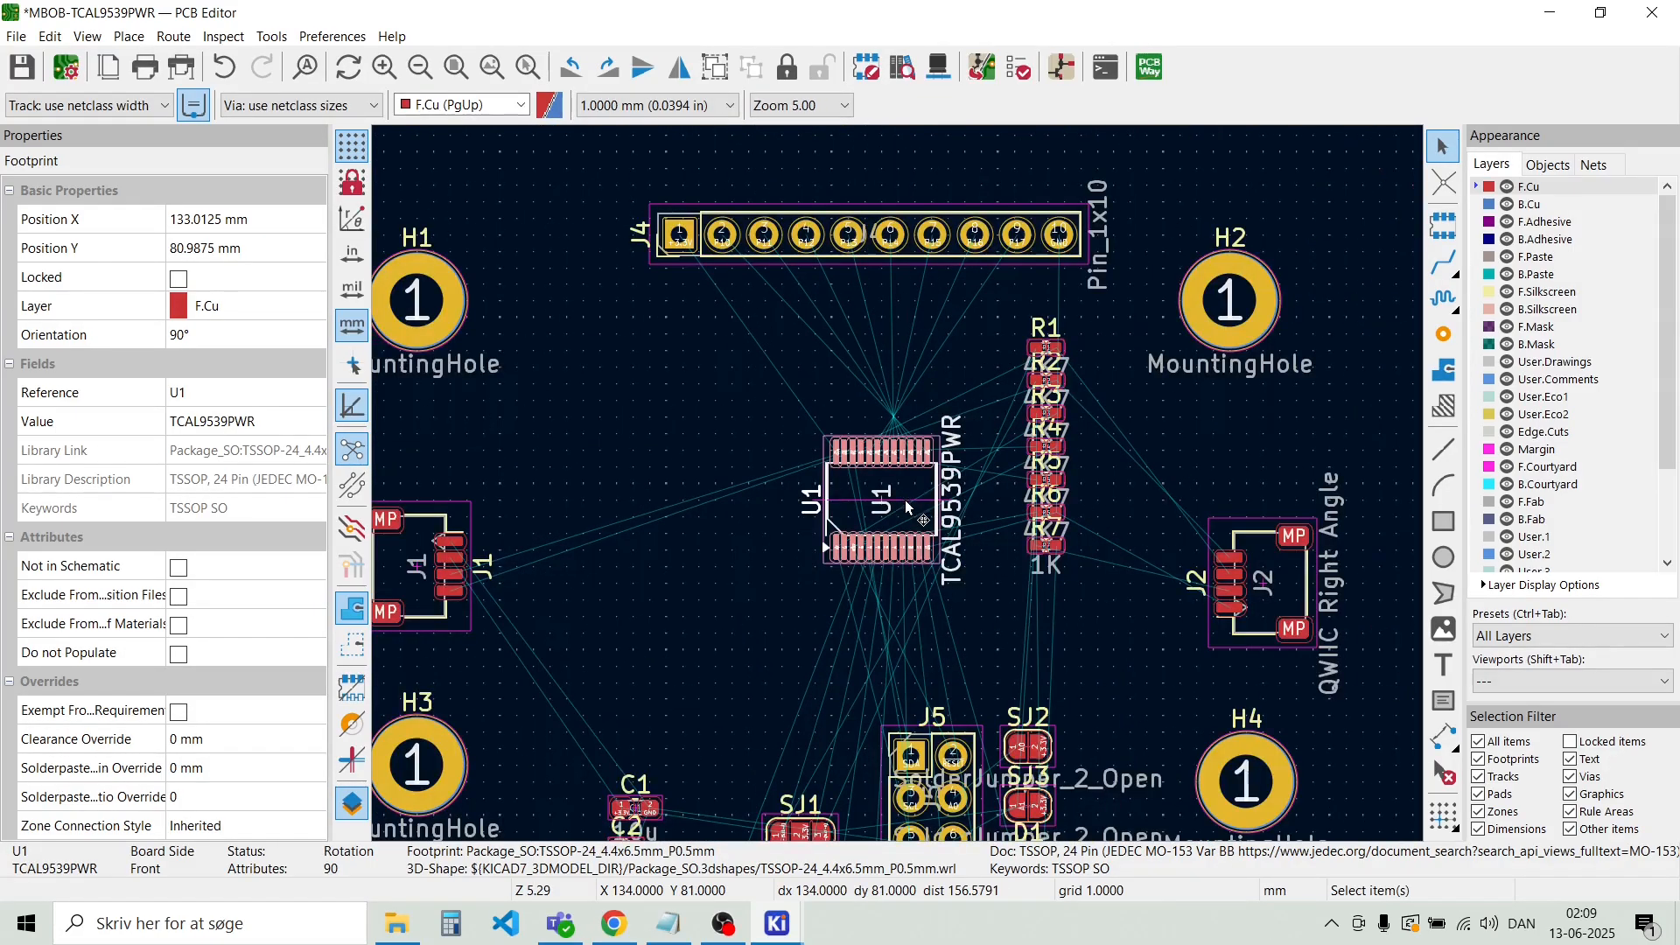
scroll(933, 606, "down", 3)
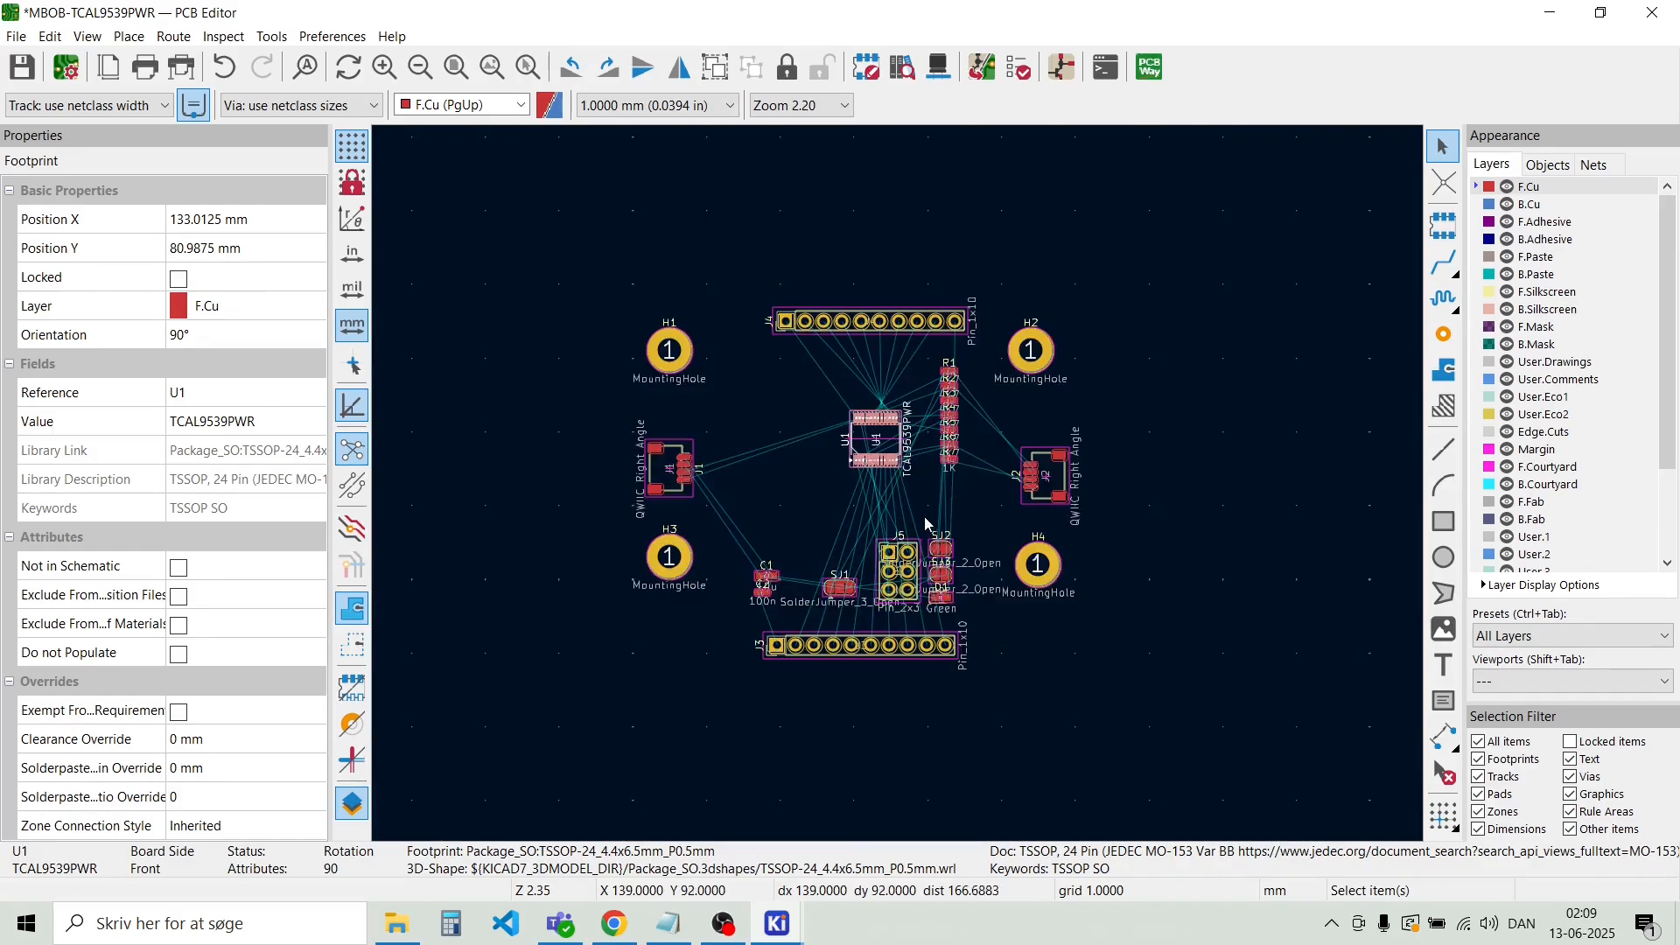
left_click_drag(974, 485, 787, 453)
left_click(862, 486)
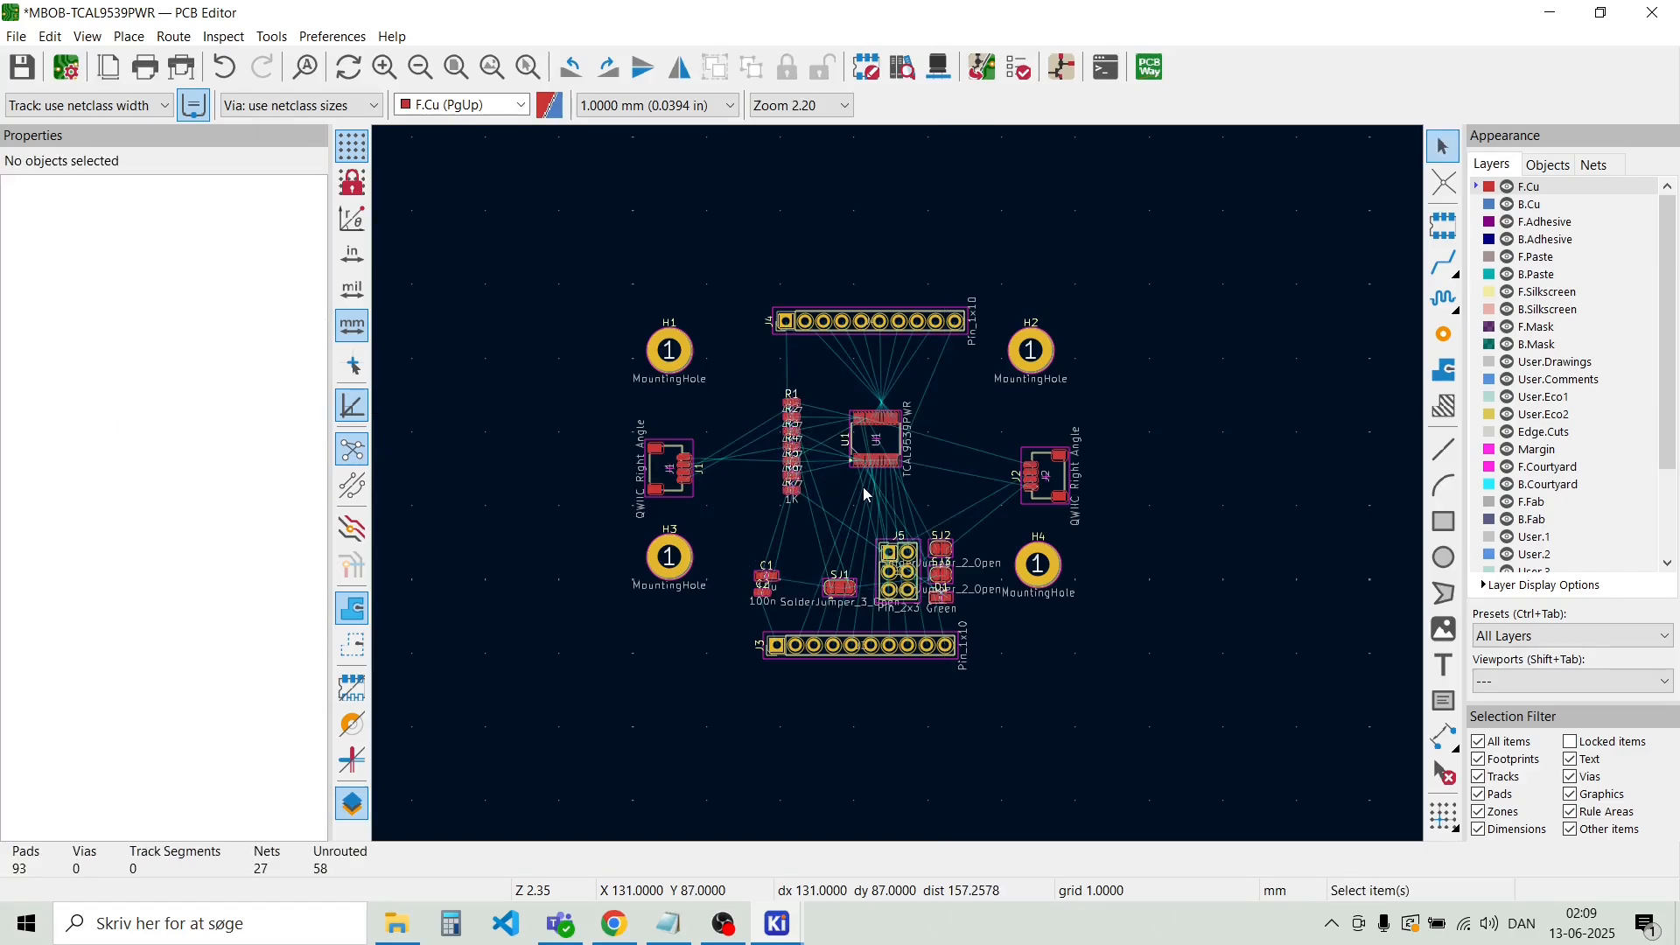
Rotate the 2x3 pin header J5 to 90° and place it to the right of U1, at about X 140.8, Y 82.7 mm
scroll(912, 566, "up", 2)
scroll(901, 492, "up", 4)
left_click(881, 507)
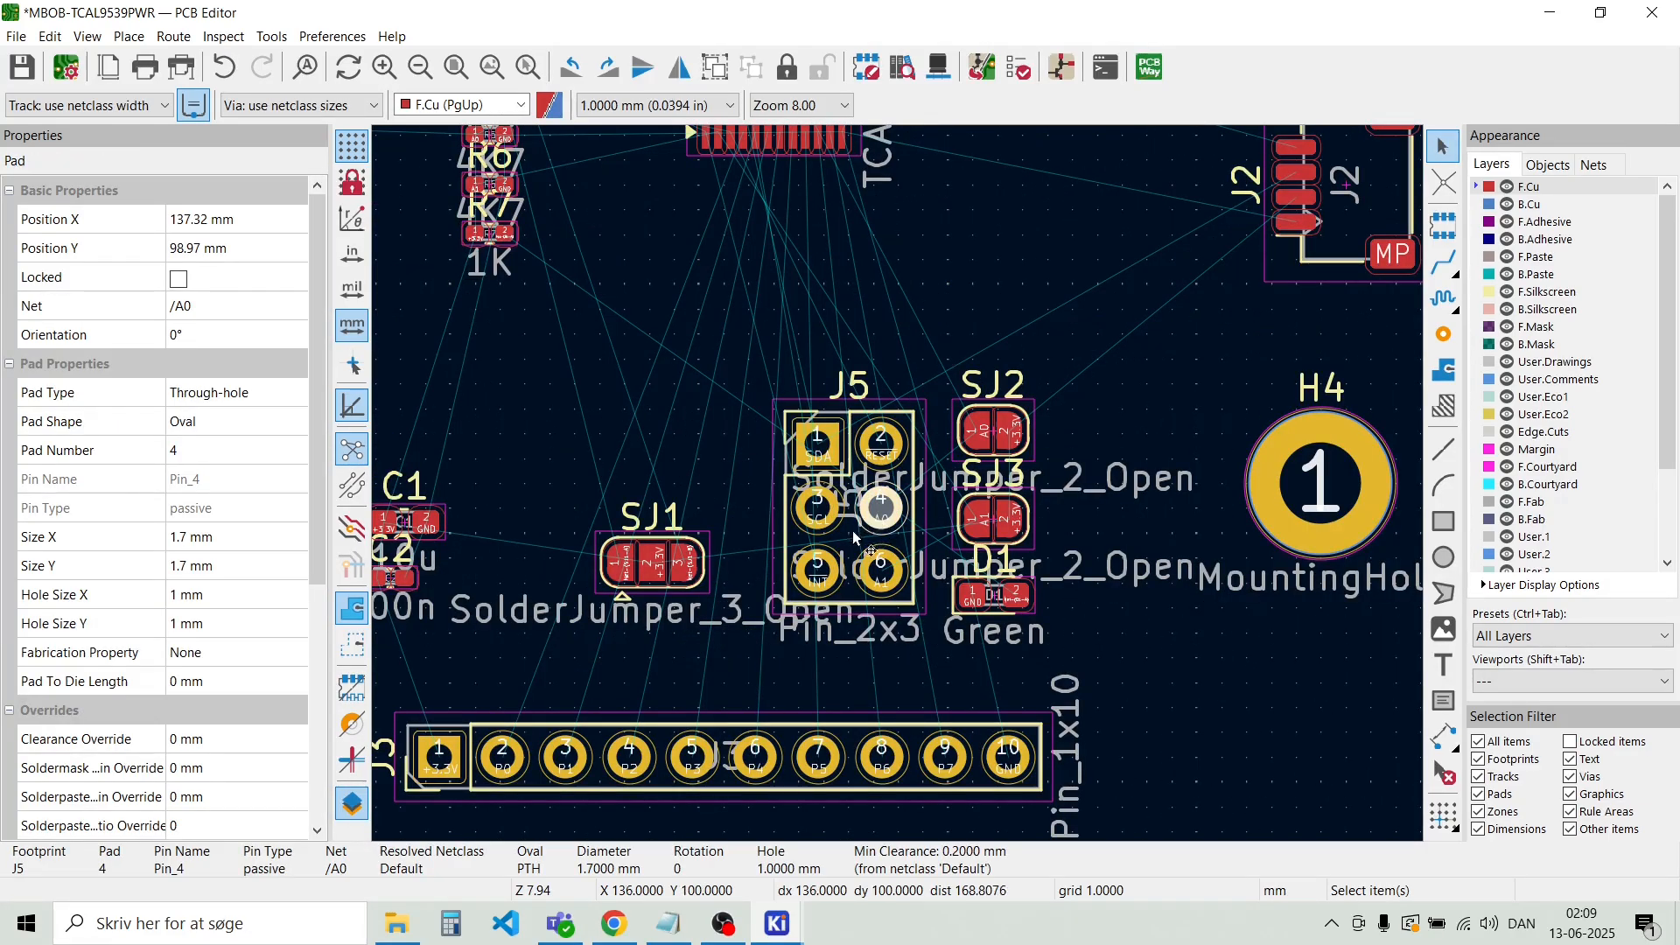
left_click(845, 564)
left_click_drag(847, 556, 814, 444)
key("r")
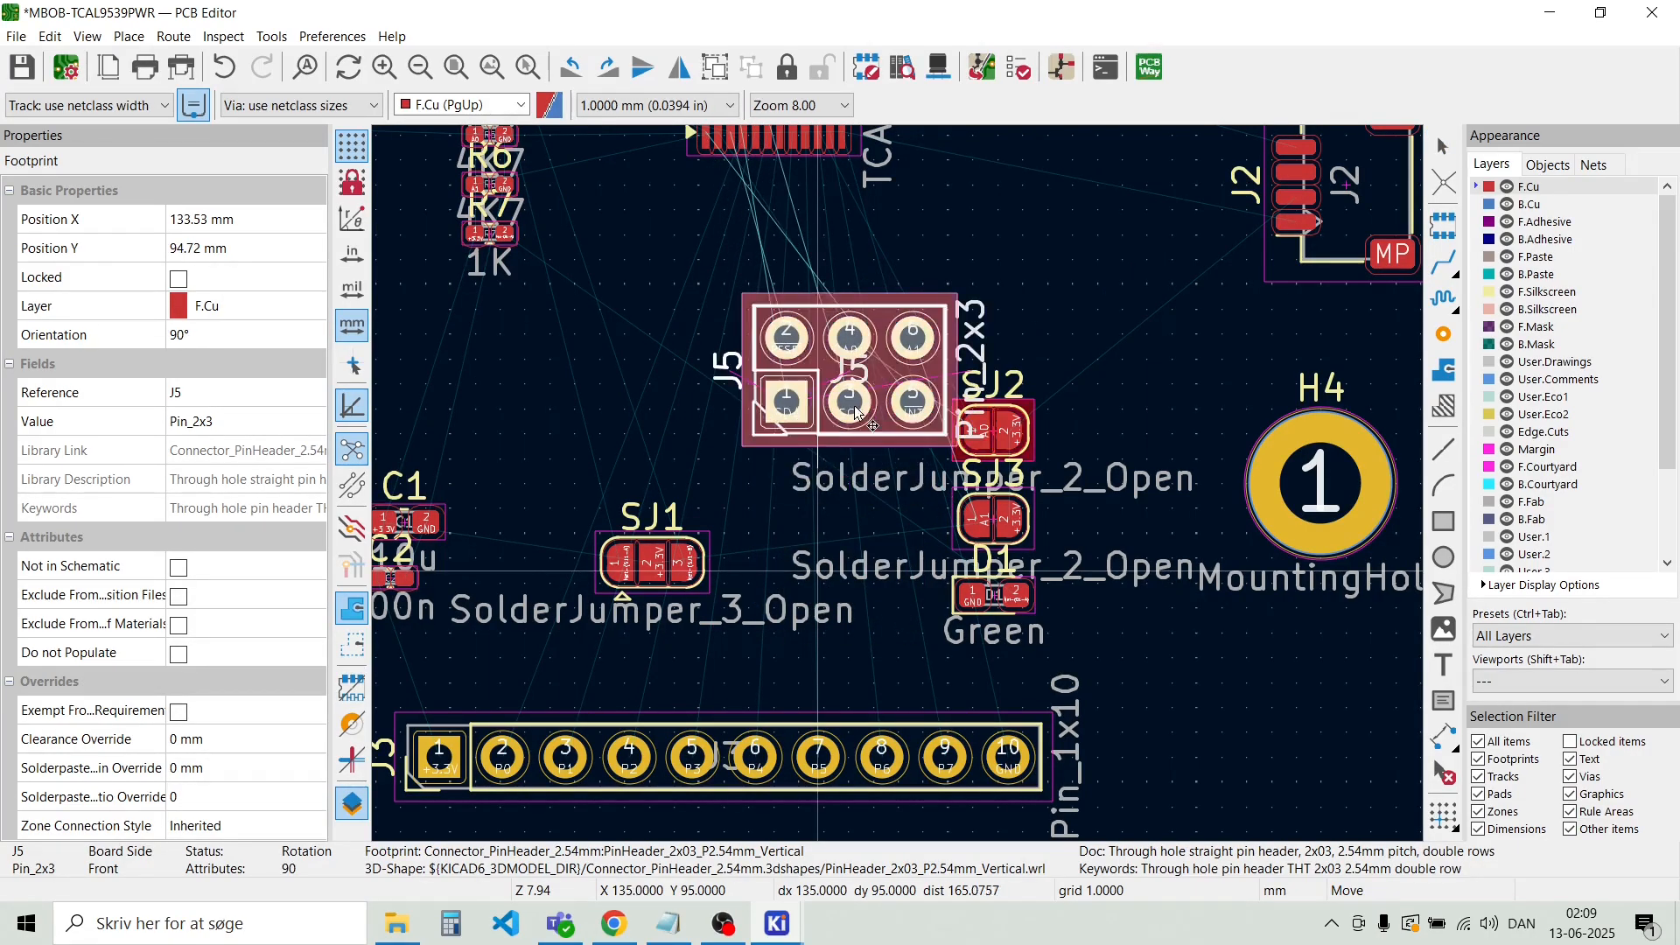
scroll(816, 442, "down", 2)
left_click_drag(949, 346, 949, 338)
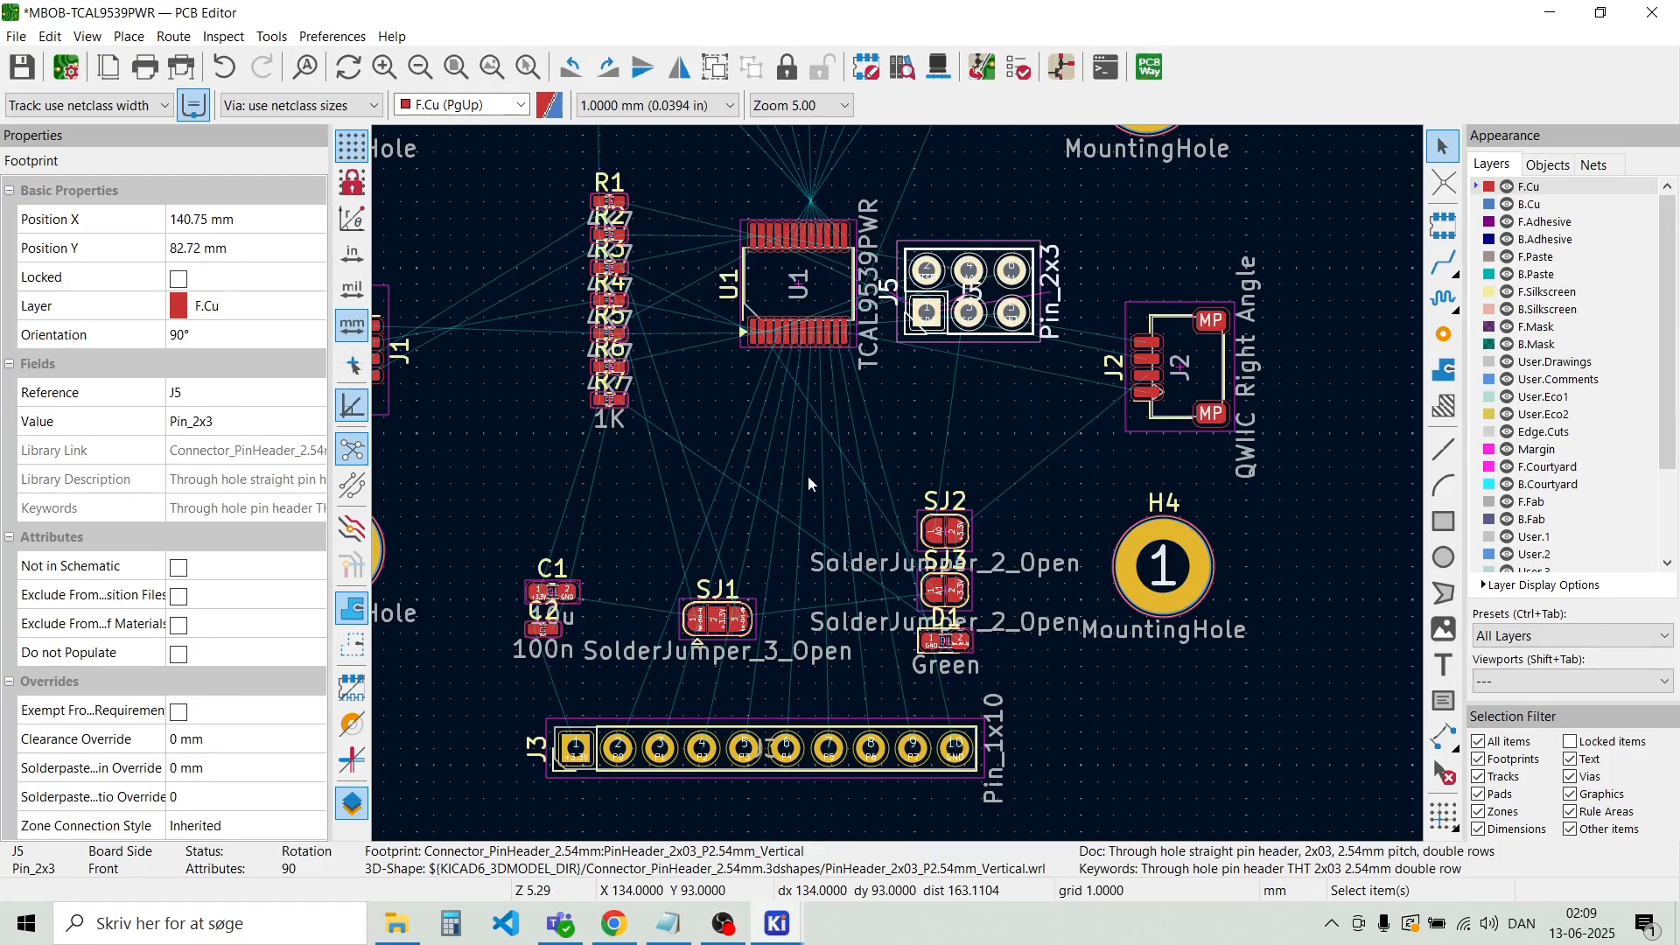
left_click(754, 487)
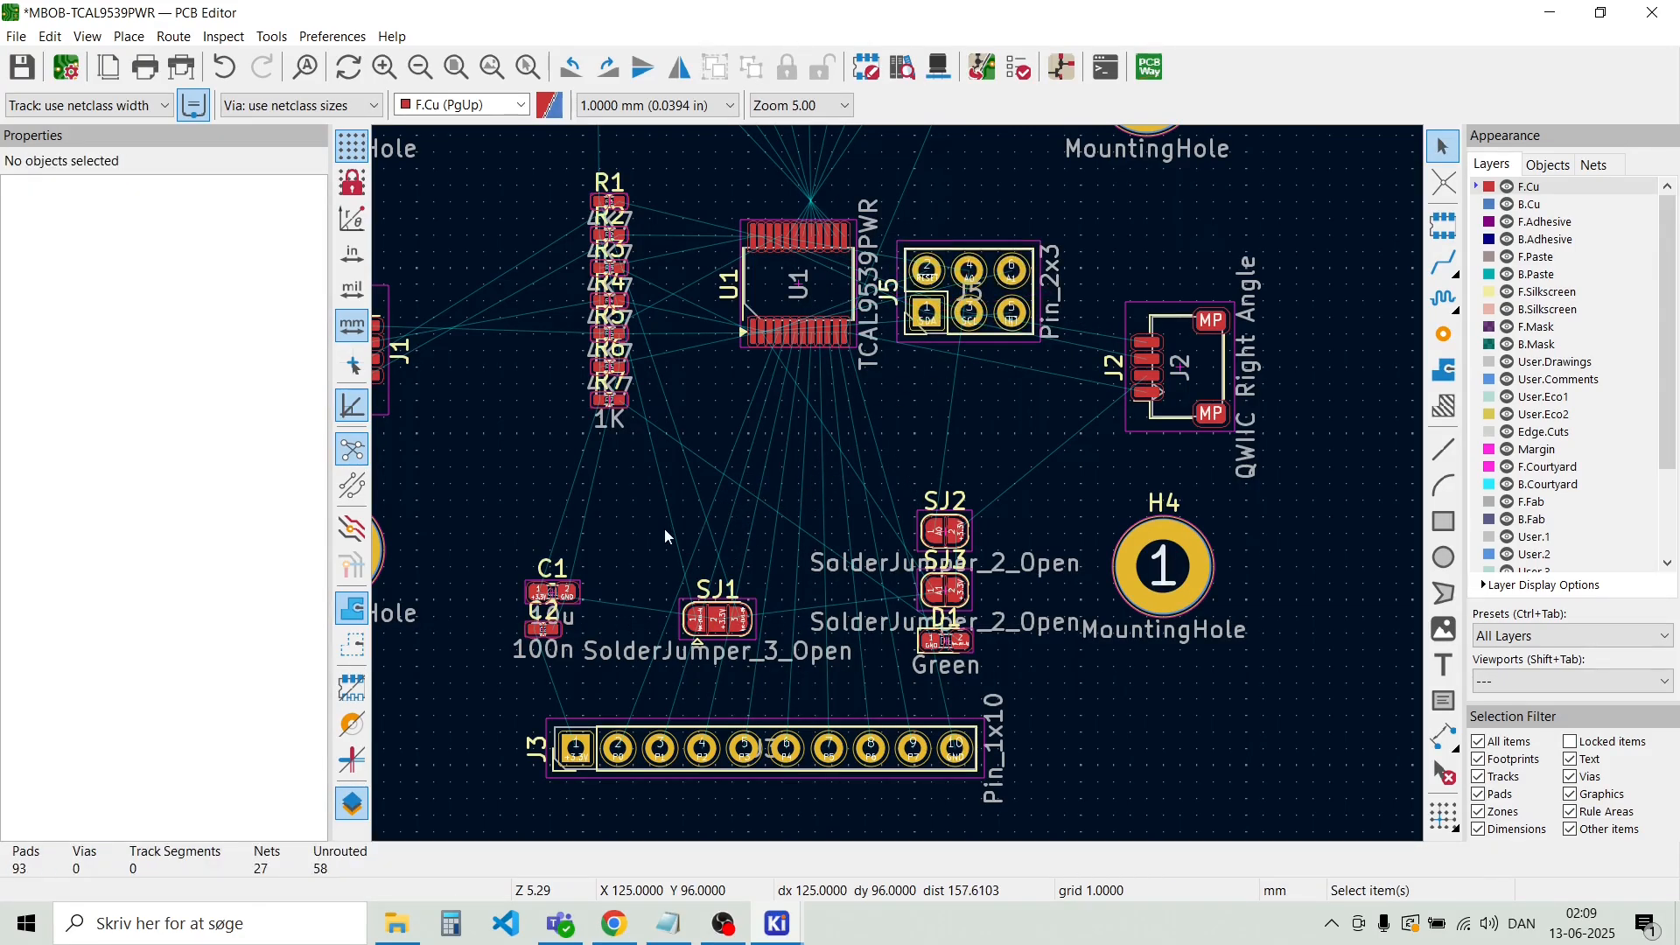
Move the green LED D1 from beside the solder jumpers to just above QWIIC connector J1 and deselect it
scroll(784, 497, "down", 2)
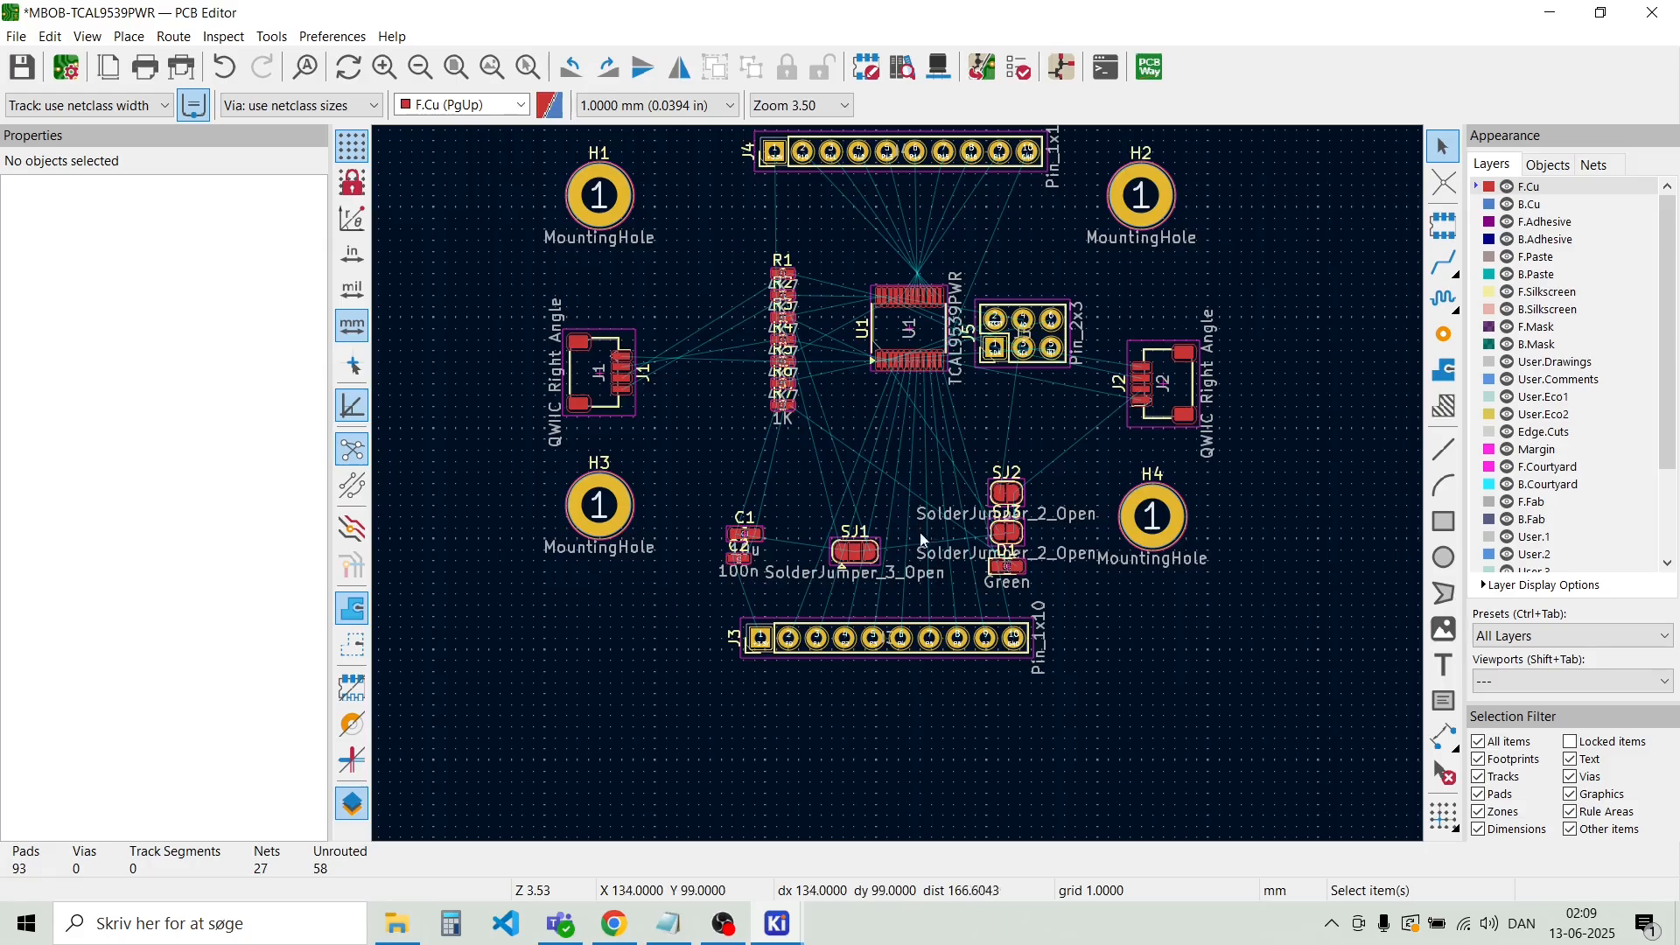
left_click(1012, 581)
left_click(1052, 584)
left_click_drag(1052, 583, 628, 310)
scroll(665, 329, "up", 3)
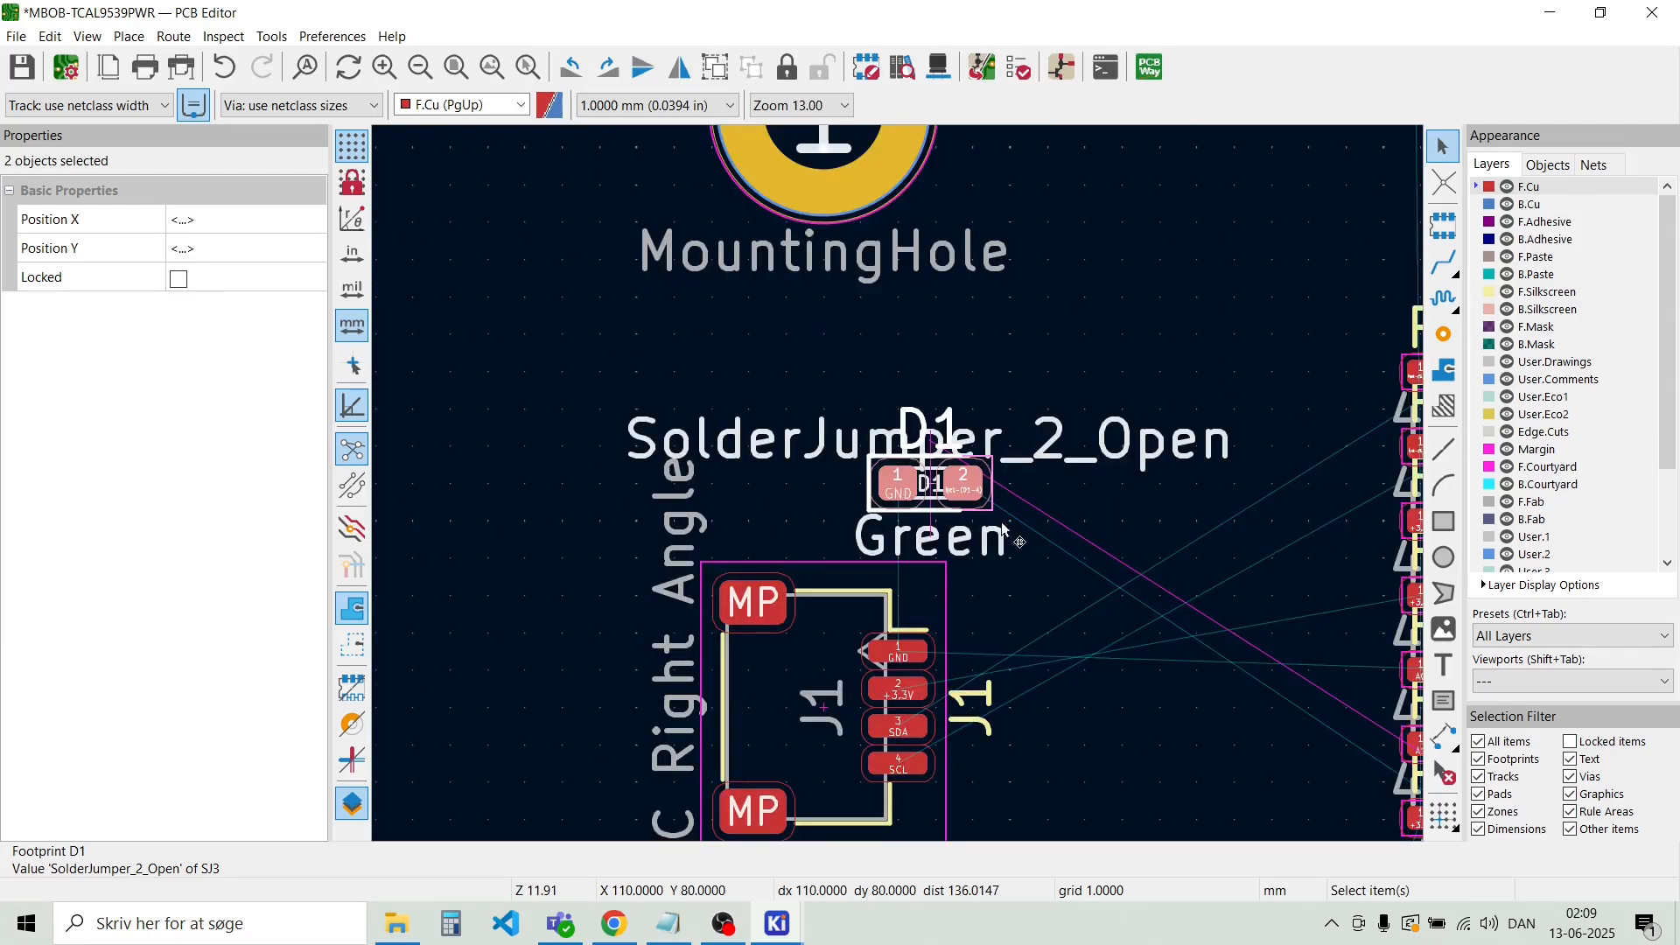
left_click(898, 485)
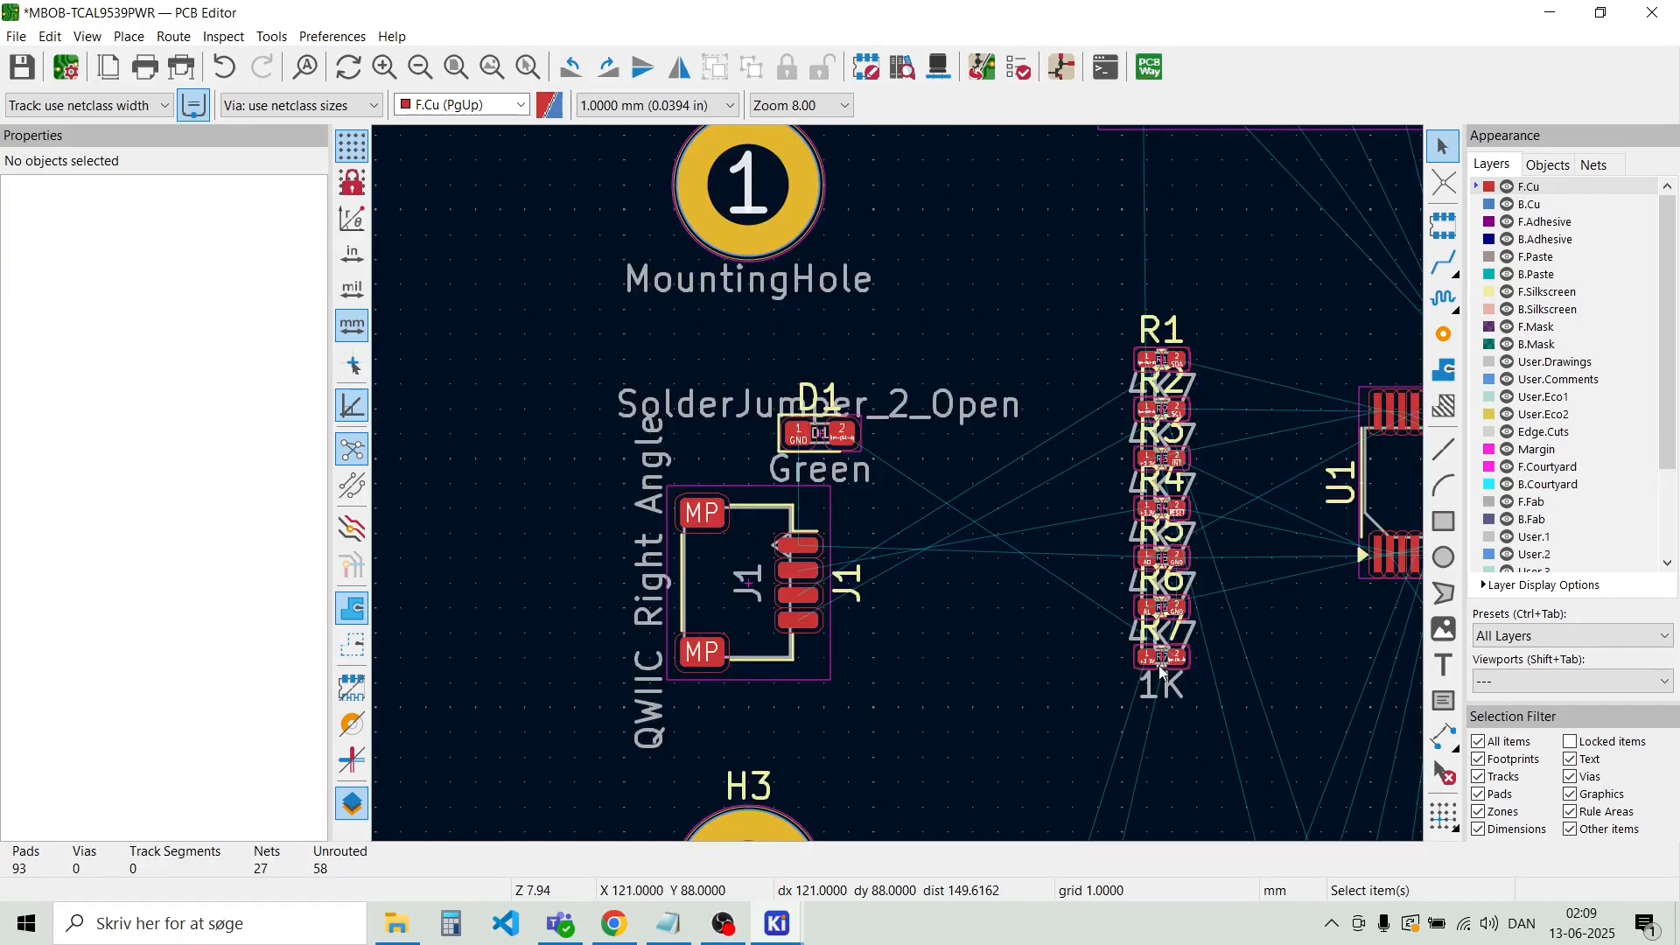
Move the 1K resistor R7 beside LED D1, at about X 111.4, Y 79 mm, and rotate it to 180°
left_click(1162, 667)
left_click_drag(1164, 662, 917, 428)
scroll(917, 427, "up", 5)
scroll(894, 483, "up", 1)
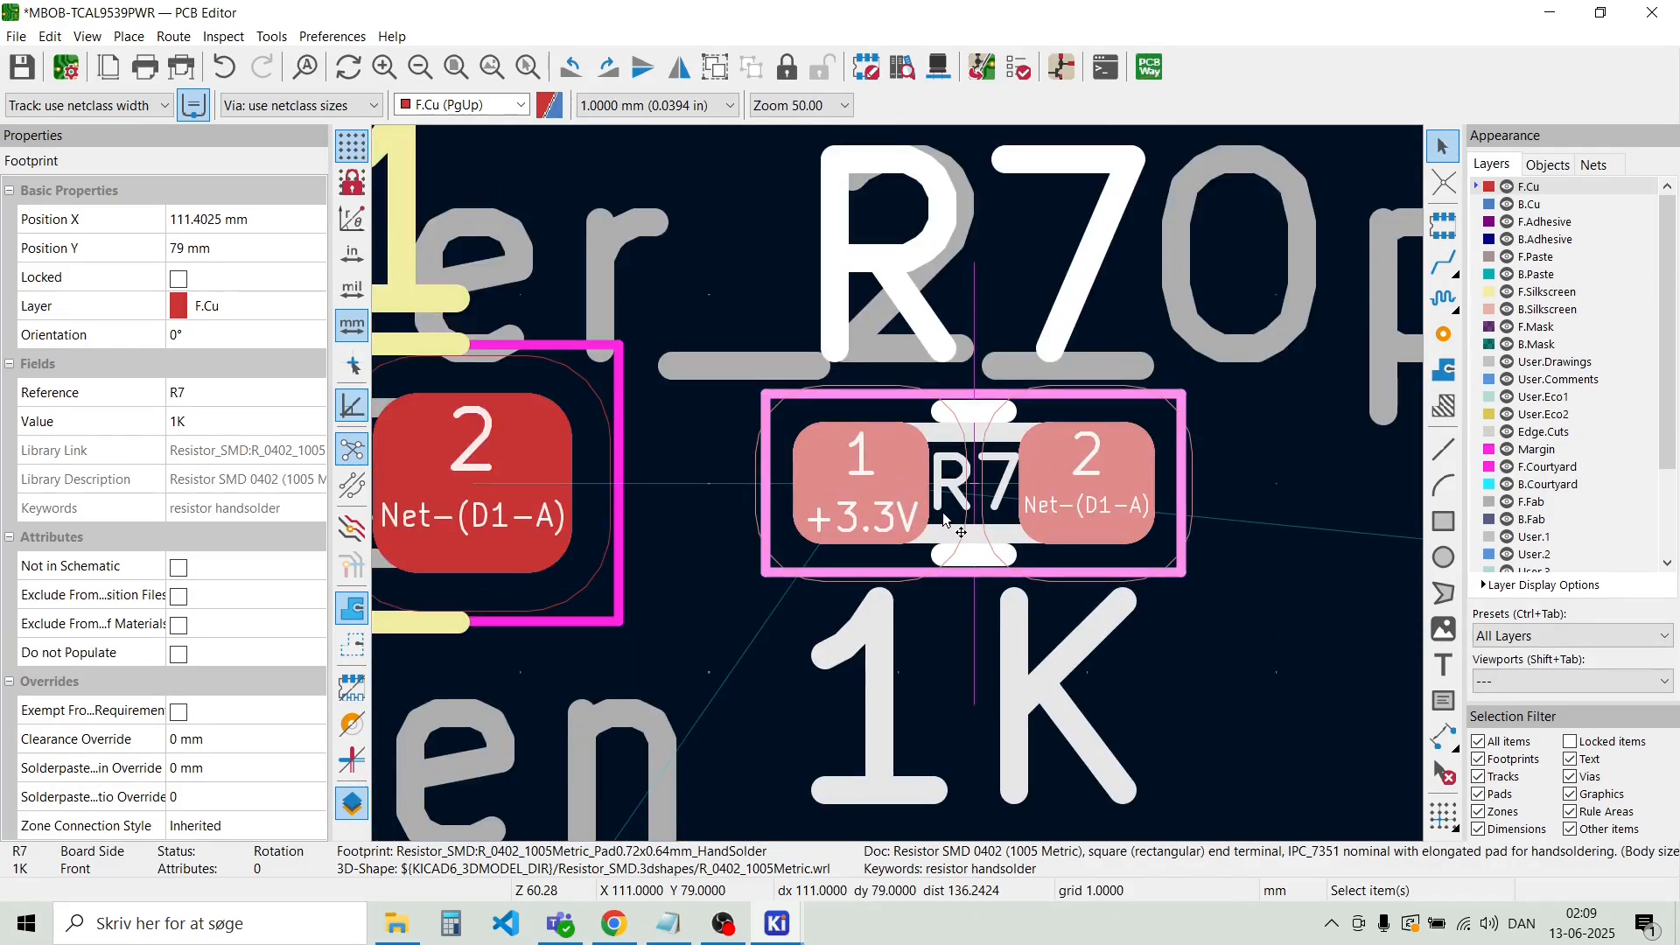
key("r")
key("r")
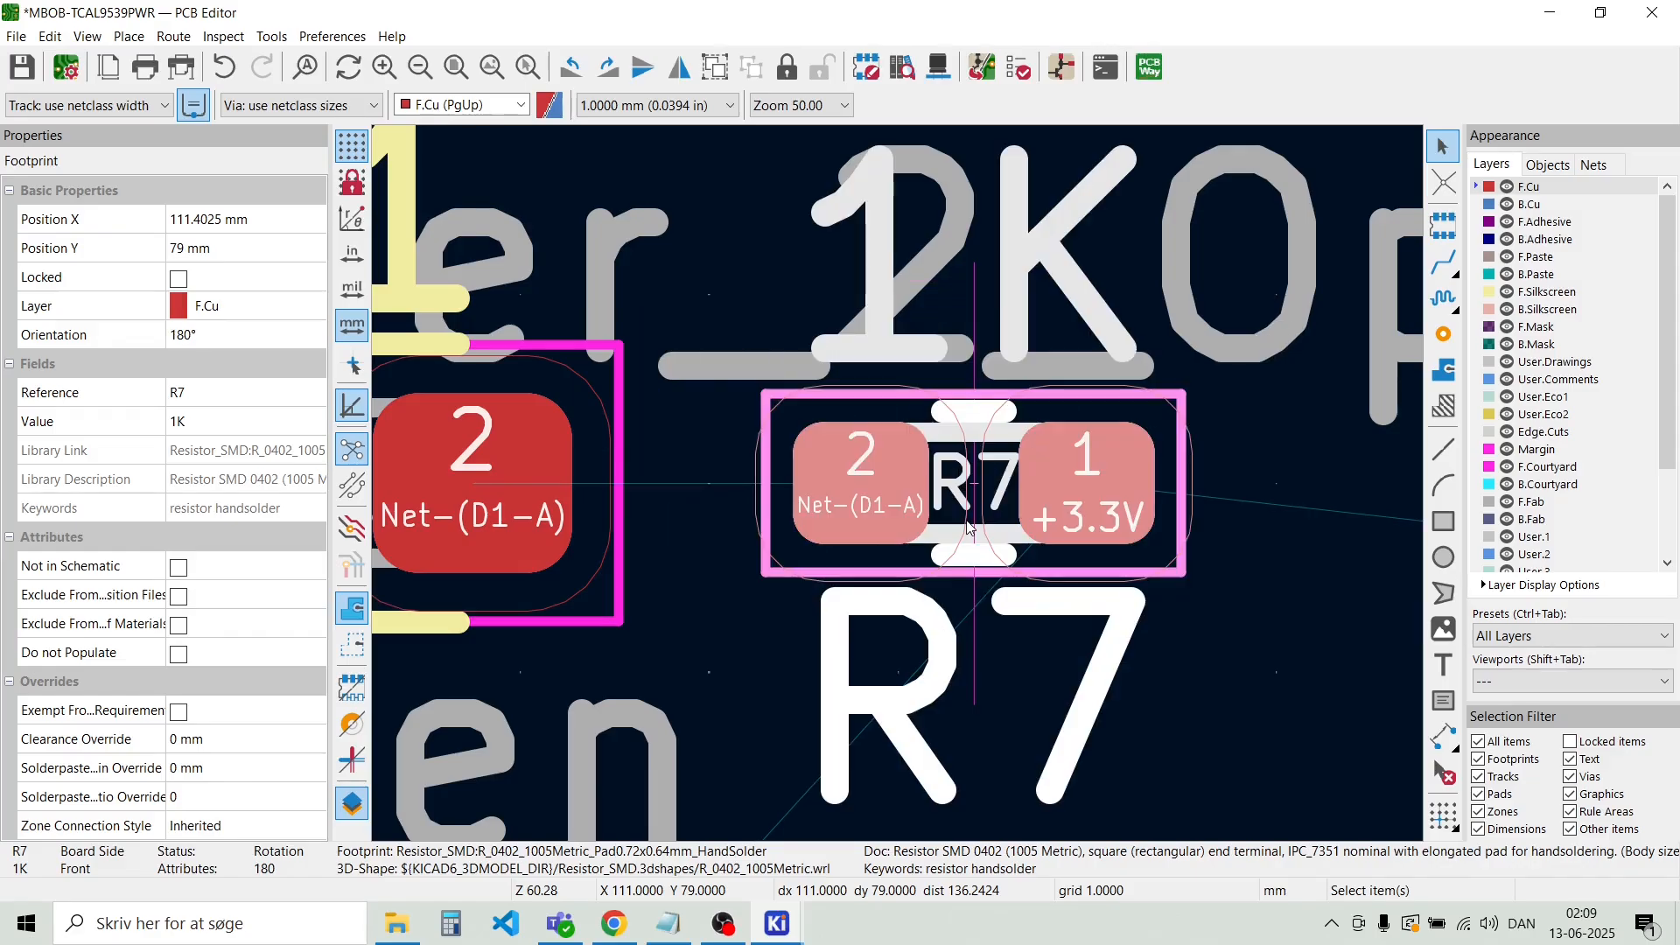
left_click(1288, 616)
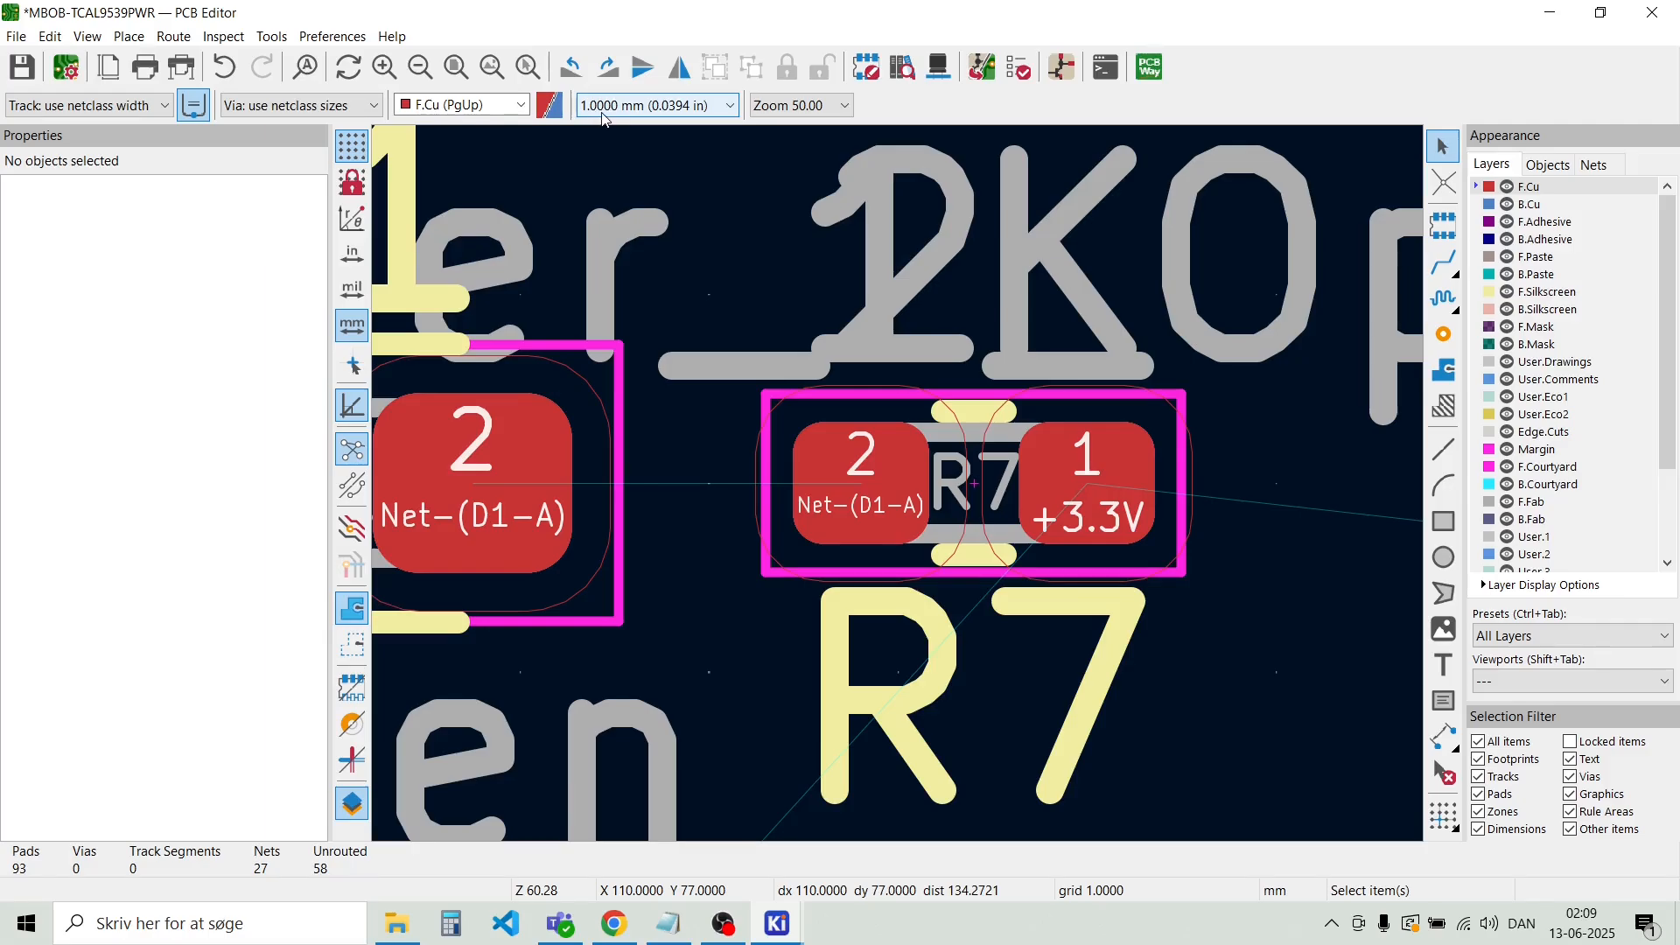
Move solder jumper SJ1 to X 129, Y 94 mm and flip it to the back copper side
scroll(898, 487, "down", 5)
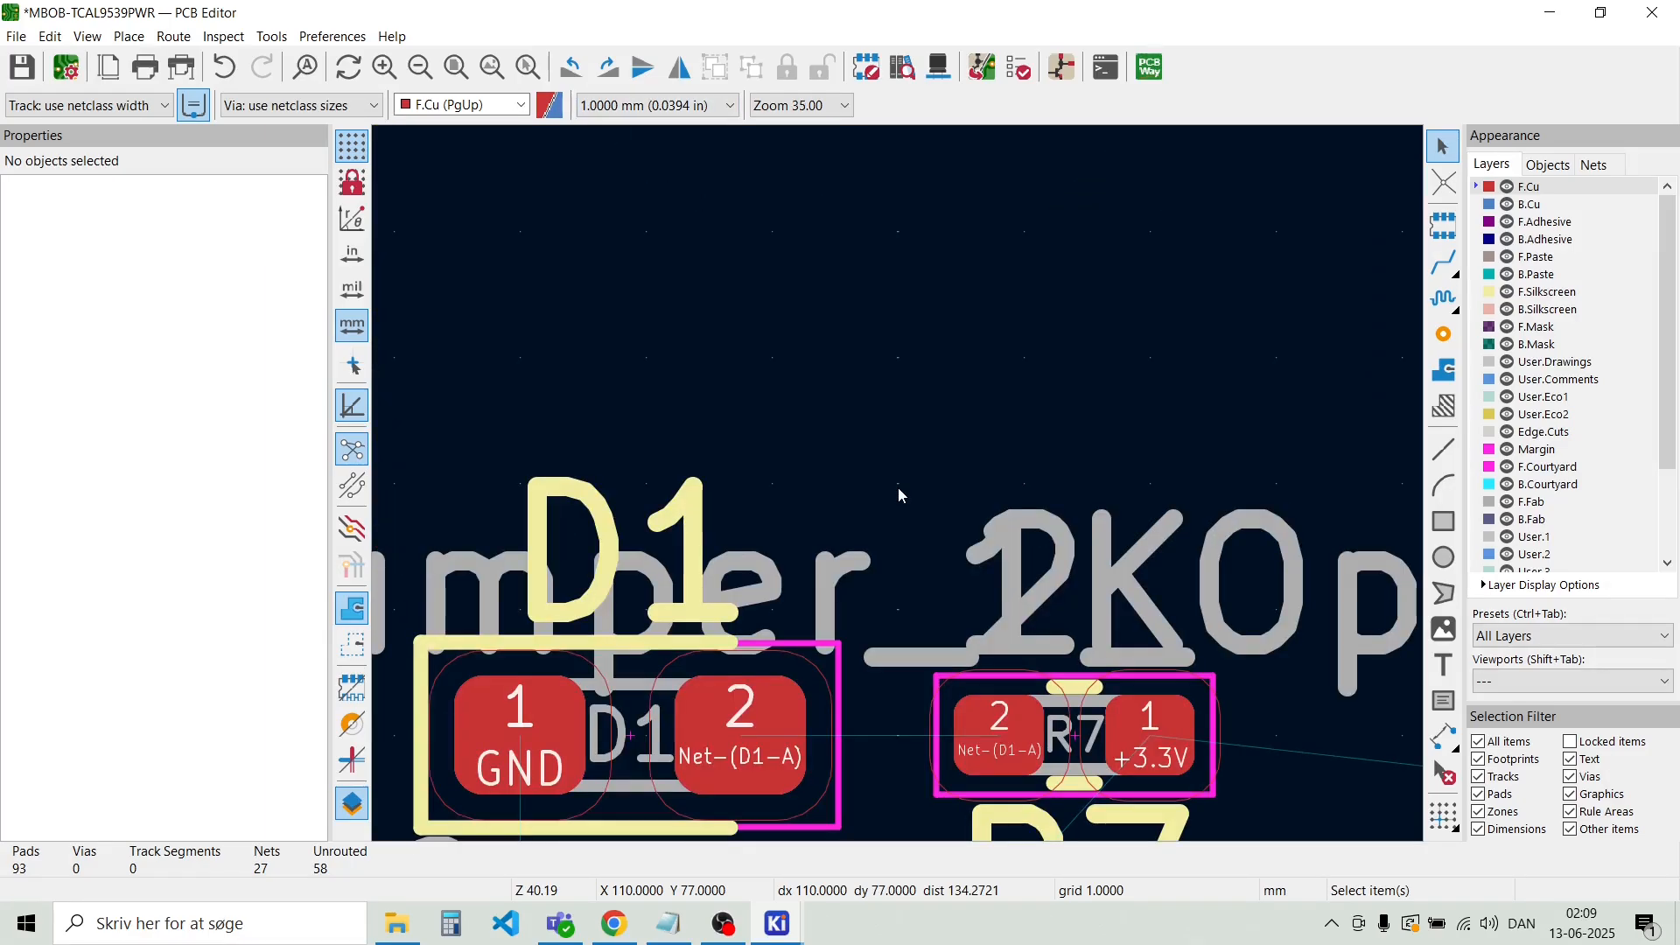
scroll(897, 485, "down", 3)
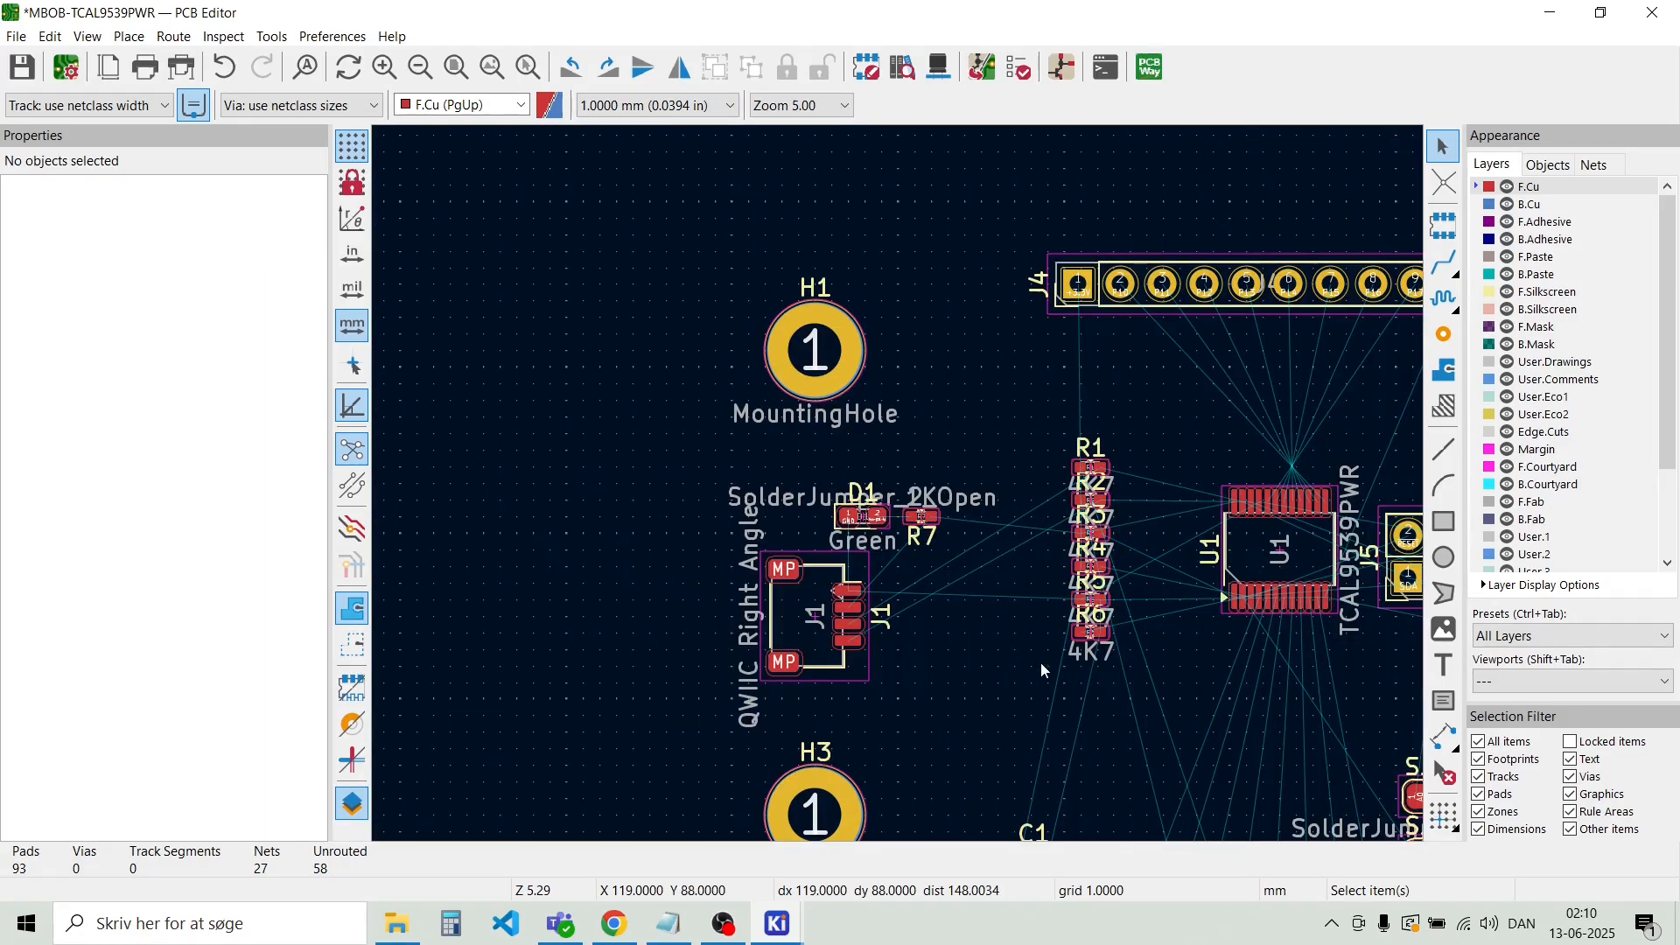
scroll(1041, 664, "up", 1)
scroll(899, 490, "down", 5)
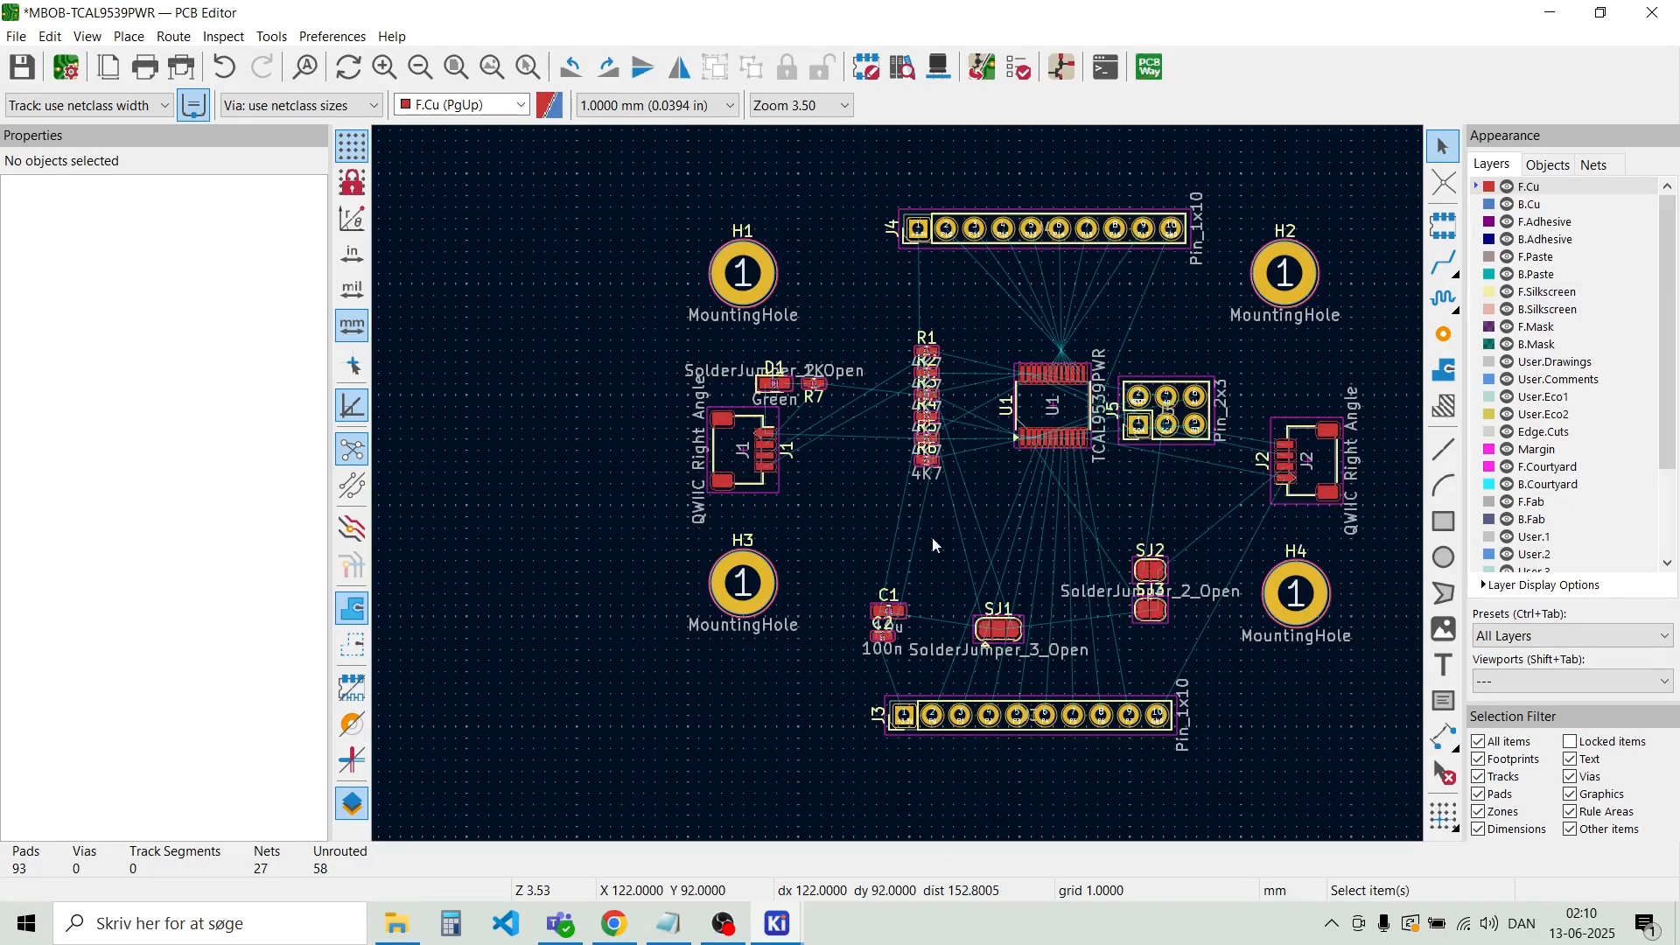
scroll(899, 485, "up", 5)
left_click(943, 591)
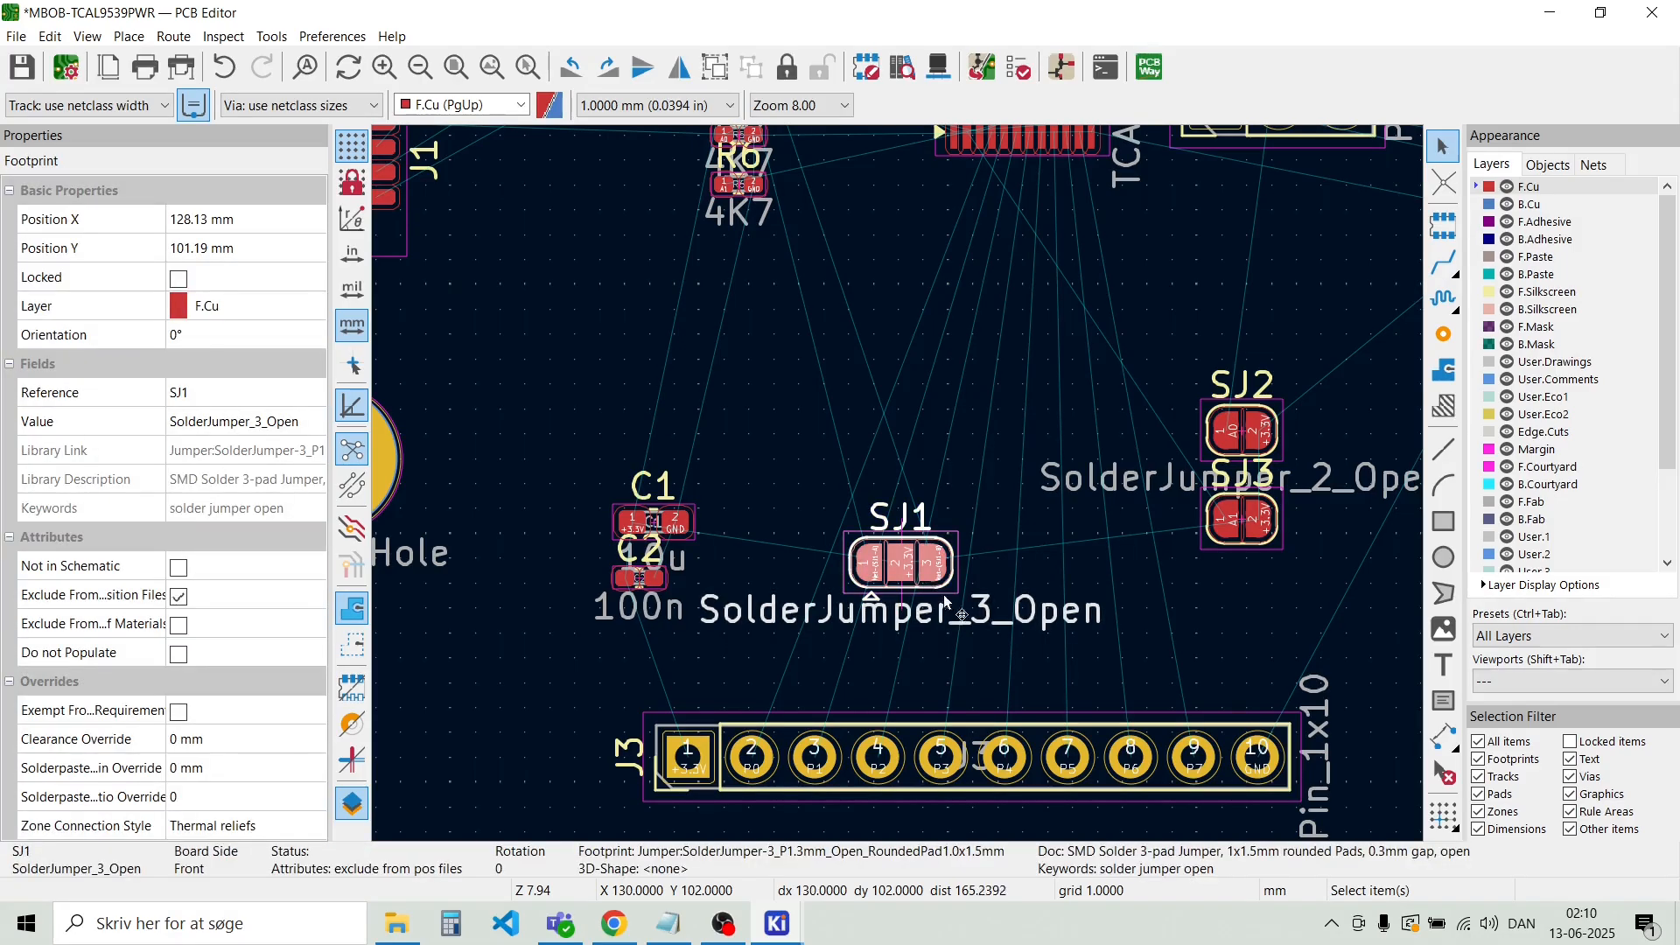
key("Escape")
left_click_drag(901, 563, 925, 378)
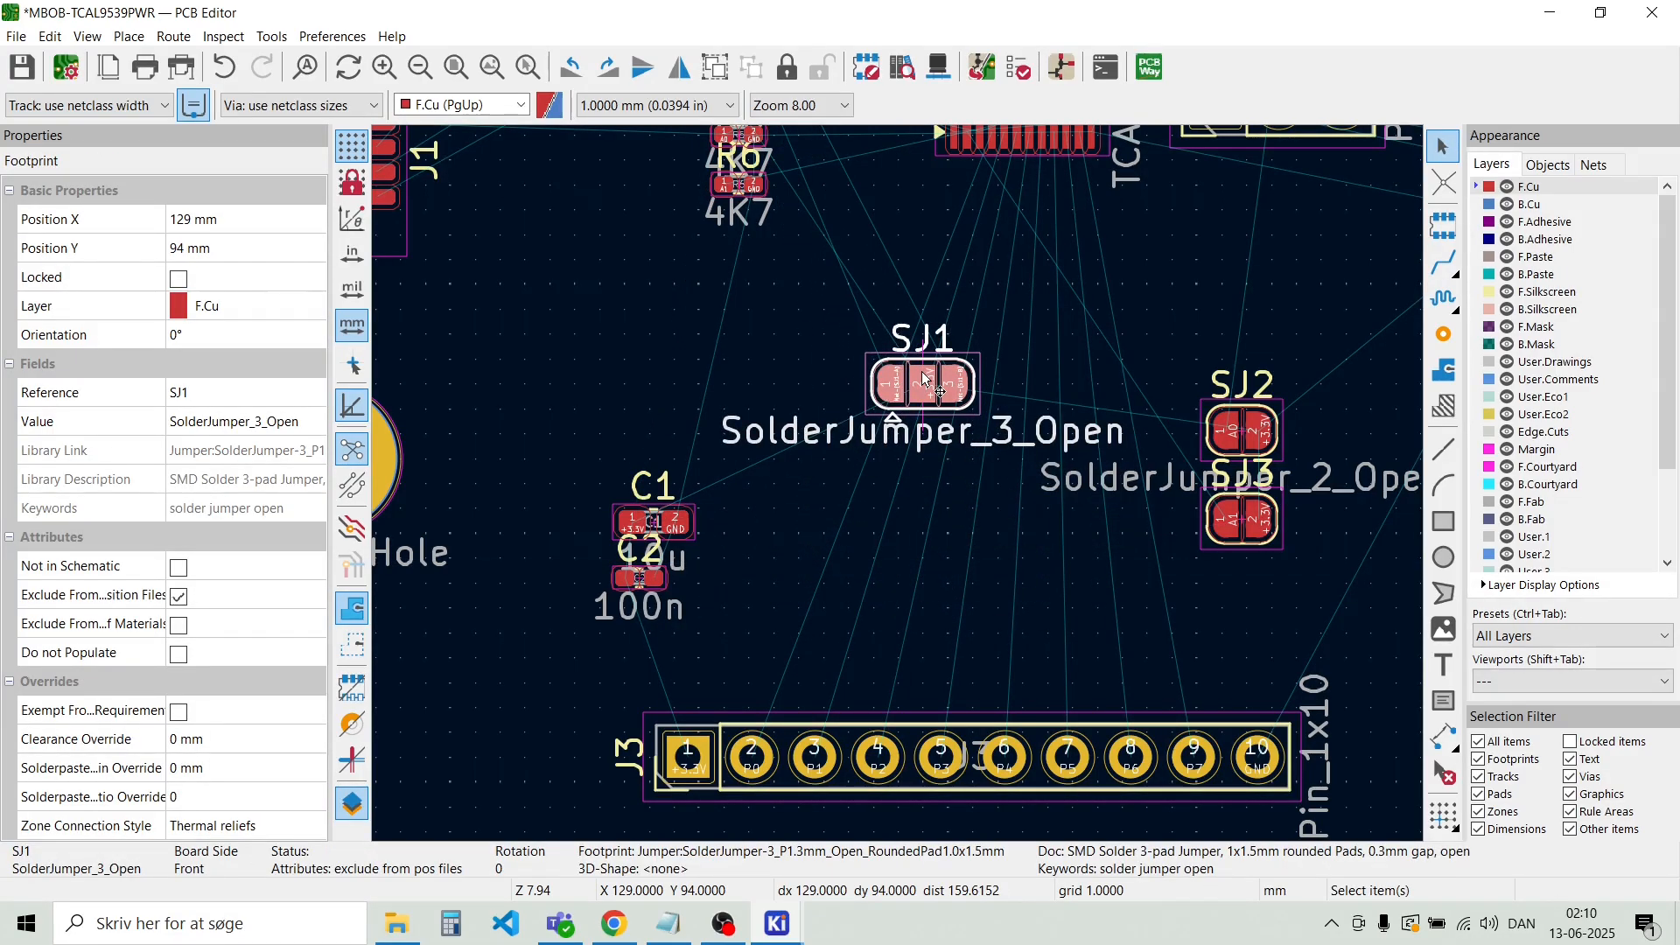
left_click(938, 275)
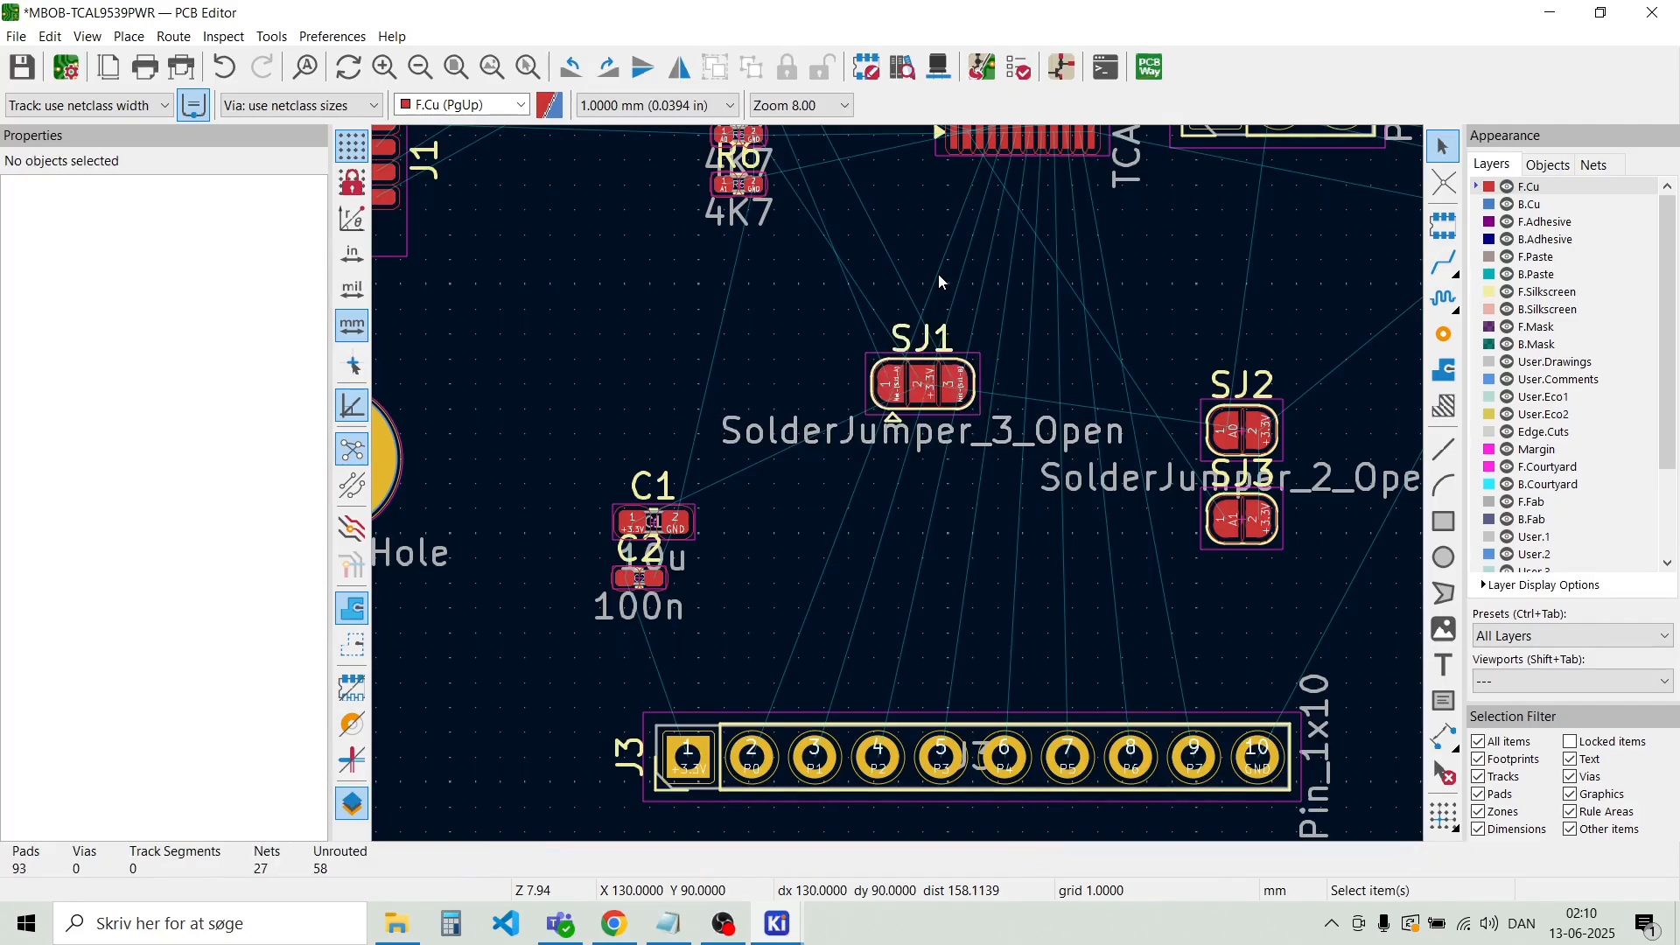
left_click(919, 386)
key("f")
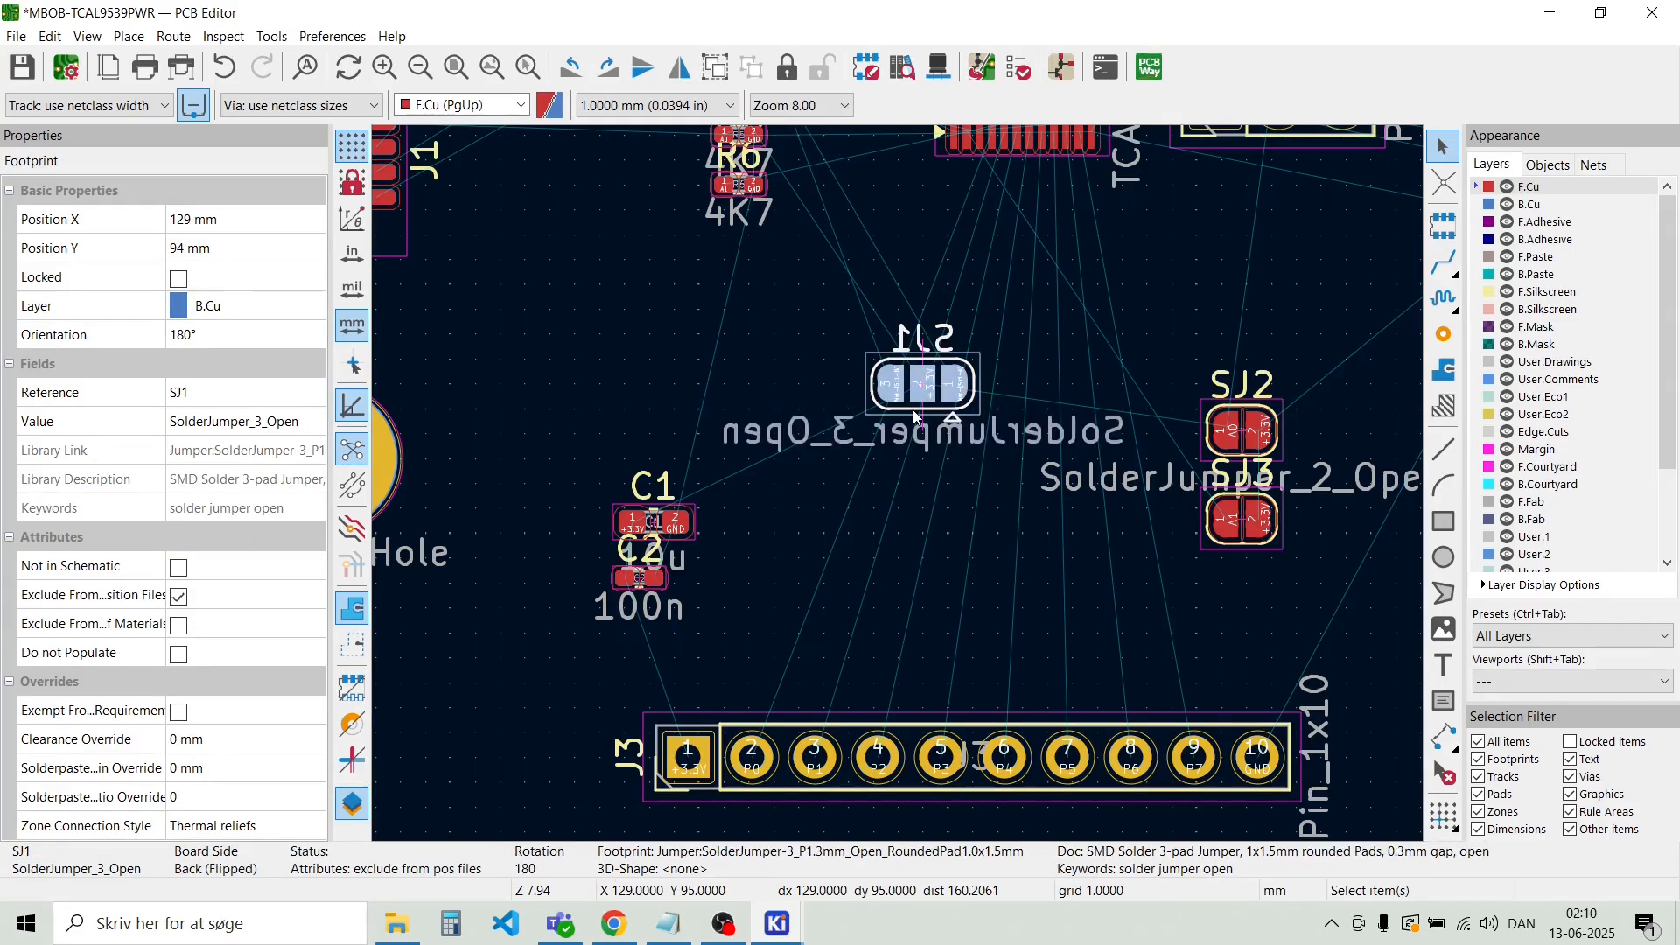
left_click(933, 486)
Flip solder jumpers SJ2 and SJ3 to the back copper side and move them next to SJ1
left_click_drag(1299, 599, 1202, 409)
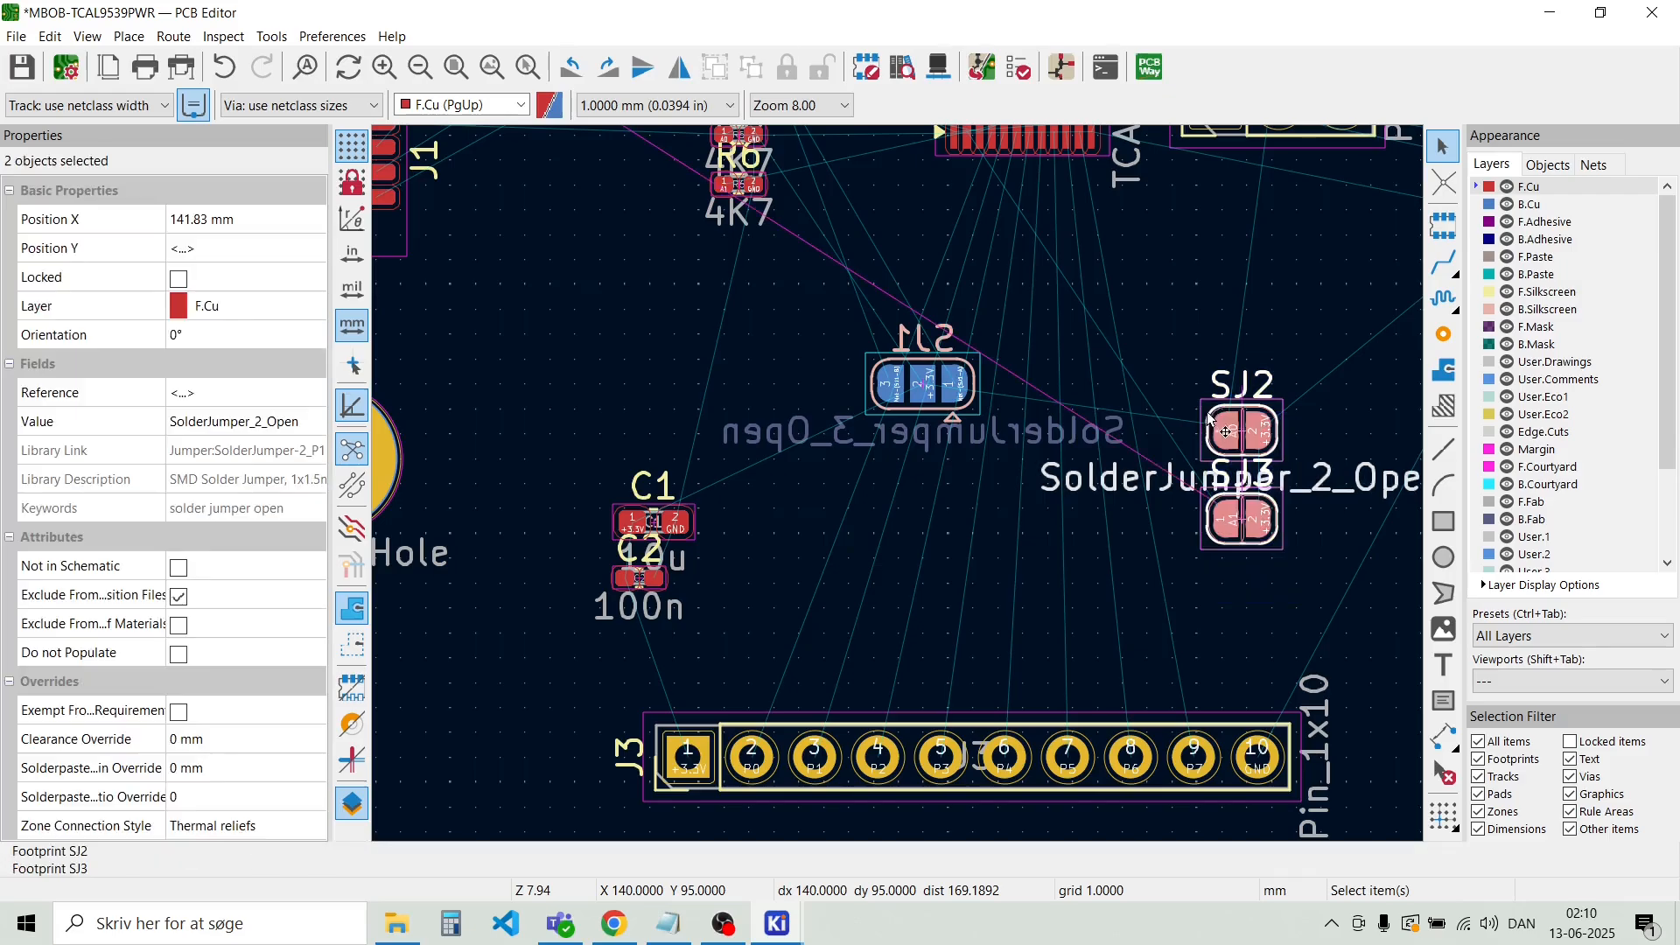
key("f")
key("m")
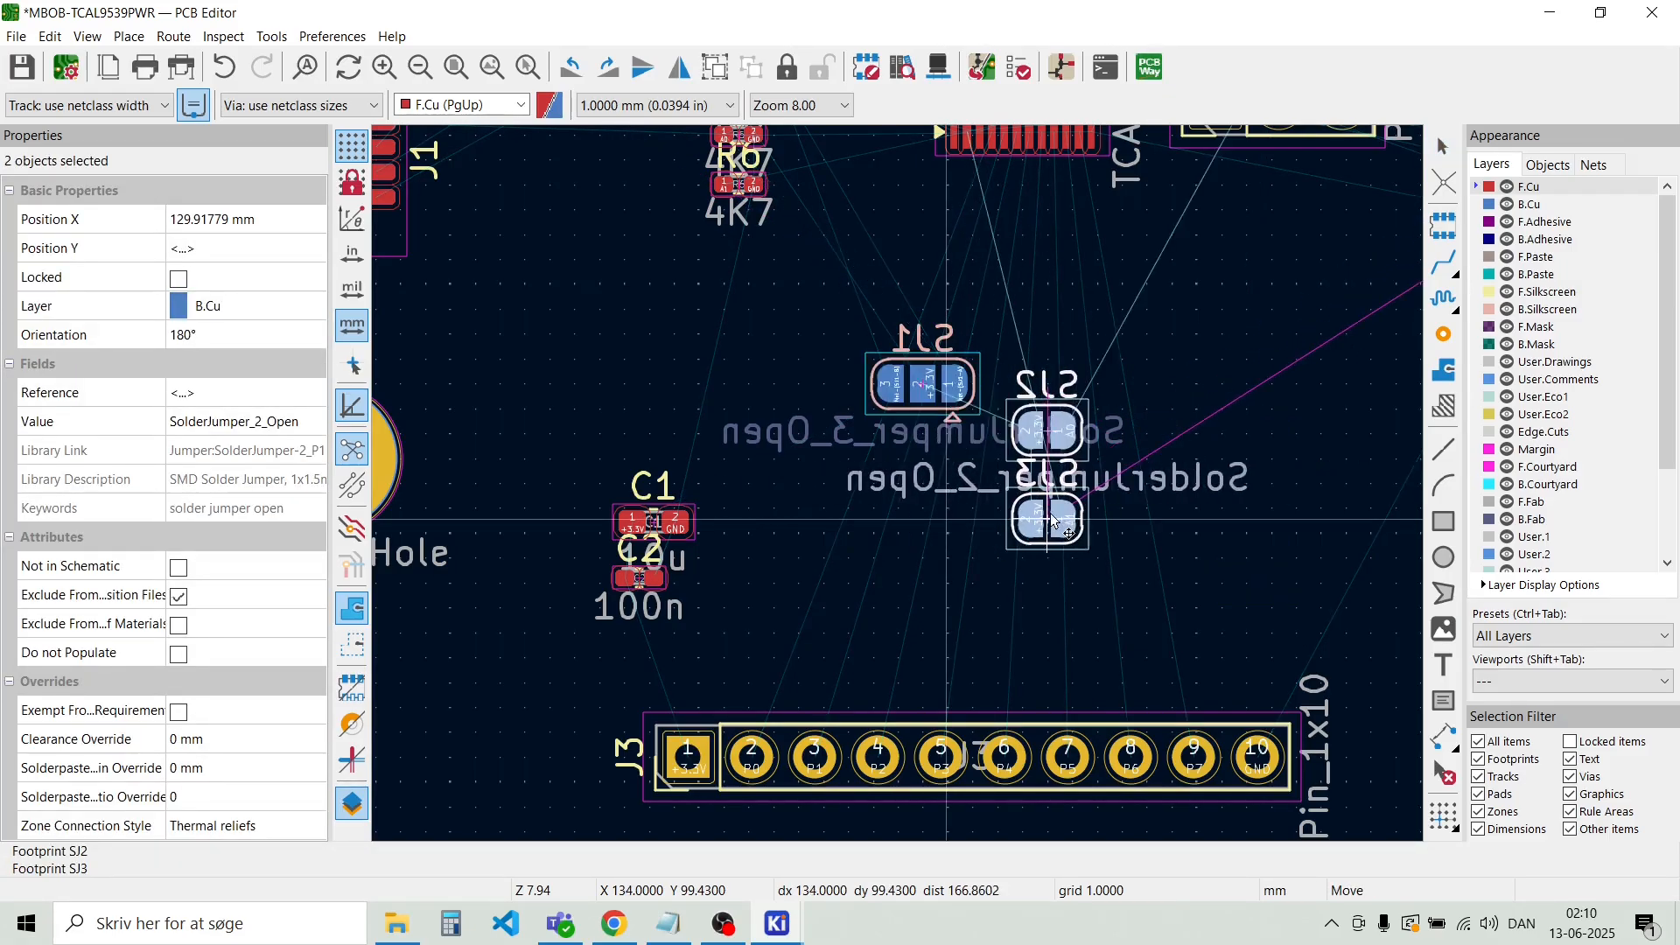
left_click(1099, 490)
left_click(1155, 578)
Move the three solder jumpers SJ1, SJ2 and SJ3 together straight down to below header J3, with SJ1 at about Y 117 mm
left_click_drag(1176, 567, 977, 392)
scroll(976, 392, "down", 3)
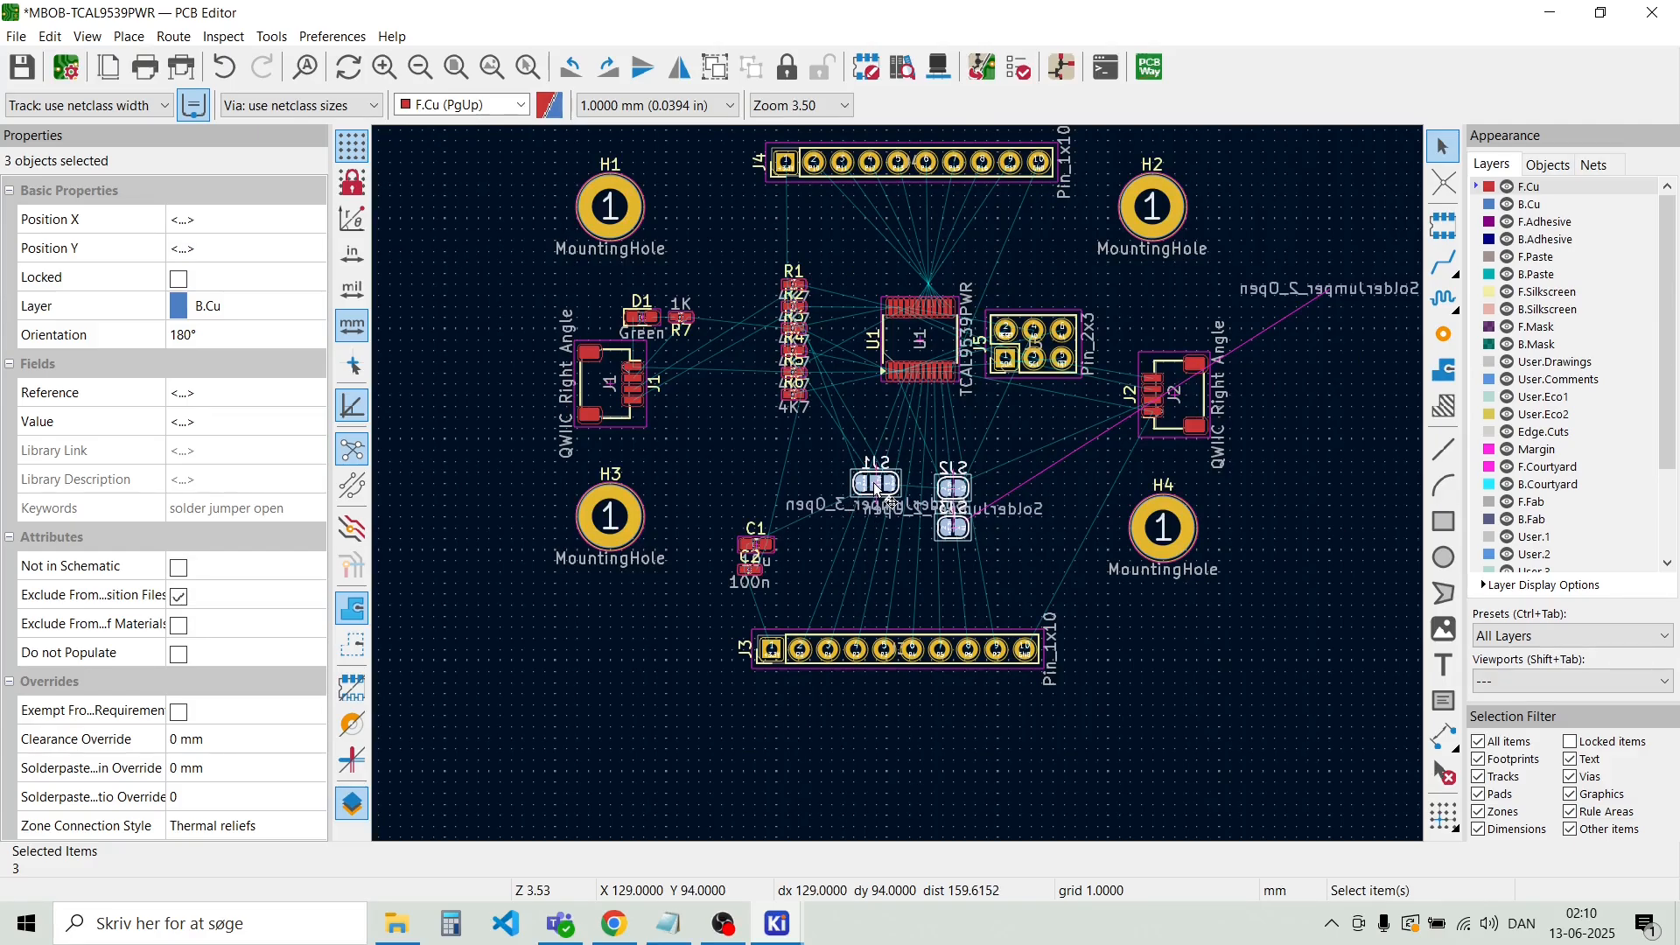
left_click_drag(883, 491, 888, 751)
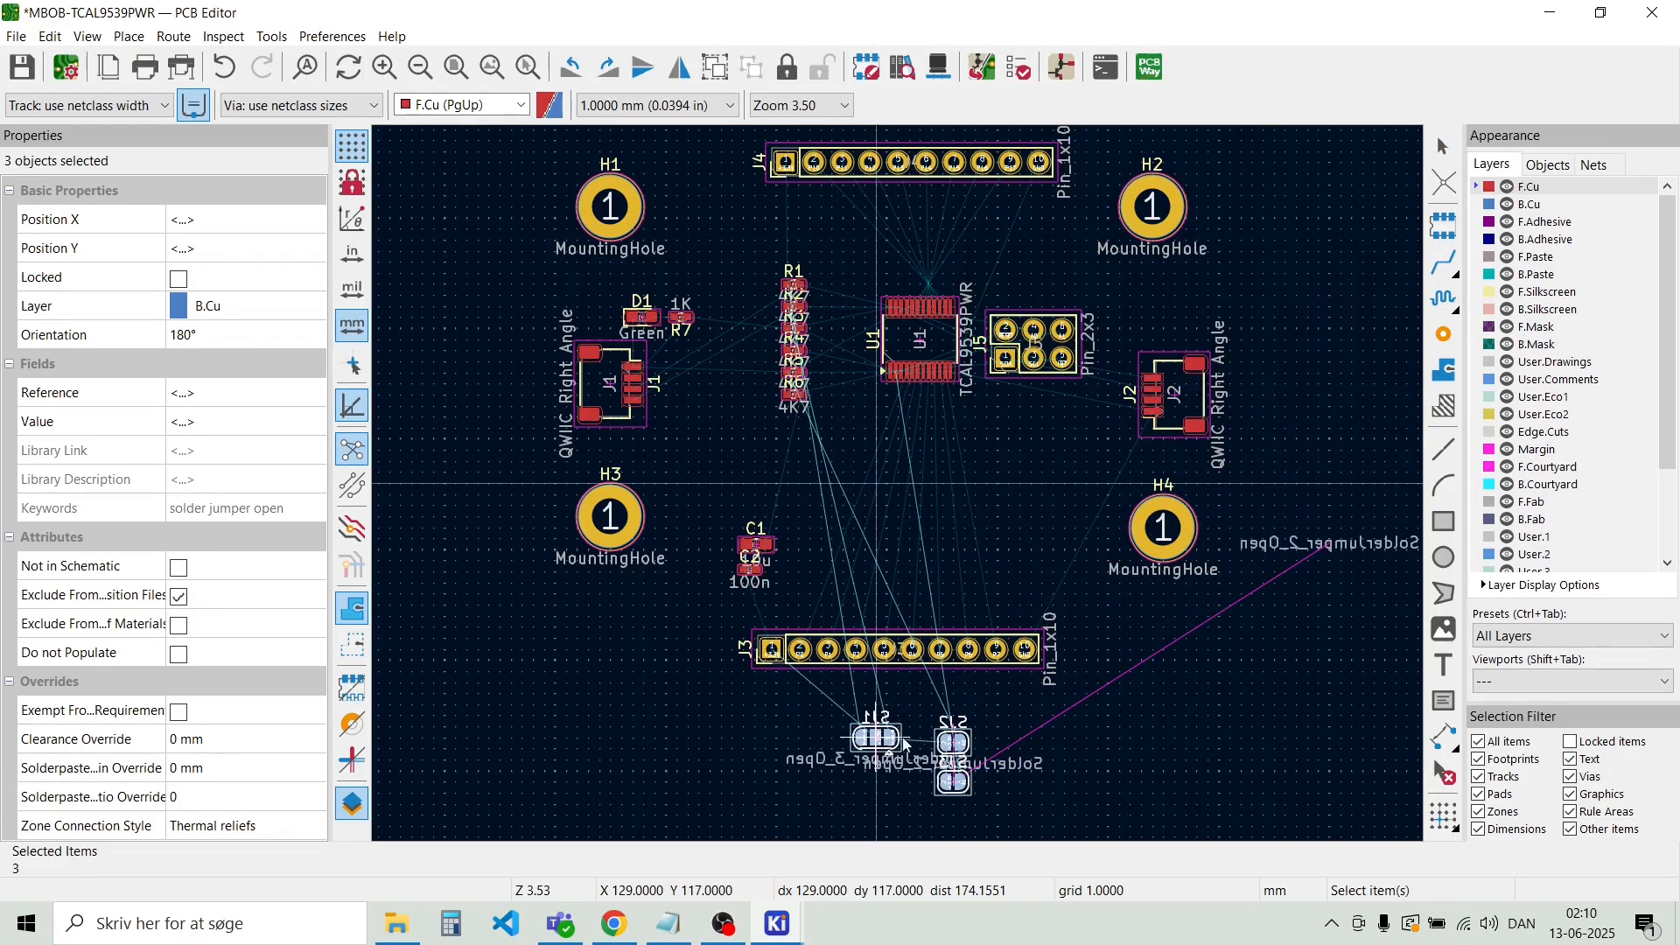
key("Escape")
Move the stray SolderJumper_2_Open value text back beside solder jumpers SJ2 and SJ3 and deselect it
left_click(1326, 543)
left_click_drag(1334, 551, 956, 766)
left_click(1157, 690)
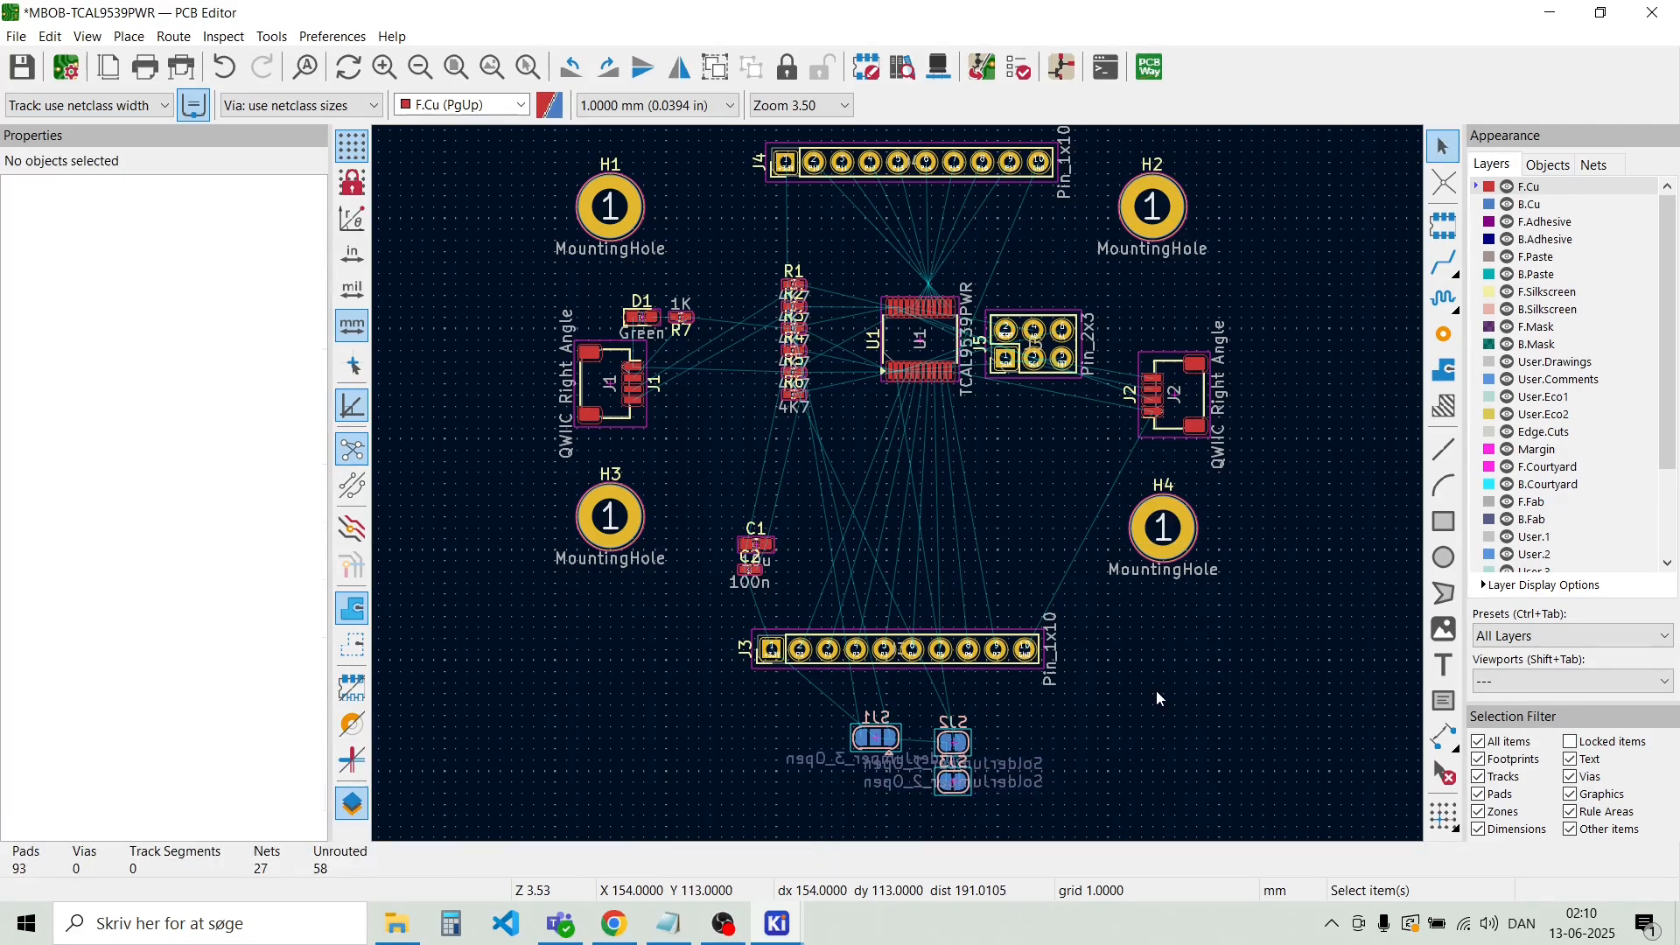
Move capacitors C1 and C2 together from above header J3 to the area above U1 and rotate them to 90°
scroll(854, 551, "up", 3)
scroll(898, 485, "down", 1)
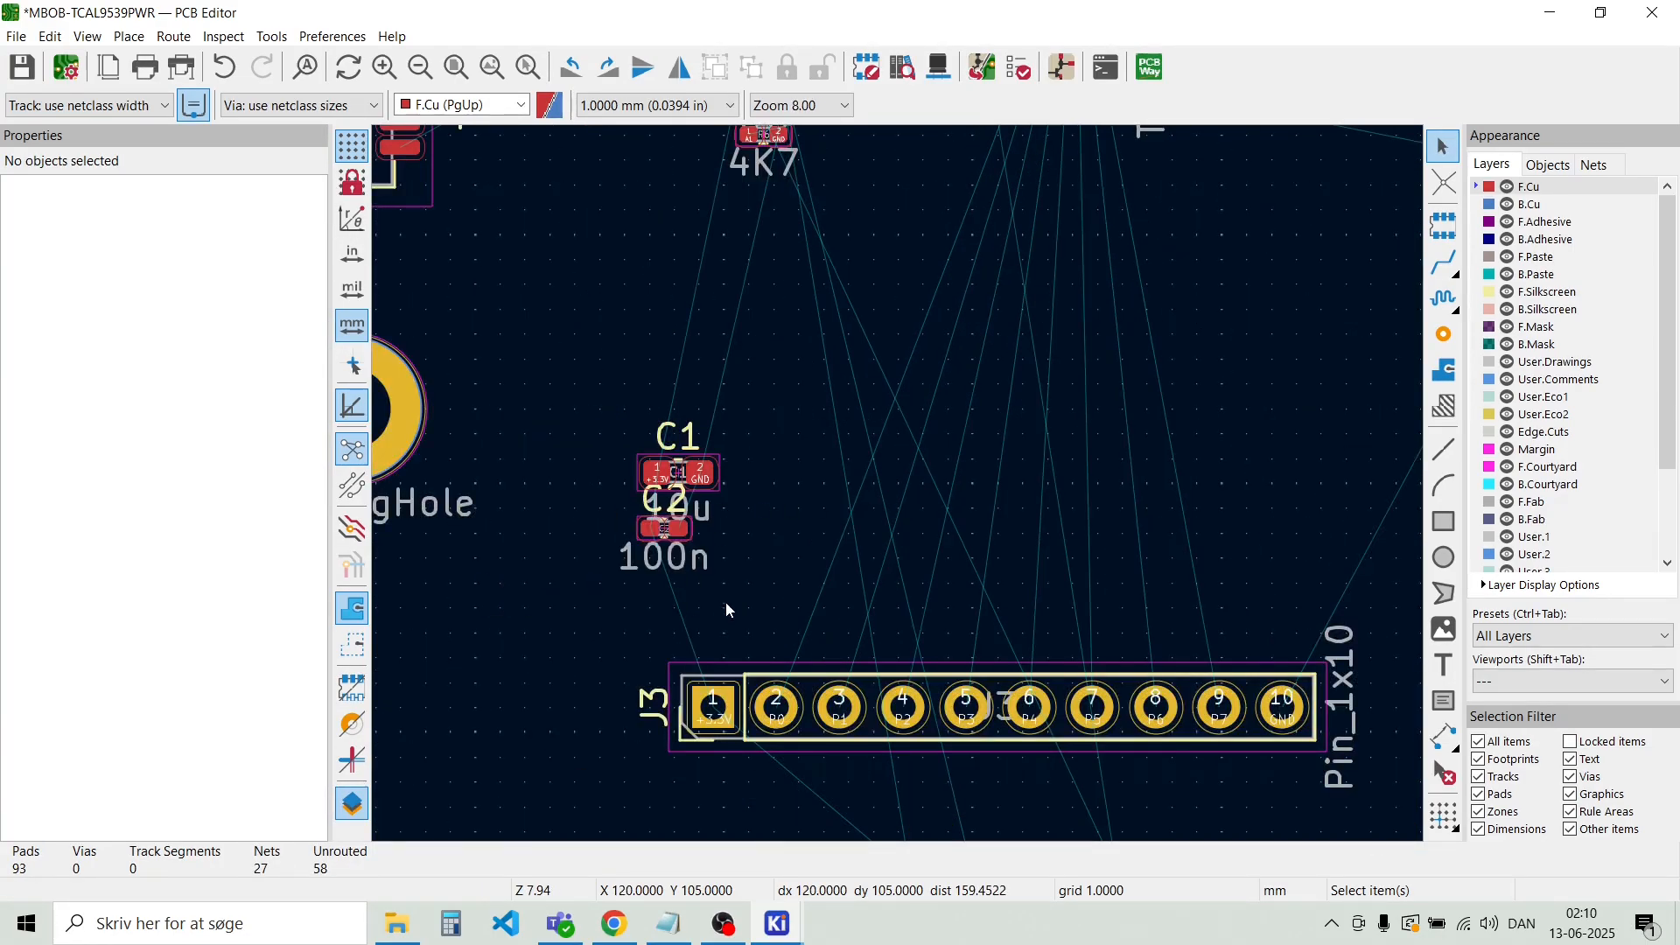
left_click_drag(726, 610, 636, 437)
key("m")
scroll(906, 492, "down", 2)
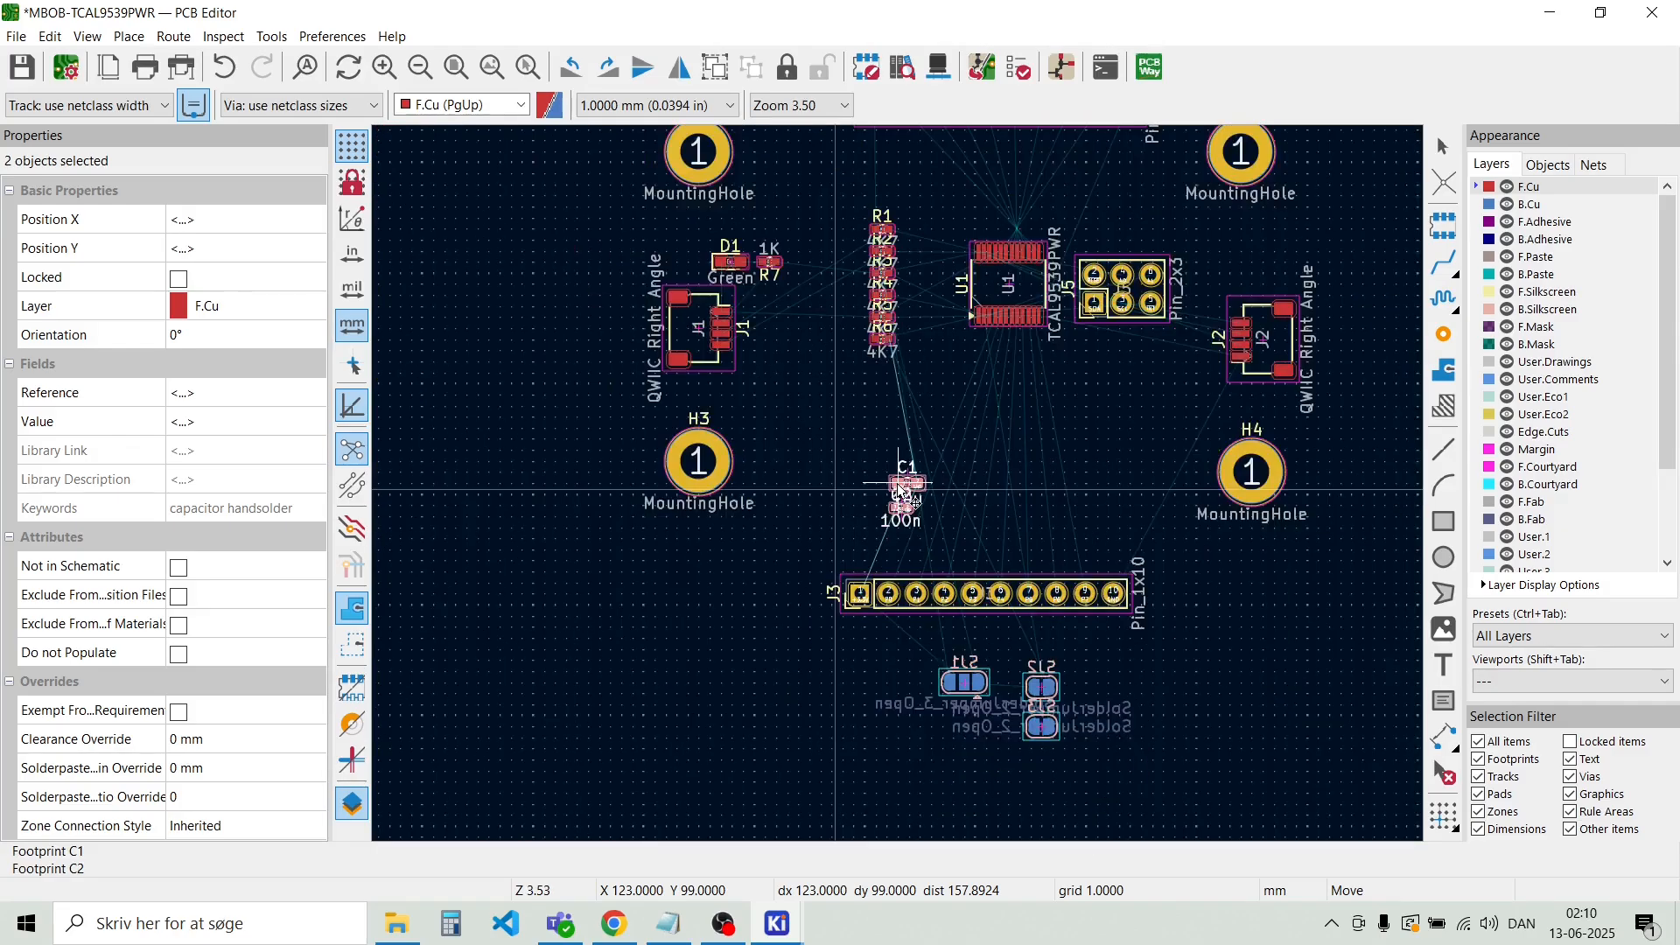
scroll(941, 319, "up", 4)
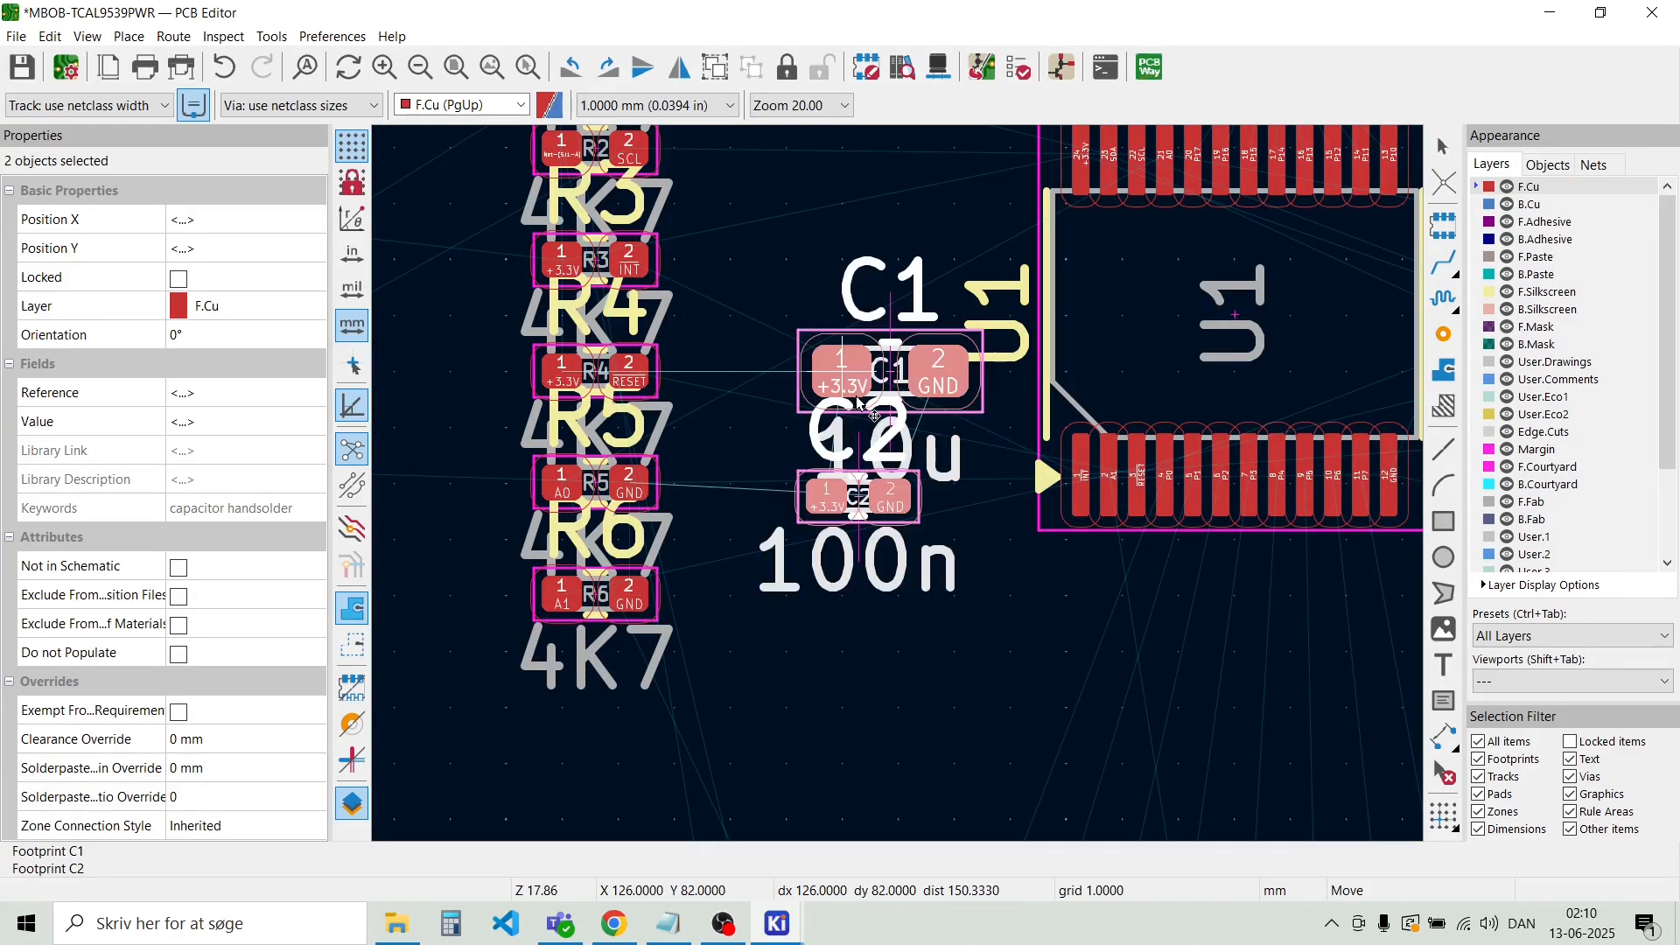
scroll(858, 403, "up", 1)
scroll(875, 412, "down", 1)
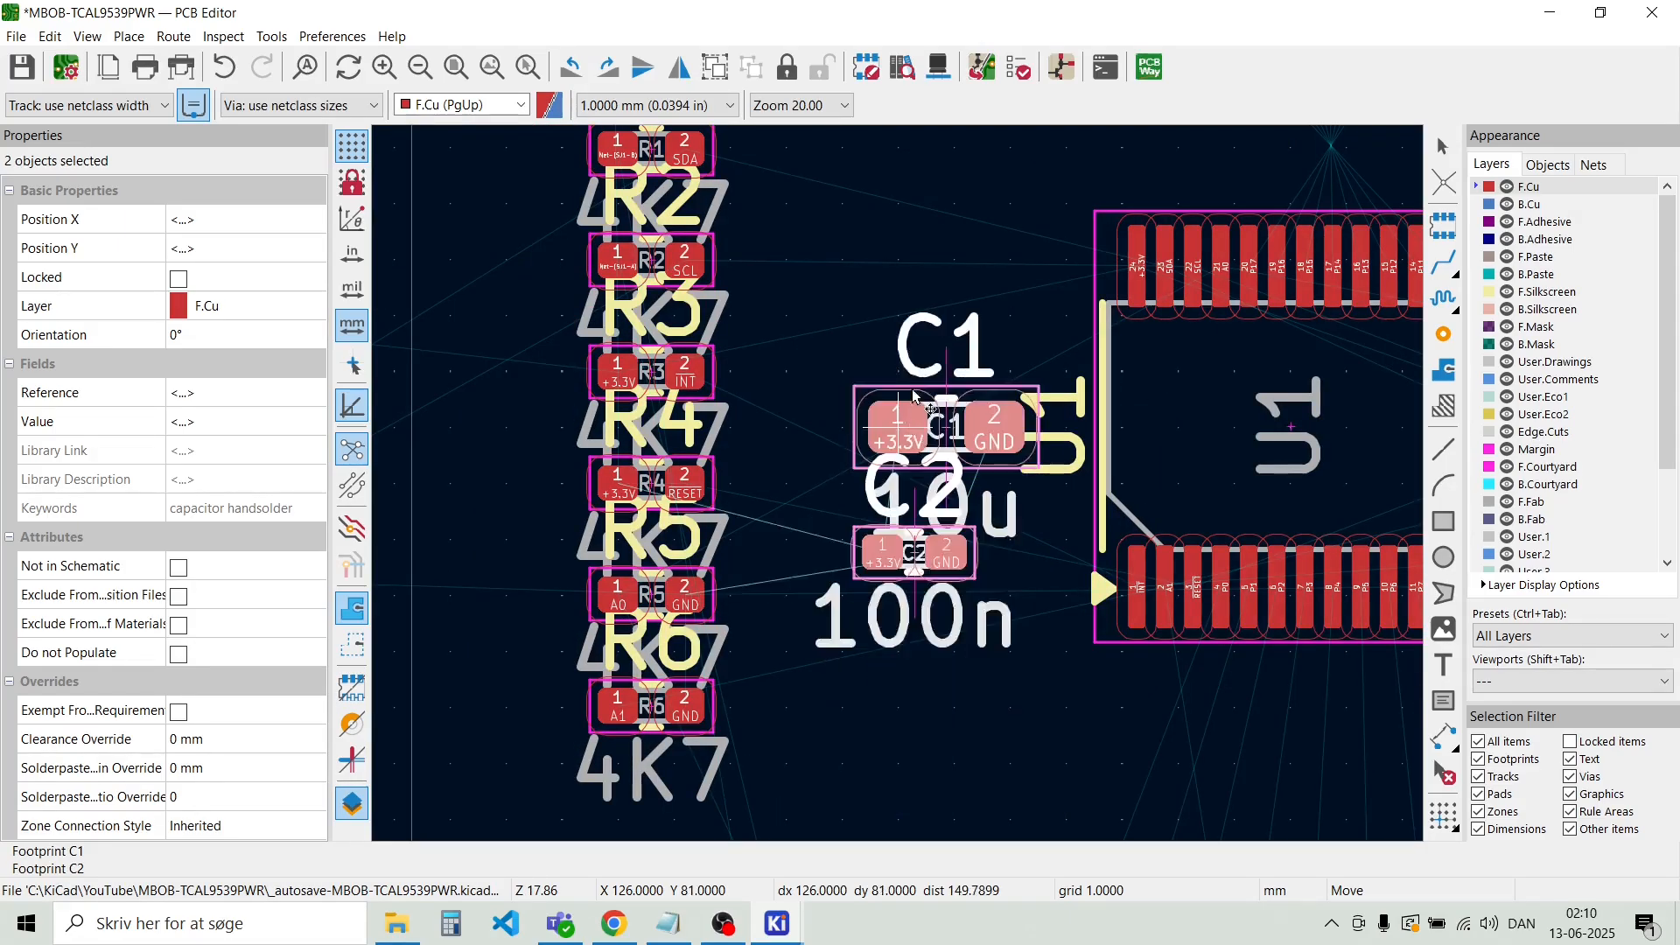
scroll(928, 149, "down", 1)
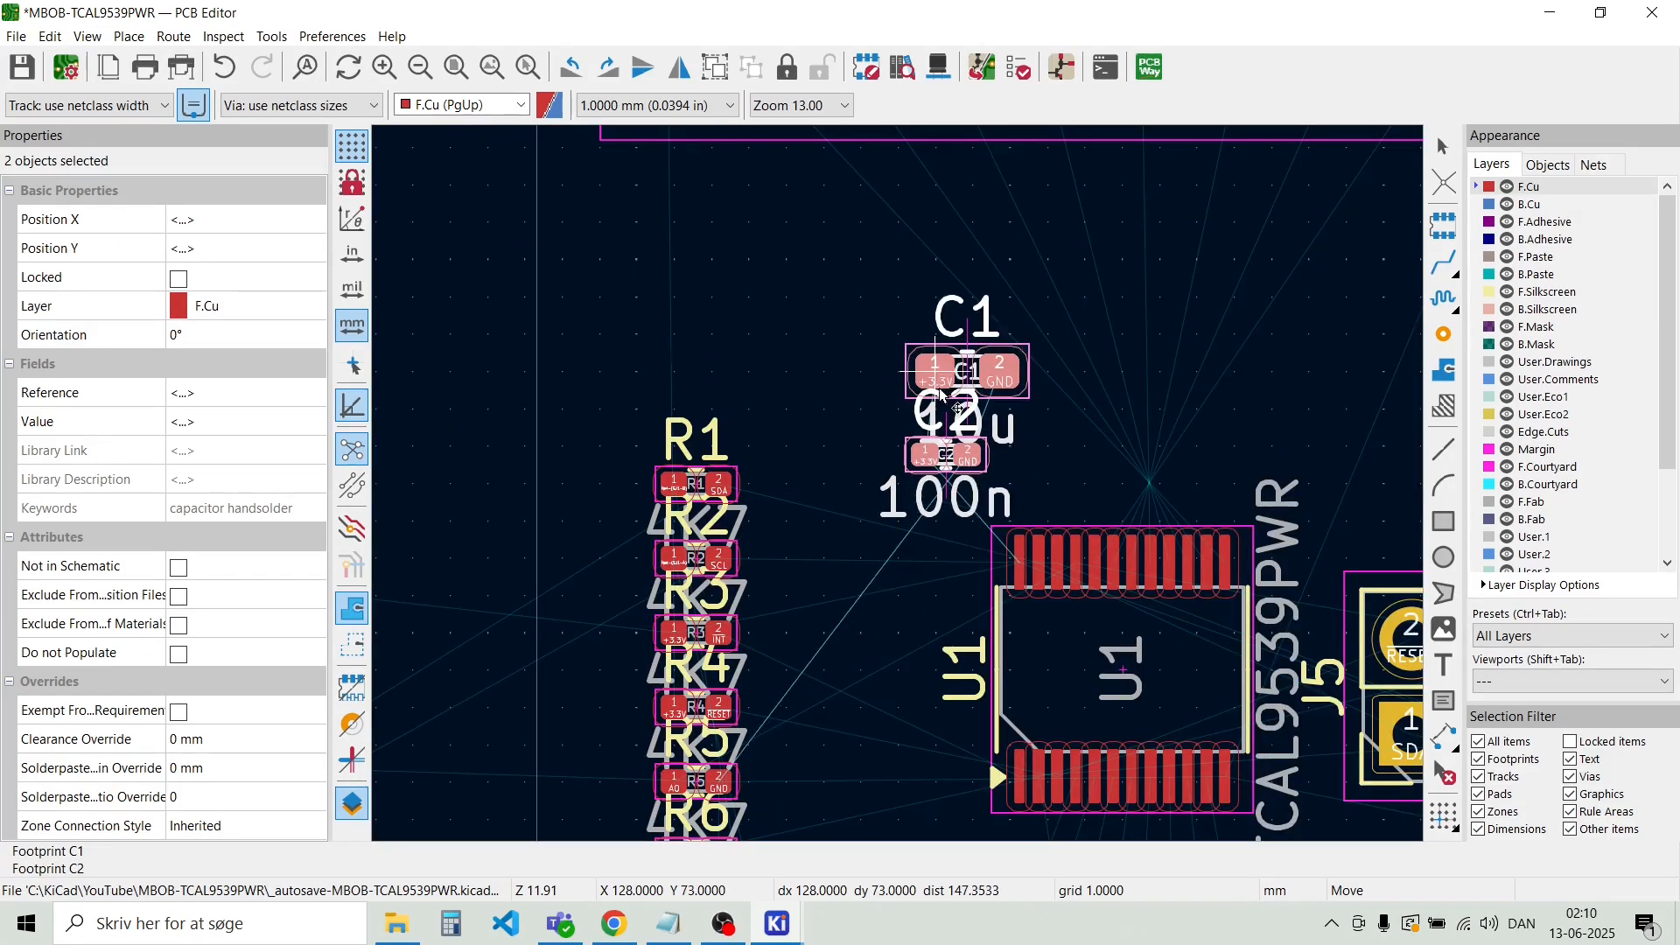
key("r")
left_click(978, 333)
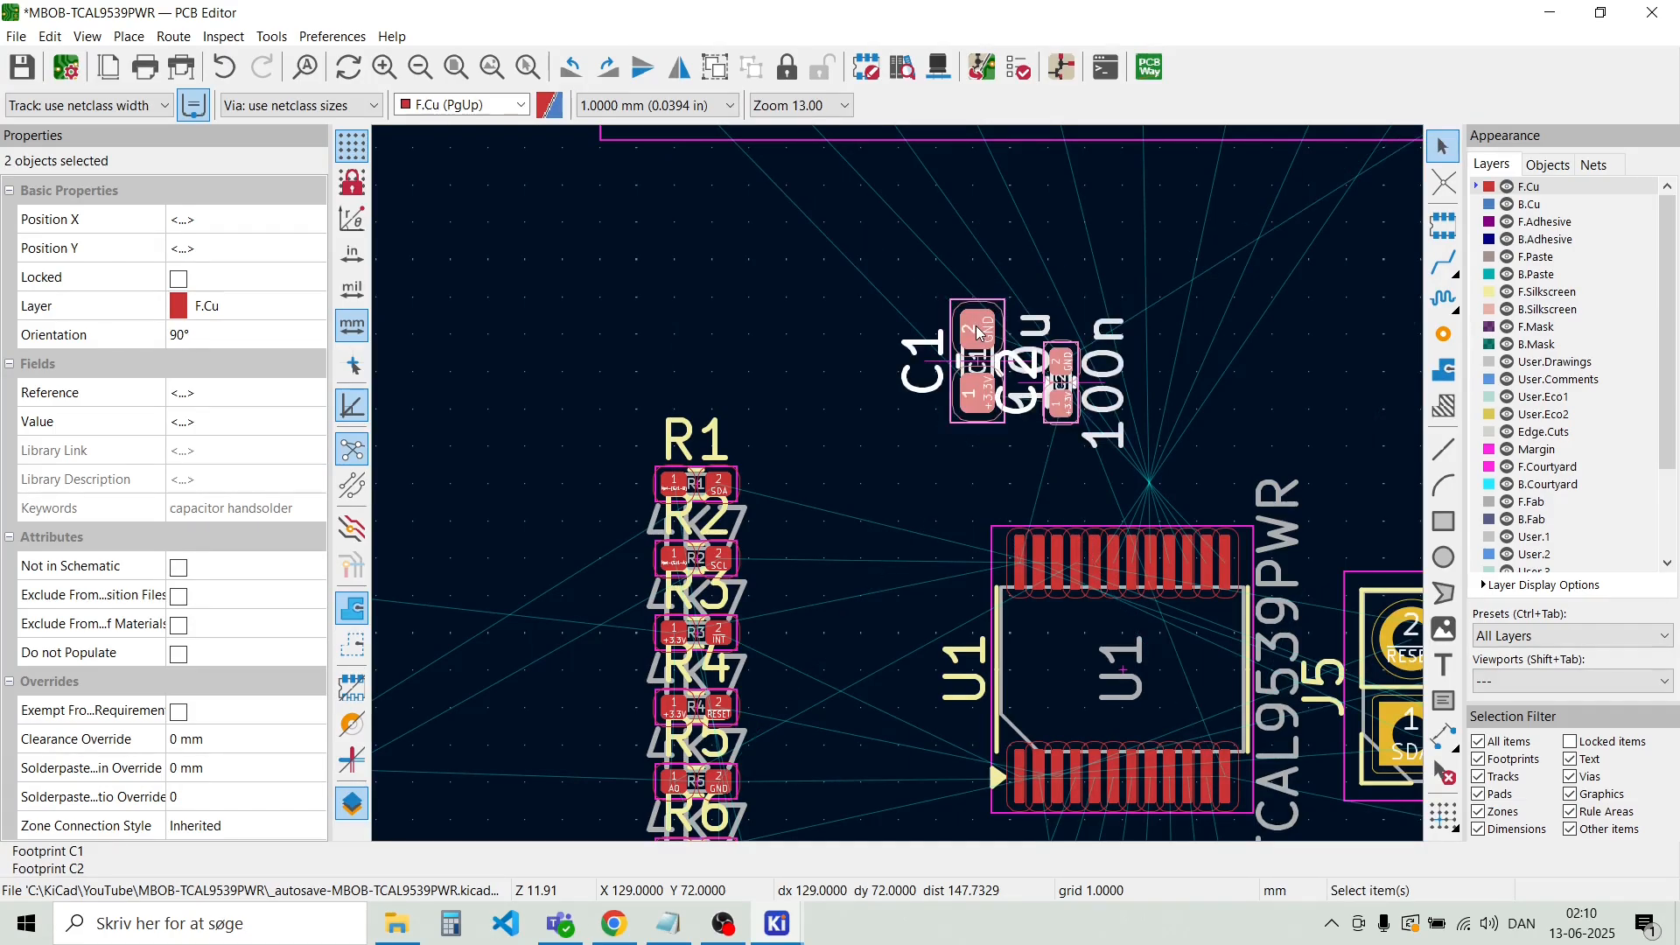
Shift C1 and C2 down and to the left so they sit close to U1's upper-left corner
left_click(931, 455)
left_click_drag(1048, 448, 967, 344)
key("m")
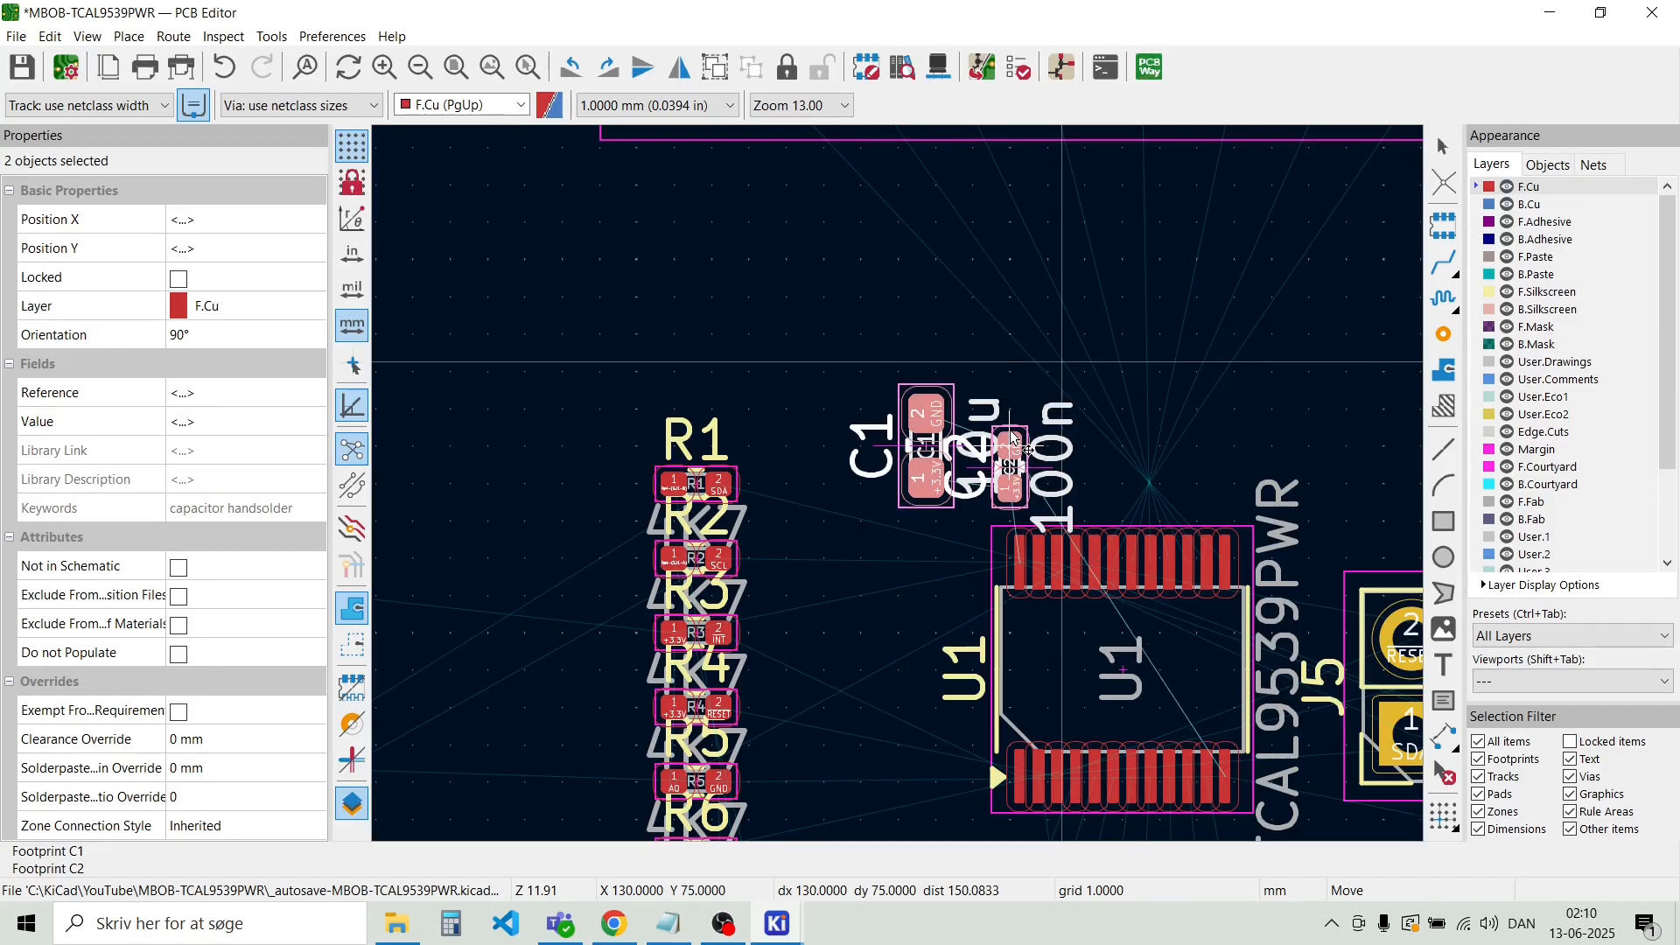
left_click(1012, 442)
Move header J3 up toward U1 and align its pins vertically with those of header J4
scroll(898, 486, "down", 4)
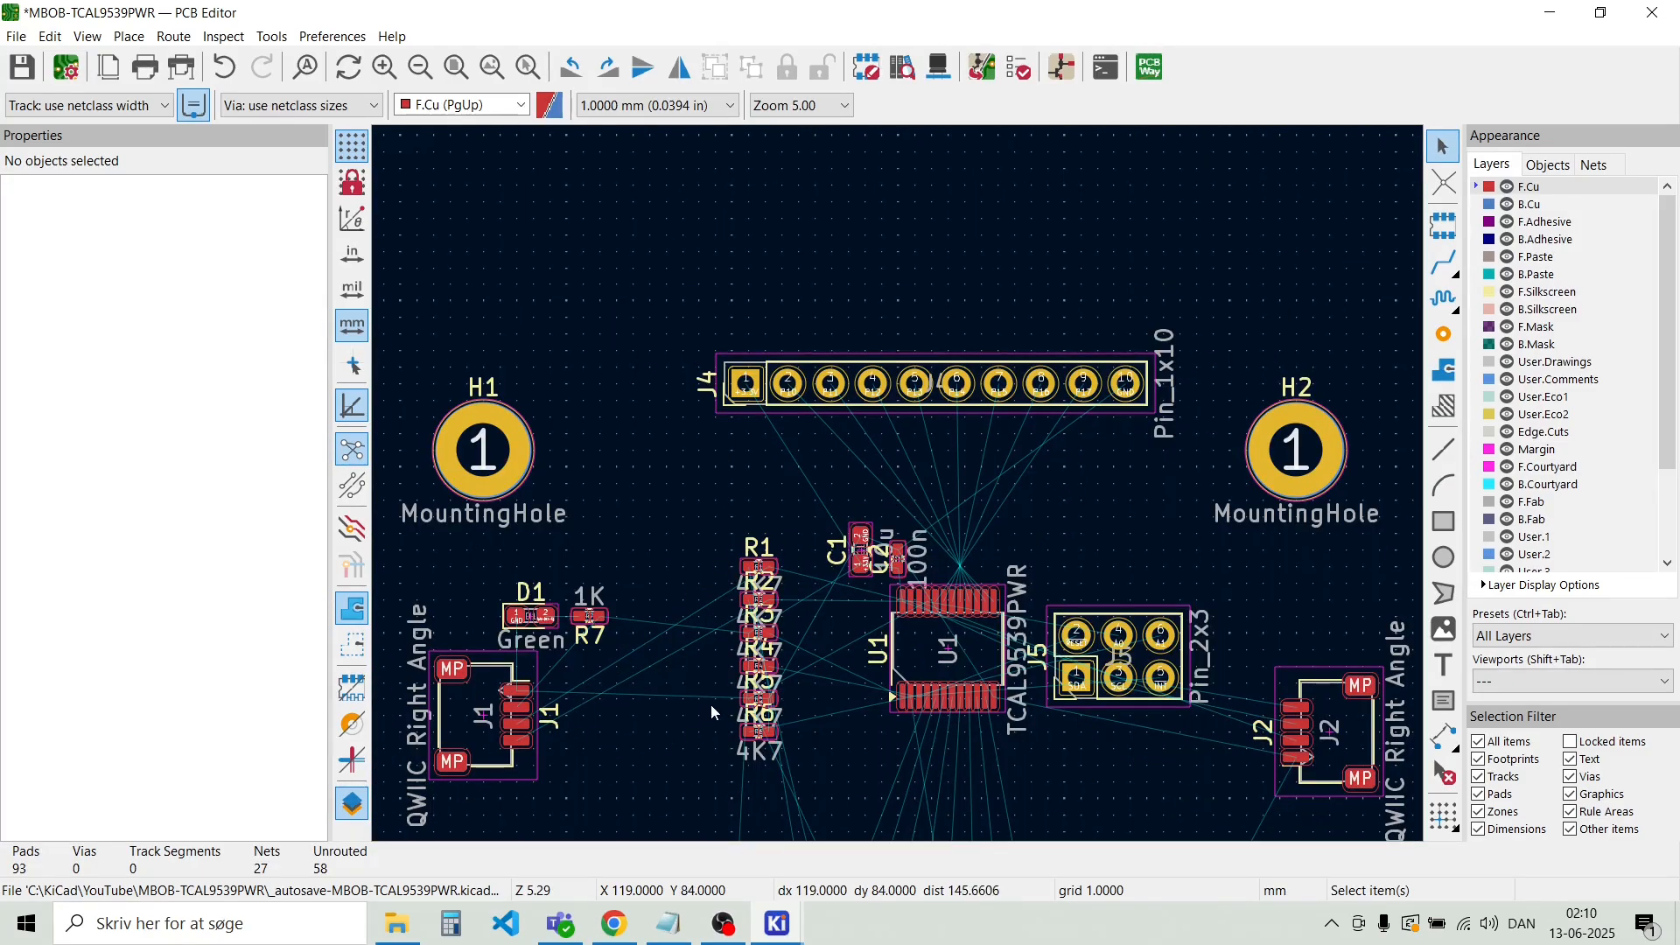
scroll(710, 706, "down", 1)
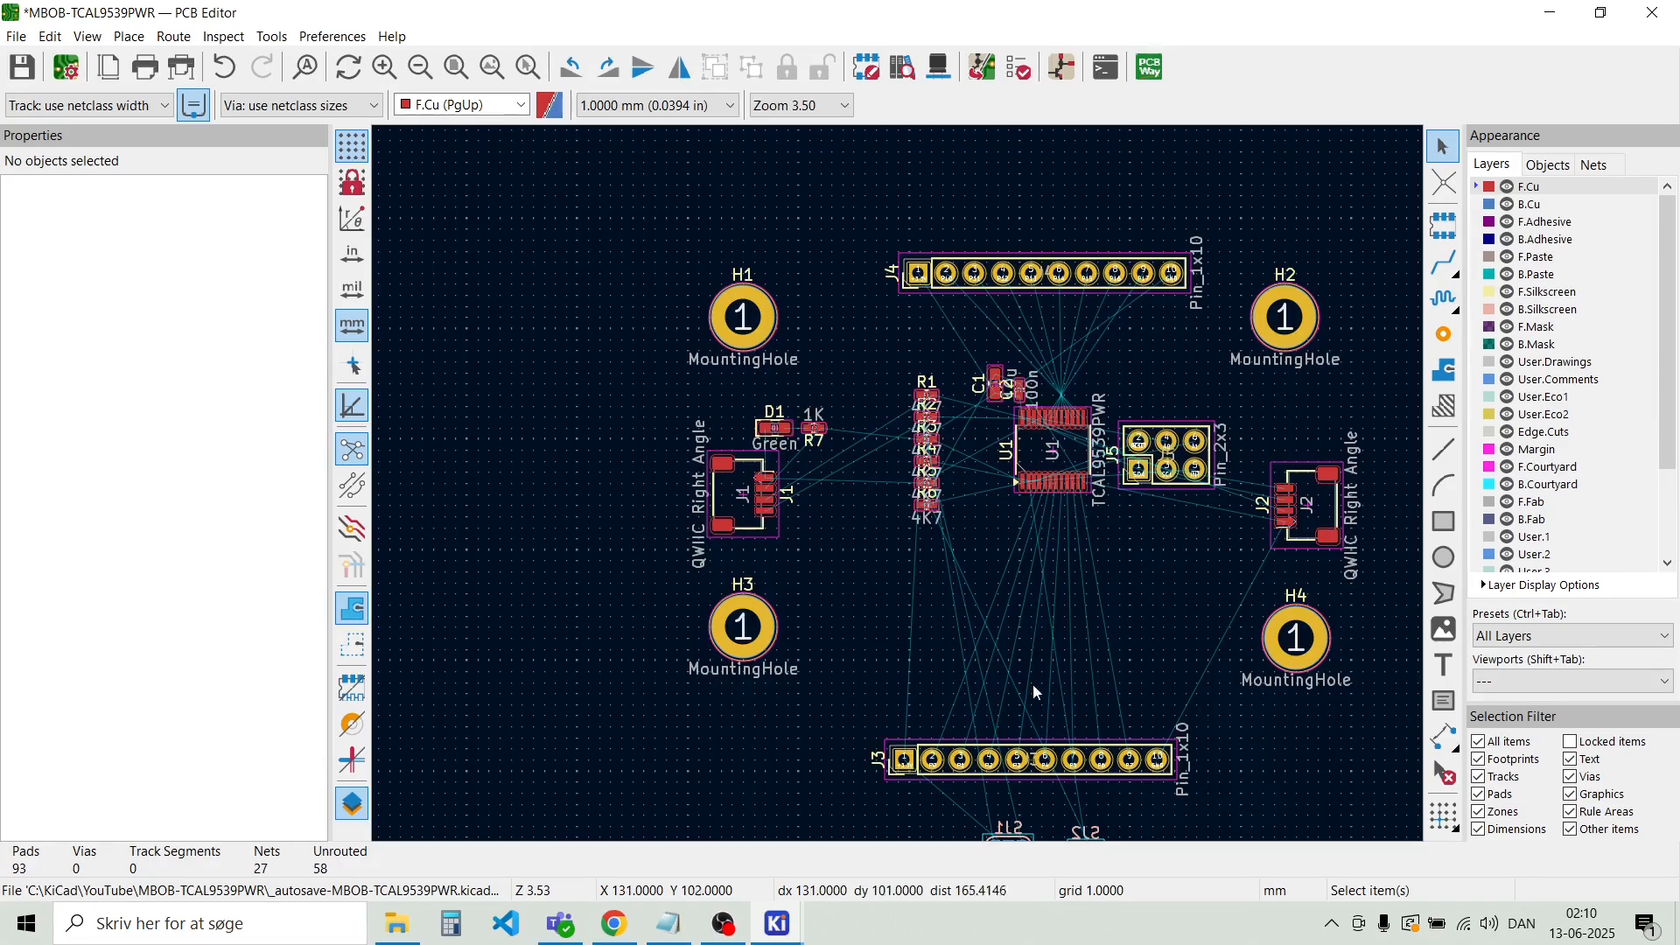
left_click(1051, 769)
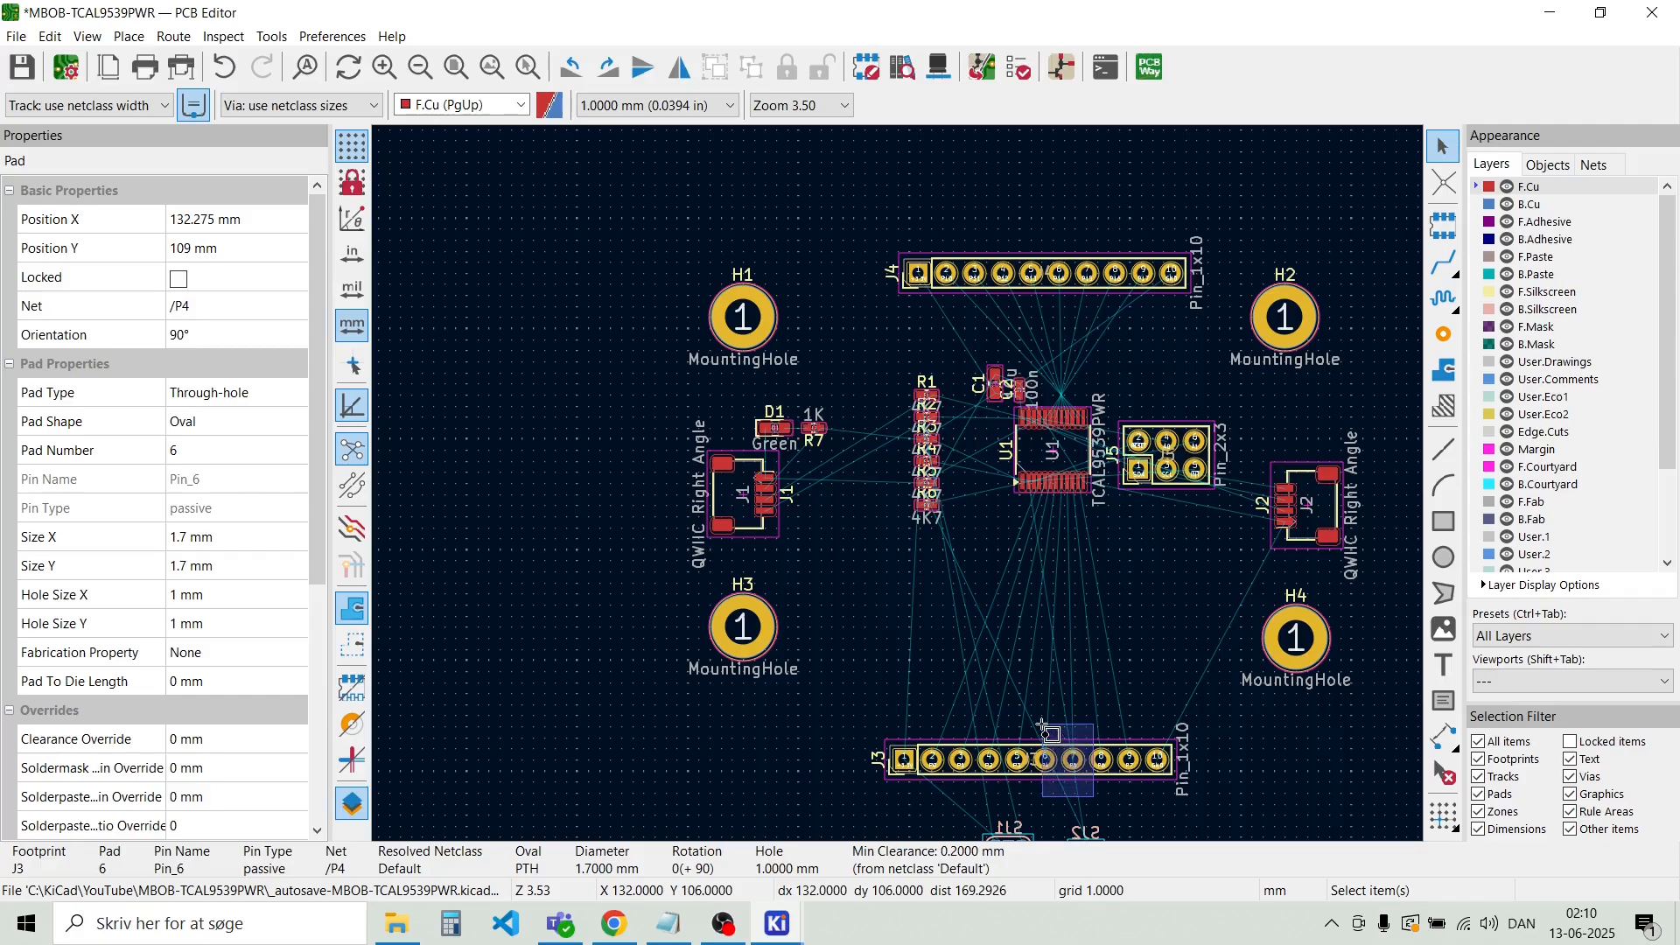
left_click(1076, 770)
left_click_drag(1075, 770, 1086, 633)
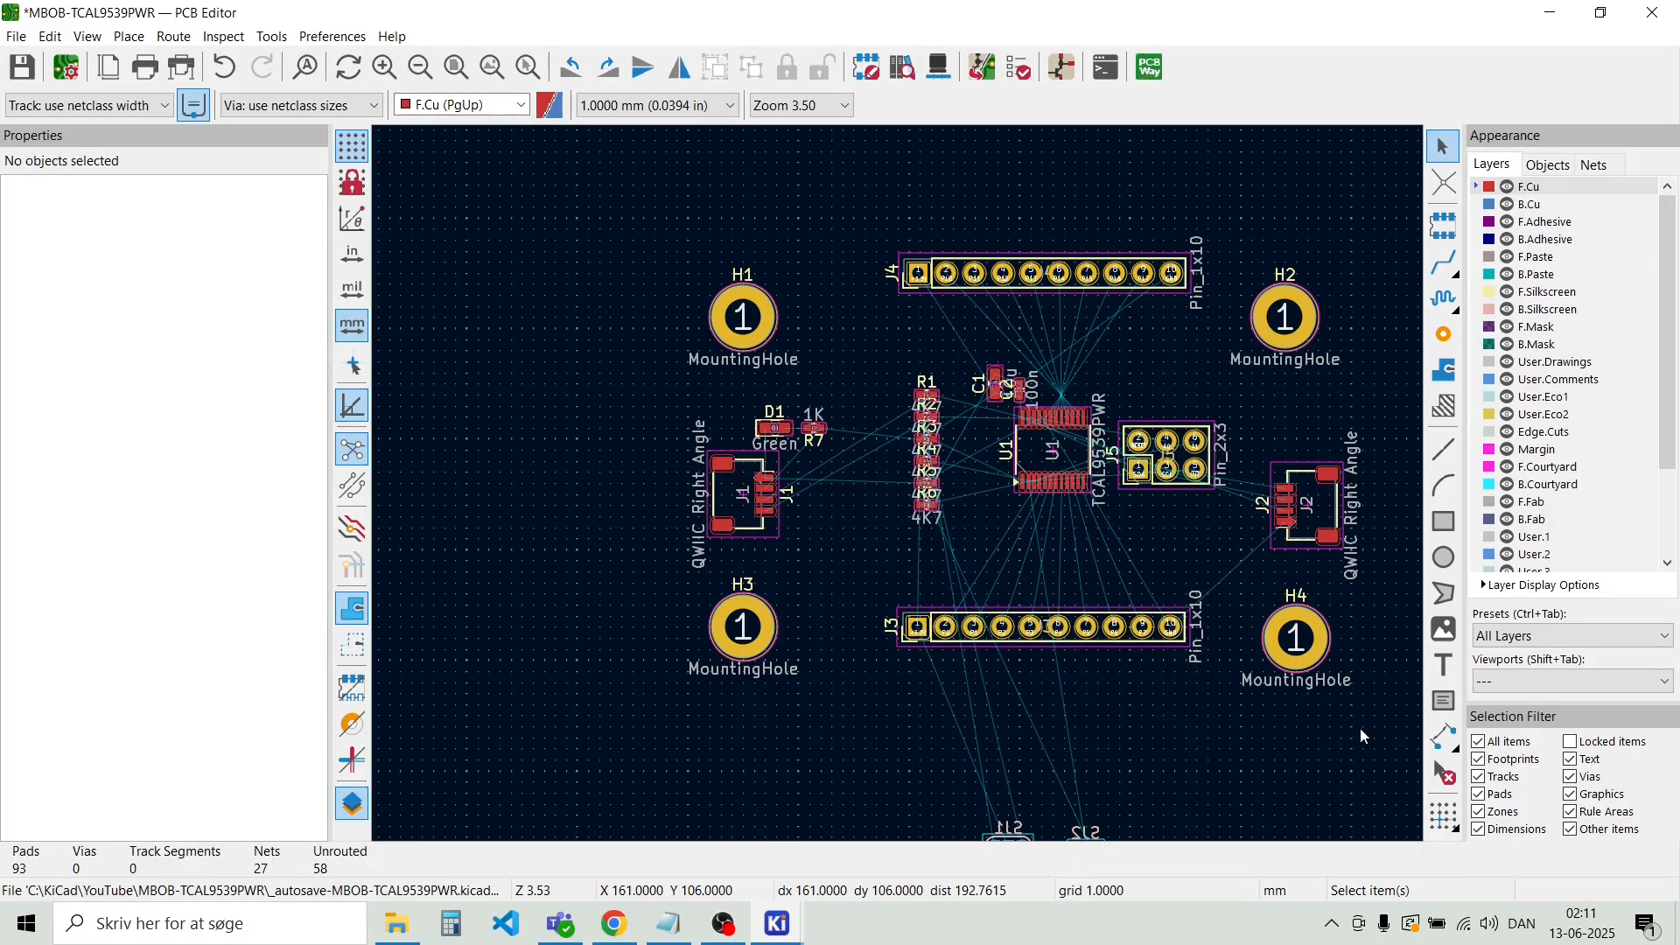
Shift J3, J4, J5, U1, R1–R6, C1, C2, J2, H2 and H4 as one group left toward connector J1 and slightly down
left_click_drag(1360, 727, 890, 207)
left_click_drag(1004, 282, 929, 302)
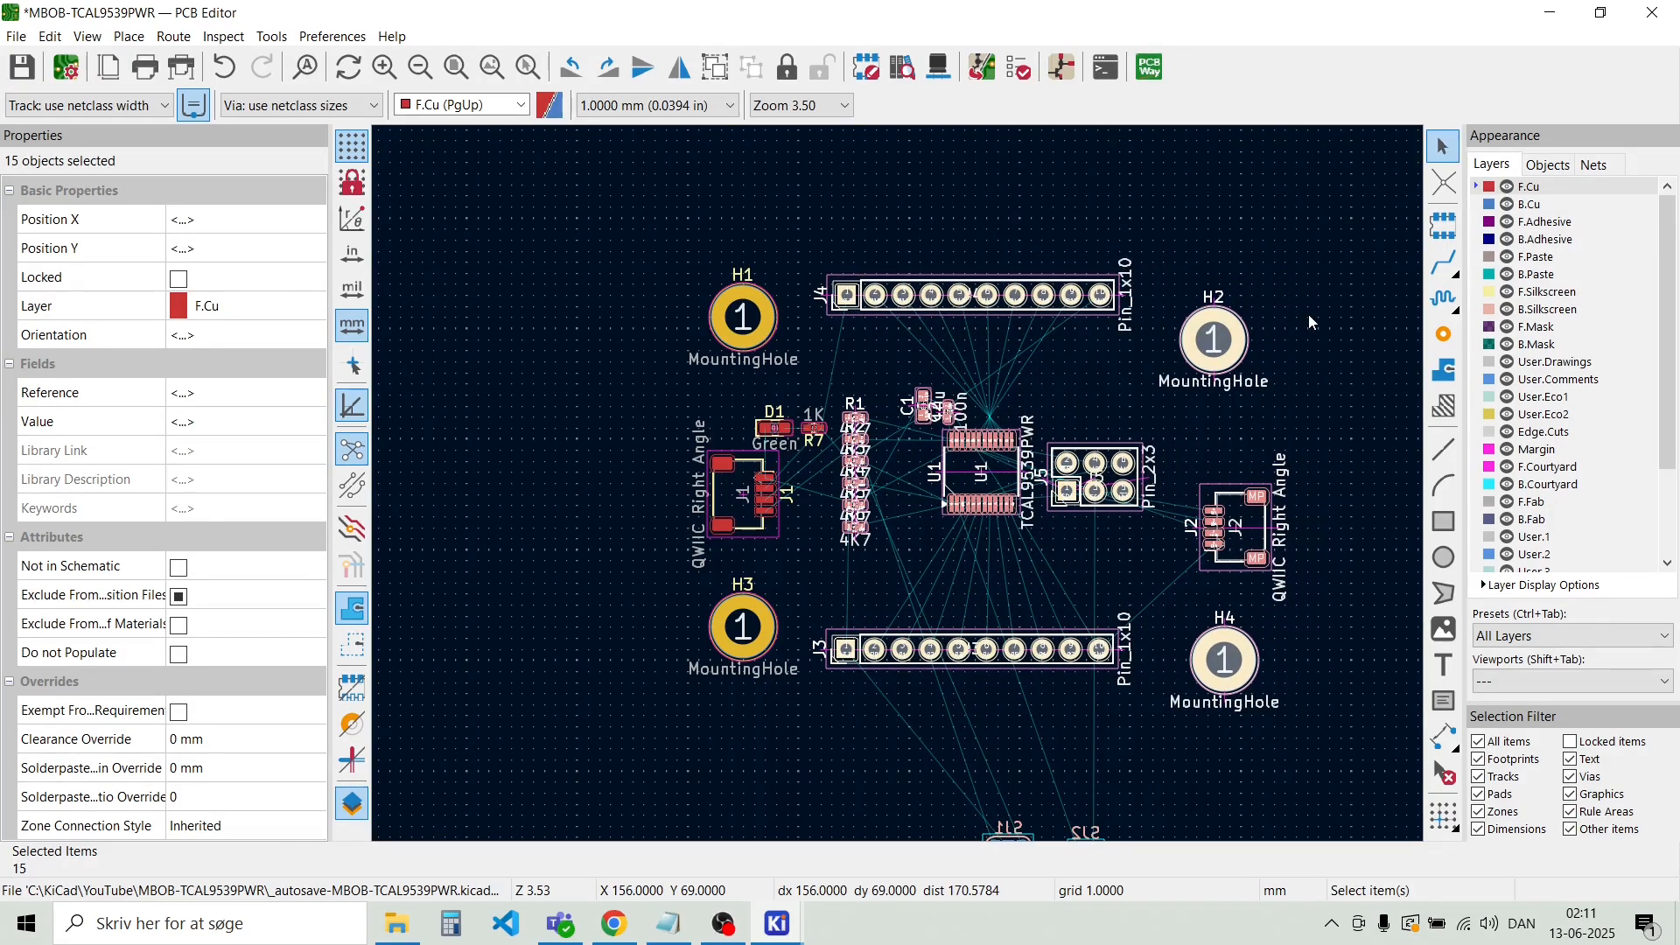
left_click(1355, 687)
Move mounting holes H2 and H4 with QWIIC connector J2 left and up, closer to the headers and level with J1
left_click_drag(1337, 646, 1168, 294)
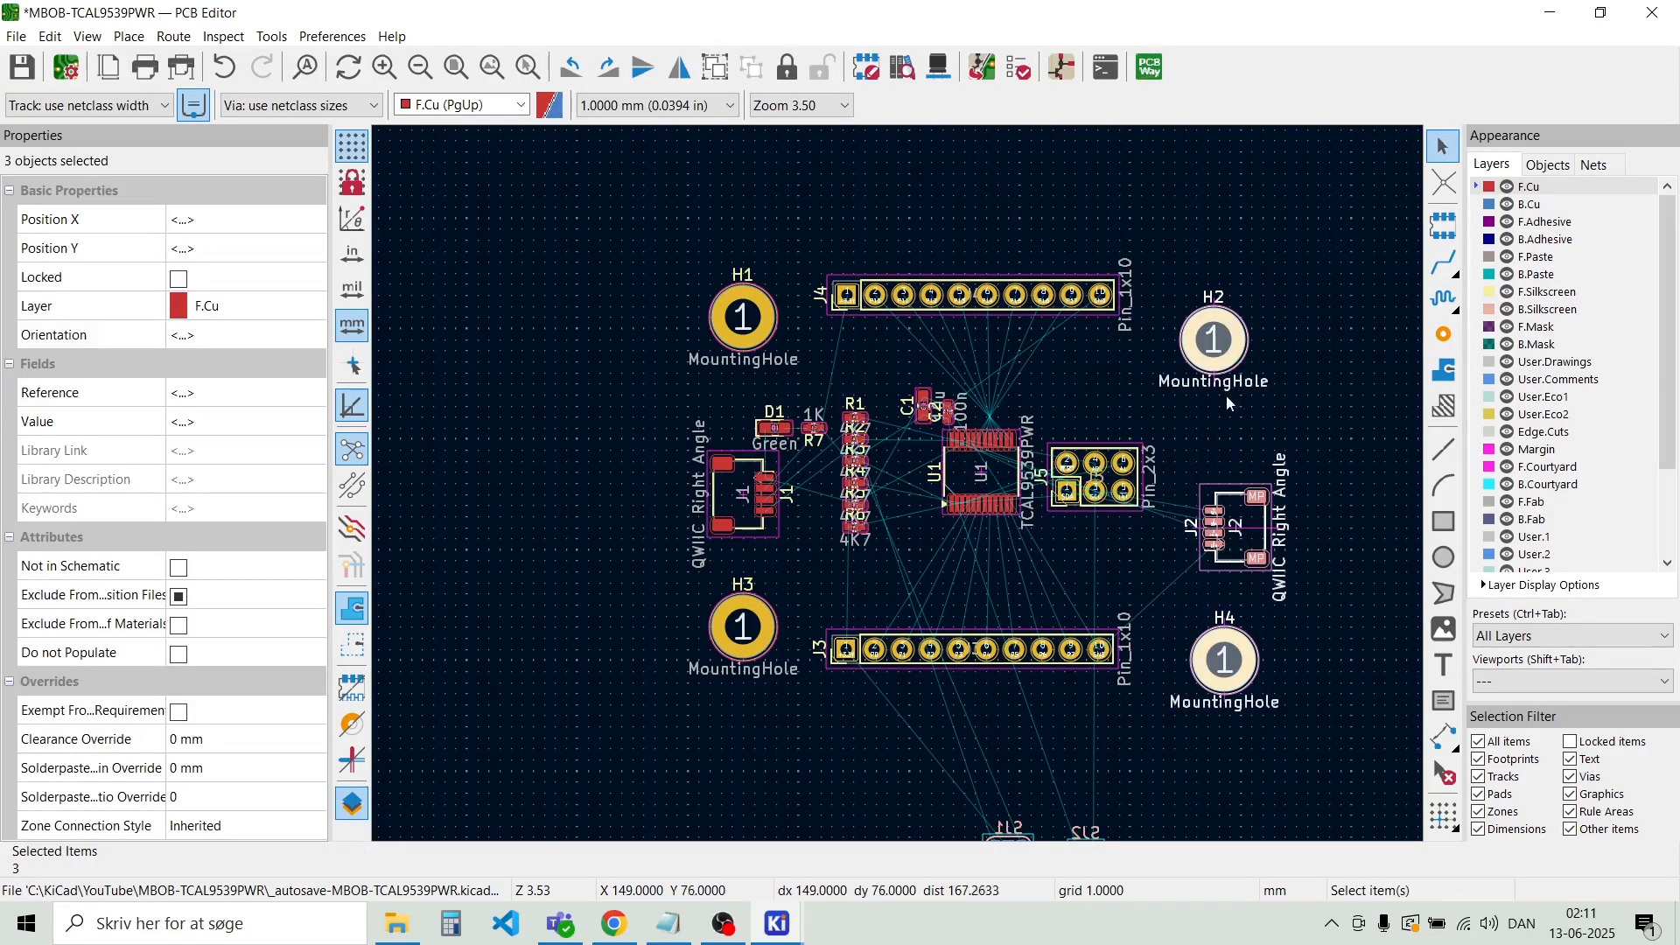
left_click_drag(1216, 344, 1190, 313)
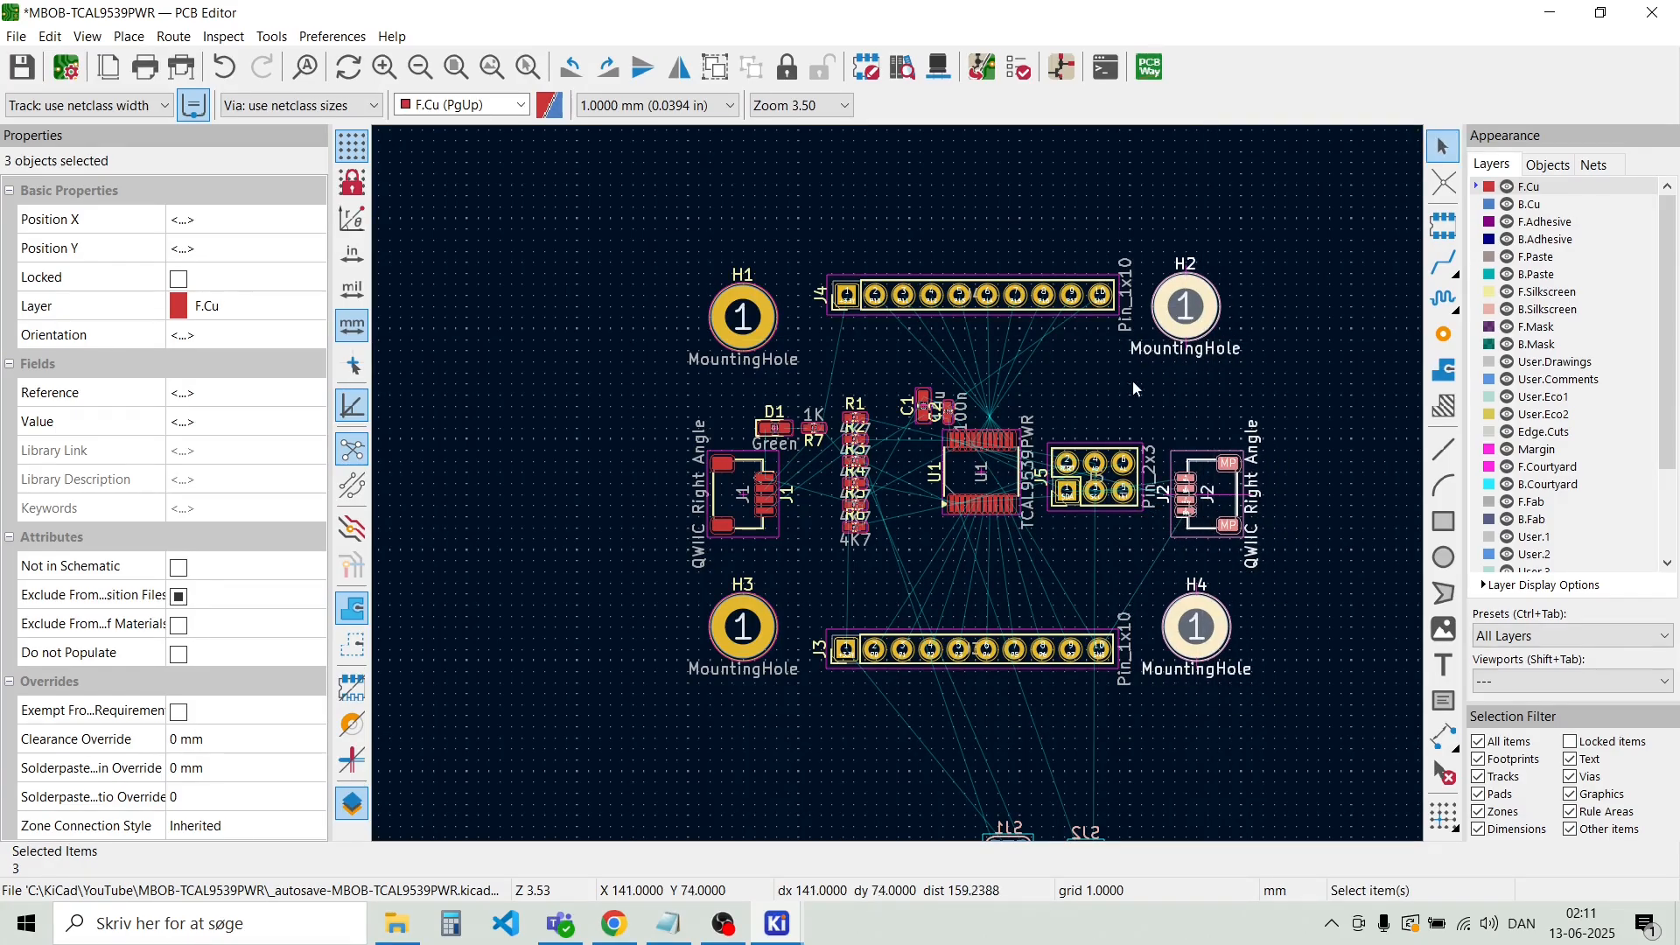
left_click(1079, 373)
Nudge U1, header J5 and capacitors C1 and C2 together slightly left between the two pin headers
left_click_drag(1128, 562, 905, 380)
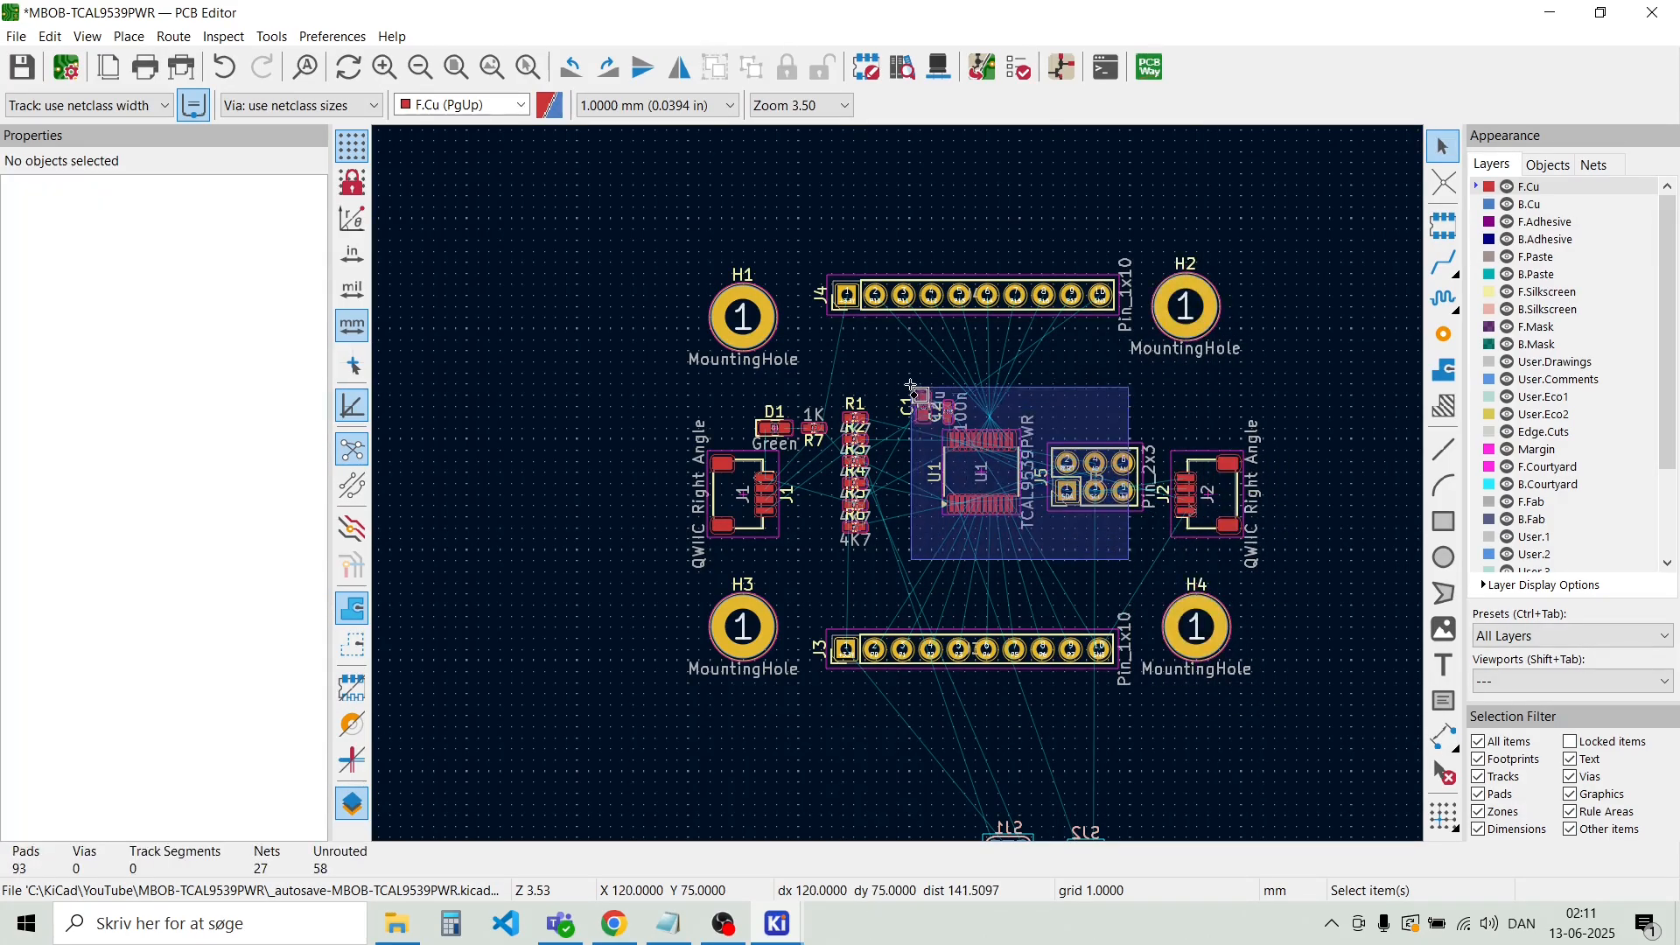
left_click_drag(980, 472, 960, 472)
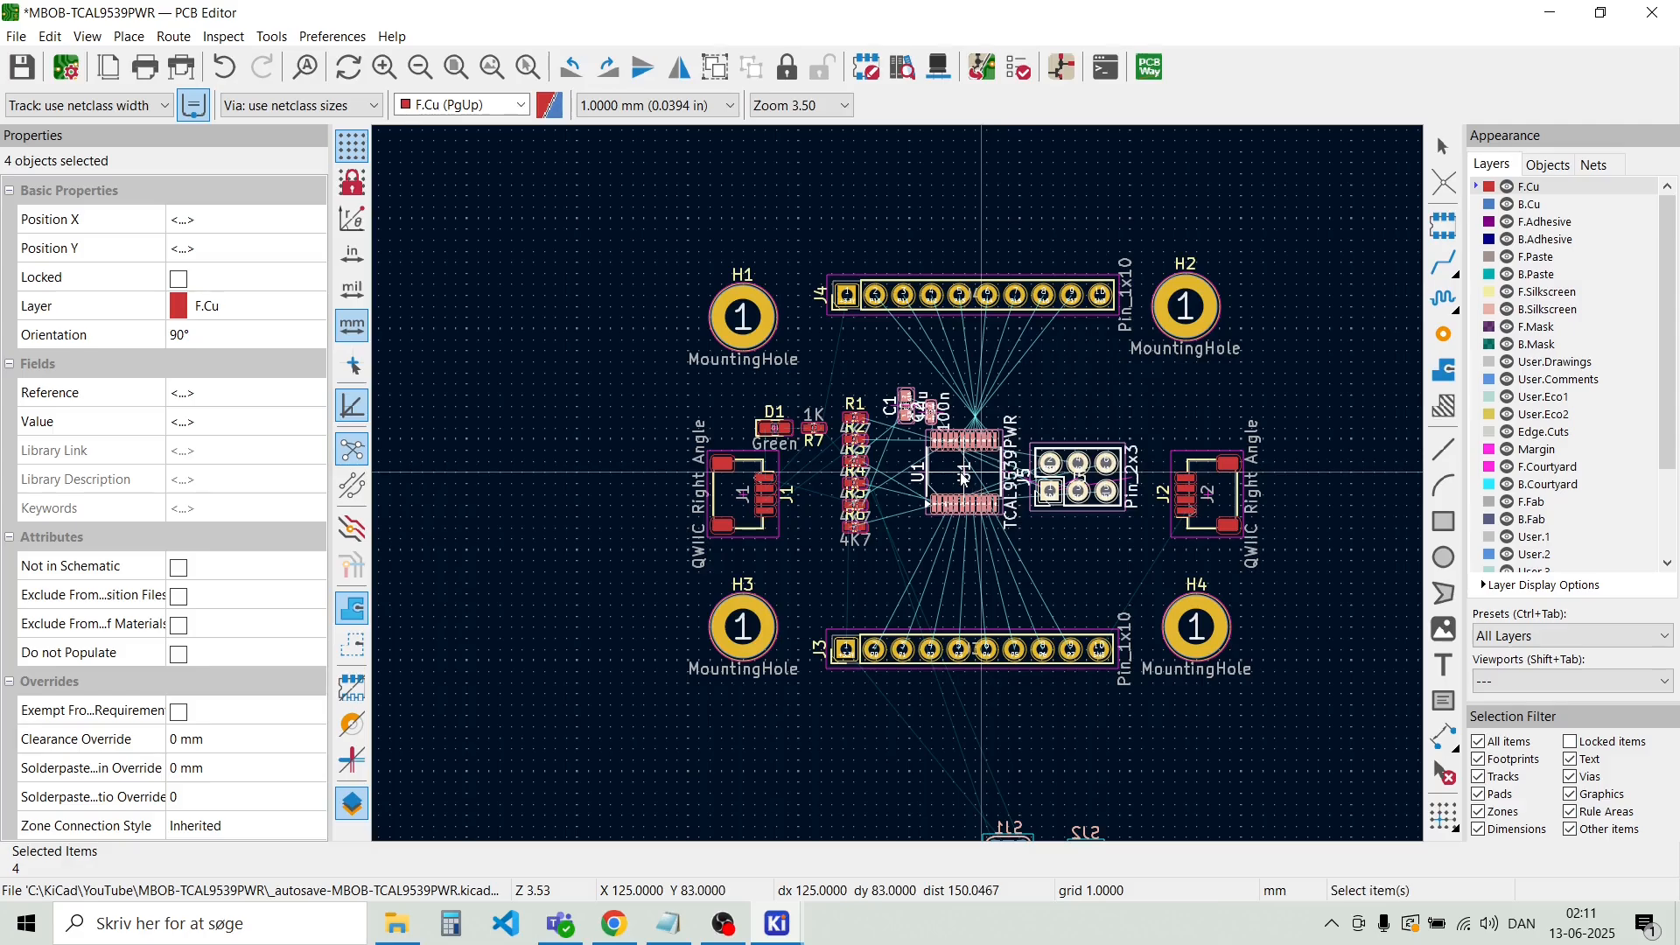
left_click(860, 605)
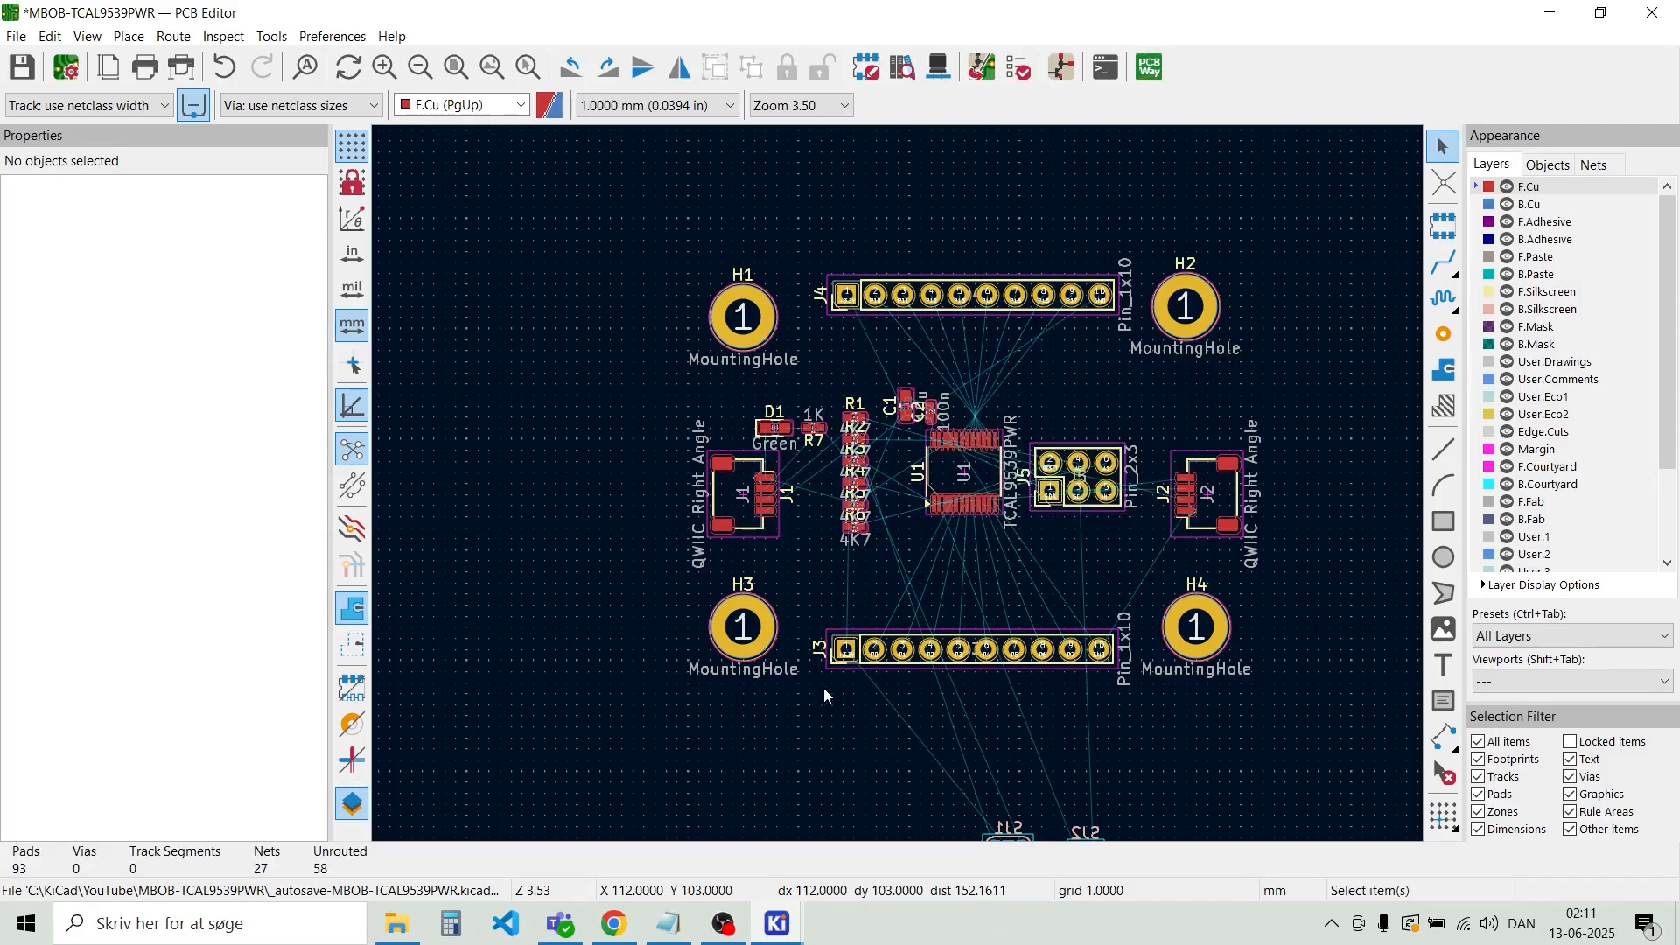
Examine the pin order of header J4 and how its ratsnest lines cross on the way to U1
scroll(898, 485, "up", 4)
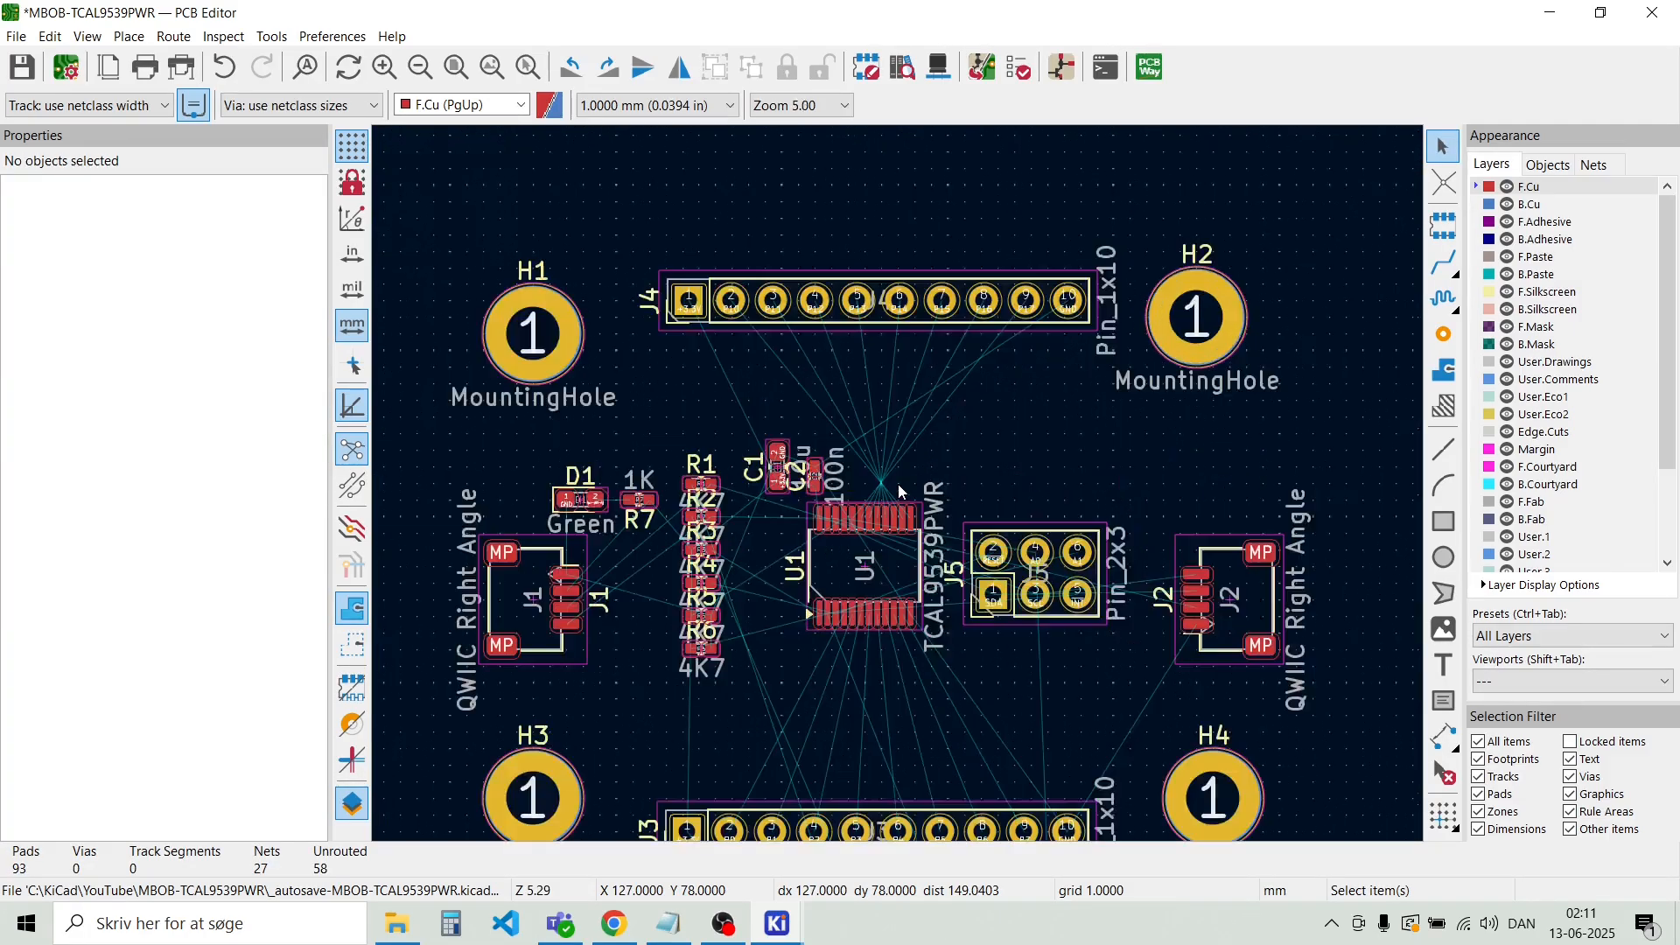
scroll(899, 505, "down", 2)
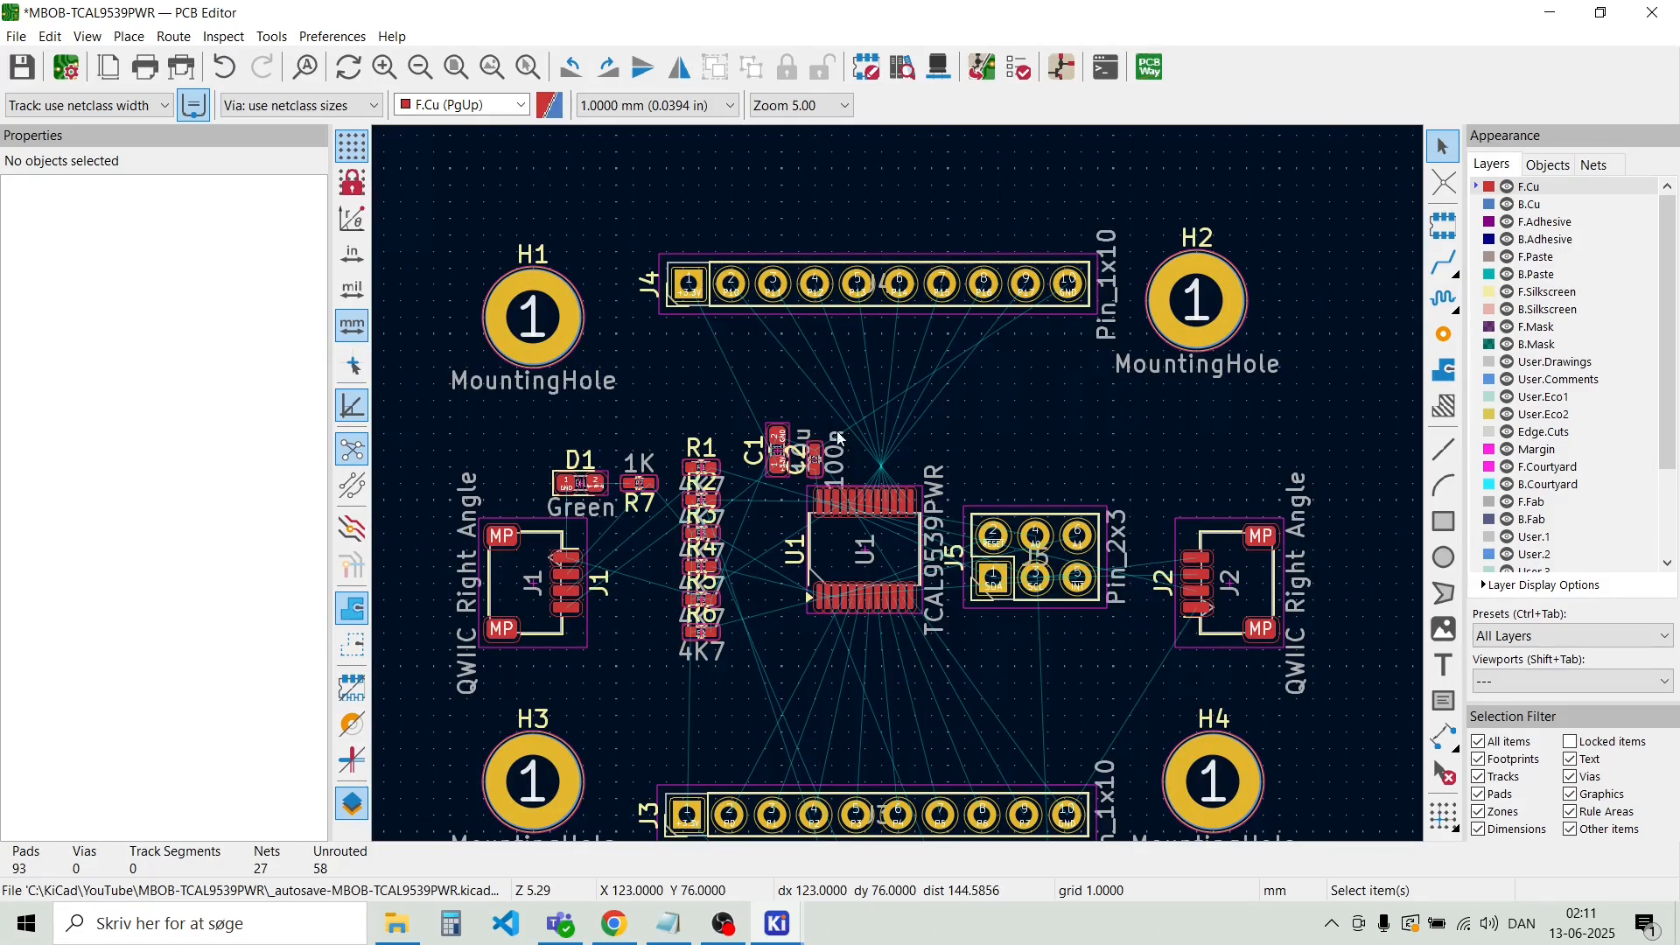
scroll(898, 485, "up", 2)
scroll(902, 514, "down", 1)
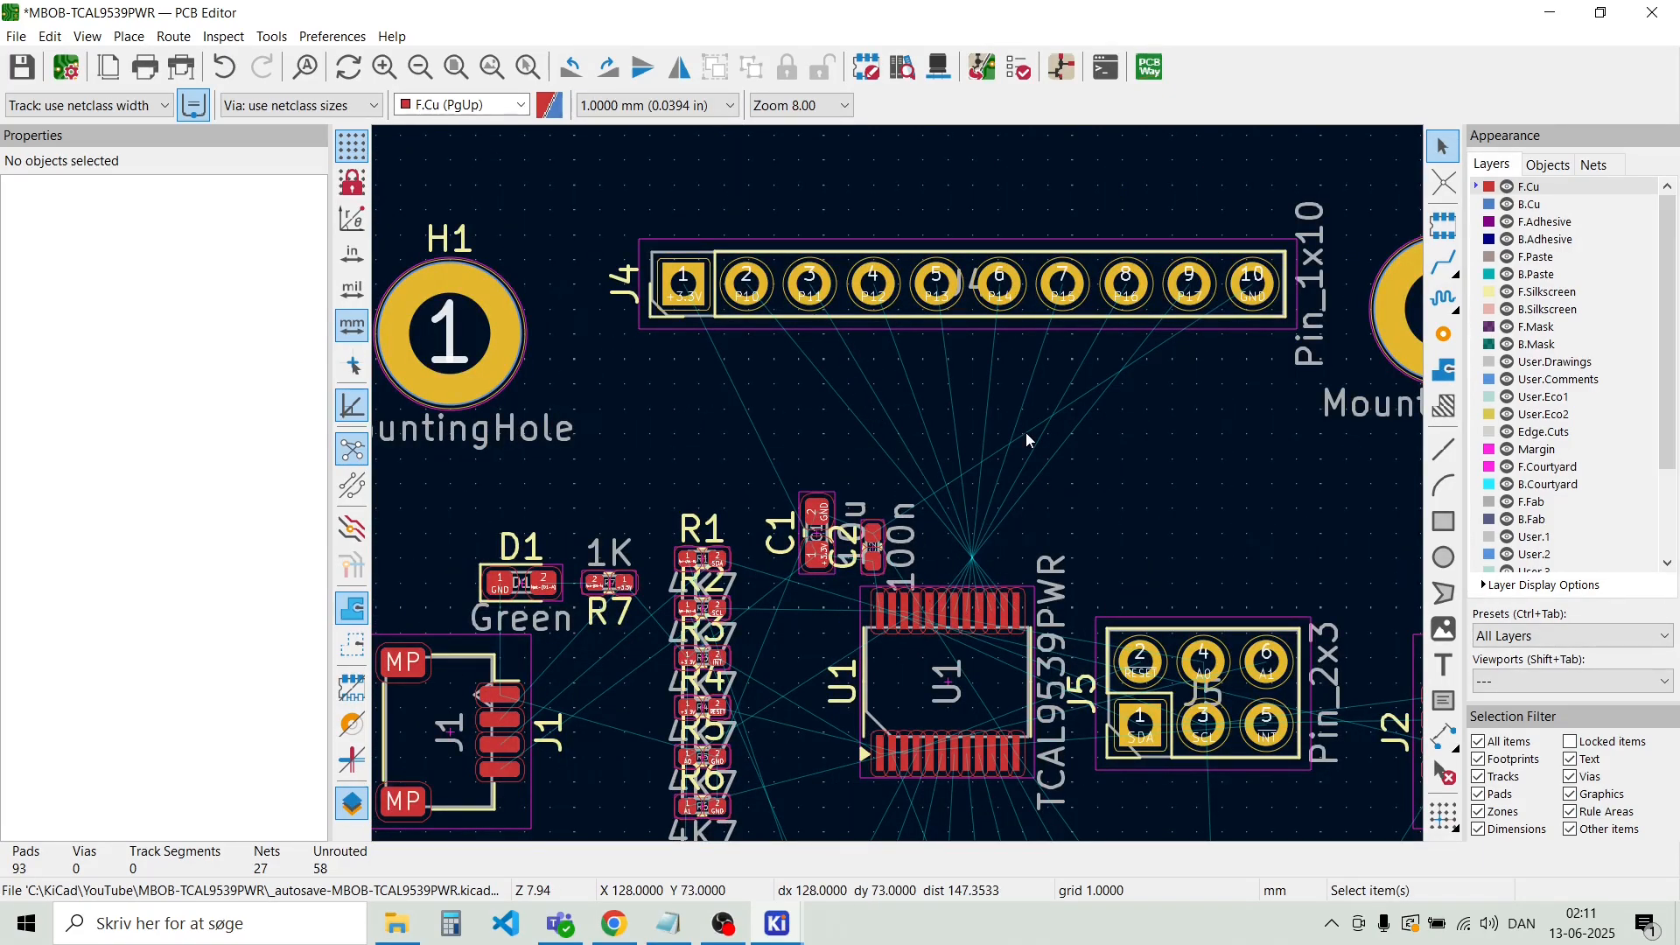
scroll(1123, 313, "up", 1)
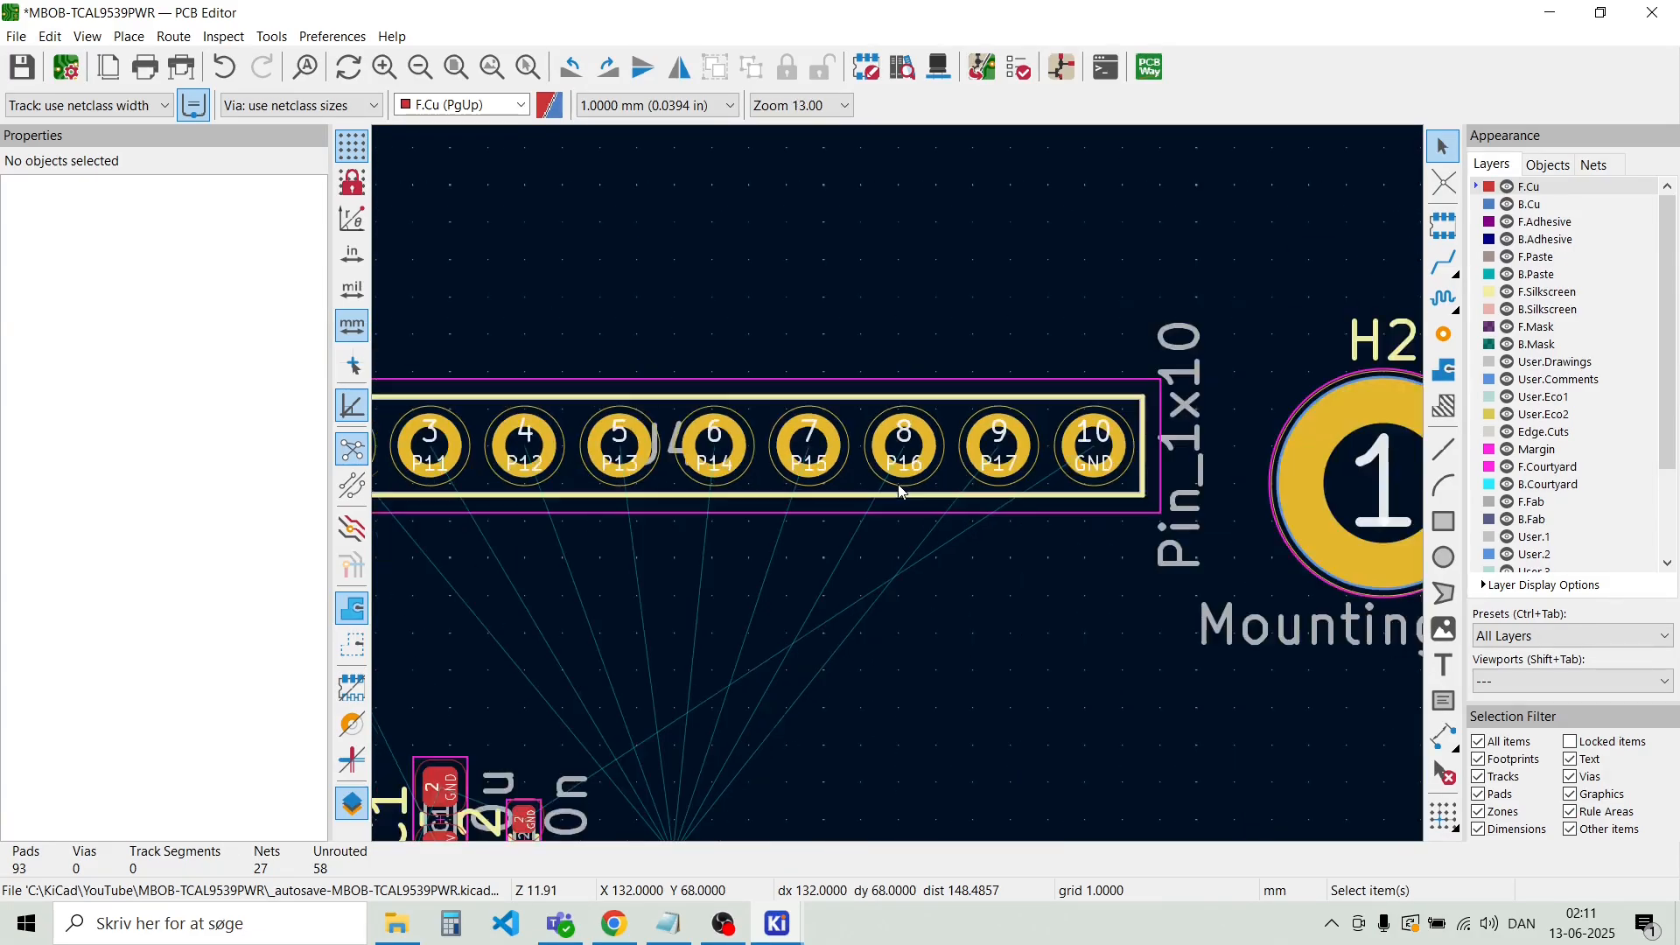
scroll(901, 491, "down", 1)
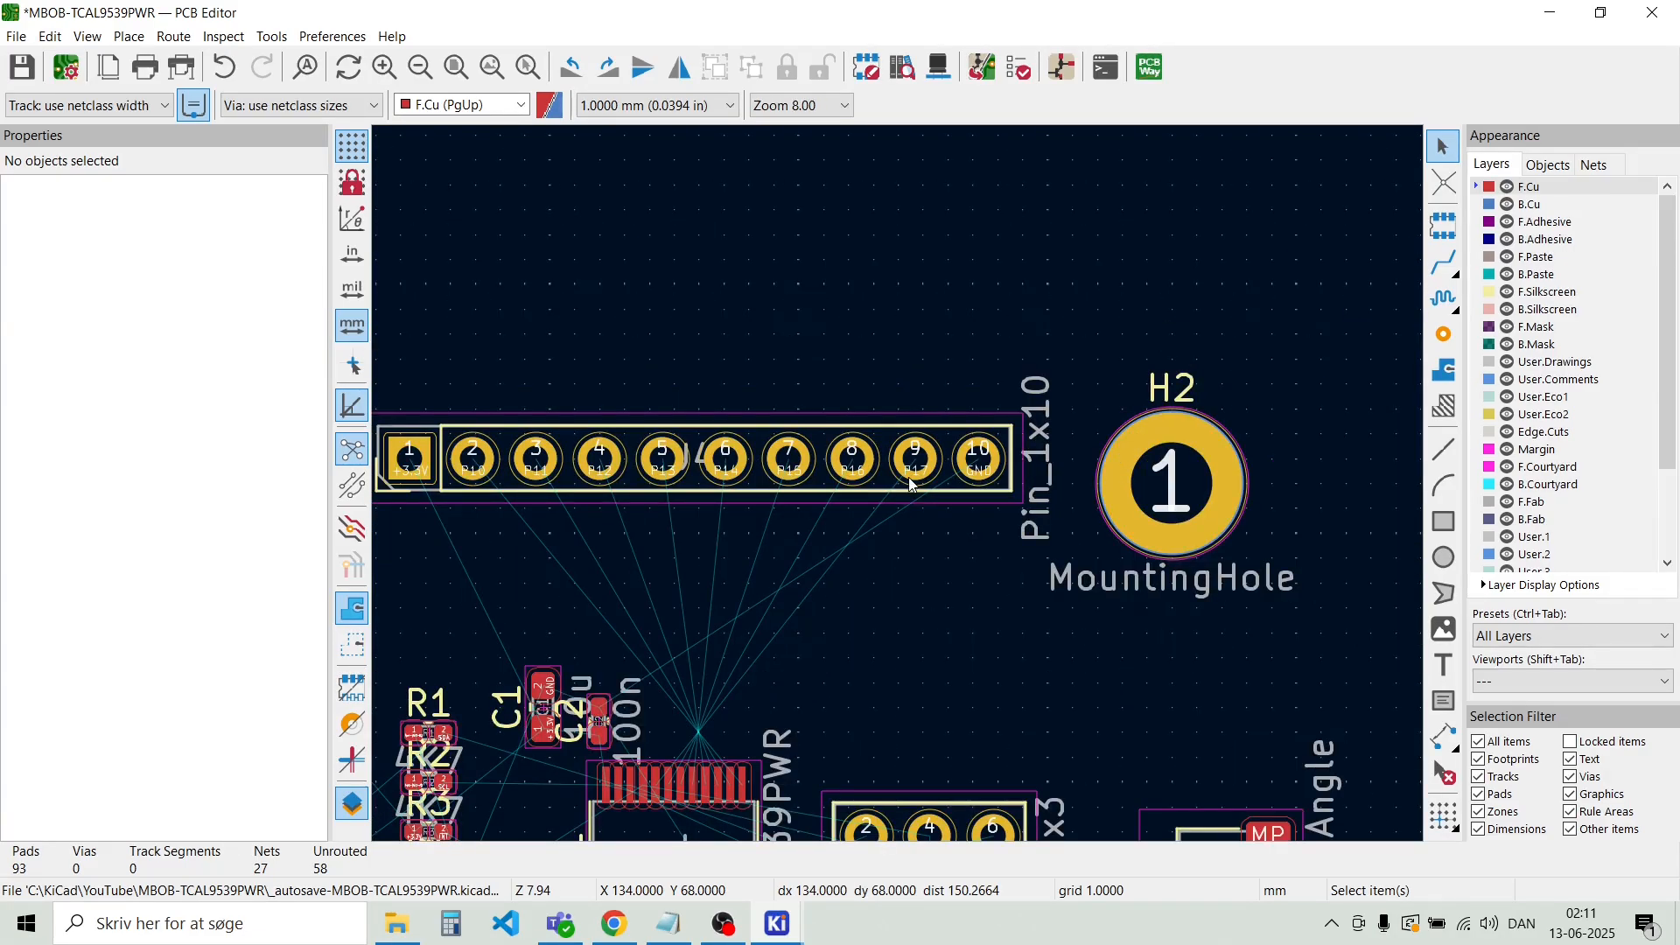
scroll(901, 491, "up", 1)
scroll(901, 491, "up", 1)
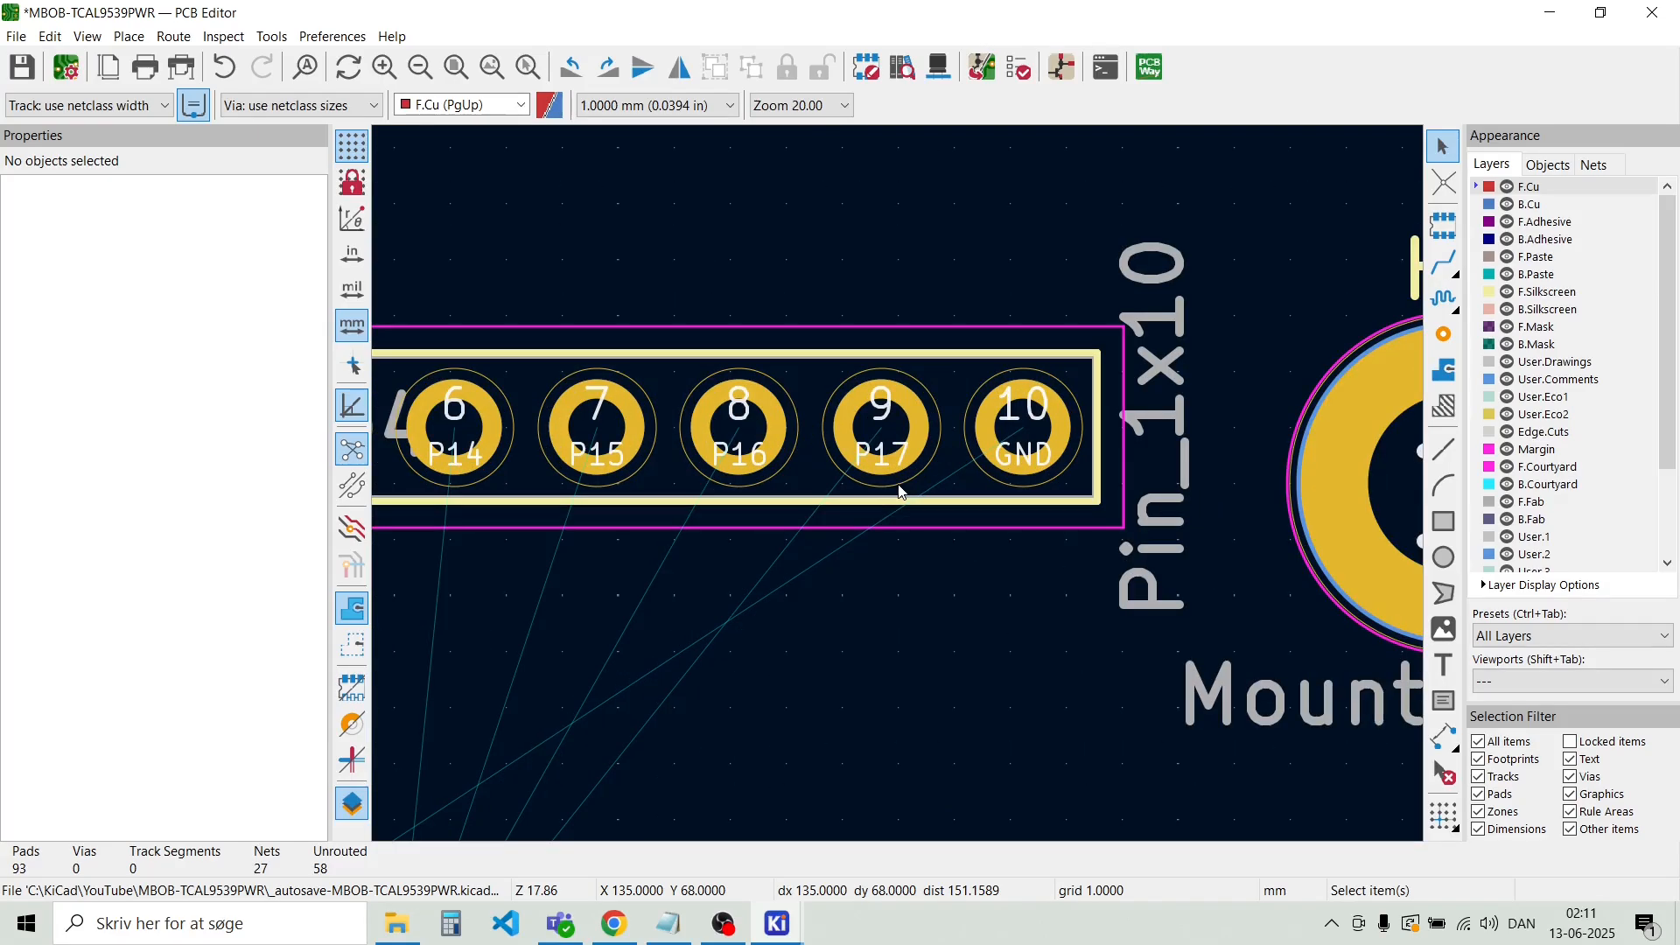
scroll(901, 491, "down", 1)
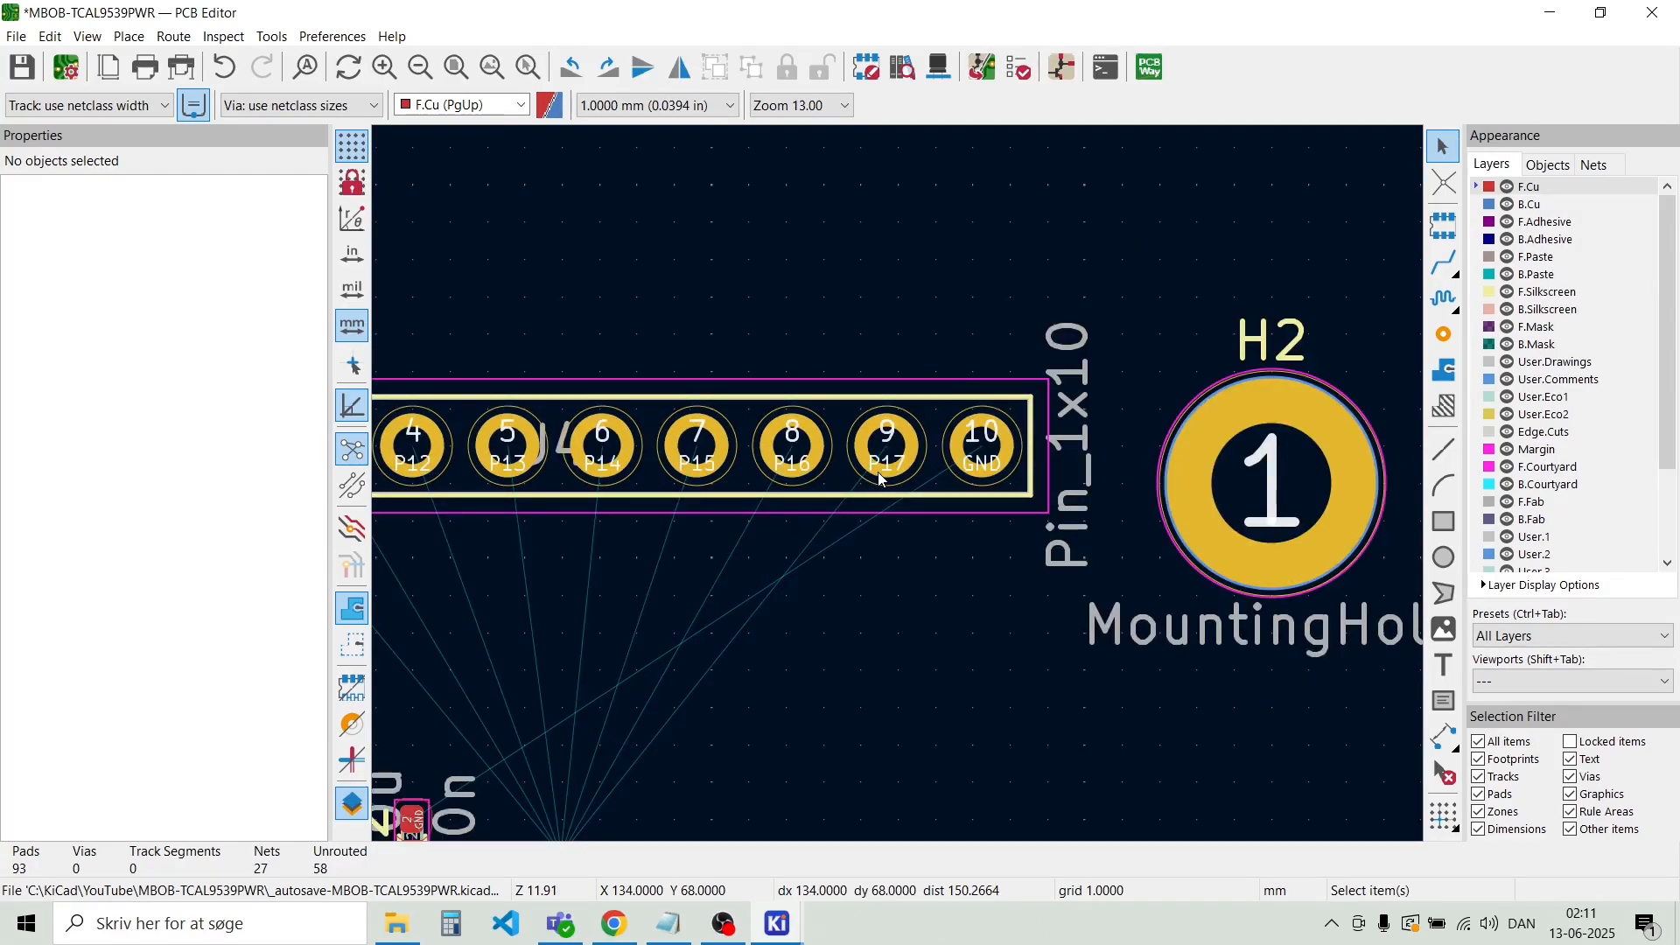
scroll(878, 471, "down", 1)
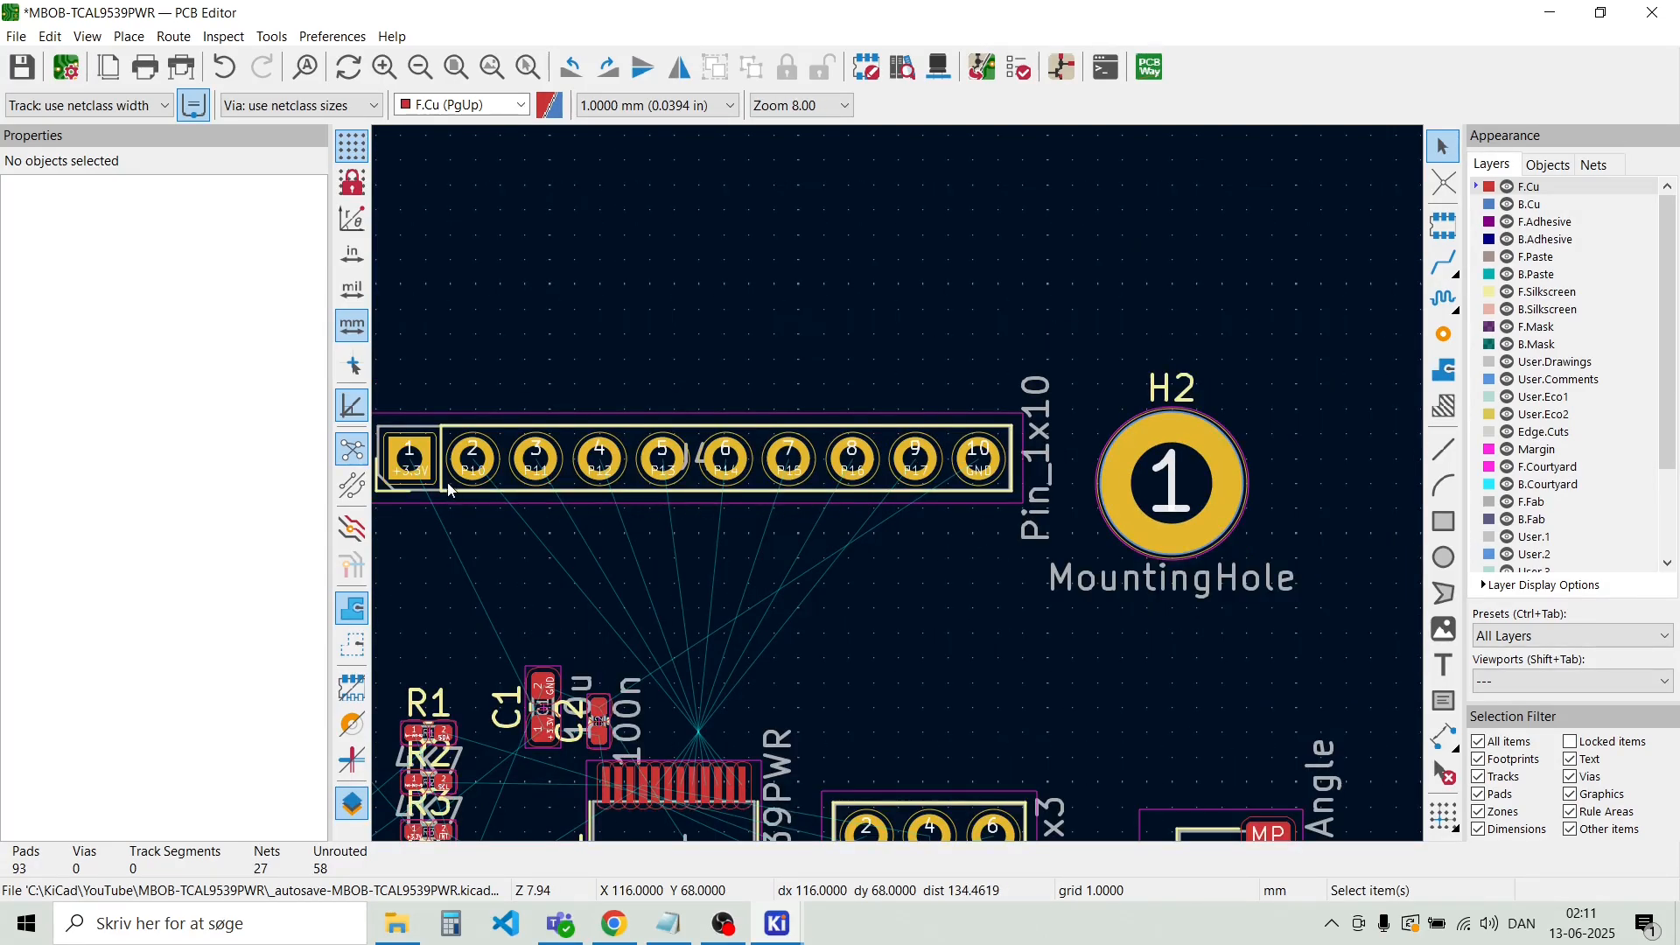
scroll(450, 483, "up", 1)
scroll(901, 484, "up", 1)
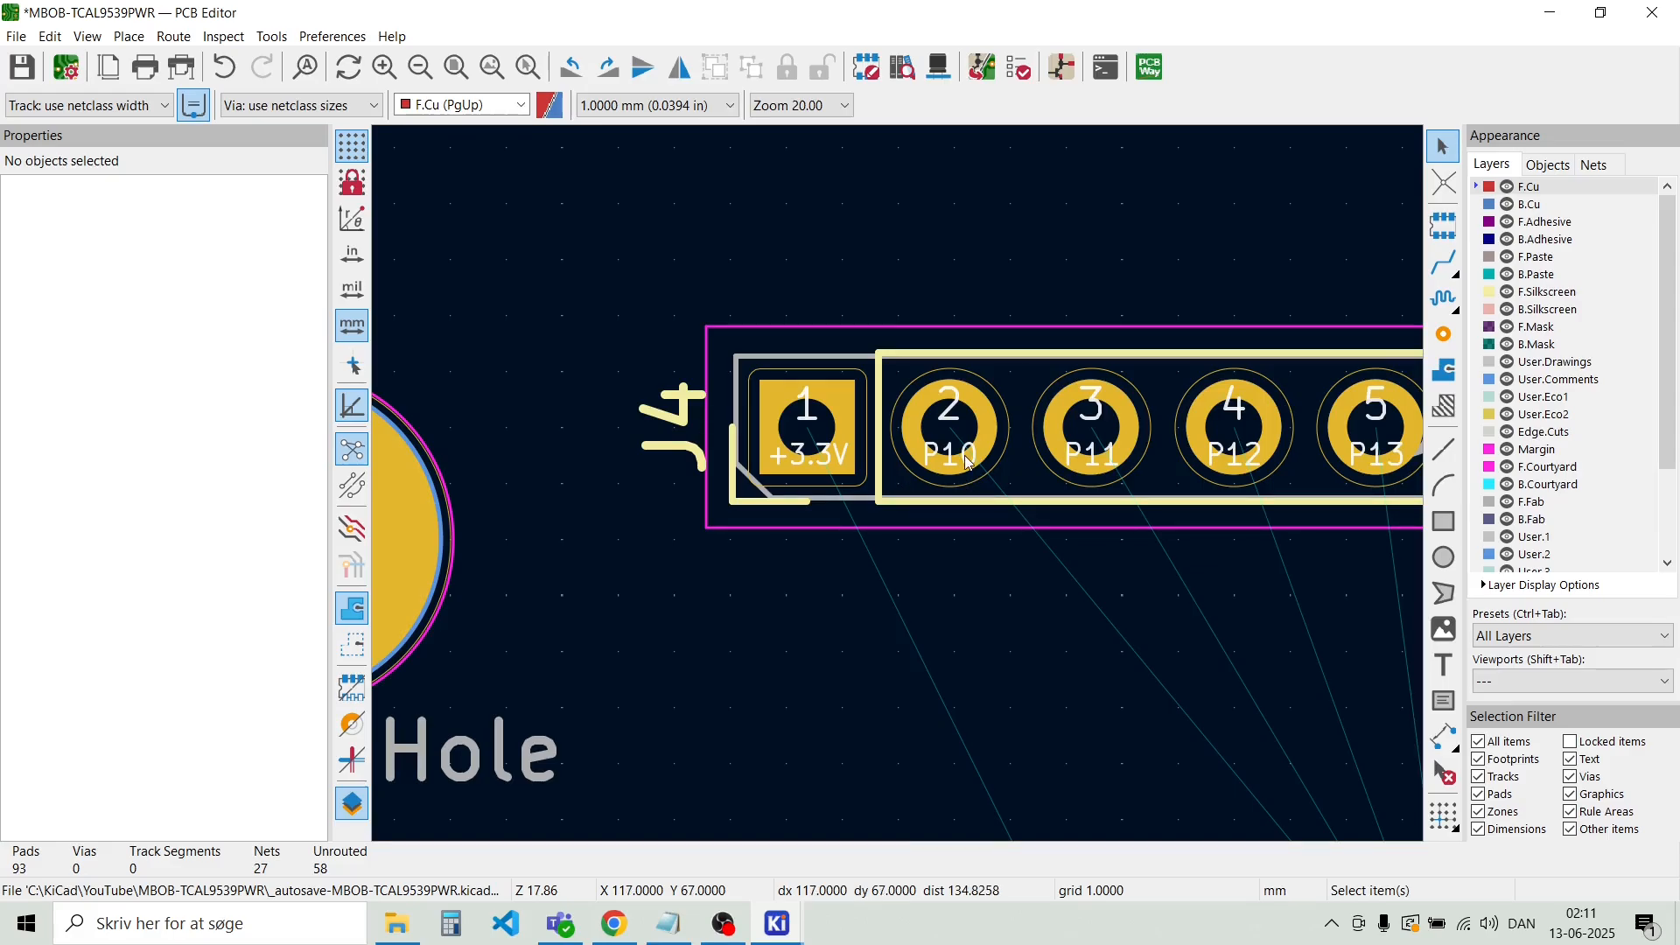
scroll(902, 491, "down", 1)
scroll(902, 492, "down", 1)
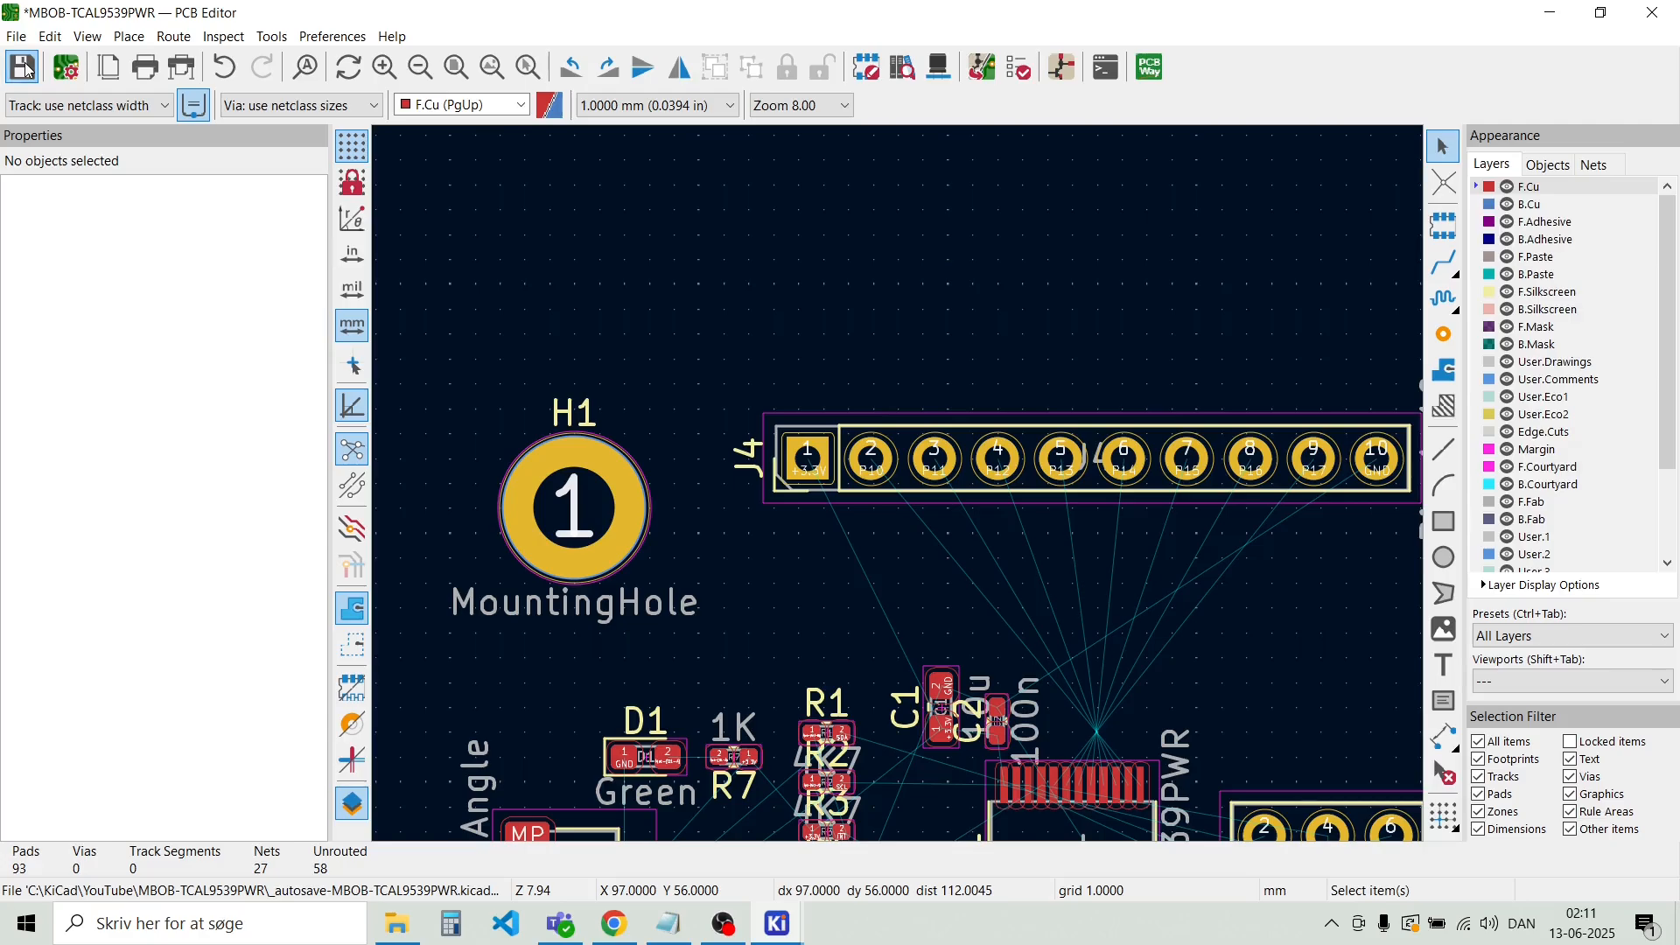
Save the board and bring the whole component layout into view
left_click(22, 68)
scroll(901, 492, "down", 1)
scroll(1024, 584, "down", 1)
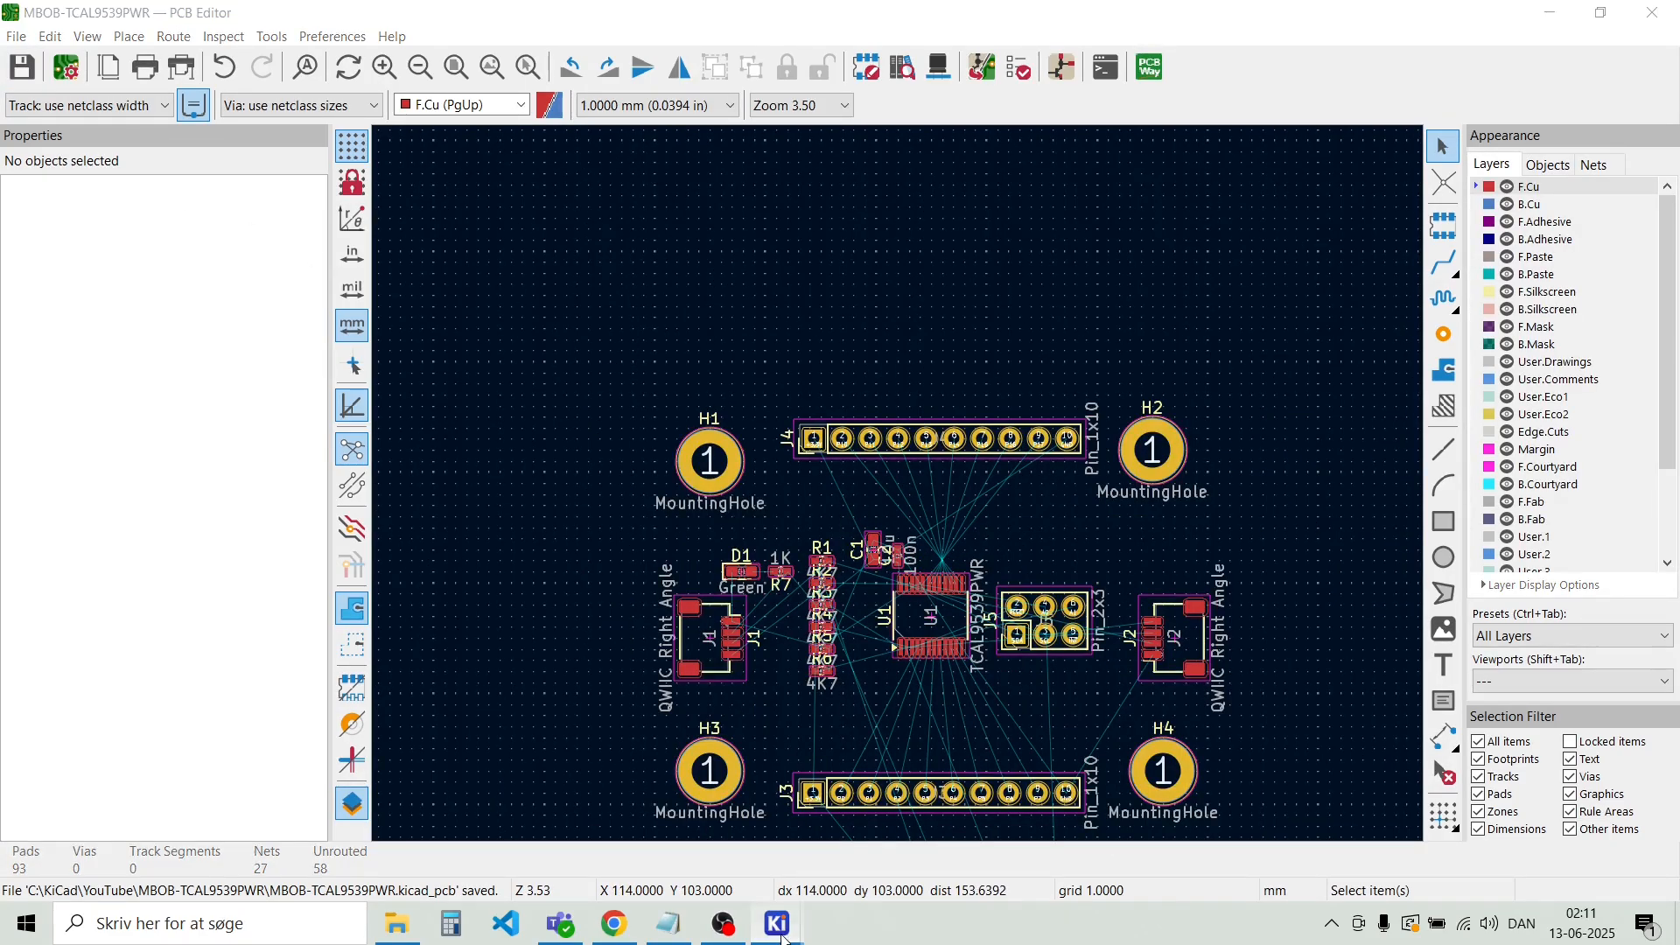
Switch to the Schematic Editor, clear the current selection and show the whole MBOB-TCAL9539PWR sheet
mouse_move(786, 935)
left_click(864, 836)
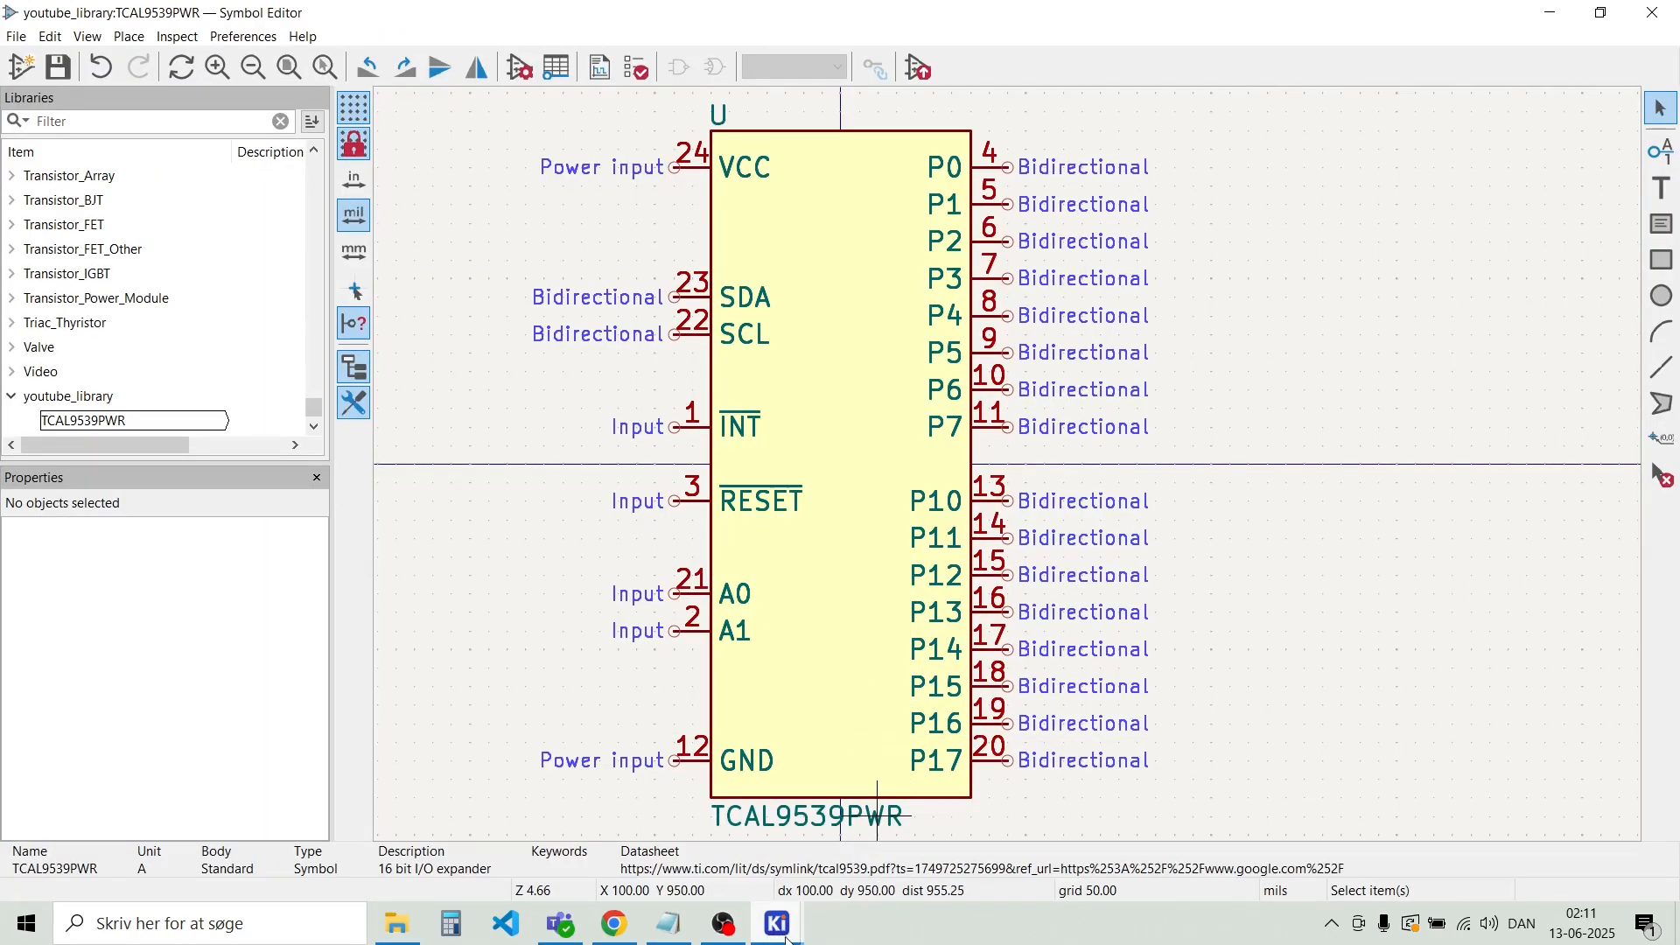
mouse_move(781, 935)
left_click(656, 814)
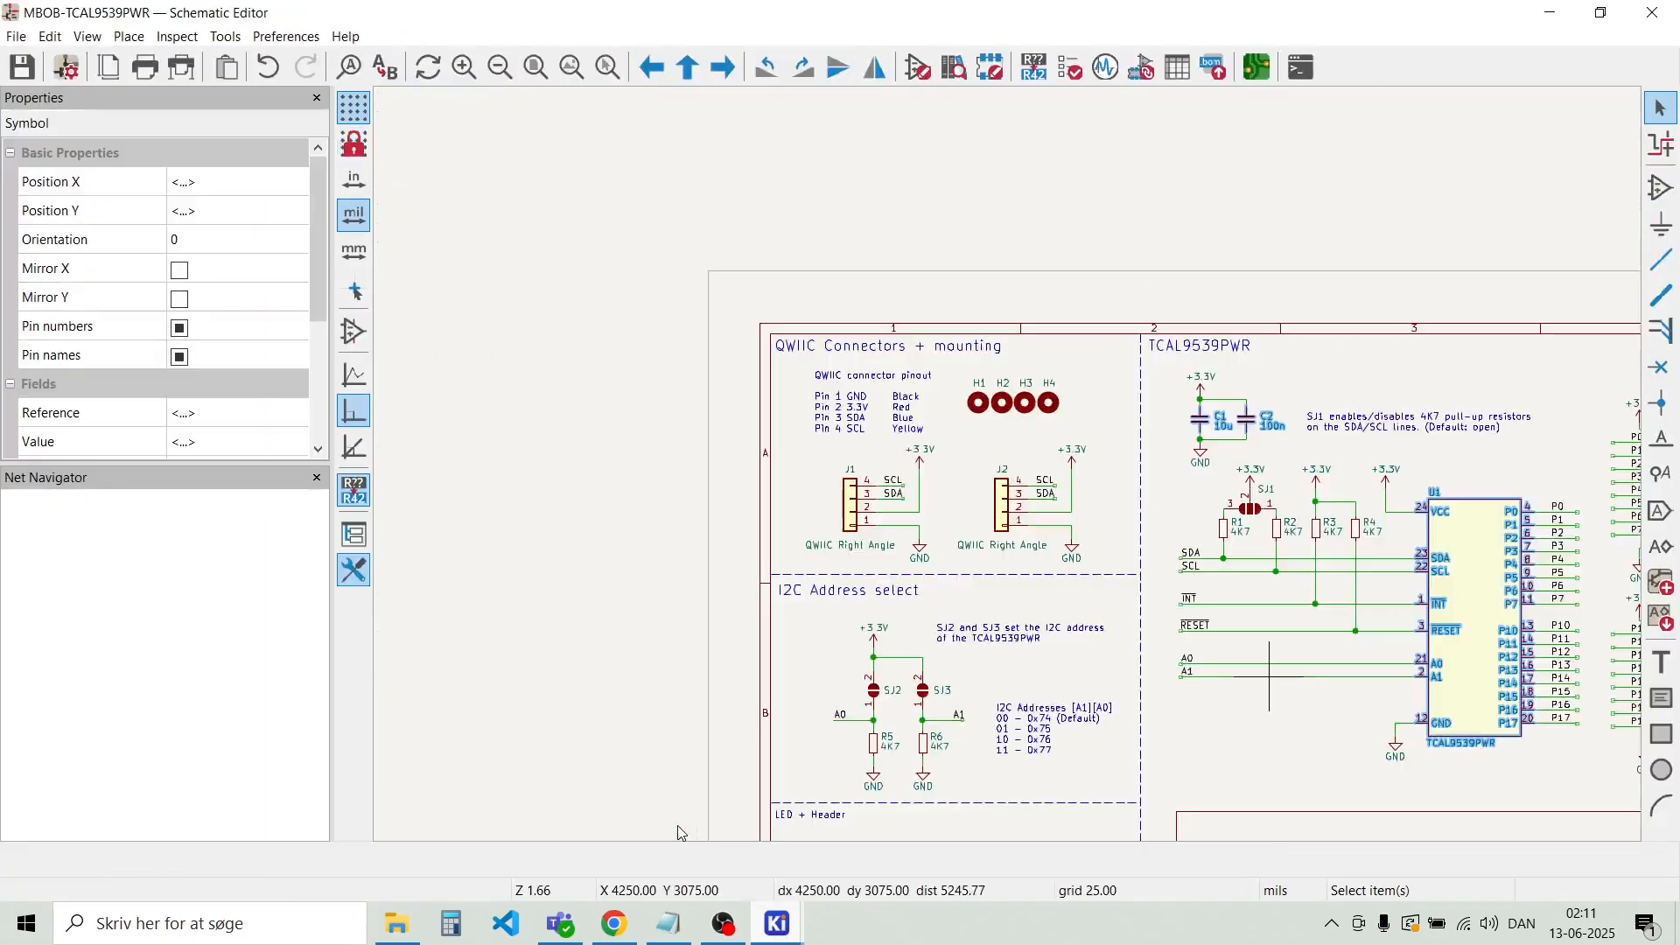
left_click(1260, 696)
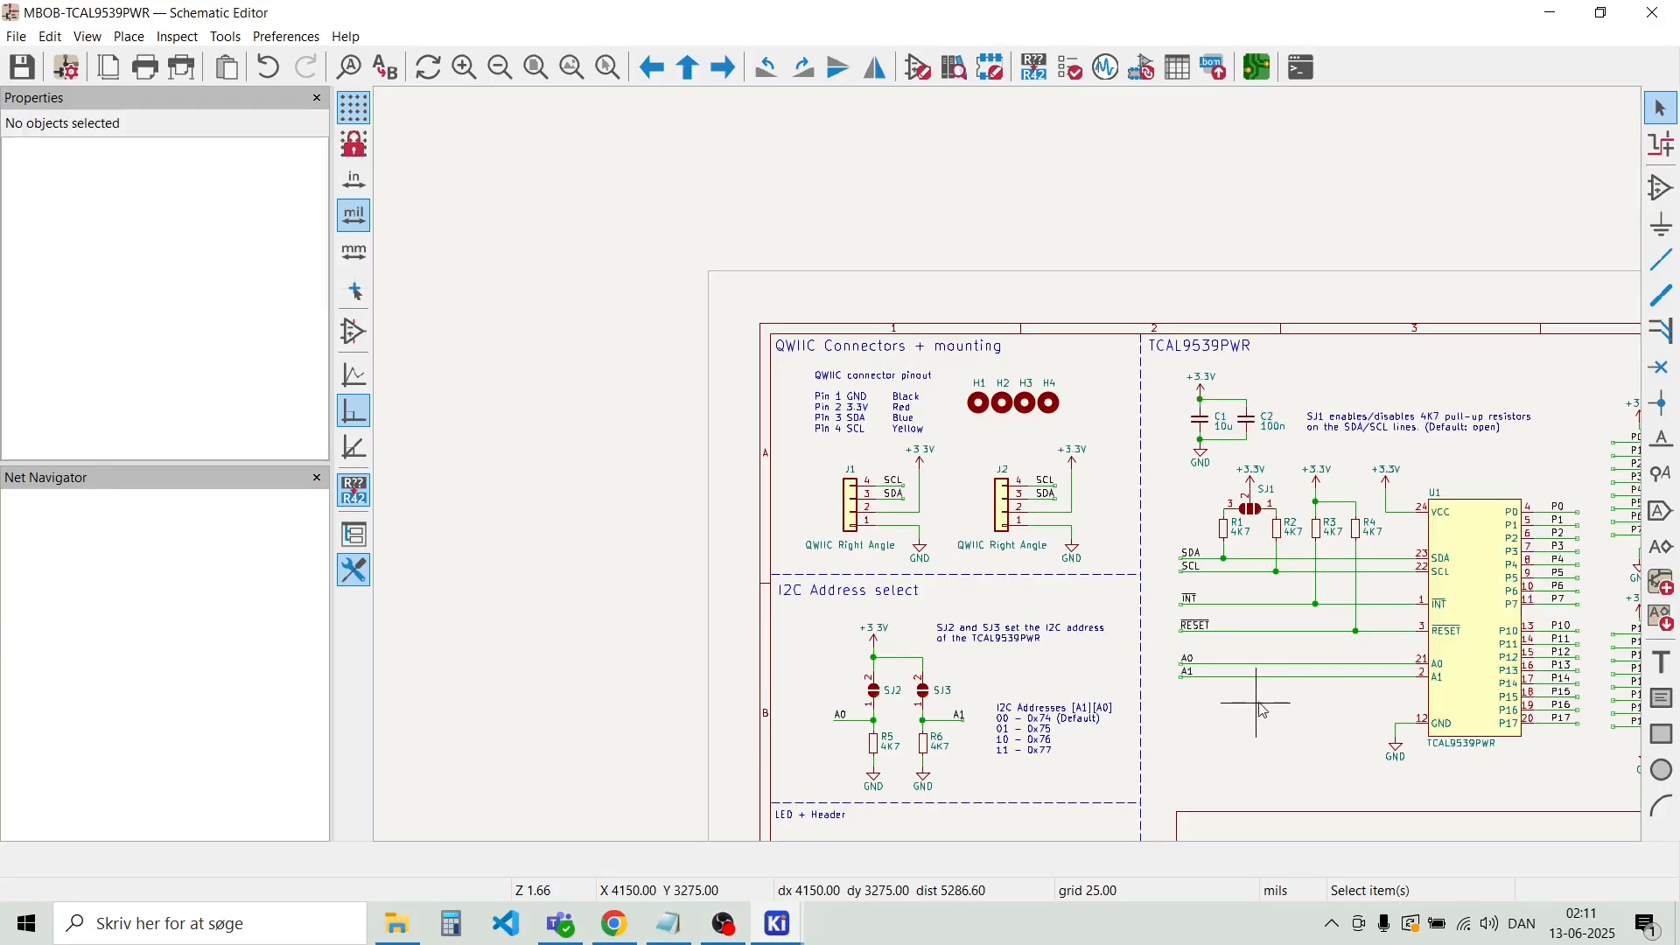
scroll(1439, 666, "down", 2)
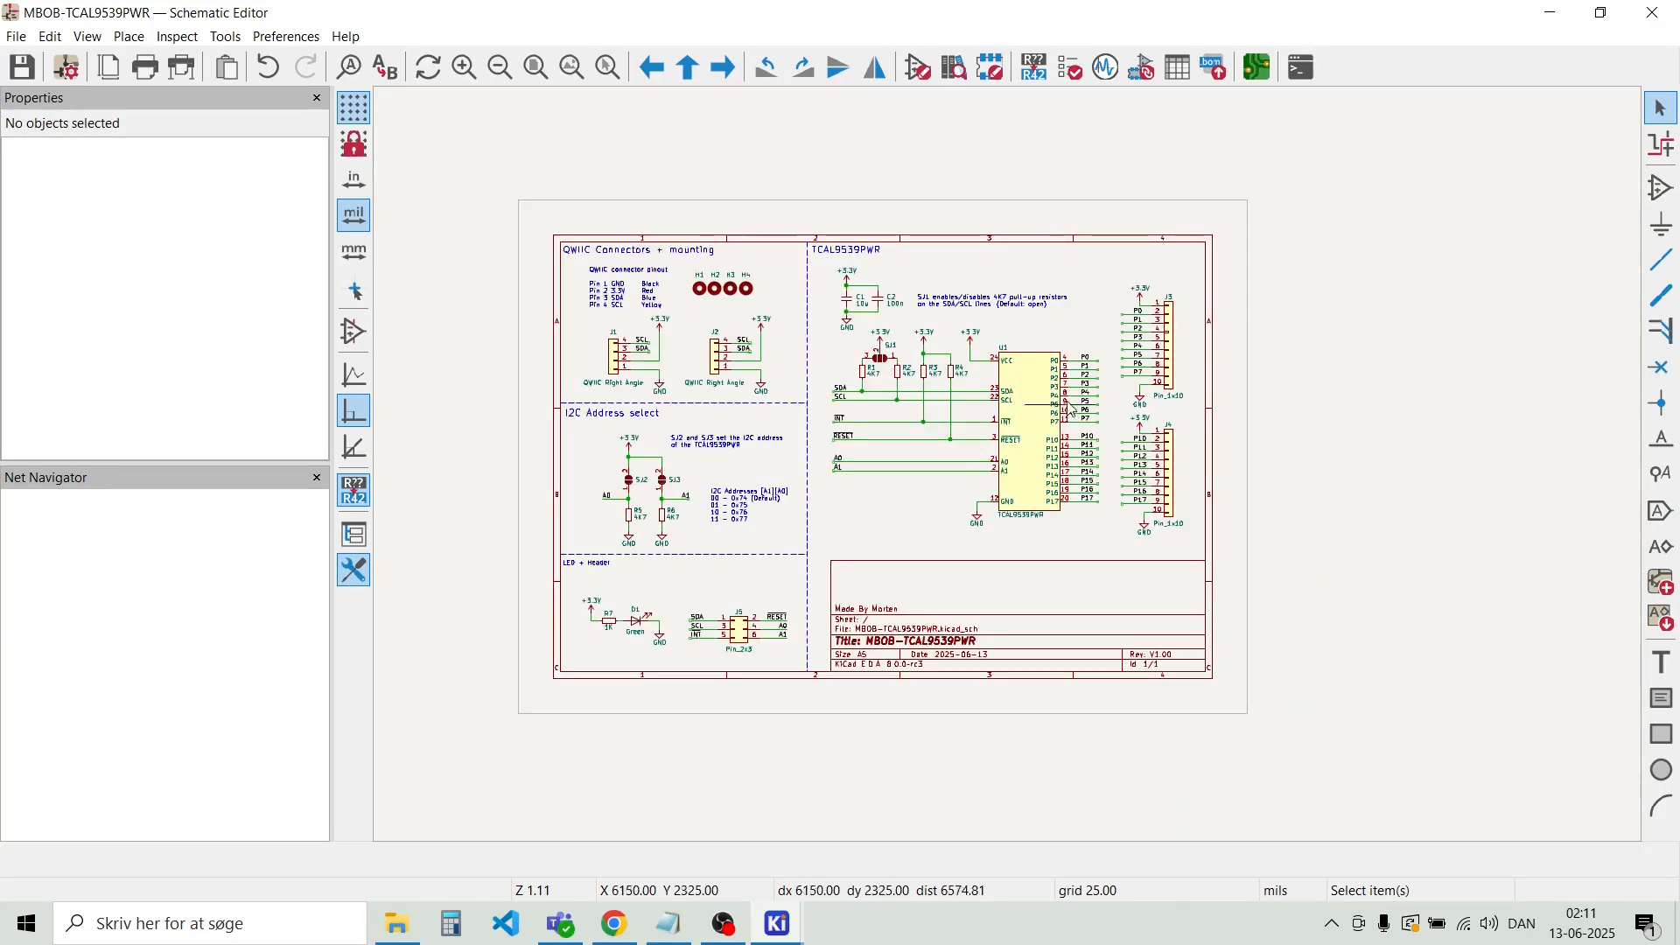
Mirror the P10 to P17 labels and wires of header J4 vertically, reattach them to pins 2 to 9 and save the schematic
scroll(1129, 385, "up", 4)
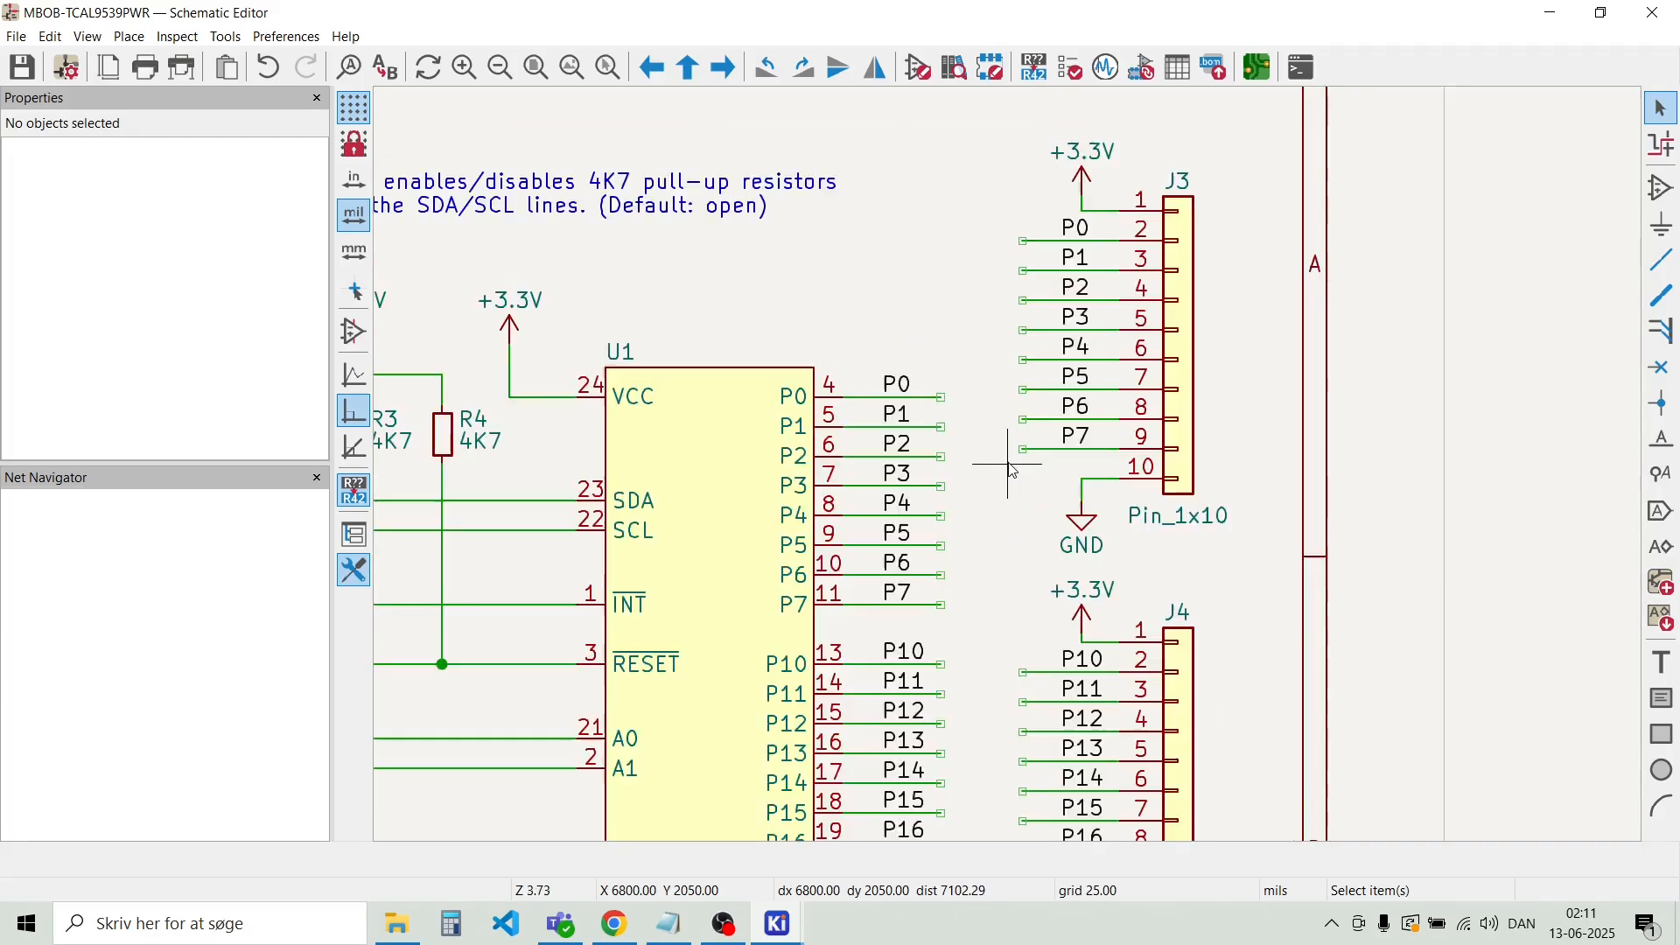
scroll(1010, 482, "down", 3)
scroll(989, 503, "up", 4)
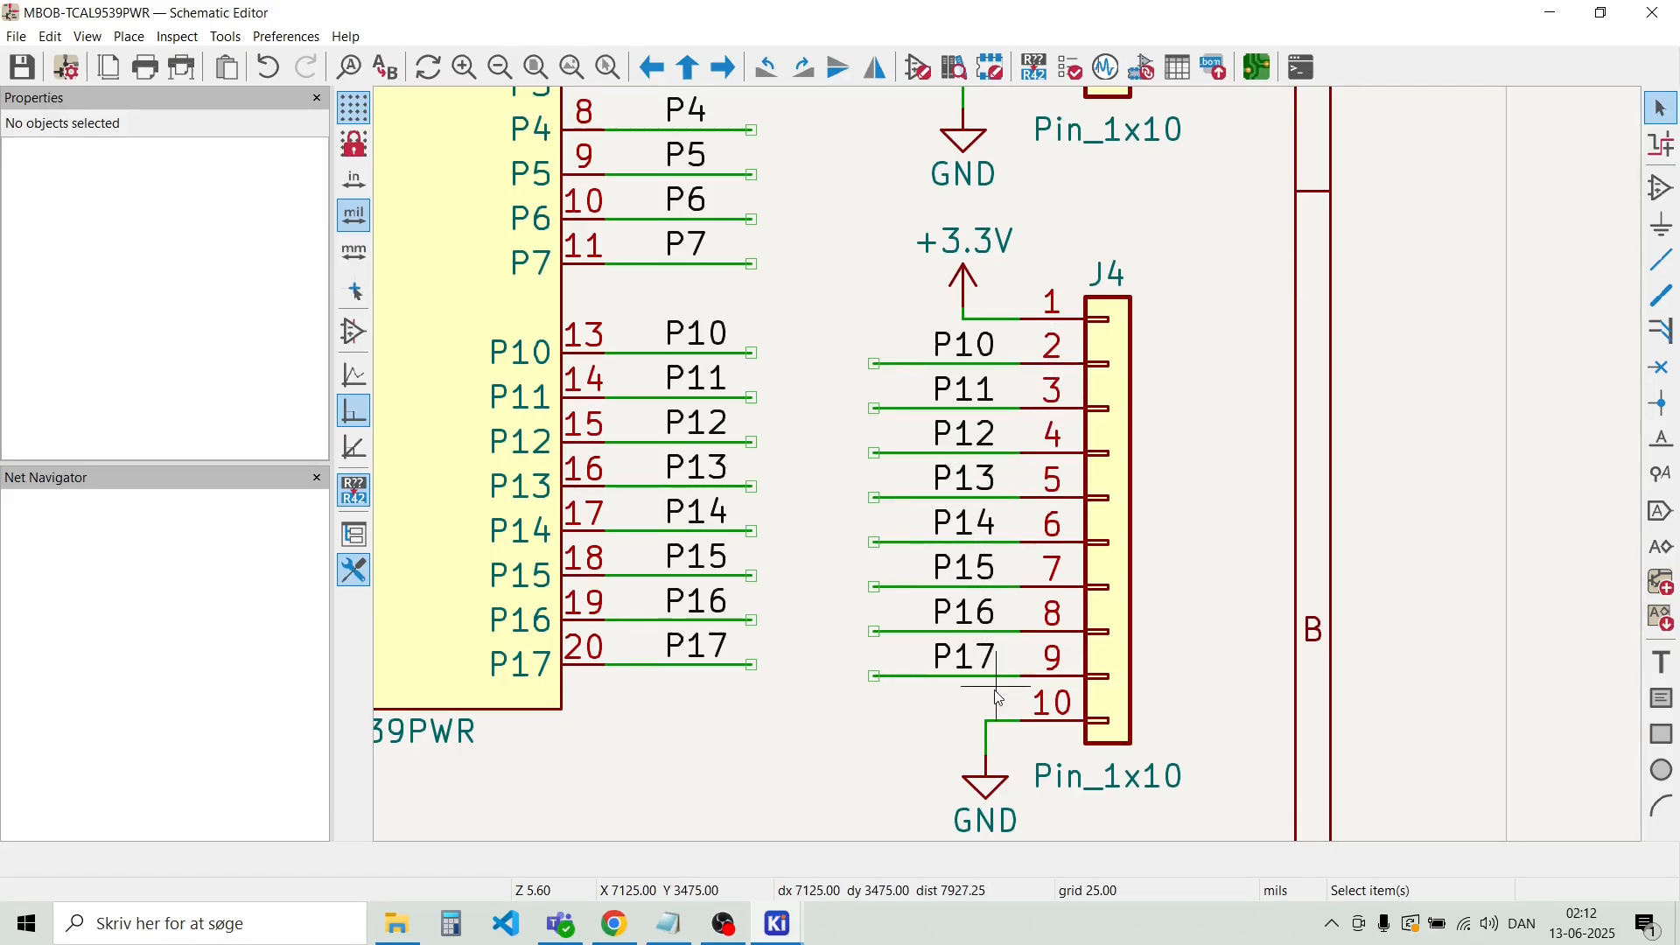
left_click_drag(997, 690, 866, 331)
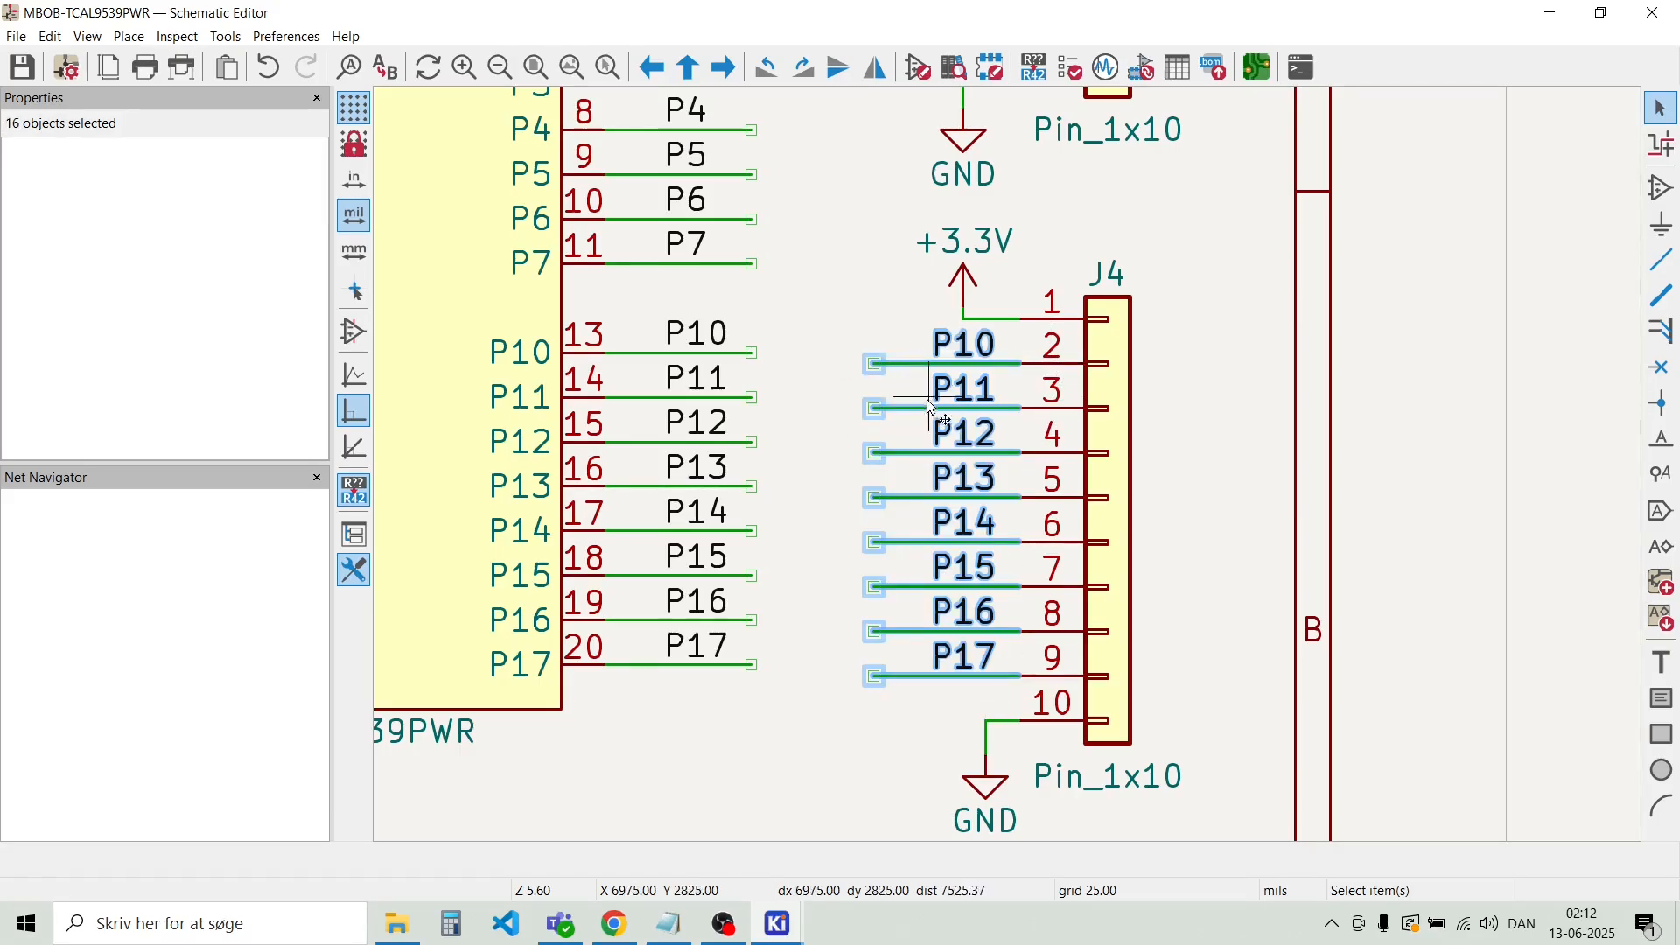
left_click_drag(948, 428, 889, 406)
right_click(889, 407)
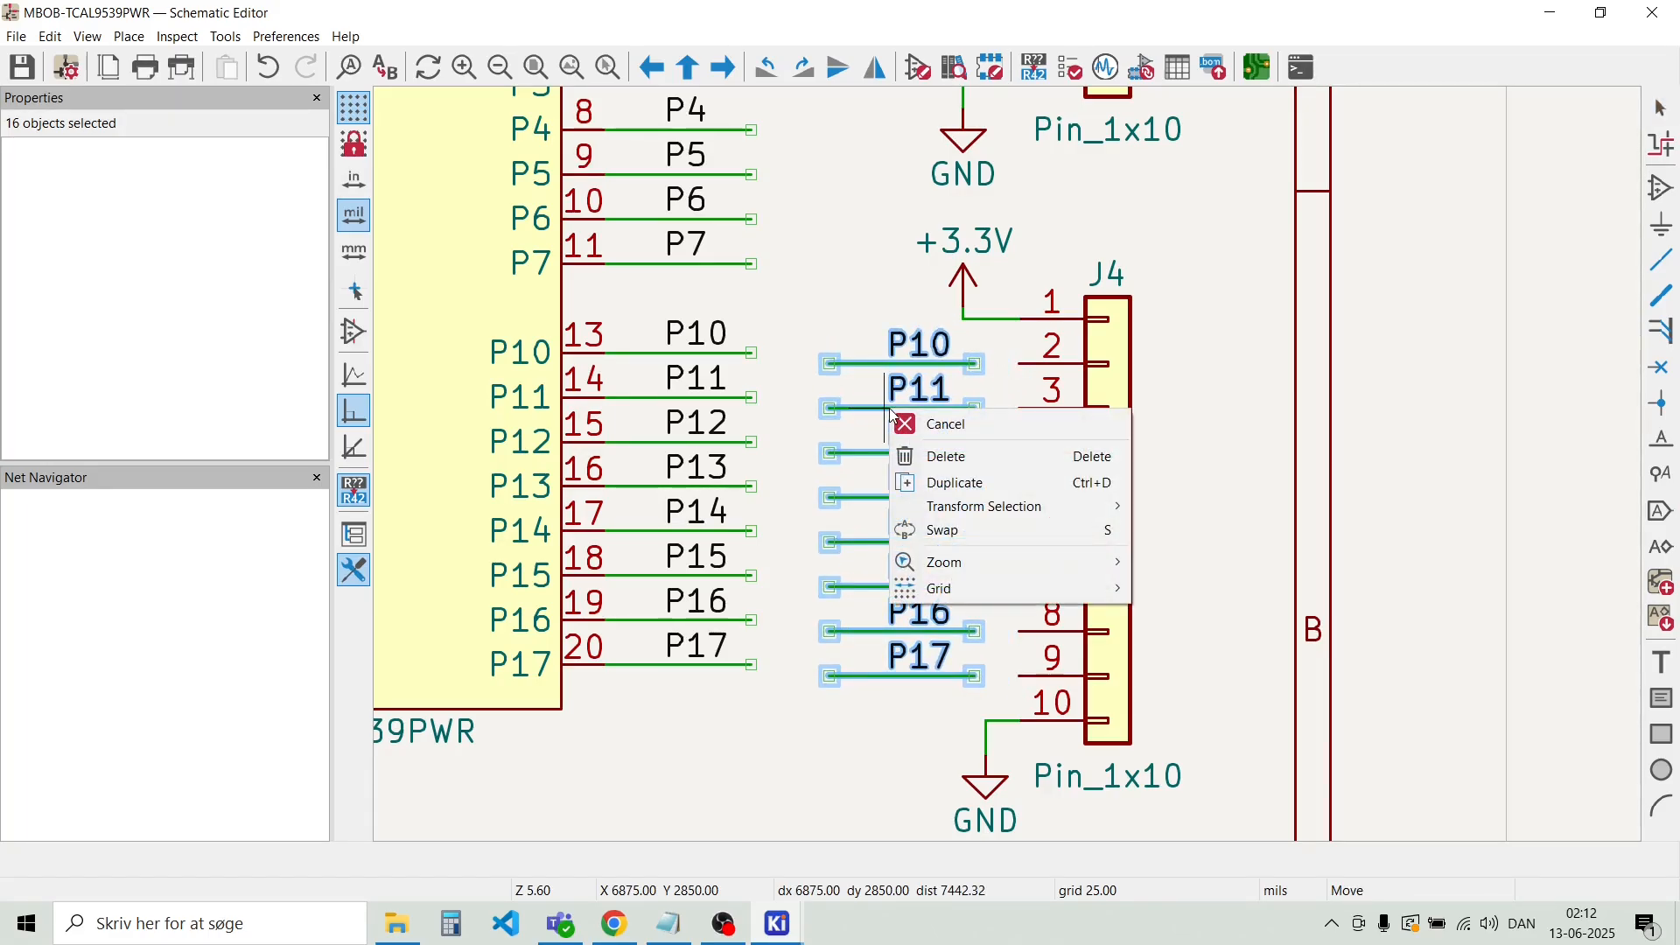
mouse_move(953, 512)
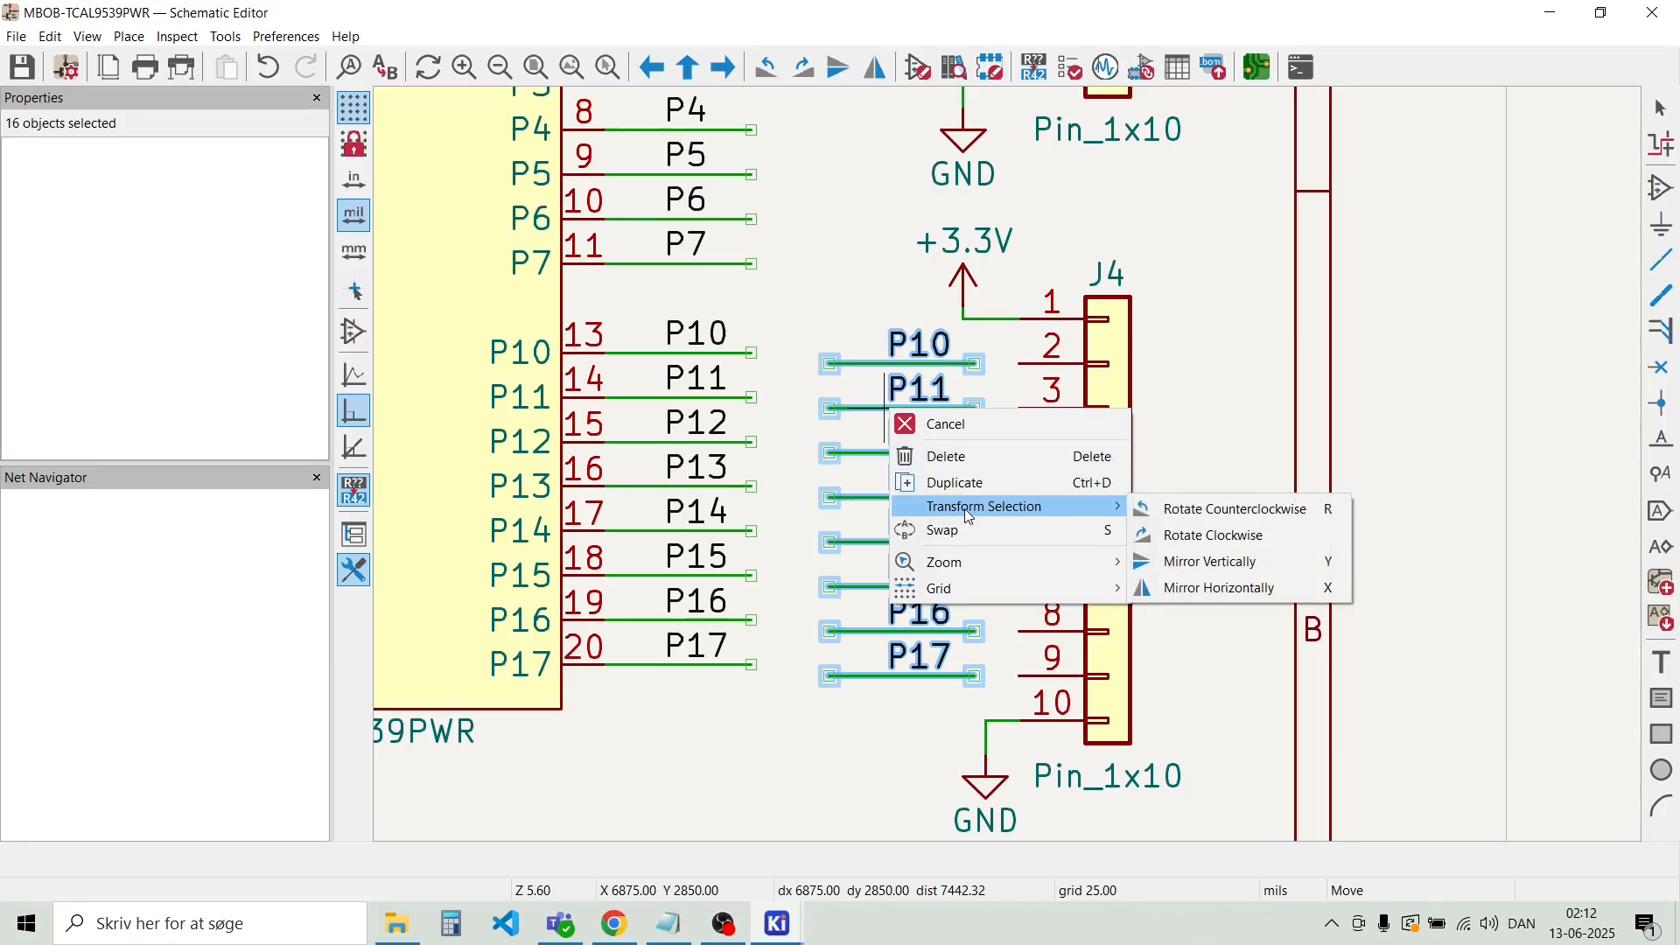
left_click(1190, 564)
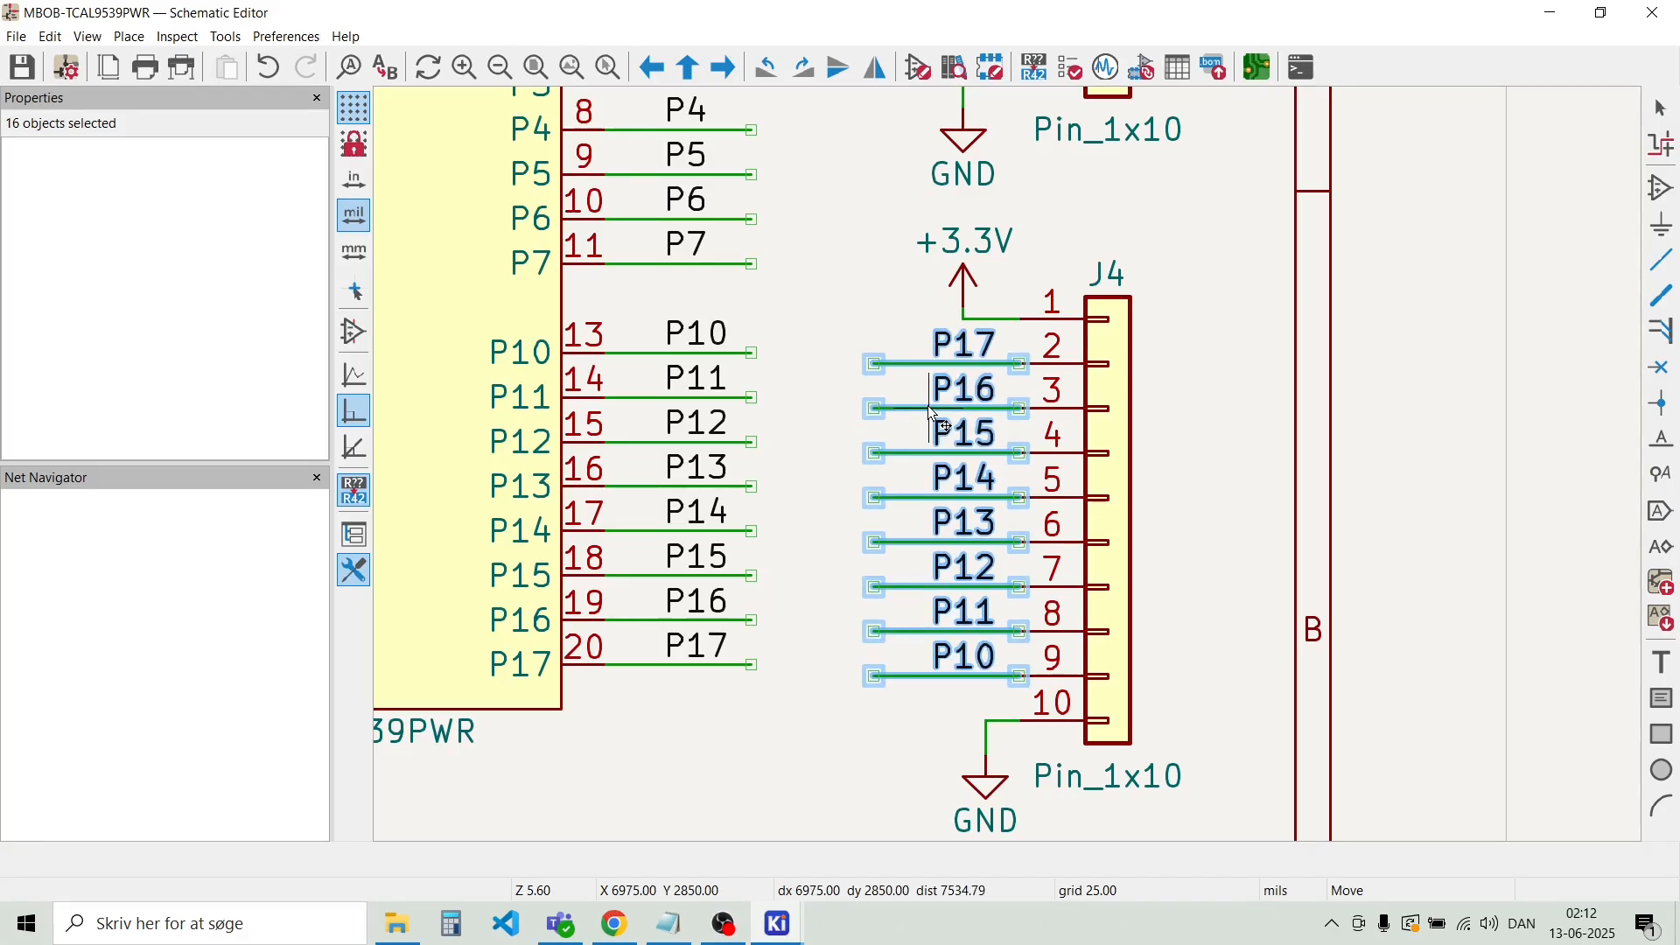
left_click(927, 406)
left_click(799, 307)
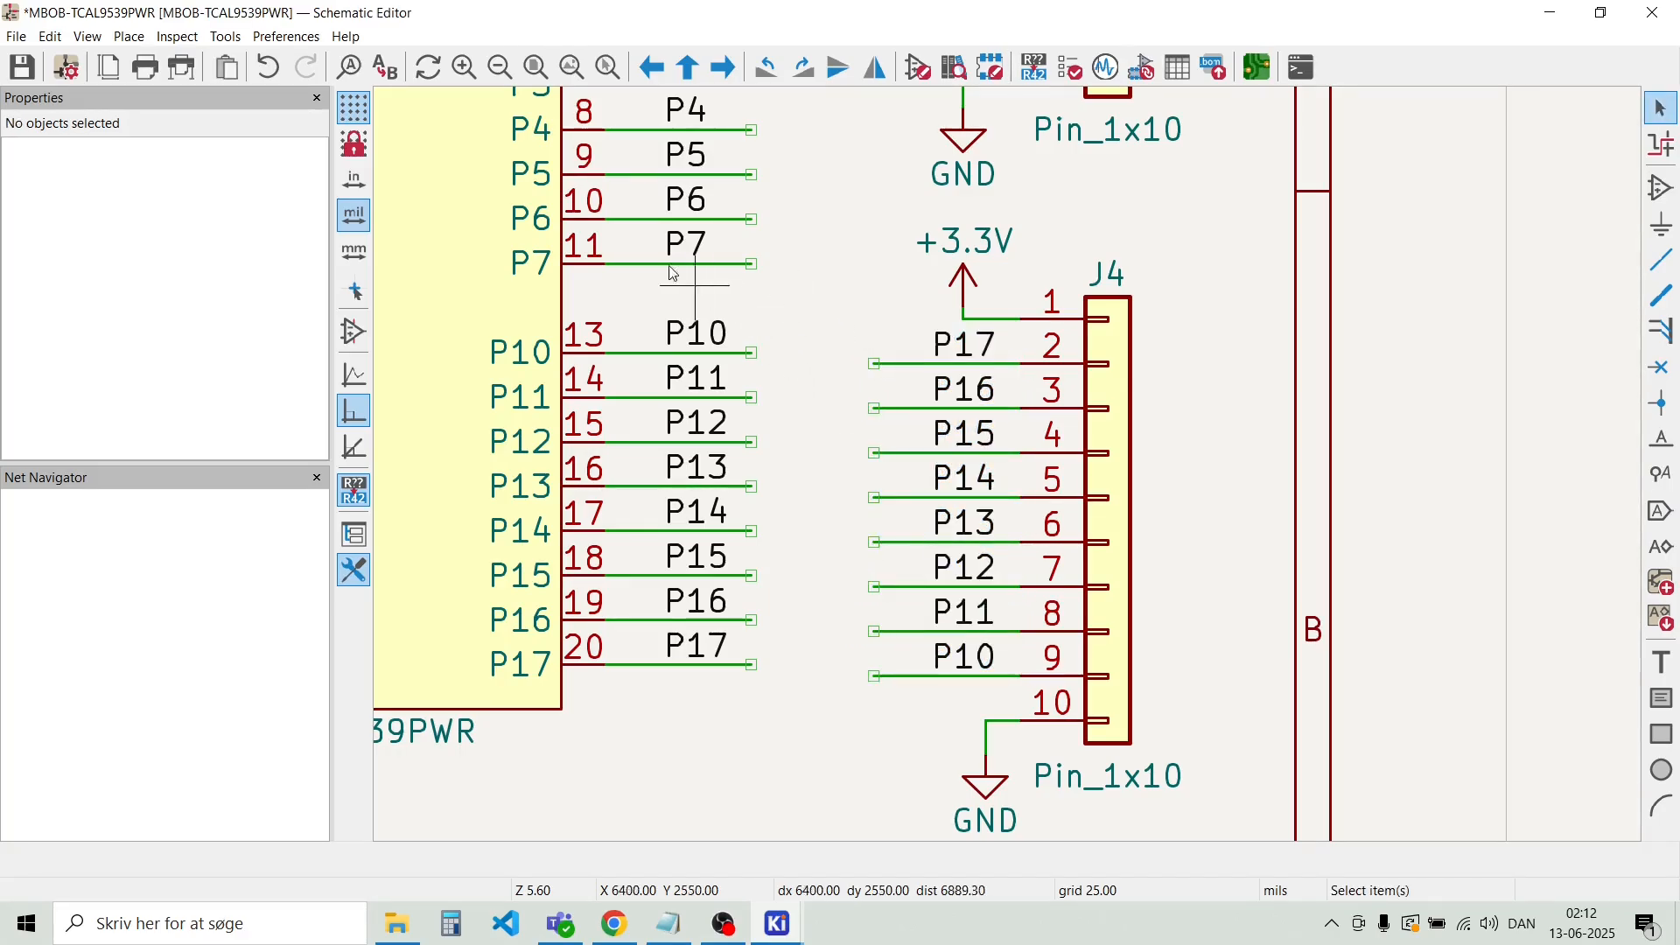
left_click(21, 70)
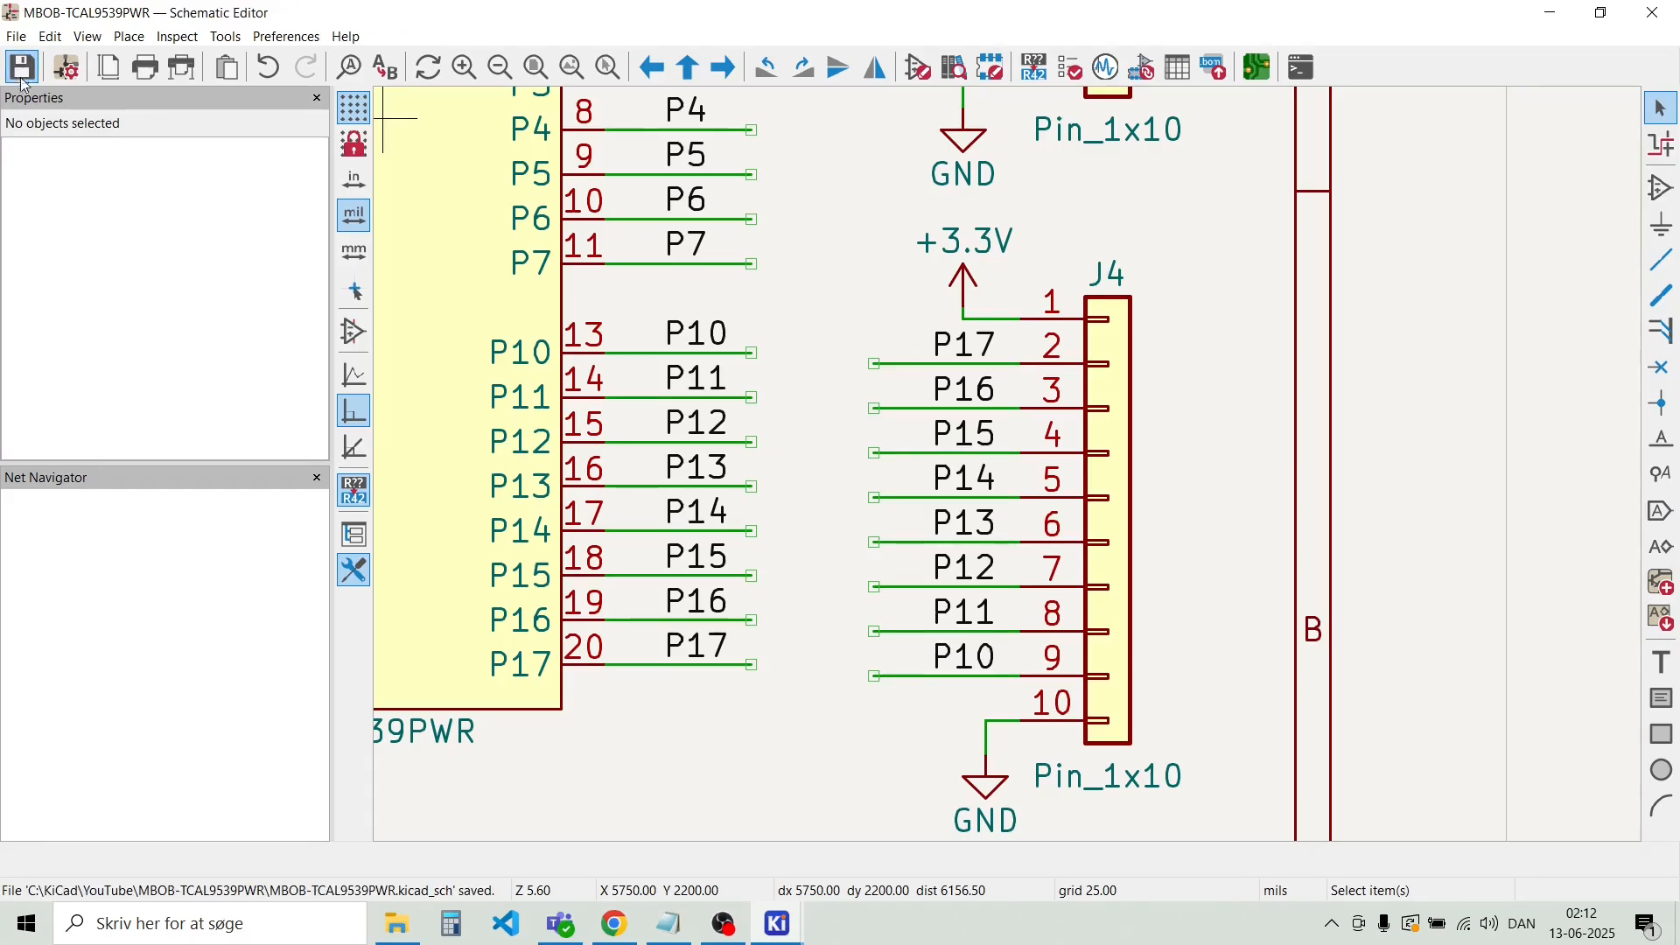
Switch to the PCB Editor and update the board from the schematic with the default options
mouse_move(781, 930)
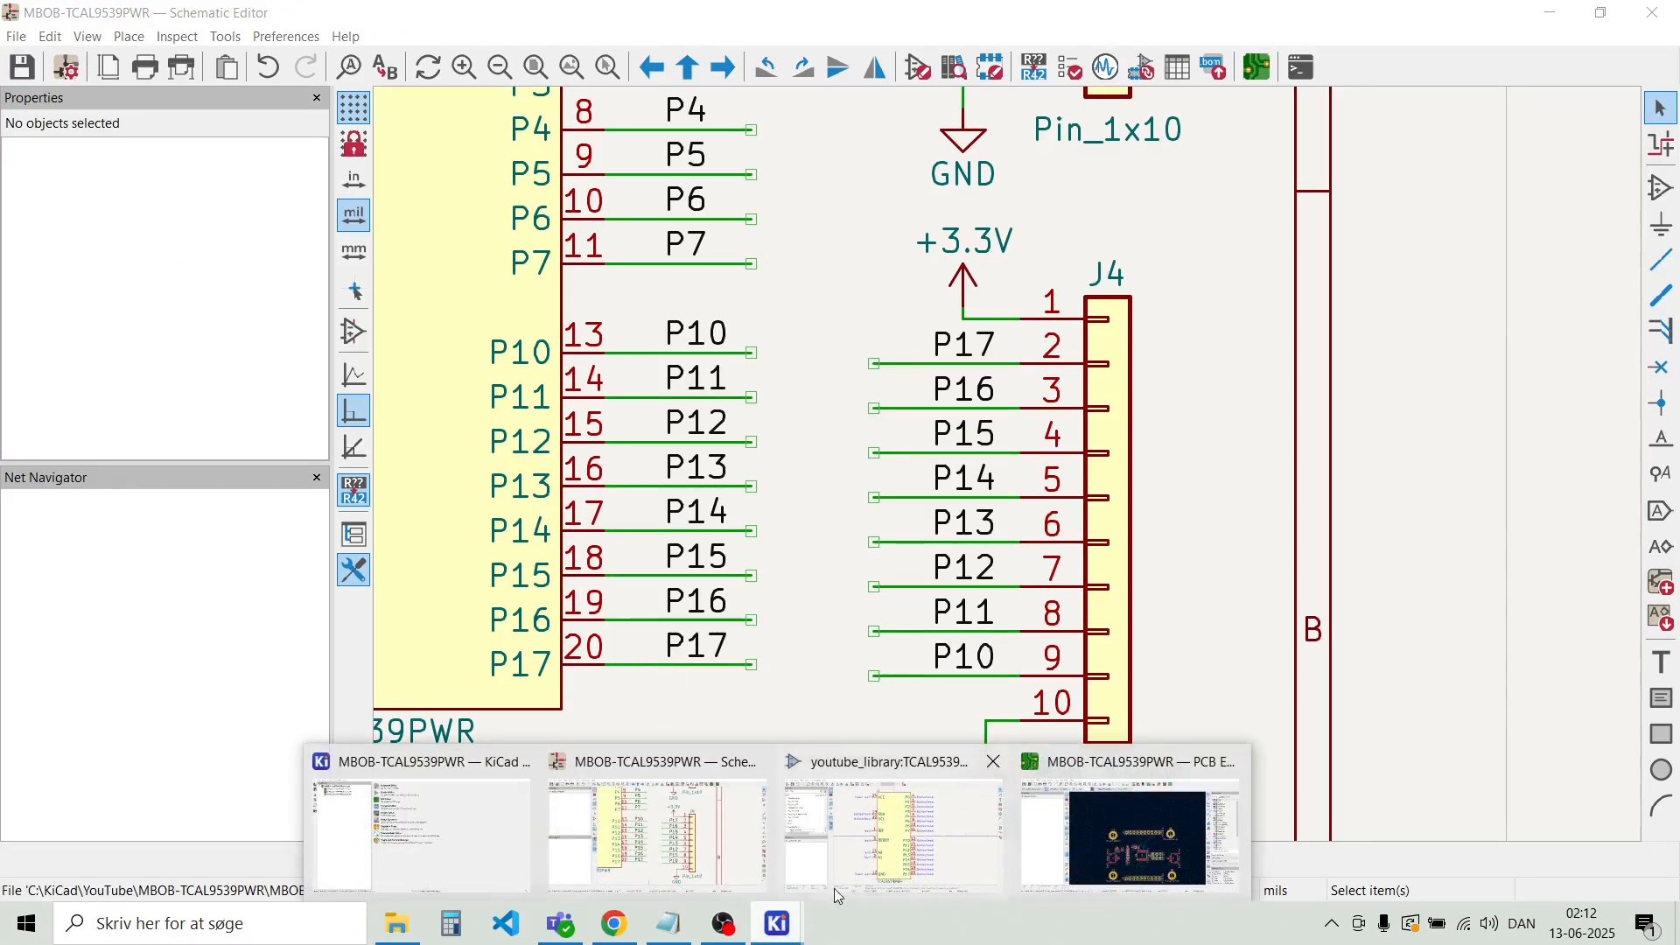
left_click(1081, 839)
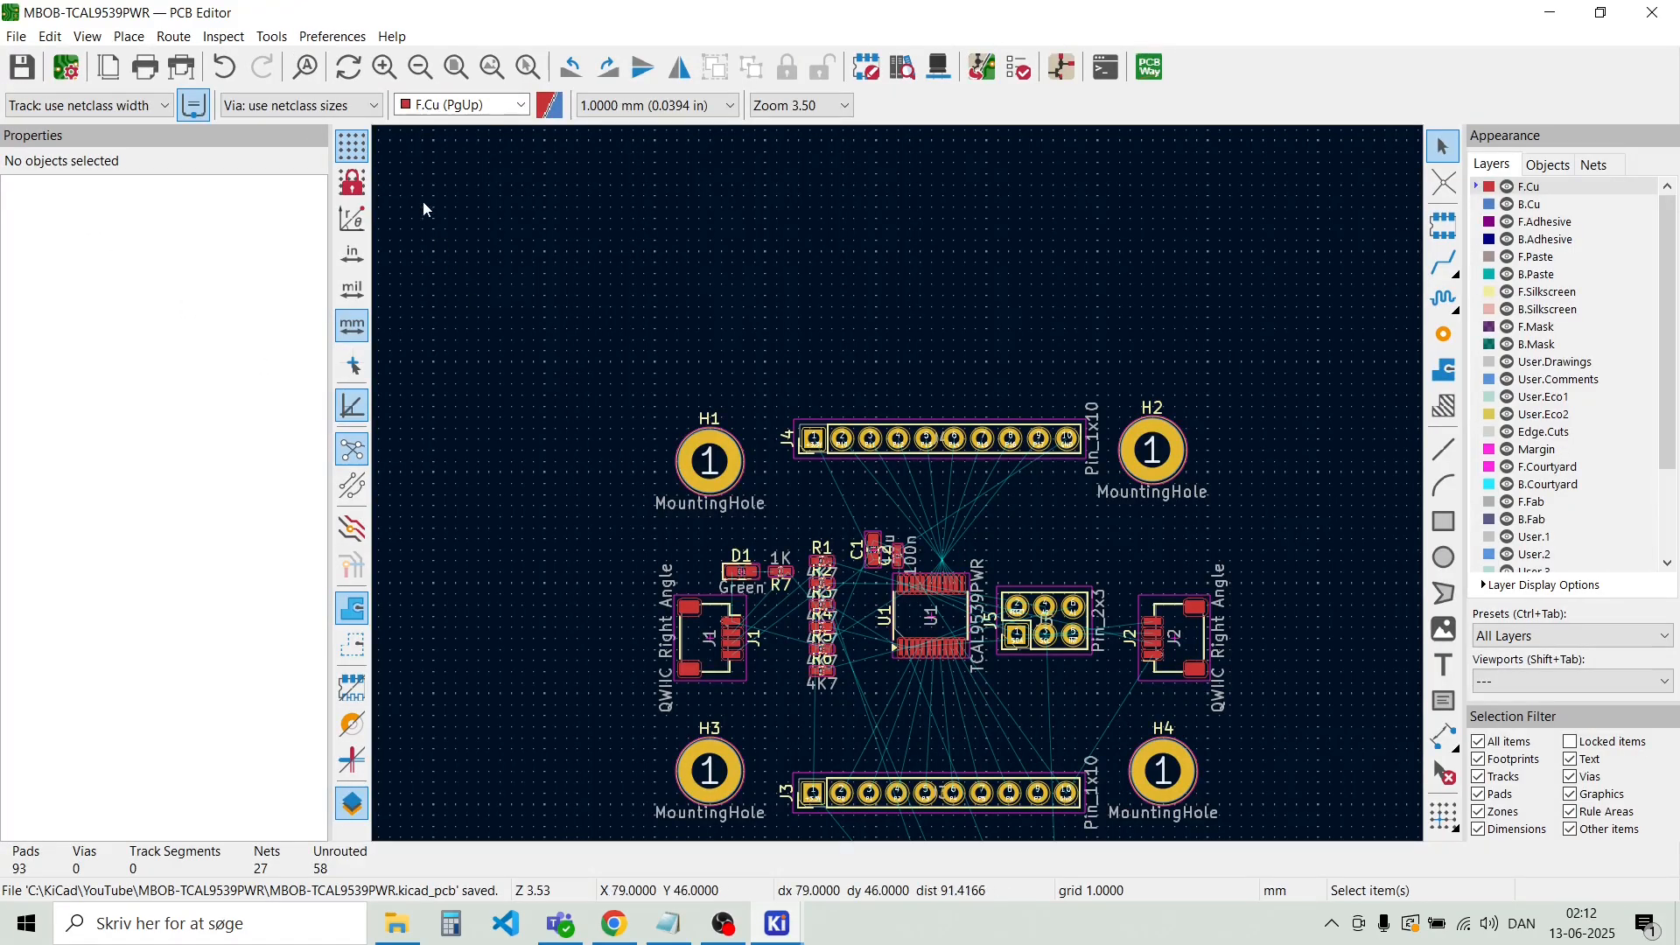
left_click(273, 37)
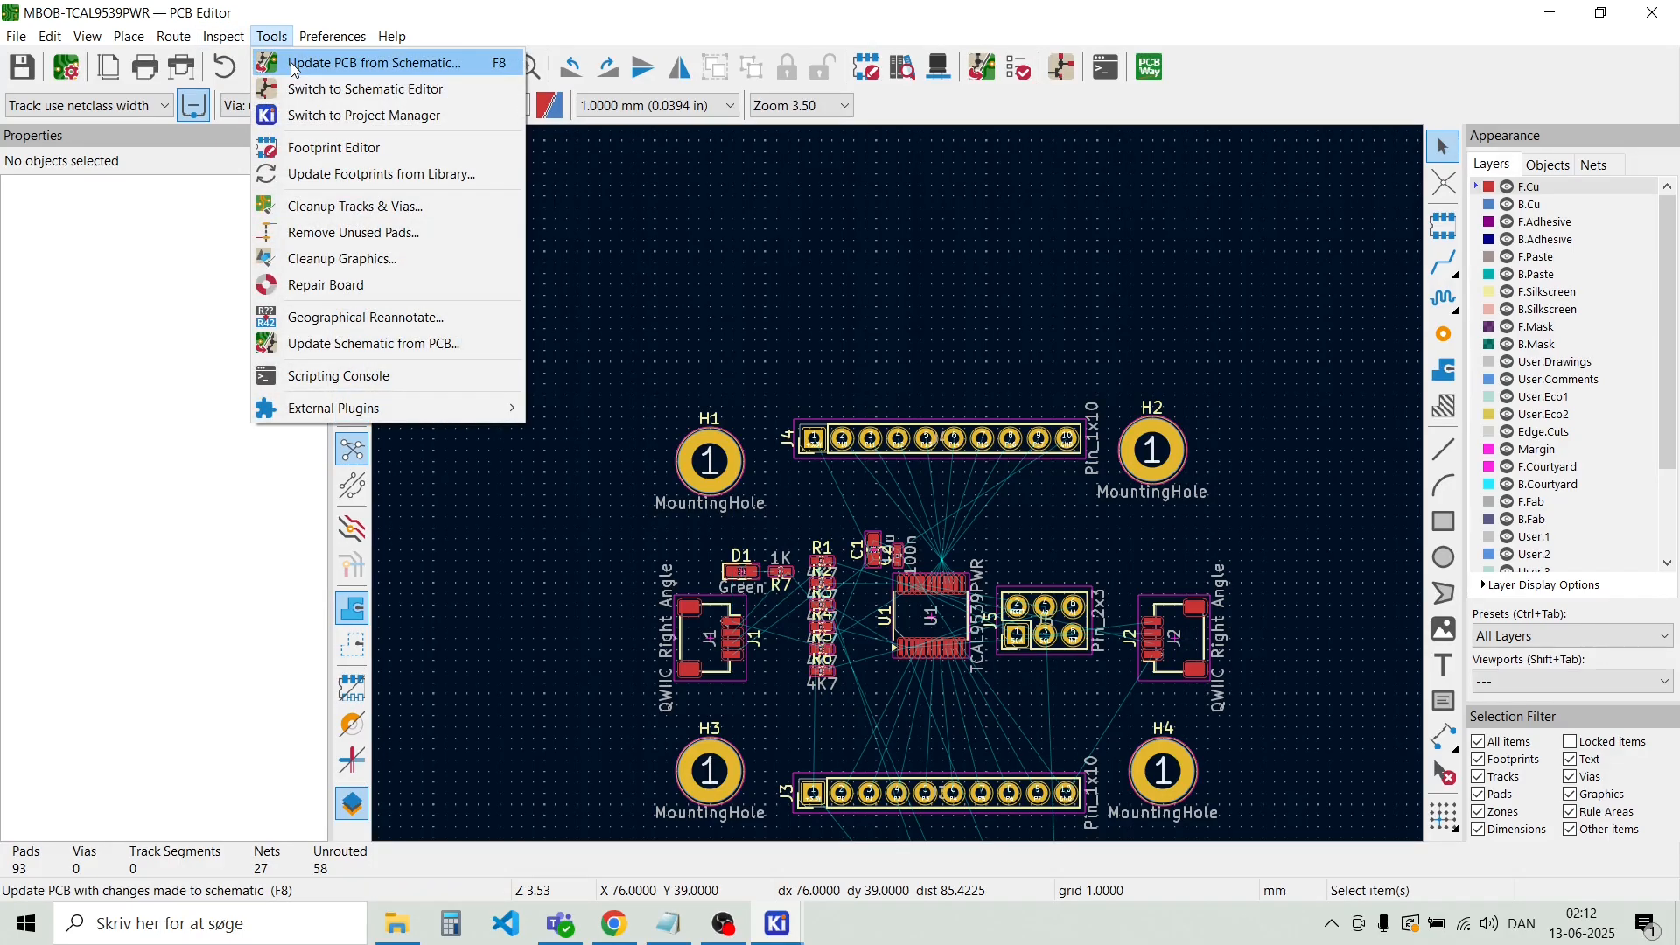
left_click(294, 63)
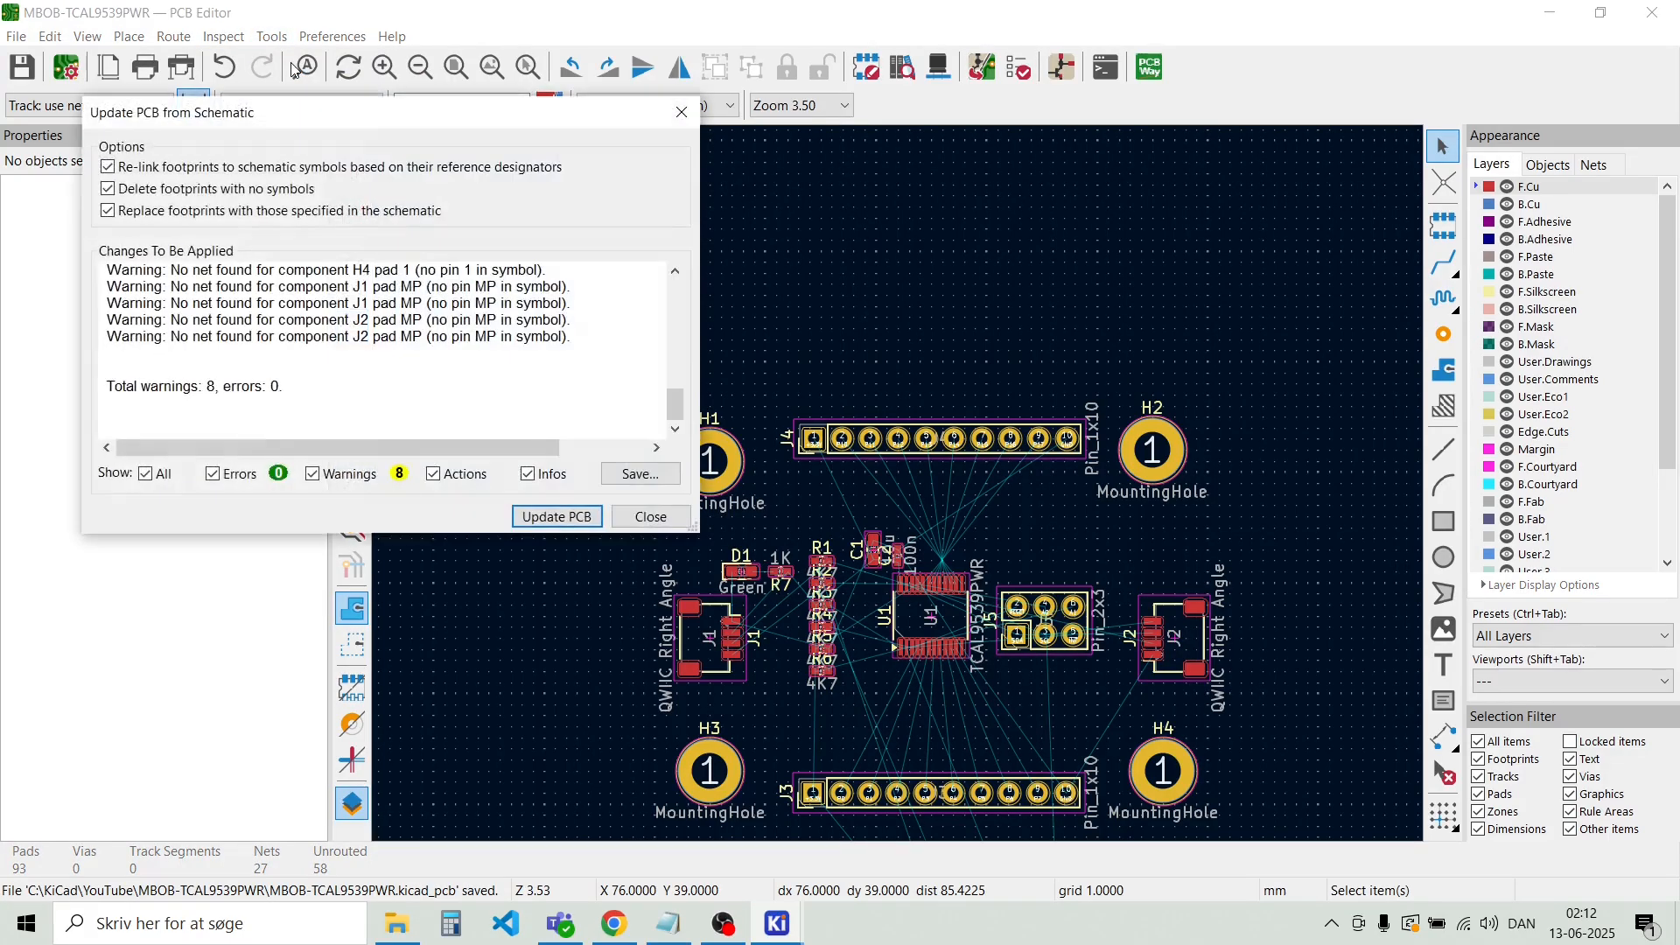
left_click(562, 517)
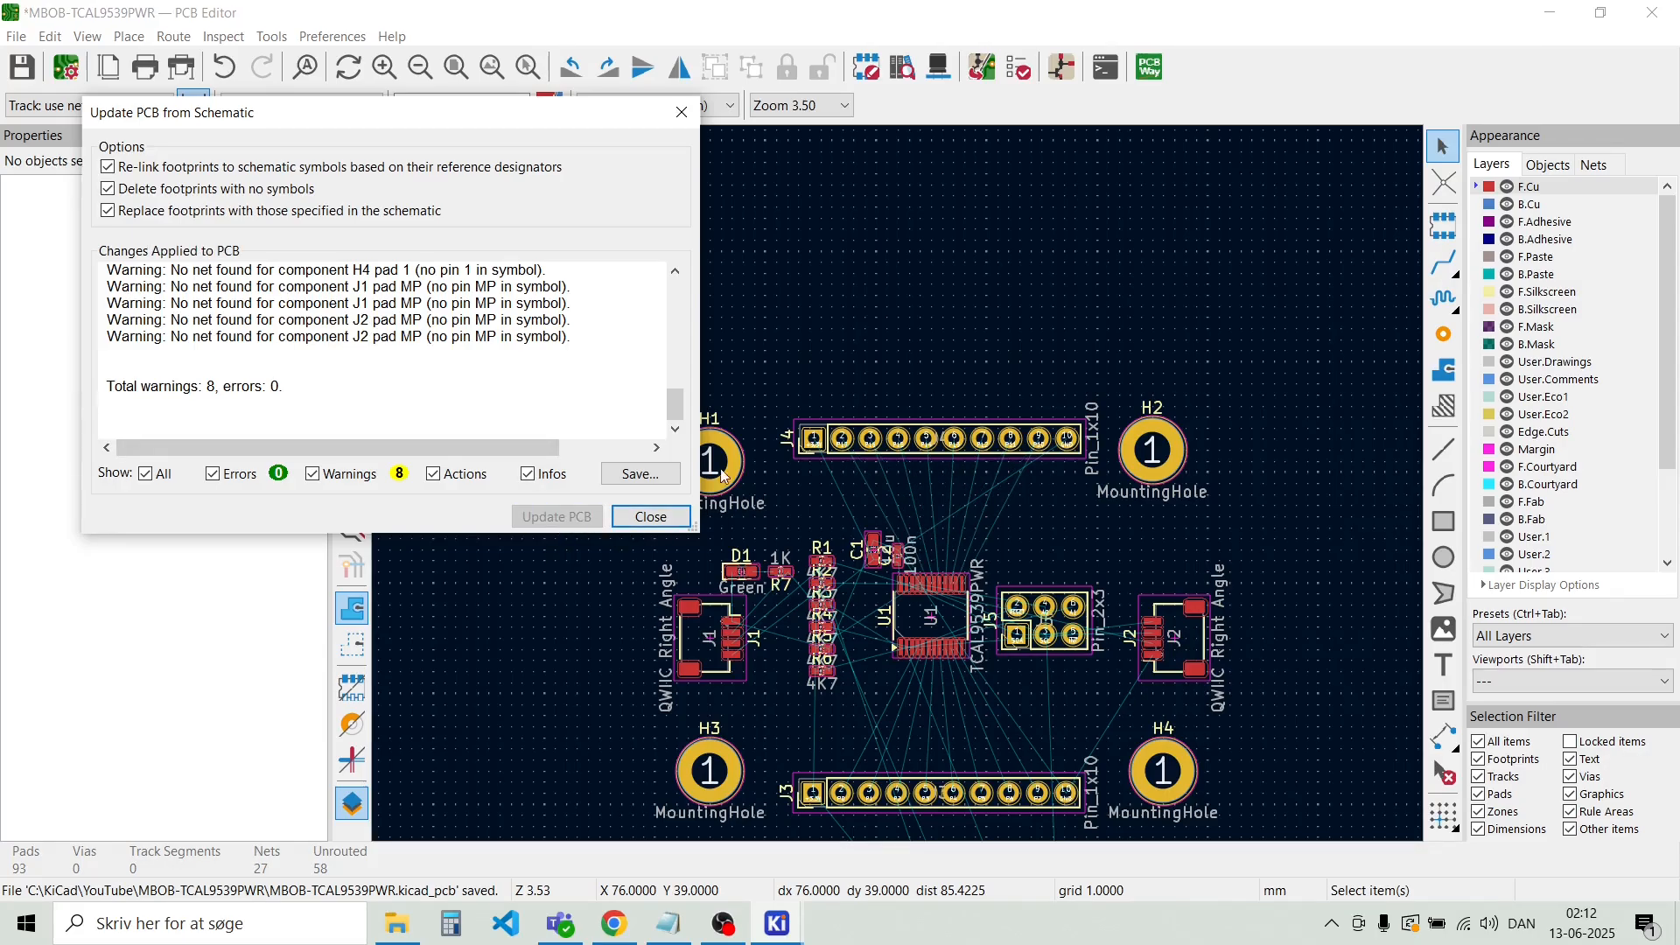
left_click(650, 517)
Examine how the ratsnest lines run between header J4 and U1 with the reordered pins
scroll(902, 491, "up", 2)
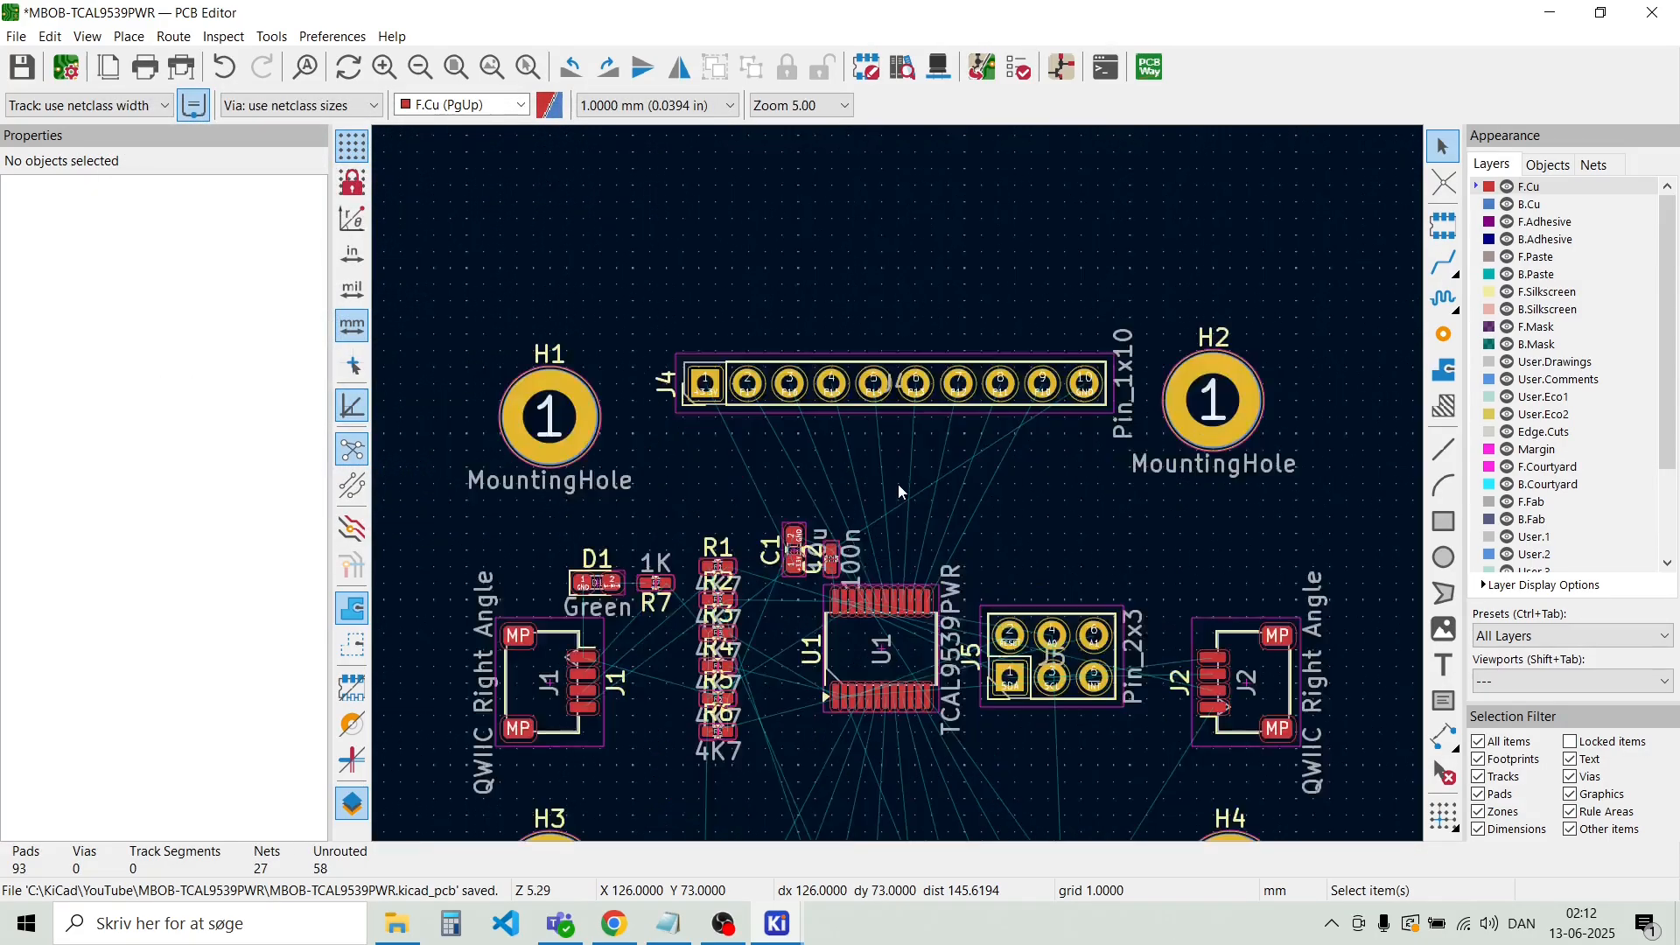
scroll(898, 485, "up", 3)
scroll(898, 485, "down", 3)
scroll(906, 491, "down", 2)
scroll(900, 485, "up", 2)
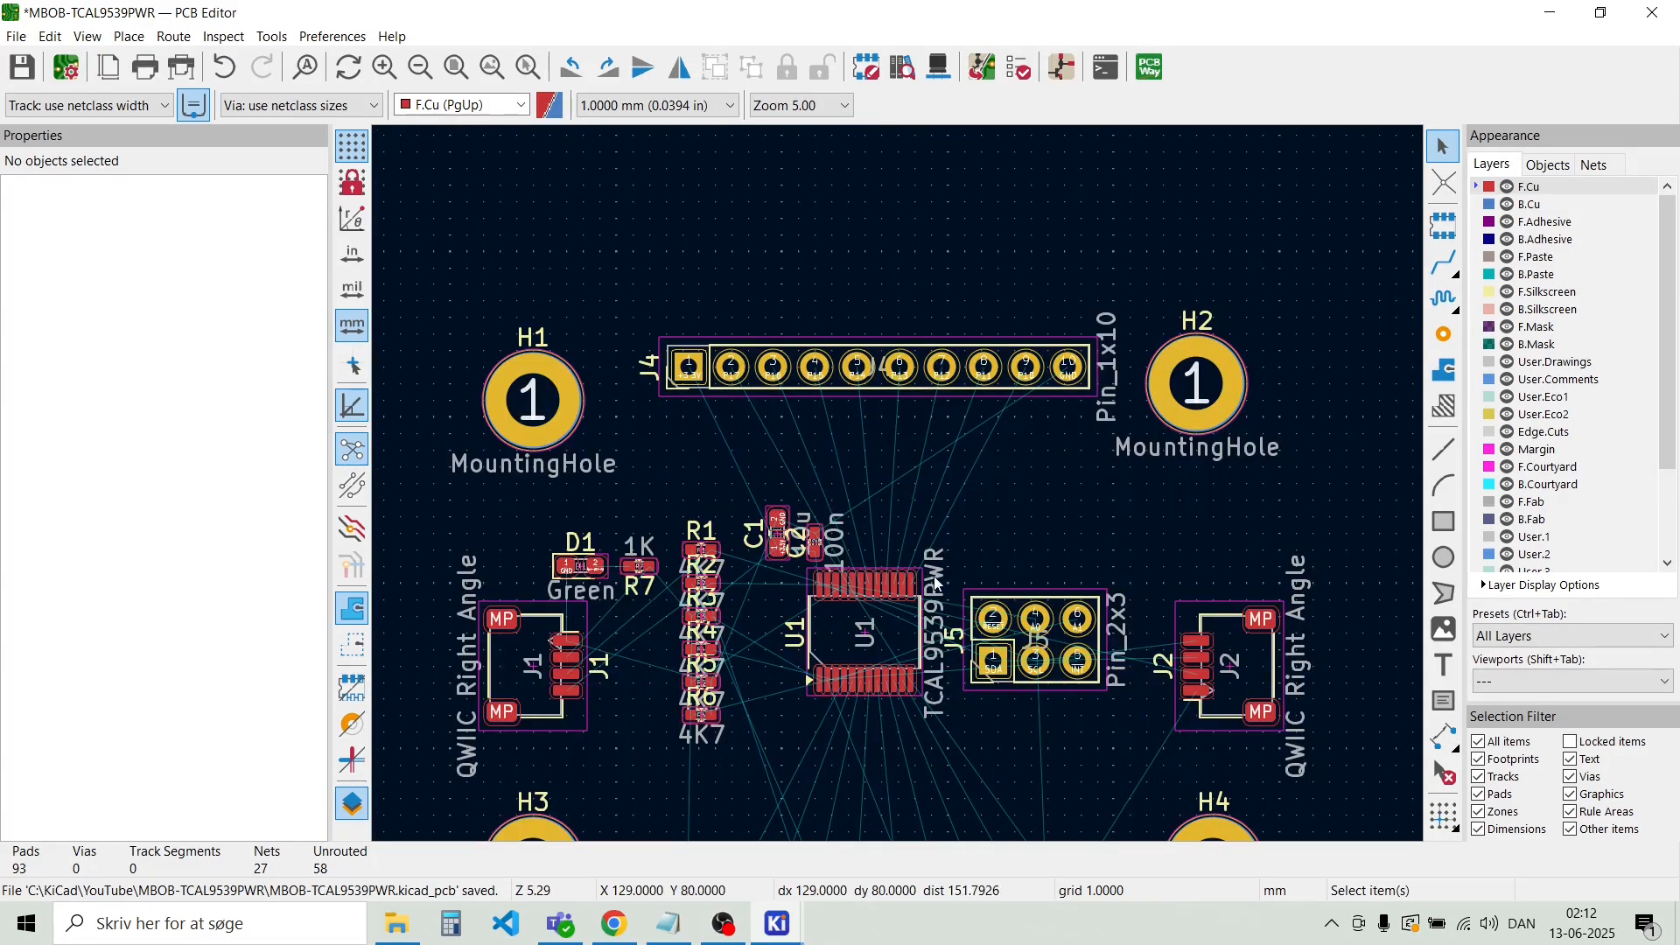
scroll(878, 477, "up", 3)
scroll(897, 485, "down", 3)
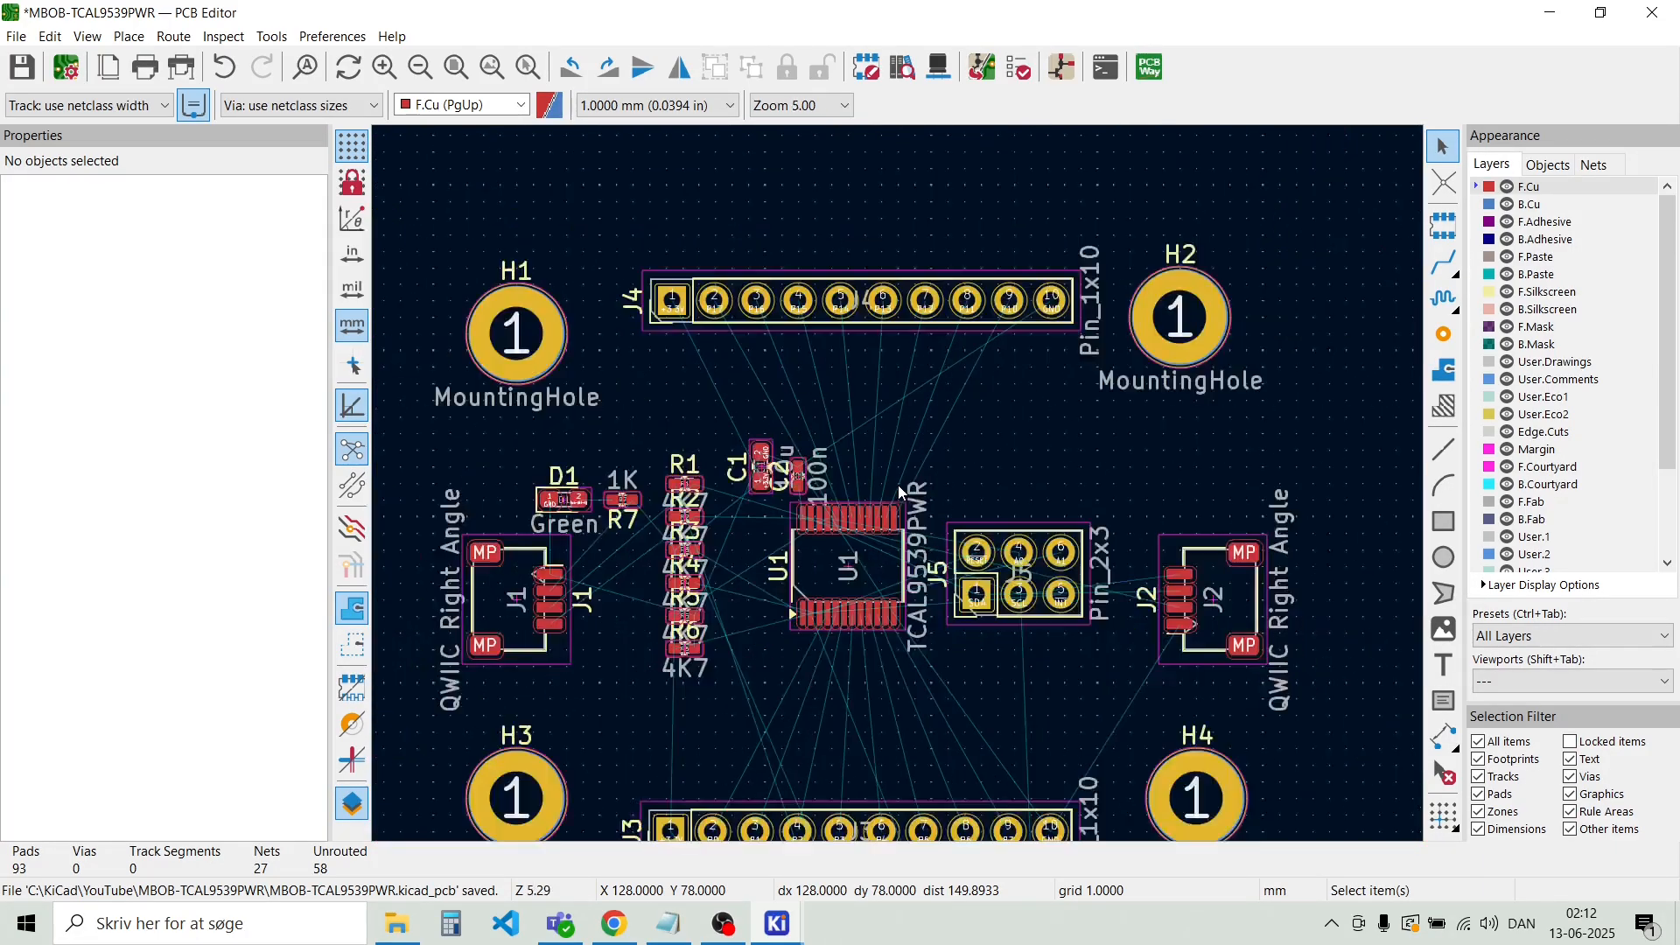
scroll(916, 495, "down", 2)
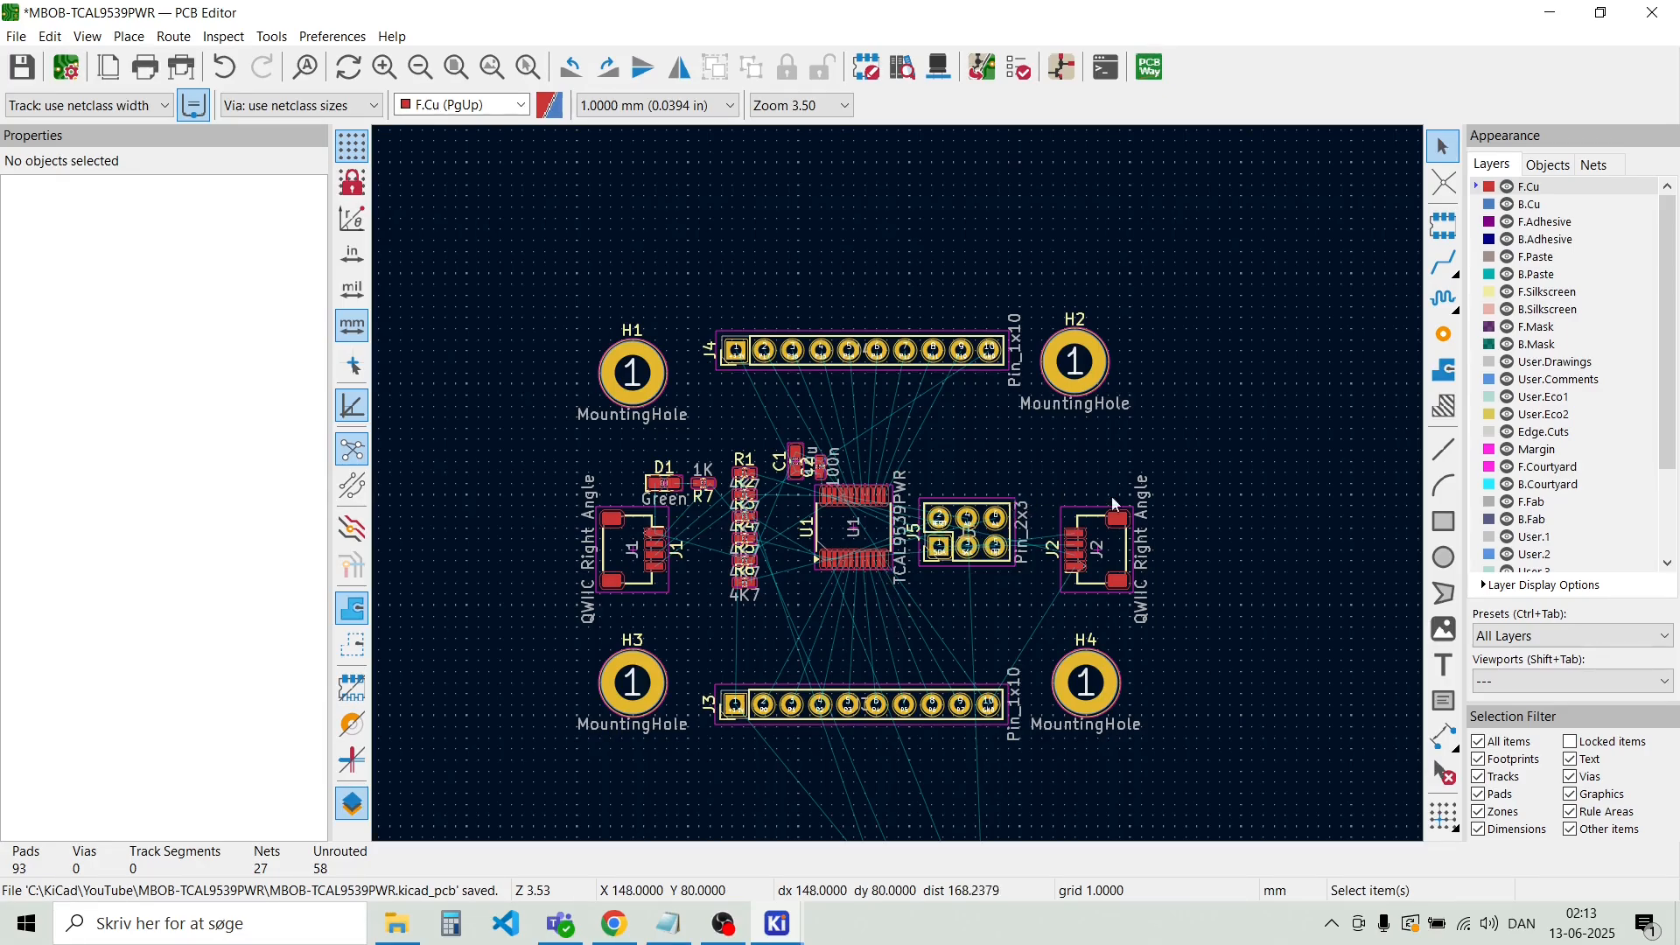
Draw a 30 × 30 mm rectangular board outline on the Edge.Cuts layer, starting at X 100, Y 60 mm
left_click(1542, 433)
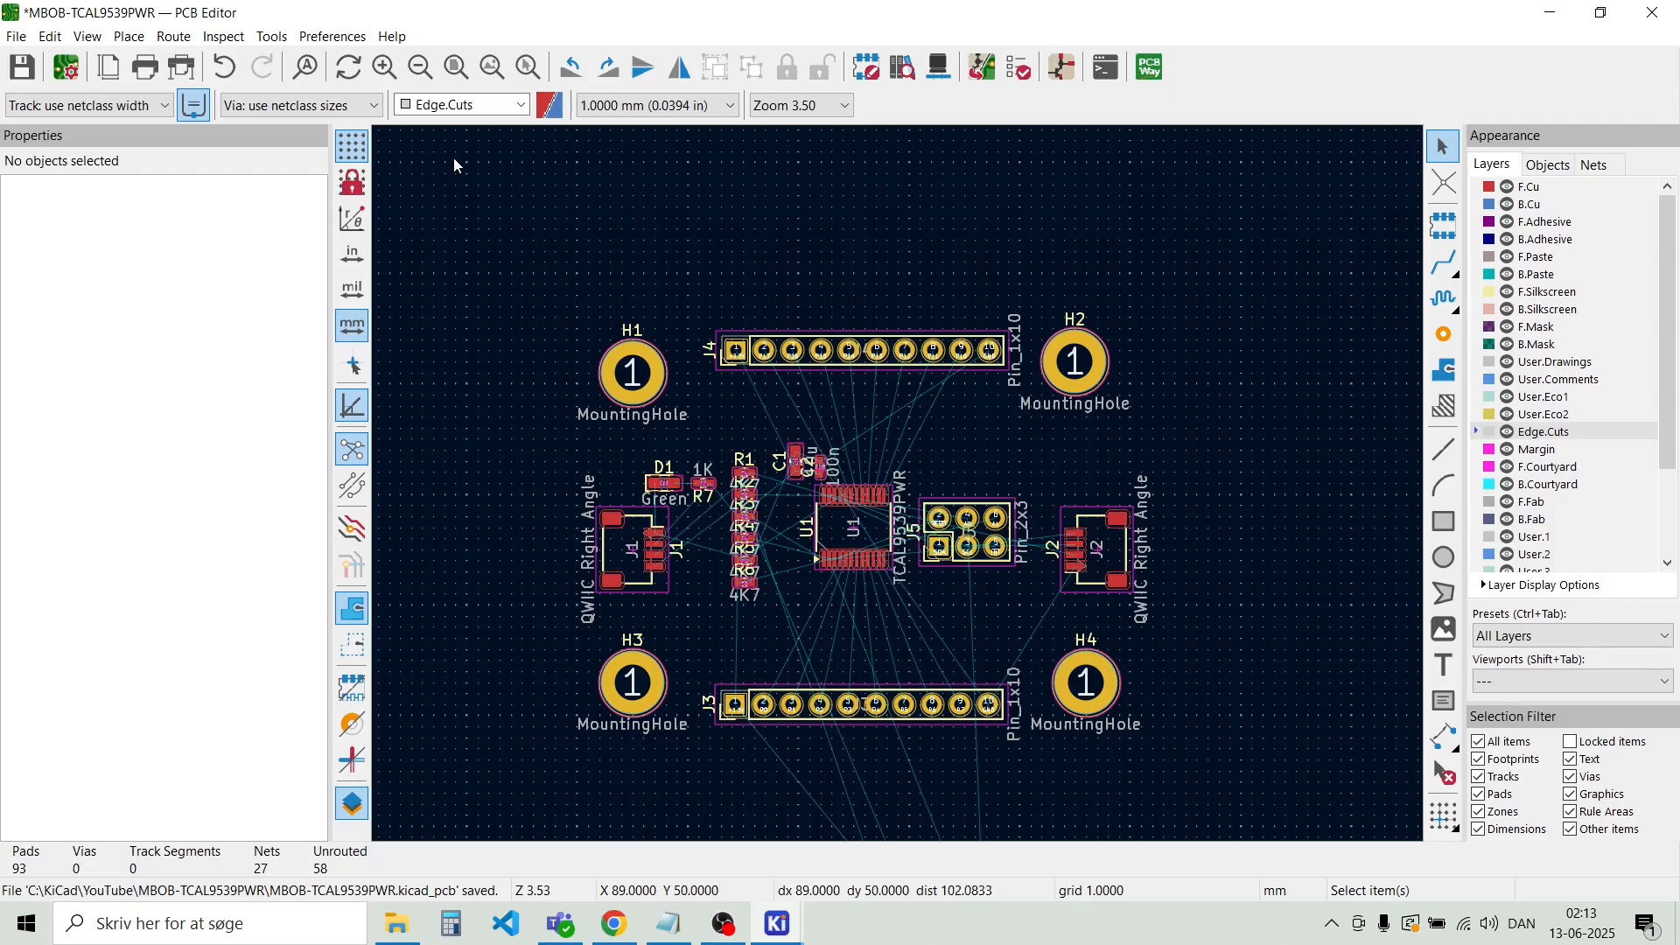
left_click(128, 36)
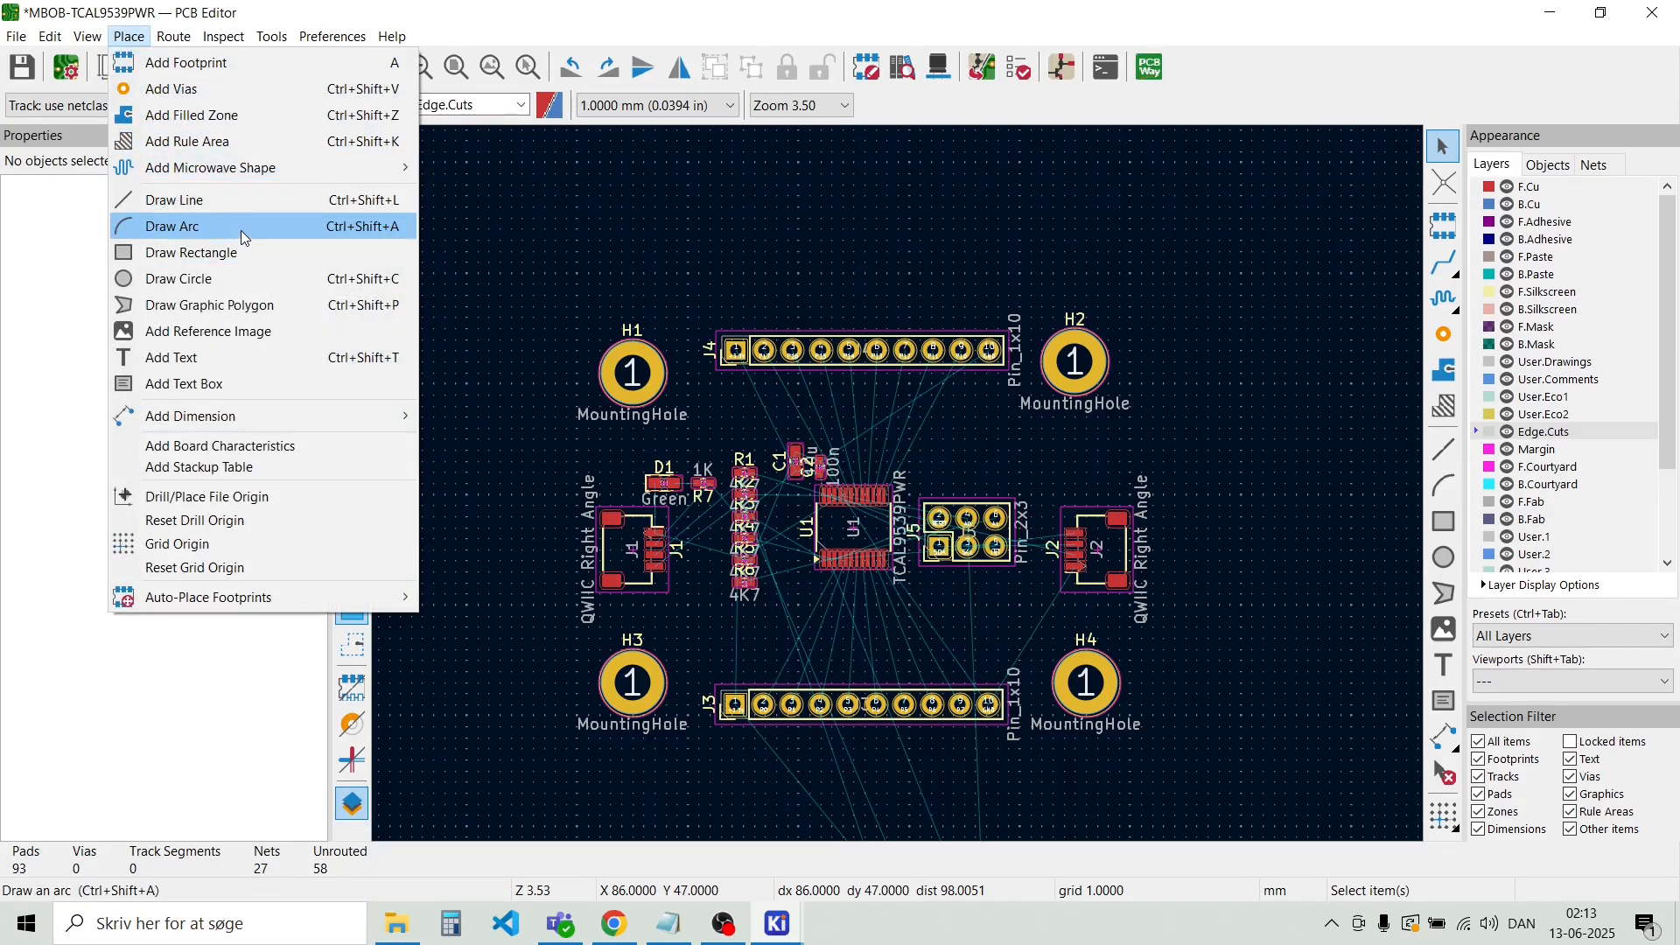
left_click(243, 254)
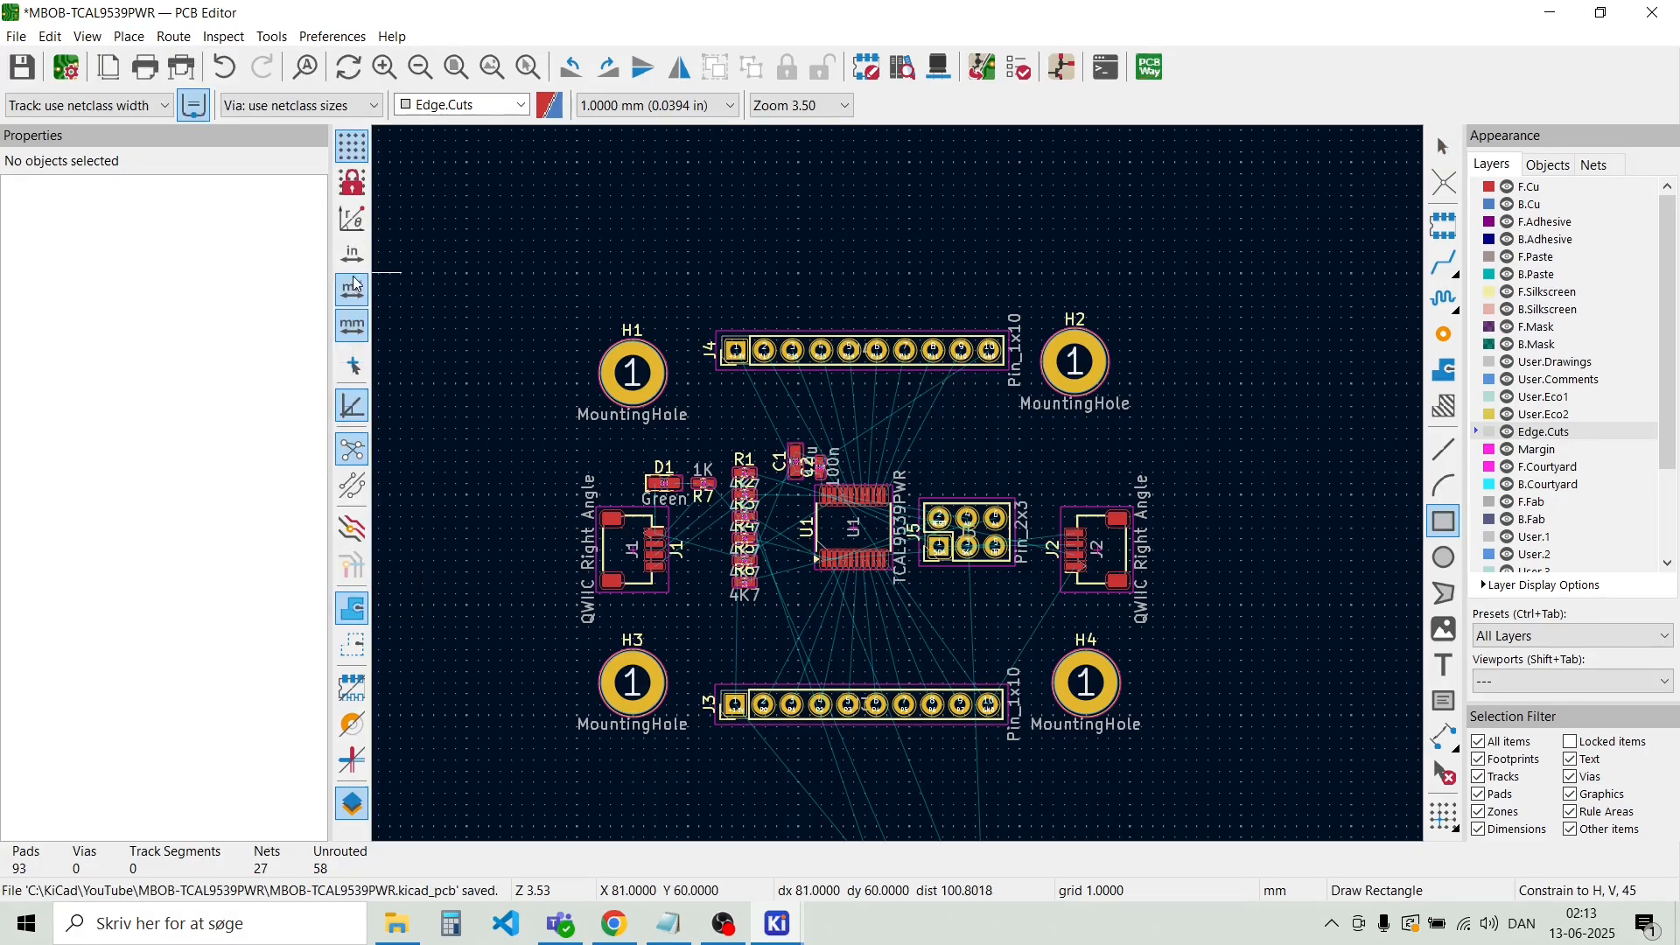
left_click(577, 273)
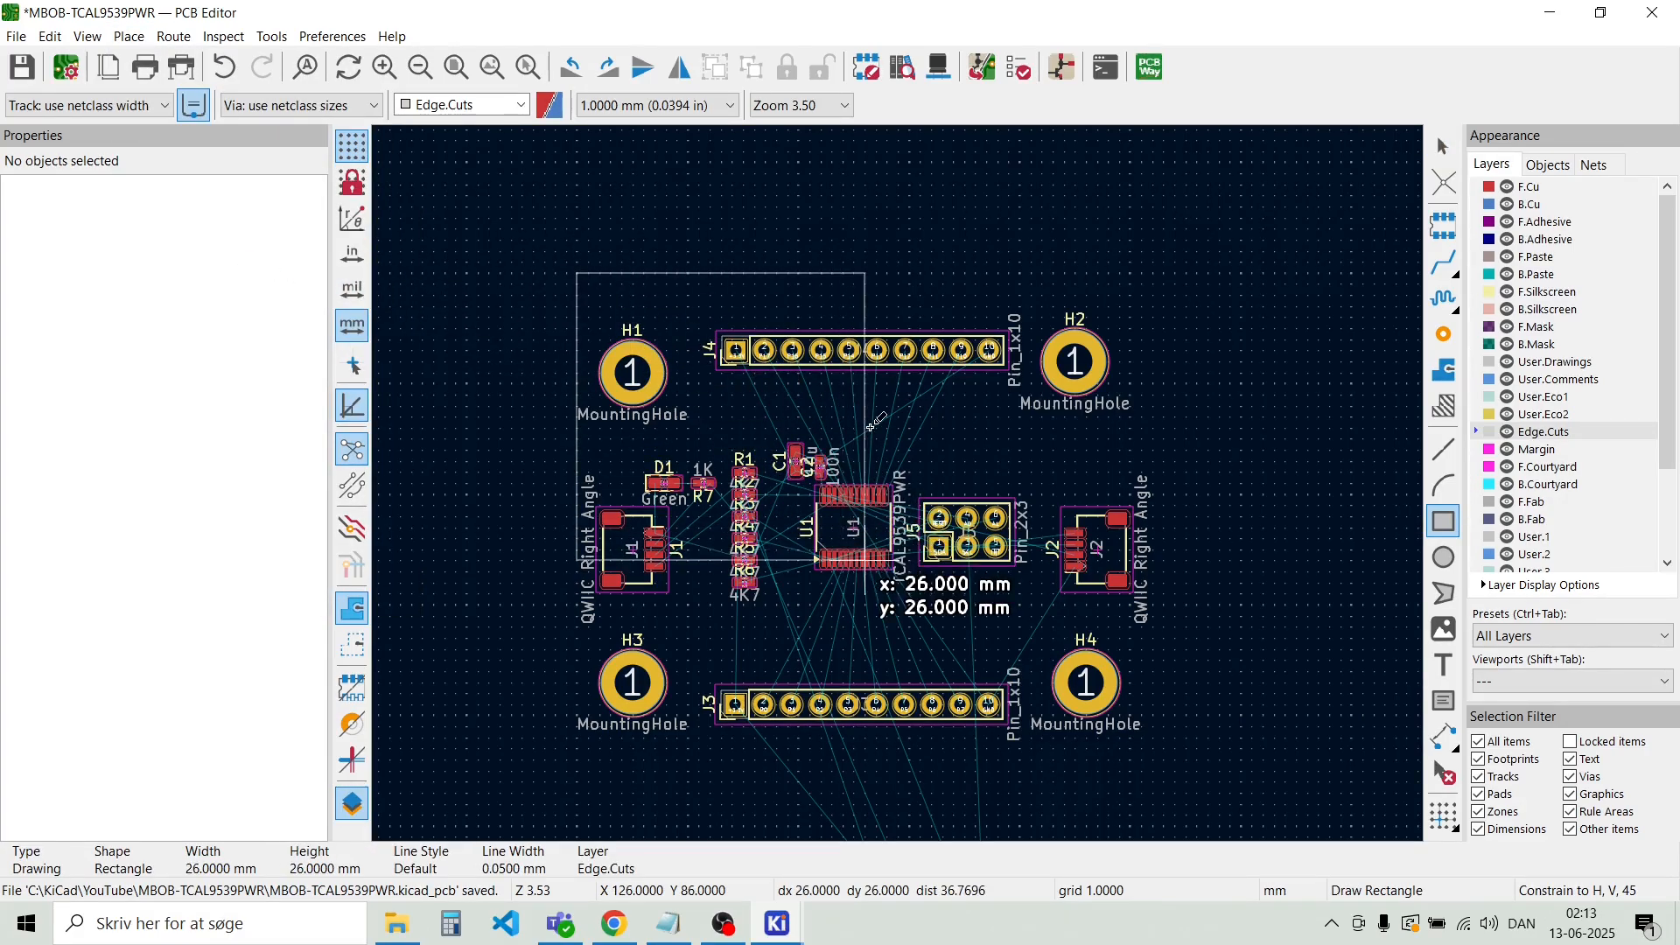
left_click(909, 604)
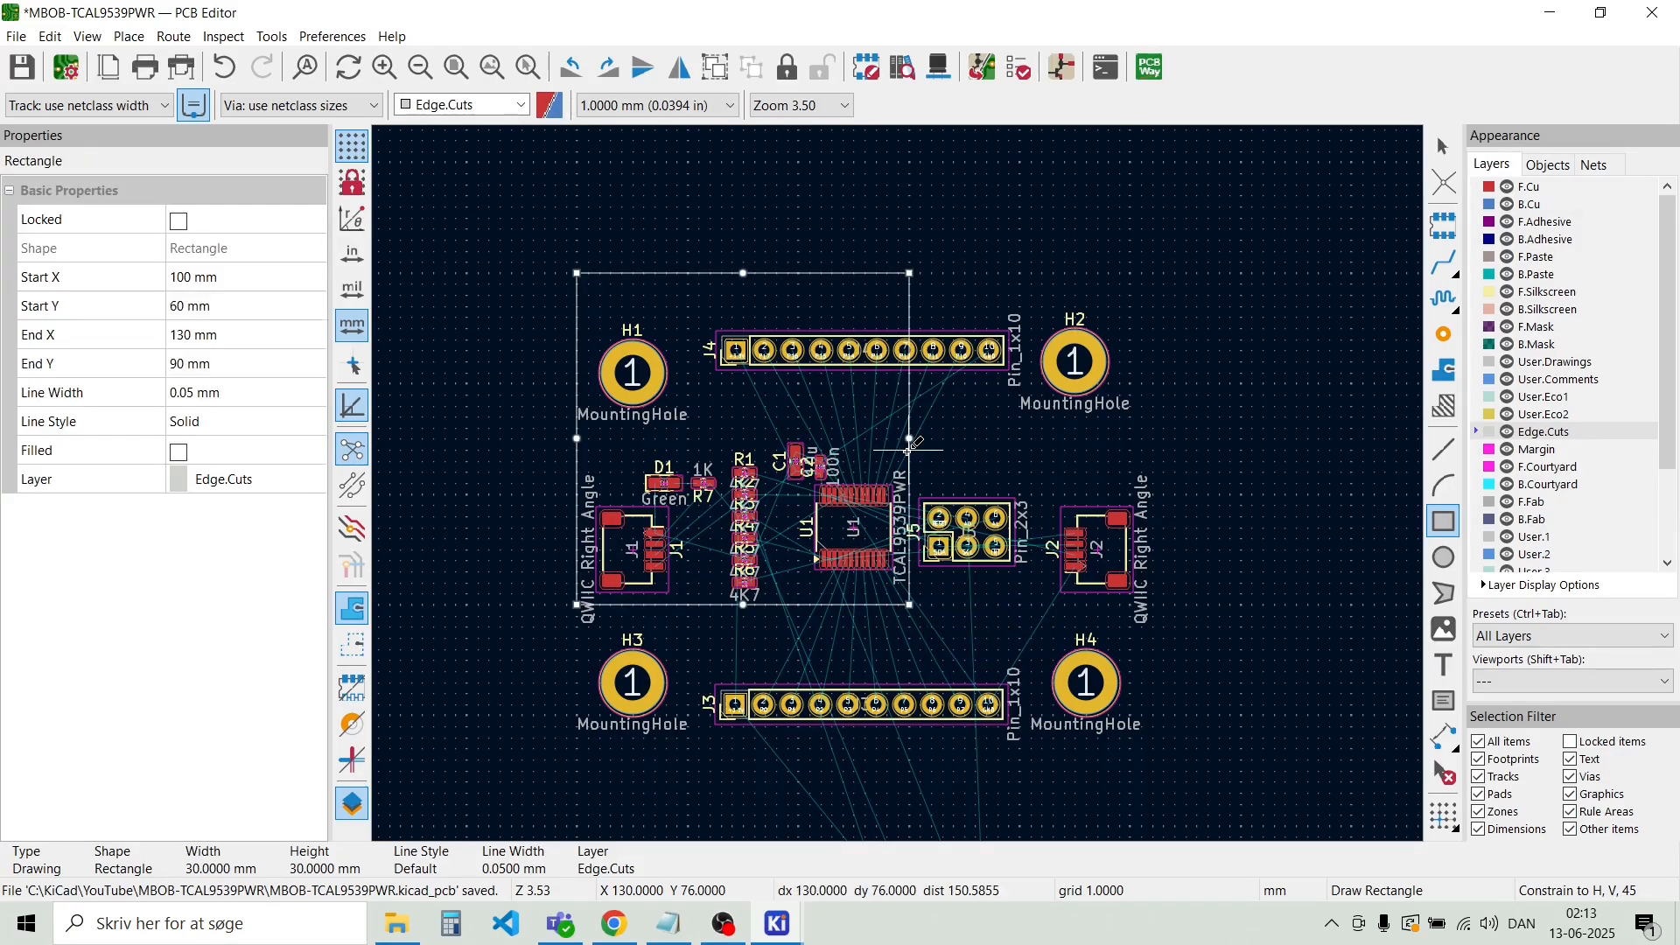
Widen the board outline rectangle to 45 mm by moving its right edge, and leave the rectangle tool
left_click_drag(911, 437, 1076, 438)
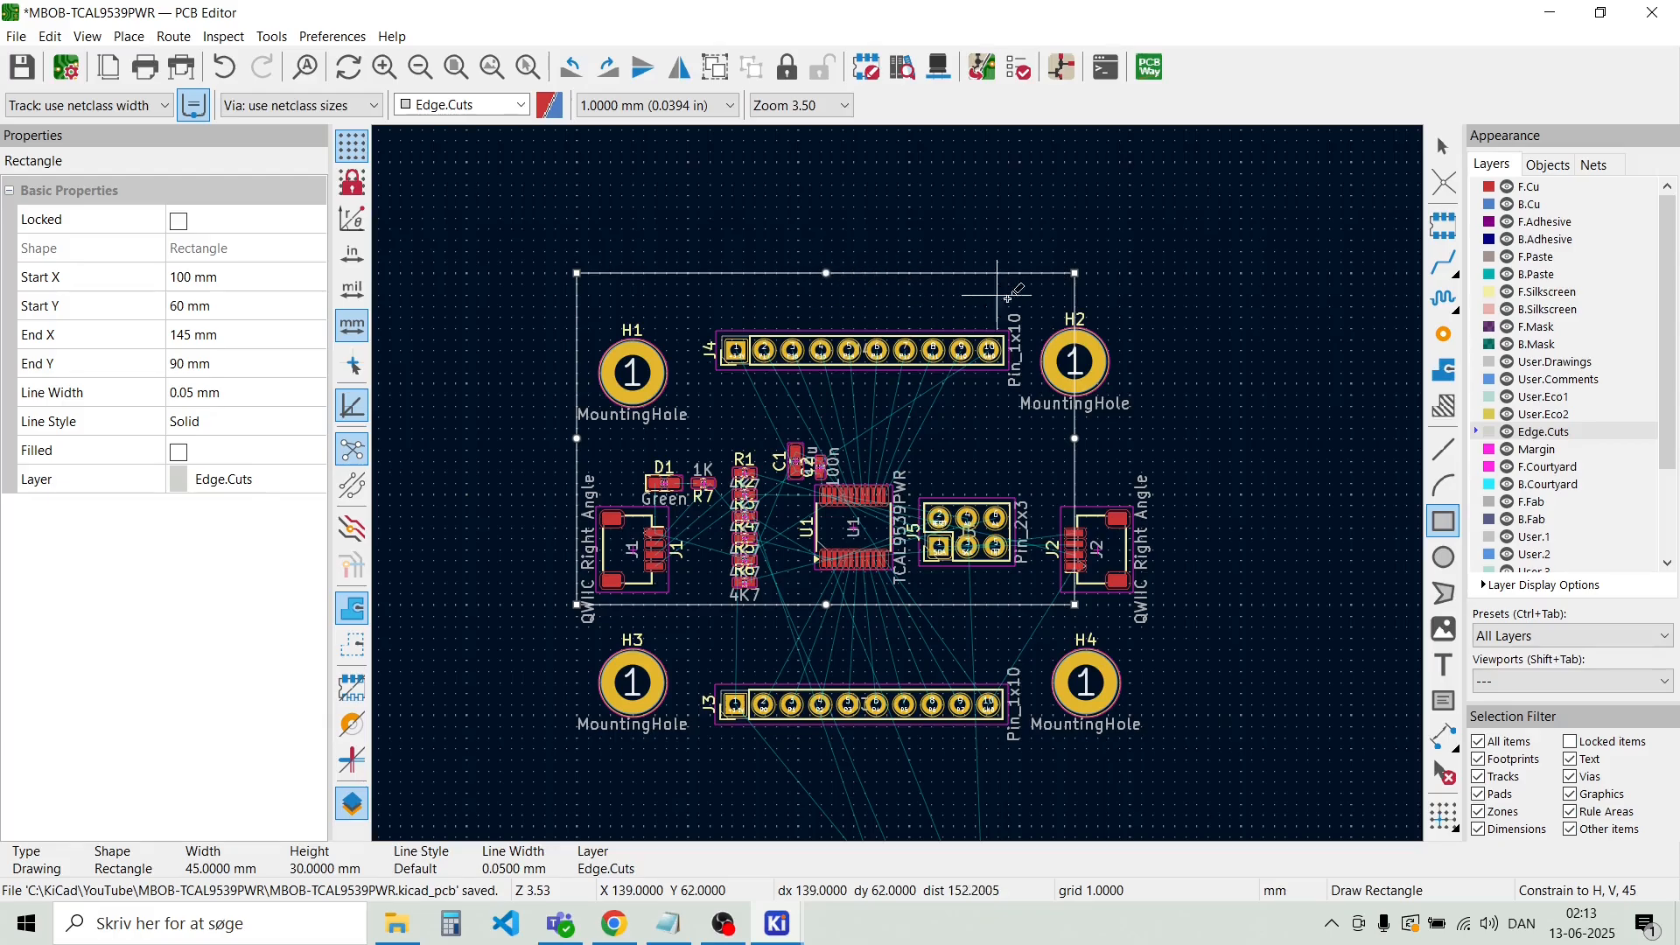
left_click(897, 230)
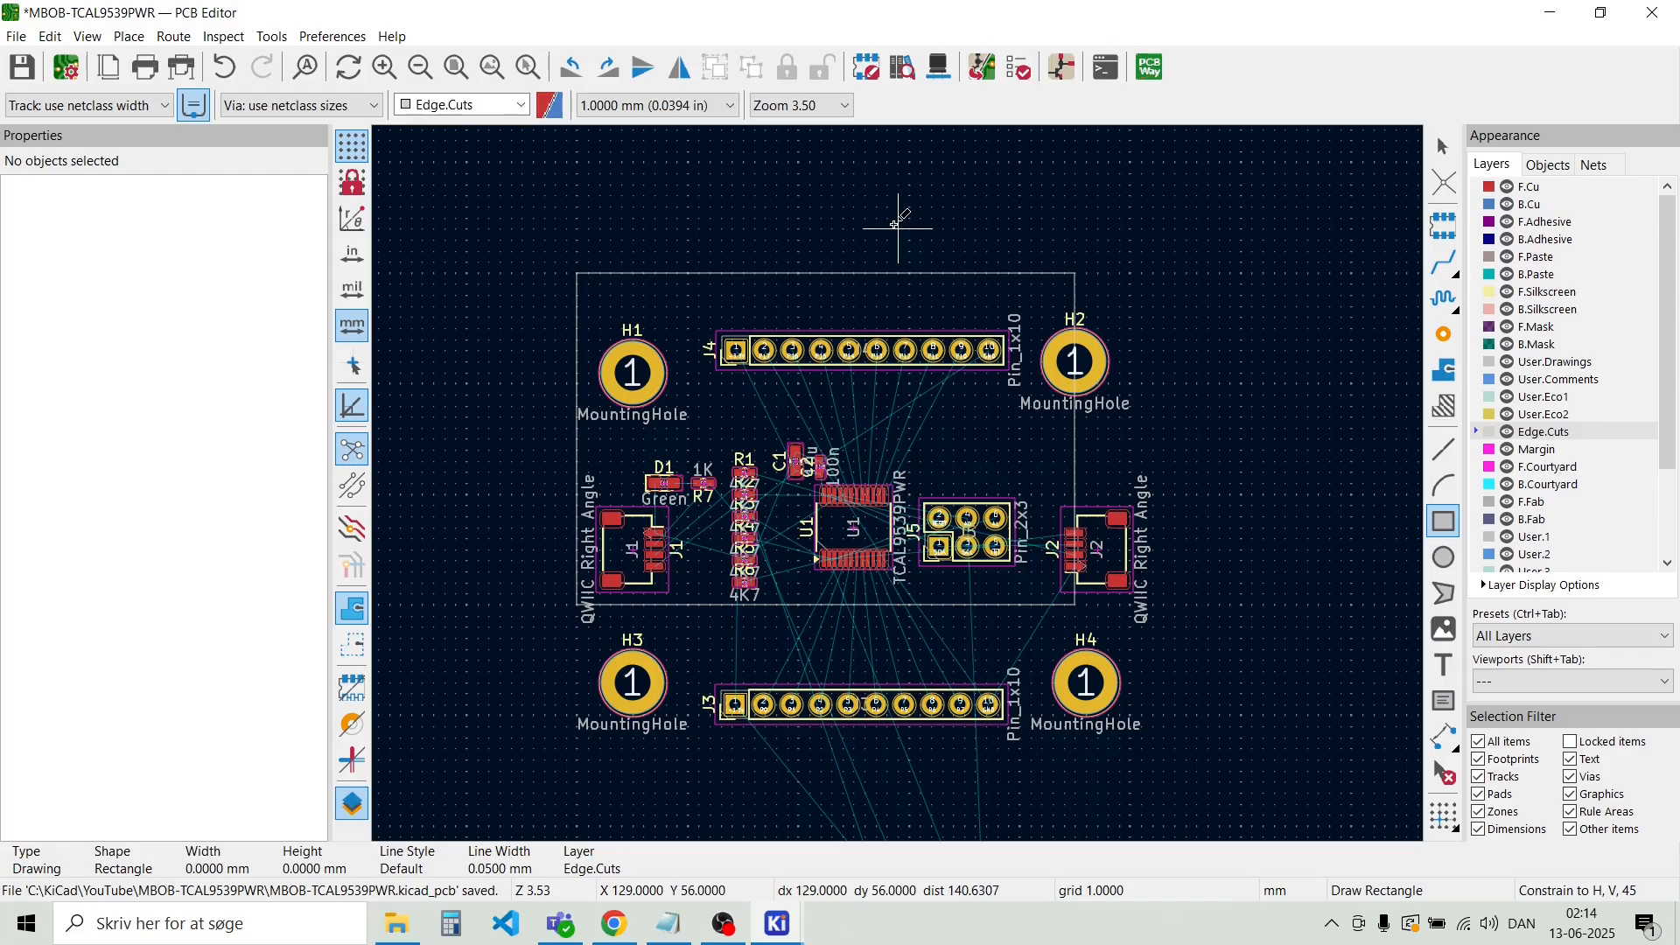
key("Escape")
key("Escape")
Fillet the corners of the board outline rectangle with a 5 mm radius
left_click(900, 273)
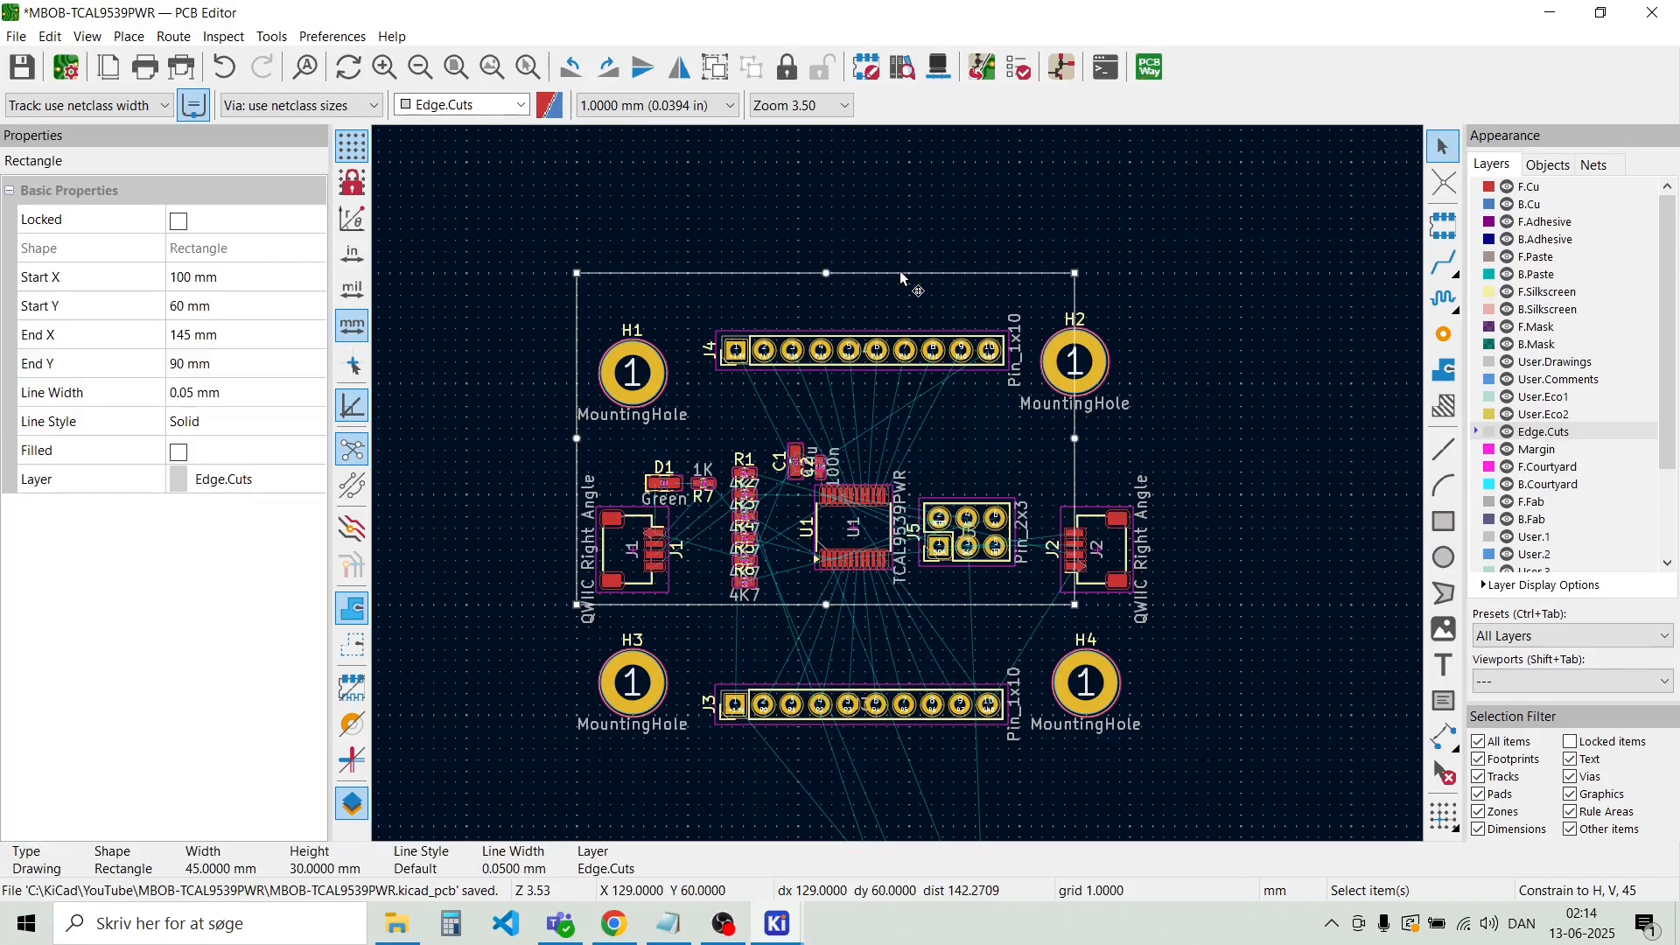
right_click(901, 276)
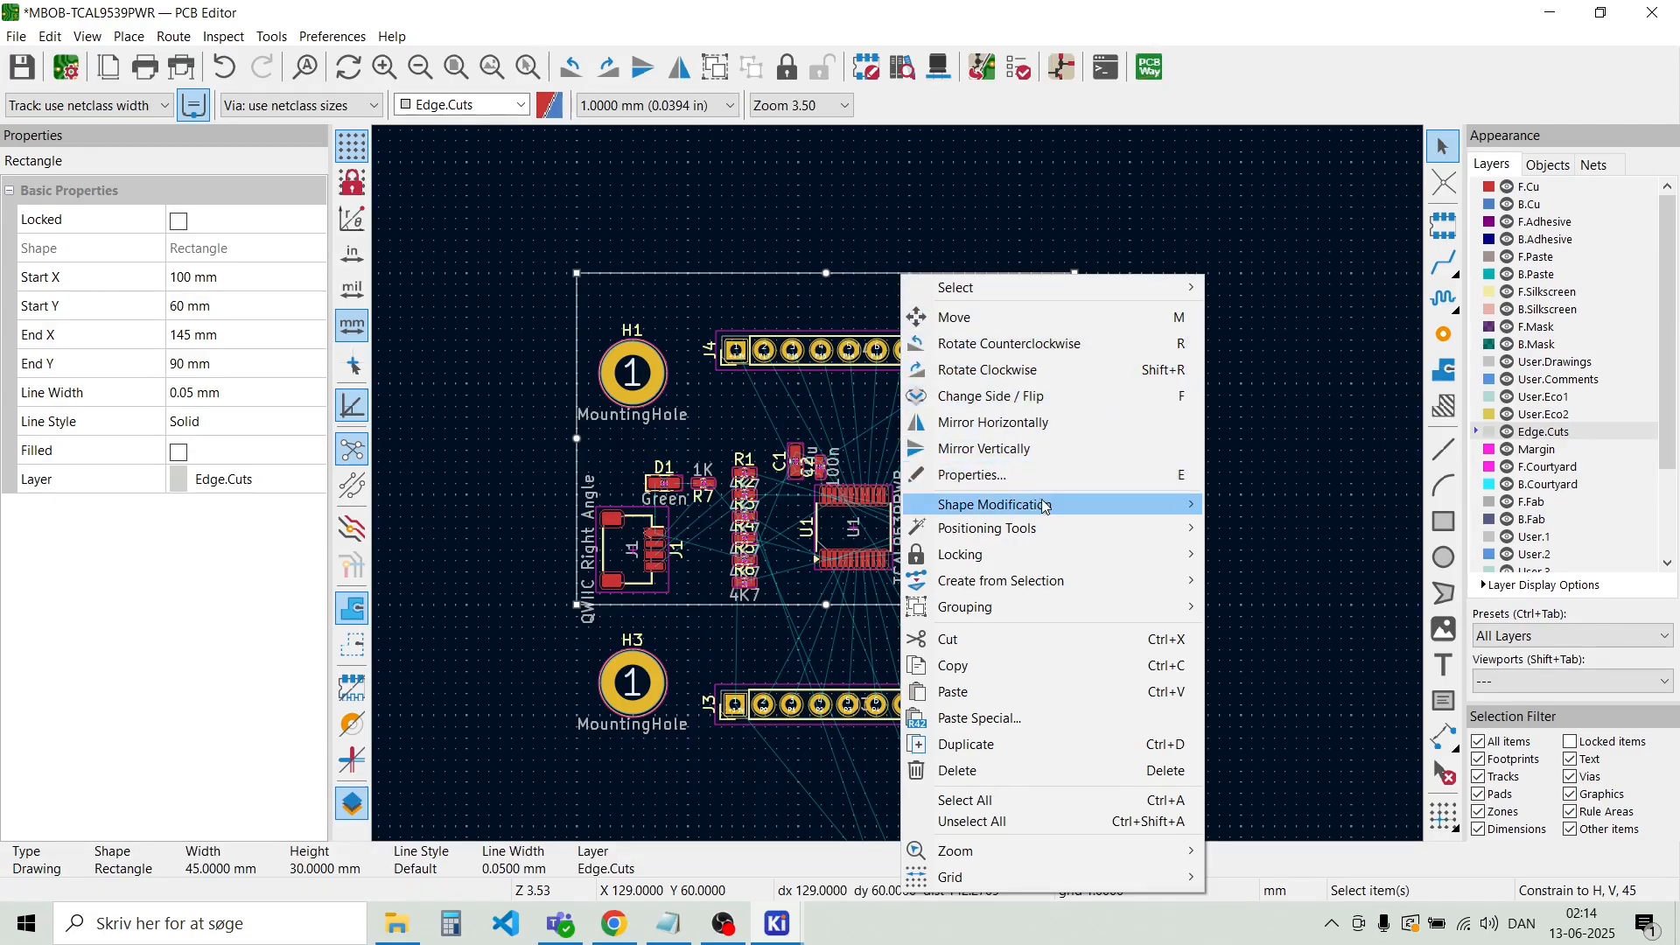
mouse_move(1044, 508)
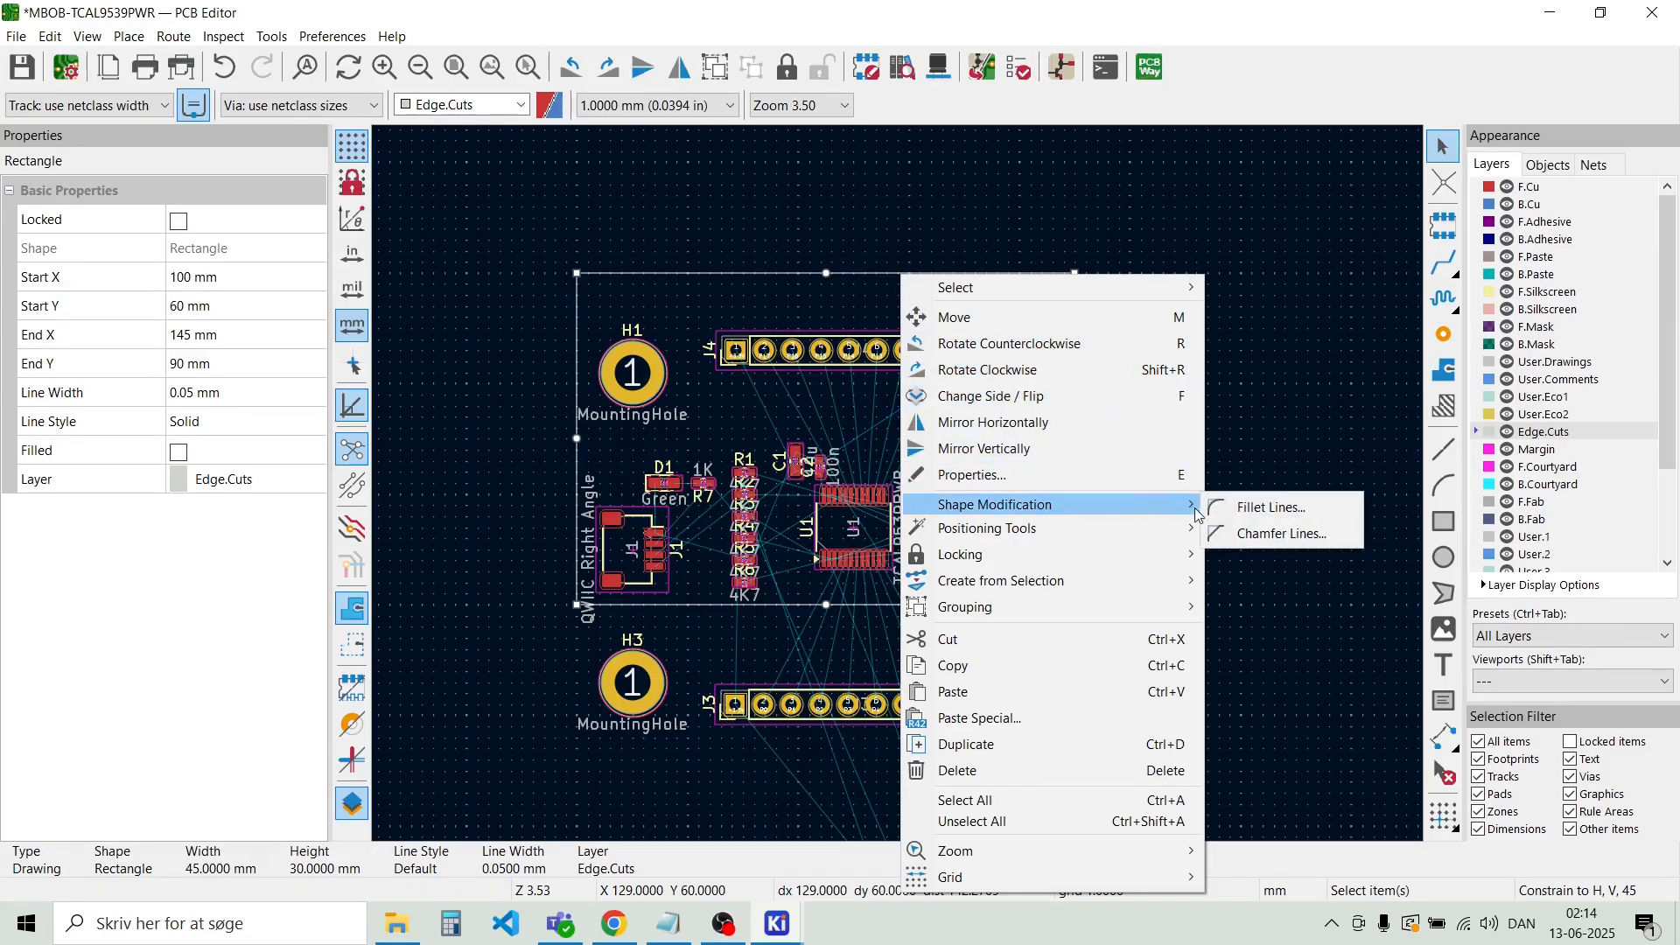
left_click(1270, 509)
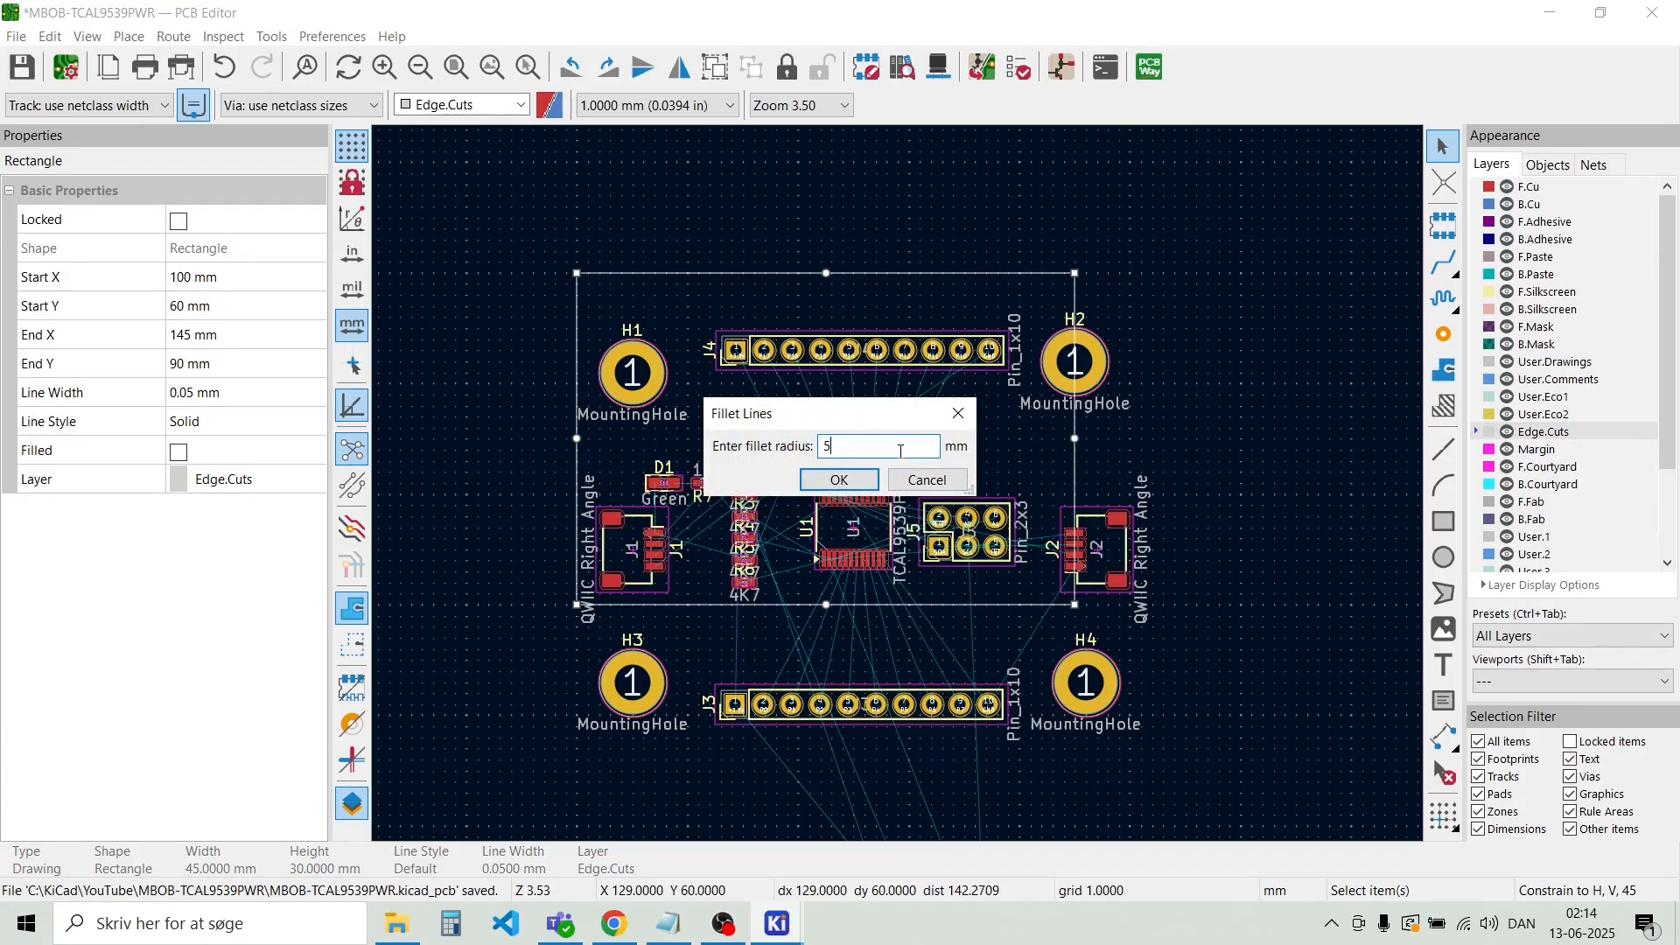
left_click(838, 478)
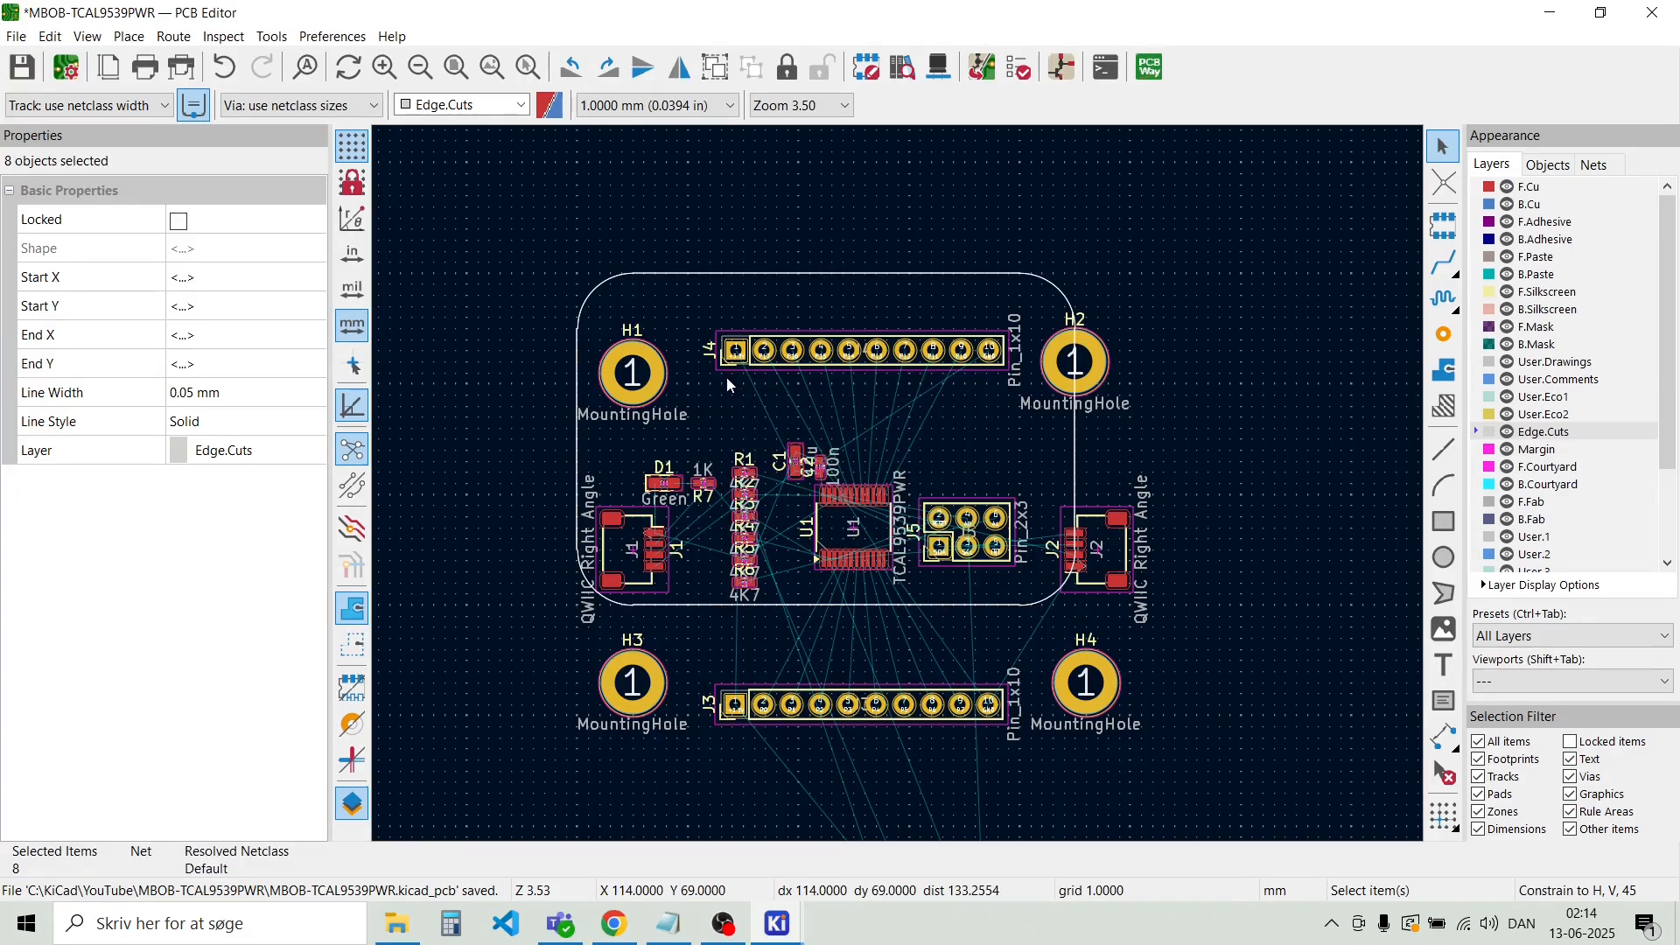
left_click(693, 379)
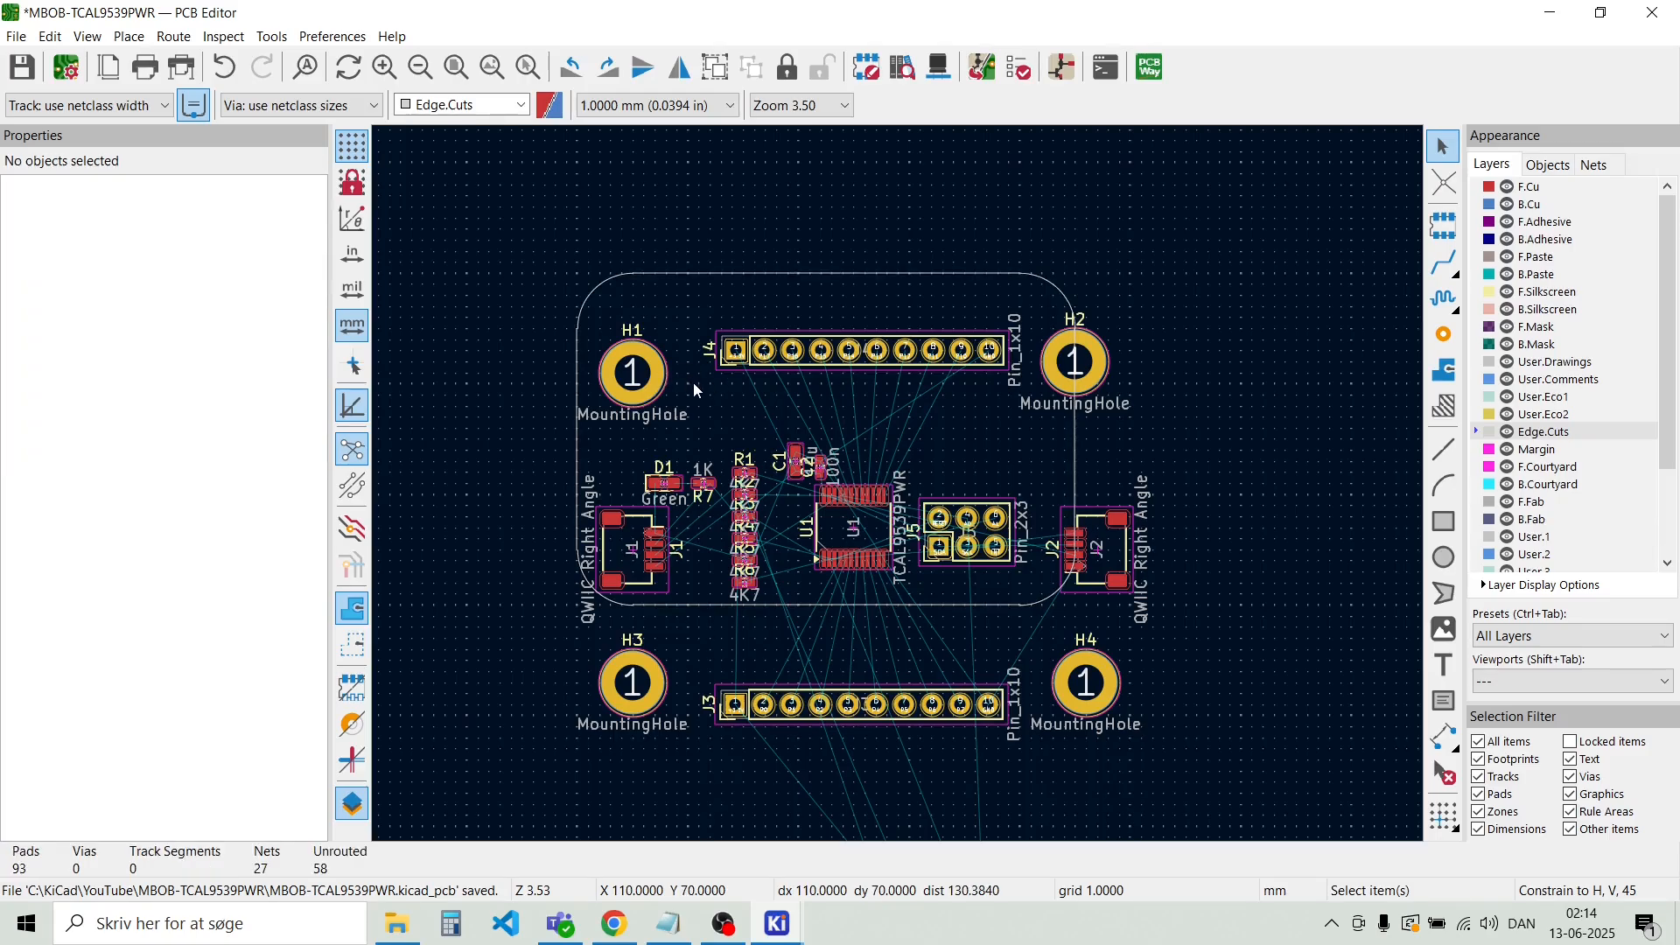
Move mounting hole H1 into the upper-left rounded corner of the board outline, at X 104, Y 64 mm
left_click(639, 391)
key("Escape")
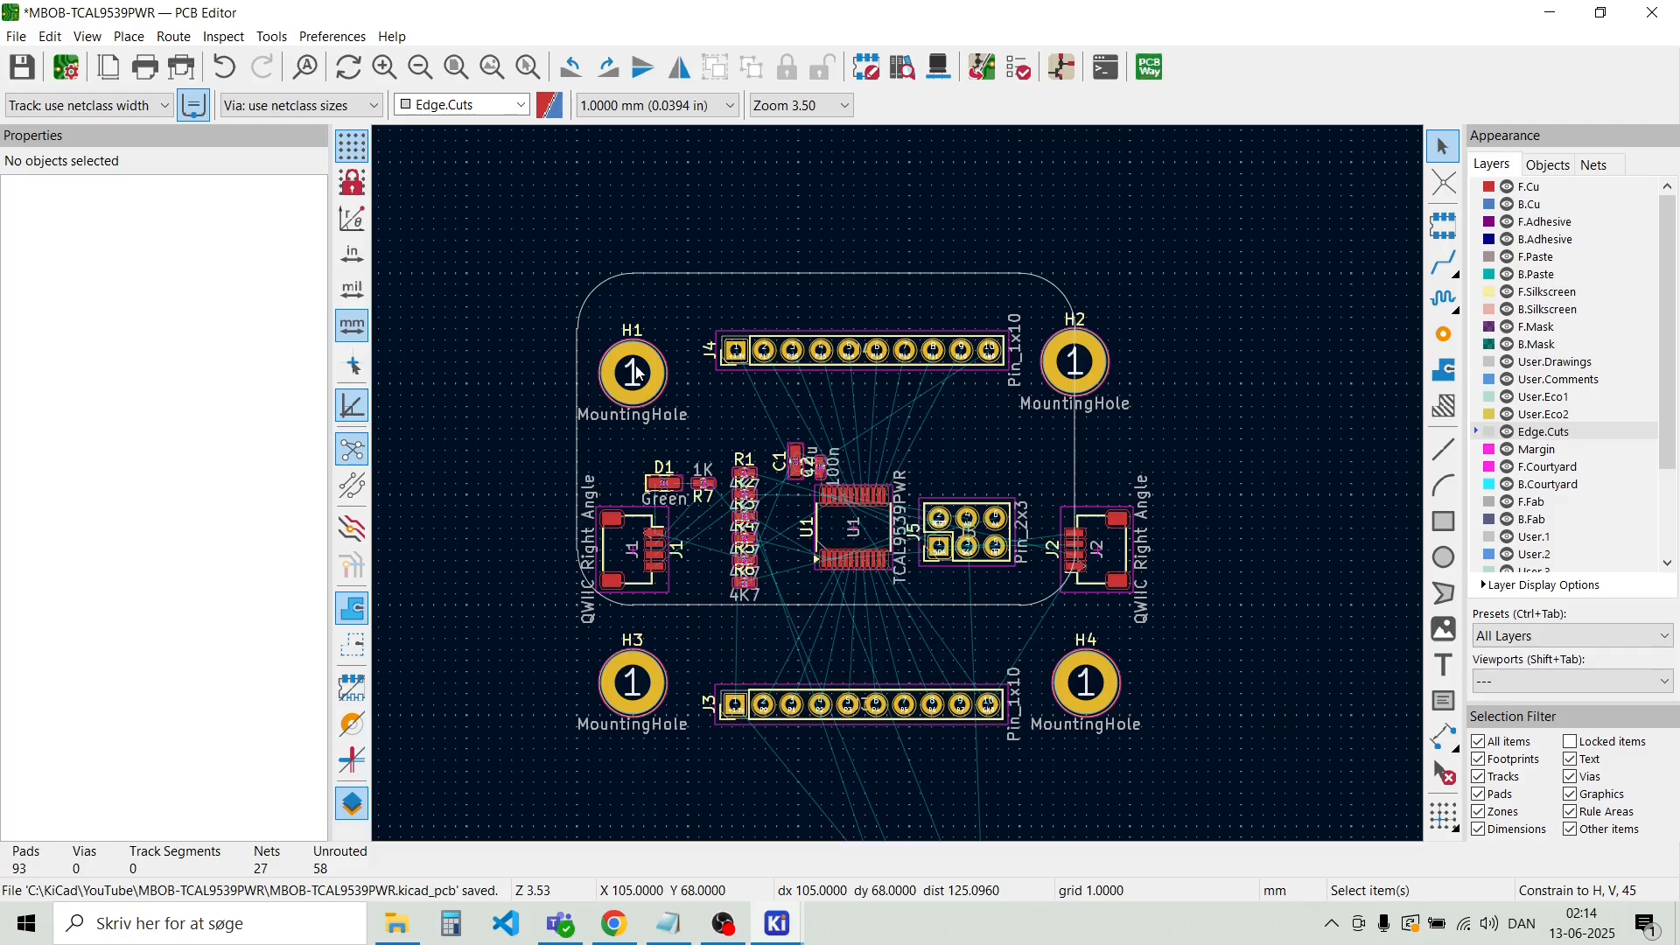
scroll(640, 375, "up", 2)
scroll(899, 490, "up", 1)
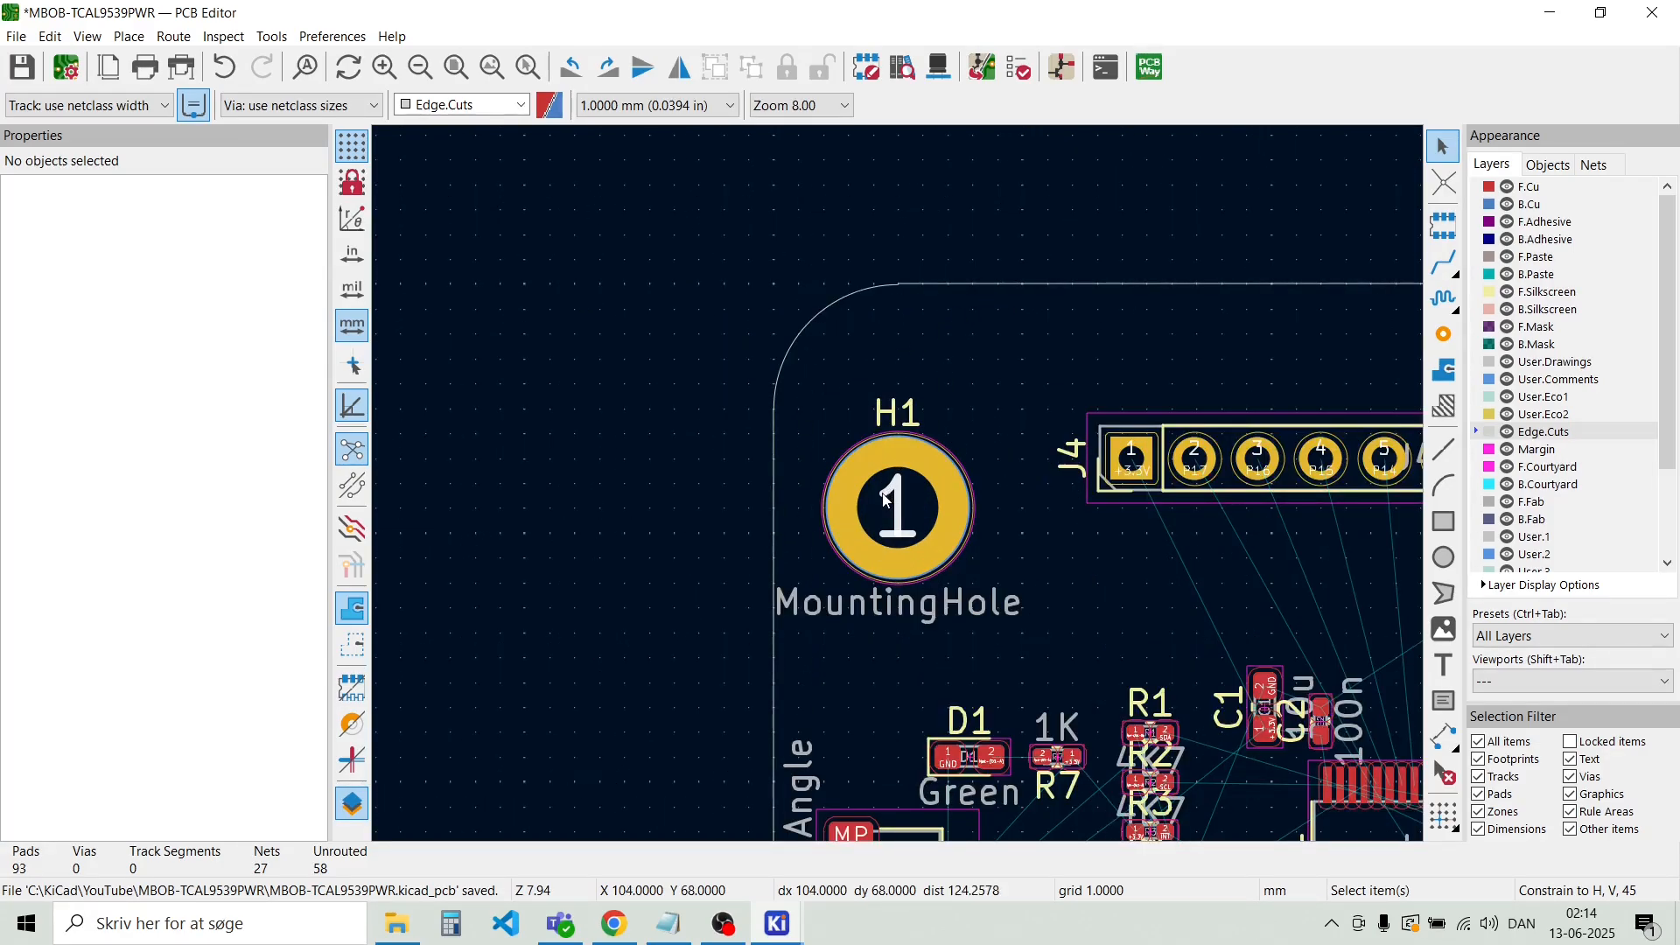
left_click_drag(902, 506, 871, 388)
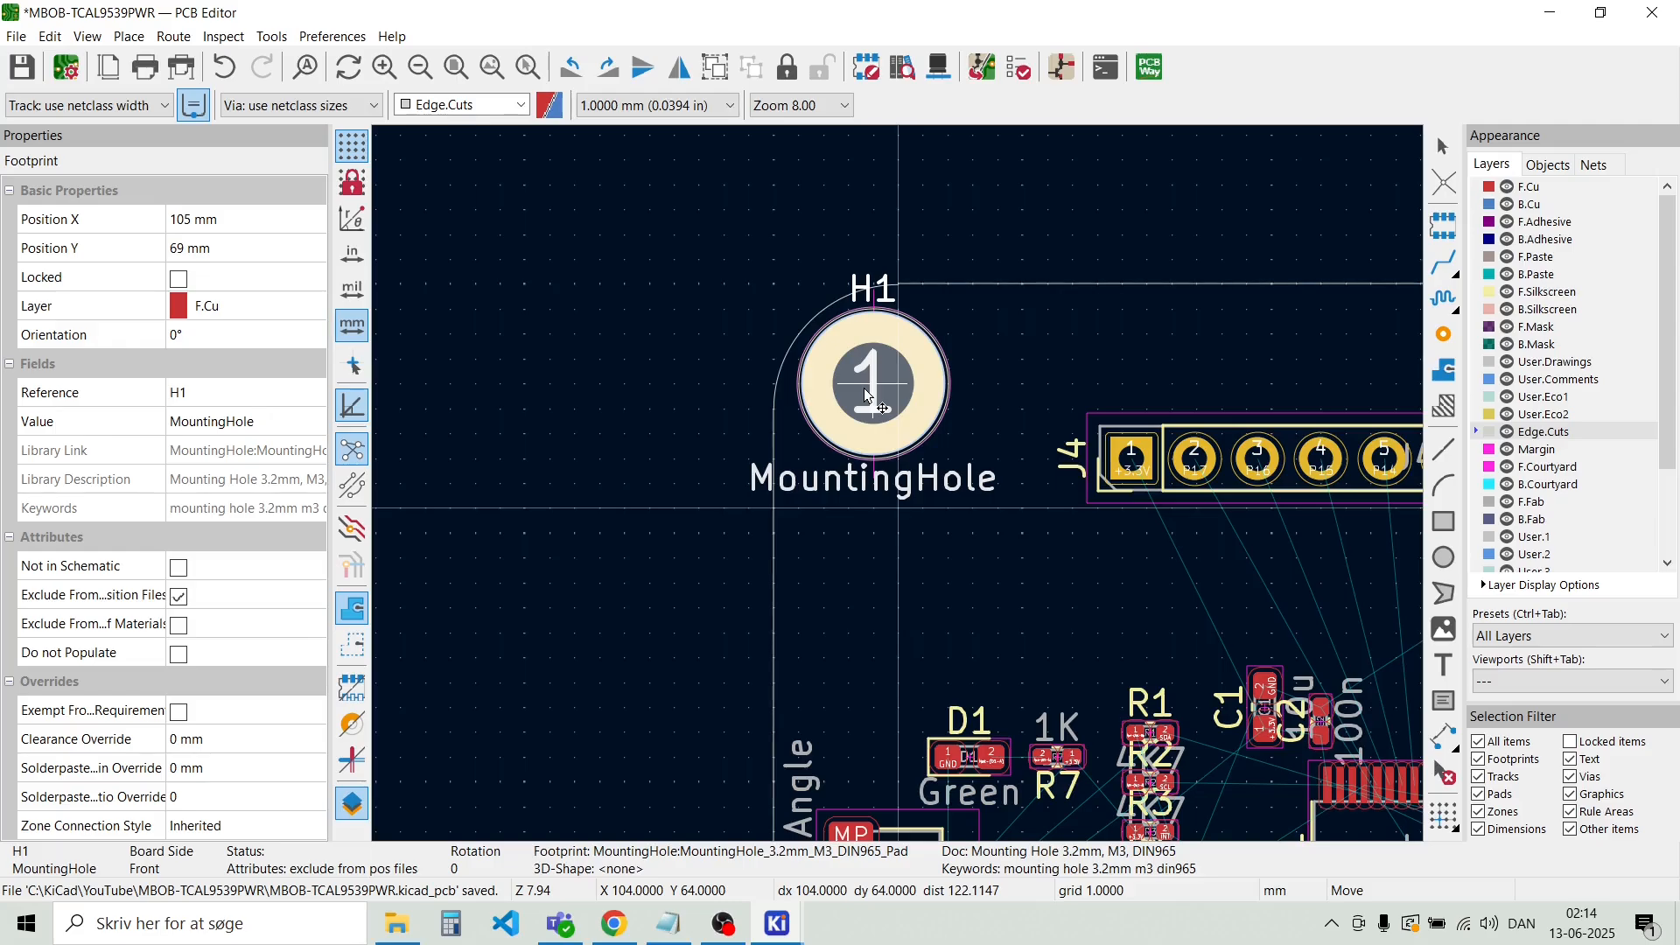
key("Escape")
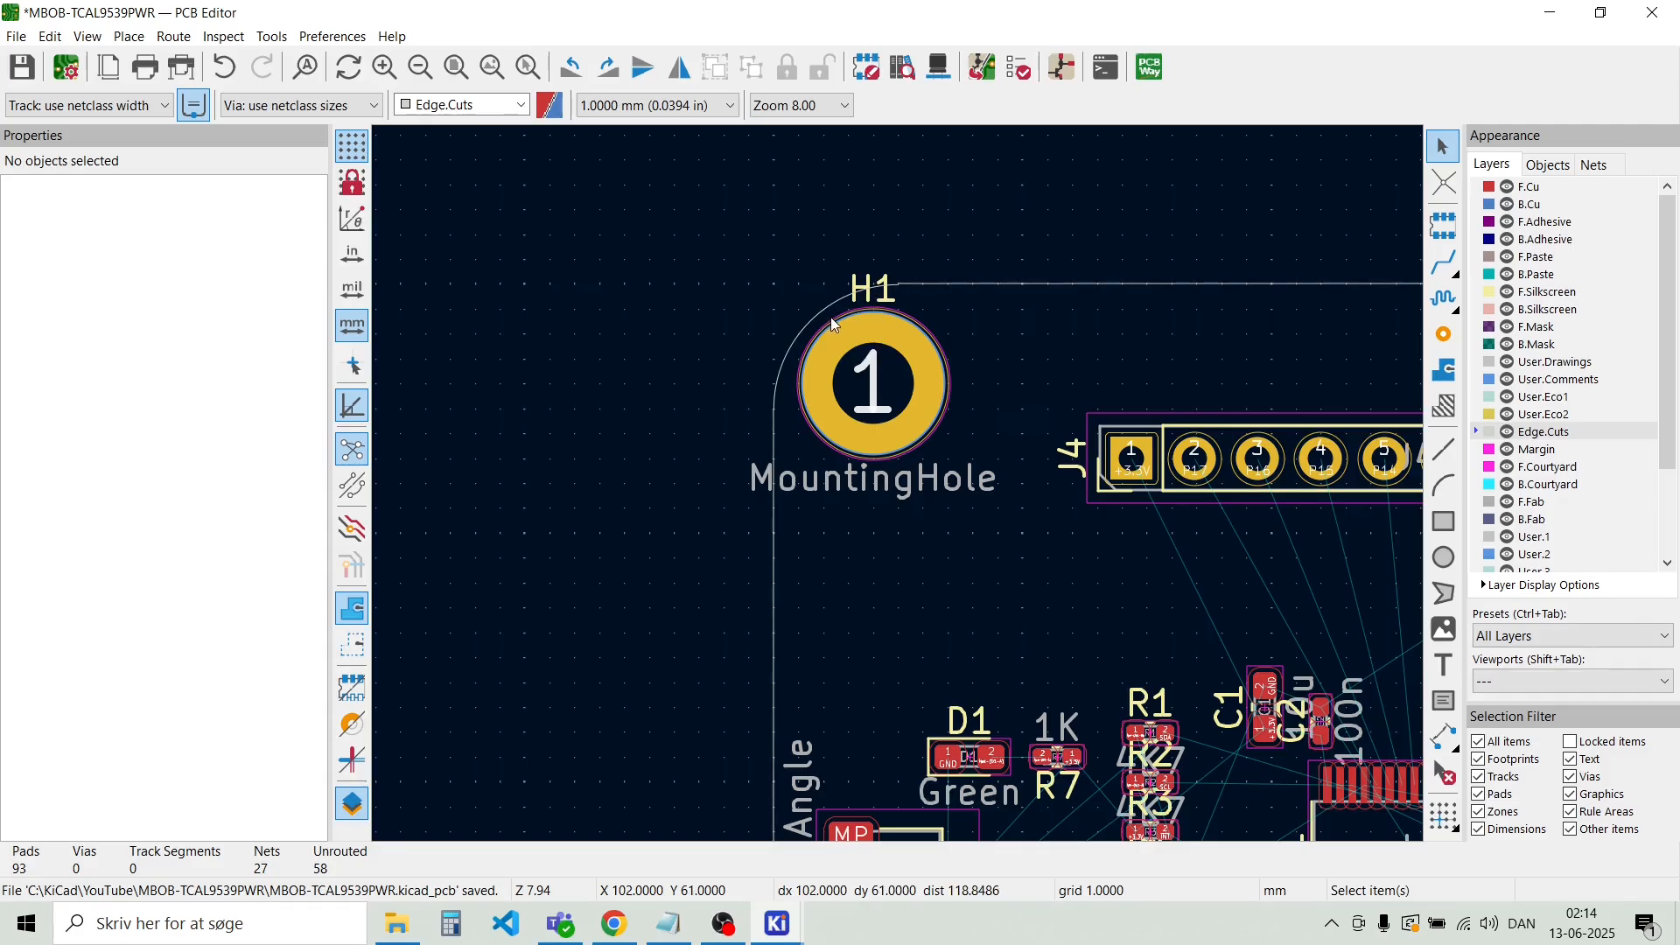
scroll(778, 363, "down", 2)
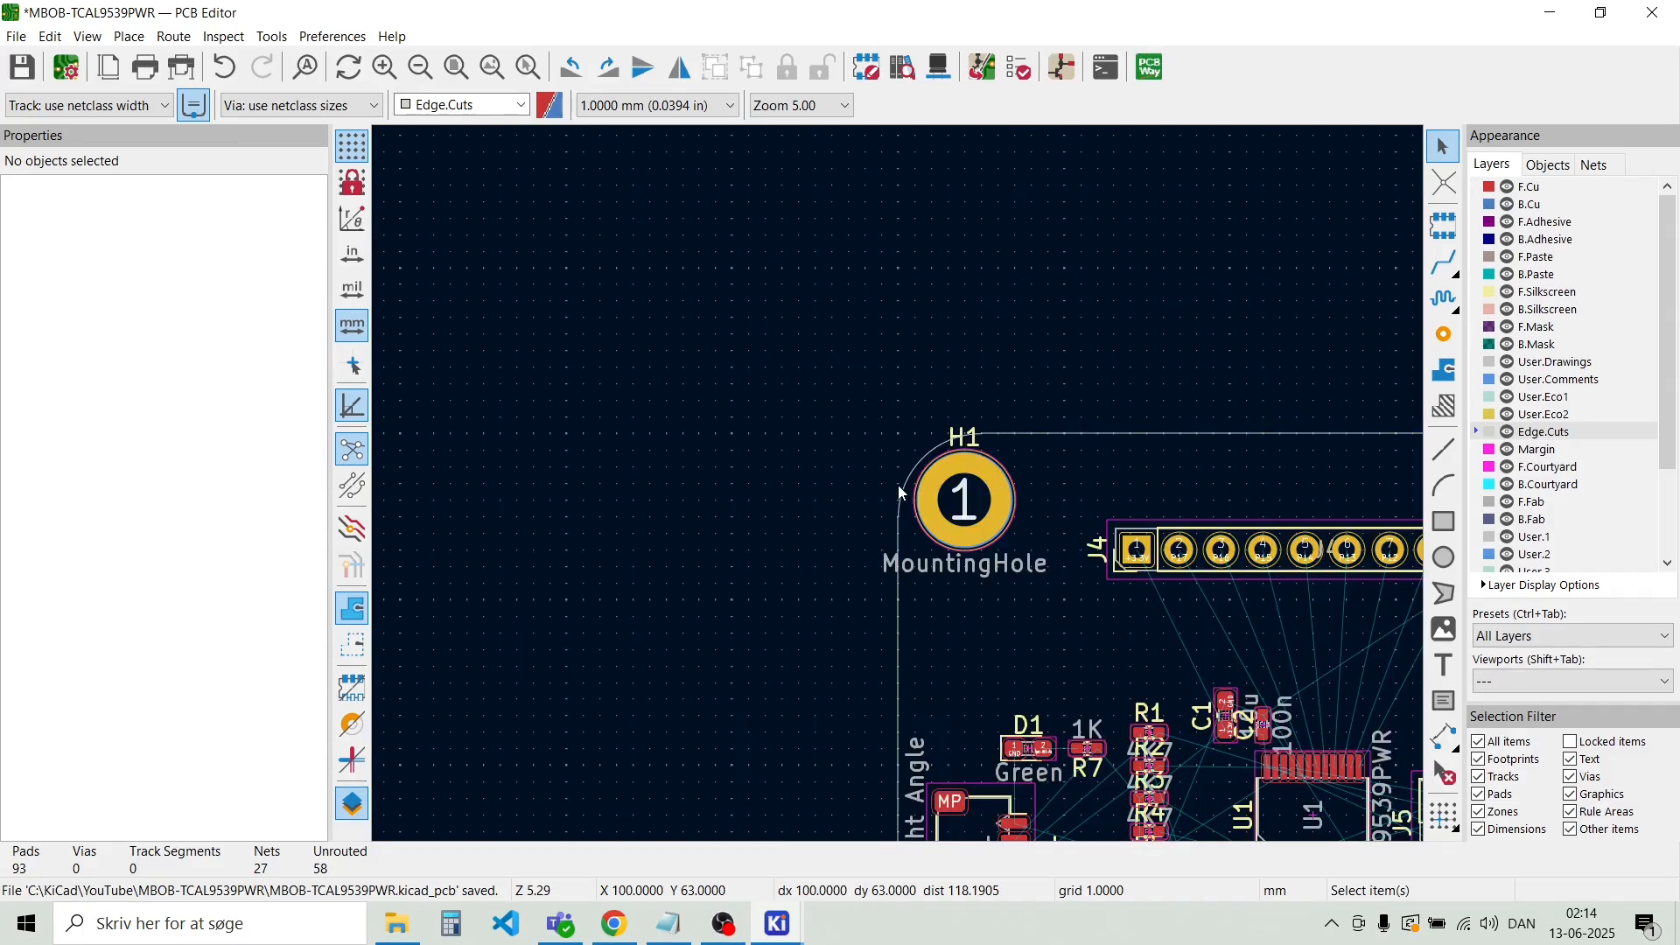
Examine how mounting hole H1 fits the rounded outline corner and check the outline's edges and upper-right corner near H2
scroll(901, 489, "up", 1)
scroll(1005, 489, "down", 2)
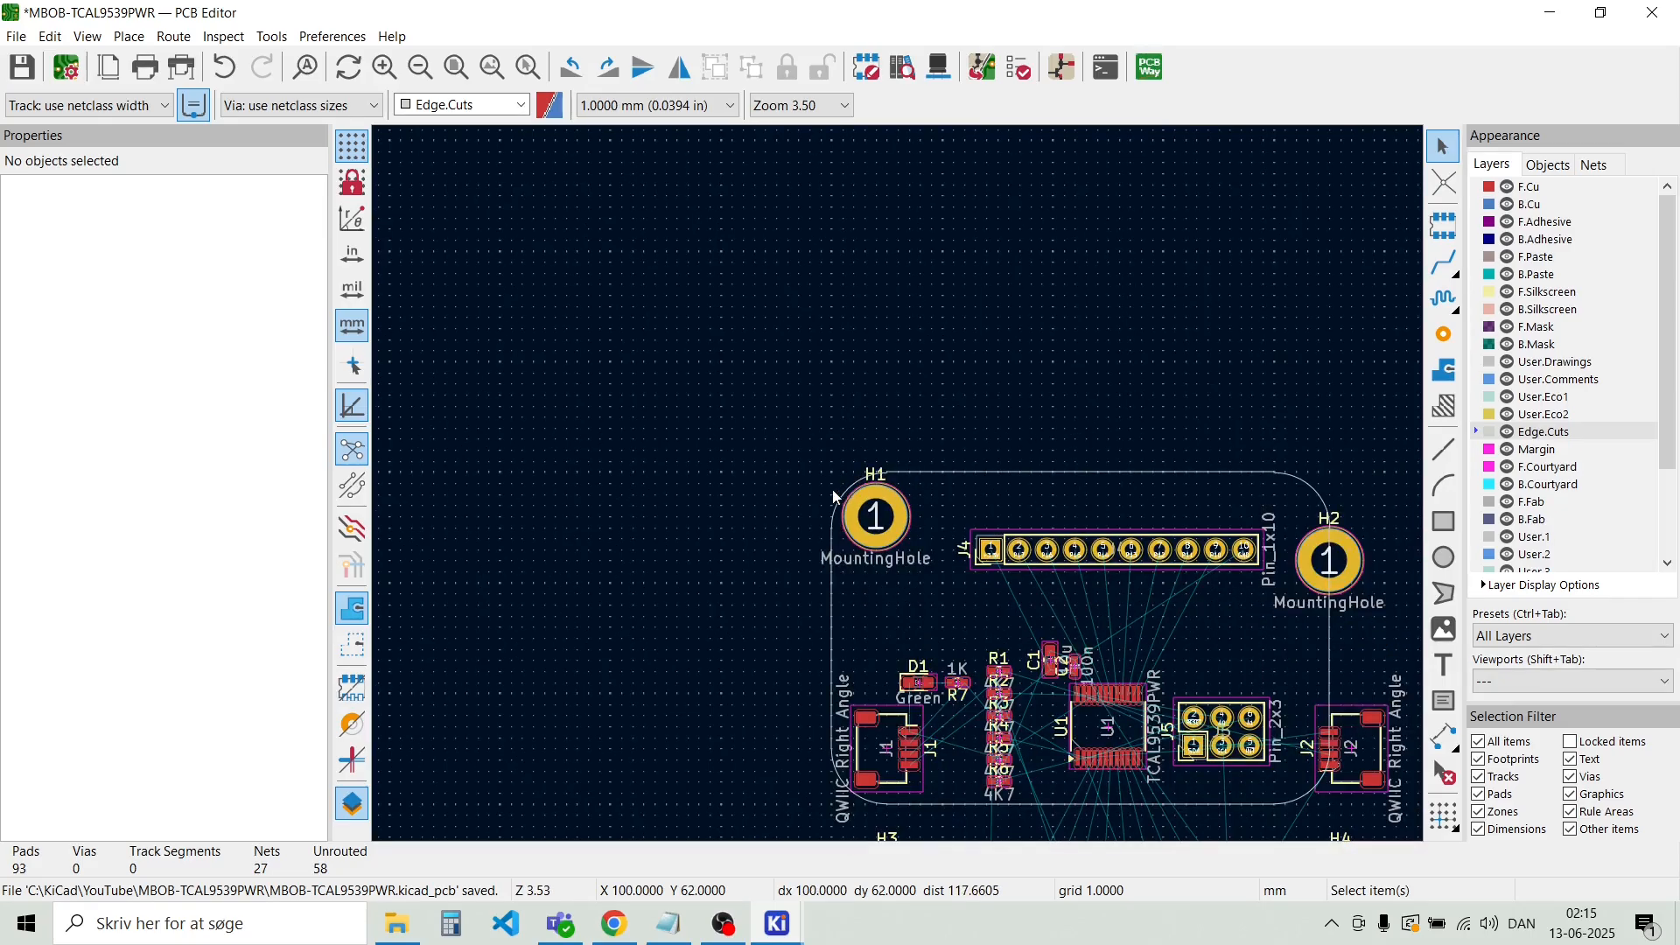
left_click(988, 473)
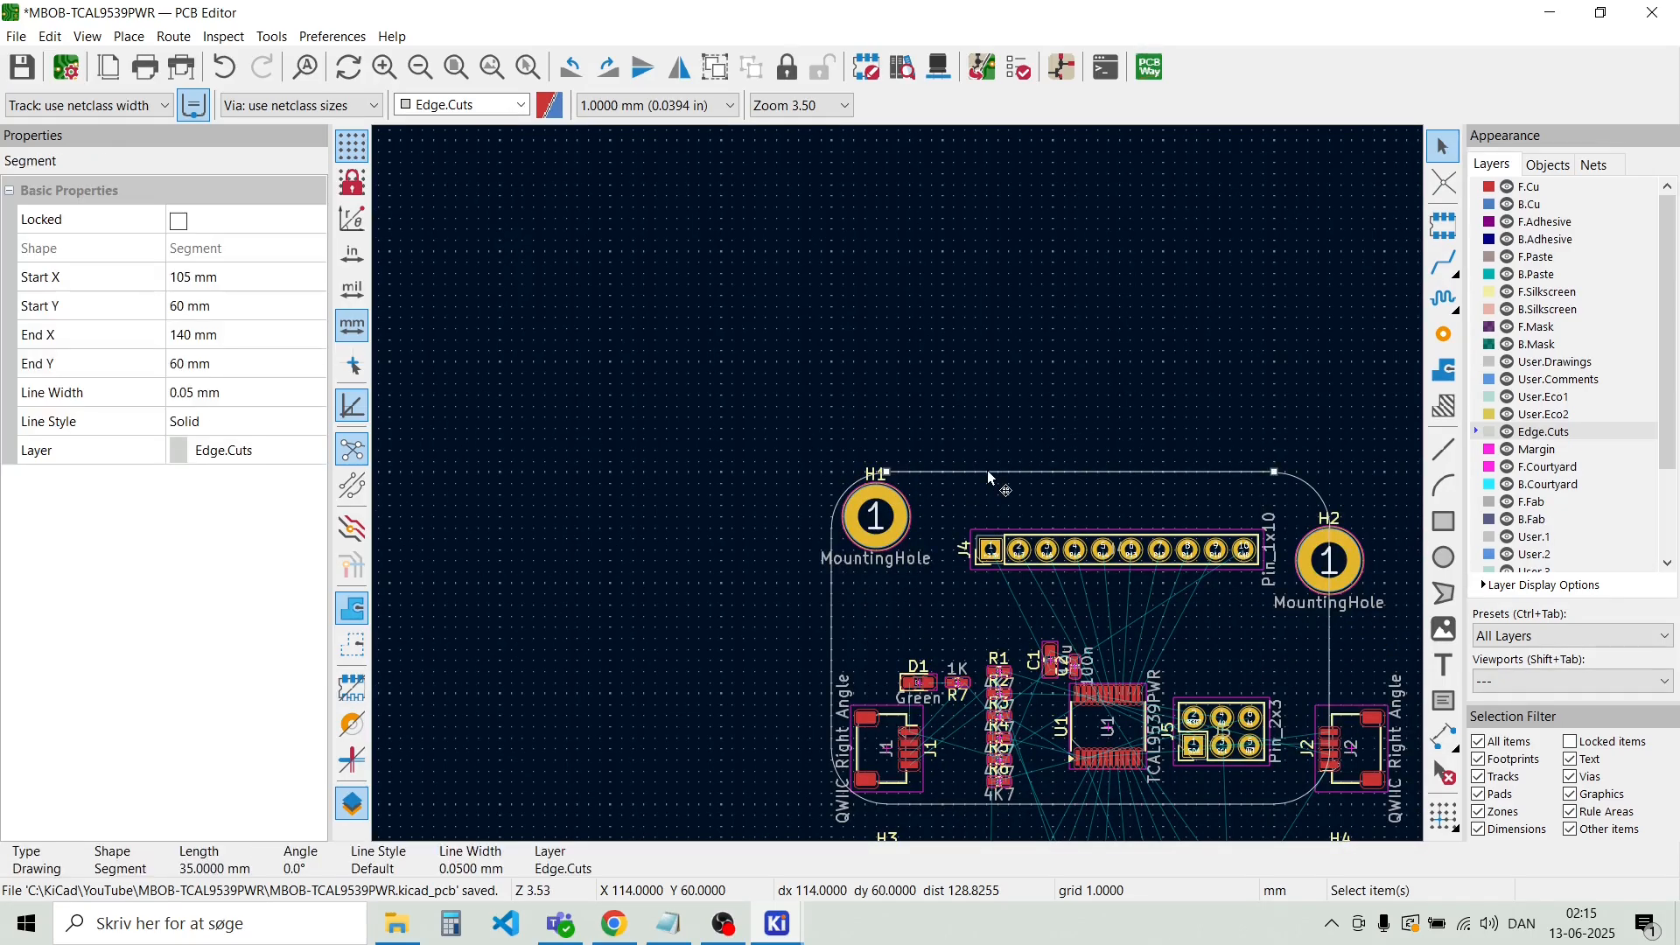
left_click(843, 507, "shift")
scroll(952, 506, "up", 2)
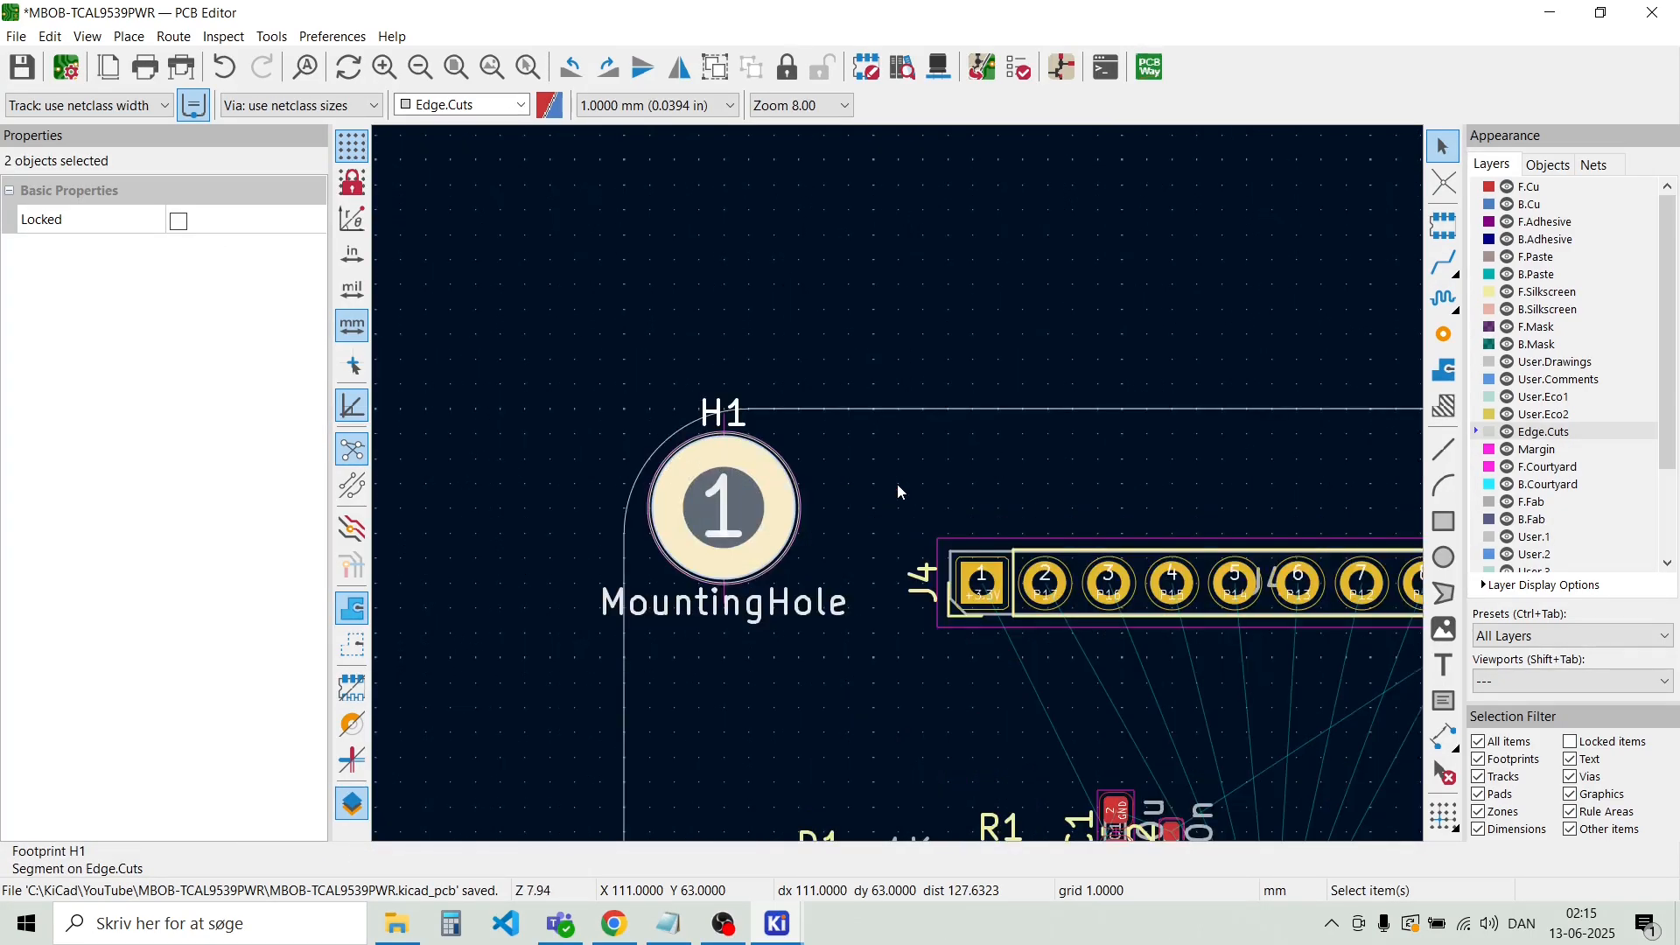
left_click(896, 485)
left_click(884, 409)
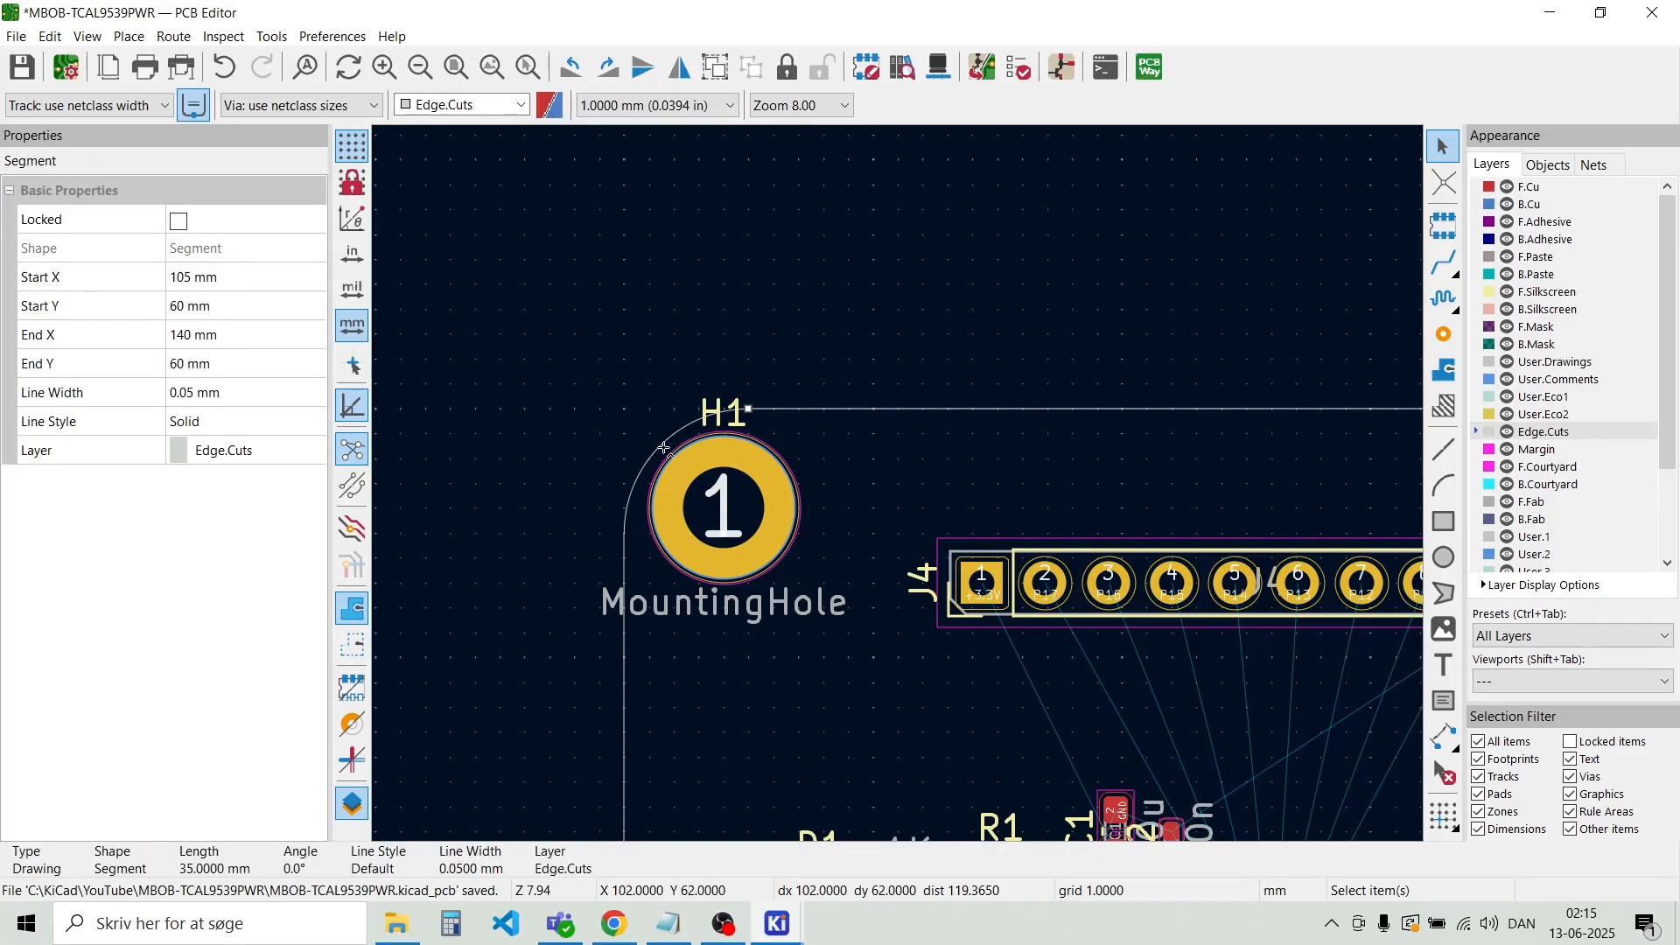
left_click(637, 528, "shift")
left_click(635, 670, "shift")
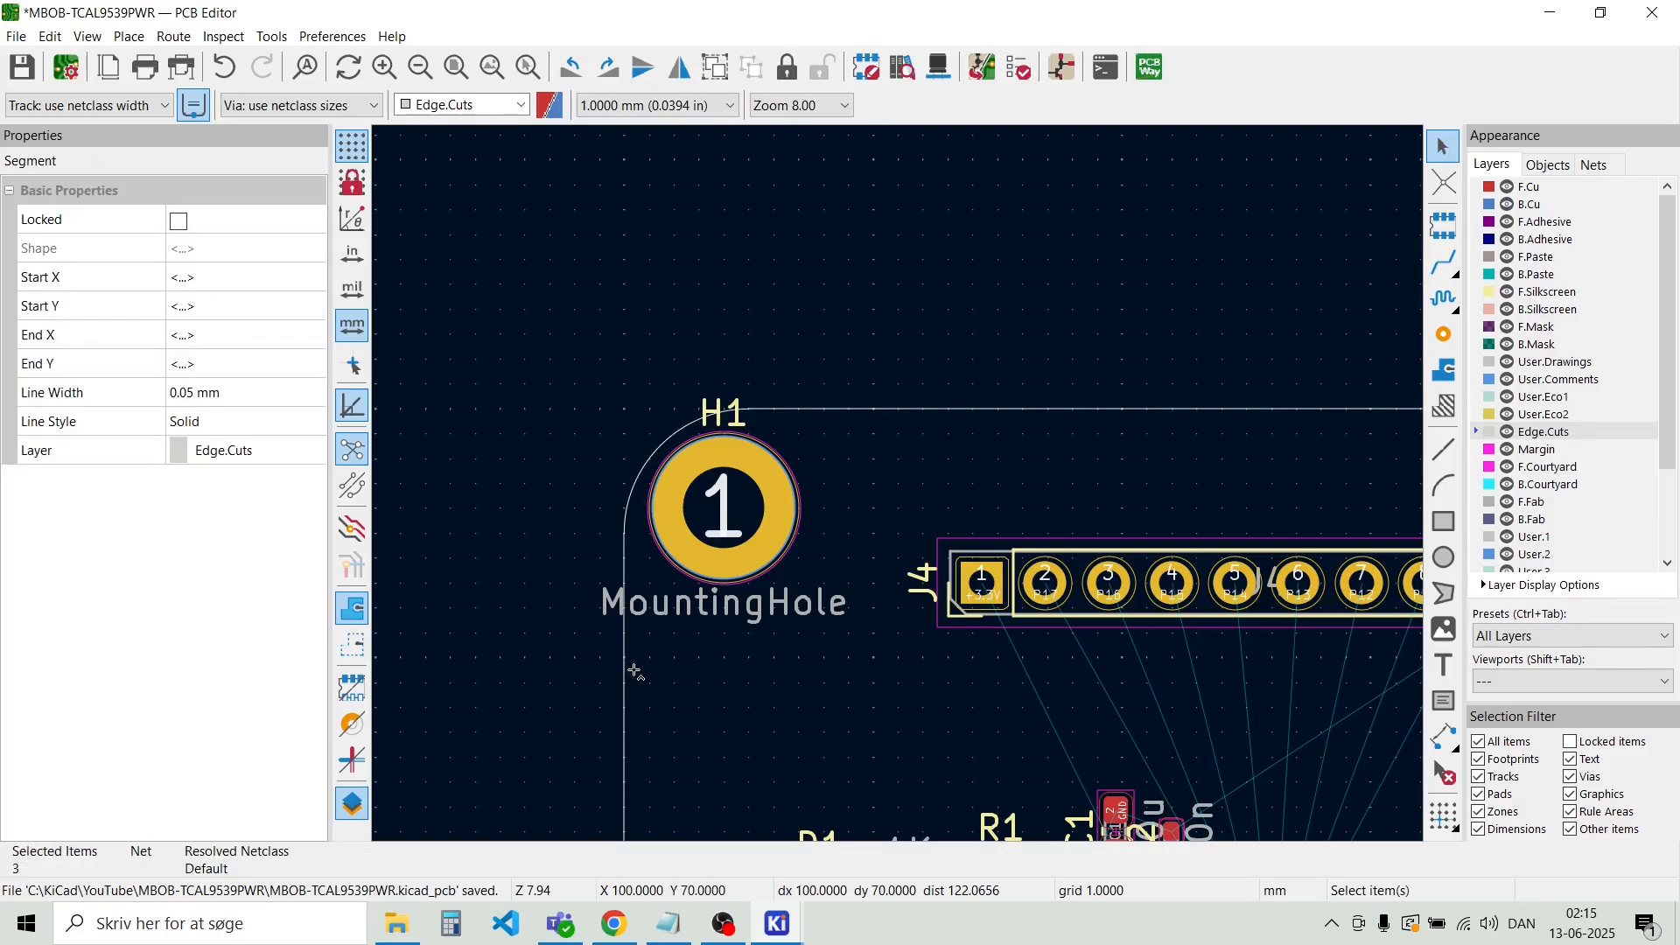
scroll(636, 674, "down", 4, "ctrl")
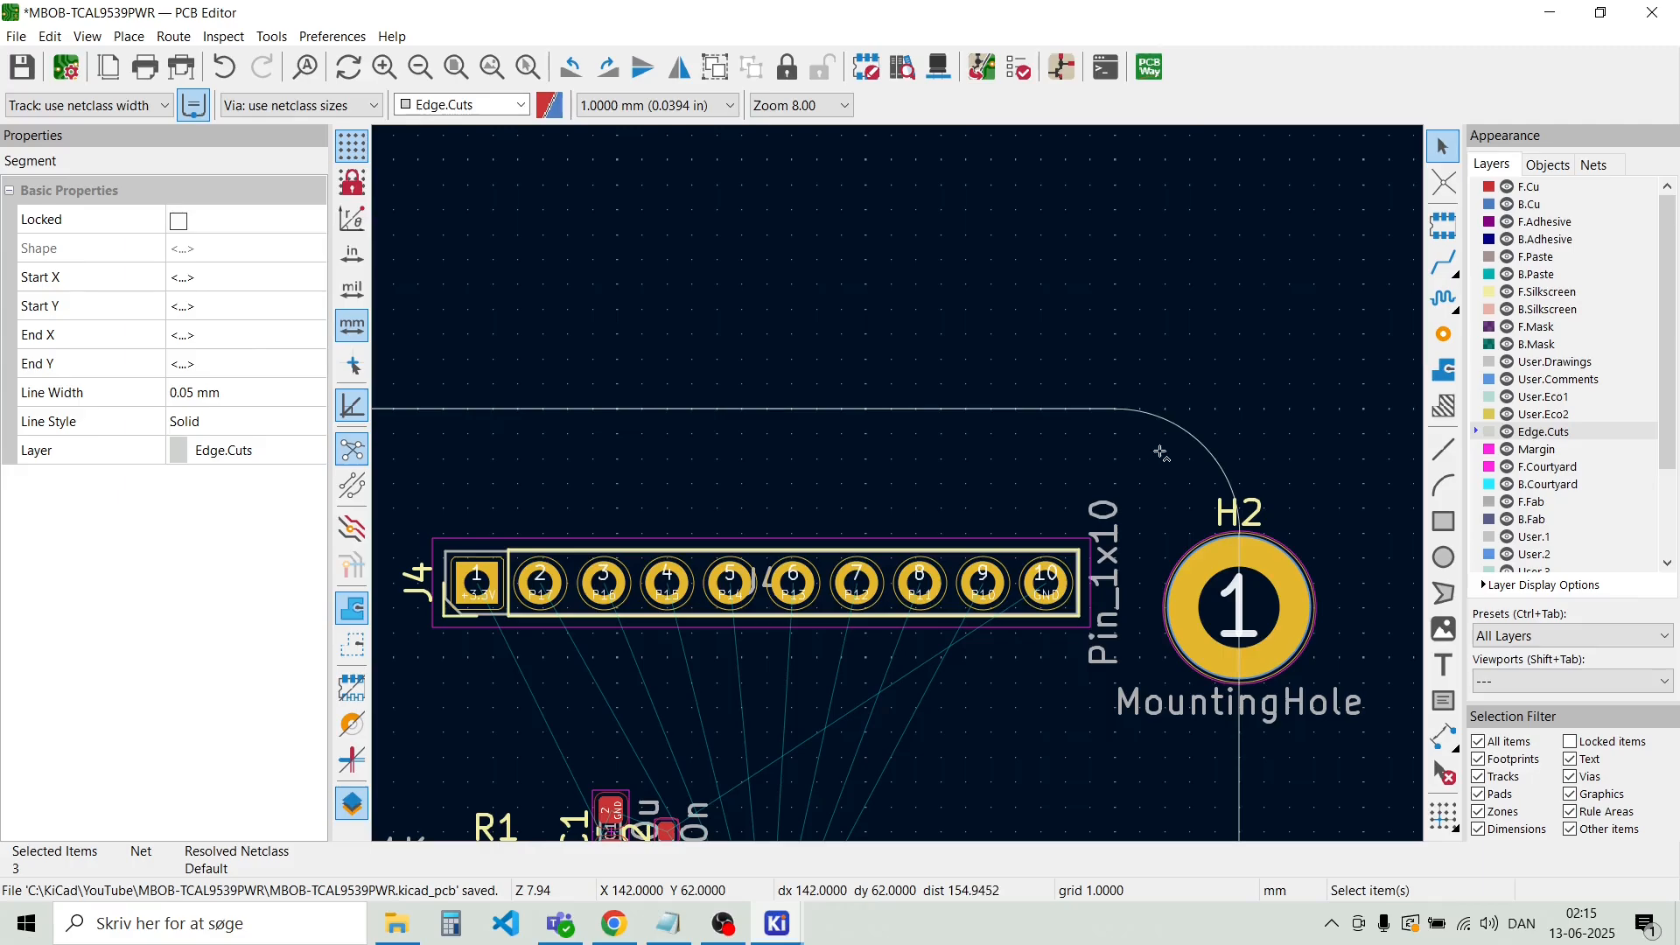
left_click(974, 469)
scroll(898, 485, "down", 6)
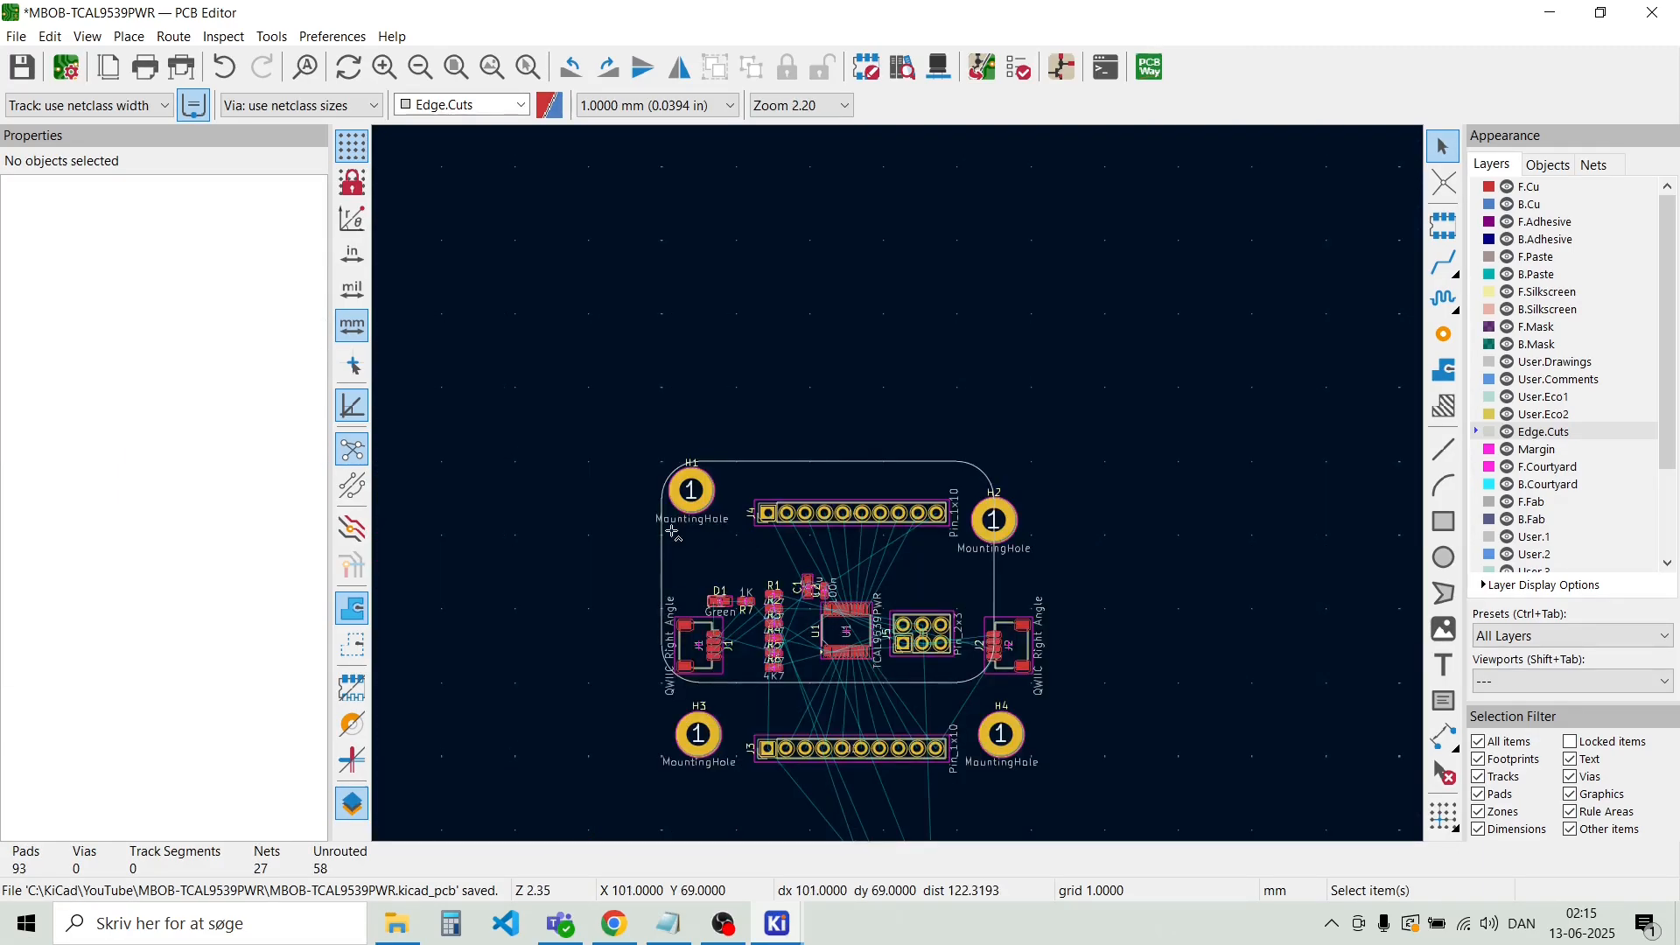
Undo the H1 move and the 5 mm fillet, and fillet the outline rectangle's corners with a 3 mm radius
key("ctrl+z")
key("ctrl+z")
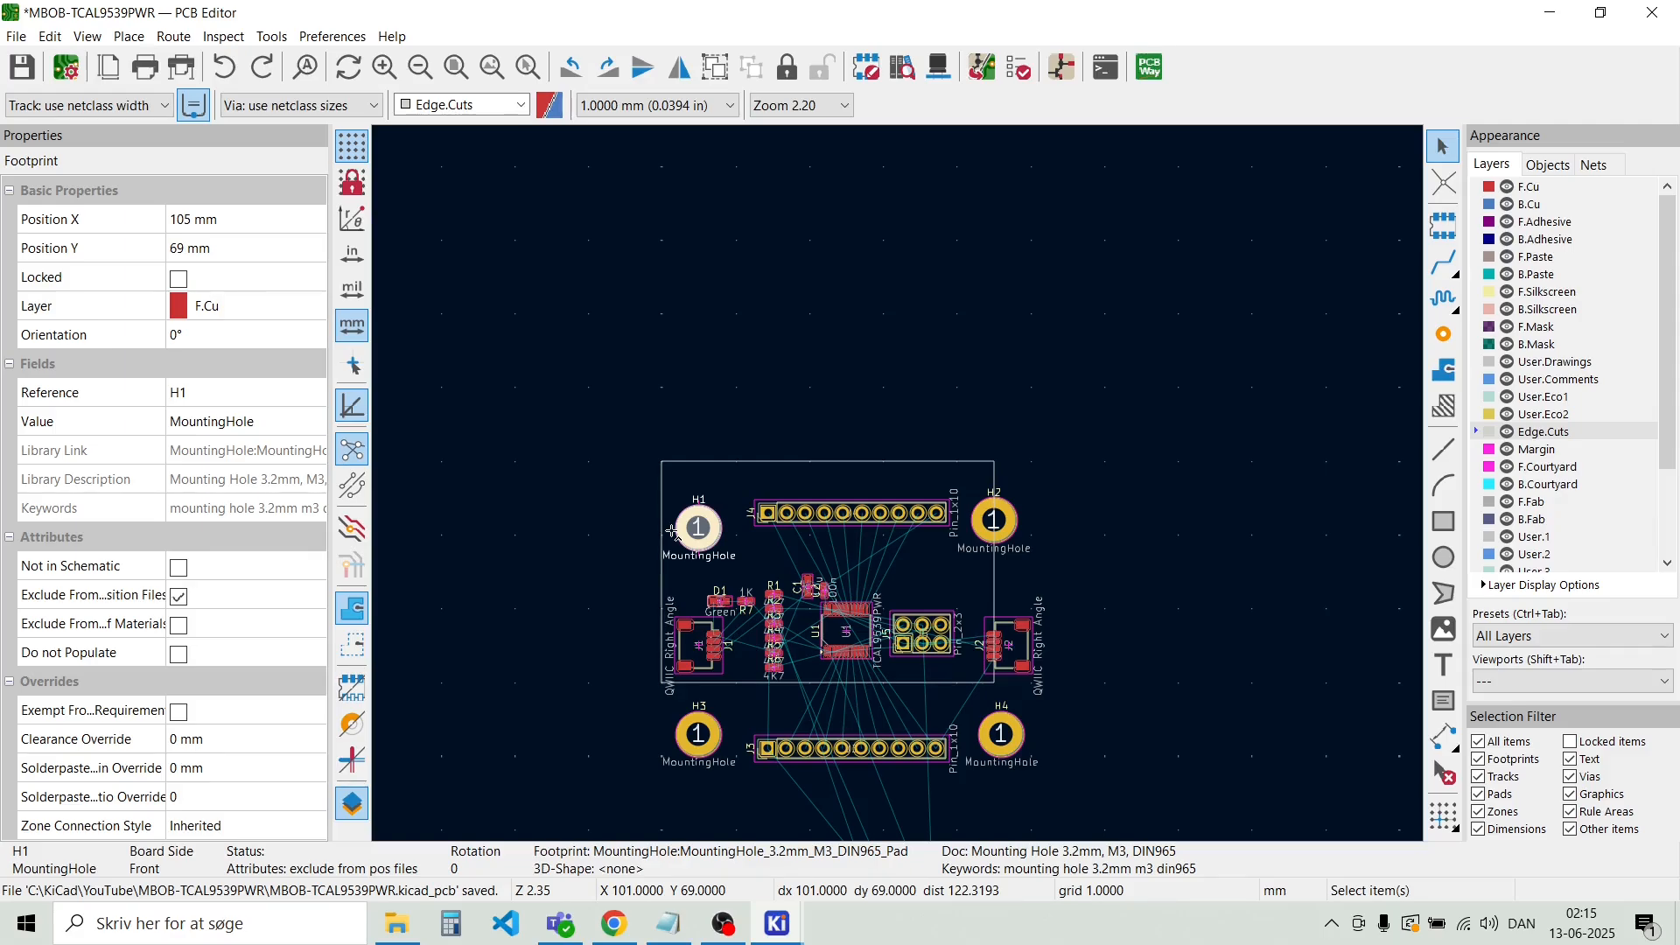
left_click(749, 461)
right_click(750, 469)
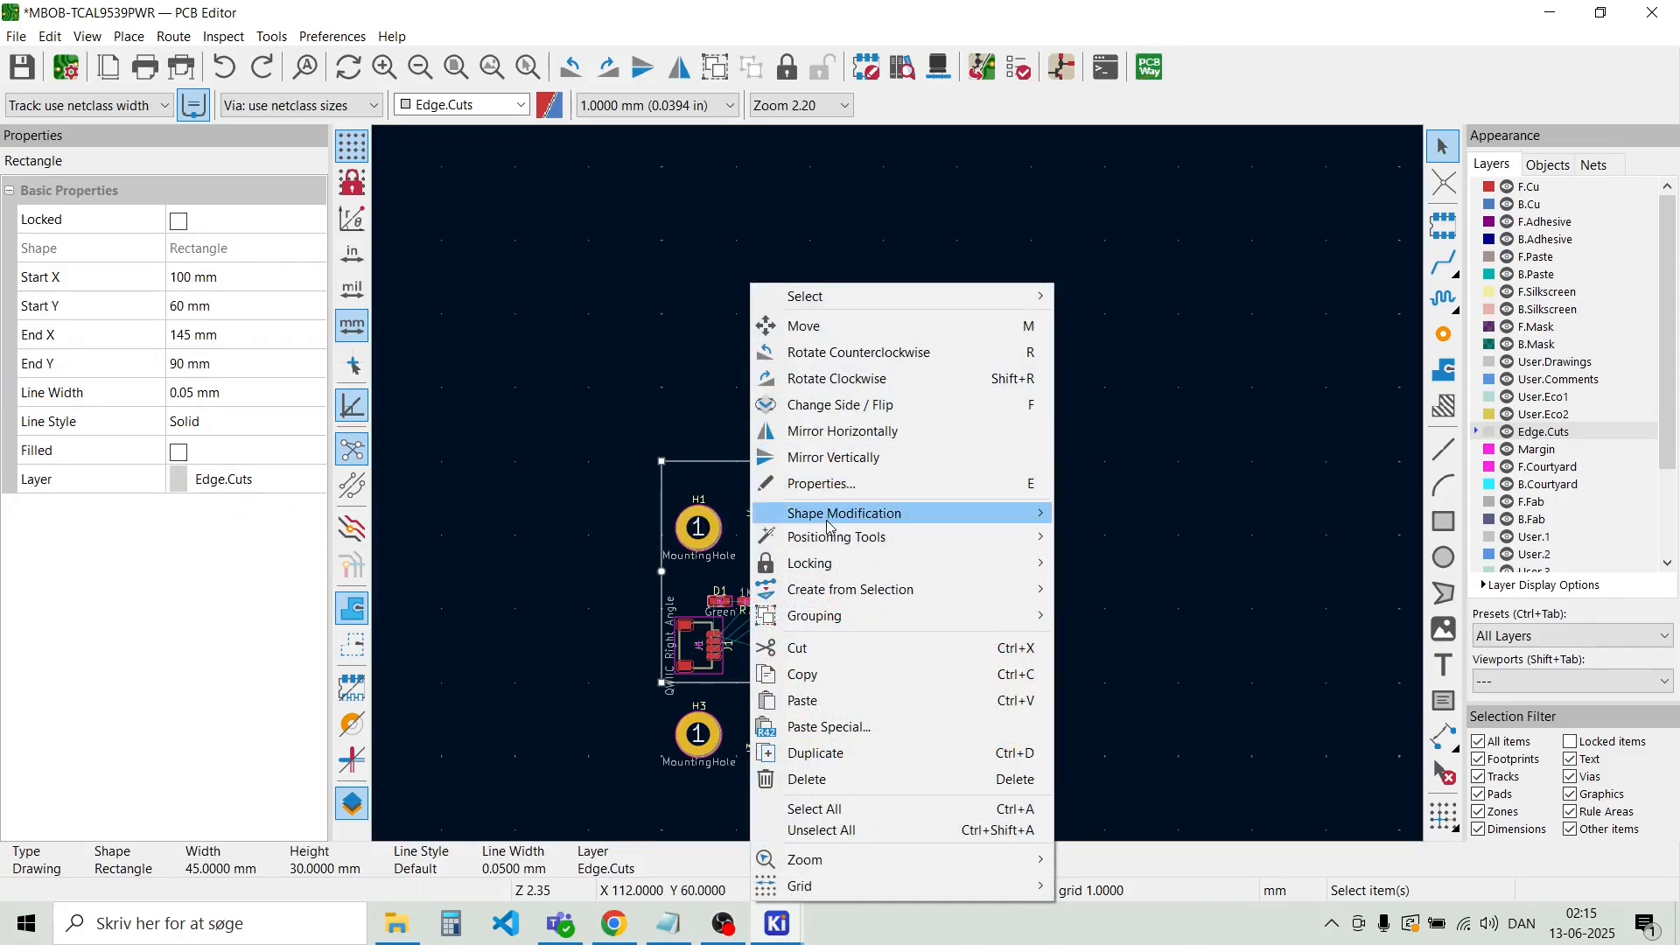
mouse_move(826, 520)
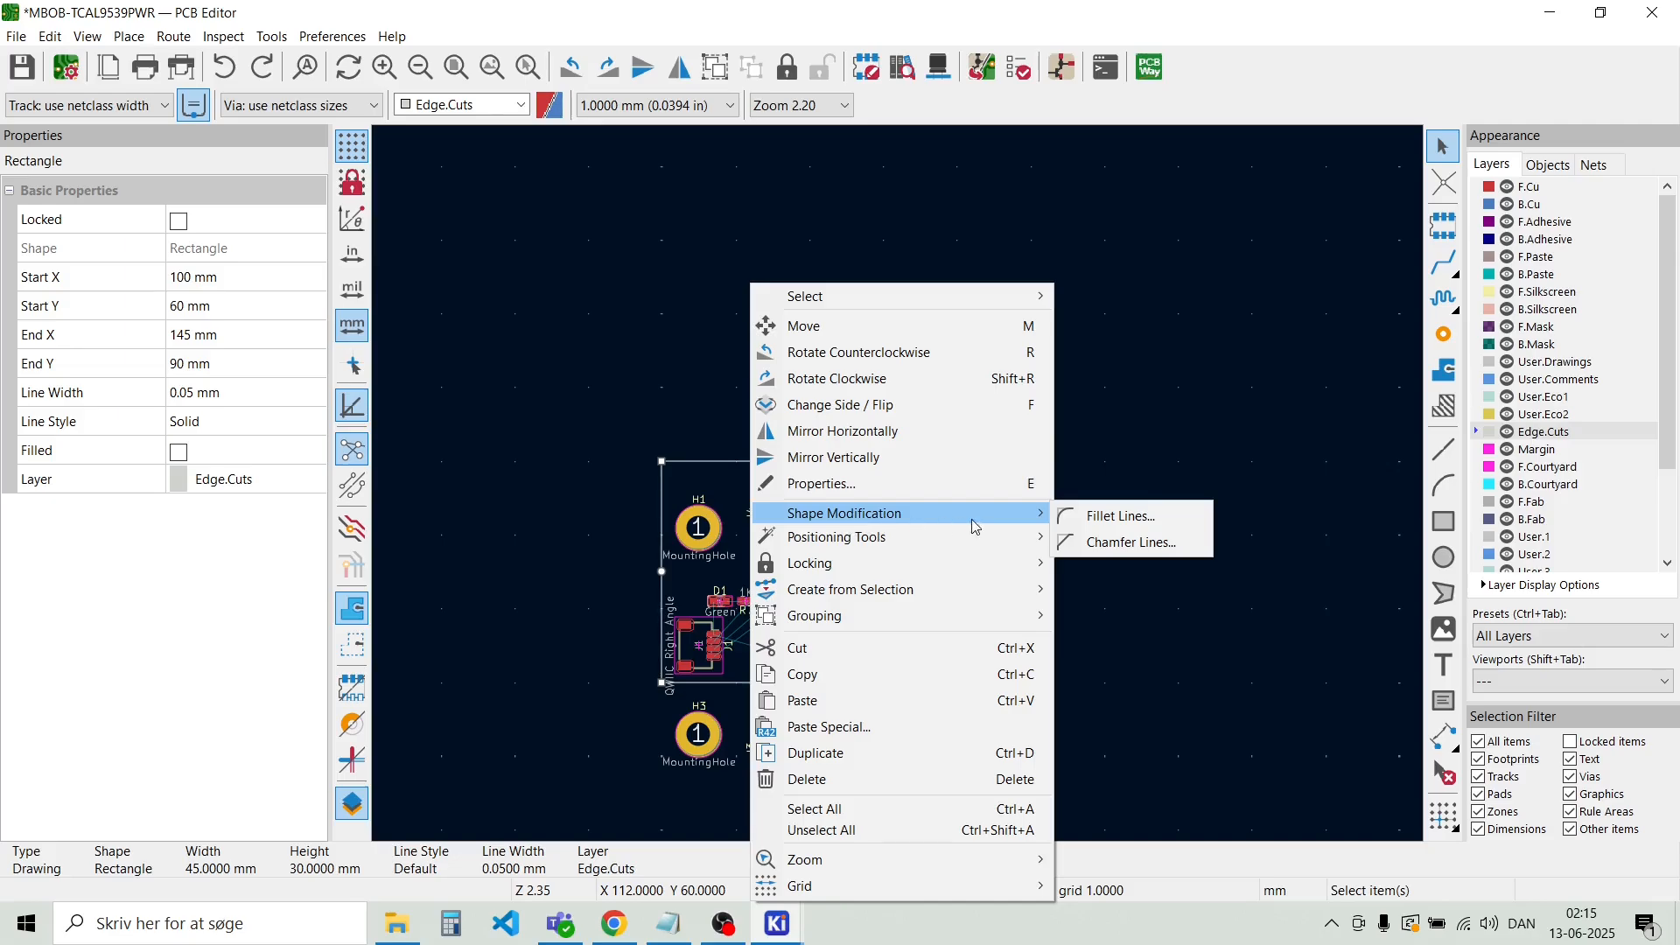
left_click(1124, 518)
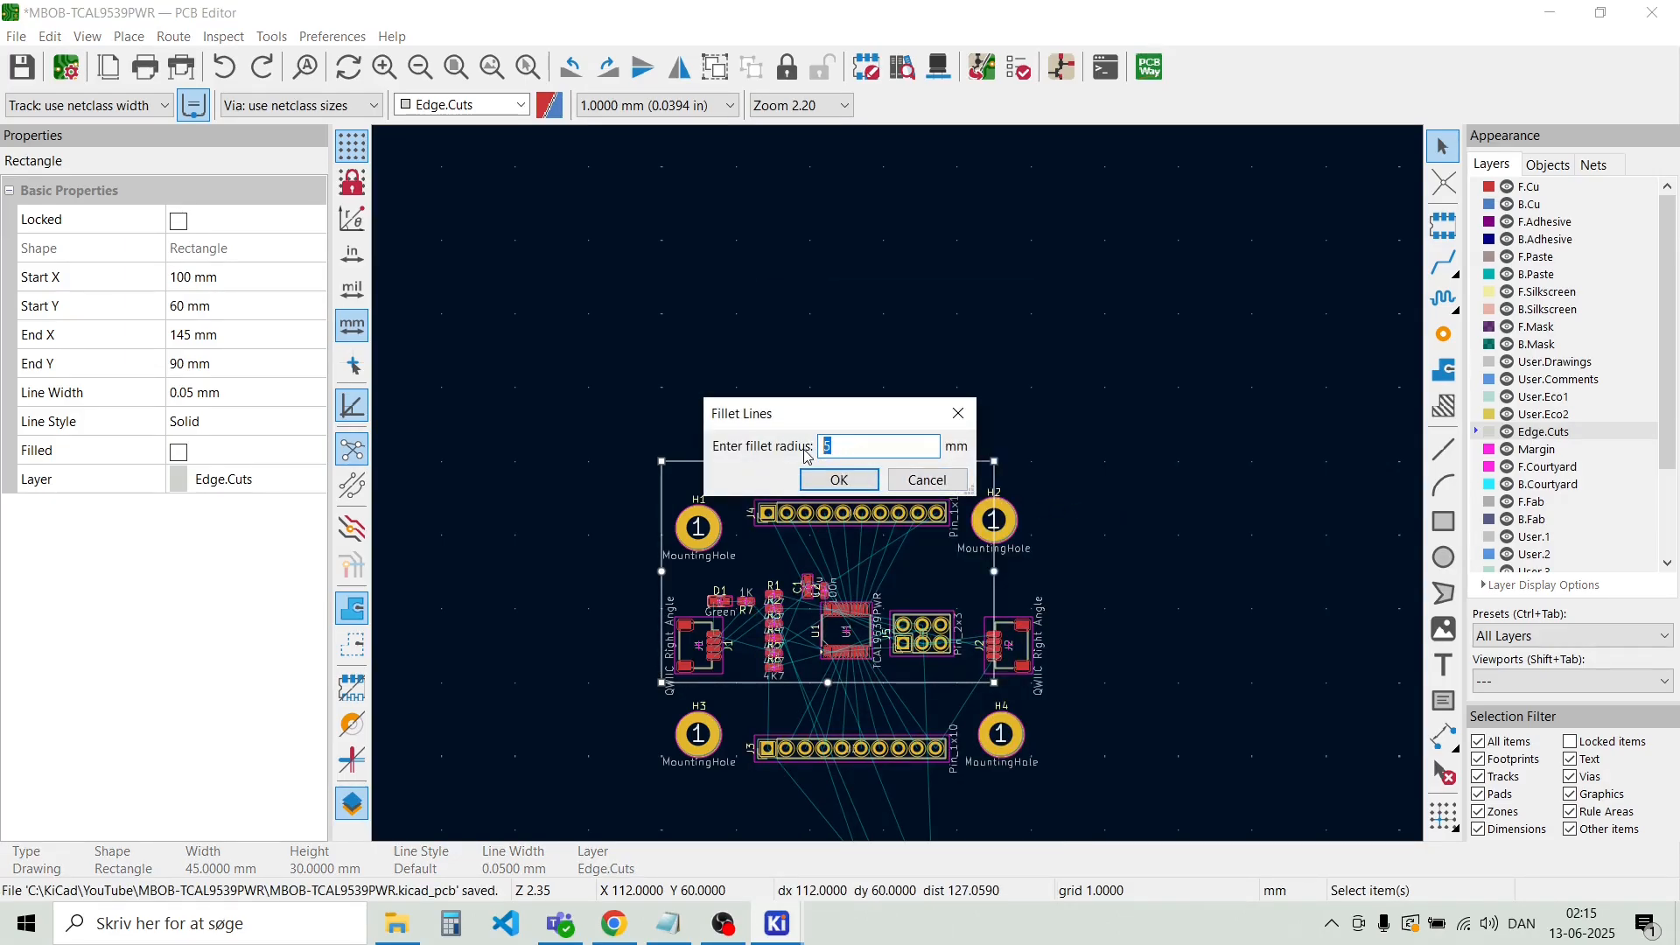
type("3")
left_click(839, 480)
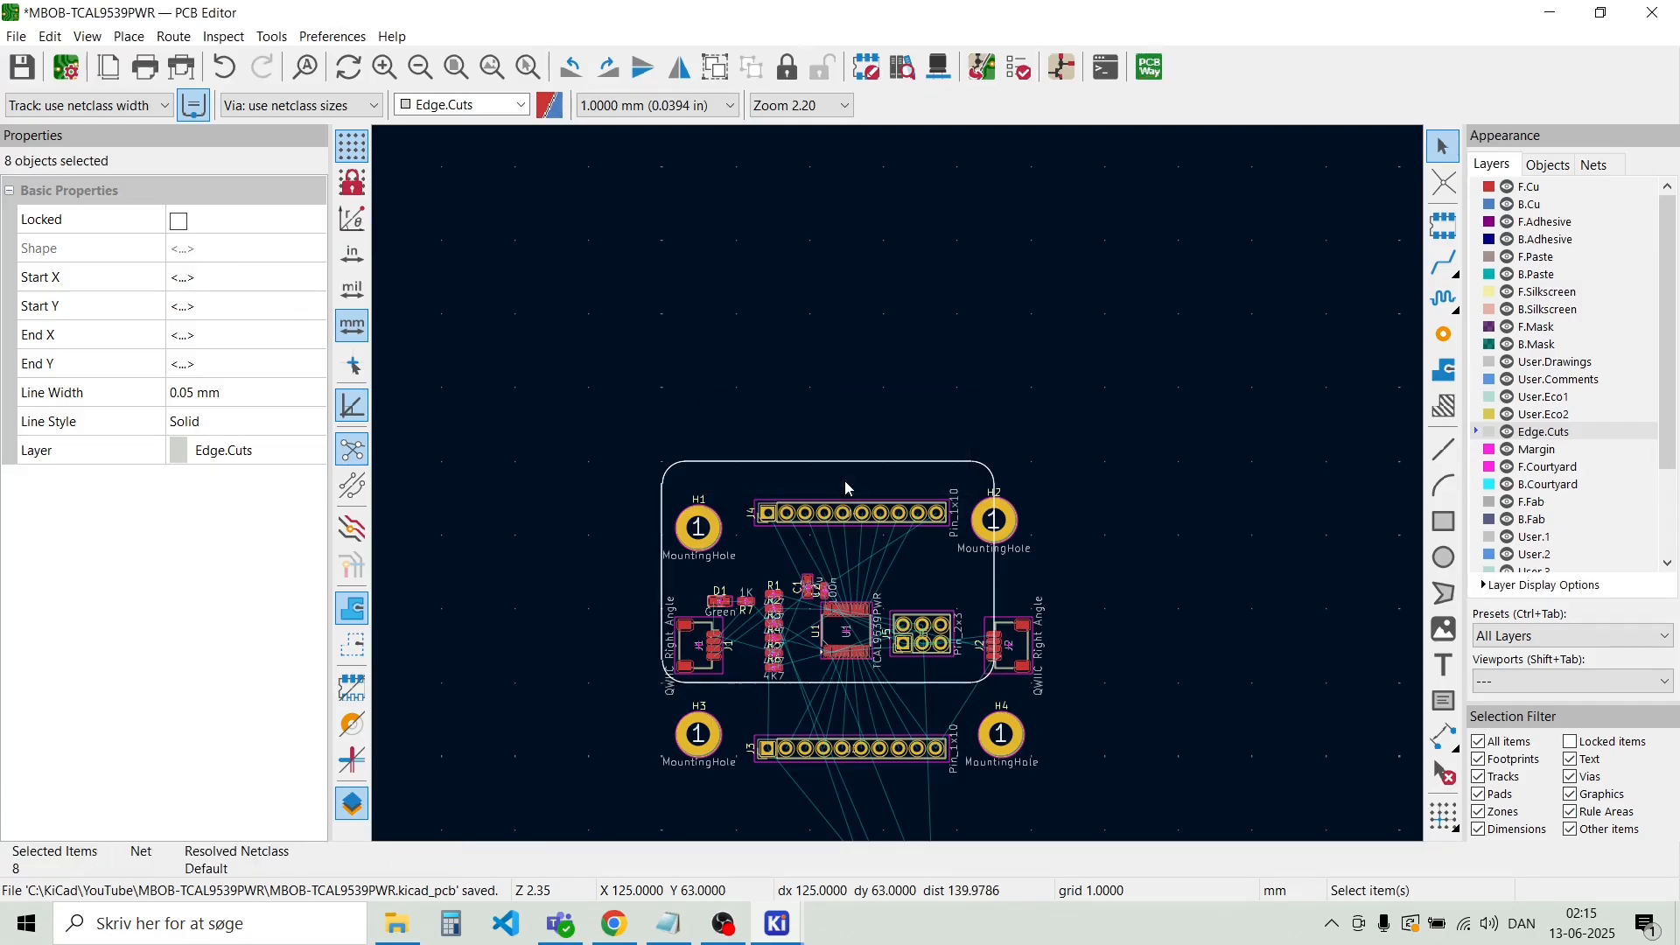
Move mounting hole H1 to X 104, Y 64 mm in the upper-left corner of the 3 mm filleted outline
scroll(707, 485, "up", 3)
scroll(898, 485, "up", 2)
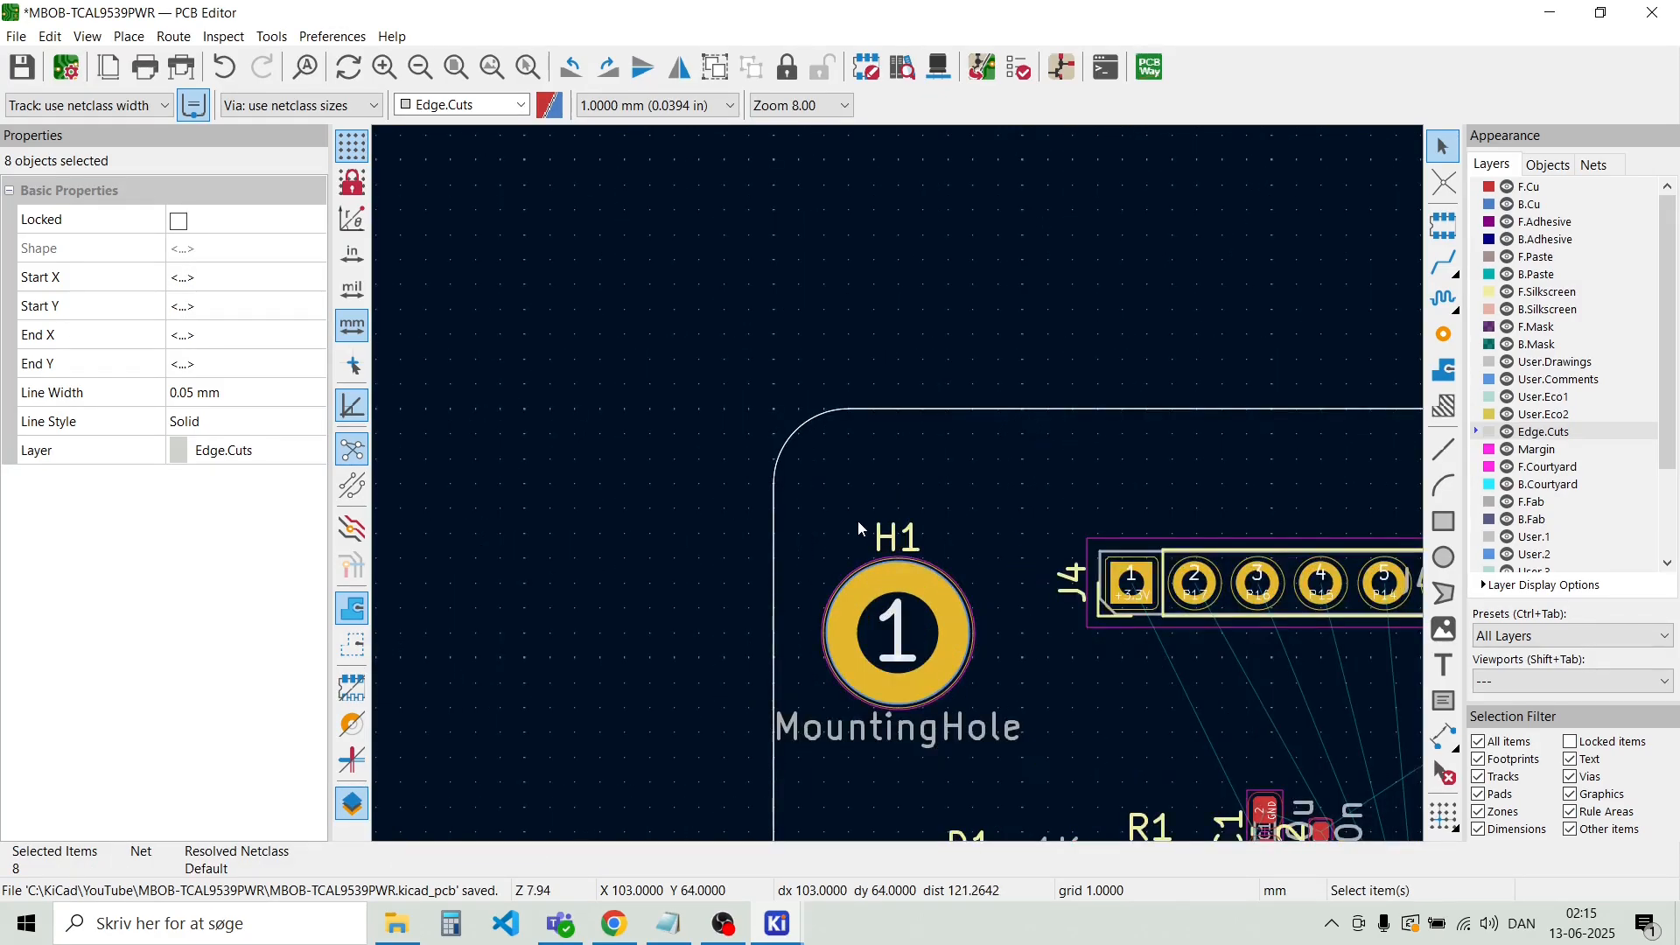
key("Escape")
left_click(910, 647)
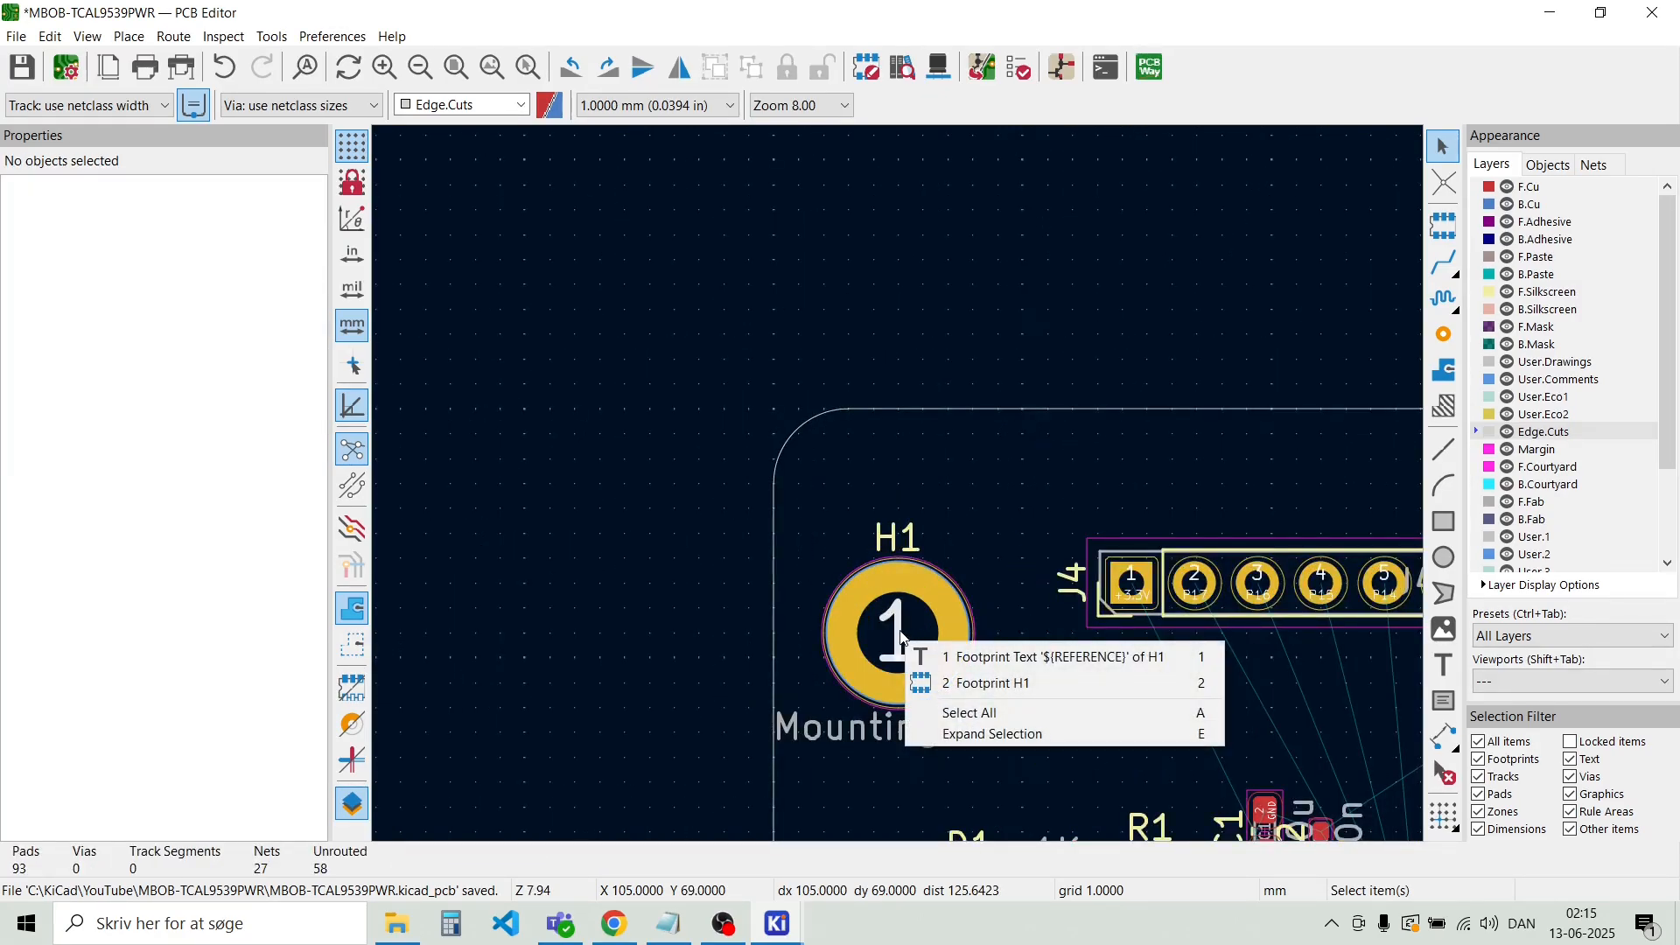
left_click(903, 631)
left_click(905, 630)
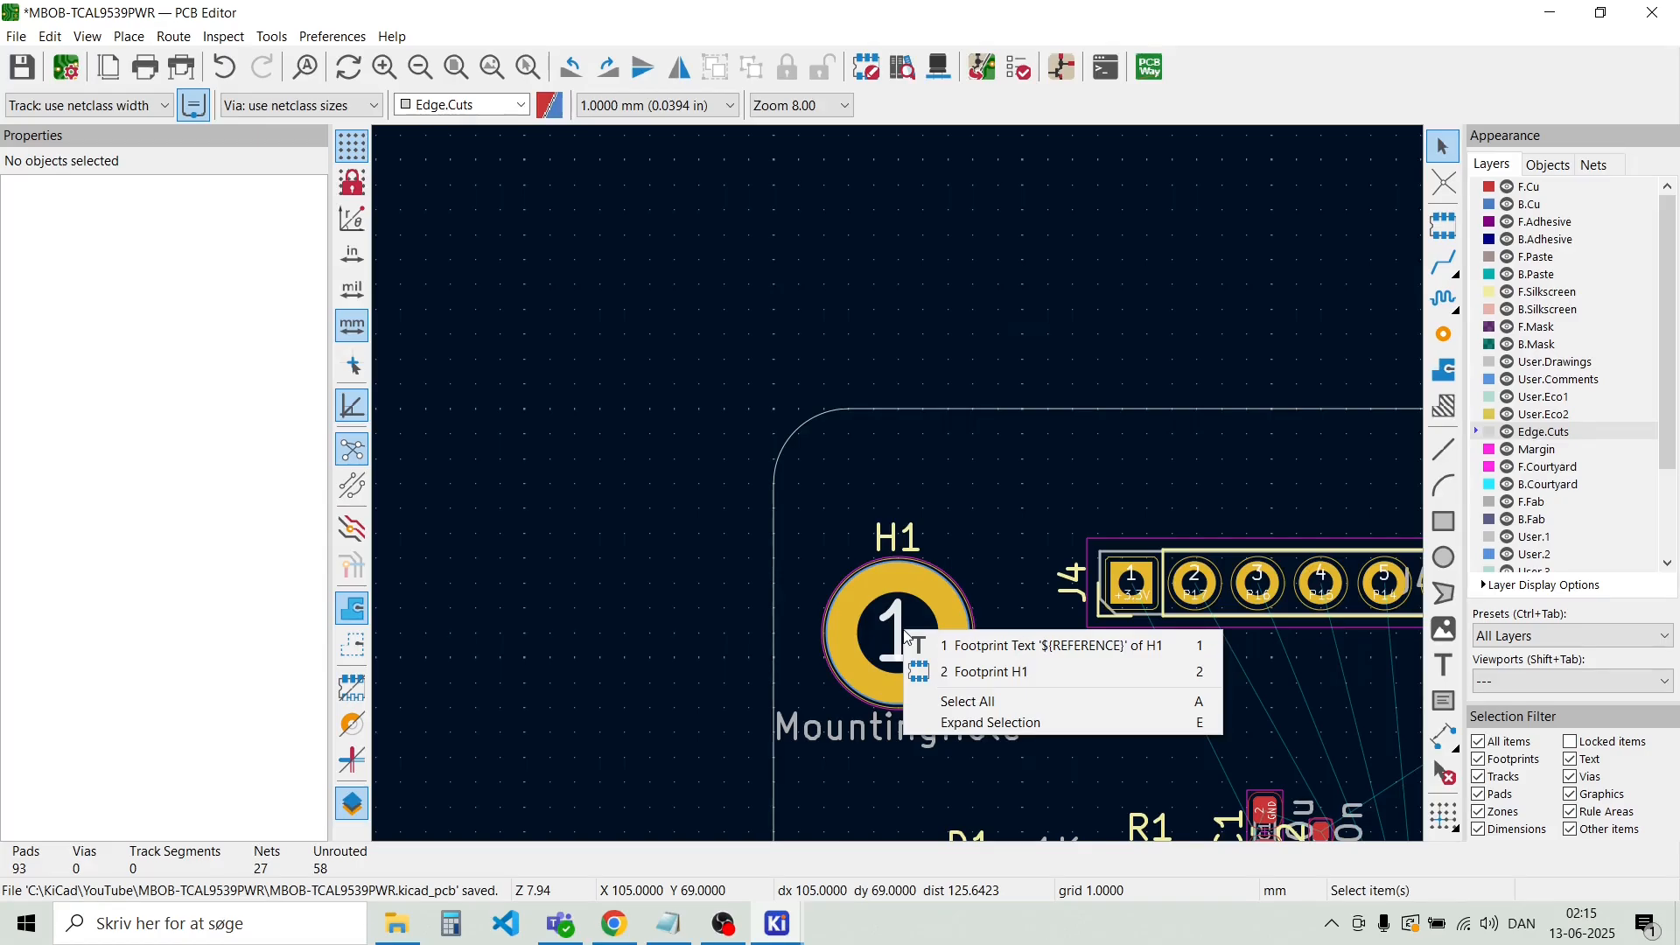
left_click(912, 567)
key("m")
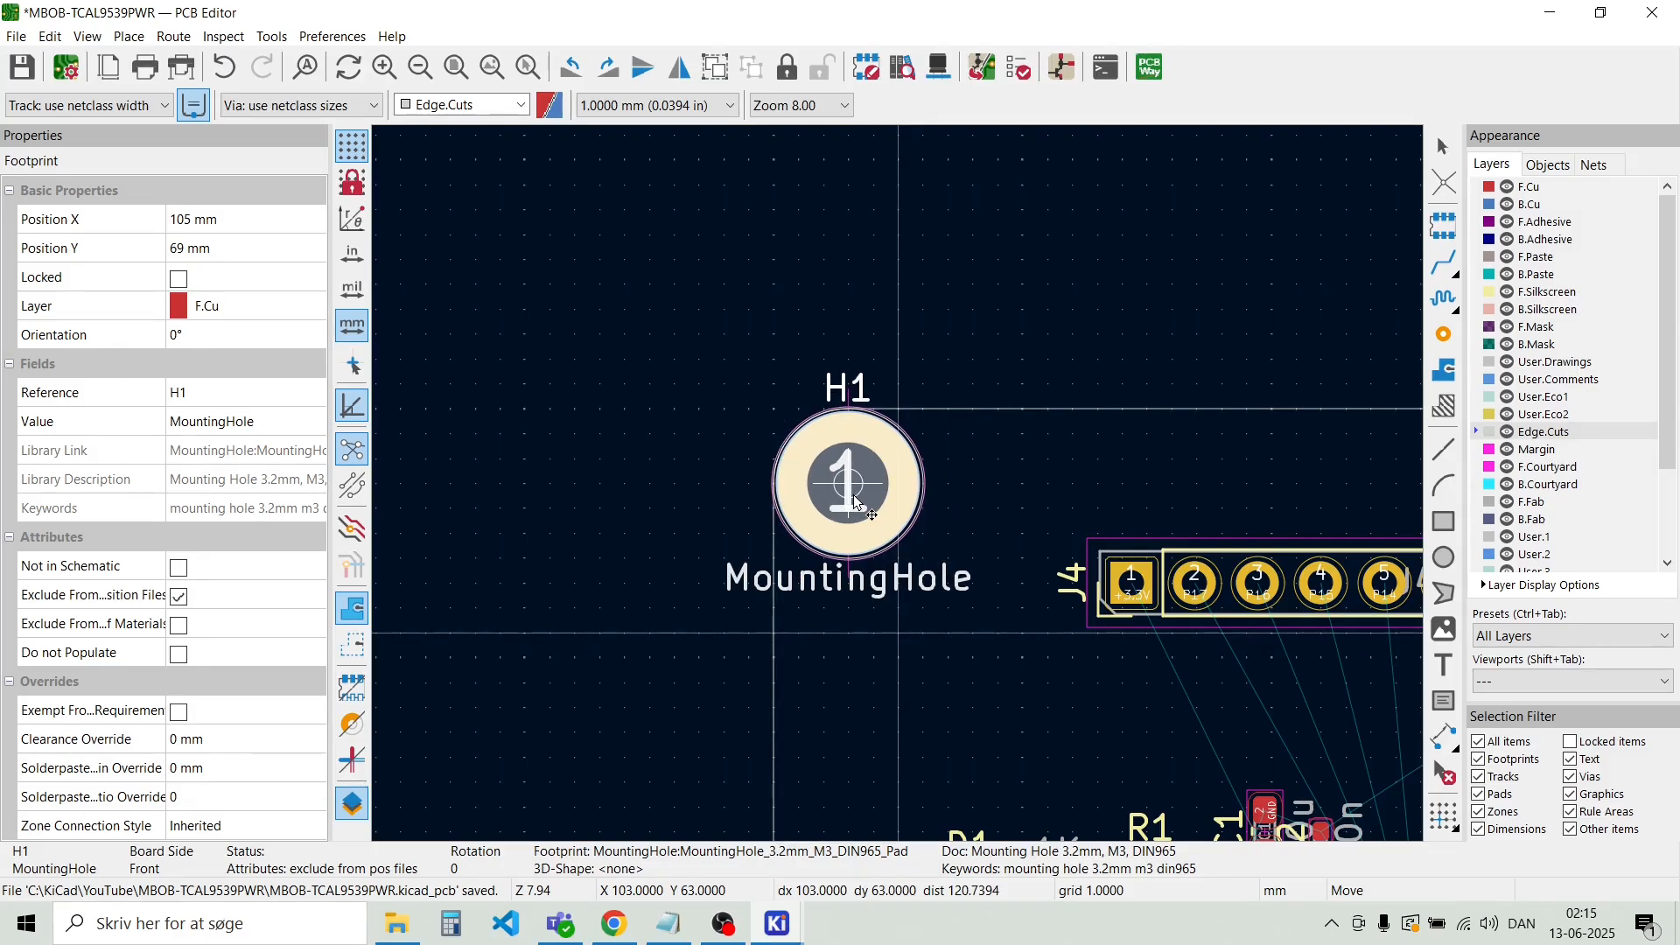
left_click(880, 525)
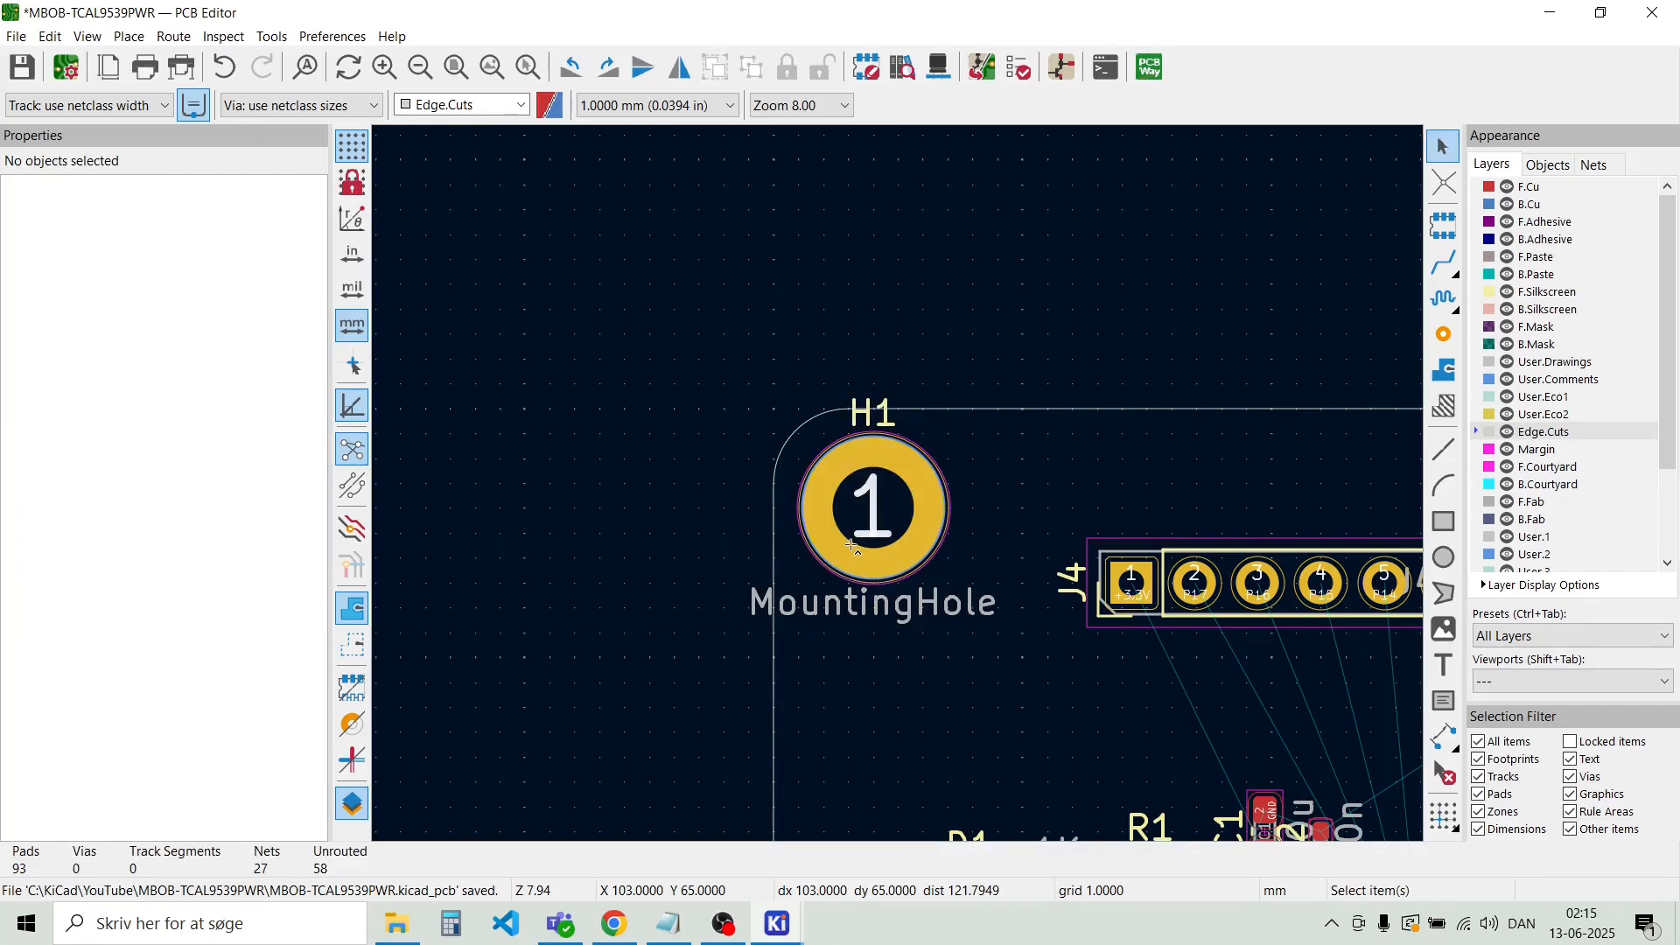
Undo the H1 move, the 3 mm fillet and the outline widening, and fillet the outline rectangle with a 4 mm radius
key("ctrl+z")
left_click(907, 449)
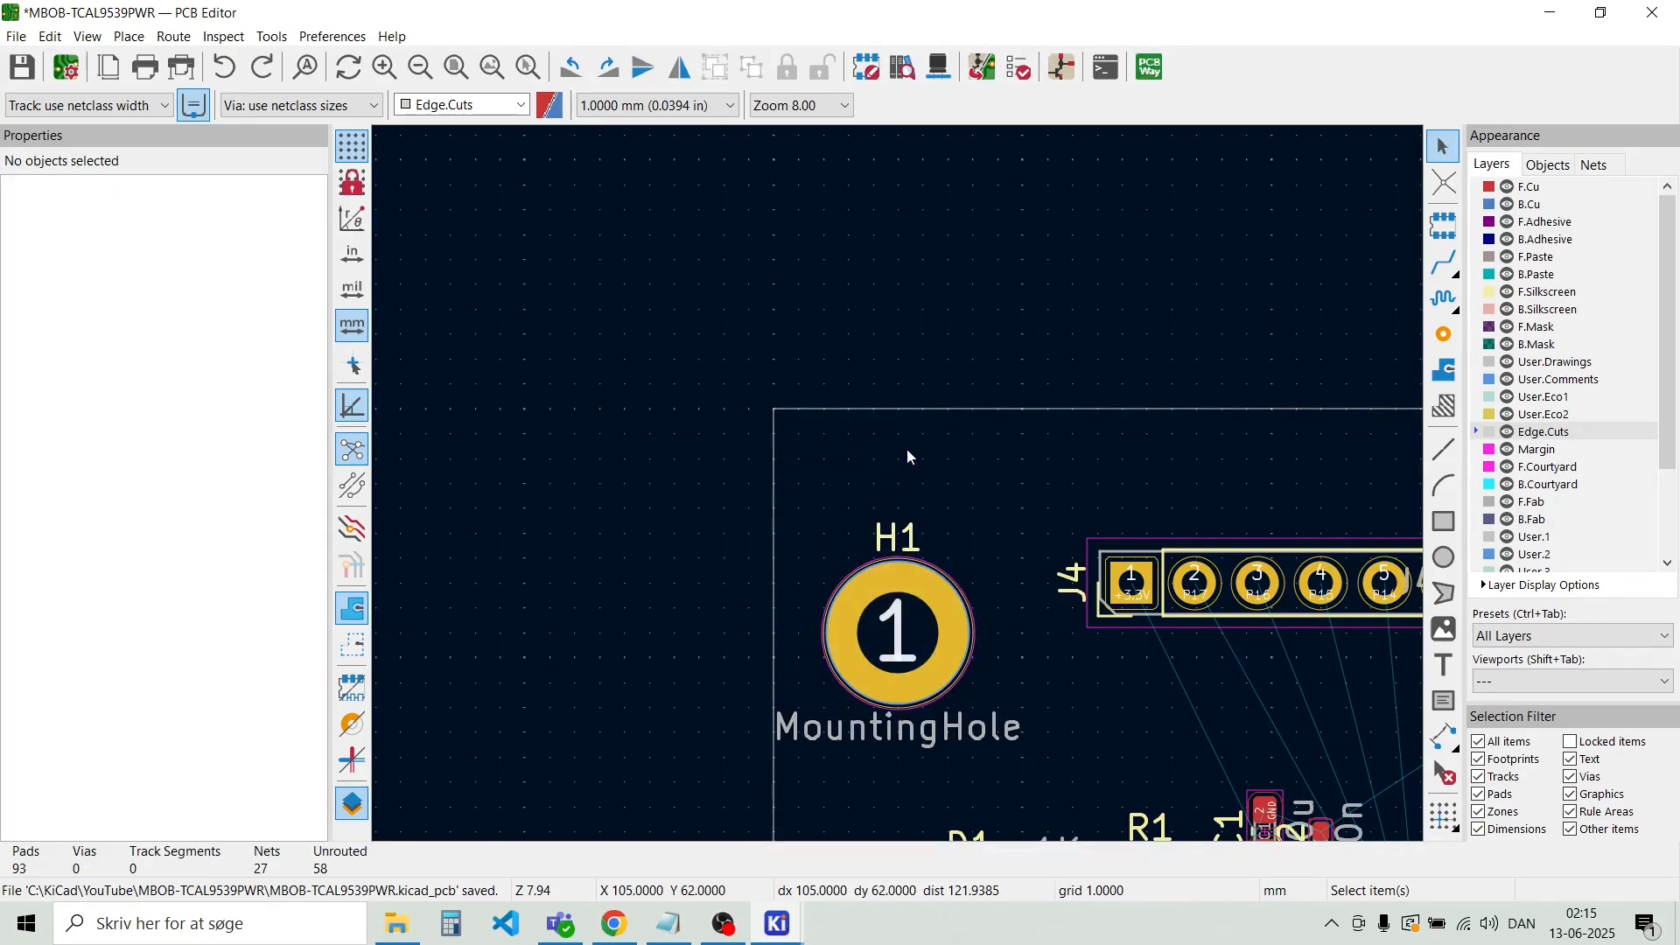
left_click(914, 410)
right_click(914, 413)
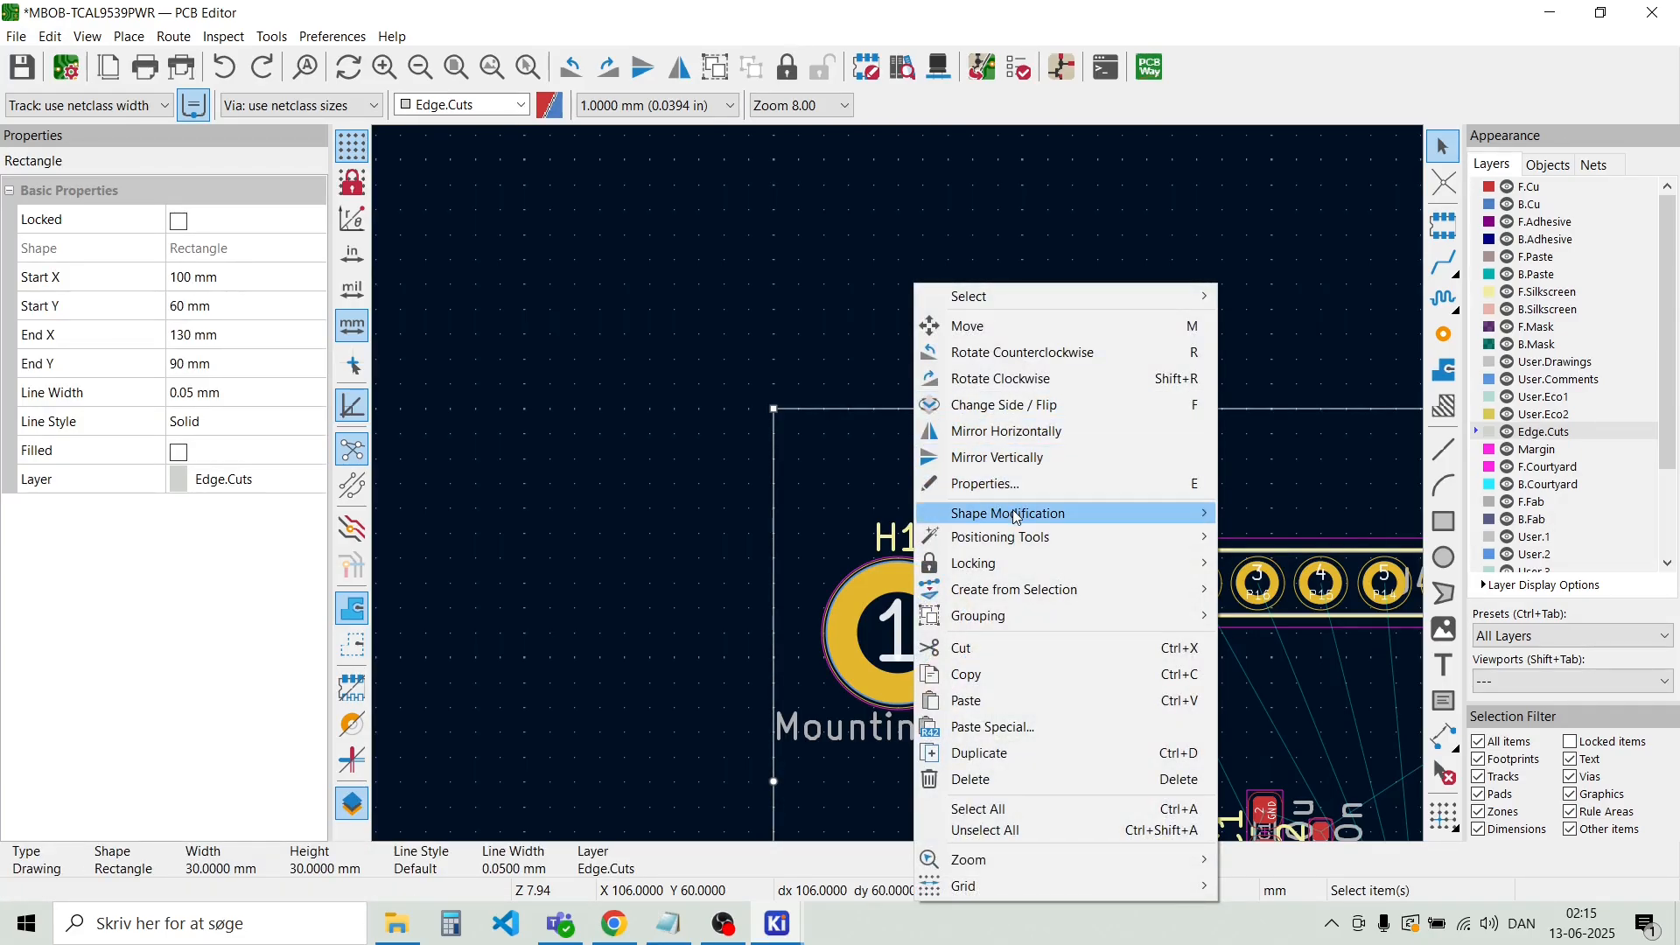
mouse_move(1017, 515)
left_click(1264, 523)
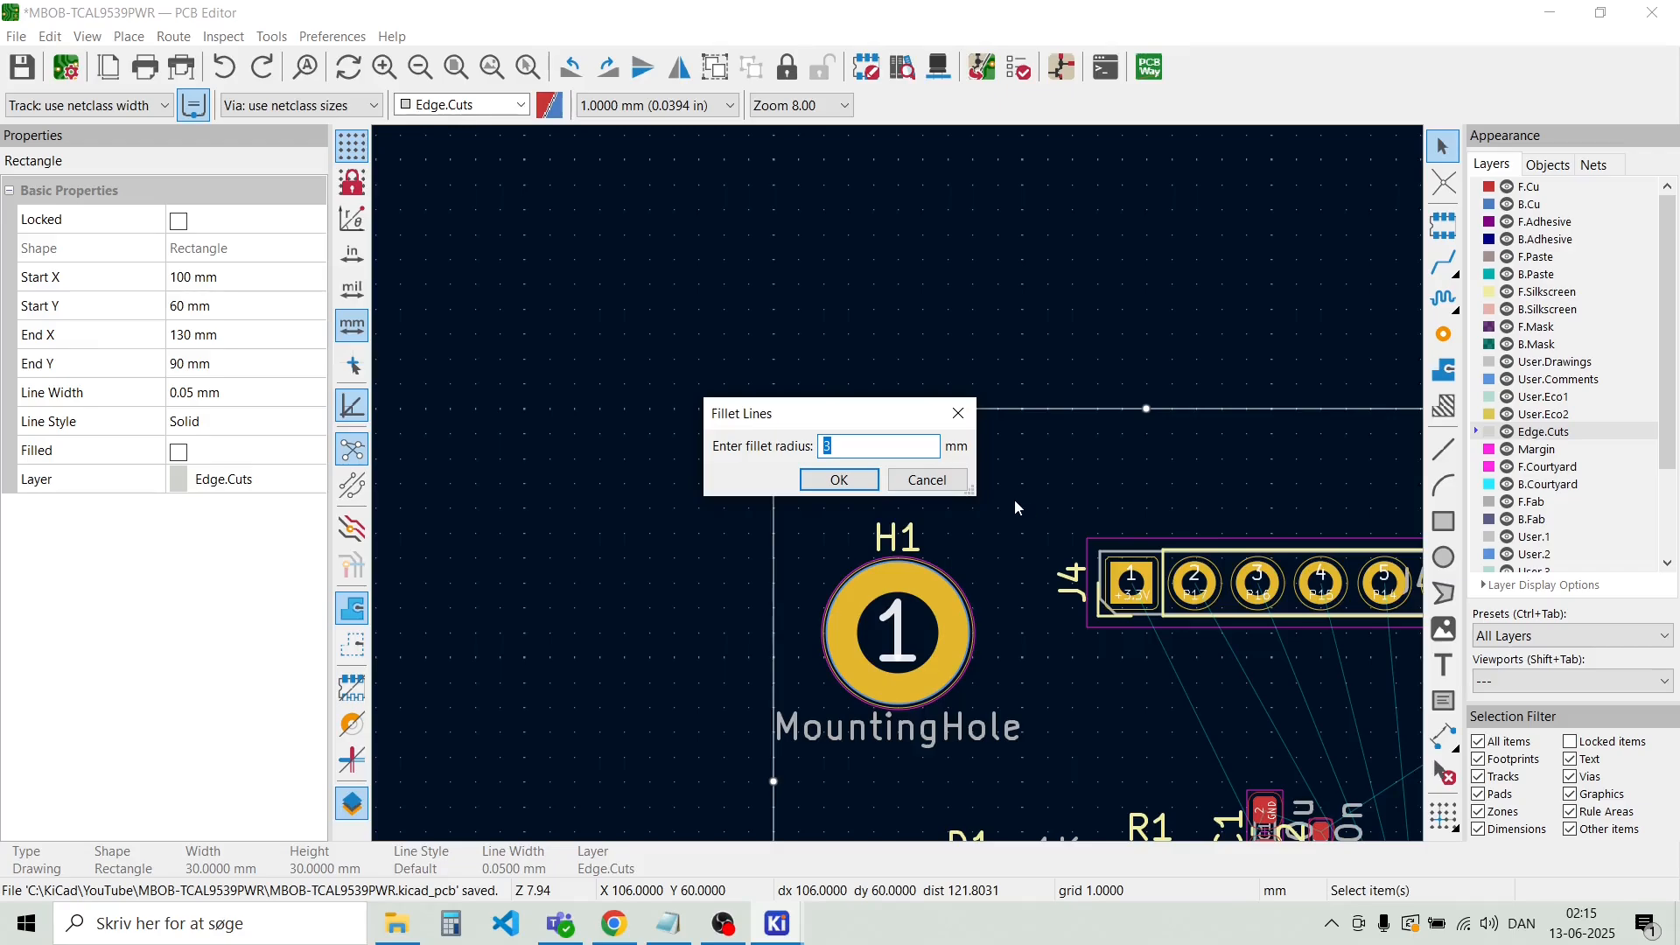
left_click(839, 480)
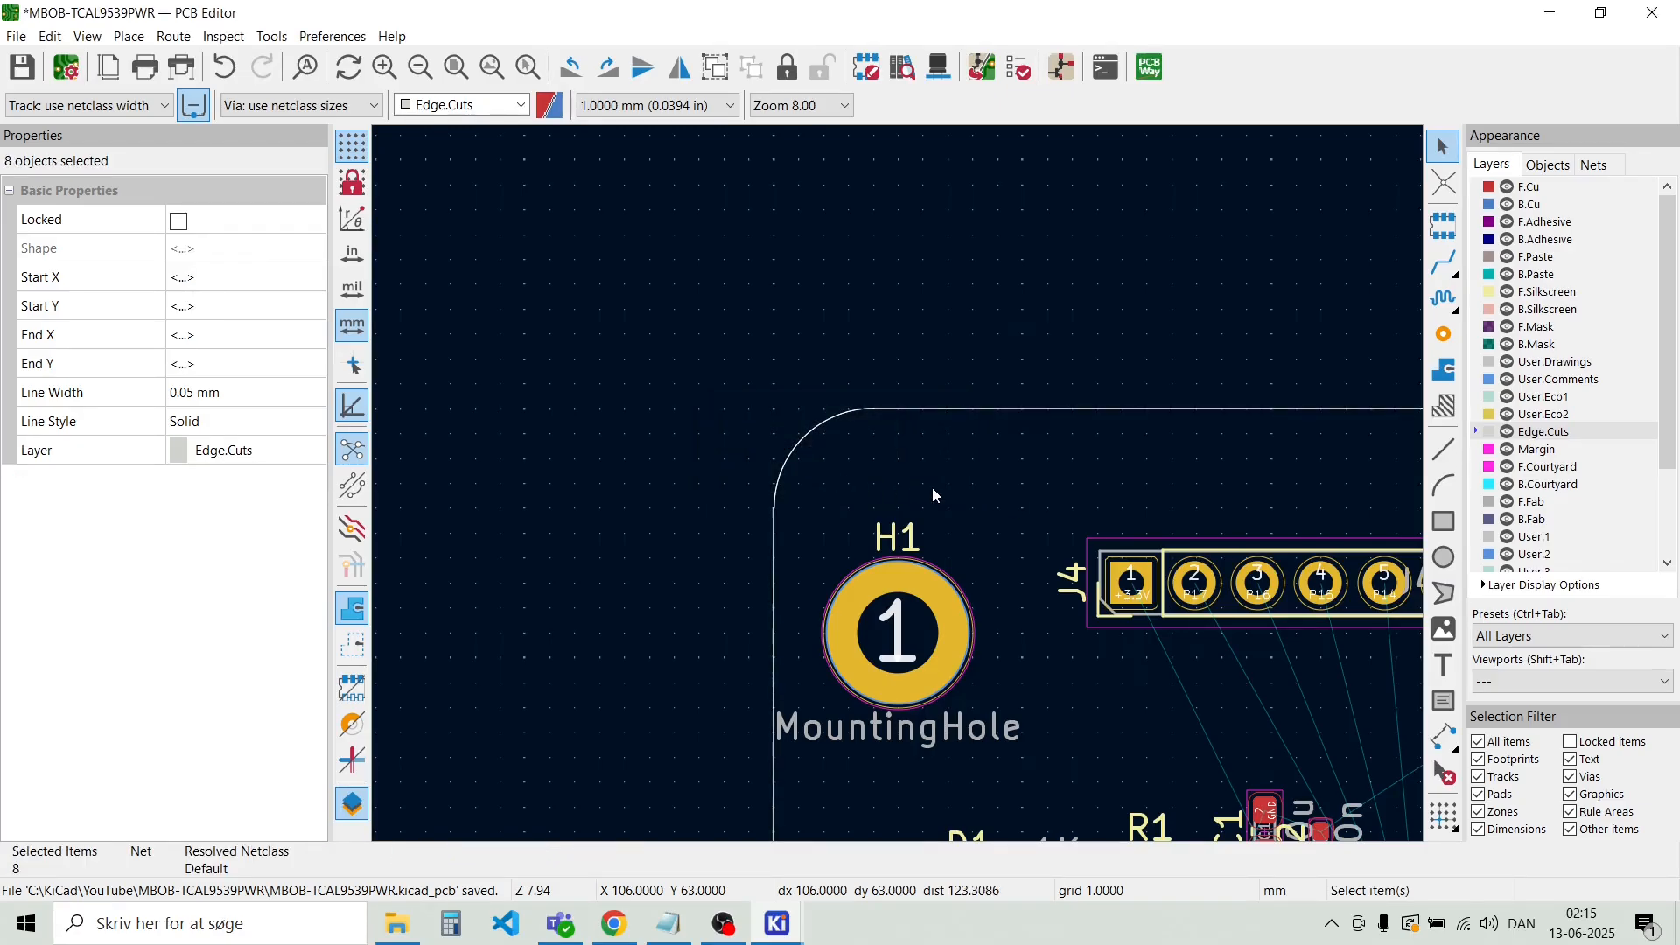
left_click(934, 492)
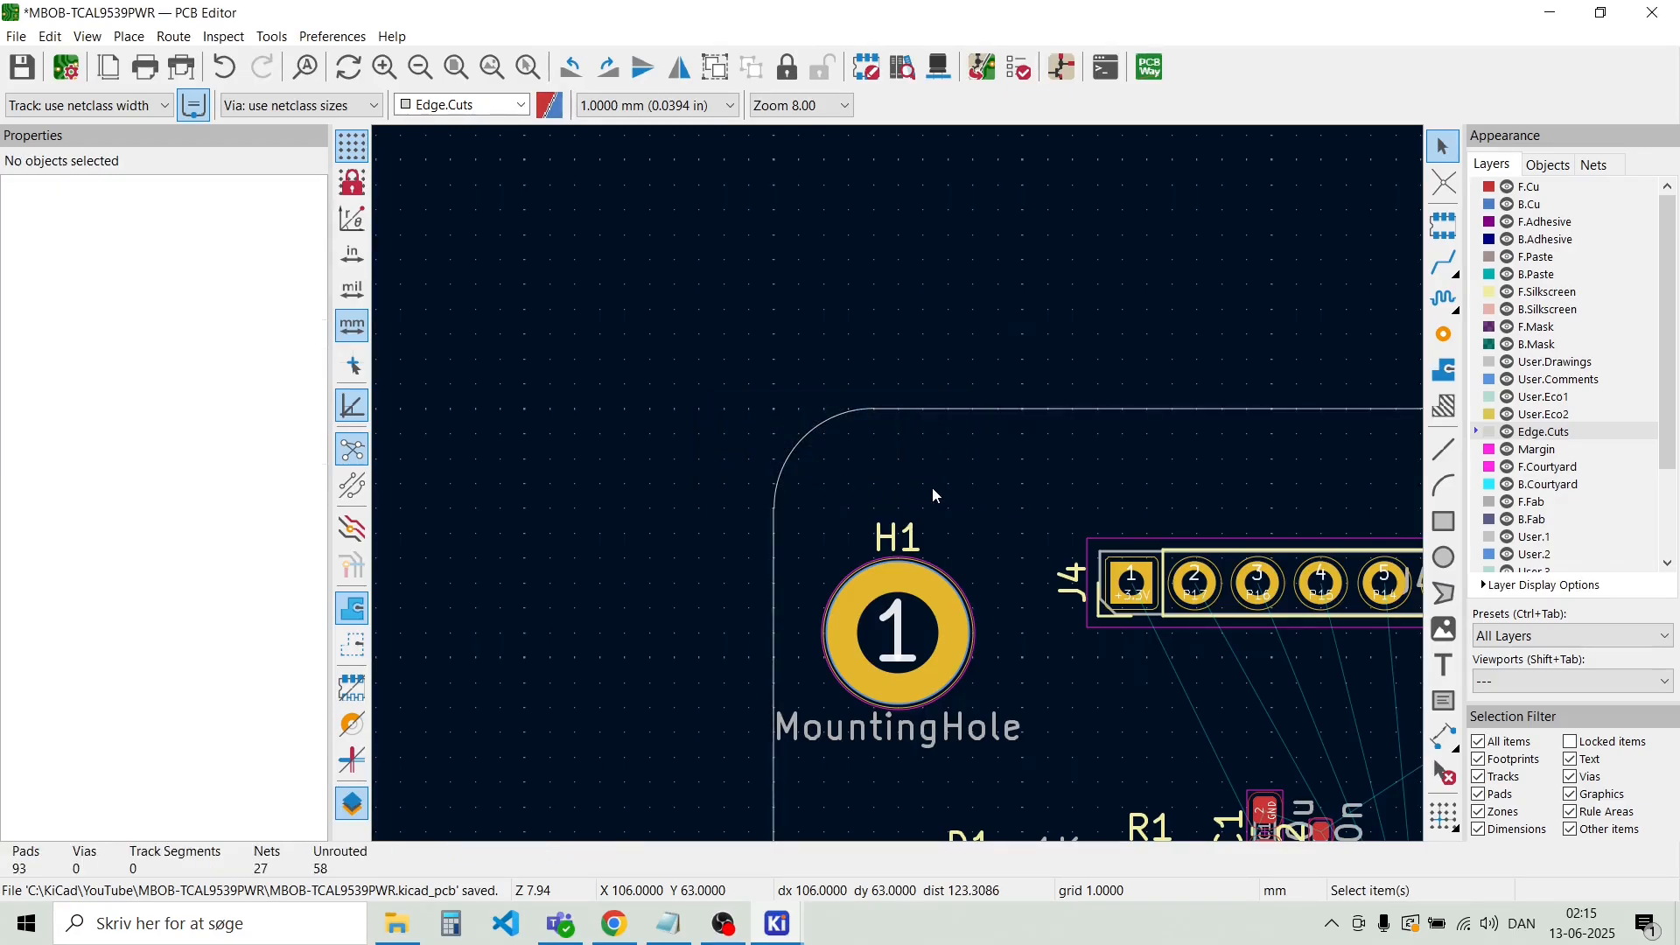
Move mounting hole H1 into the upper-left 4 mm rounded corner, at X 104, Y 64 mm
left_click(894, 621)
left_click_drag(894, 622, 899, 525)
key("Escape")
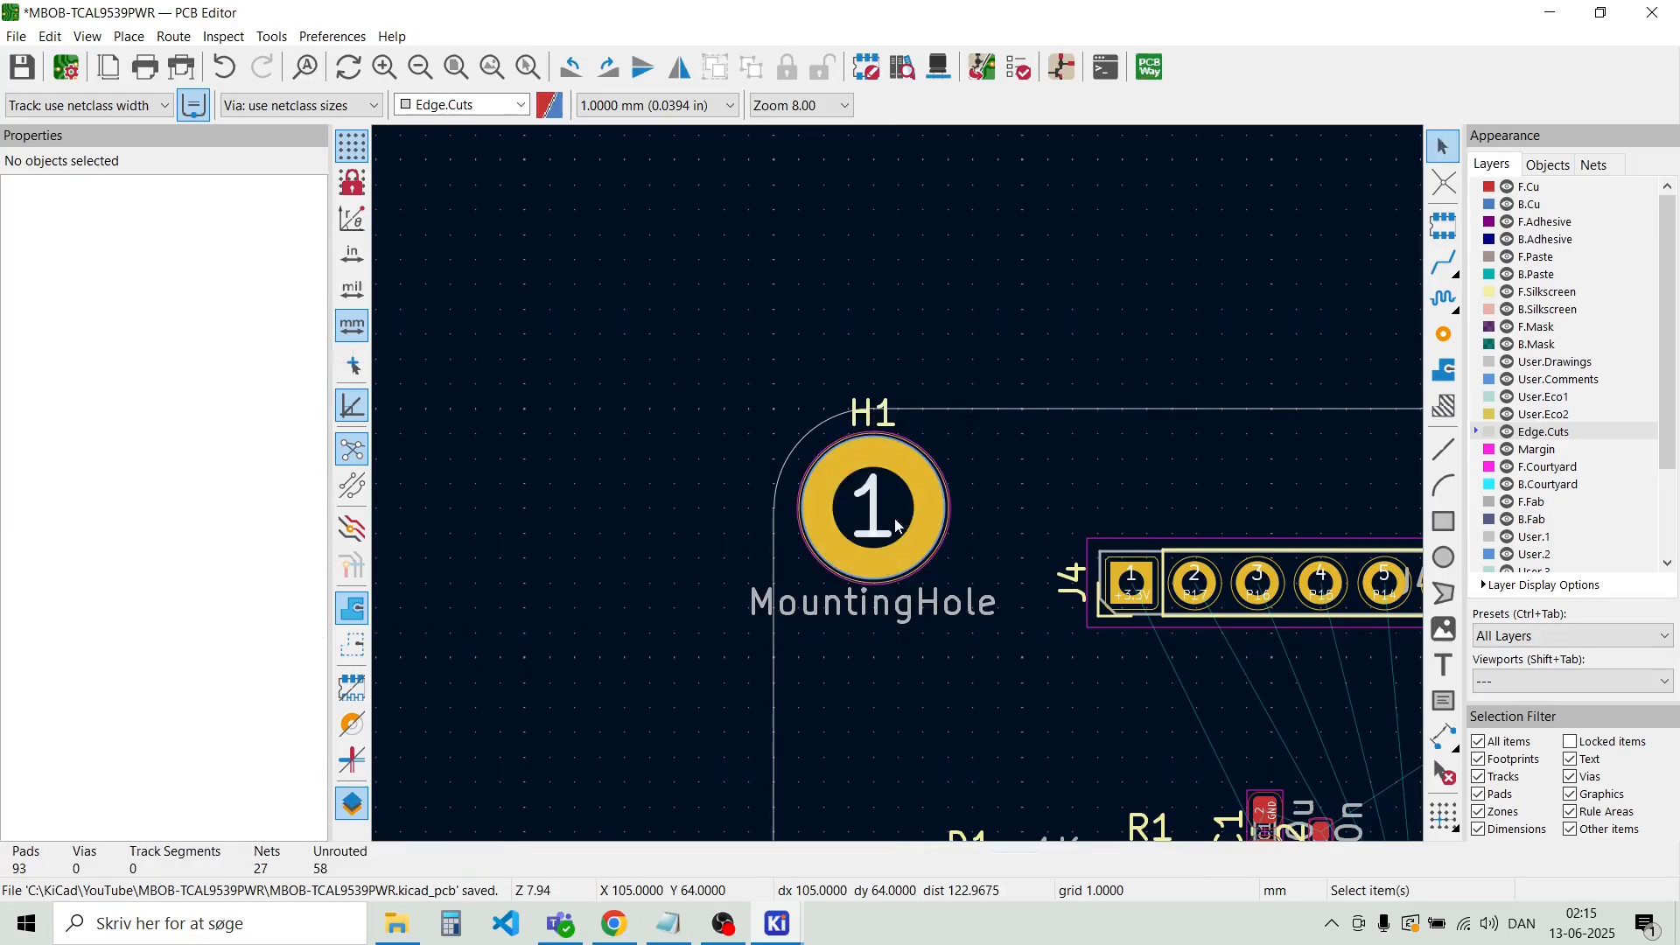
Inspect the board outline's extent against the footprints and check its right edge segment and adjoining corner arcs
scroll(901, 493, "down", 2)
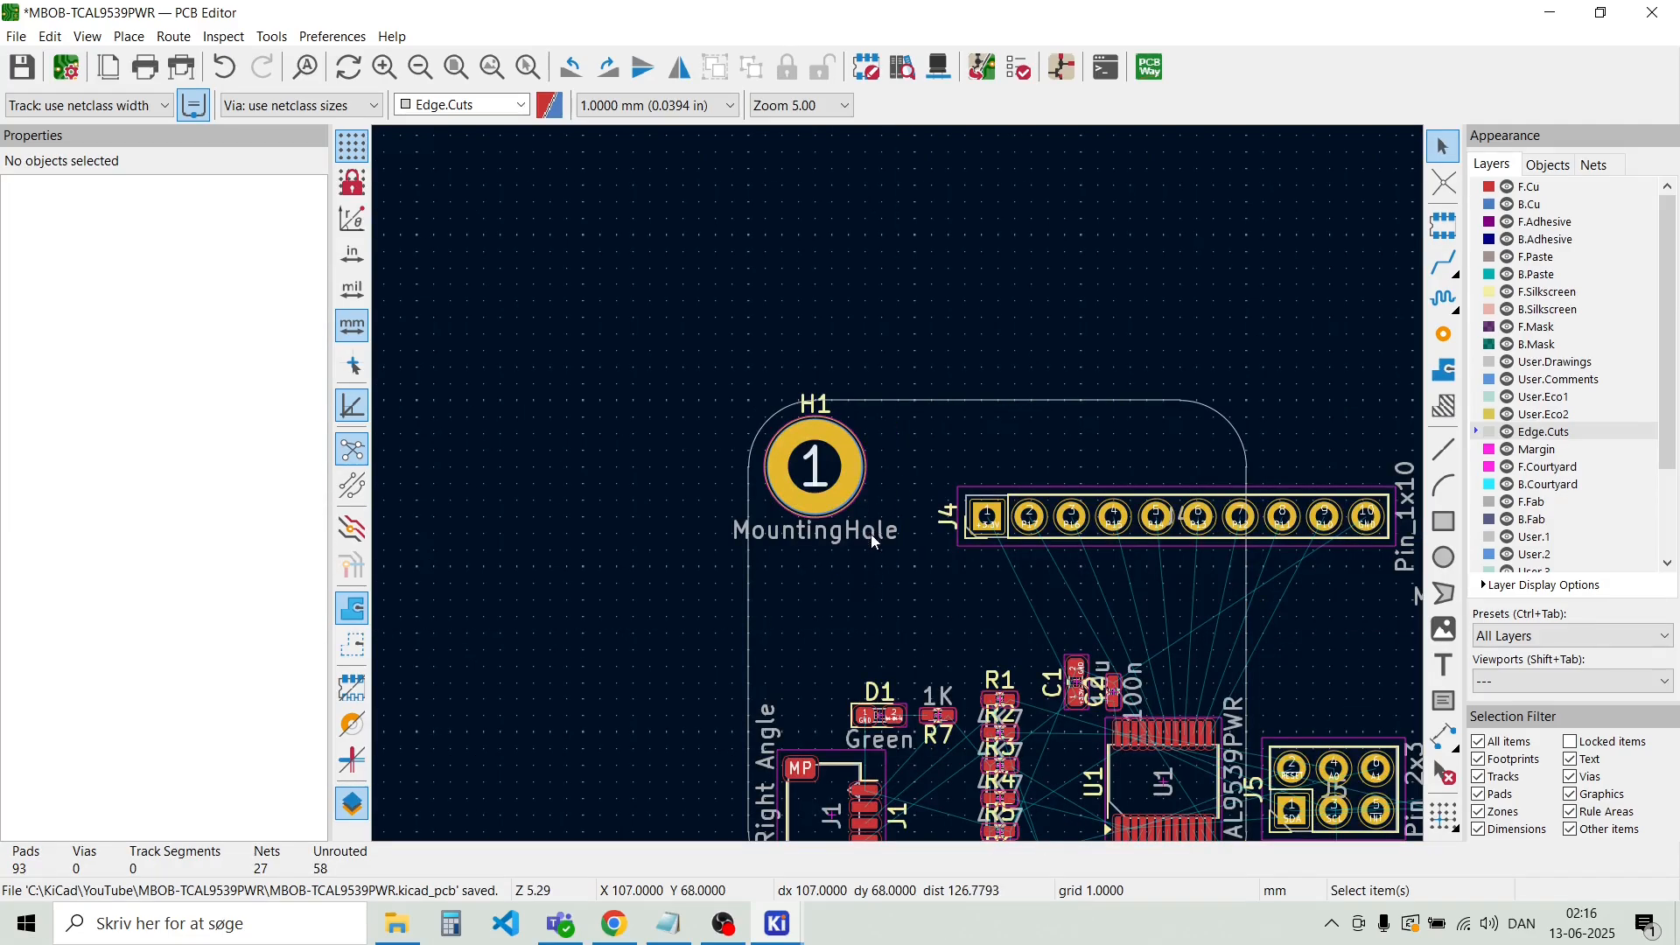
scroll(844, 586, "down", 2)
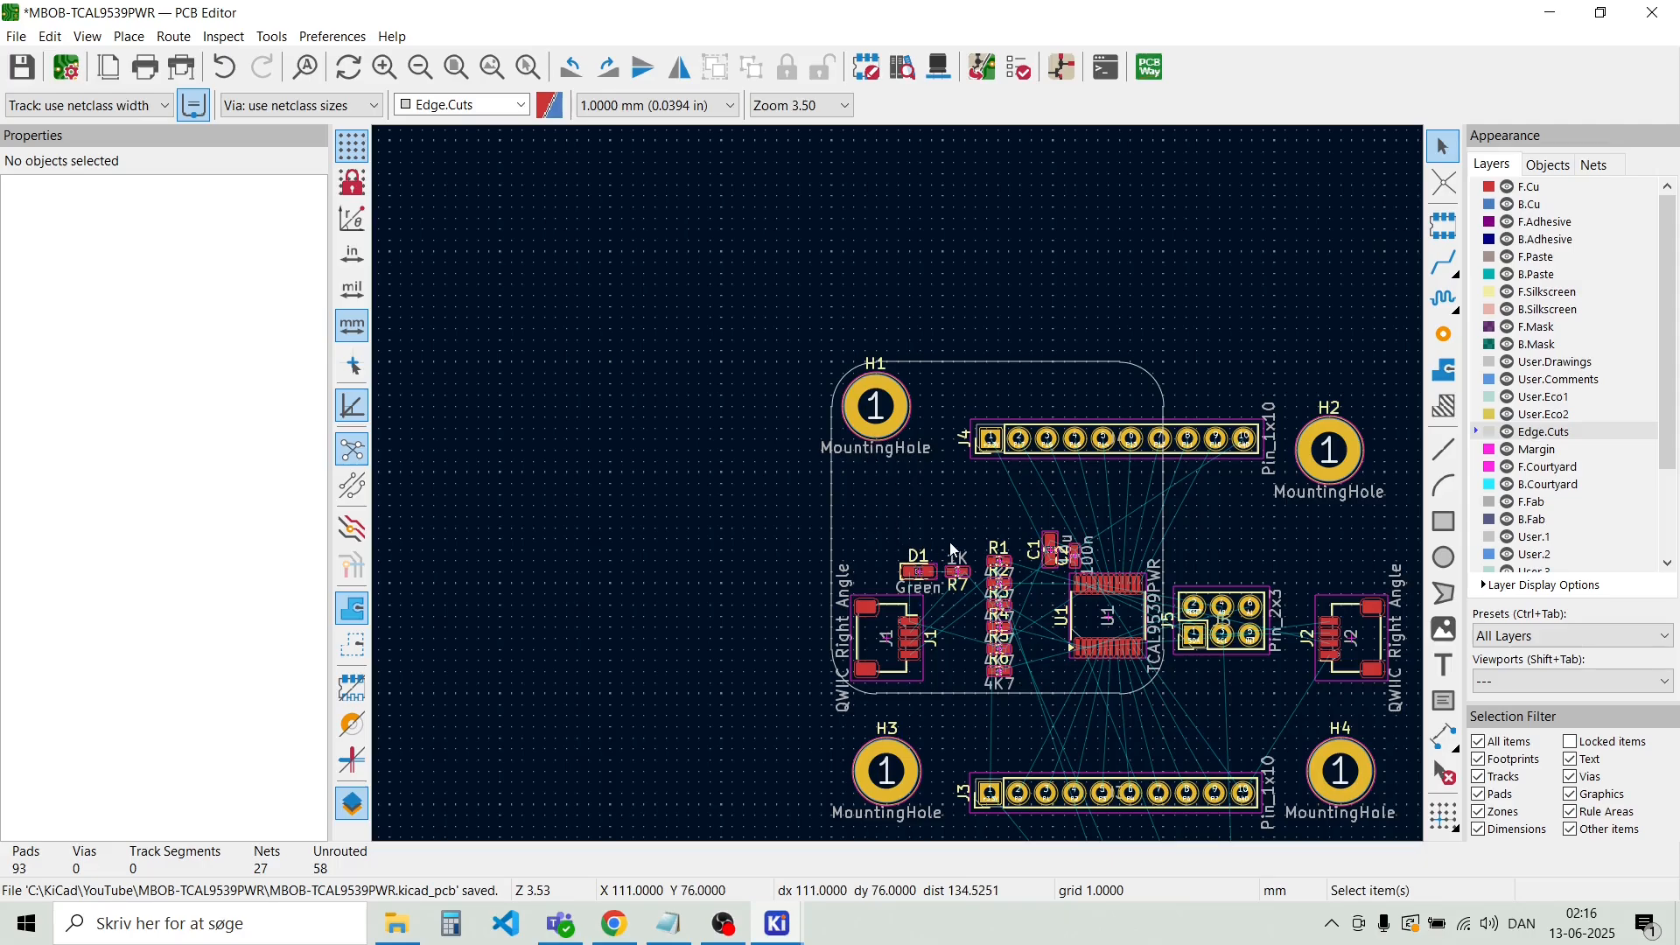
middle_click_drag(949, 543, 900, 490)
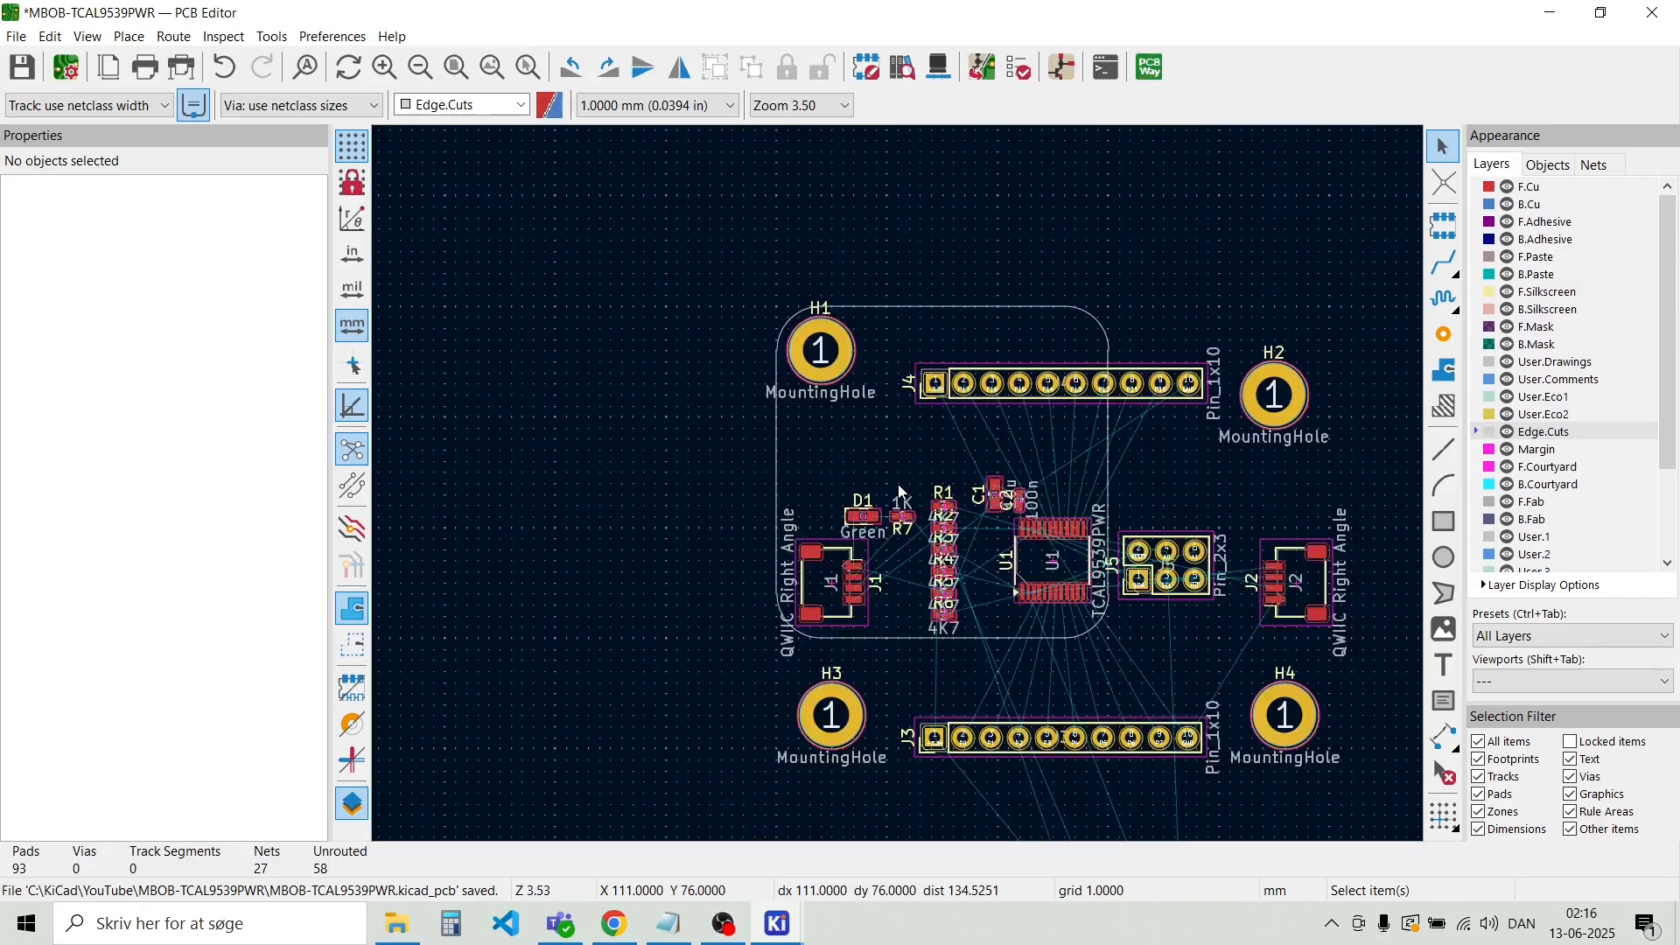
left_click(1109, 454)
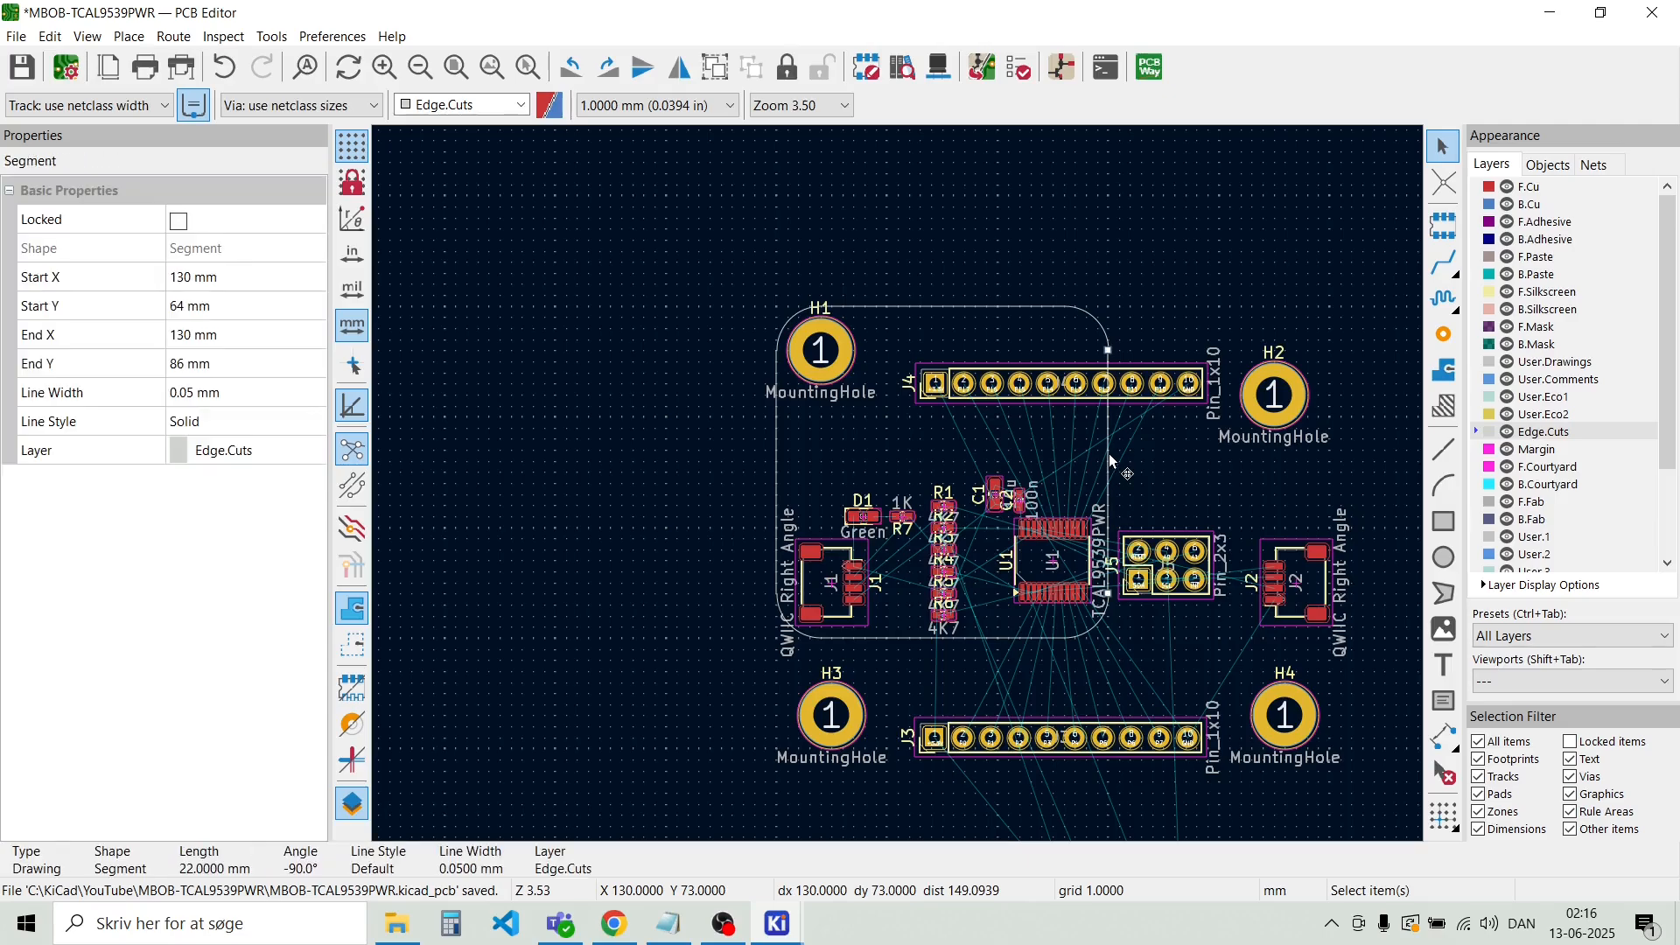
left_click(1105, 337)
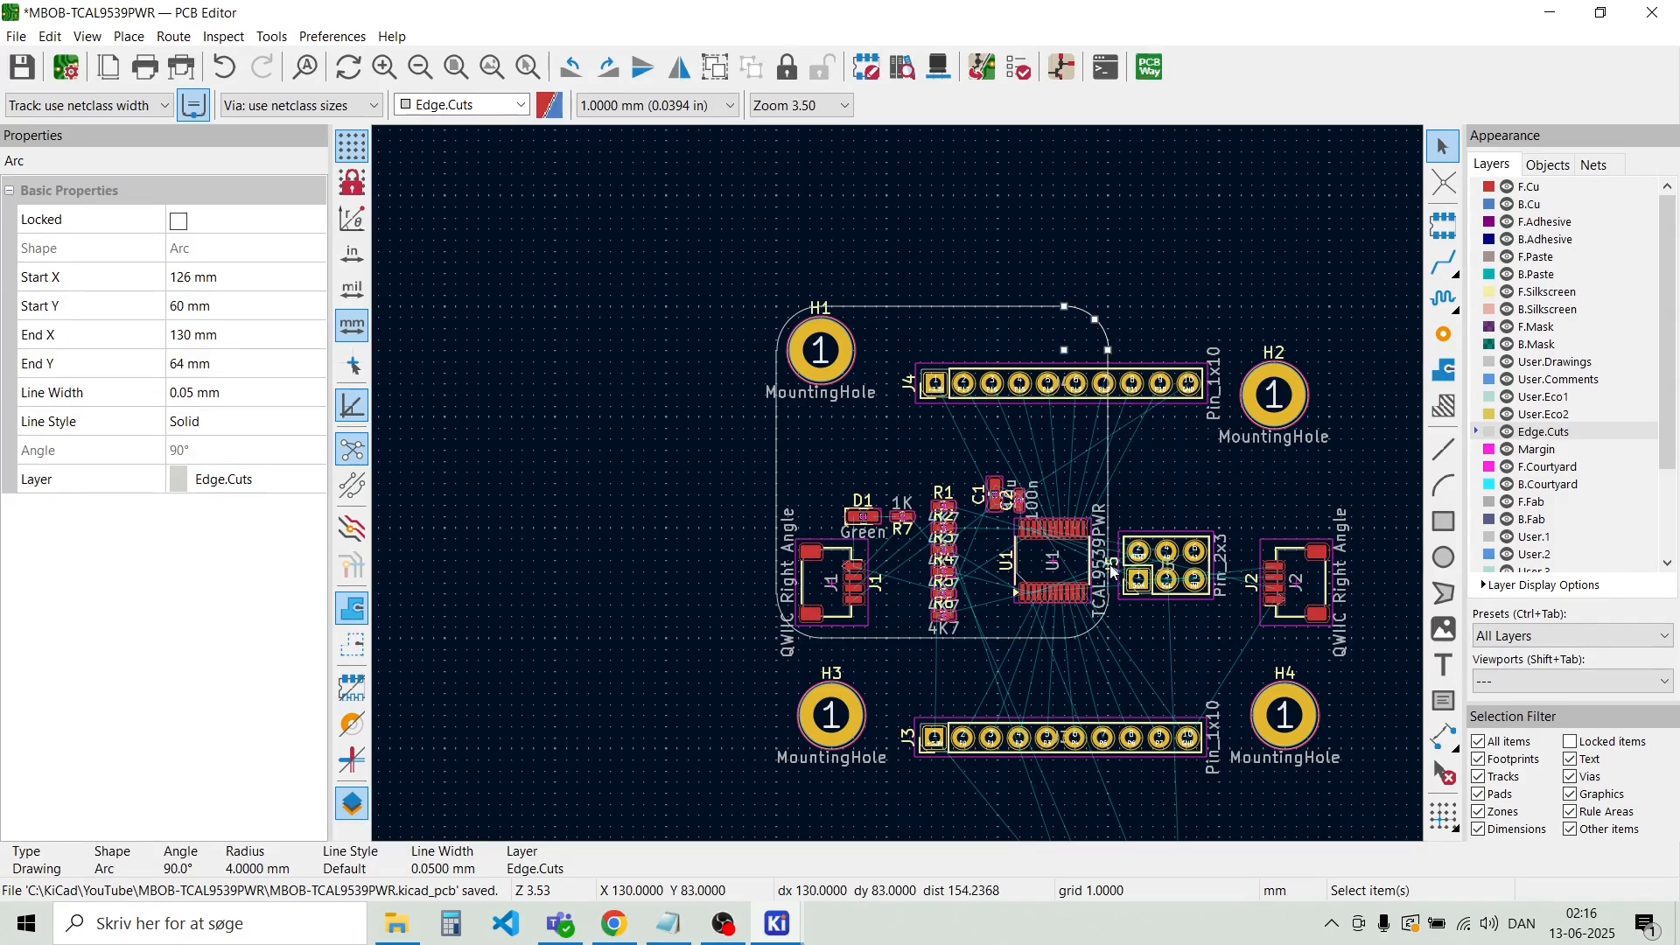
left_click(1109, 452)
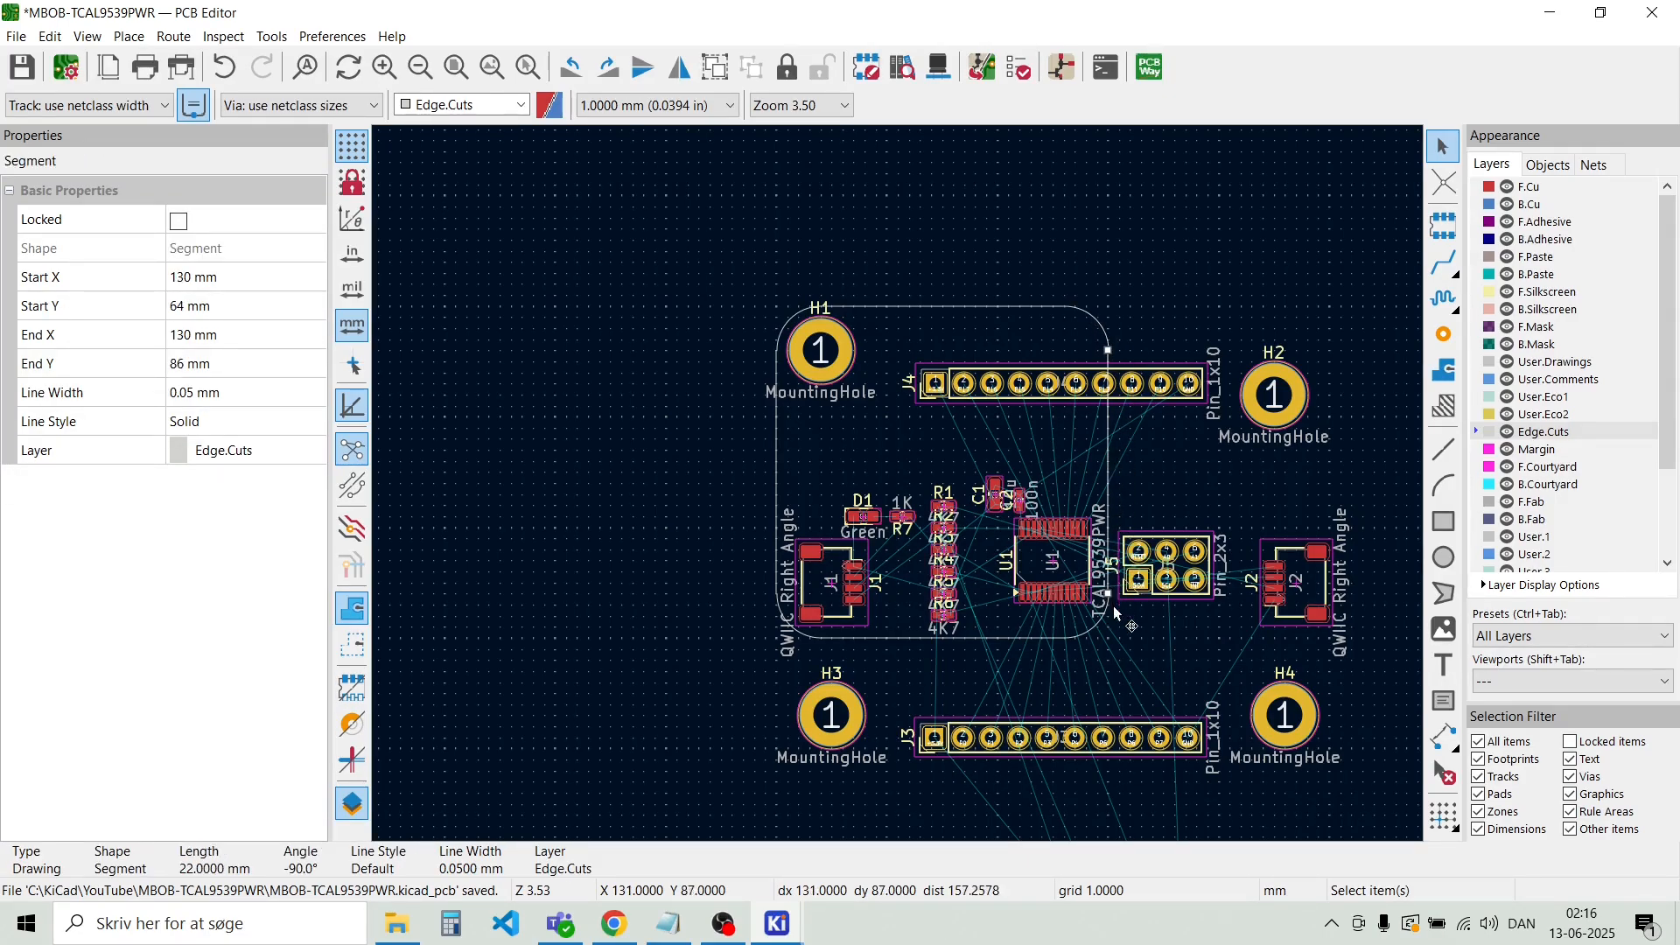
left_click(1102, 623)
left_click(1119, 493)
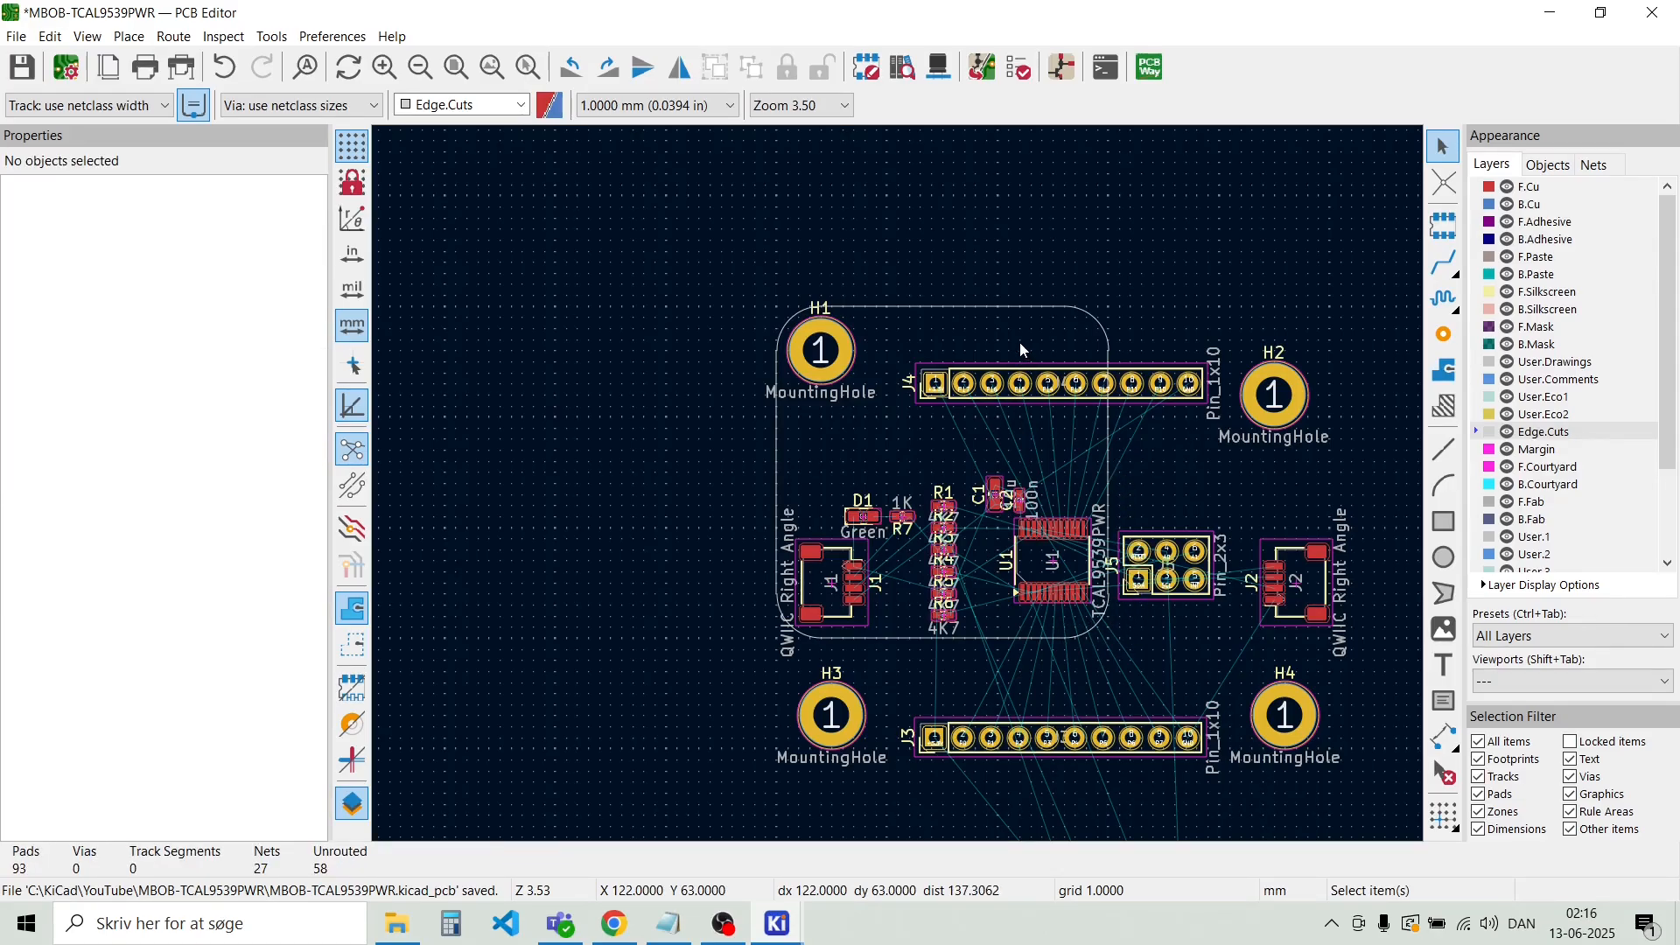
Delete the board outline's top edge, upper-right arc, right edge and lower-right arc
left_click_drag(1137, 328, 995, 287)
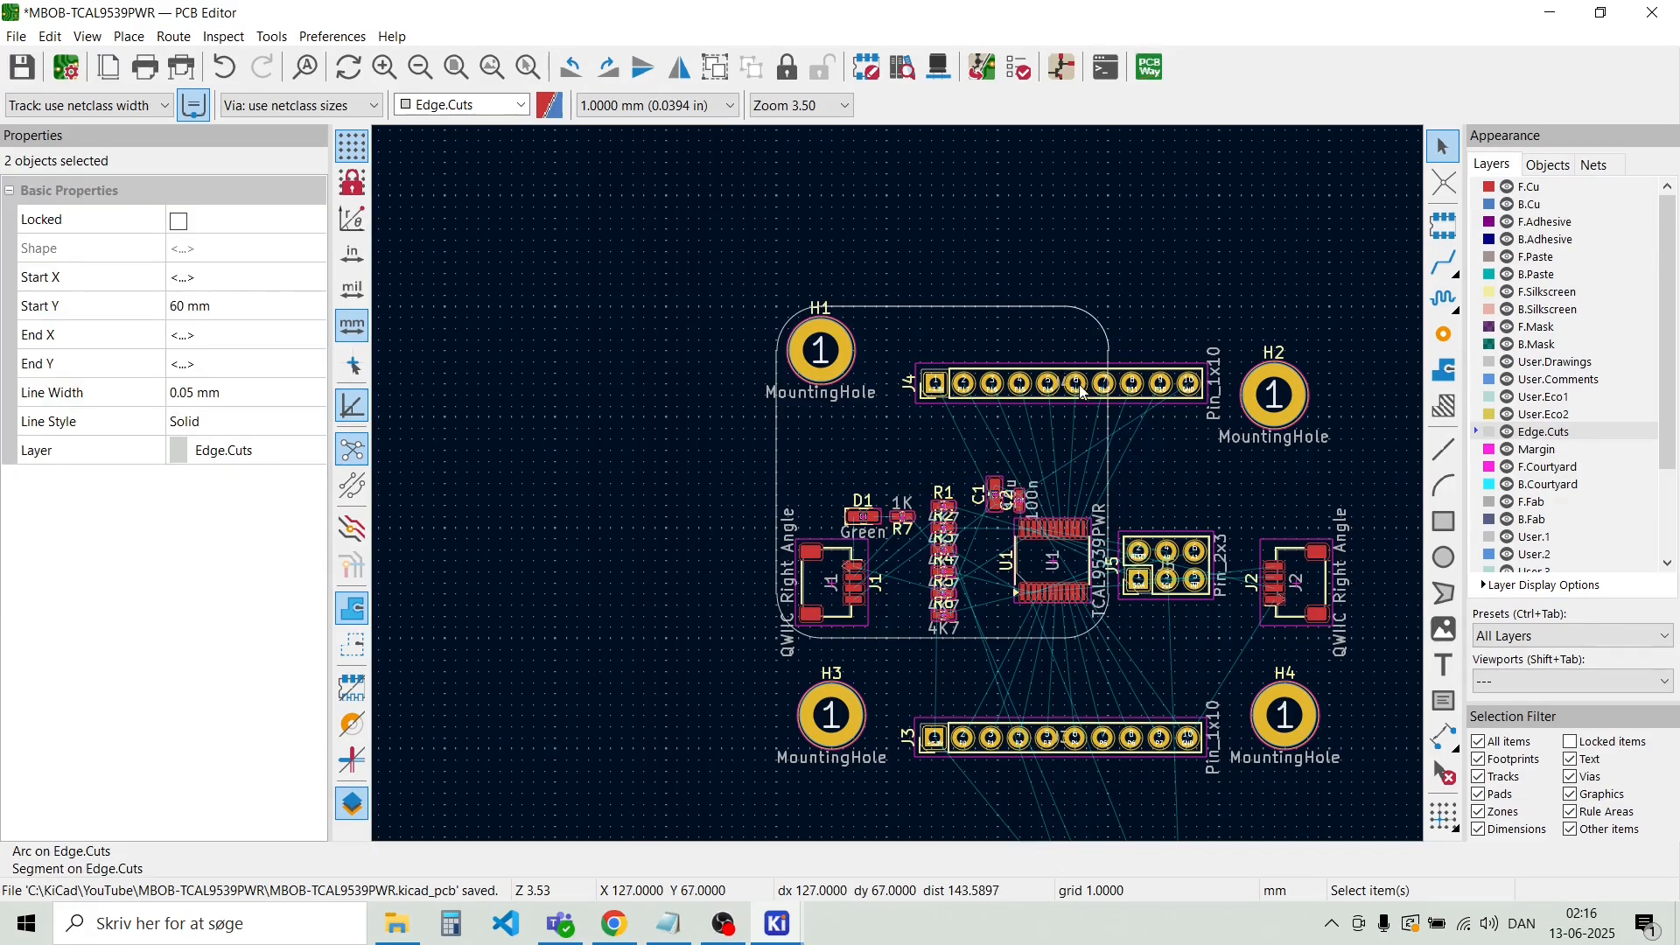
key("Delete")
left_click(1108, 450)
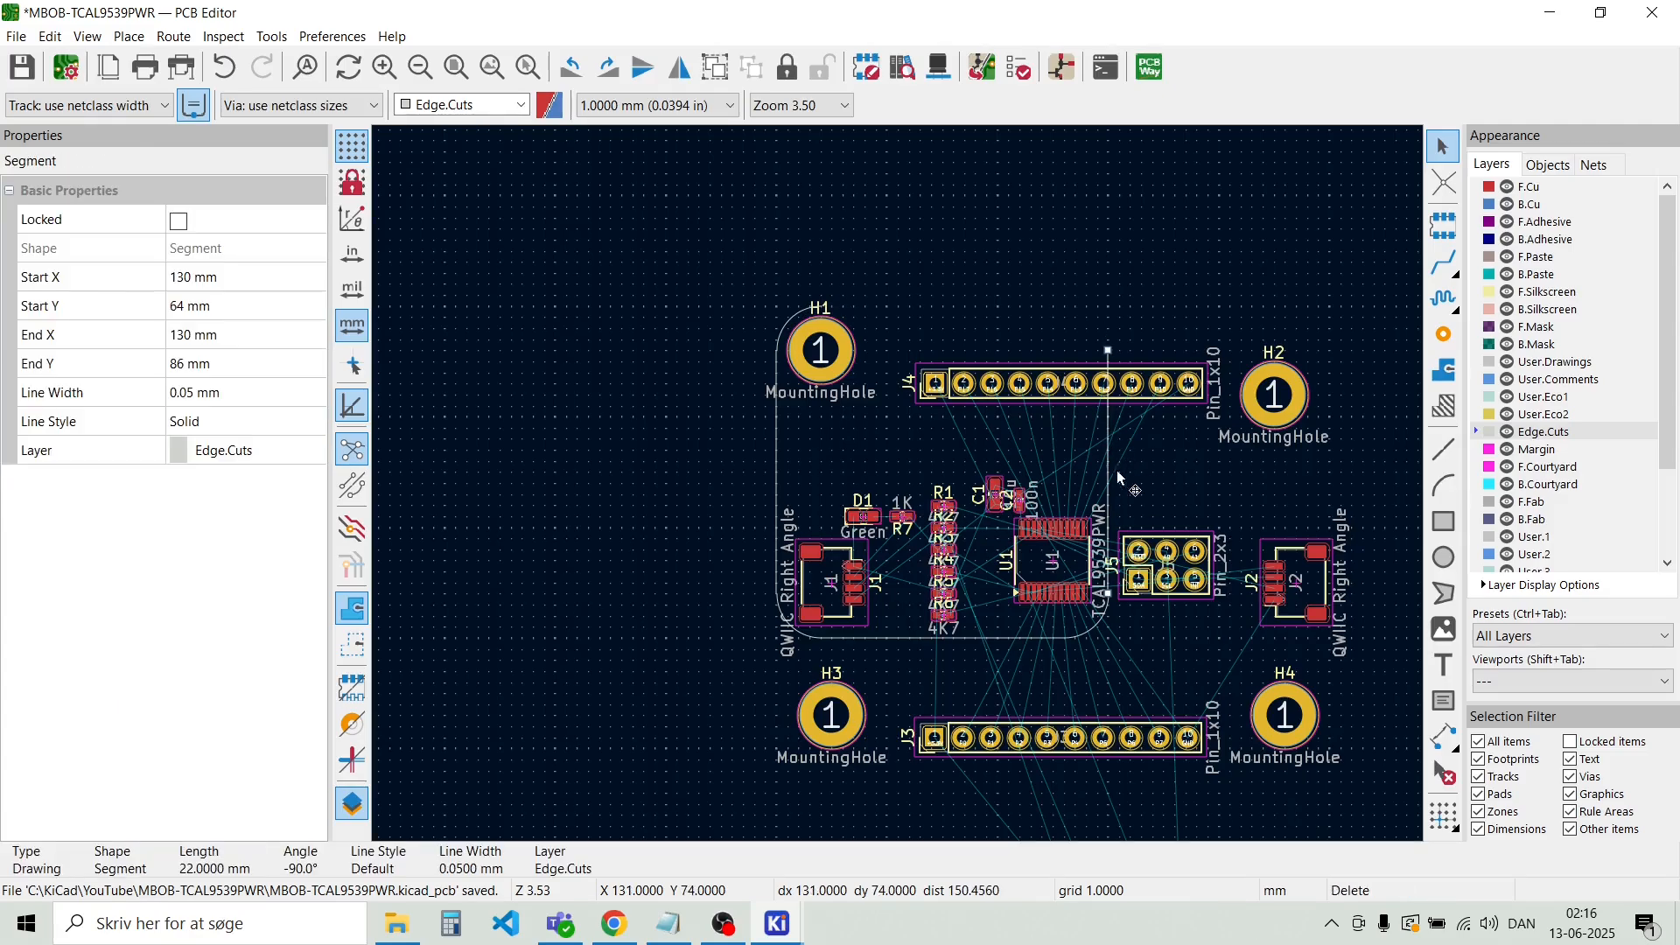
key("Delete")
left_click(1092, 635)
key("Delete")
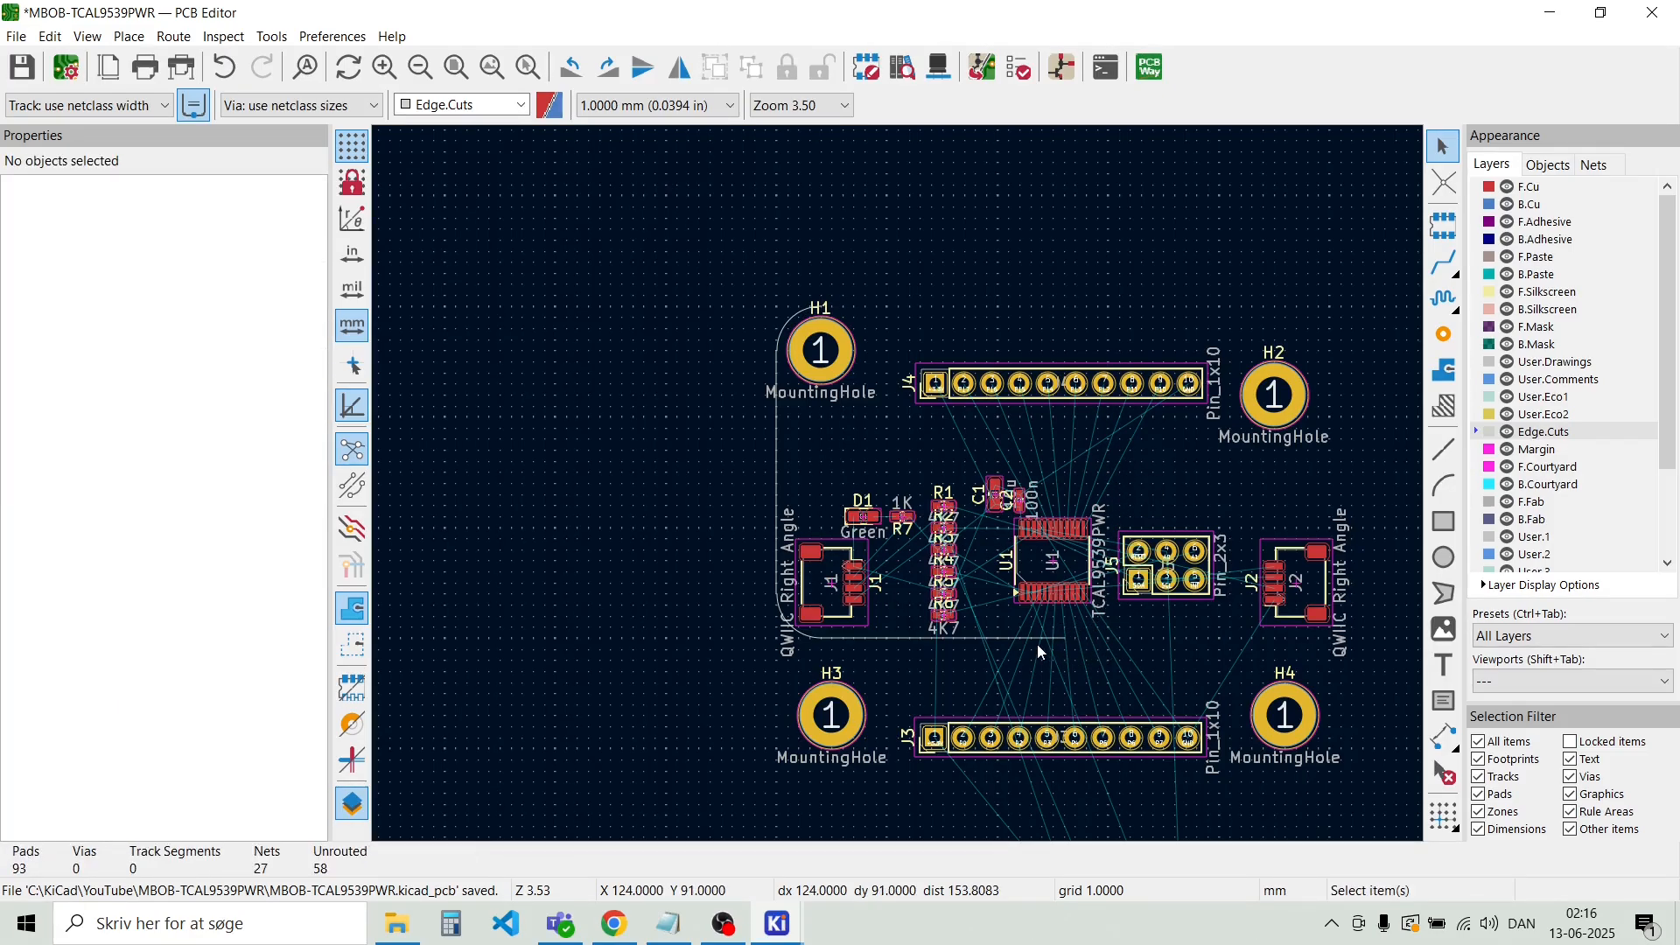
Delete the board outline's remaining bottom edge, lower-left arc, left edge and upper-left arc
left_click(1031, 639)
key("Delete")
left_click(781, 628)
key("Delete")
left_click(777, 471)
key("Delete")
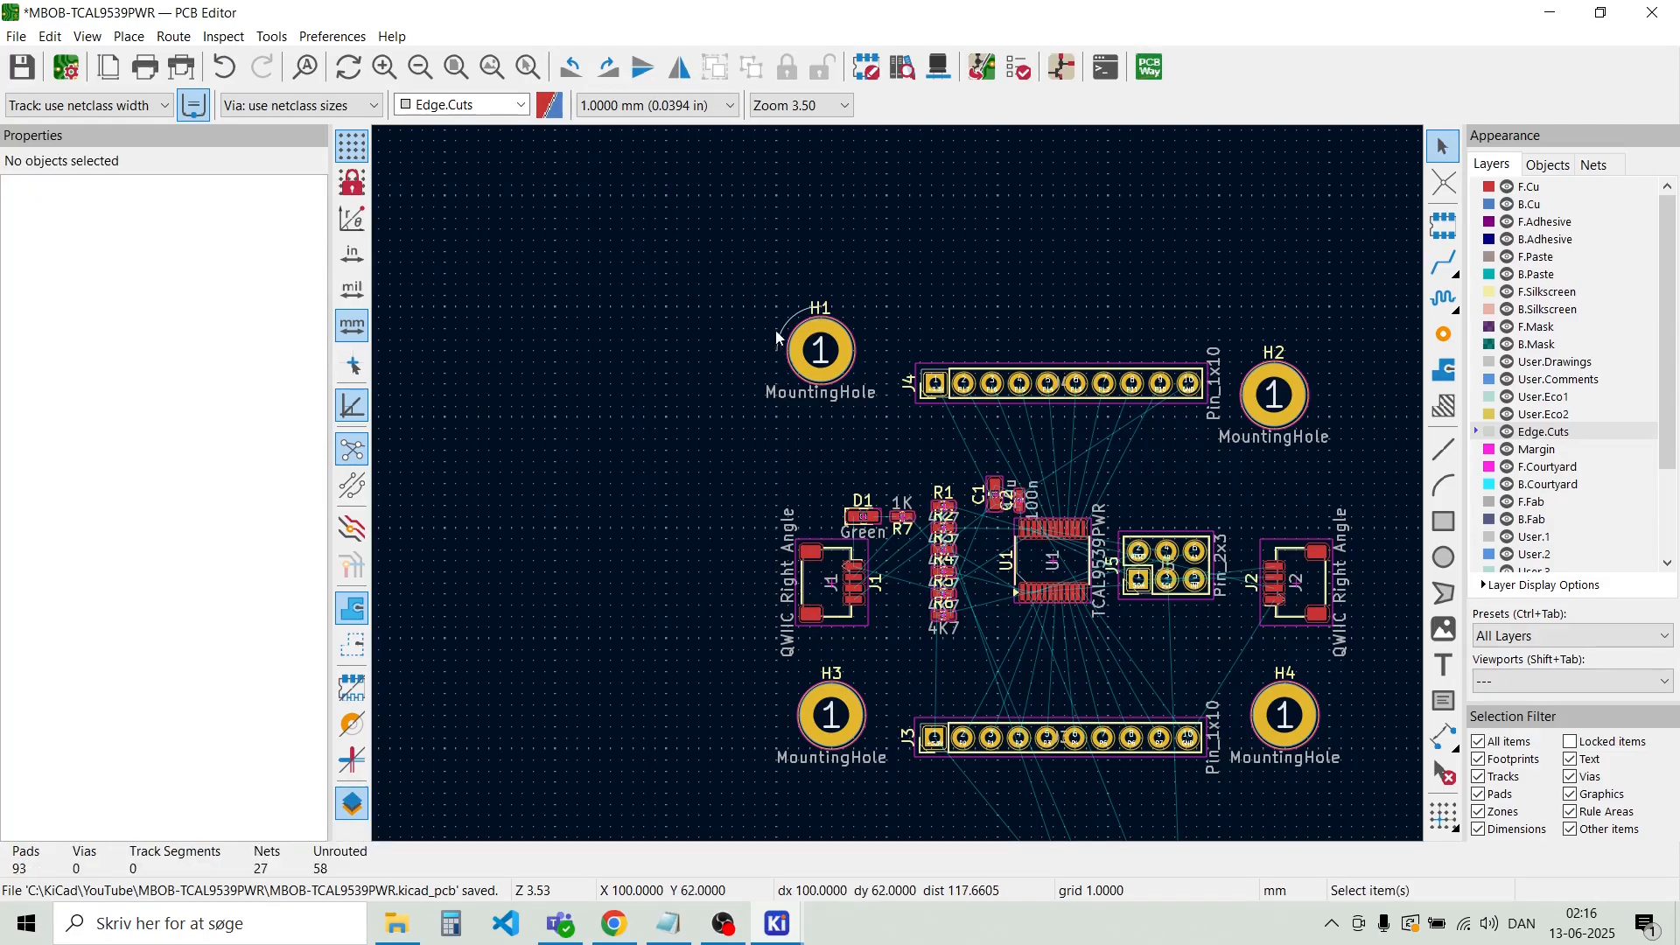
left_click(781, 330)
key("Delete")
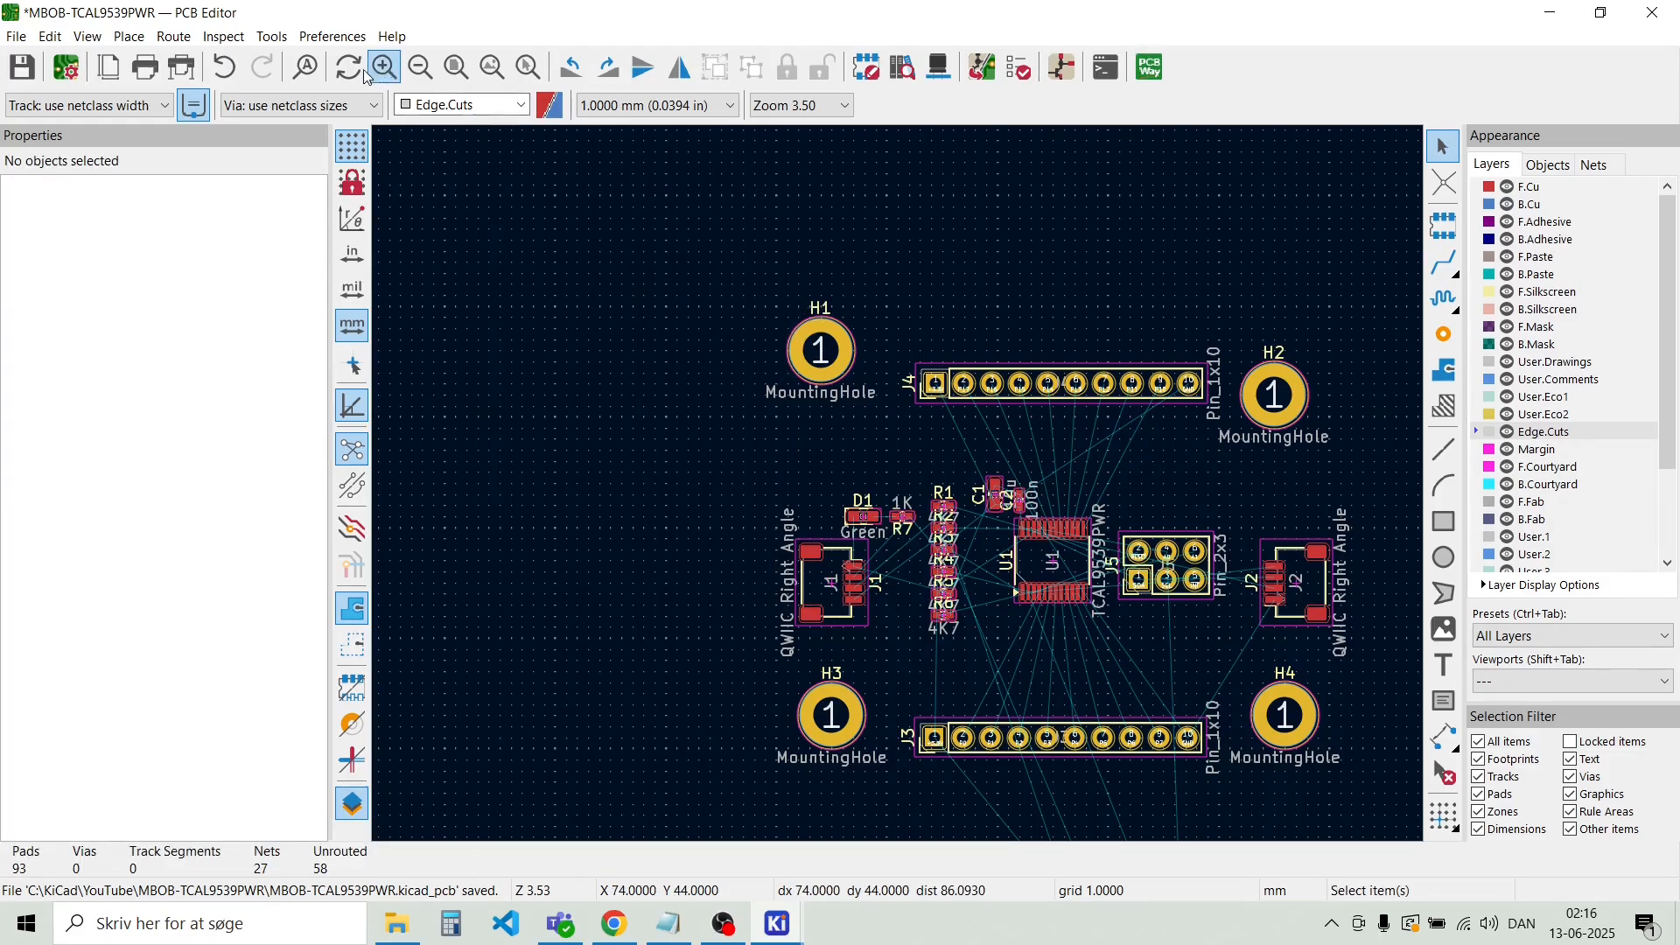
Draw a rectangular board outline on Edge.Cuts from X 100, Y 60 mm and size it to 45 × 30 mm
left_click(129, 36)
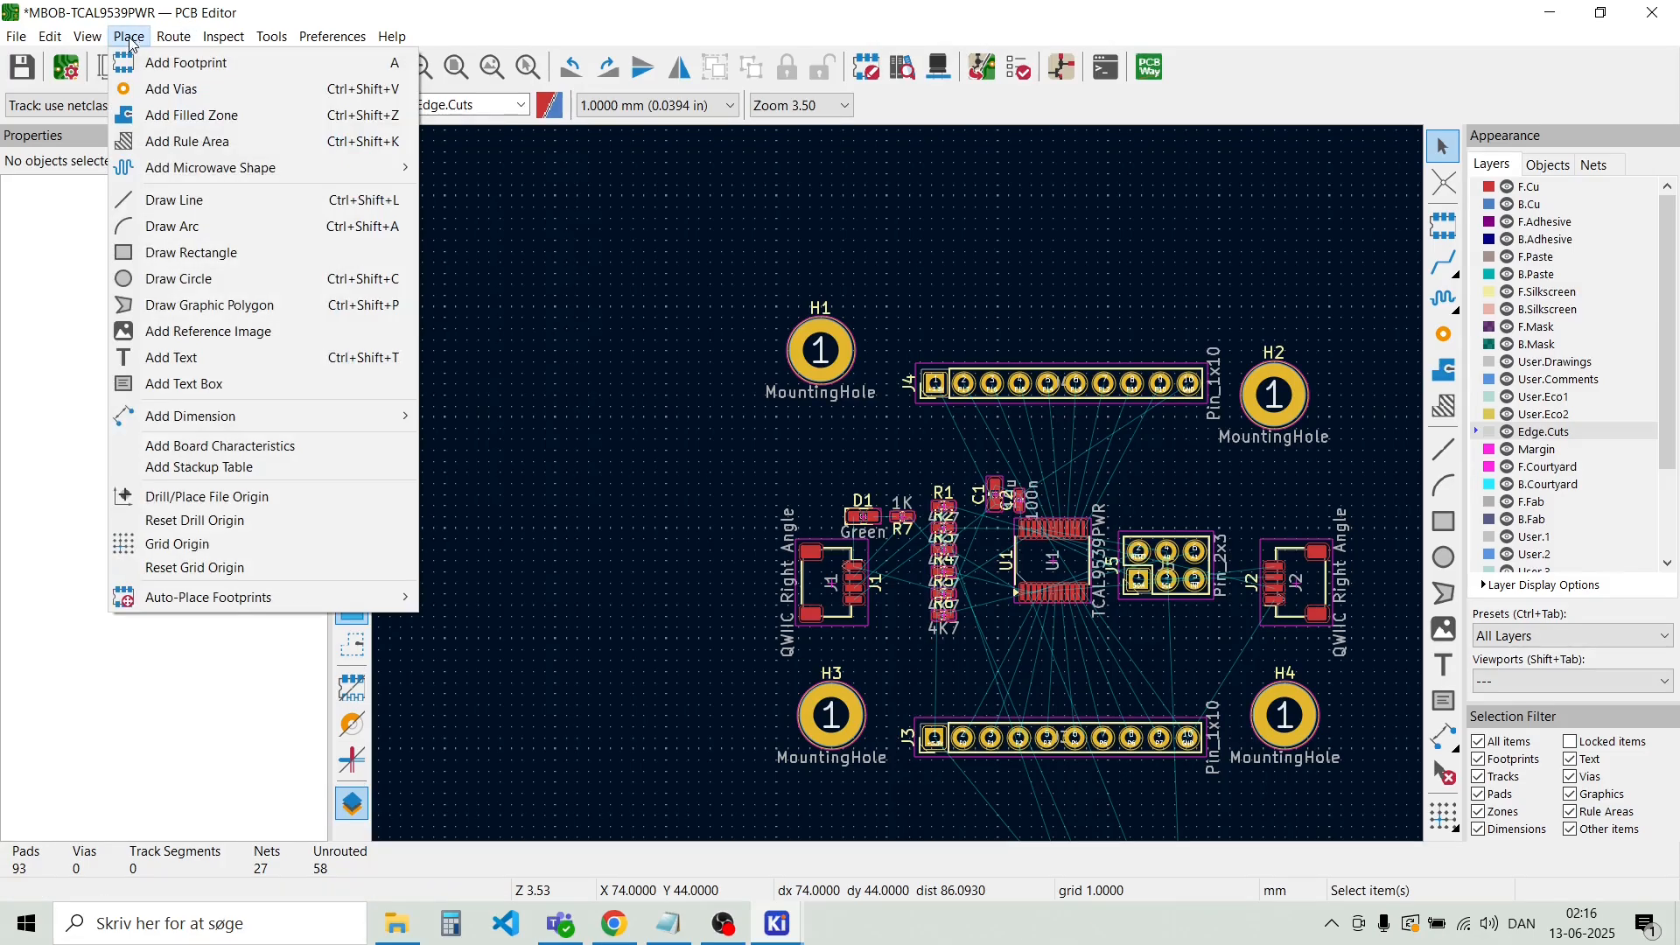
left_click(207, 253)
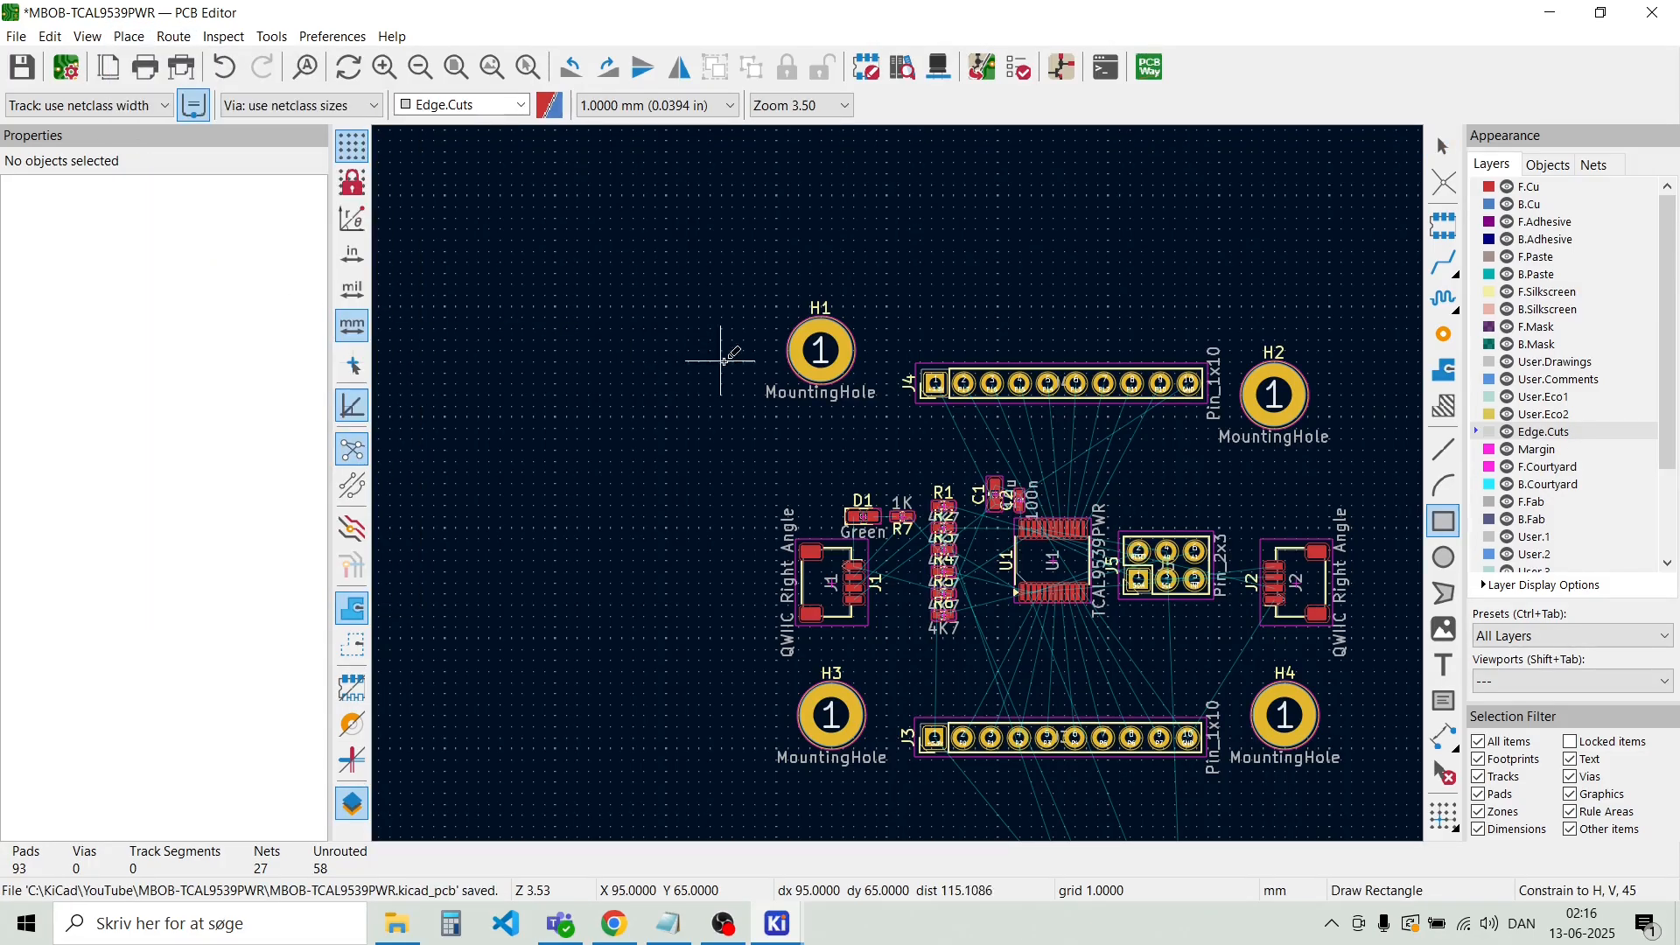
left_click(776, 306)
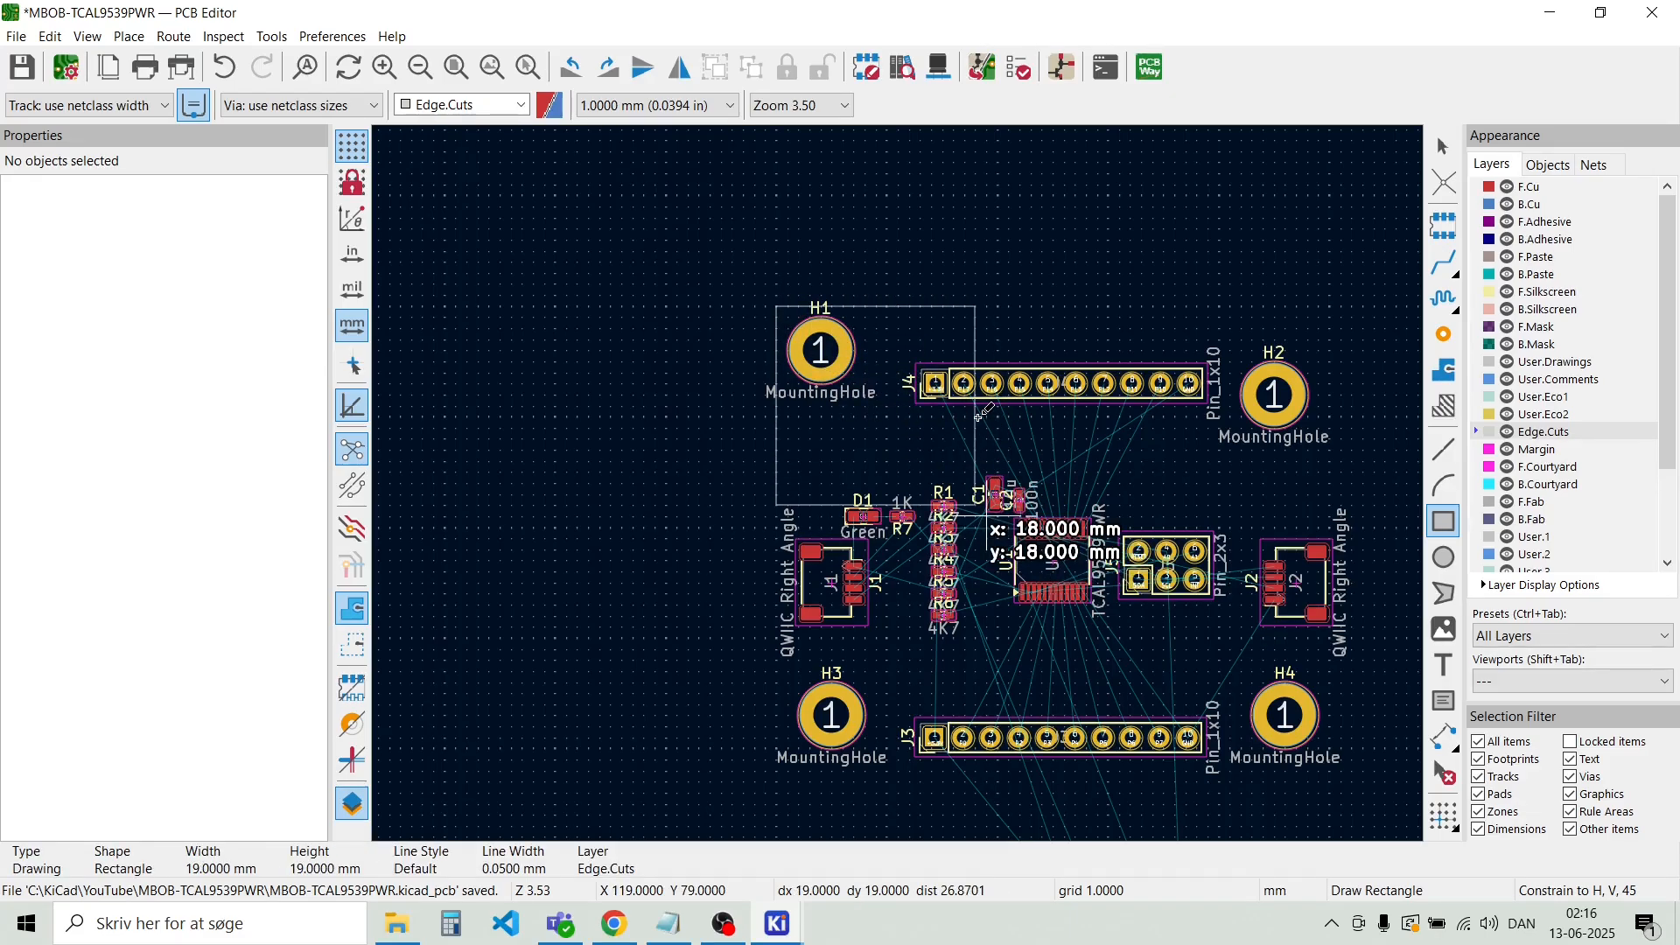
left_click(1111, 454)
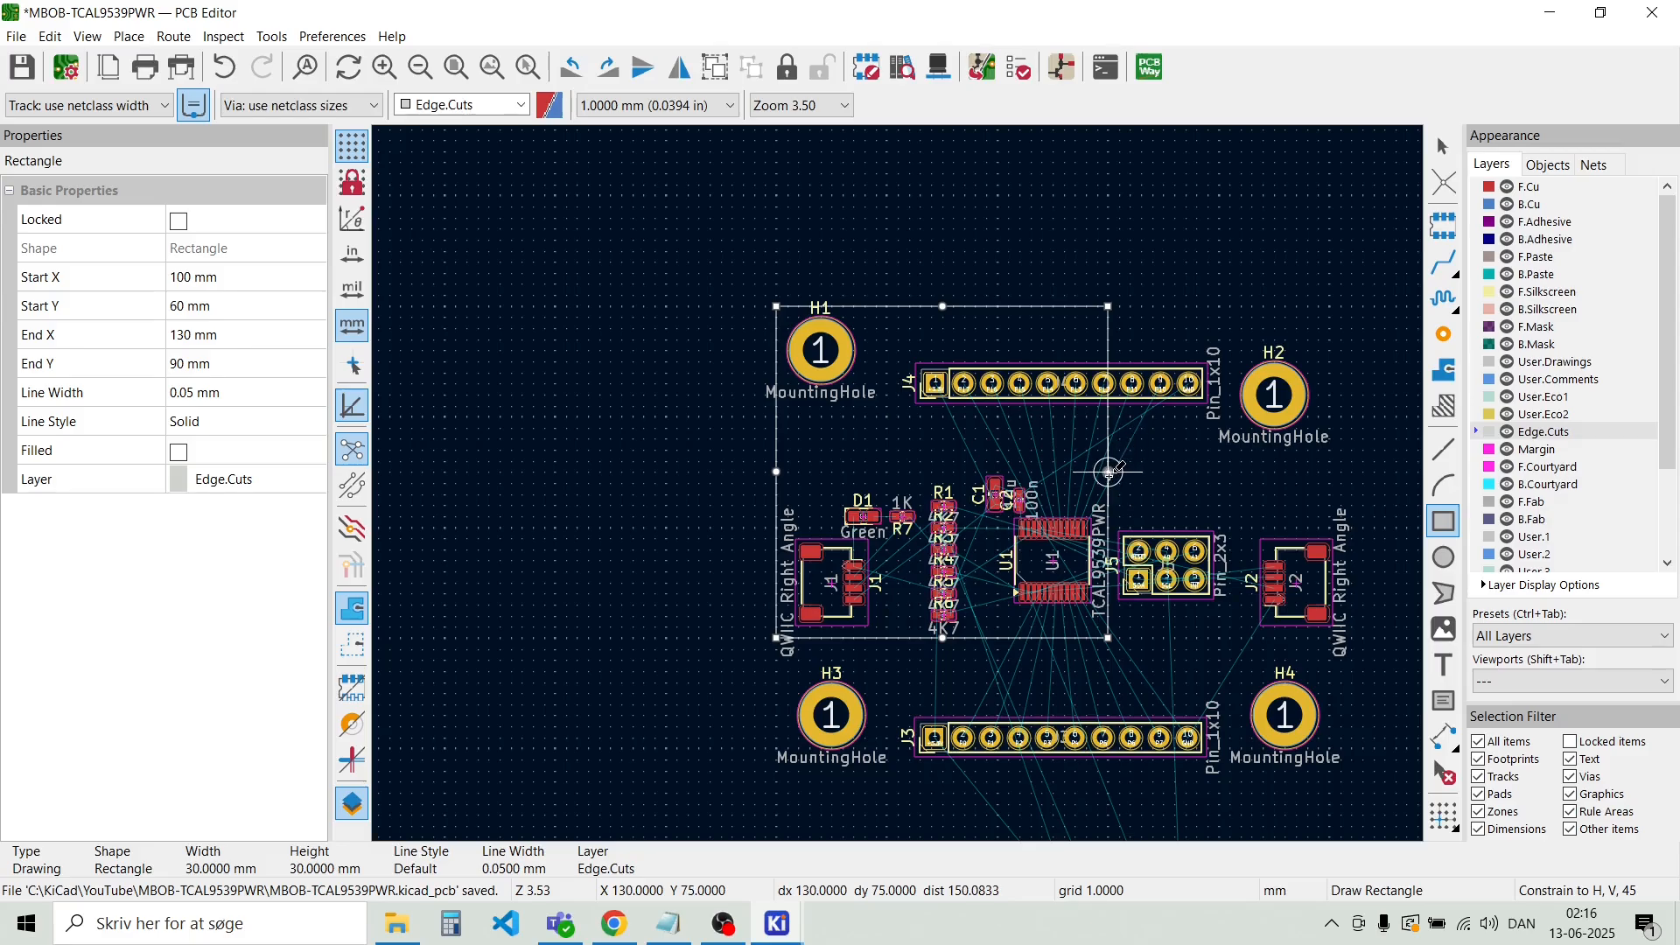
left_click_drag(1109, 471, 1167, 472)
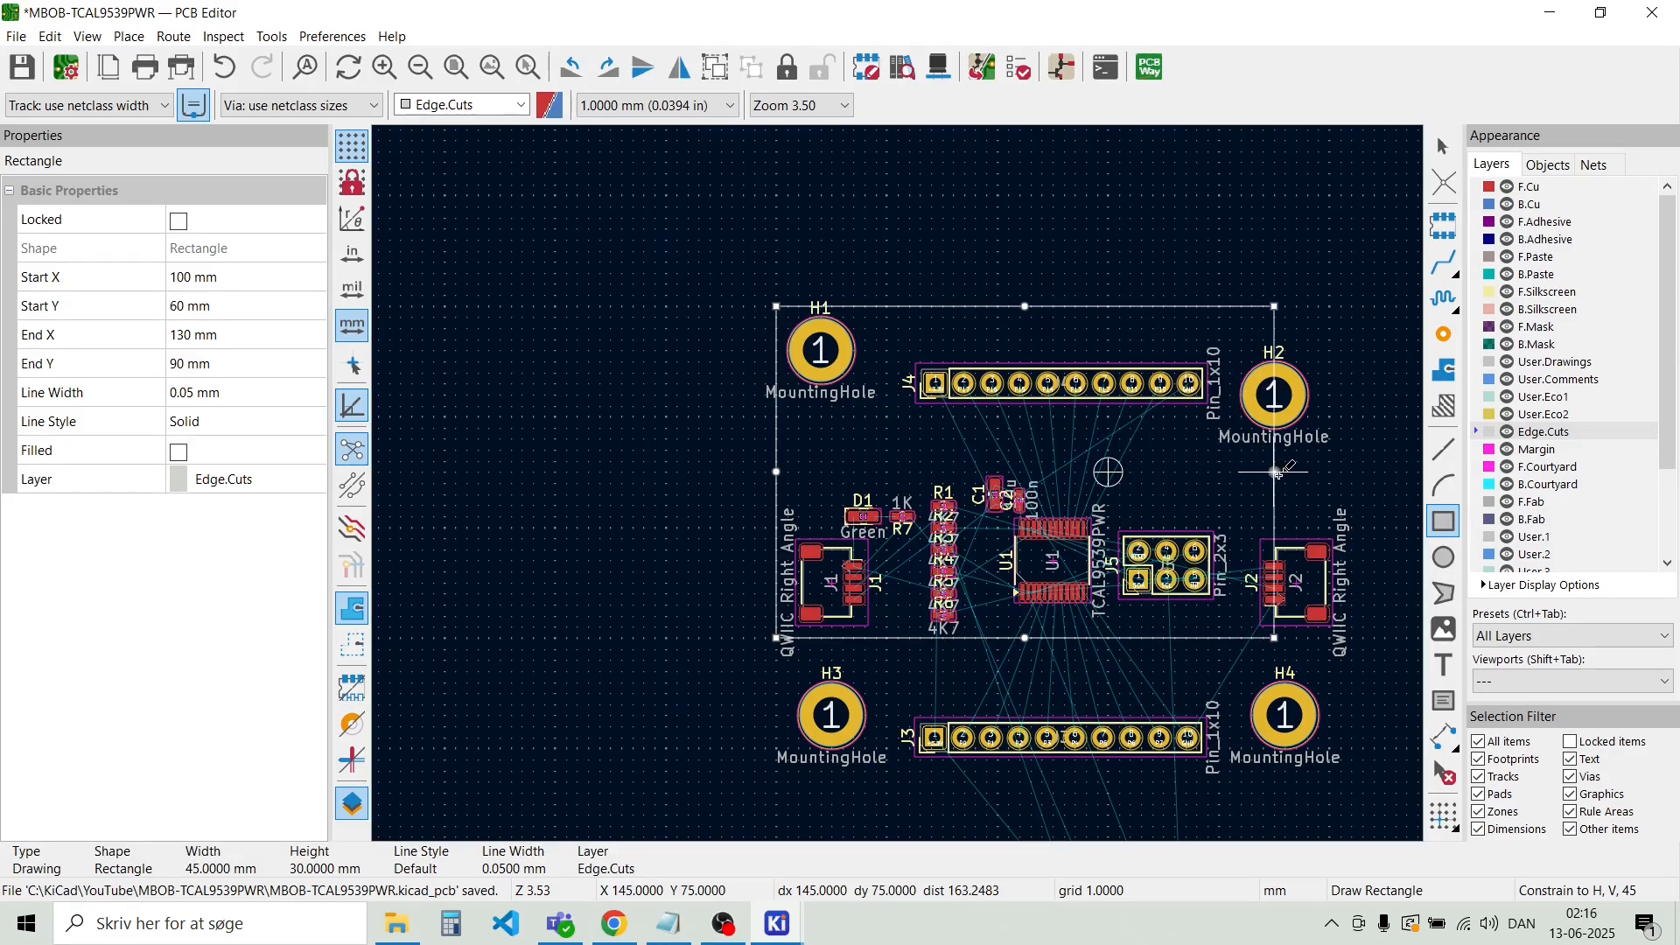
left_click_drag(1279, 472, 1275, 473)
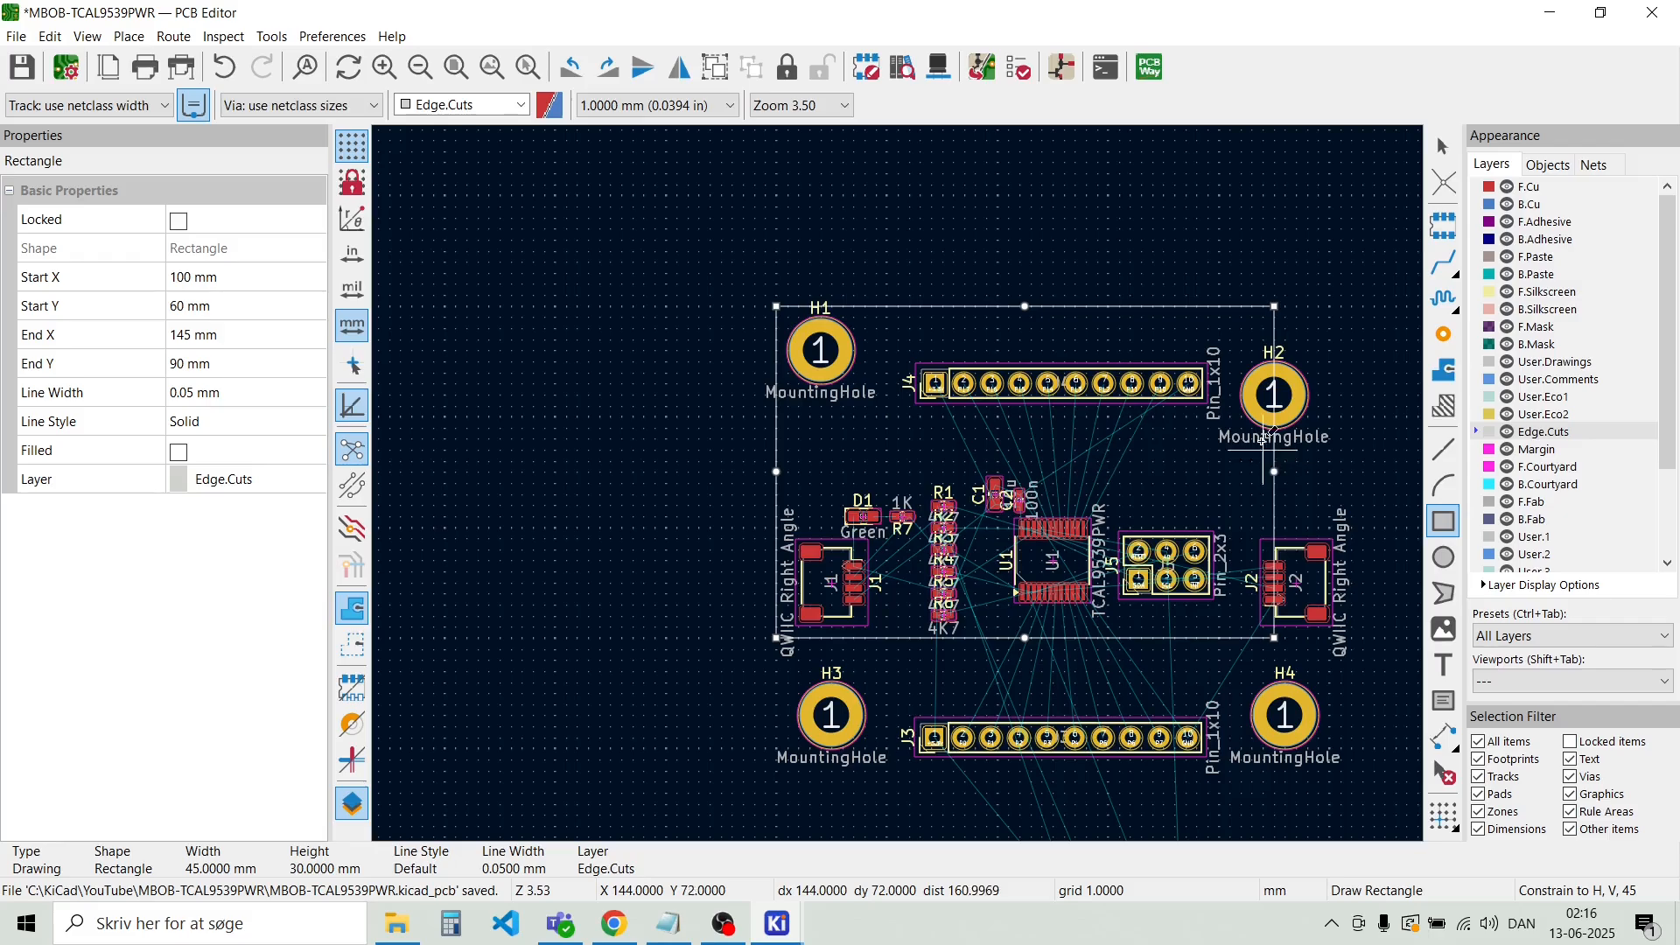
right_click(1119, 306)
left_click(1095, 272)
left_click(1076, 239)
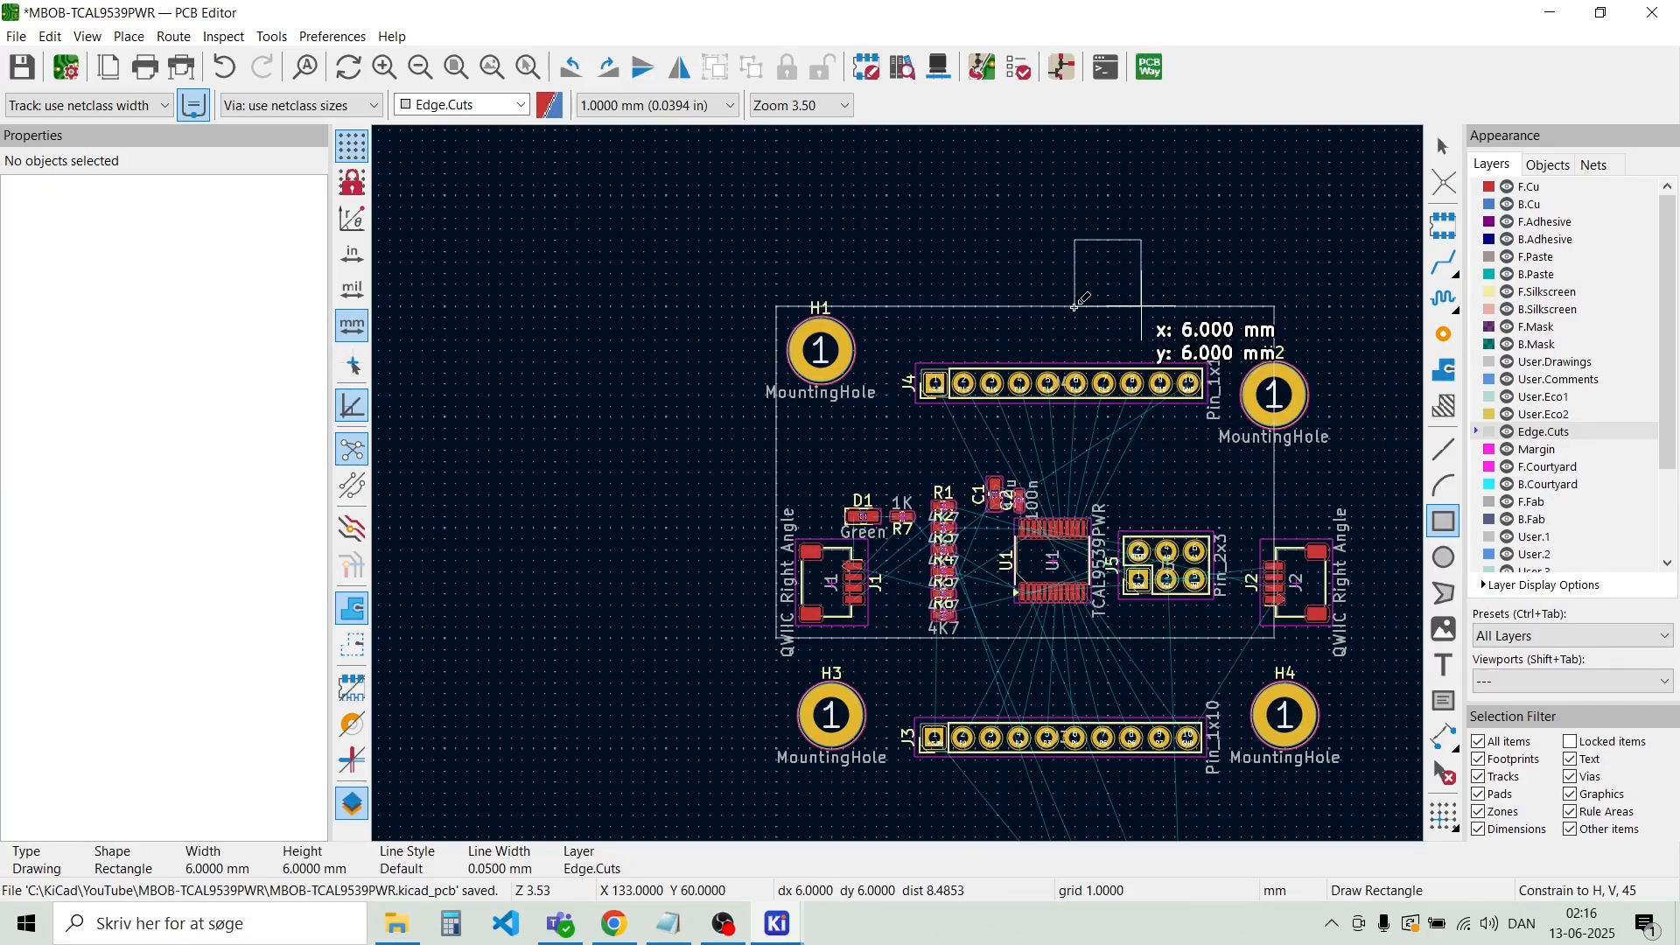
key("Escape")
key("Escape")
Fillet the corners of the rectangular board outline with a 4 mm radius
left_click(1068, 306)
right_click(1069, 306)
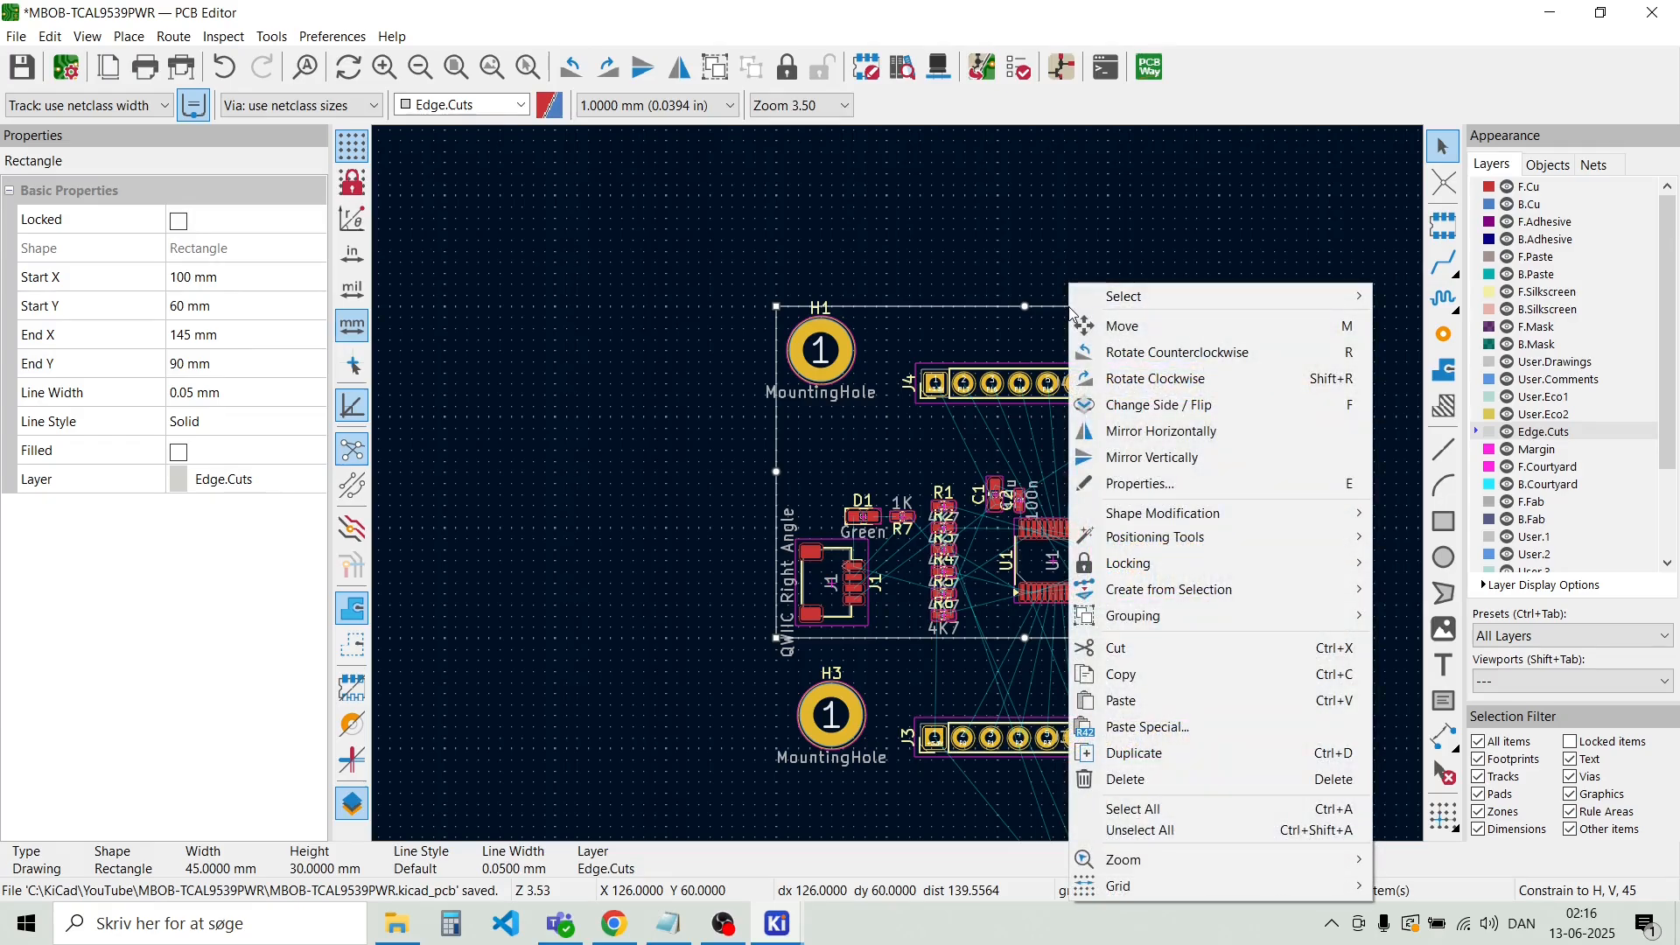
mouse_move(1179, 518)
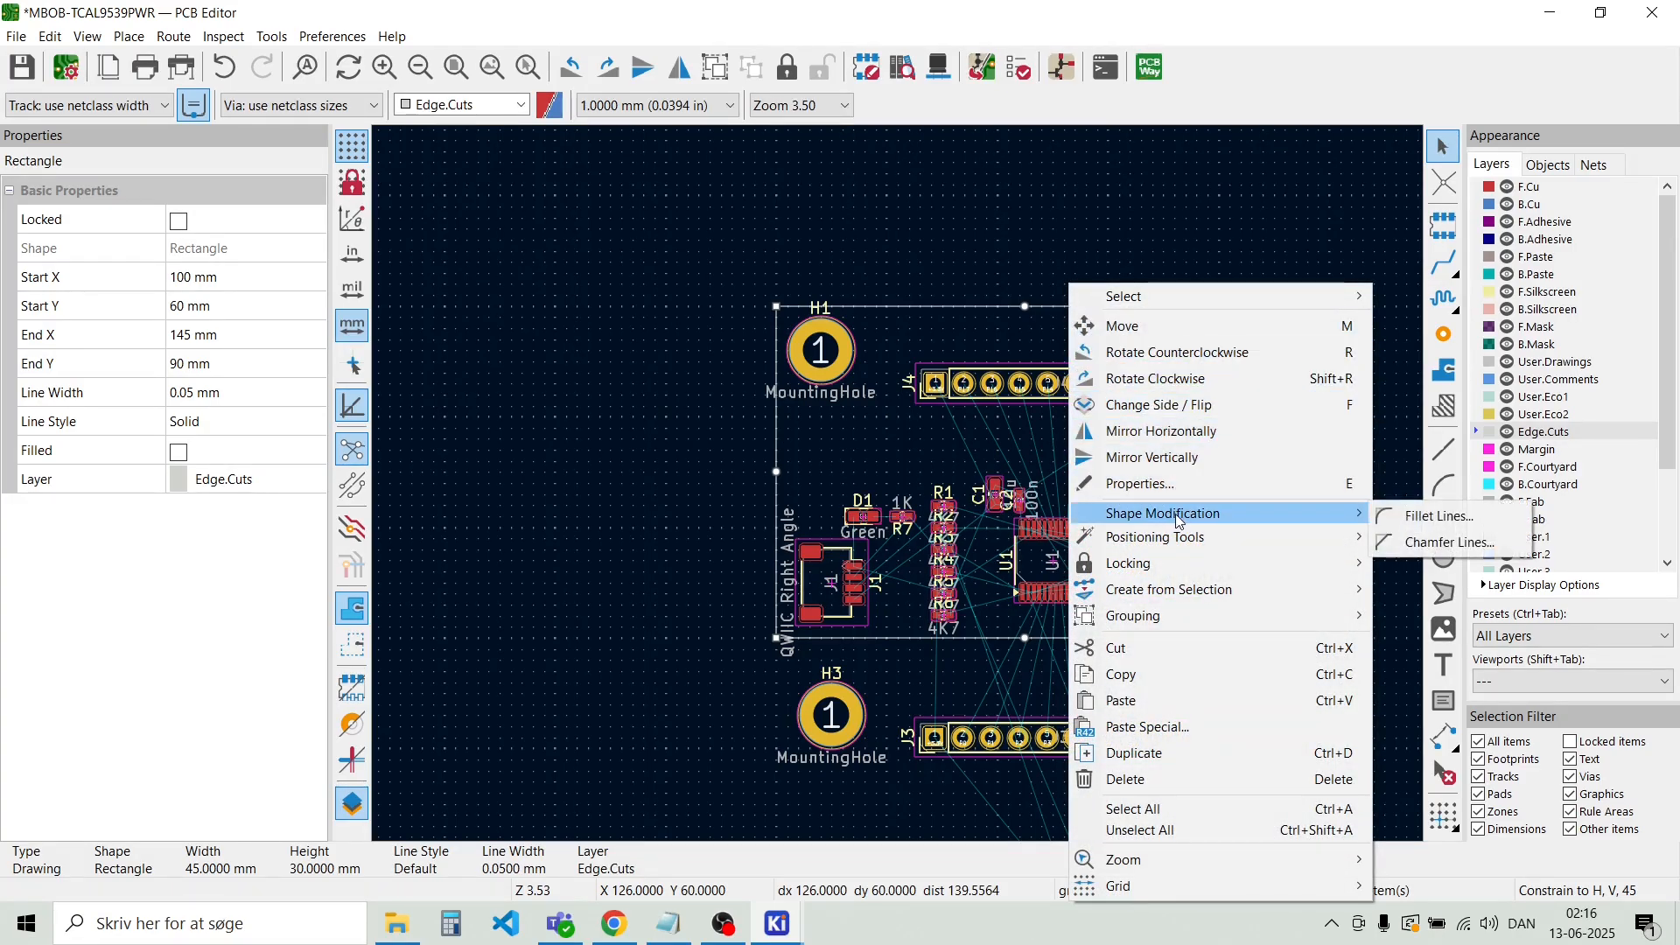
left_click(1423, 519)
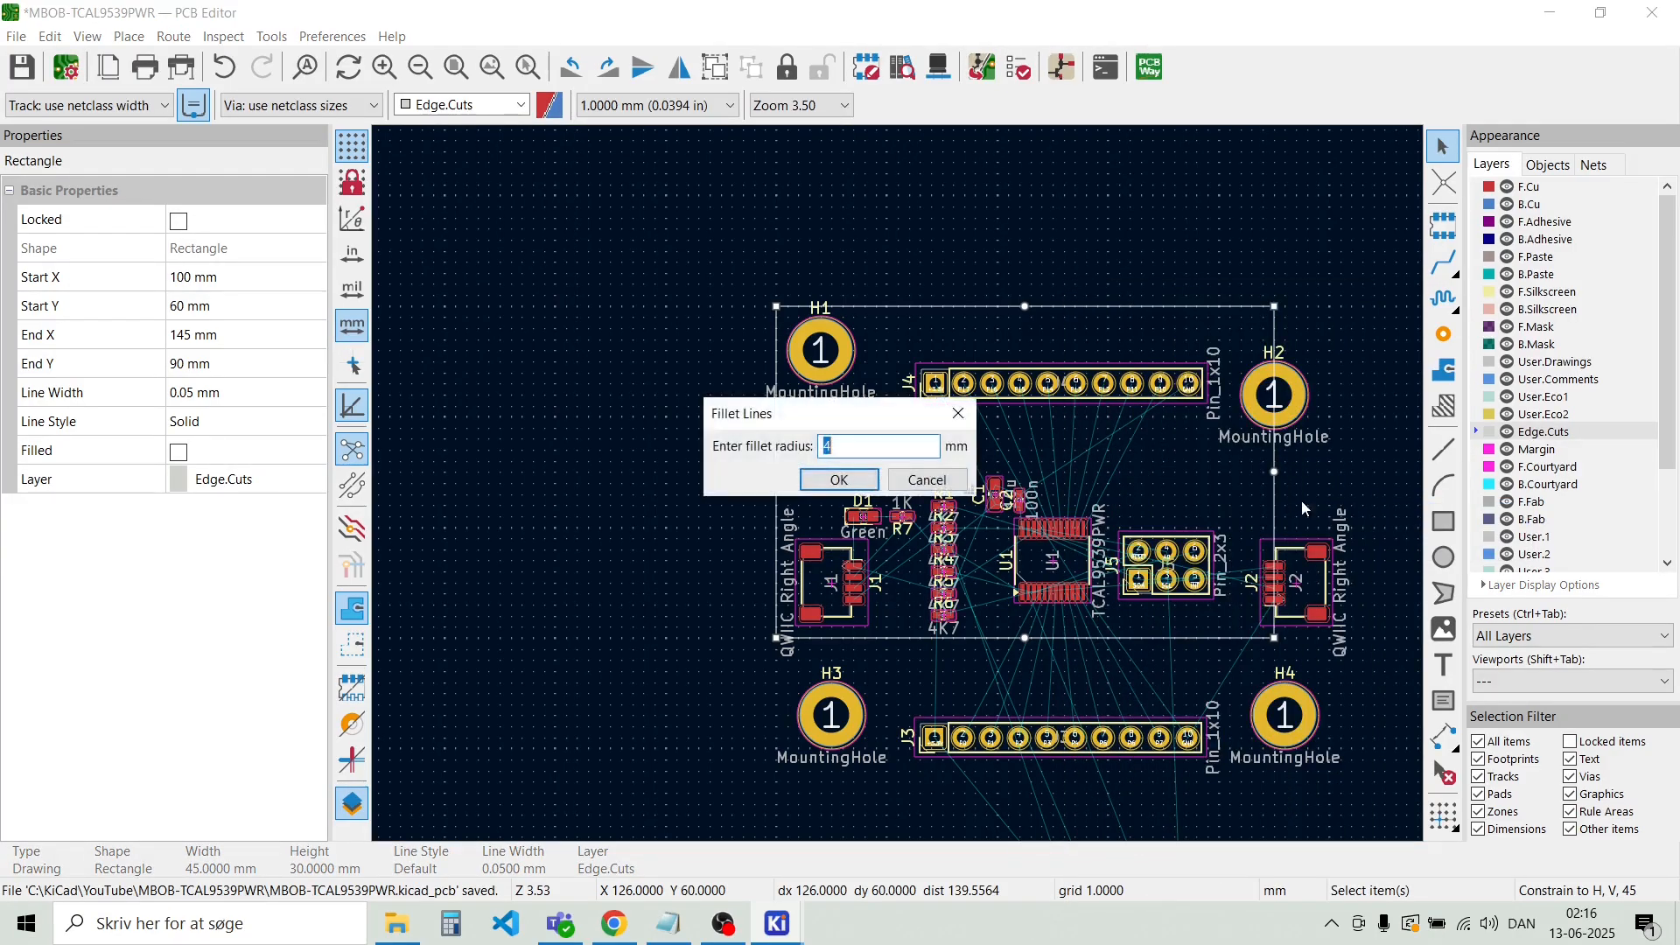
left_click(839, 481)
left_click(712, 230)
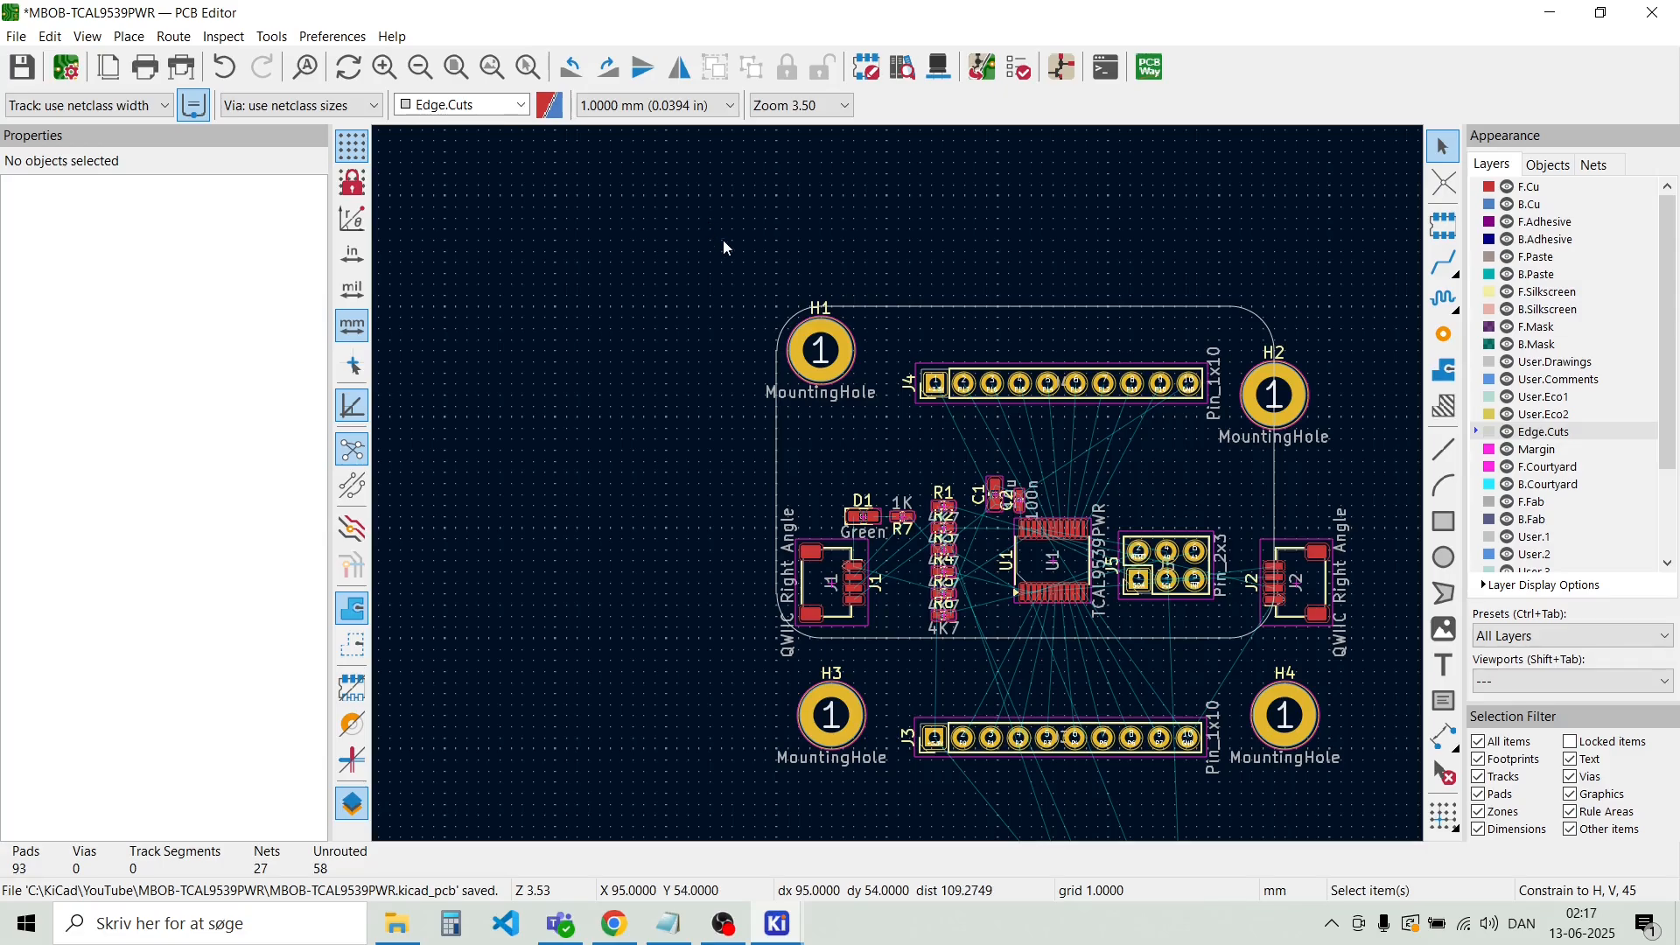
Move header J4 to X 110.38, Y 63 mm, and connector J1 to X 103, Y 74.5 mm on the board's left edge
left_click(1031, 388)
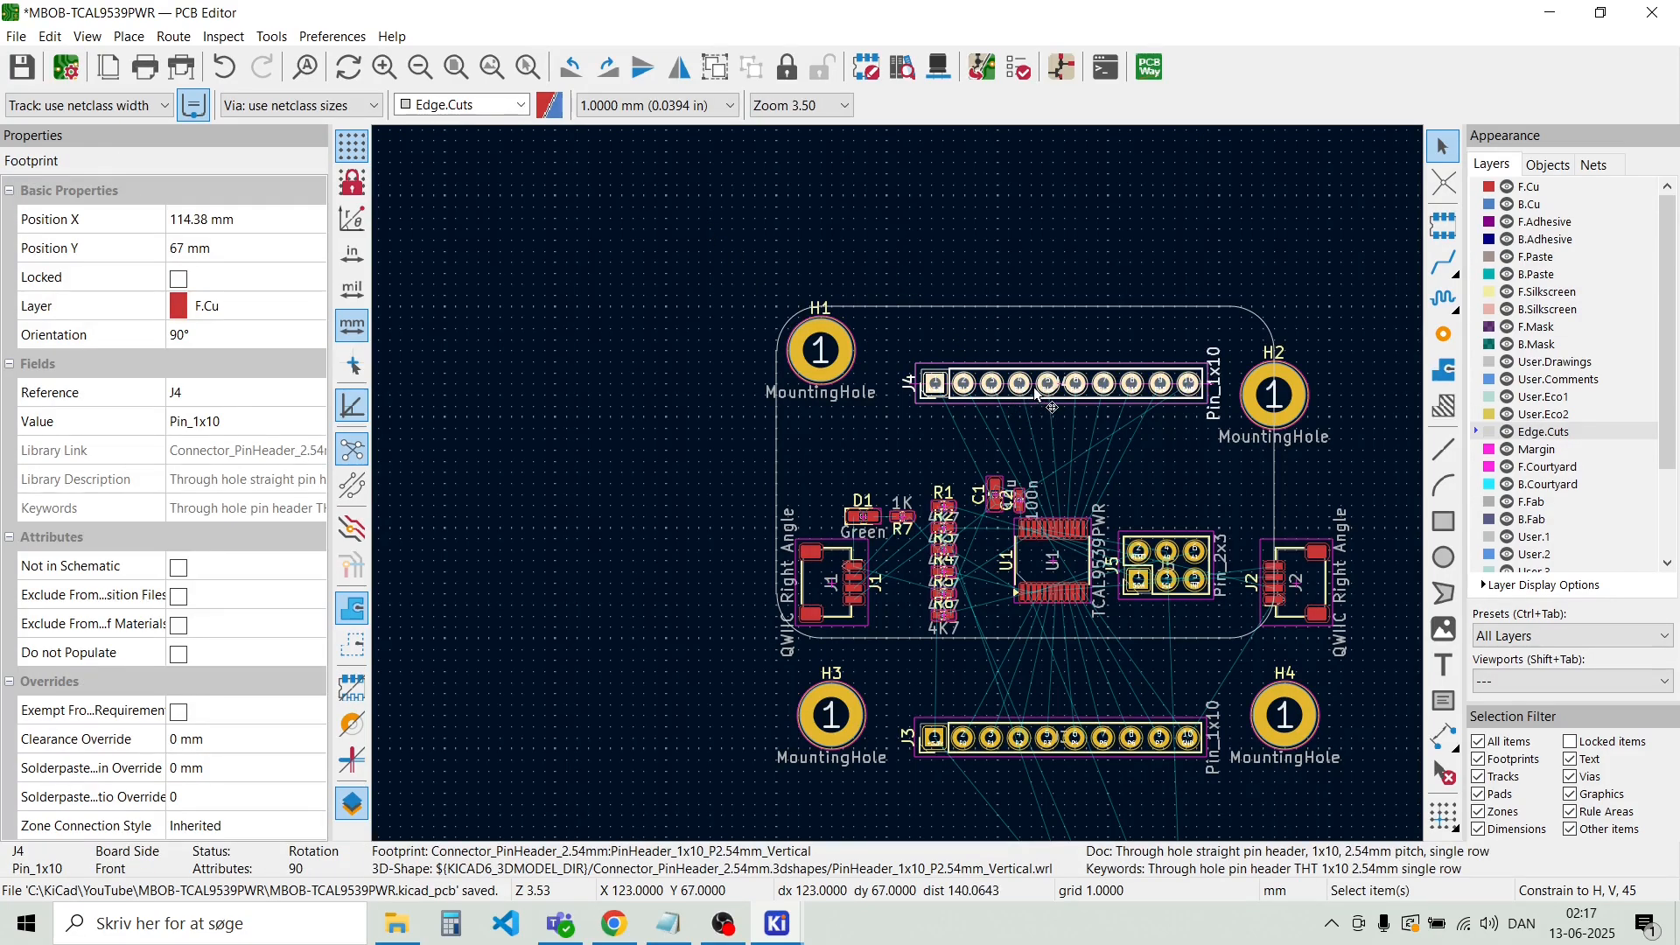
left_click_drag(1030, 385, 976, 341)
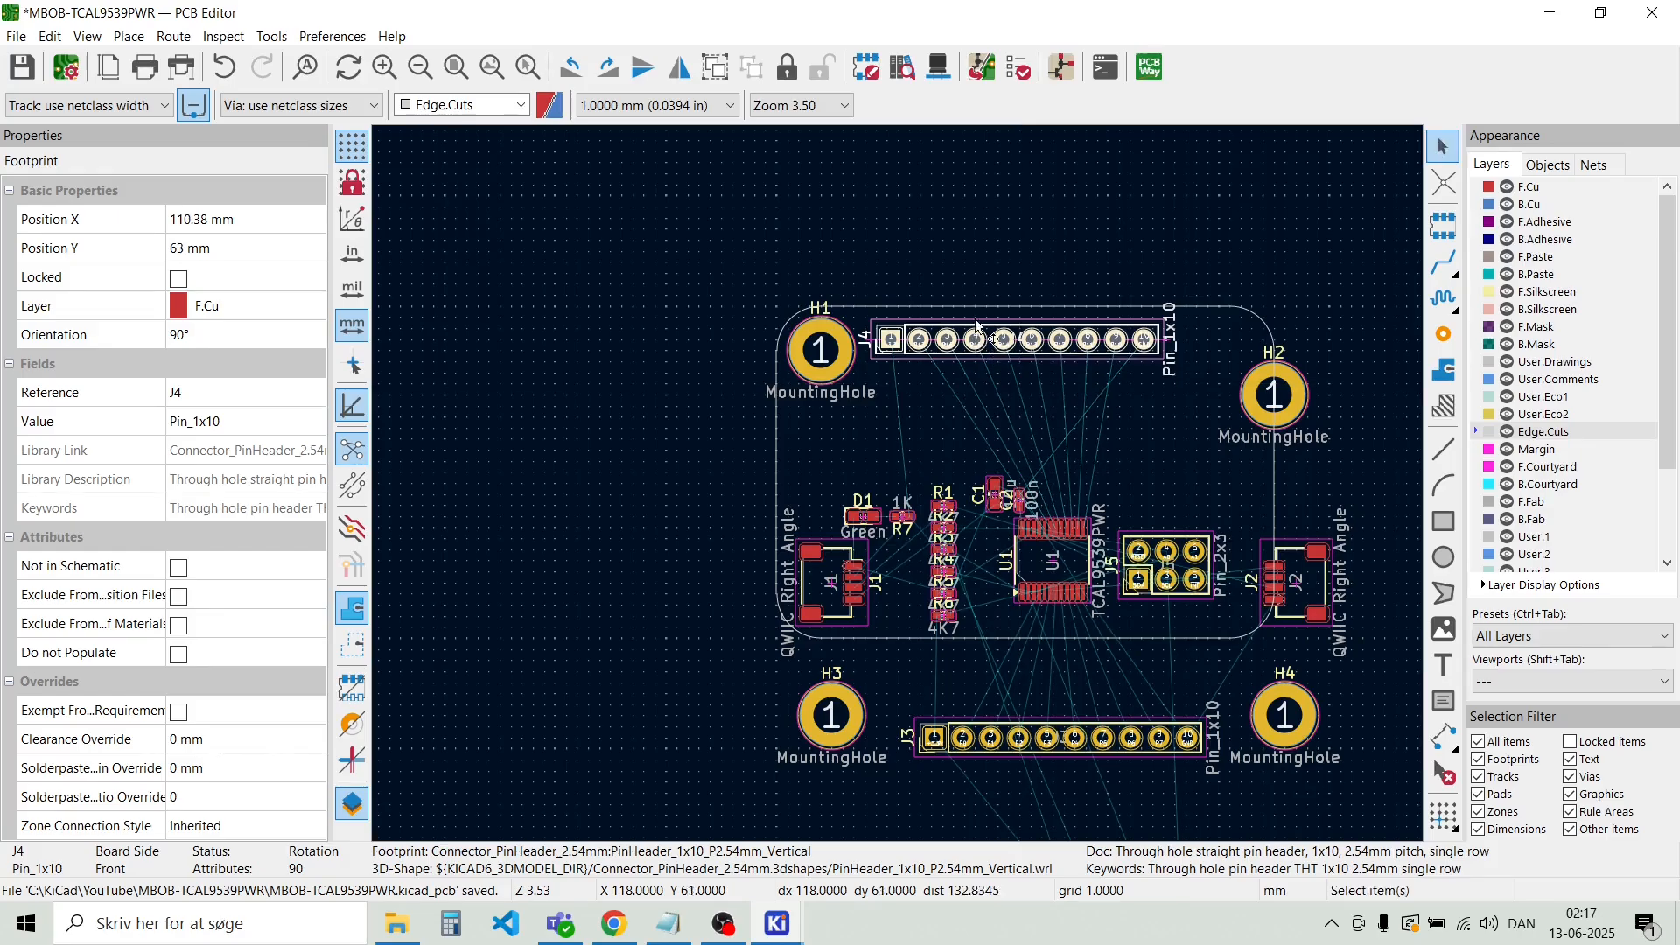
left_click(833, 591)
left_click(827, 592)
left_click_drag(856, 595, 833, 463)
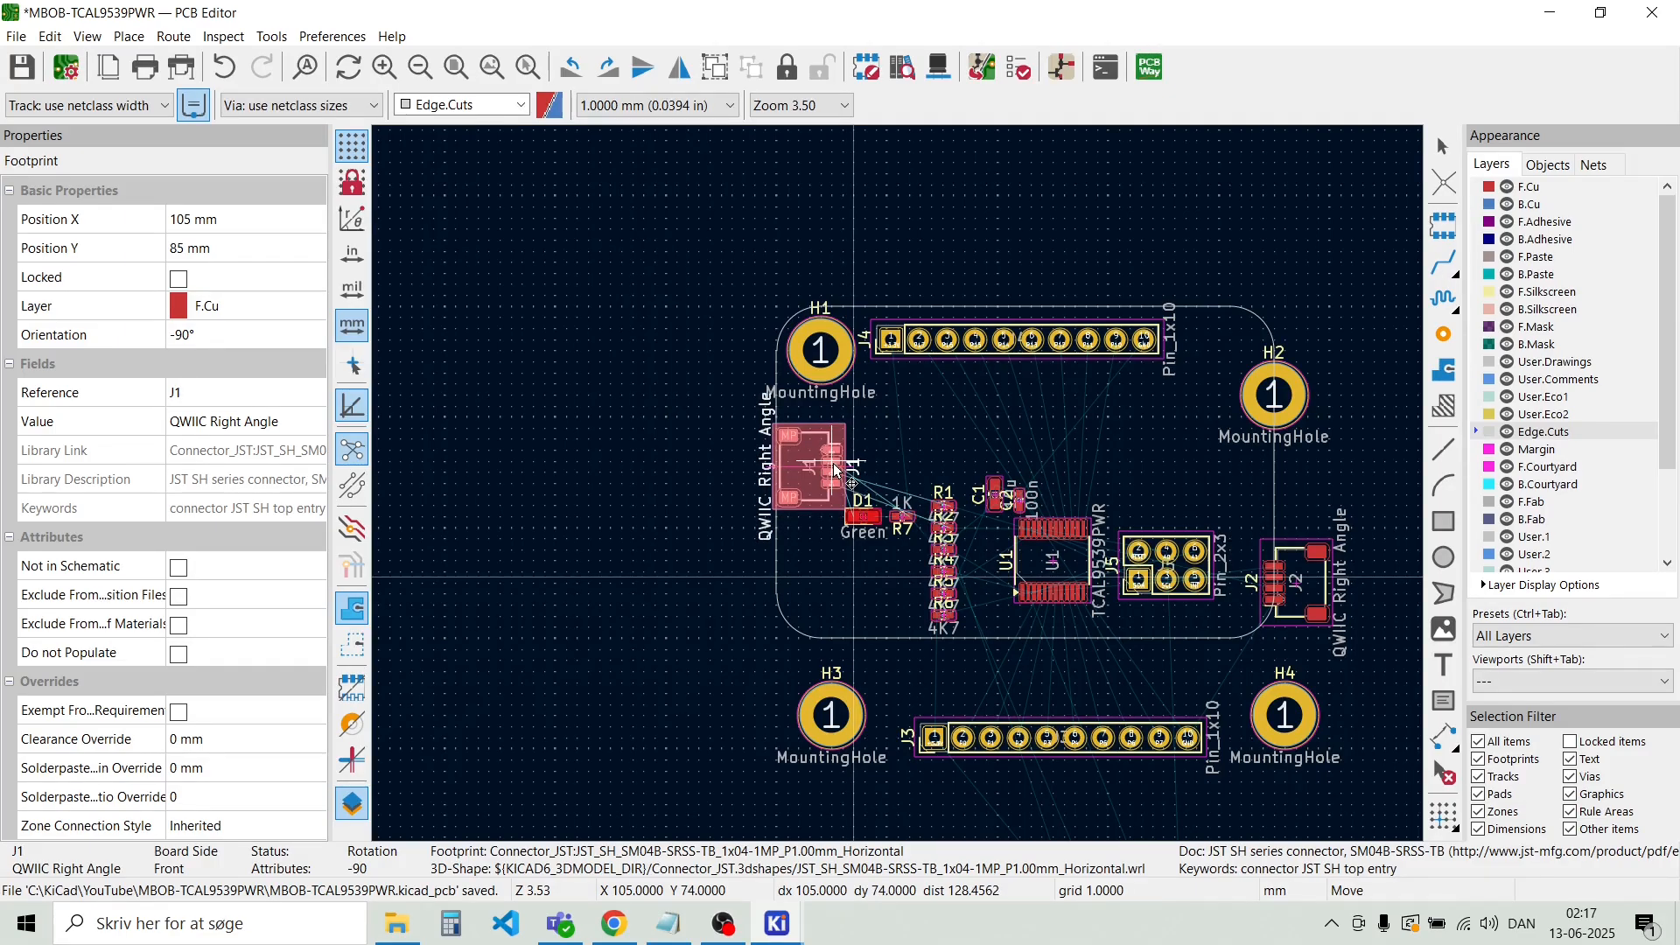
left_click(1039, 456)
Move U1, J5, D1, C1, C2, R1–R5 and R7 together about 4 mm left and 10 mm up inside the outline
left_click_drag(1222, 604, 873, 466)
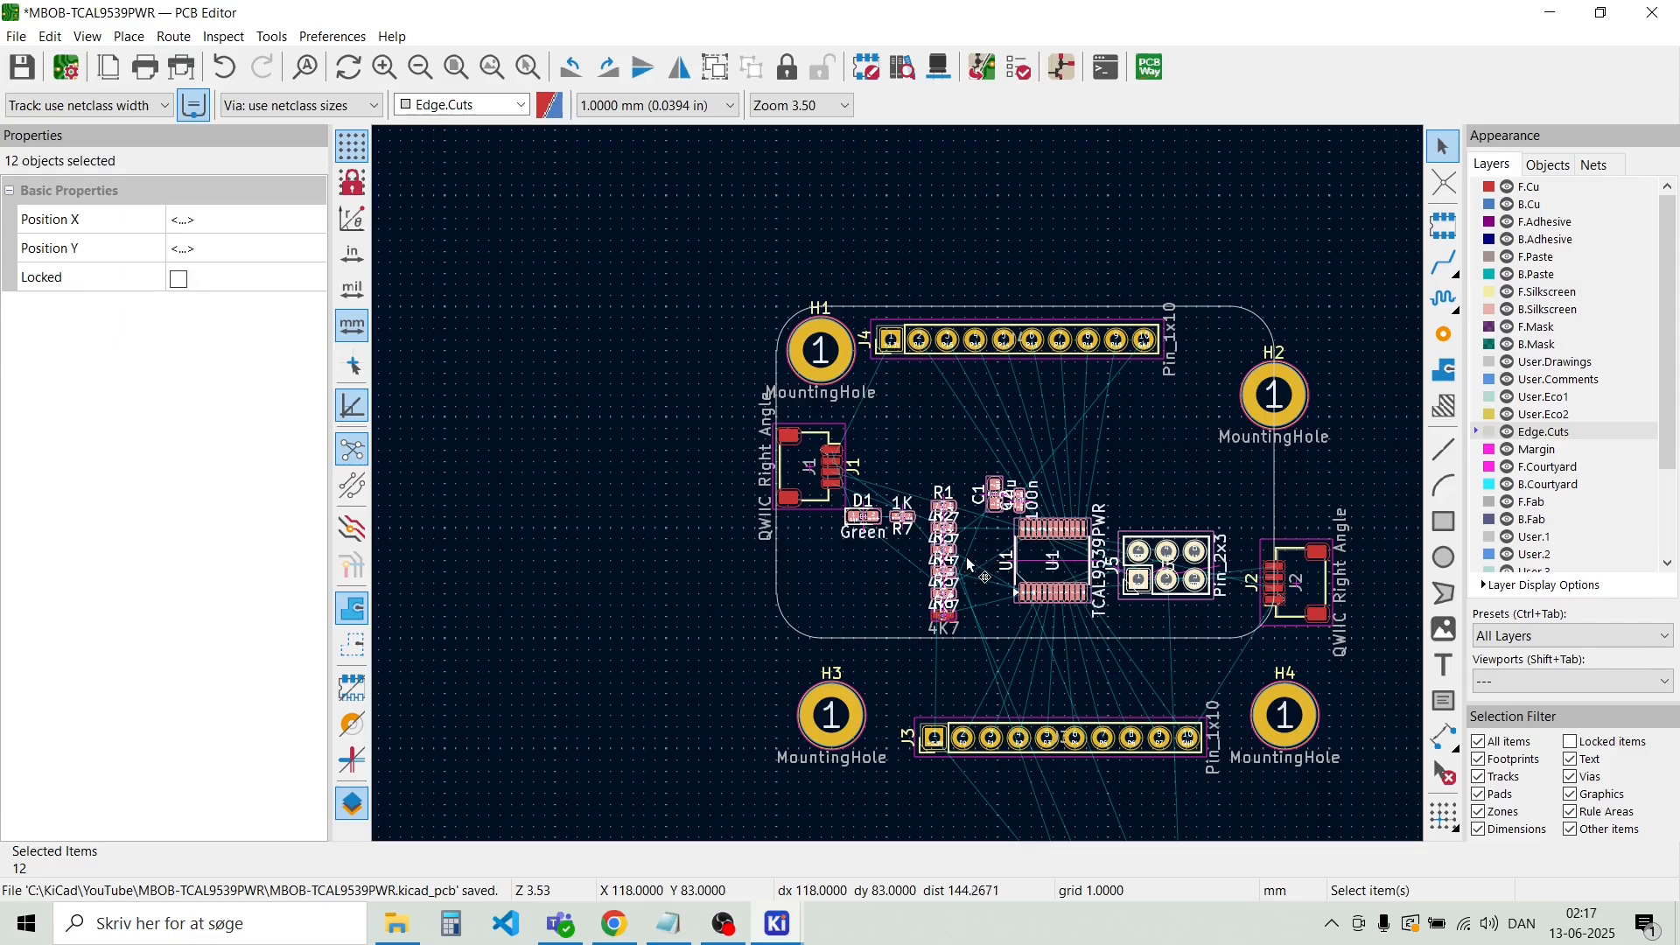
key("m")
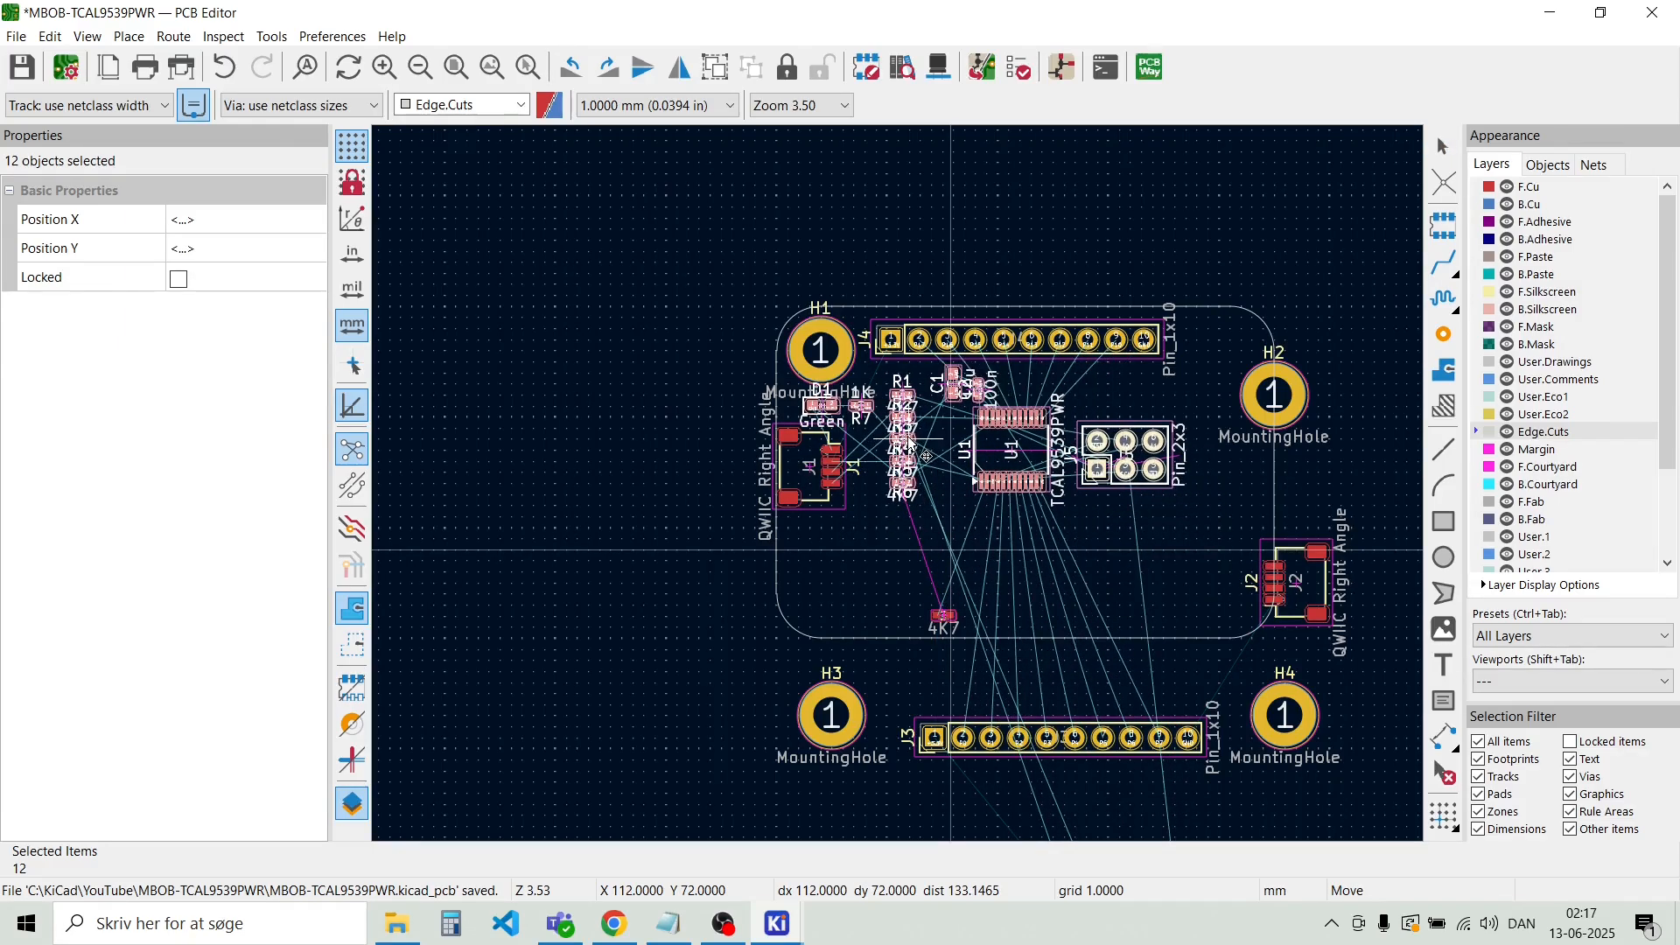
left_click(926, 456)
left_click(1014, 523)
Move QWIIC connector J2 to X 142, Y 78 mm at the board's right edge
left_click(1311, 600)
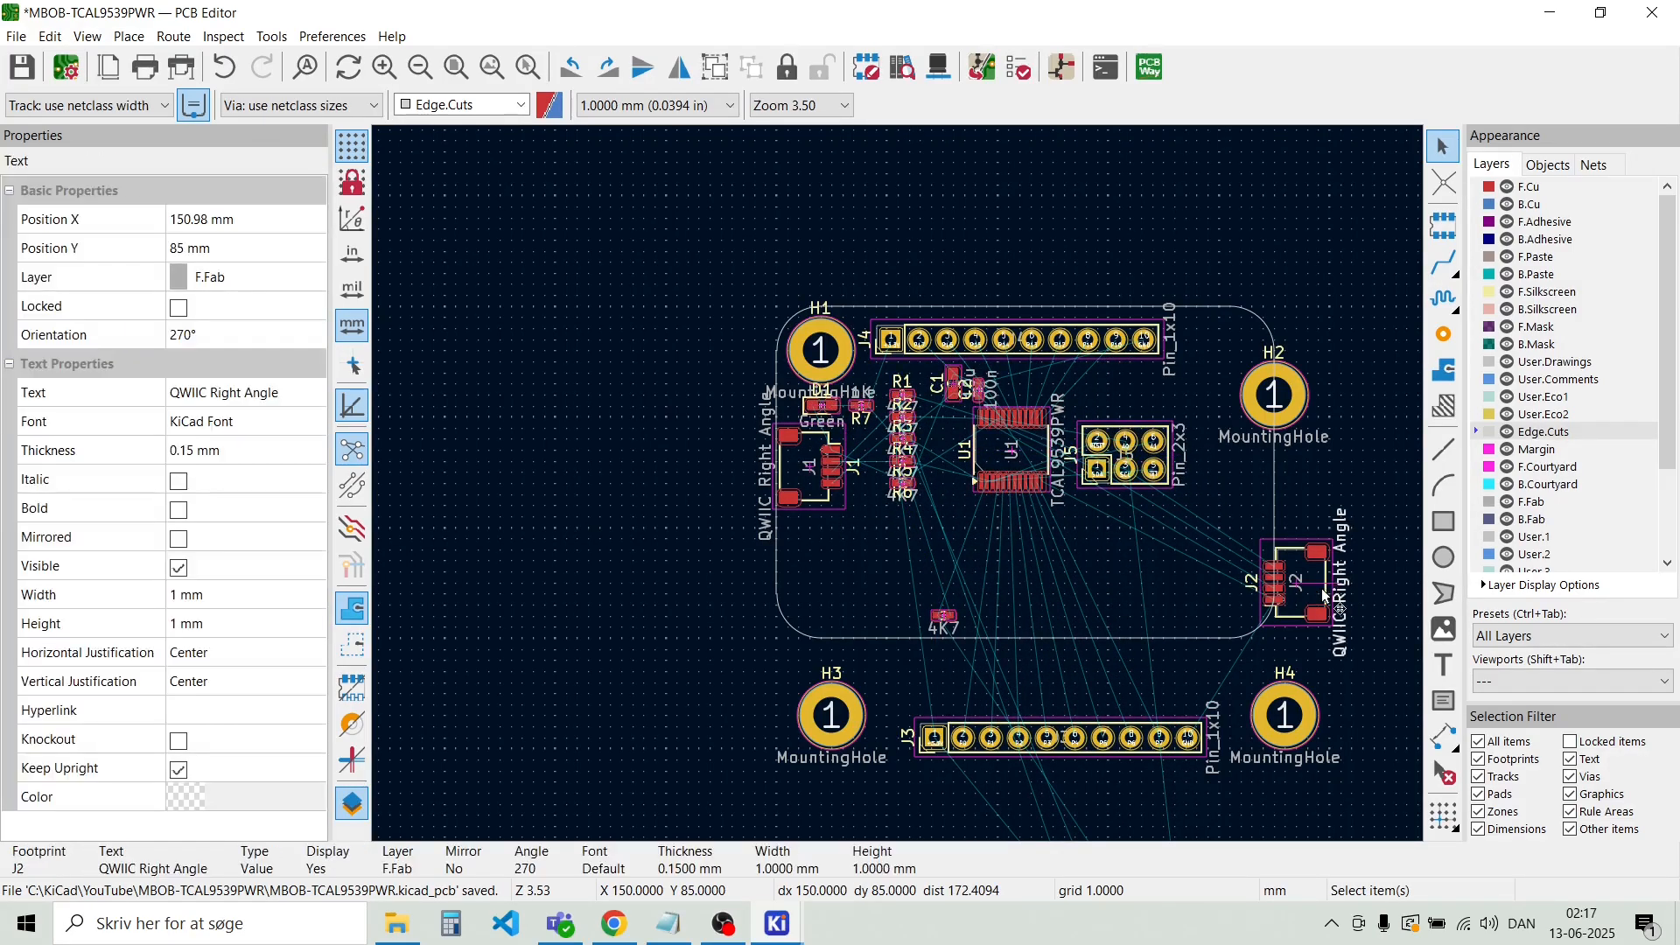
left_click(1311, 600)
key("m")
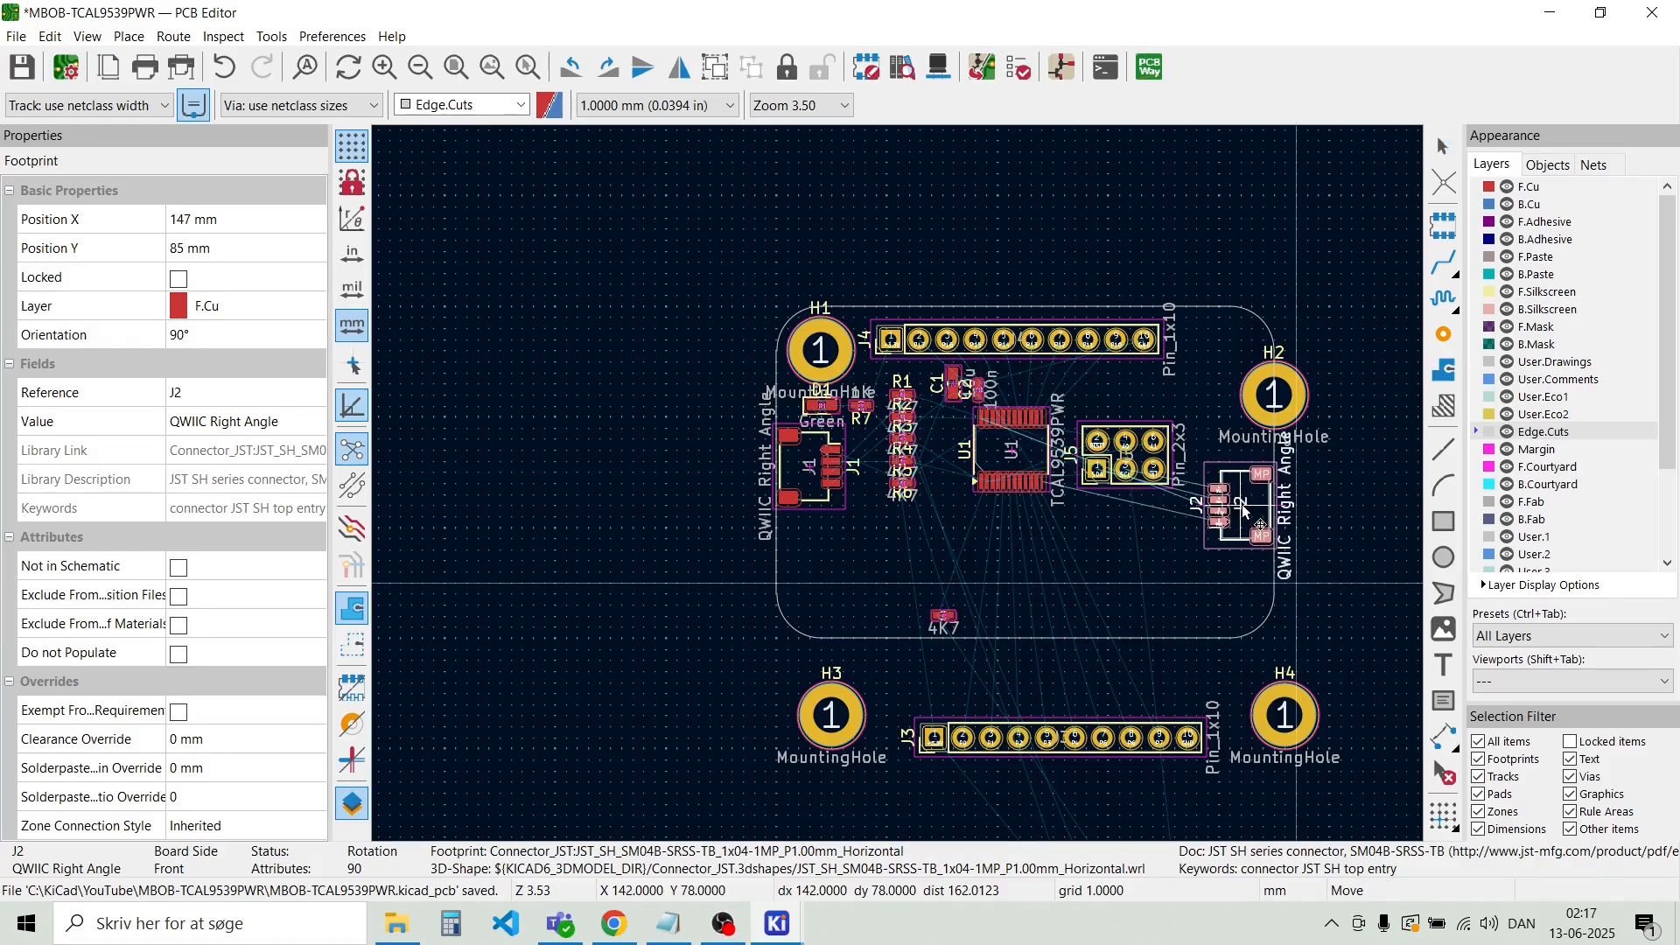
left_click(1242, 506)
Move mounting hole H2 into the outline's upper-right rounded corner, at X 141, Y 64 mm
left_click(1269, 391)
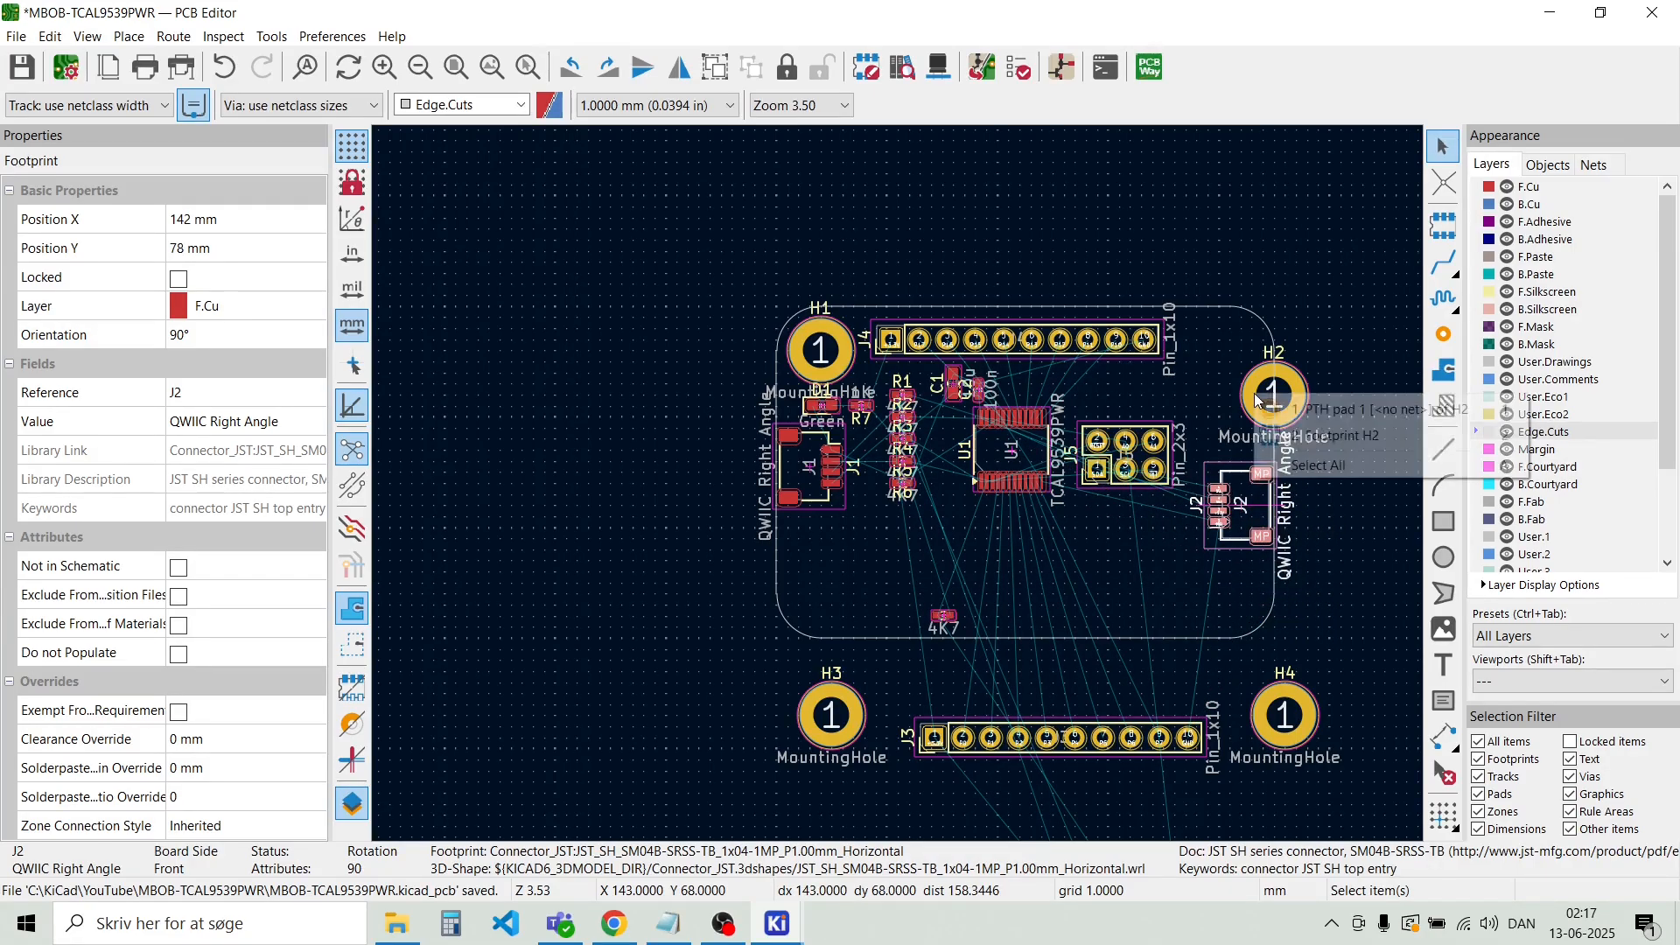
key("Escape")
key("Escape")
scroll(1283, 393, "up", 3)
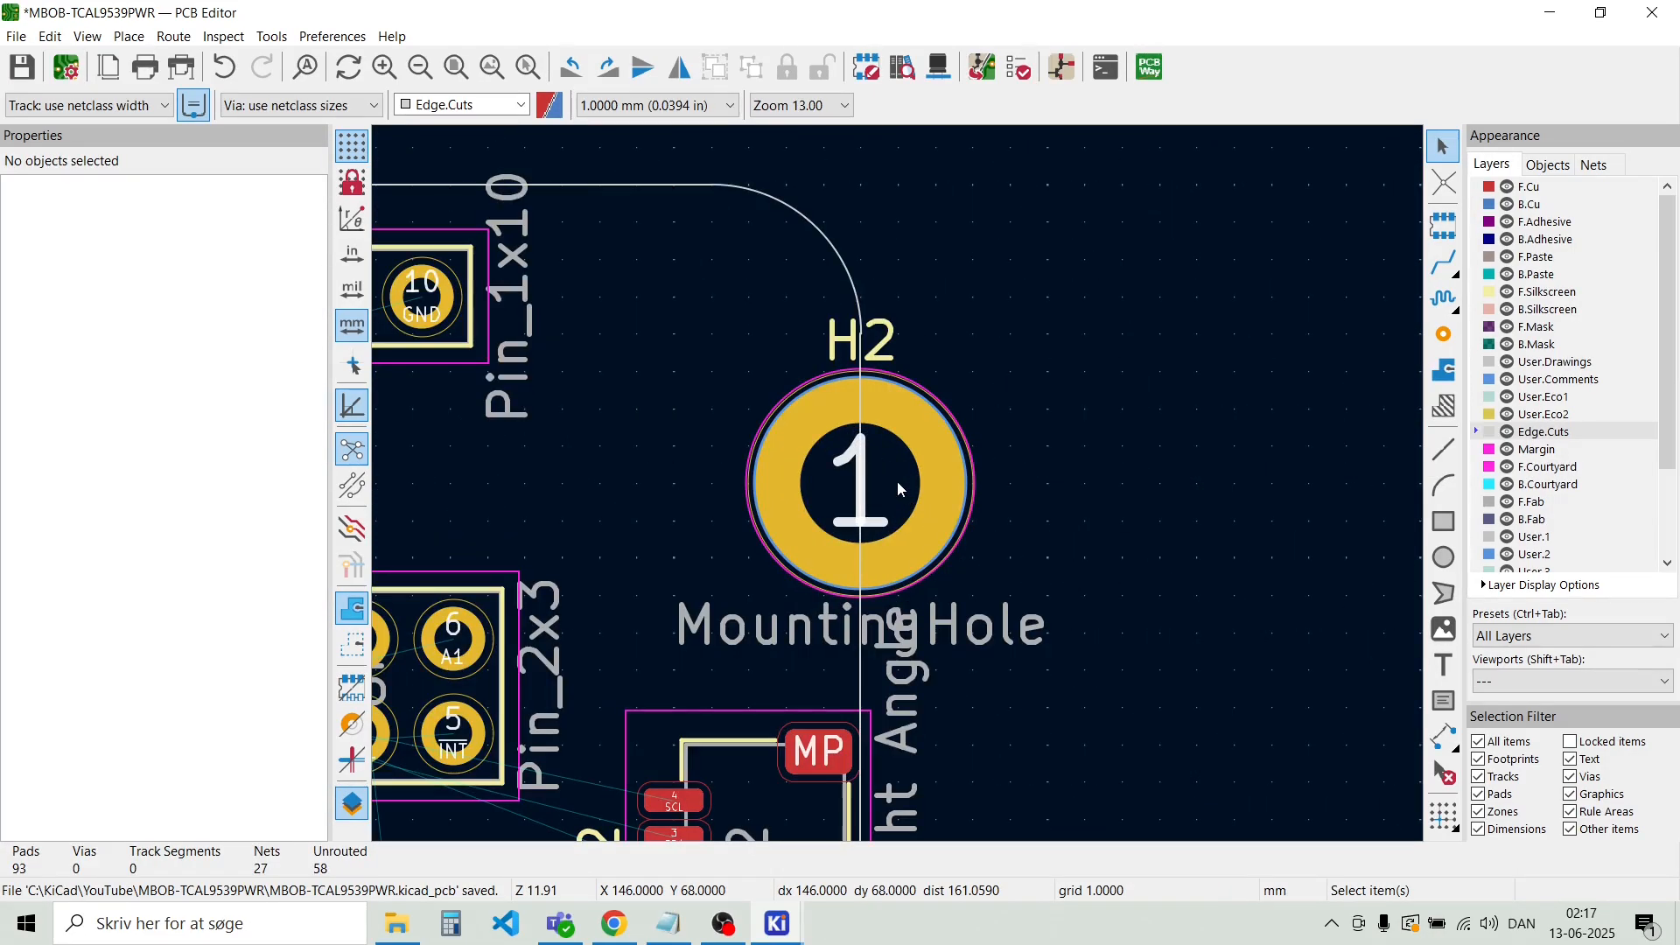
left_click(814, 476)
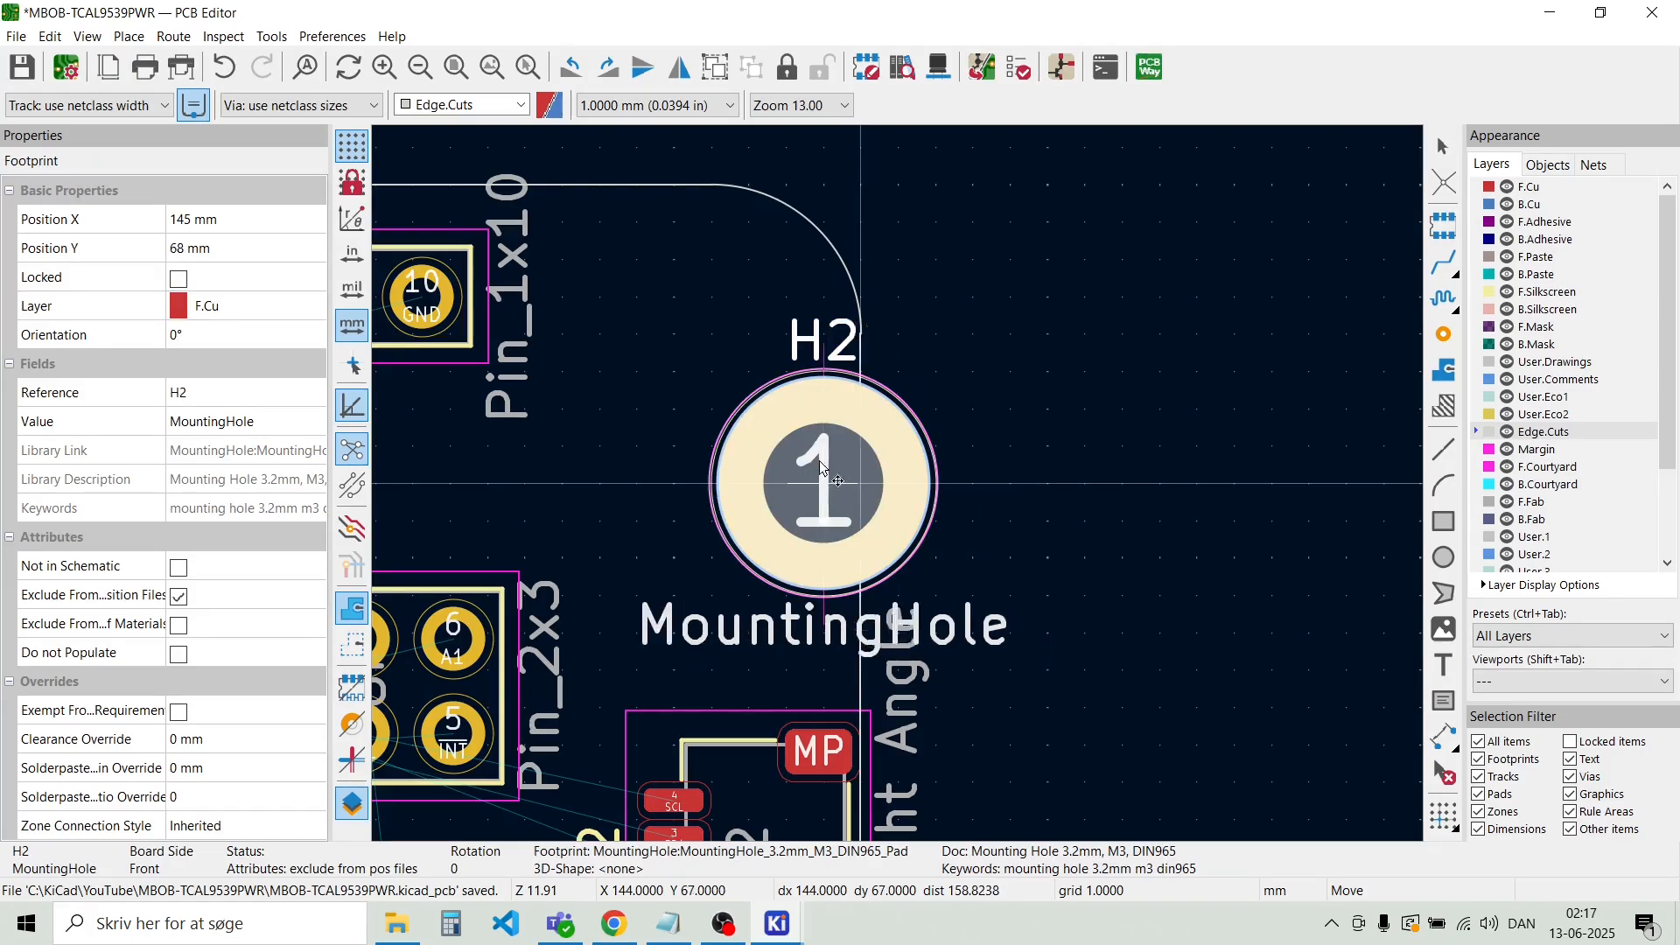
key("m")
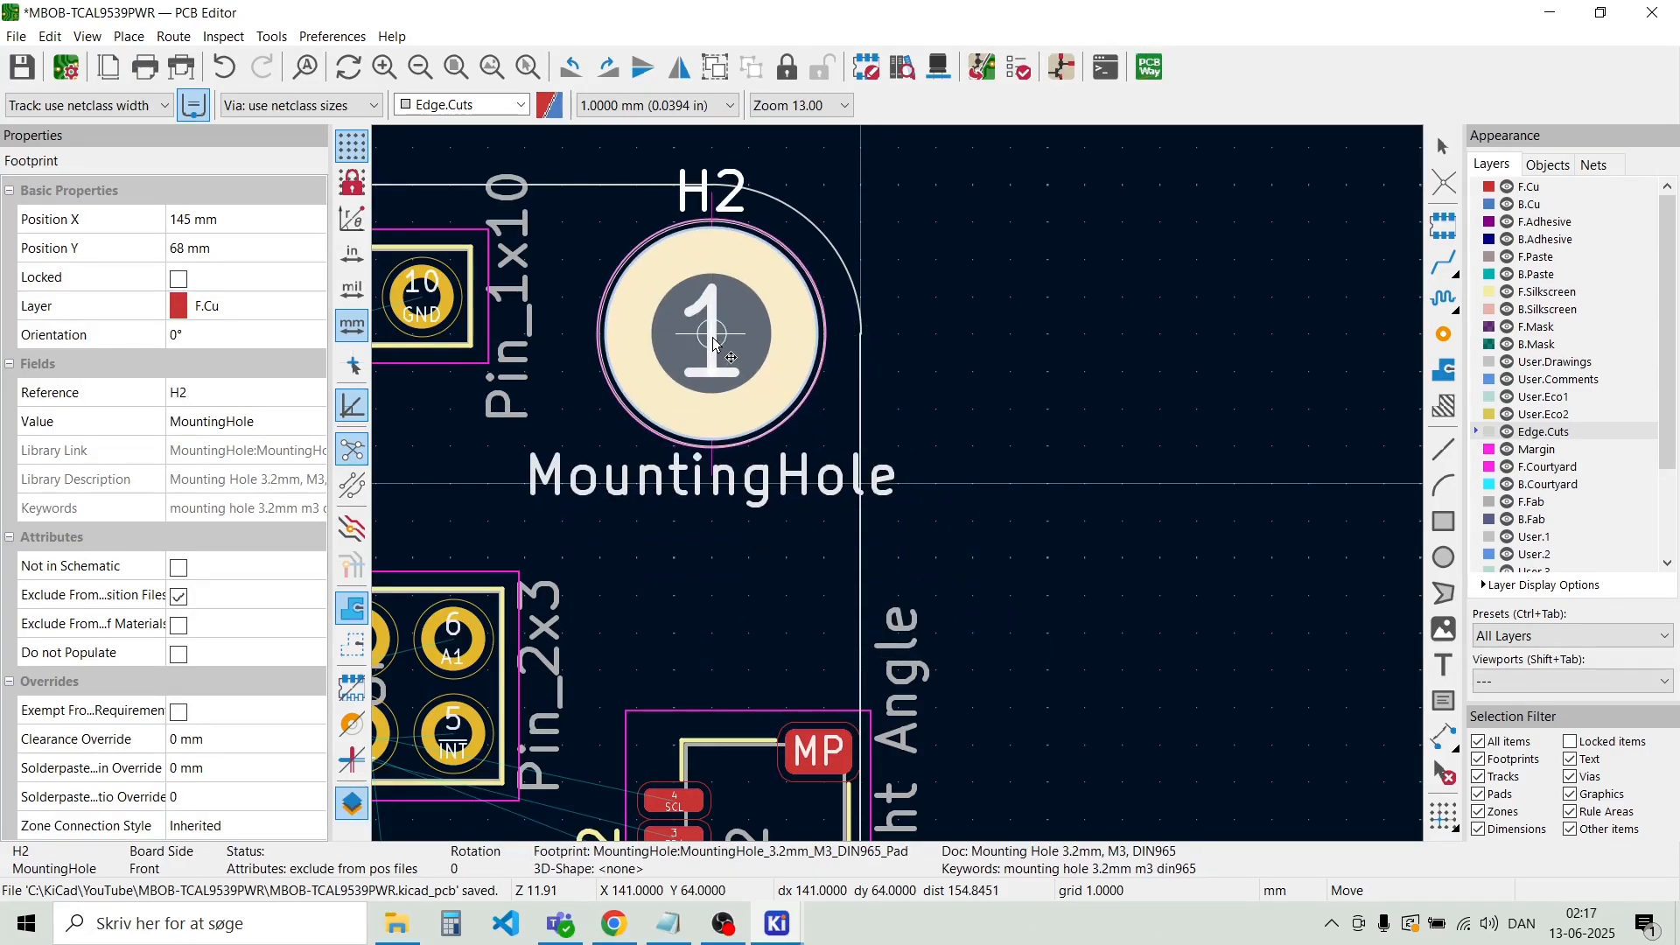
left_click(713, 343)
Move mounting hole H3 into the outline's lower-left rounded corner, vertically aligned with H1
scroll(714, 343, "down", 5)
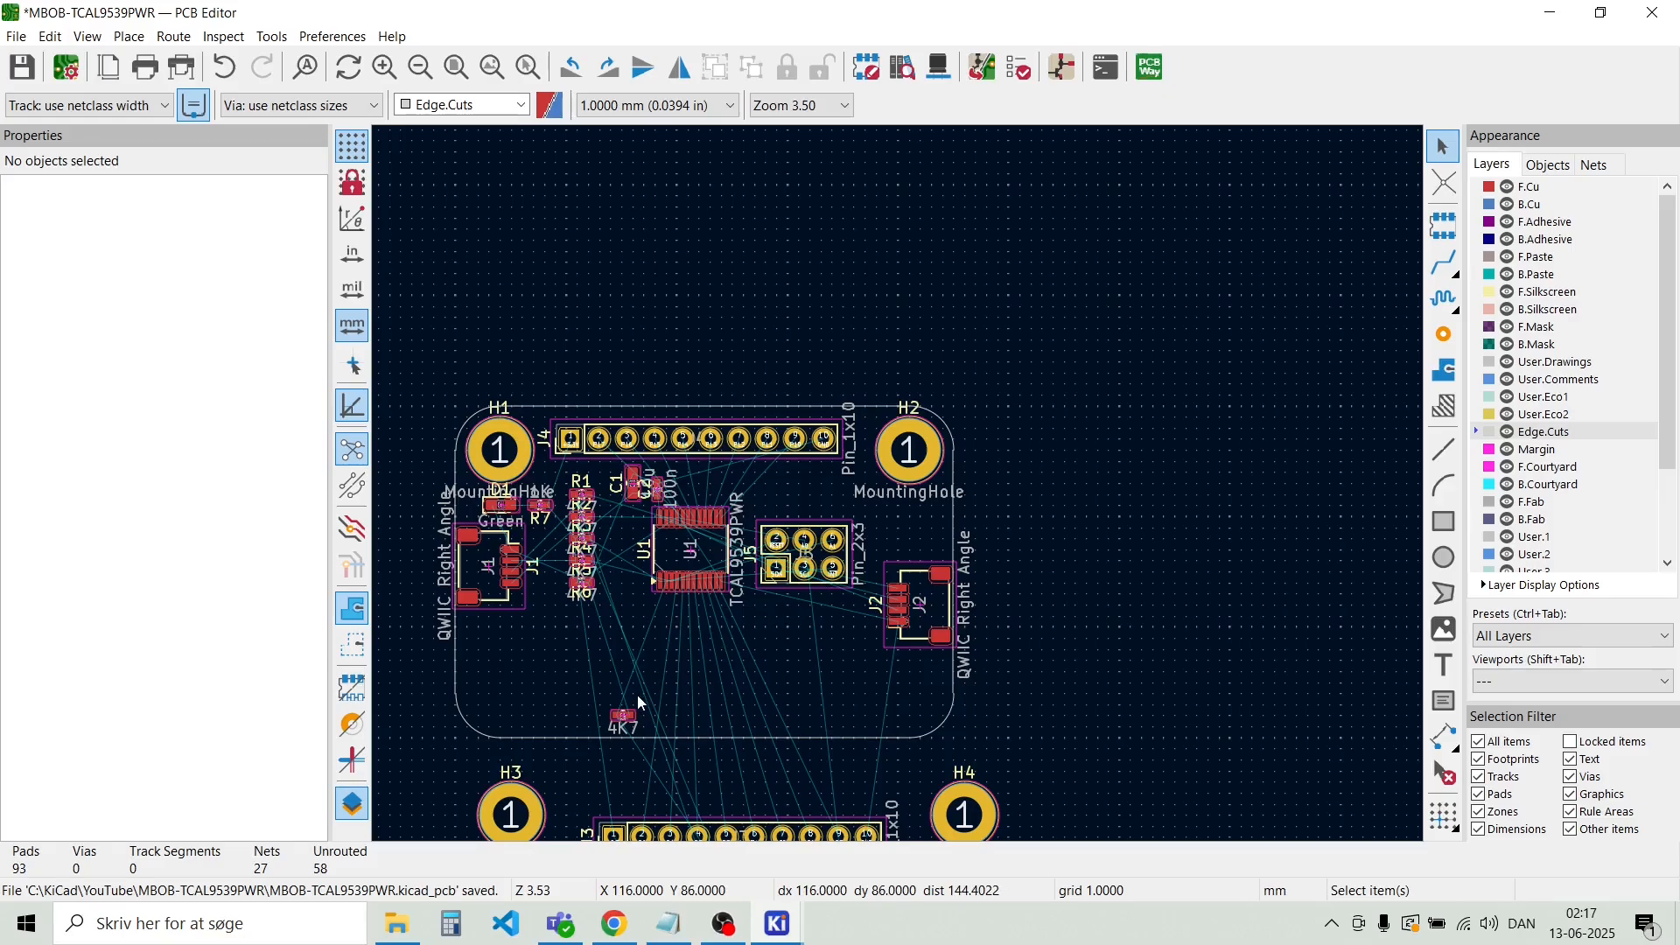
scroll(560, 779, "down", 2)
scroll(901, 491, "up", 4)
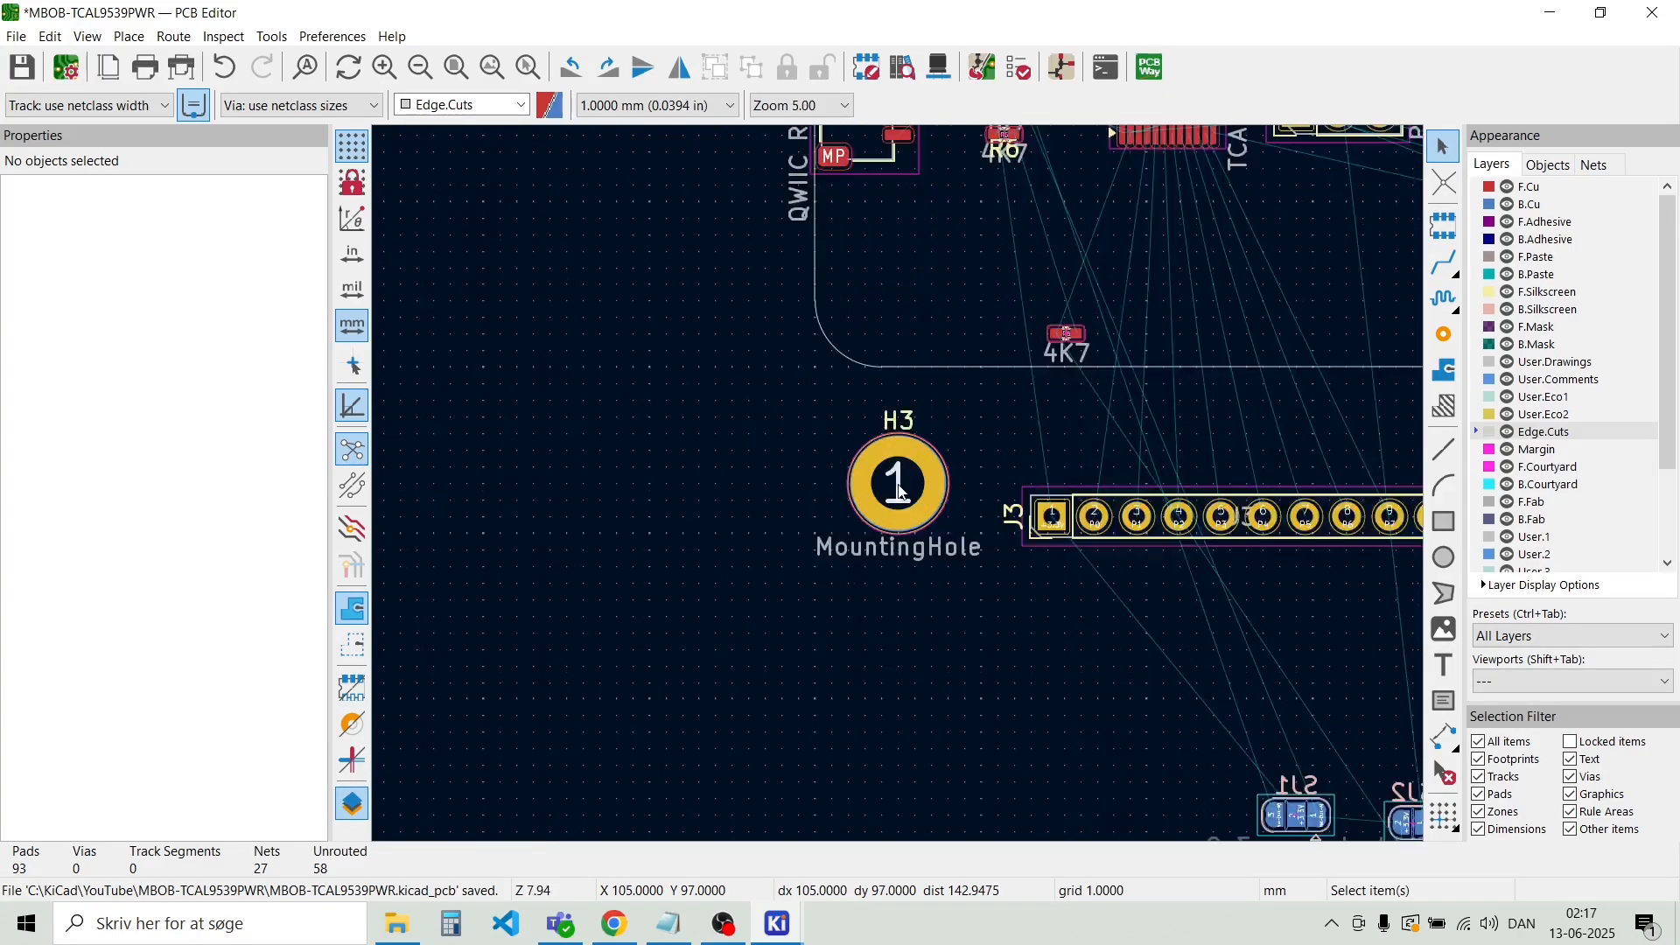
scroll(901, 492, "up", 2)
left_click(900, 486)
key("Escape")
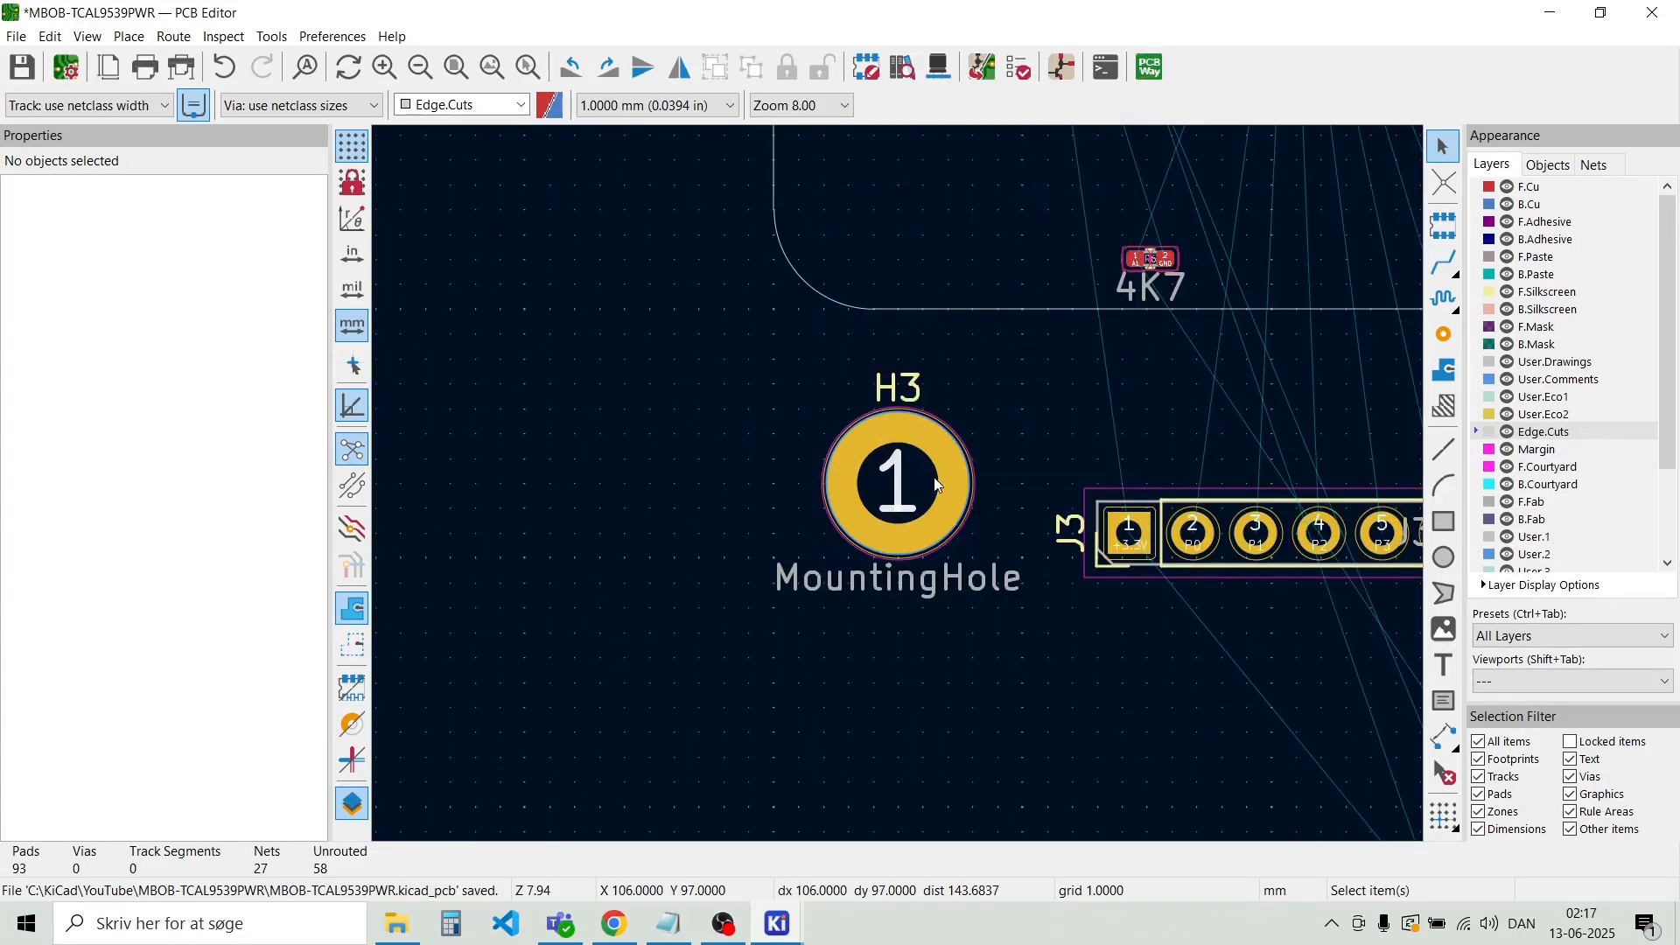
left_click_drag(970, 478, 880, 206)
Move mounting hole H4 into the outline's lower-right rounded corner, at X 141, Y 86 mm
scroll(899, 485, "down", 6)
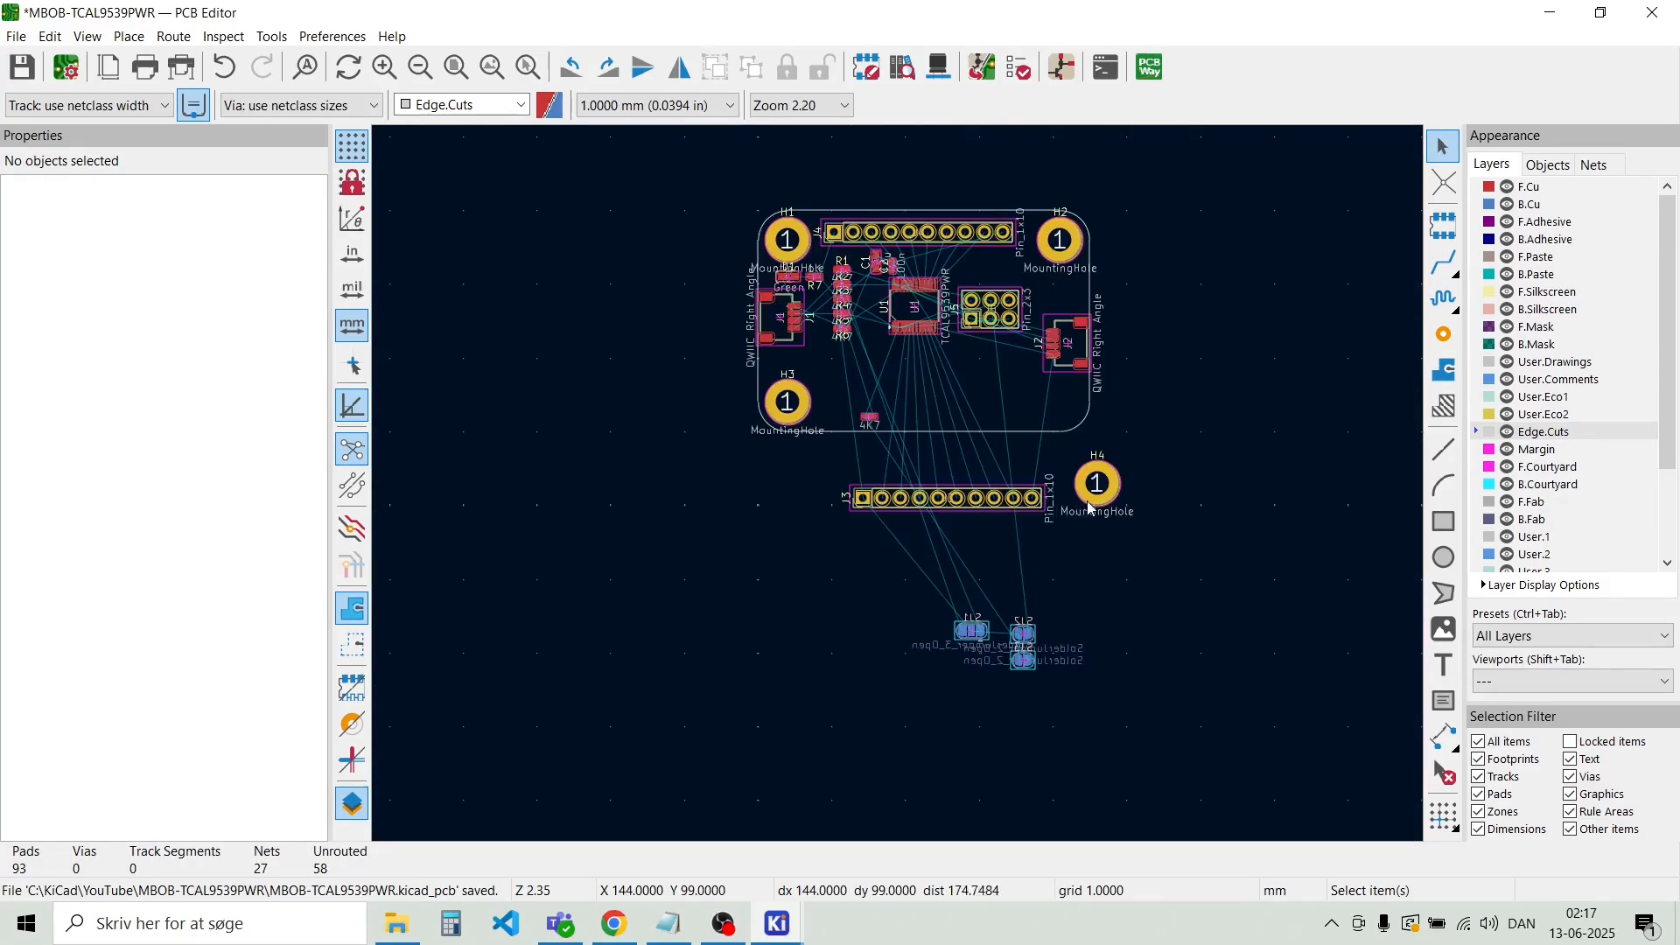
left_click_drag(1099, 485, 1067, 409)
scroll(1063, 402, "up", 4)
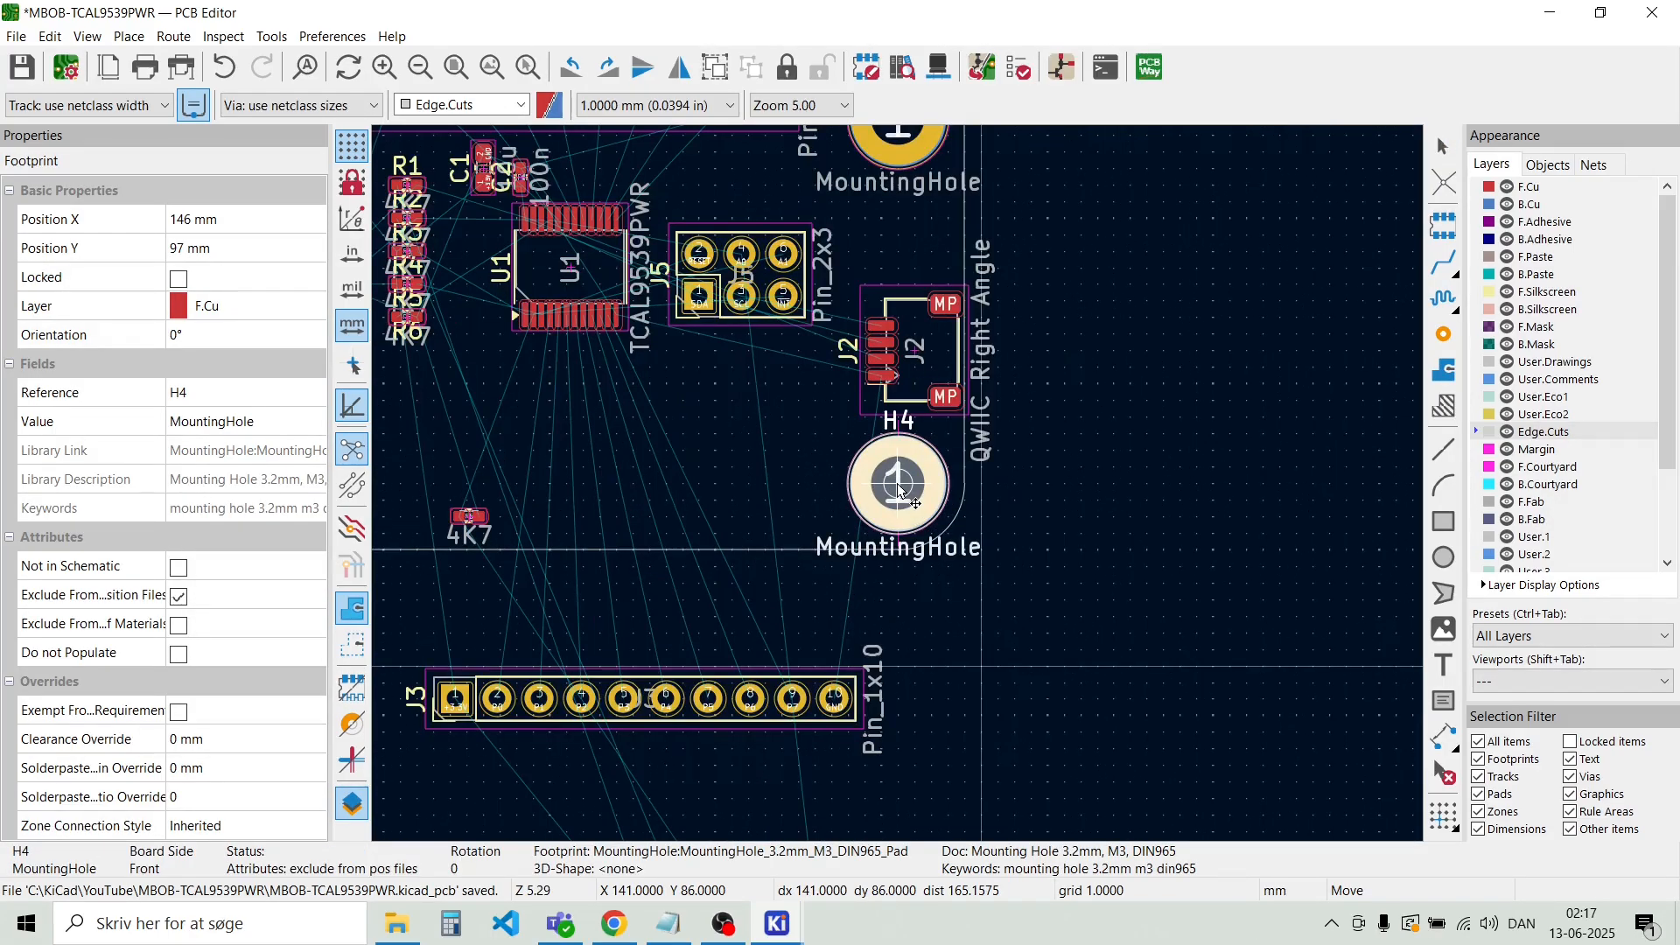
left_click(899, 488)
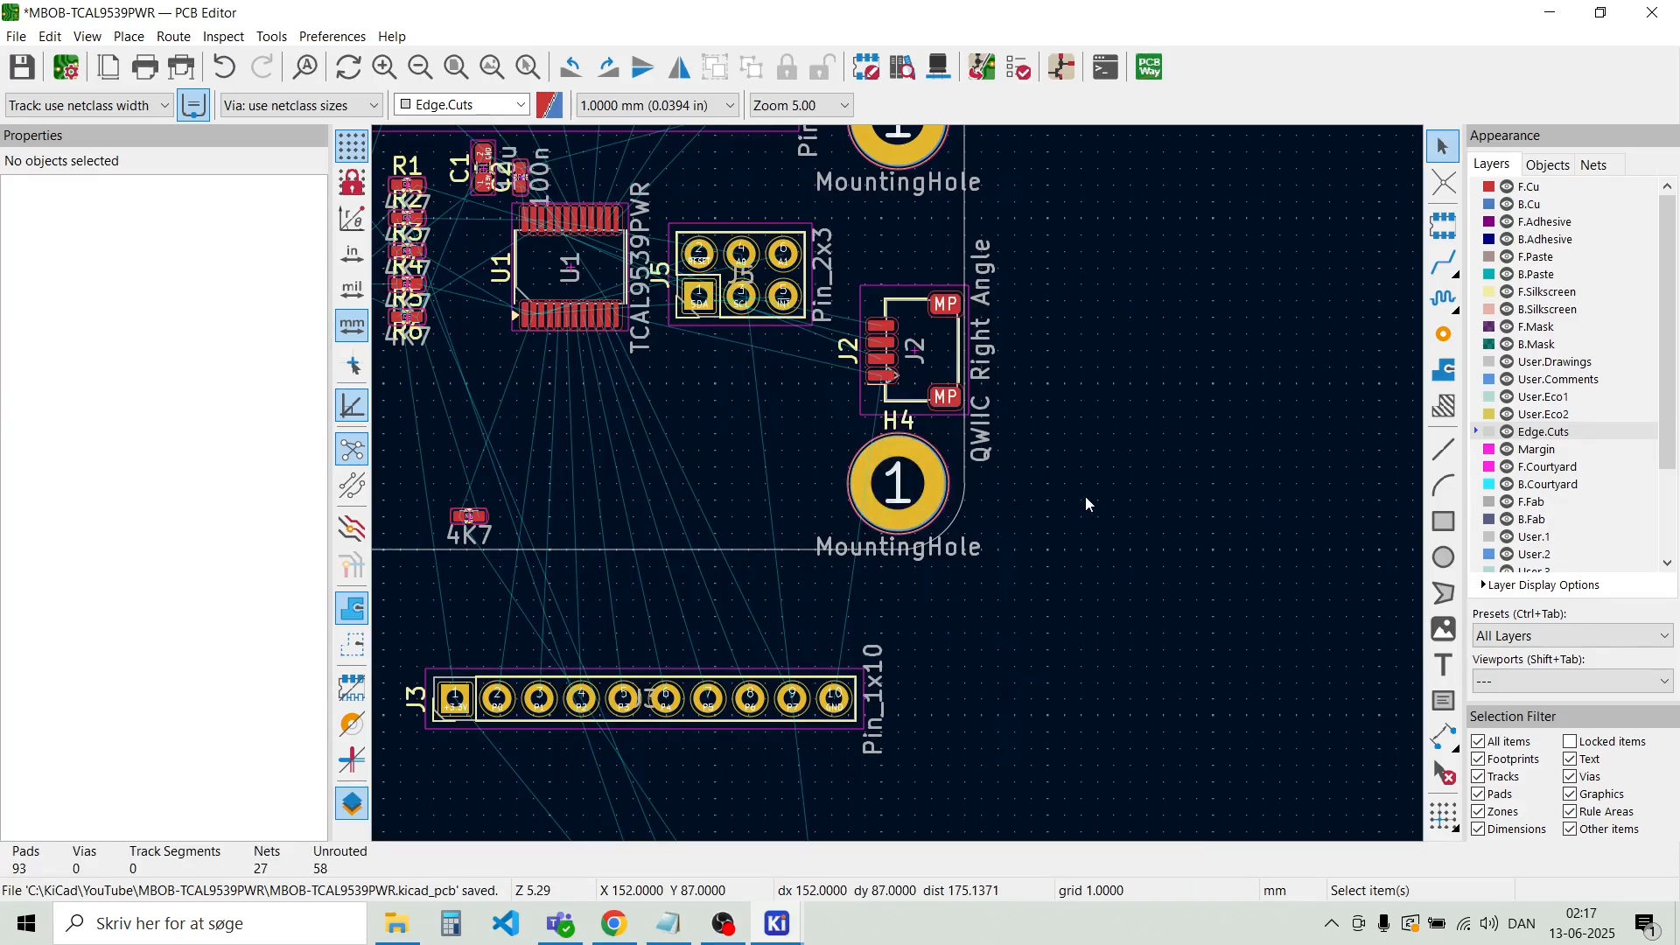
Move connector J1 down along the board's left edge to X 103, Y 75 mm, midway between H1 and H3
scroll(898, 484, "down", 2)
scroll(746, 437, "down", 2)
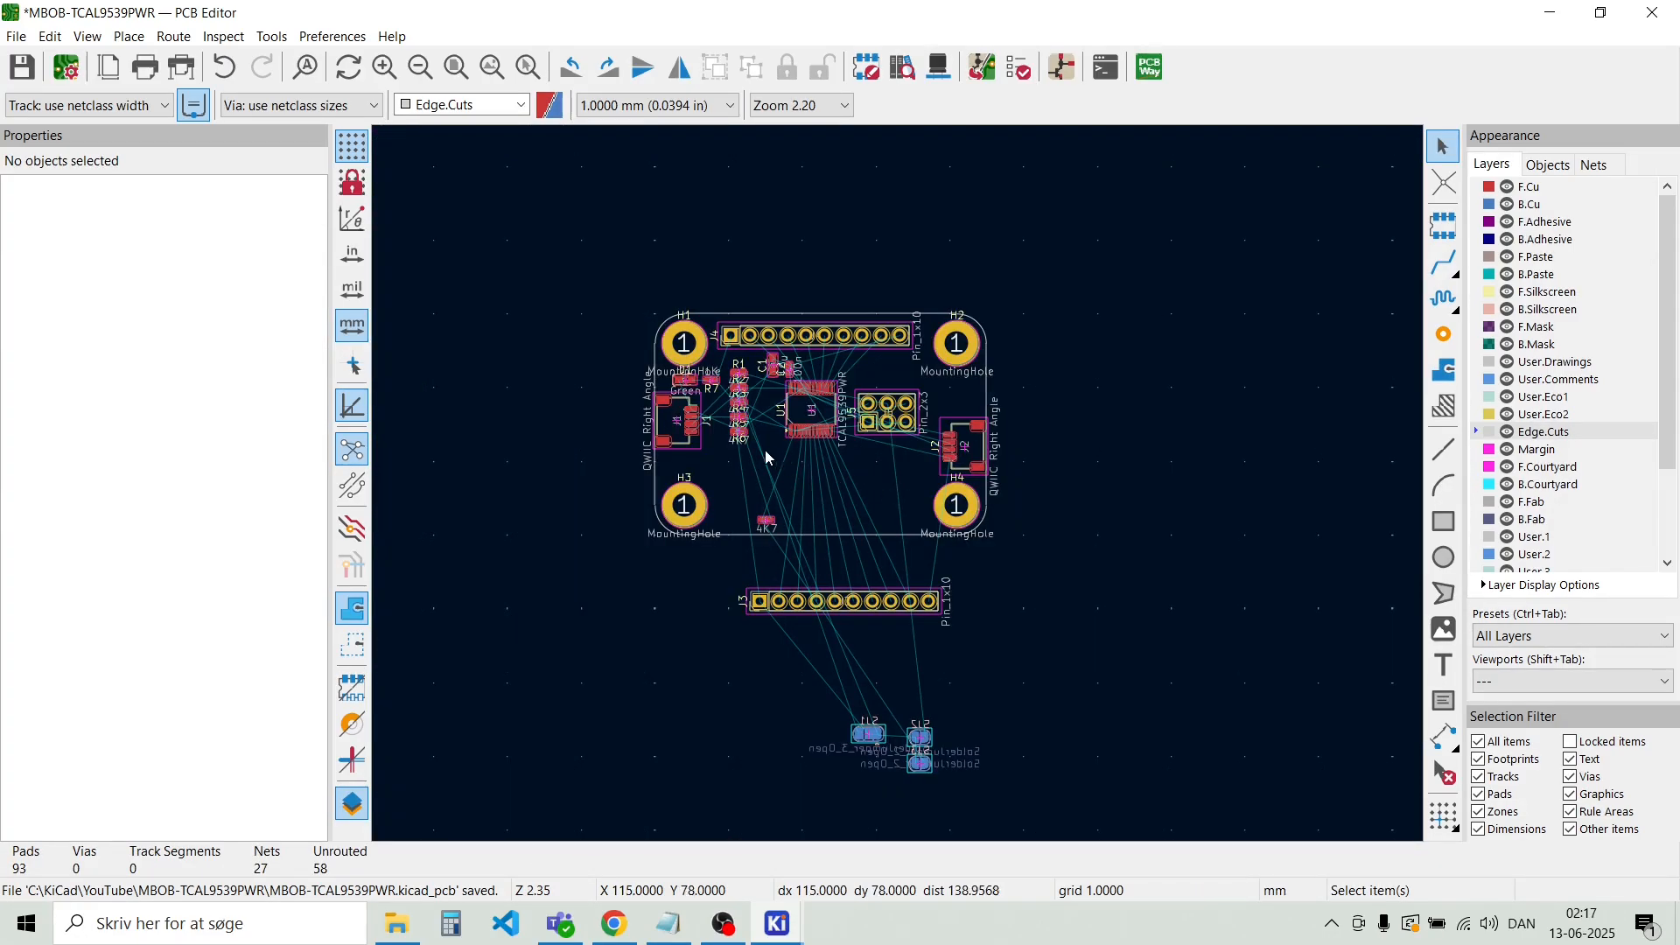
scroll(765, 450, "up", 6)
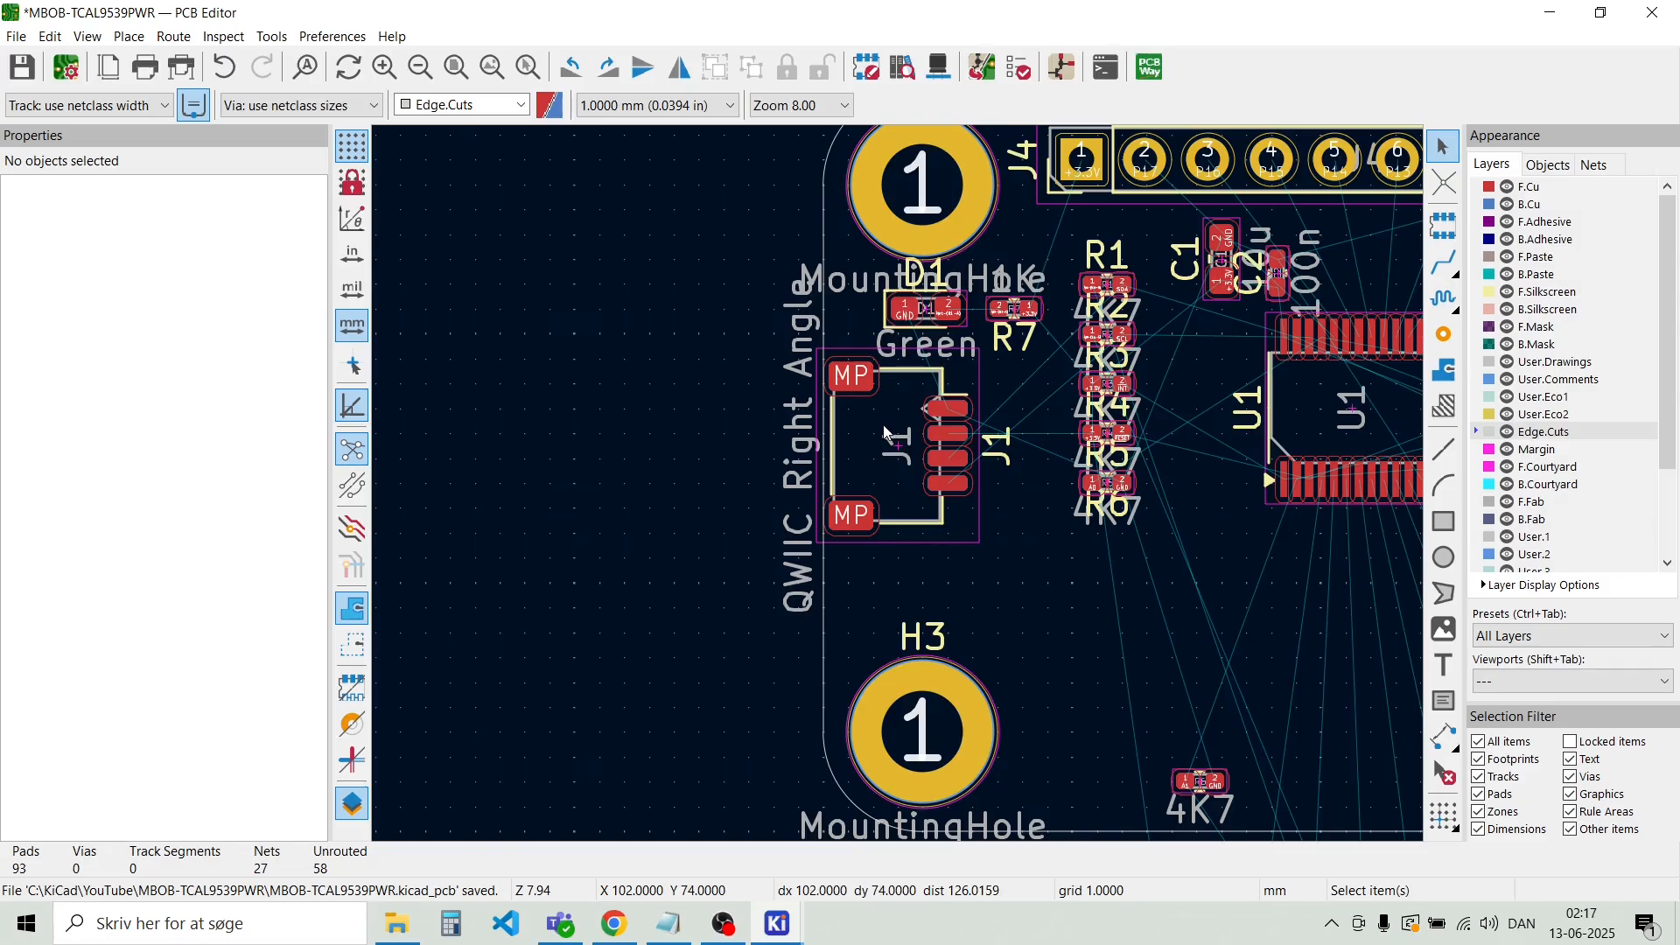
scroll(901, 486, "down", 2)
scroll(899, 486, "up", 2)
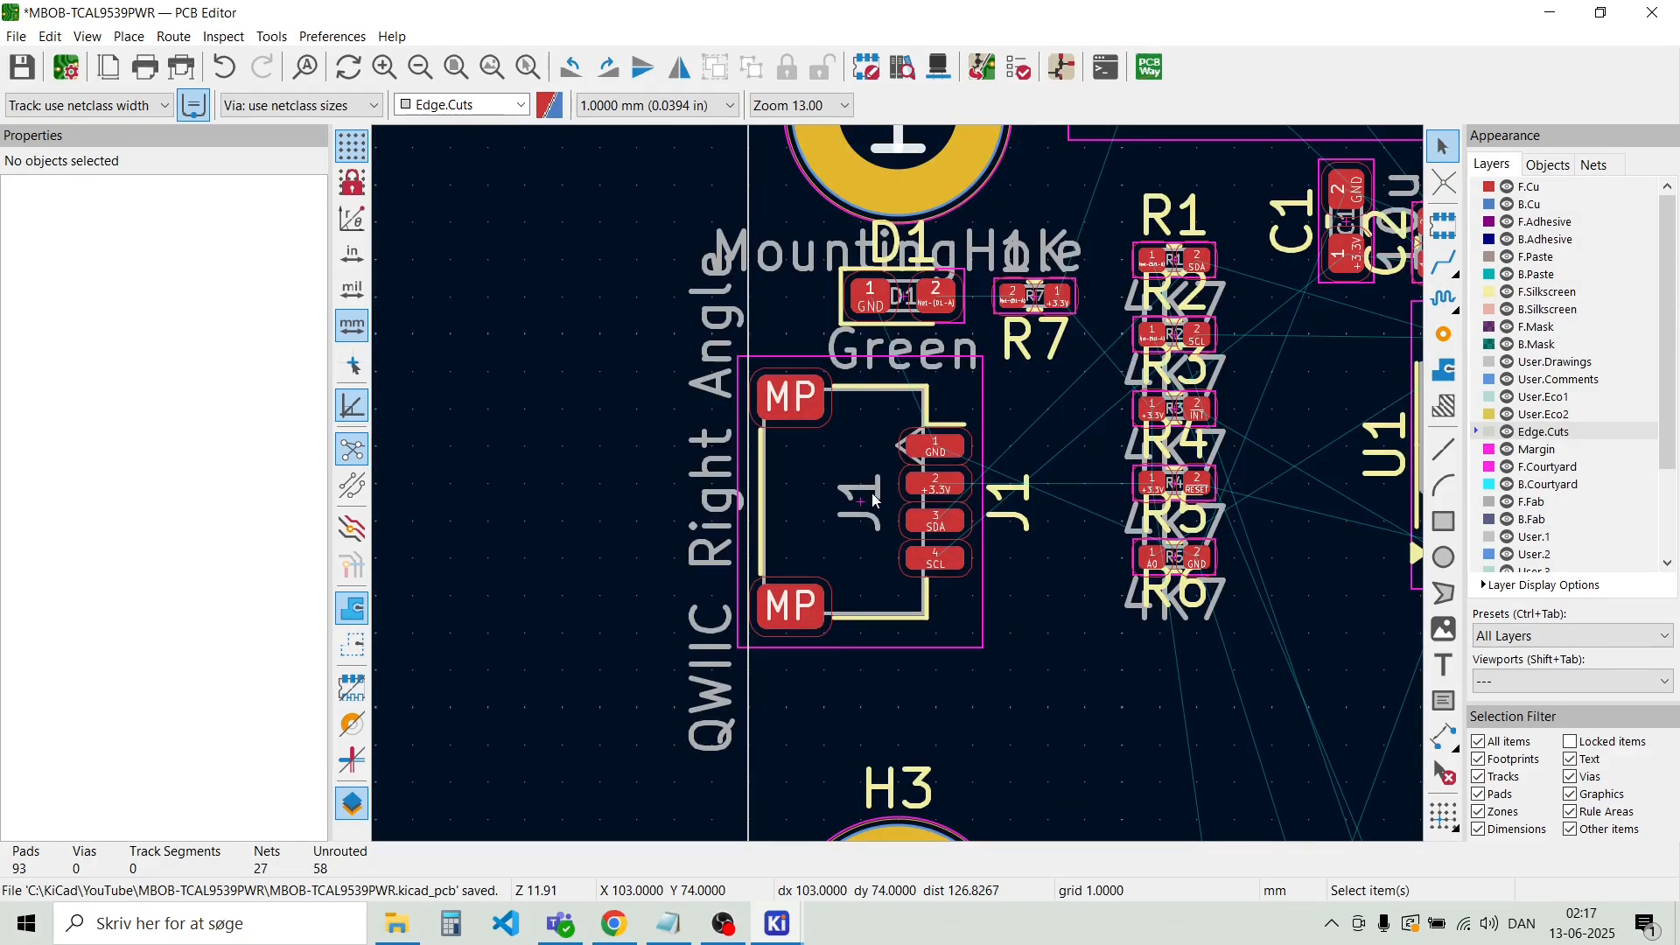
left_click(875, 500)
left_click_drag(859, 496, 862, 524)
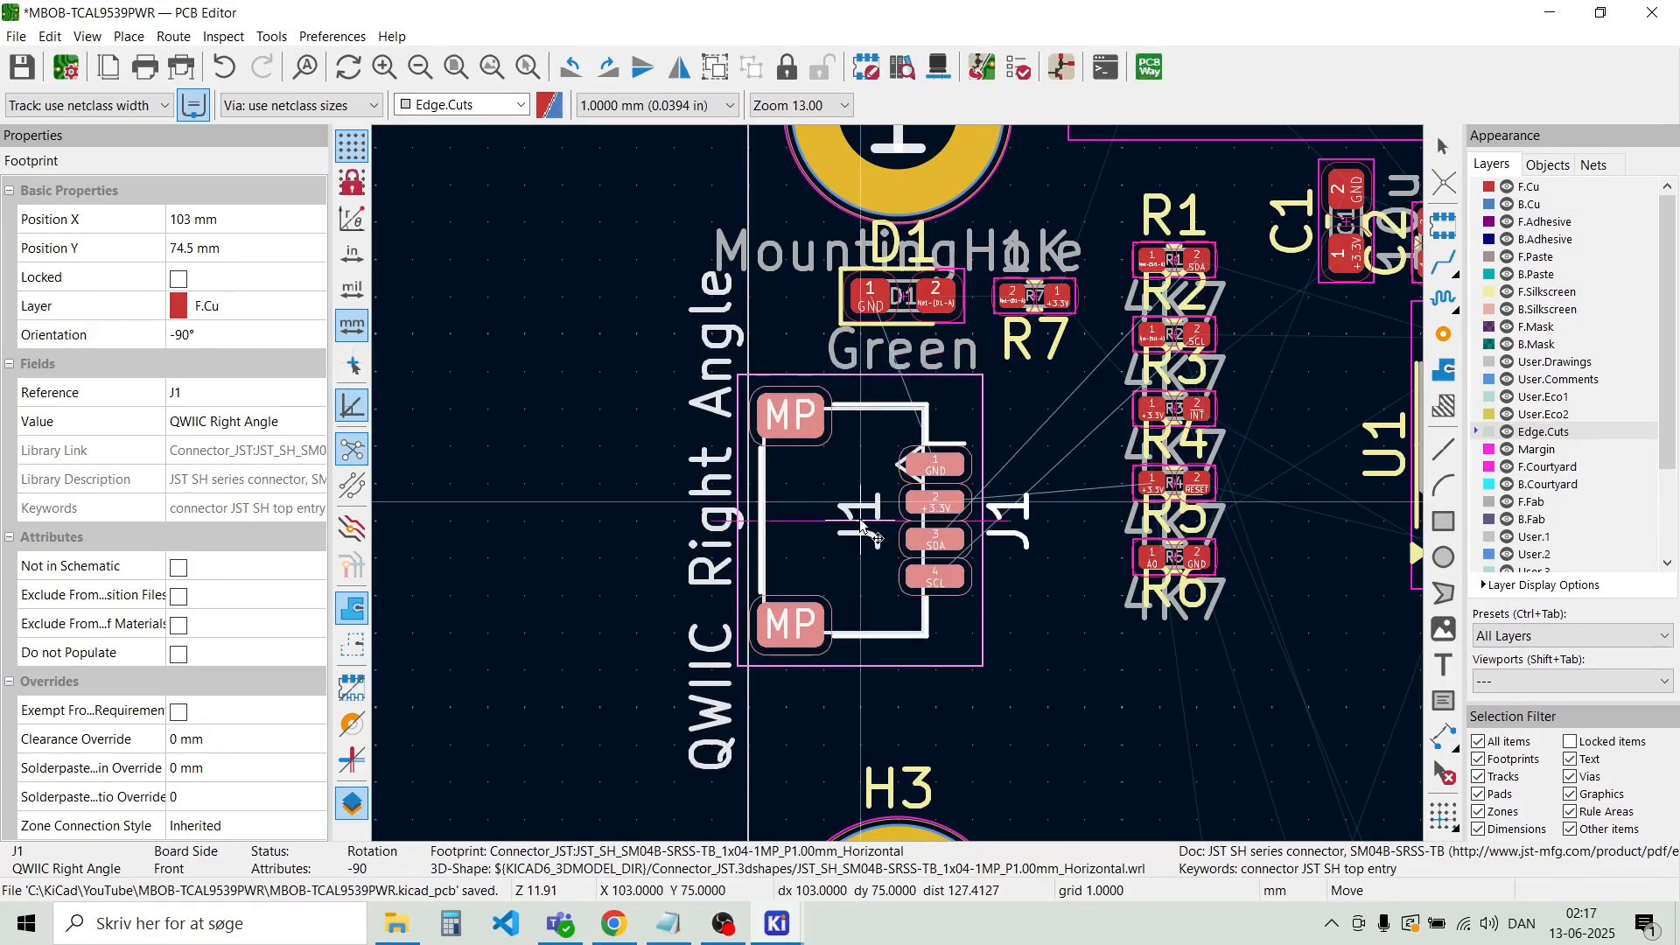
scroll(862, 523, "down", 1)
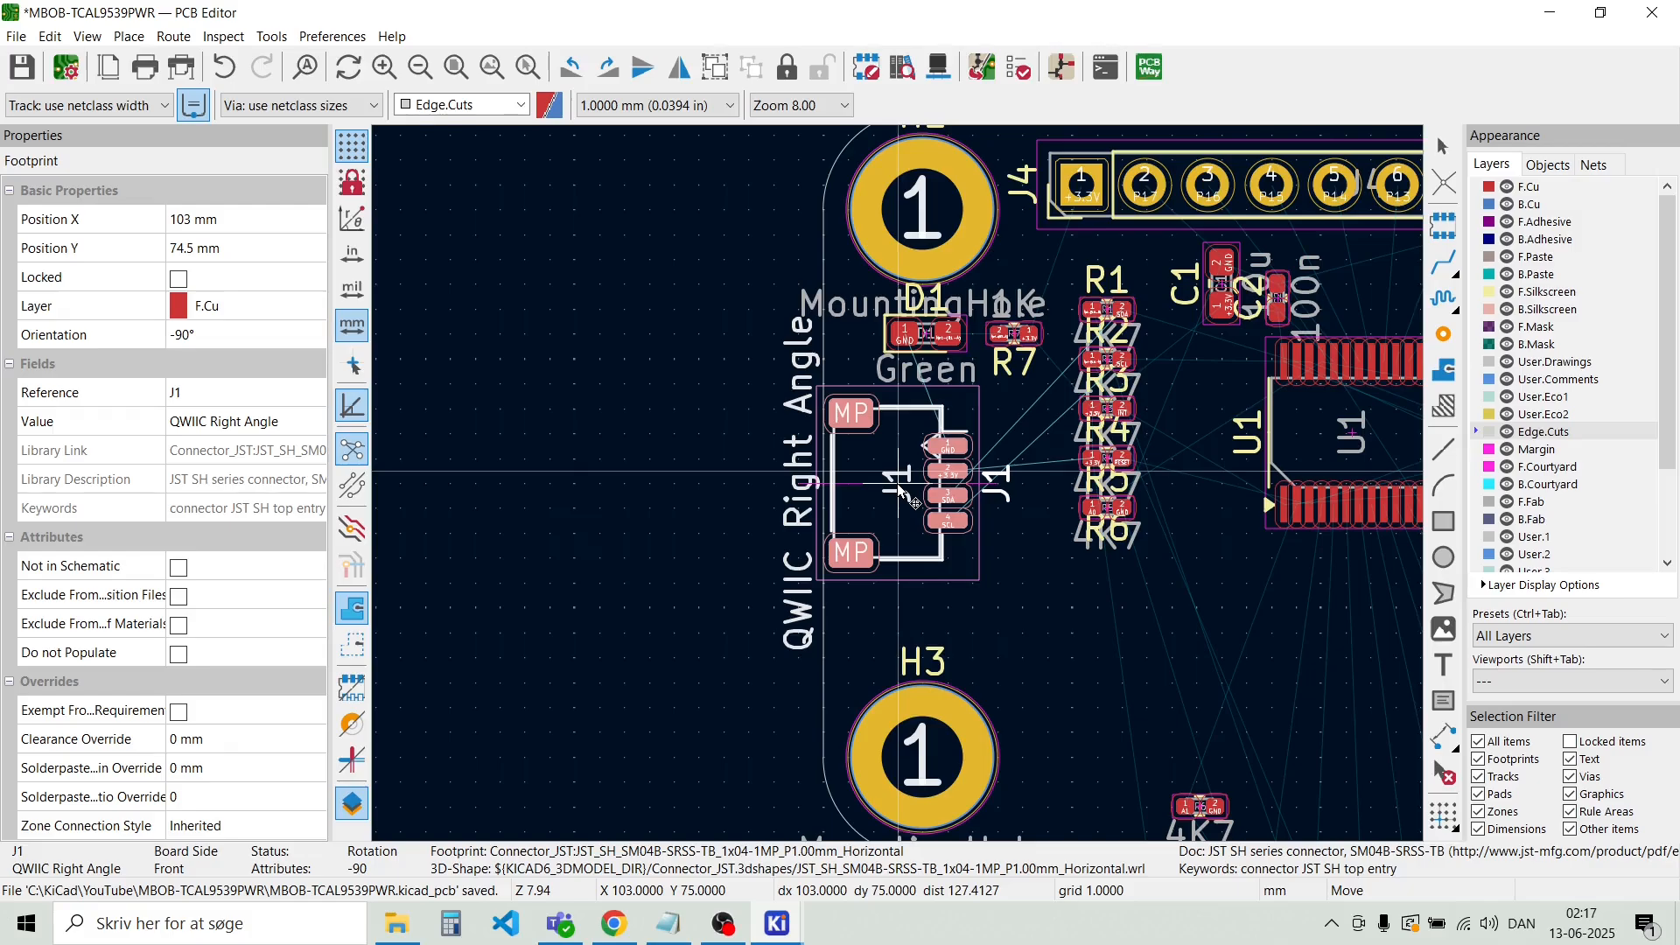
left_click(901, 491)
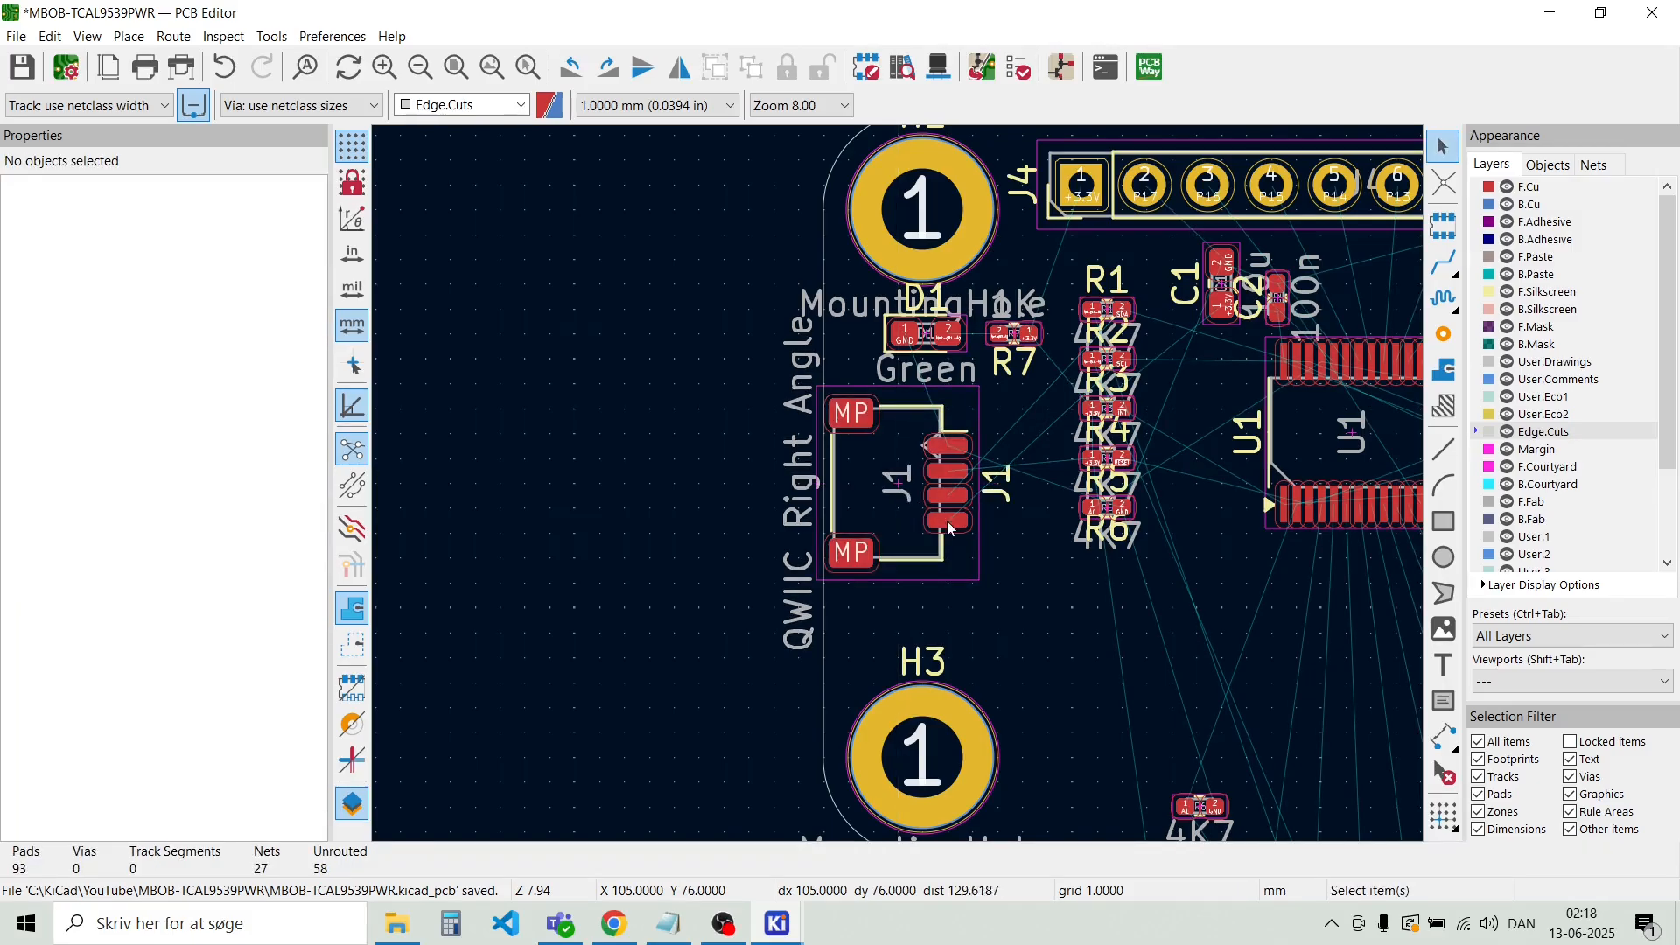
Move connector J2 up along the board's right edge to X 142, Y 75 mm, midway between H2 and H4
scroll(901, 491, "down", 3)
scroll(1282, 487, "up", 3)
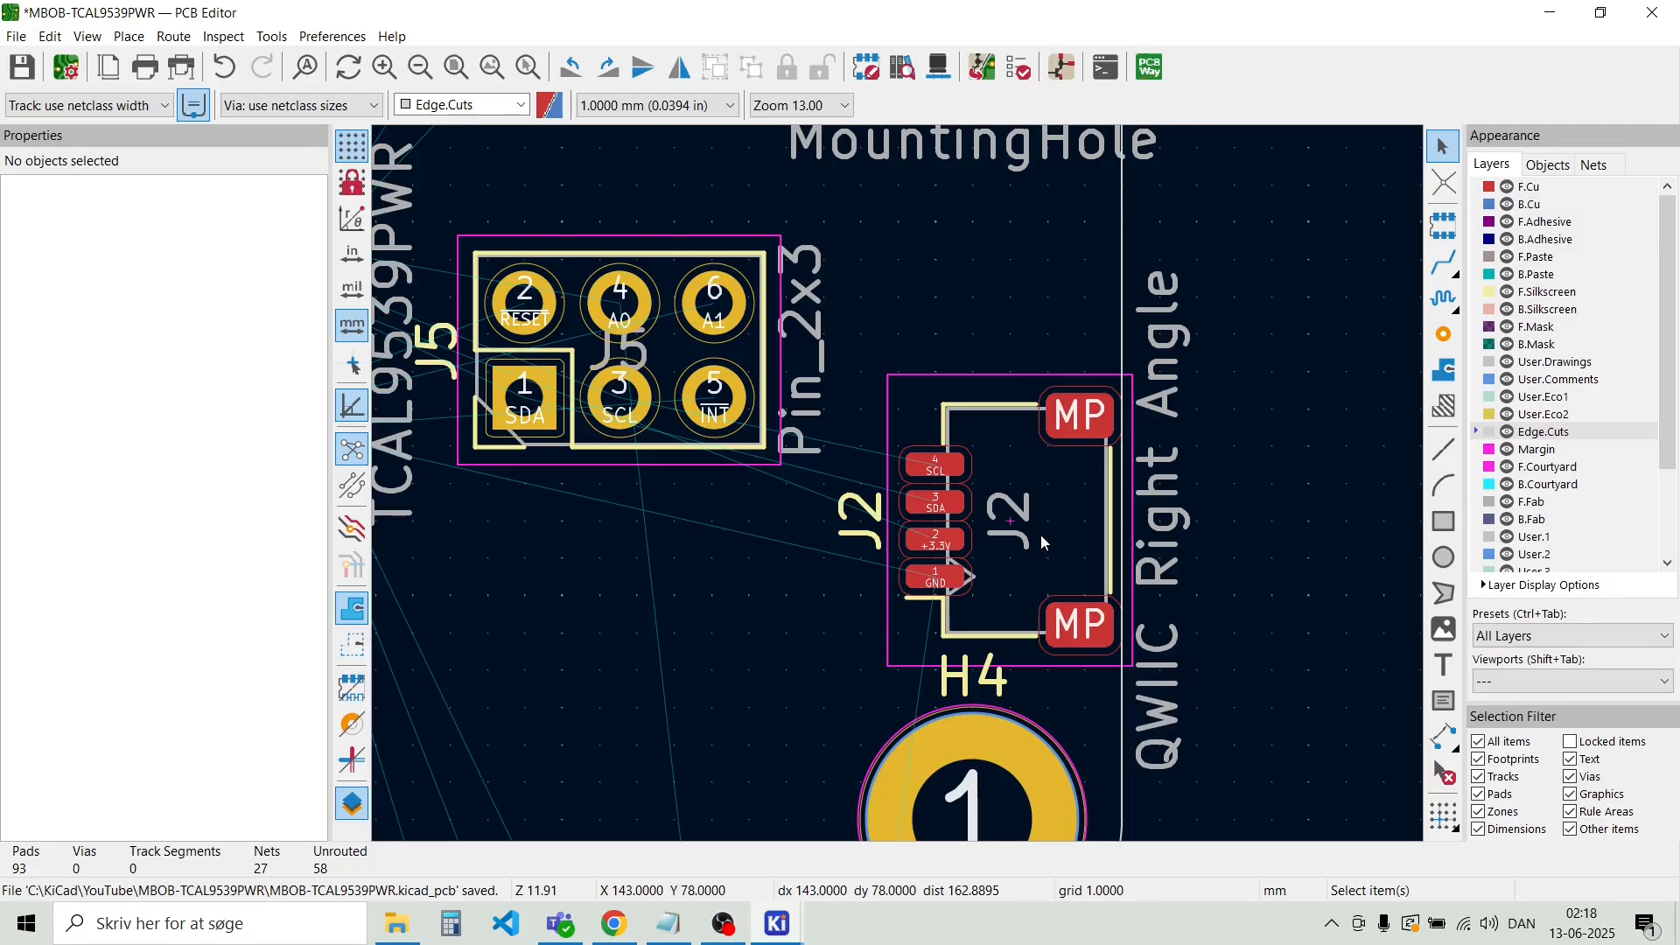
key("m")
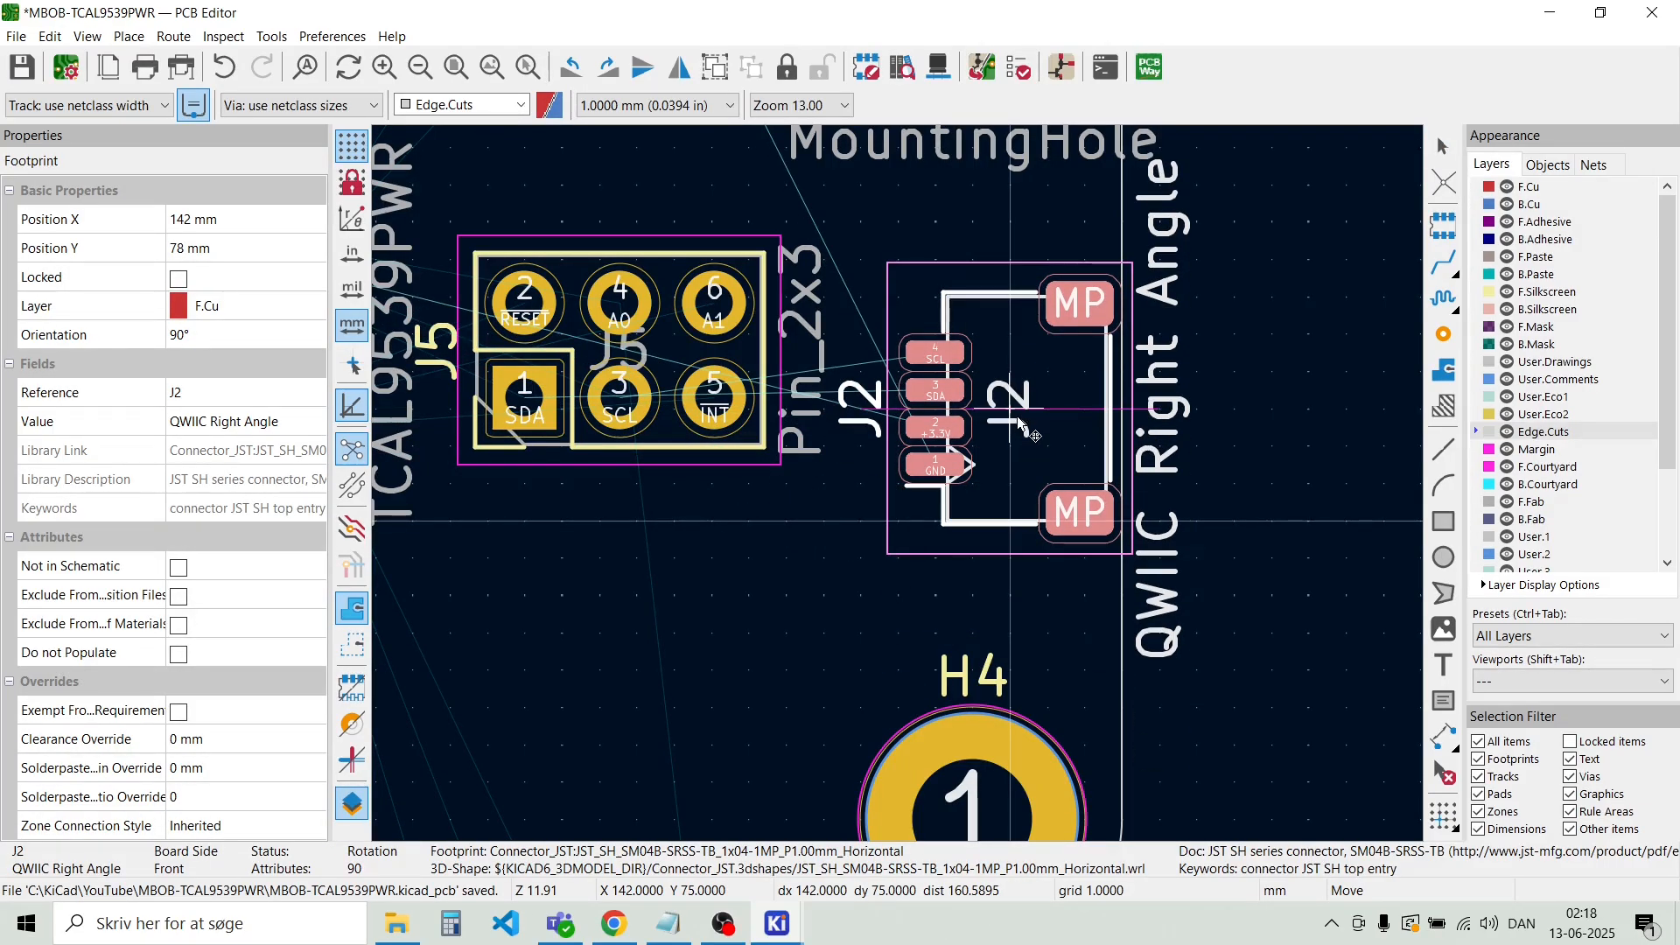
left_click(1022, 407)
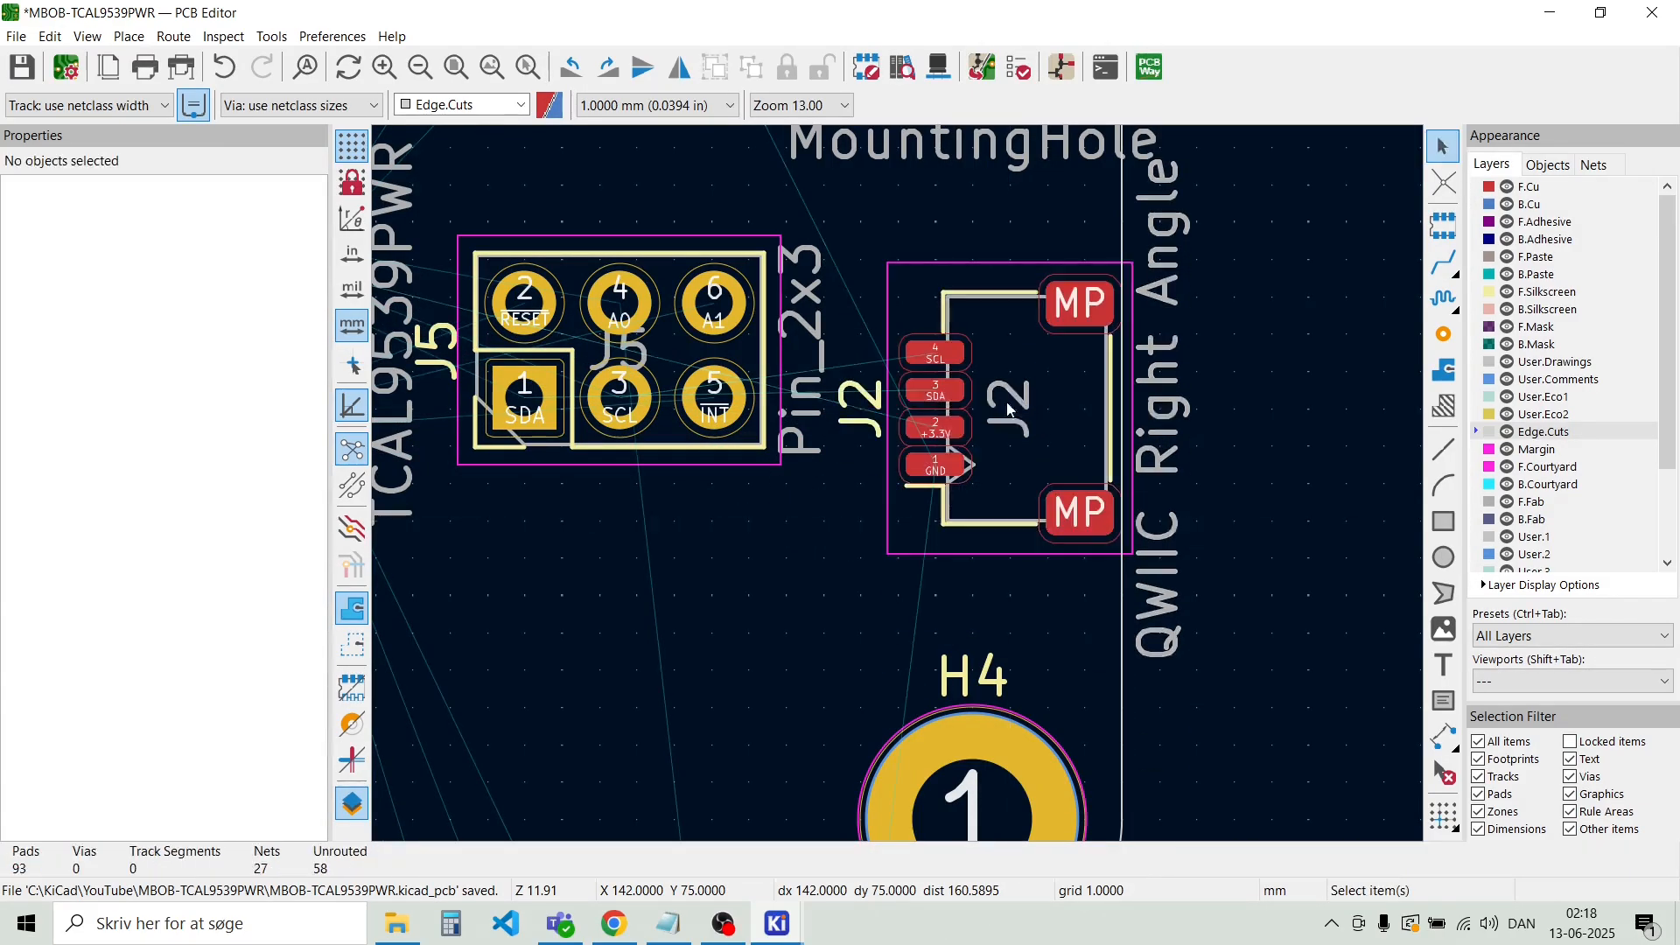
scroll(901, 492, "down", 2)
scroll(899, 490, "down", 5)
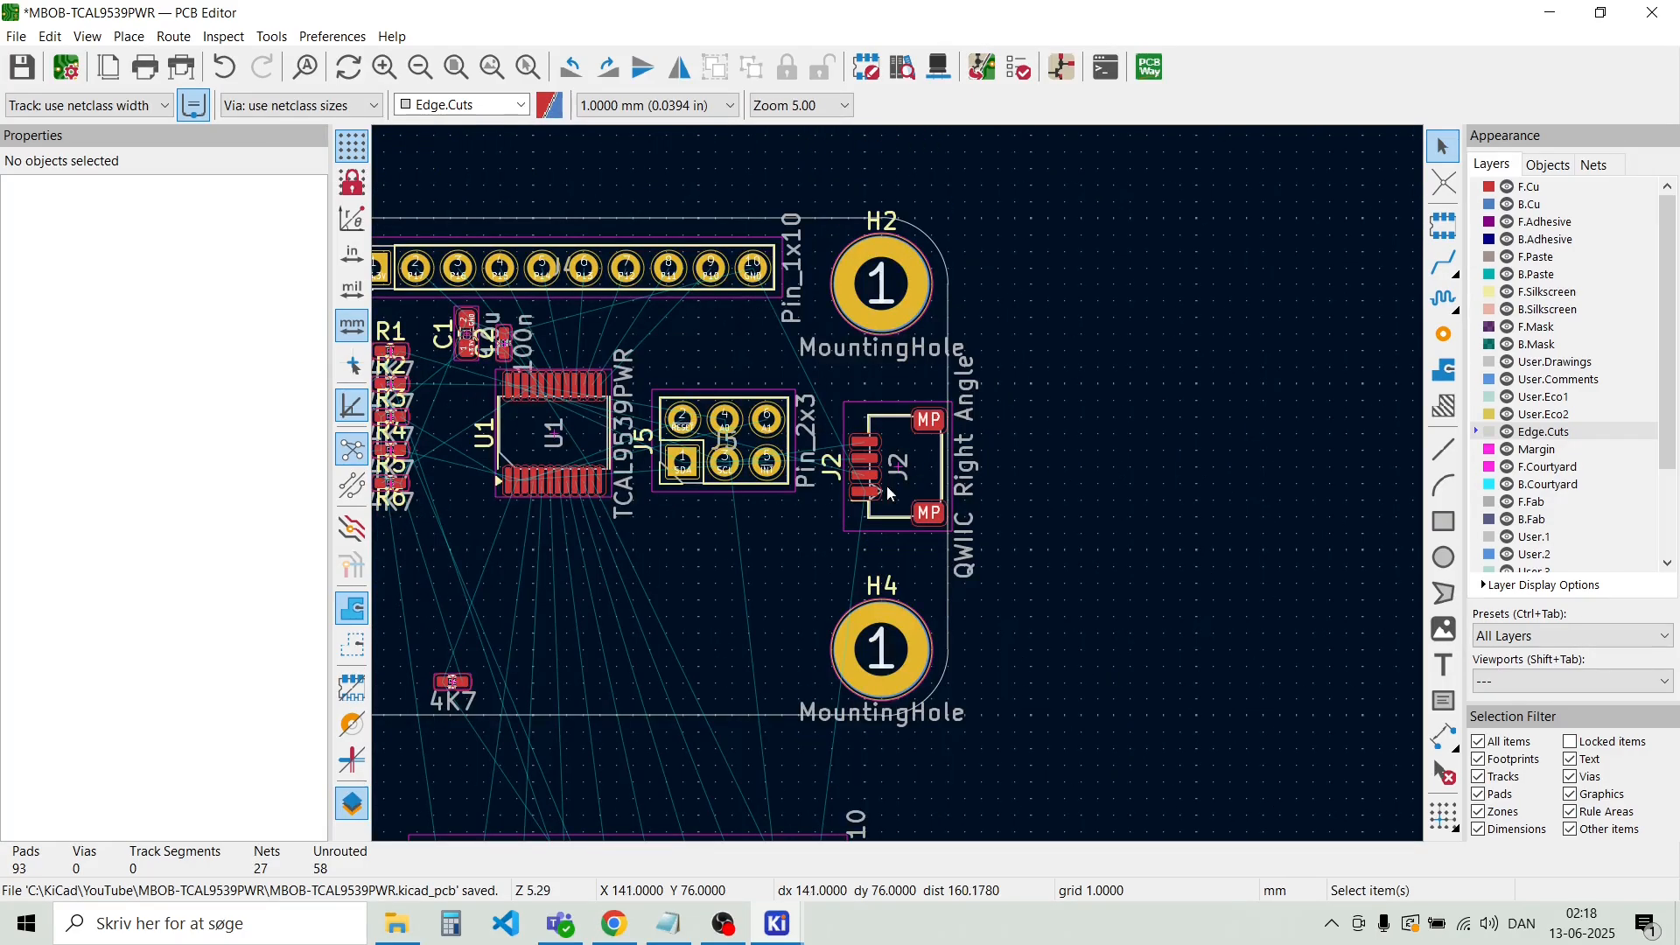
Set the grid origin at the outline's lower-left corner, X 100, Y 90 mm, and zero the relative coordinates there
scroll(637, 565, "up", 6)
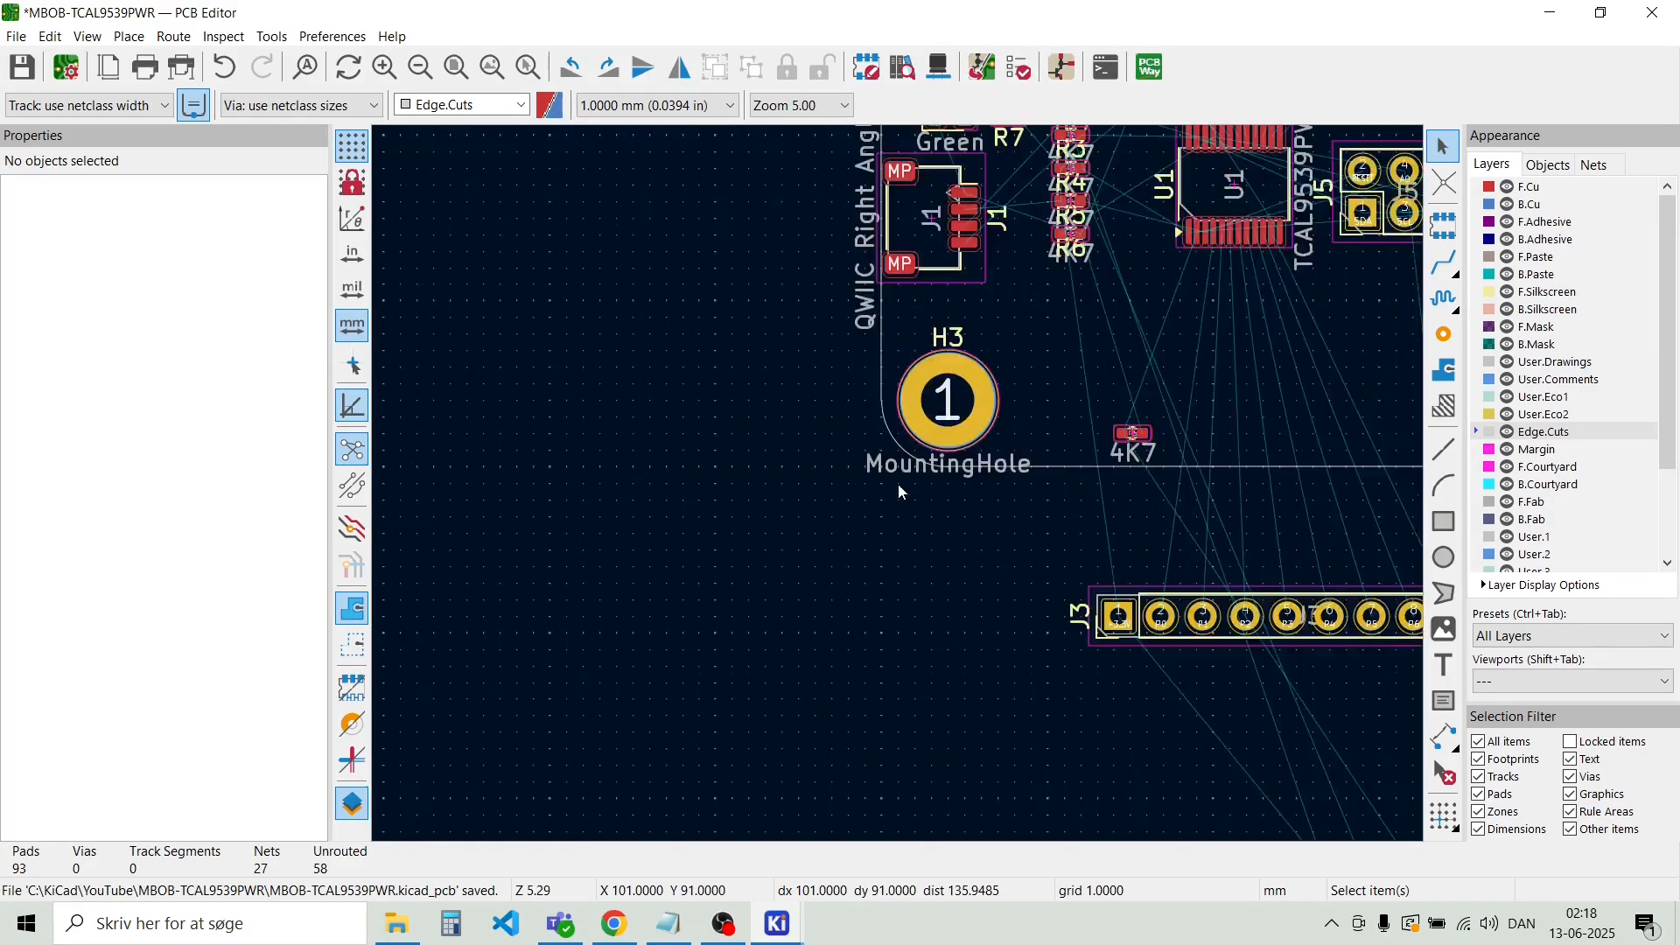
left_click(125, 37)
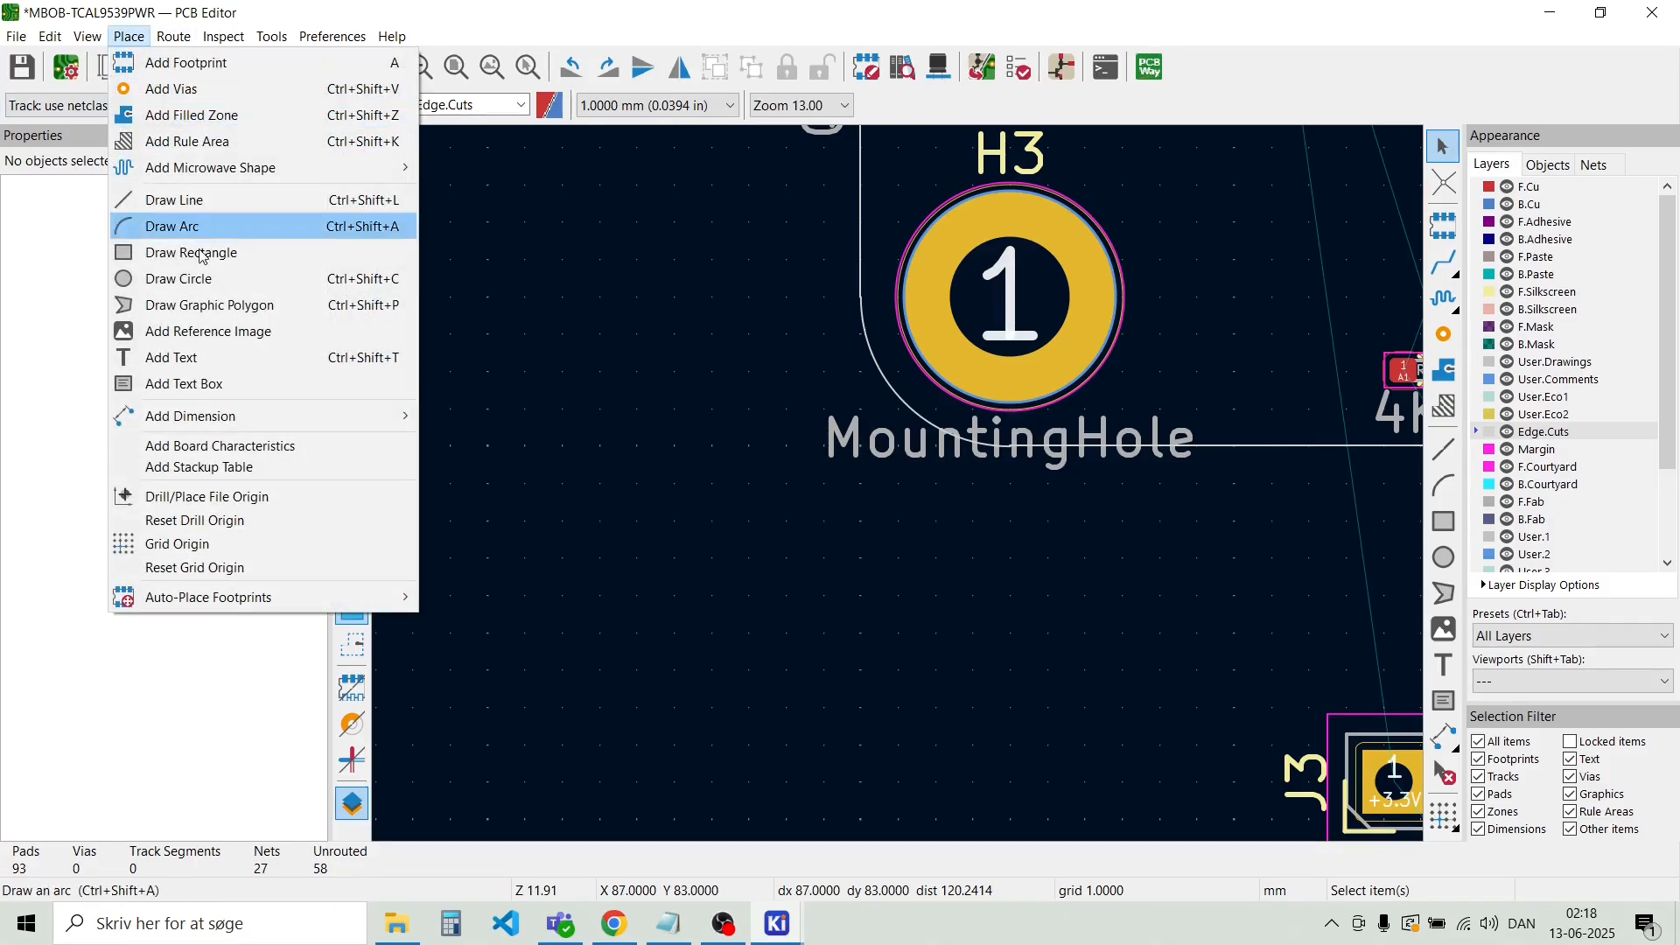
left_click(265, 545)
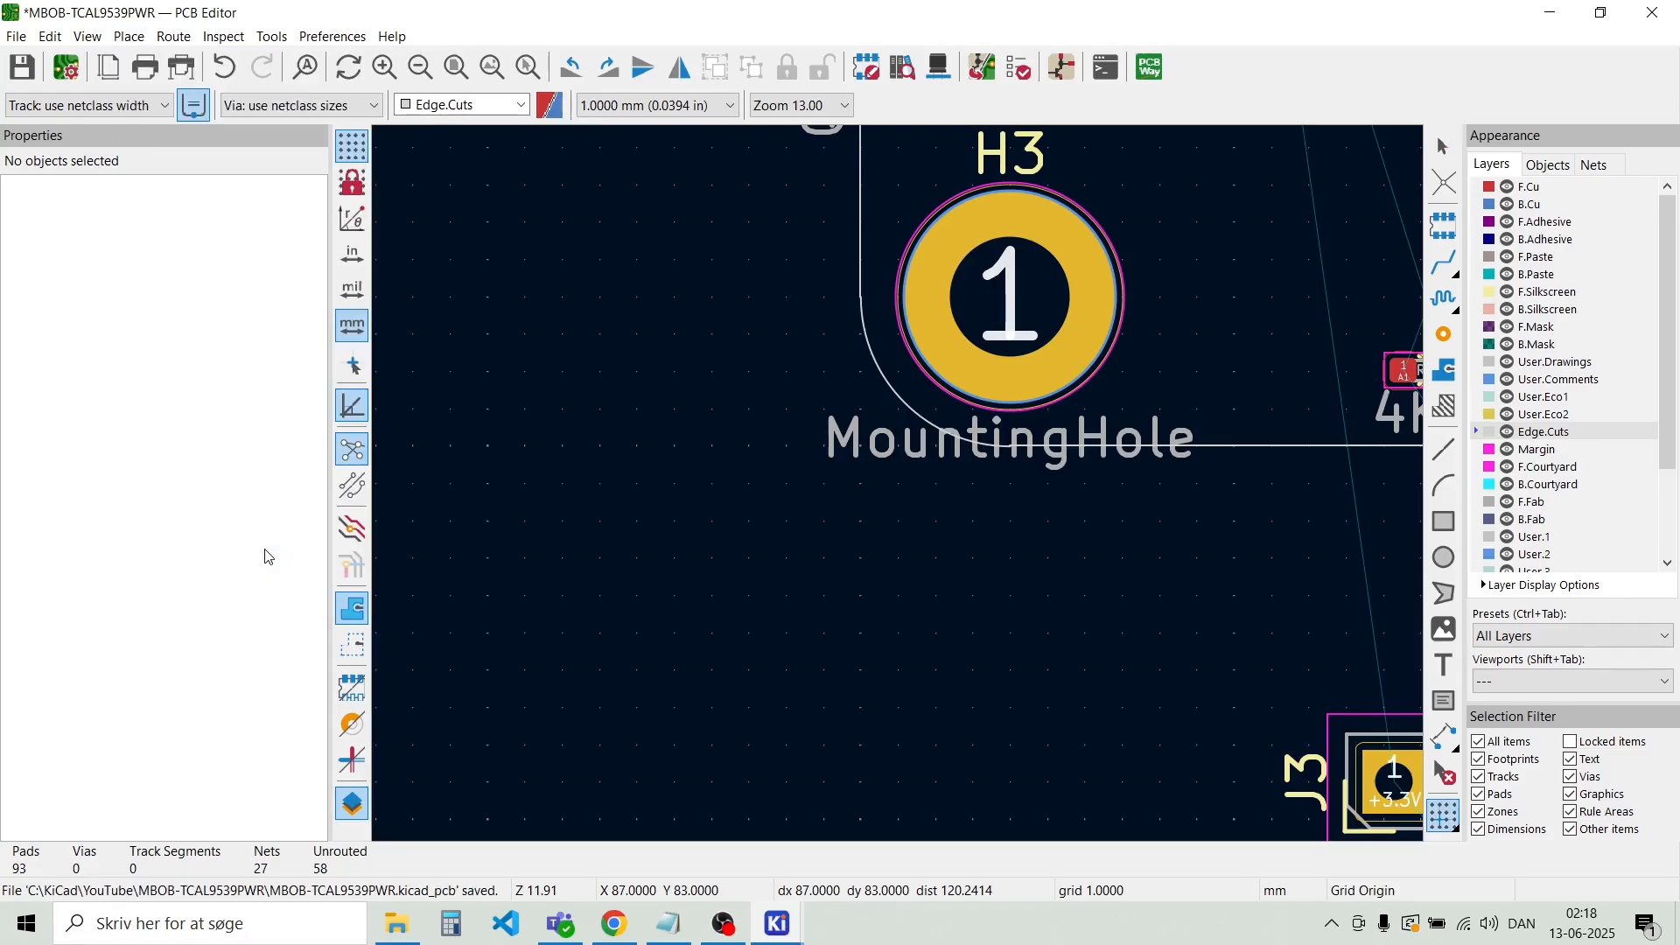
left_click(862, 447)
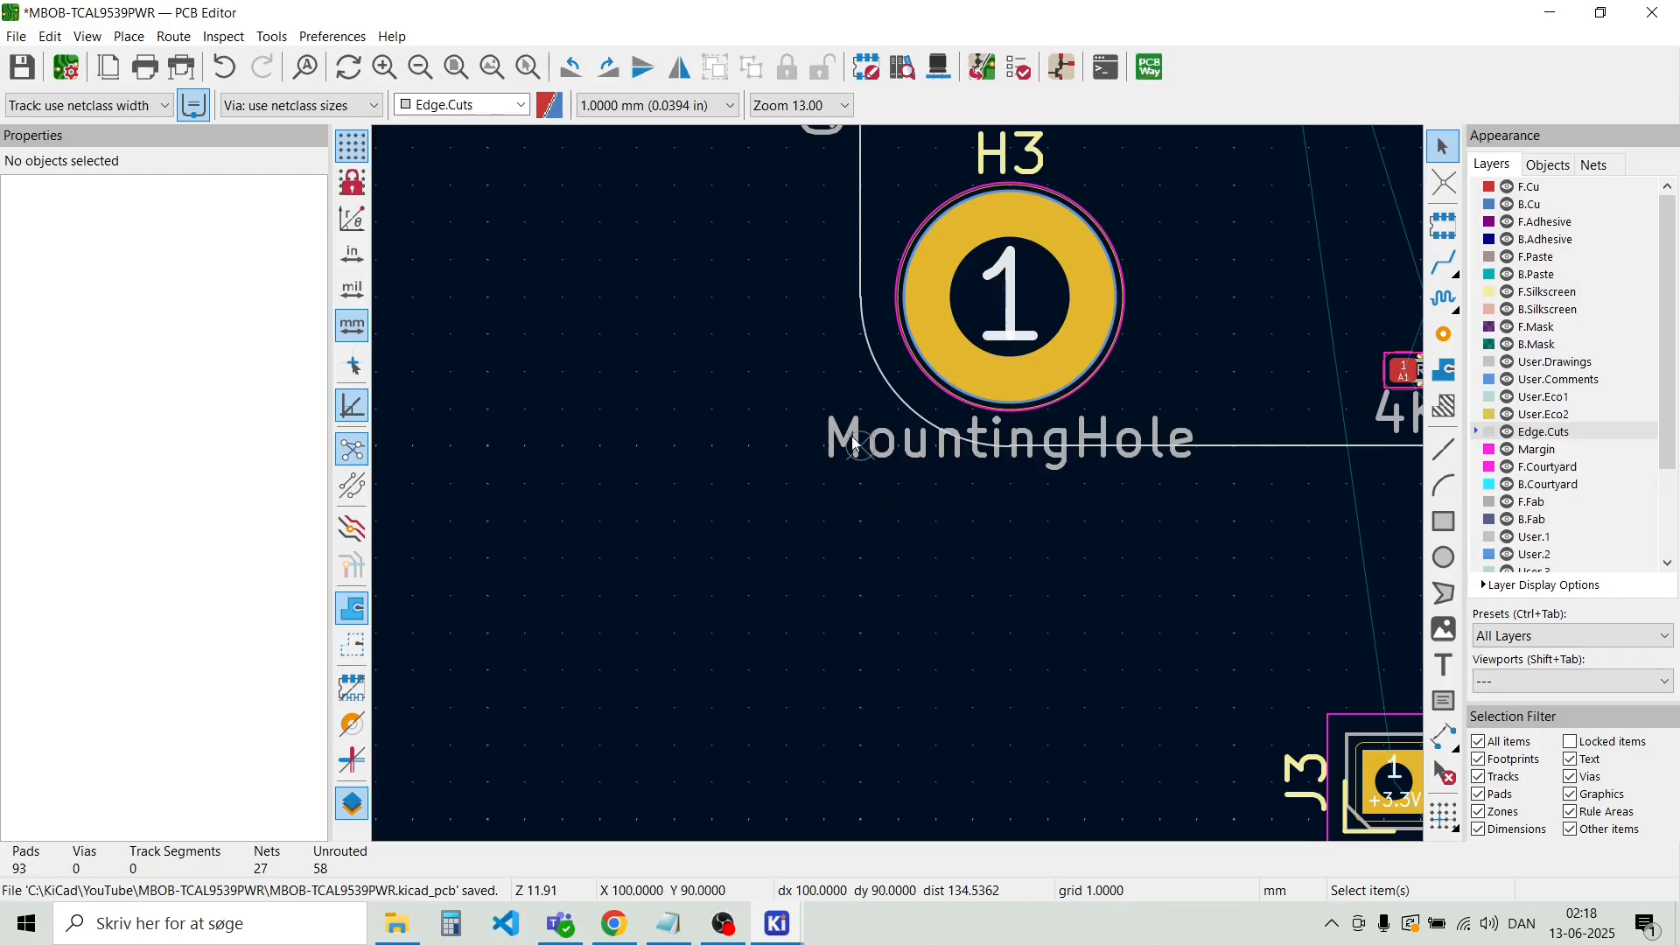
key("space")
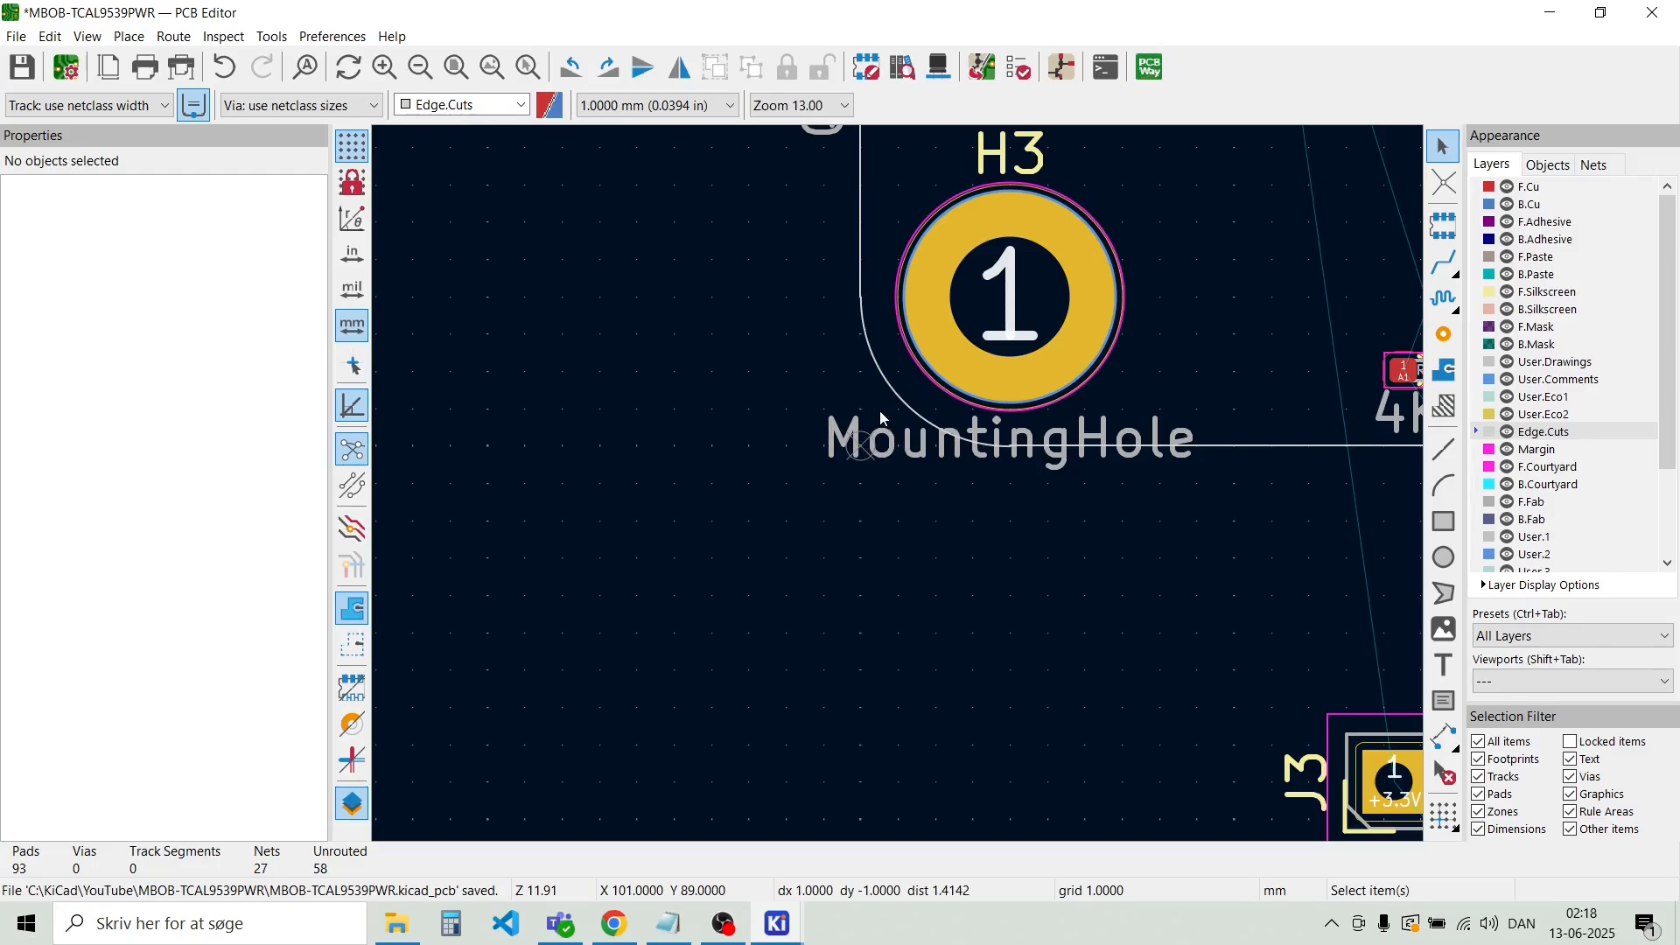
scroll(902, 492, "down", 1)
scroll(901, 491, "down", 2)
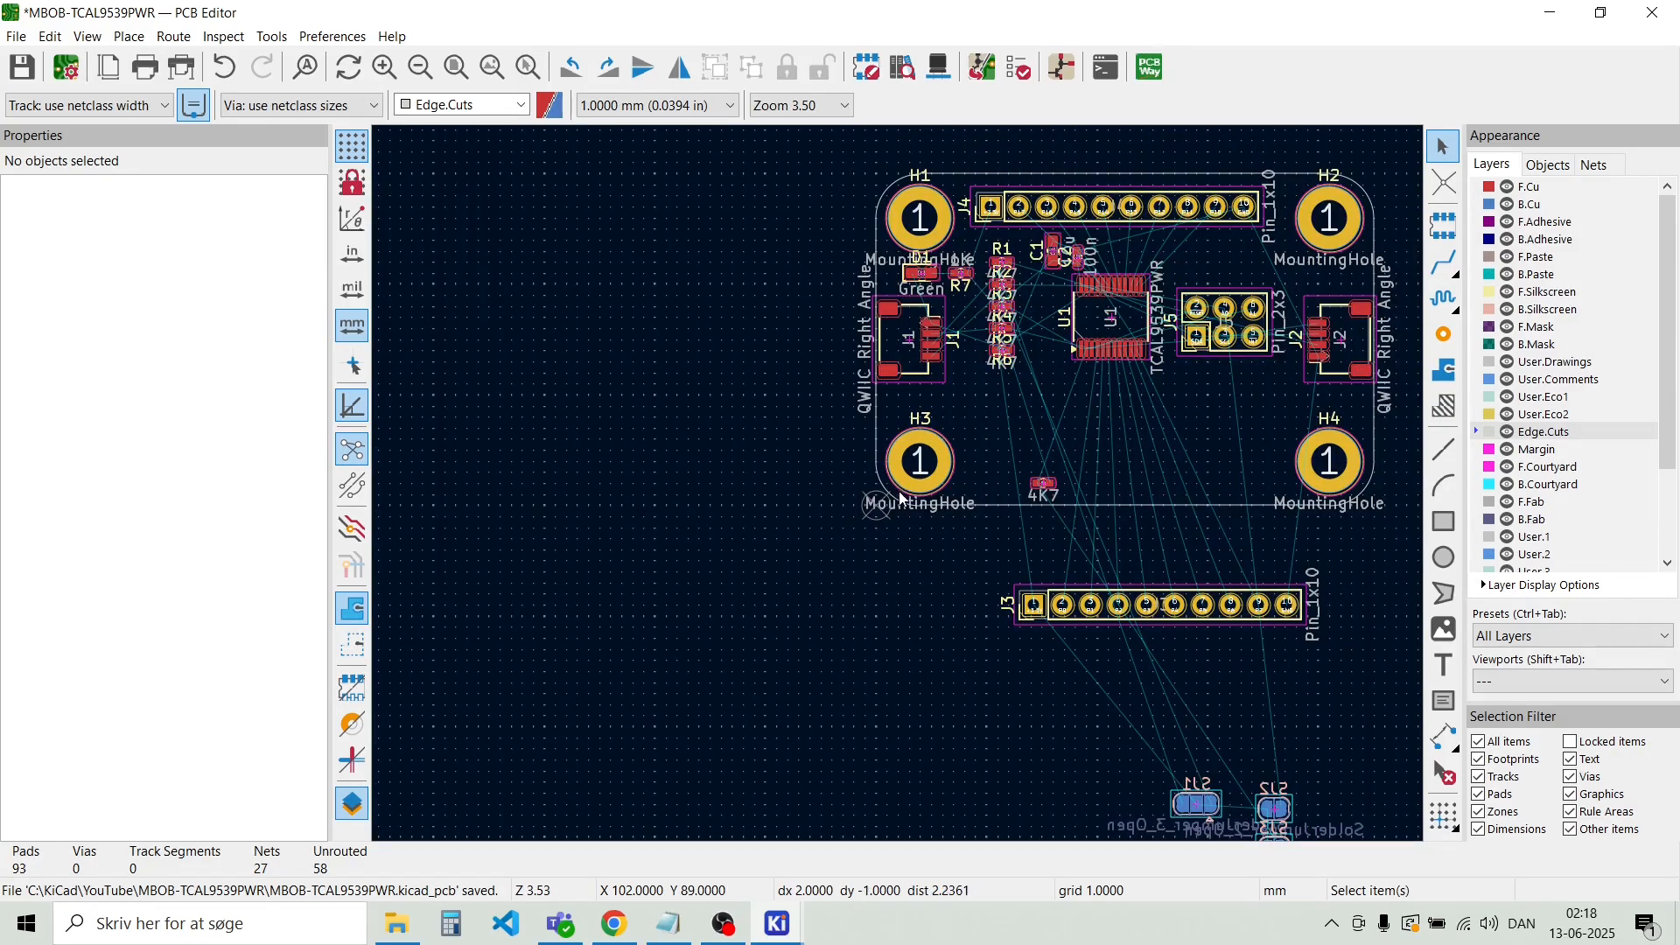
Move chip U1 to X 123, Y 75 mm, level with connectors J1 and J2
scroll(1120, 332, "up", 2)
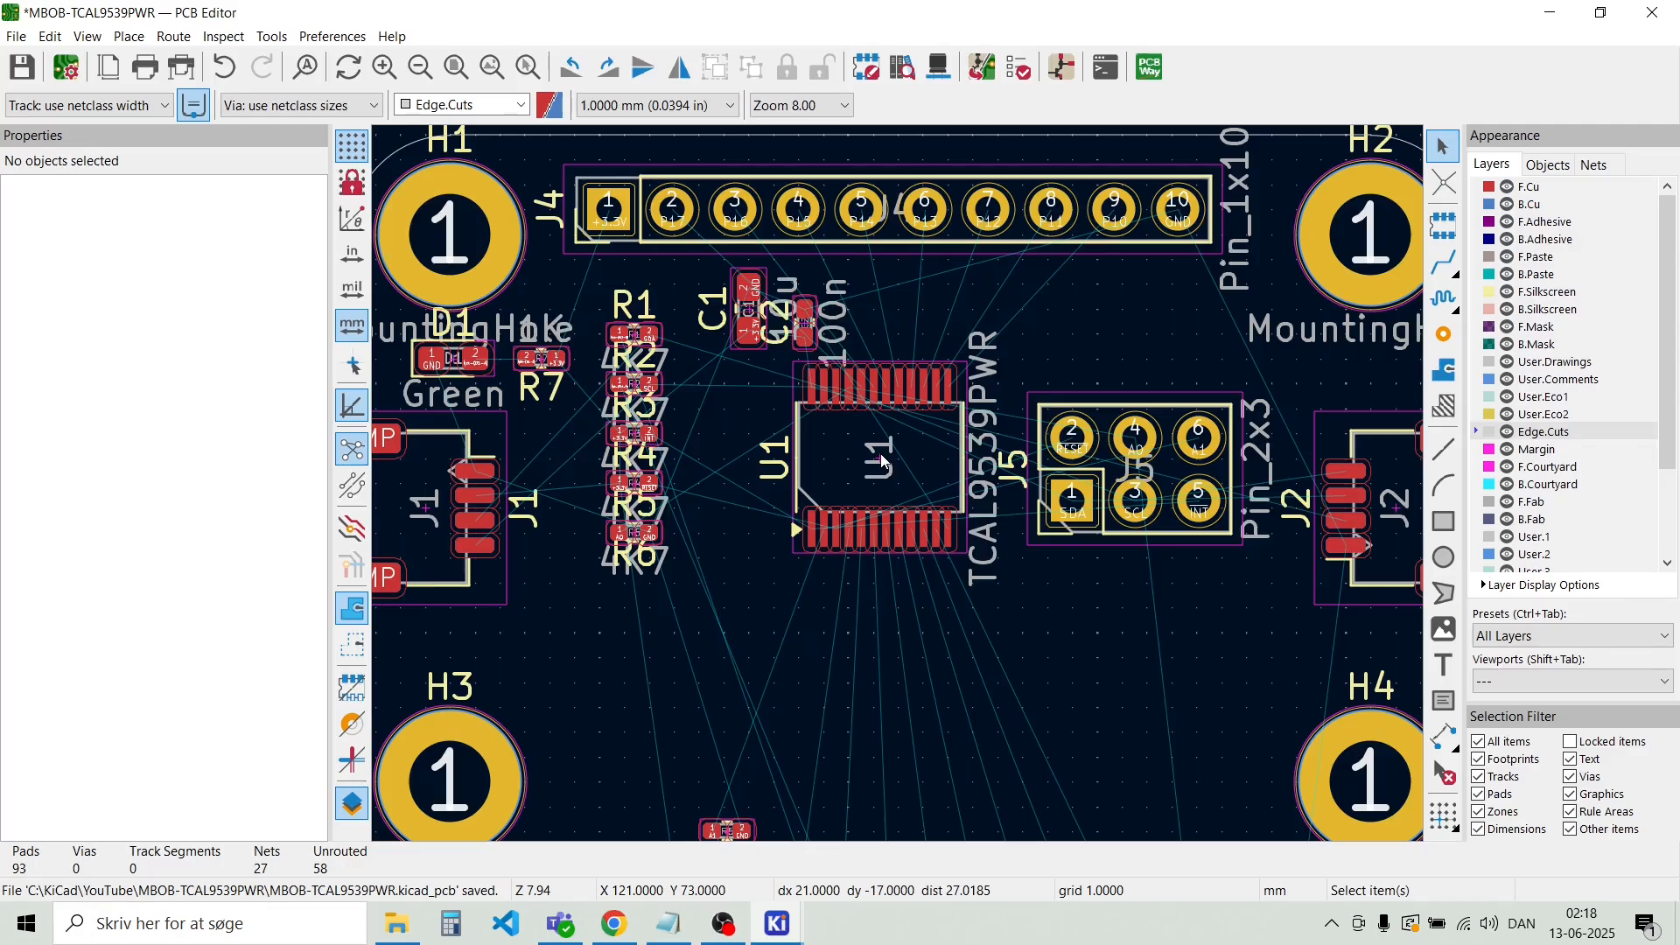
key("m")
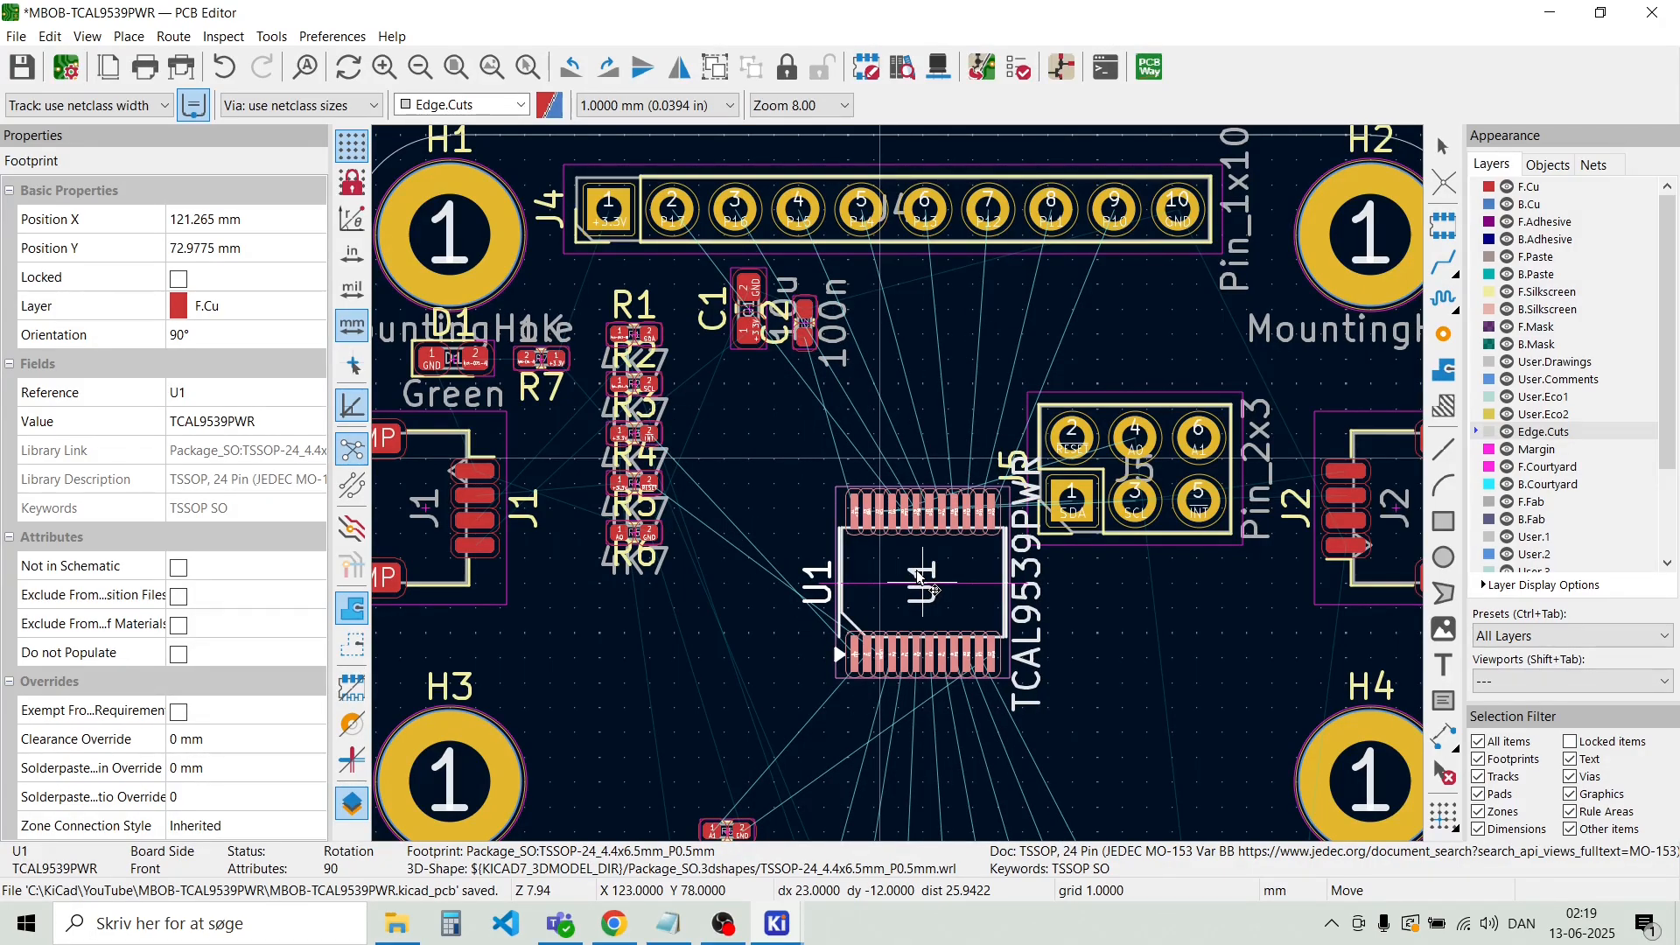
left_click(925, 522)
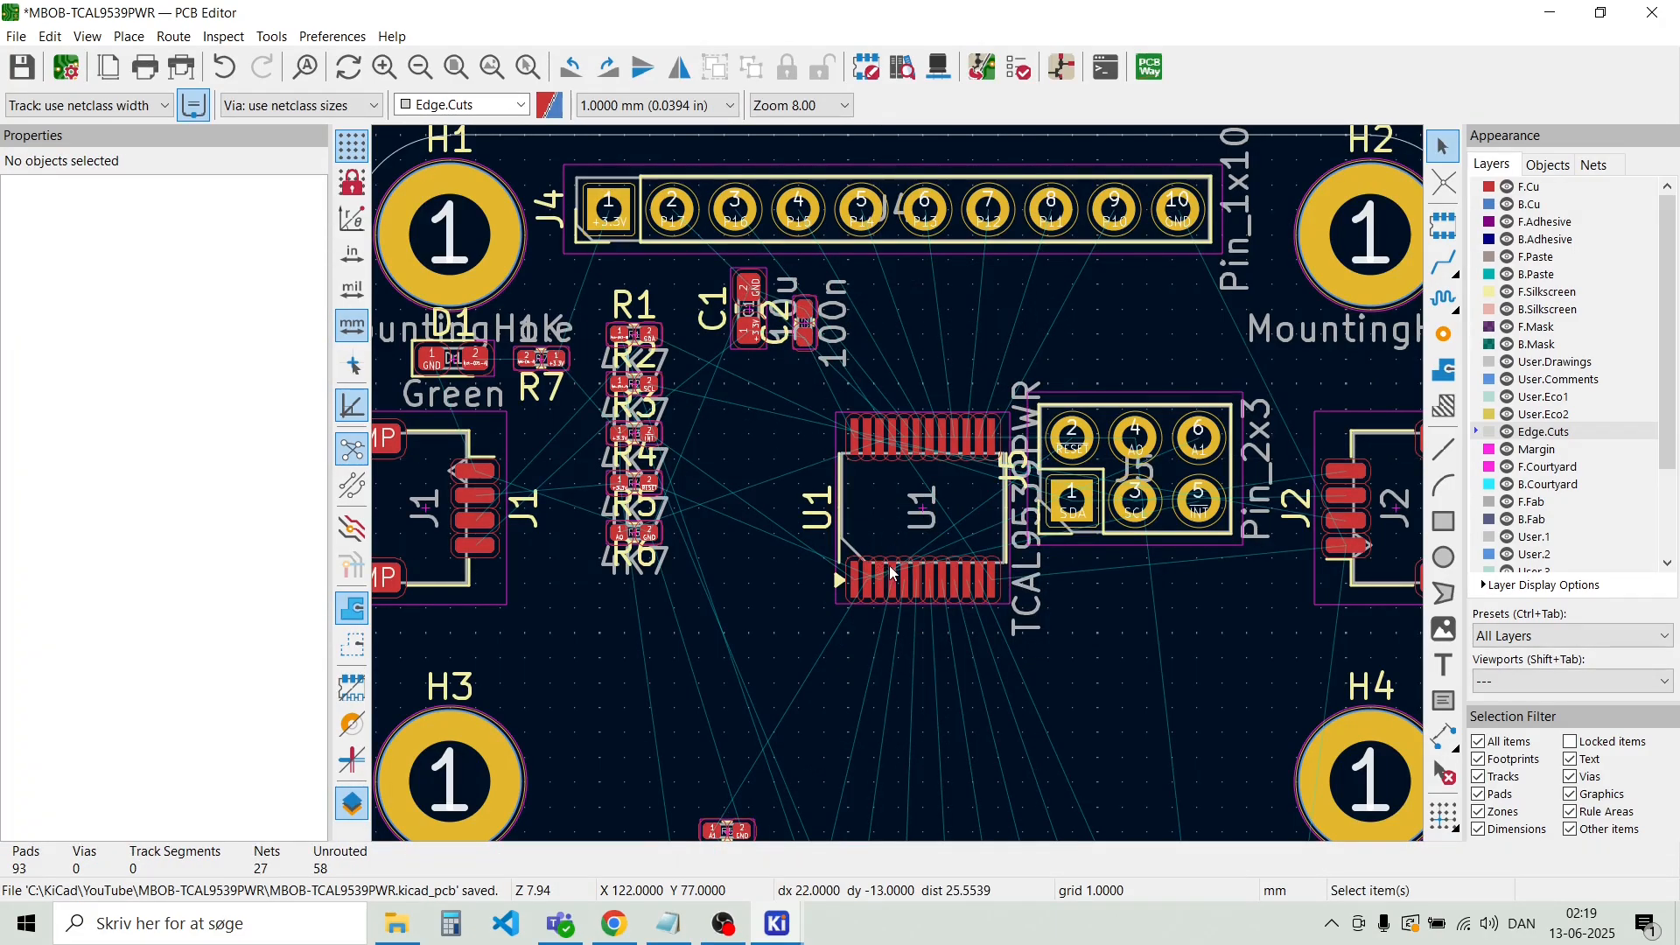
Move header J5 slightly right and down between U1 and J2, with its pad 2 at X 130, Y 74 mm
scroll(904, 533, "down", 3)
scroll(901, 490, "up", 2)
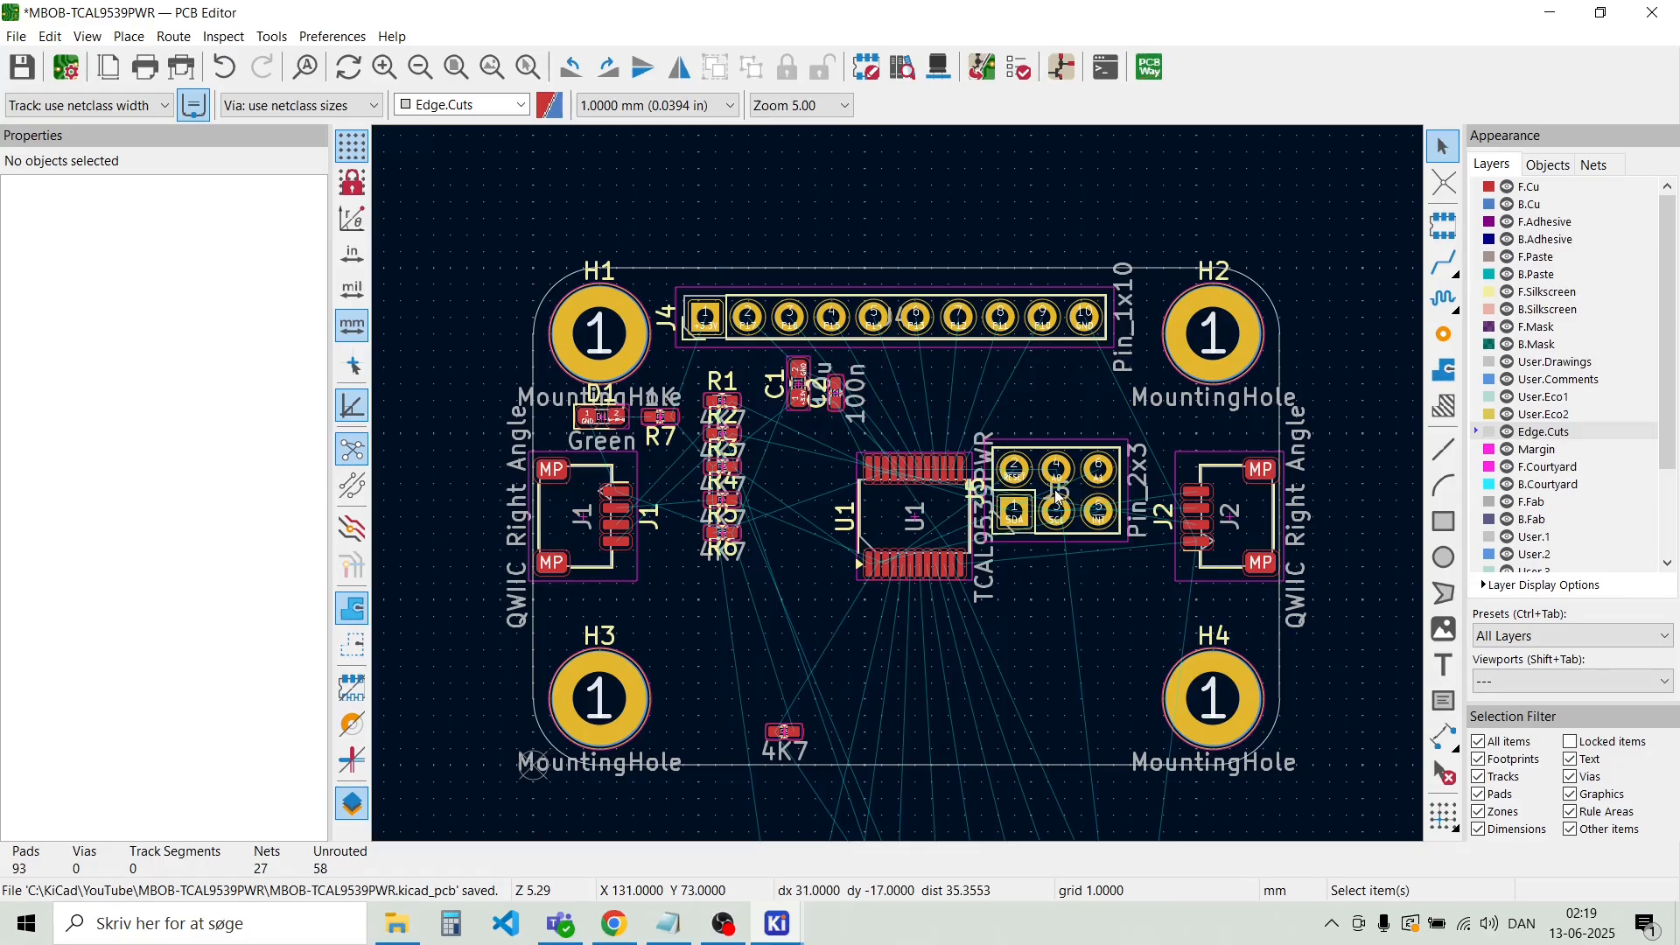
left_click_drag(1013, 486, 1029, 500)
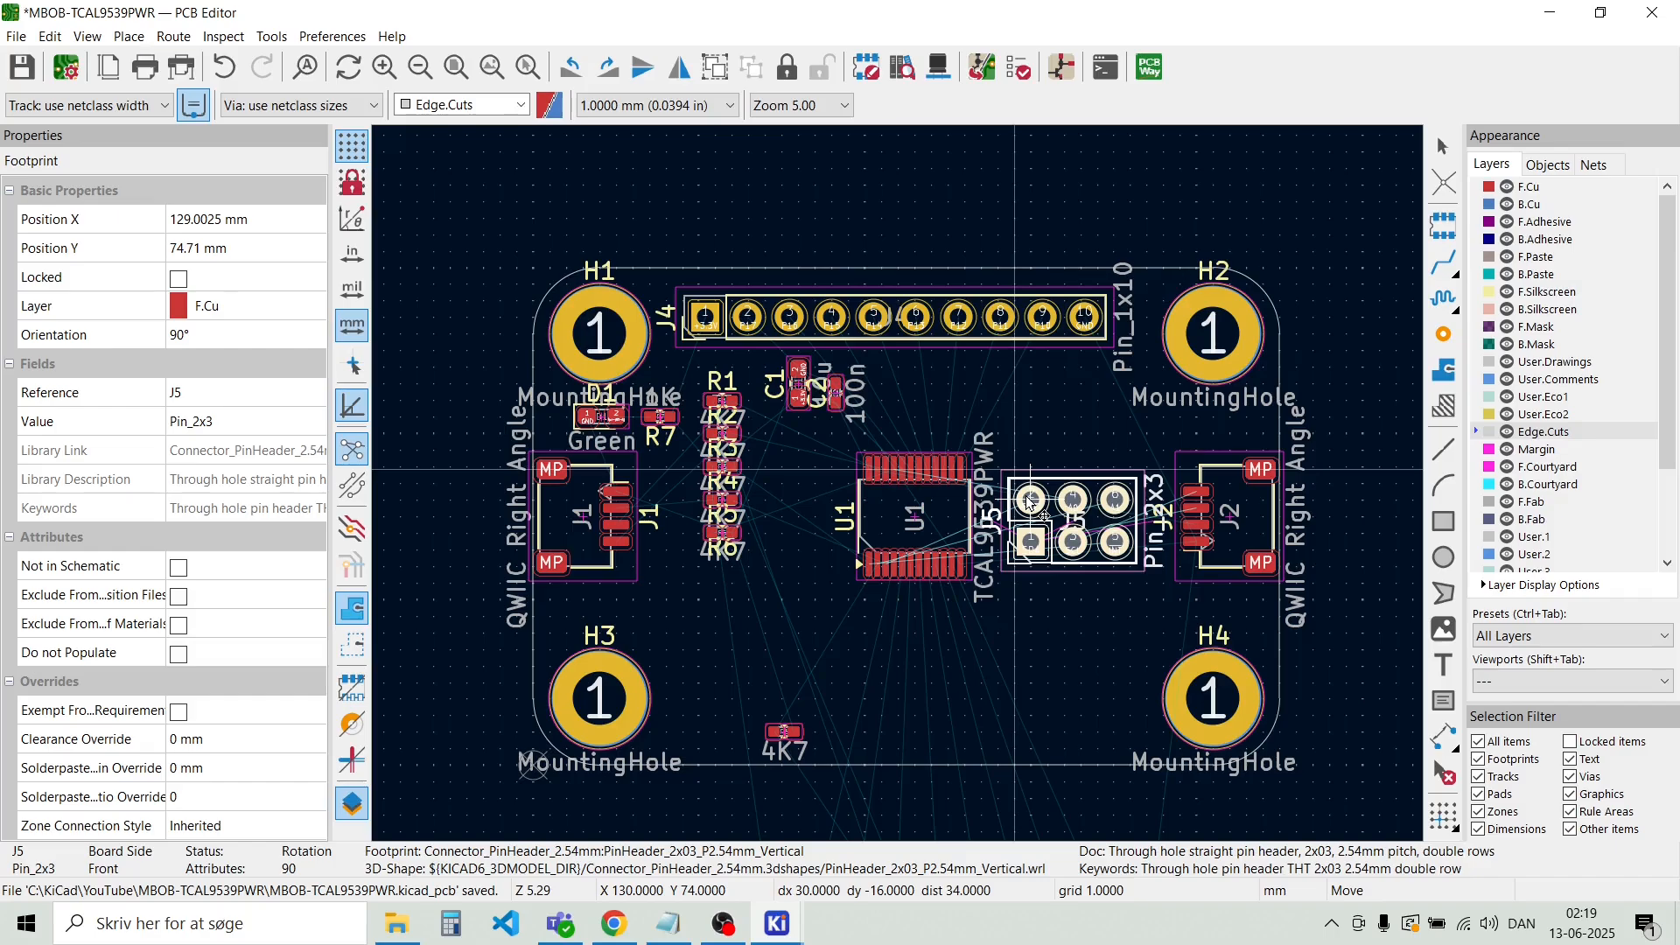
left_click_drag(1029, 501, 1029, 500)
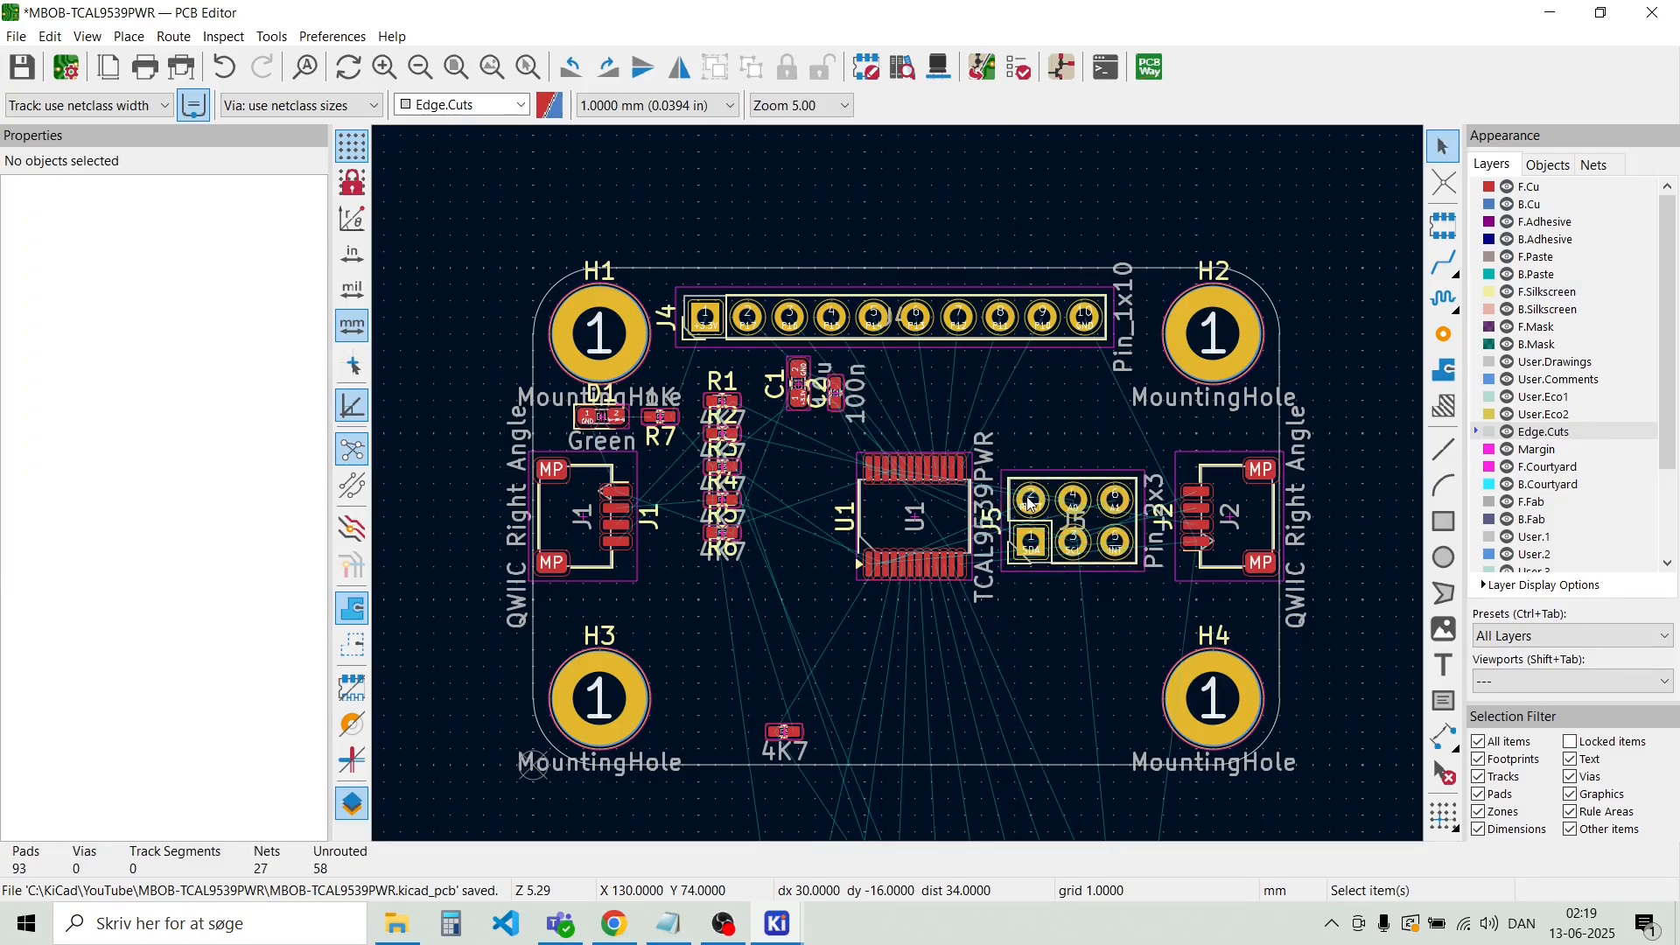
scroll(630, 486, "down", 2)
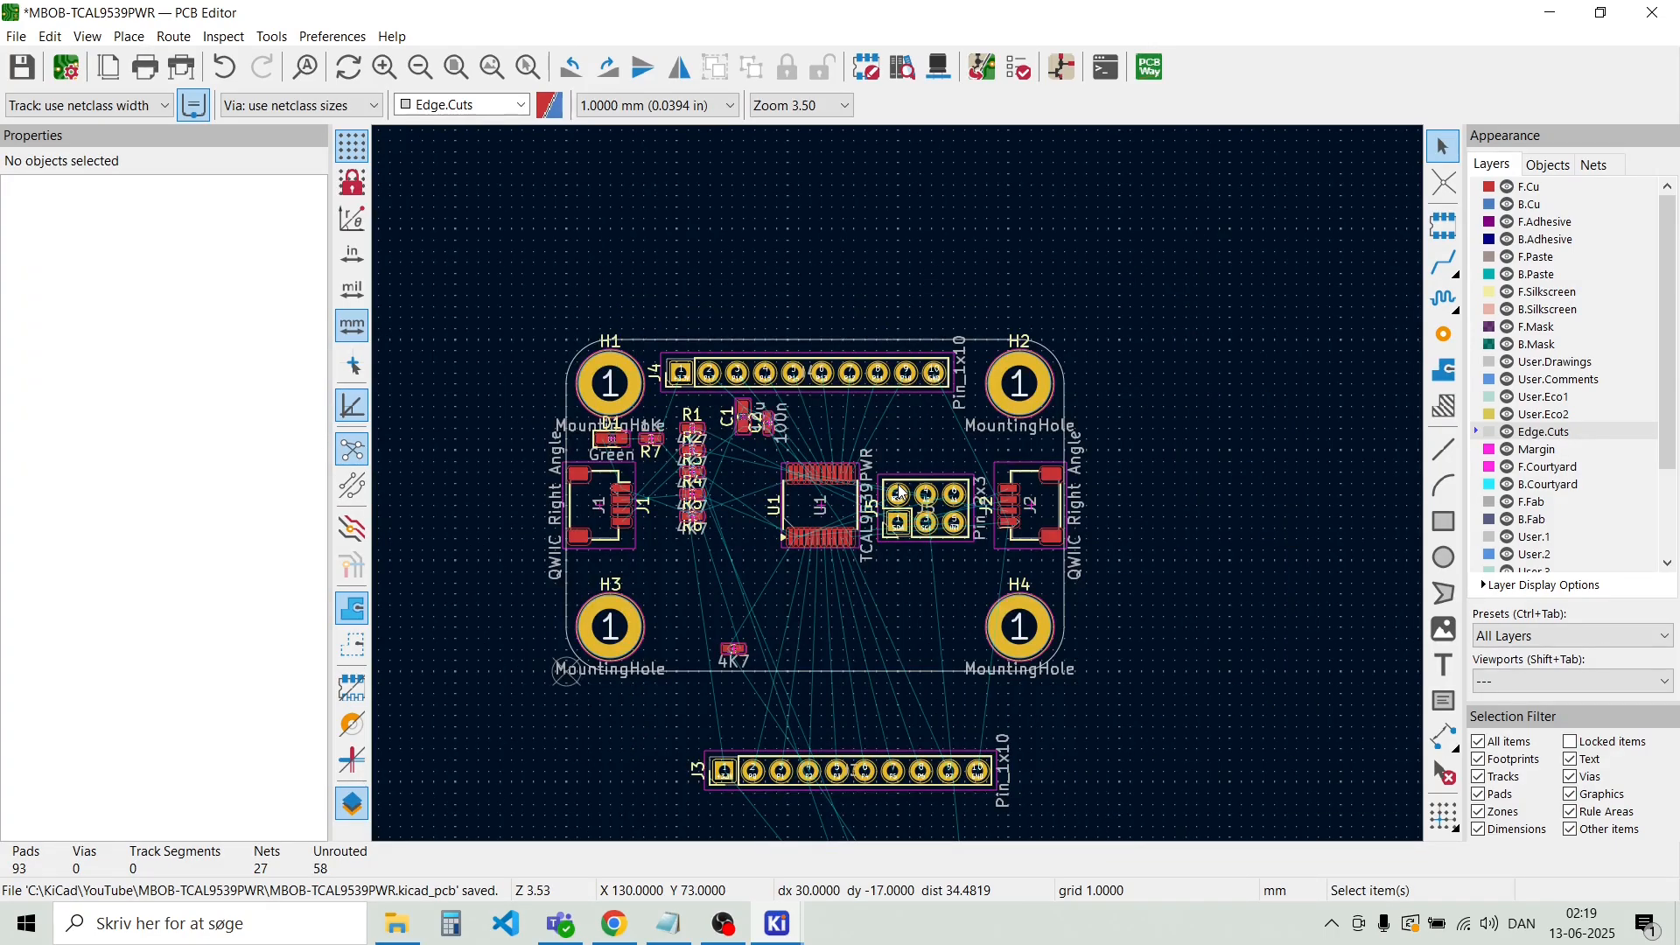
left_click(746, 667)
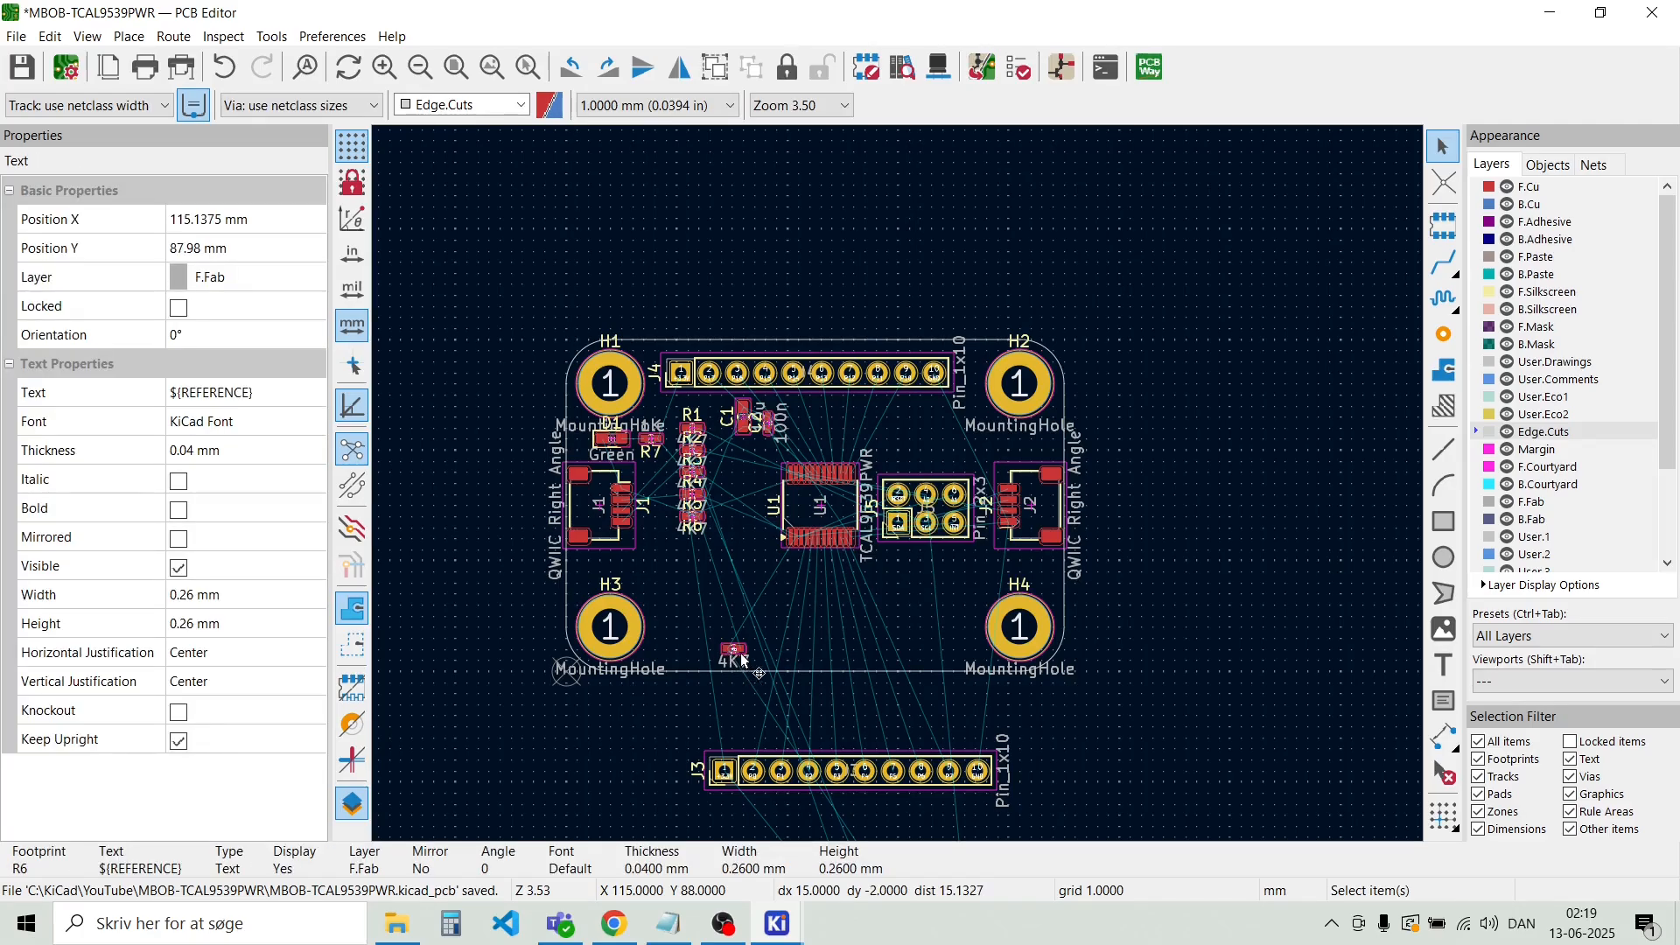
key("Escape")
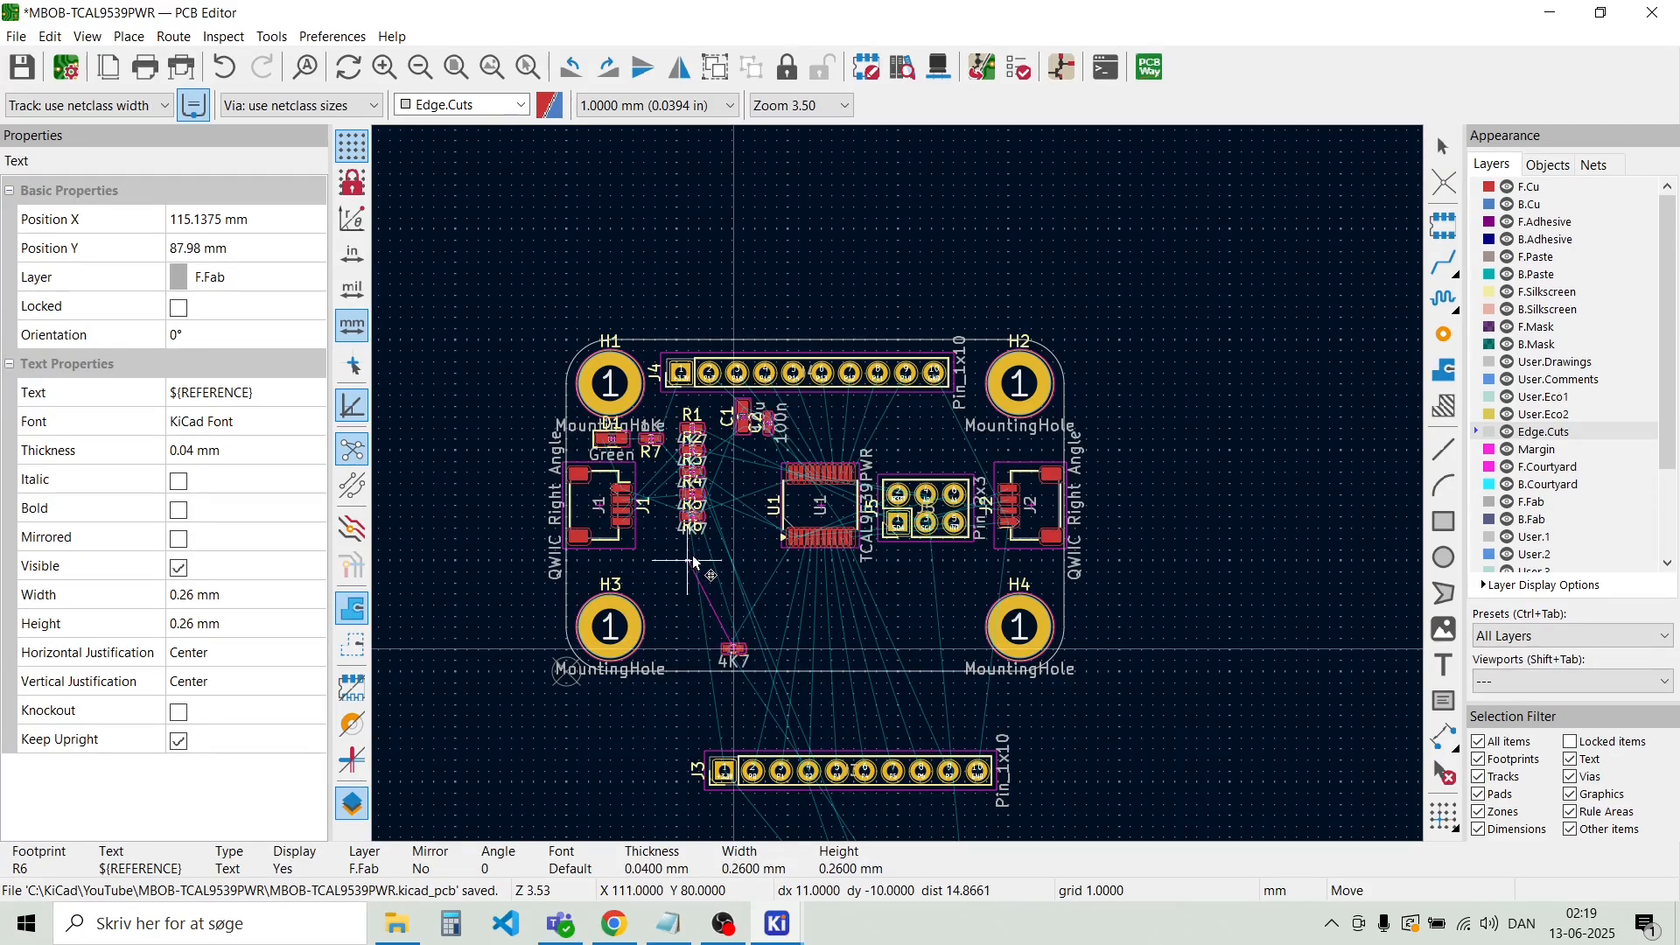
scroll(718, 644, "up", 3)
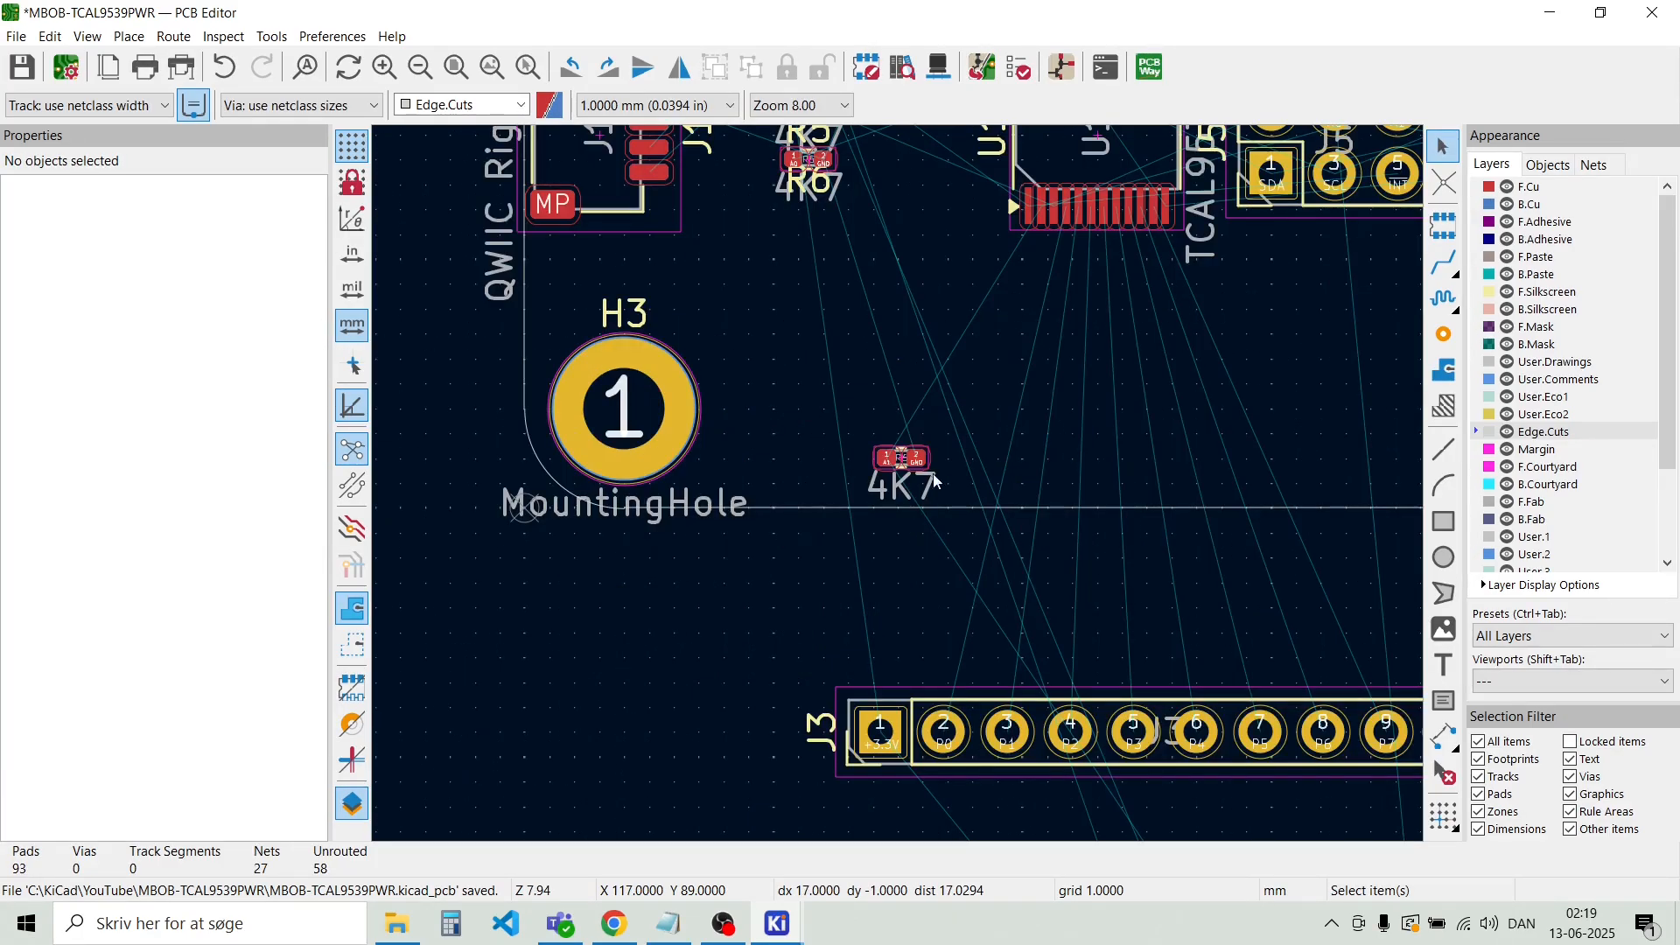
left_click(917, 462)
key("Escape")
Move resistor R6 up from the board's lower edge to just below R5, between J1 and U1
scroll(915, 460, "up", 3)
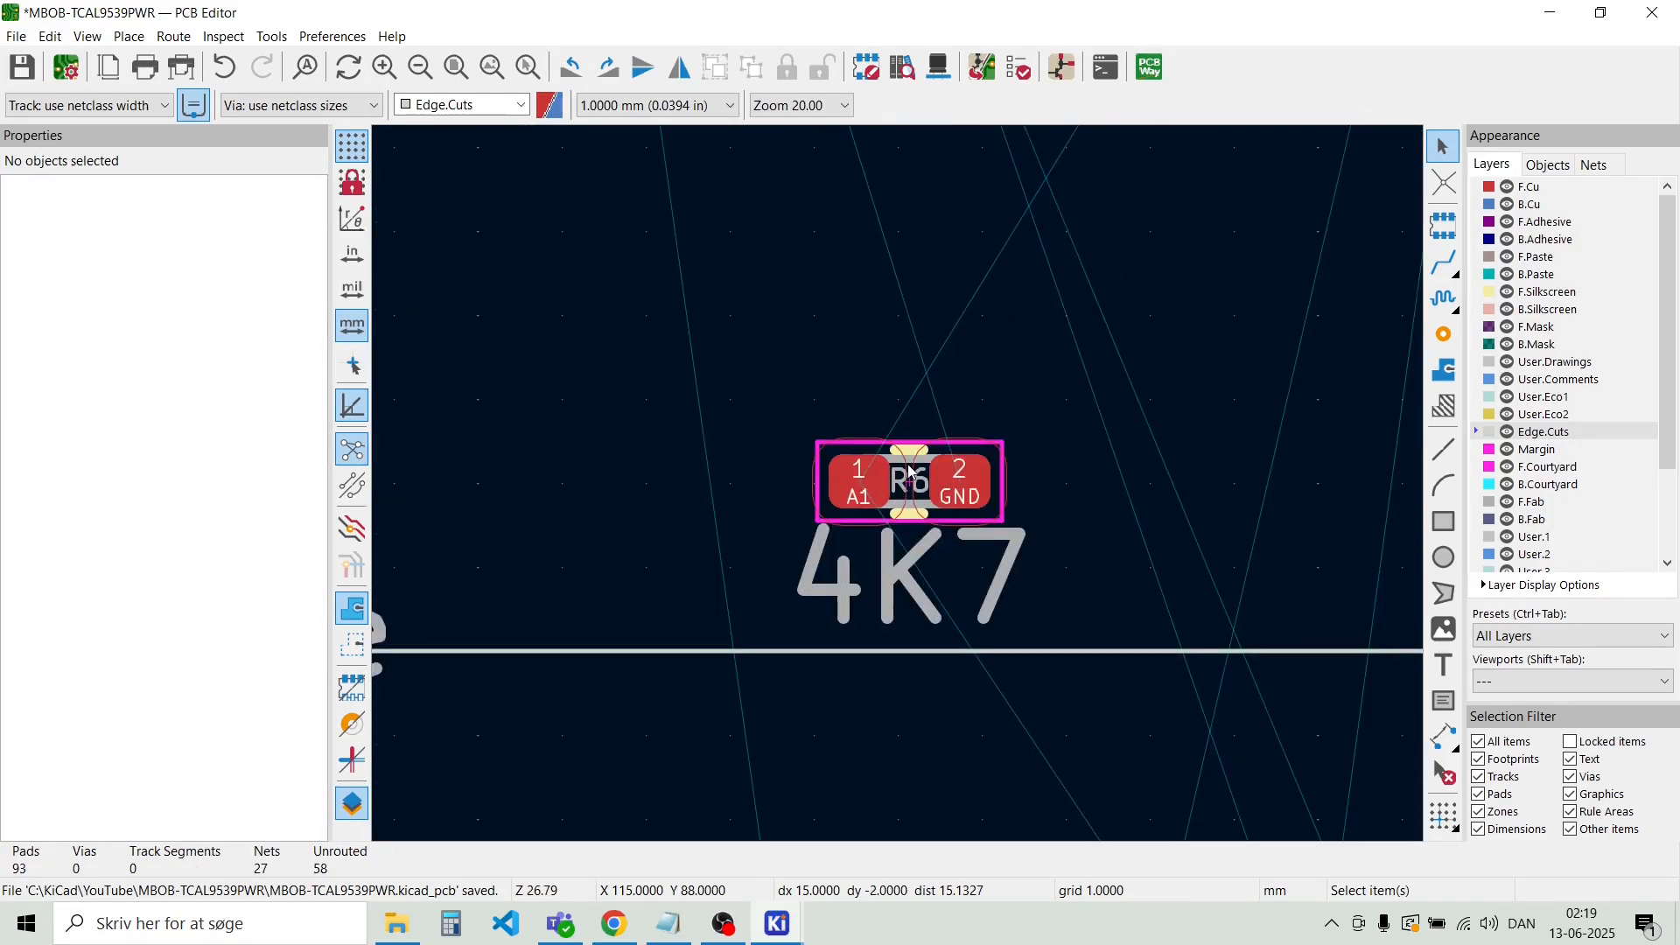
left_click(910, 477)
key("m")
scroll(818, 480, "down", 3)
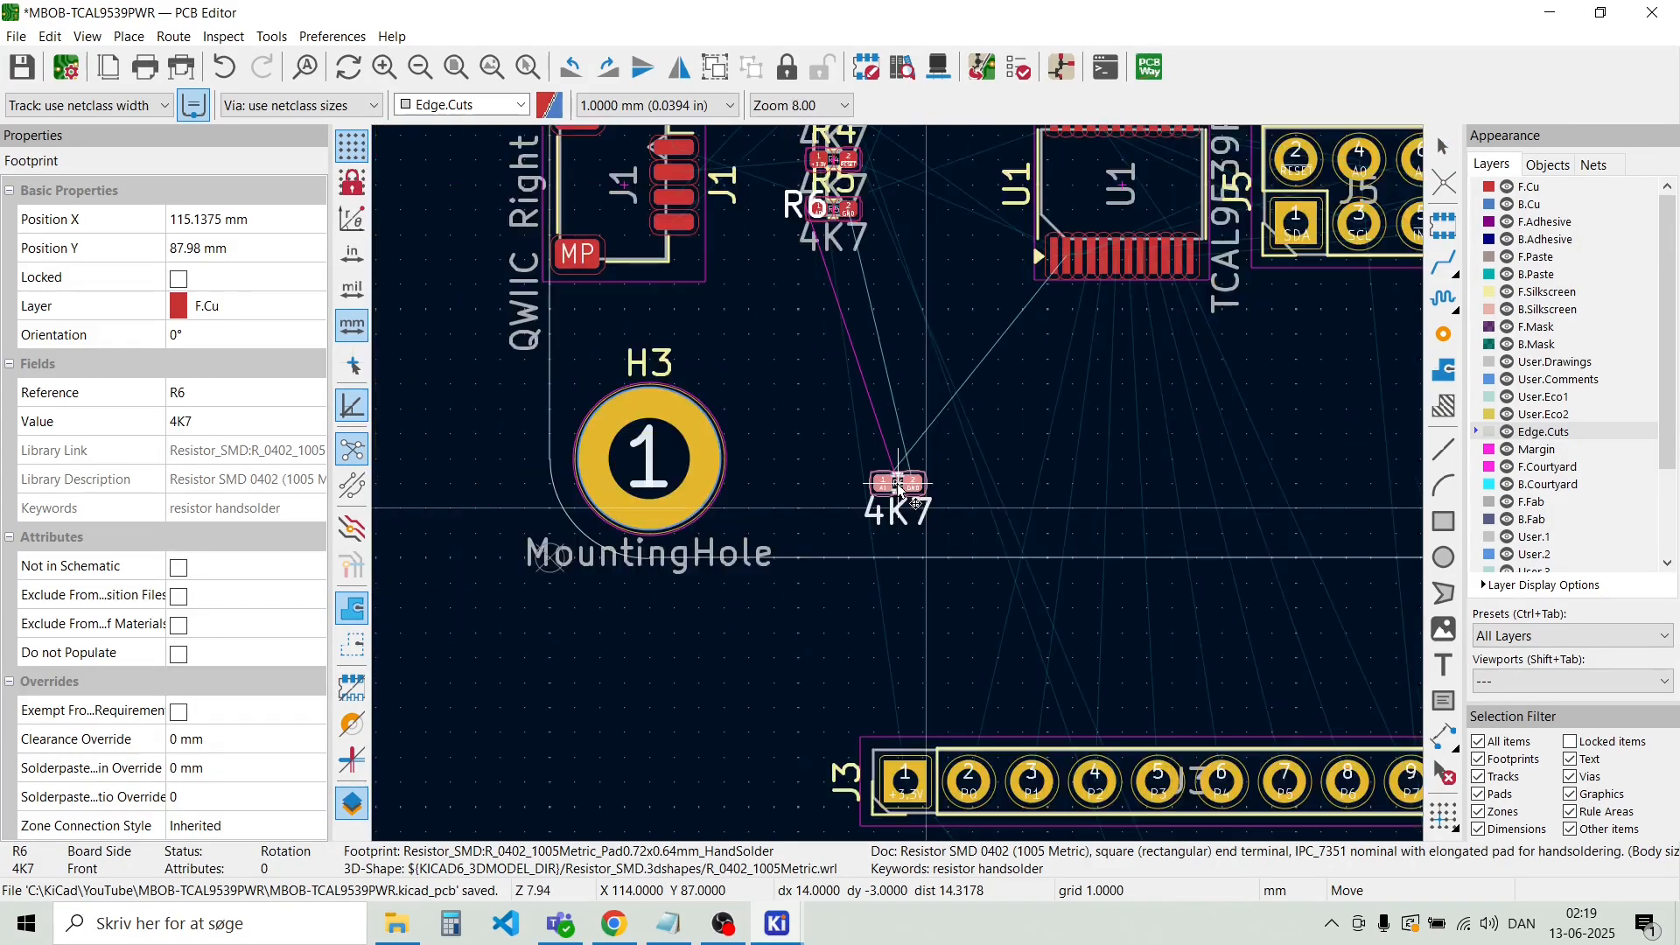
scroll(824, 339, "down", 3)
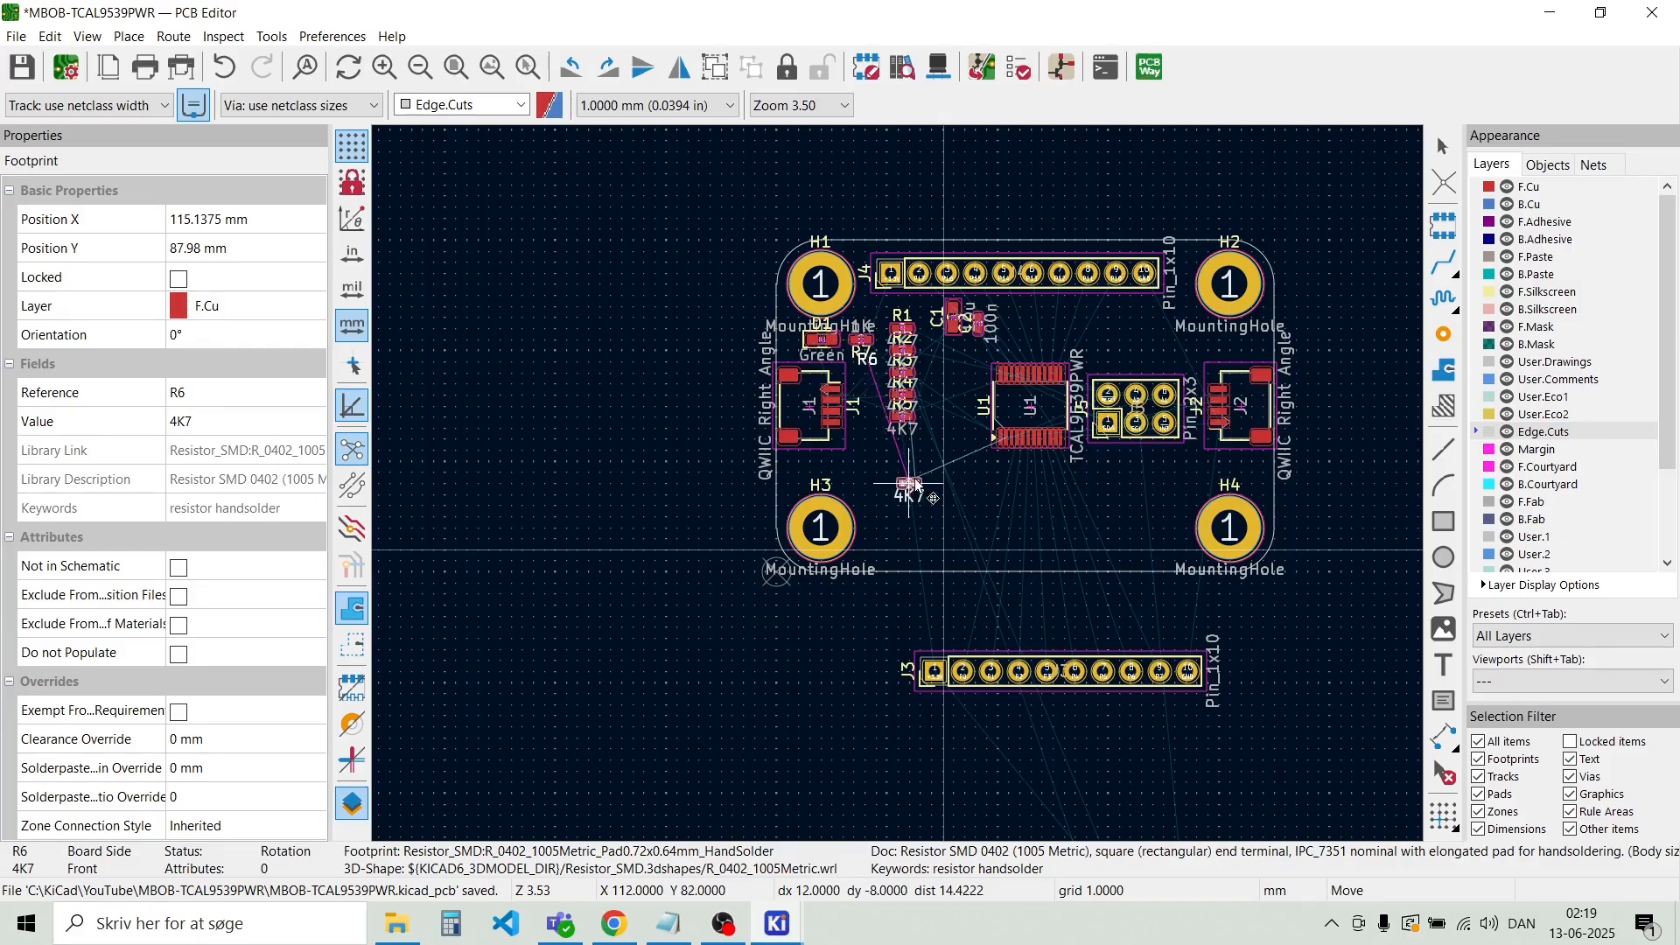
left_click(874, 343)
Move the R6 reference text to X 112, Y 79 mm, directly above its resistor
scroll(873, 343, "up", 4)
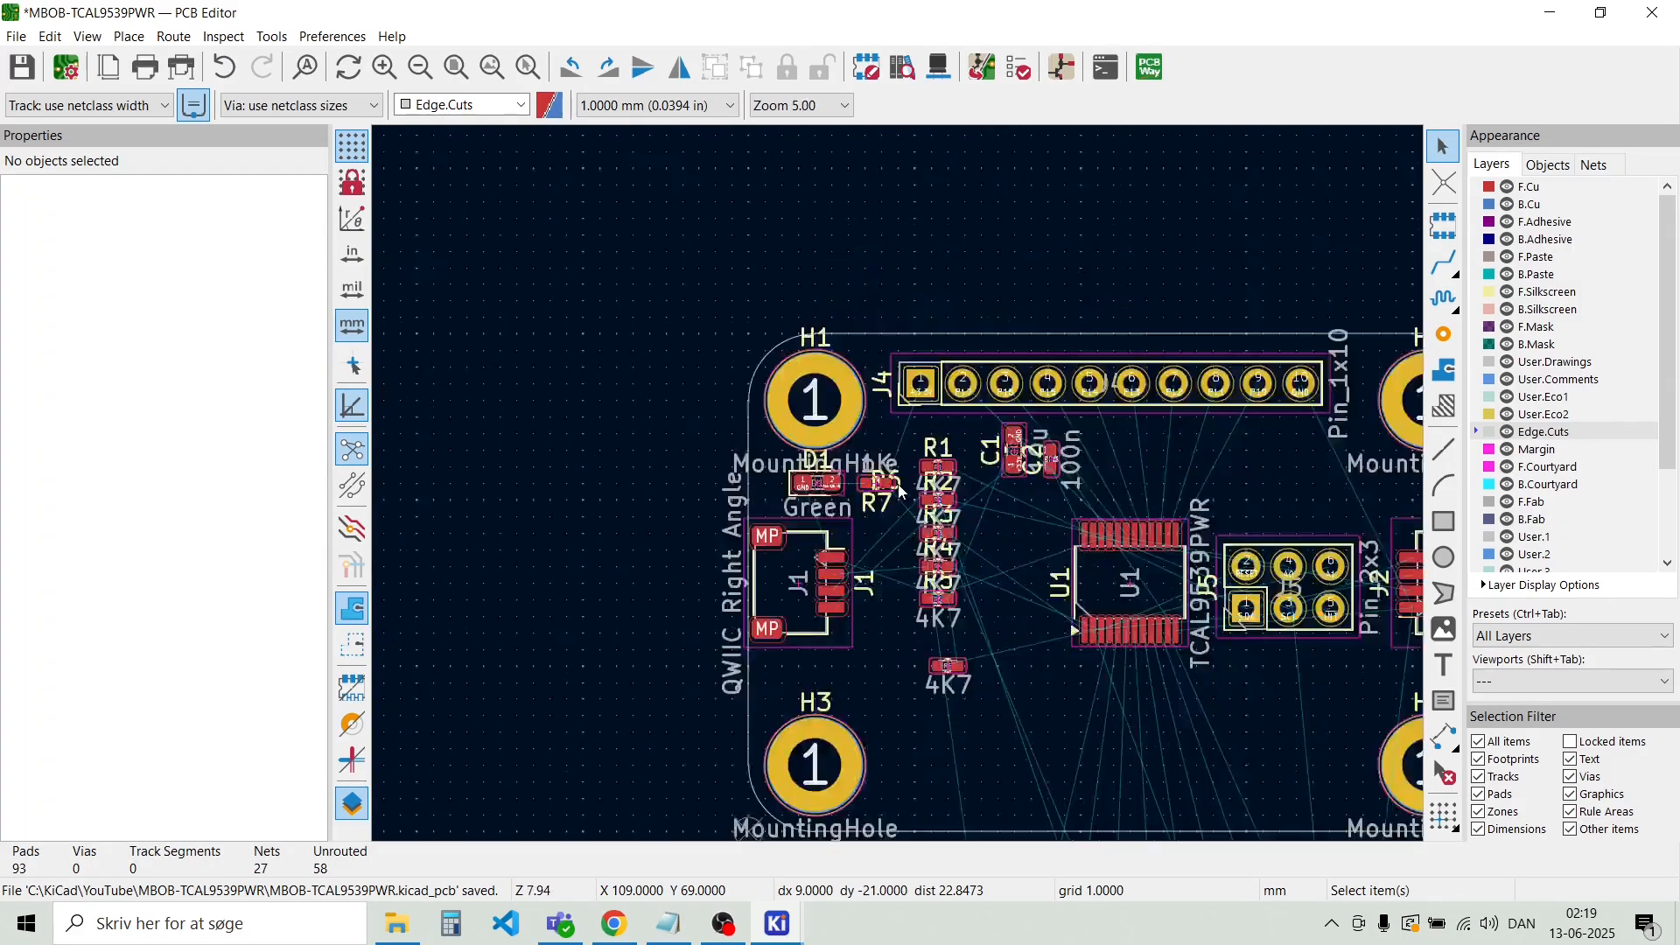
left_click(895, 481)
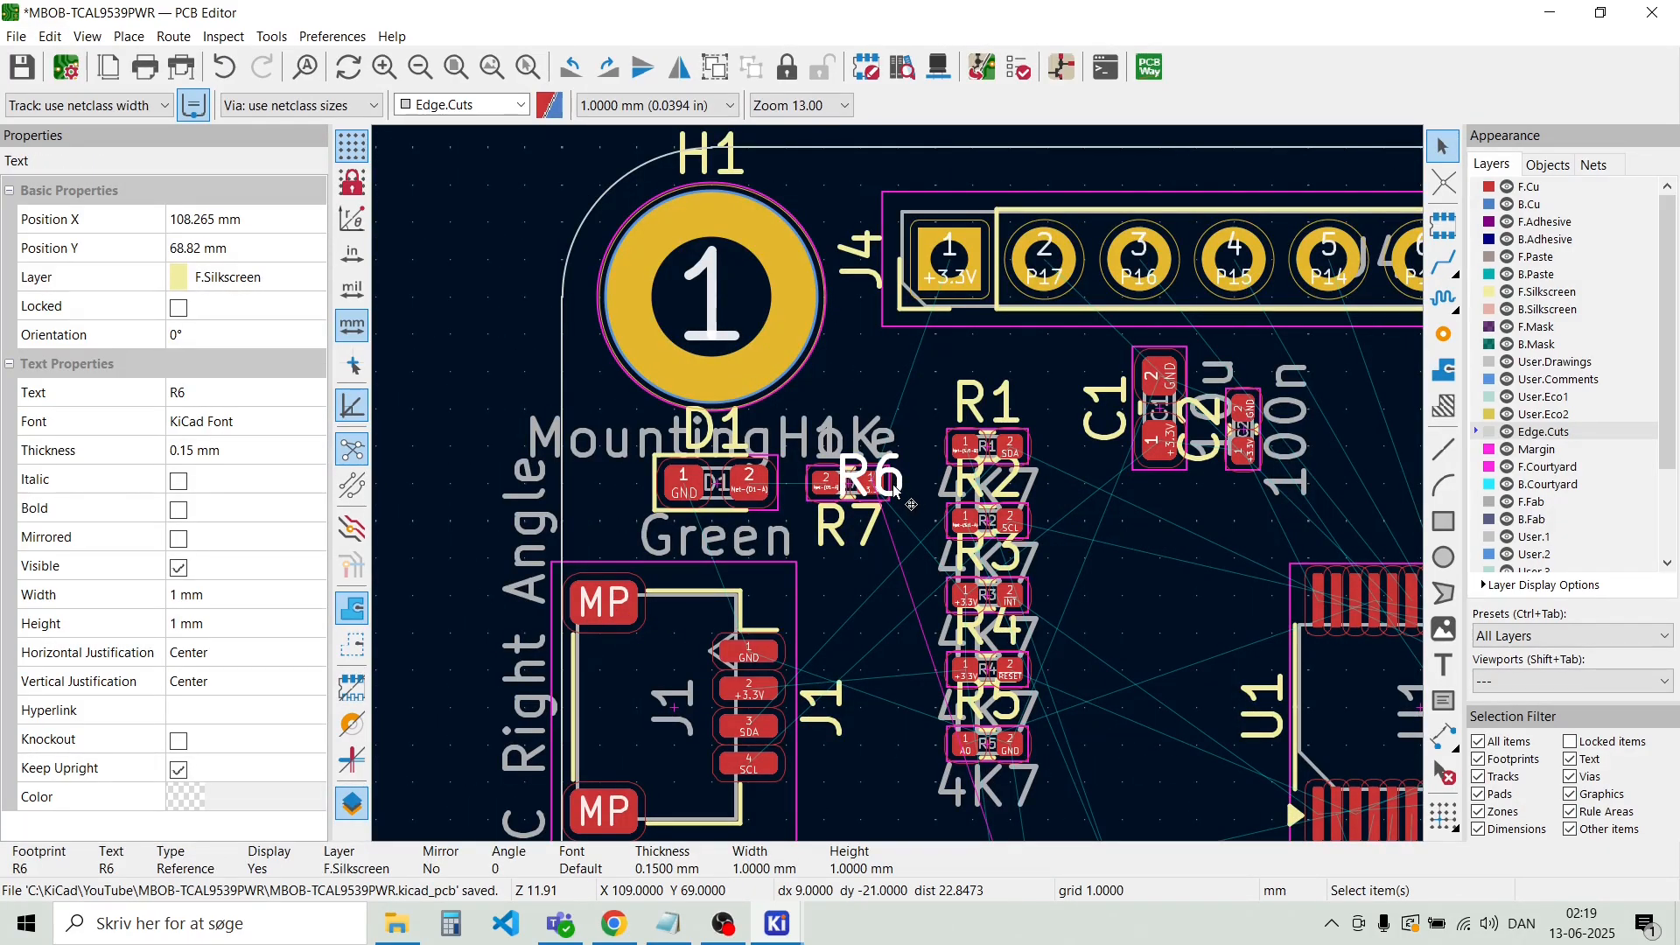
key("m")
scroll(991, 672, "down", 2)
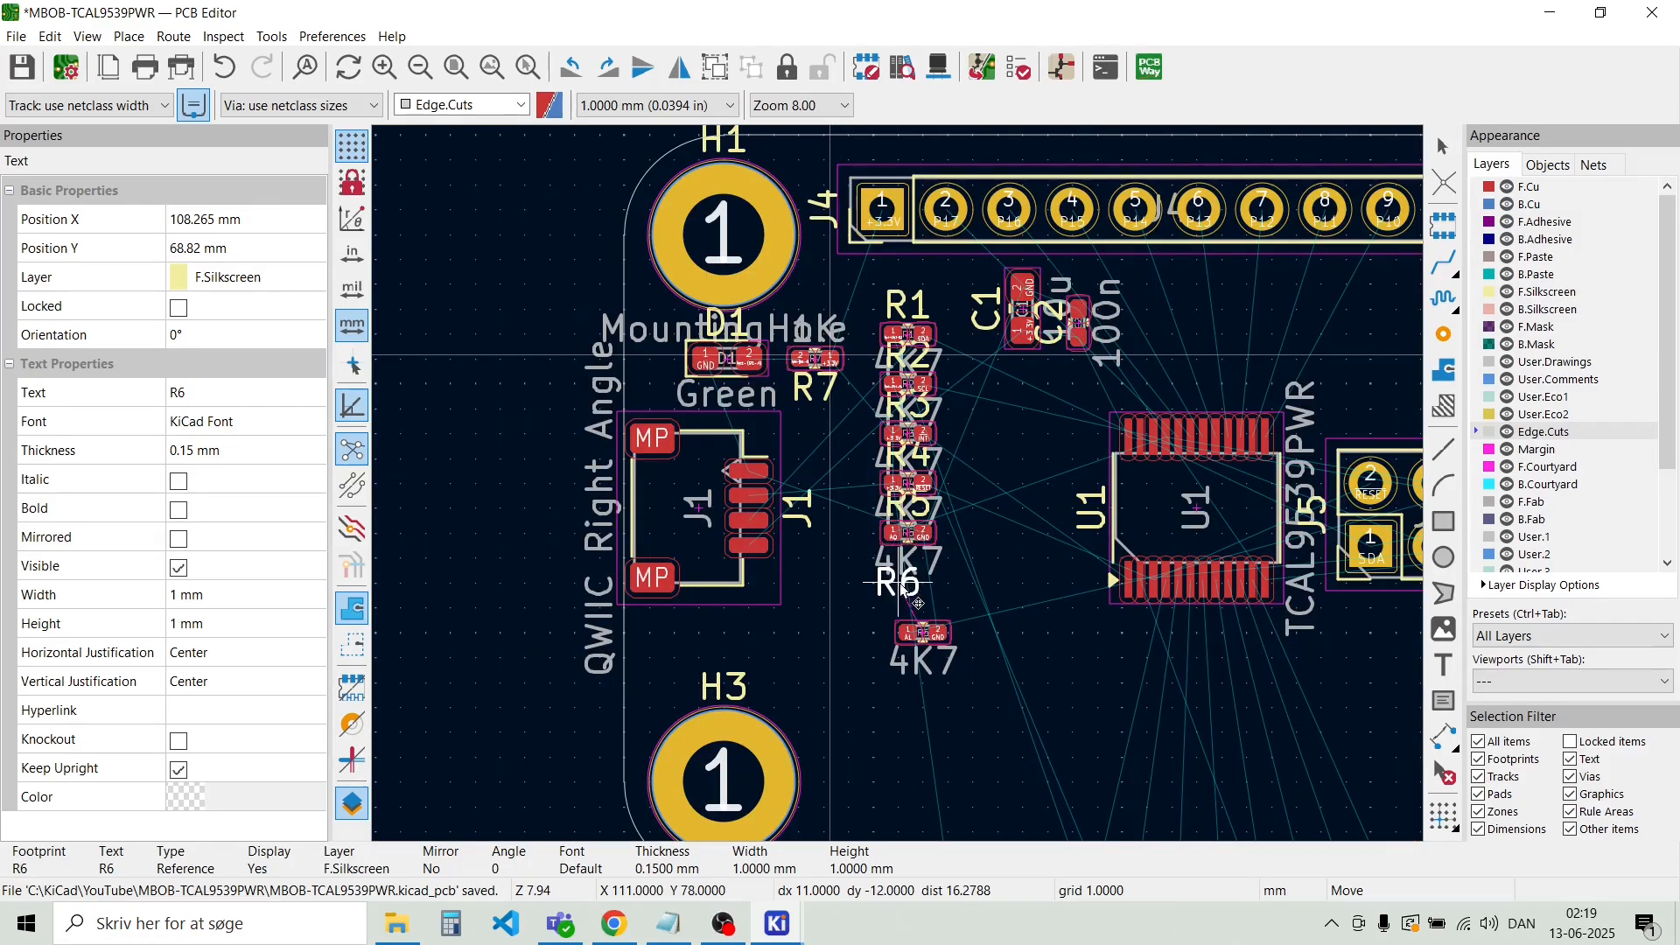
left_click(921, 610)
scroll(911, 497, "down", 2)
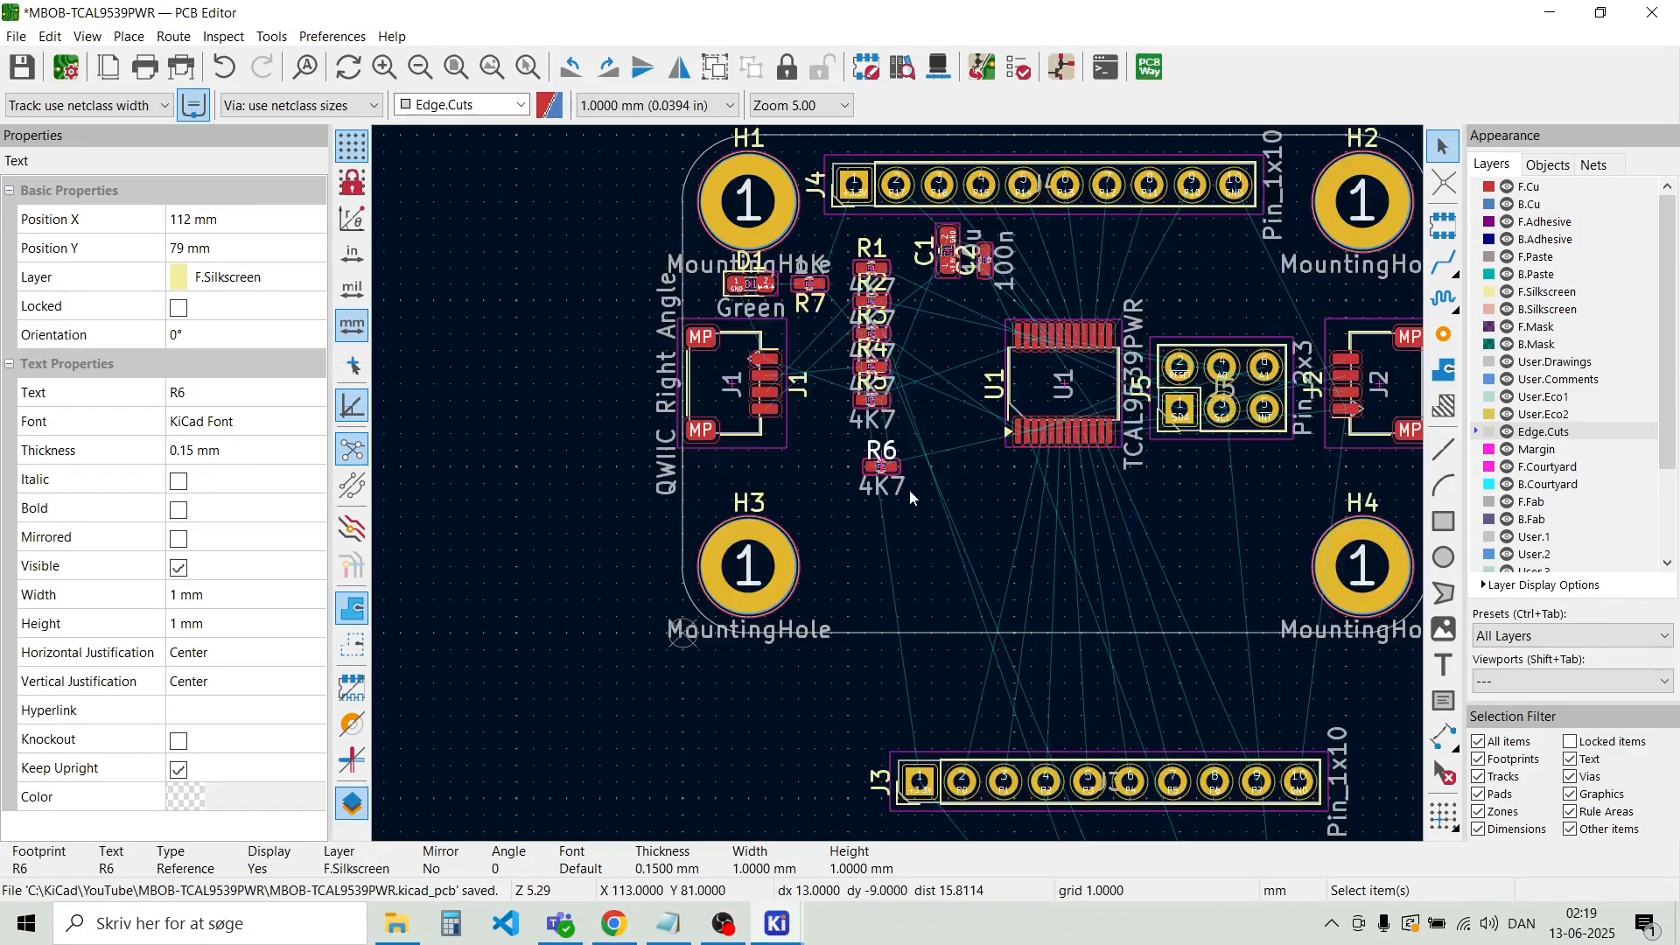
left_click(990, 545)
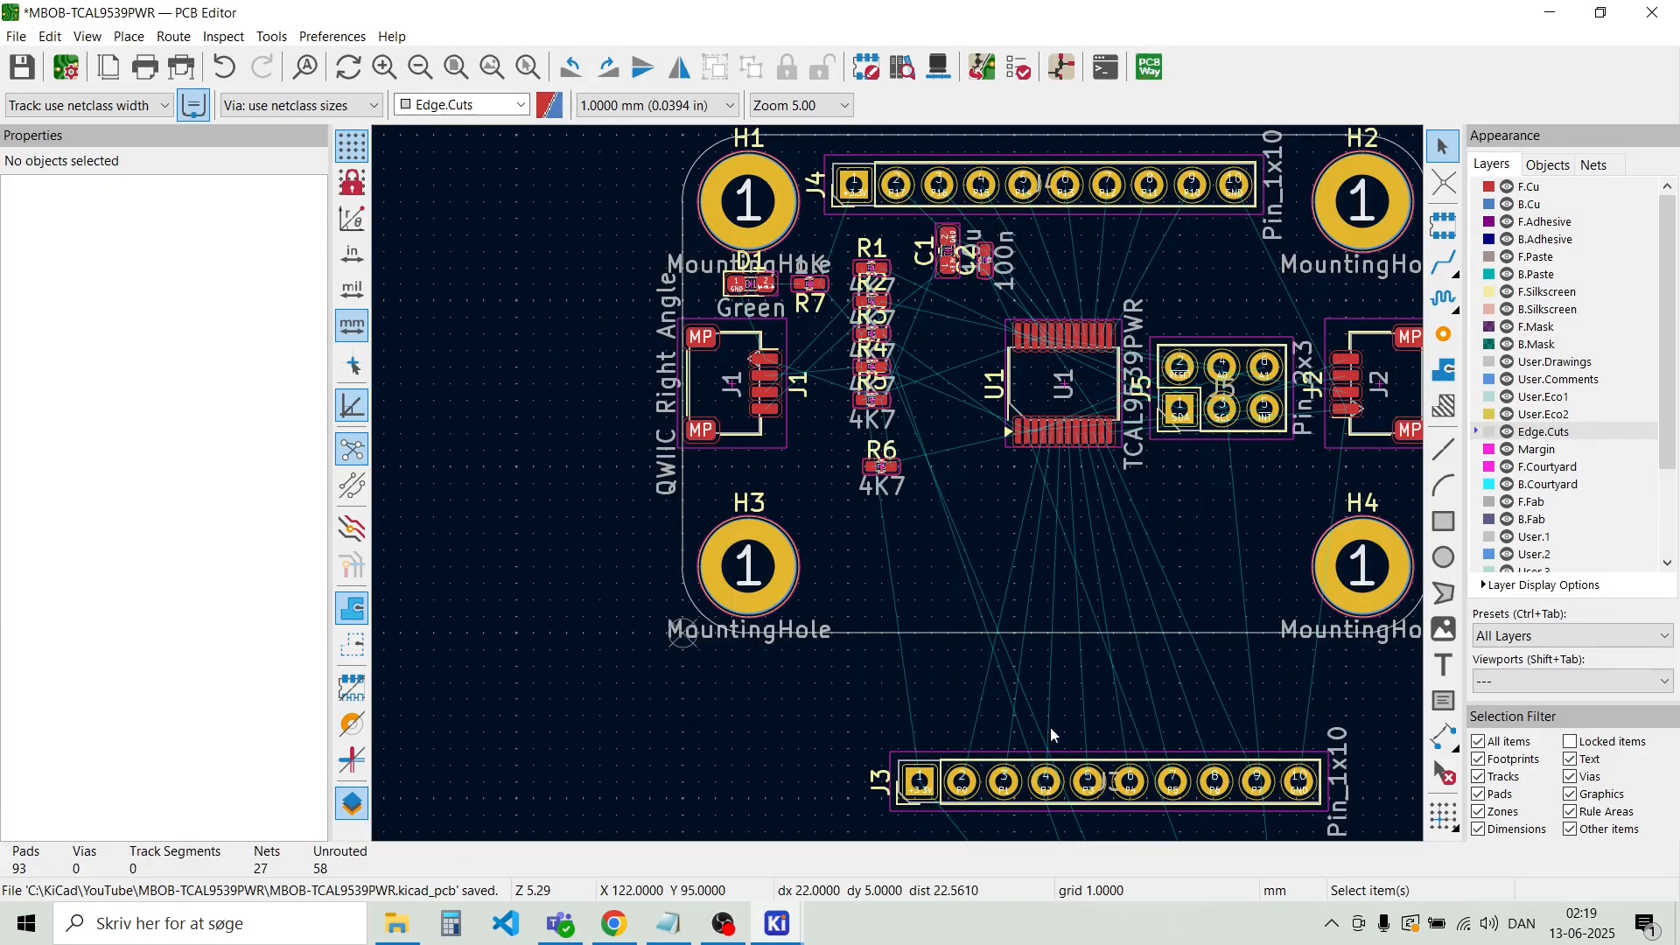
Move header J3 up inside the outline along the board's lower edge, between H3 and H4, at Y 88 mm
left_click(1128, 814)
key("m")
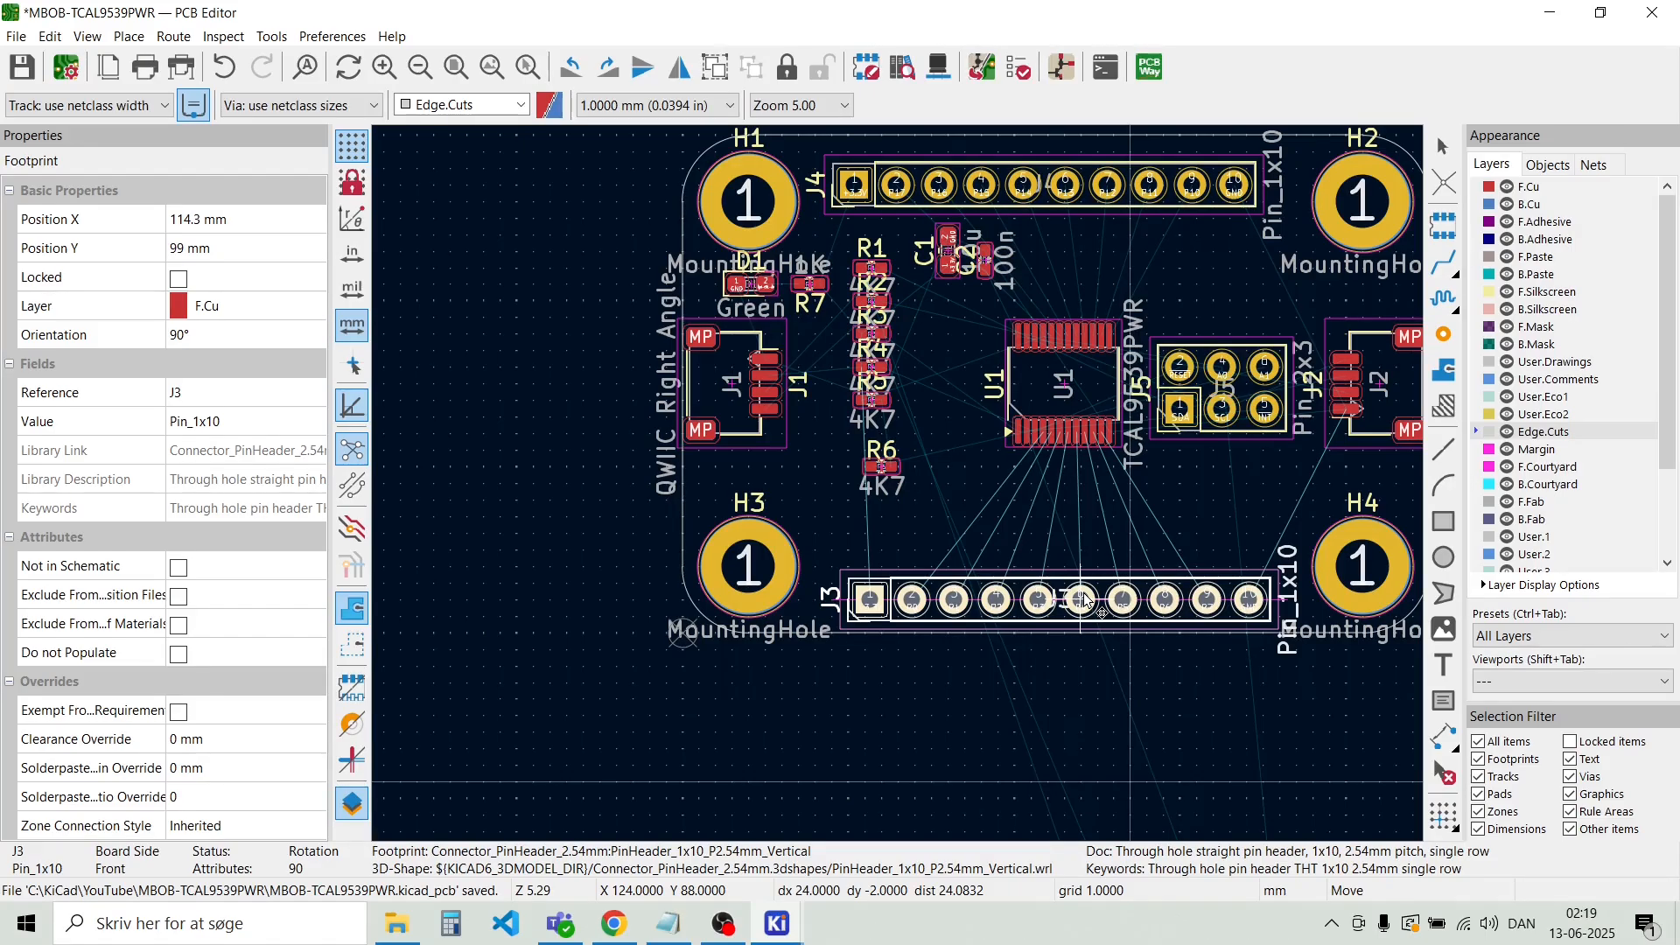
left_click(1064, 608)
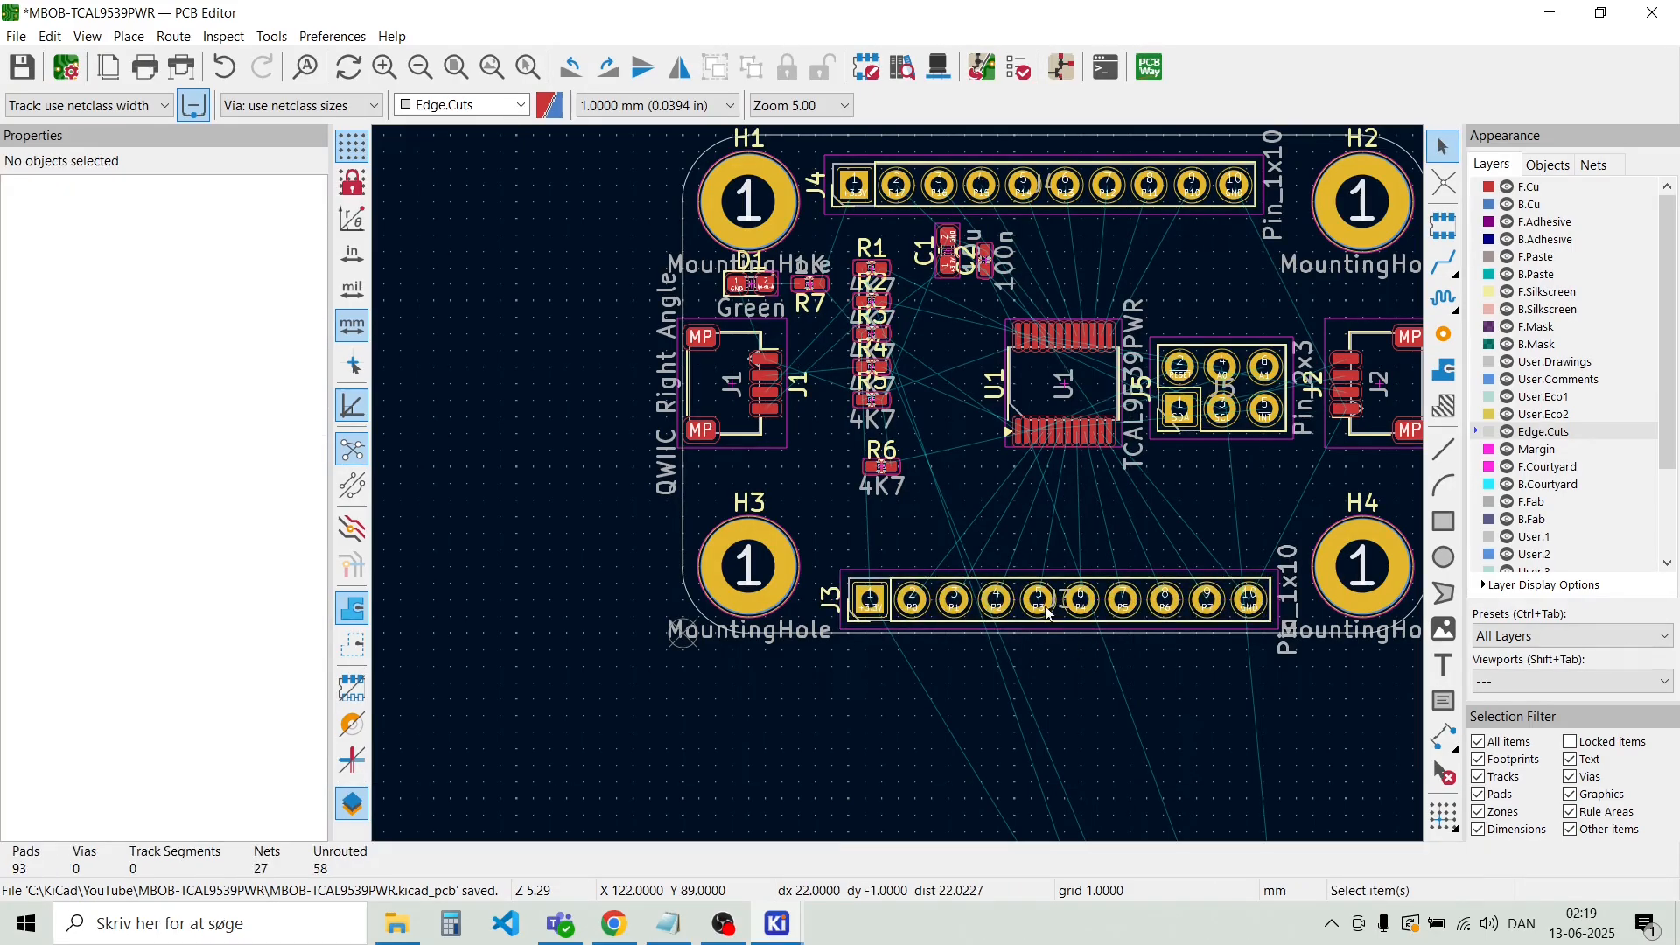
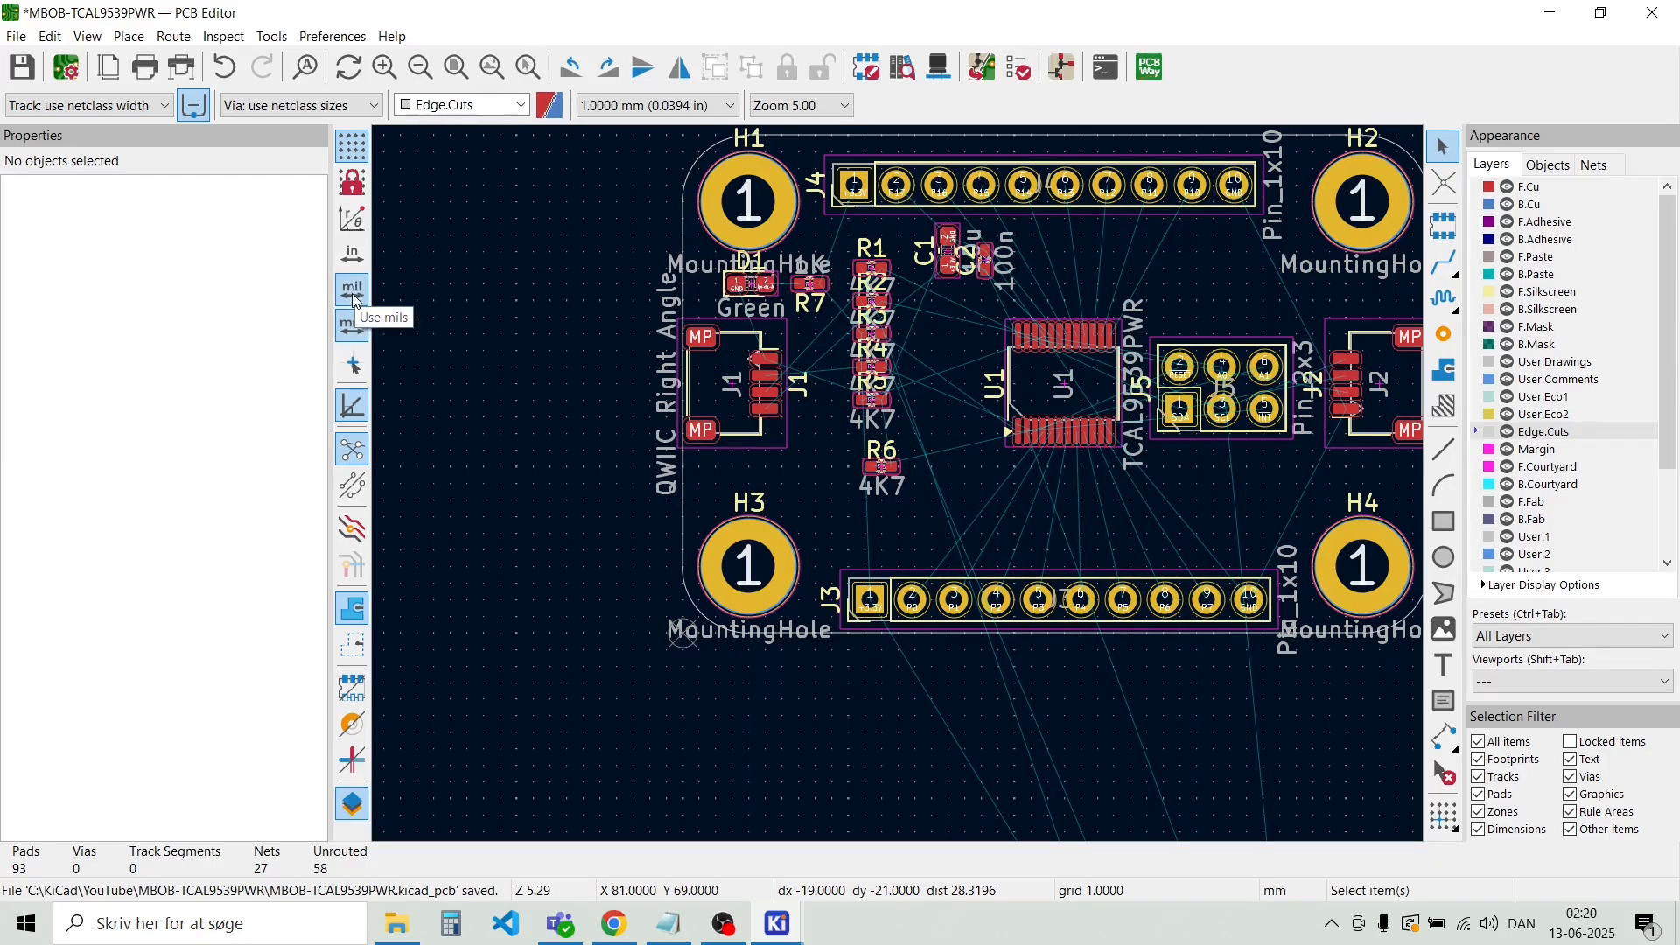
Zero the relative coordinates at the centre of U1, X 123, Y 75 mm
scroll(898, 484, "up", 2)
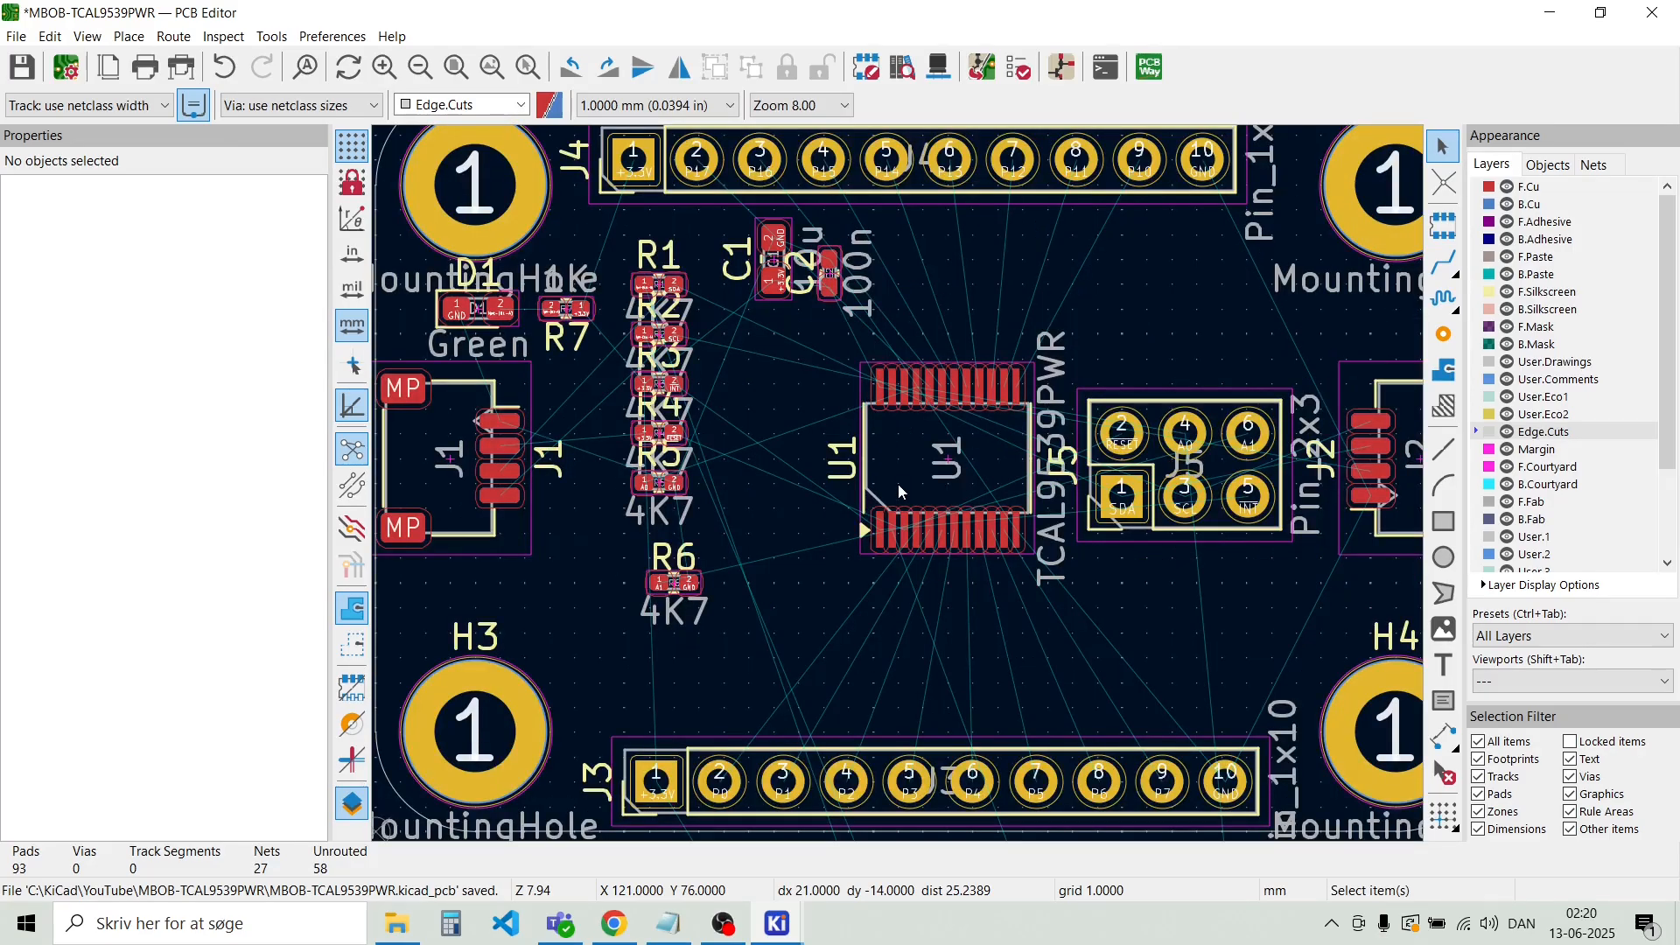
scroll(898, 485, "up", 3)
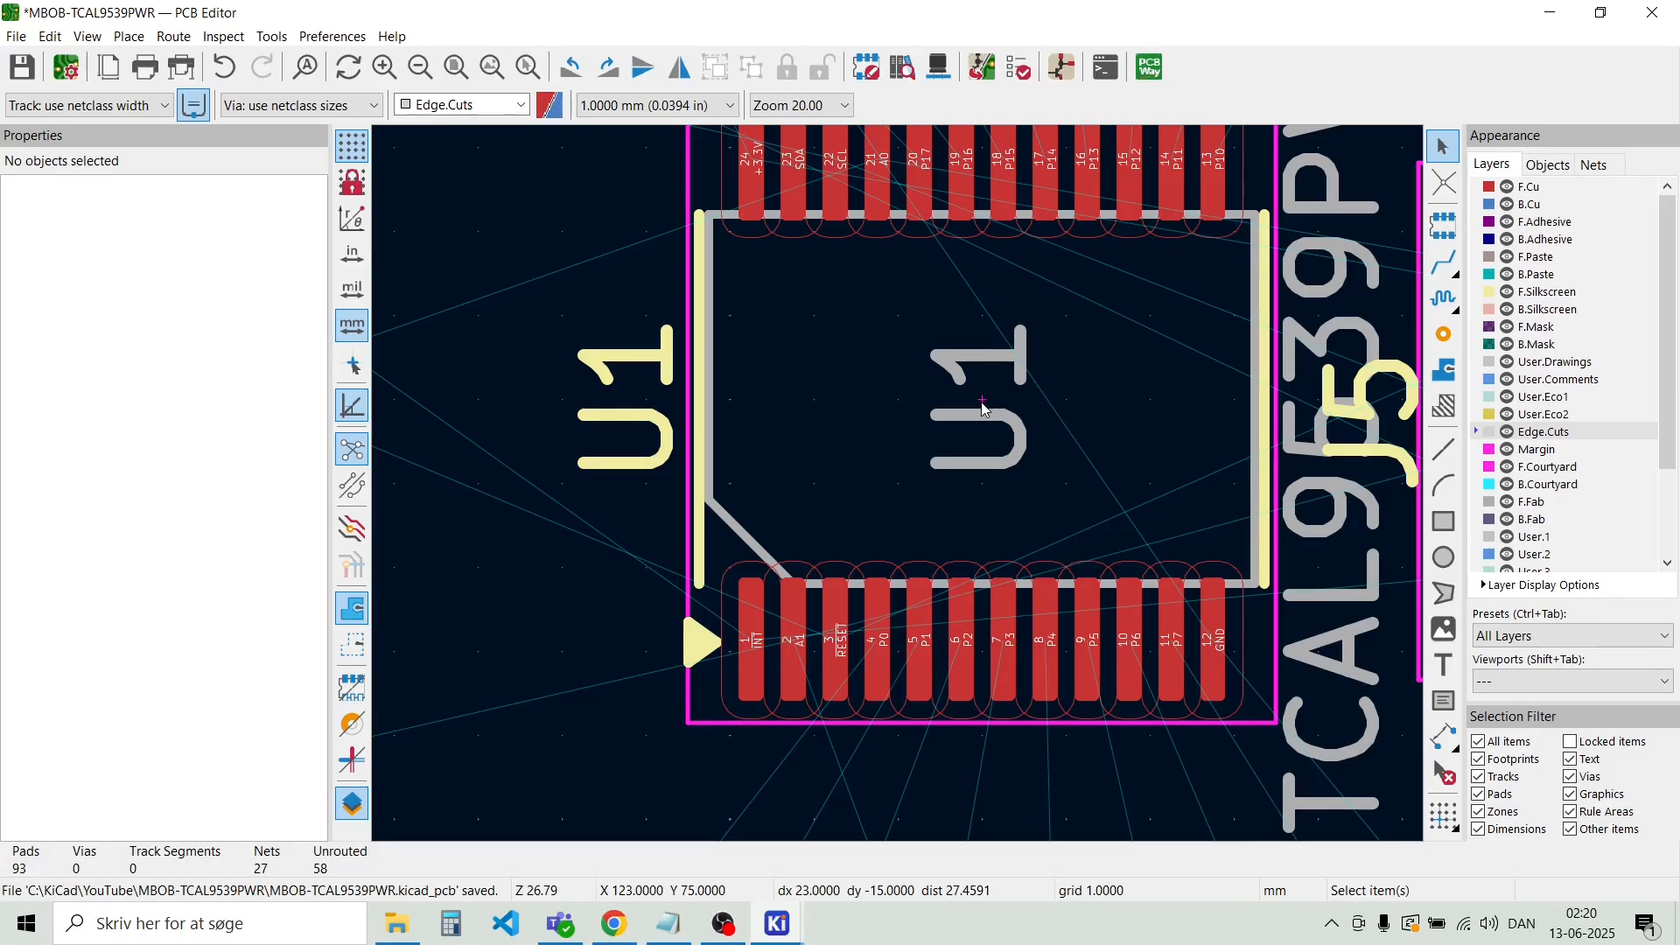
key("space")
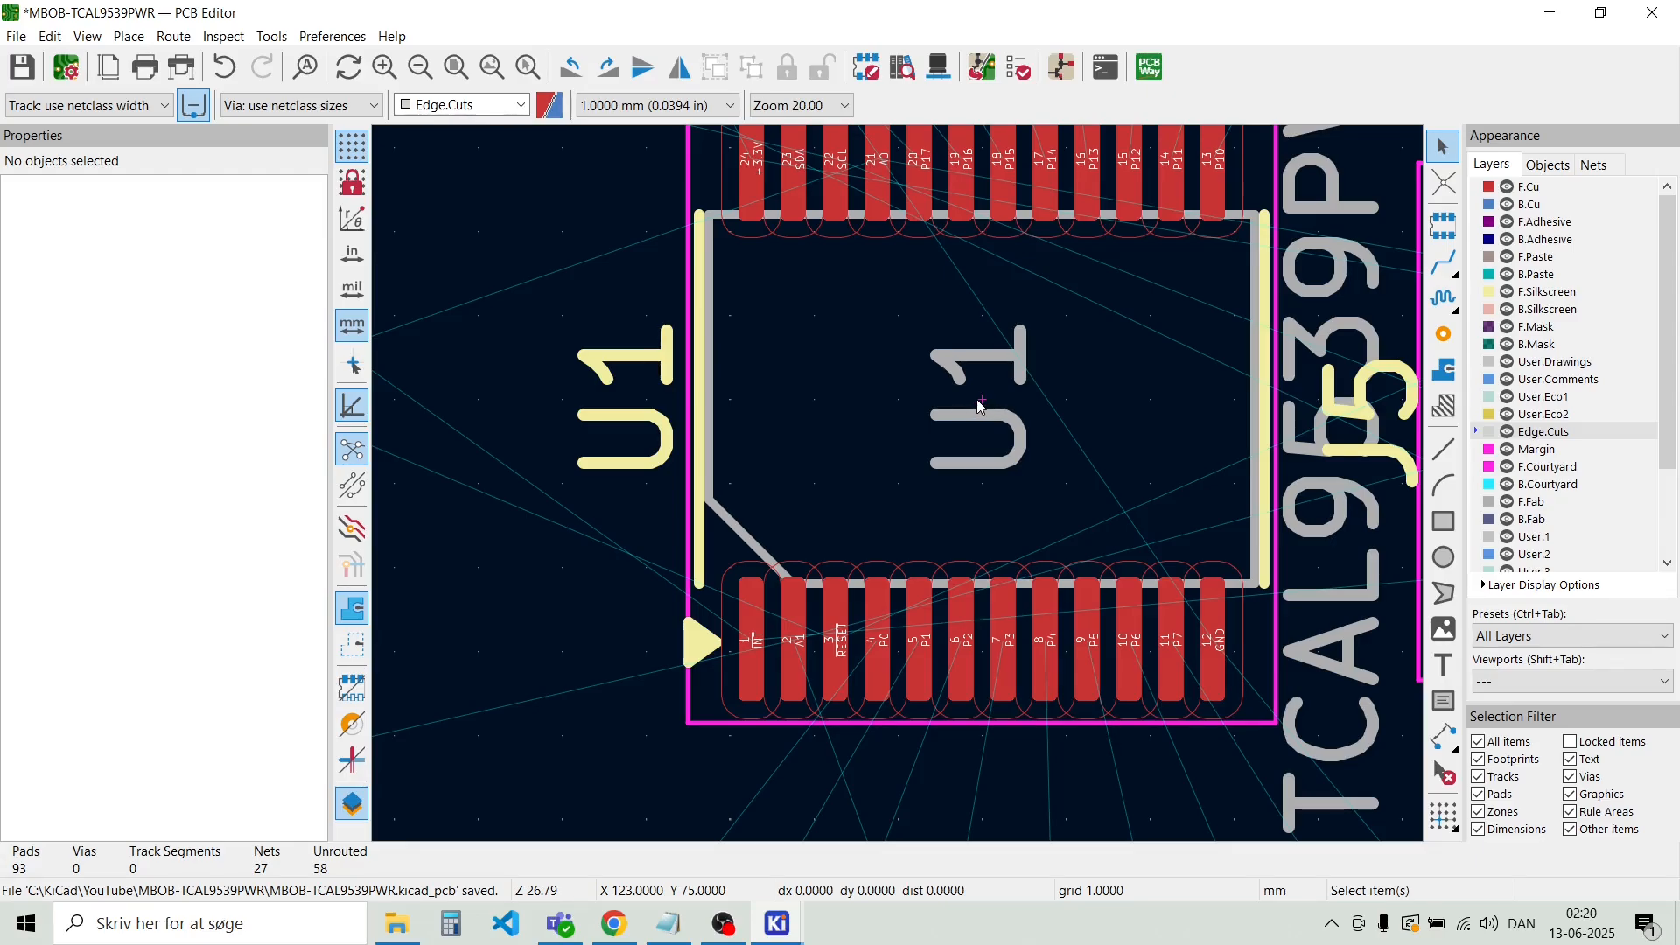
scroll(980, 426, "down", 2)
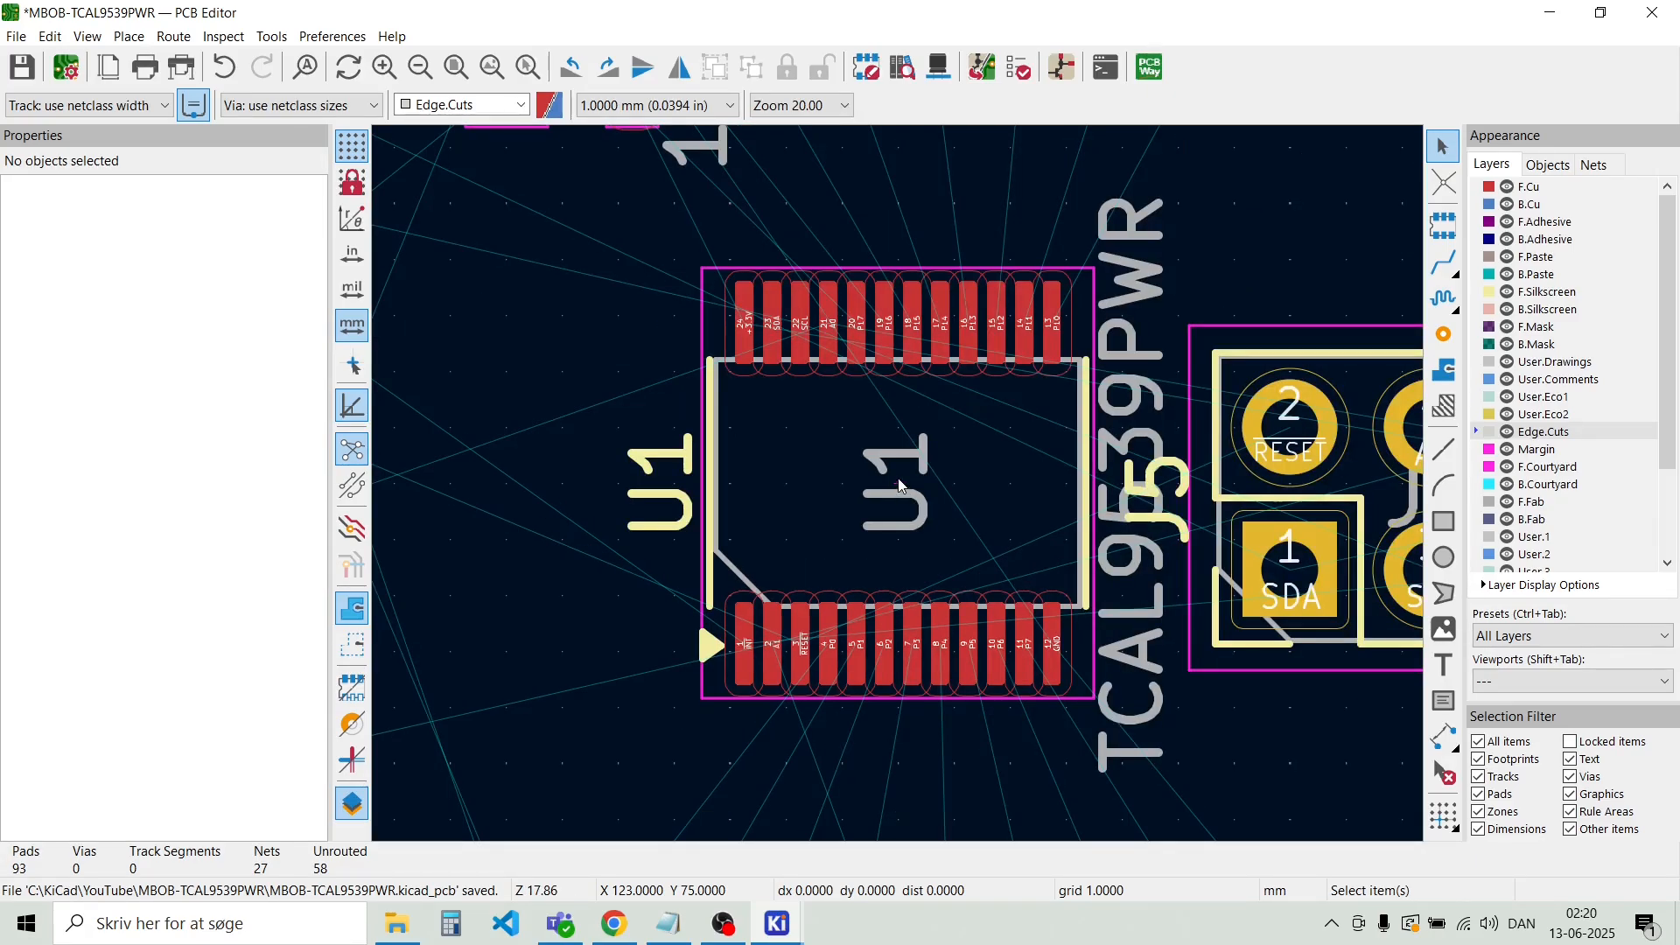
Switch the units to mils and move header J4 closer to the board's upper edge, to X 4392.72, Y 2440.94 mils
left_click(355, 293)
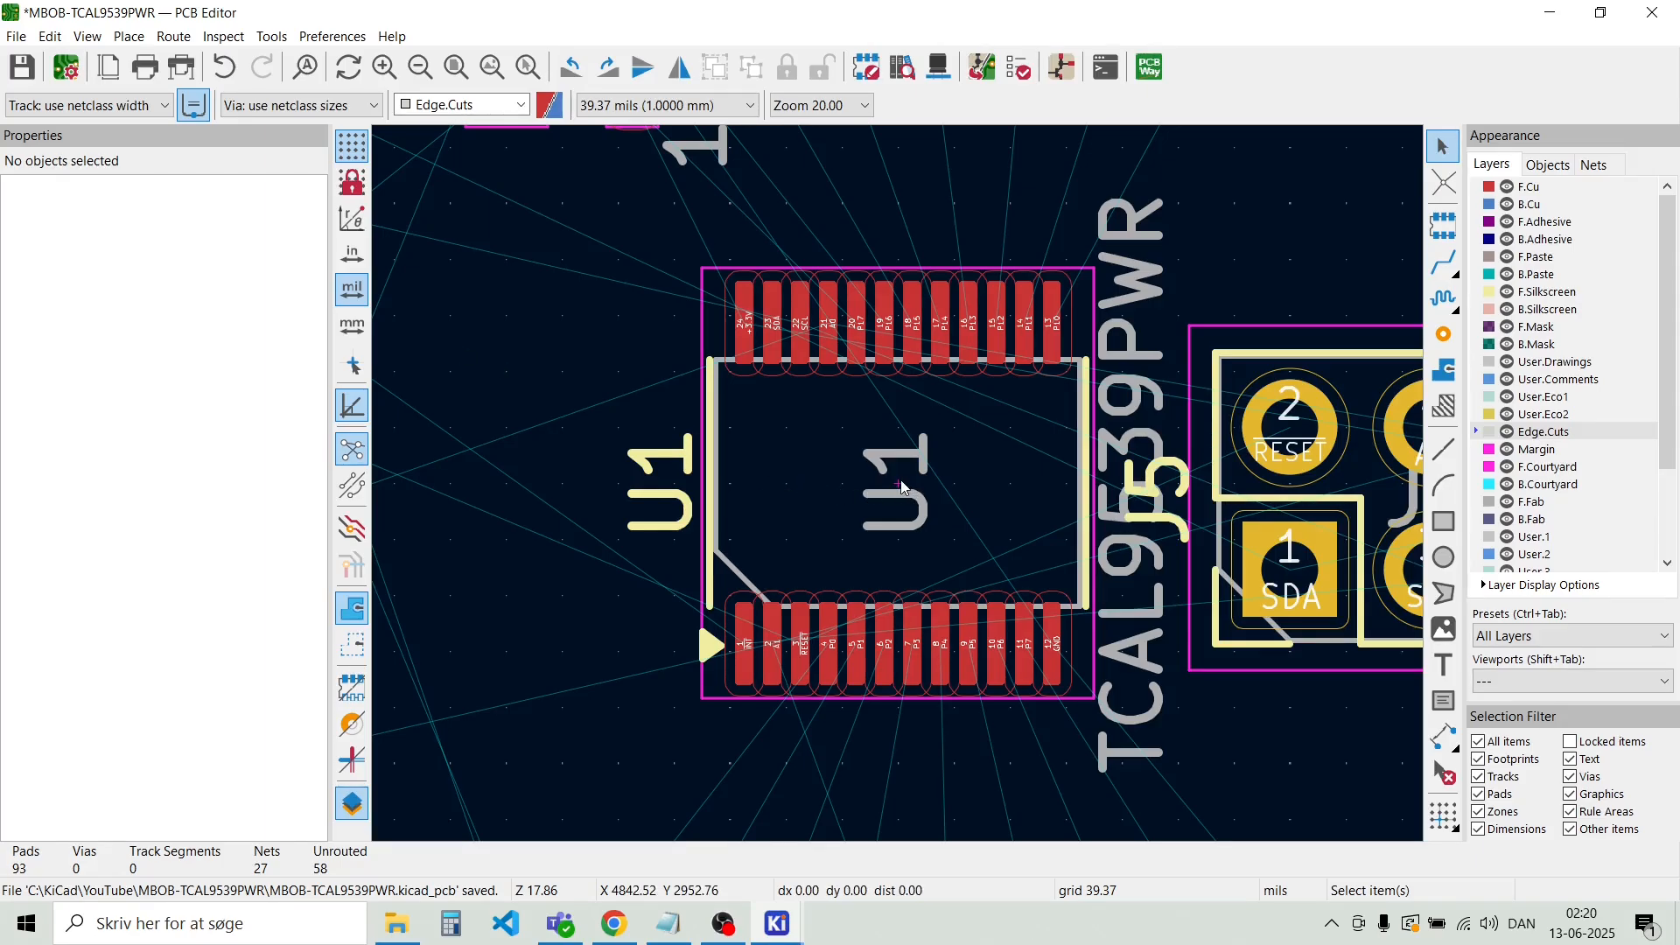
scroll(902, 487, "down", 4)
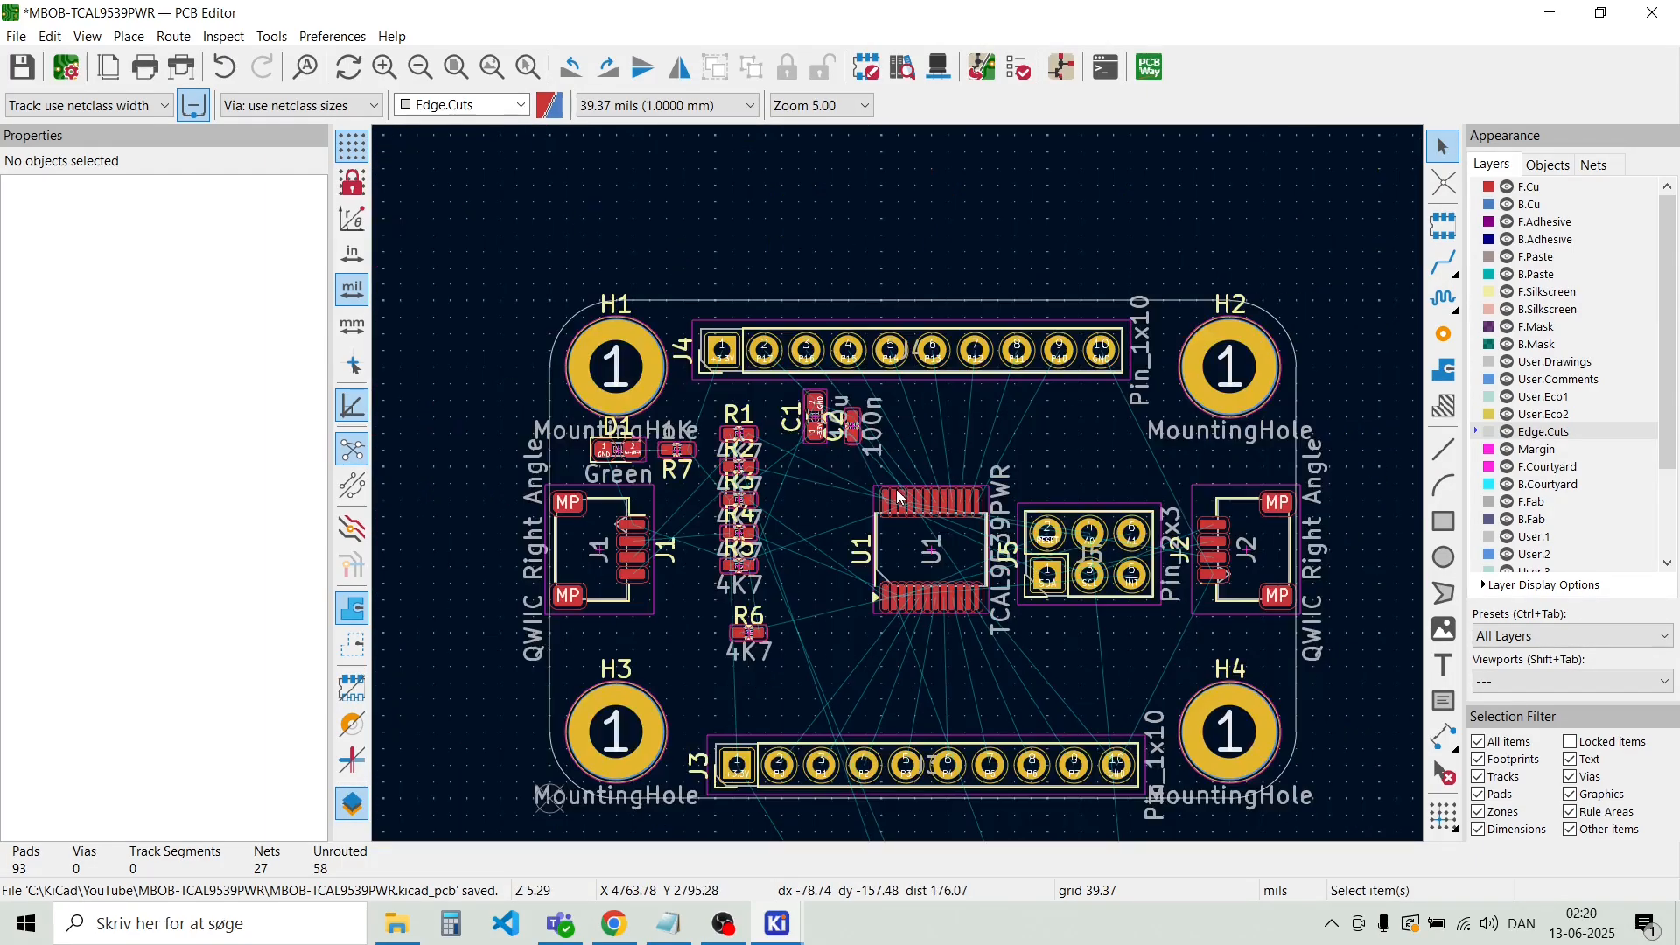
scroll(901, 494, "up", 4)
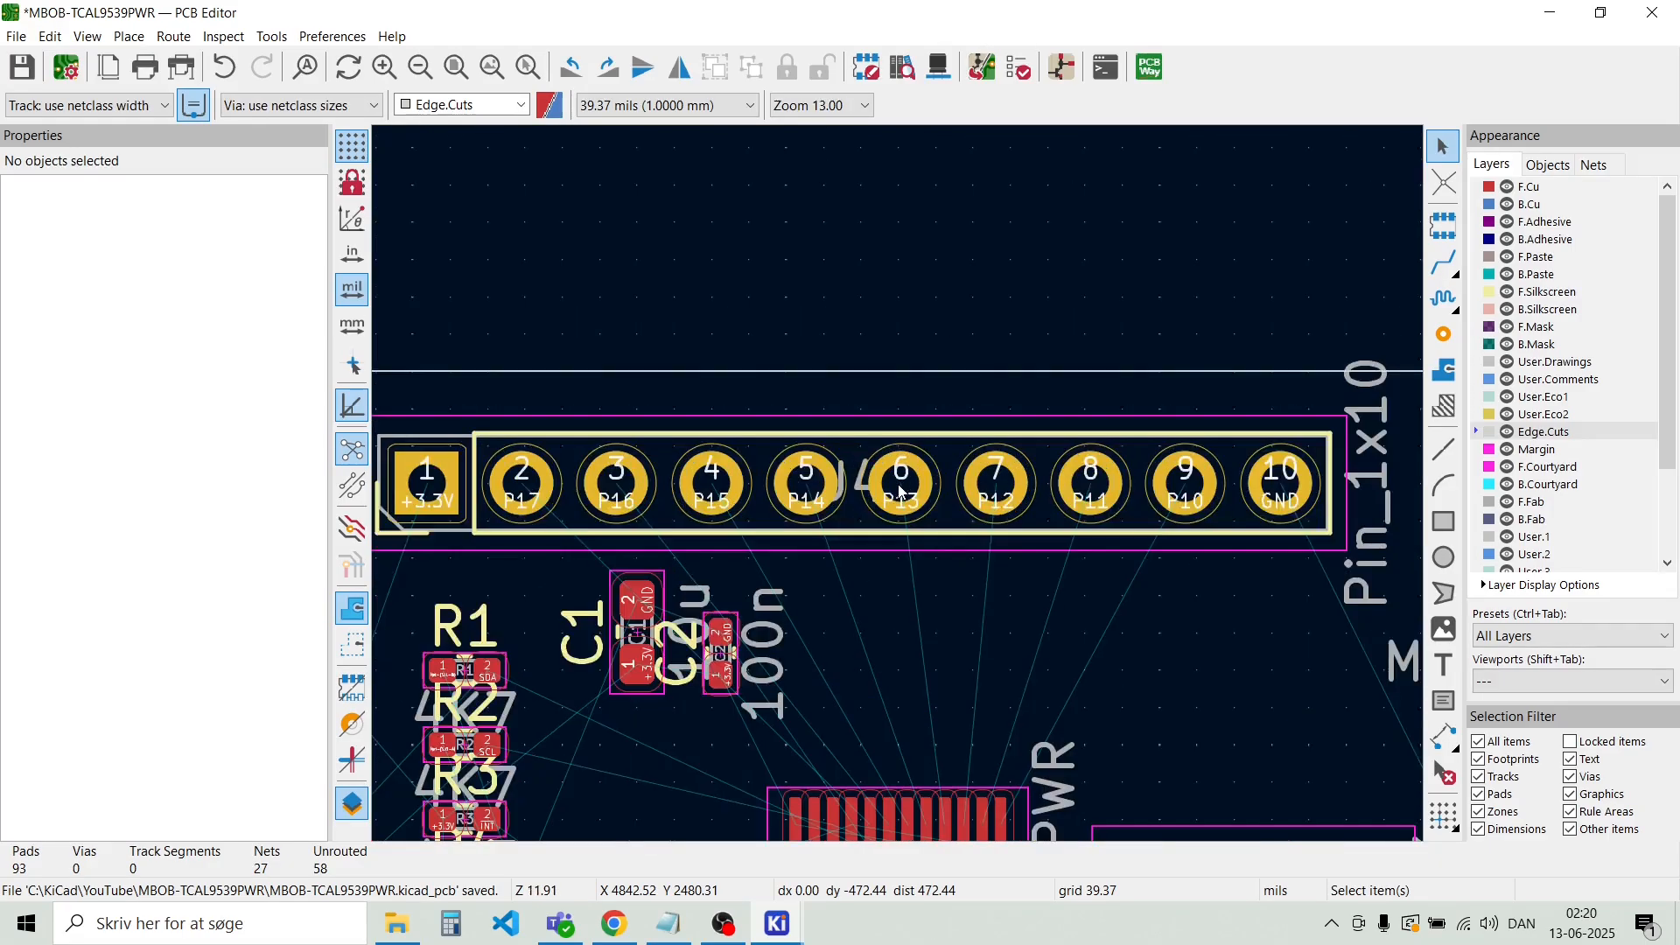
left_click(890, 492)
left_click(839, 538)
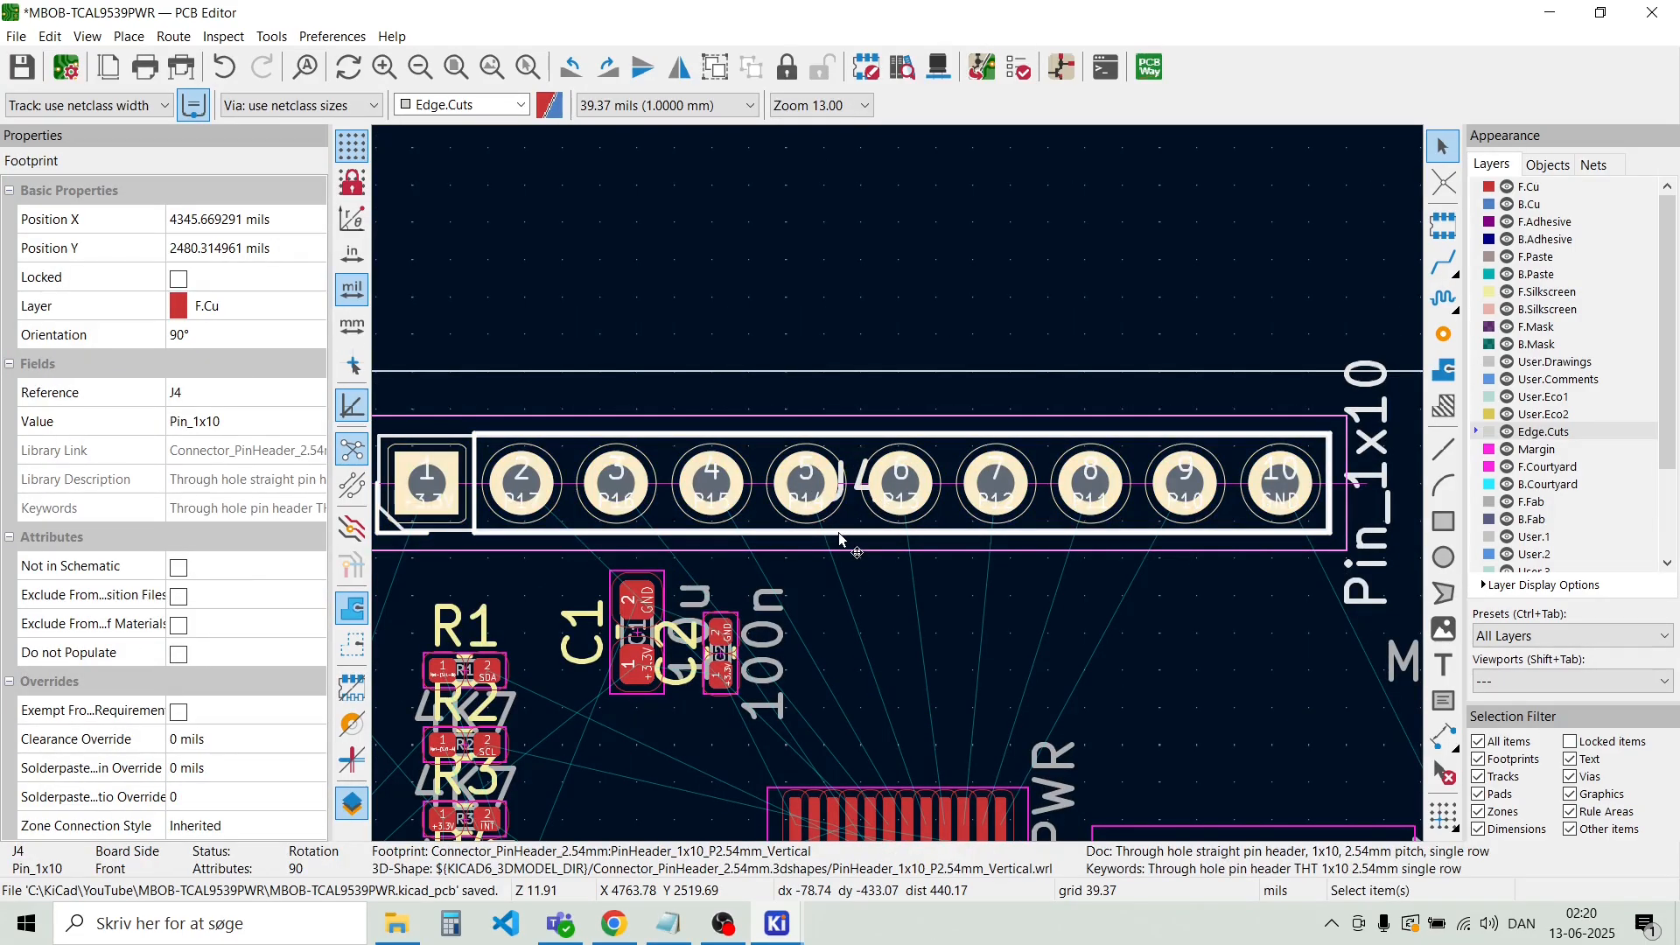
left_click_drag(840, 538, 881, 455)
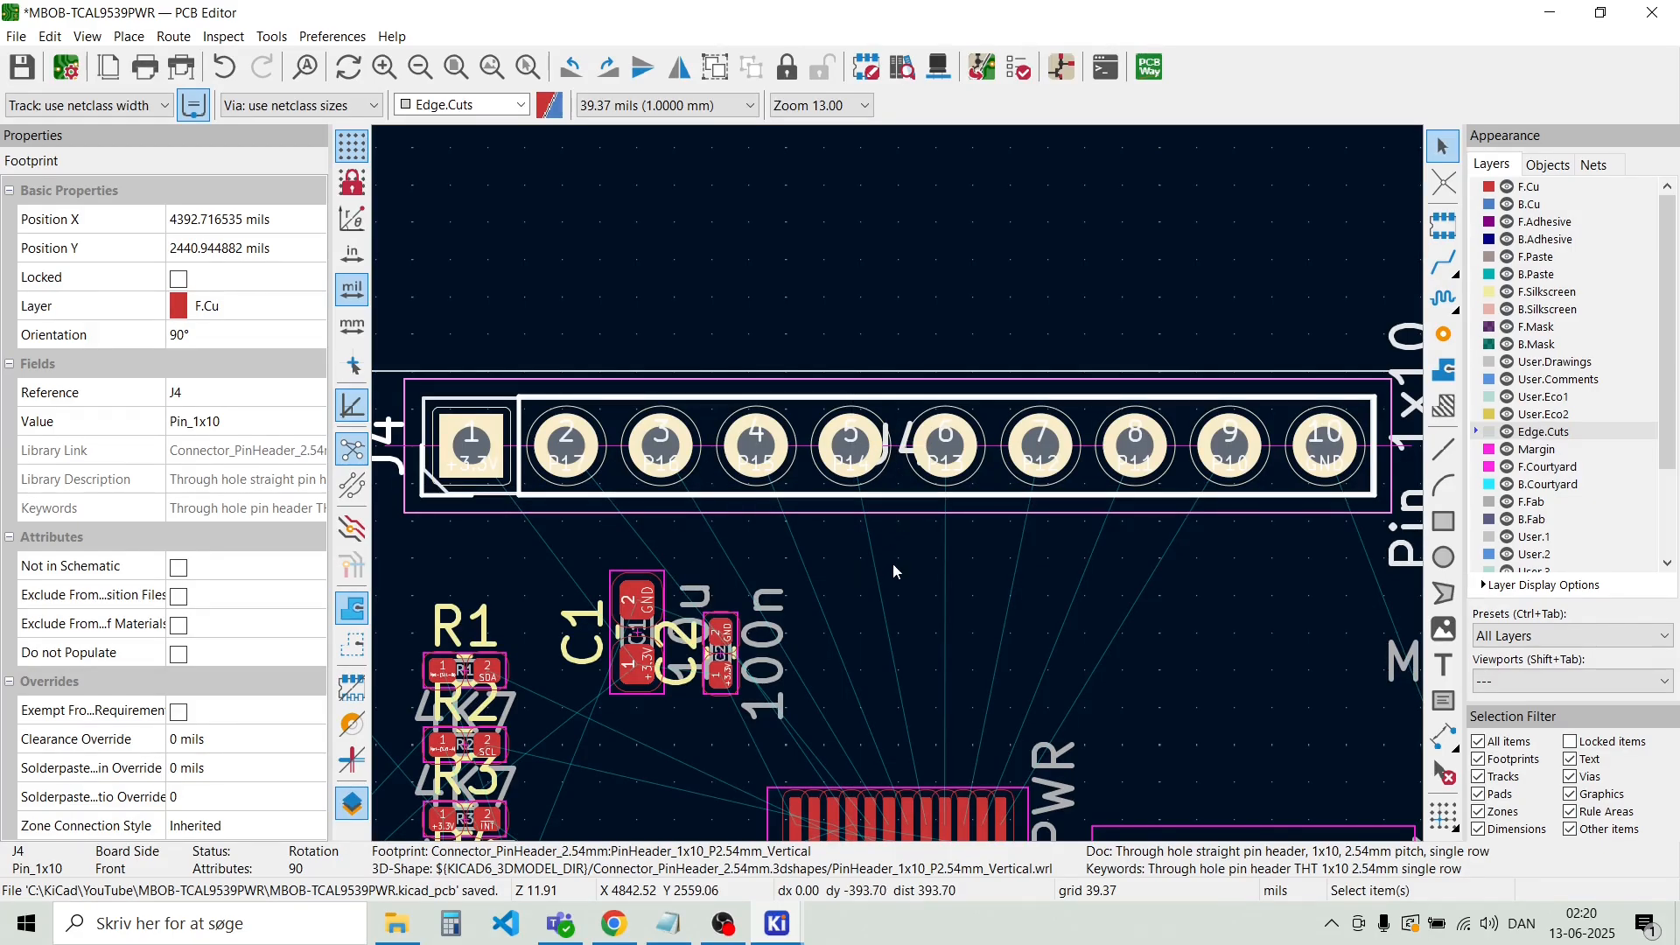
left_click(1109, 657)
Check the centre of header J4 against the relative origin at U1's centre
scroll(1109, 658, "down", 3)
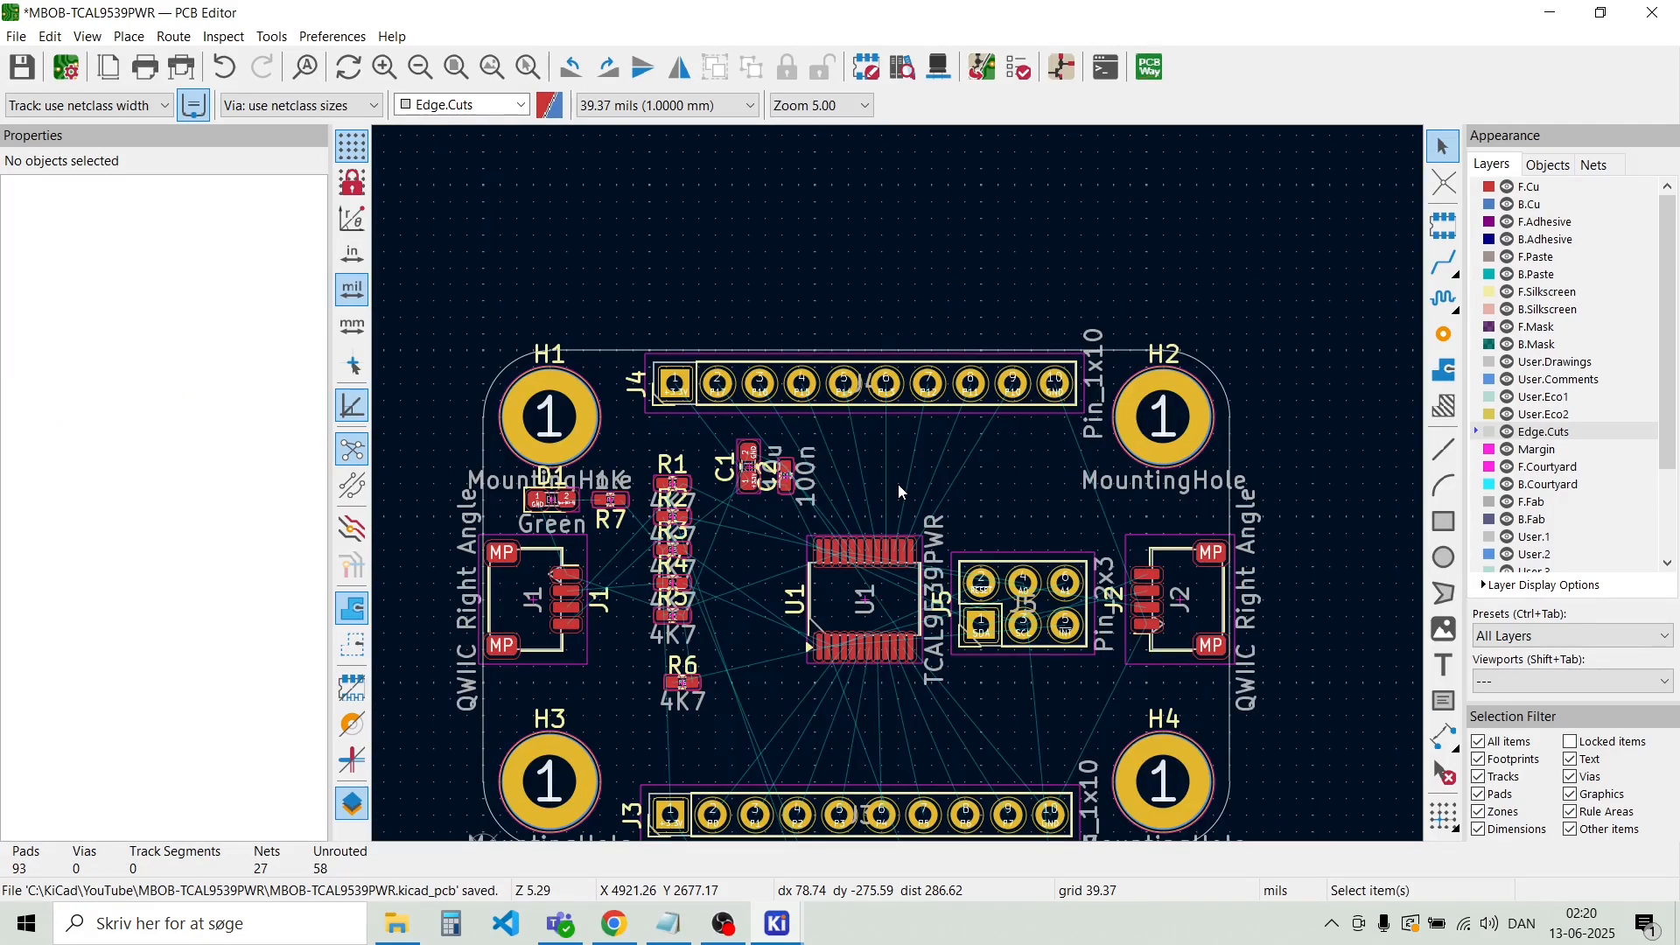
left_click(875, 385)
scroll(875, 385, "up", 4)
key("Escape")
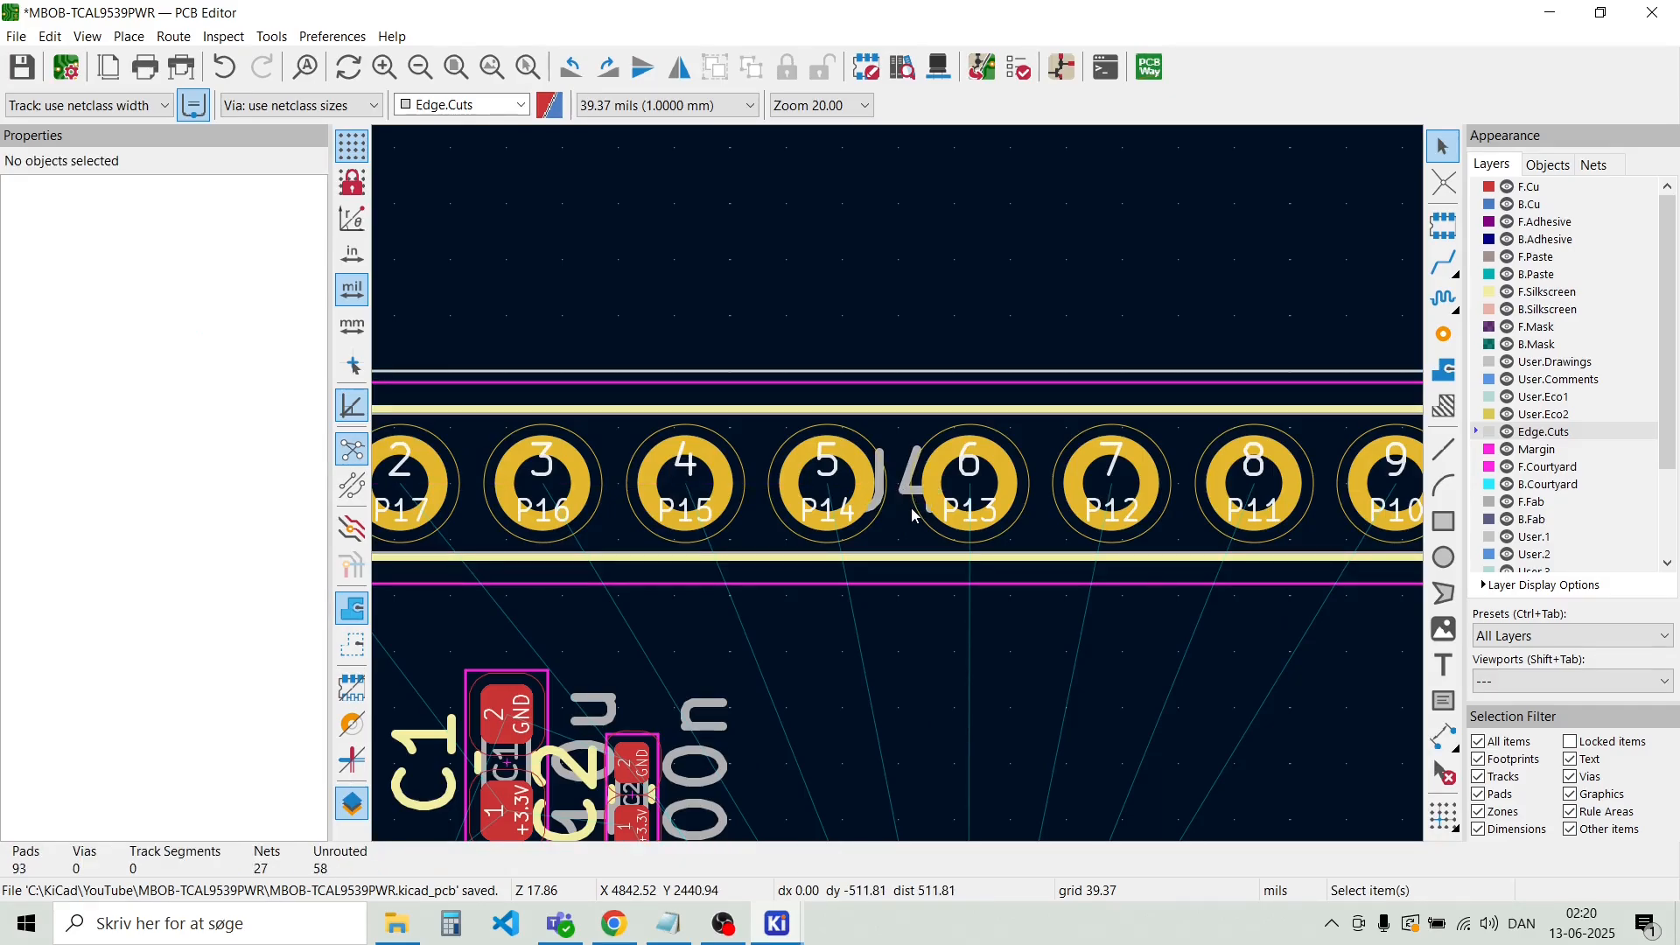
left_click(902, 504)
key("m")
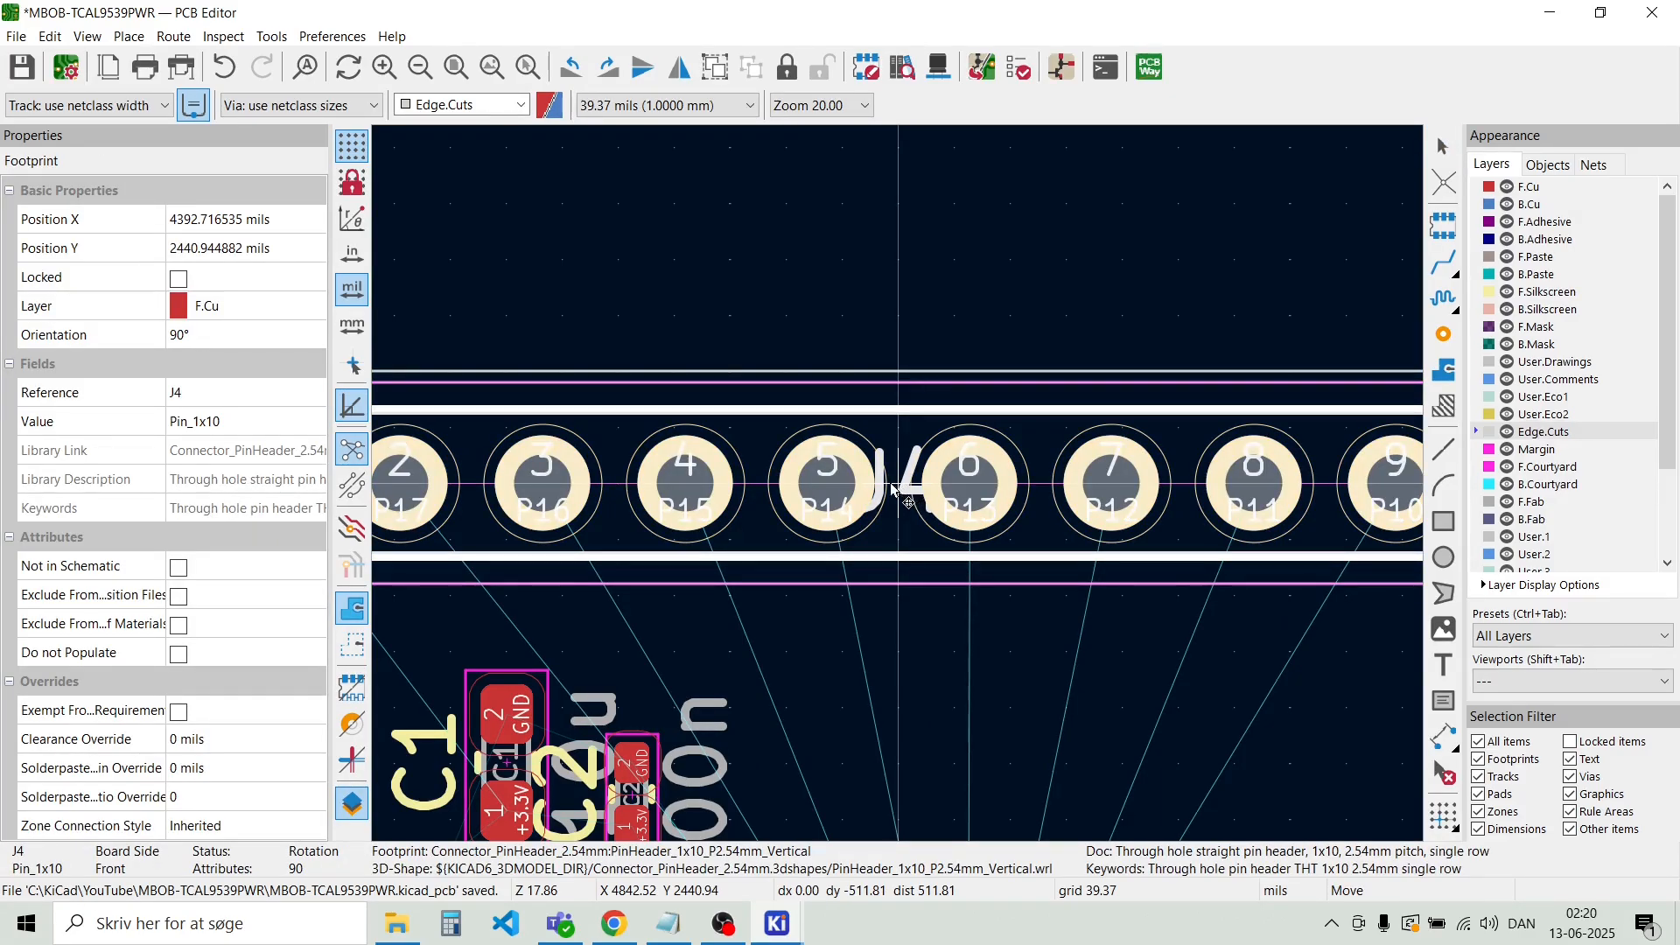
key("Escape")
scroll(898, 485, "down", 4)
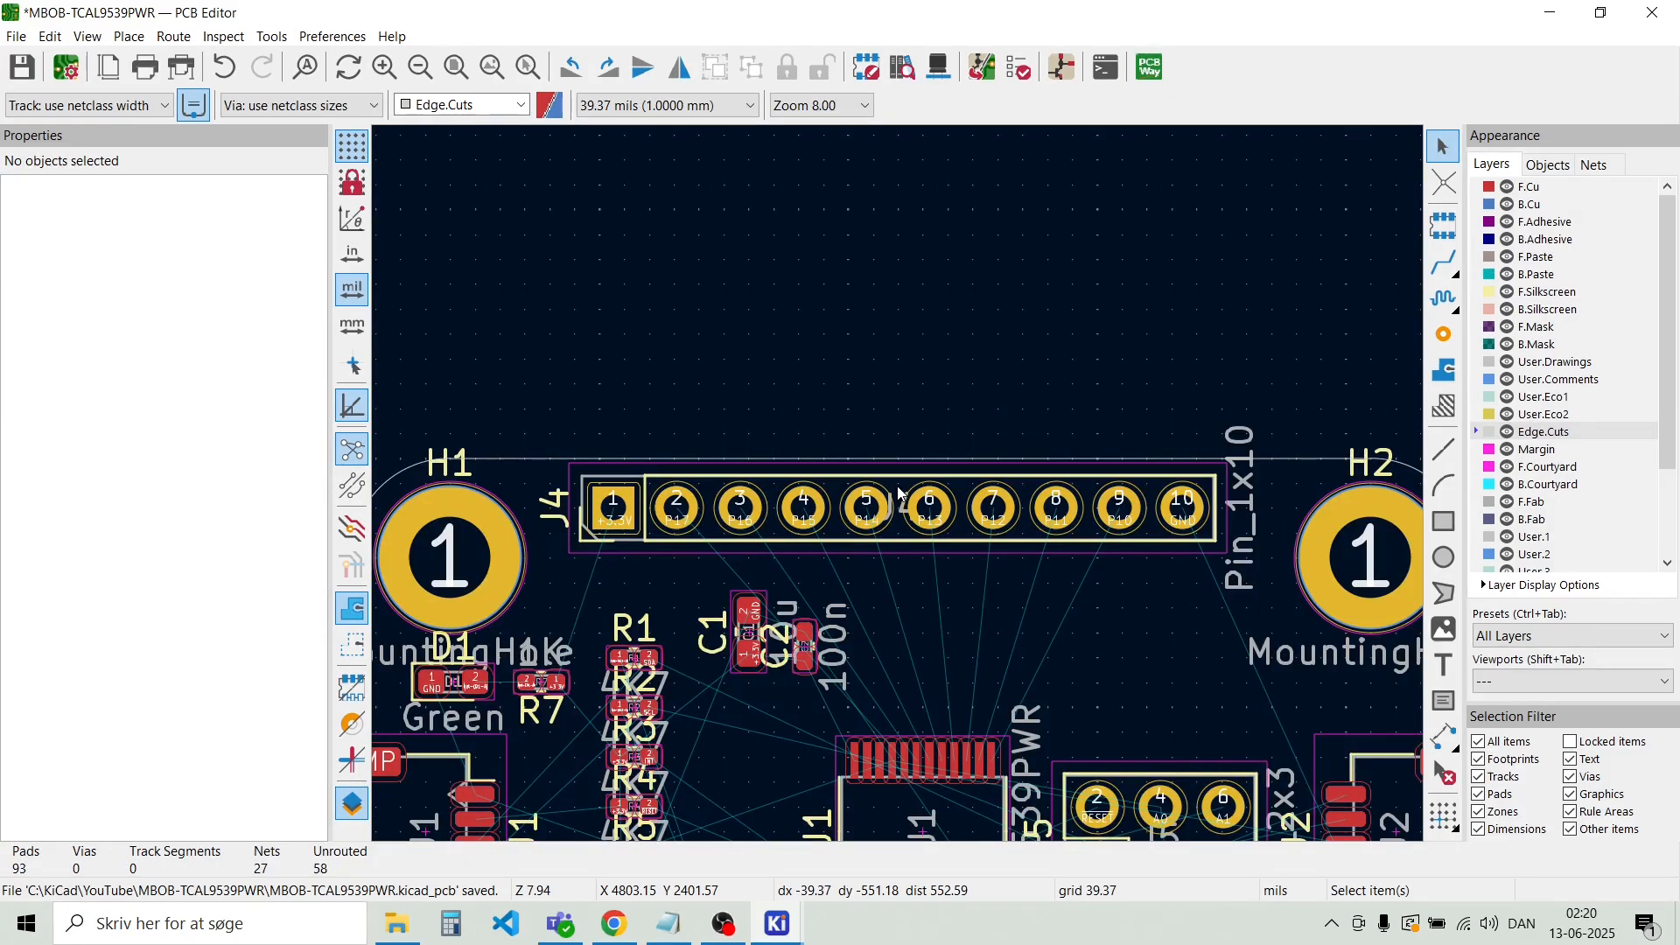
scroll(900, 495, "up", 2)
scroll(900, 525, "down", 2)
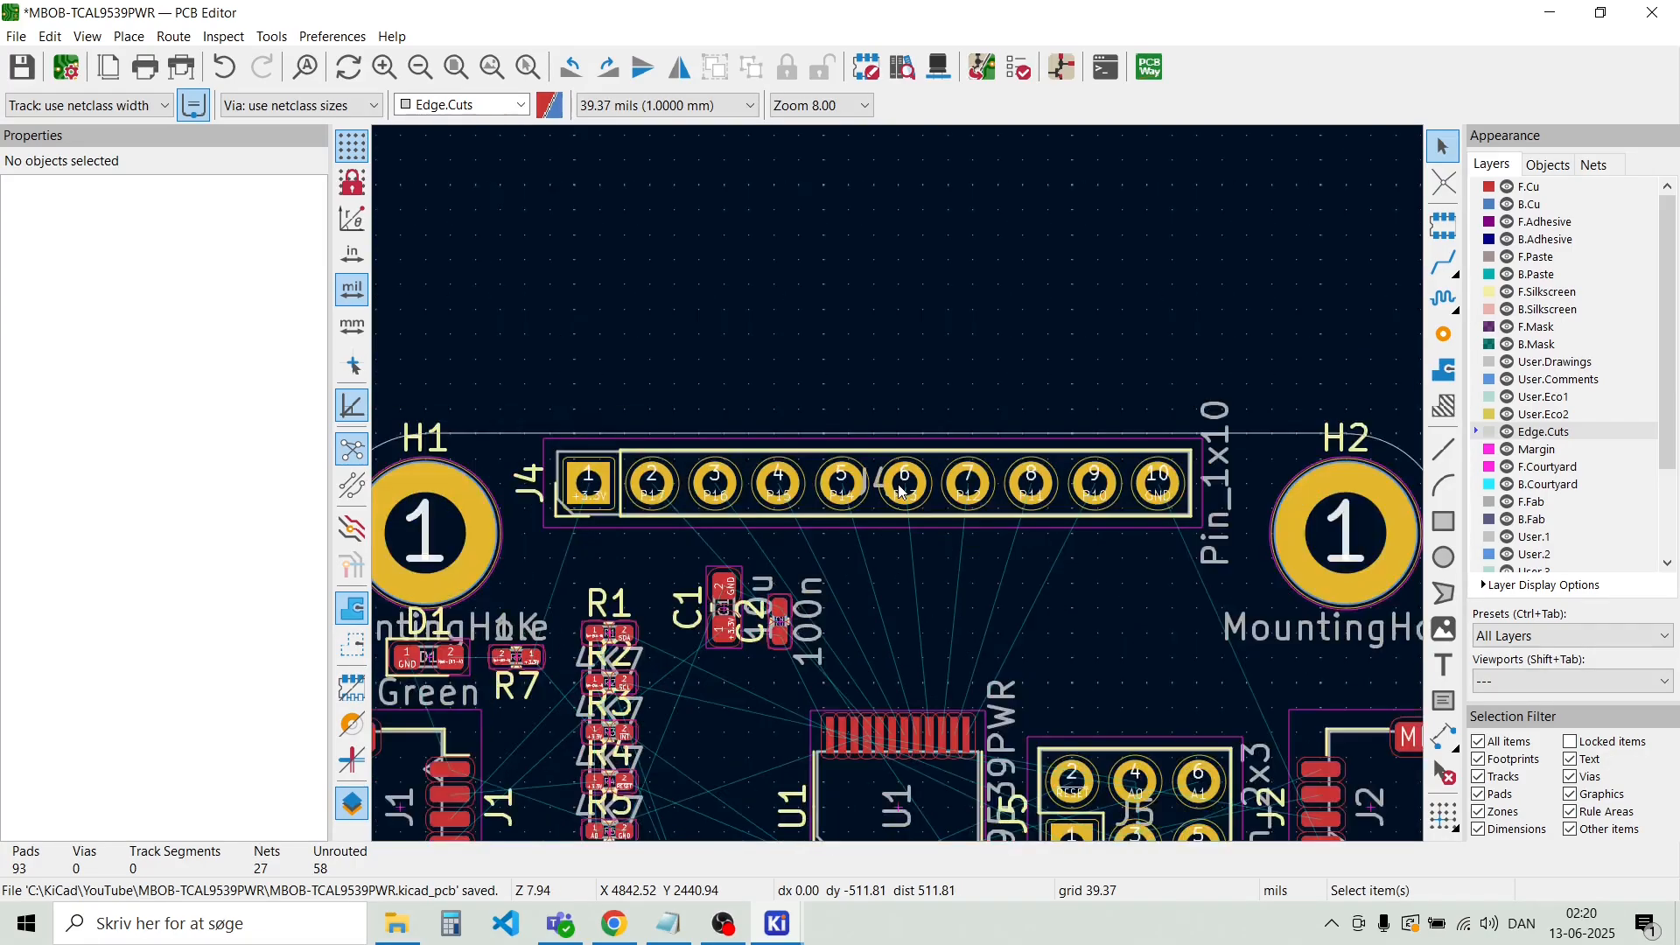
Try moving header J3 up one 39.37 mil grid step towards U1
scroll(899, 536, "down", 6)
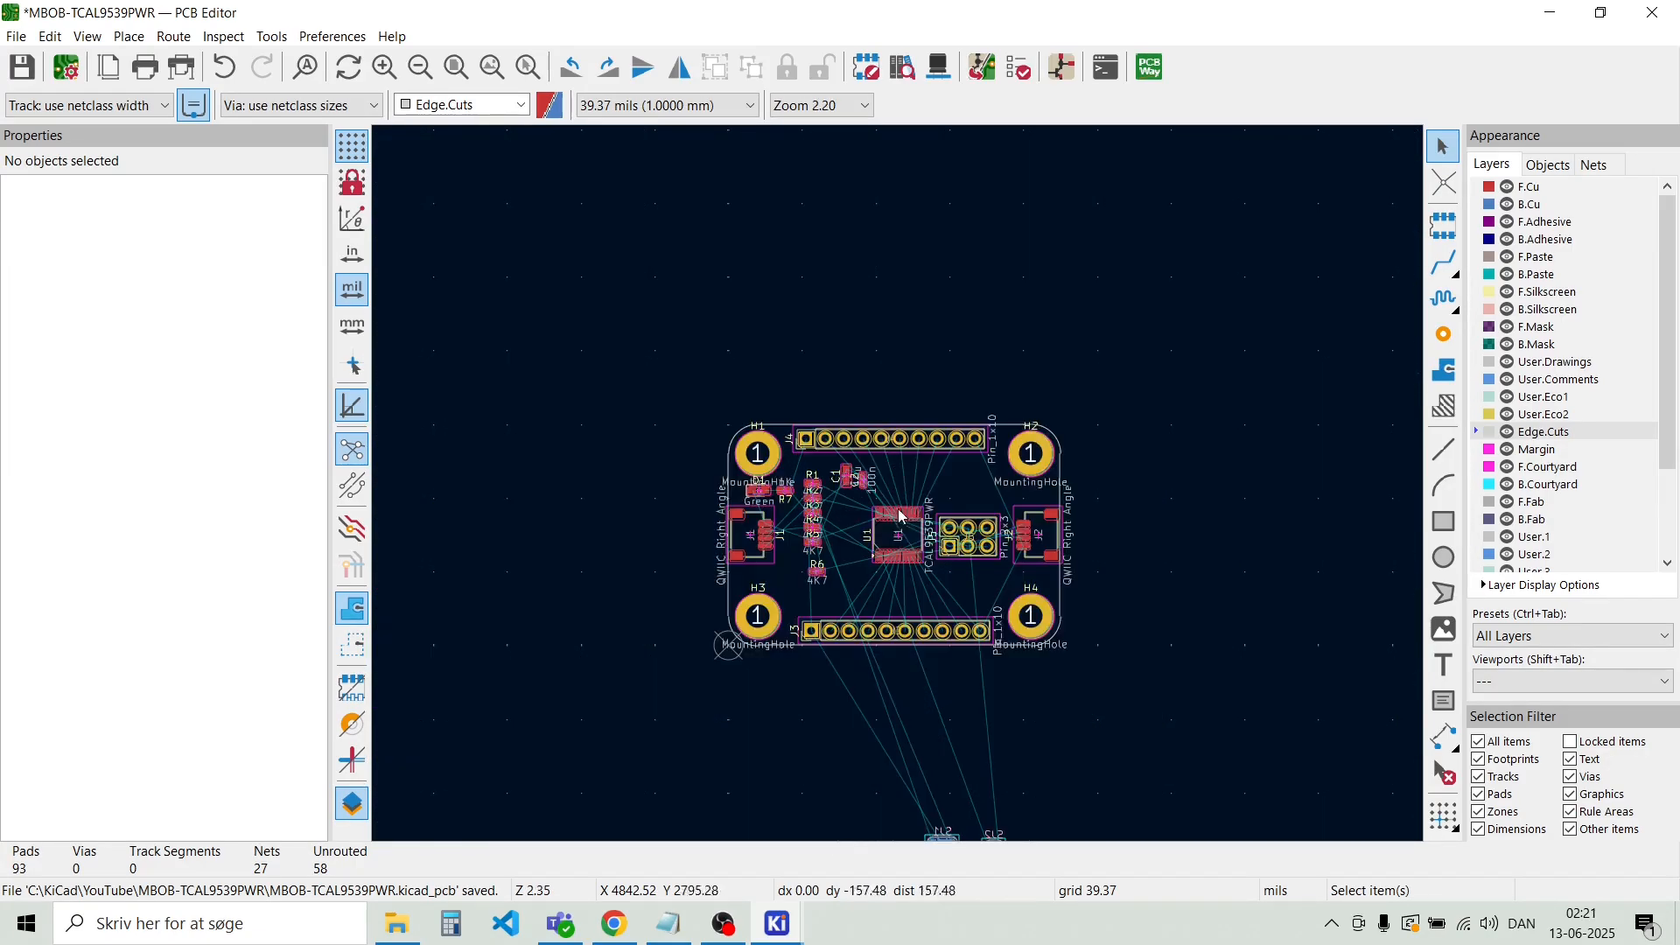
scroll(906, 642, "up", 6)
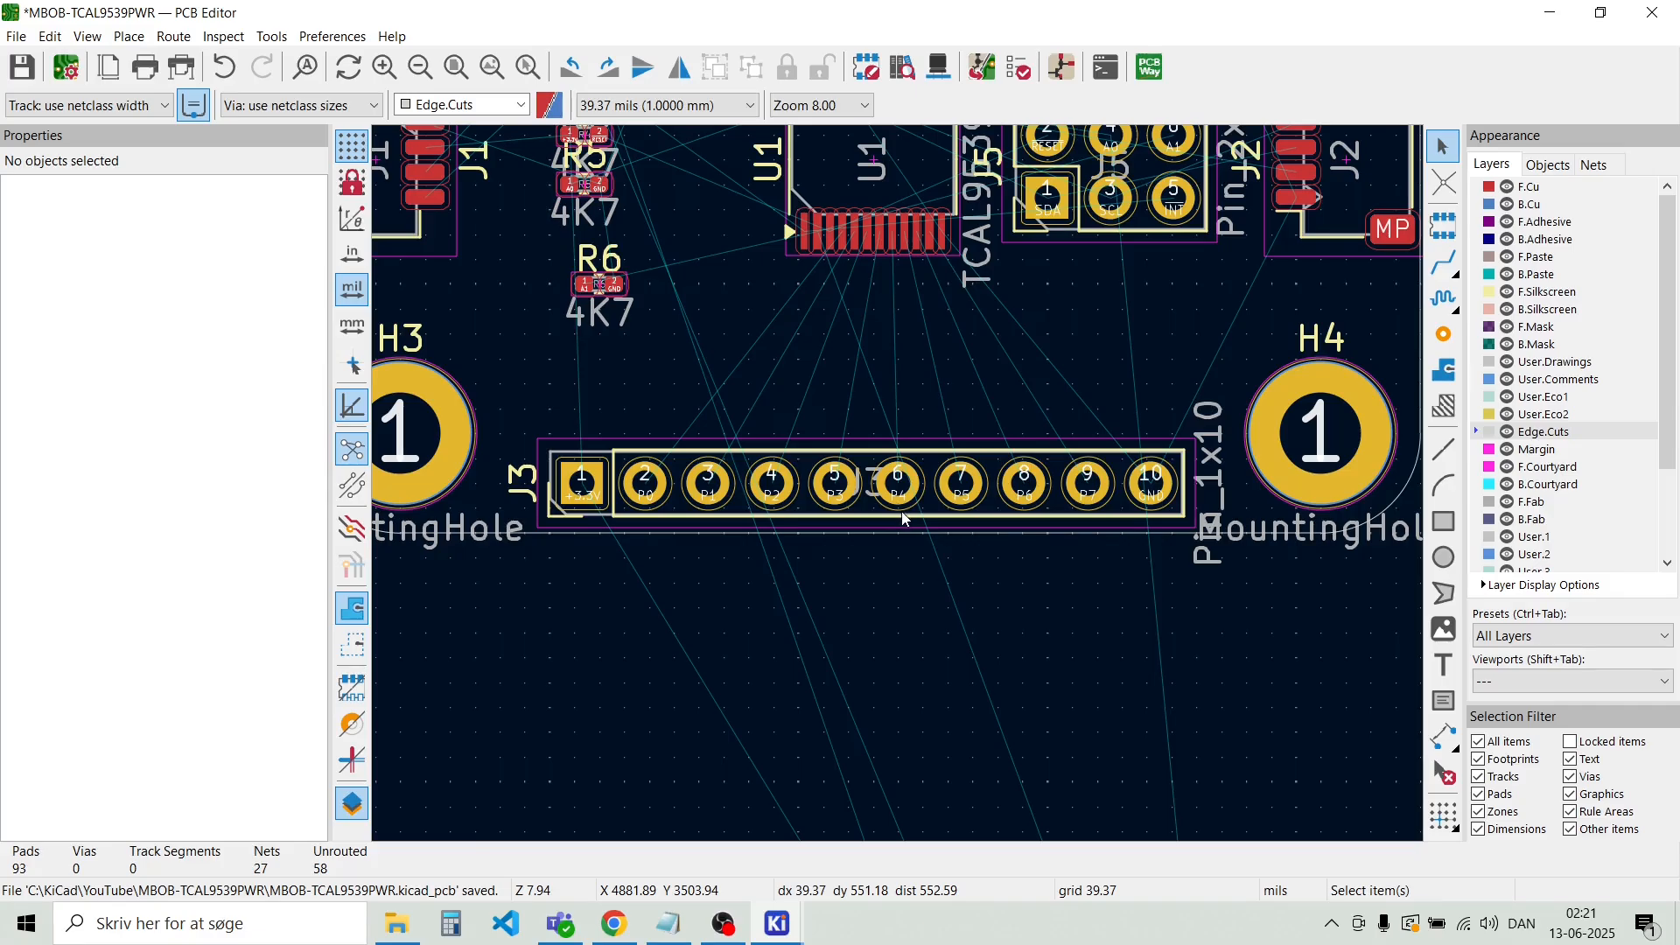
key("m")
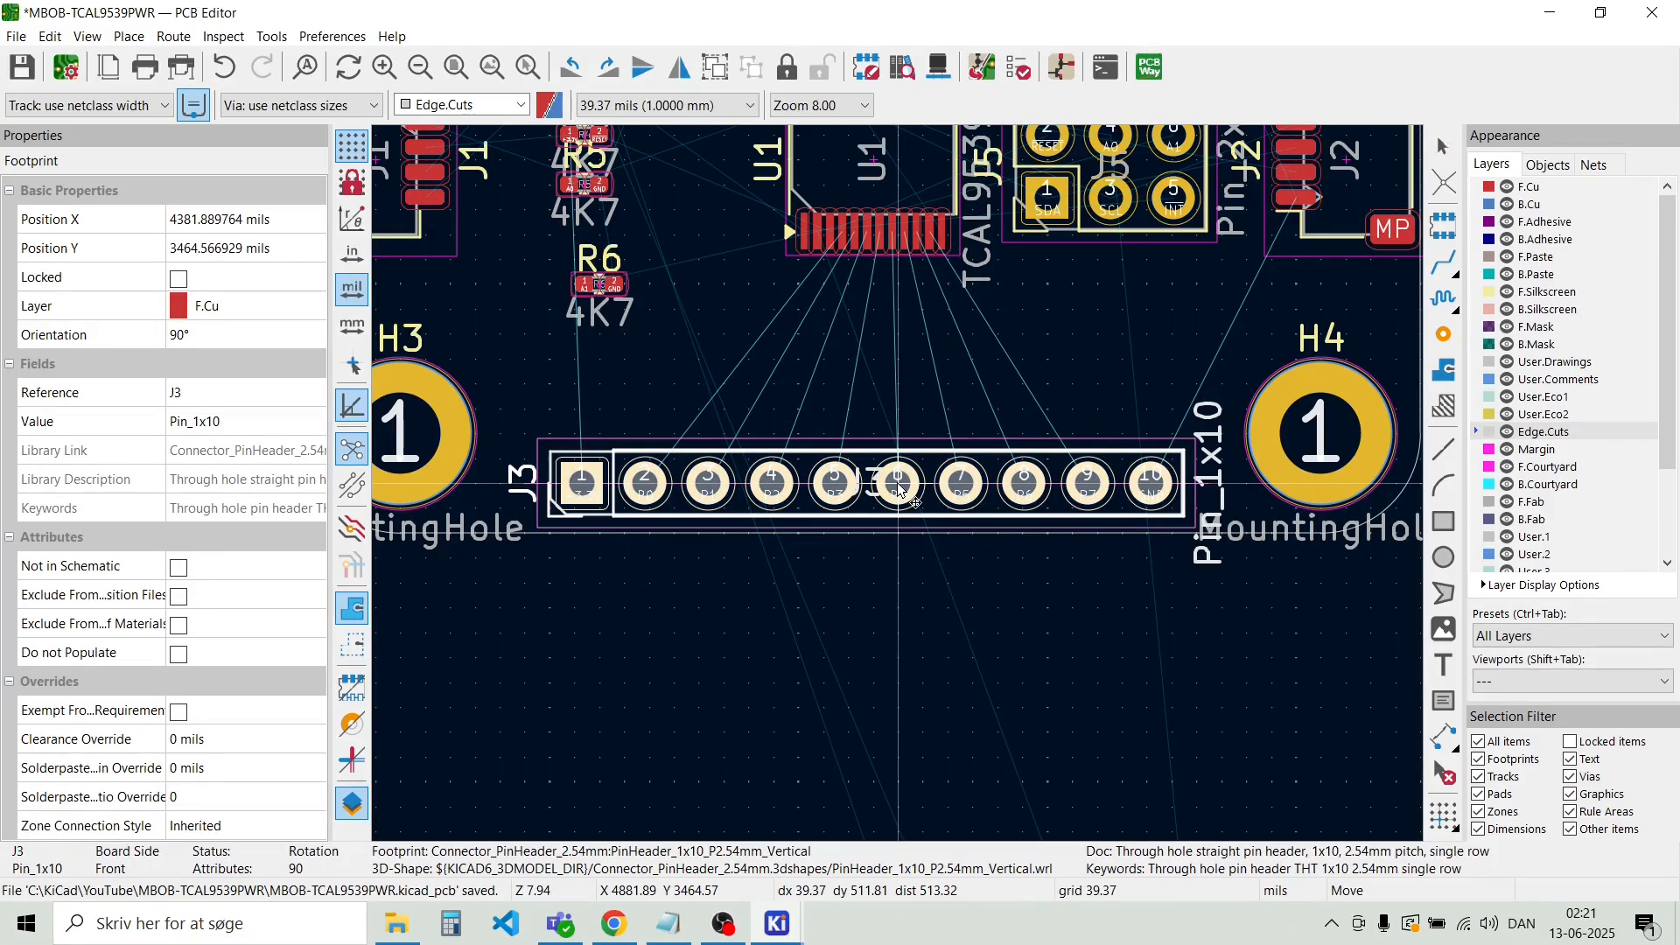
left_click(899, 488)
key("m")
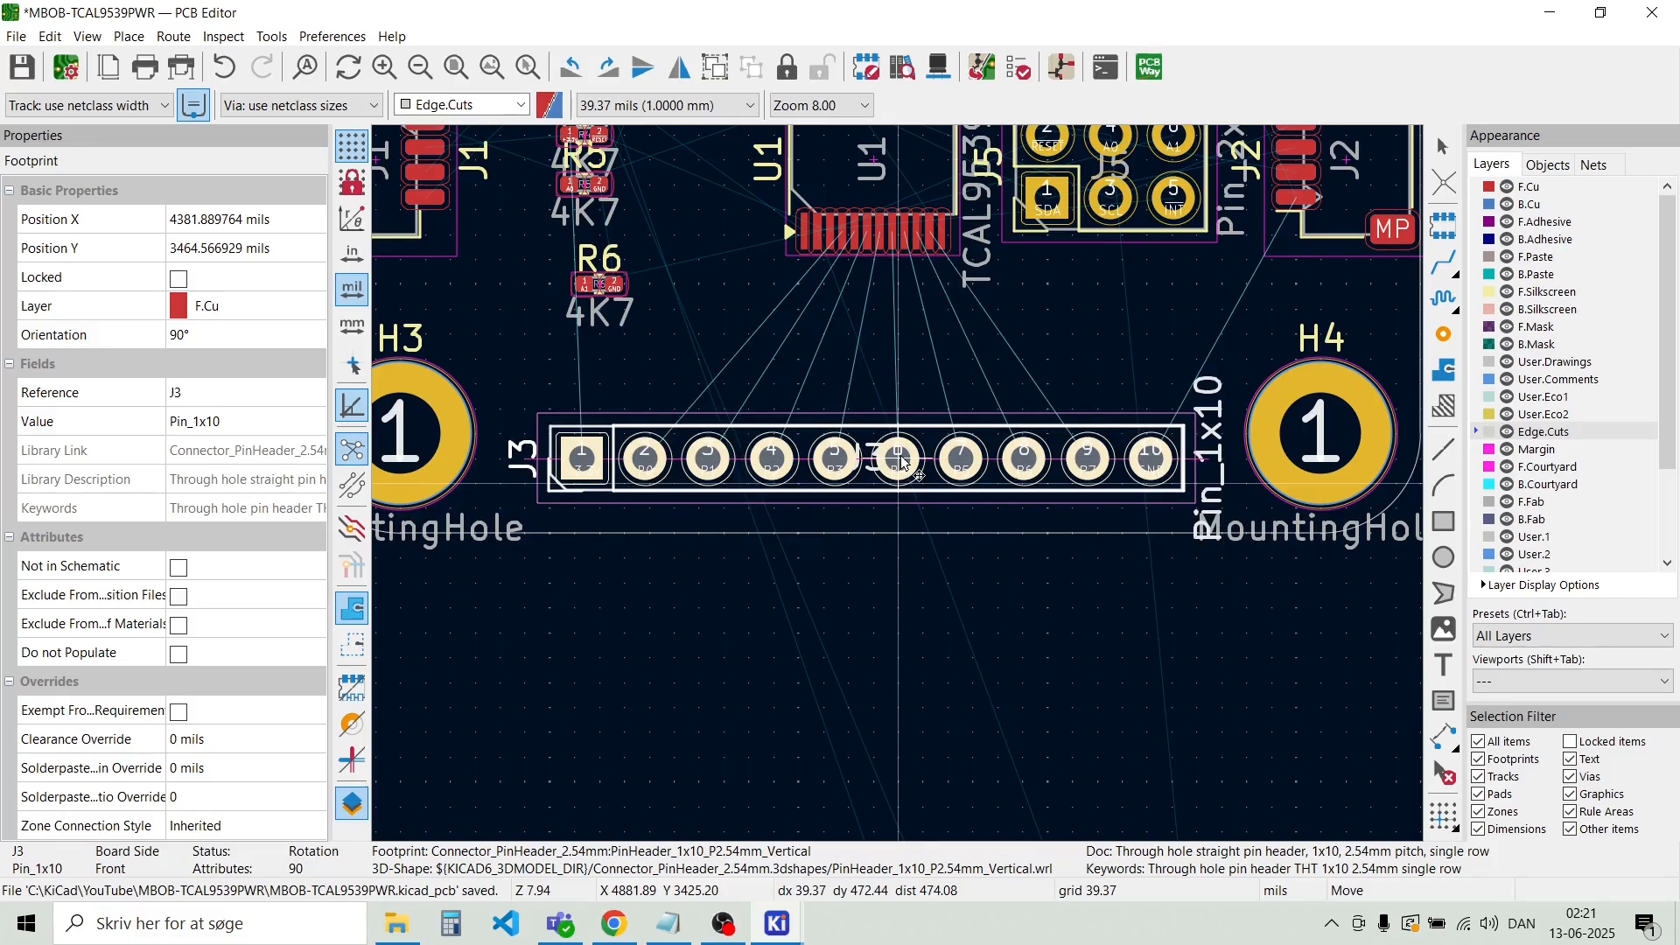
left_click(901, 484)
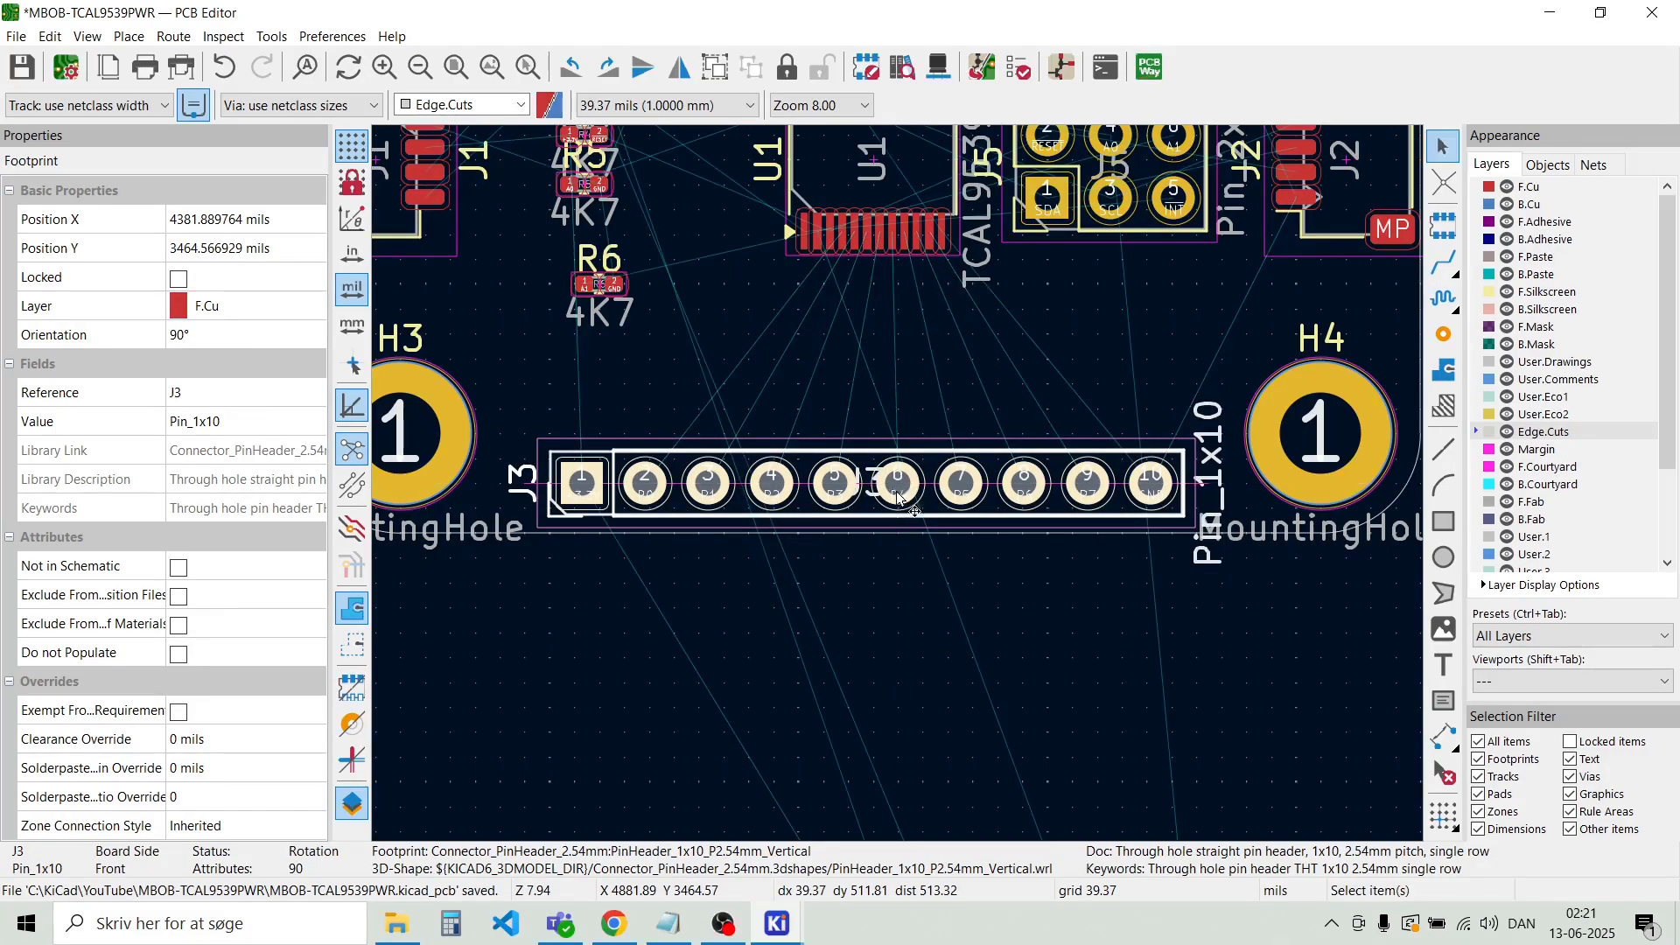
left_click(956, 591)
scroll(902, 492, "down", 3)
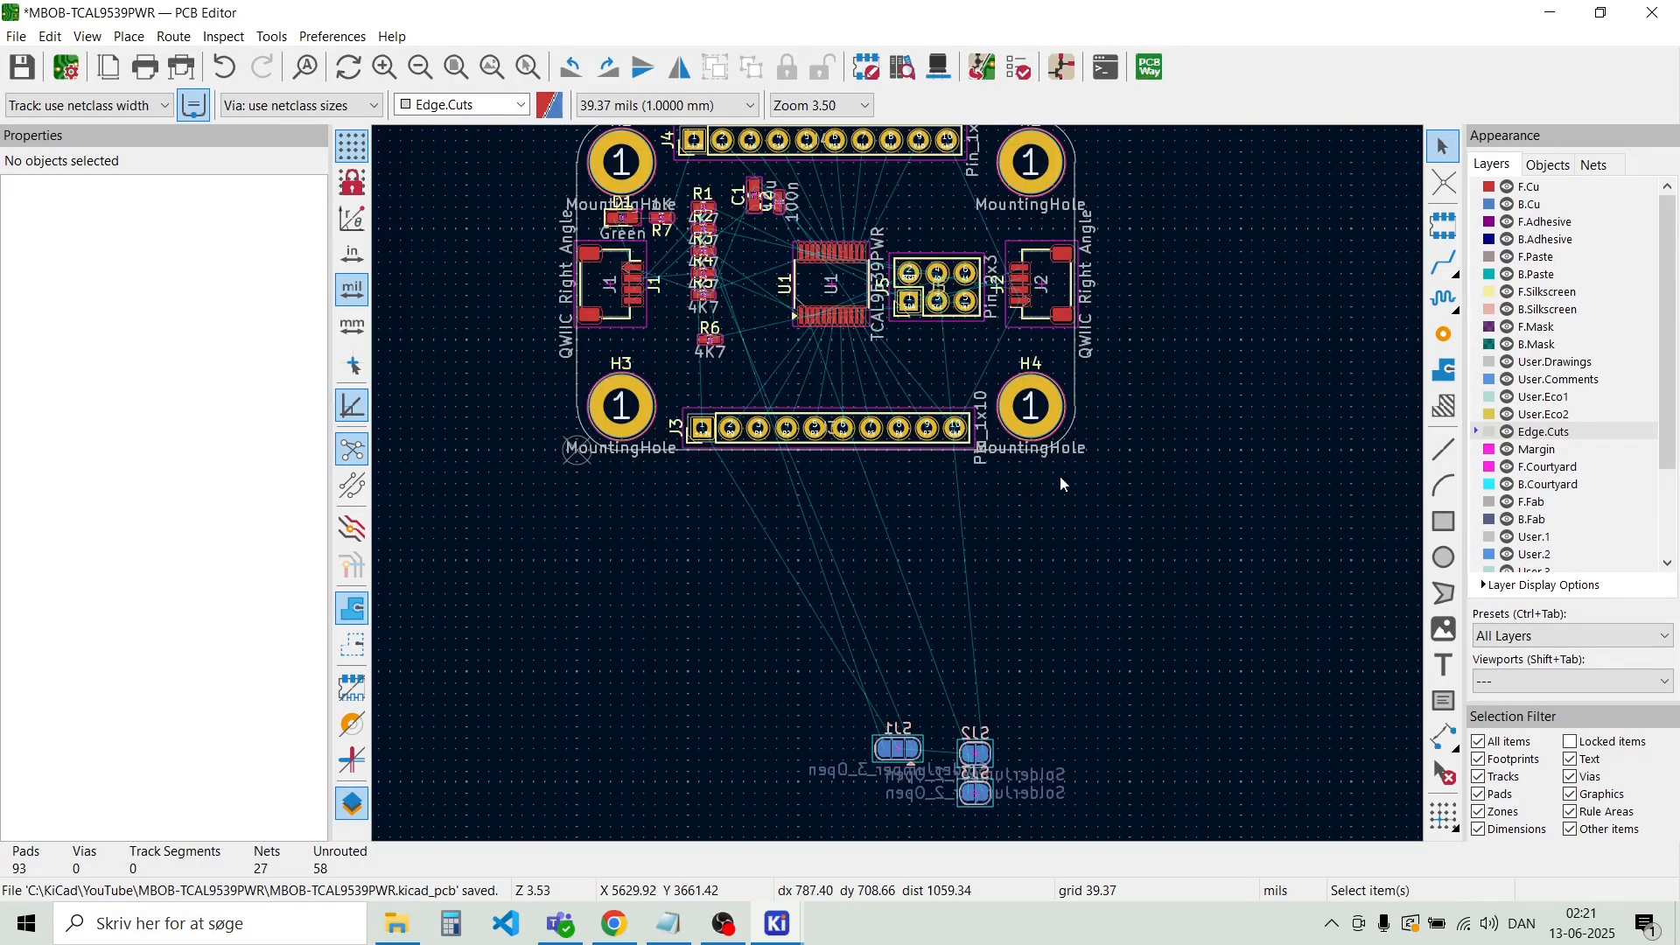
left_click_drag(1083, 519, 1118, 302)
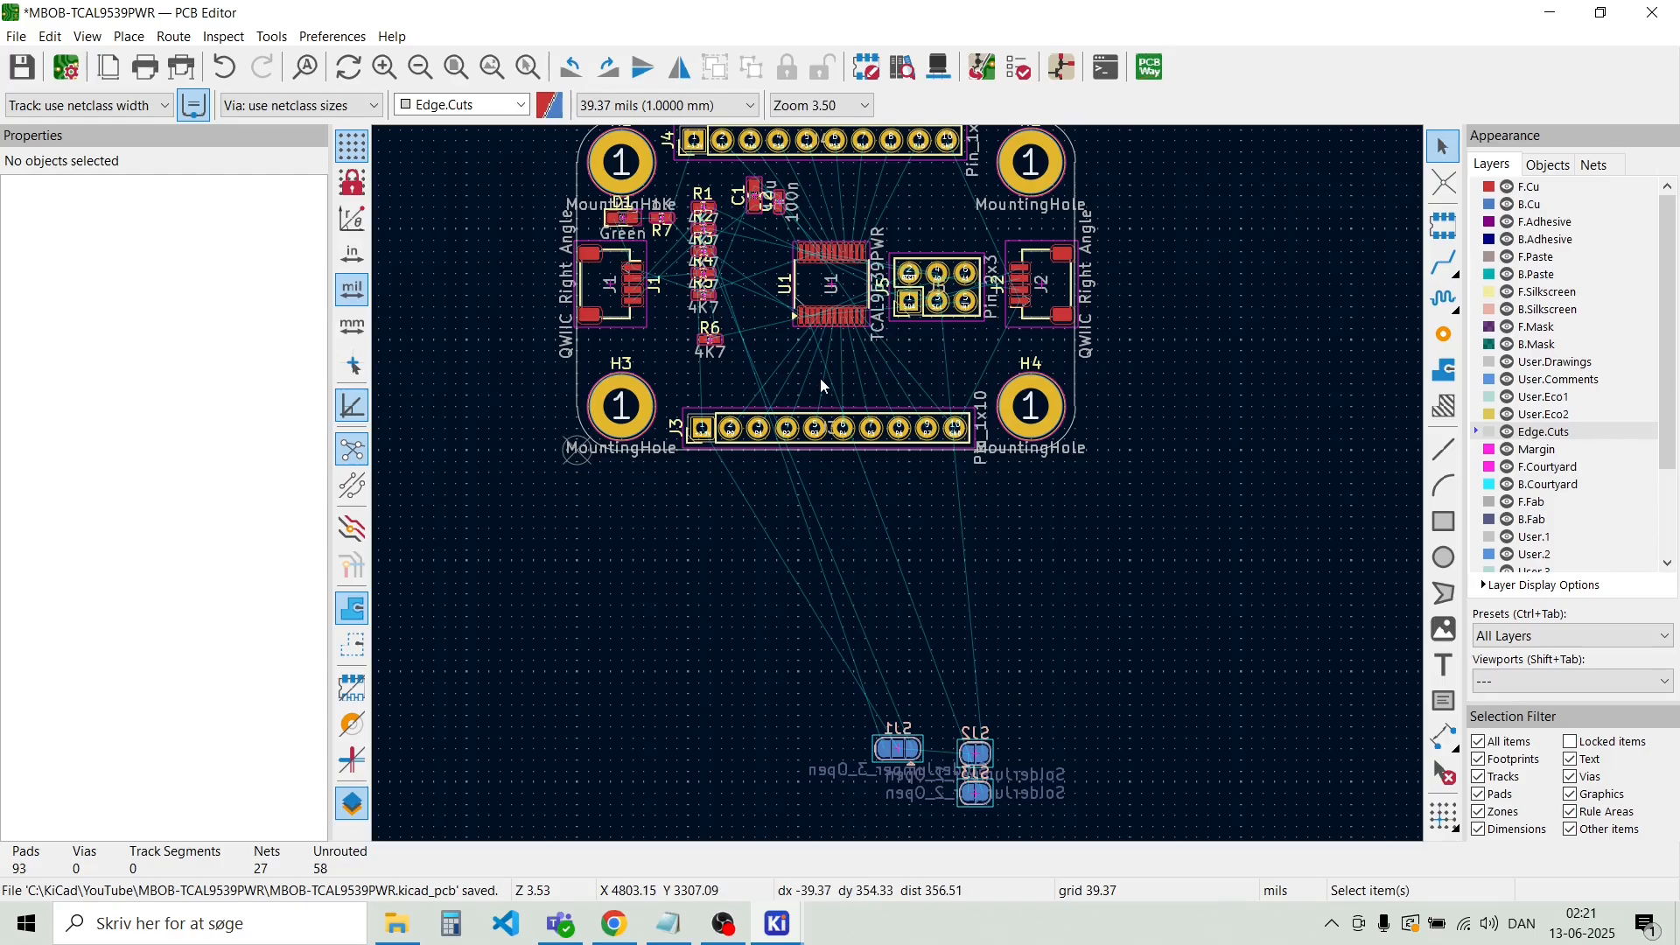
middle_click_drag(821, 378, 898, 485)
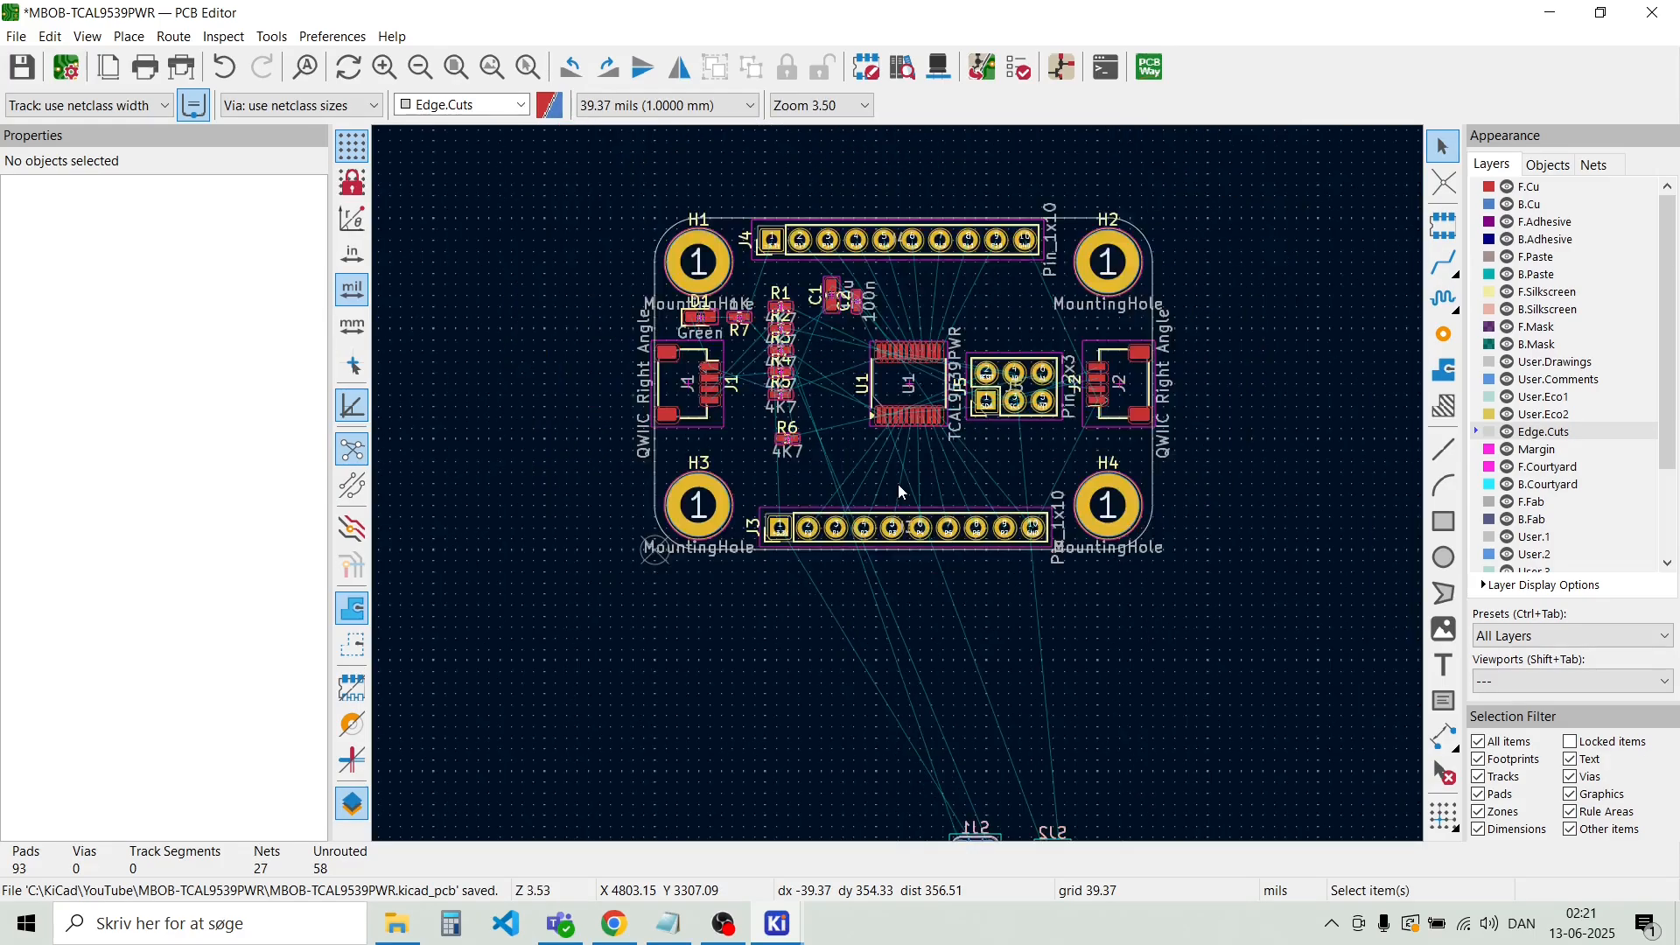
Choose the PinHeader_1x15_P2.54mm_Vertical footprint from the Connector_PinHeader_2.54mm library to add to the board
left_click(129, 37)
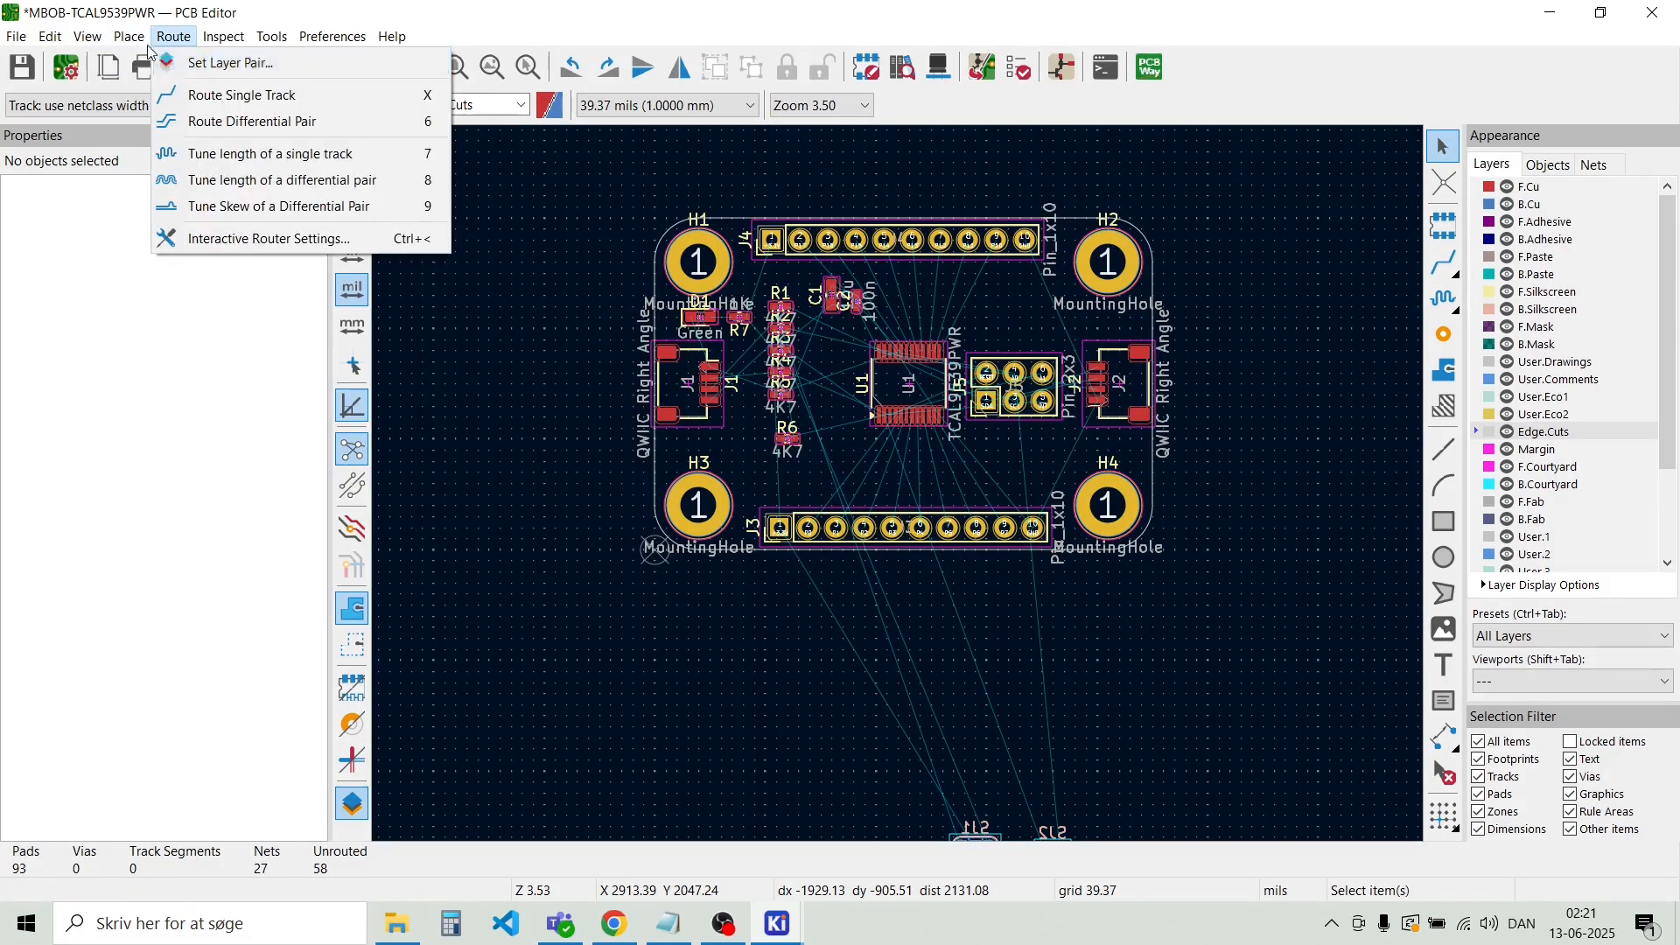
left_click(152, 63)
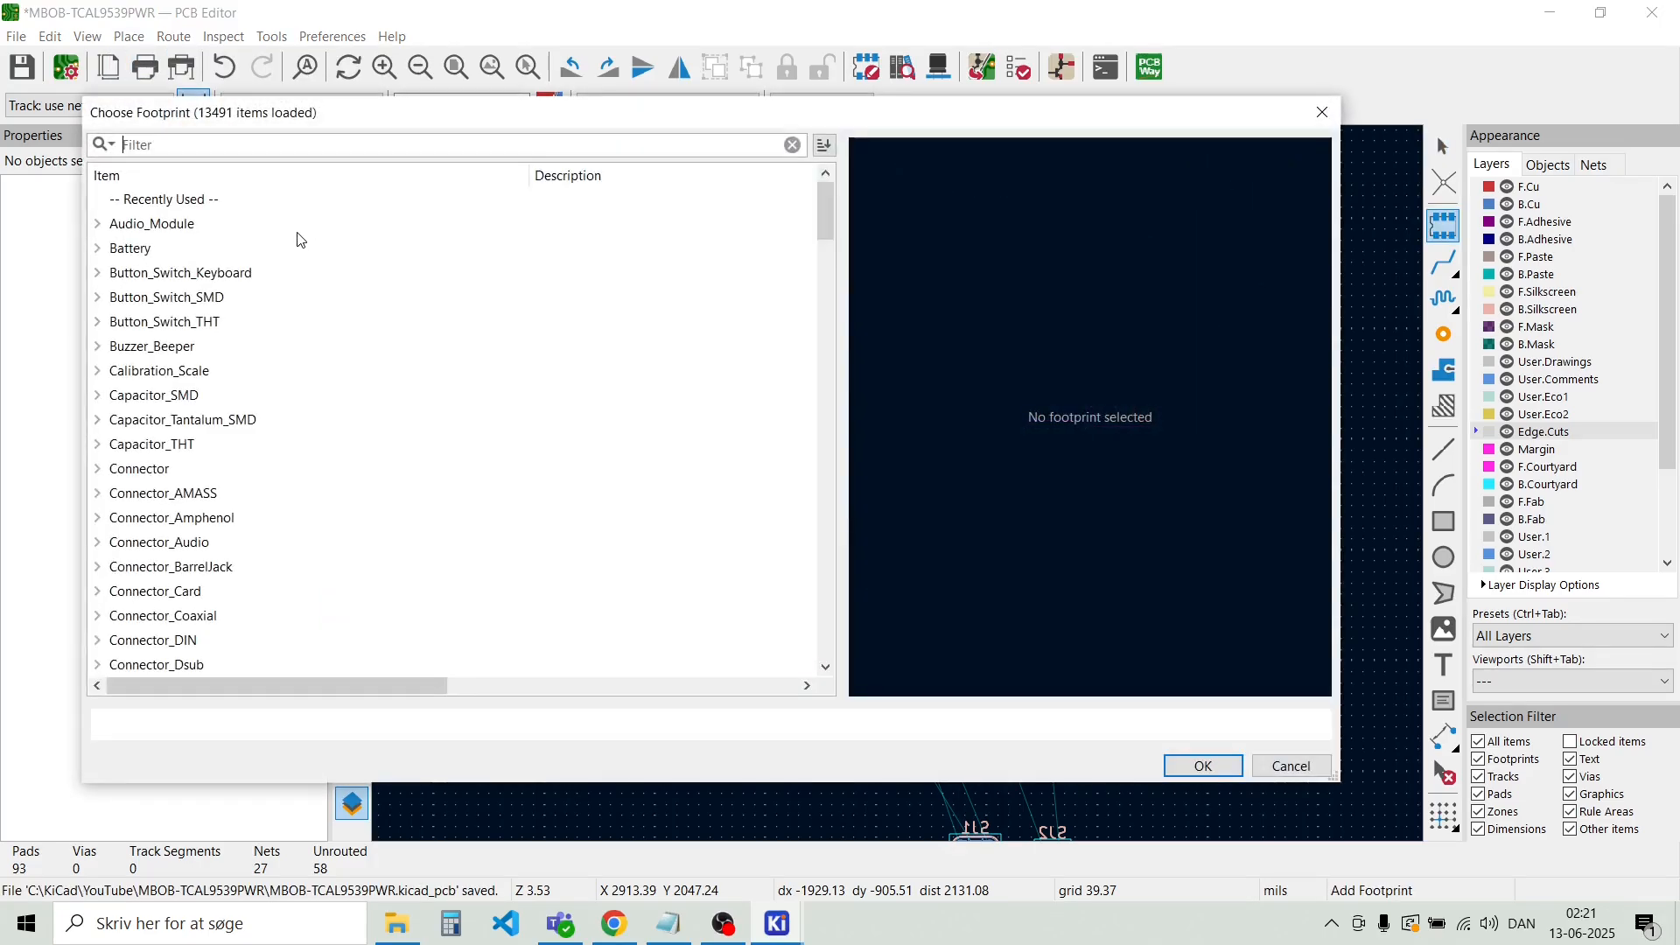
scroll(232, 392, "down", 3)
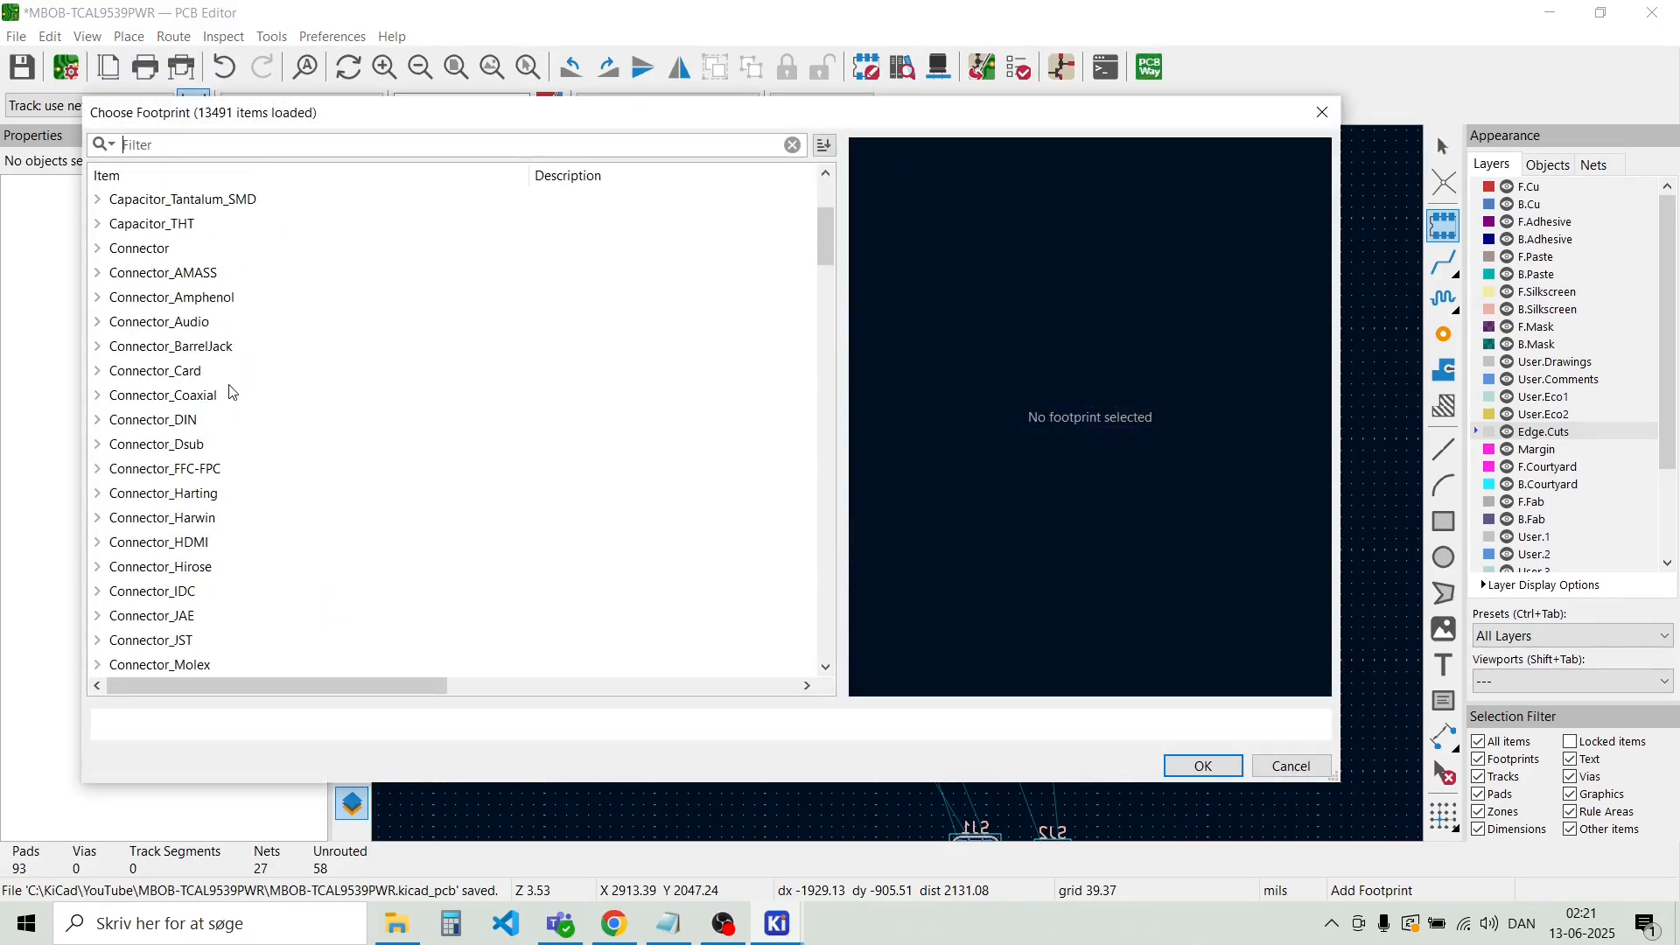
scroll(173, 515, "down", 3)
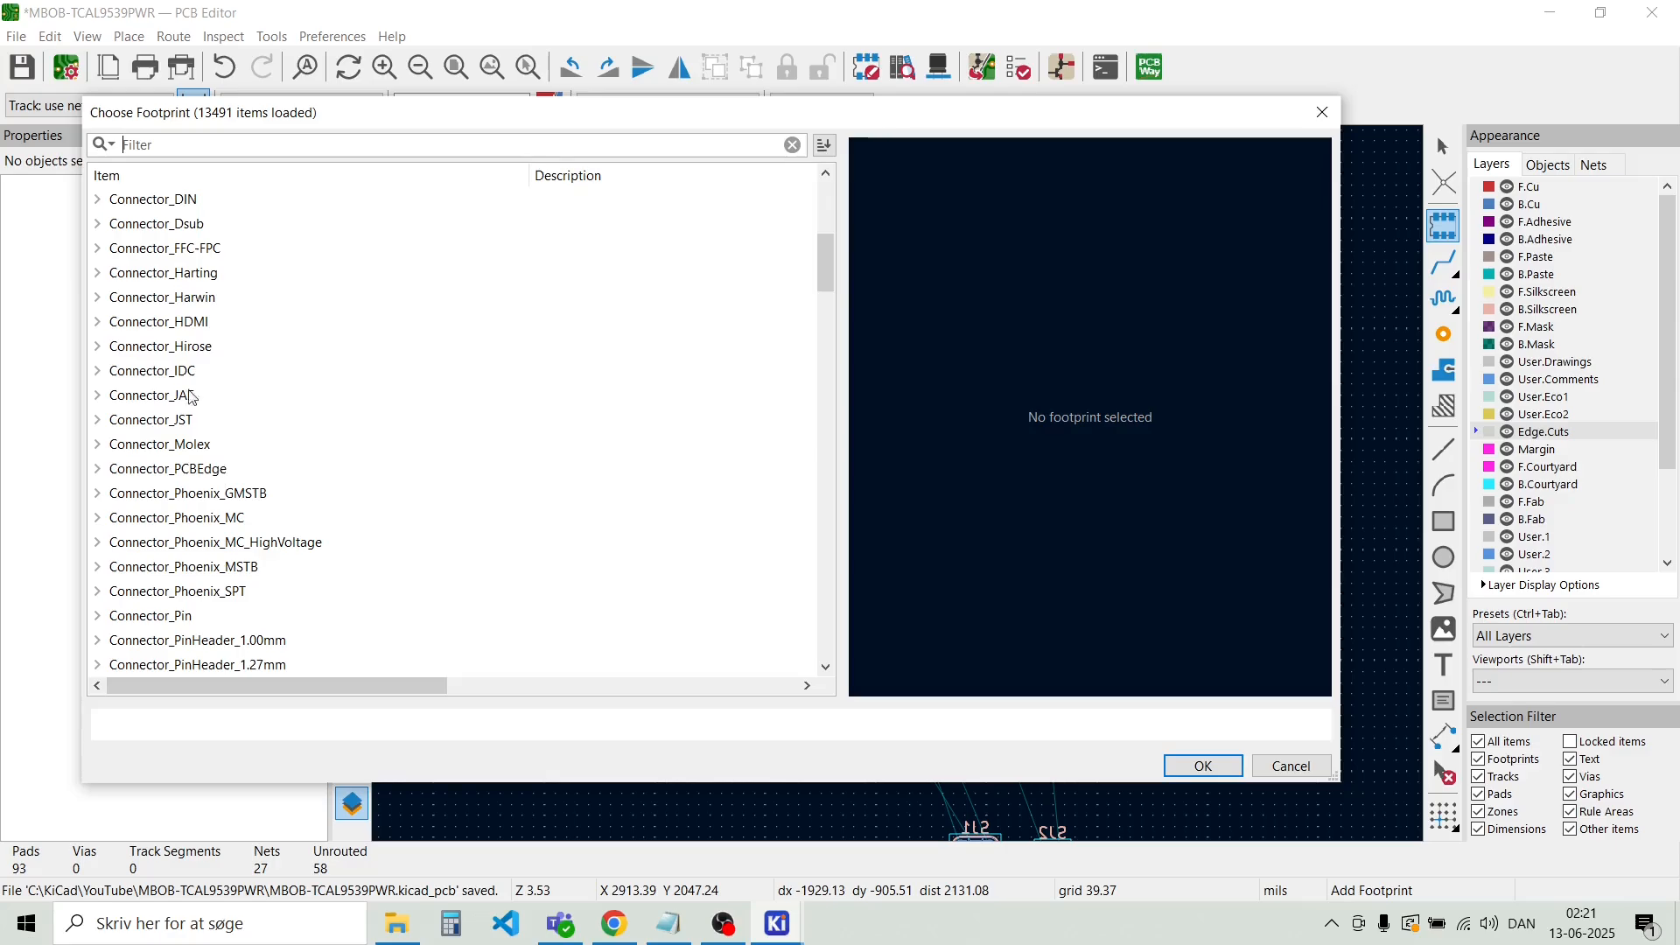
scroll(219, 525, "down", 1)
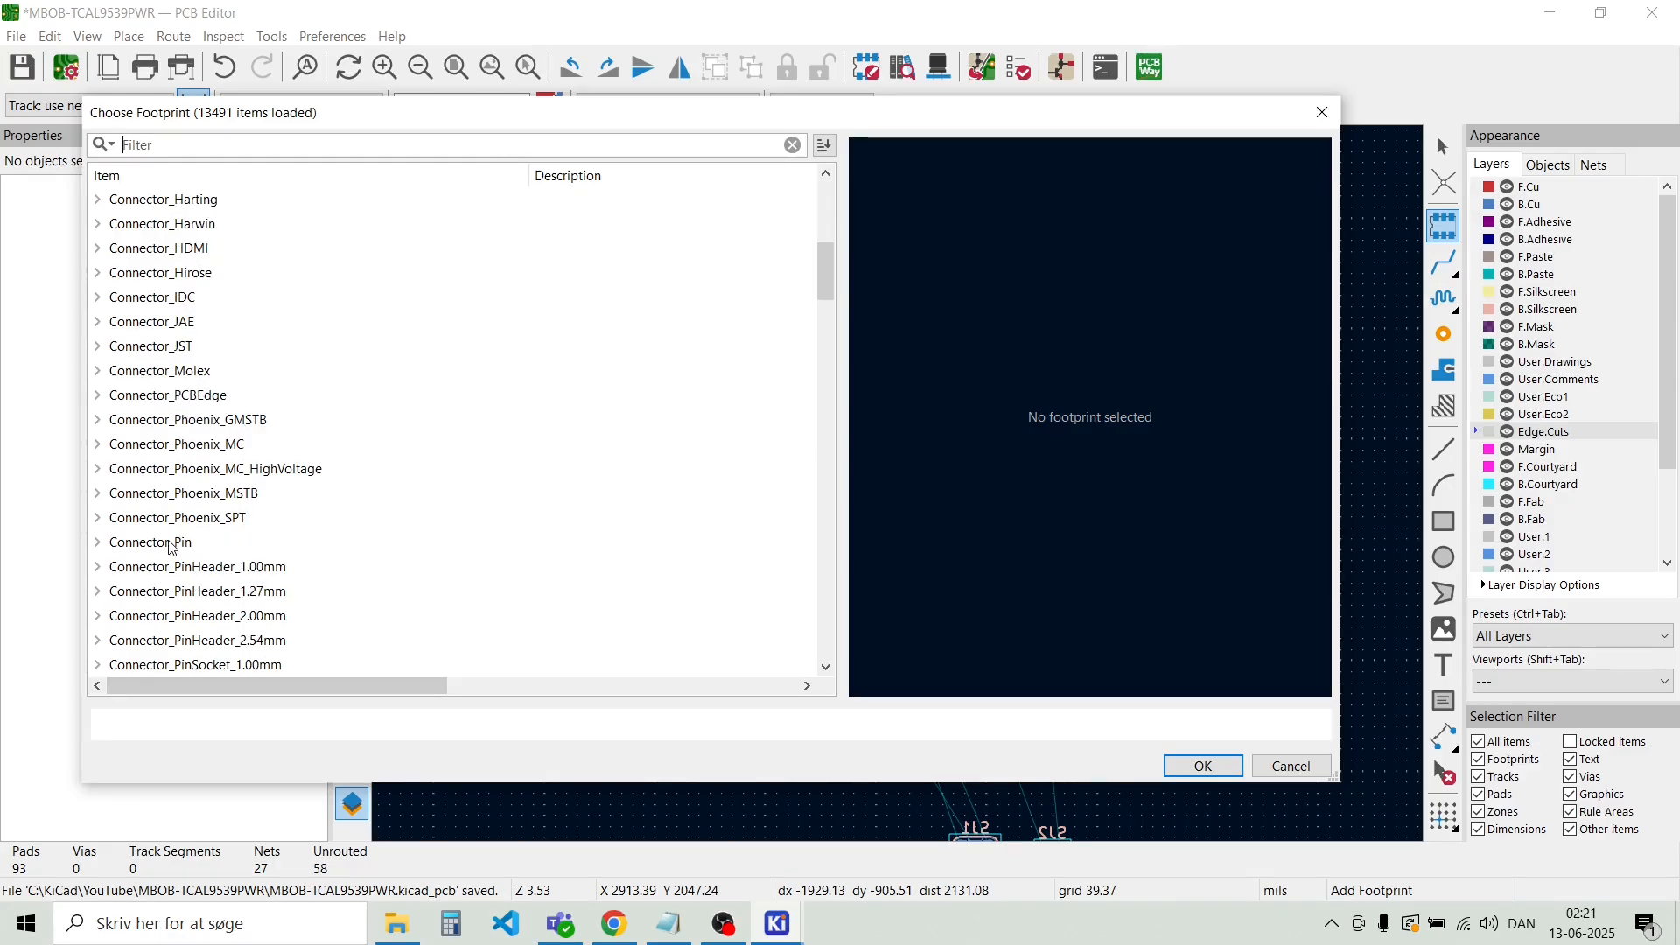
scroll(170, 562, "down", 1)
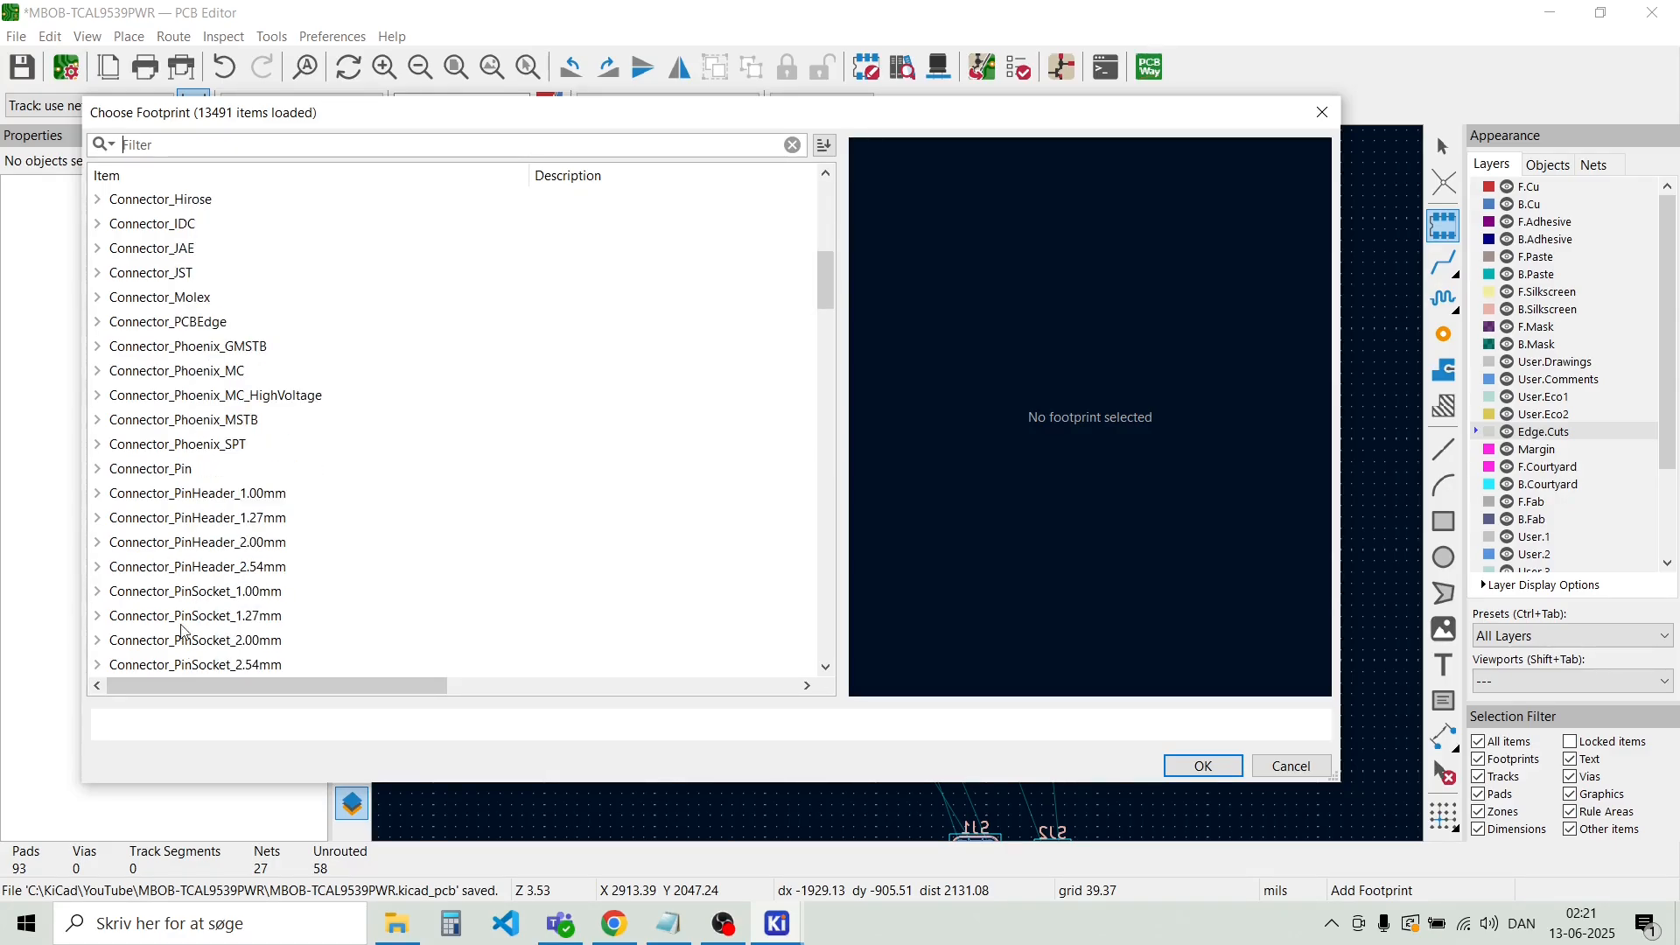
double_click(182, 572)
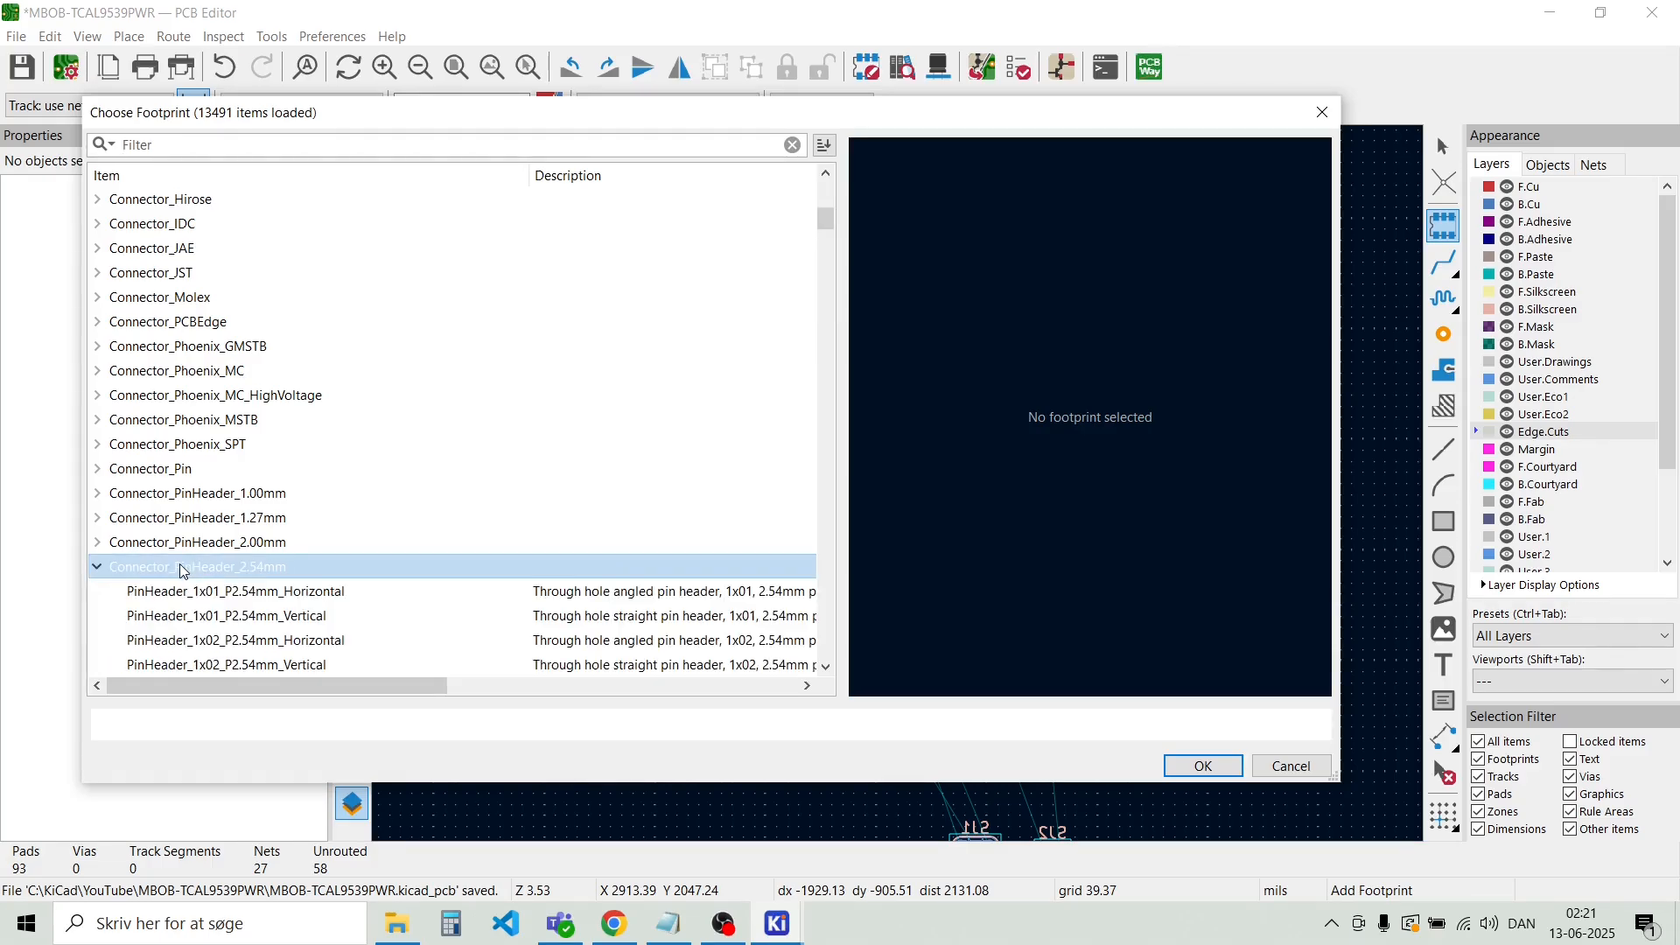
scroll(316, 532, "down", 10)
scroll(317, 532, "down", 10)
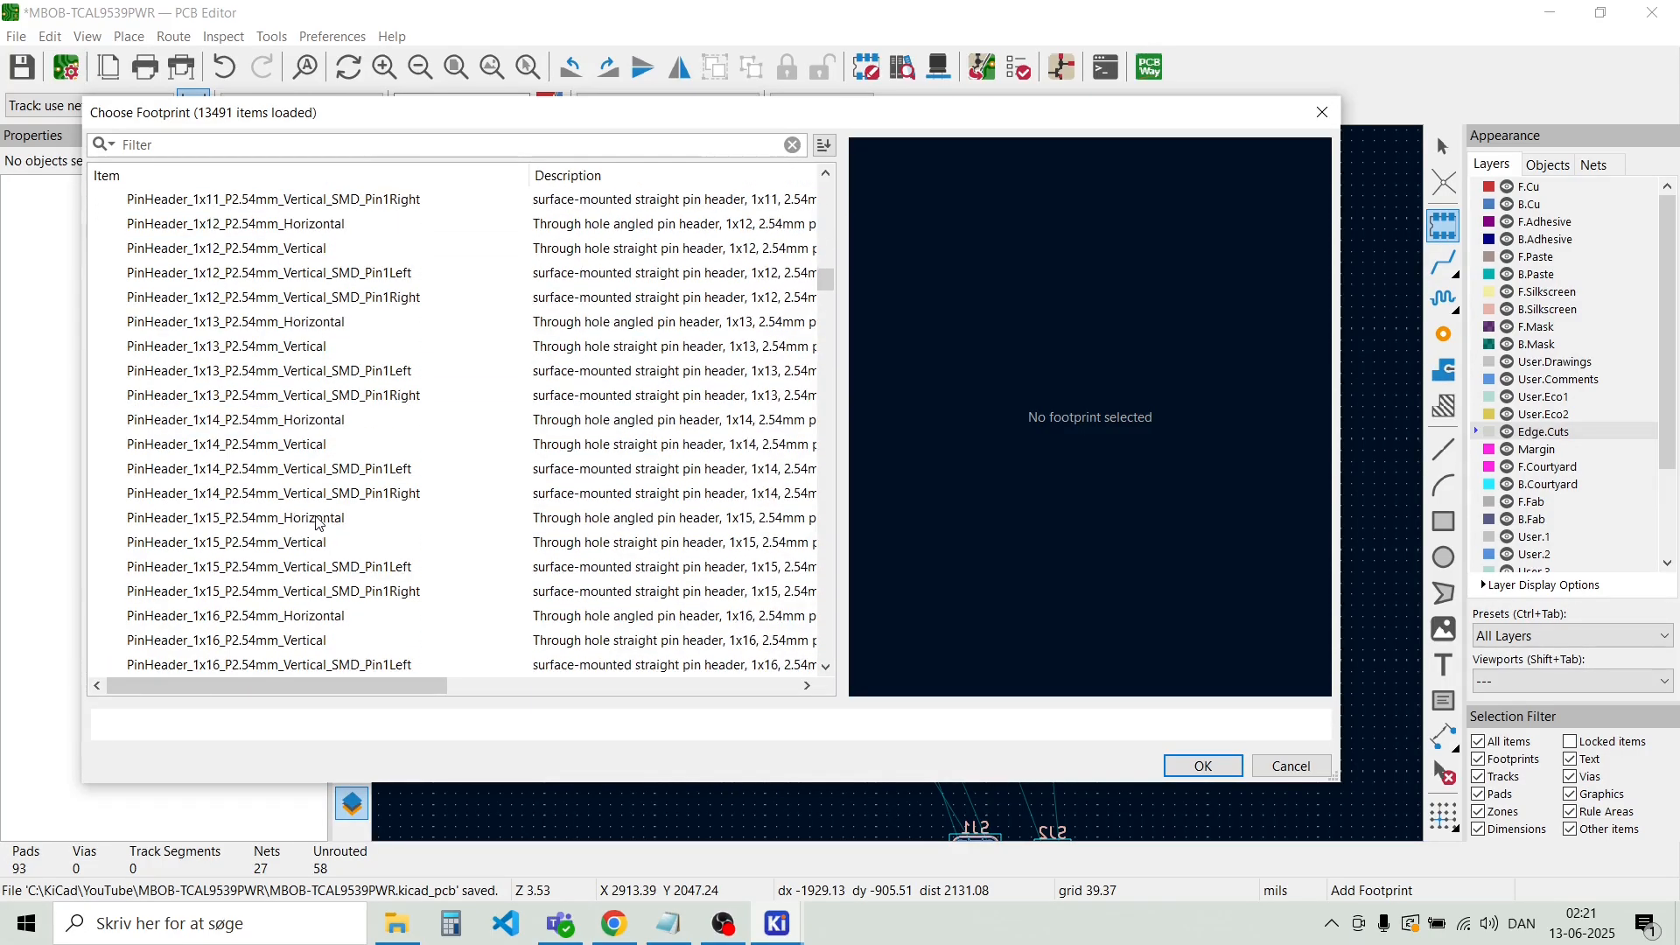
left_click(234, 544)
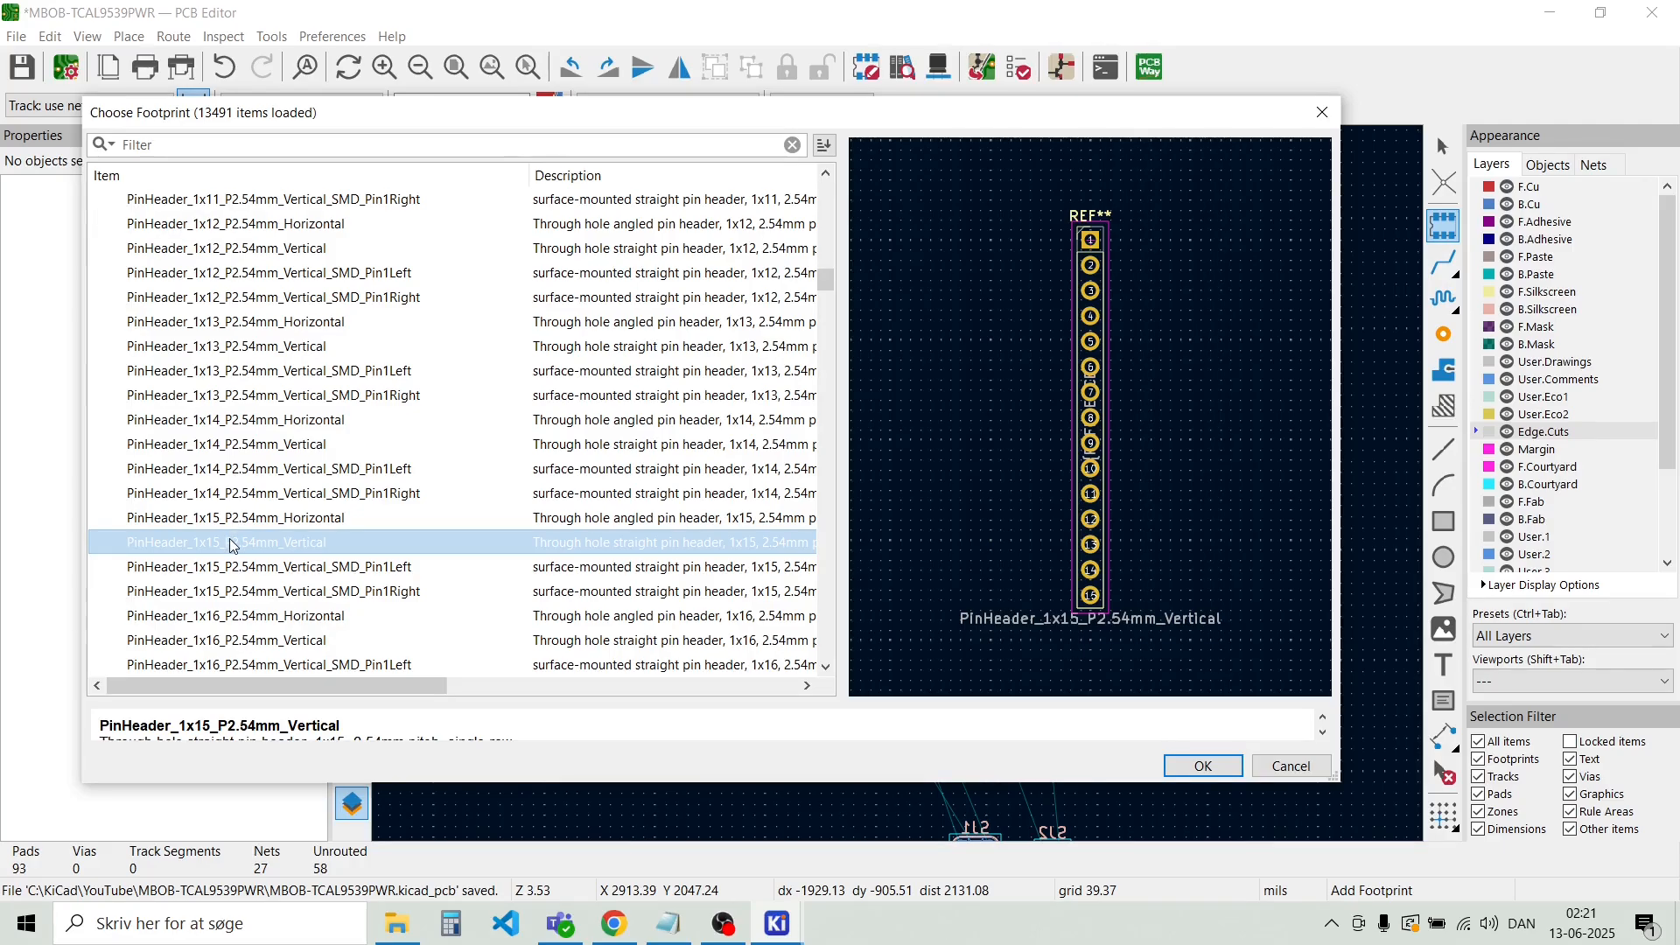
double_click(231, 543)
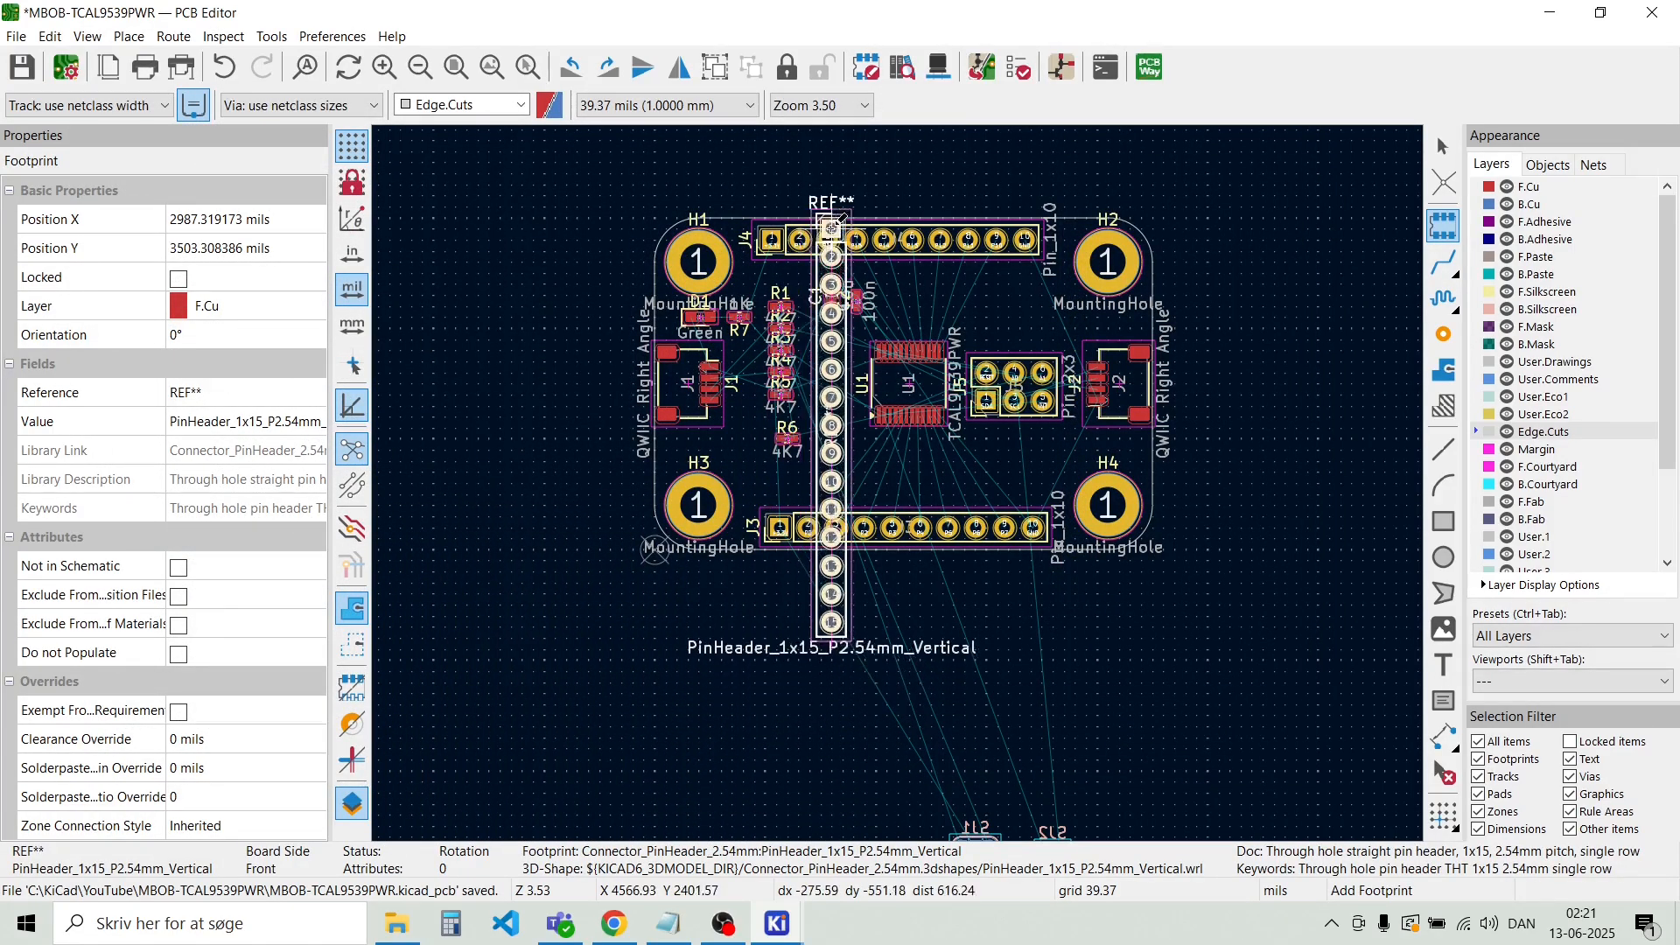
Place the 1x15 header vertically across the board with pin 1 over J4's pin 2, at X 4448.82, Y 2440.94 mils
scroll(833, 226, "up", 5)
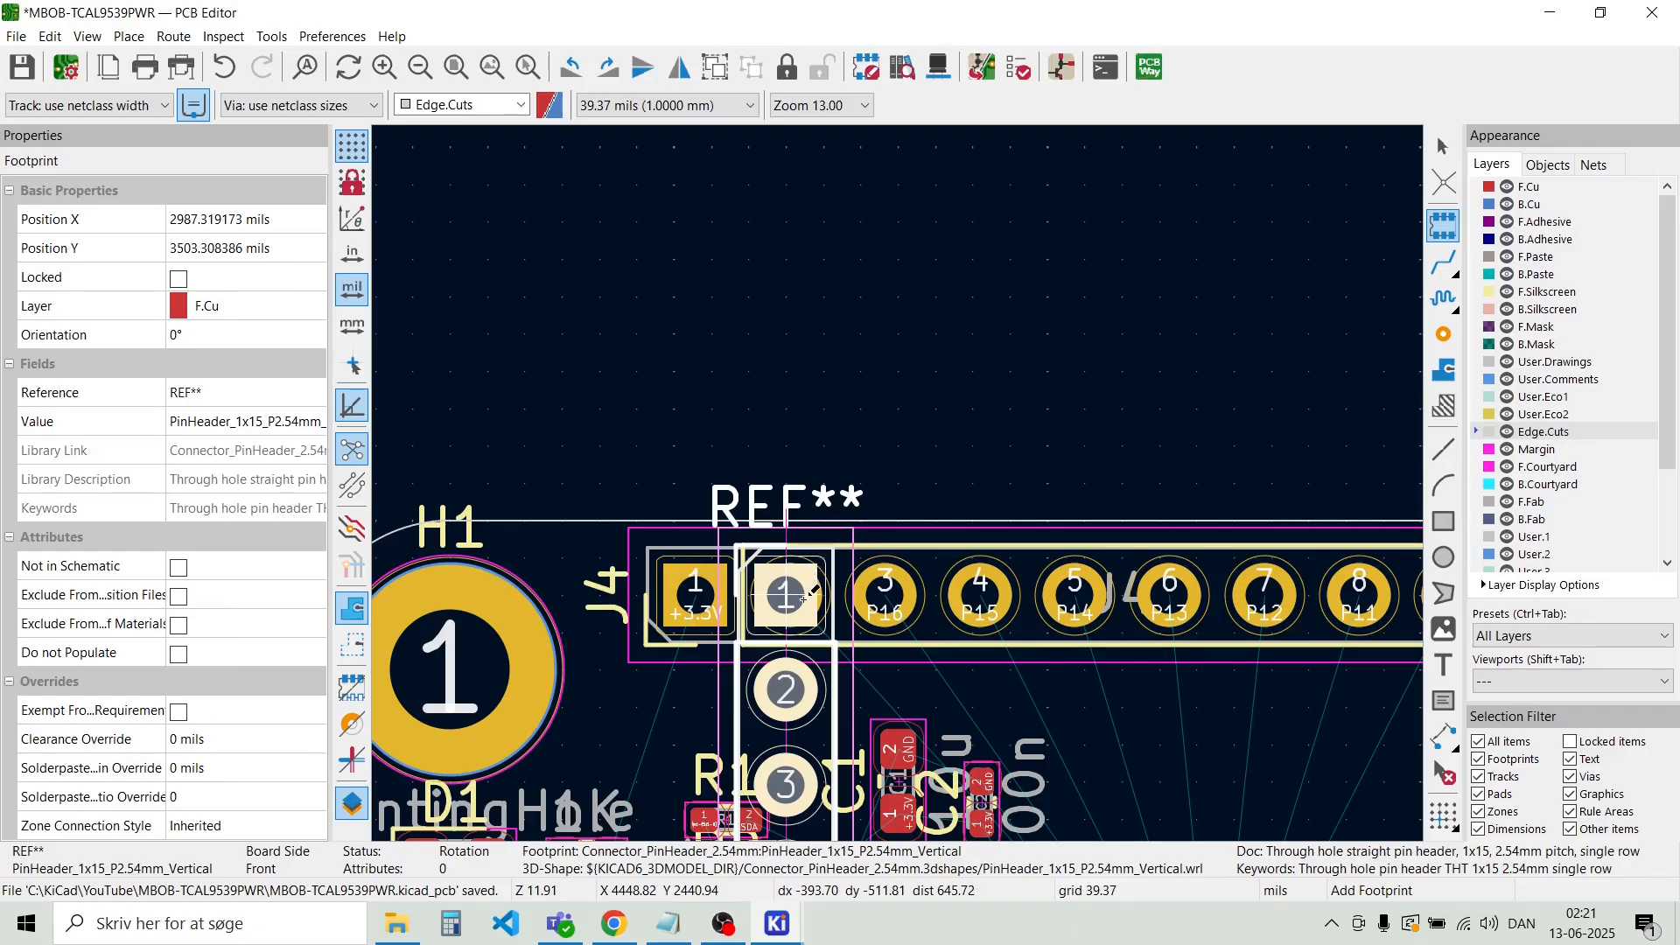
scroll(803, 599, "down", 5)
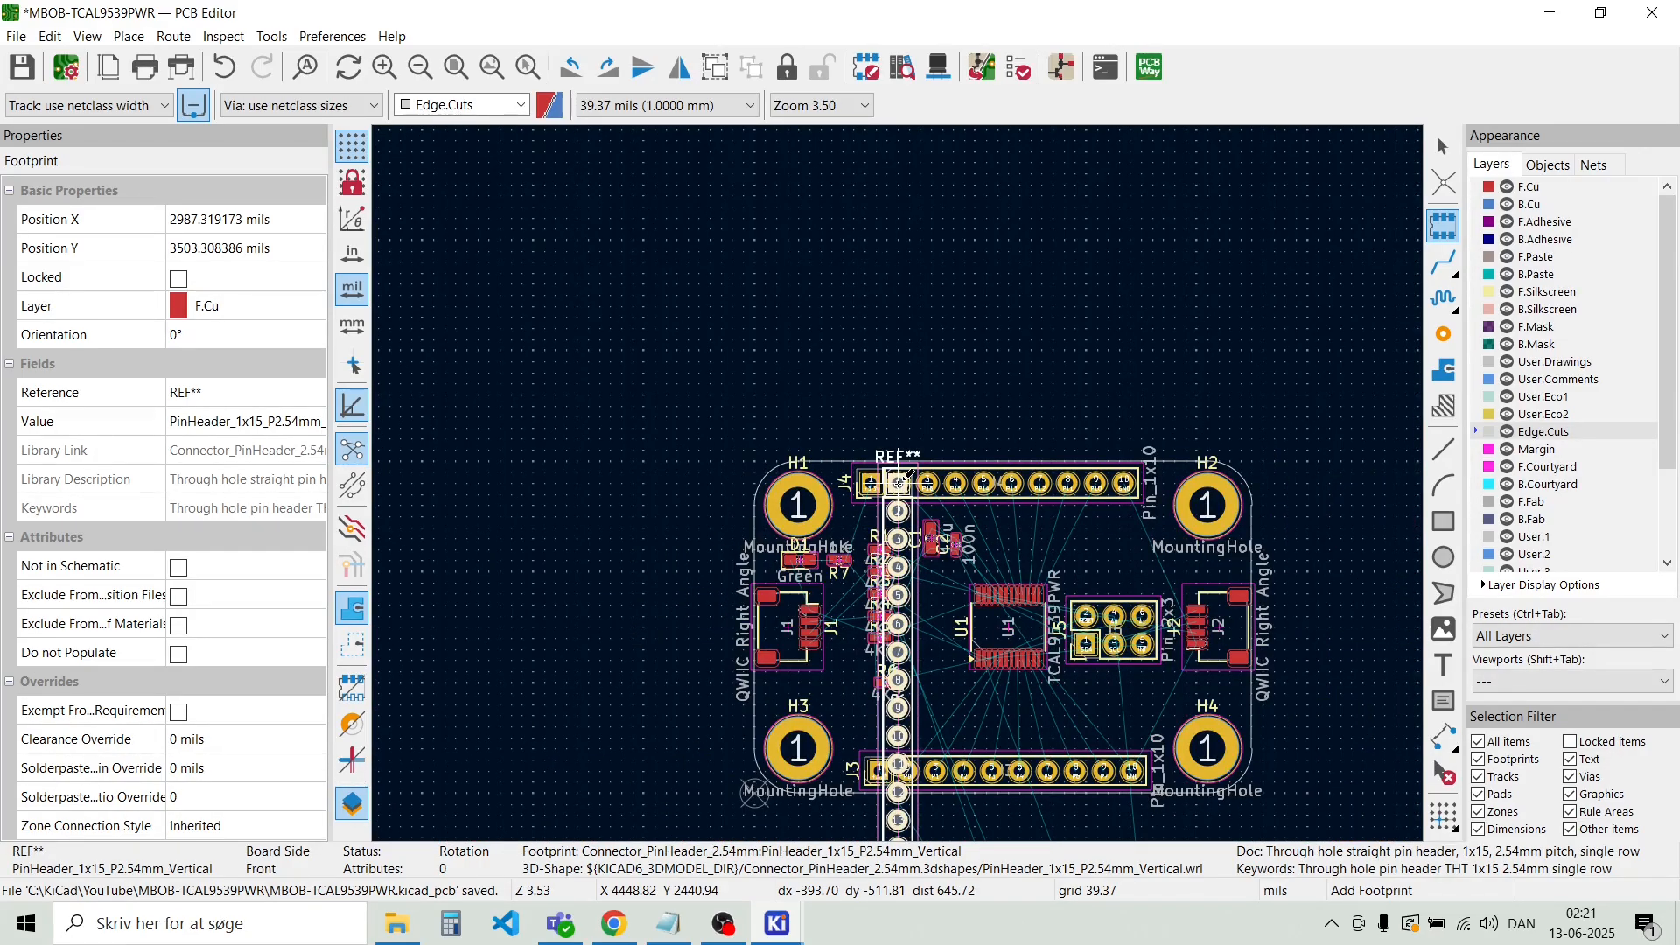
left_click(902, 480)
scroll(902, 481, "up", 8)
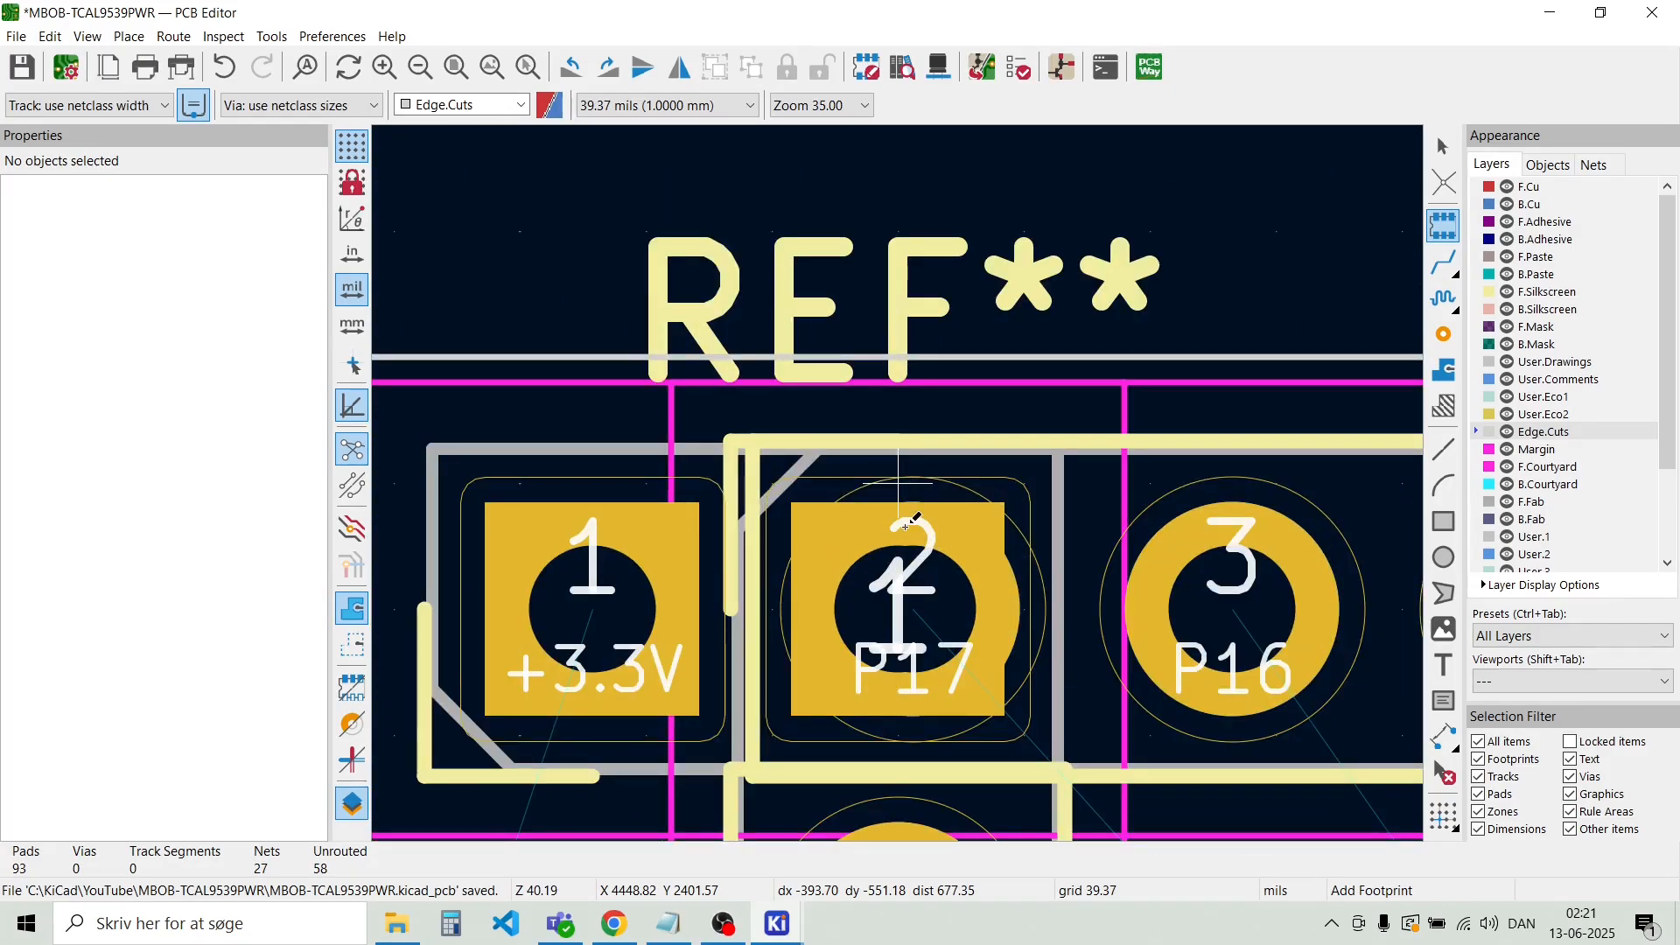
scroll(905, 525, "down", 8)
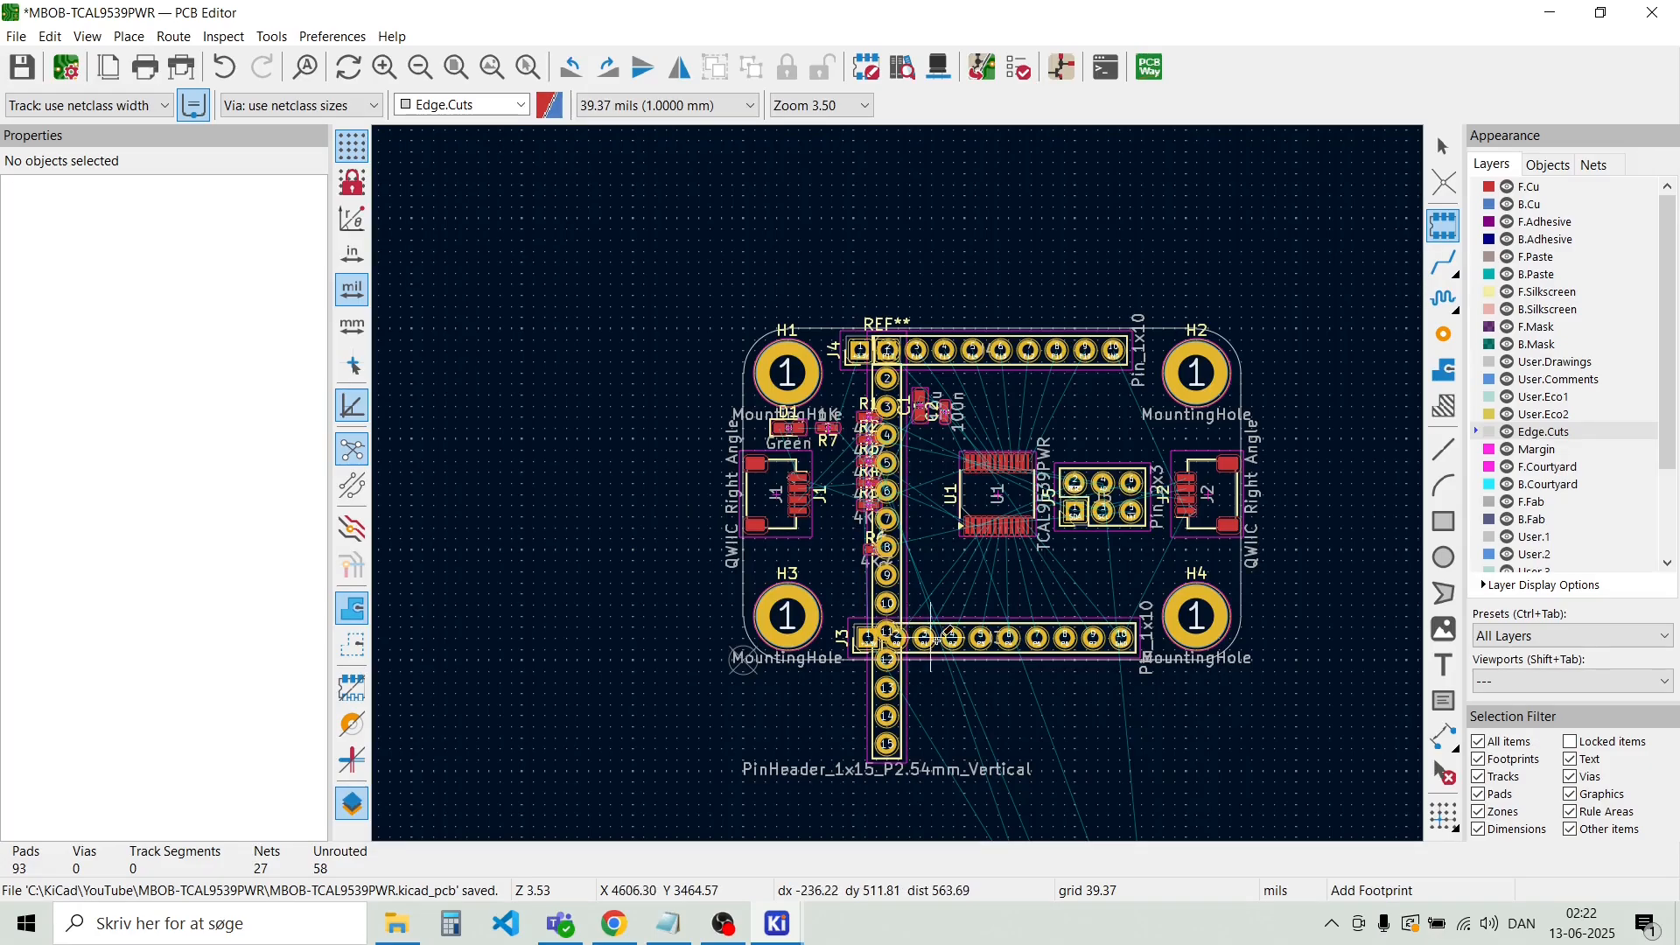
scroll(925, 638, "up", 5)
key("Escape")
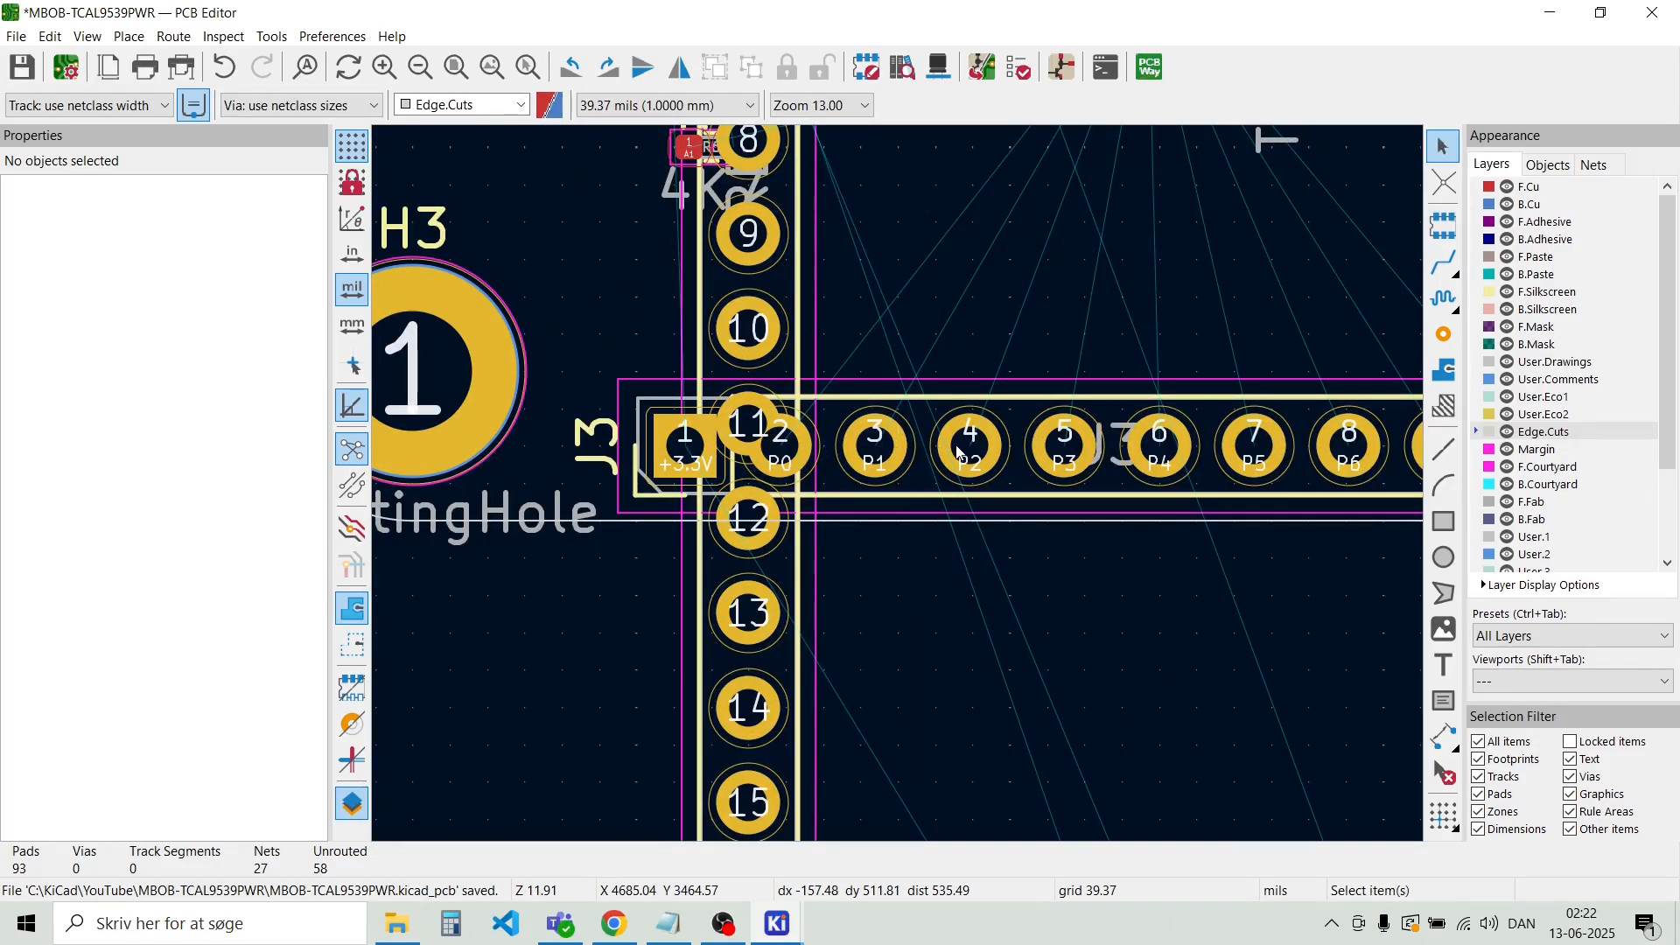
Shift header J3 horizontally towards H3 so its pin 2 lies close to pin 11 of the vertical 1x15 header
left_click(963, 454)
left_click(1014, 444)
key("m")
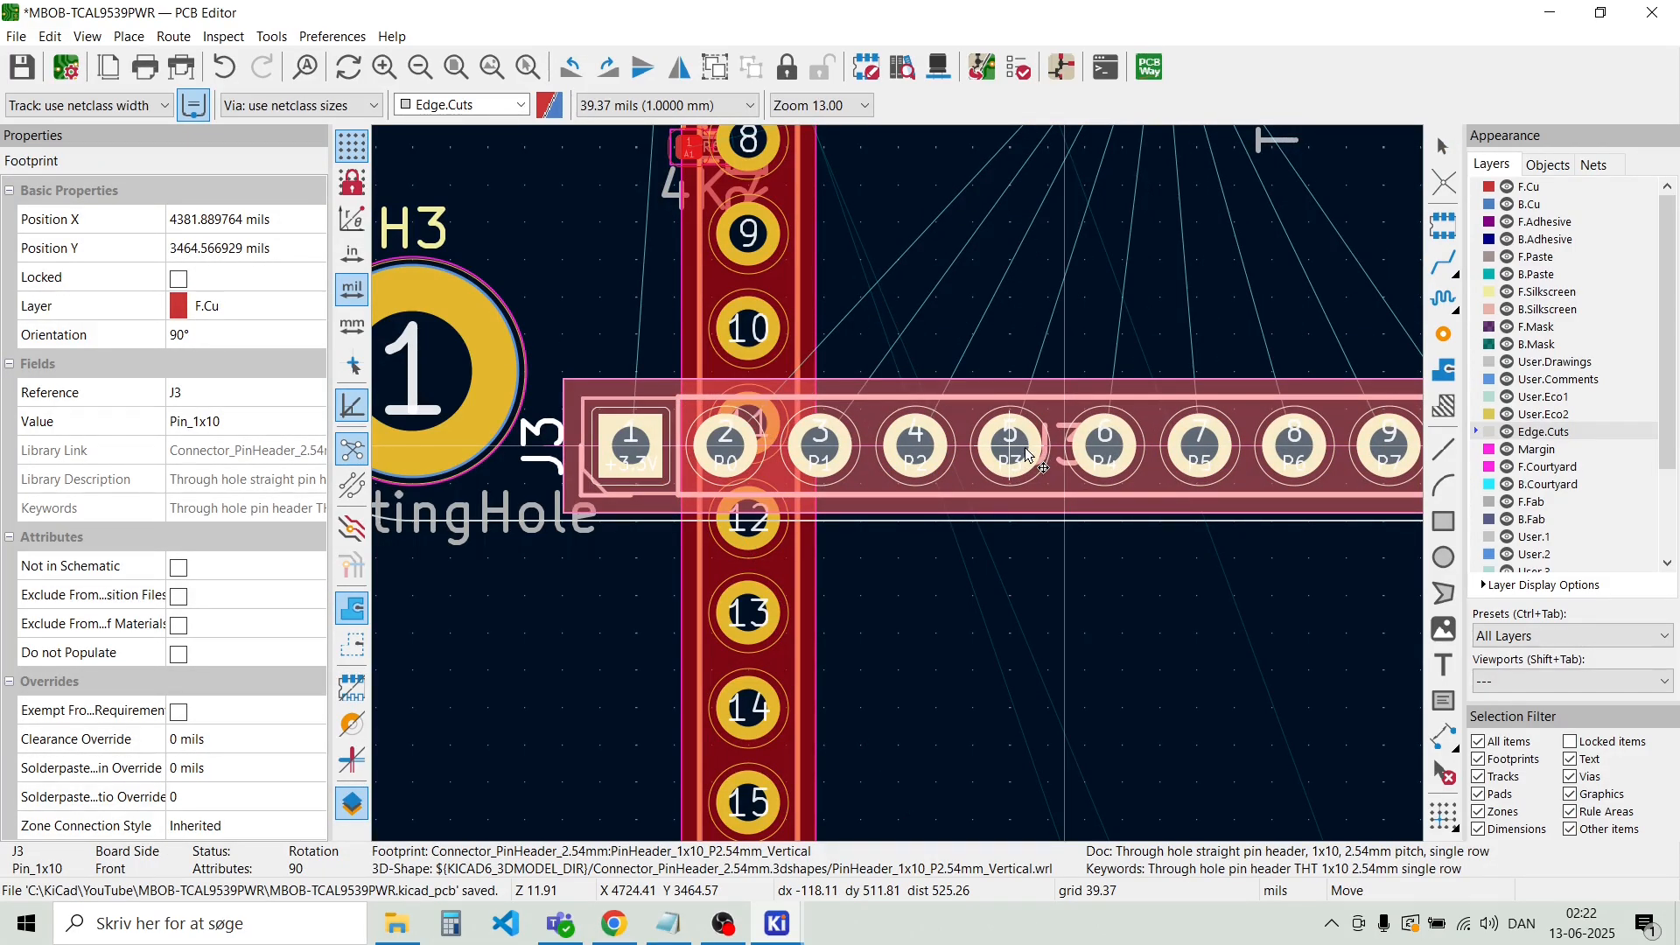
left_click(1027, 442)
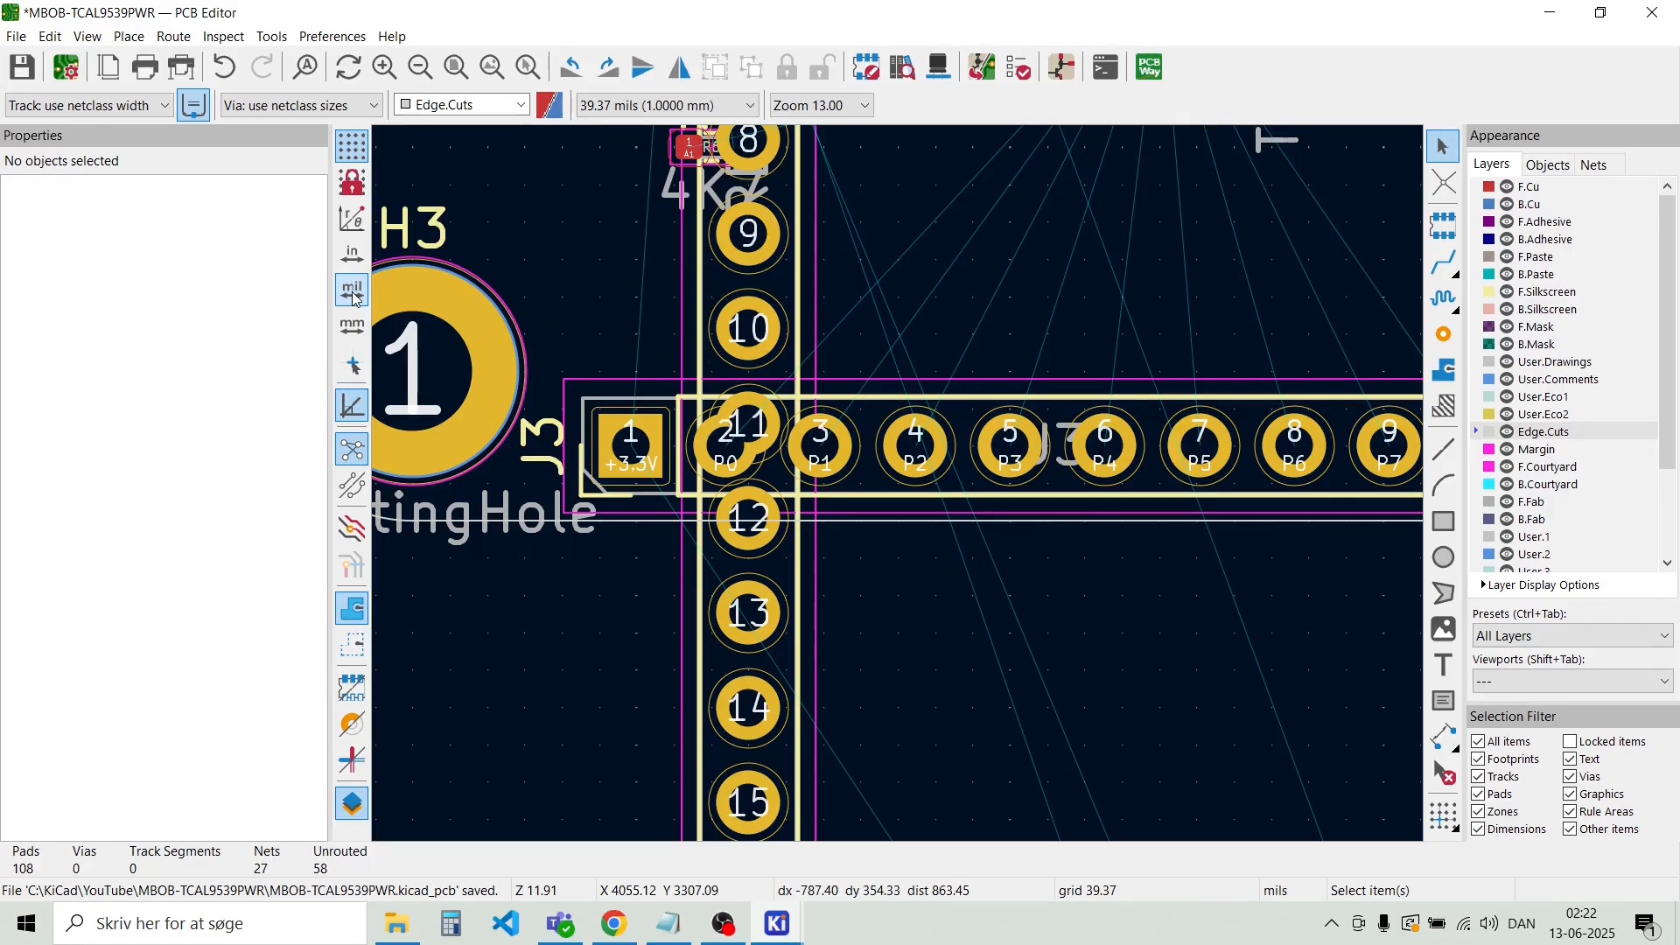
Move header J3 to X 4448.82, Y 3425.20 mils, with its pin 1 over pin 11 of the vertical 1x15 header
key("m")
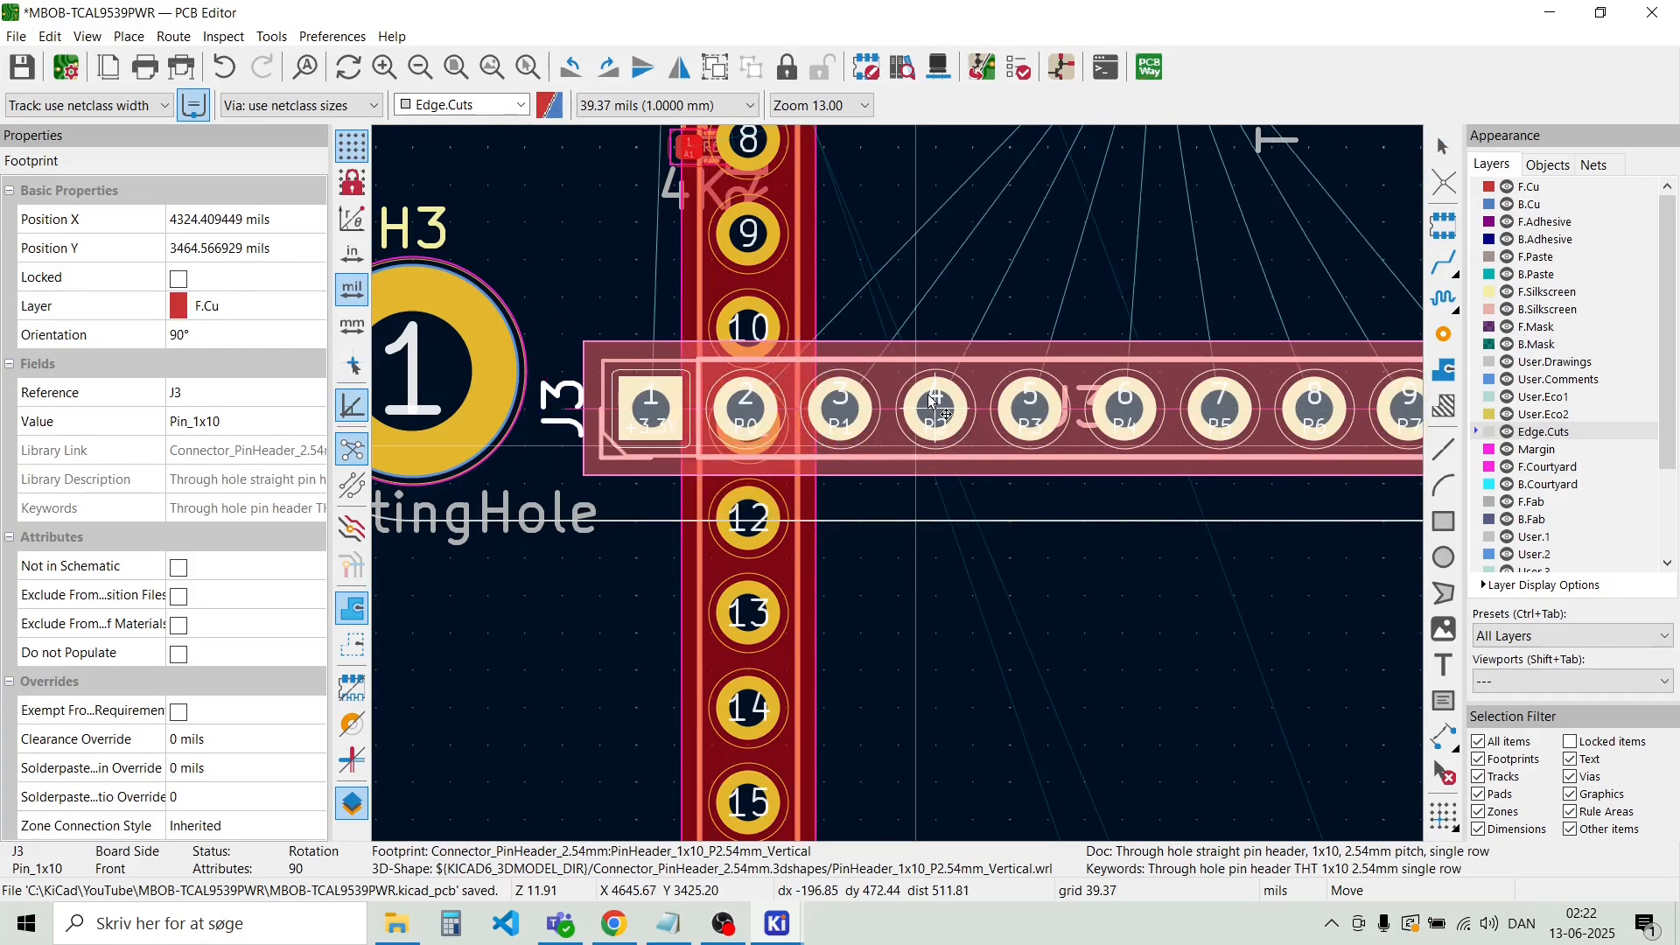
left_click(929, 399)
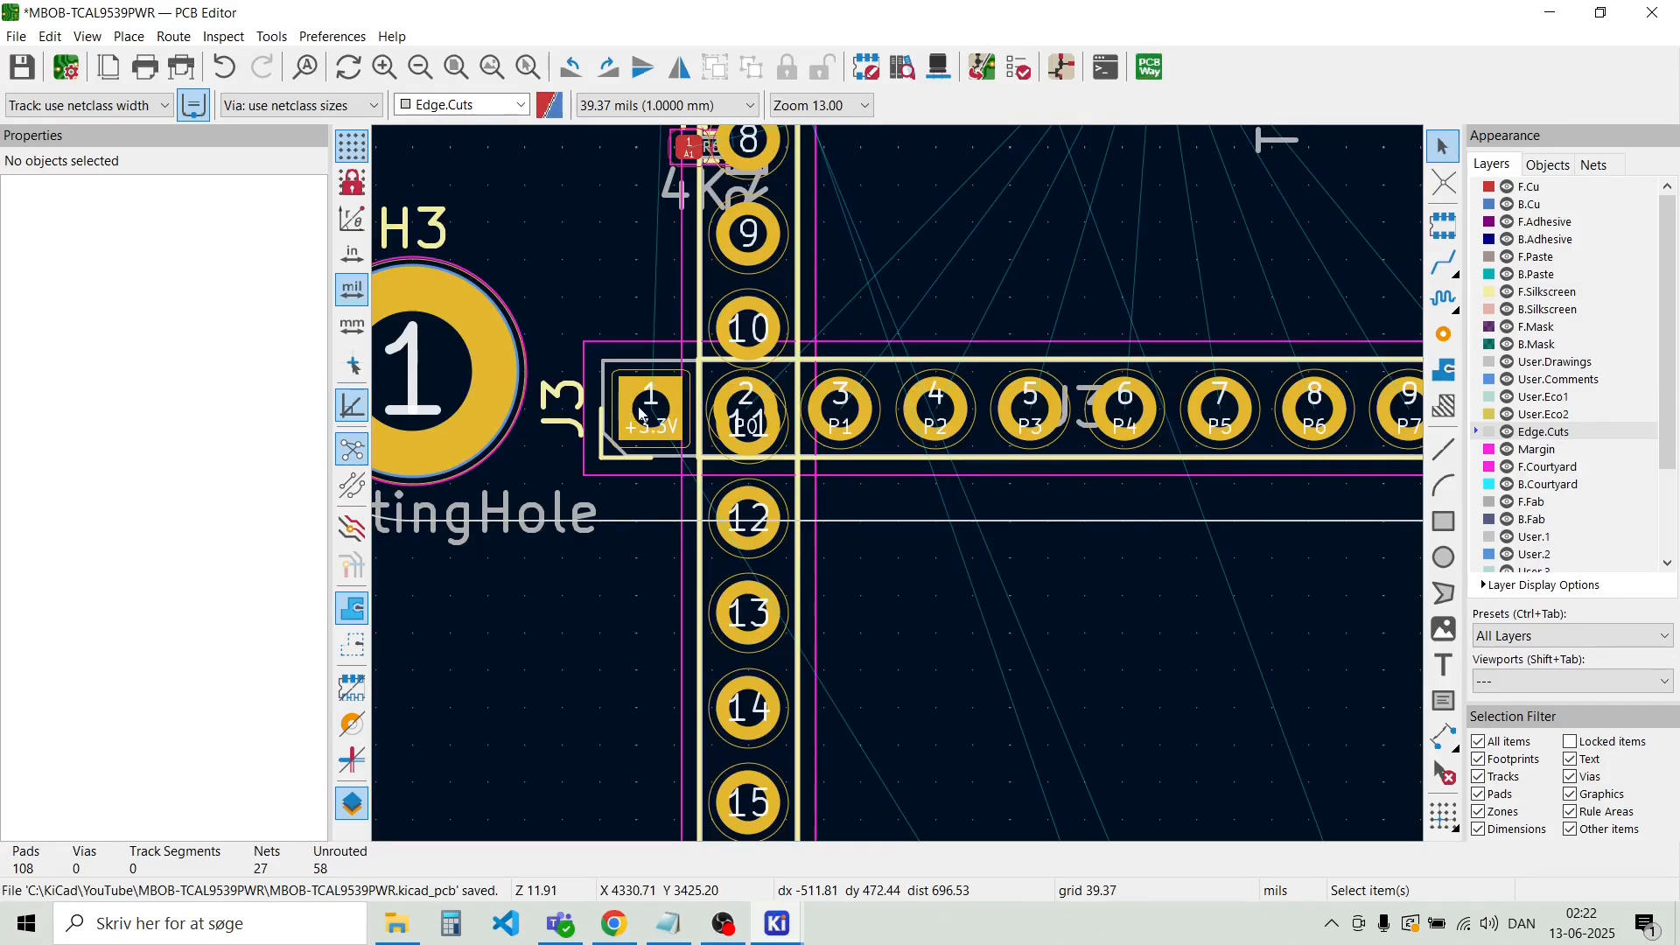
key("m")
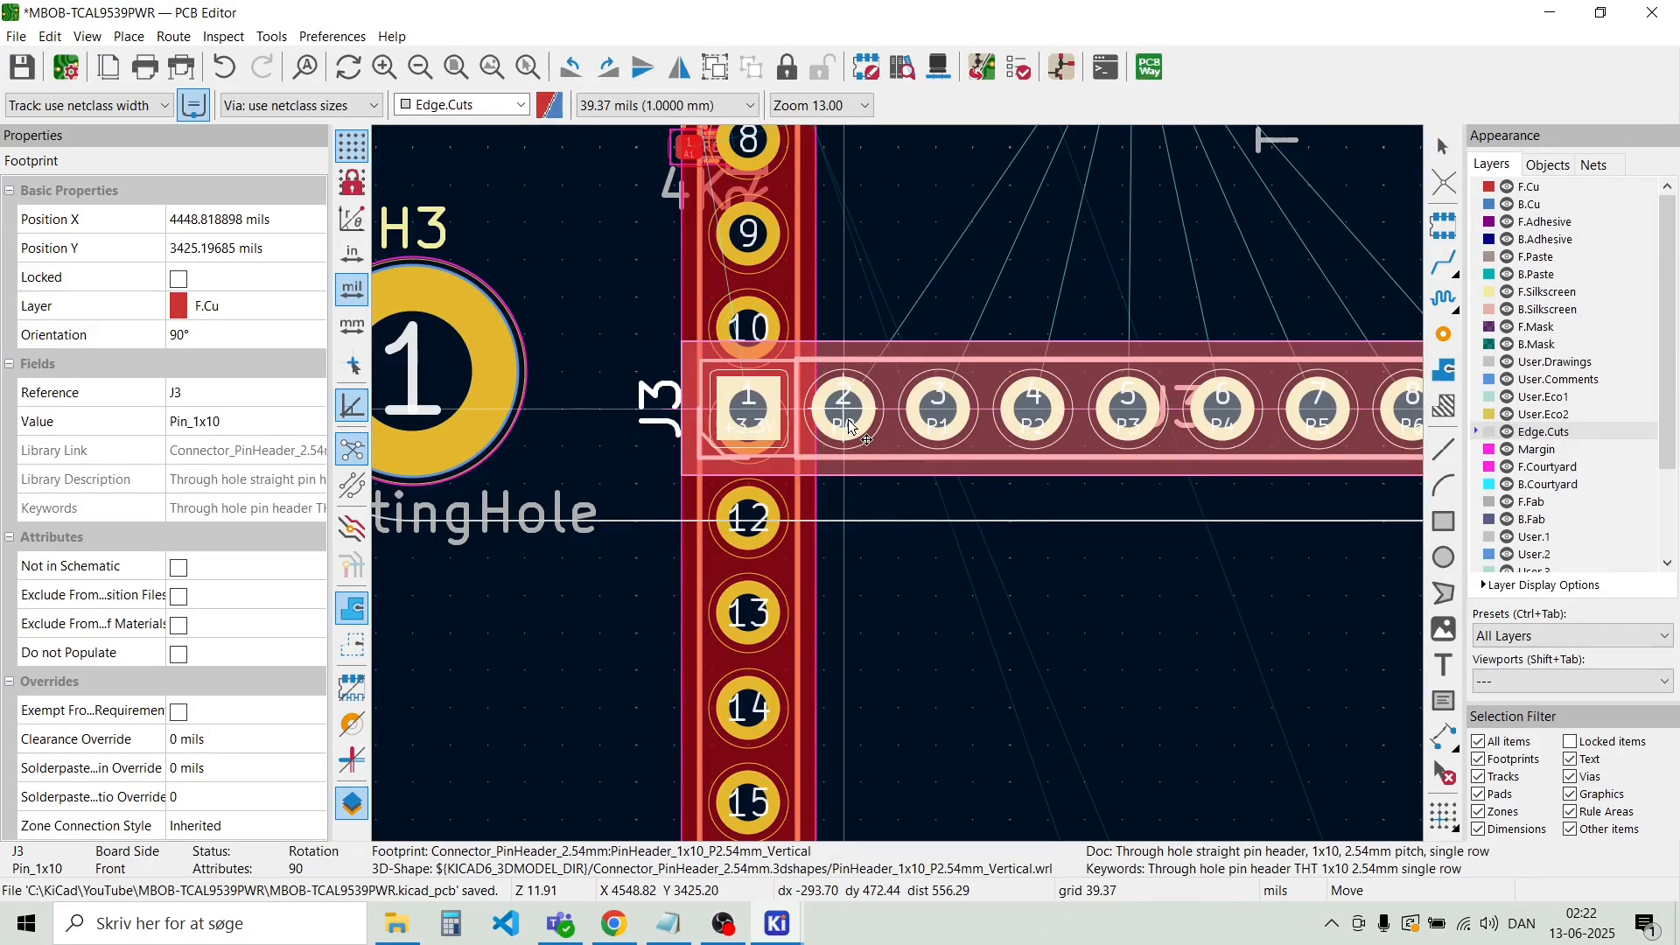
left_click(849, 426)
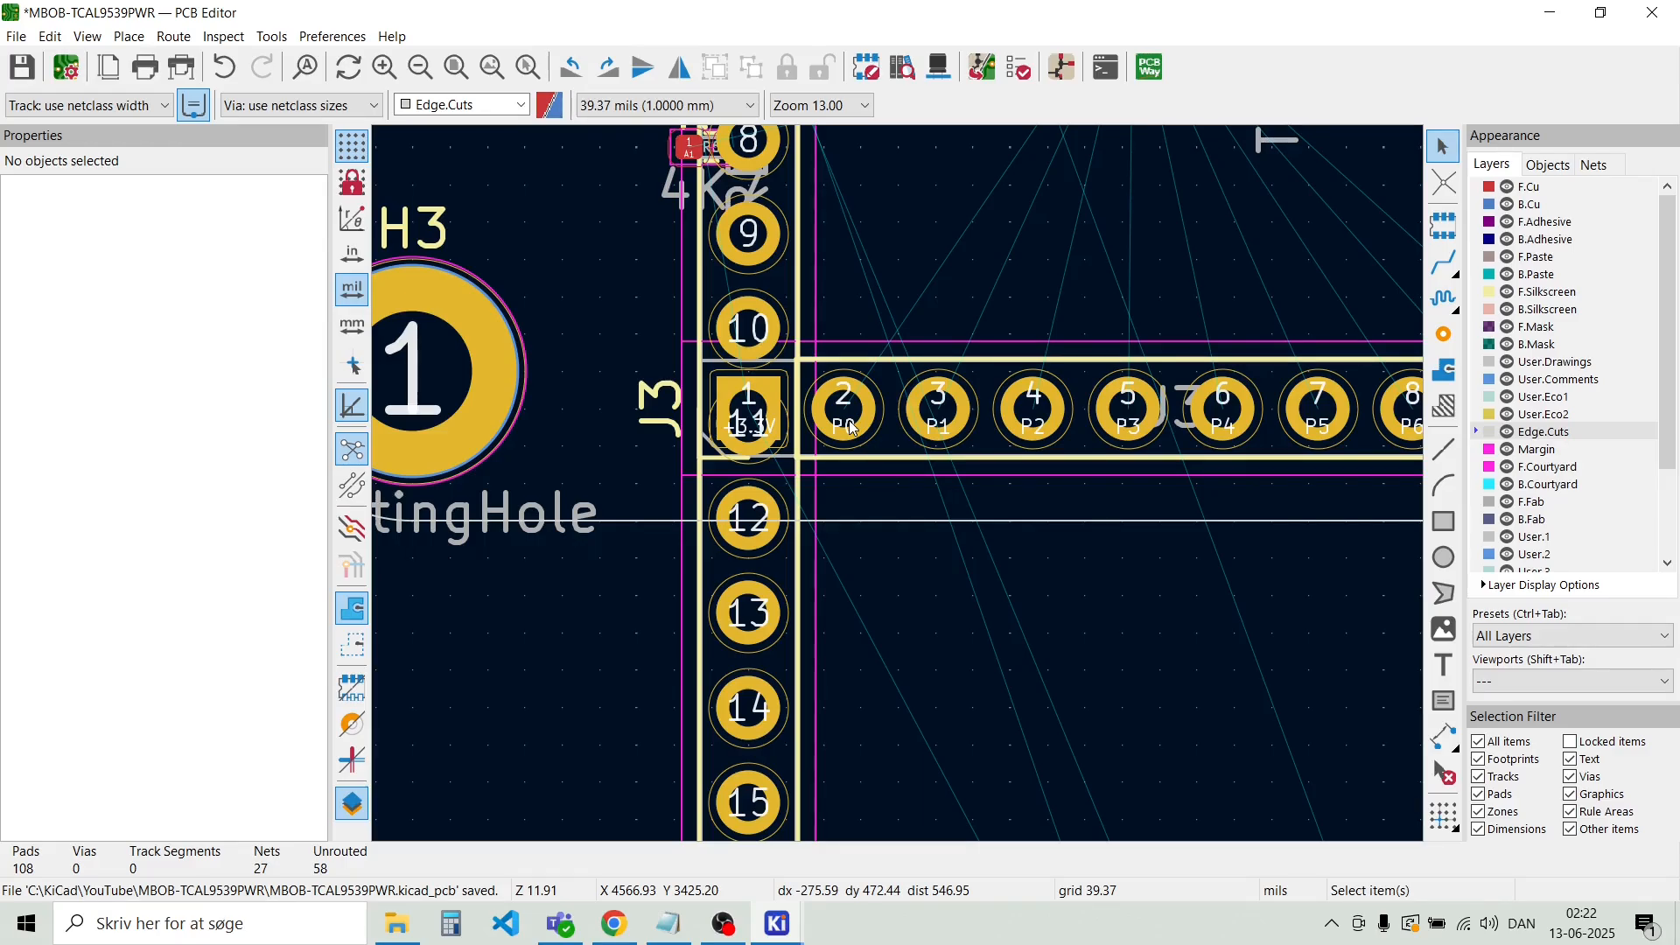
Try lowering the vertical 1x15 header slightly below J4's pin 2 while keeping it at X 4448.82 mils
scroll(848, 426, "down", 6)
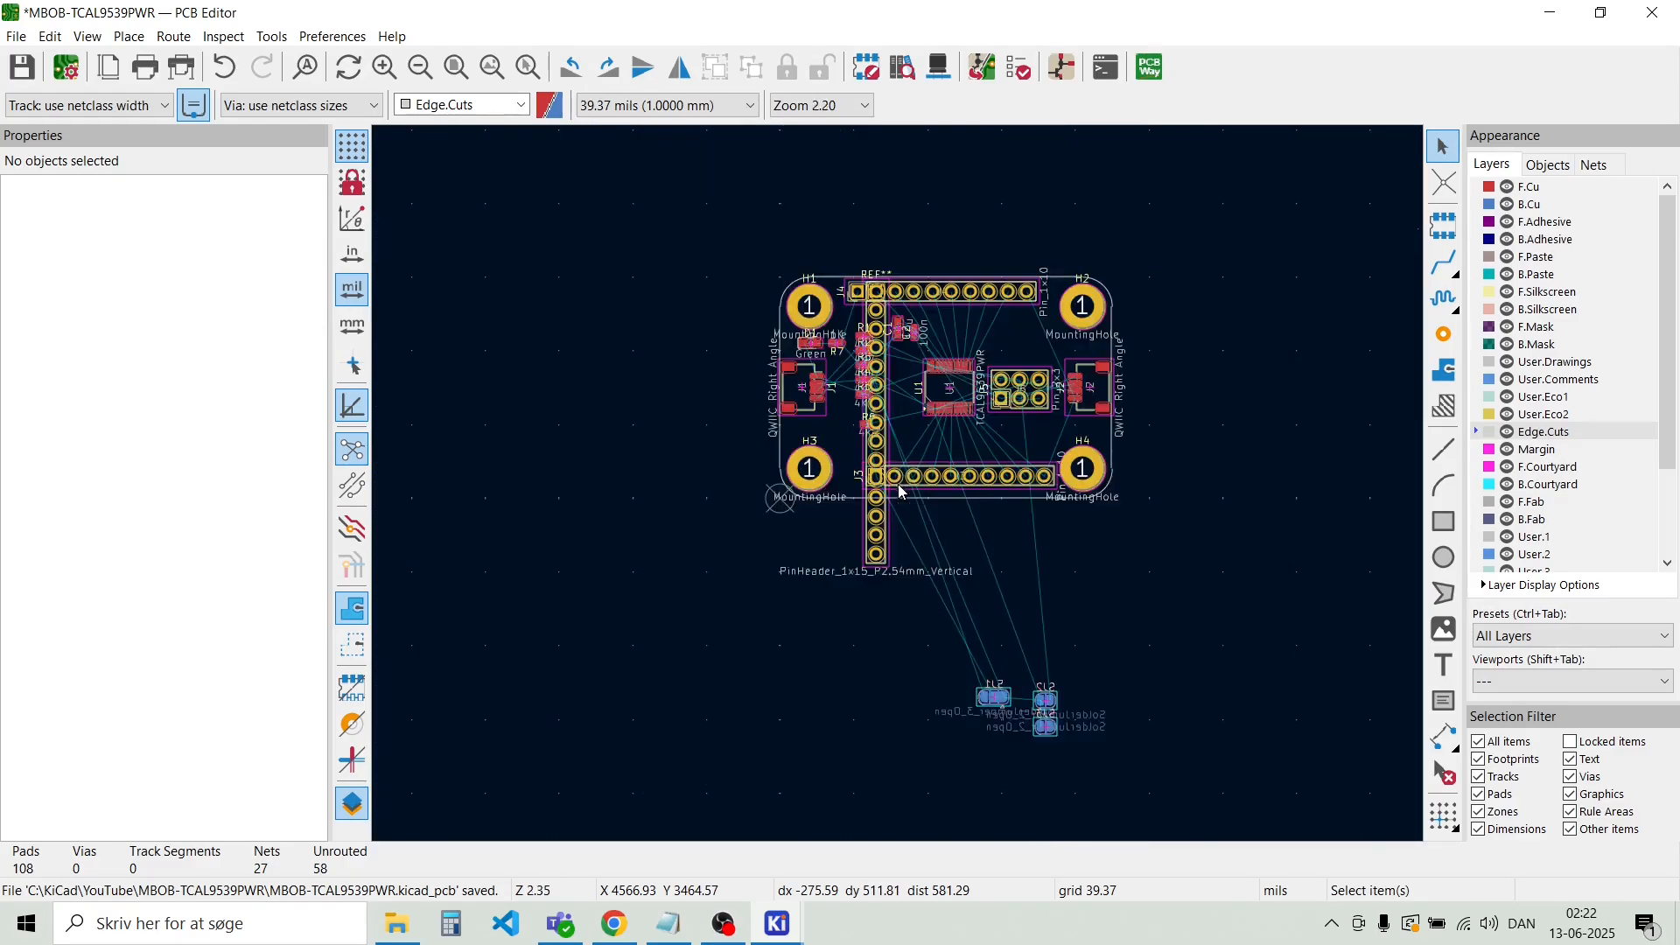
scroll(902, 490, "up", 6)
scroll(901, 490, "up", 2)
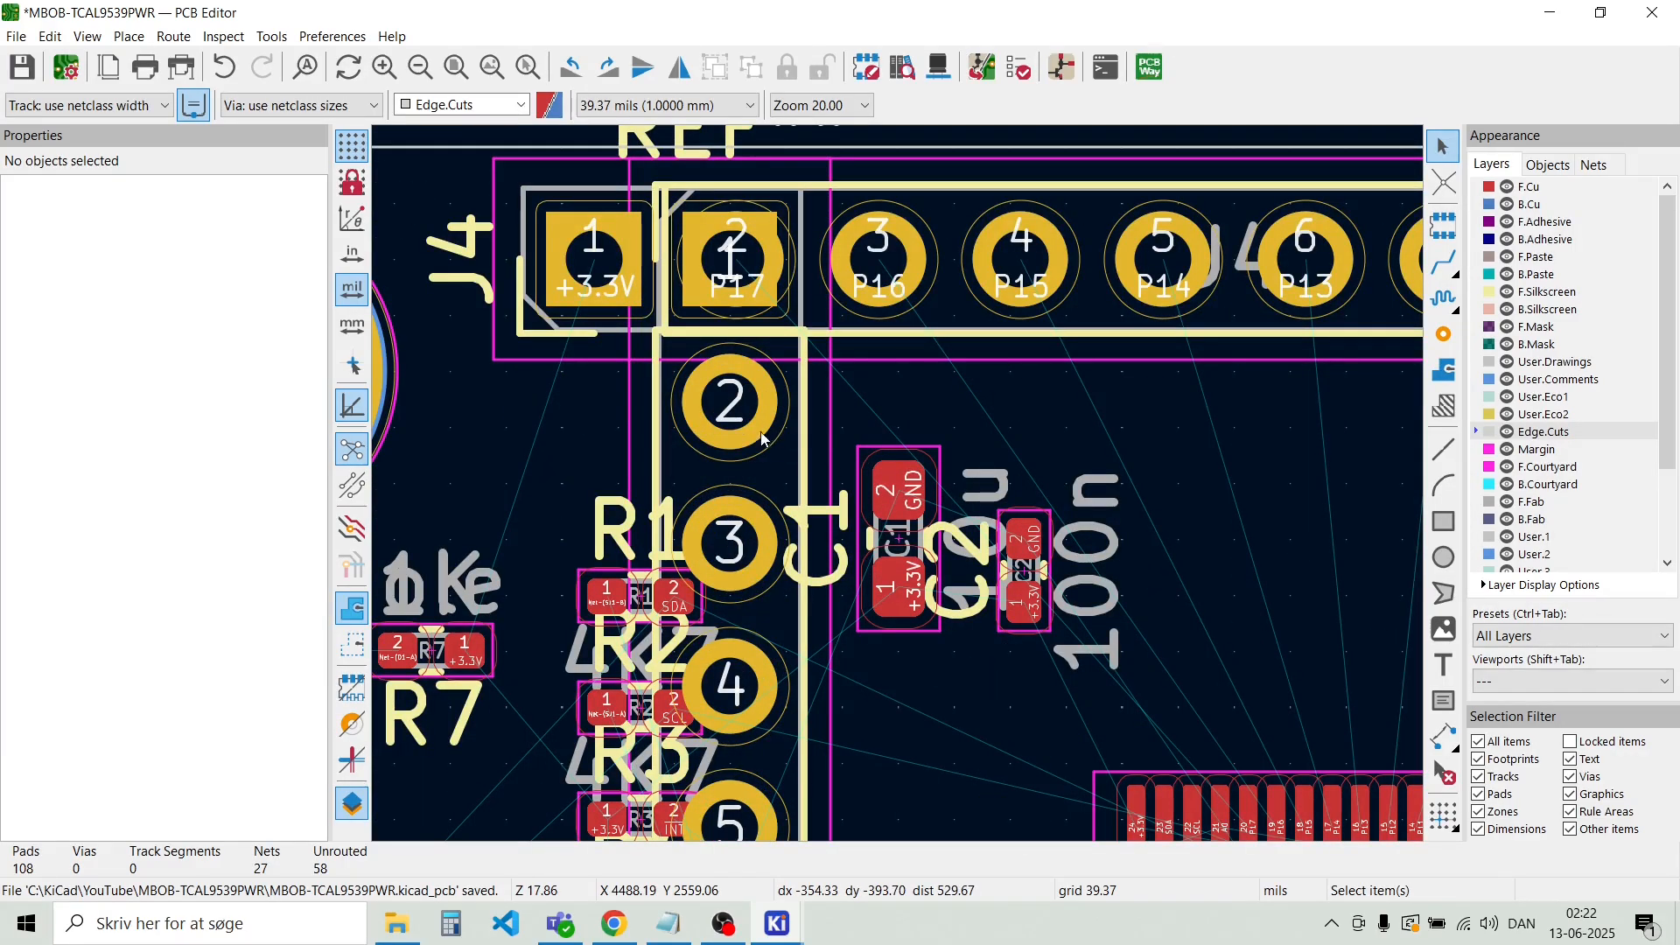
left_click(731, 405)
key("m")
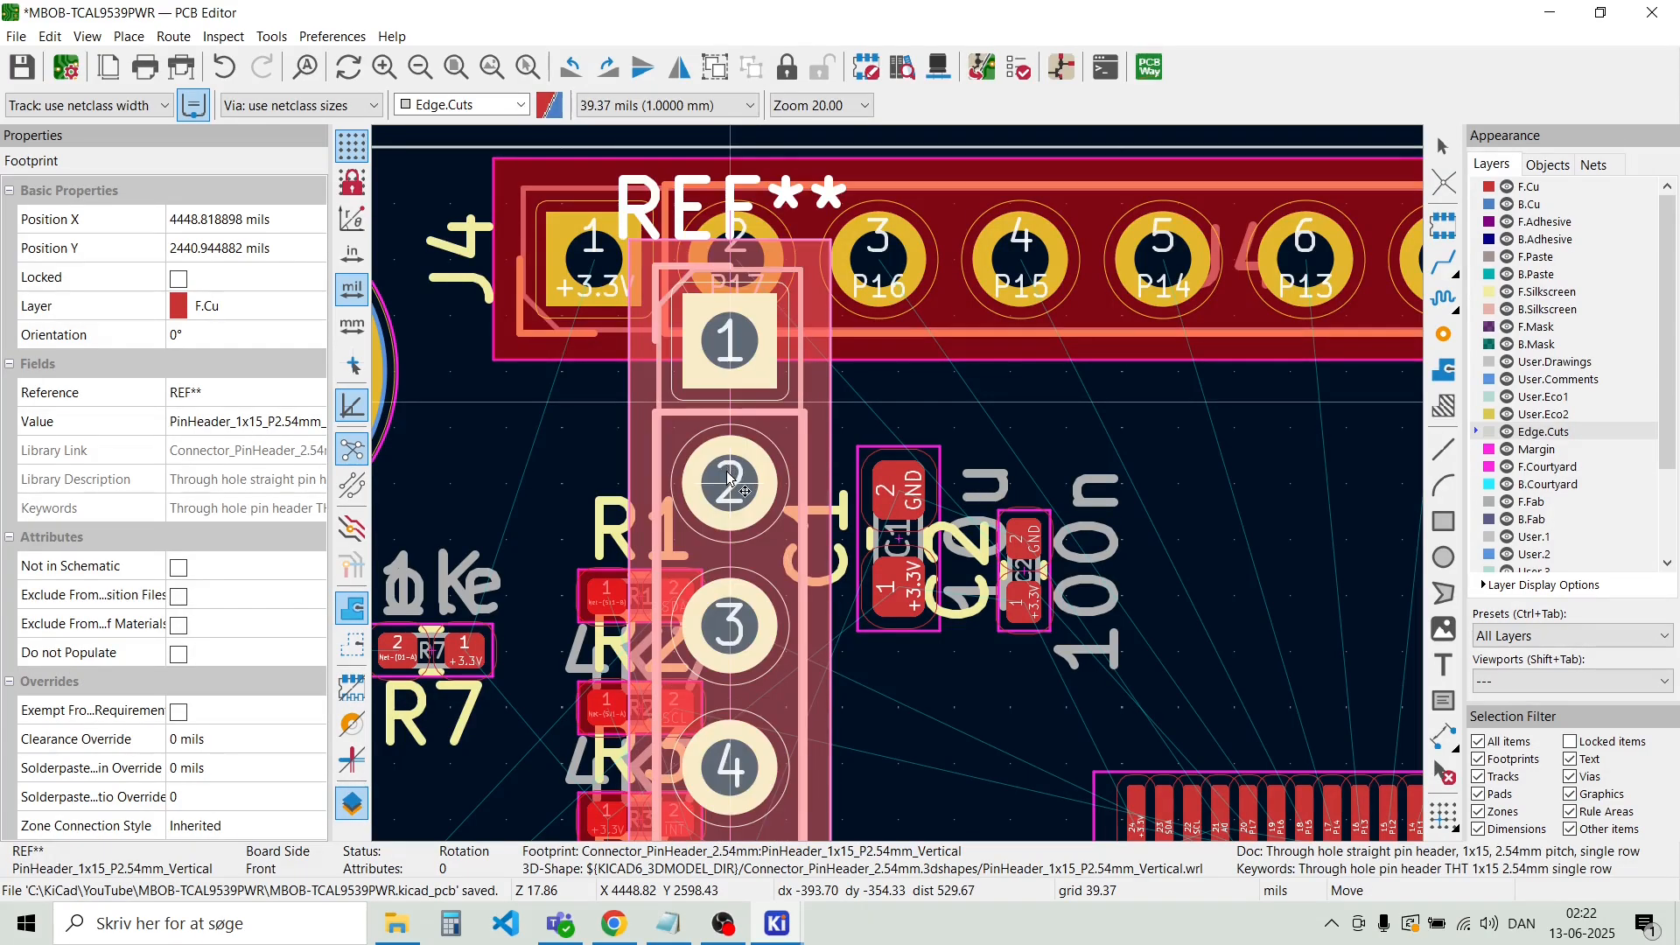
left_click(728, 426)
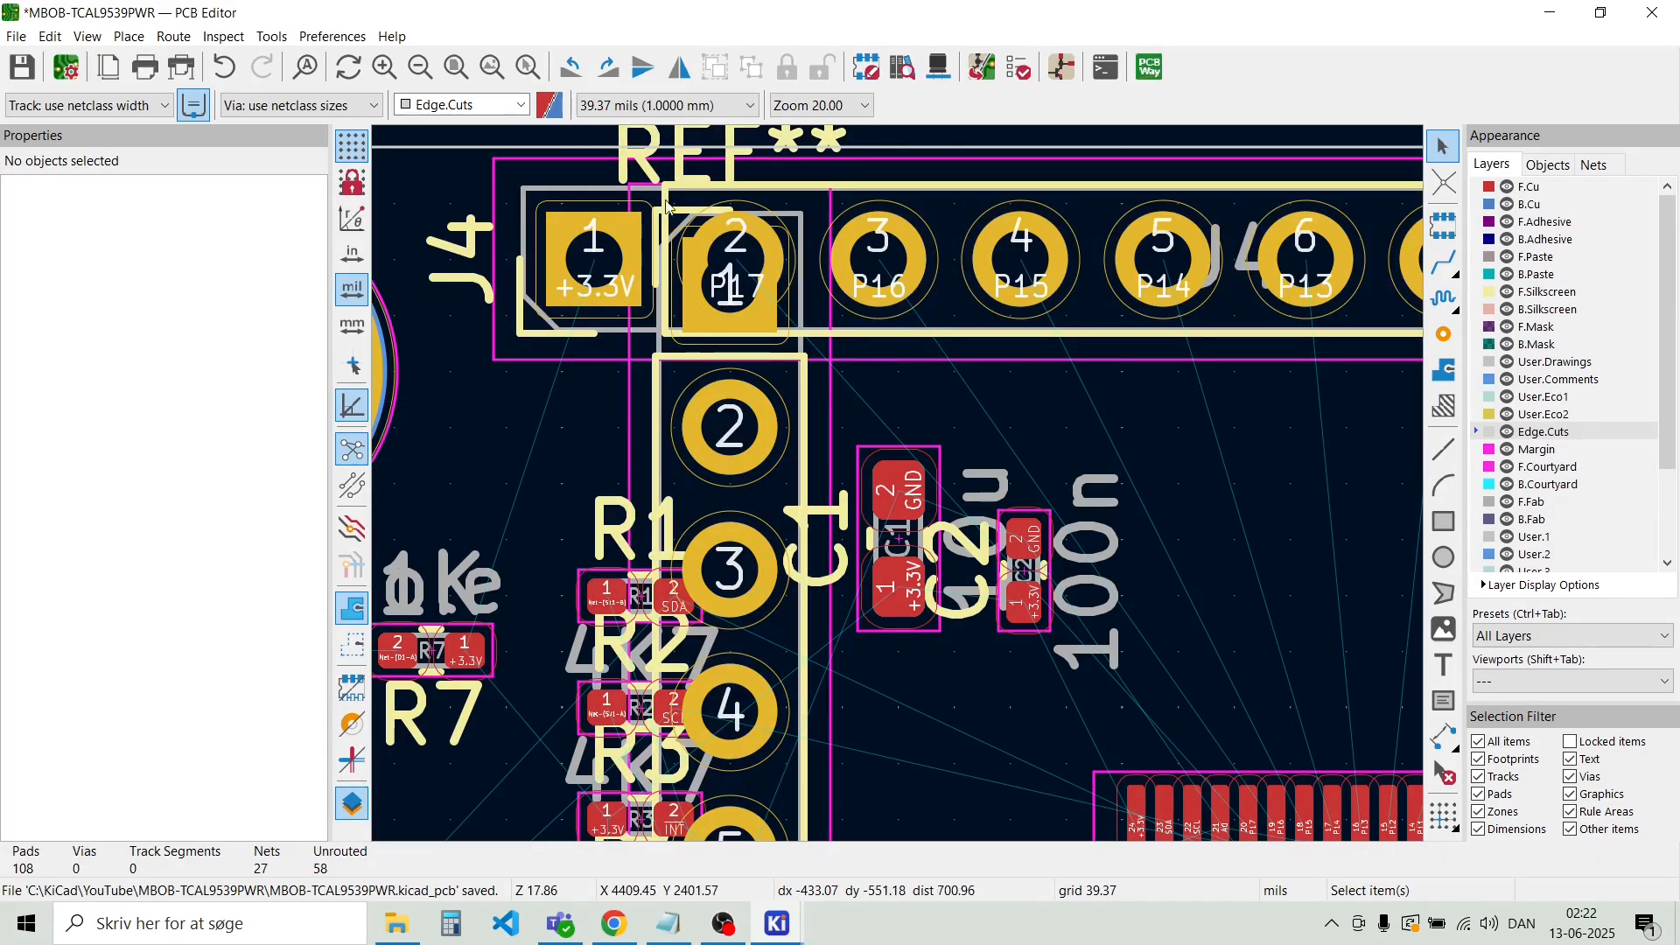
Set the grid to 100 mils and move the vertical 1x15 header up to X 4448.82, Y 2443.31 mils
left_click(750, 107)
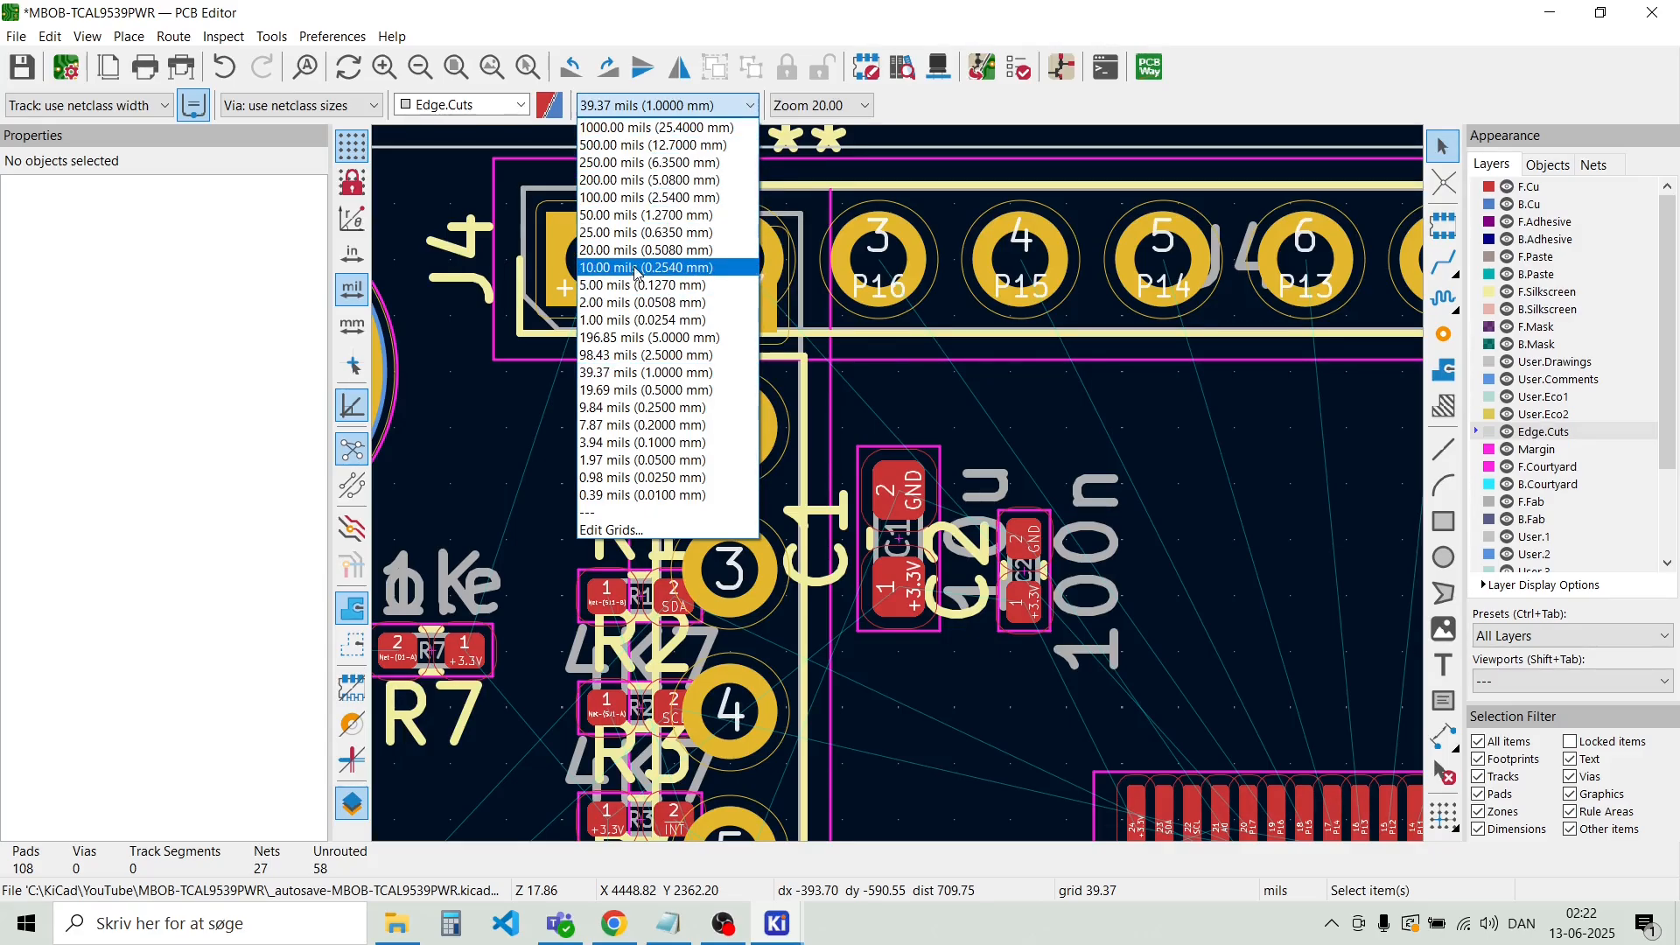
left_click(639, 202)
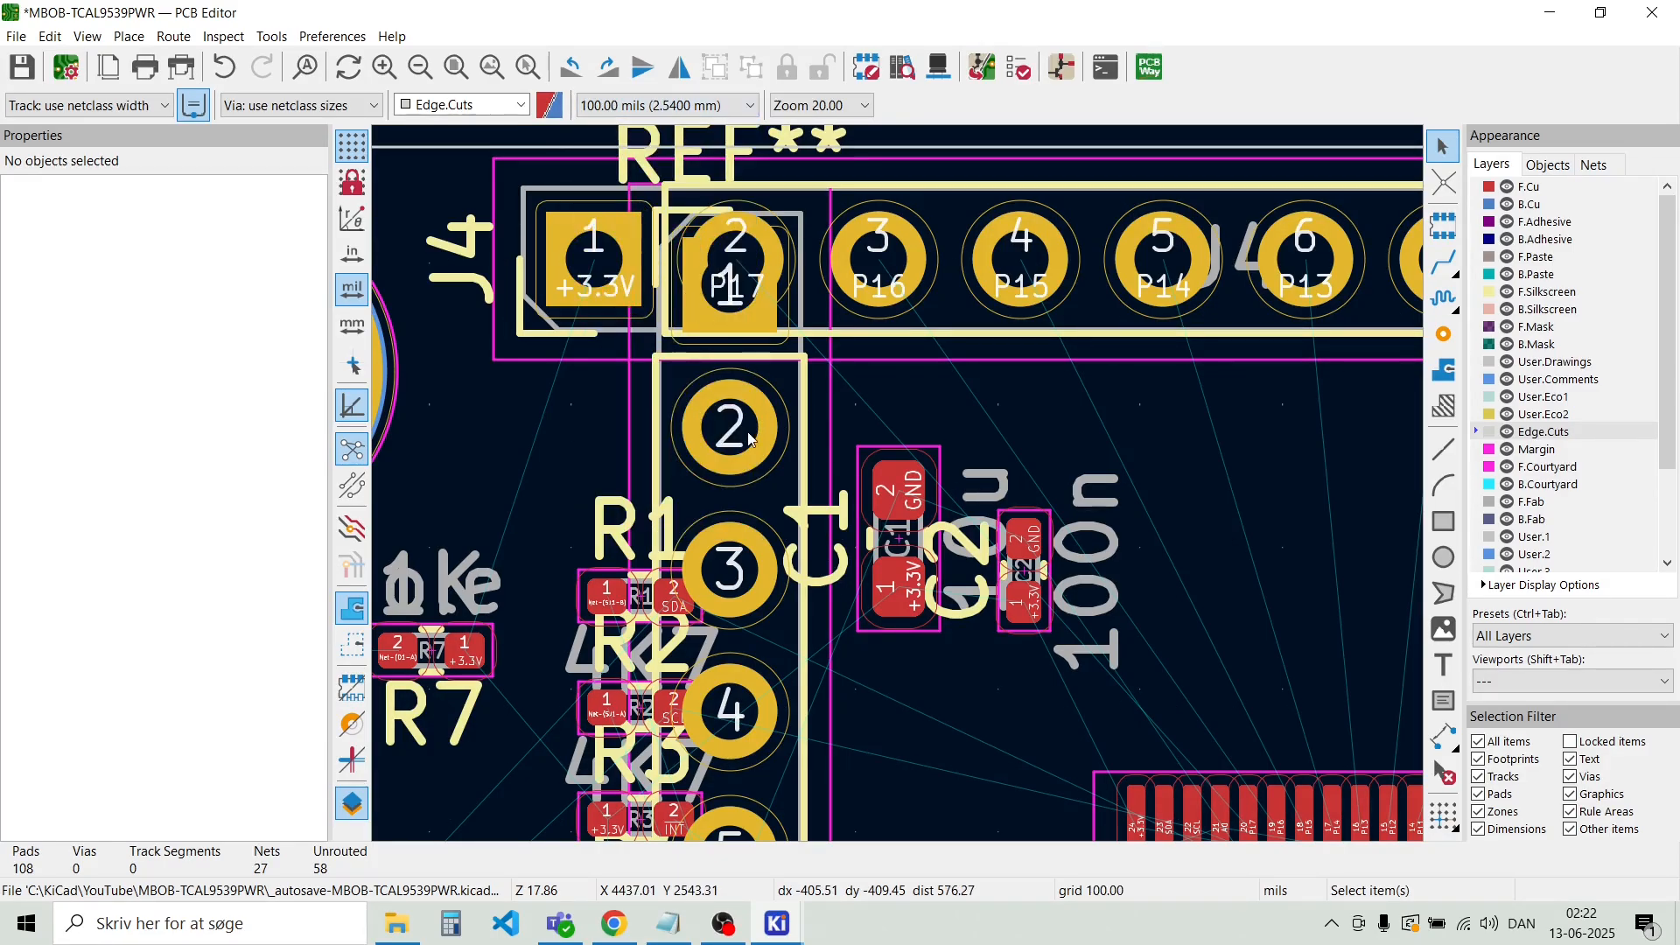
key("m")
left_click(730, 406)
key("Escape")
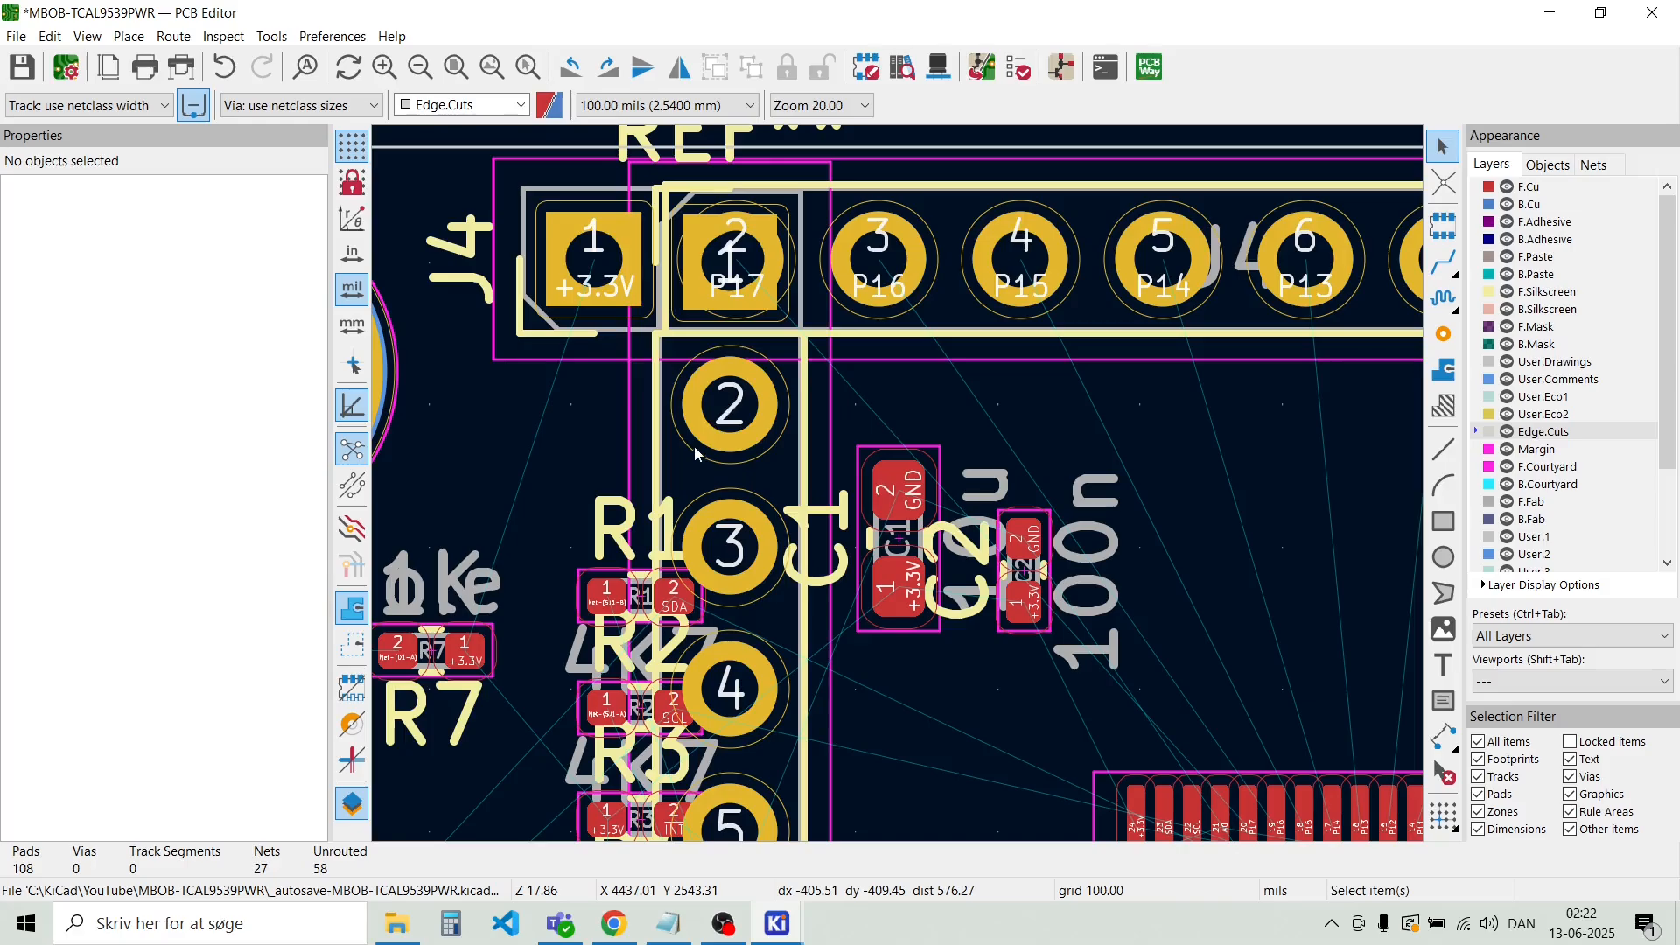
Shift header J4 horizontally towards H1 so its pin 1 sits at X 4337.01, Y 2440.94 mils
scroll(1225, 639, "down", 3)
left_click(1154, 394)
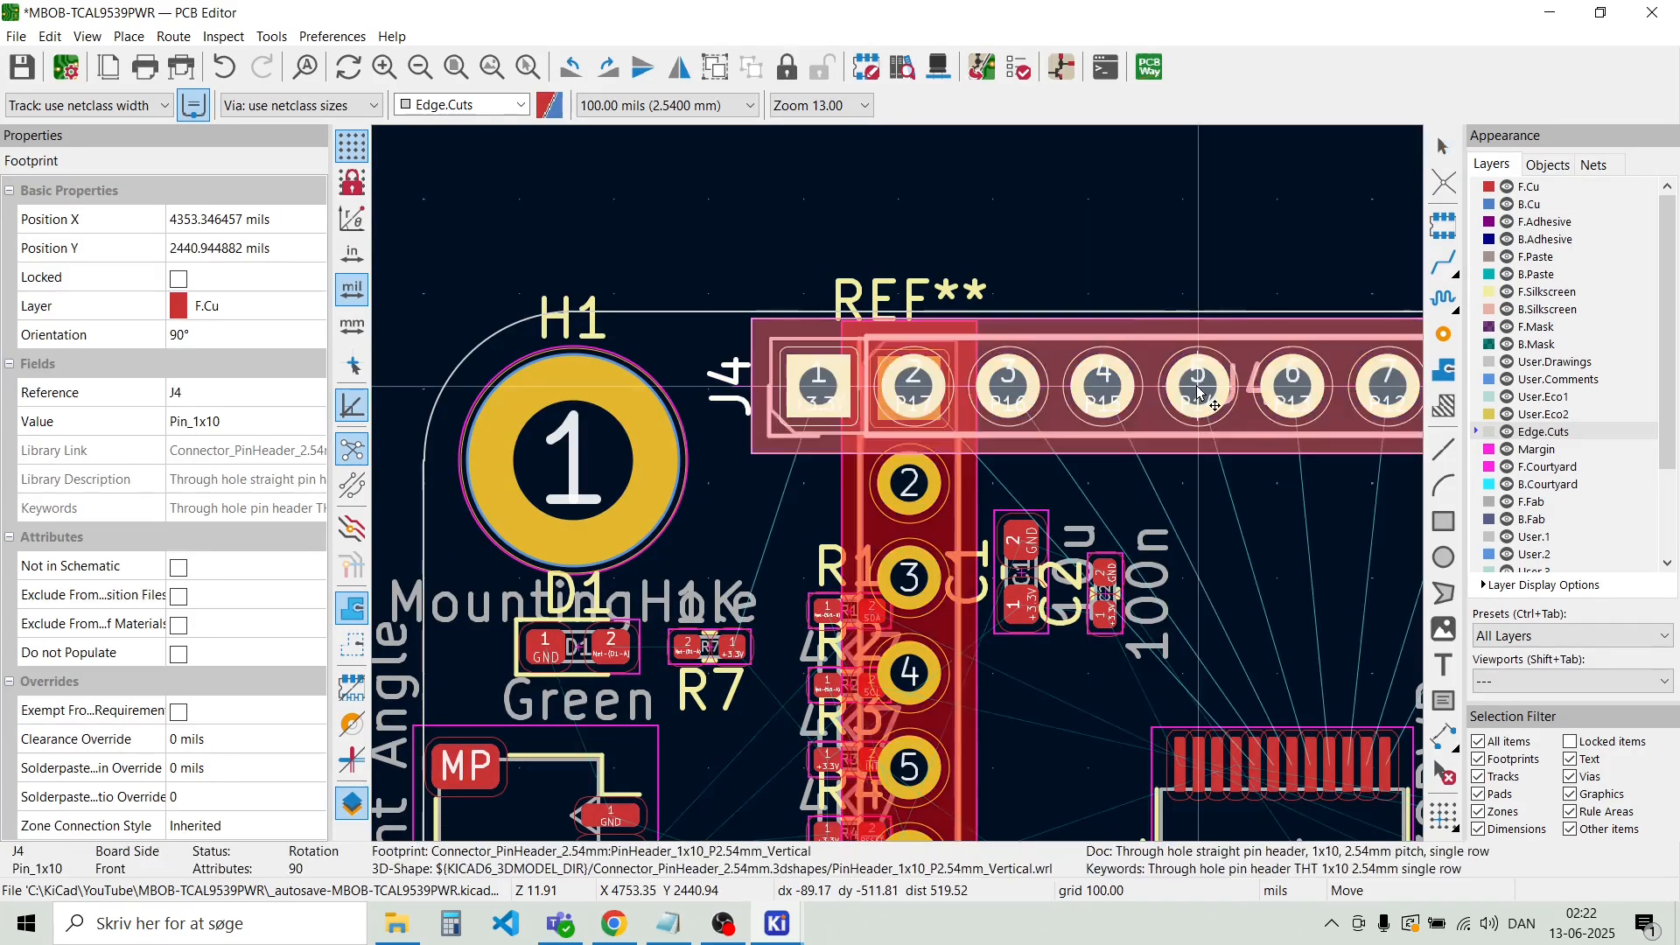
key("m")
left_click(1202, 394)
key("Escape")
left_click(1201, 394)
key("Escape")
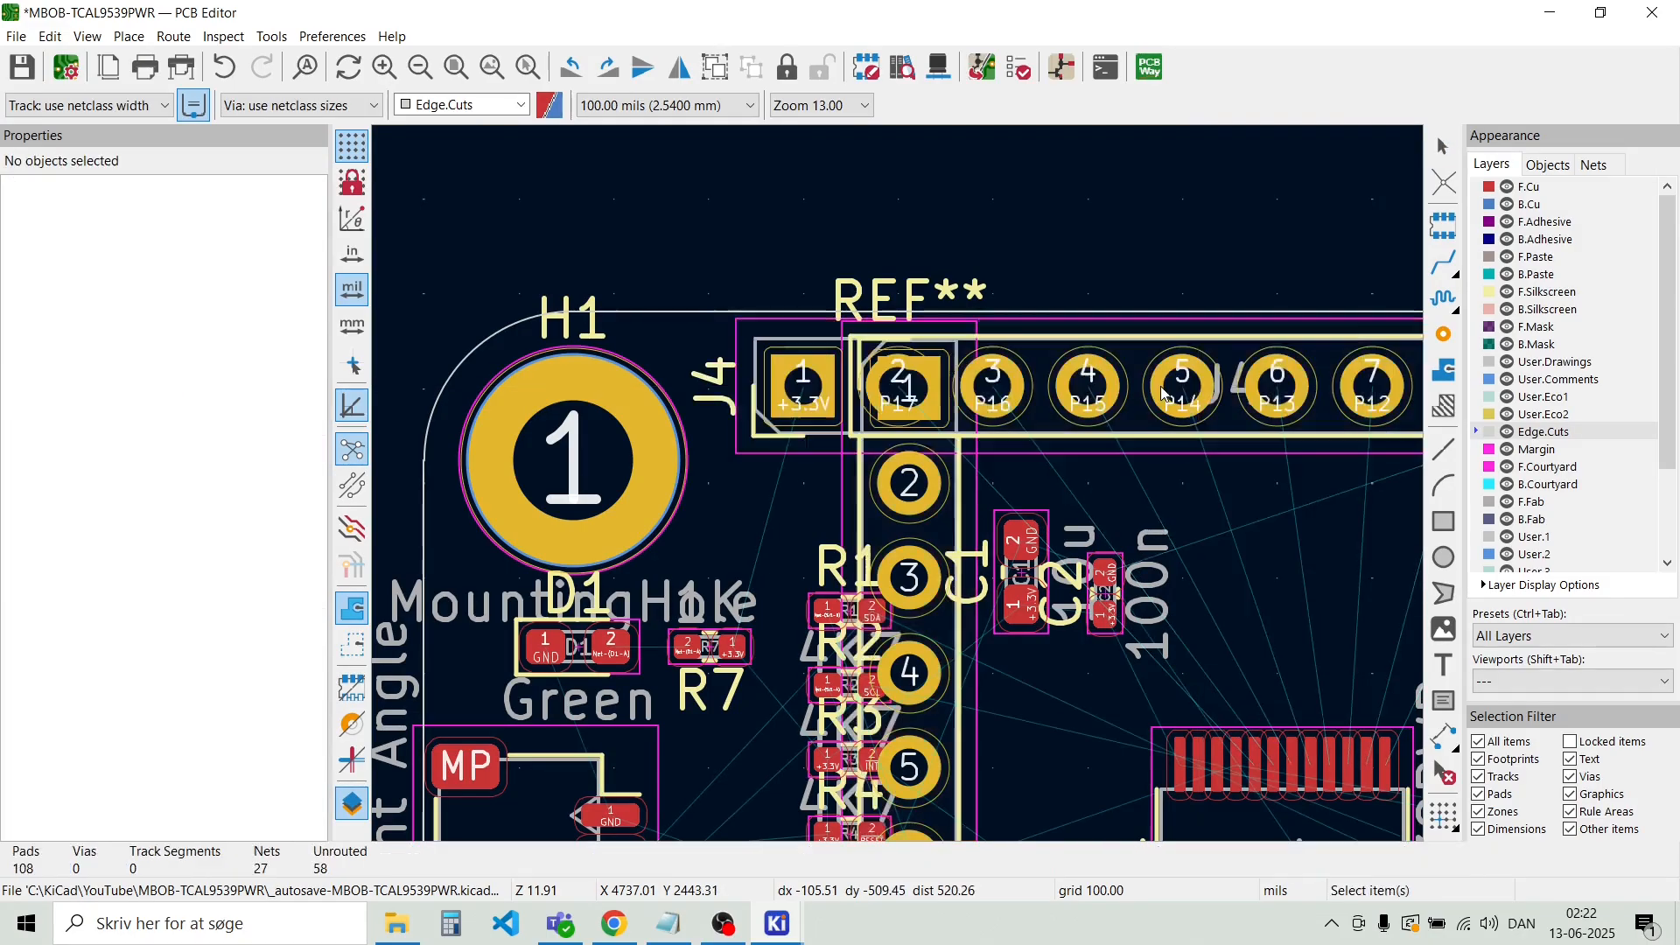
key("m")
left_click(1183, 391)
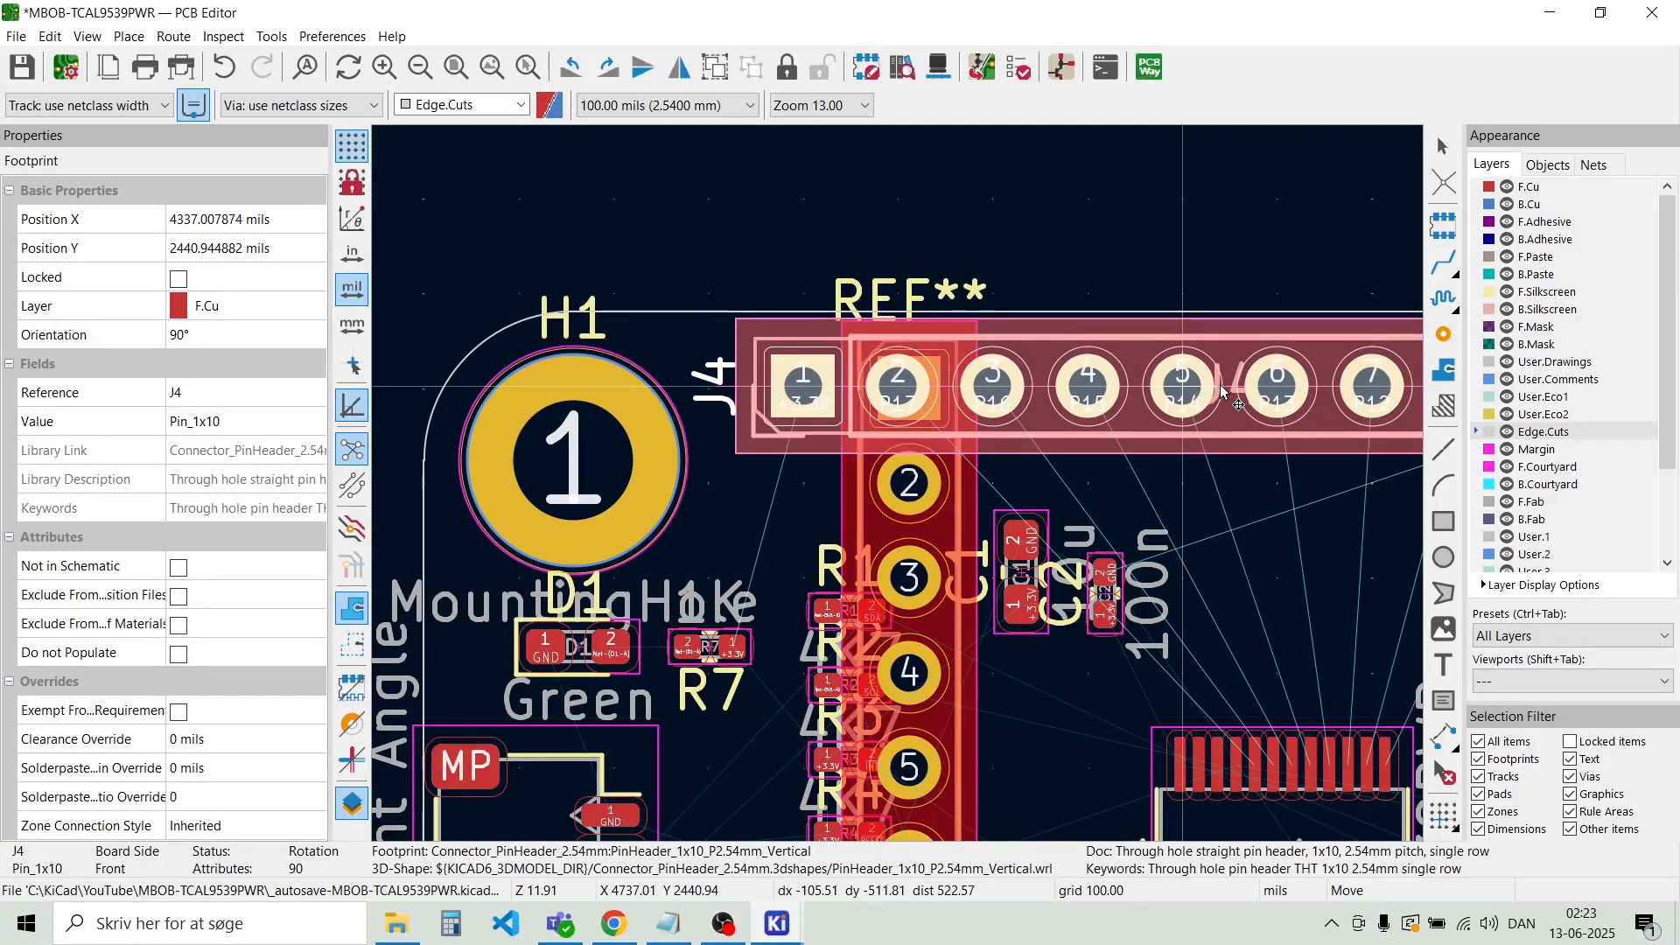
left_click(1224, 392)
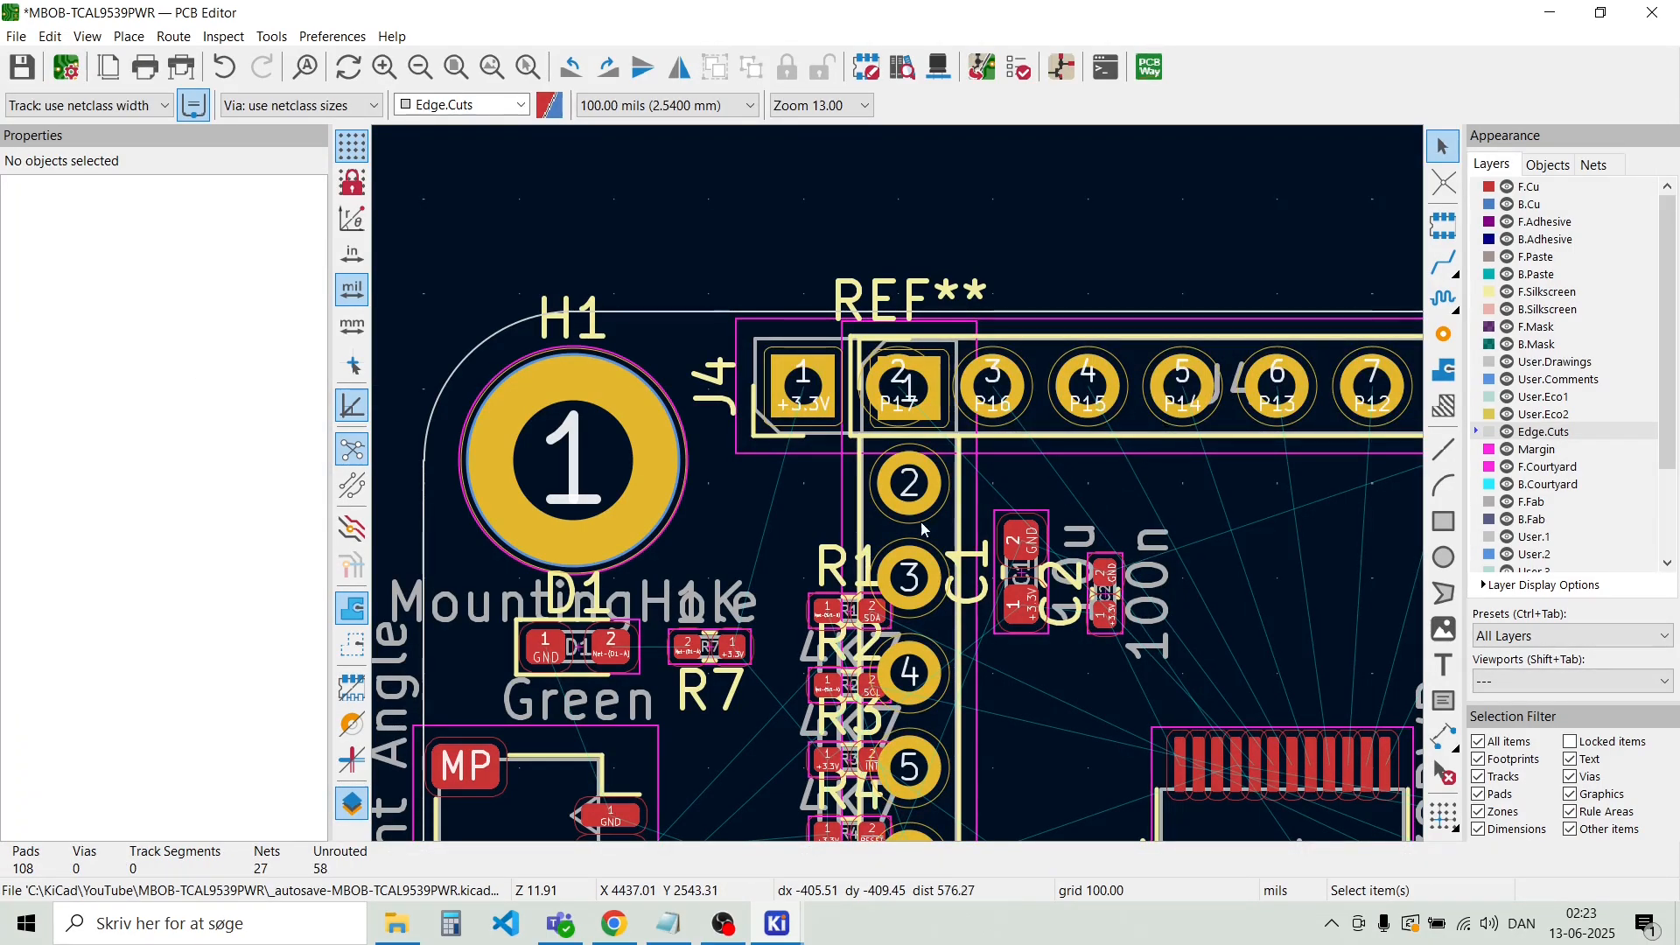
Move header J3 to X 4337.01, Y 3443.31 mils, bringing its pin 2 beside pin 11 of the vertical header
scroll(900, 487, "down", 4)
scroll(902, 491, "up", 7)
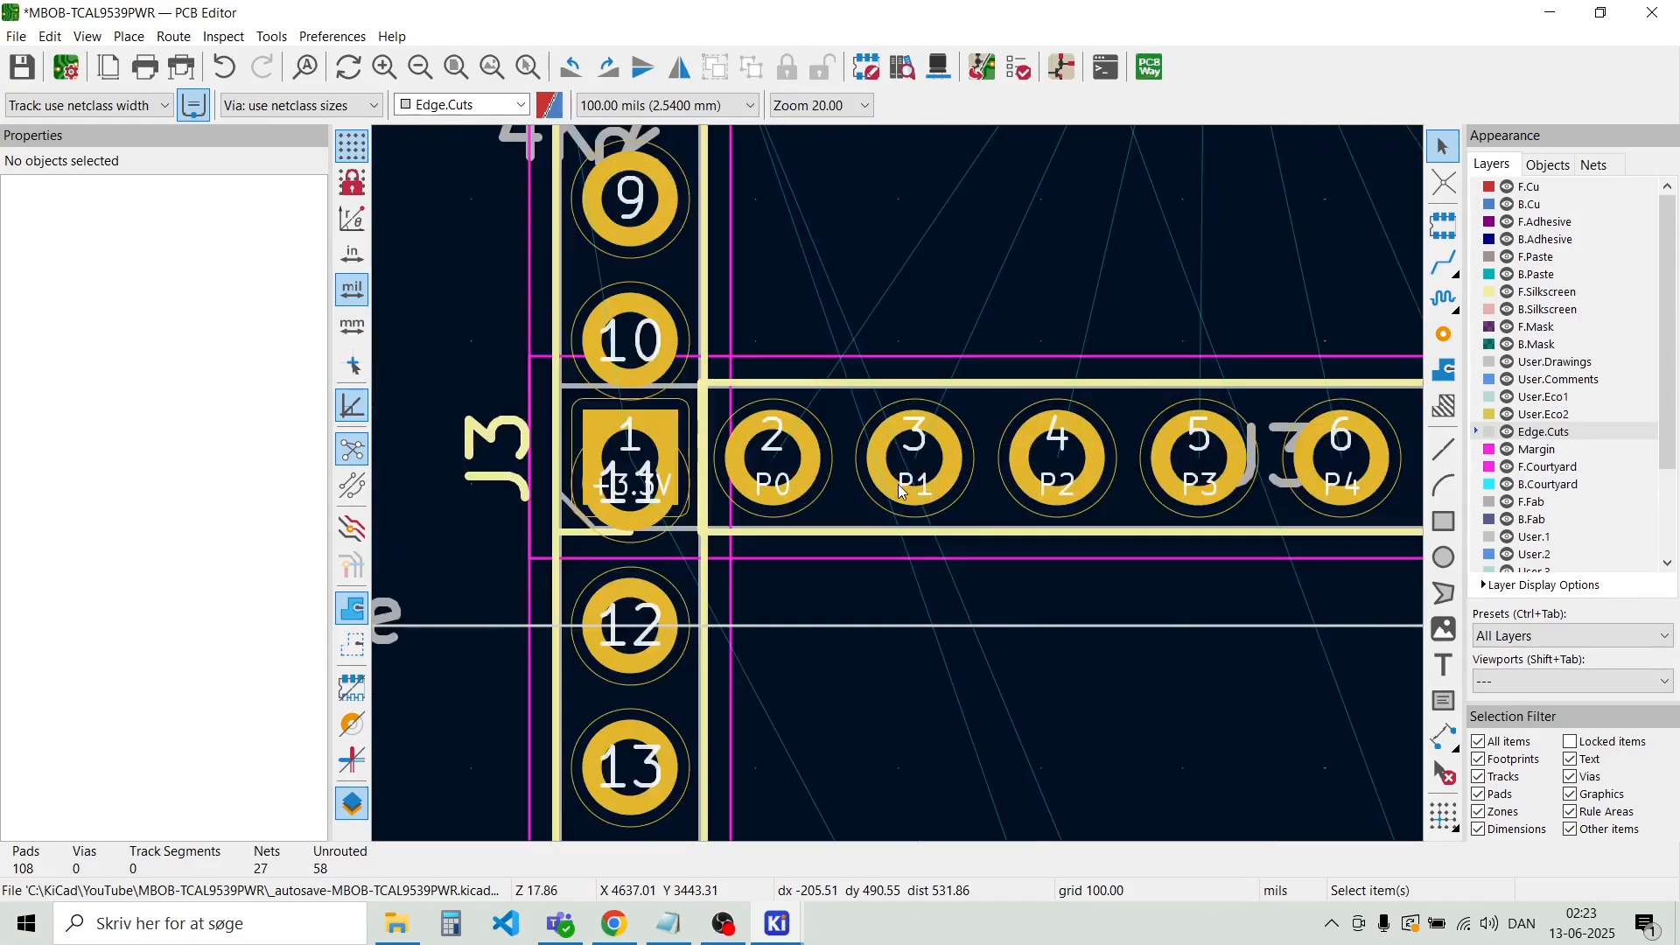
scroll(902, 492, "down", 2)
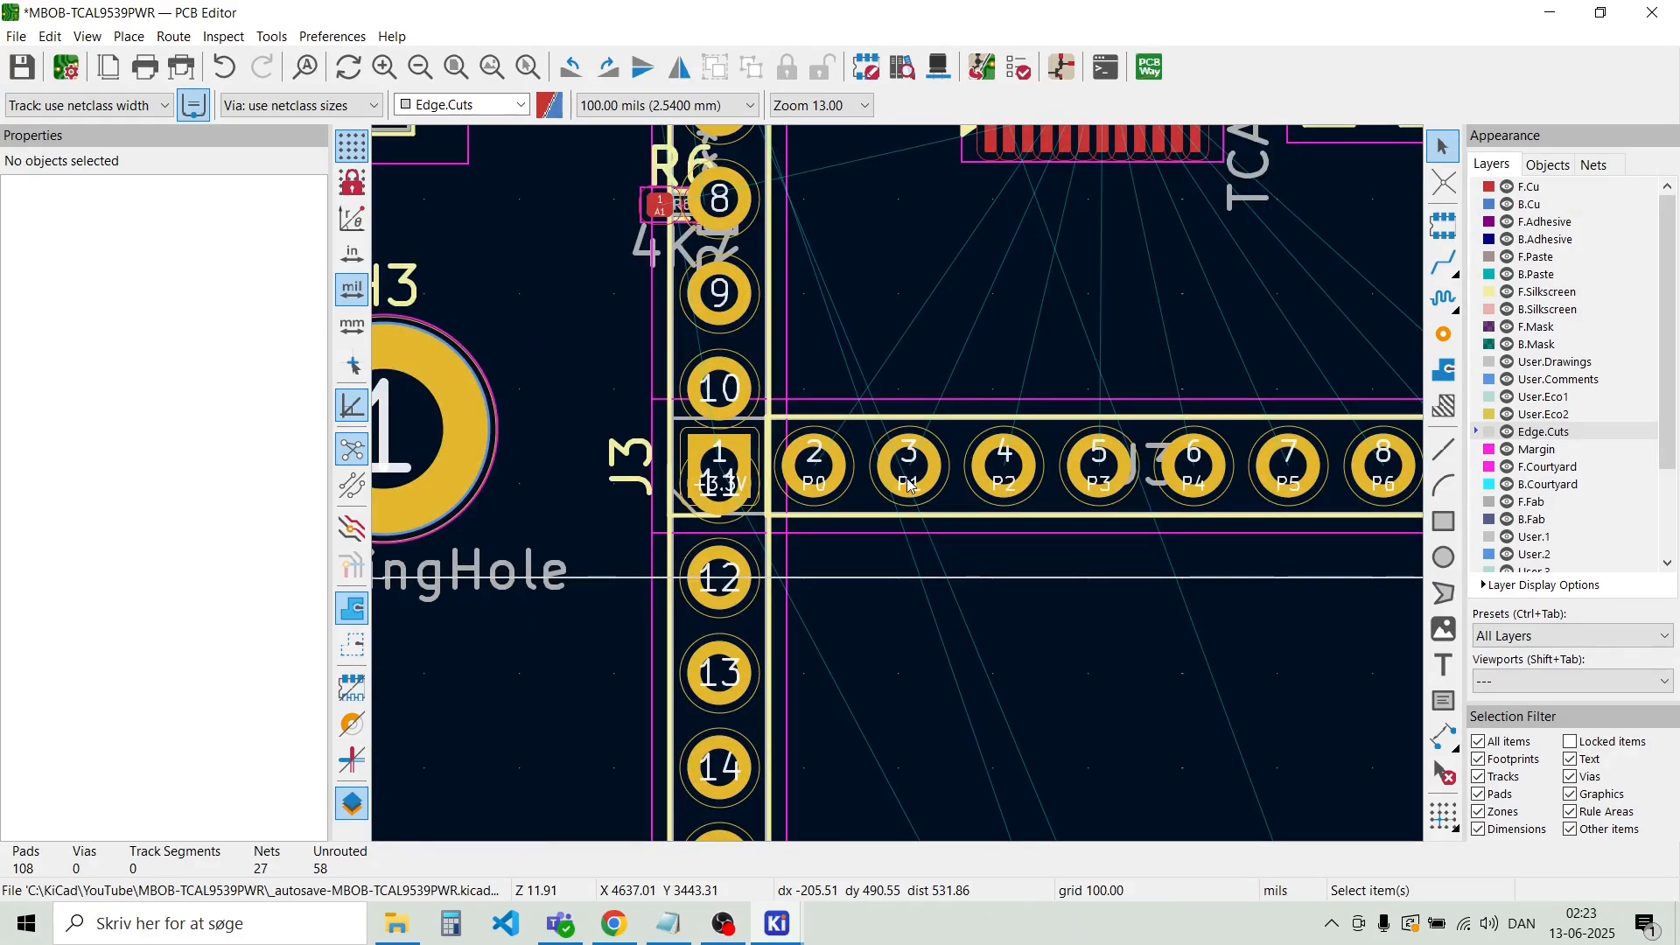
key("m")
left_click(913, 494)
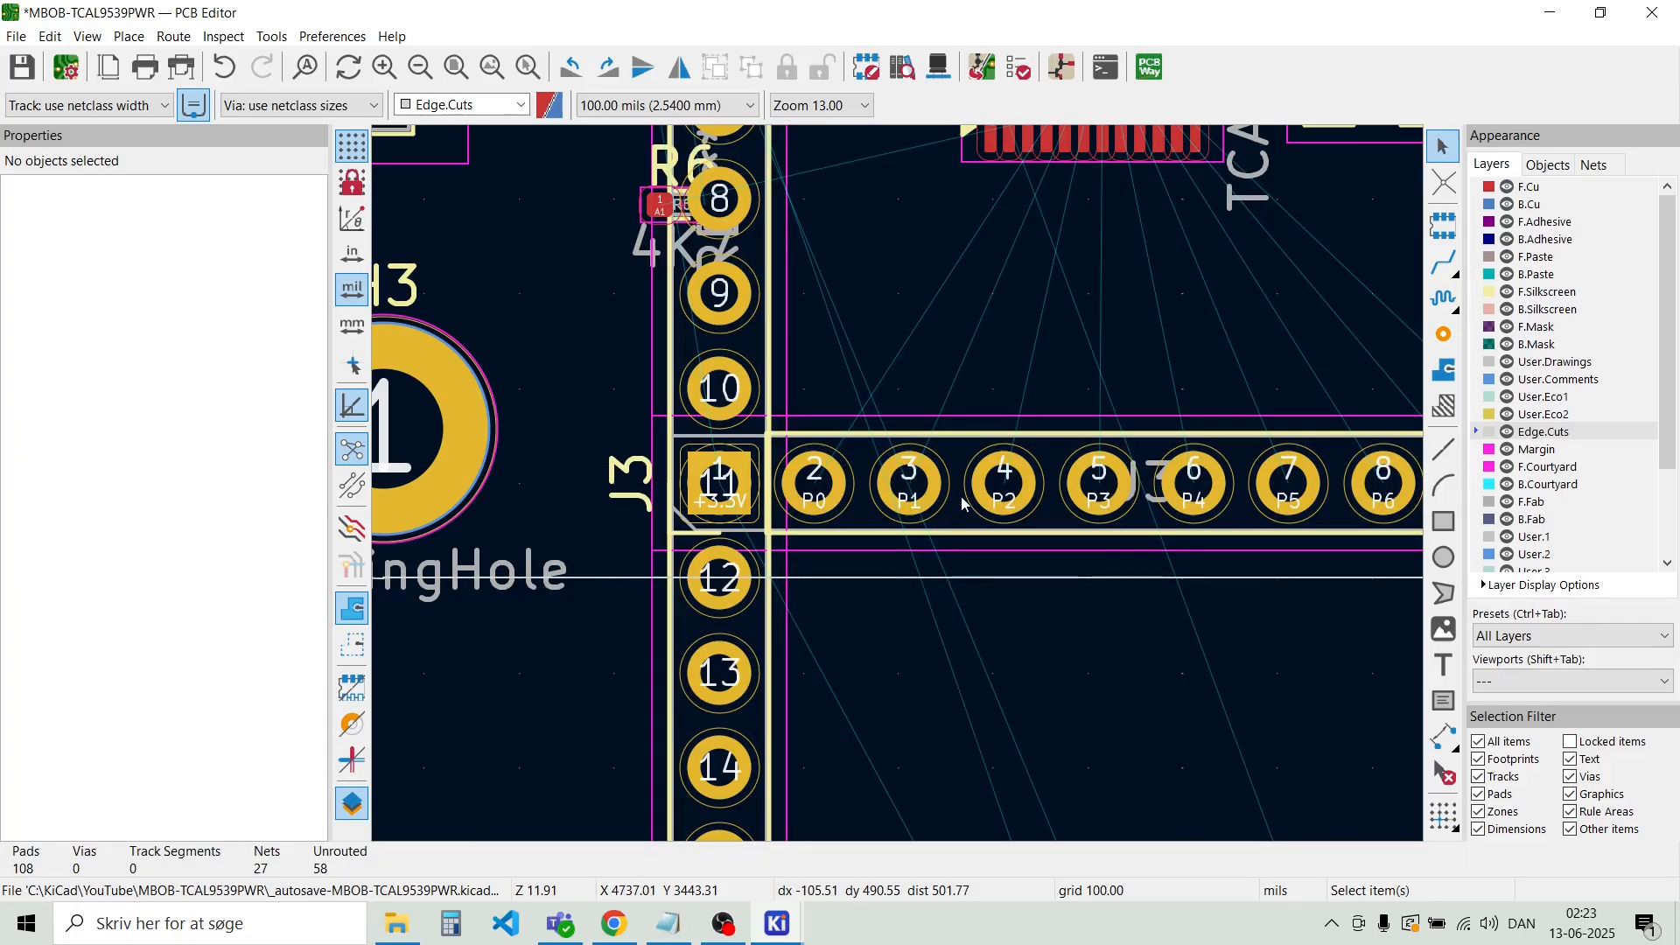
key("m")
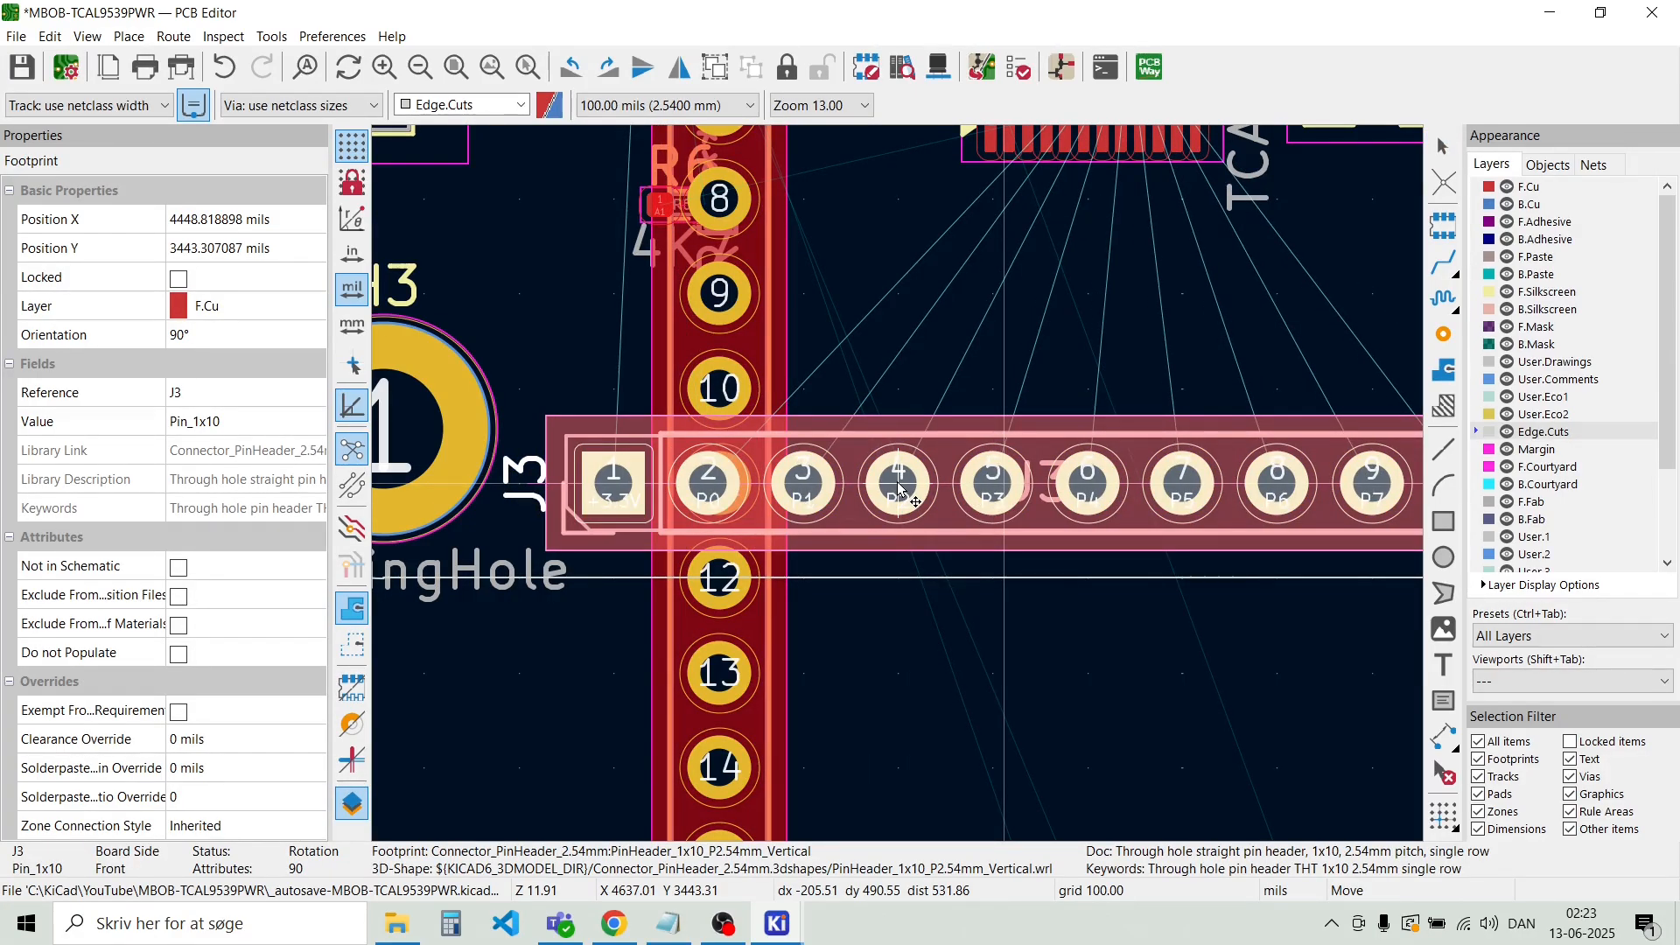
left_click(856, 487)
key("Escape")
Lower header J4 slightly to Y 2443.31 mils so its pins sit level with pin 1 of the vertical header
scroll(856, 480, "down", 6)
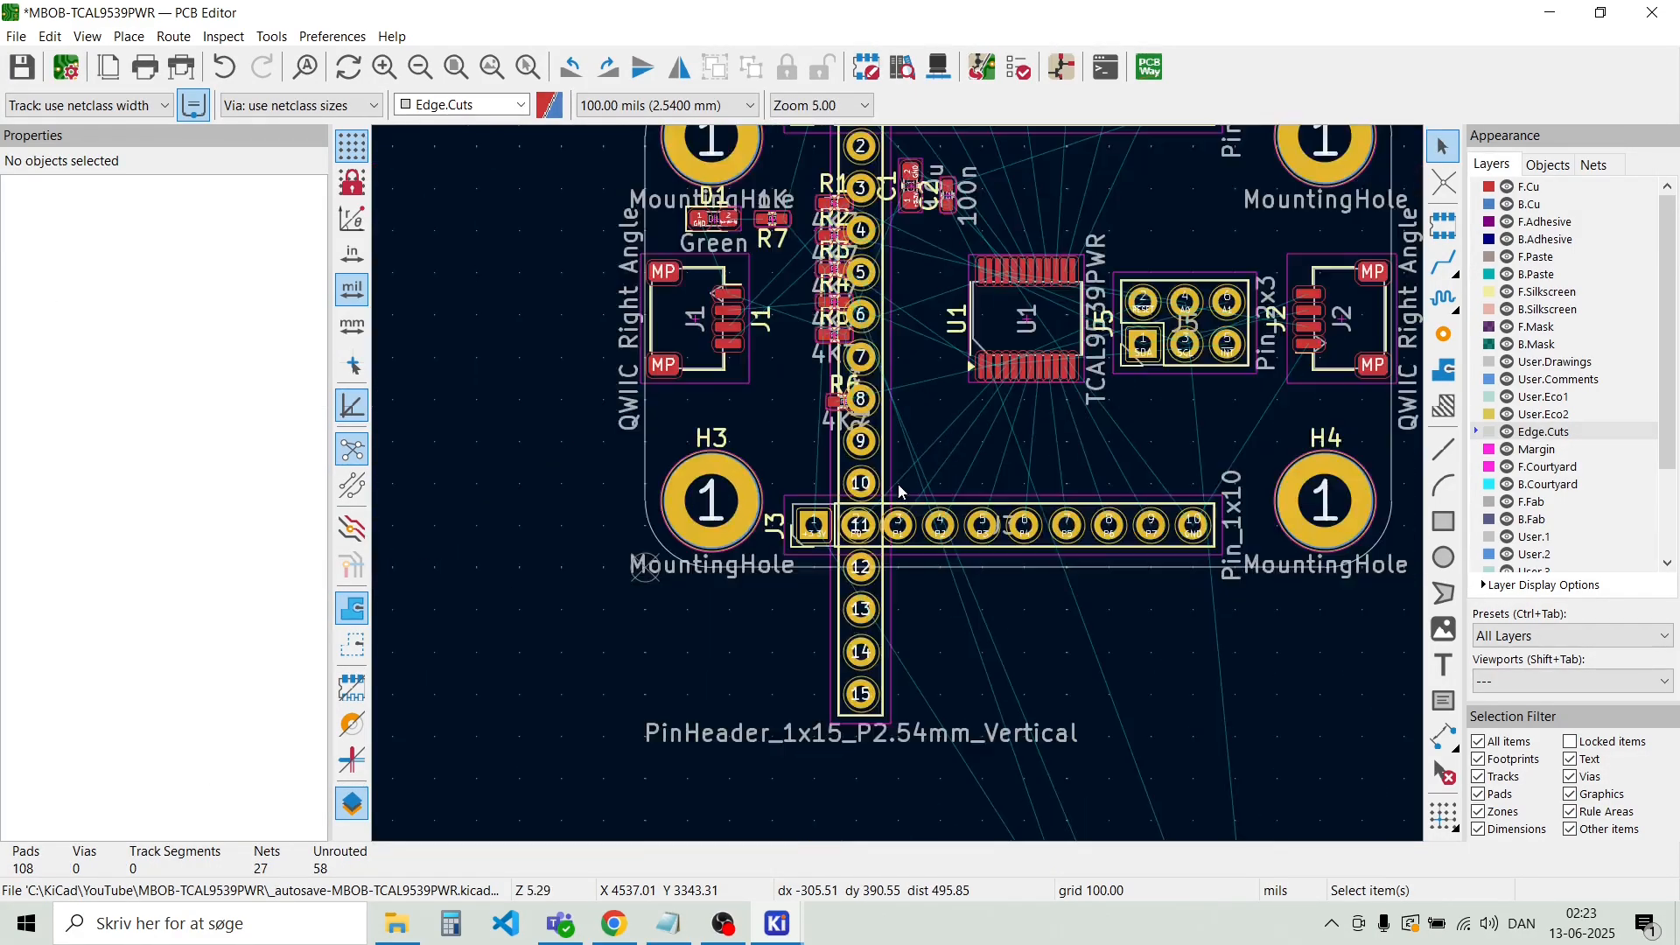
scroll(854, 371, "up", 8)
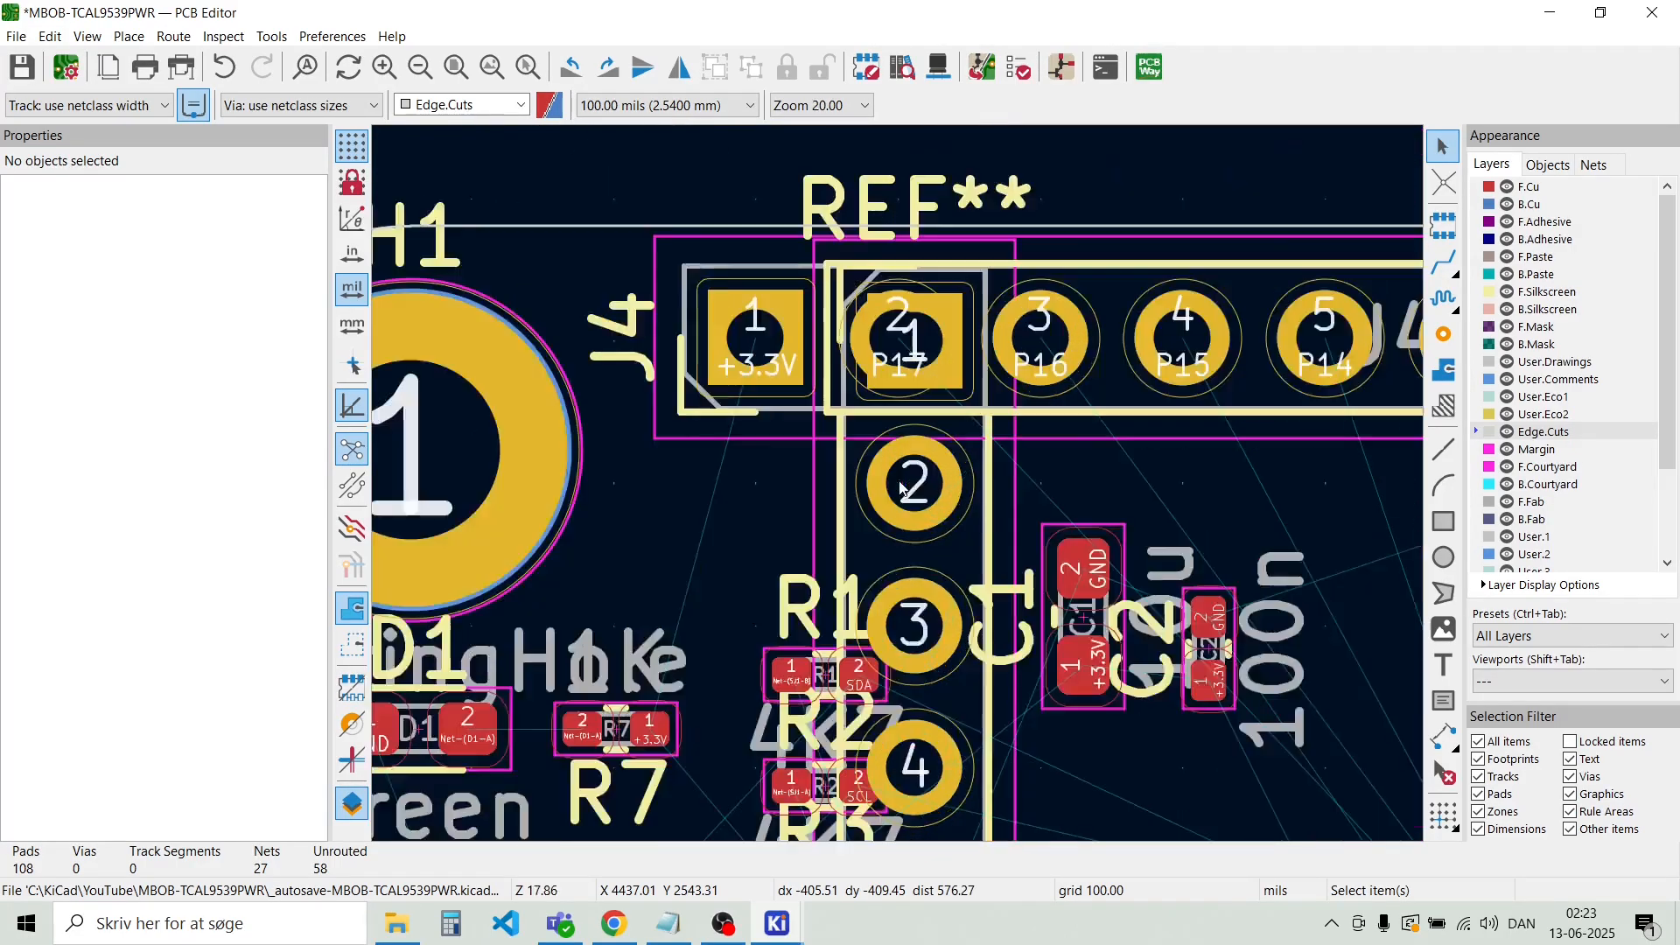
scroll(1021, 495, "down", 2)
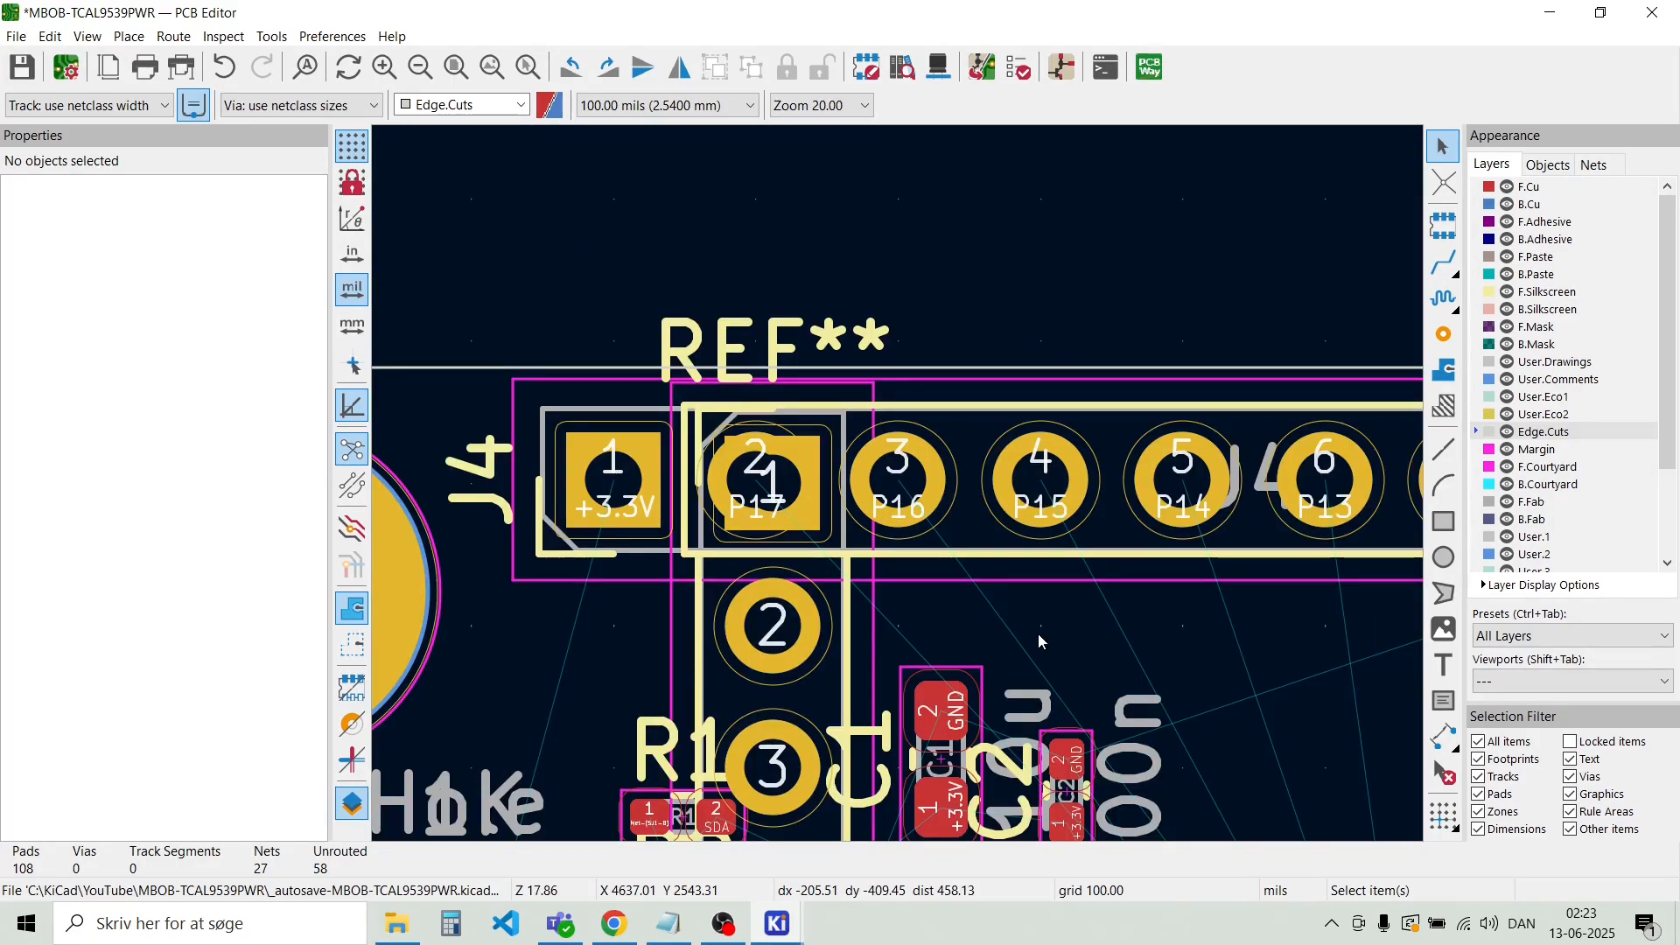
left_click(1046, 503)
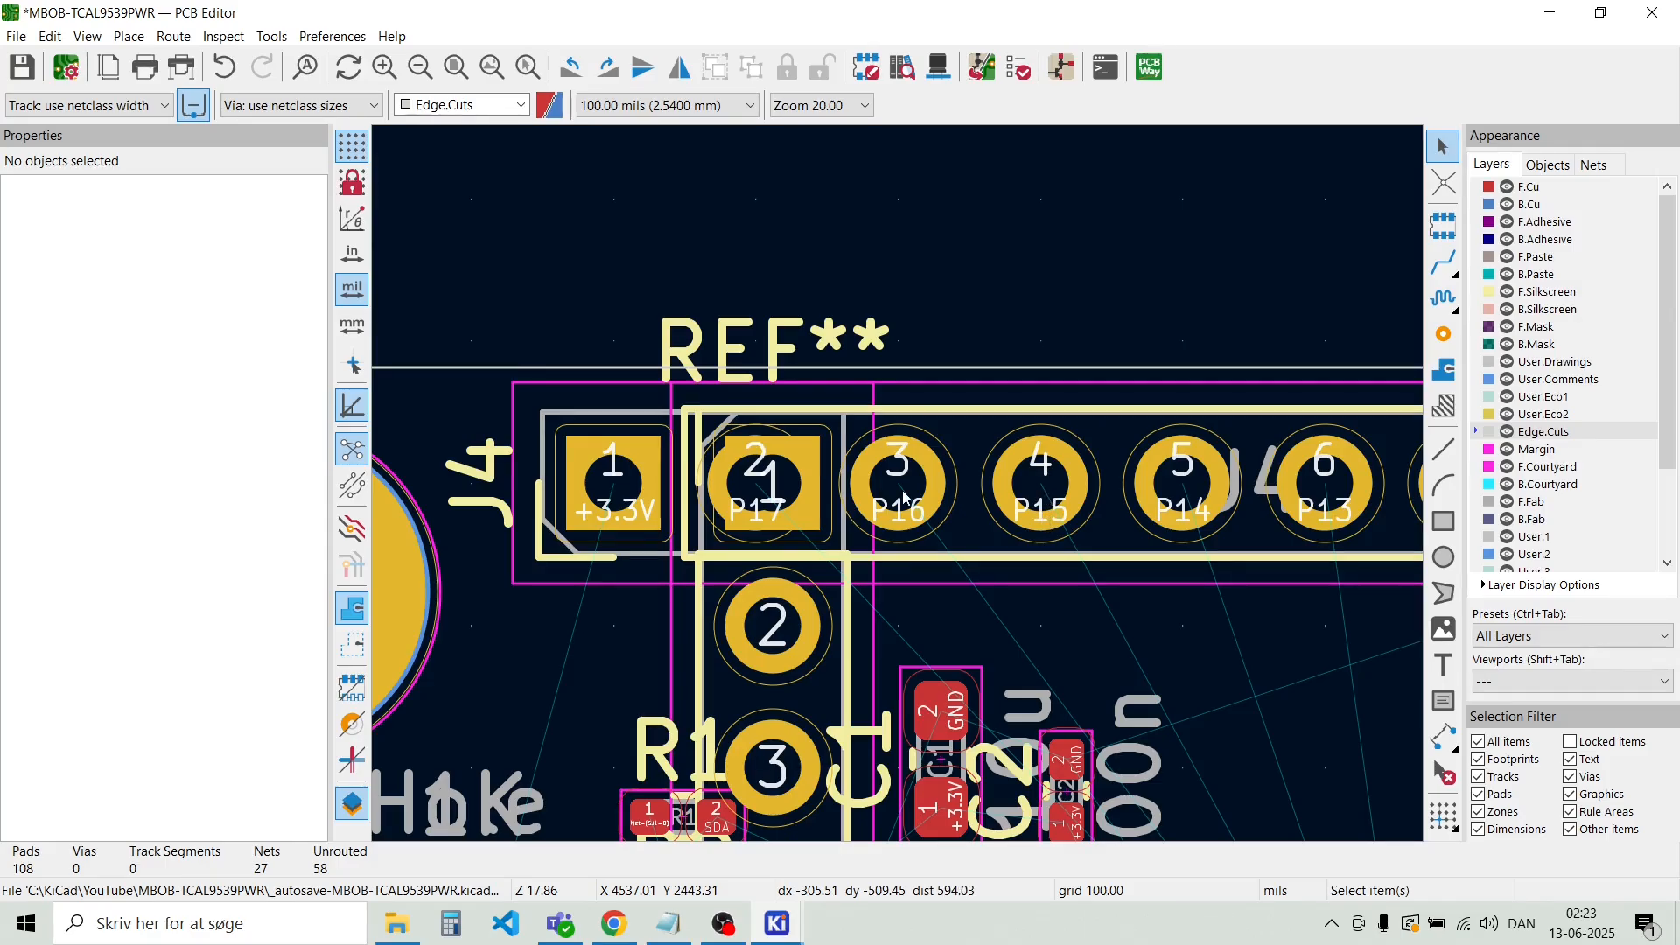
Move the vertical 1x15 header to X 4437.01, Y 2443.31 mils, centring its pin 1 on J4's pin 2
left_click(790, 654)
key("m")
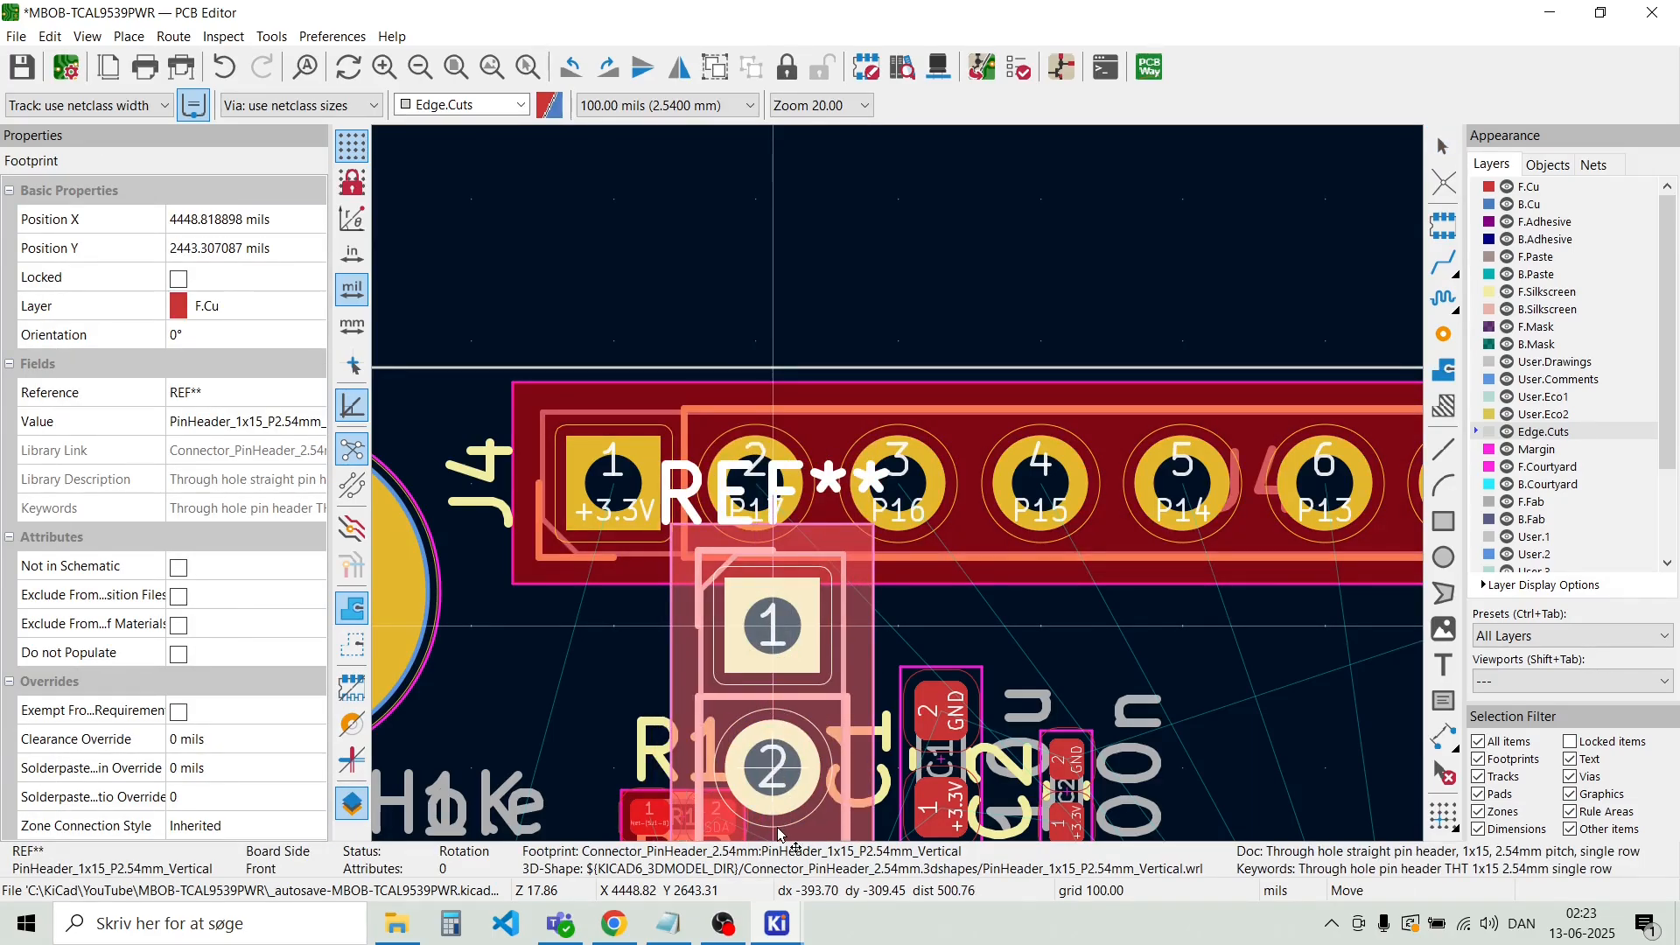
left_click(747, 601)
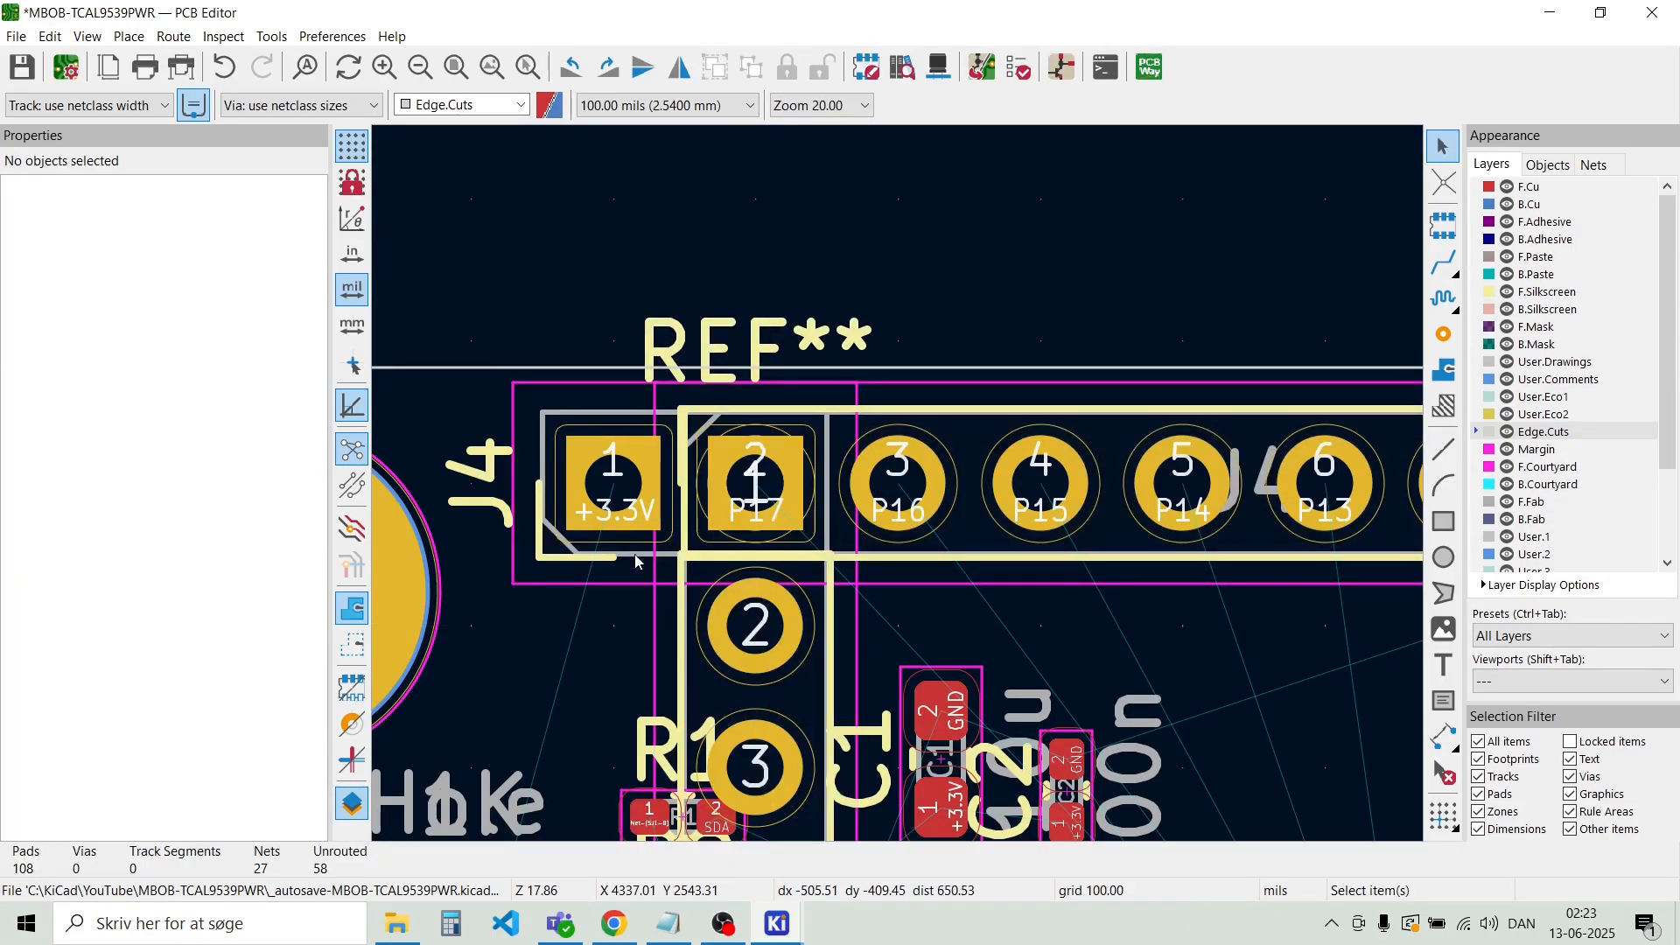
Examine whether pin 11 of the vertical header coincides with J3's pin 2 and how J3 sits inside the board outline
scroll(605, 494, "down", 3)
scroll(901, 489, "down", 3)
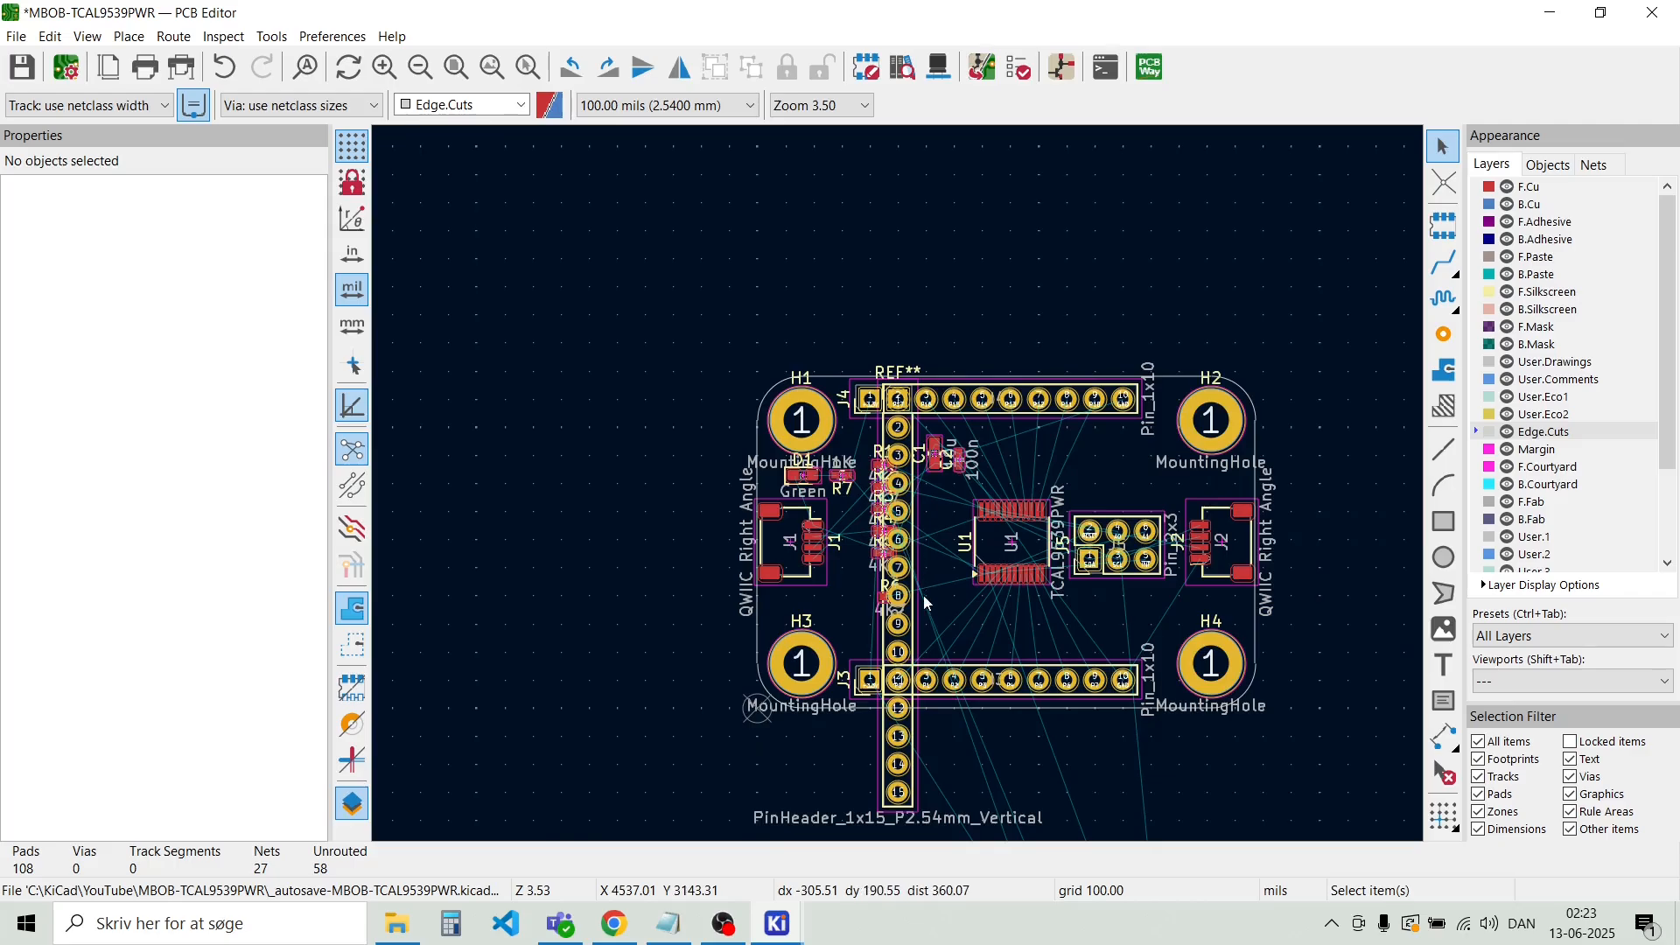
scroll(936, 680, "up", 6)
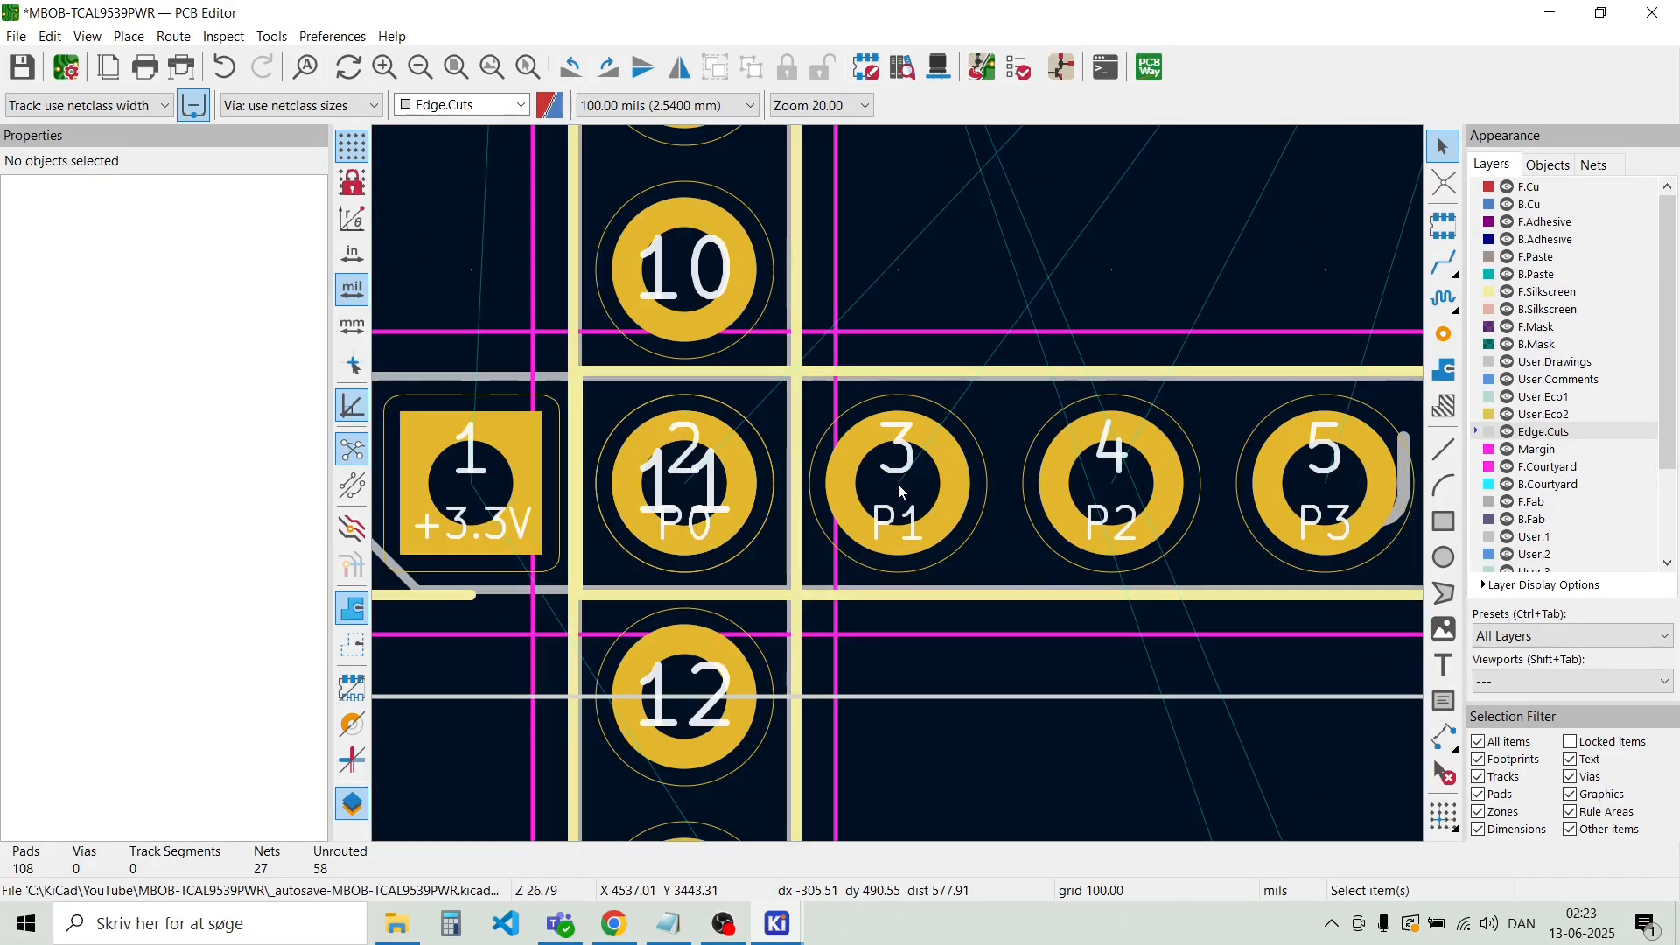
scroll(901, 492, "down", 2)
scroll(901, 492, "down", 3)
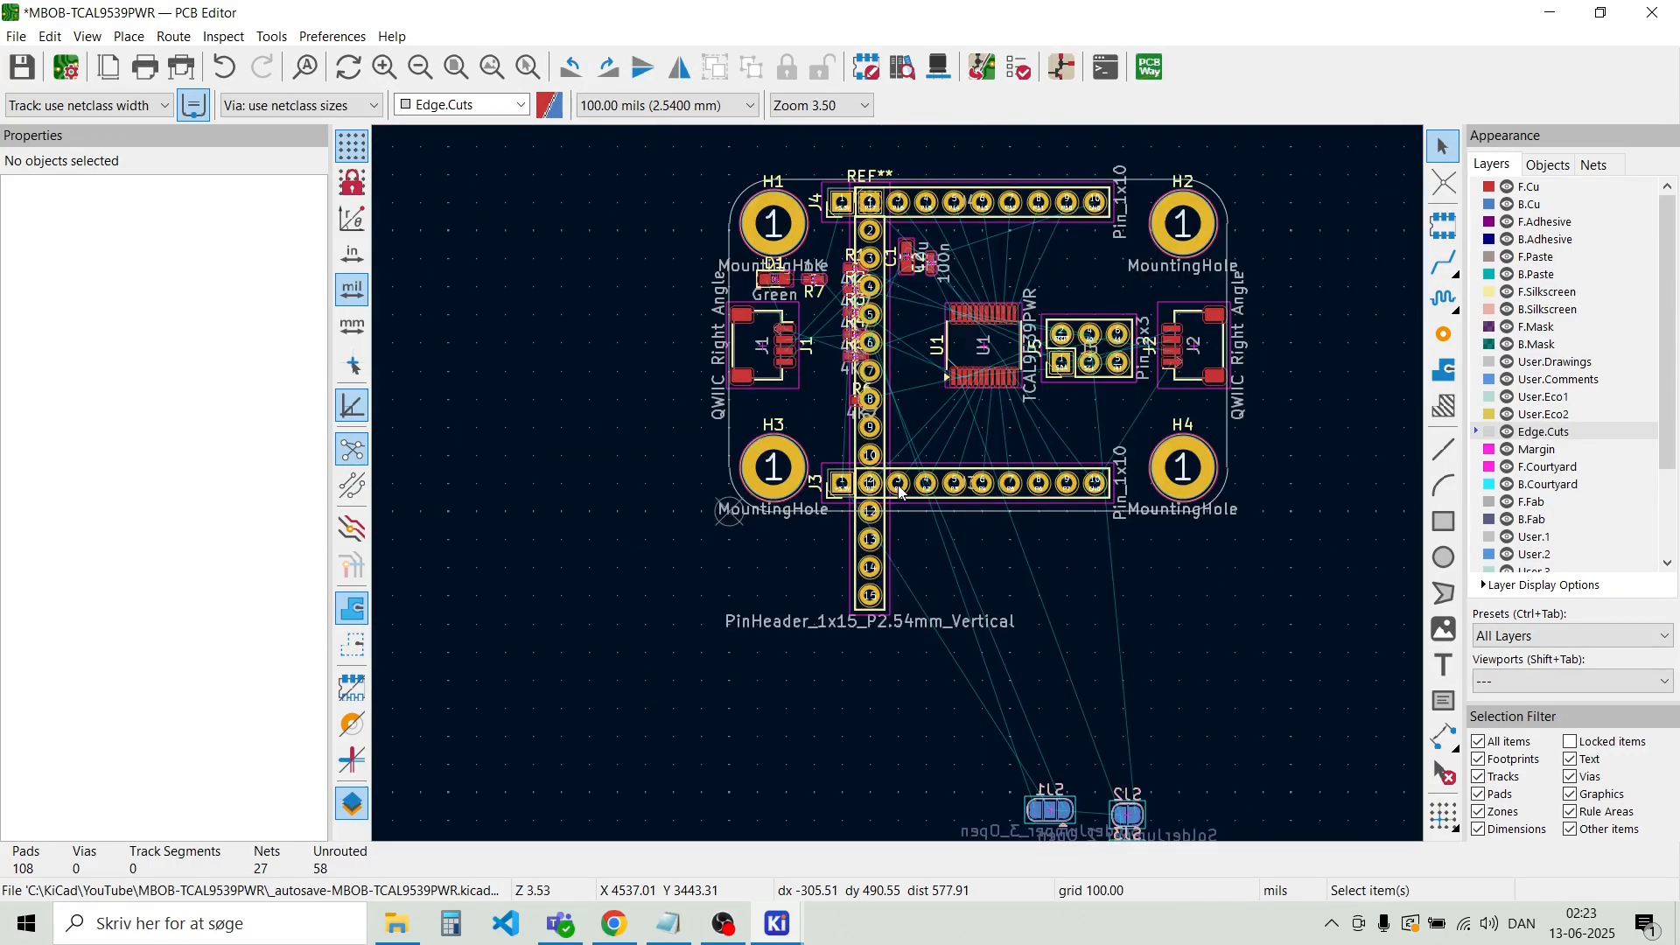
scroll(901, 492, "up", 3)
scroll(901, 492, "up", 1)
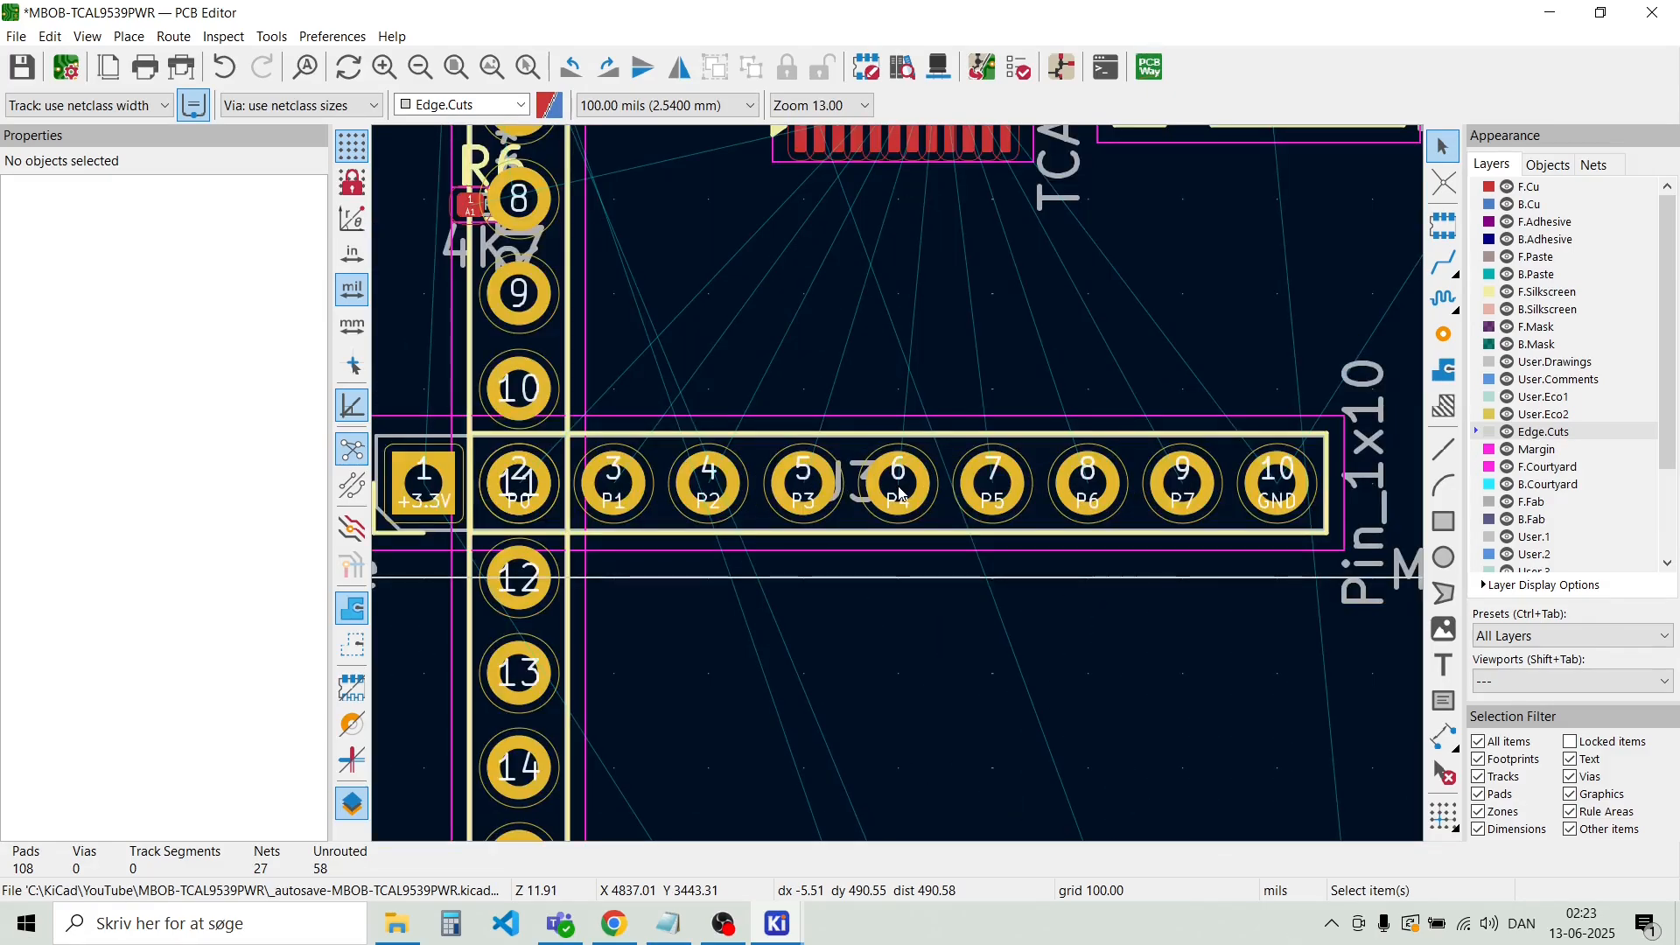
scroll(902, 491, "down", 1)
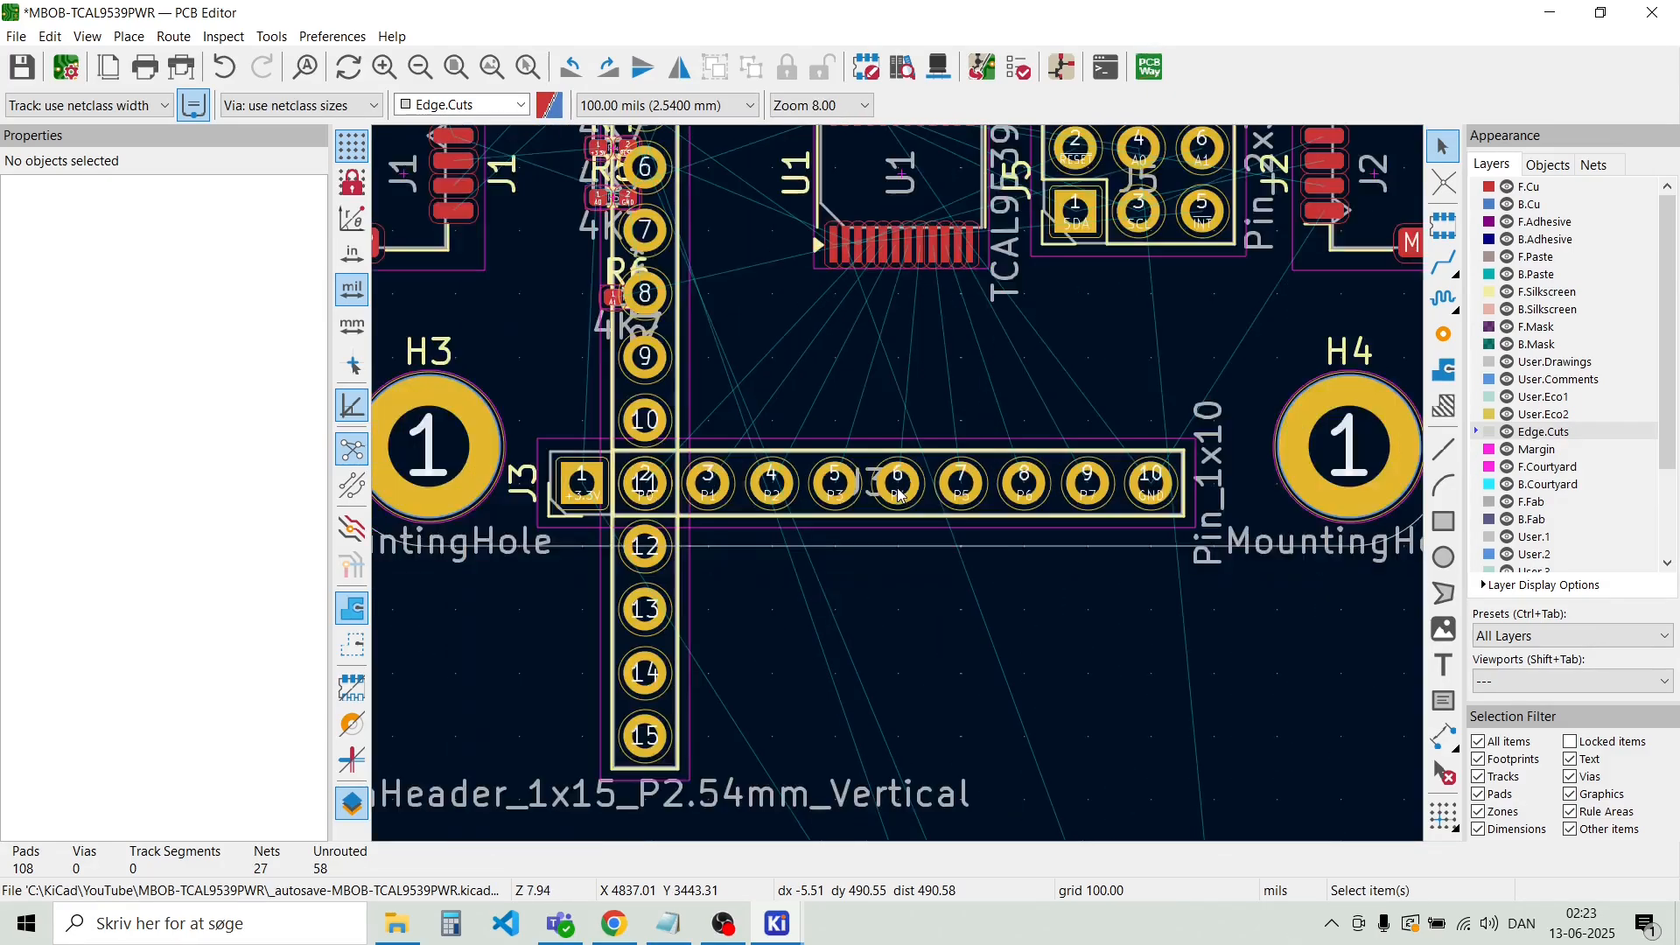
scroll(899, 497, "down", 1)
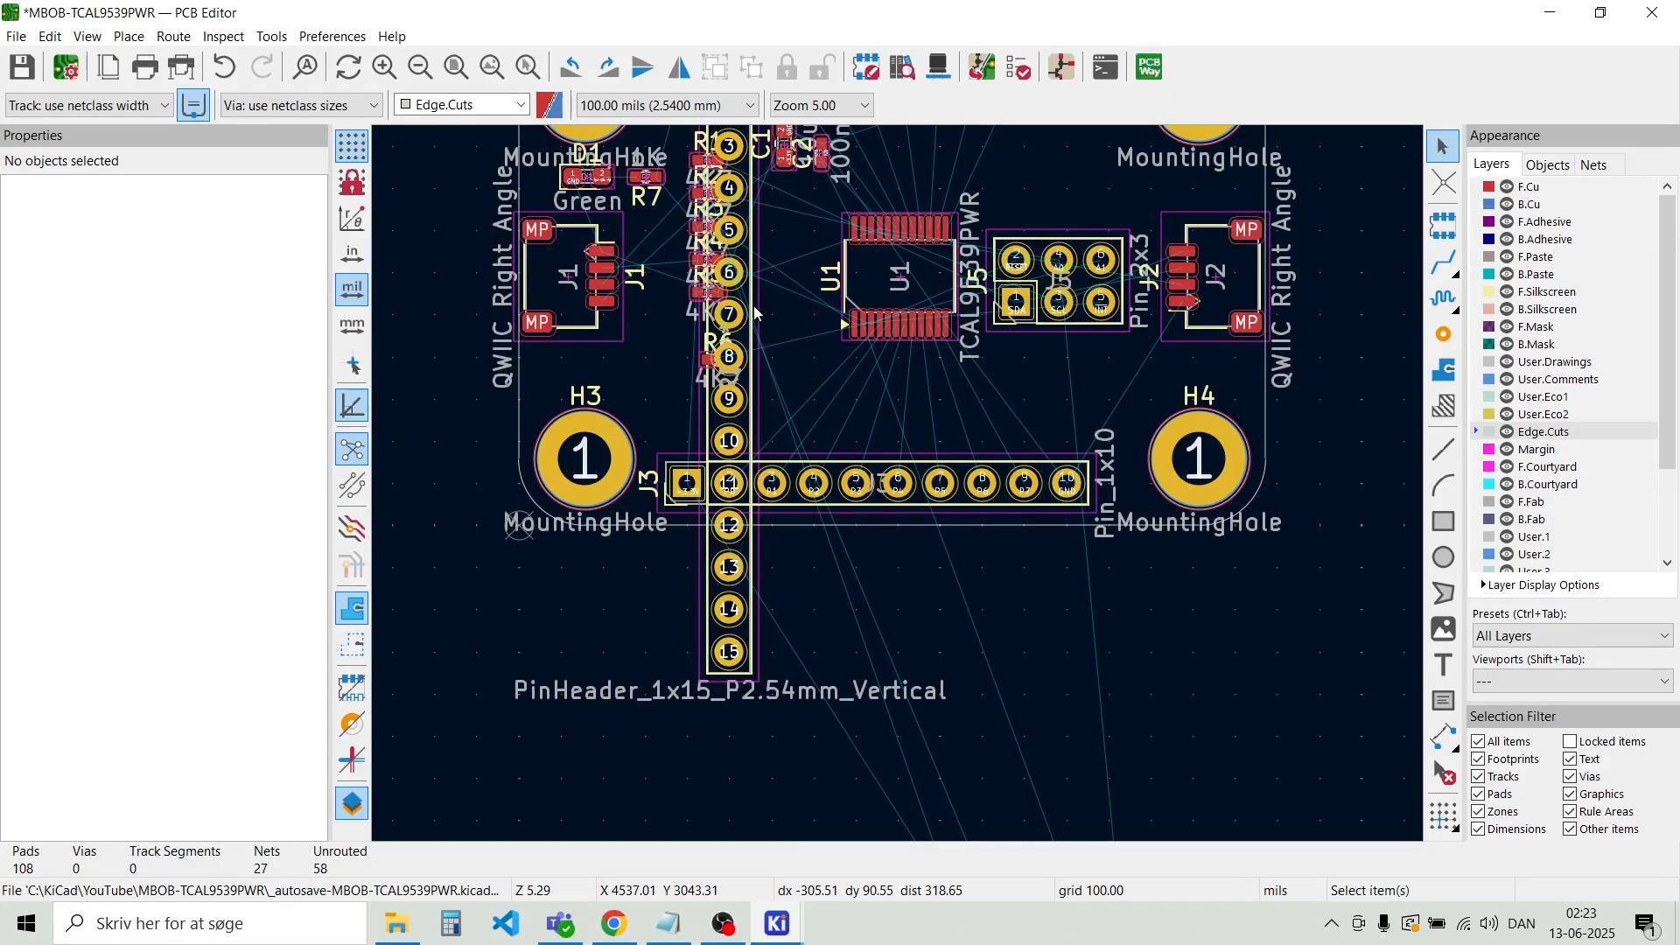
Delete the vertical 1x15 header REF** that crosses J3 and J4
scroll(747, 368, "down", 1)
scroll(899, 348, "up", 2)
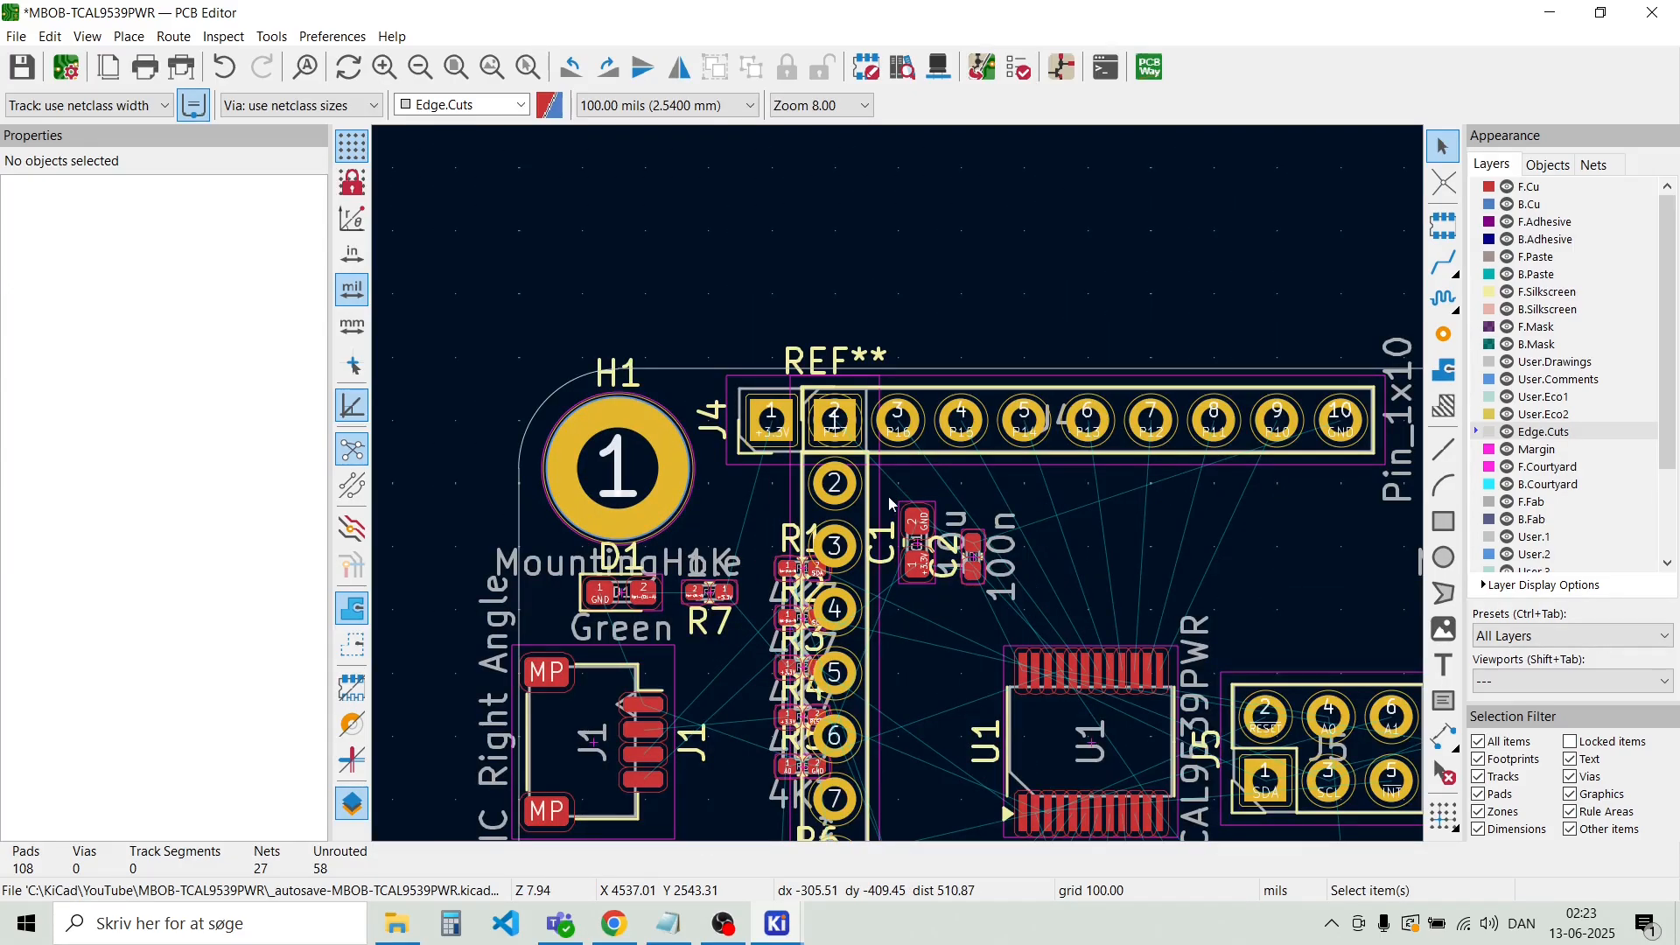
left_click(856, 523)
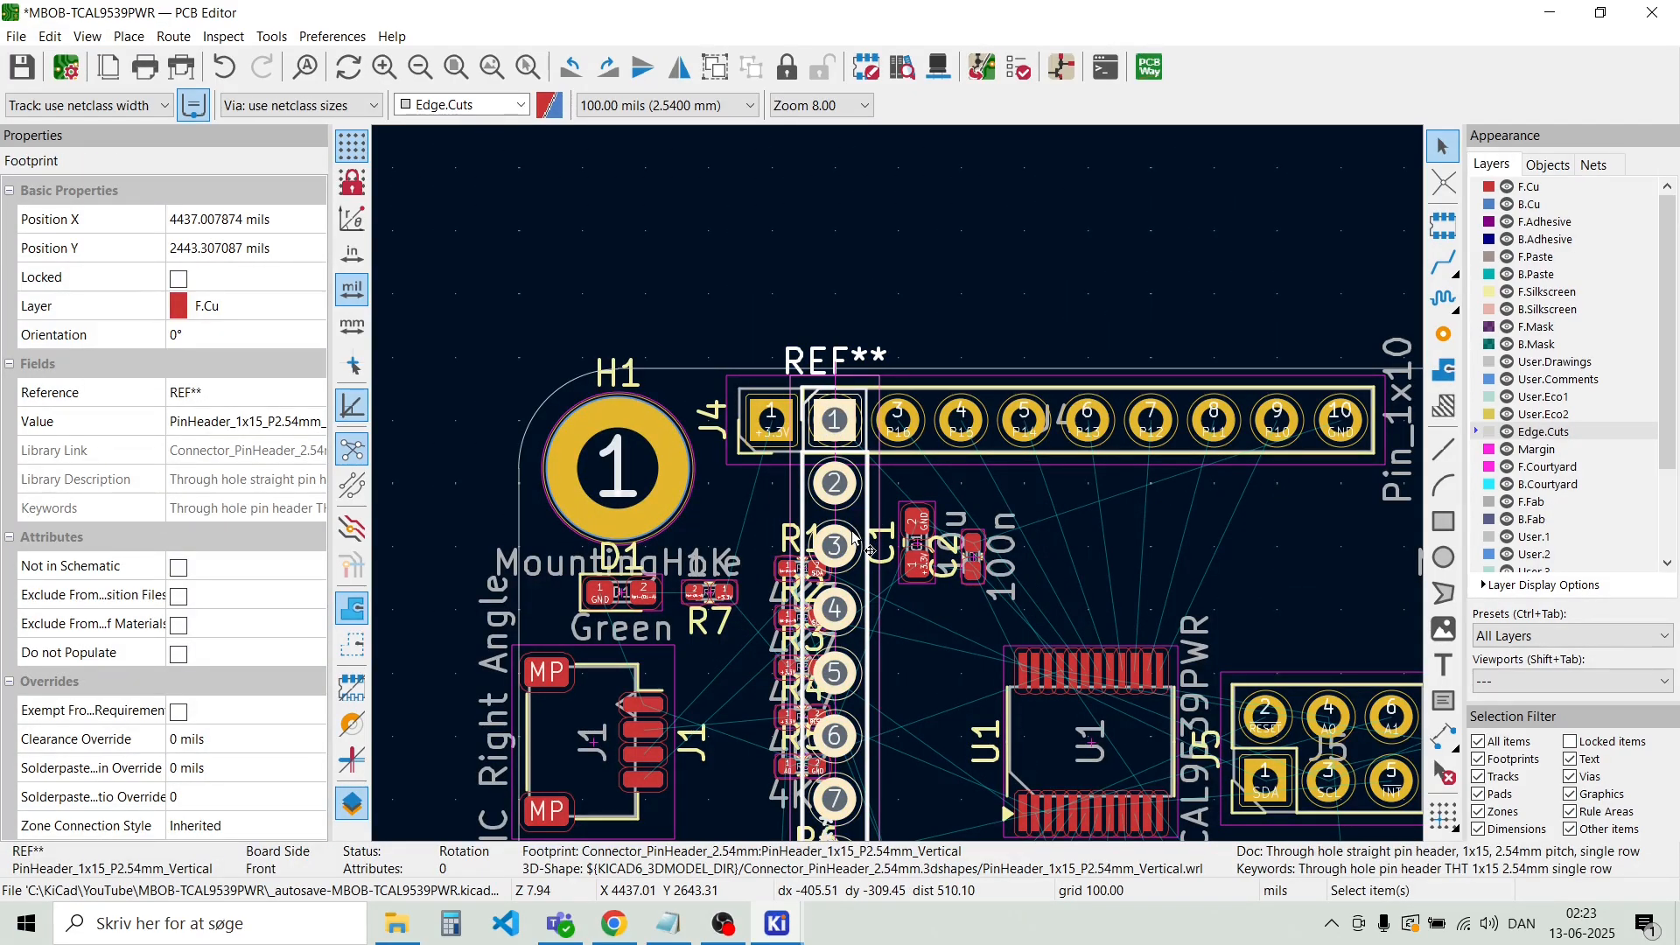
key("Delete")
scroll(956, 448, "down", 2)
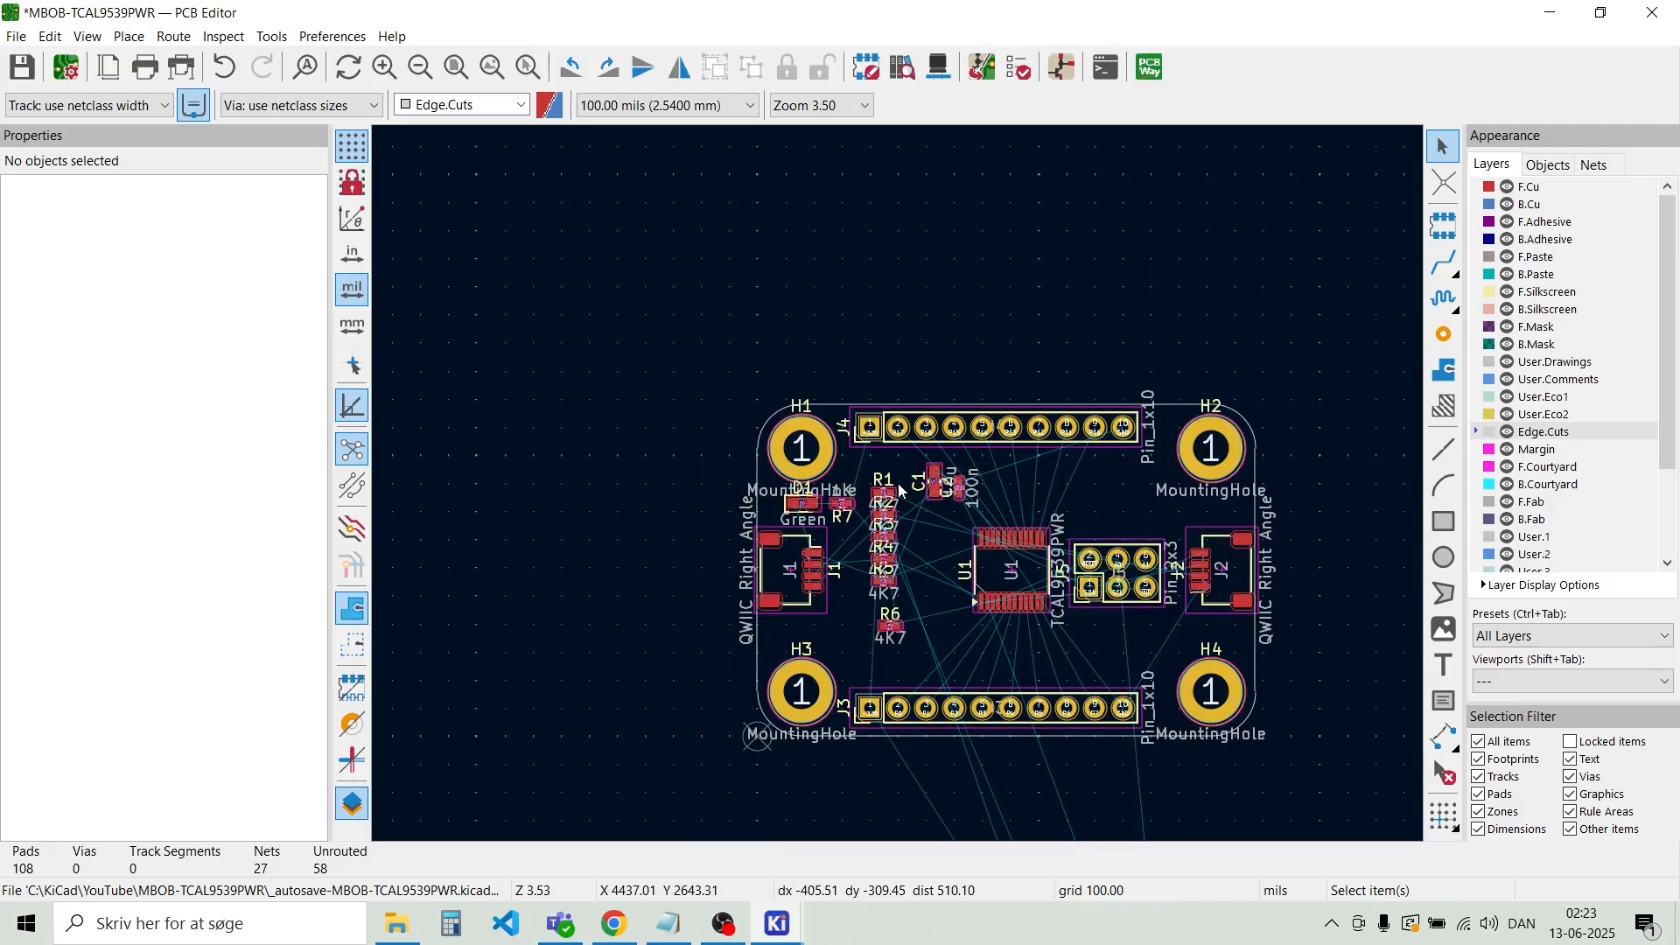
scroll(996, 717, "up", 2)
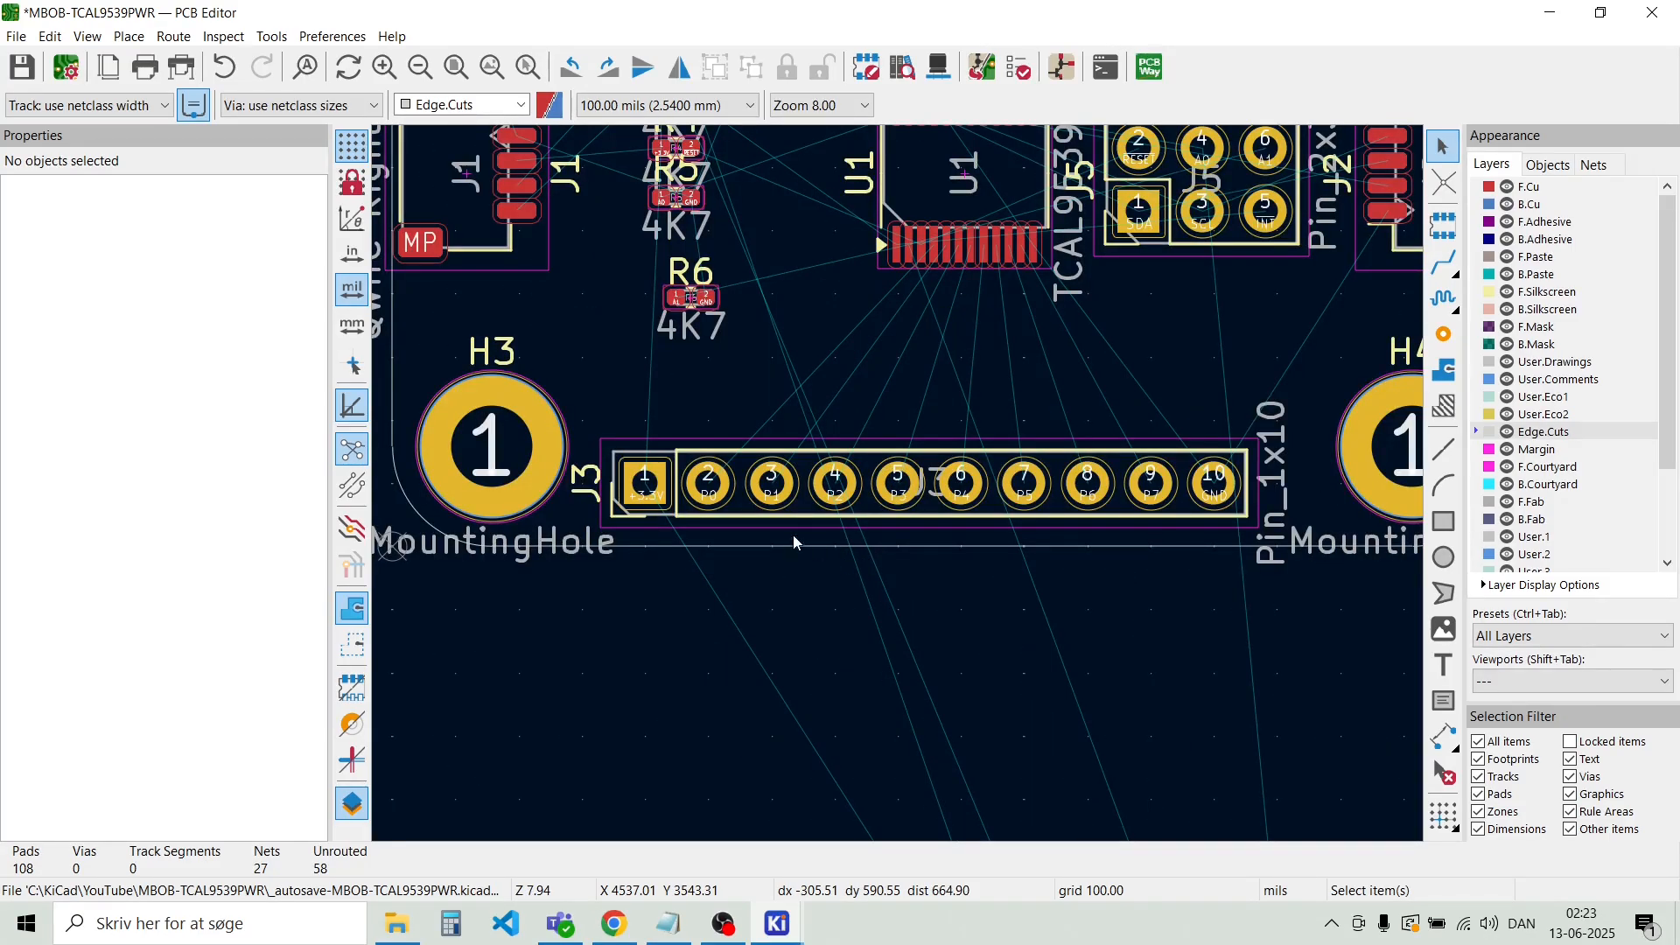
Switch the board units to millimetres and set the grid to 0.1000 mm
scroll(900, 492, "up", 1)
scroll(899, 416, "down", 2)
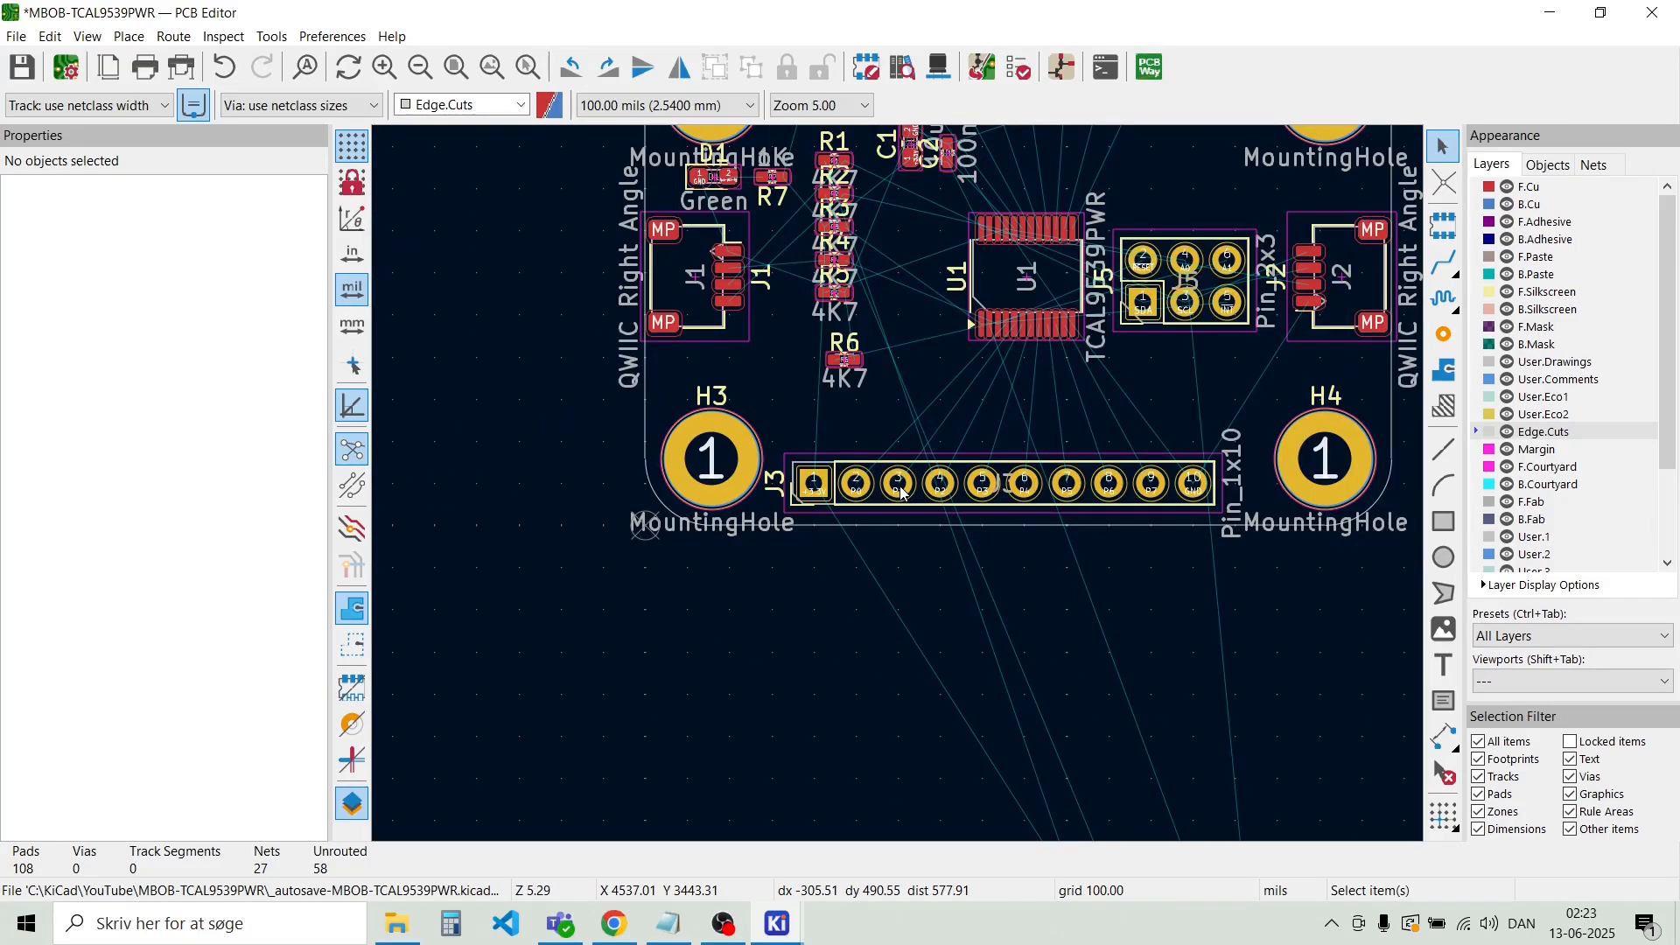
scroll(996, 488, "down", 1)
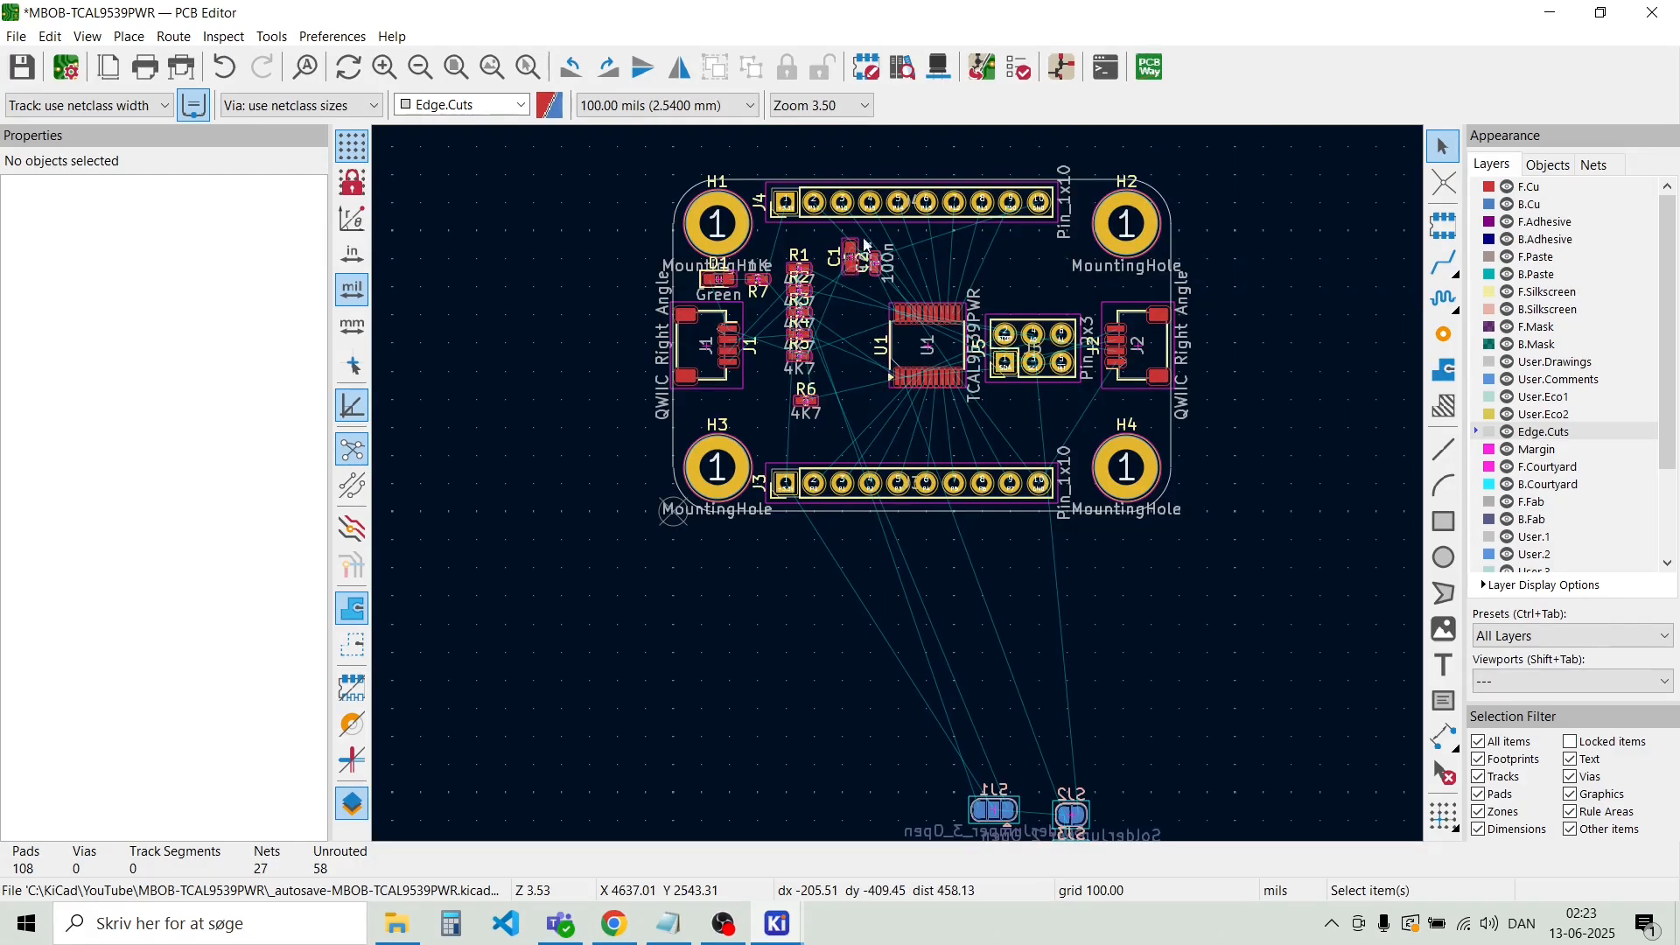
scroll(871, 217, "up", 2)
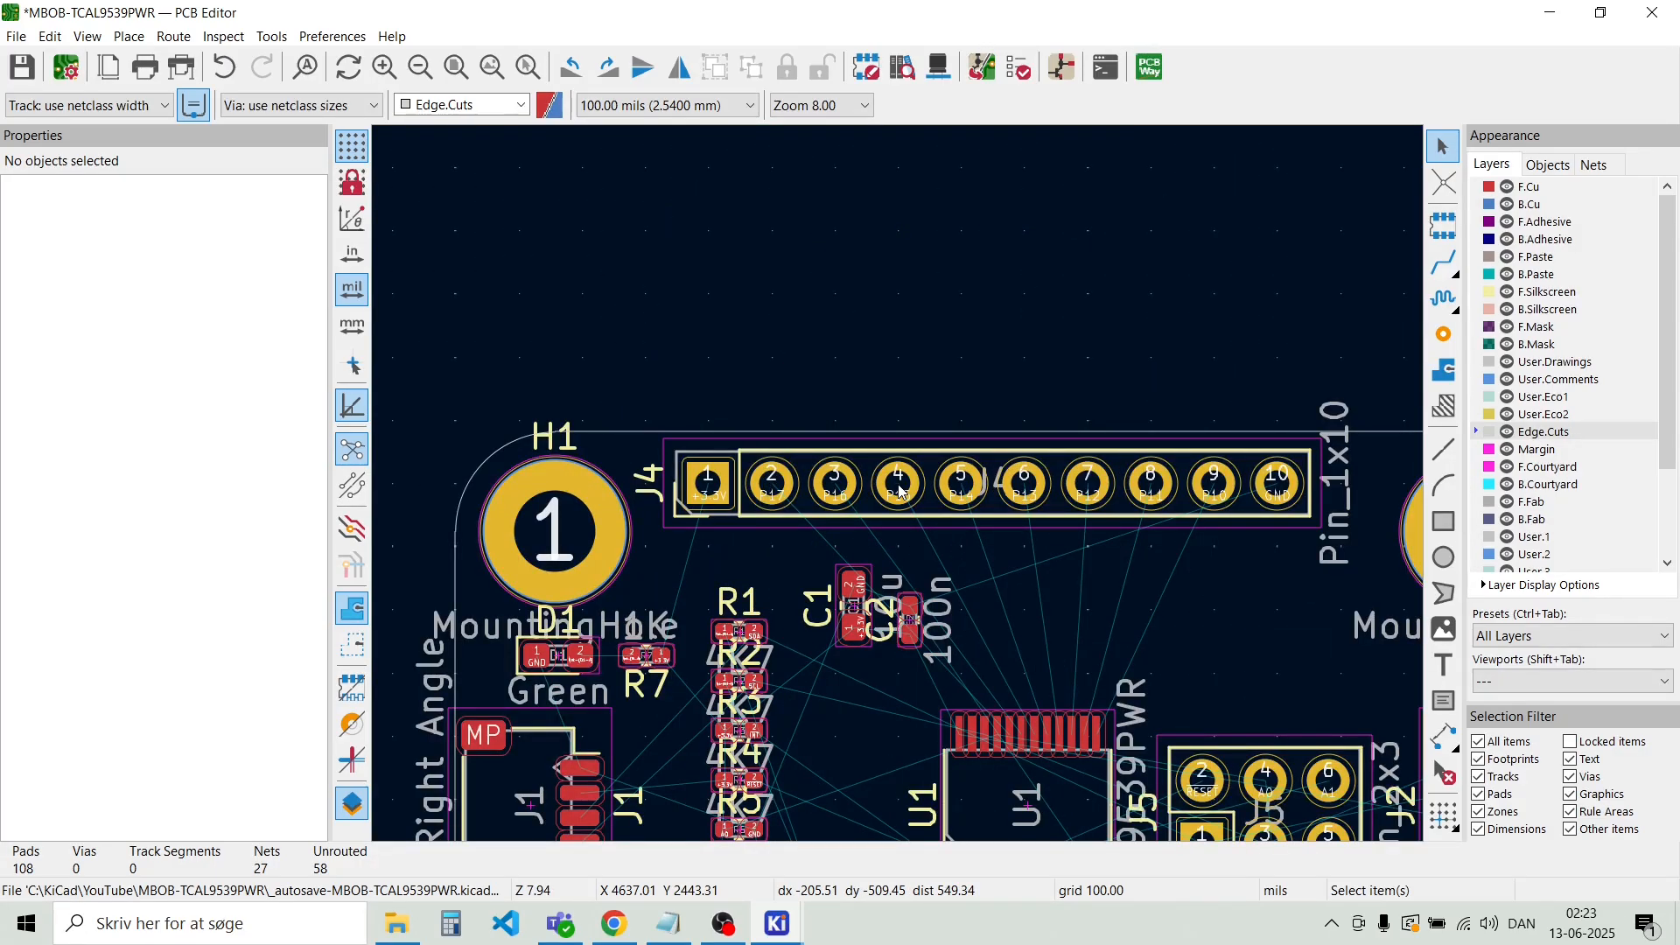
scroll(900, 492, "down", 1)
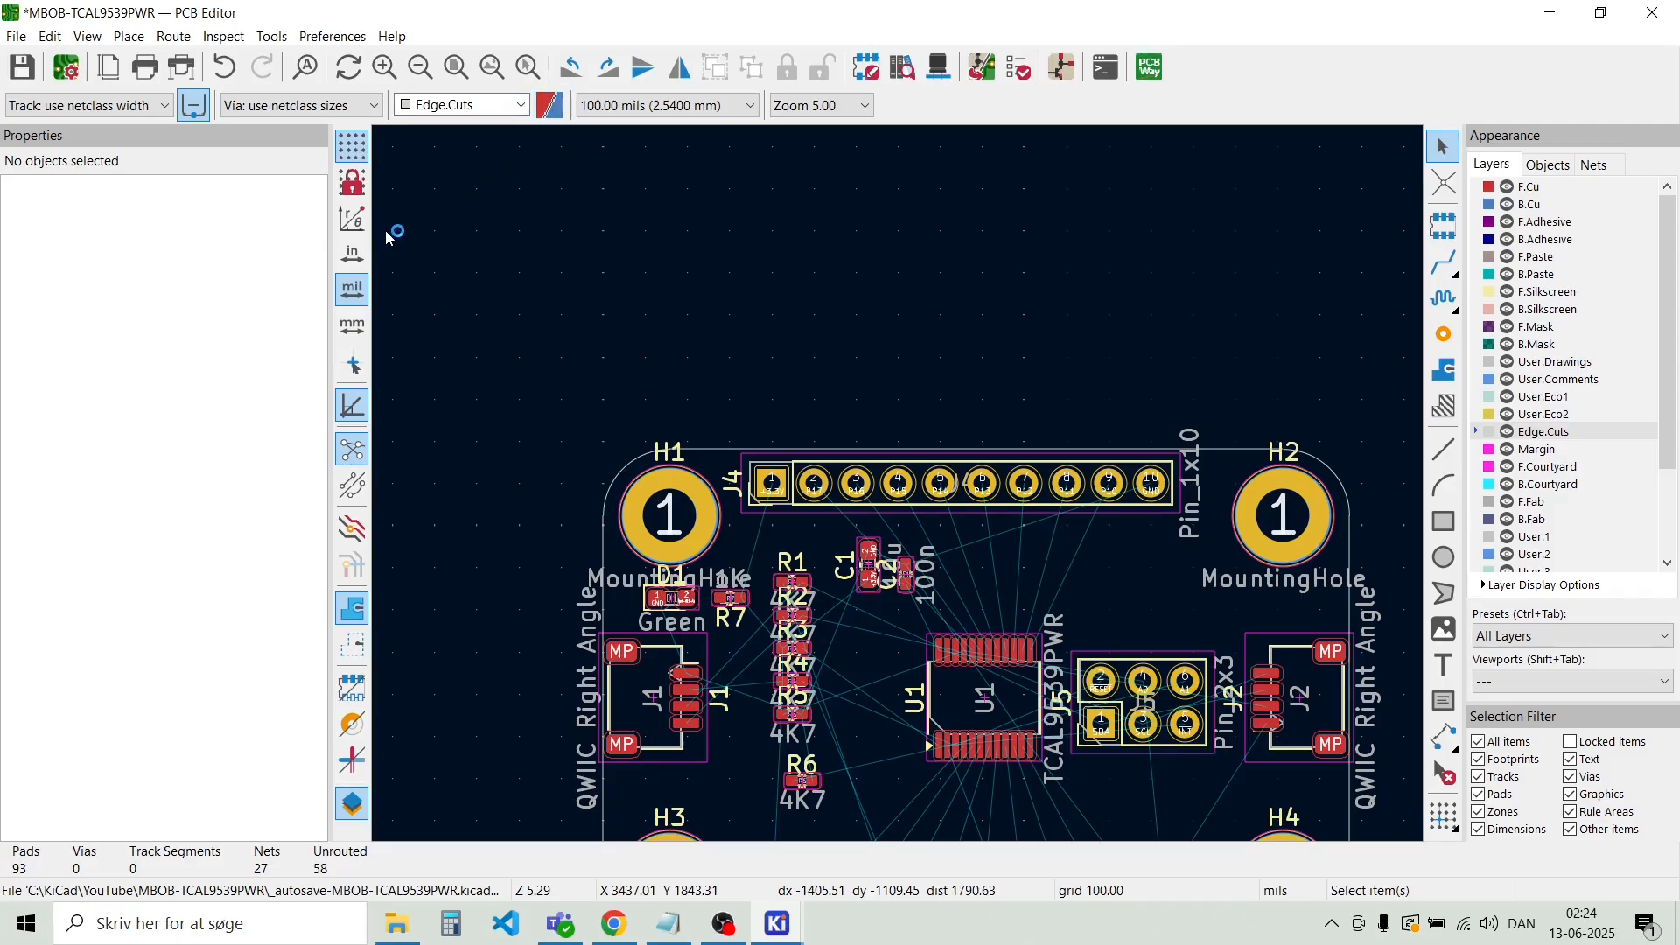
left_click(352, 326)
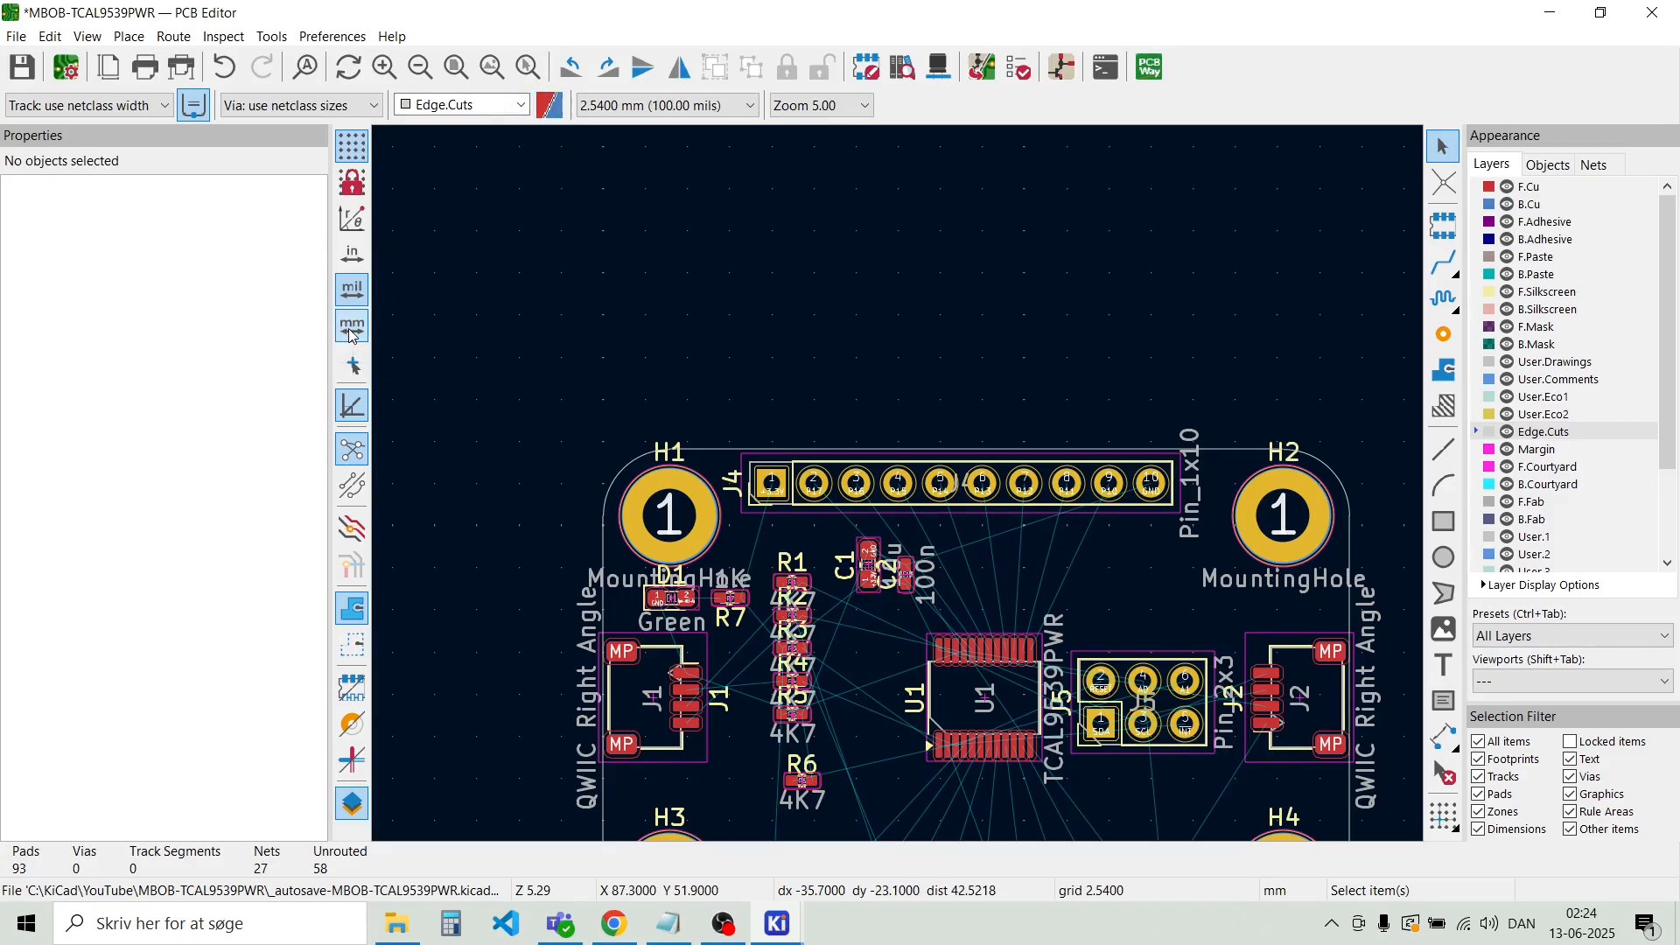
left_click(752, 106)
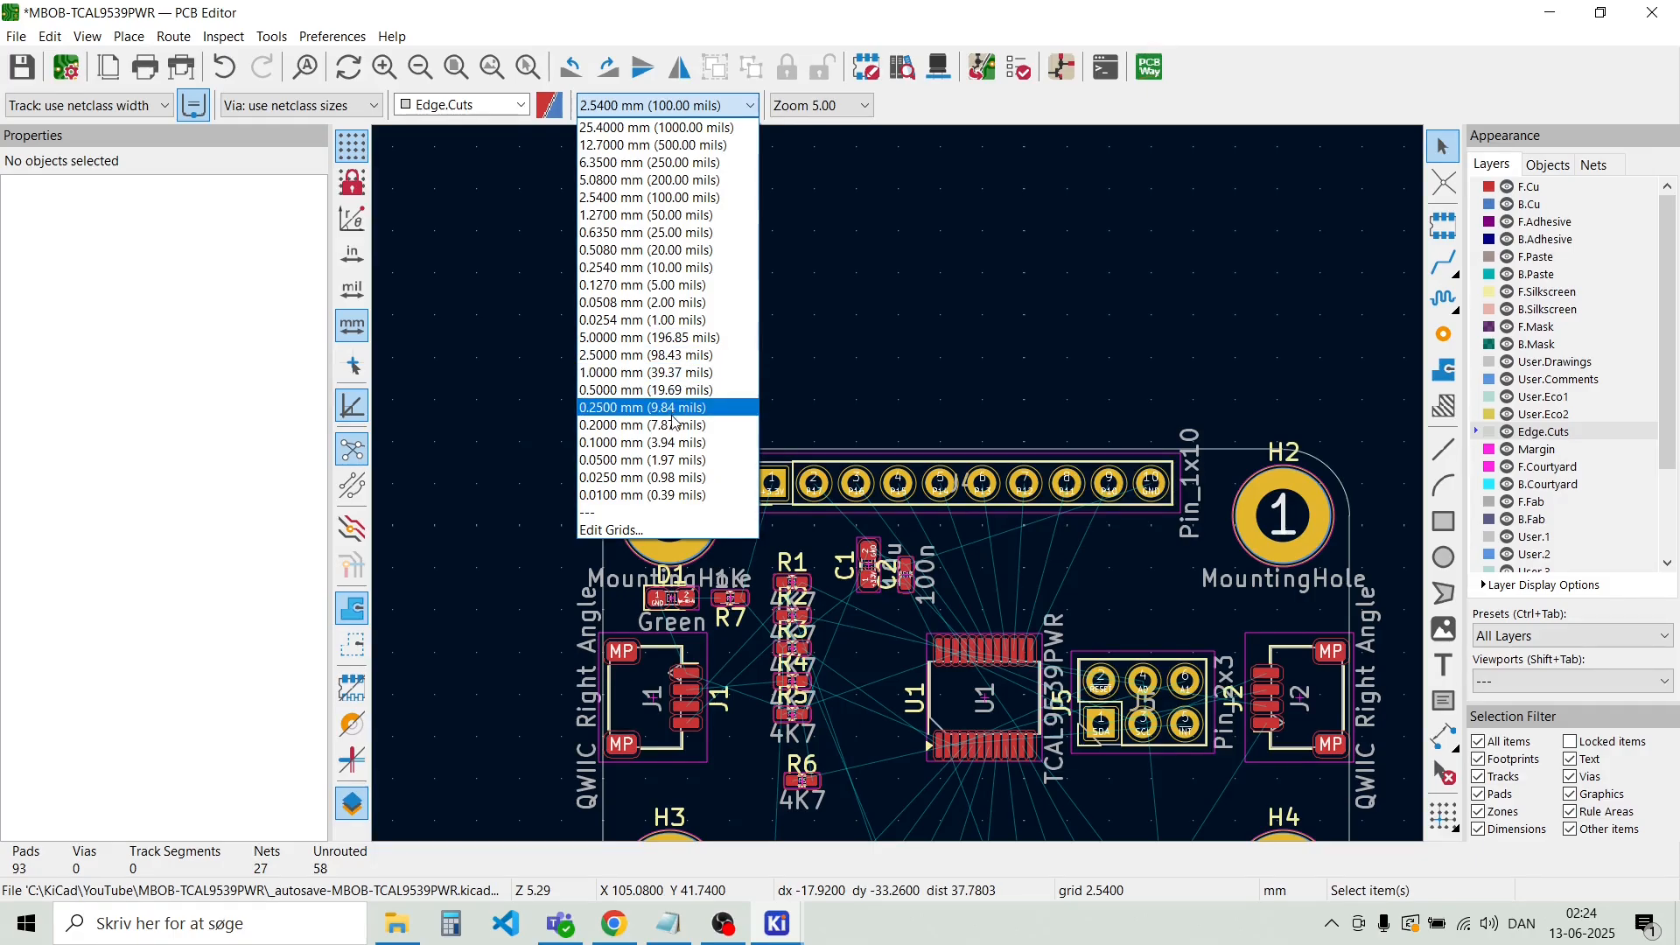
left_click(679, 444)
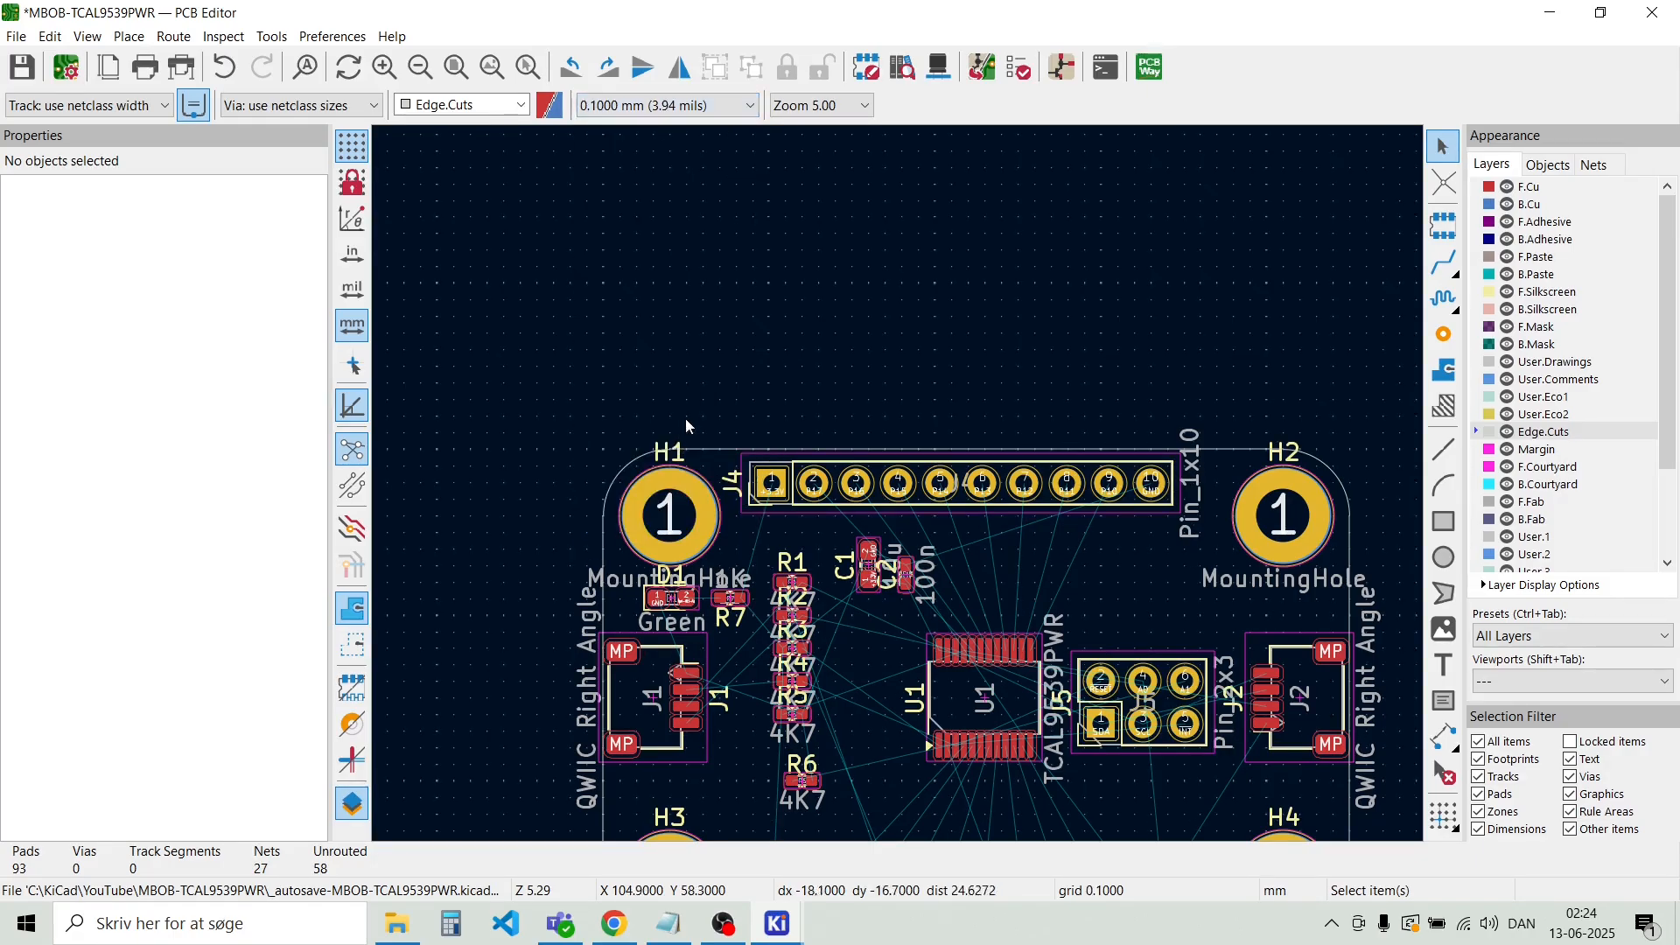
Move headers J3 and J4 together slightly right and down to X 110.875 mm, with J3 at Y 87.8 mm
scroll(934, 501, "down", 3)
scroll(902, 486, "up", 5)
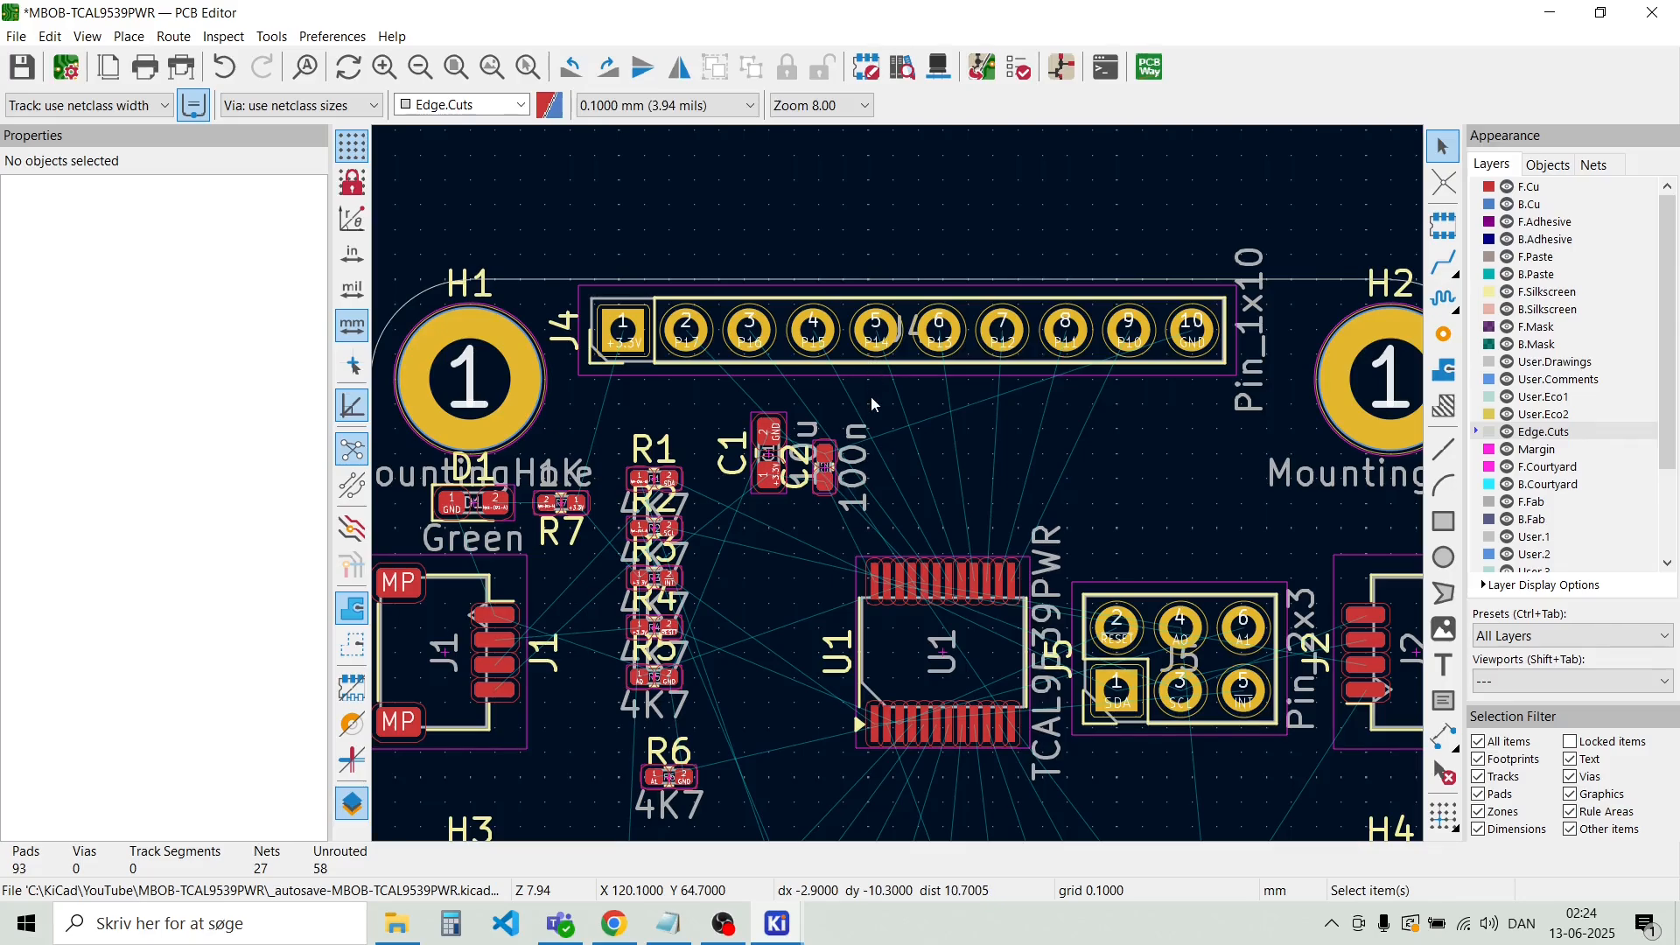
scroll(916, 512, "down", 2)
scroll(936, 536, "down", 1)
scroll(898, 485, "down", 1)
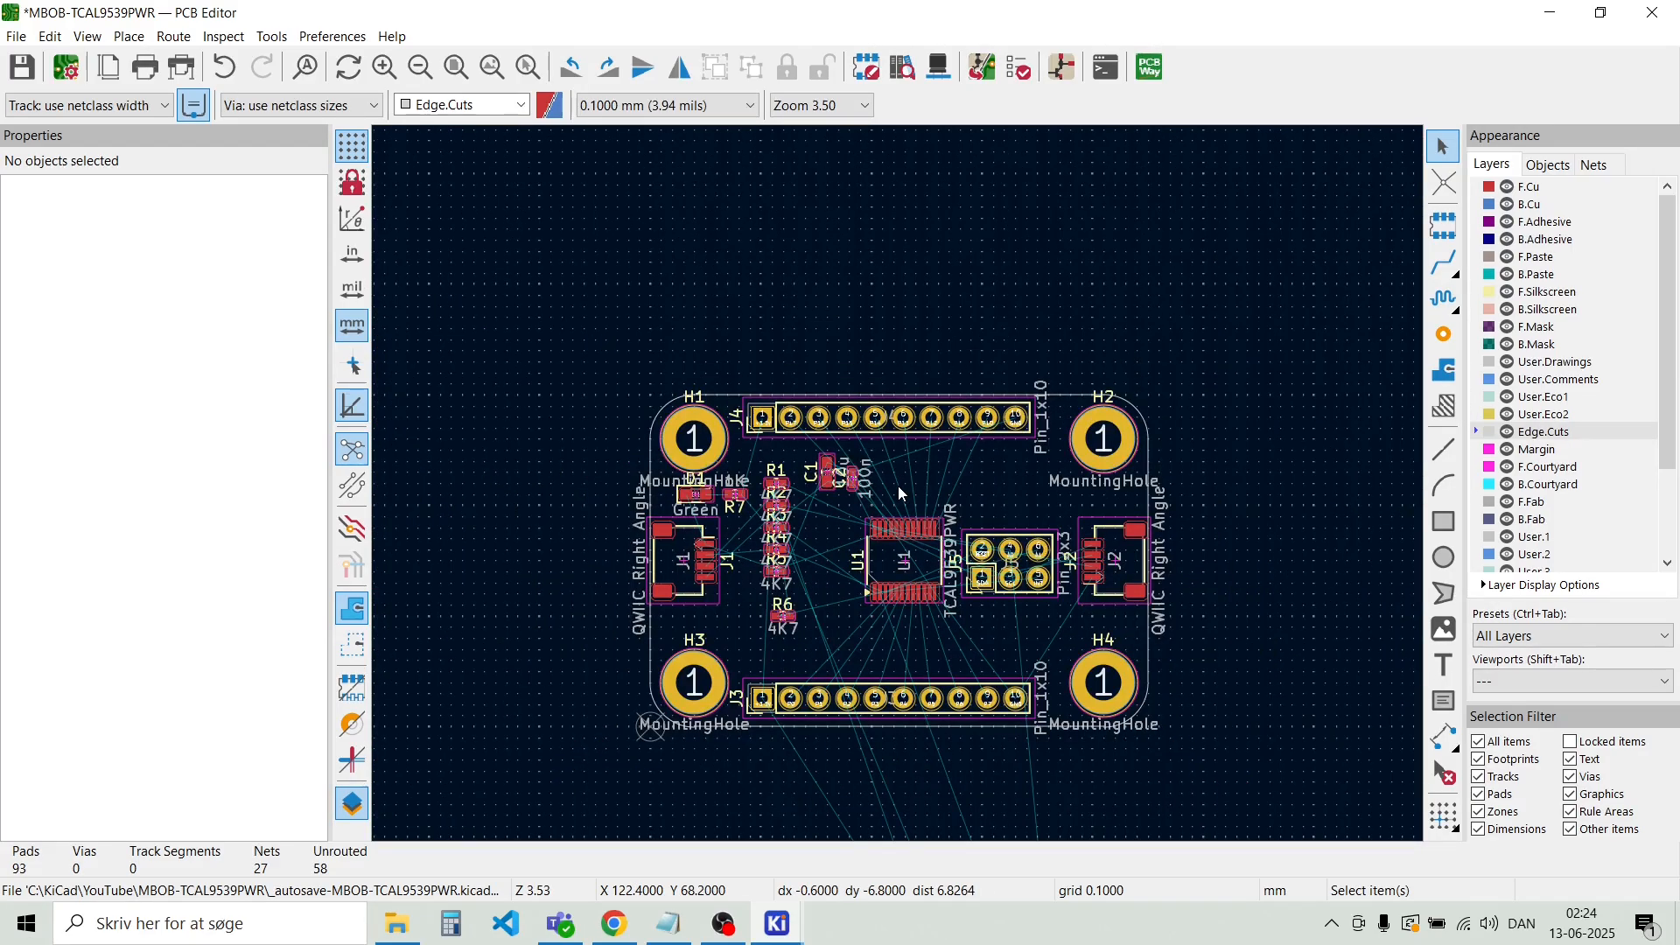
left_click(896, 712)
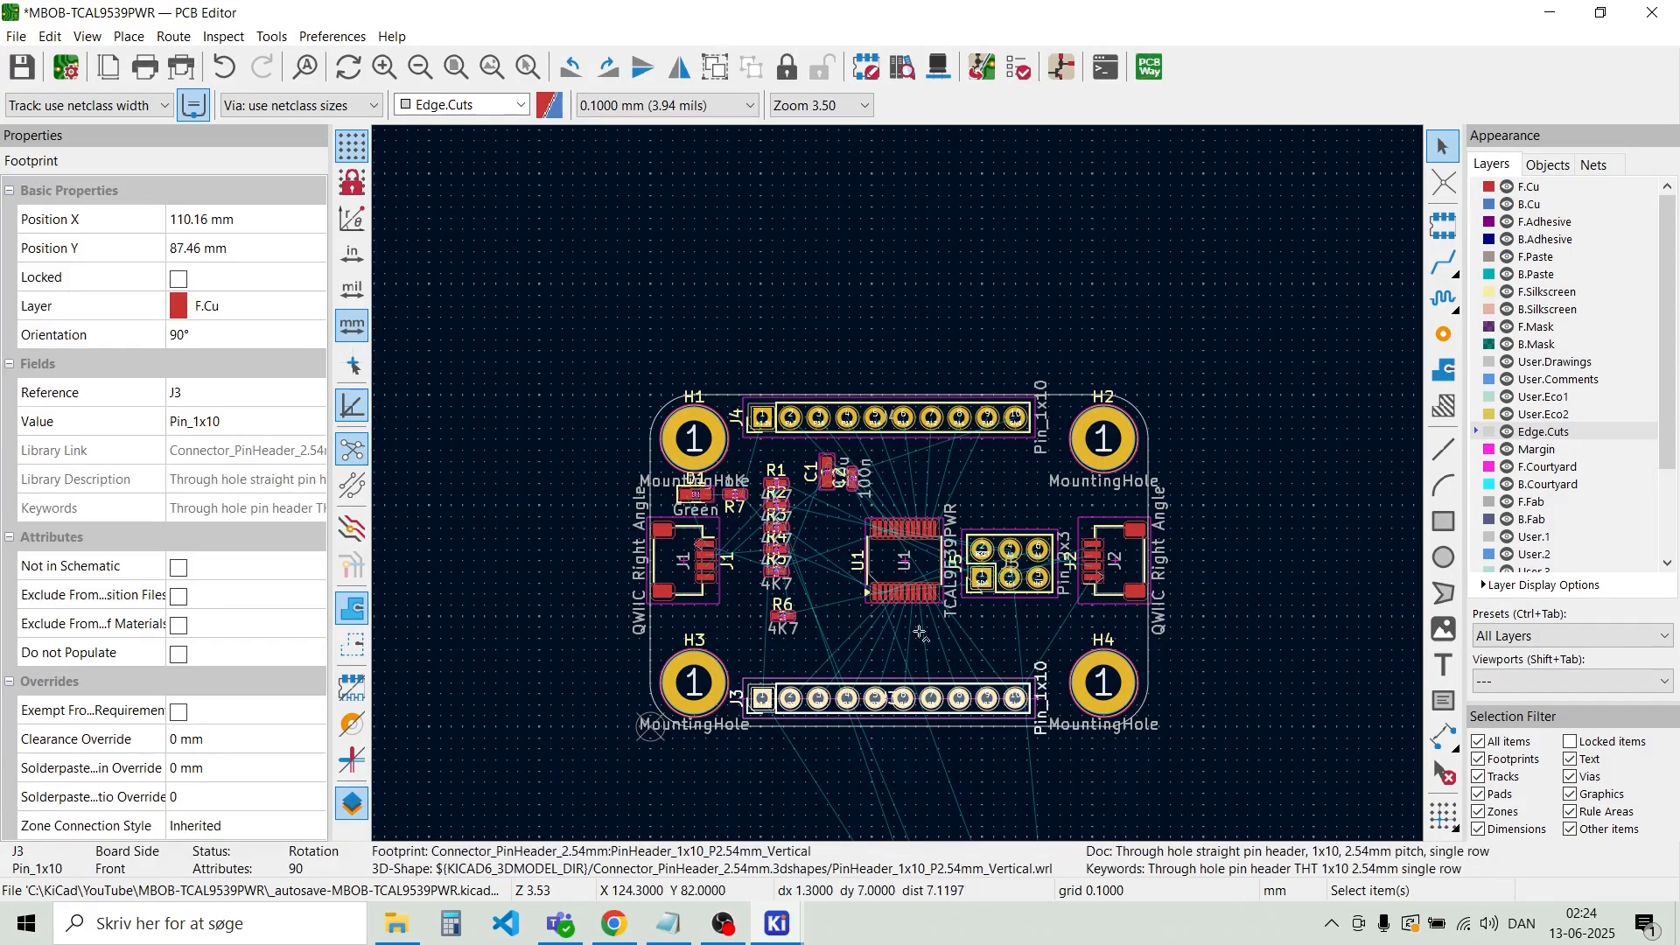
left_click(891, 425, "shift")
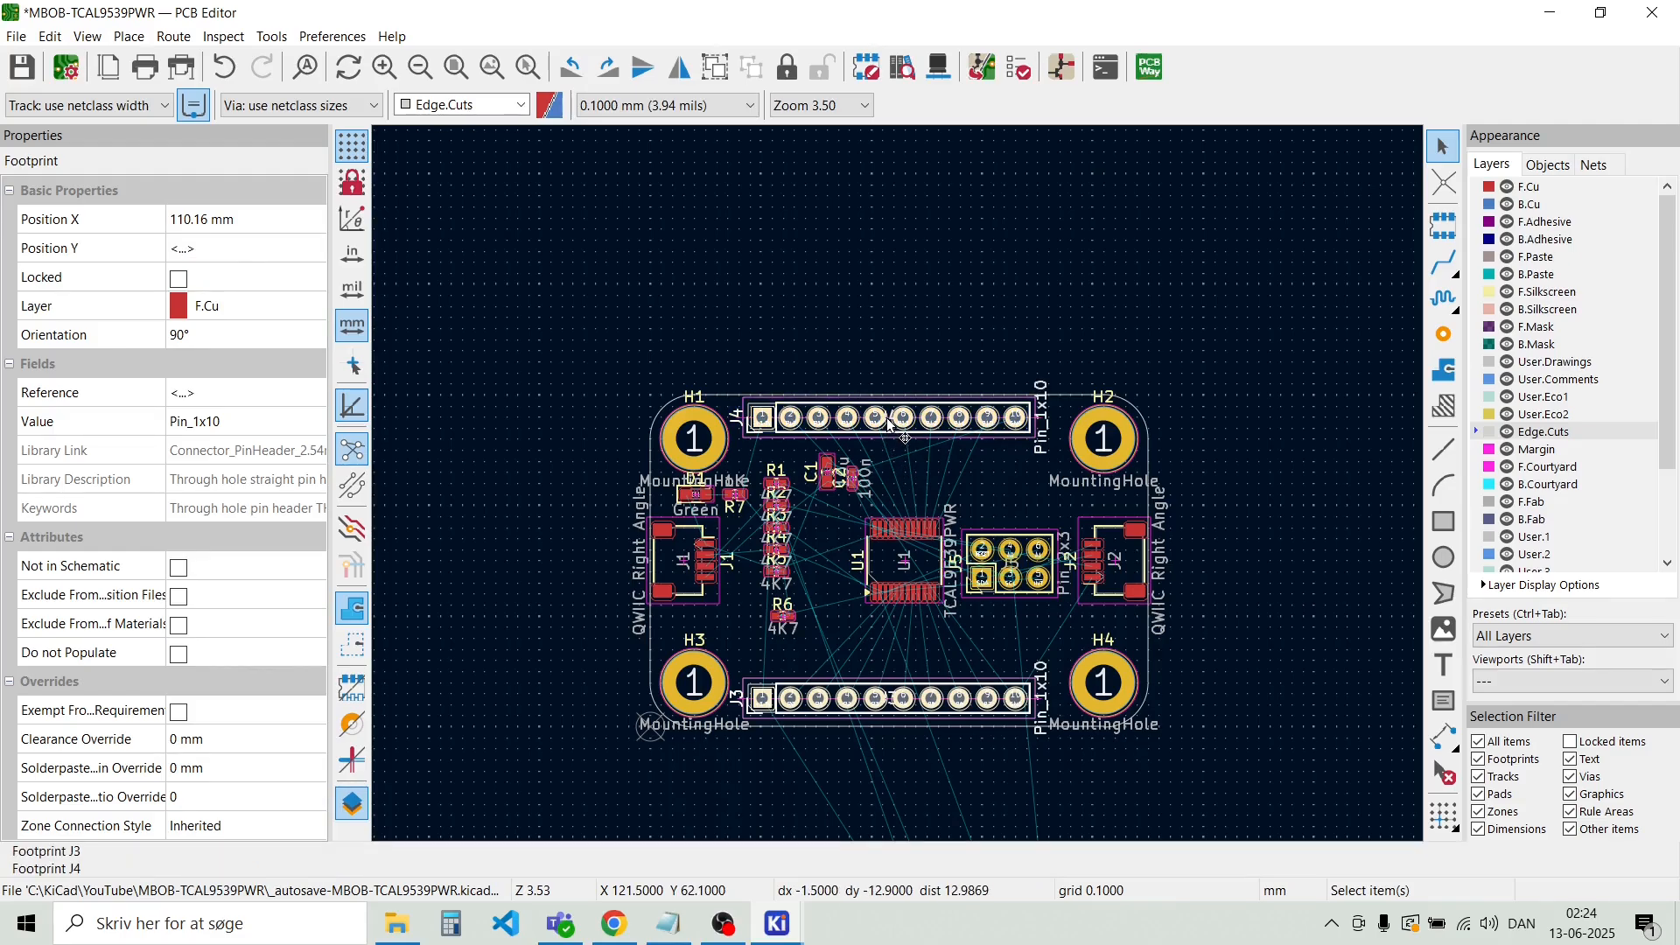
key("m")
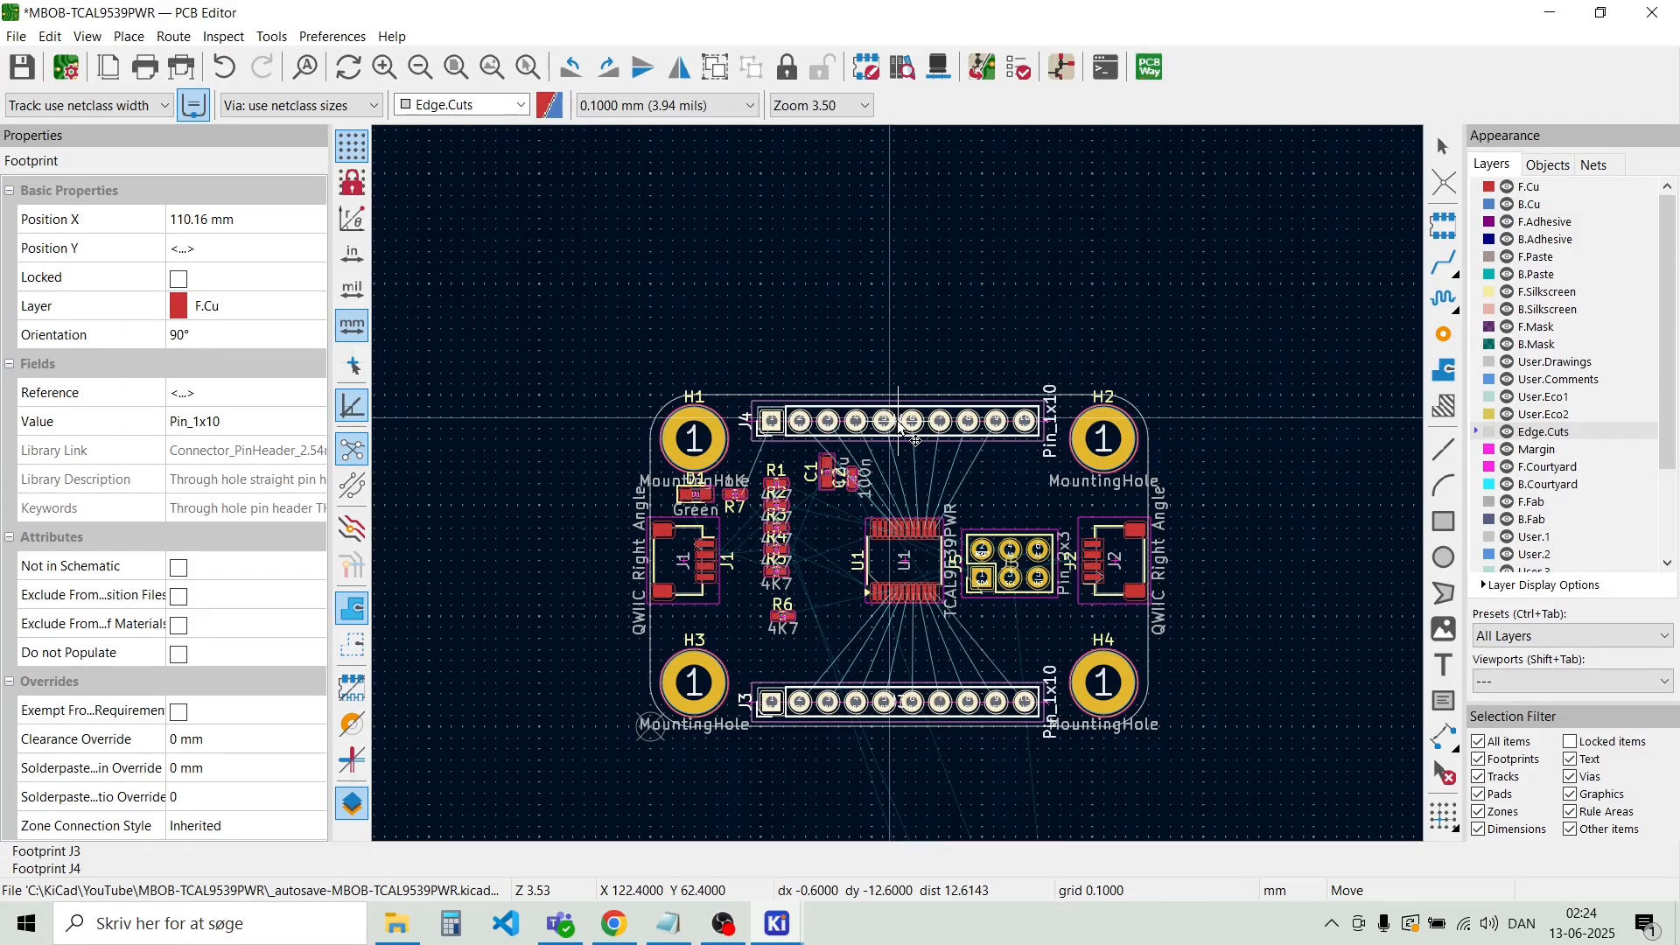
left_click(904, 429)
key("Escape")
Examine the clearance between the board outline and the courtyards of headers J4 and J3
scroll(904, 429, "up", 4)
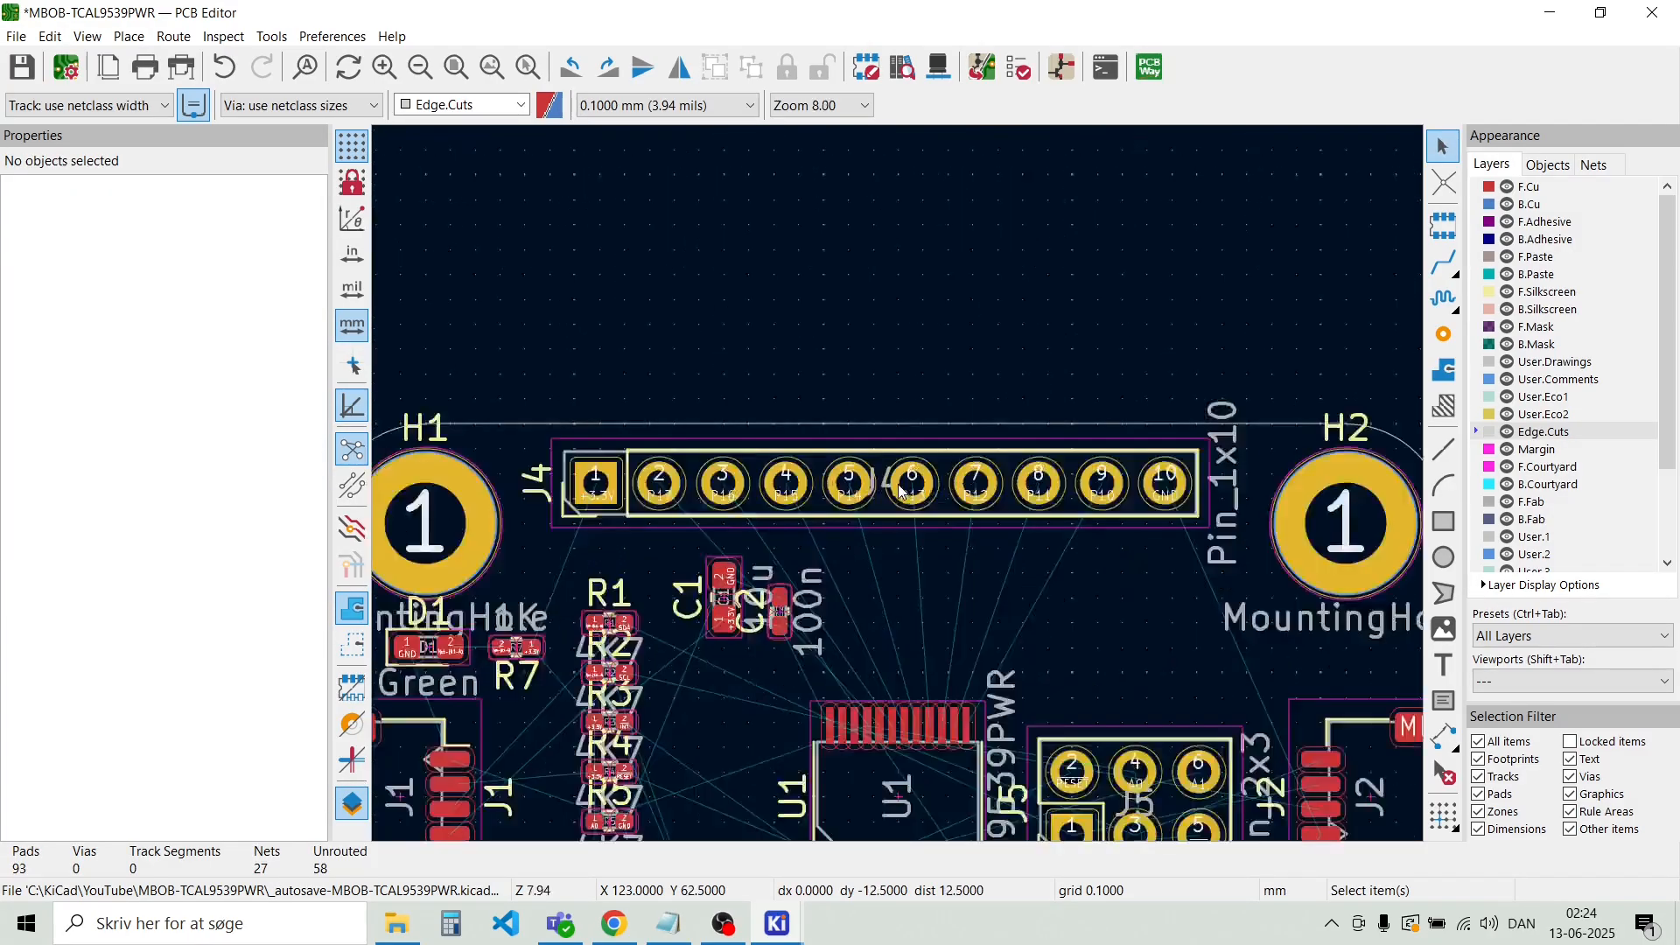
scroll(901, 490, "up", 4)
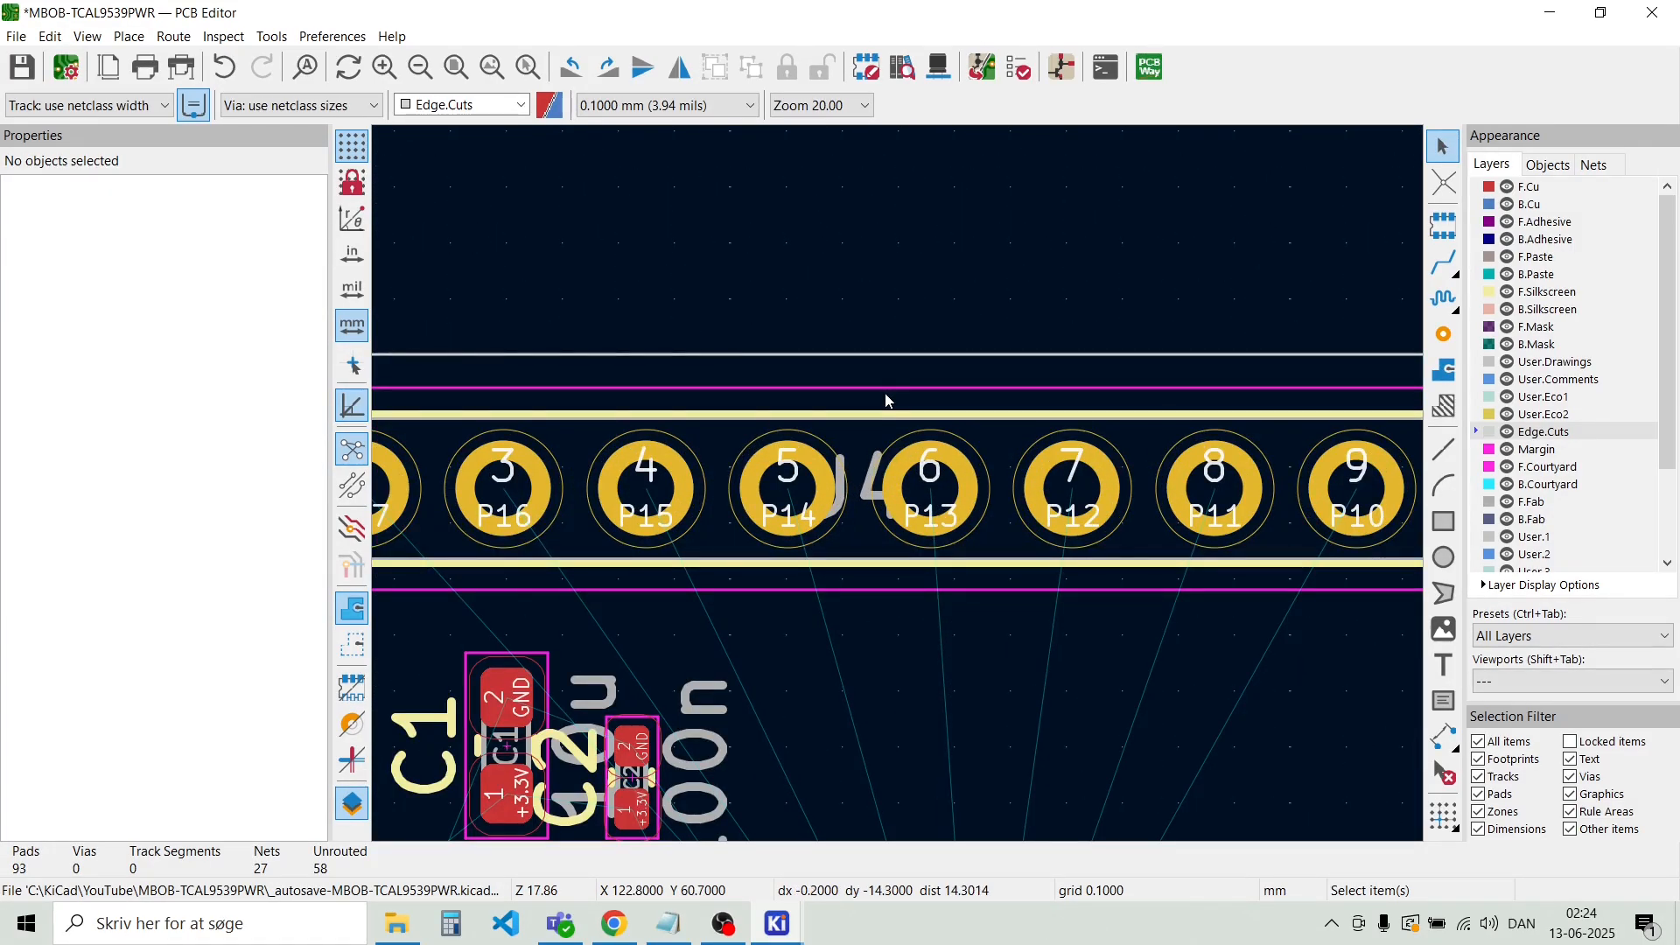
scroll(886, 400, "up", 2)
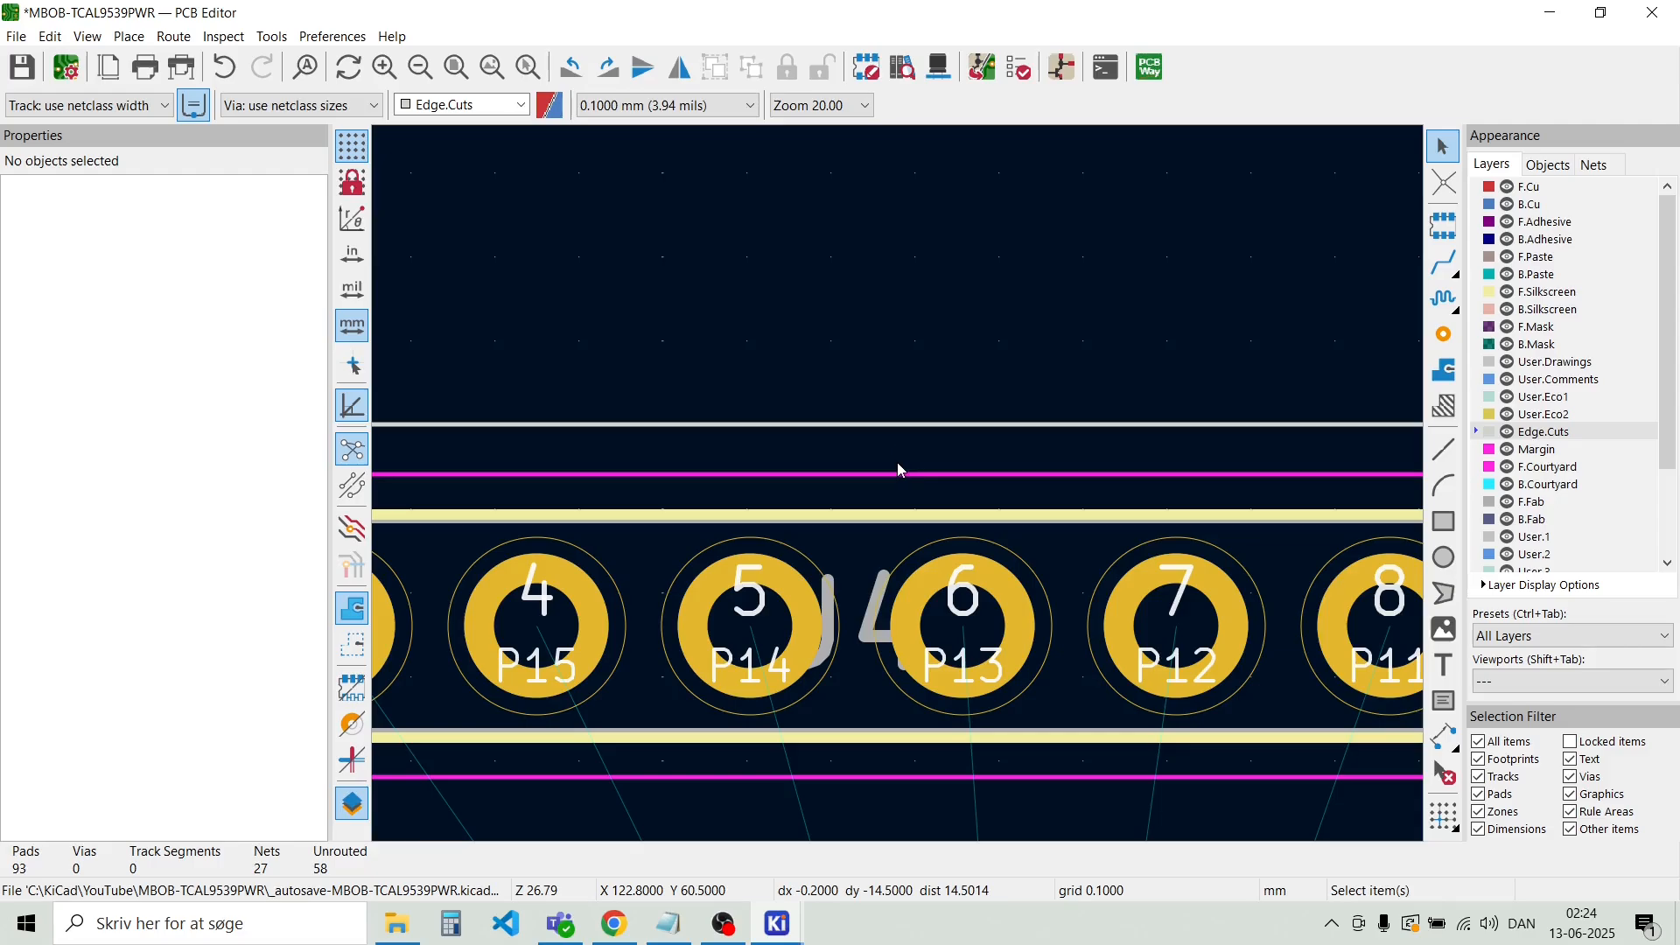
scroll(897, 490, "down", 8)
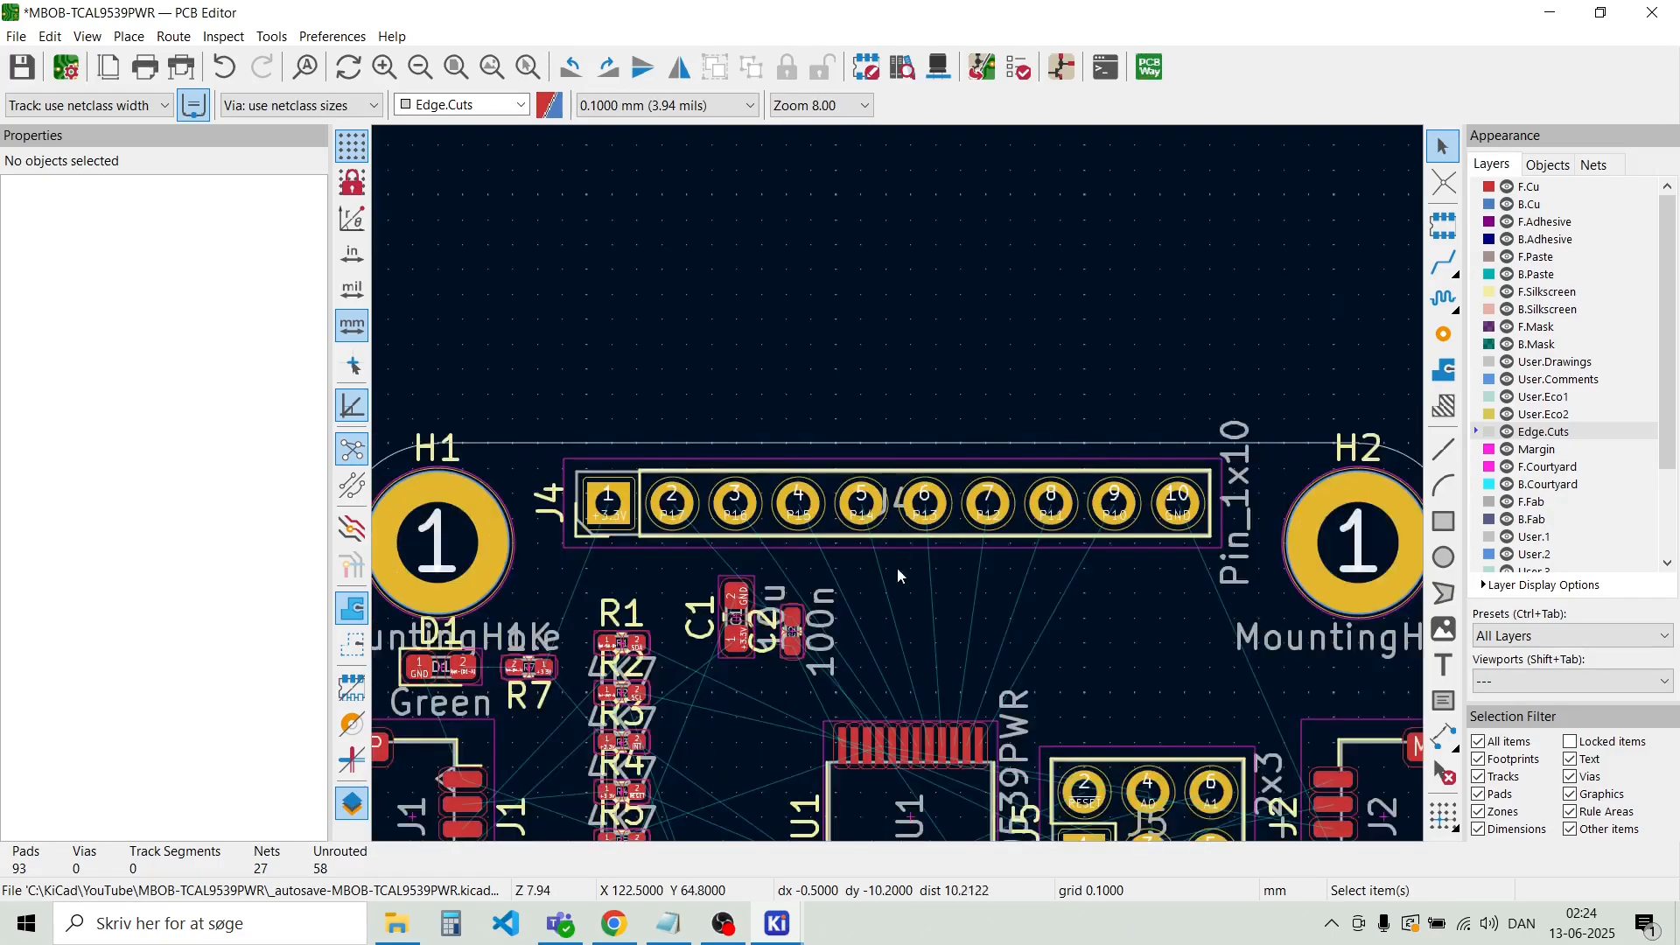
scroll(897, 487, "up", 8)
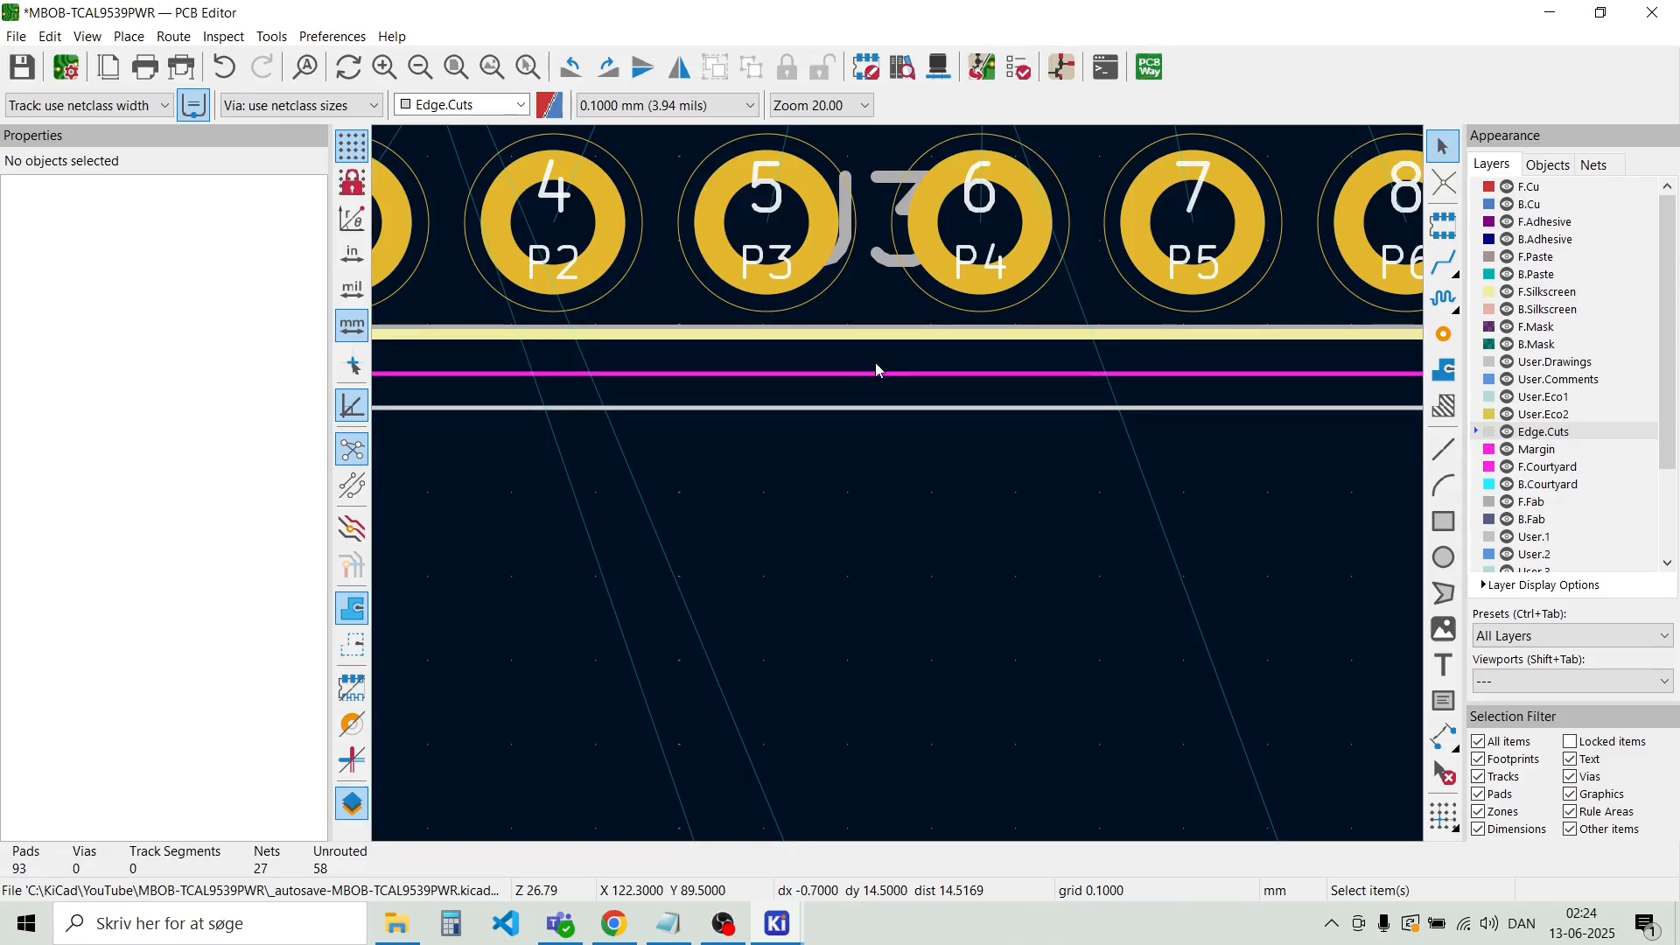
scroll(898, 487, "down", 4)
scroll(898, 484, "down", 4)
Shift headers J3 and J4 together slightly upward, placing them at X 110.86 mm
left_click(902, 468)
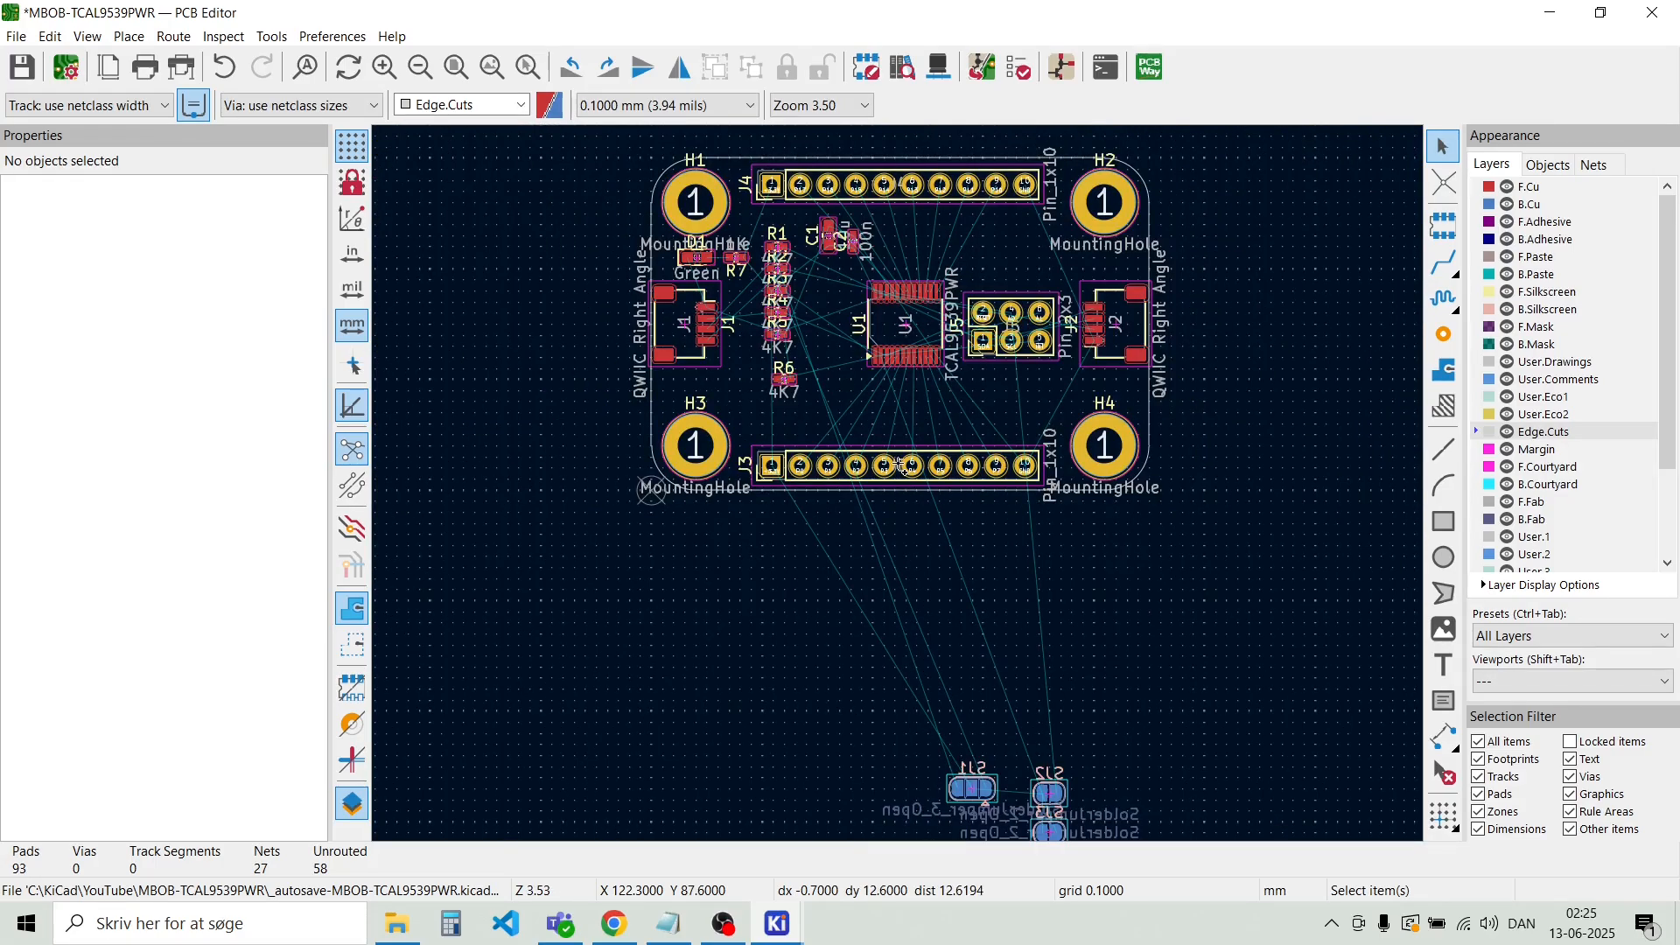
key("Escape")
left_click(969, 464)
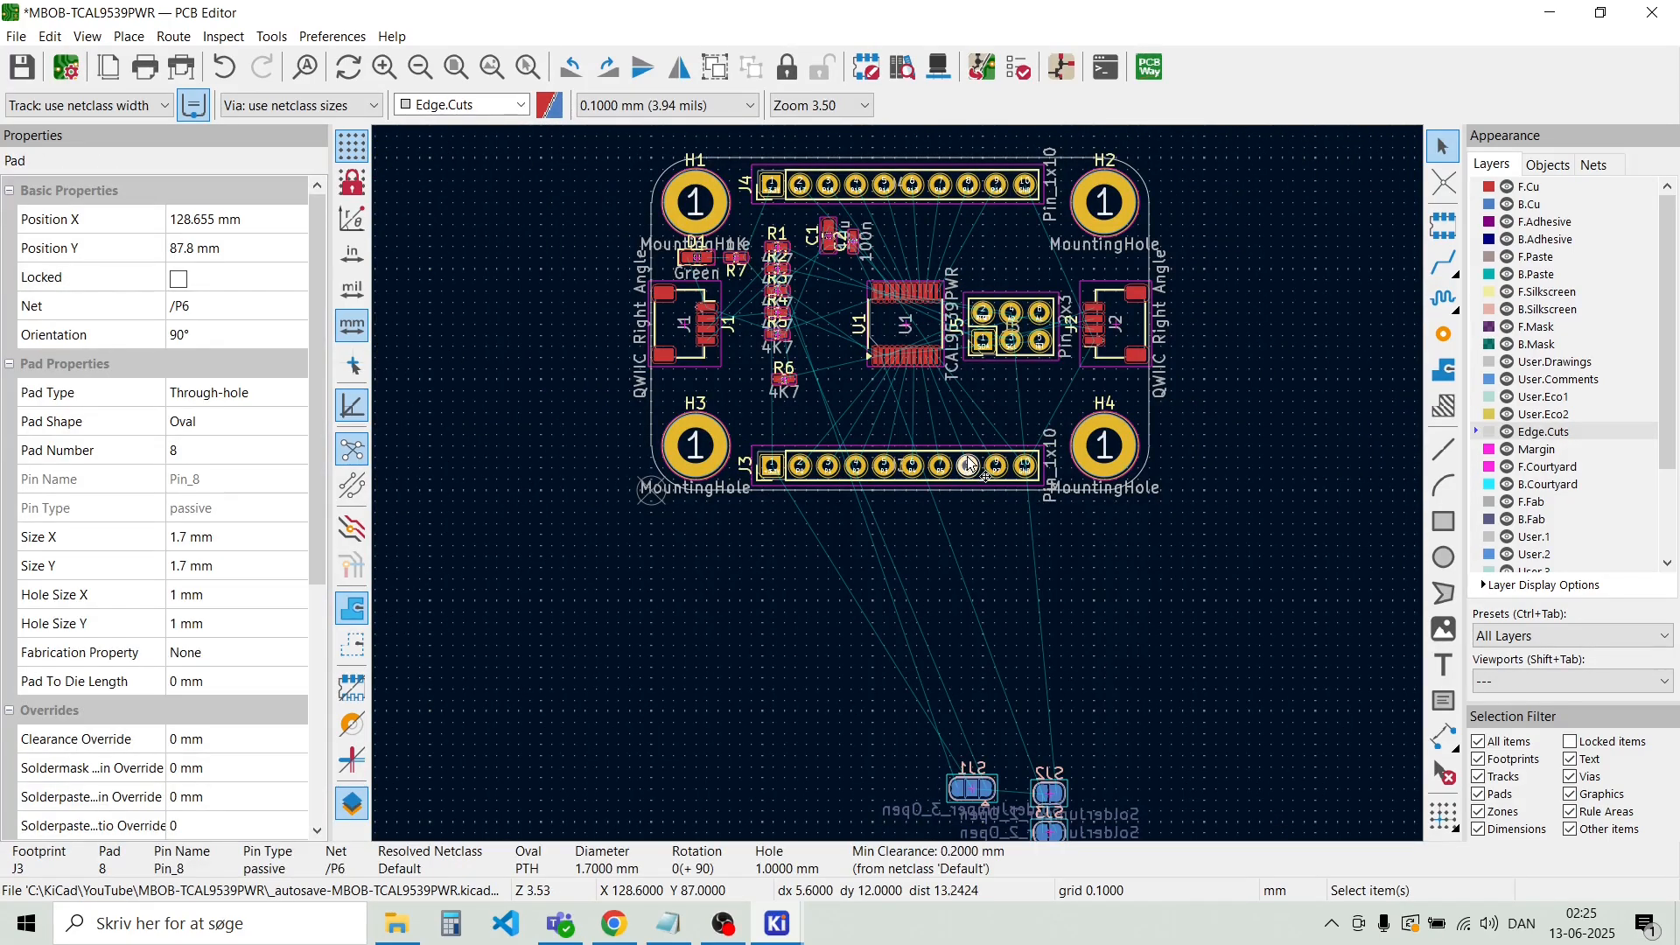
left_click(972, 458)
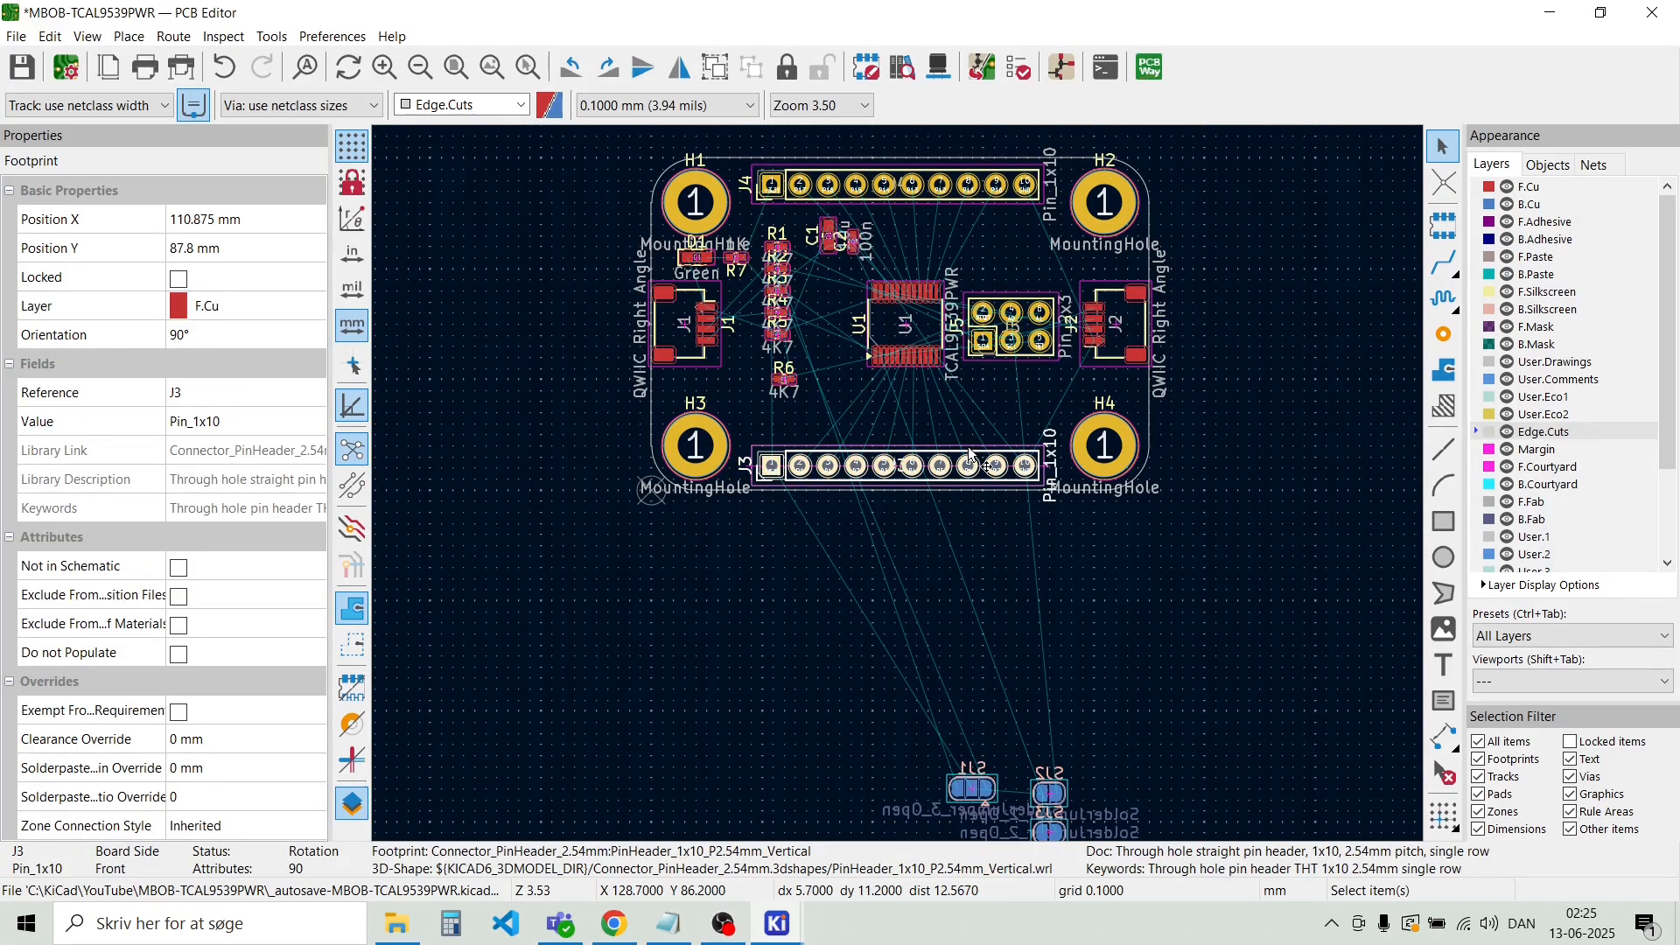
left_click(927, 201, "shift")
key("m")
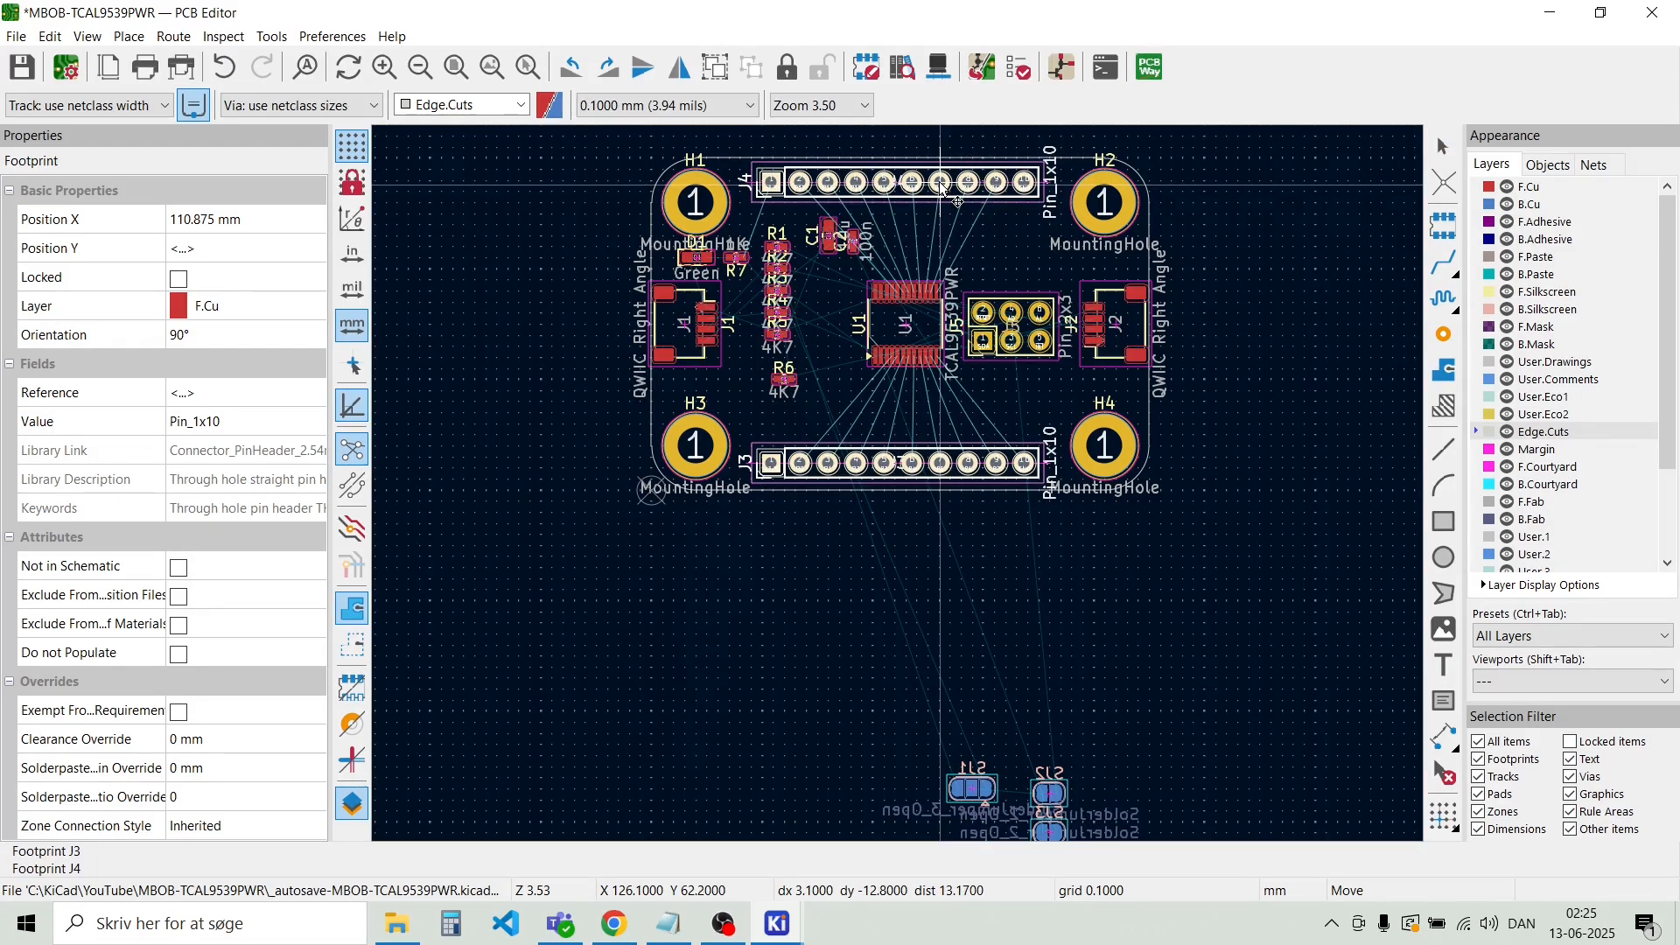
left_click(956, 199)
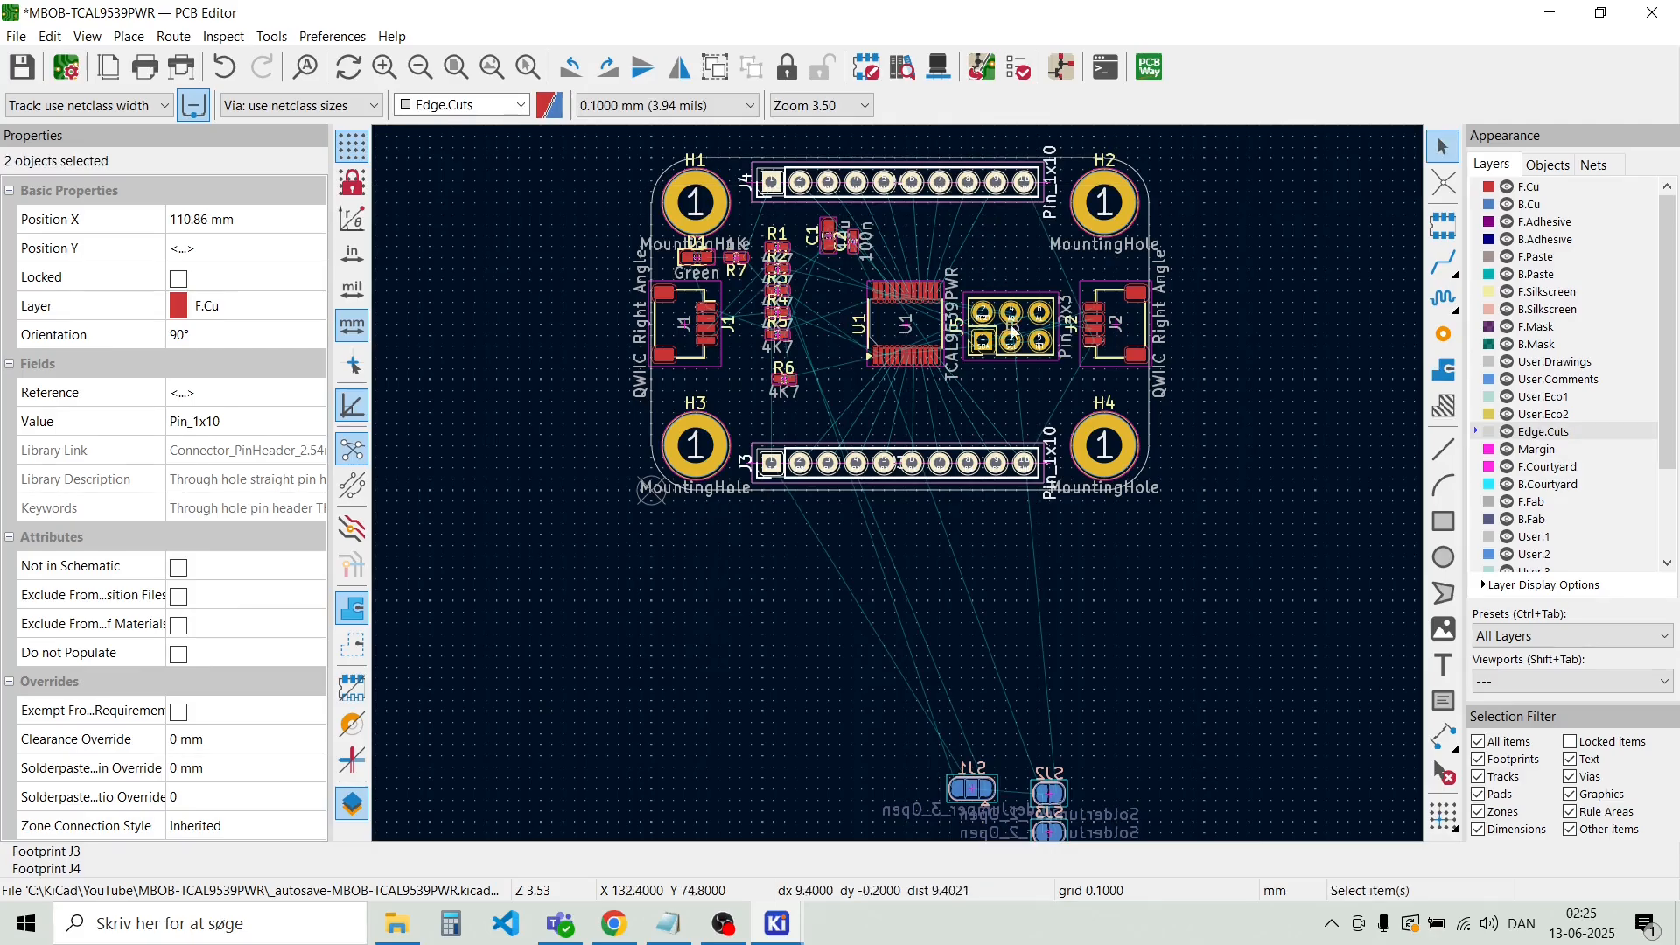
left_click(1005, 385)
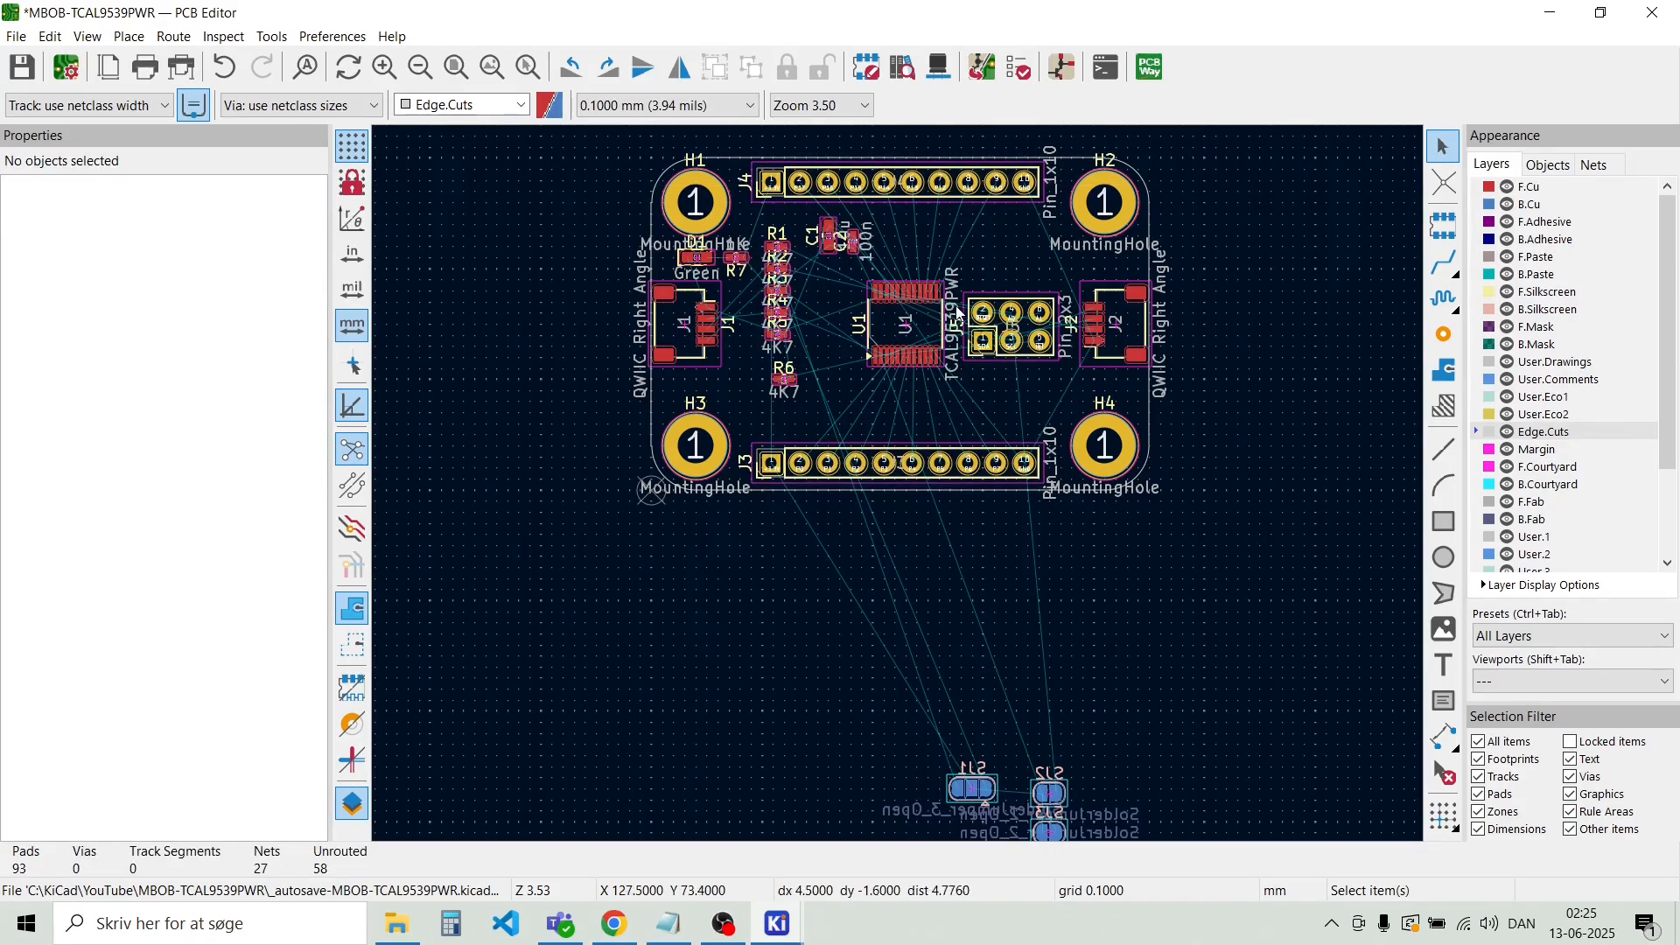
Move U1 left to X 120.7 mm, keeping it at Y 75 mm
scroll(902, 477, "down", 3)
scroll(900, 477, "up", 5)
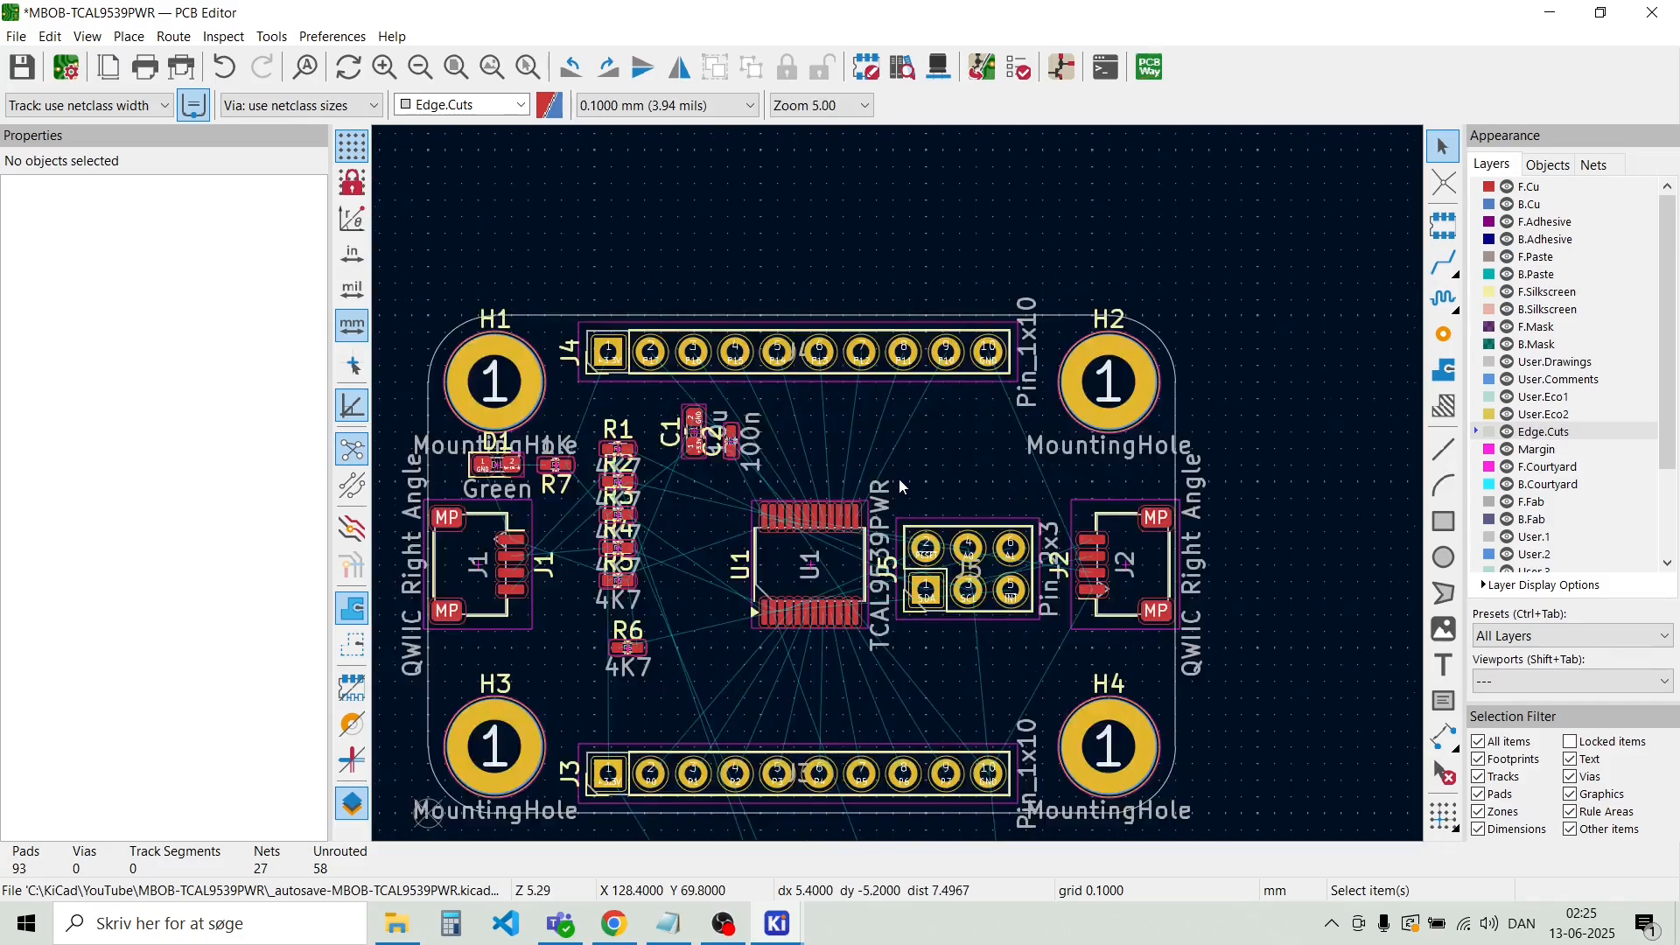
scroll(896, 486, "down", 2)
scroll(897, 516, "up", 4)
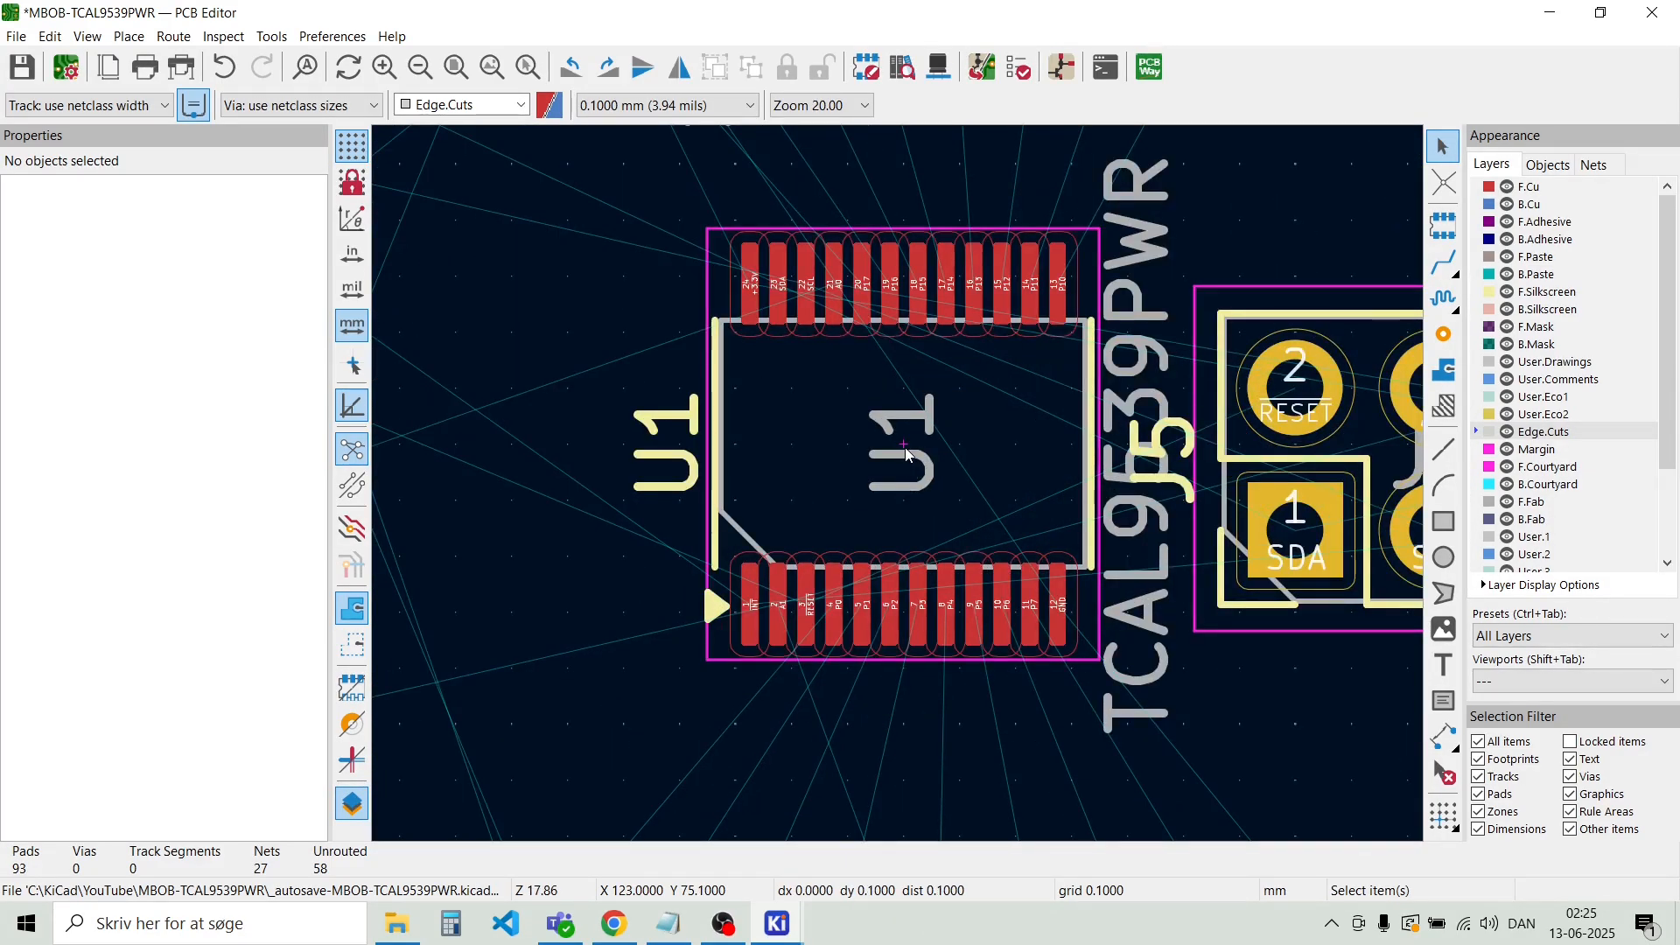
left_click(904, 450)
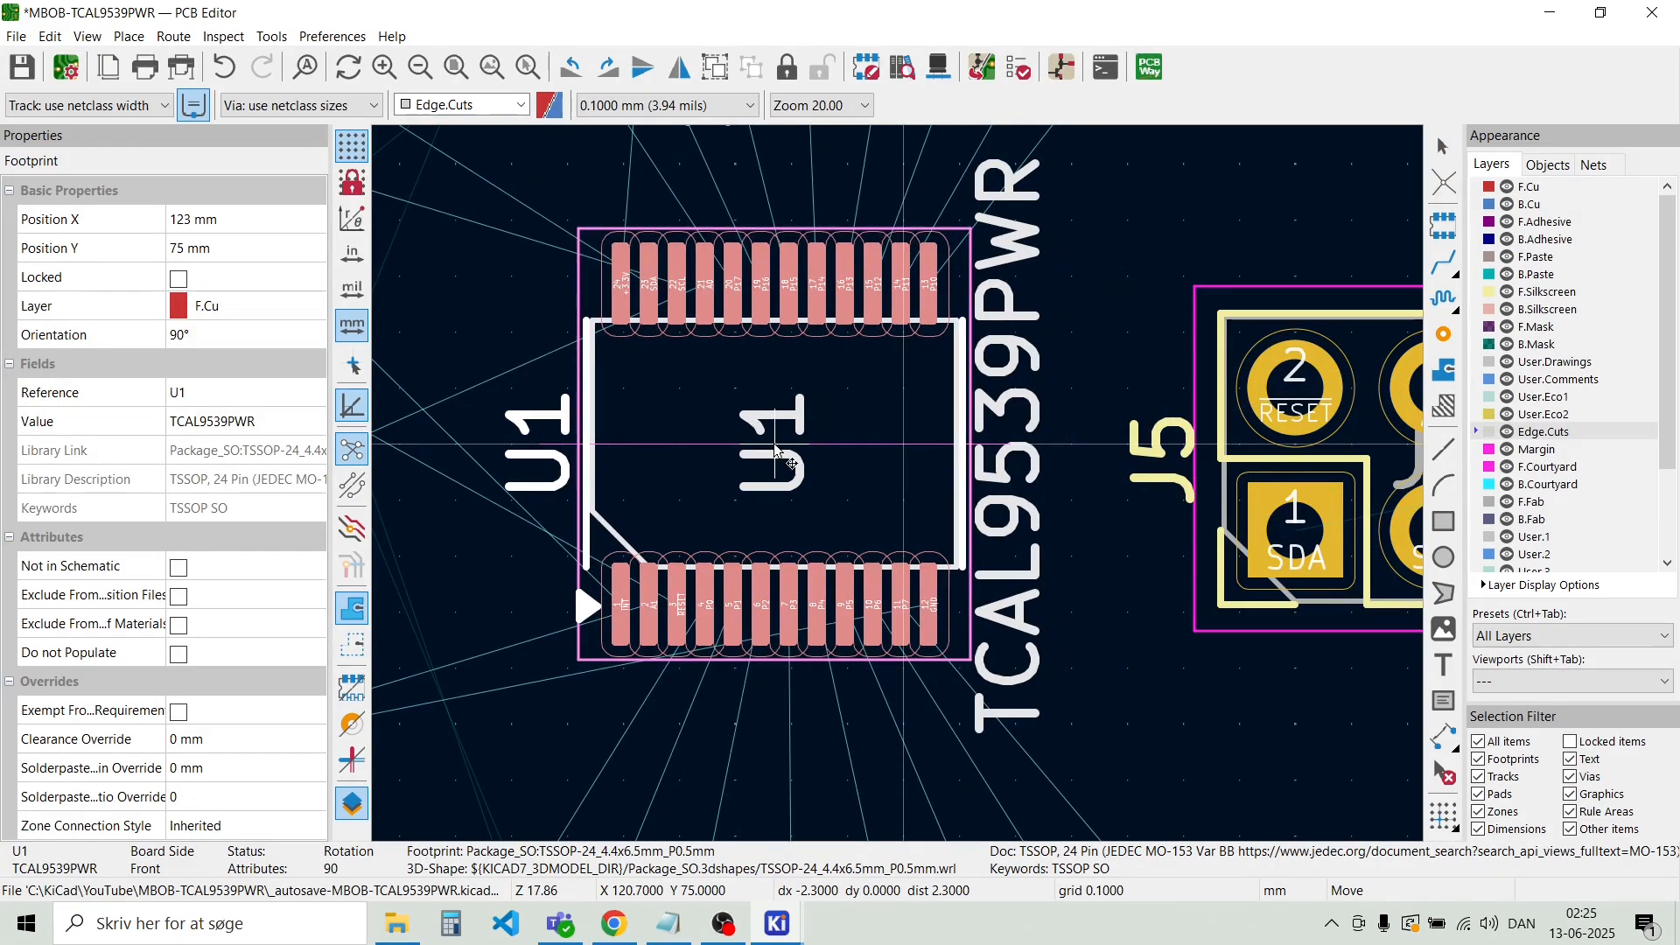
left_click(775, 451)
scroll(898, 485, "down", 5)
left_click(1020, 477)
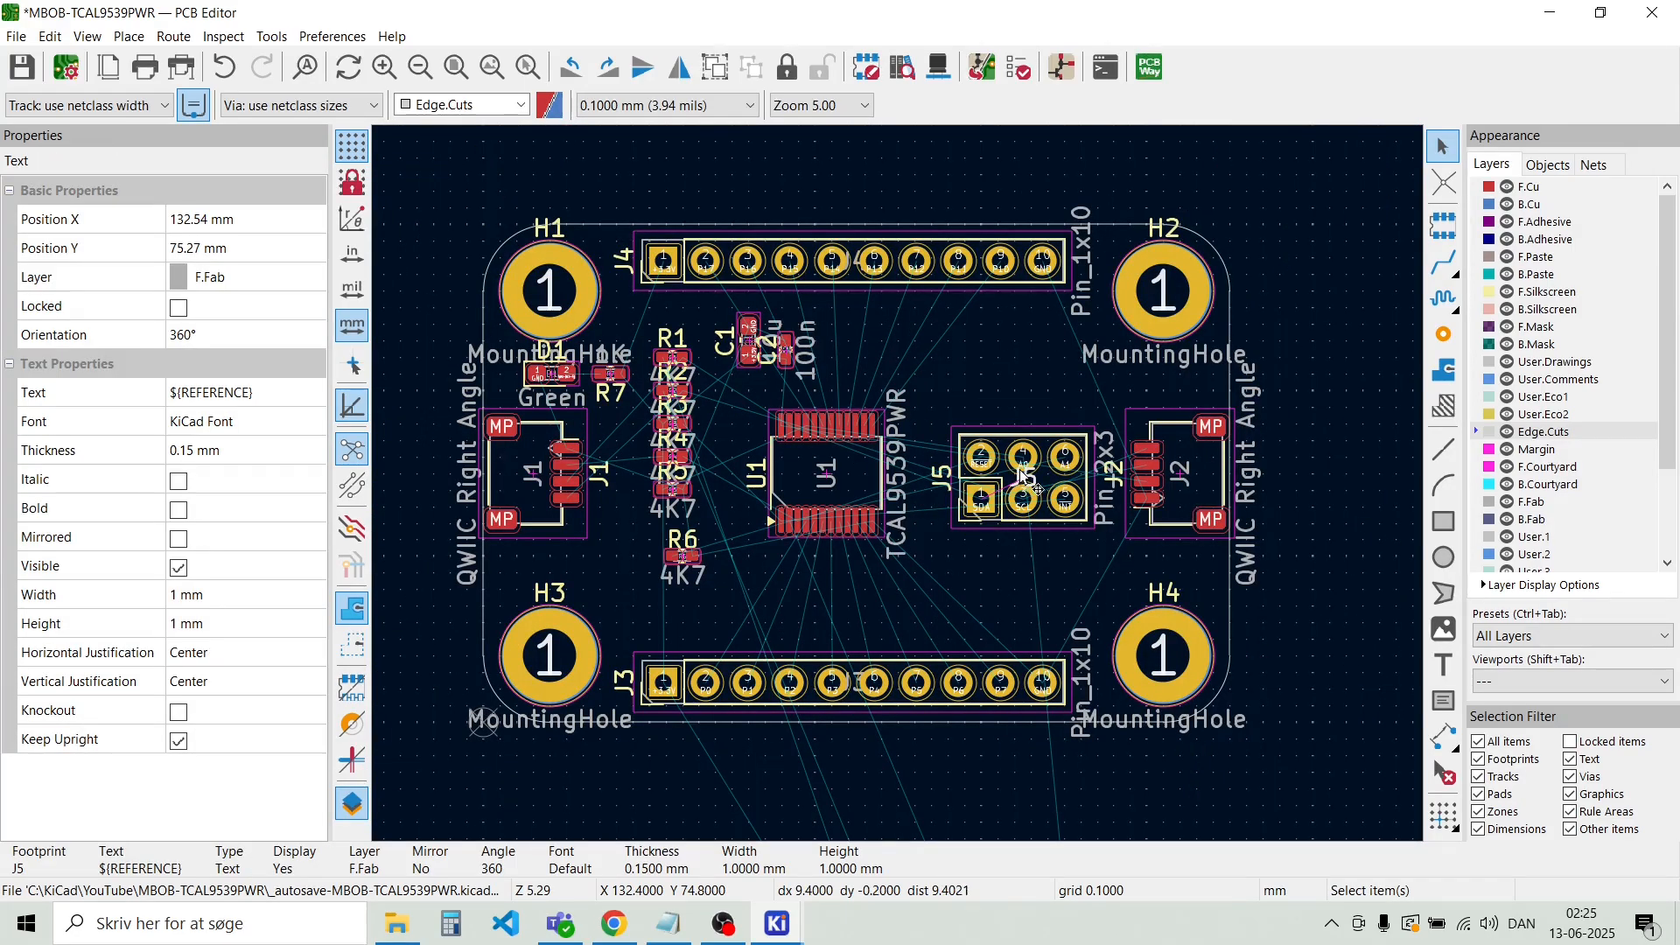
key("m")
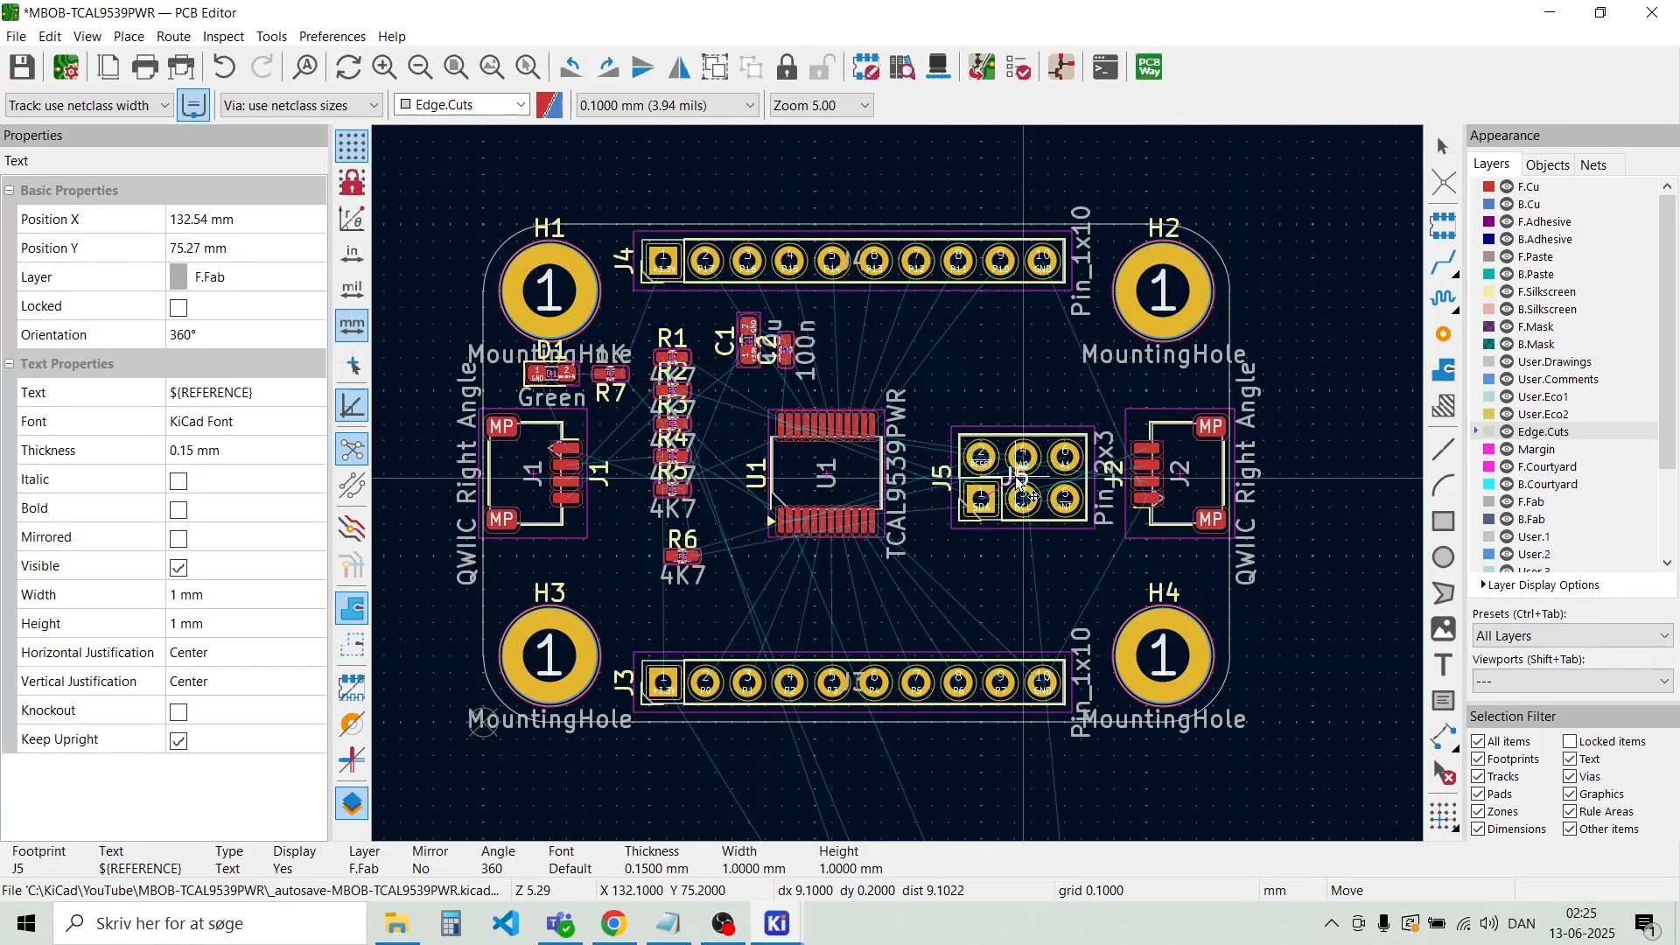
key("Escape")
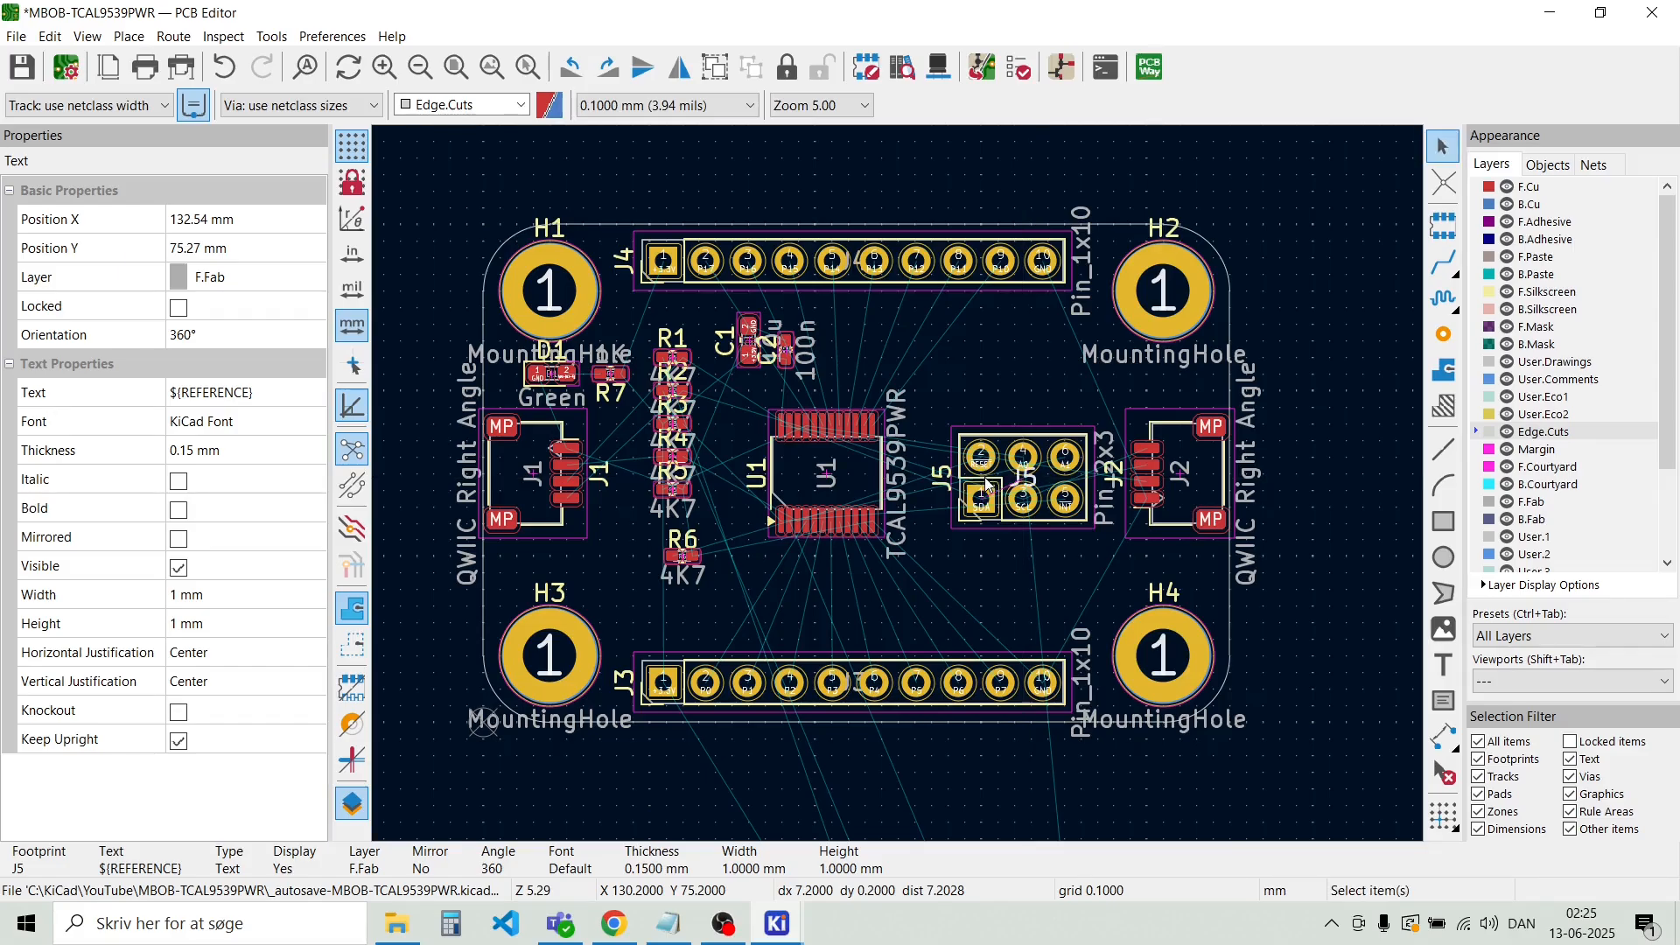
key("Escape")
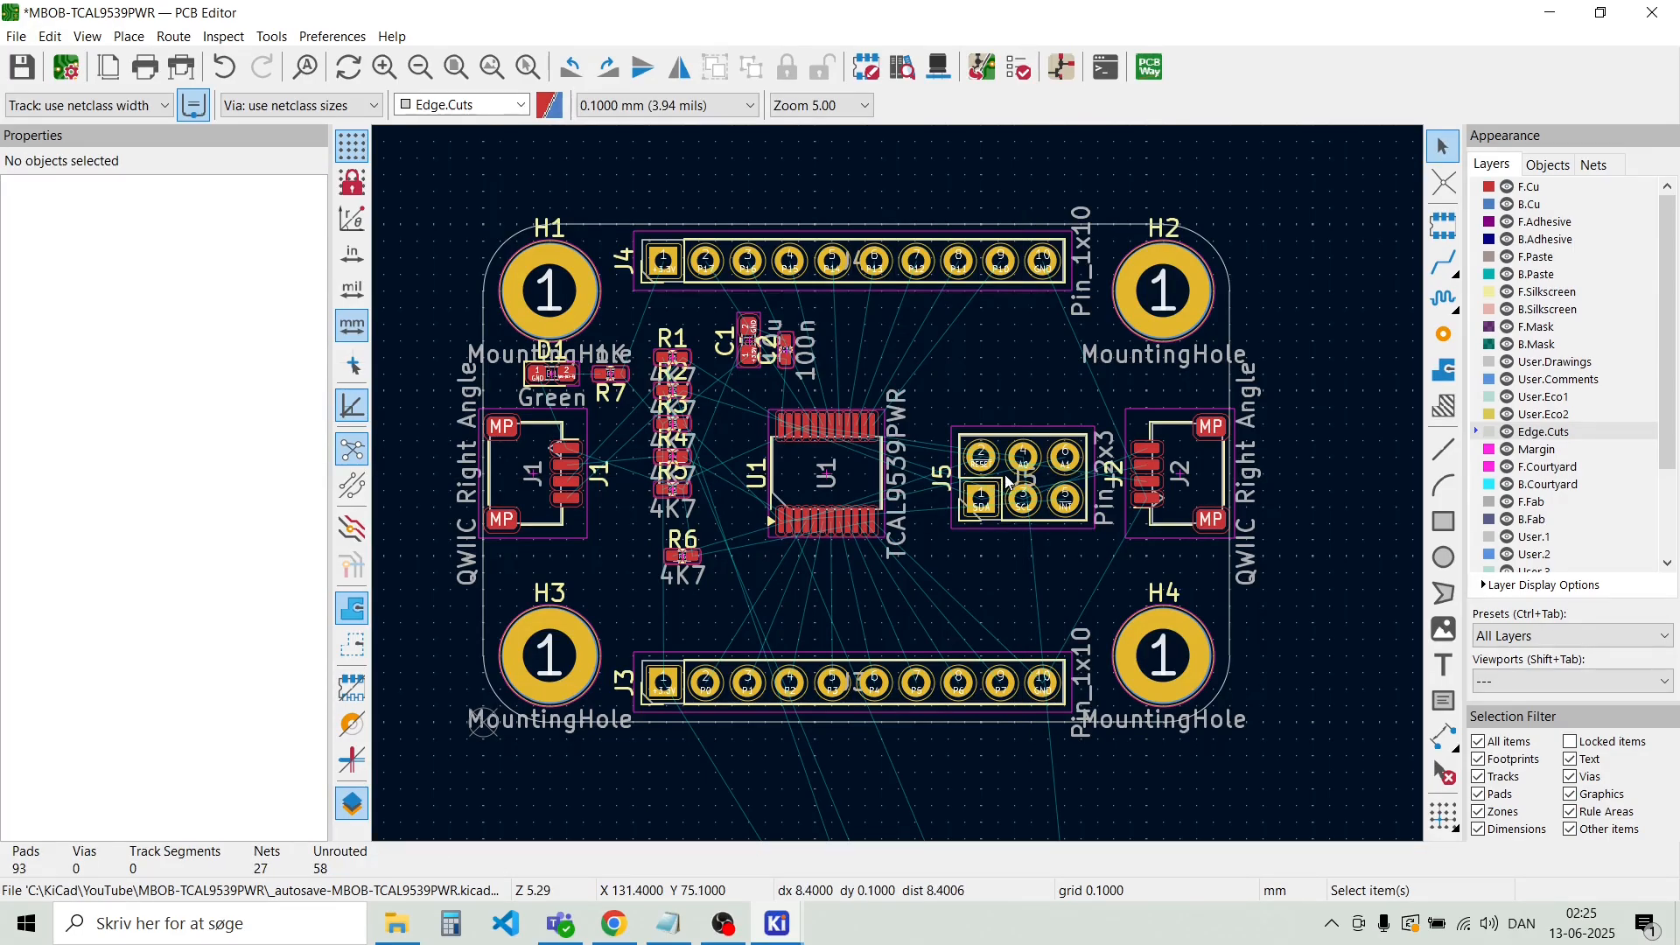
Move the 2x3 header J5 left towards U1, to X 128.175, Y 76.475 mm
left_click(1008, 481)
key("m")
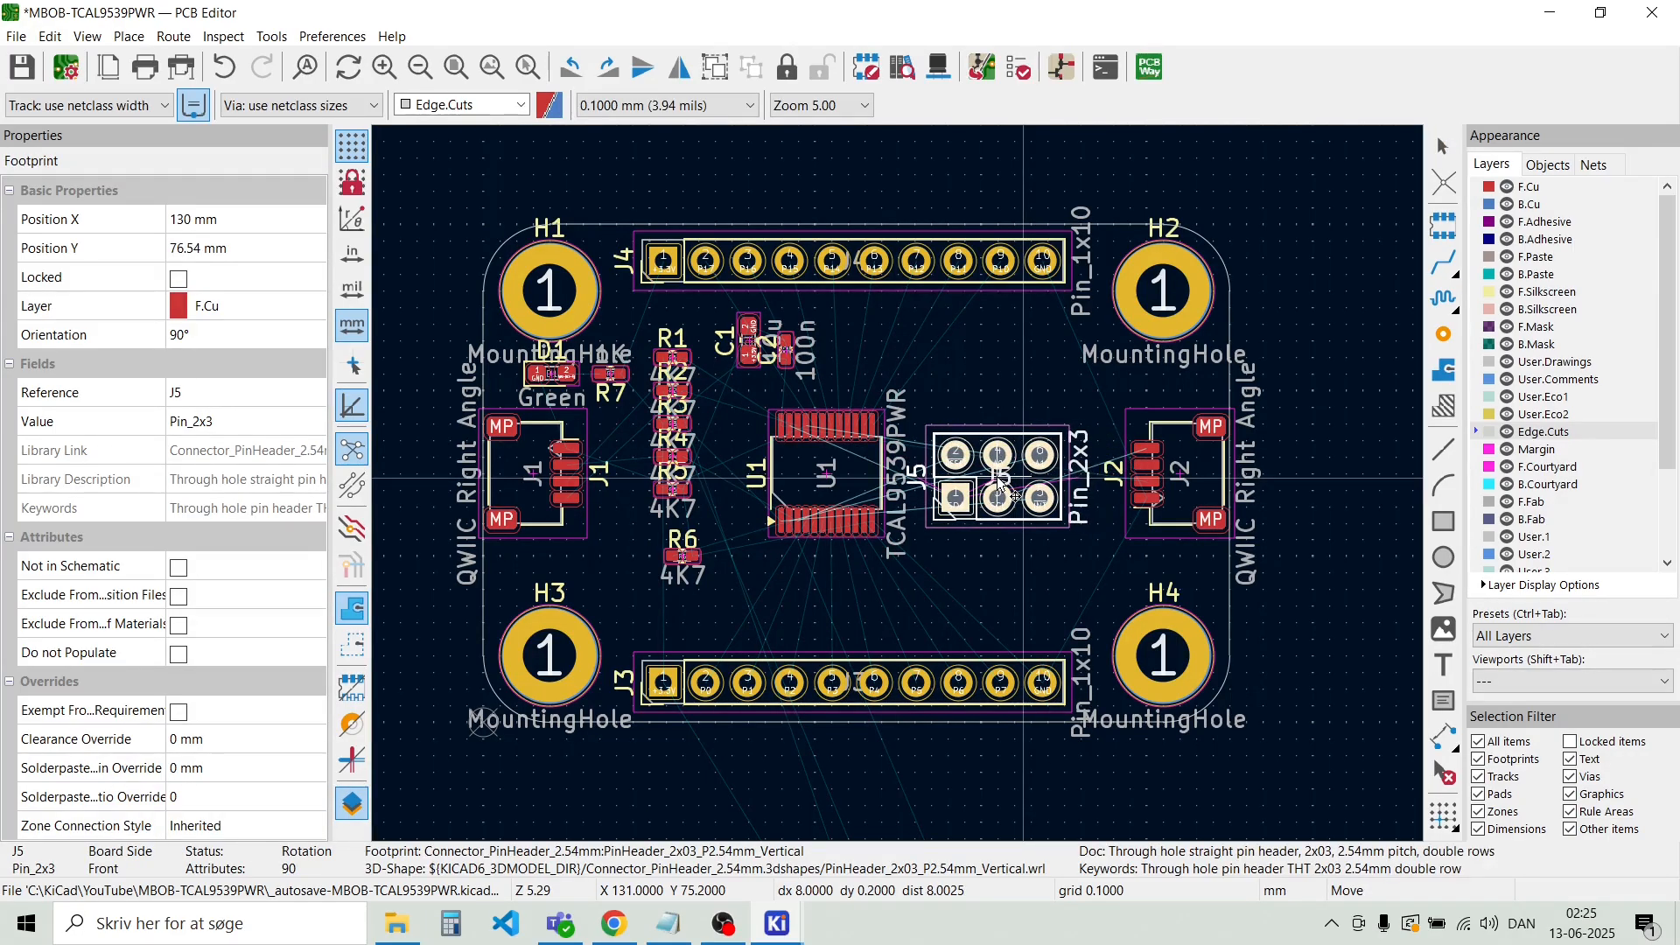
left_click(992, 484)
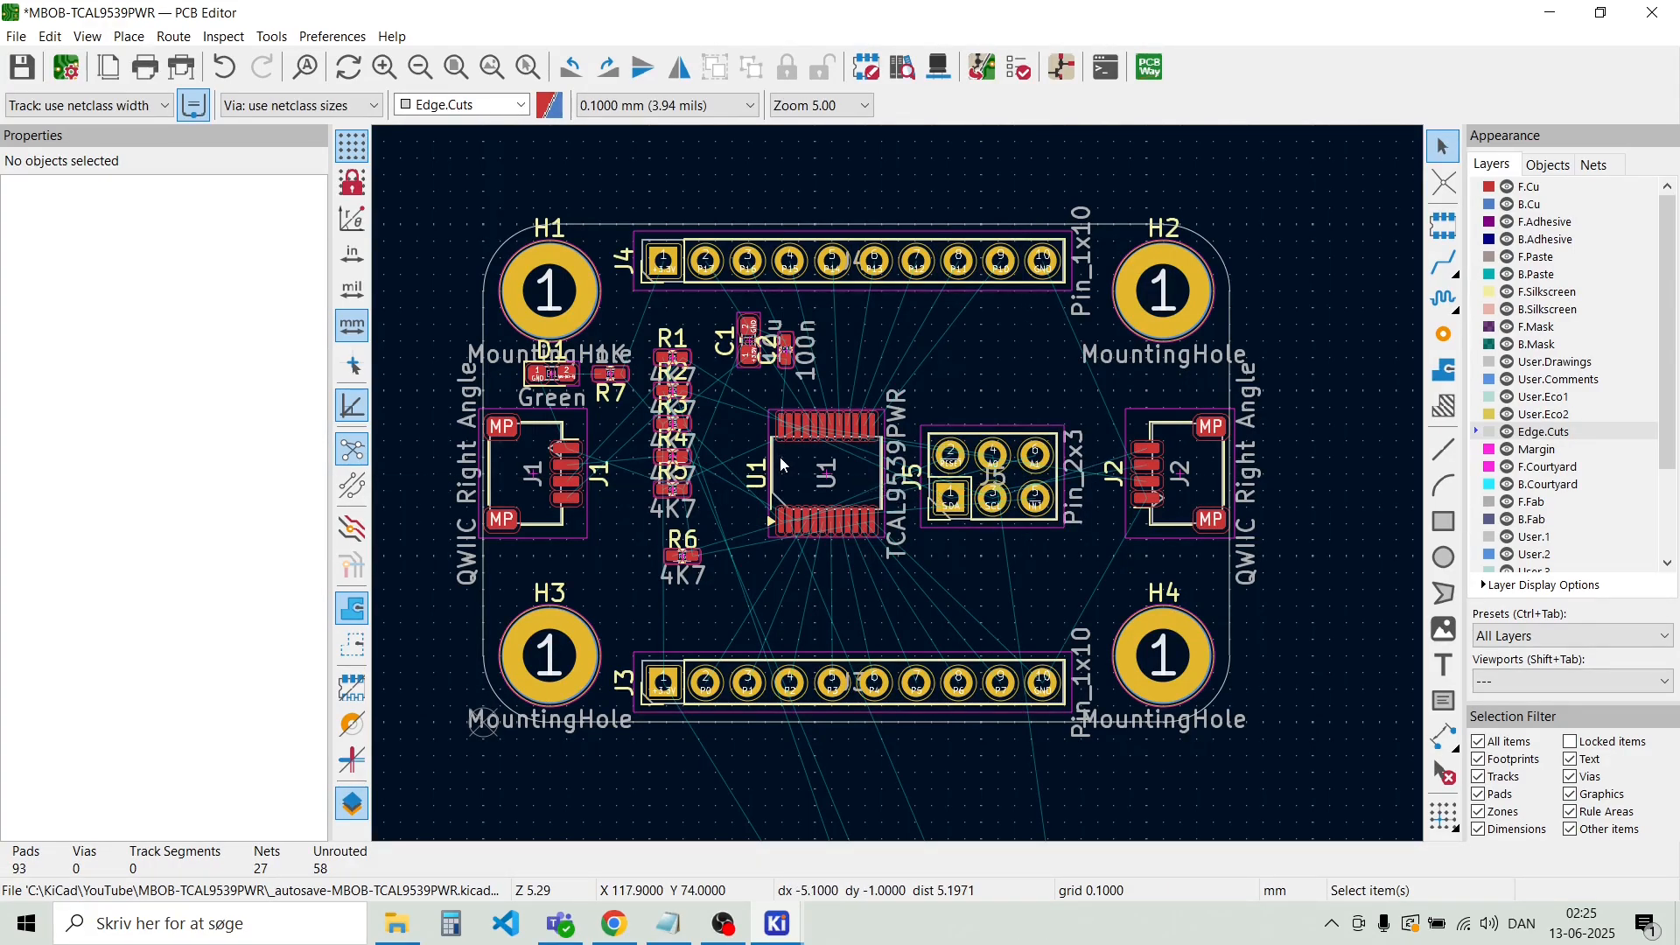
Move the 2x3 header J5 slightly right, away from U1, to X 128.56, Y 76.475 mm
left_click(988, 492)
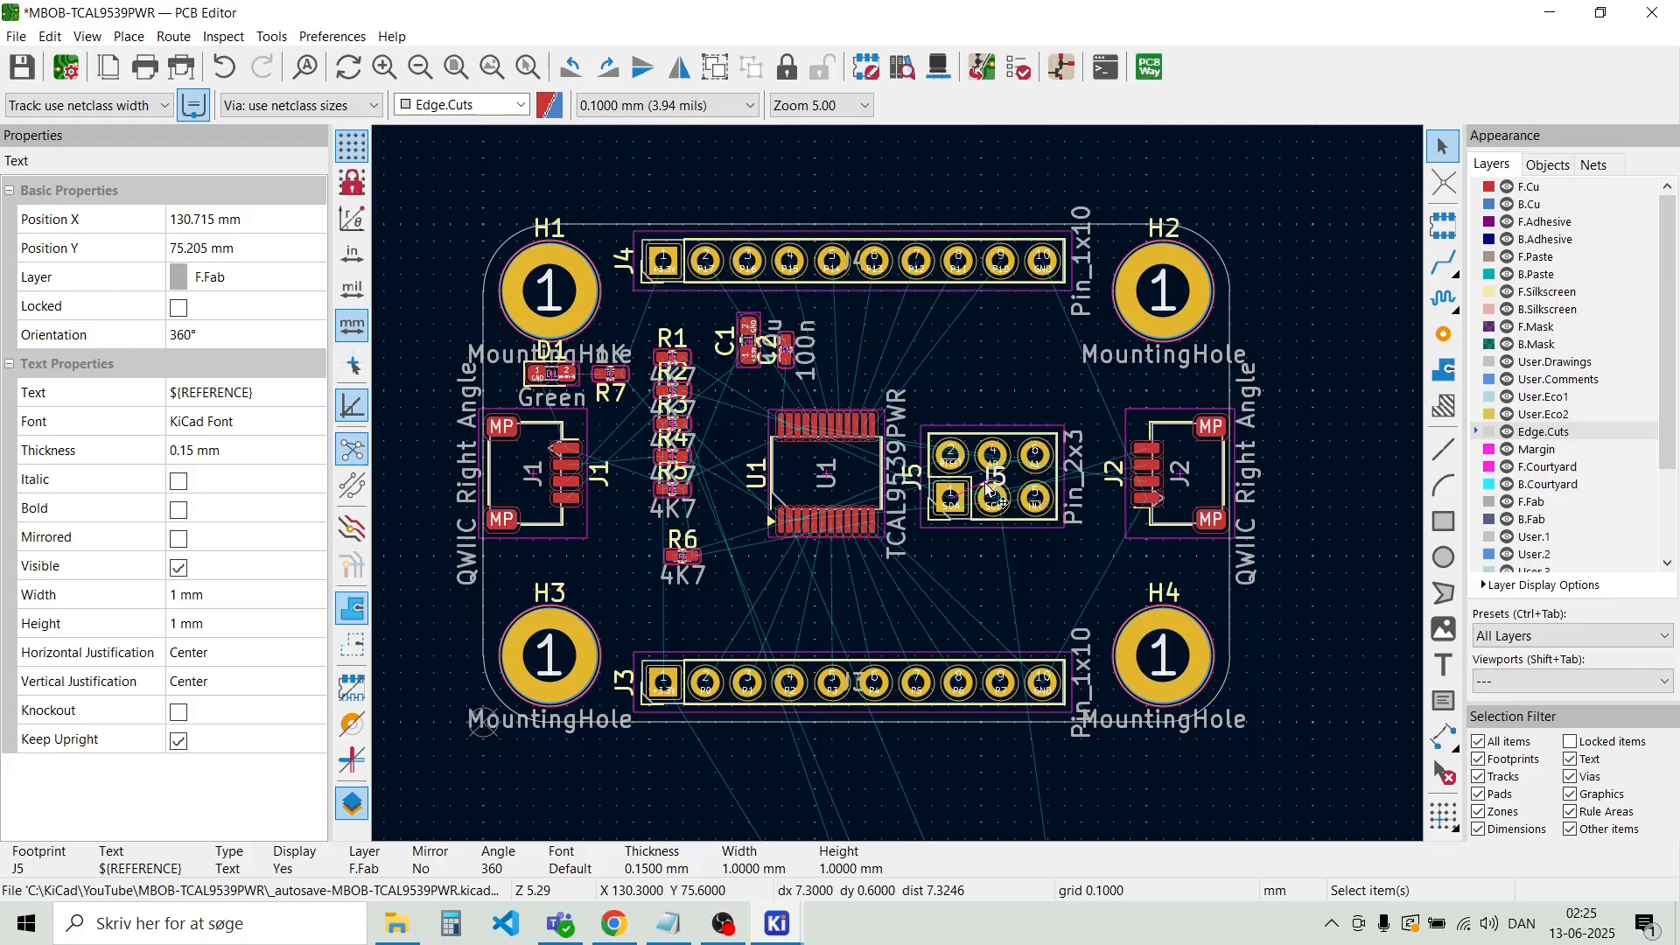
left_click(993, 540)
left_click(990, 522)
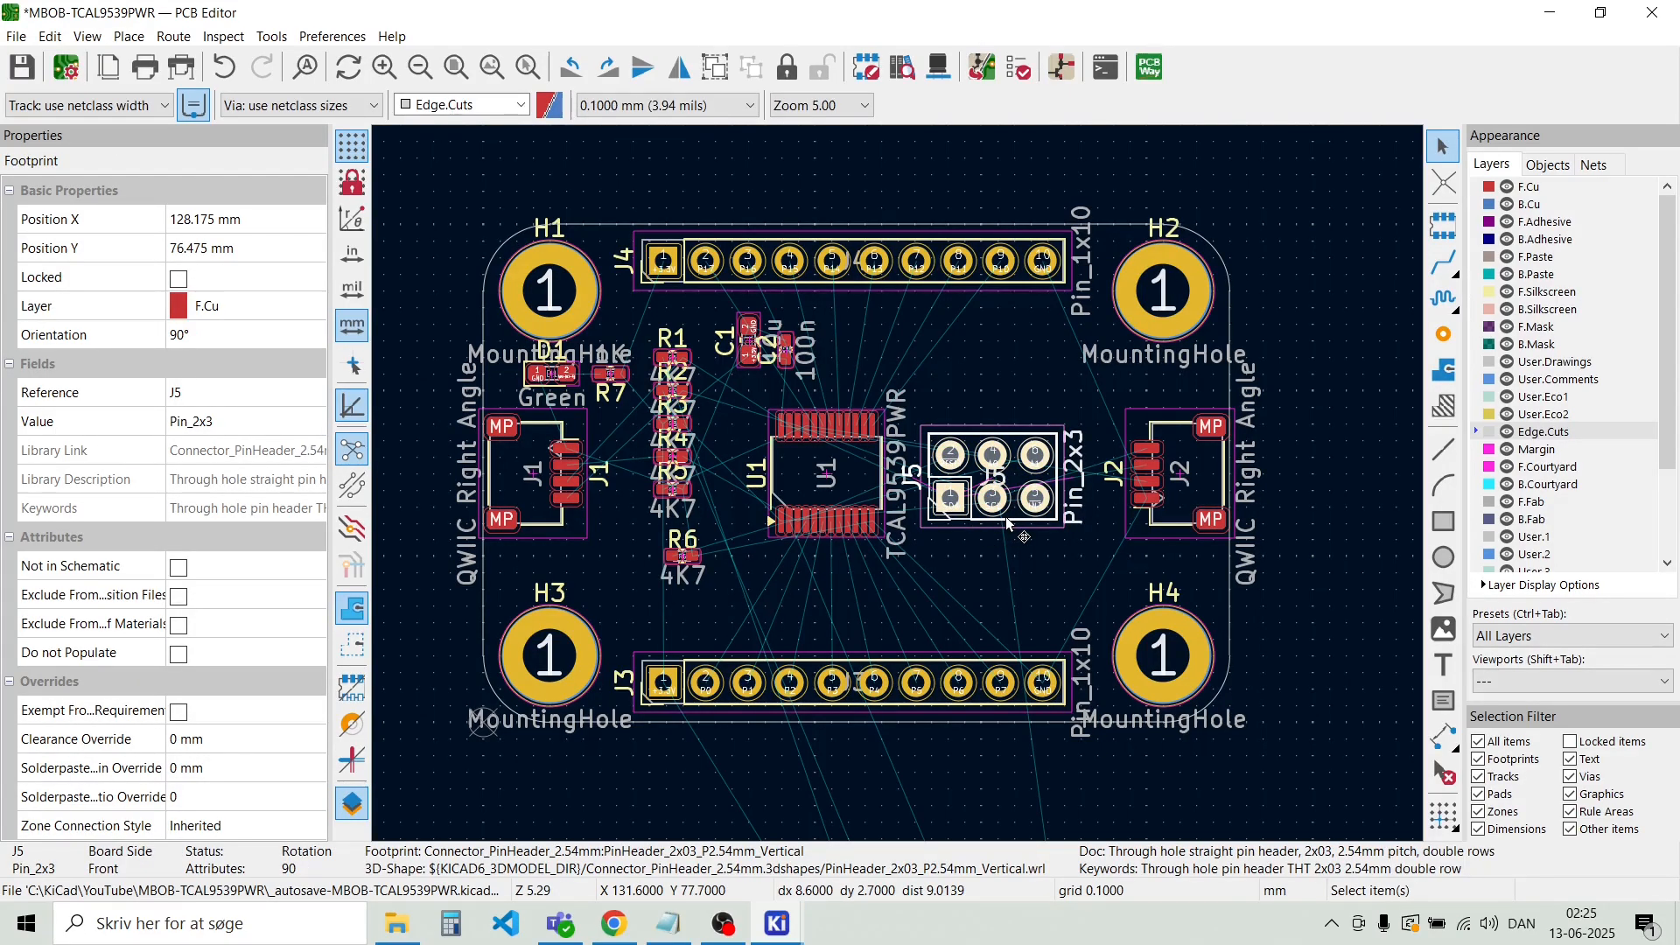
key("m")
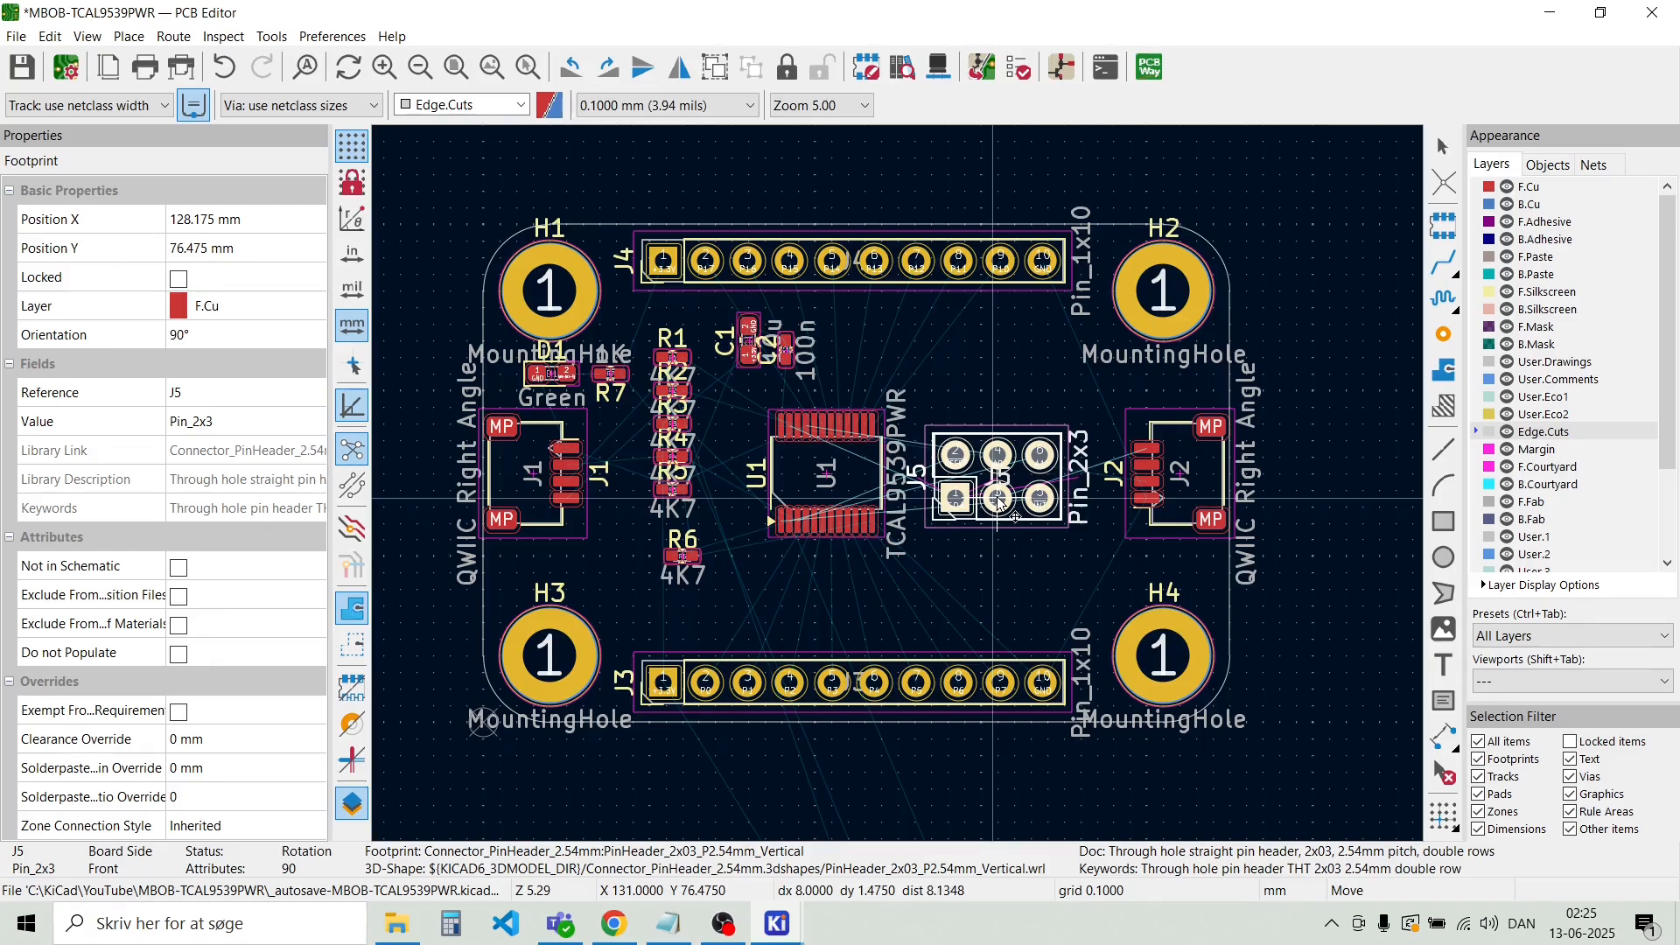
left_click(1000, 504)
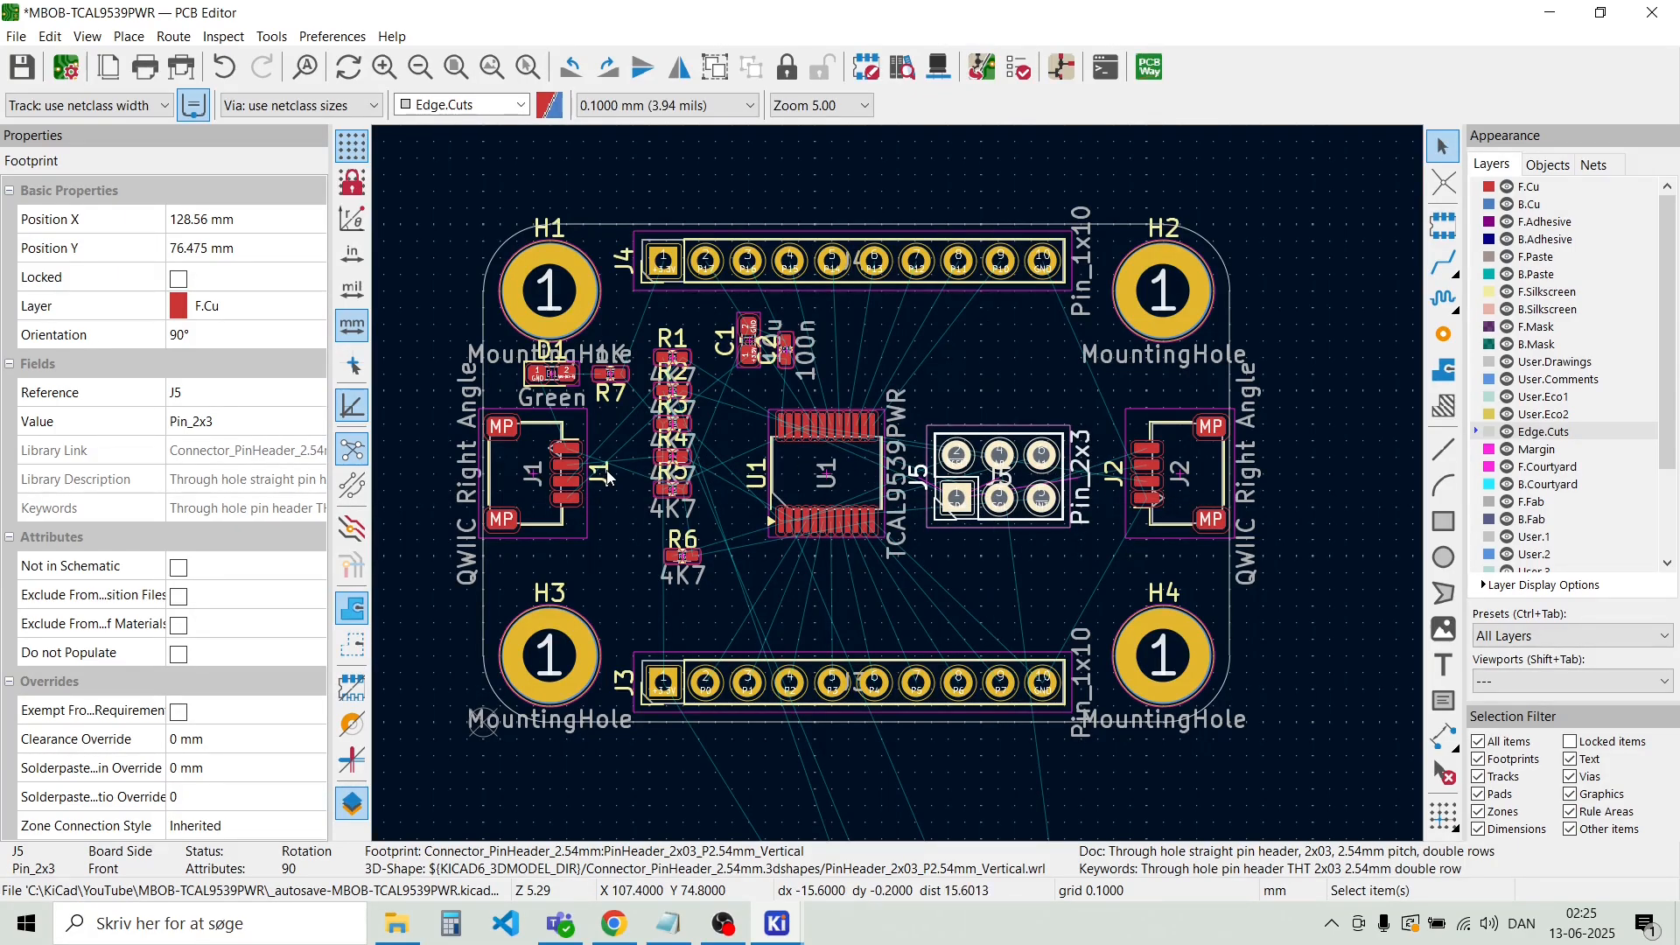
key("Escape")
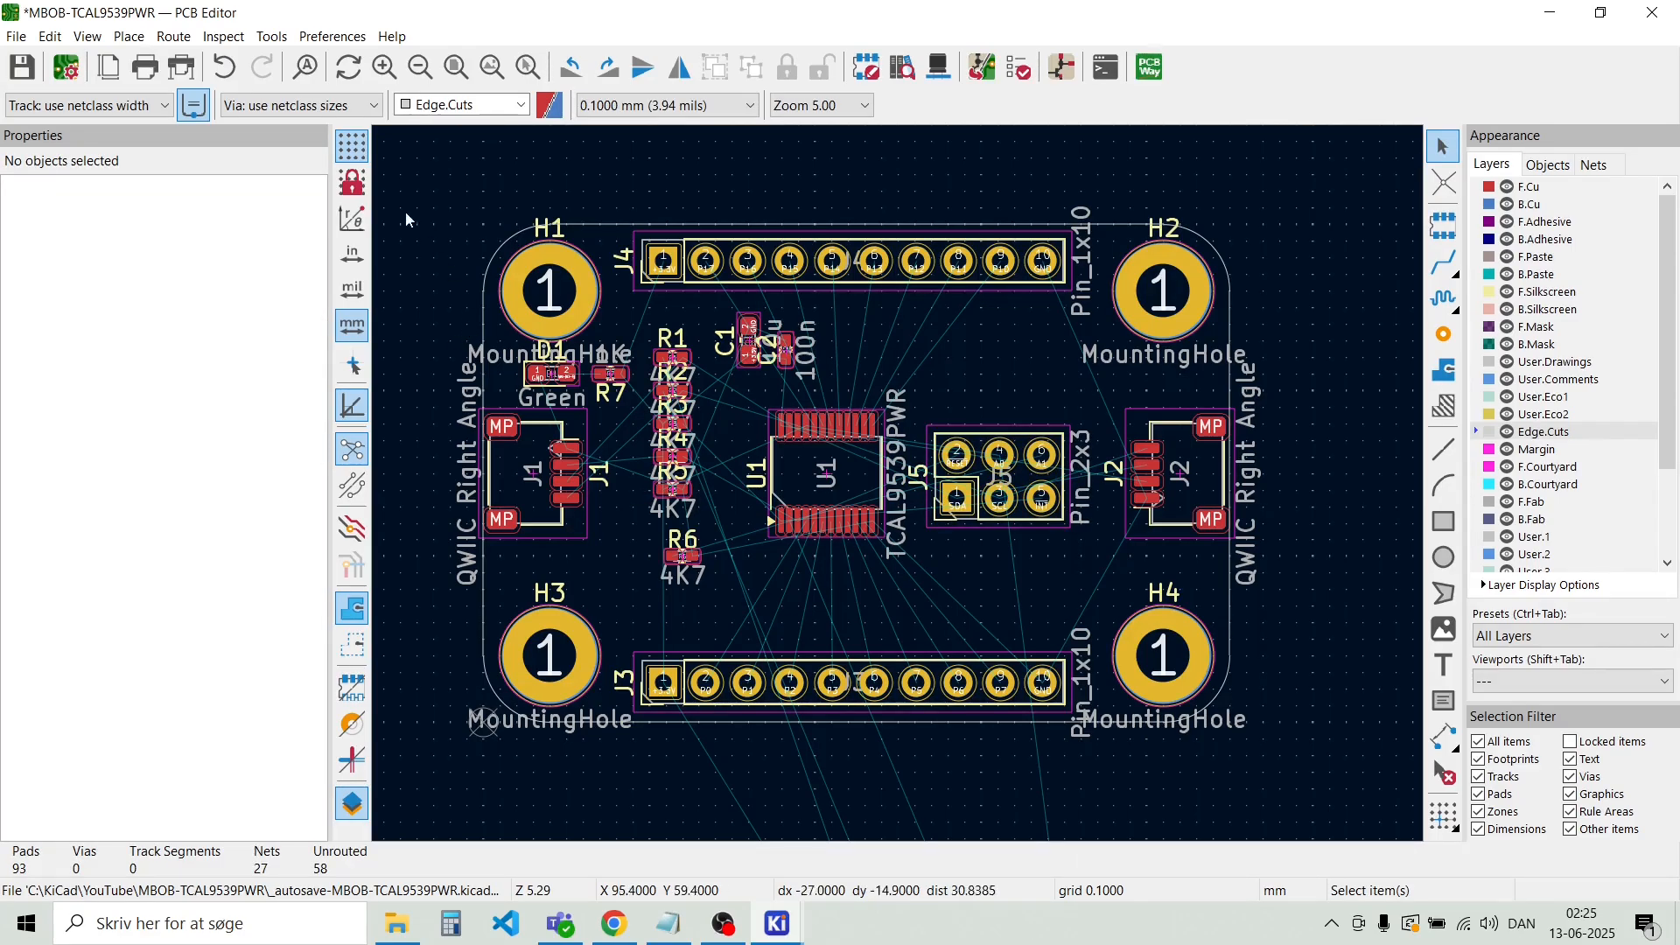
Examine the component placement on the board in 3D from several tilted angles, then close the 3D view
left_click(86, 37)
left_click(126, 94)
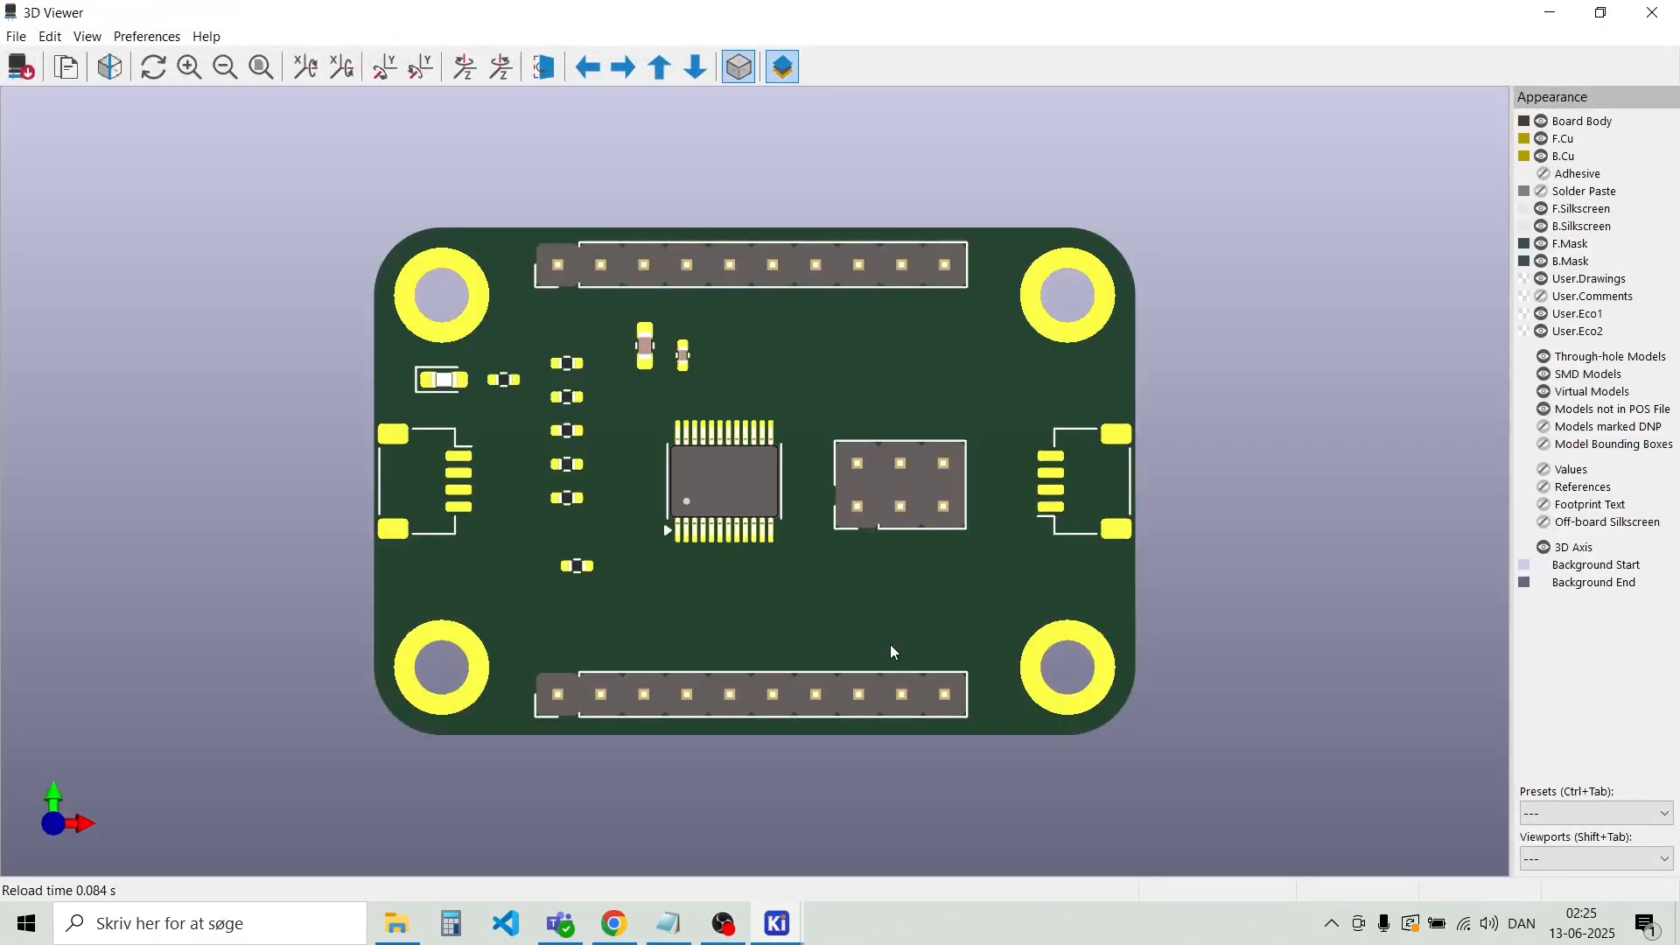
left_click_drag(893, 652, 918, 462)
mouse_move(746, 461)
left_mouse_down()
mouse_move(654, 602)
mouse_move(748, 649)
mouse_move(696, 632)
mouse_move(745, 480)
left_mouse_up()
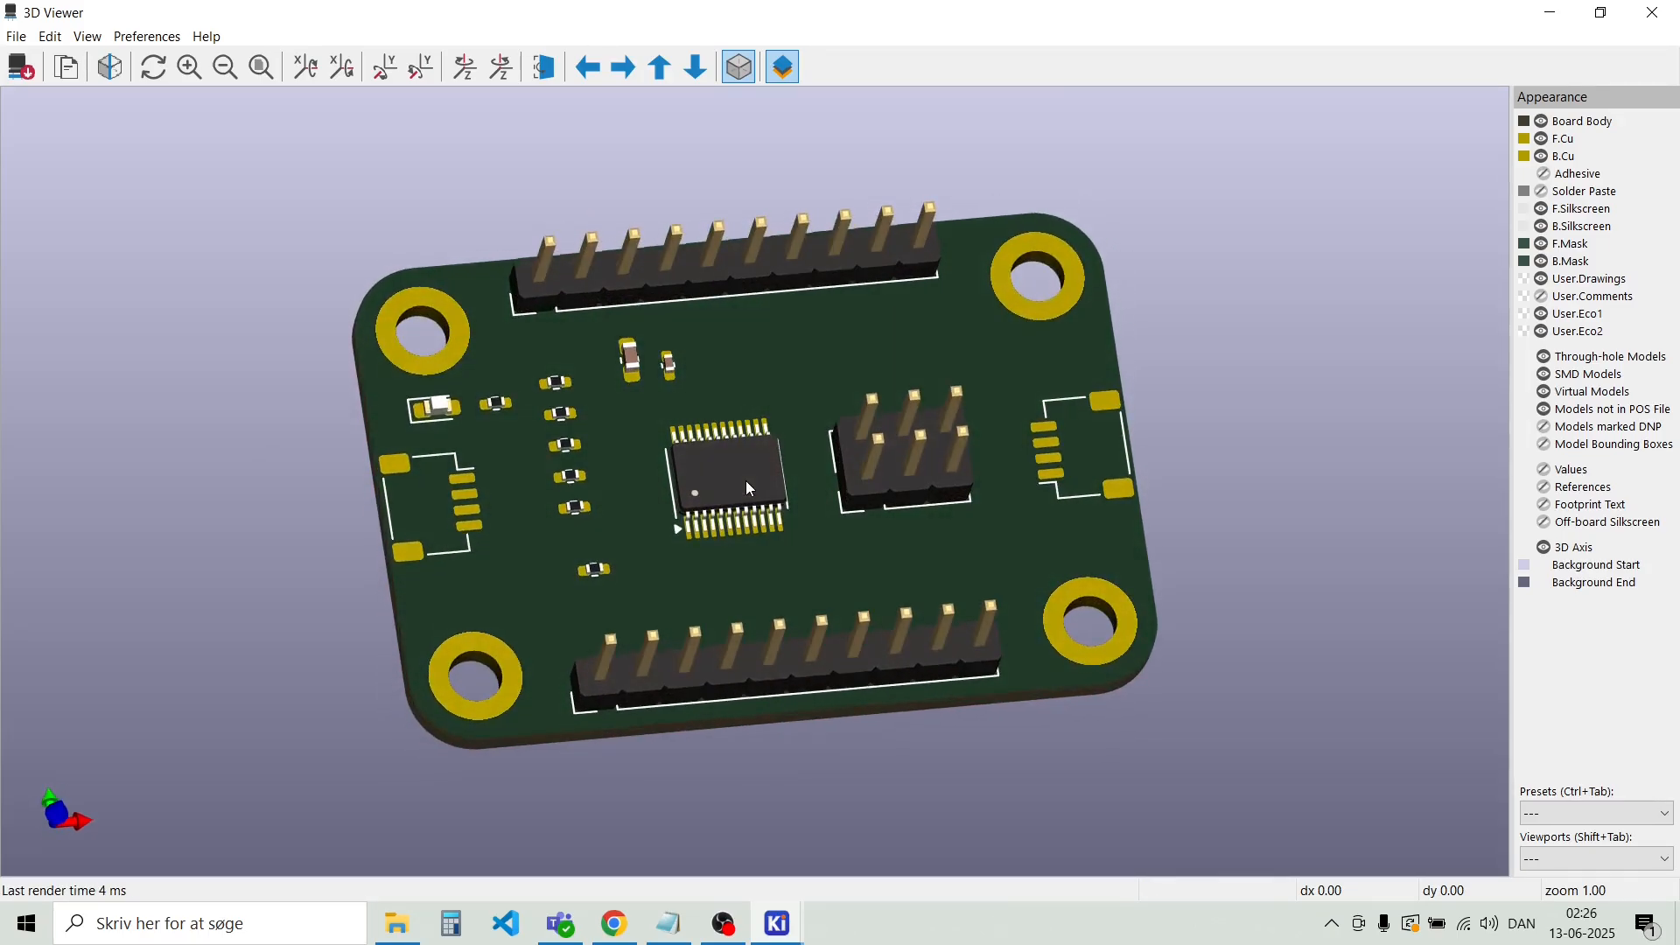
left_click_drag(889, 561, 871, 596)
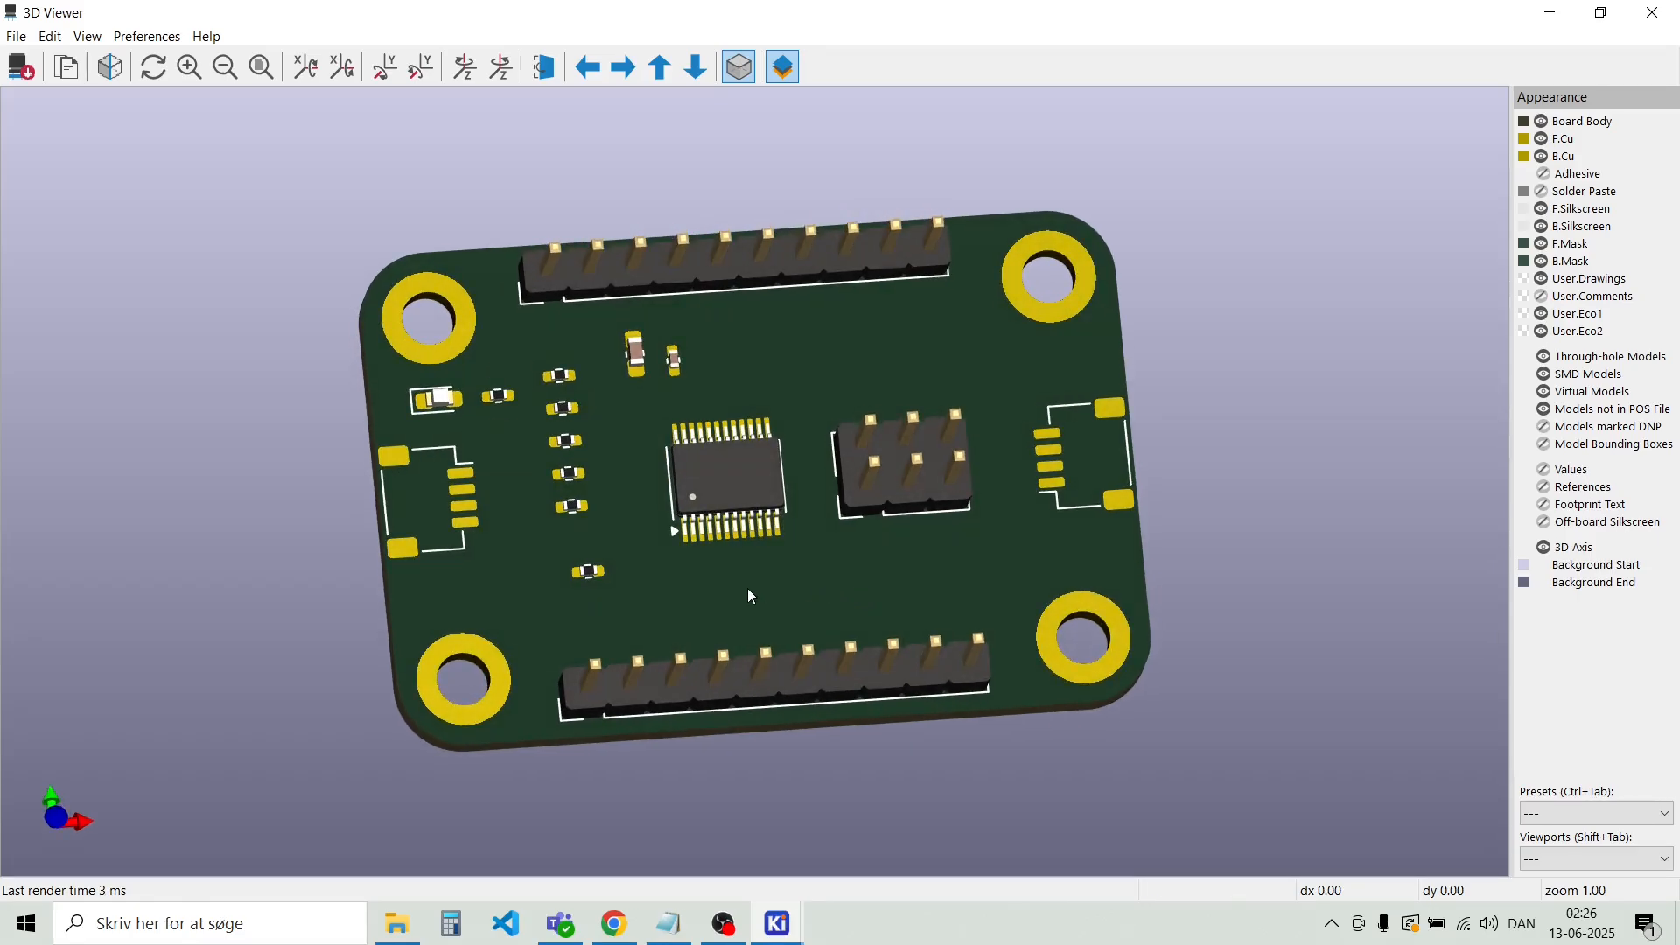
left_click_drag(751, 596, 799, 567)
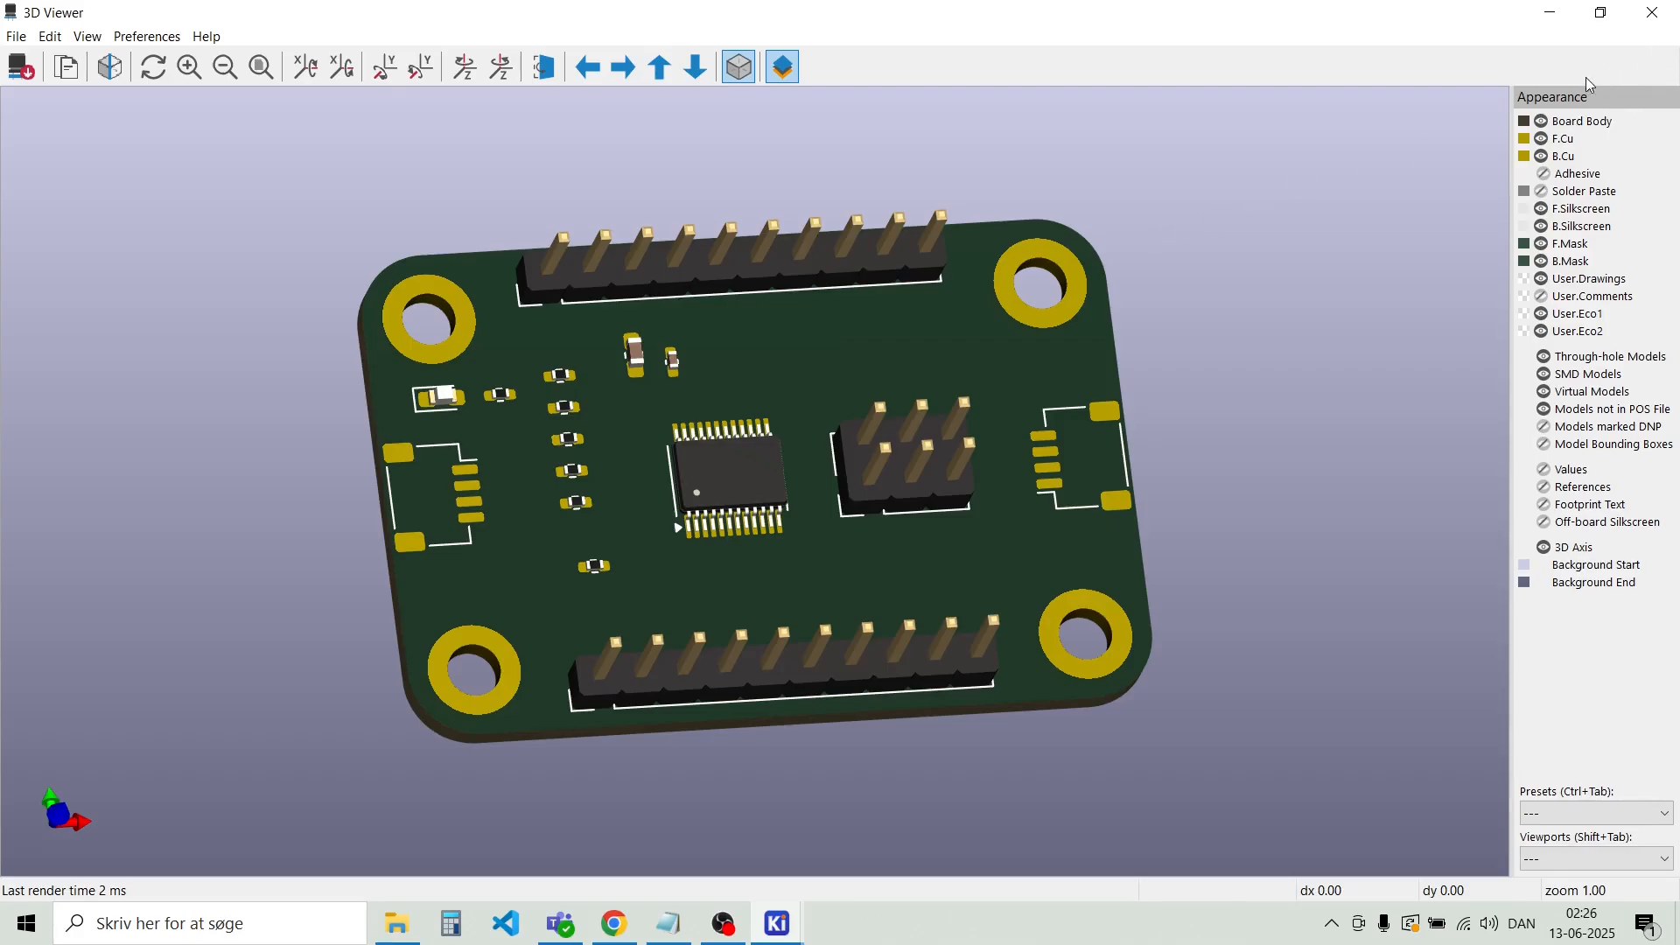
left_click(1652, 12)
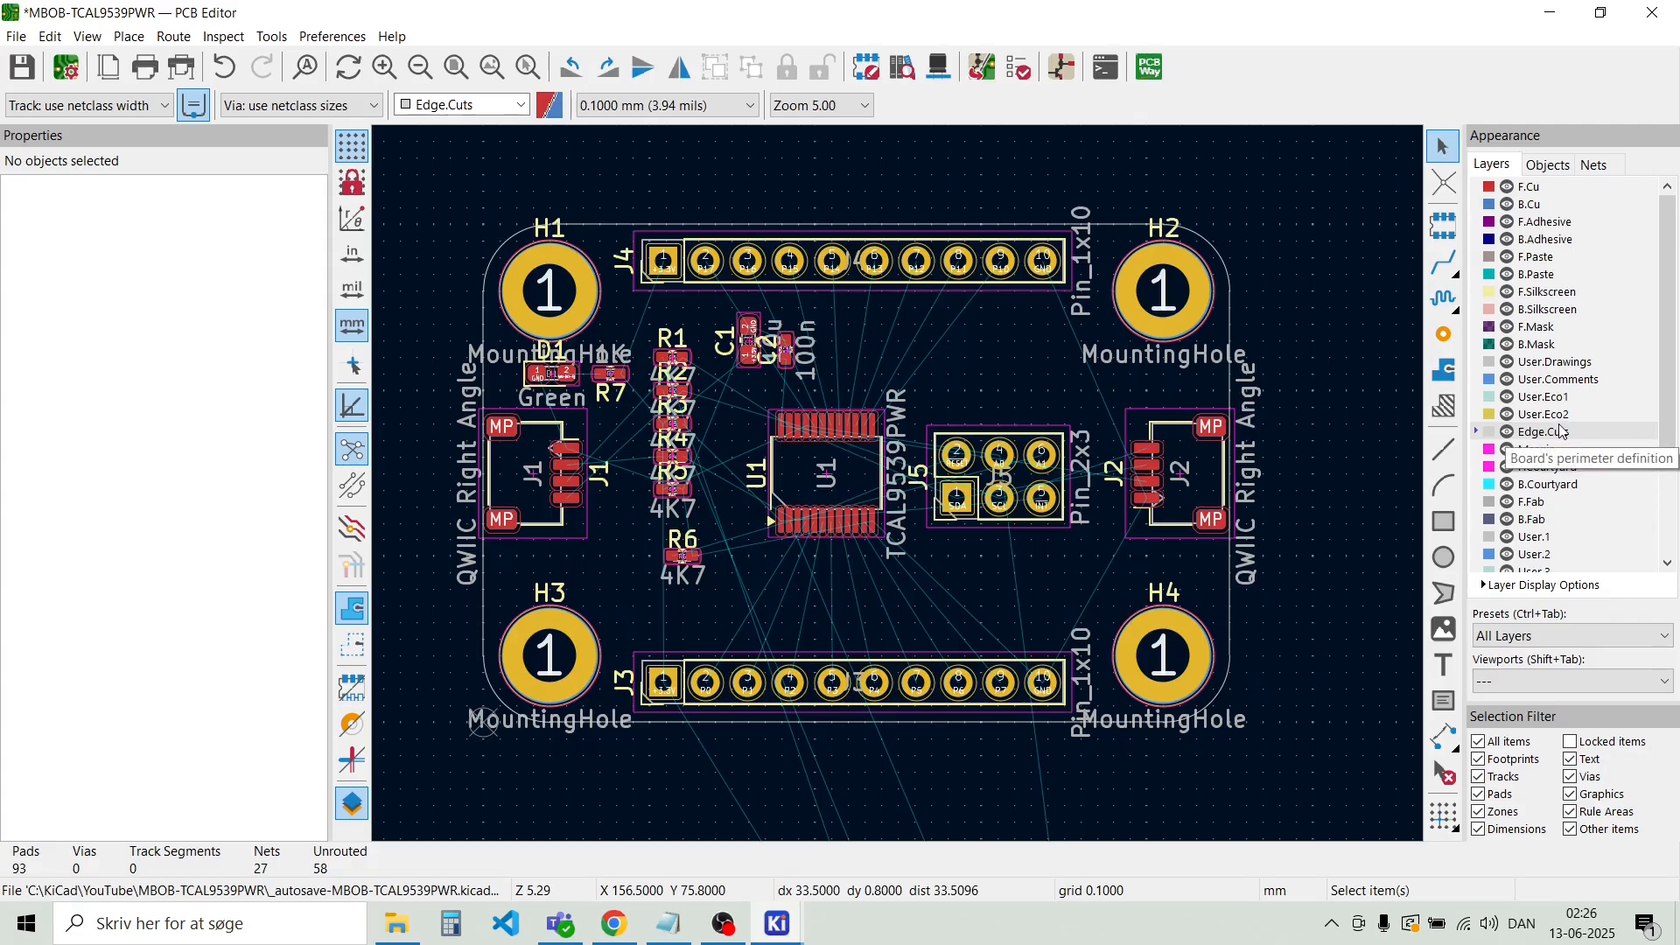
Hide the F.Fab layer so the fabrication texts and outlines are removed from the layout view
scroll(1553, 421, "down", 1)
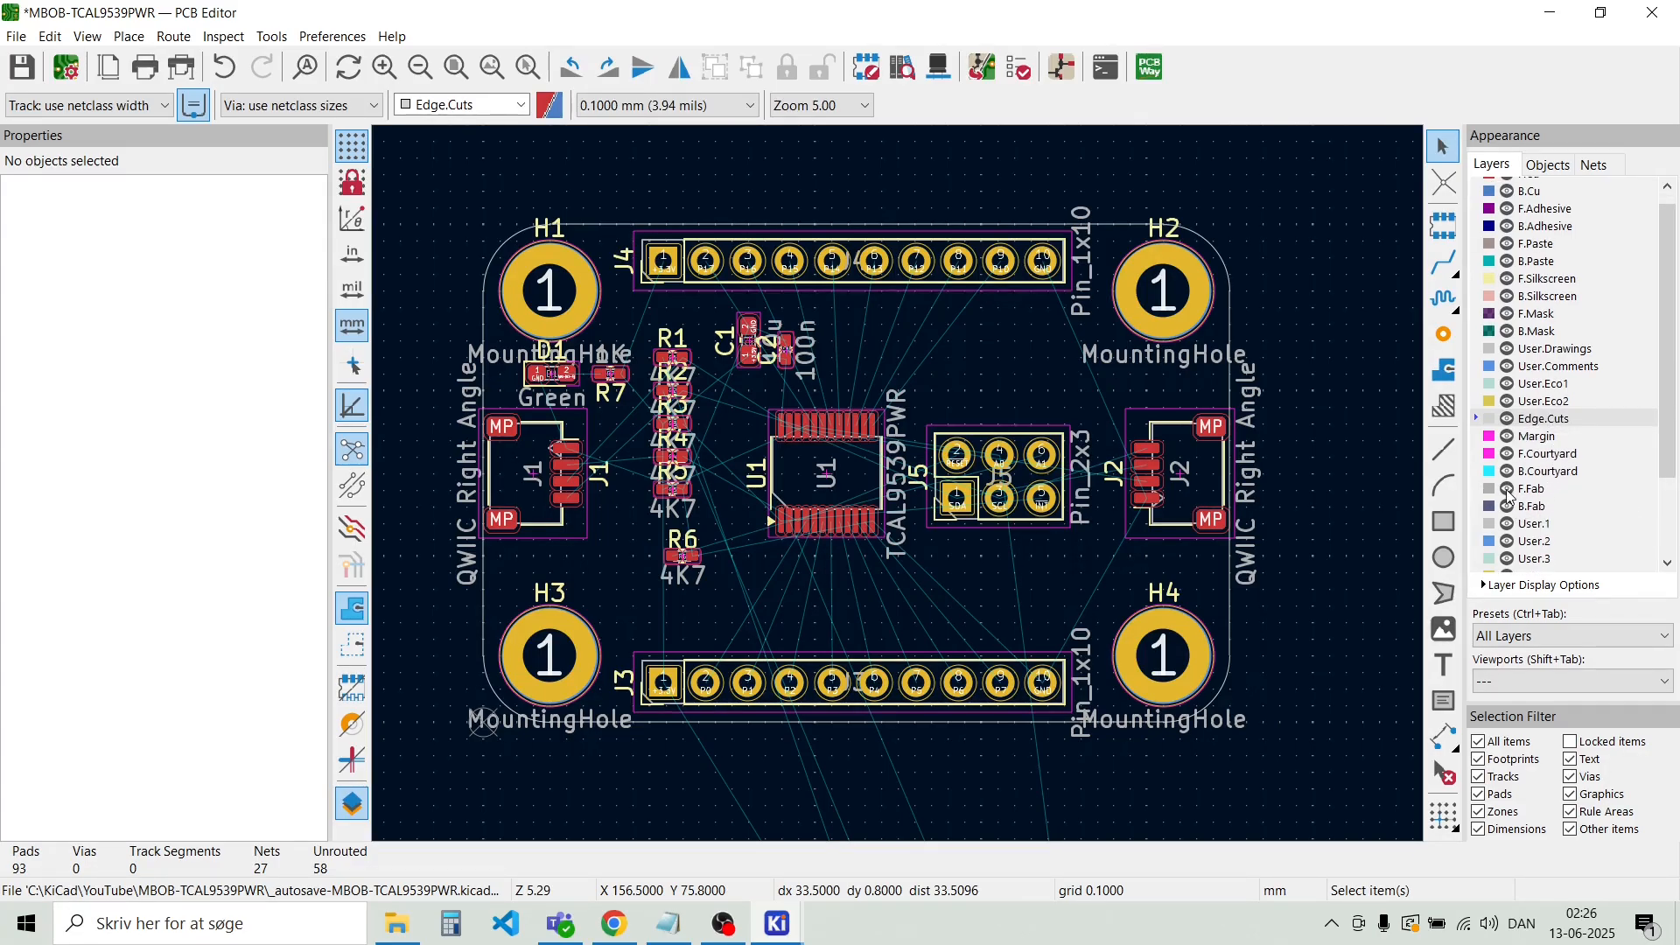
left_click(1509, 492)
left_click(1508, 495)
left_click(1508, 494)
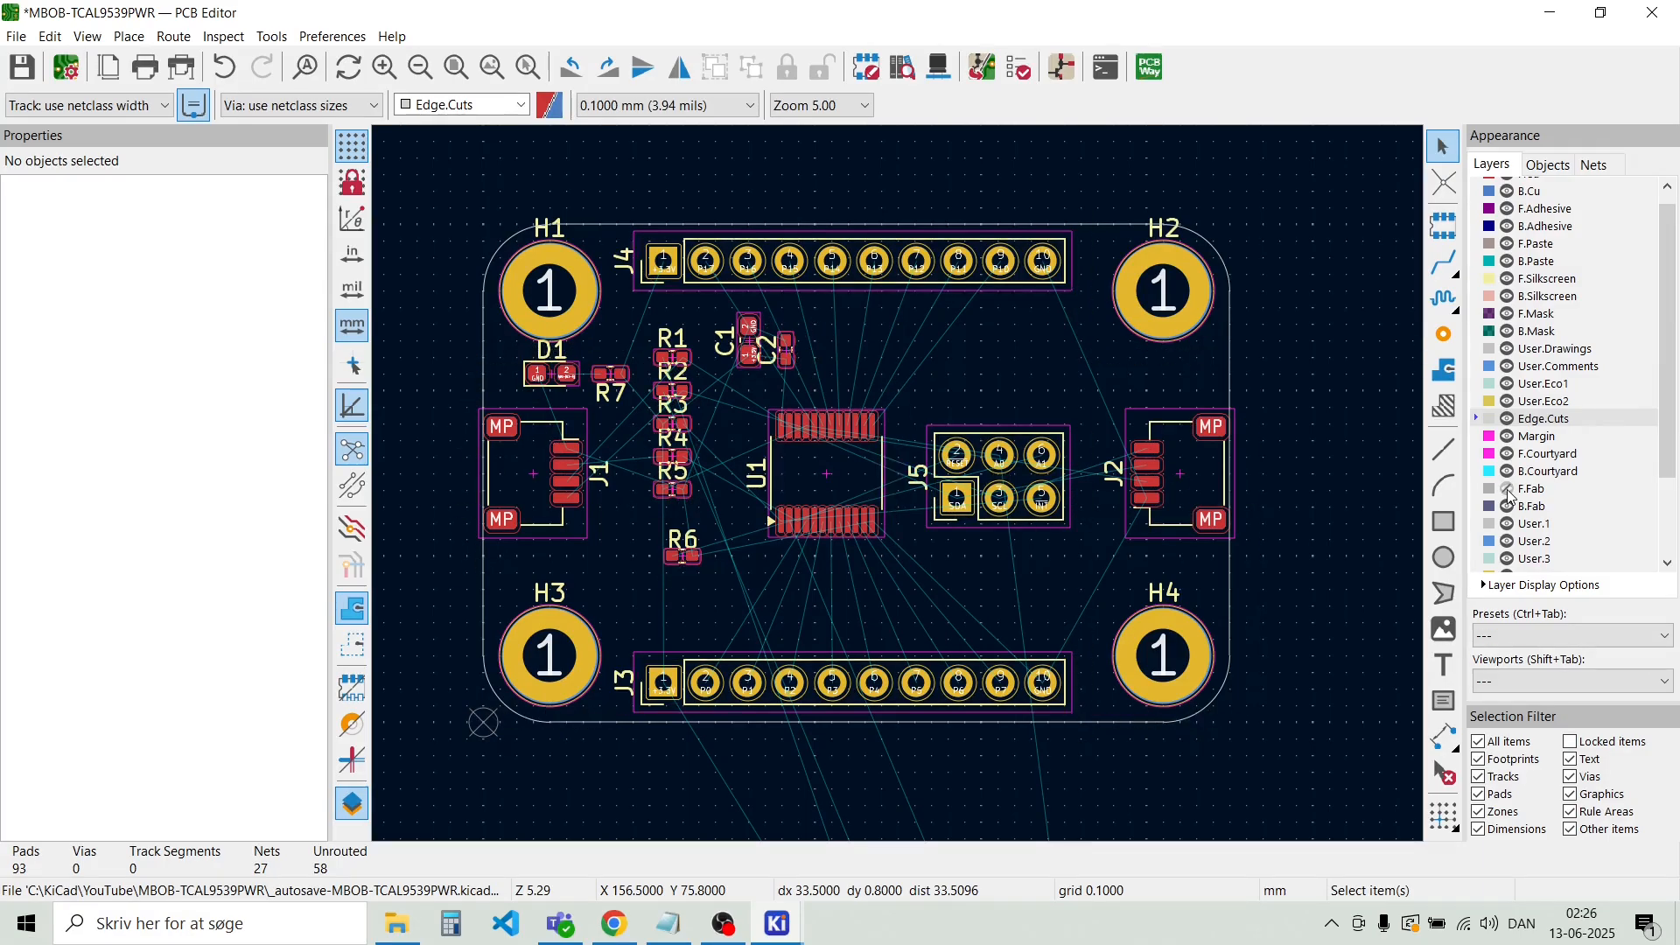
left_click(1509, 495)
left_click(1509, 494)
left_click(1509, 492)
left_click(1509, 492)
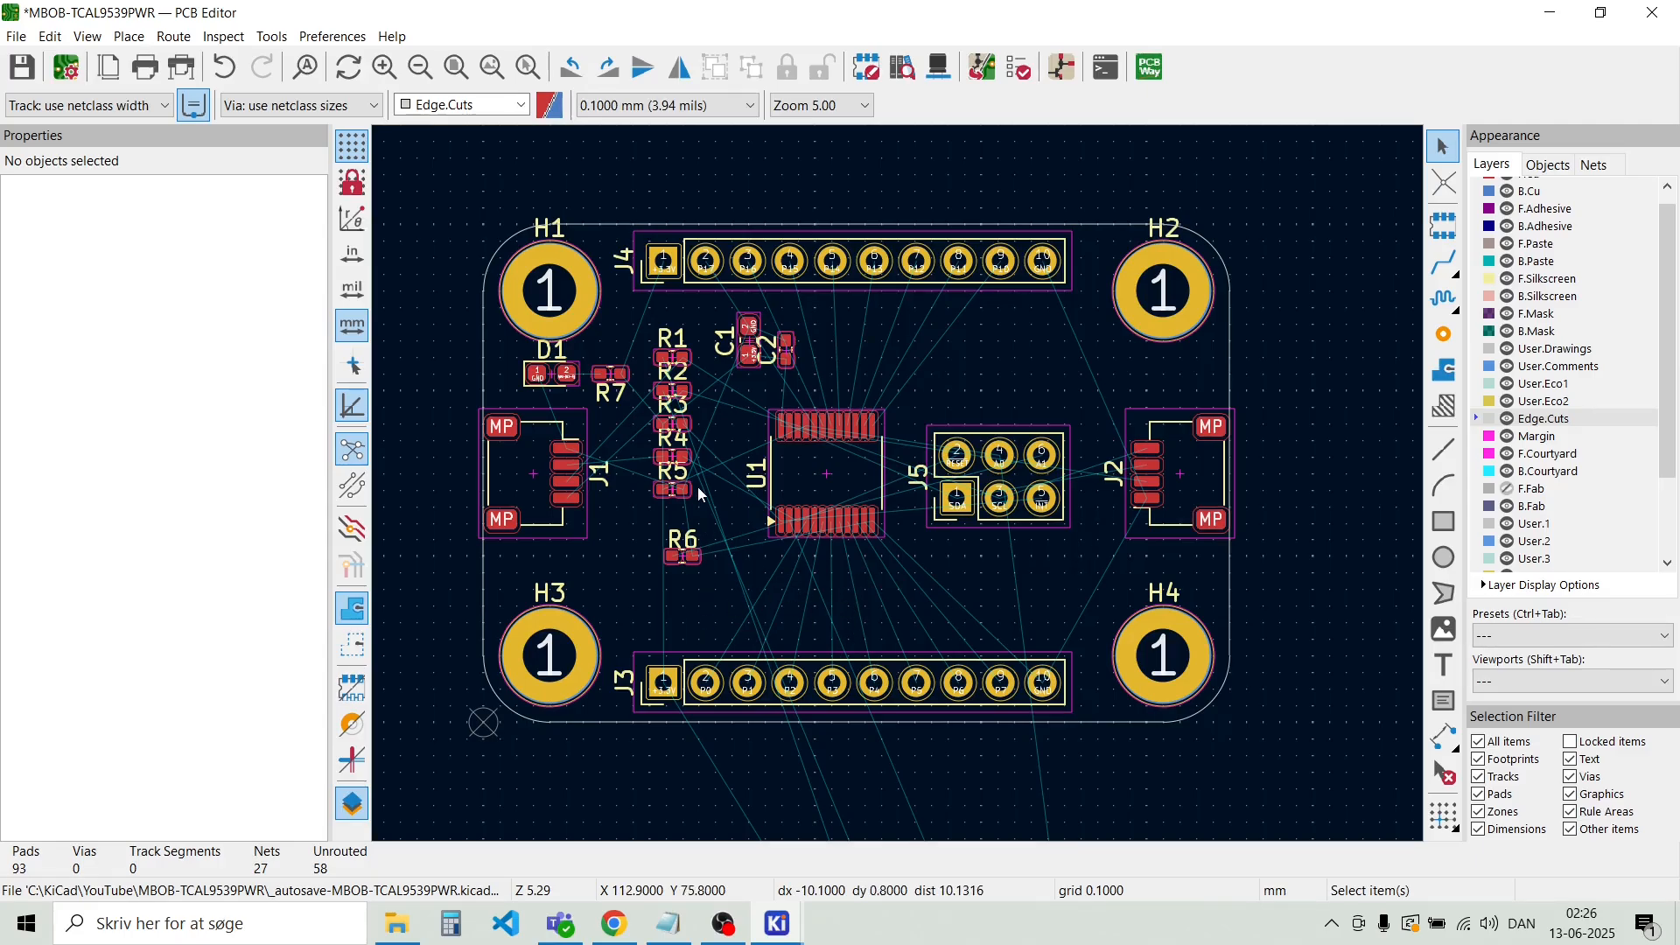
Inspect the pin names and nets on U1's lower pad row, selecting GND pad 12
scroll(683, 495, "up", 3)
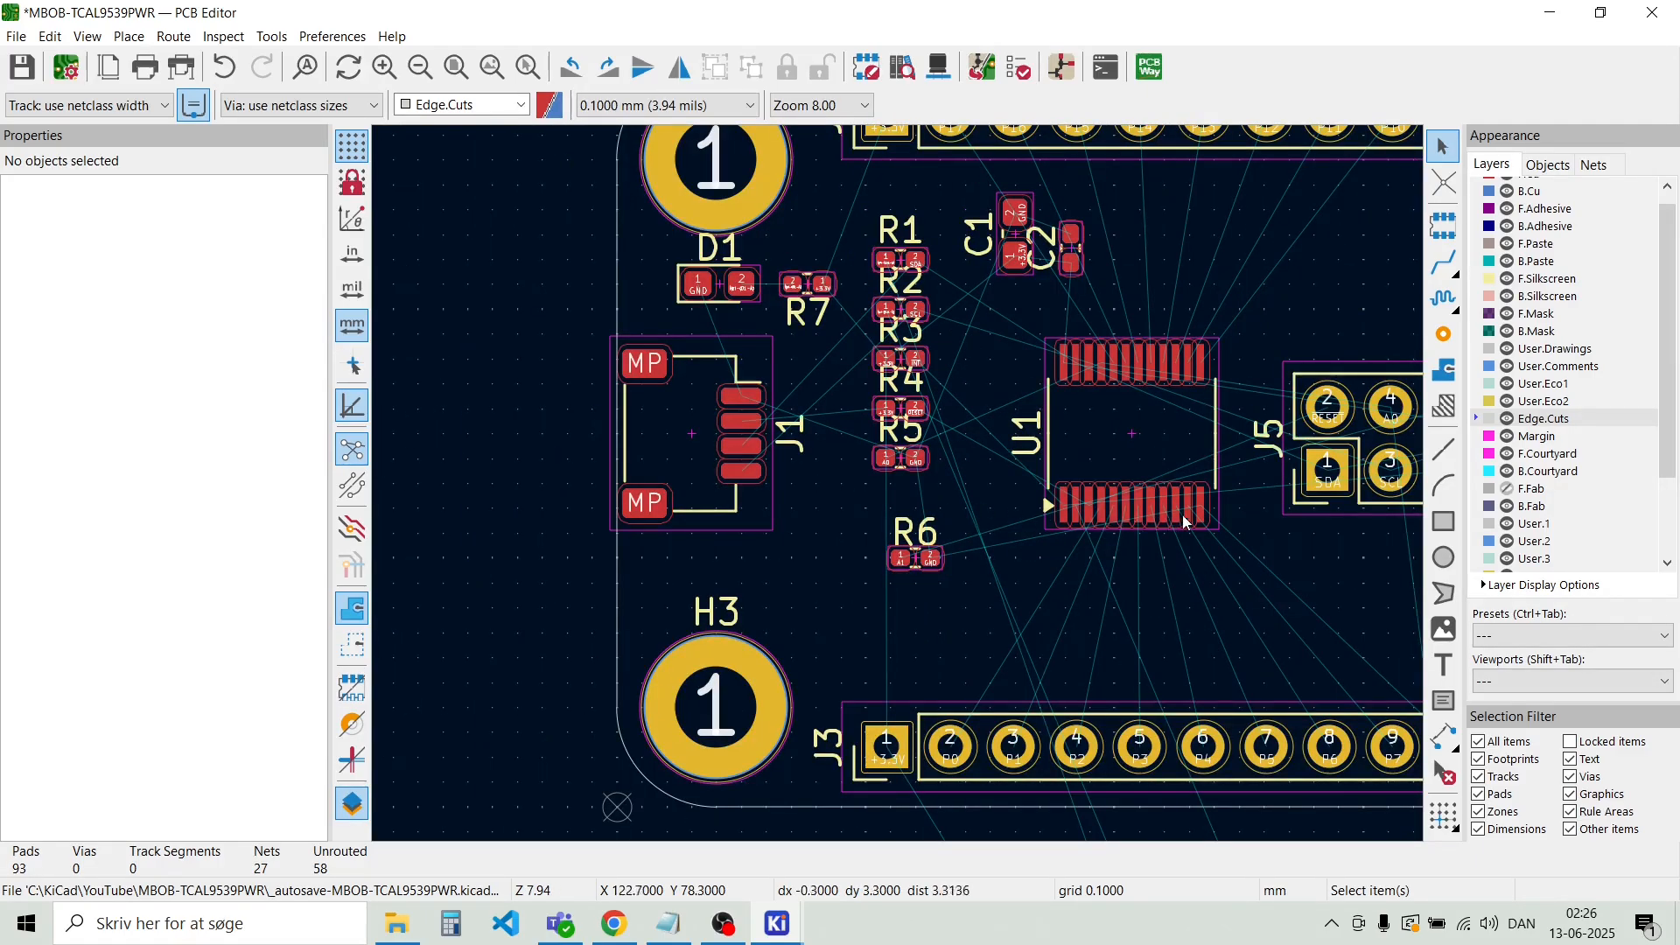
scroll(898, 483, "up", 1)
scroll(861, 496, "down", 1)
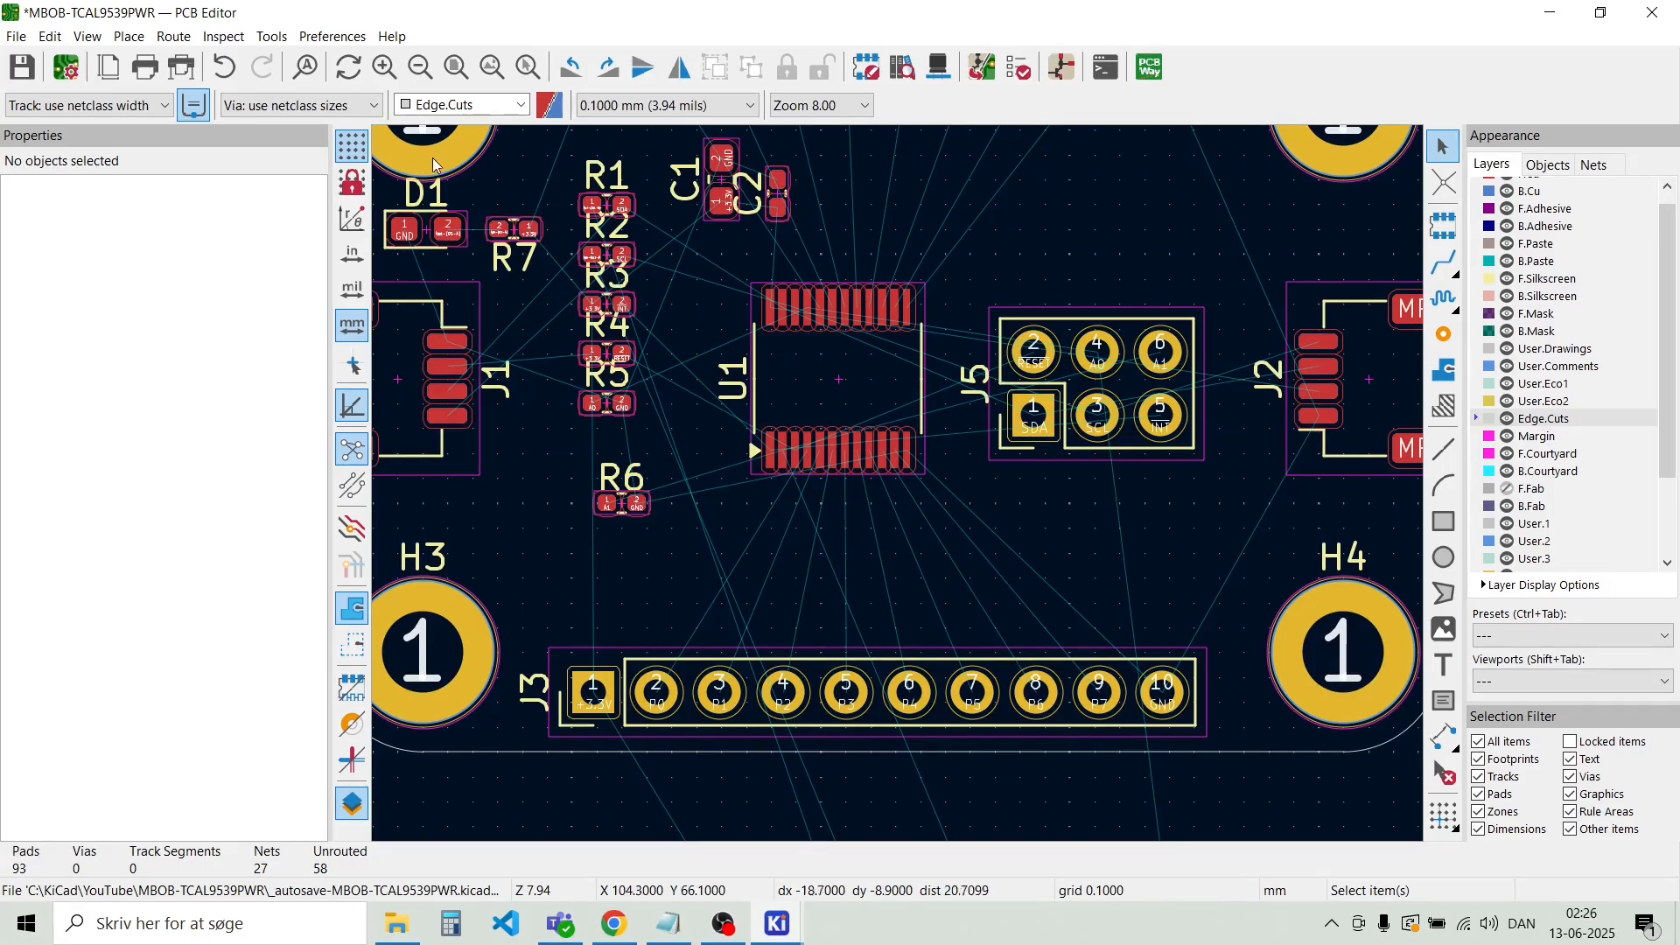
left_click(132, 39)
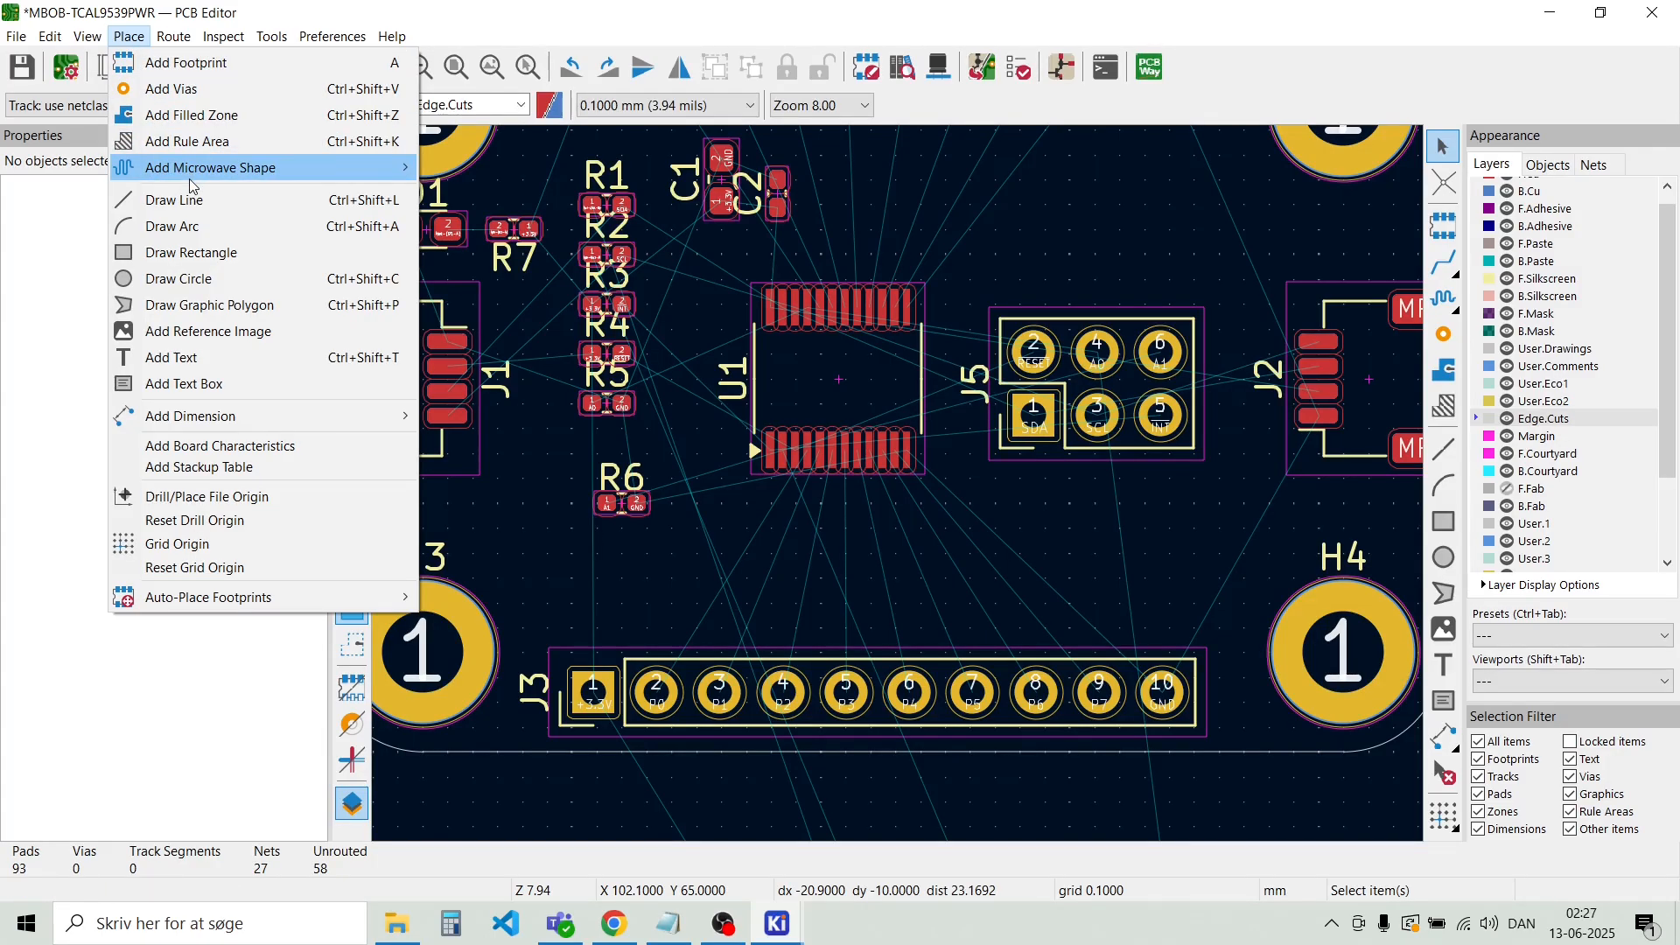
left_click(183, 43)
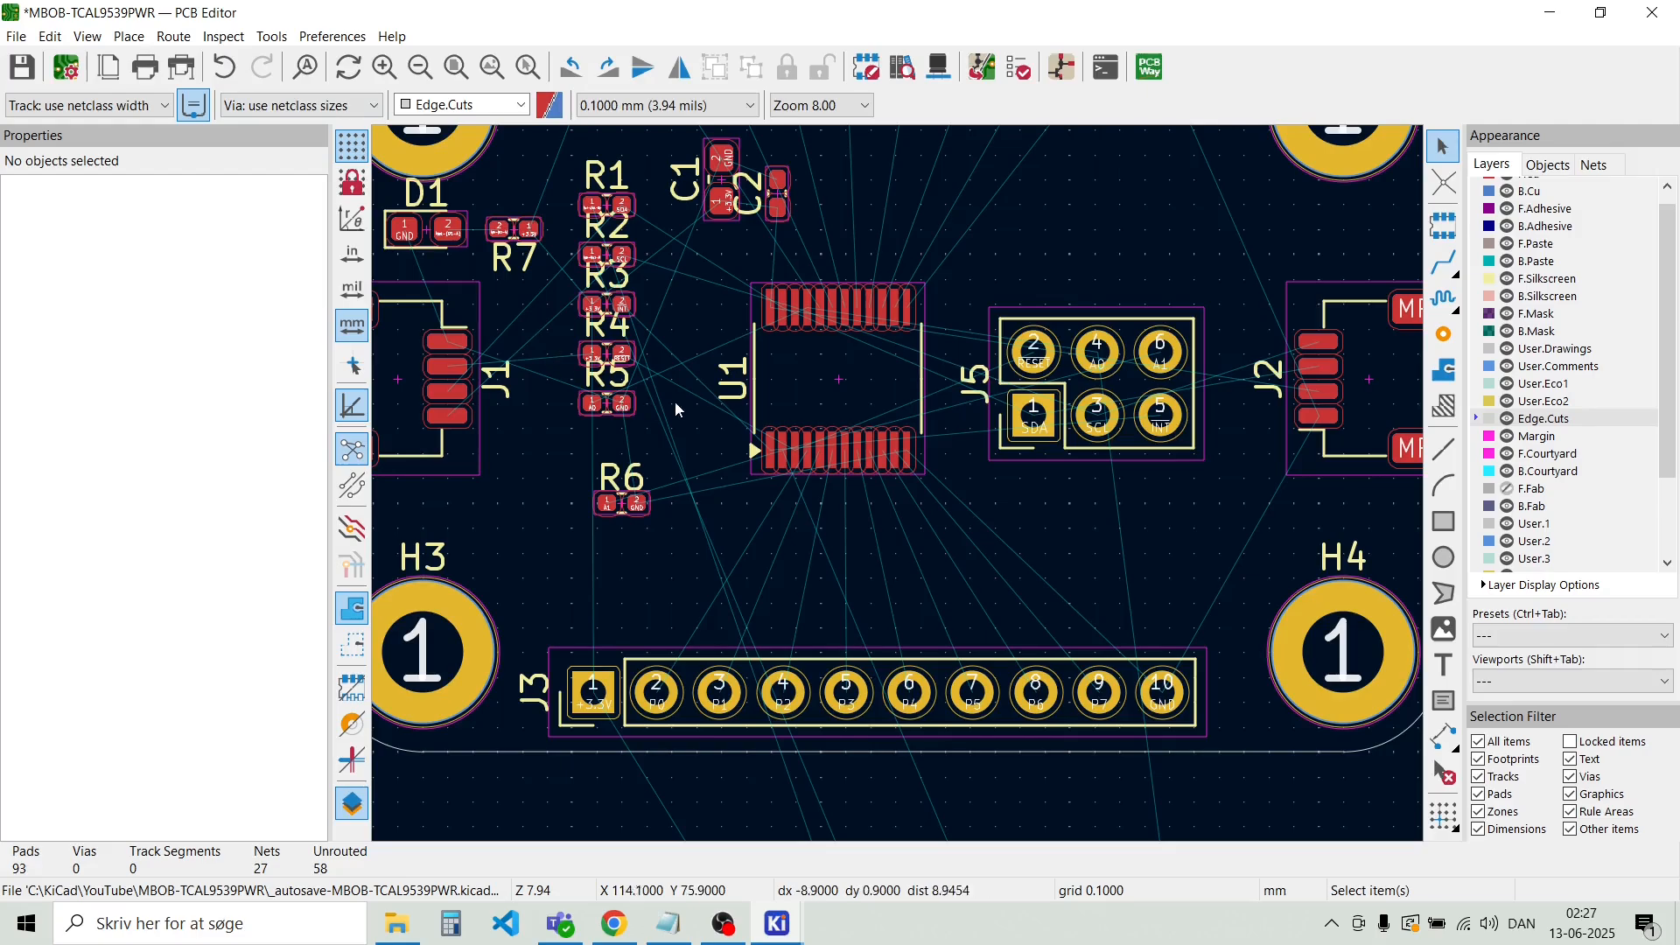
scroll(900, 490, "up", 3)
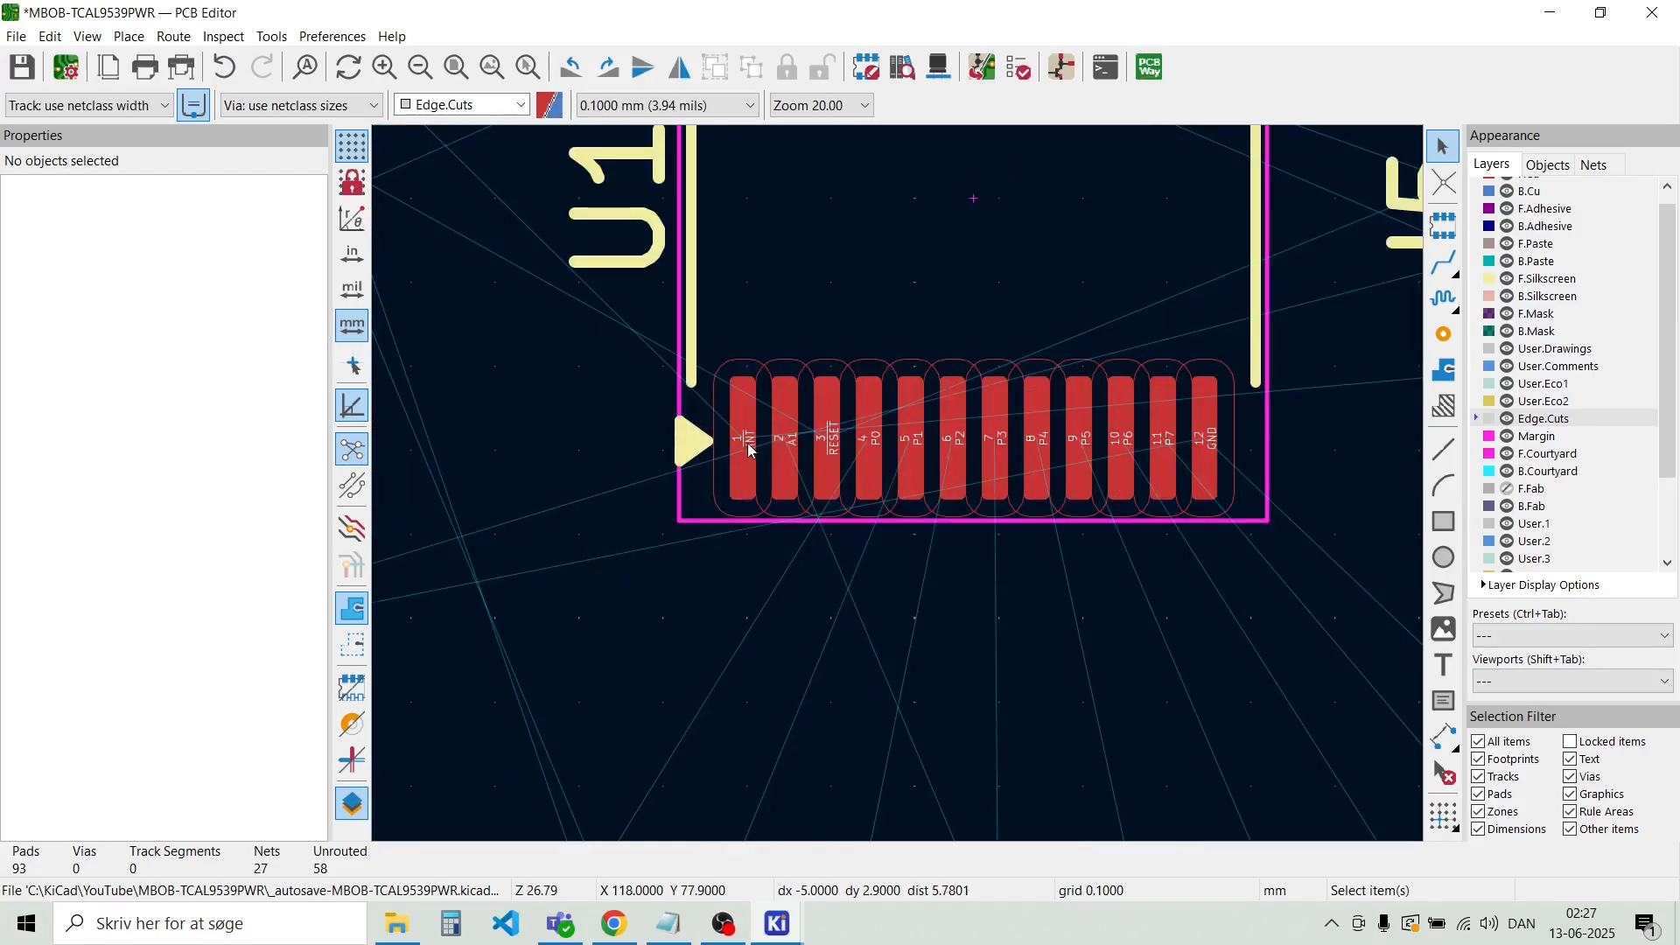
left_click(1213, 451)
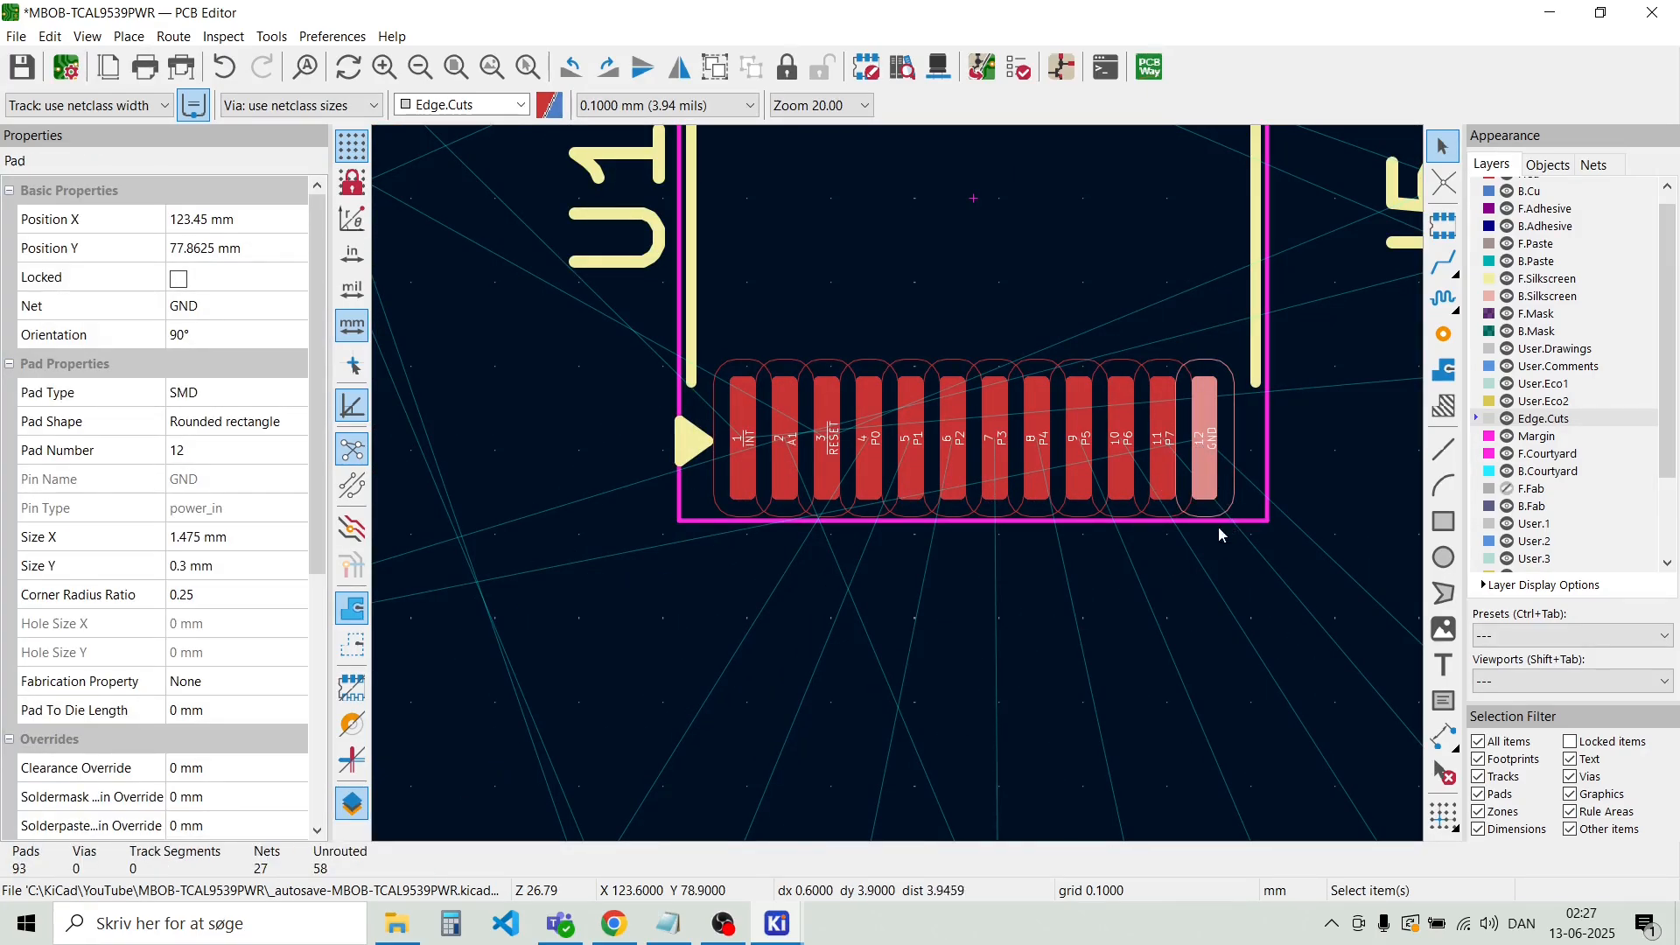
key("x")
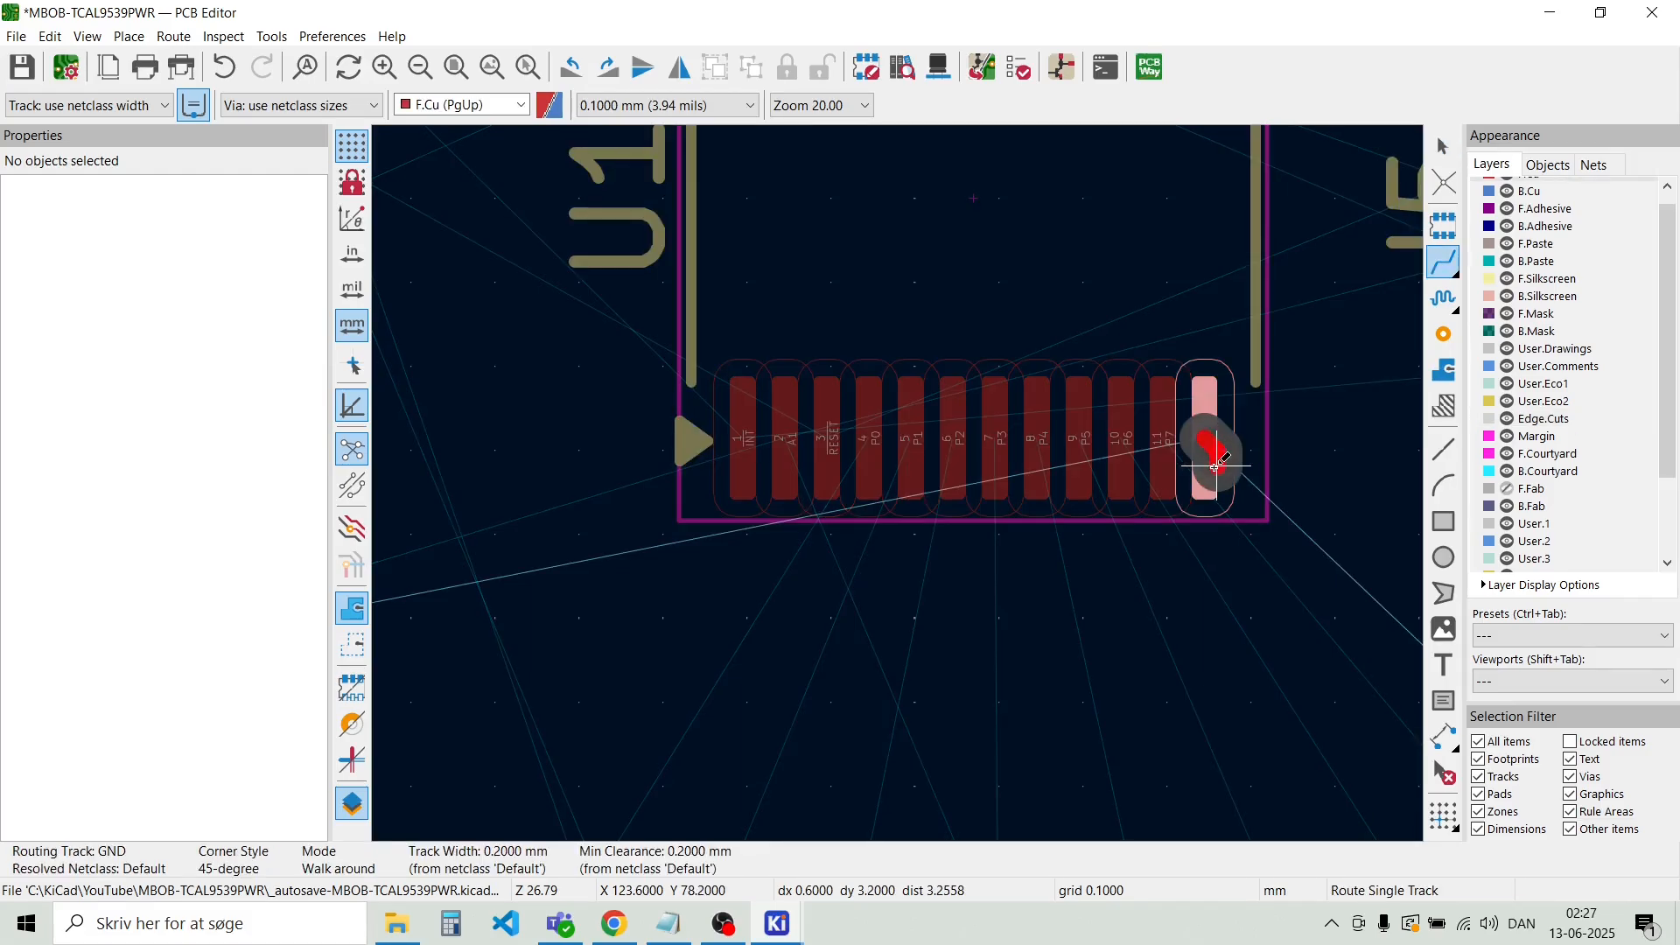
scroll(1210, 451, "down", 3)
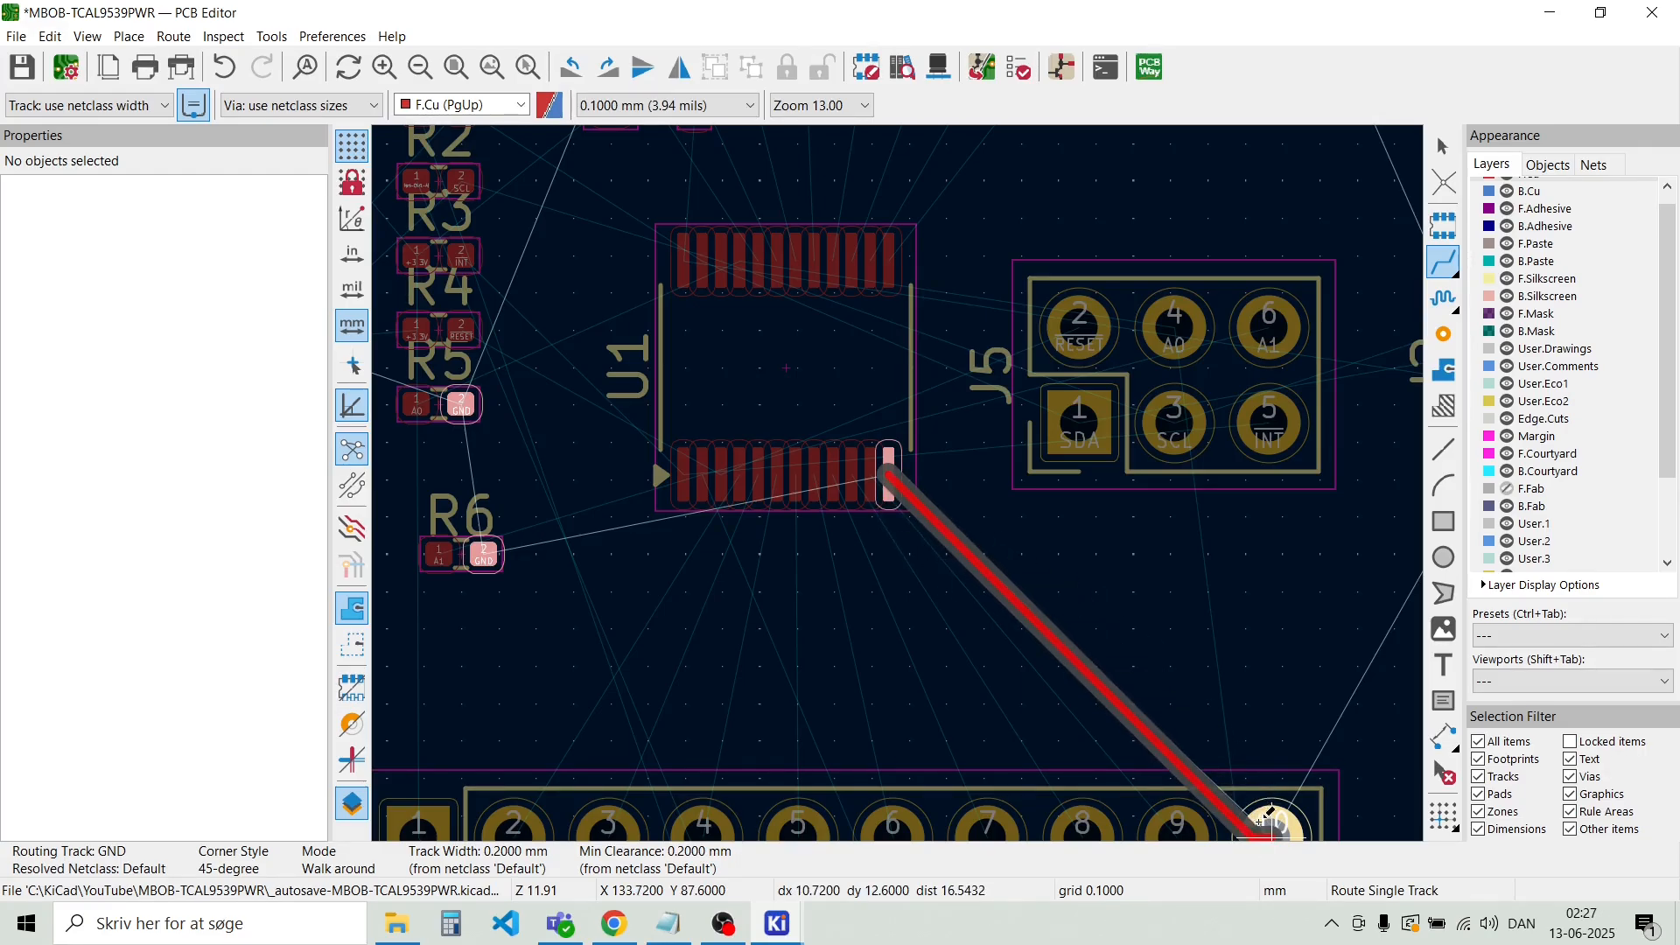
key("Escape")
key("Escape")
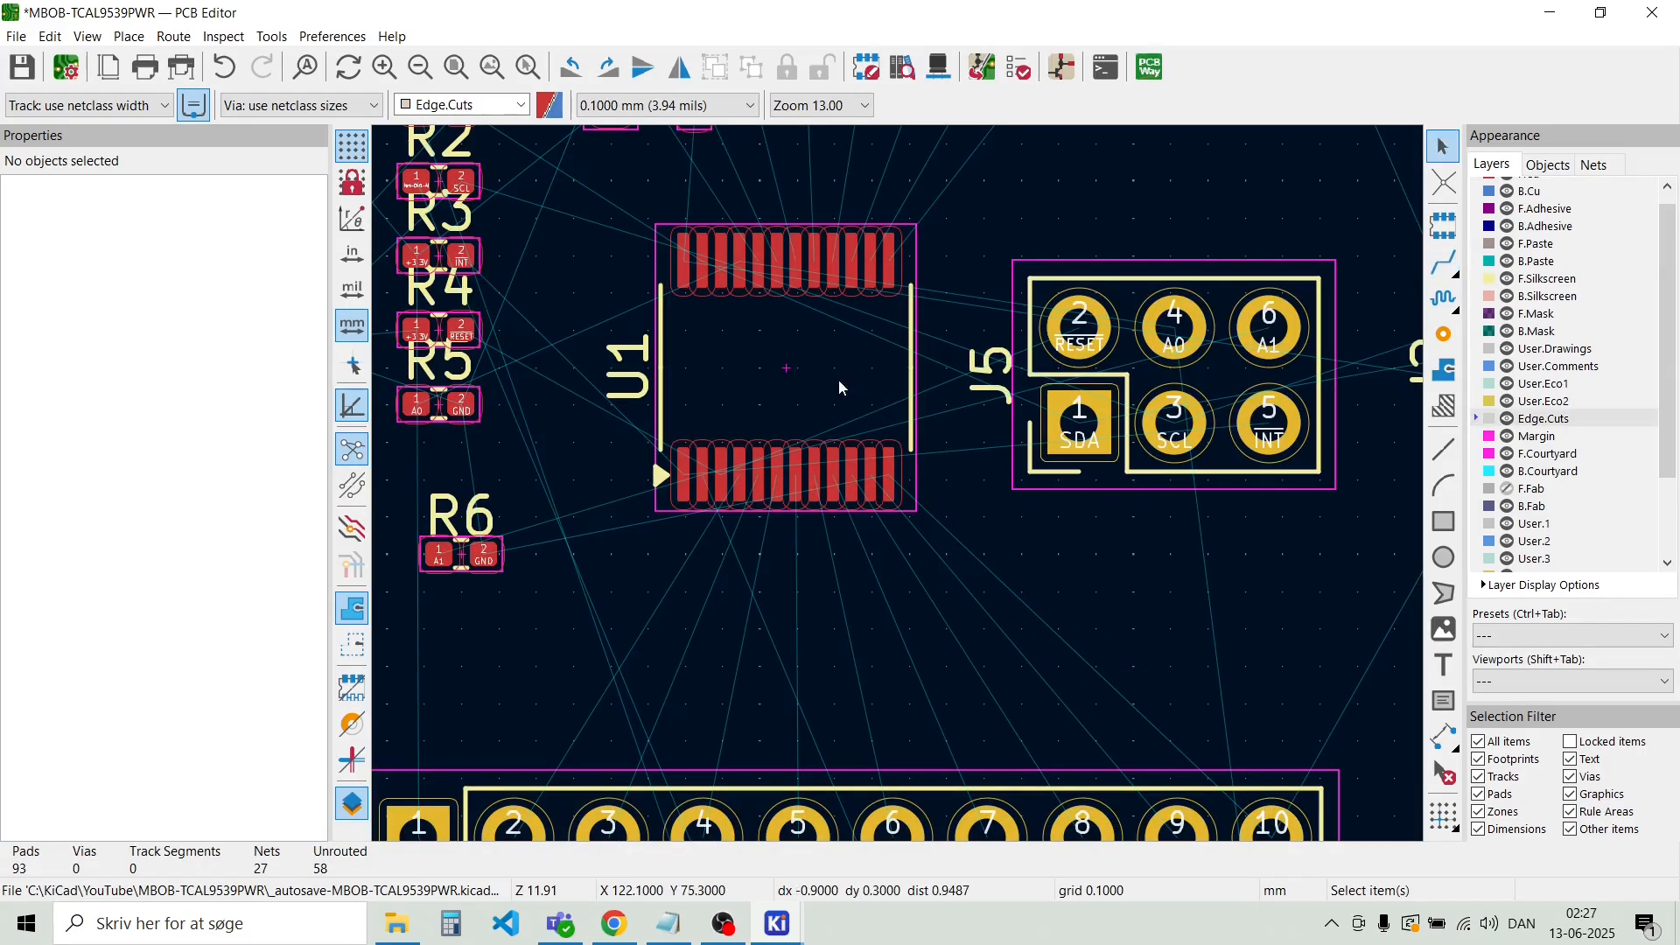
Move the U1 footprint horizontally about 0.9 mm closer to connector J5
left_click(789, 371)
key("m")
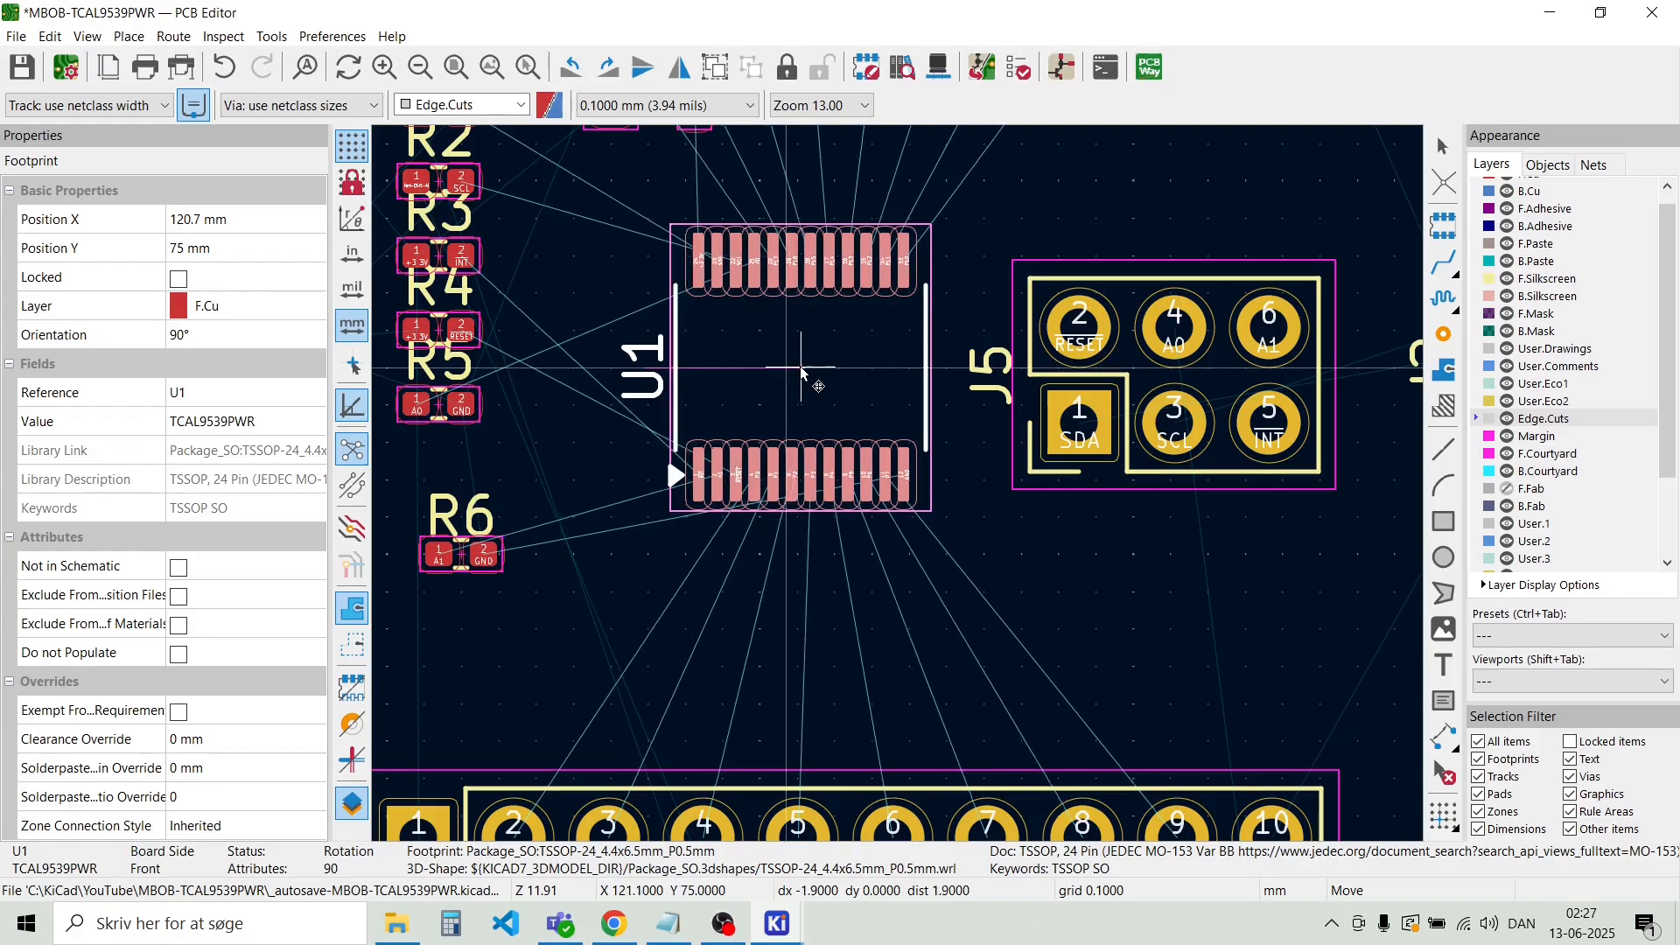
left_click(819, 371)
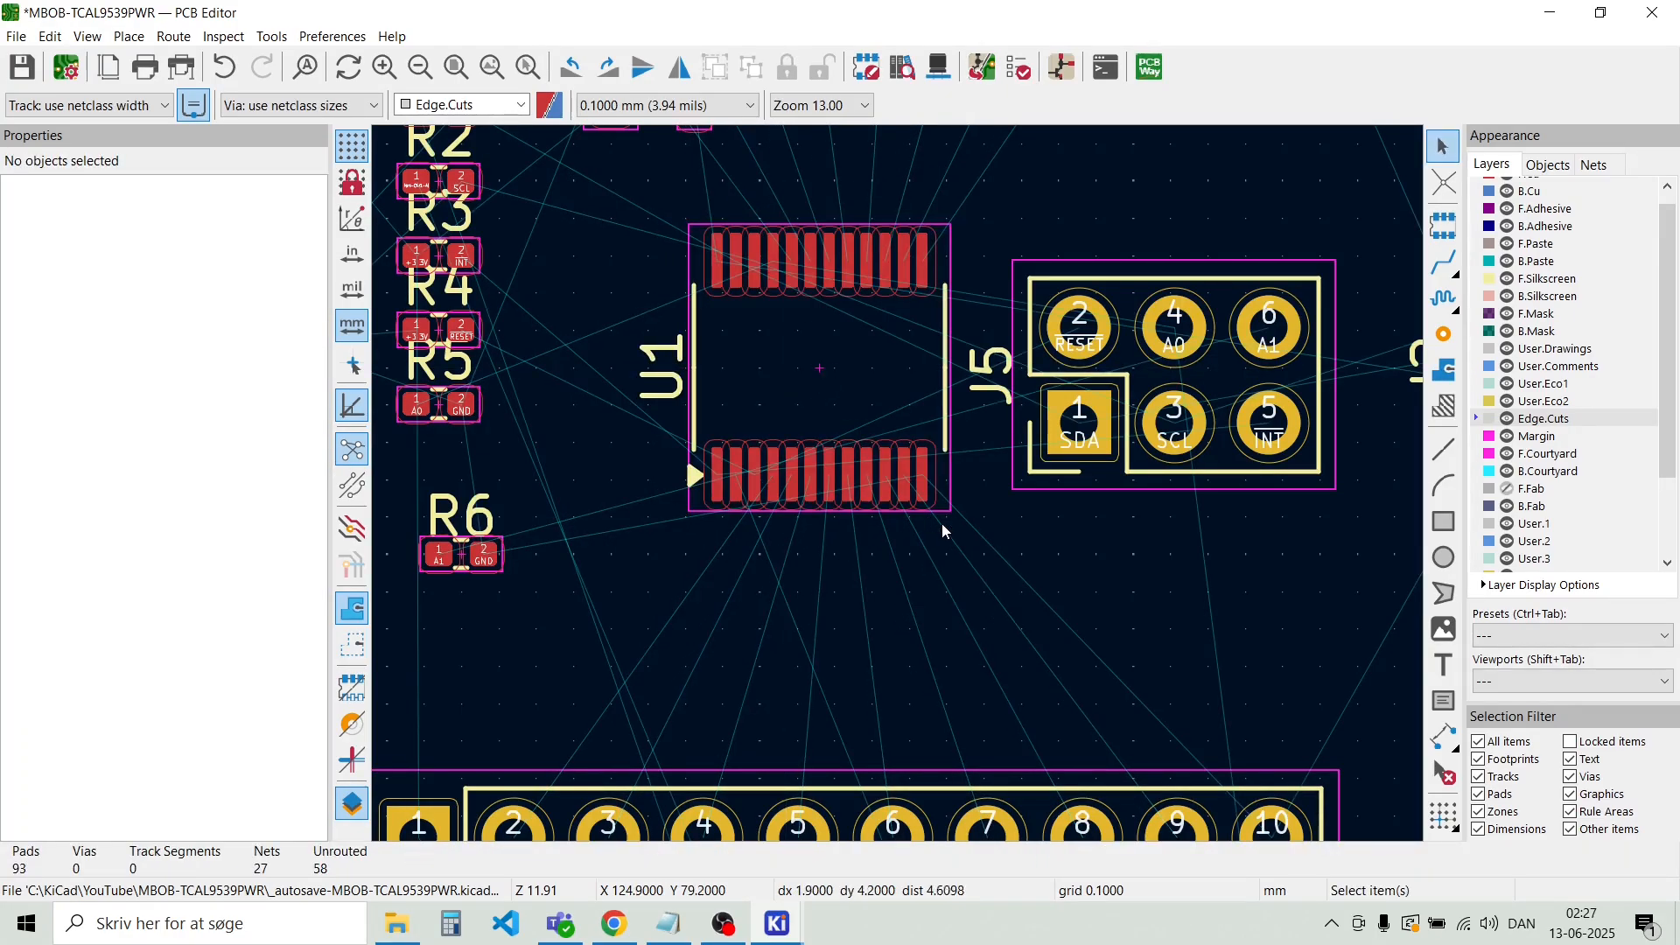
Route the P7 track on F.Cu from U1 pad 11 to pin 9 of header J3
scroll(943, 528, "up", 3)
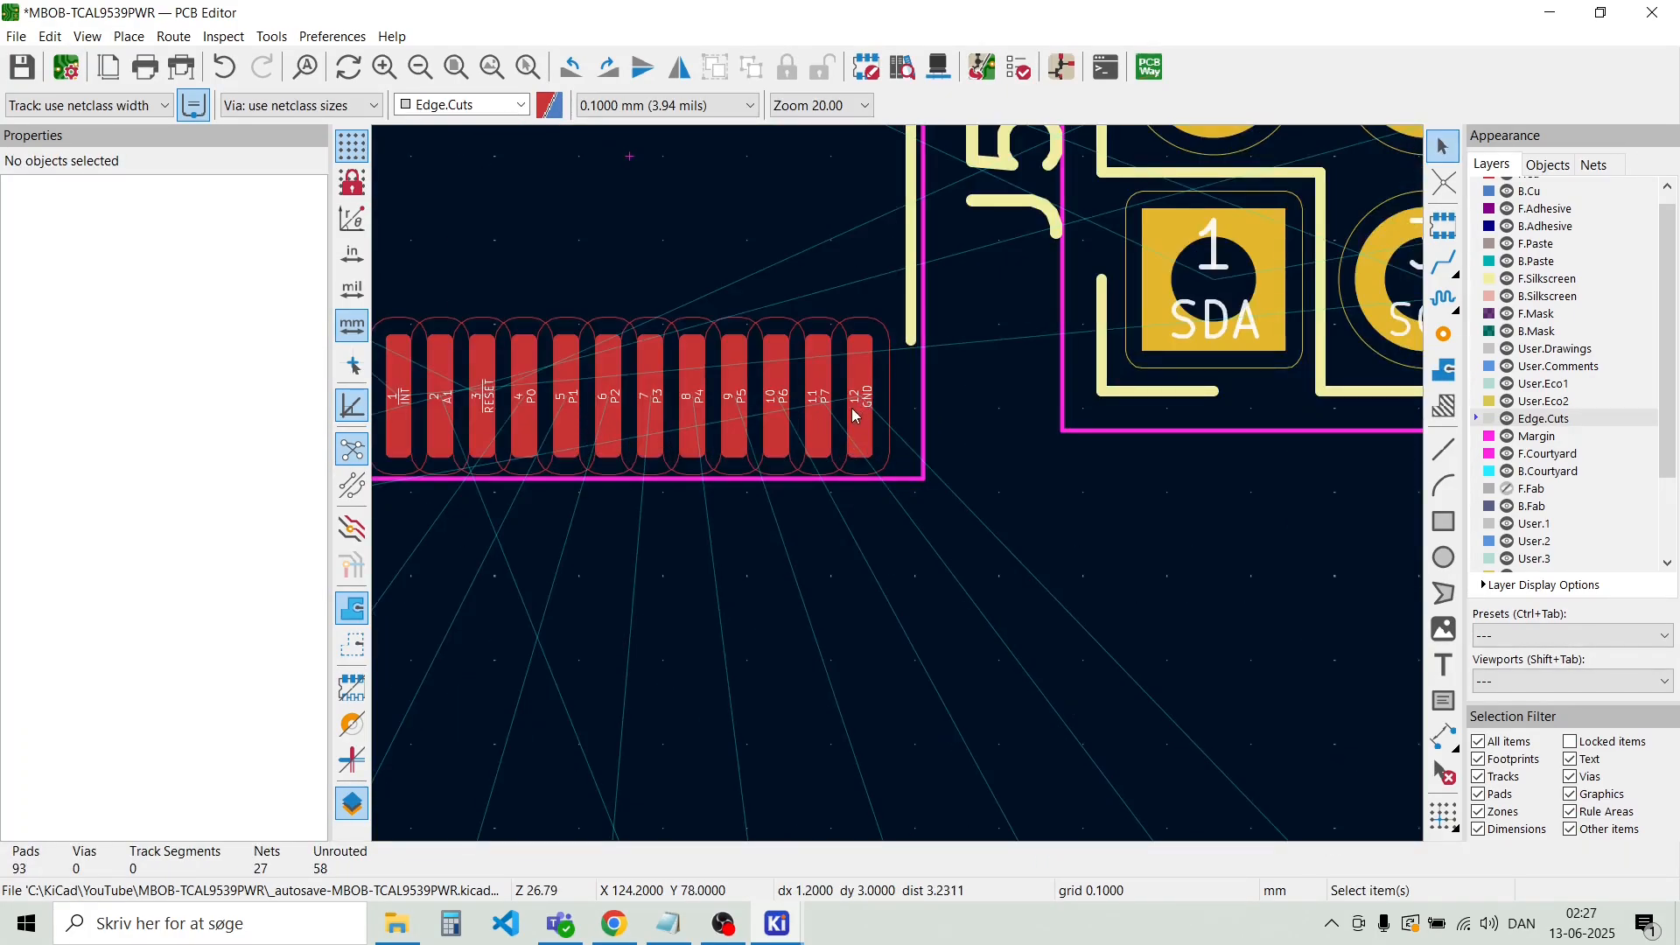
key("x")
scroll(902, 494, "down", 2)
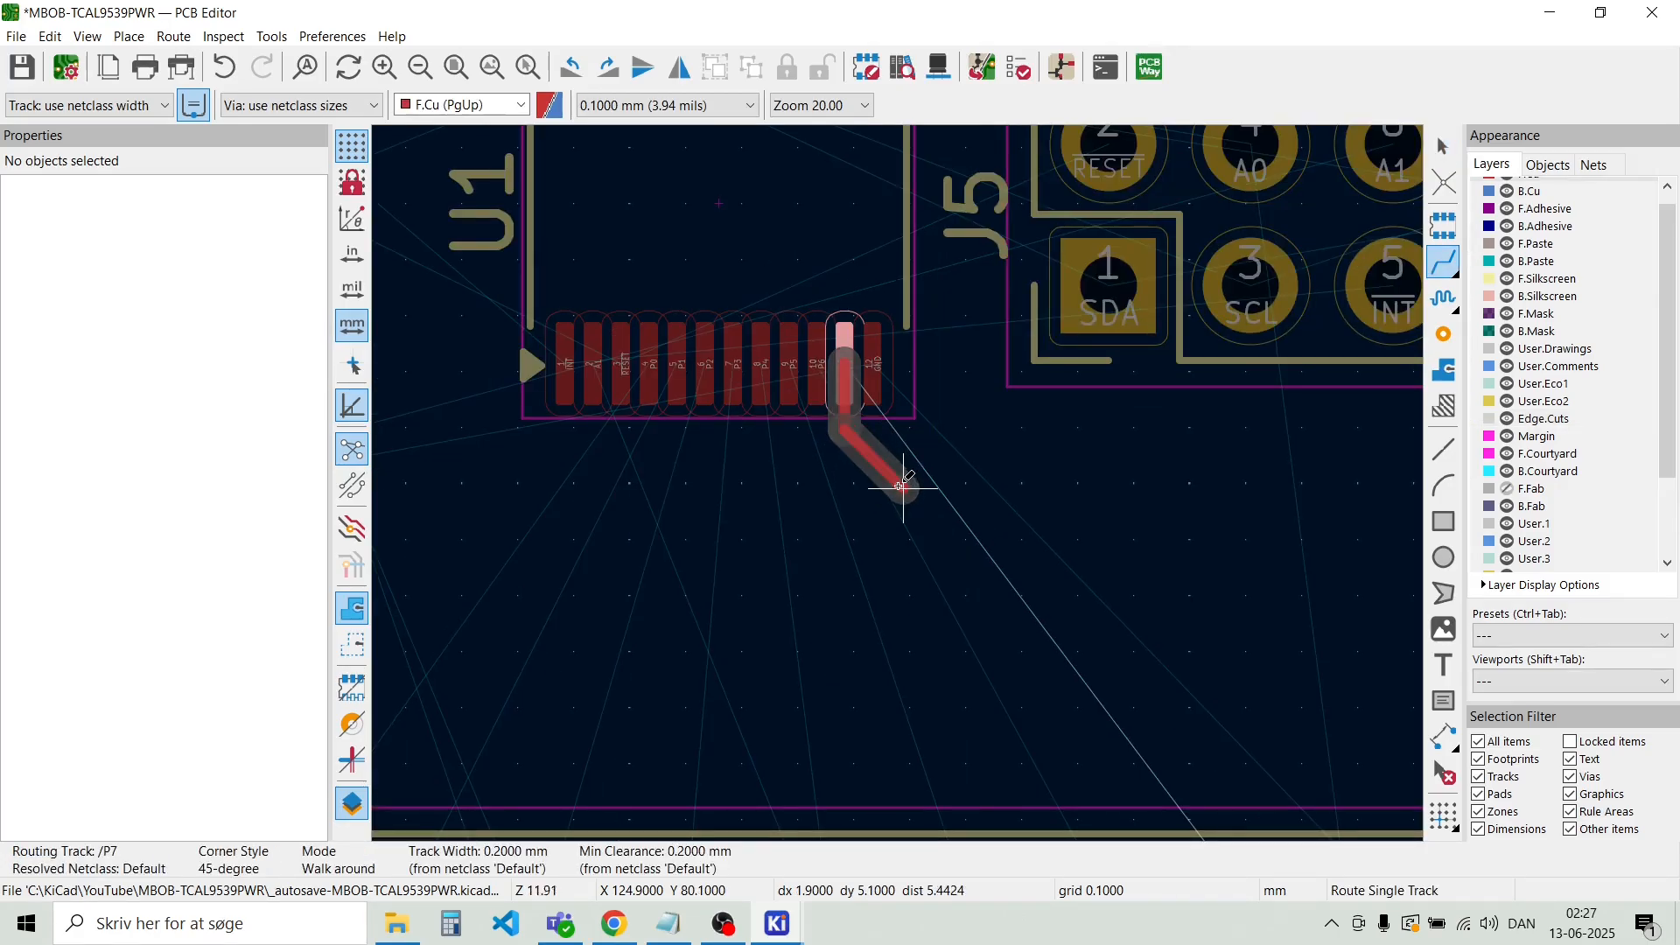
scroll(893, 477, "down", 4)
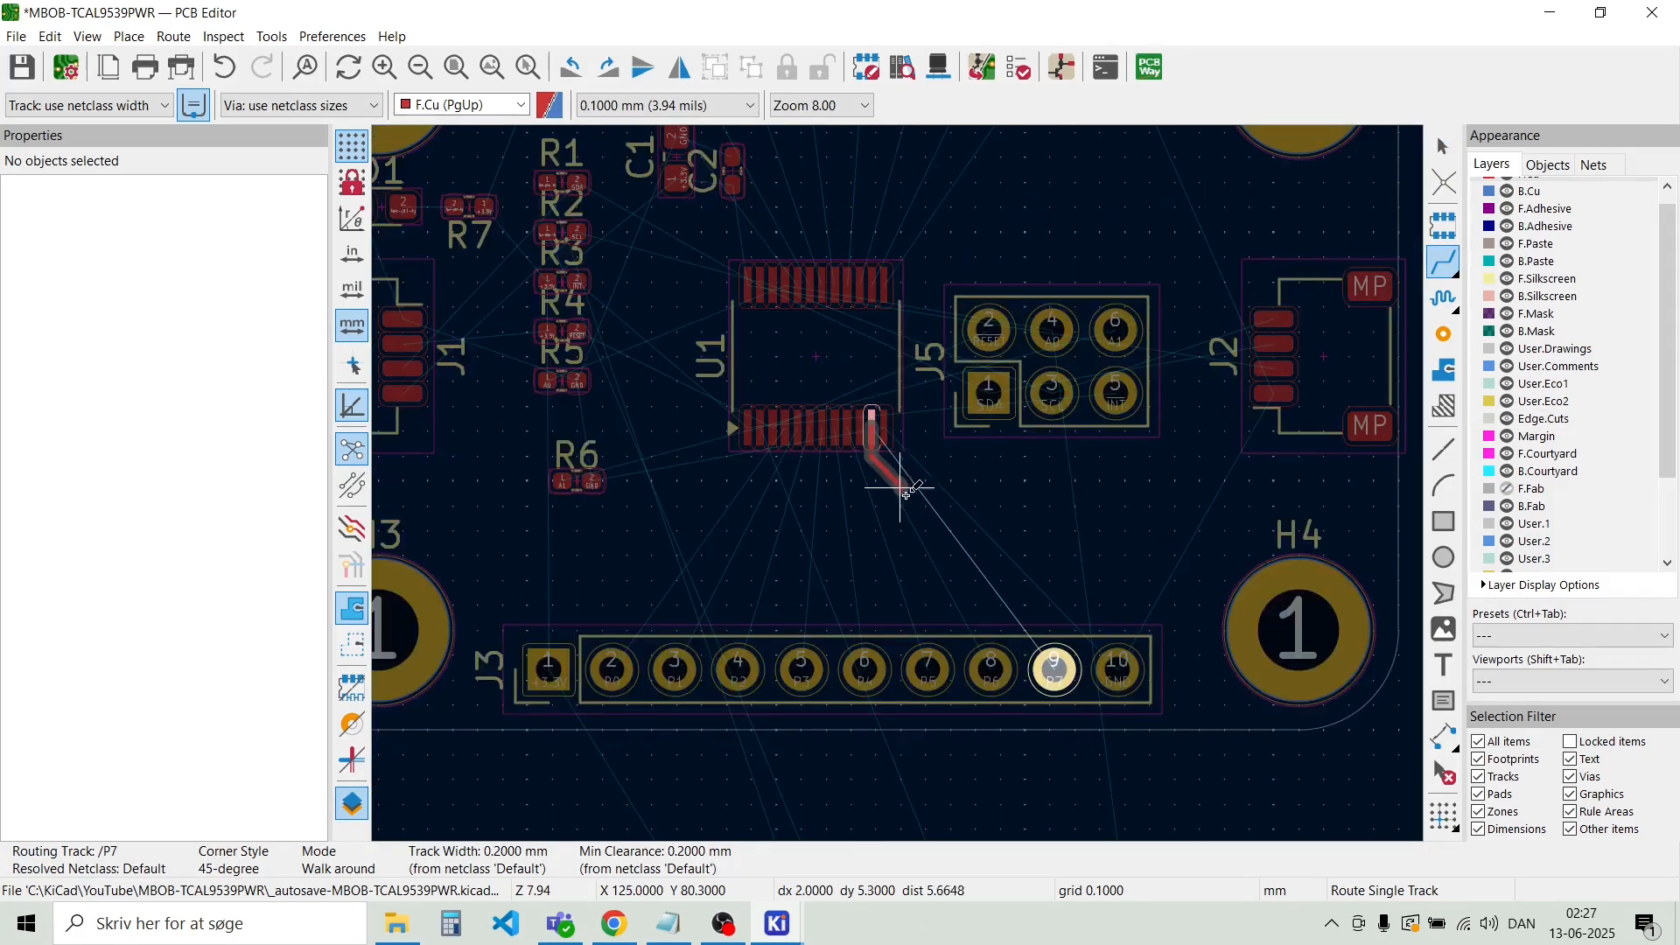
left_click(1056, 674)
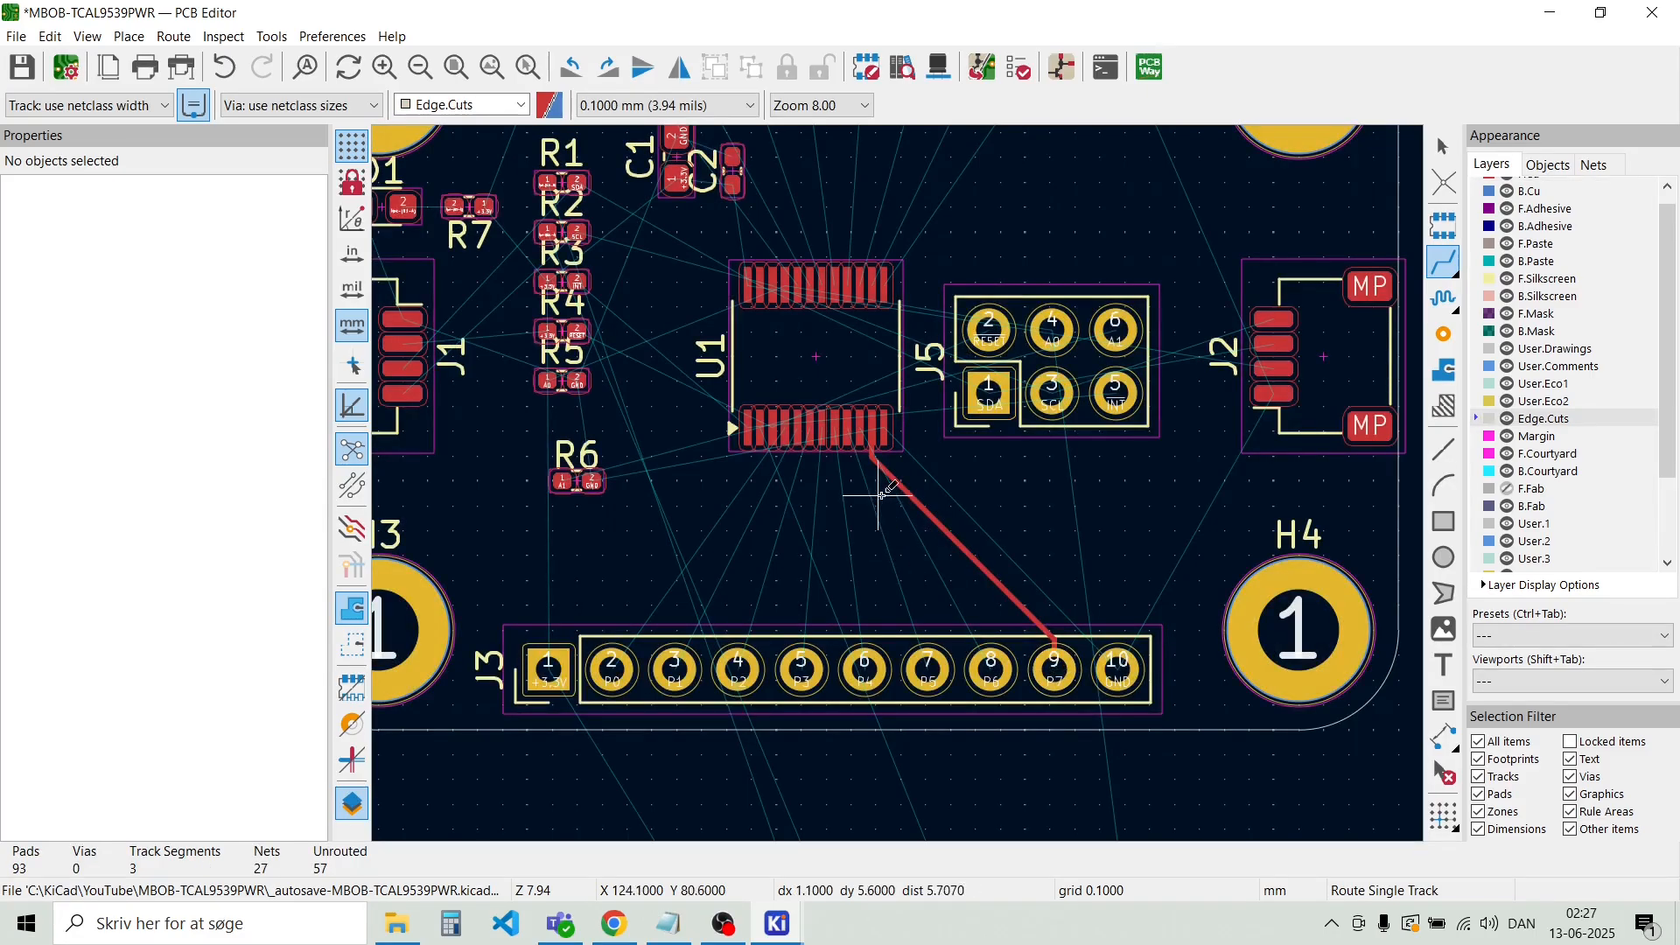
Route the P6 track from U1 pad 10 to J3 pin 8, and shift the P7 track's diagonal closer to it
scroll(892, 477, "up", 8)
left_click(928, 359)
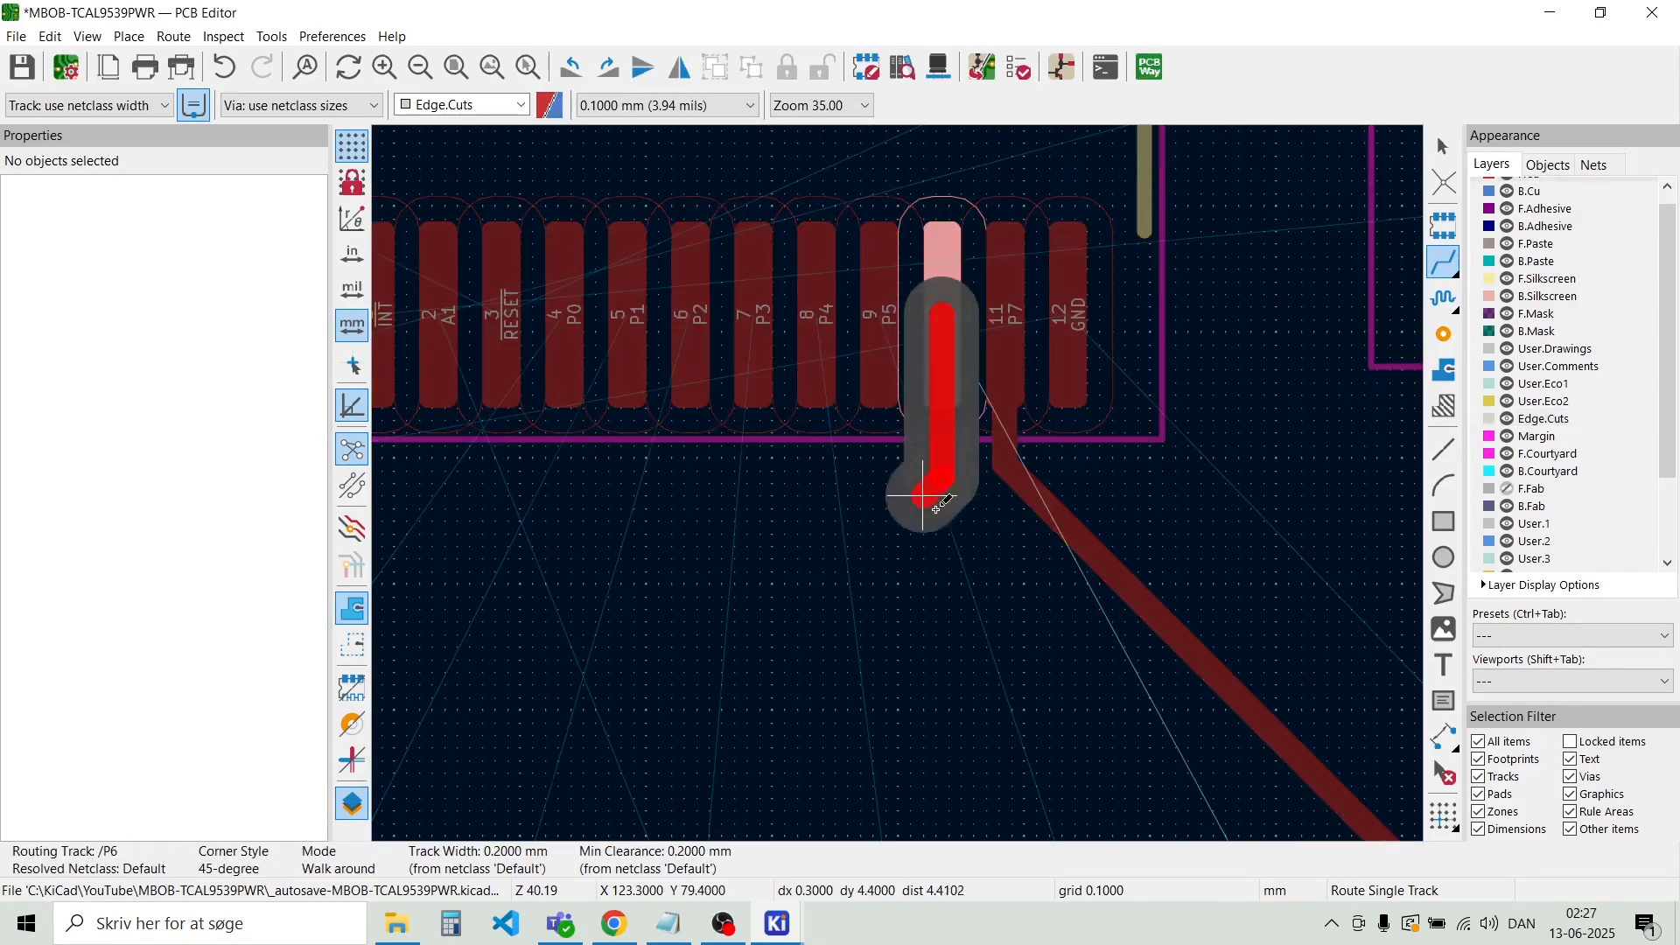
scroll(901, 480, "down", 2)
scroll(1184, 801, "down", 1)
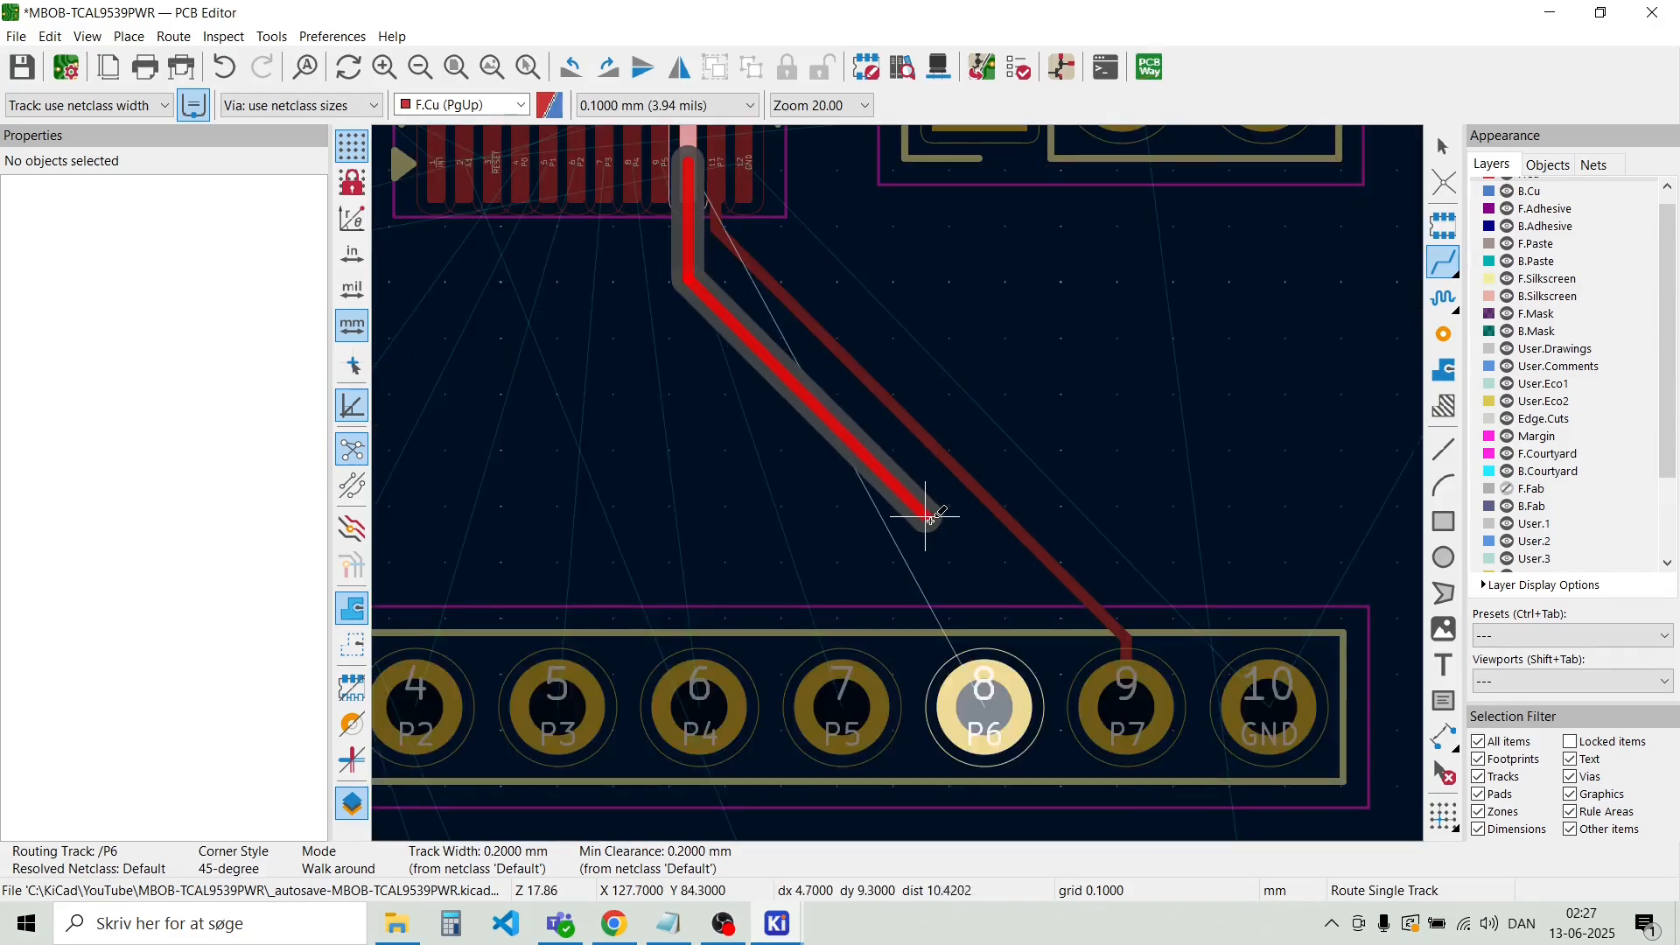
left_click(987, 700)
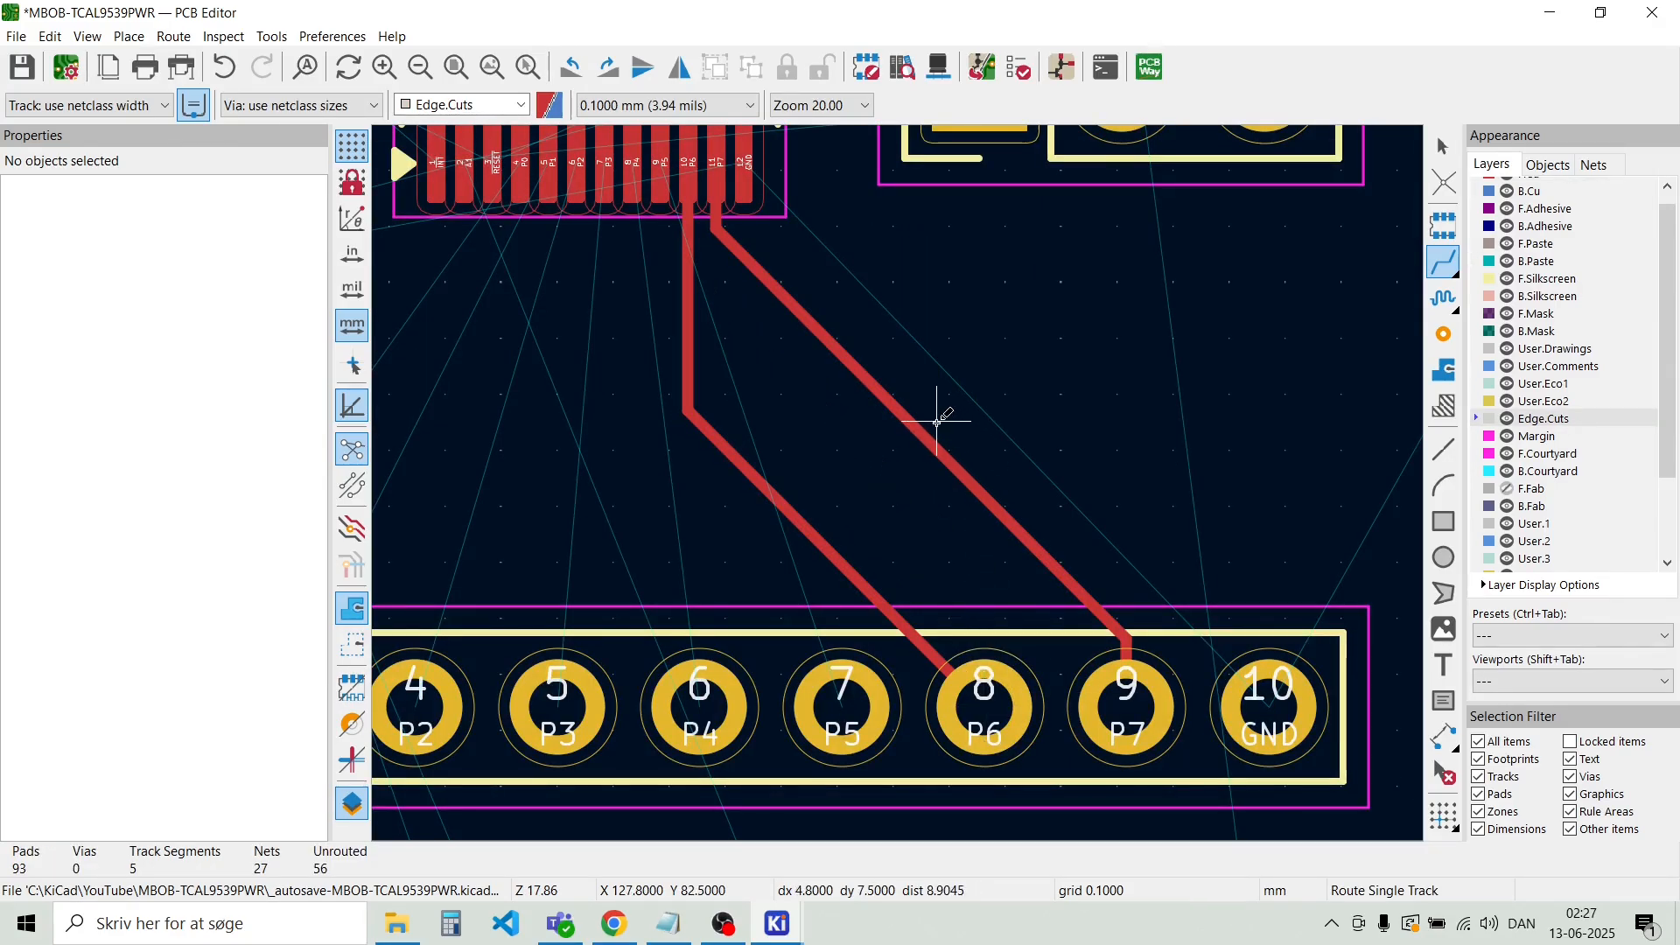
left_click_drag(903, 415, 887, 471)
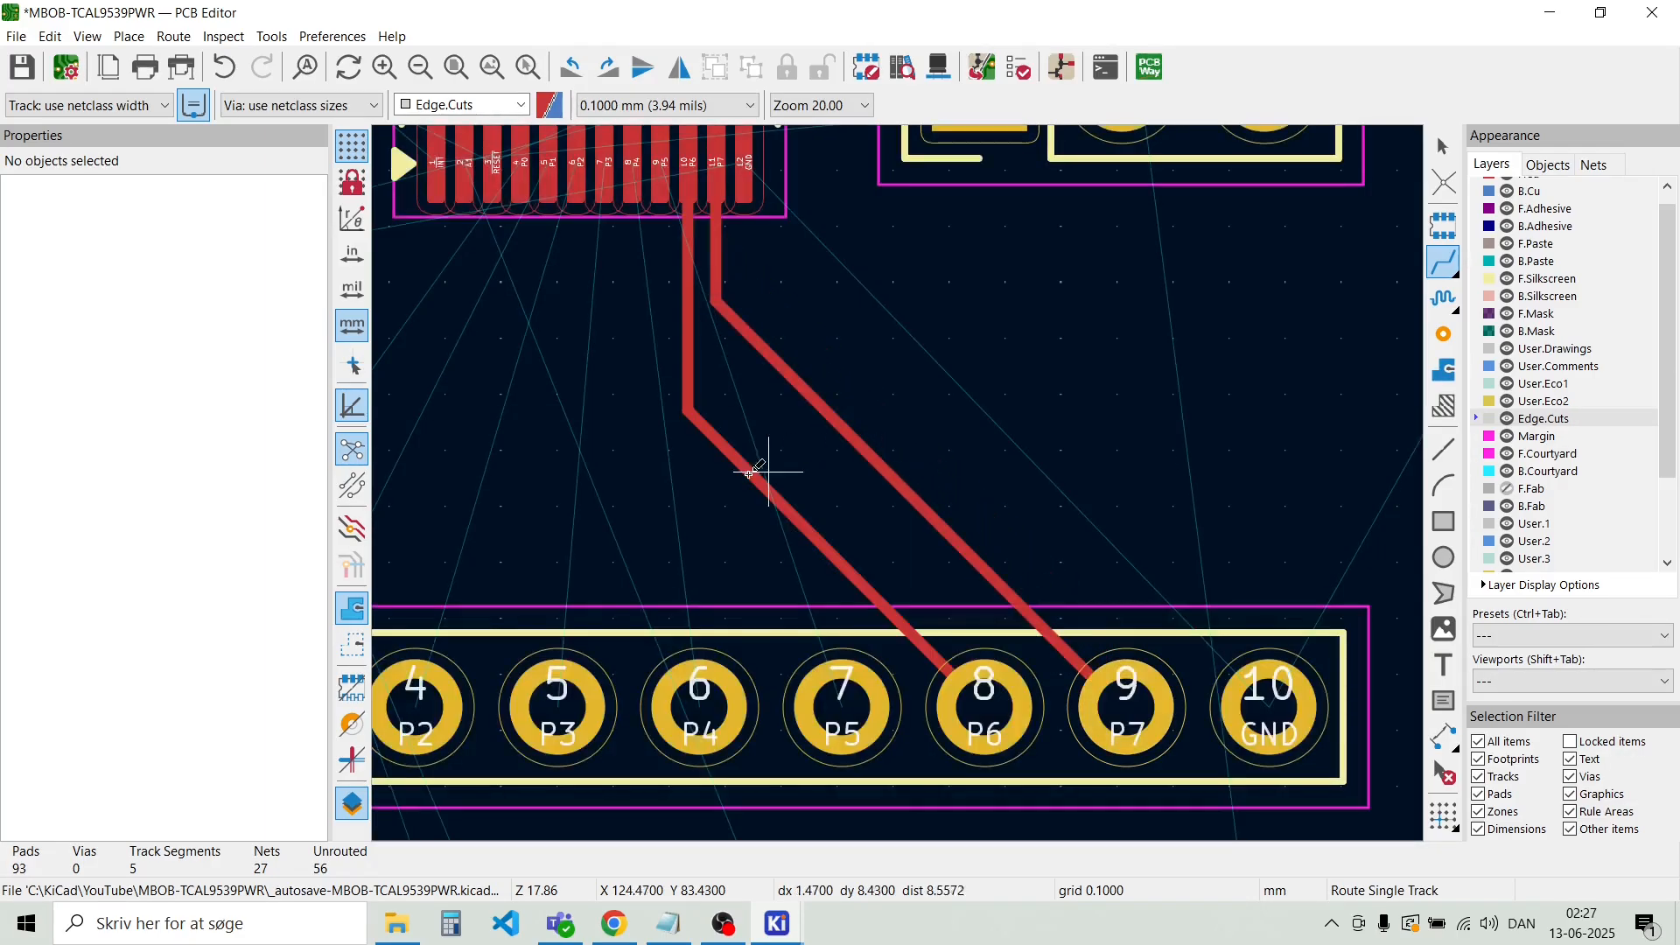
Route the P5, P4 and P3 tracks from U1 pads 9, 8 and 7 to J3 pins 7, 6 and 5
left_click(653, 182)
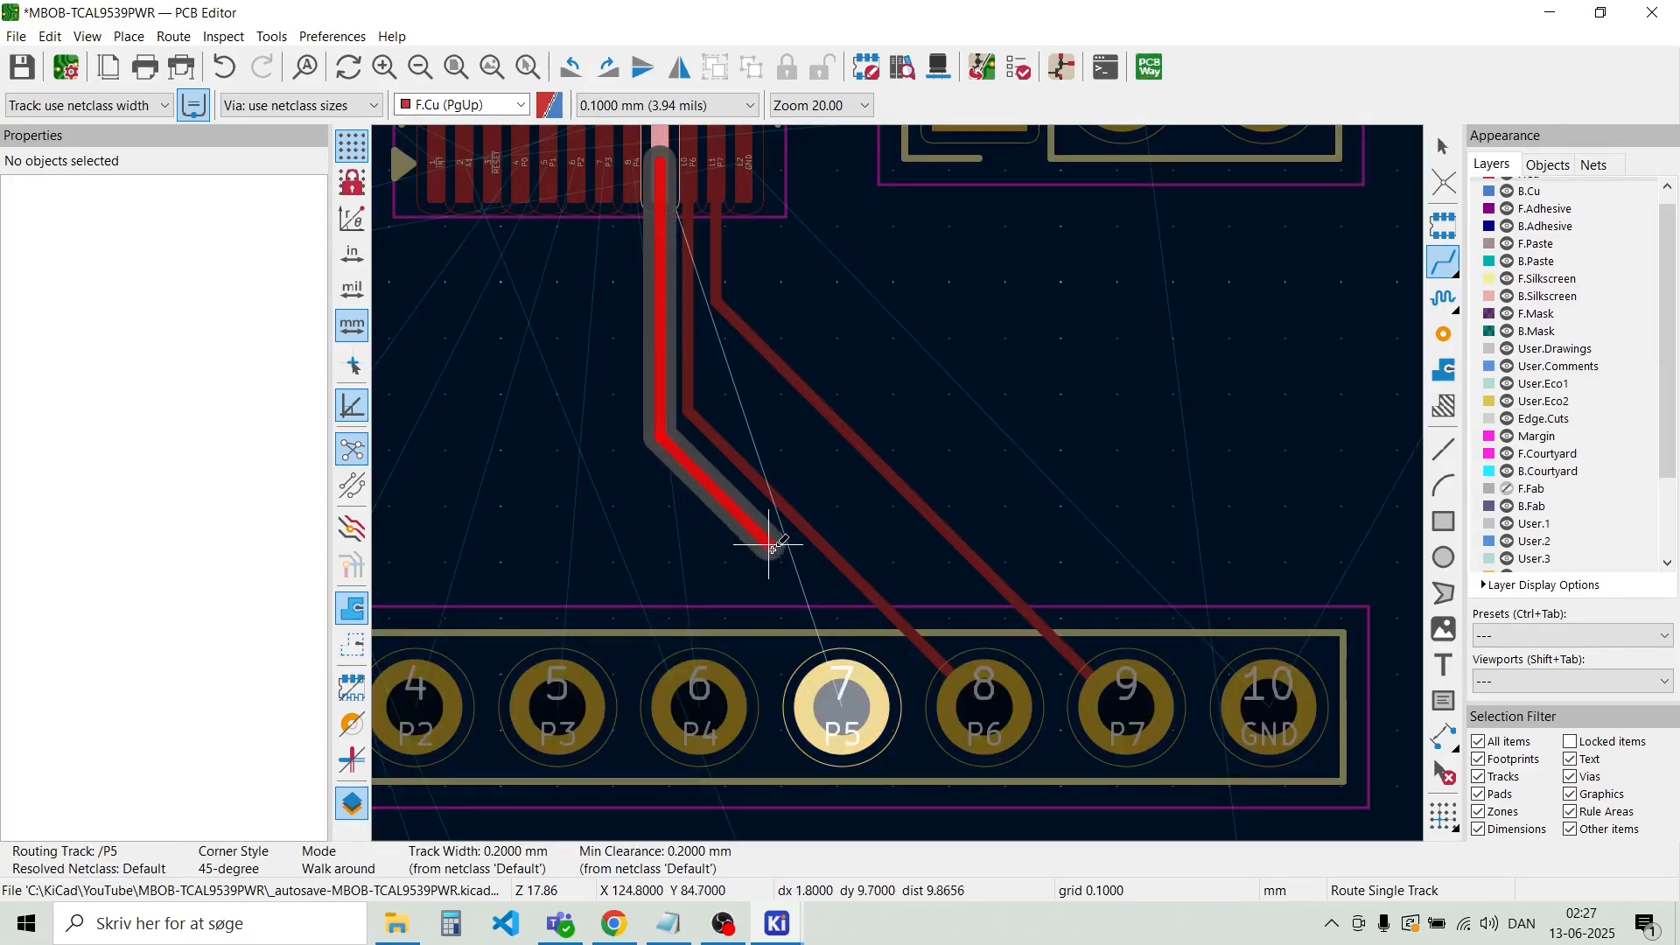
left_click(842, 684)
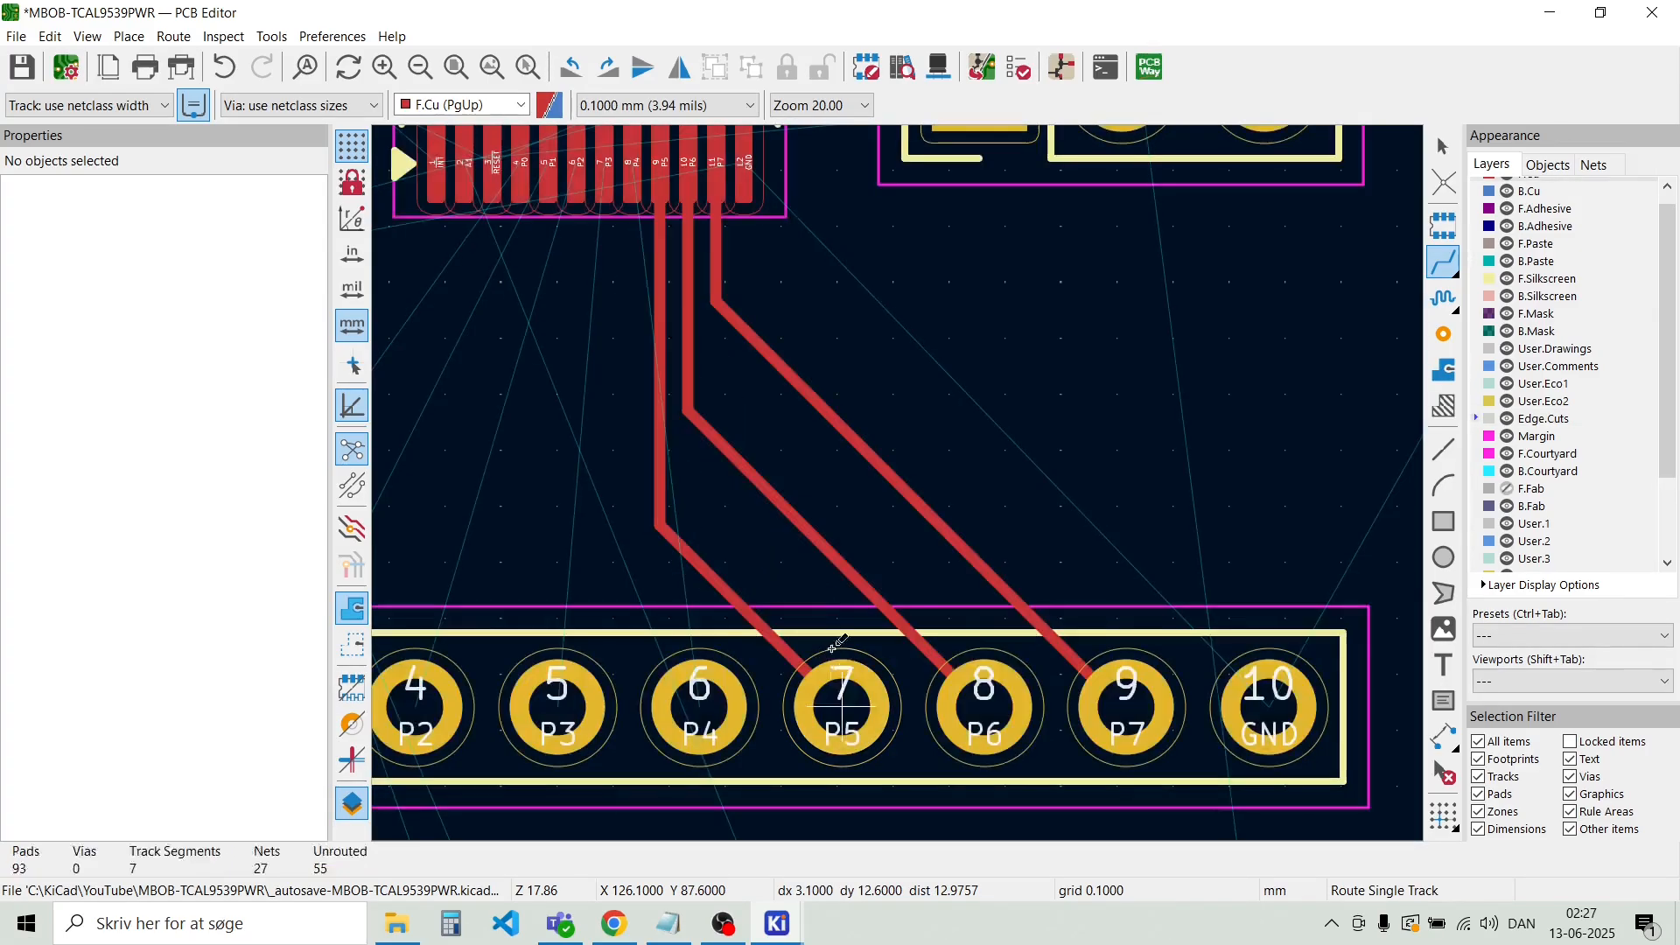
left_click(632, 170)
left_click(698, 680)
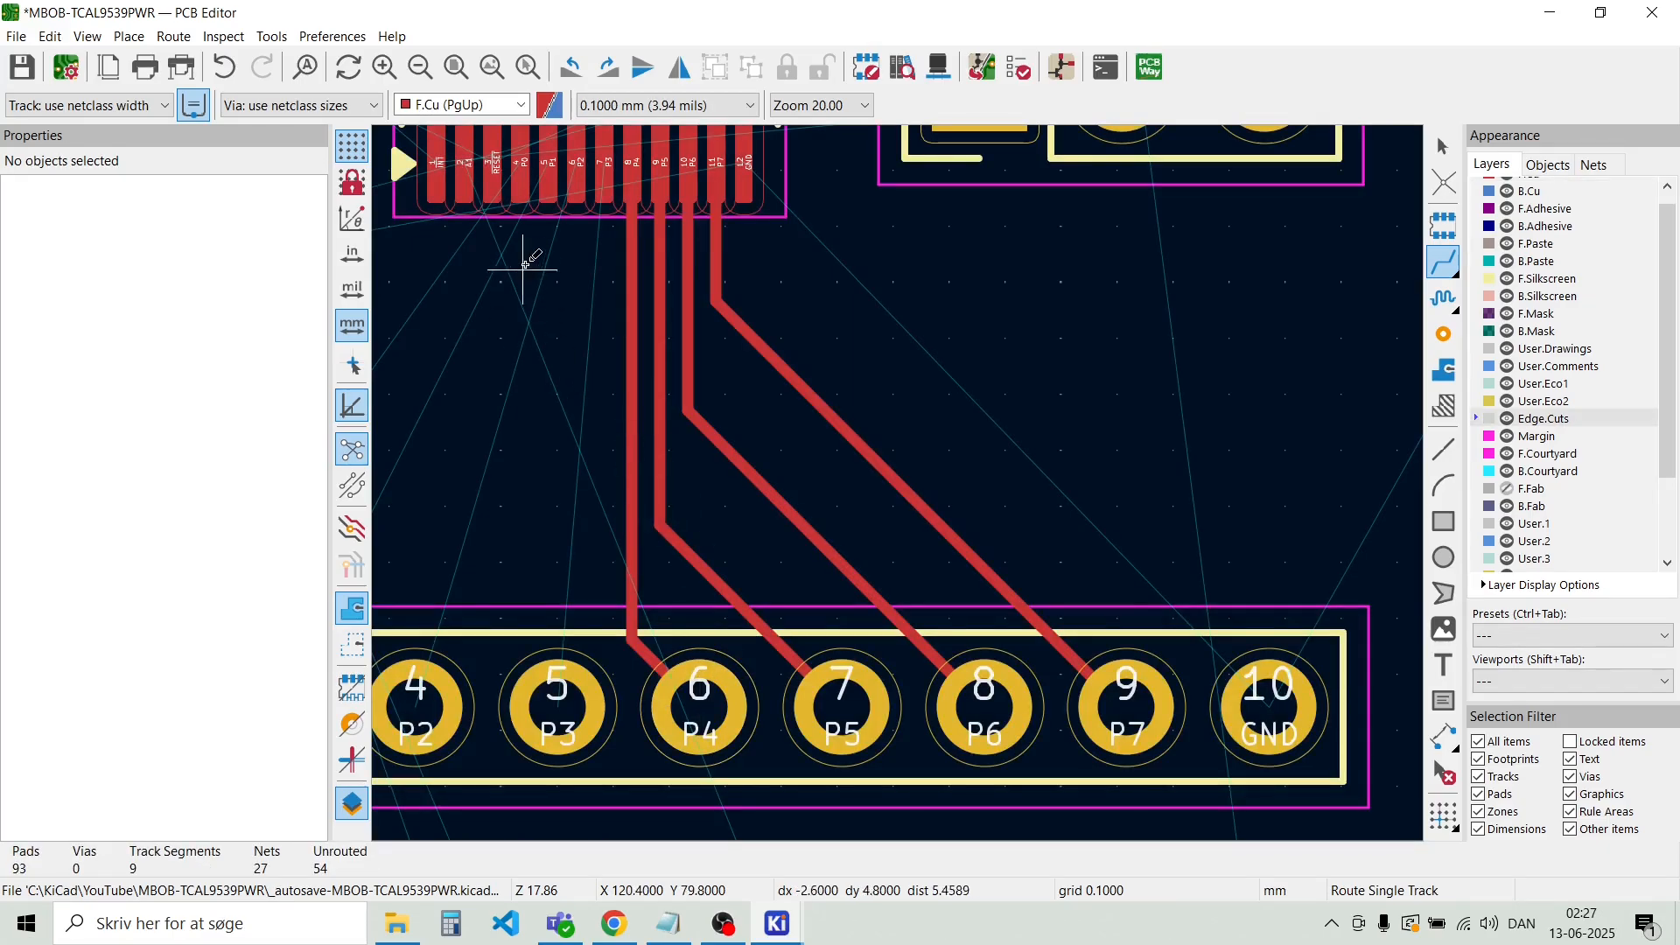
left_click(604, 175)
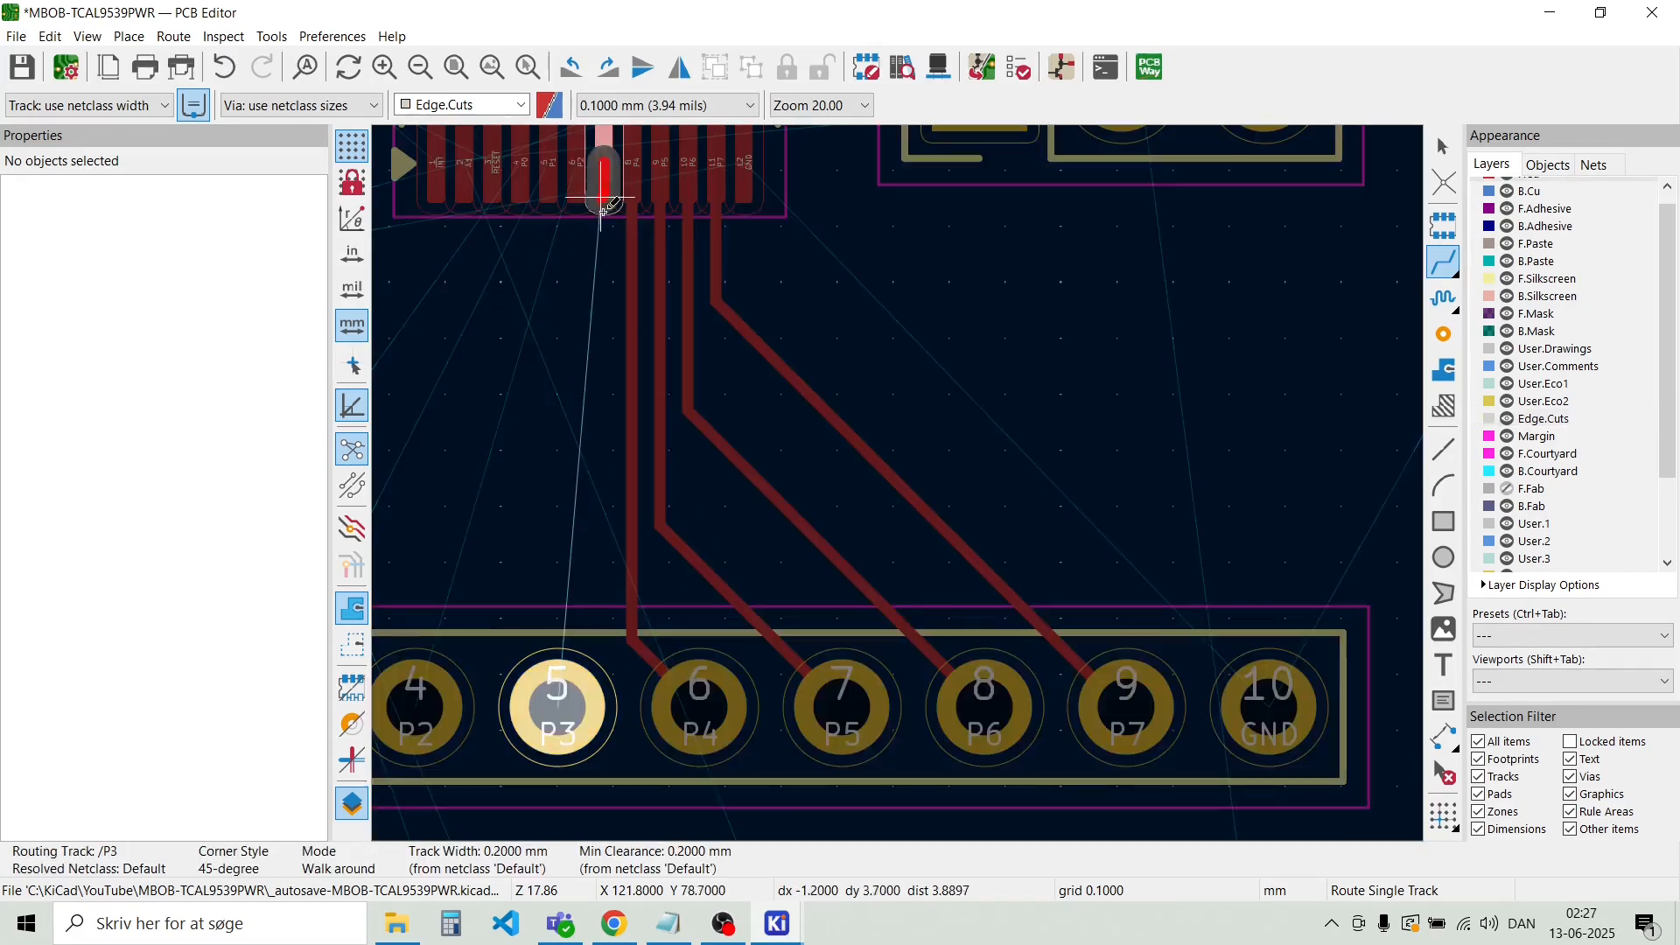
left_click(555, 700)
Route the P2, P1 and P0 tracks from U1 pads 6, 5 and 4 to J3 pins 4, 3 and 2
left_click(577, 166)
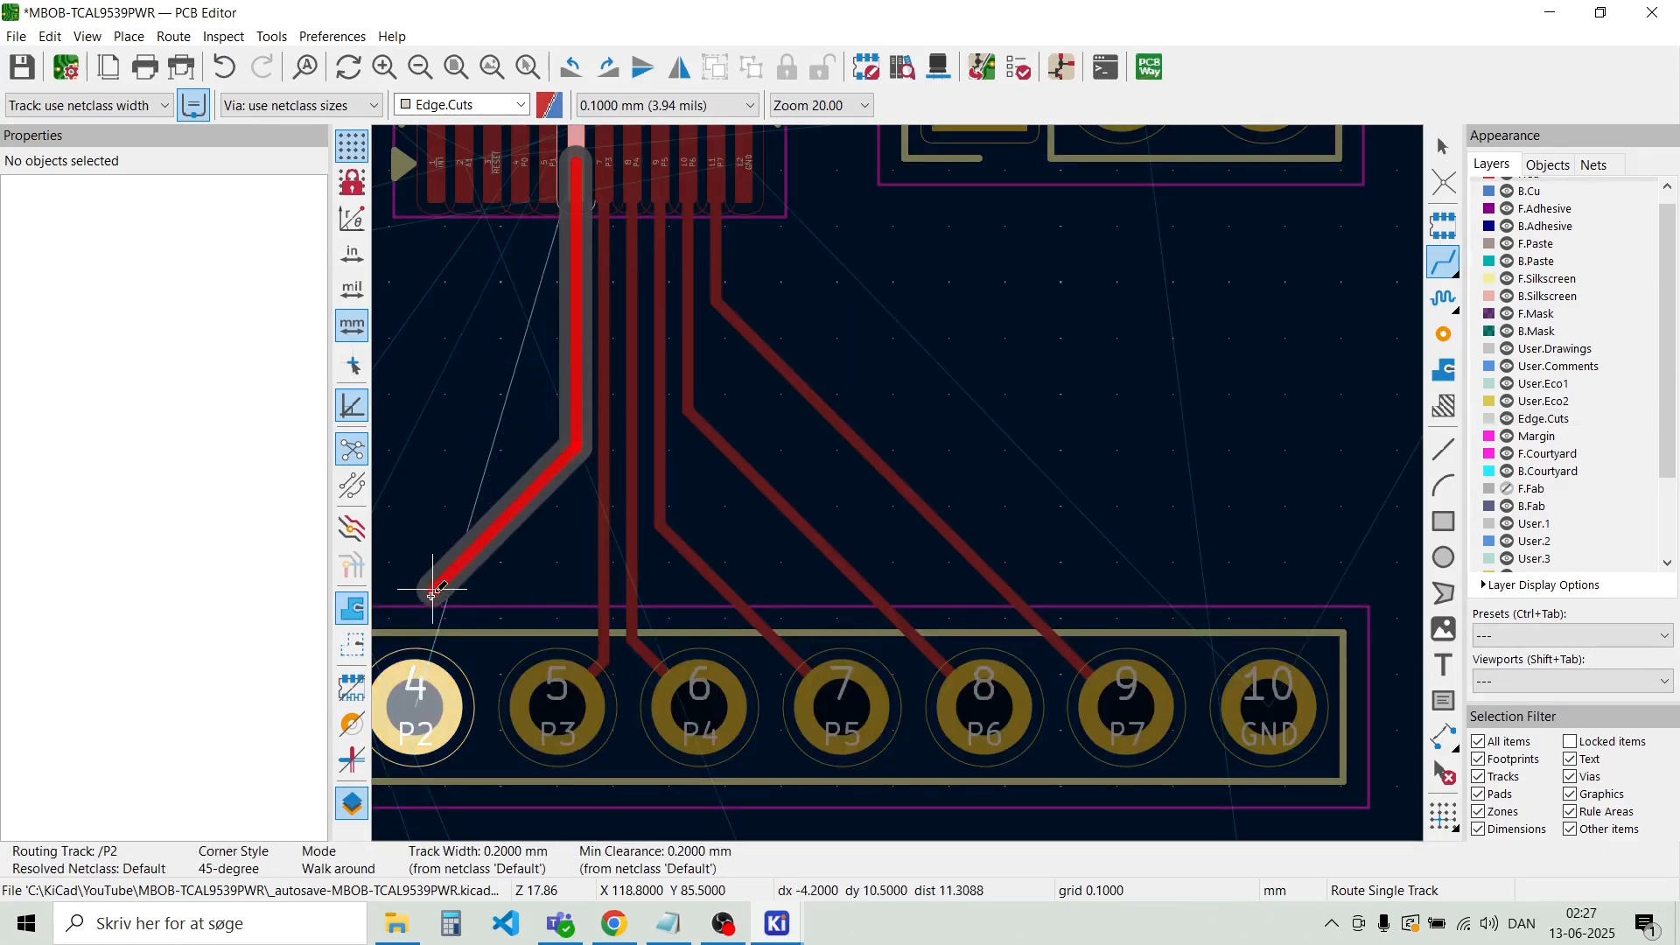
left_click(426, 676)
scroll(826, 368, "down", 2)
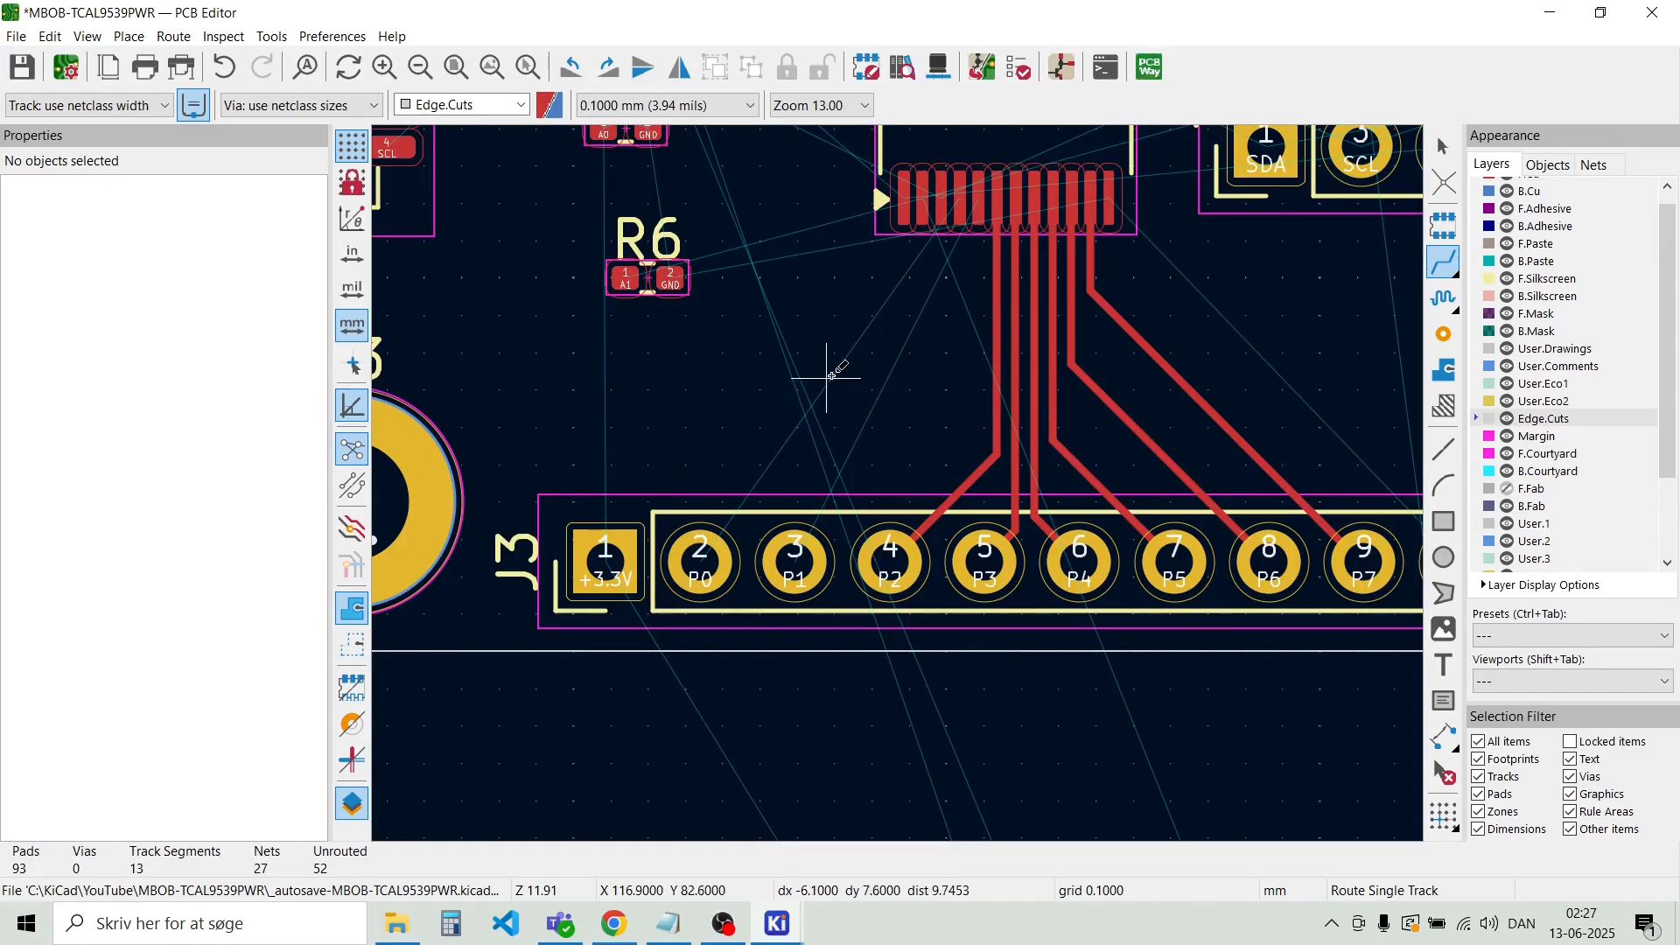
left_click(980, 207)
left_click(795, 549)
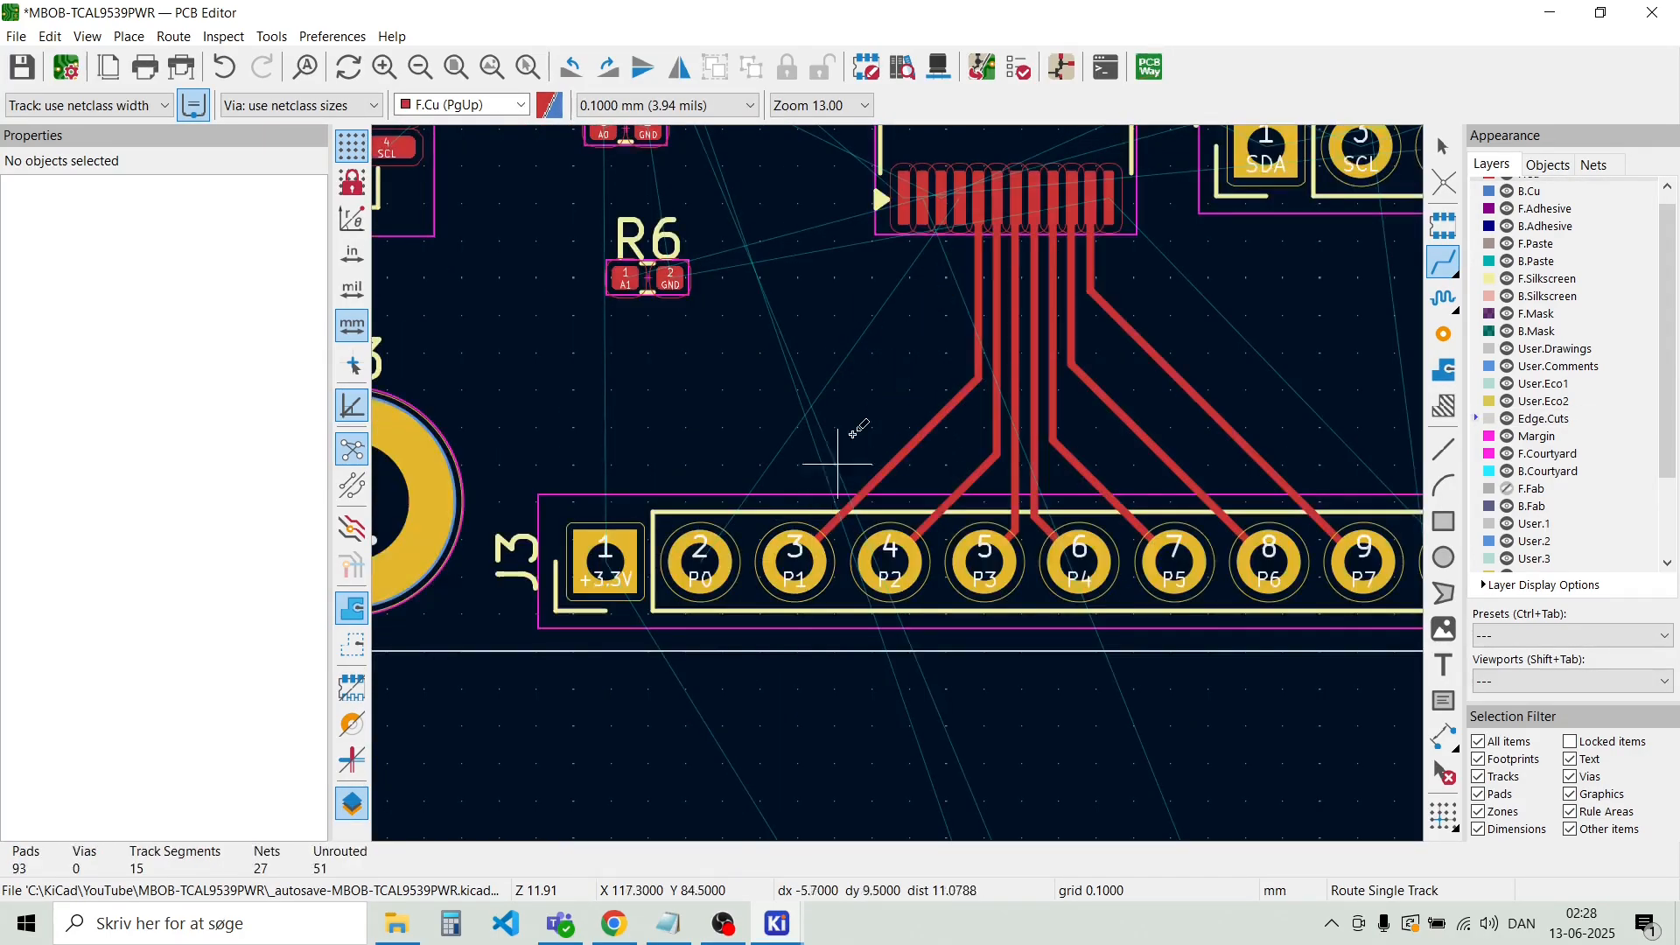
left_click(961, 199)
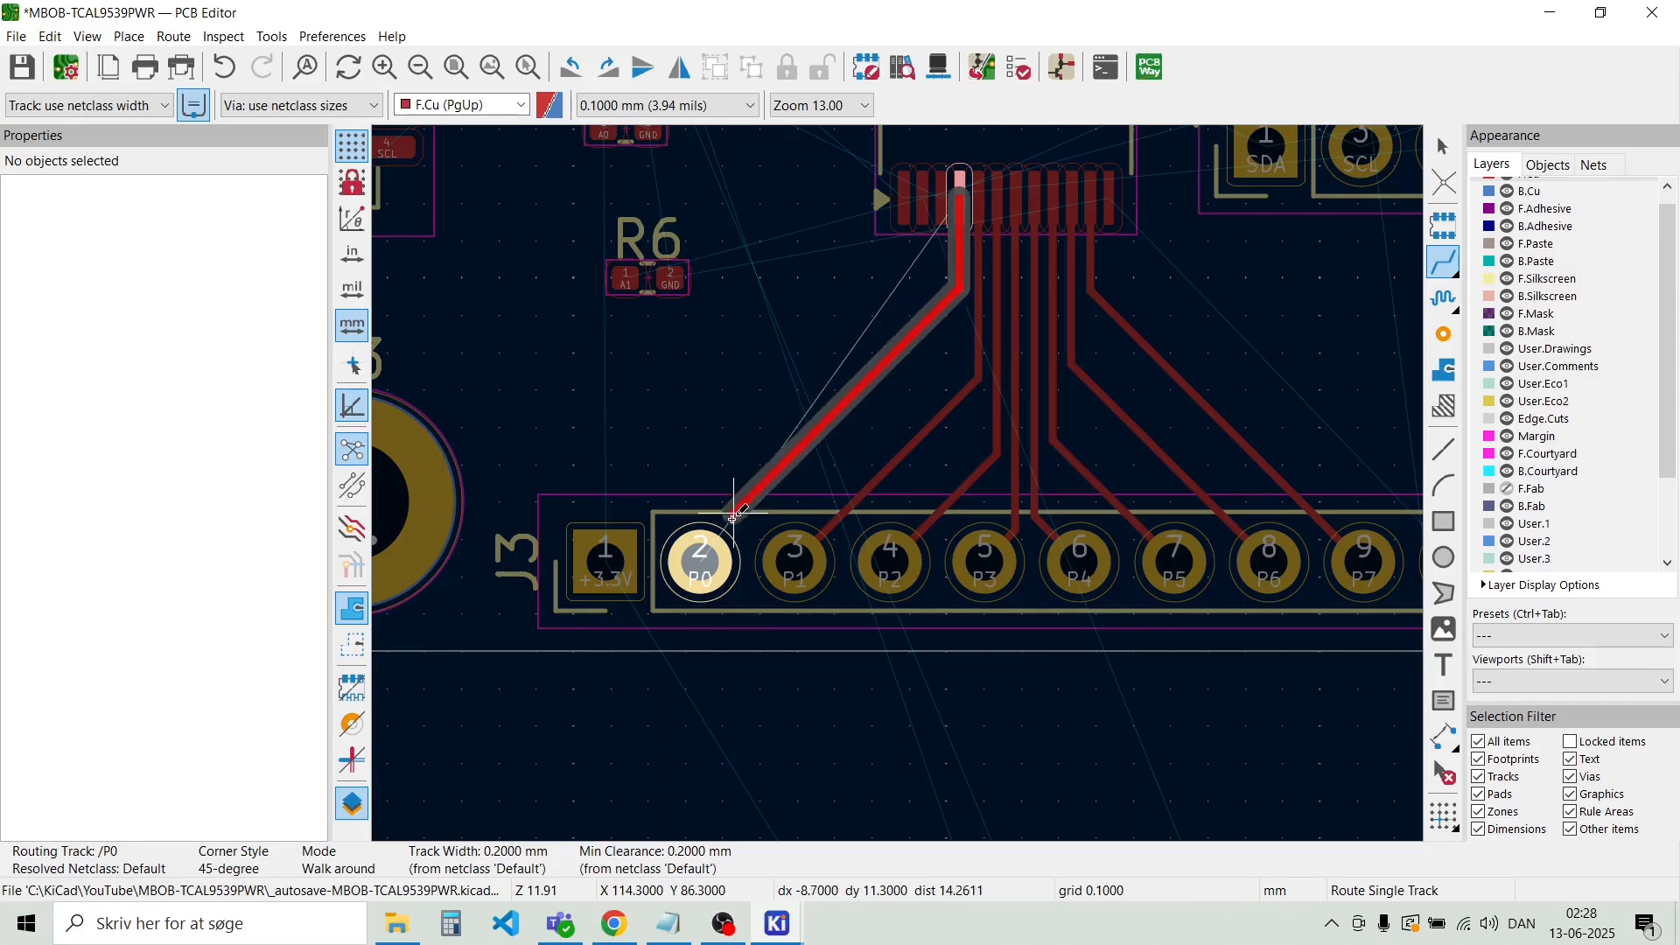
left_click(712, 555)
Route the P10 track on F.Cu from U1 pad 13 to pin 9 of header J4
scroll(899, 484, "down", 3)
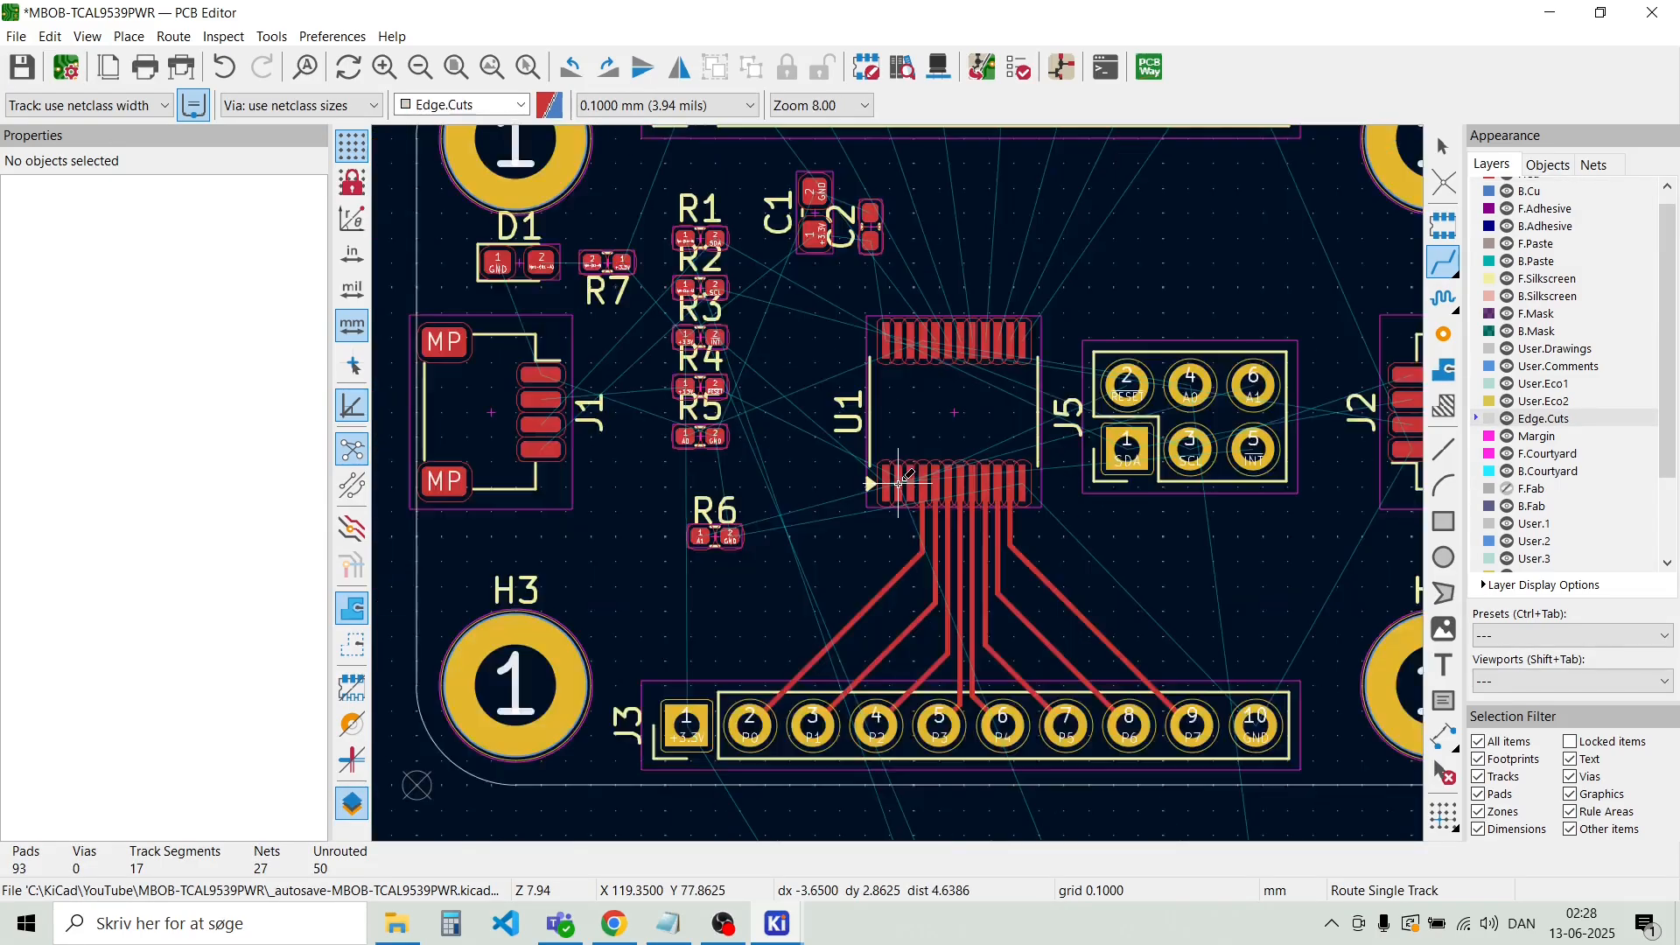
scroll(899, 484, "up", 4)
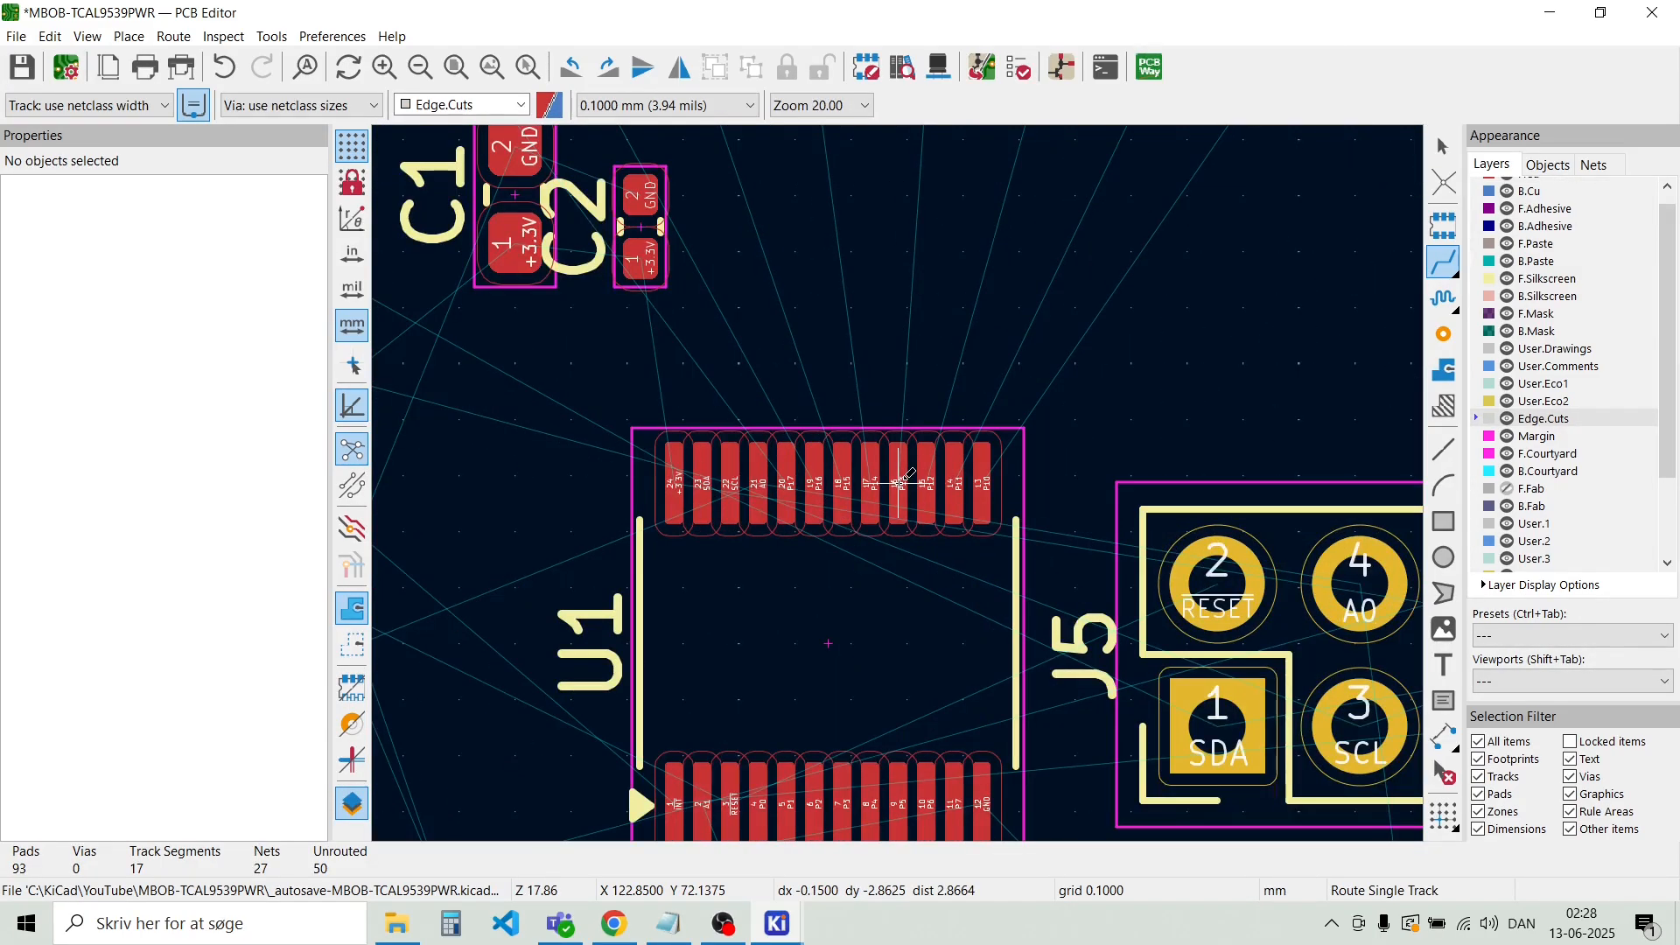
scroll(899, 482, "down", 2)
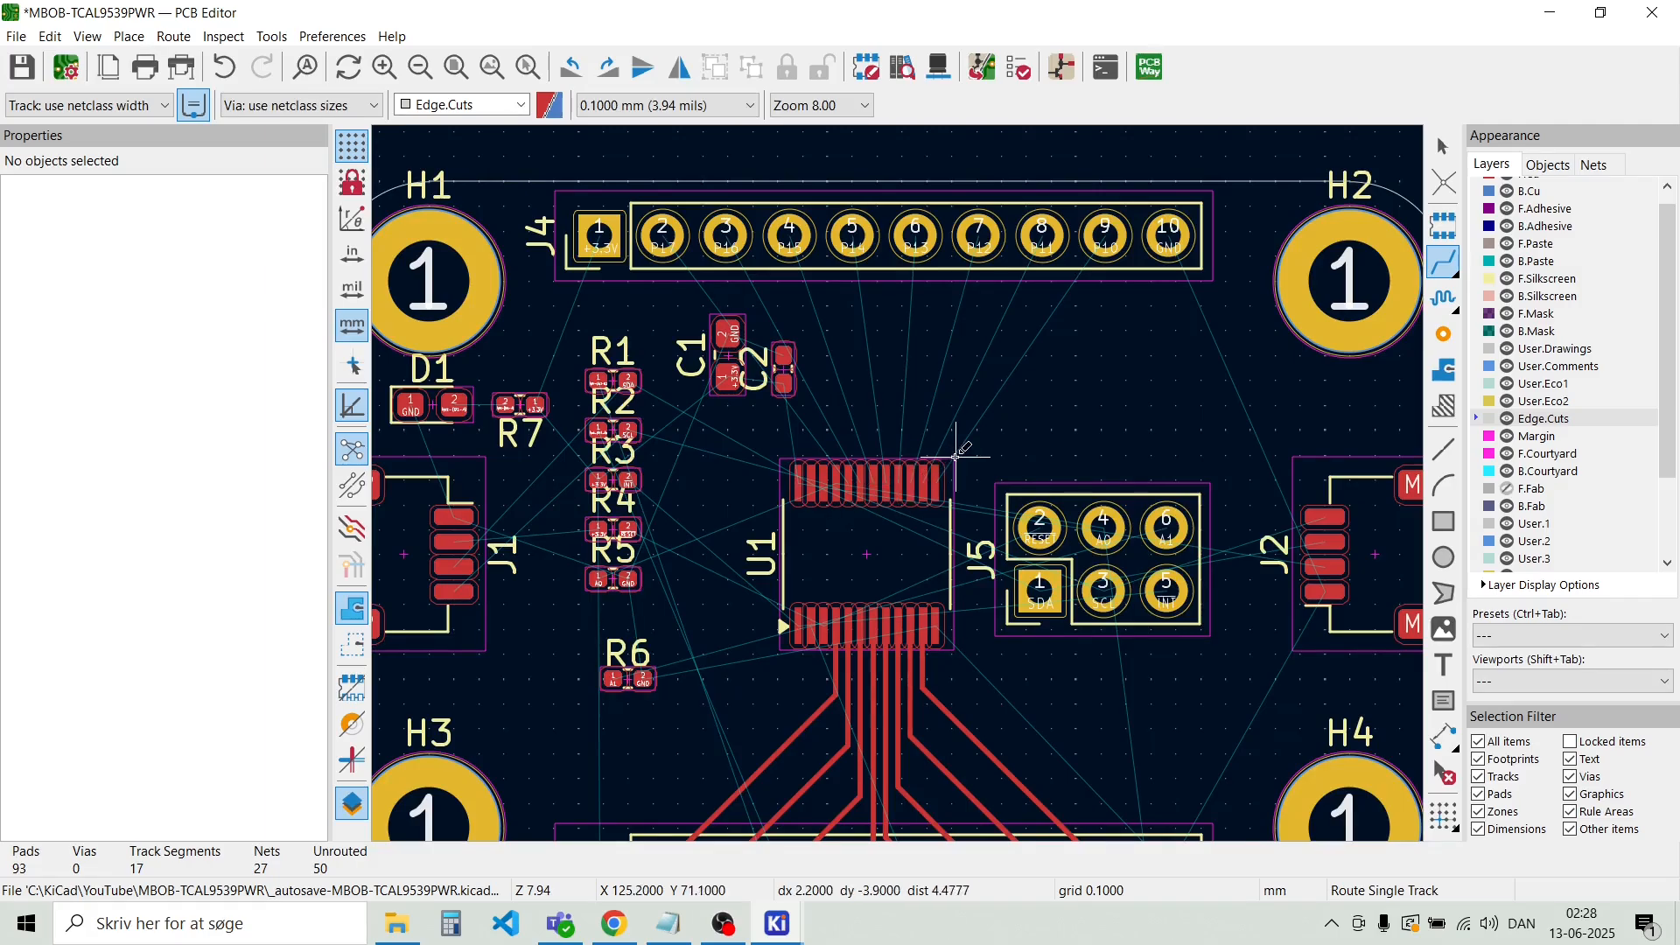
scroll(899, 484, "up", 2)
scroll(899, 484, "down", 5)
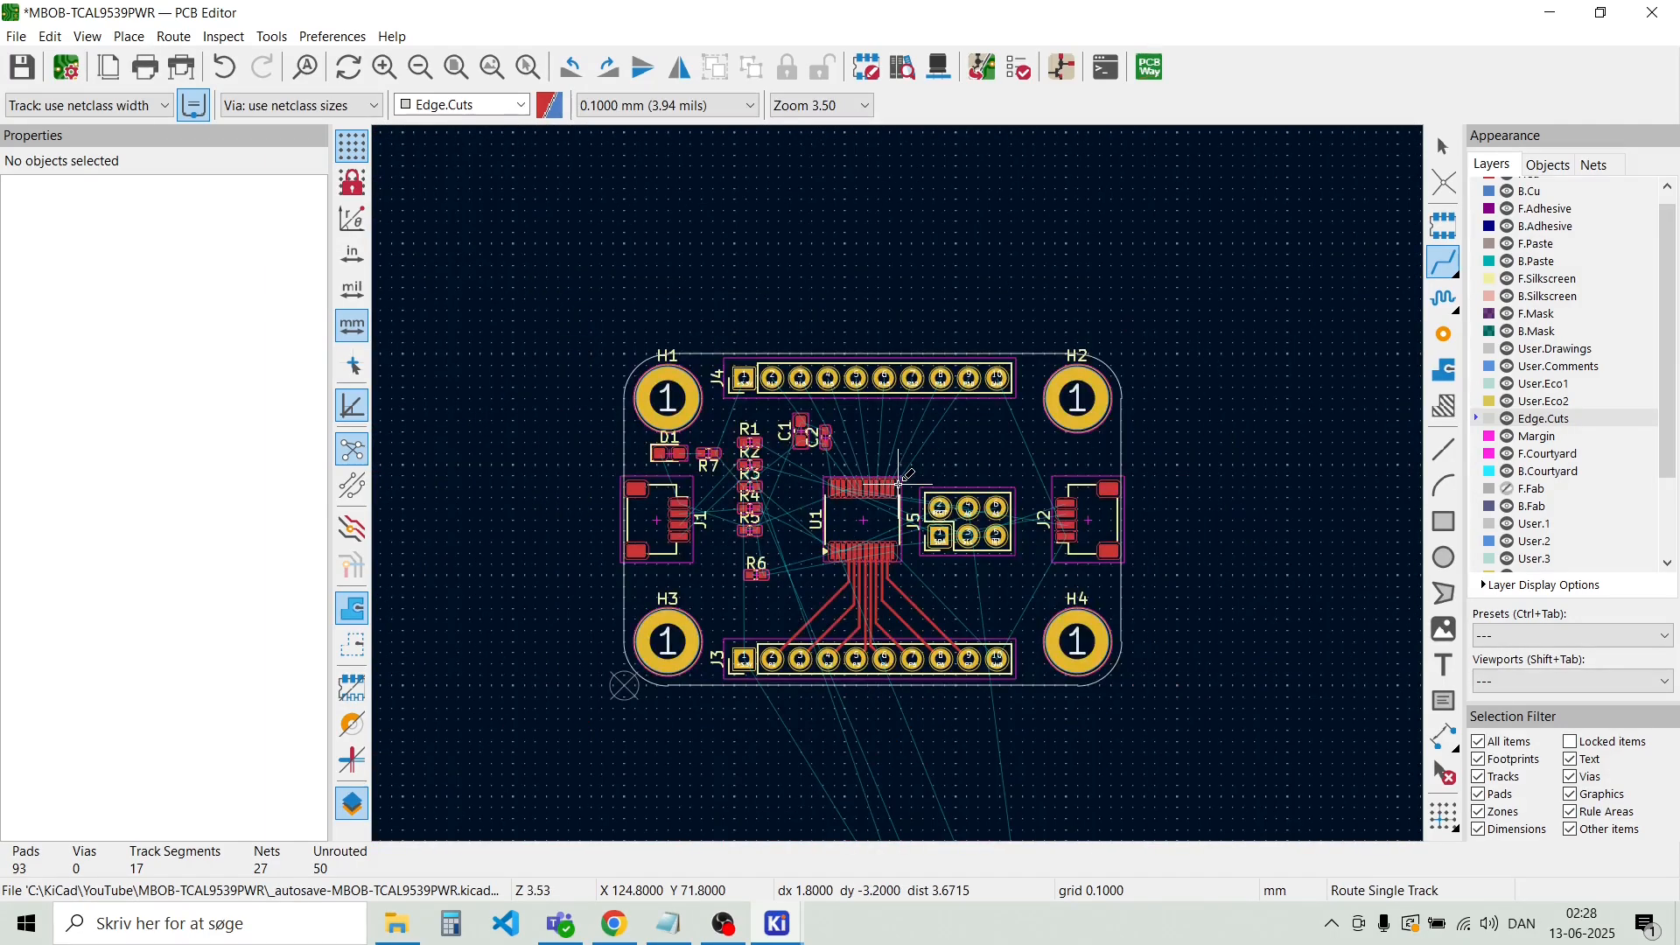
scroll(901, 481, "up", 6)
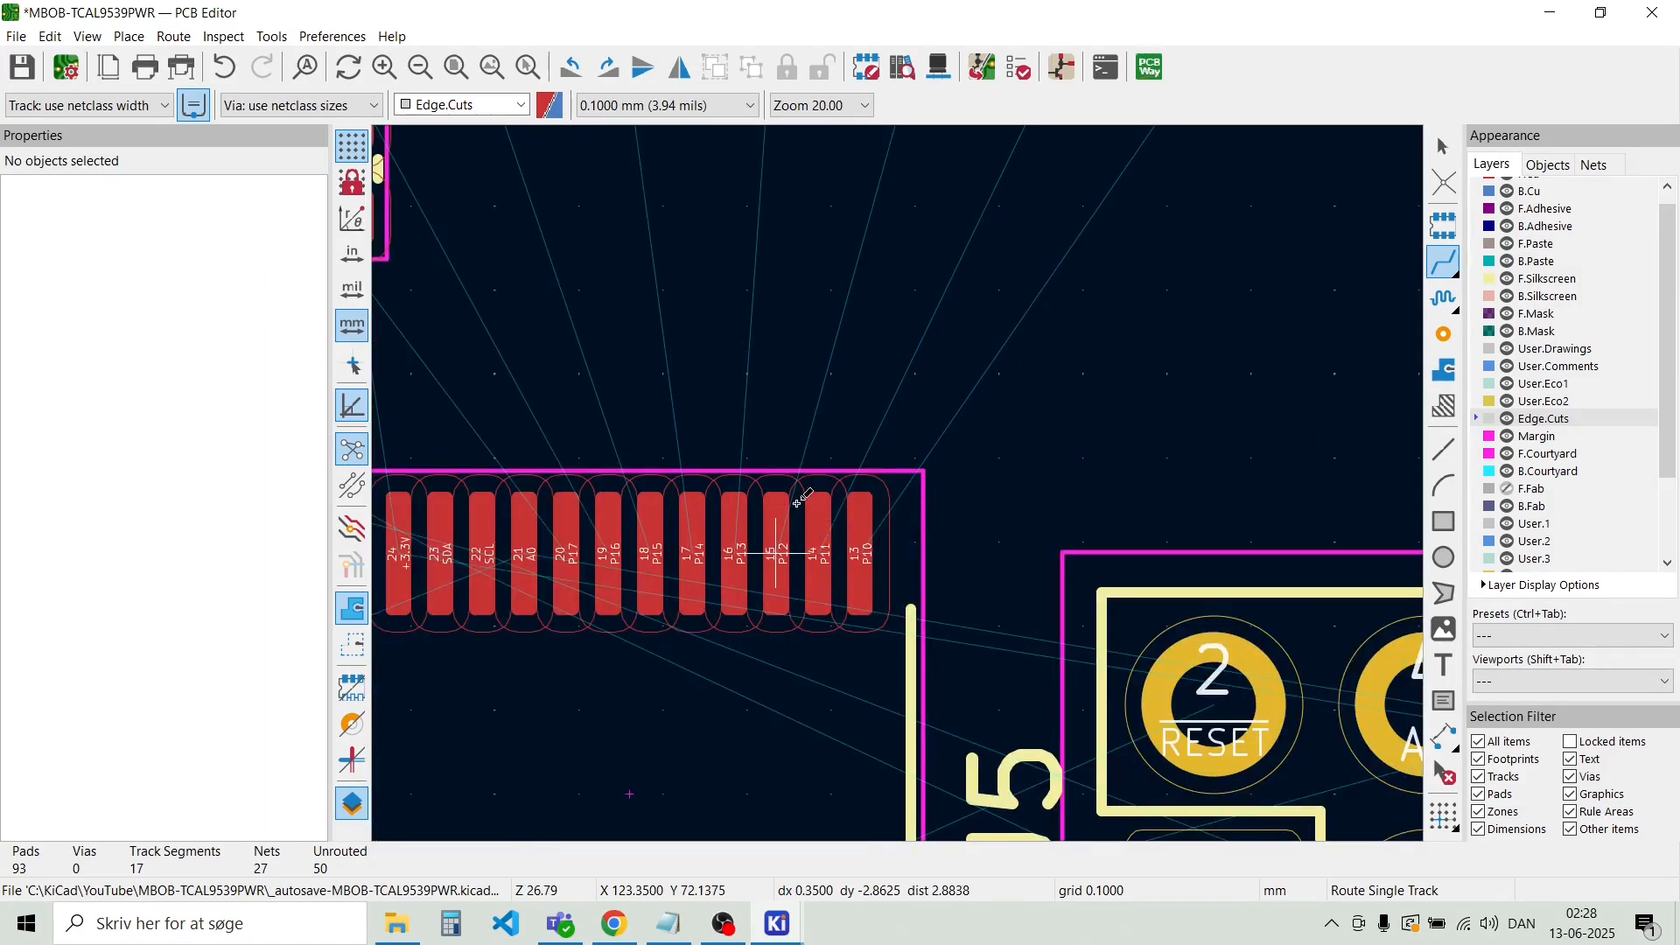
left_click(859, 530)
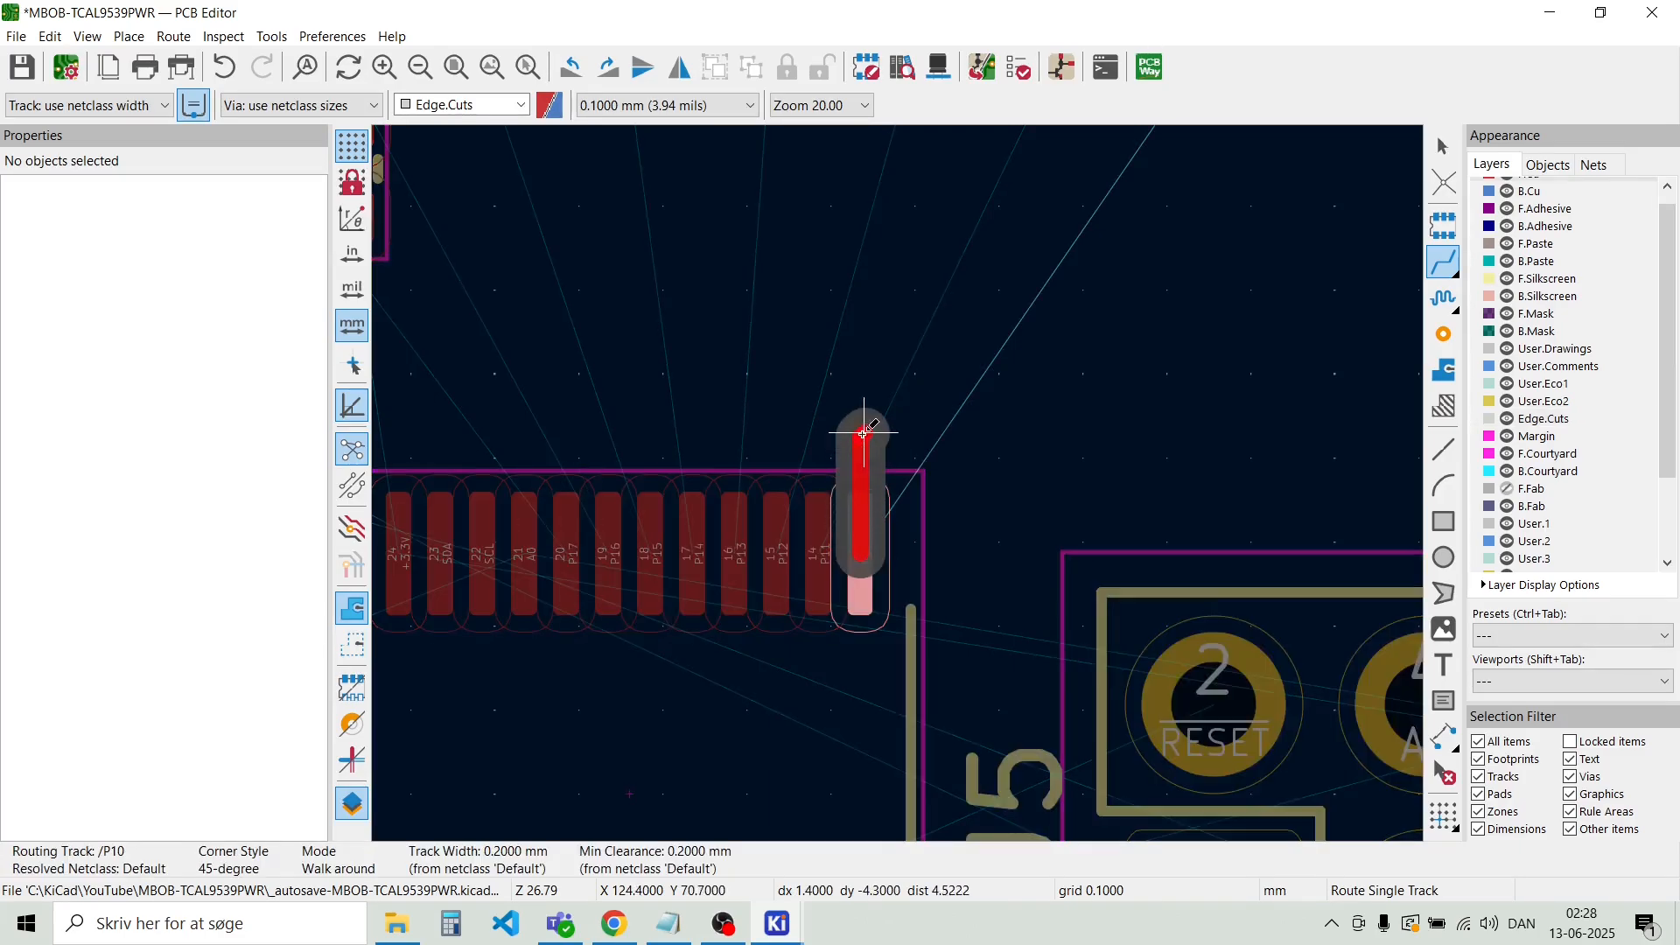
scroll(889, 420, "down", 1)
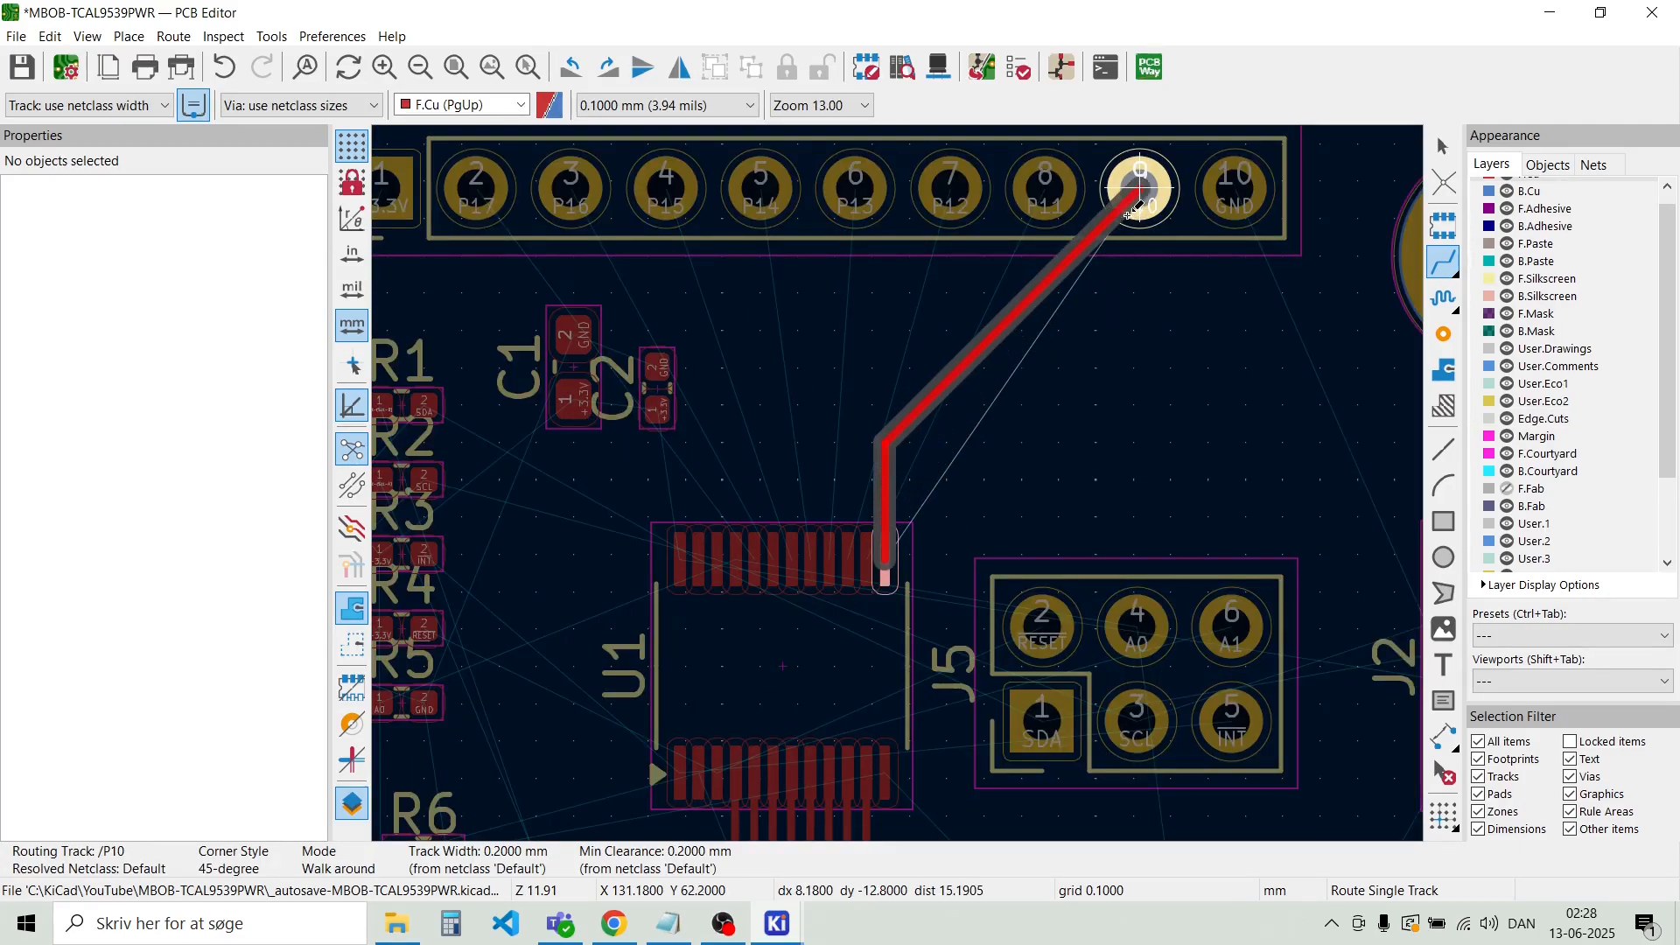
left_click(1140, 189)
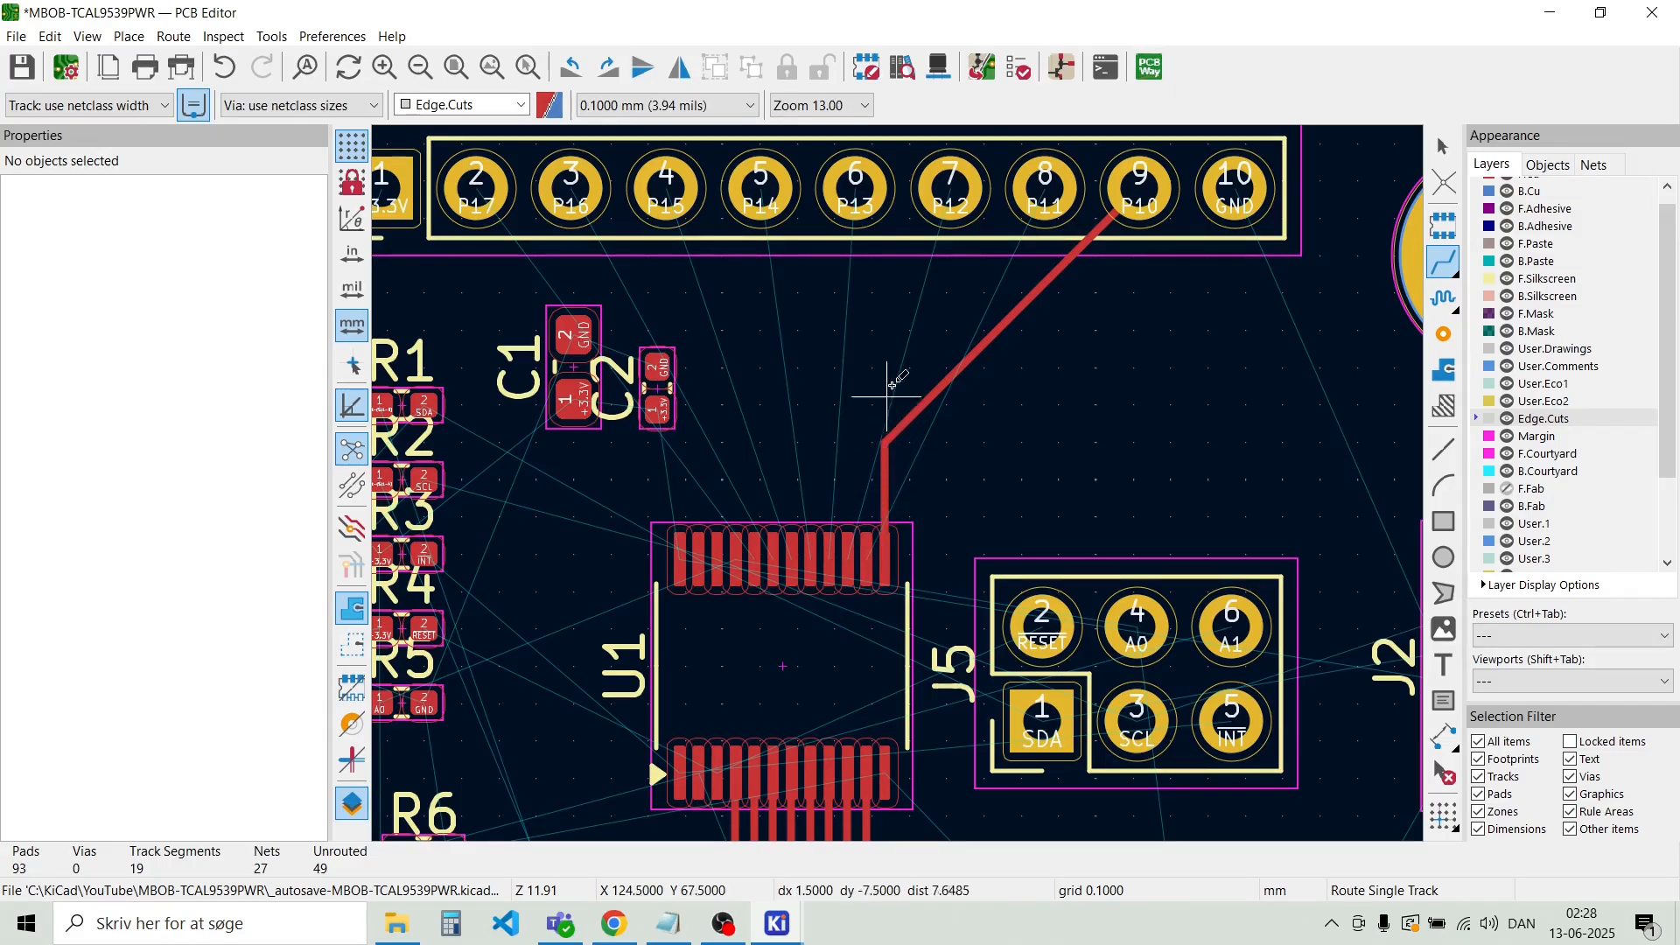
Route the P11, P12 and P13 tracks from U1 pads 14, 15 and 16 to J4 pins 8, 7 and 6
left_click(867, 560)
left_click(1046, 192)
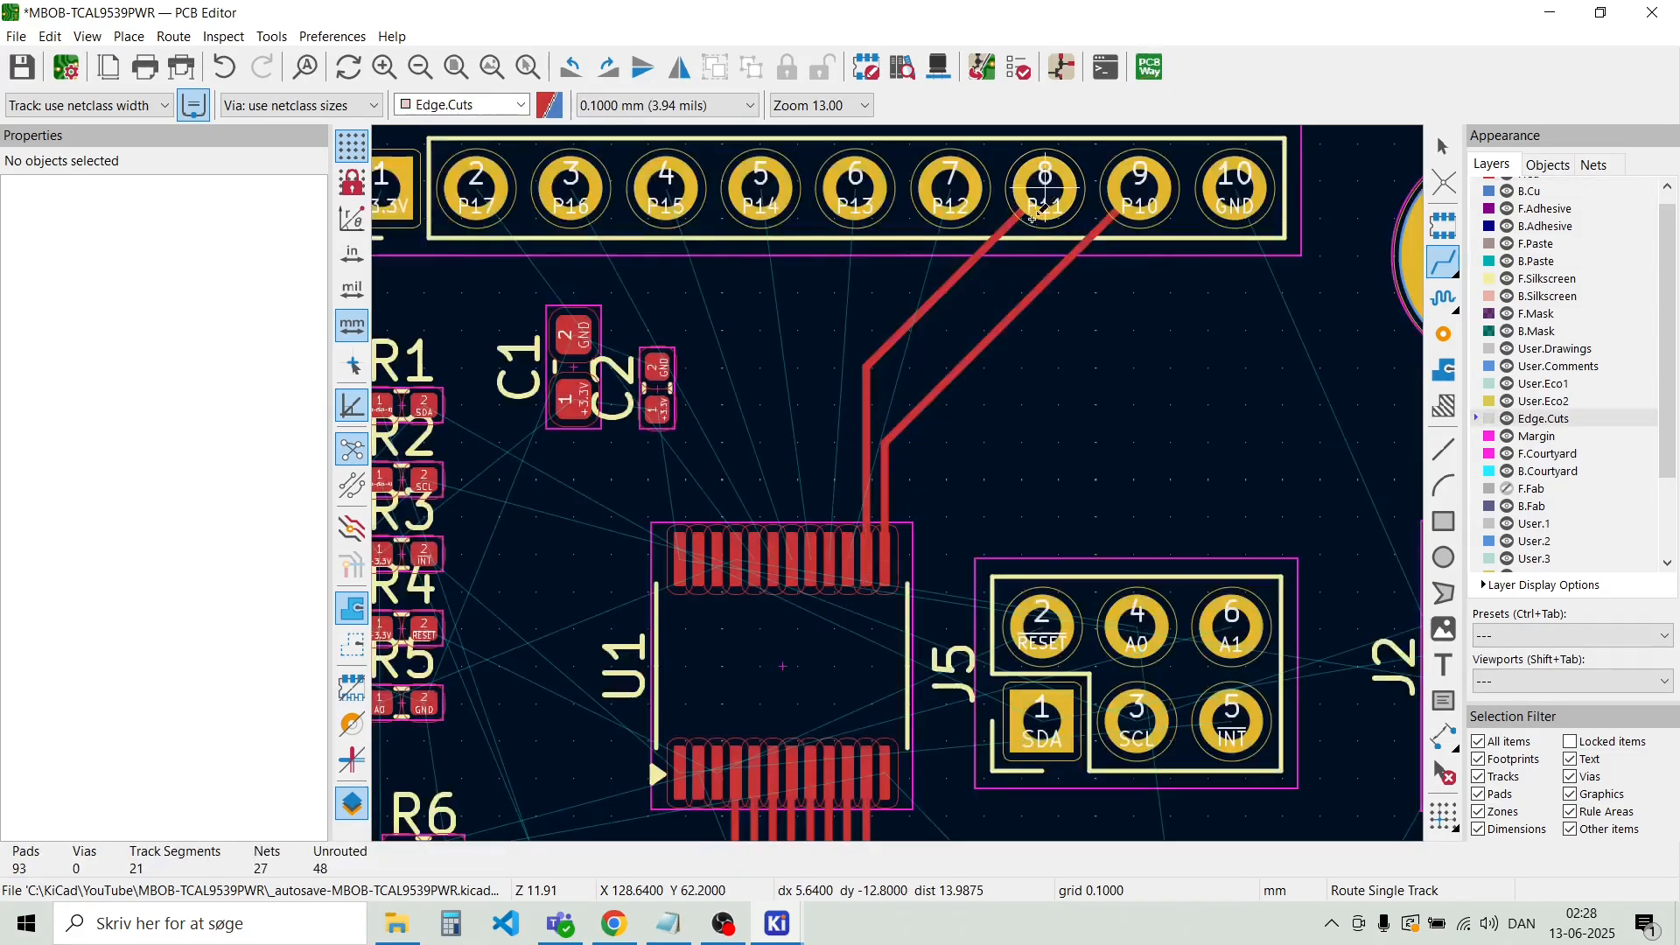
left_click(849, 550)
left_click(951, 188)
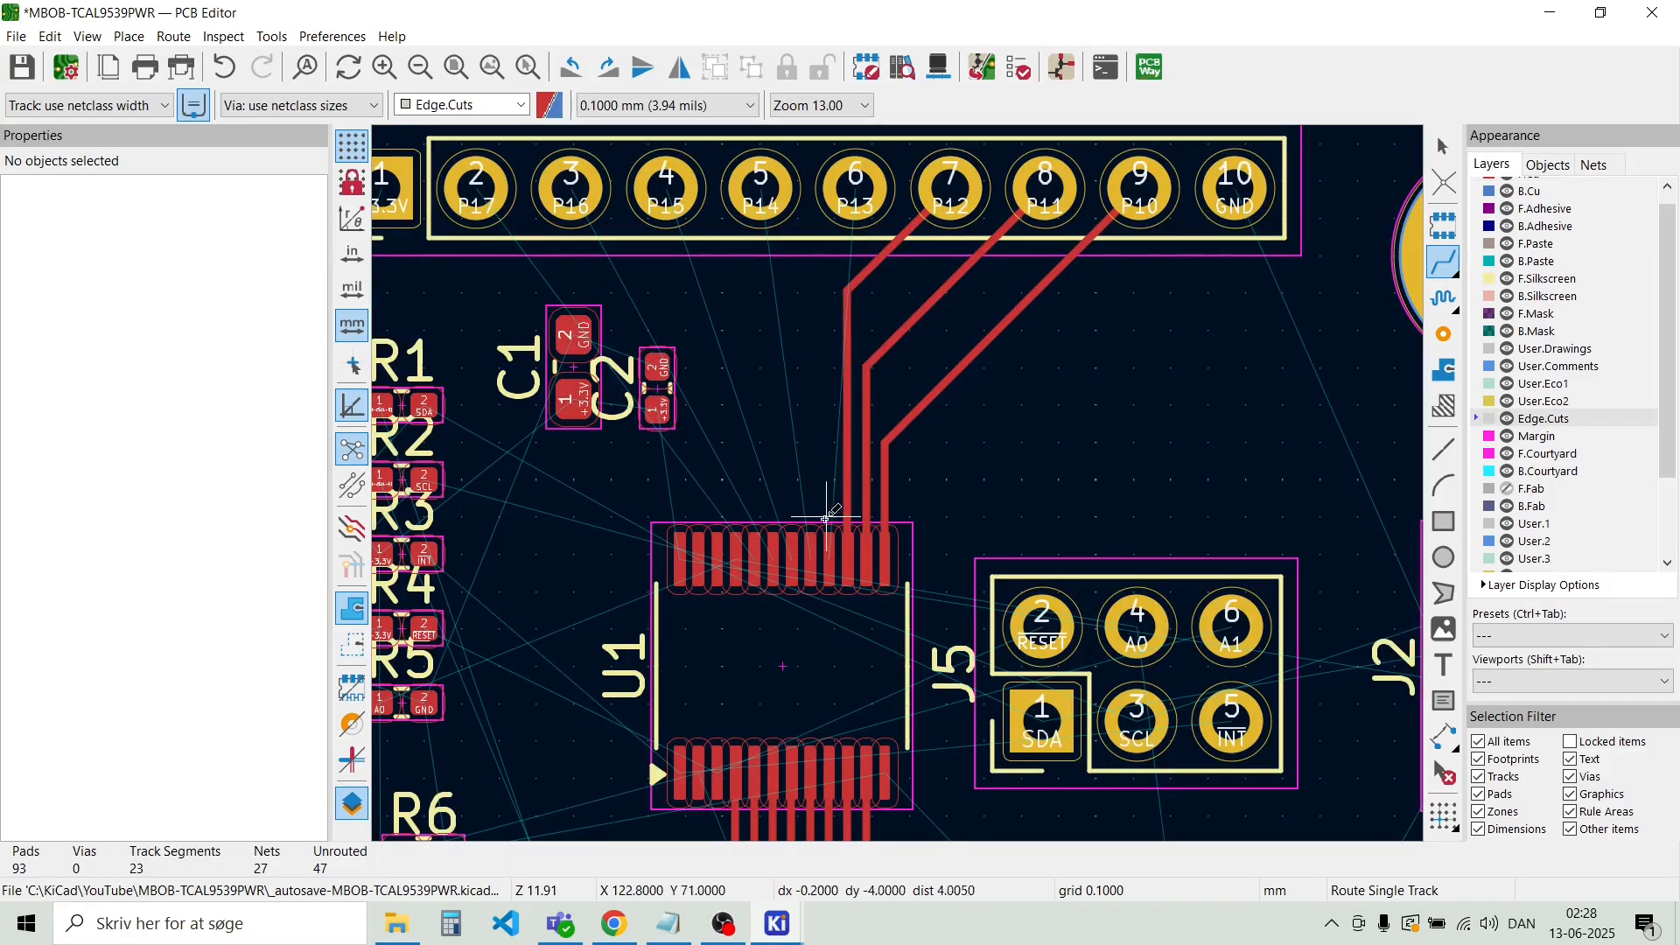
left_click(826, 551)
left_click(853, 191)
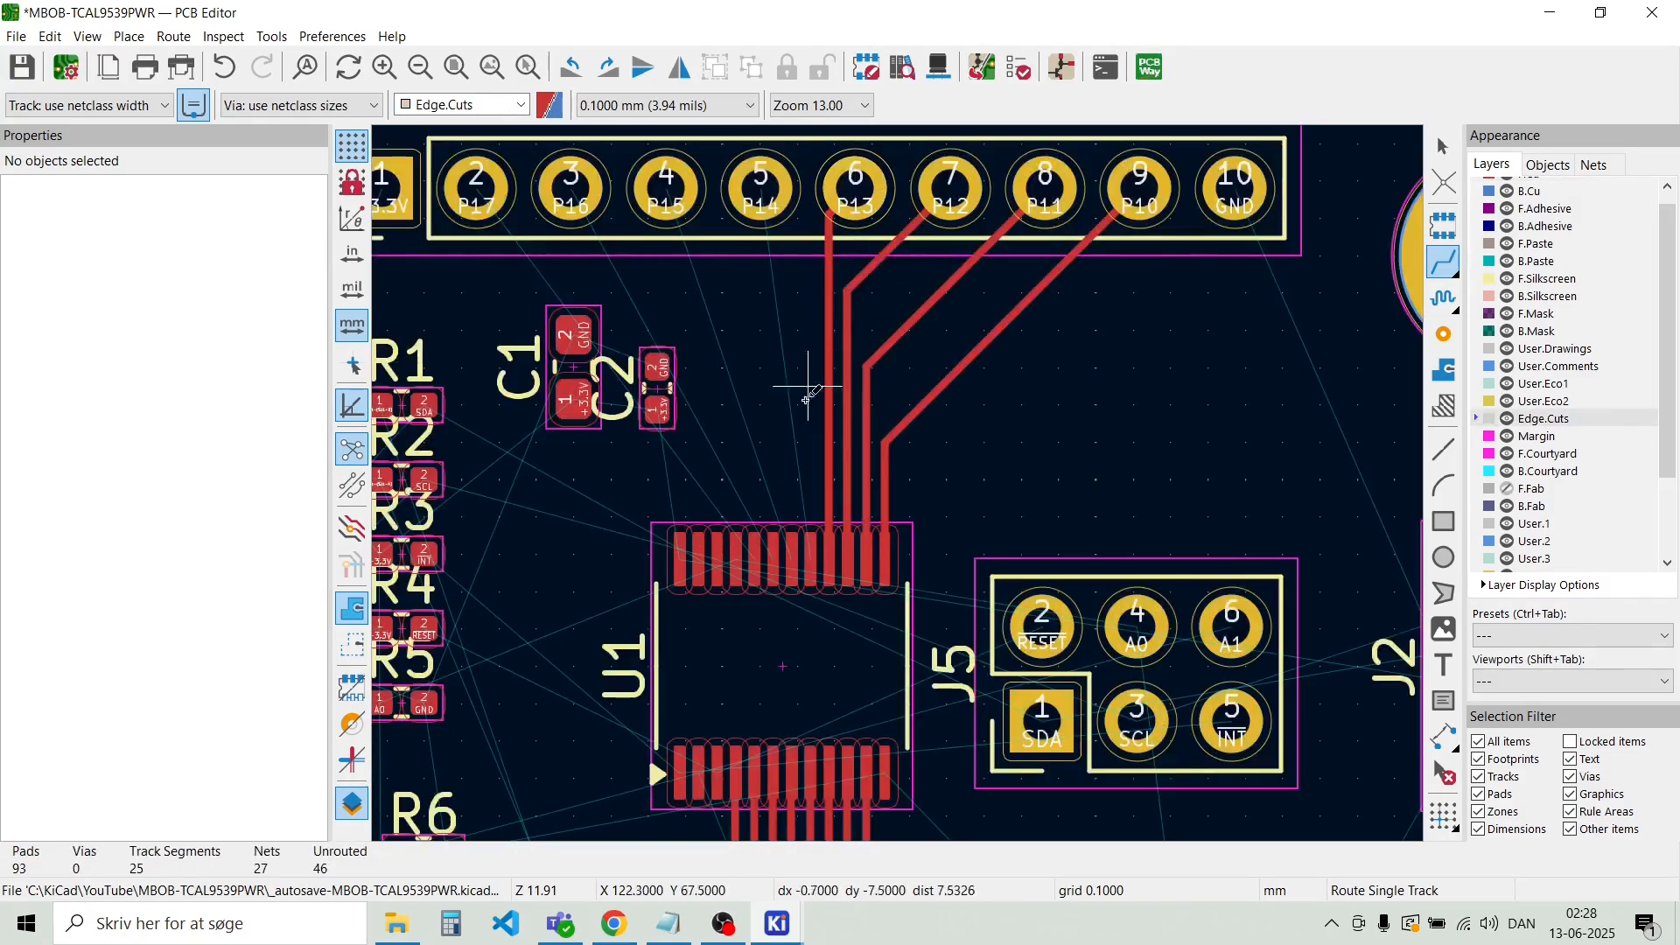
Route the P14, P15 and P16 tracks from U1 pads 17, 18 and 19 to J4 pins 5, 4 and 3
left_click(811, 550)
left_click(761, 189)
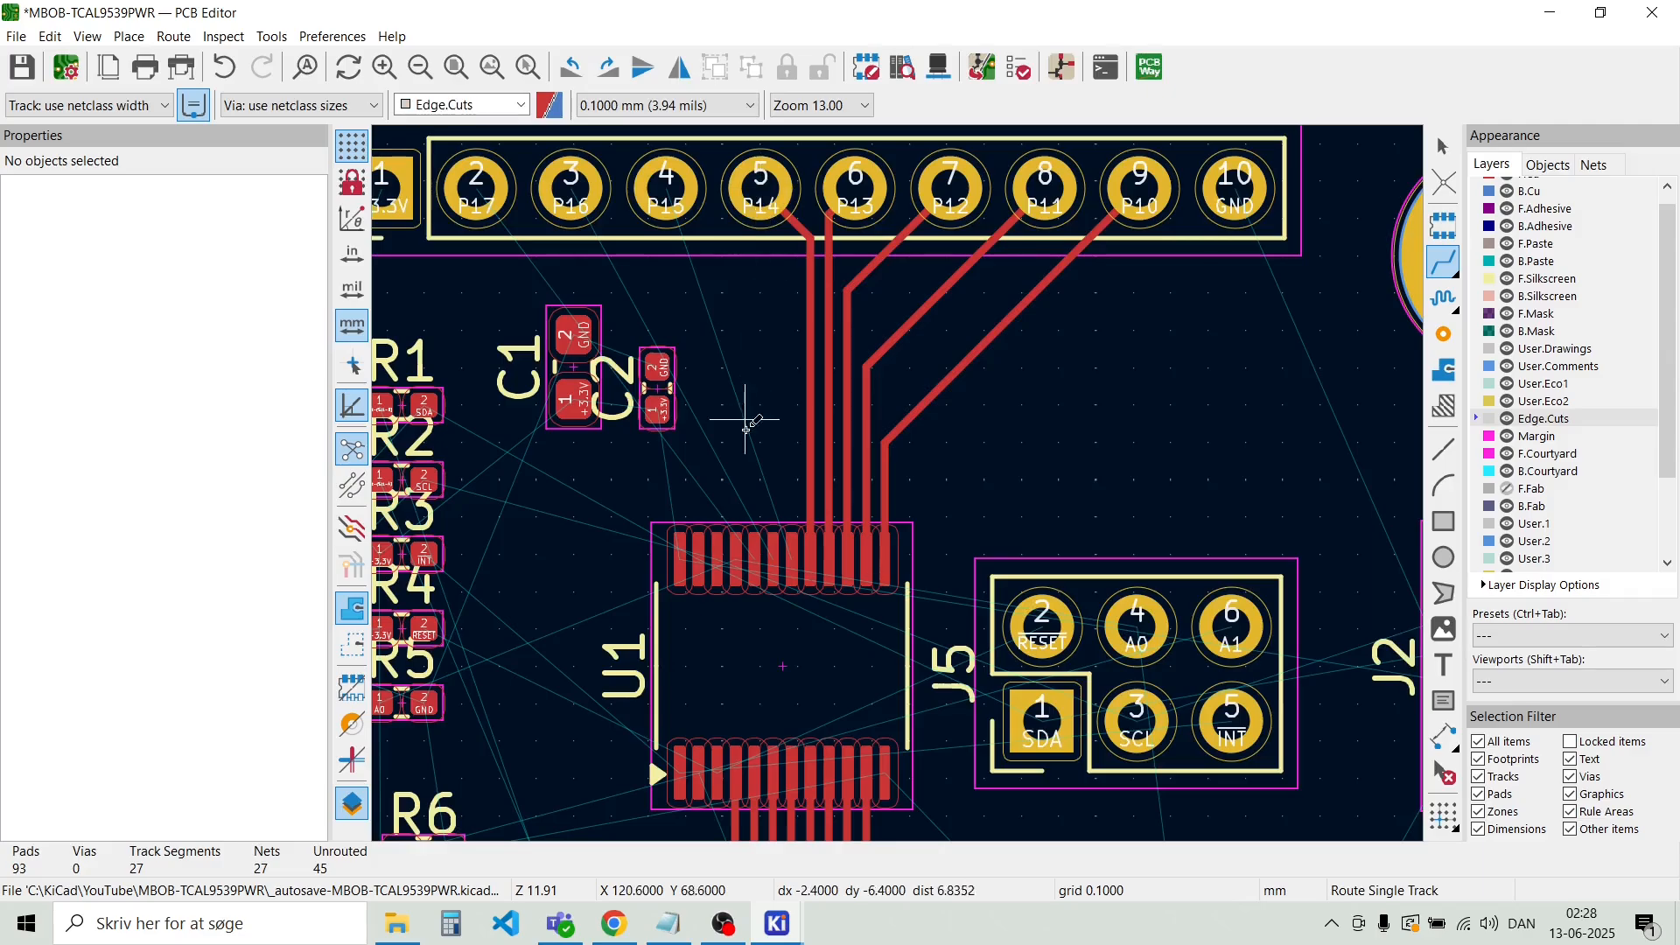
left_click(793, 550)
left_click(667, 190)
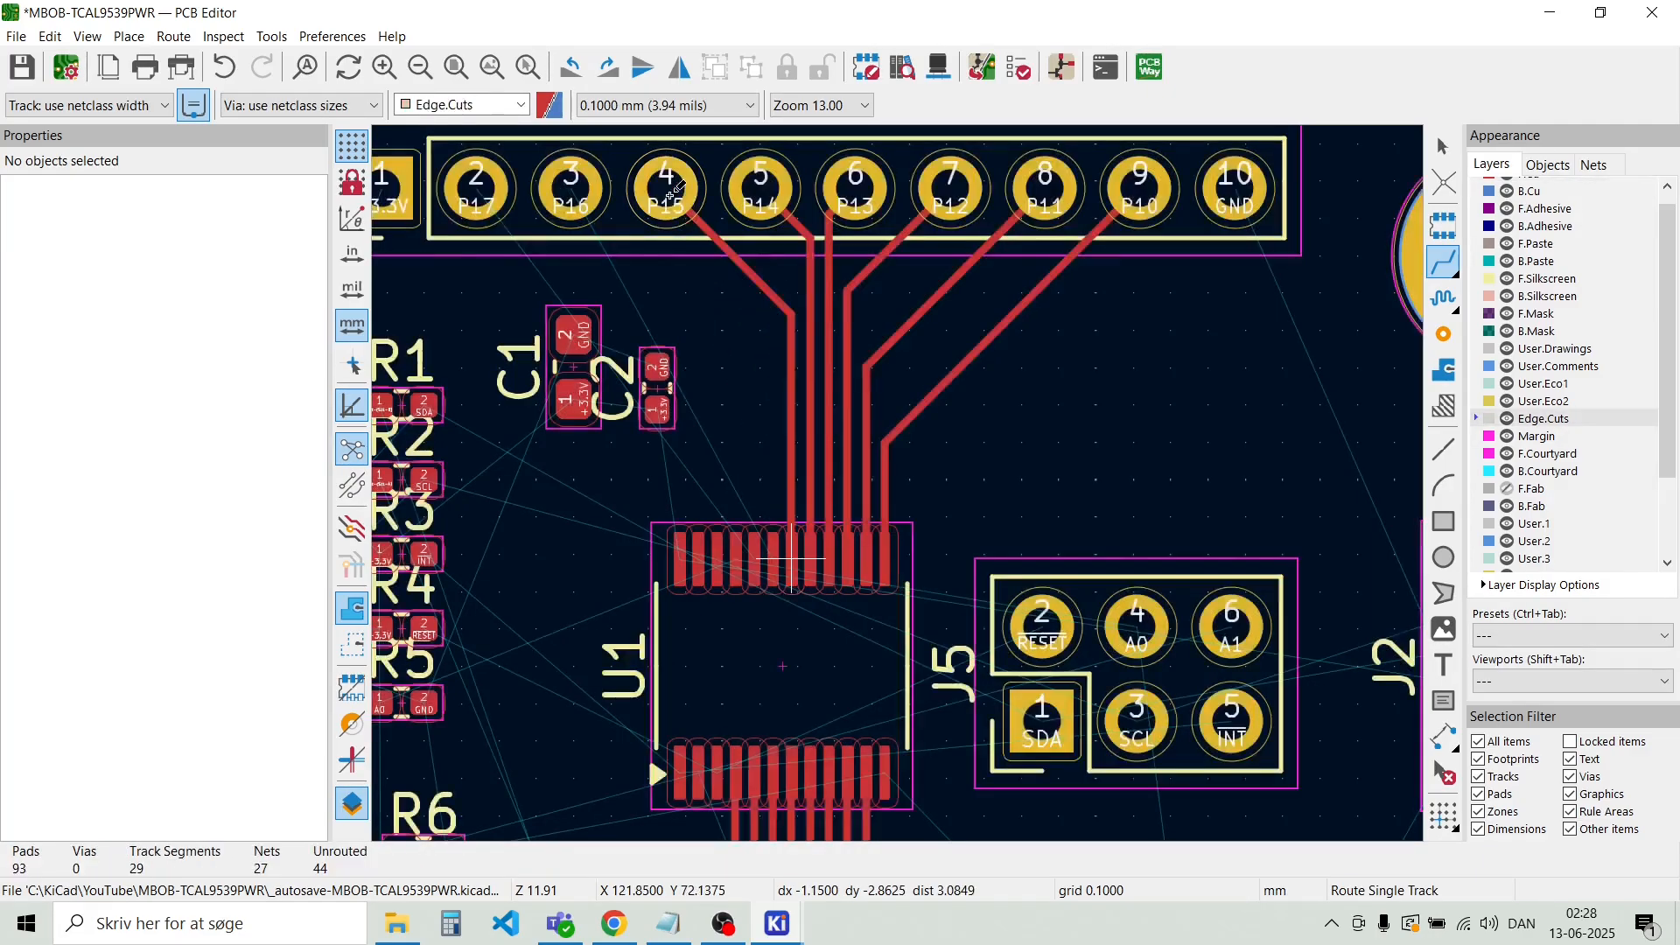
left_click(774, 551)
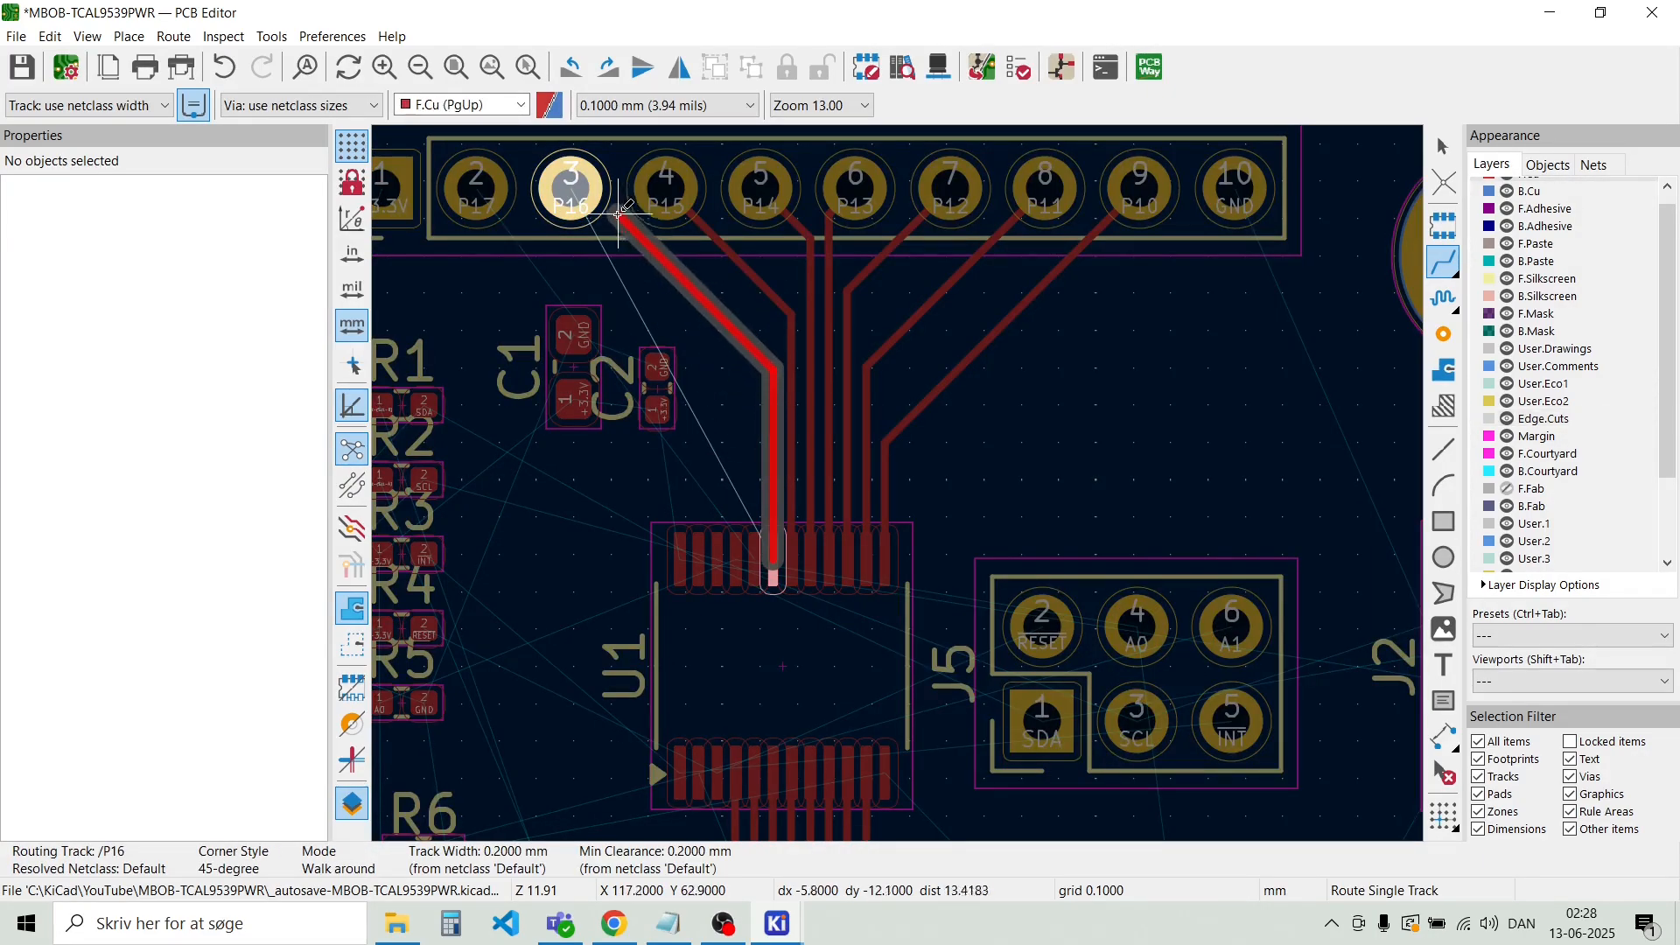
key("Escape")
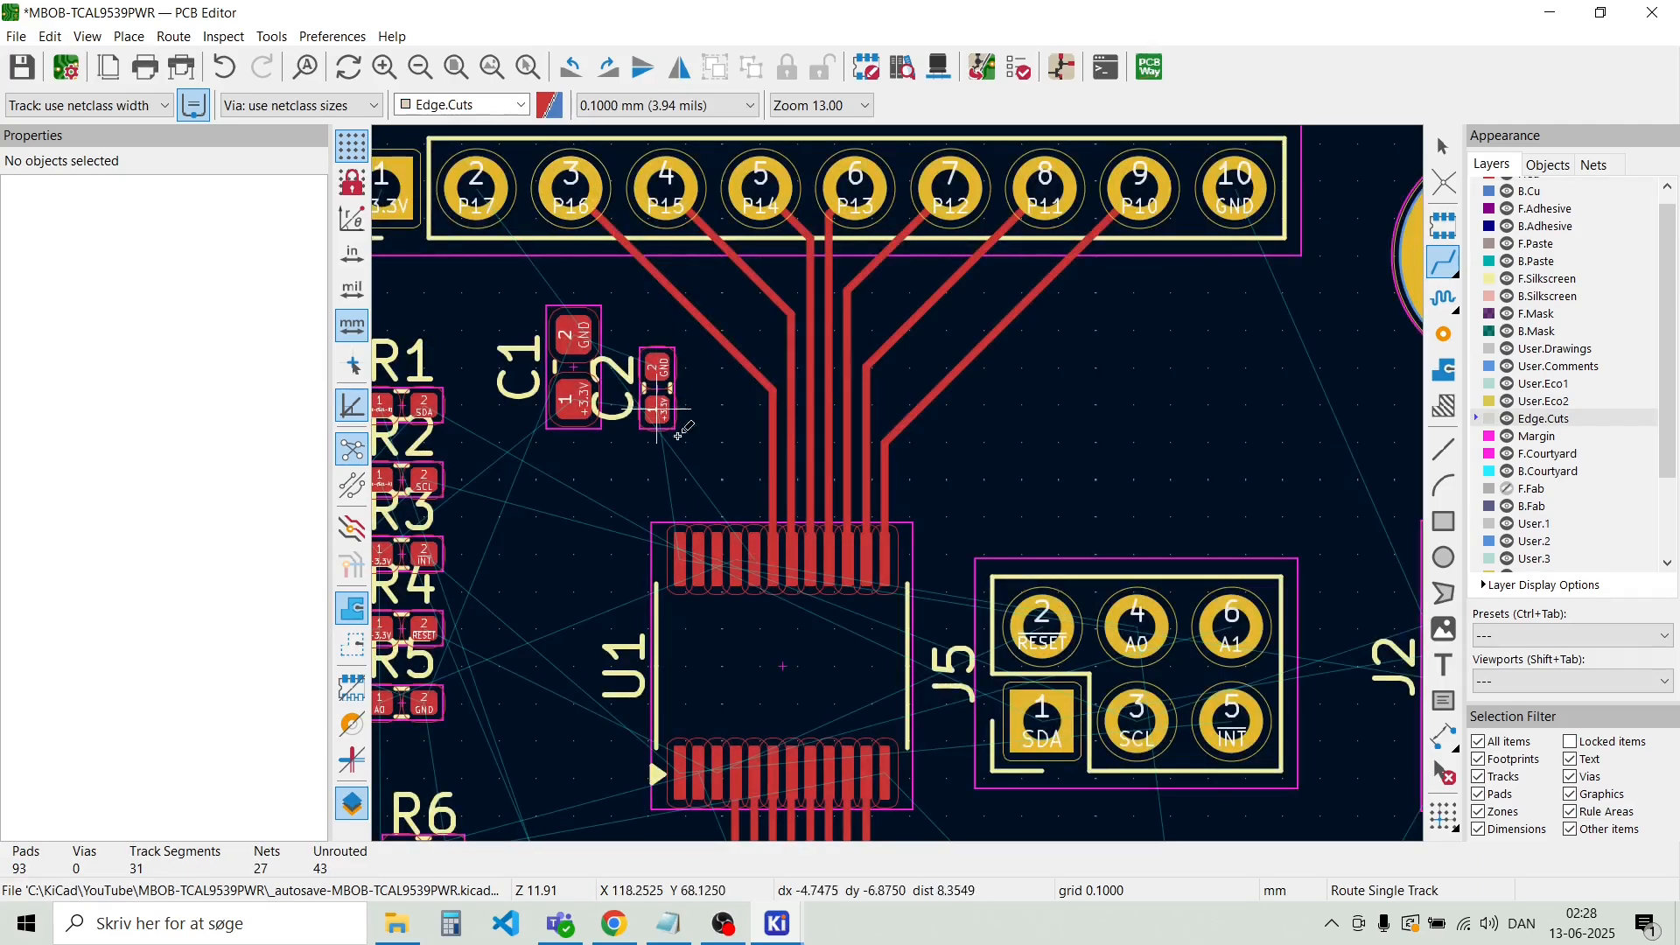
left_click(754, 551)
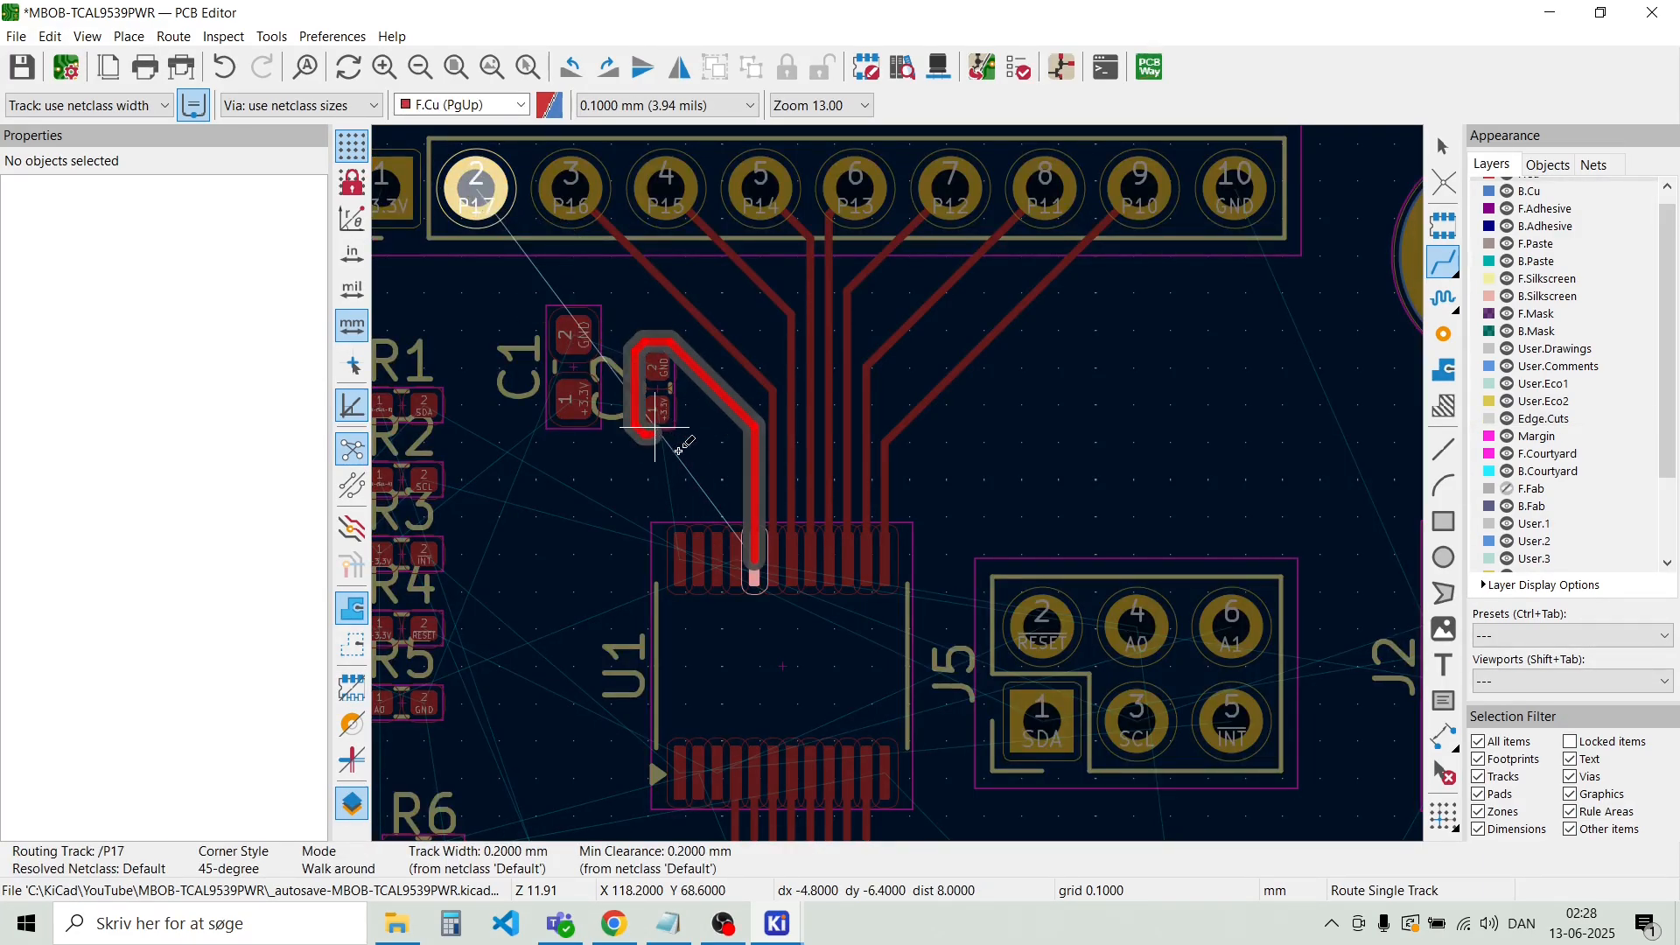
key("Escape")
key("Escape")
Move capacitors C1 and C2 together closer to U1's upper pad row, clearing the path between U1 pad 20 and J4 pin 2
left_click_drag(696, 465, 558, 343)
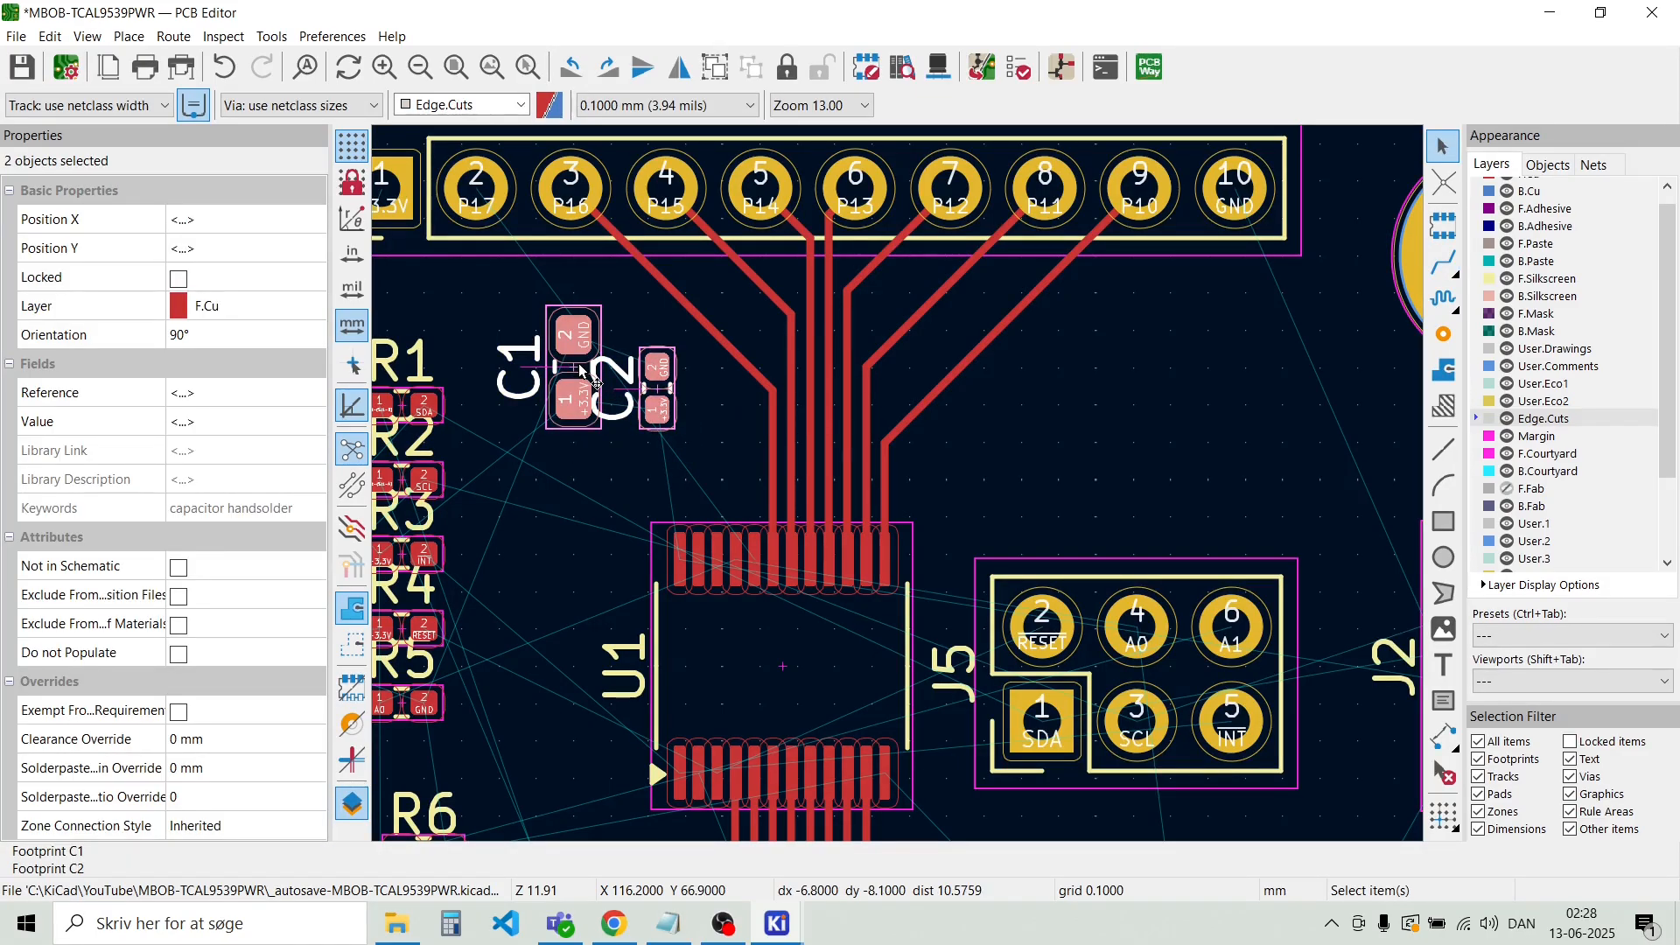
key("m")
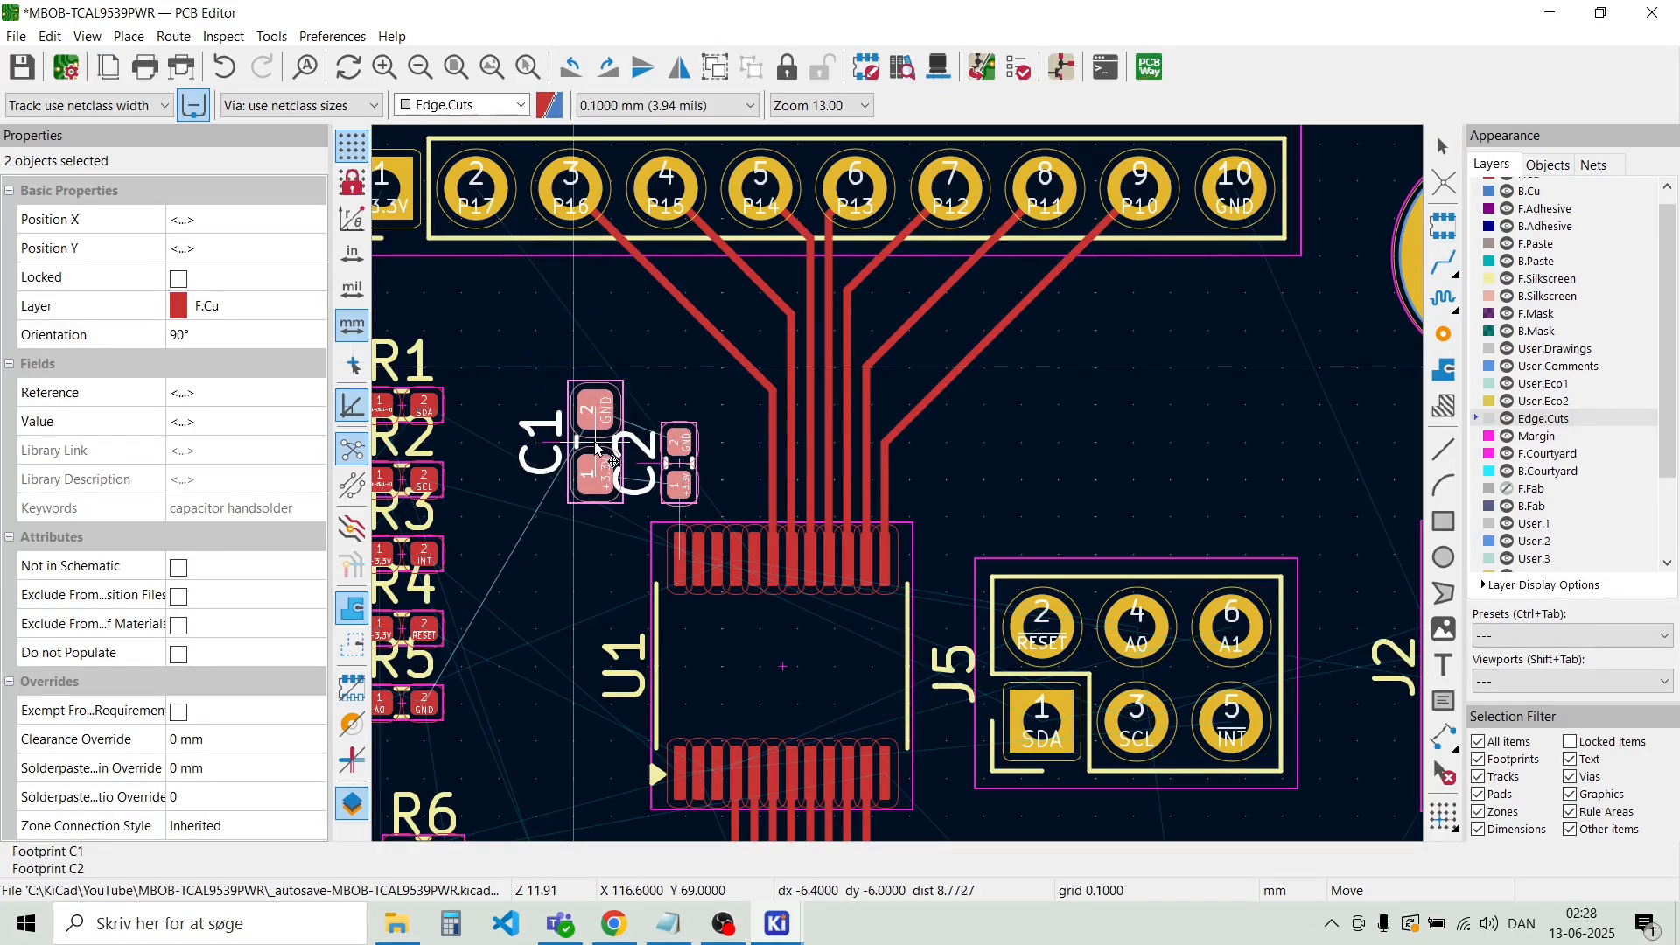
left_click(597, 449)
Route the P17 track on F.Cu from U1 pad 20 to J4 pin 2
left_click(734, 490)
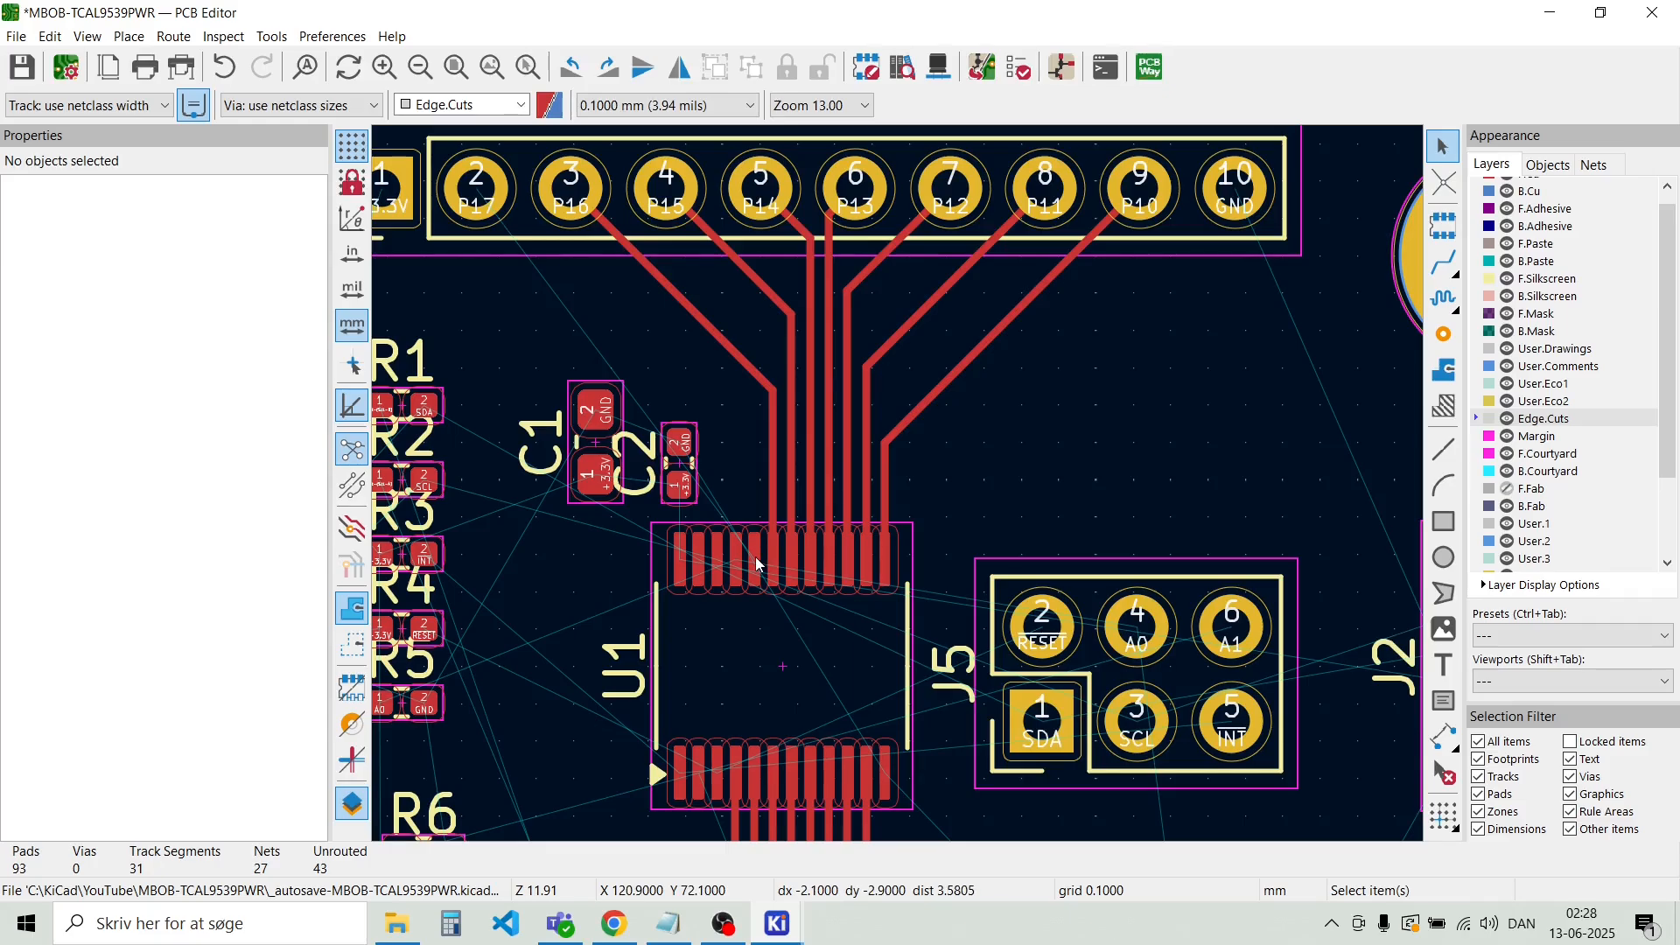
key("x")
left_click(513, 207)
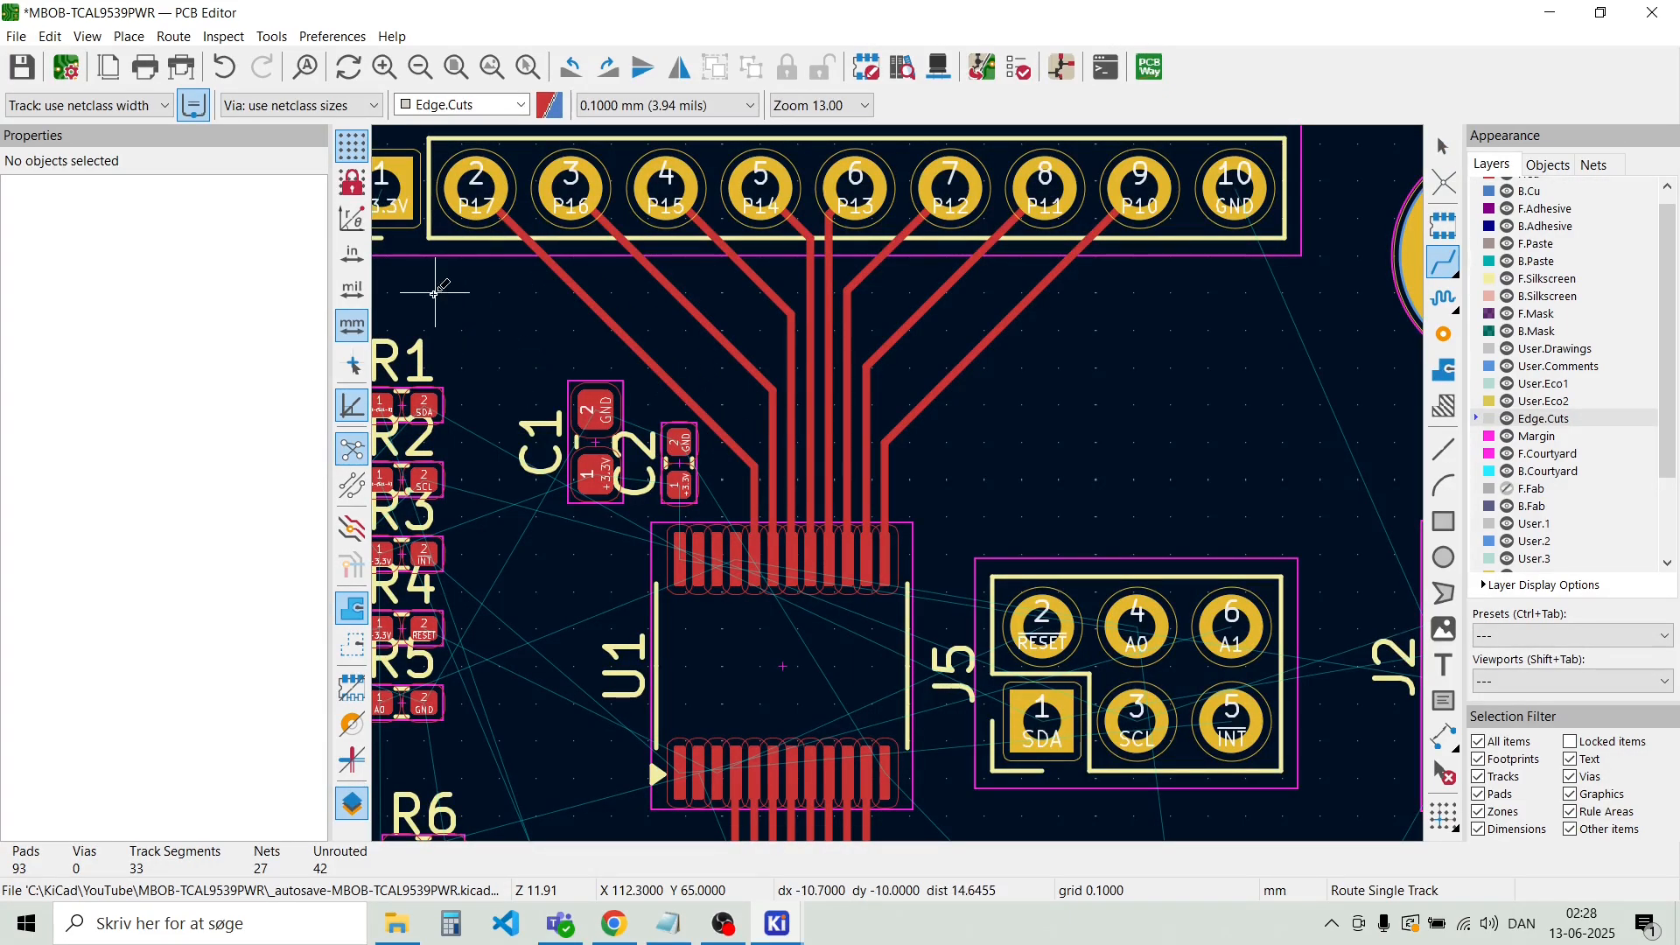
Move C2 slightly closer to U1, placing its +3.3V pad at X 118.84, Y 70.3 mm above U1 pad 24
scroll(693, 446, "down", 2)
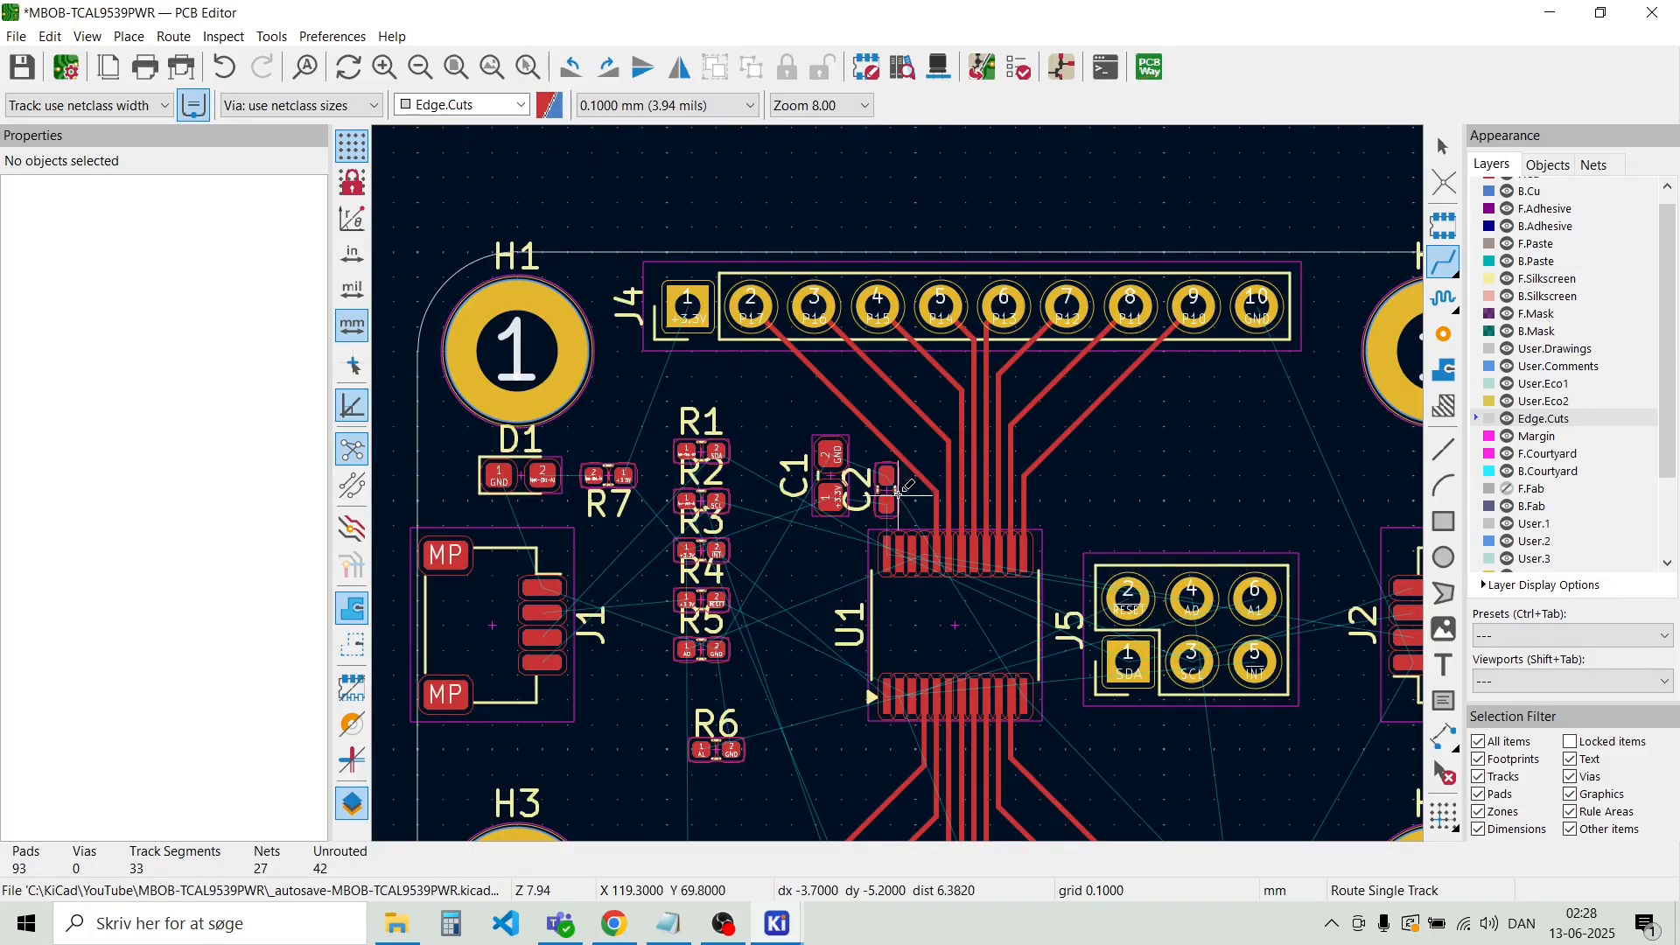
scroll(898, 479, "down", 2)
scroll(898, 477, "up", 5)
scroll(897, 480, "up", 1)
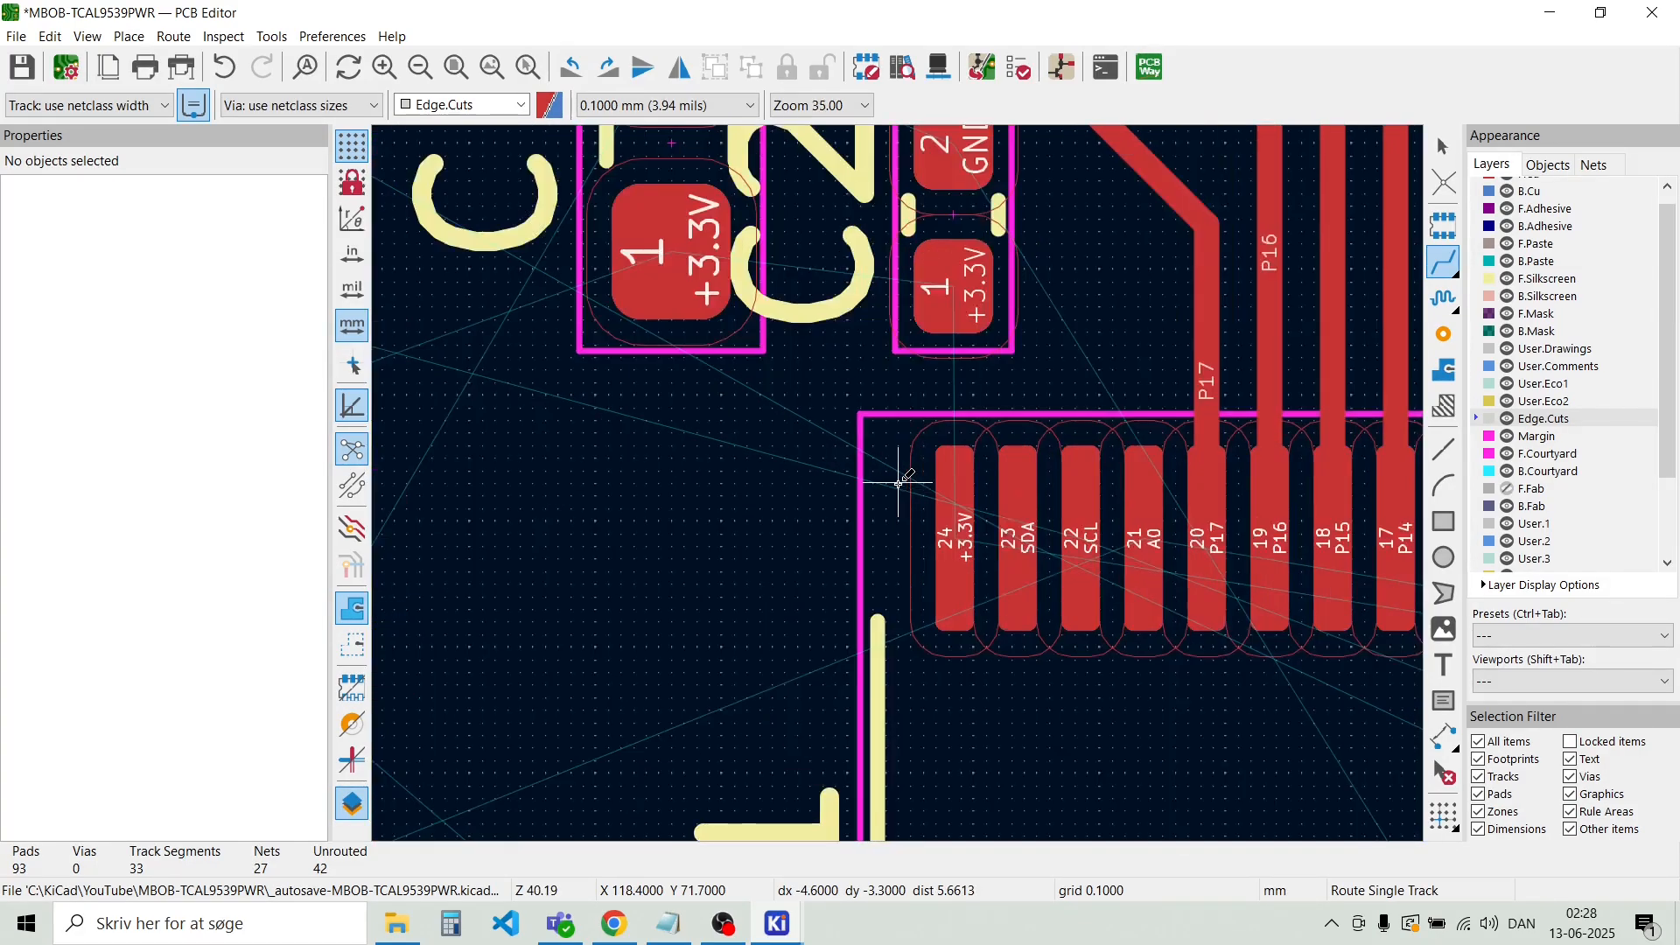
scroll(873, 414, "down", 1)
key("Escape")
scroll(936, 413, "up", 4)
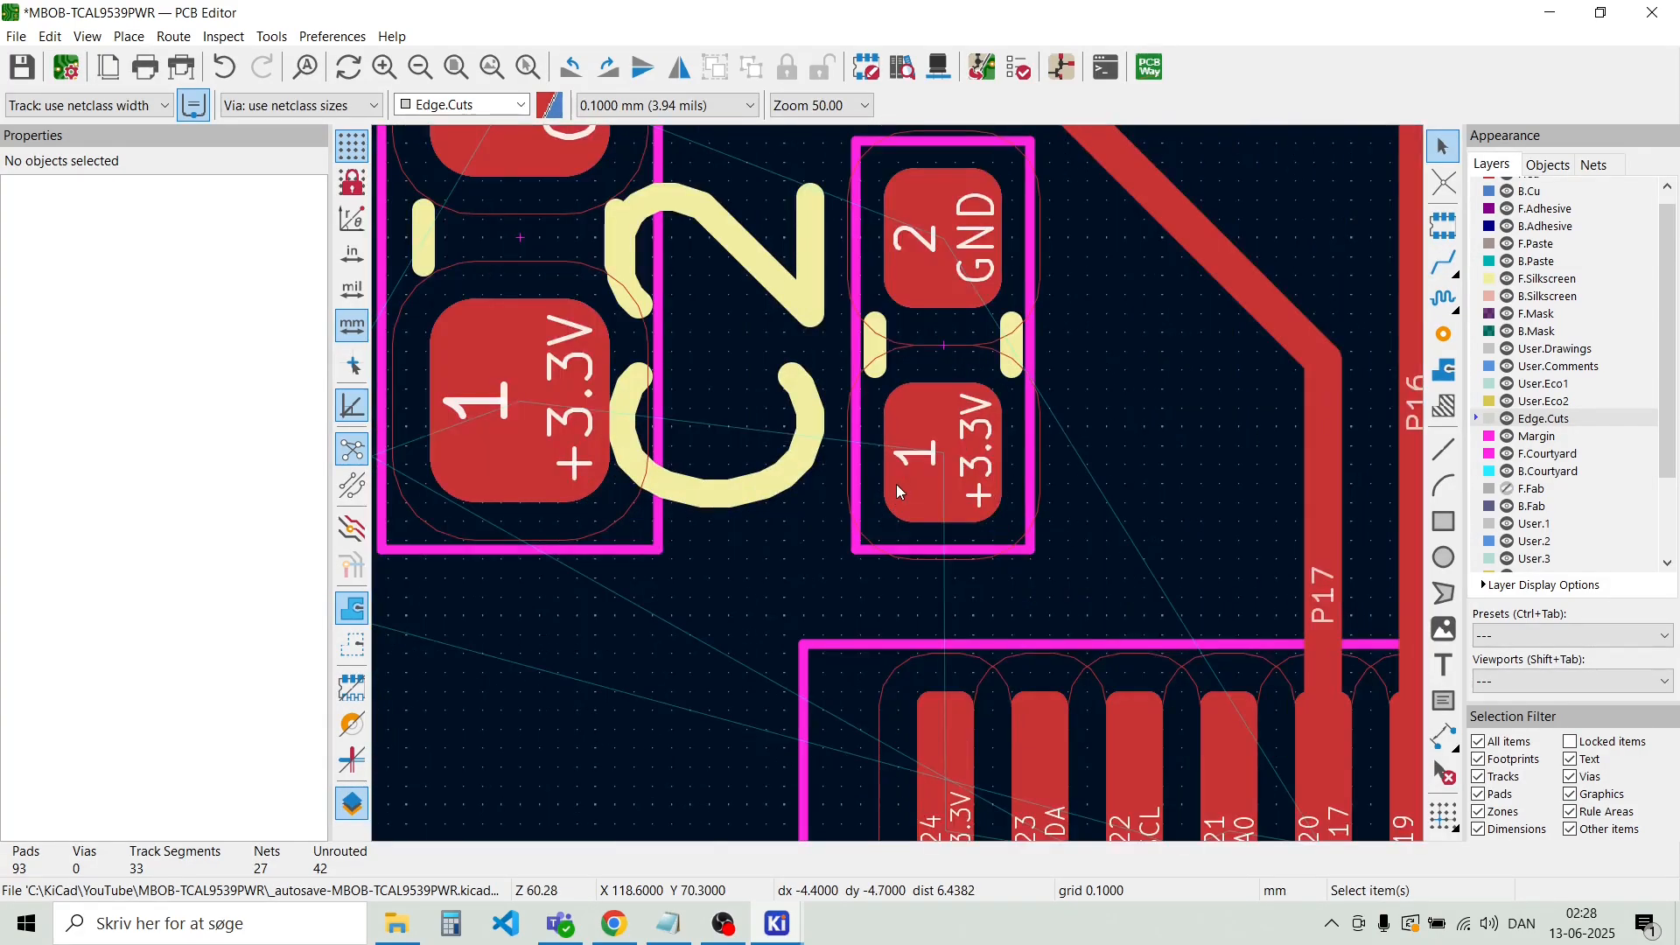
left_click(950, 455)
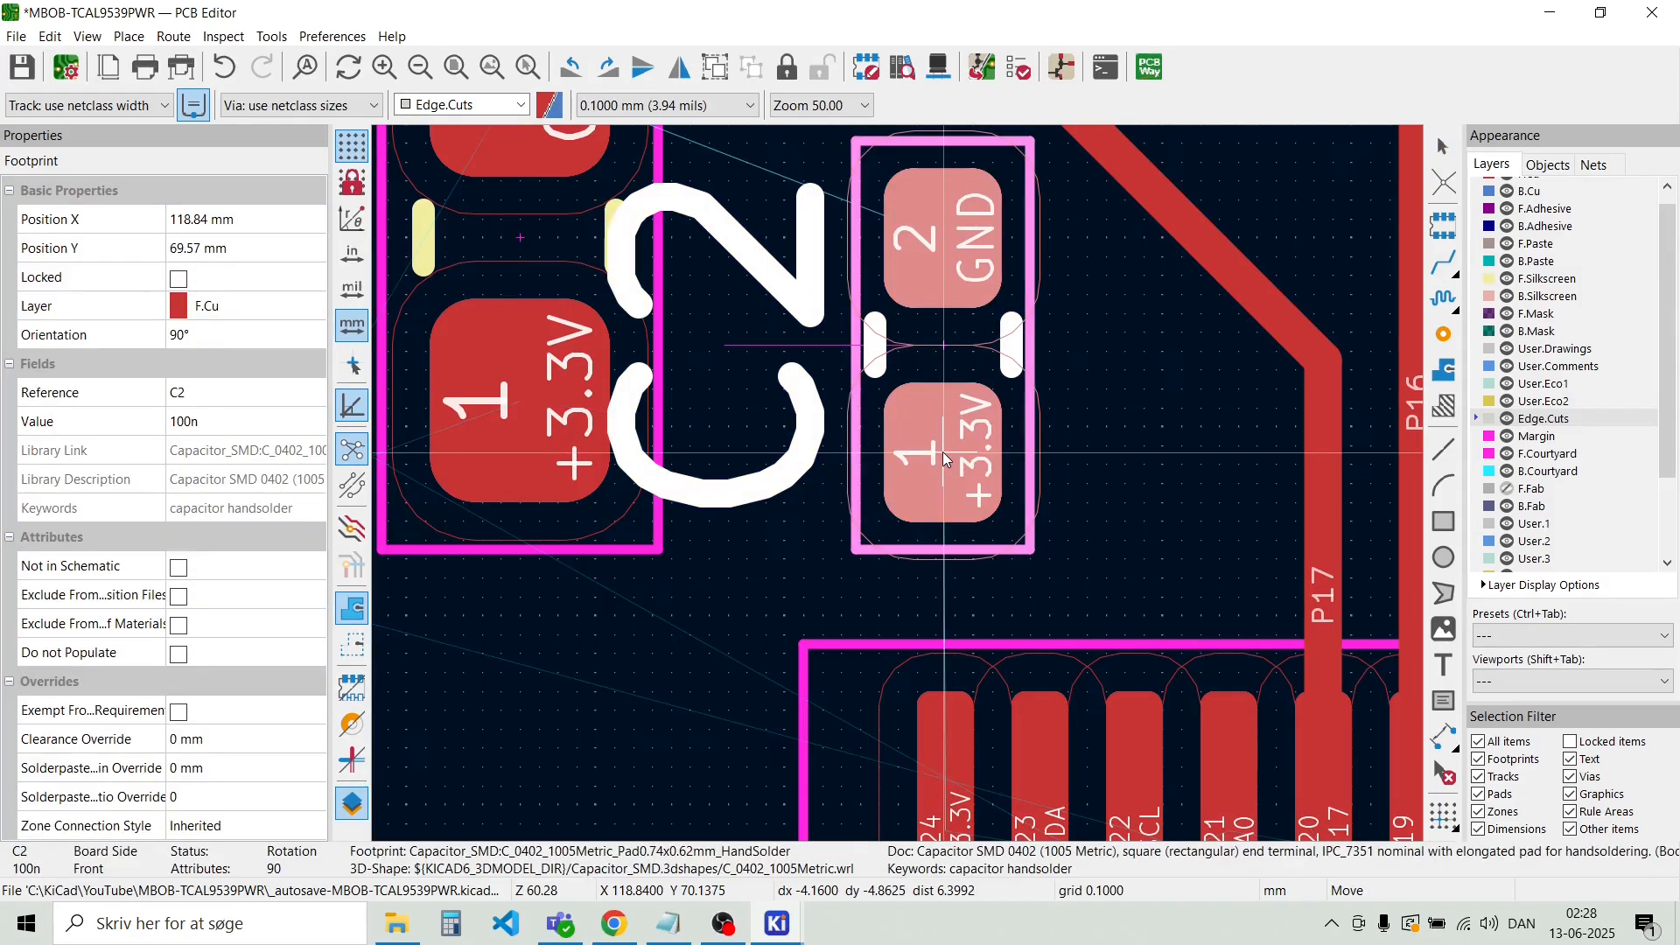
left_click_drag(943, 452, 938, 478)
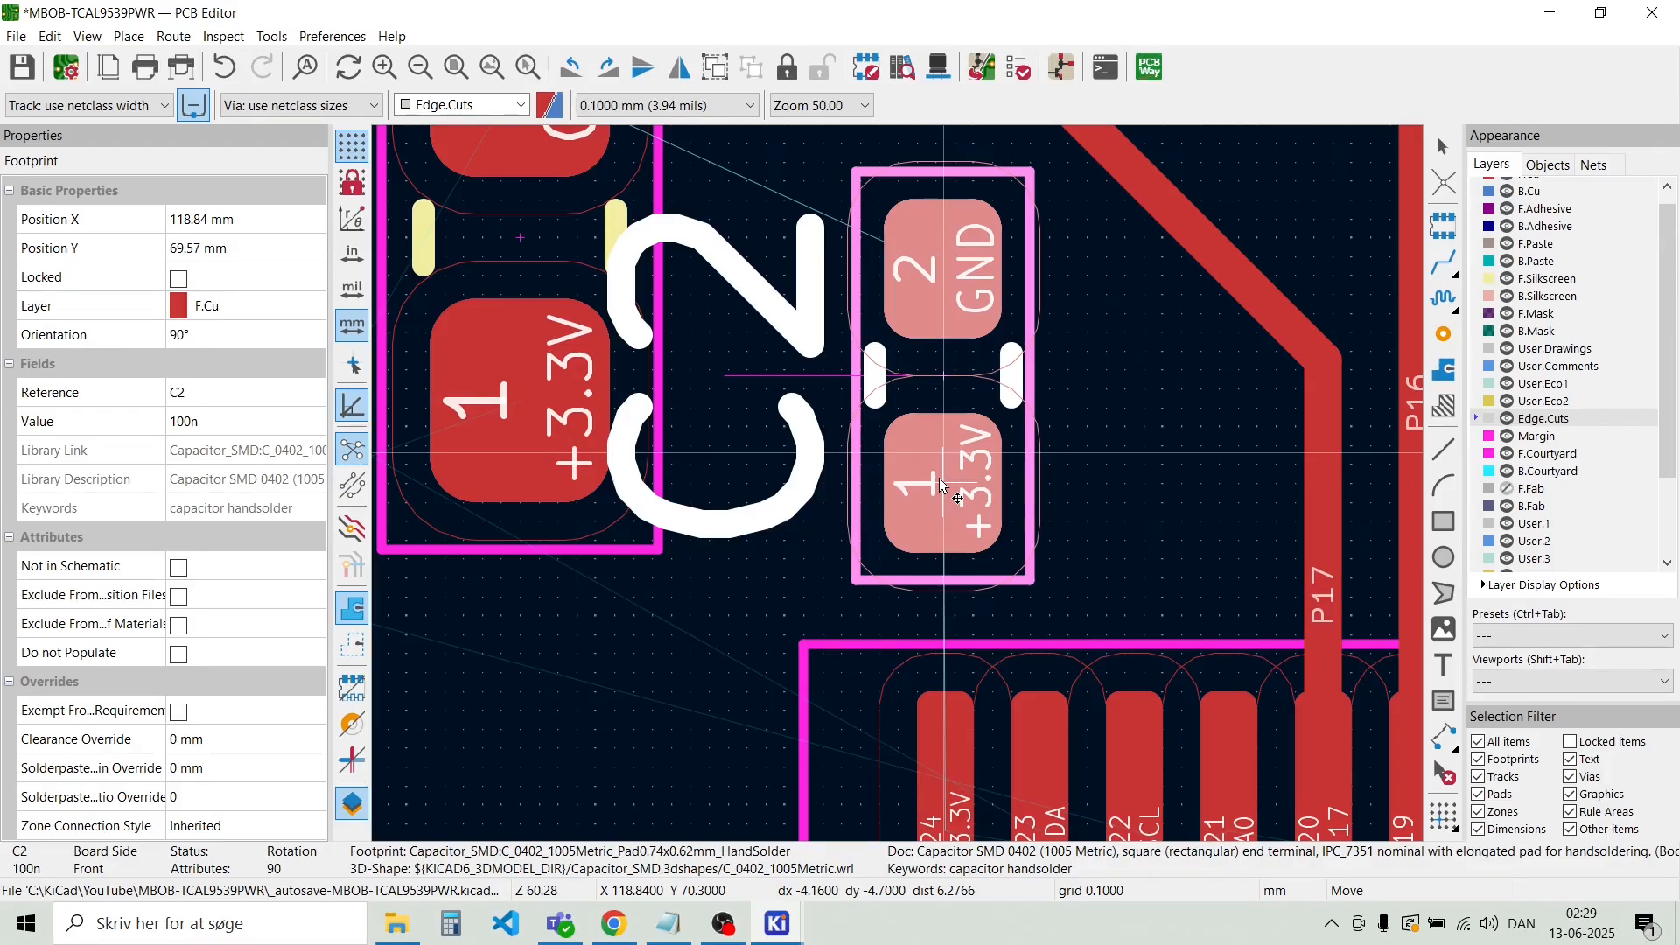
left_click(938, 478)
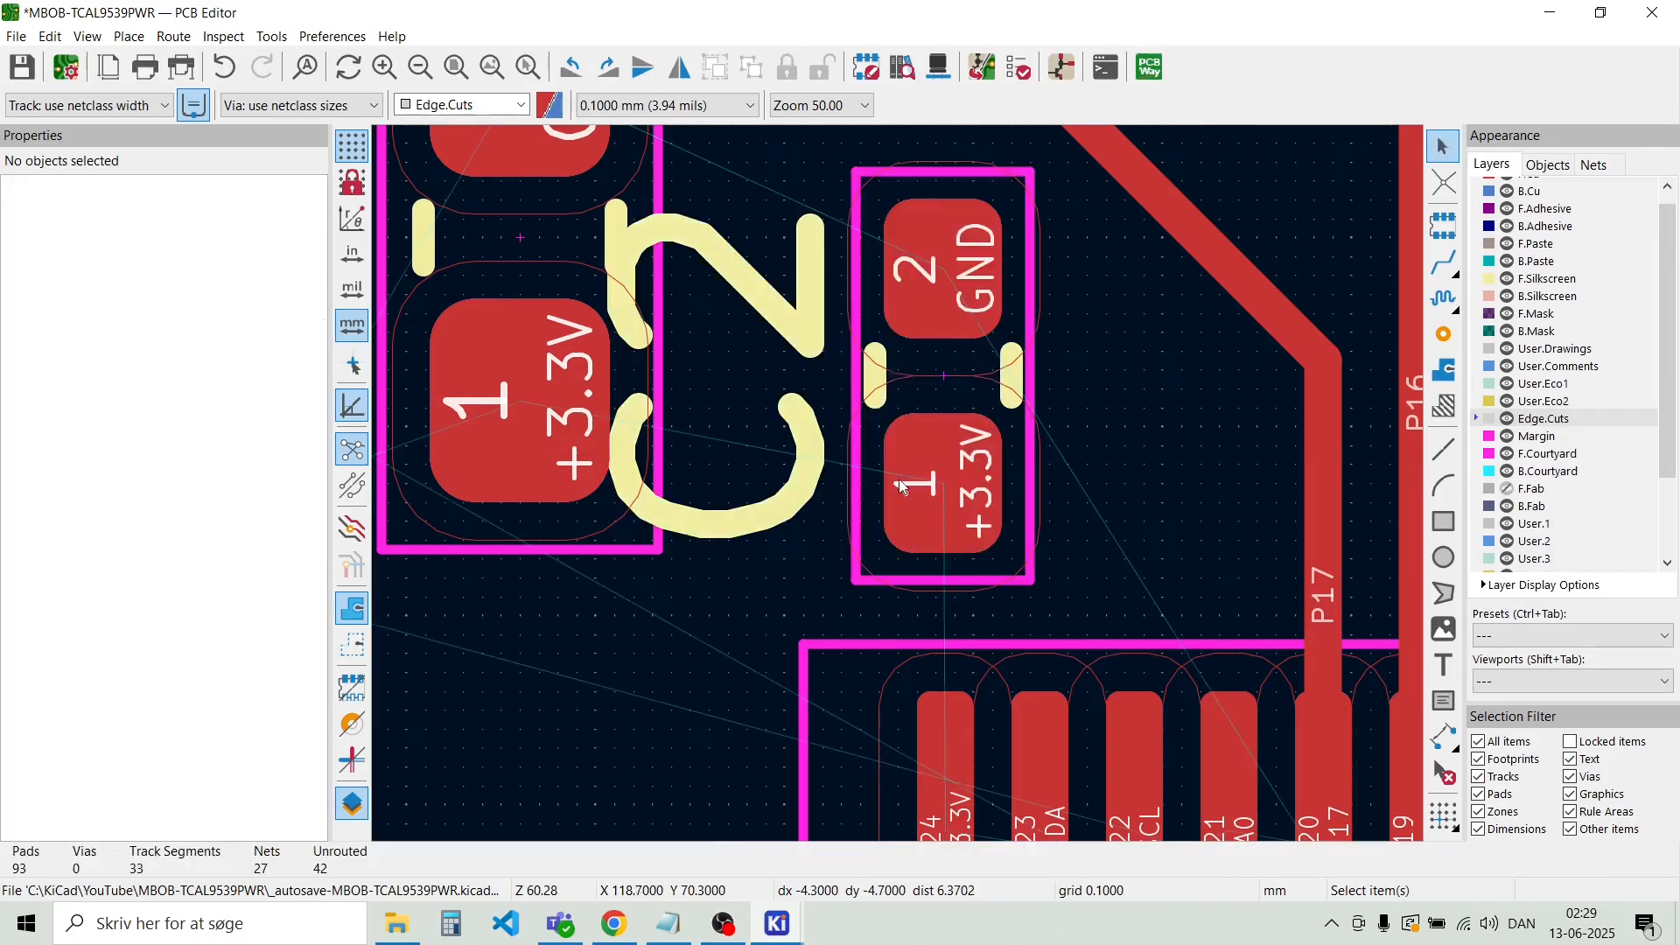
Move C1 so its +3.3V pad sits at X 117, Y 70.3 mm, level with C2's +3.3V pad
left_click(553, 391)
left_click_drag(553, 391, 581, 481)
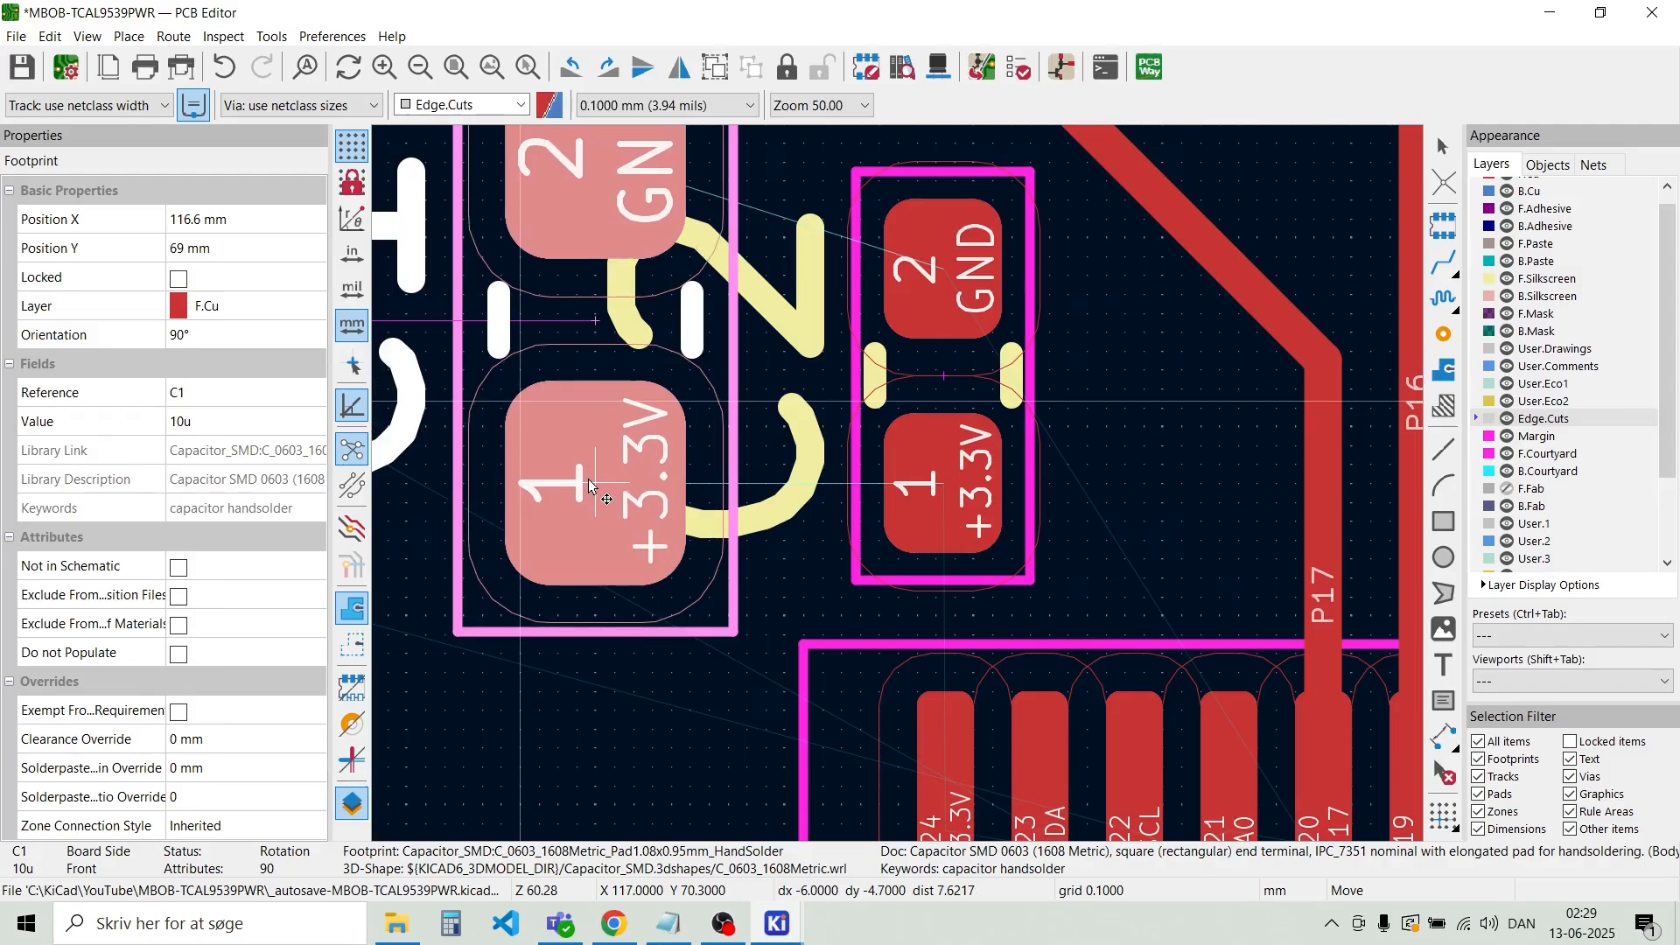
left_click(588, 479)
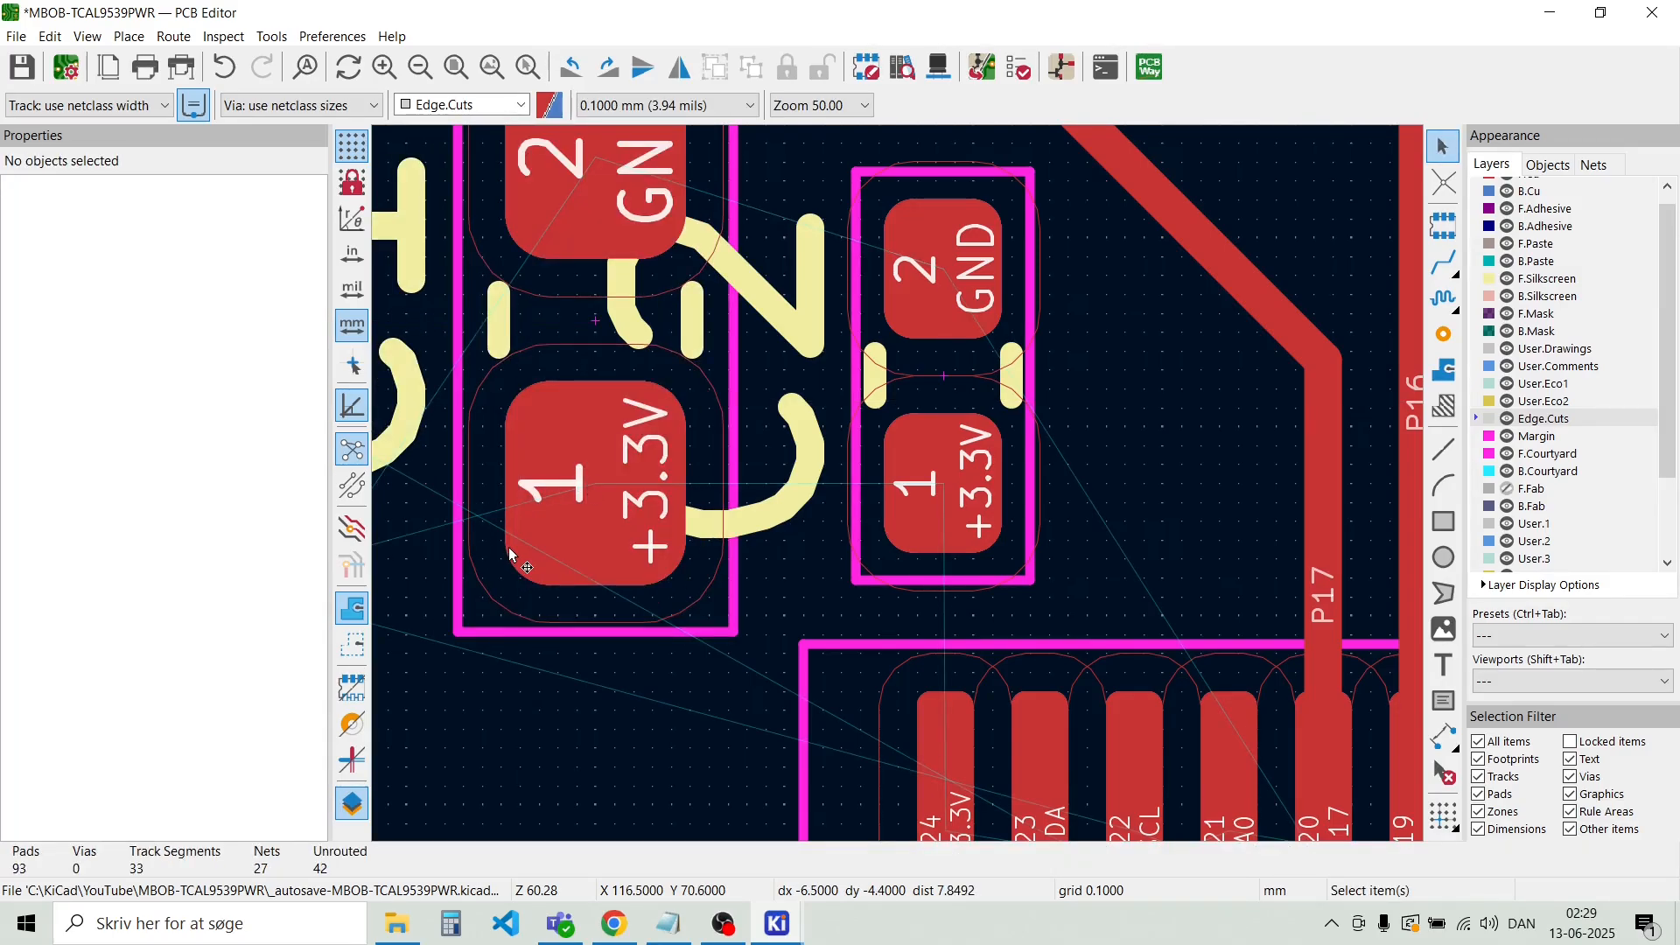
Move LED D1 to X 103.1, Y 69.5 mm, between mounting hole H1 and connector J1
scroll(512, 555, "down", 5)
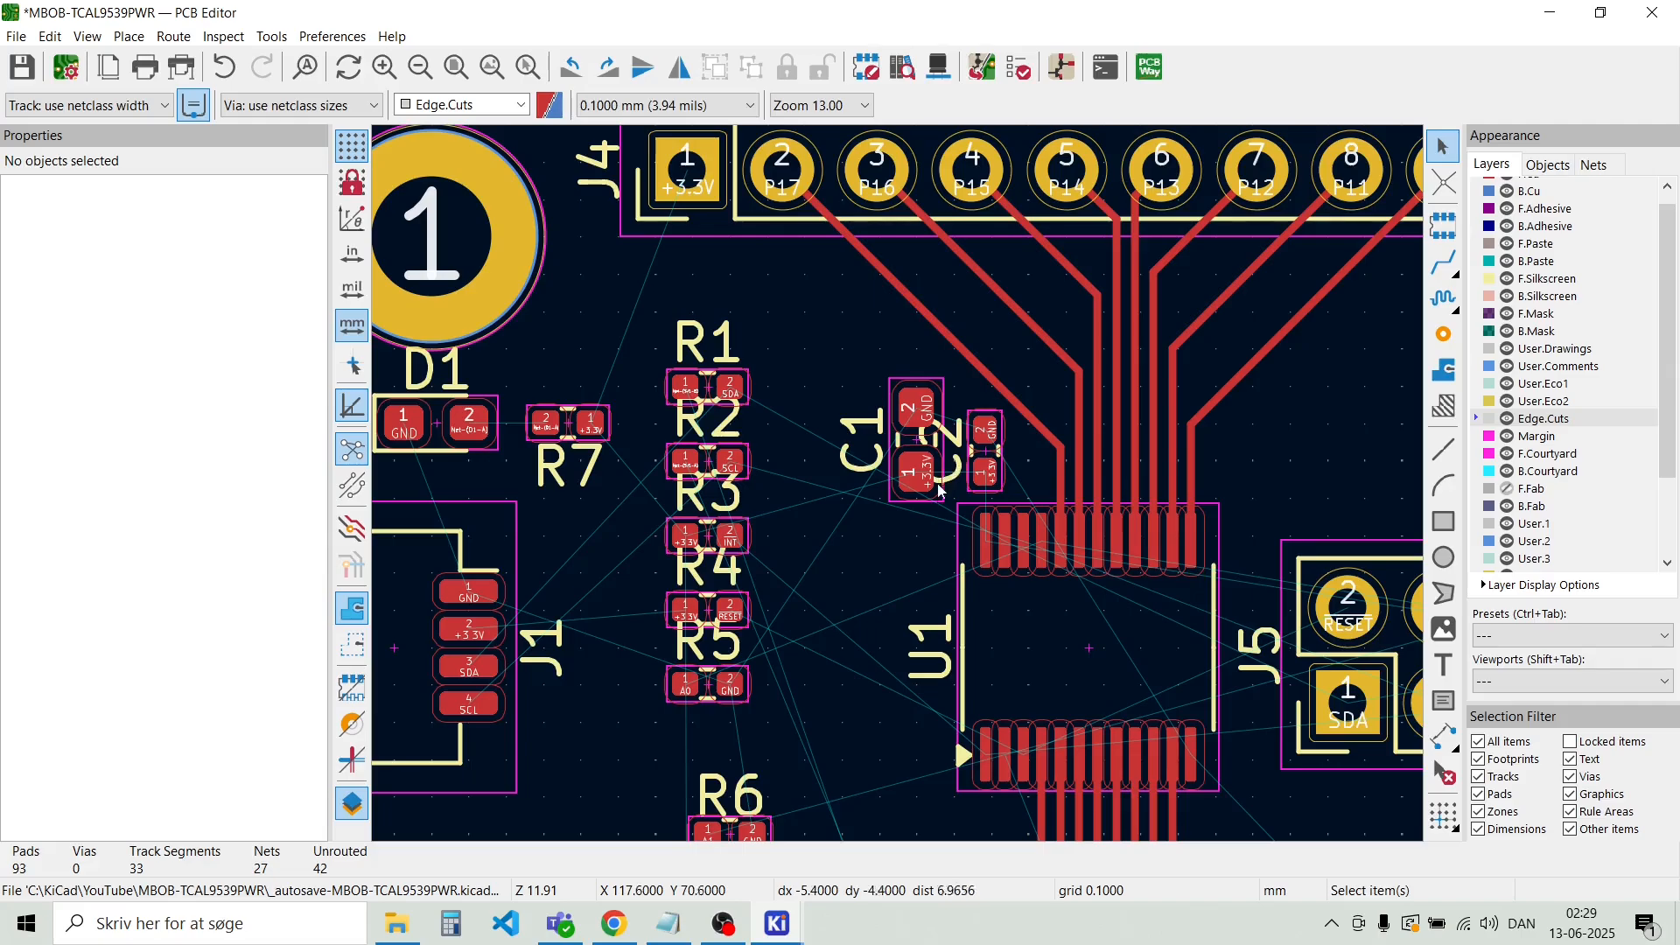
scroll(902, 499, "down", 2)
scroll(1194, 620, "down", 2)
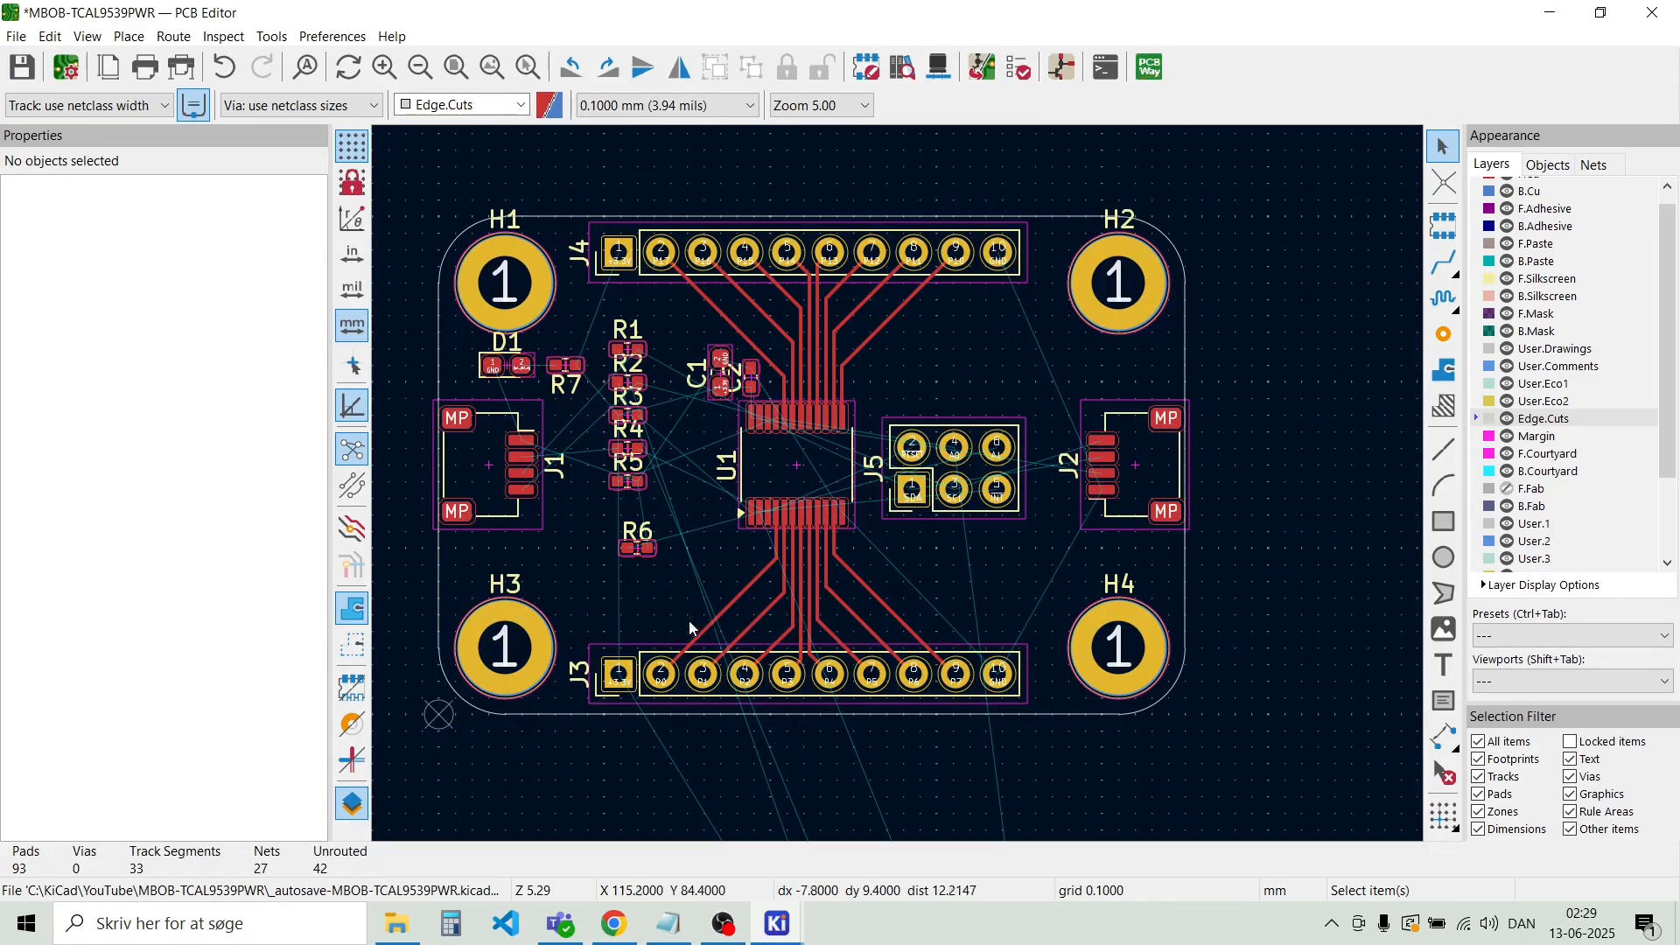
scroll(507, 372, "up", 4)
scroll(899, 490, "up", 2)
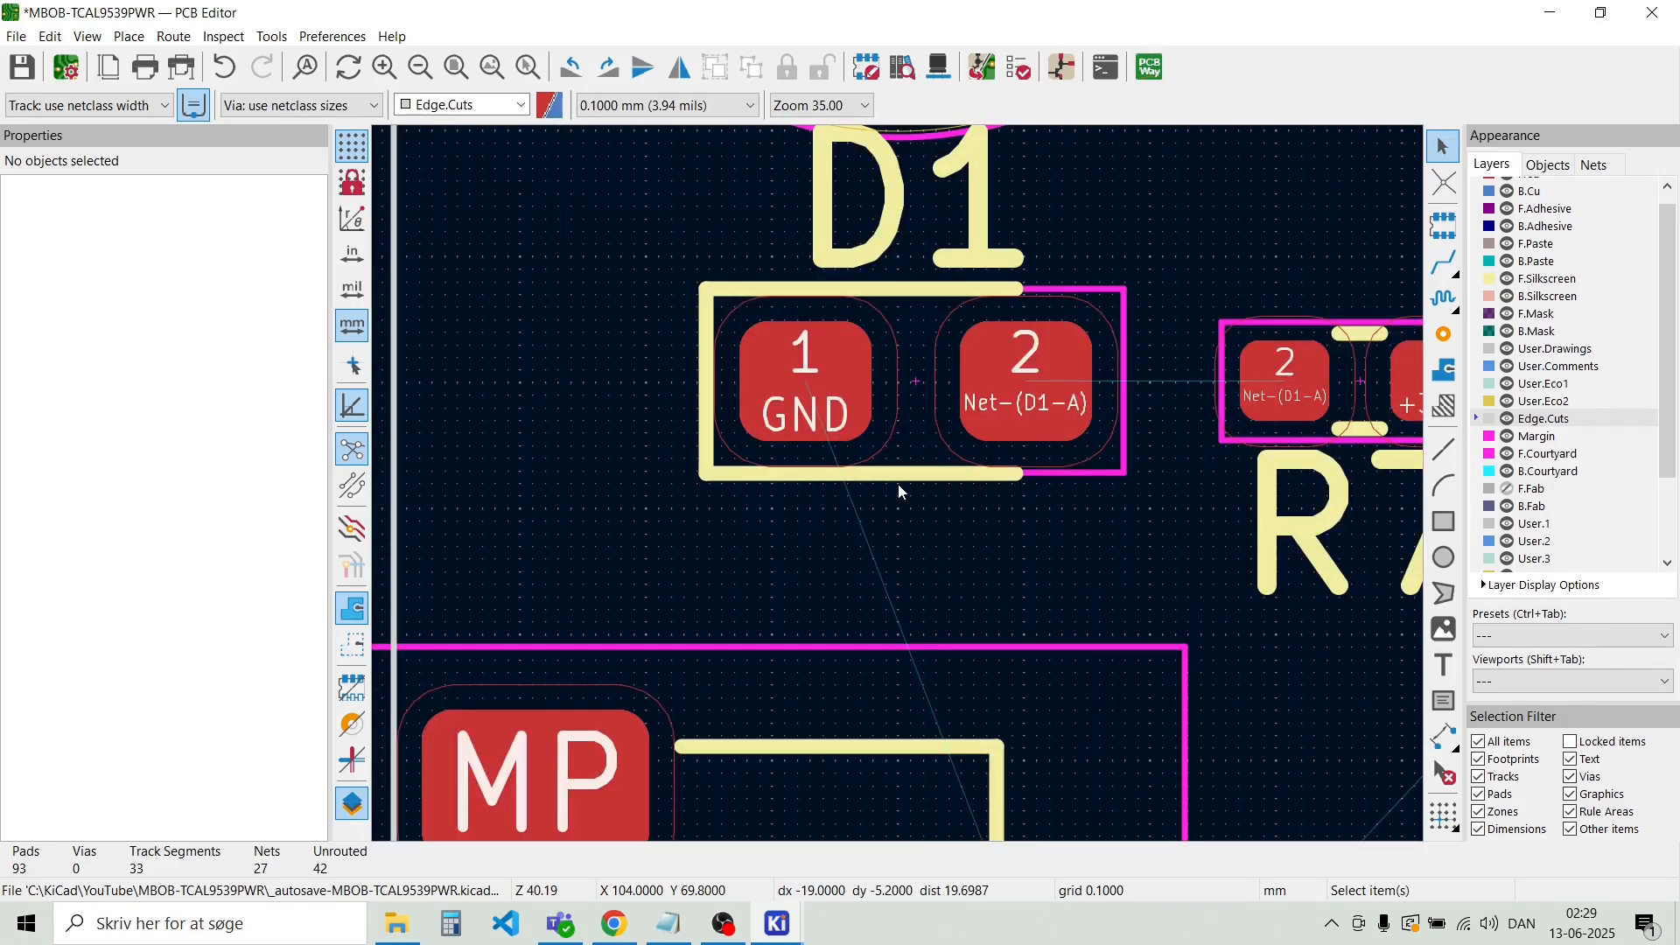
left_click(947, 396)
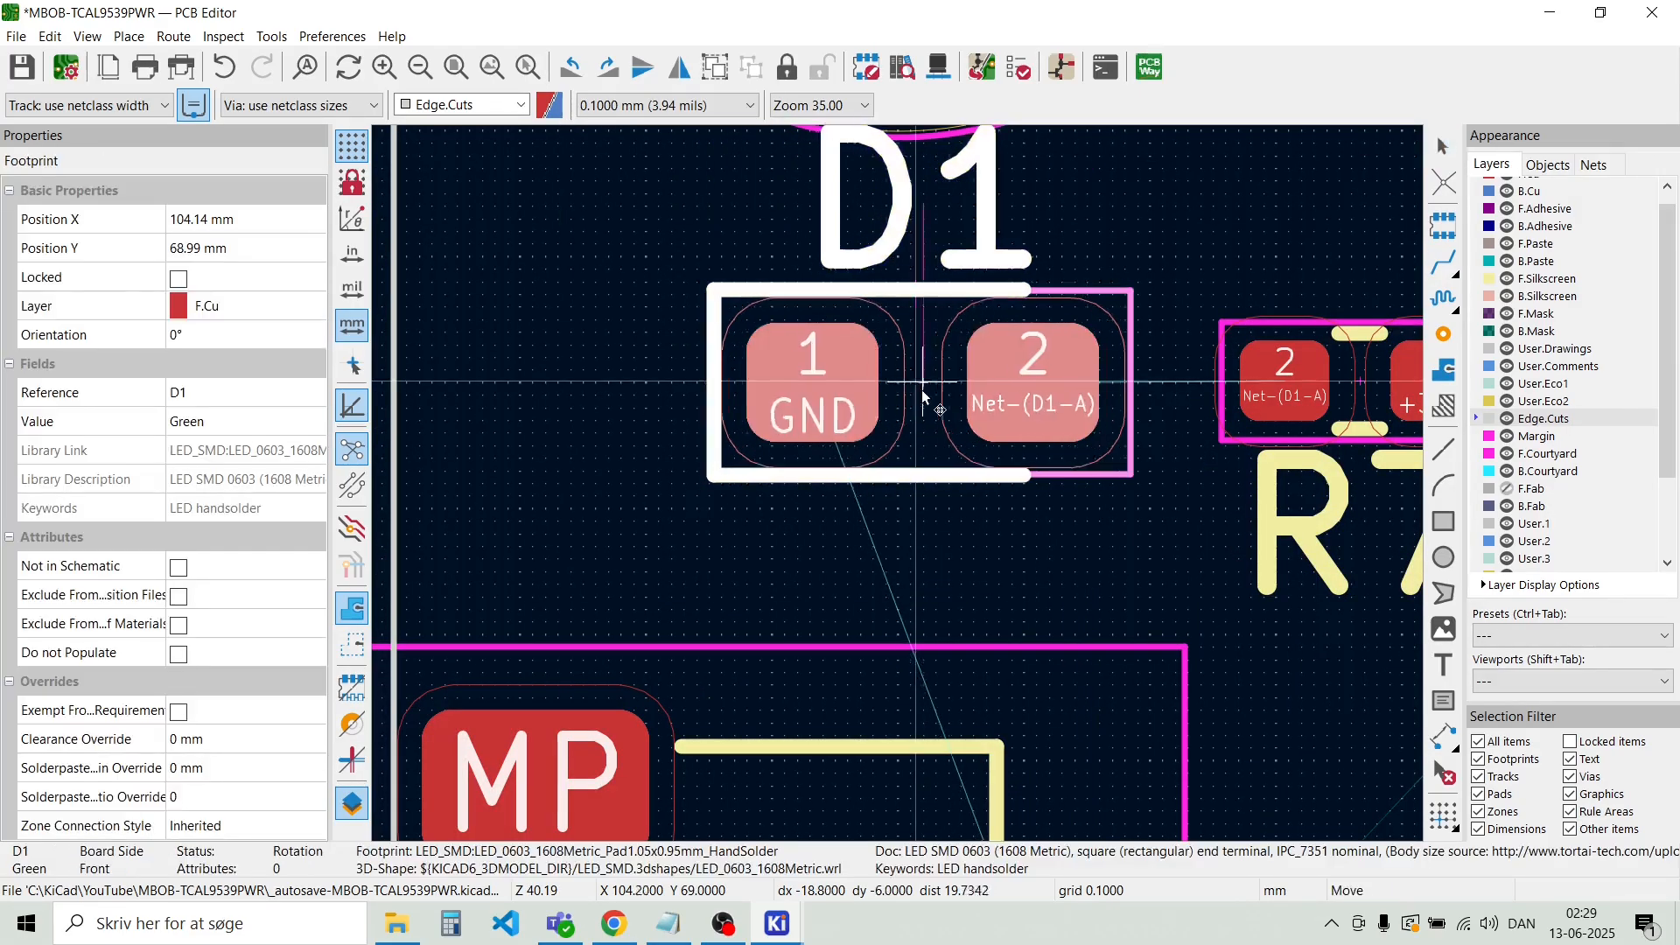
key("m")
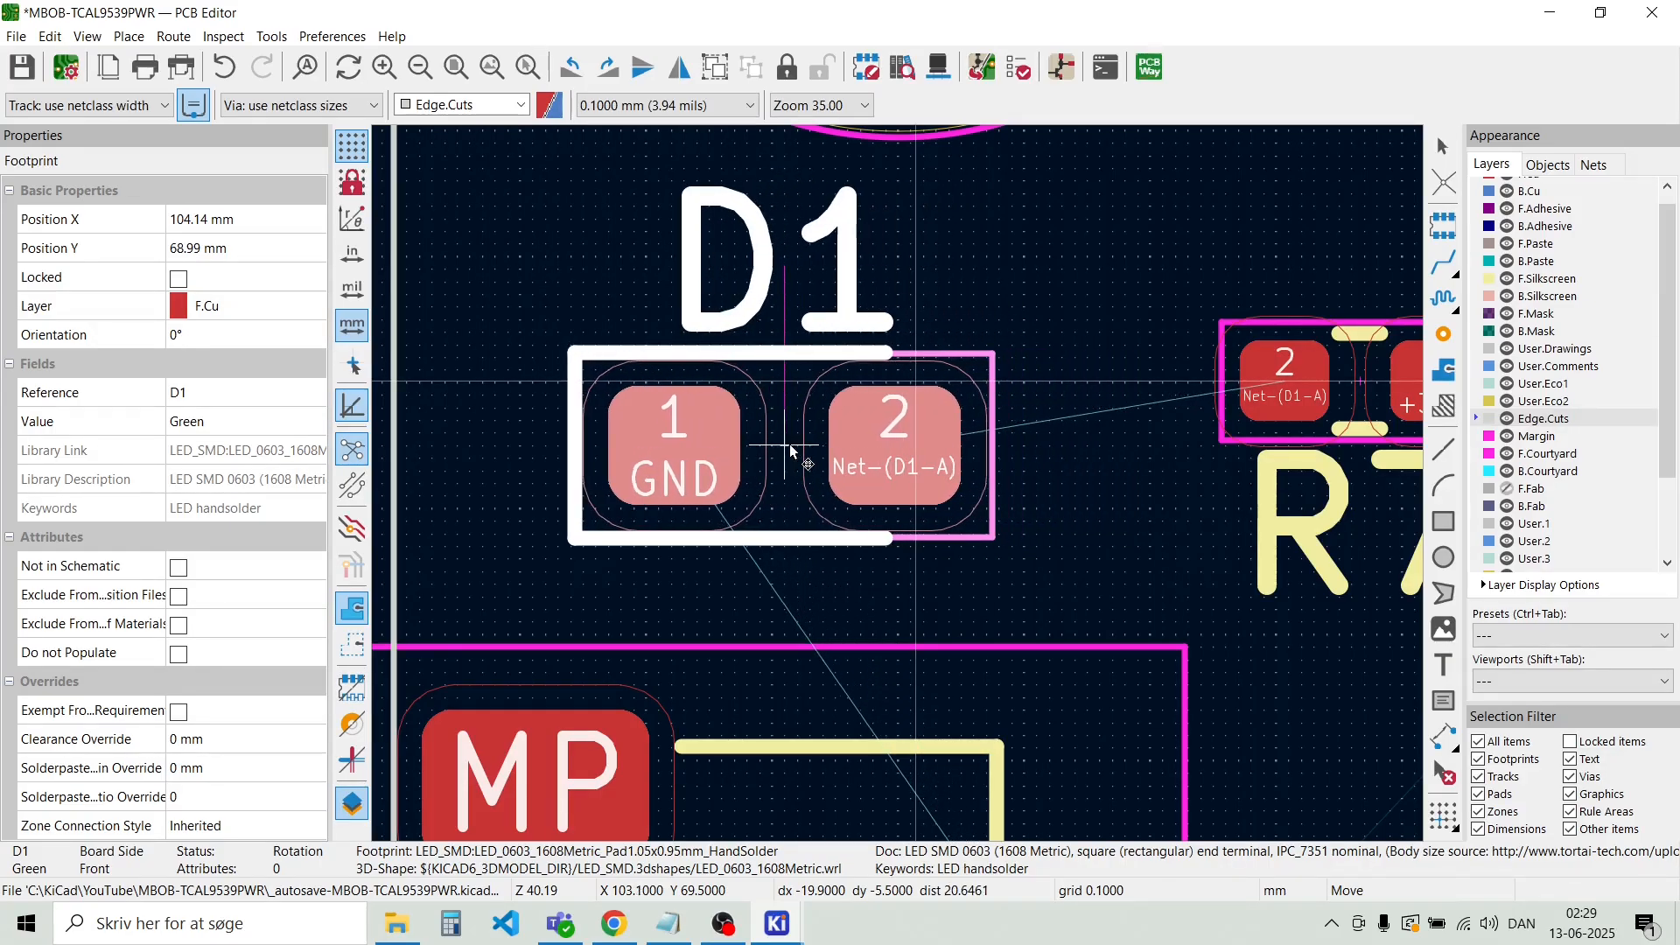
left_click(789, 444)
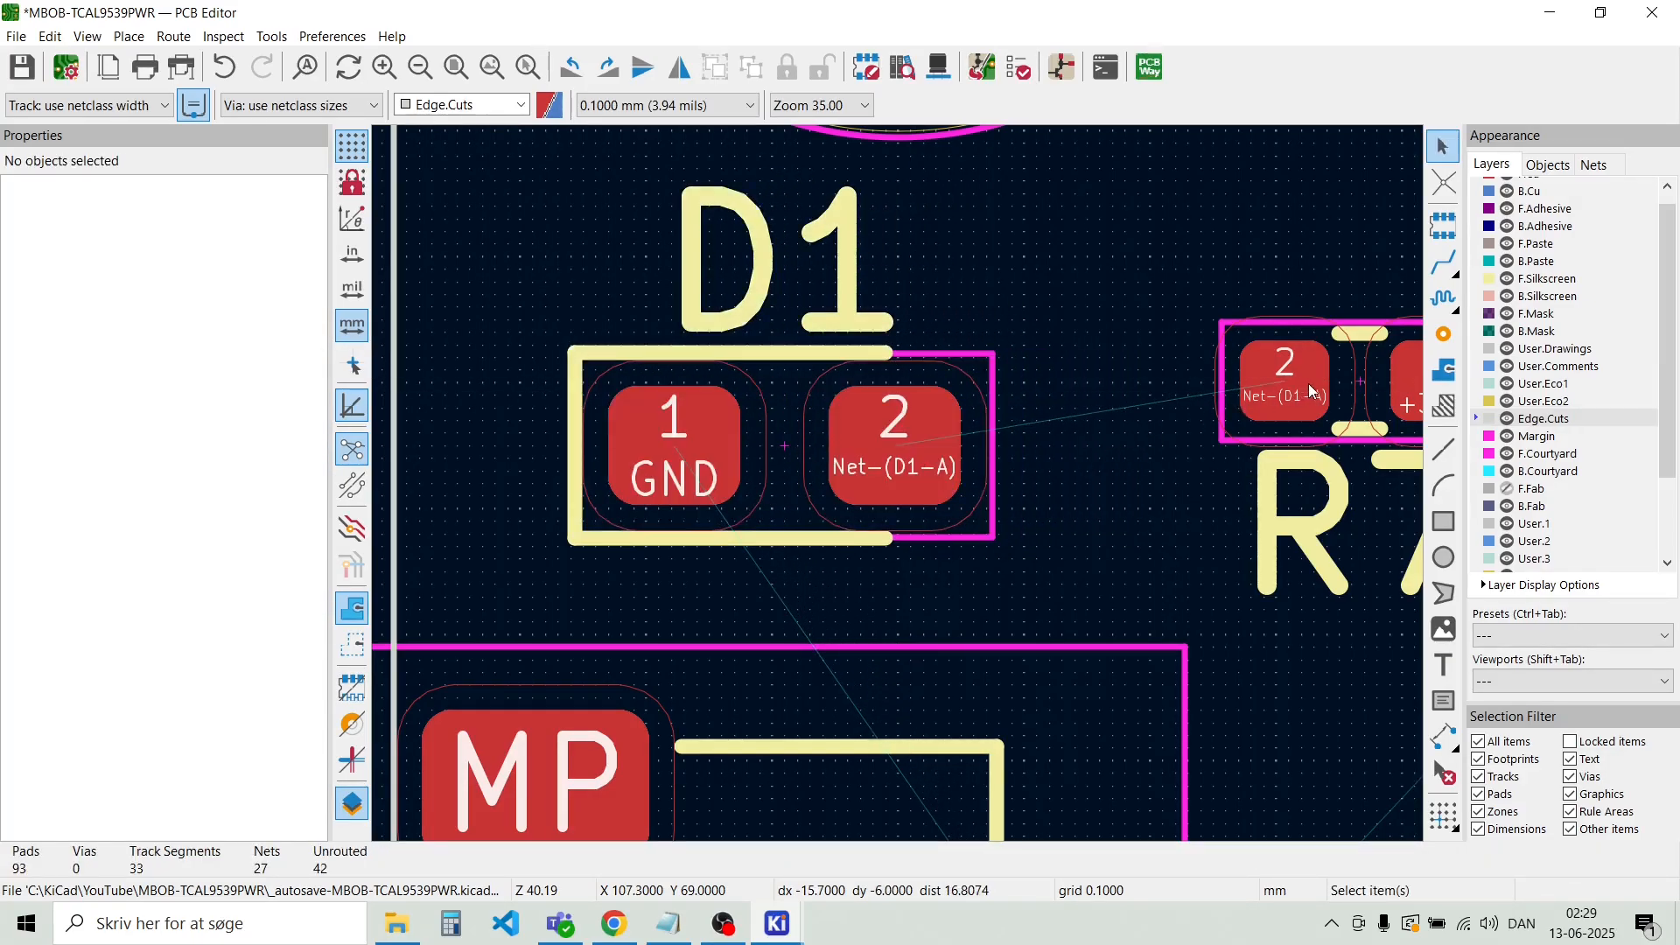
Move R7 beside D1 with their pads in line, and place its reference text above the resistor
left_click_drag(1310, 391, 1129, 454)
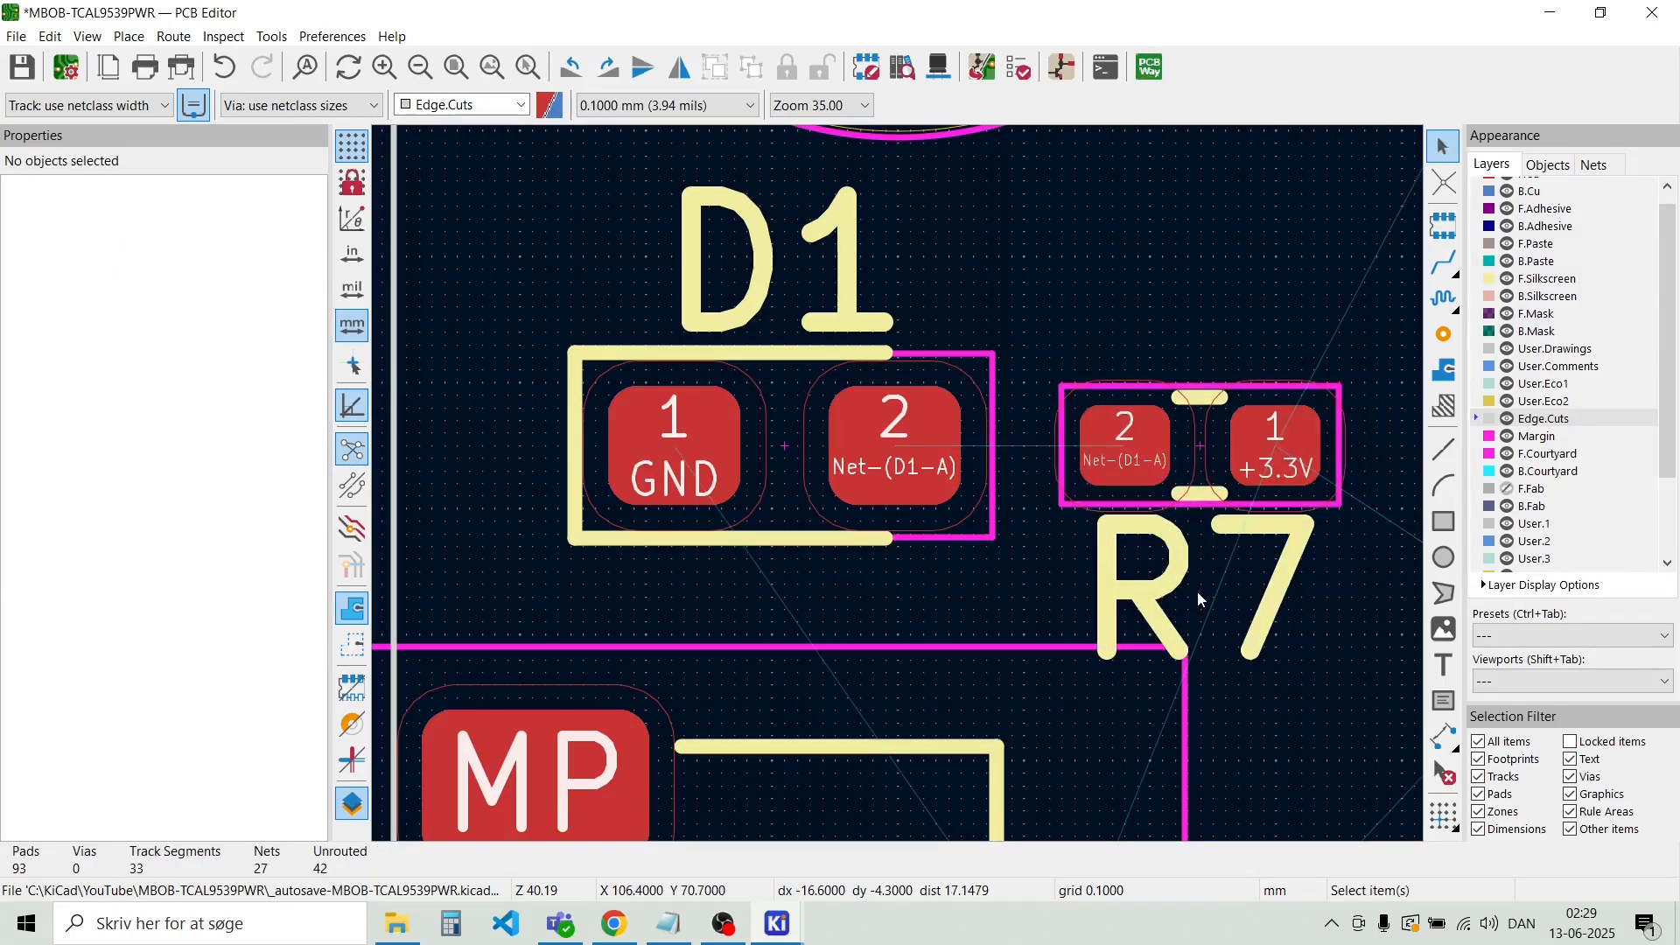
left_click_drag(1199, 599, 1205, 299)
Route the Net-(D1-A) track on F.Cu from D1 pad 2 to R7 pad 2
scroll(1050, 514, "down", 3)
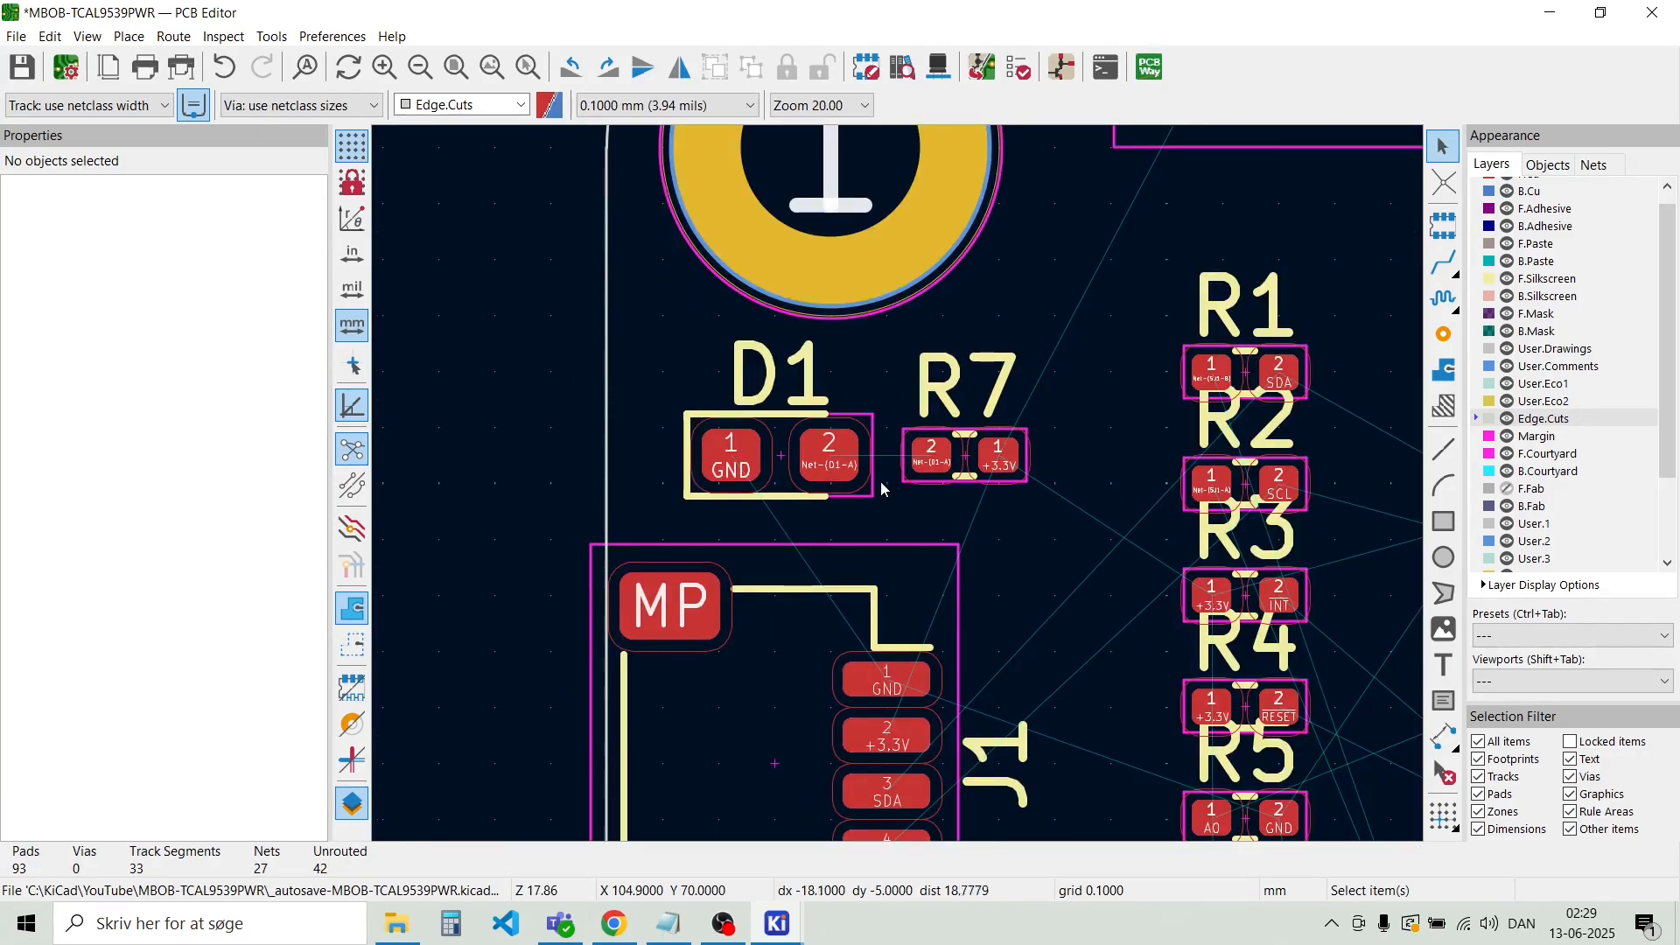
key("x")
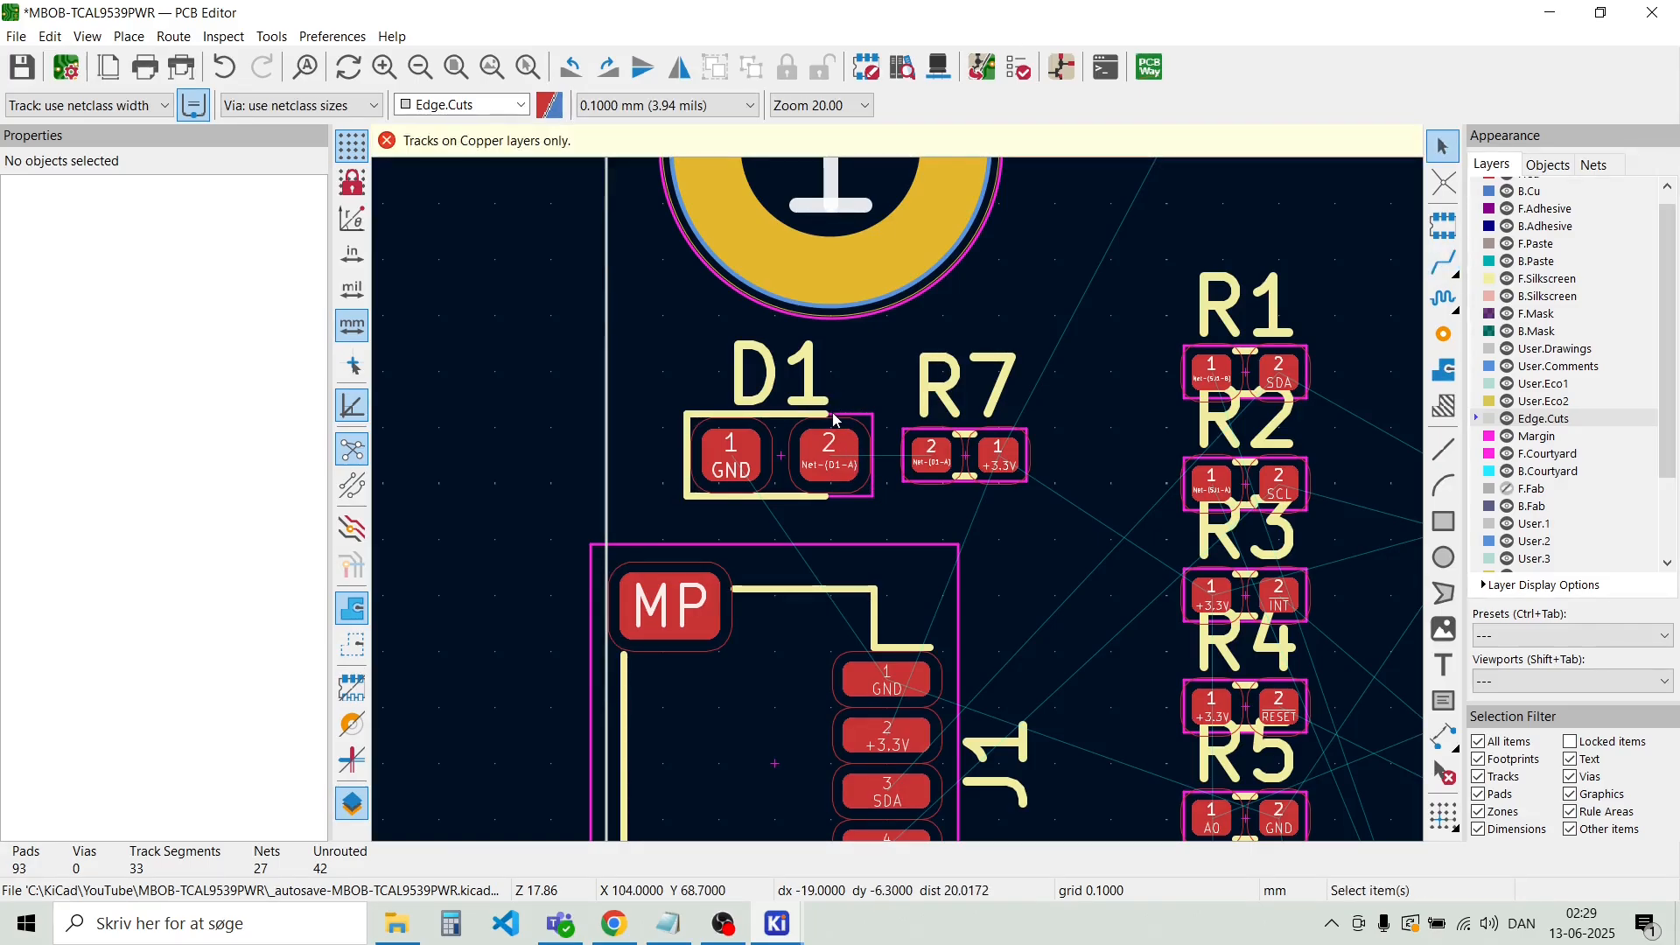
key("x")
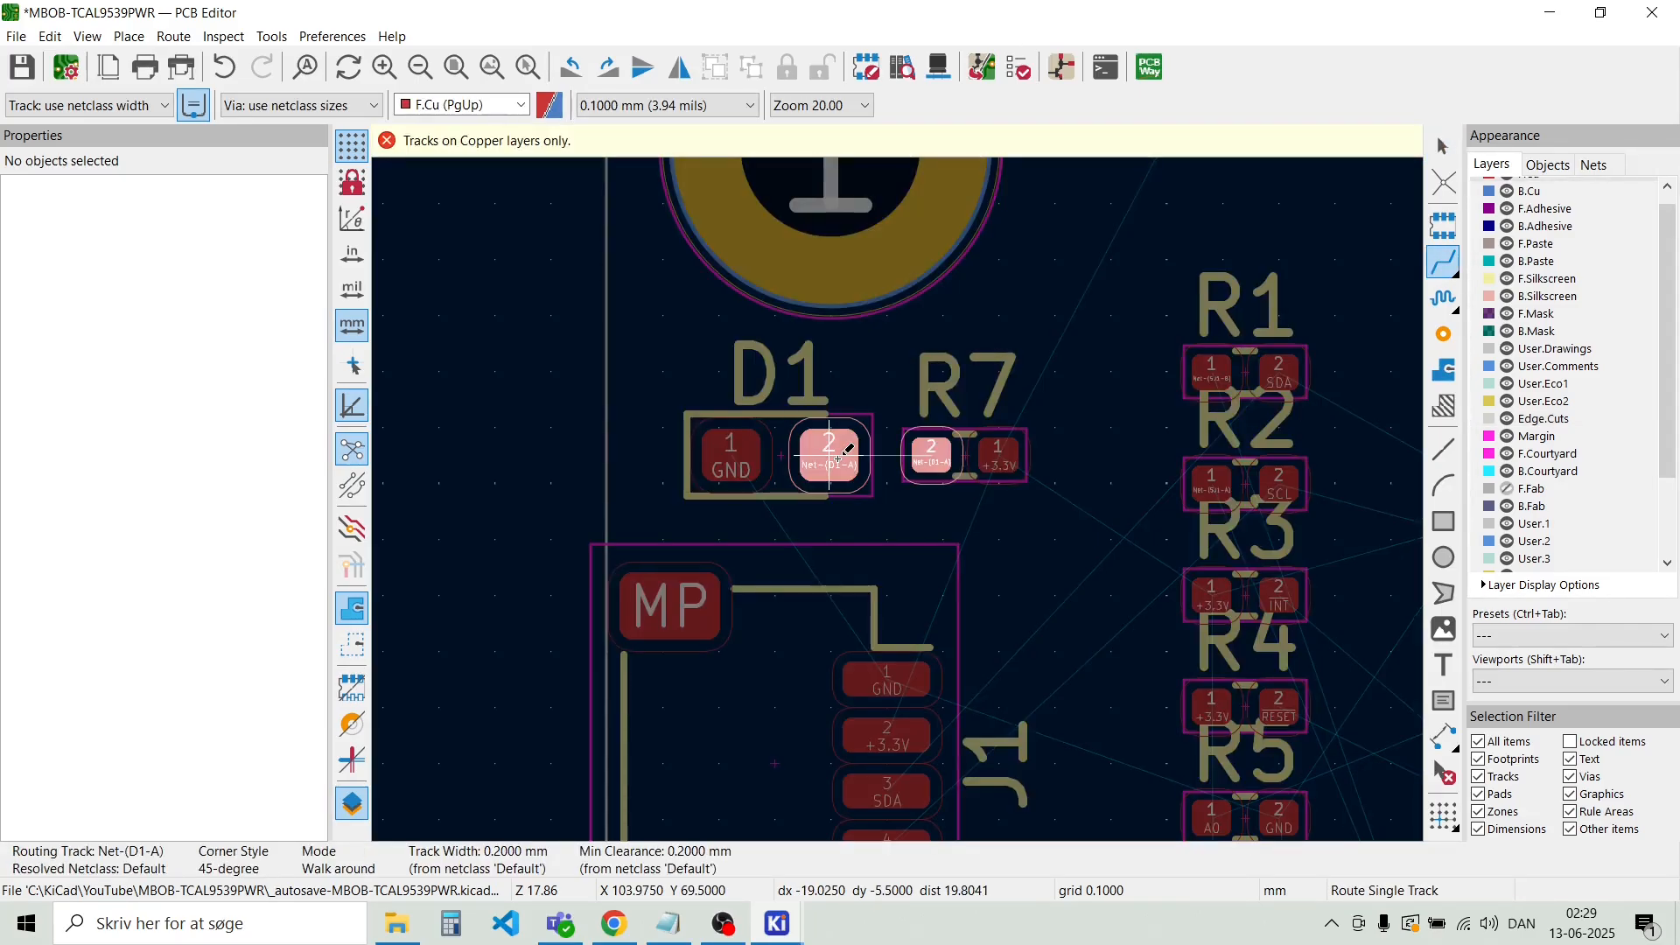
left_click(939, 456)
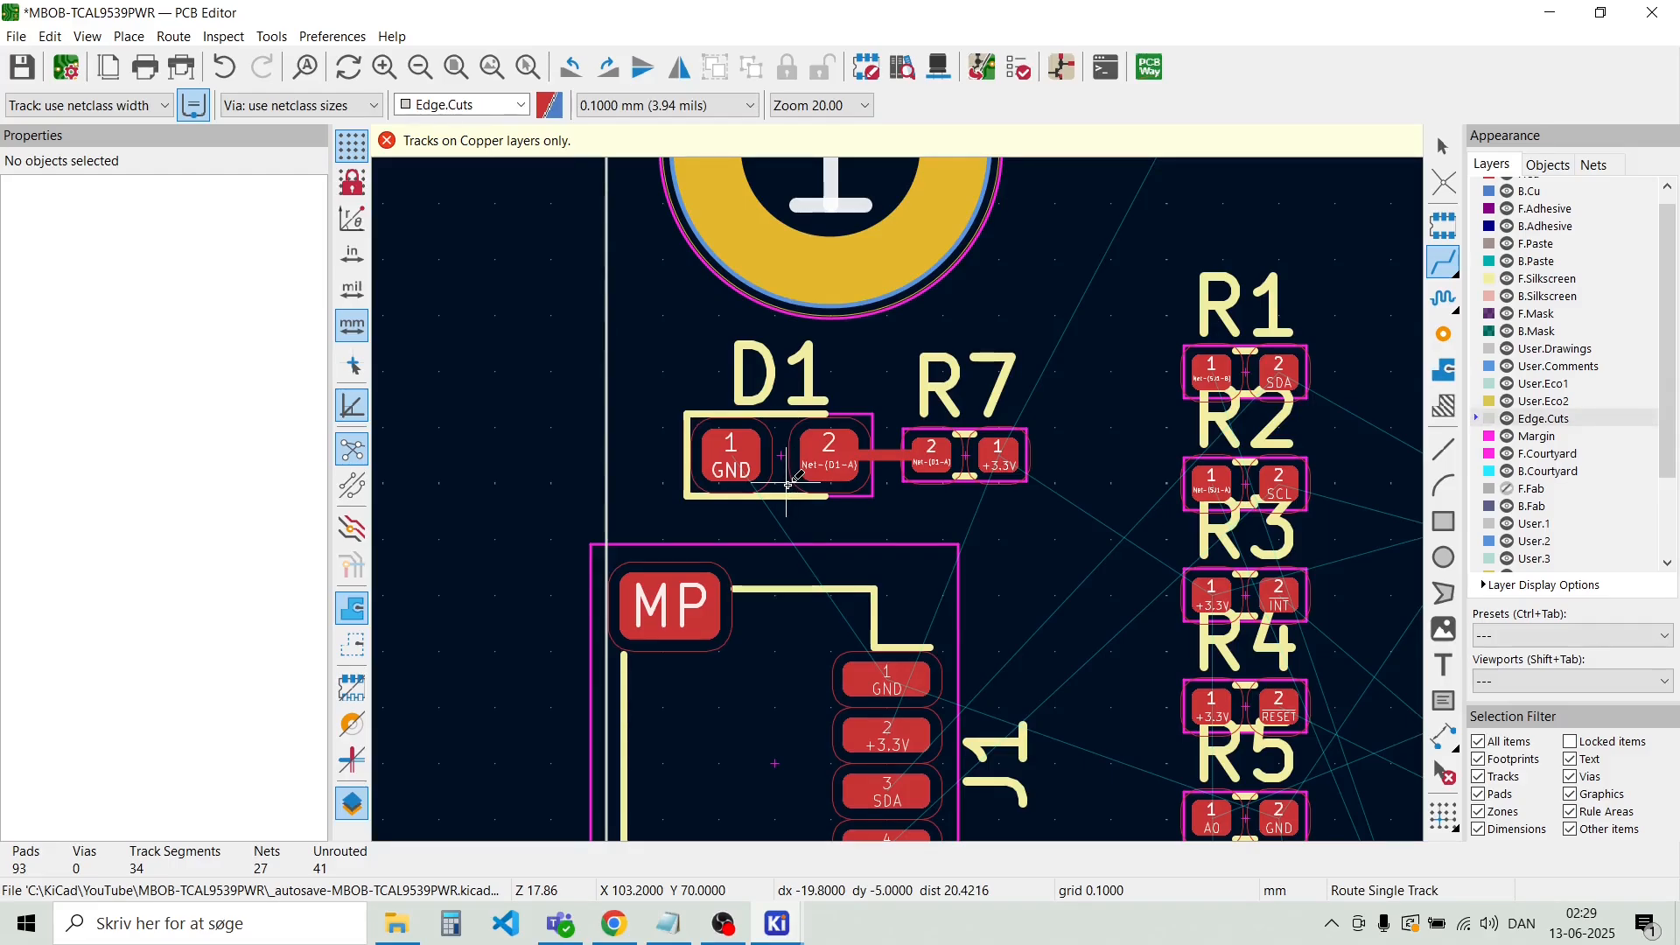
key("Escape")
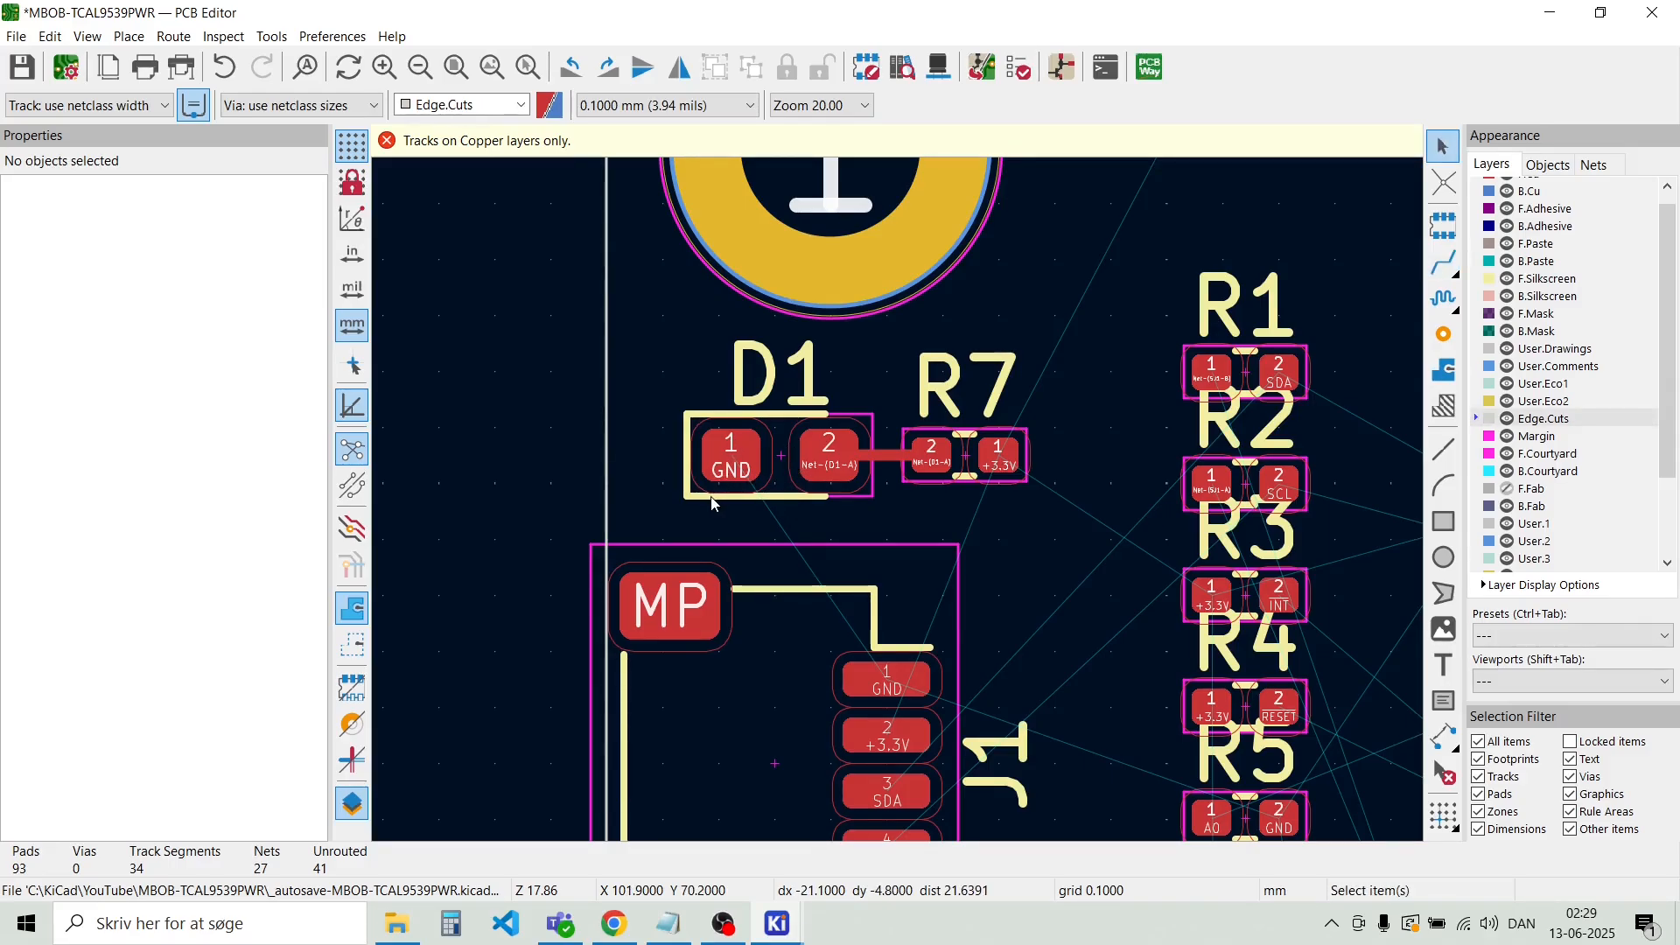
Examine the remaining unrouted connections around D1, J1, resistors R1 to R6, U1 and header J5
scroll(715, 499, "down", 3)
scroll(914, 523, "up", 3)
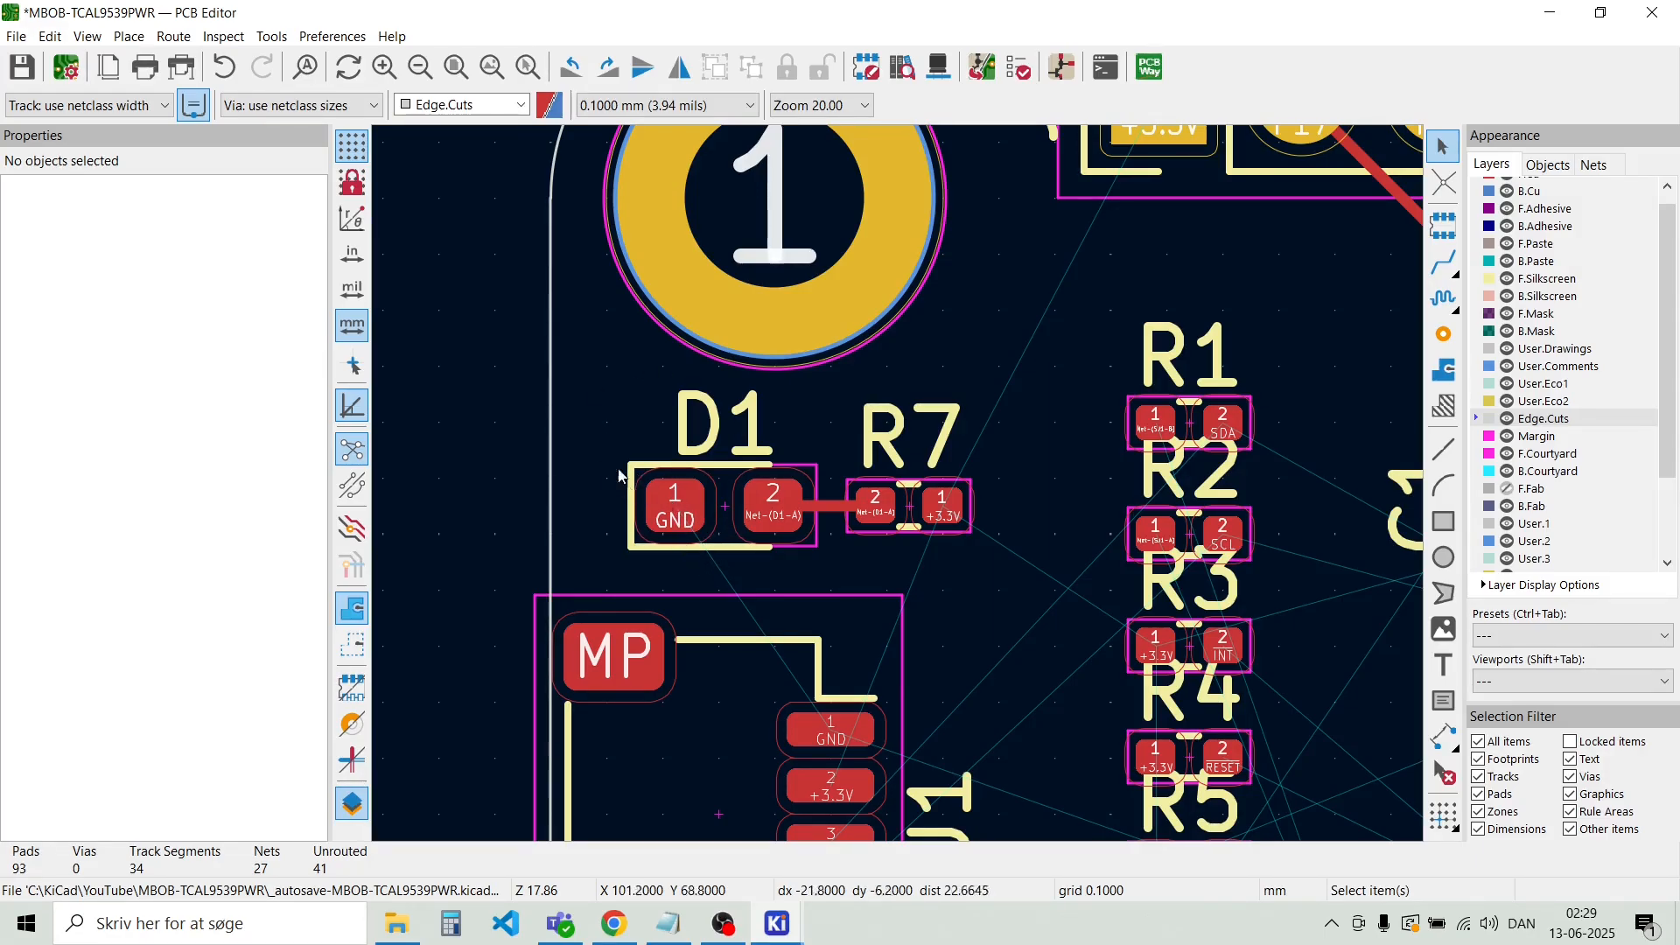
scroll(661, 459, "down", 2)
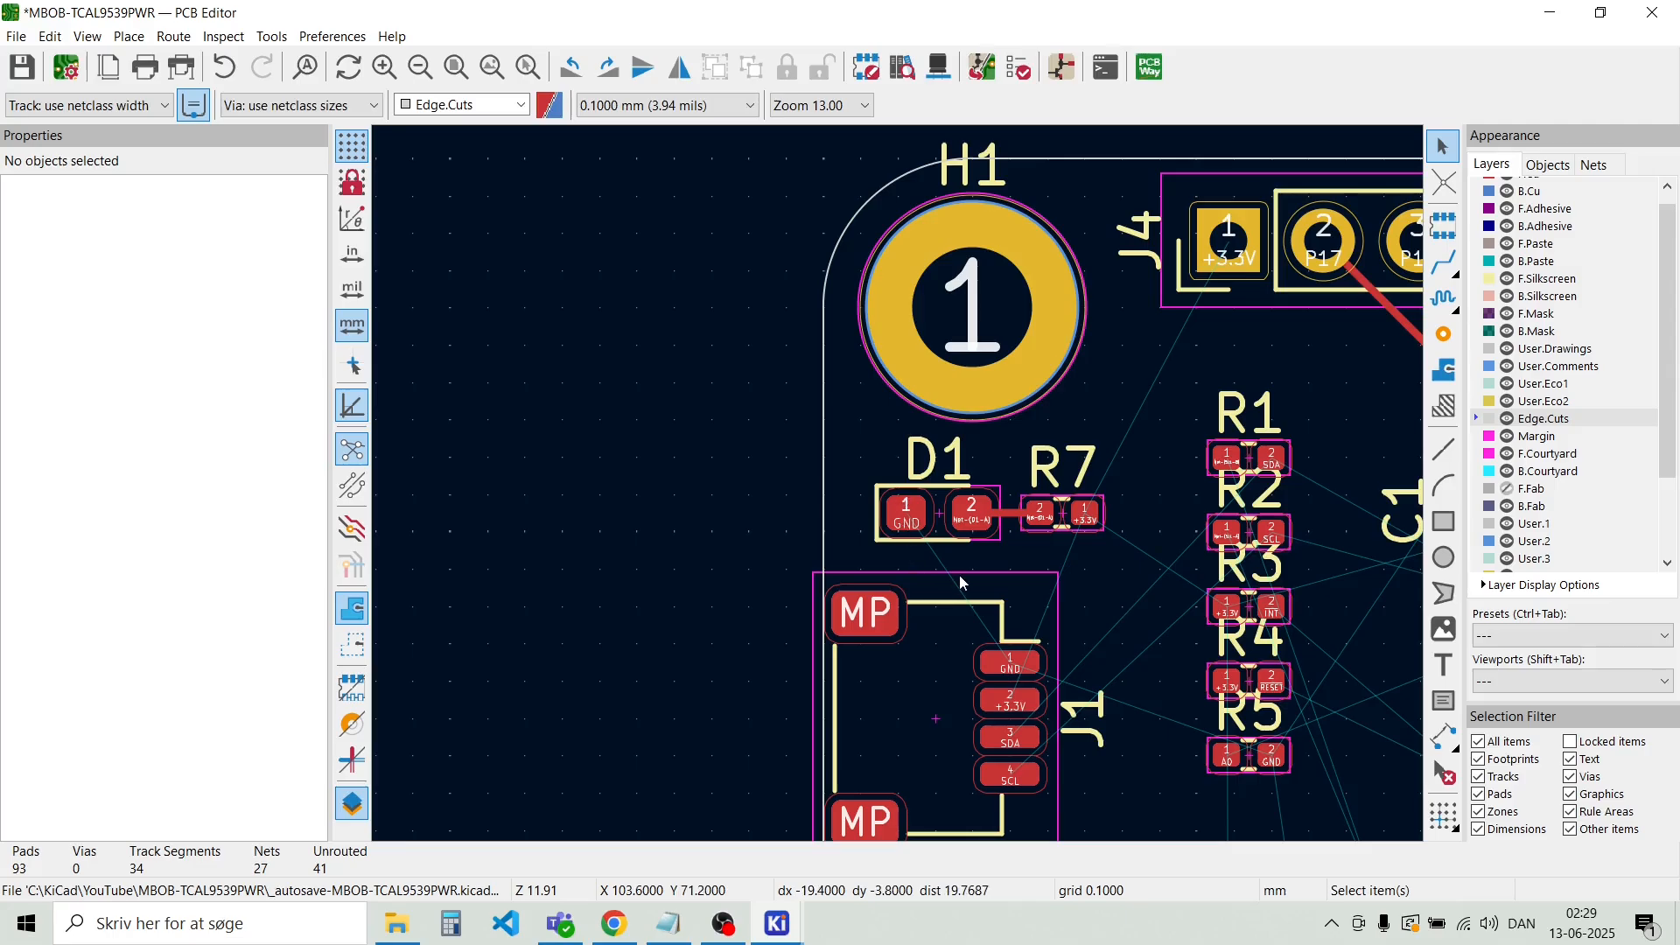
scroll(968, 565, "down", 2)
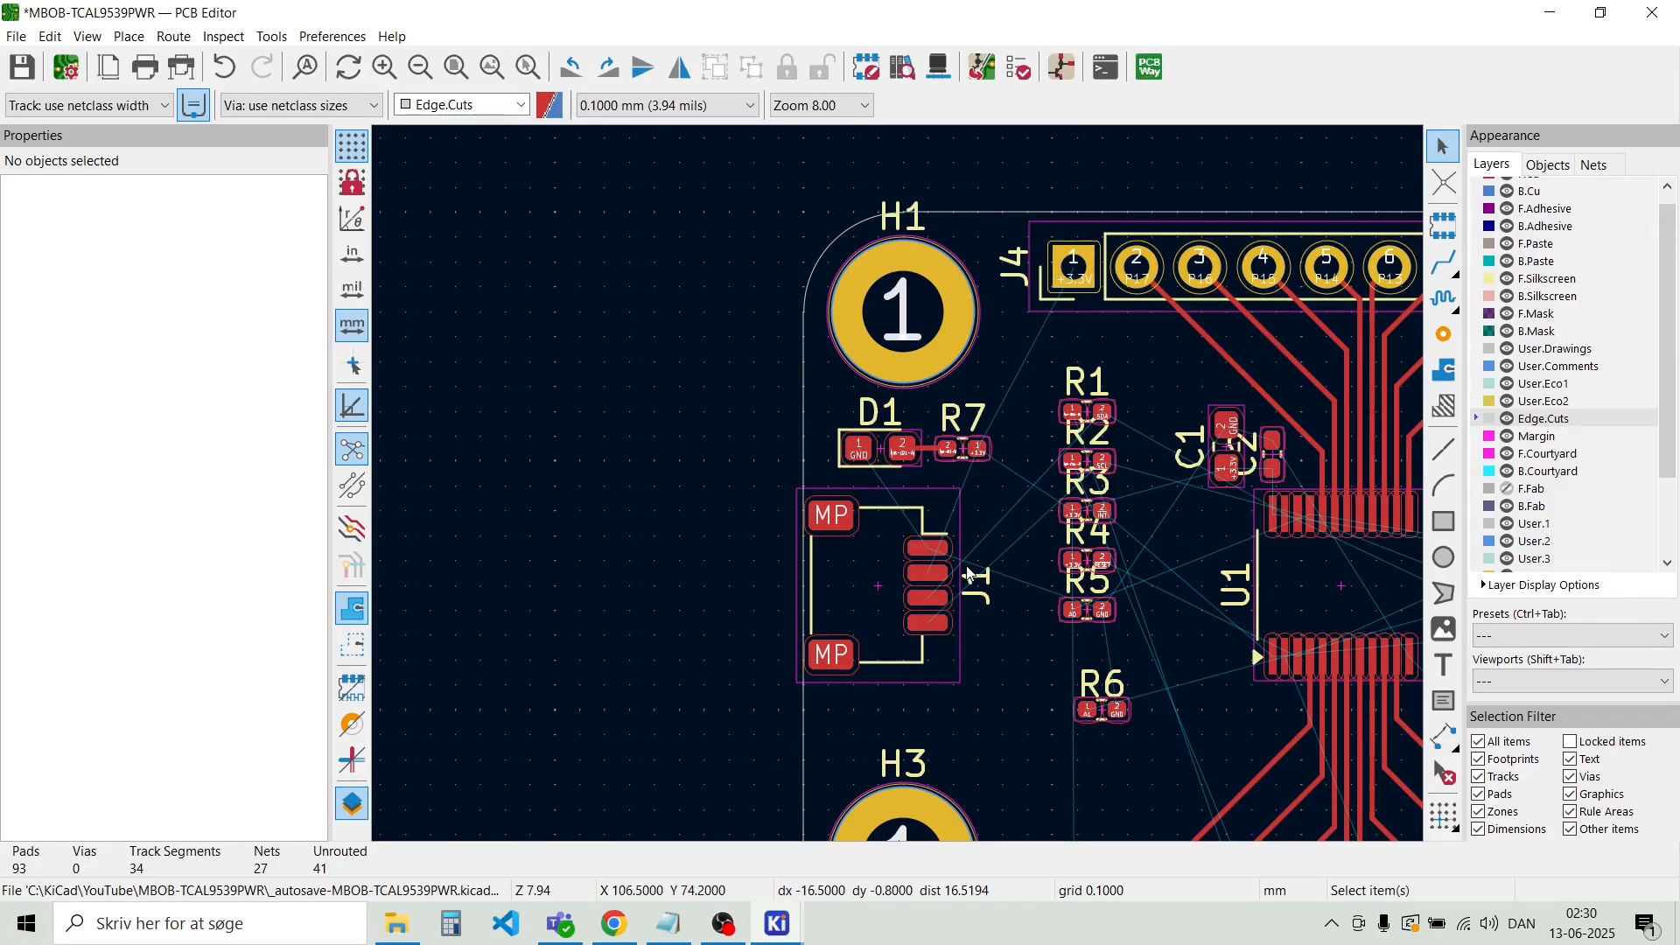
scroll(1099, 560, "up", 2)
scroll(912, 450, "down", 2)
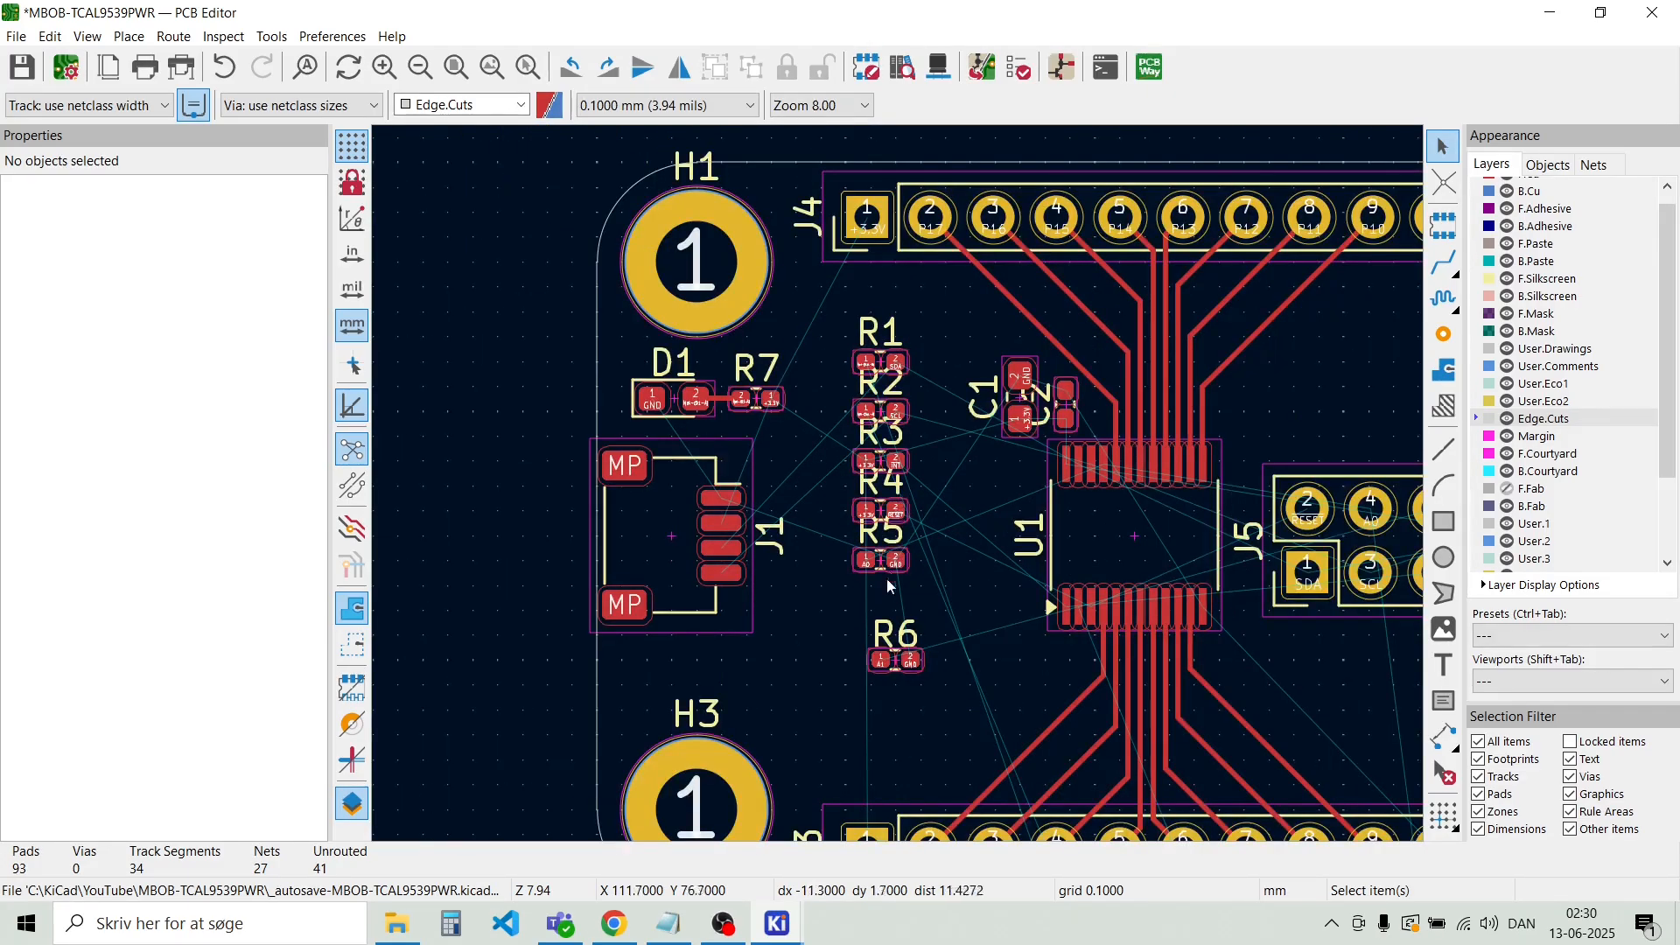
scroll(902, 493, "down", 2)
scroll(1247, 503, "up", 6)
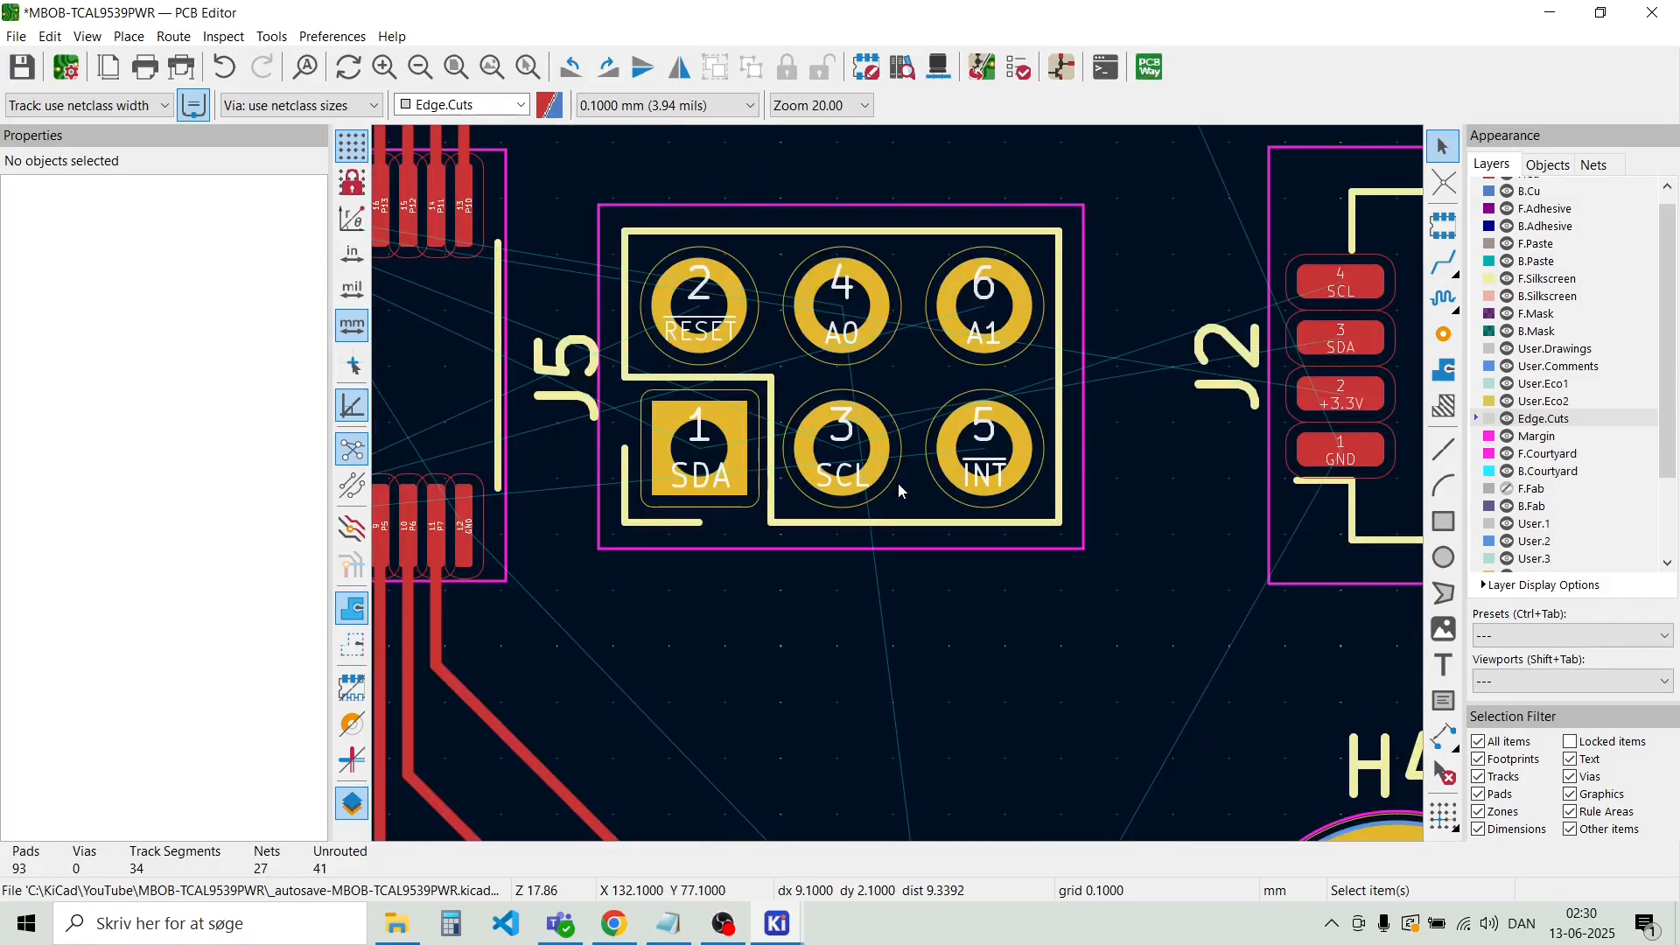
scroll(840, 473, "down", 3)
scroll(897, 485, "up", 4)
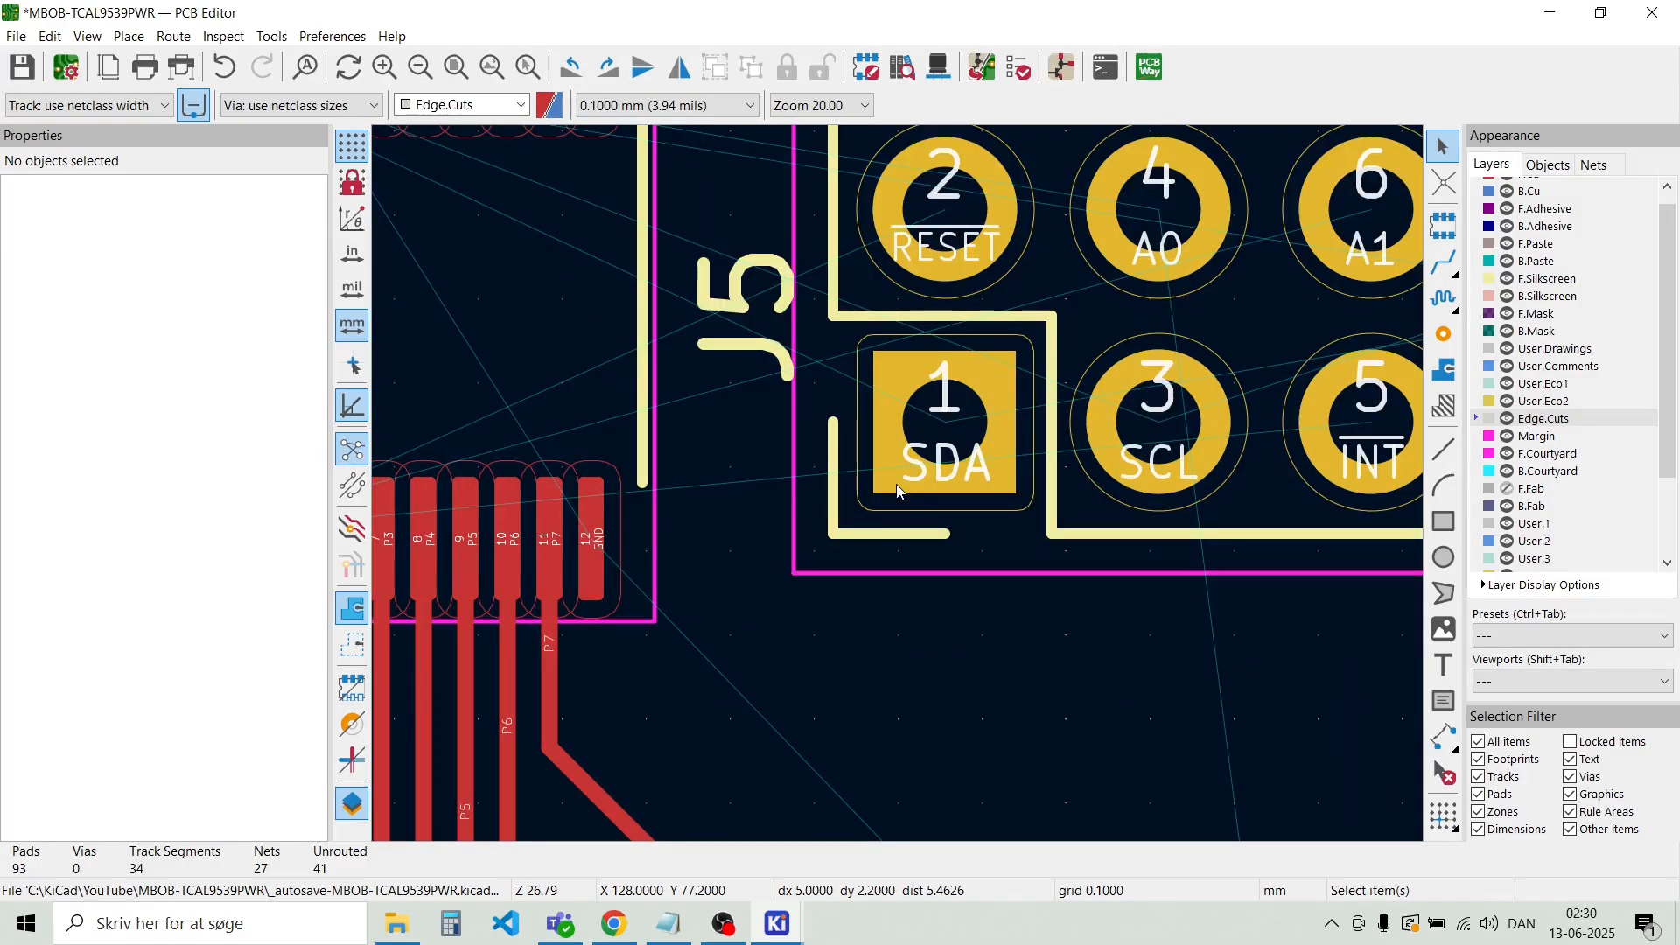
Route the RESET track on F.Cu from J5 pad 2 across U1's body to U1 pad 3
scroll(897, 485, "down", 1)
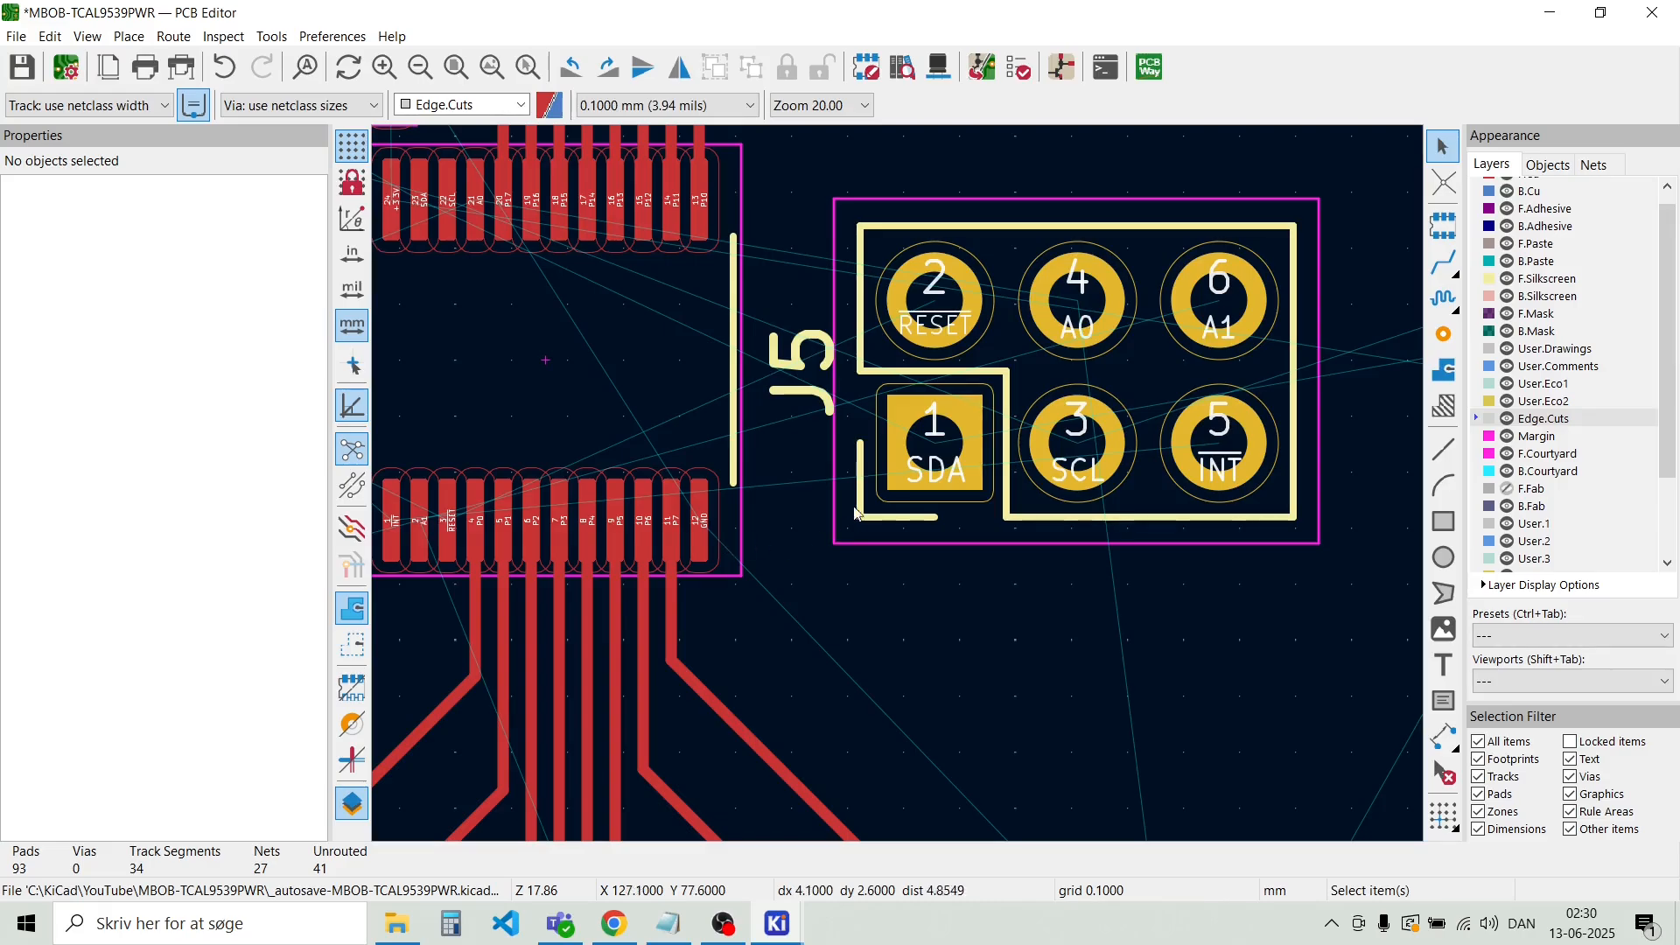
scroll(873, 307, "up", 2)
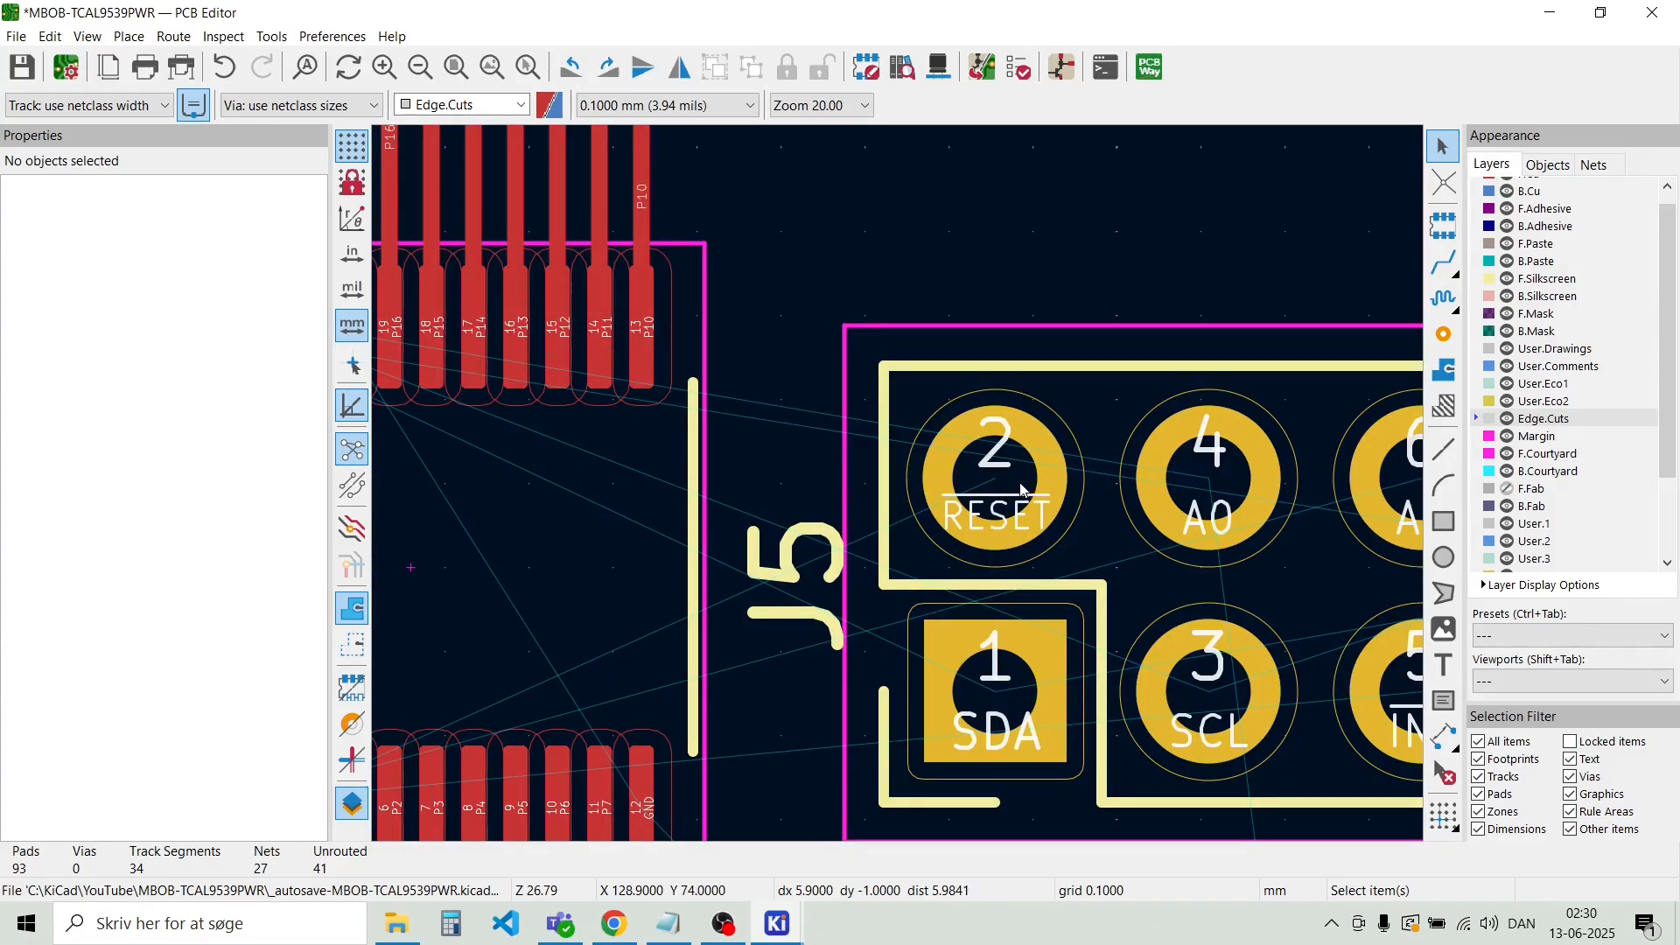
key("x")
scroll(1137, 472, "down", 2)
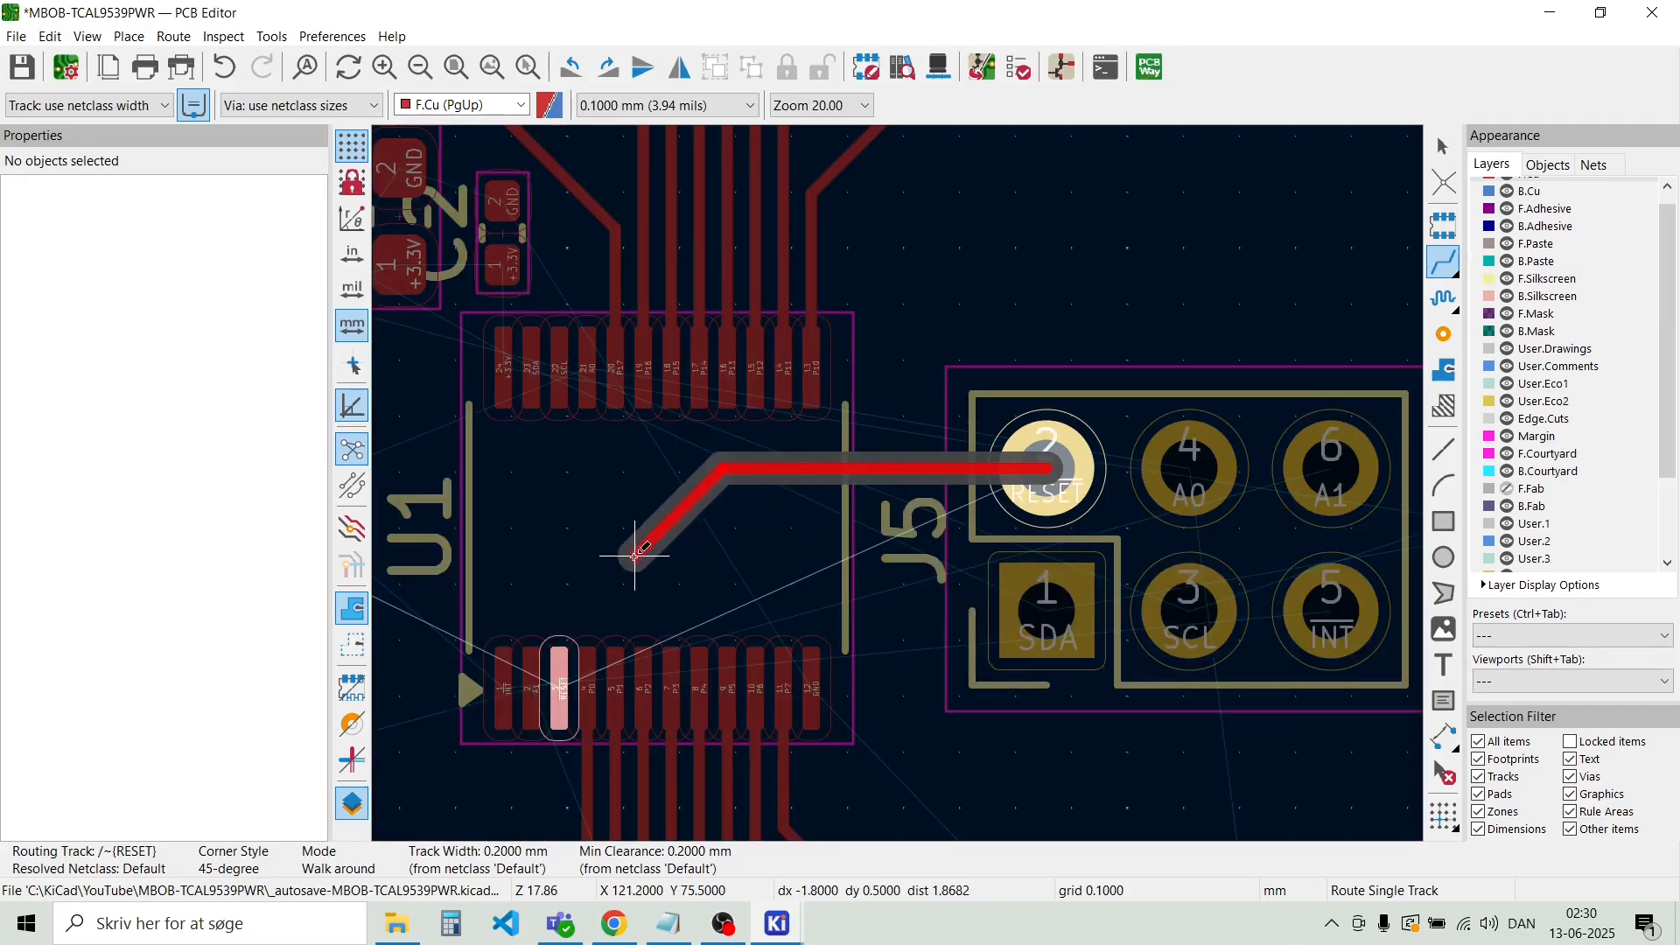
left_click(584, 562)
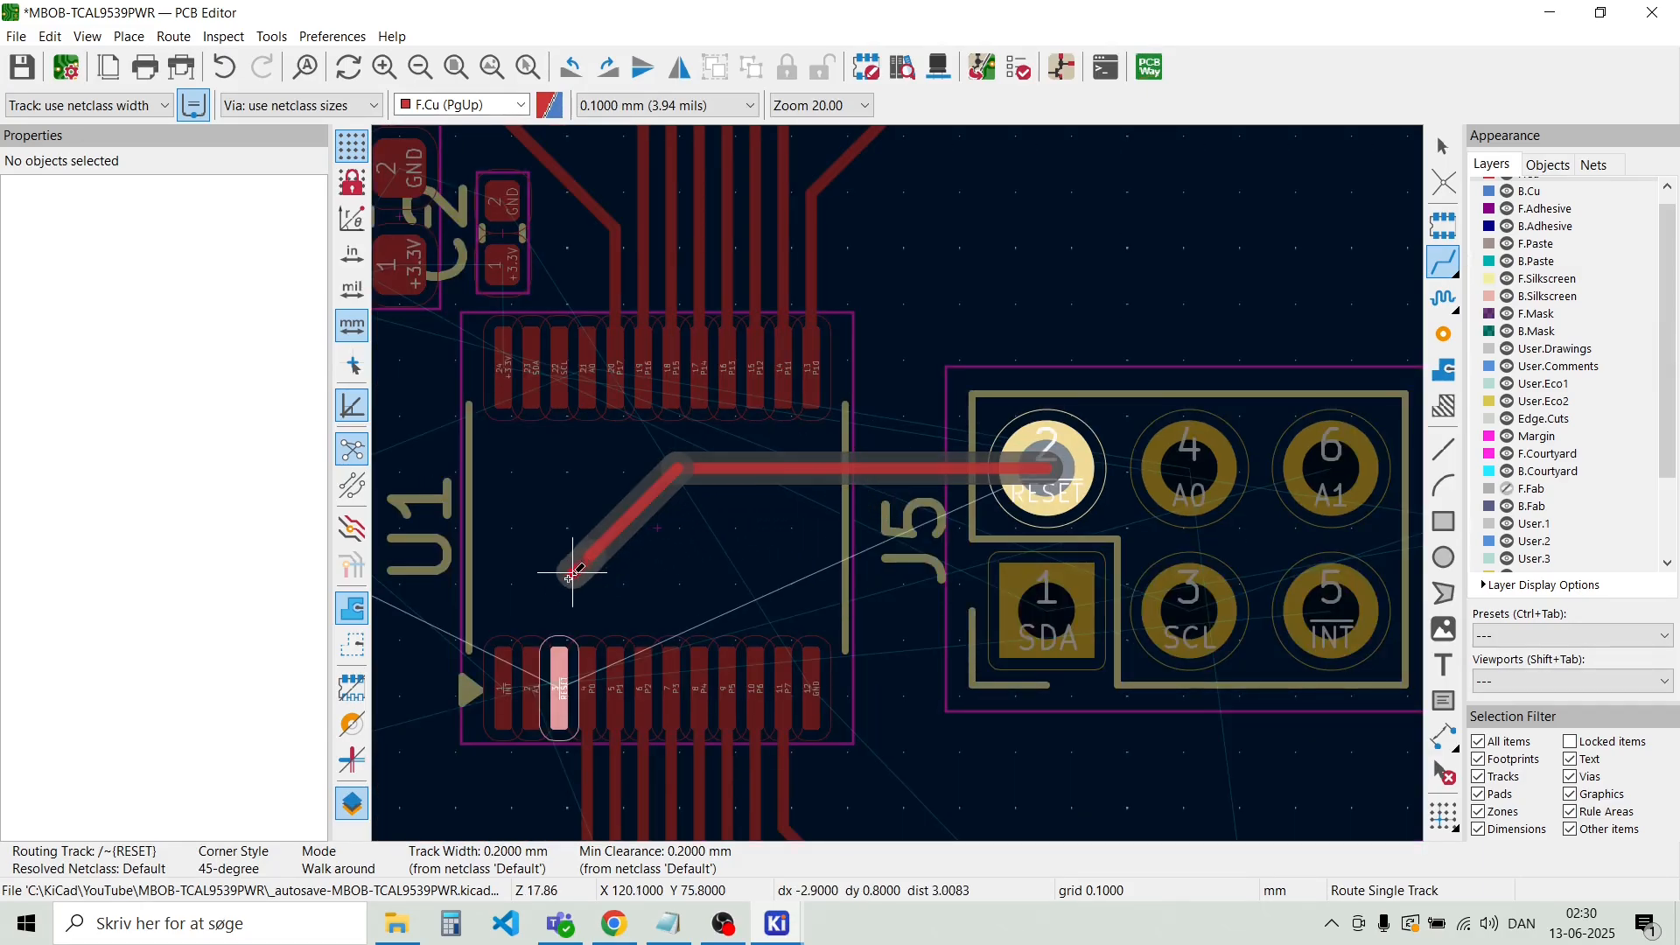
left_click(563, 644)
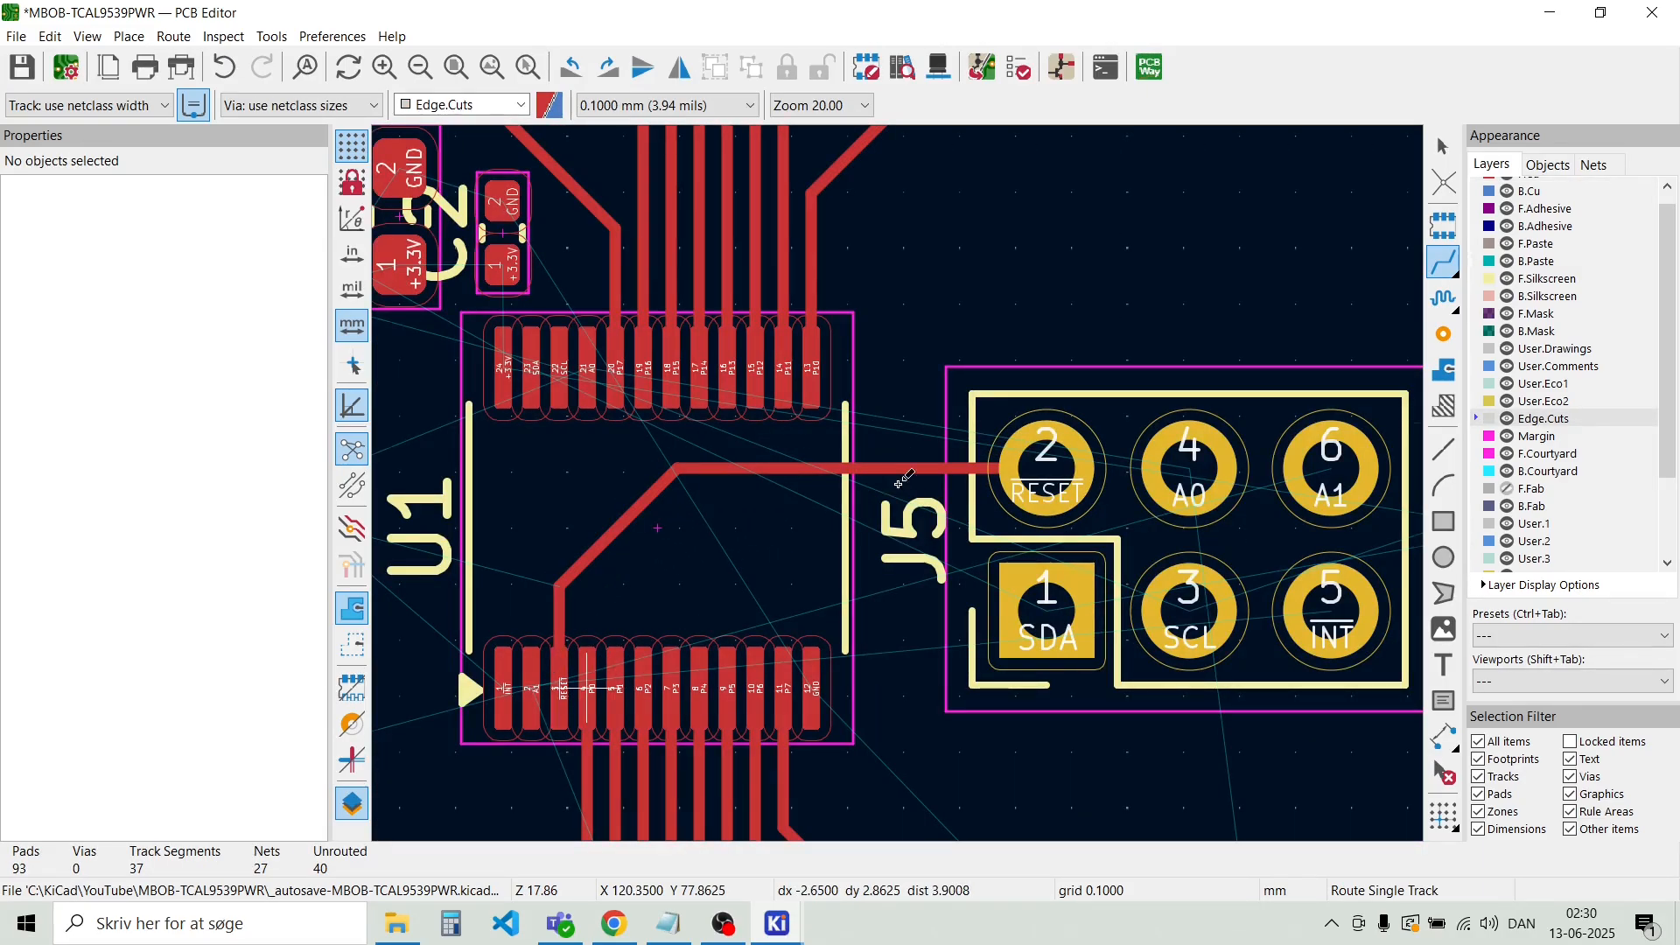
Examine which pads the SDA, A0, INT and SCL nets of header J5 connect to
scroll(904, 478, "up", 1)
scroll(905, 480, "down", 3)
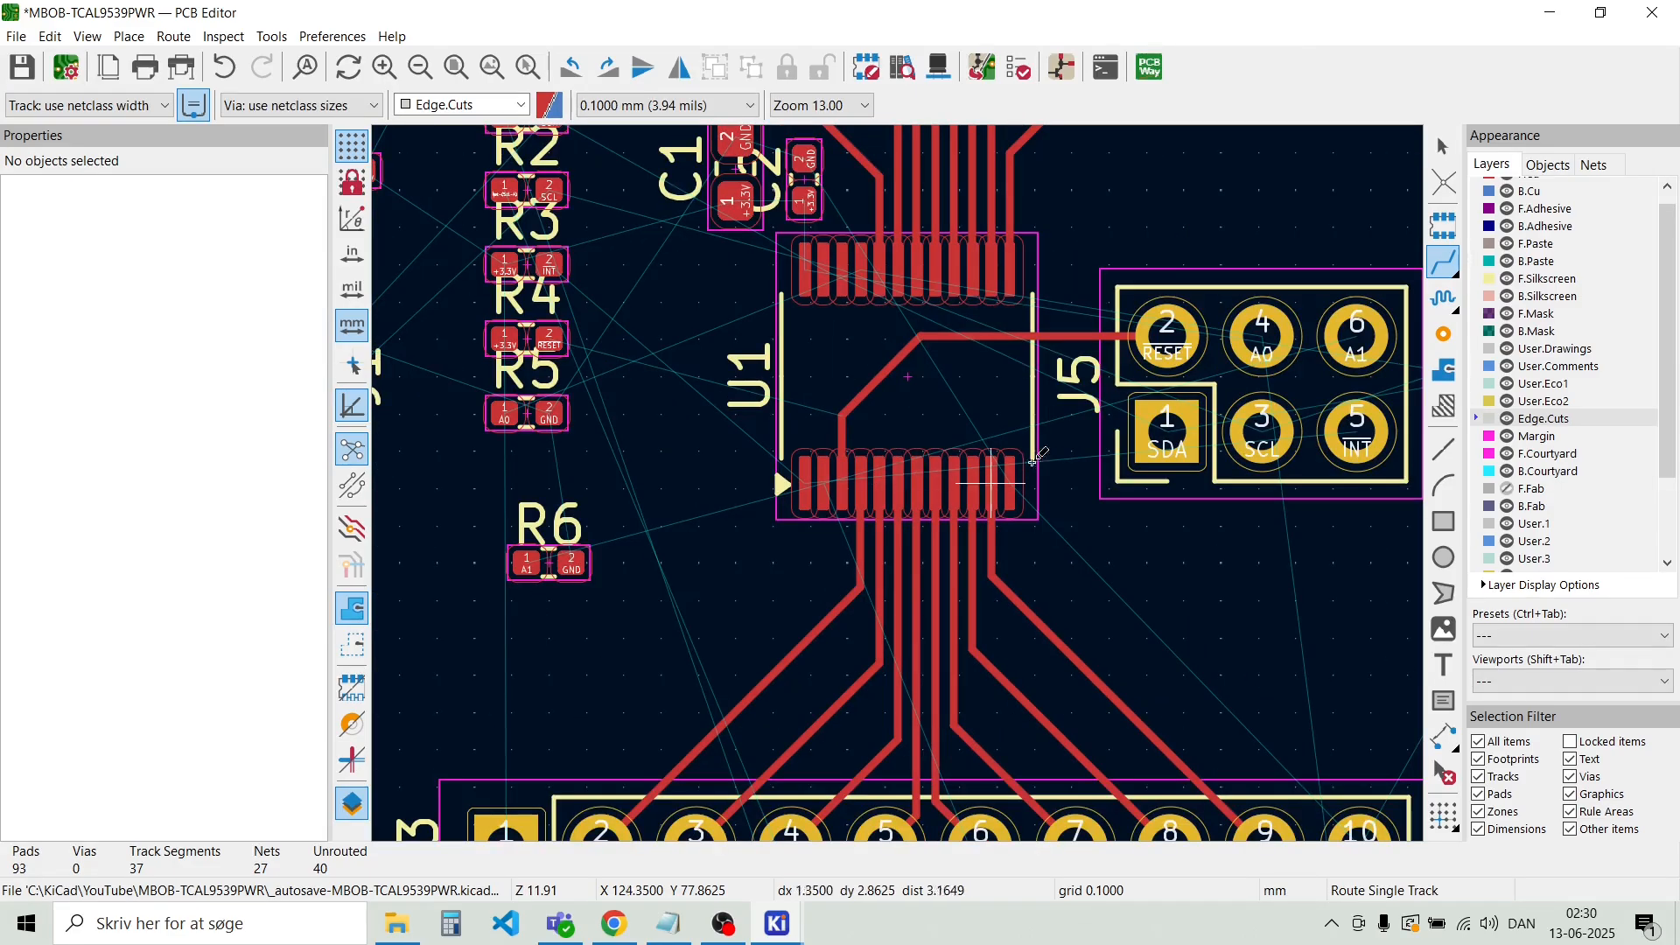
left_click(1169, 431)
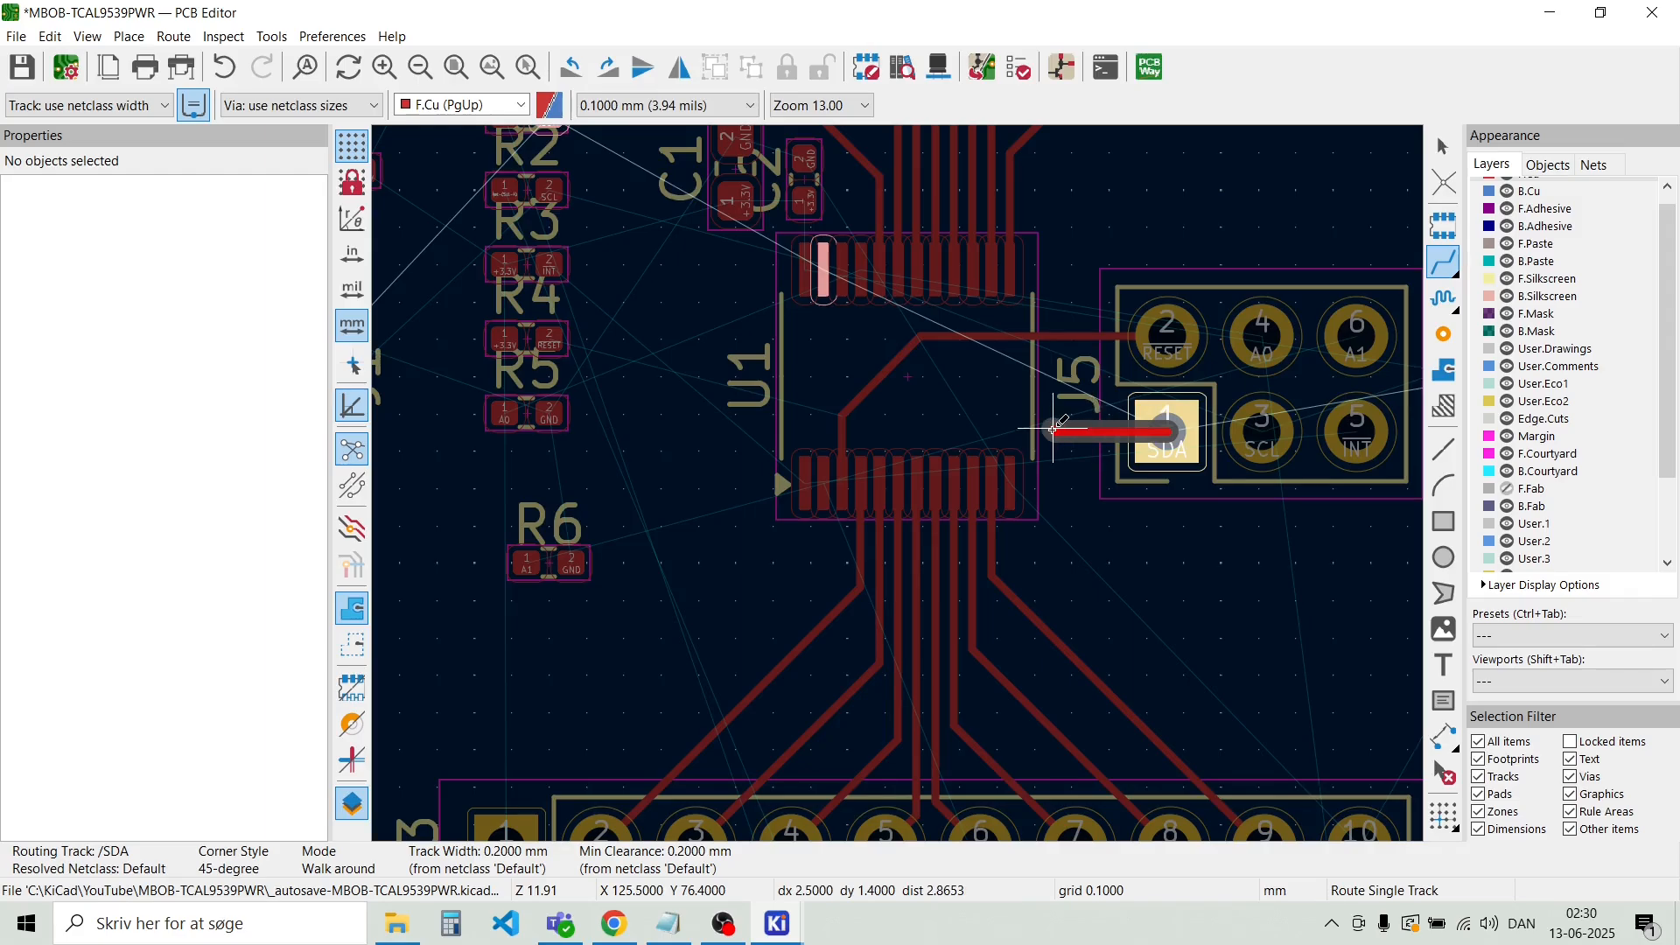
key("Escape")
left_click(1263, 341)
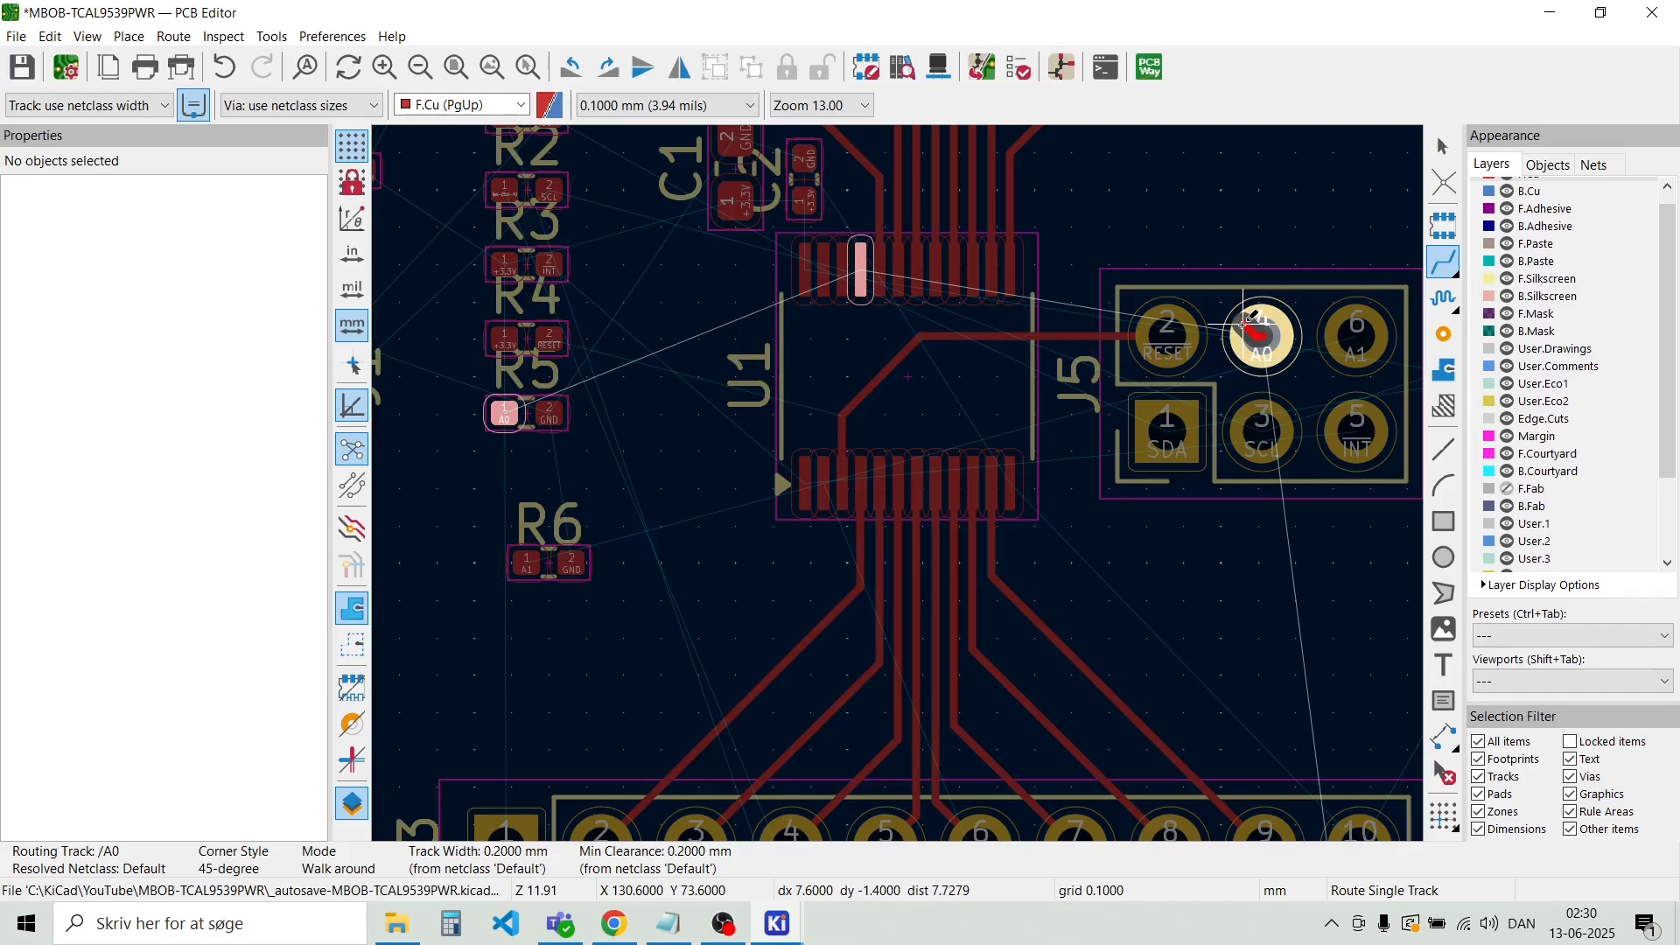
key("Escape")
left_click(1365, 434)
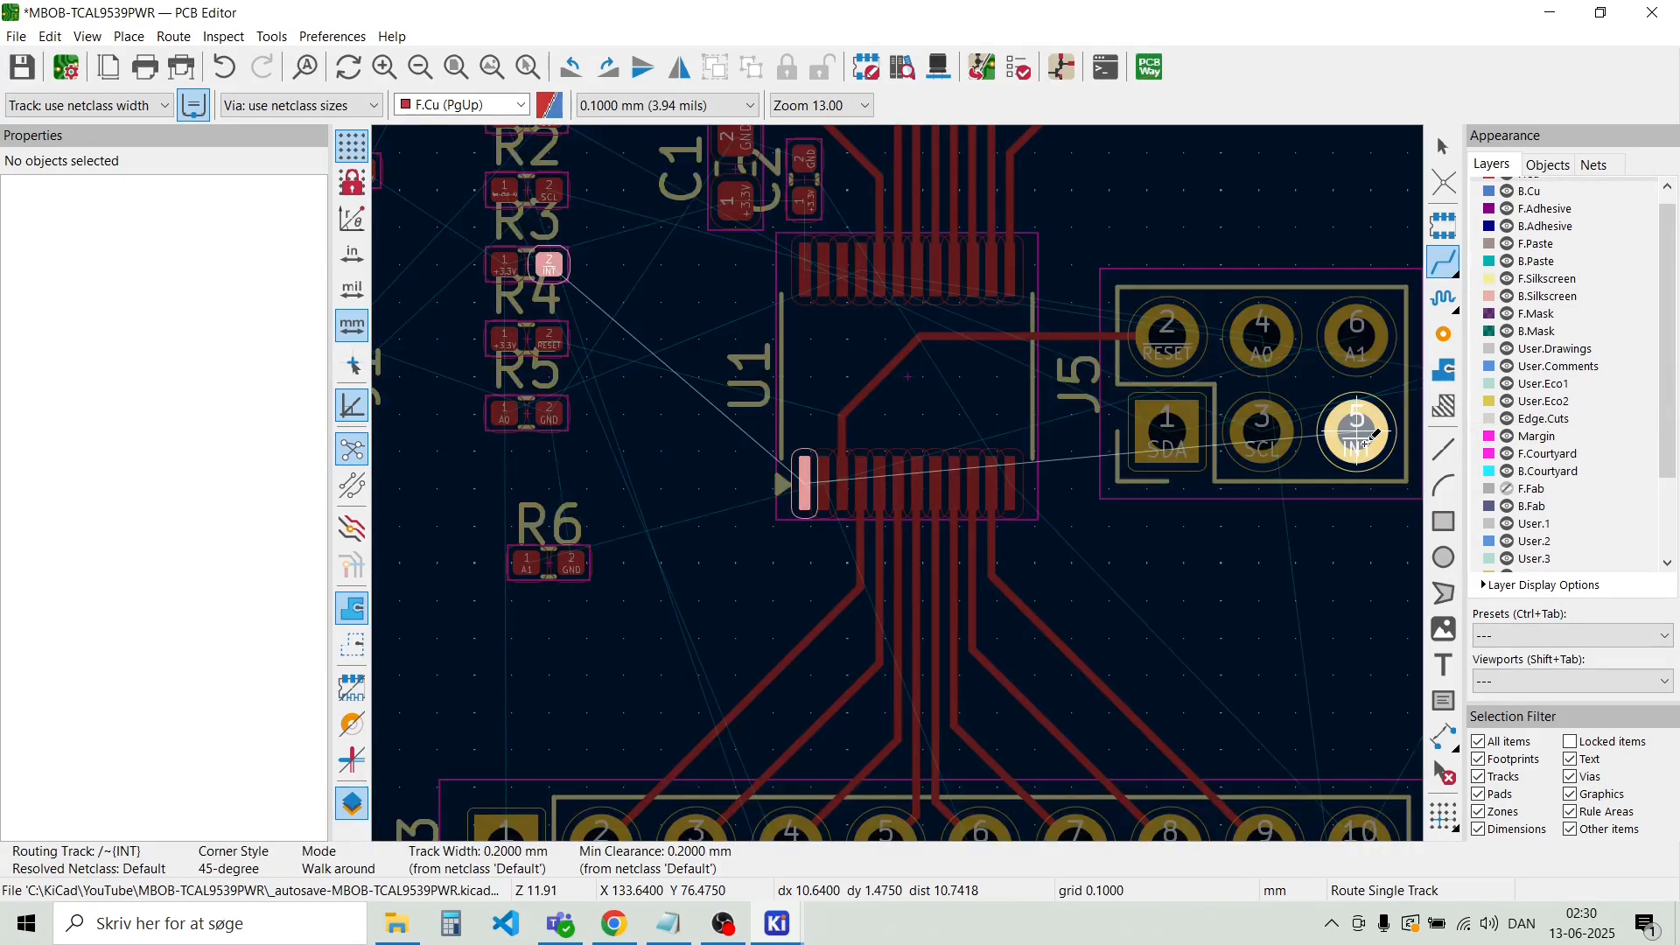
key("Escape")
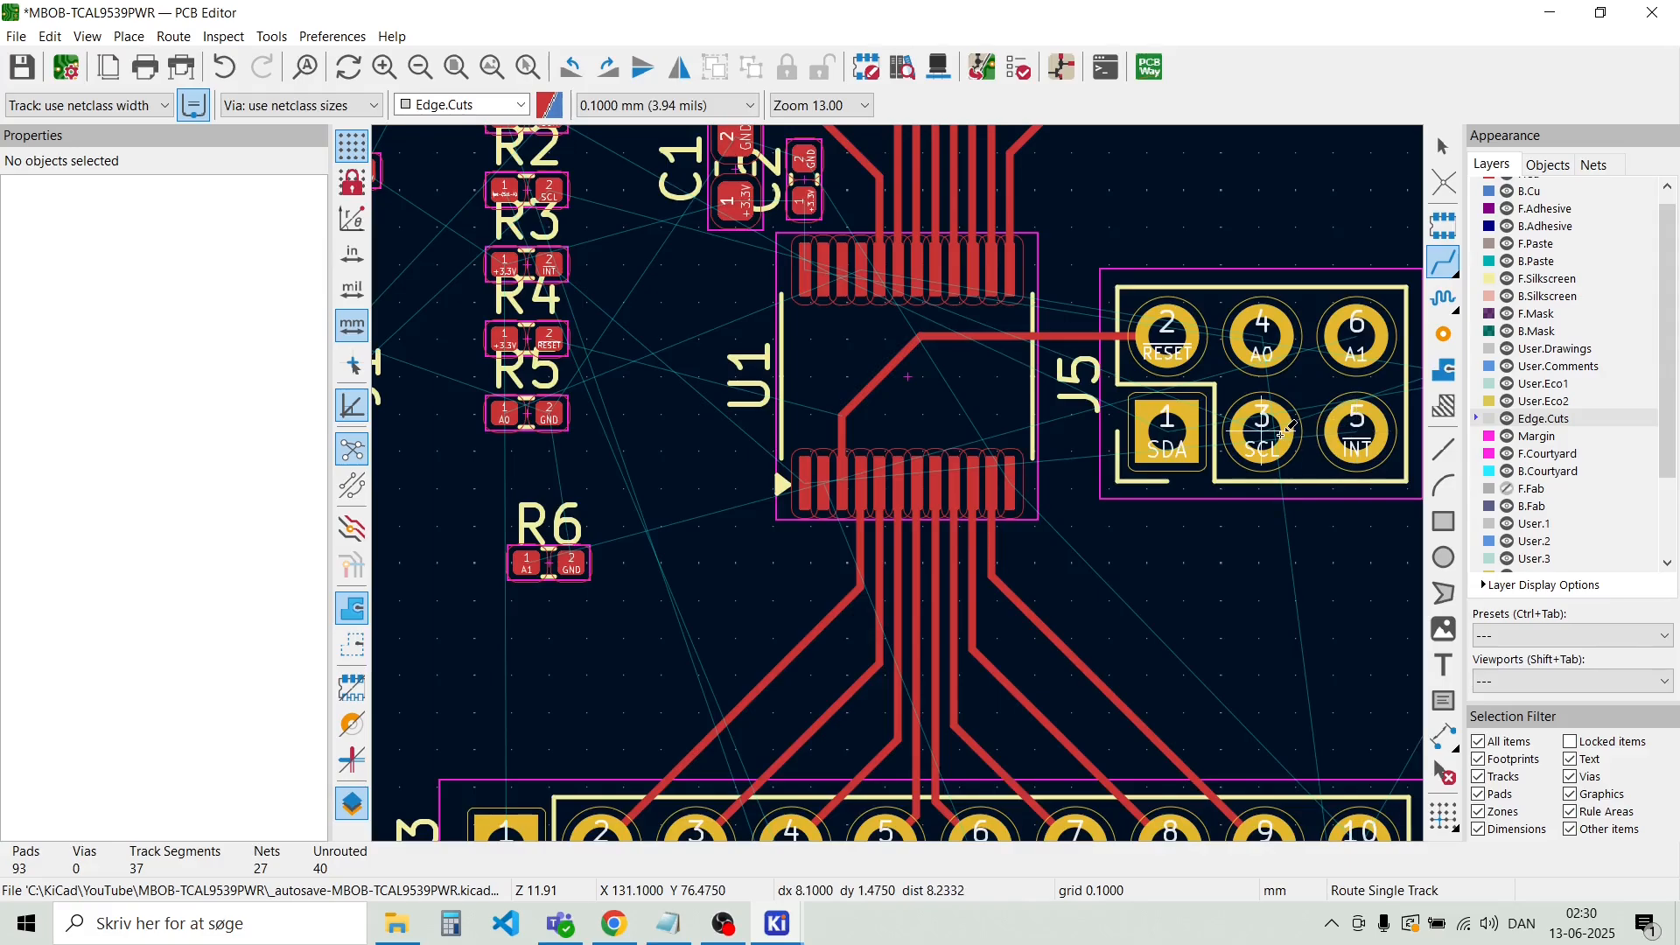
left_click(1273, 433)
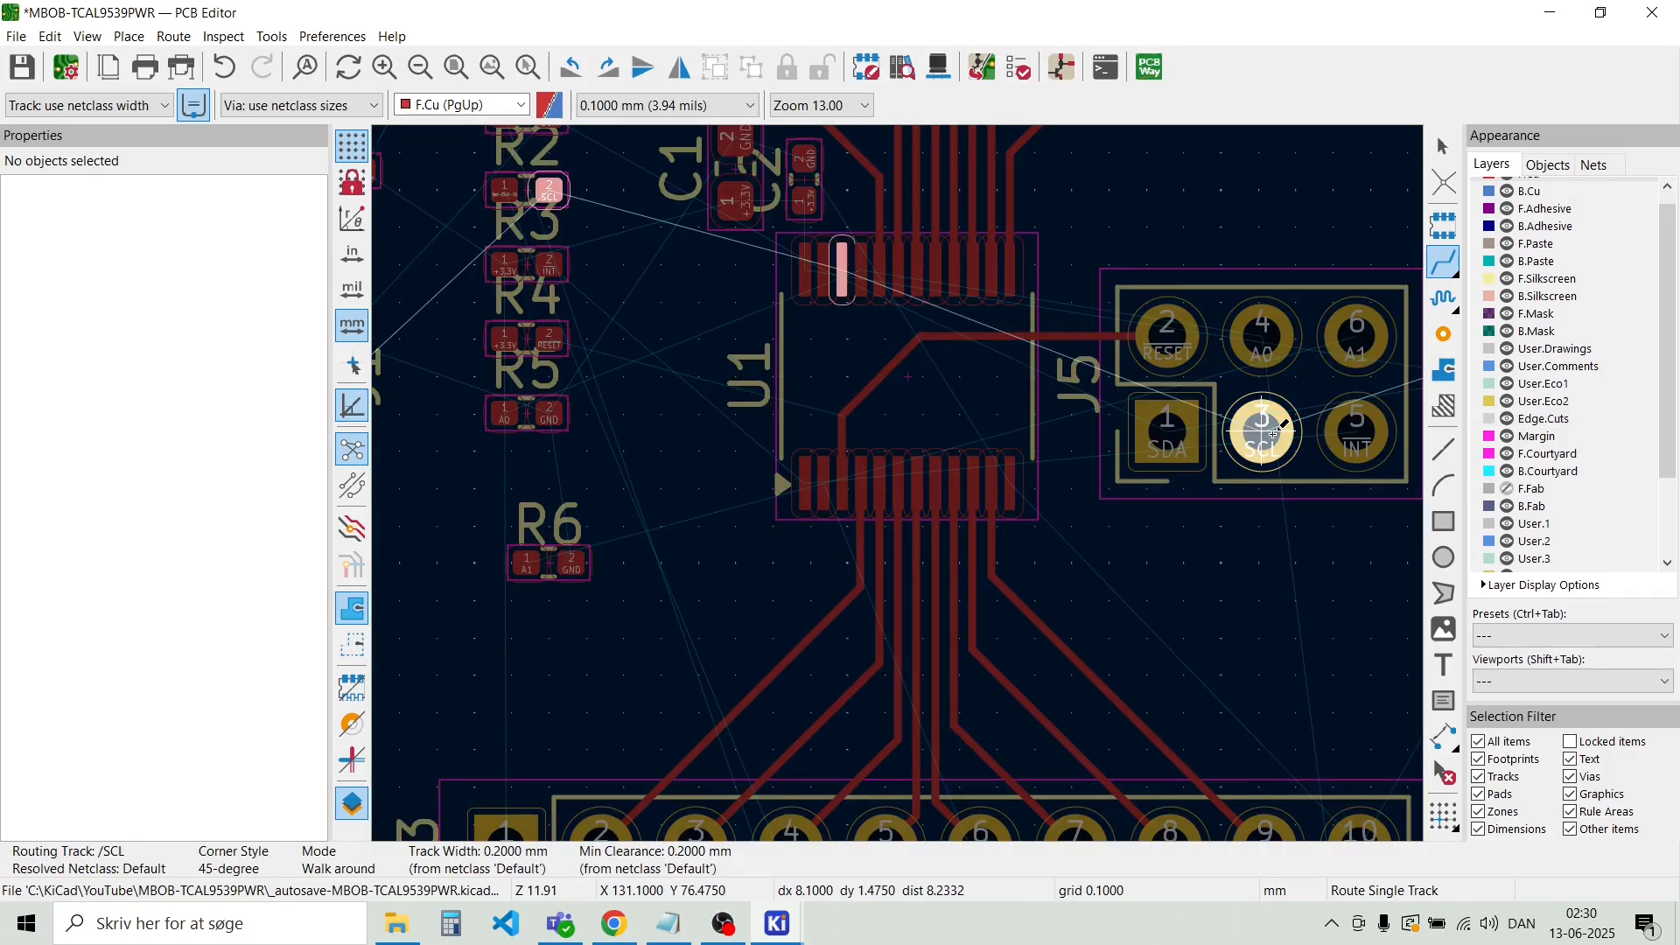
key("Escape")
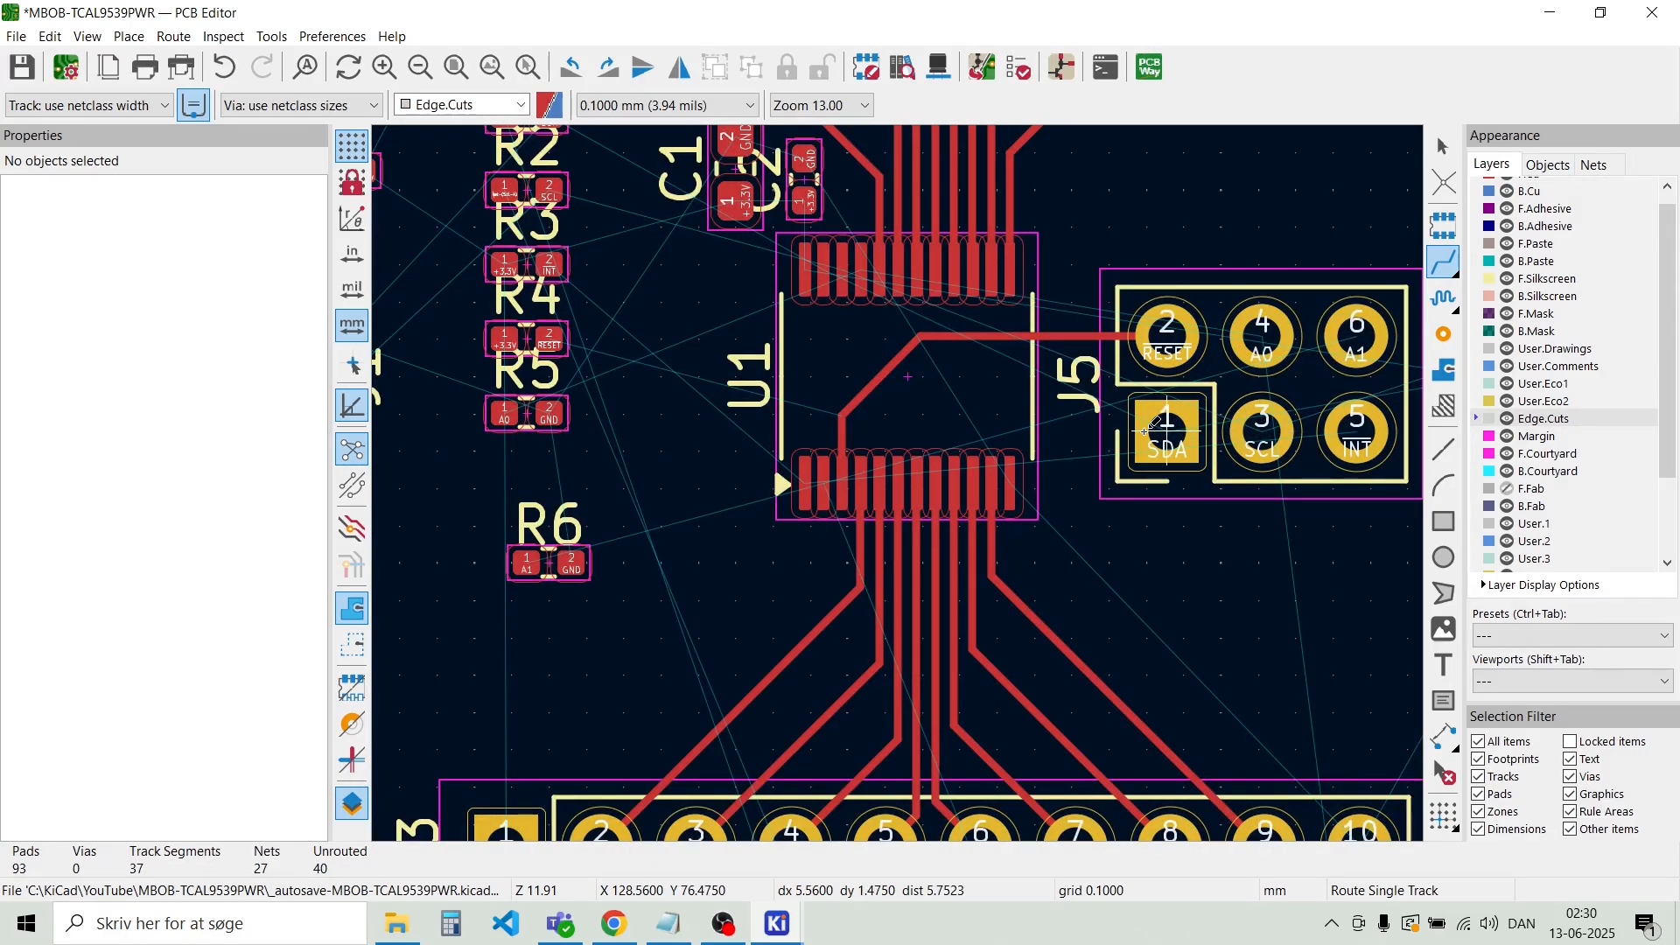
scroll(796, 333, "up", 2)
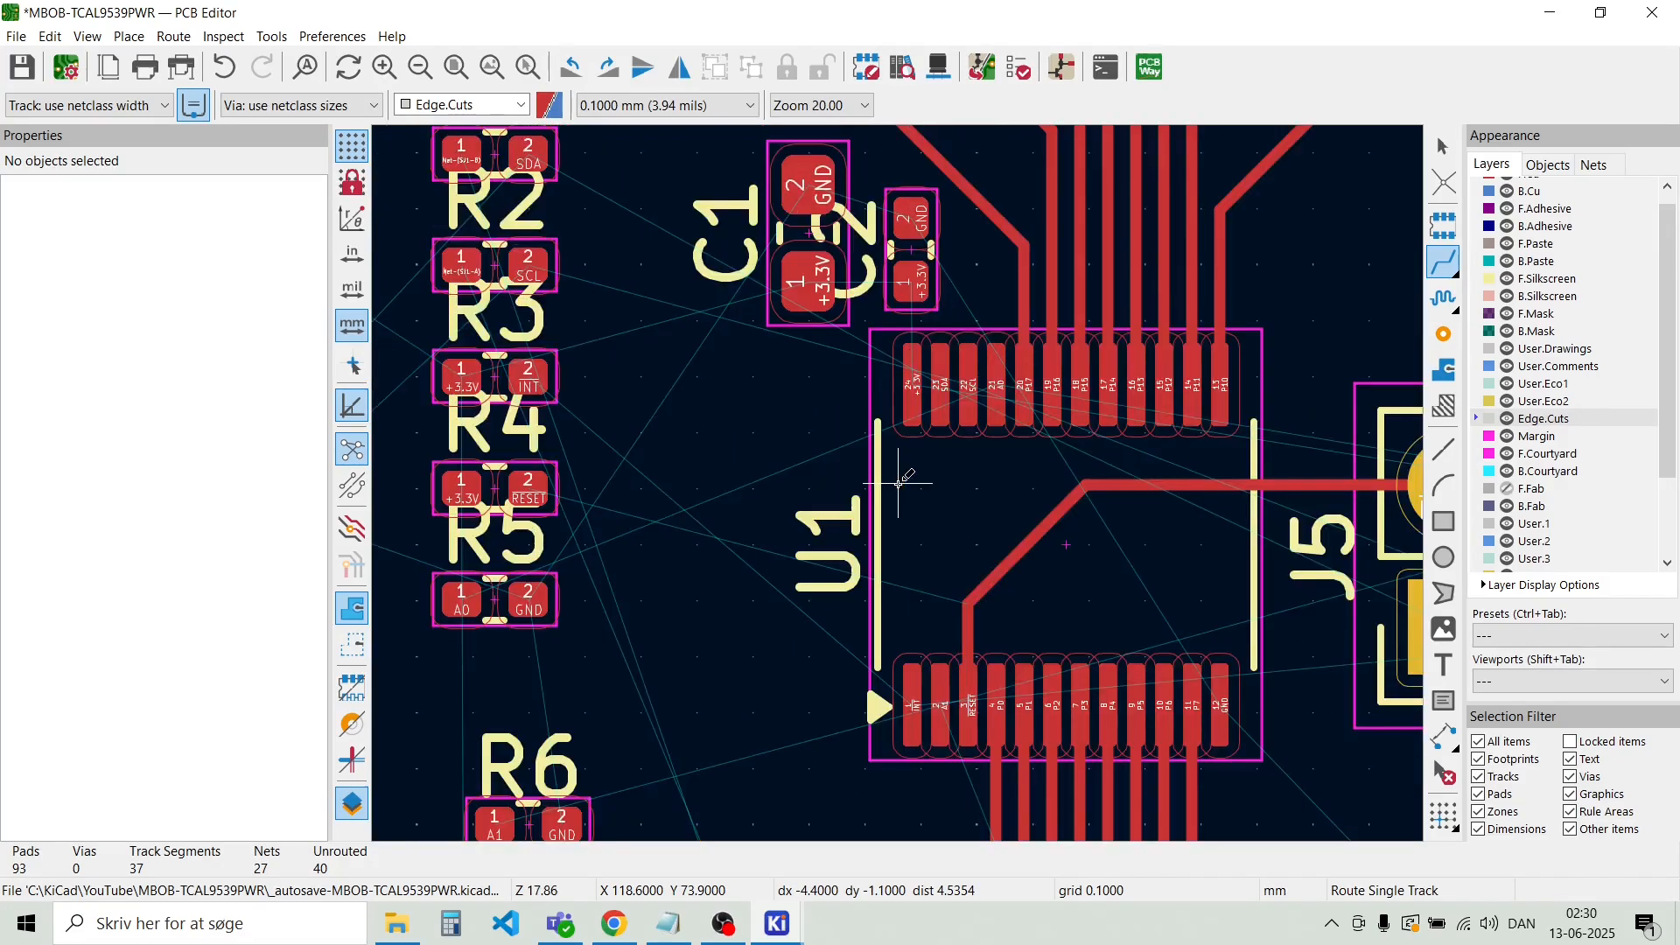
scroll(902, 480, "up", 2)
scroll(901, 480, "up", 1)
scroll(901, 479, "down", 1)
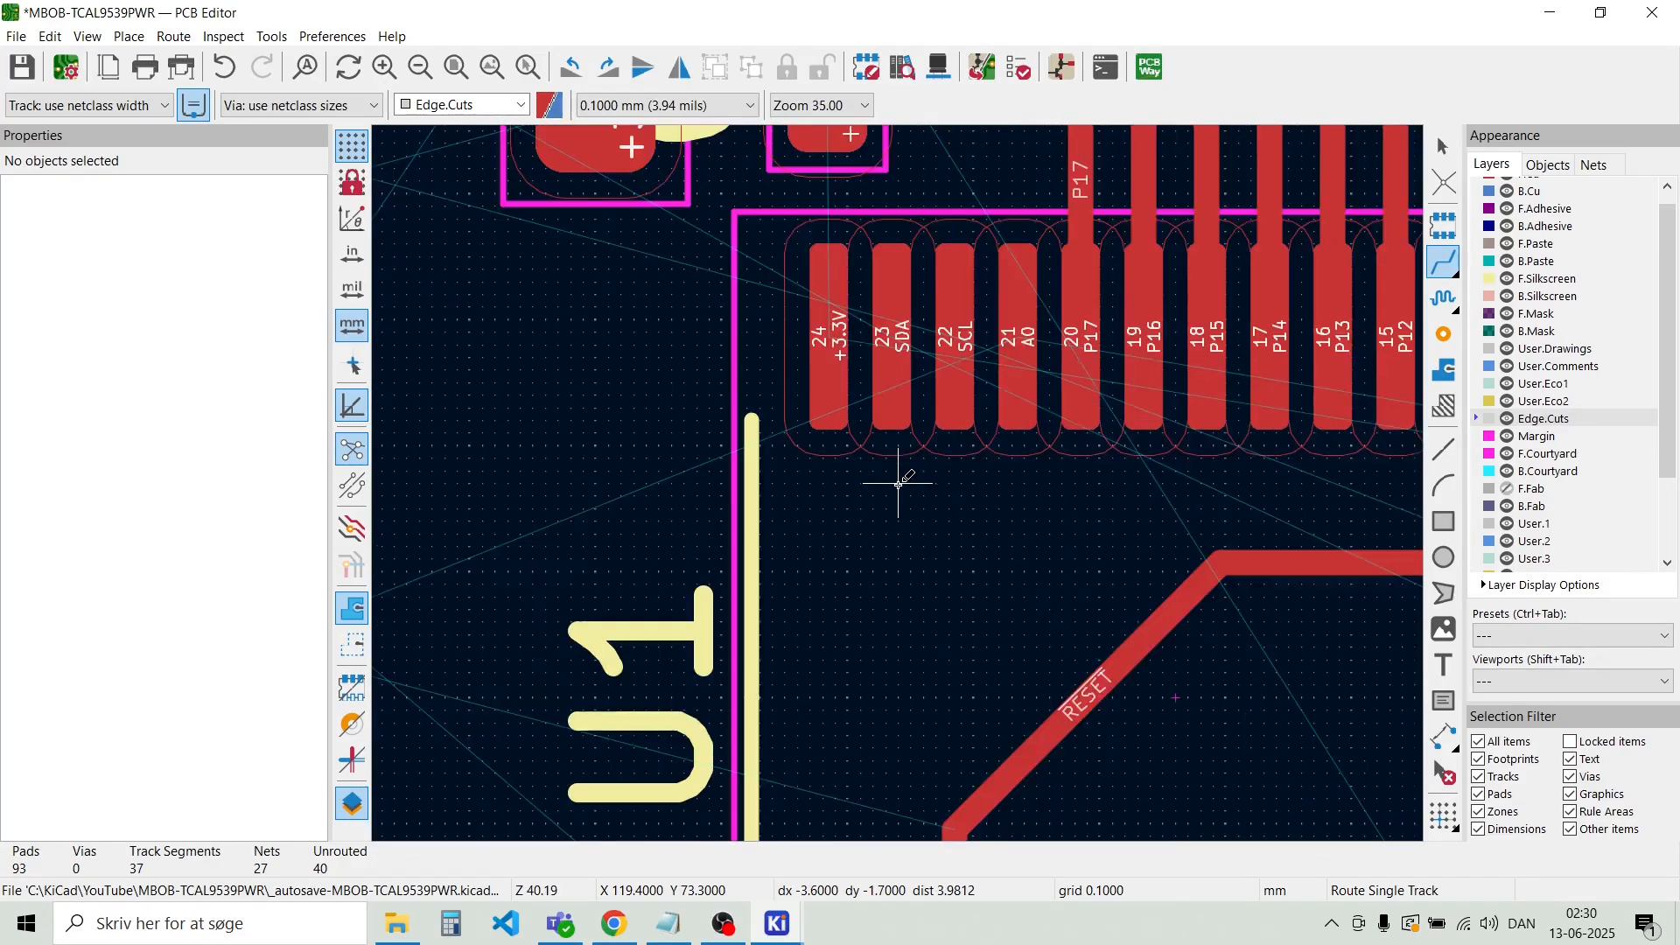
left_click(901, 368)
scroll(902, 368, "down", 5)
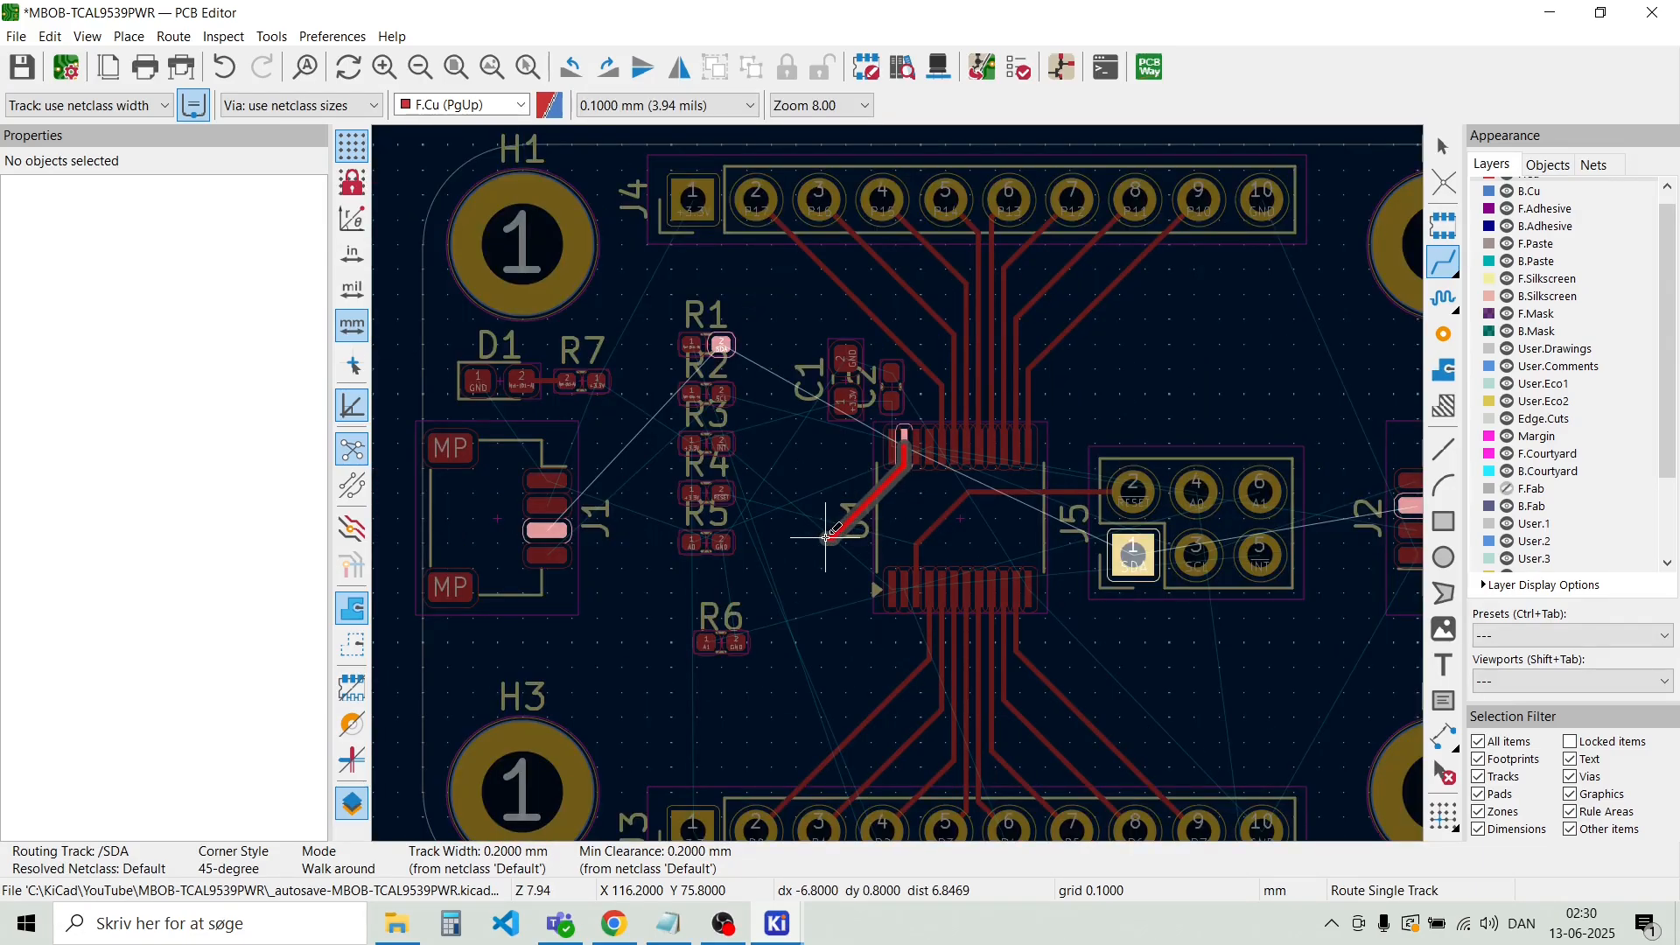
key("Escape")
key("Escape")
Move resistors R1 to R6 together outside the board outline, beyond connector J1, to clear the area before U1
left_click_drag(762, 675, 637, 301)
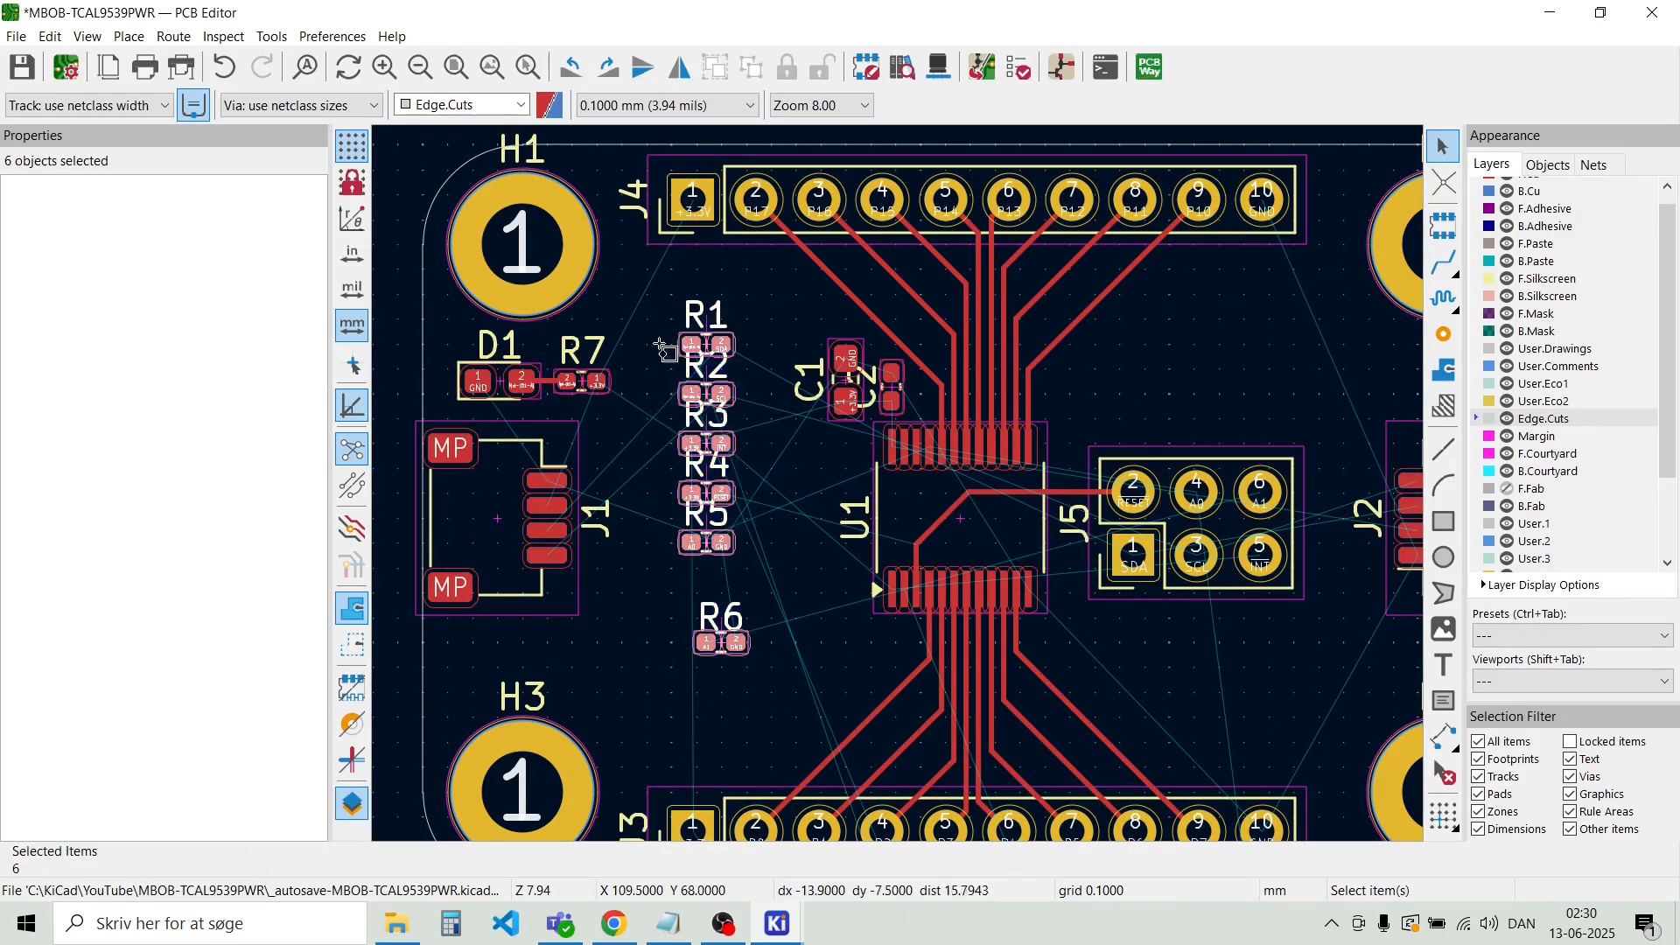
left_click_drag(693, 444, 656, 444)
scroll(670, 577, "down", 2)
scroll(982, 452, "up", 3)
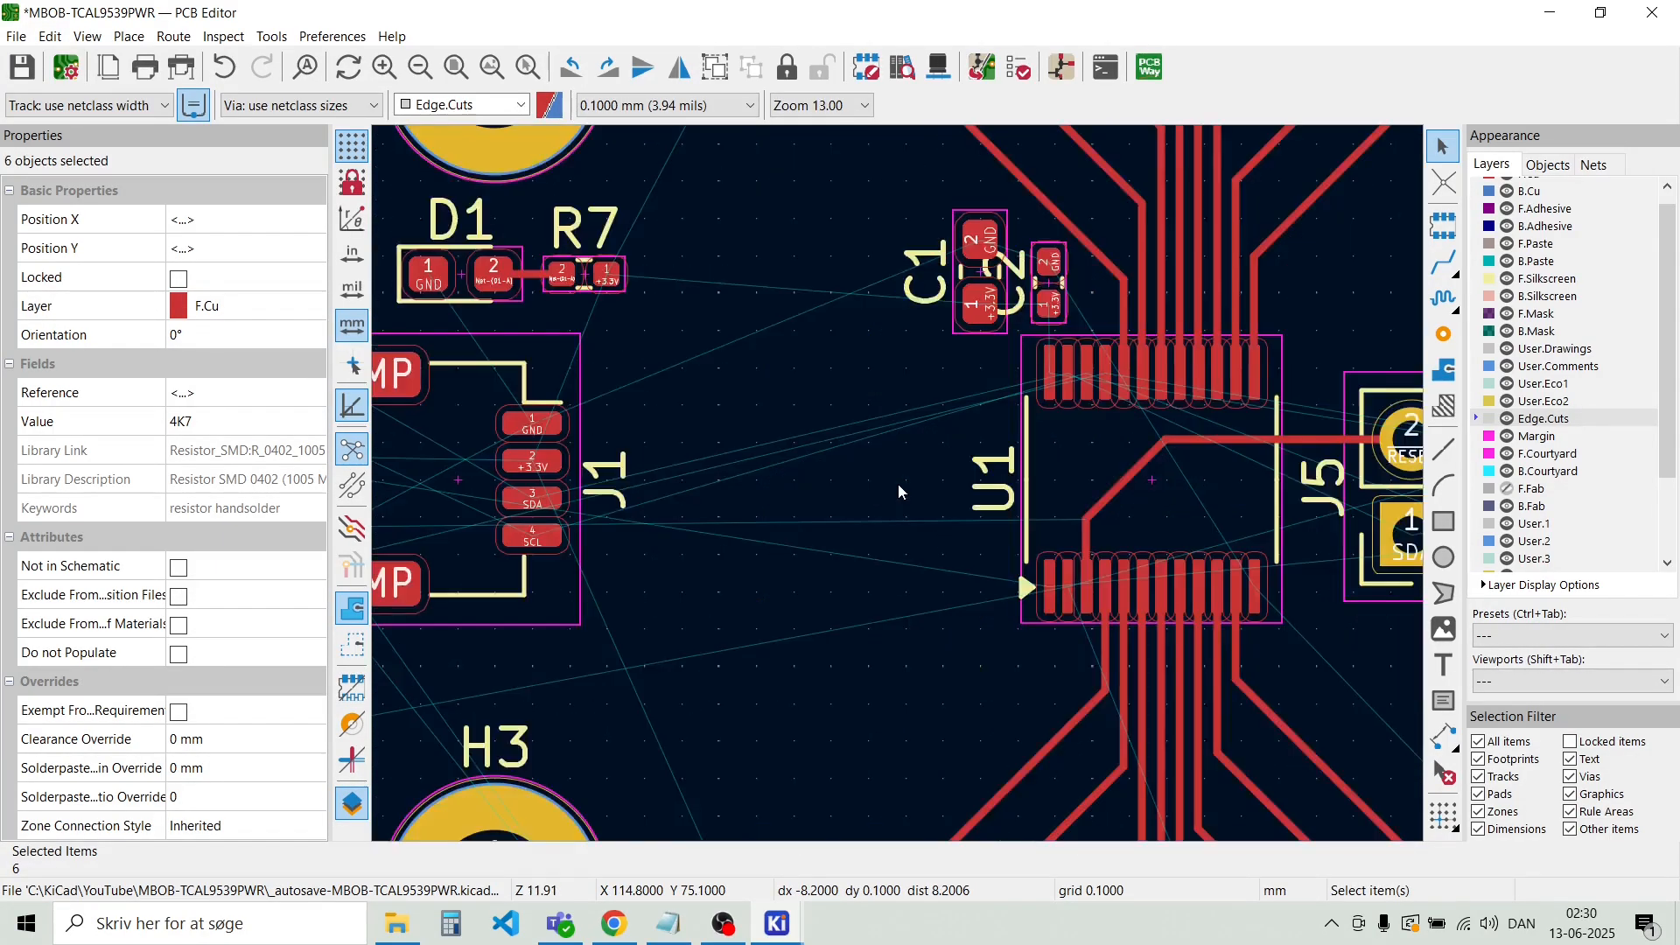
left_click(915, 480)
Route the SDA track on F.Cu from J1 pad 3 to U1 pad 23
scroll(871, 497, "down", 1)
scroll(898, 483, "up", 3)
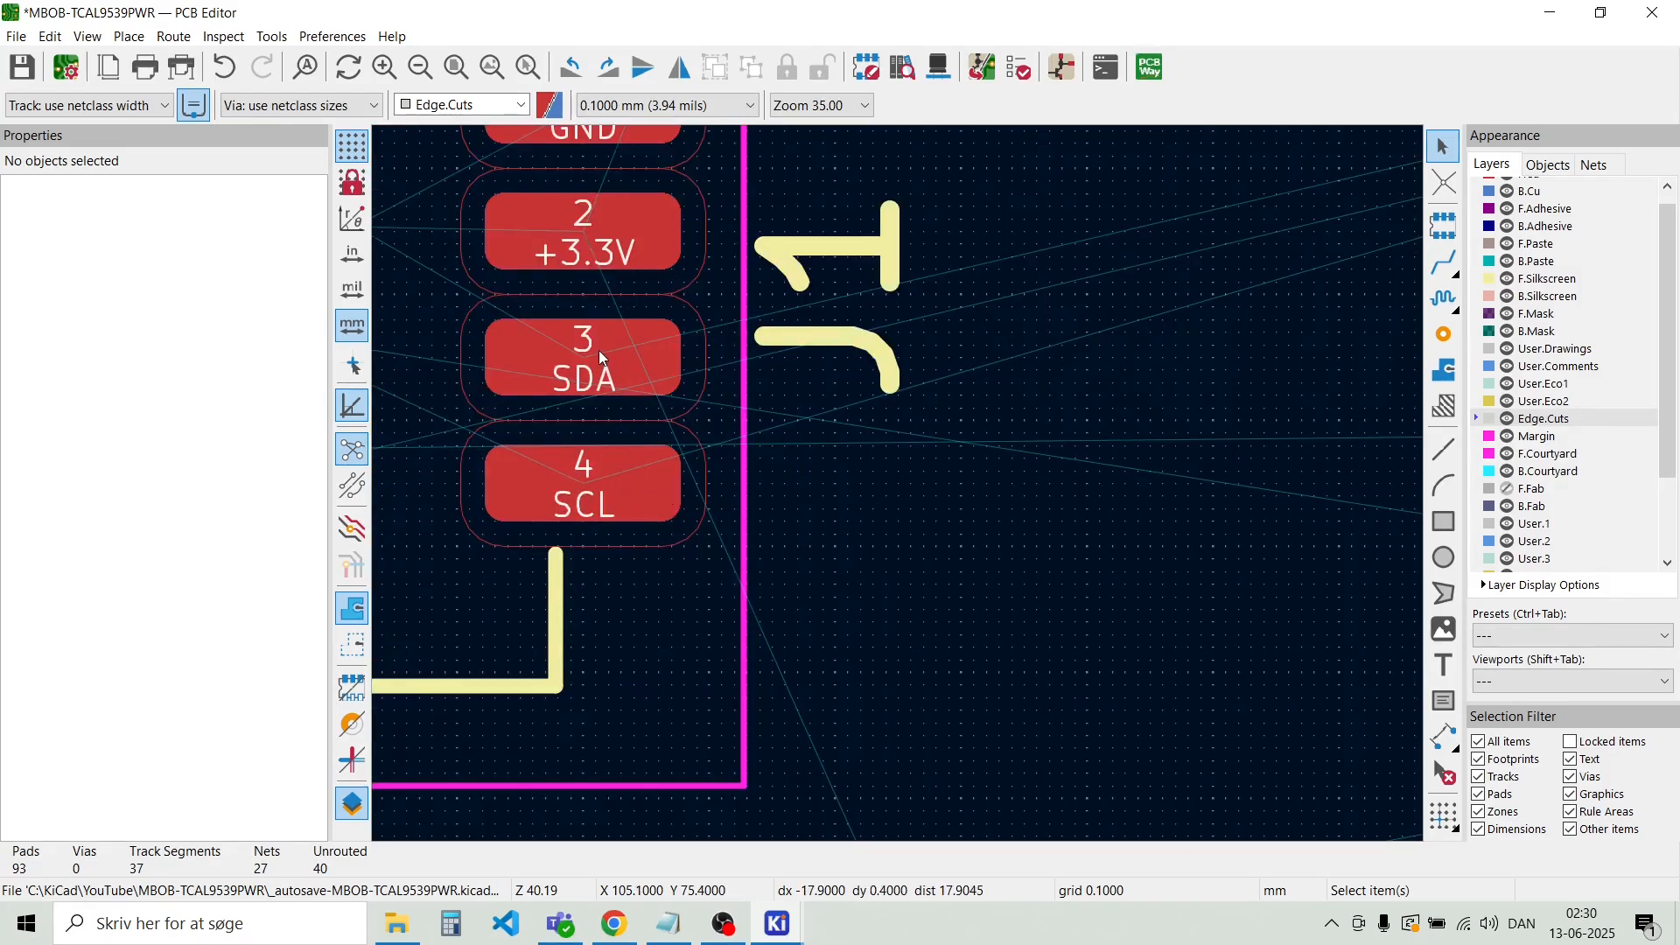
key("x")
scroll(870, 356, "down", 4)
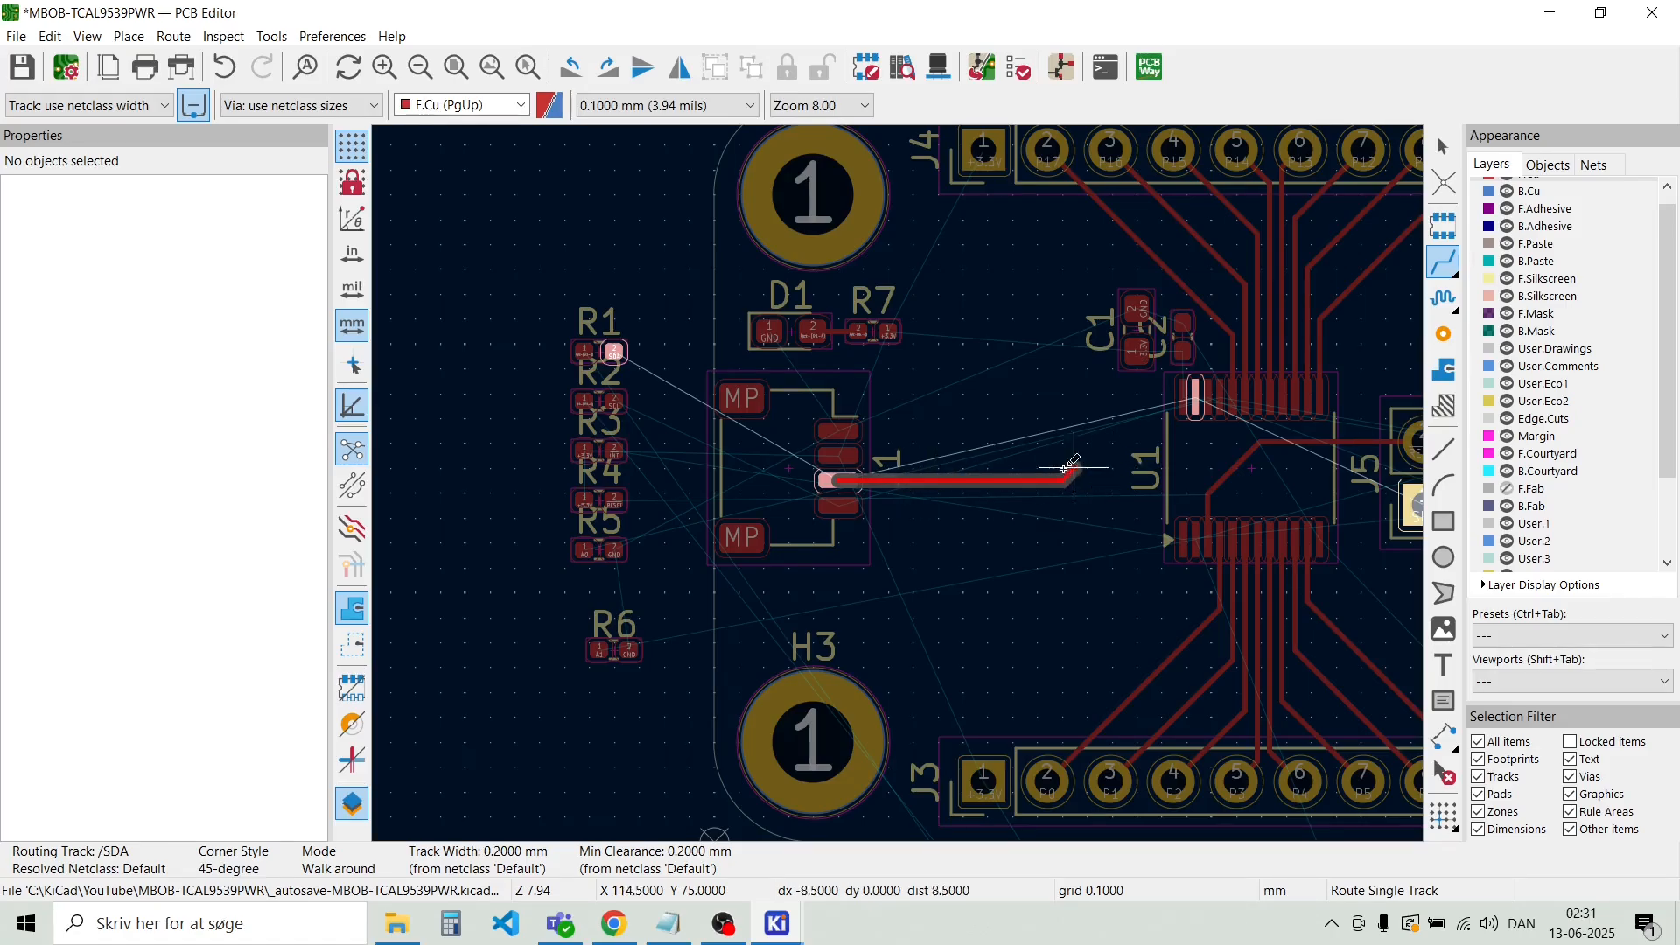
scroll(1065, 470, "down", 2)
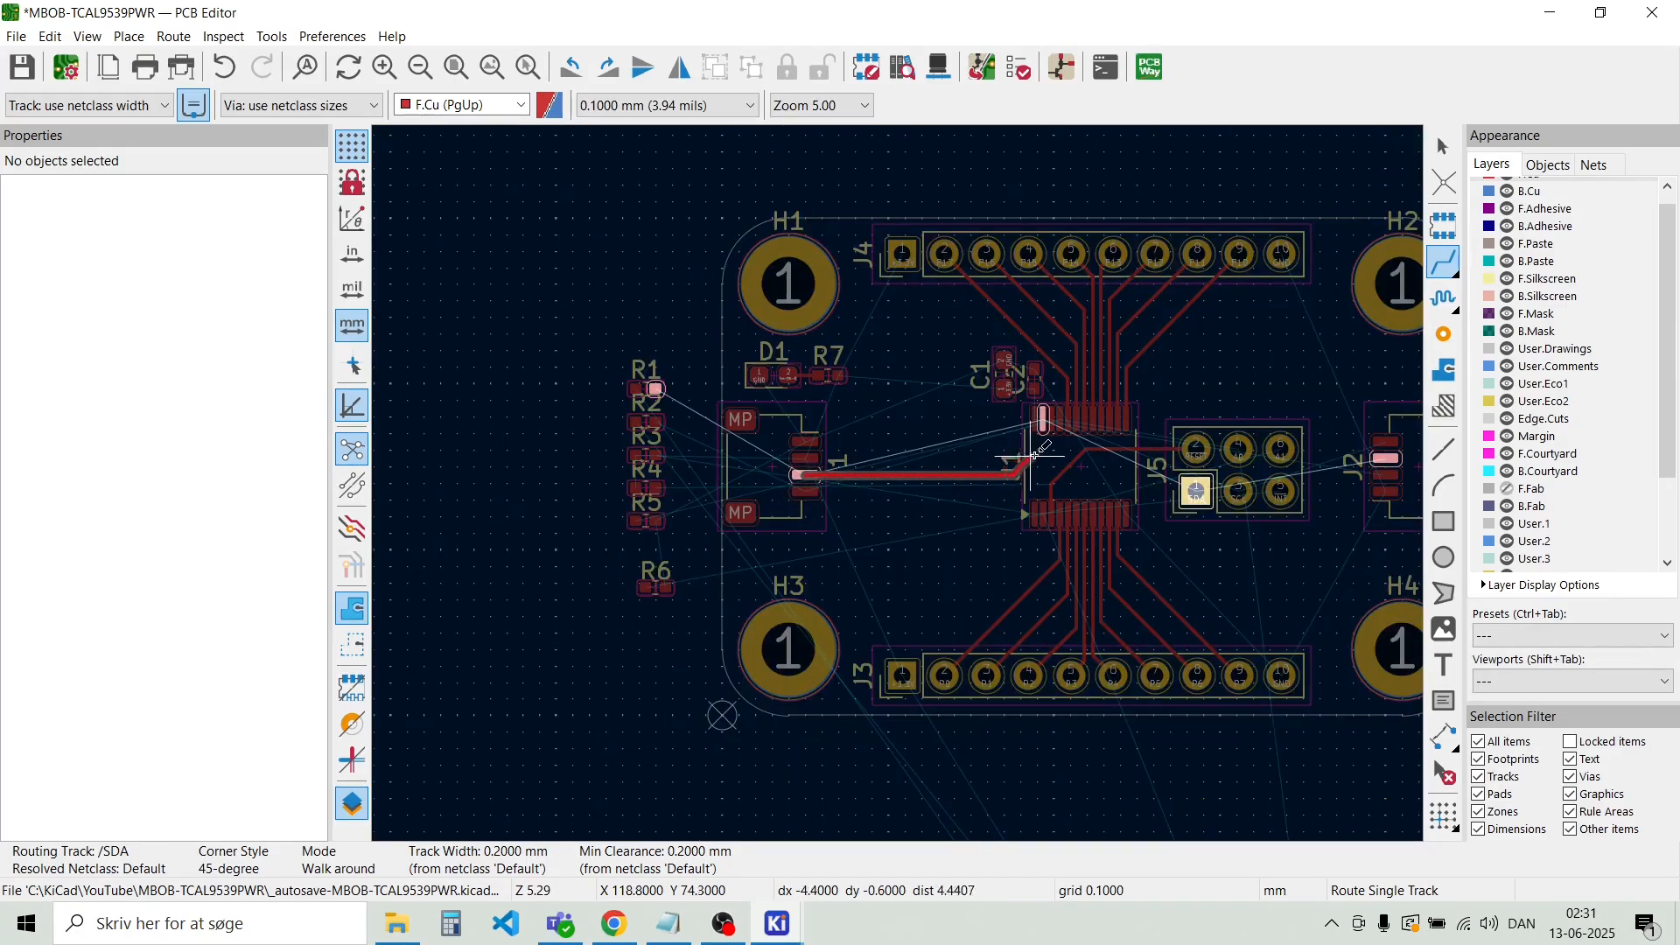
scroll(1035, 456, "up", 5)
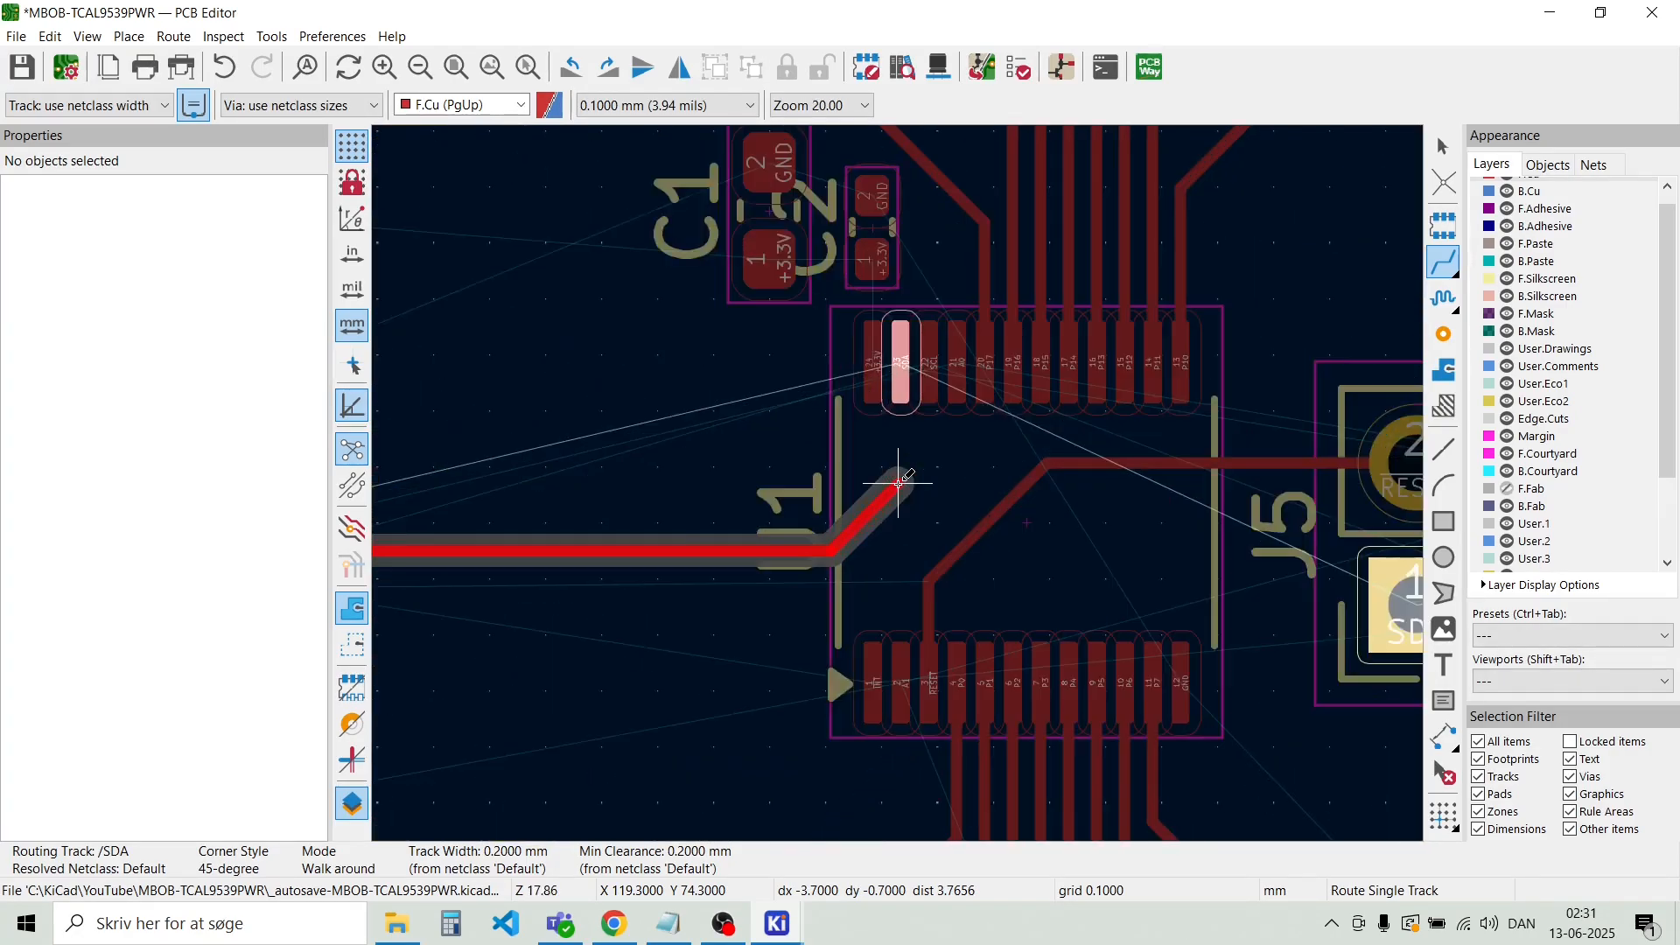
left_click(910, 426)
Route the SCL track on F.Cu from J1 pad 4 to U1 pad 22, running beside the SDA track
scroll(735, 526, "down", 2)
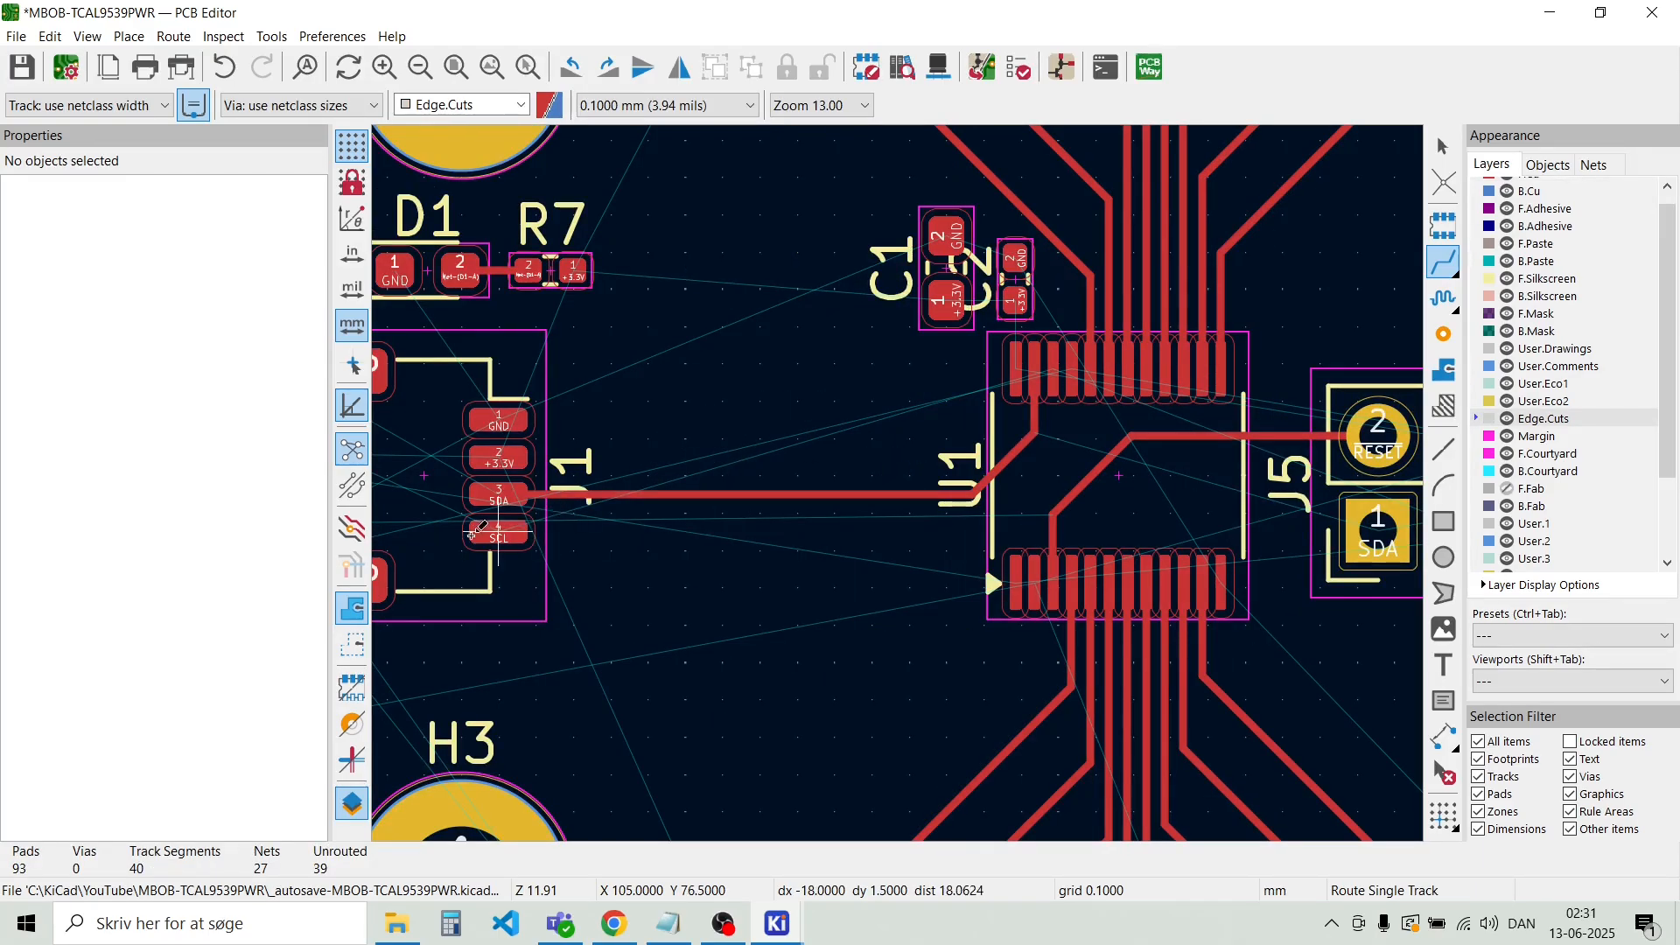
left_click(473, 533)
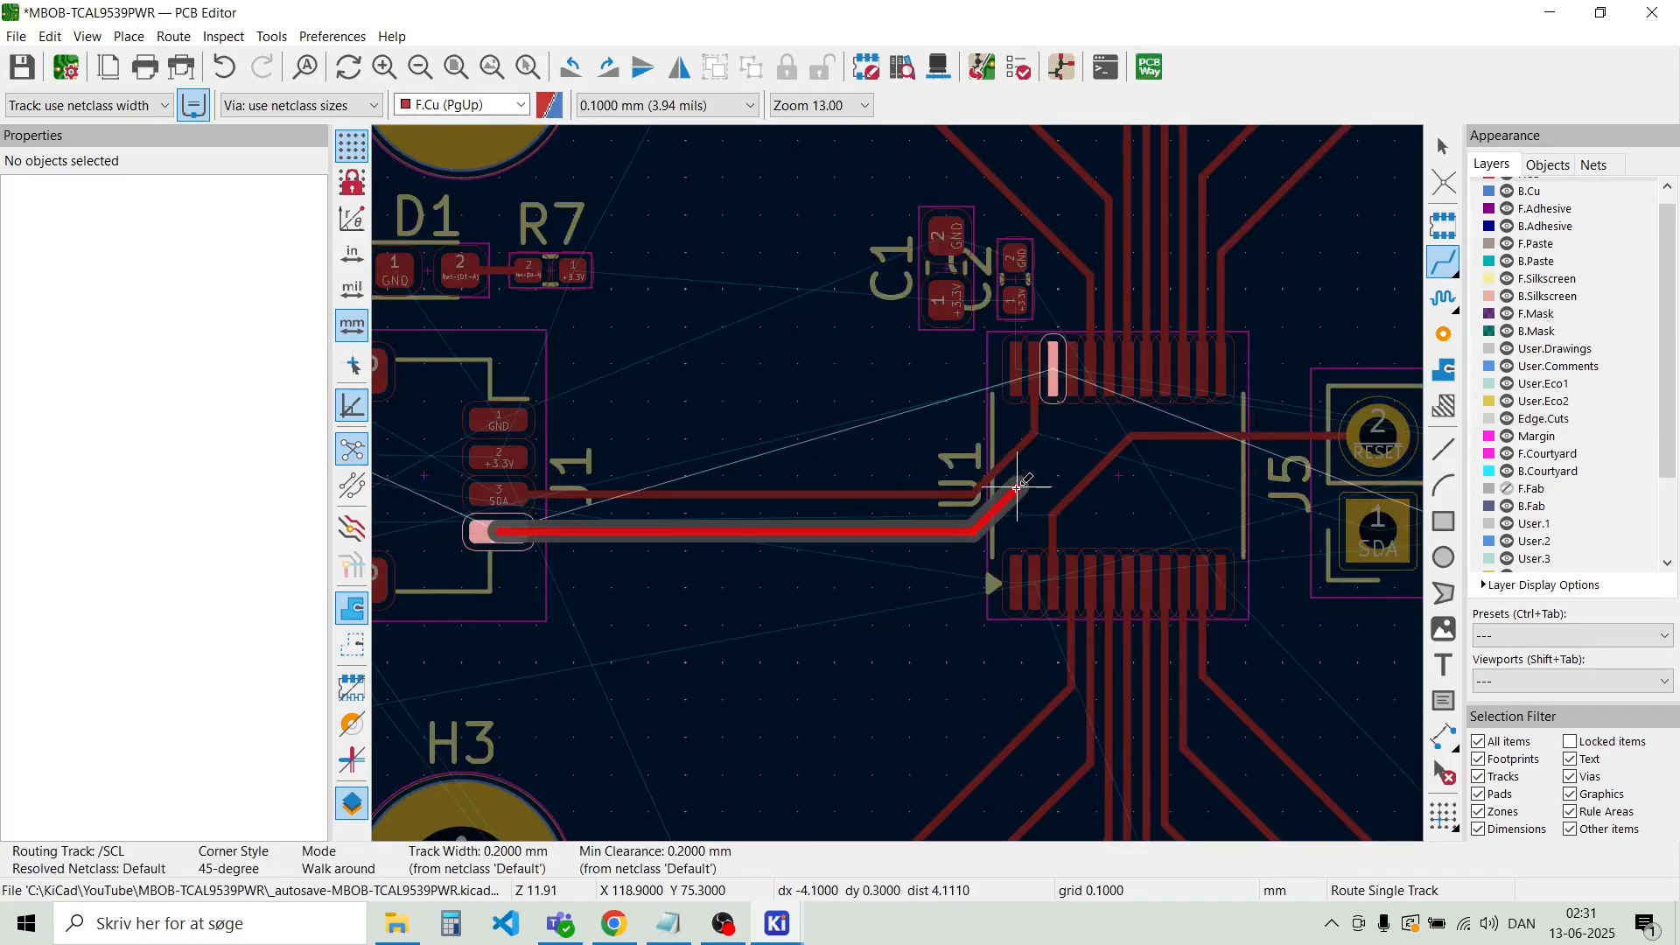
left_click(1053, 366)
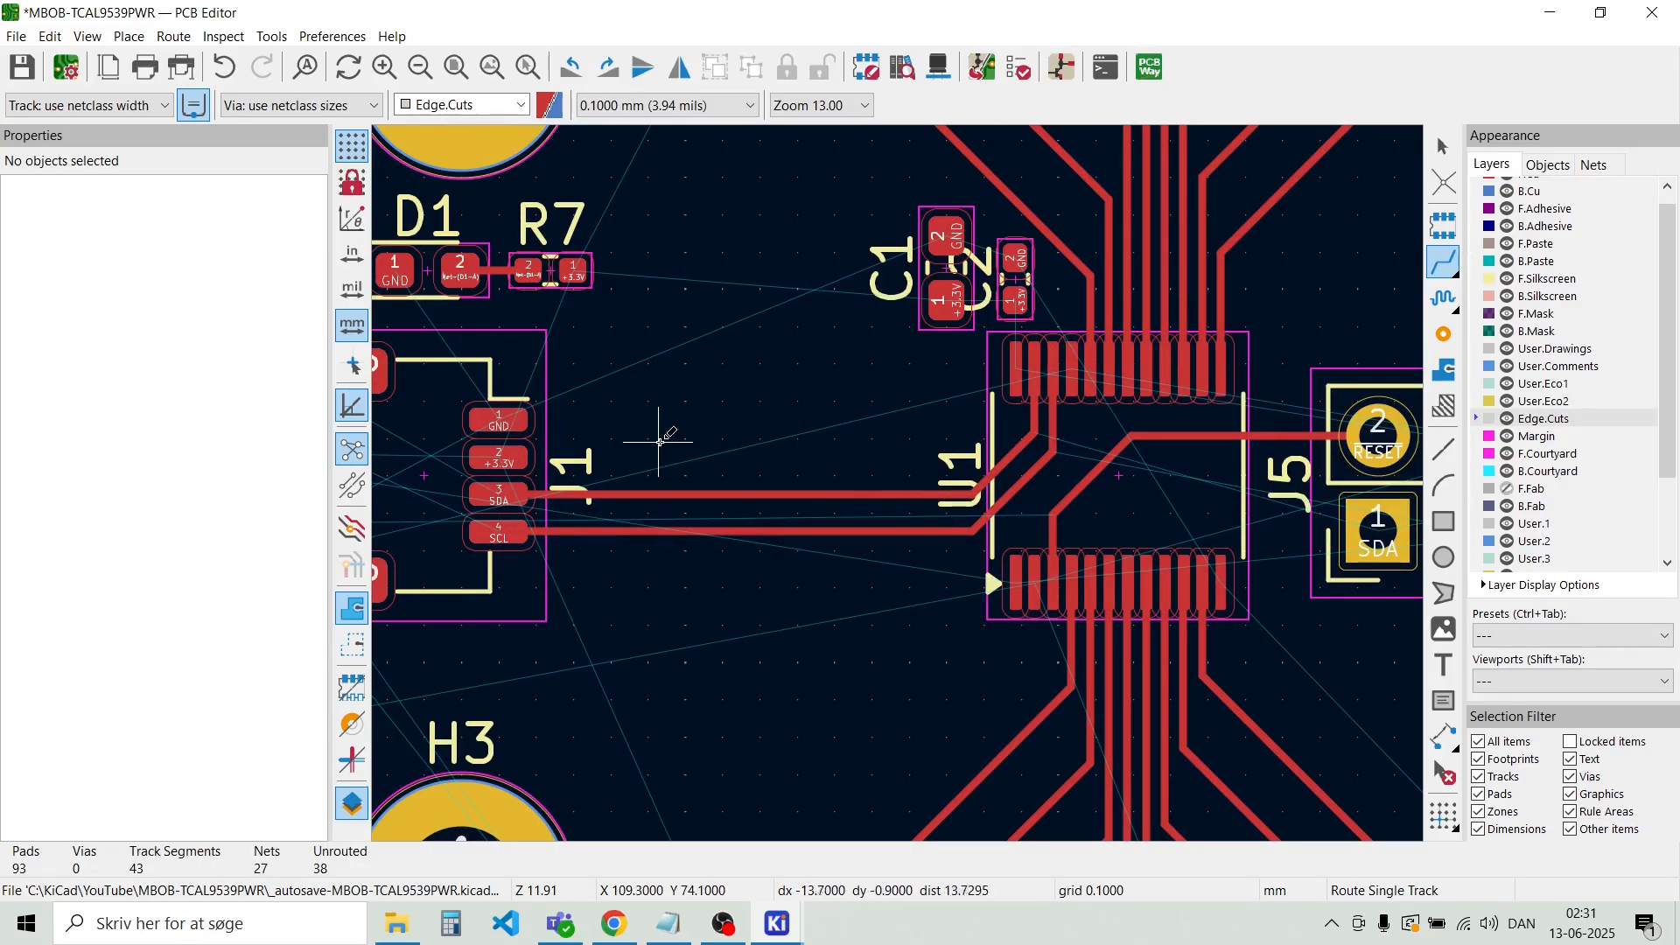
Route the +3.3V track on F.Cu from J1 pad 2 diagonally up to C1 pad 1
left_click(510, 457)
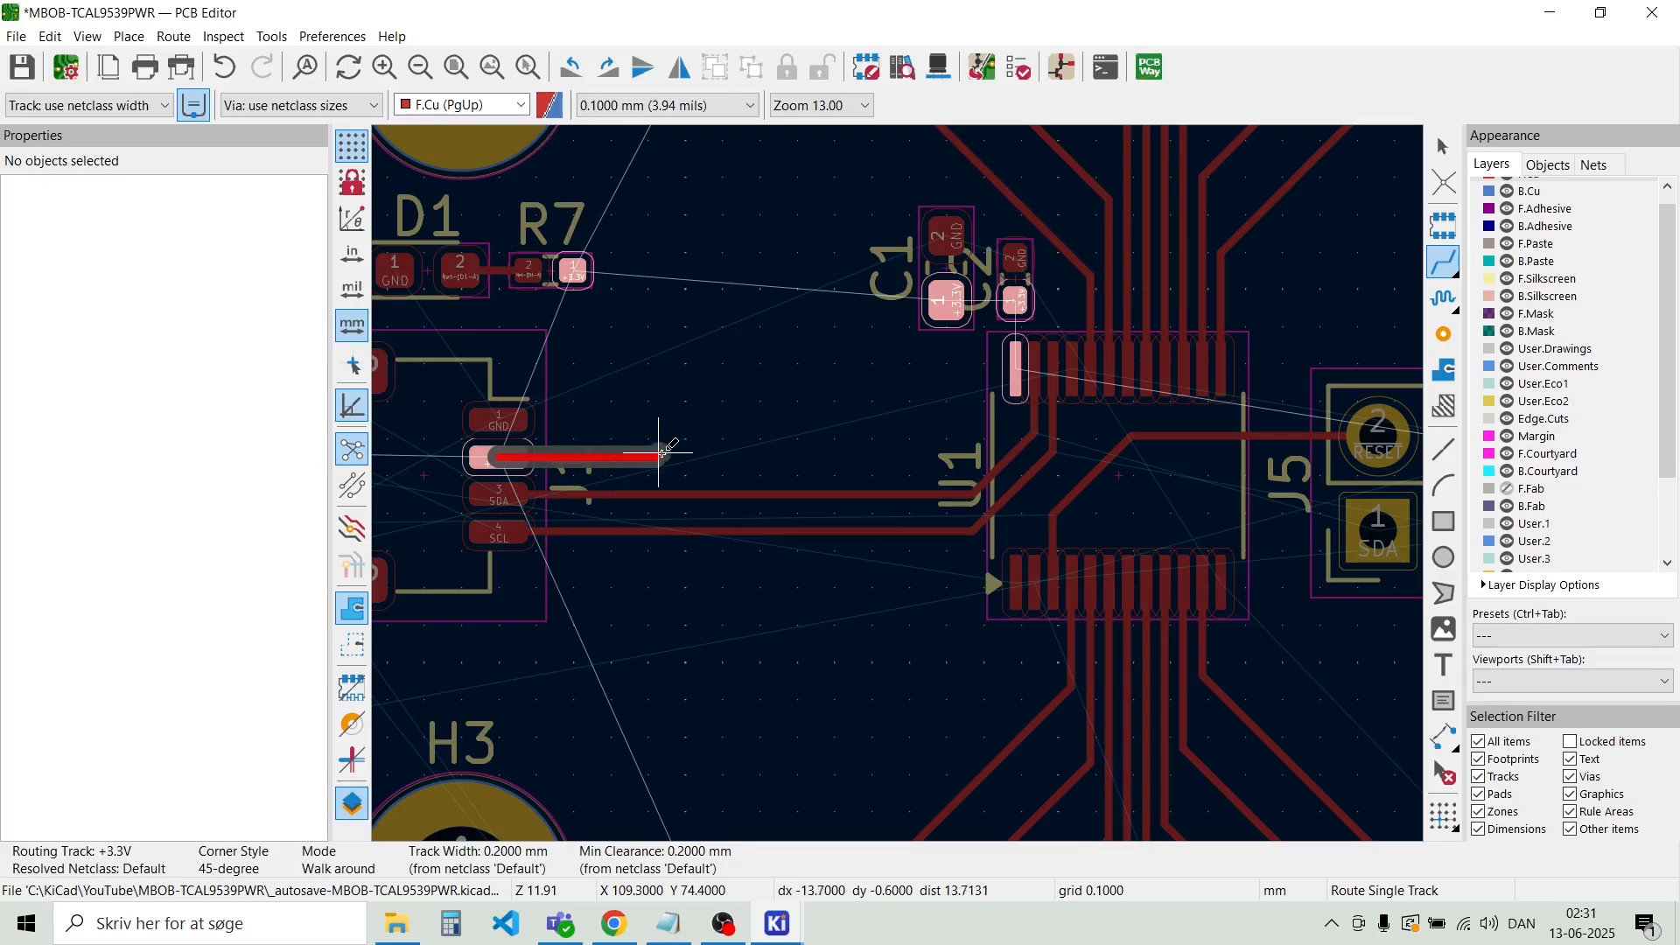
left_click(727, 457)
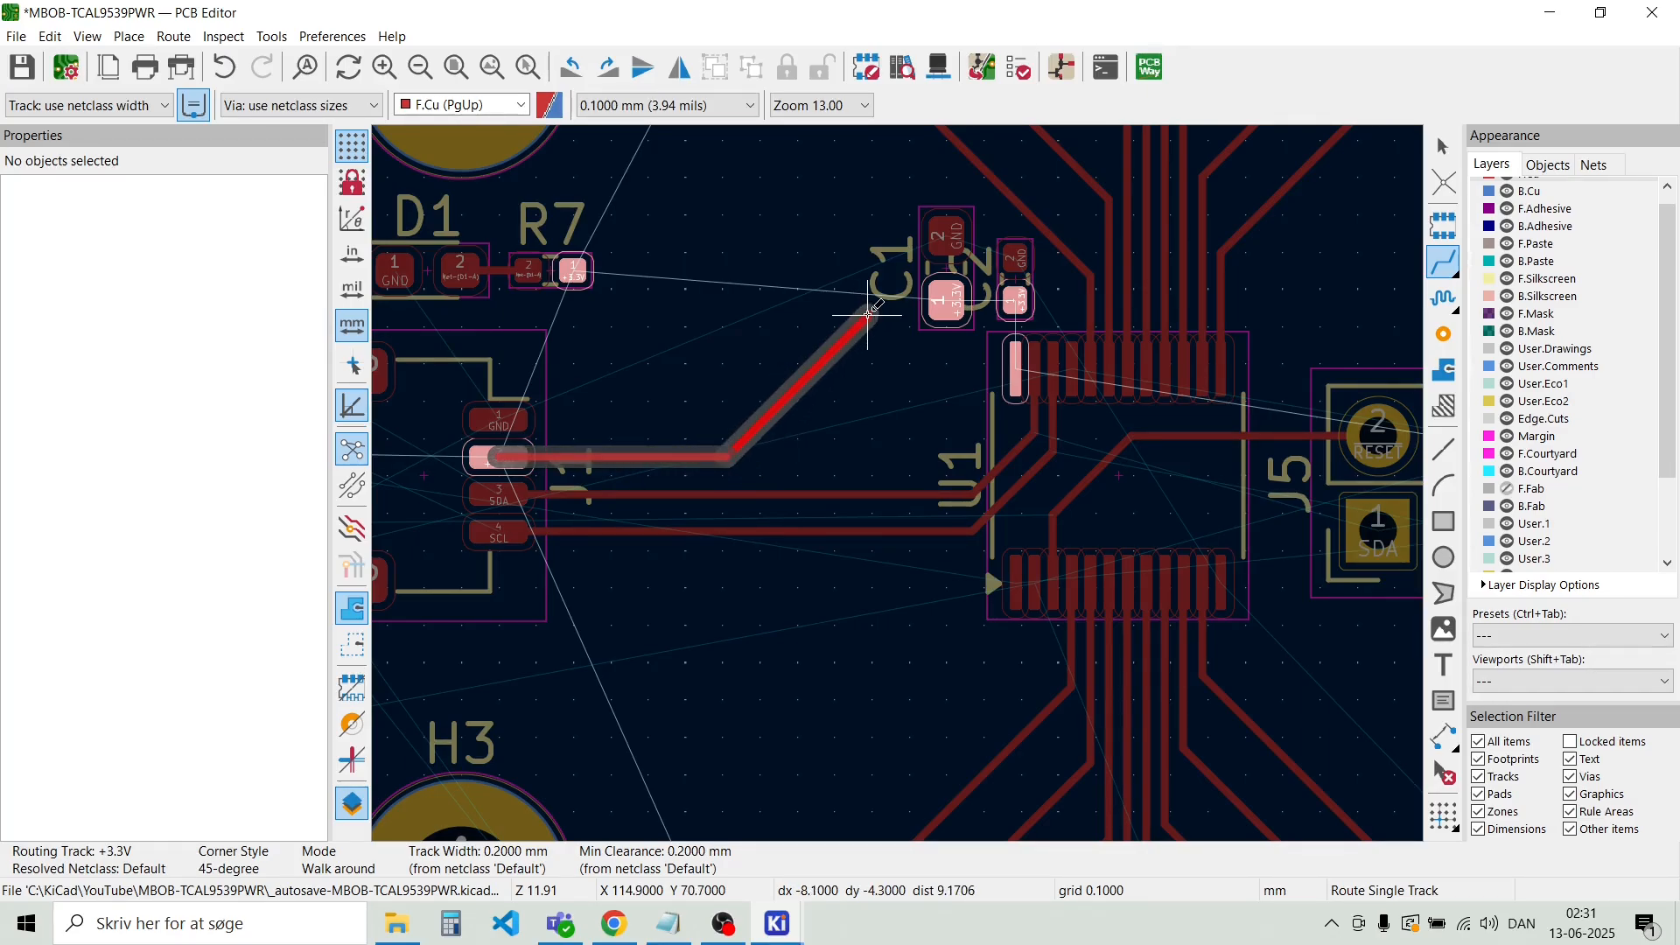
left_click(947, 302)
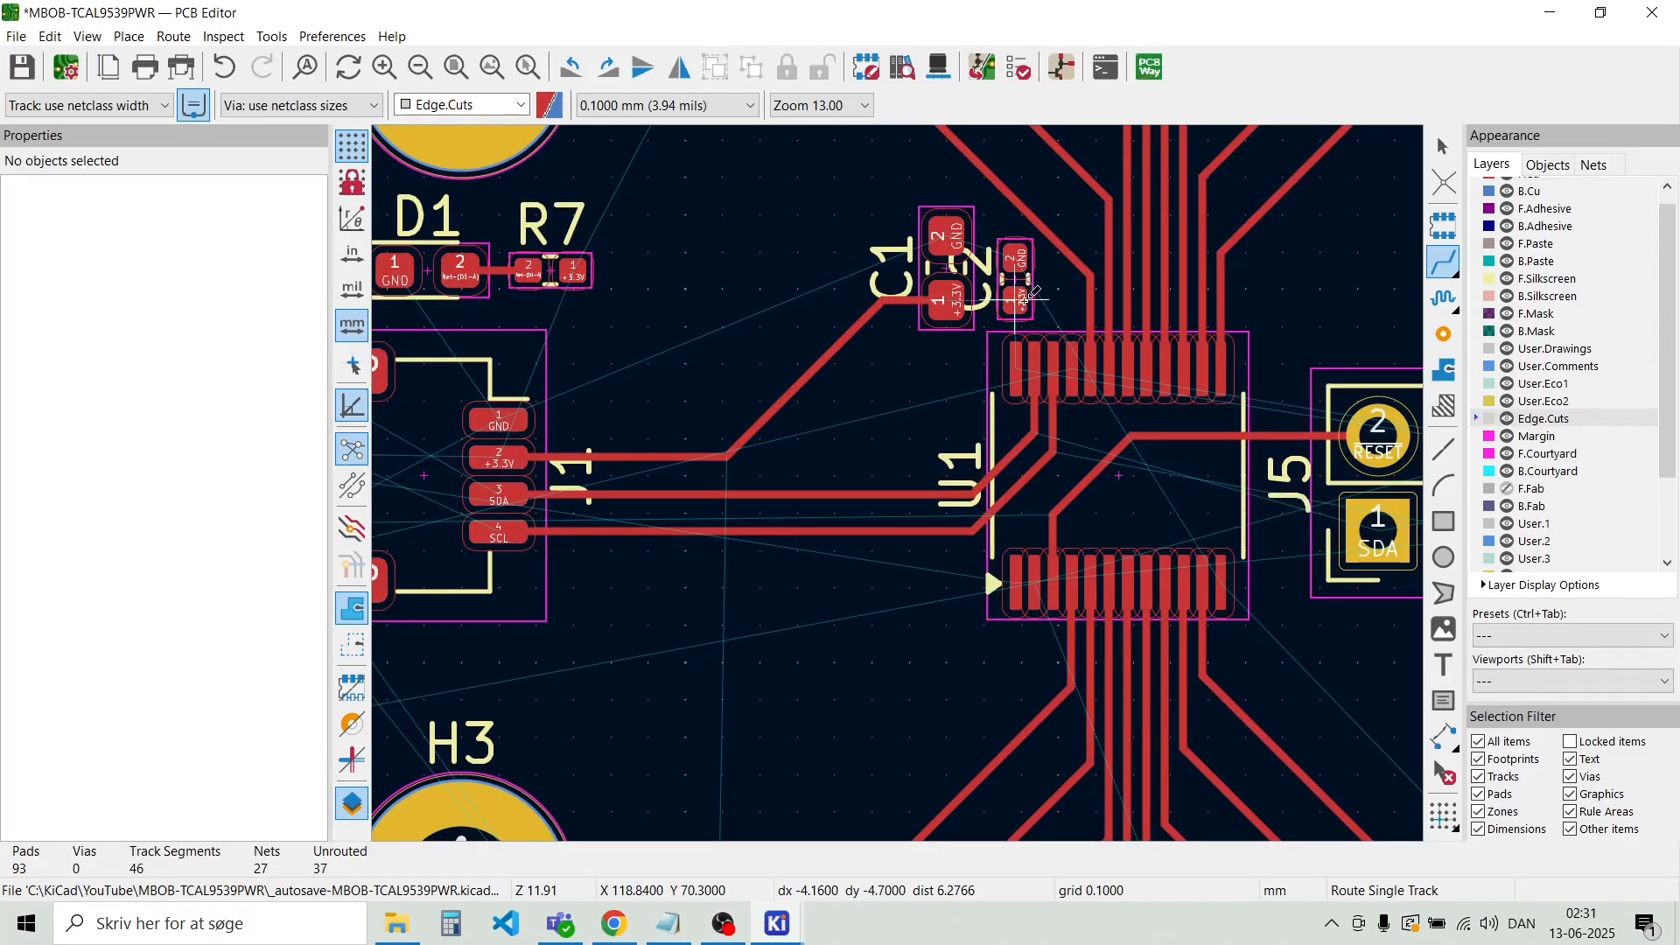
Extend the +3.3V track from C1 pad 1 through C2 pad 1 to U1 pad 24
scroll(946, 302, "up", 4)
left_click(685, 481)
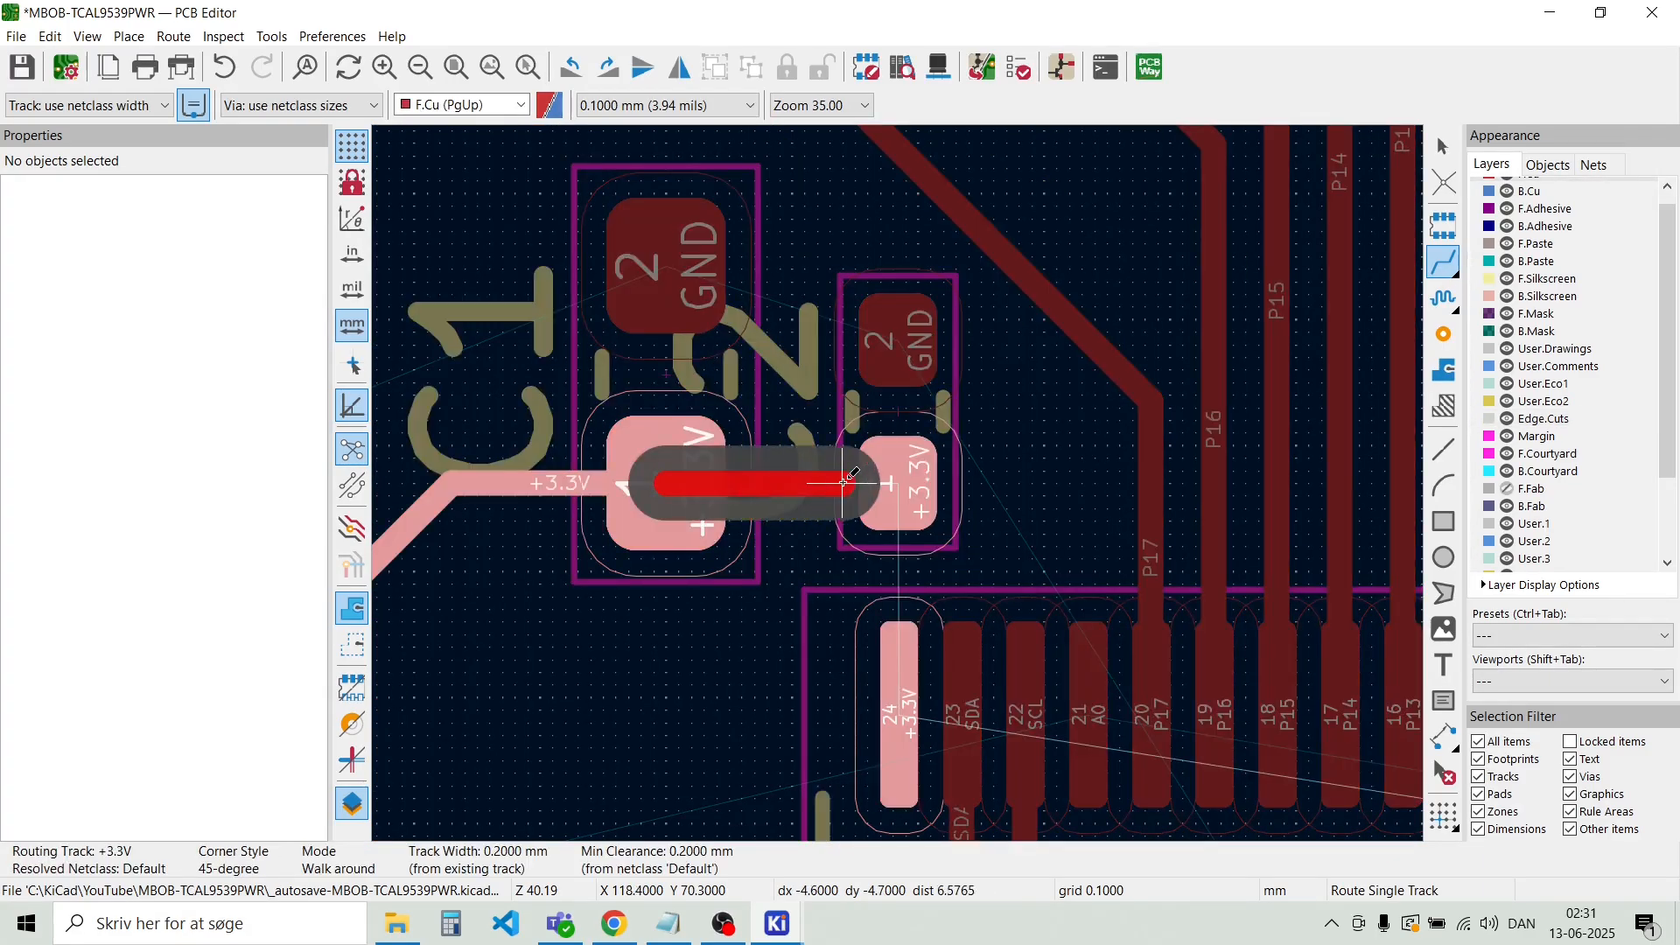
left_click(875, 483)
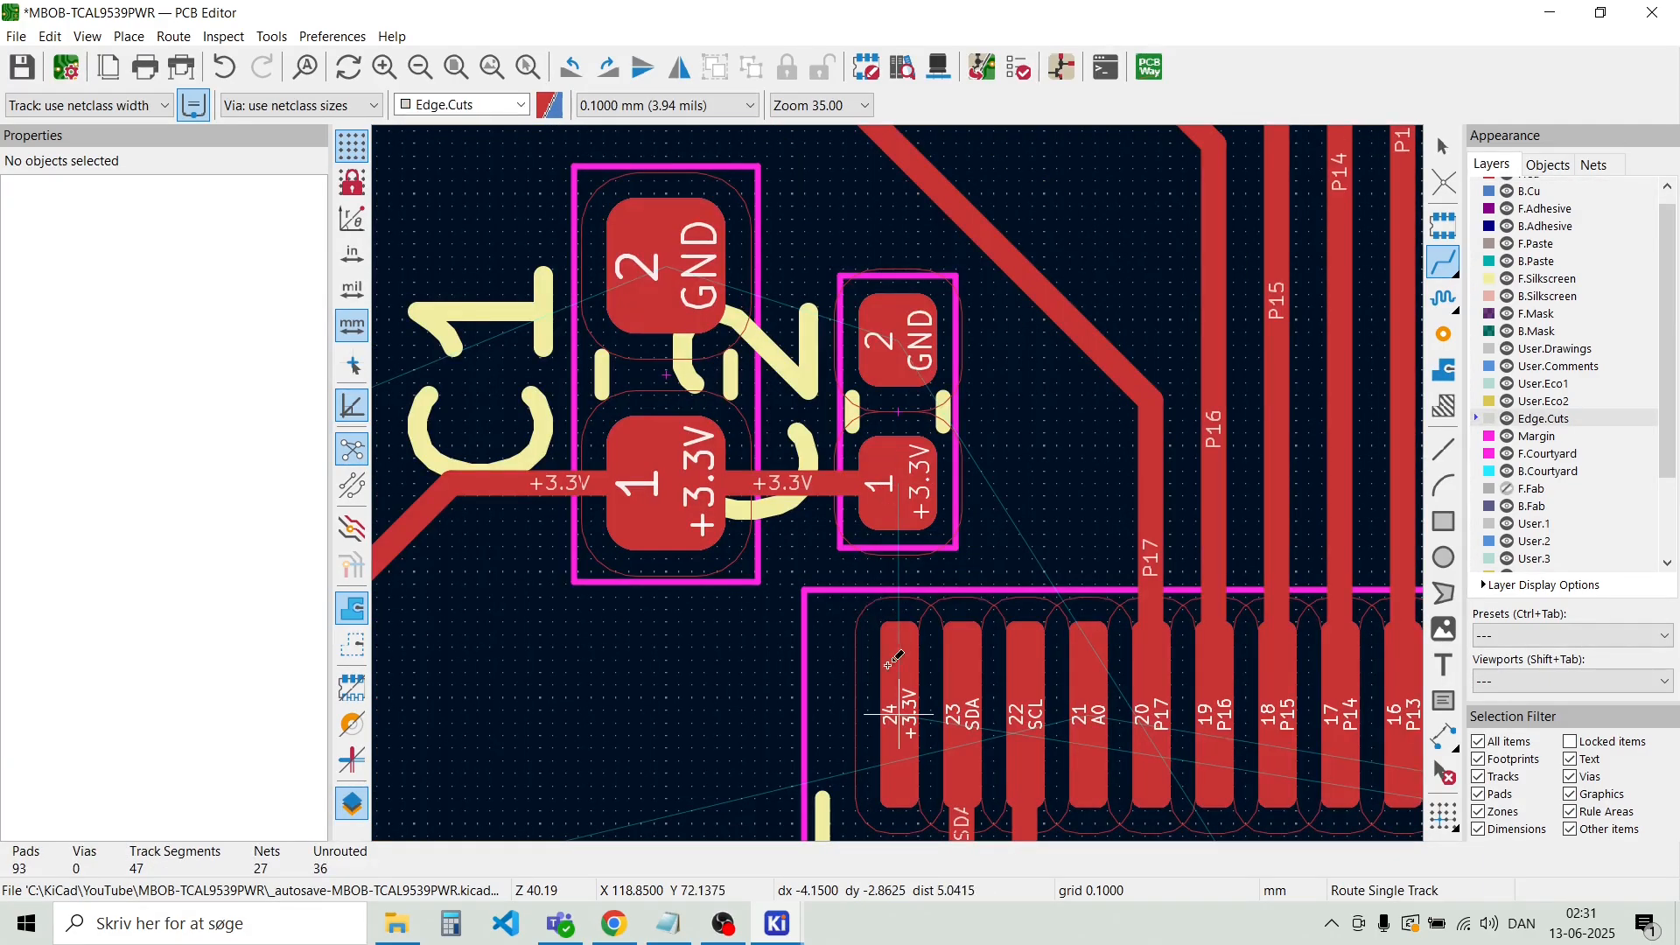
left_click(899, 486)
left_click(900, 695)
Route the +3.3V track on F.Cu from J4 pad 1 to the bend of the existing +3.3V track beside C1
scroll(822, 560, "down", 3)
scroll(899, 484, "down", 2)
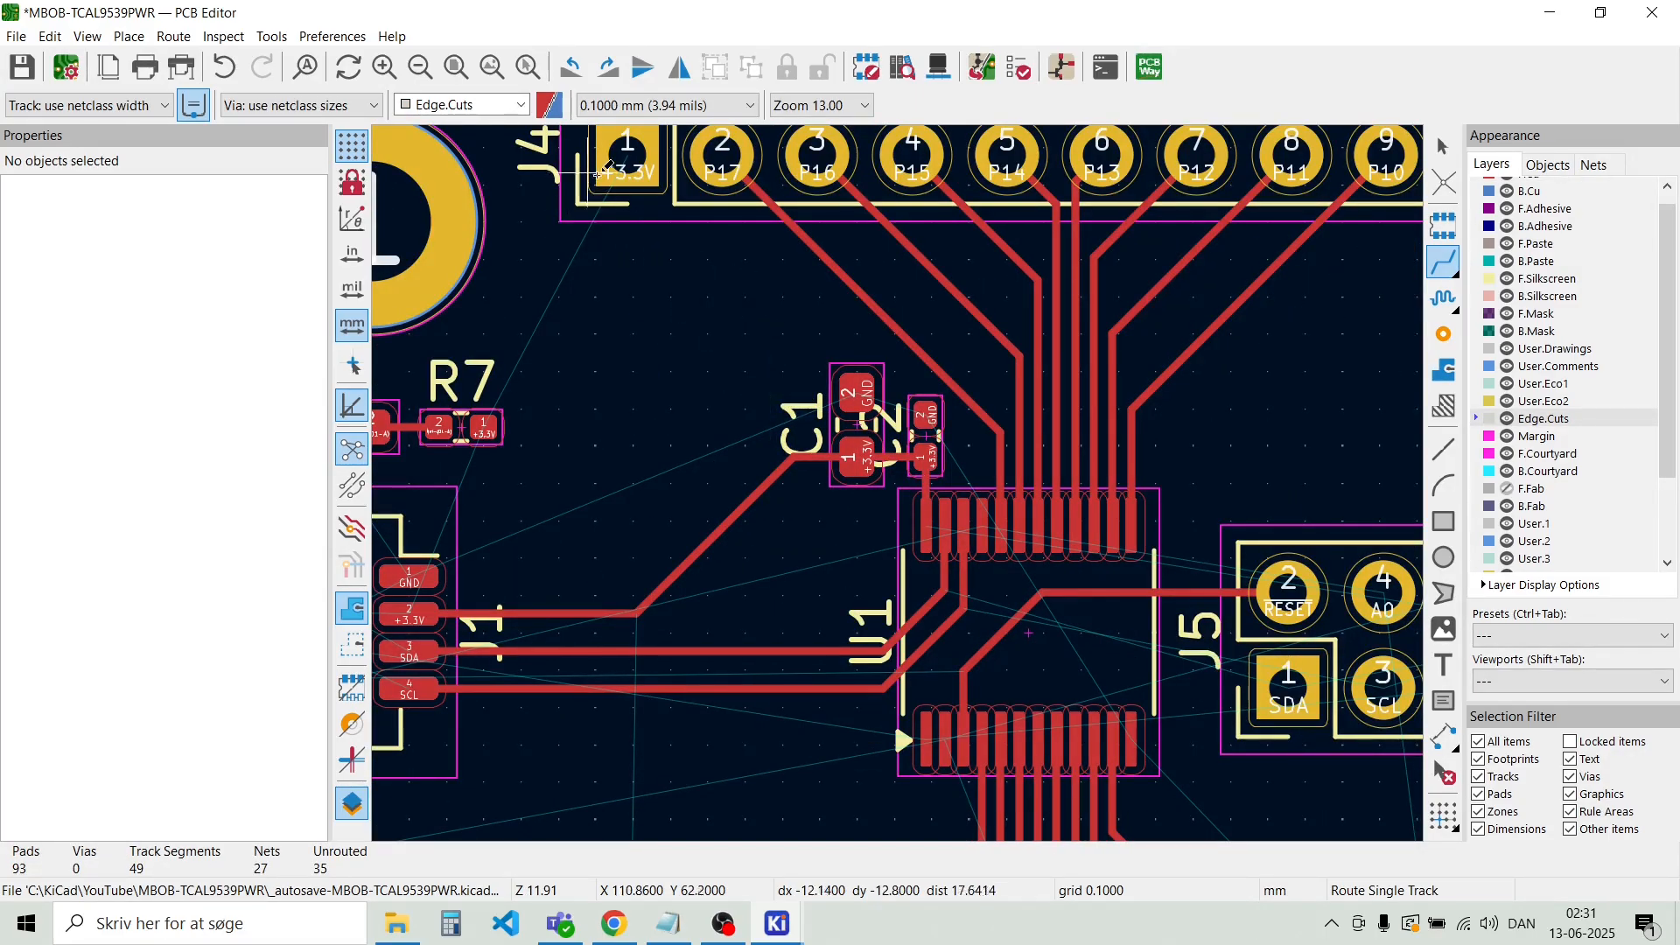
left_click(628, 157)
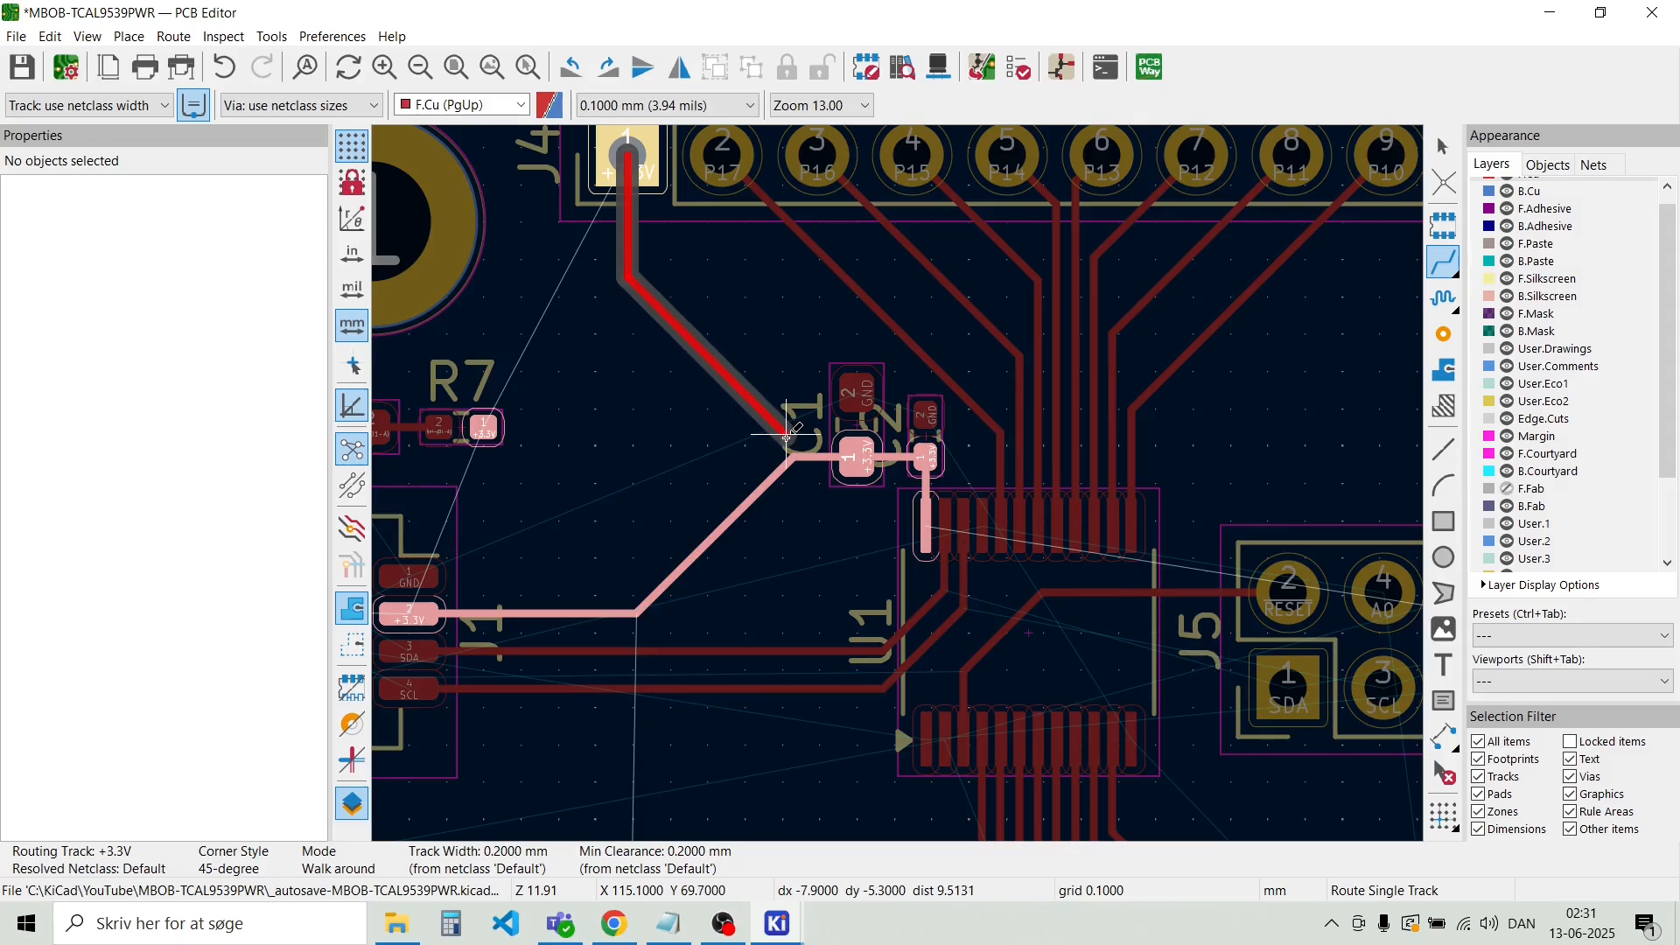
scroll(903, 480, "up", 4)
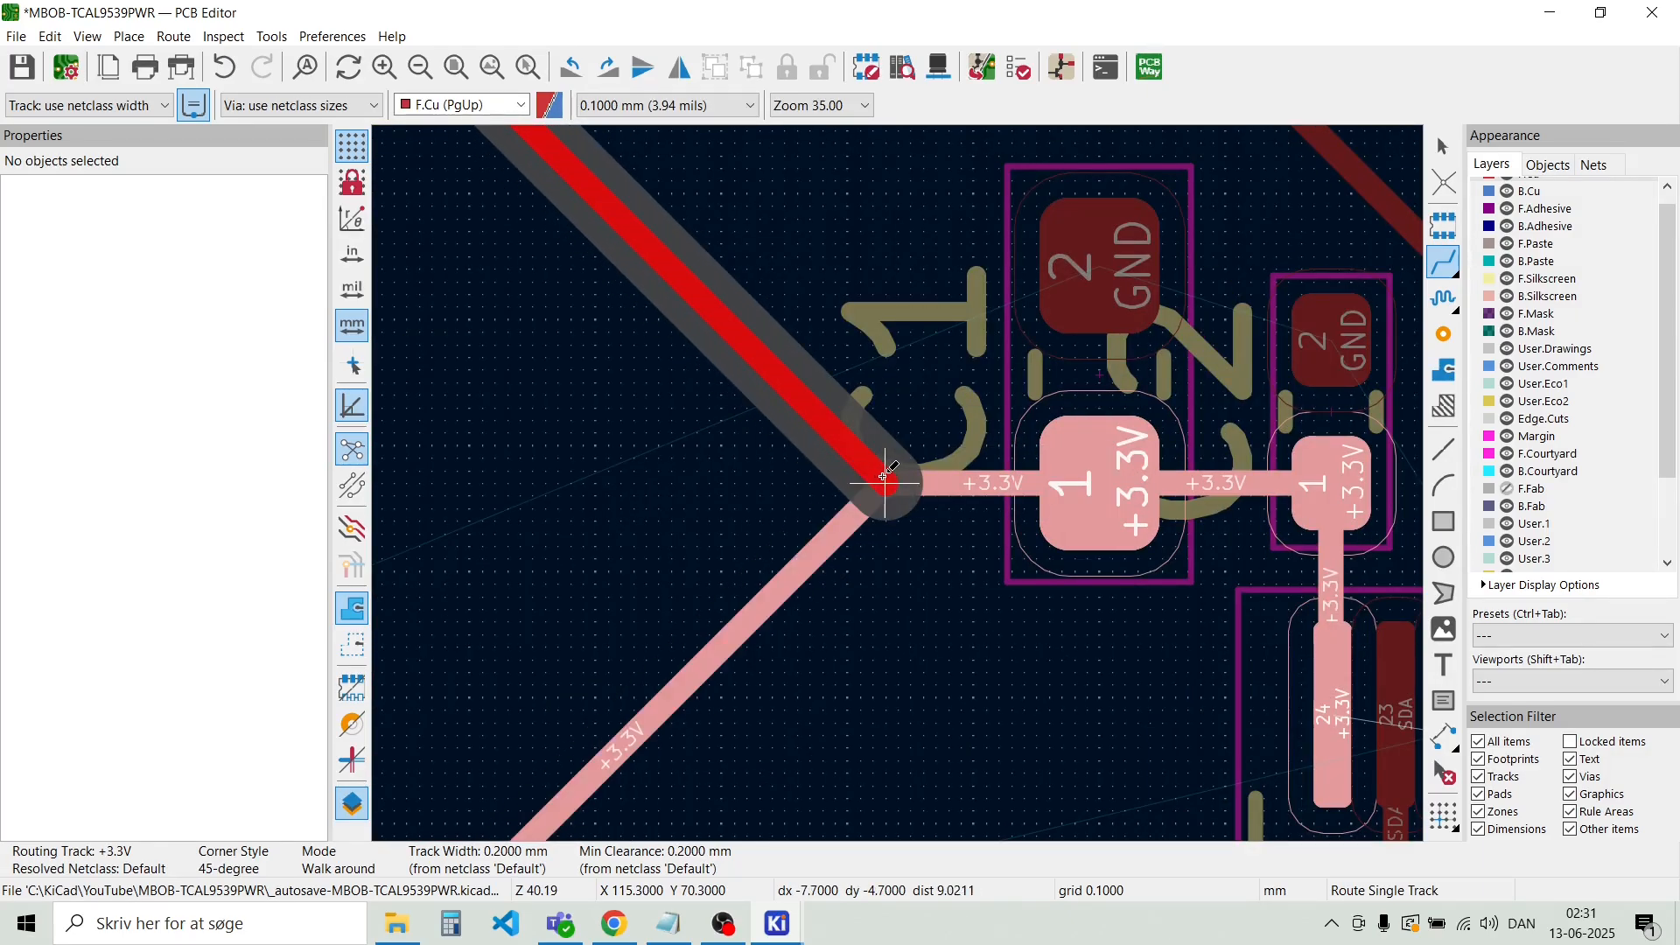
left_click(885, 478)
Route the +3.3V track from R7 pad 1 diagonally to the bend of the +3.3V track below J4 pad 1
scroll(899, 482, "down", 6)
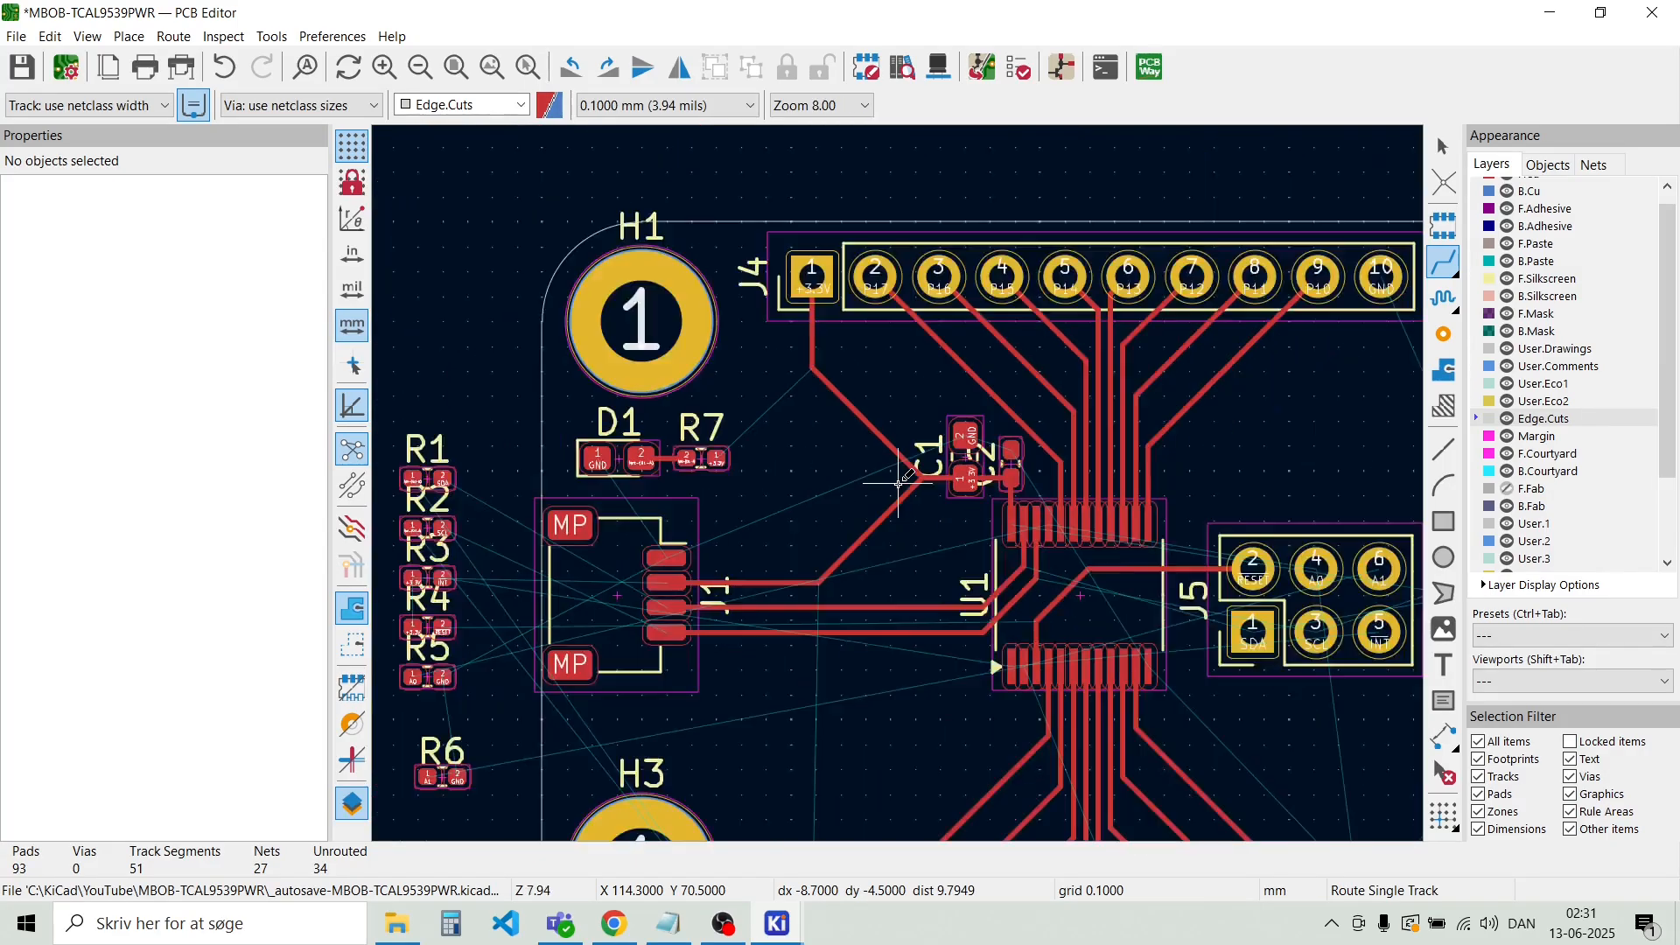
scroll(743, 510, "up", 5)
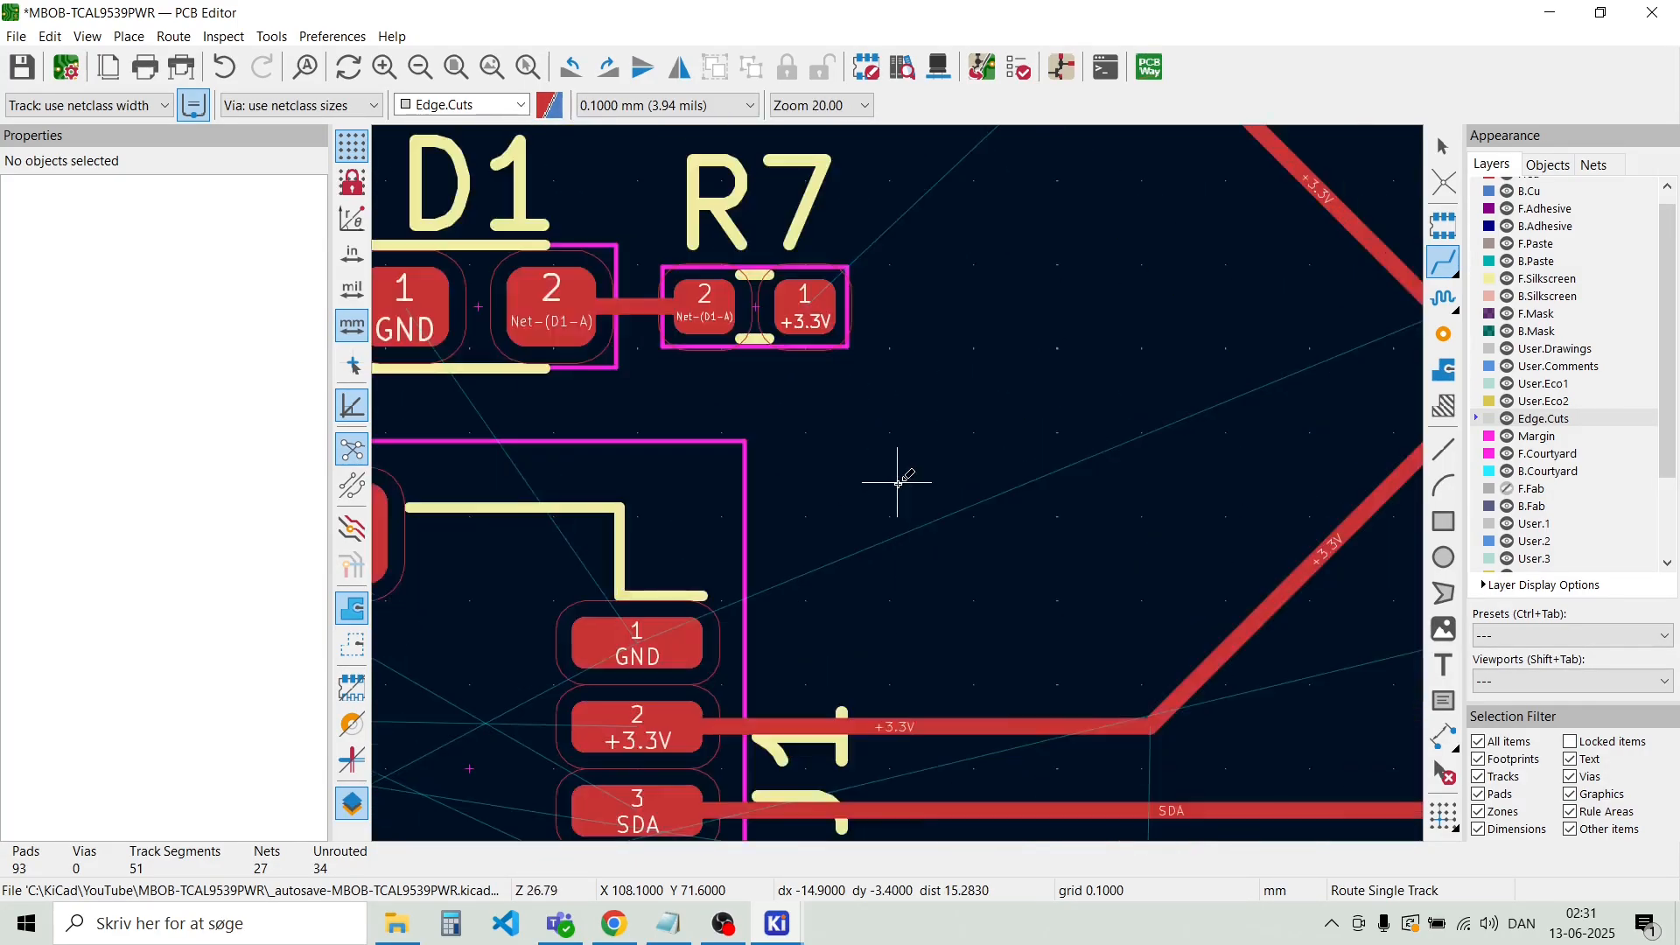
scroll(898, 482, "down", 3)
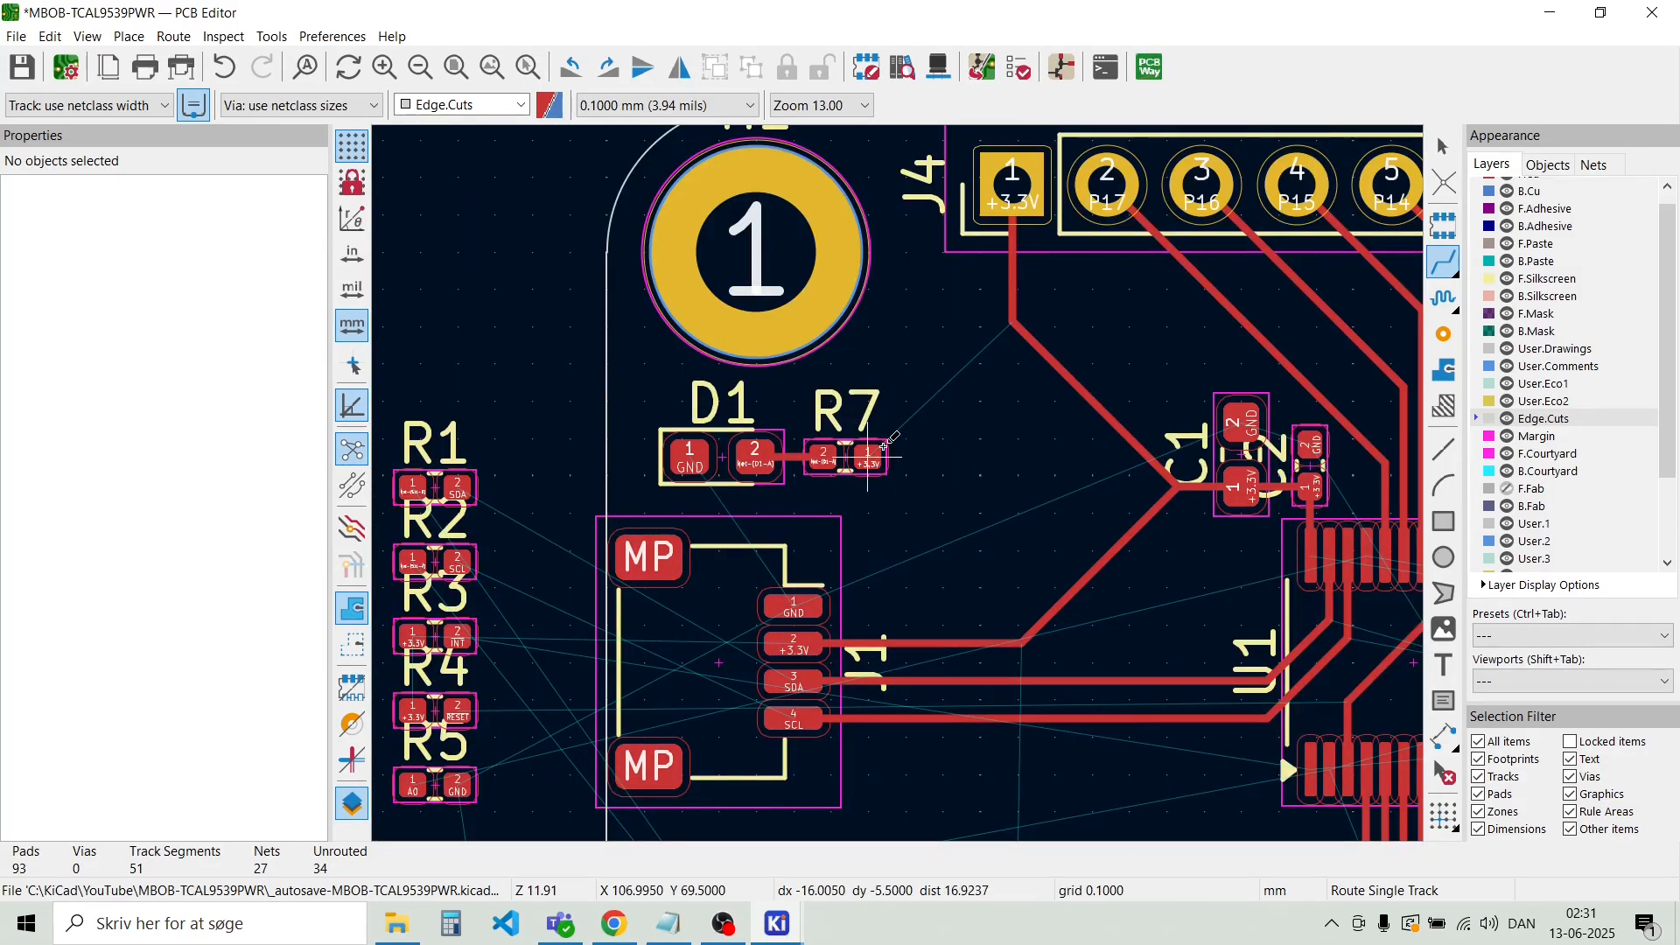
scroll(885, 448, "up", 6)
scroll(892, 464, "down", 2)
scroll(902, 483, "down", 2)
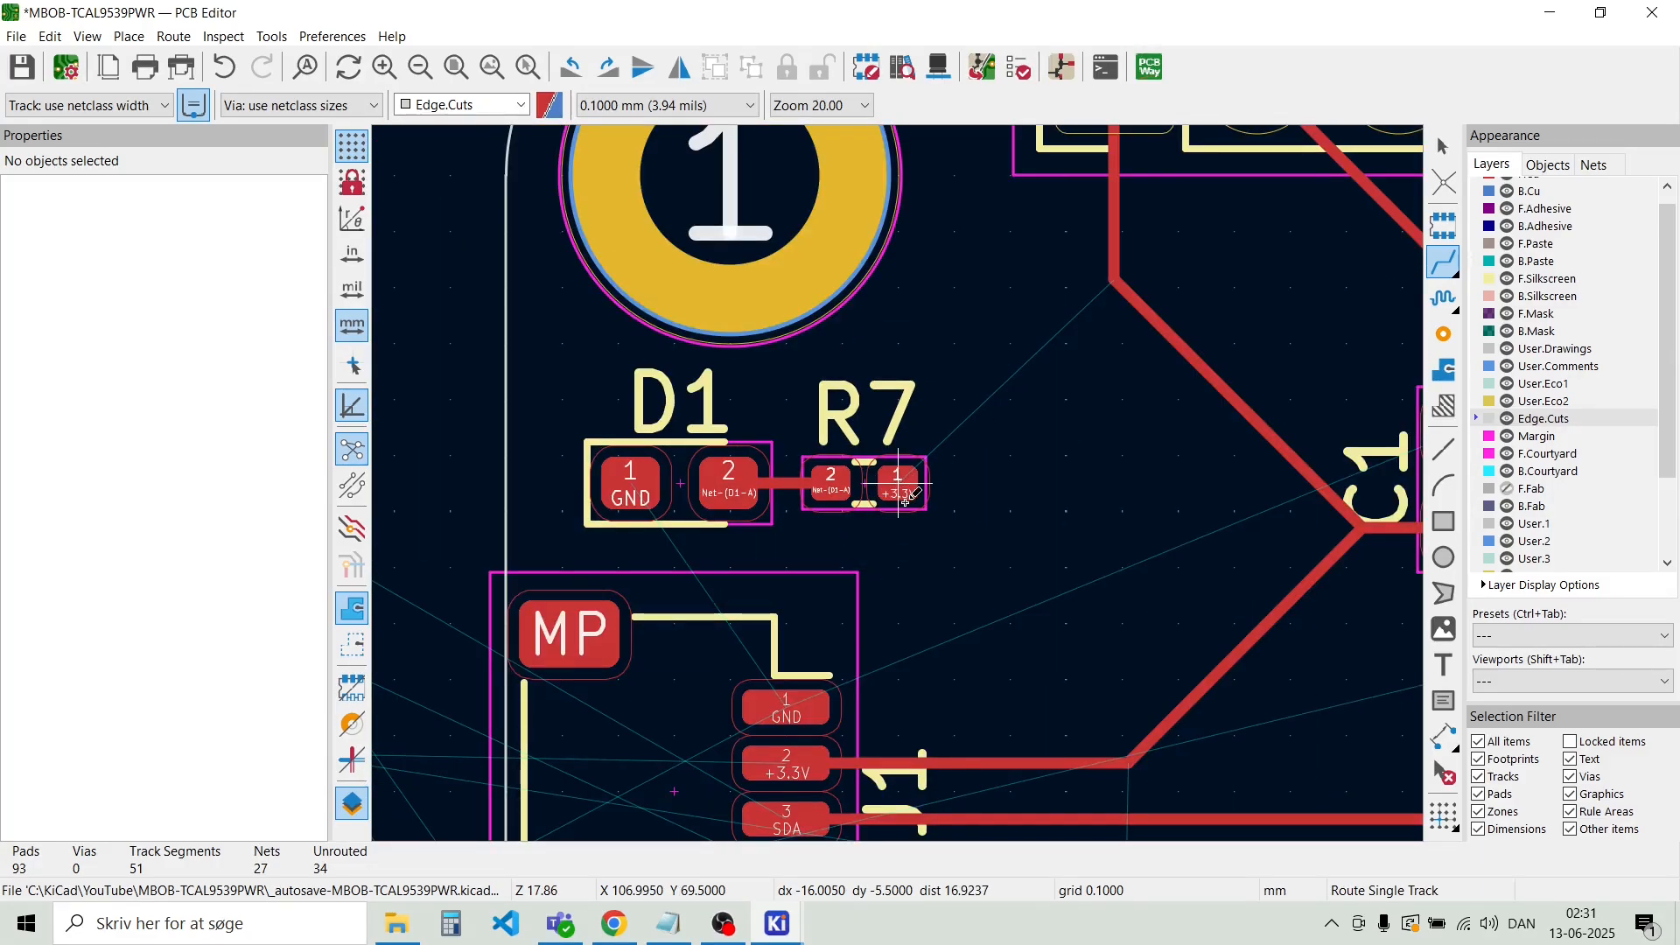
scroll(902, 487, "down", 1)
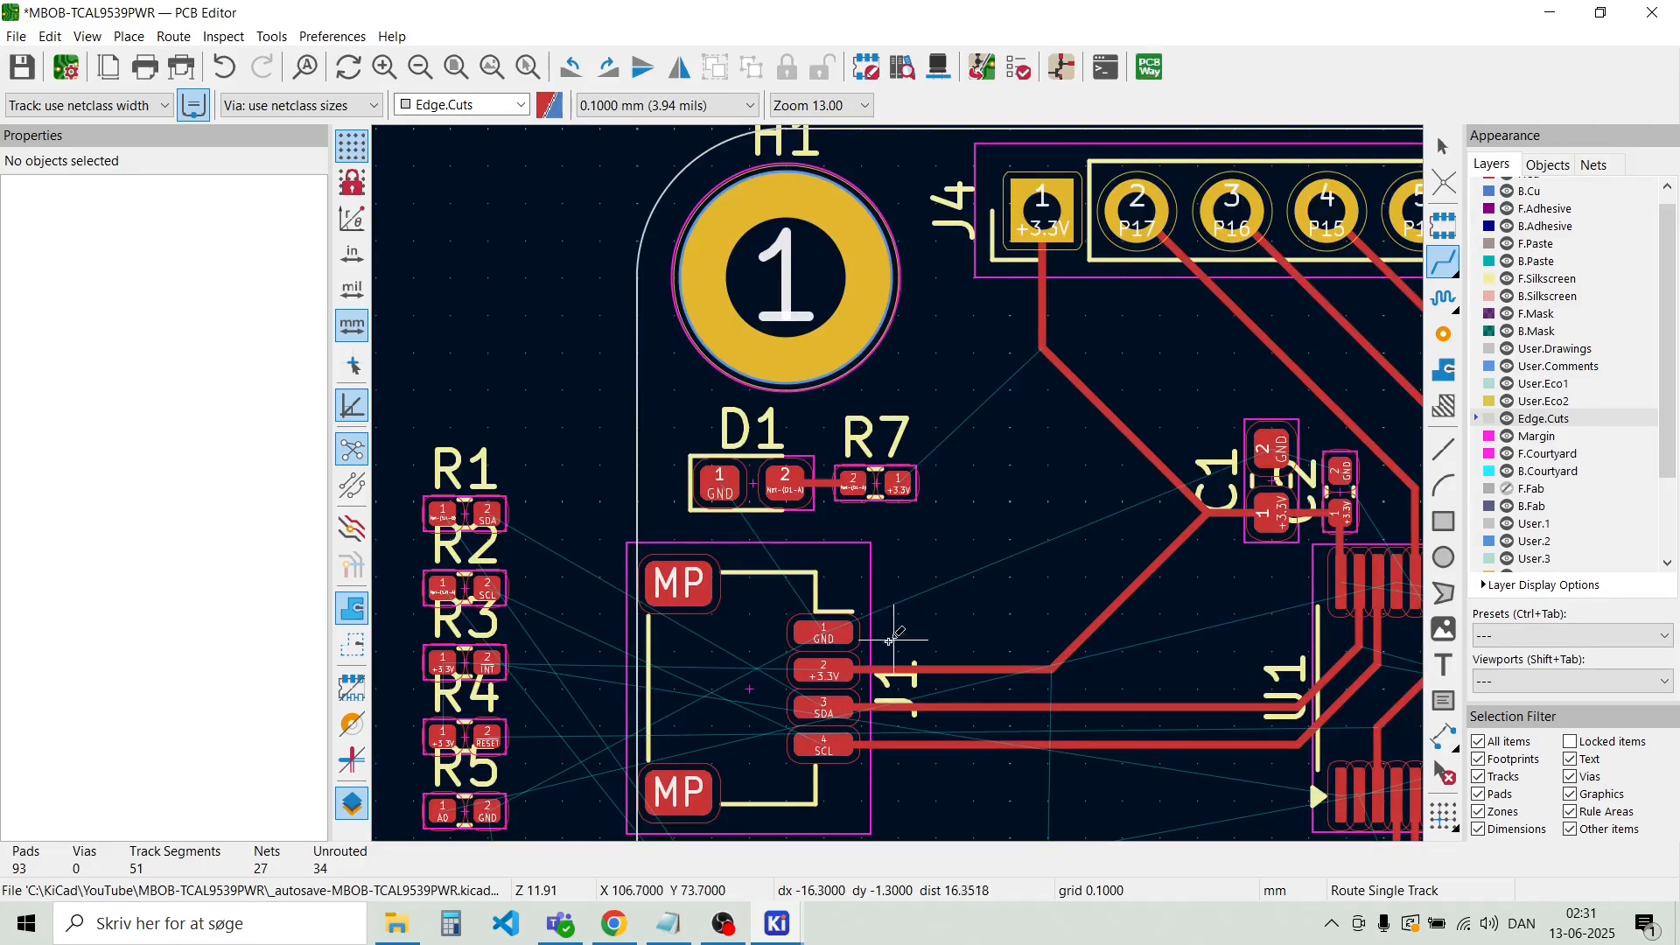
left_click(899, 484)
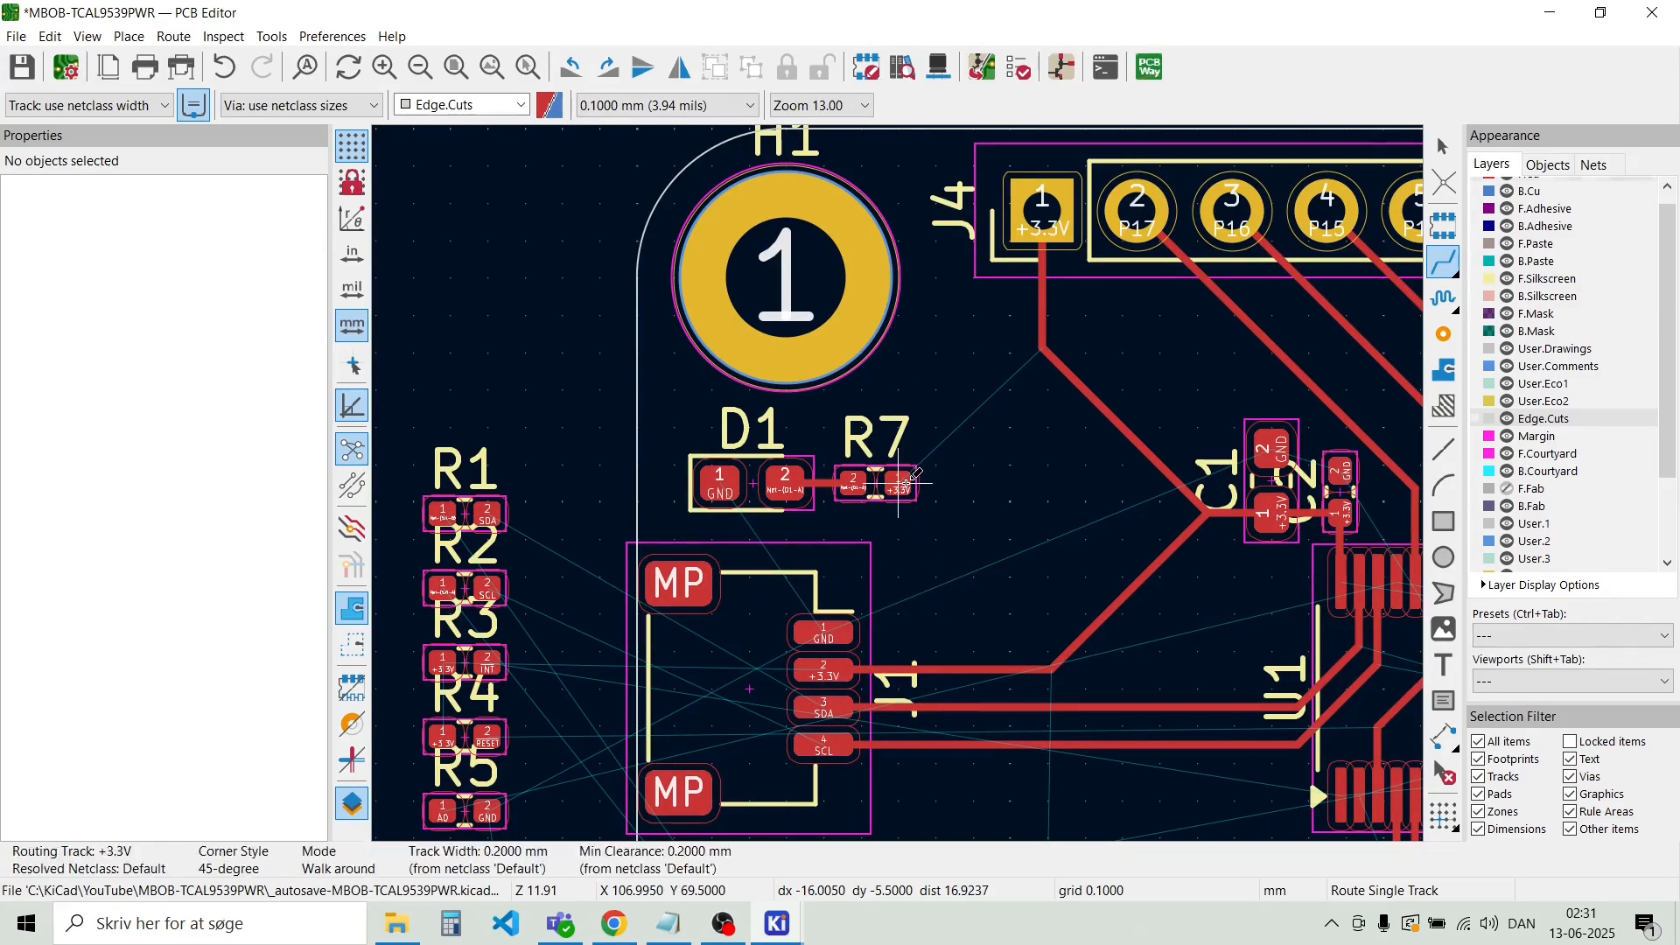
left_click(1042, 347)
Reshape the R7 +3.3V track so it leaves pad 1 vertically, continues diagonally and reaches the J4 track's bend horizontally
scroll(936, 438, "up", 3)
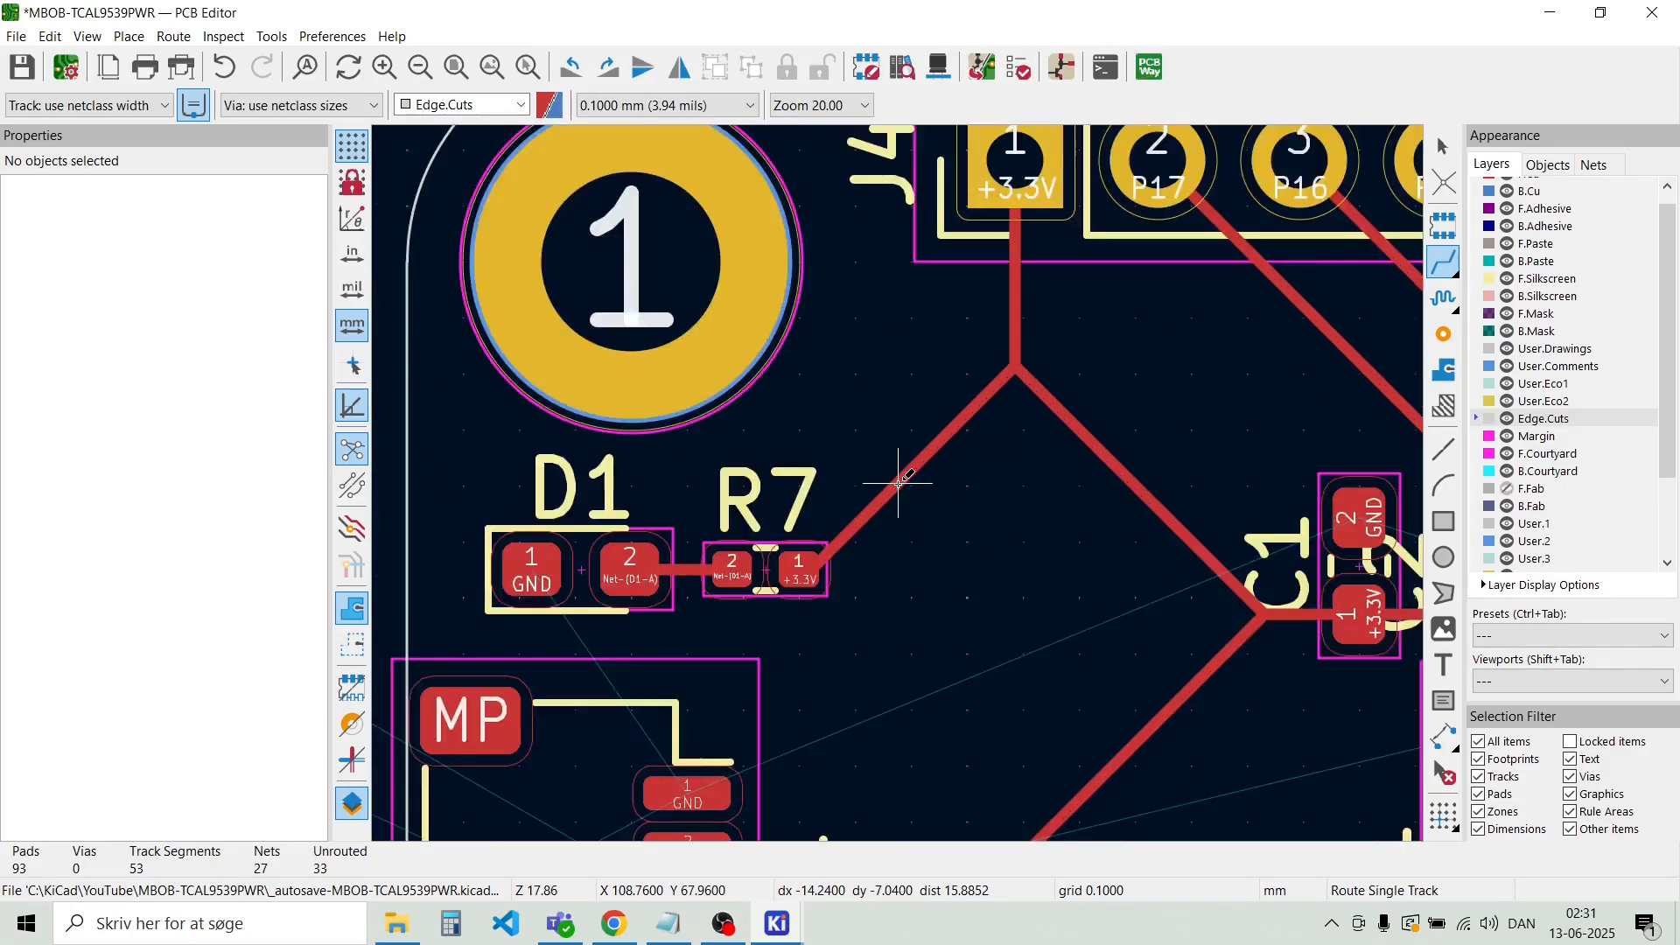
left_click(903, 478)
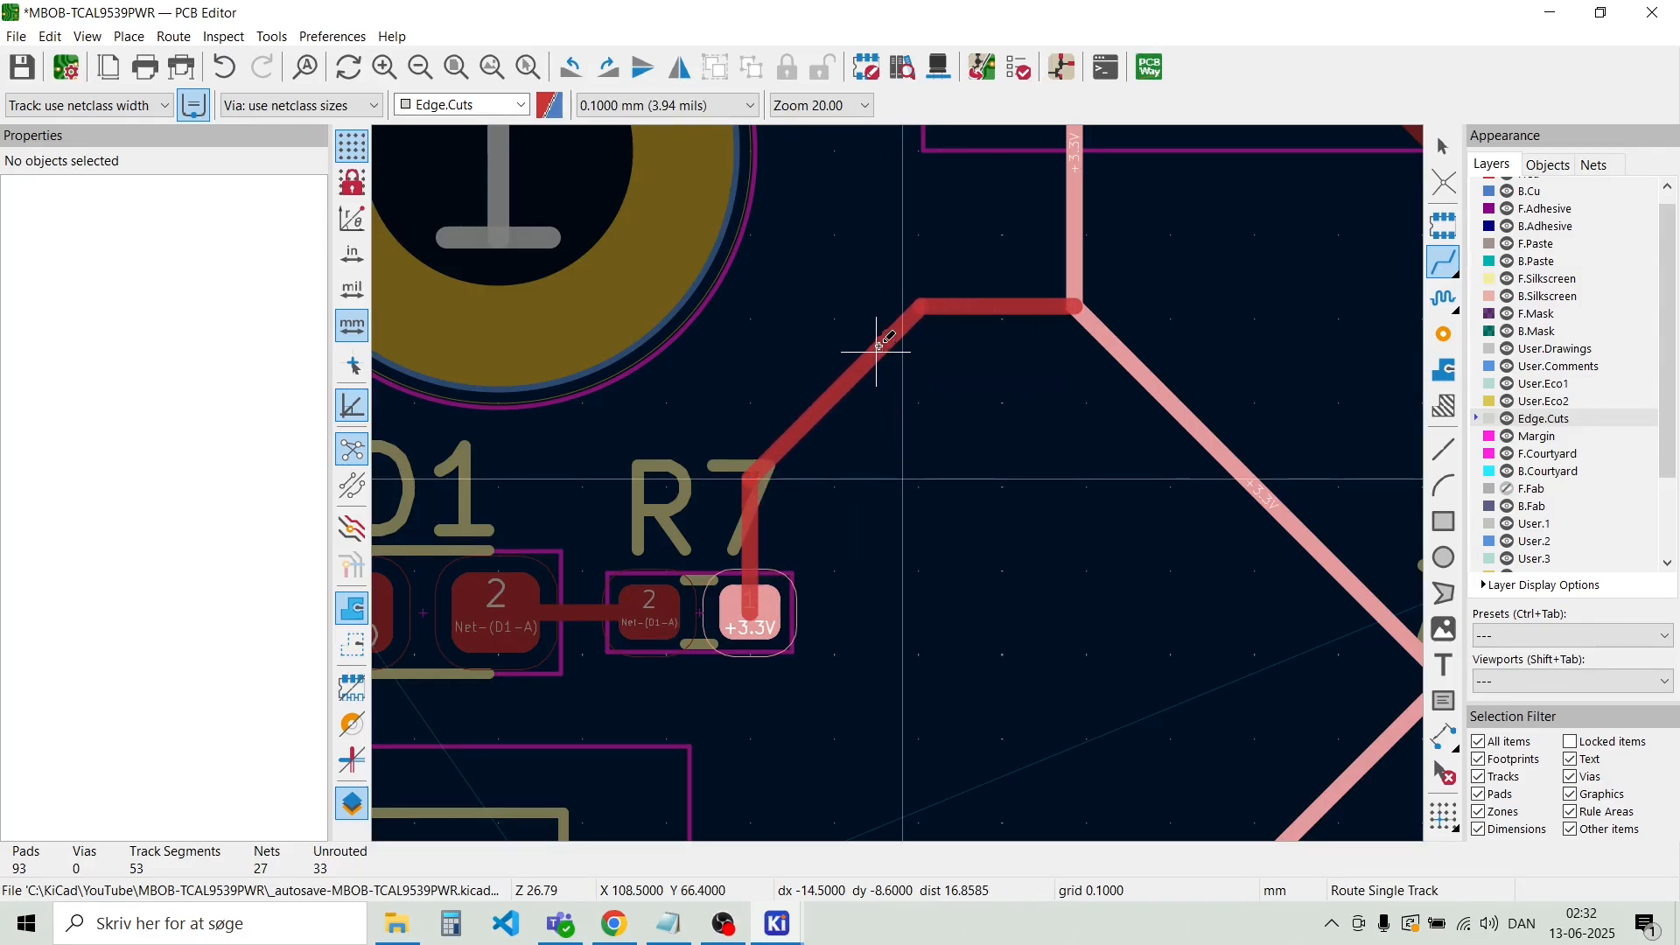
left_click(878, 346)
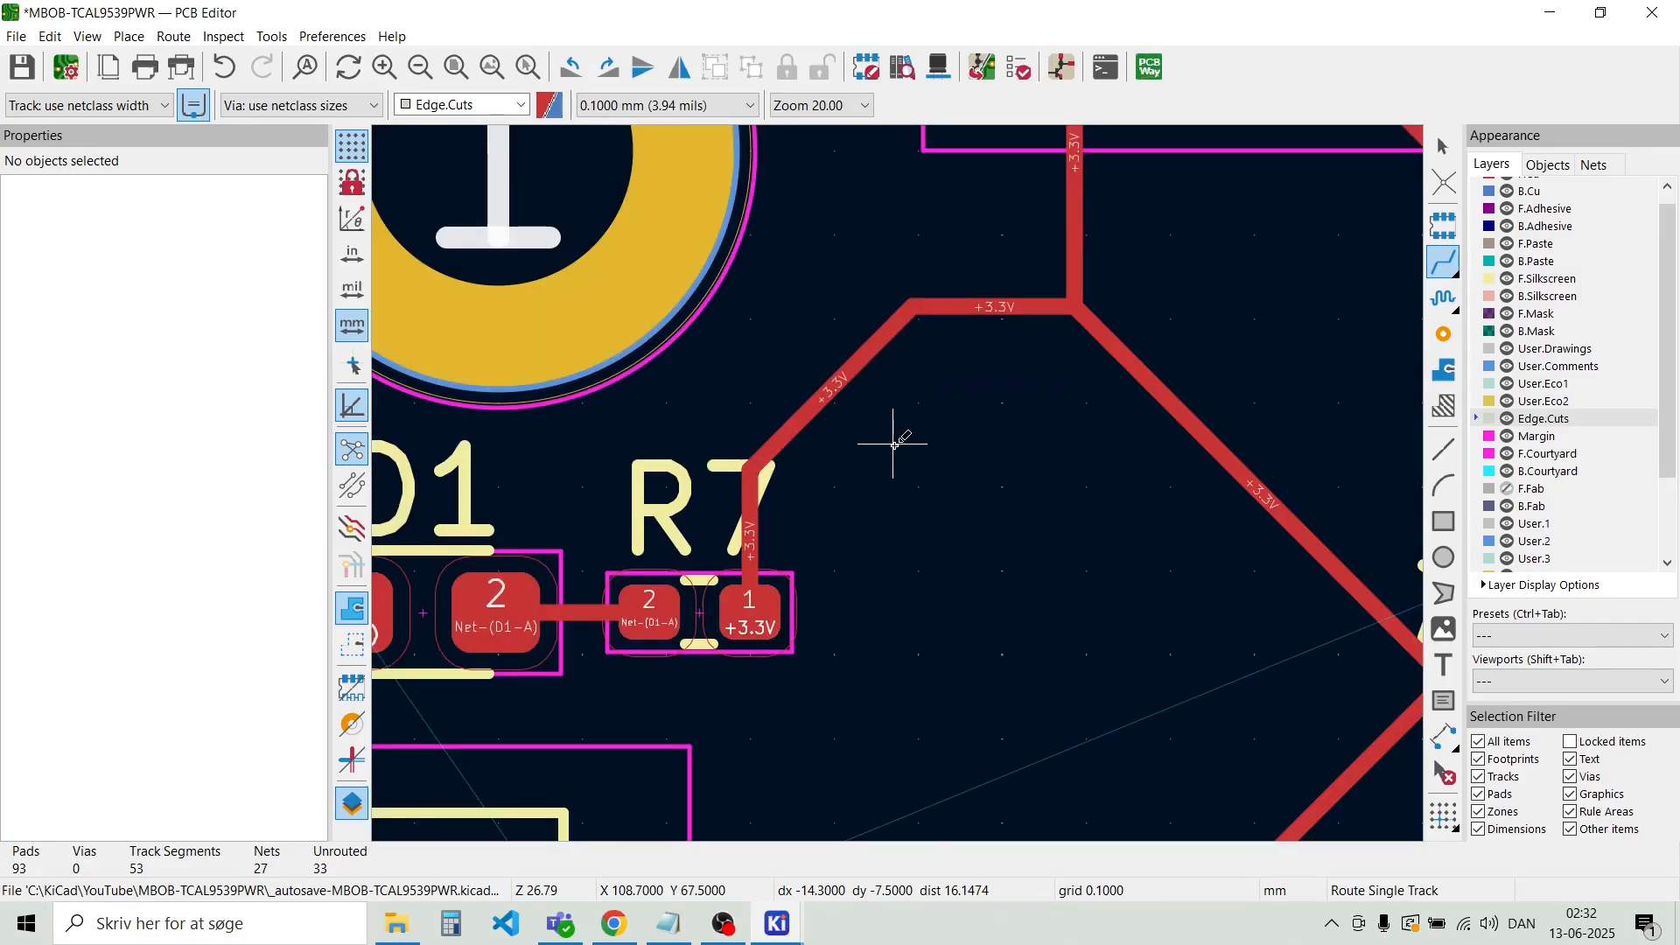
Route the +3.3V track on B.Cu from J3 pad 1 straight up to the bend of J1's +3.3V track, ending in a via
scroll(902, 477, "down", 3)
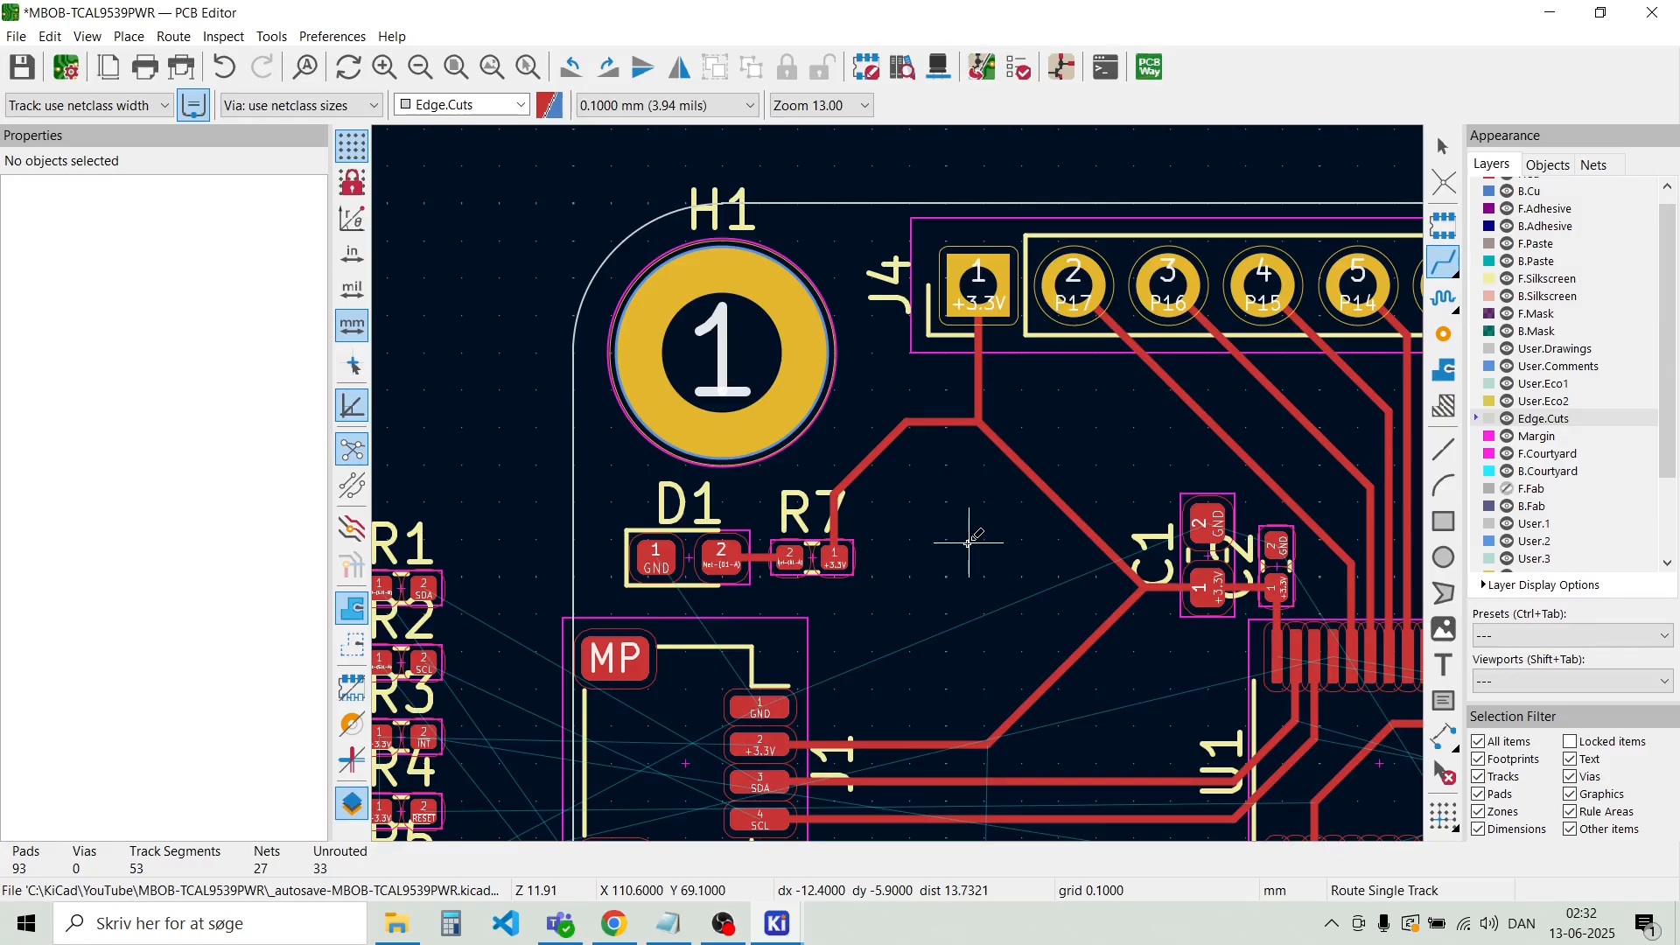
scroll(954, 525, "down", 2)
scroll(902, 481, "up", 4)
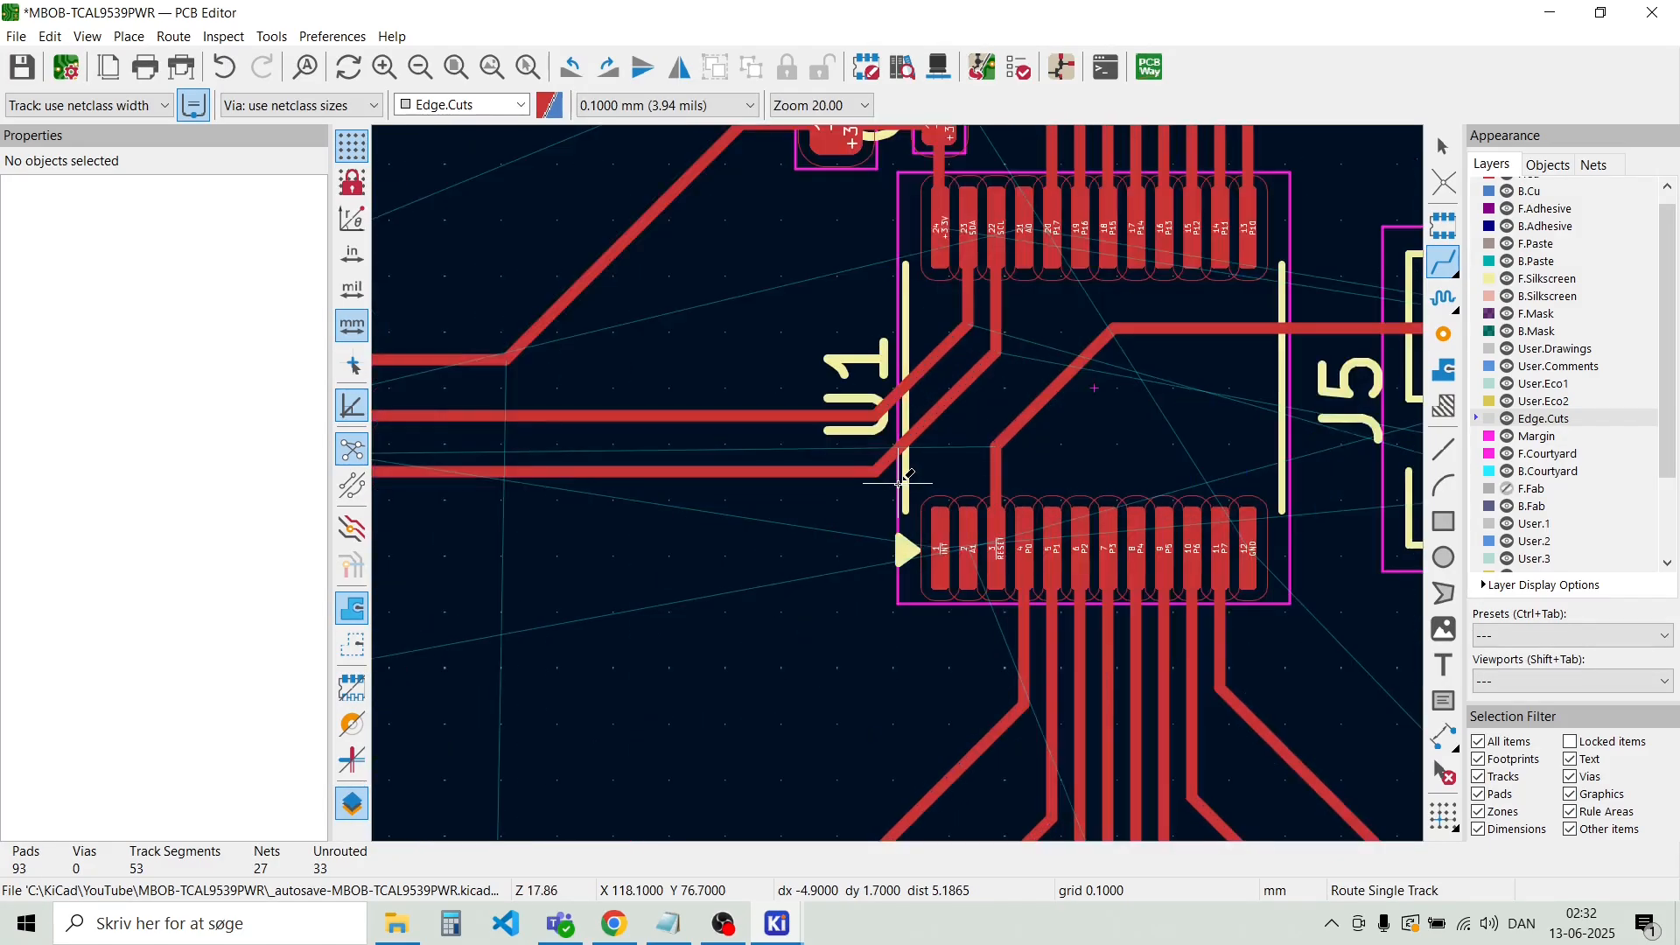
scroll(901, 481, "down", 3)
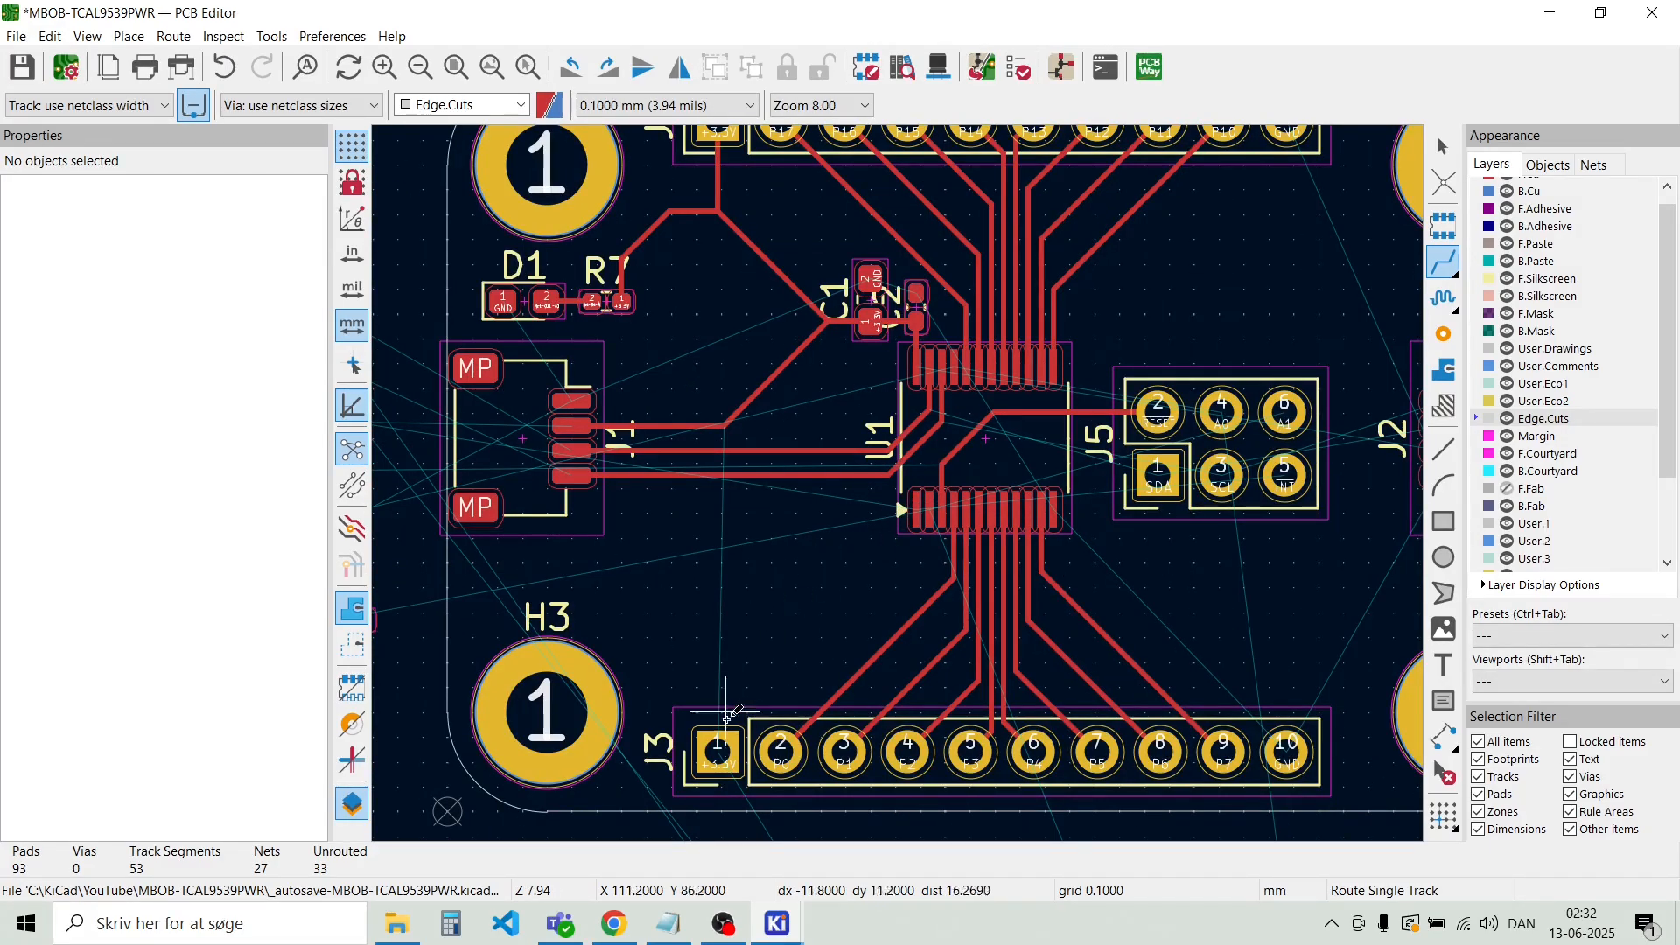
scroll(728, 715, "up", 3)
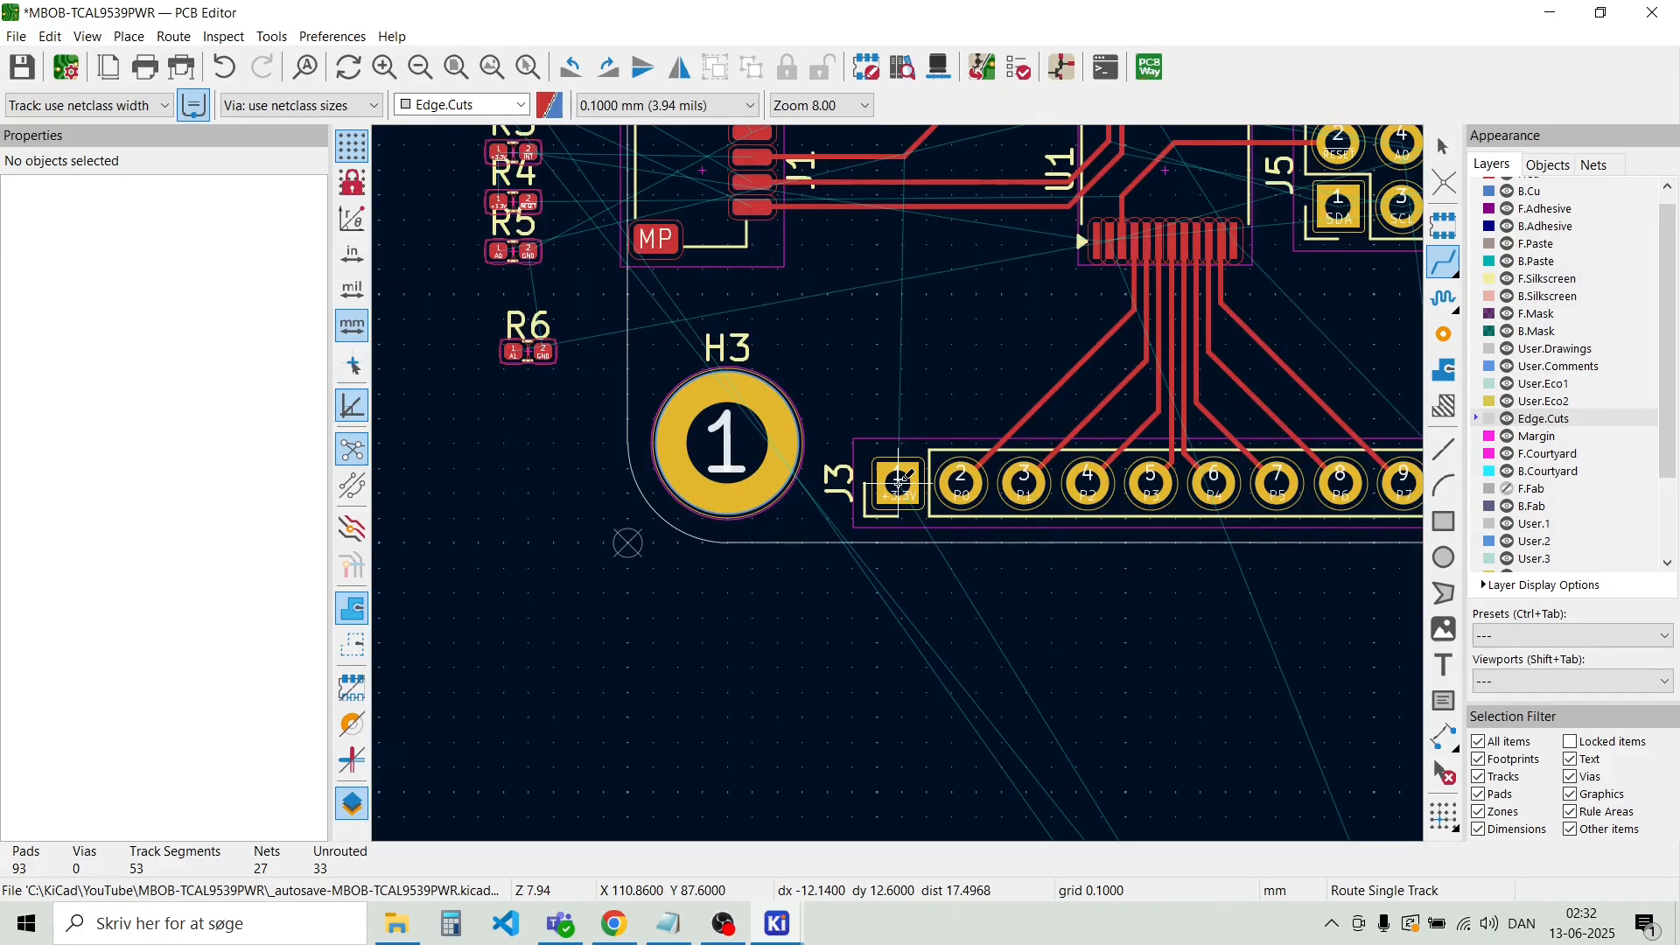
left_click(893, 483)
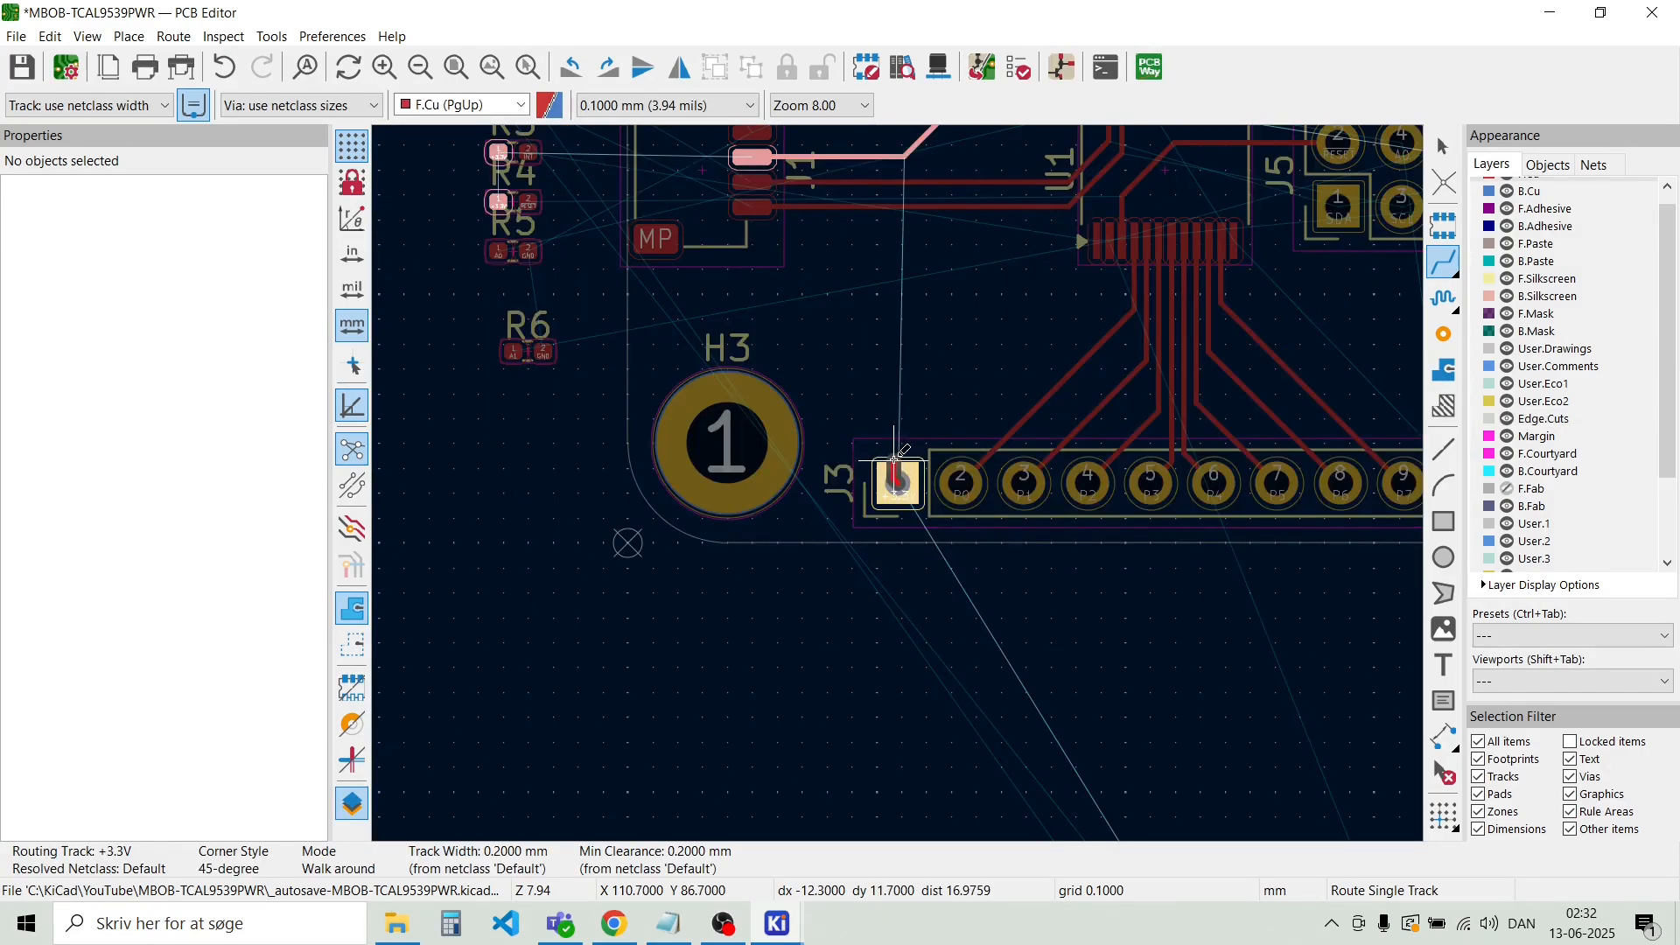
left_click(894, 487)
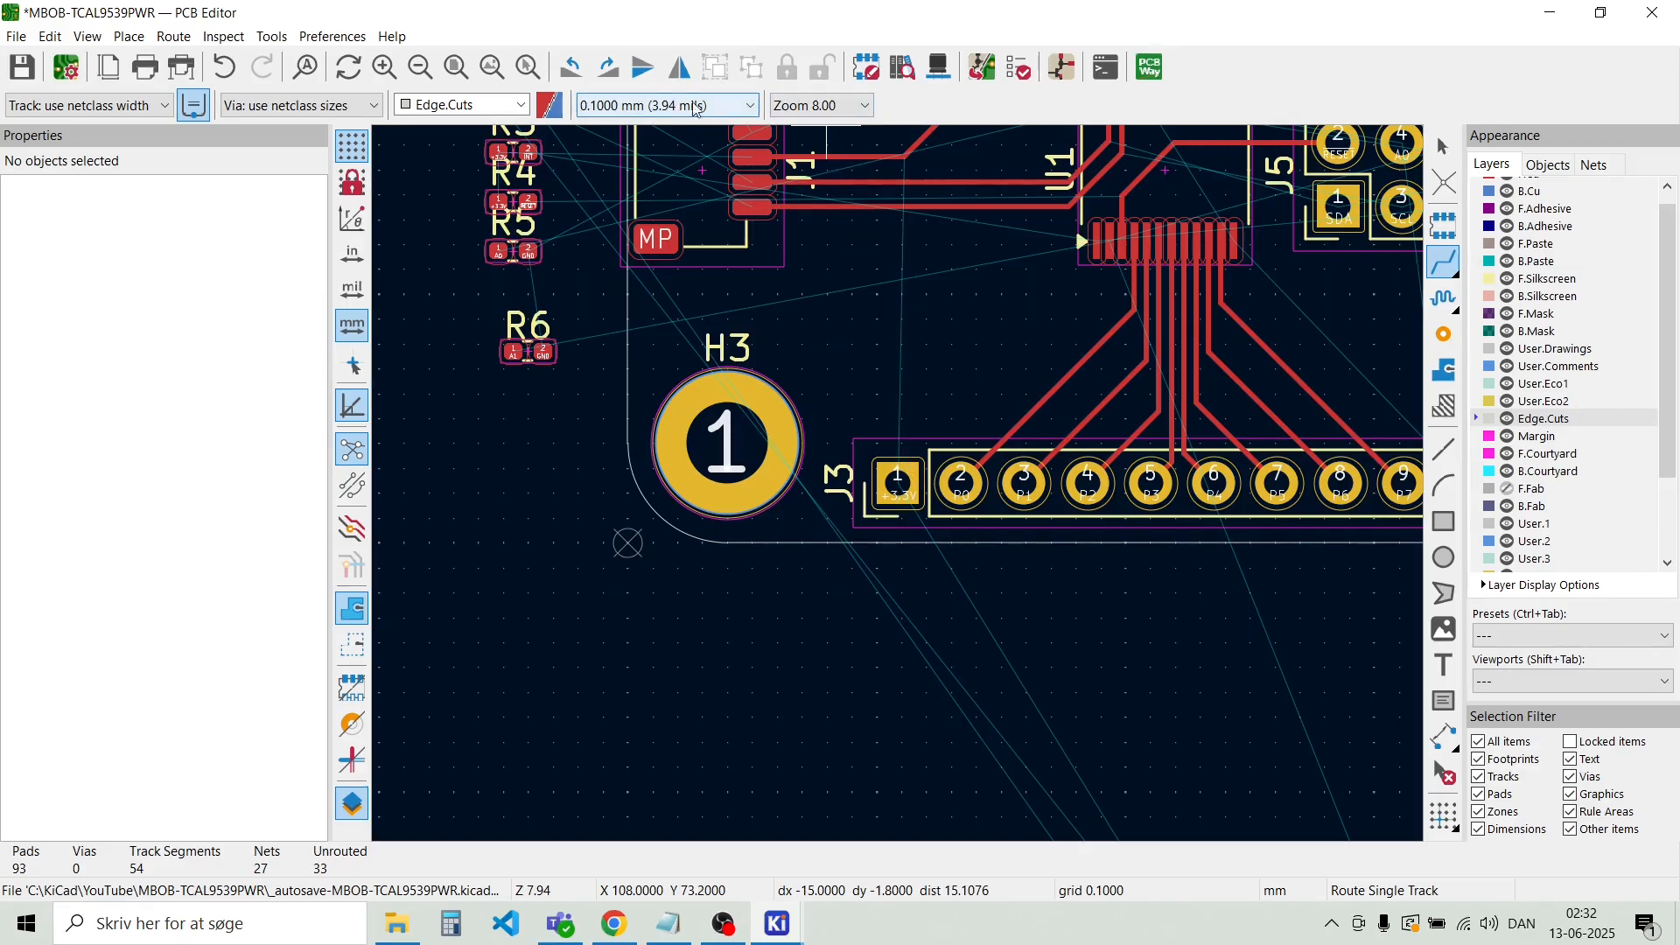
left_click(1481, 193)
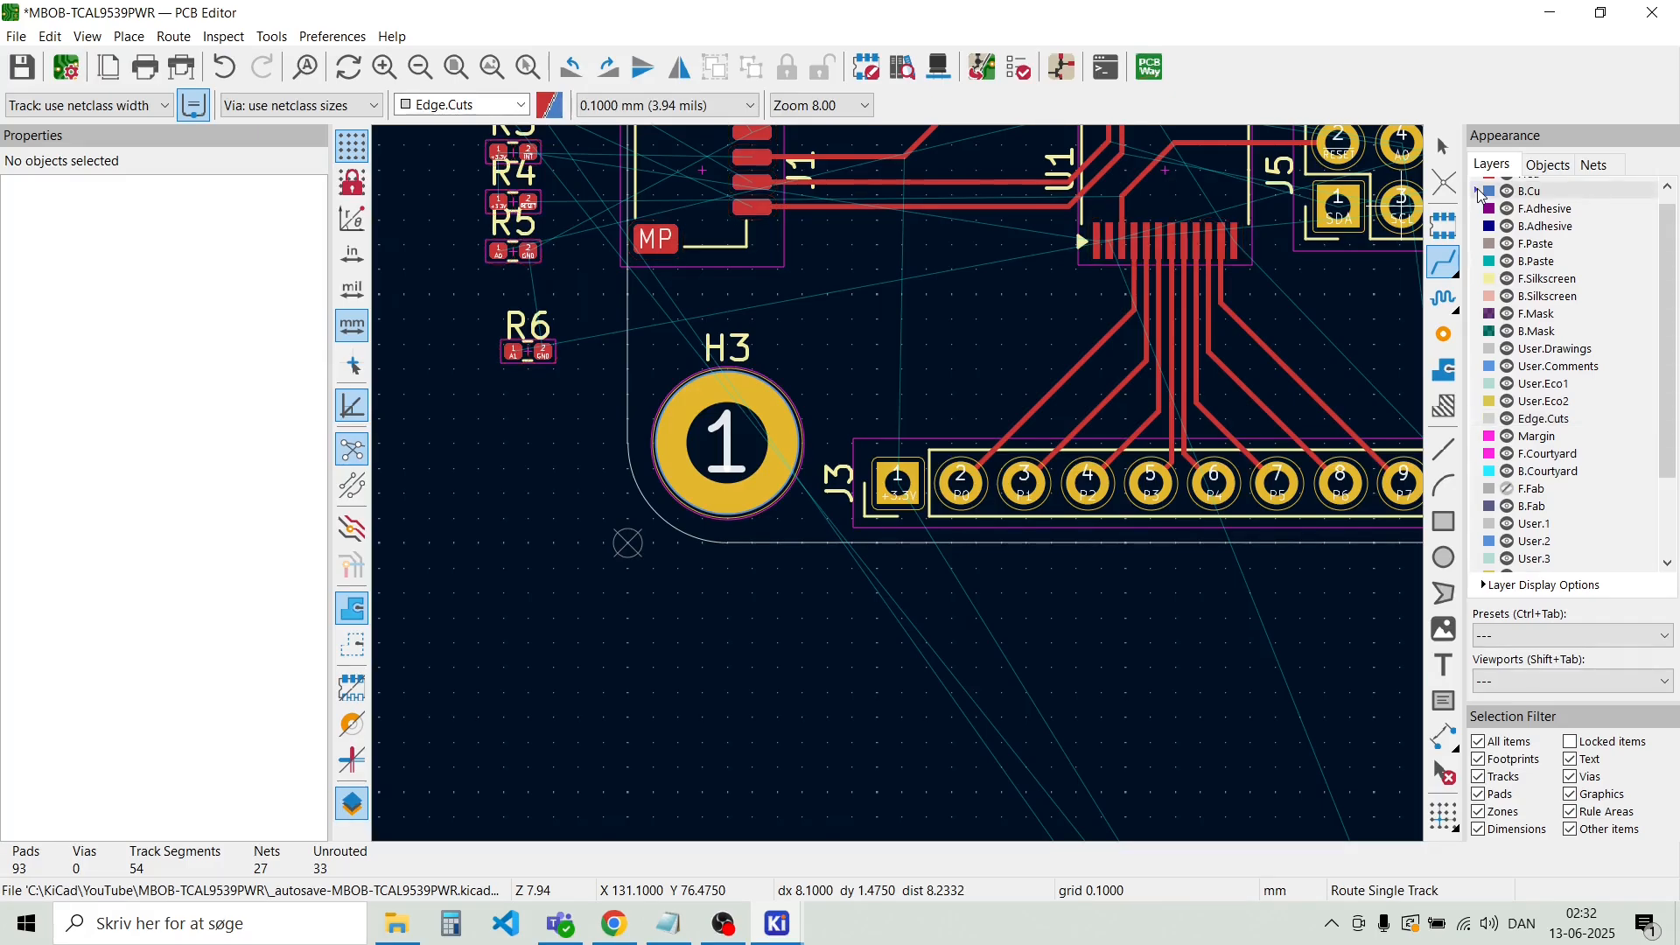
left_click(901, 481)
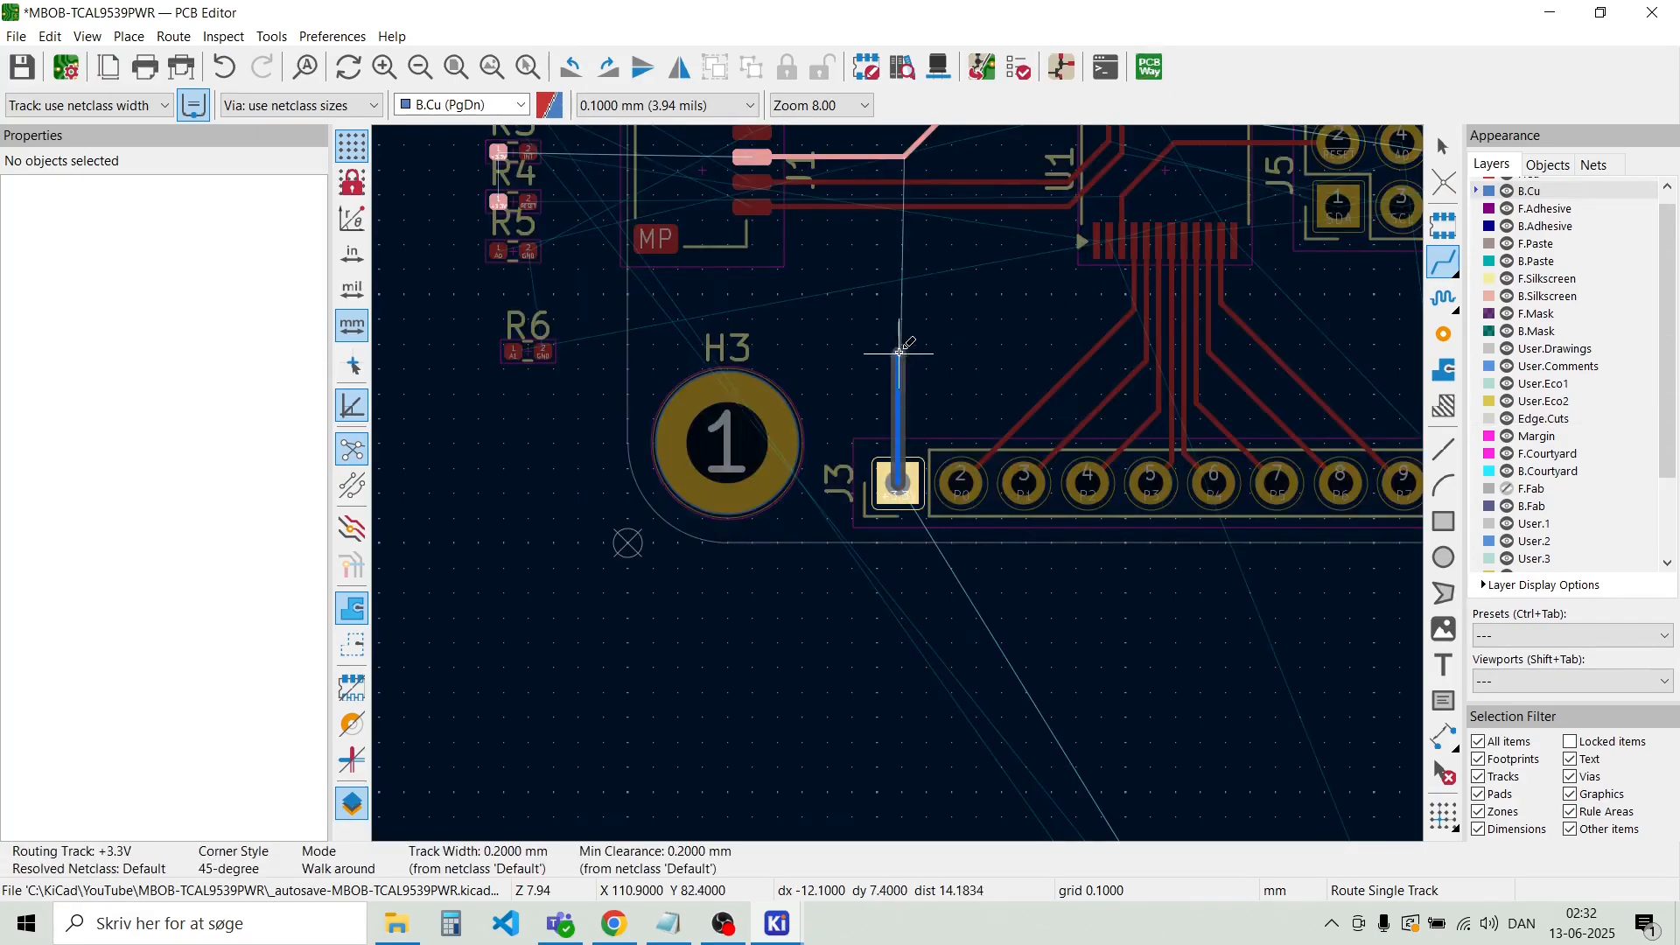
scroll(899, 346, "down", 2)
scroll(897, 381, "up", 5)
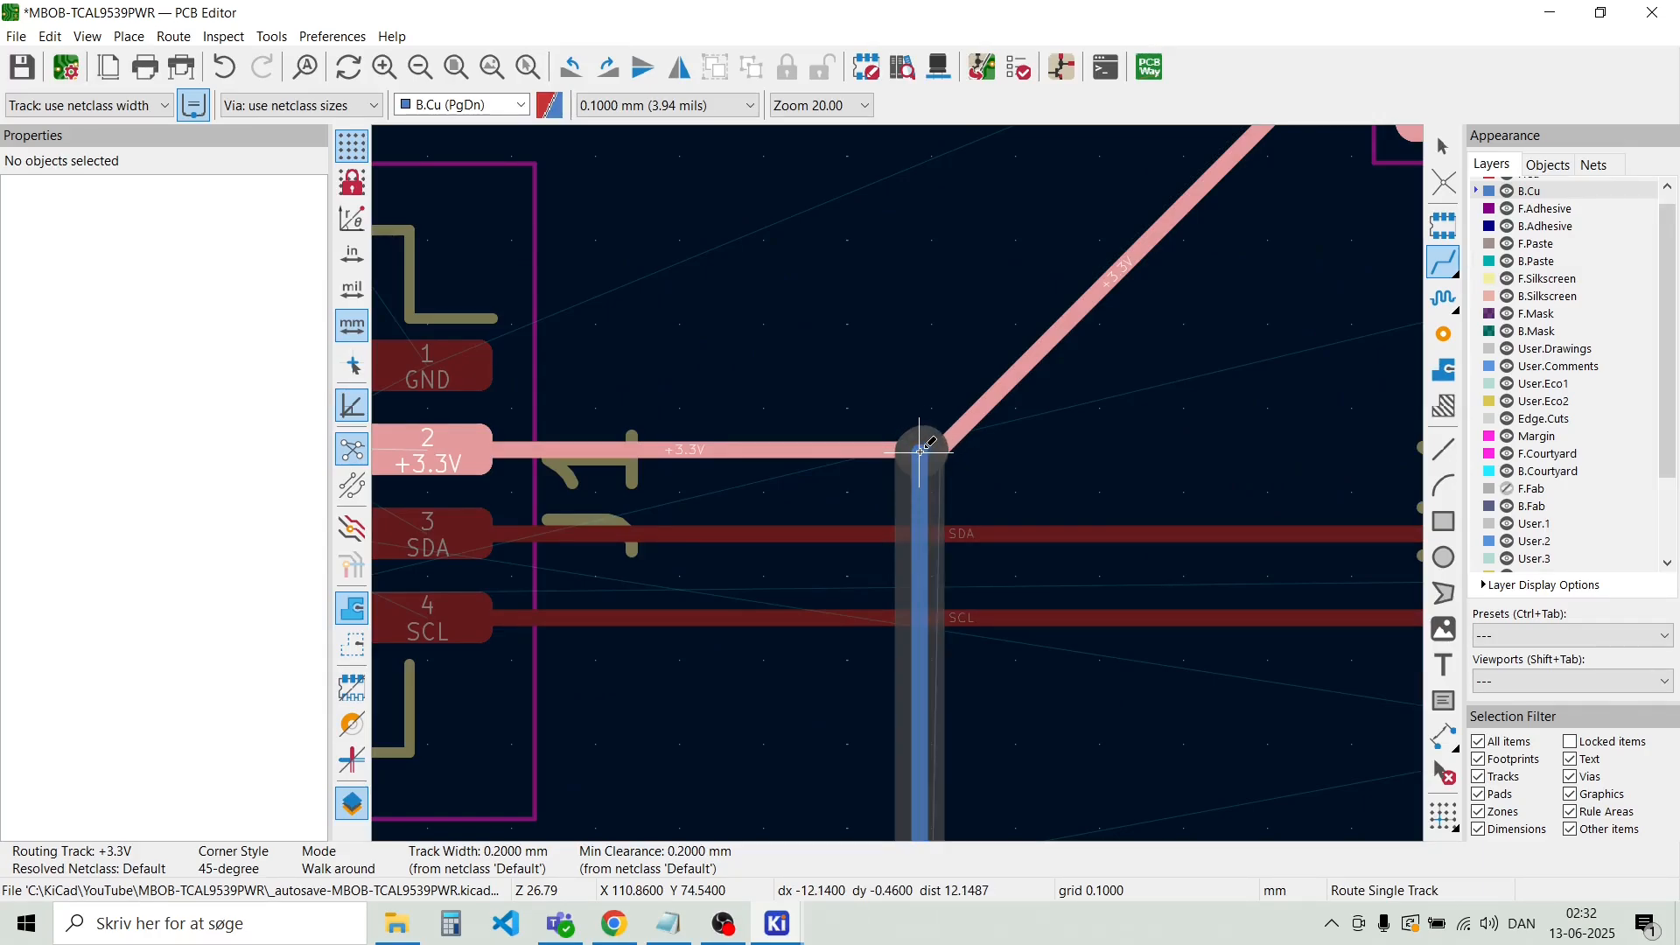
key("v")
left_click(921, 452)
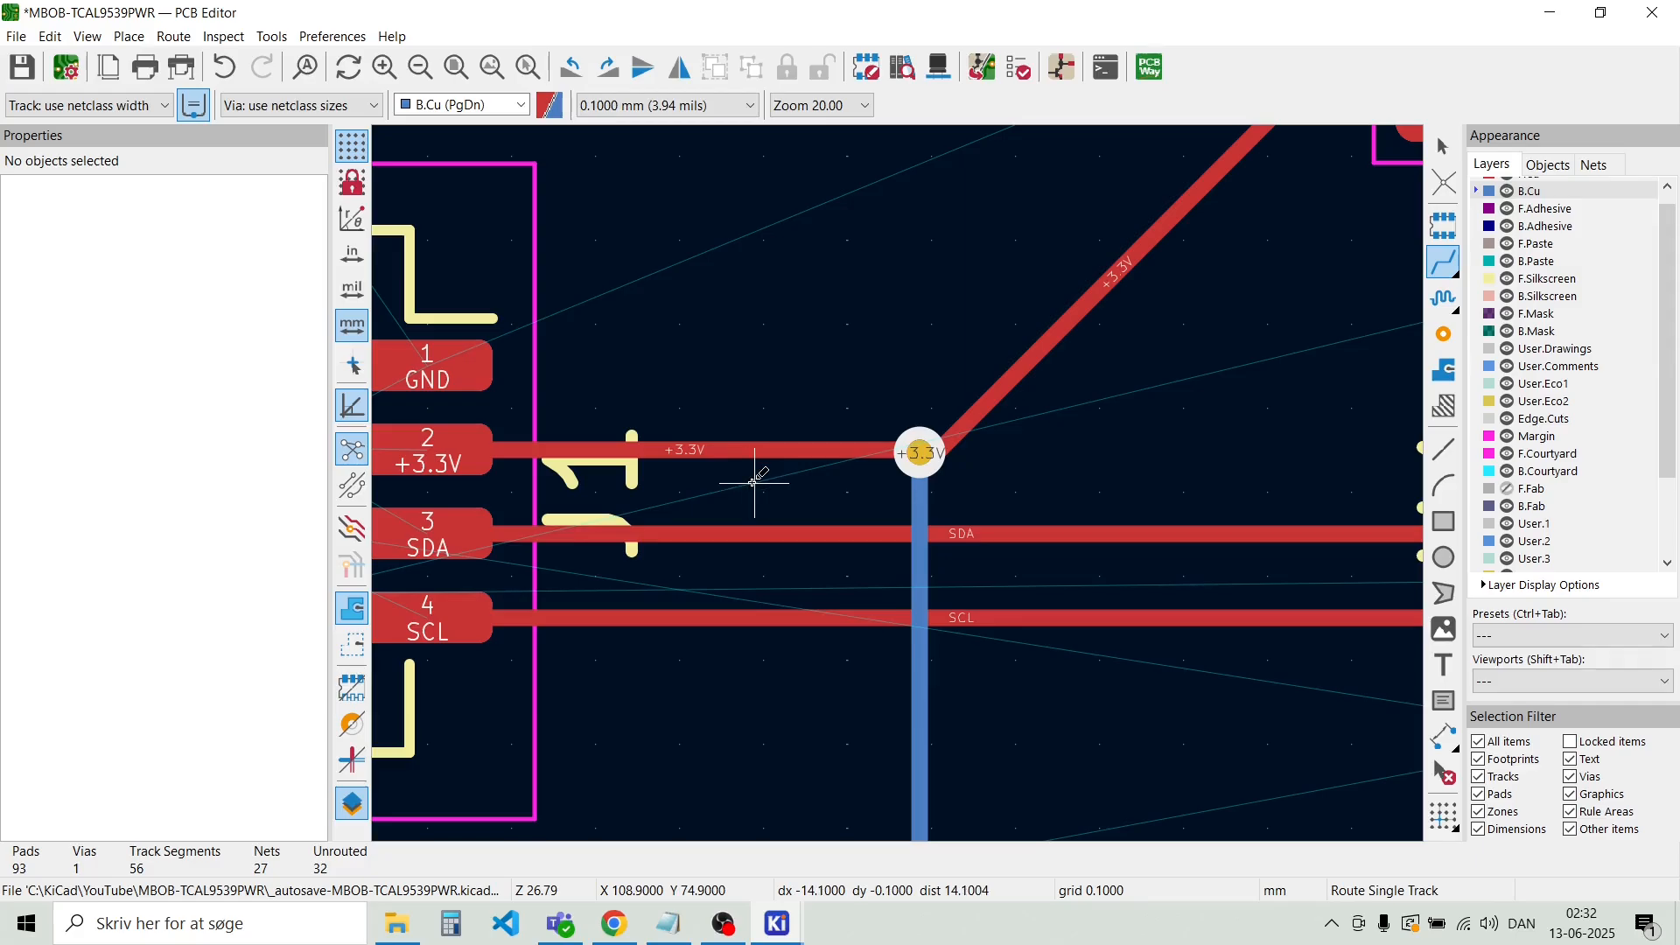
Place a standalone via at the bend of the SCL track below U1 pad 22, at about X 119.8, Y 74.4 mm
scroll(897, 483, "down", 5)
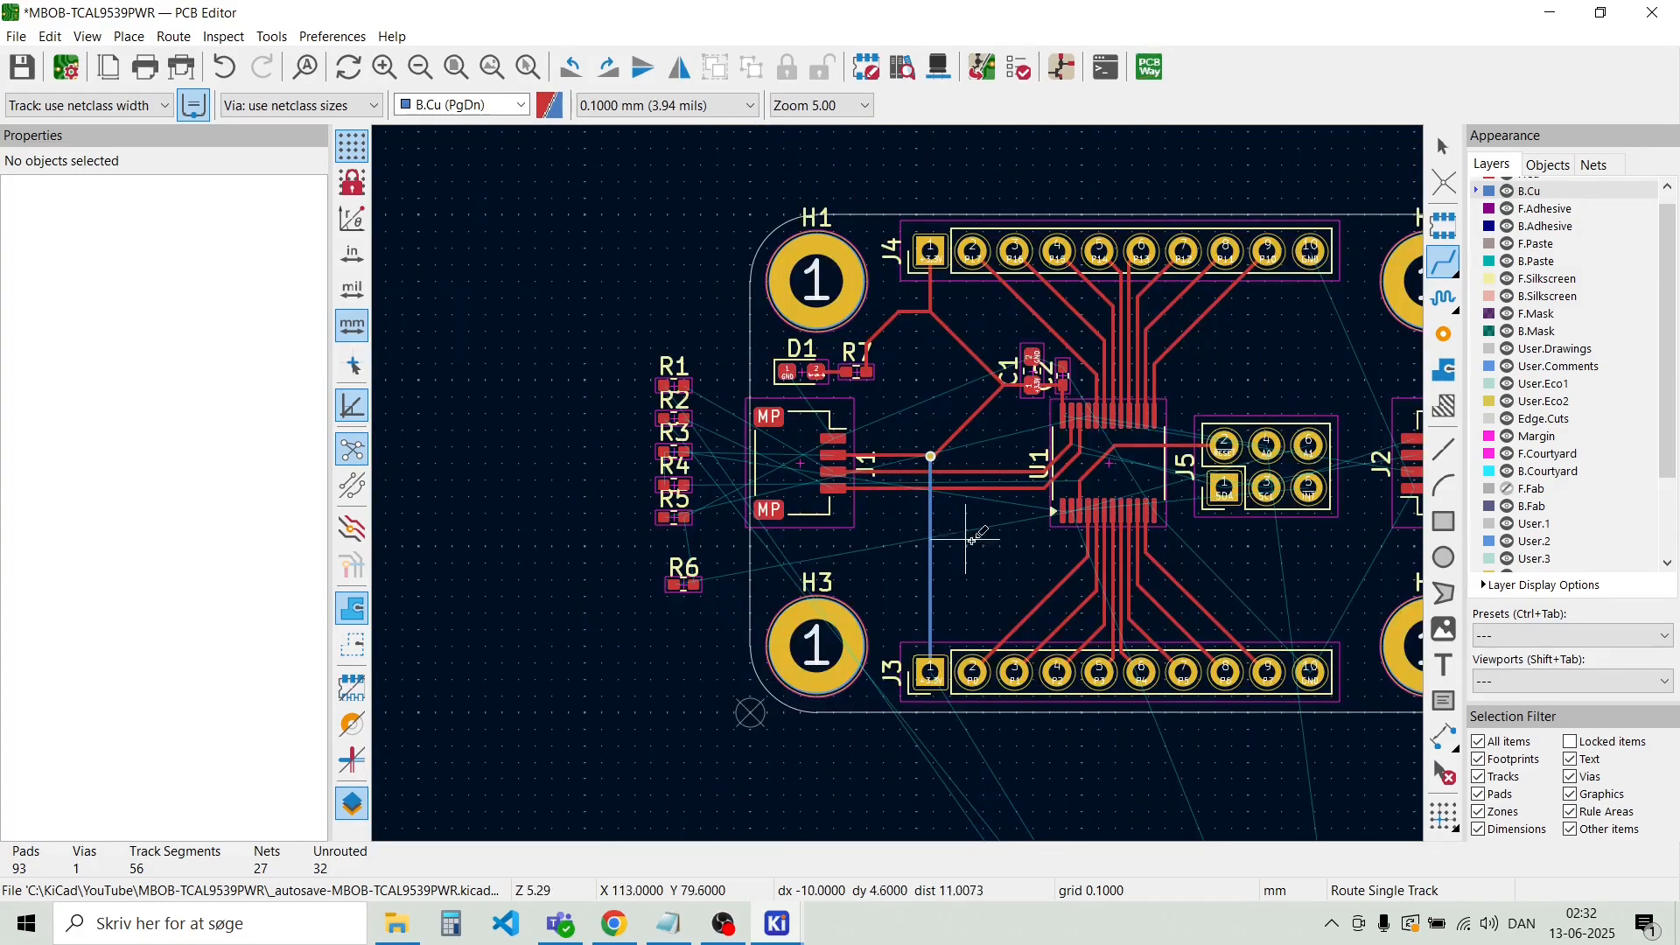
scroll(899, 482, "up", 3)
scroll(899, 480, "down", 3)
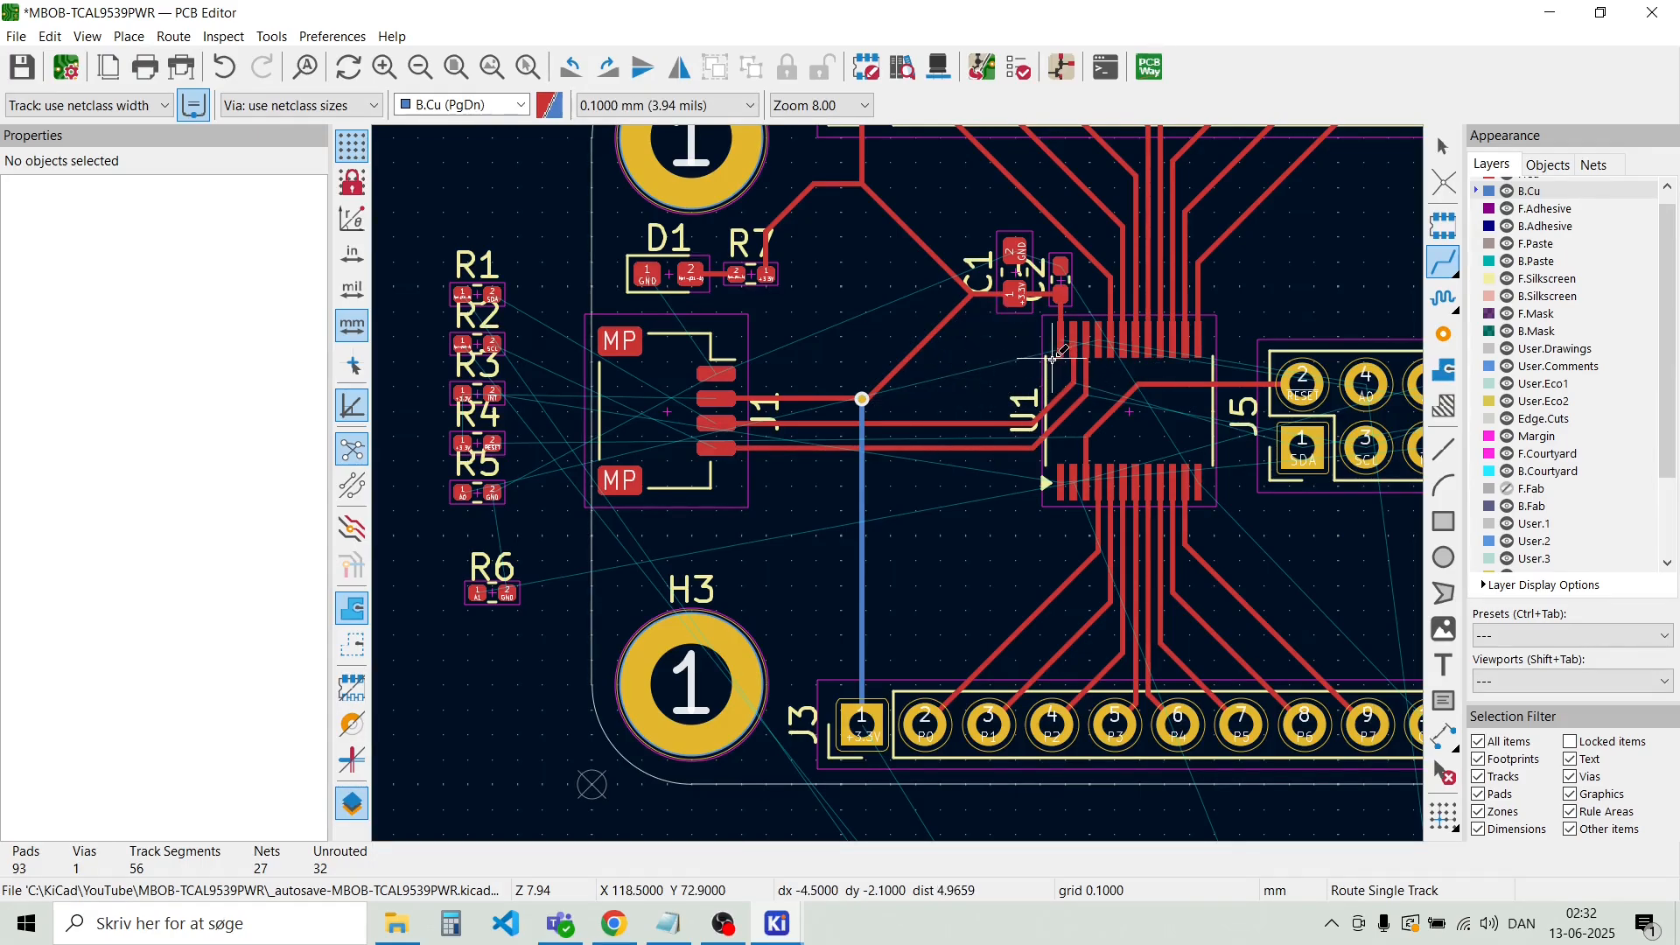
scroll(1230, 450, "up", 3)
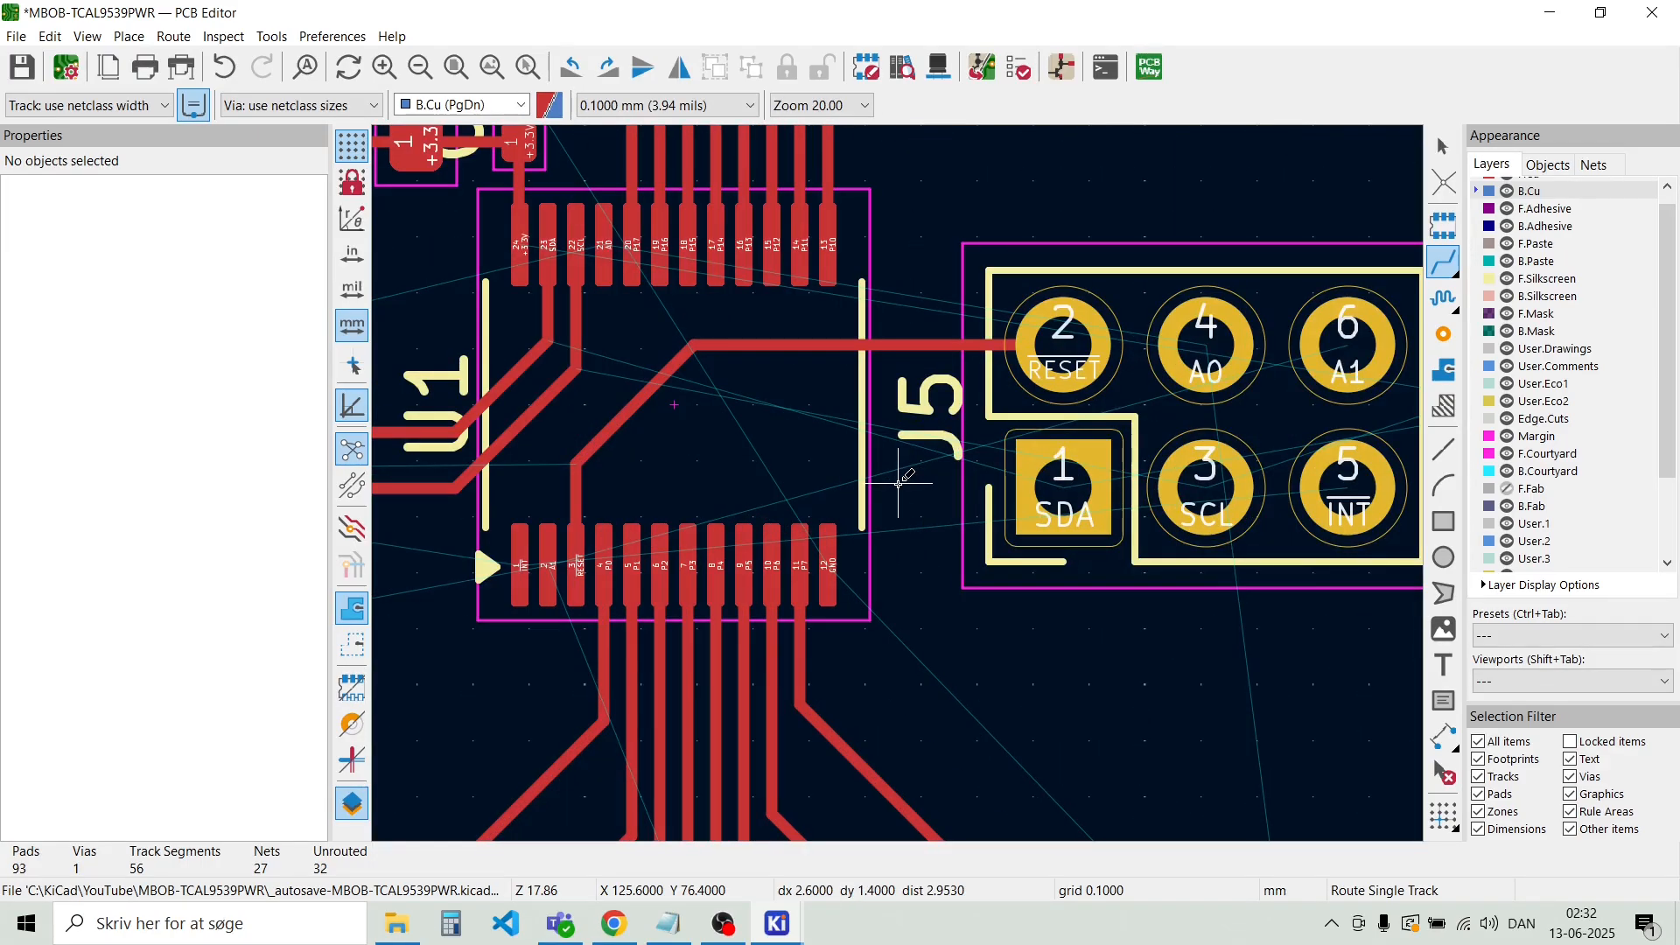
key("Escape")
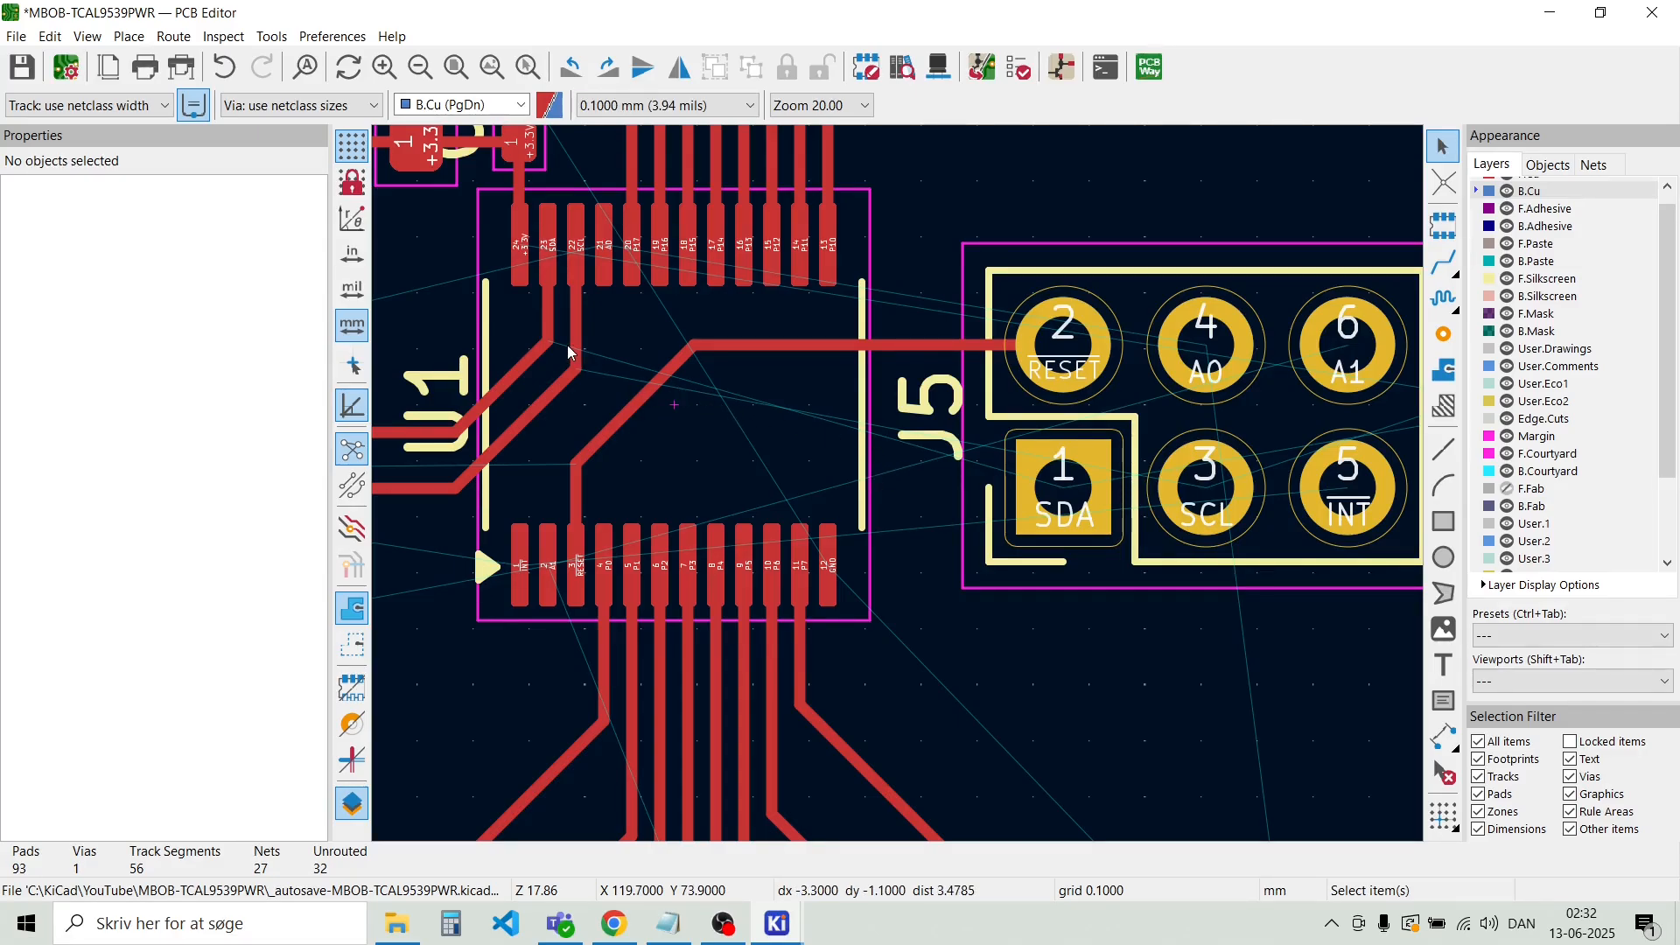
scroll(564, 345, "up", 2)
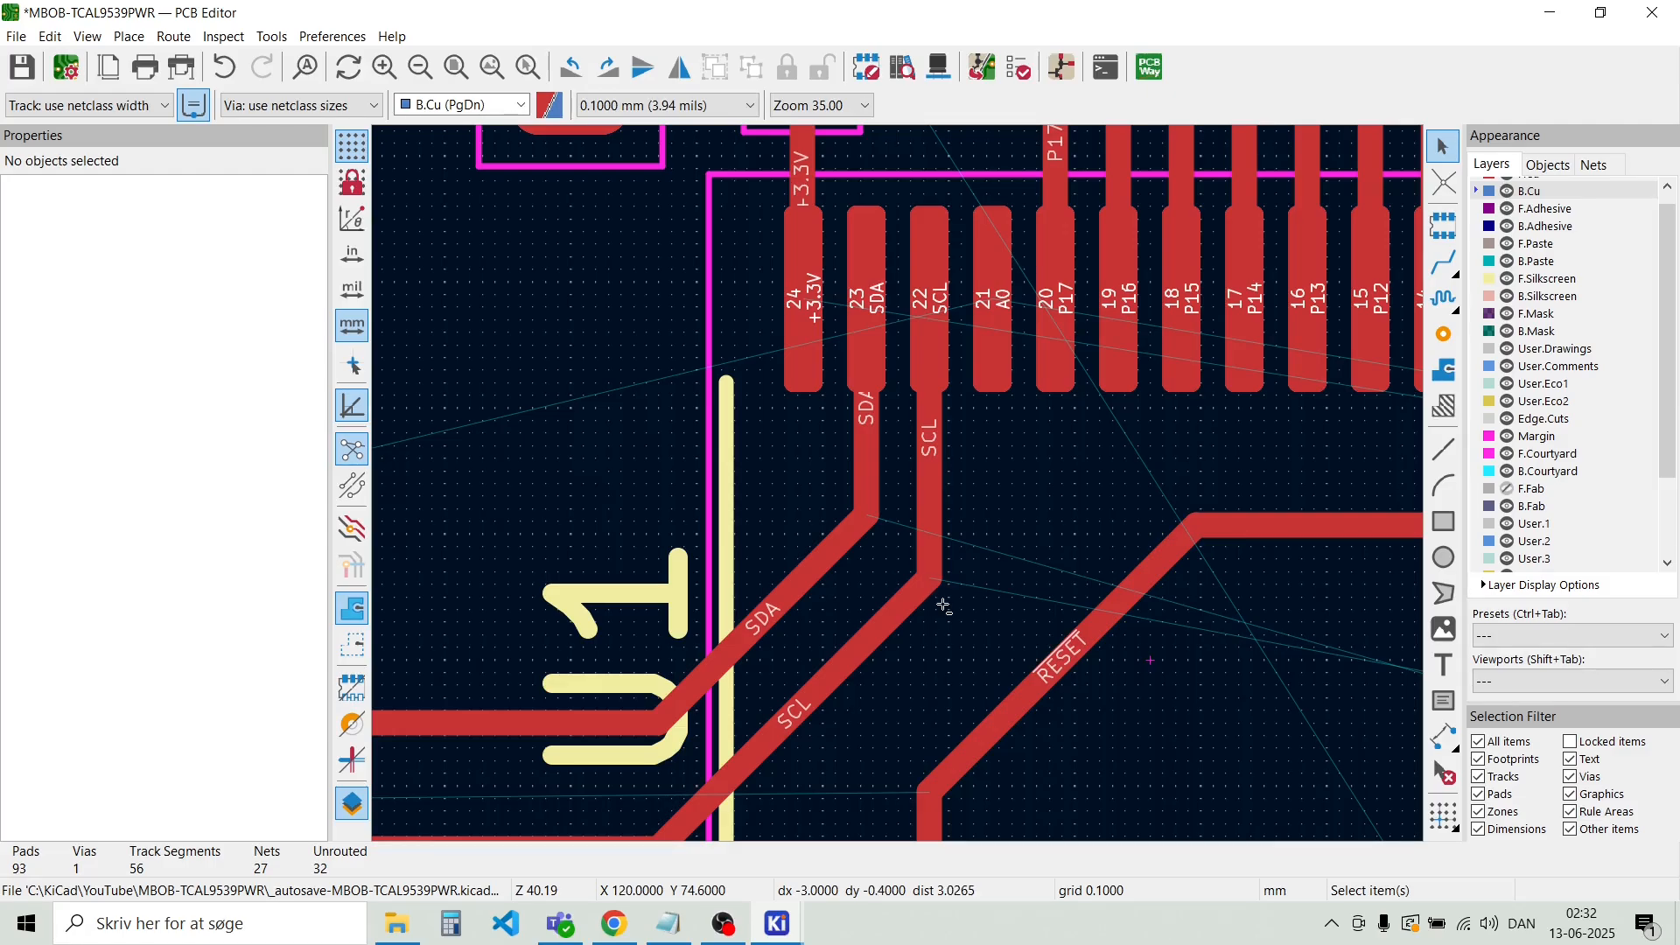
key("ctrl+shift+v")
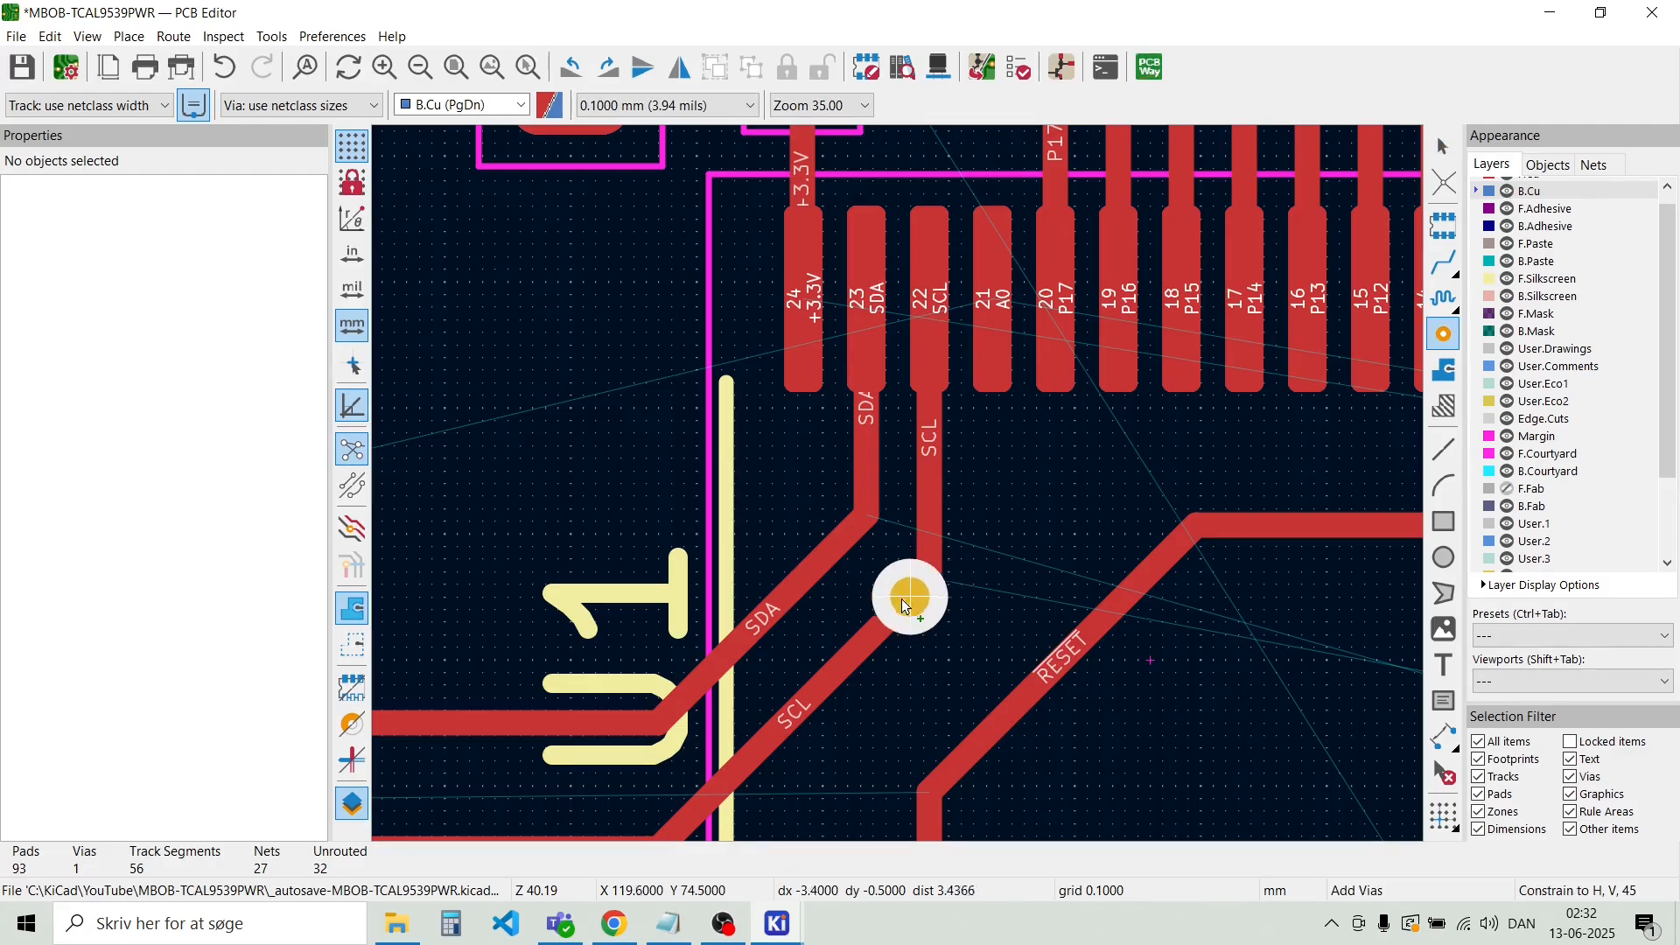
scroll(828, 690, "down", 2)
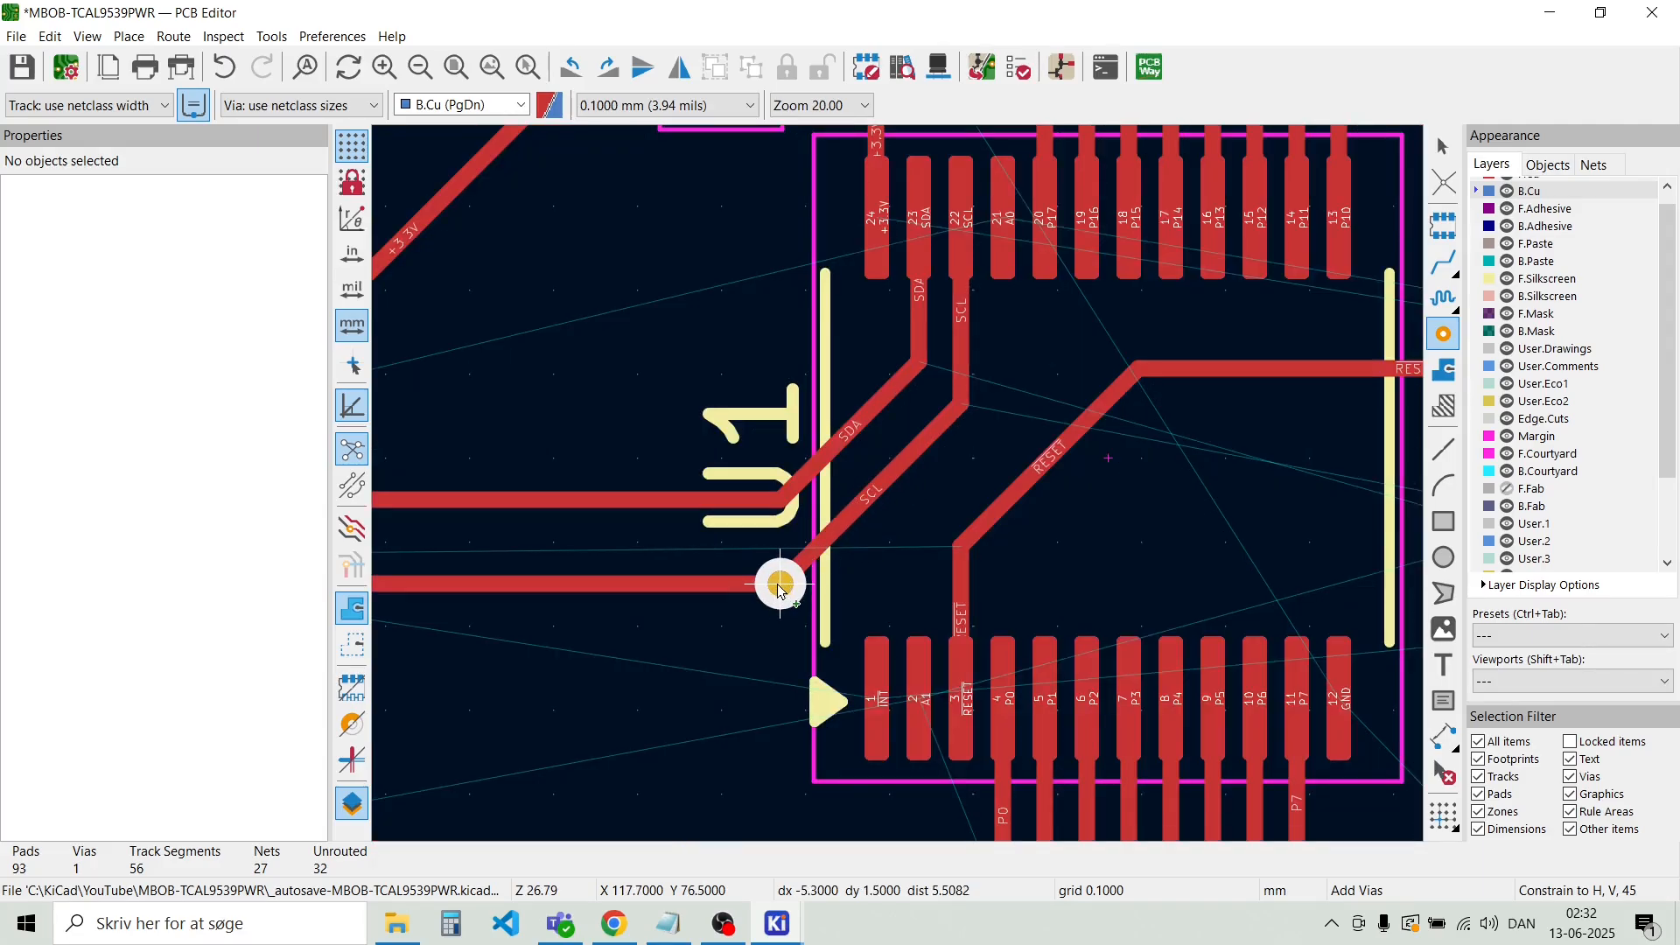
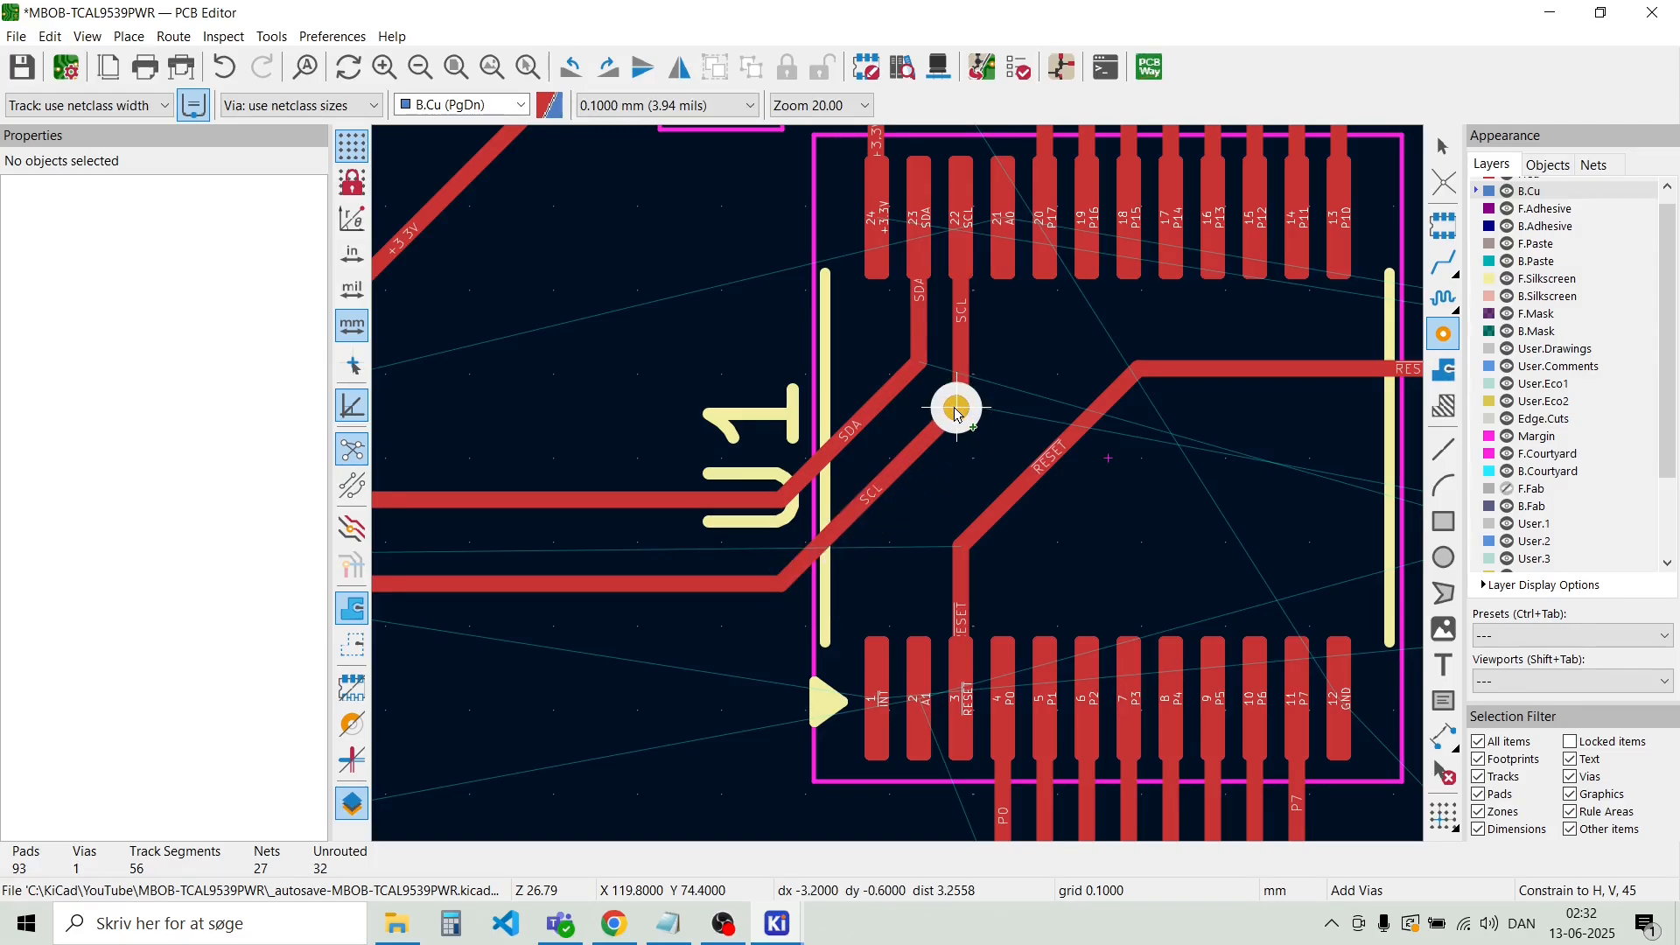
left_click(957, 408)
key("Escape")
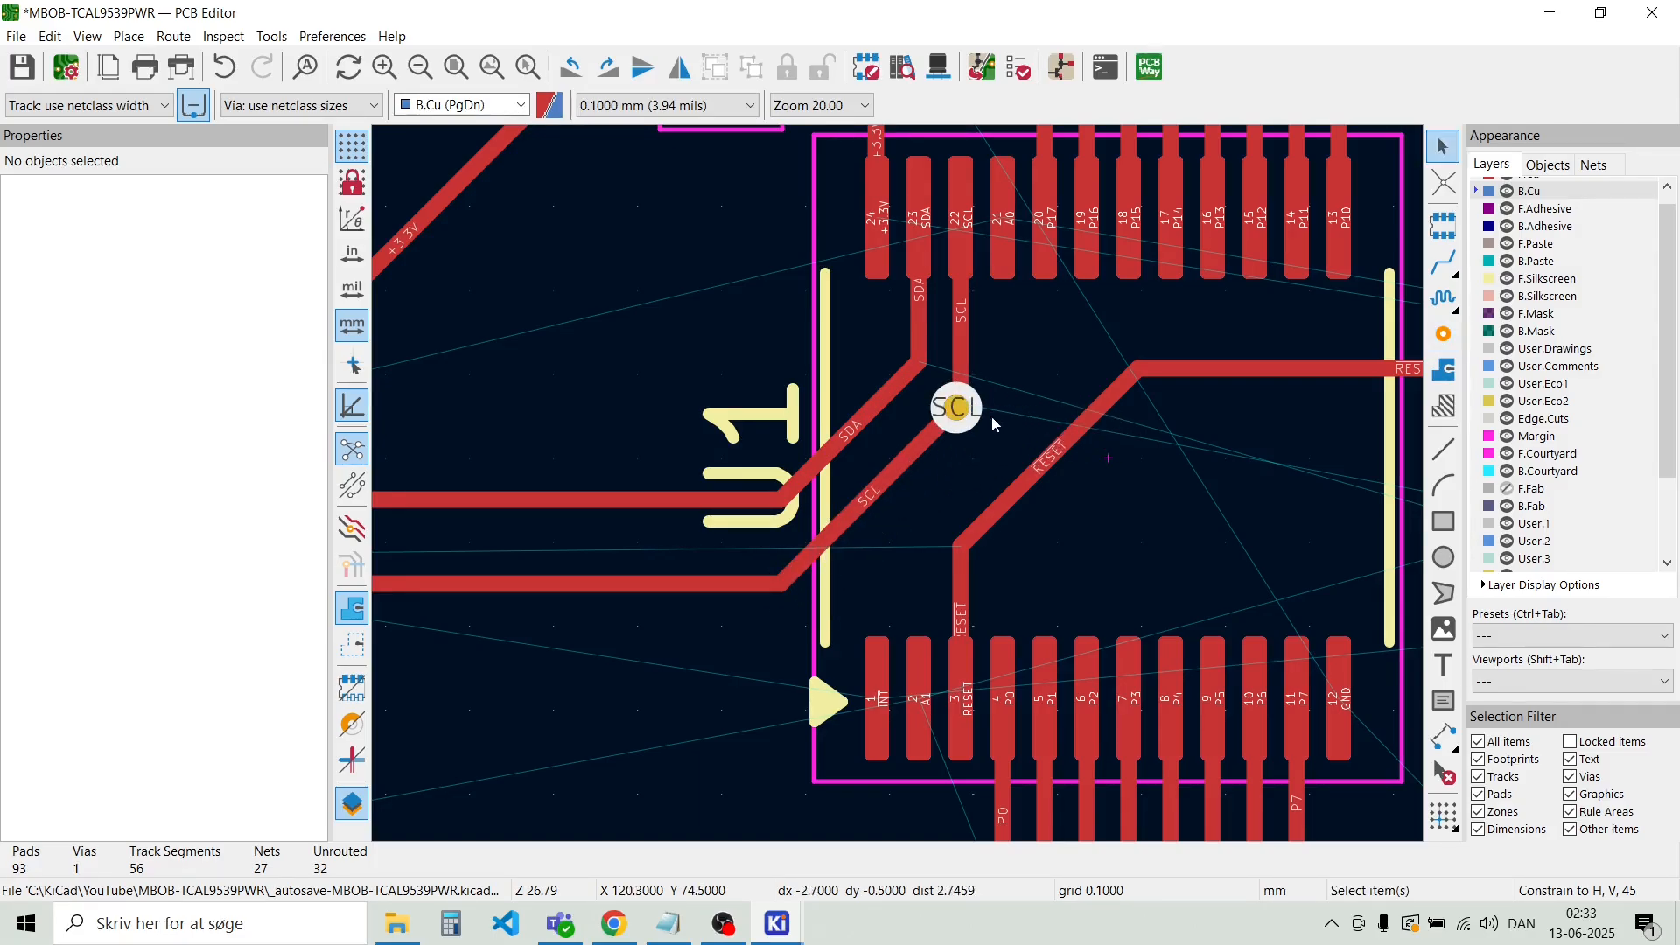
Route the SCL track on B.Cu from the new via, passing between J5 pads 1 and 2, to J5 pad 3
key("x")
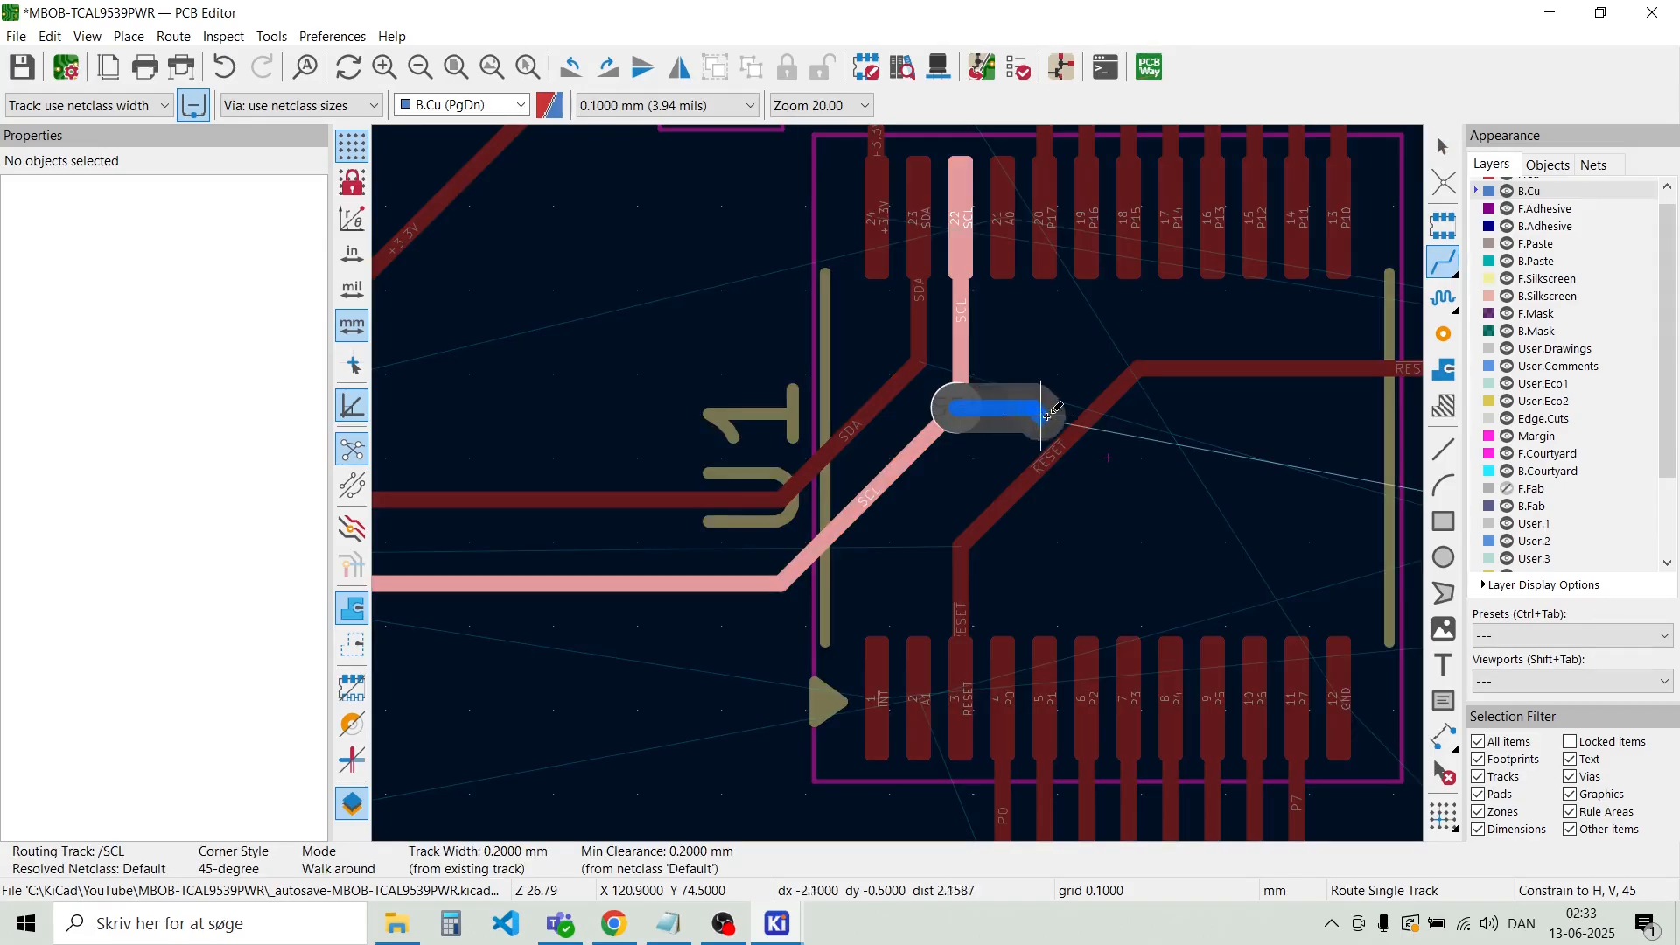
scroll(1032, 398, "down", 2)
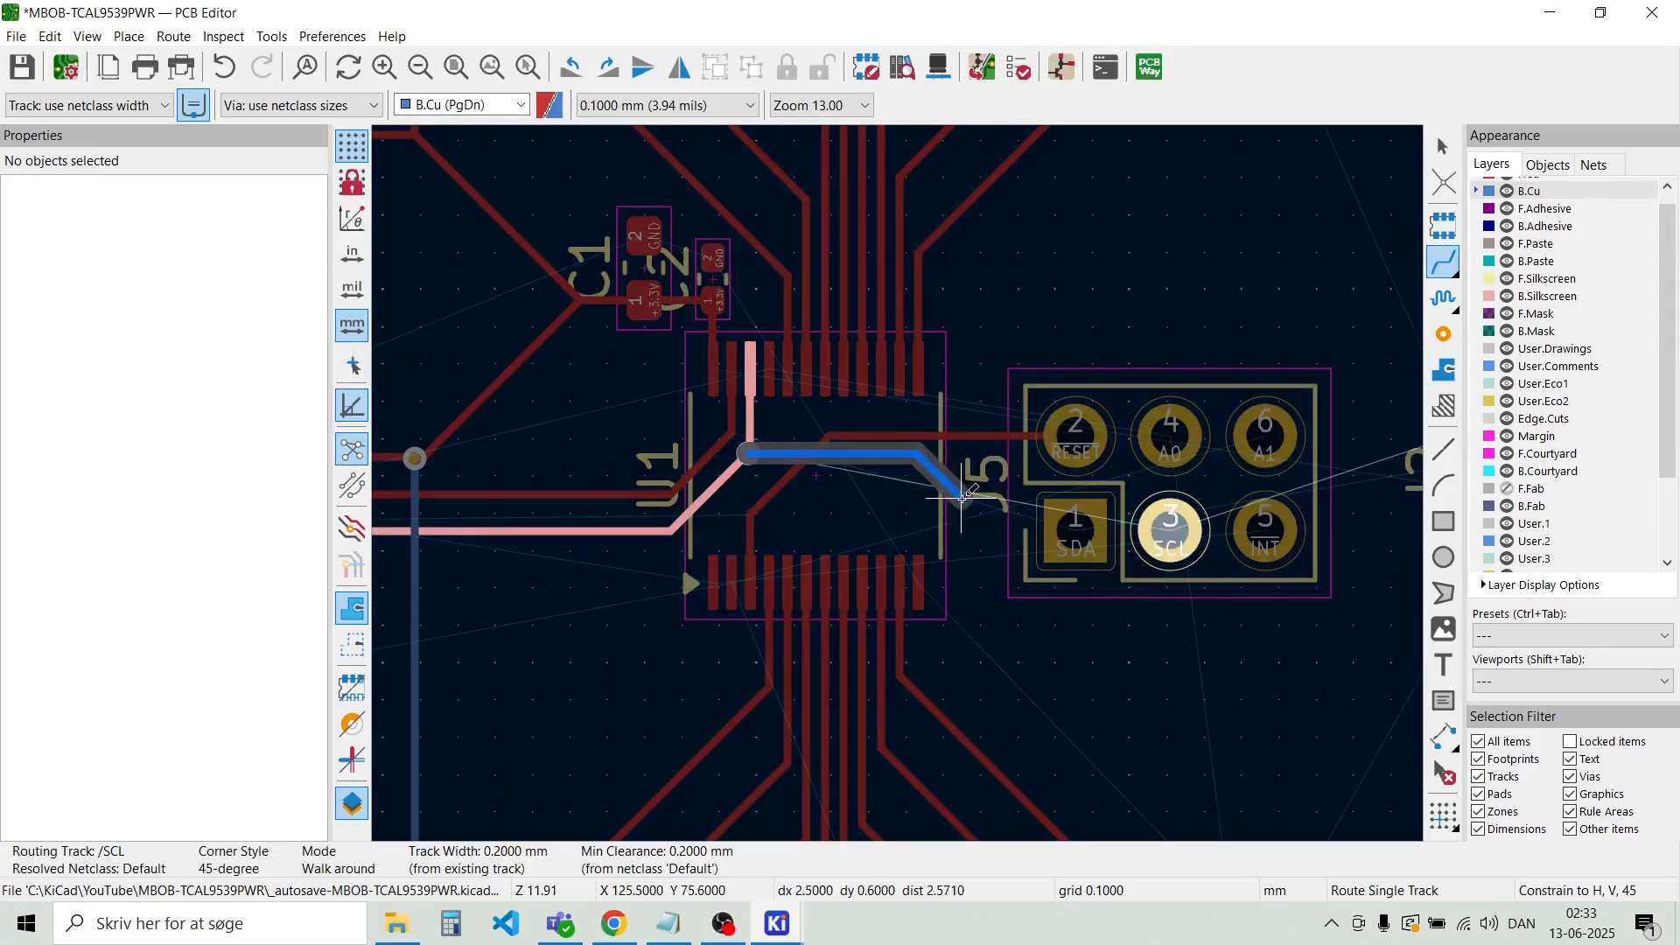
scroll(899, 482, "up", 2)
scroll(900, 481, "down", 1)
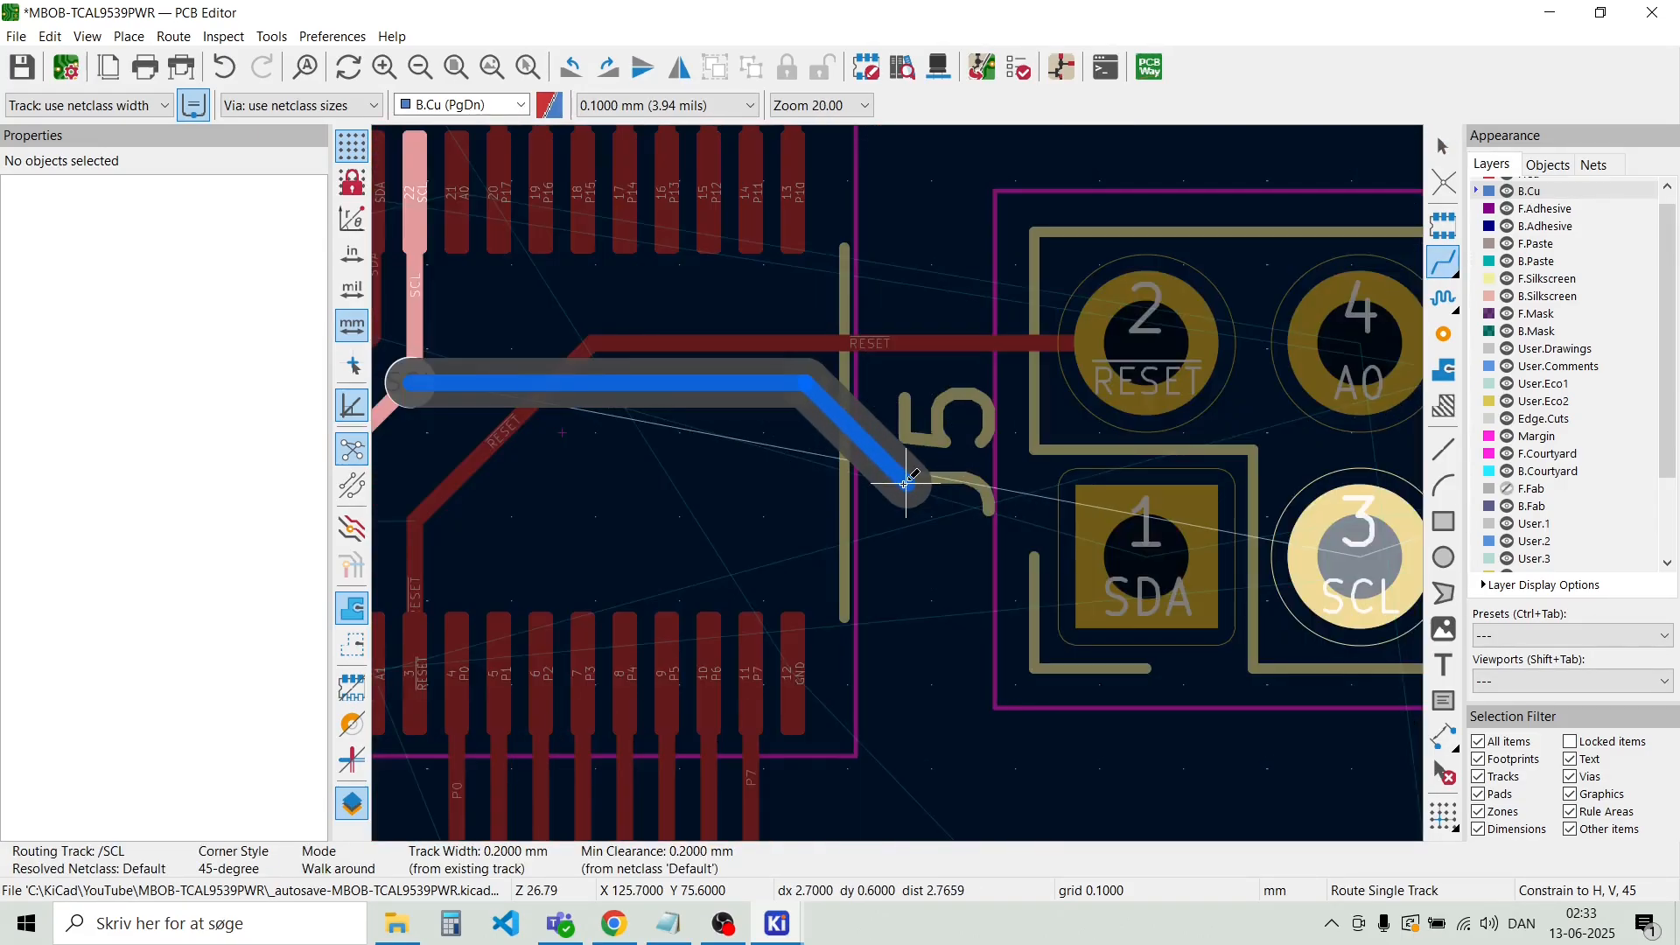
left_click(959, 440)
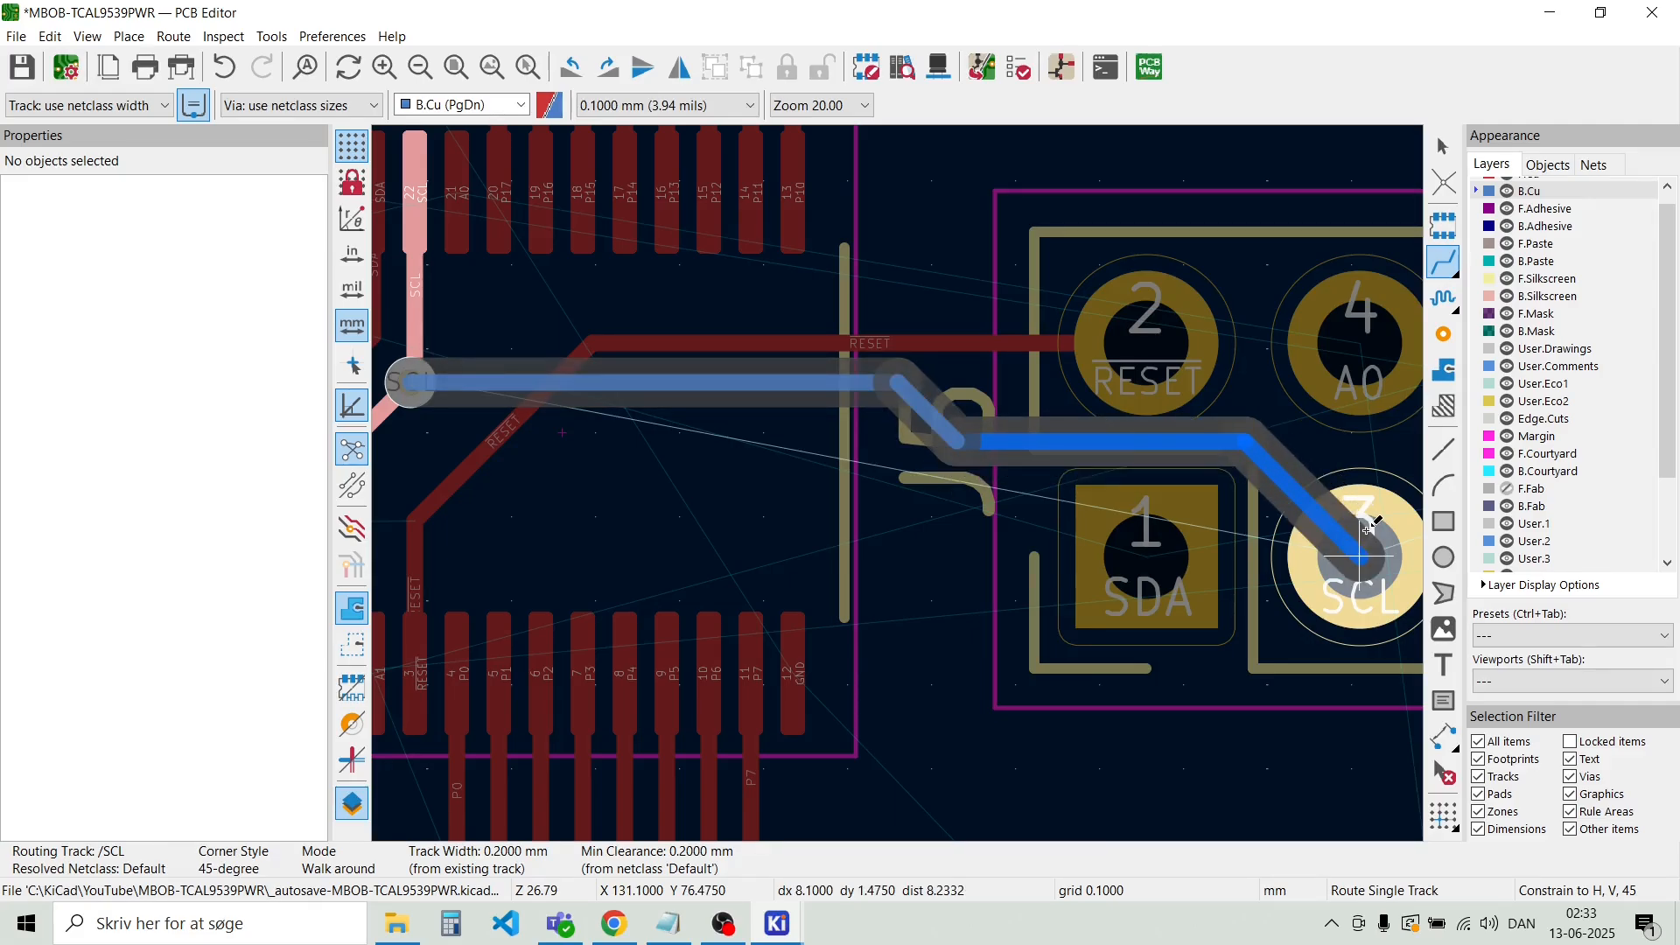
left_click(1299, 472)
Place a standalone via on the diagonal SDA track beside the SCL via under U1, at about X 118.7, Y 74.5 mm
scroll(900, 469, "down", 2)
scroll(803, 472, "up", 1)
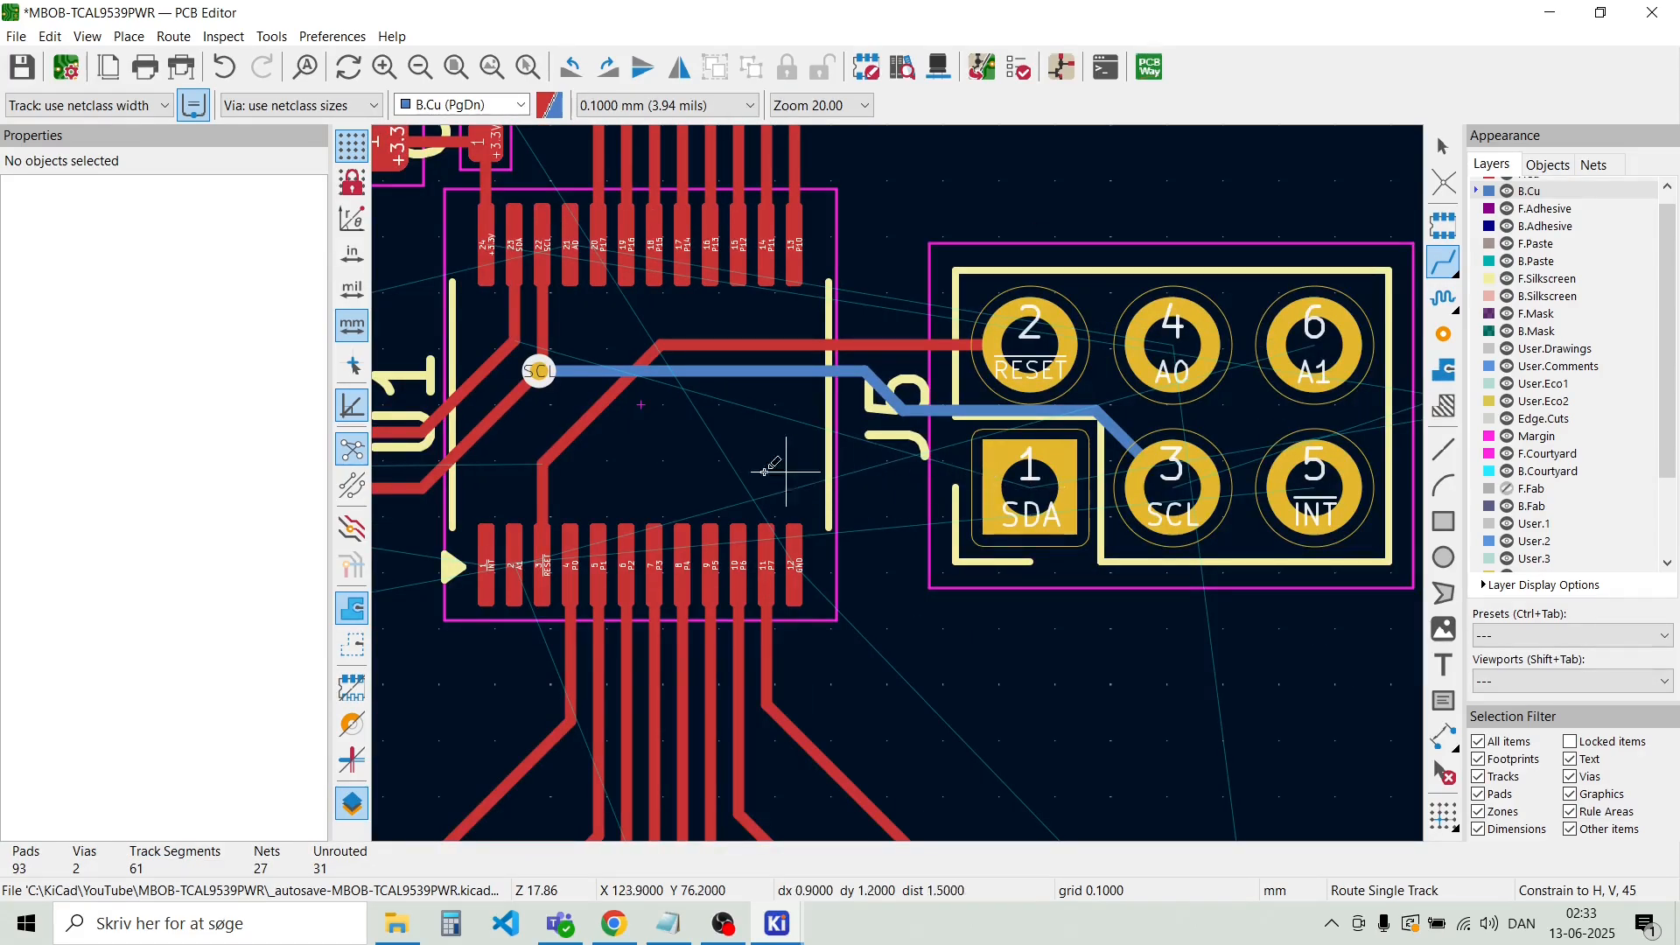
scroll(803, 472, "up", 2)
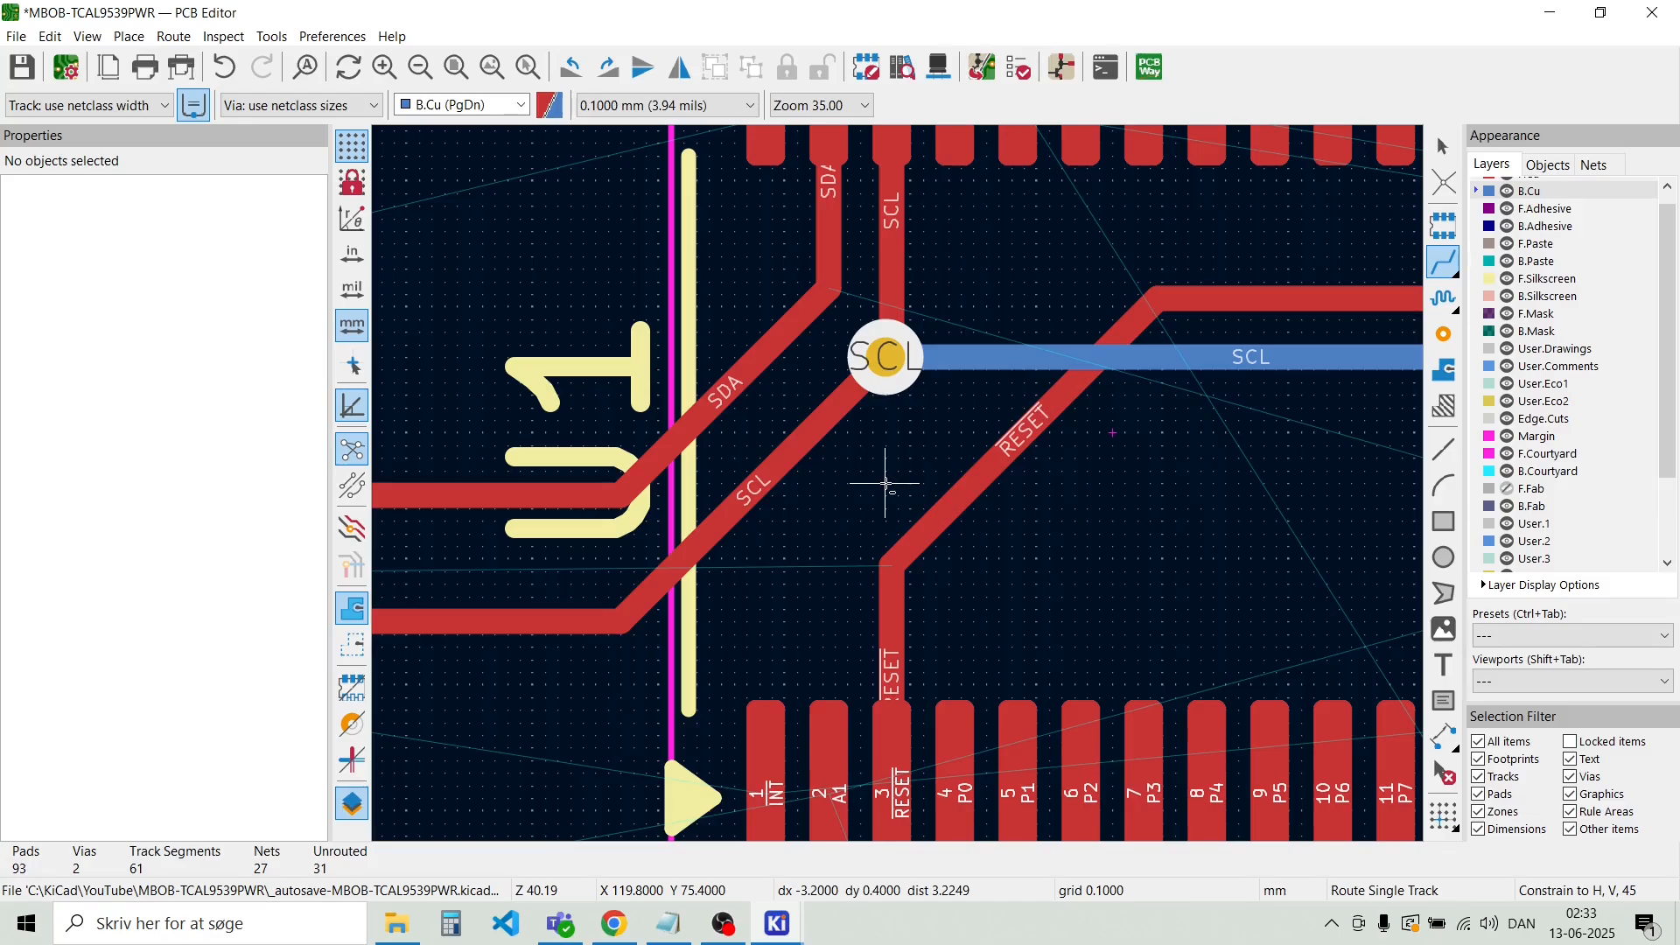
key("ctrl+shift+v")
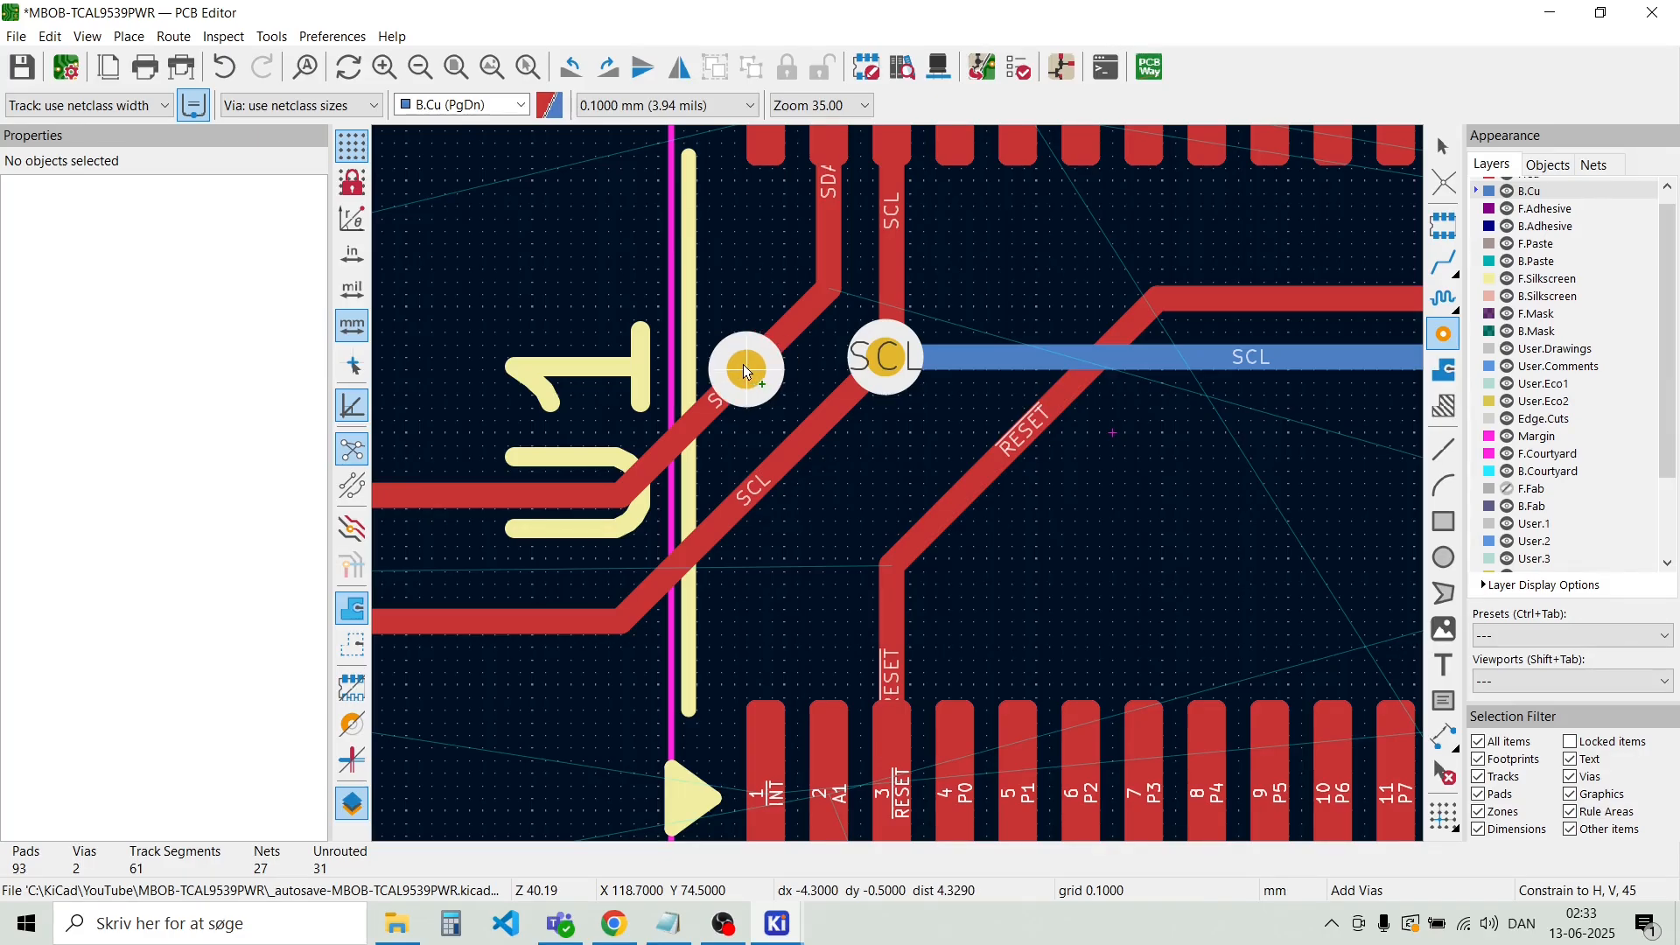
left_click(745, 369)
key("Escape")
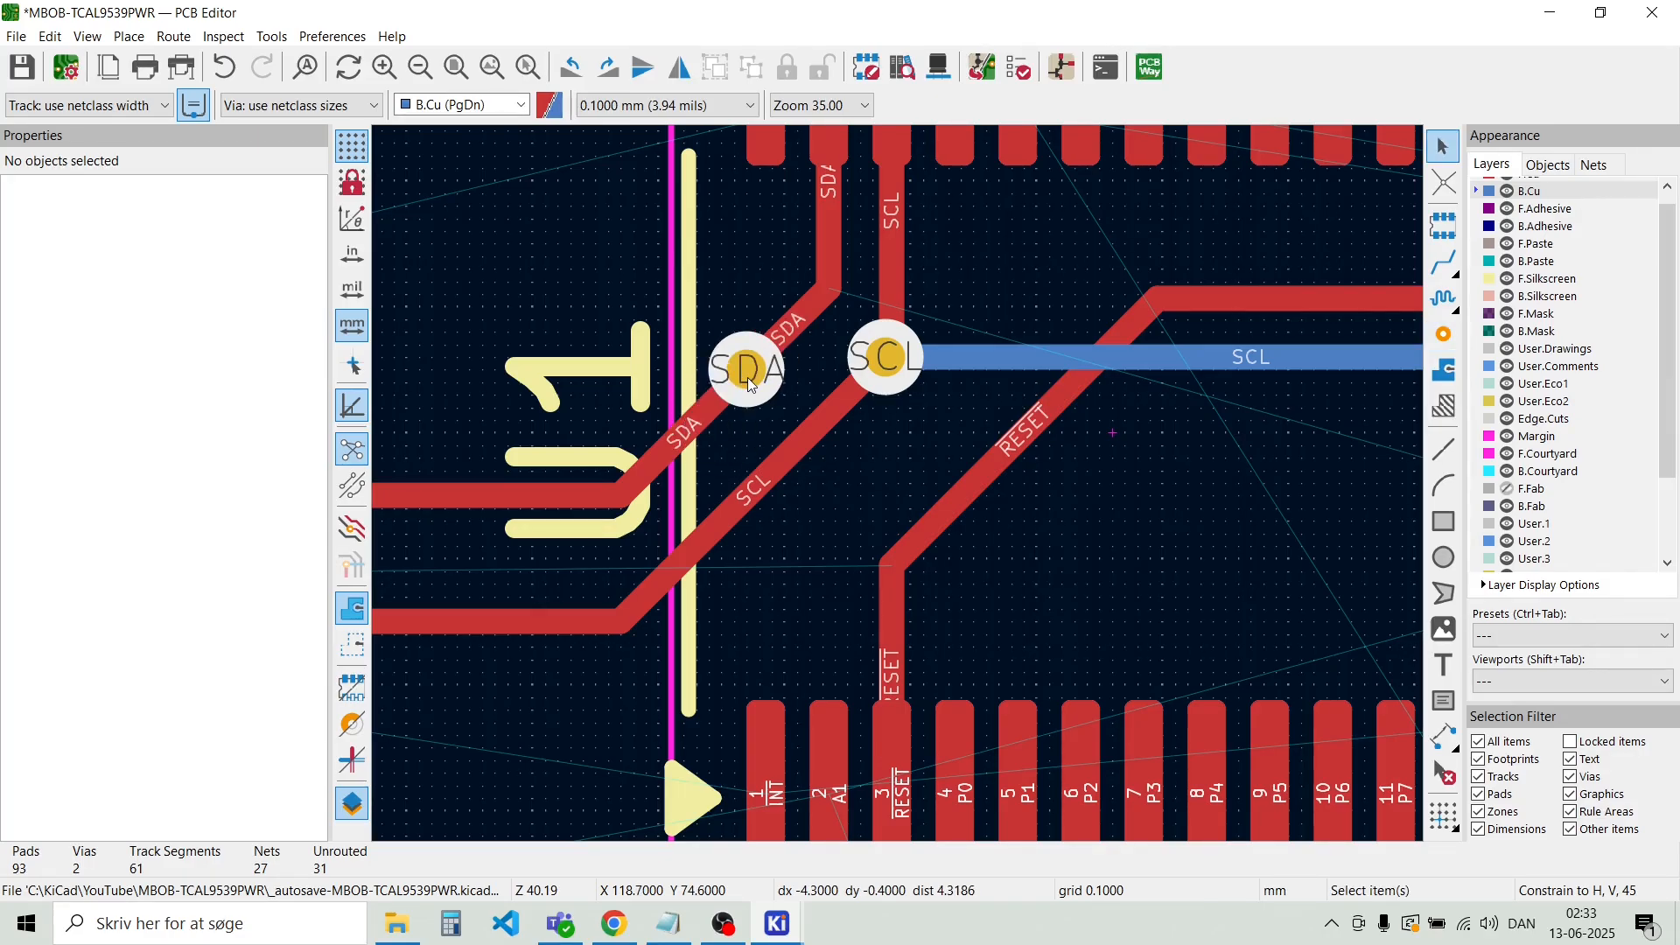
Route the SDA track on B.Cu from the new SDA via, running below the SCL track, to J5 pad 1
scroll(900, 485, "down", 3)
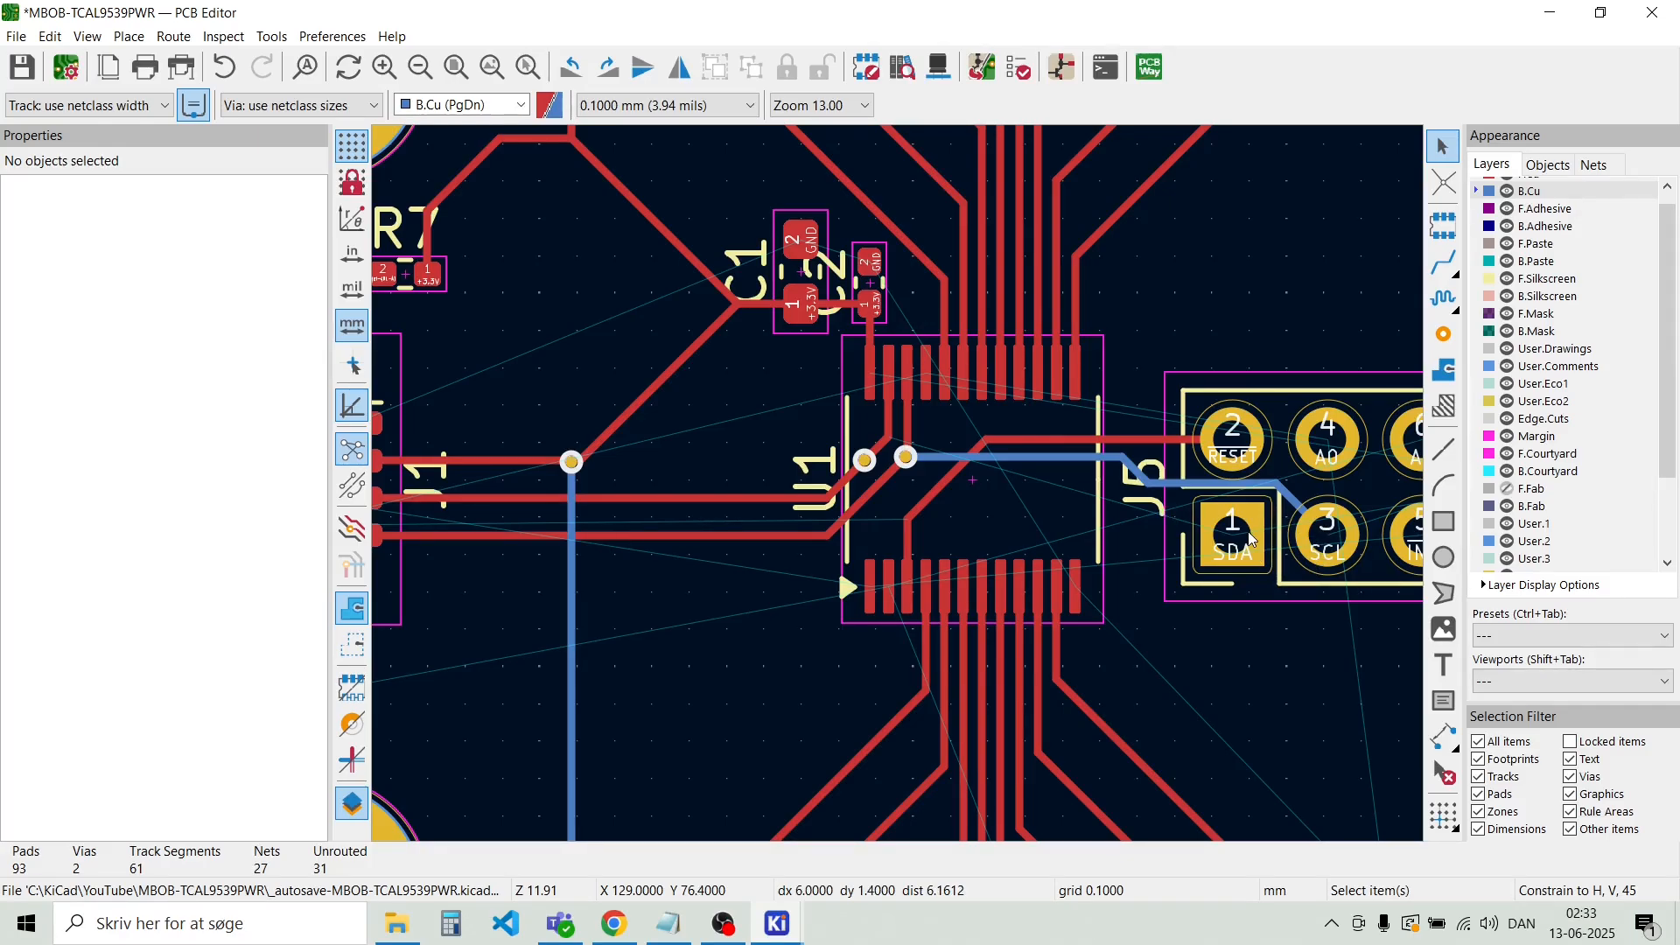
scroll(1248, 532, "up", 4)
scroll(900, 494, "down", 2)
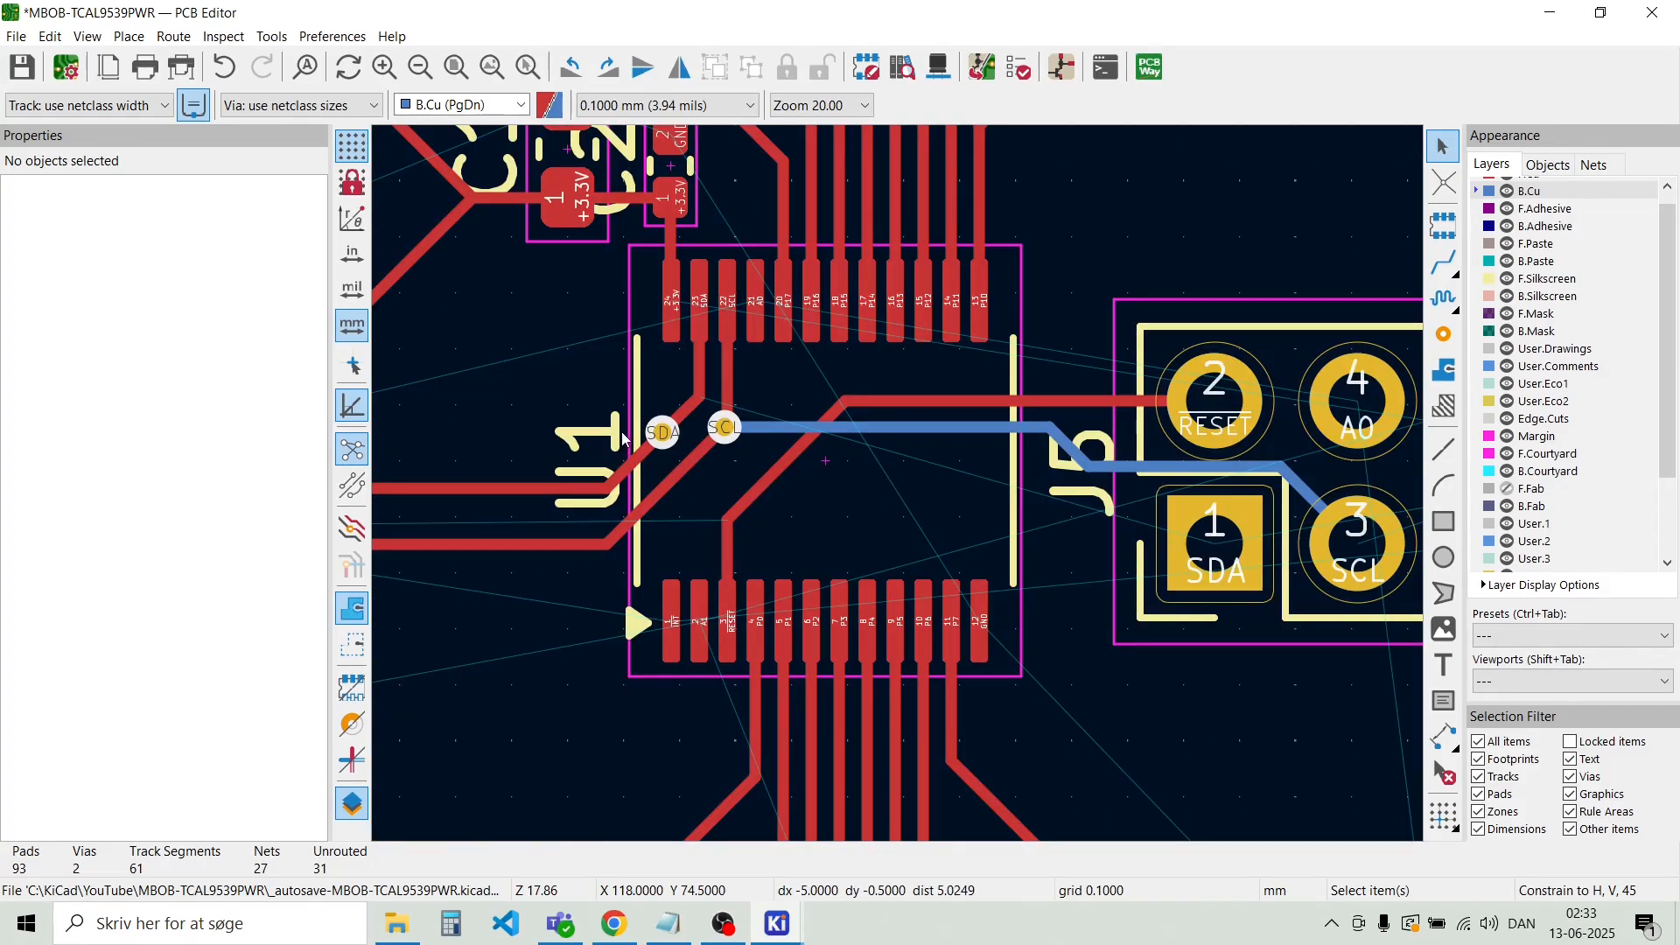
key("x")
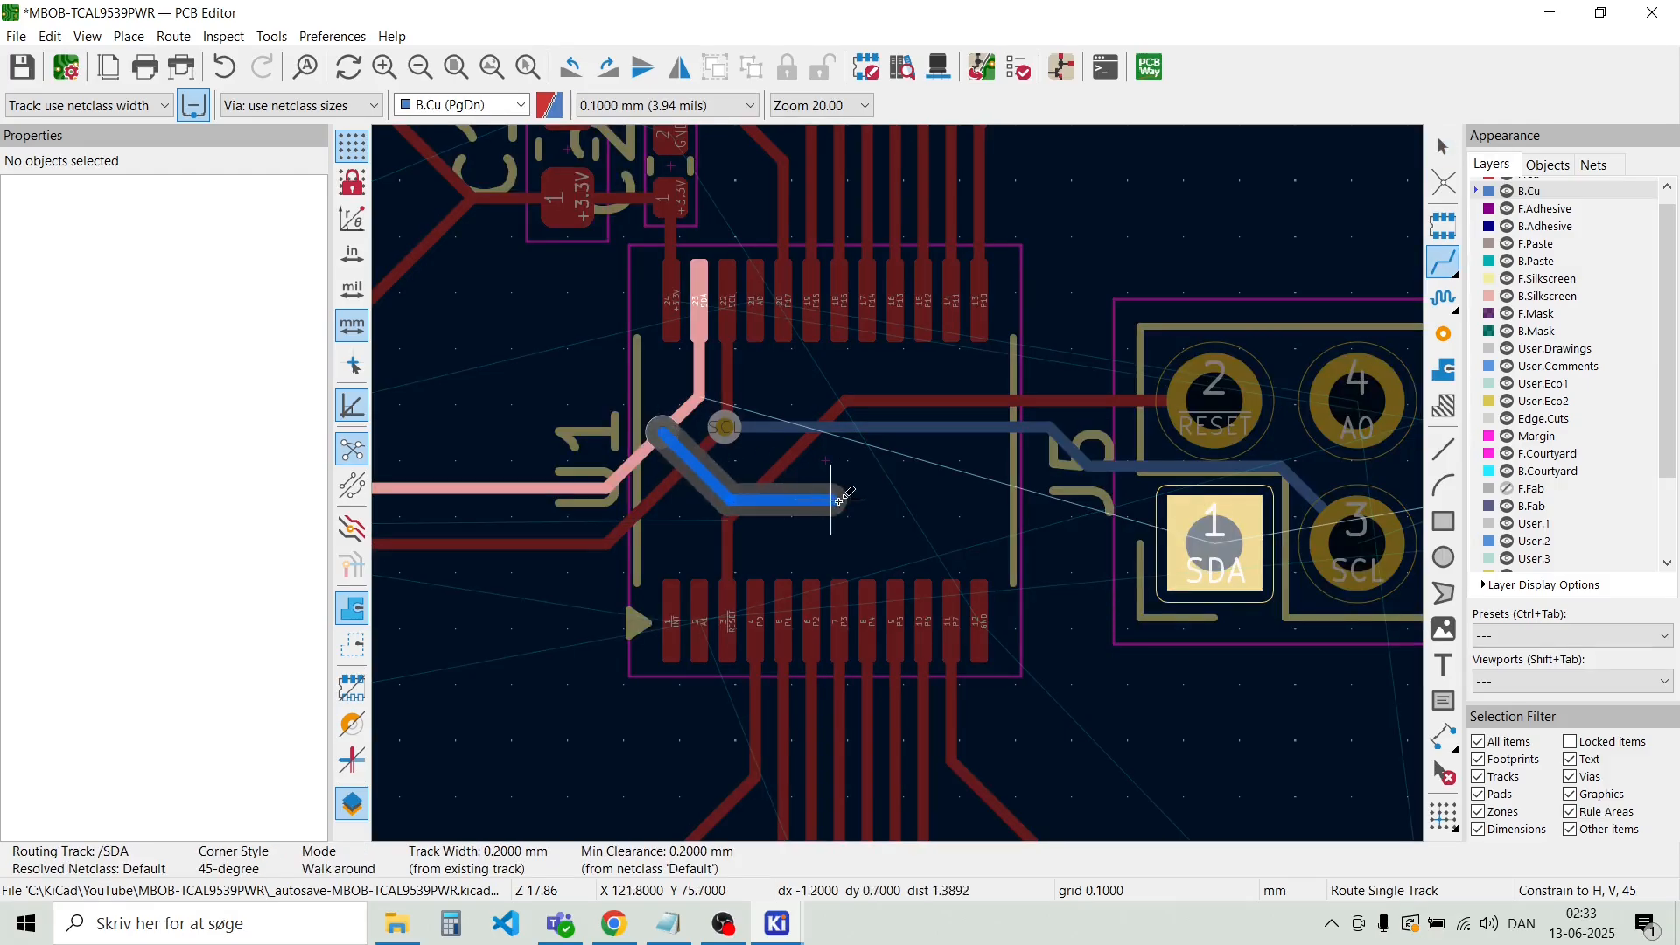
left_click(849, 472)
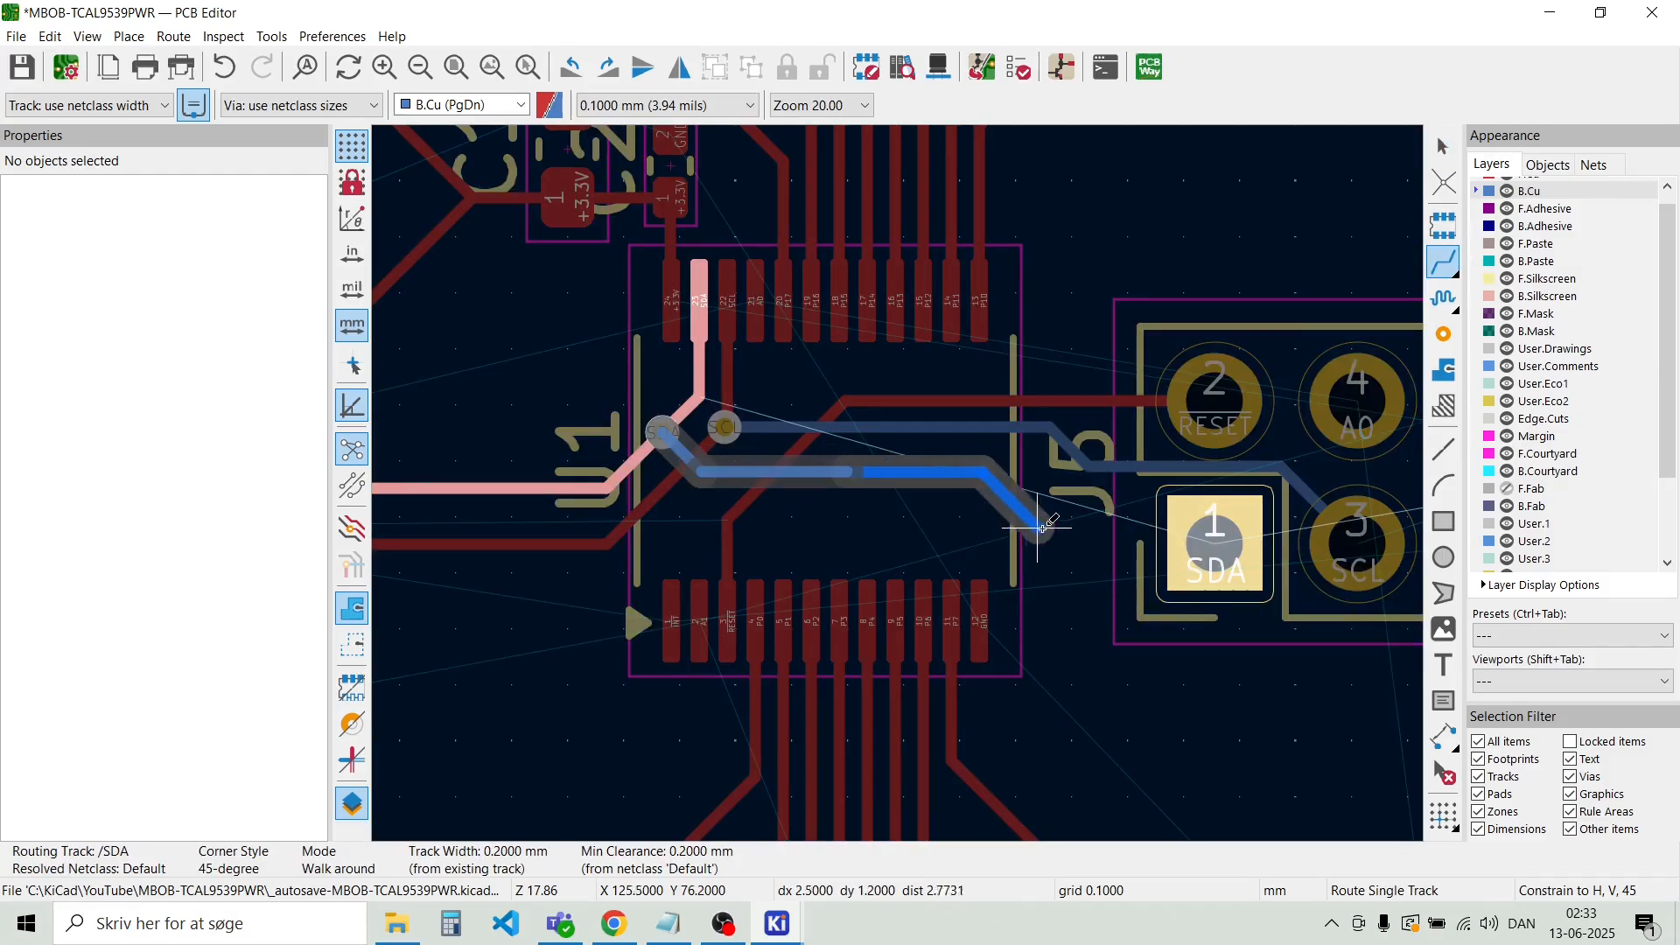
left_click(1097, 528)
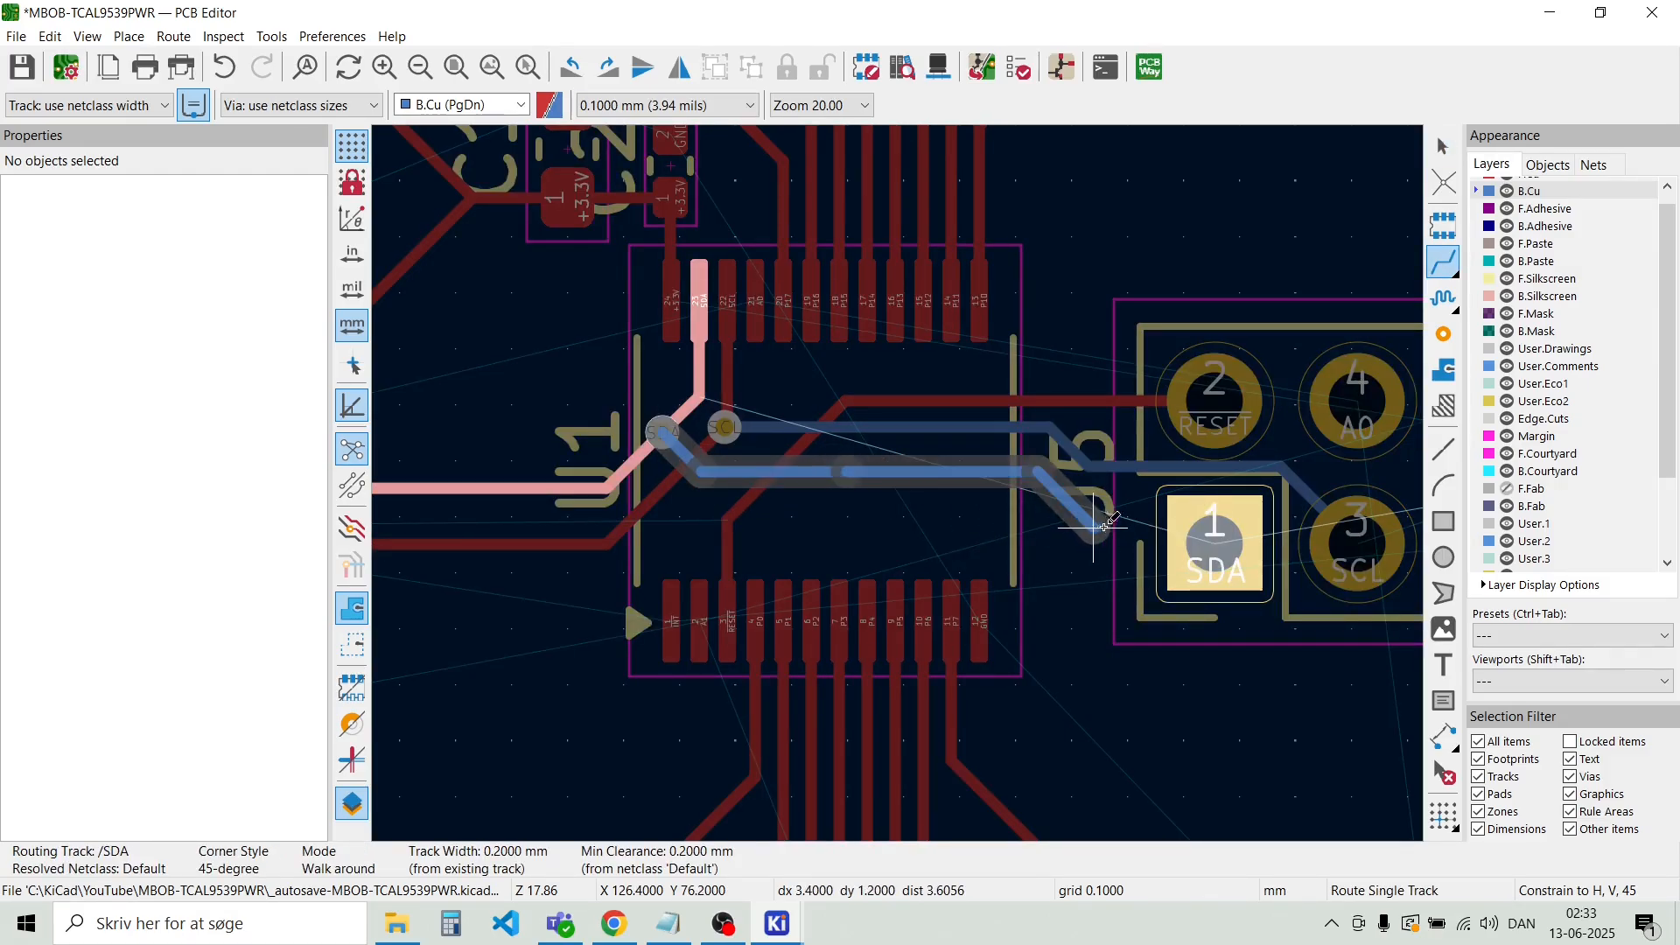
left_click(1220, 544)
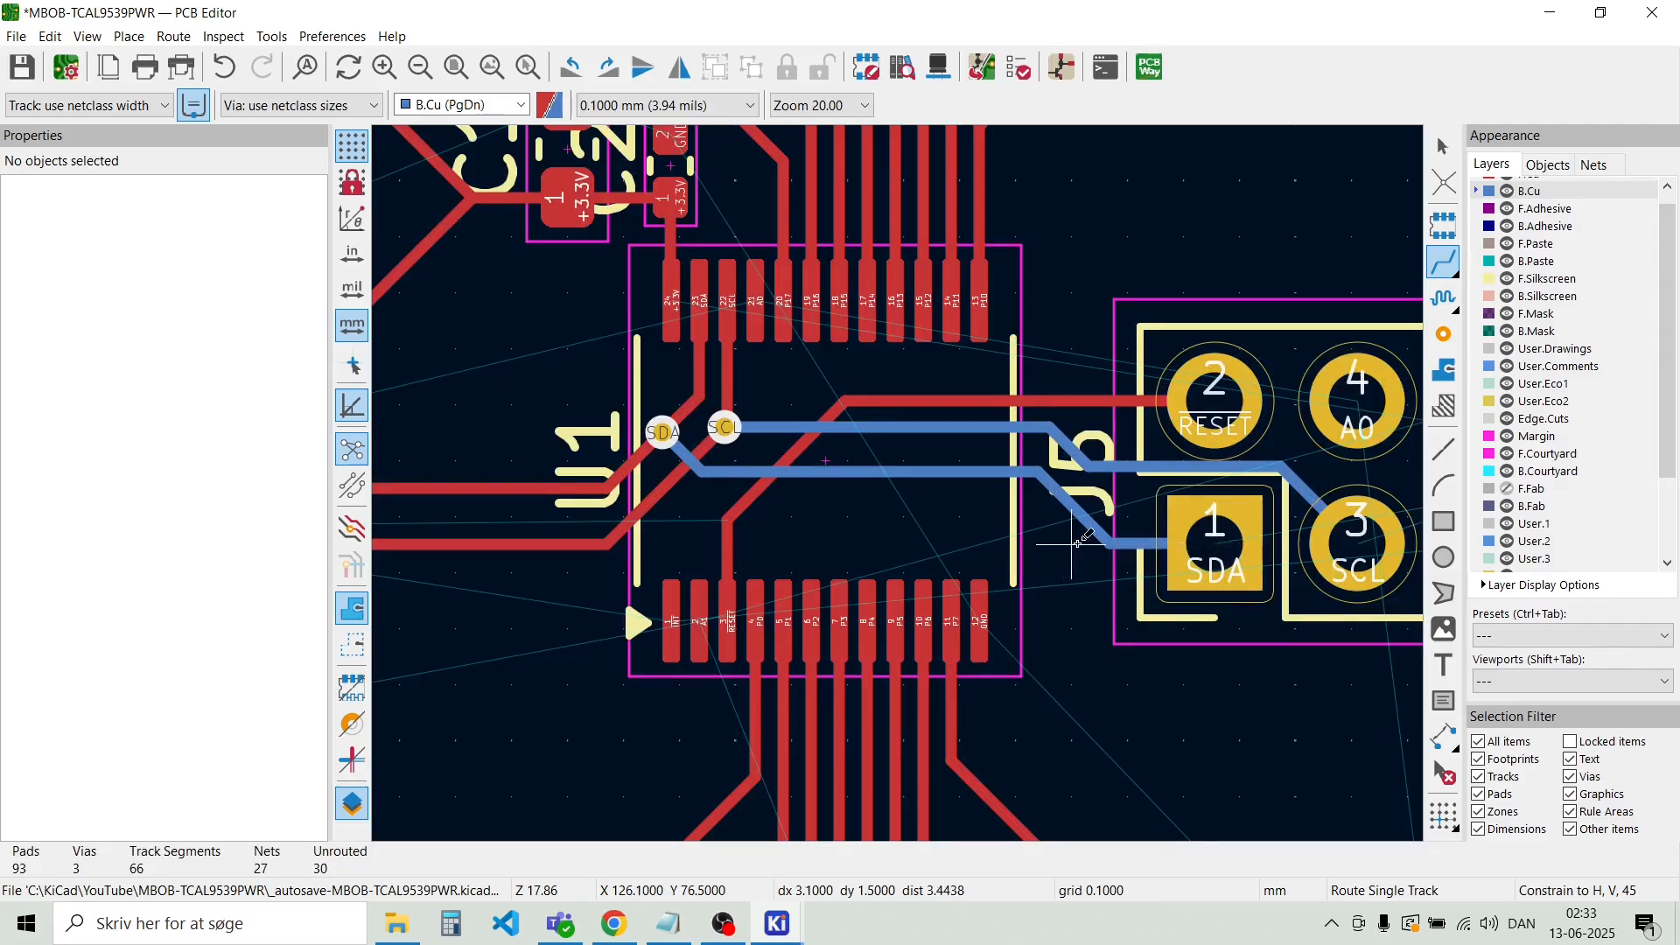
Route the SCL track on F.Cu from J5 pad 3, passing between J5 pads 5 and 6, to J2 pad 4
scroll(1217, 545, "down", 2)
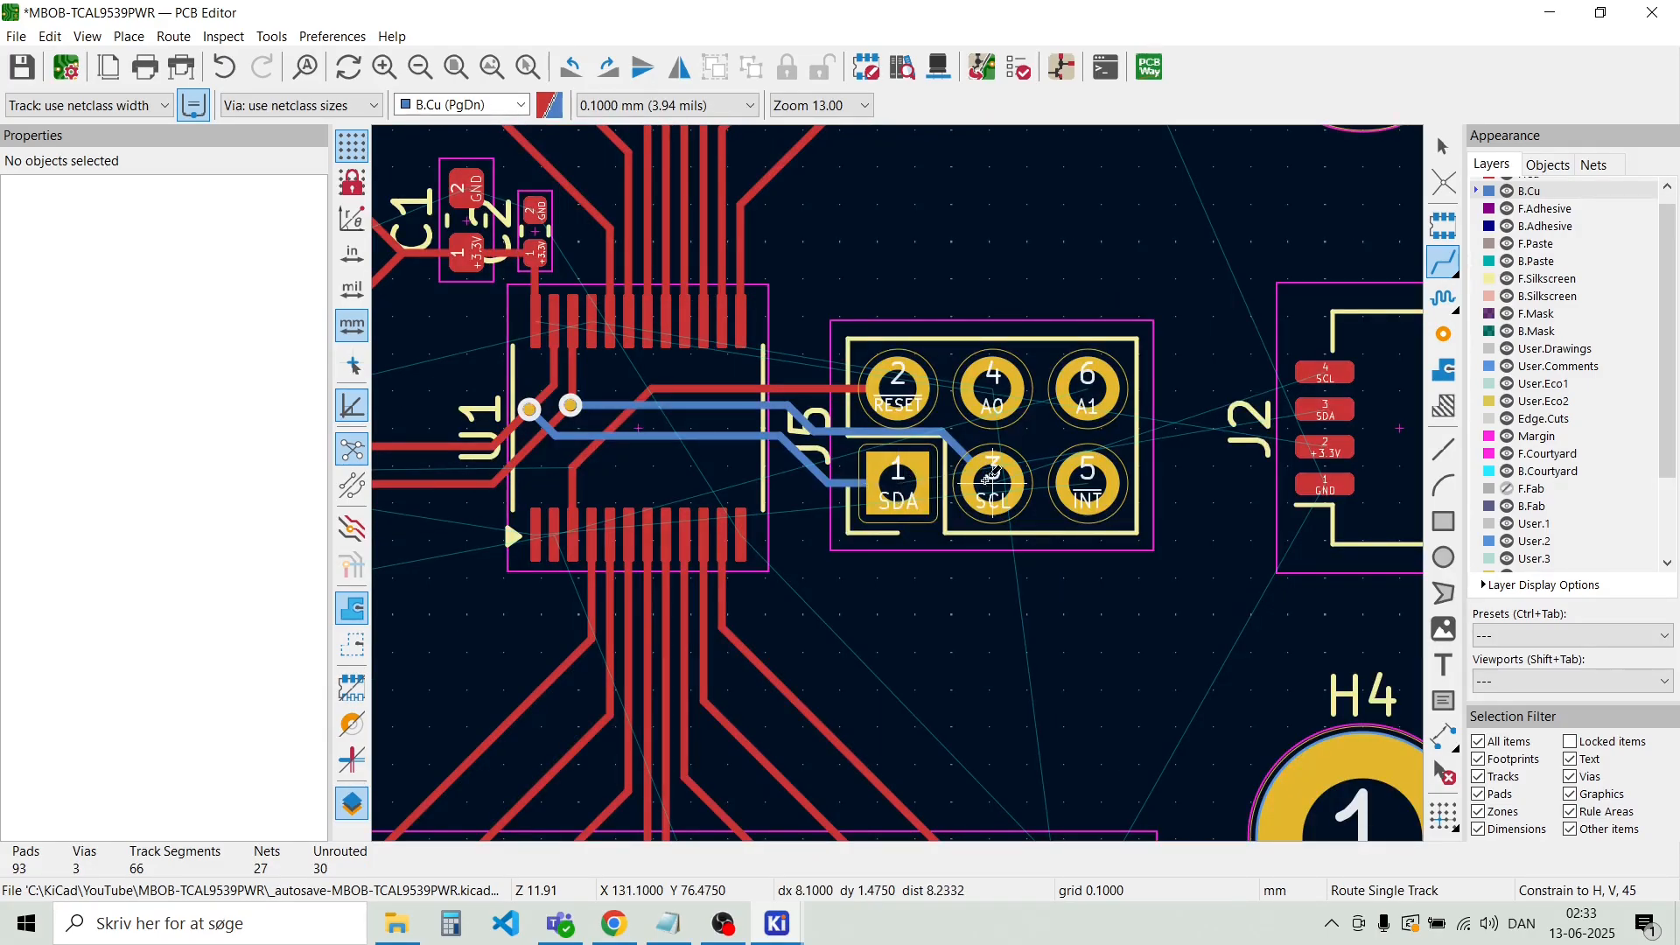
scroll(992, 476, "down", 2)
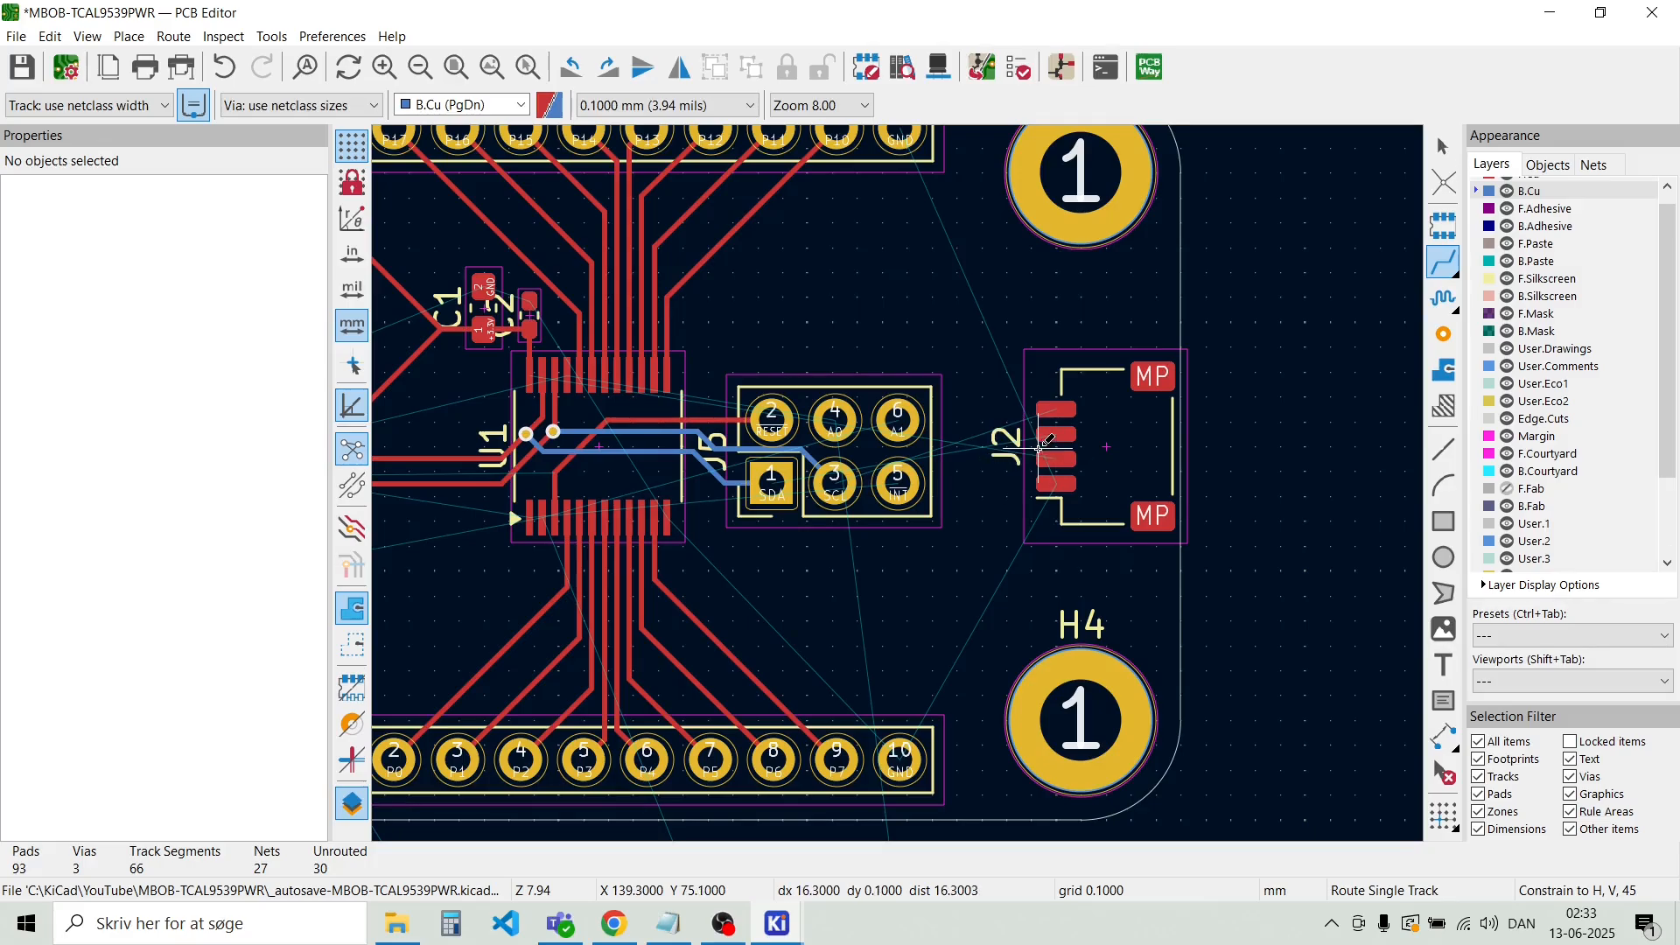
scroll(1041, 448, "up", 2)
scroll(901, 481, "down", 3)
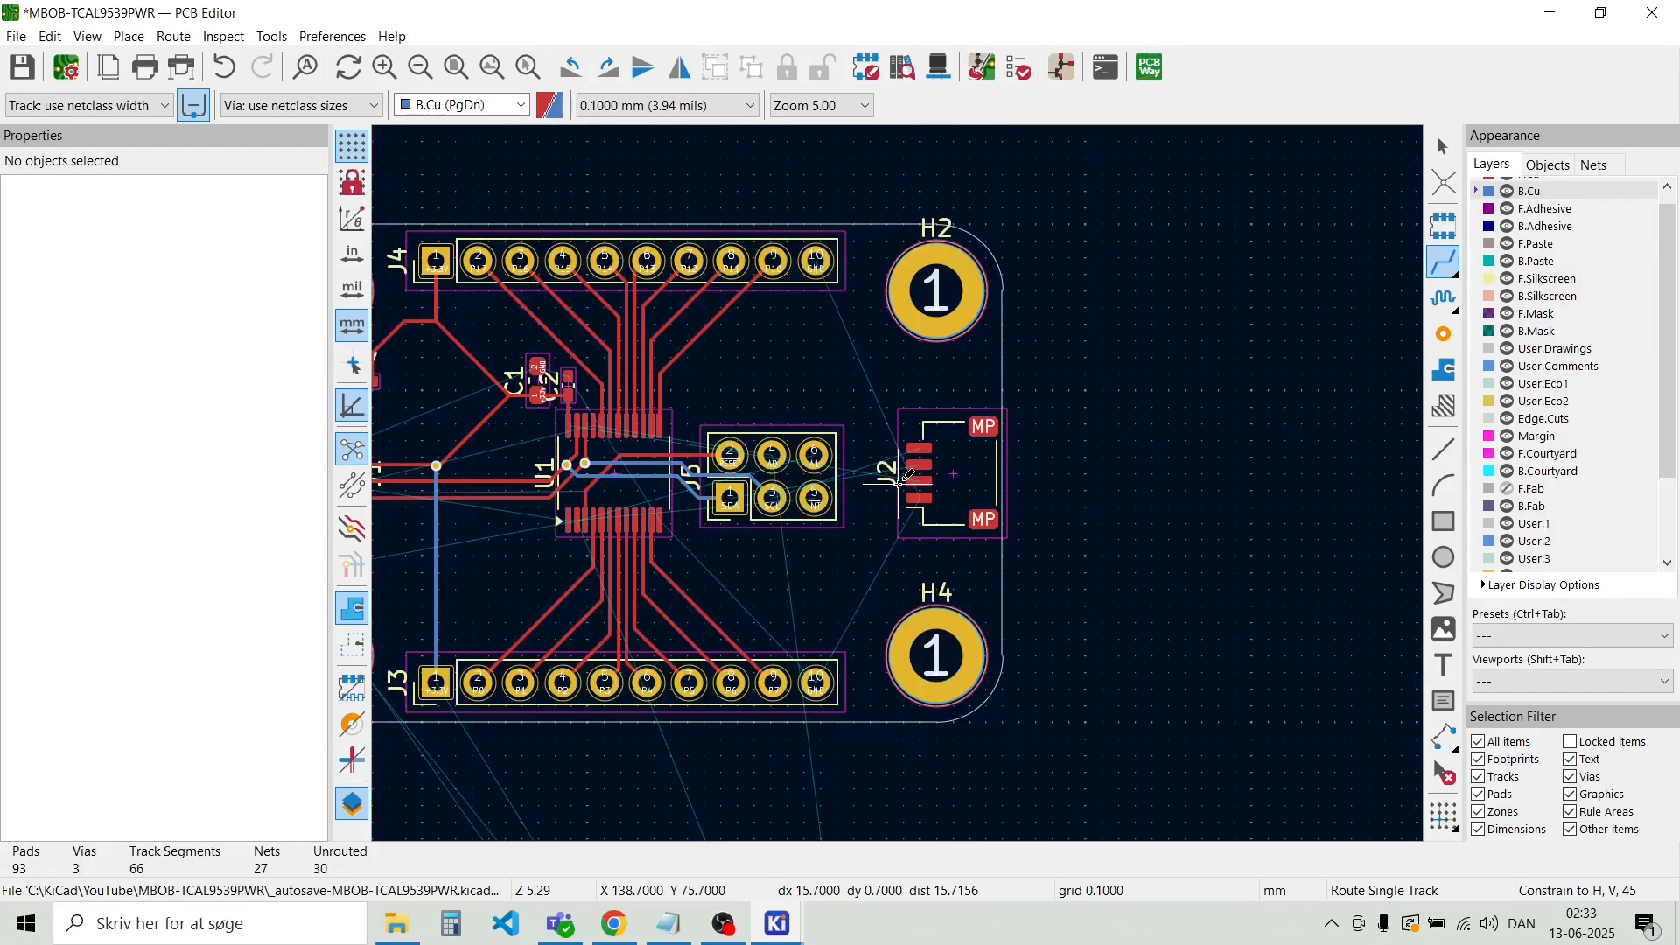
scroll(901, 482, "up", 2)
scroll(898, 483, "up", 1)
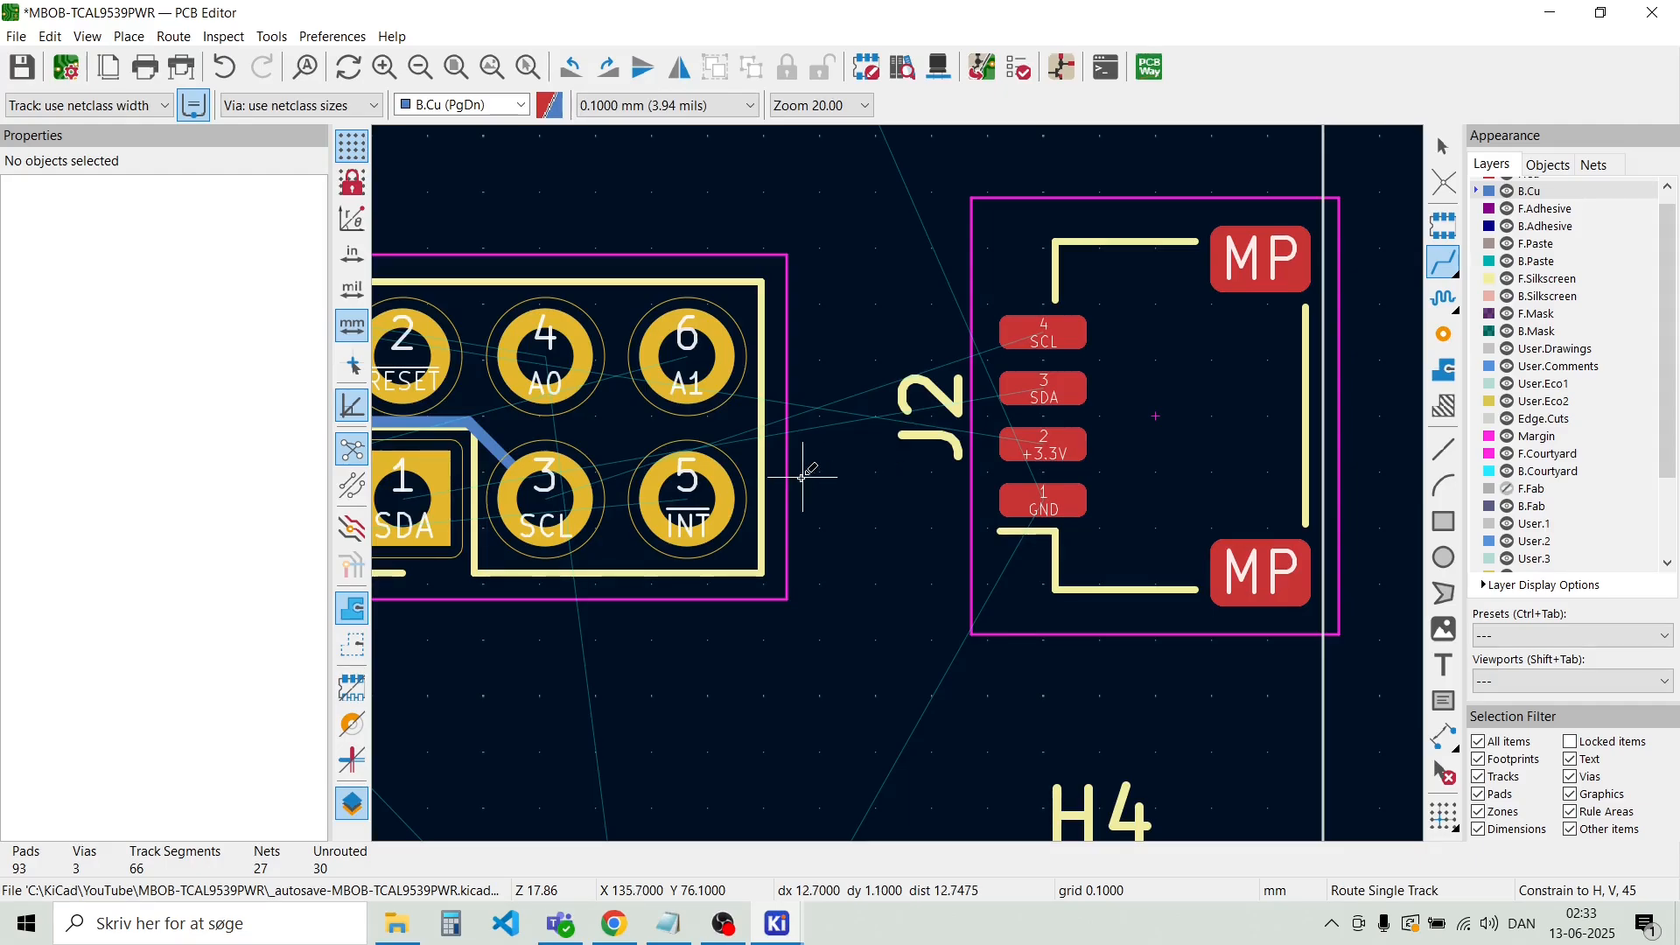
scroll(805, 469, "down", 1)
scroll(840, 490, "up", 2)
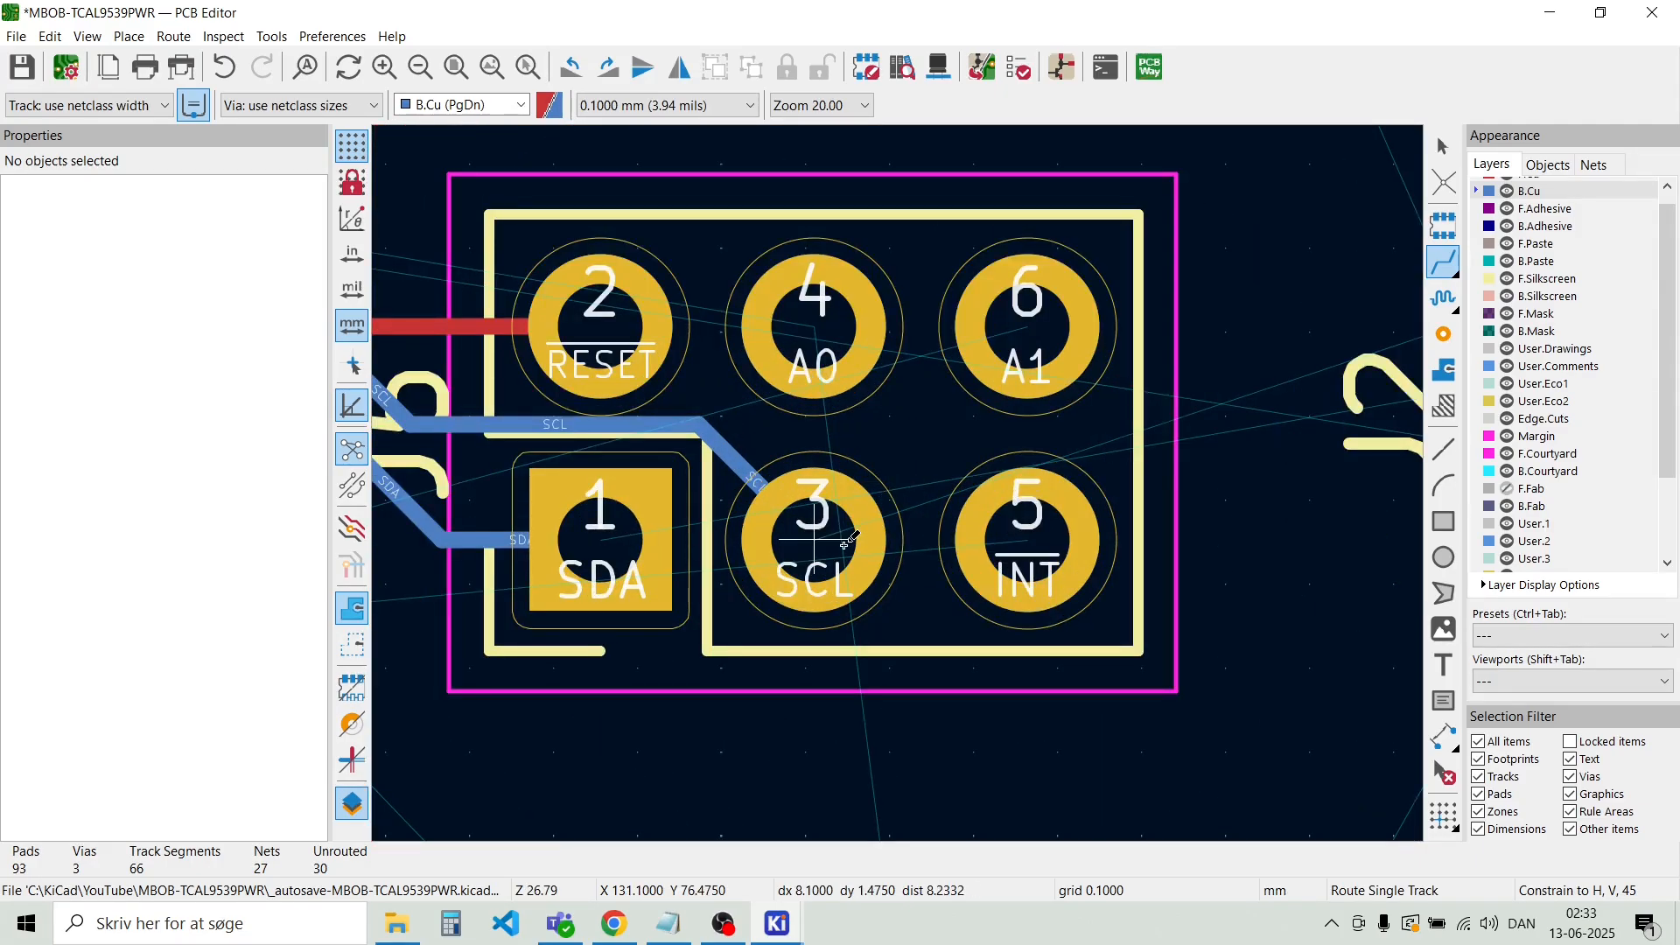
key("Escape")
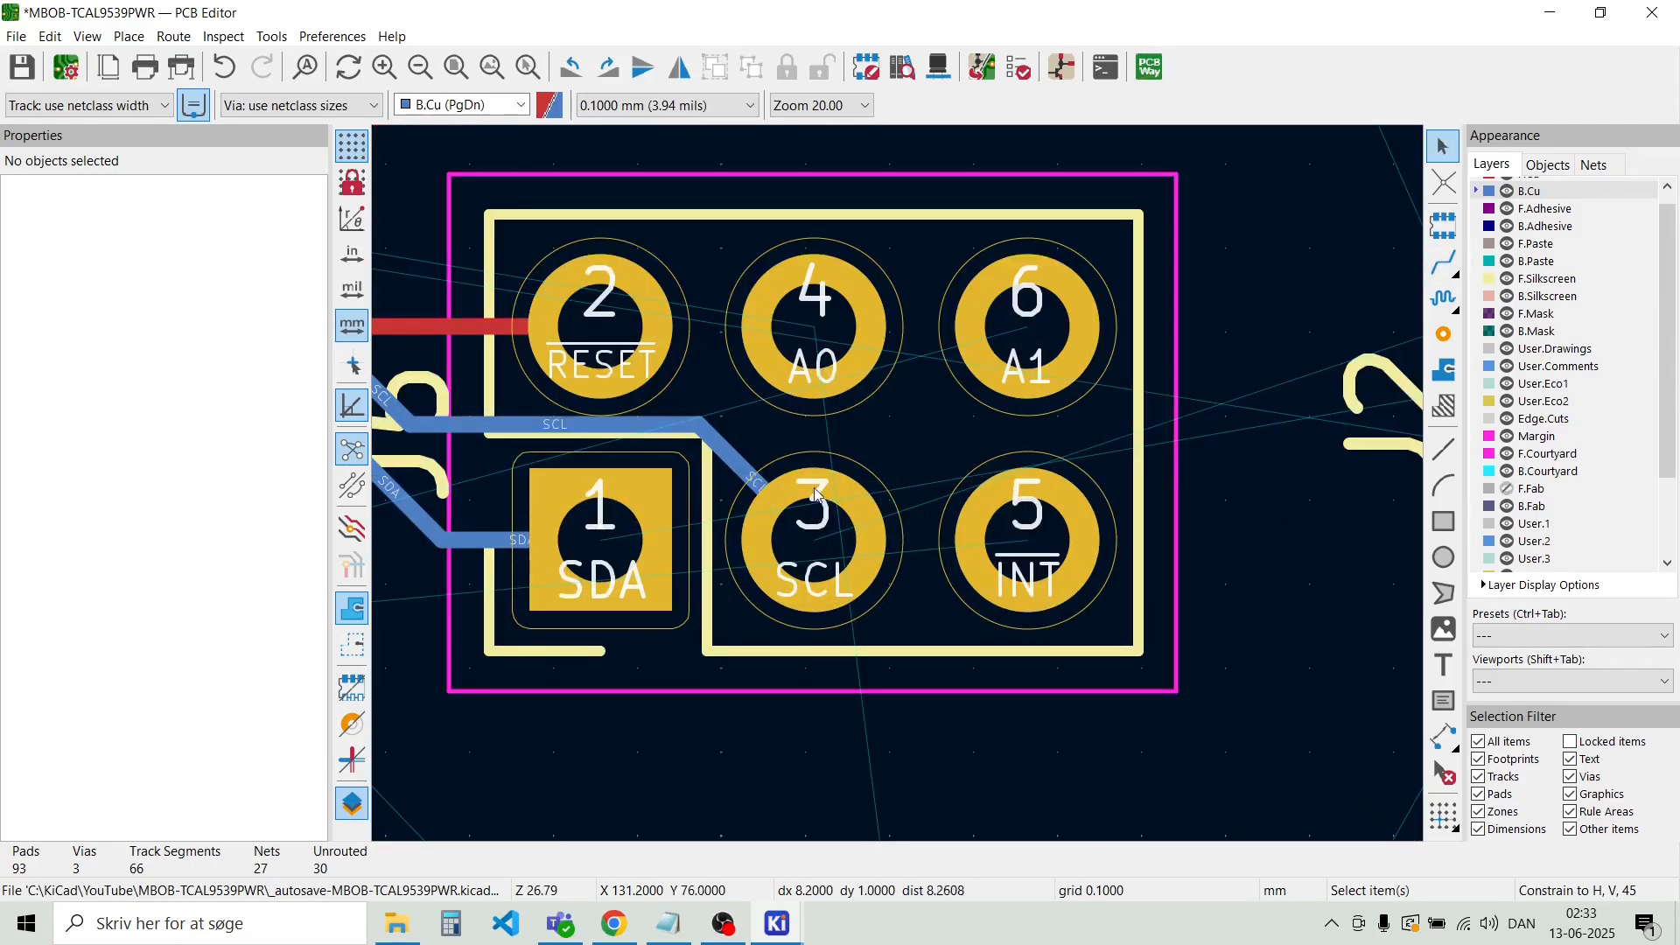
left_click(505, 113)
left_click(493, 137)
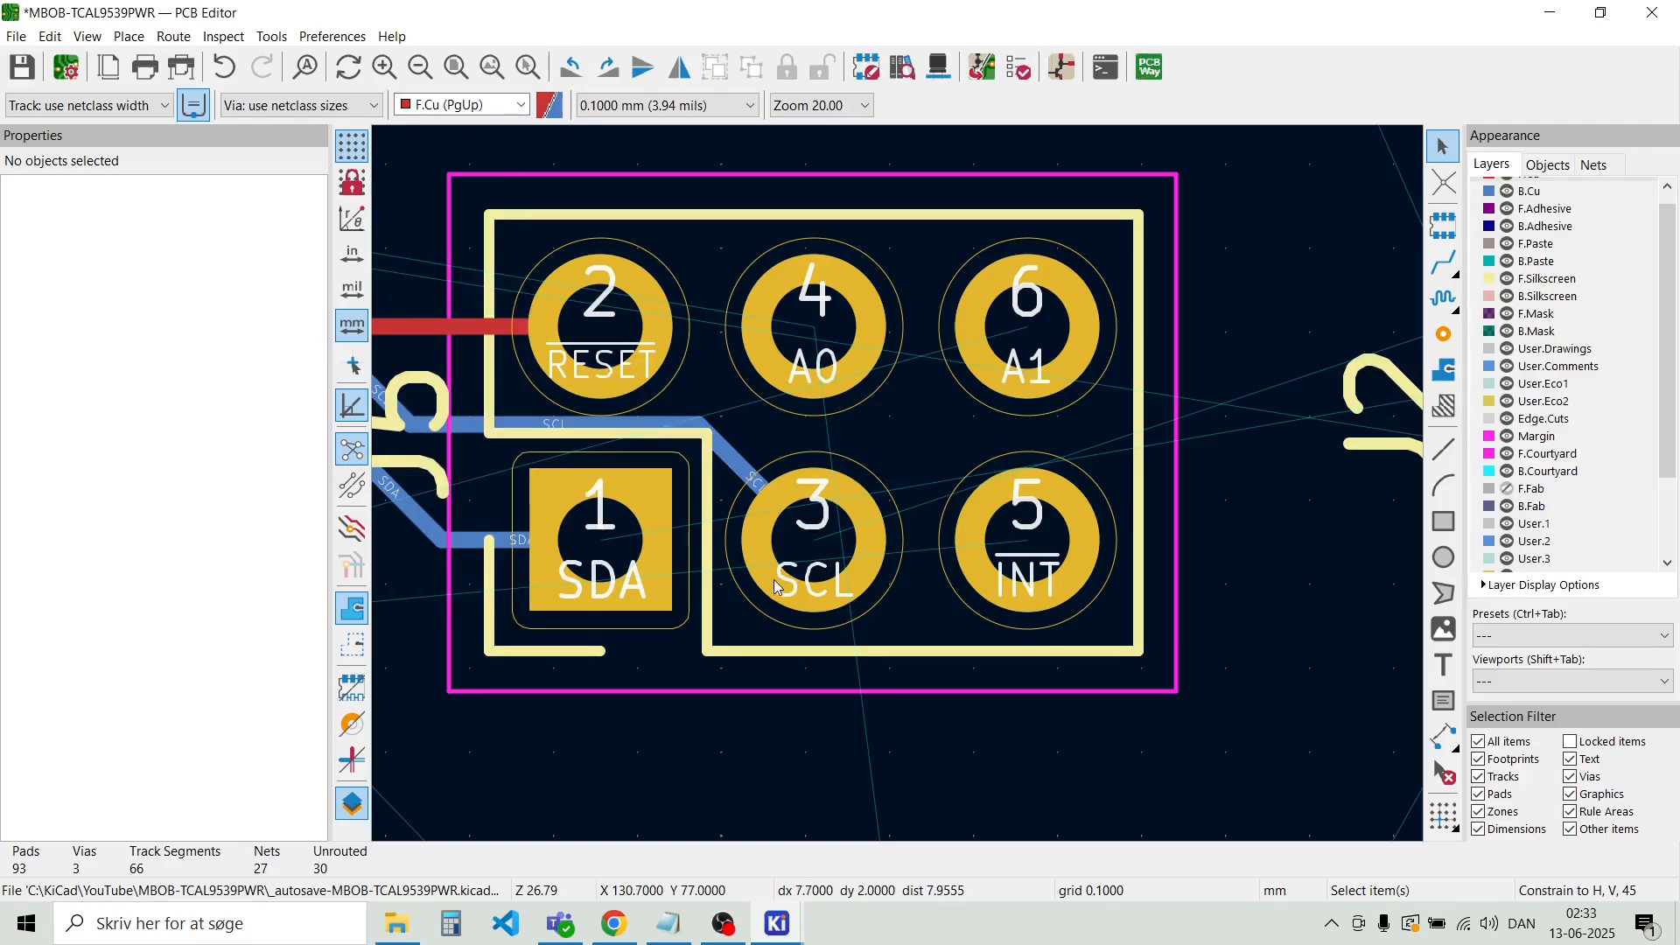
key("x")
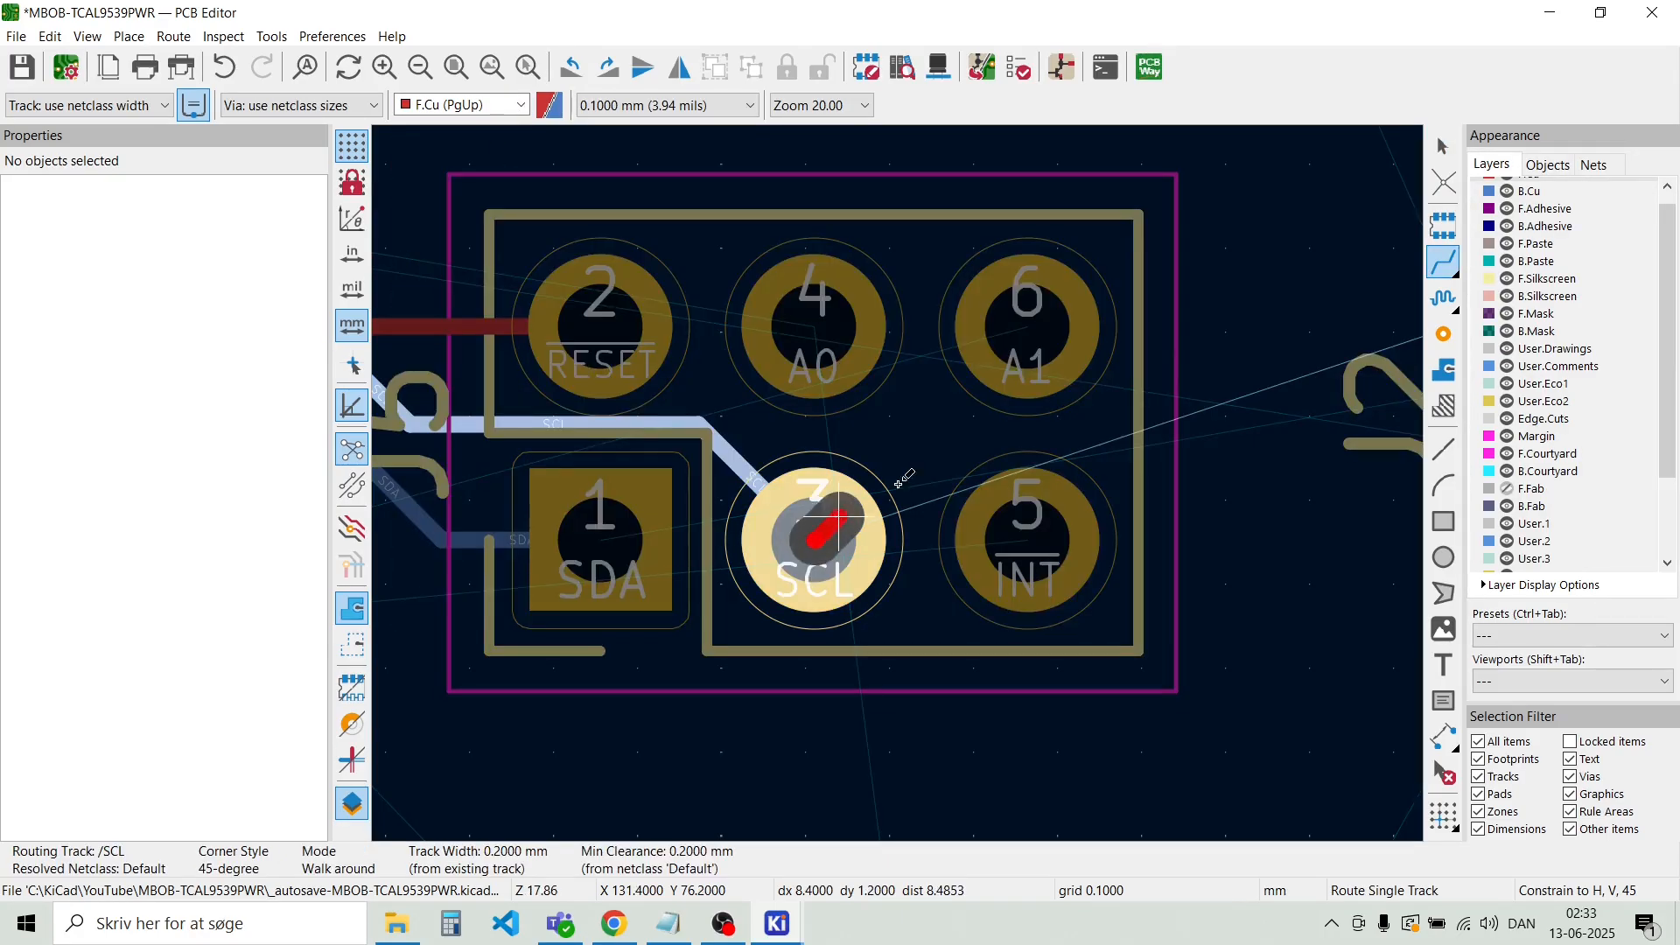
scroll(1015, 420, "down", 1)
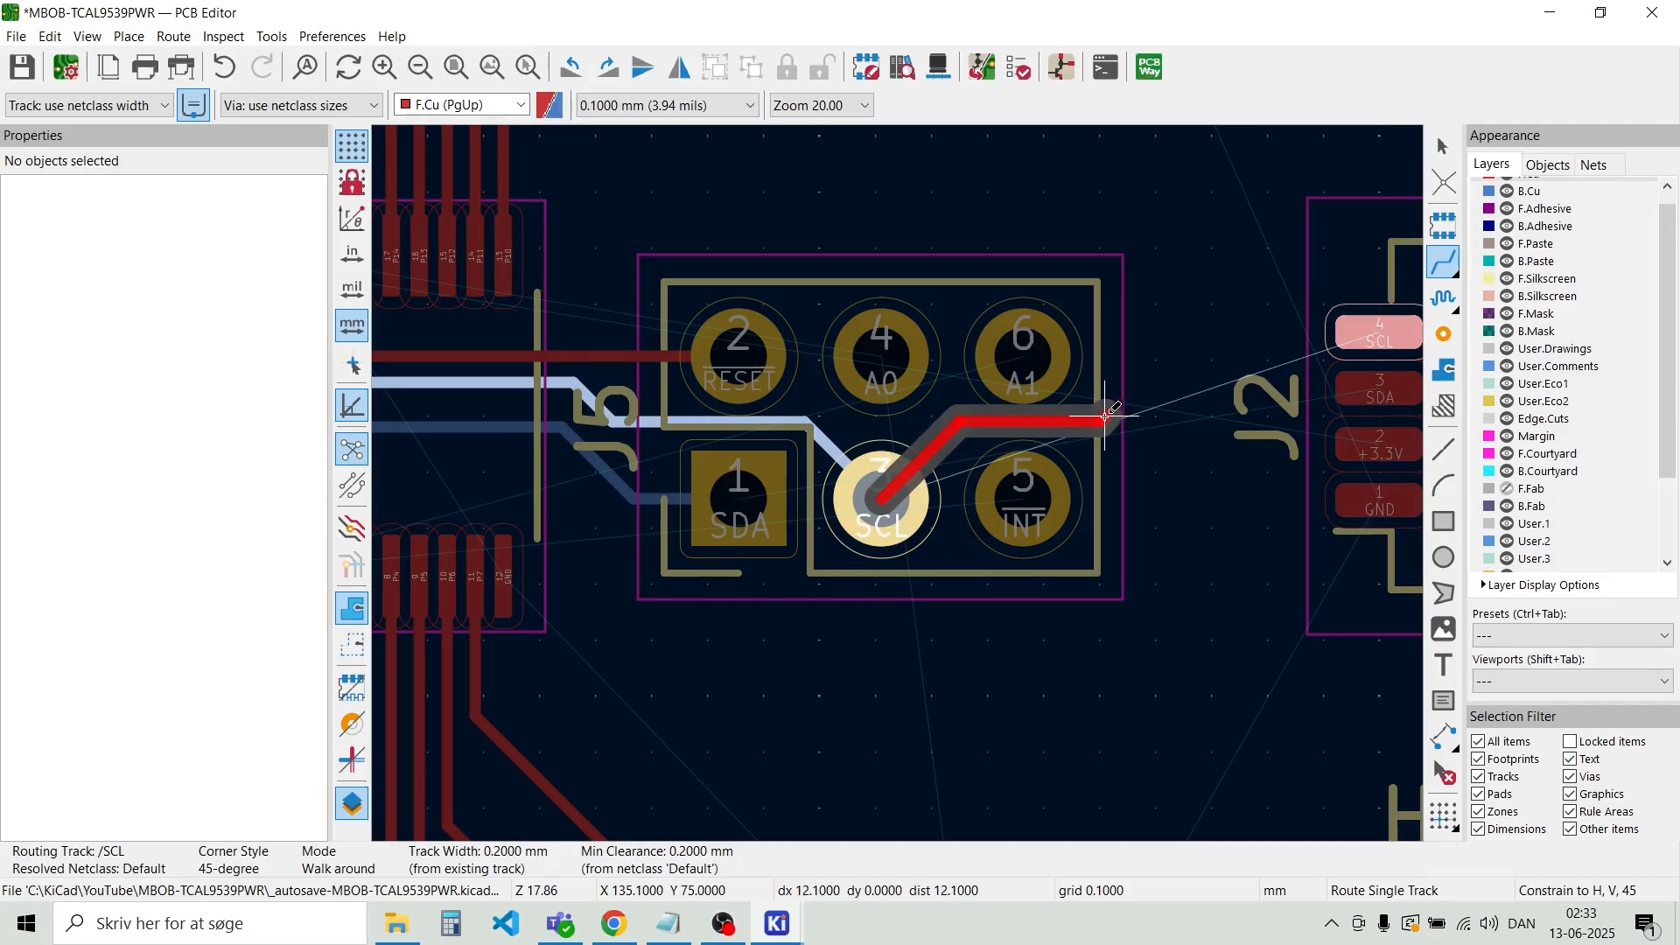
left_click(1138, 424)
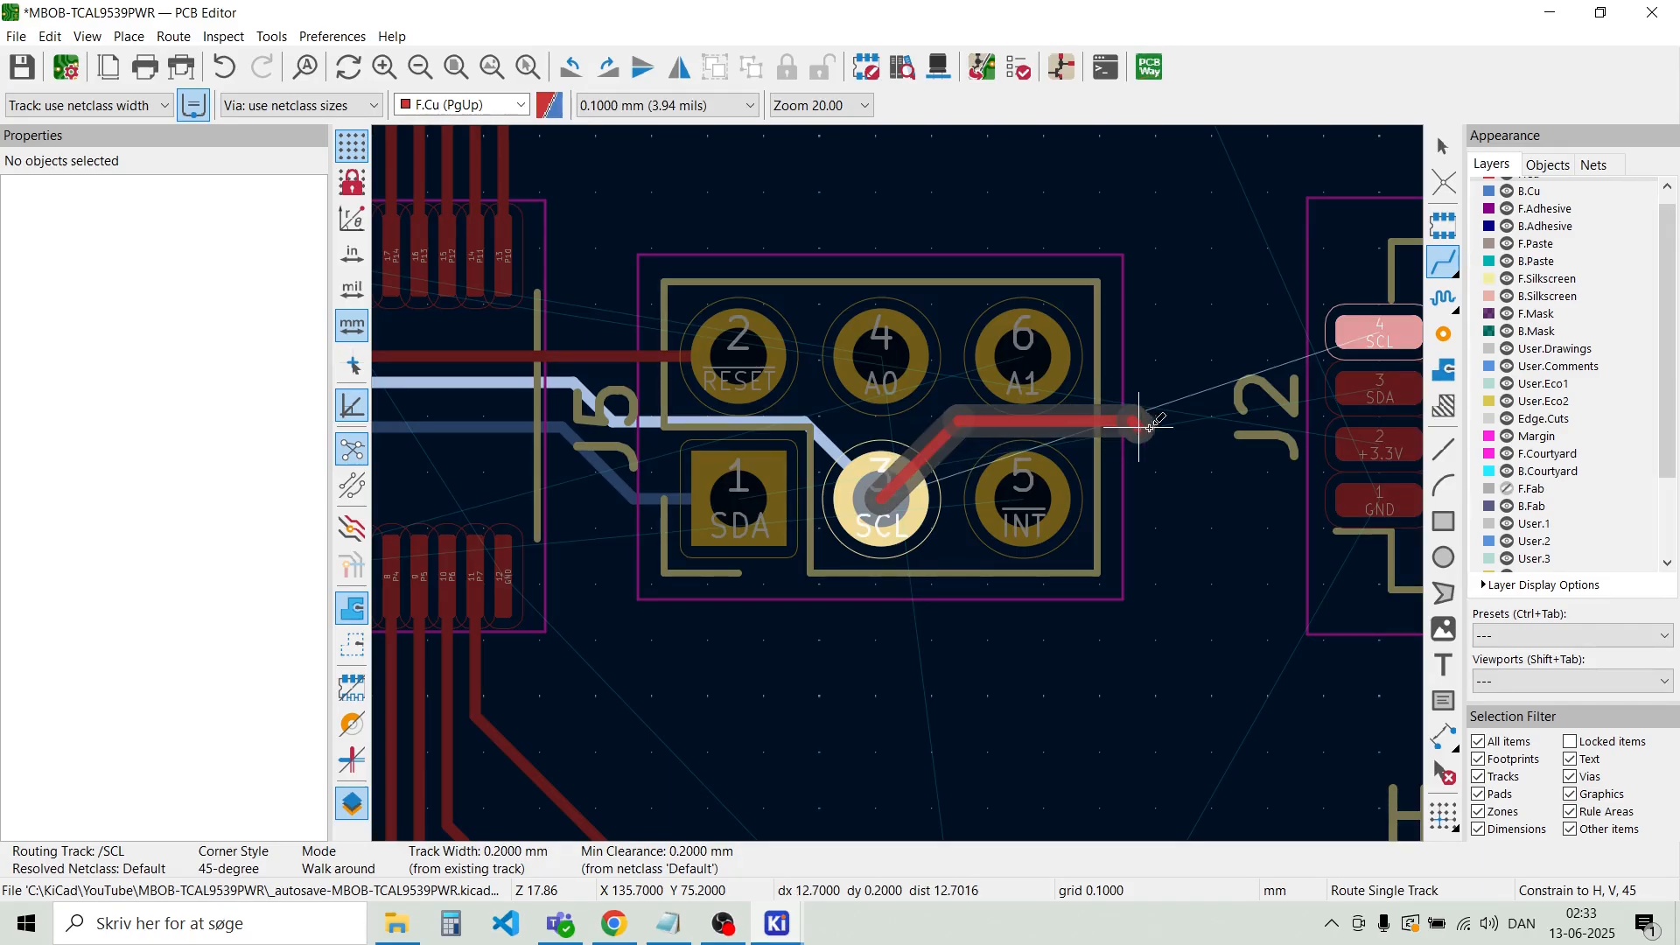
left_click(1350, 333)
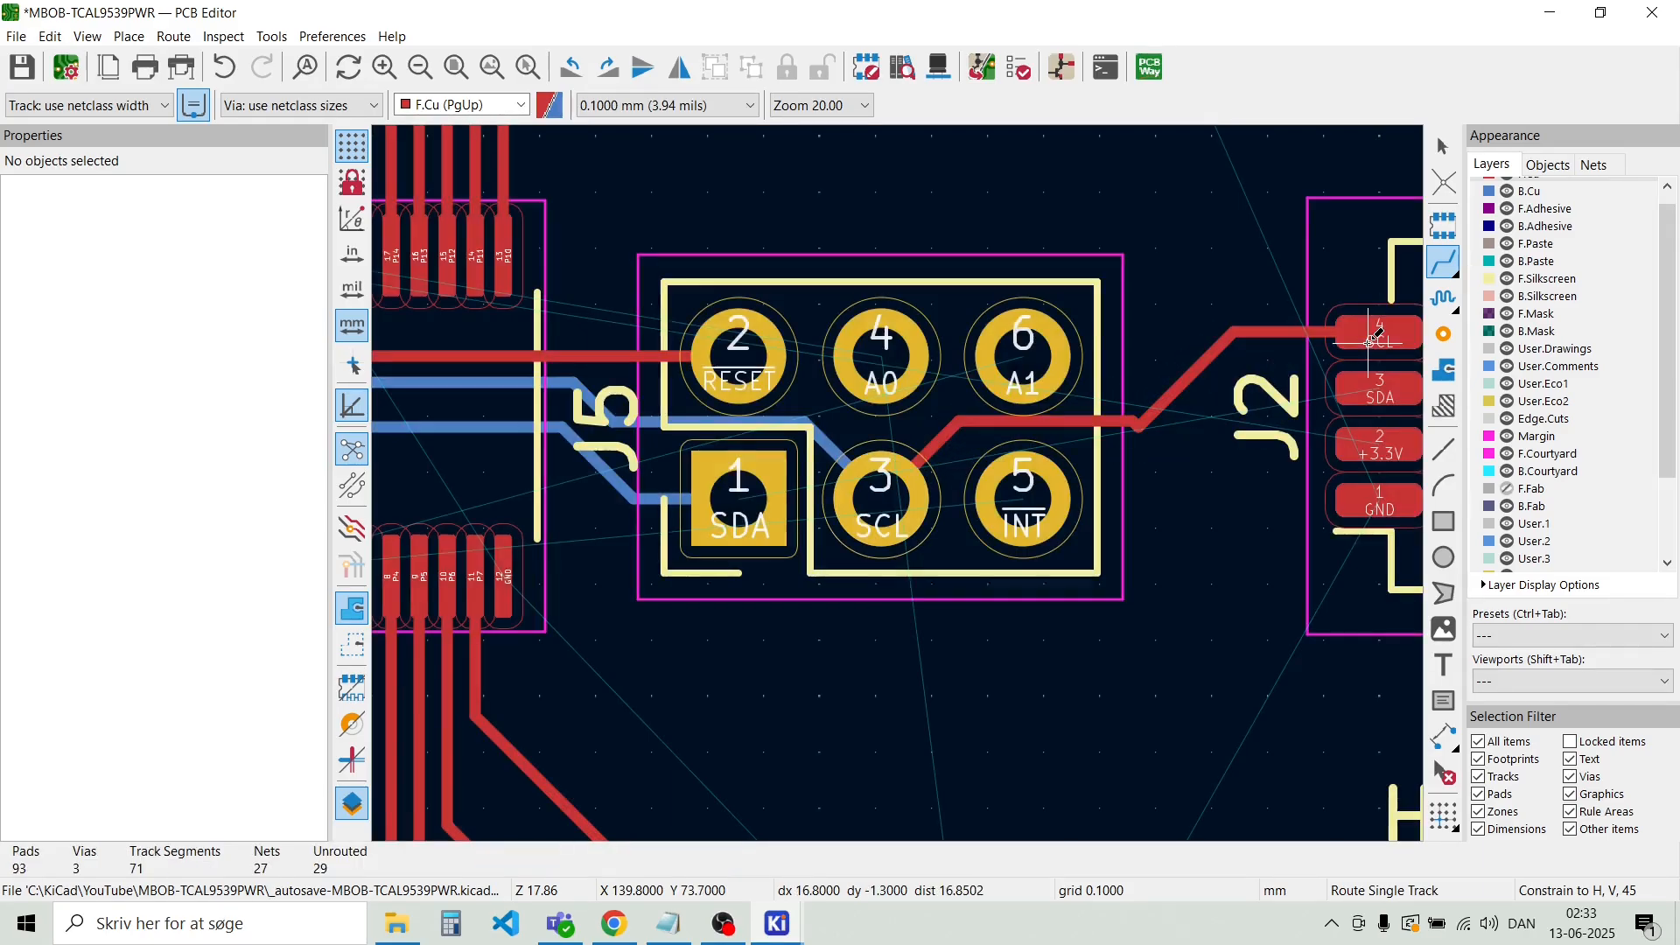
key("Escape")
Straighten the small kink in the SCL track between J5 and J2 so its horizontal run meets the diagonal directly
scroll(1140, 436, "up", 5)
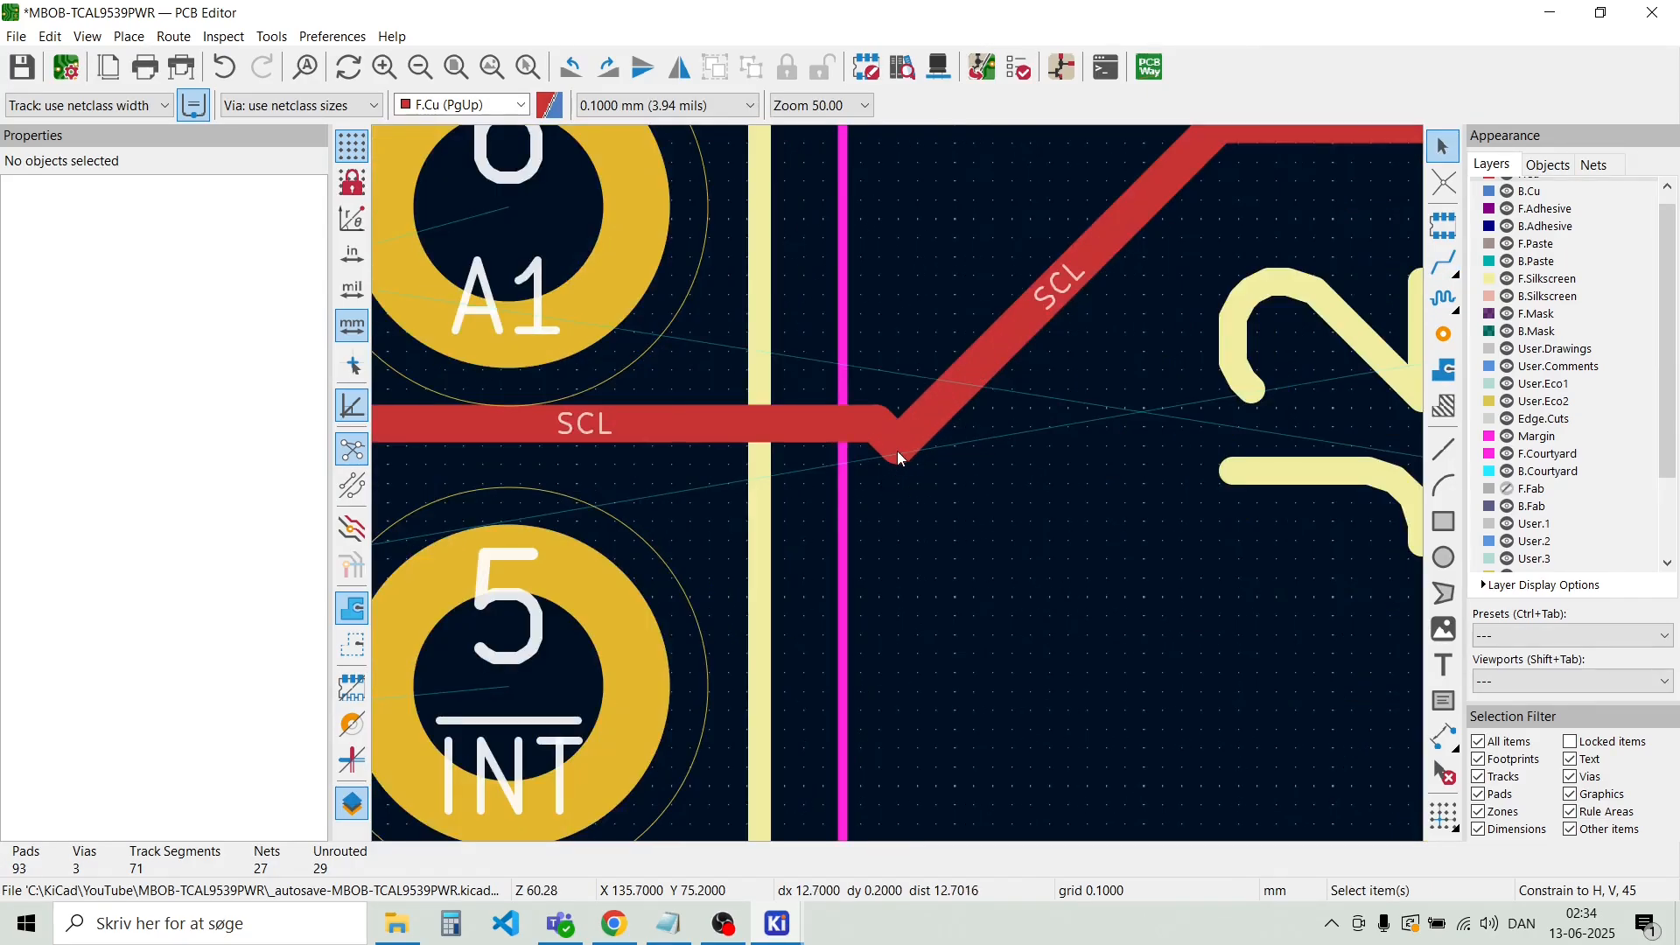
mouse_move(896, 445)
left_mouse_down()
mouse_move(911, 426)
mouse_move(895, 423)
left_mouse_up()
Route the SDA track on F.Cu from J5 pad 1, passing underneath J5 pads 3 and 5, to J2 pad 3
scroll(894, 423, "down", 5)
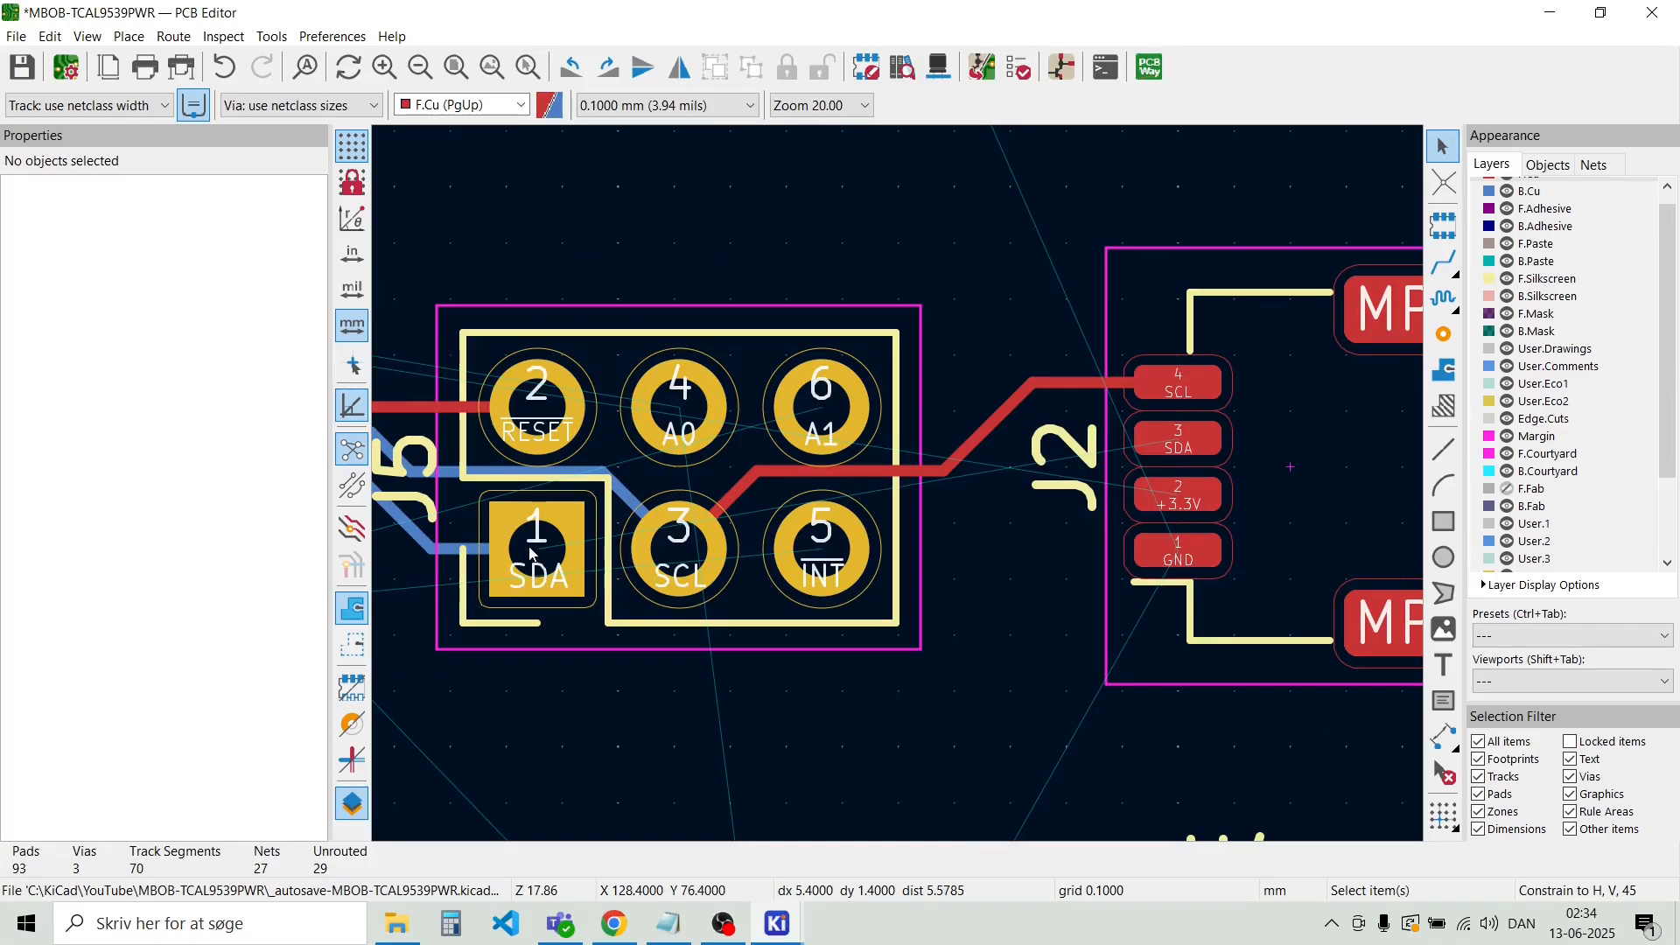
key("x")
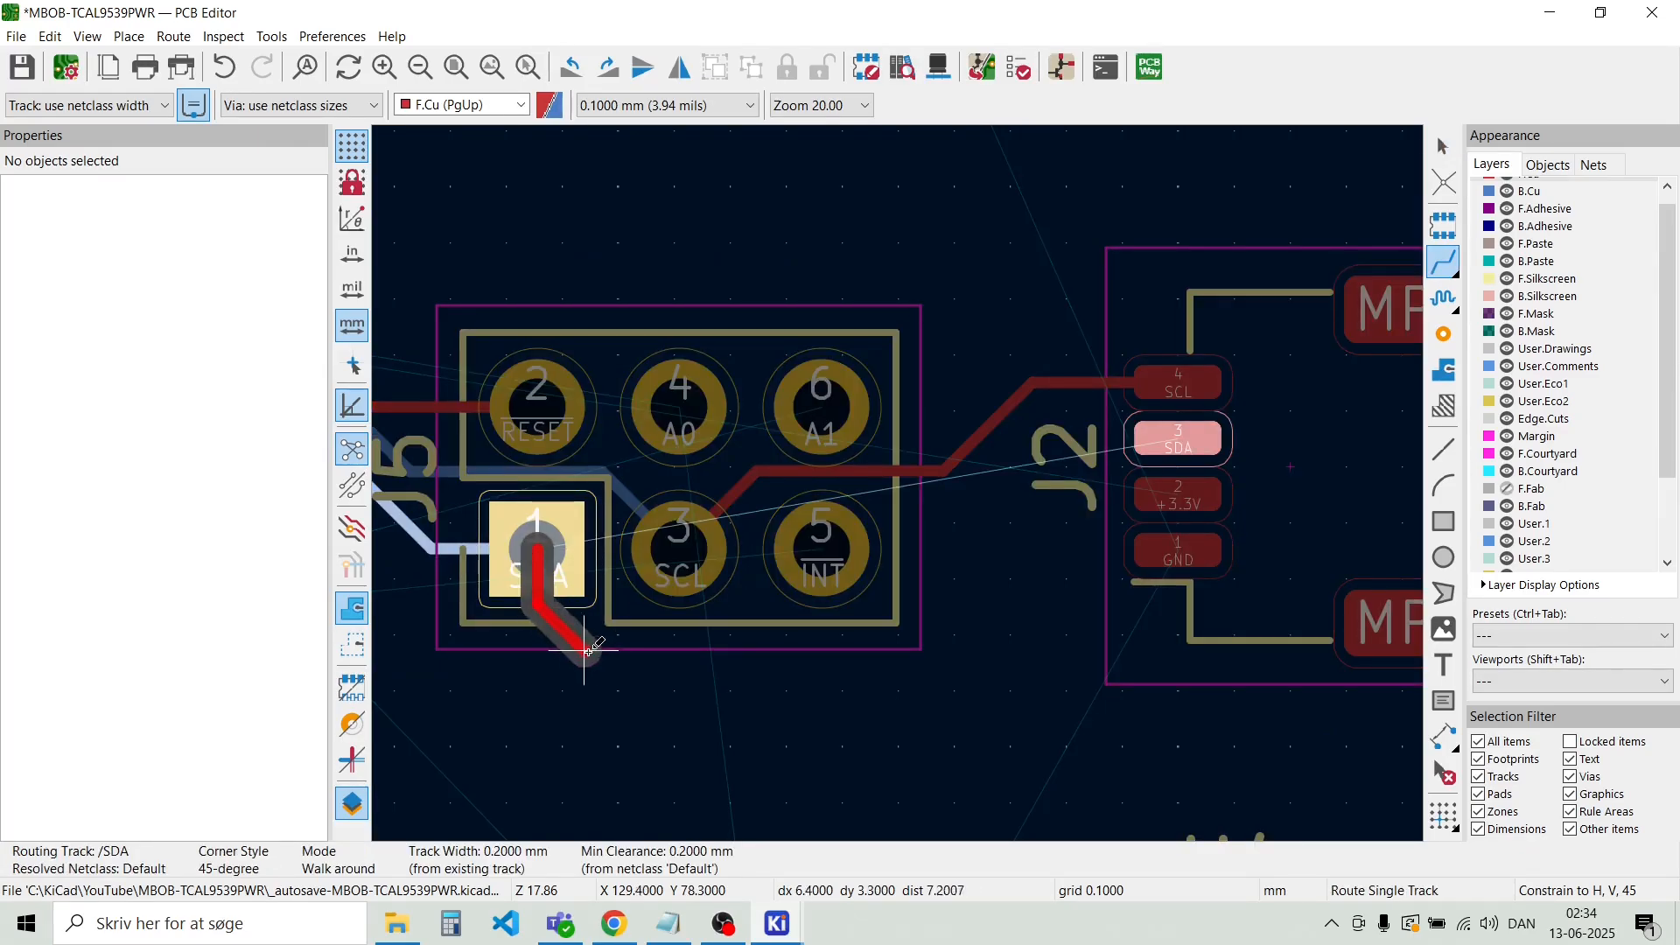
left_click(853, 669)
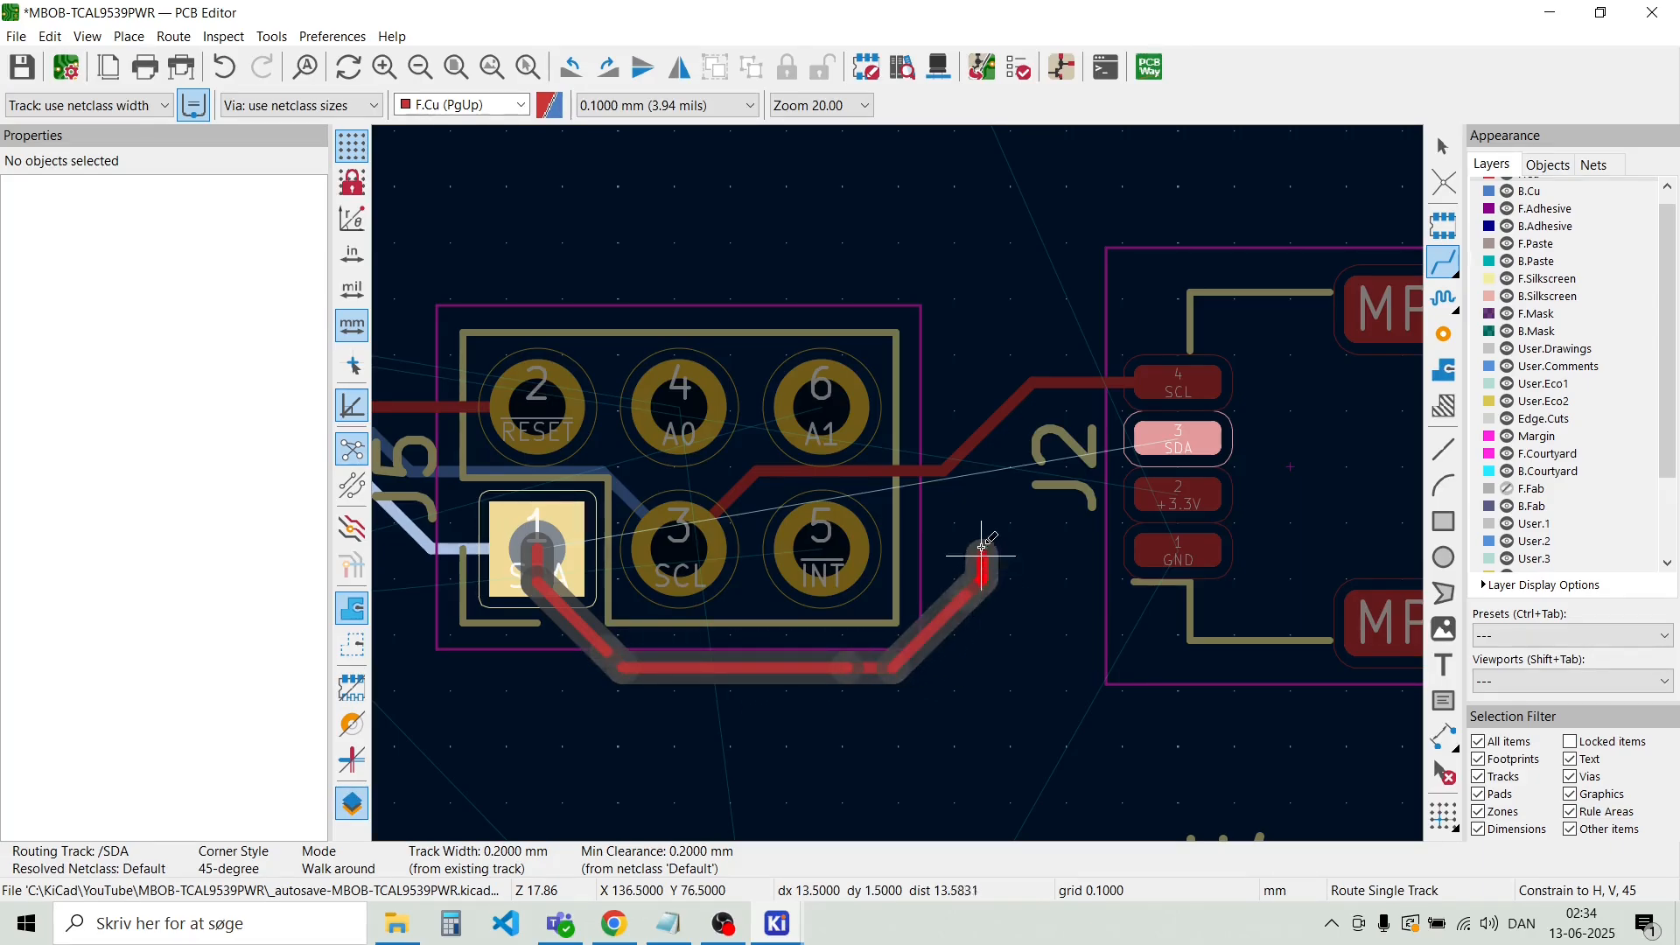
left_click(1179, 438)
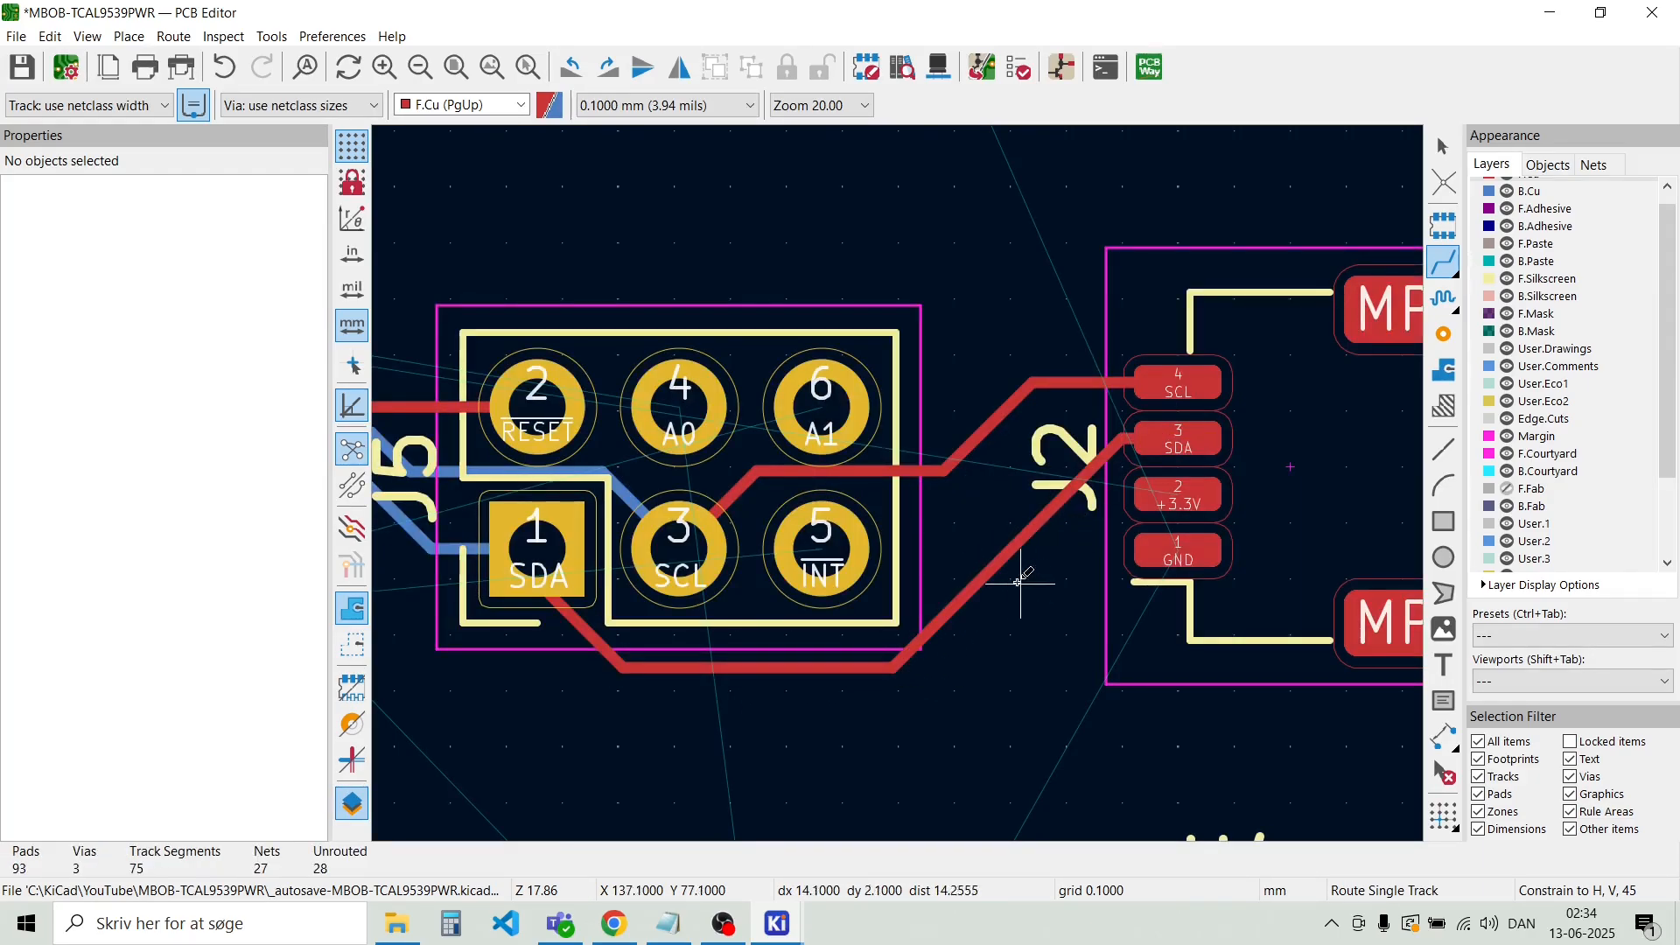
Reshape the J5-to-J2 SDA track by shifting its long diagonal towards J5 and its horizontal run up to about Y 78.3 mm
left_click_drag(989, 568, 945, 563)
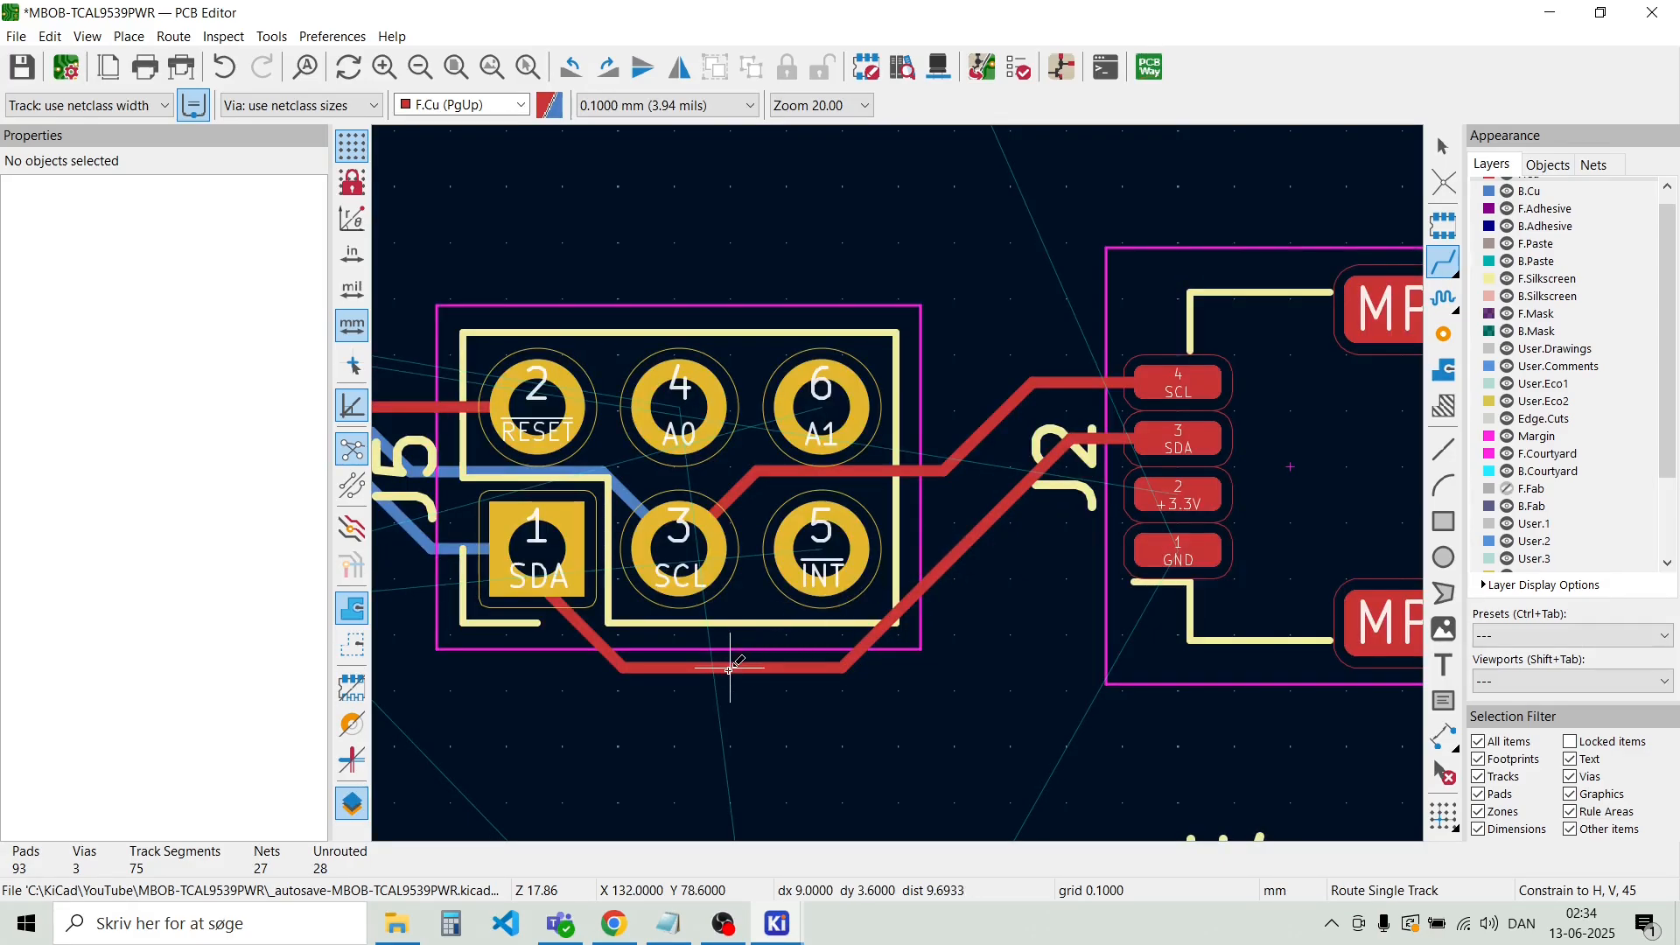
left_click_drag(731, 670, 898, 651)
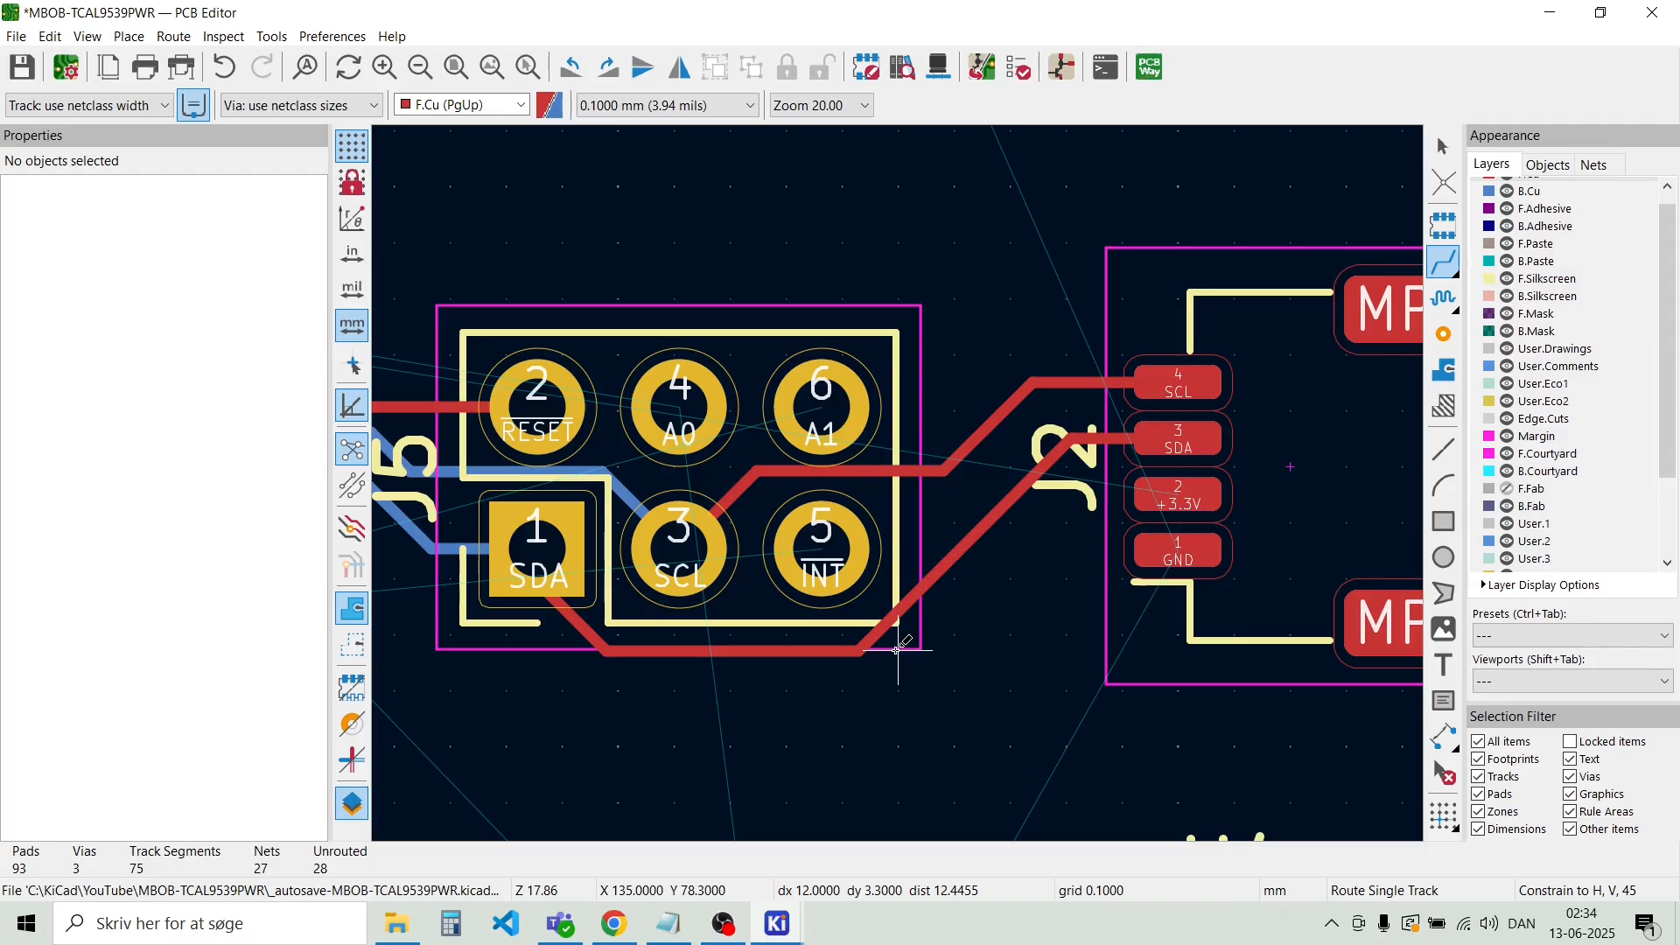
Place a standalone via at the +3.3V track junction beside C1 pad 1, at about X 115.2, Y 70.3 mm
scroll(899, 650, "down", 2)
scroll(1049, 398, "down", 2)
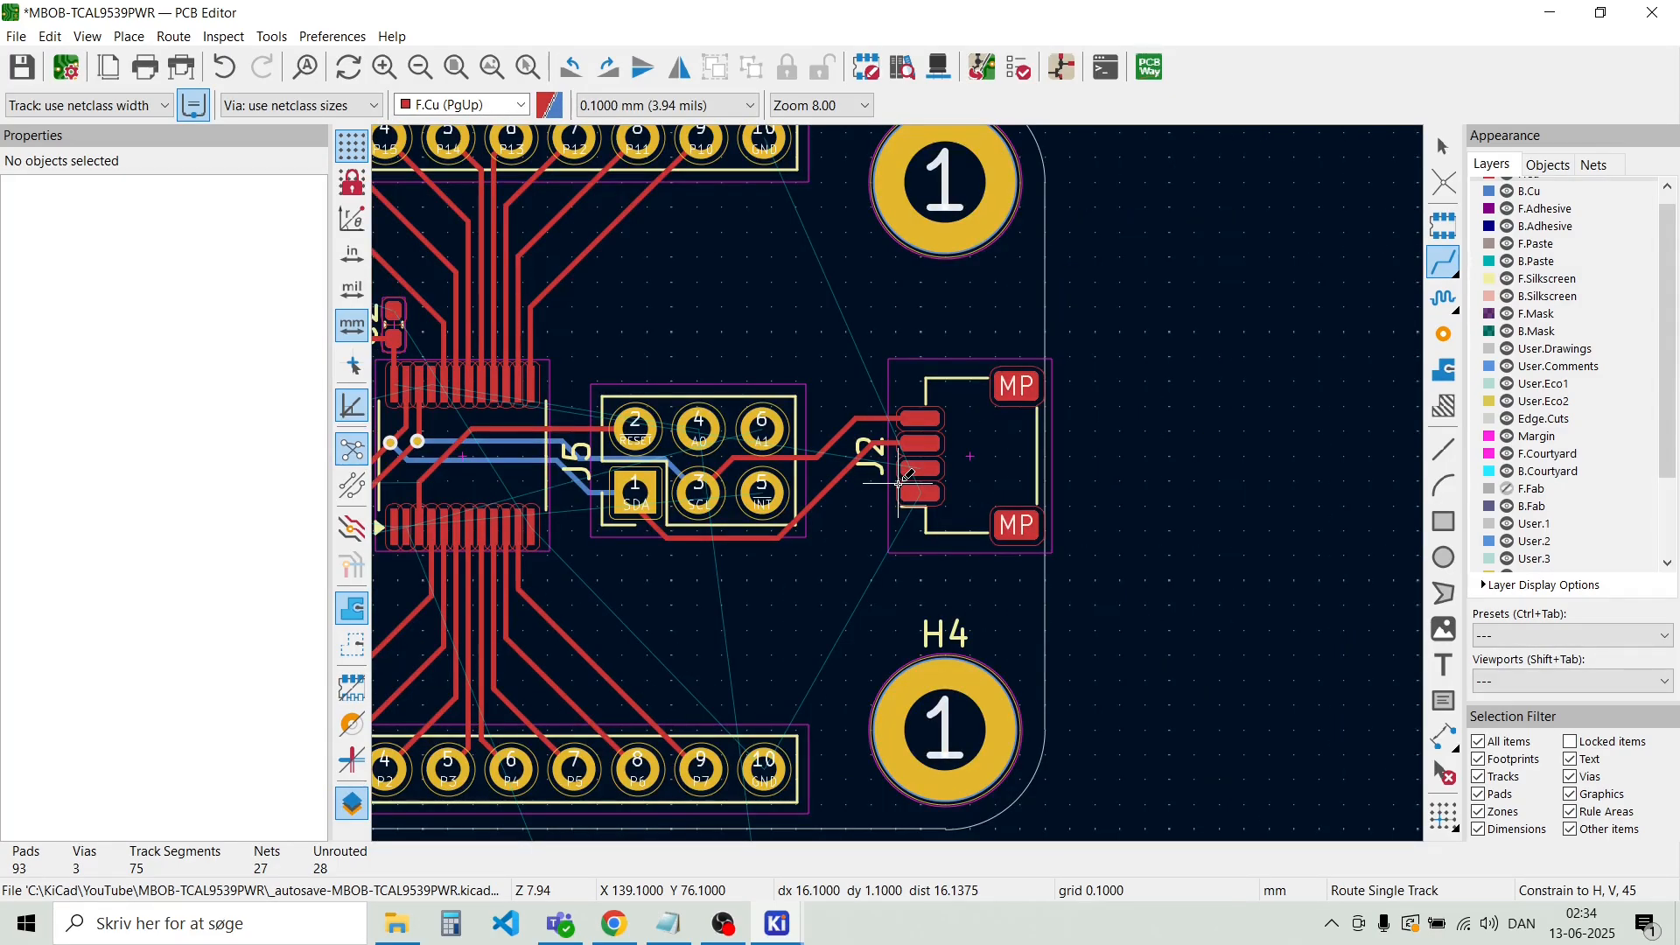
scroll(901, 483, "down", 2)
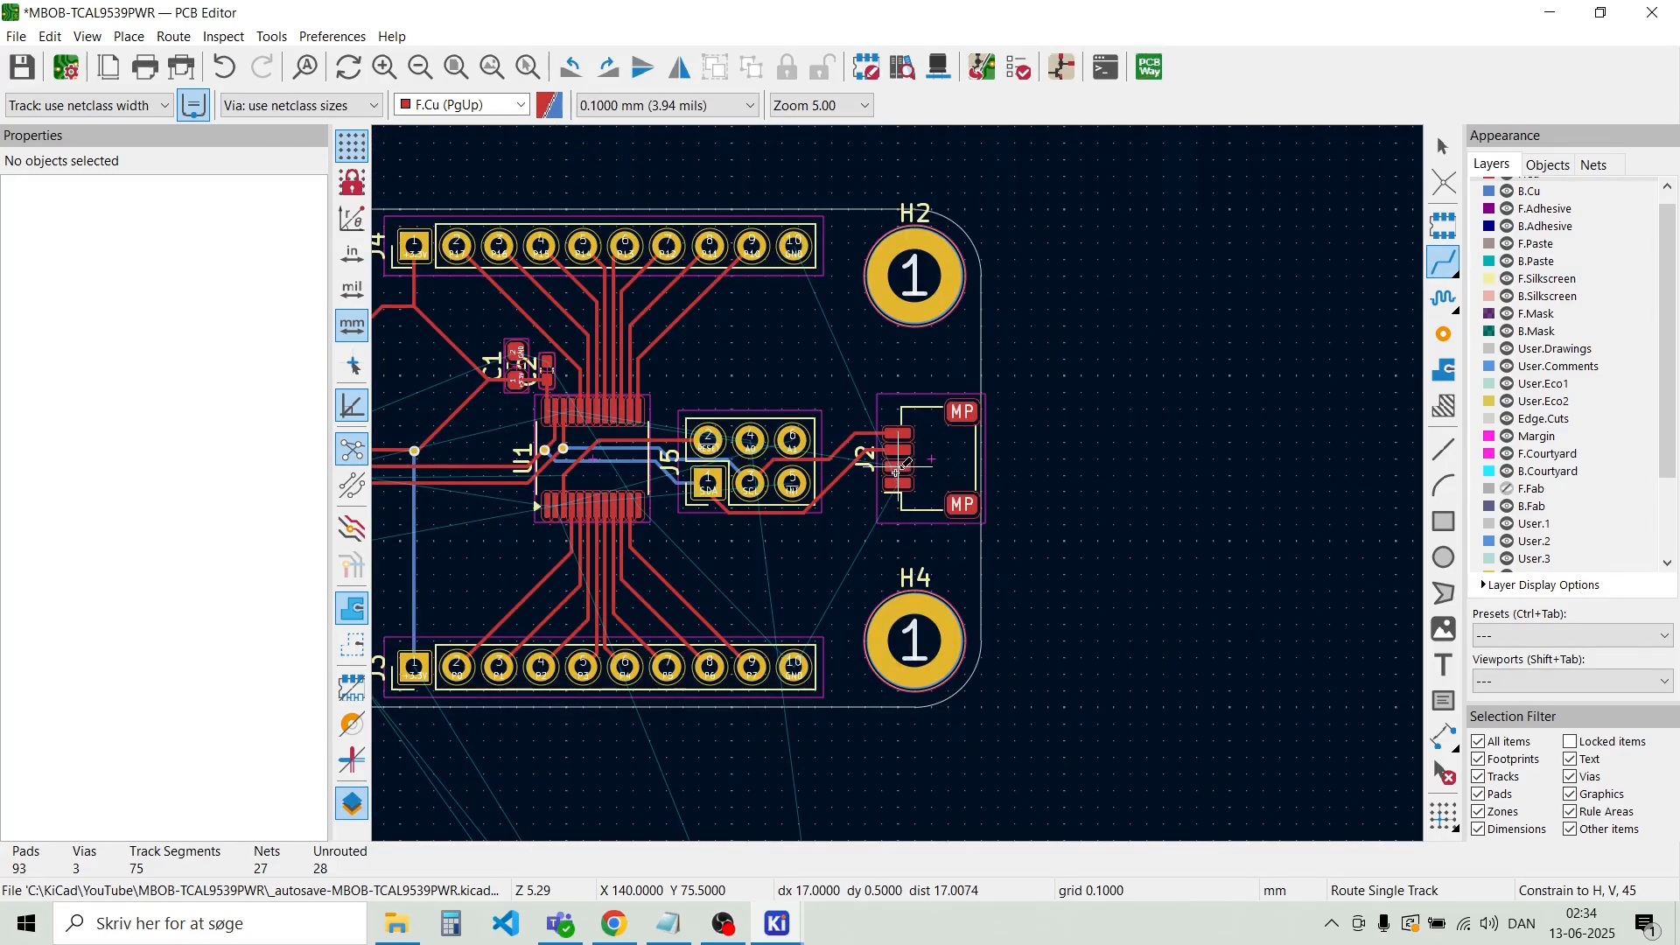
scroll(901, 468, "up", 2)
scroll(829, 464, "down", 2)
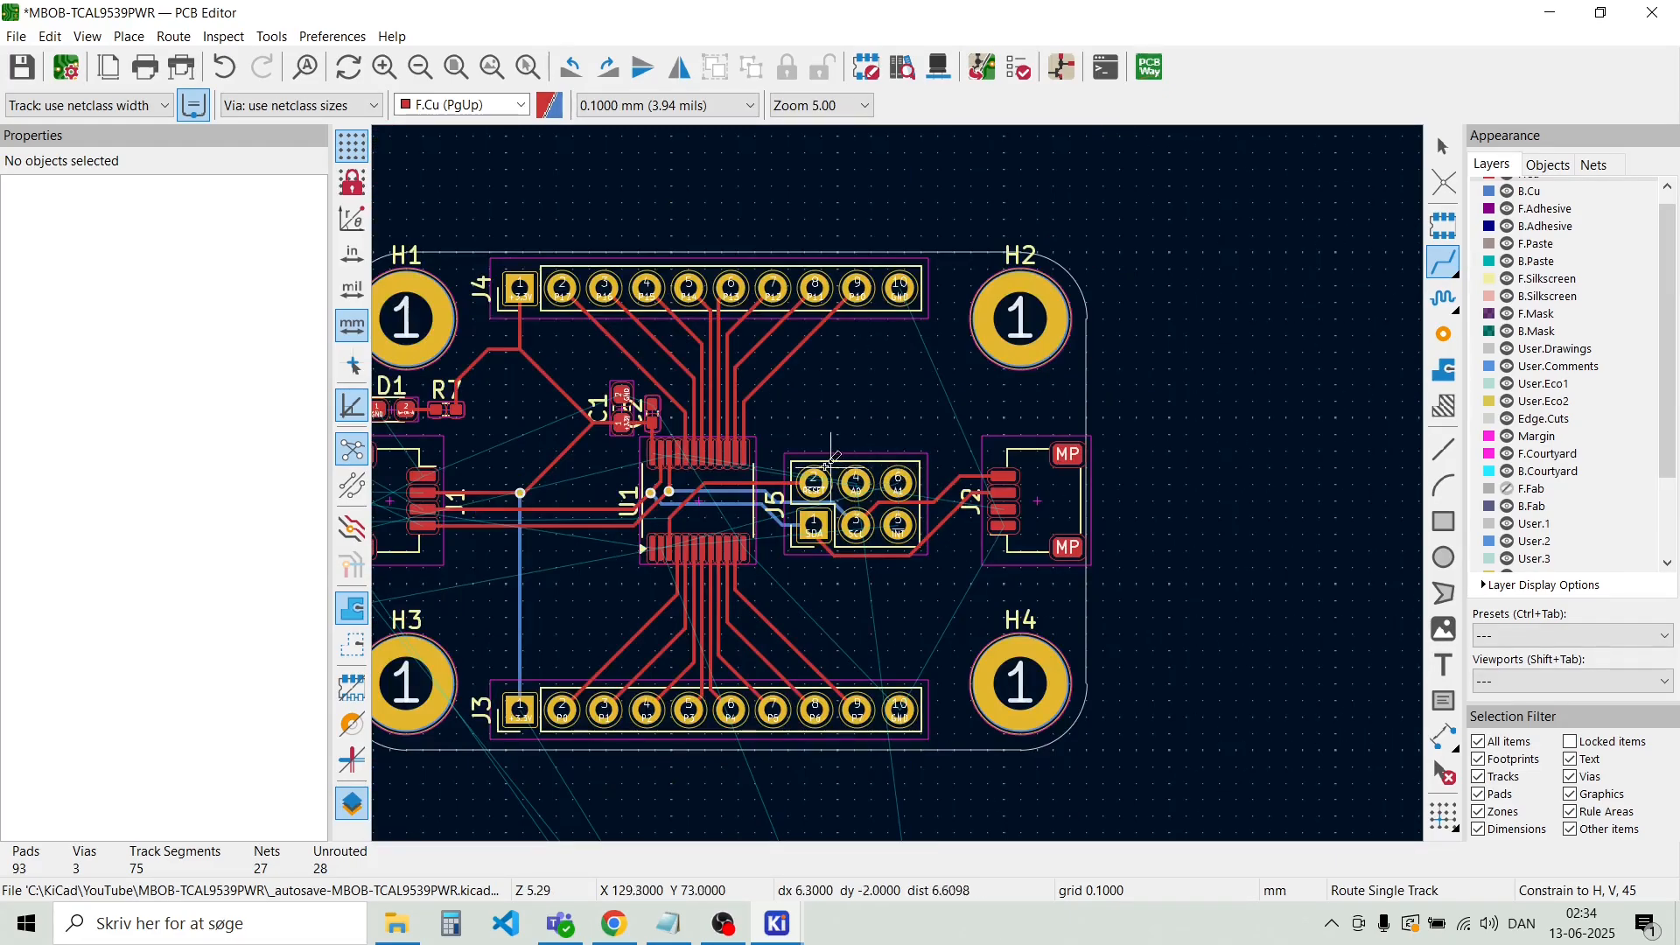
scroll(668, 402, "up", 3)
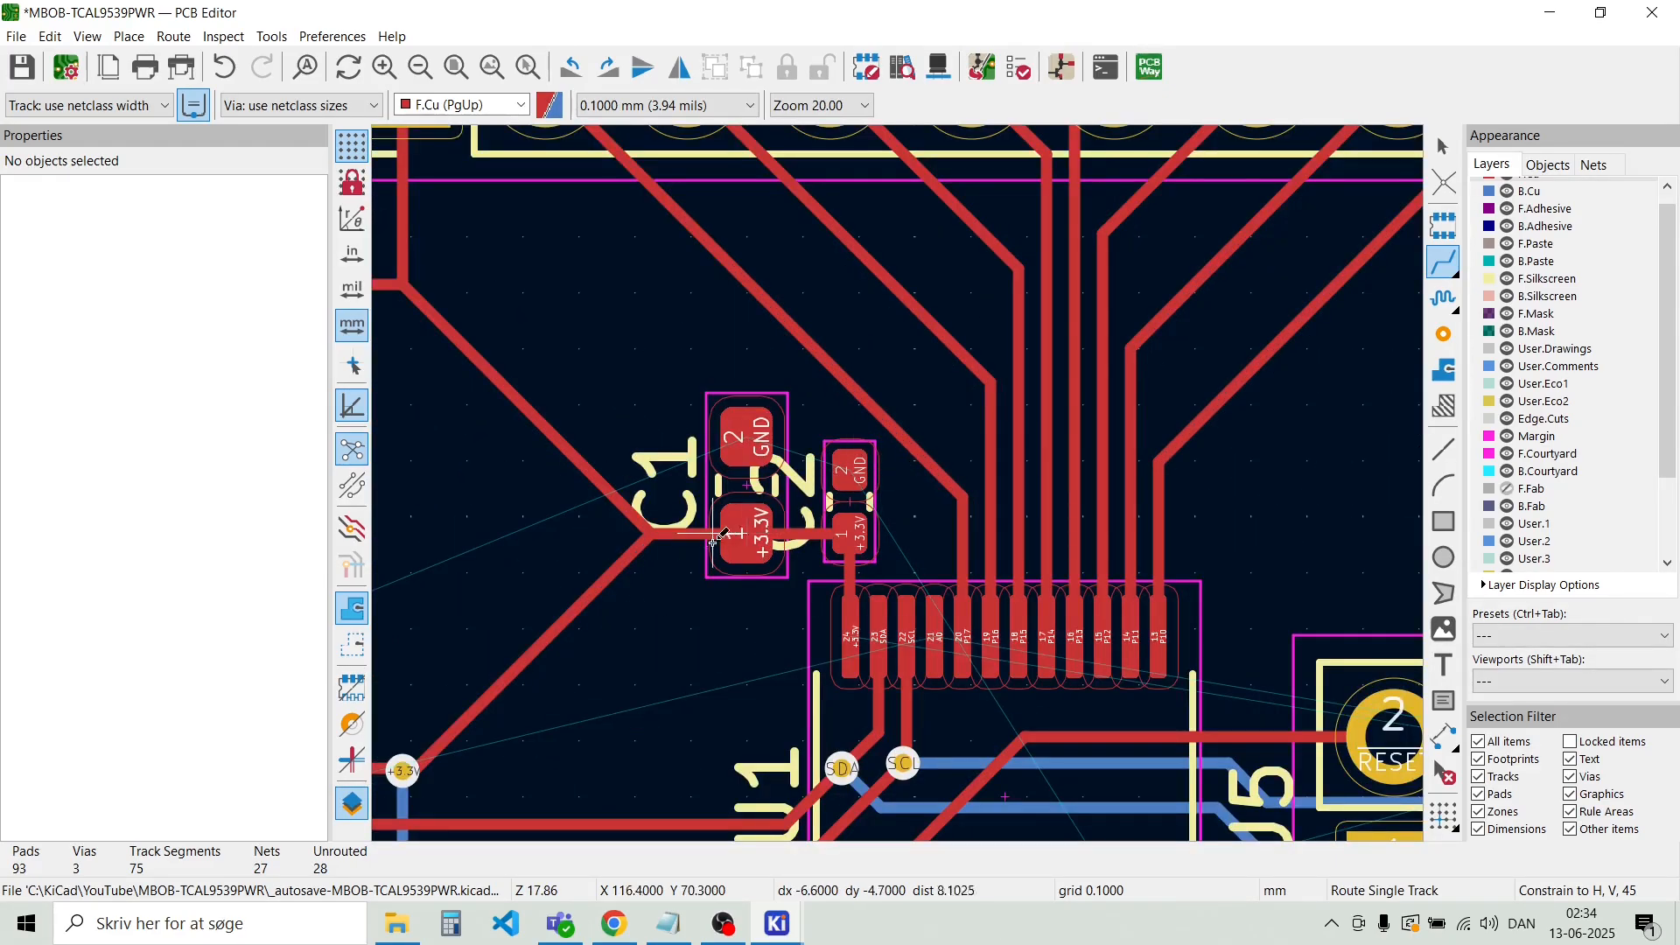
key("Escape")
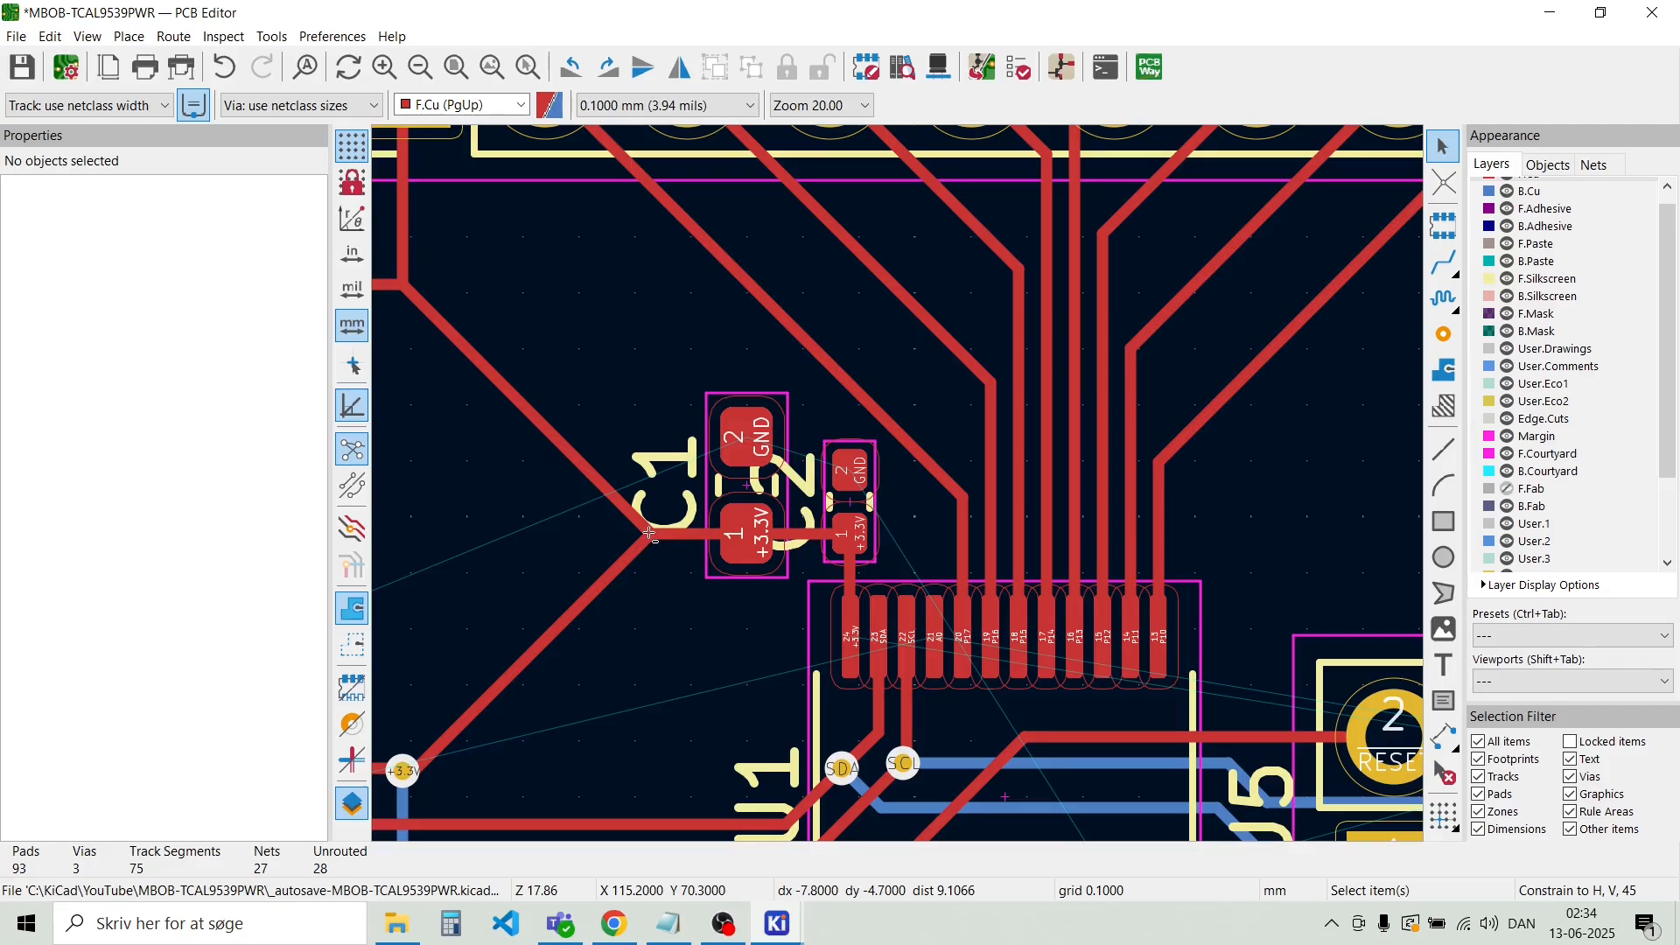
key("ctrl+shift+v")
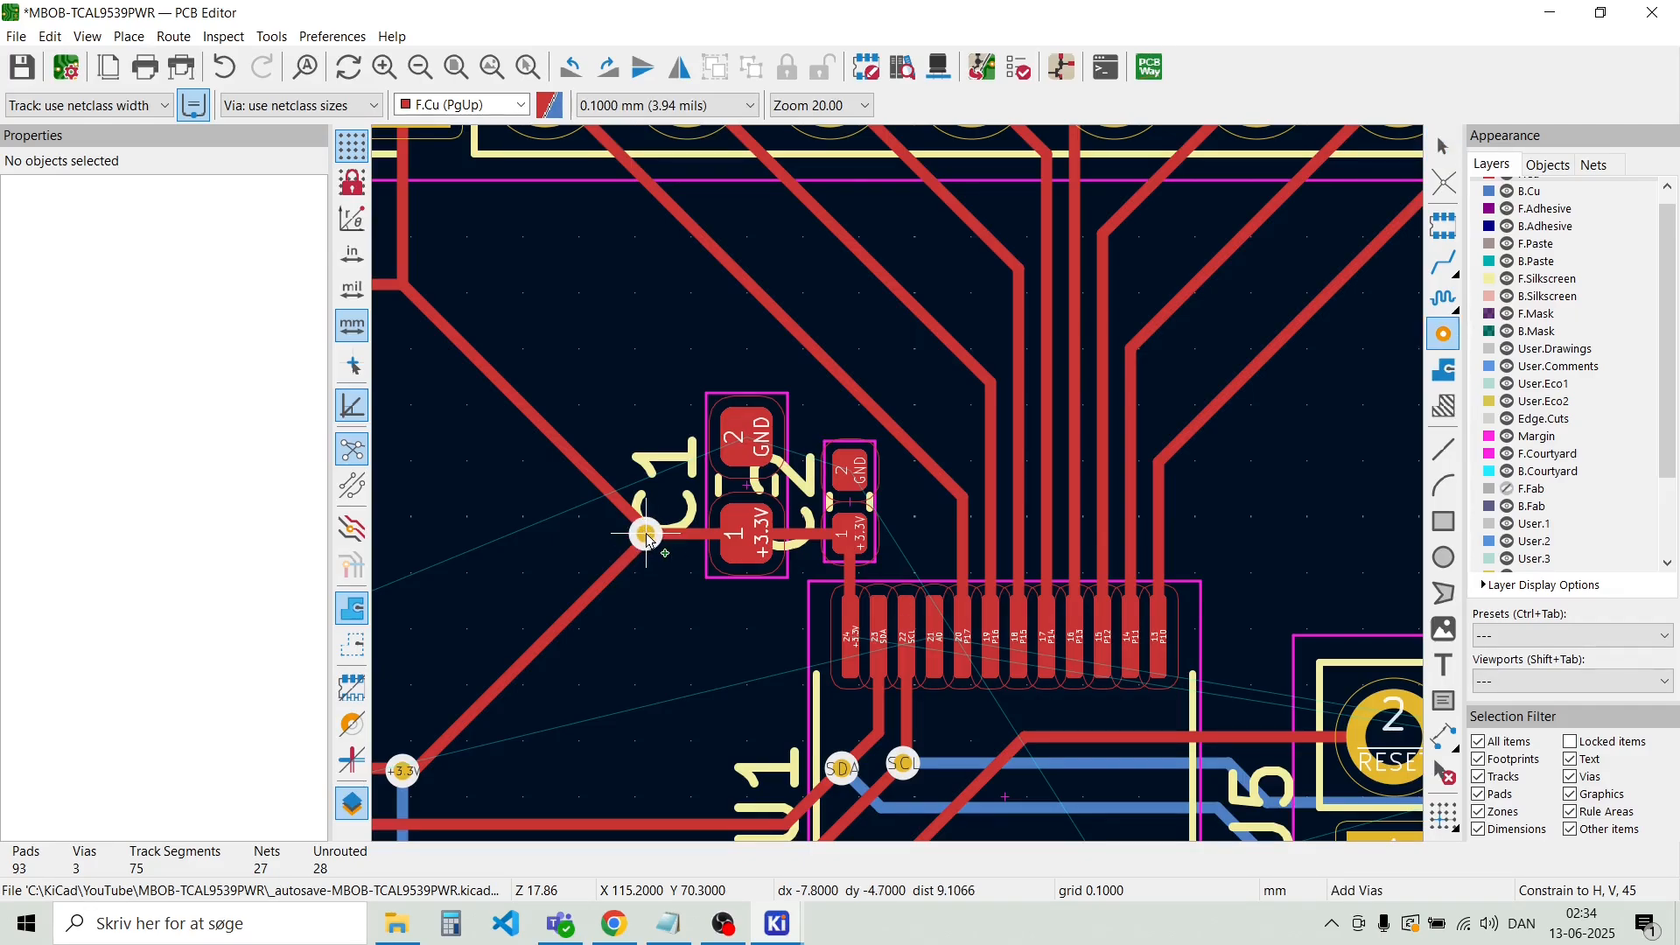
left_click(646, 534)
key("Escape")
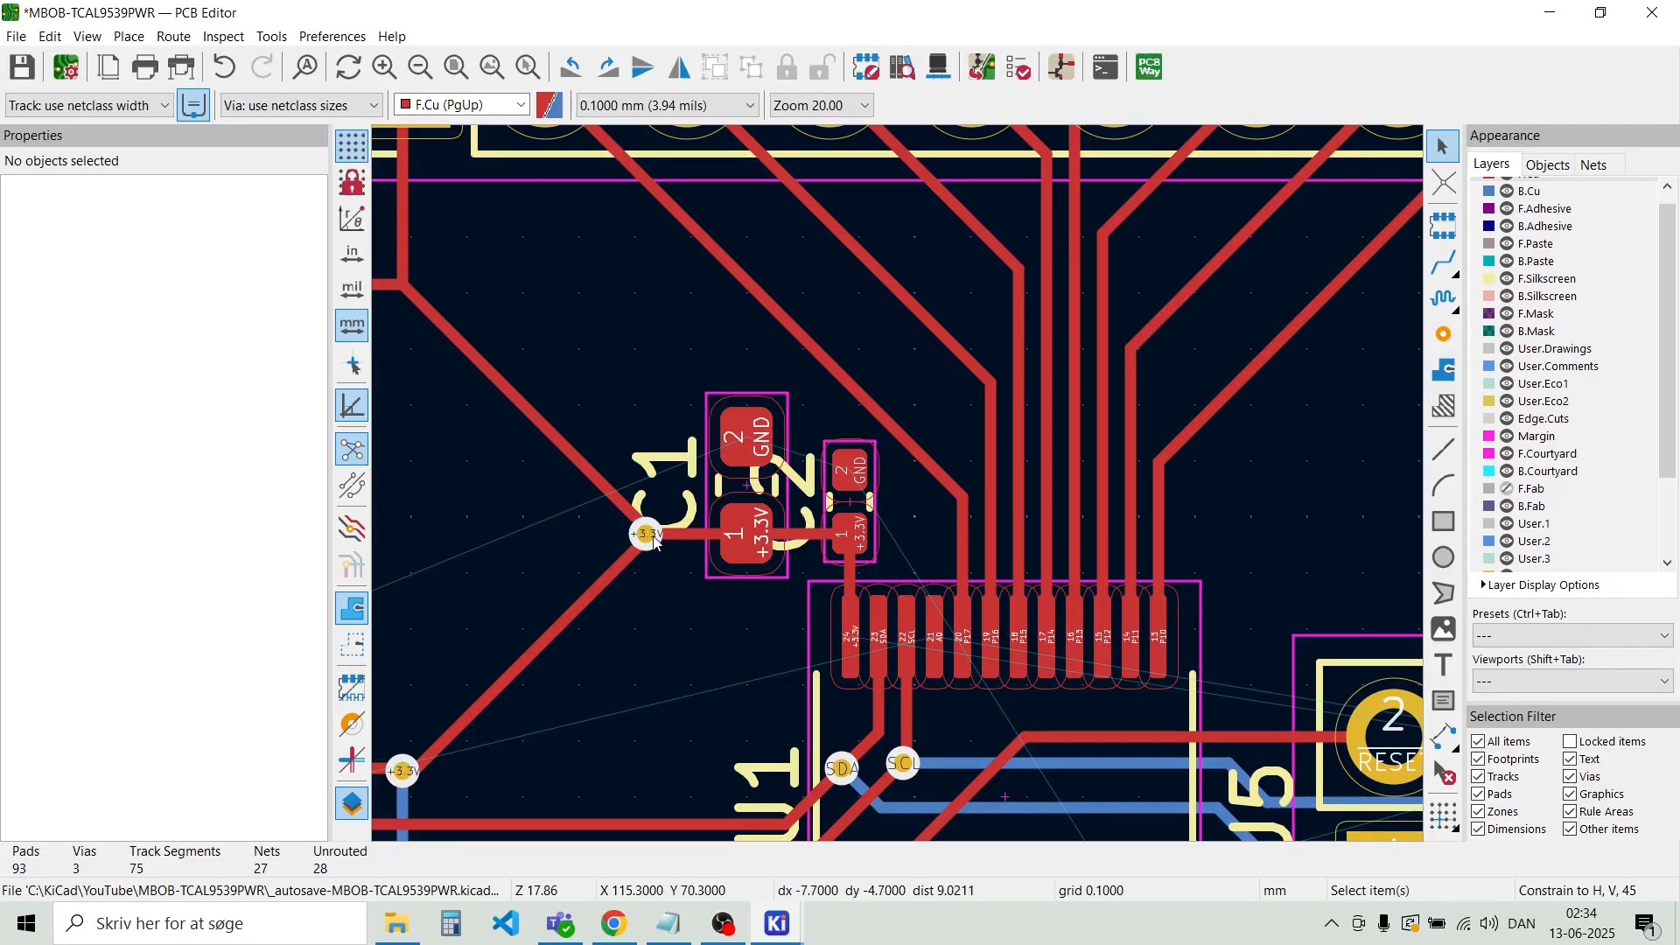
Move the +3.3V via below C1 pad 1, to about X 117, Y 71.7 mm, and join it to the pad with a straight F.Cu track
left_click_drag(654, 541, 901, 490)
scroll(757, 617, "up", 3)
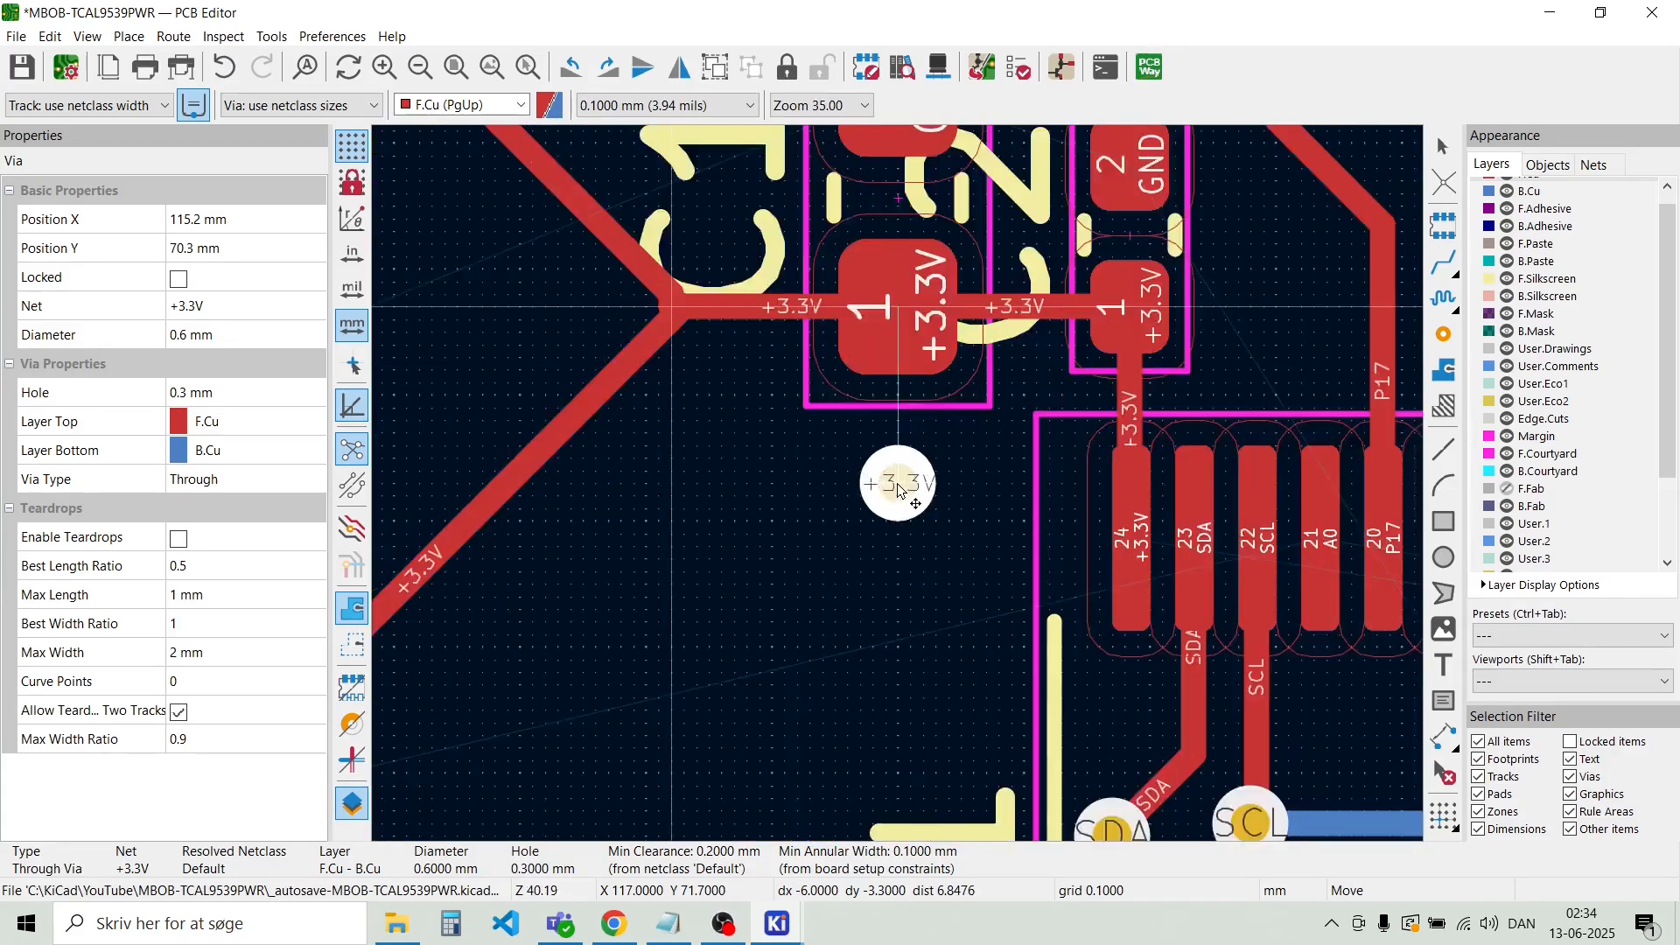
scroll(901, 490, "up", 2)
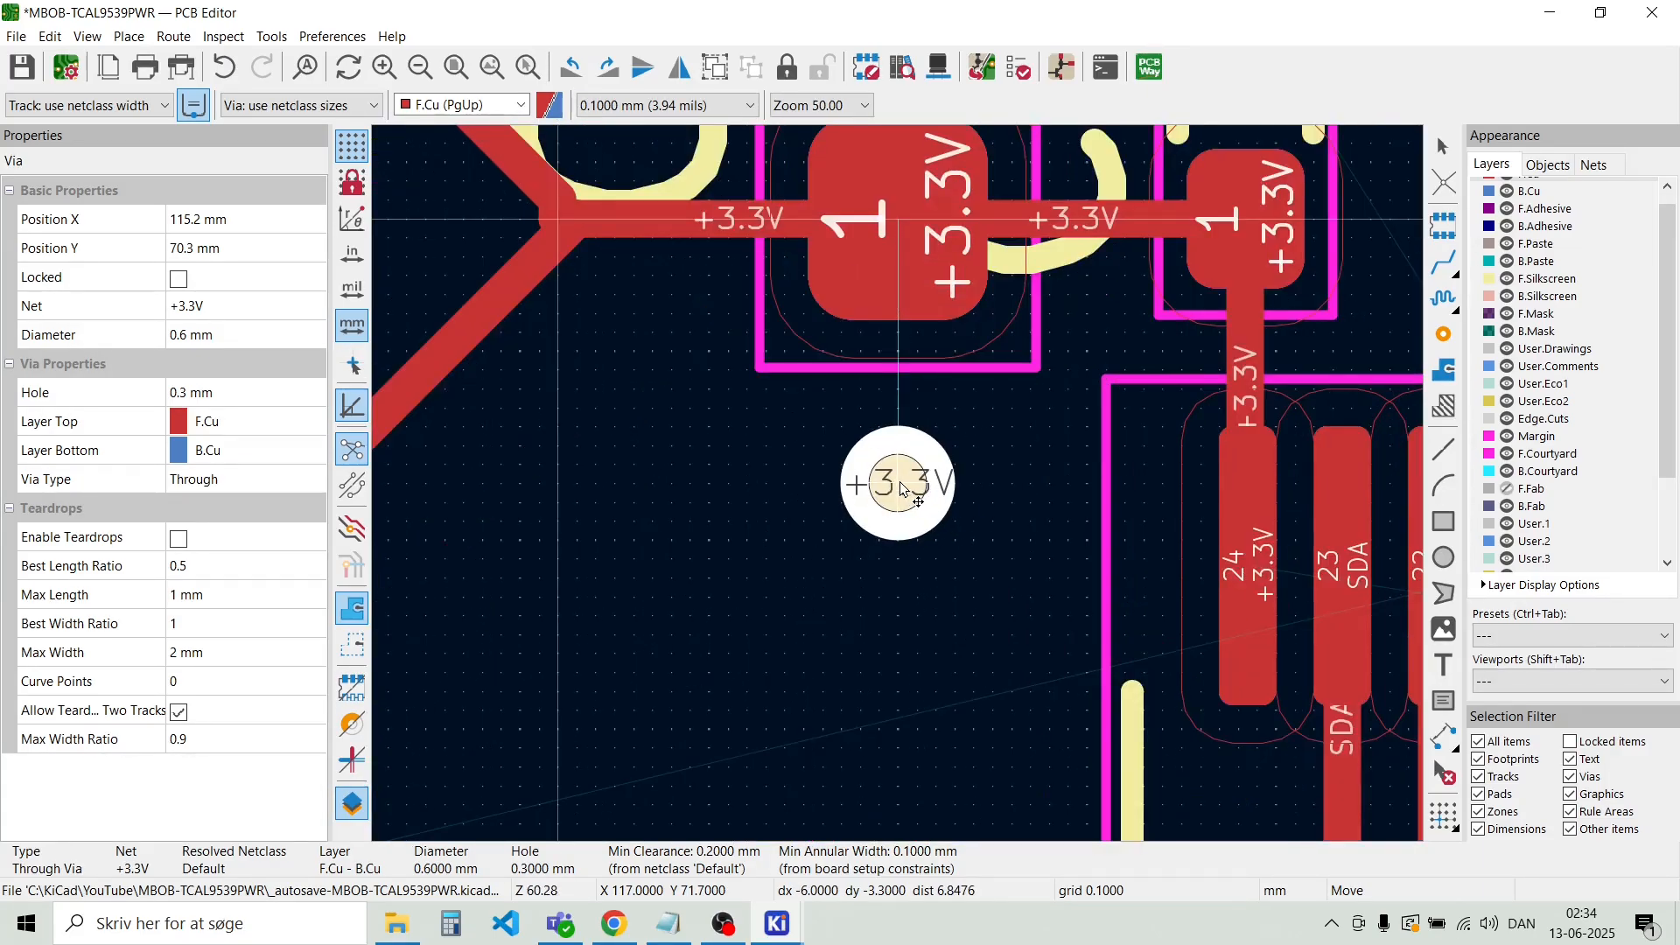
left_click(906, 485)
key("x")
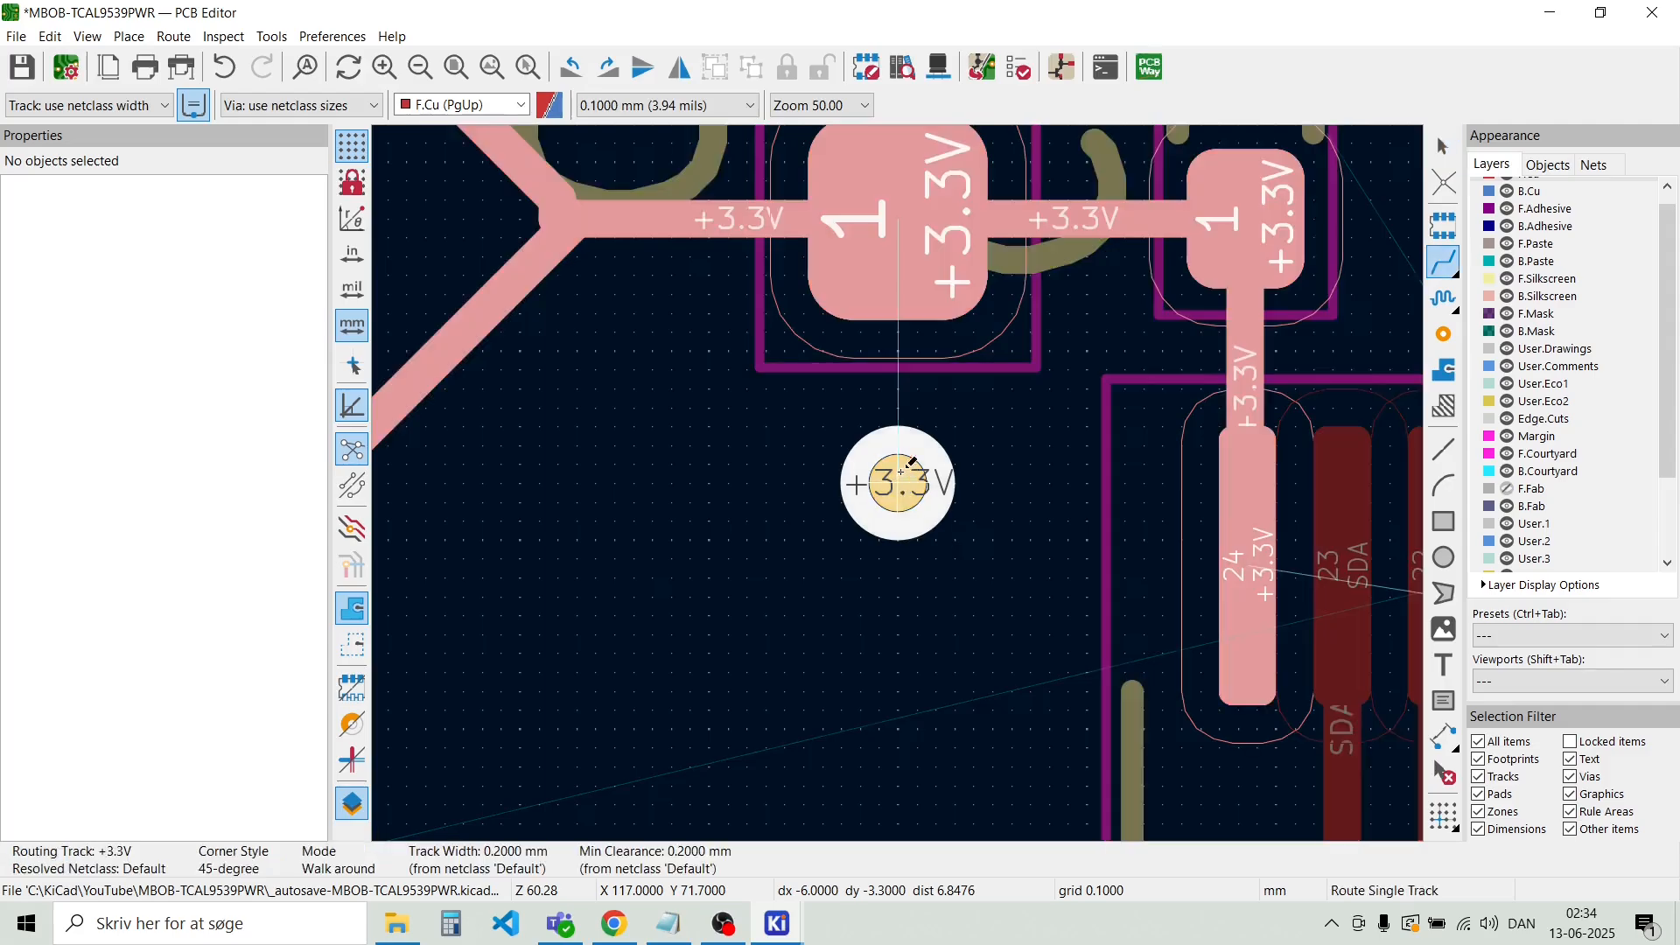
left_click(899, 217)
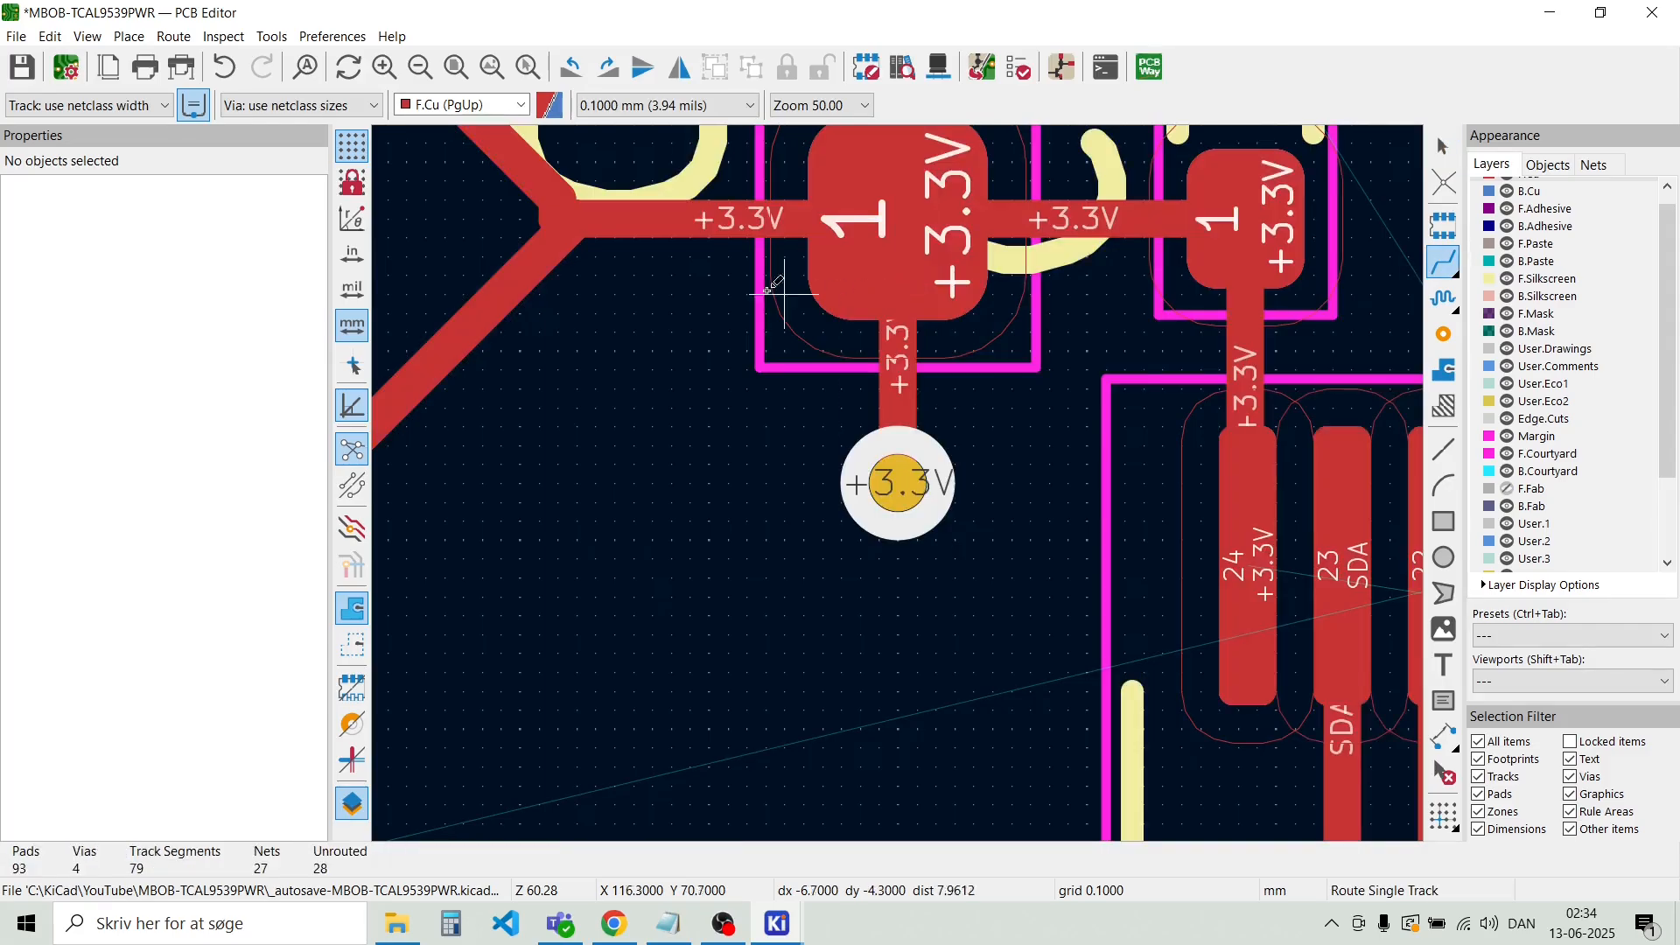
Route the +3.3V track on B.Cu from the via below C1 across U1 and above J5 to about X 141.7, Y 75.5 mm beside J2 pad 2
left_click(520, 104)
left_click(472, 146)
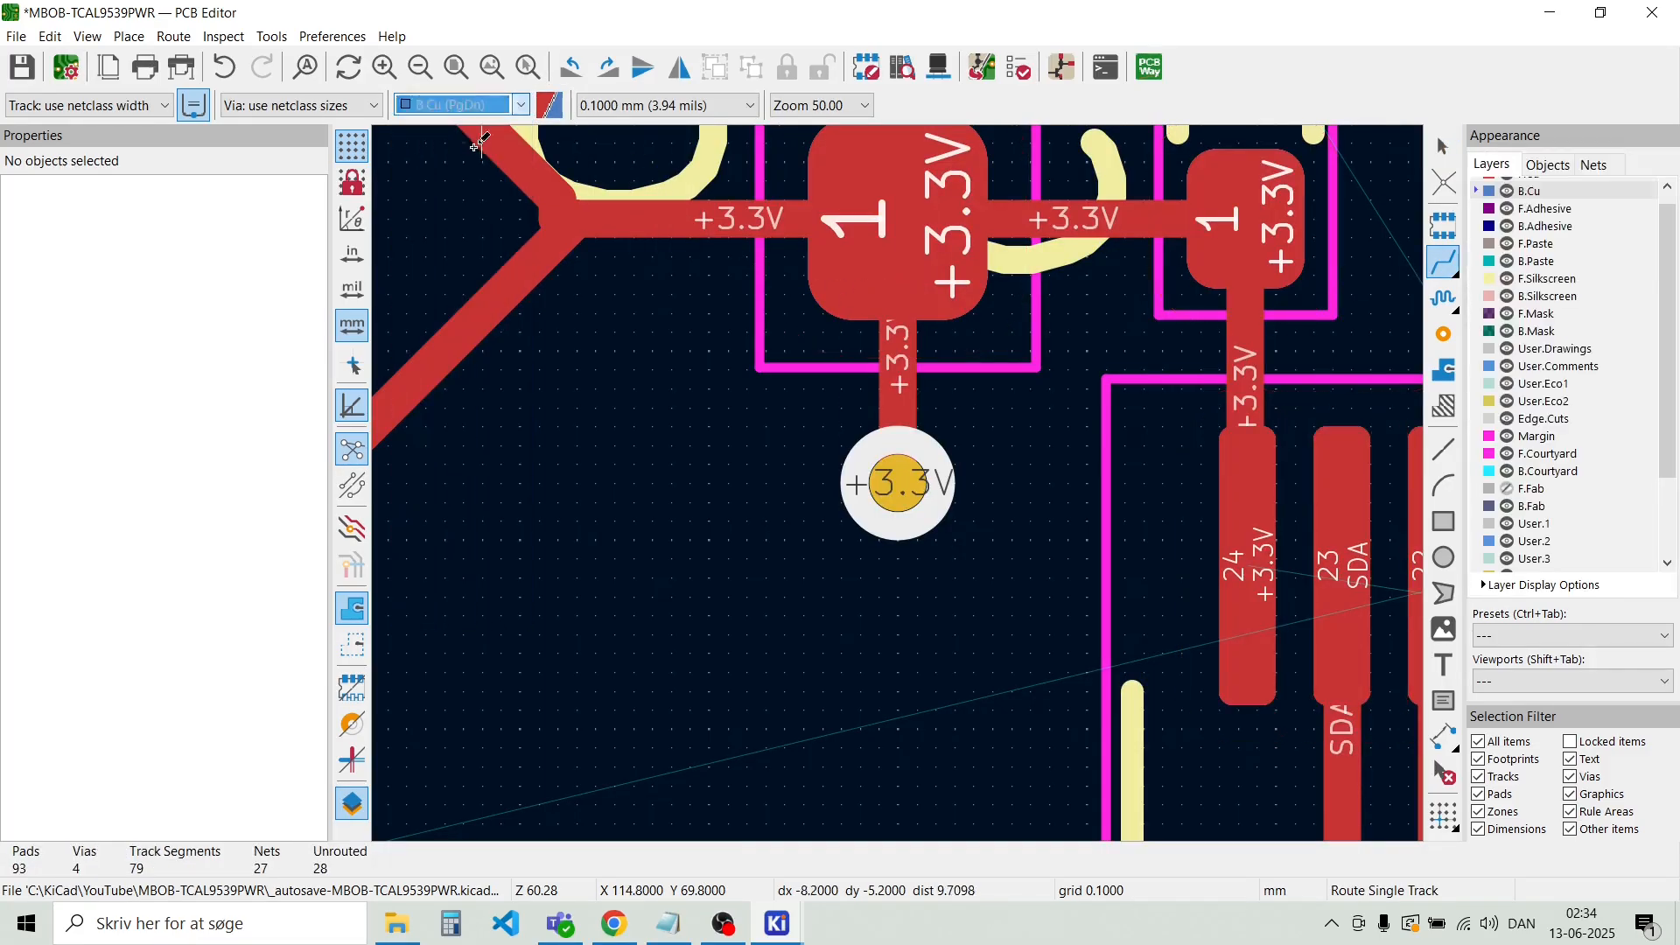
left_click(898, 484)
scroll(900, 484, "down", 3)
scroll(899, 484, "down", 1)
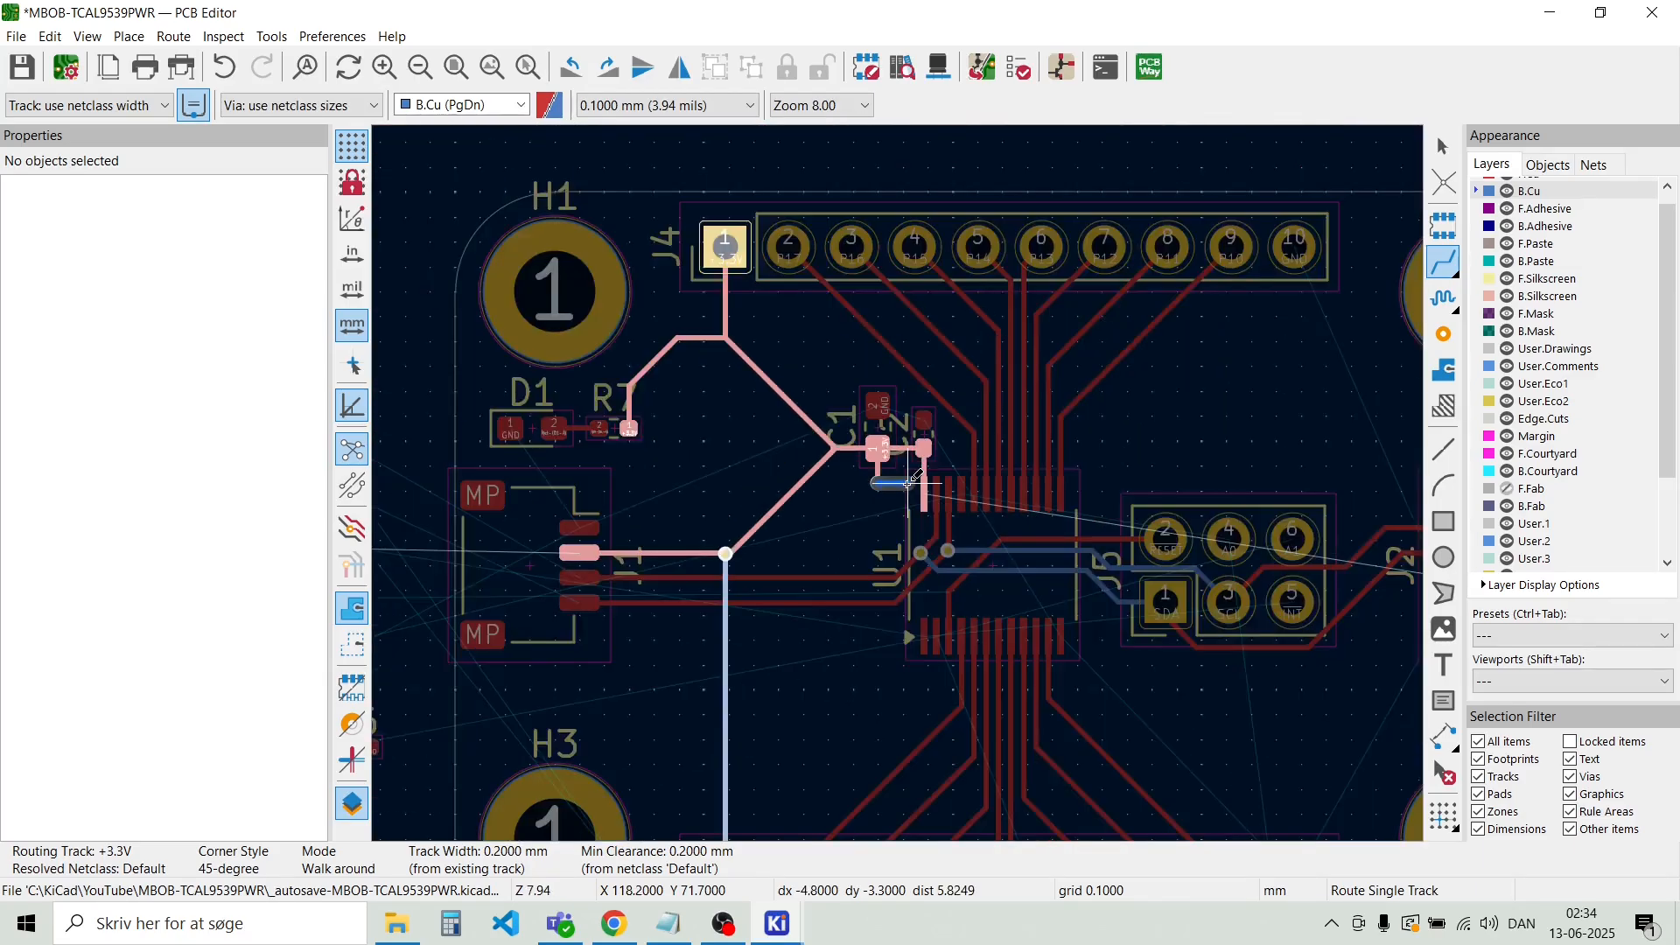
scroll(910, 480, "down", 1)
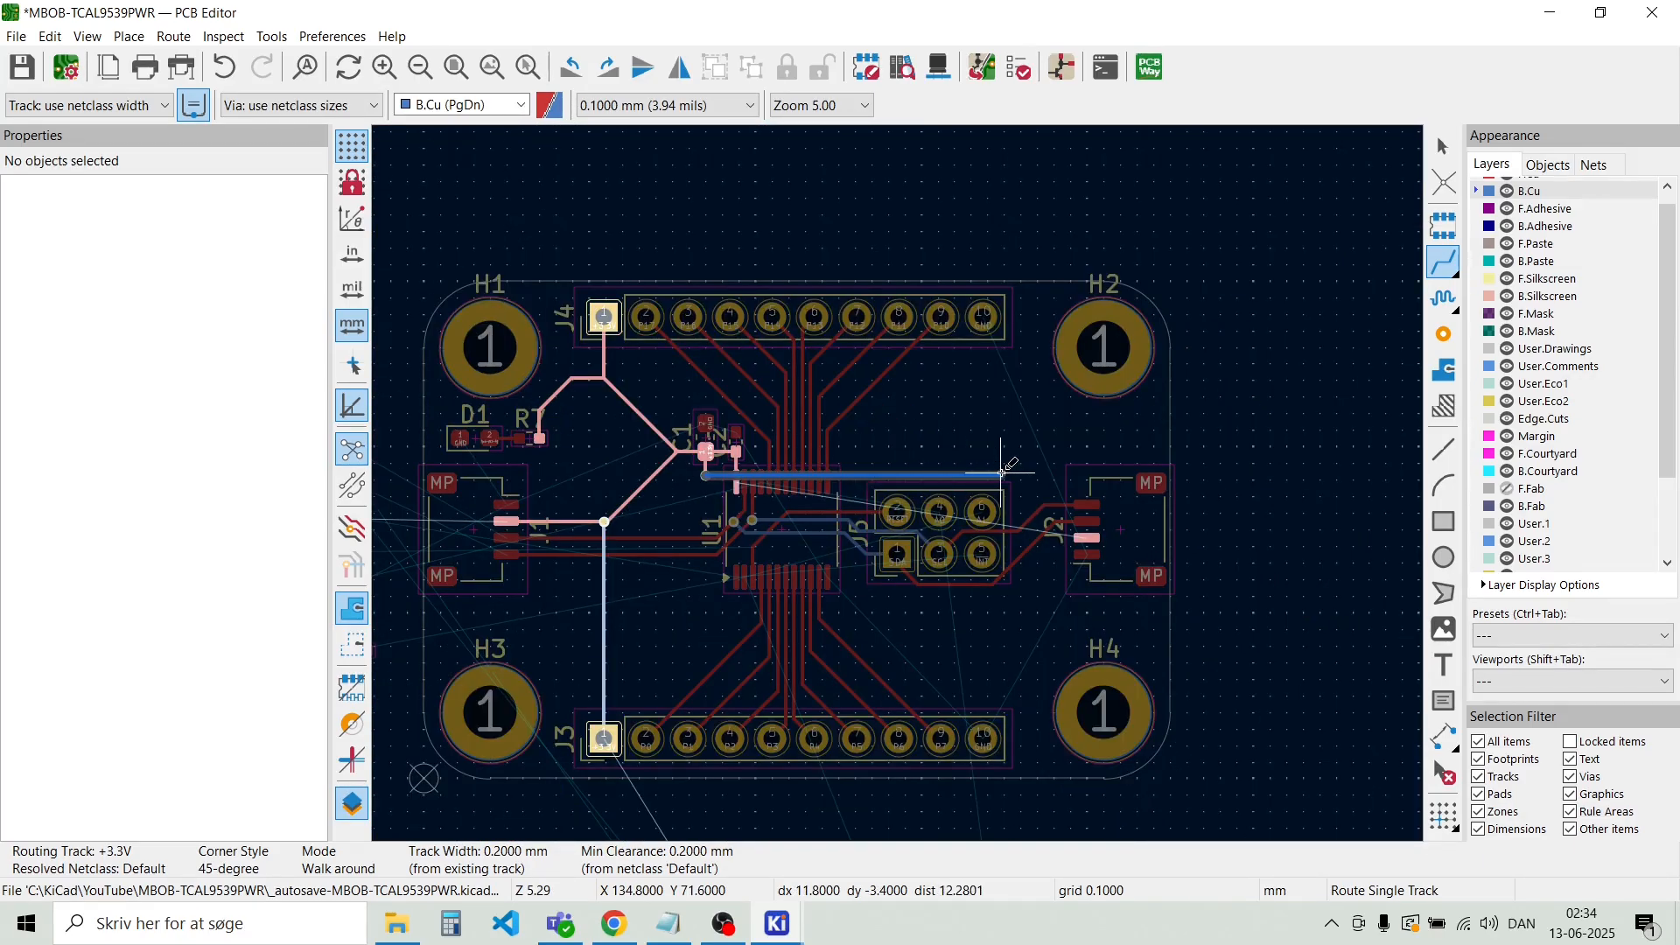
scroll(910, 479, "down", 1)
scroll(899, 484, "up", 4)
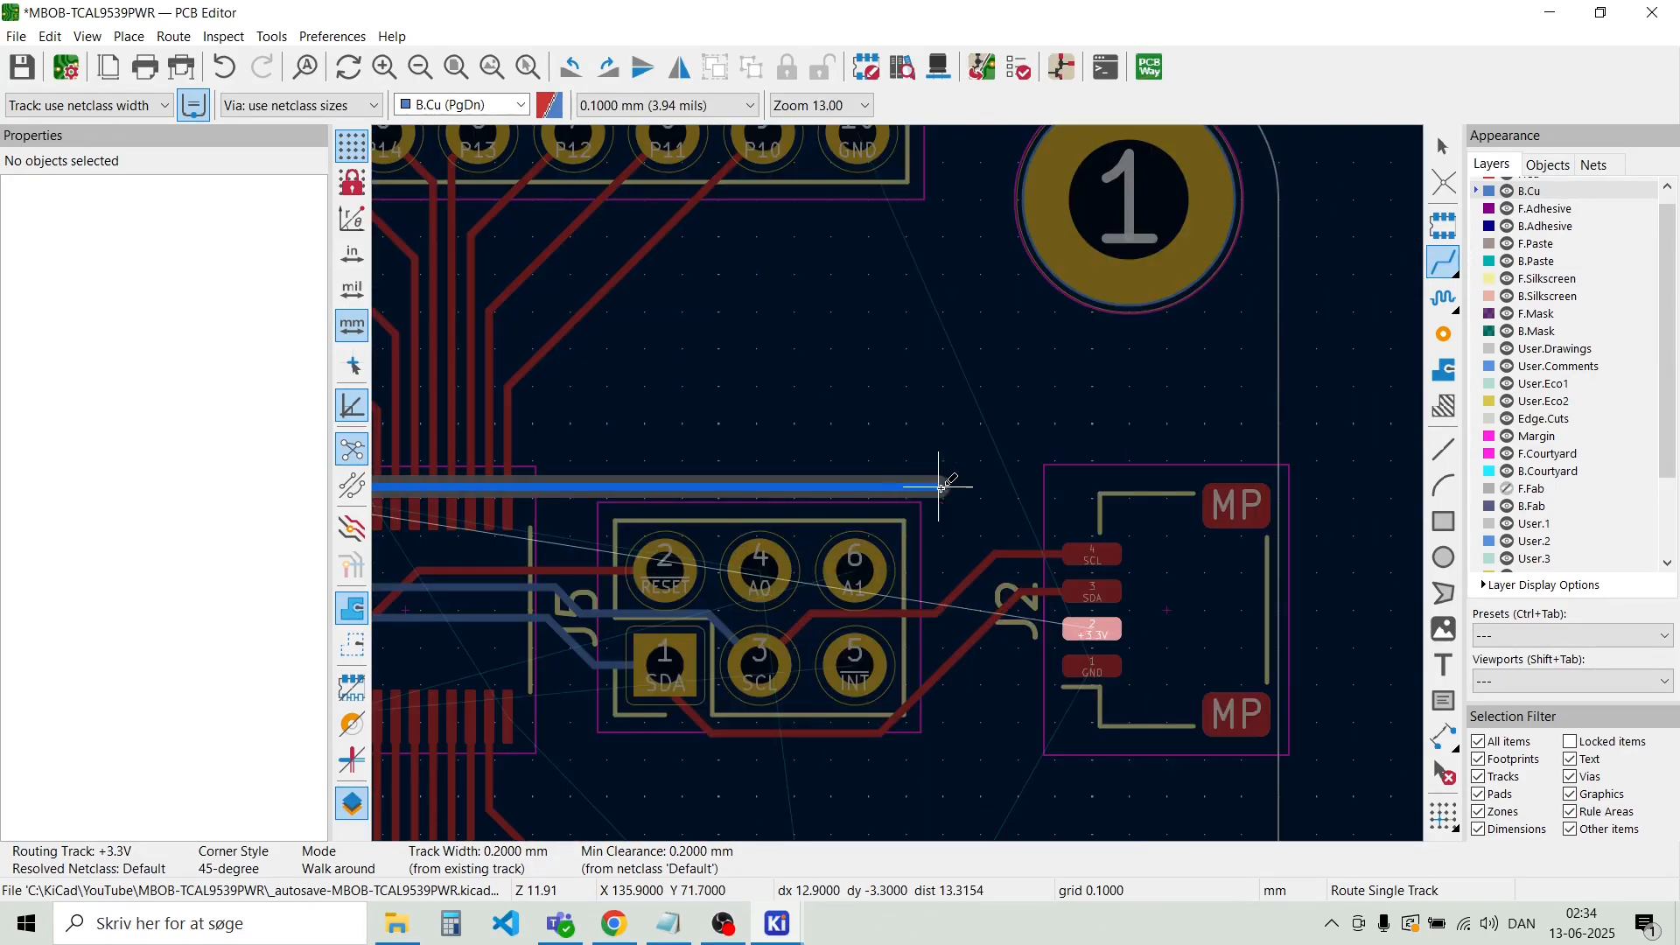
scroll(1143, 648, "up", 3)
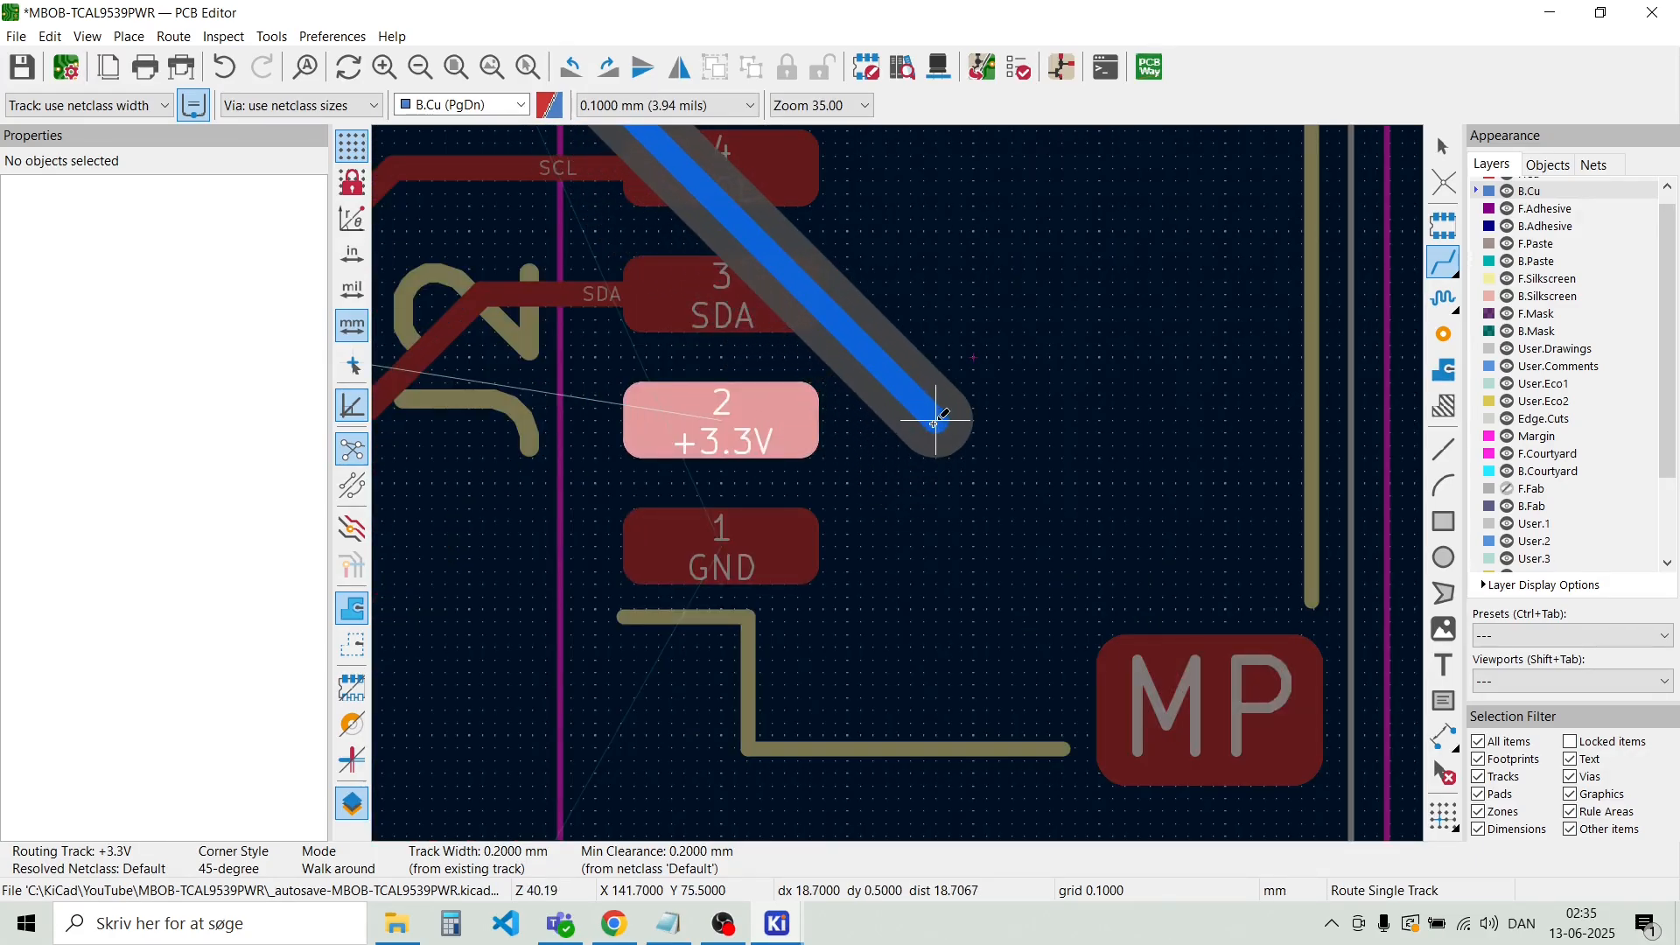
left_click(934, 422)
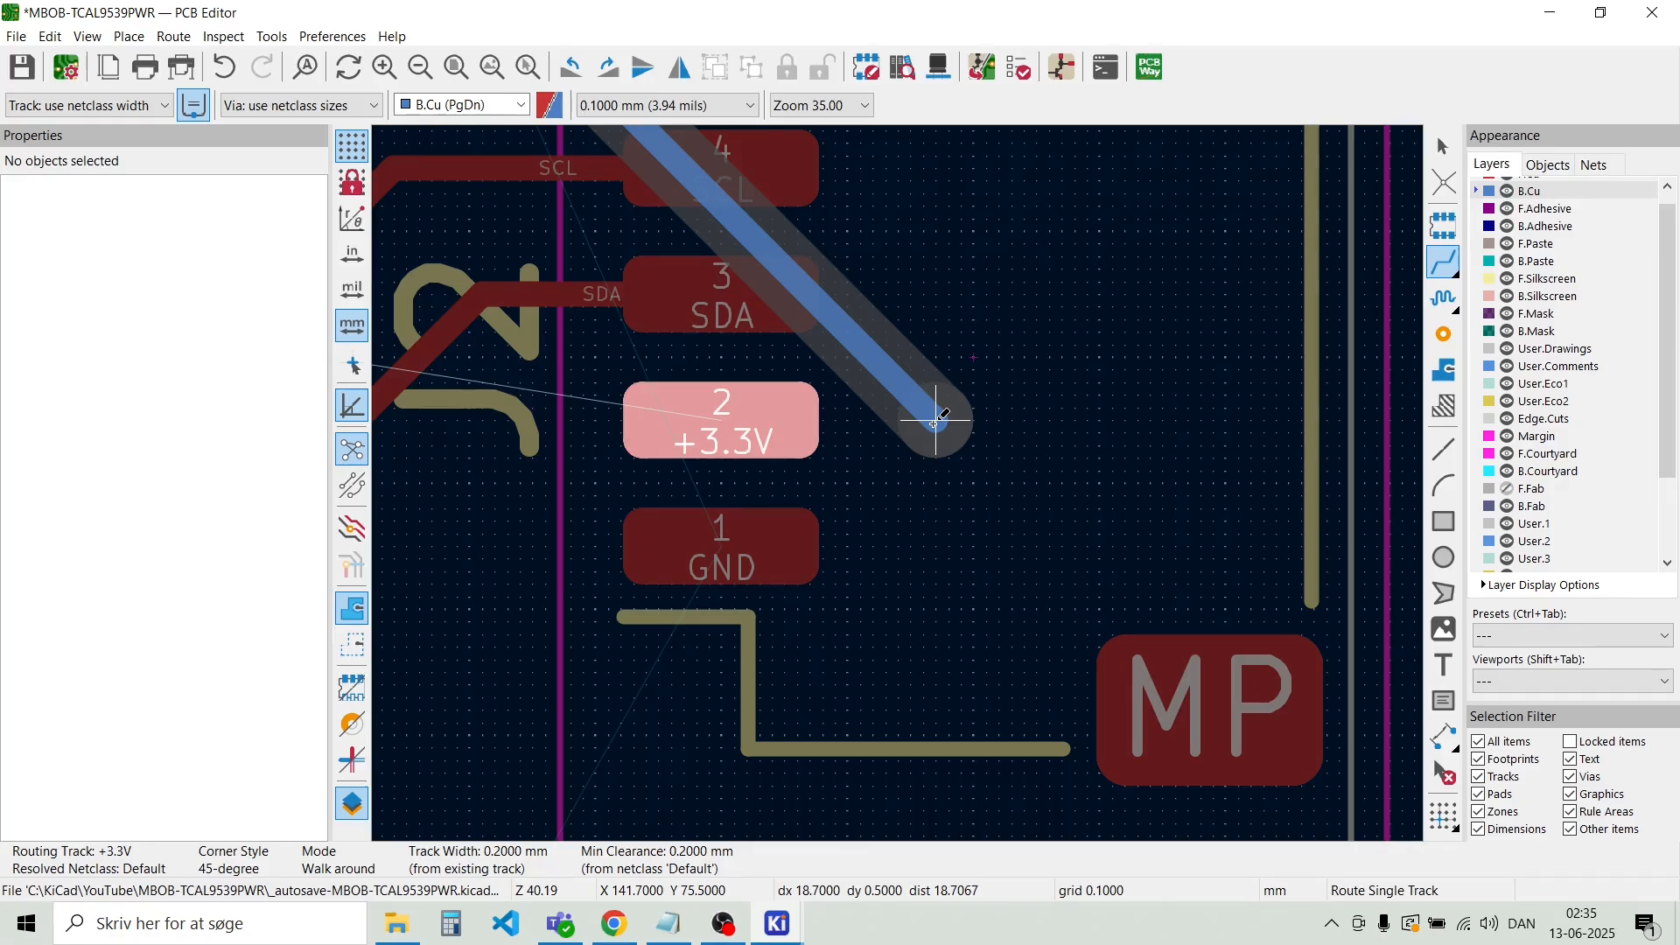
Place a via at the end of the +3.3V B.Cu track and connect it to J2 pad 2 on F.Cu
key("v")
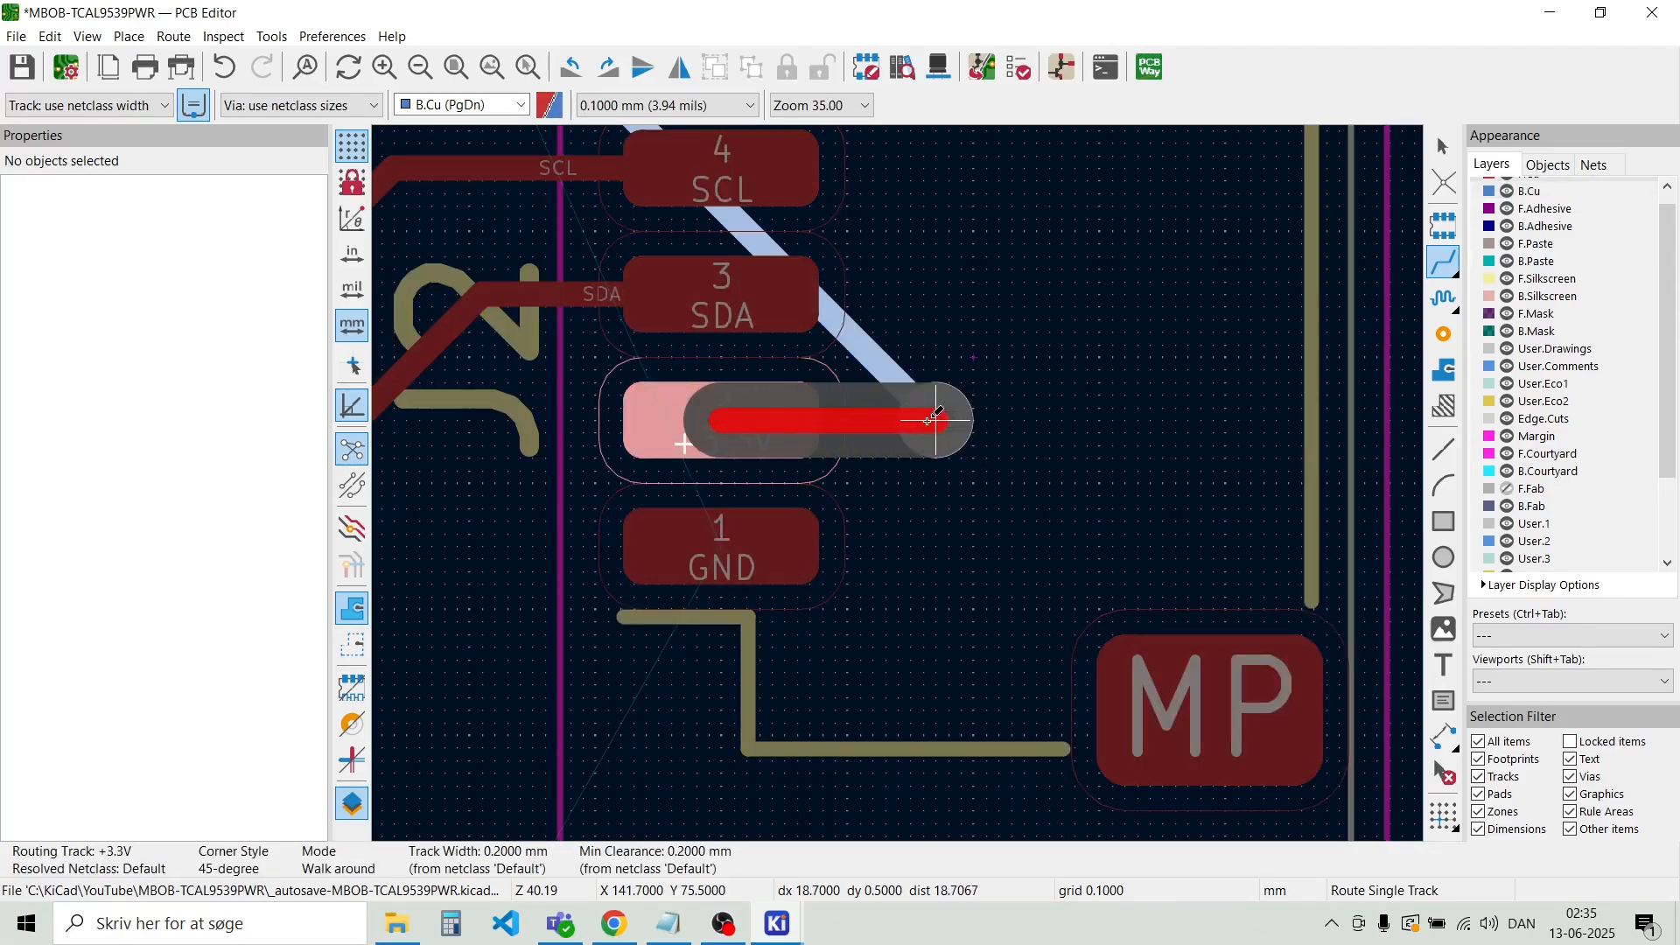
left_click(935, 422)
scroll(935, 422, "down", 1)
scroll(977, 541, "down", 2)
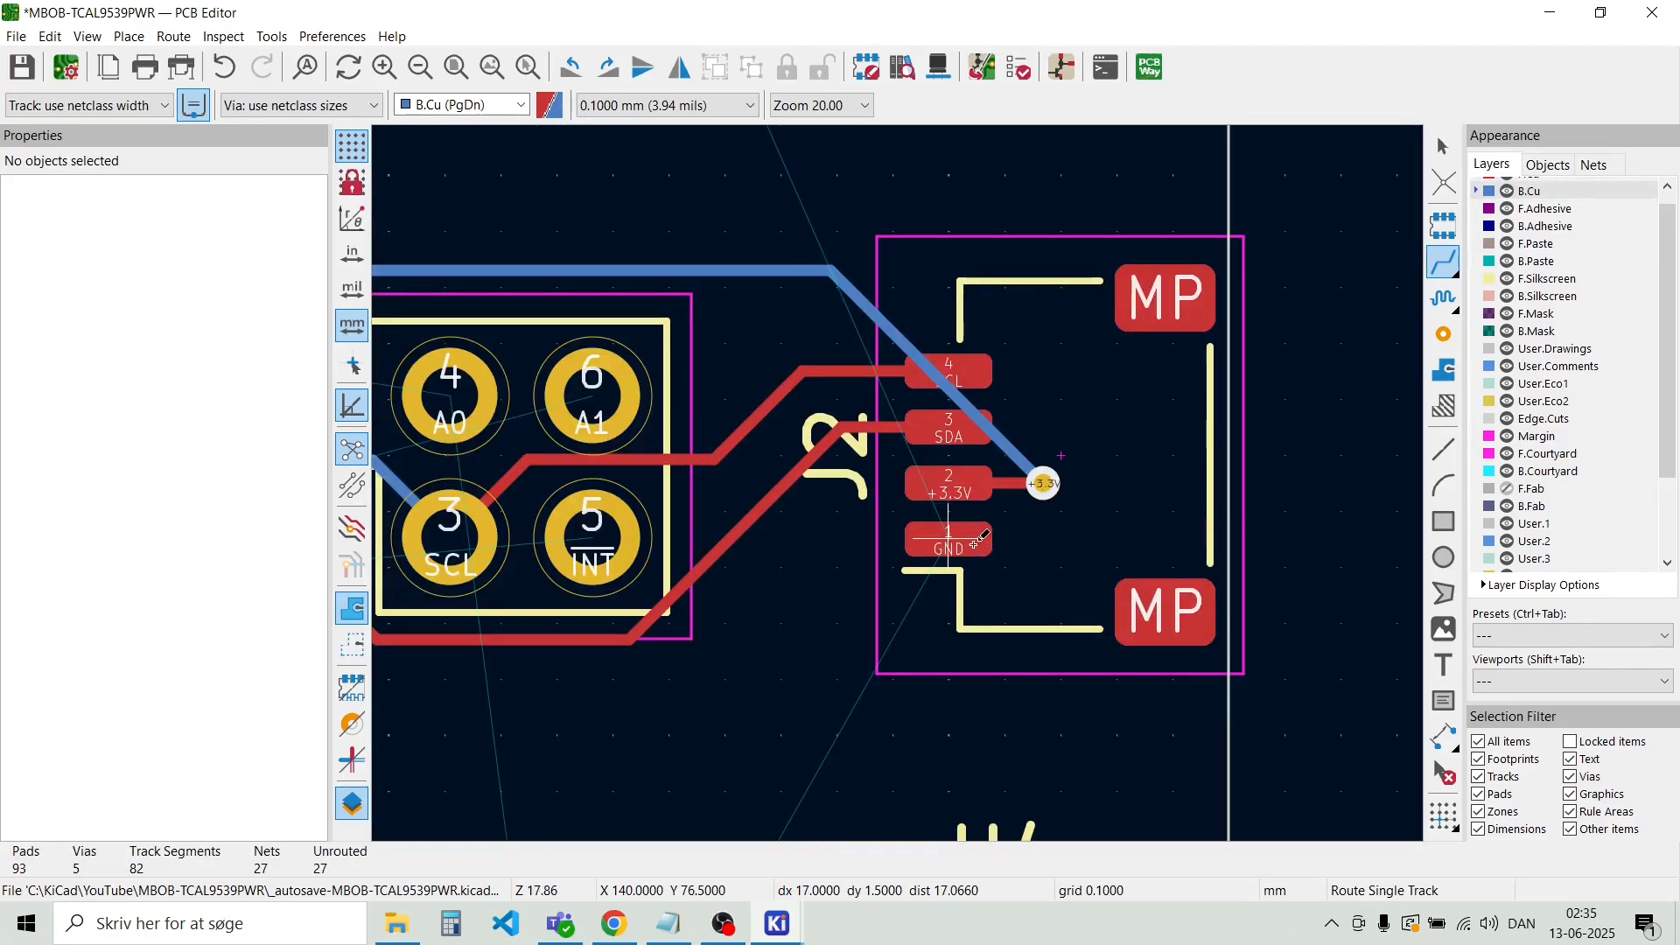
Examine the remaining unrouted connections around J2, J4, J5 and U1
scroll(977, 541, "up", 2)
scroll(901, 481, "down", 4)
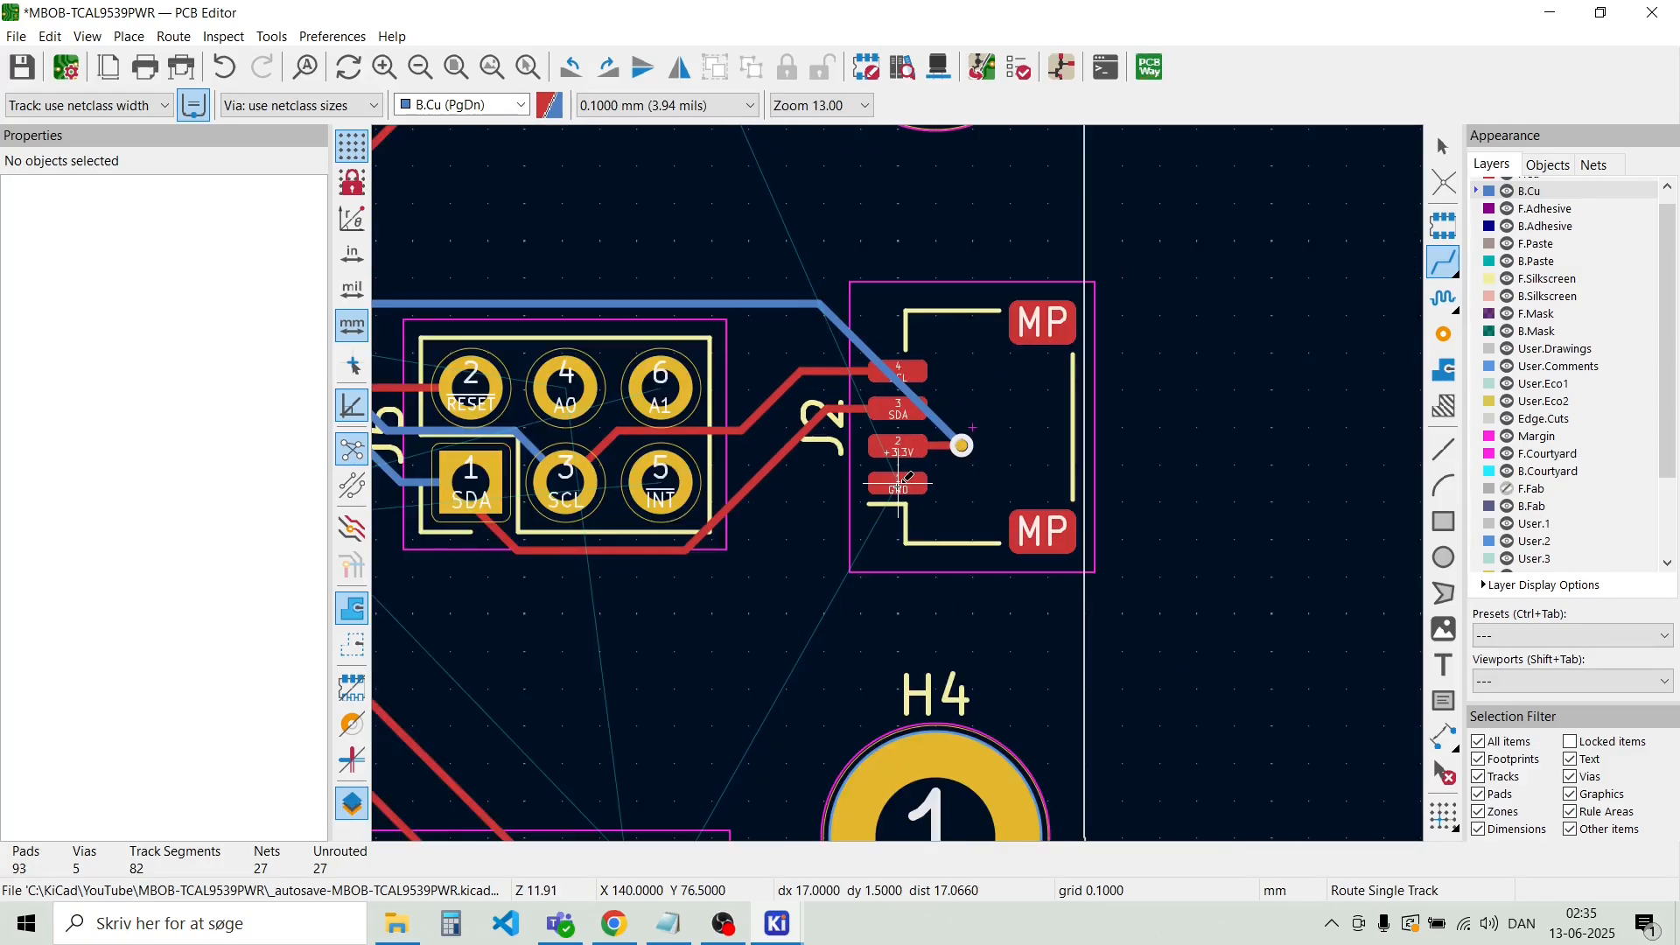
scroll(901, 481, "down", 3)
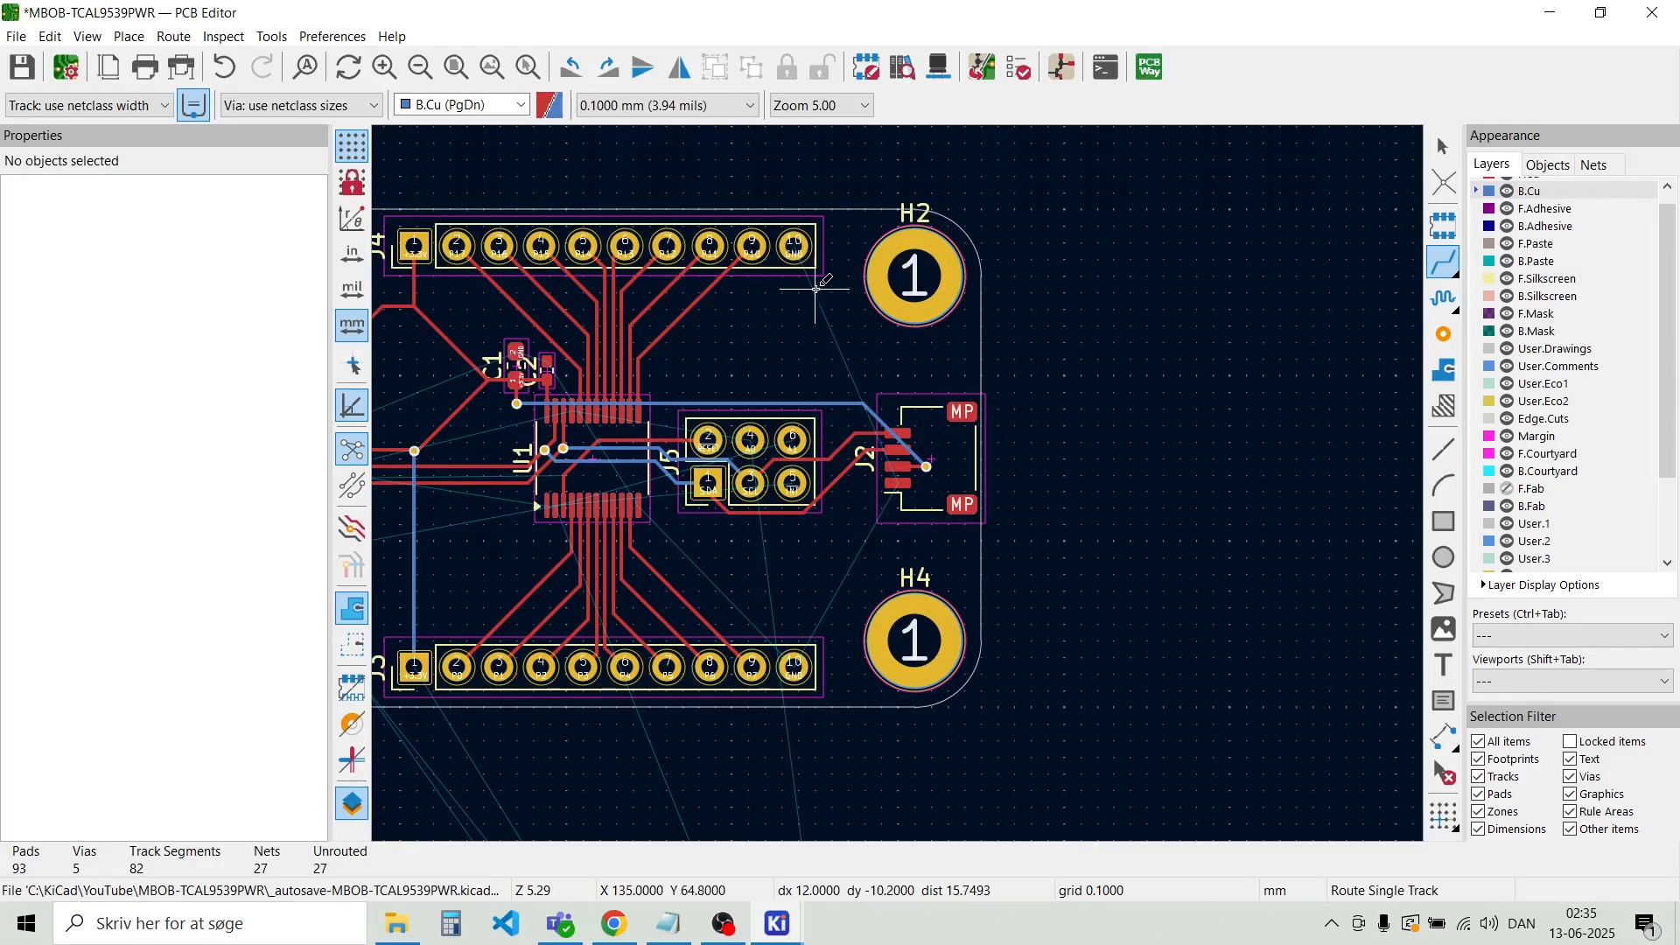
scroll(795, 243, "up", 4)
scroll(843, 417, "down", 4)
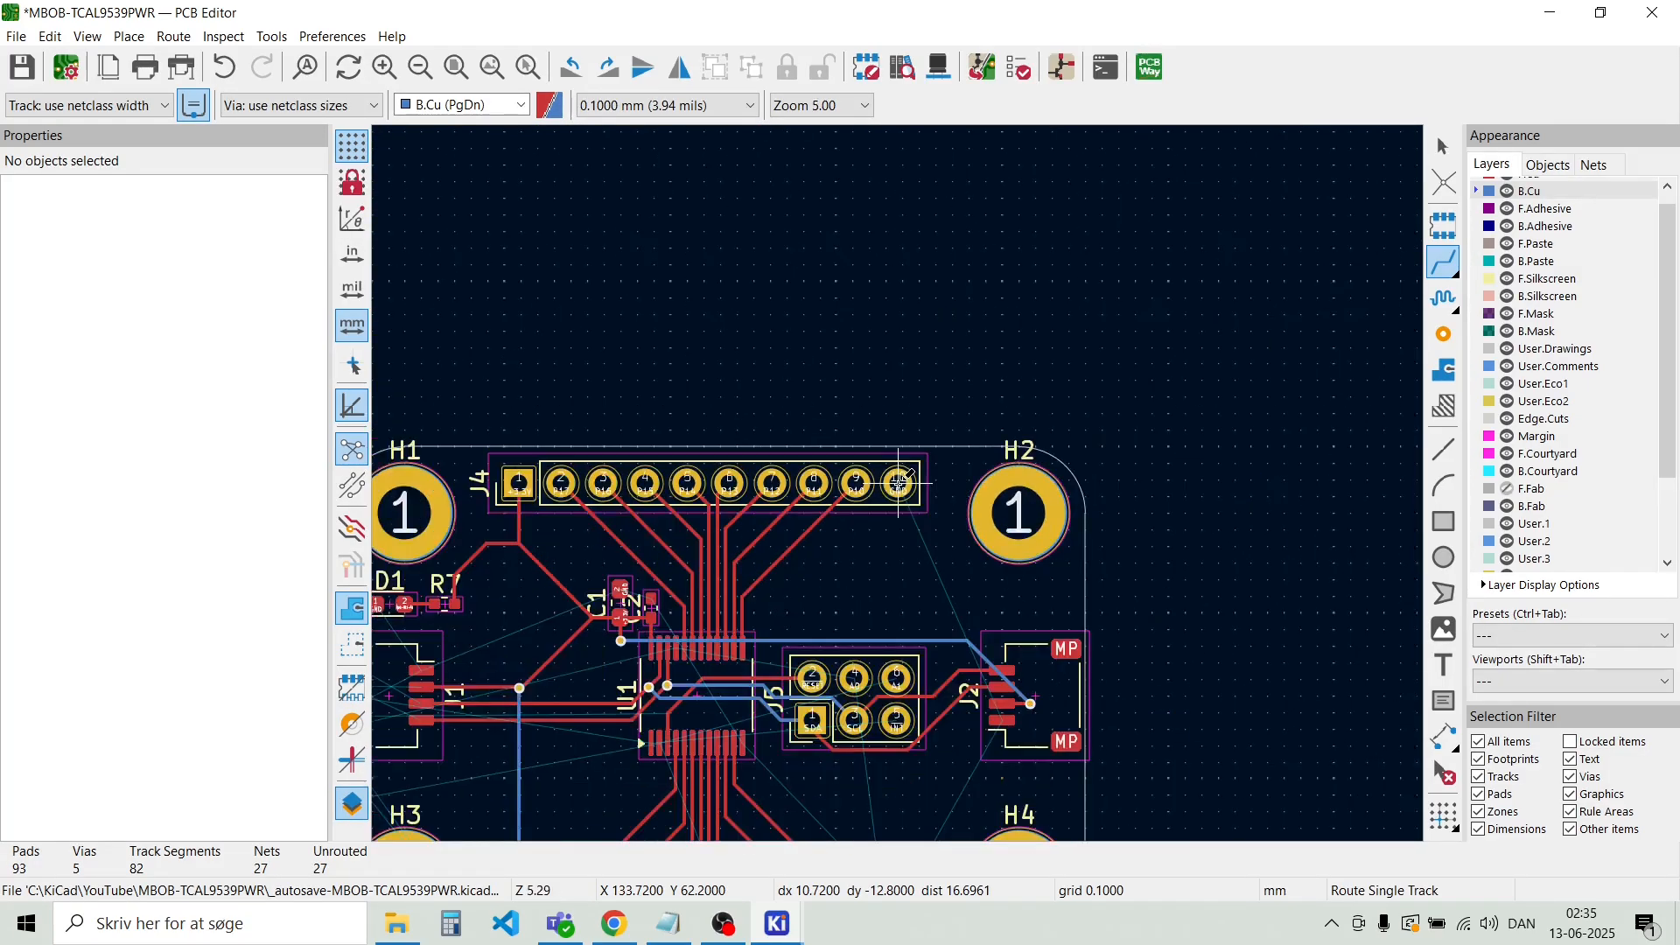
scroll(900, 479, "up", 3)
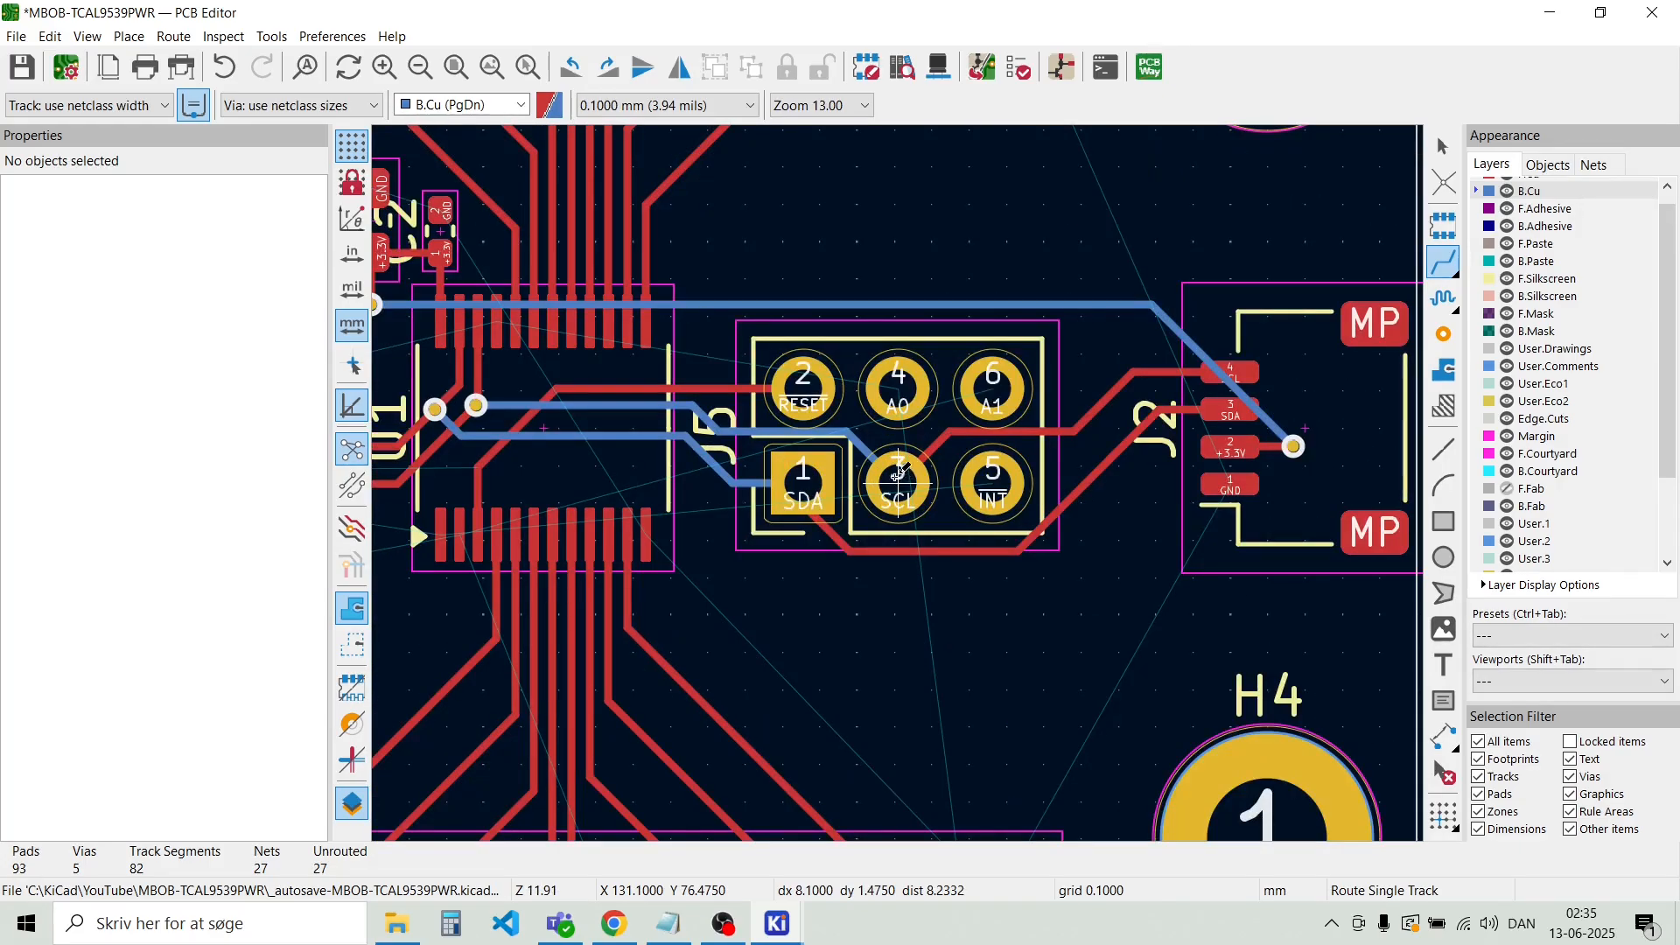
scroll(899, 477, "up", 1)
scroll(900, 477, "down", 1)
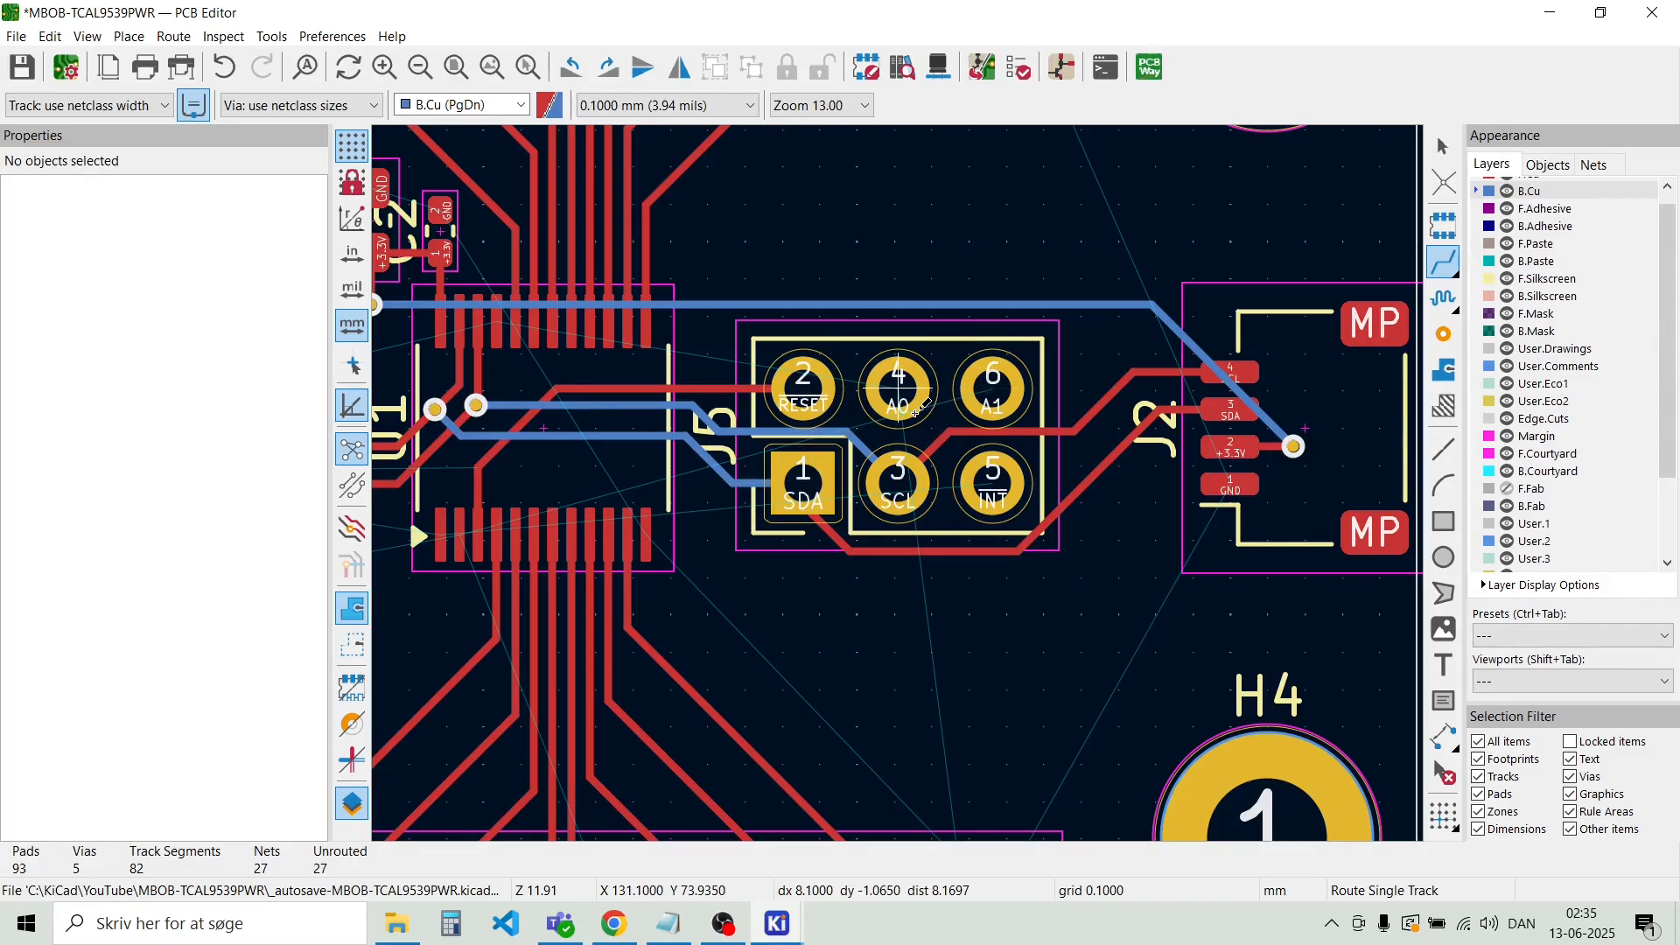
scroll(486, 435, "up", 2)
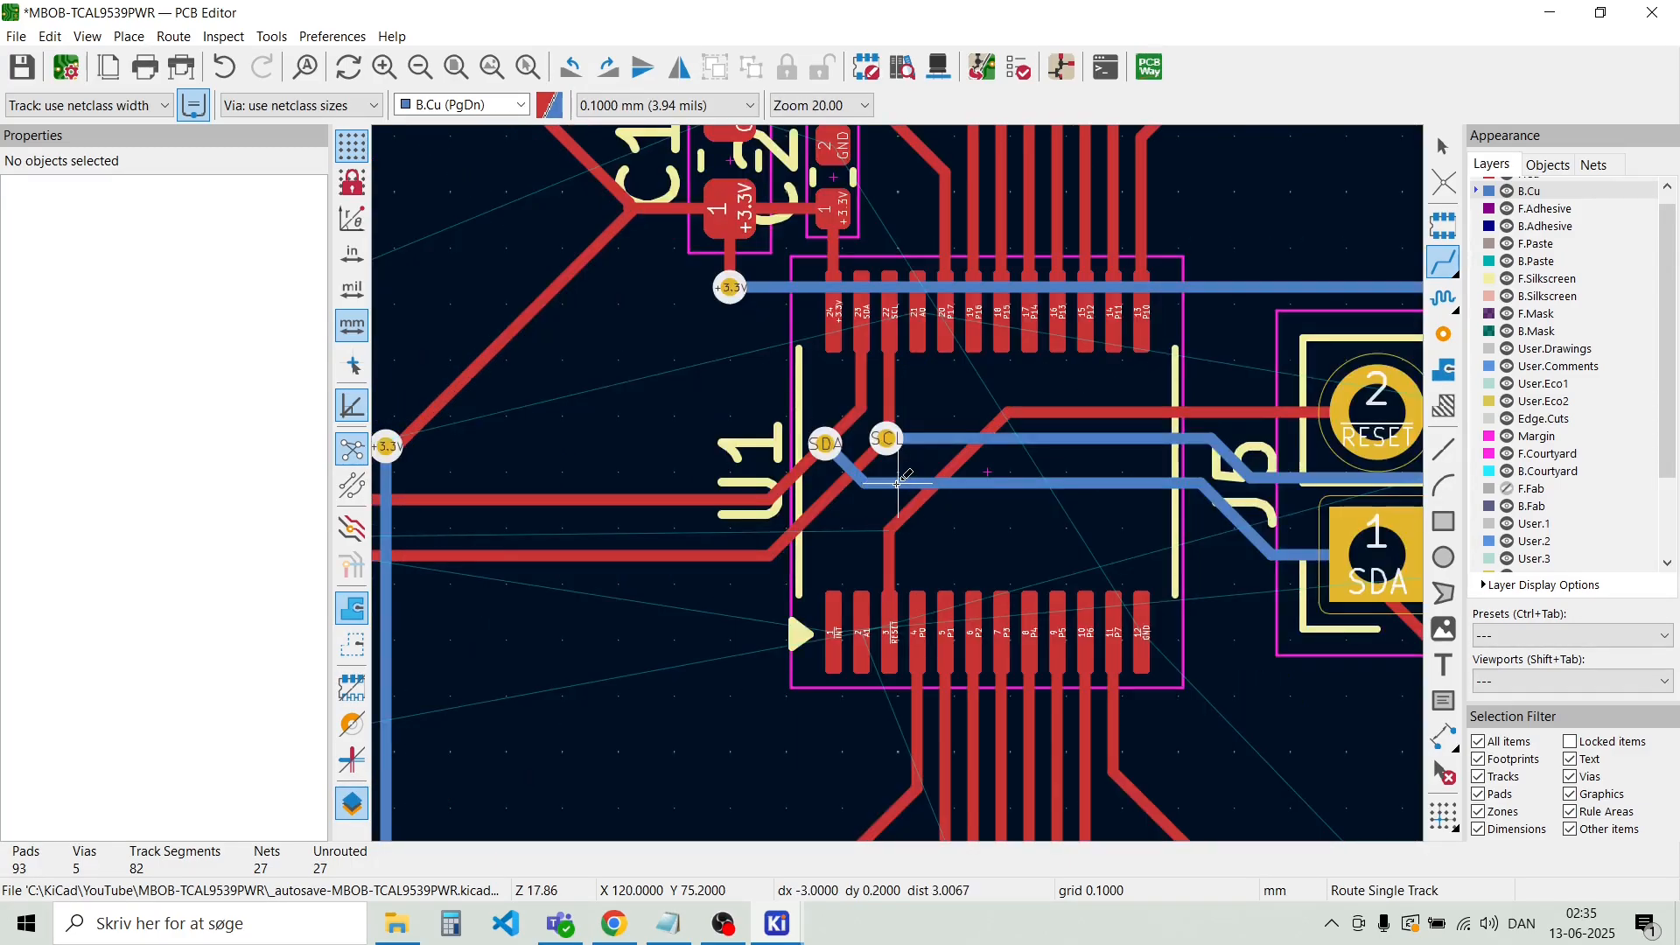
scroll(893, 588, "up", 2)
scroll(897, 483, "down", 4)
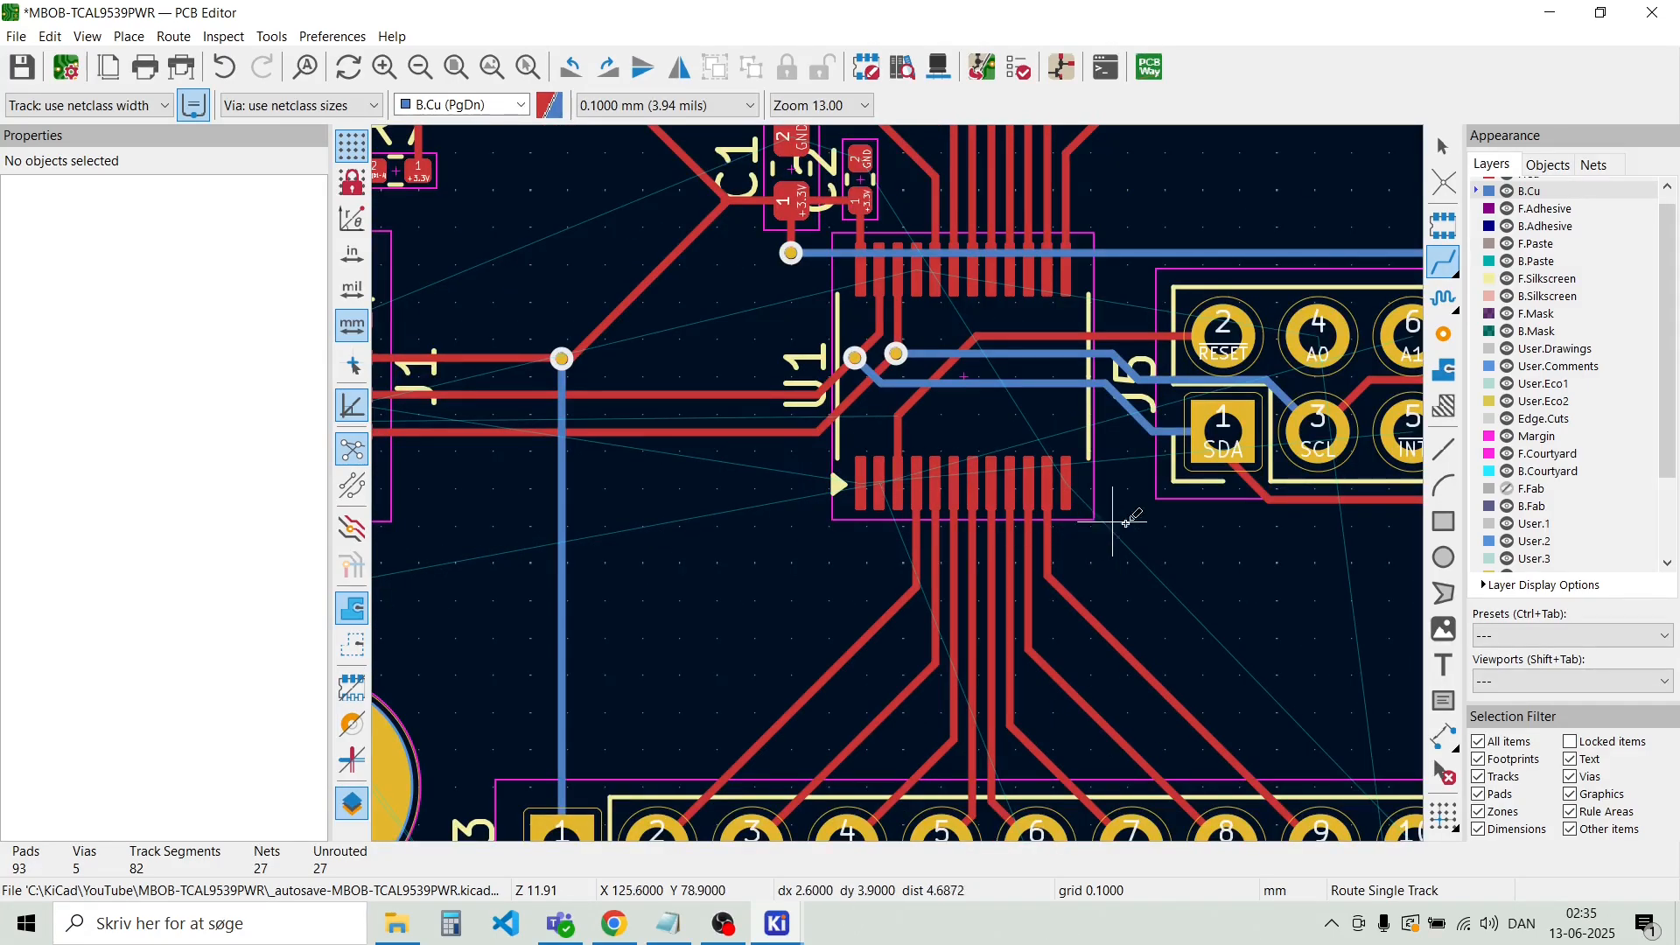
scroll(1254, 533, "down", 2)
scroll(899, 483, "up", 3)
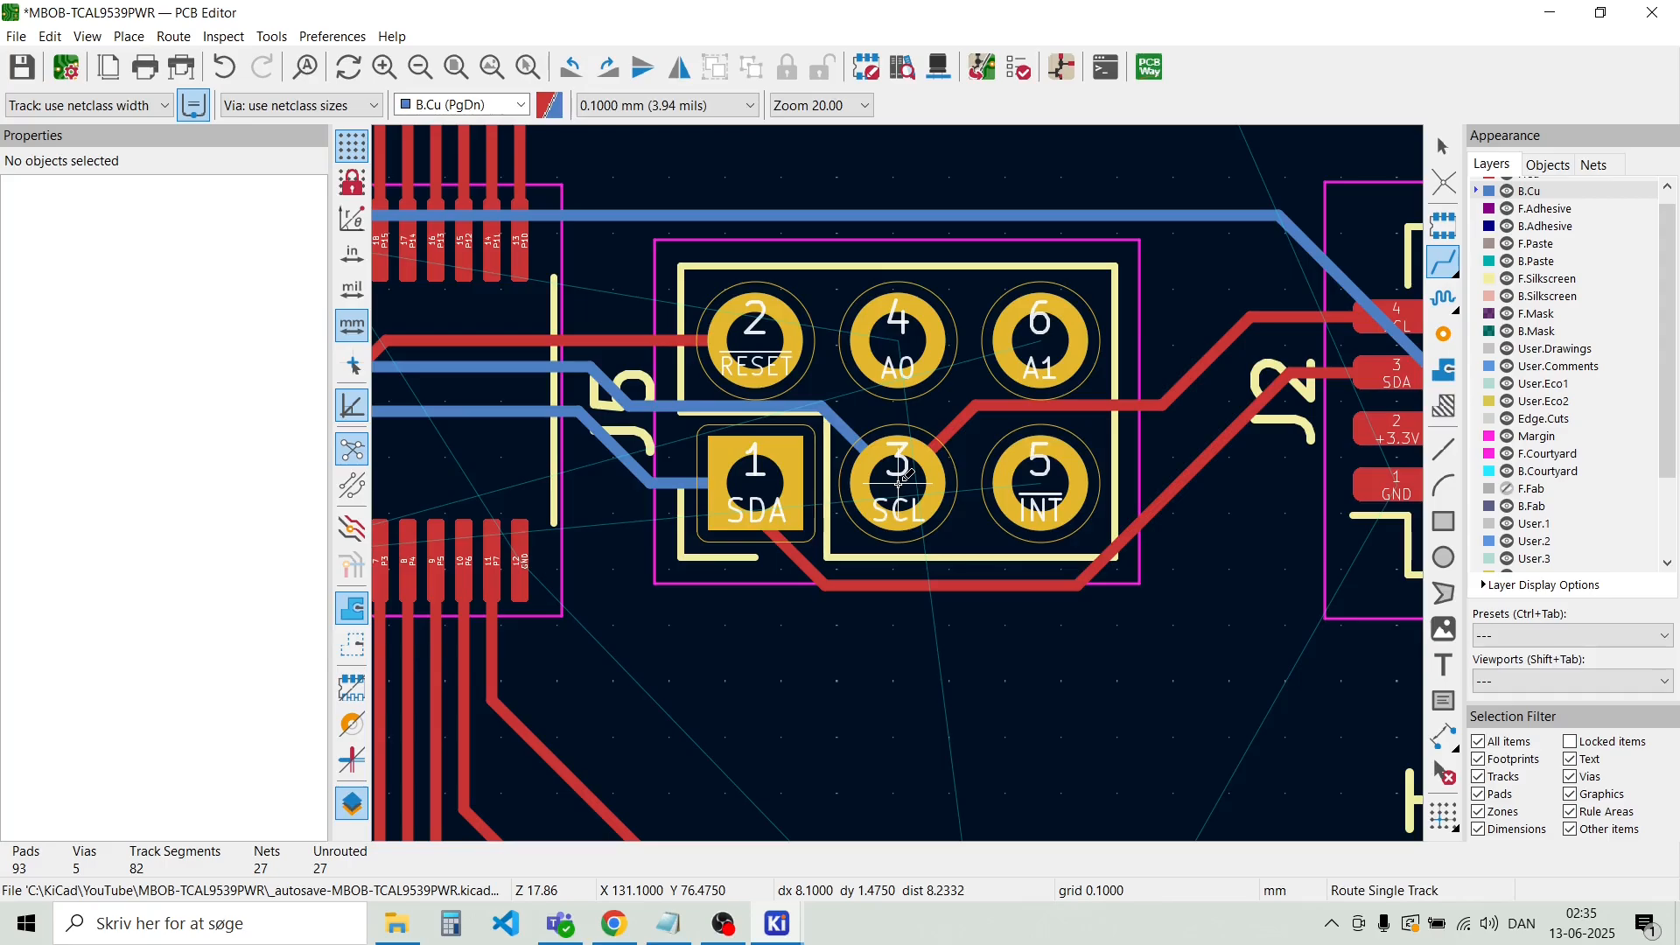
scroll(898, 482, "down", 2)
Route a short A1 track on F.Cu from U1 pad 2 down to a via at about X 119.3, Y 79.6 mm
scroll(610, 512, "up", 4)
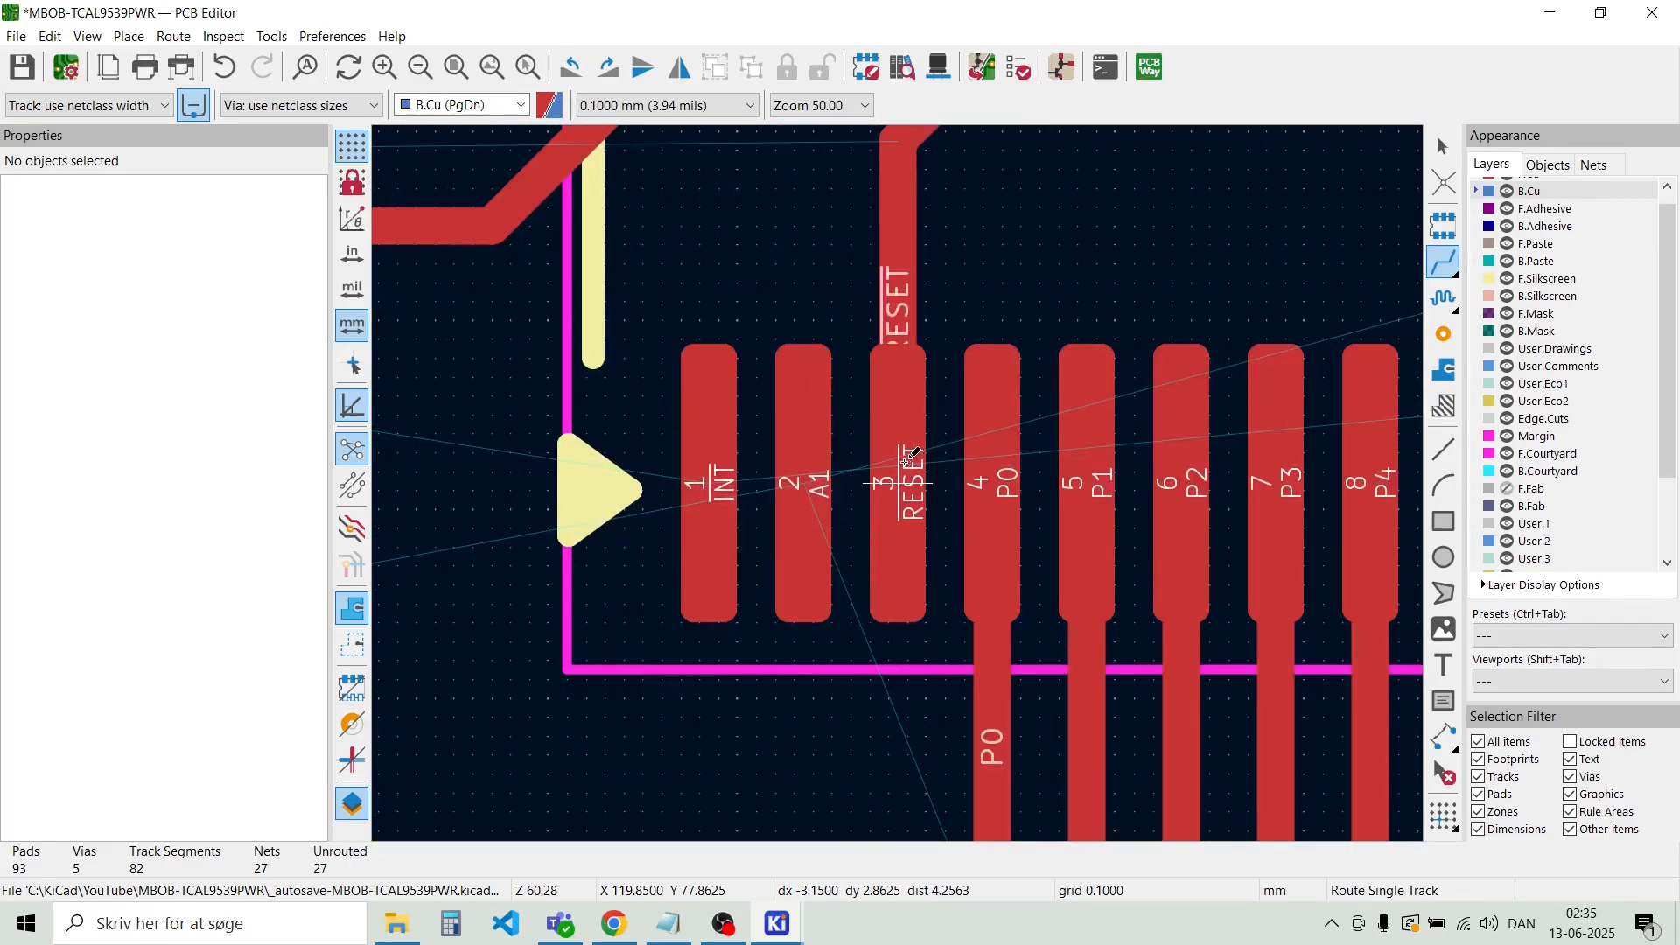
left_click(803, 483)
scroll(799, 668, "down", 1)
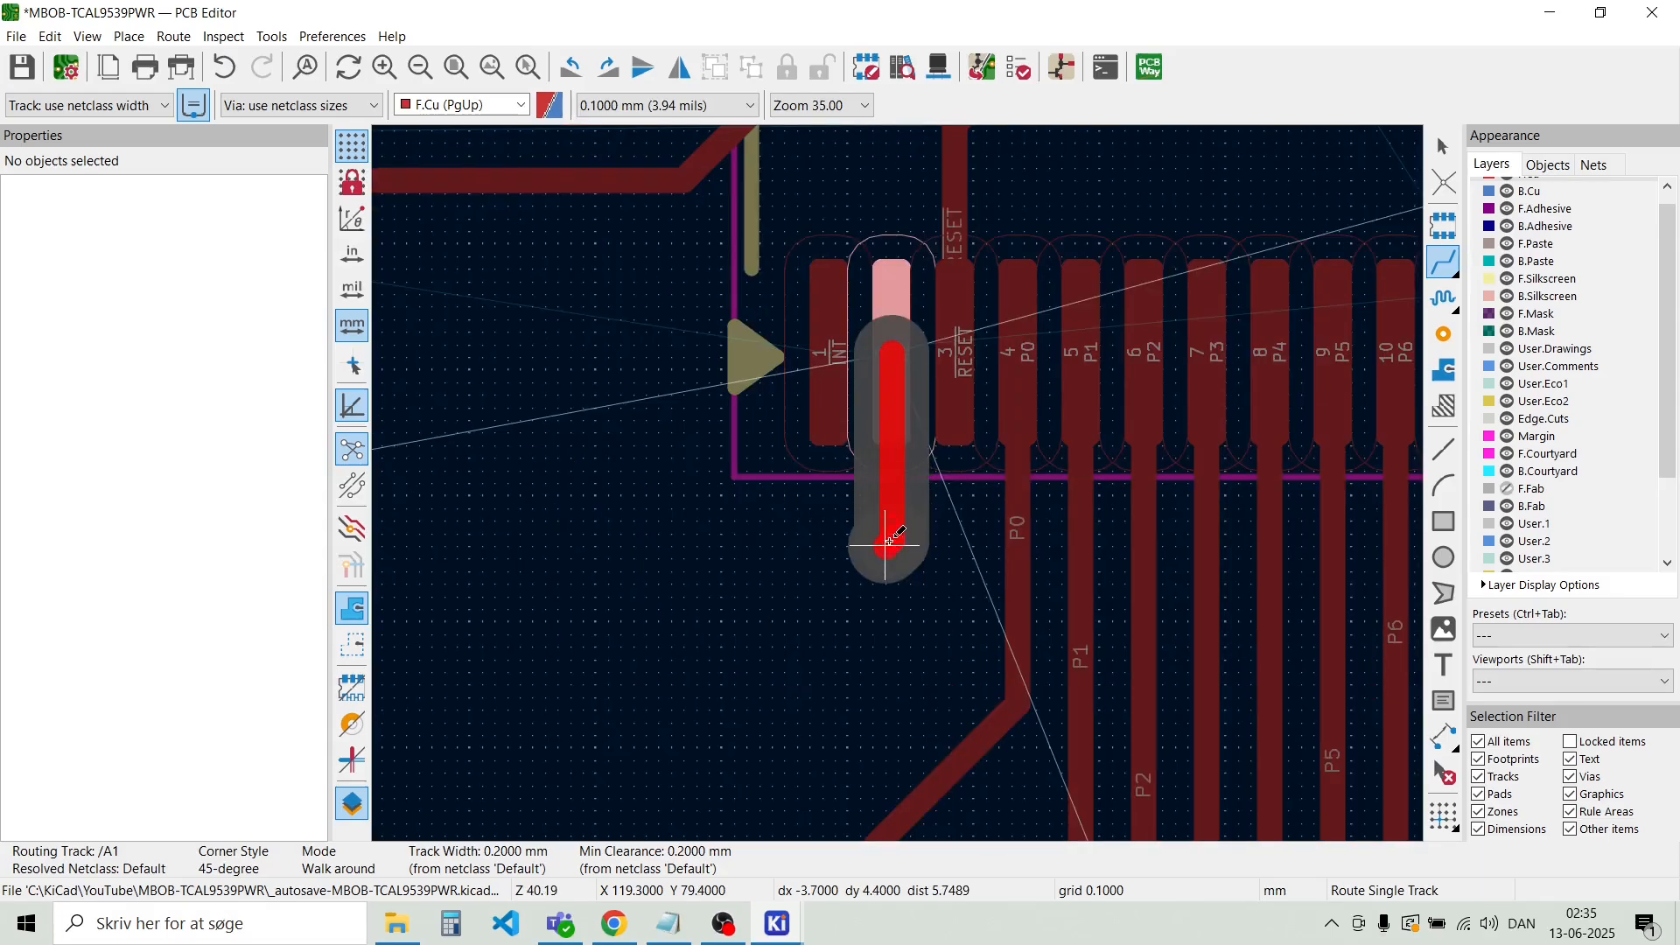
left_click(887, 568)
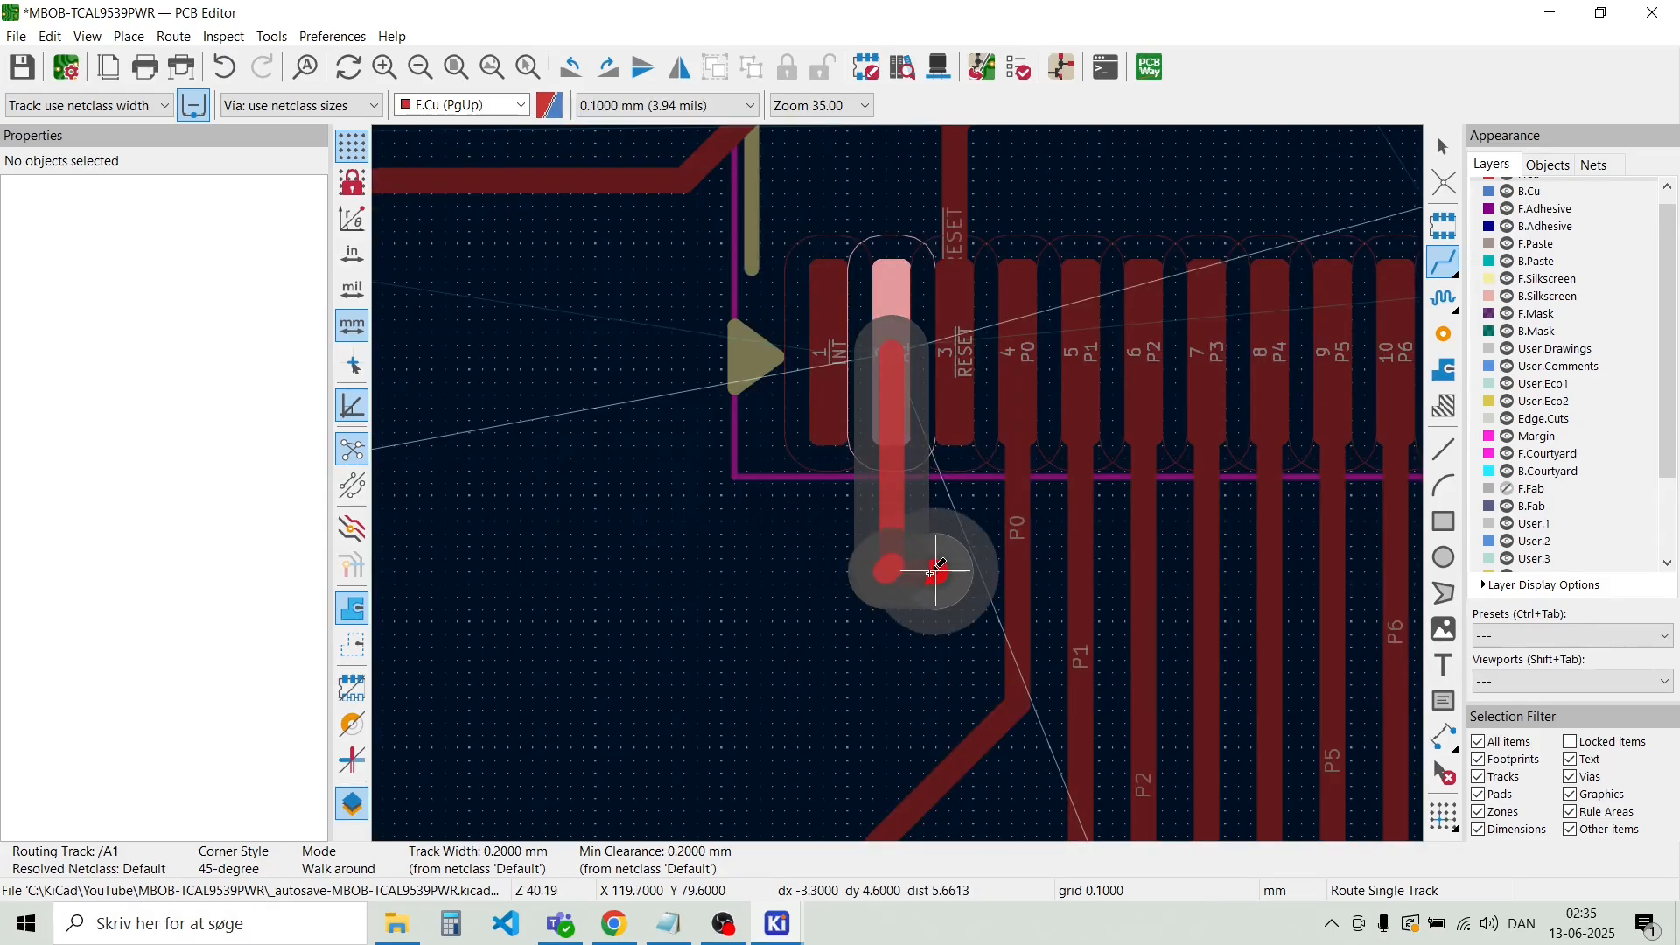
double_click(887, 570)
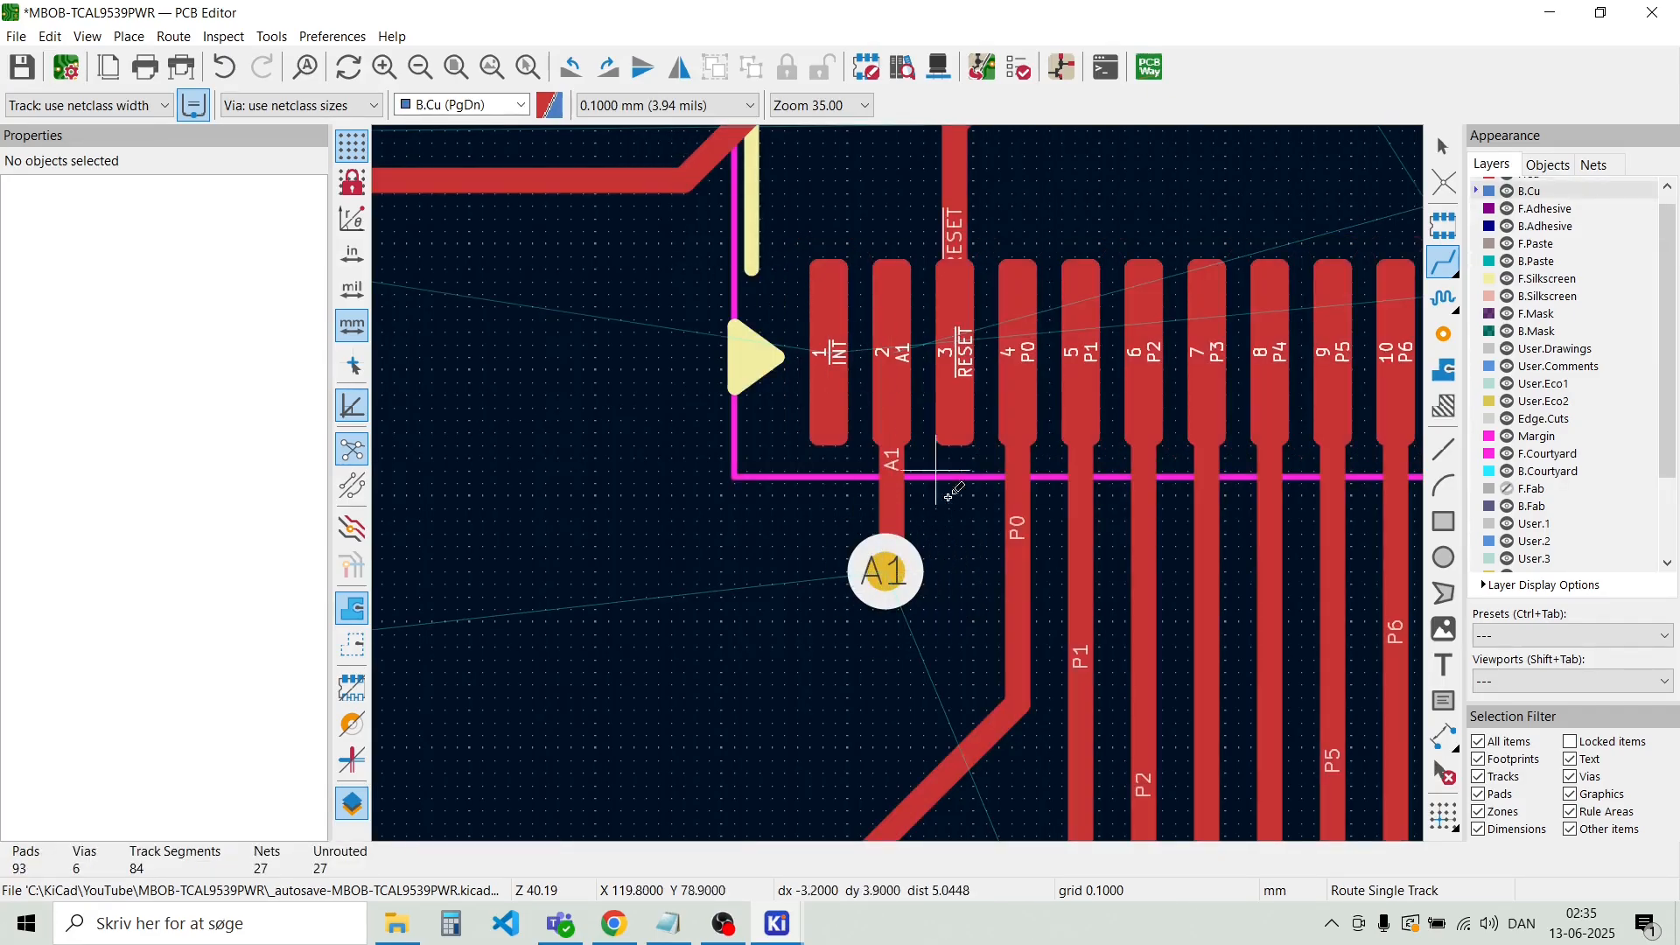
Route the A1 track on B.Cu from its via beneath U1, passing between J5 pads 3 and 5, to J5 pad 6
left_click(887, 571)
scroll(1107, 570, "down", 4)
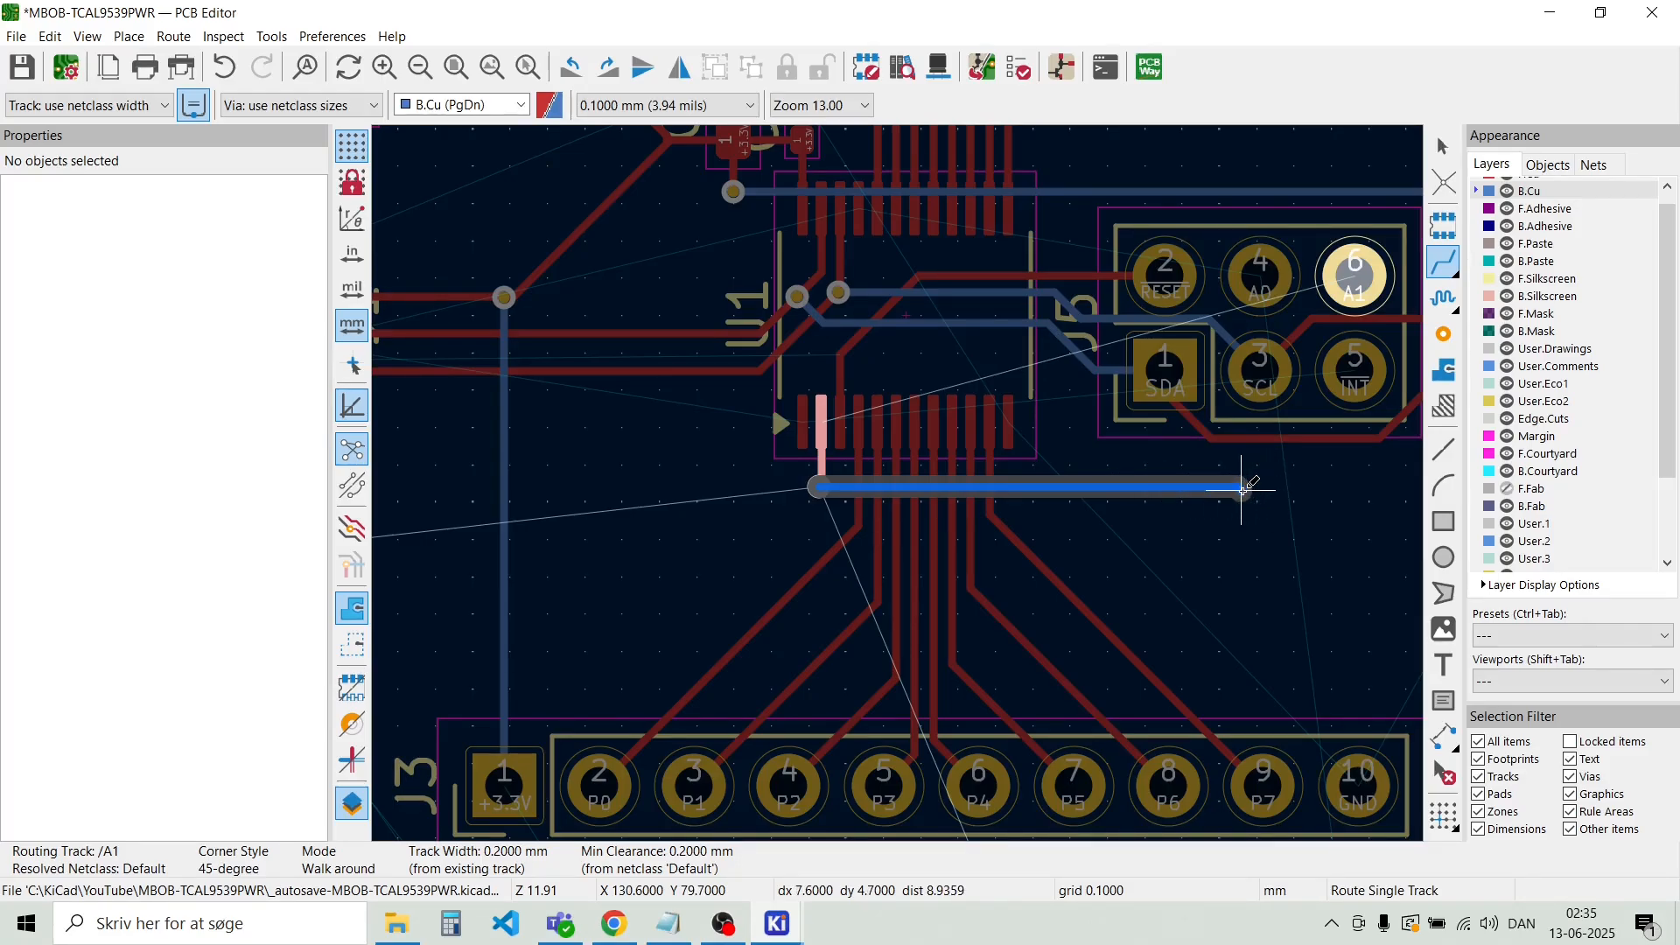
left_click(1243, 490)
scroll(1308, 407, "up", 3)
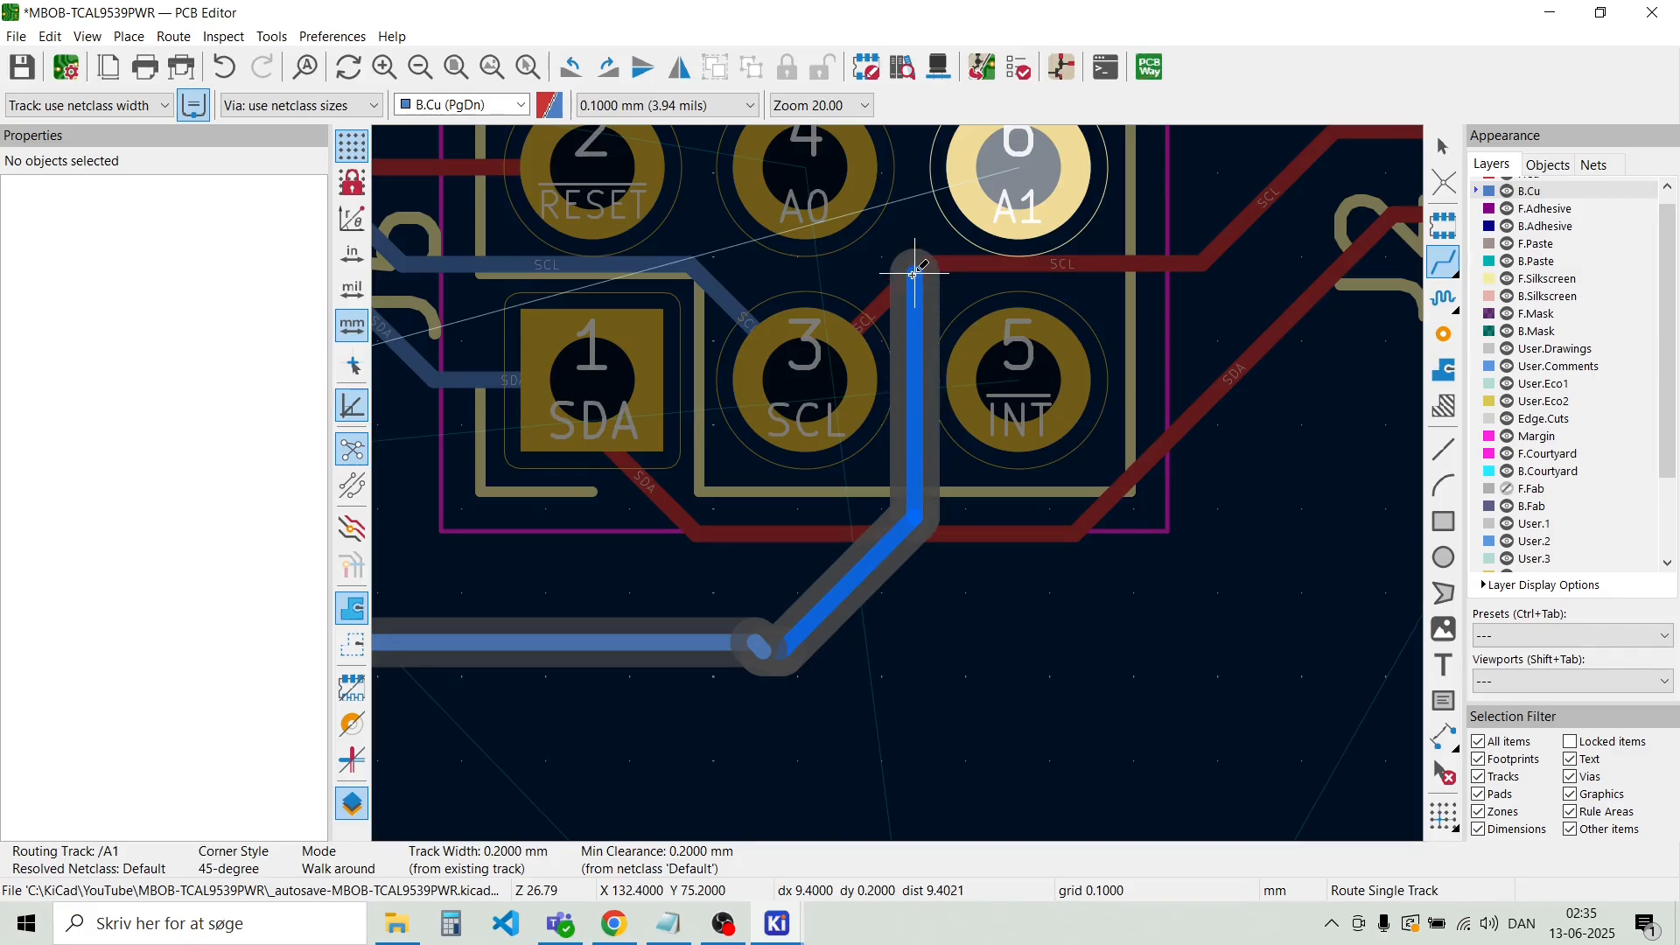
left_click(915, 269)
left_click(982, 205)
Straighten the small kink in the A1 track below J5 so its horizontal run meets the diagonal directly
scroll(792, 564, "up", 4)
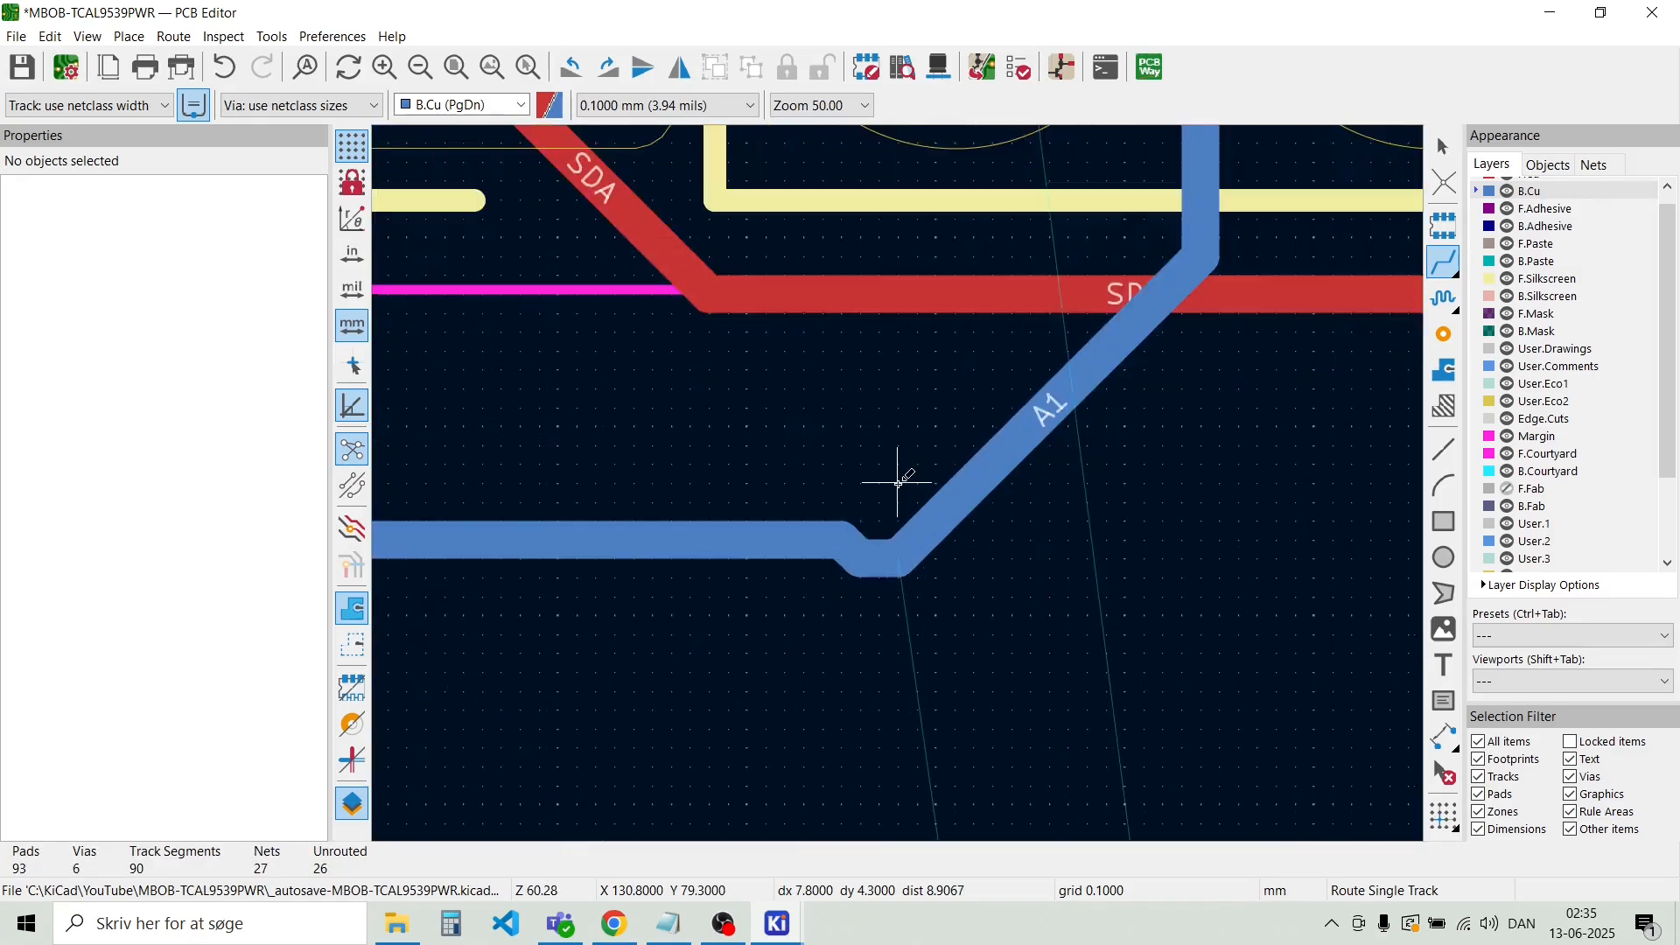
key("Escape")
left_click_drag(868, 596, 870, 570)
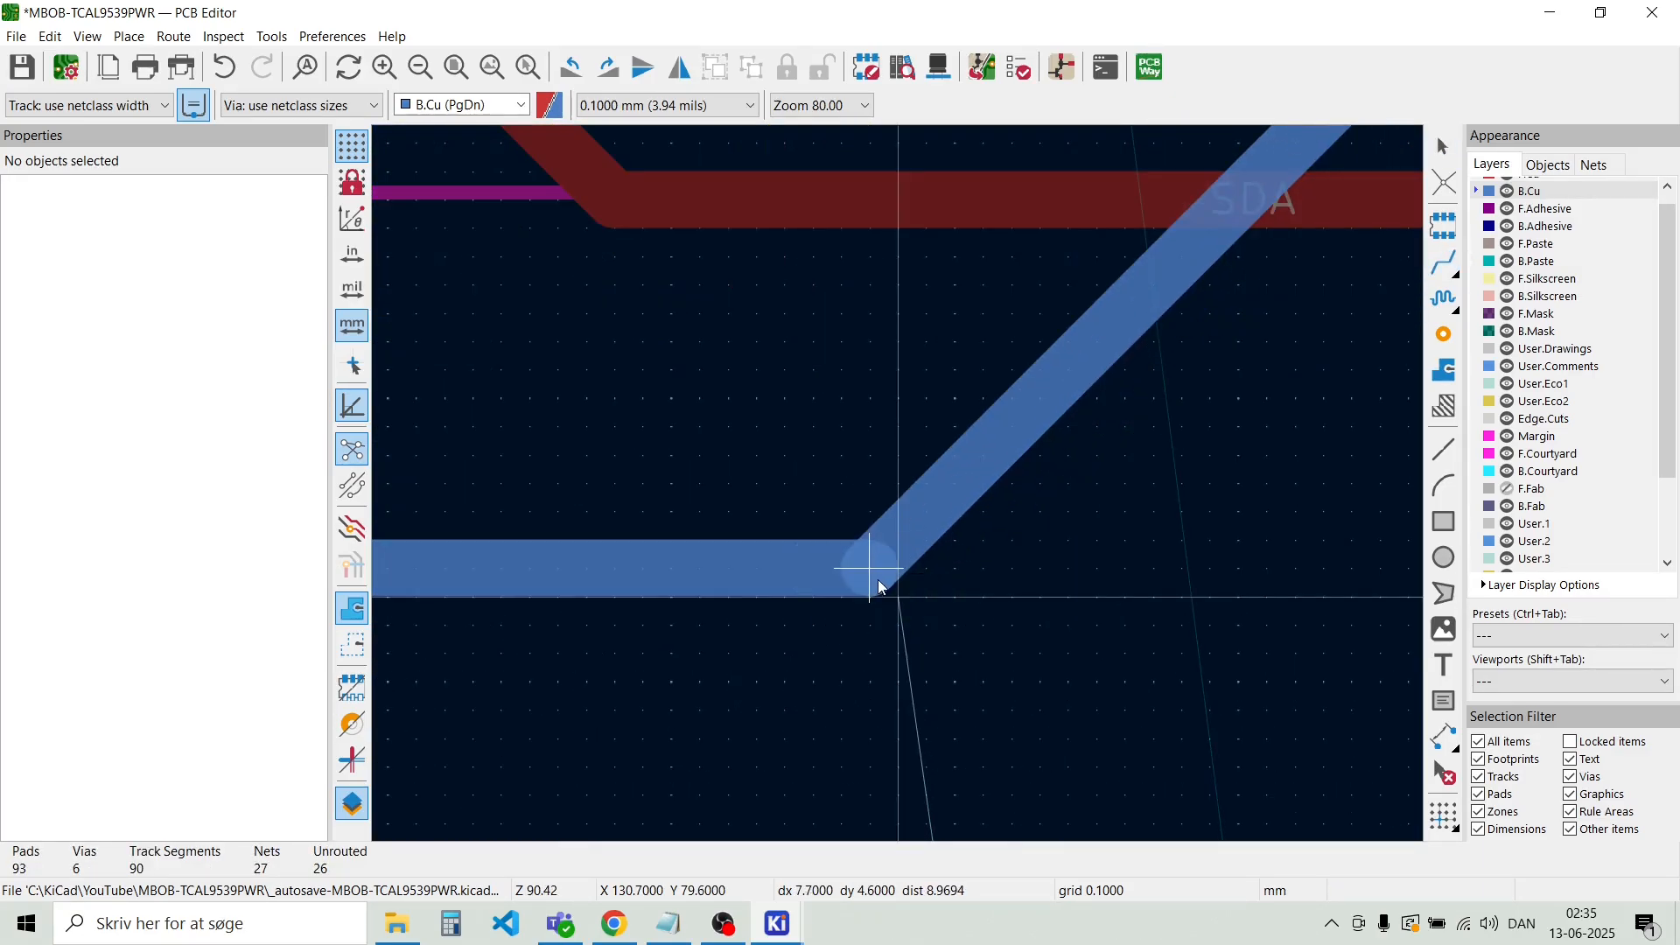
scroll(898, 485, "down", 2)
scroll(903, 407, "down", 3)
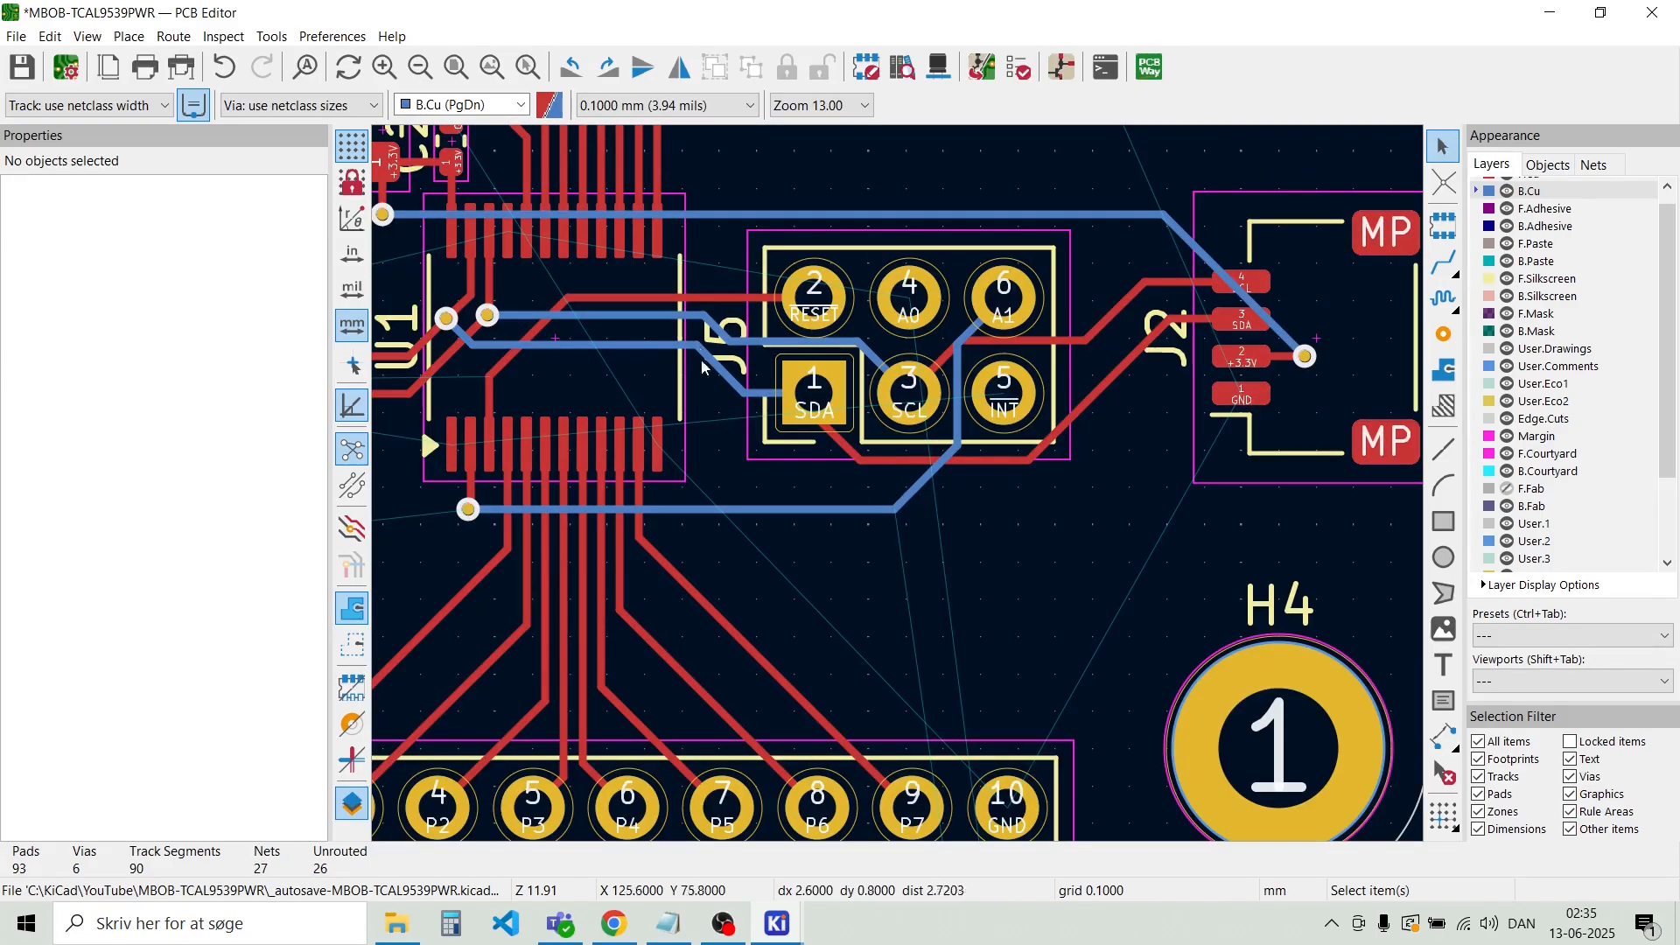
Route the INT track on F.Cu from U1 pad 1, jogging around the A1 via, to a via at about X 118.3, Y 80.3 mm
scroll(418, 423, "up", 4)
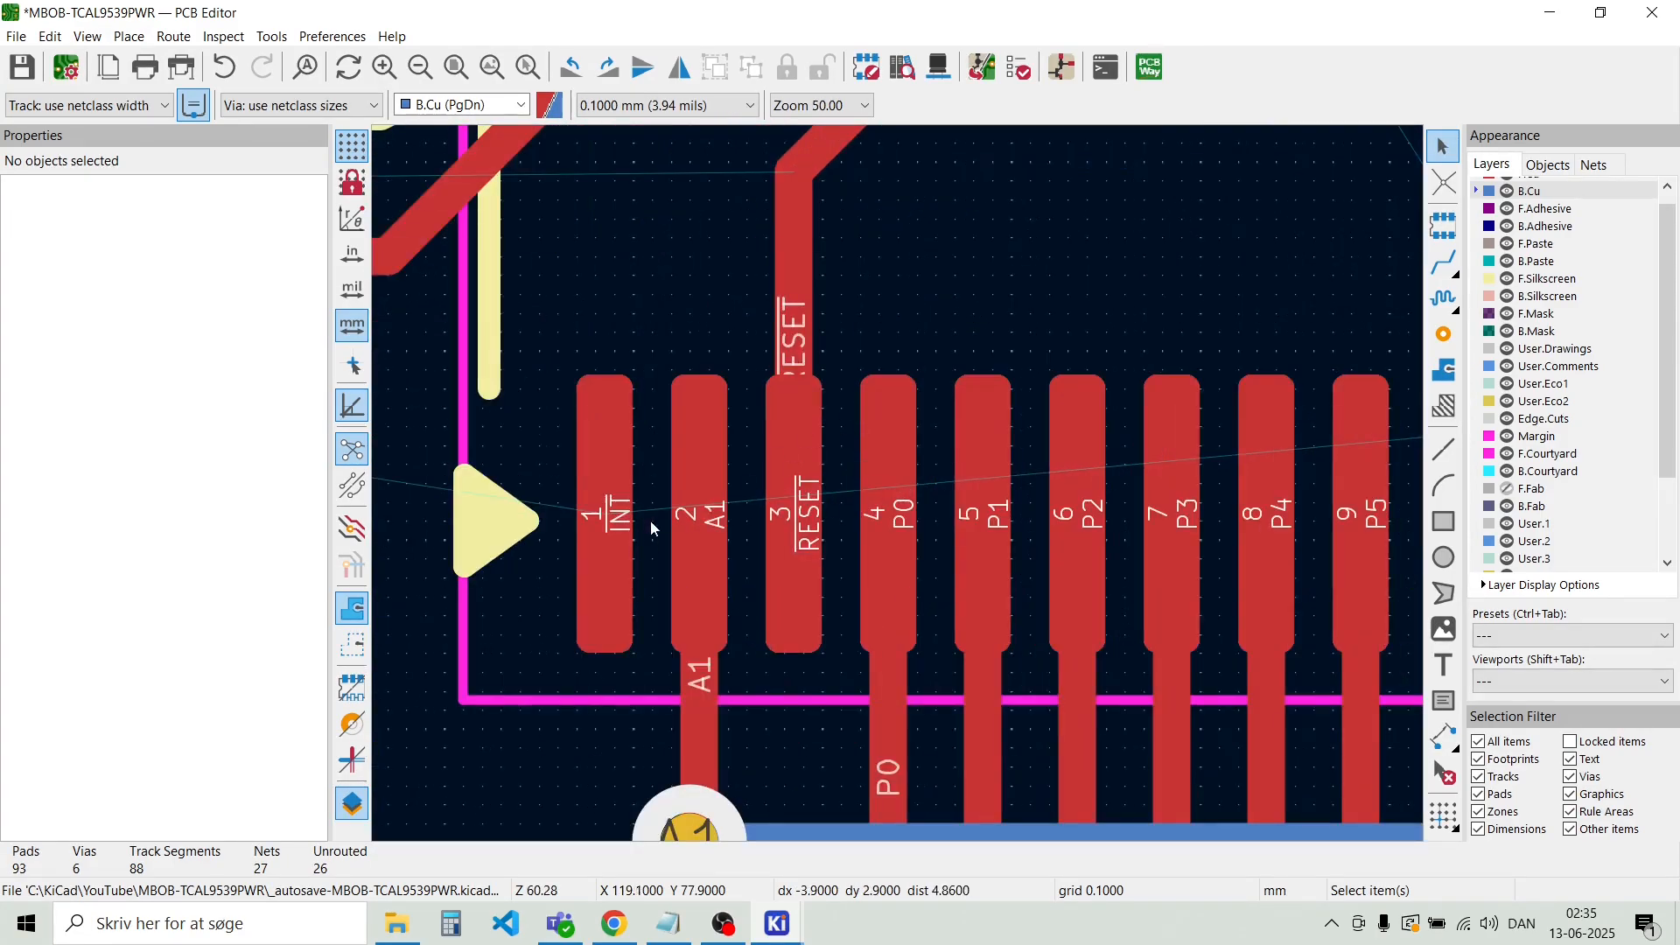
scroll(650, 520, "down", 1)
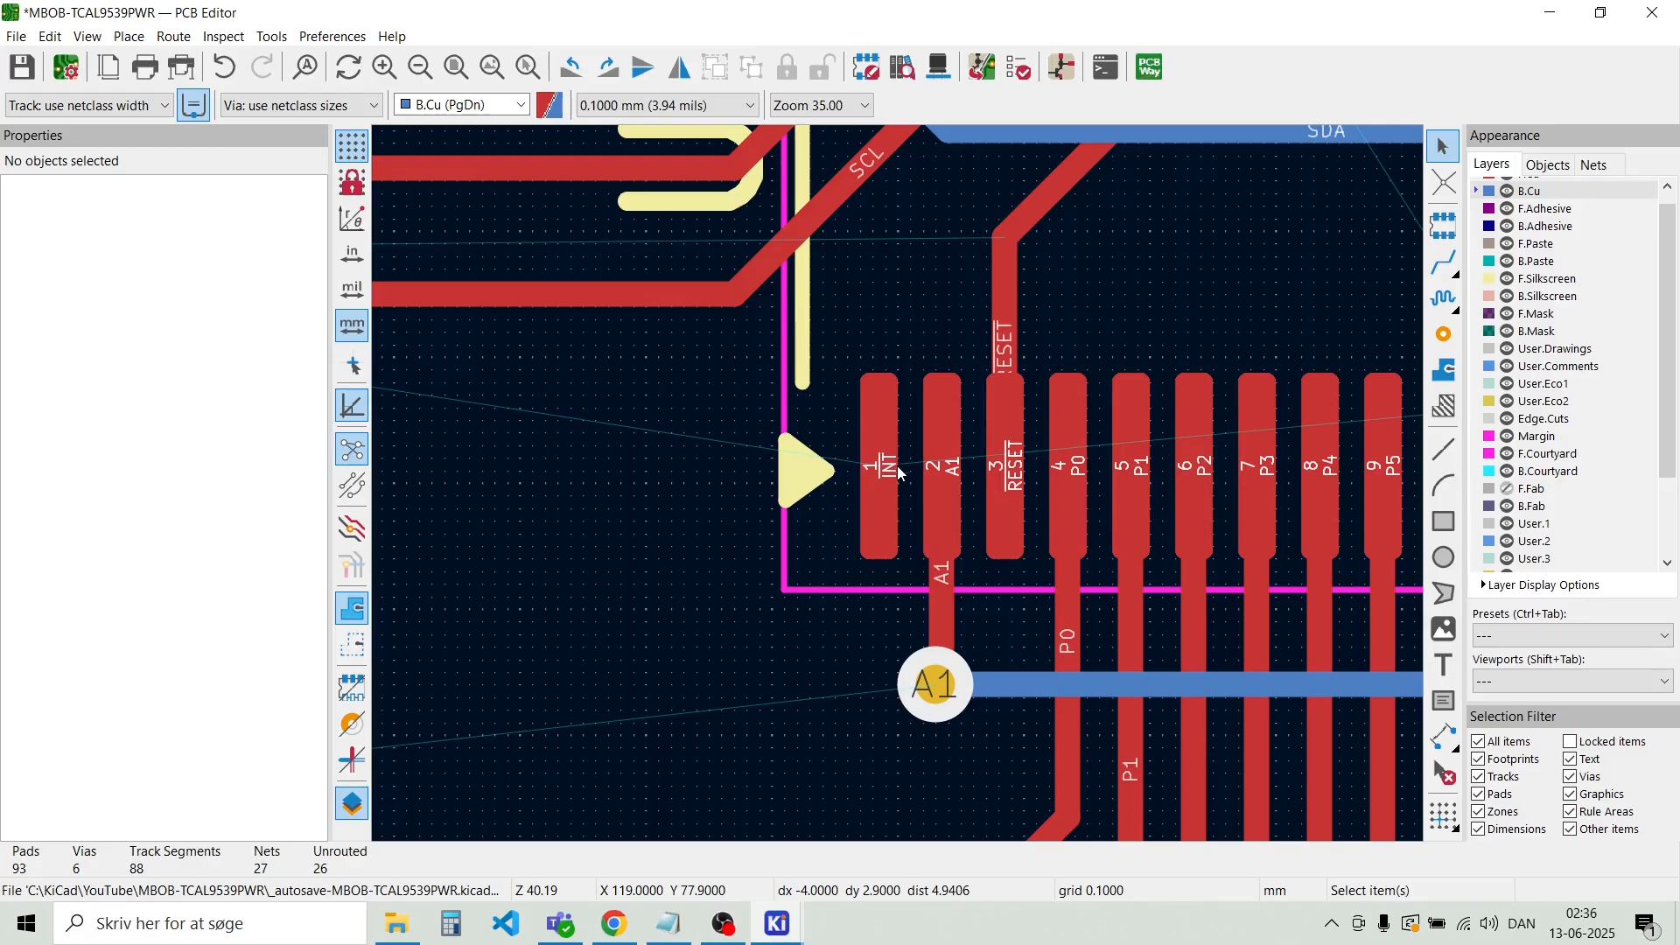
key("Page_Up")
key("x")
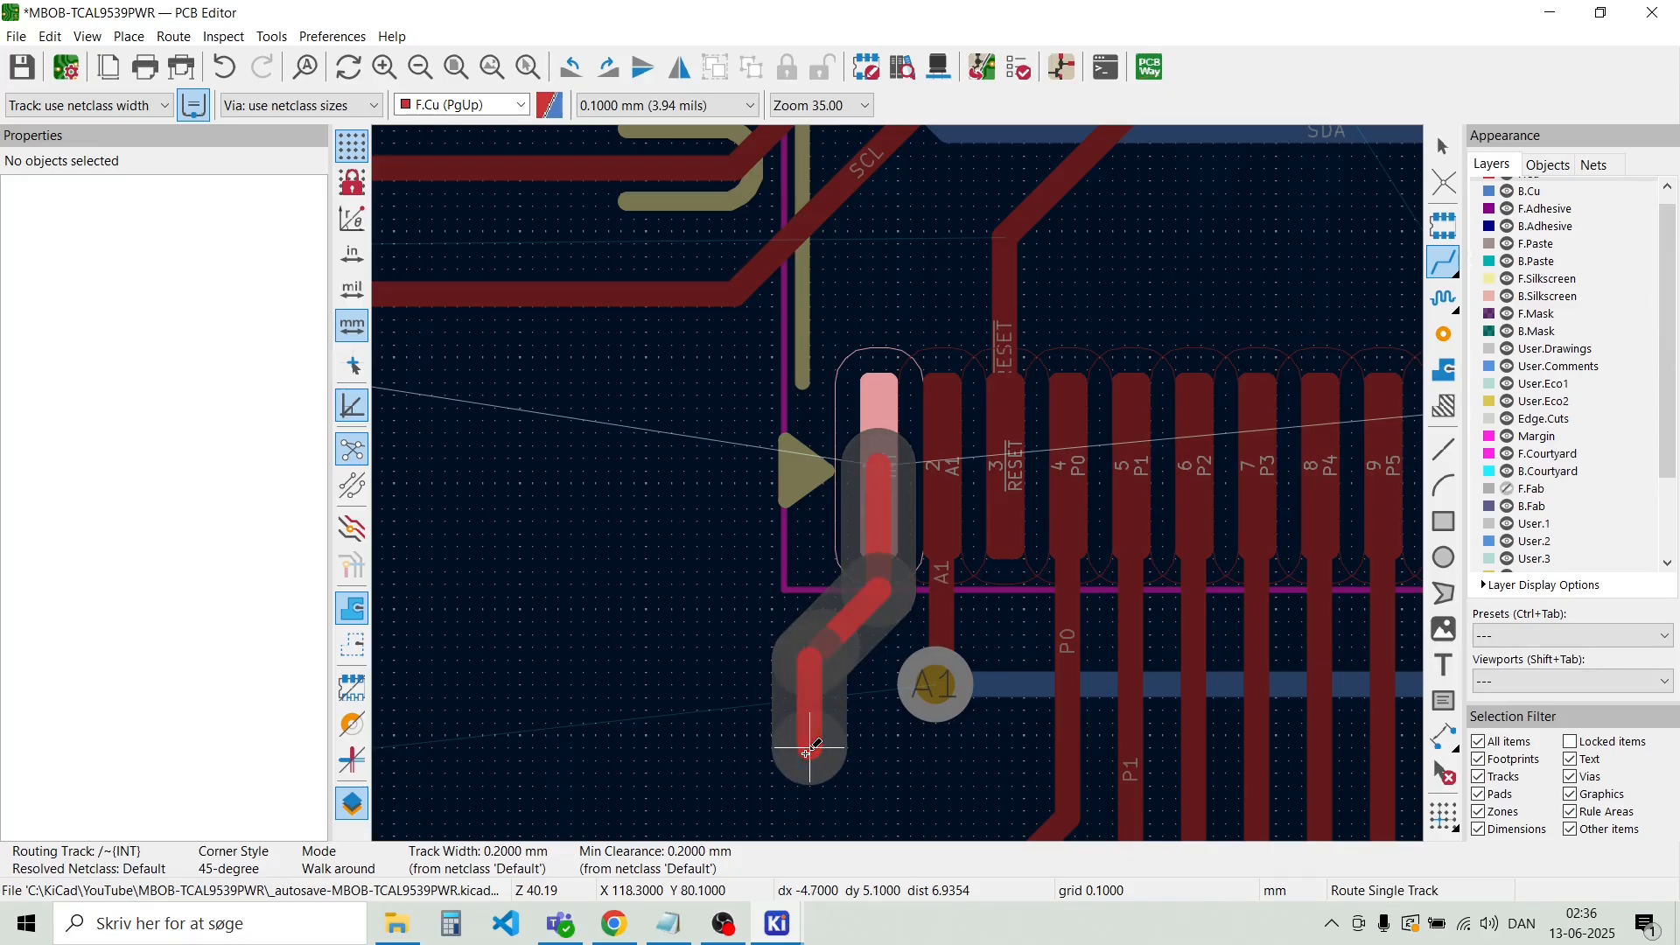
scroll(807, 751, "down", 5)
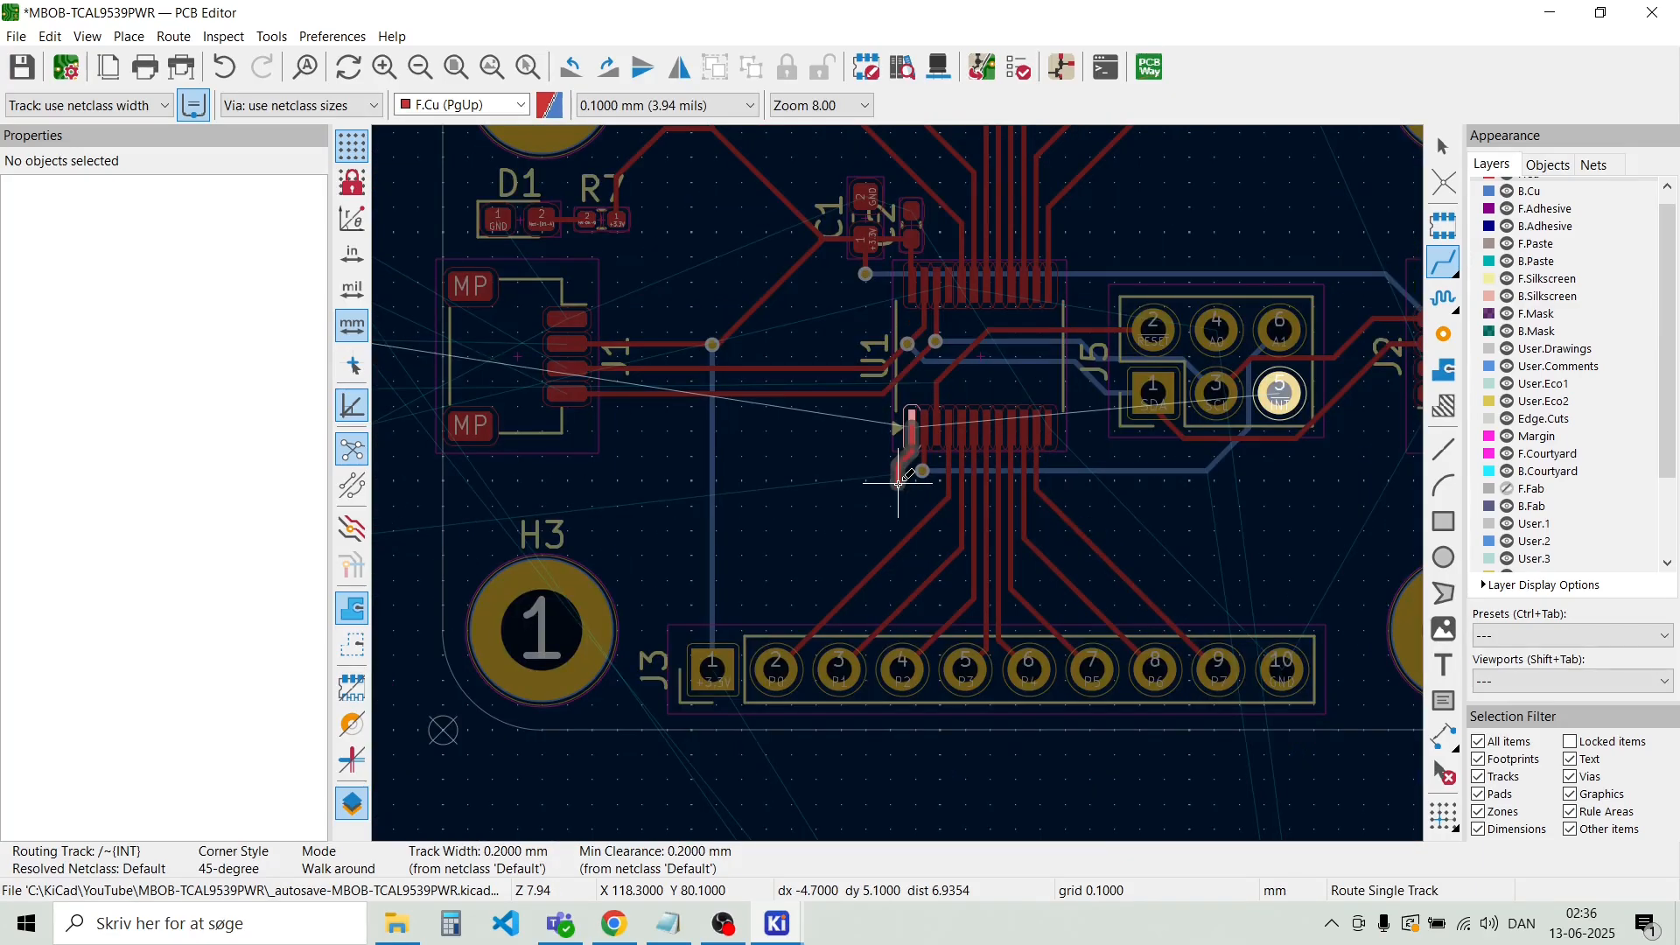
scroll(899, 482, "up", 5)
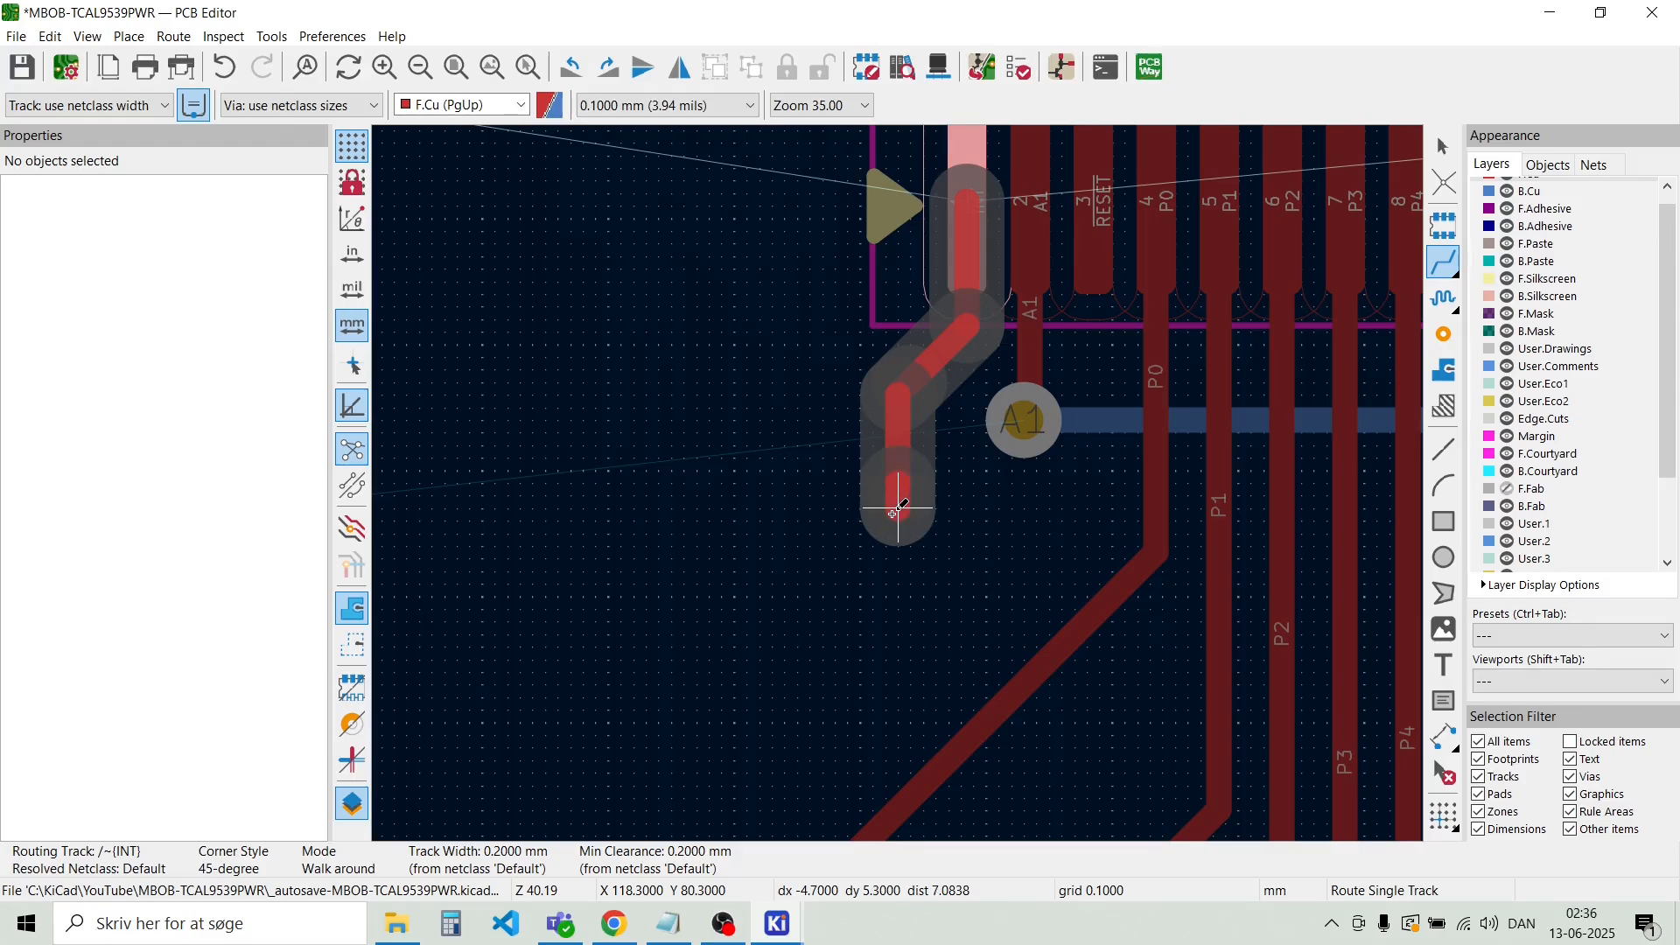
key("v")
double_click(898, 508)
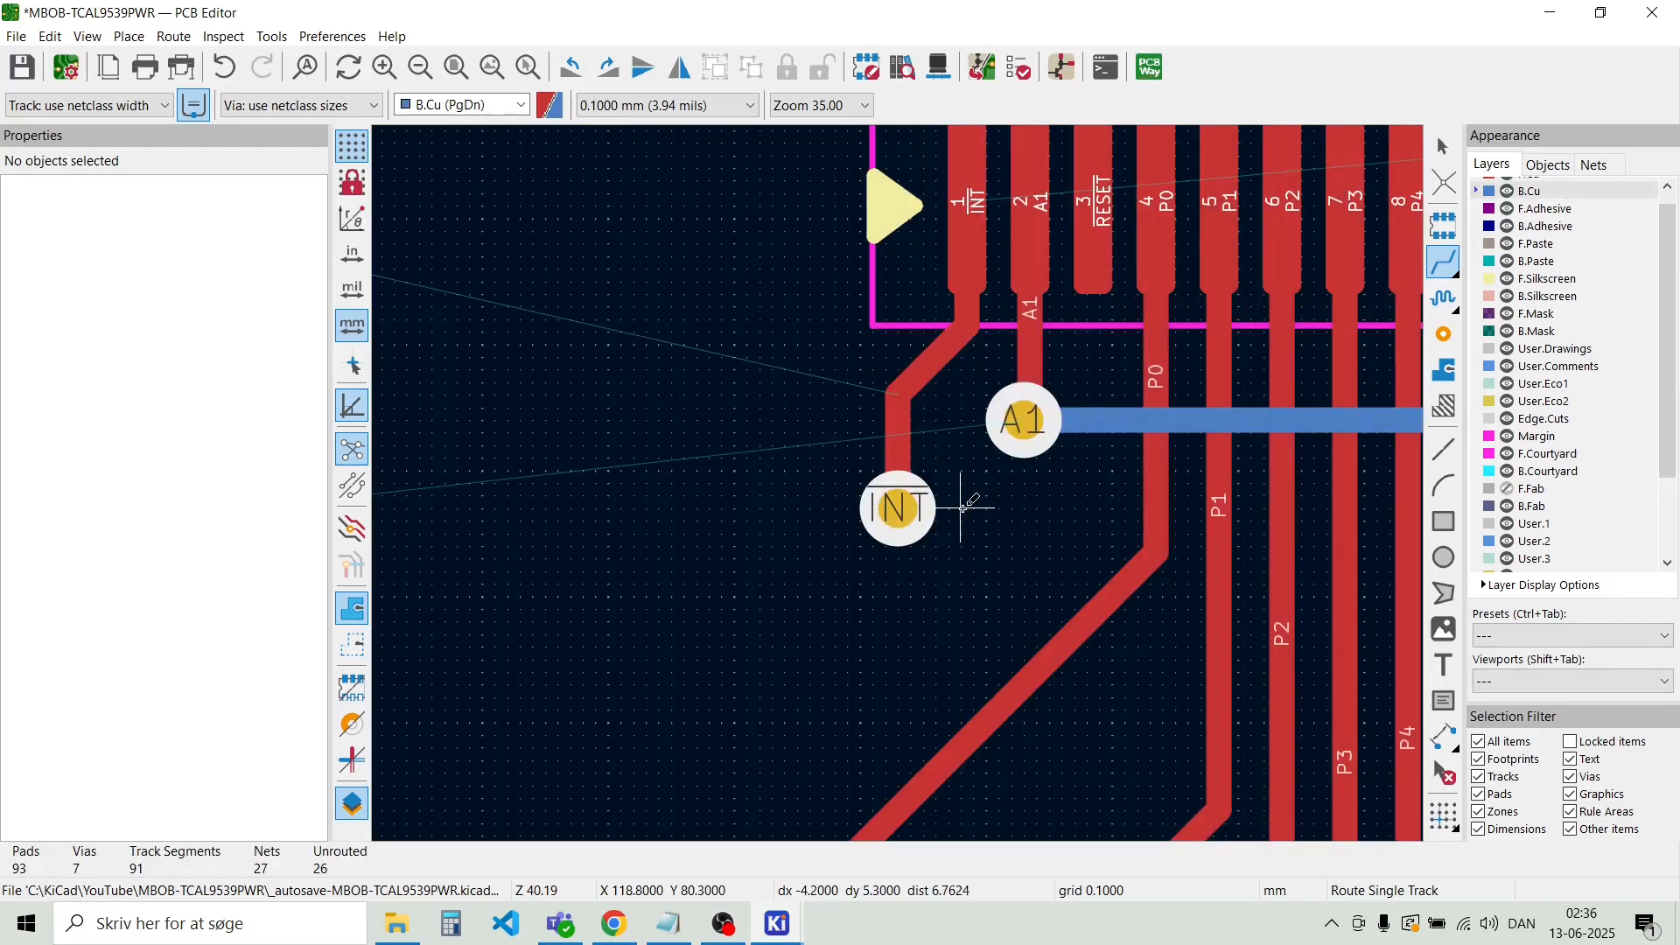
Route the INT track on B.Cu from its via beneath U1, running parallel below the A1 track, up to J5 pad 5
left_click(913, 502)
scroll(963, 488, "down", 2)
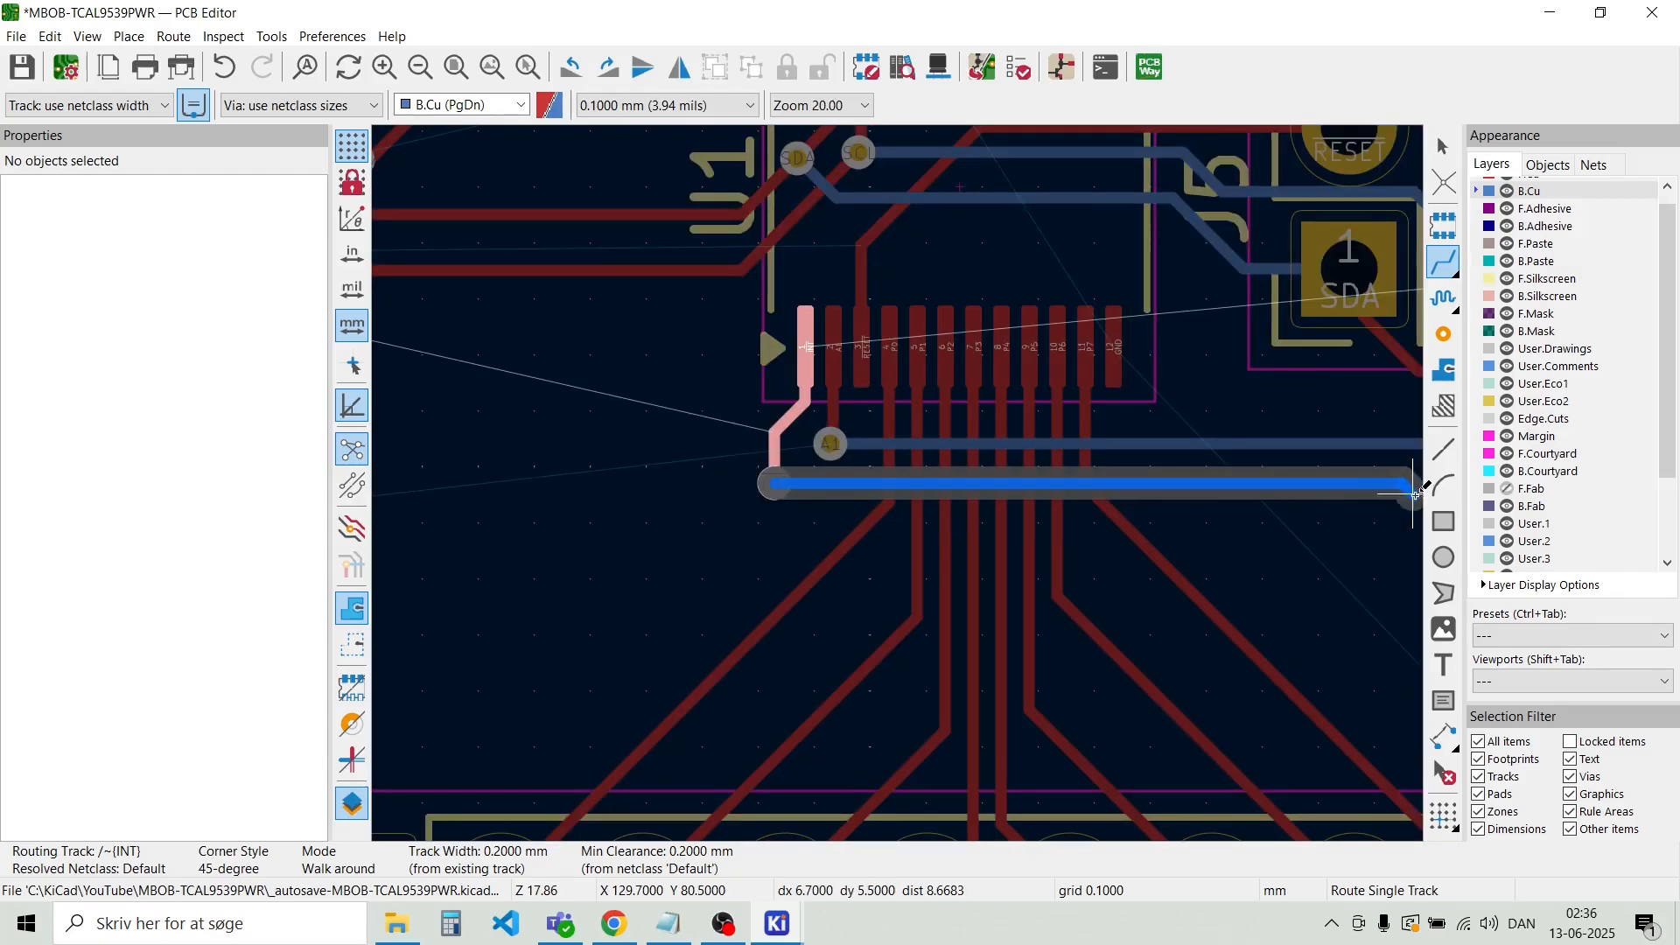
scroll(1418, 478, "down", 1)
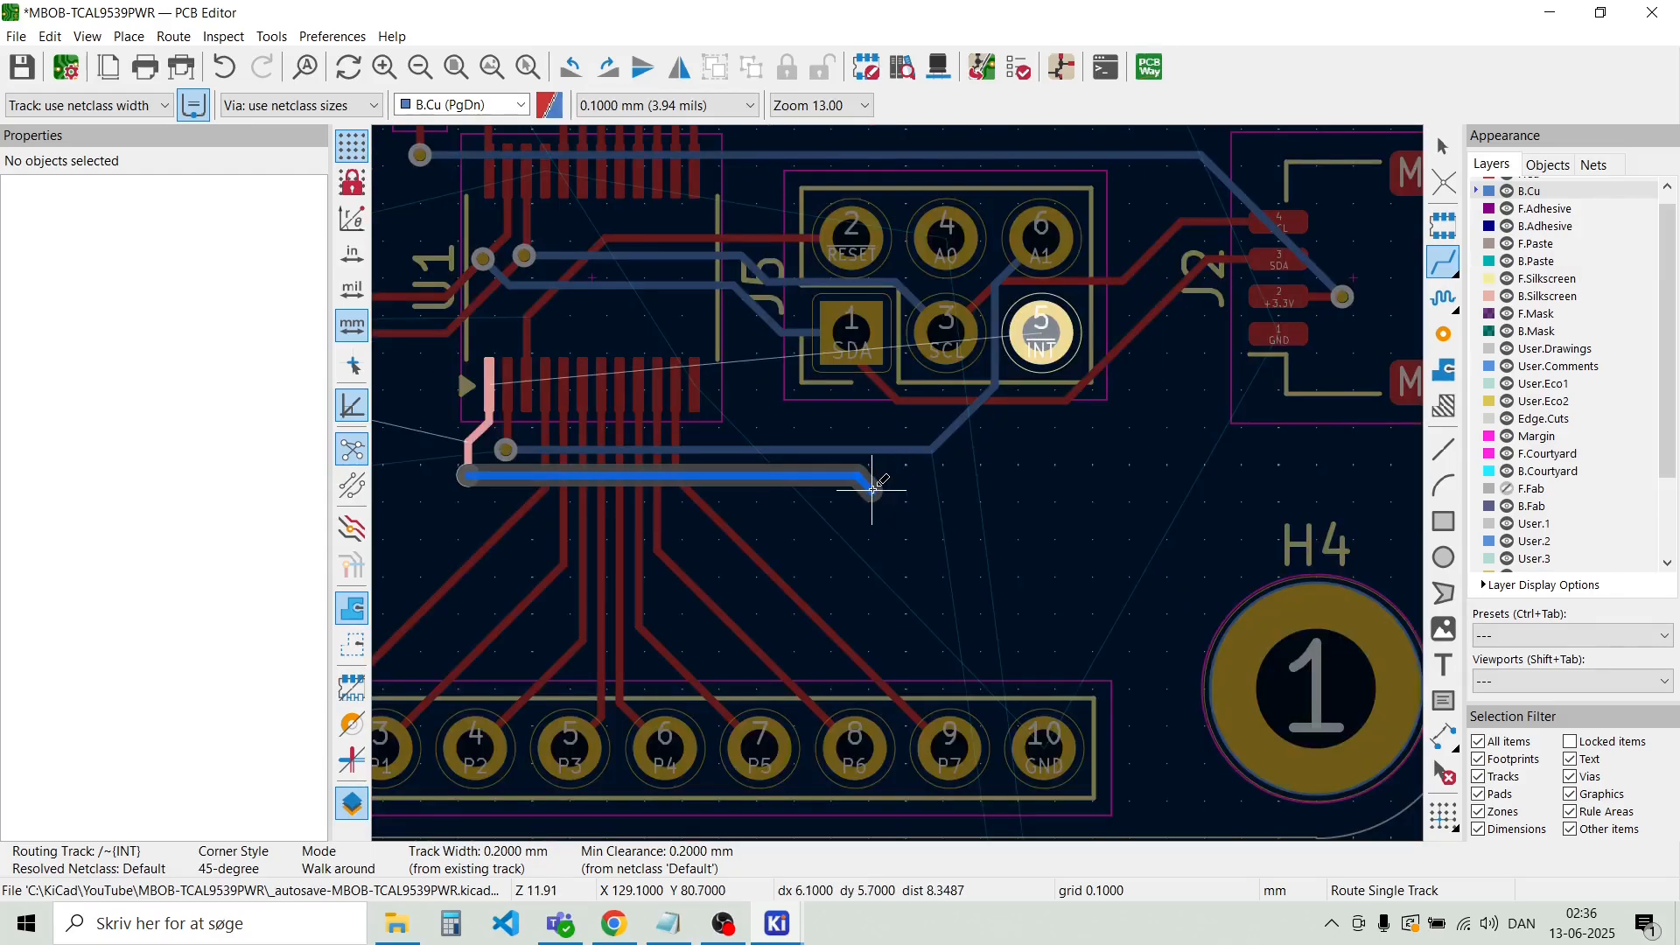
left_click(1010, 452)
left_click(1055, 331)
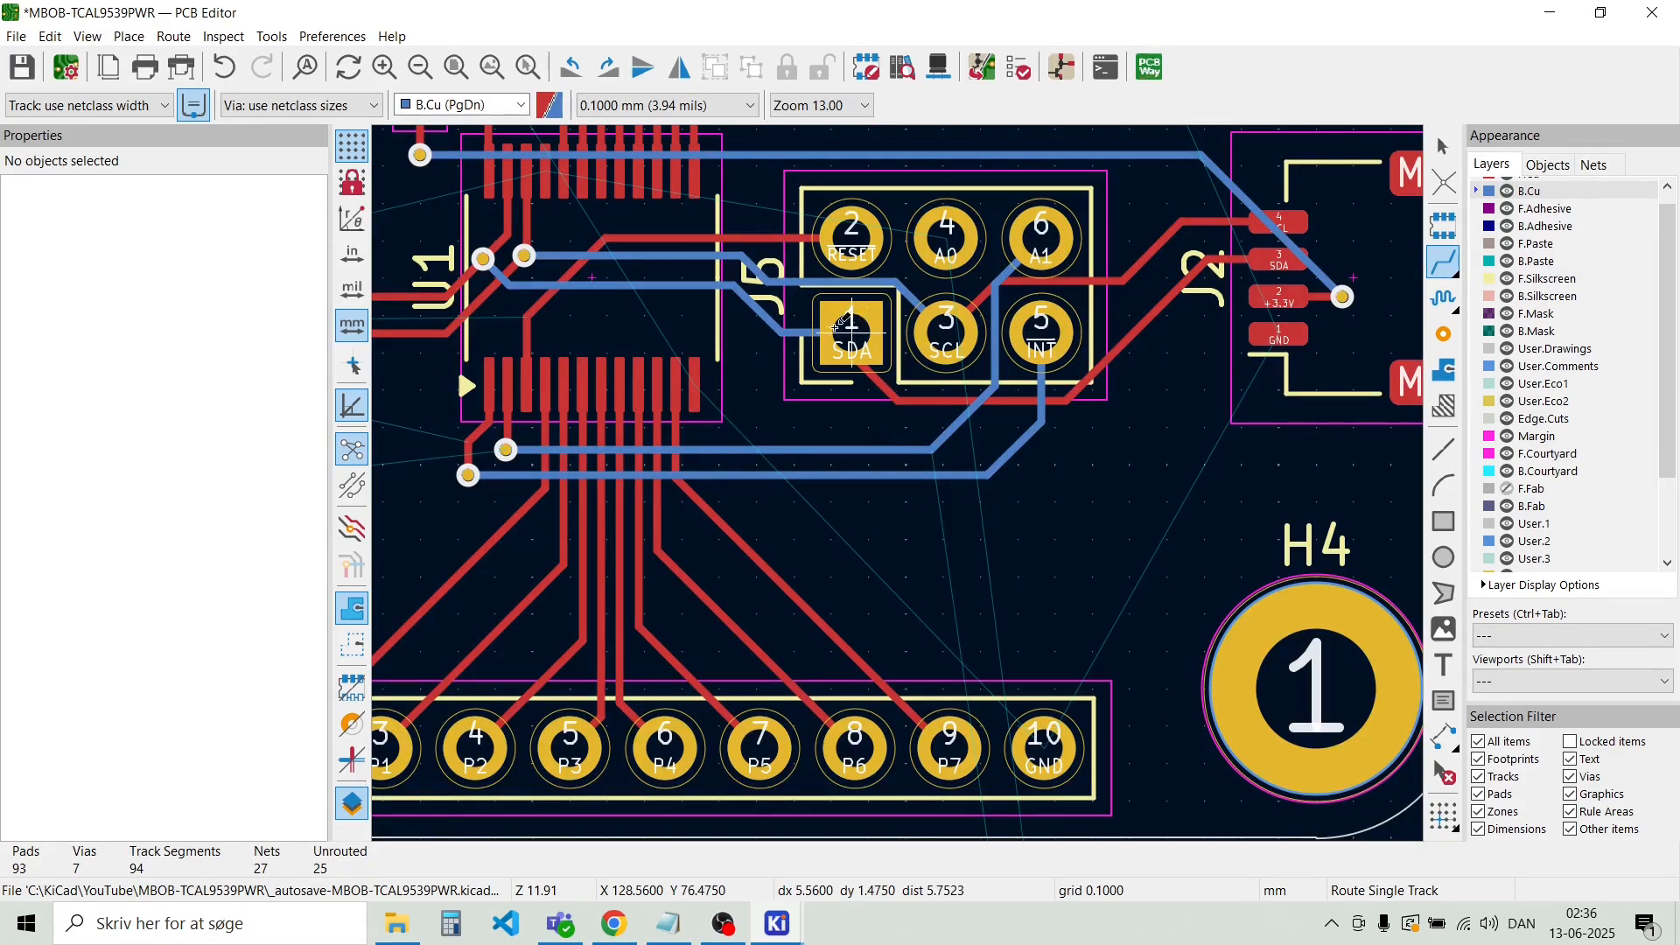
scroll(836, 325, "up", 2)
scroll(901, 482, "down", 1)
scroll(1094, 394, "up", 1)
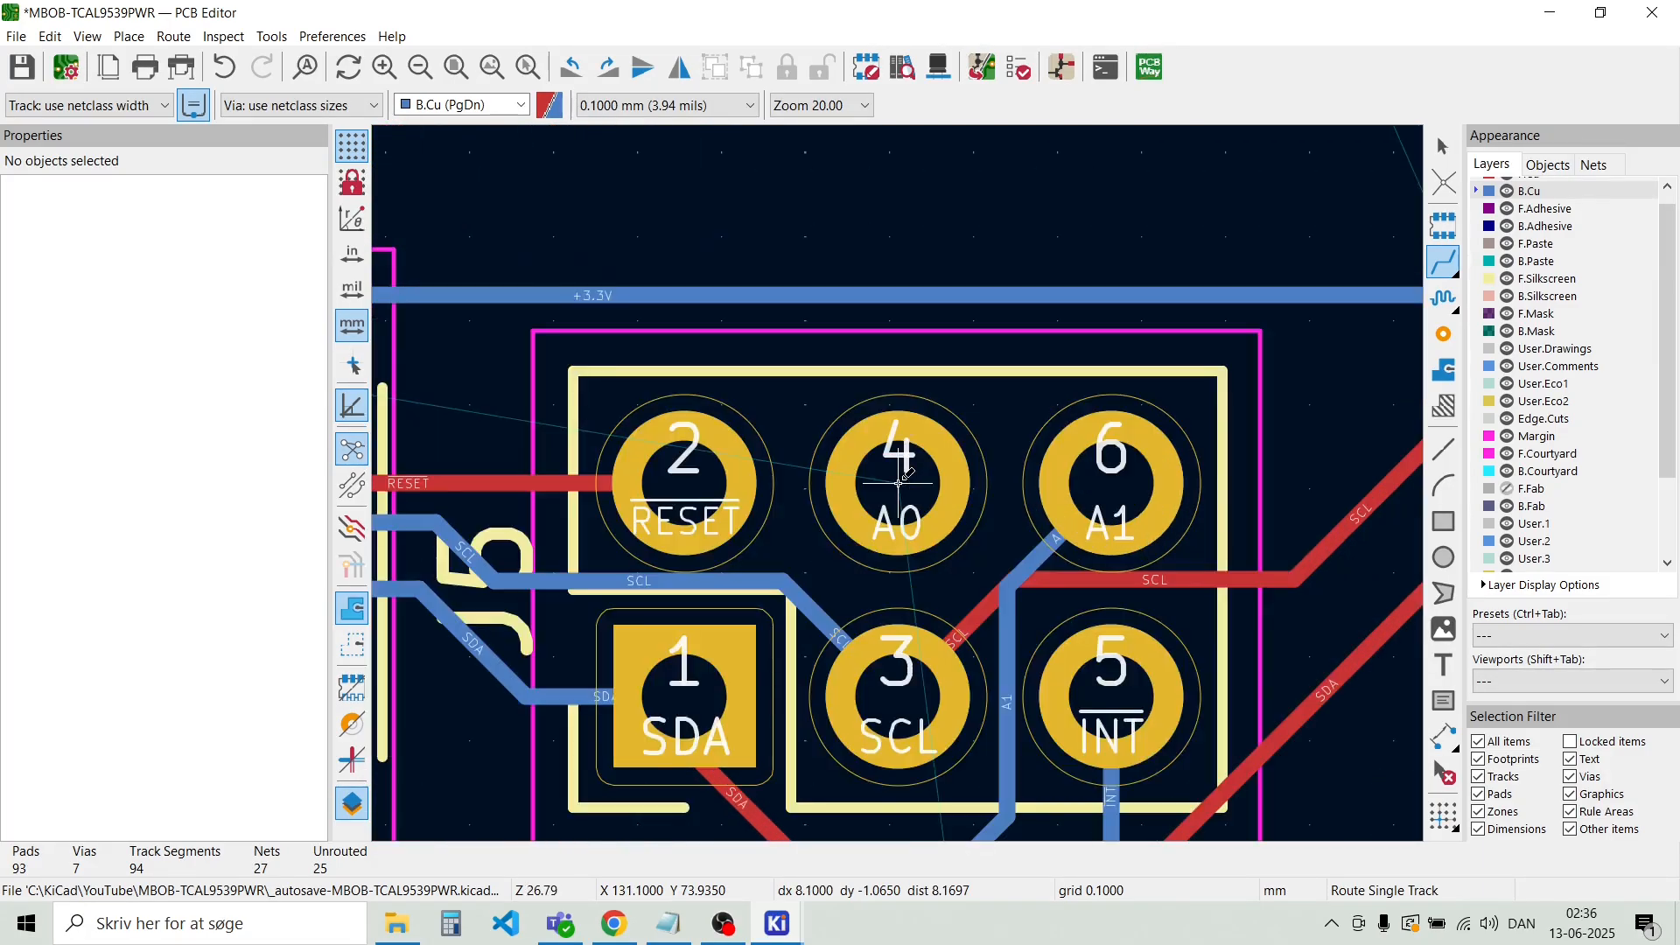
scroll(899, 482, "down", 2)
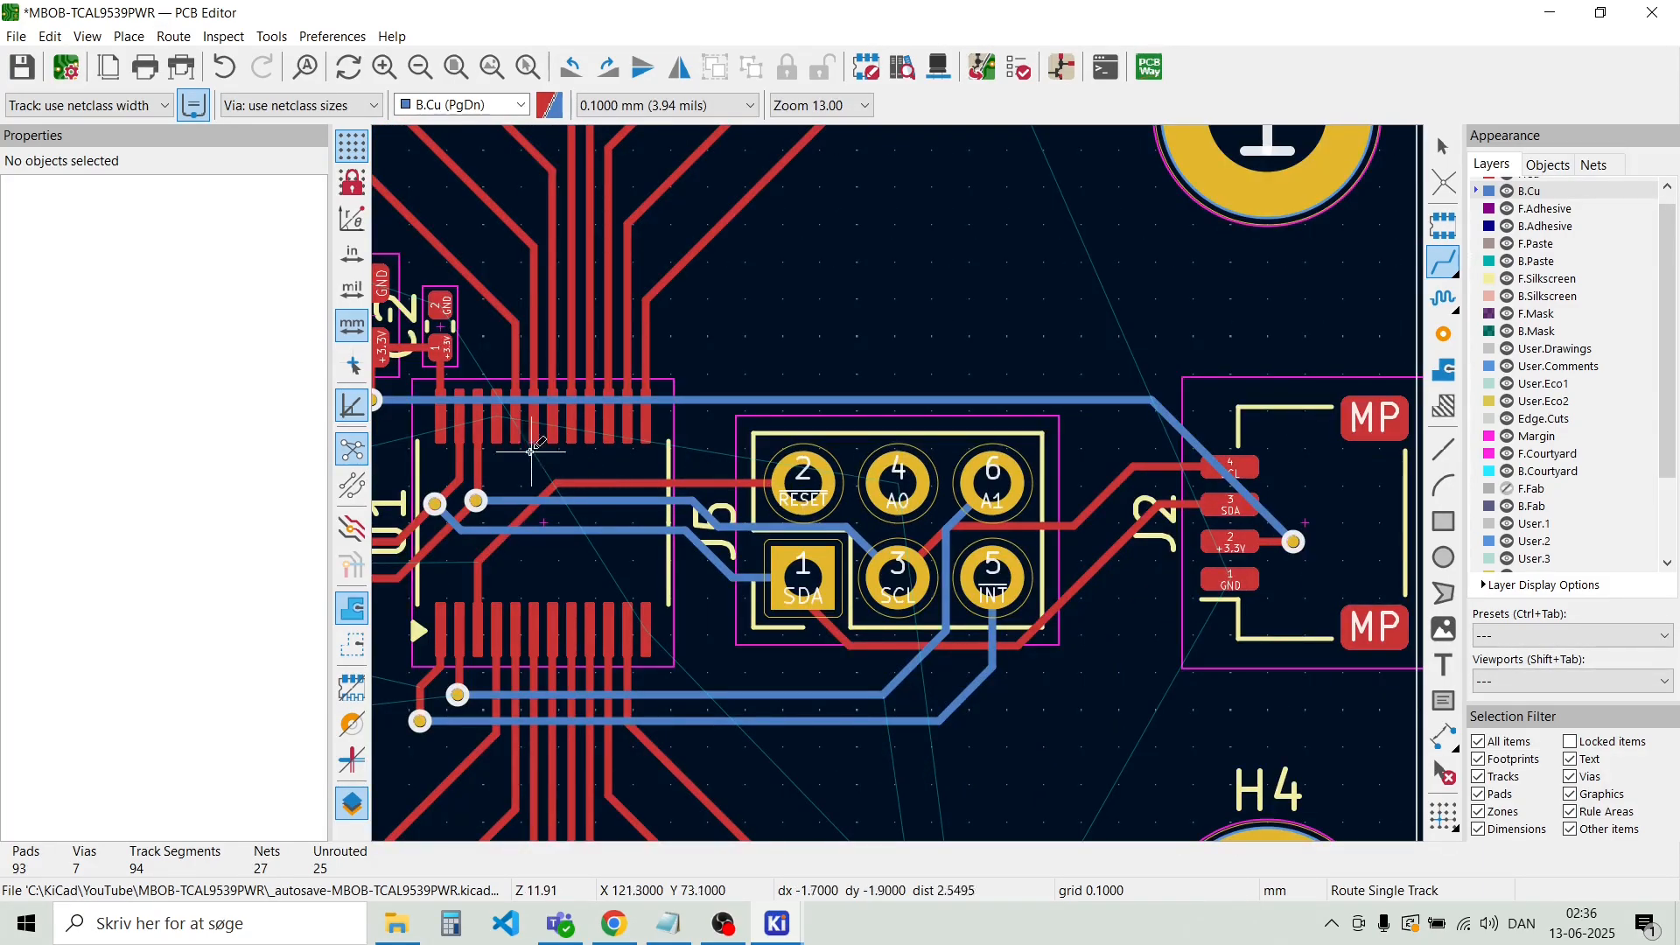
scroll(525, 451, "up", 5)
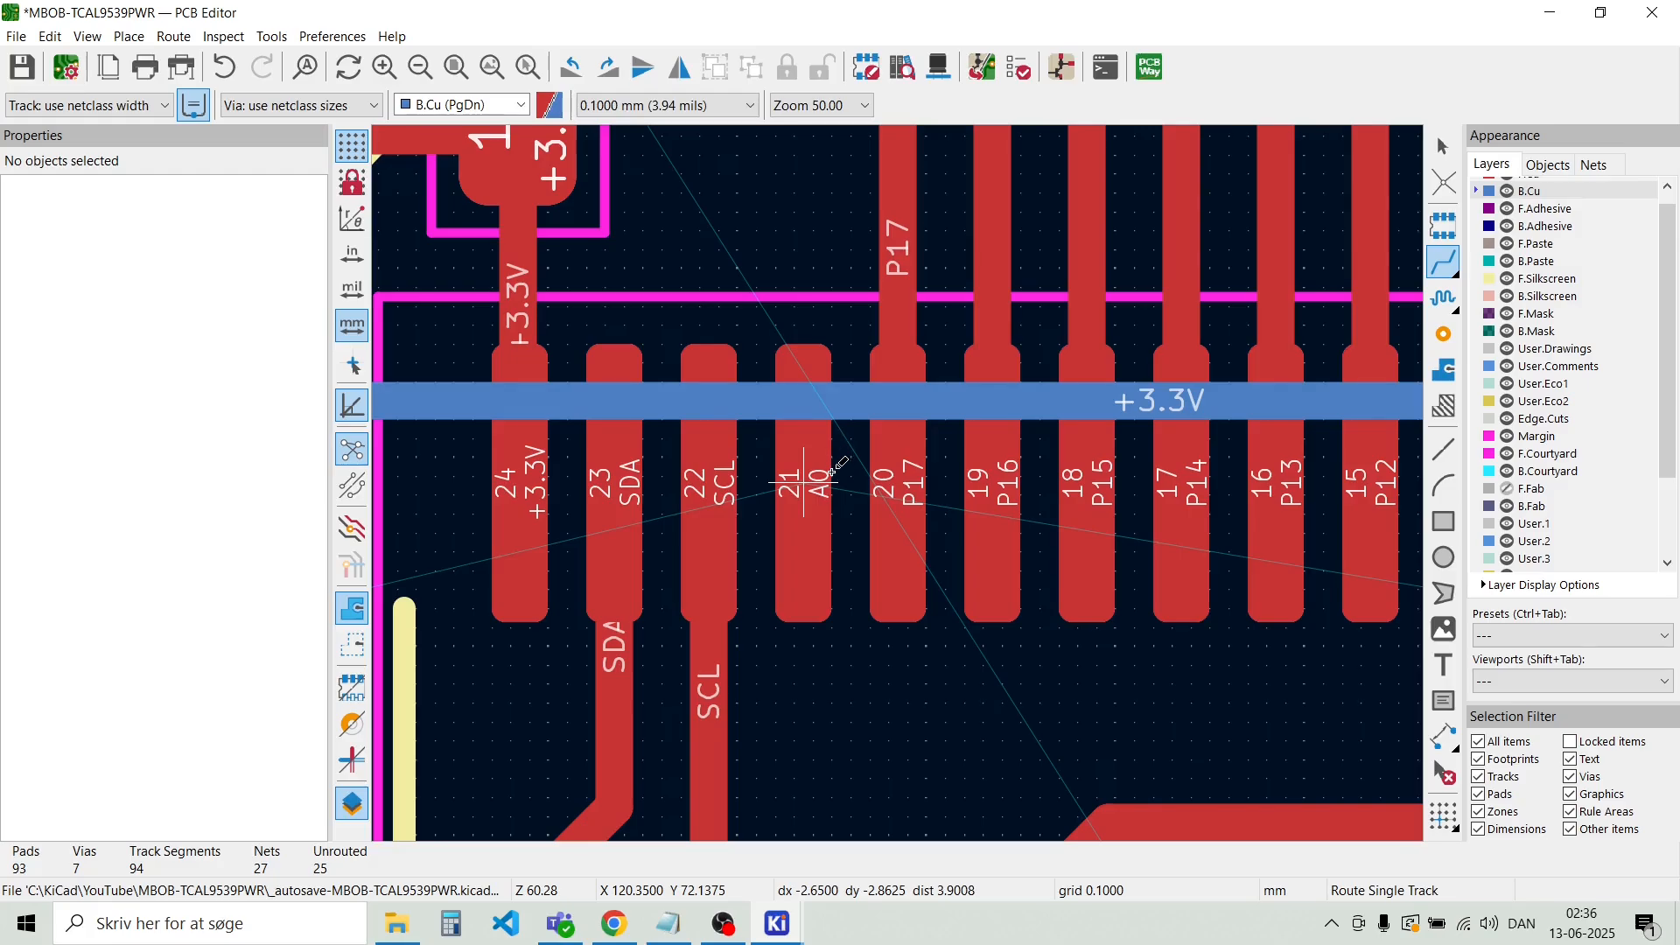
left_click(832, 473)
left_click(732, 188)
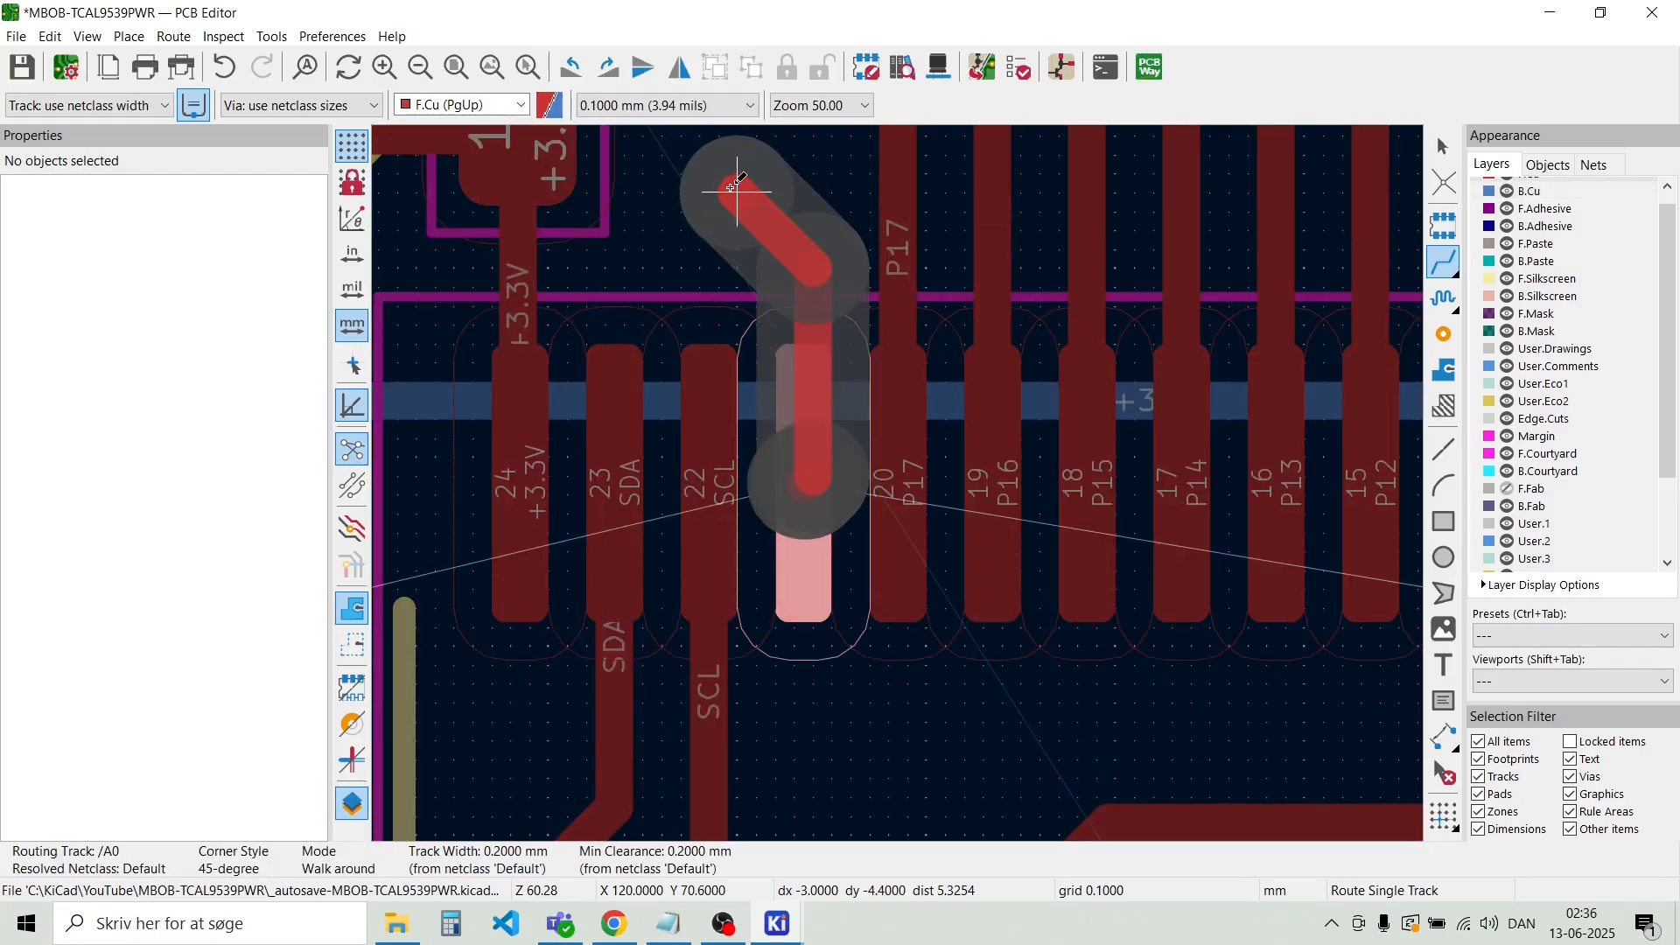
scroll(738, 188, "down", 5)
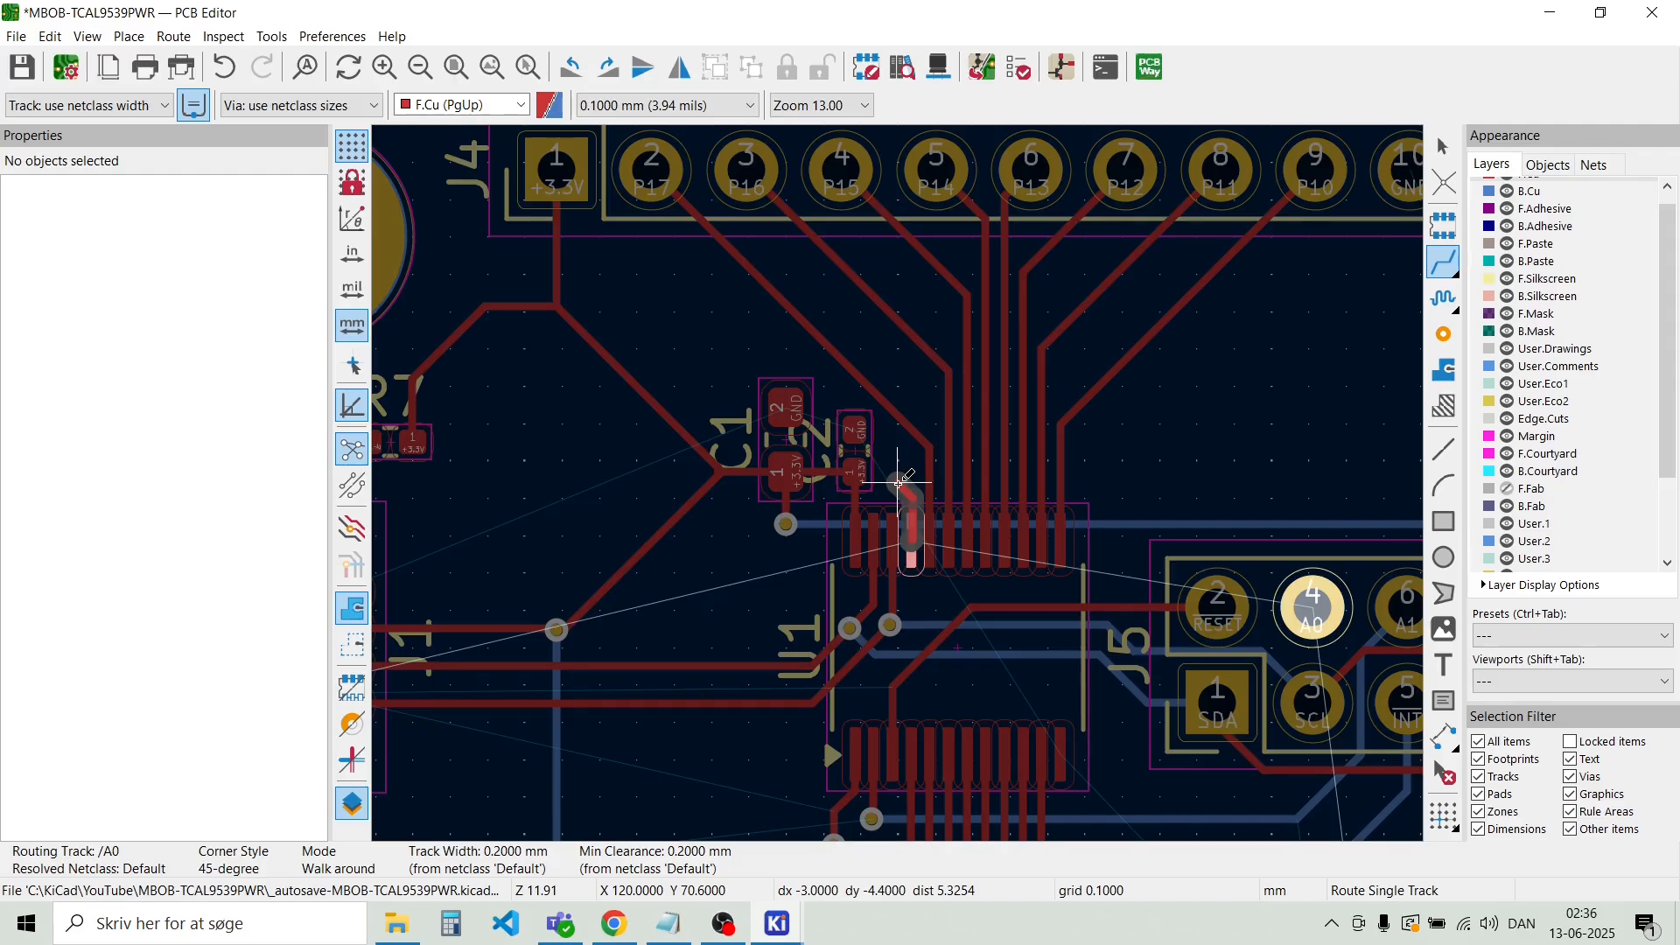
scroll(901, 483, "up", 2)
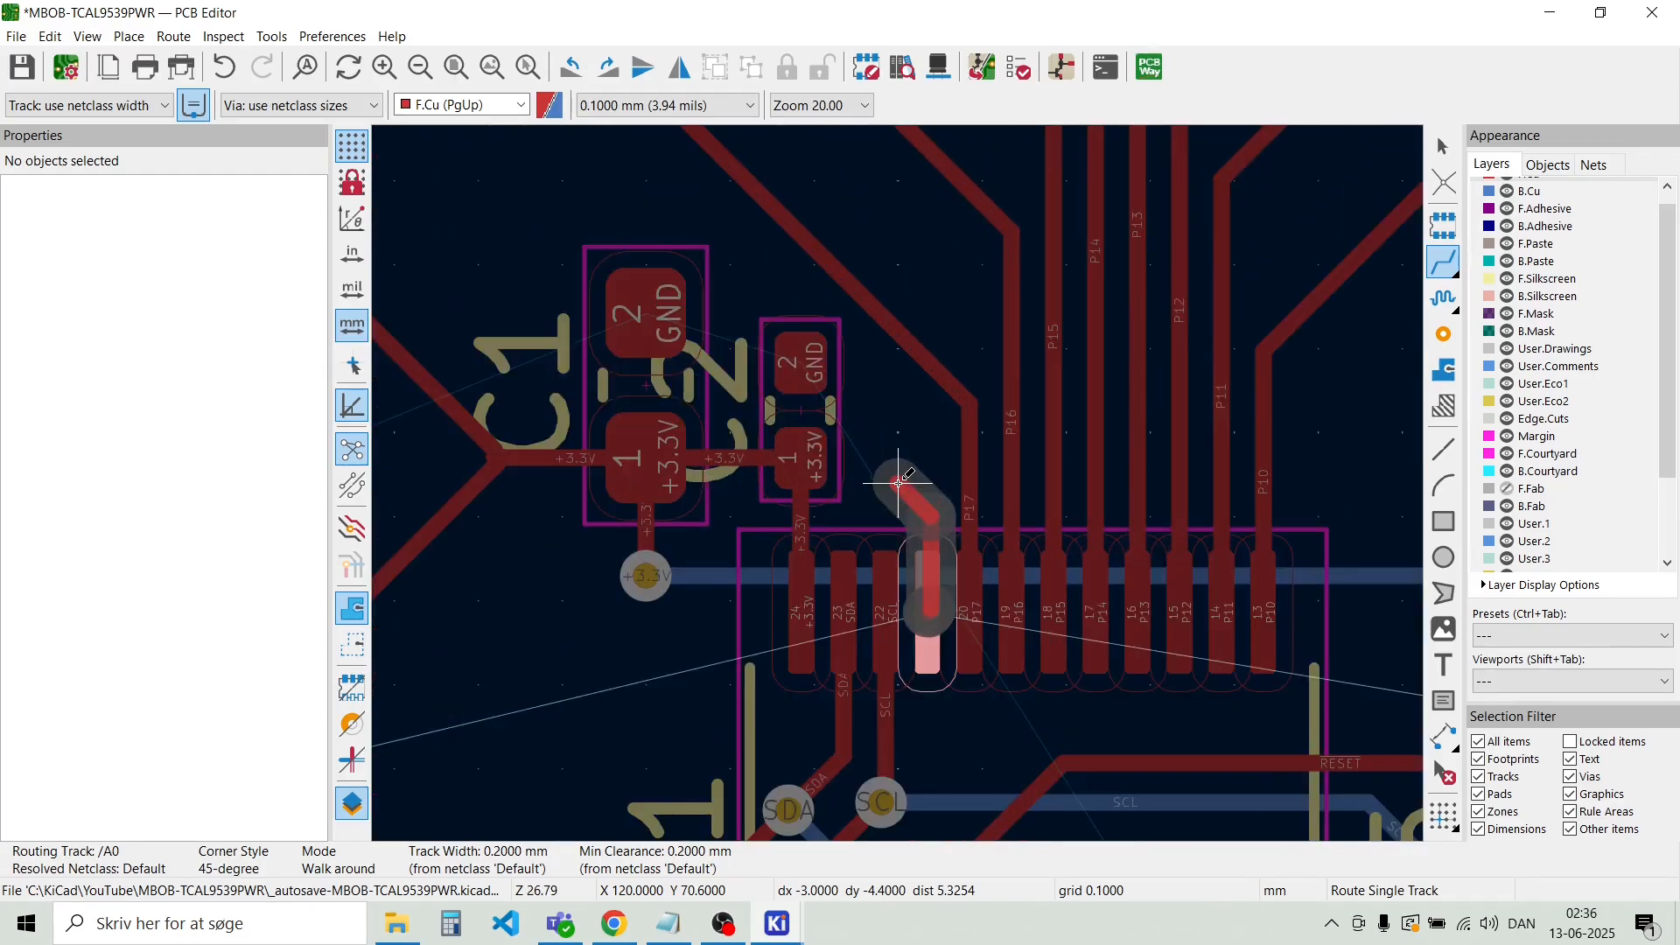
key("Escape")
key("Escape")
left_click(929, 516)
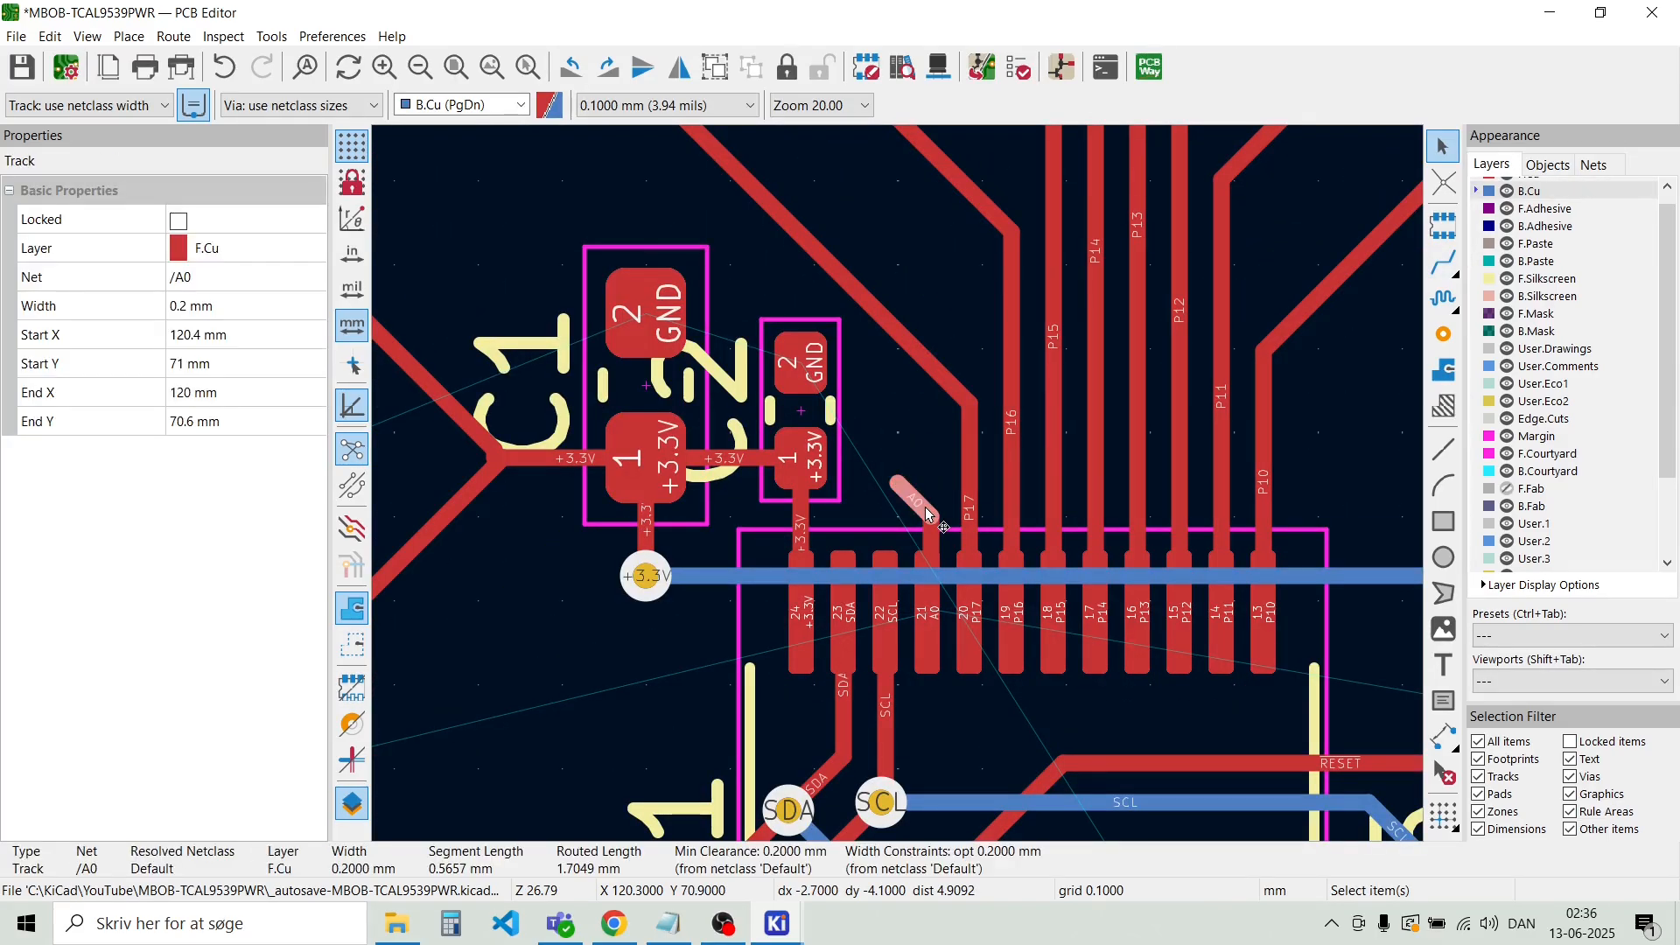
key("Delete")
left_click(931, 560)
key("Delete")
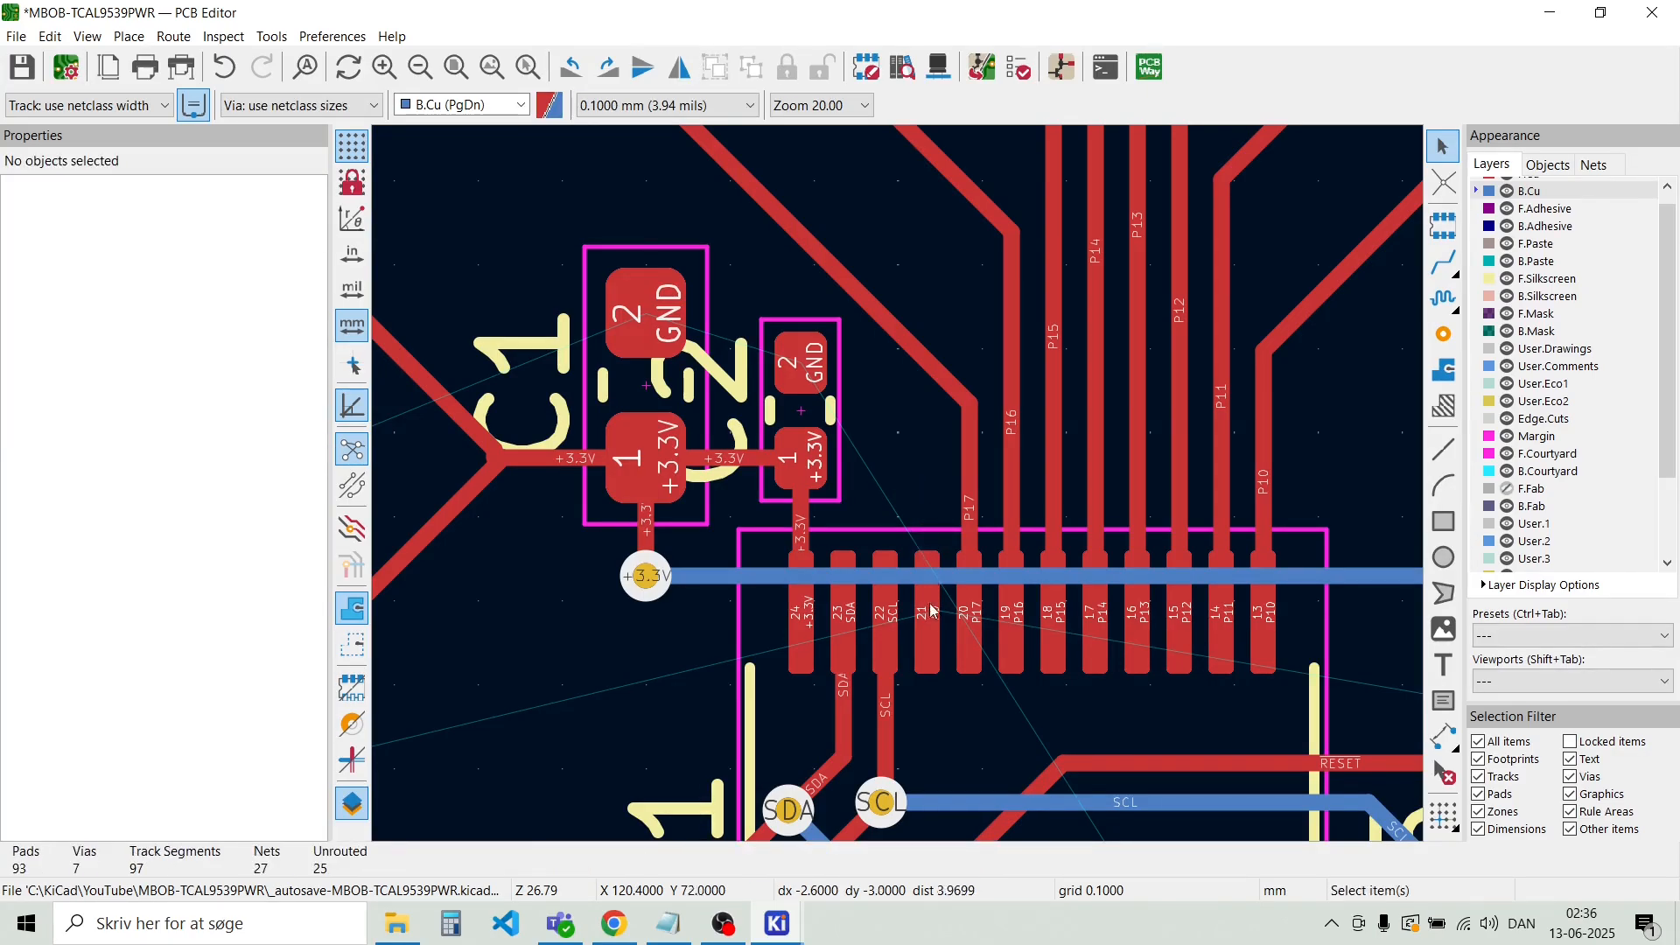
Route a short A0 track on F.Cu from U1 pad 21 down and diagonally to a via at about X 121.0, Y 73.6 mm
key("x")
scroll(930, 687, "down", 2)
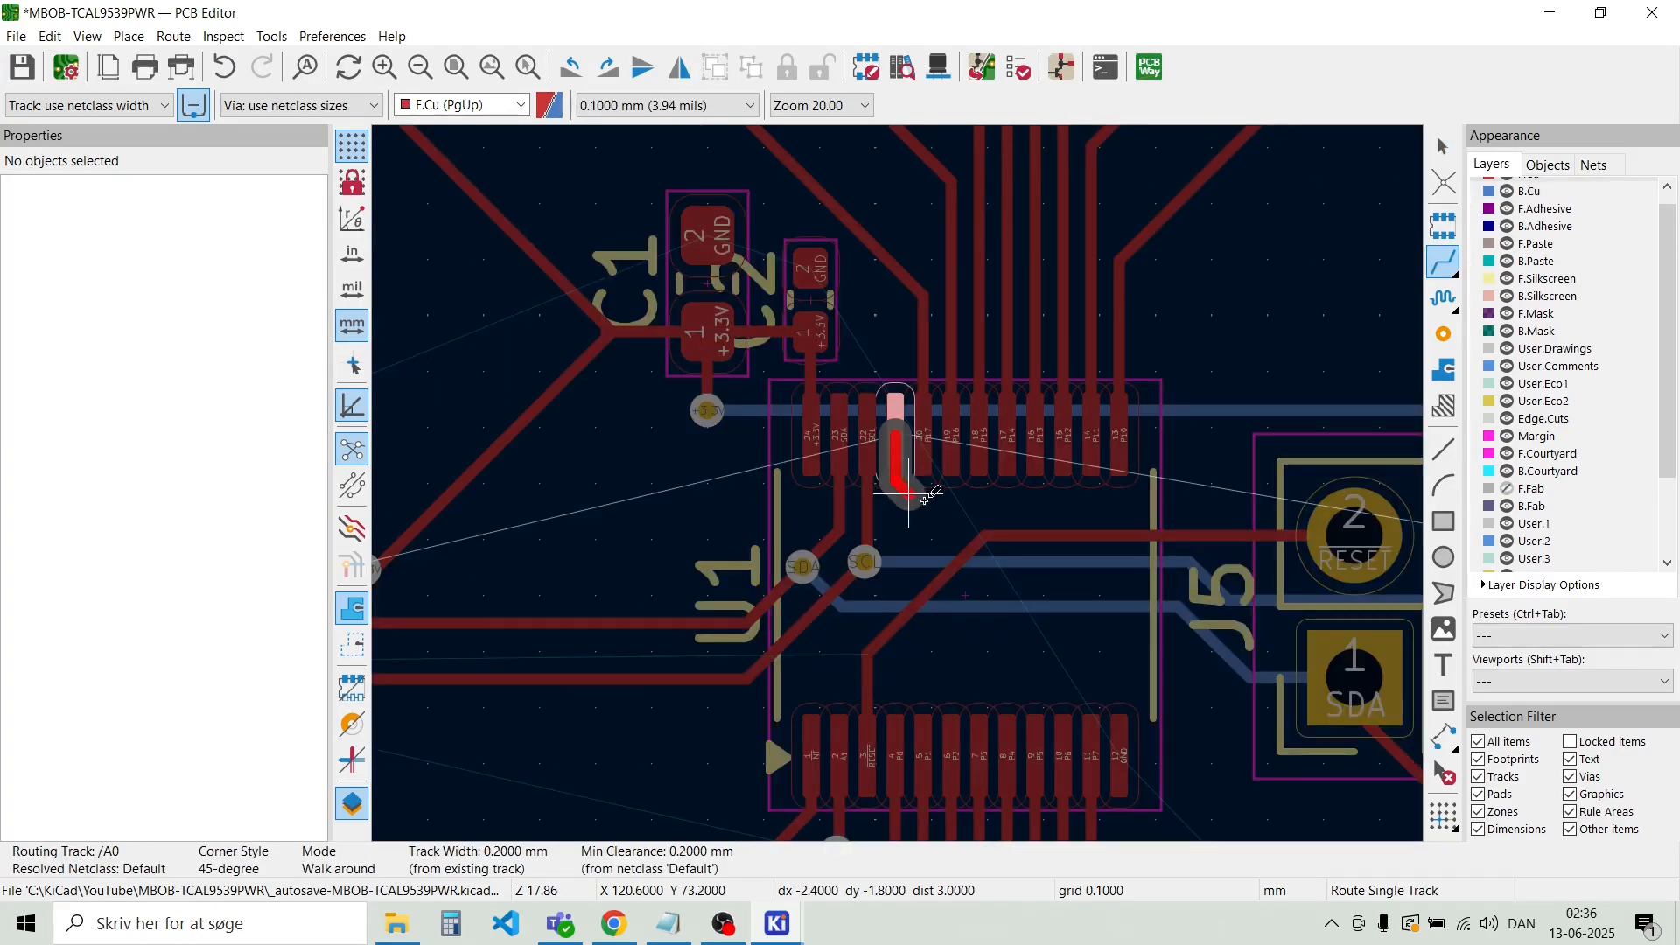
scroll(931, 513, "up", 2)
scroll(898, 484, "up", 2)
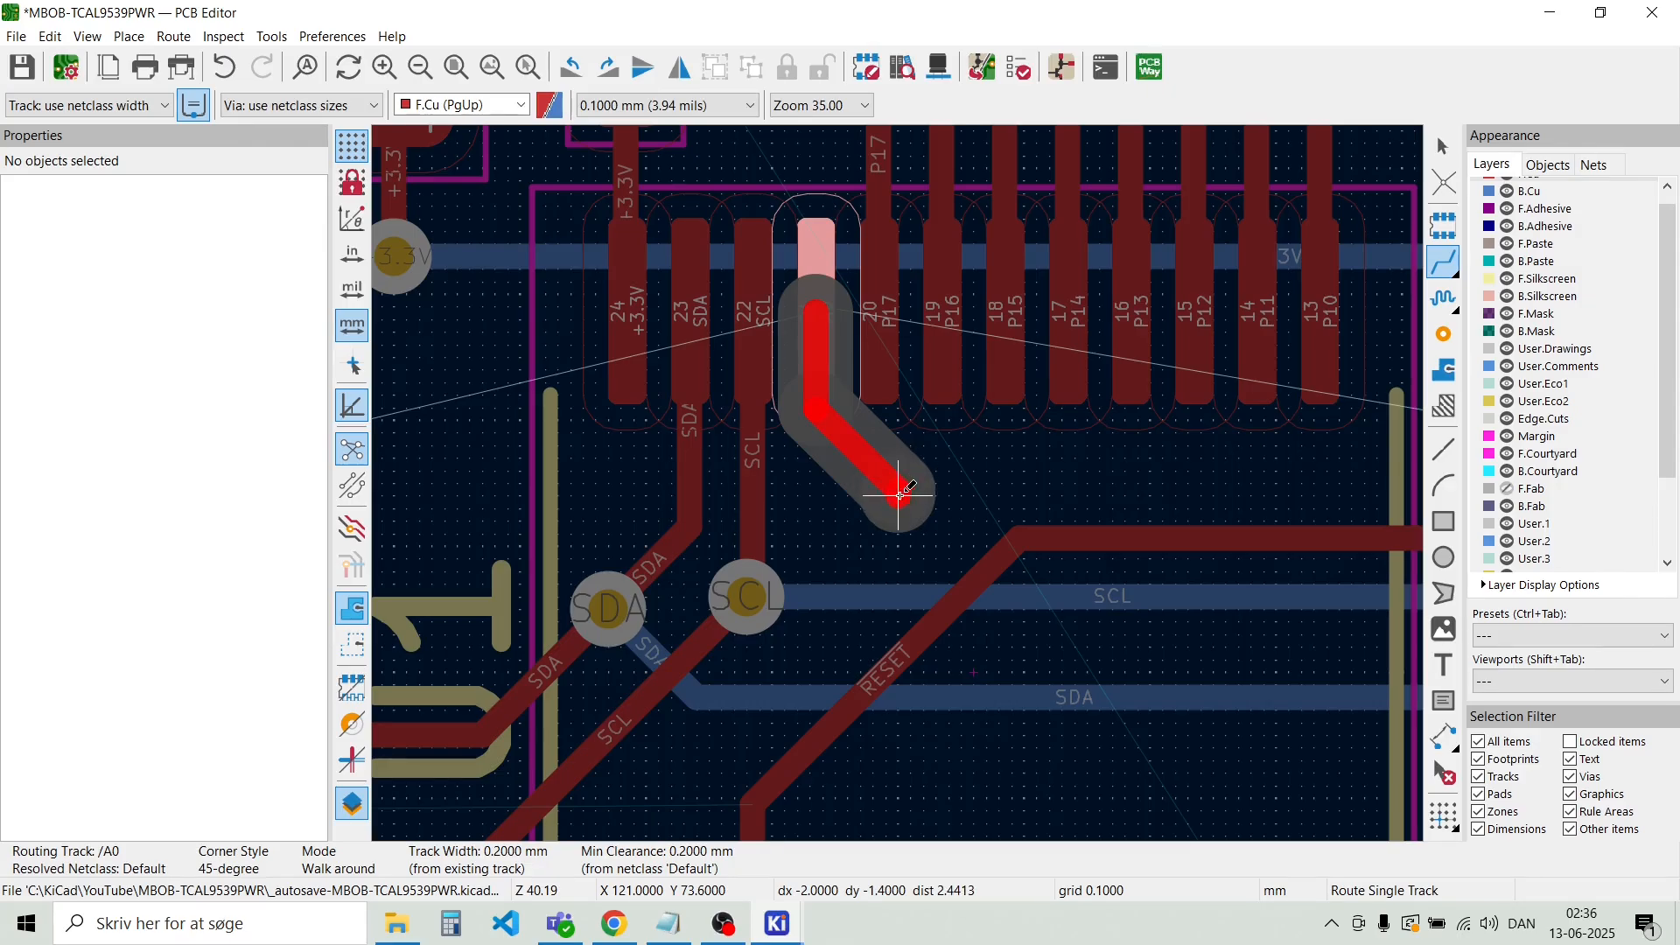
left_click(899, 492)
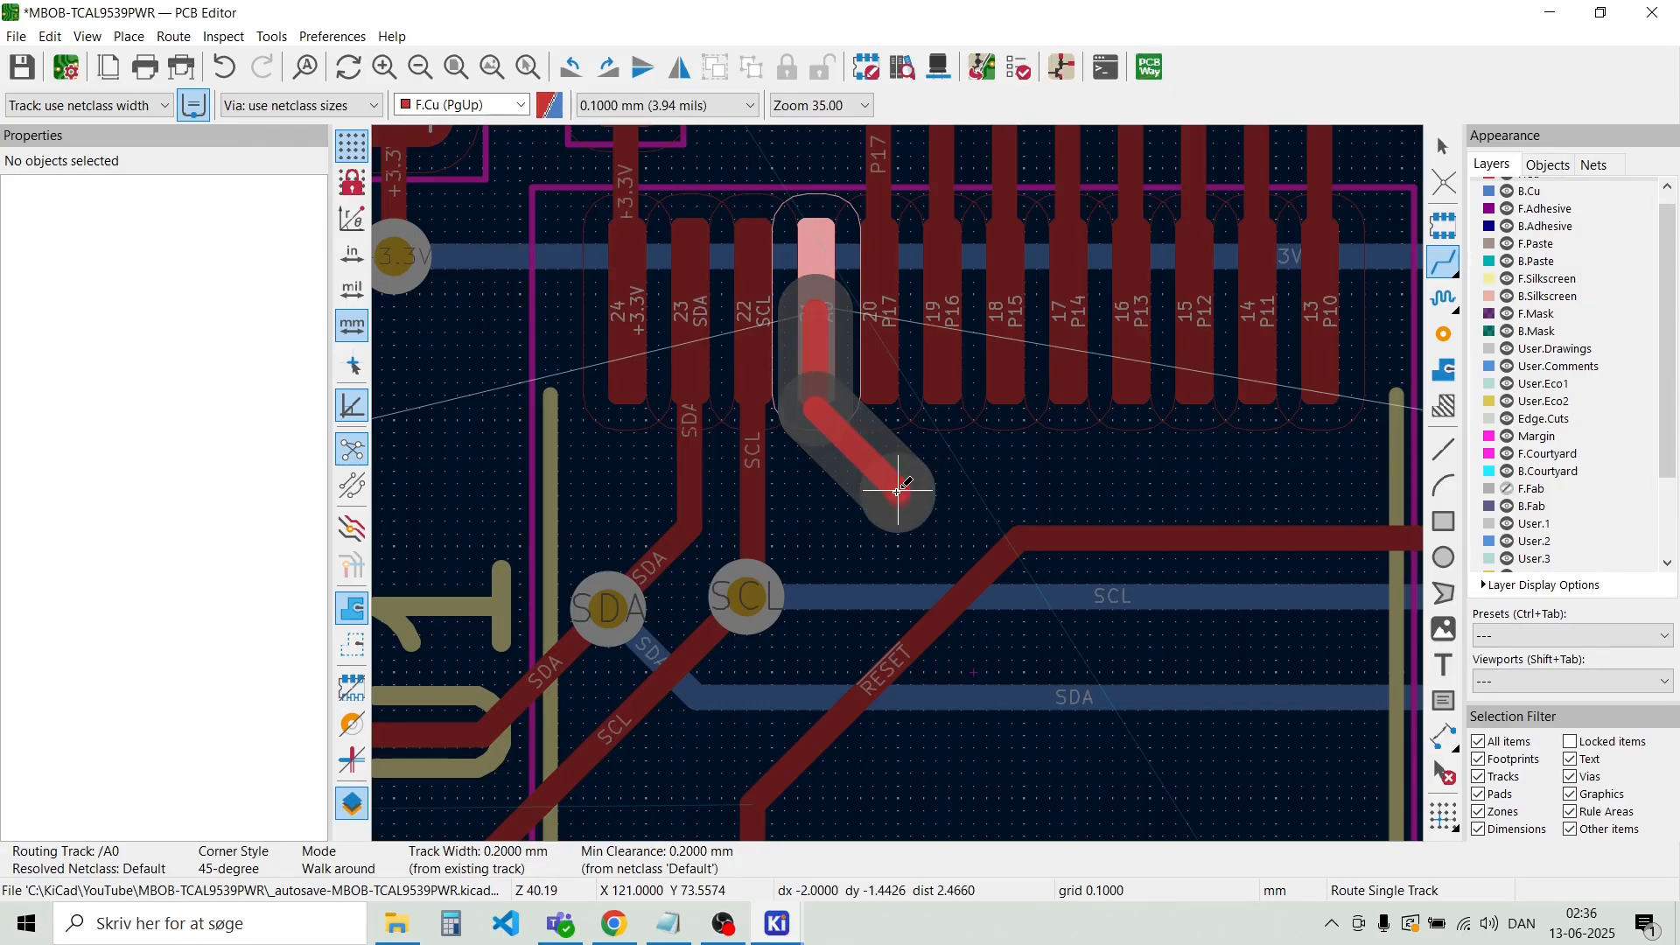
key("v")
left_click(899, 492)
key("Escape")
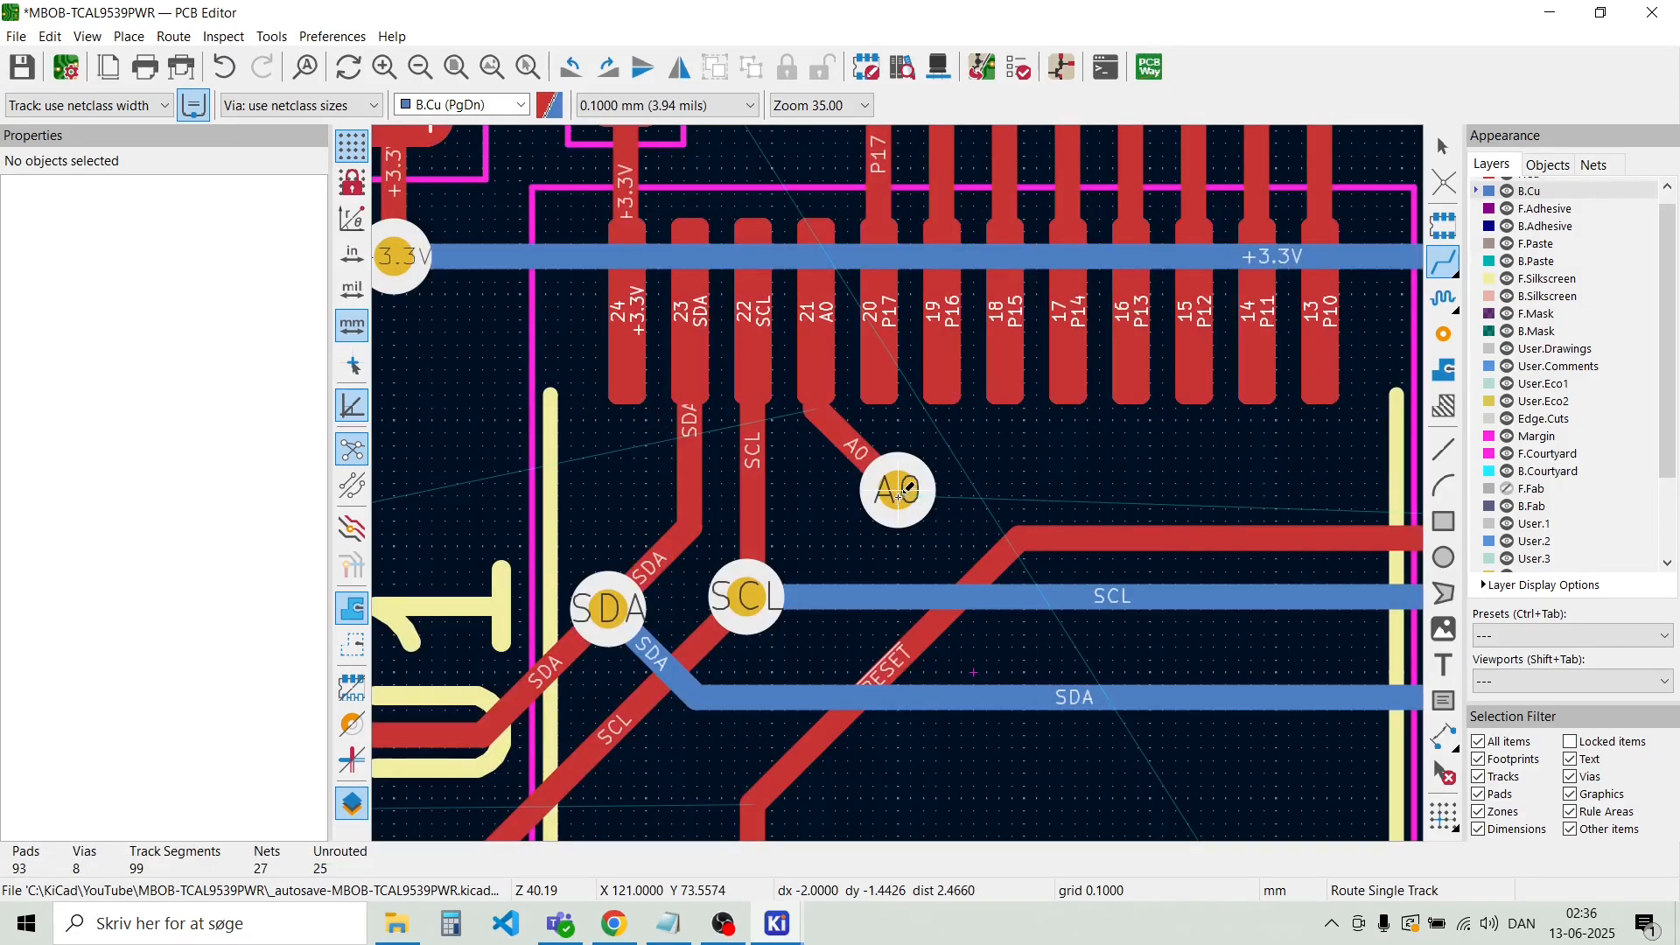
Route the A0 track on B.Cu from its via, passing above J5 pad 2 and below the +3.3V track, to J5 pad 4
scroll(902, 492, "down", 2)
left_click(902, 492)
scroll(962, 503, "down", 2)
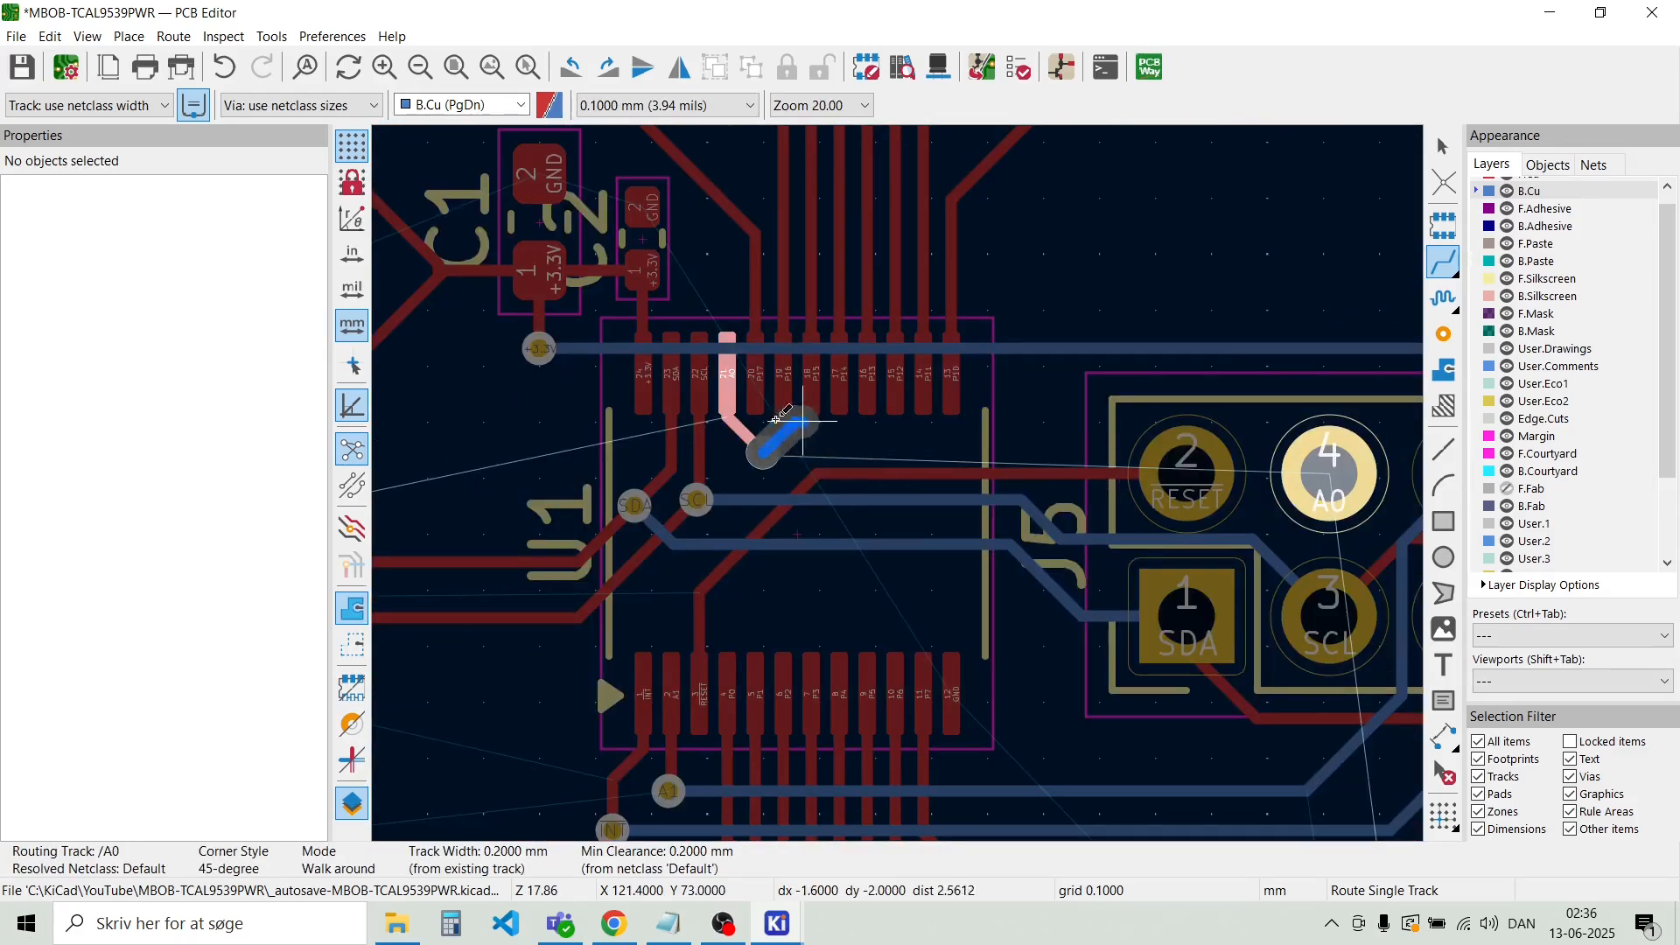
left_click(1055, 444)
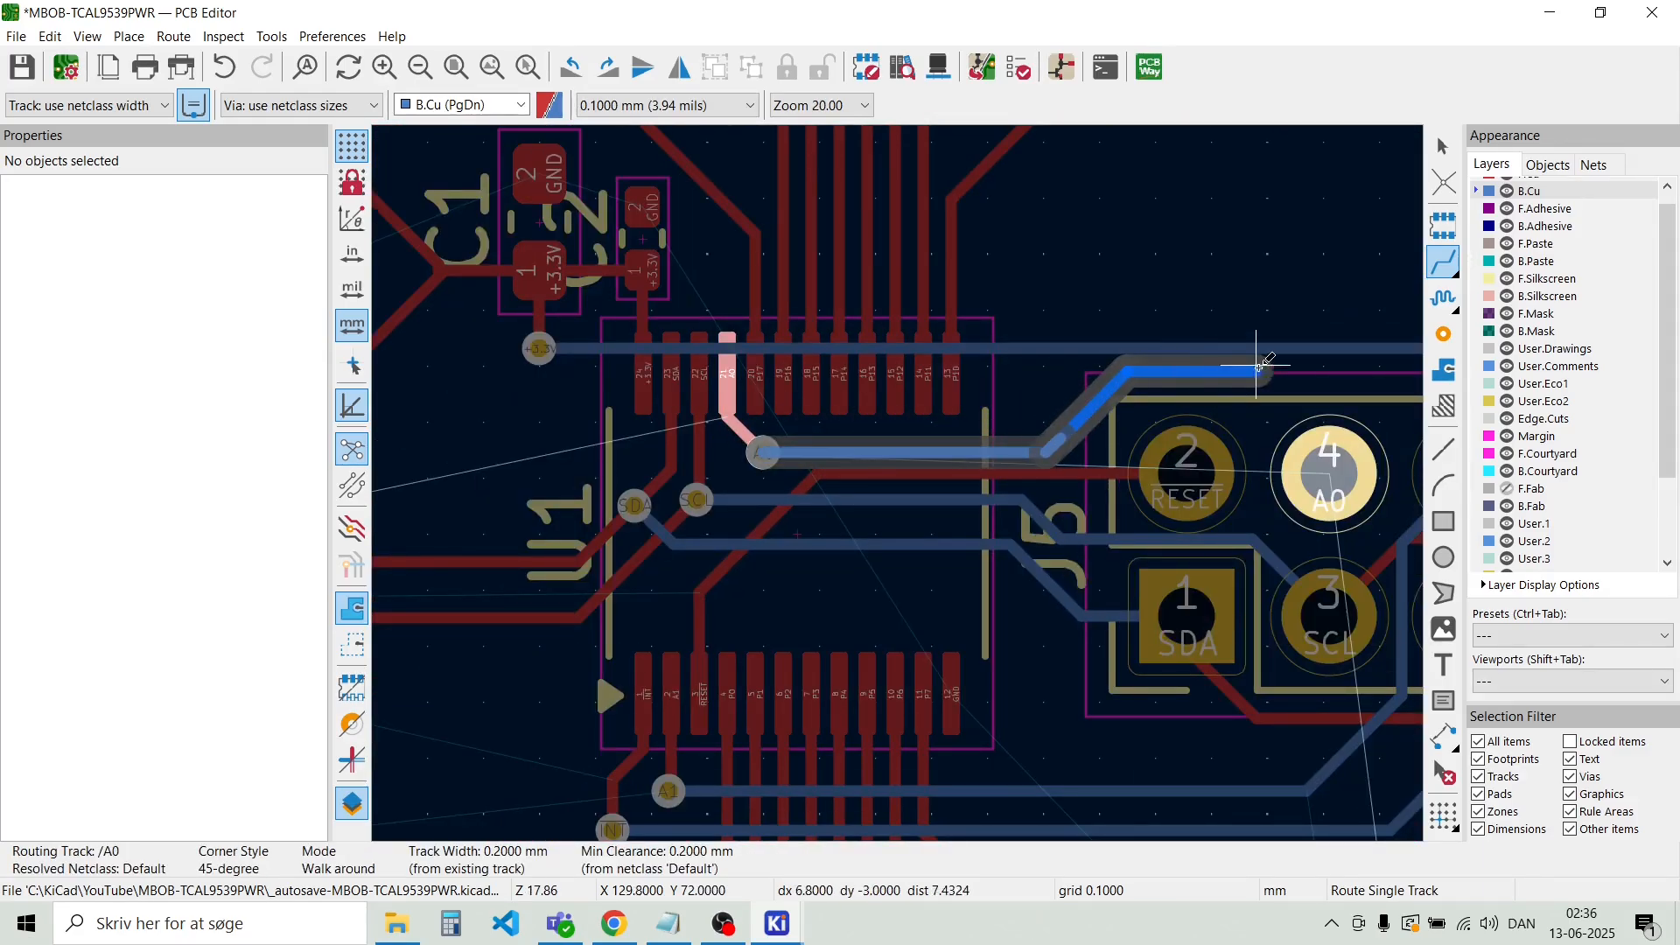
left_click(1263, 372)
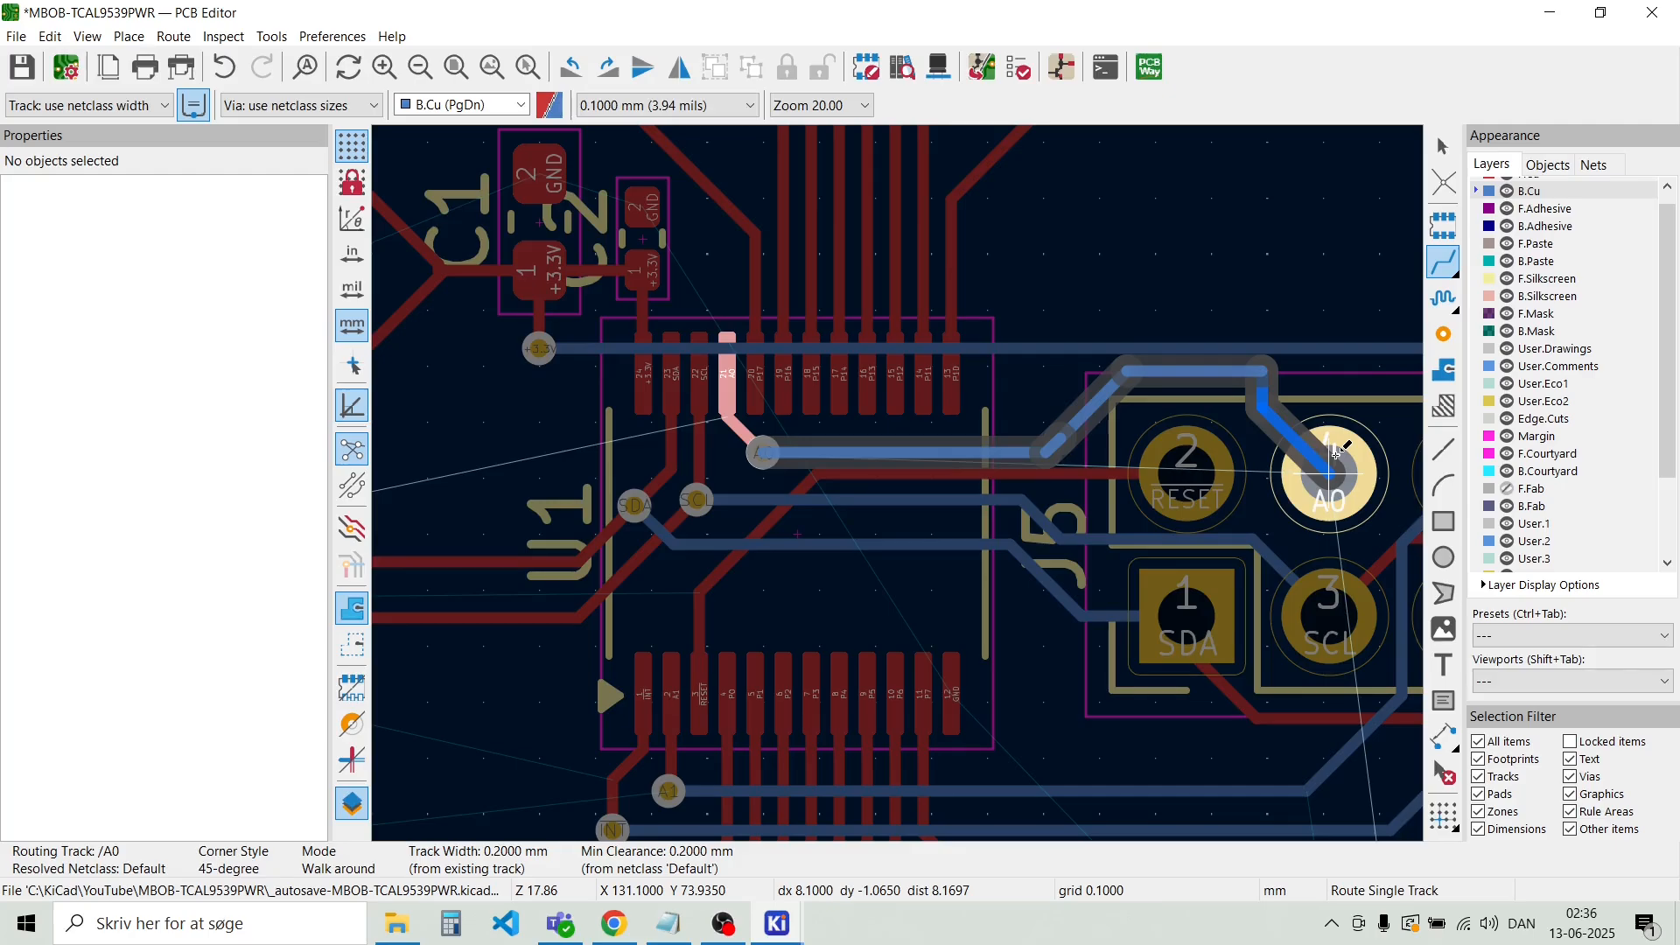
left_click(1336, 451)
key("Escape")
Remove the vertical jog in the A0 track above J5 so its horizontal run meets the diagonal into pad 4 directly
scroll(1269, 377, "up", 3)
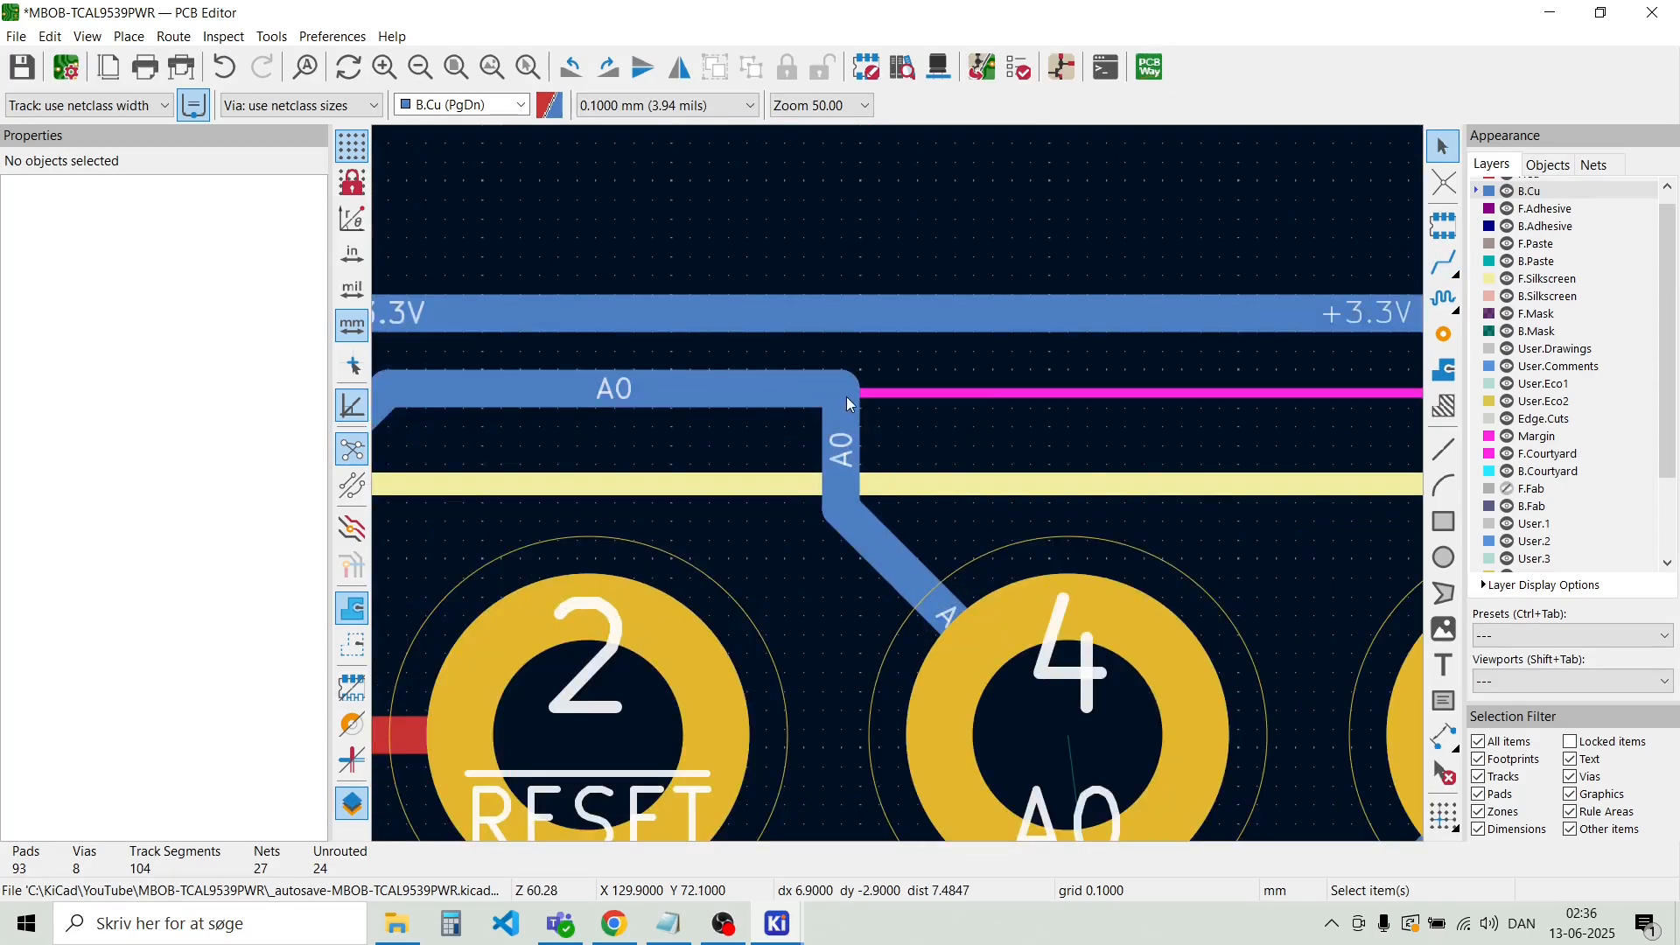
left_click_drag(847, 396, 728, 392)
scroll(553, 397, "down", 2)
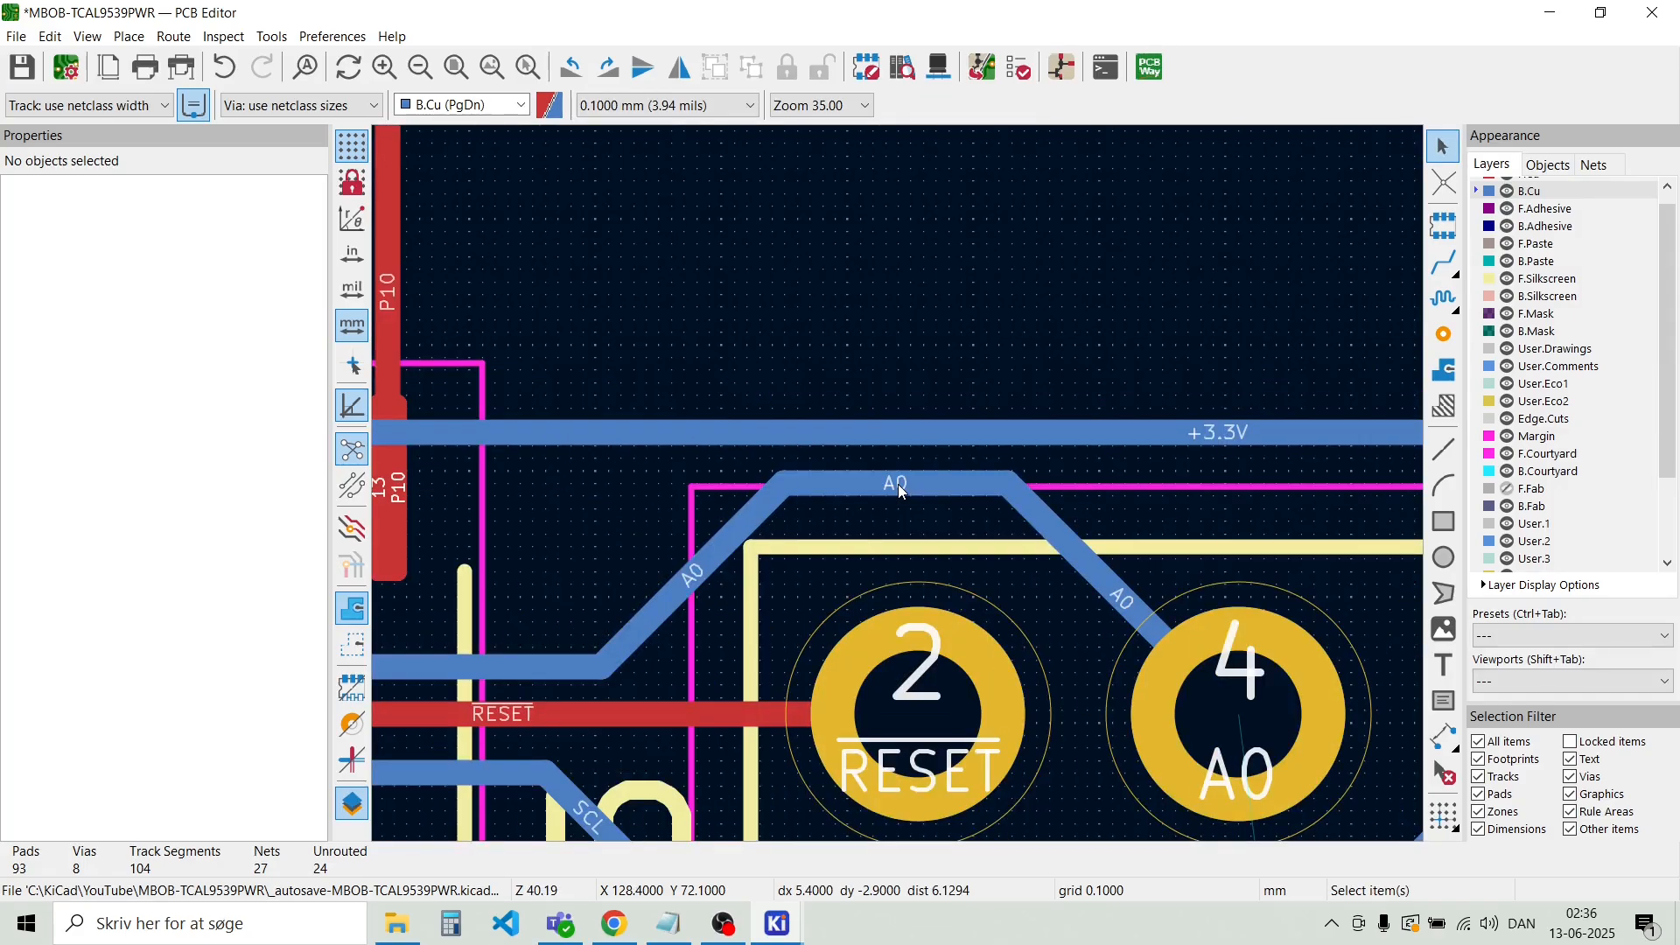
scroll(896, 516, "down", 4)
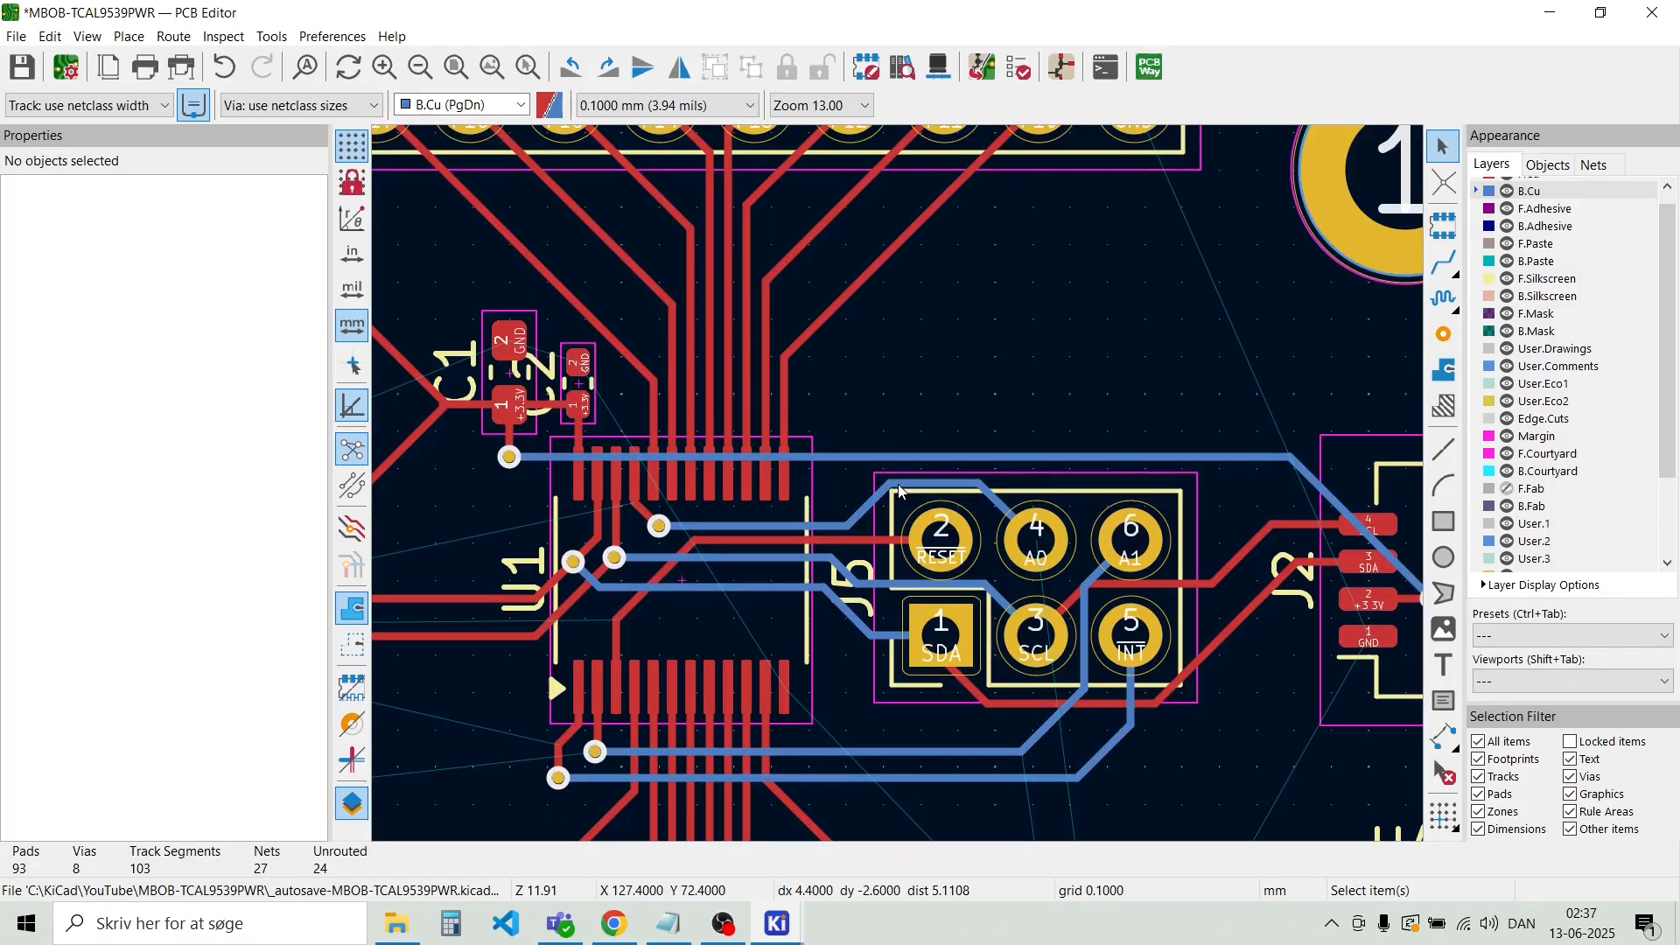
Move resistor R6 onto the board between the vertical +3.3V track and the INT via, at about X 113.4, Y 80.7 mm
scroll(897, 485, "down", 4)
scroll(898, 484, "up", 4)
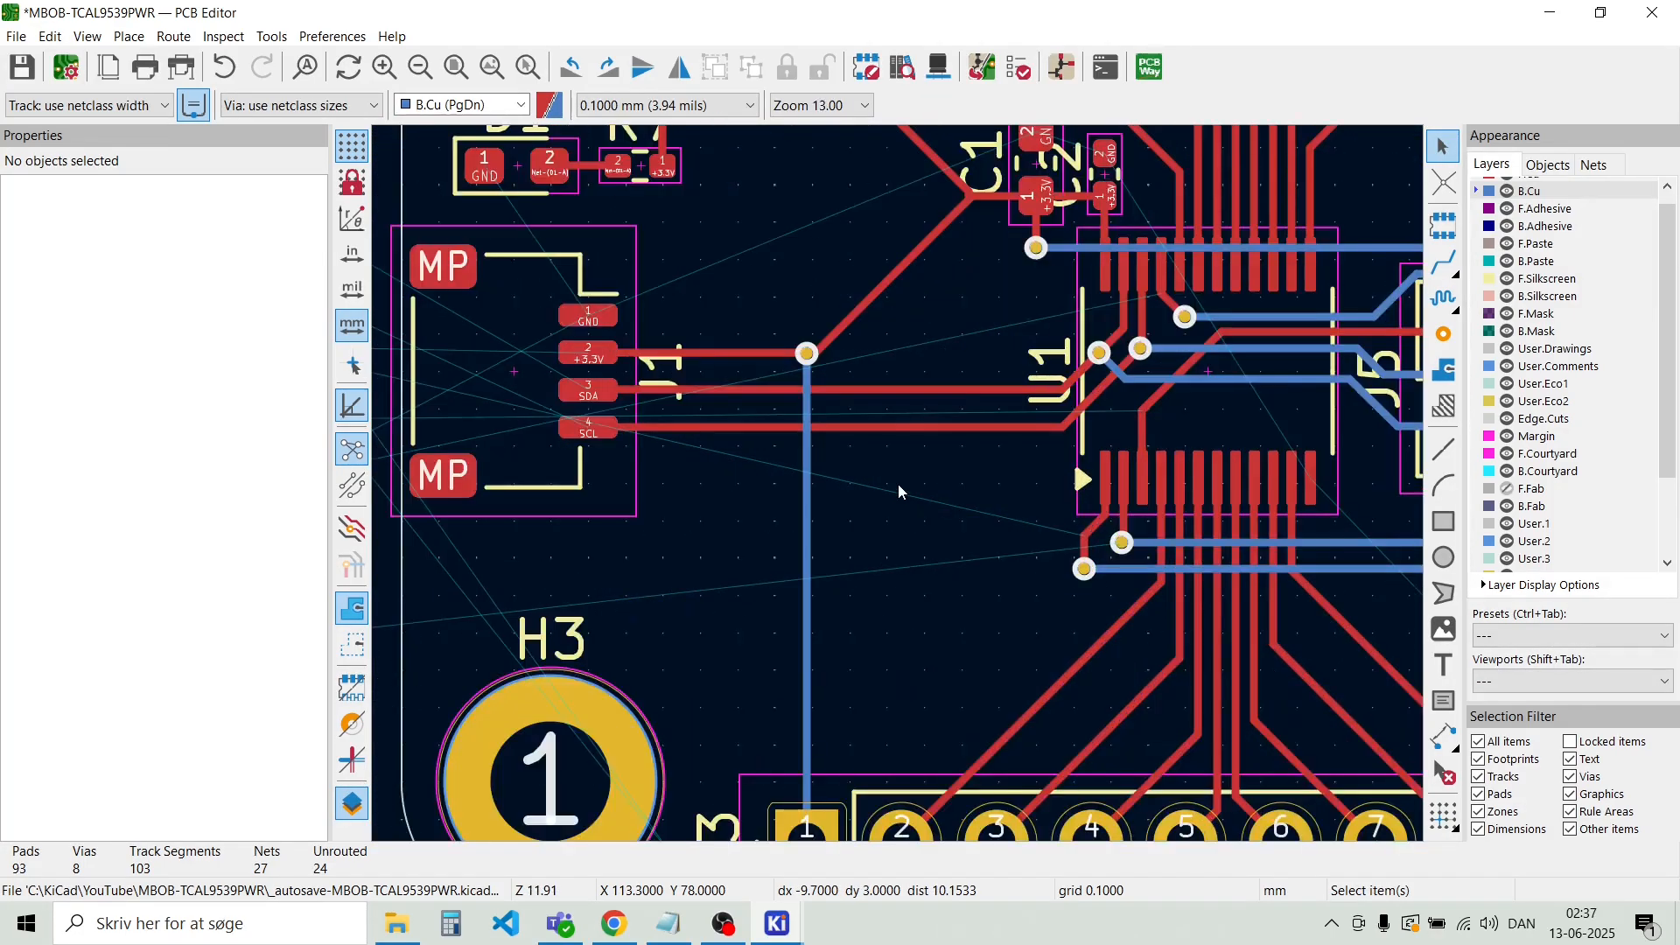
scroll(896, 488, "down", 4)
scroll(824, 506, "up", 1)
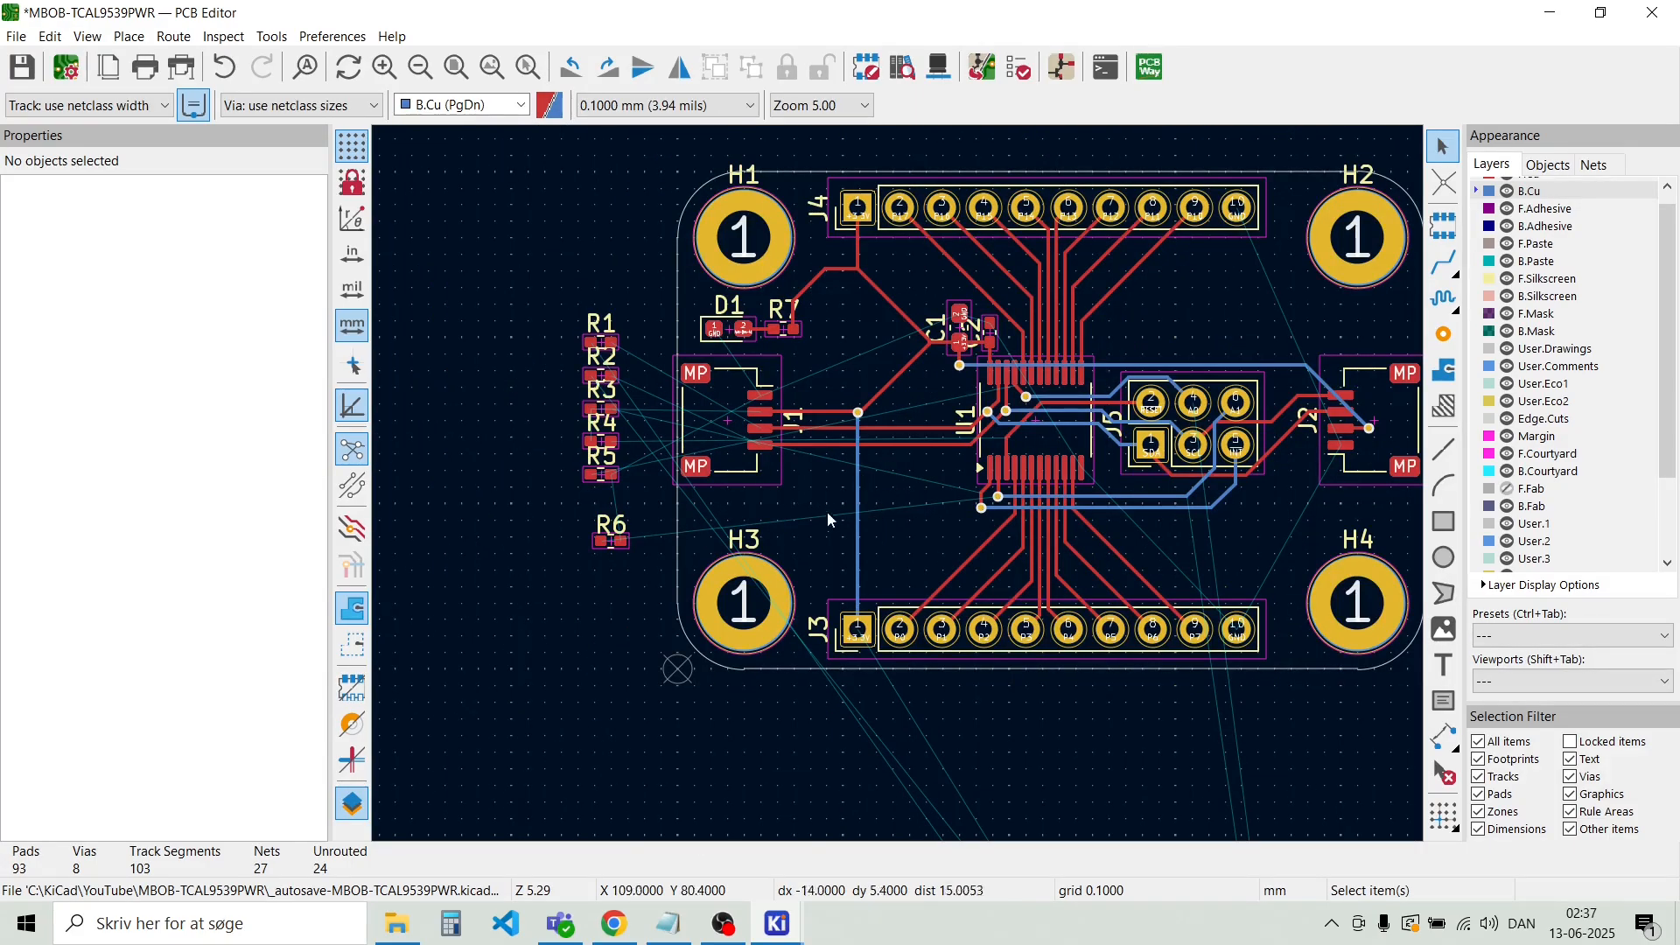
scroll(620, 550, "up", 3)
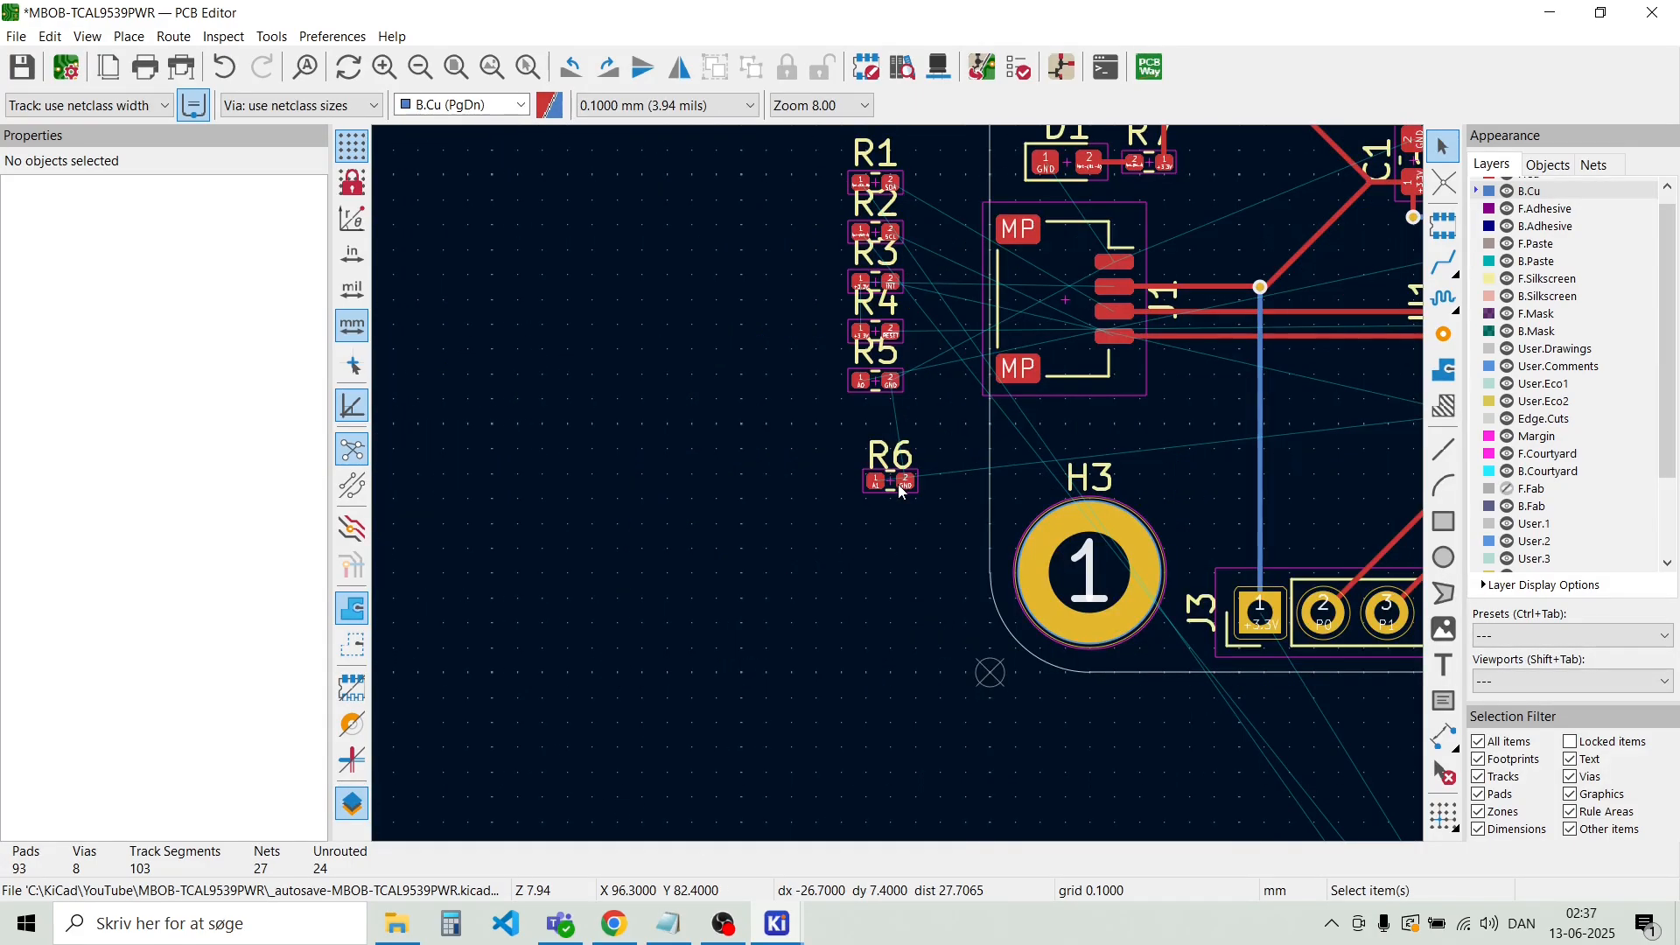
scroll(901, 490, "down", 3)
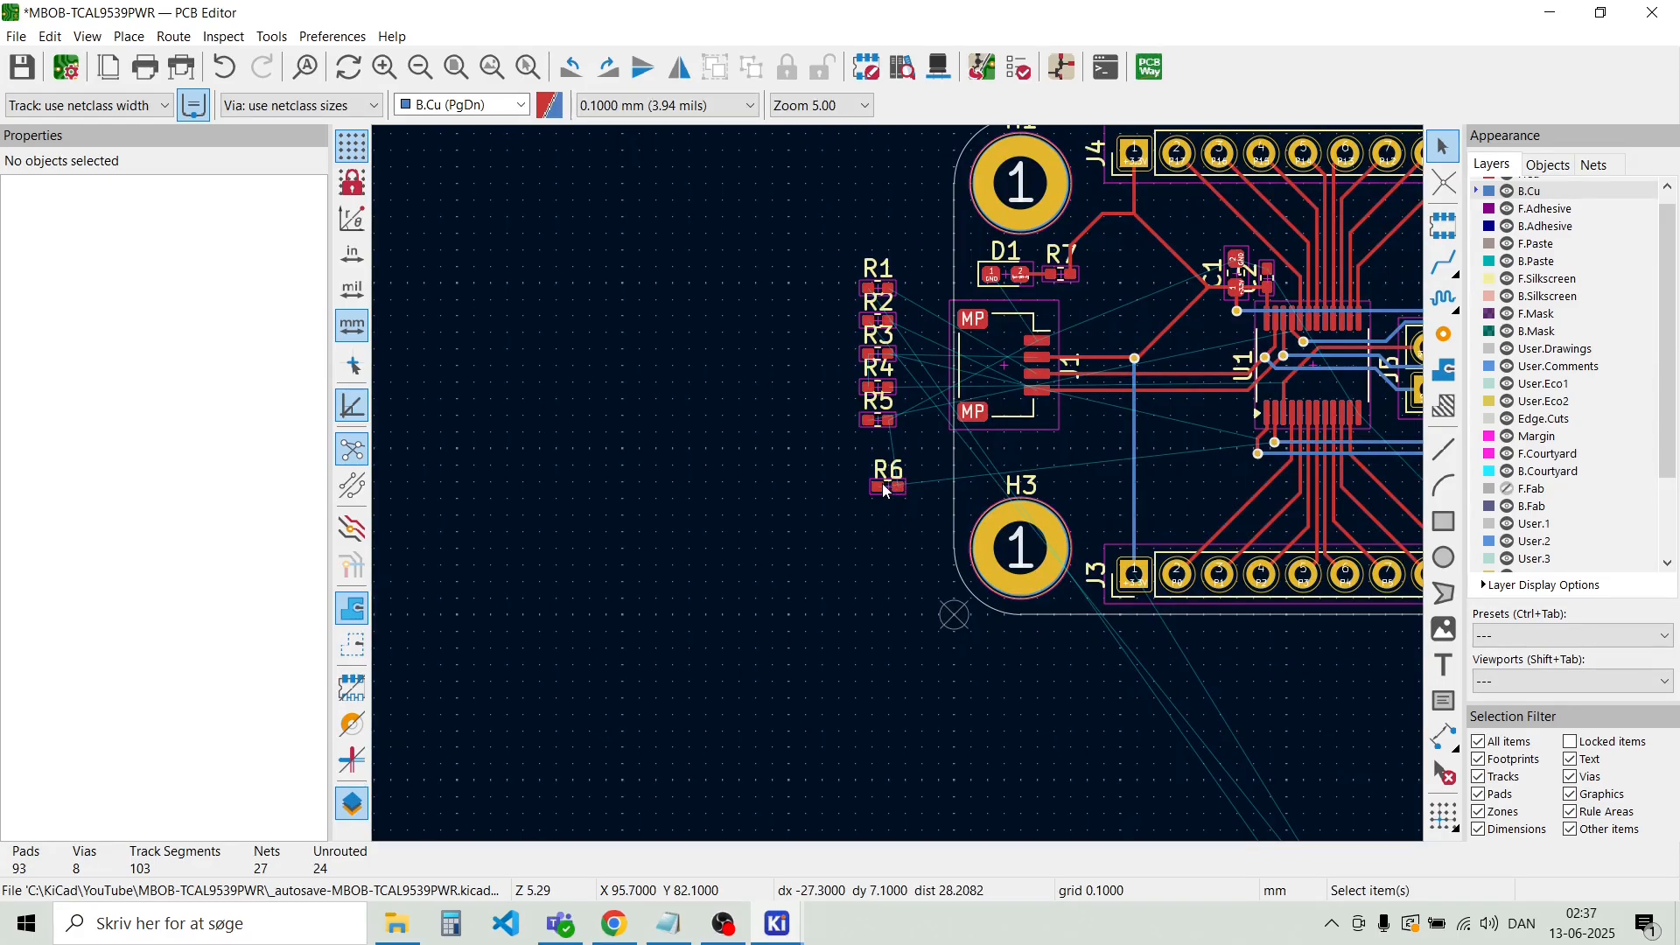
left_click_drag(886, 490, 1188, 473)
scroll(1188, 472, "up", 3)
mouse_move(898, 490)
left_mouse_down()
mouse_move(862, 453)
mouse_move(872, 429)
mouse_move(848, 429)
mouse_move(873, 478)
left_mouse_up()
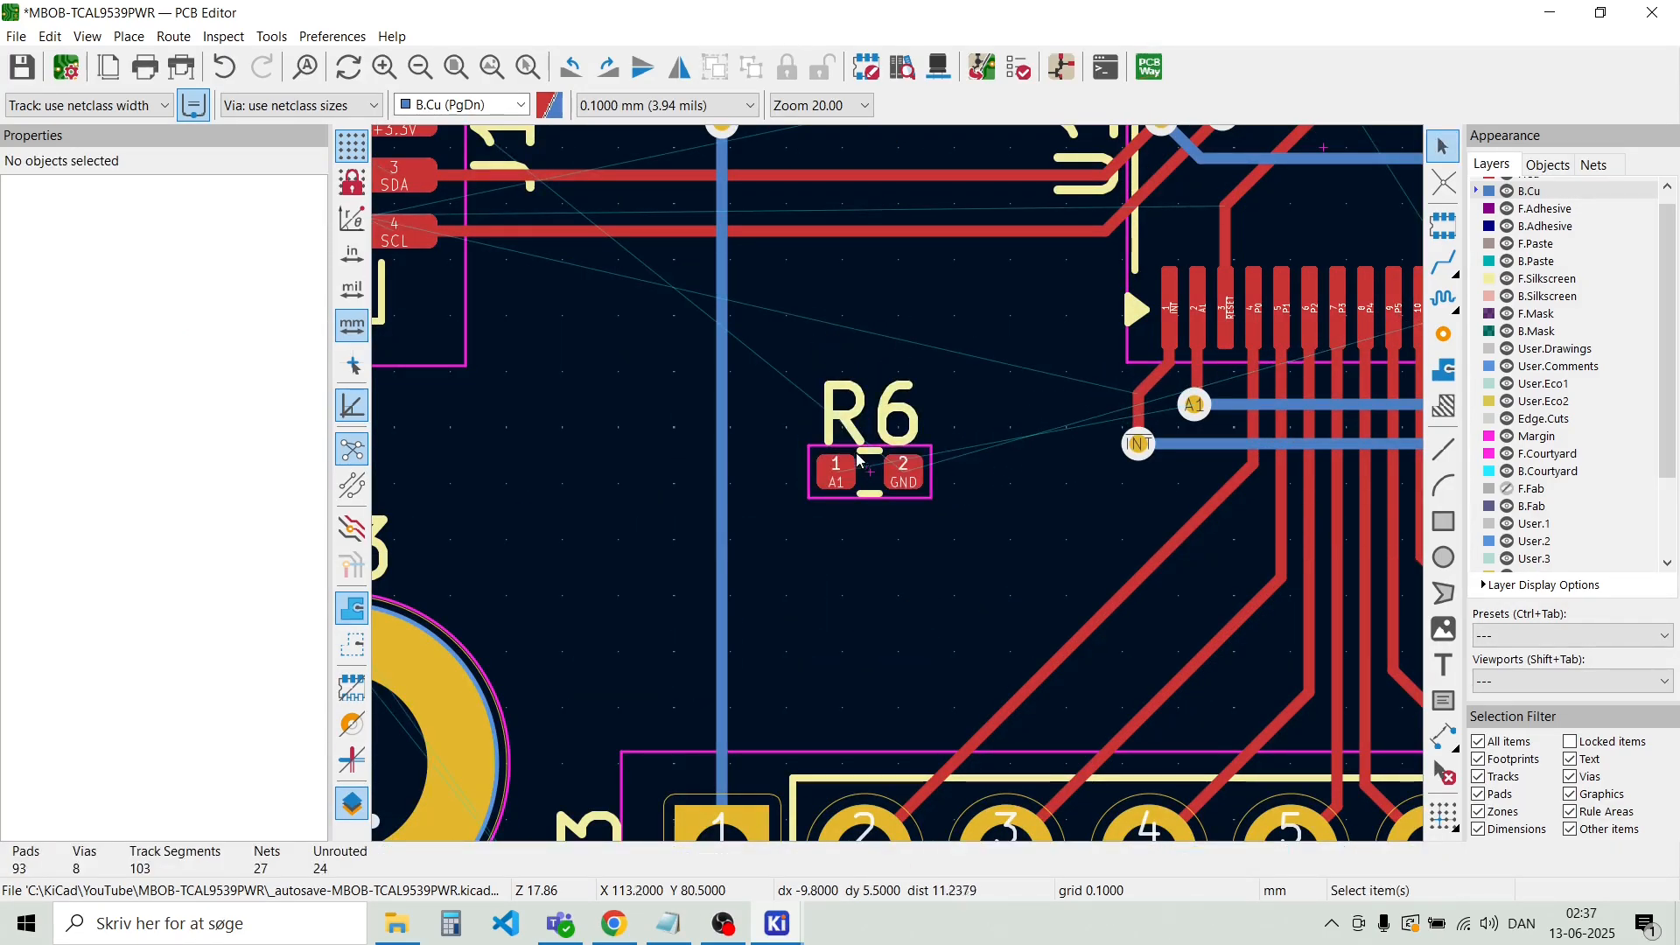
Move resistor R5 onto the board directly above R6
scroll(538, 357, "down", 3)
left_click_drag(611, 486, 1041, 483)
scroll(910, 507, "down", 2)
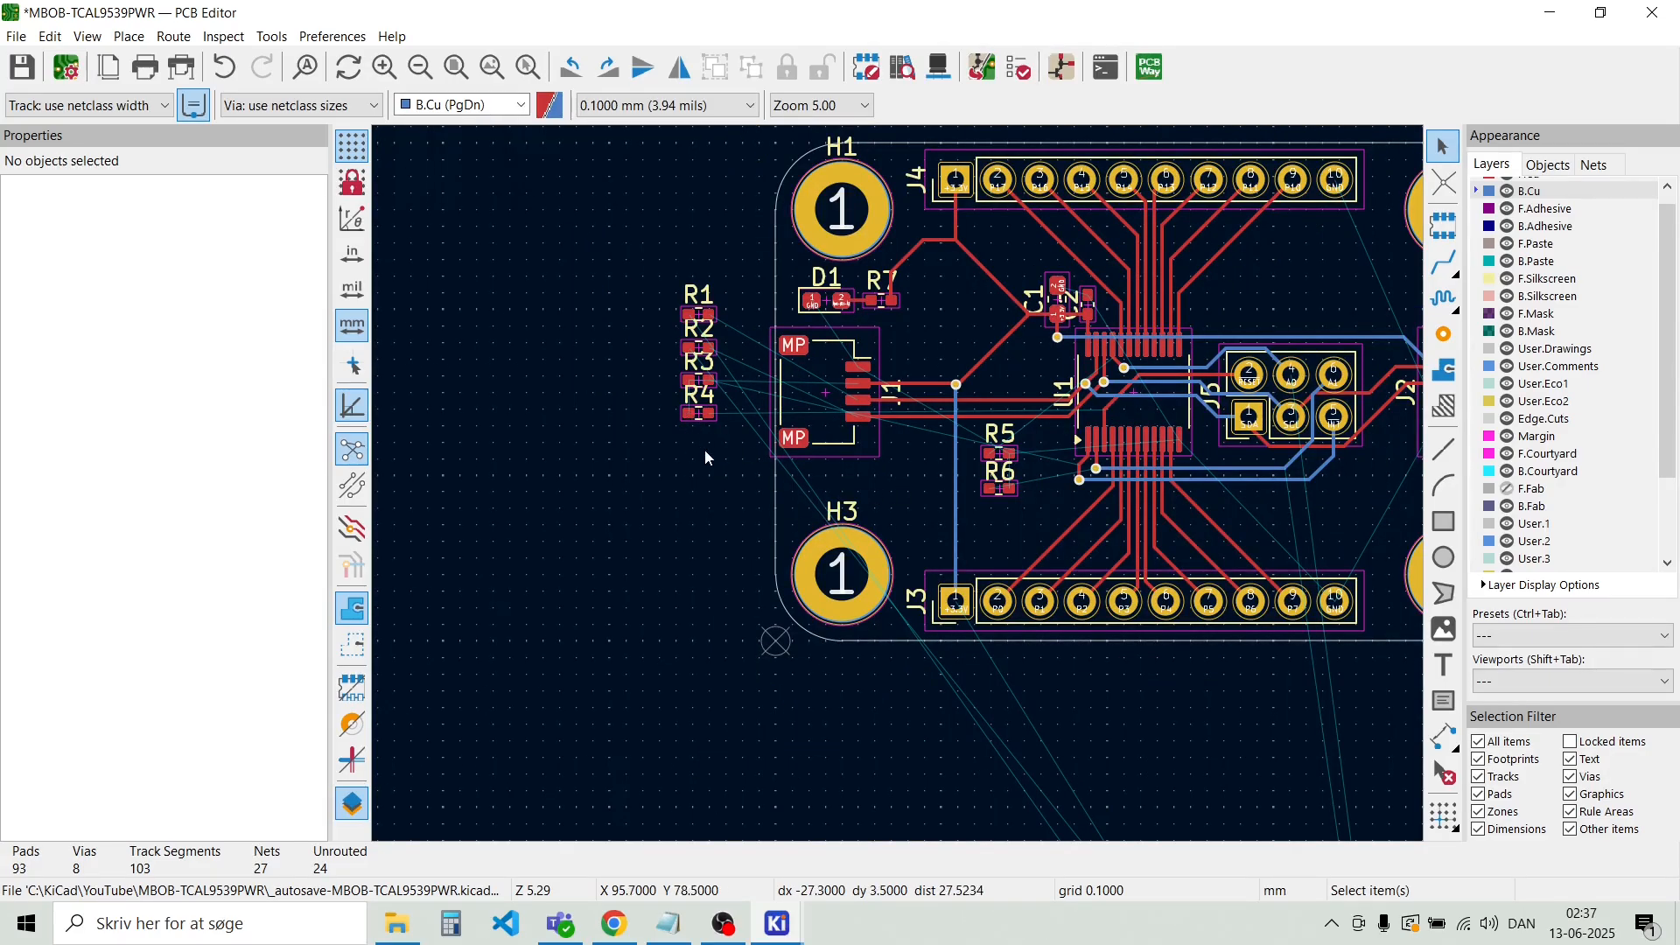
Move resistors R1 to R4 as a group onto the board, between J1 and the vertical +3.3V track at about X 109.2 mm
left_click_drag(705, 450, 625, 259)
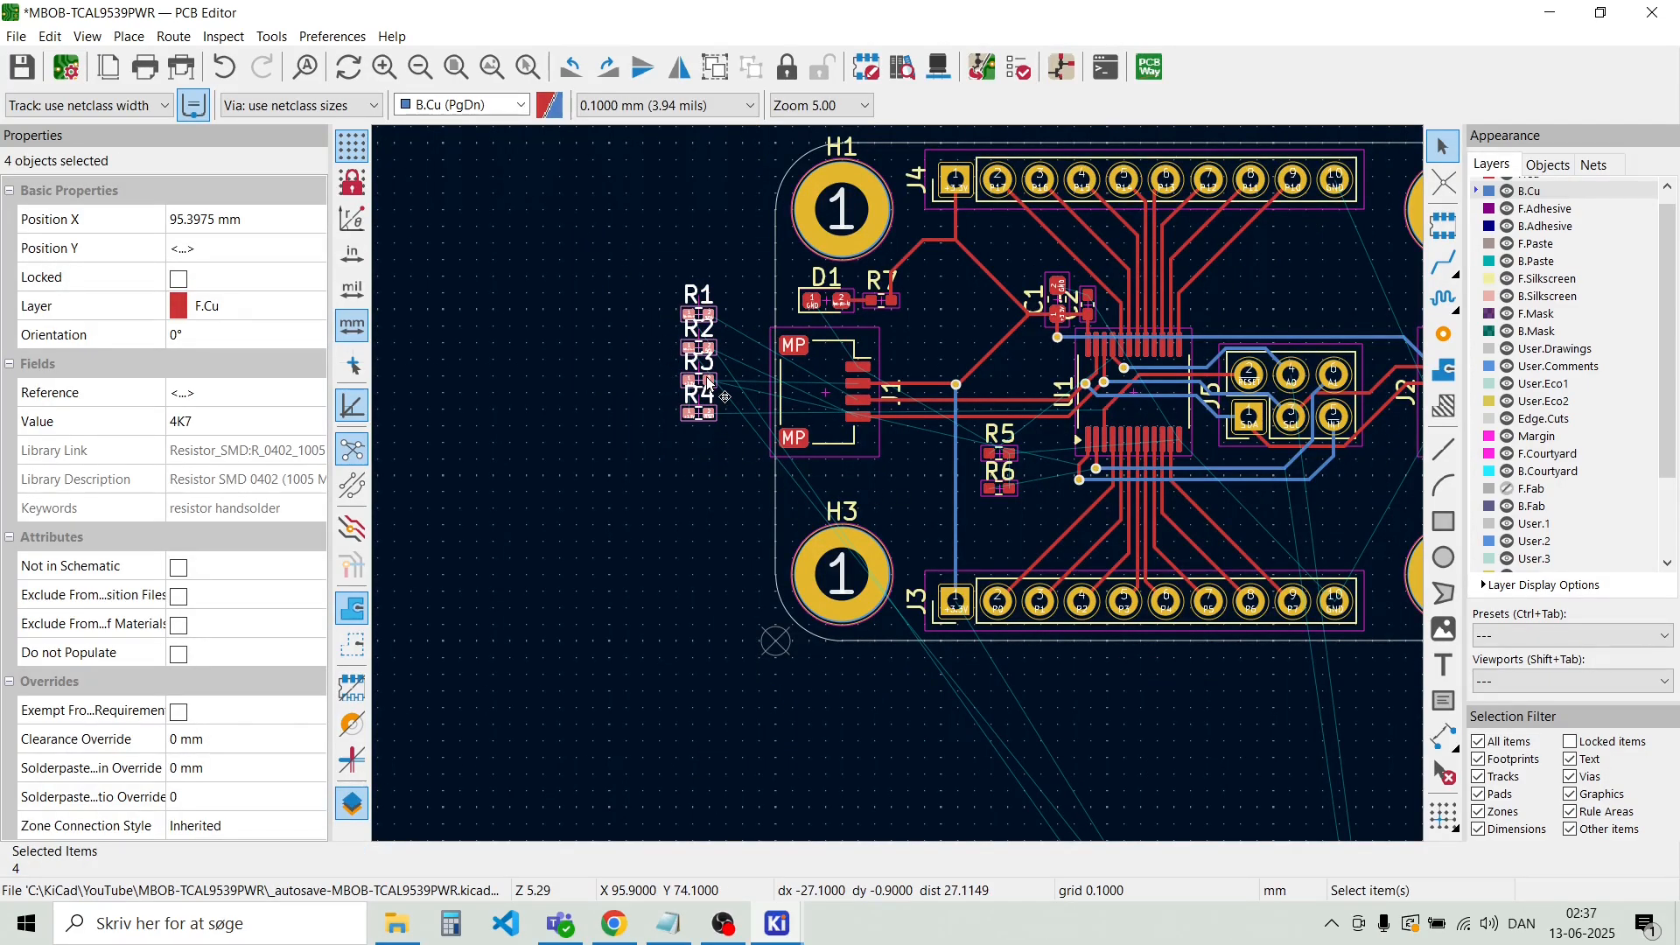
left_click_drag(709, 382, 935, 426)
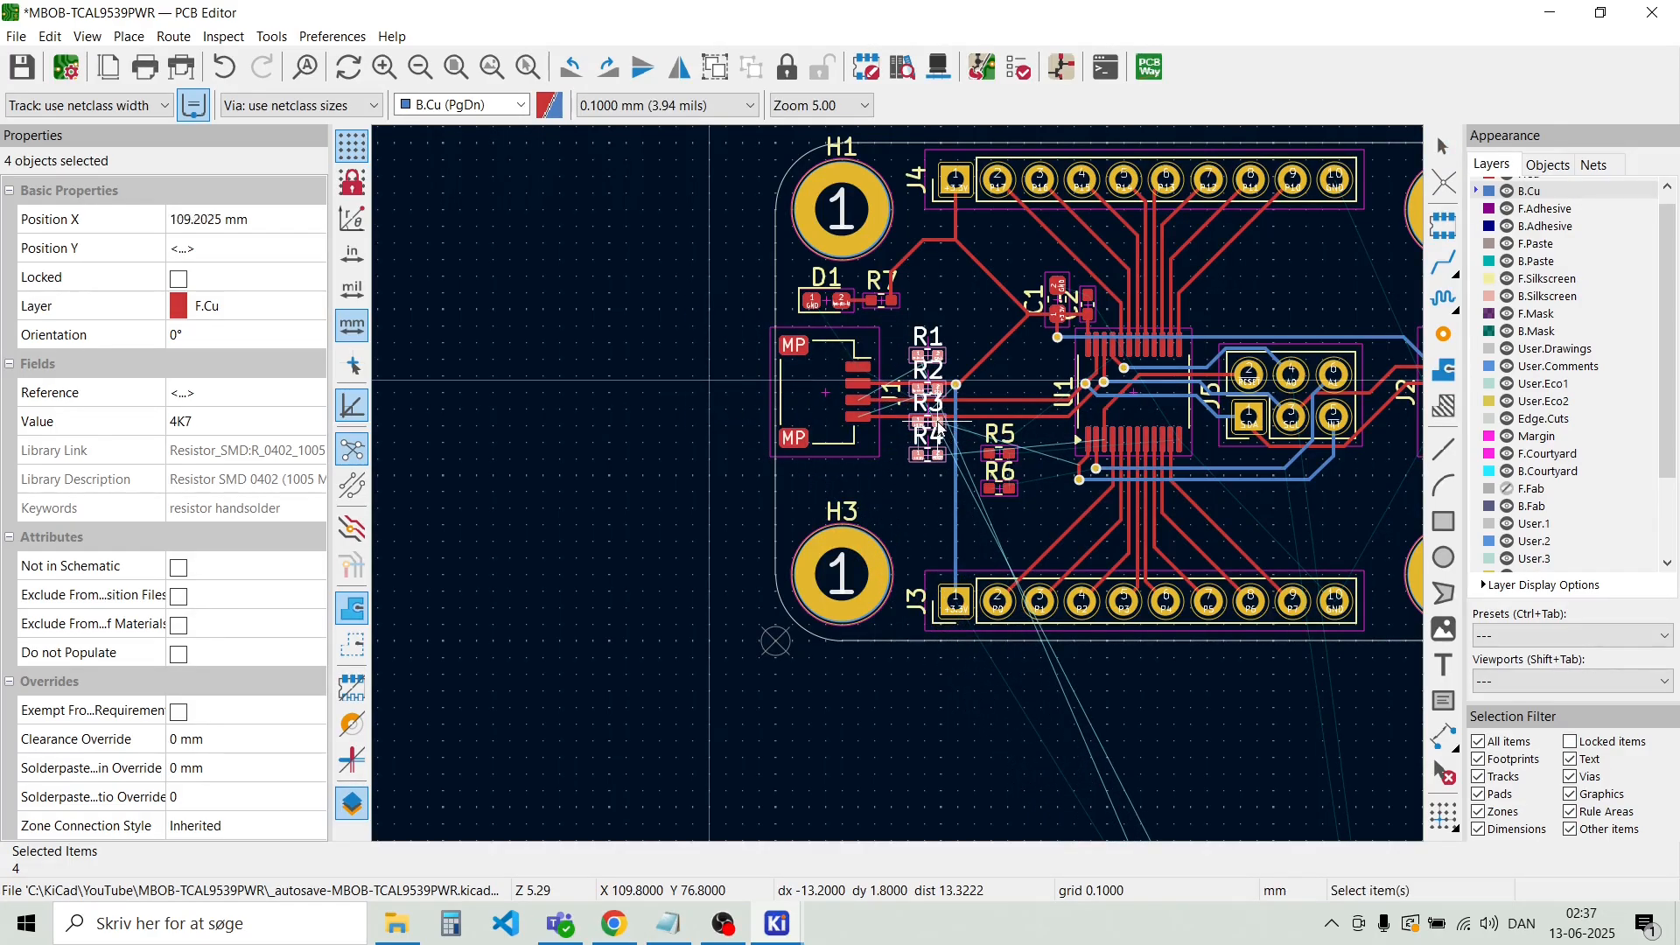
scroll(893, 400, "up", 5)
scroll(901, 491, "down", 2)
key("Escape")
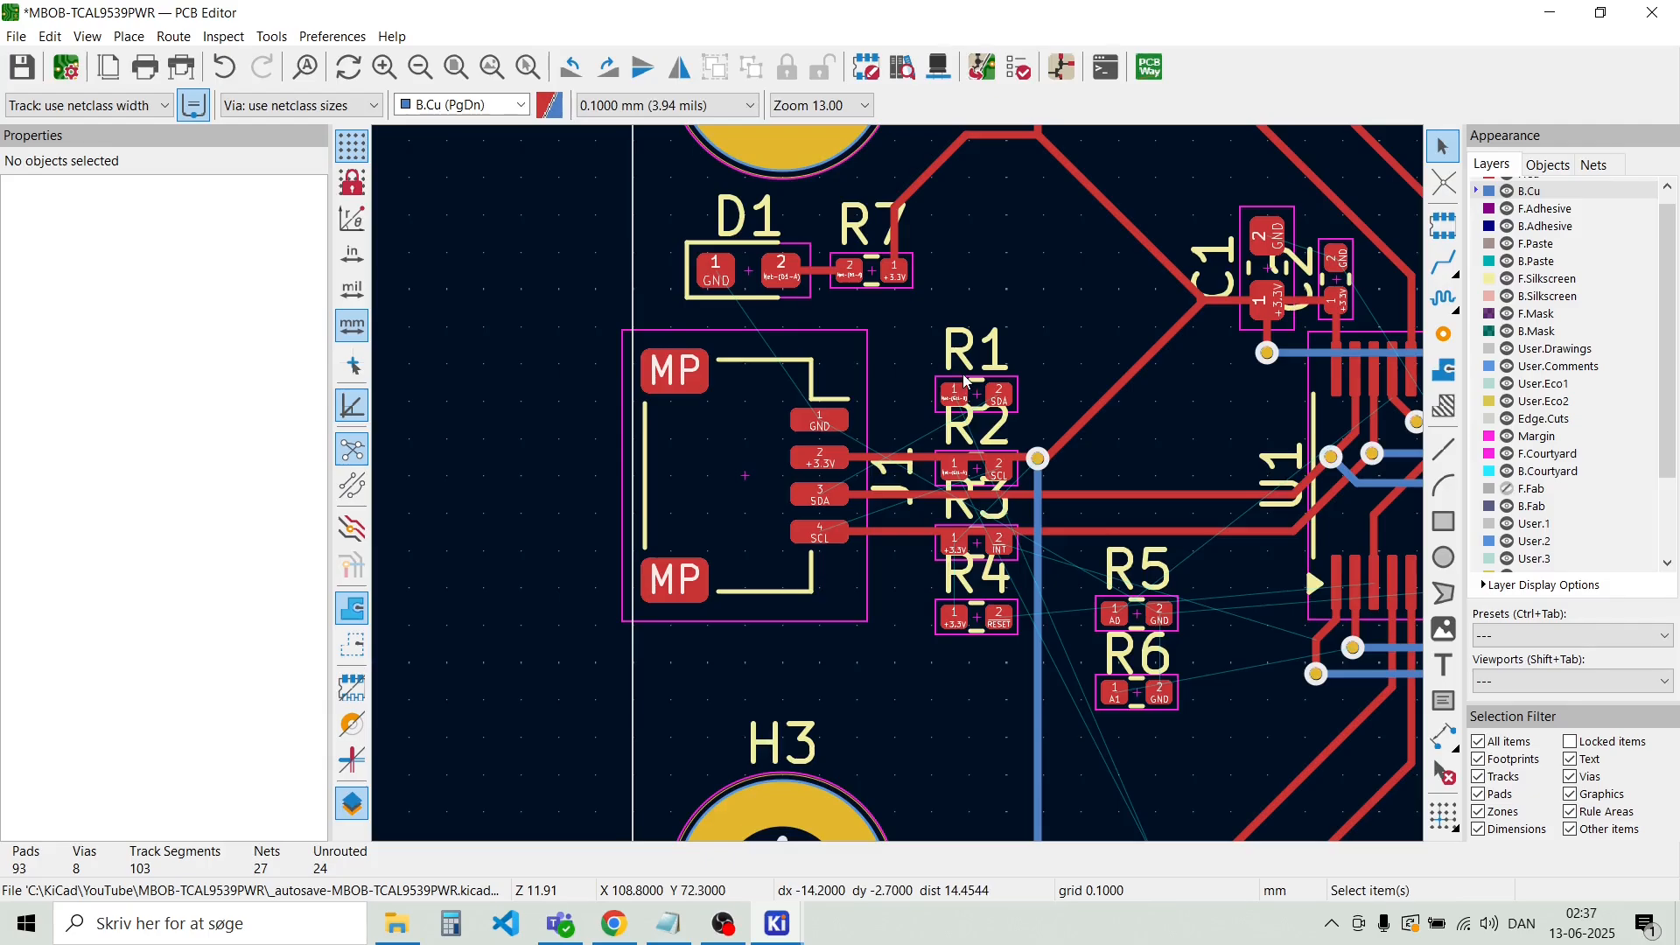
Remove the silkscreen reference texts of D1, R7, R1, R2, R3 and R4
left_click(768, 219)
key("Delete")
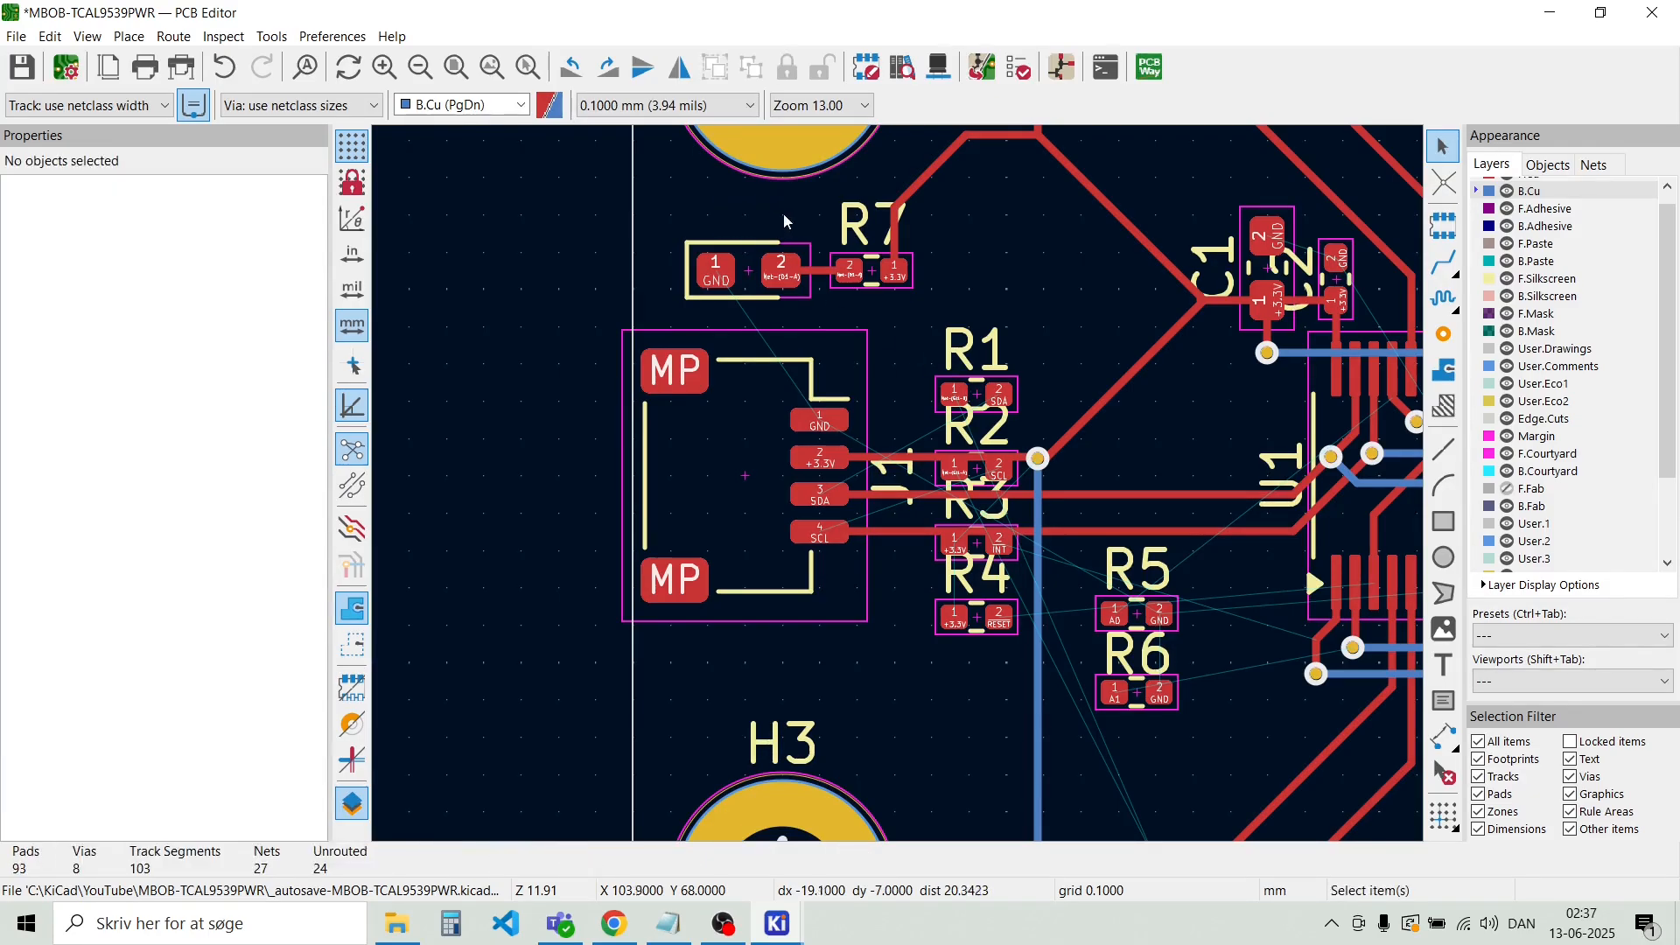
left_click(860, 217)
key("Delete")
left_click(965, 350)
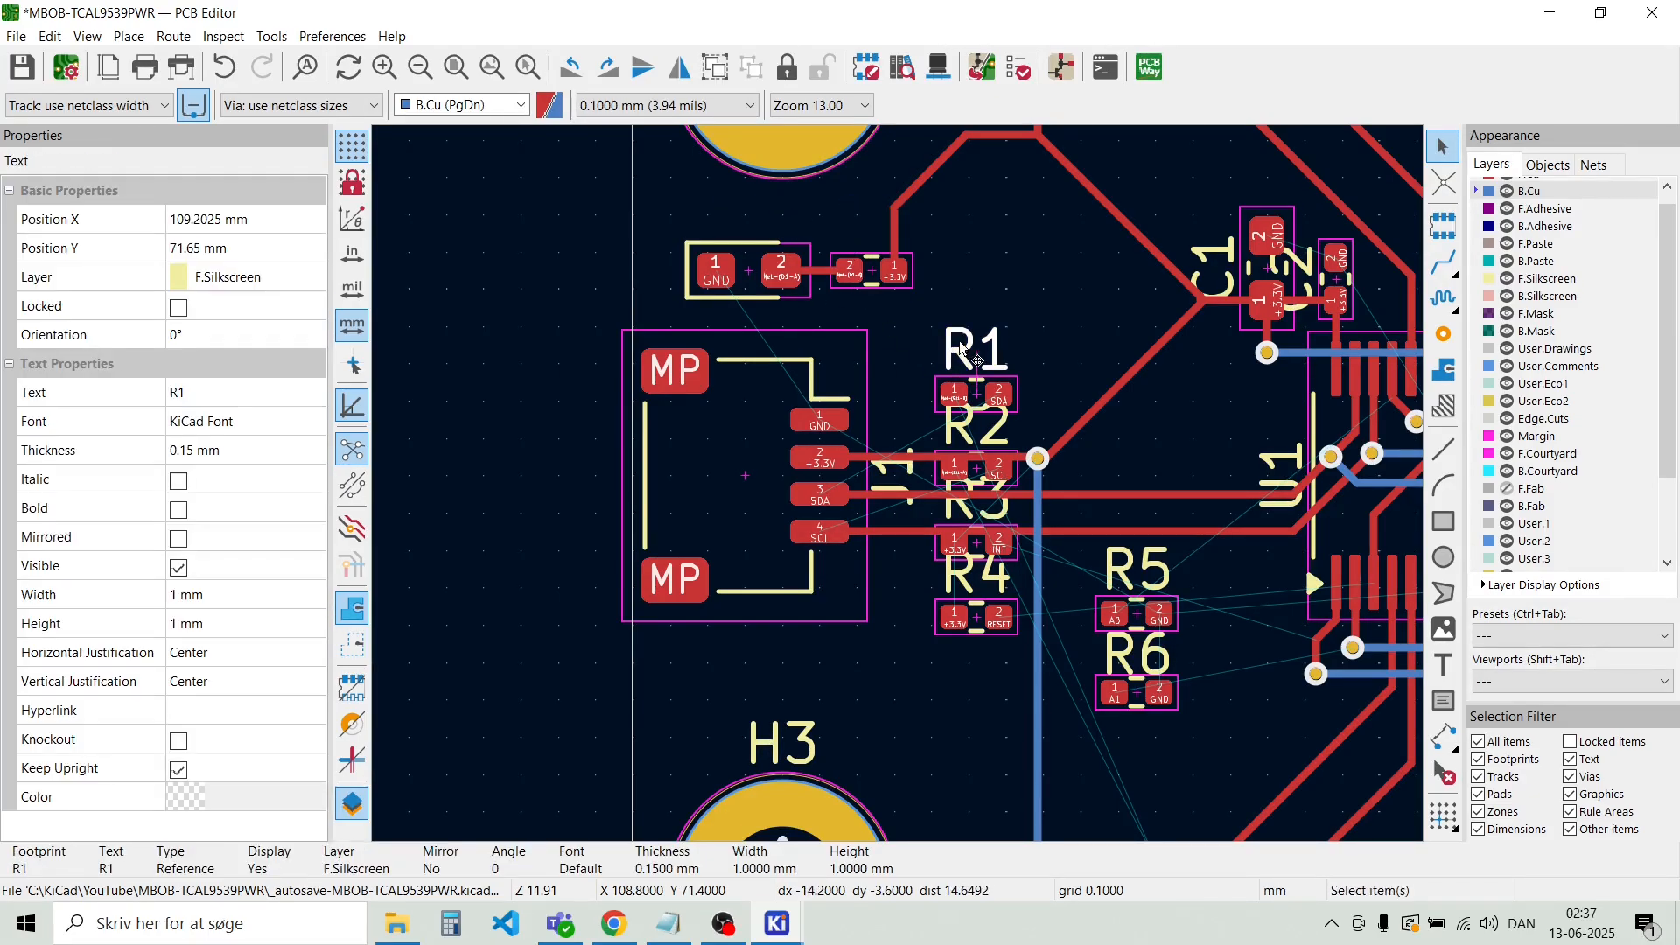
key("Delete")
left_click(967, 427)
key("Delete")
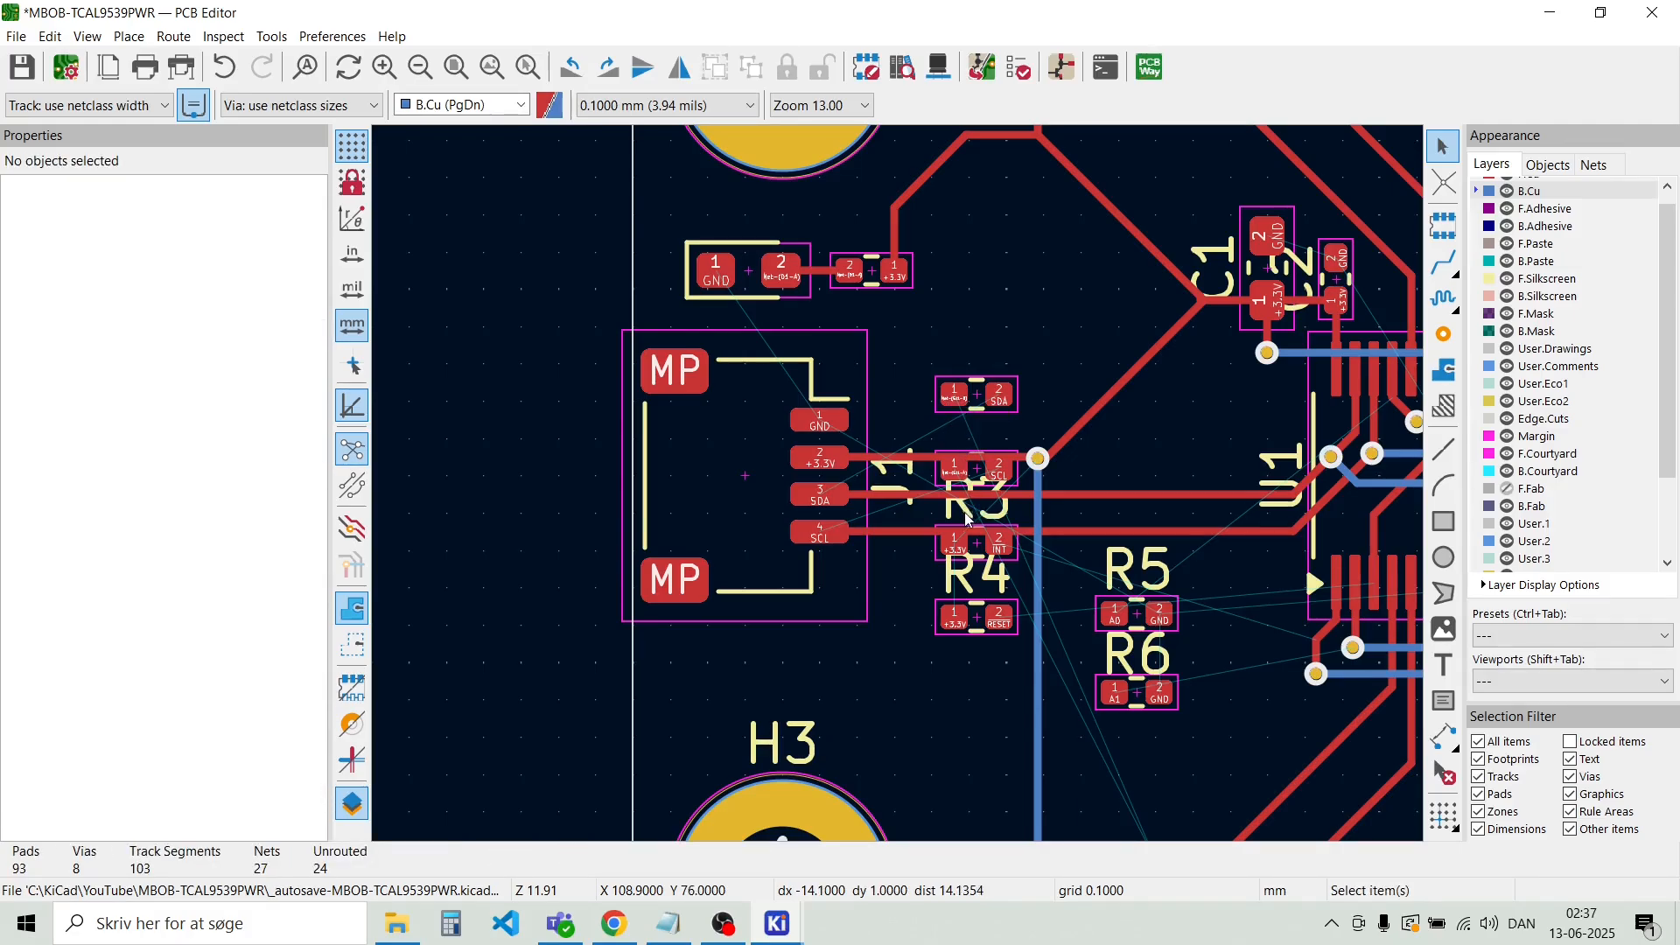
left_click(967, 518)
key("Delete")
left_click(969, 575)
key("Delete")
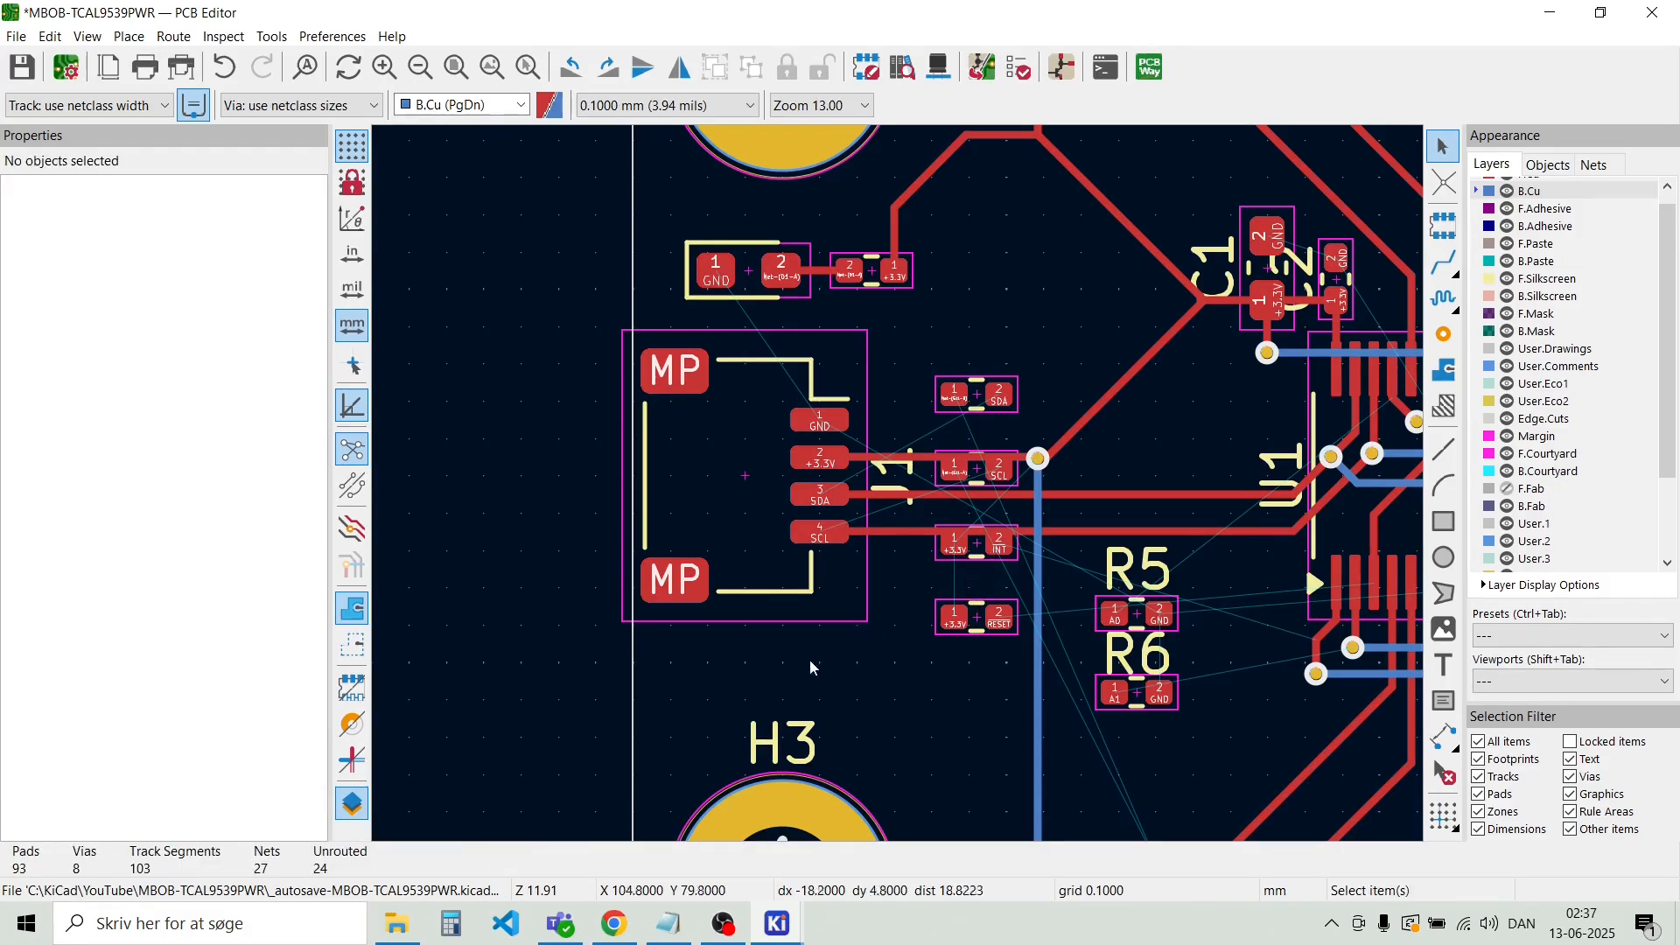
scroll(1003, 331, "down", 3)
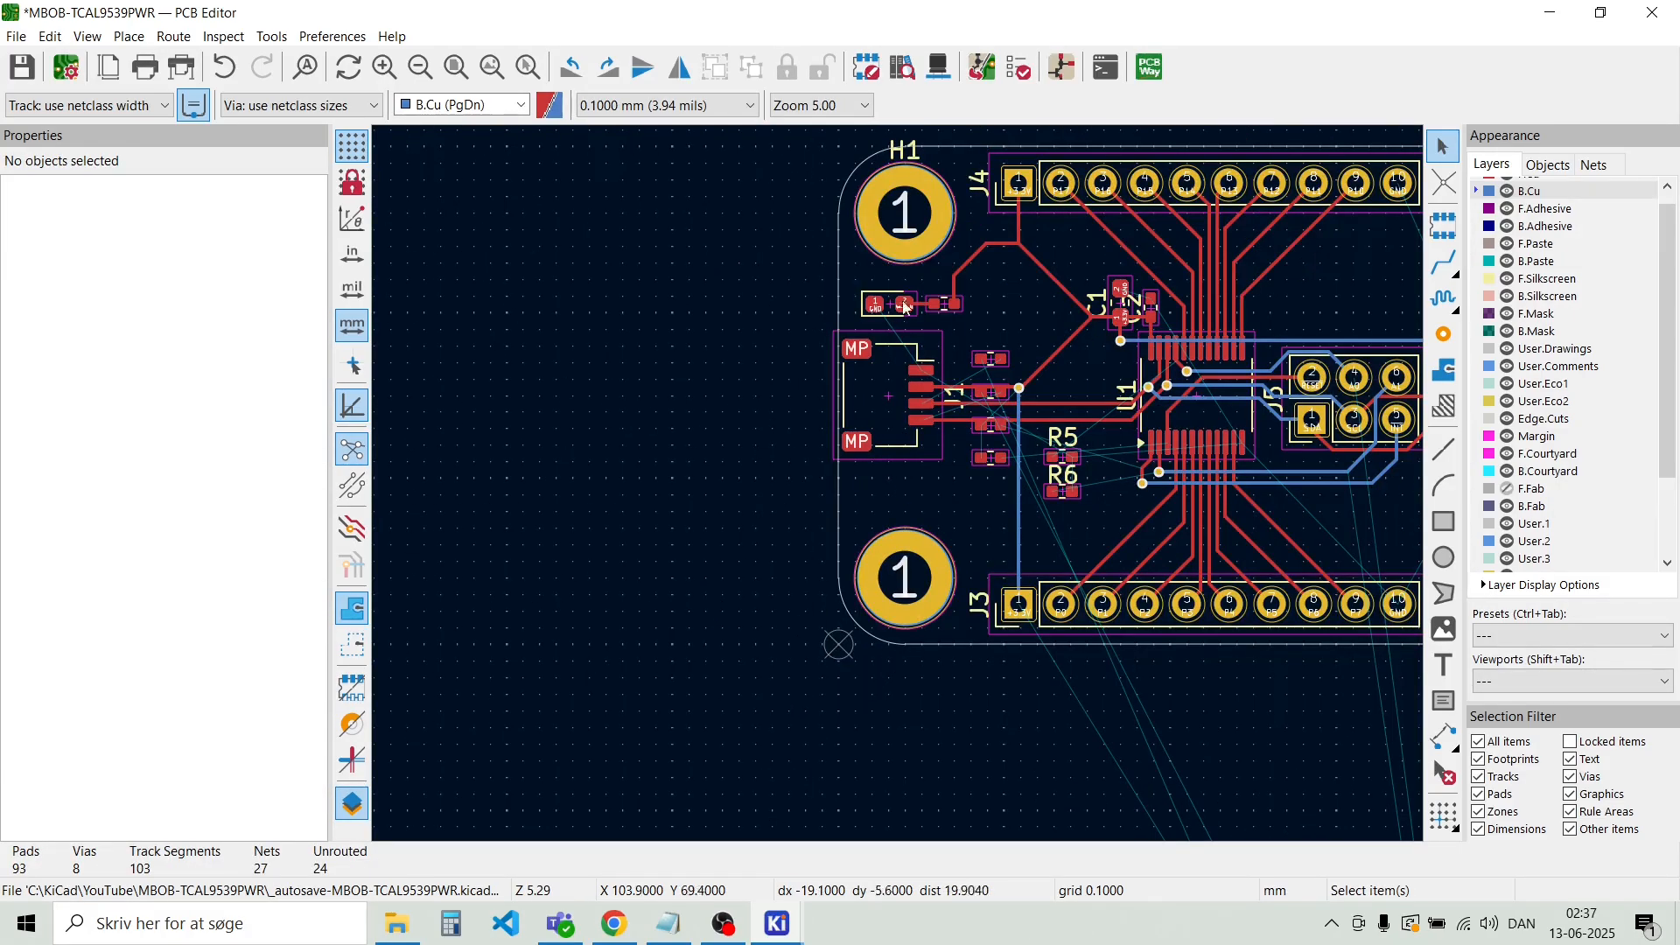
Delete the H1 silkscreen reference text above the upper-left mounting hole
left_click(905, 151)
left_click(903, 151)
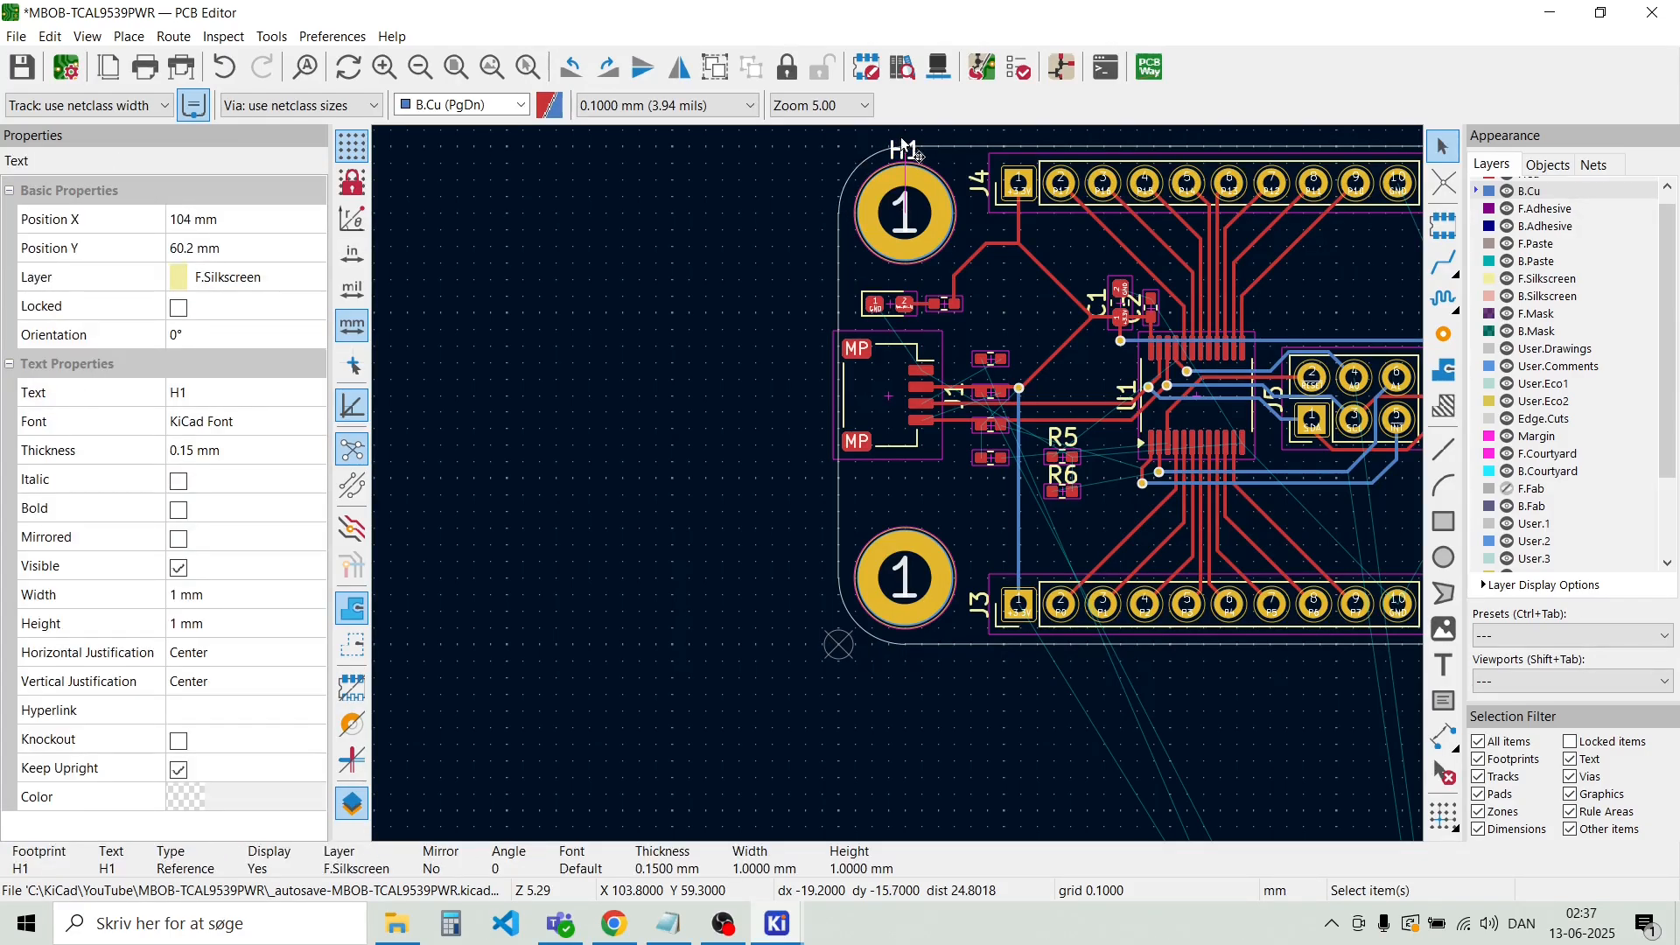
scroll(904, 151, "up", 3)
key("Delete")
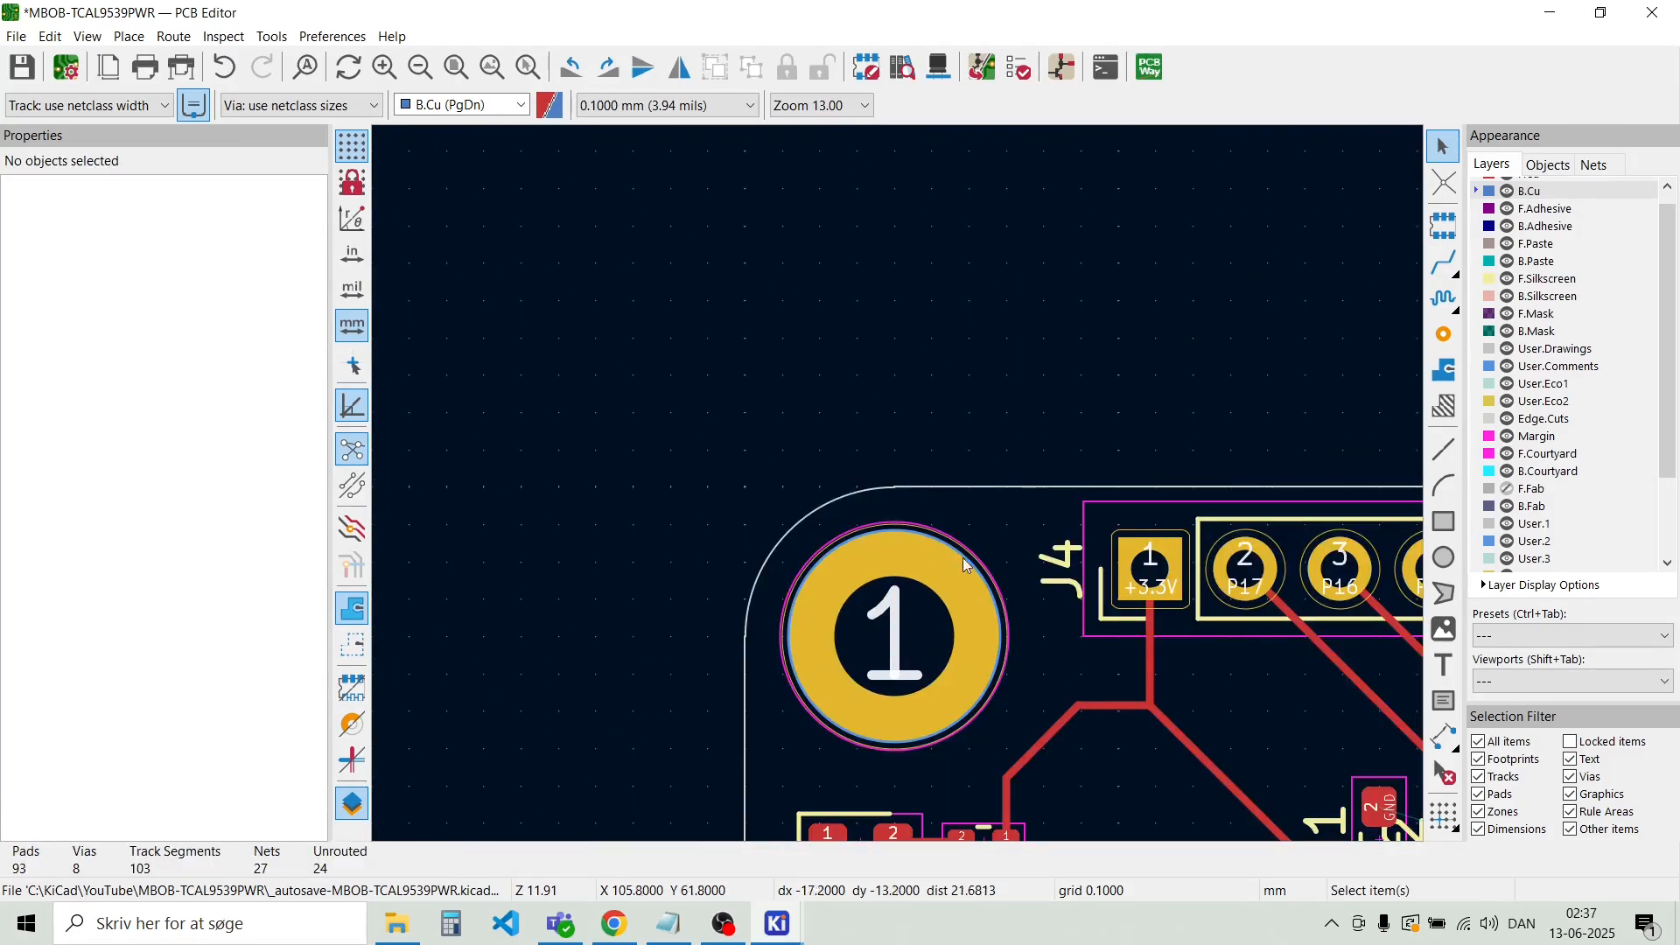
Delete the silkscreen reference texts of resistors R5 and R6
scroll(898, 485, "down", 2)
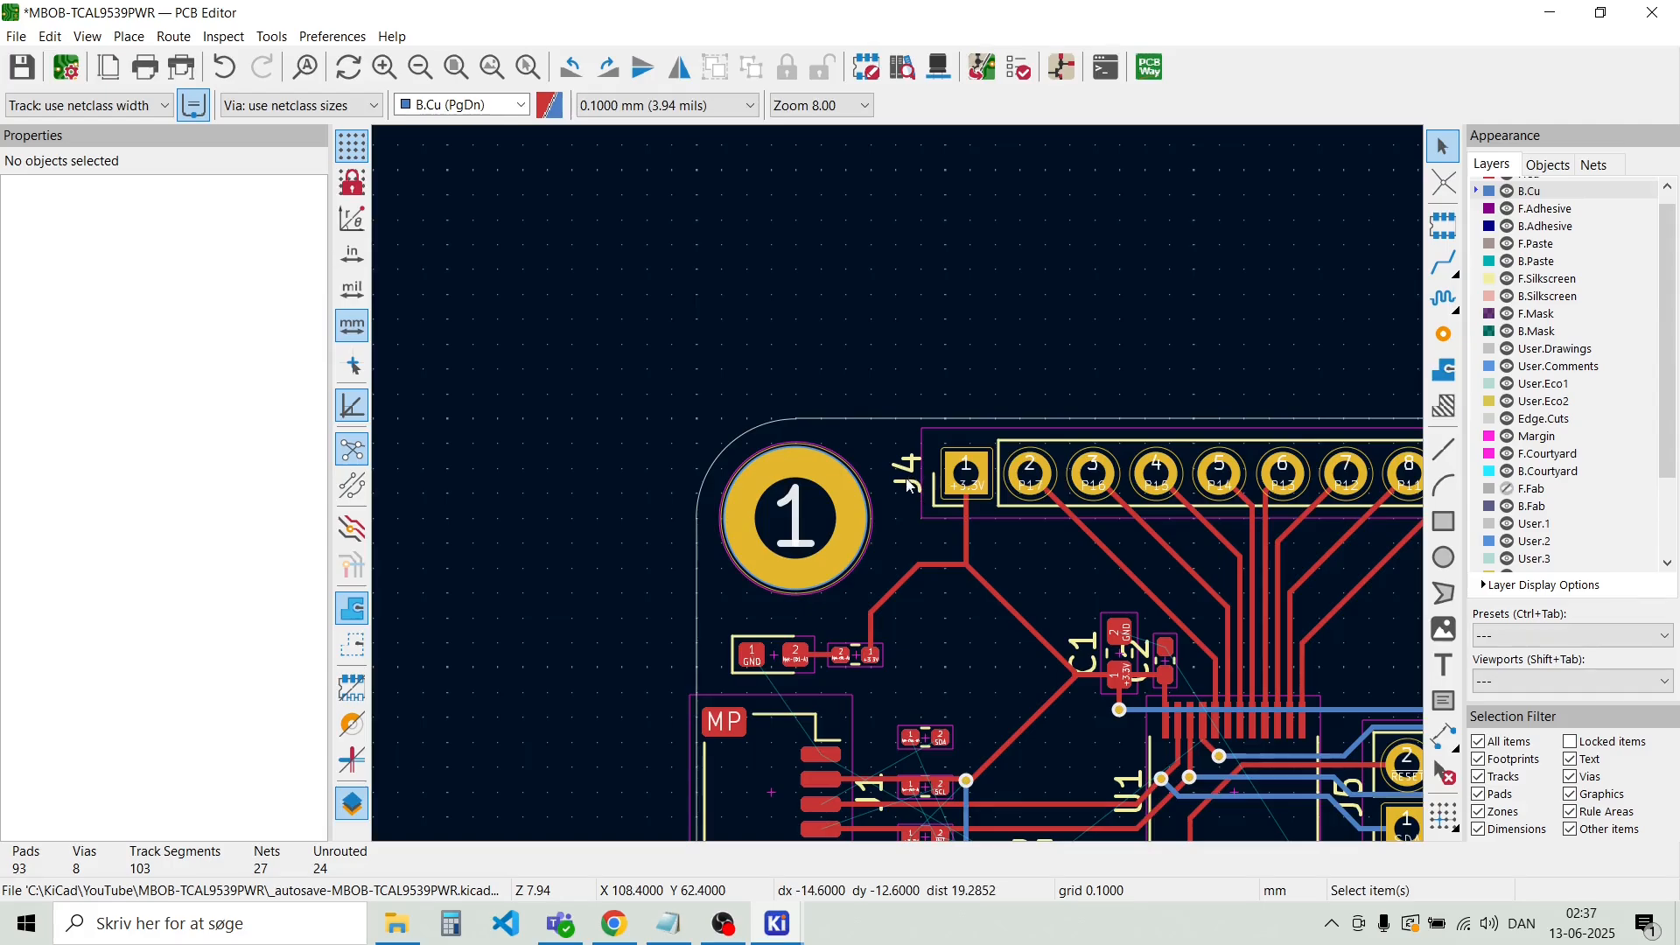
scroll(909, 486, "down", 1)
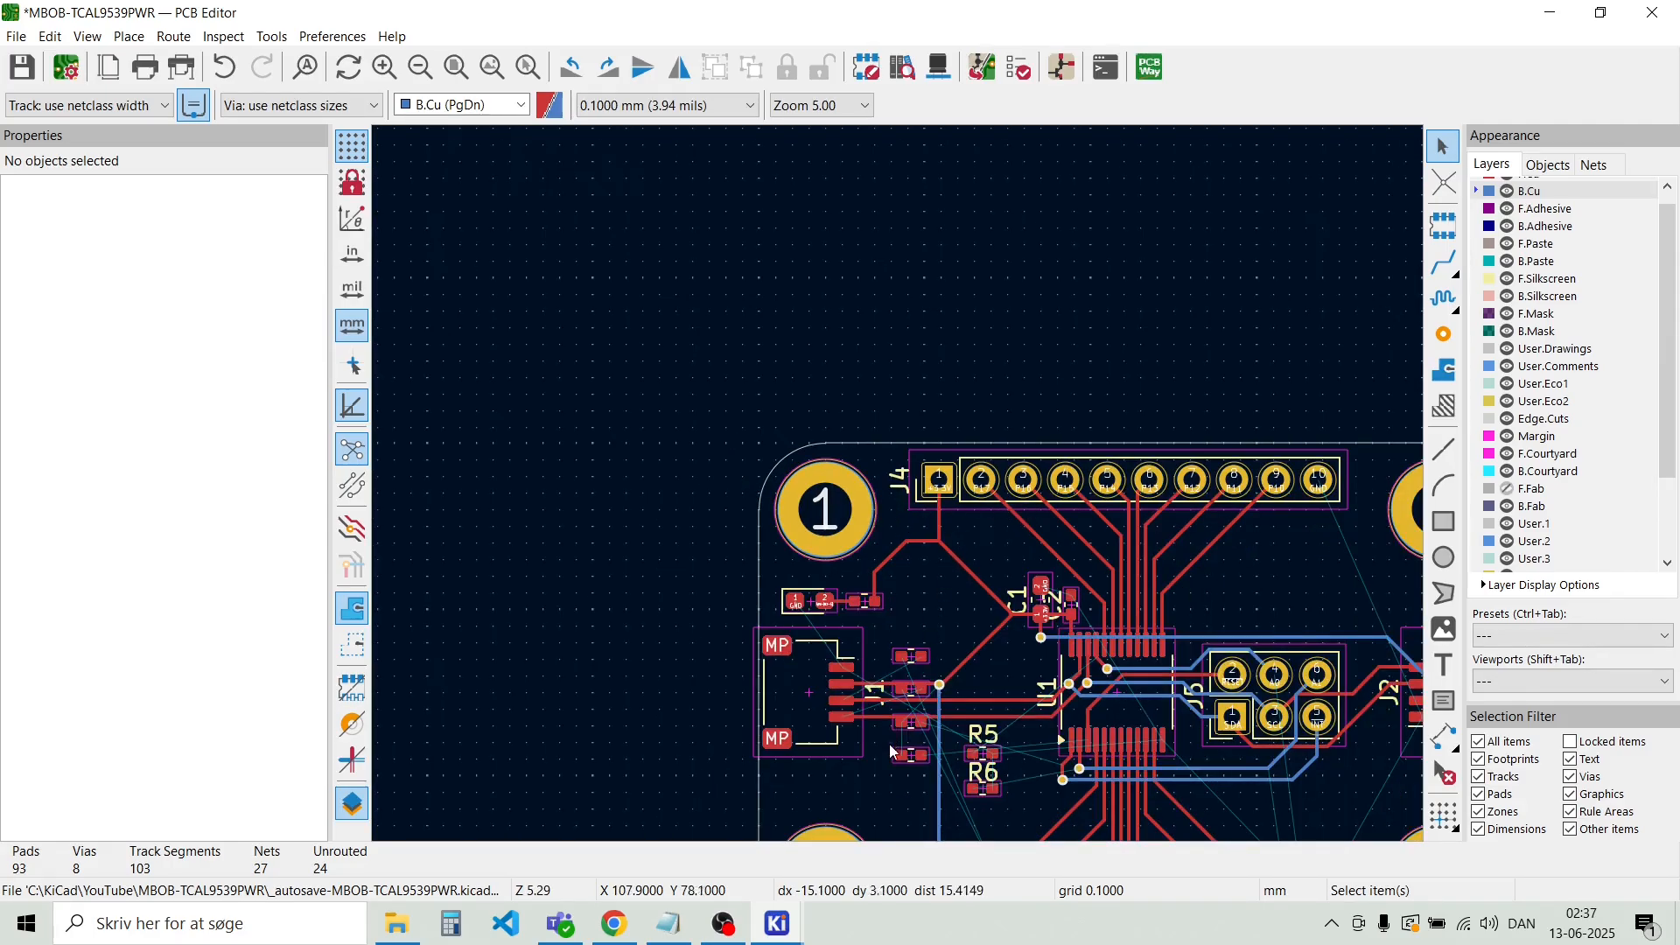
scroll(886, 606, "down", 1)
scroll(901, 491, "up", 3)
scroll(901, 490, "down", 1)
scroll(899, 486, "down", 1)
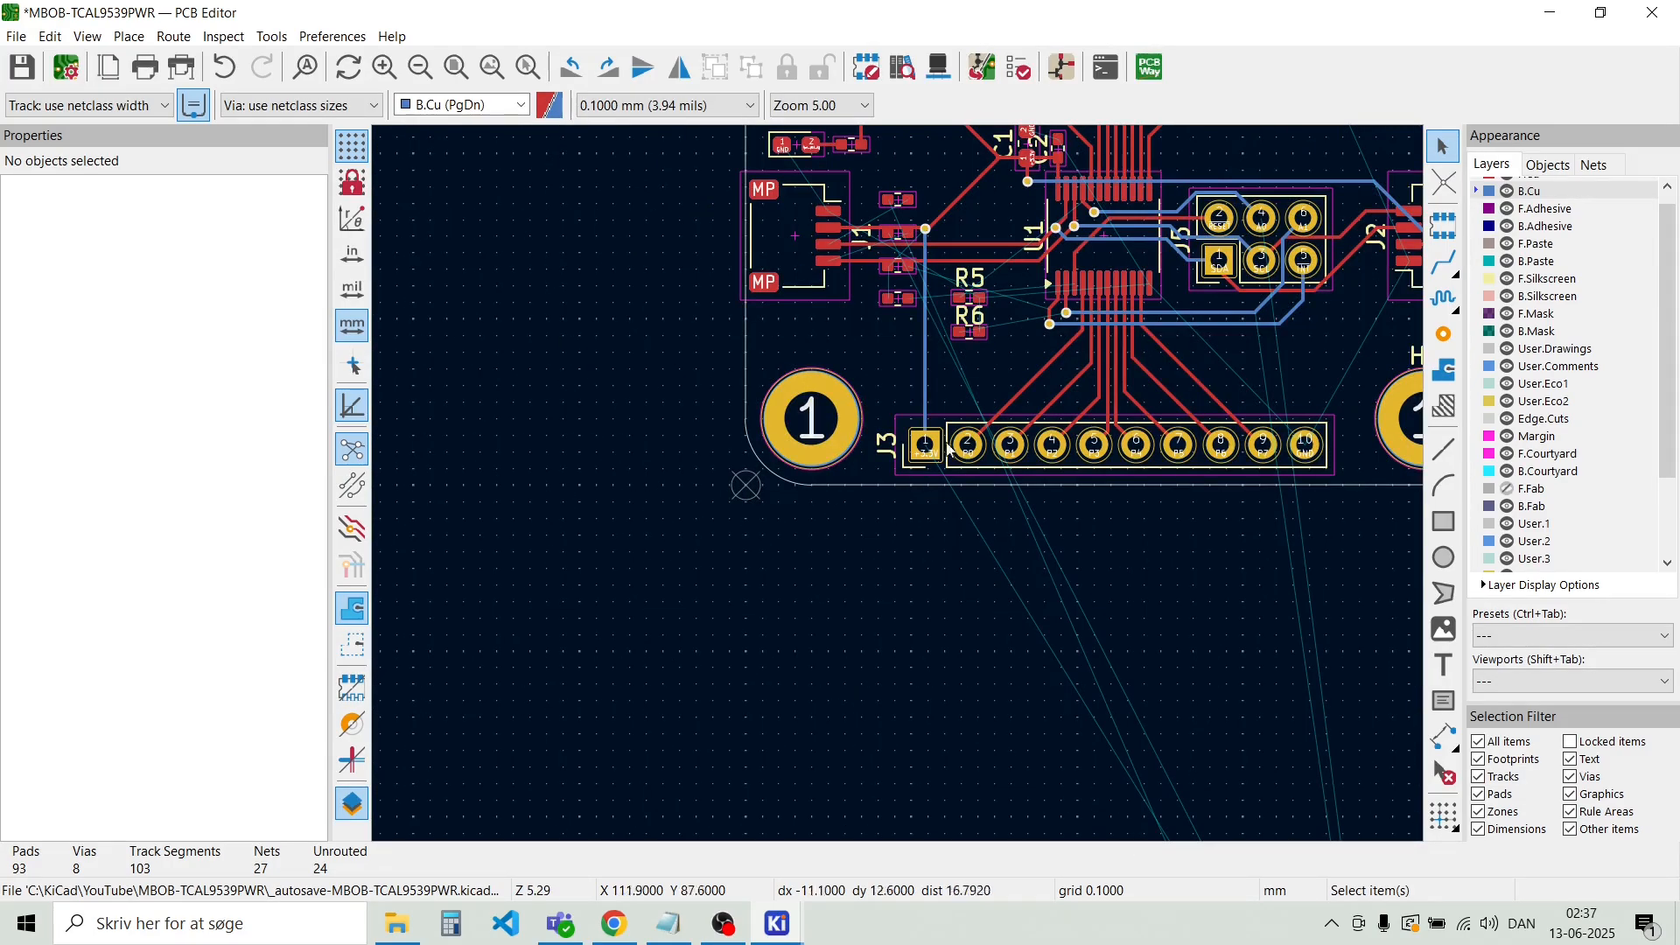
scroll(983, 312, "up", 2)
left_click(887, 359)
key("Delete")
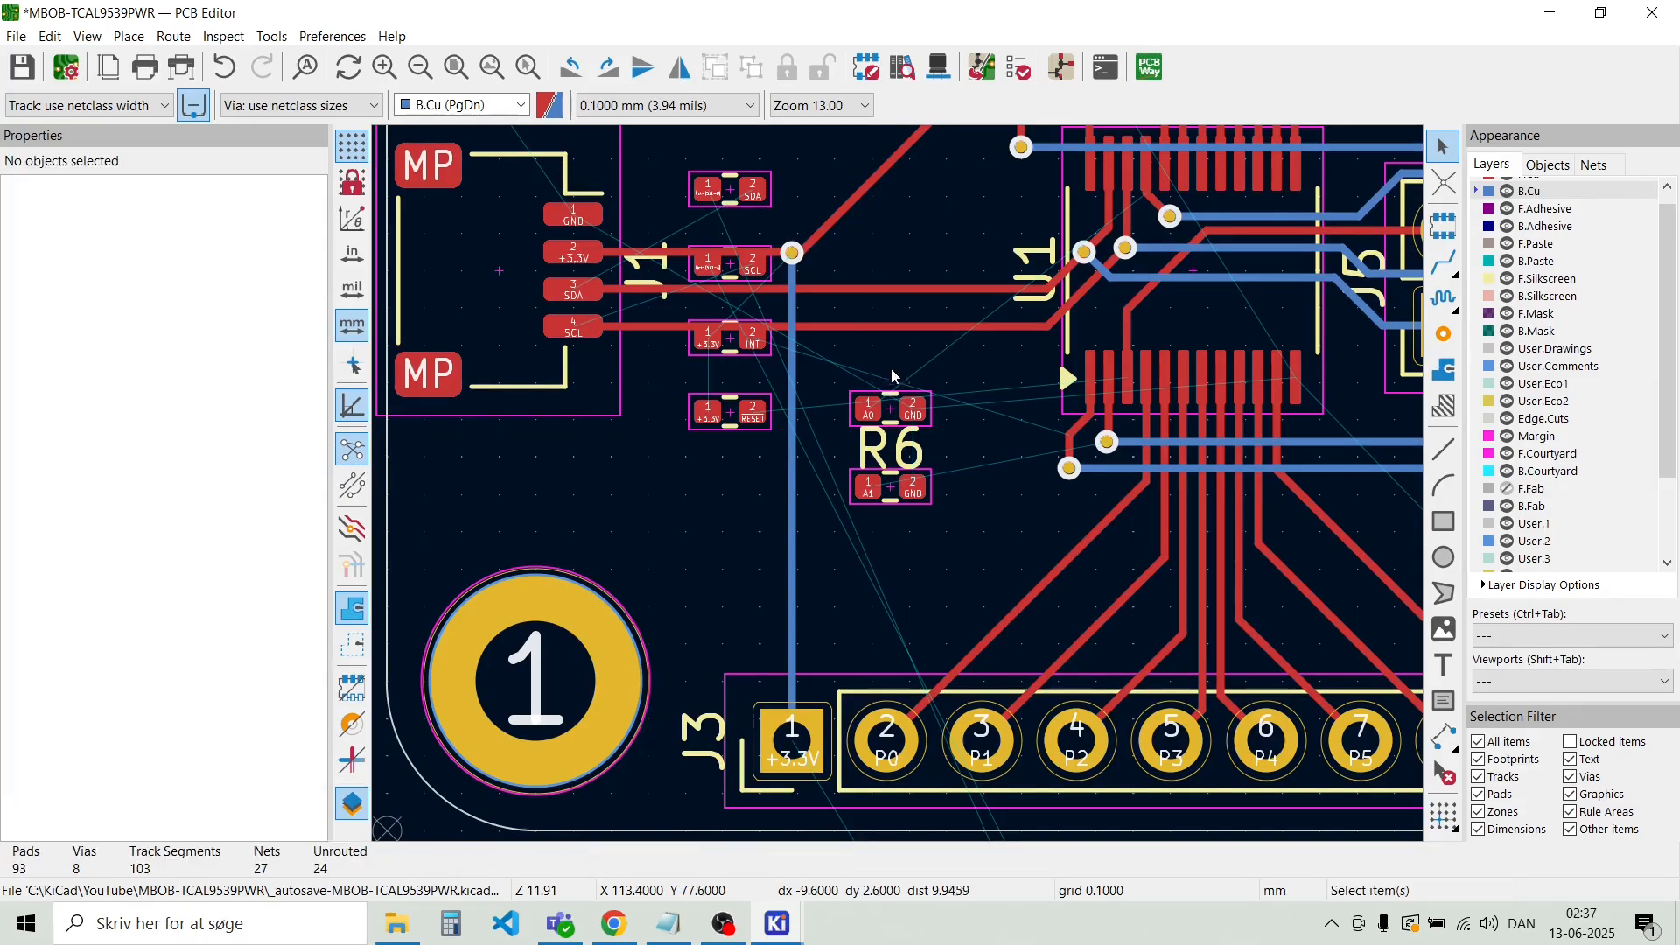
left_click(910, 451)
key("Delete")
Delete the silkscreen reference texts of capacitors C1 and C2
scroll(898, 487, "down", 3)
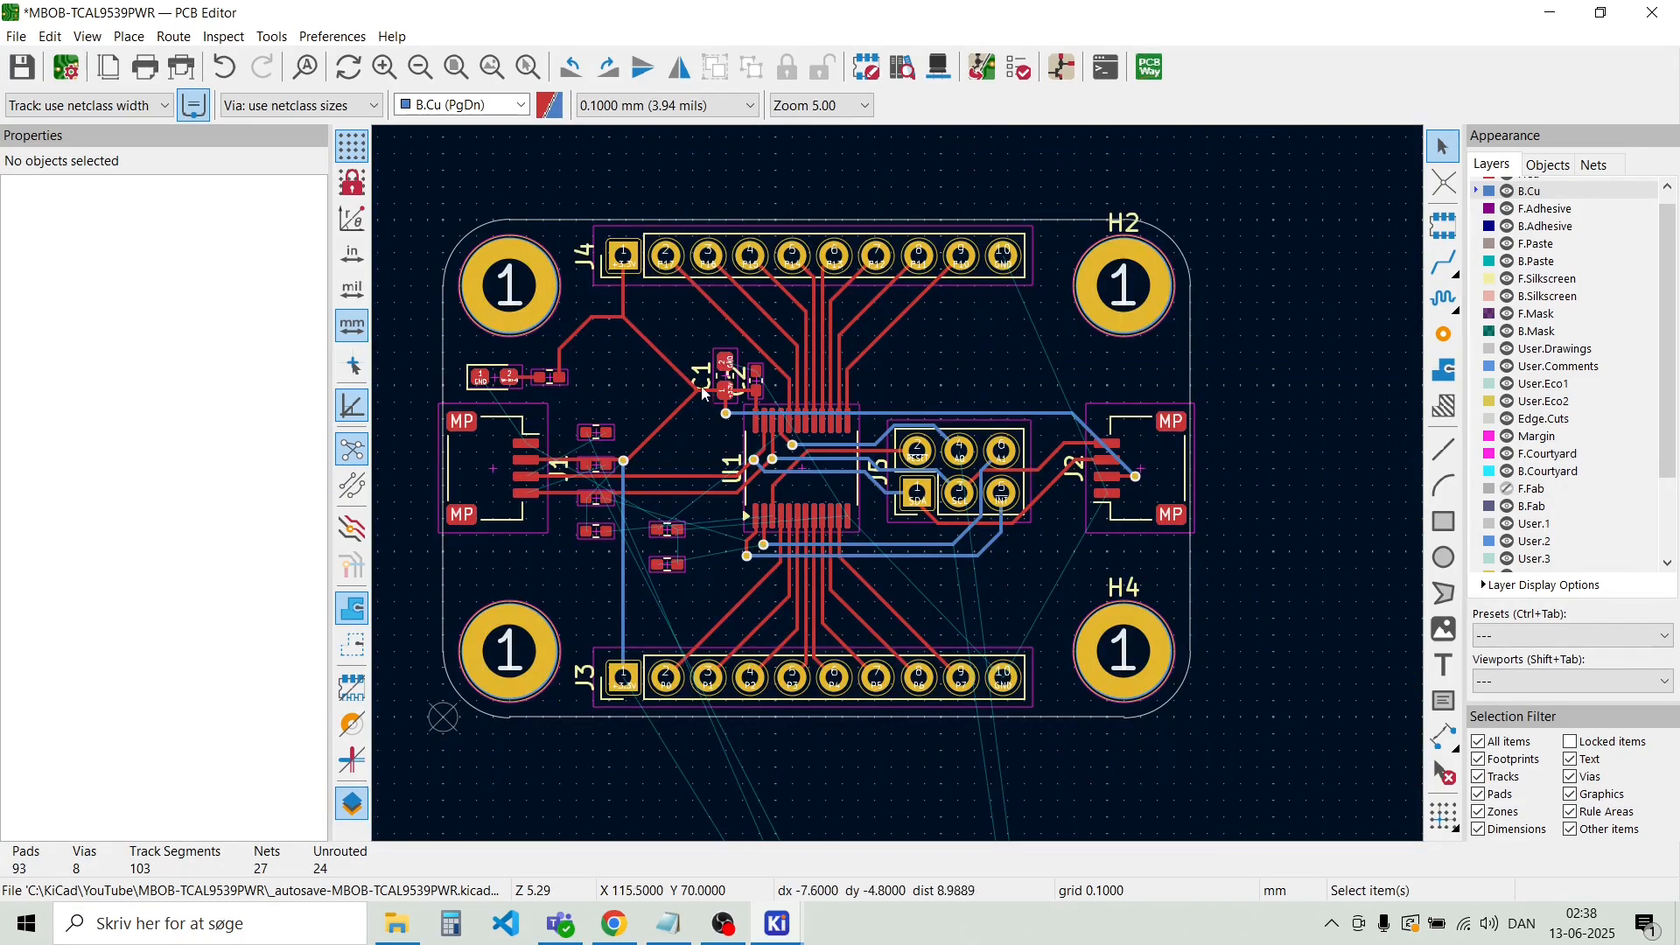
scroll(704, 387, "up", 3)
left_click(837, 435)
key("Delete")
left_click(987, 456)
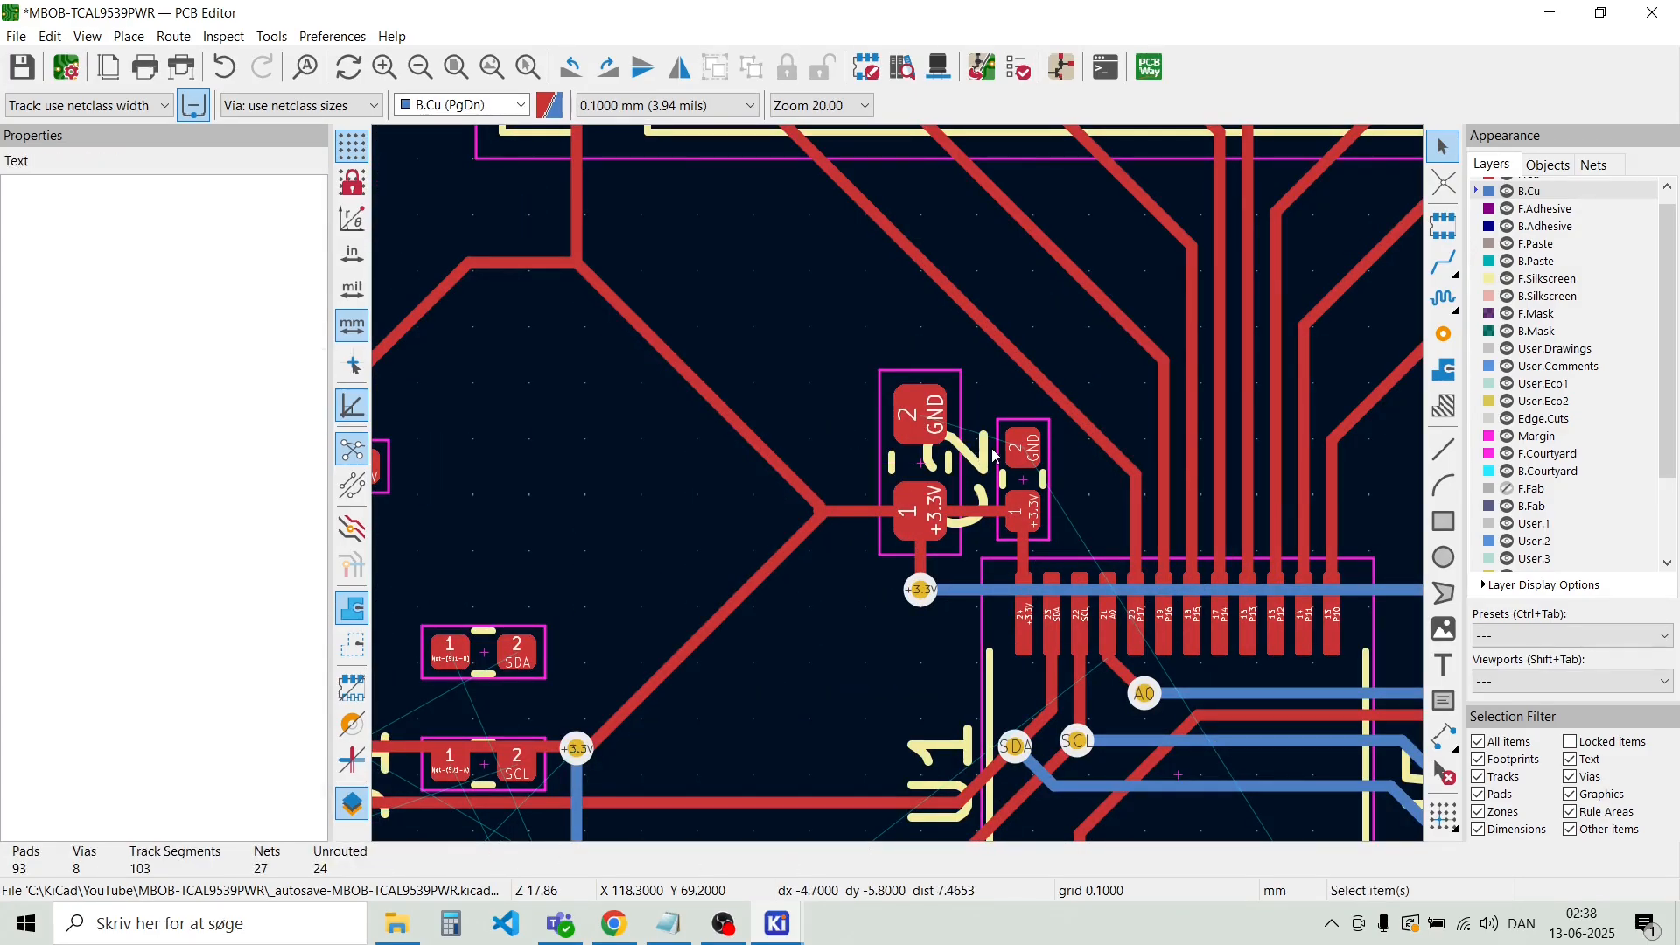
key("Delete")
Delete the H2 and H4 silkscreen reference texts above the two mounting holes on the board's right side
scroll(1020, 508, "down", 4)
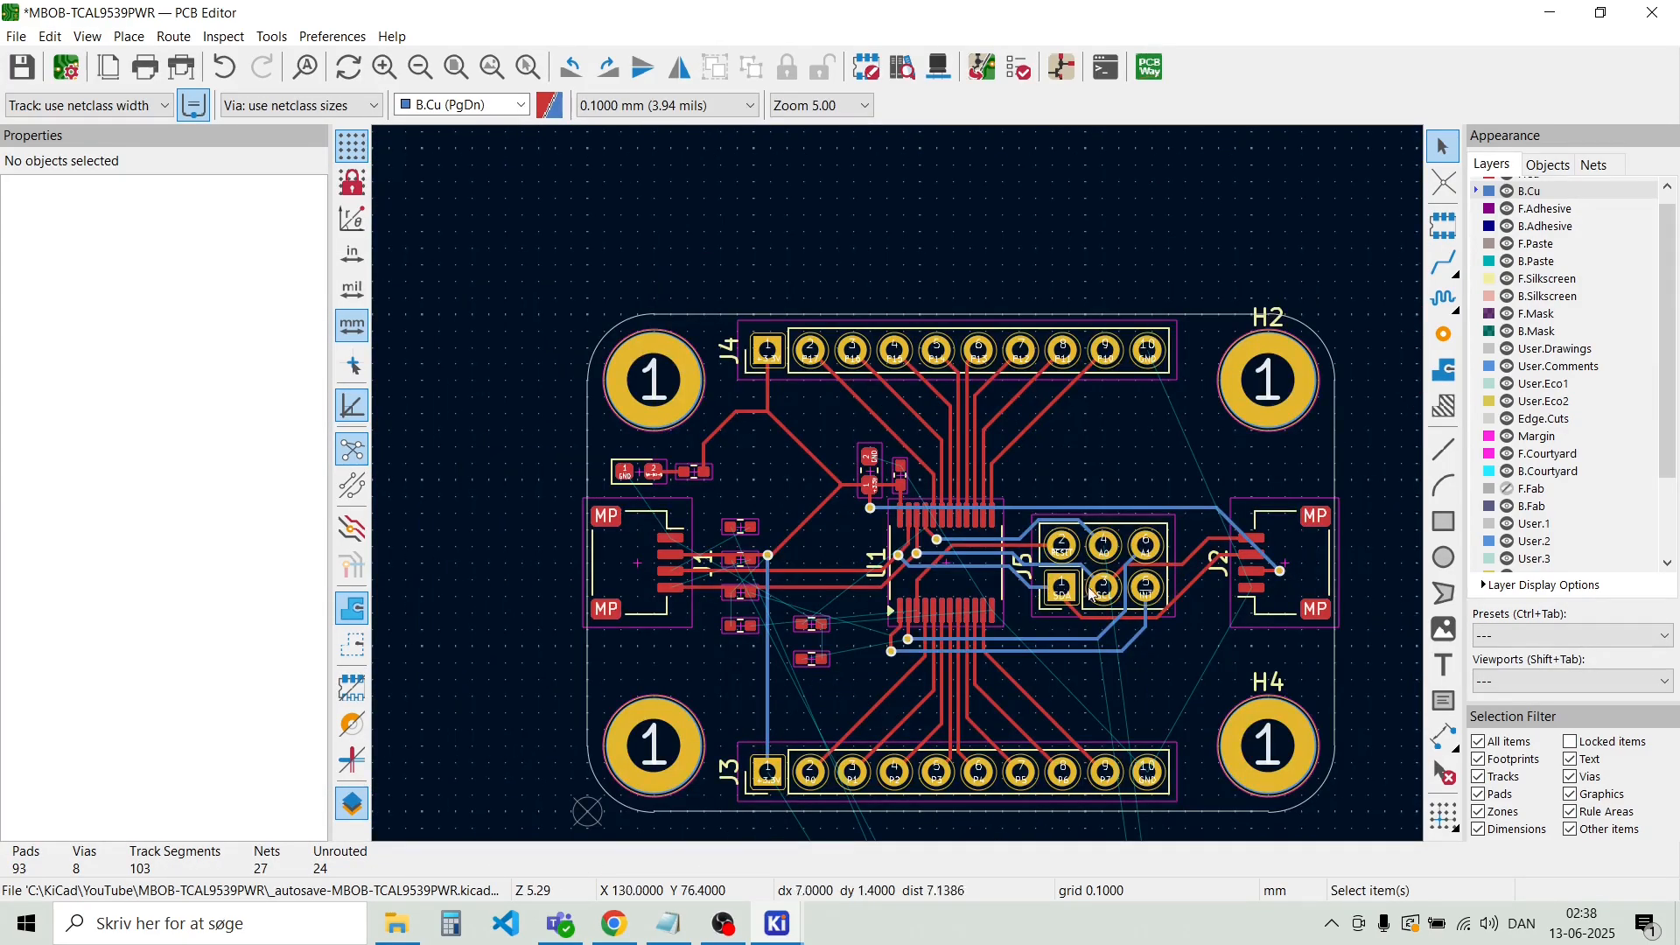
left_click(1278, 315)
key("Delete")
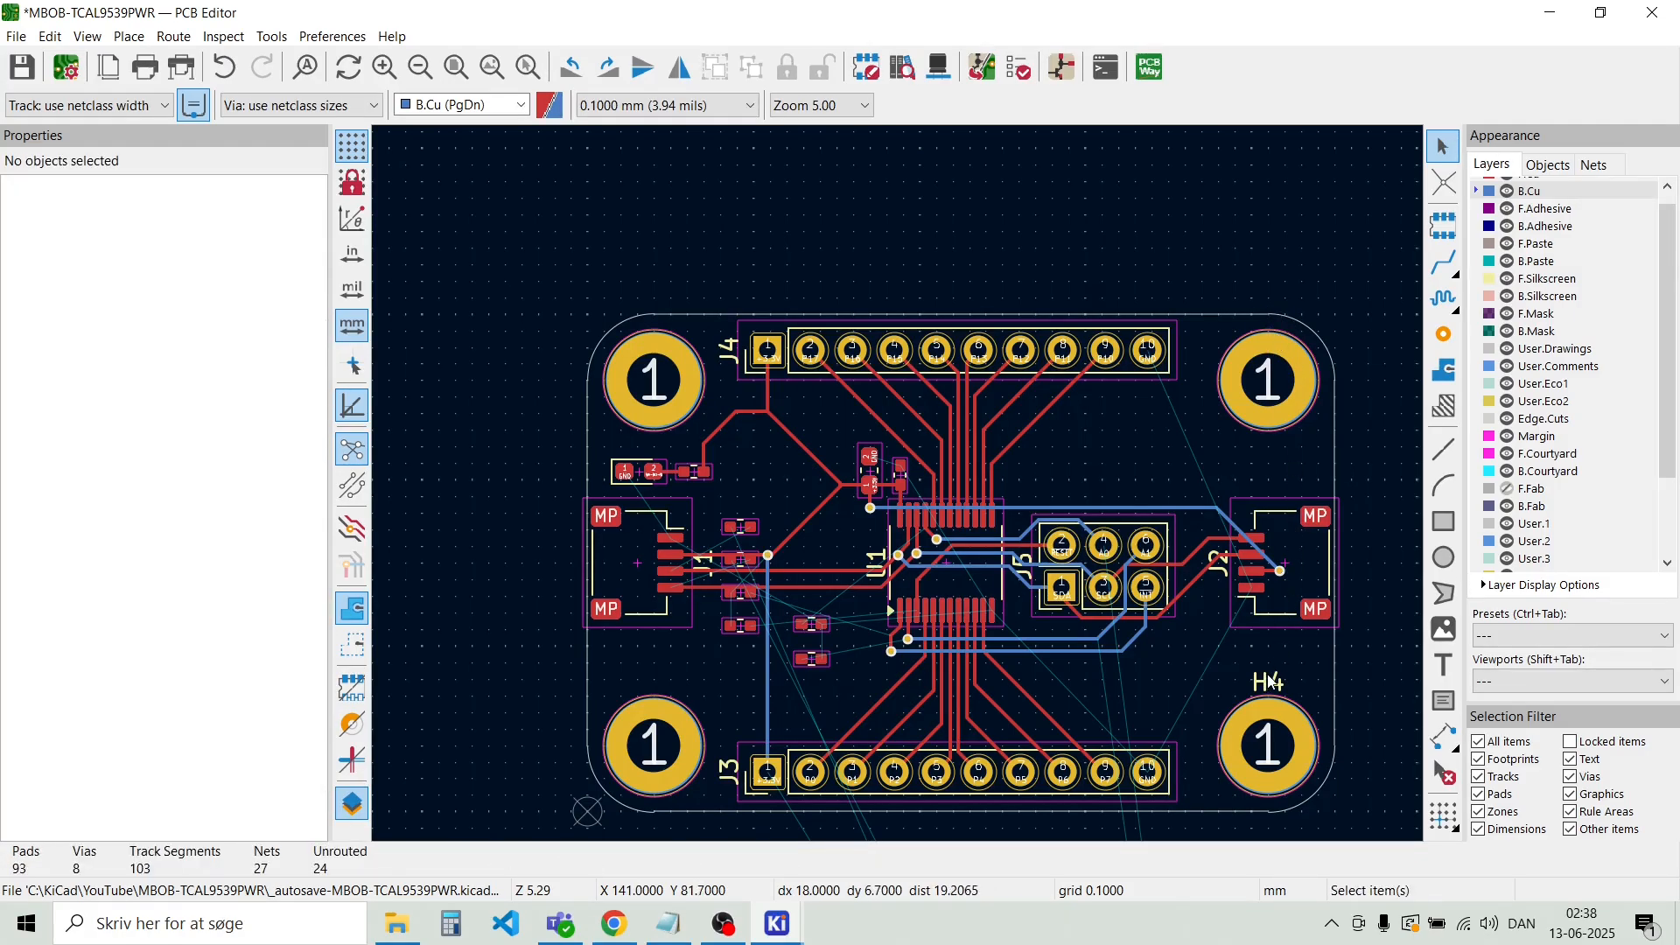
left_click(1267, 680)
key("Delete")
Move the J1 reference text directly below the J1 connector, at about X 103, Y 79.6 mm, and rotate it 90° to read horizontally
scroll(1250, 604, "up", 3)
scroll(883, 484, "down", 3)
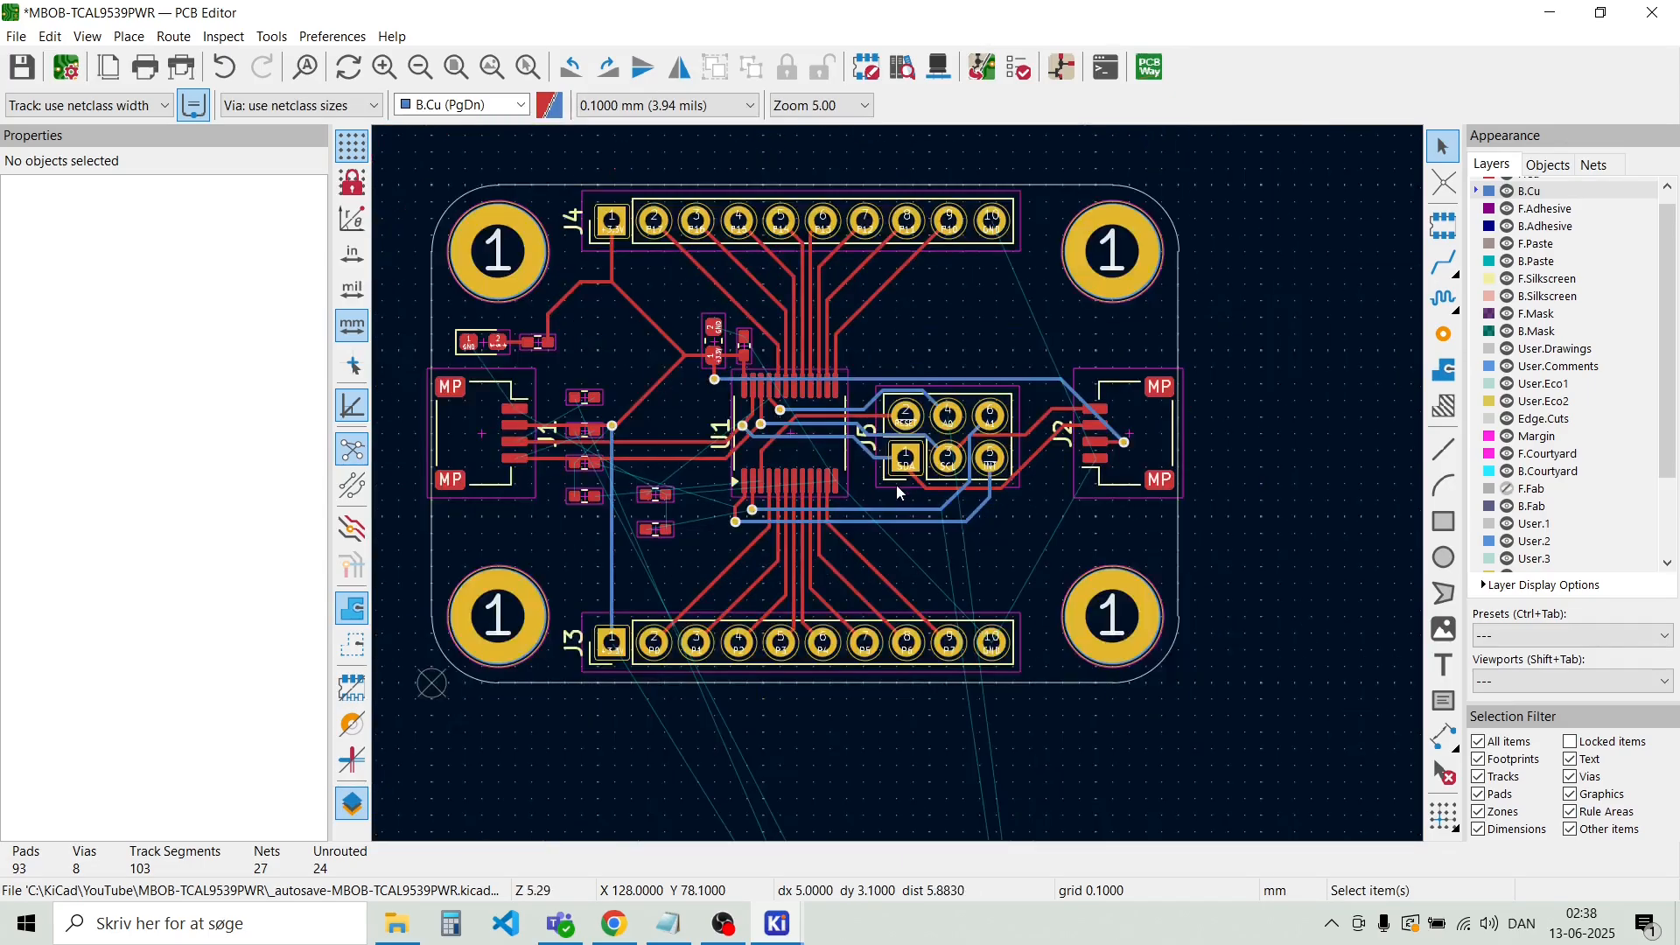
scroll(596, 476, "up", 2)
scroll(898, 485, "up", 2)
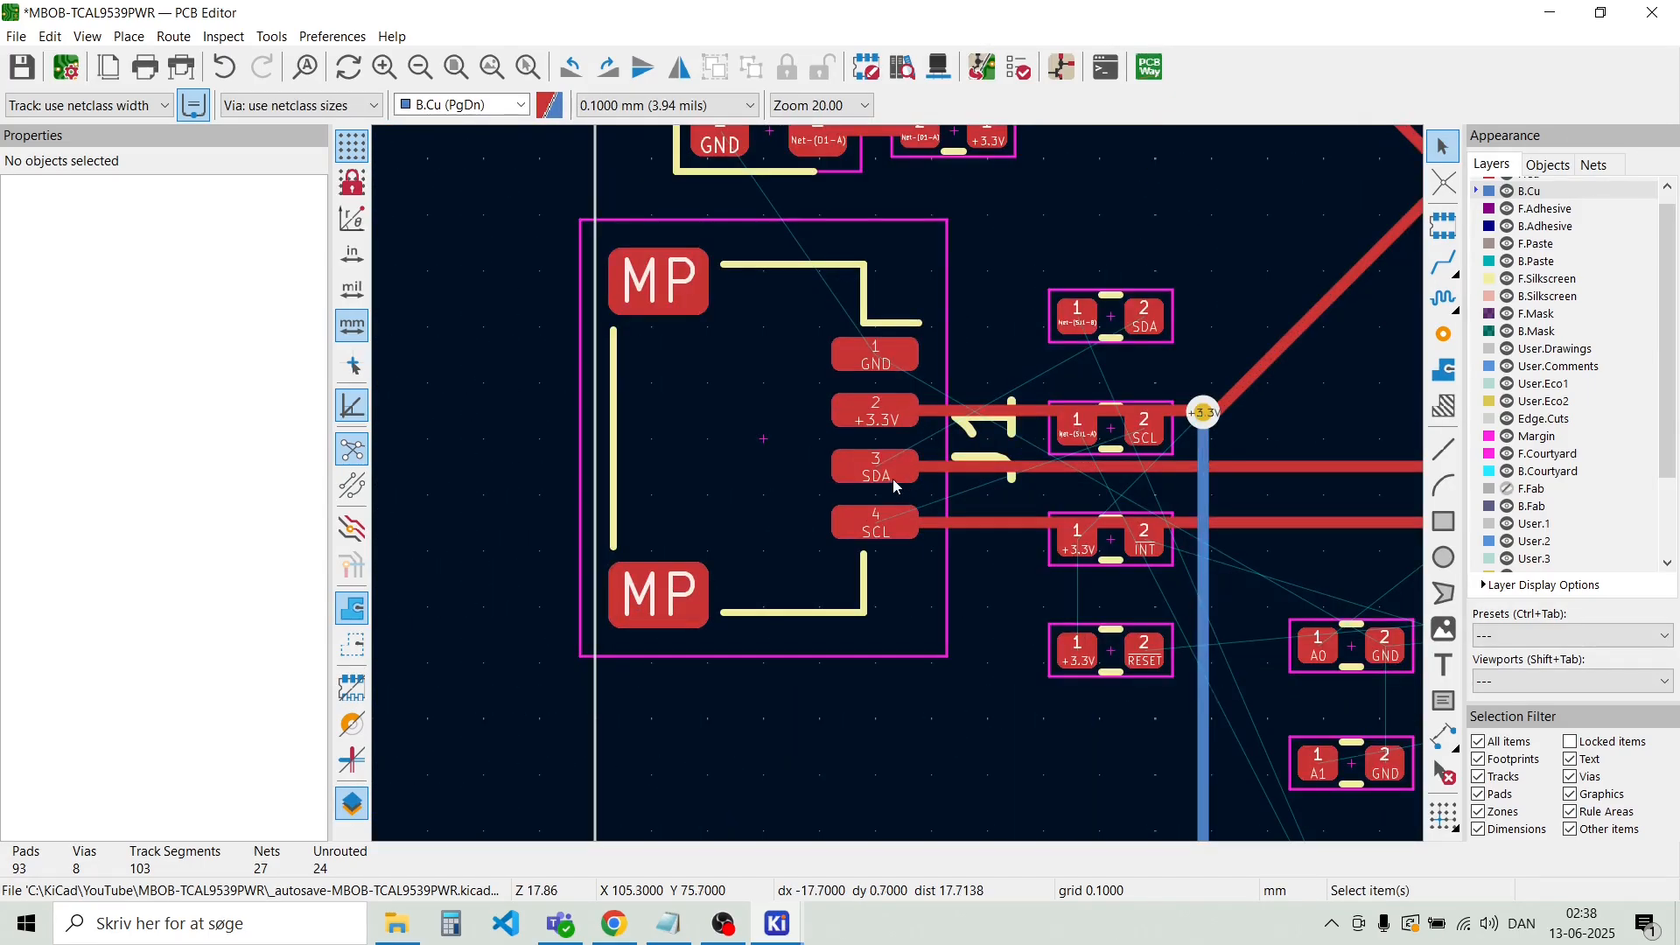
left_click(996, 442)
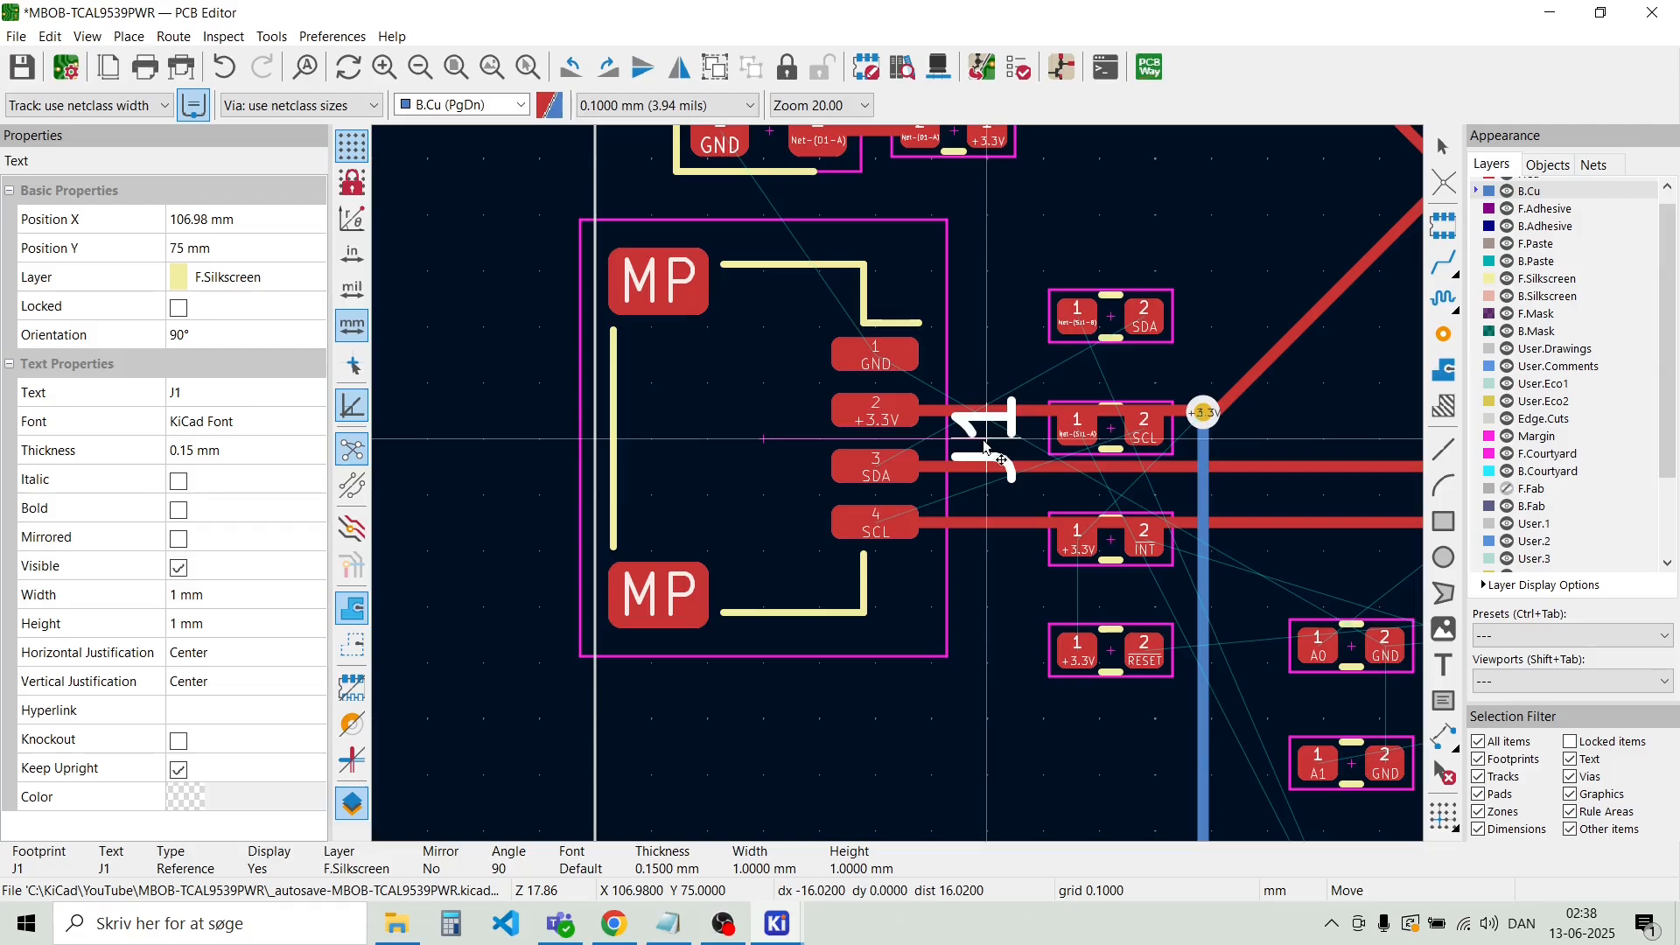
left_click_drag(996, 442, 764, 708)
key("r")
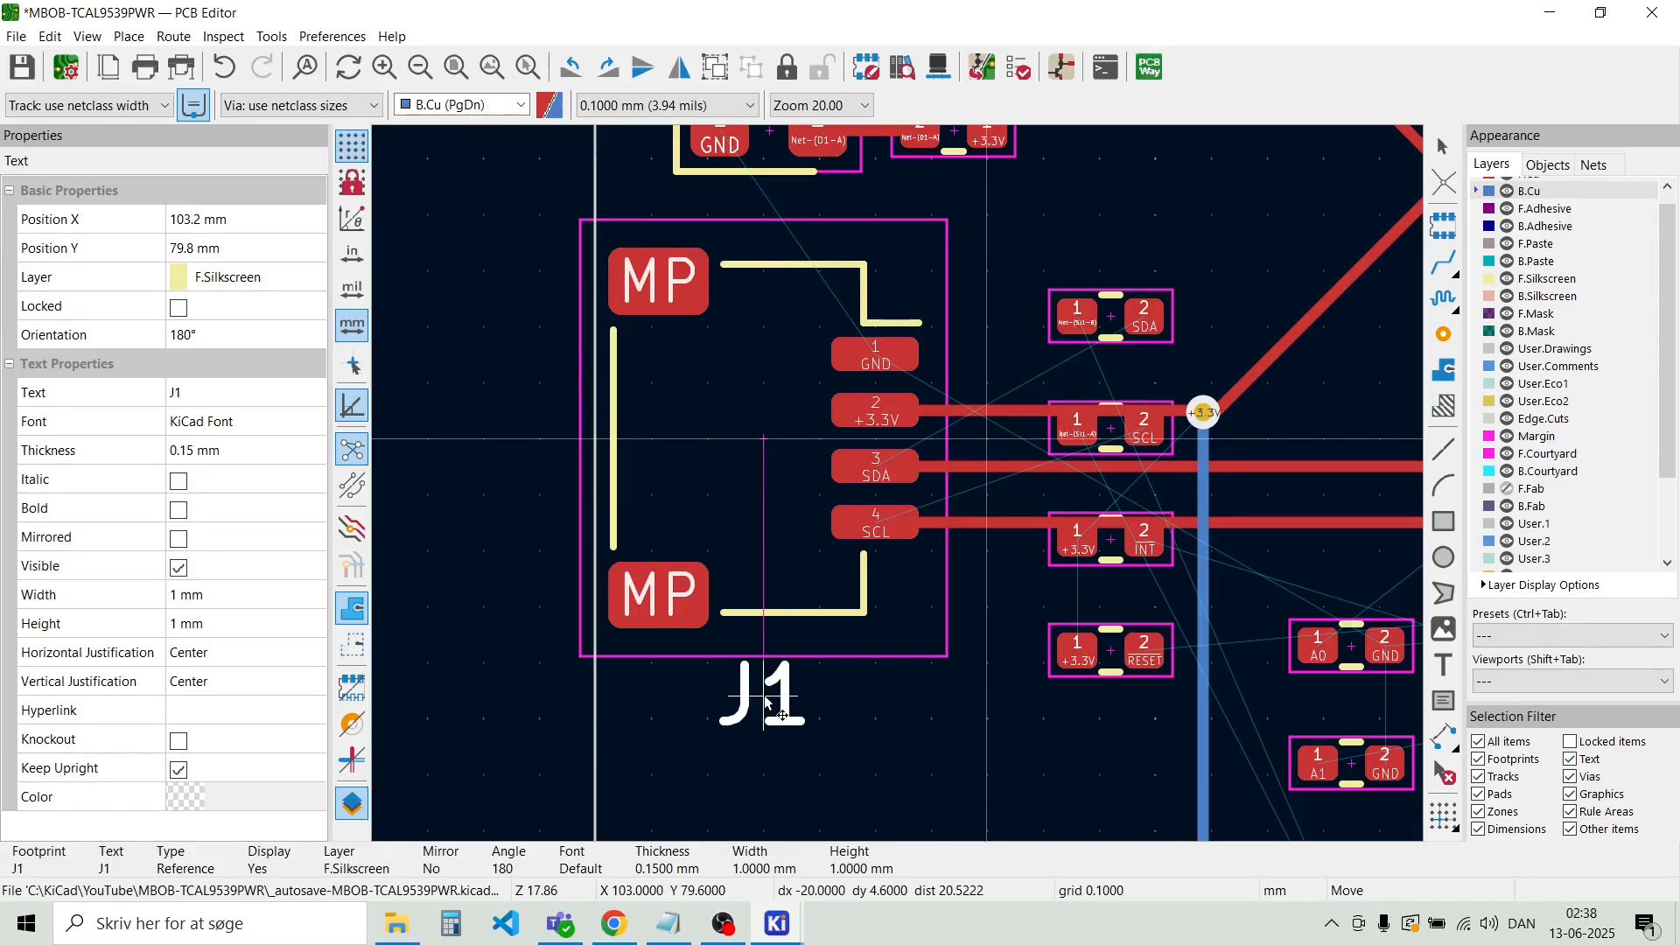
left_click(764, 695)
Move the J2 reference text directly below the J2 connector, at X 142, Y 79.7 mm, and rotate it 90° to read horizontally
scroll(898, 483, "down", 8)
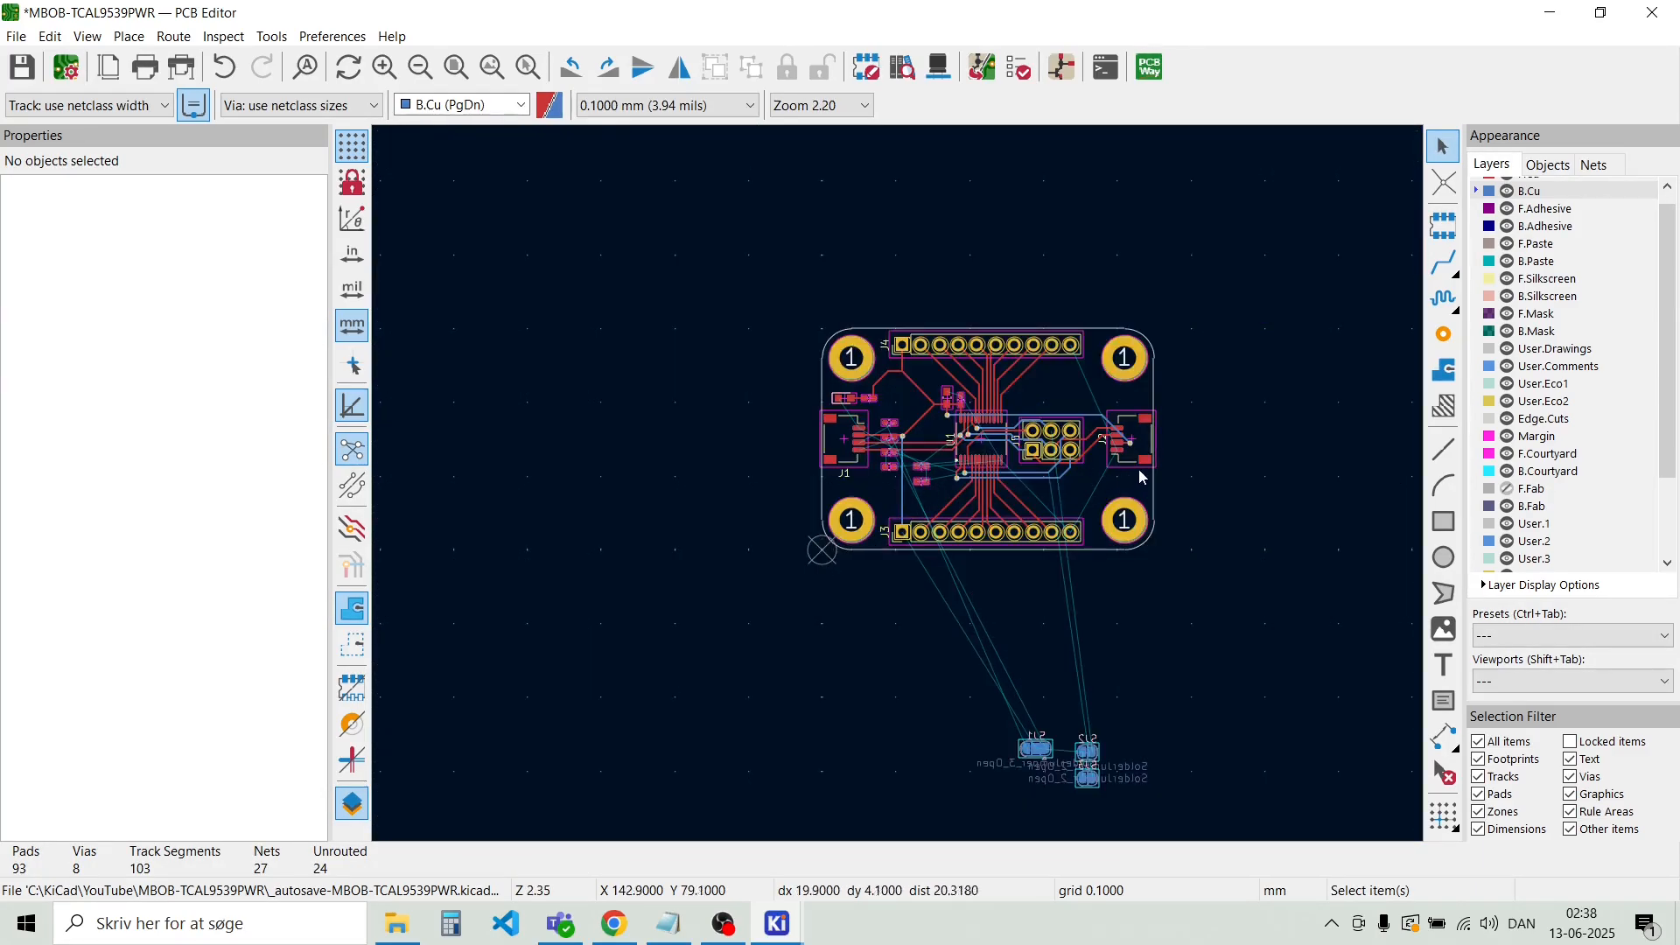
scroll(1143, 477, "up", 8)
left_click(634, 273)
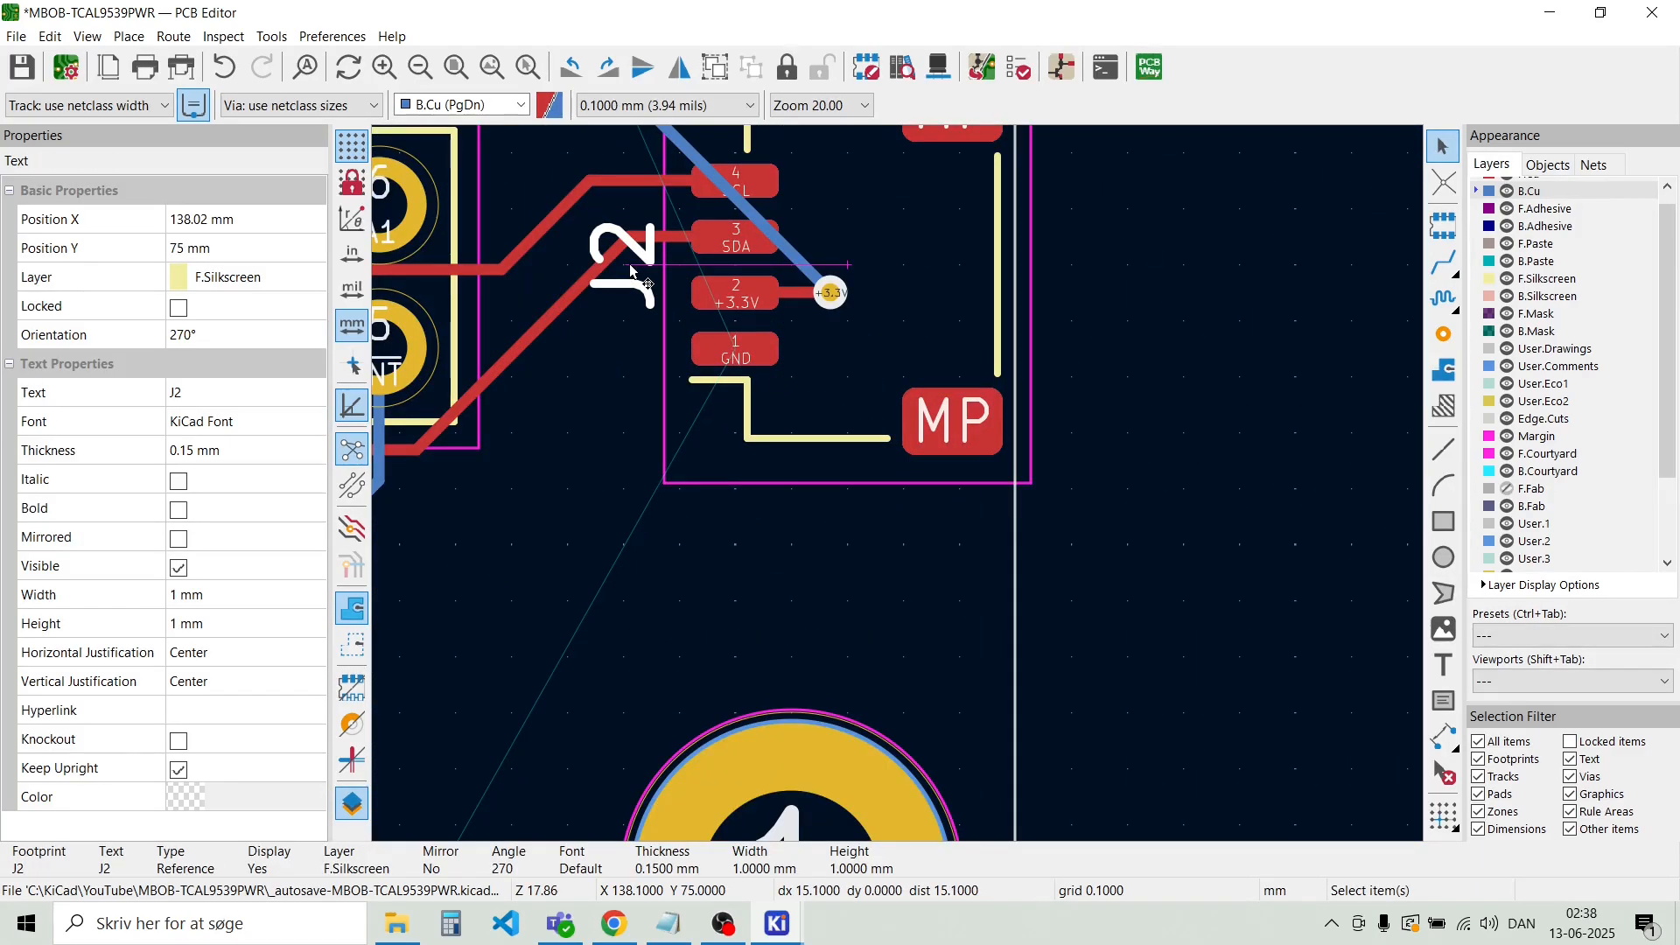
key("m")
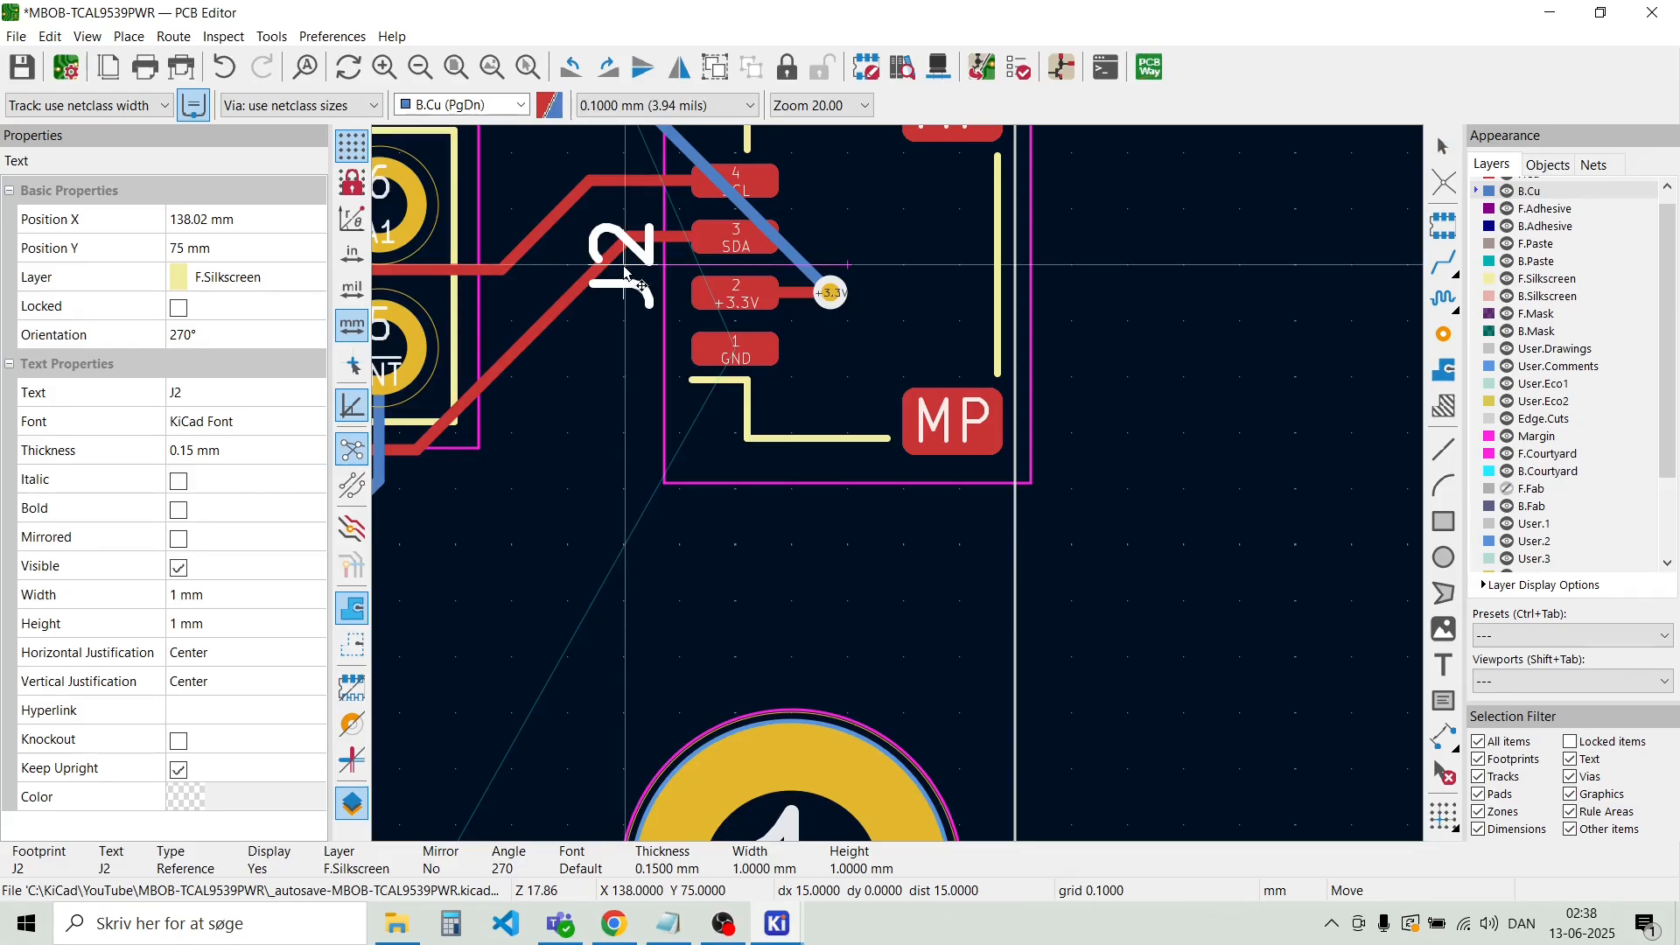
key("r")
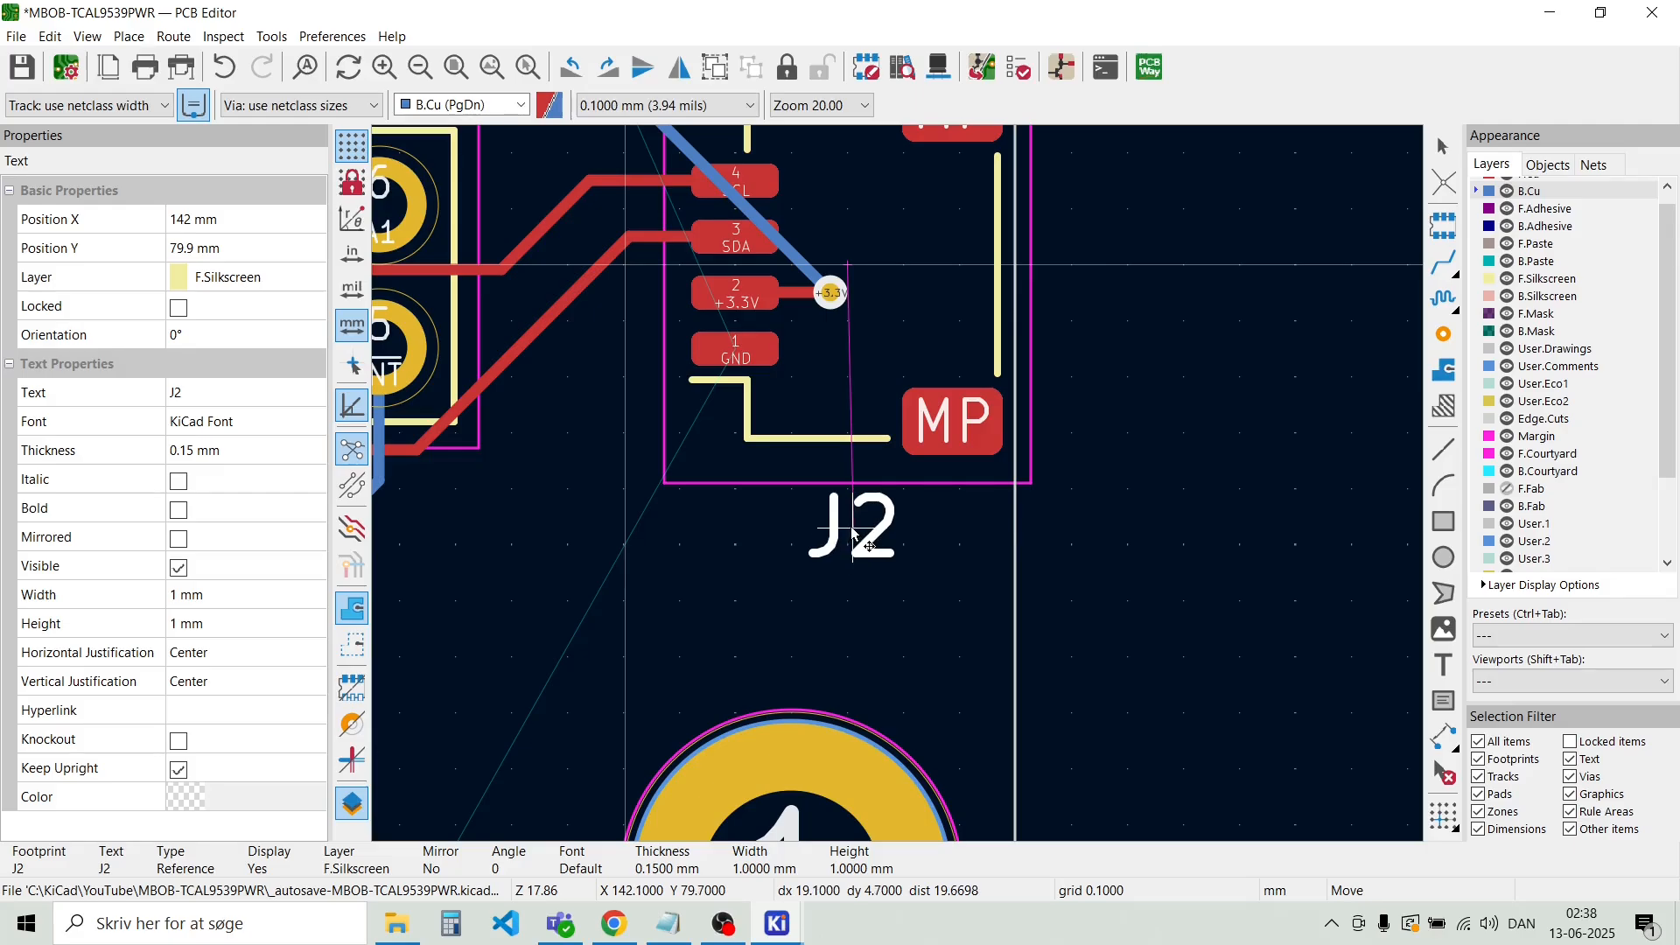
left_click(852, 533)
scroll(898, 483, "down", 4)
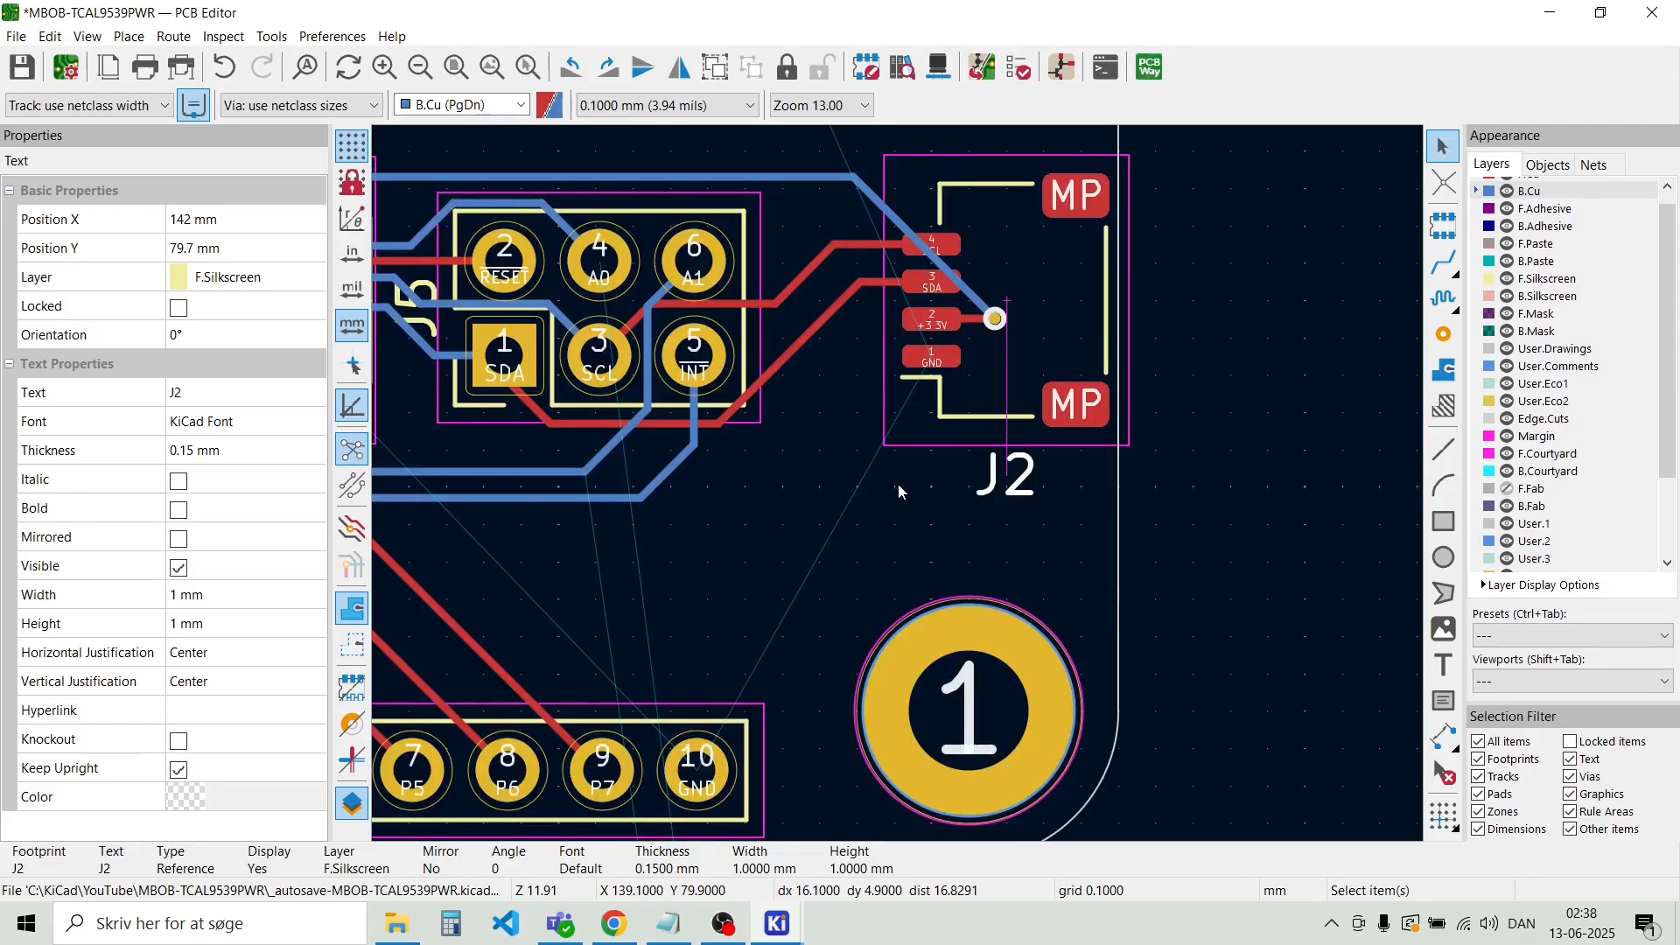
left_click(898, 484)
Move resistor R4 to the other side of the vertical +3.3V track, between R5 and R6, at about X 113.8, Y 79.5 mm
scroll(896, 485, "down", 3)
scroll(896, 485, "up", 5)
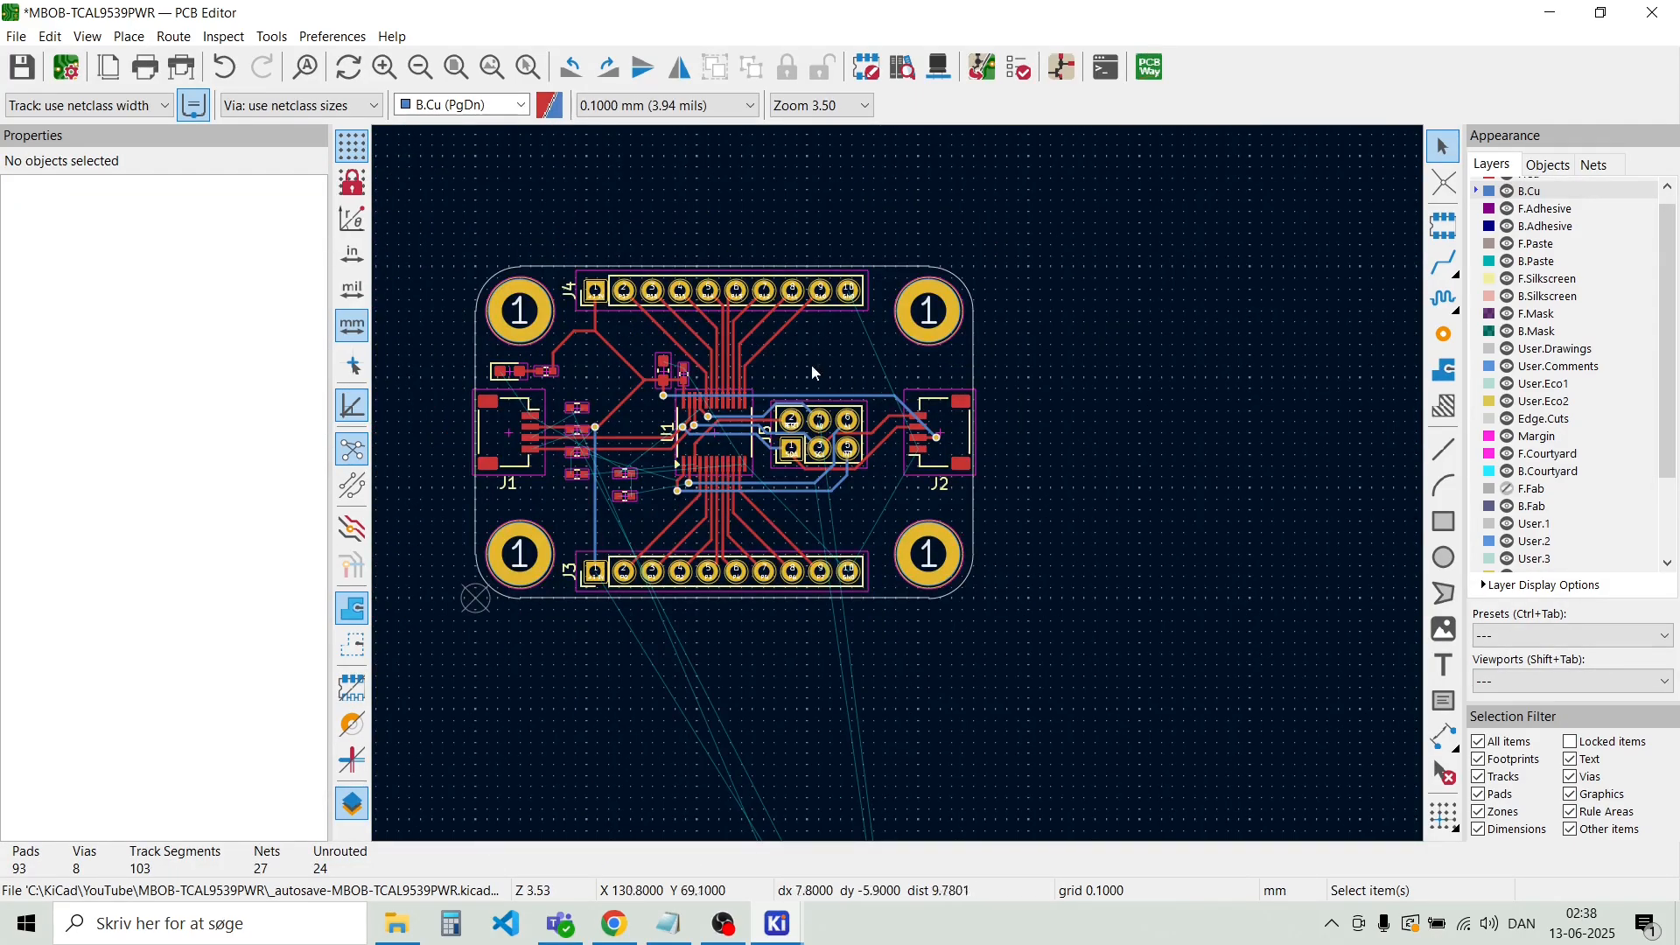
scroll(898, 483, "down", 2)
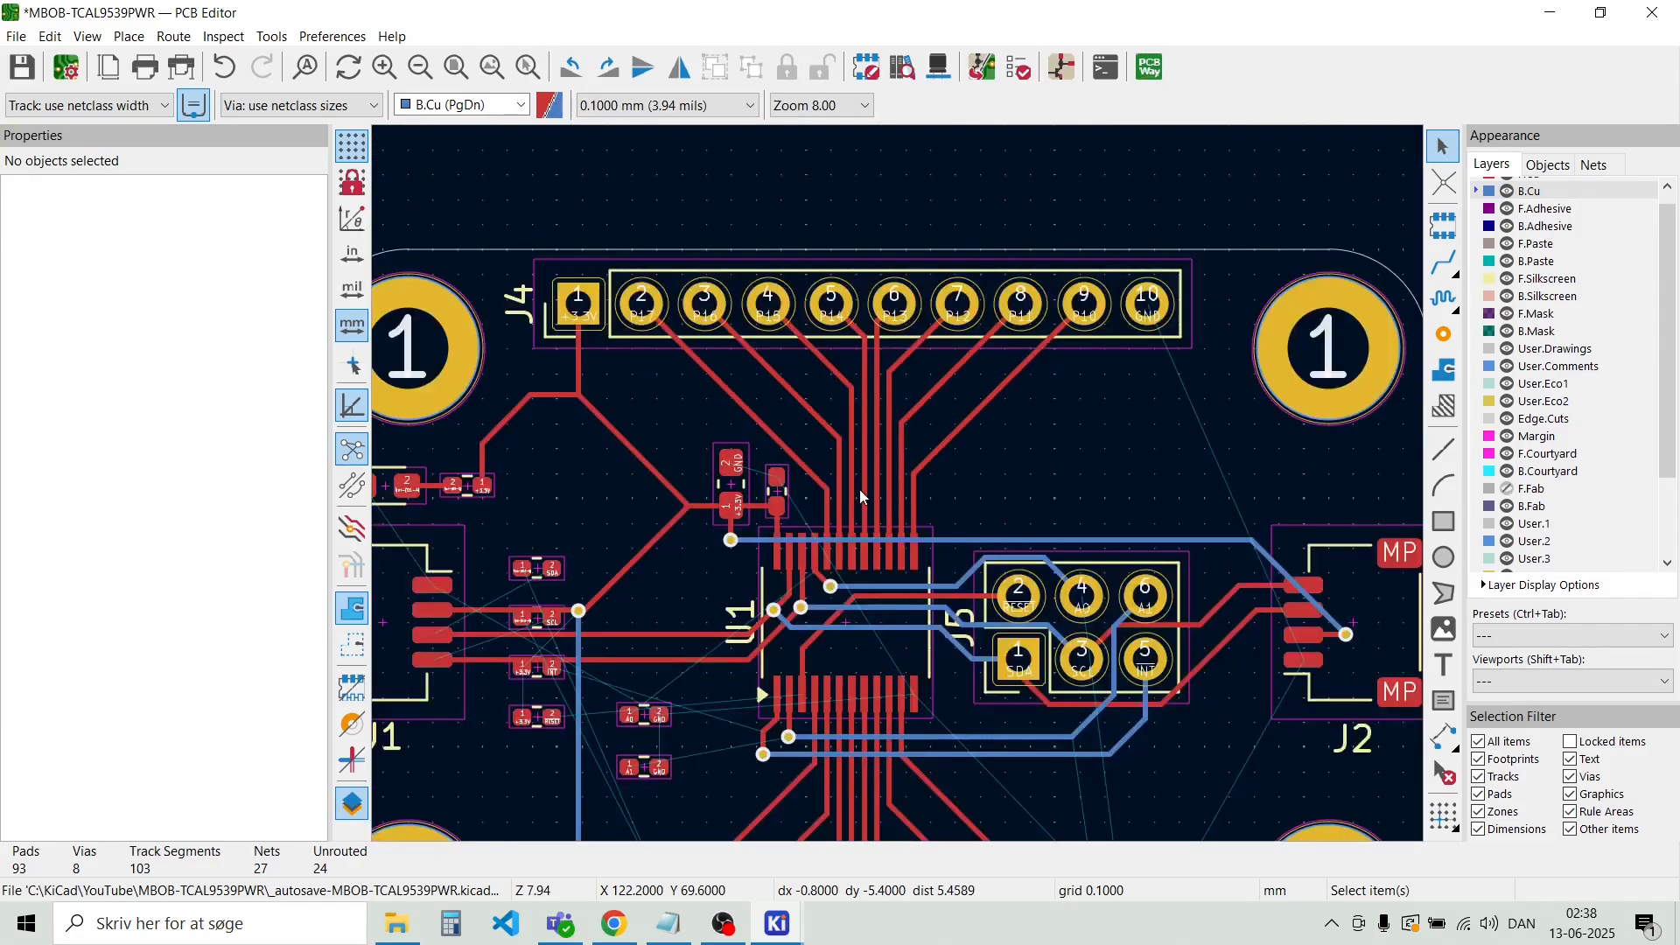
scroll(790, 577, "down", 2)
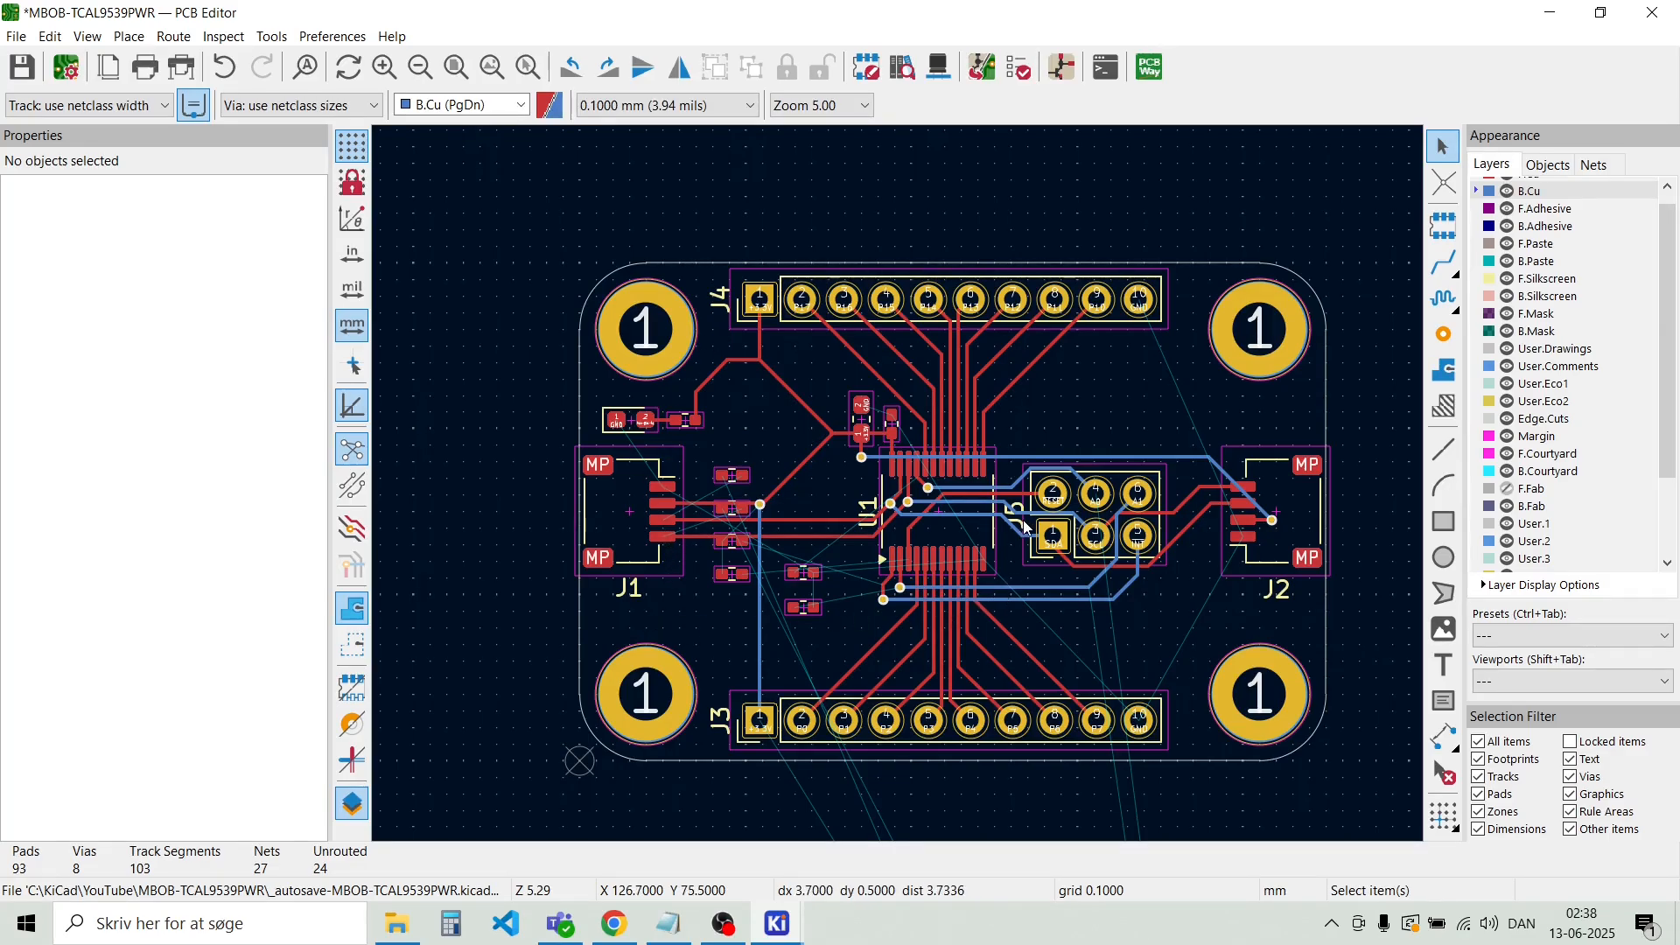
scroll(898, 483, "up", 4)
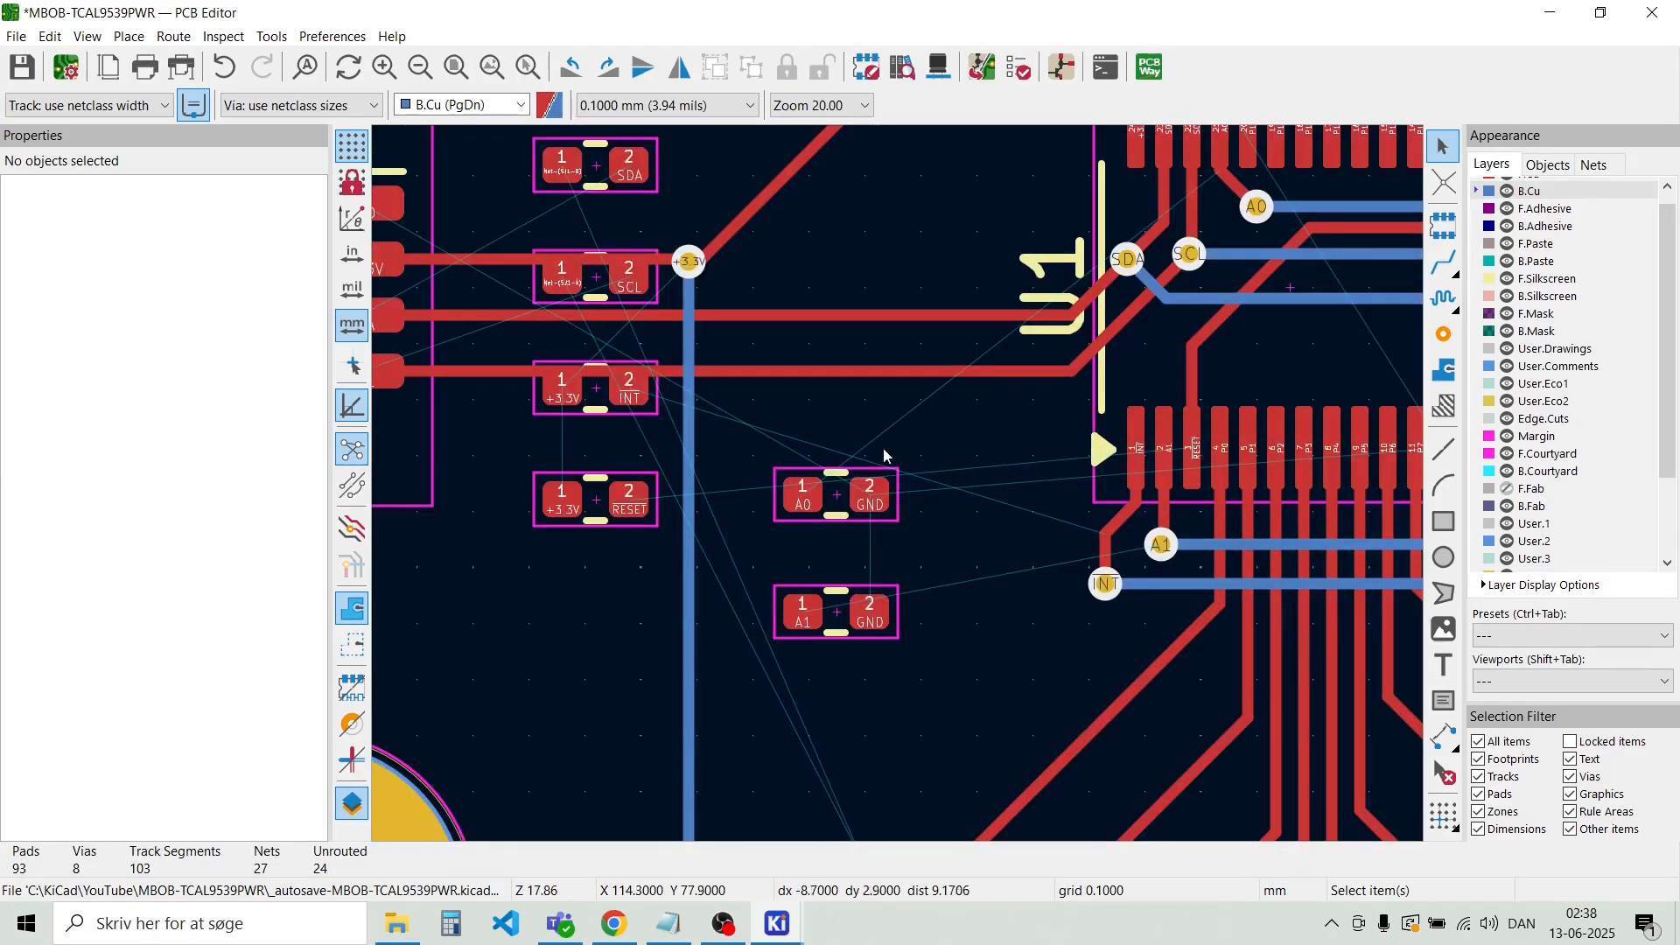
scroll(898, 485, "up", 3)
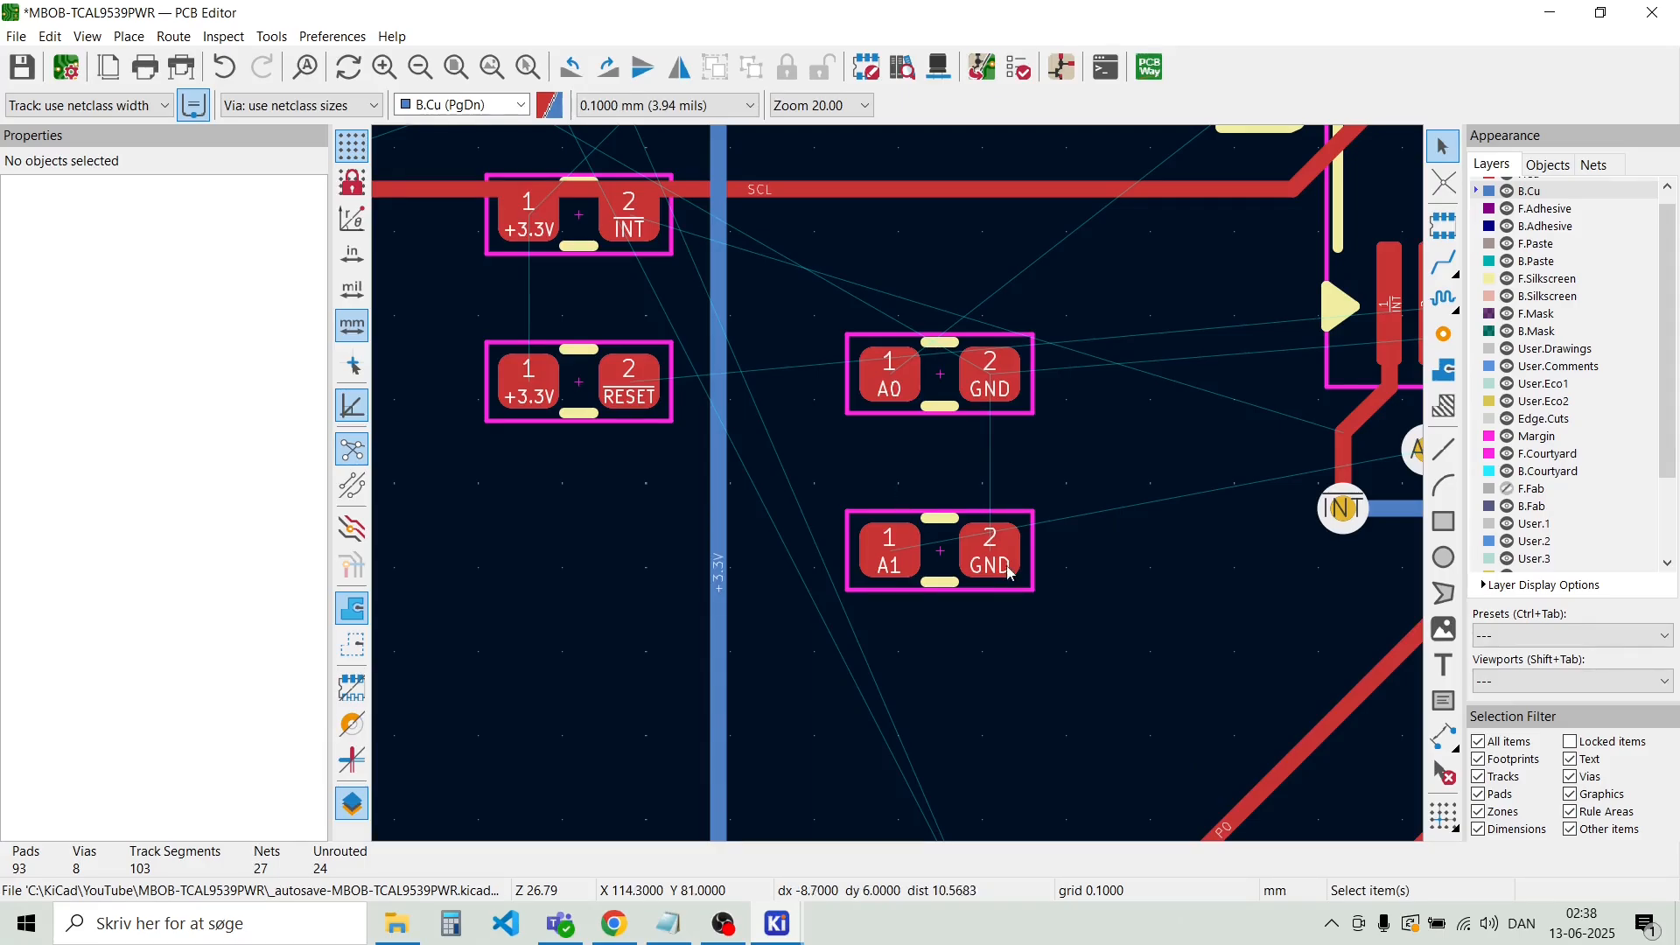
scroll(998, 549, "down", 1)
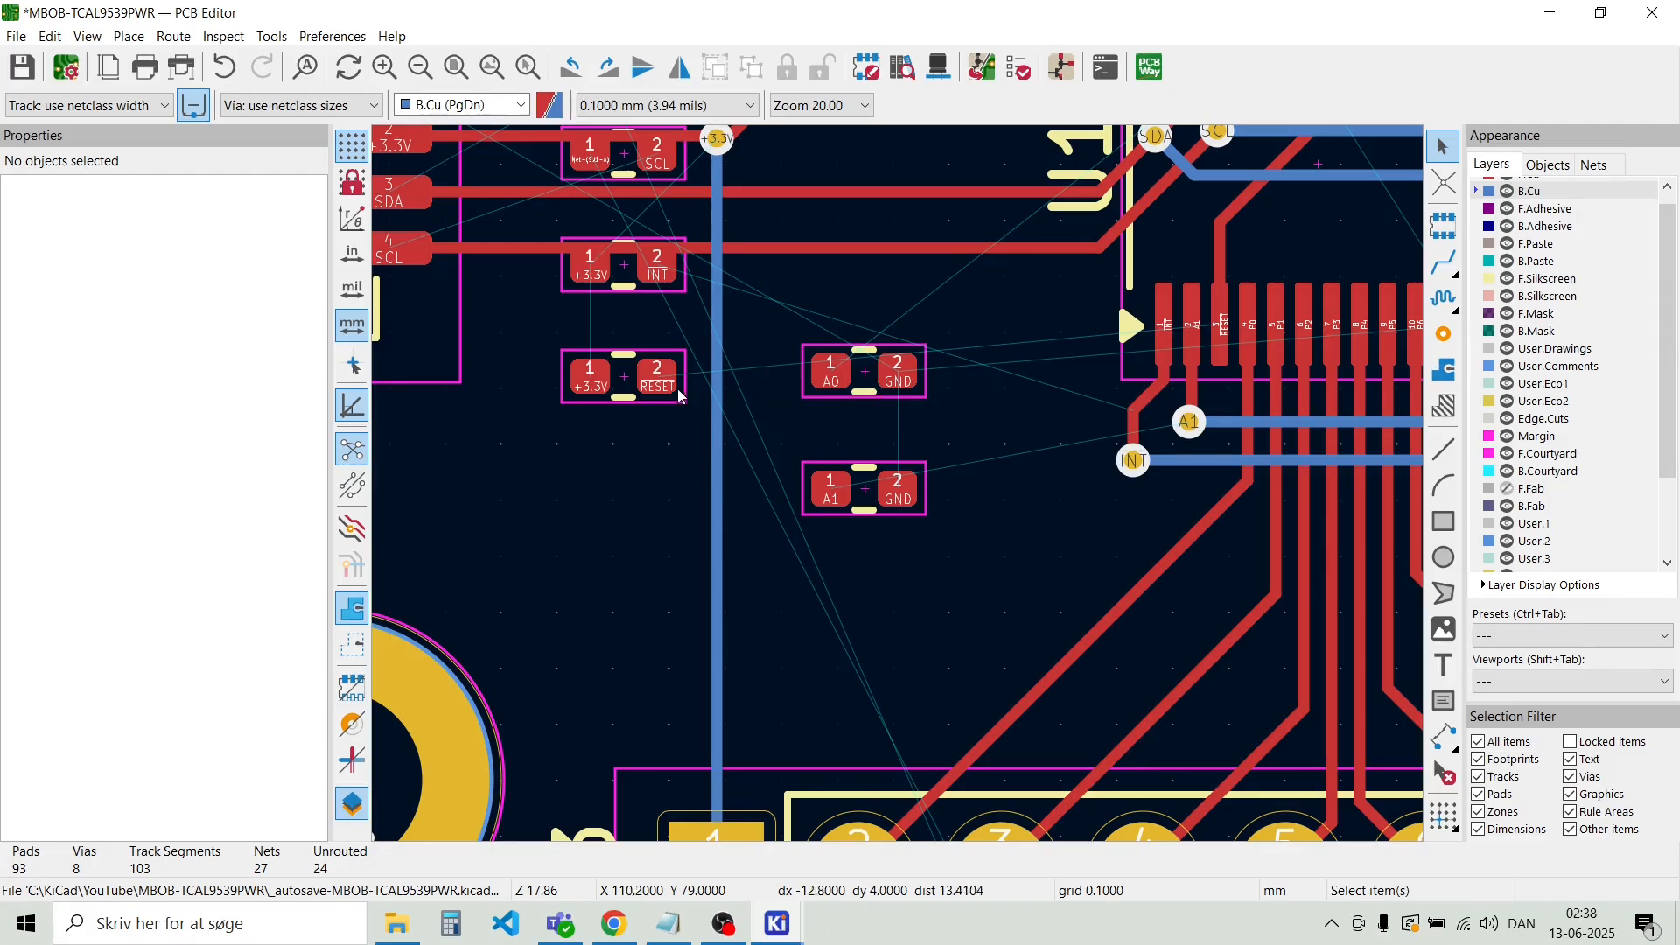
left_click(631, 385)
key("m")
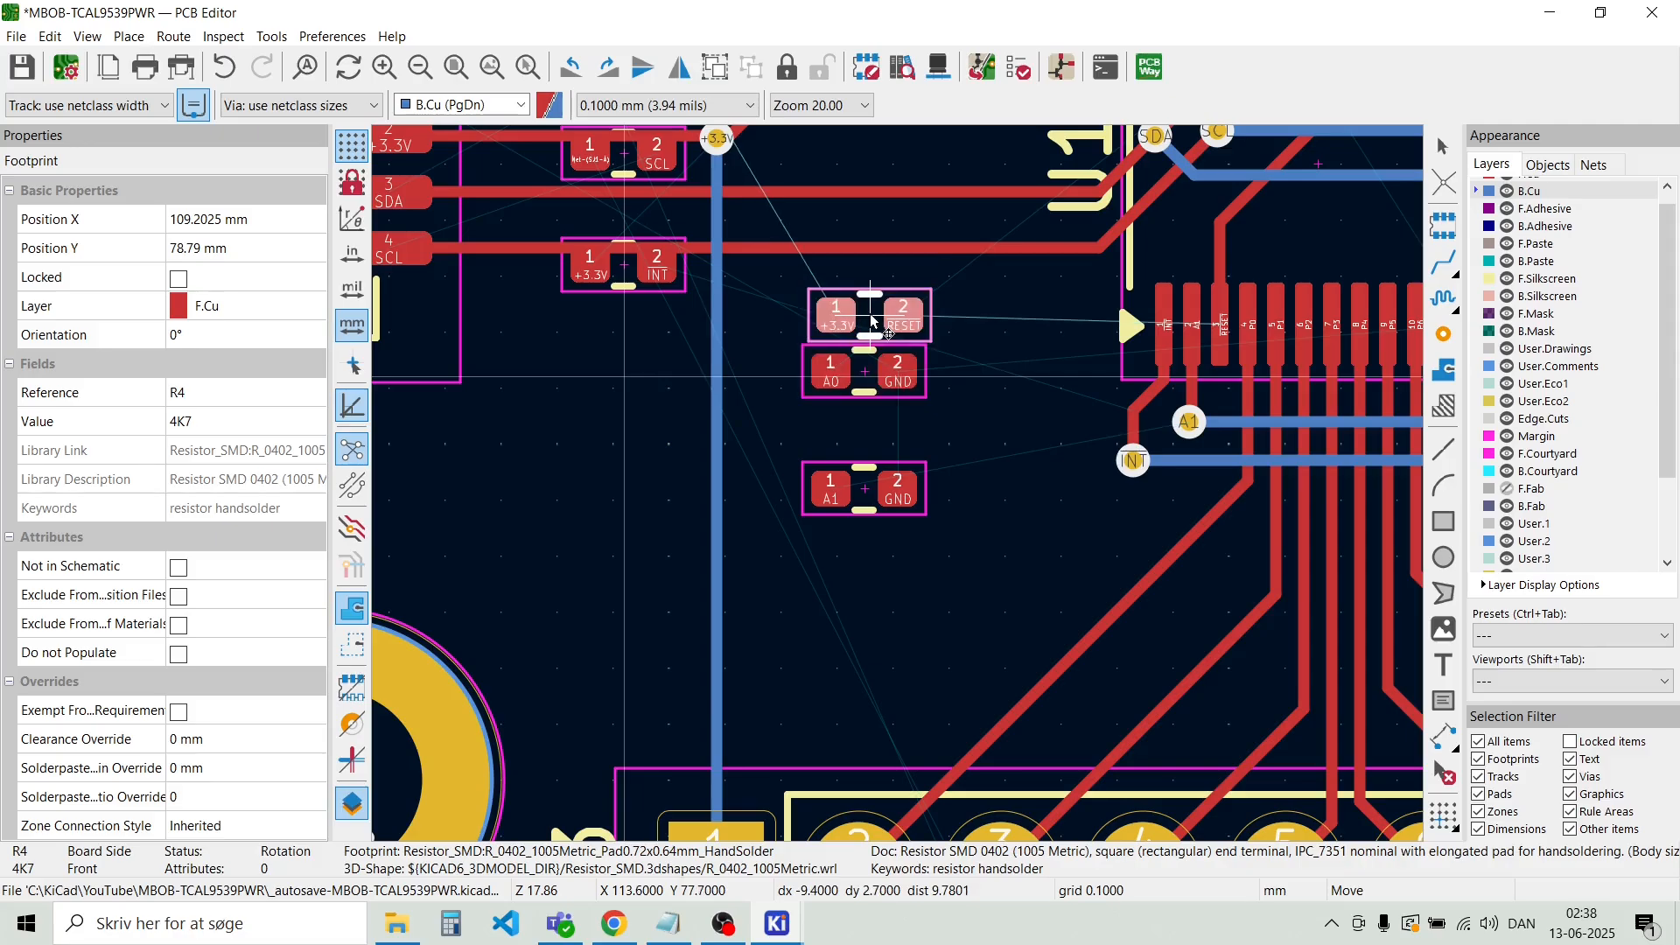
scroll(864, 328, "down", 2)
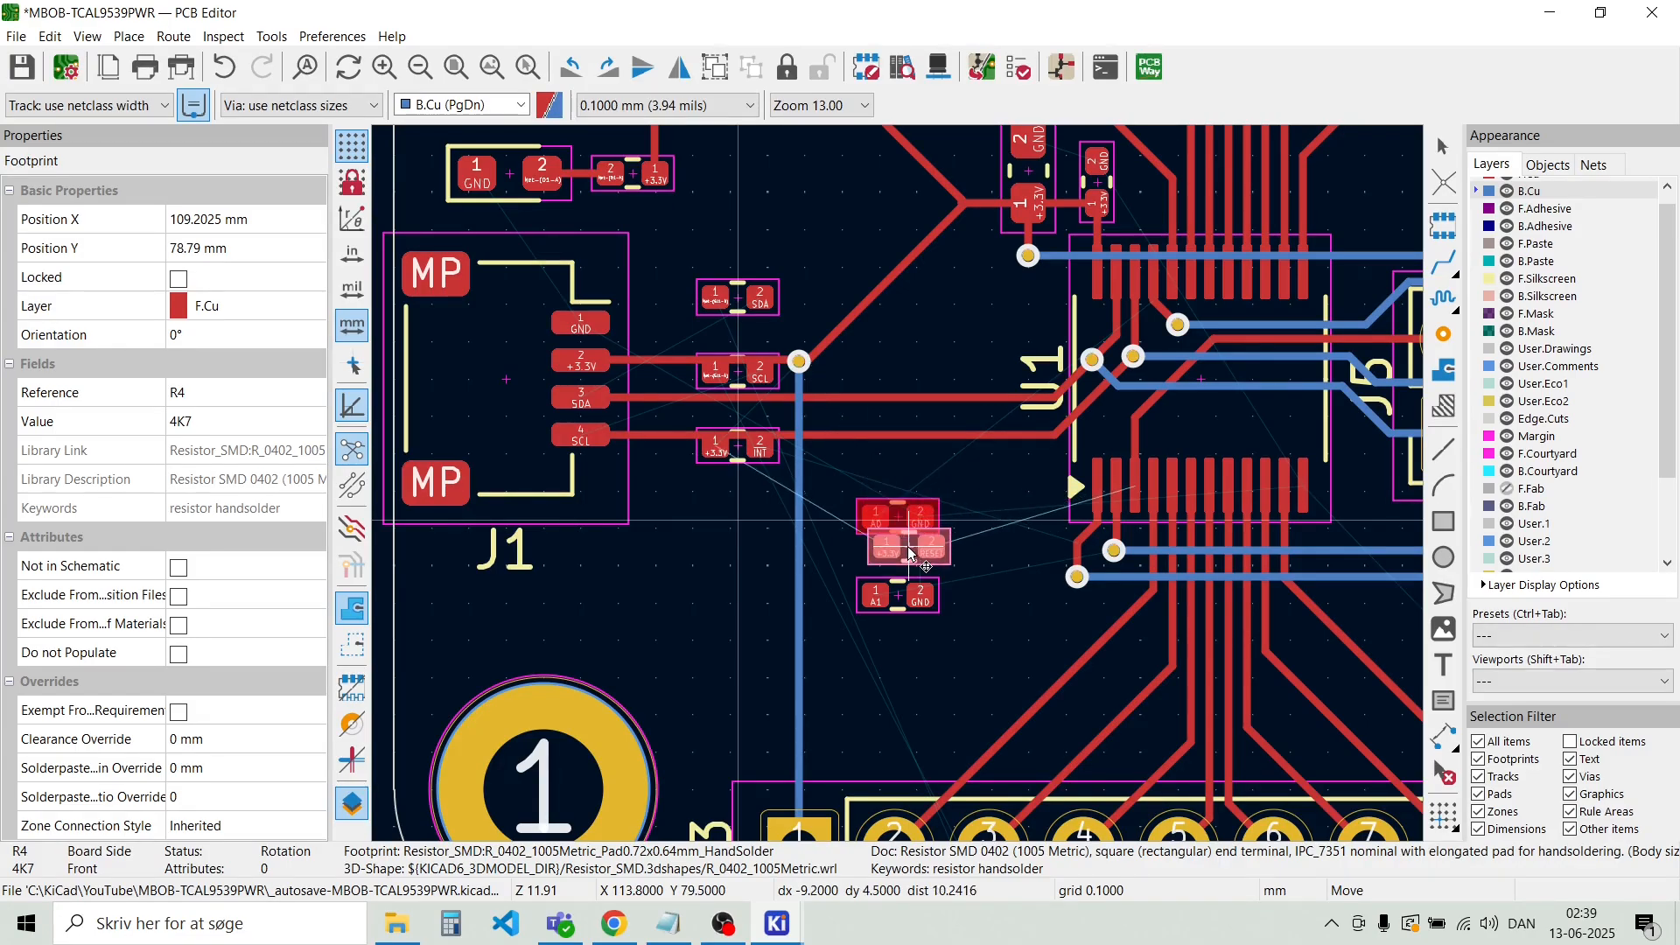
left_click(906, 548)
Move resistor R5 above the SDA track, between the diagonal +3.3V track and U1, at about X 114.5, Y 73.2 mm
scroll(902, 492, "up", 2)
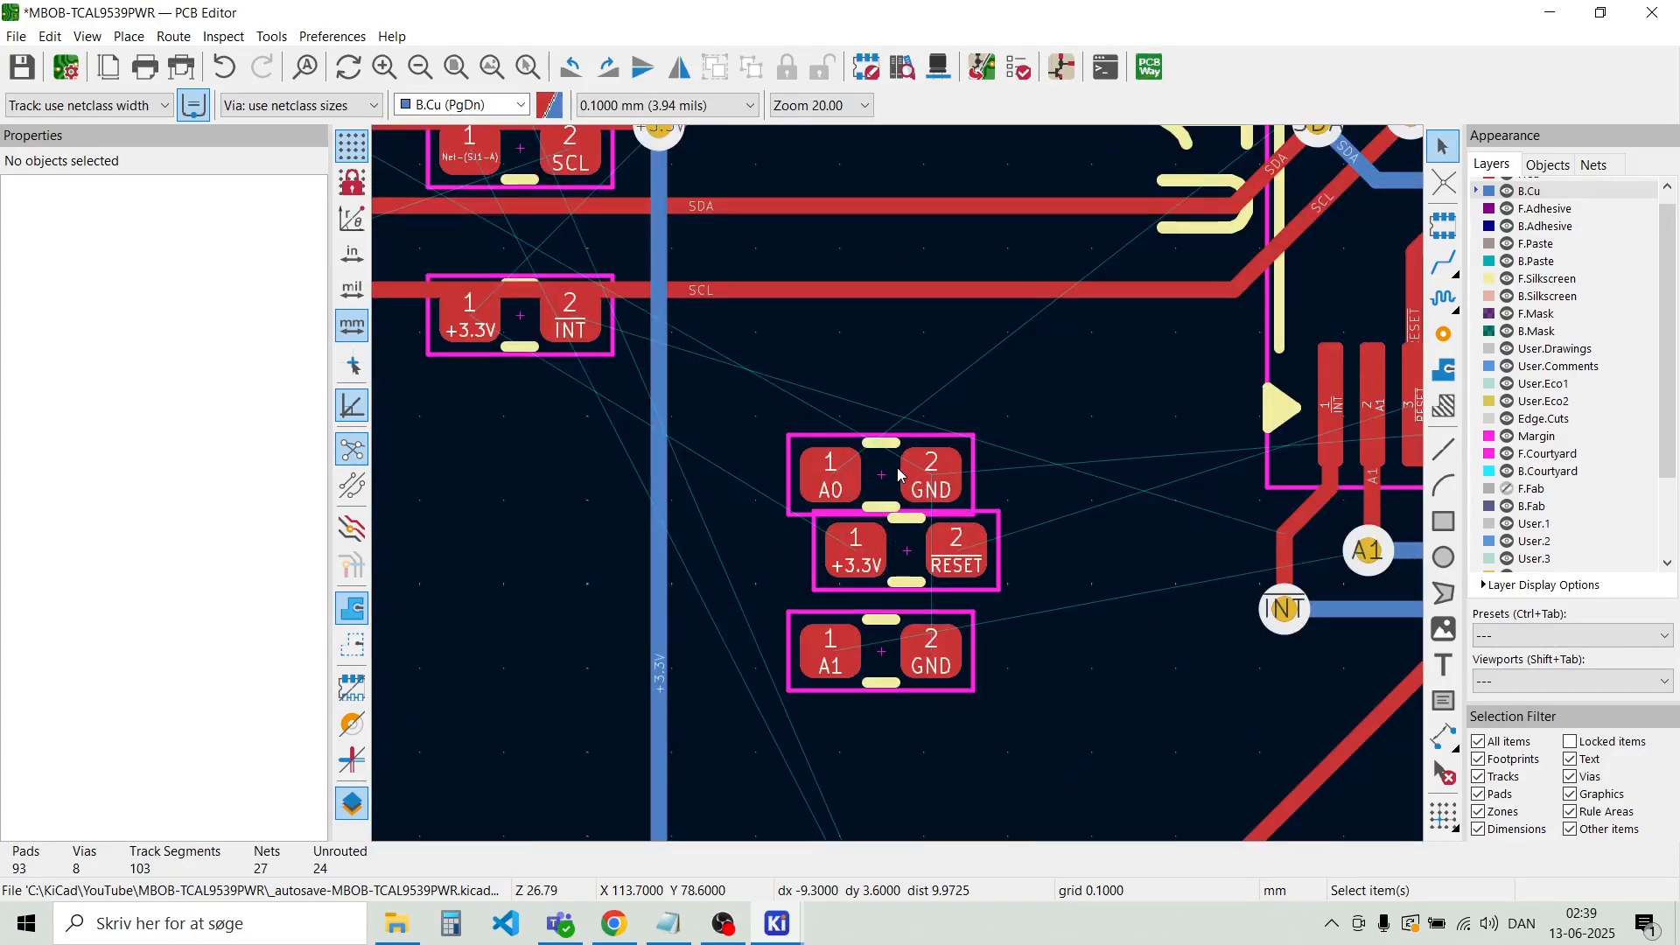
left_click(900, 494)
key("m")
scroll(898, 494, "down", 2)
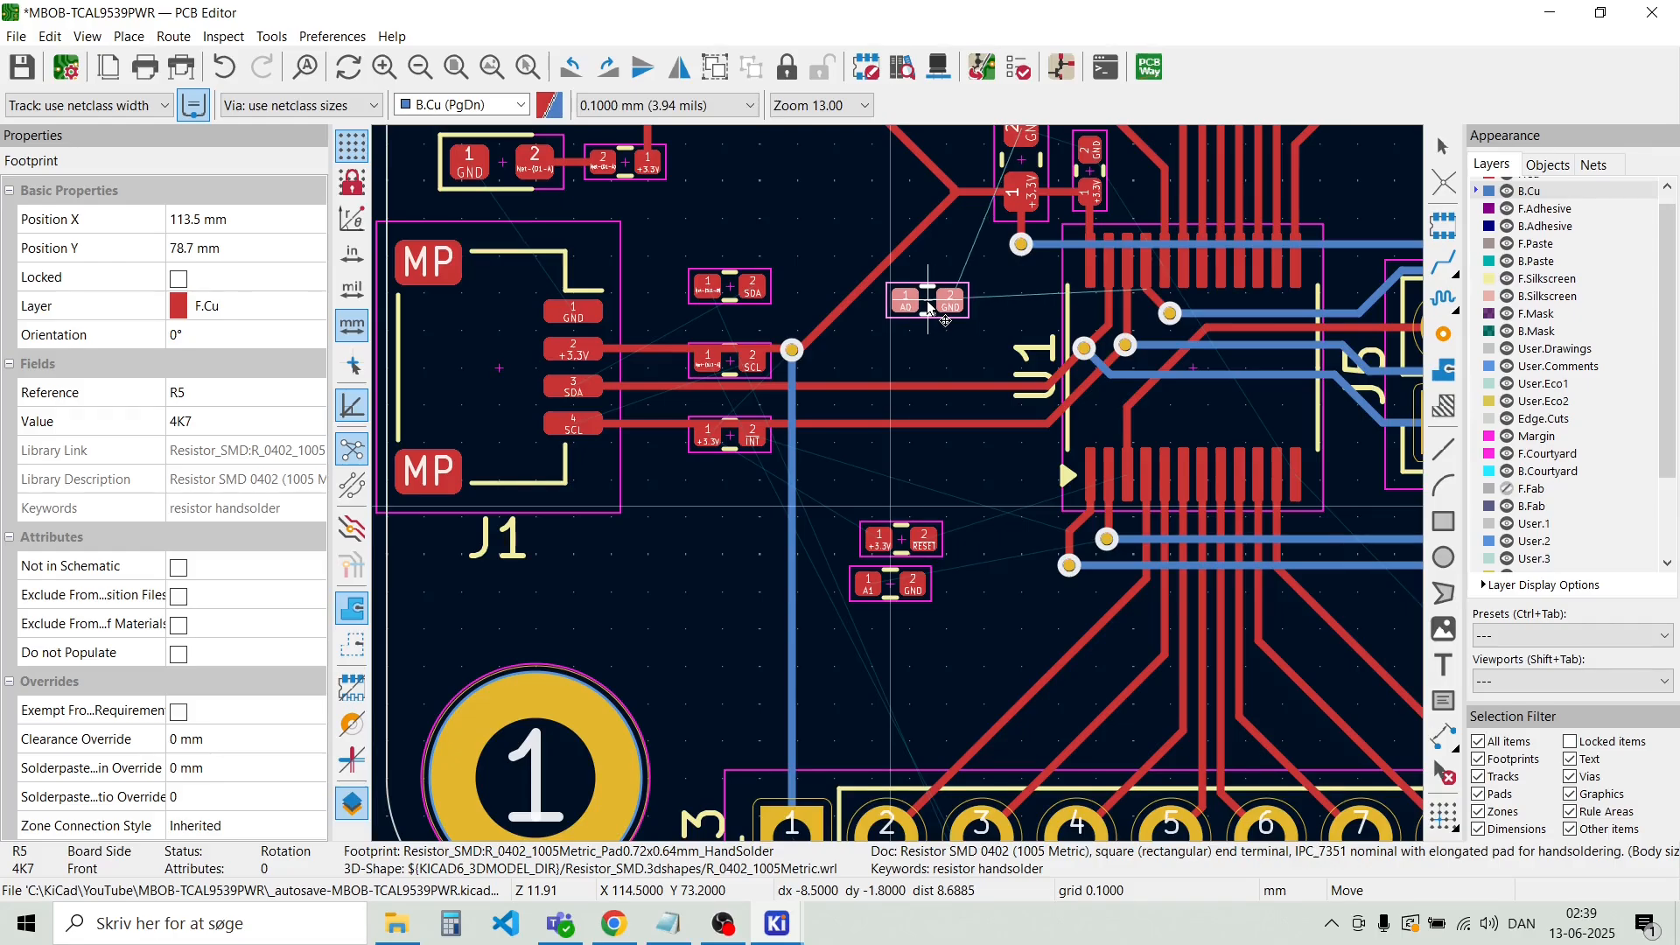
left_click(931, 308)
Move resistors R2 and R3 off the J1 tracks into the area below the SCL track, with R3 directly above R2
scroll(931, 308, "up", 2)
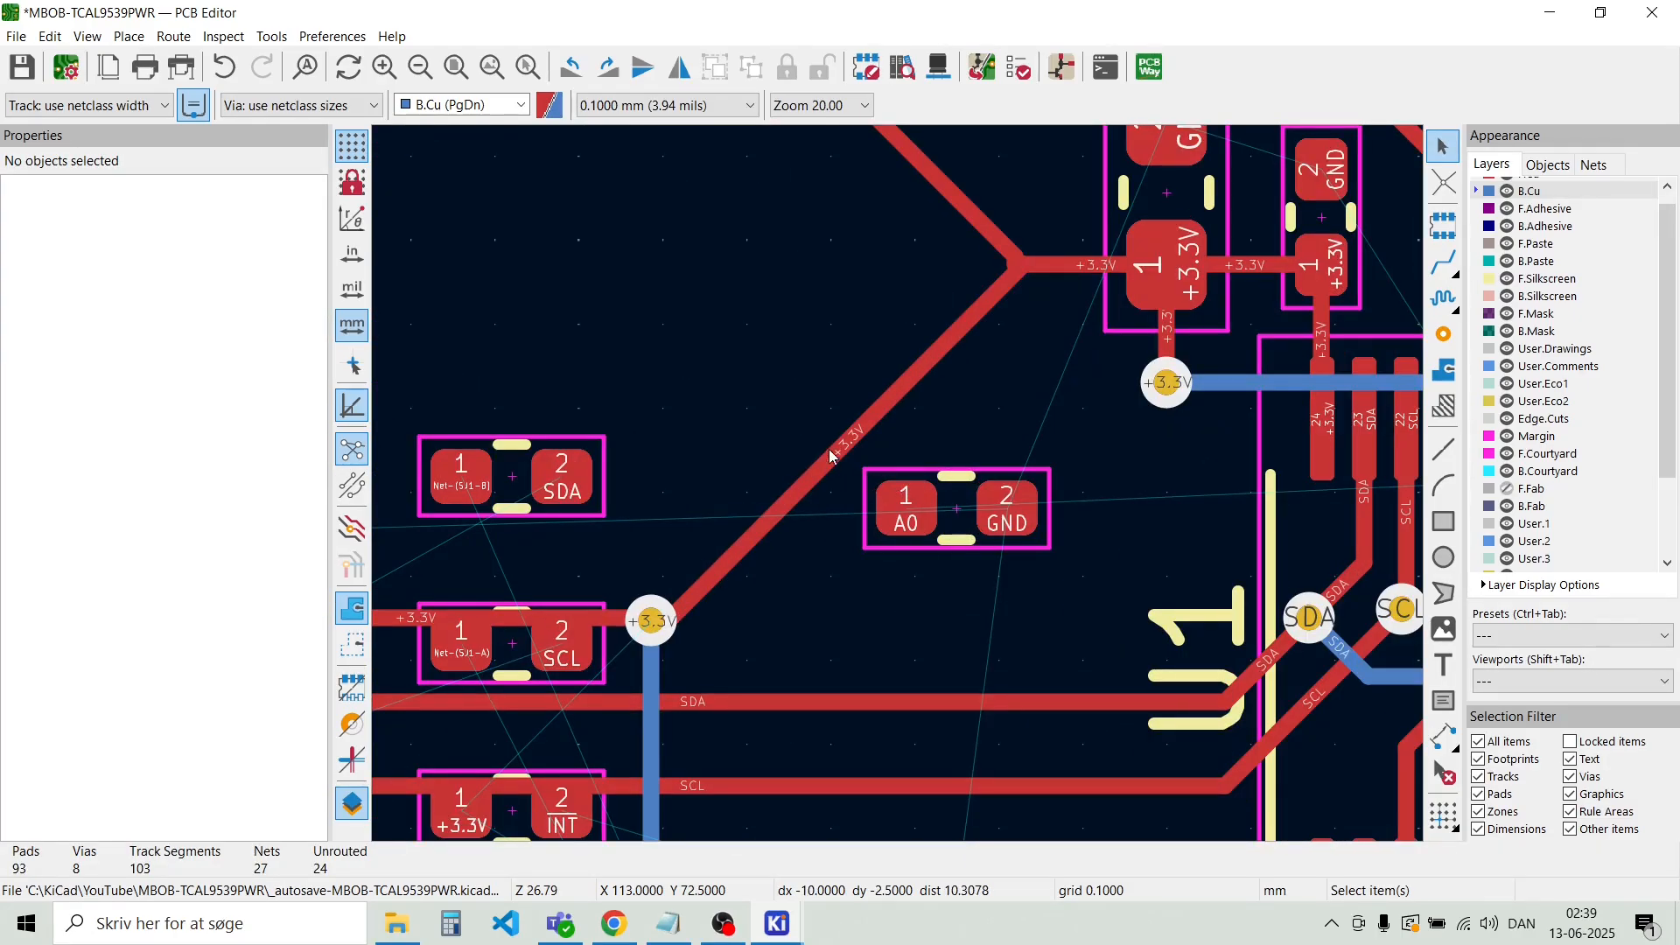
left_click_drag(833, 466, 799, 411)
scroll(586, 648, "down", 2)
left_click(884, 490)
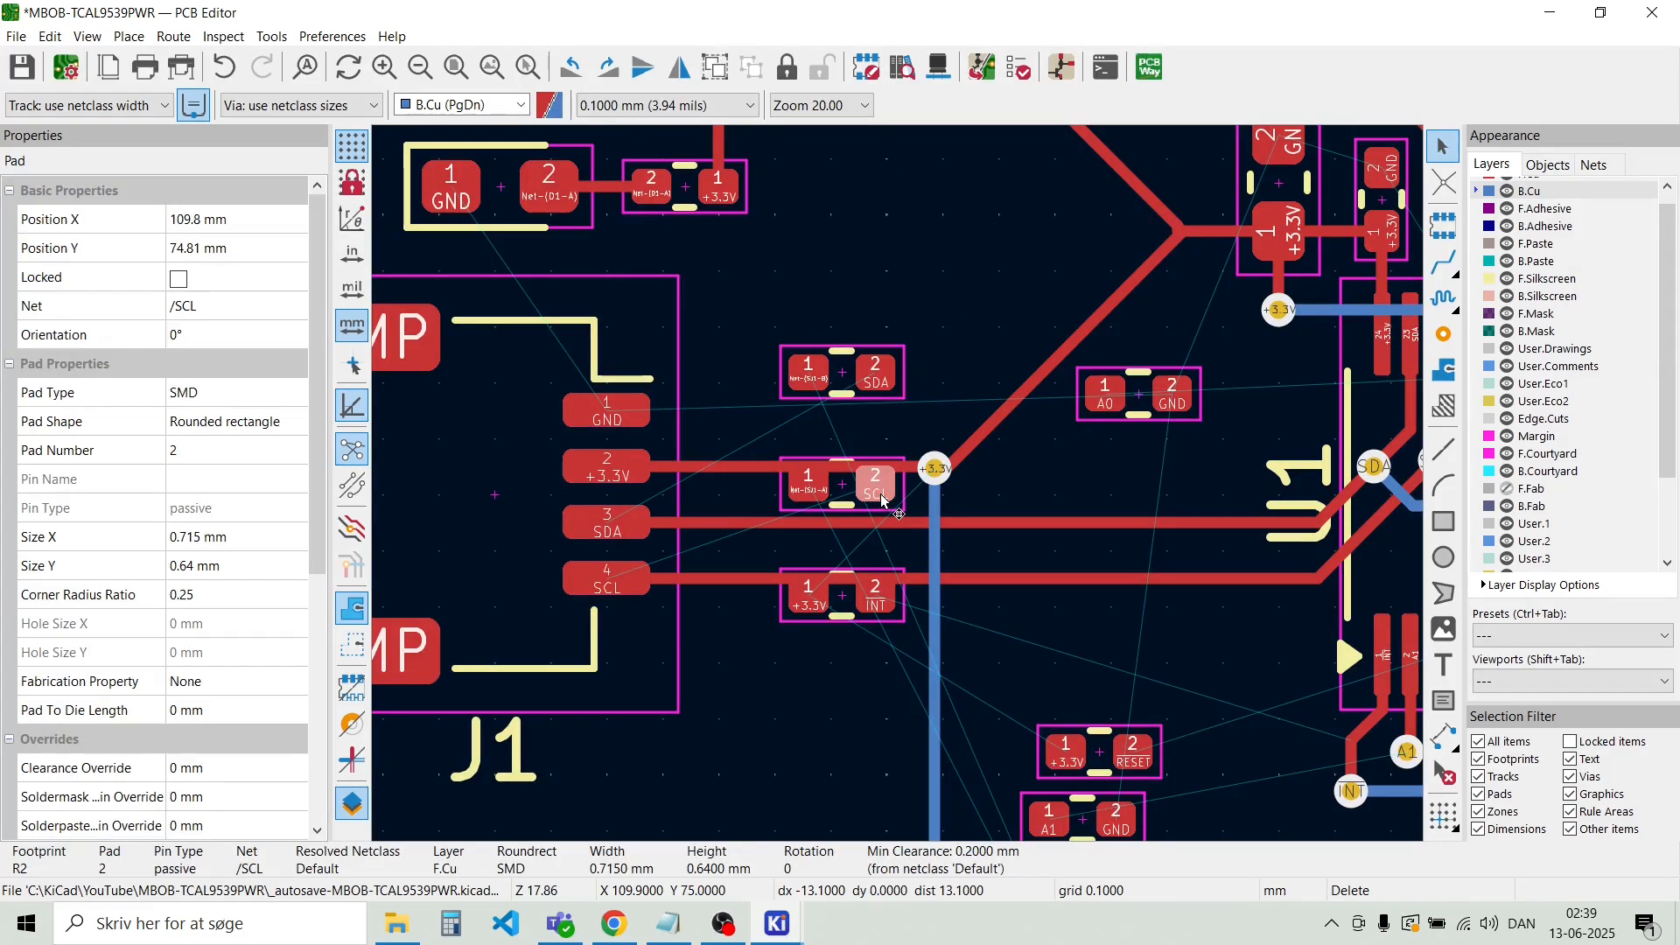
left_click_drag(884, 490, 861, 733)
left_click(875, 608)
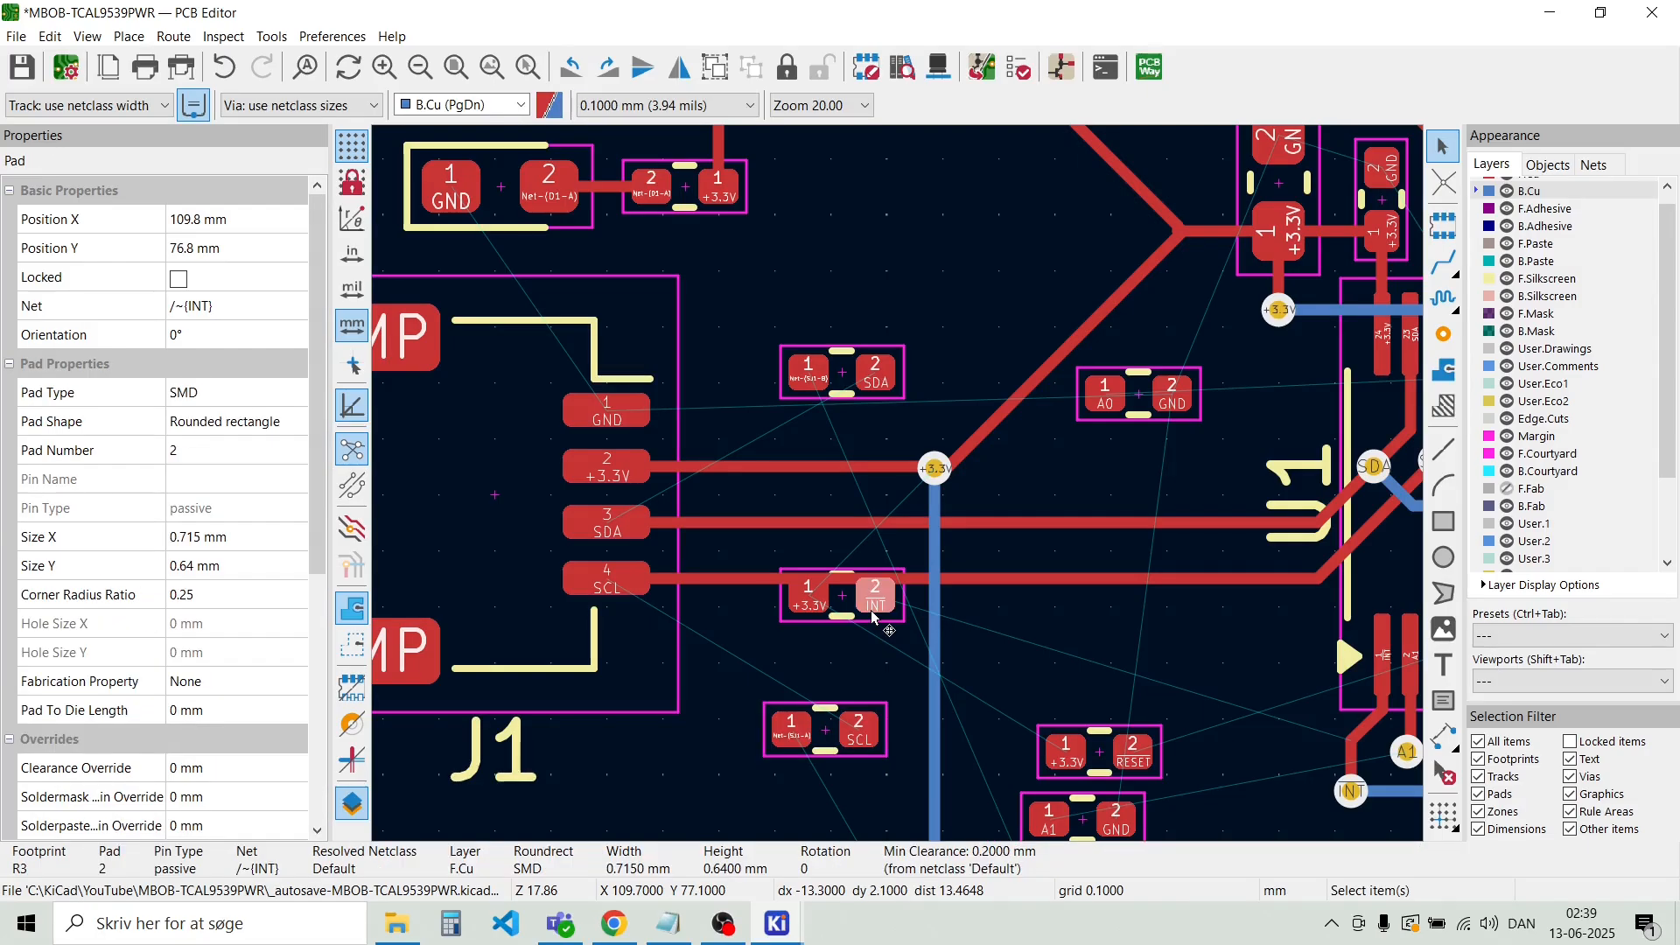
left_click(844, 601)
left_click_drag(844, 601, 838, 661)
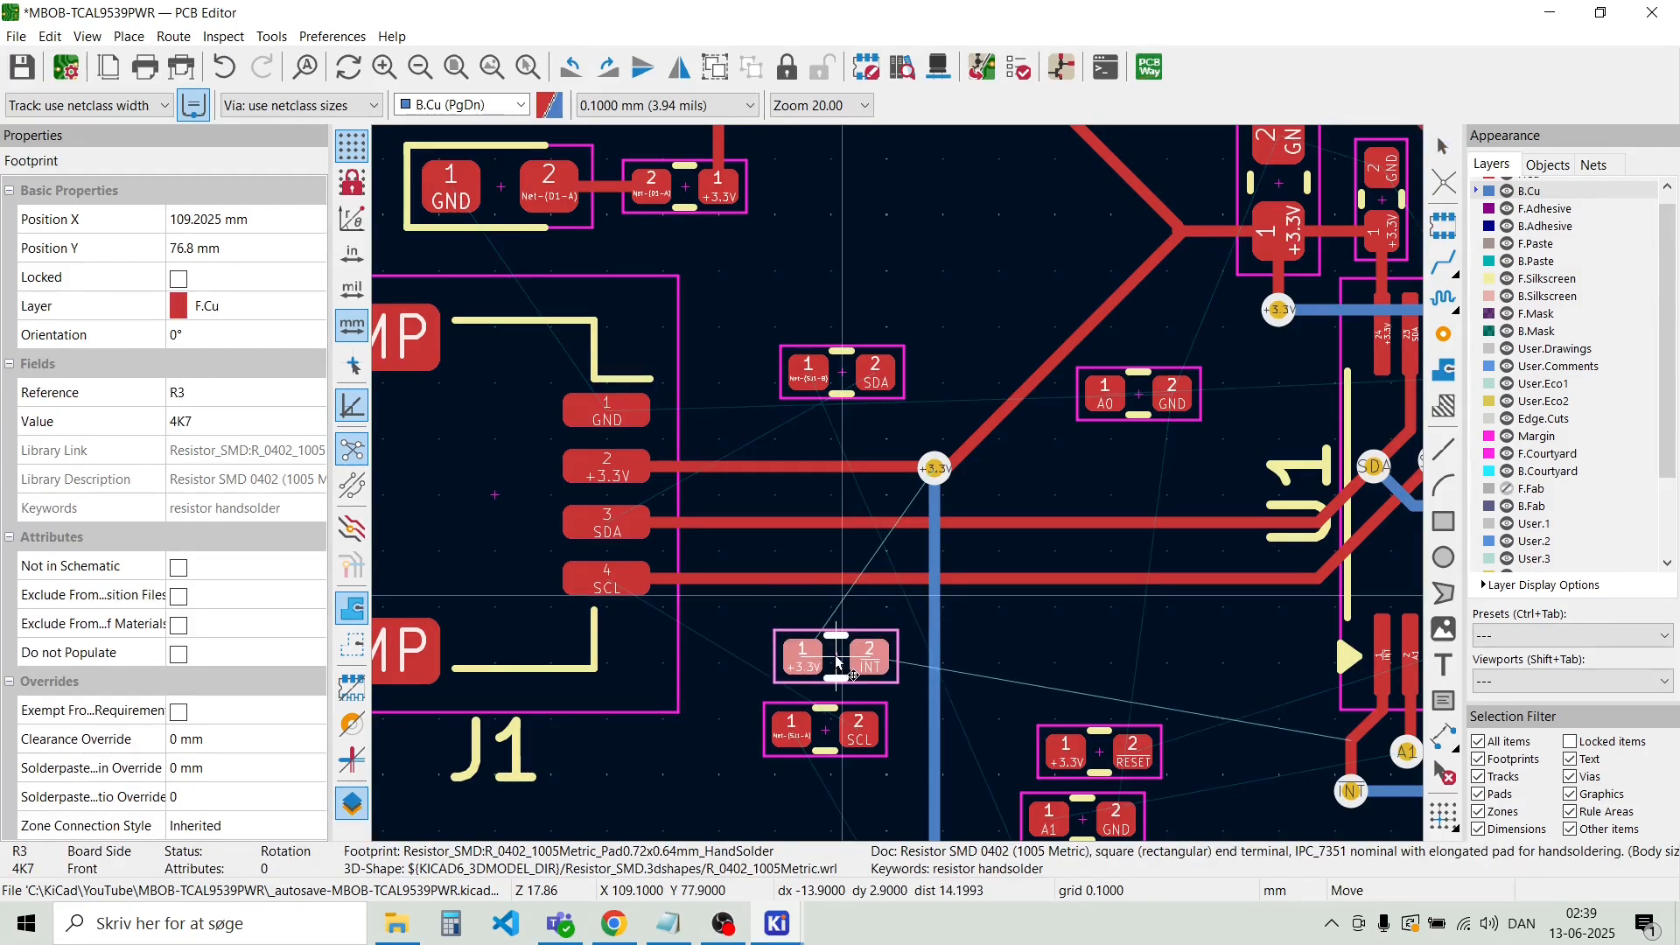
Delete the diagonal +3.3V track between the via beside J1 and the track junction near C1
left_click(989, 448)
left_click(1003, 421)
key("Delete")
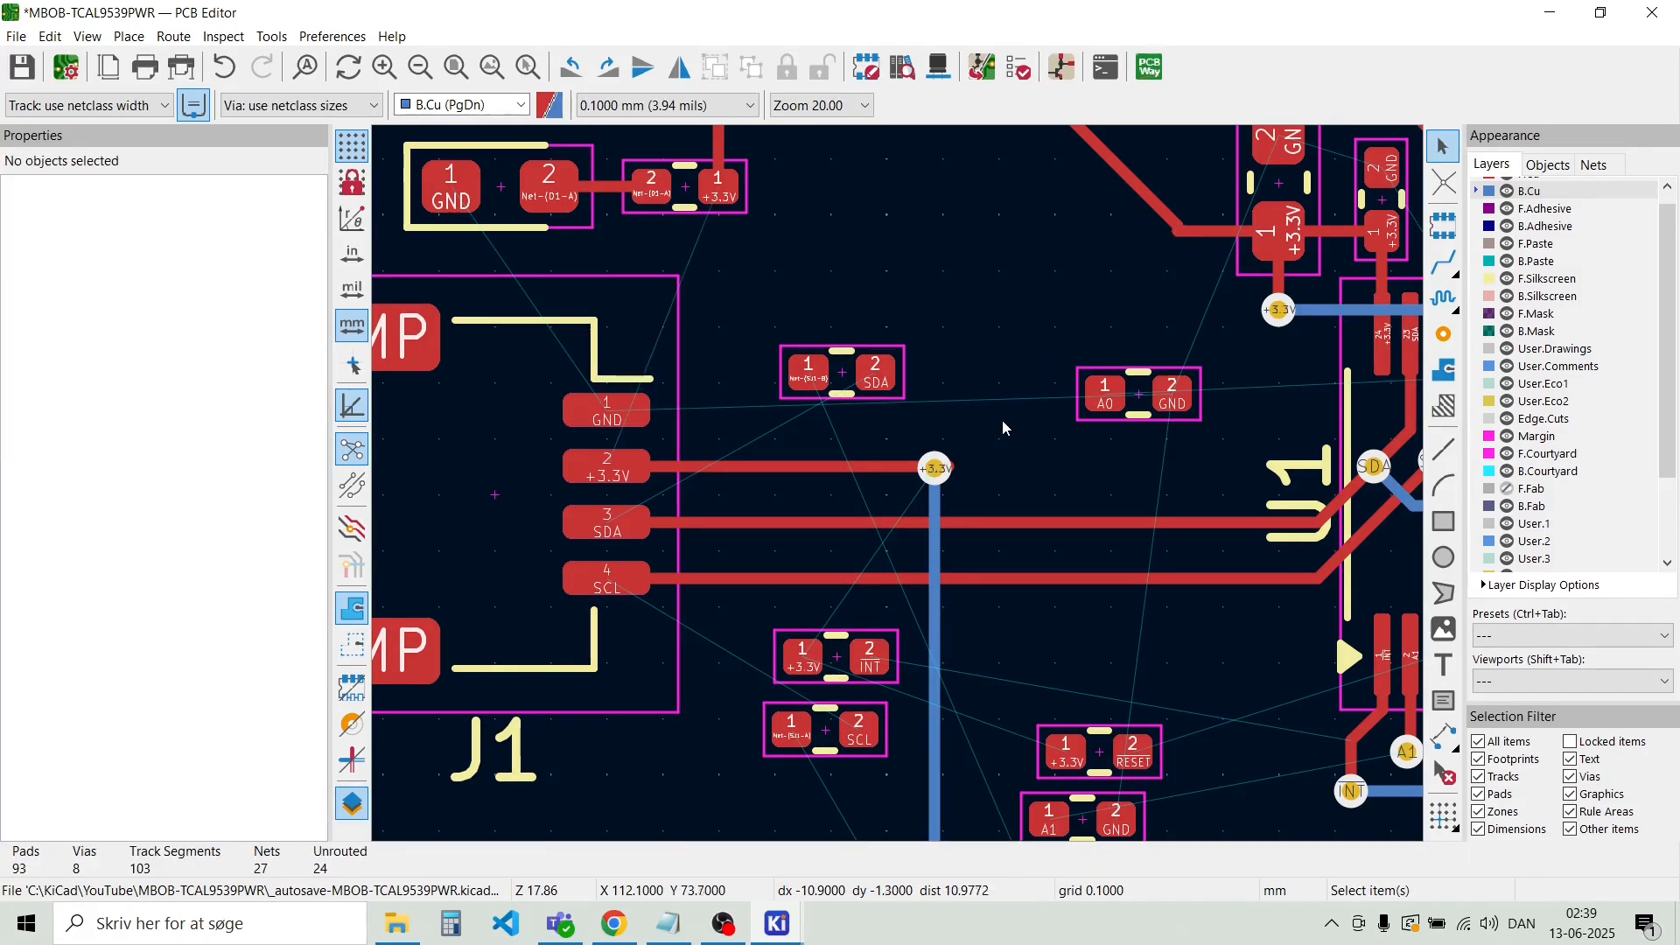
scroll(957, 473, "up", 6)
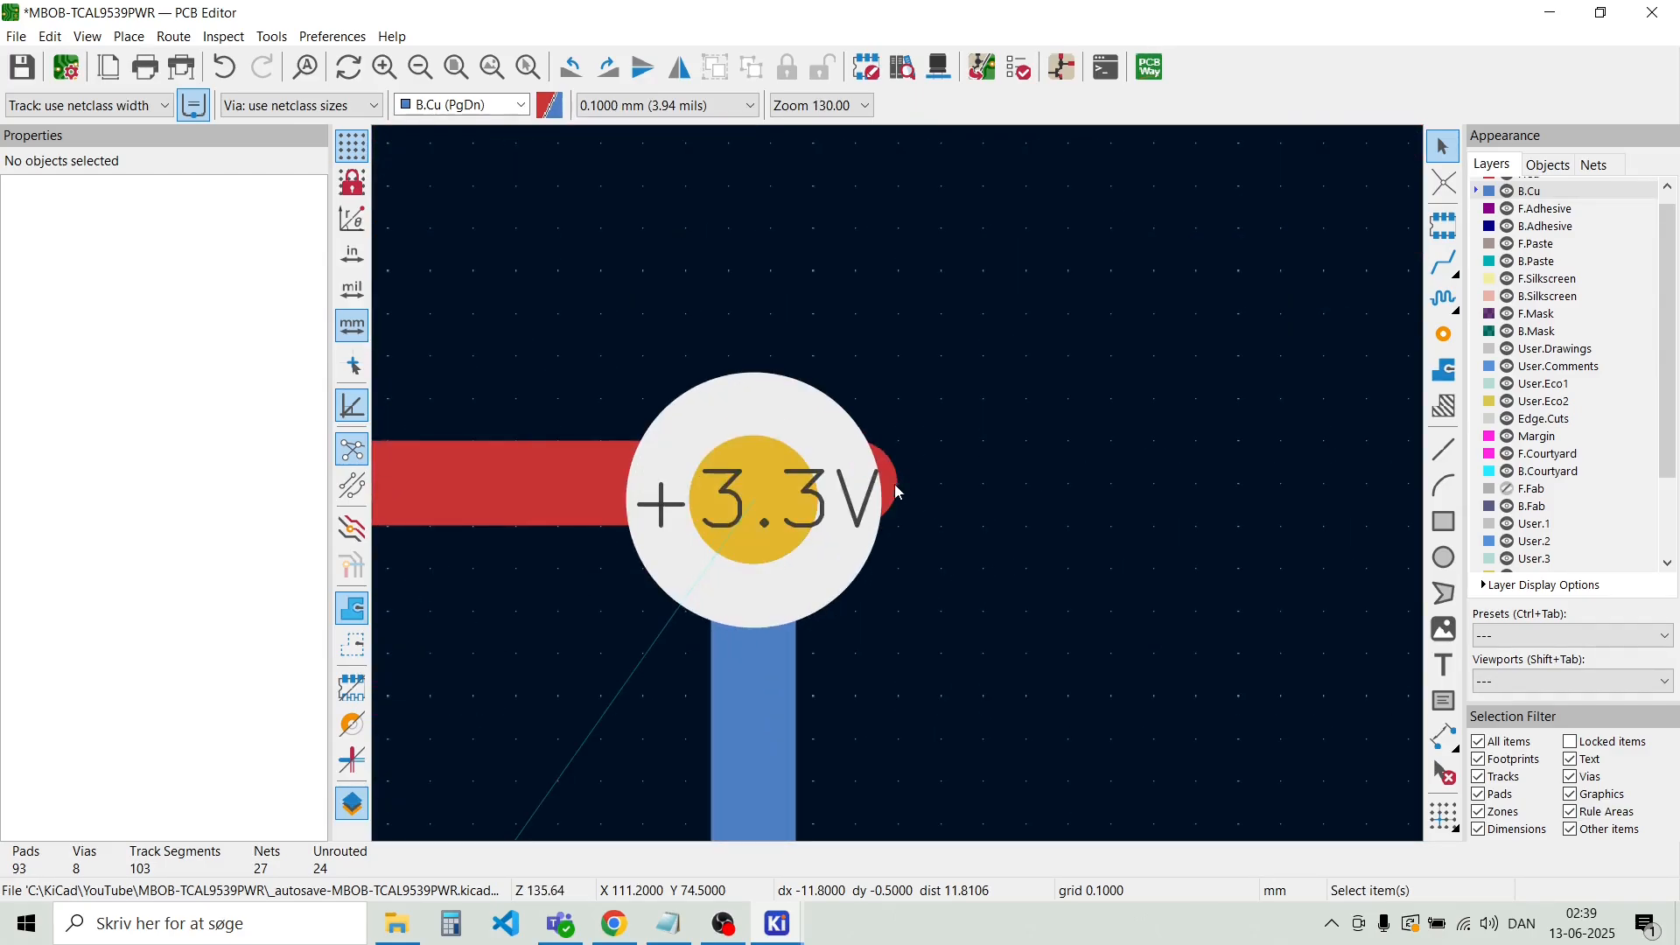
Delete the leftover +3.3V track and stub at the via beside J1, and reroute J1 pad 2 straight to that via on F.Cu
left_click(953, 467)
key("Delete")
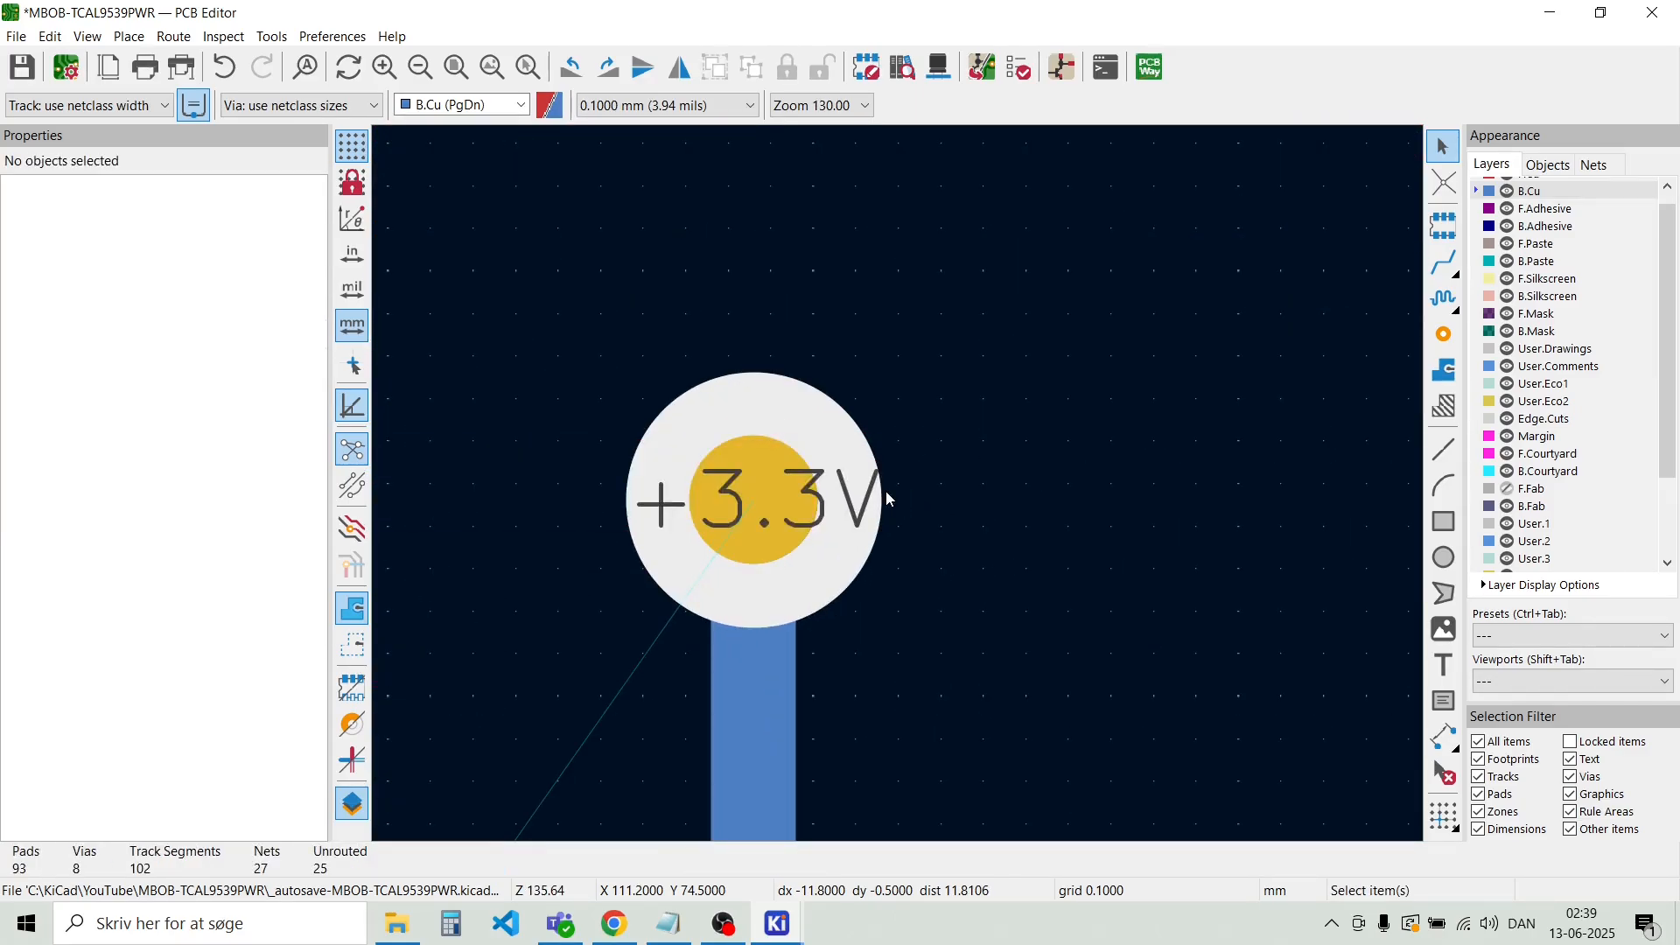
scroll(886, 490, "down", 6)
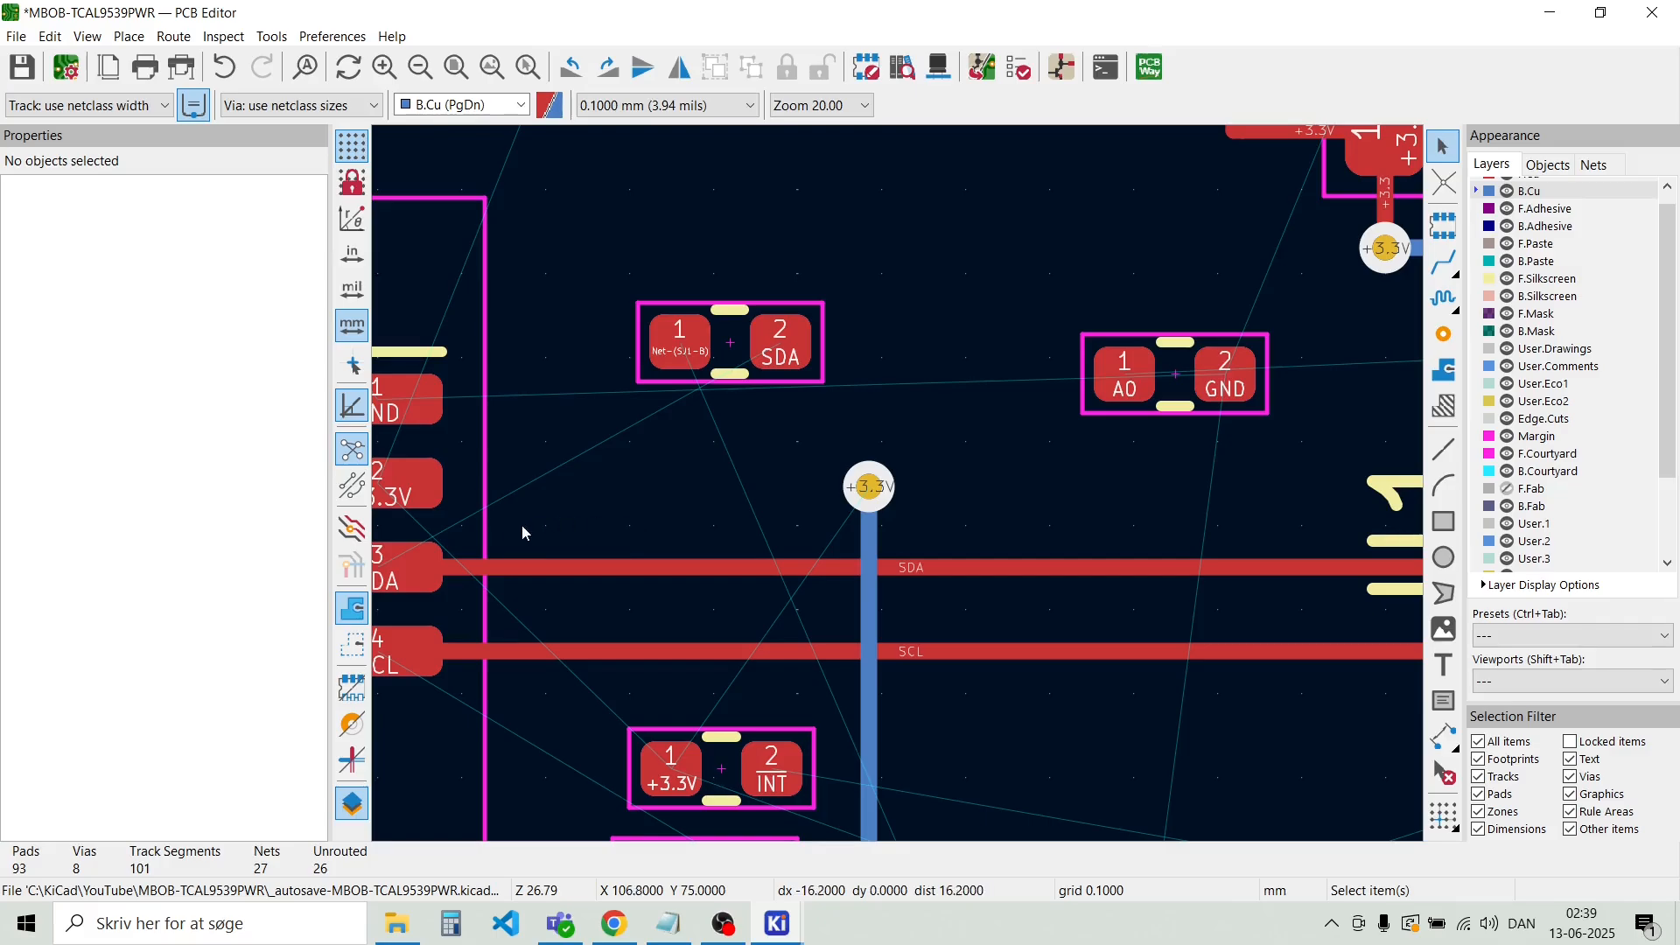
key("x")
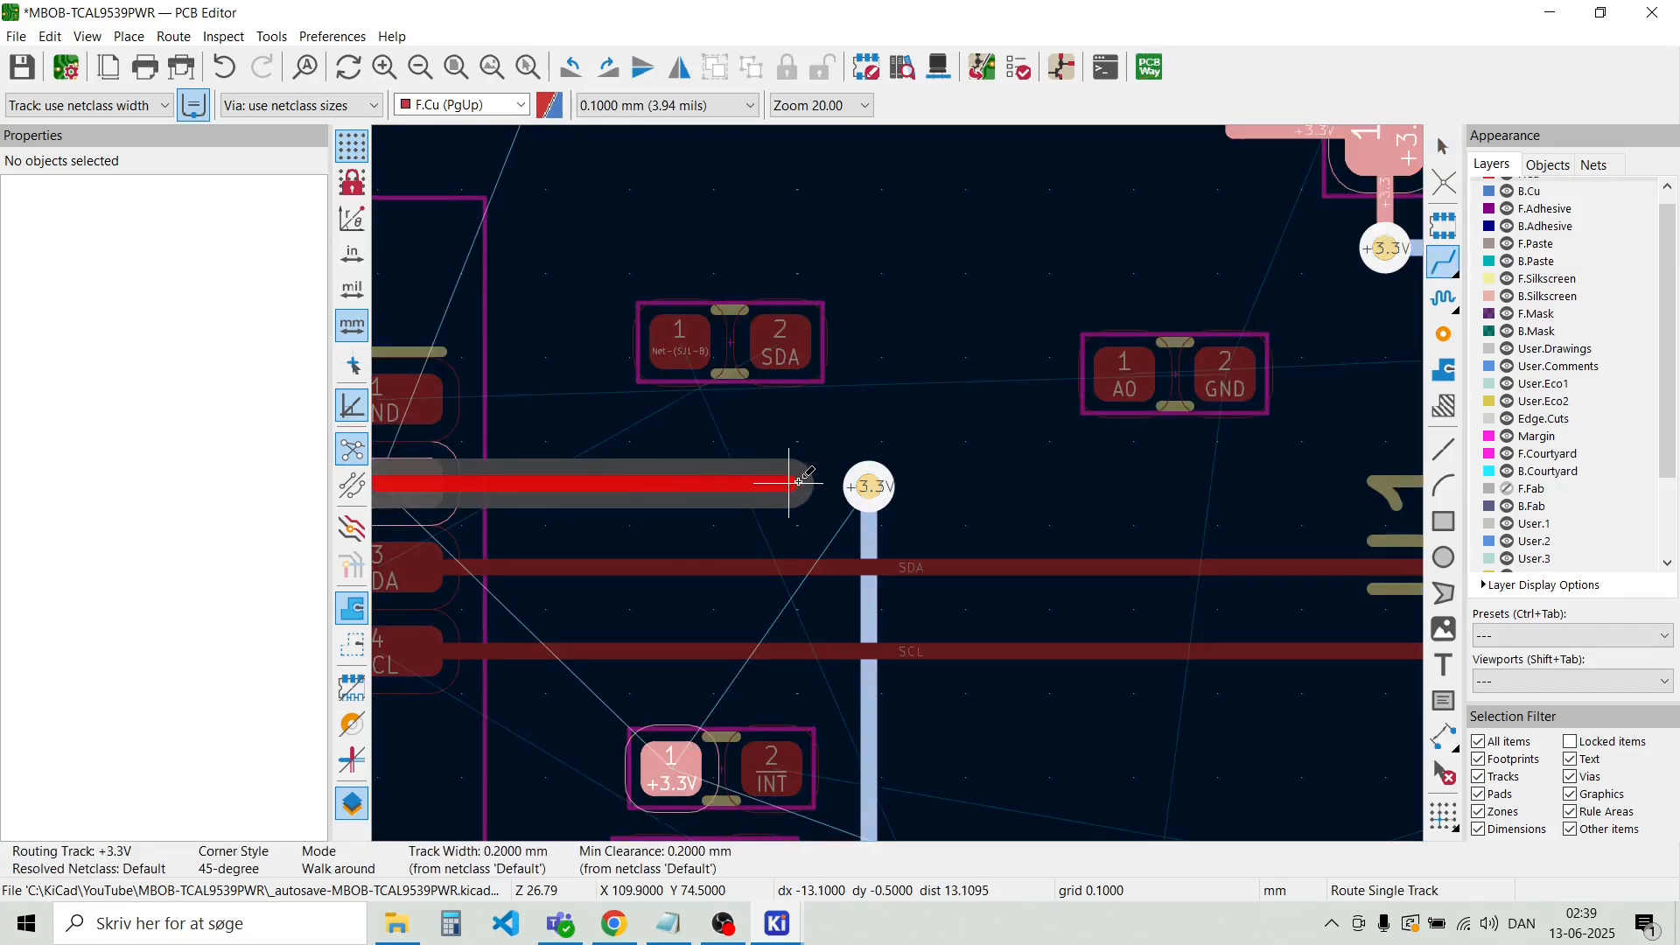
left_click(869, 486)
left_click(869, 486)
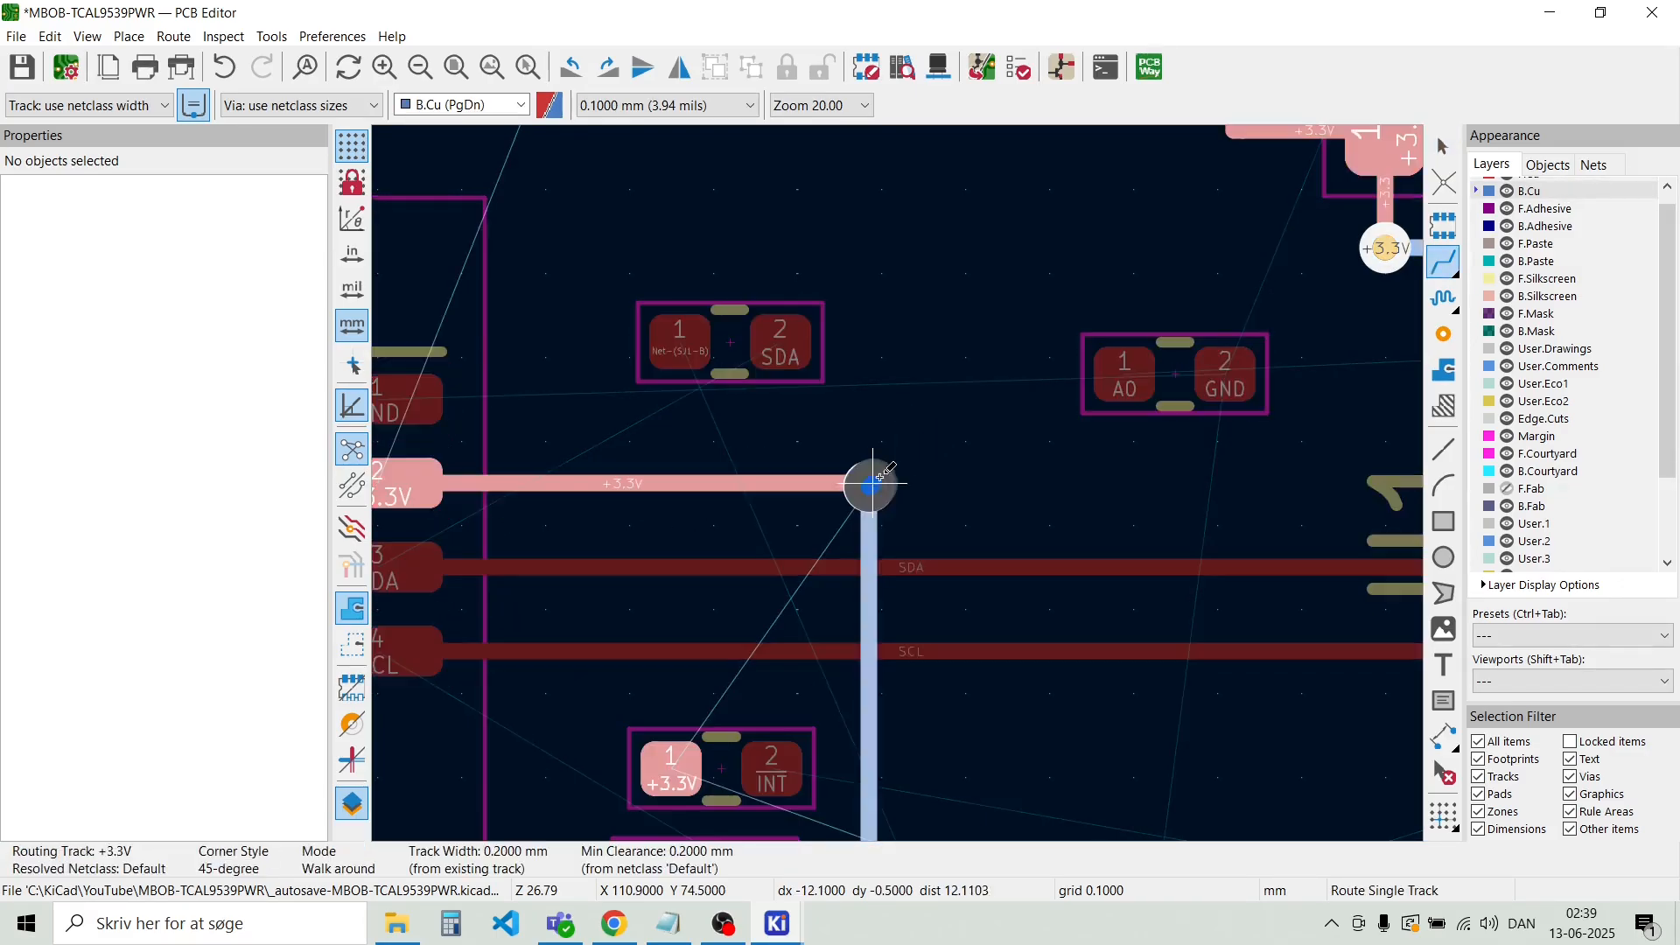
key("Escape")
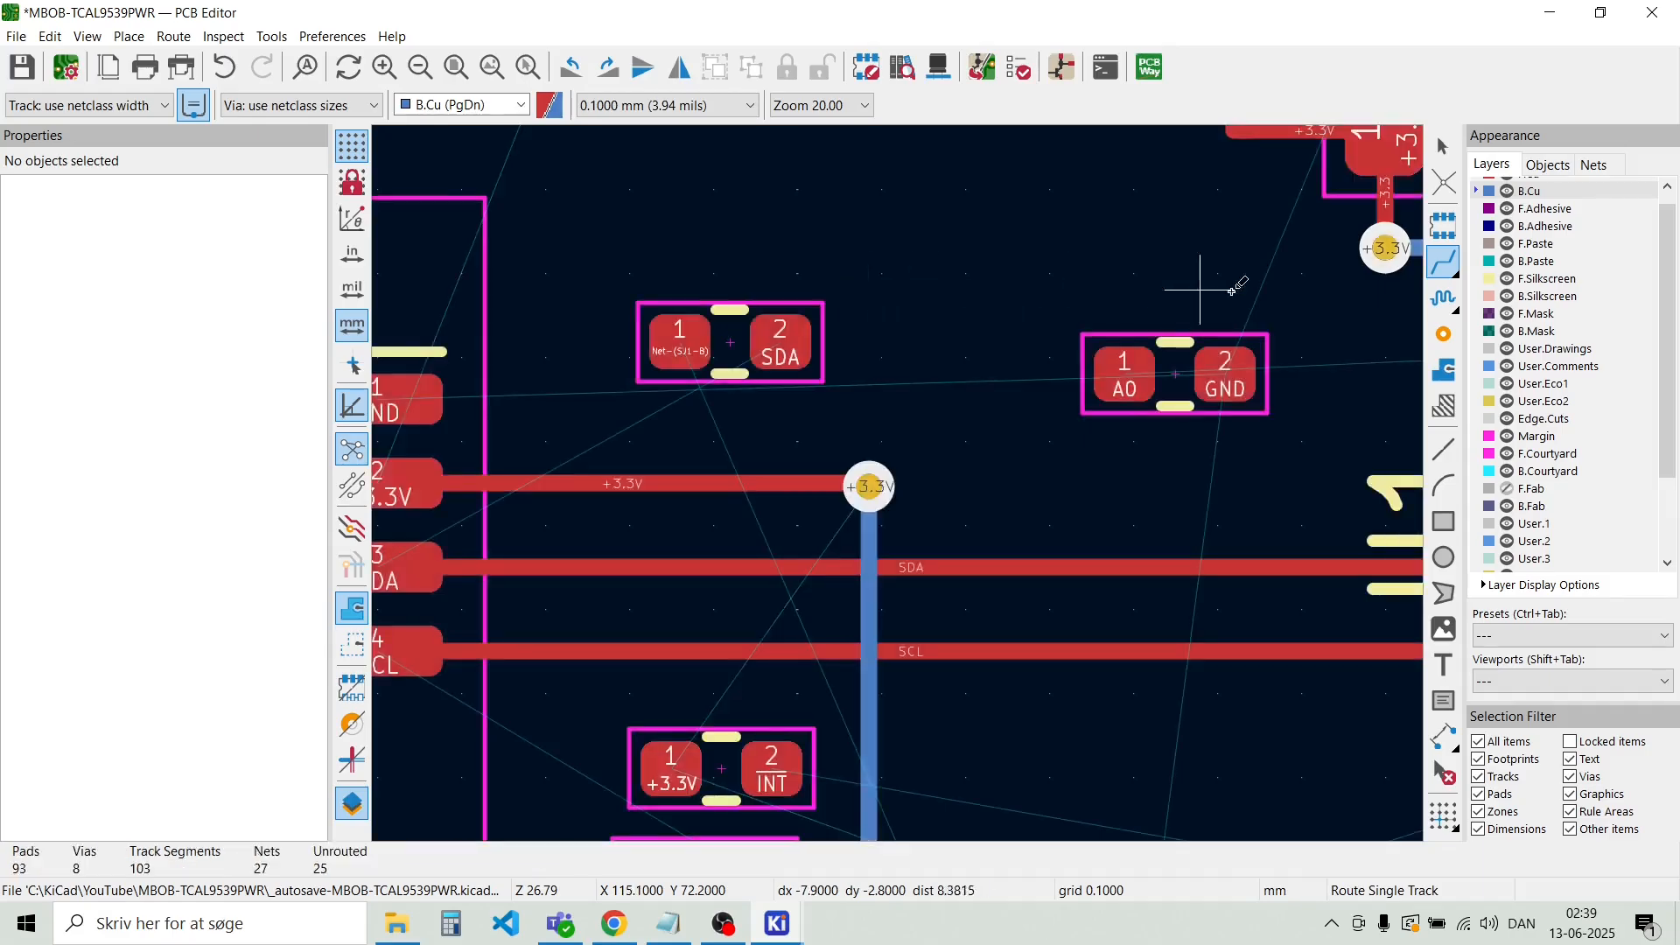
Route a +3.3V track on B.Cu from the via near C1, above R5, around to the via beside J1
left_click(1385, 249)
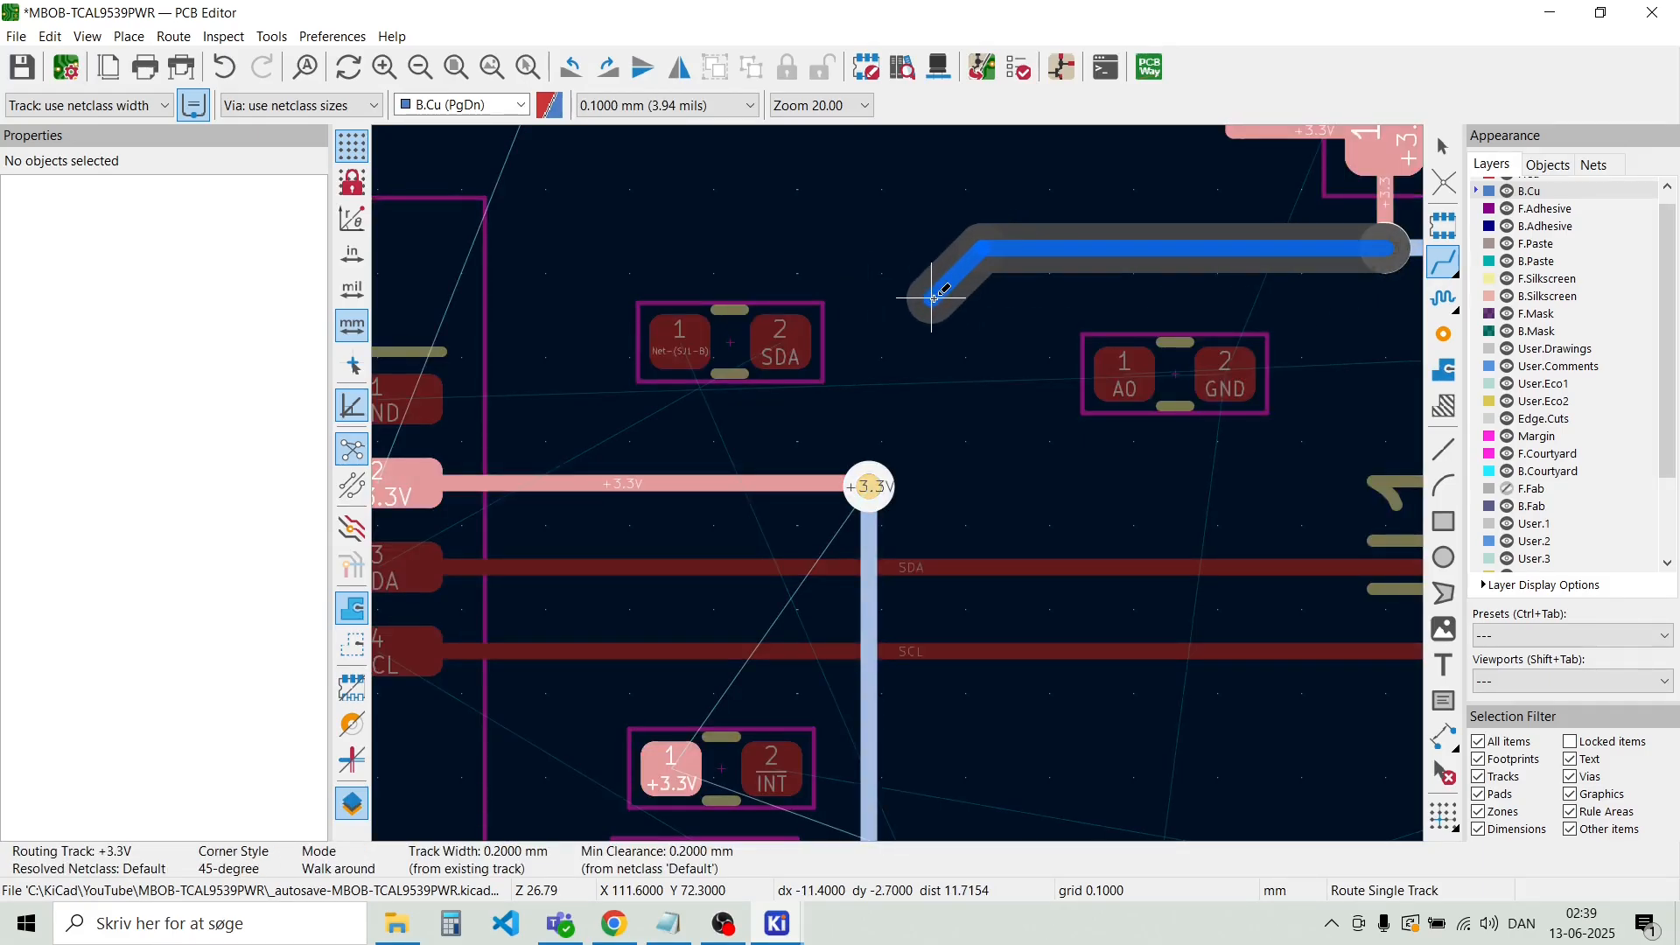
scroll(930, 289, "down", 2)
left_click(887, 501)
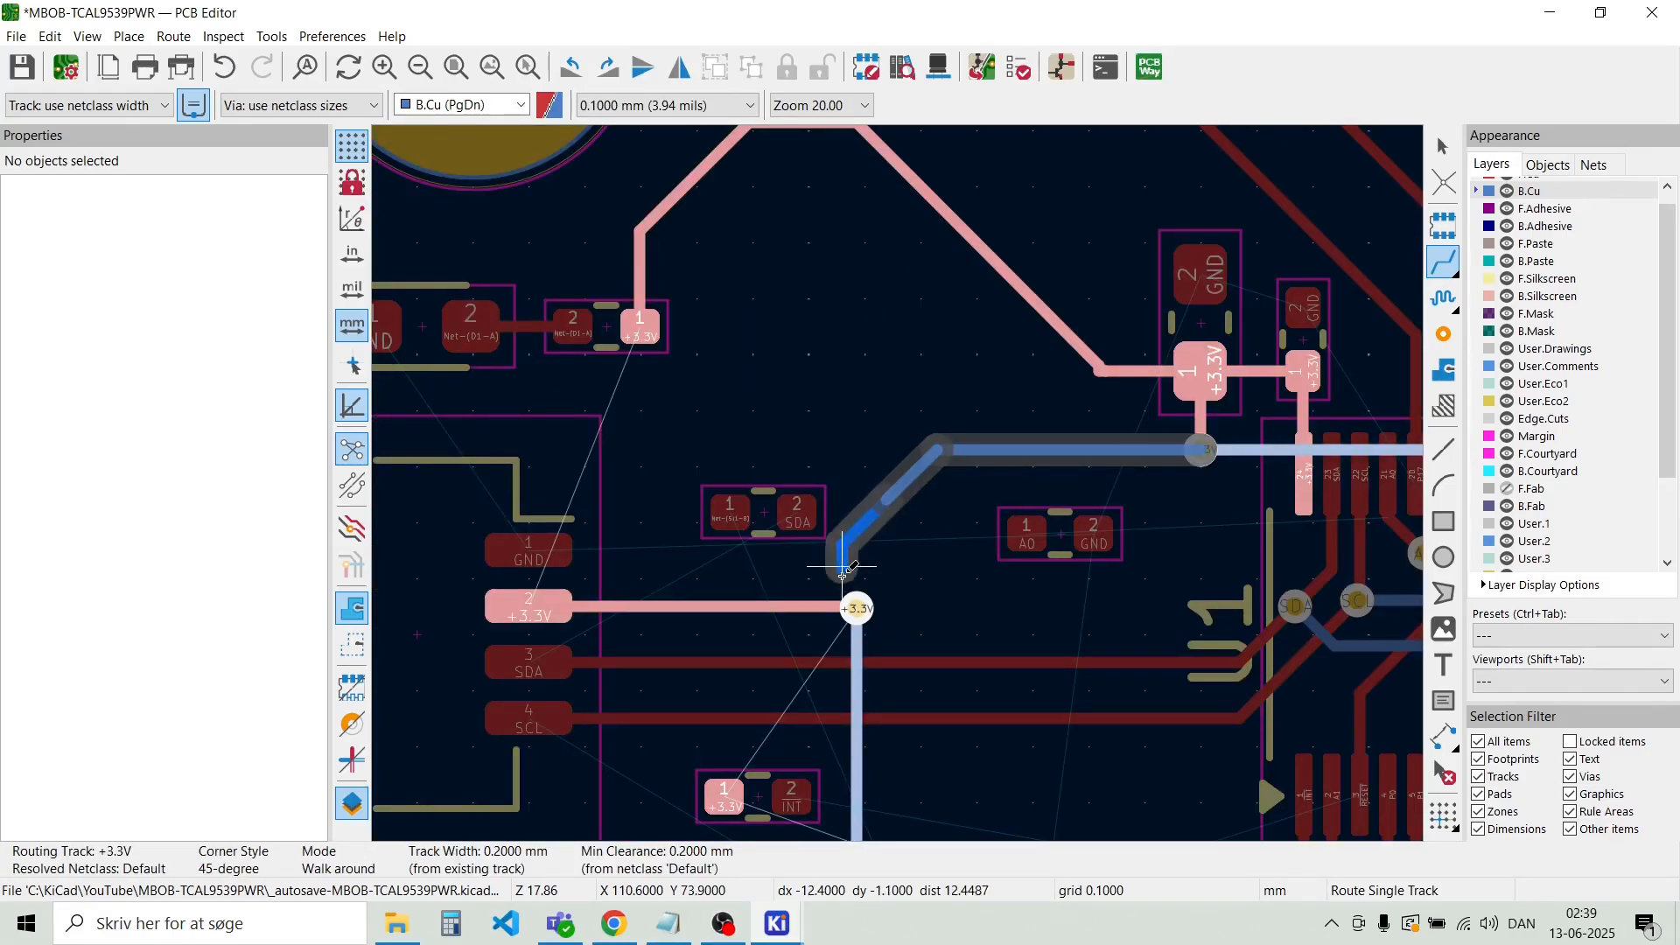
left_click(856, 607)
scroll(1023, 573, "up", 2)
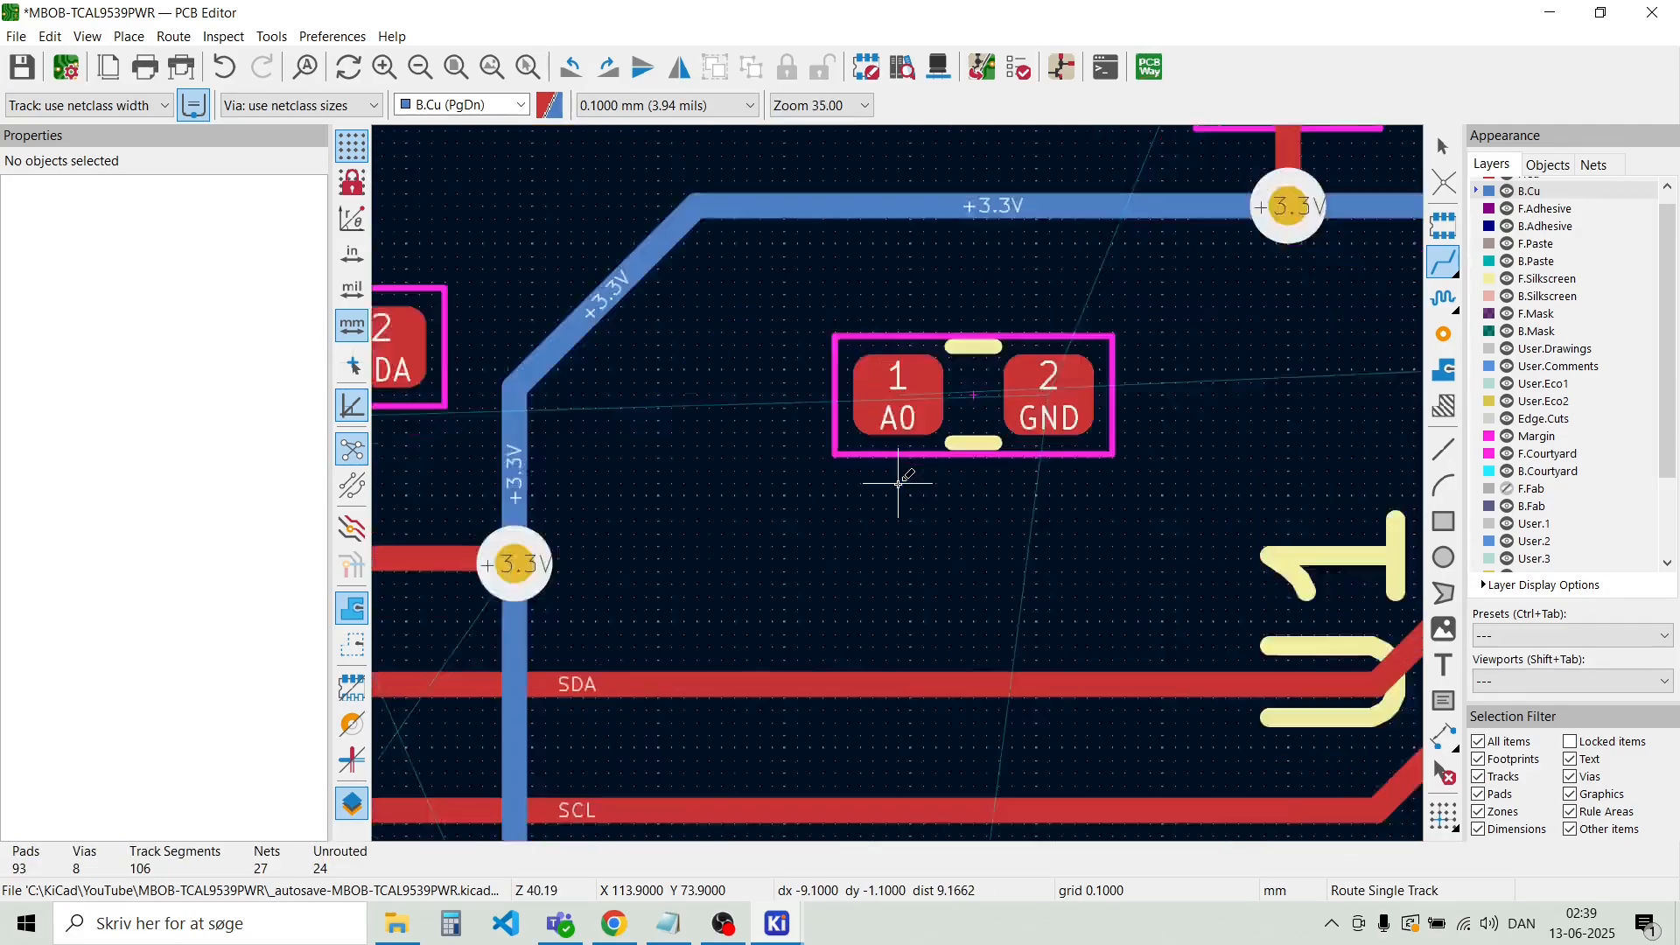
key("Escape")
Rotate resistor R5 to 180° so its A0 pad faces U1, and place it at about X 114.4, Y 73.3 mm
scroll(921, 456, "down", 2)
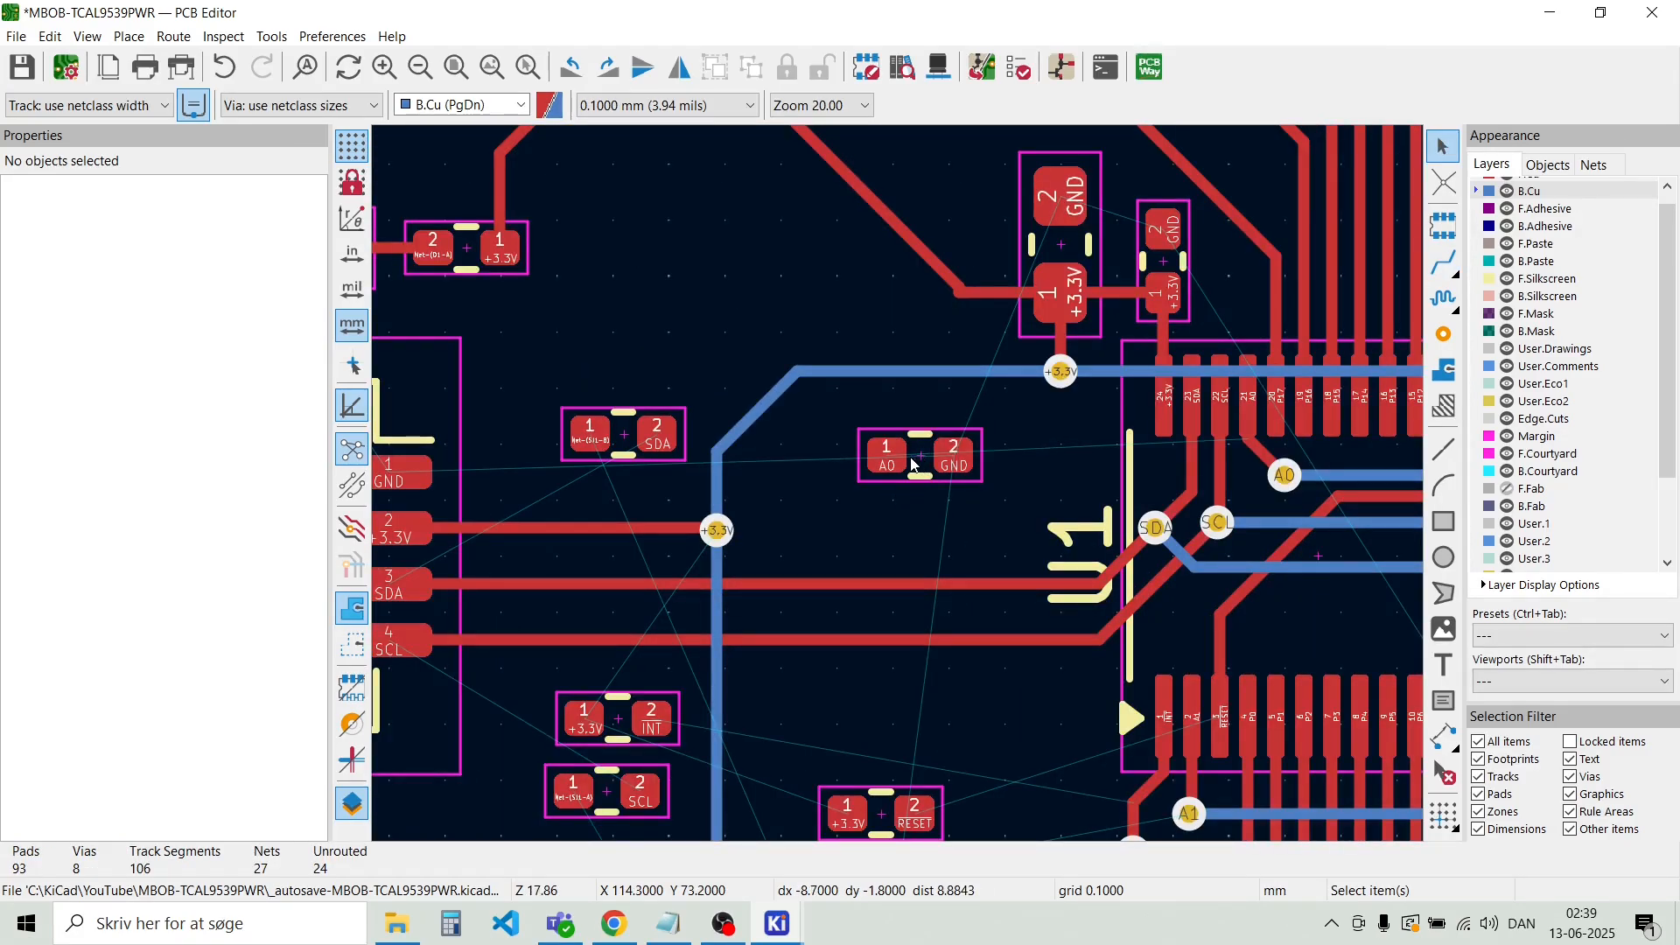
key("m")
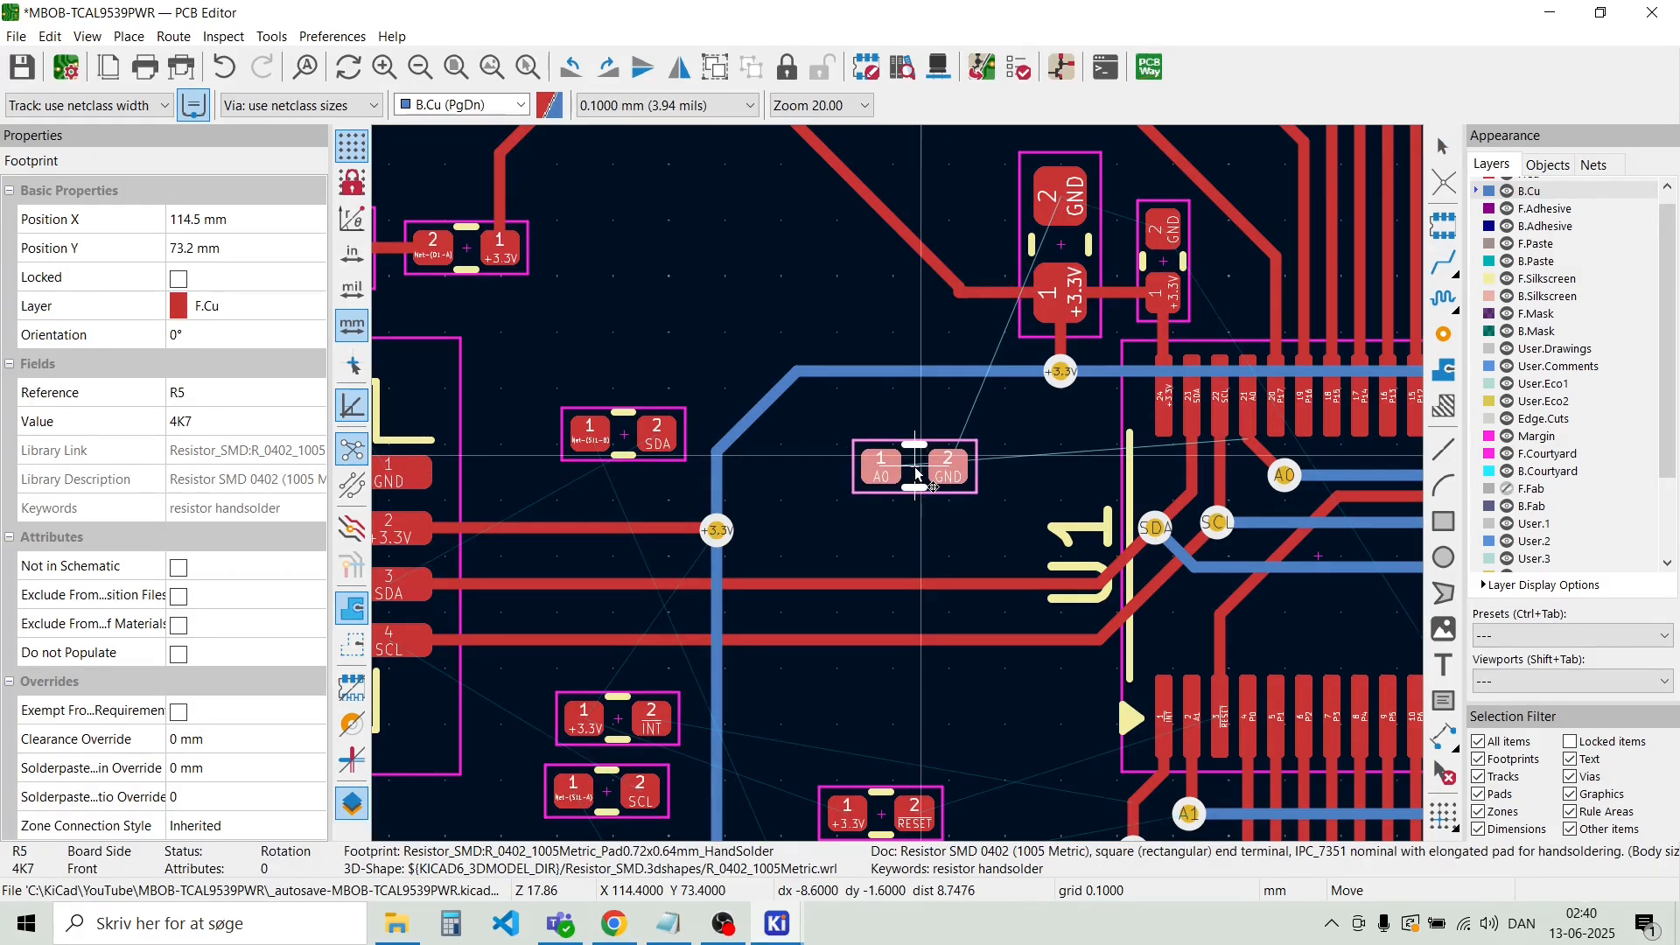
key("r")
key("r")
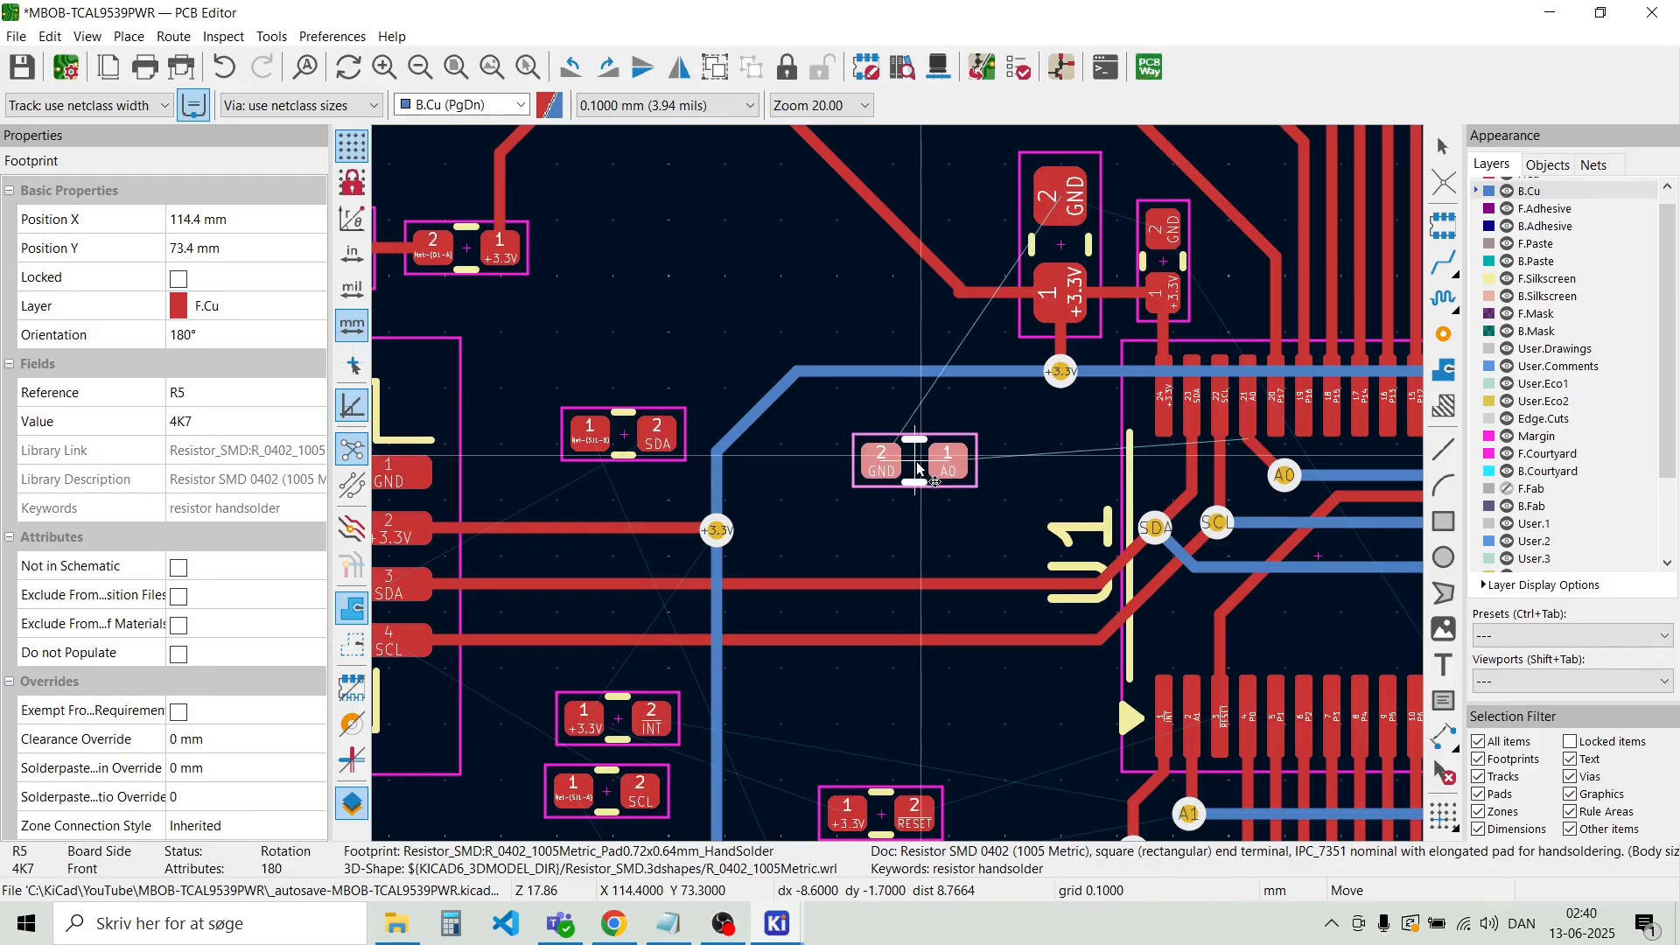
left_click(917, 470)
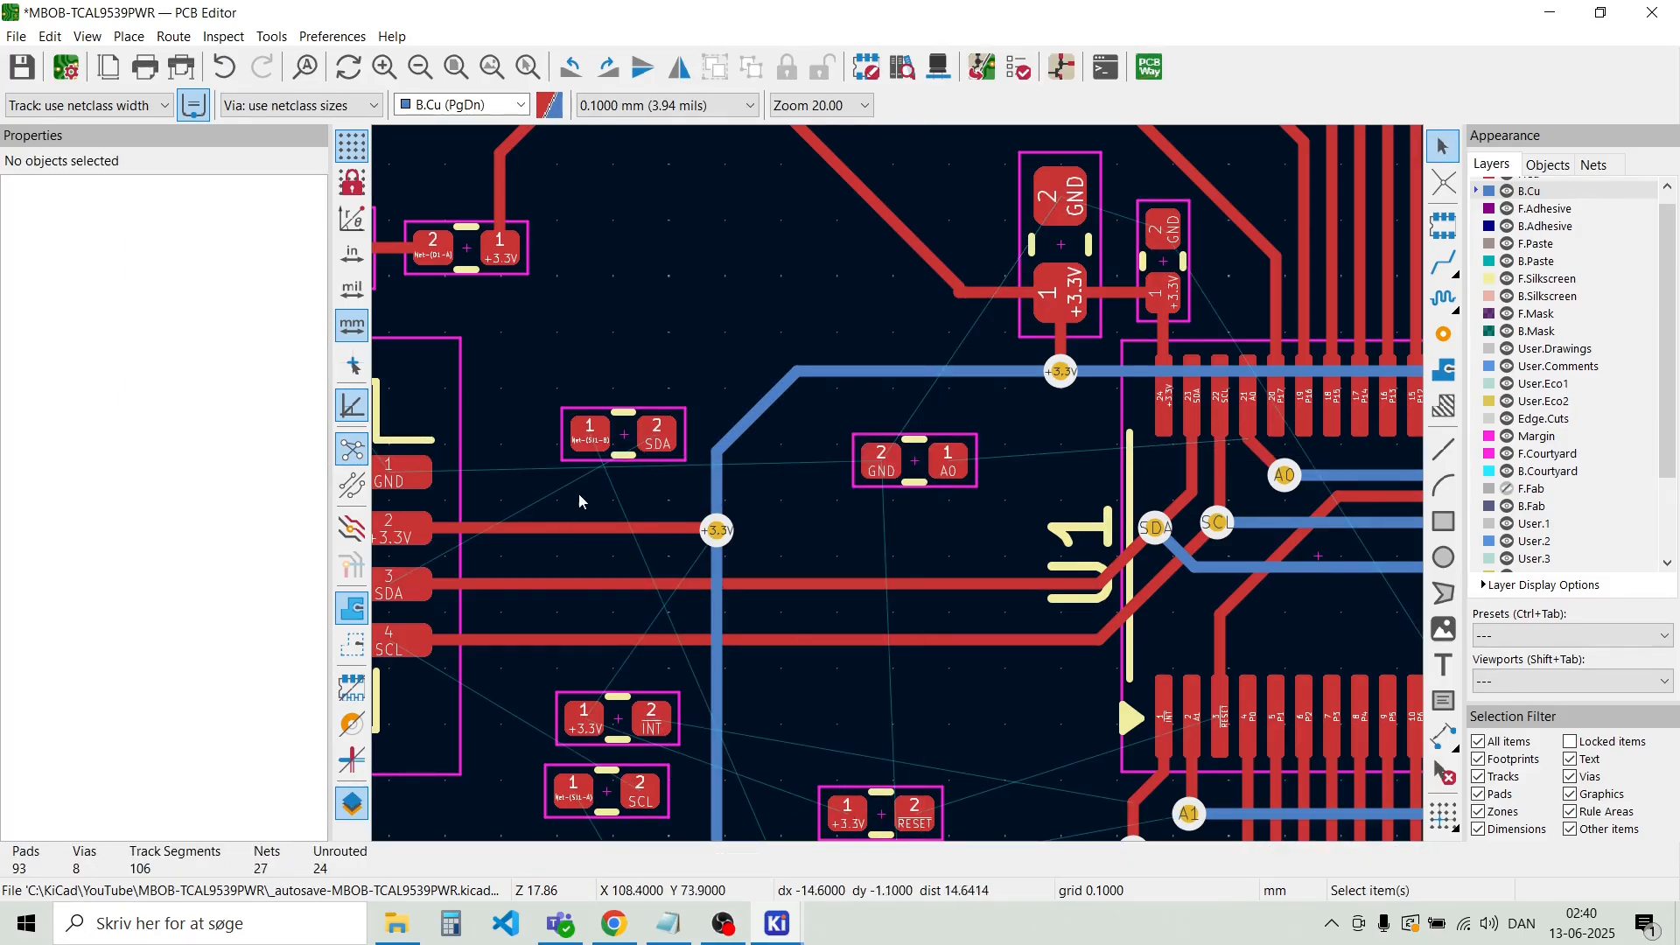
Move resistor R1 directly below R5, above the SDA track, at X 114.4, Y 74.5 mm
left_click(628, 451)
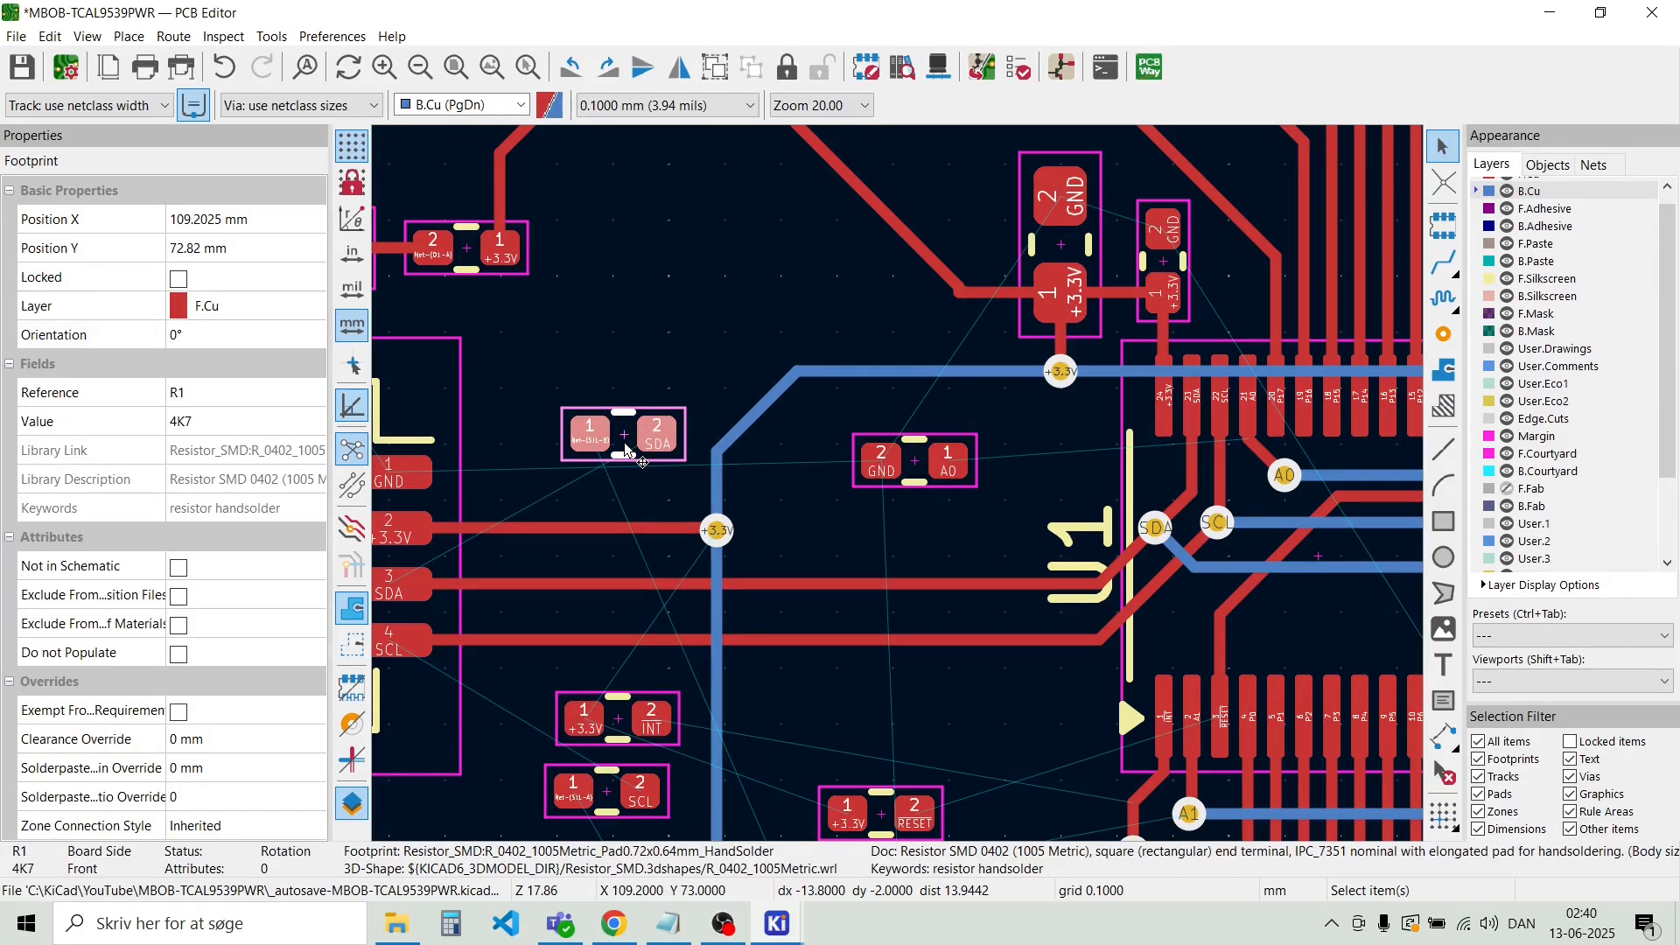
key("m")
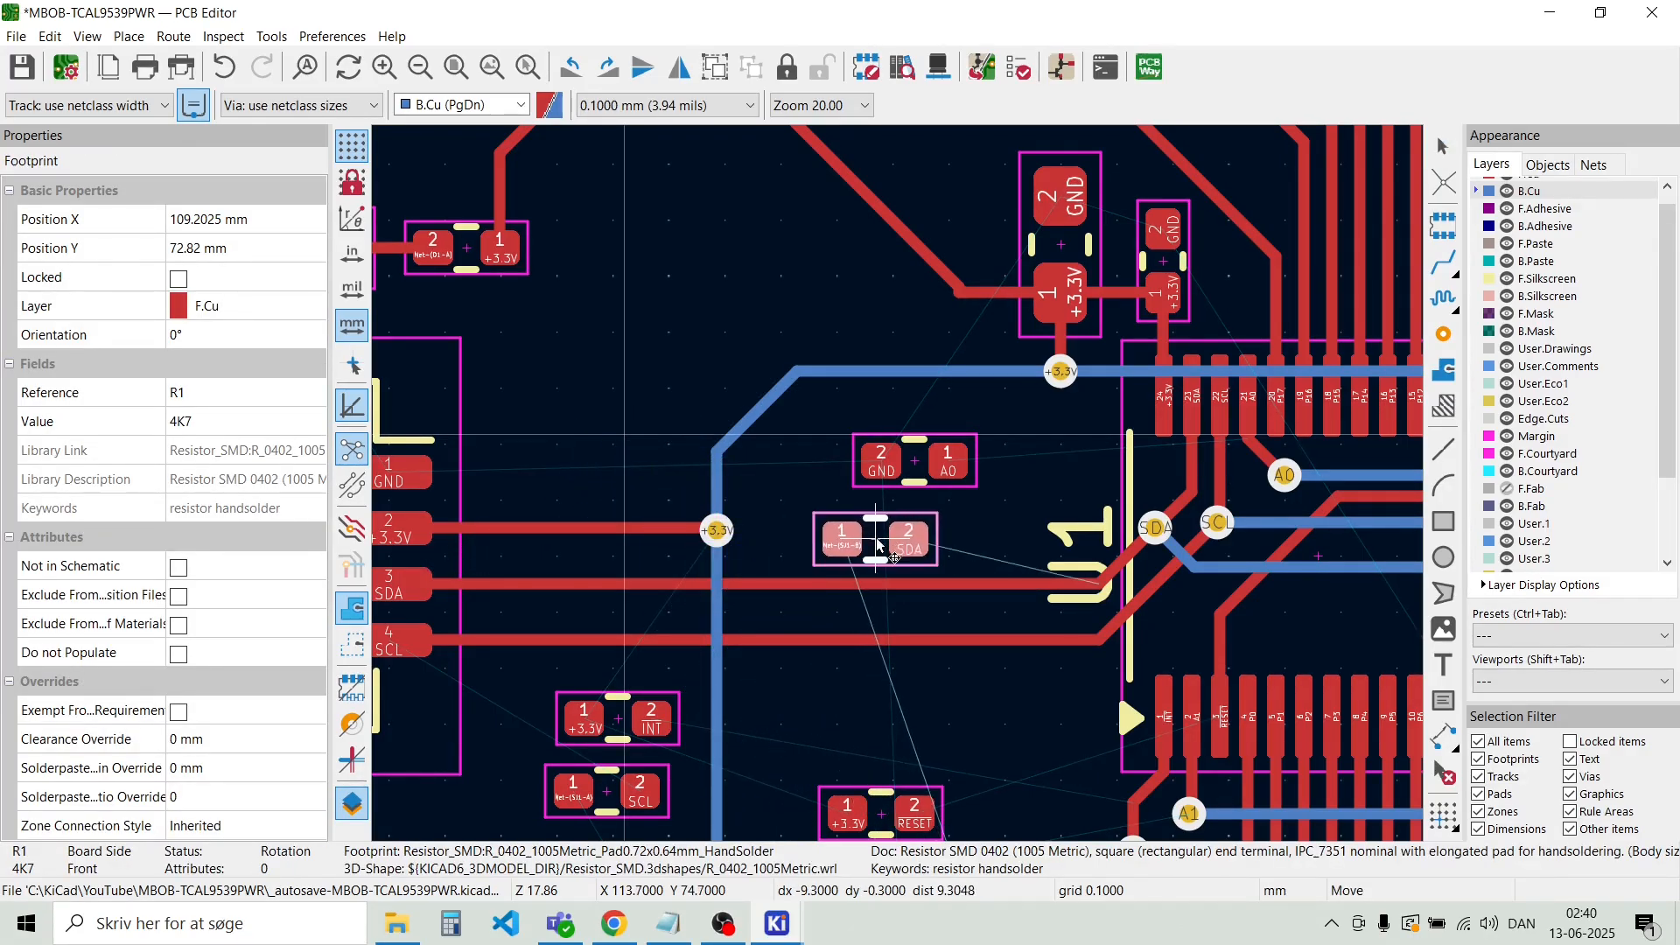
scroll(878, 545, "up", 2)
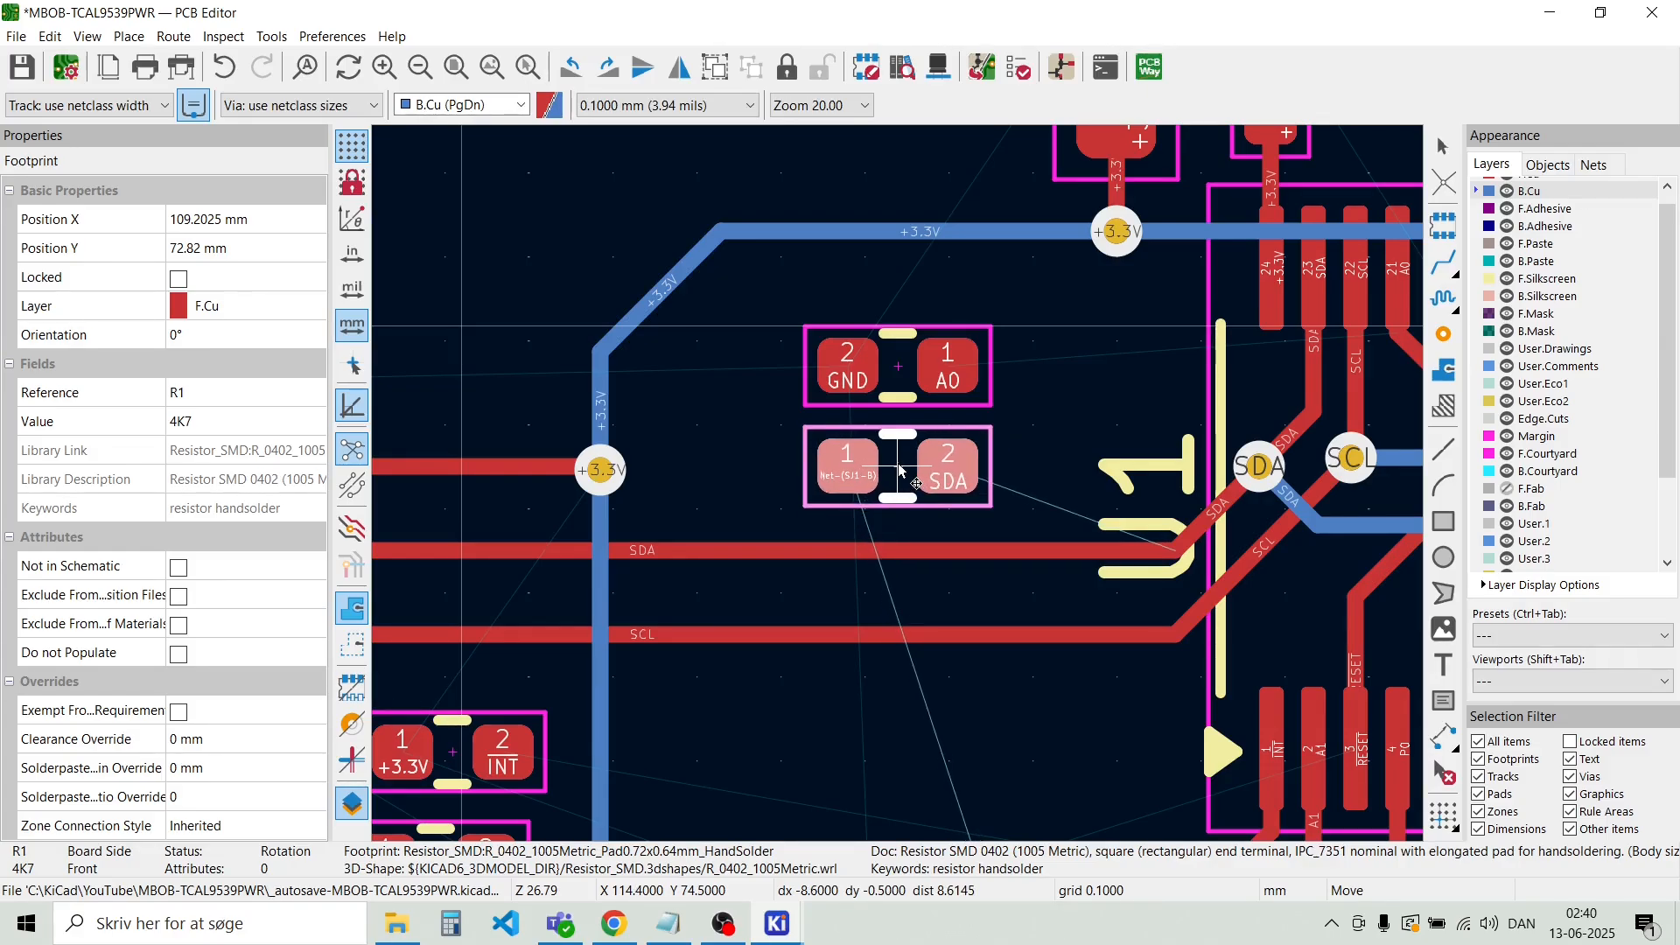
left_click(900, 471)
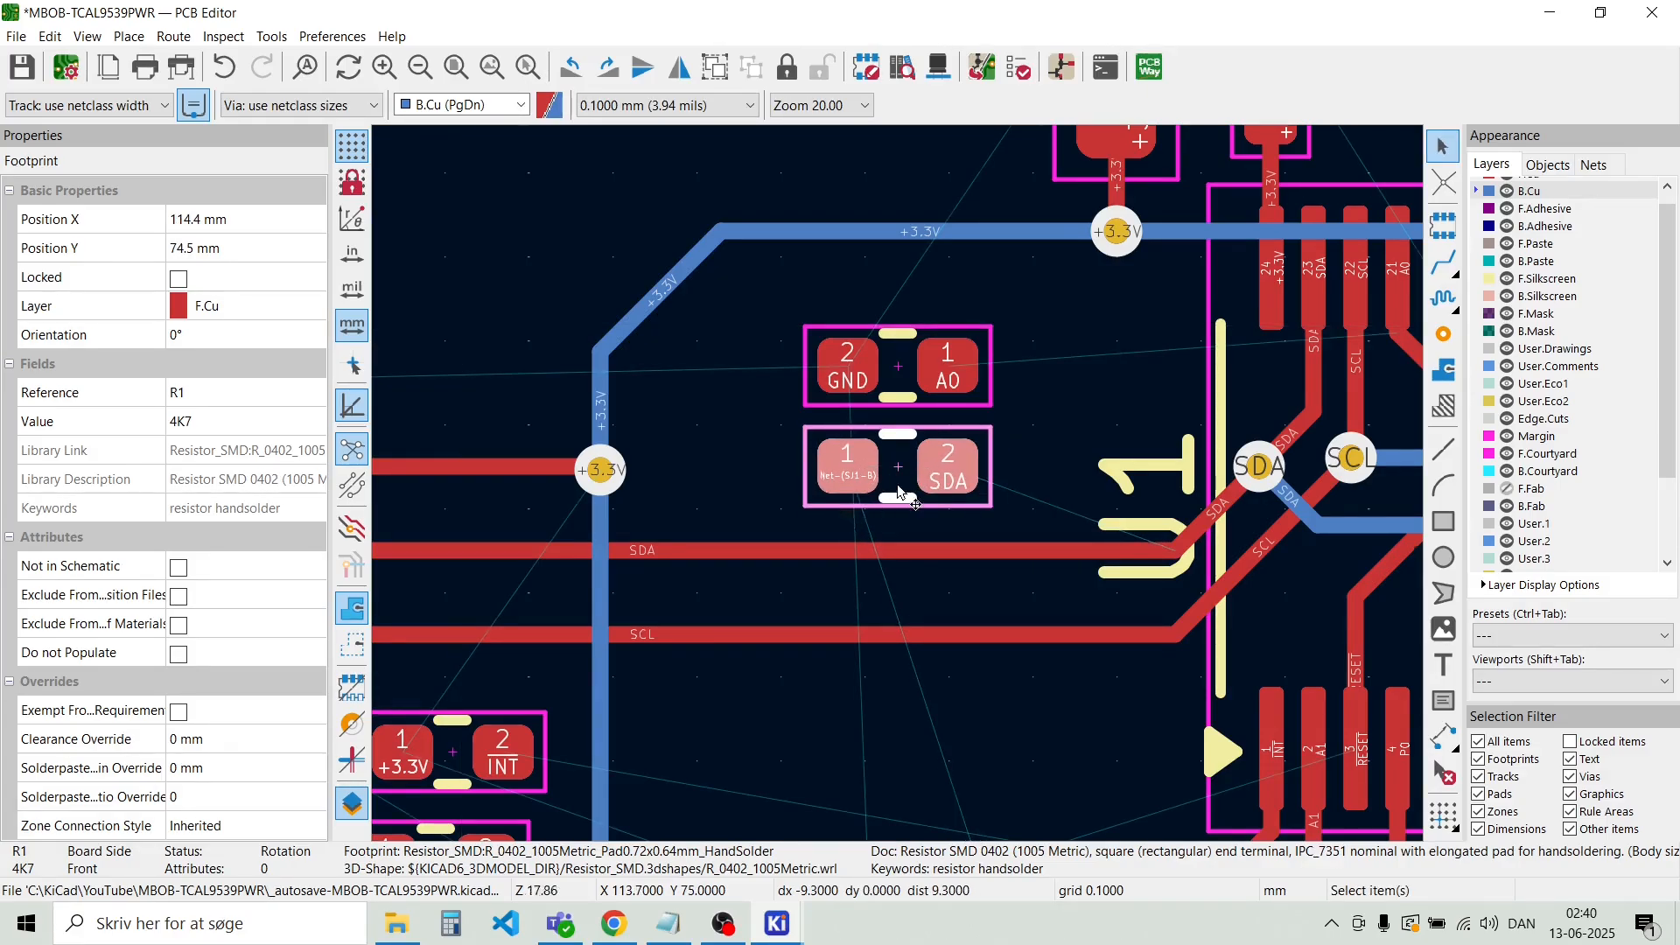
Move resistor R2 across the vertical +3.3V track to just below the SCL track, at X 114.4, Y 77.3 mm
scroll(900, 473, "down", 4)
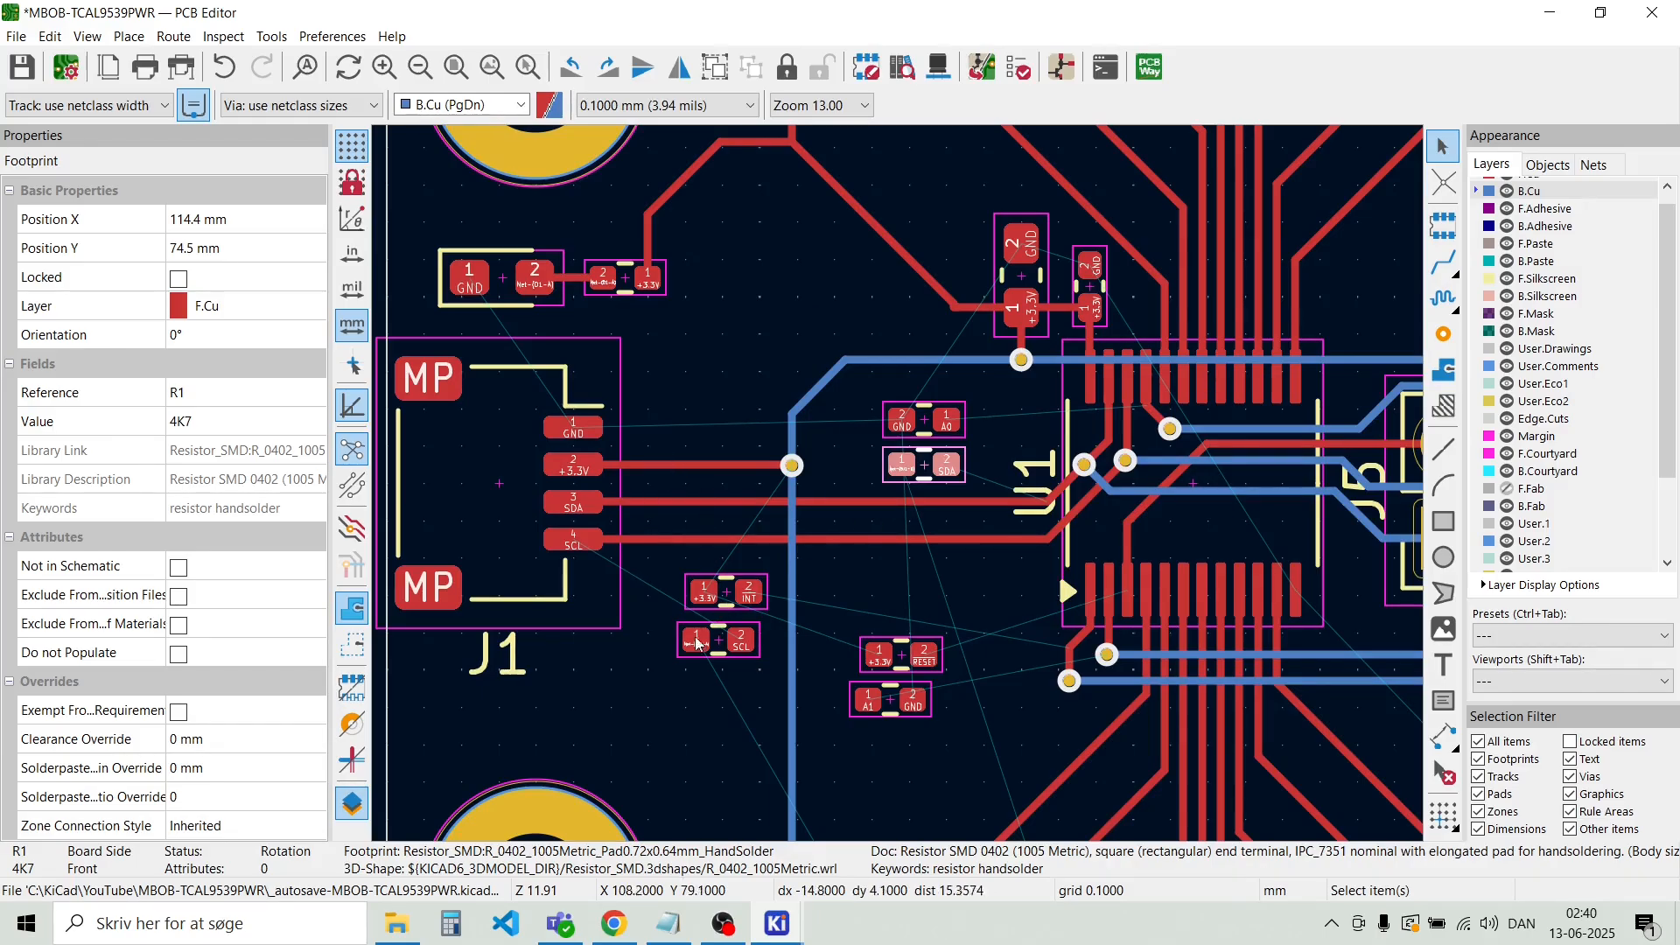
scroll(733, 653, "up", 4)
left_click(894, 481)
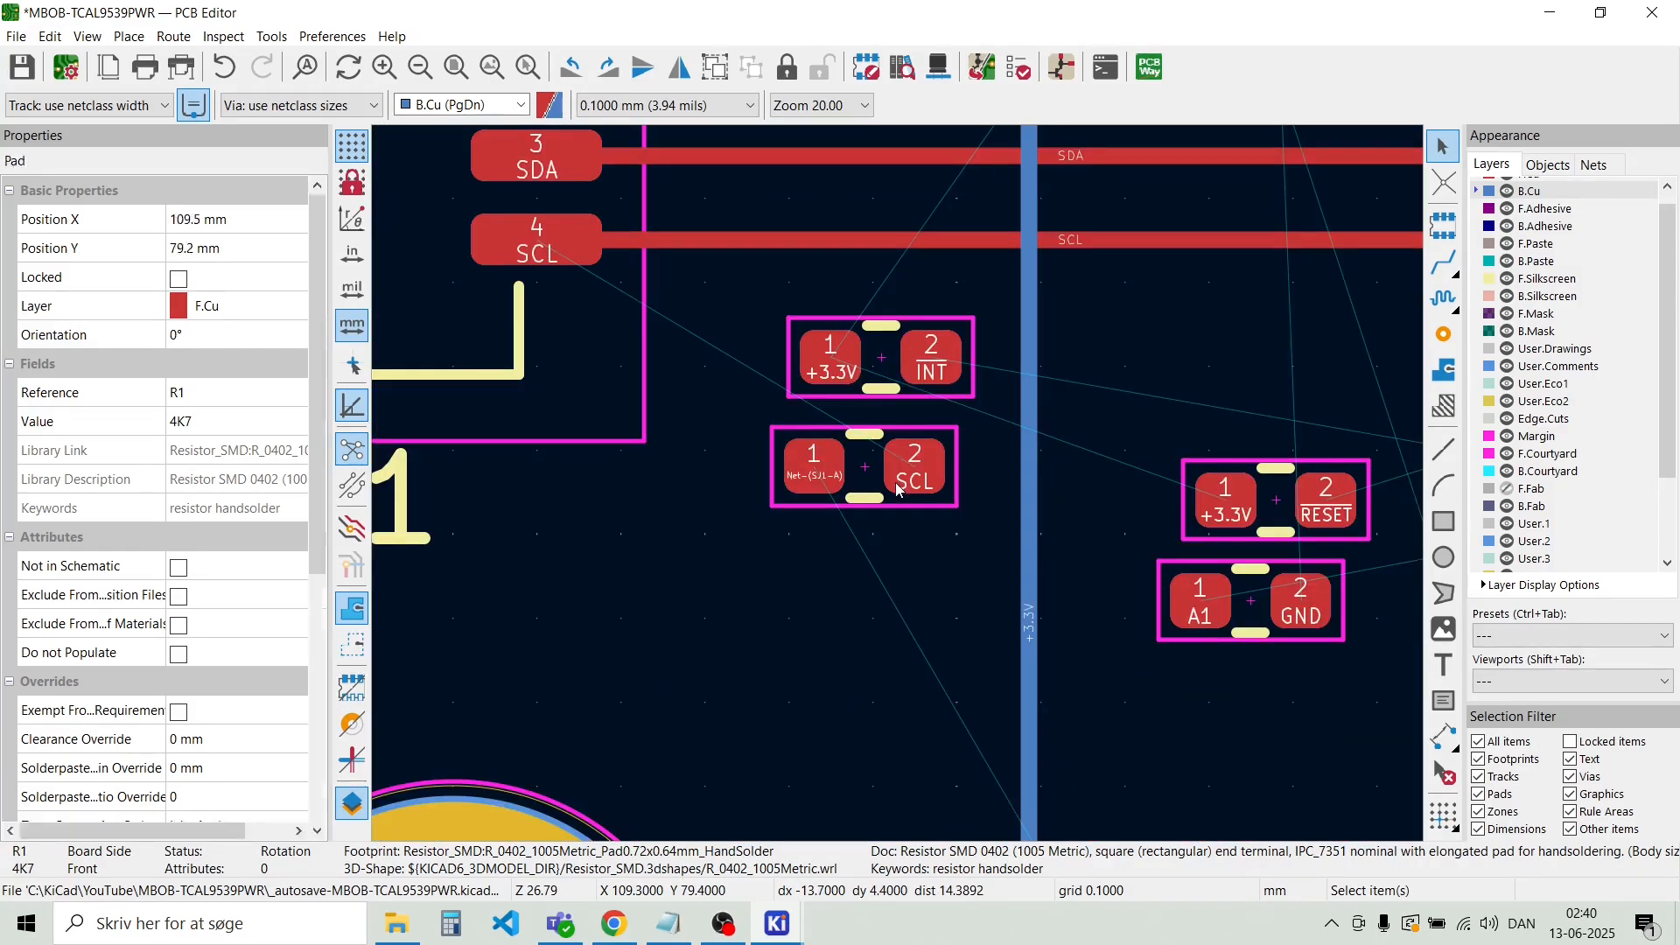
key("Escape")
left_click(869, 510)
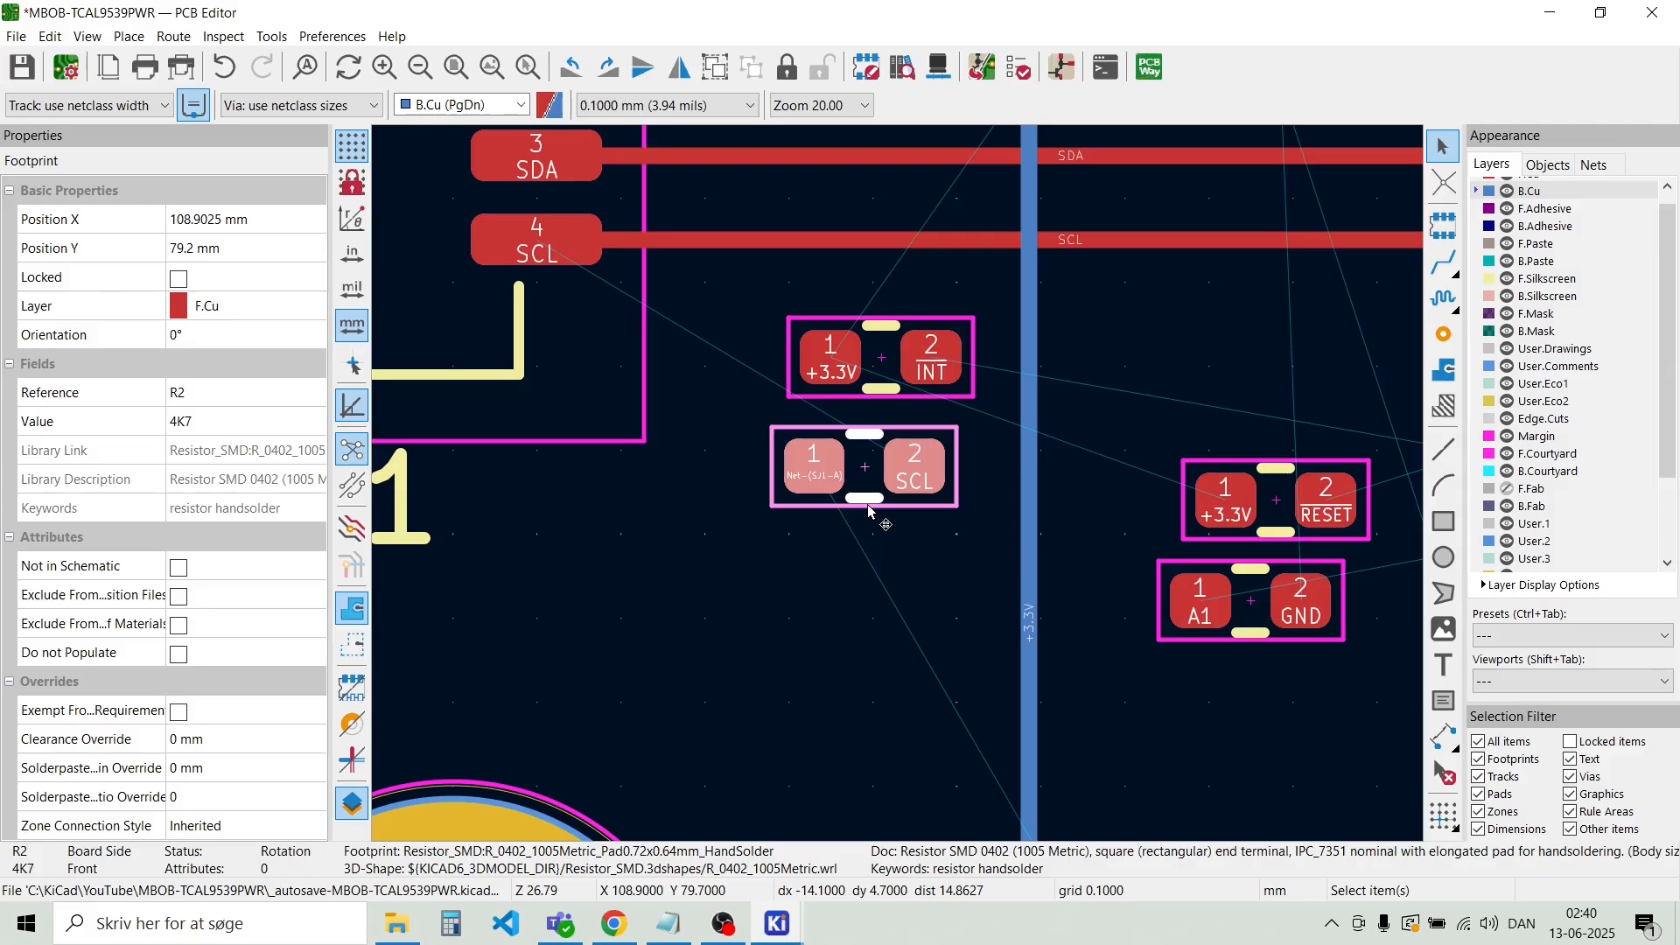
scroll(896, 483, "down", 4)
key("m")
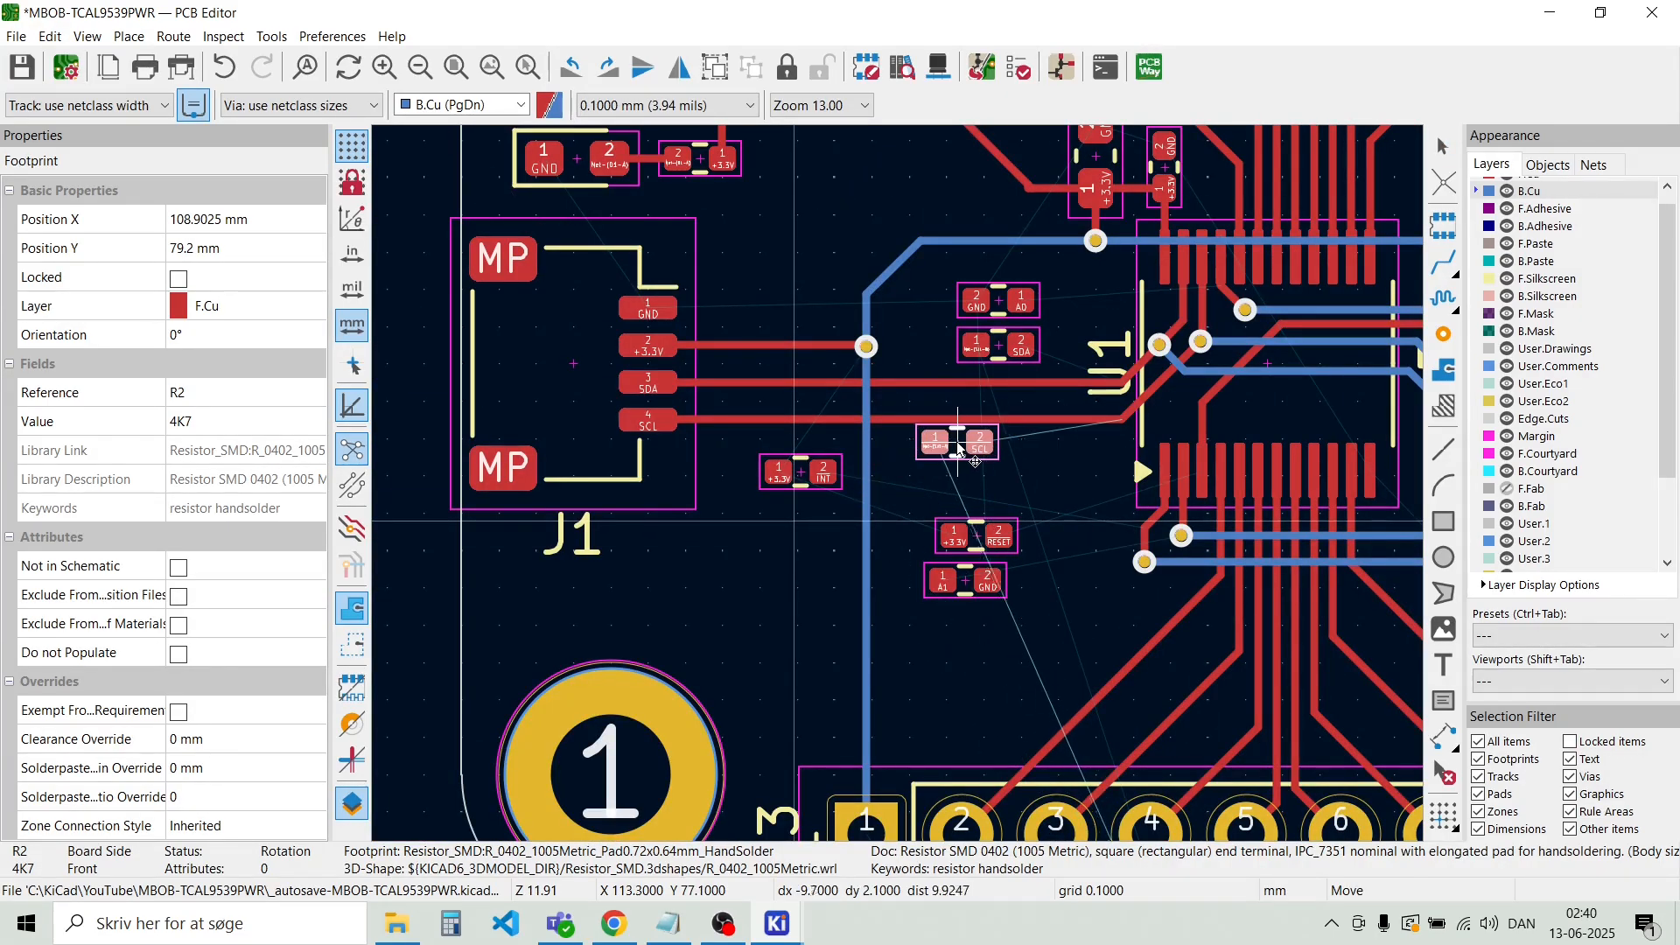
scroll(958, 444, "up", 6)
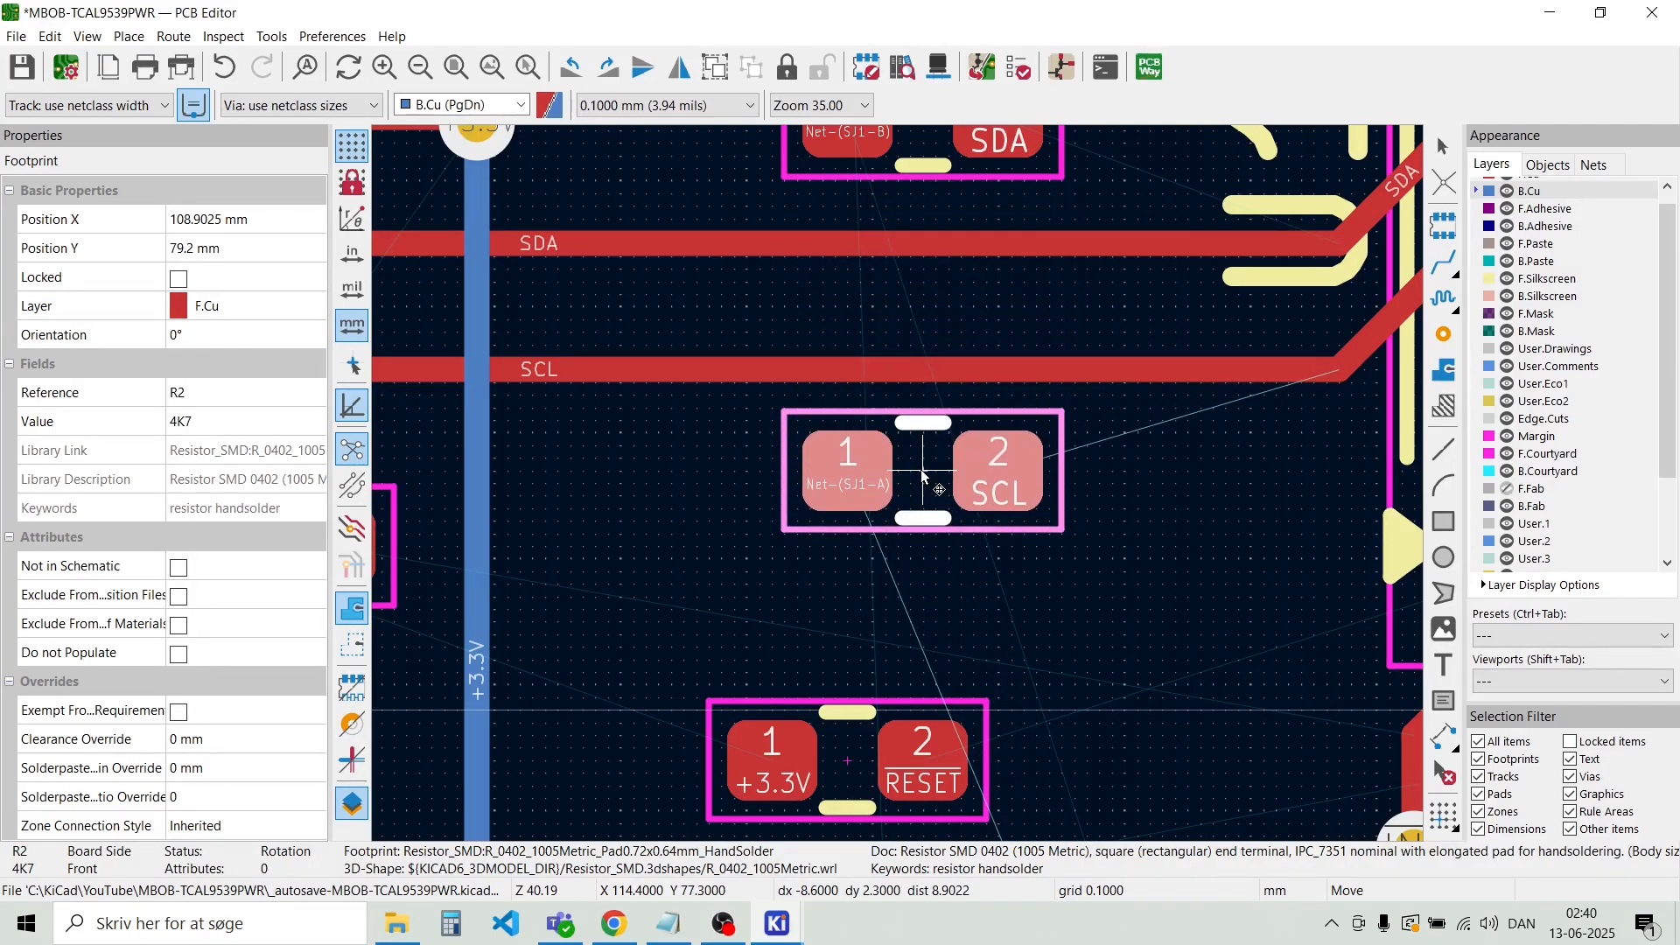
left_click(923, 475)
scroll(894, 486, "down", 3)
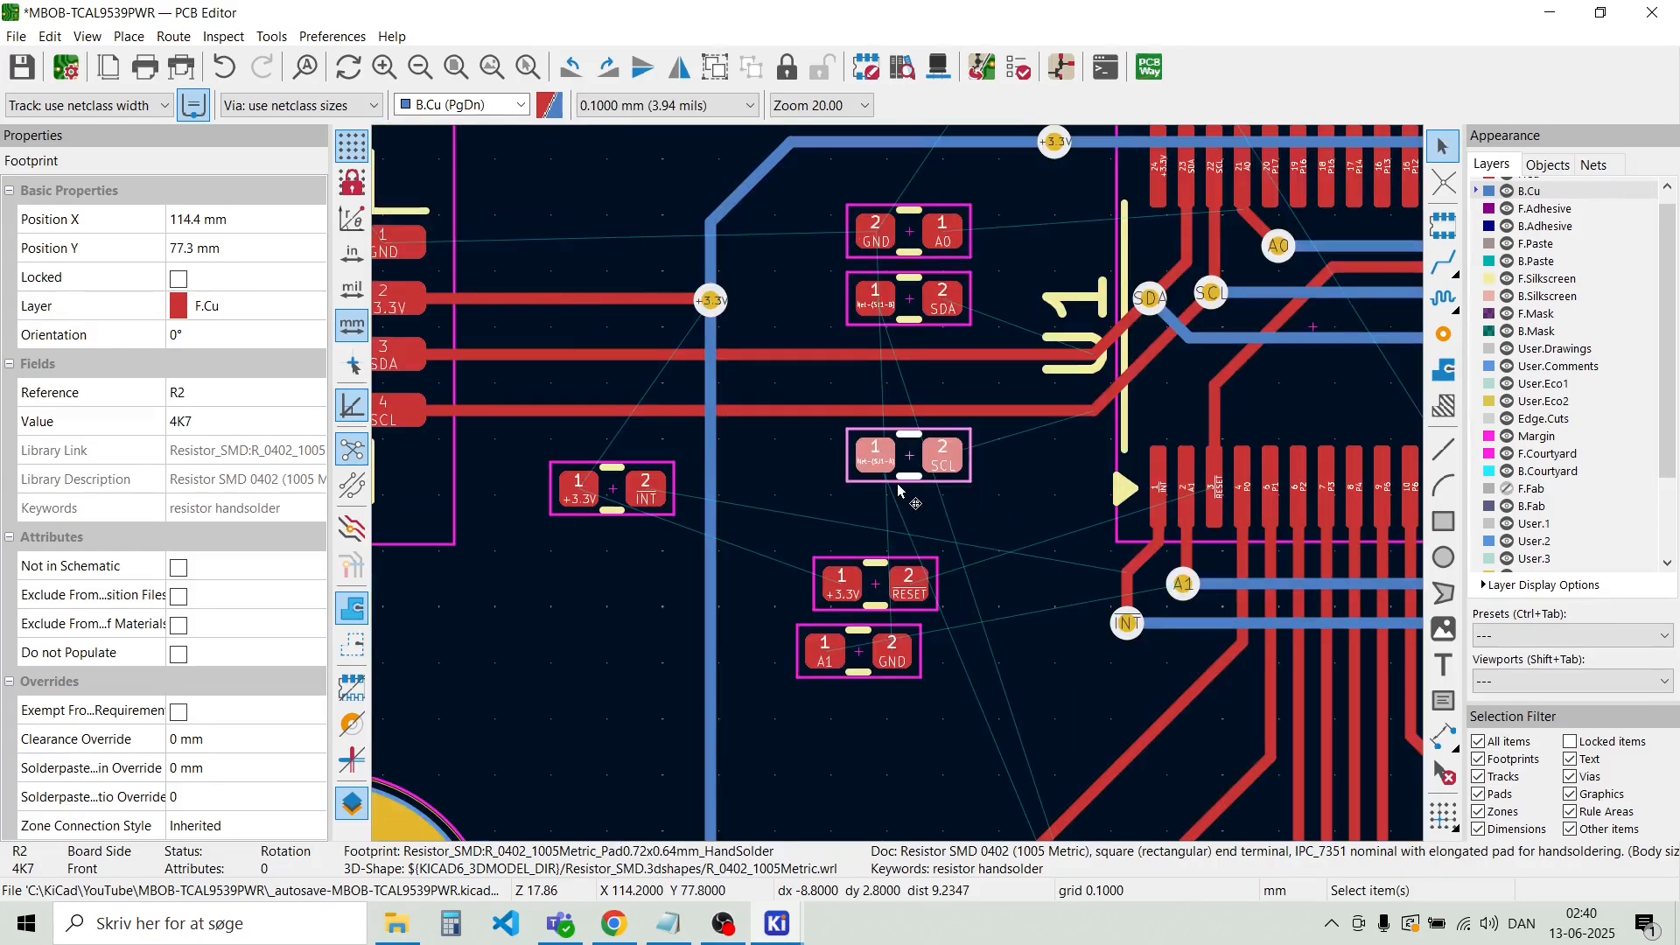
key("Escape")
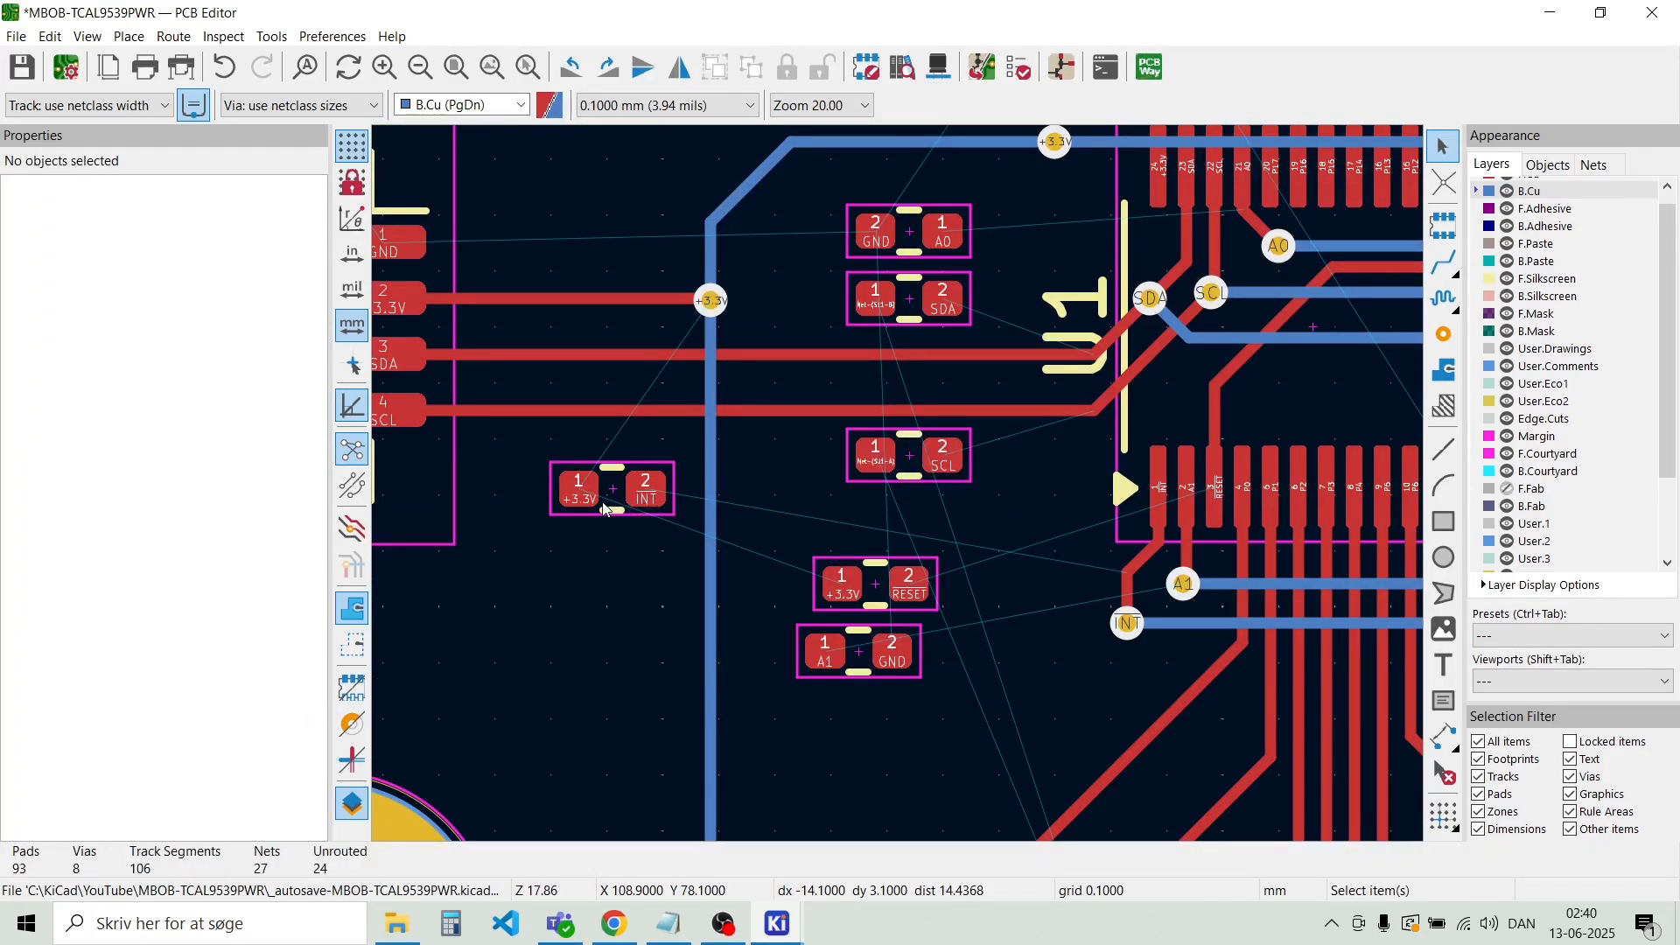
Move resistor R3 across the vertical +3.3V track to a spot below R6, at about X 114, Y 82.2 mm
left_click(604, 509)
key("m")
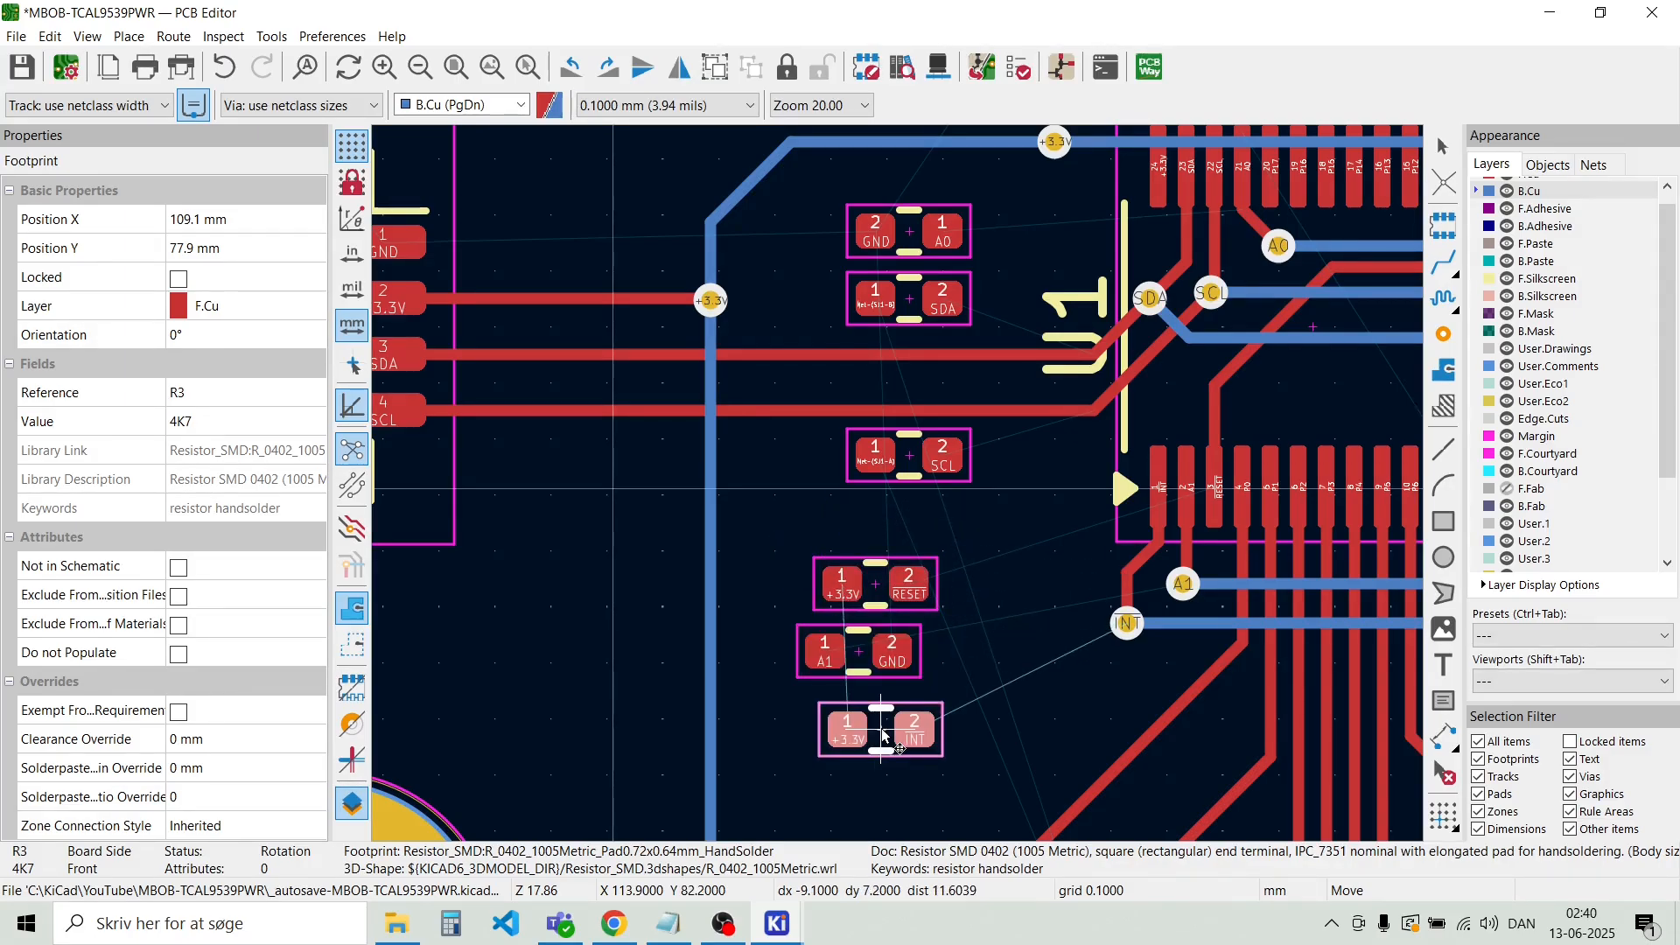
left_click(889, 735)
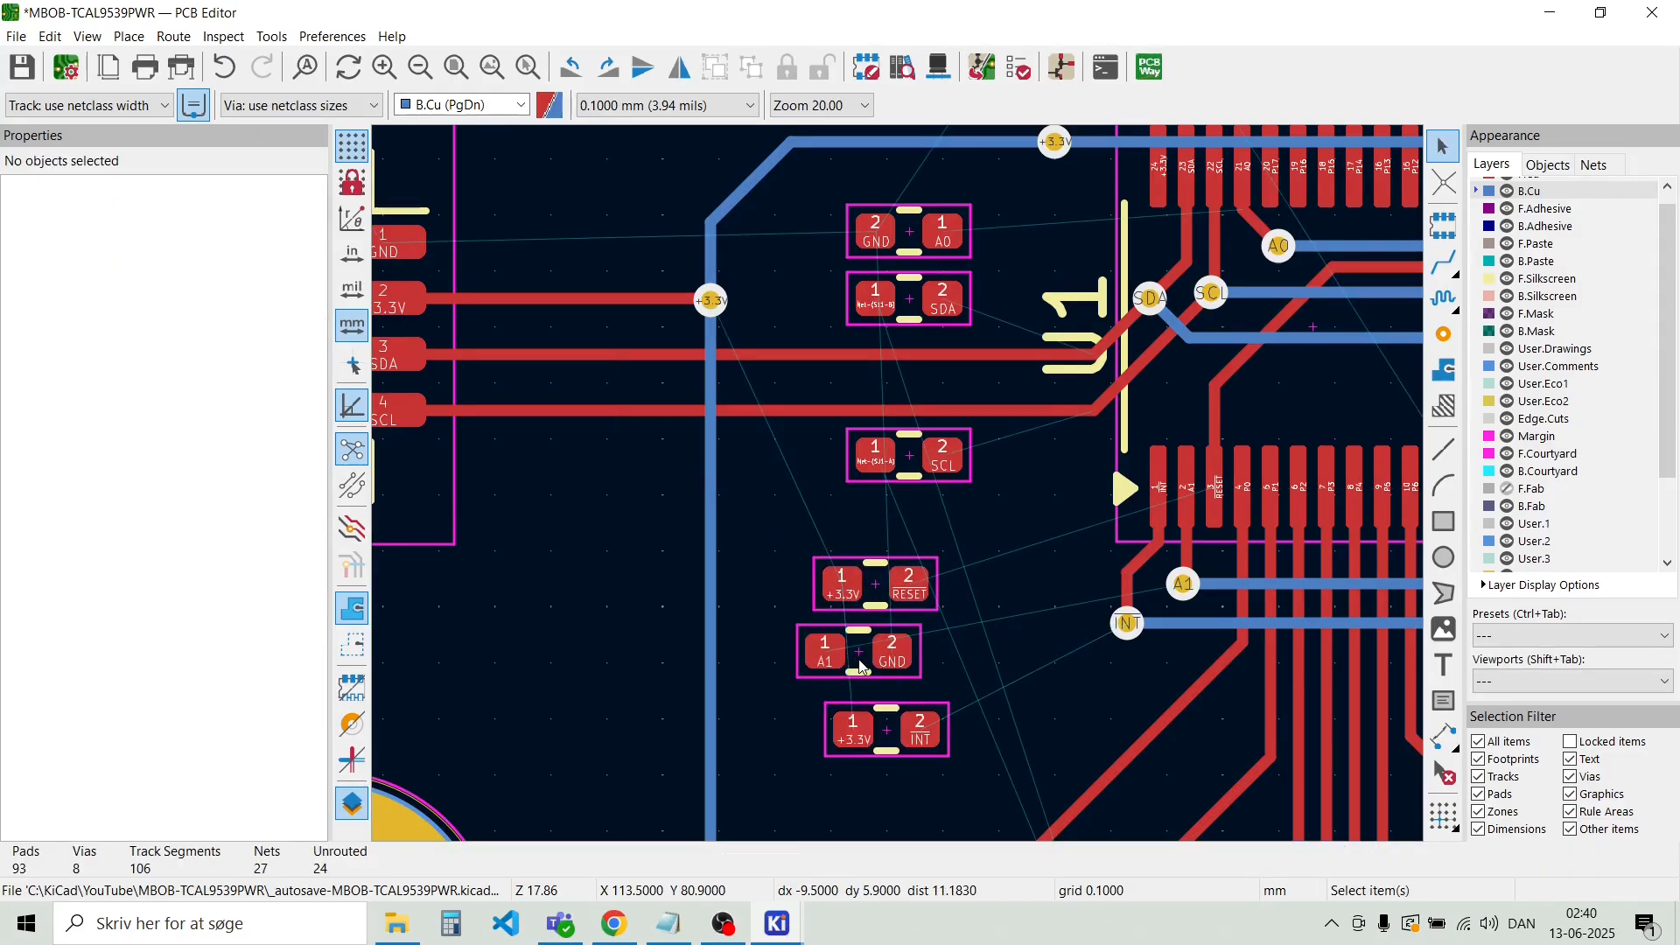
Rotate resistor R6 to 180° so its A1 pad faces U1, and place it directly below R2, aligned with it
key("m")
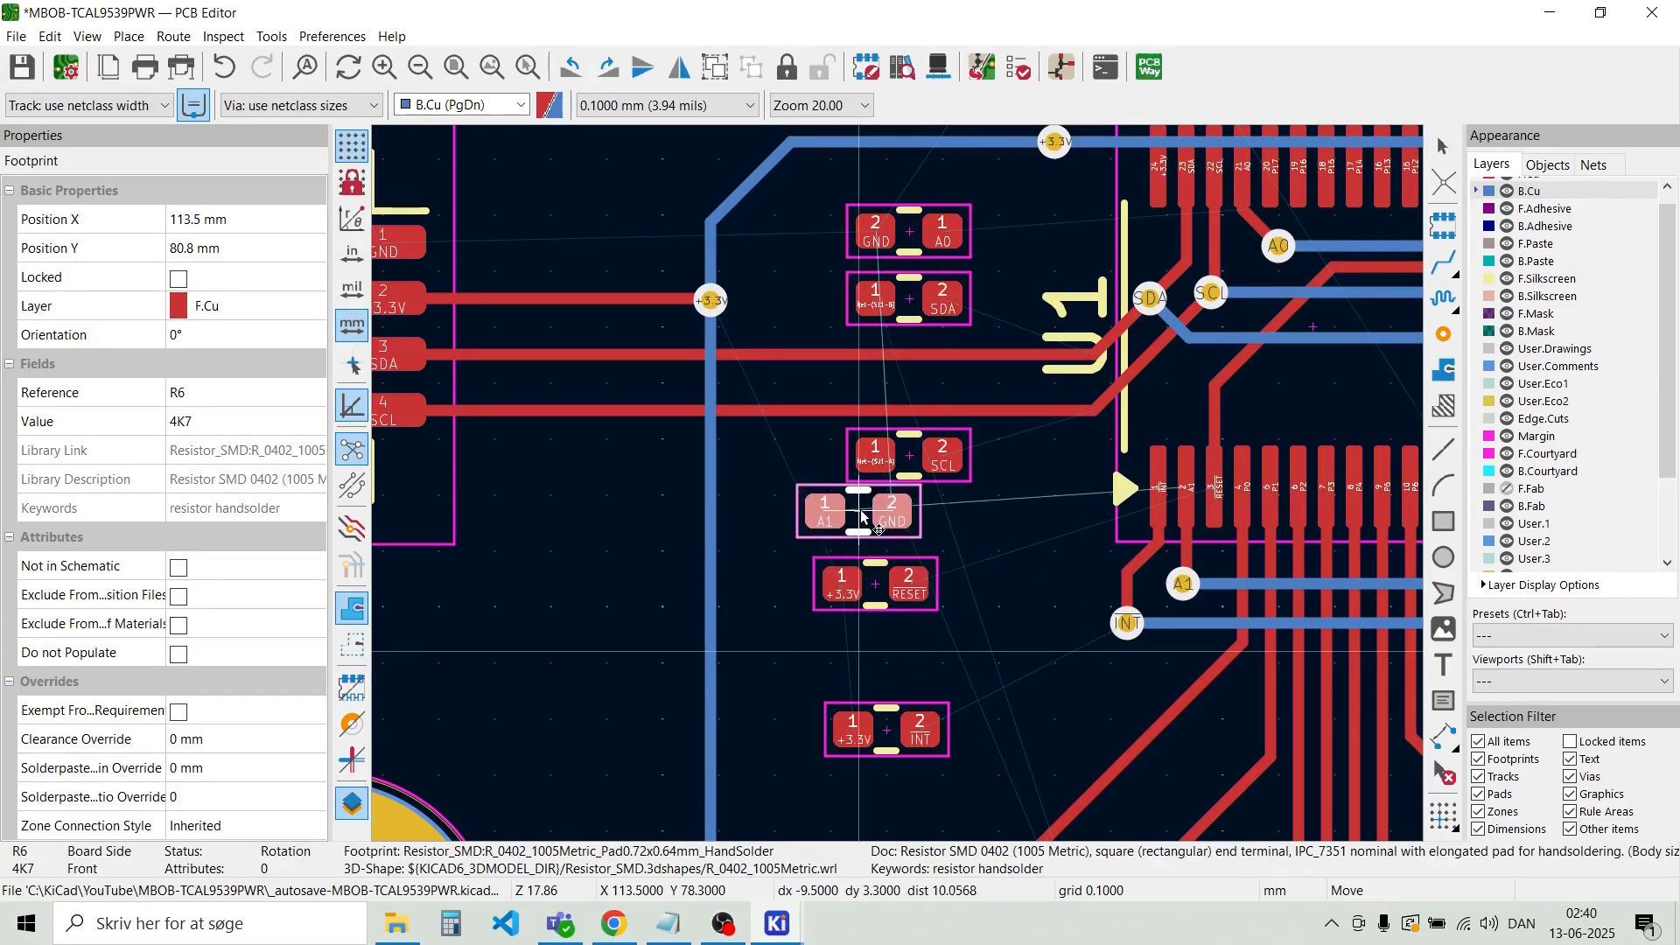
scroll(884, 535, "up", 2)
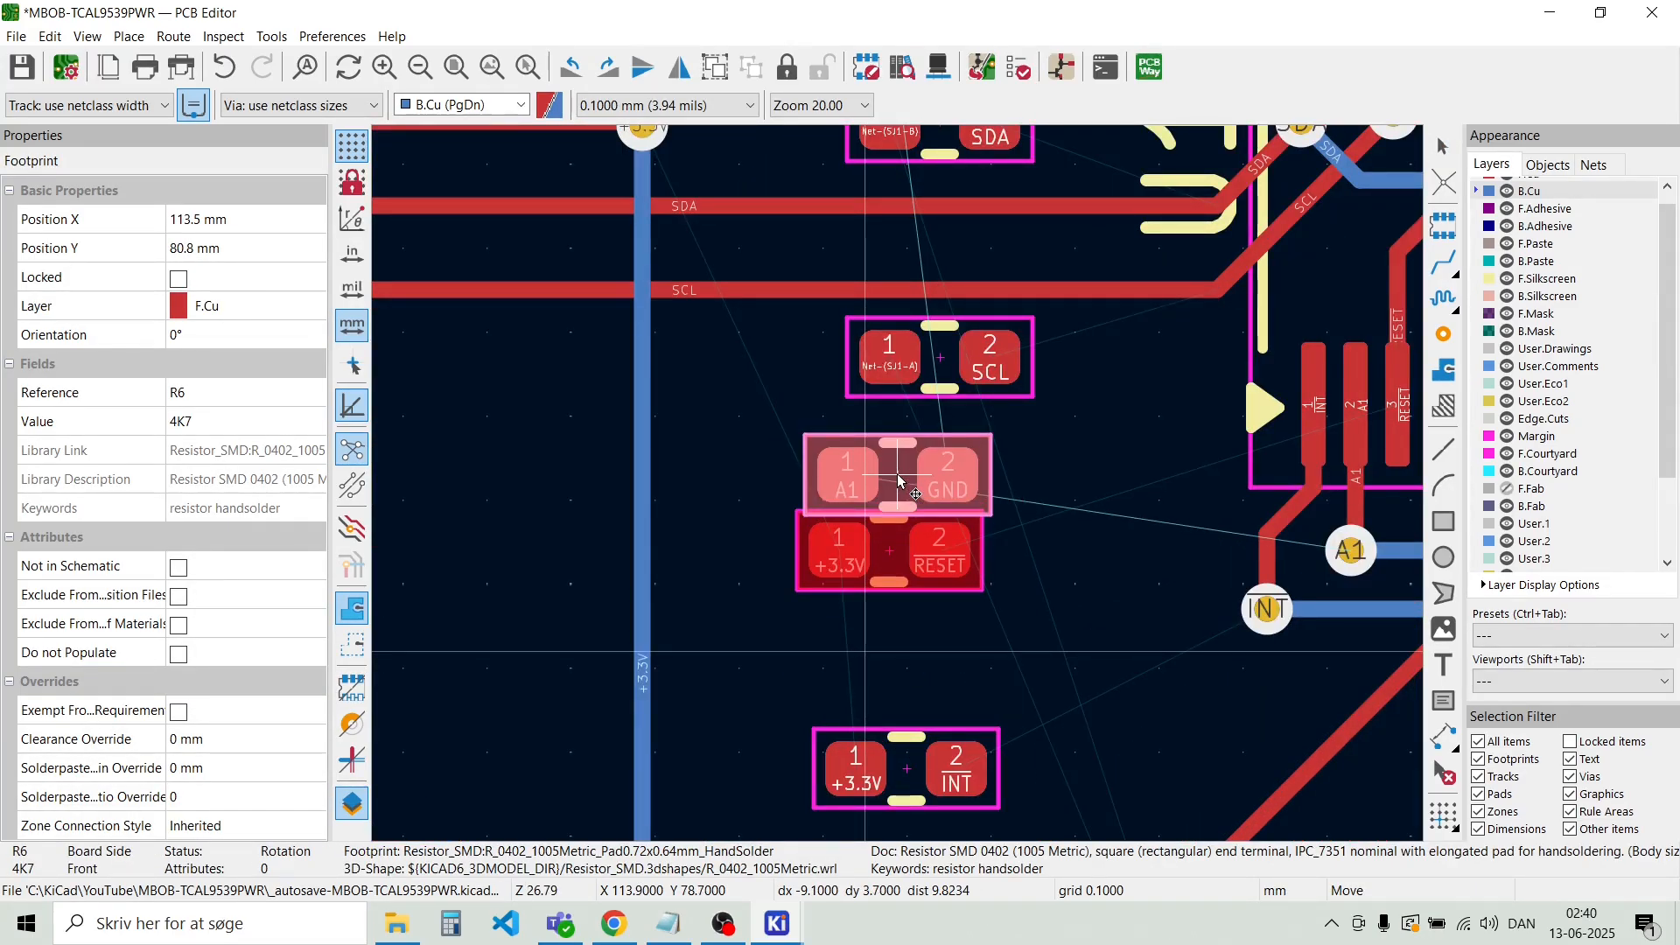
key("r")
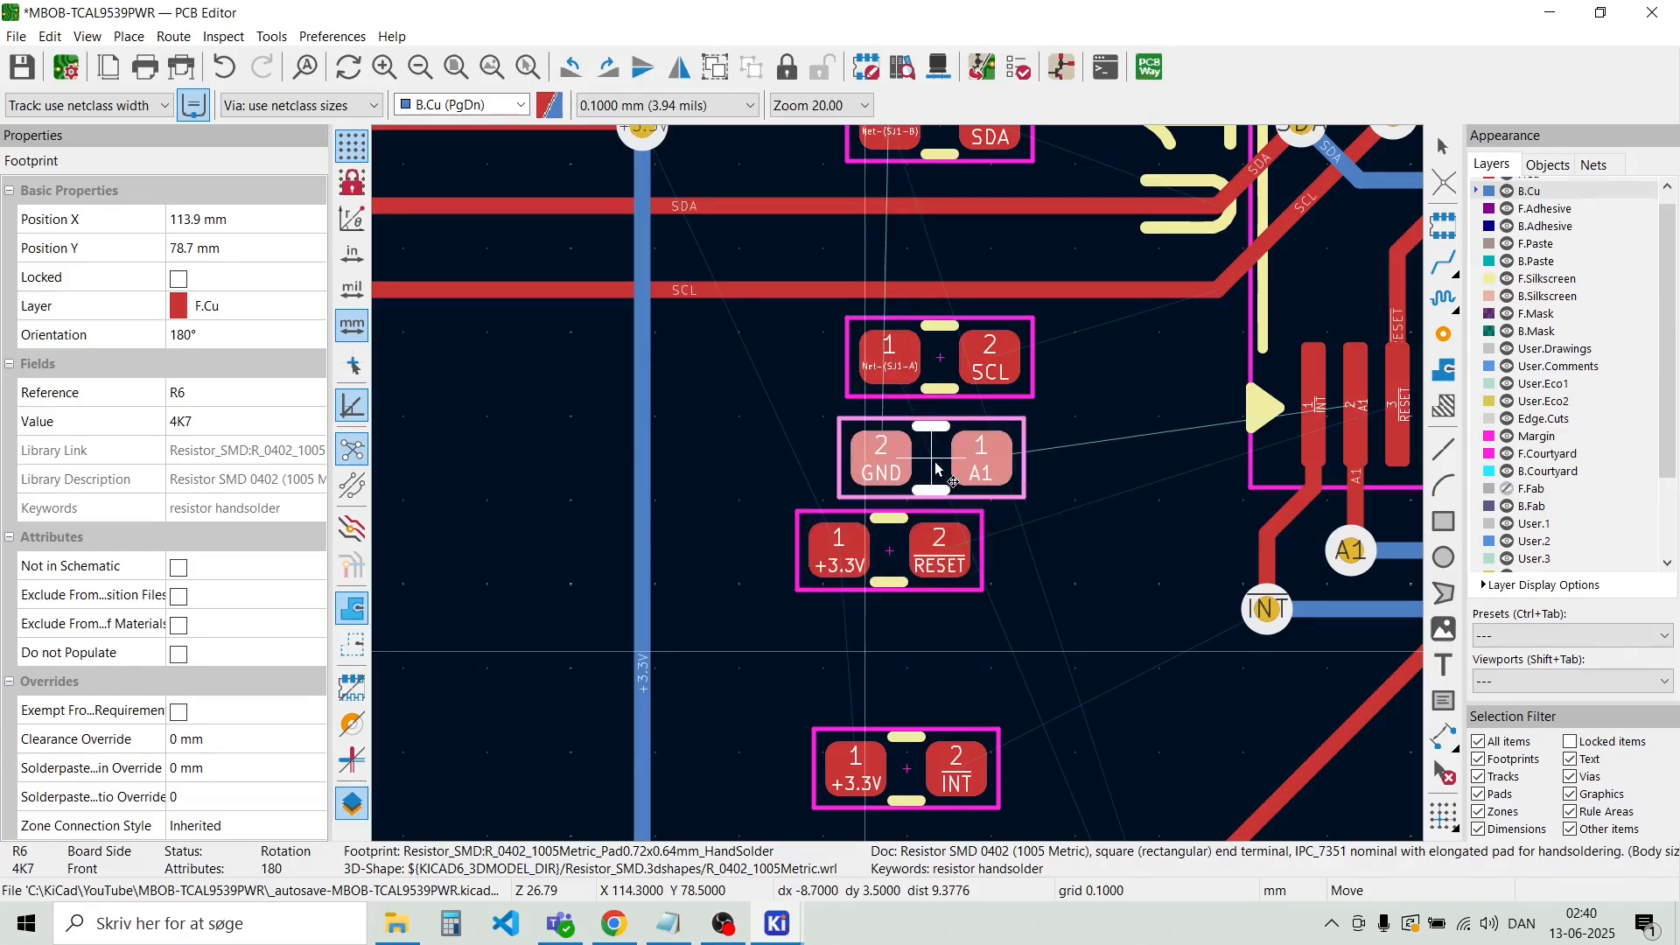
left_click(942, 460)
key("Escape")
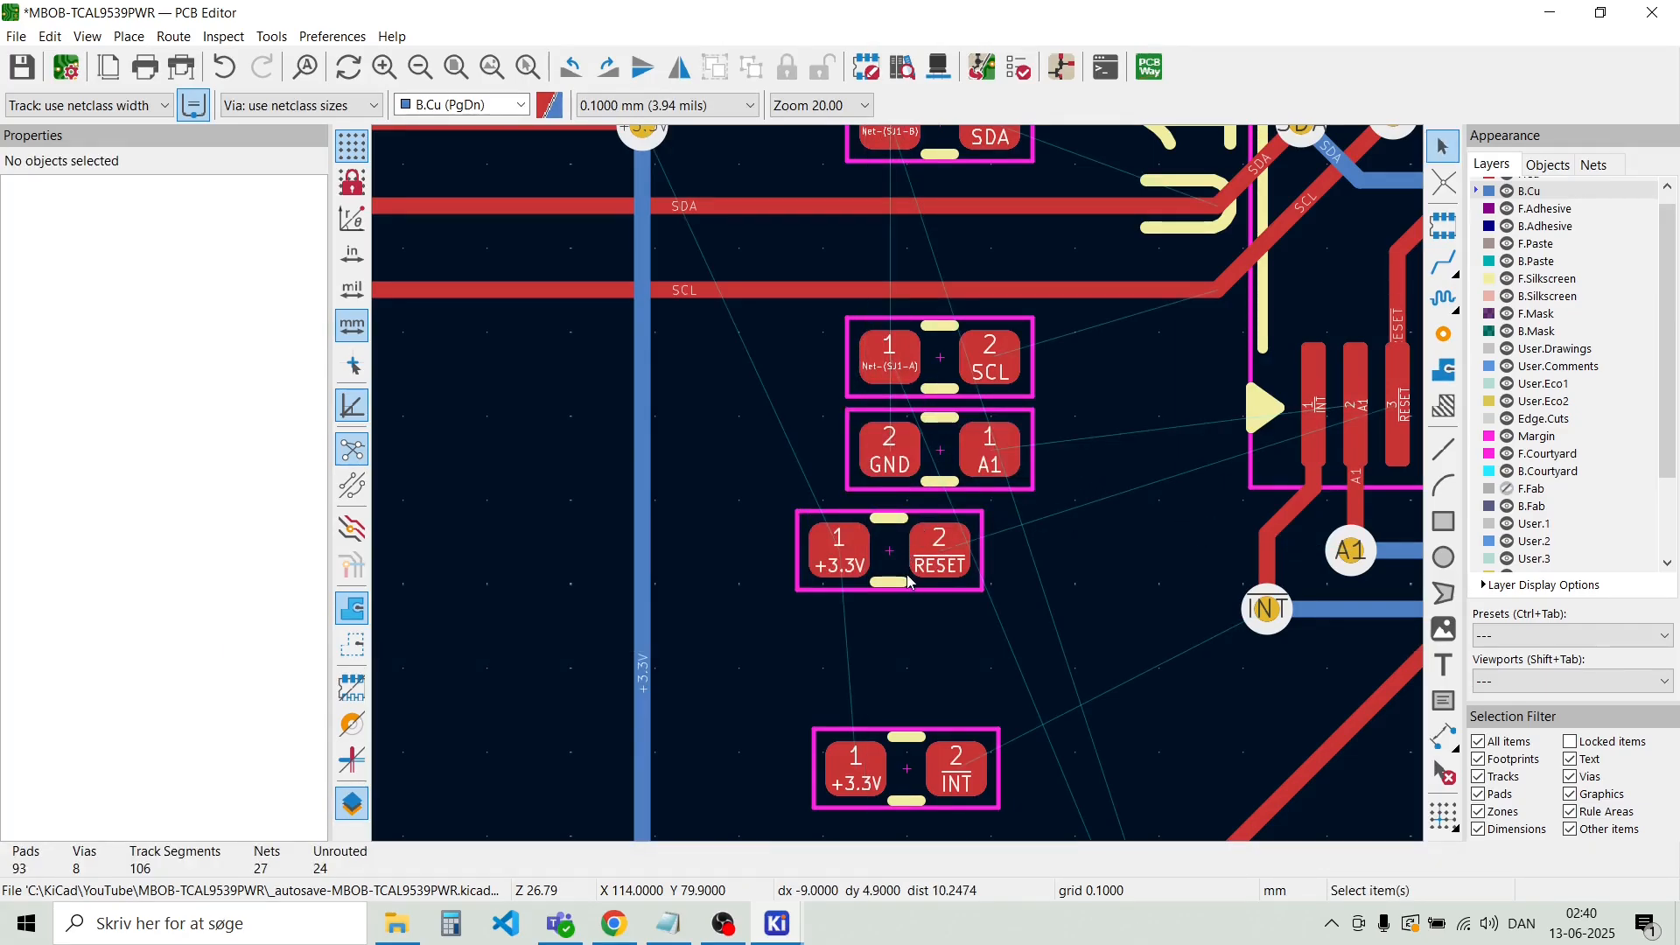
Align resistor R4 directly below R6 in the resistor column, at X 114.4, Y 79.5 mm
left_click(904, 583)
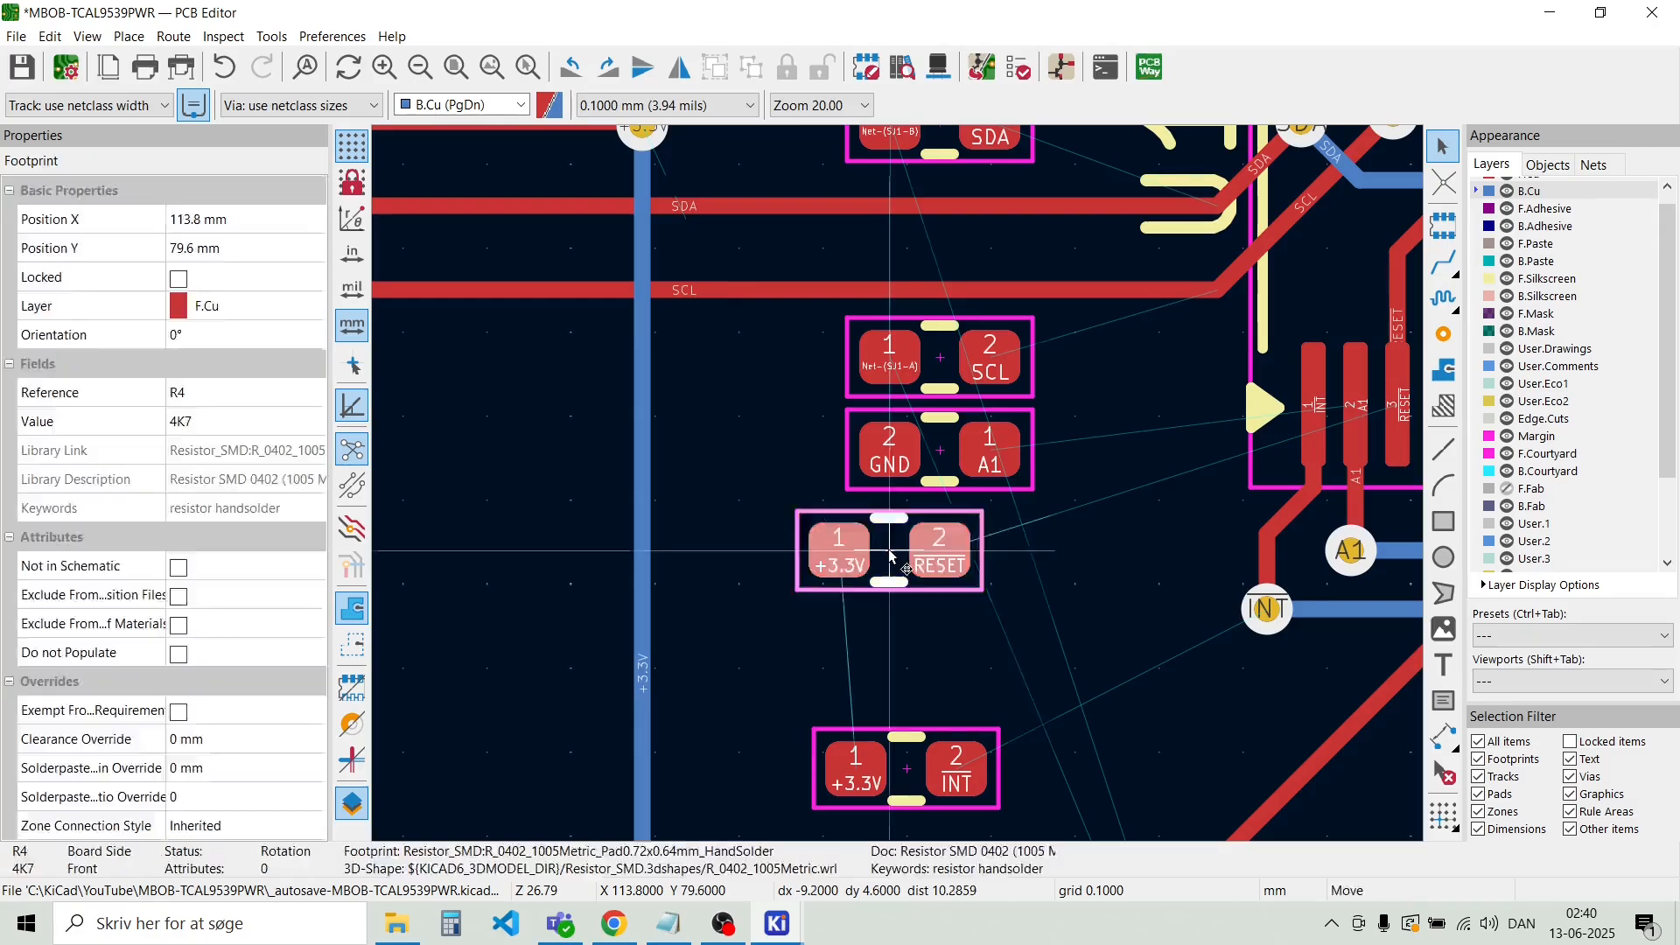
key("m")
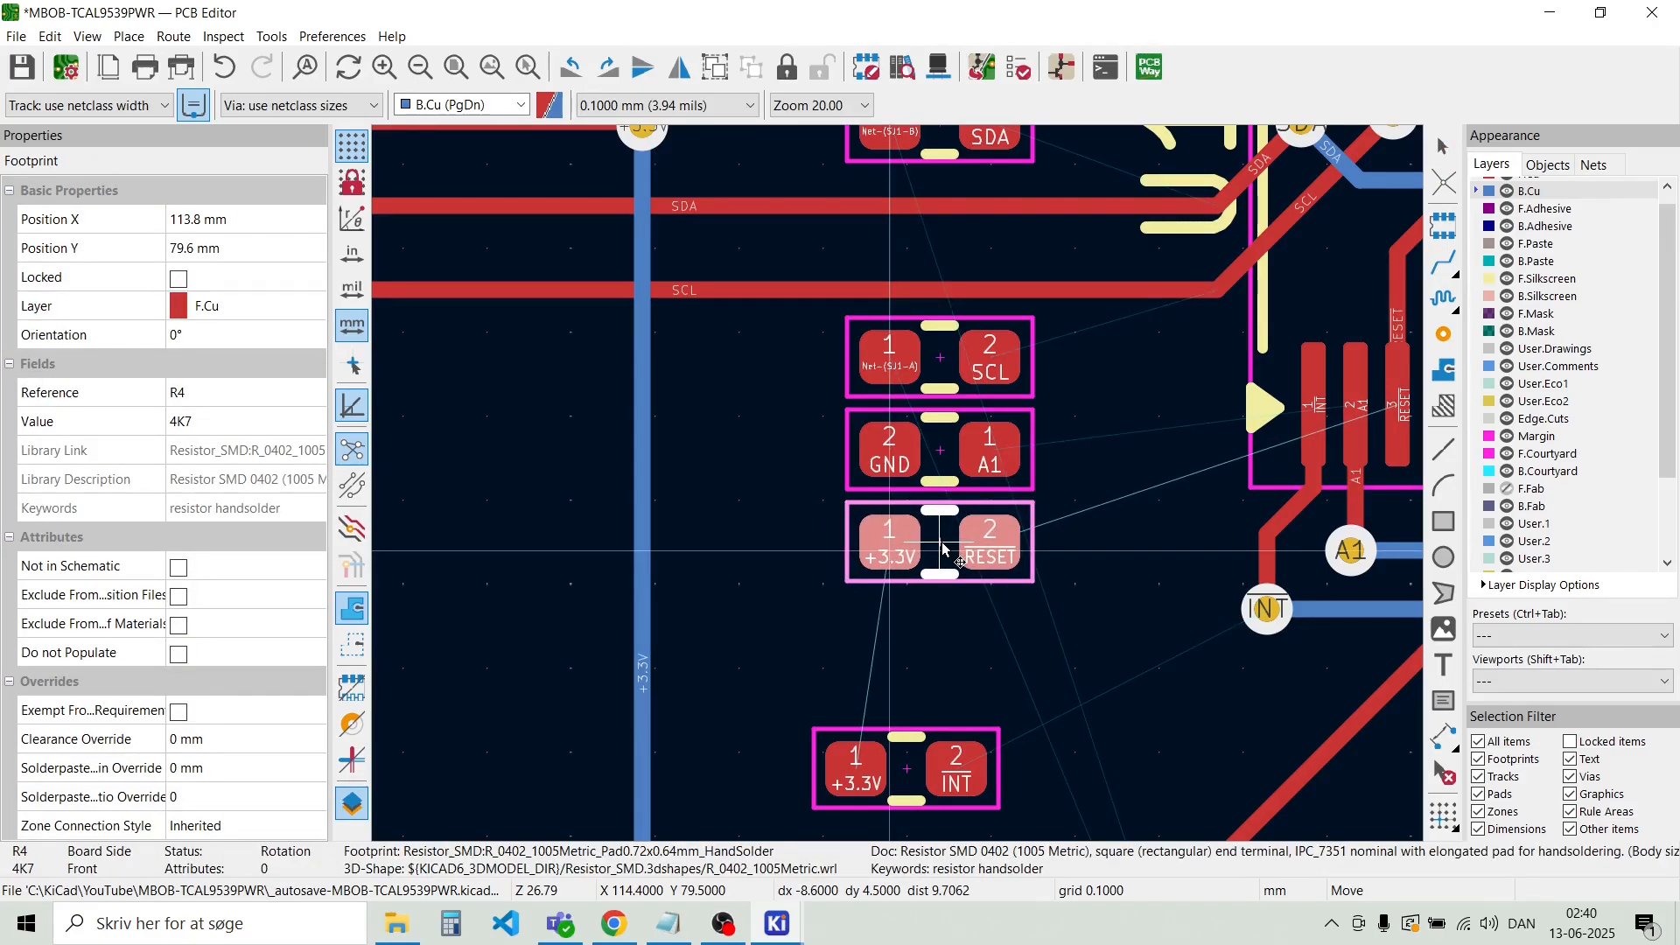
left_click(943, 549)
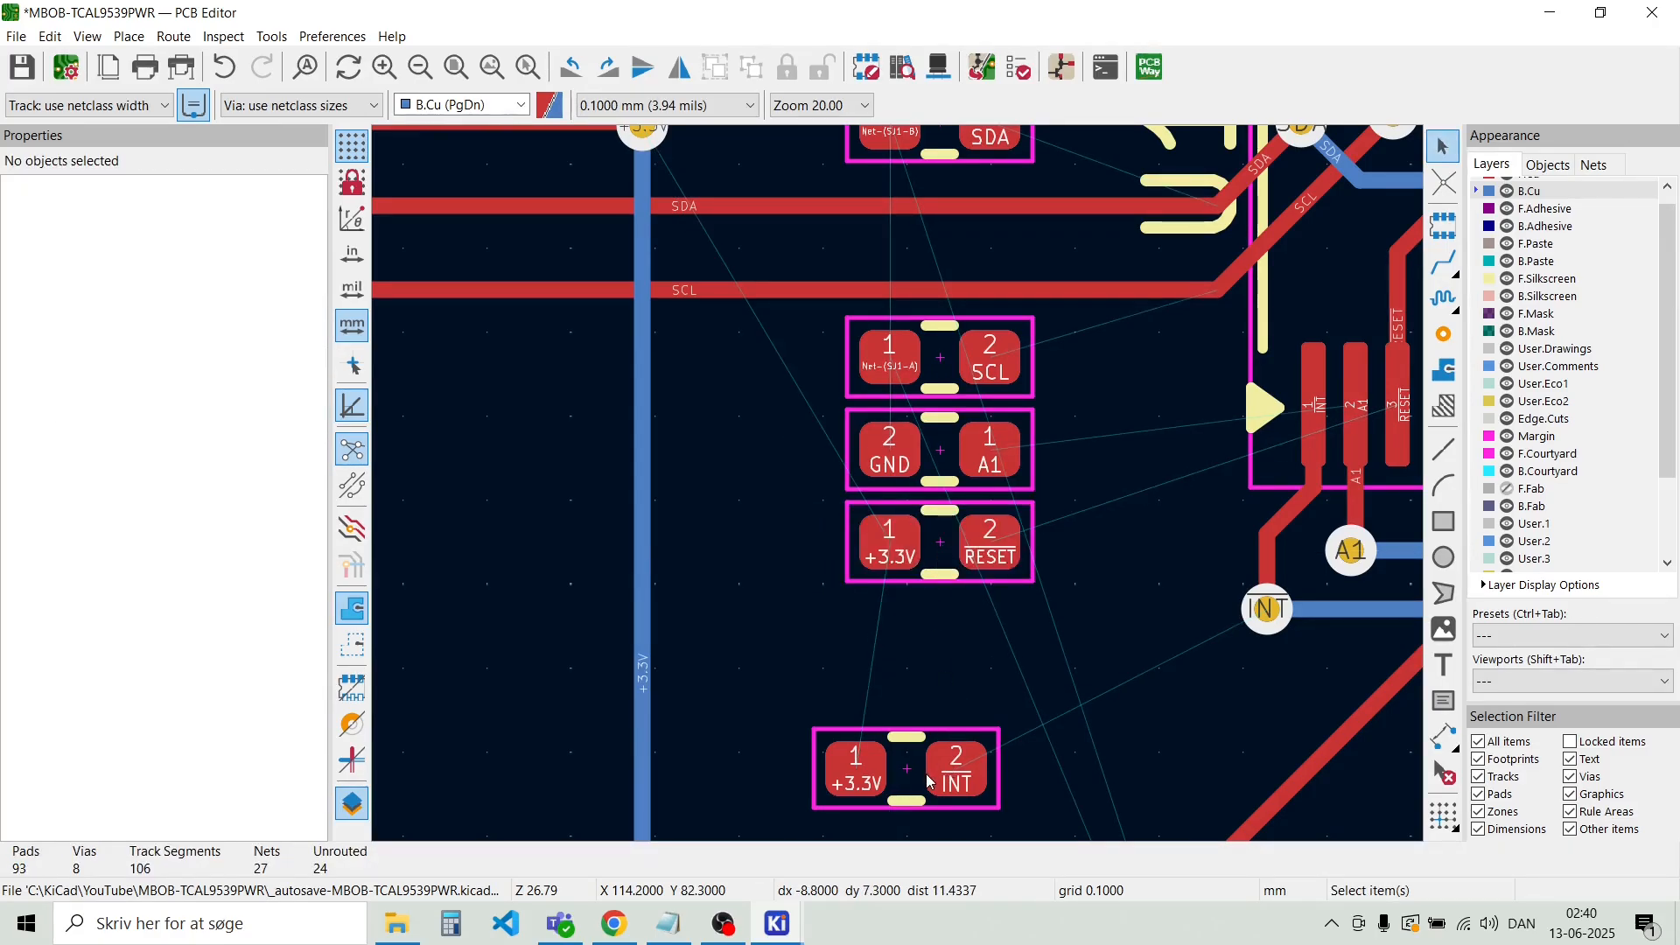
Move resistor R3 up directly below R4 to complete the resistor column, at X 114.4, Y 80.6 mm
left_click(929, 781)
key("m")
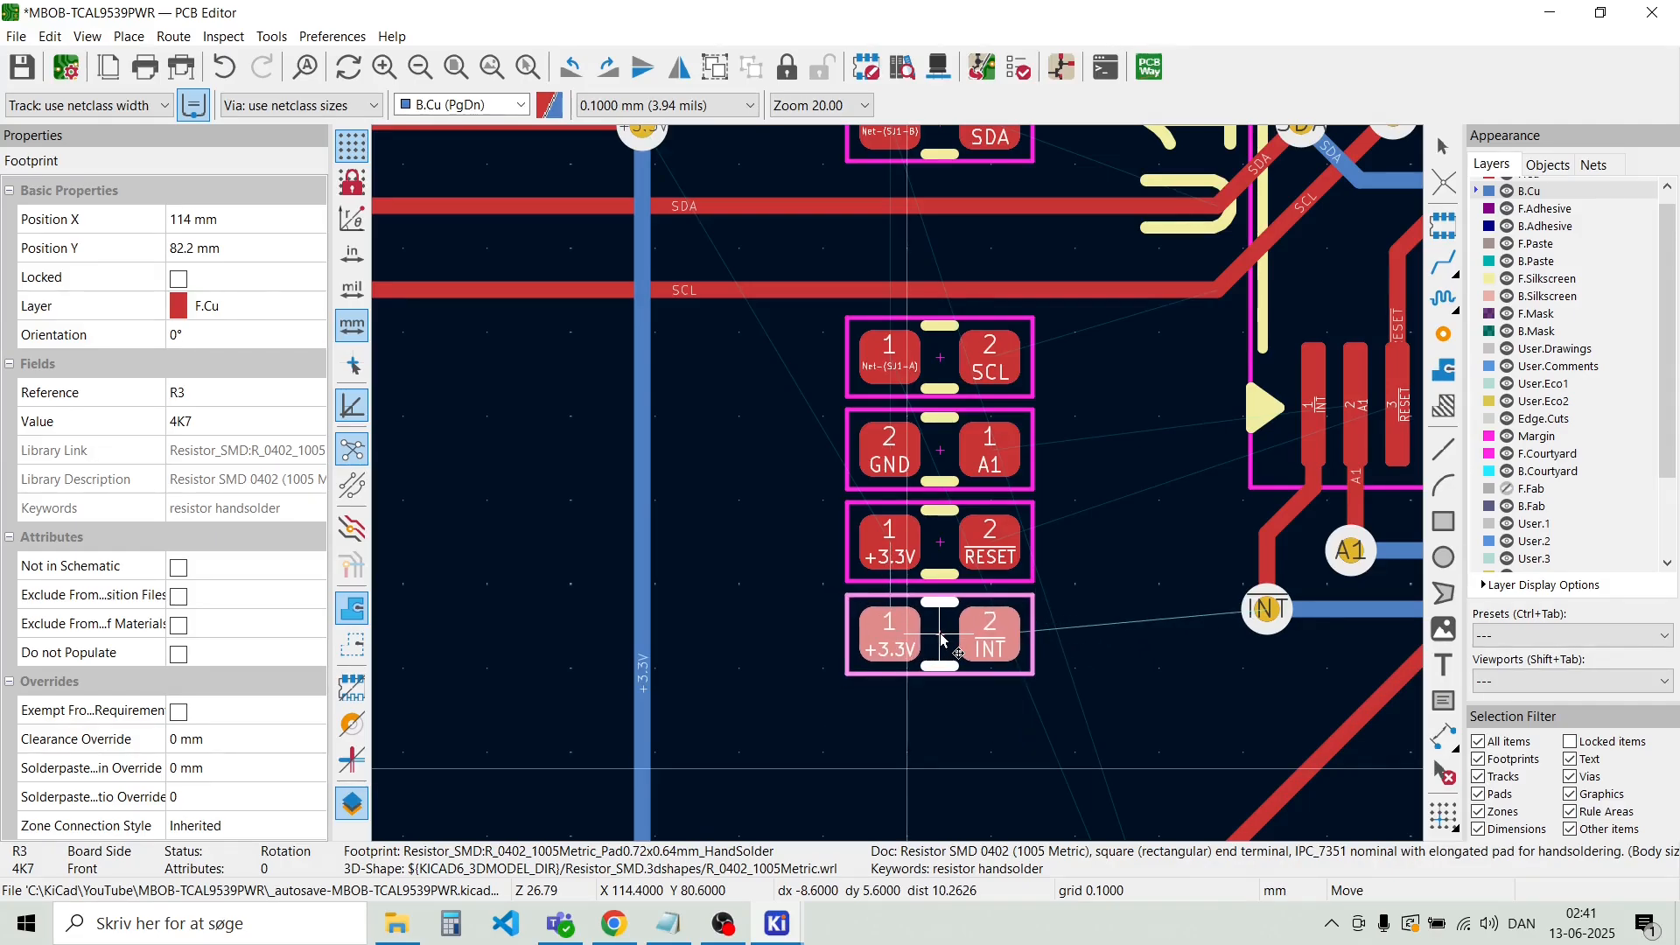
left_click(943, 641)
scroll(990, 737, "down", 3)
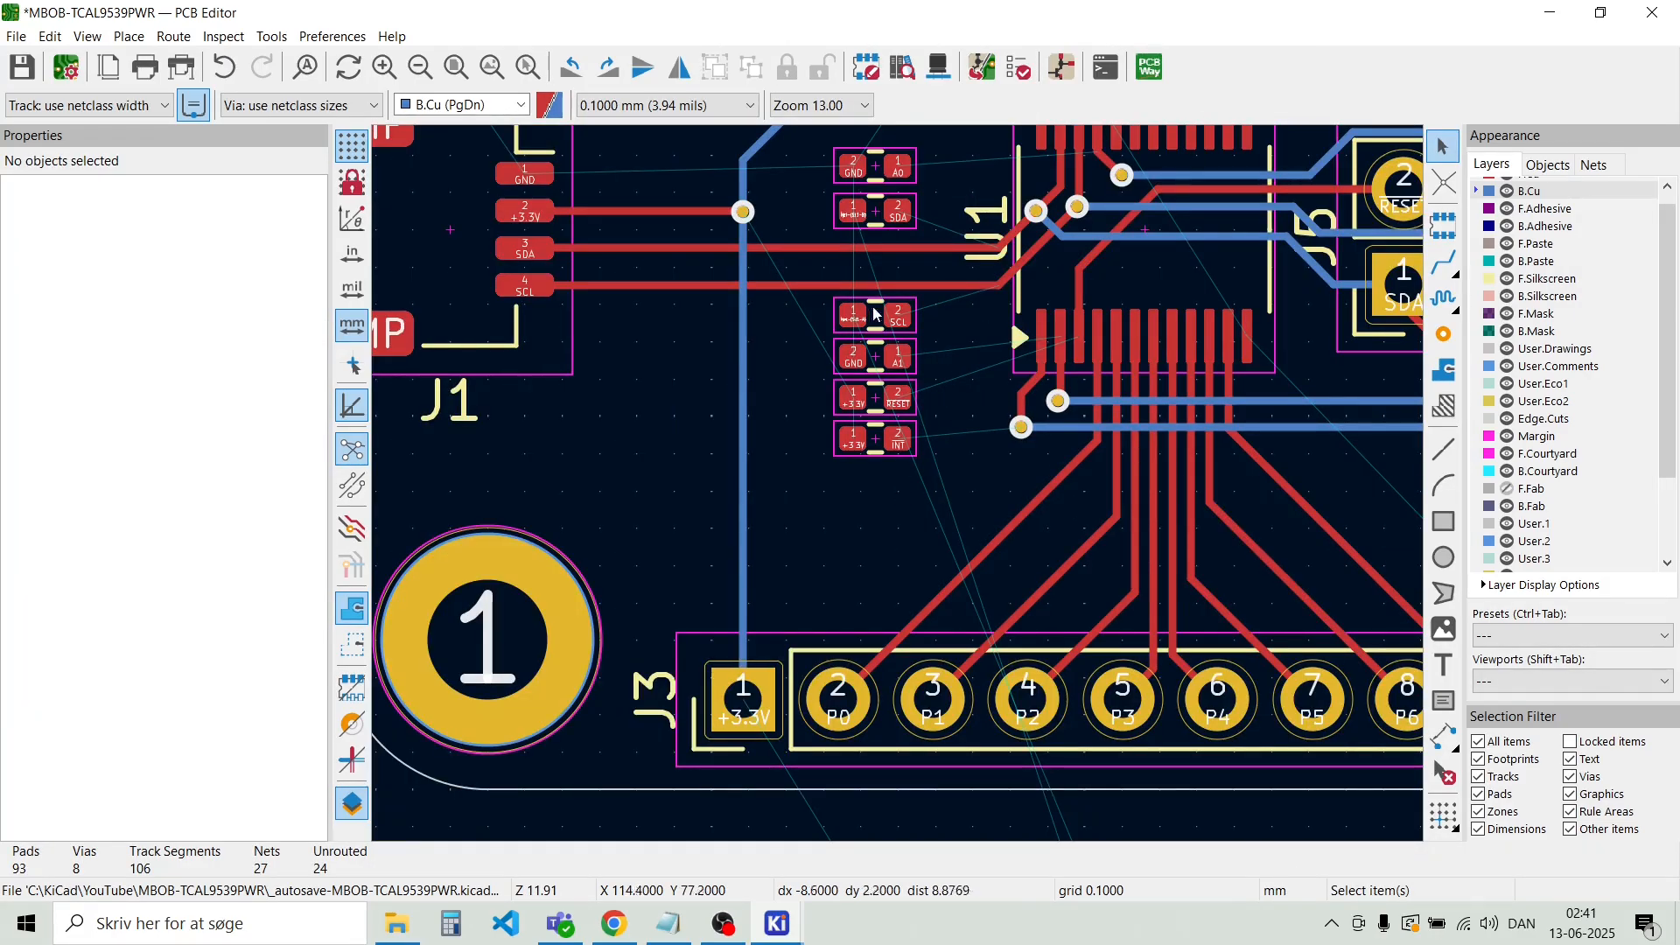
scroll(898, 481, "up", 5)
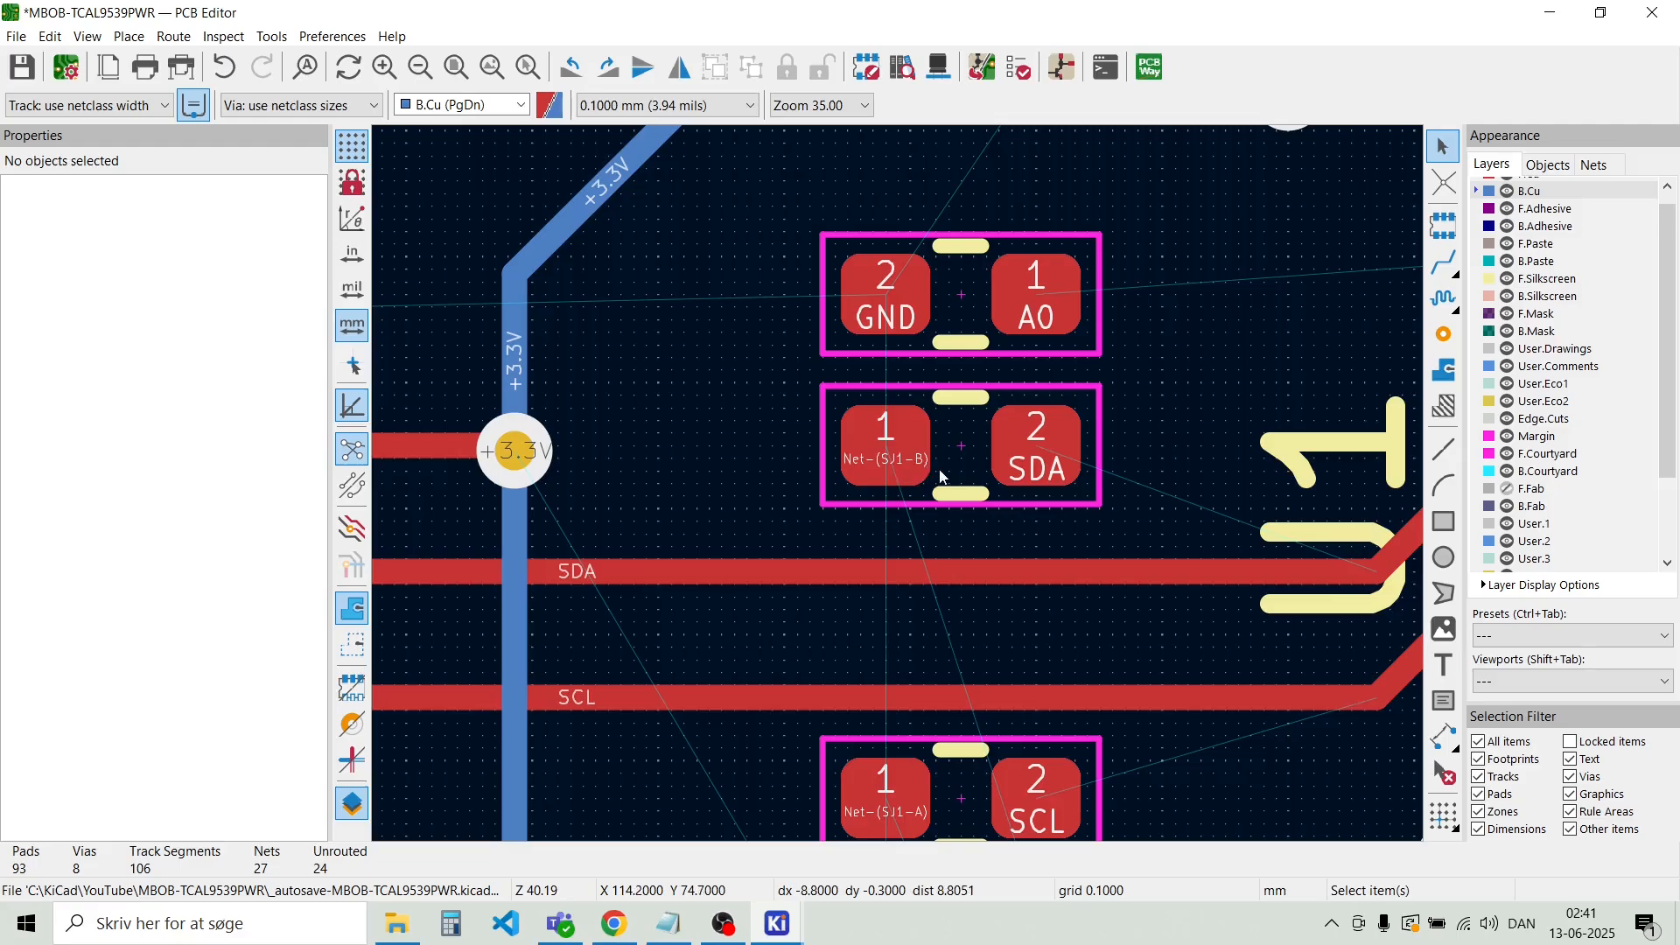
Nudge resistor R1 up 0.1 mm to Y 74.4 mm, closer to the resistor above it
left_click(953, 478)
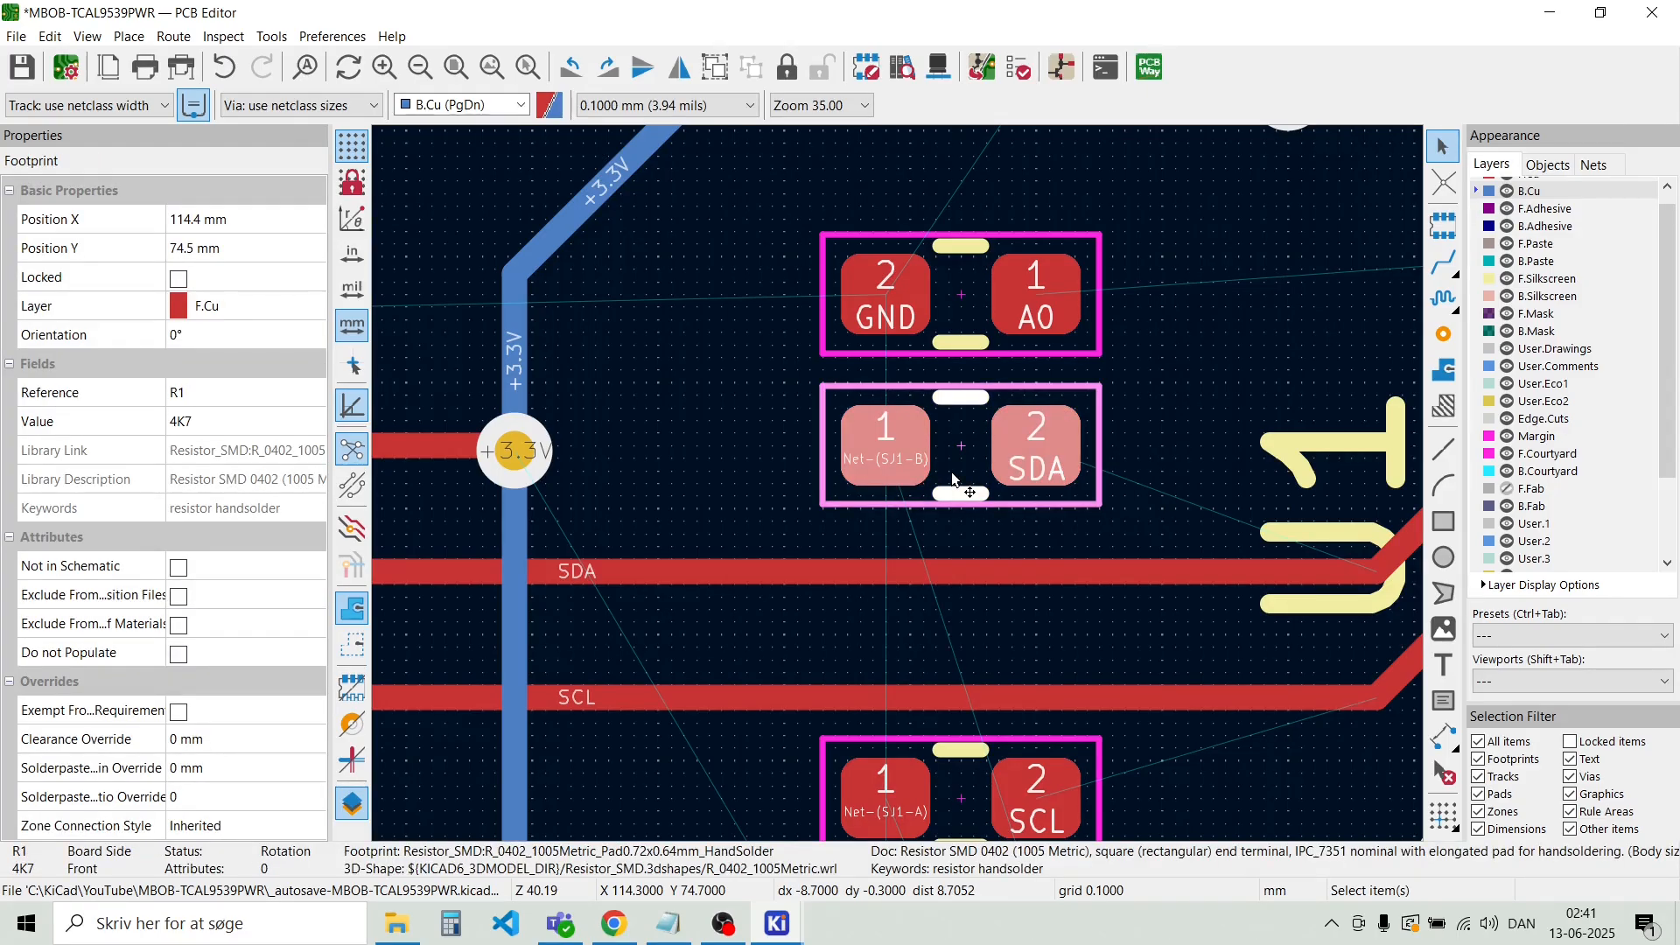
key("Up")
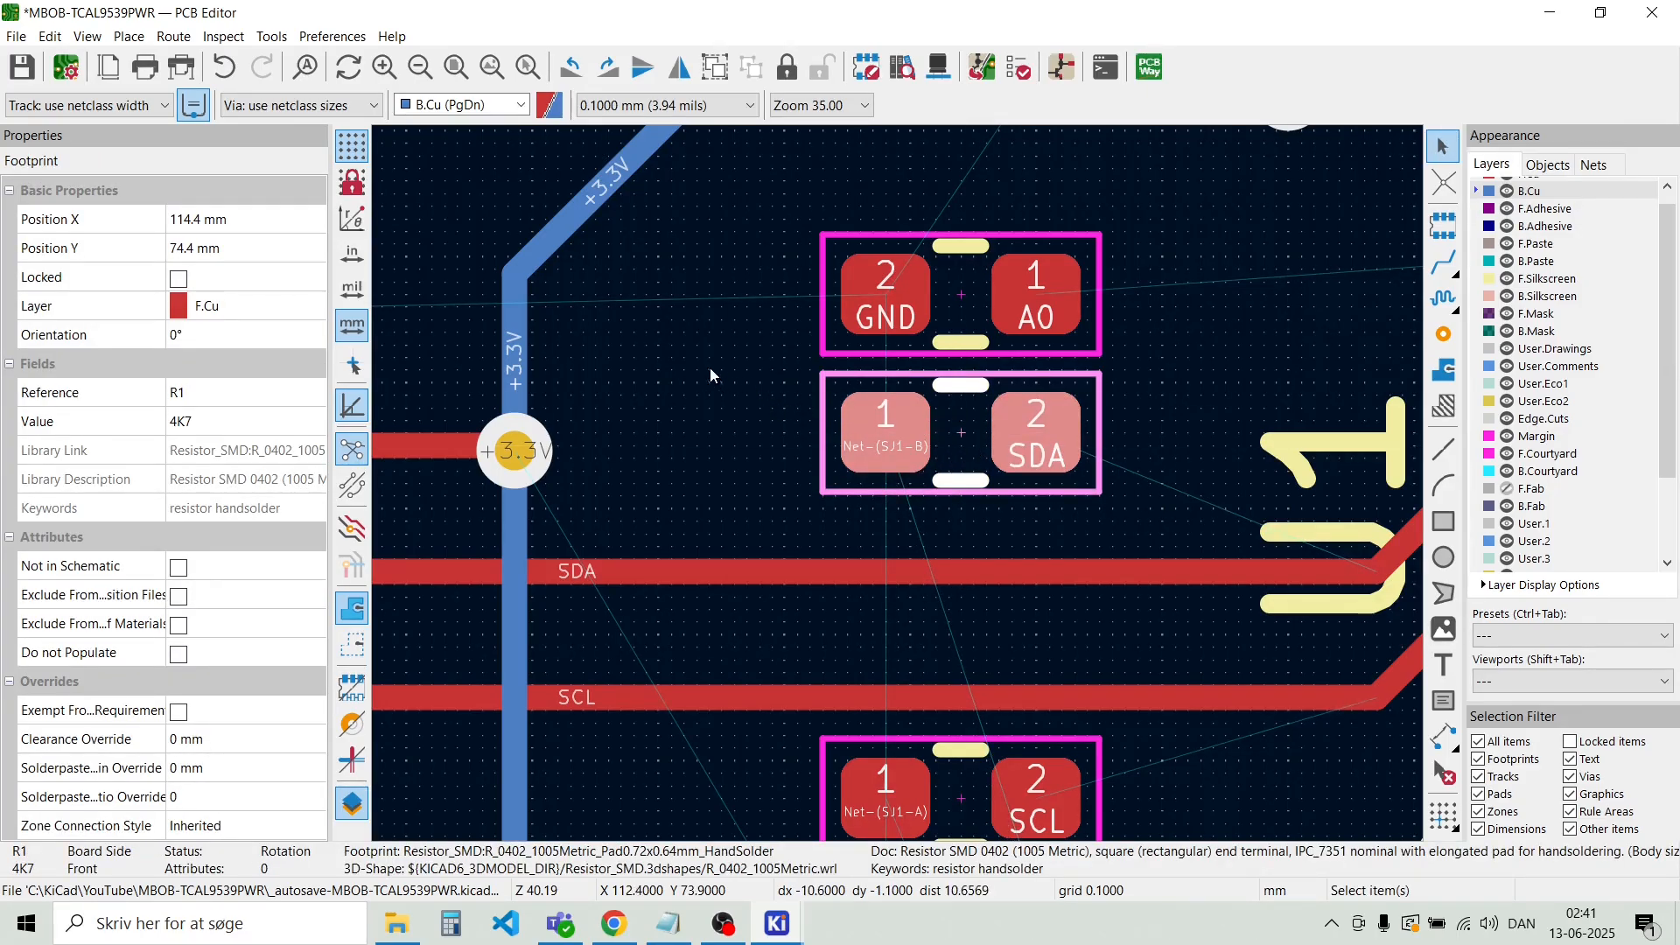
left_click(710, 376)
scroll(711, 376, "down", 2)
scroll(898, 474, "down", 3)
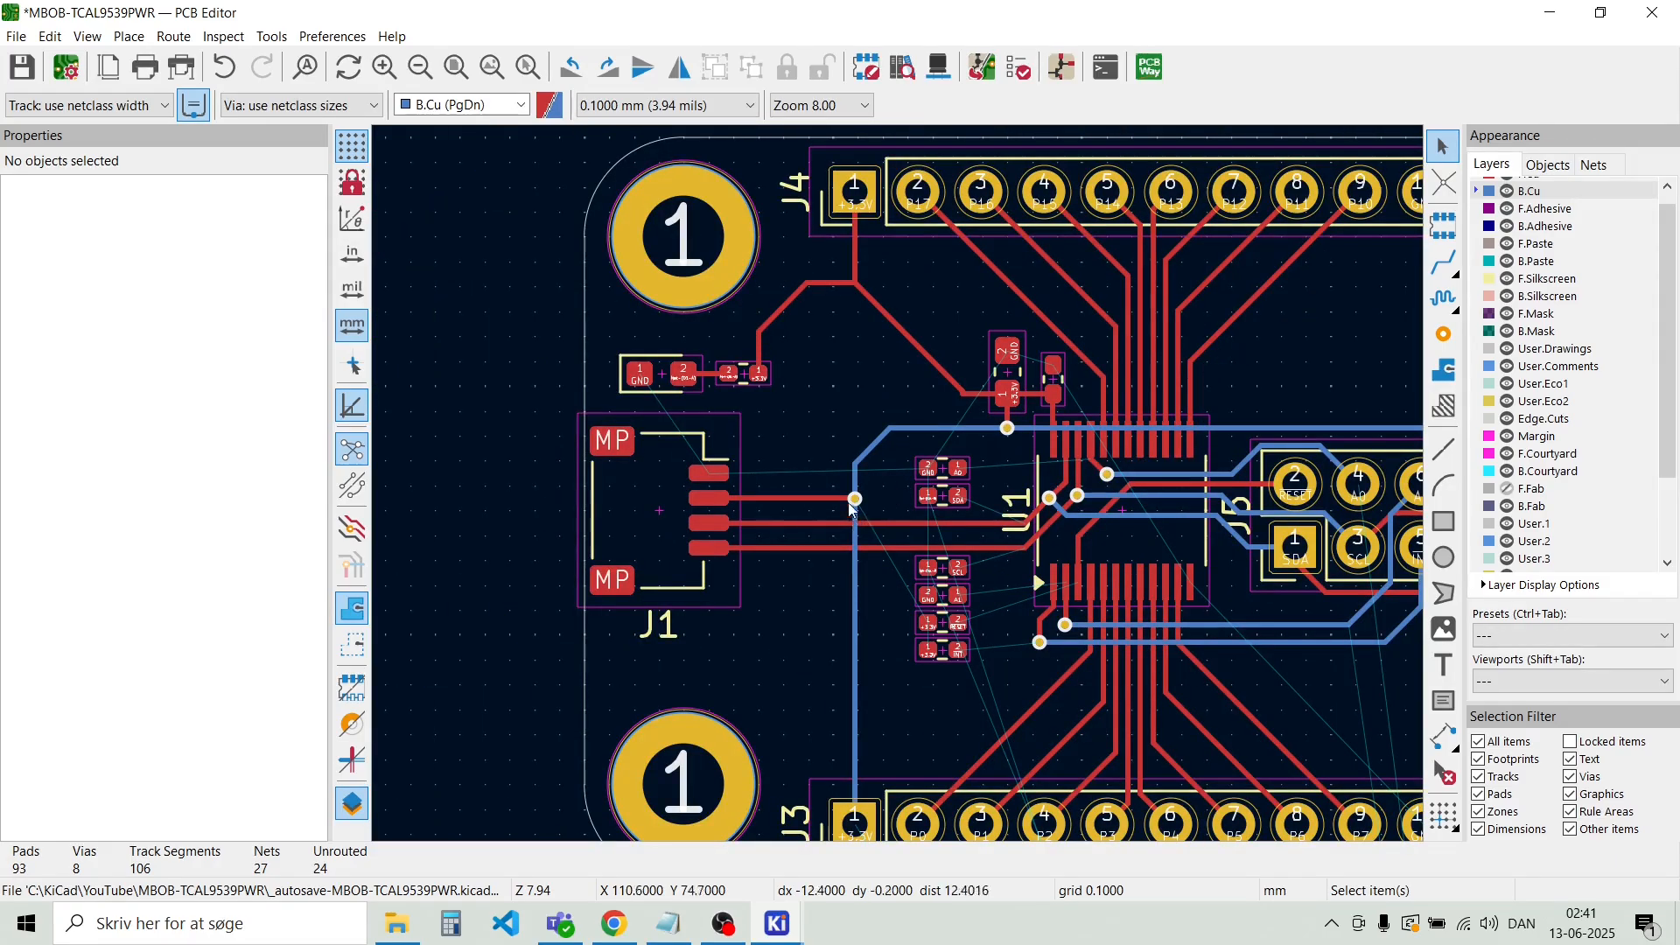
Route a front-copper INT track from R3's pad 2 to the INT via below U1's pin 1
scroll(927, 495, "up", 2)
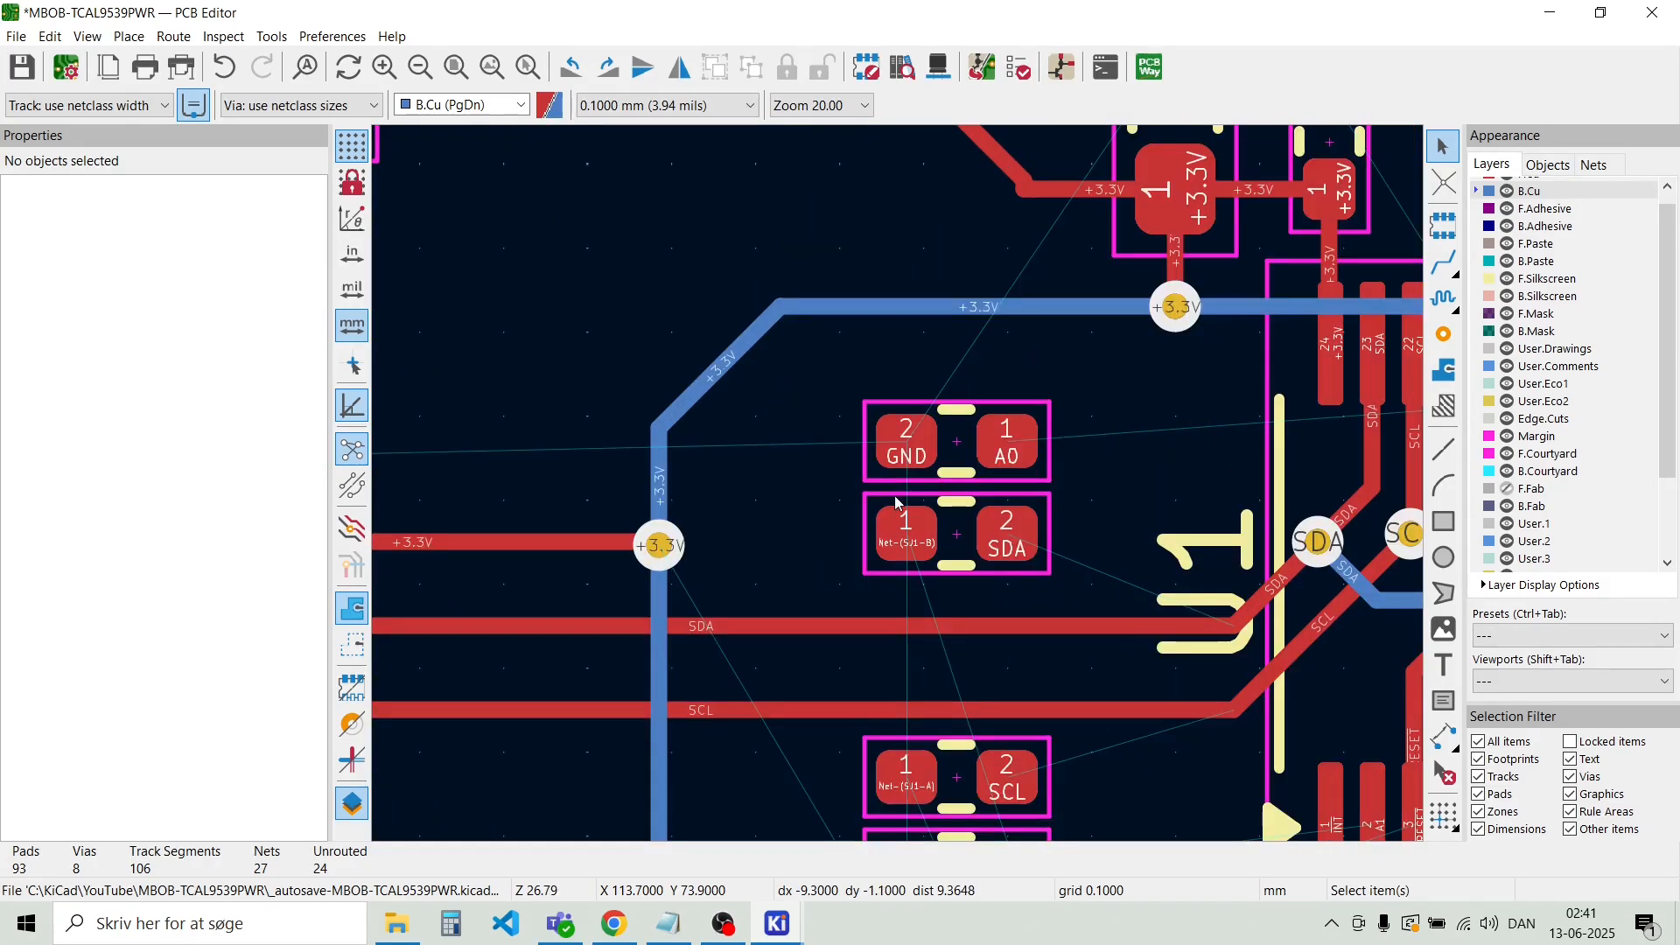
scroll(898, 492, "up", 3)
scroll(898, 485, "down", 4)
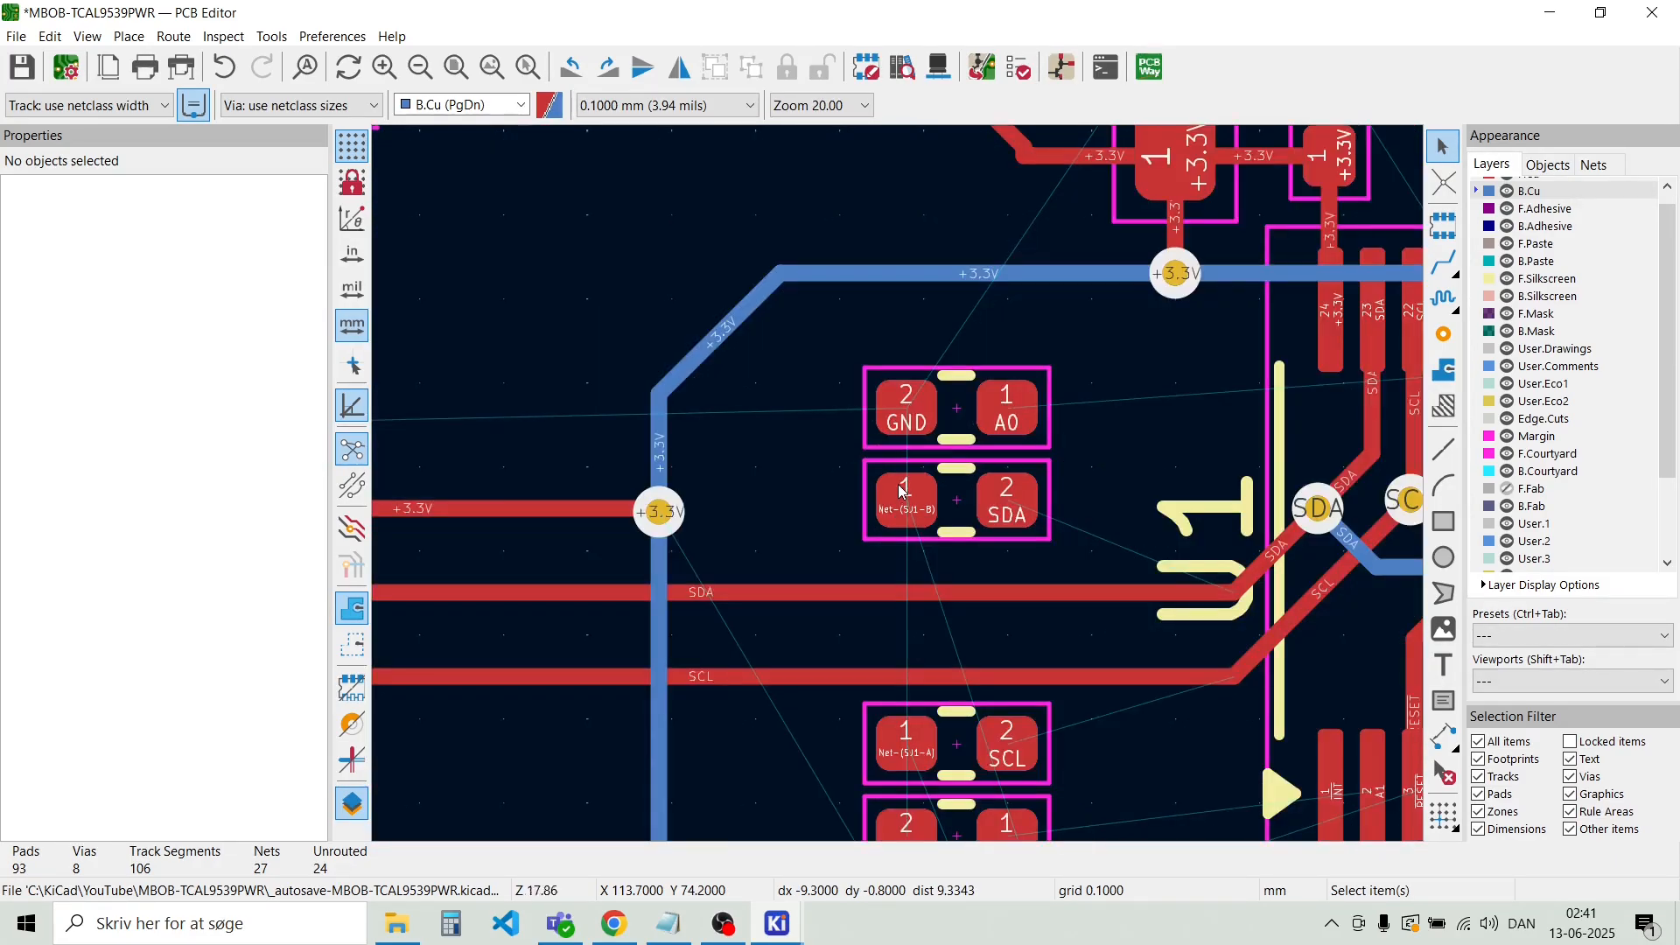
scroll(898, 485, "down", 1)
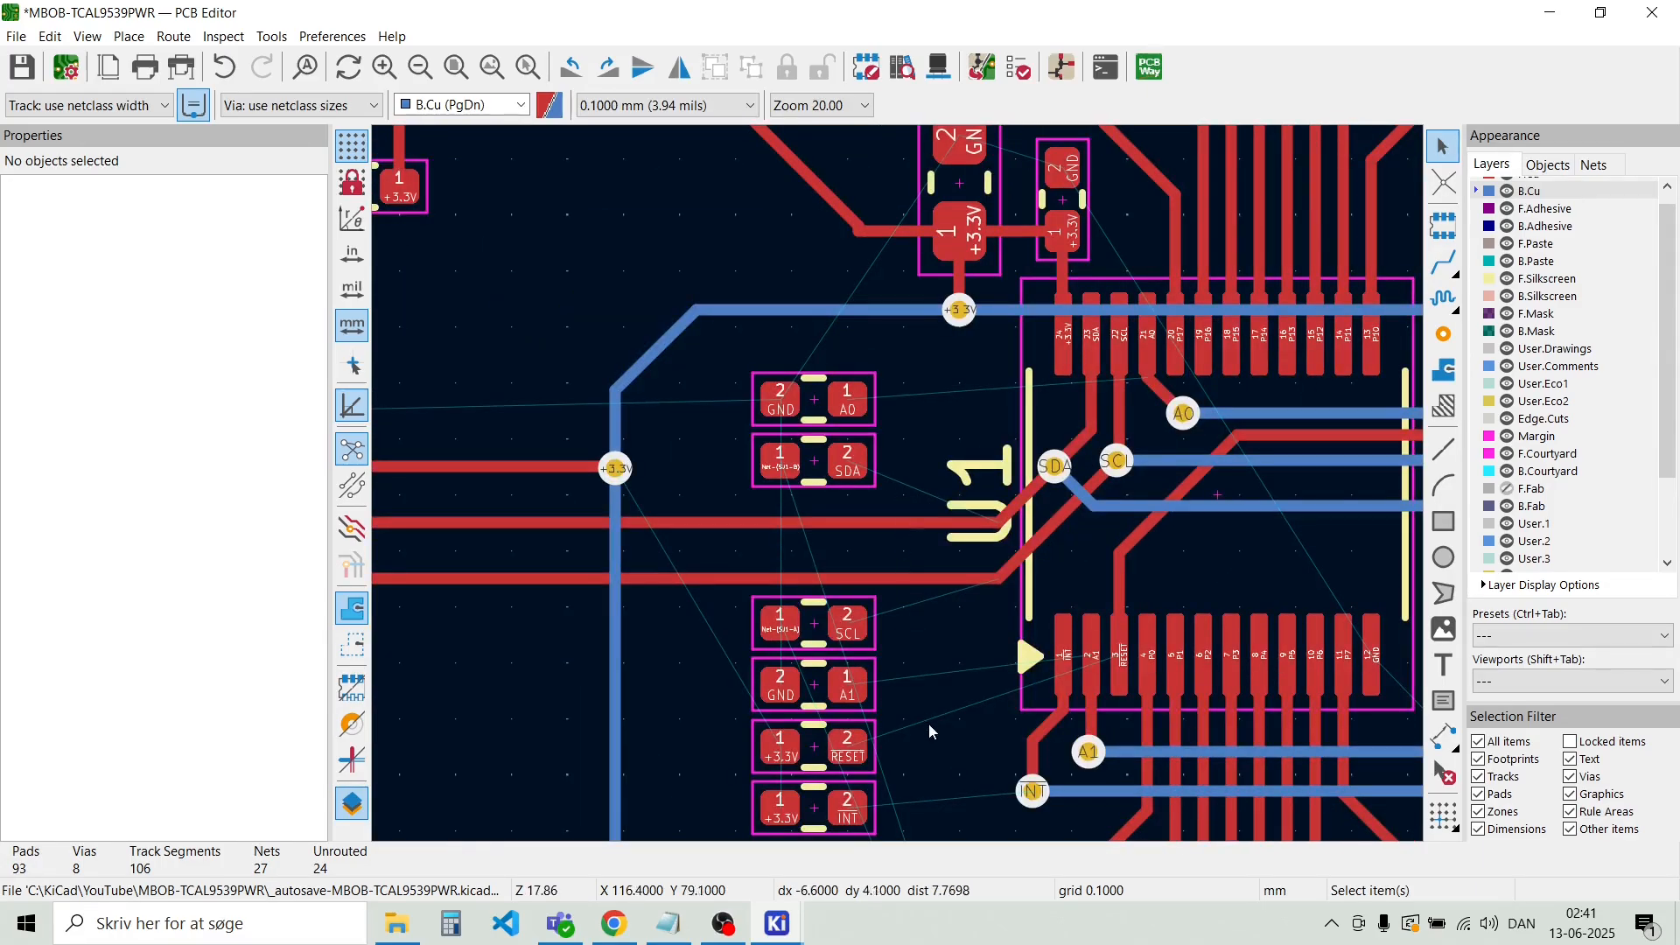
scroll(900, 494, "down", 1)
scroll(910, 517, "up", 3)
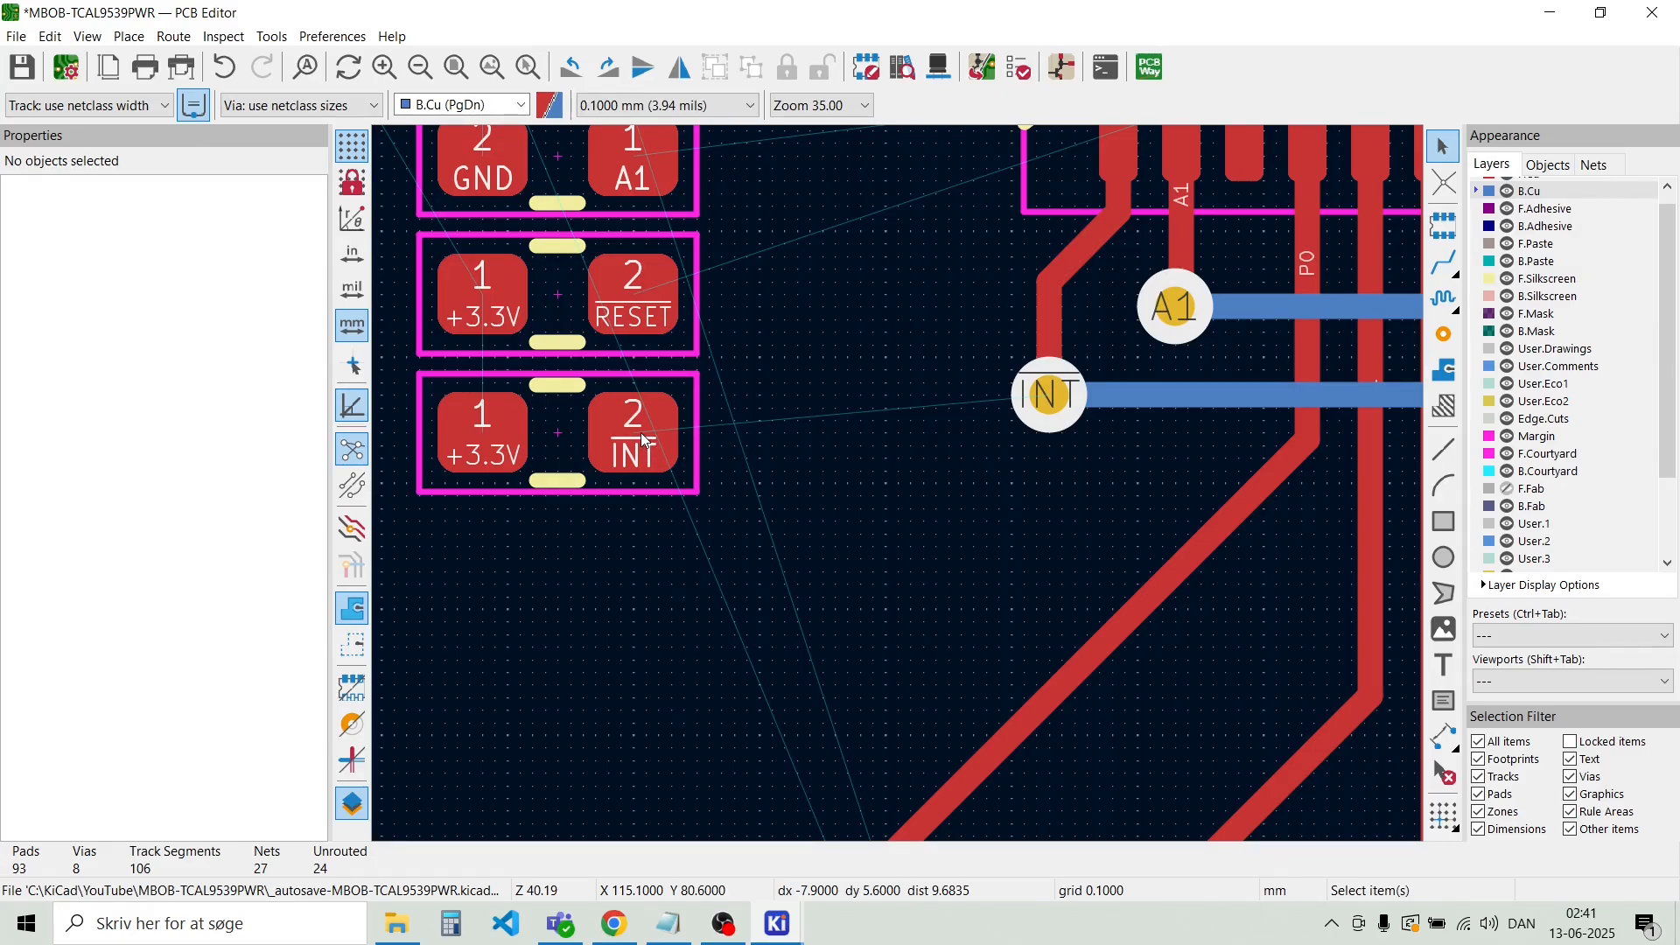
key("x")
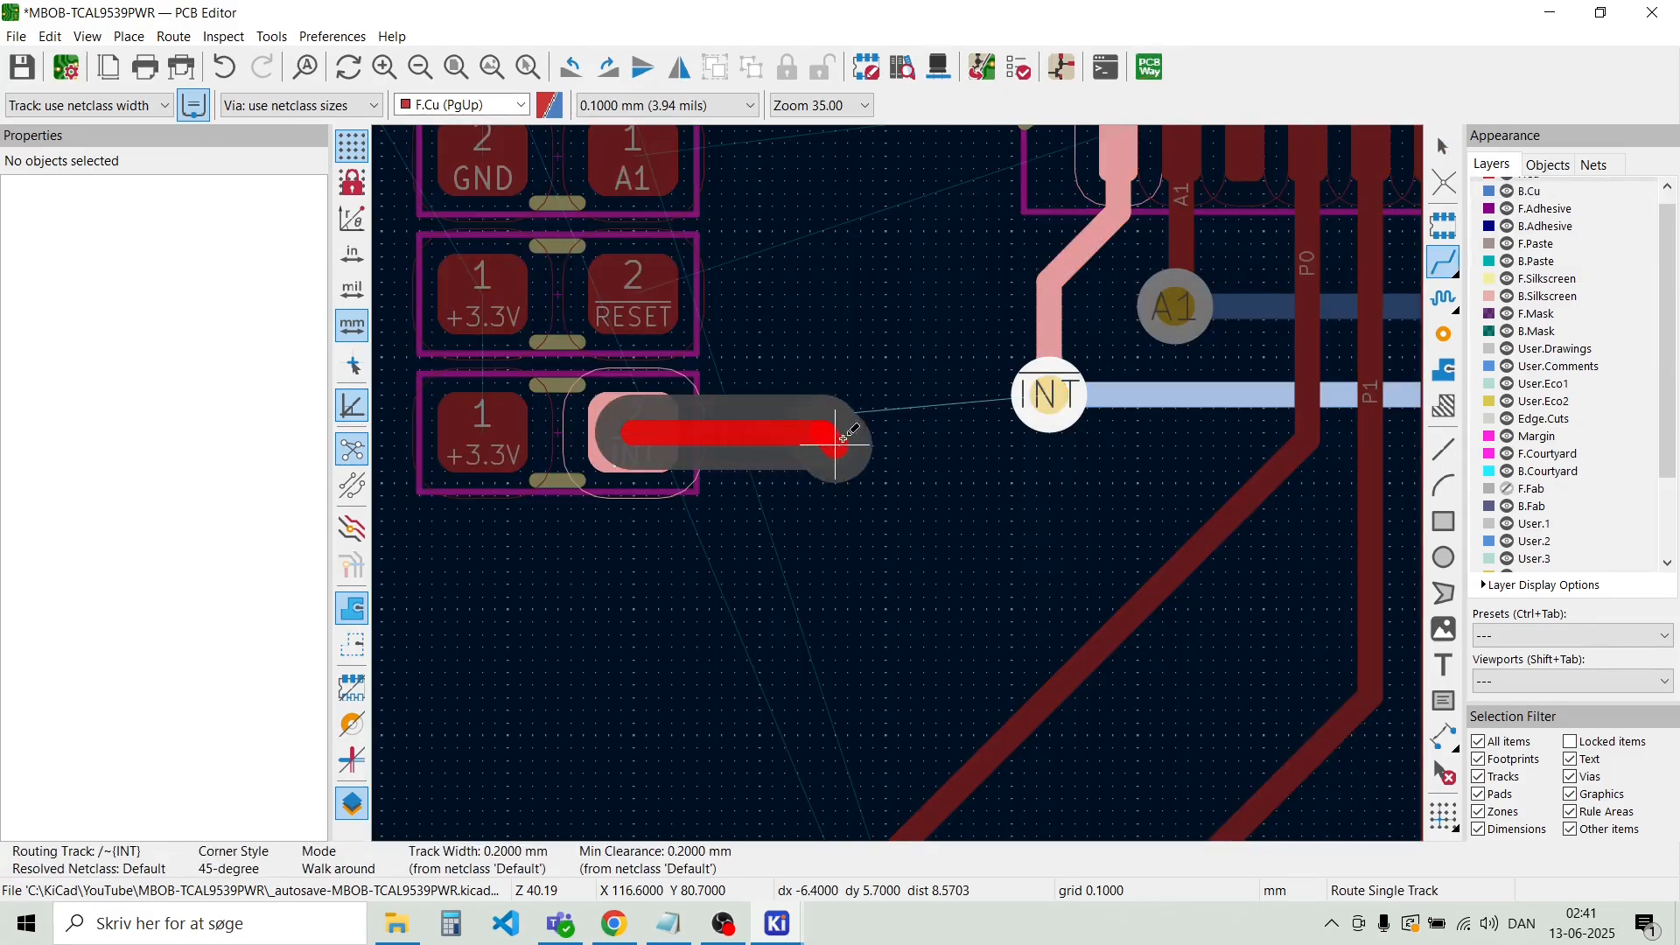
left_click(1040, 404)
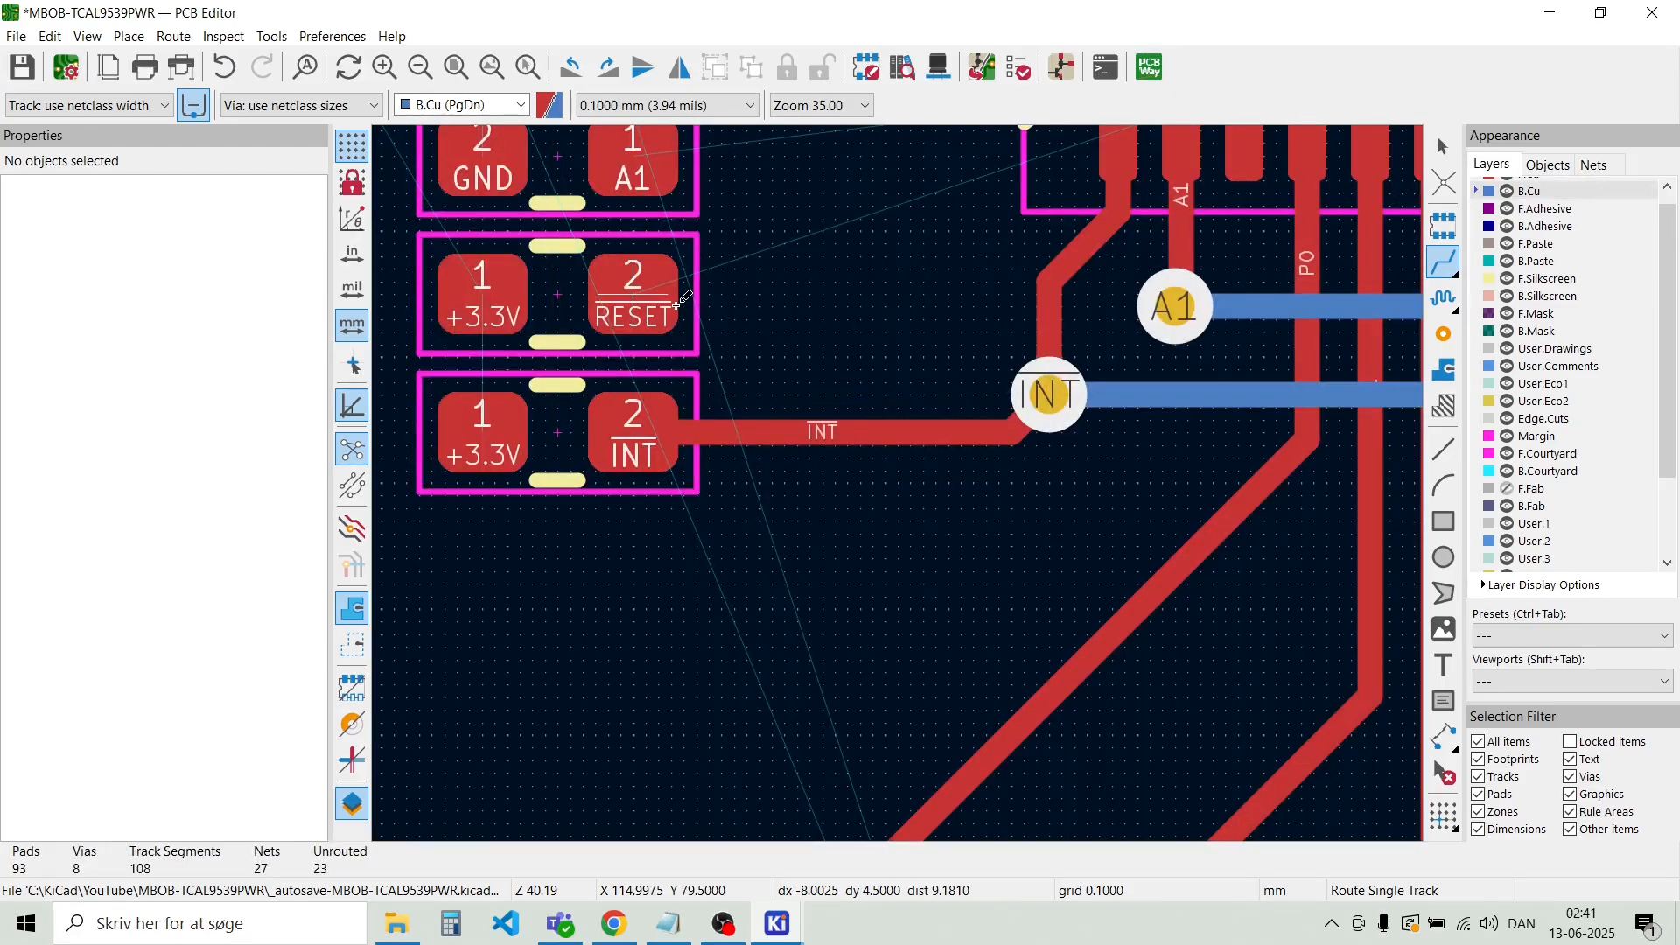
Route a front-copper A1 track from R6's pad 1 over U1's pin 1 and down into pin 2
scroll(678, 298, "down", 2)
scroll(910, 456, "up", 2)
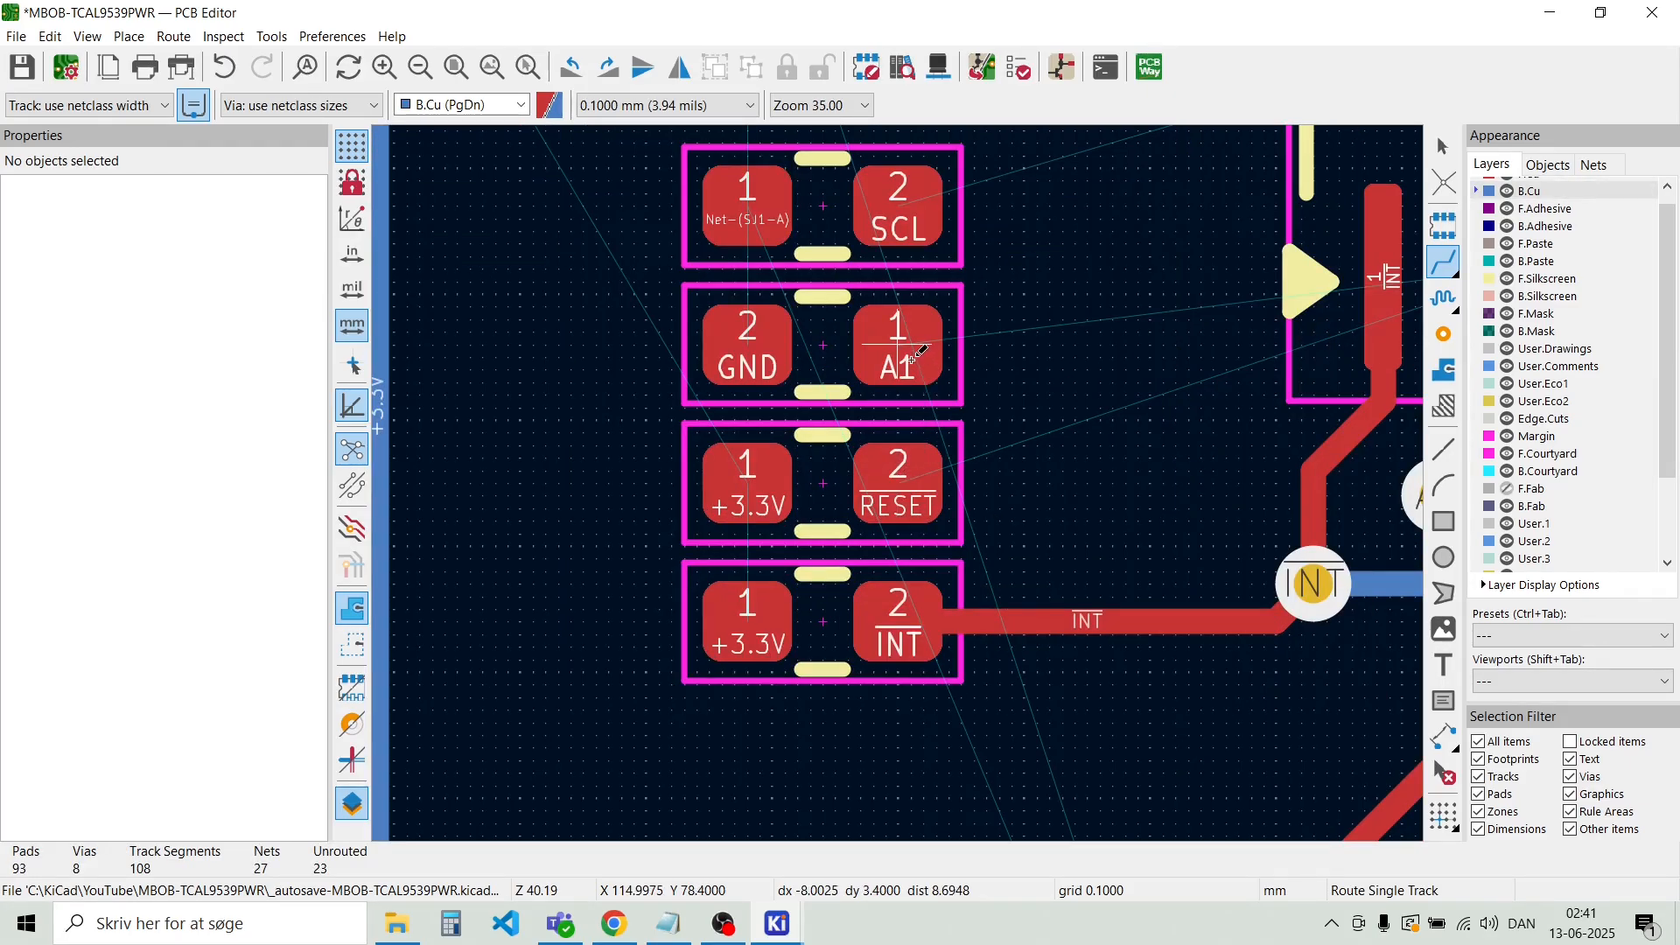
key("x")
scroll(1026, 359, "down", 2)
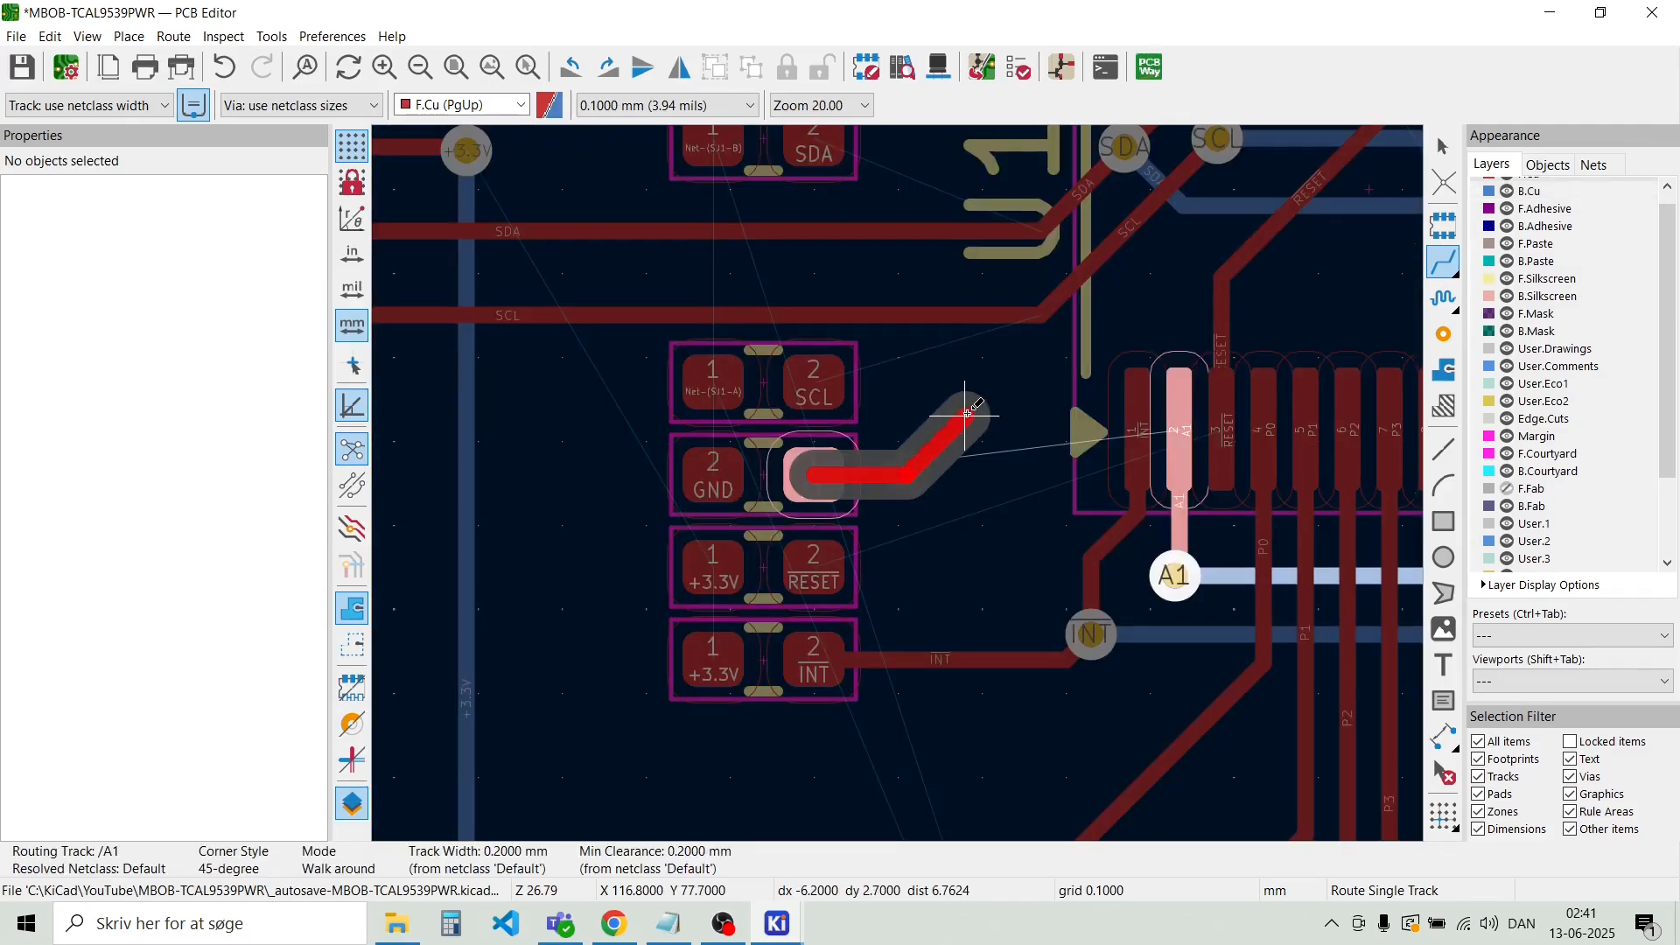
left_click(1025, 388)
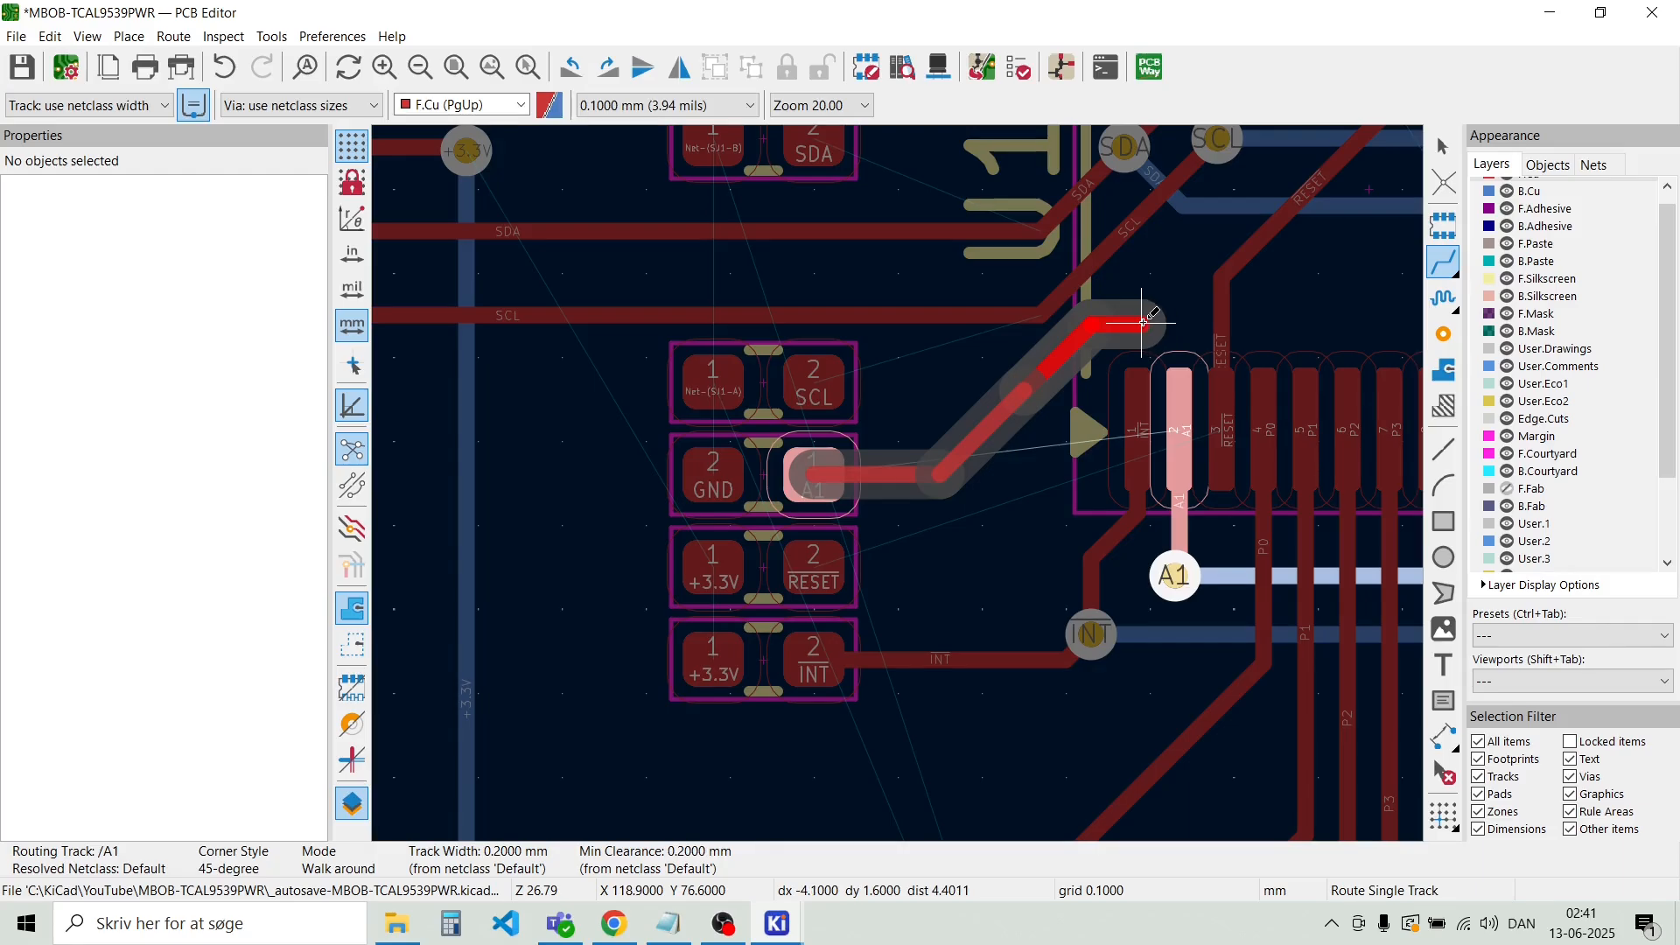
left_click(1143, 322)
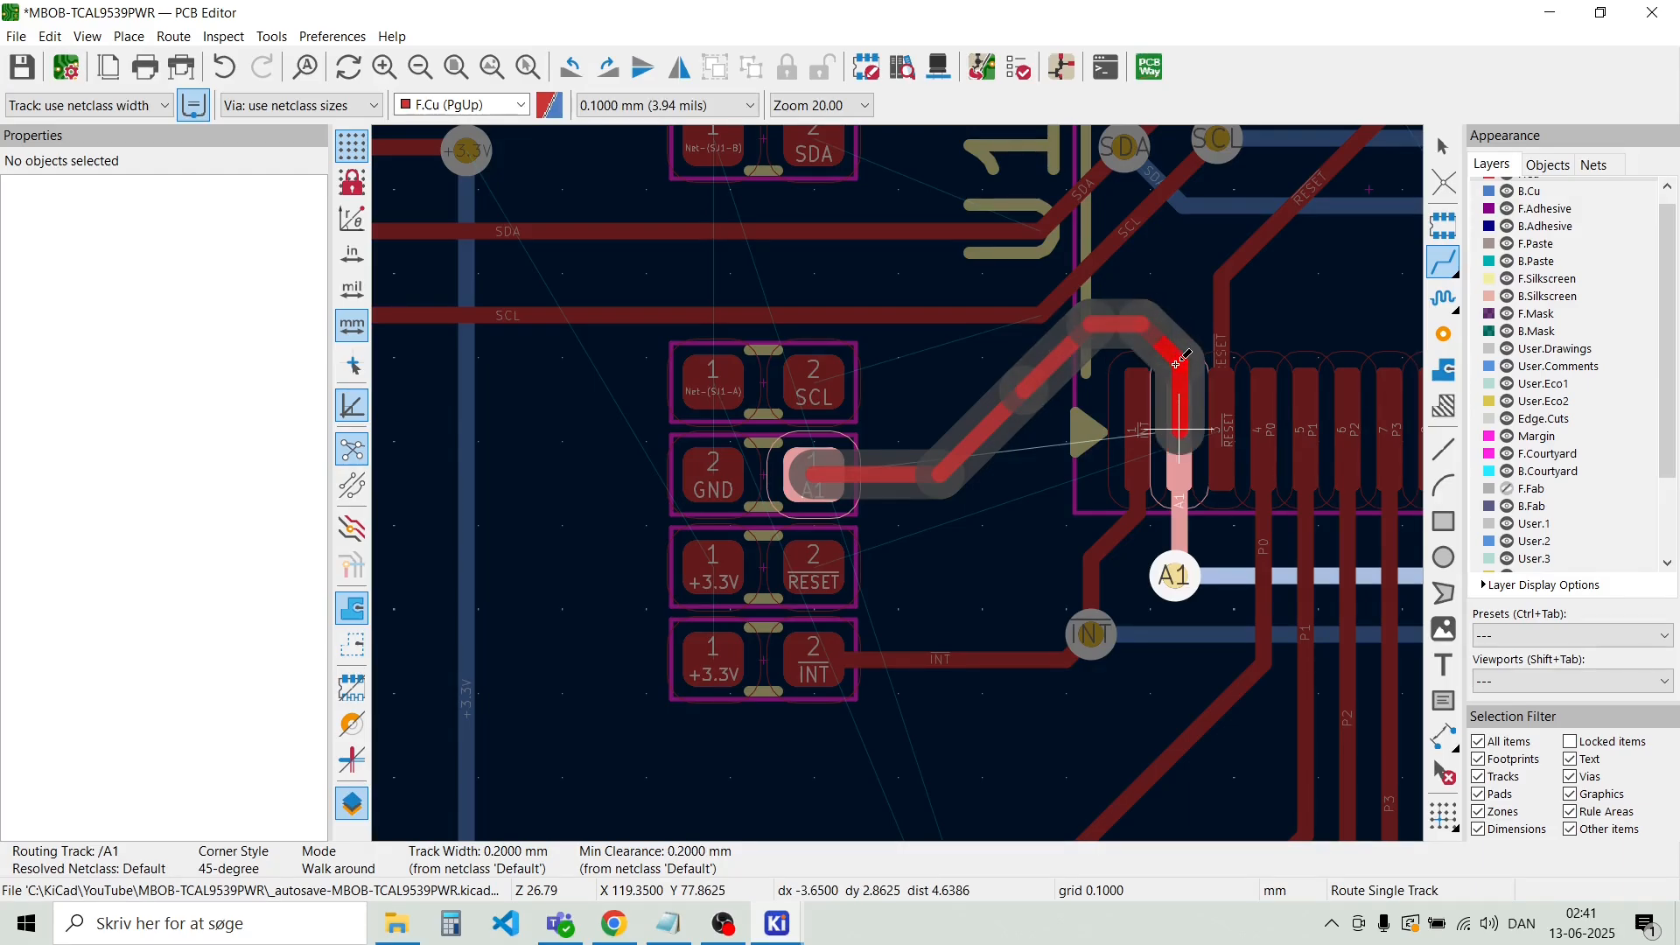
left_click(1178, 364)
scroll(1178, 364, "up", 4)
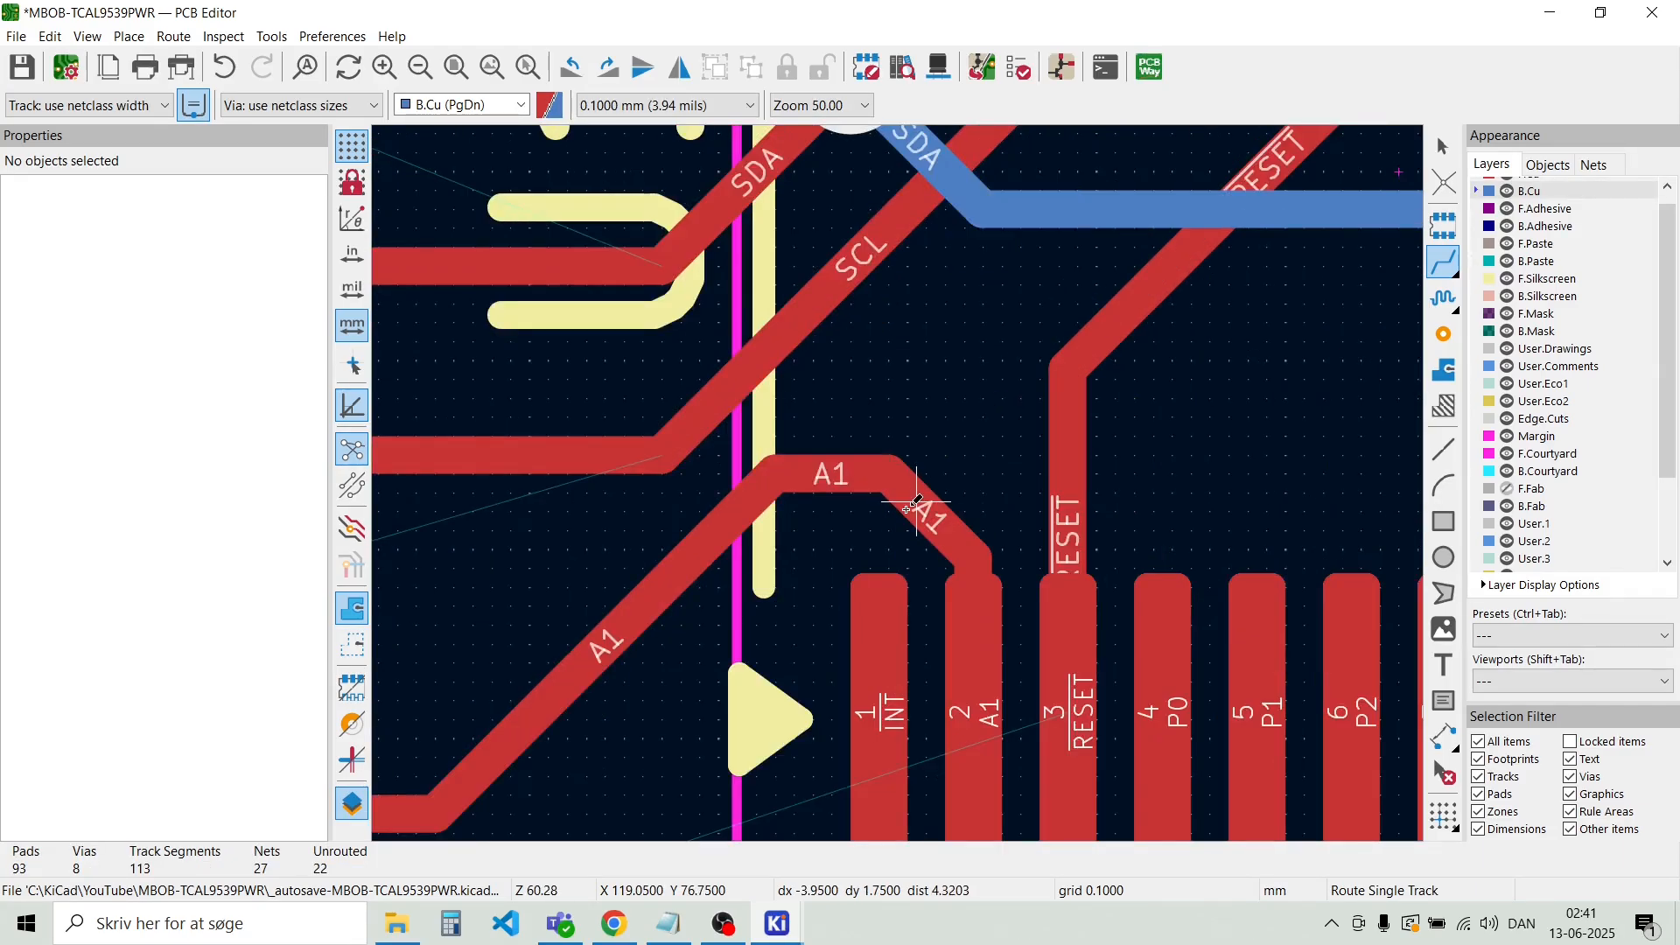
left_click(916, 503)
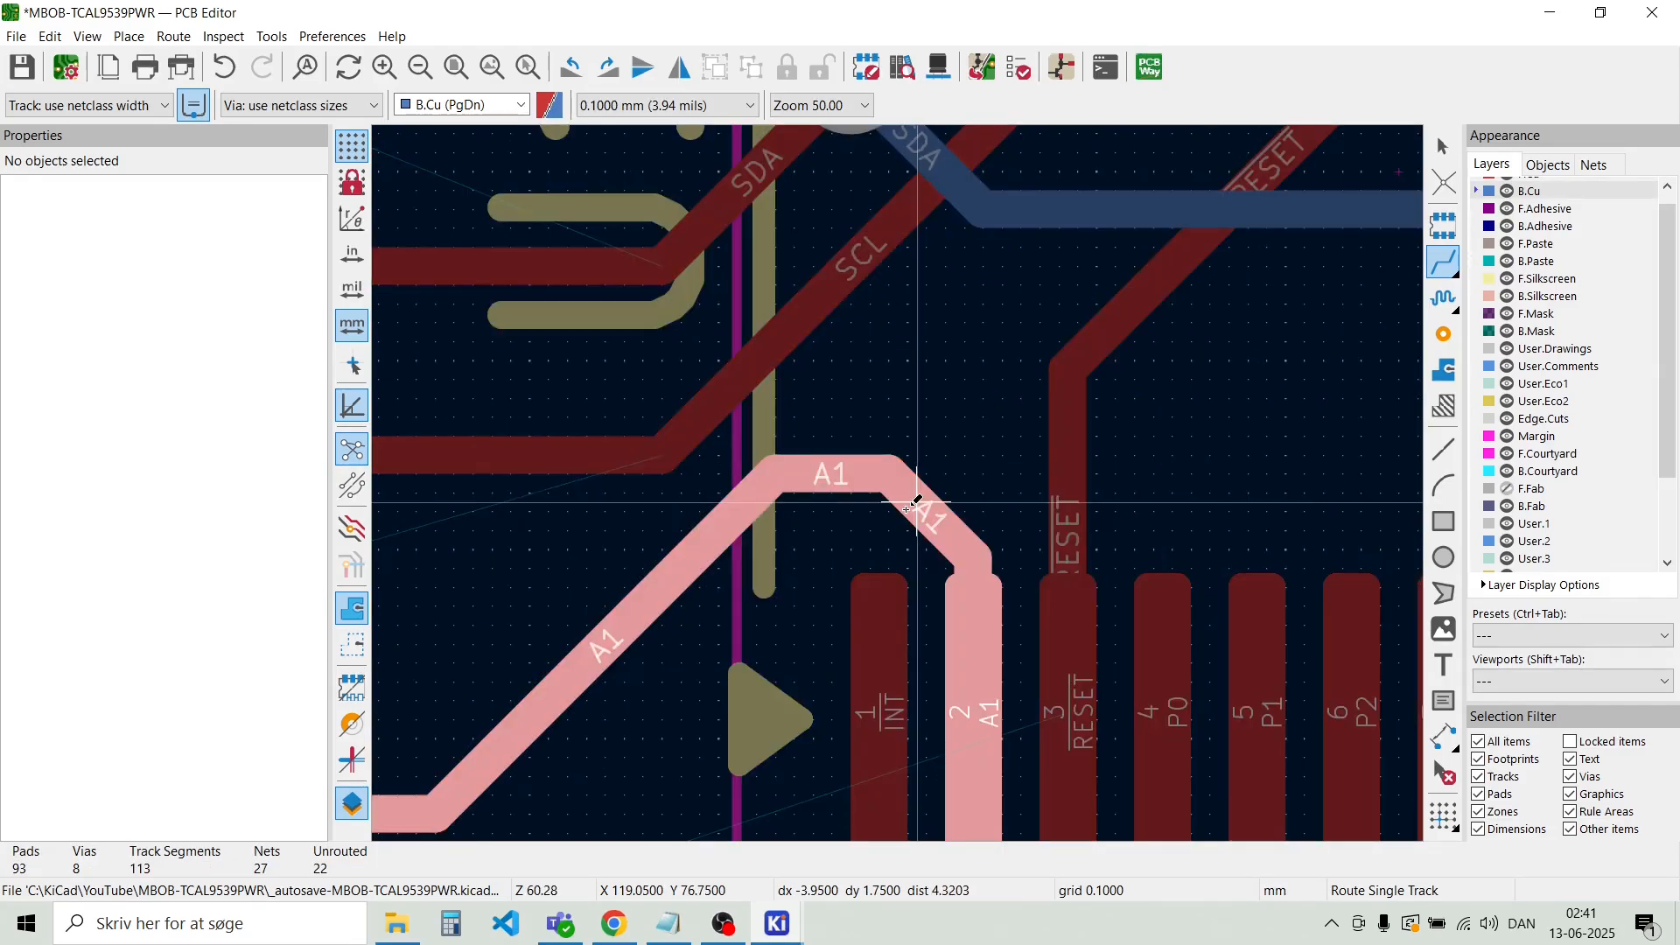
left_click(951, 501)
scroll(963, 494, "down", 1)
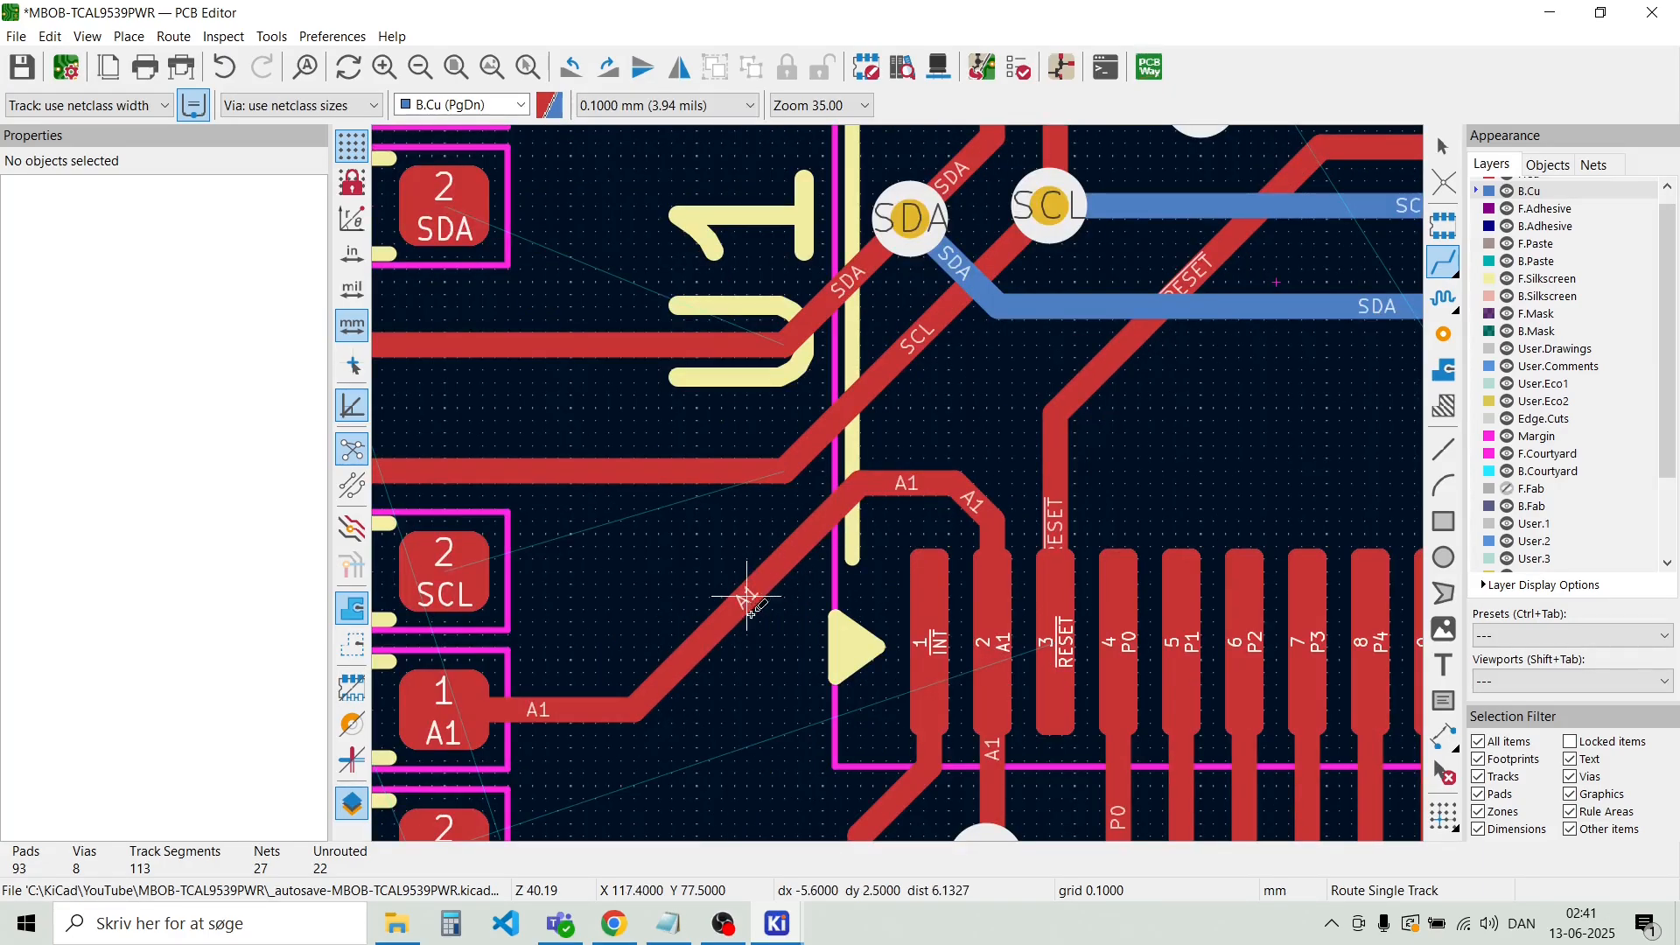
Route a short front-copper RESET track from R4's pad 2 and end it with a via at X 116.9, Y 79.2 mm
scroll(746, 600, "down", 1)
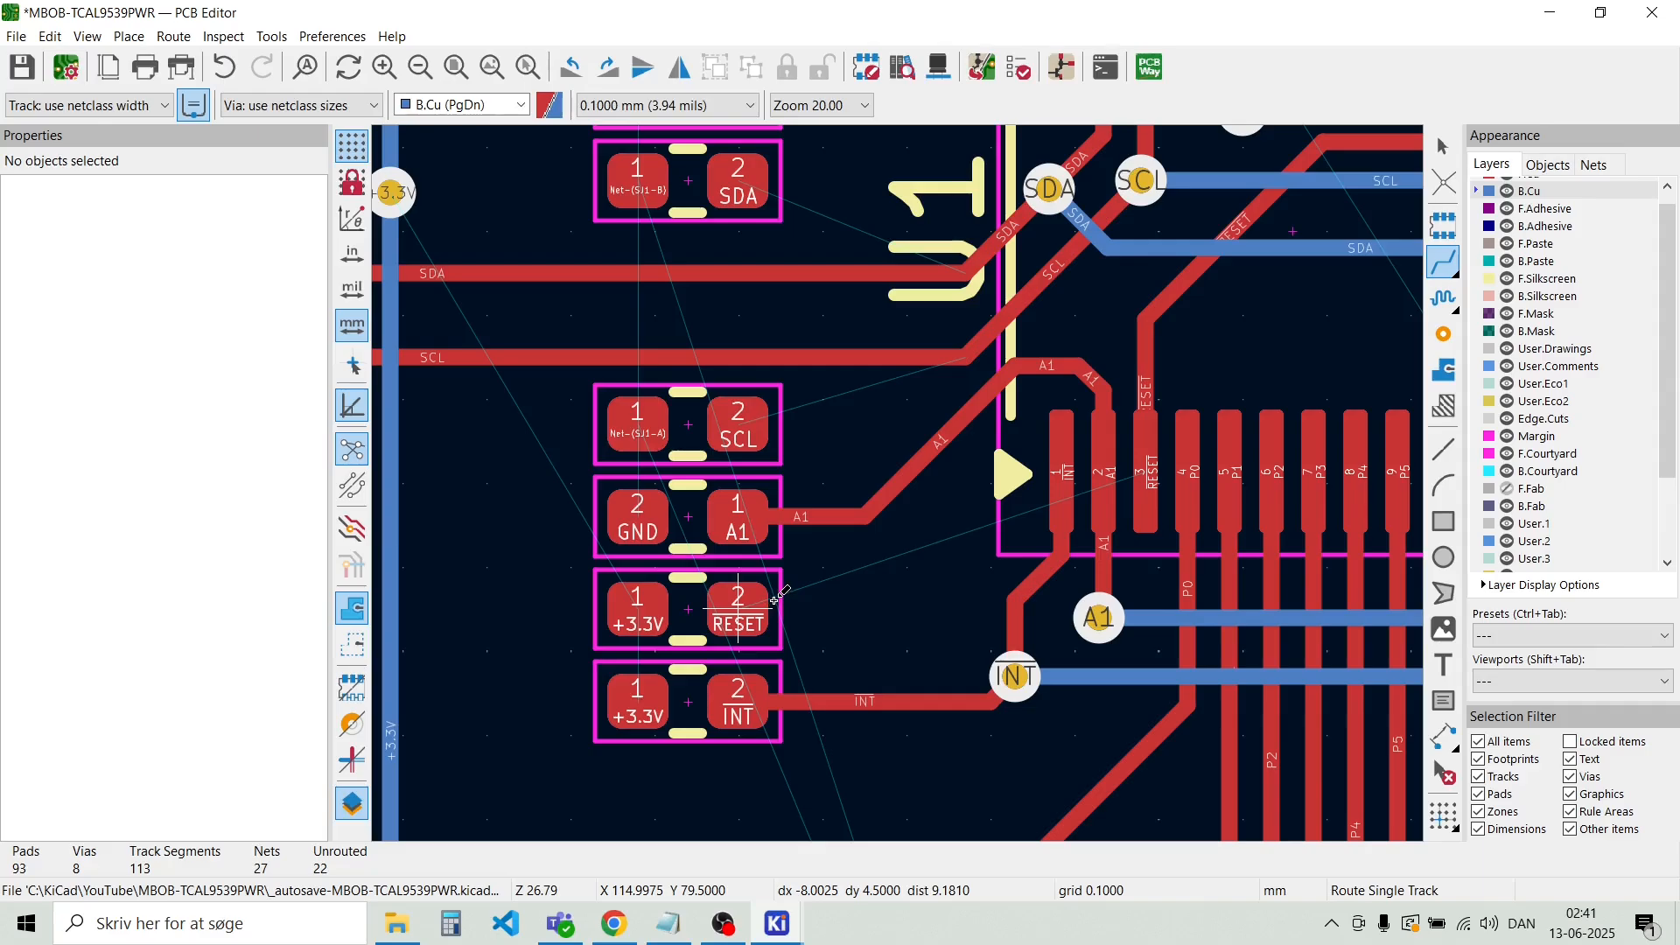
left_click(738, 605)
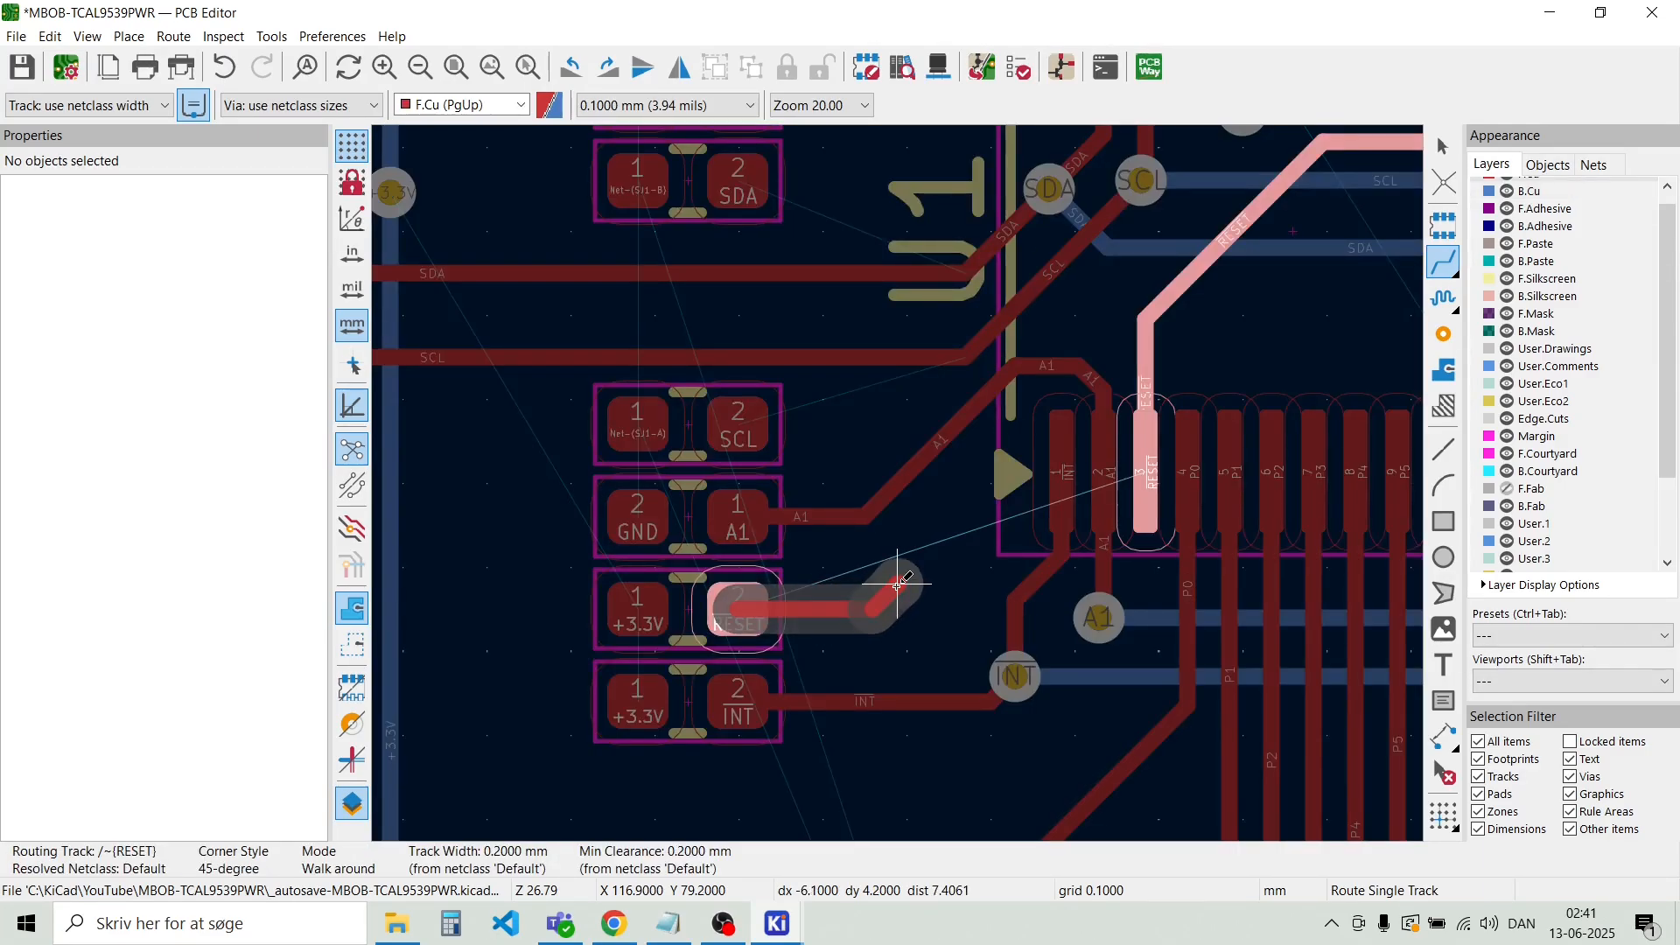
key("v")
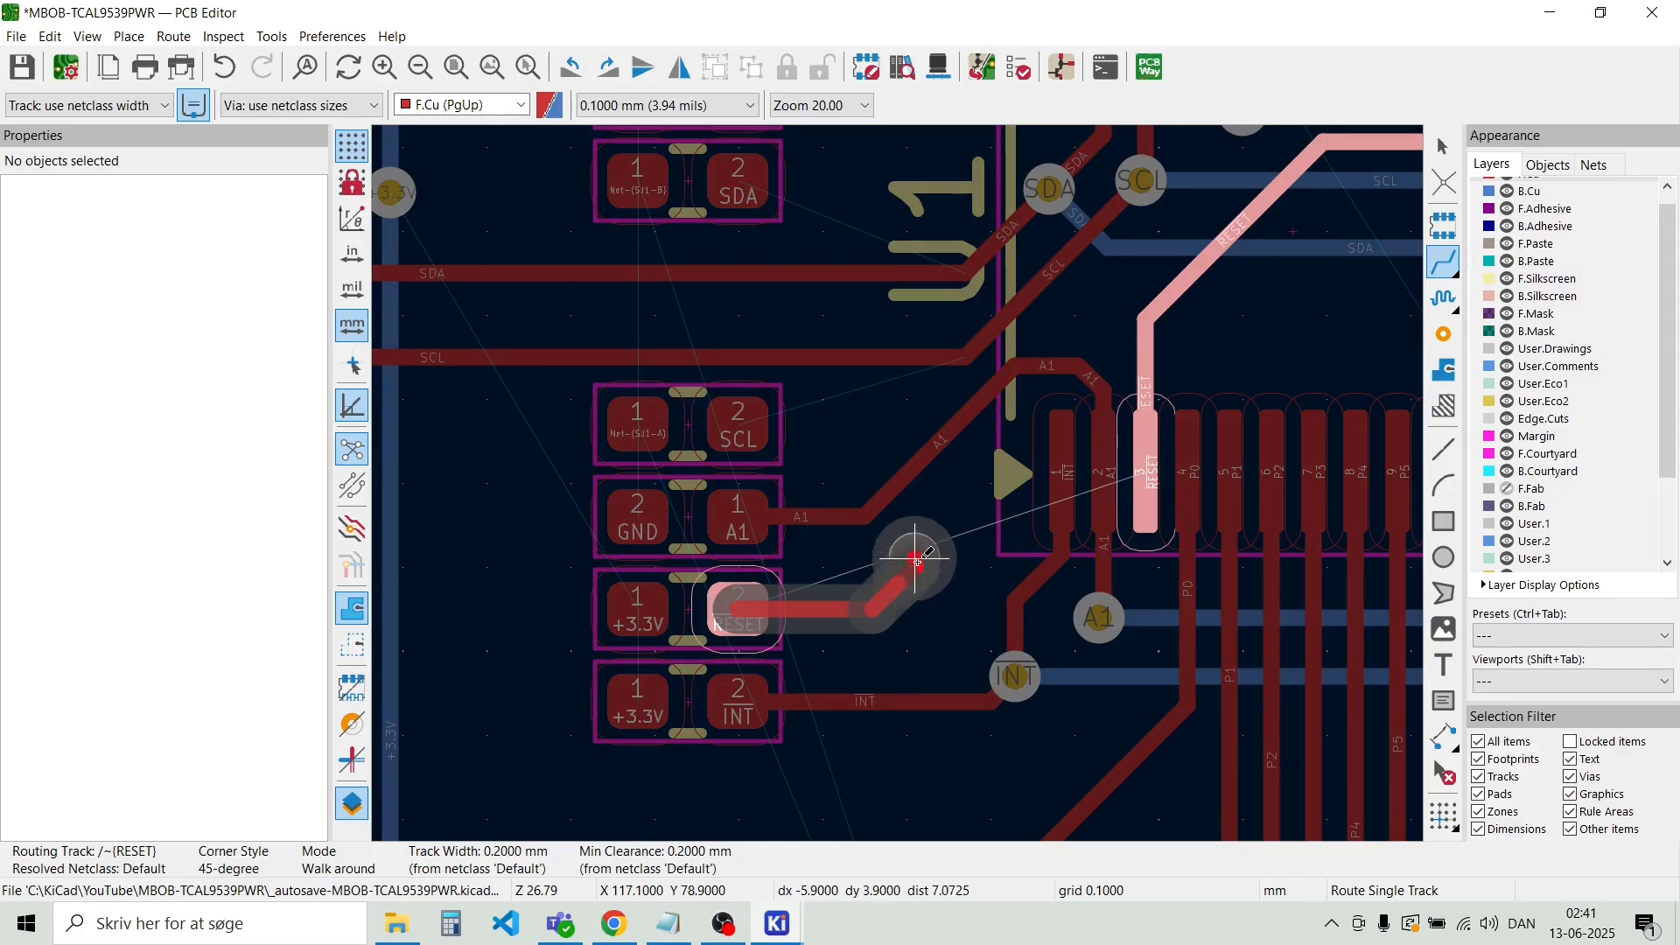
double_click(899, 585)
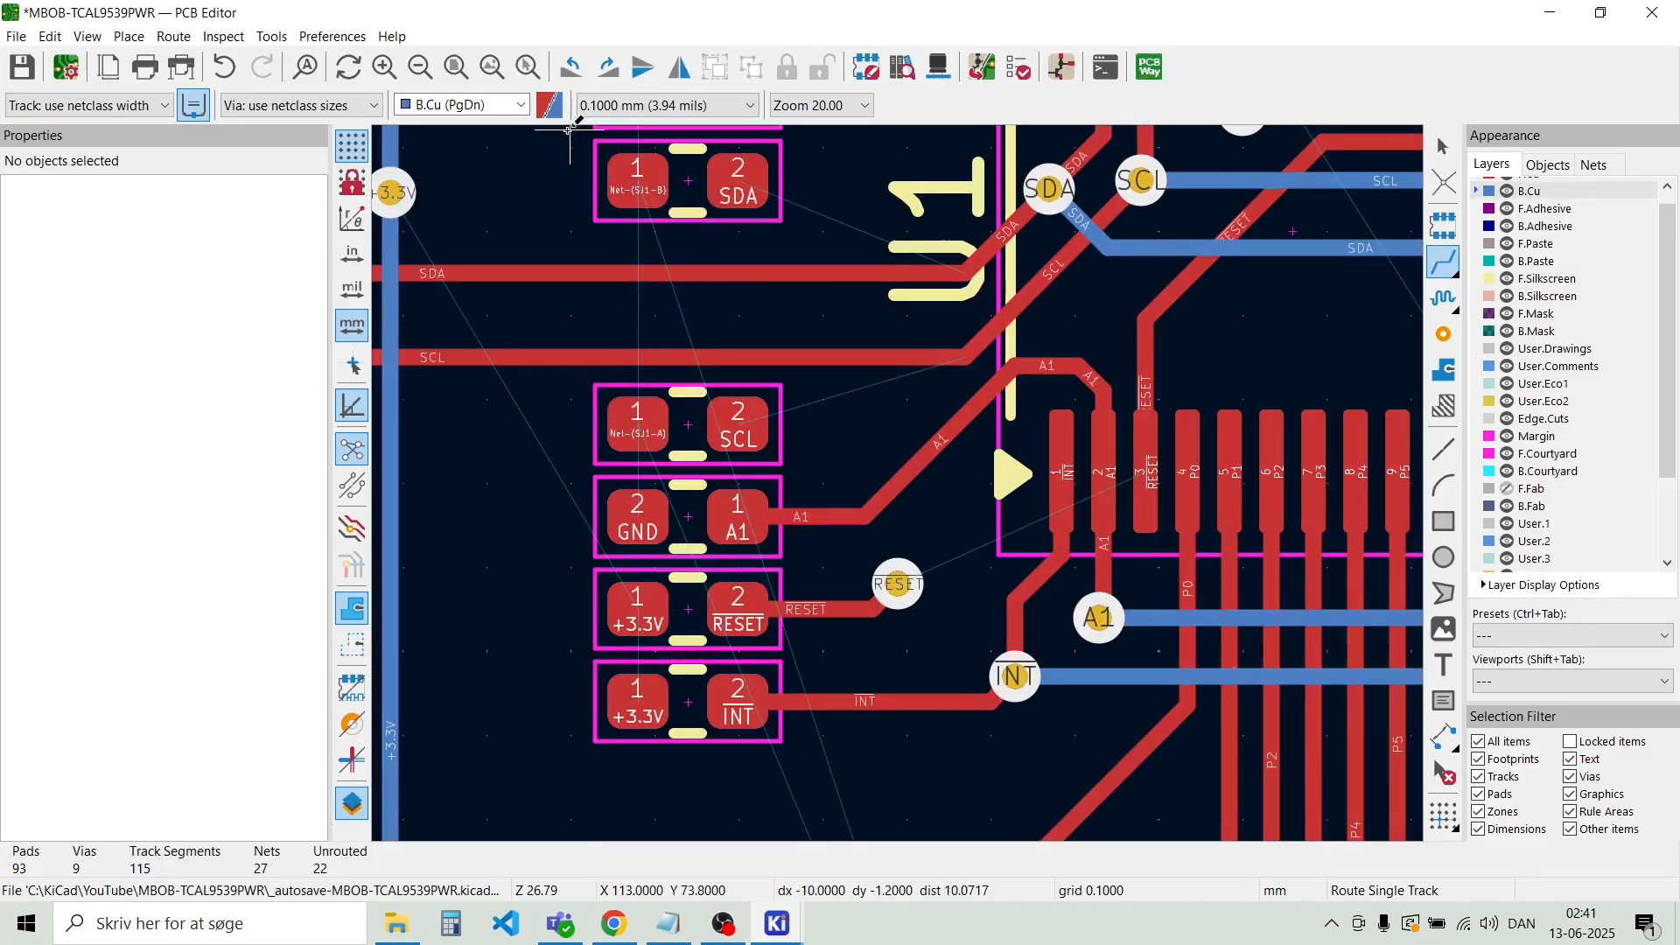
Route RESET diagonally on B.Cu from the new via to the RESET track above U1's pin 3, ending in a via at X 119.9, Y 76.1 mm
left_click(899, 584)
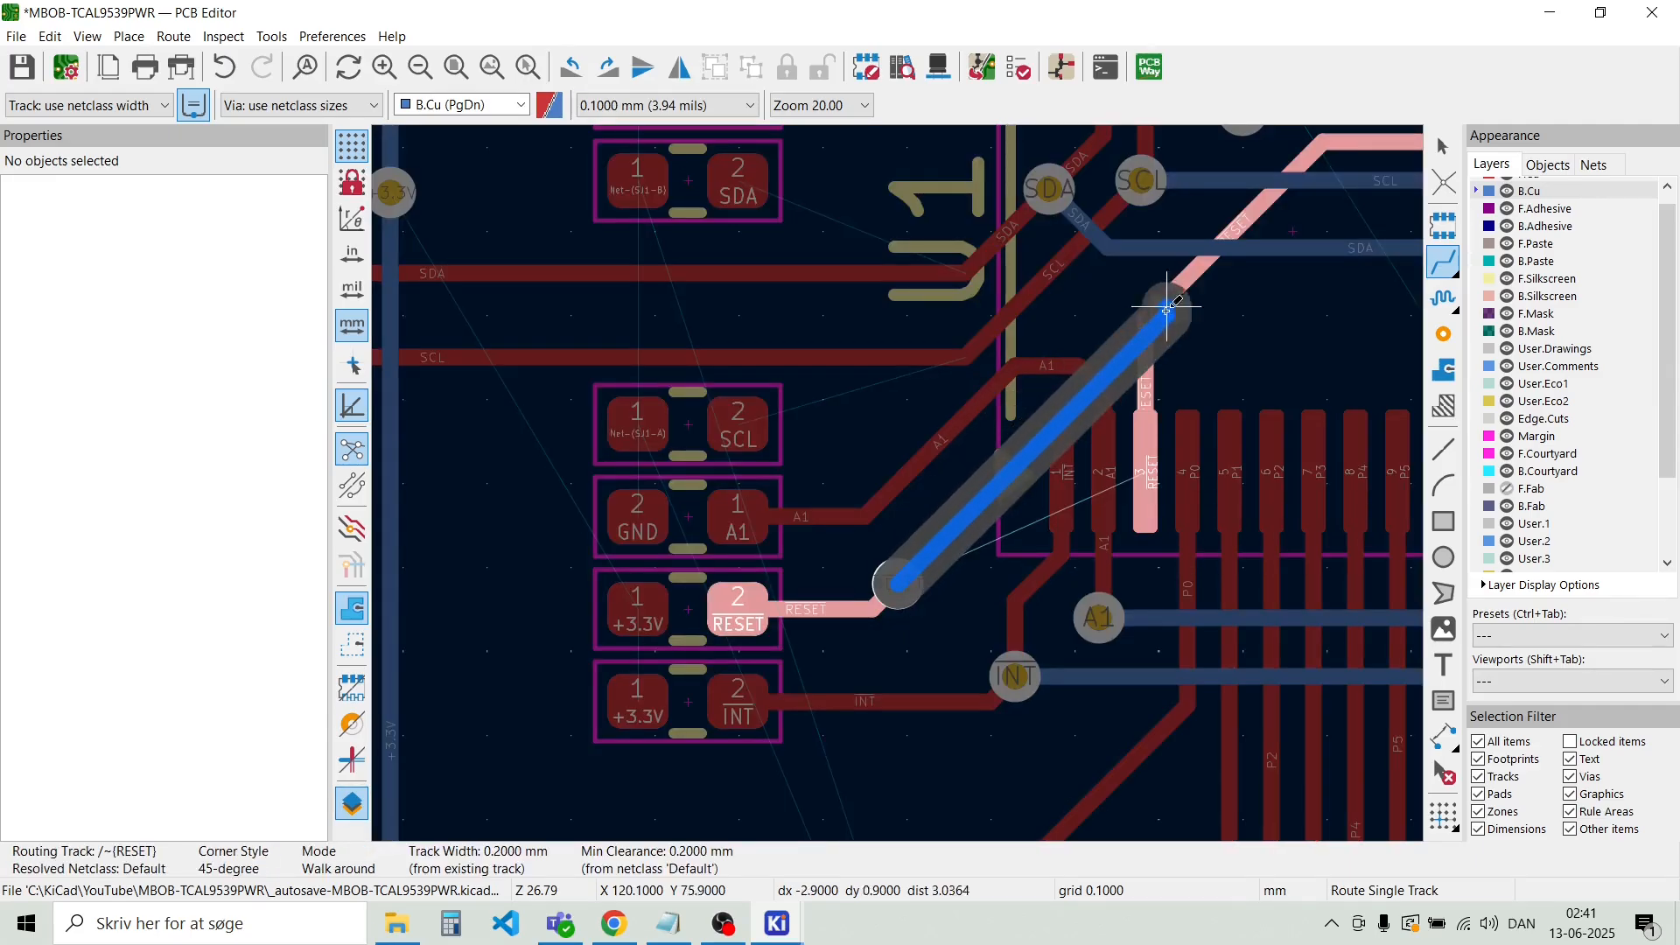
scroll(1142, 324, "up", 3)
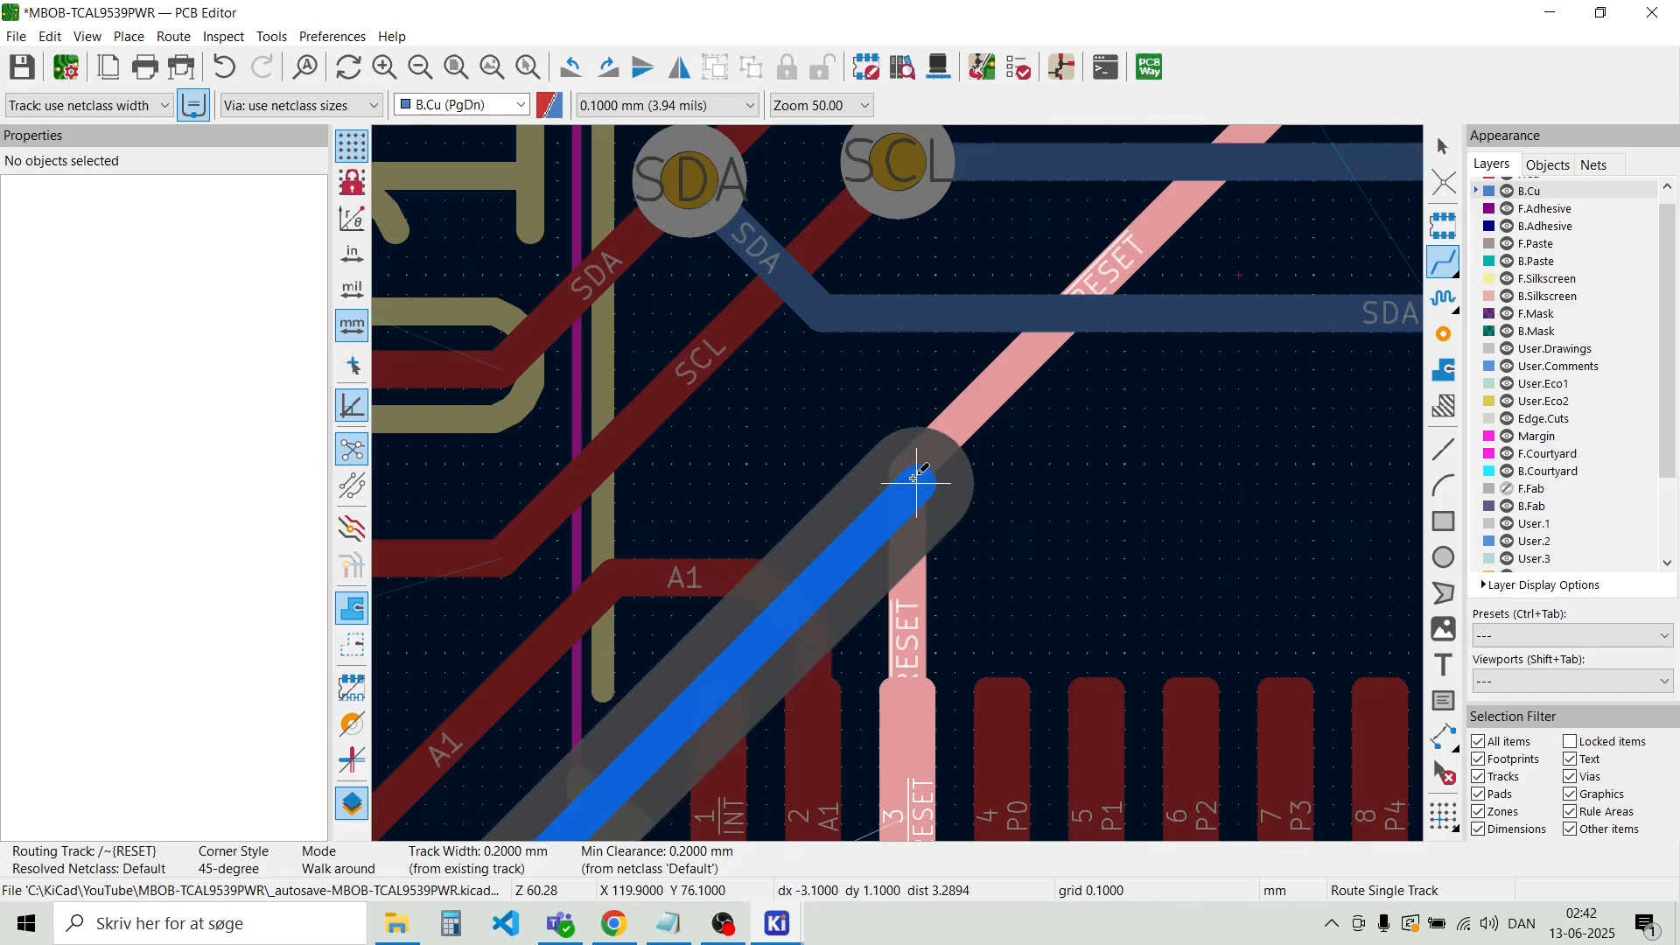
left_click(916, 482)
key("v")
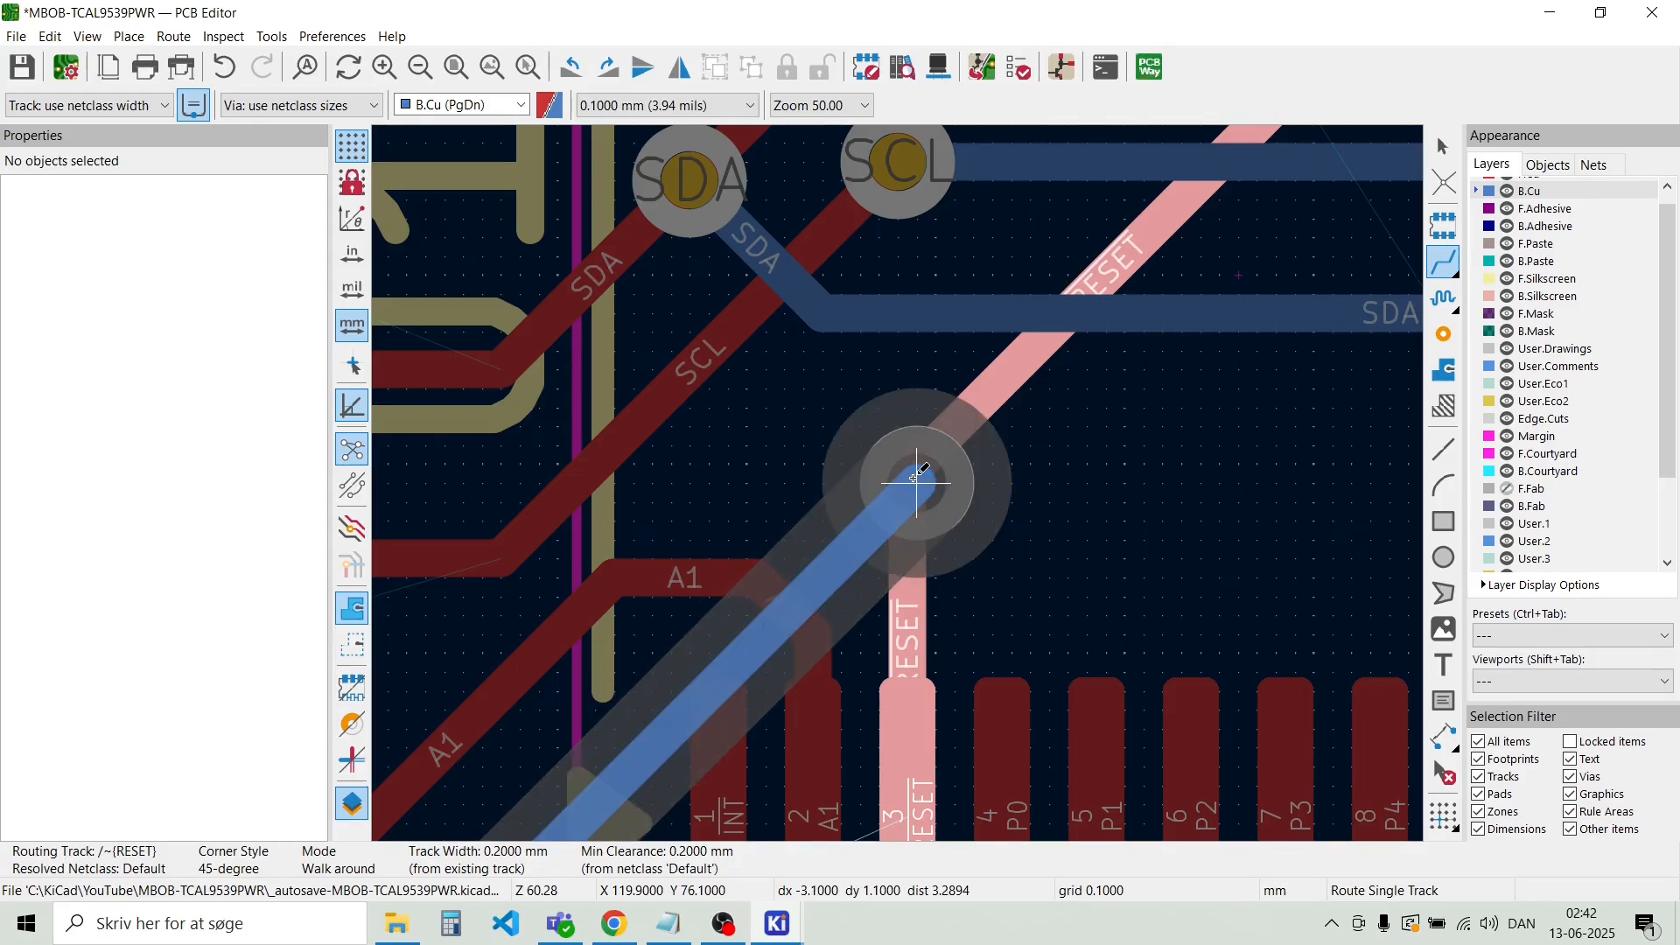
double_click(916, 483)
key("Escape")
scroll(899, 486, "down", 3)
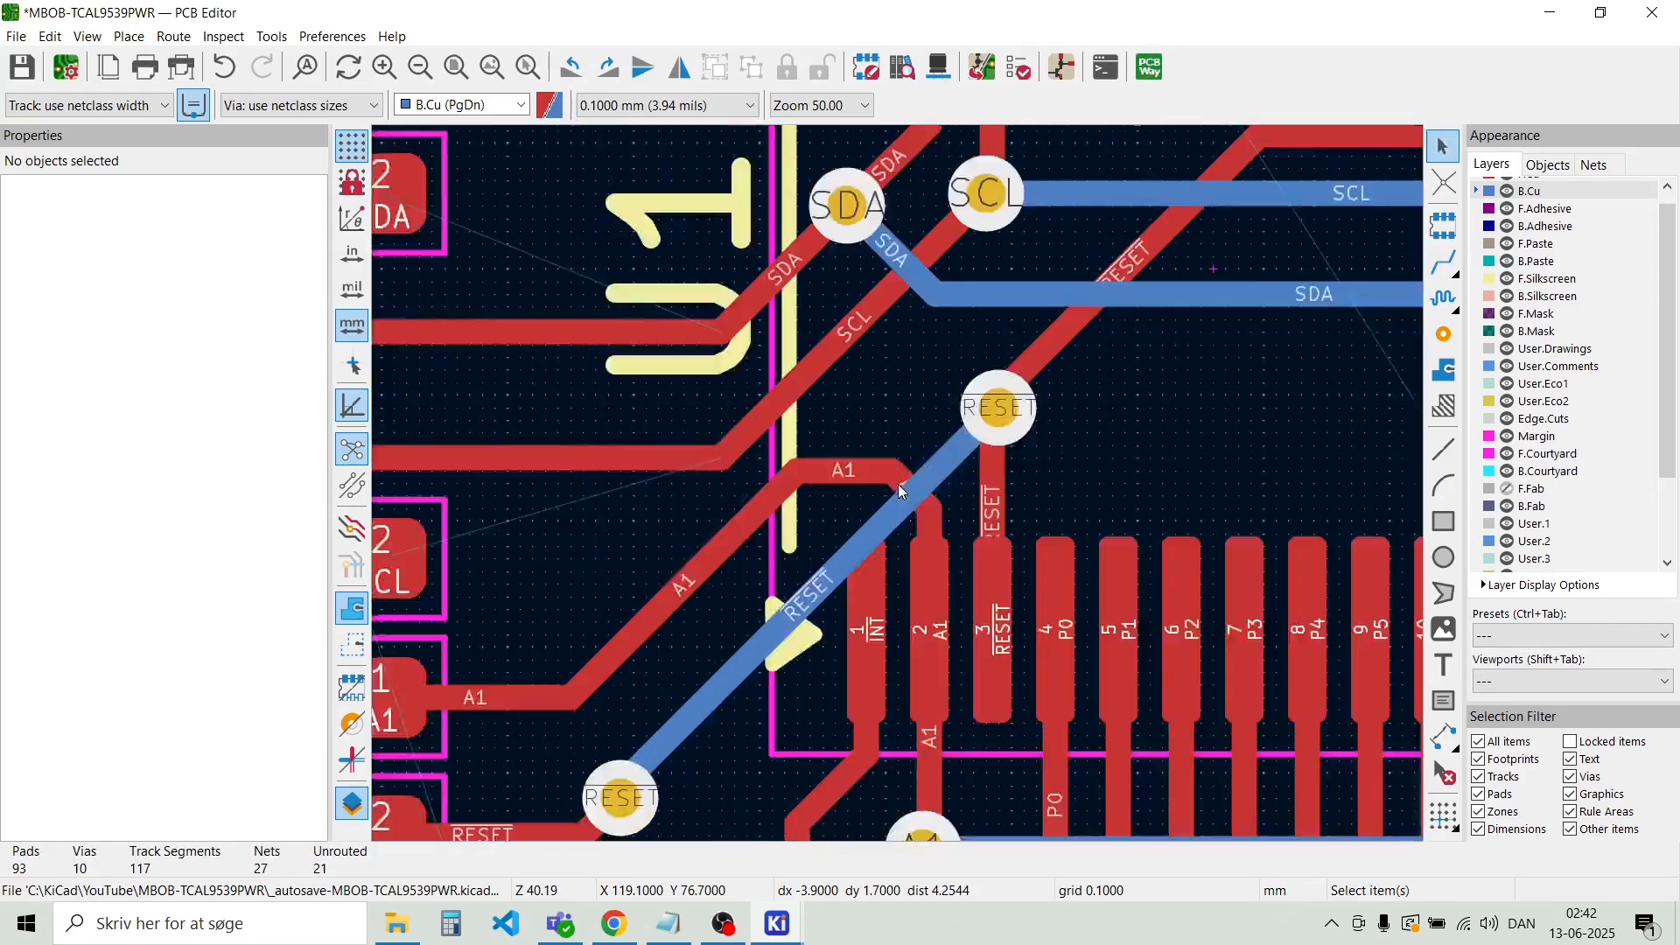
scroll(897, 485, "down", 1)
scroll(744, 558, "up", 1)
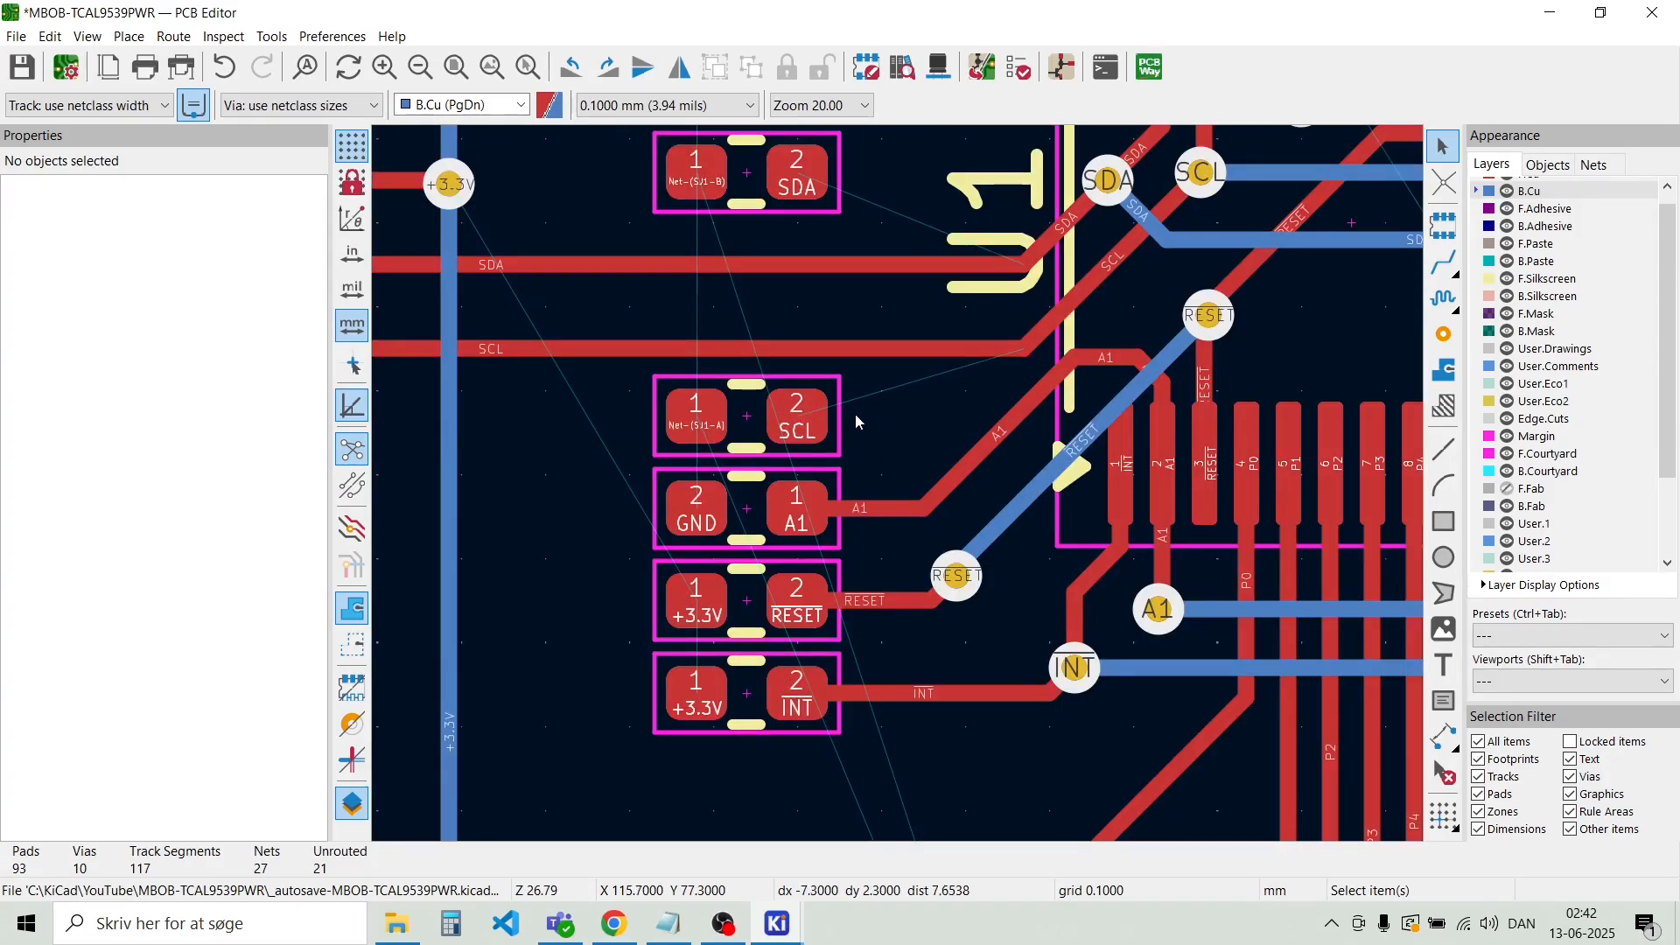
scroll(856, 422, "up", 1)
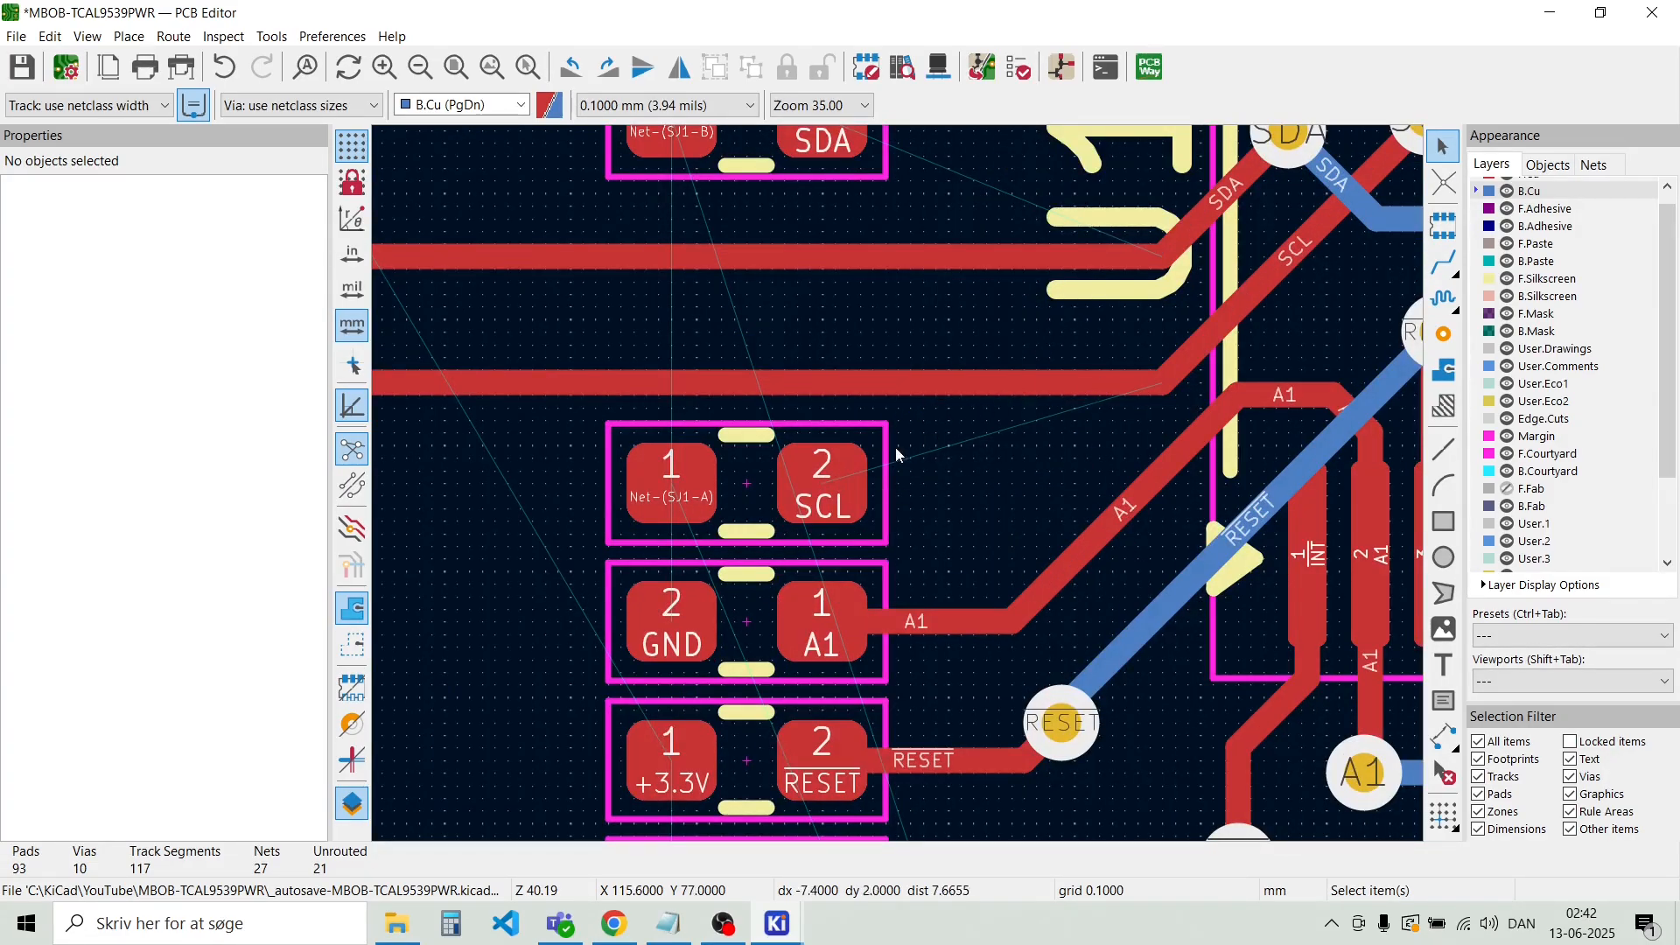
key("x")
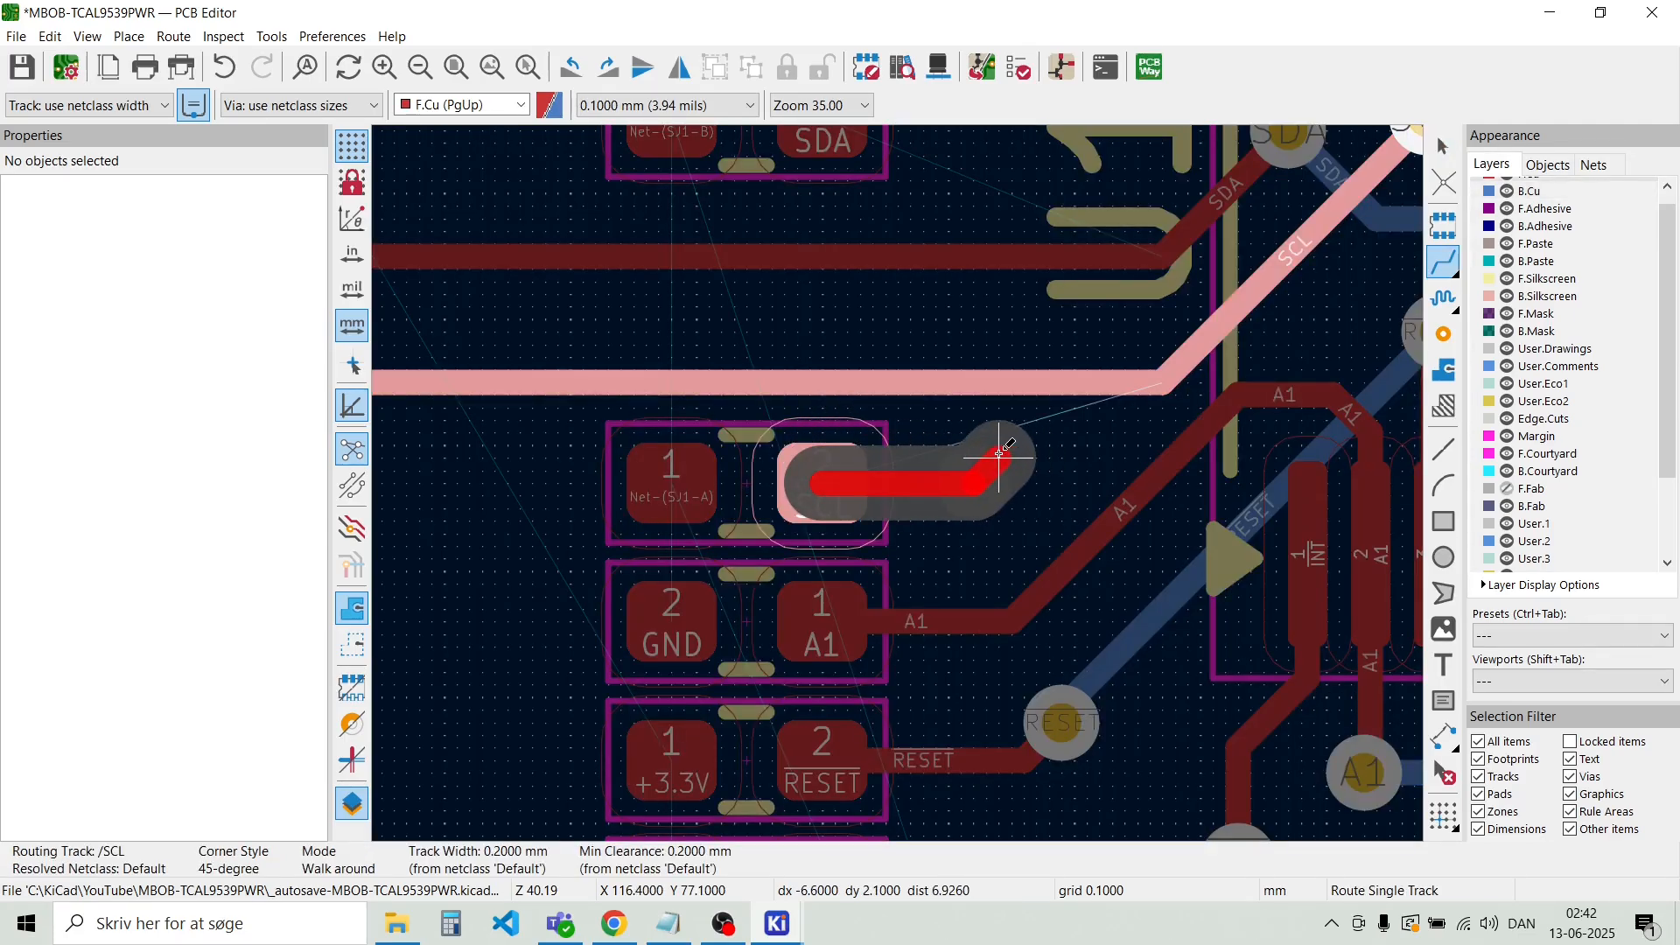
key("Escape")
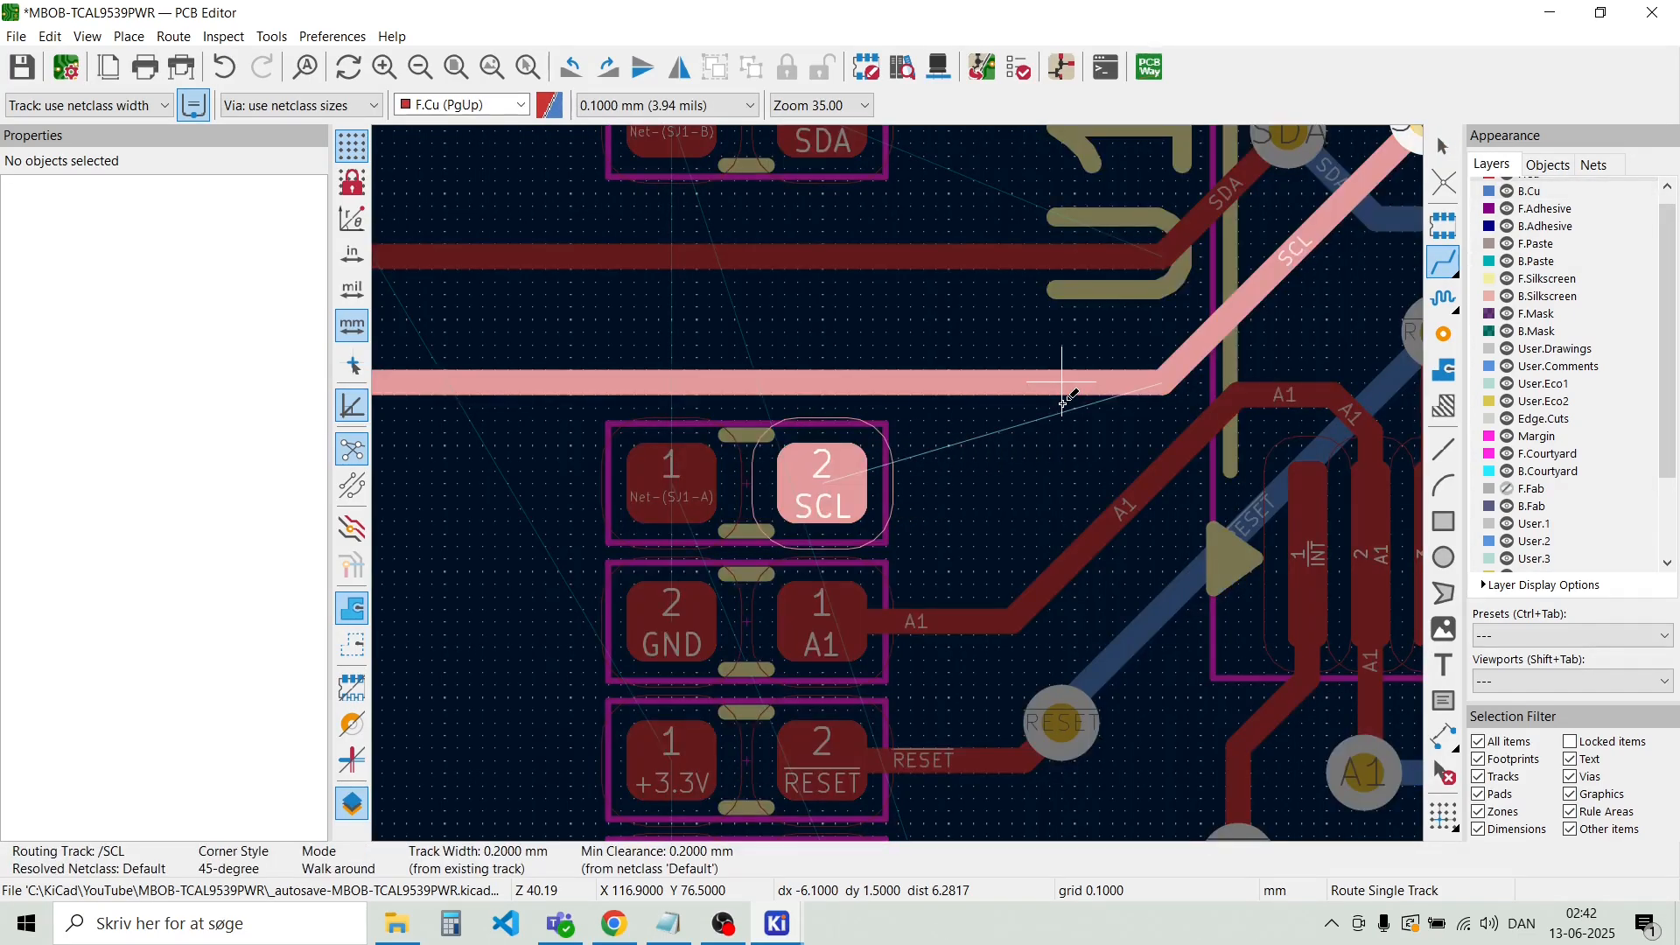
key("Escape")
Delete the horizontal SCL track segment running above resistor R2
left_click(1029, 389)
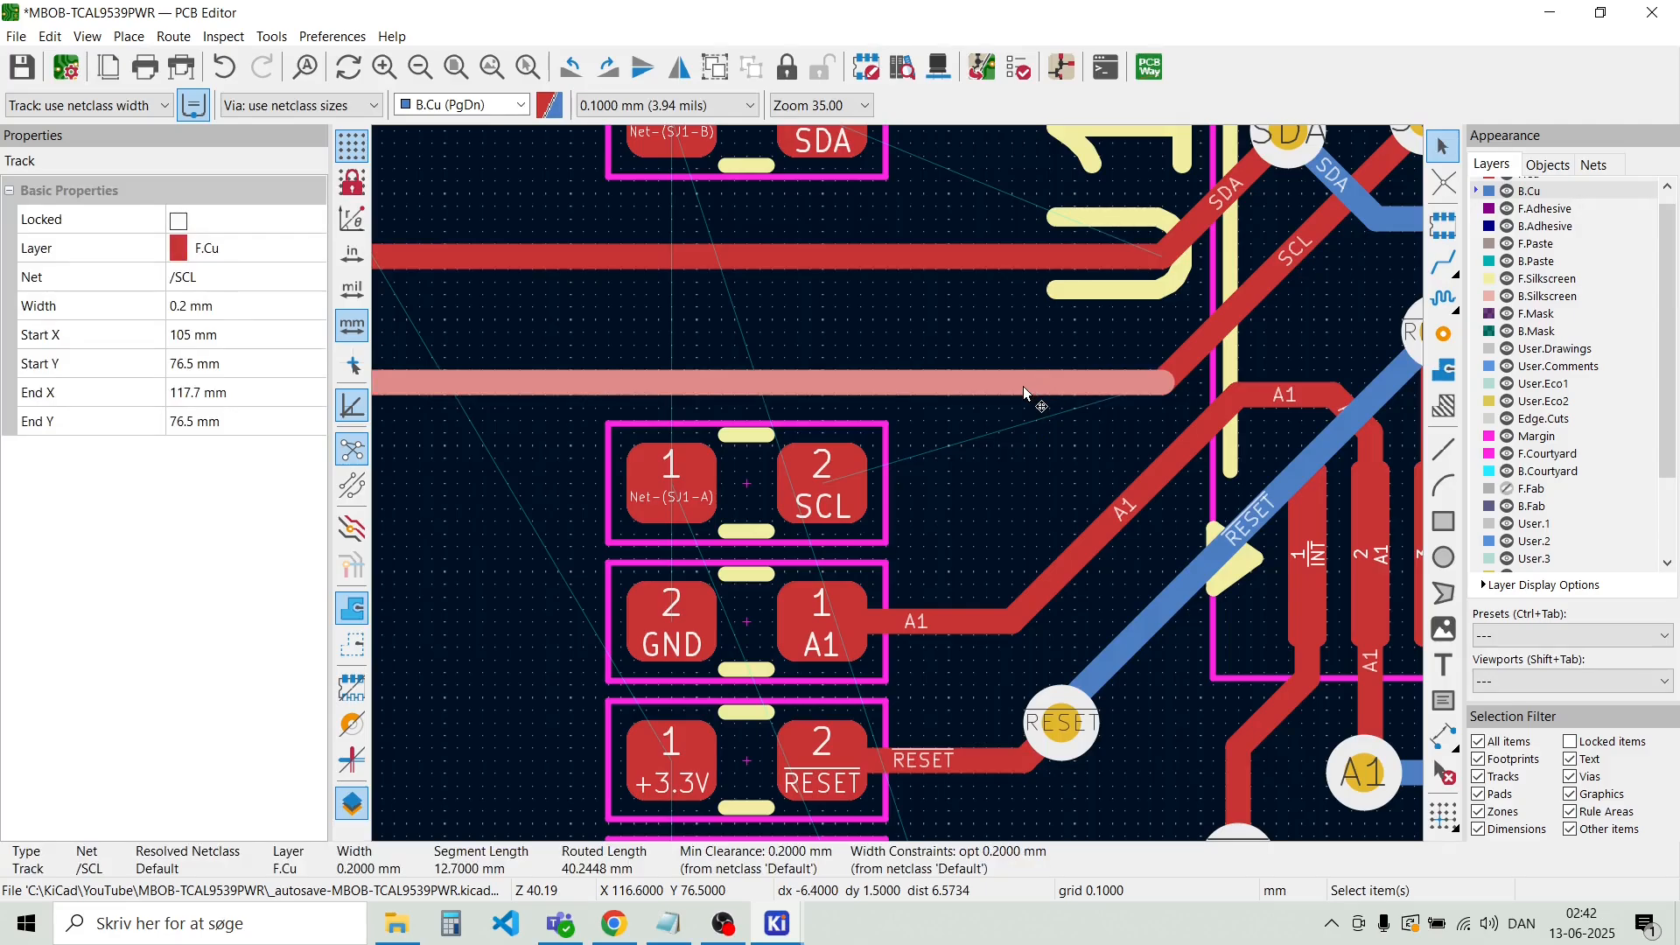
key("Delete")
scroll(898, 483, "down", 4)
scroll(888, 487, "up", 4)
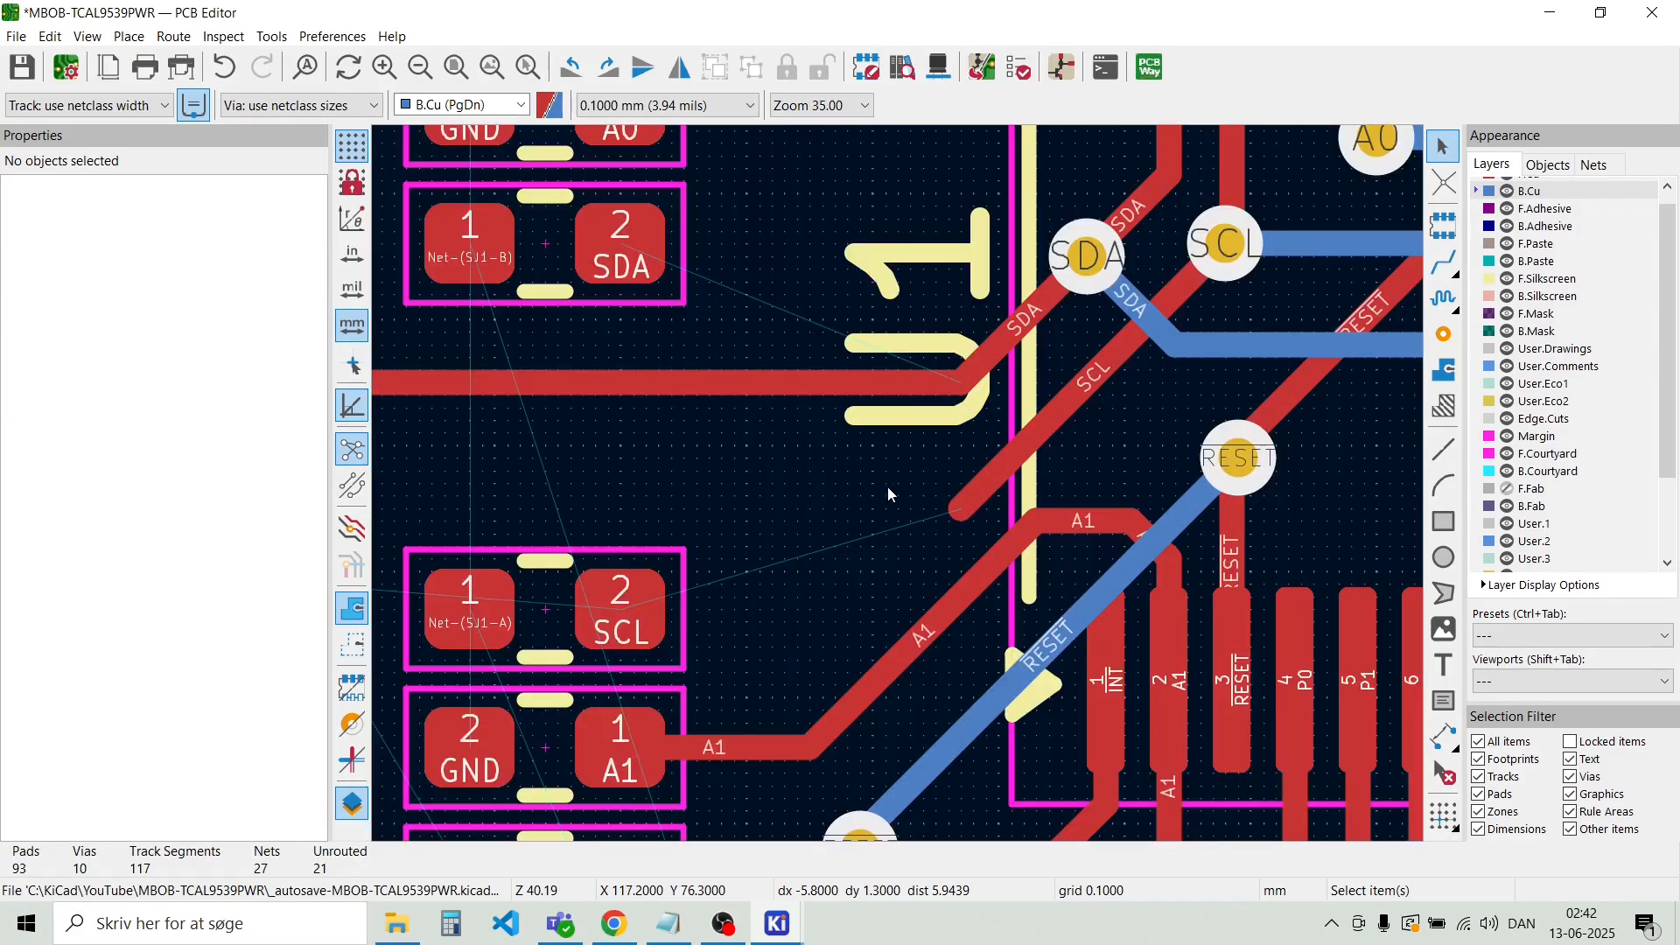
Route a front-copper SCL track from R2's pad 2 to the open end of the diagonal SCL track at U1
key("x")
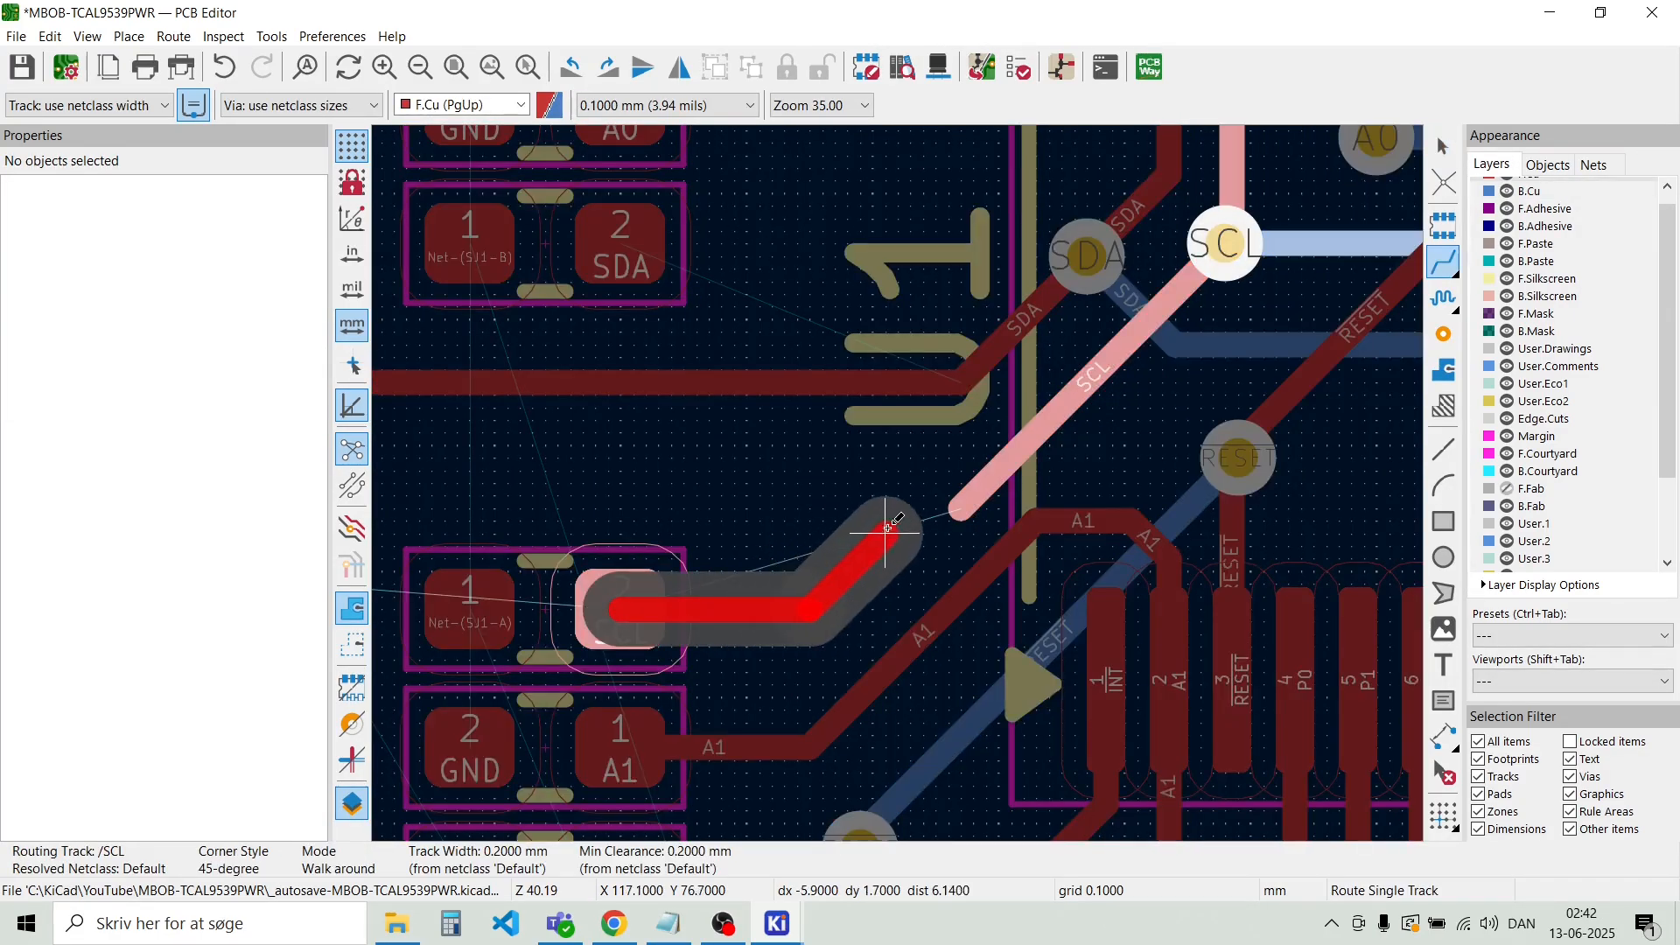
left_click(957, 505)
scroll(619, 610, "down", 1)
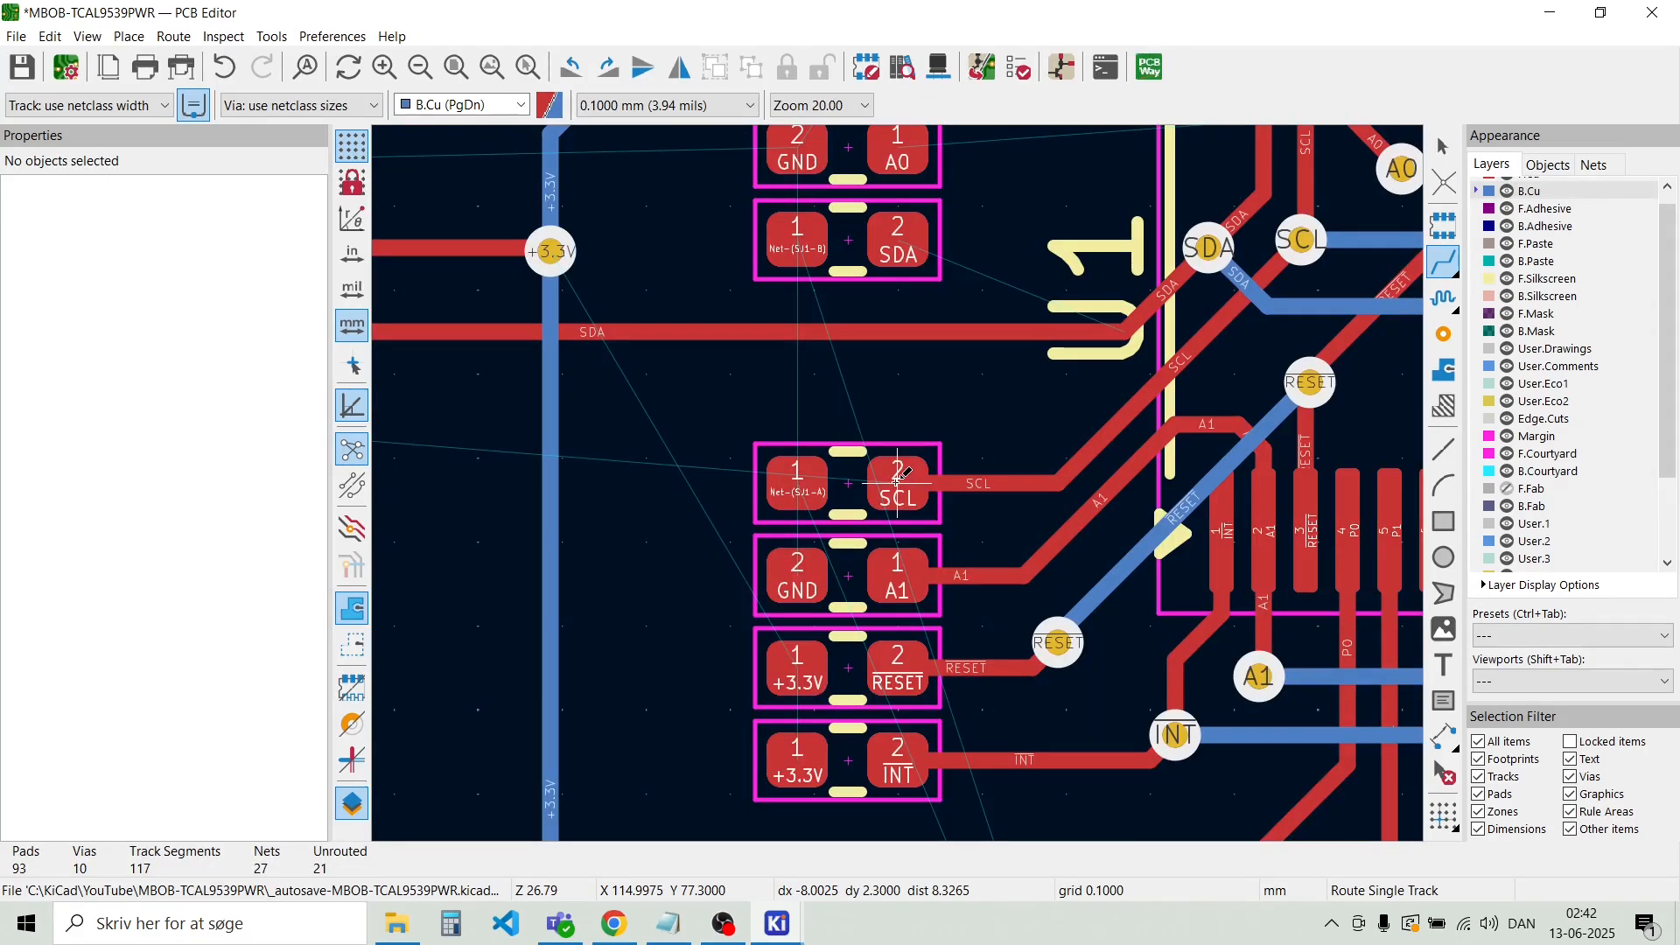
Route a front-copper SCL track from R2's pad 2 back to the SCL pad of connector J1
left_click(902, 481)
scroll(917, 500, "down", 2)
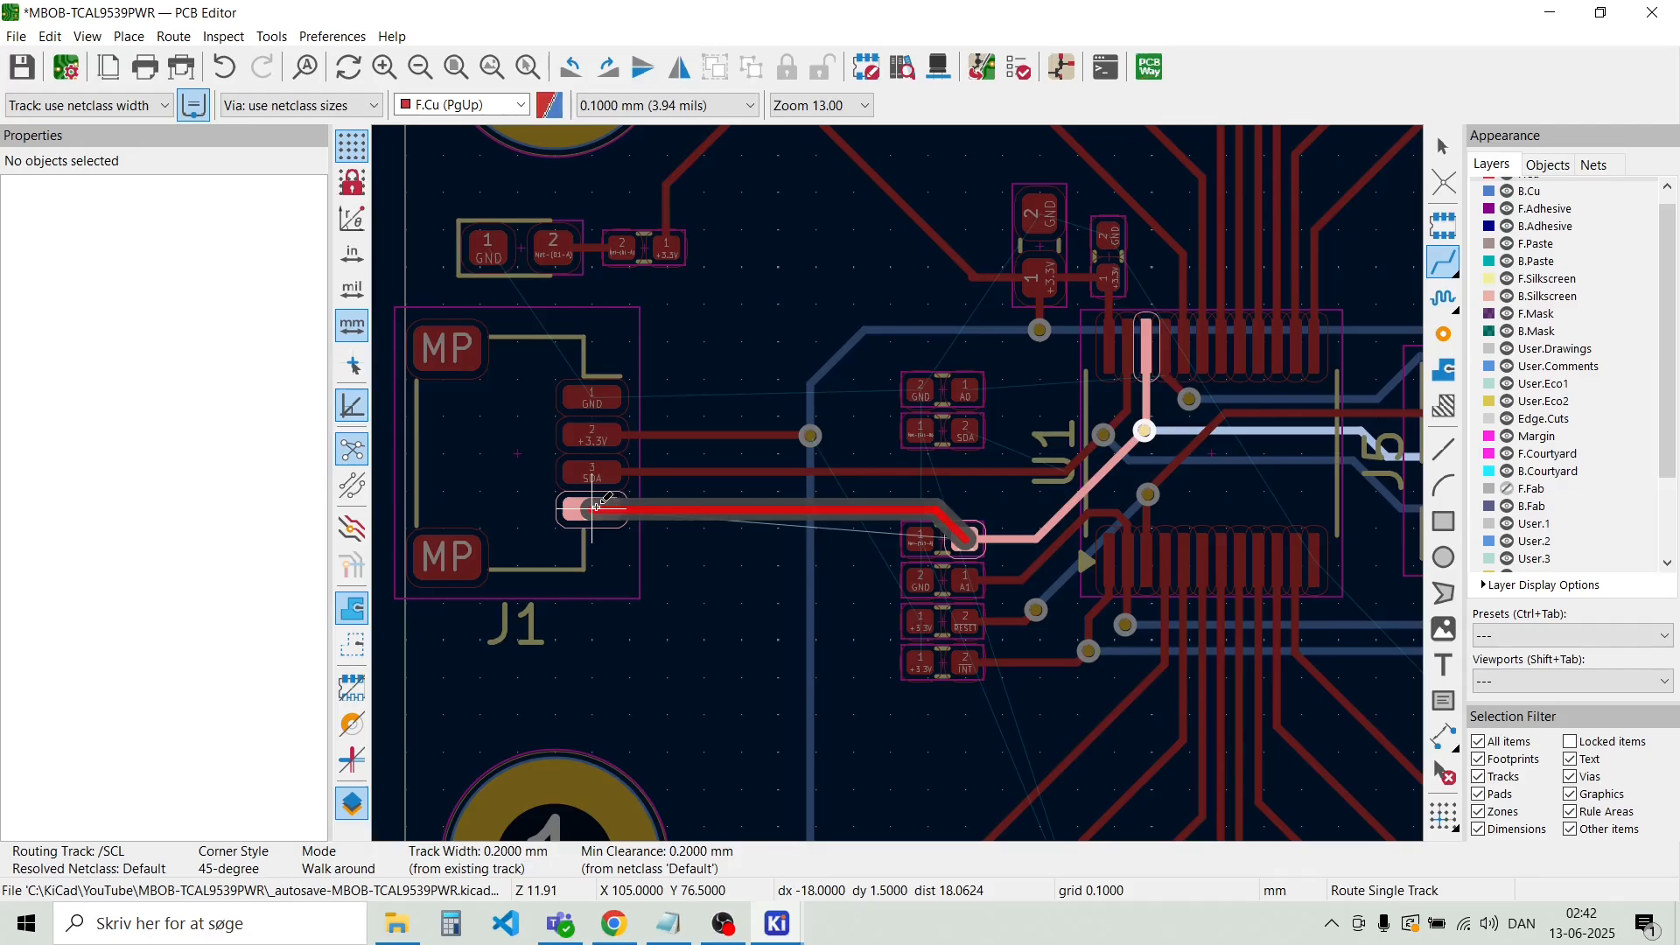
left_click(593, 509)
key("Page_Down")
scroll(920, 538, "up", 3)
scroll(921, 538, "up", 1)
scroll(920, 539, "down", 1)
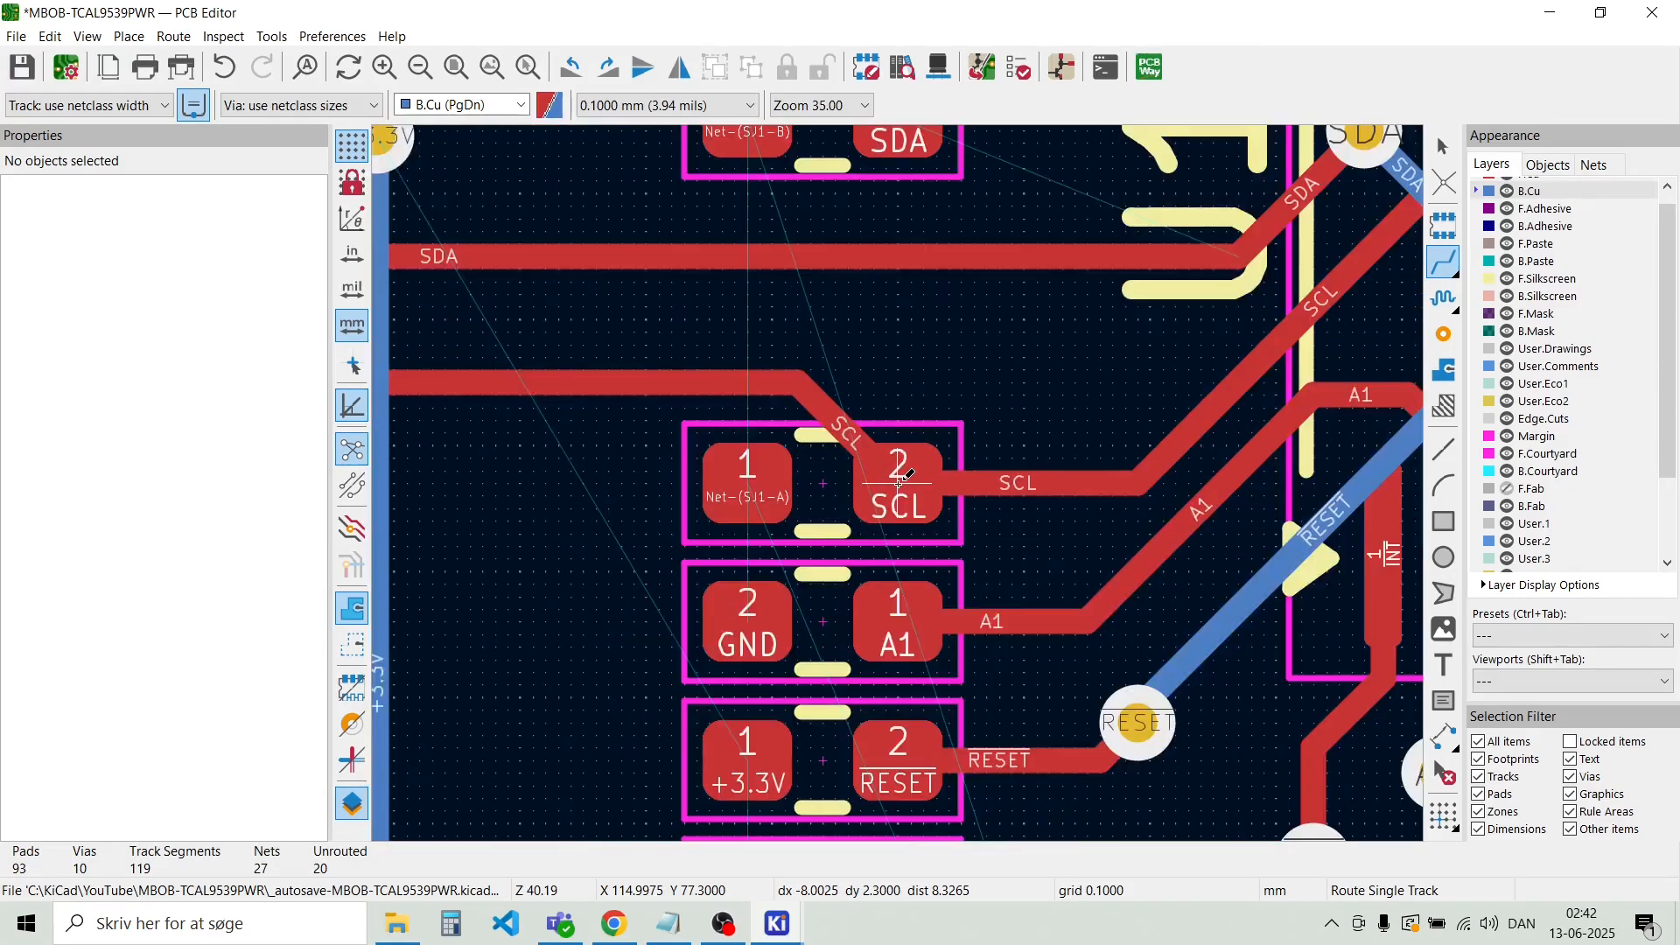
scroll(921, 538, "down", 1)
scroll(889, 364, "up", 2)
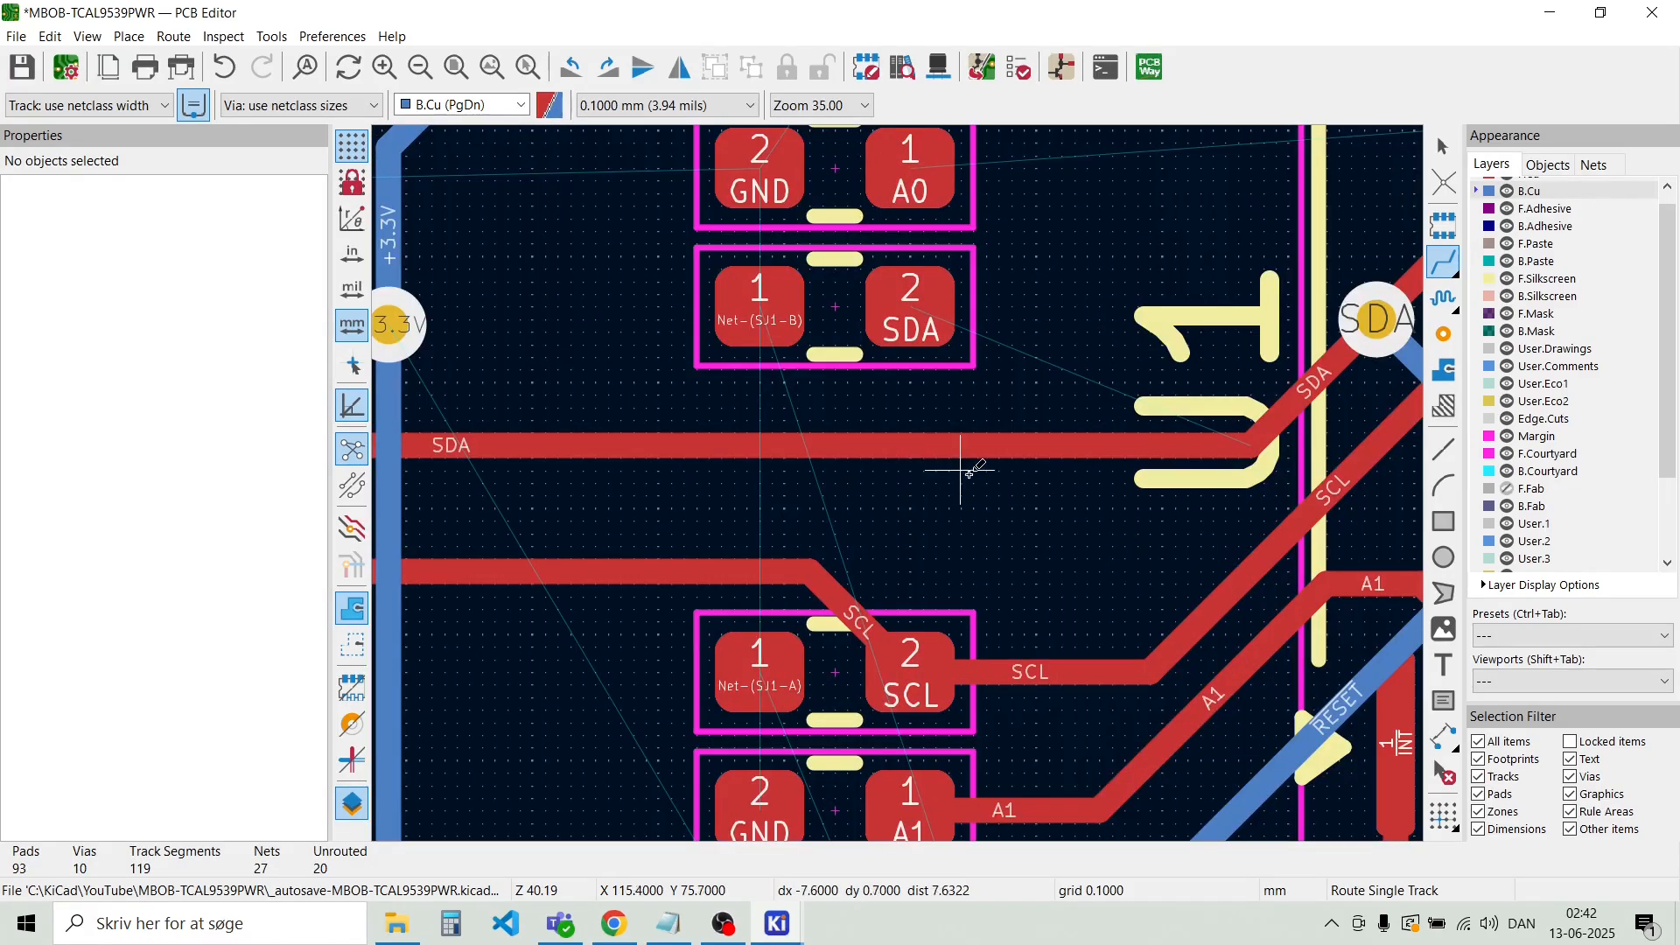
Route a front-copper SDA track from pad 2 of the SDA pull-up resistor to the SDA via beside U1
key("Escape")
scroll(1171, 468, "down", 2)
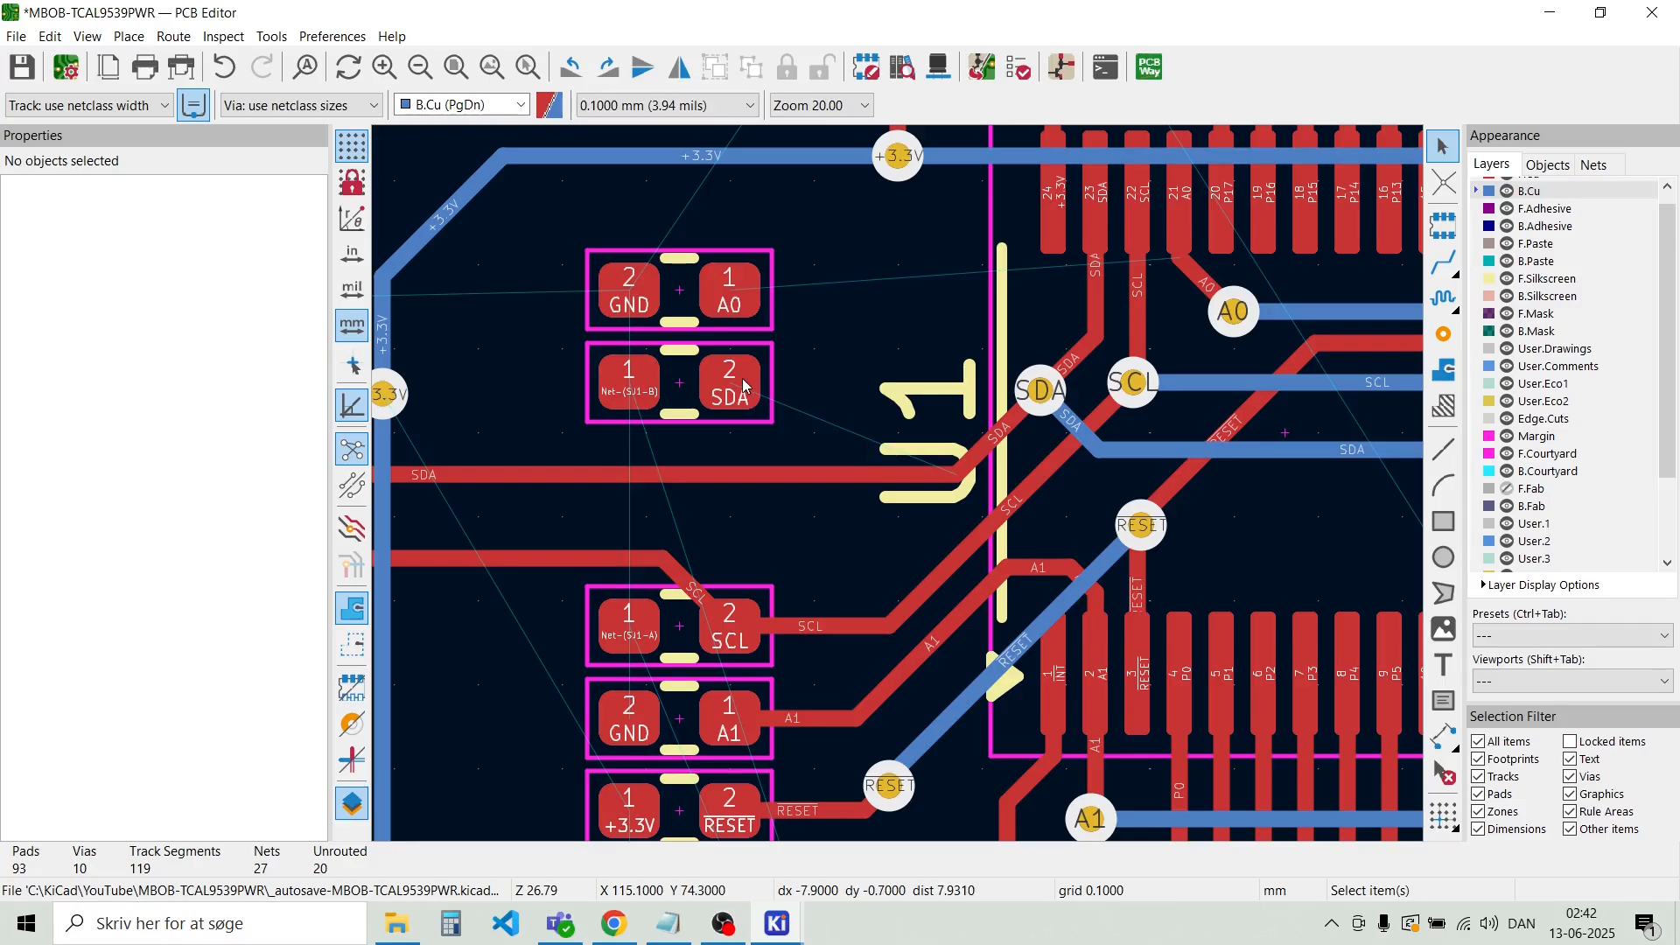
key("x")
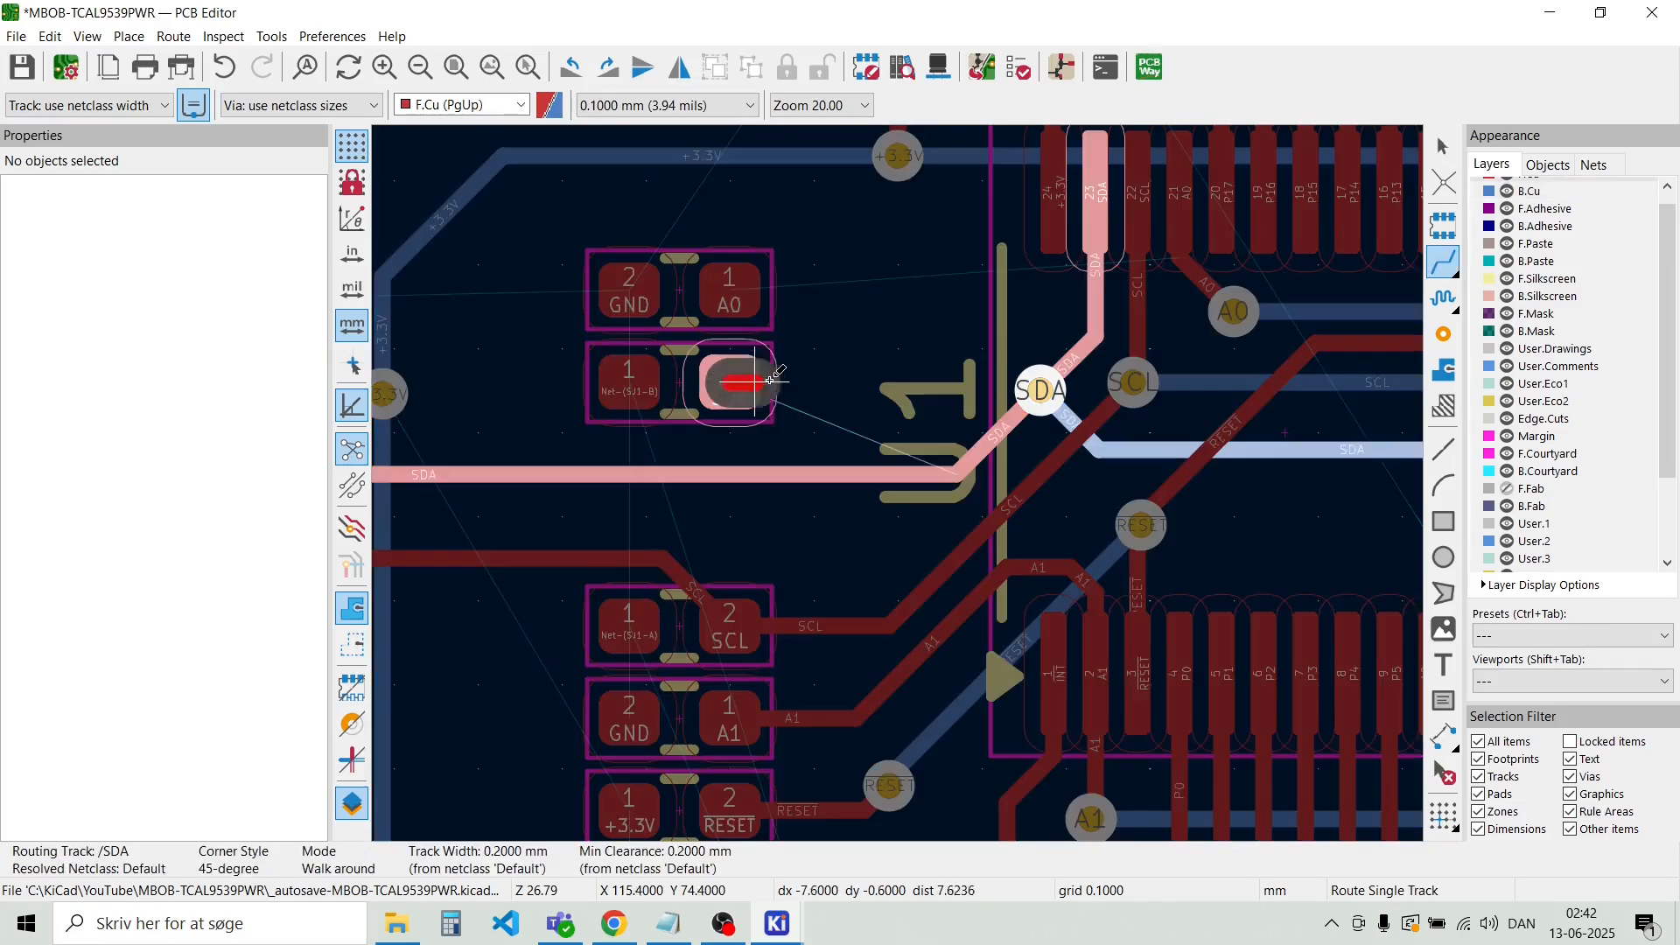
left_click(1028, 387)
key("Escape")
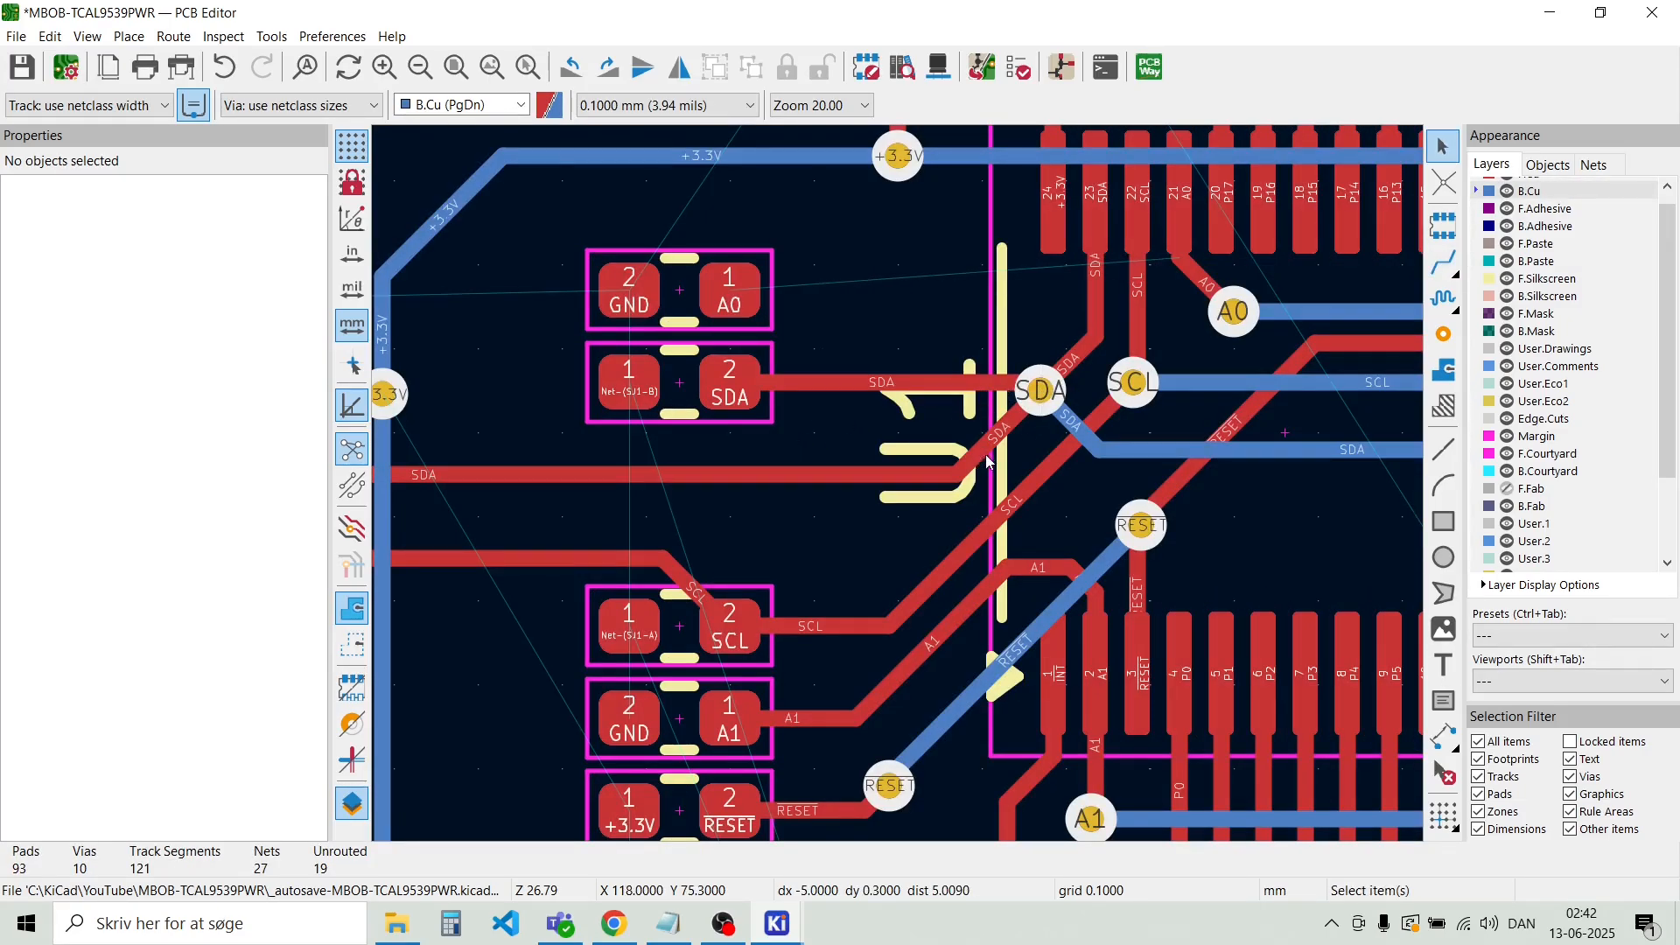
Delete the old SDA track's diagonal segment at the via and its long horizontal segment running back to connector J1
left_click(971, 460)
key("Escape")
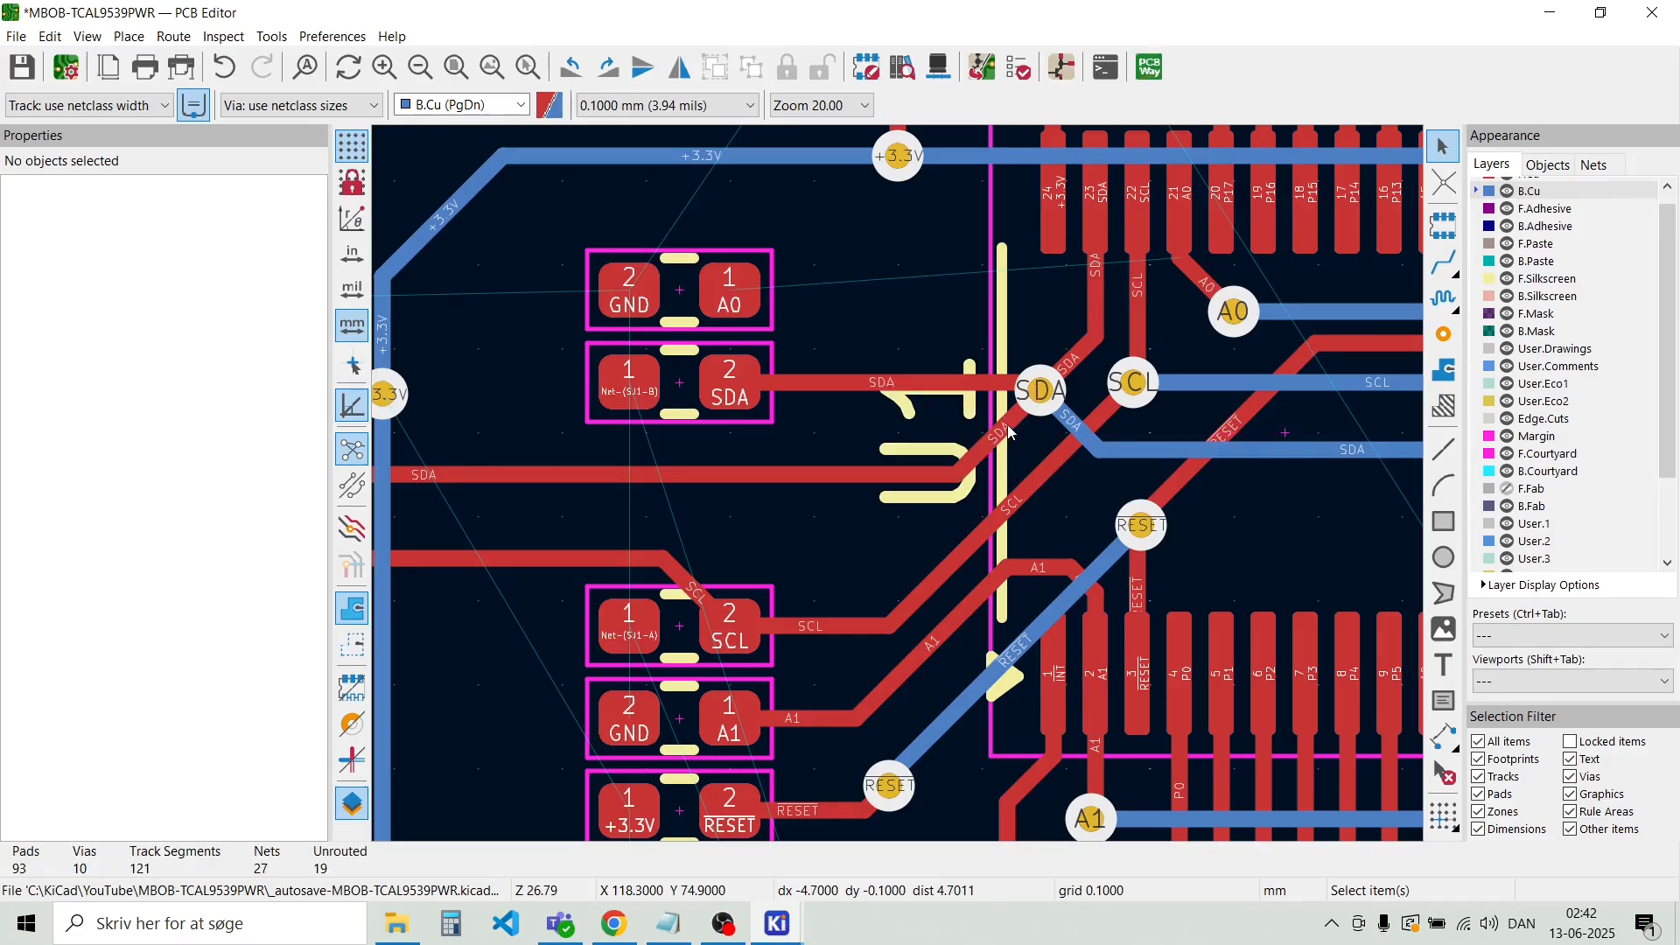
left_click(1007, 426)
key("Escape")
left_click(875, 476)
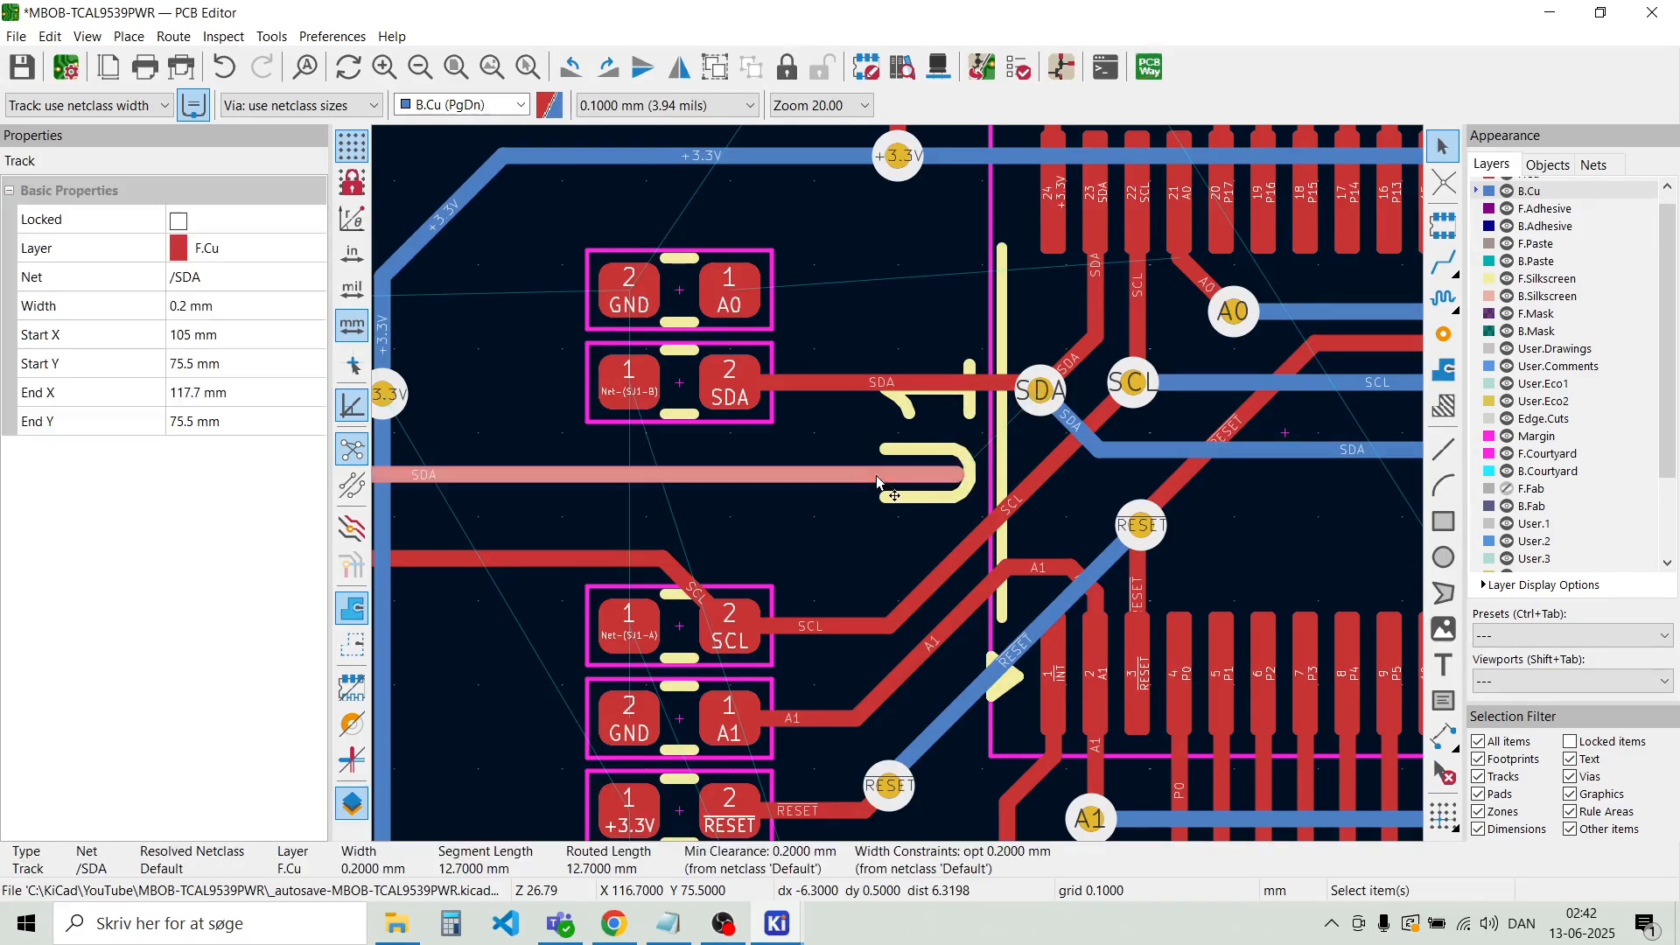
key("Escape")
Route a front-copper SDA track from J1's pad 3 to the SDA resistor's pad 2 and reshape its end to enter the pad vertically
scroll(898, 483, "down", 3)
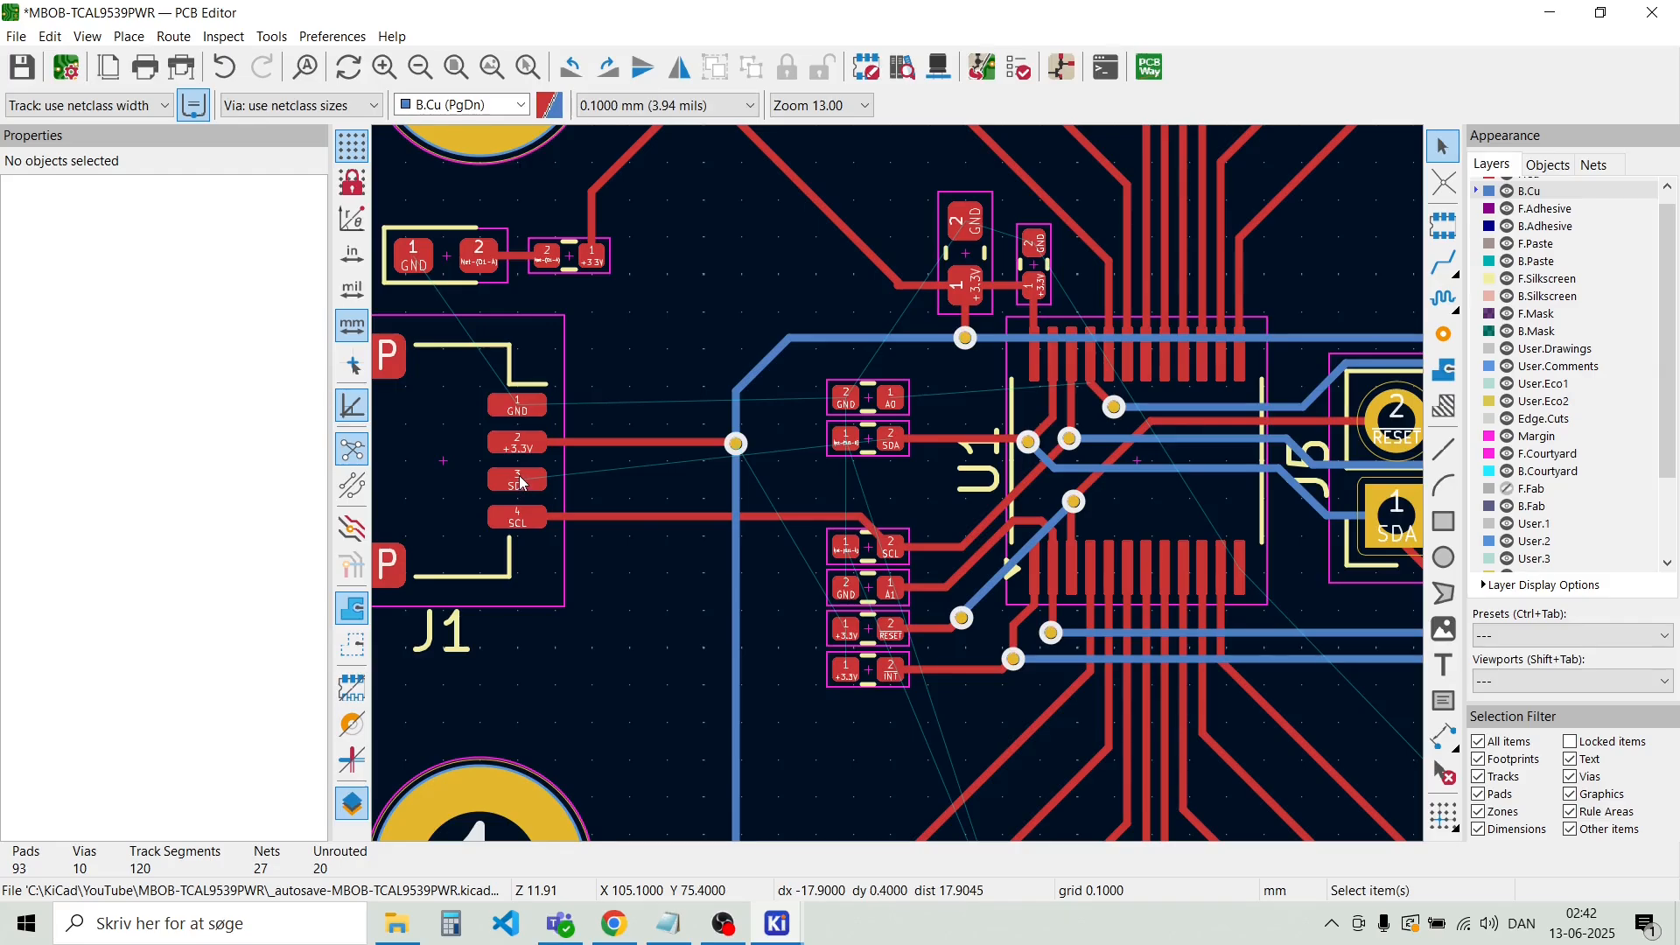
key("x")
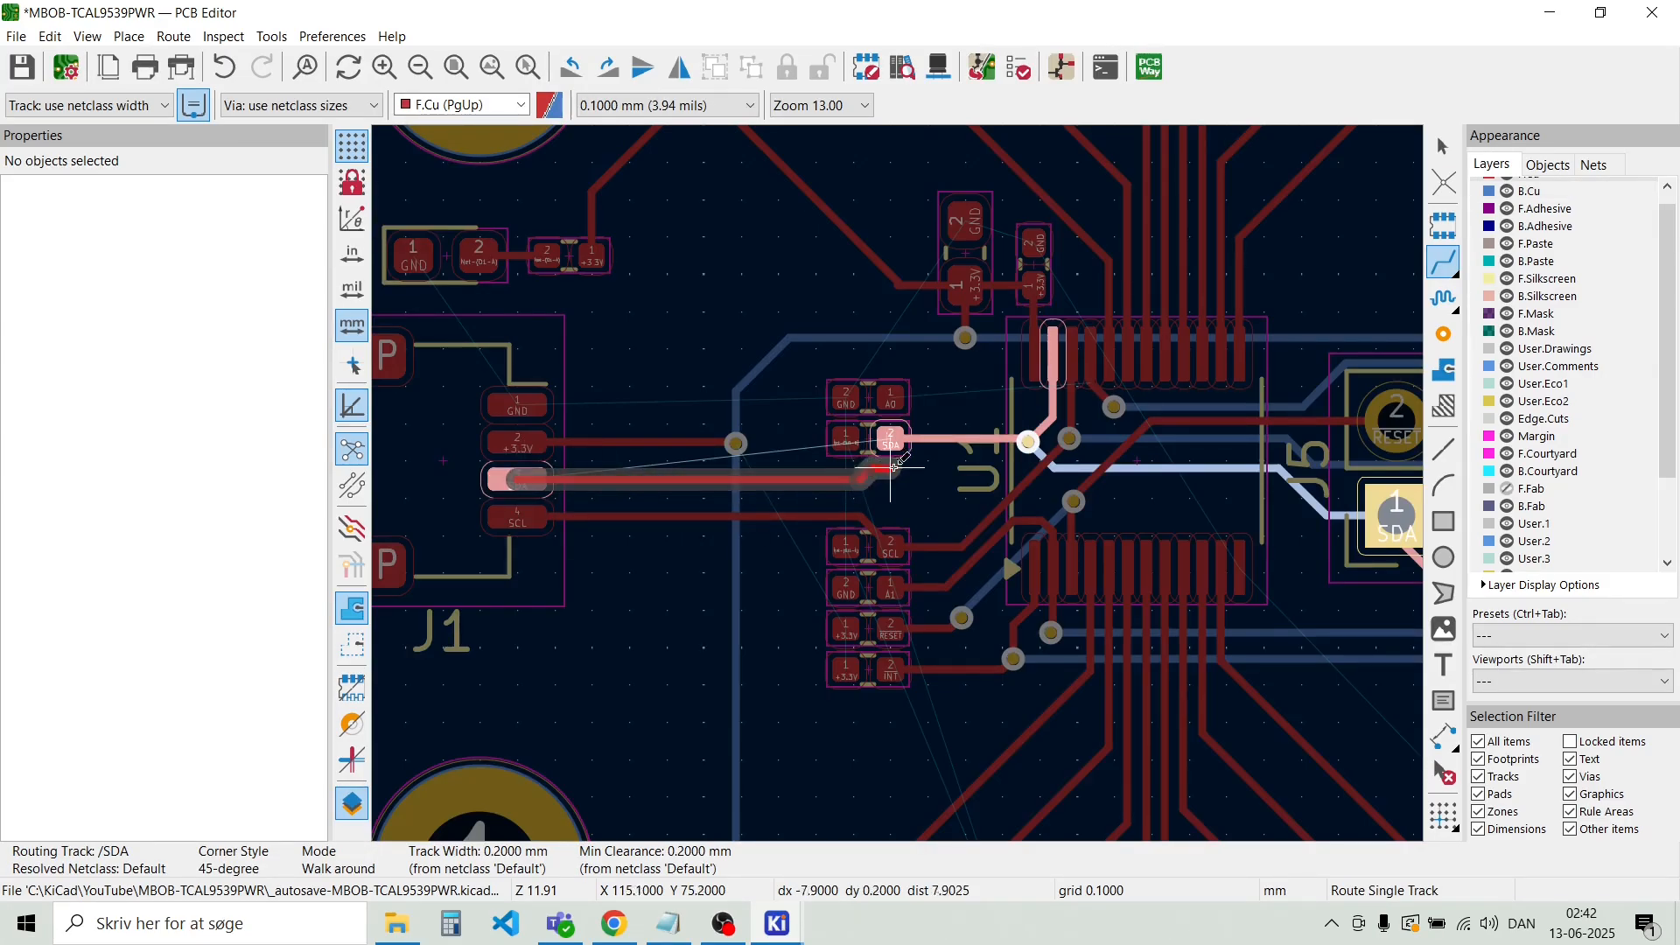
left_click(894, 432)
scroll(901, 464, "up", 4)
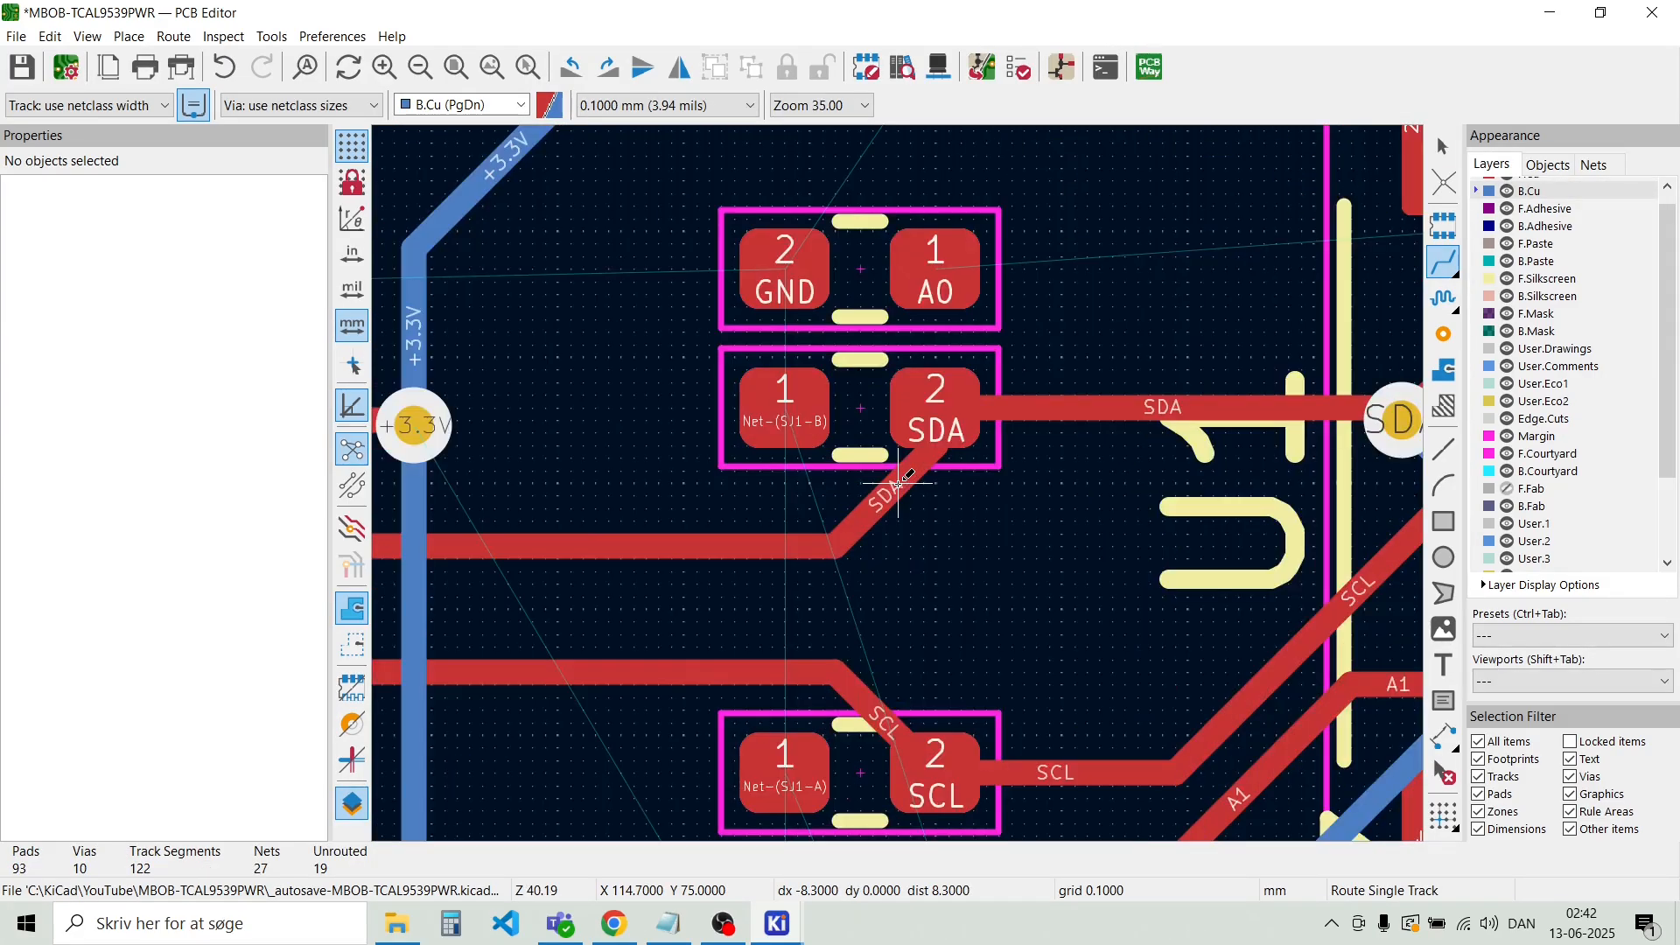
key("Escape")
key("x")
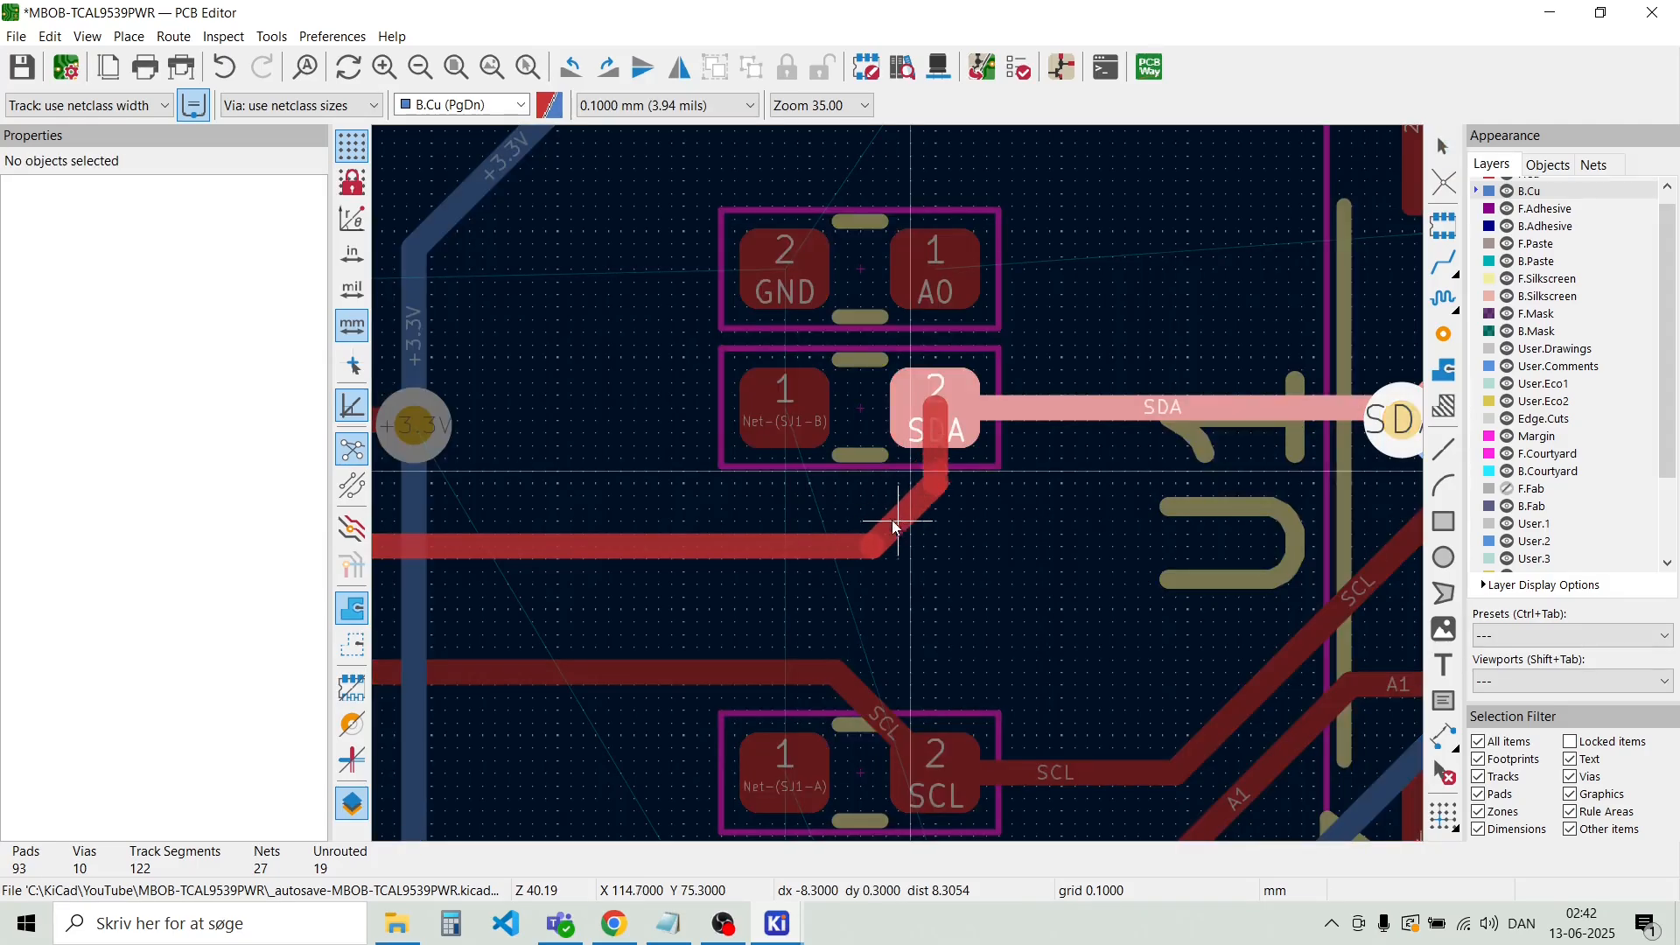
key("Escape")
scroll(898, 490, "down", 2)
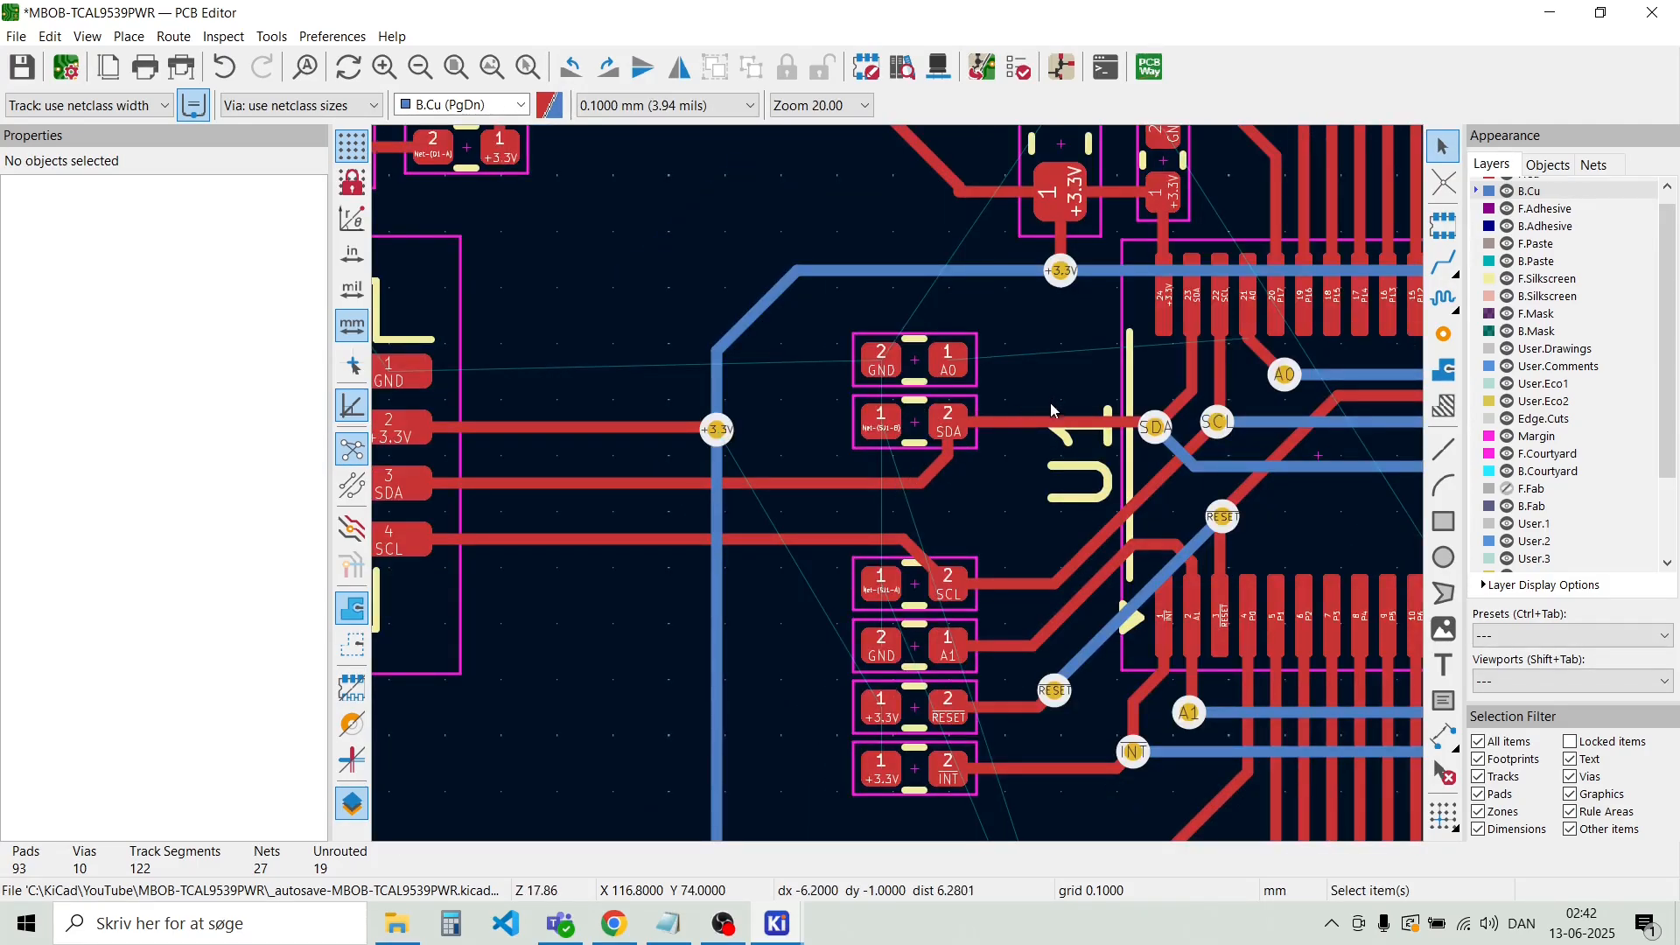
Move the SDA via beside U1 to X 118.7, Y 74.4 mm, in line with the horizontal SDA track
scroll(898, 485, "up", 3)
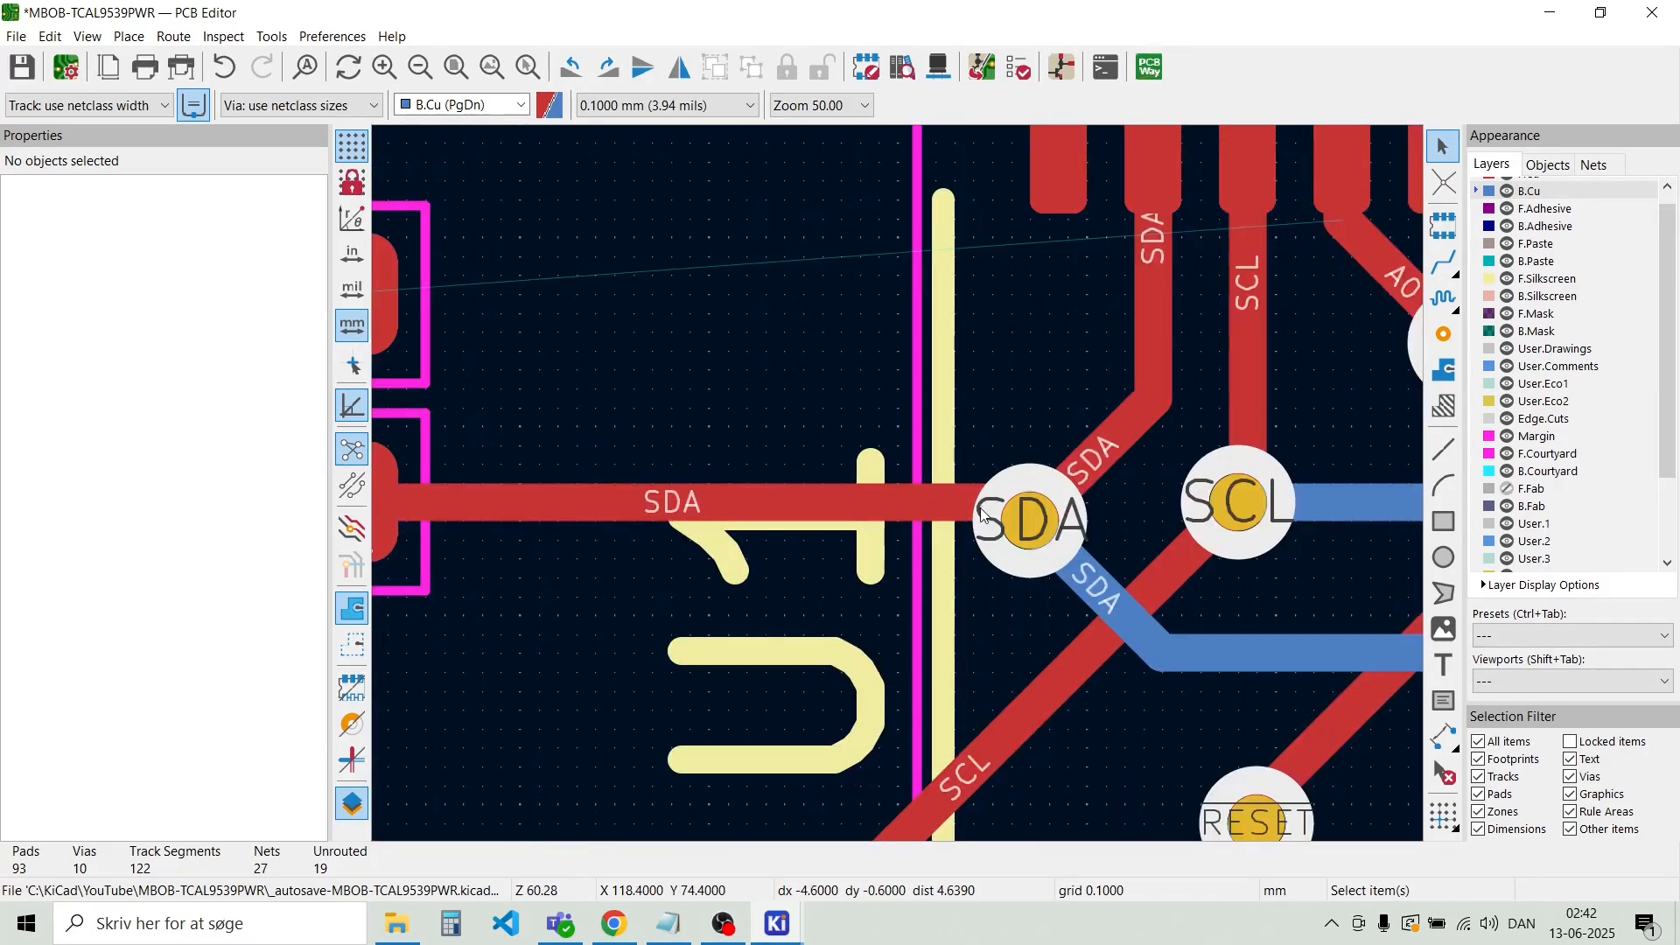
left_click(1024, 517)
key("x")
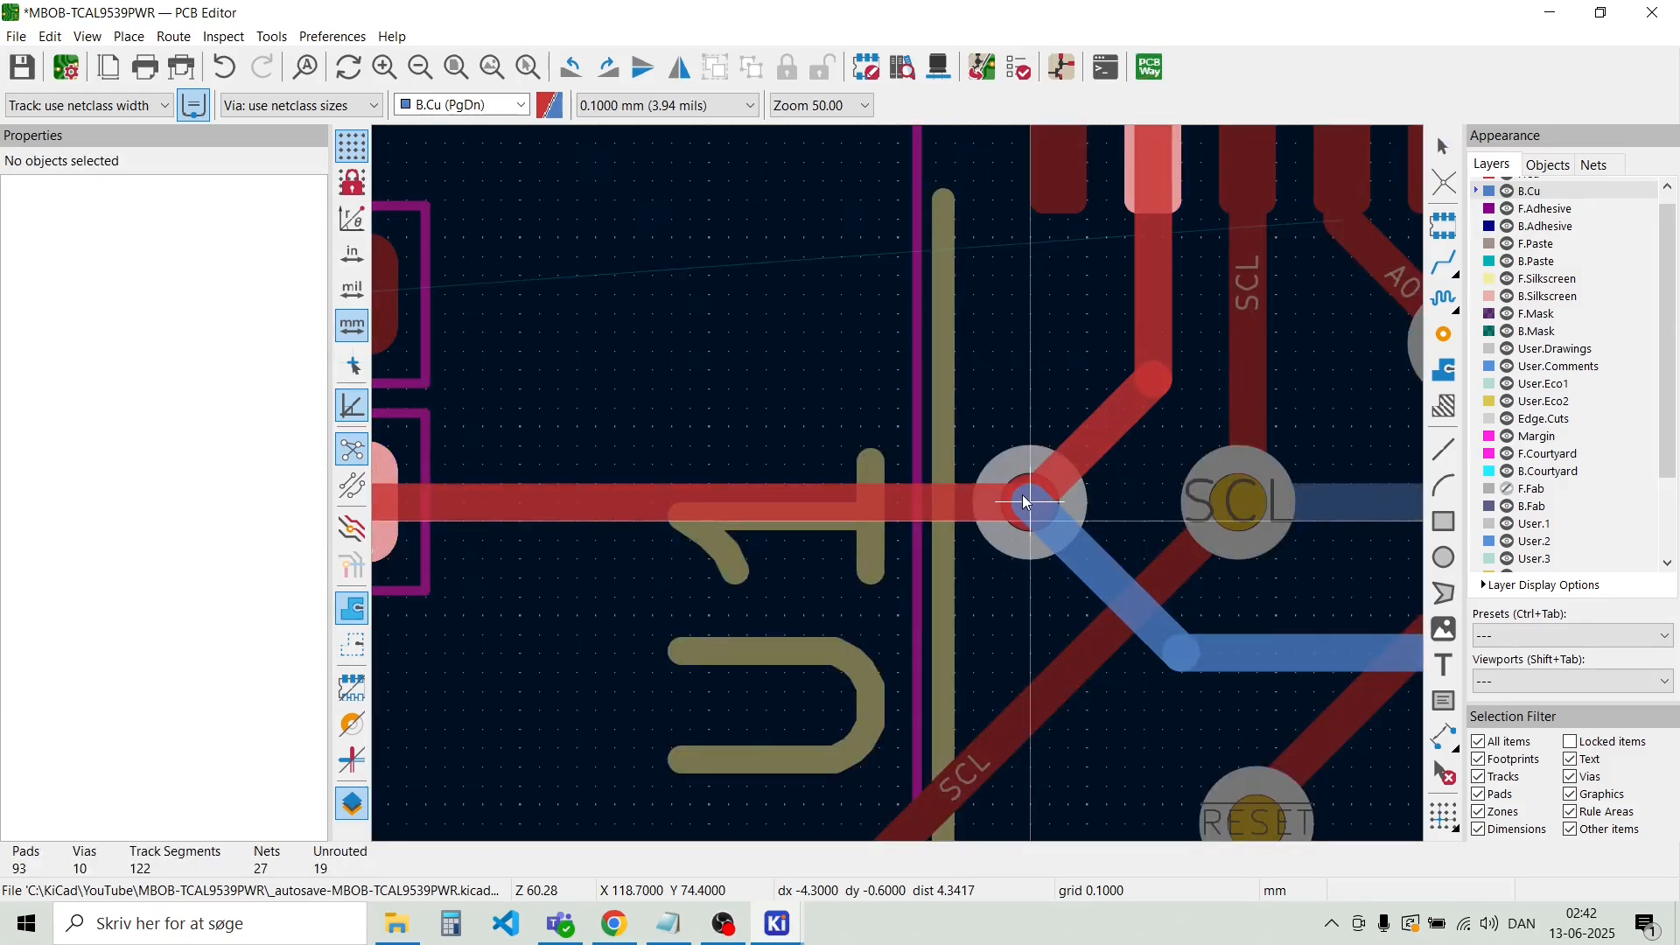
left_click(1020, 497)
left_click(897, 590)
key("Escape")
scroll(898, 486, "down", 3)
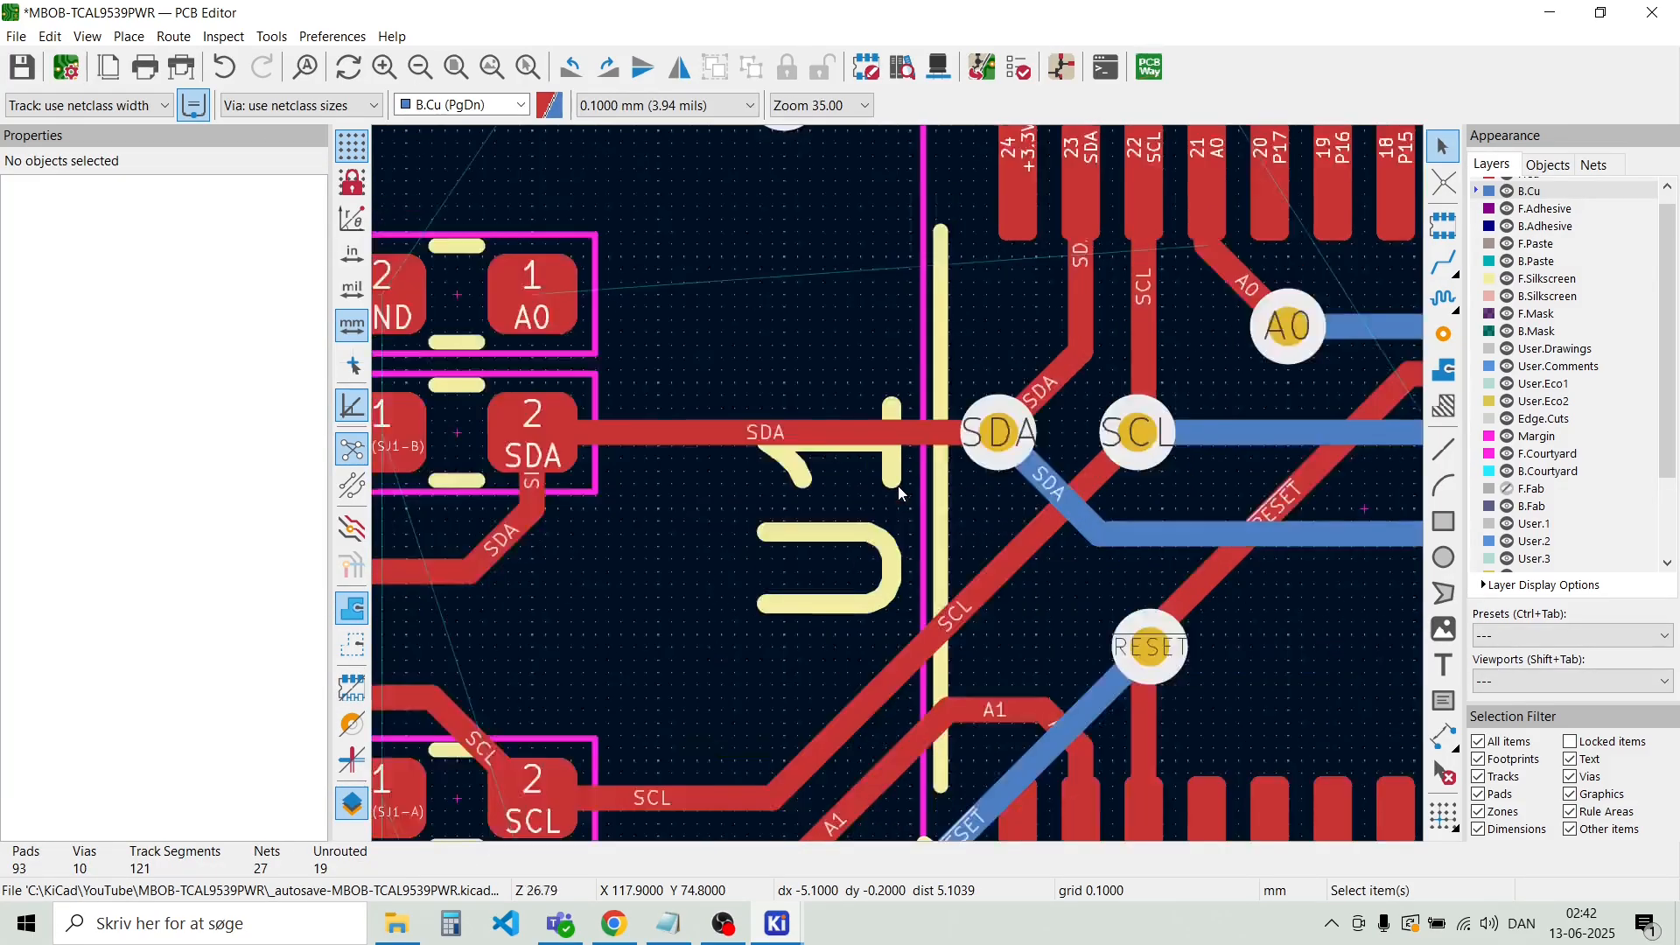
Route a short front-copper A0 track from the A0 resistor's pad 1 to a new via at X 116.5, Y 73.3 mm
scroll(879, 463, "down", 1)
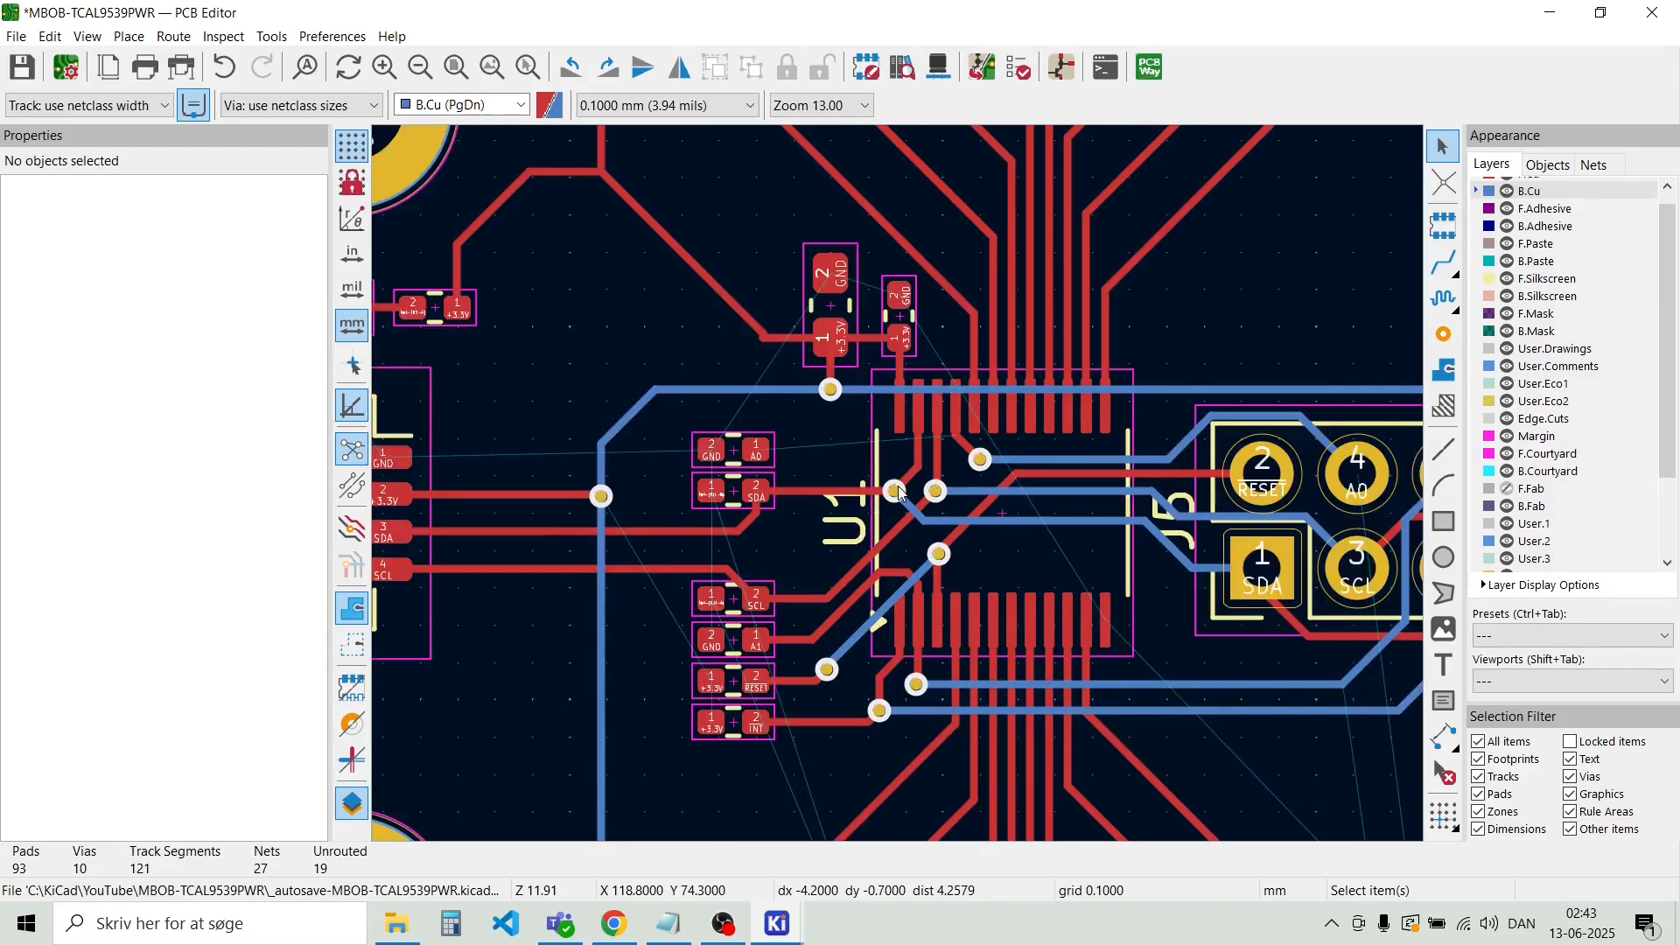
scroll(889, 492, "down", 1)
scroll(893, 477, "up", 2)
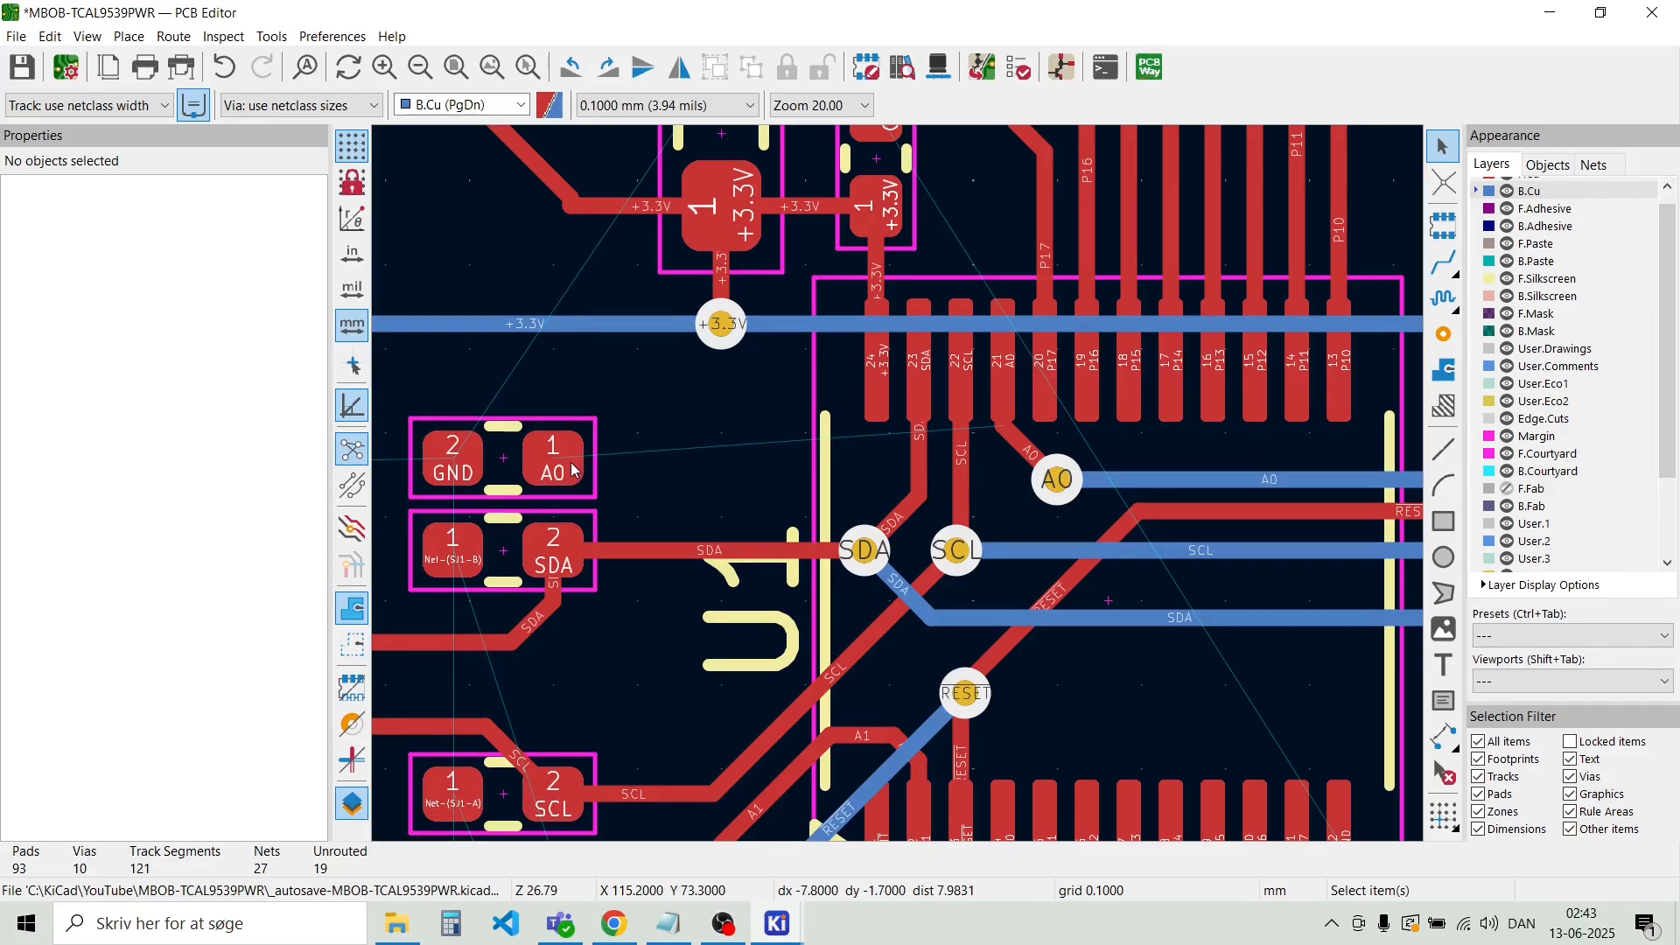
key("x")
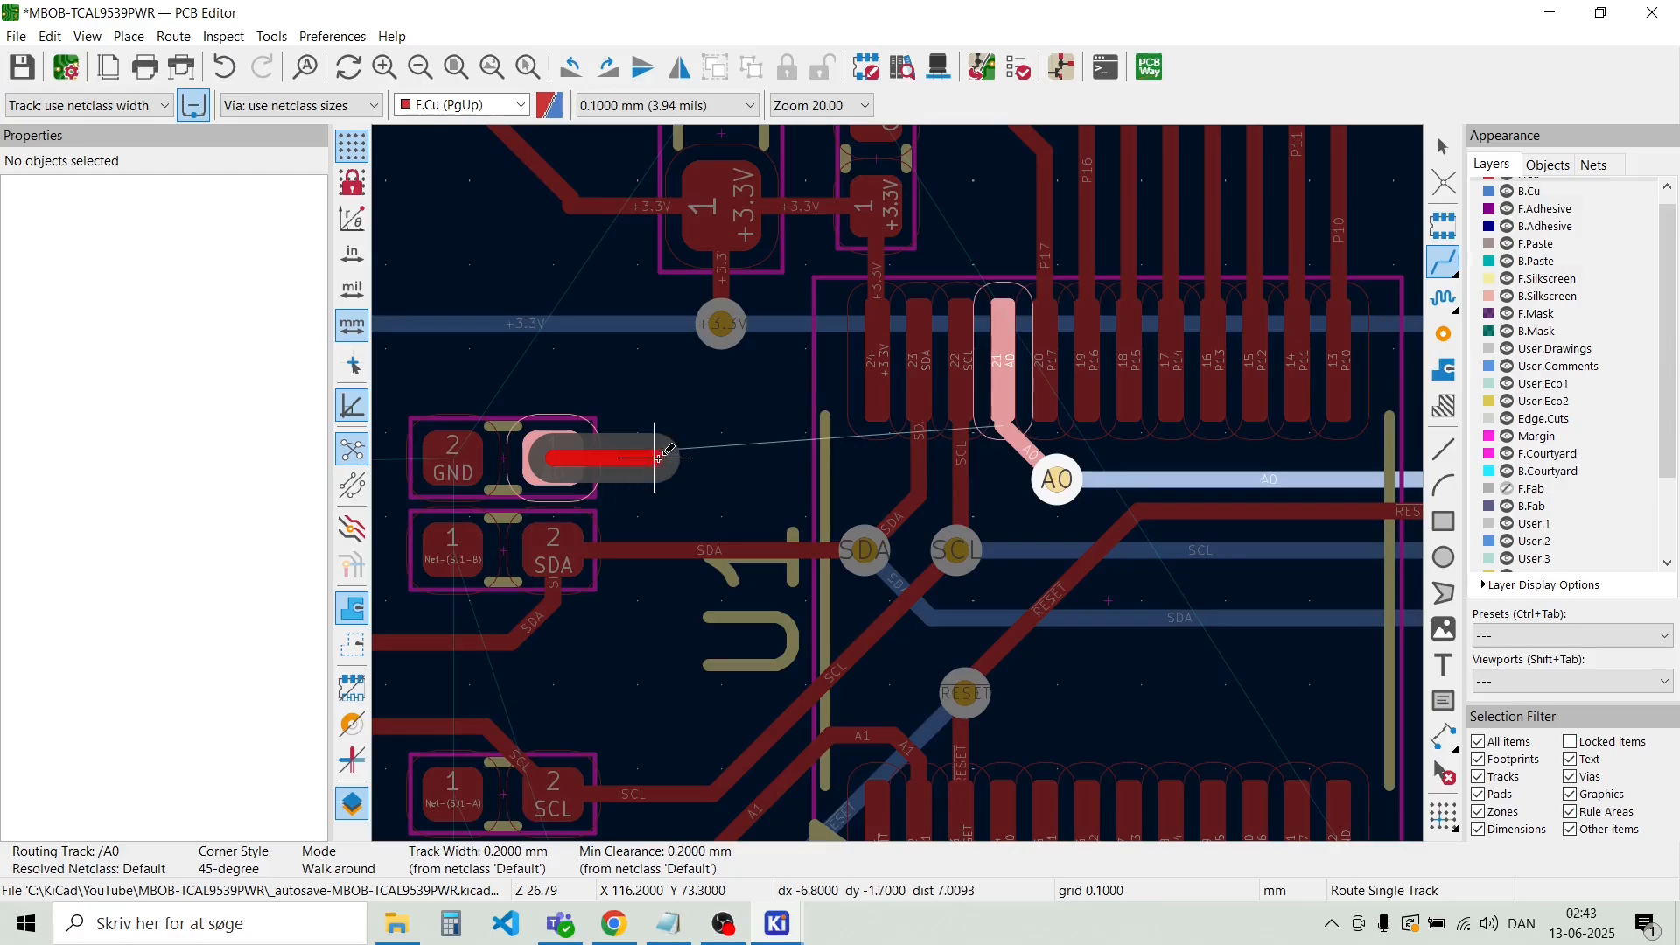
left_click(679, 455)
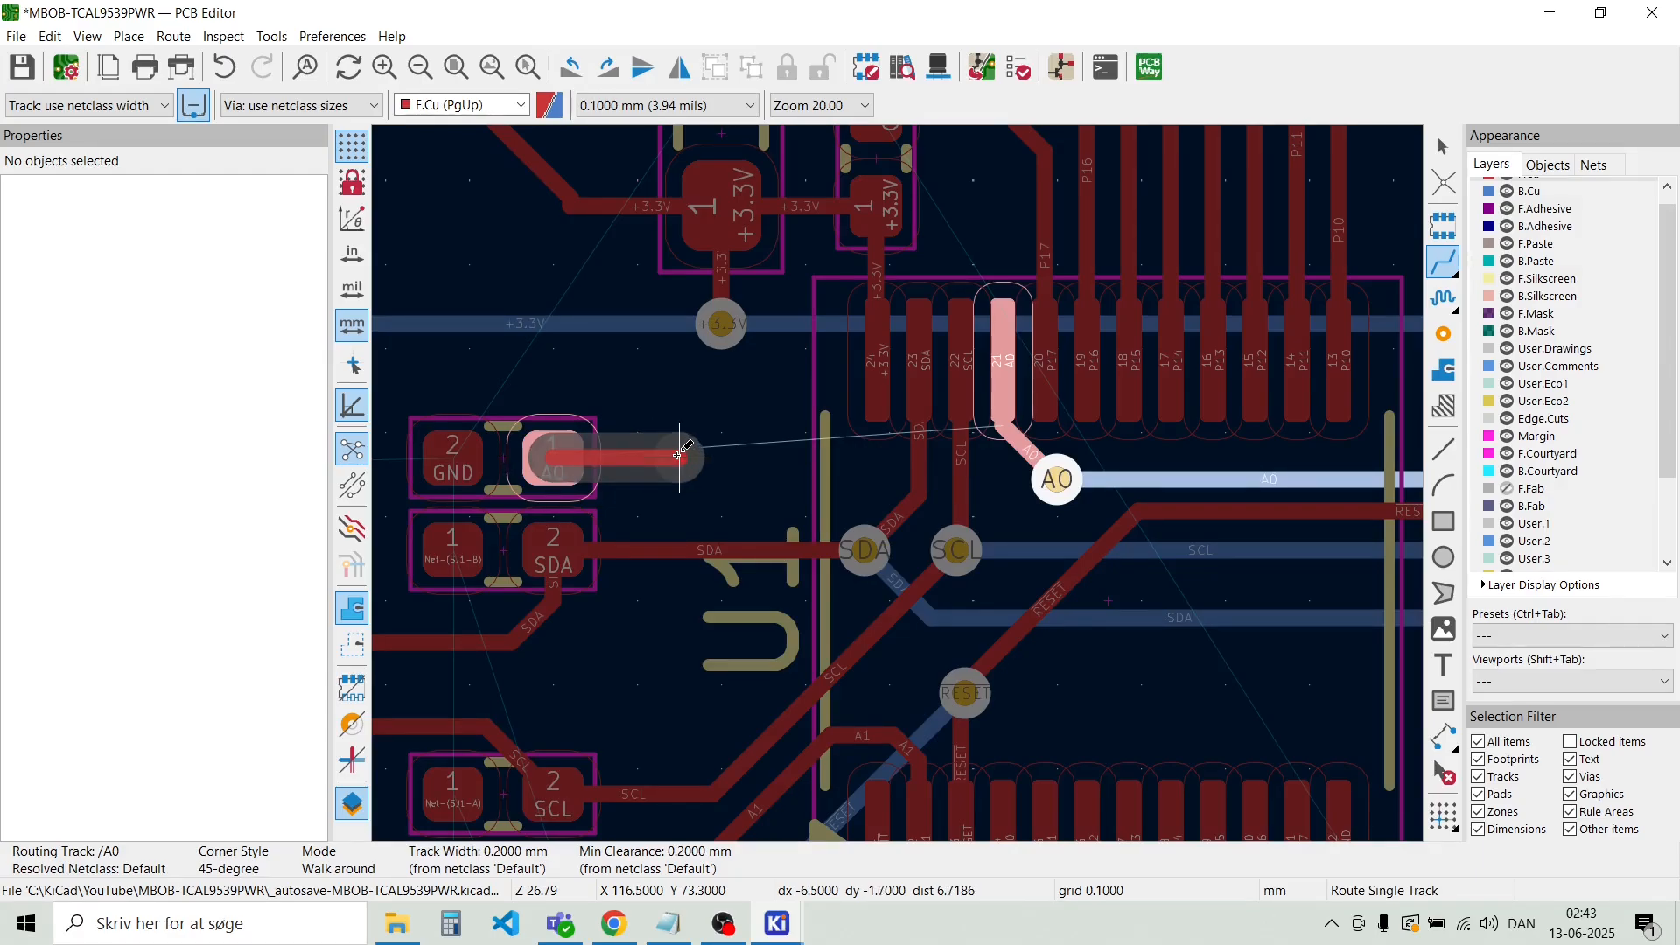
key("v")
double_click(679, 456)
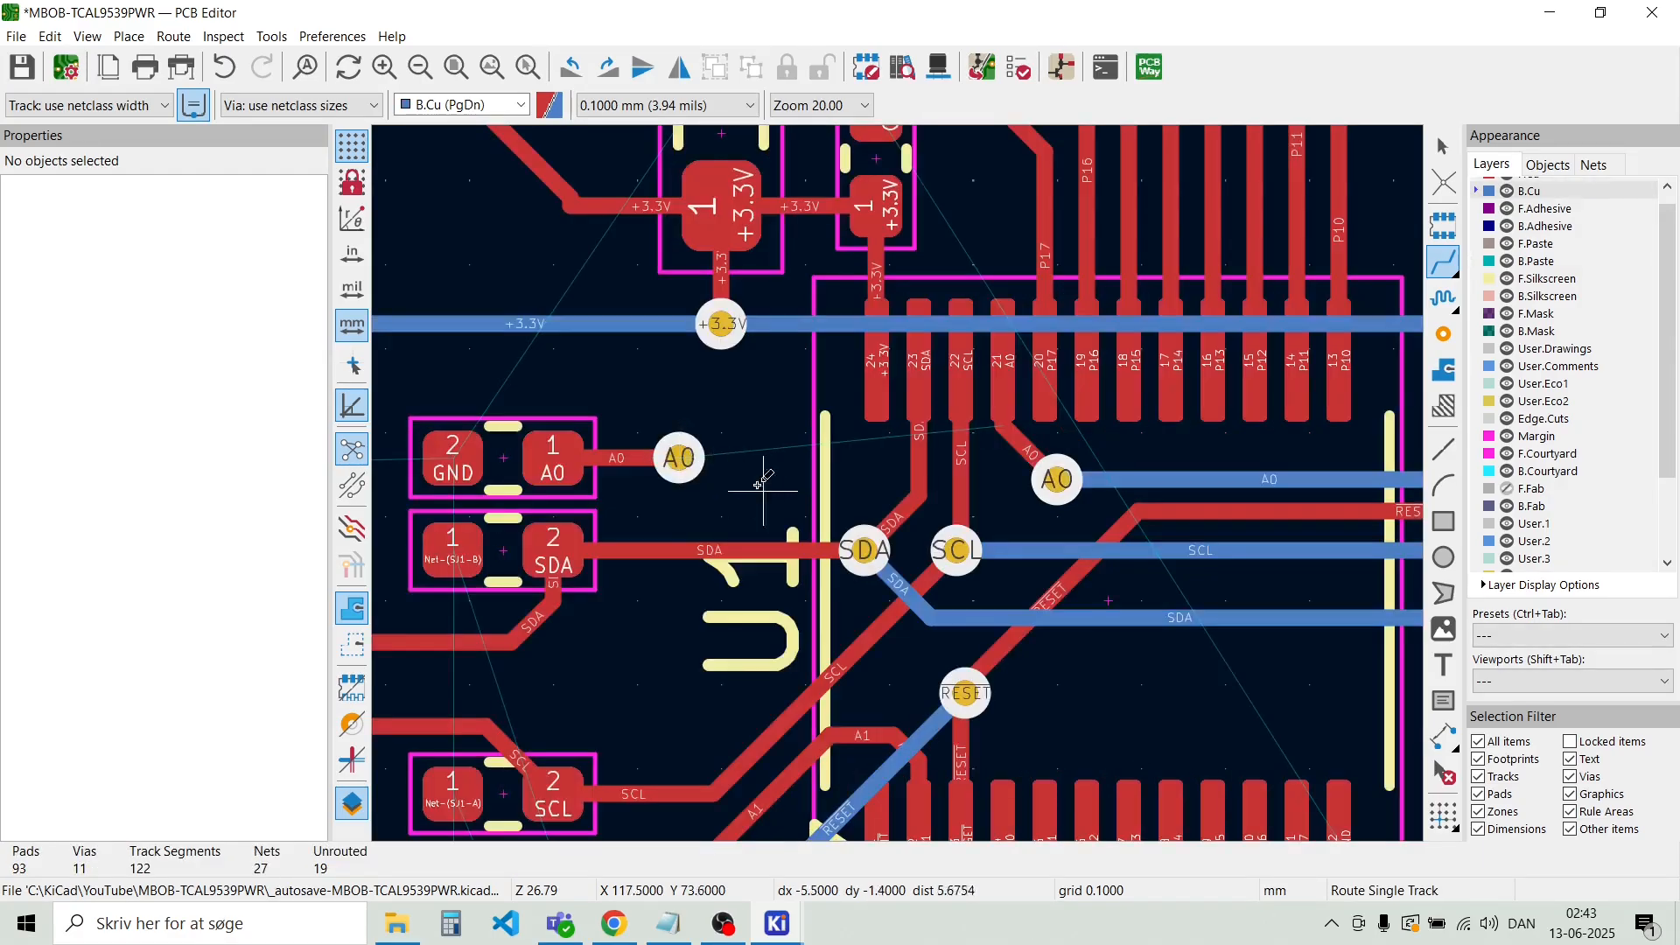
Route A0 on B.Cu from the new via to the A0 via near U1's pin 21, reshaping its bend to enter that via horizontally
left_click(679, 456)
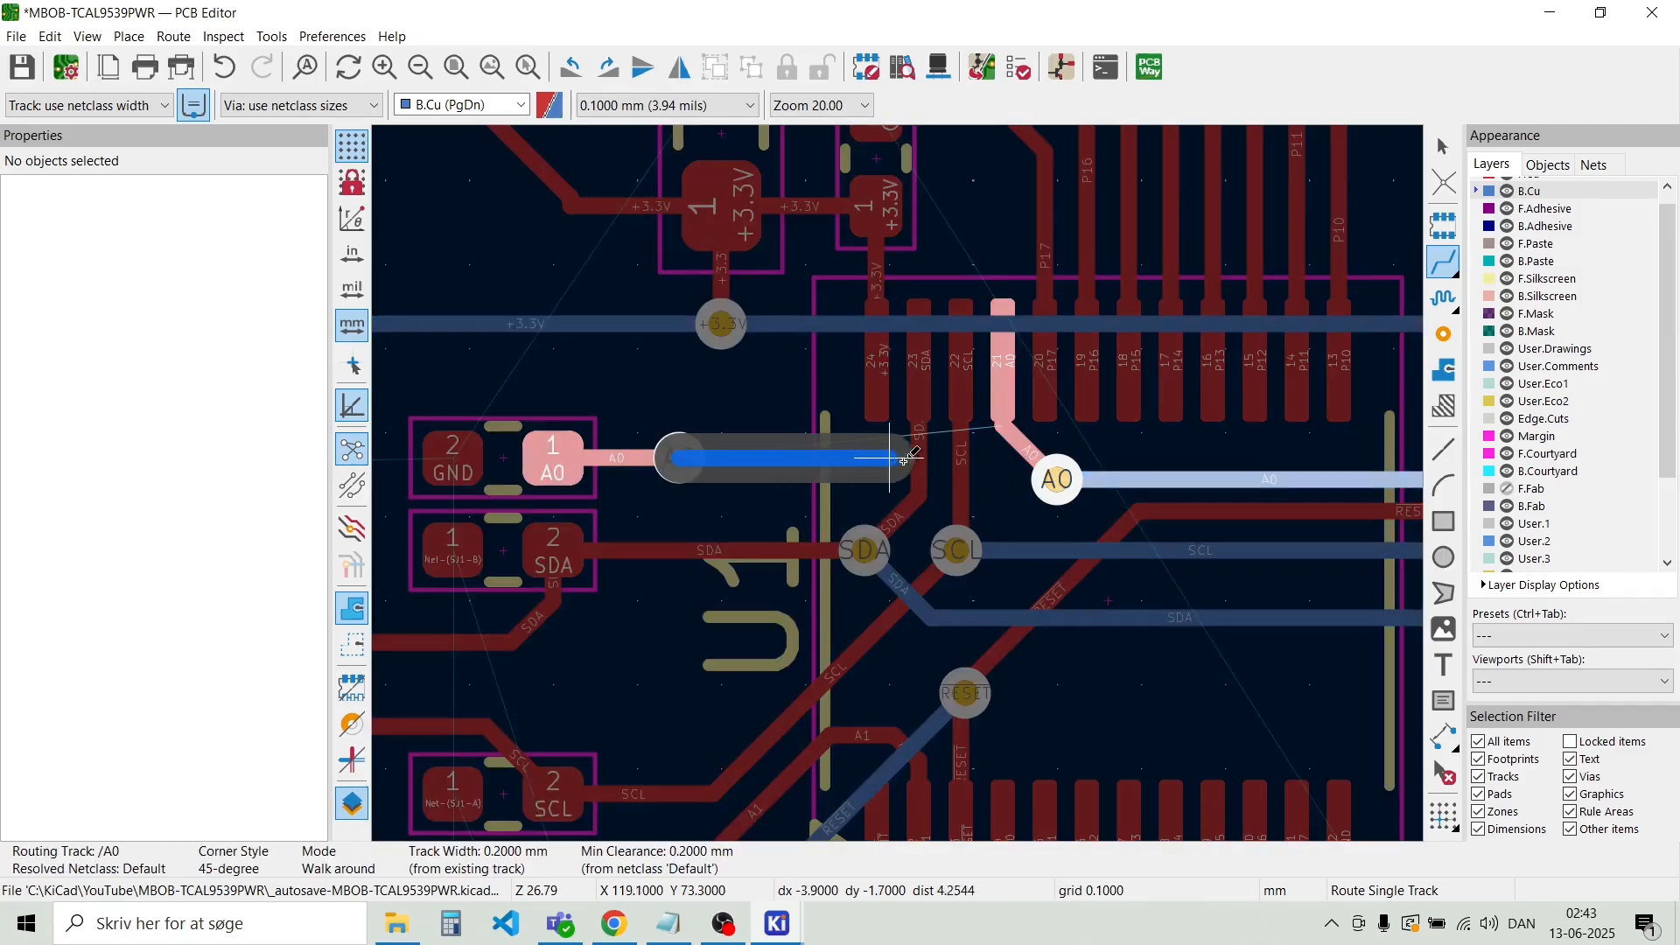
left_click(1038, 474)
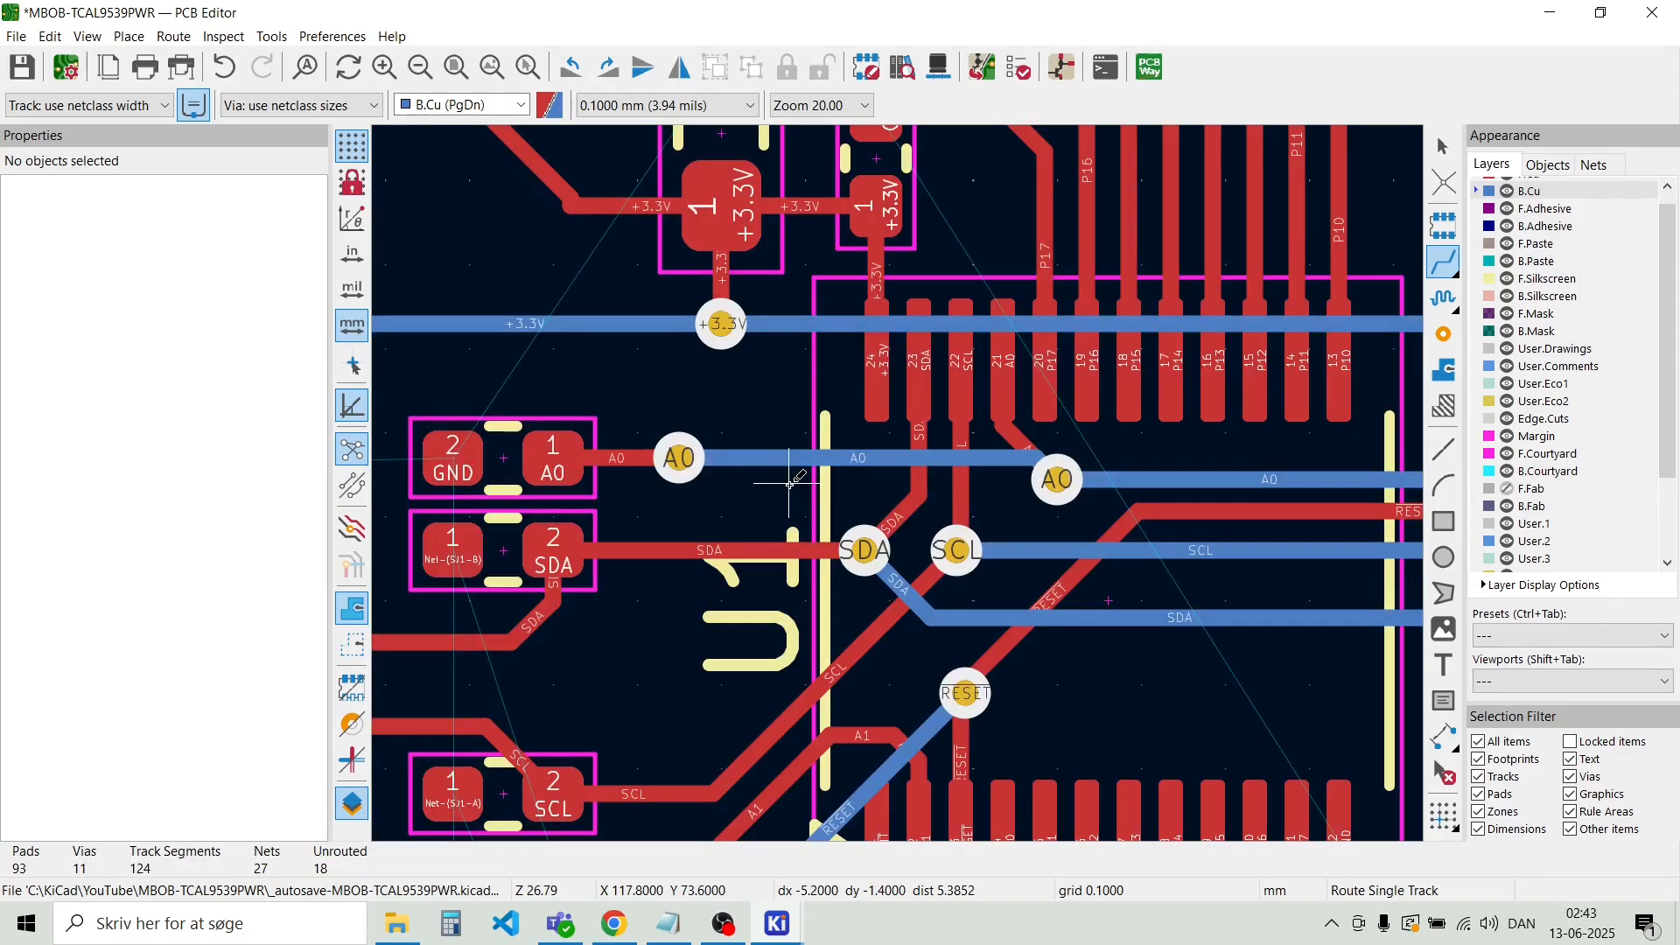
key("Escape")
scroll(1064, 512, "up", 4)
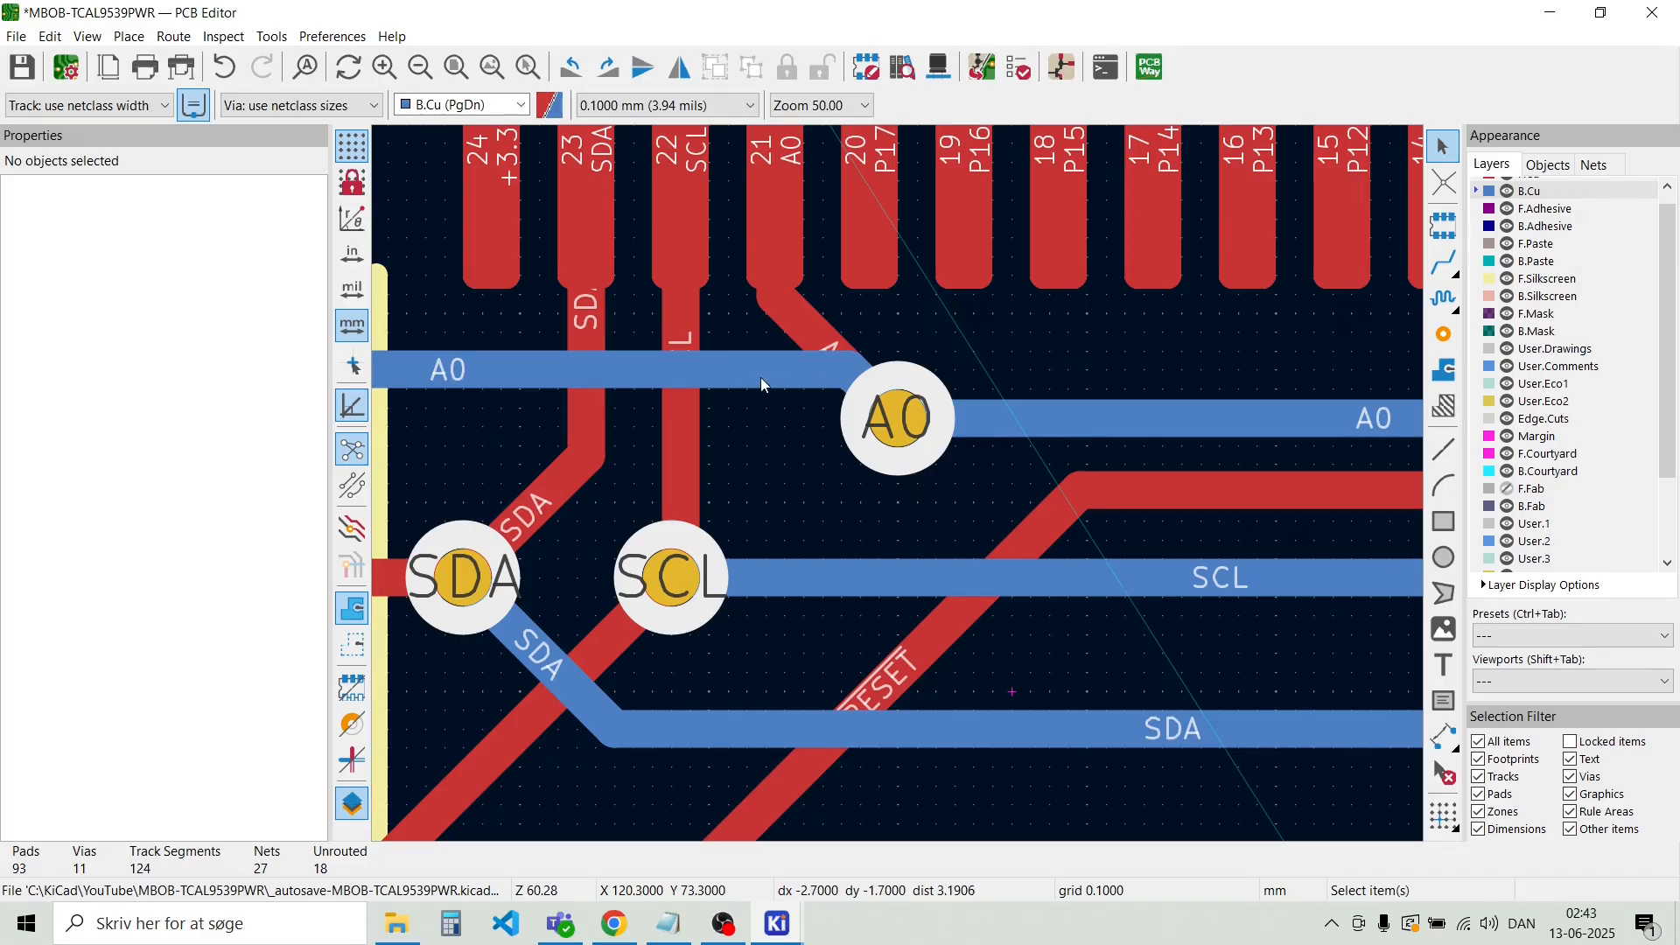
left_click_drag(843, 381, 711, 409)
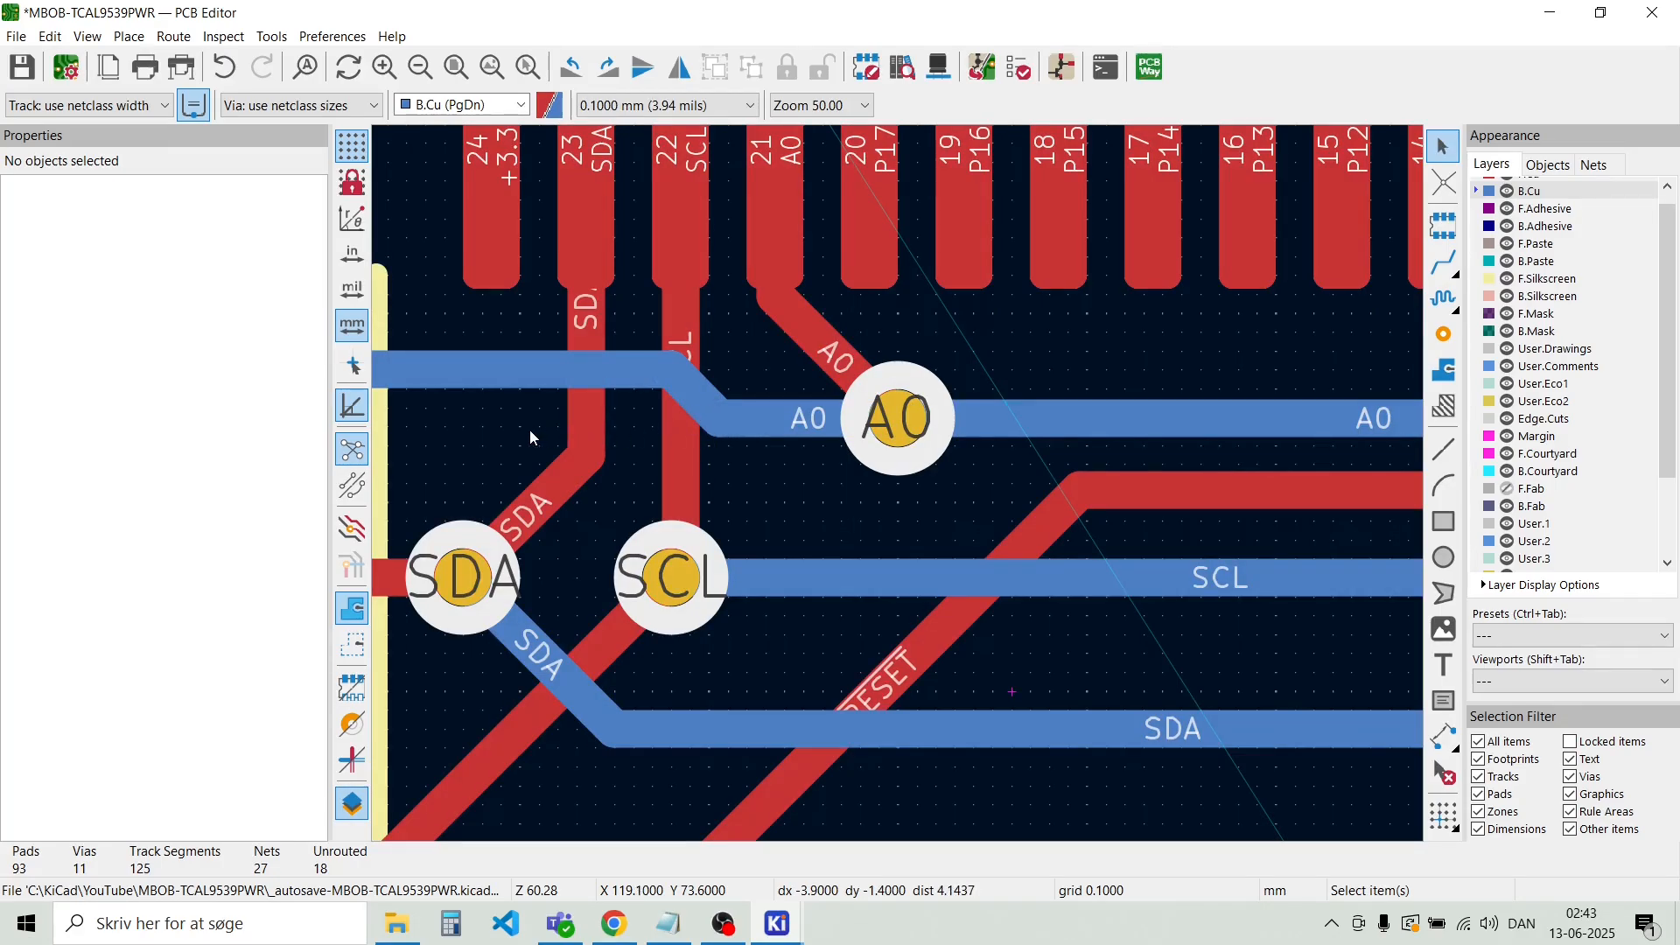
Move solder jumpers SJ1, SJ2 and SJ3 together from below the board to connector J1, with SJ2 and SJ3 over its footprint
scroll(898, 485, "down", 5)
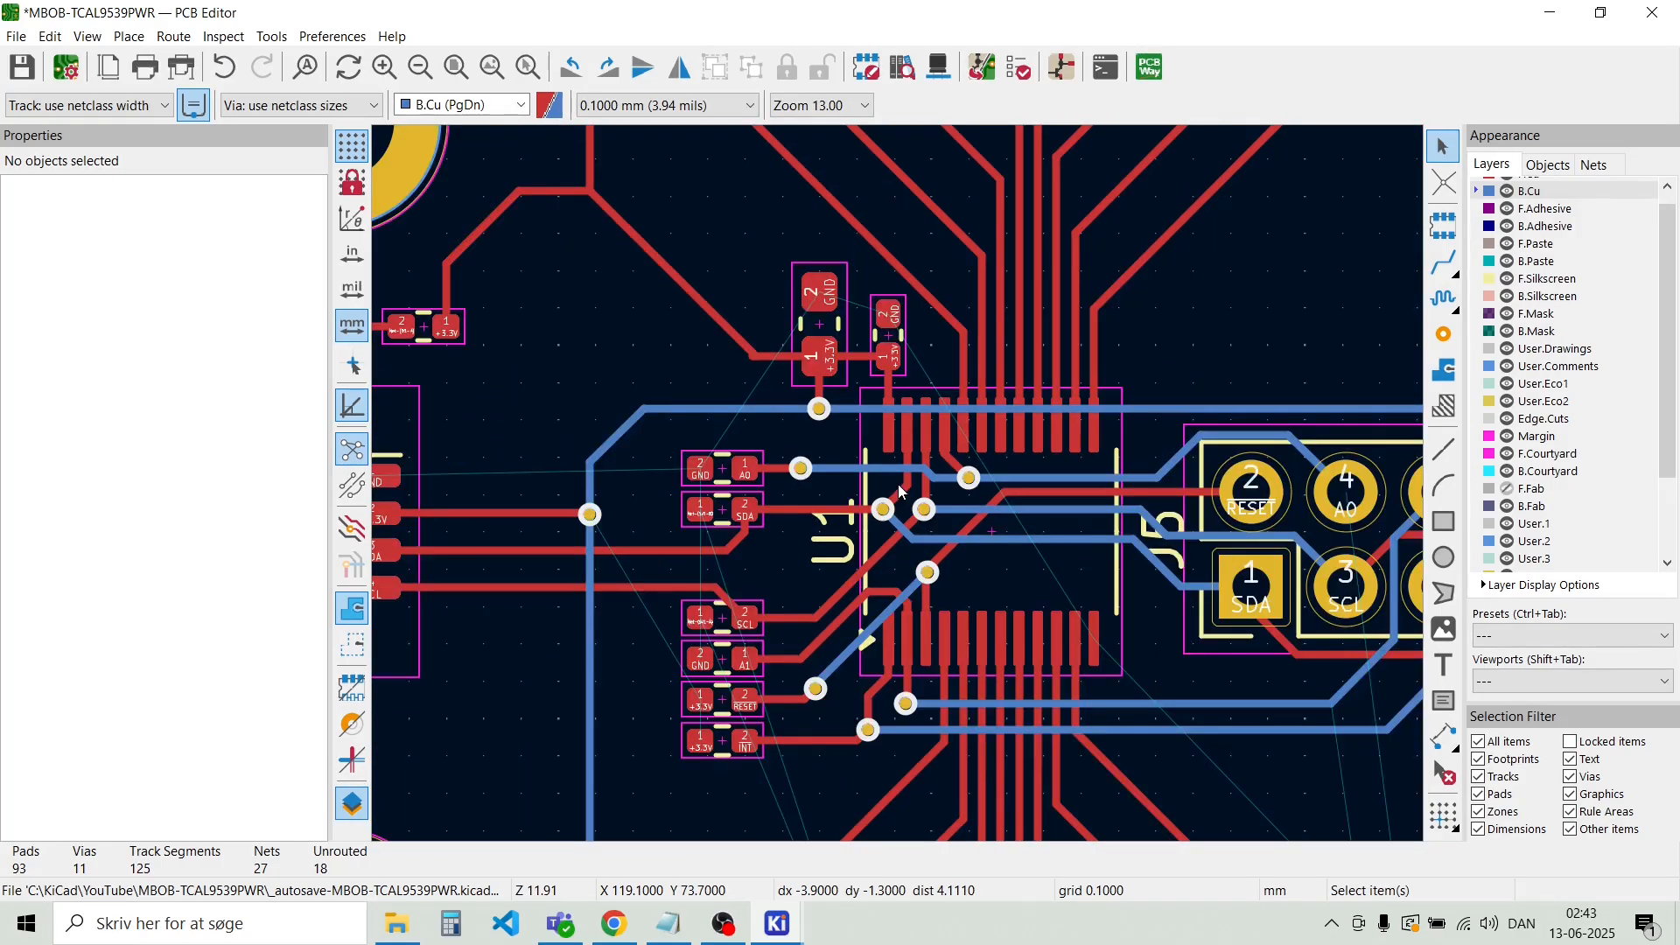
scroll(901, 491, "up", 4)
scroll(815, 374, "down", 2)
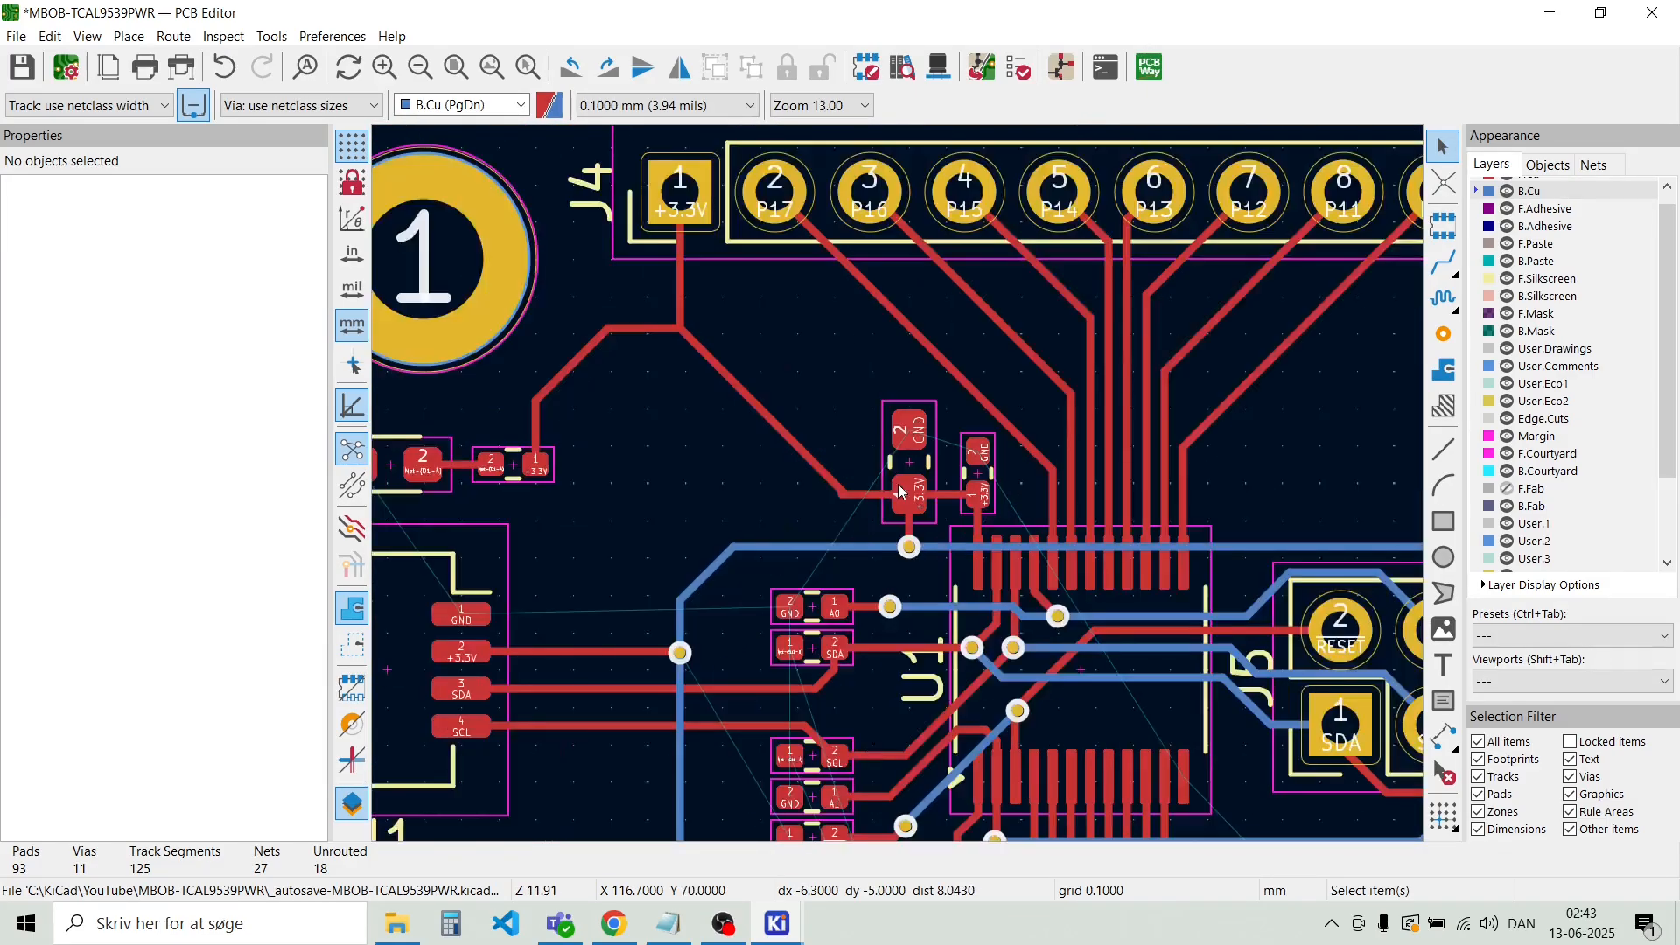
scroll(777, 653, "down", 2)
scroll(777, 653, "up", 2)
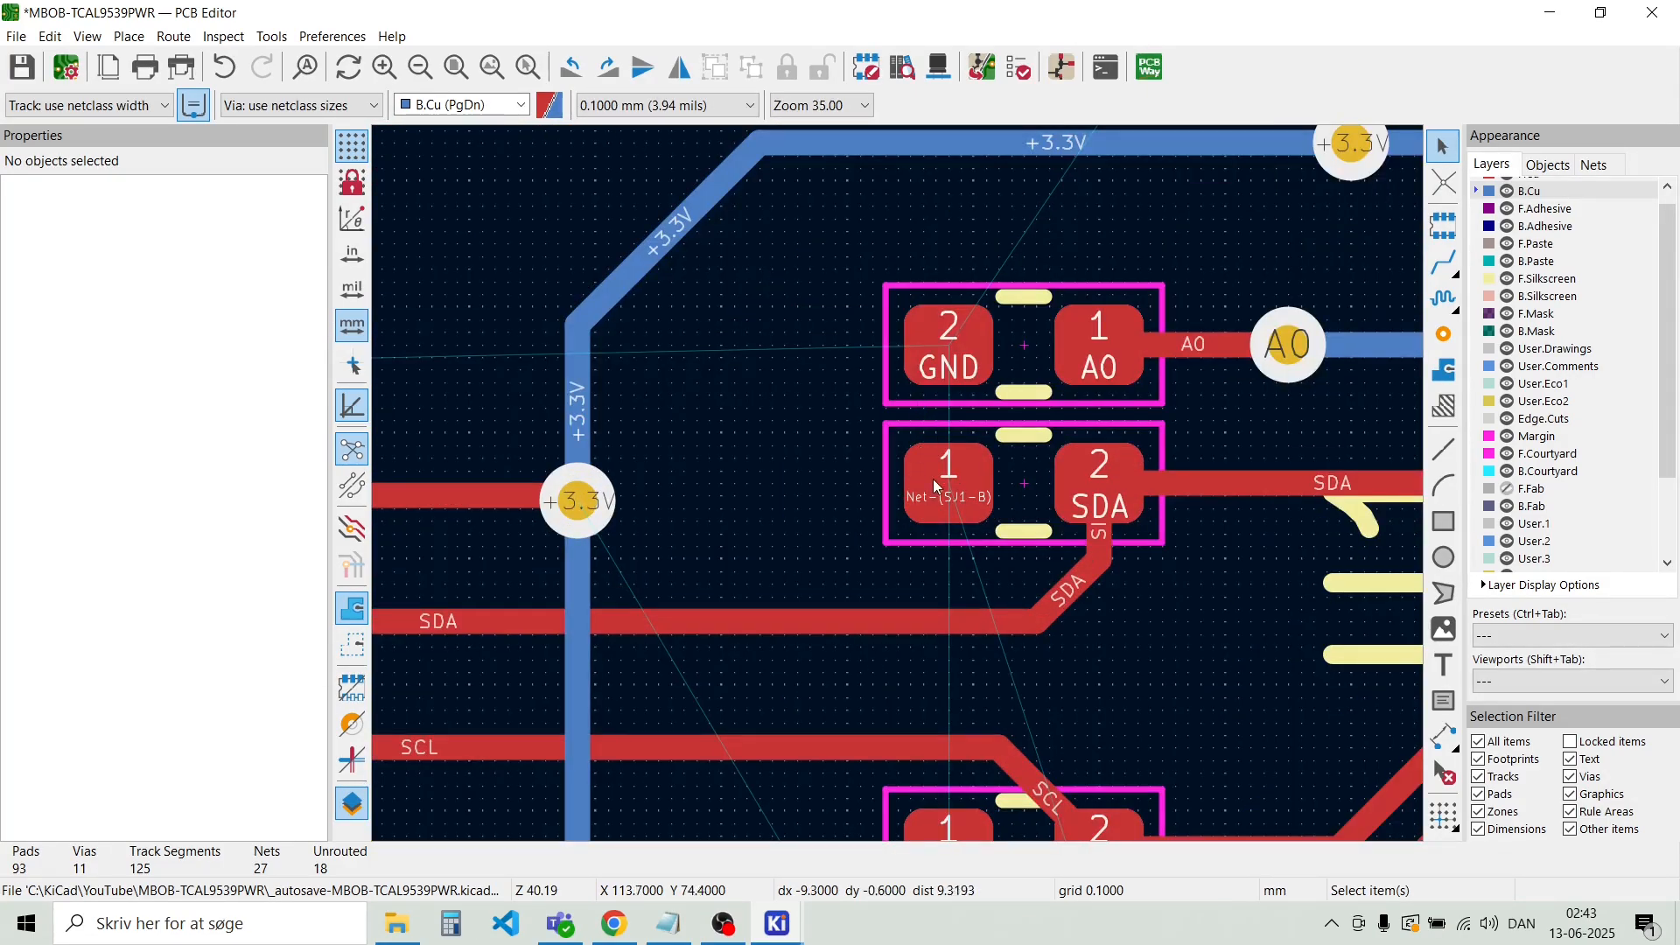
scroll(900, 490, "down", 10)
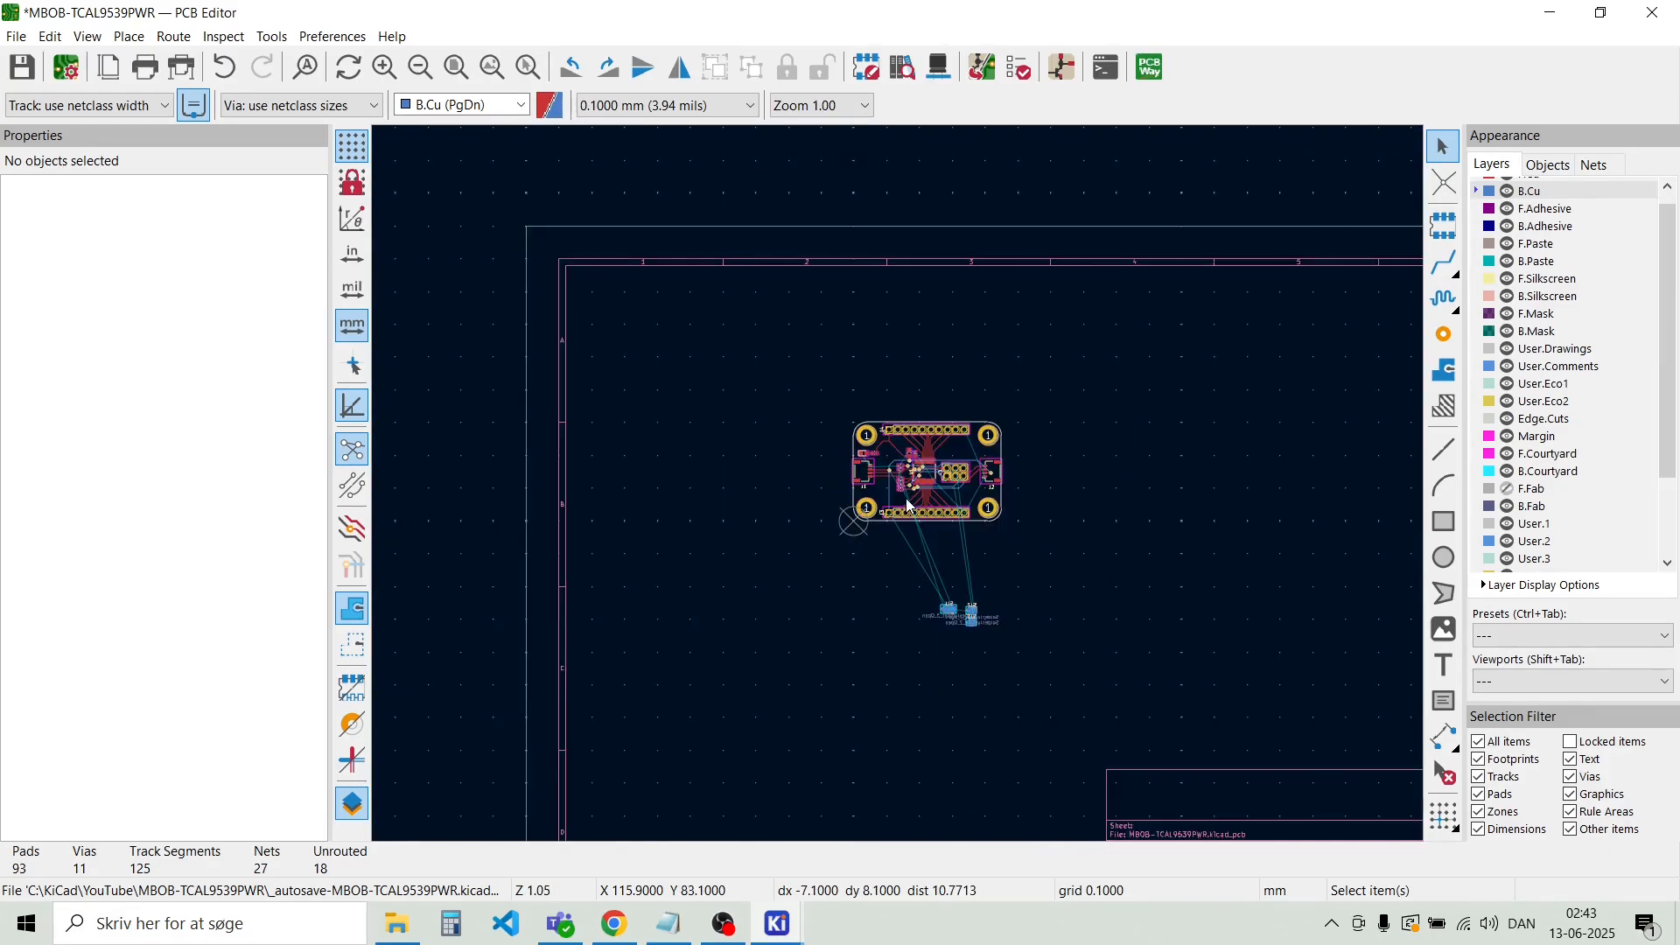
left_click_drag(969, 616, 853, 556)
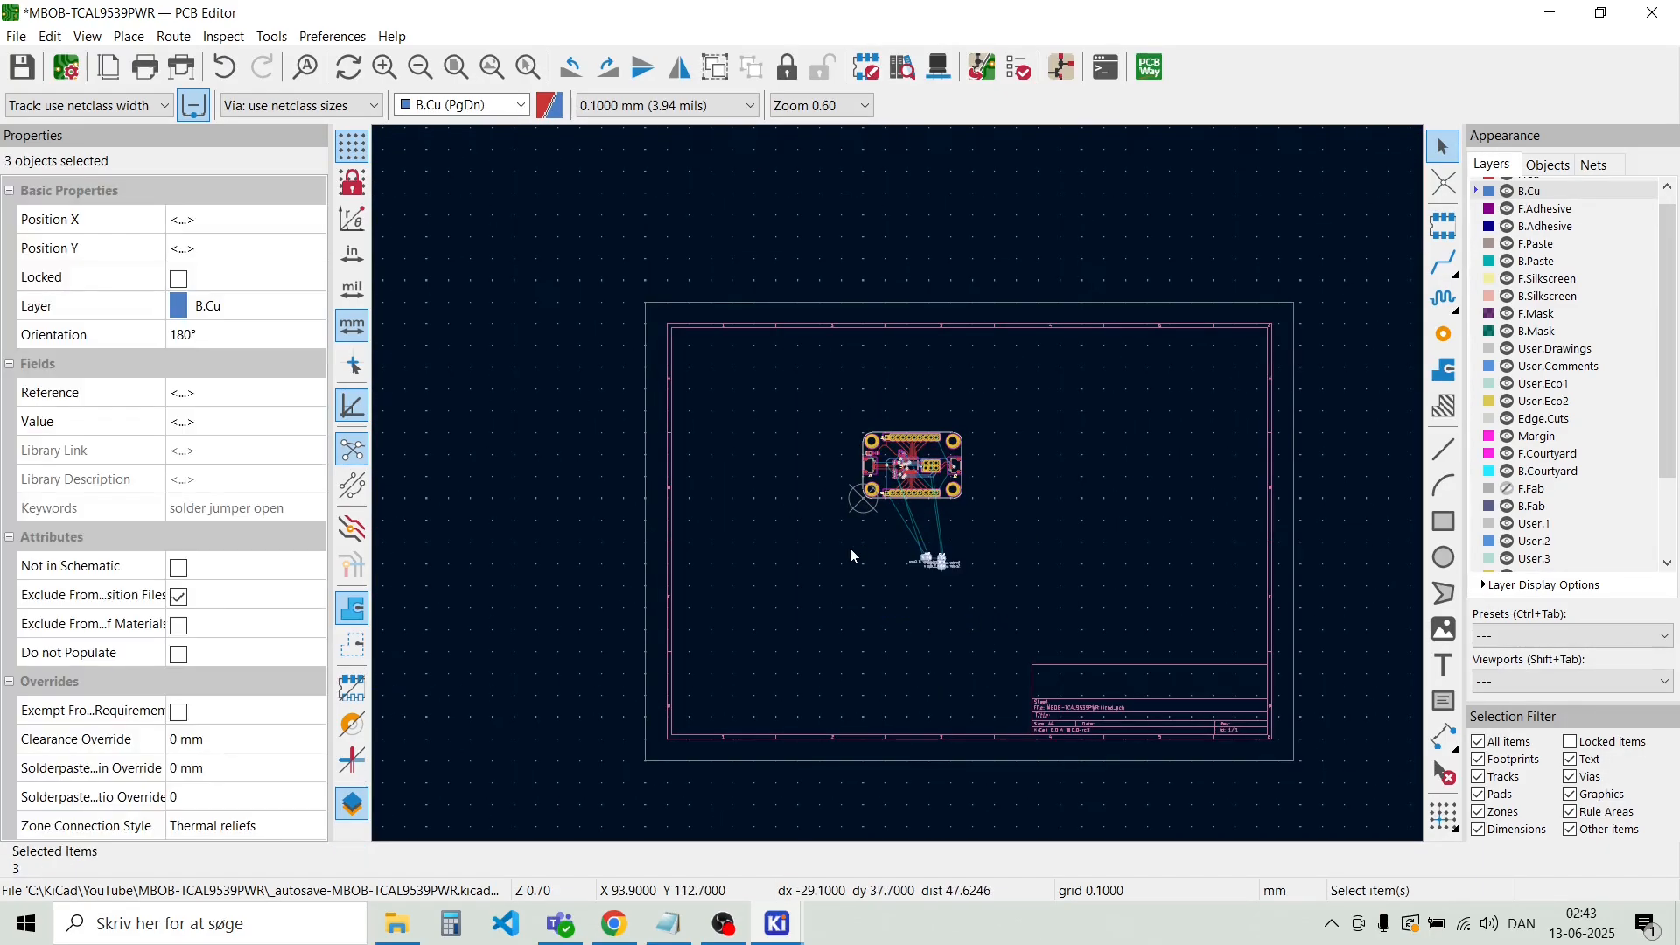
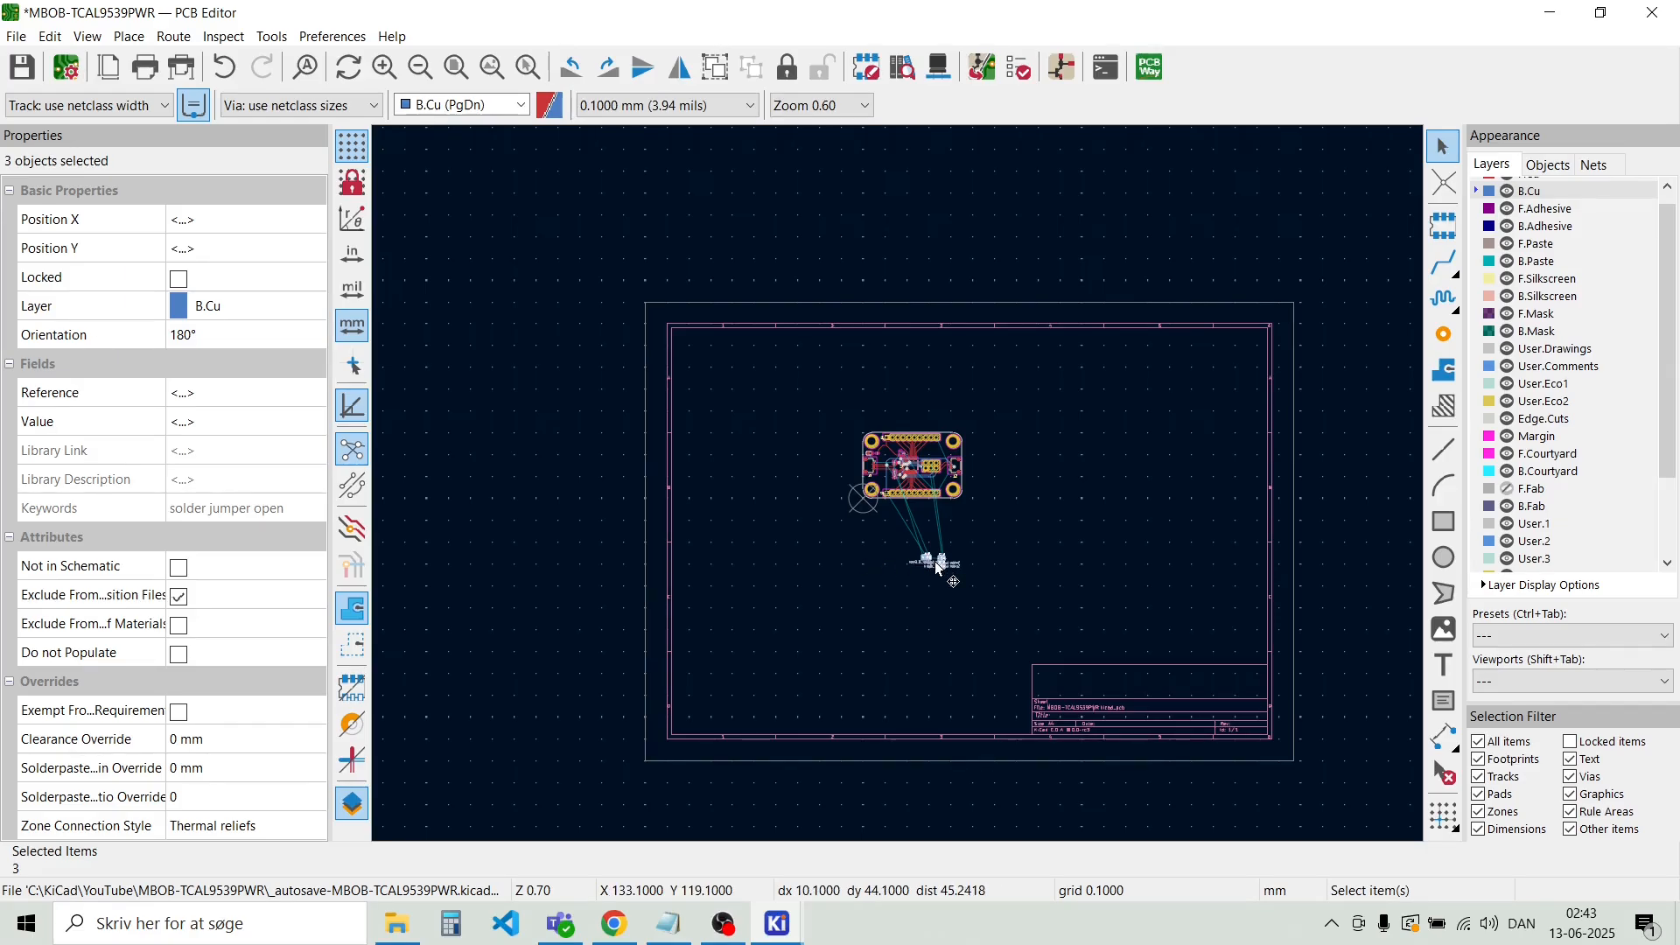
left_click_drag(934, 560, 879, 474)
scroll(879, 475, "up", 7)
scroll(900, 494, "up", 5)
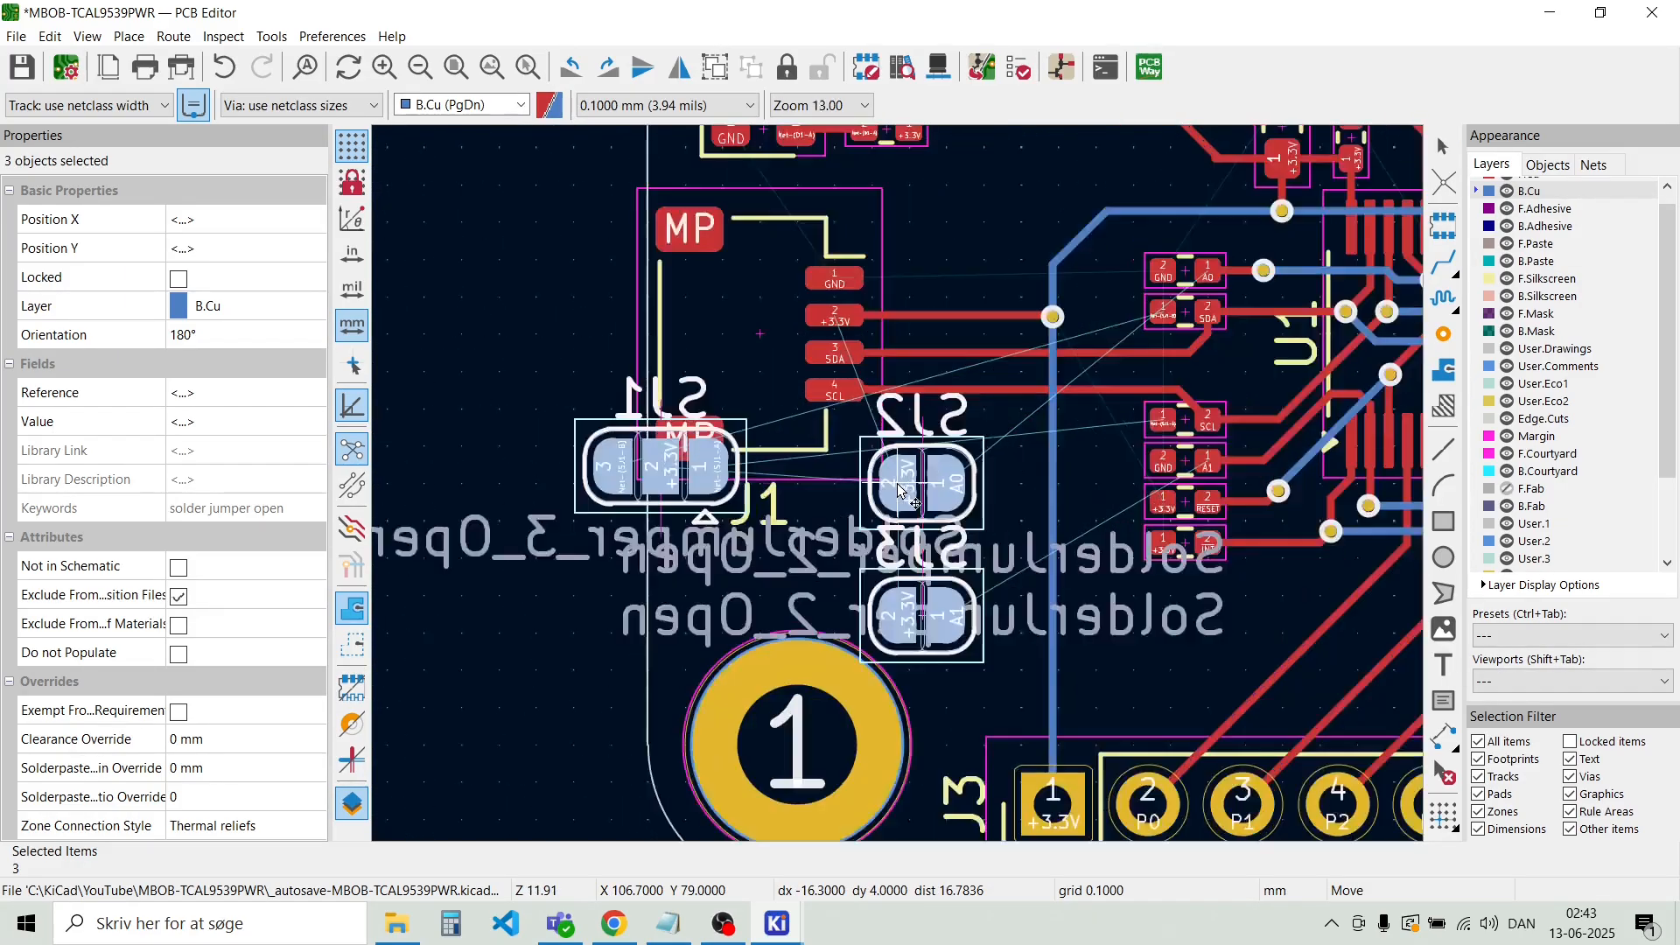
left_click_drag(825, 493, 720, 350)
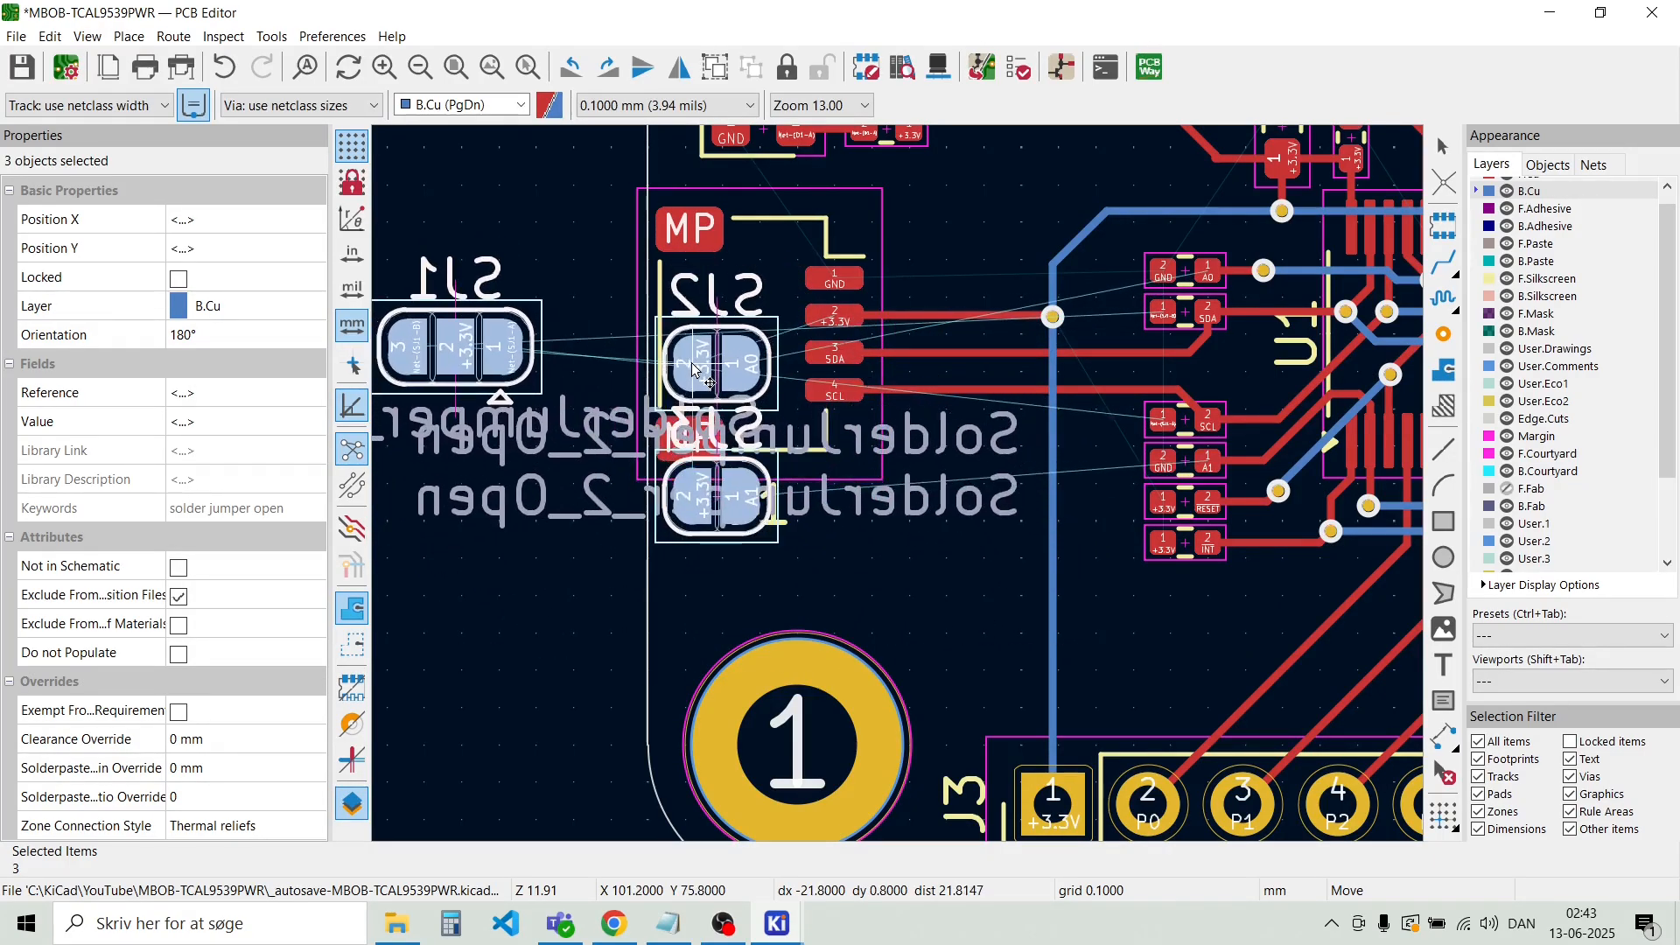
left_click(692, 367)
key("Escape")
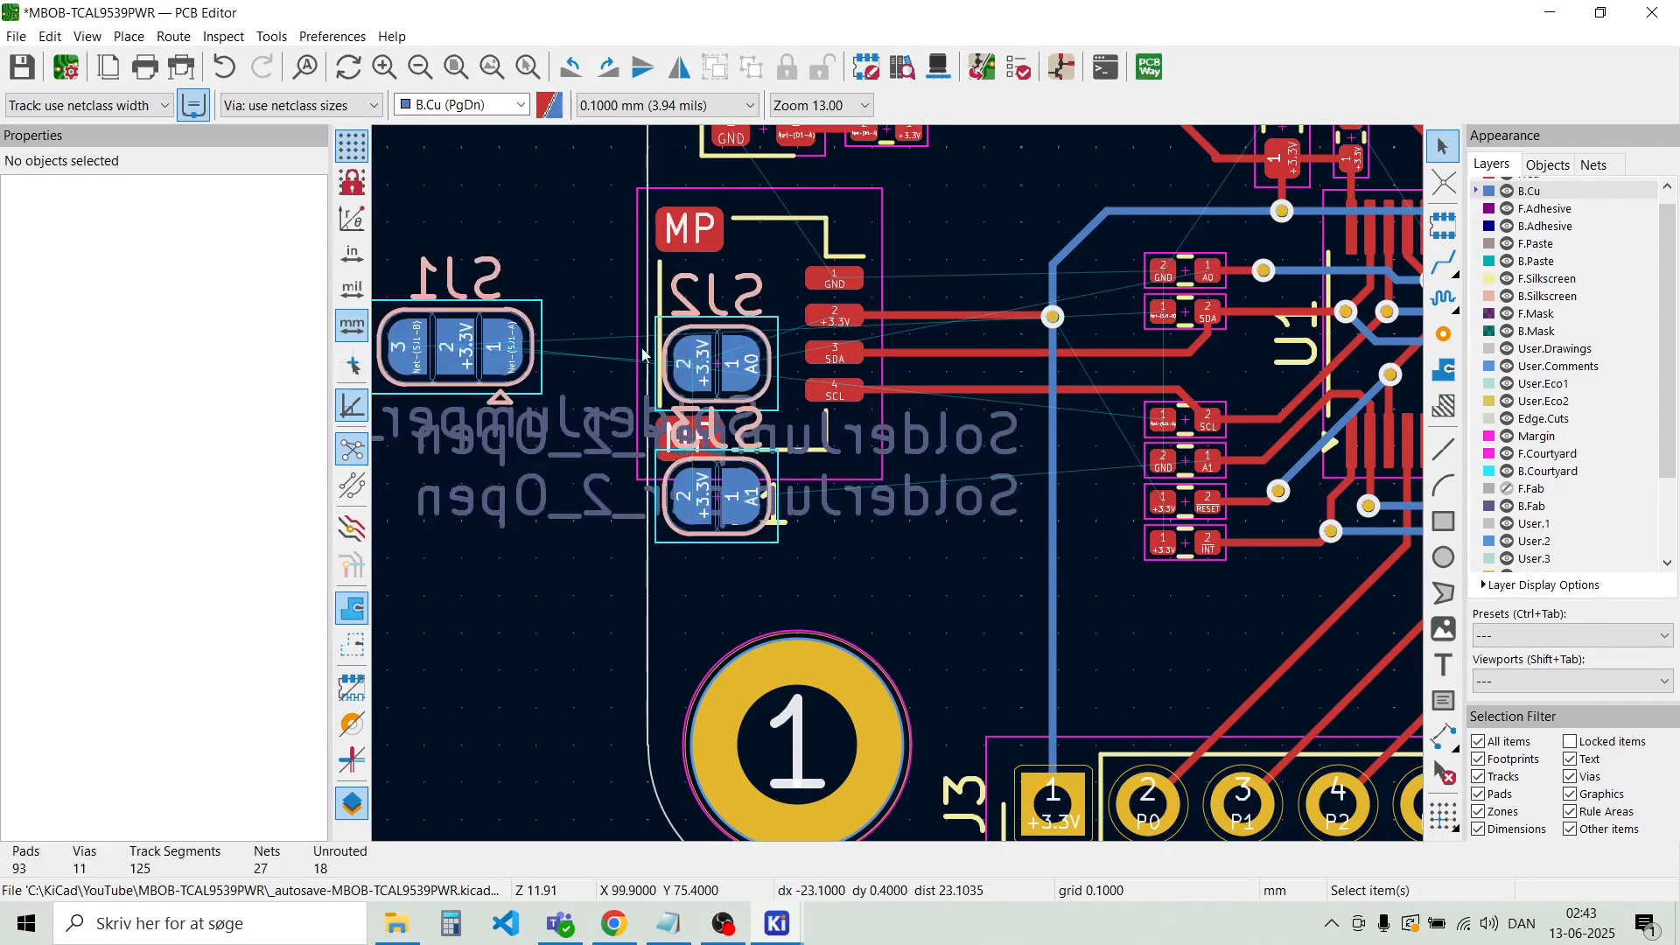
Rotate solder jumper SJ1 to 90° and move it from beside the board onto the resistor column next to U1
left_click(470, 361)
key("m")
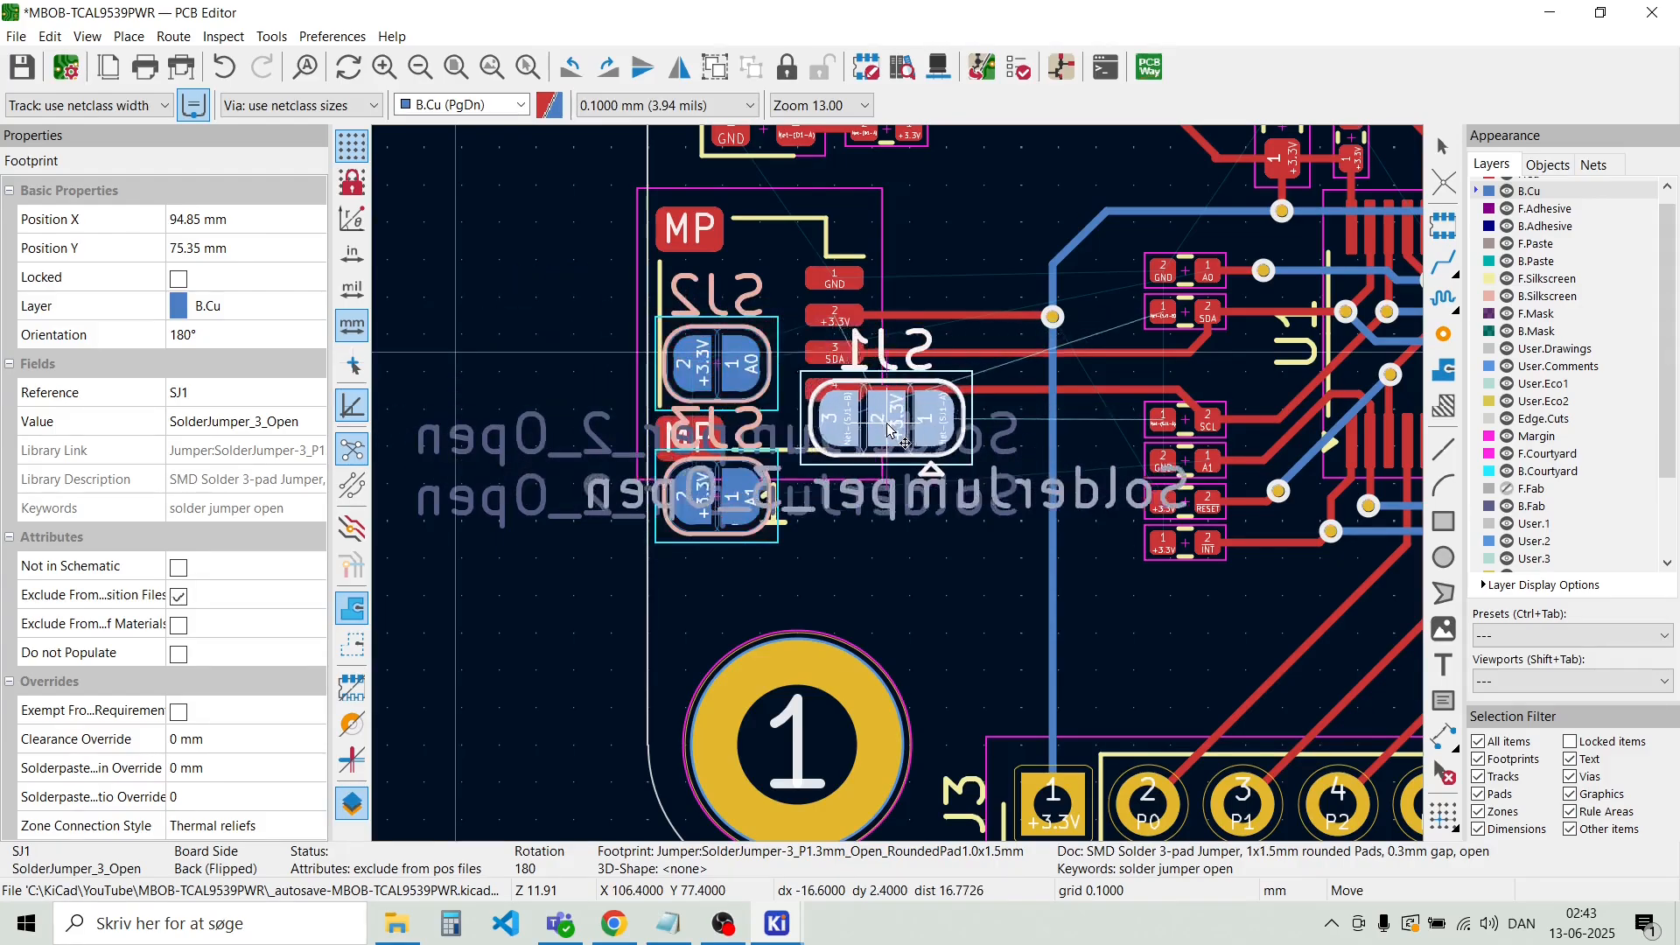
scroll(913, 424, "up", 2)
scroll(943, 474, "down", 2)
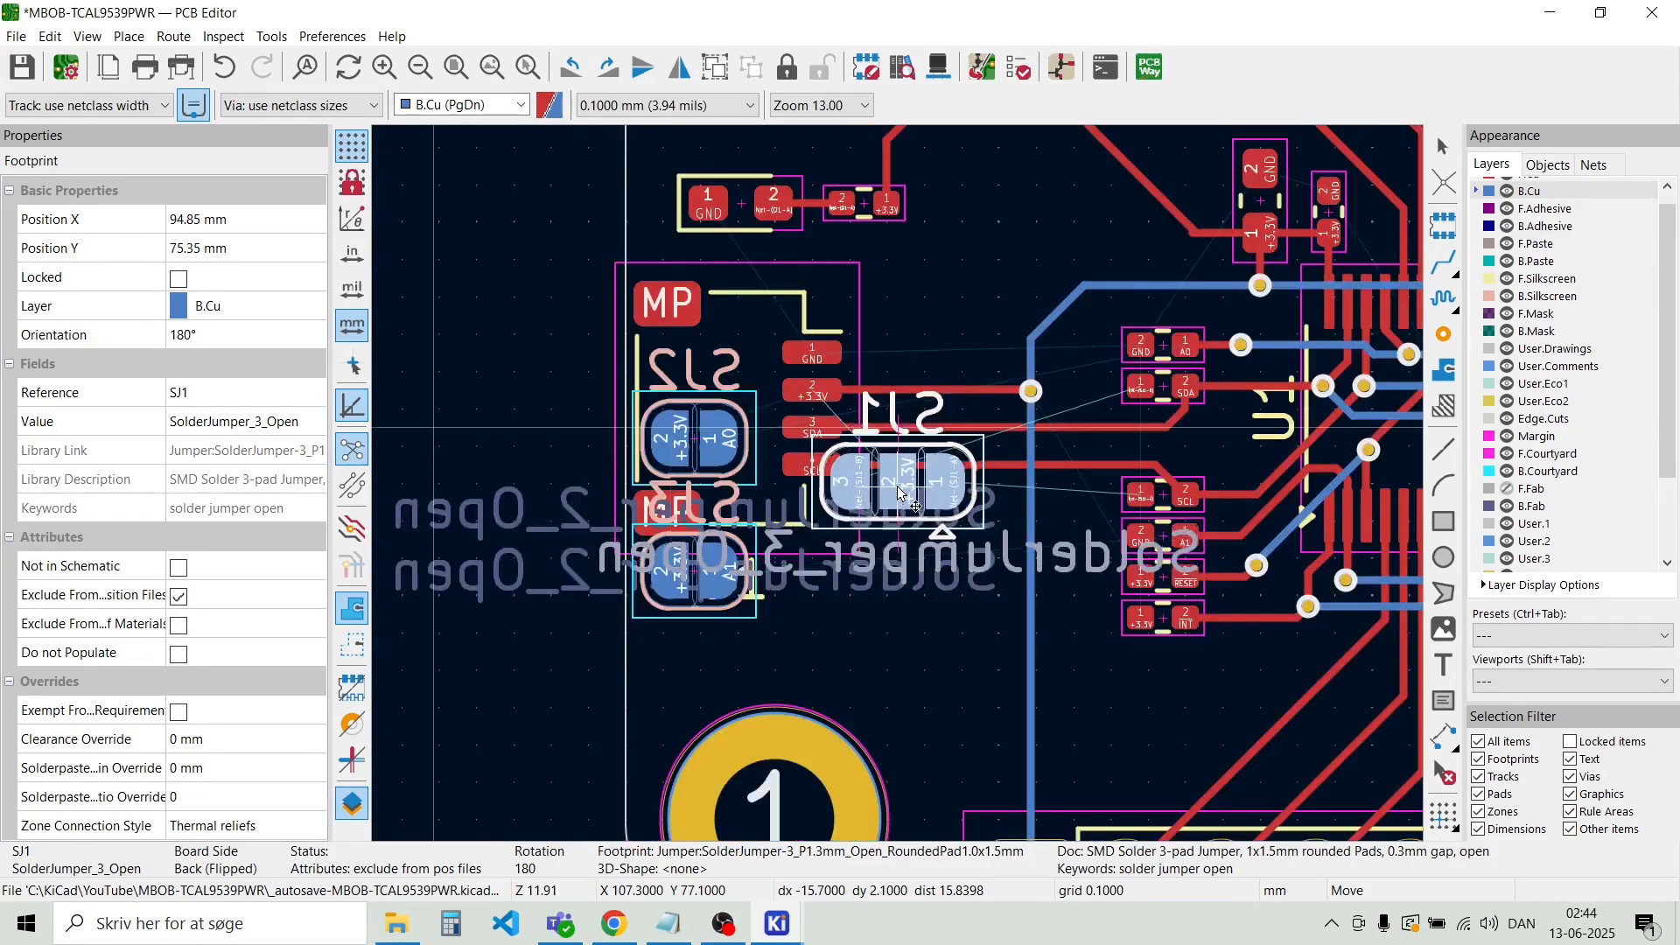
key("r")
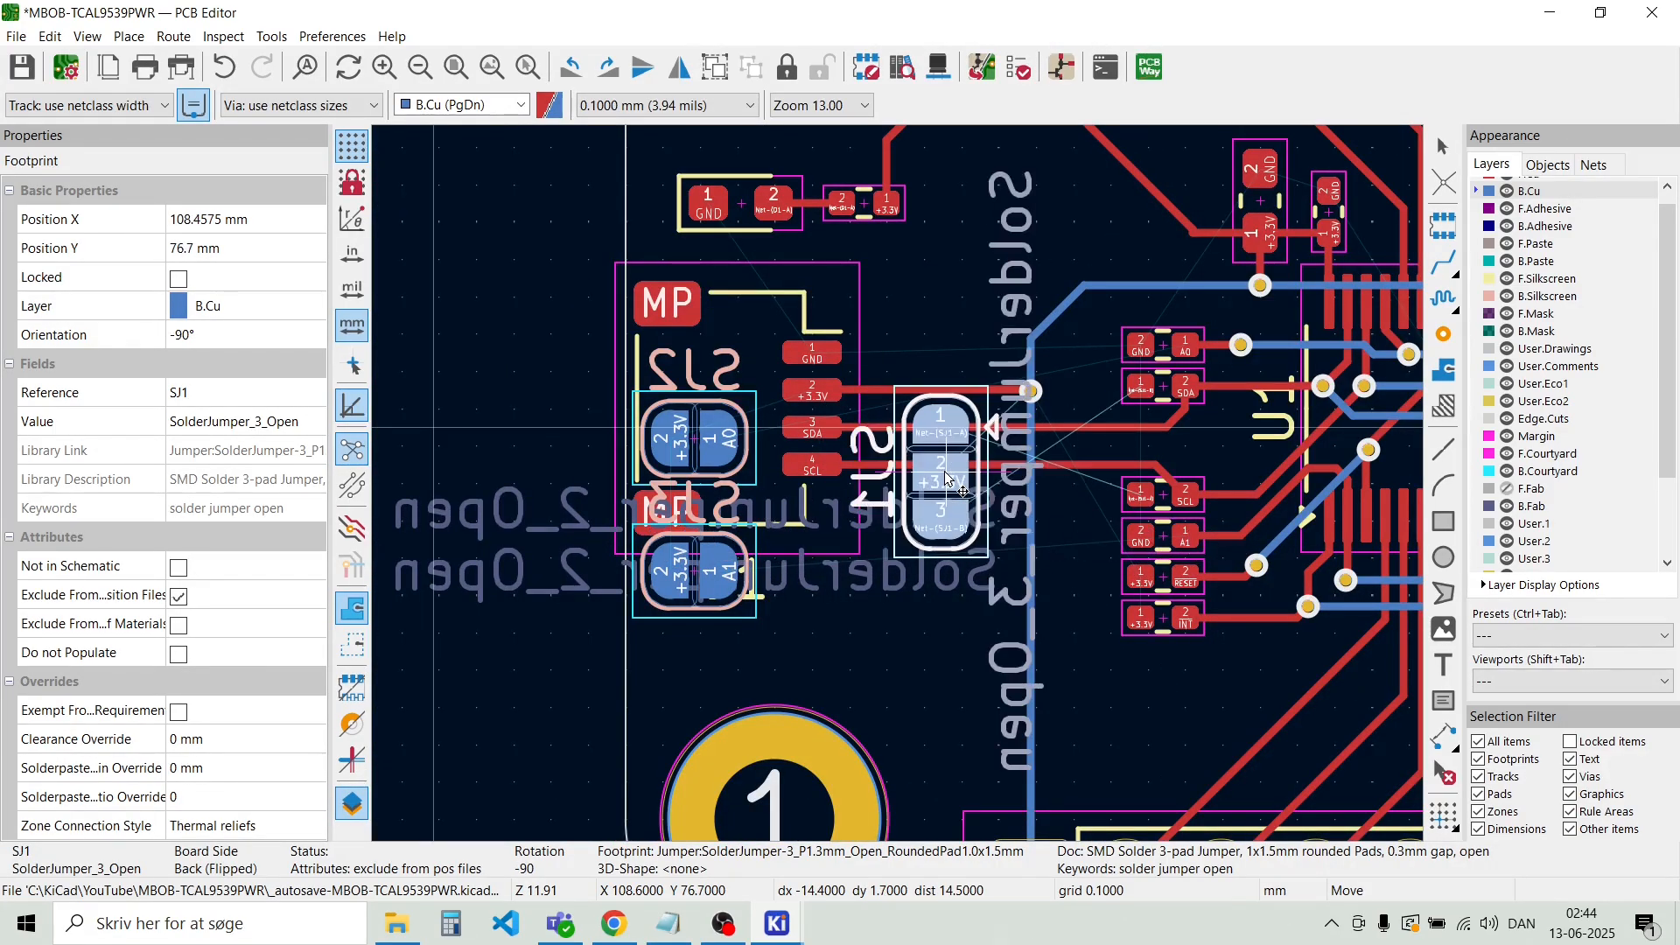
key("r")
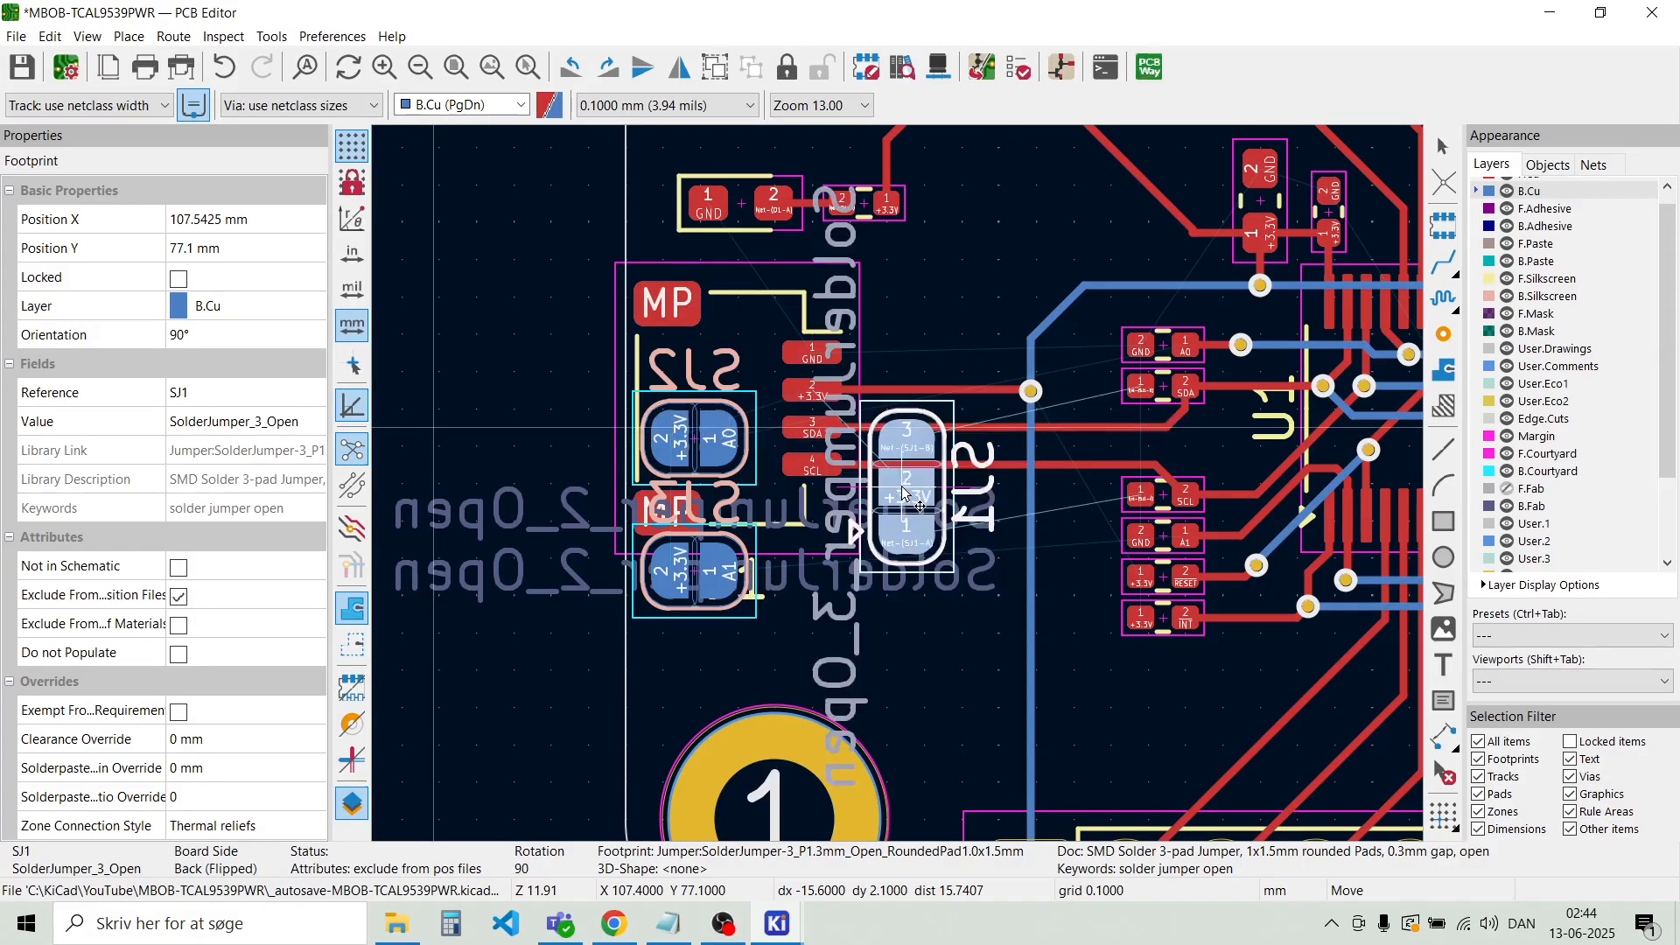
key("r")
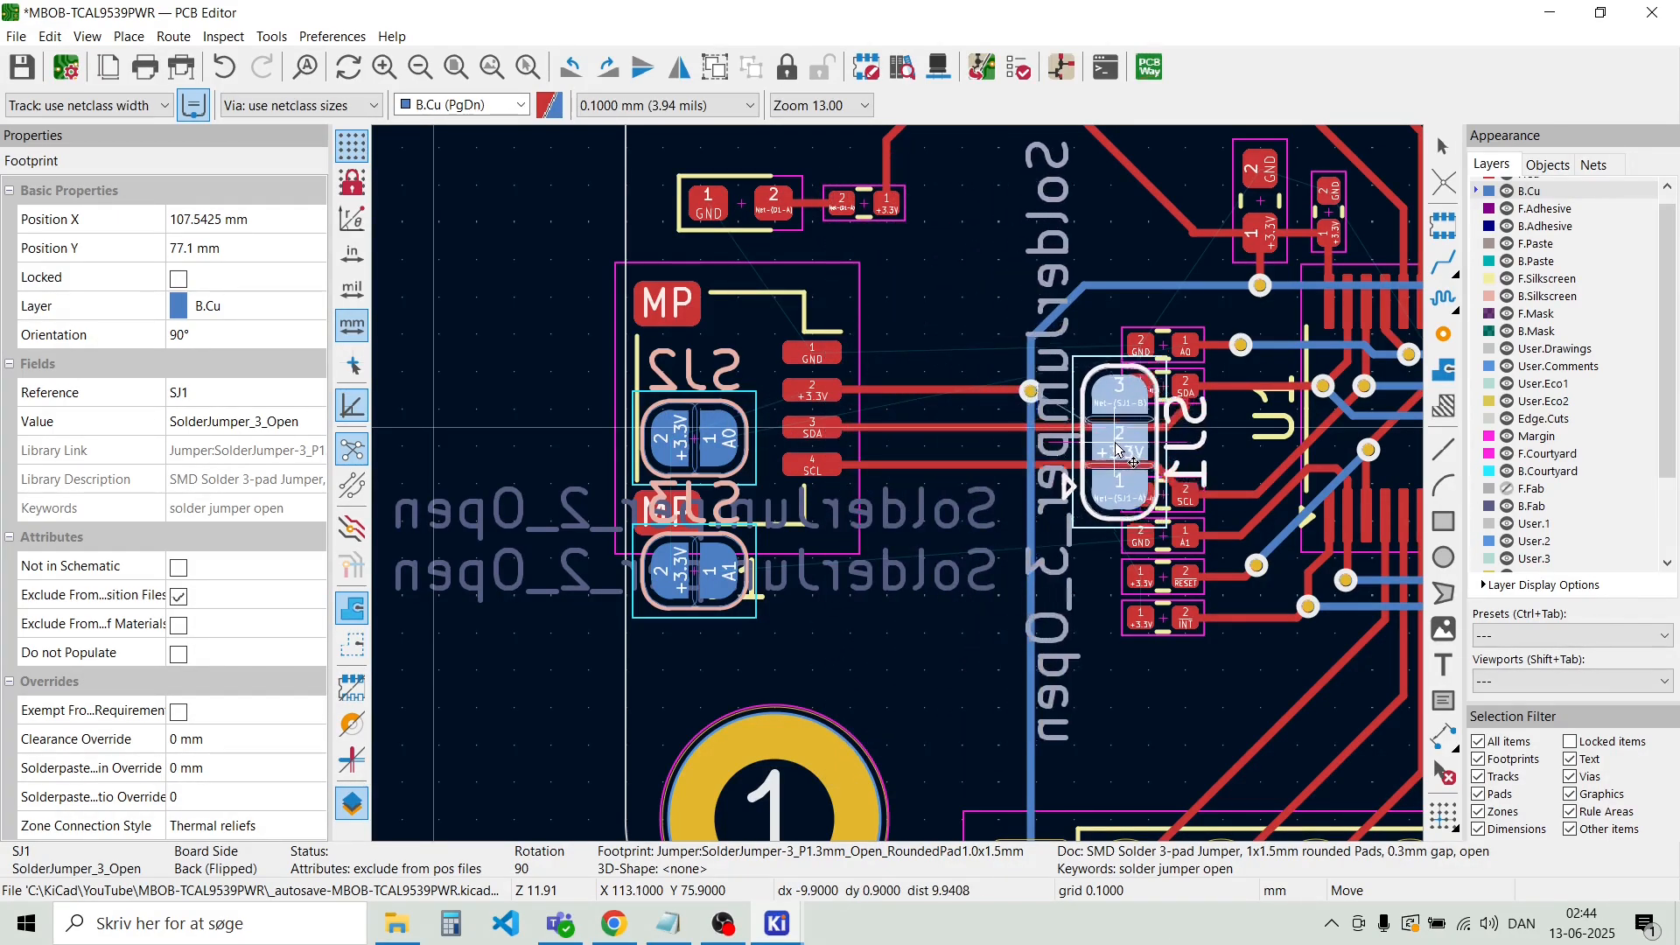
left_click(1136, 437)
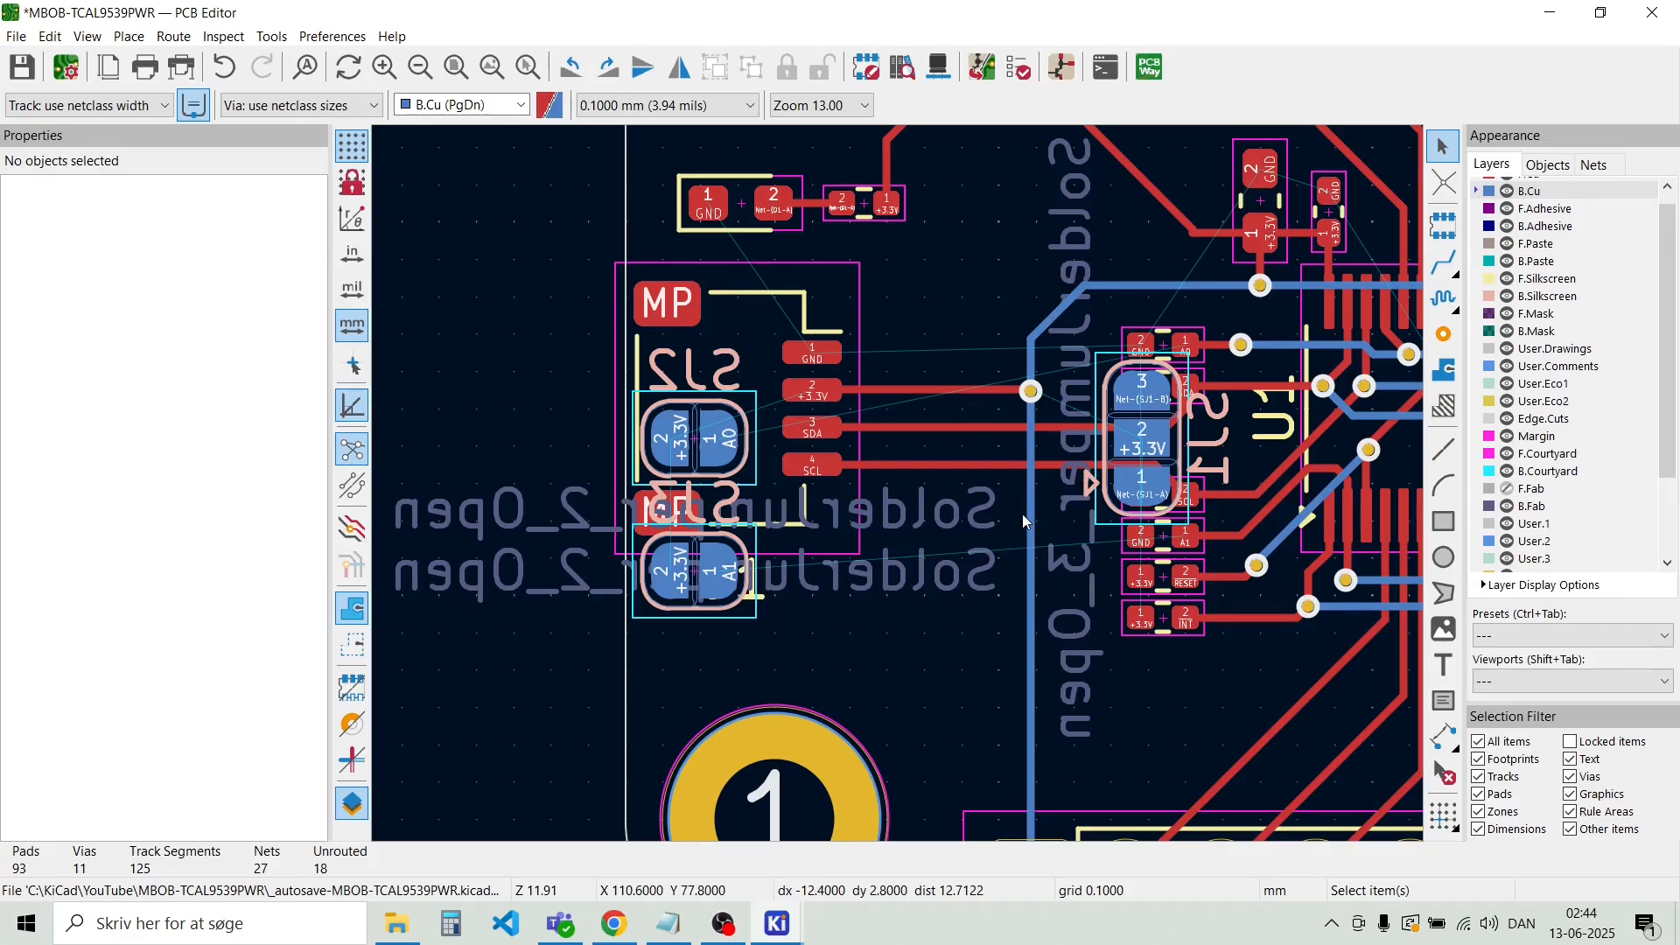
left_click(1030, 516)
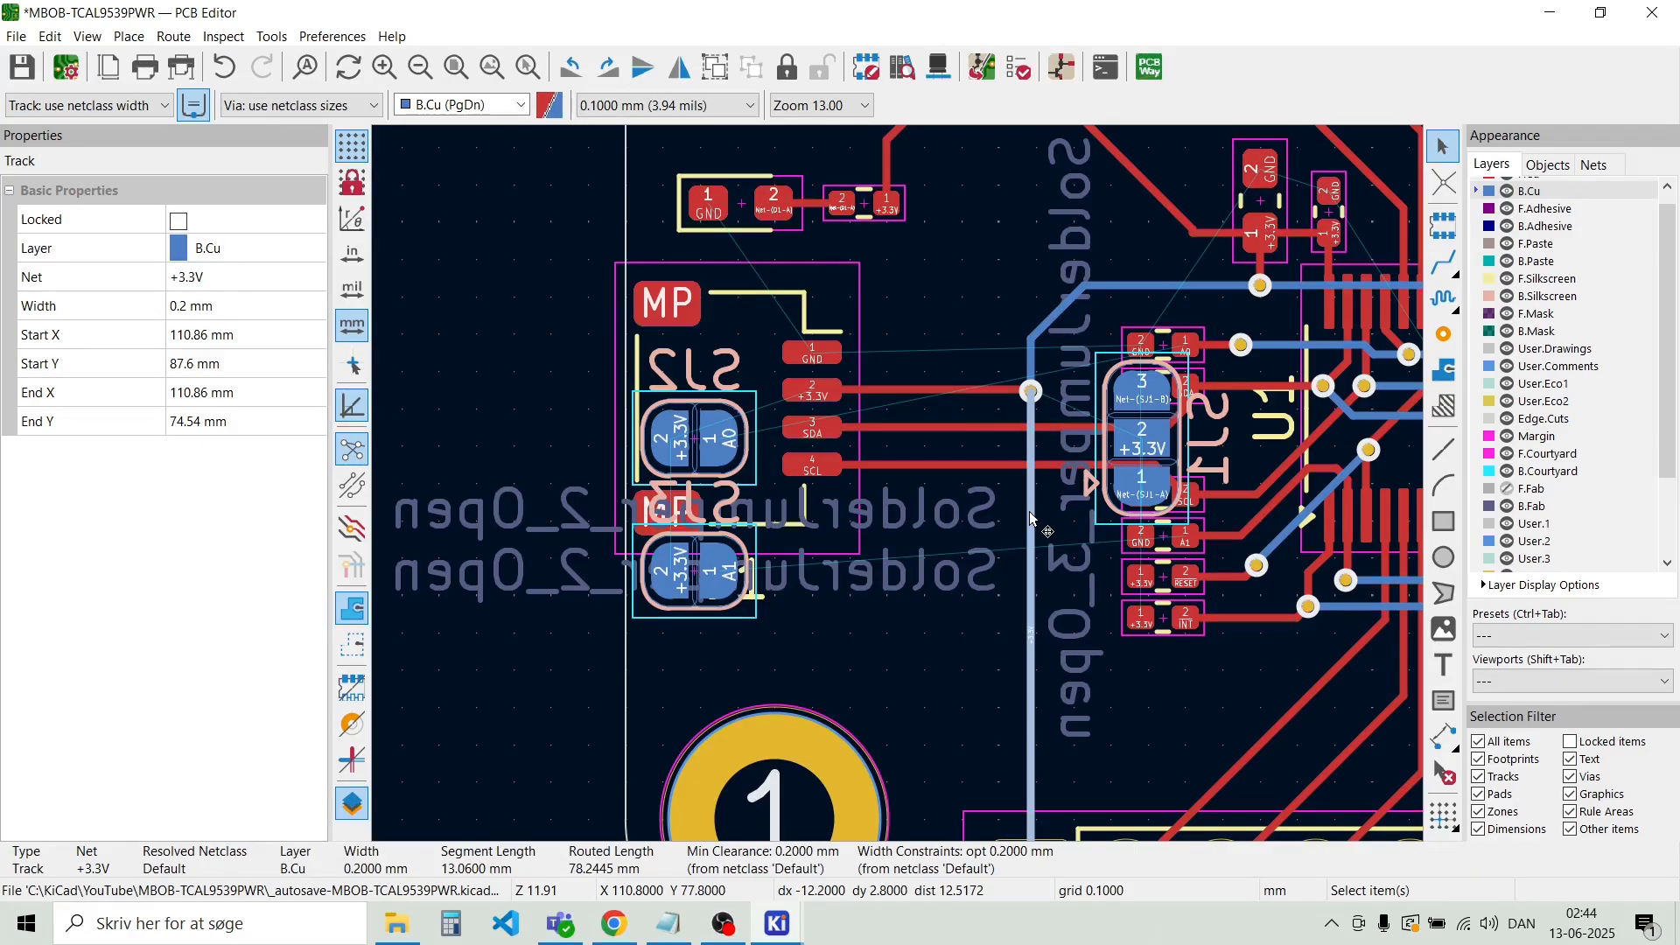
key("d")
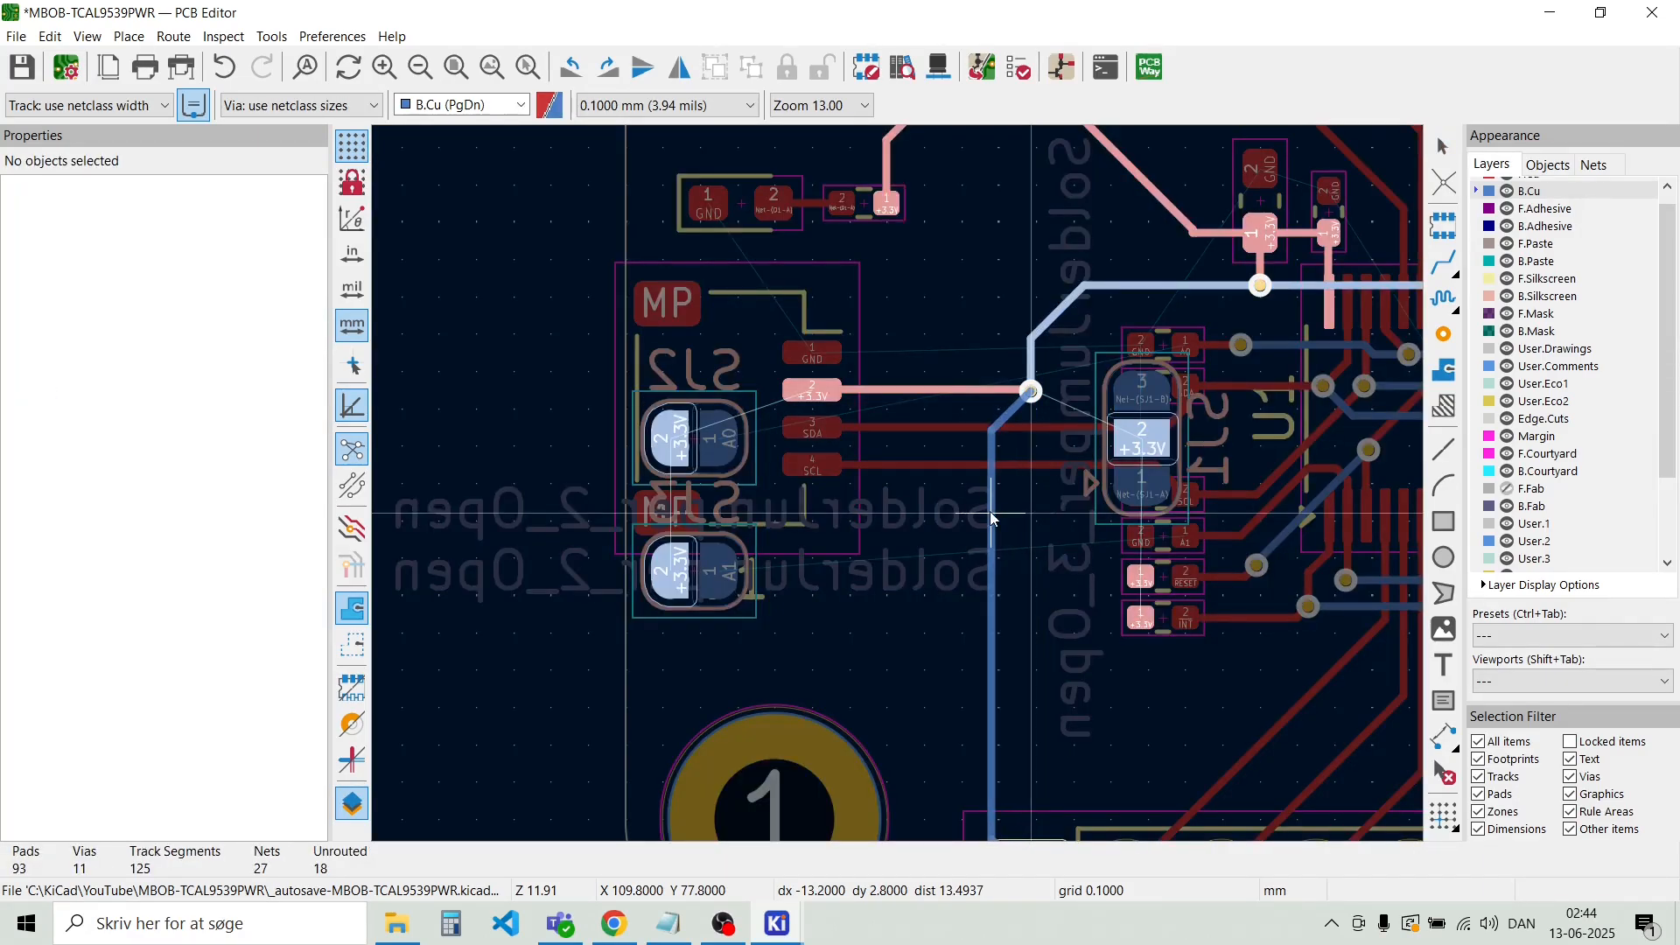
scroll(994, 511, "down", 1)
key("Escape")
Move the +3.3V via along its horizontal track towards J1's pad 2, to X 107.0, Y 74.5 mm
scroll(899, 485, "up", 5)
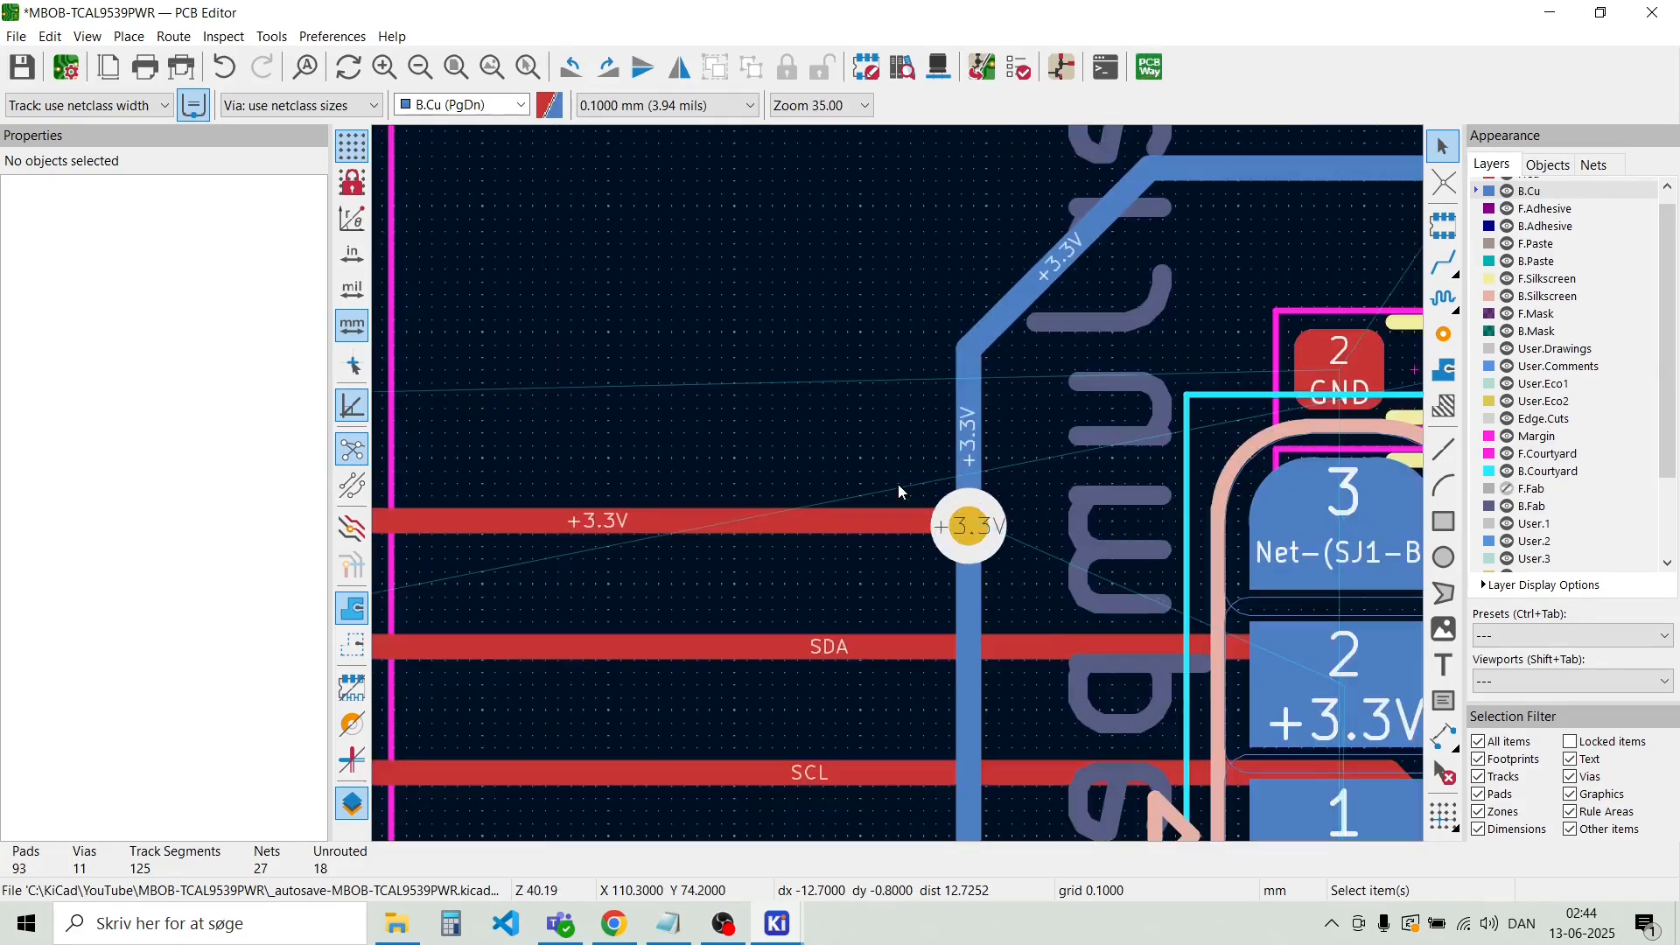
key("d")
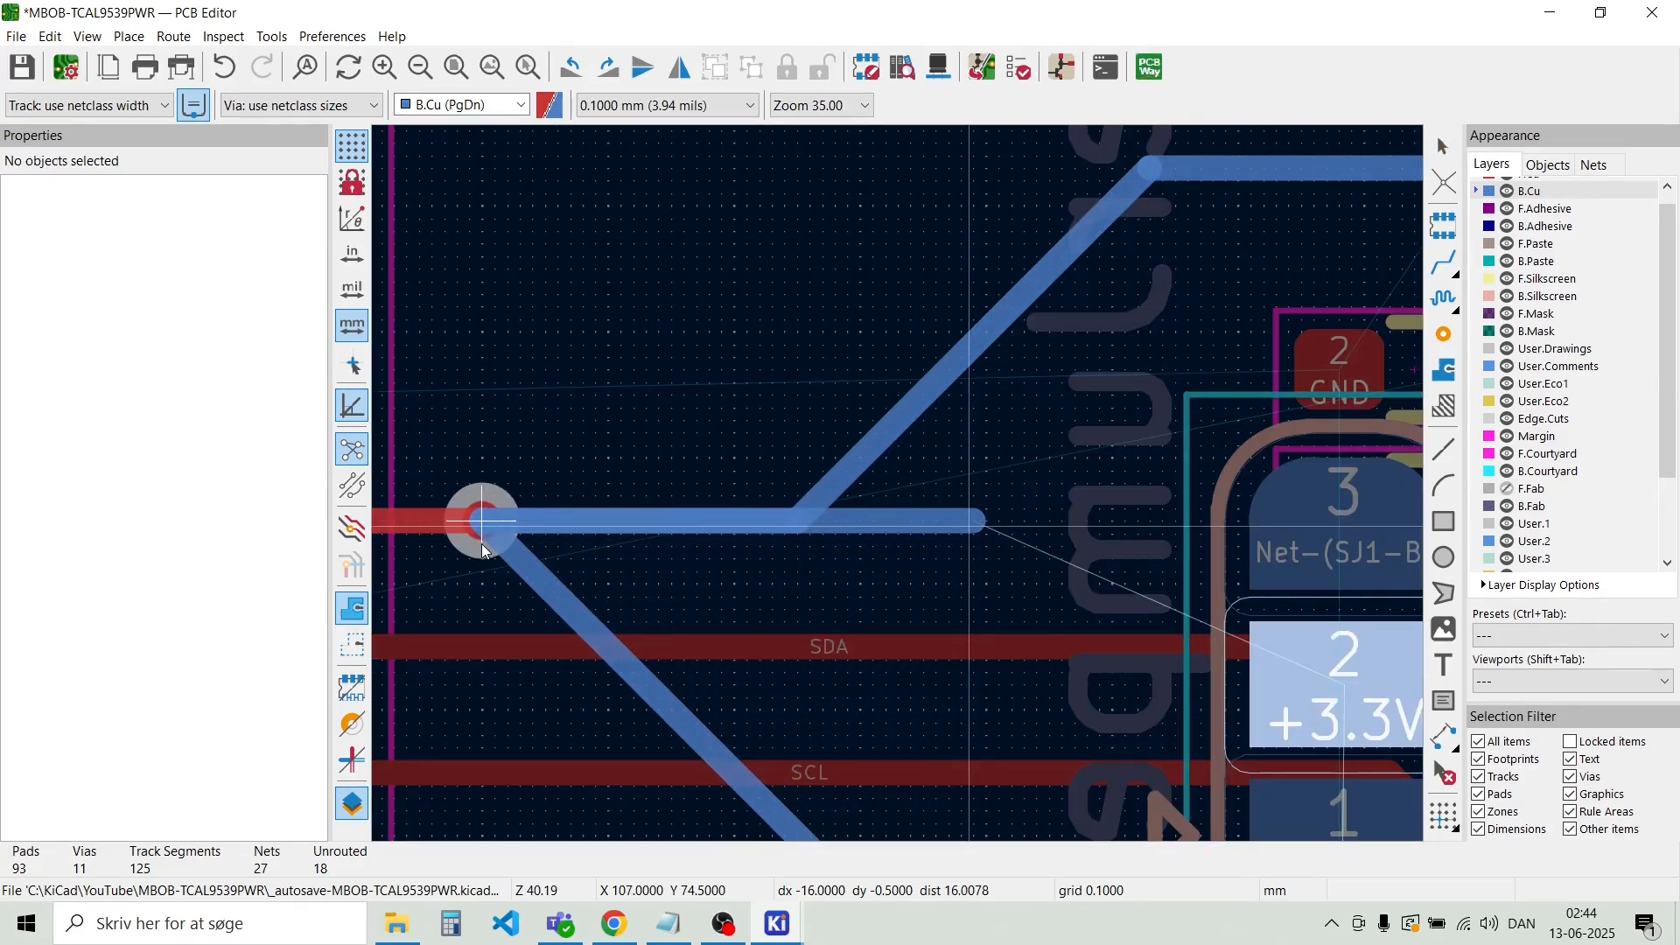
left_click(481, 543)
Shift the vertical +3.3V B.Cu track from J3 towards J1 so that it runs straight down from the moved via
scroll(599, 581, "down", 3)
scroll(900, 492, "down", 3)
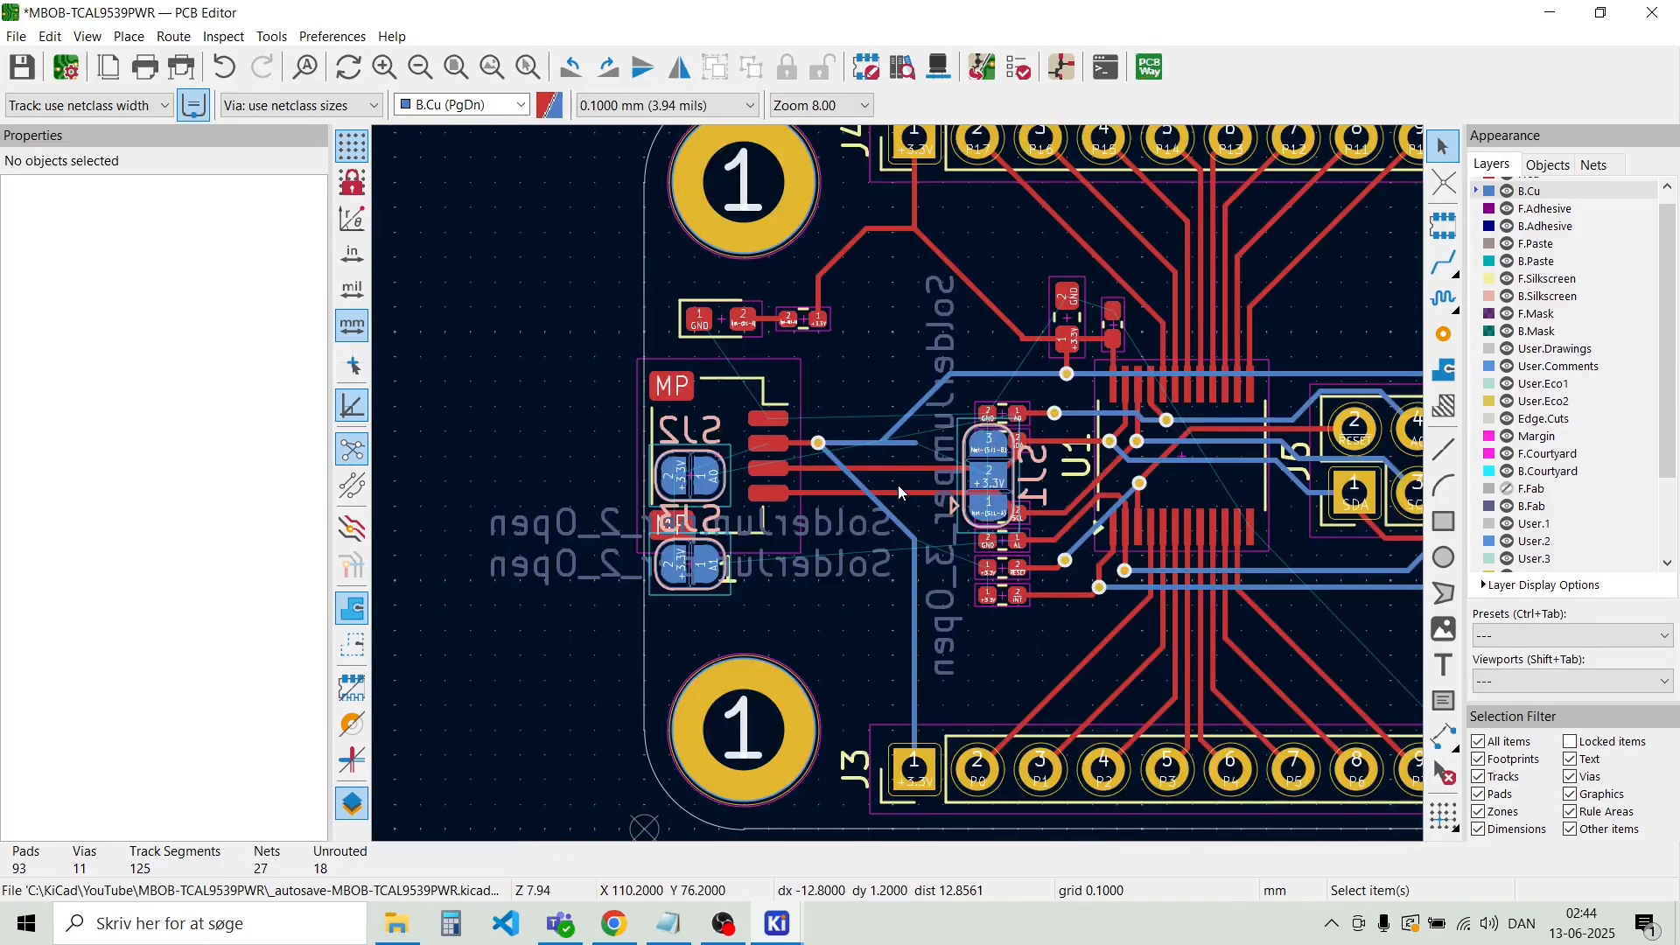
key("d")
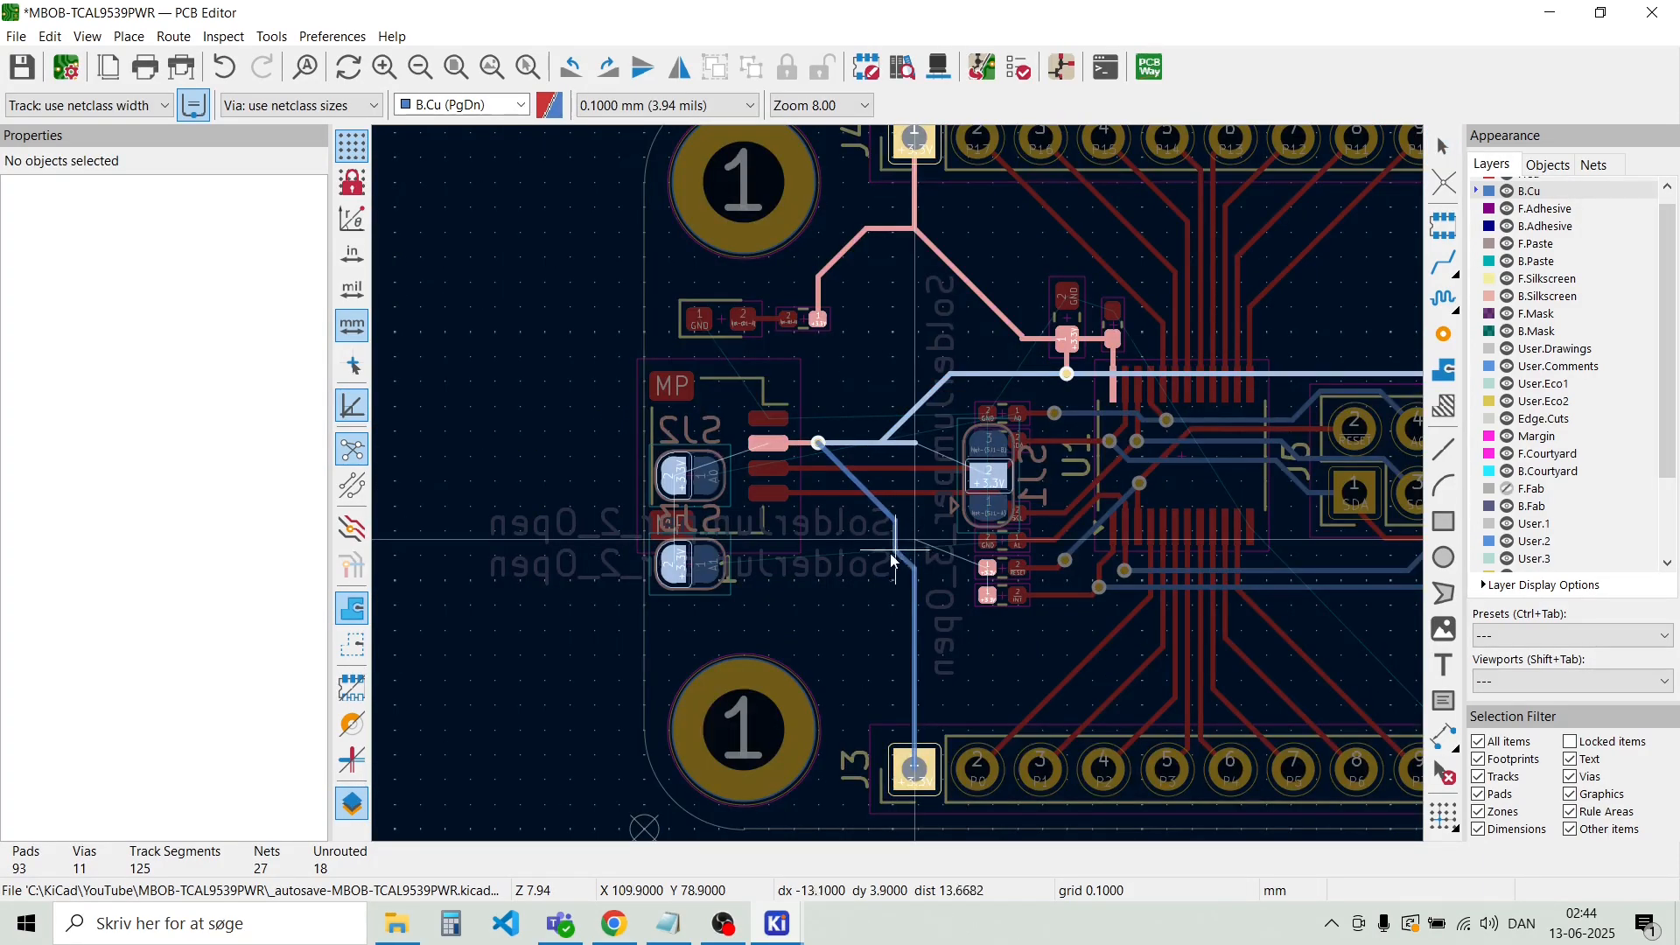
left_click(823, 582)
Delete the leftover +3.3V B.Cu stub that extends past the diagonal track's junction
scroll(818, 448, "up", 4)
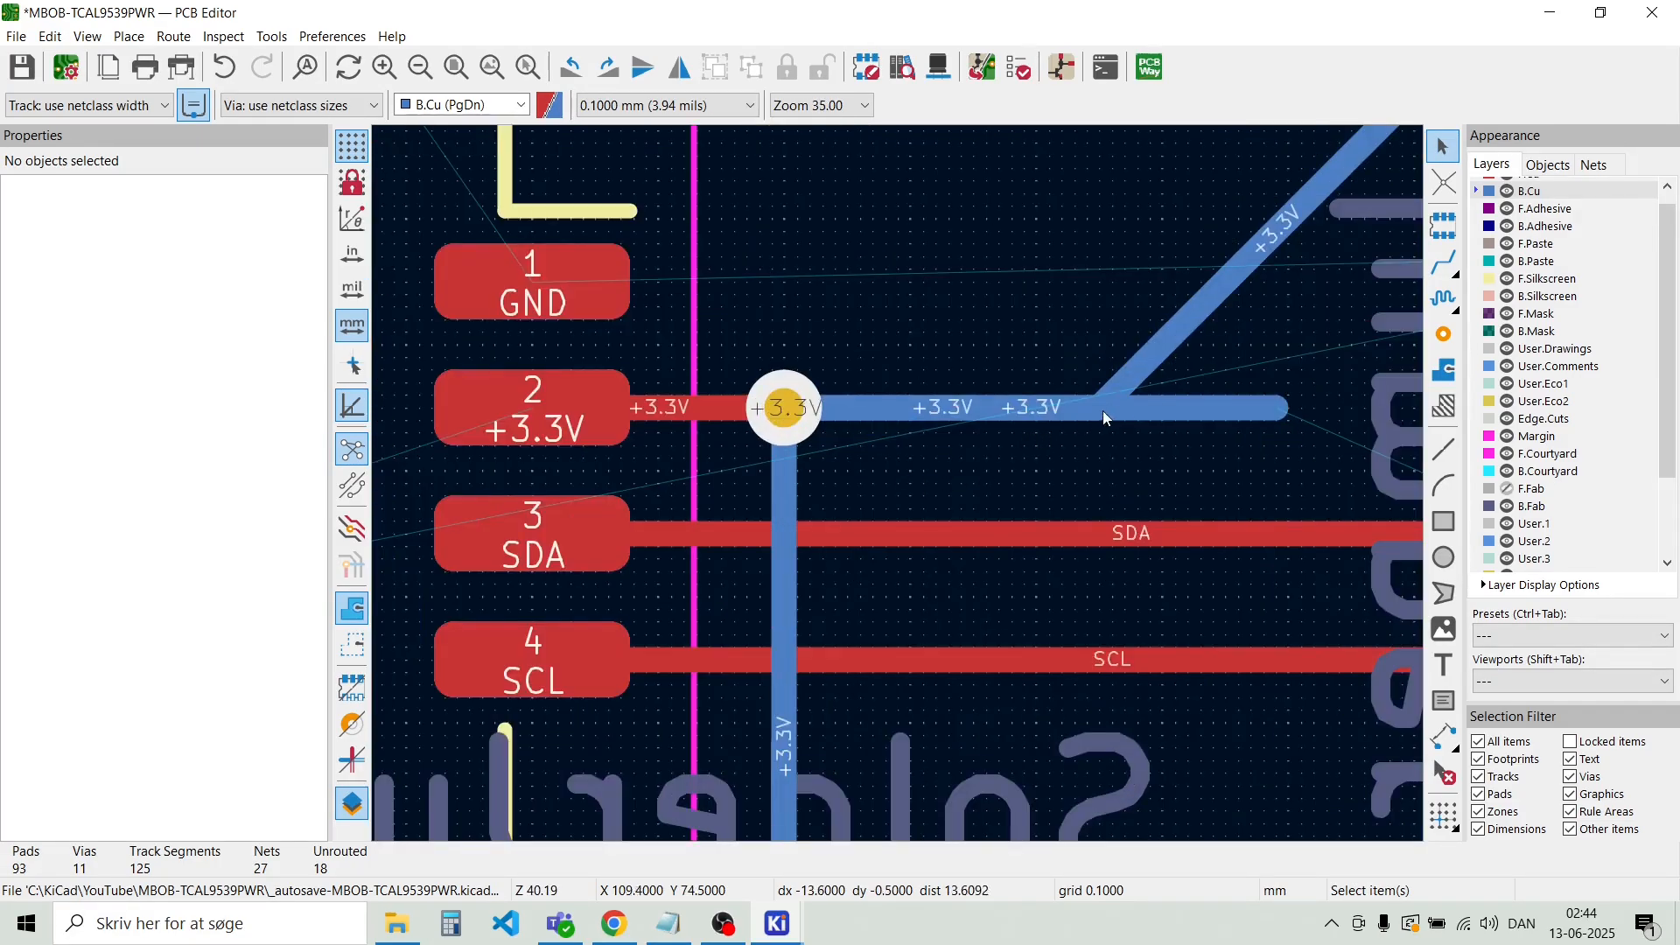
key("d")
key("Escape")
left_click(1169, 406)
key("Delete")
Shift the diagonal +3.3V B.Cu track towards J1 so that it runs directly into the moved via
scroll(898, 485, "down", 2)
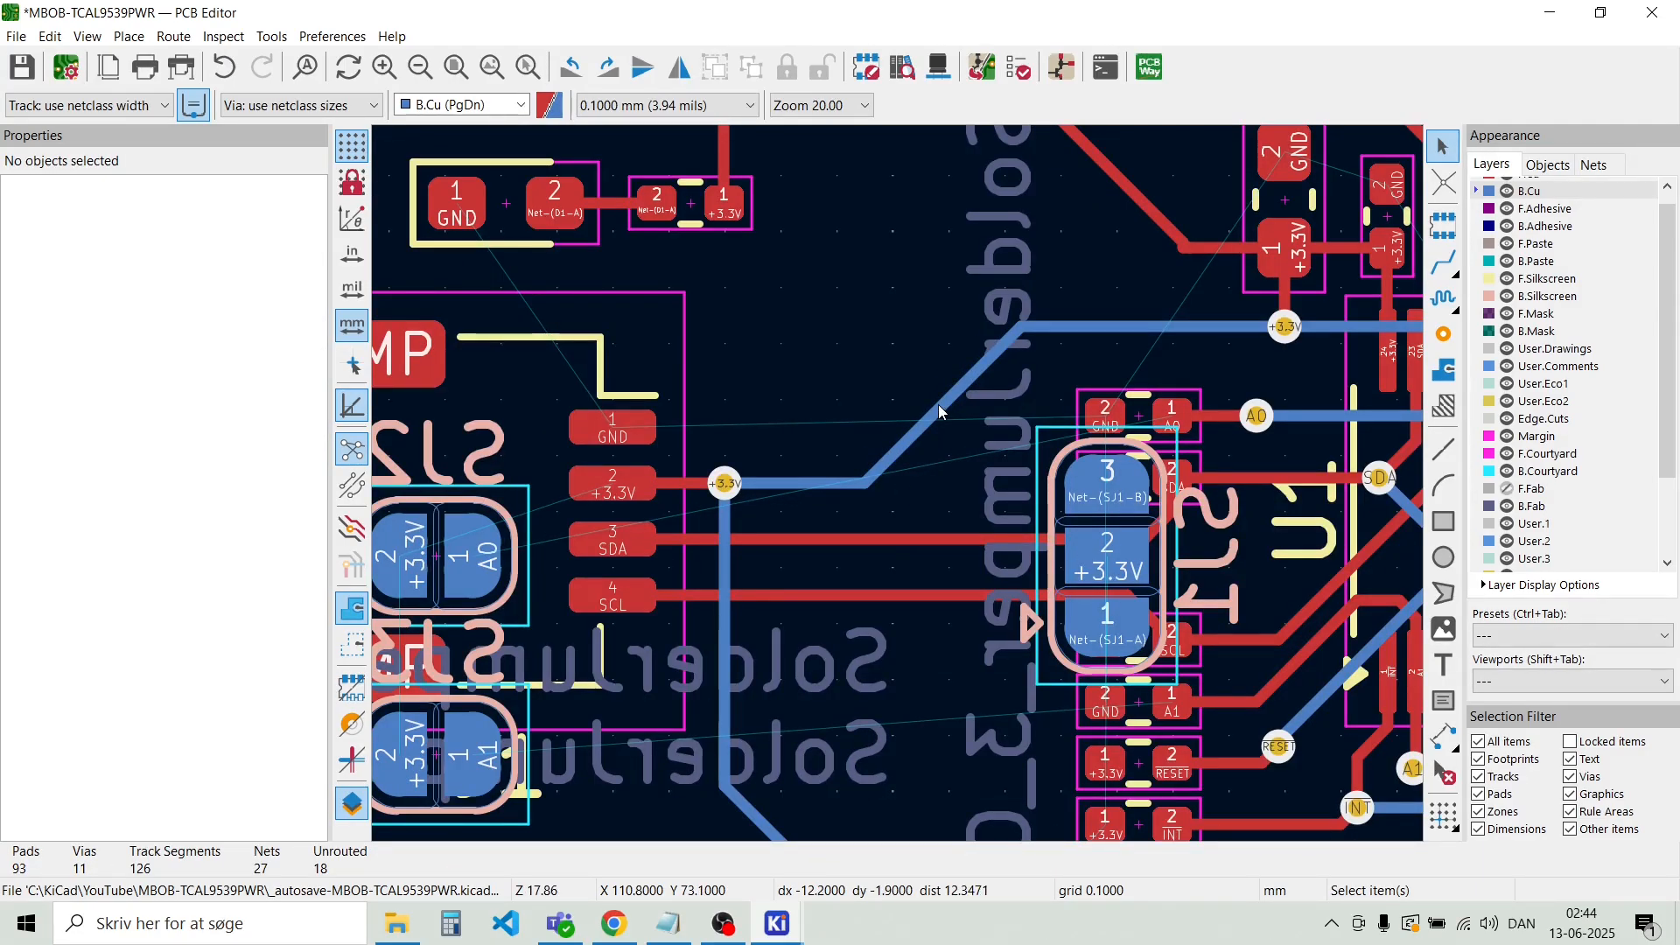
key("d")
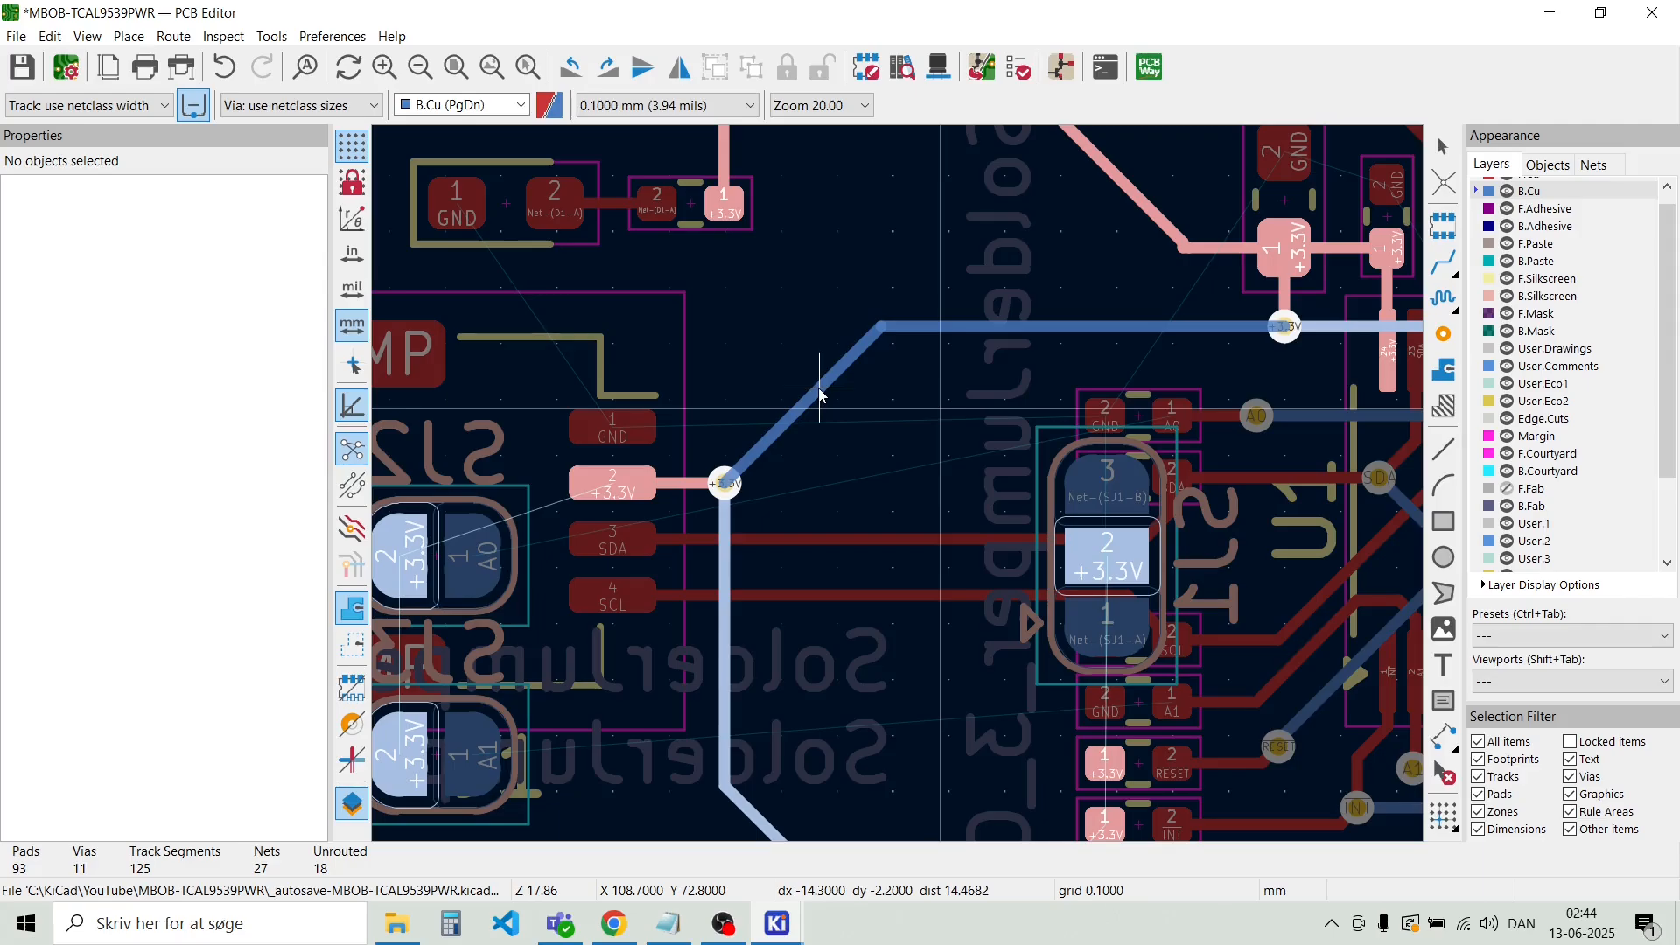
left_click(820, 389)
Move SJ1 off the resistor column into the gap between the +3.3V via and the resistors, keeping Y at 75.8 mm
scroll(779, 420, "down", 2)
scroll(1065, 521, "up", 4)
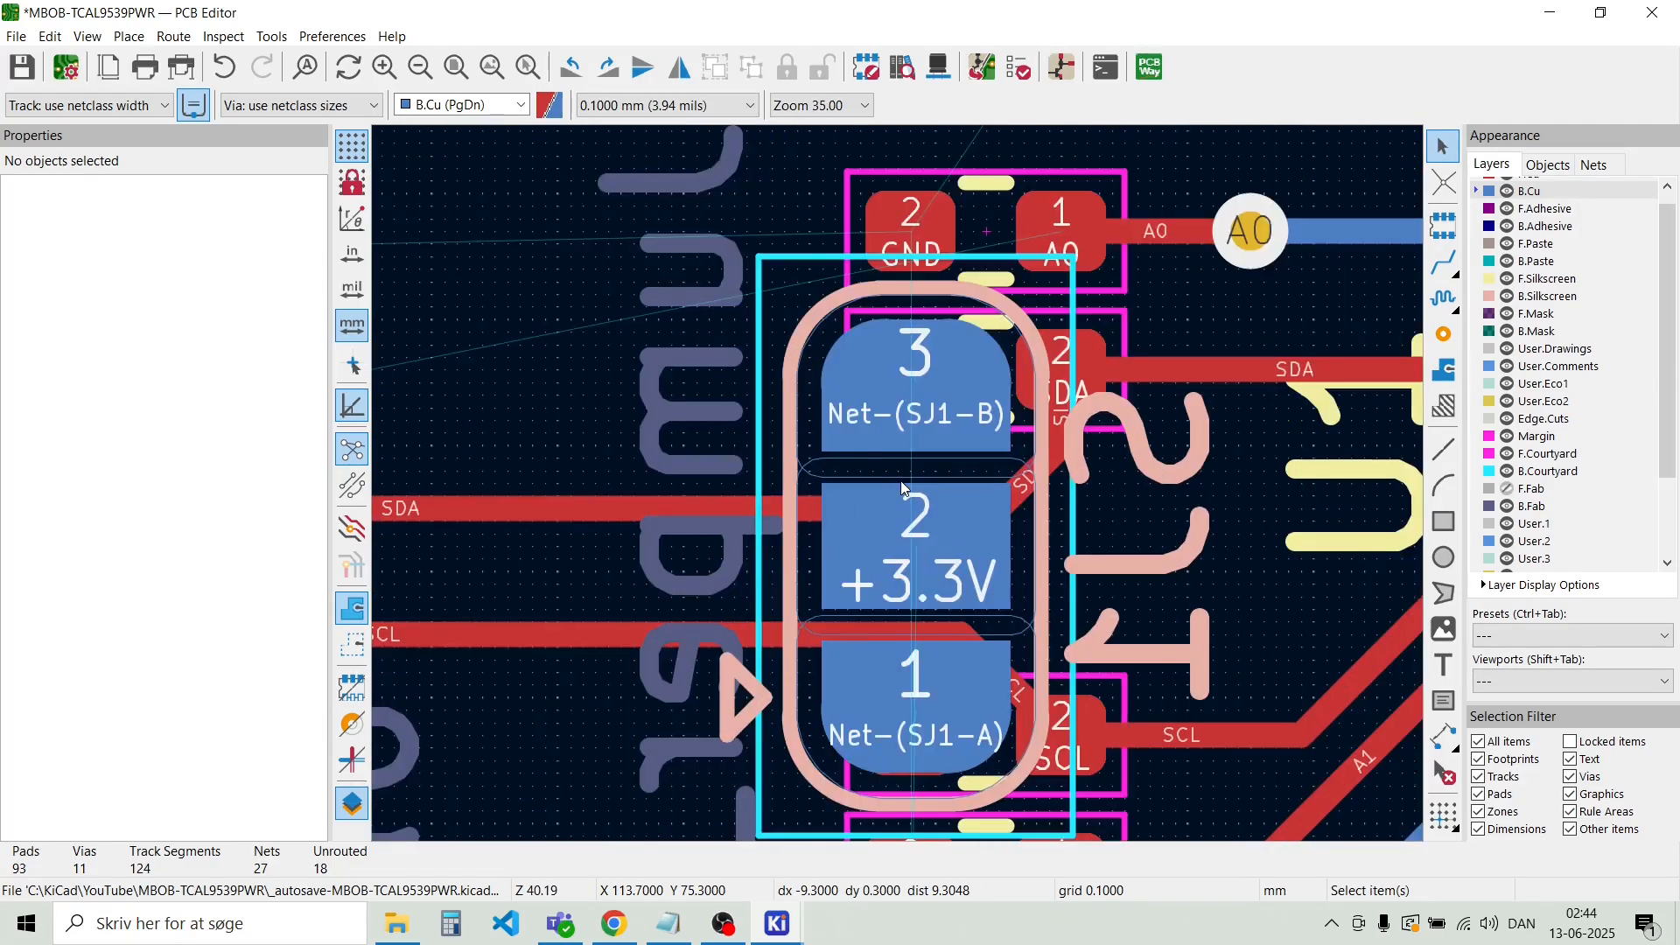
key("m")
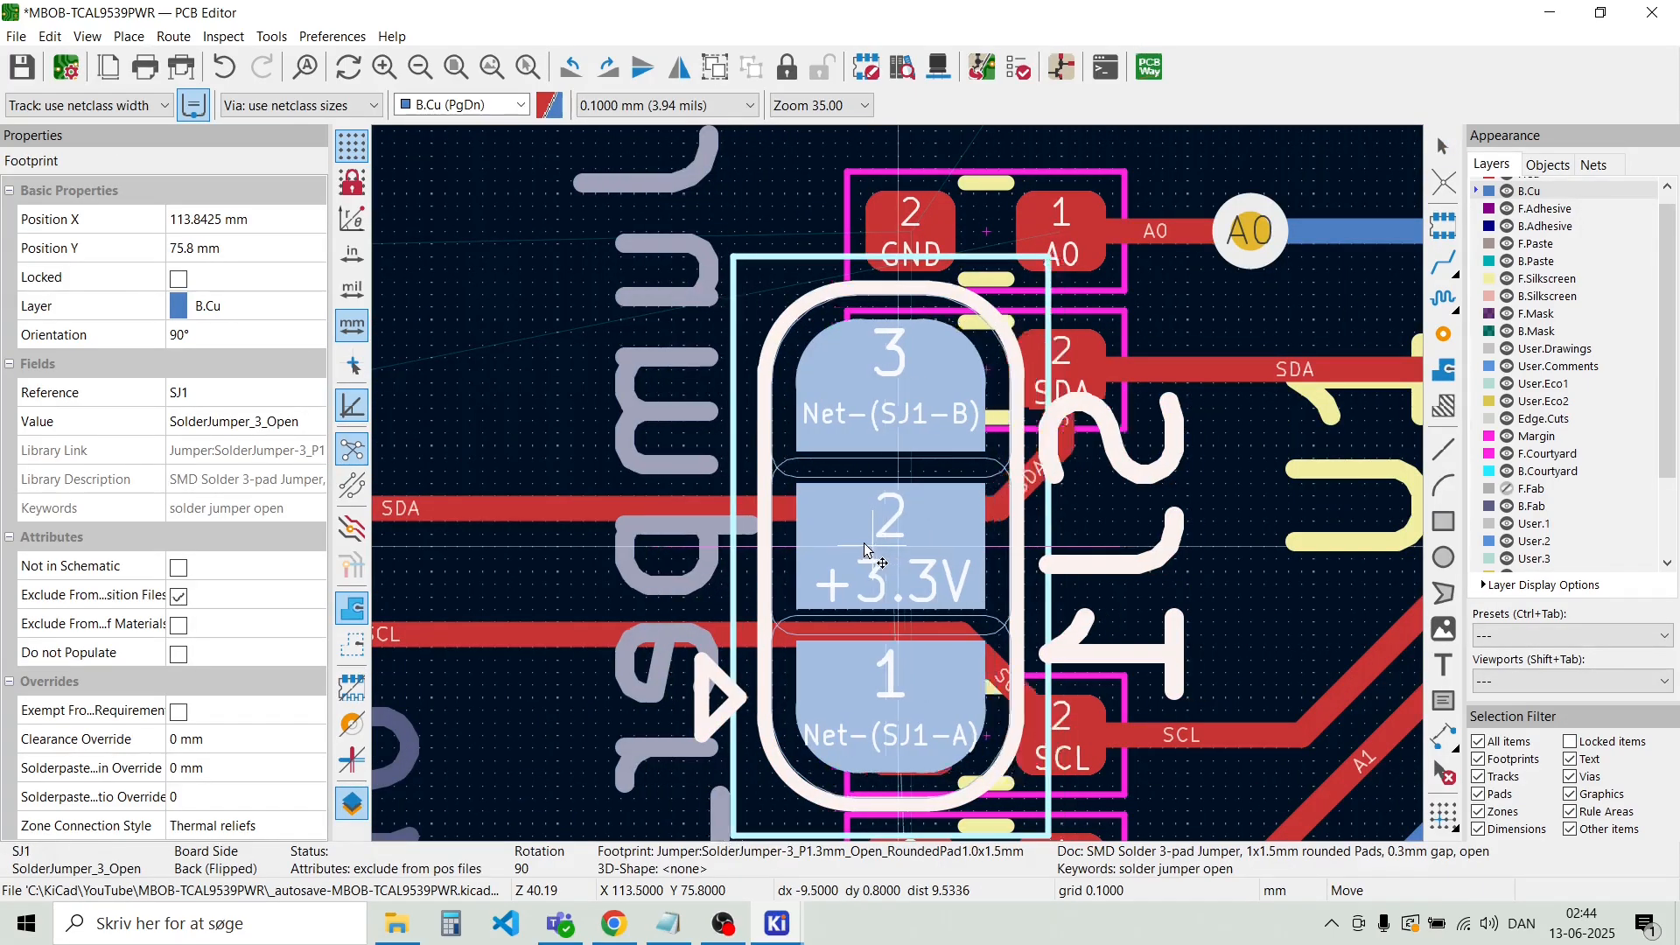
scroll(569, 496, "down", 1)
scroll(899, 491, "down", 2)
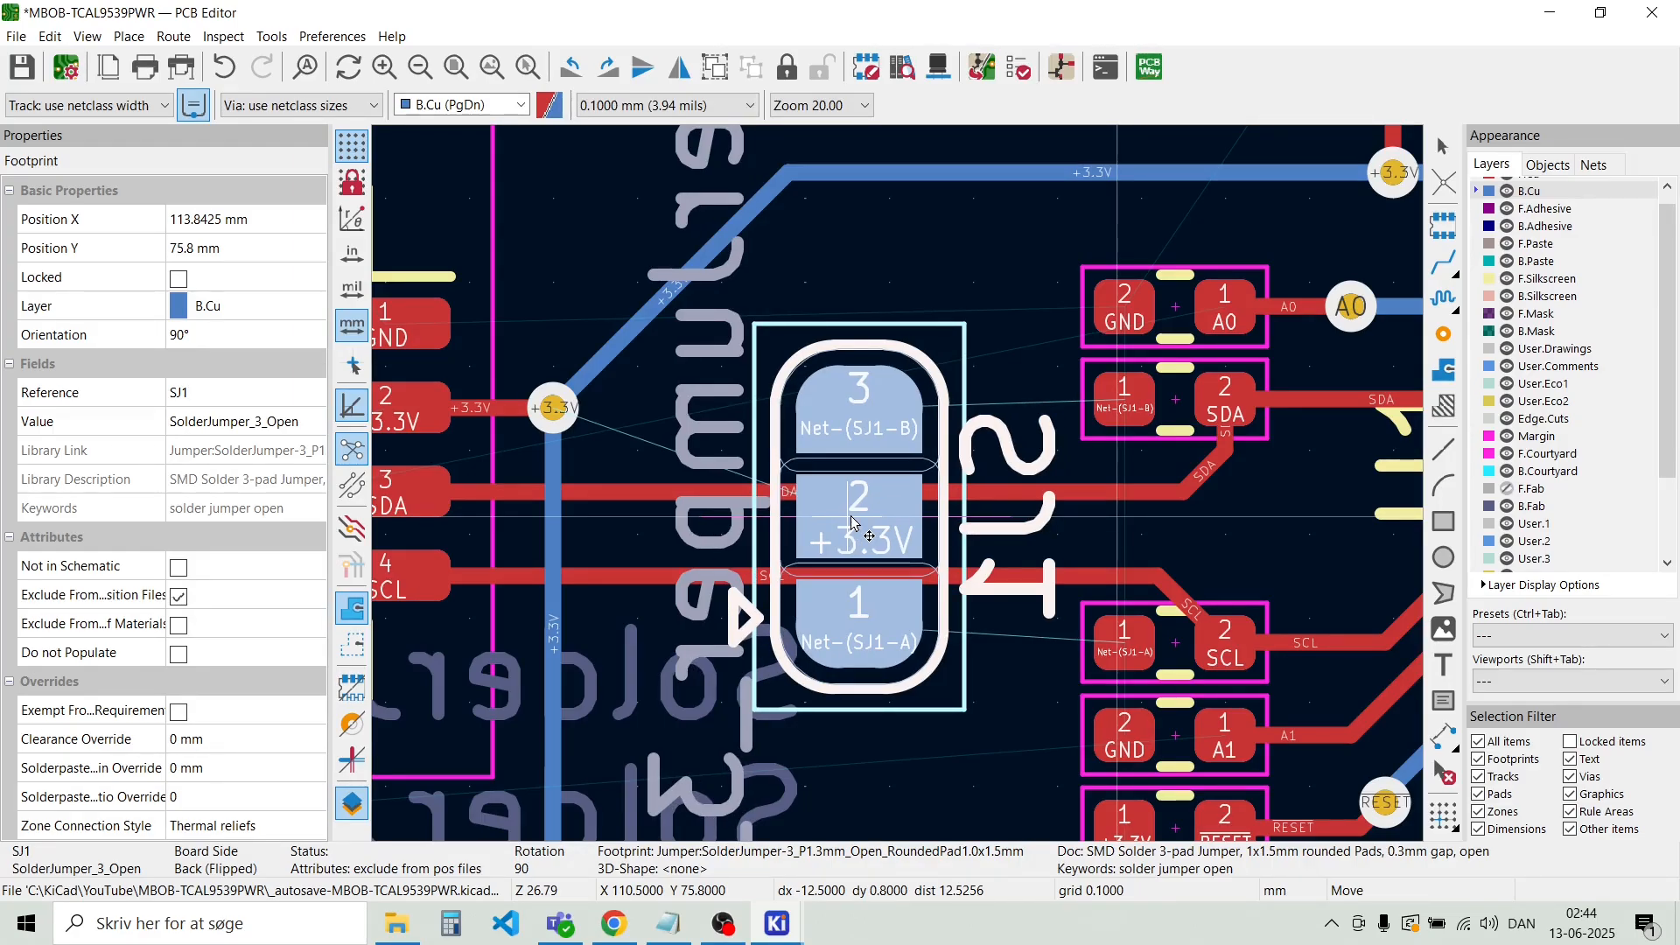
left_click(853, 523)
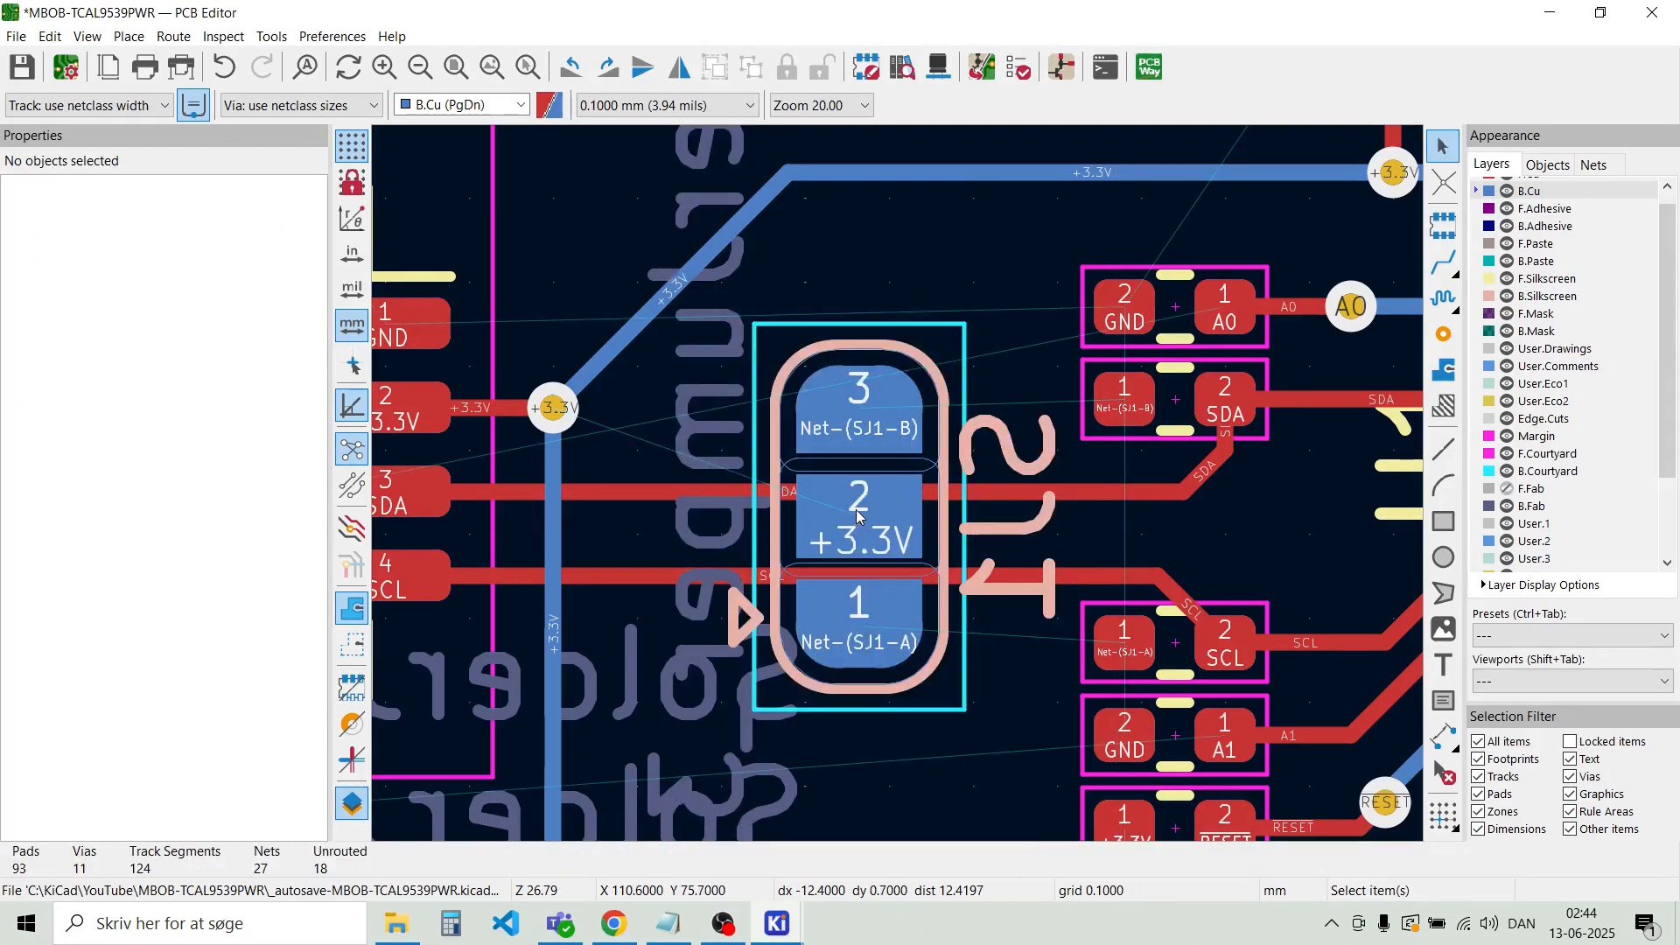
Route a +3.3V track on B.Cu from SJ1's pad 2 to the +3.3V via beside J1
key("x")
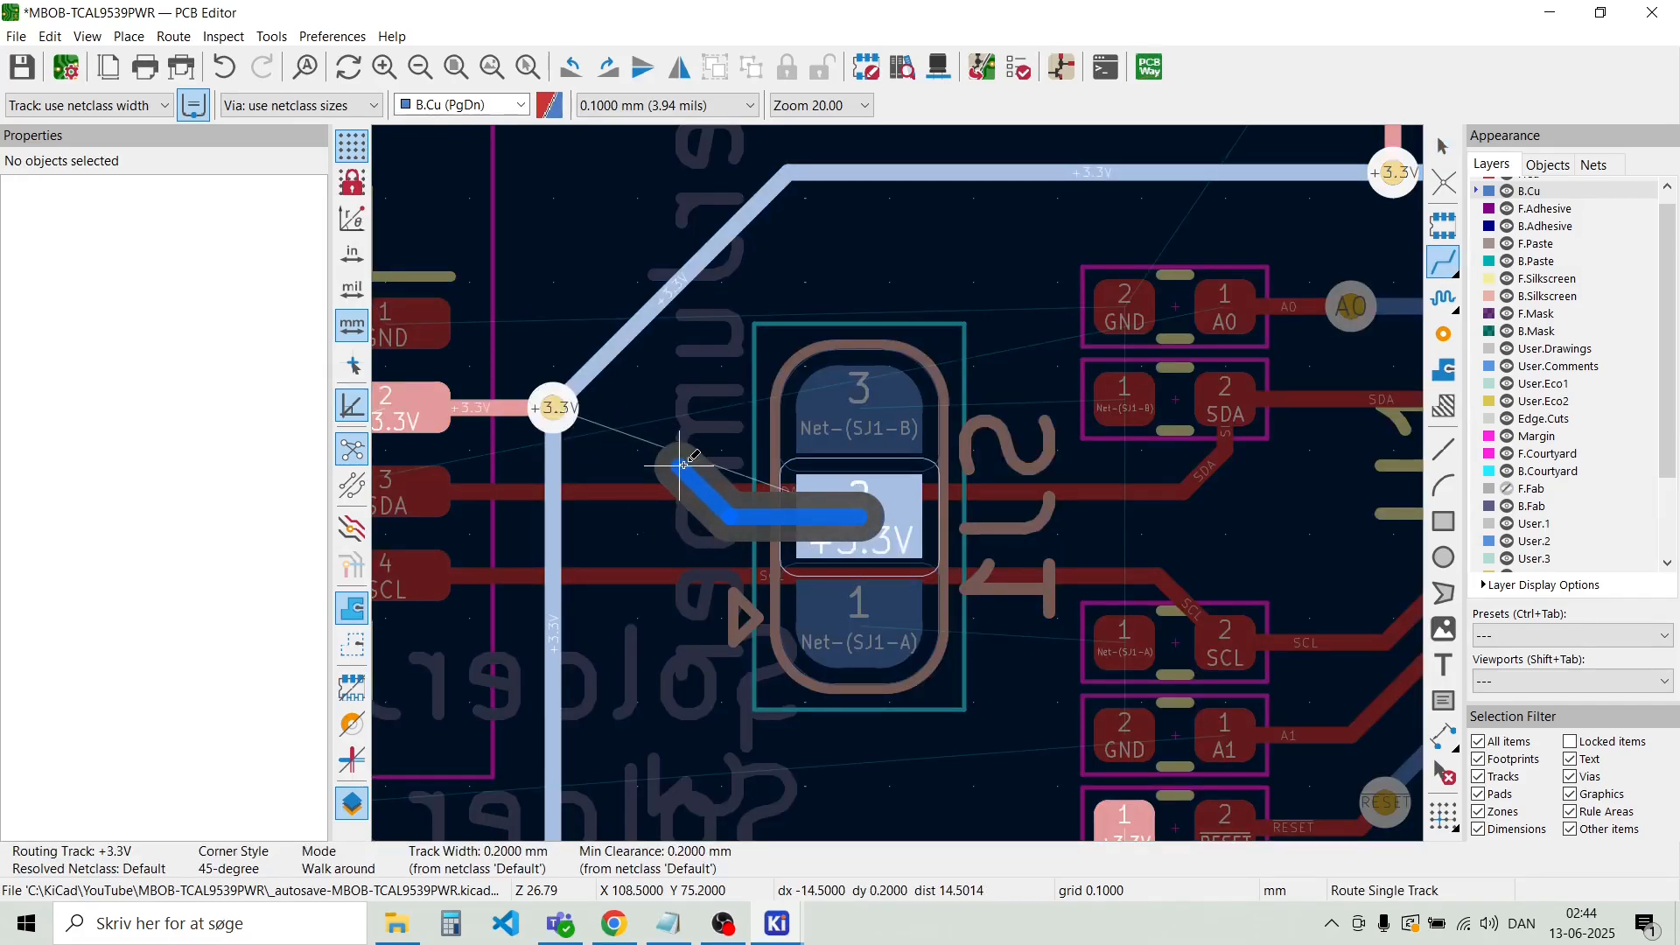
left_click(696, 451)
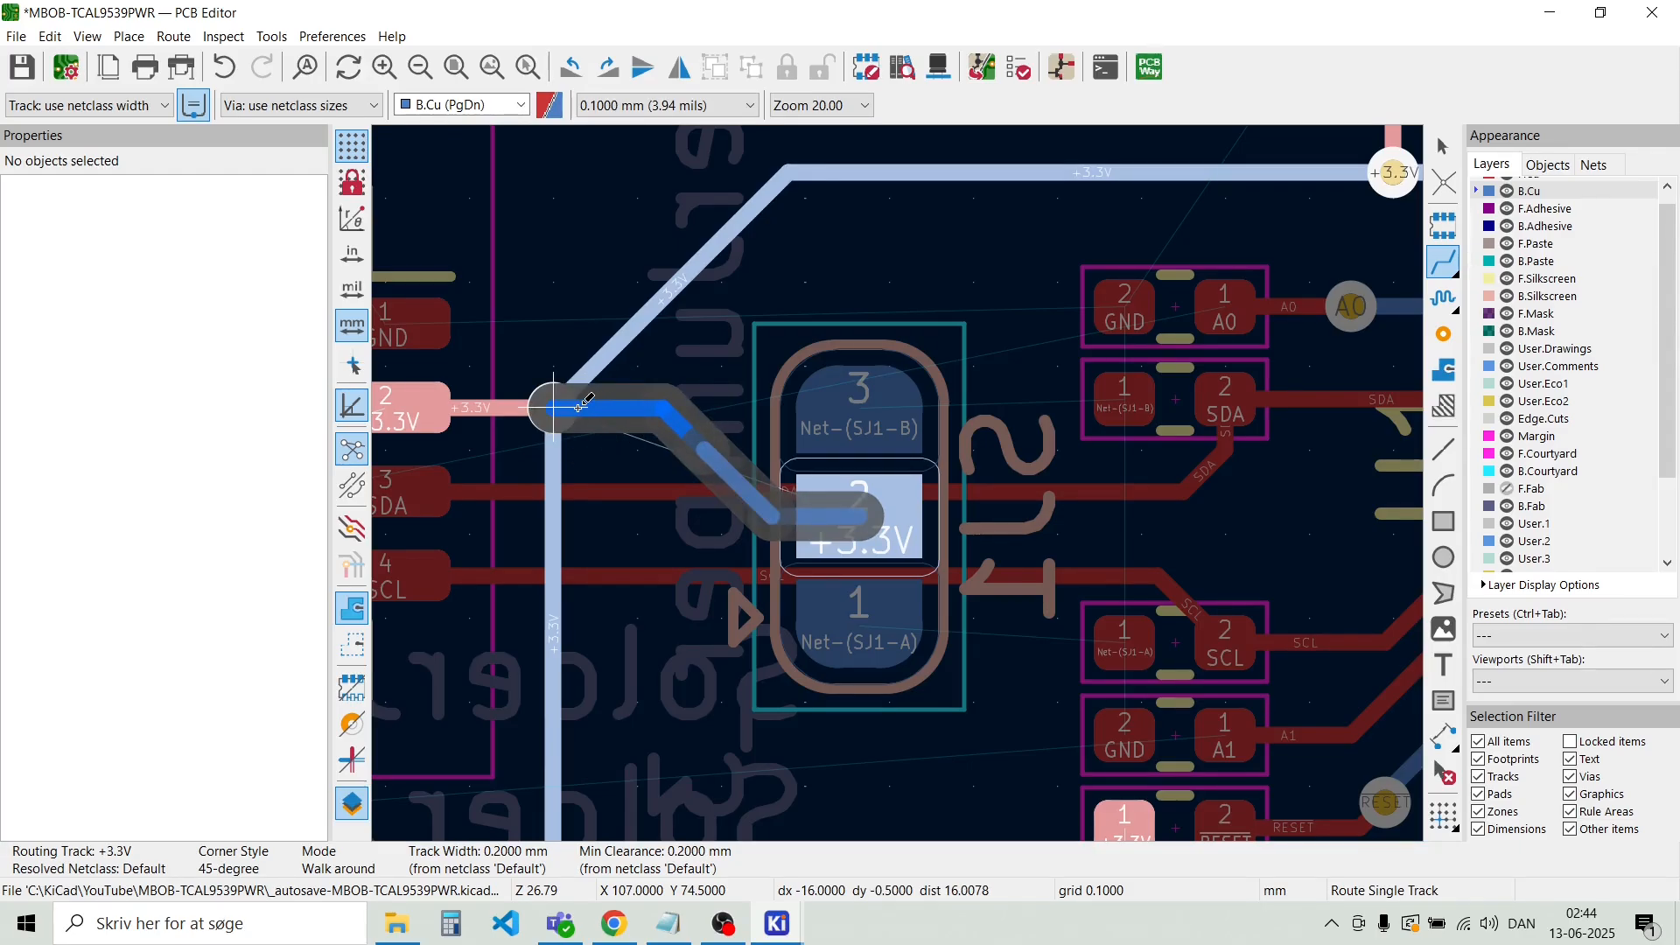
left_click(580, 407)
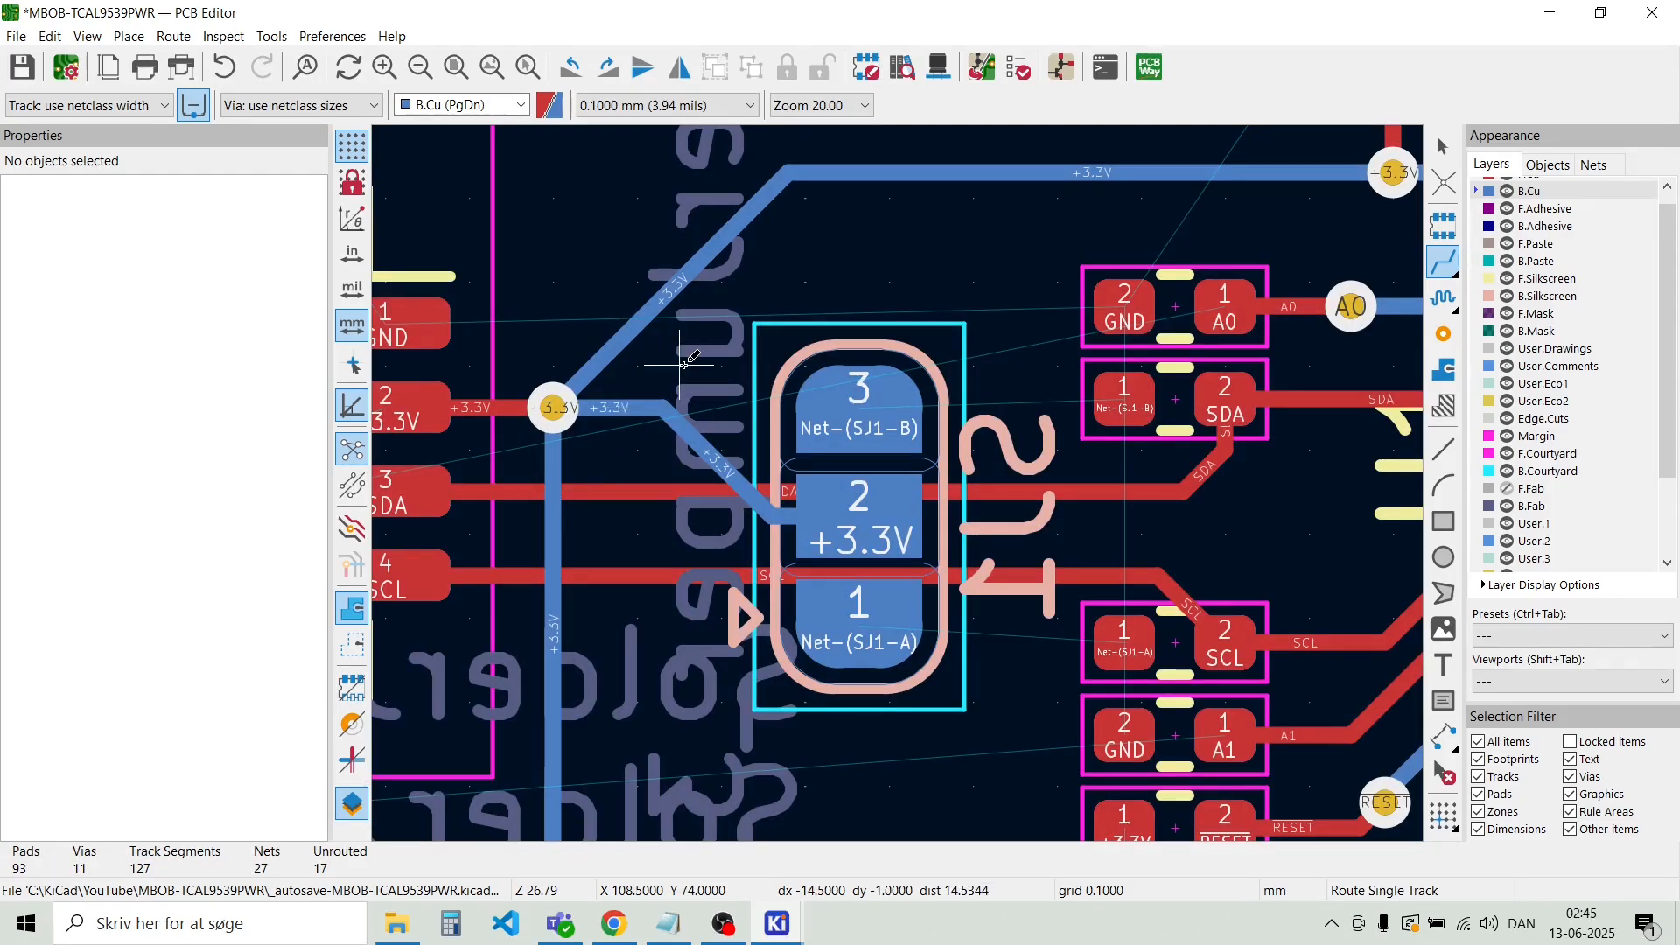
scroll(780, 257, "up", 2)
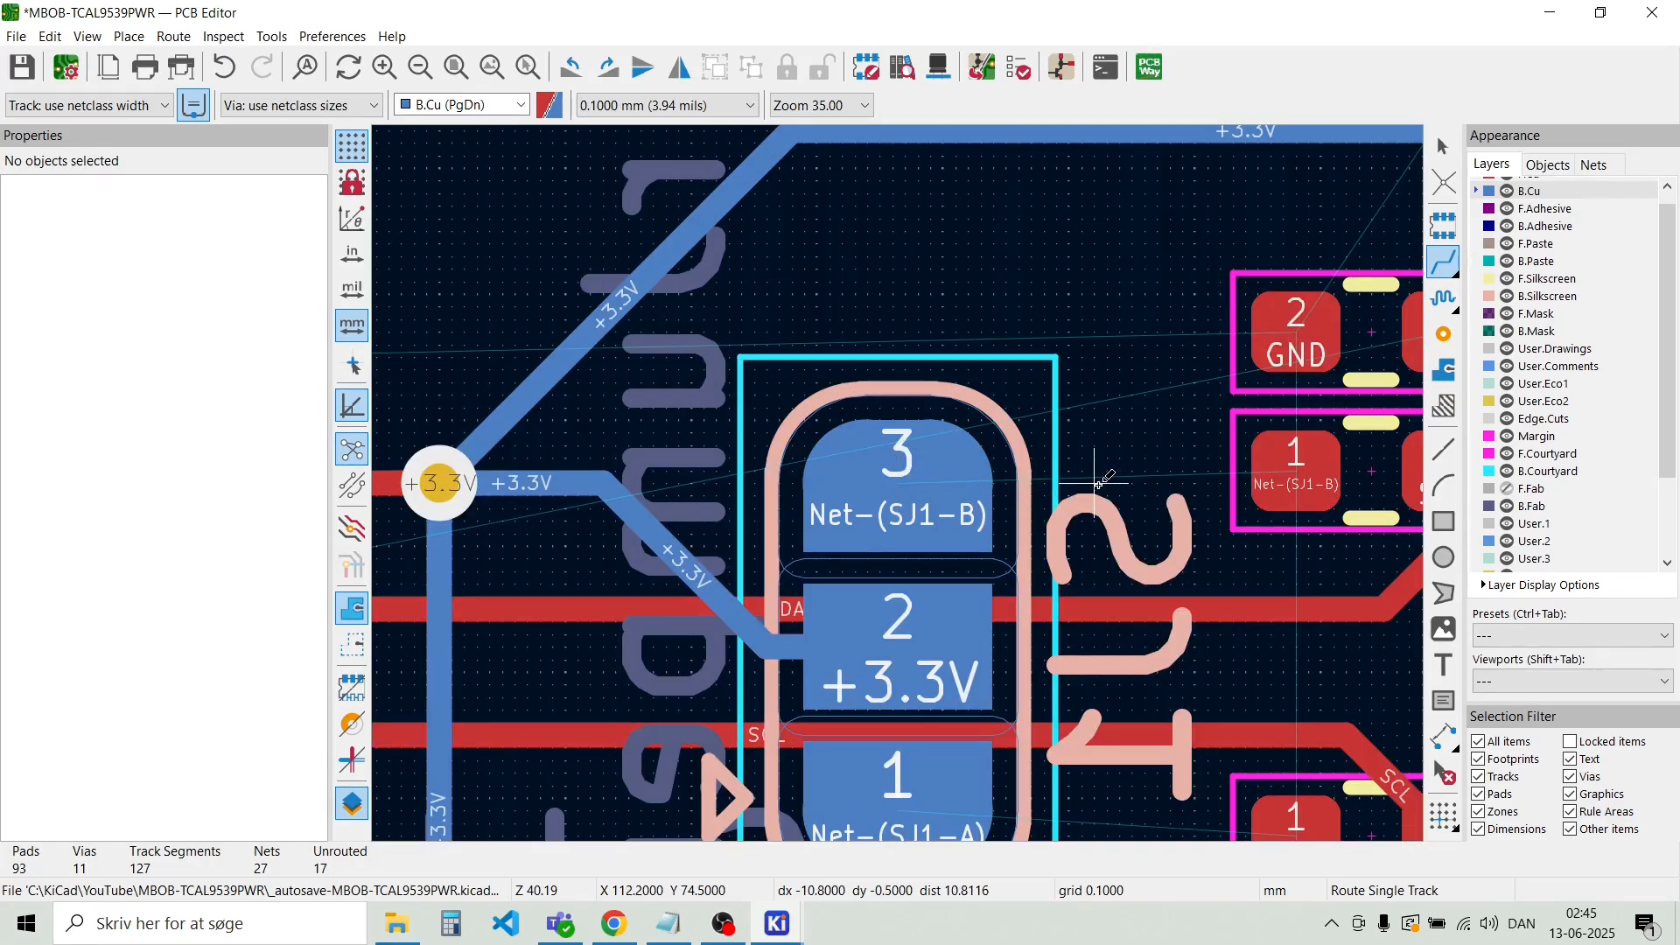
key("Escape")
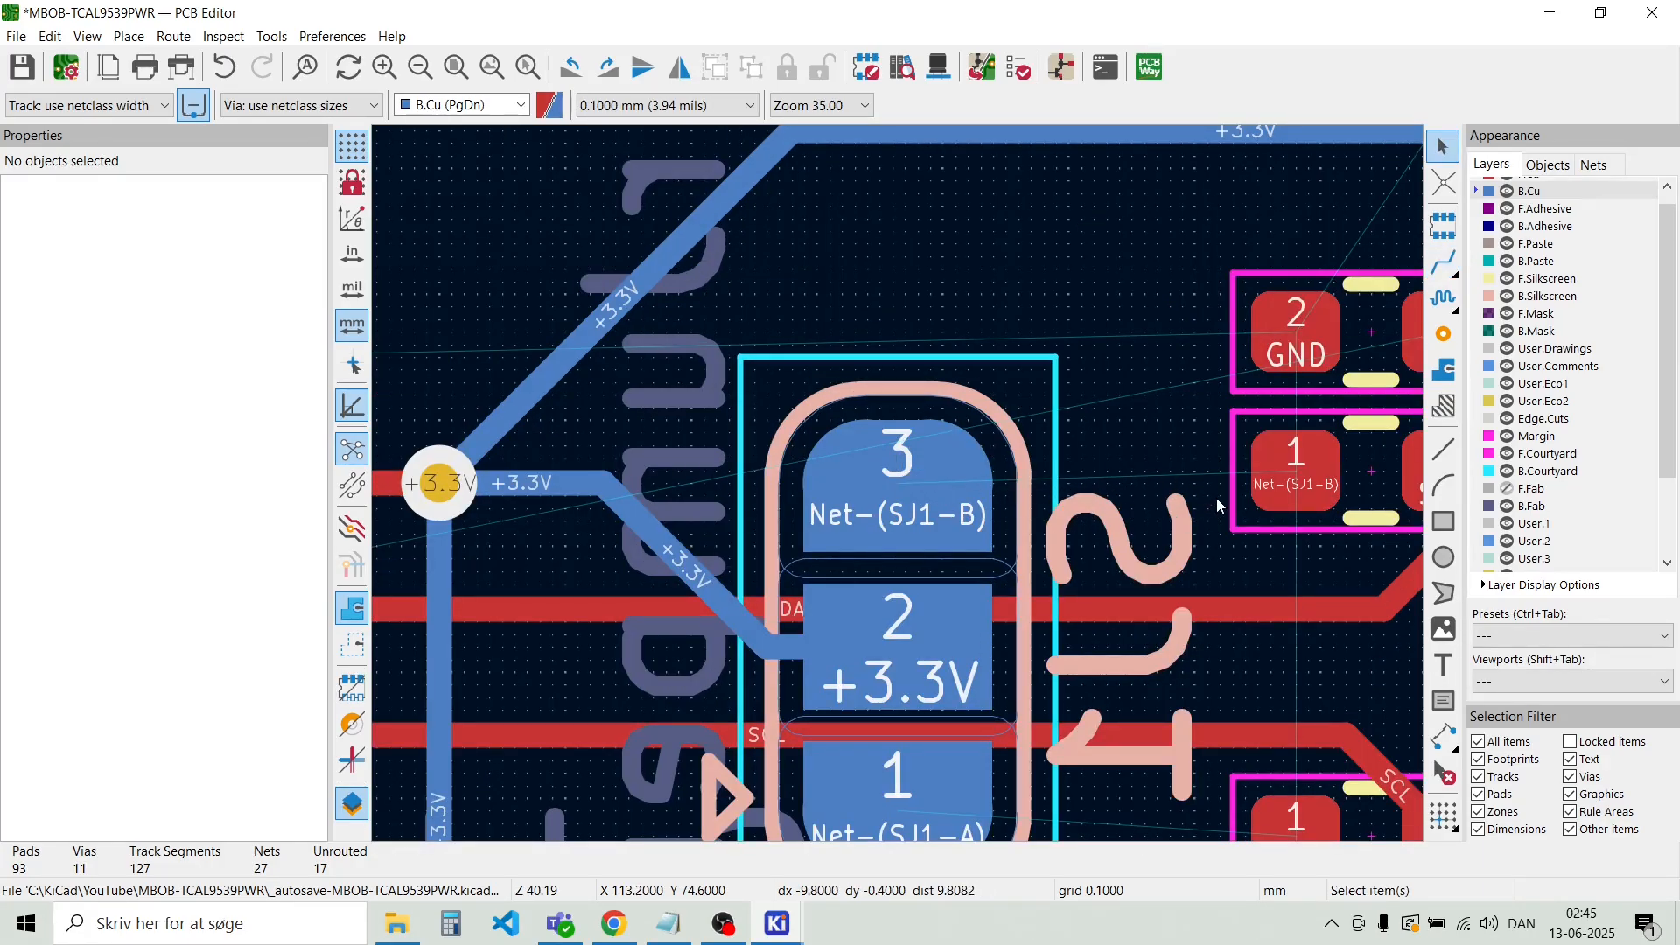
Try to route a short front-copper stub from the Net-(SJ1-B) pad toward SJ1 and switch its routing to back copper
key("x")
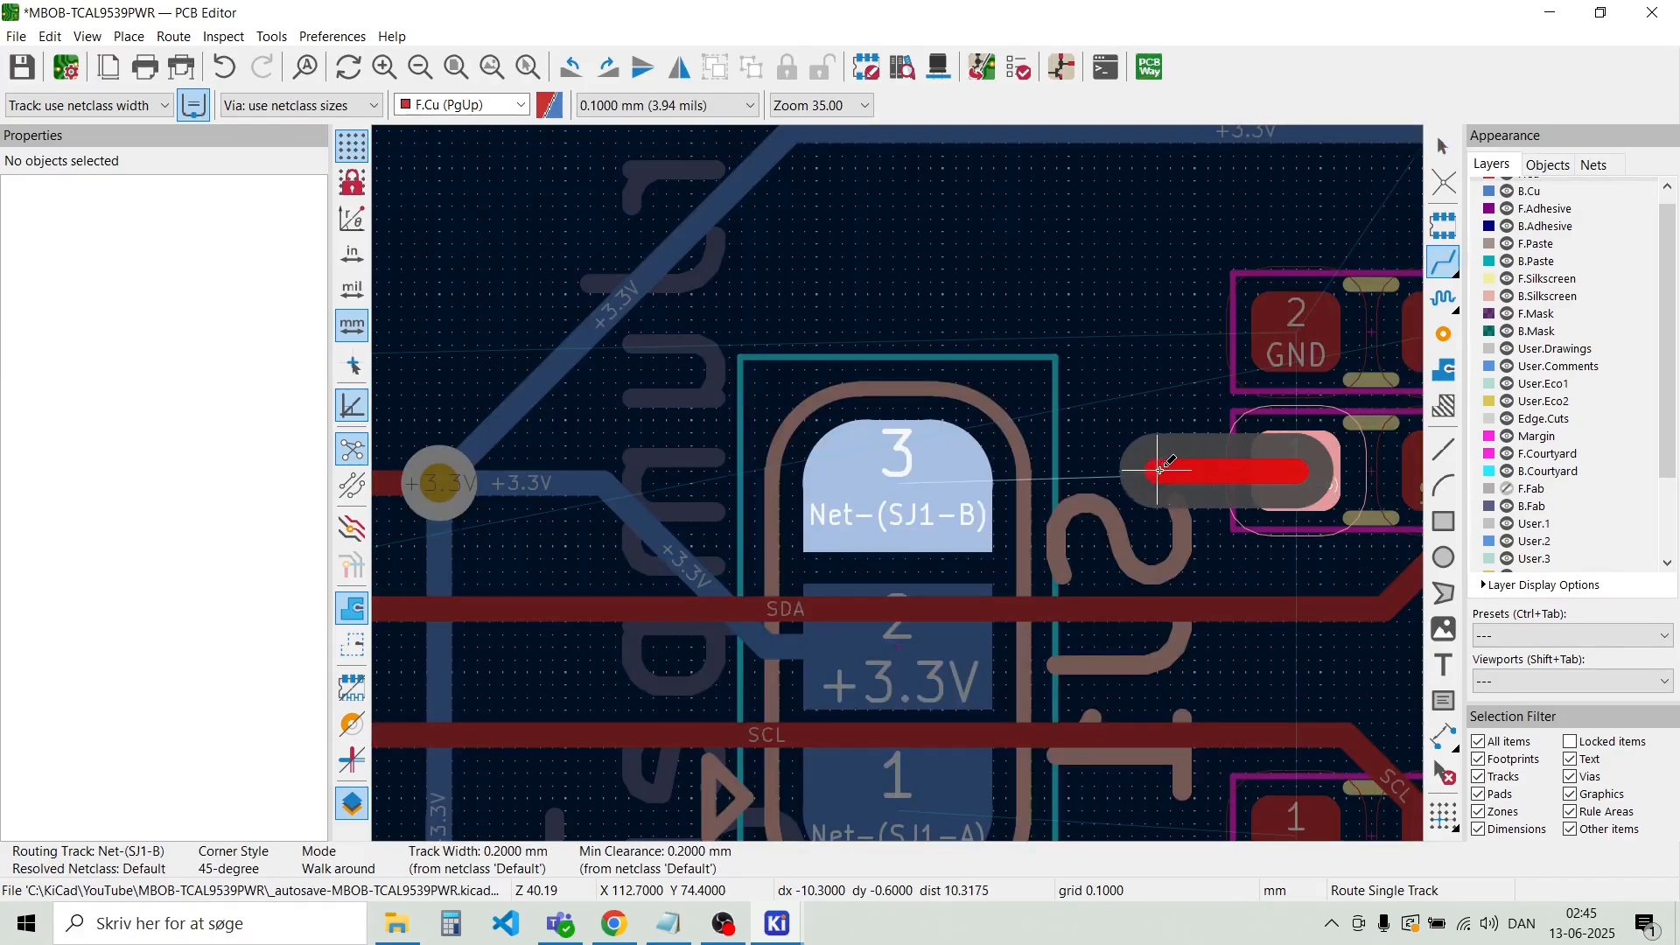
left_click(1135, 471)
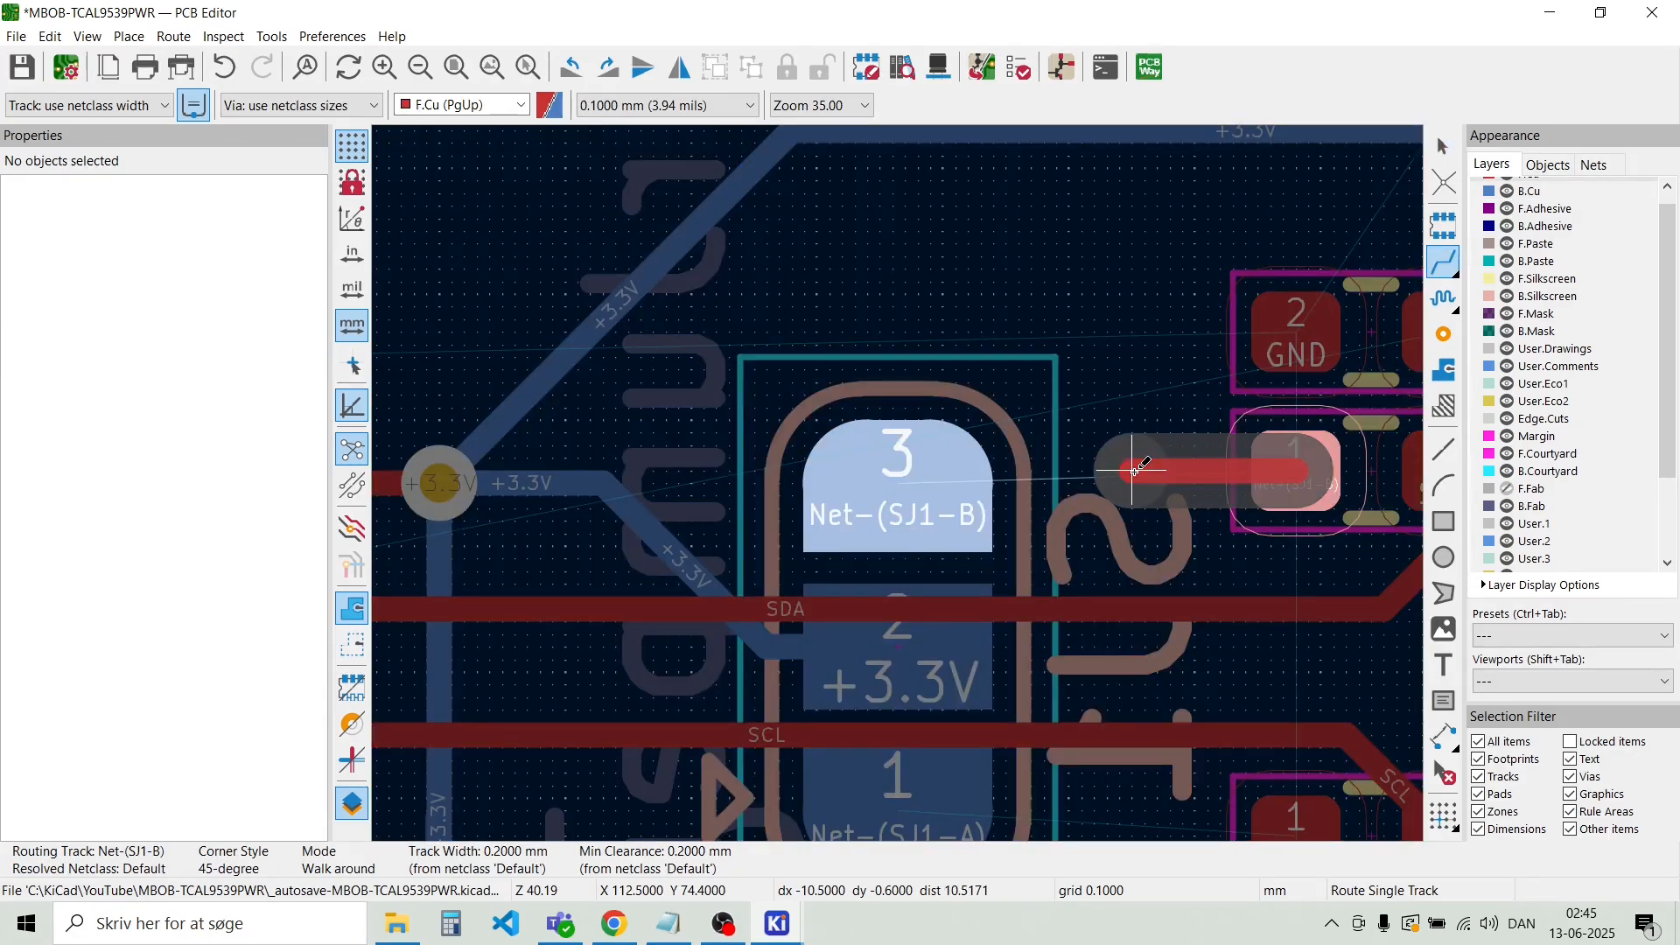
key("Escape")
key("Page_Down")
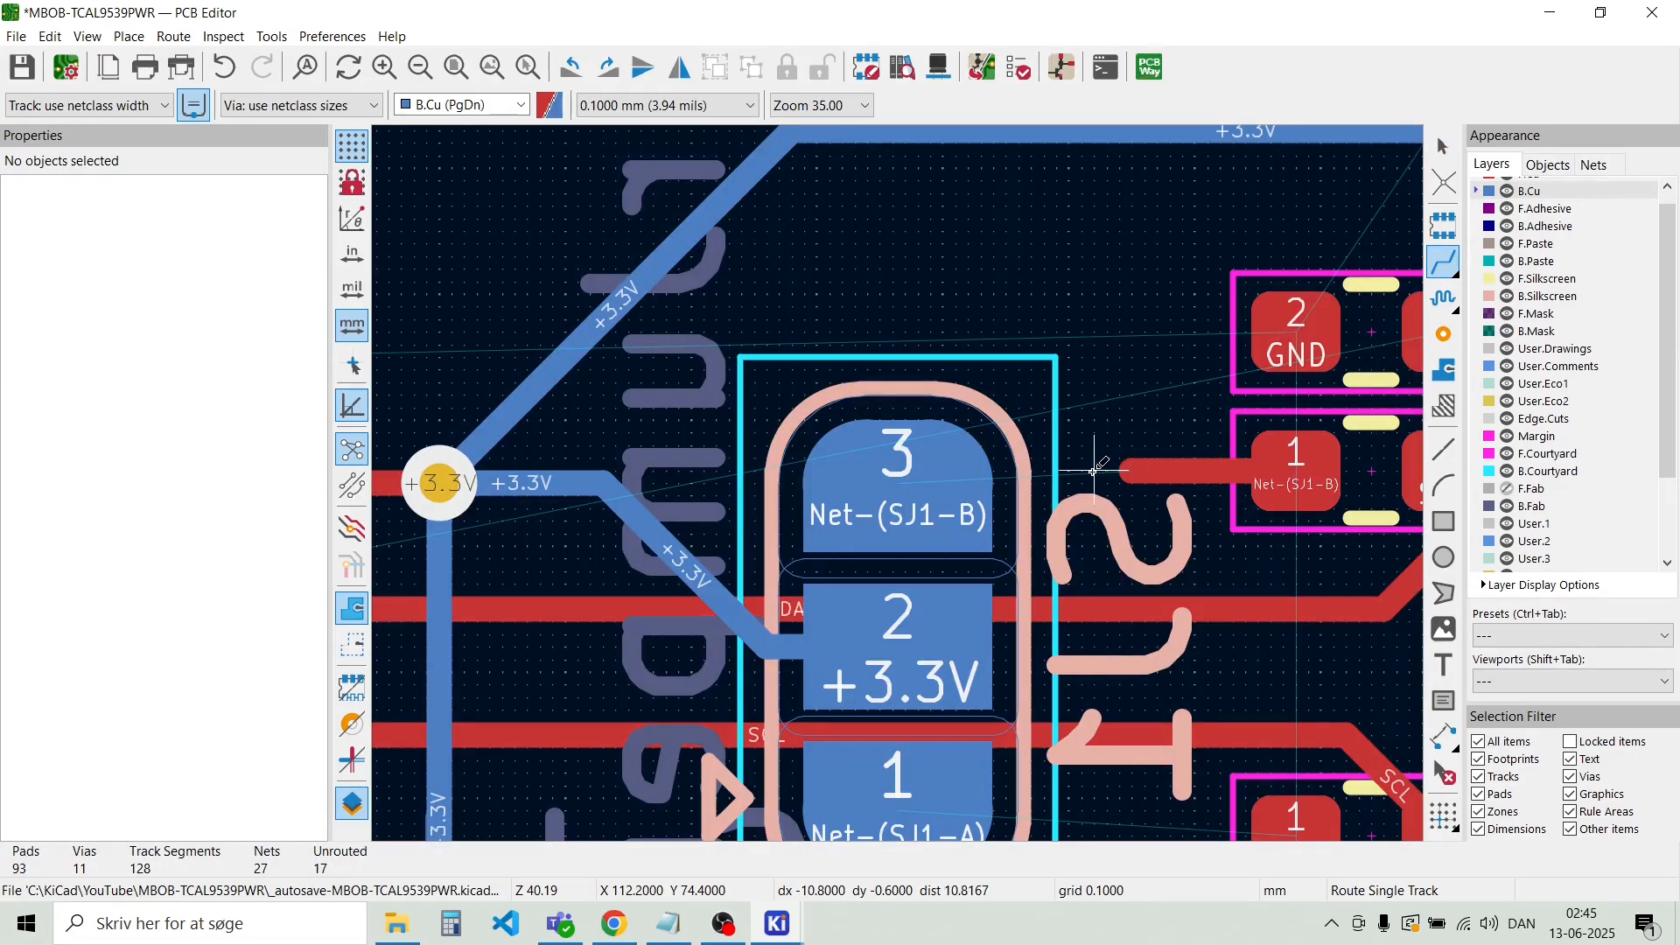
key("Page_Up")
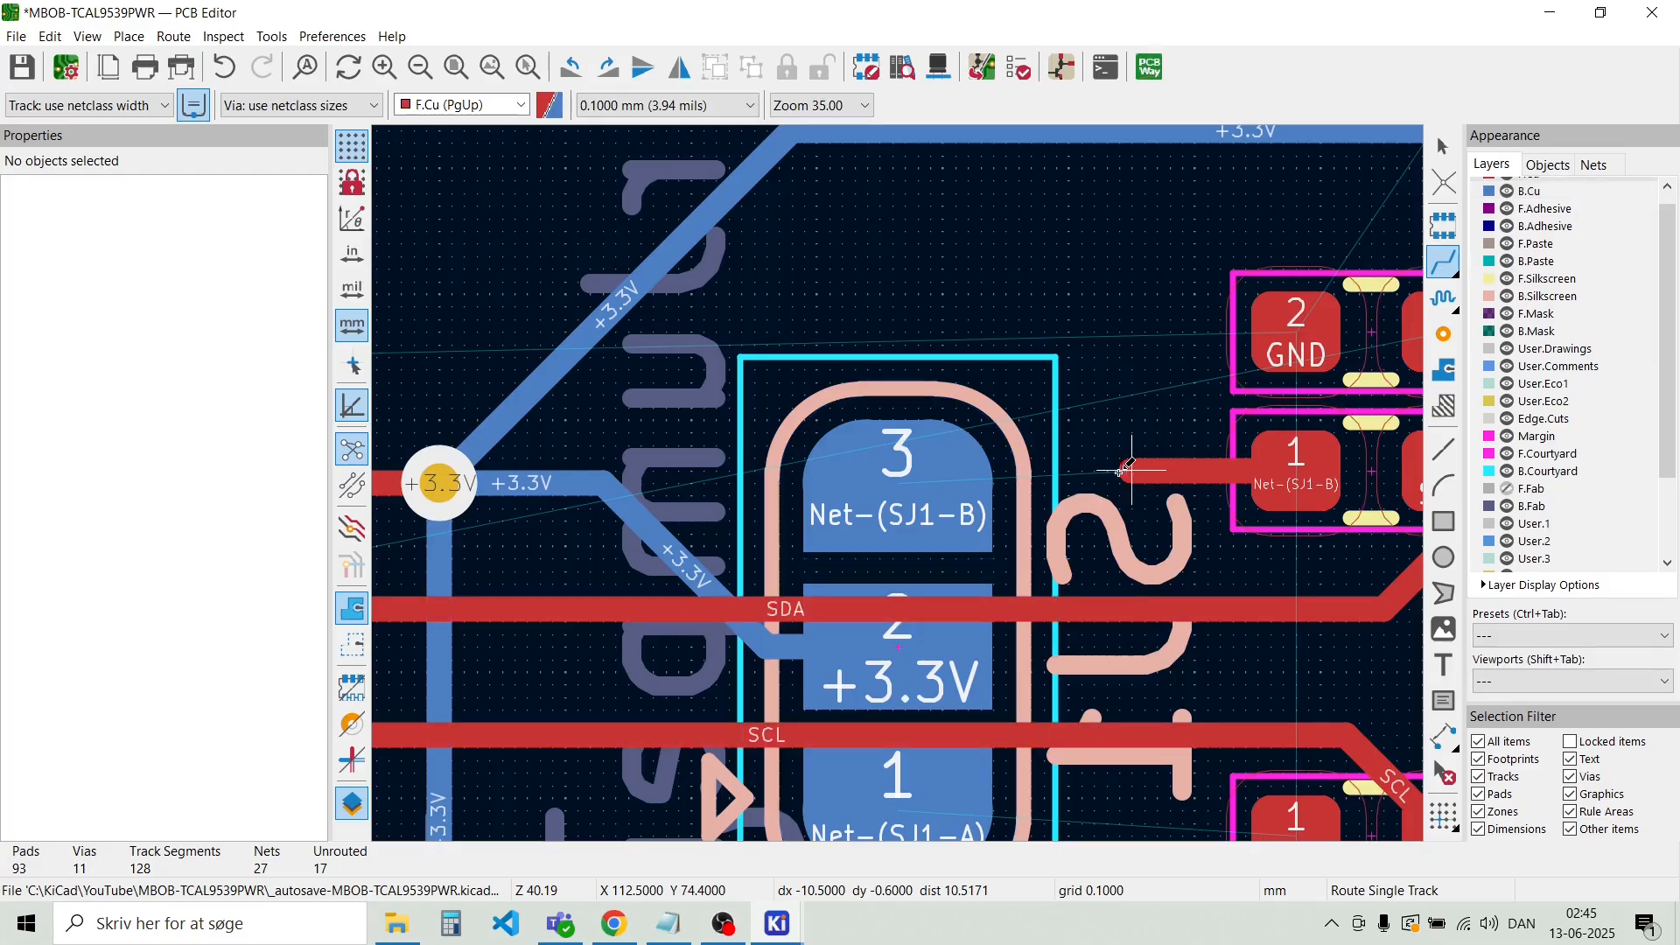
key("Escape")
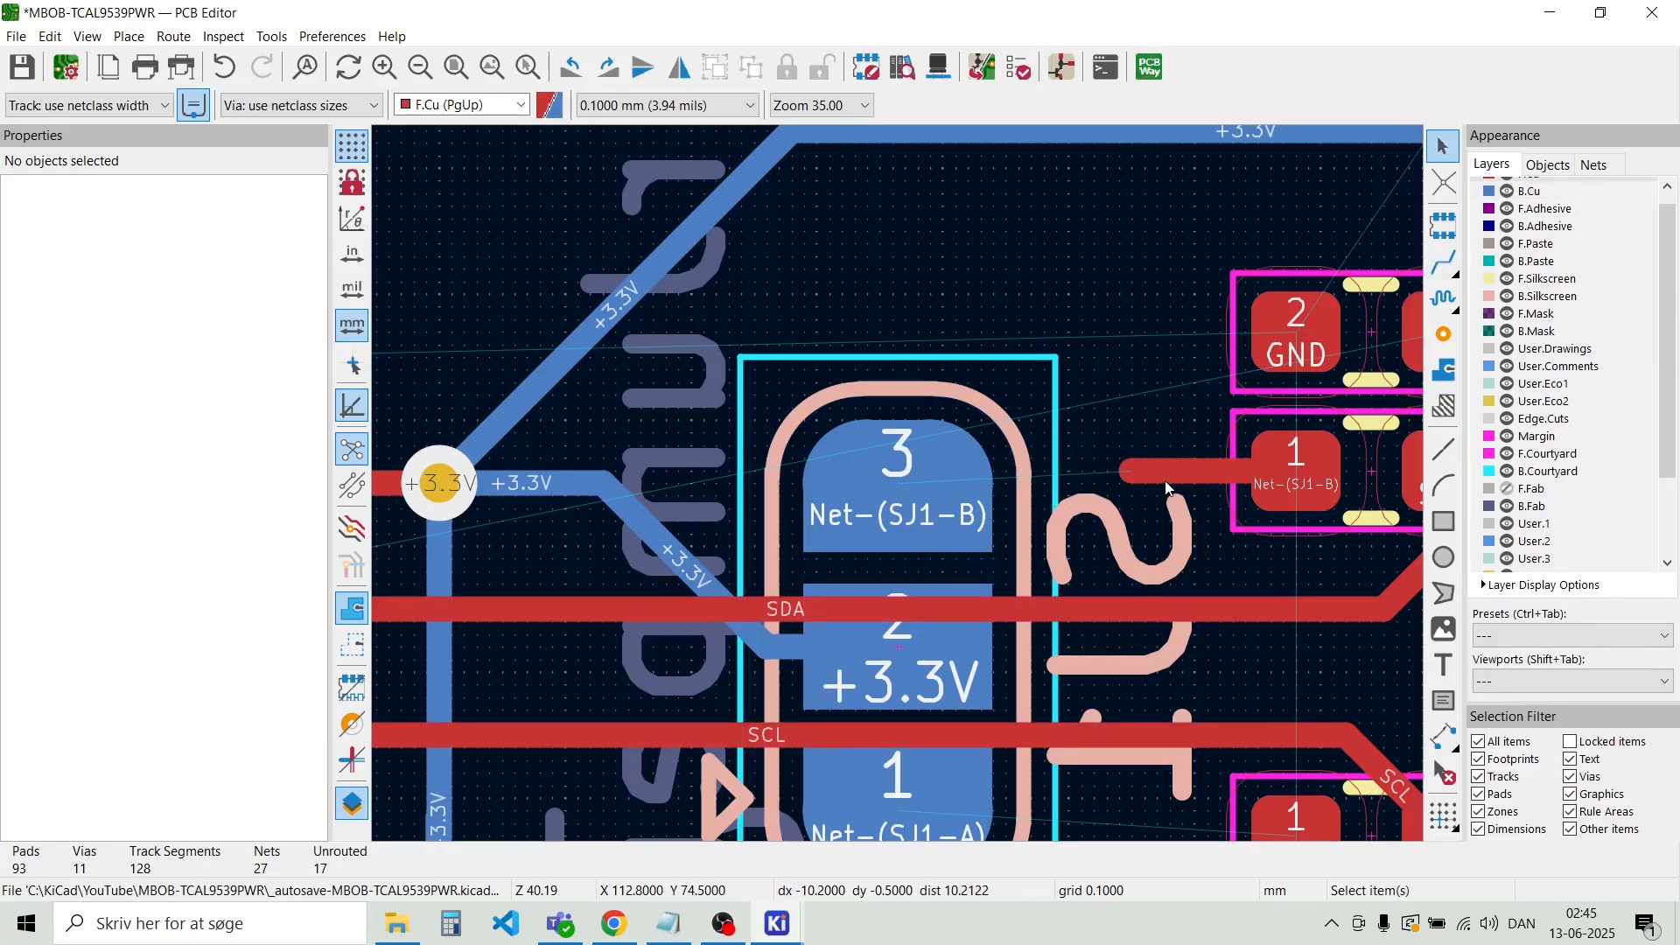
key("x")
key("Escape")
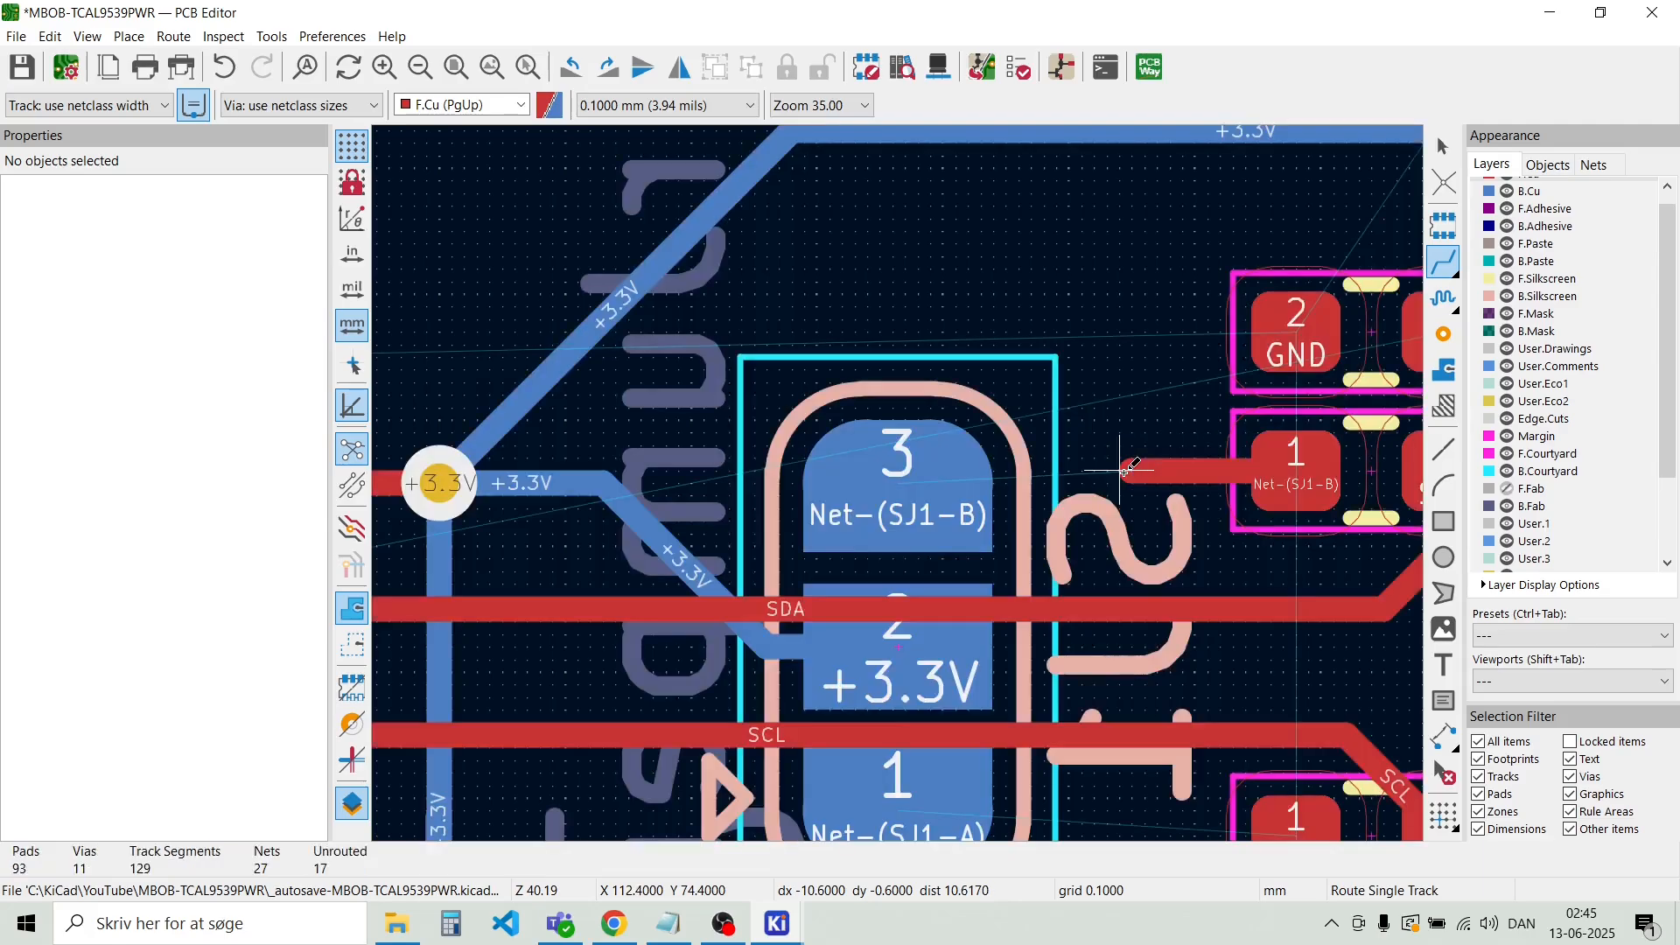
key("Page_Down")
key("Escape")
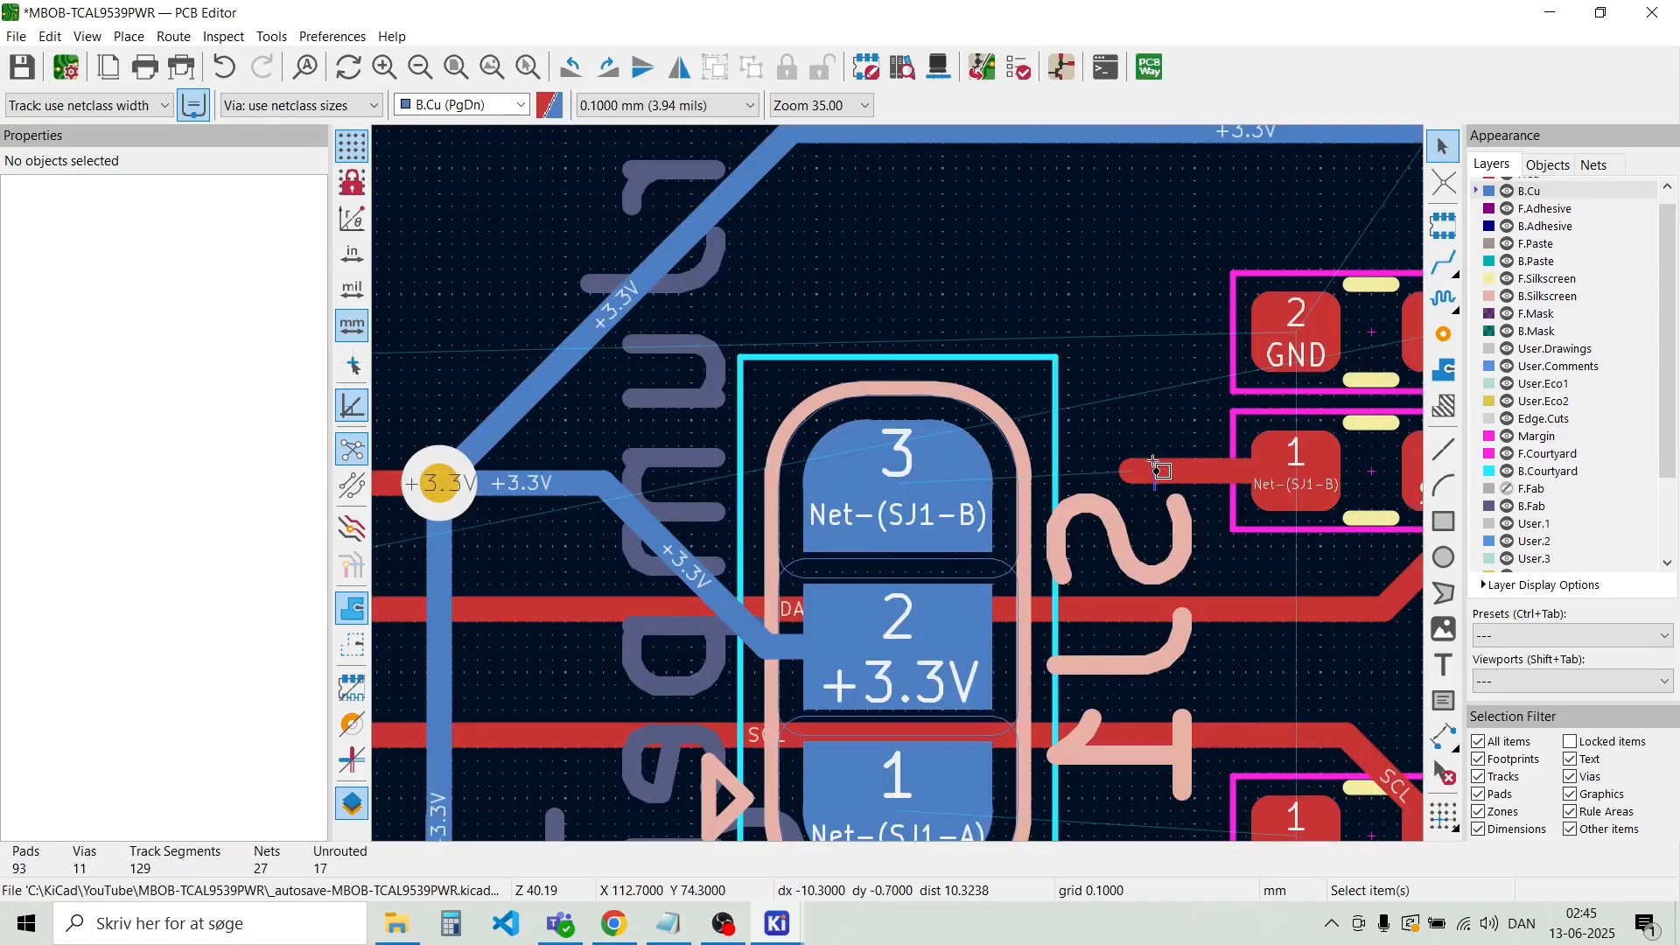
Delete the front-copper stub segments between the Net-(SJ1-B) pad and SJ1
left_click(1155, 471)
key("Escape")
left_click(1213, 472)
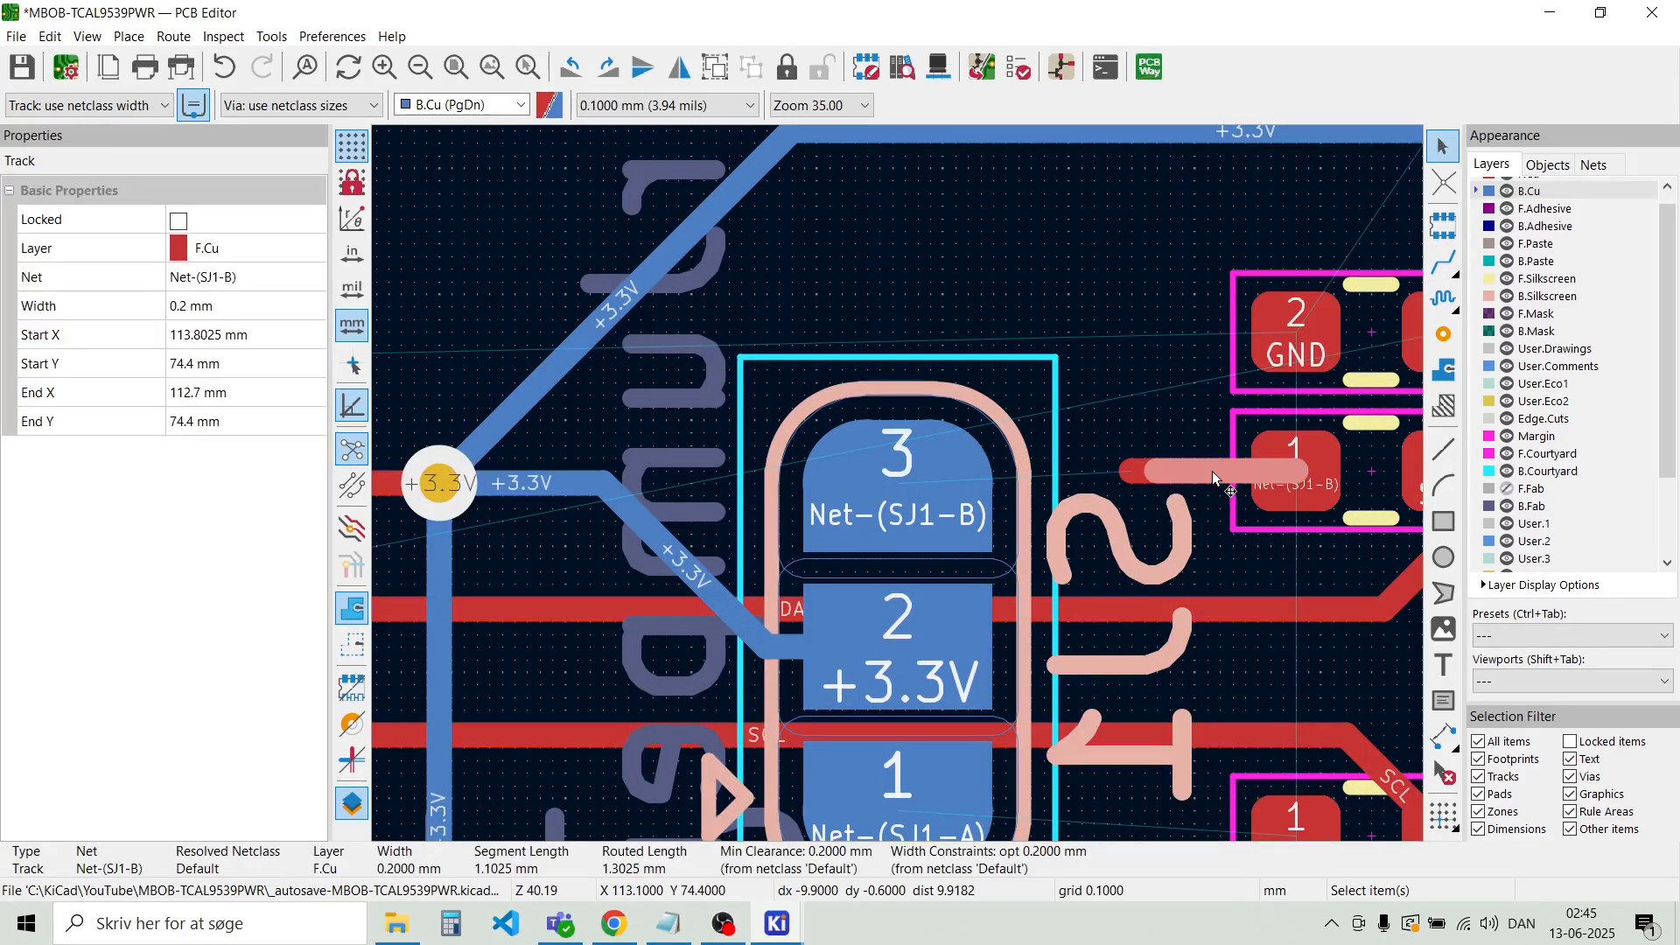
key("Delete")
left_click(1162, 471)
key("Delete")
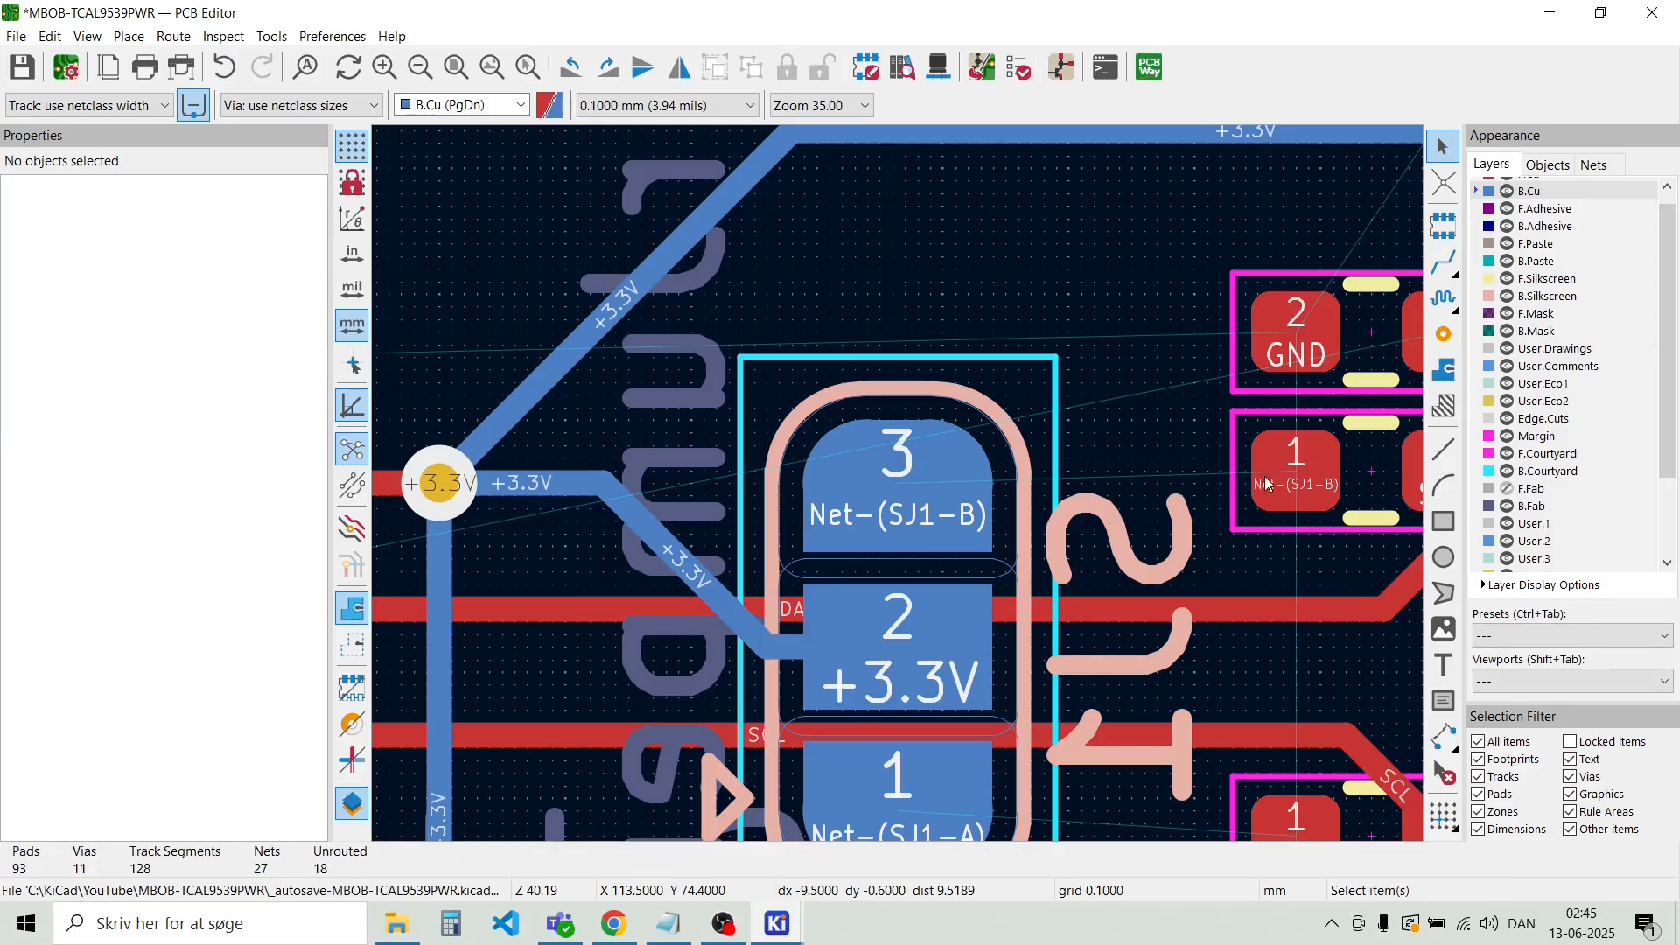
Route a front-copper track from the Net-(SJ1-B) pad toward SJ1 and end it in a via at about X 112.7, Y 74.4 mm
key("Page_Up")
key("x")
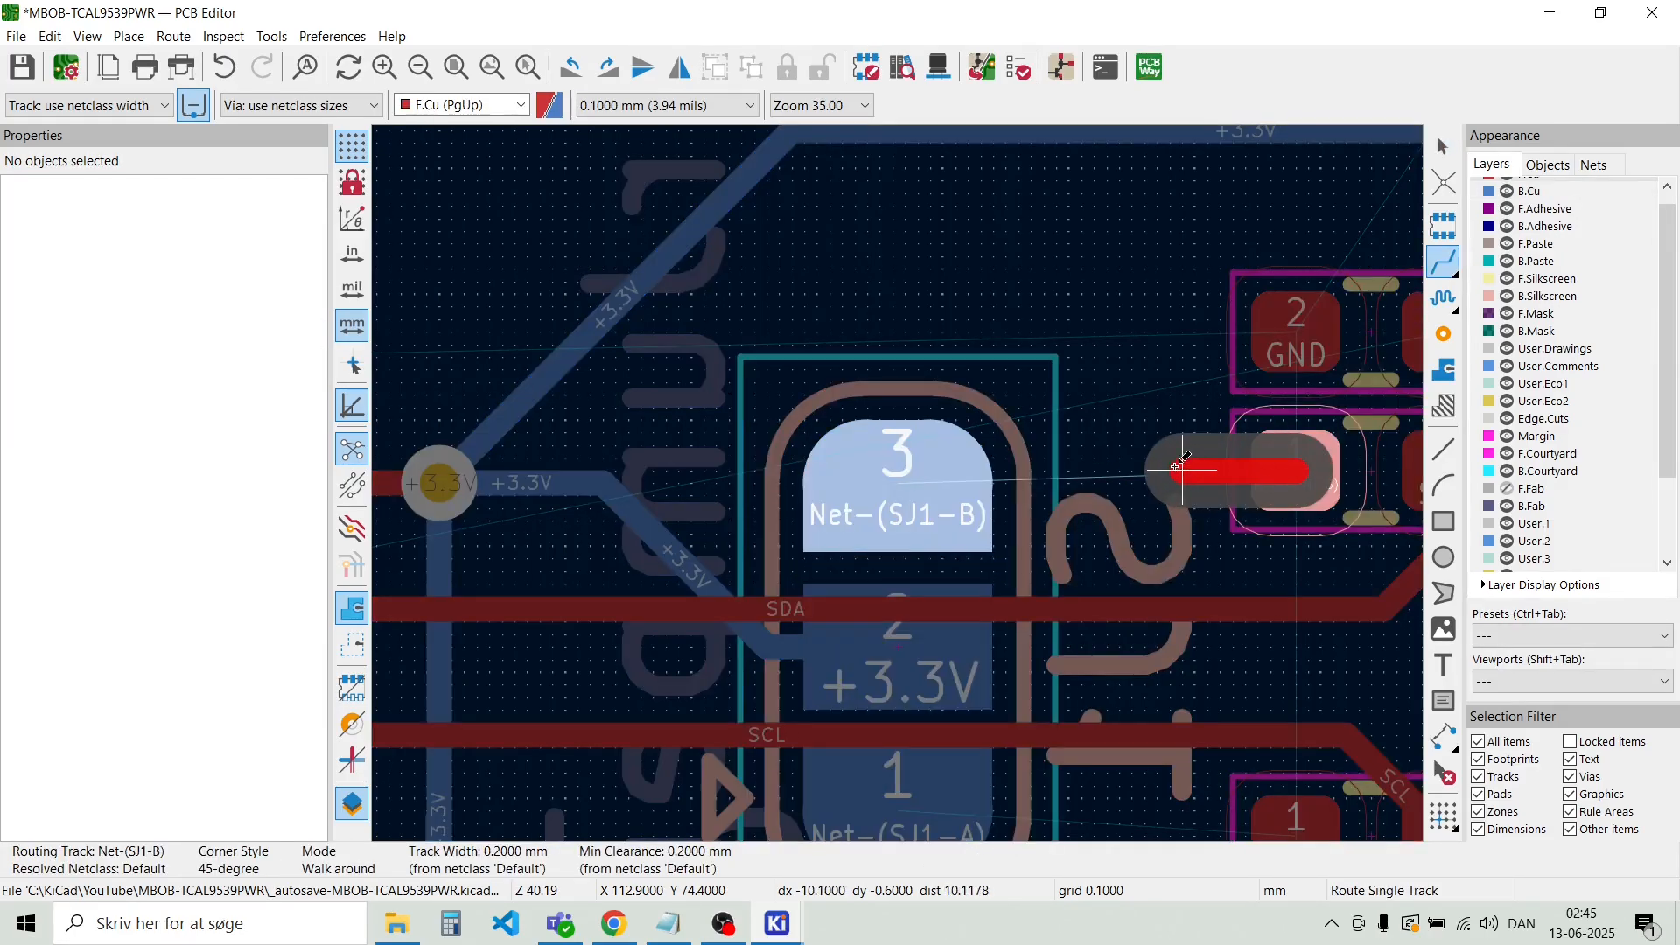
key("v")
double_click(1156, 470)
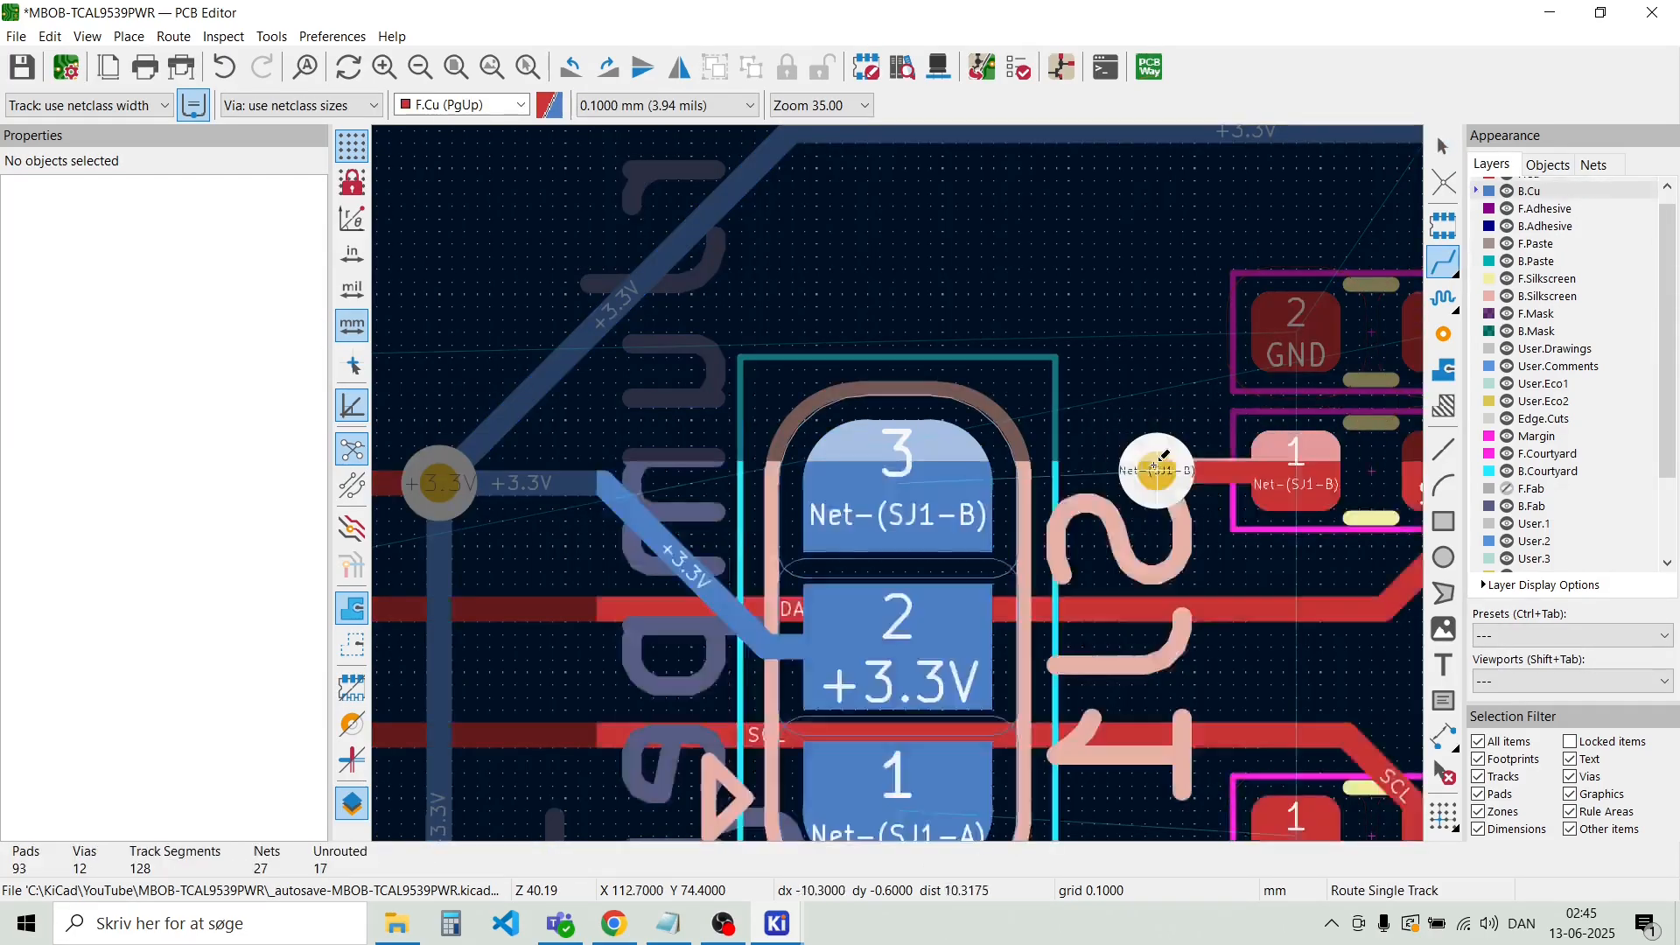
Route a back-copper track from SJ1 pad 3 to the new Net-(SJ1-B) via
left_click(946, 484)
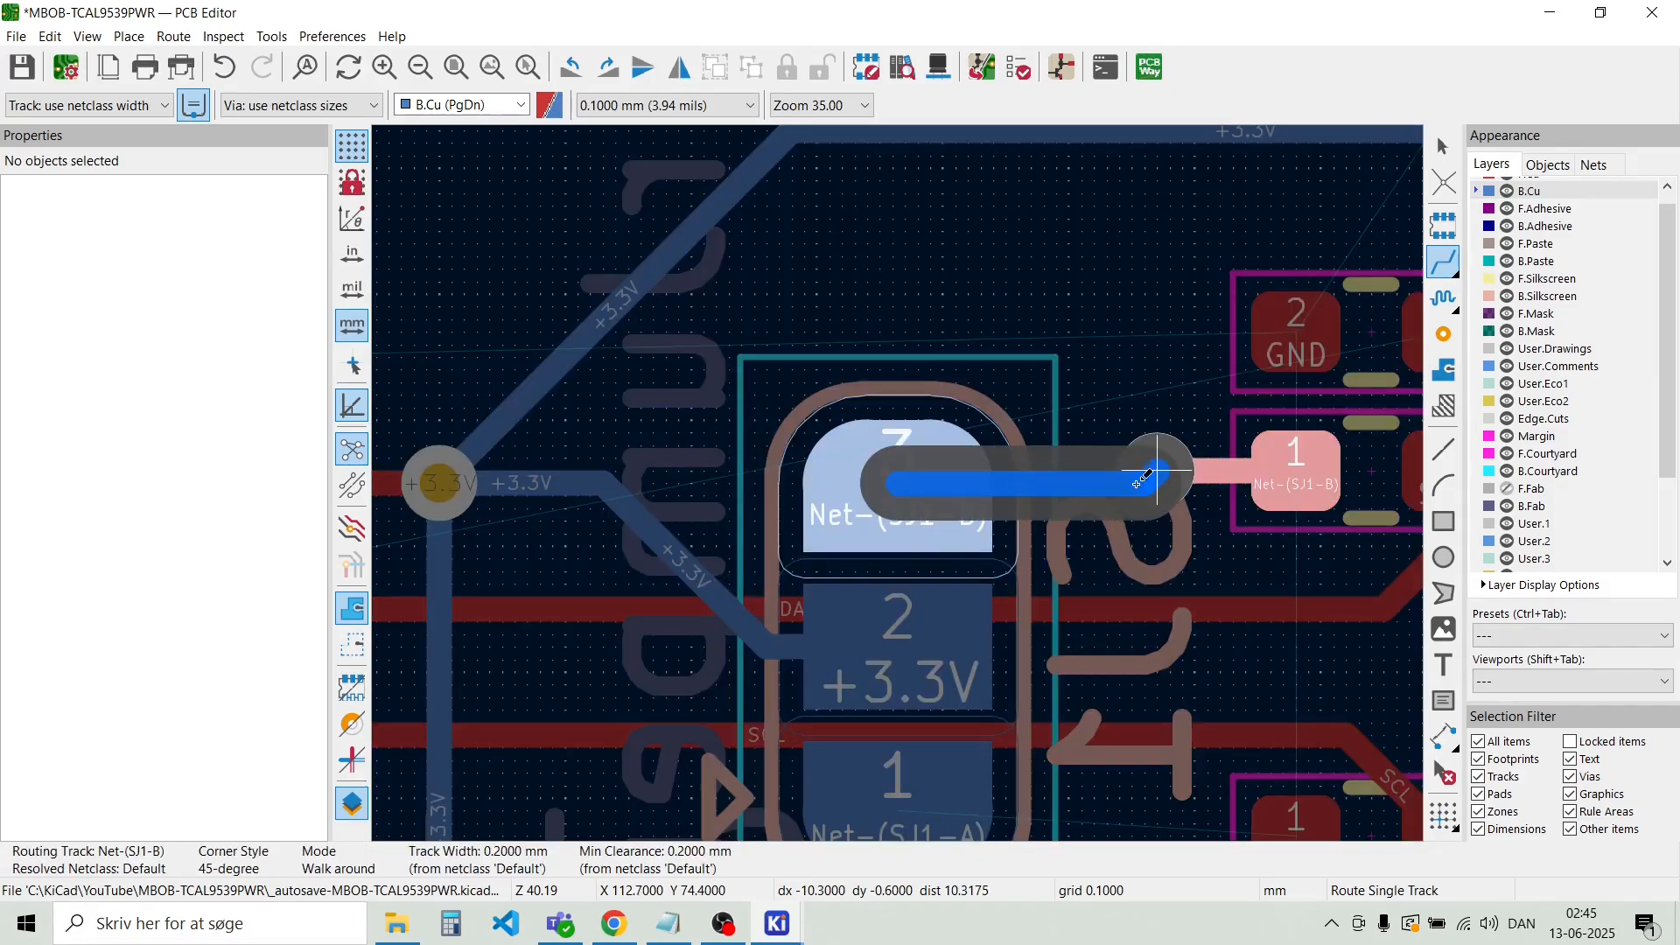
left_click(1151, 474)
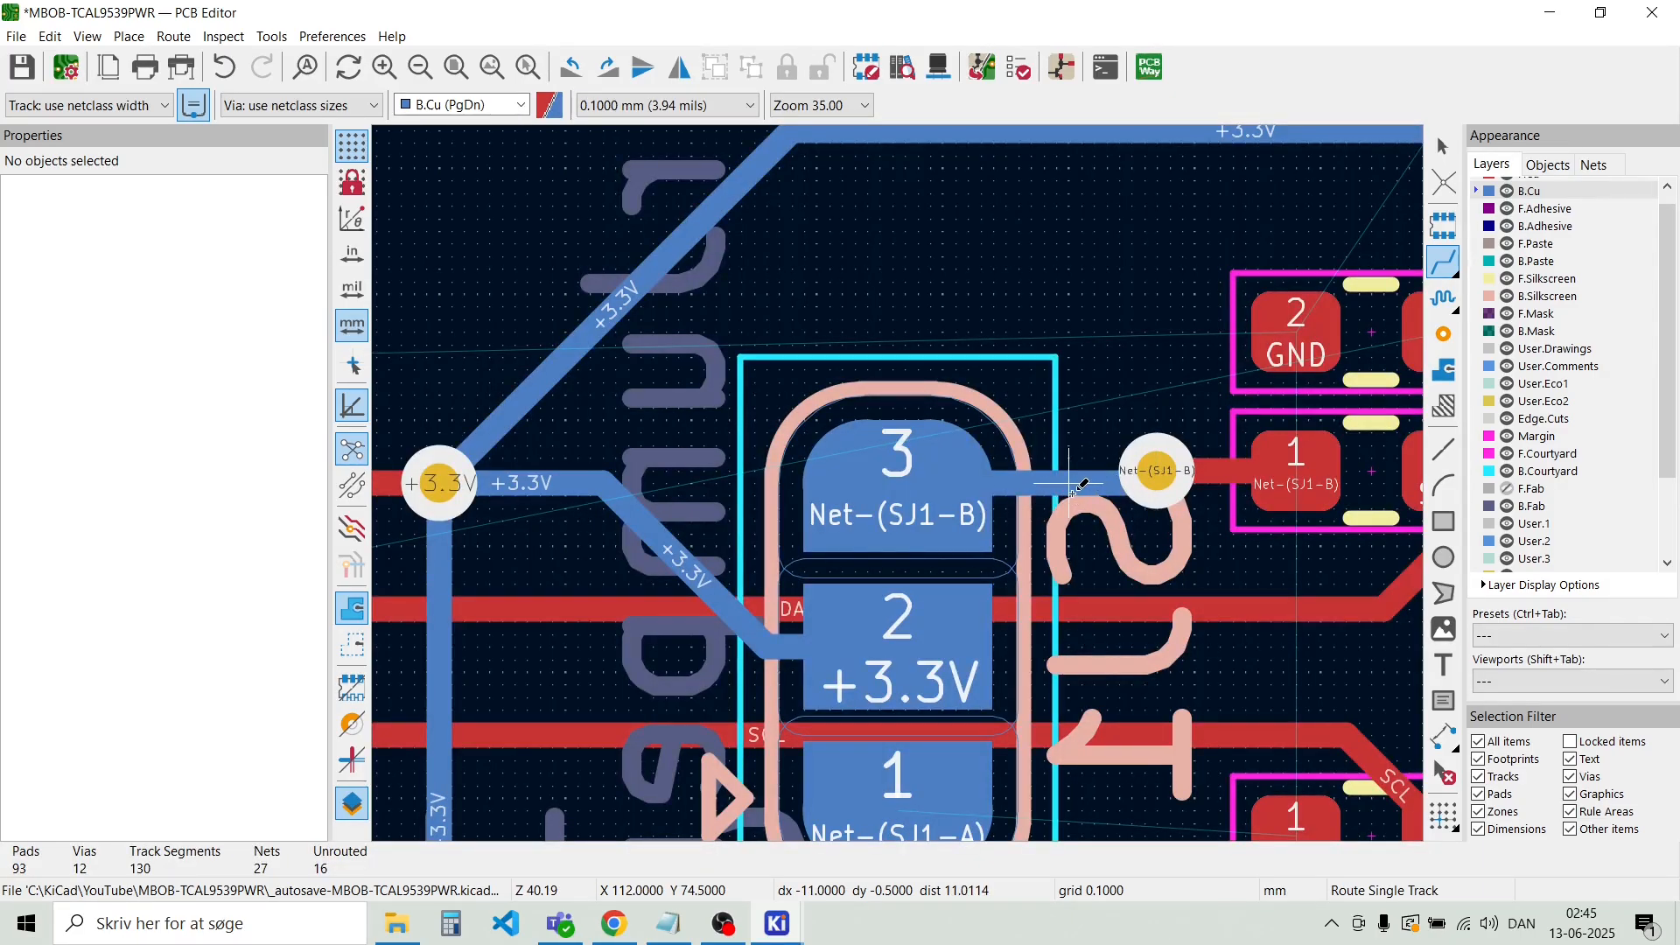
left_click(1071, 487)
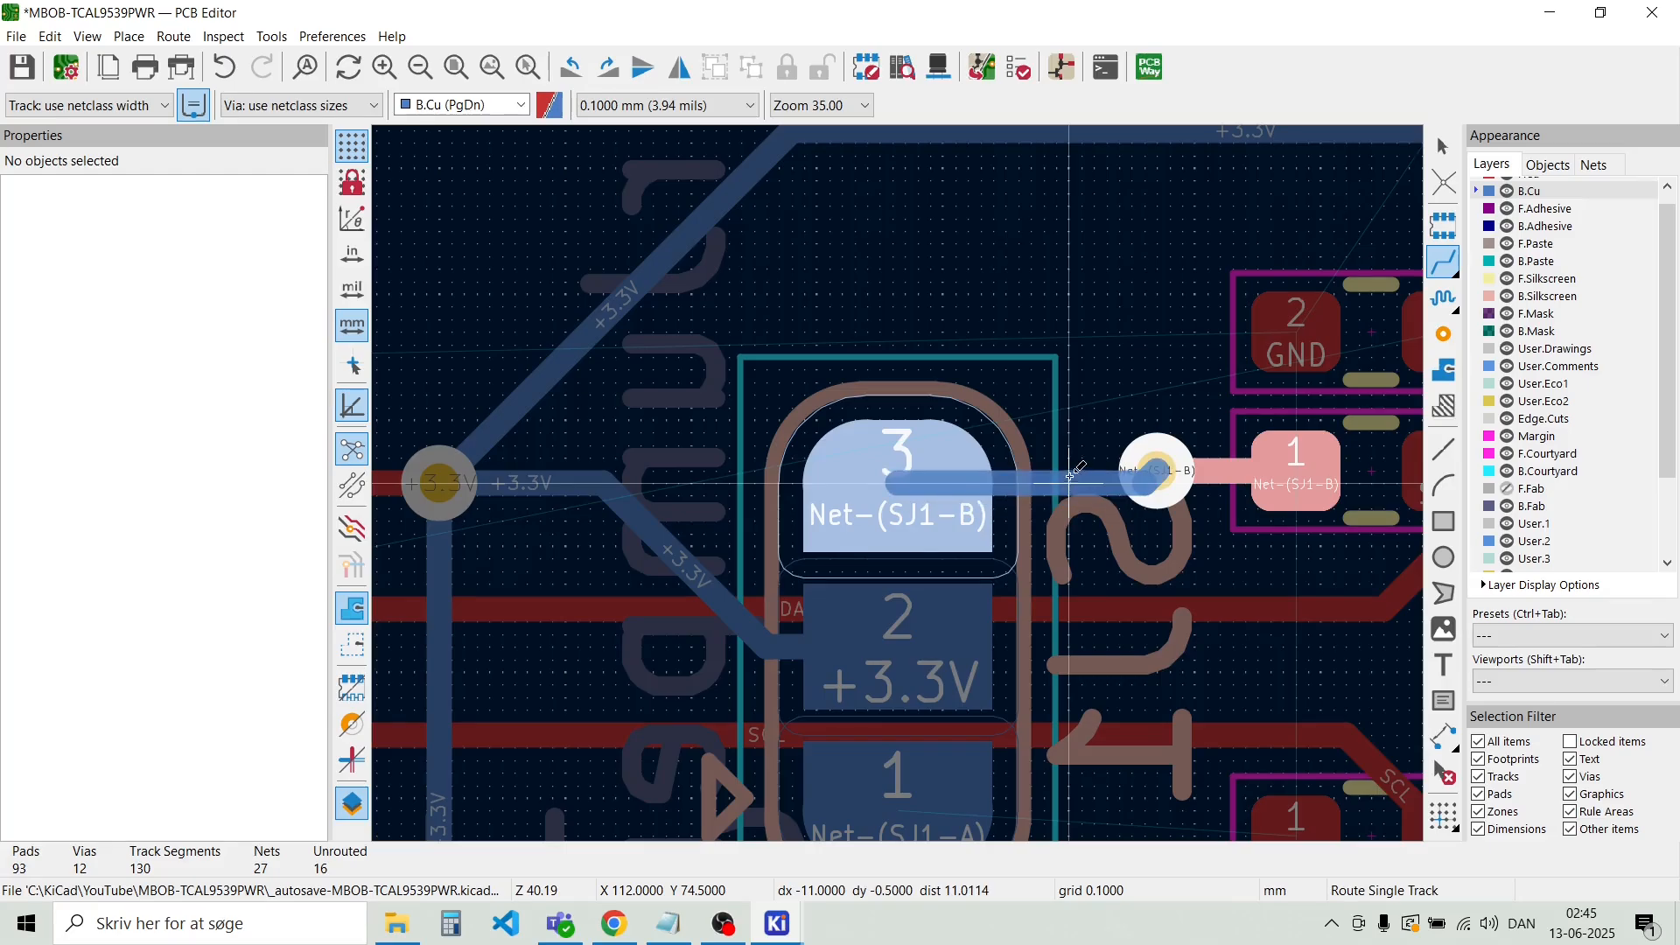
left_click(899, 483)
Route a front-copper track from the Net-(SJ1-A) pad toward SJ1 and end it in a via at about X 112.7, Y 77.3 mm
scroll(948, 492, "down", 1)
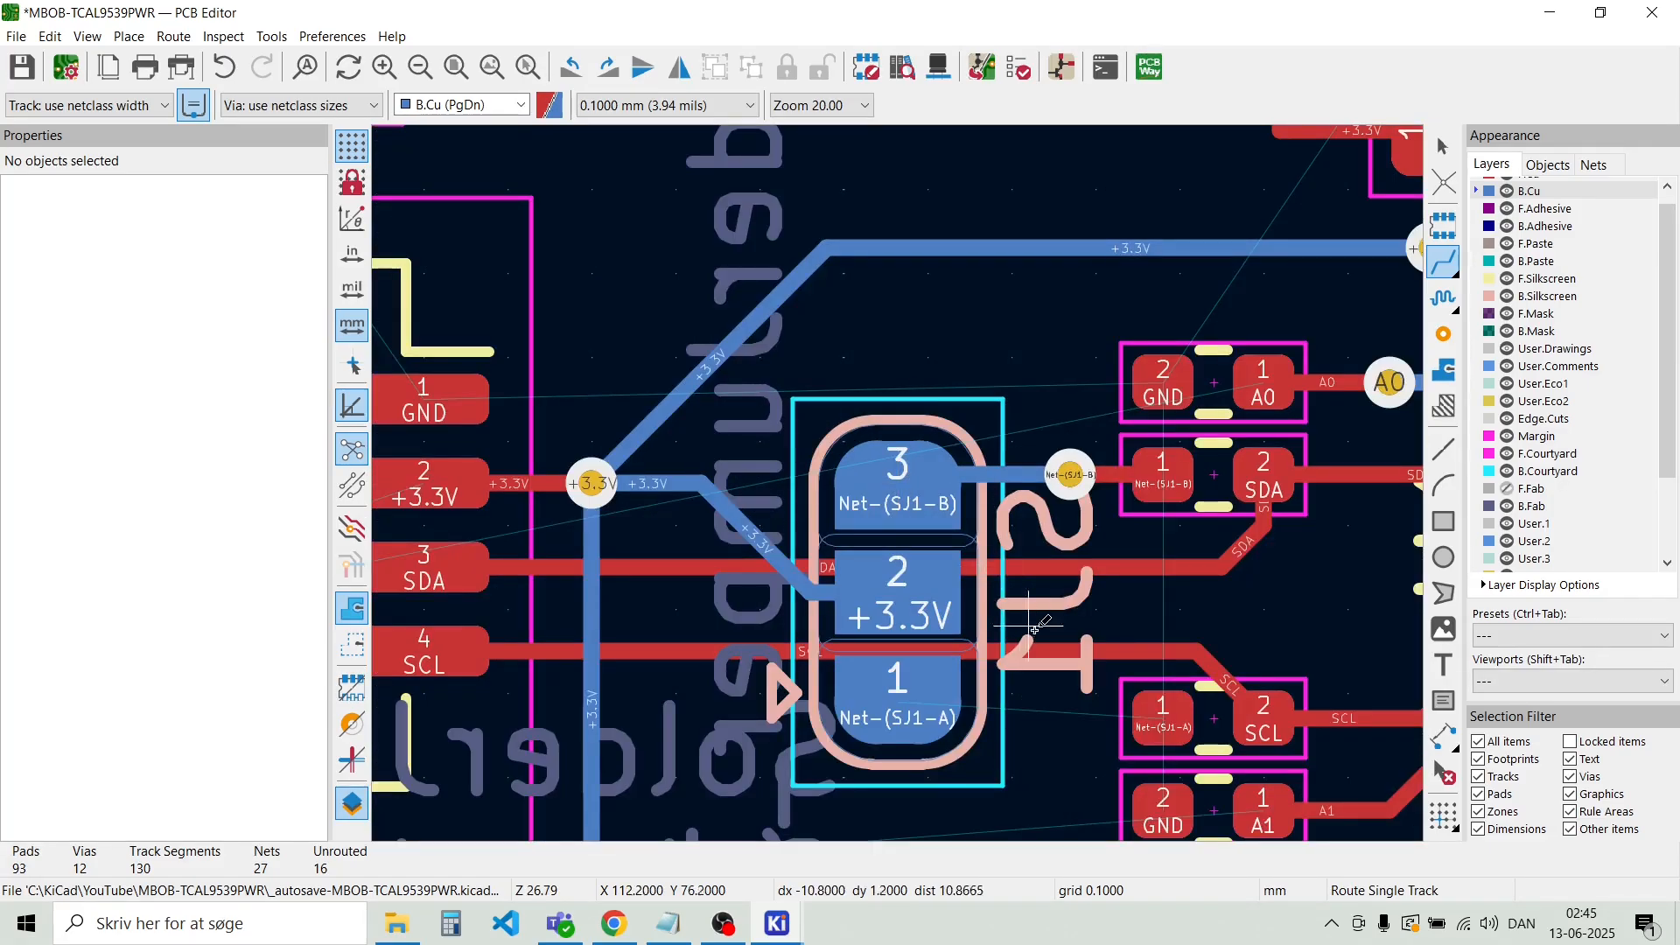
scroll(1050, 657, "up", 1)
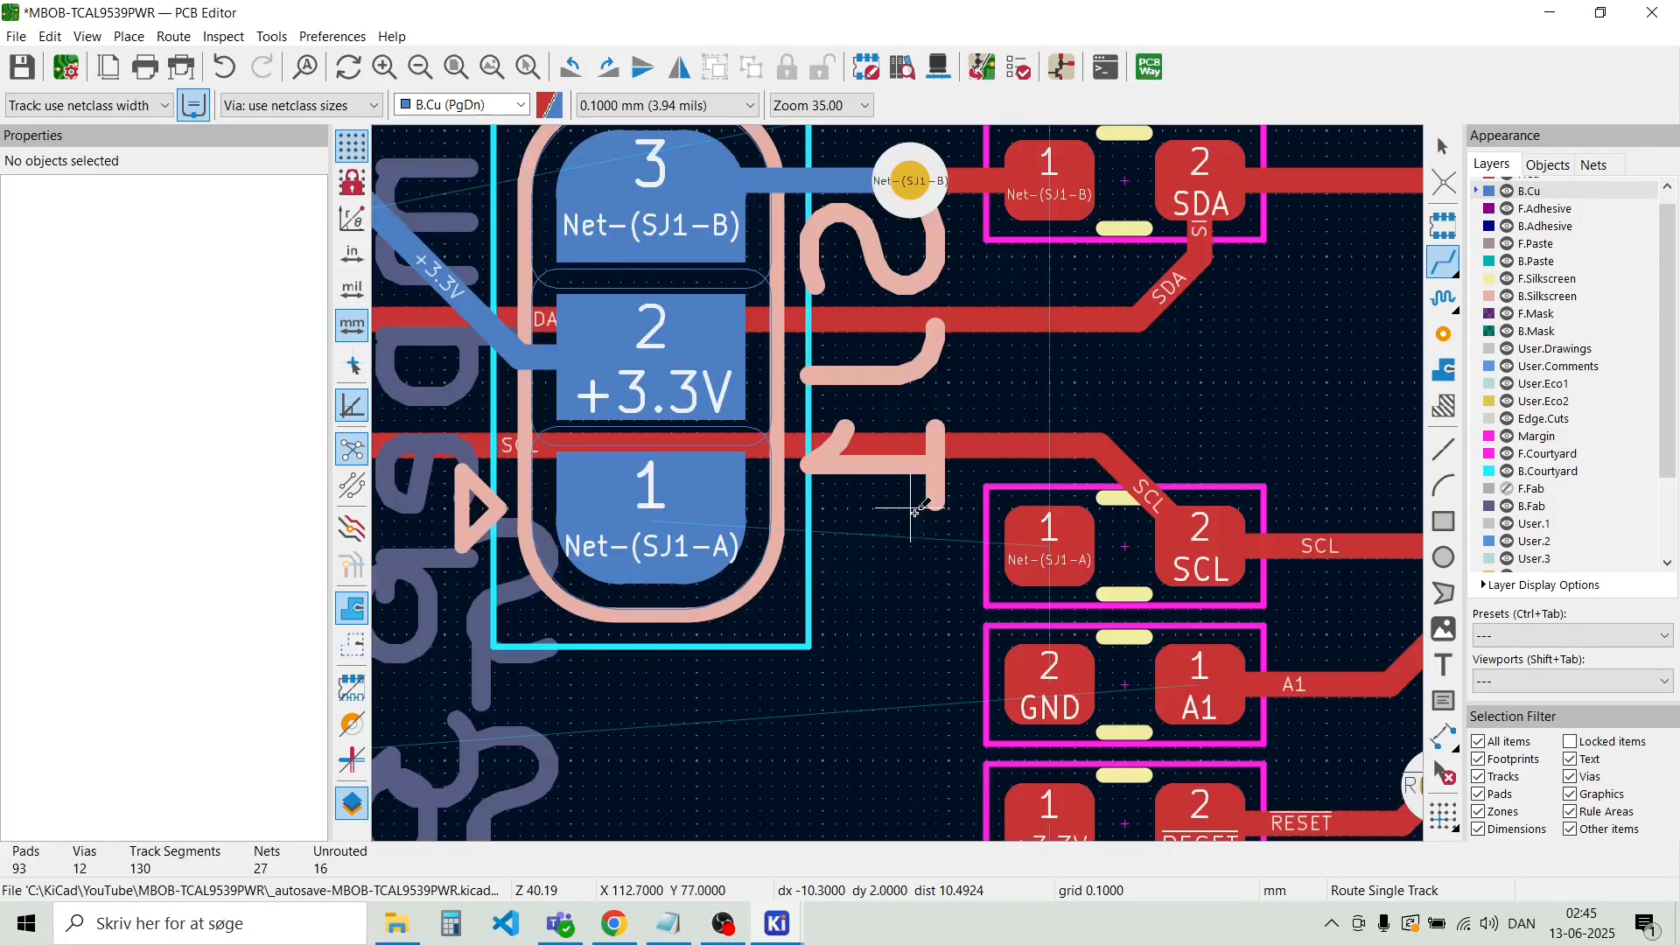
left_click(1030, 553)
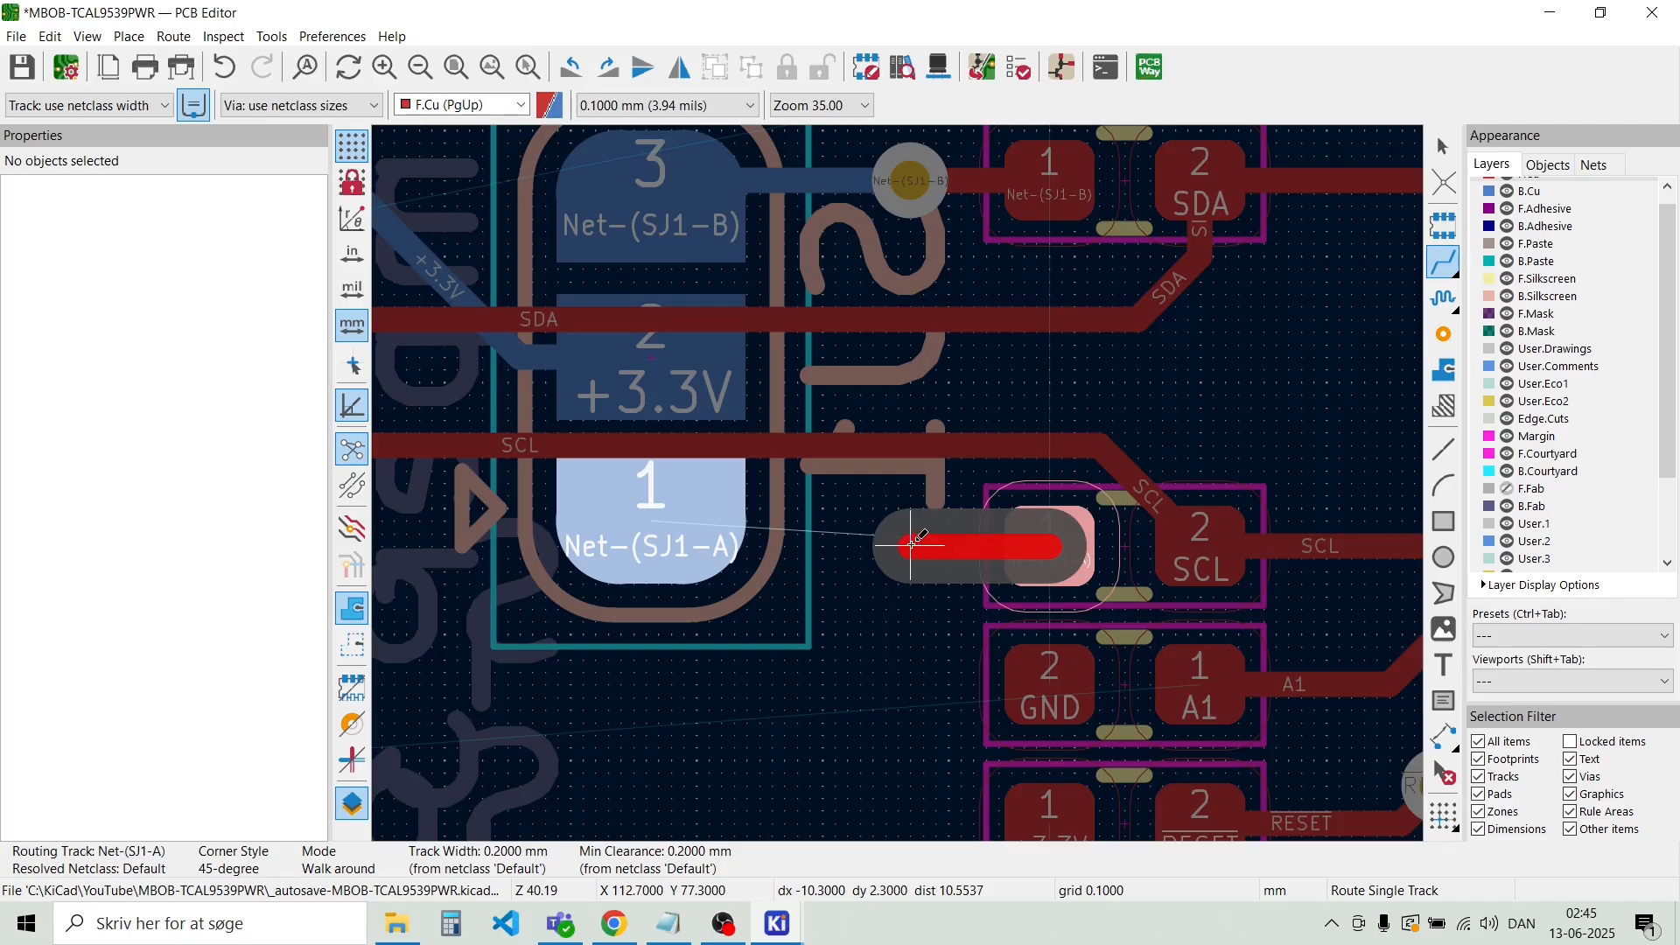
left_click(913, 544)
key("v")
left_click(912, 544)
key("Escape")
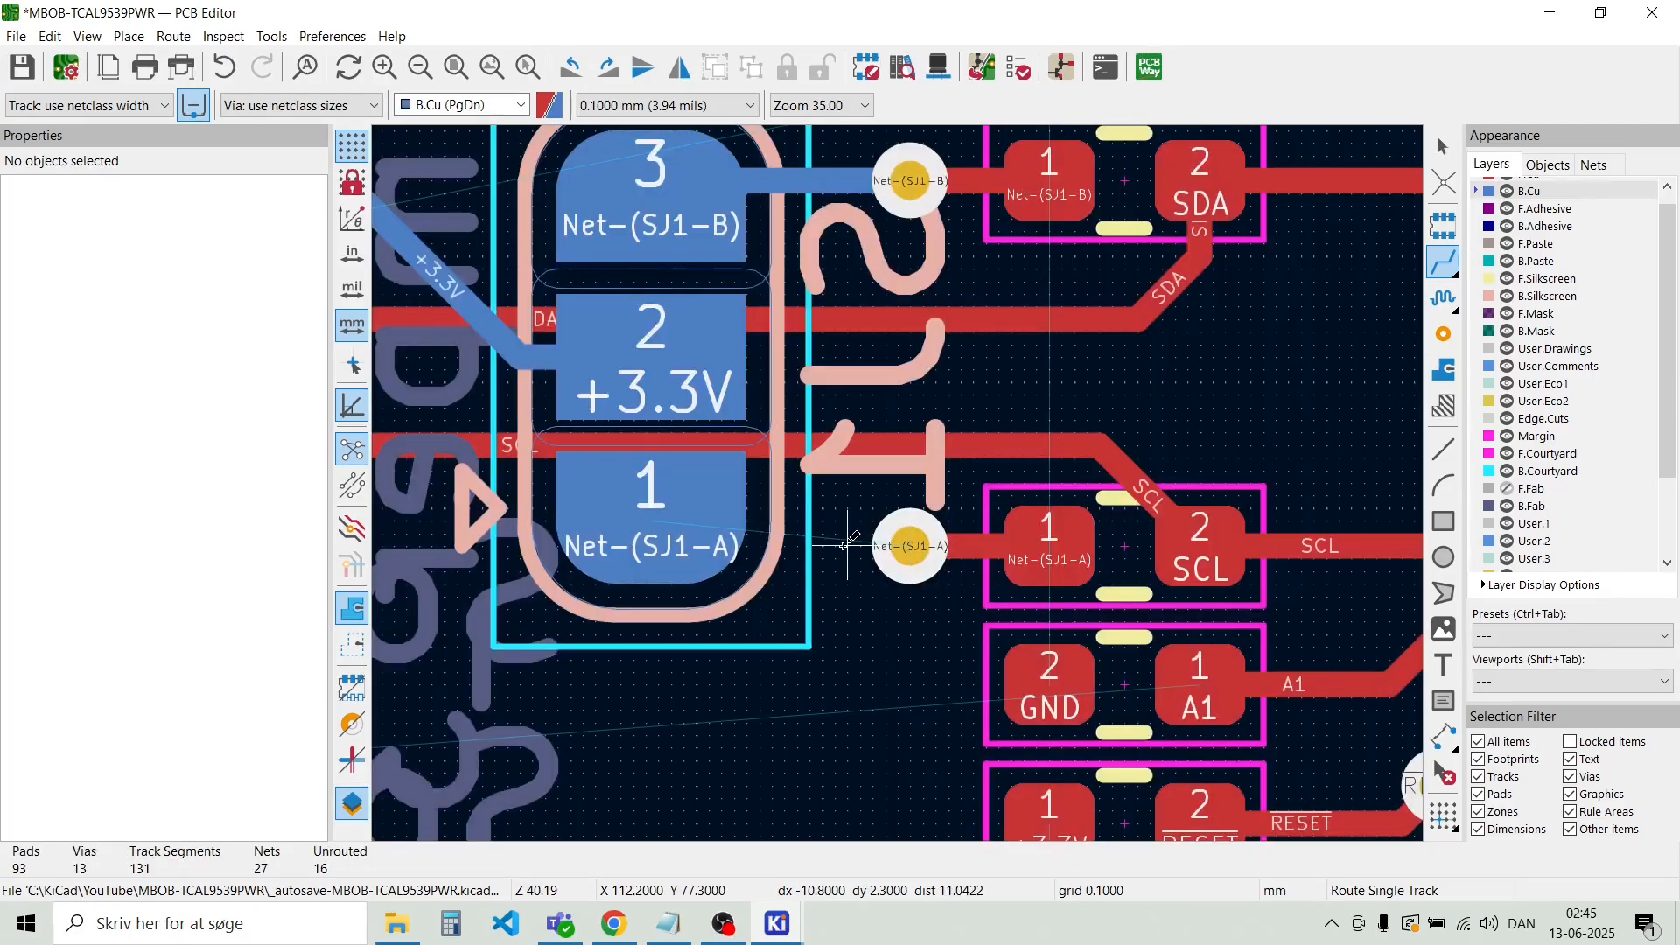
Route a back-copper track from SJ1 pad 1 to the Net-(SJ1-A) via and finish routing
left_click(682, 506)
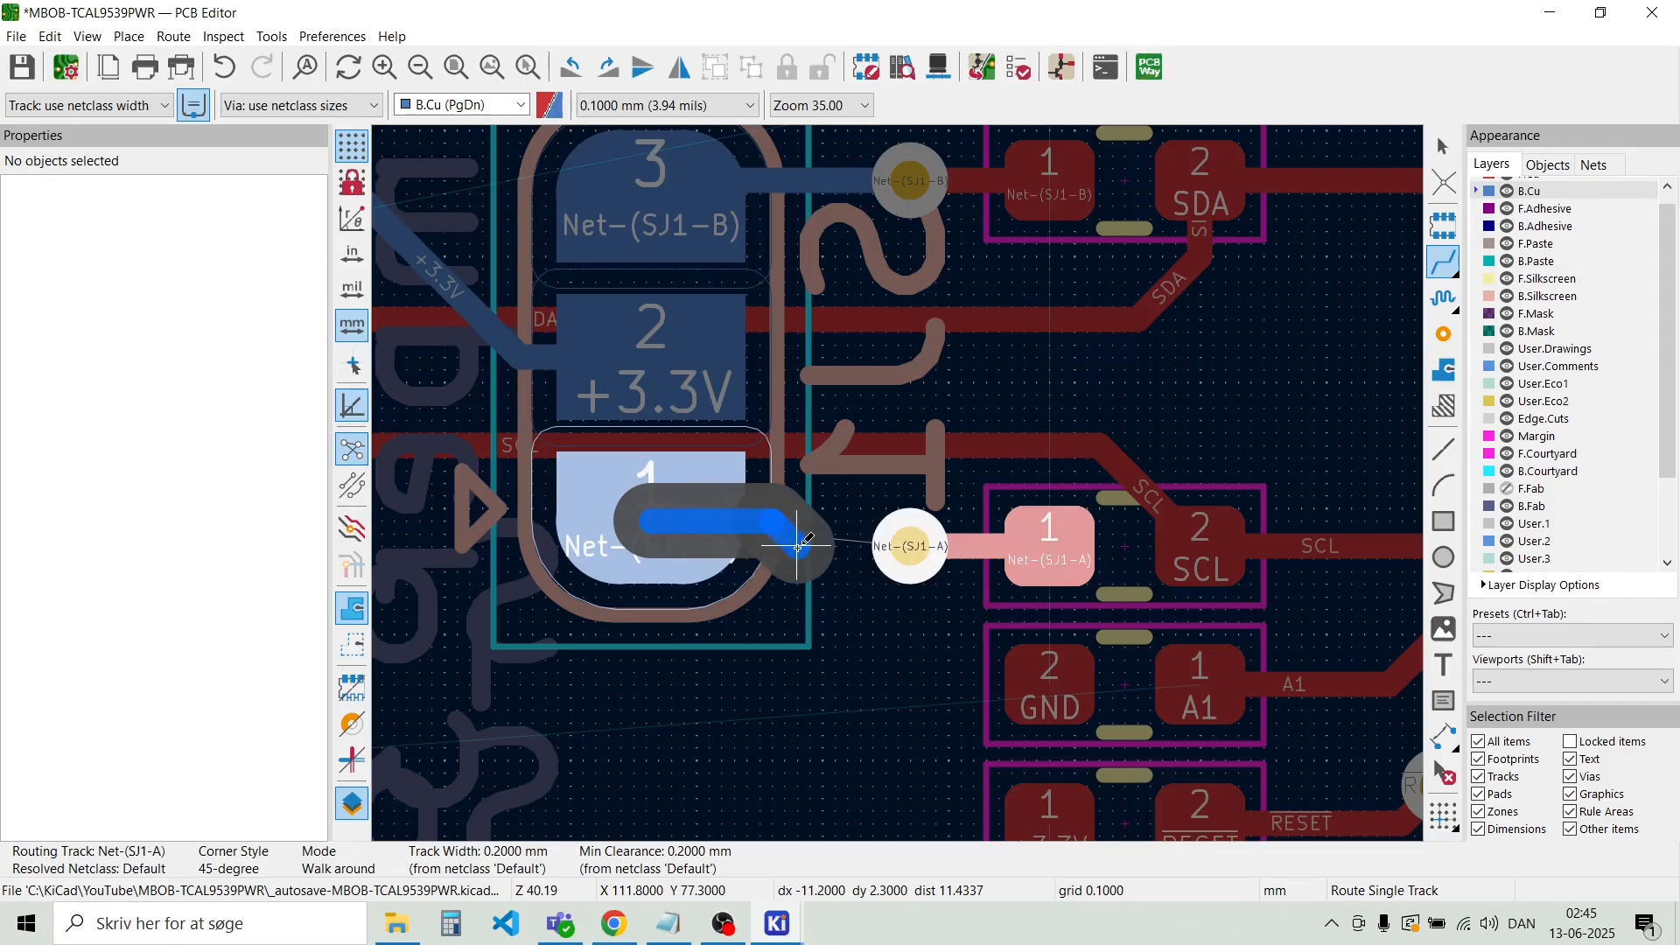
left_click(905, 545)
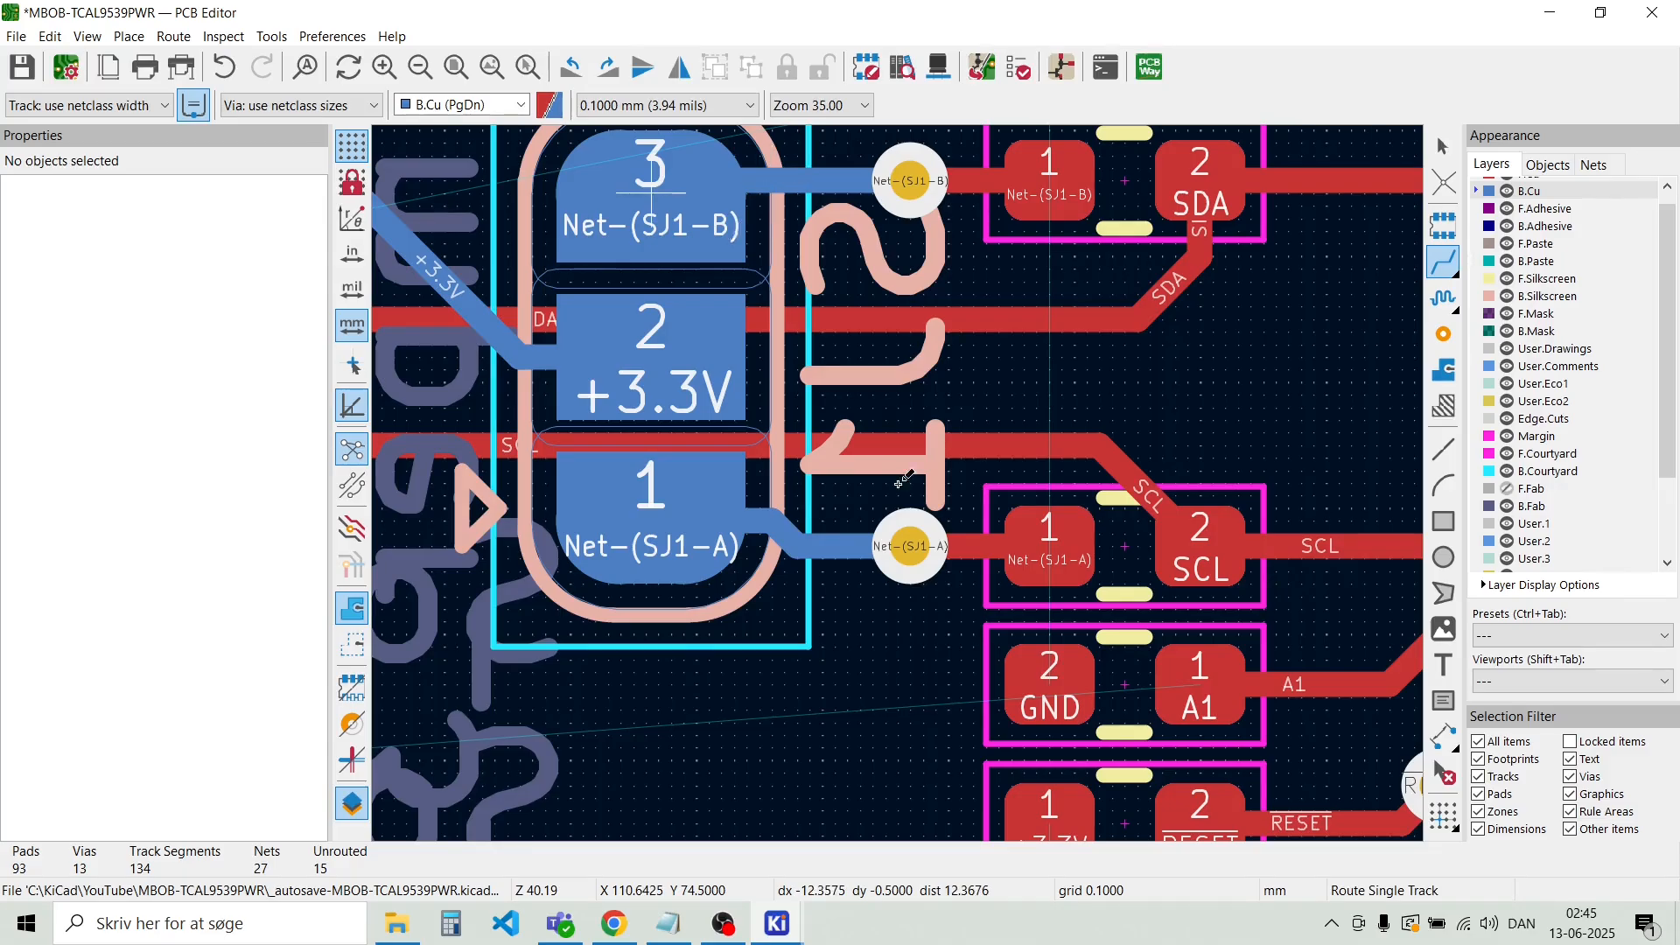
scroll(904, 480, "down", 3)
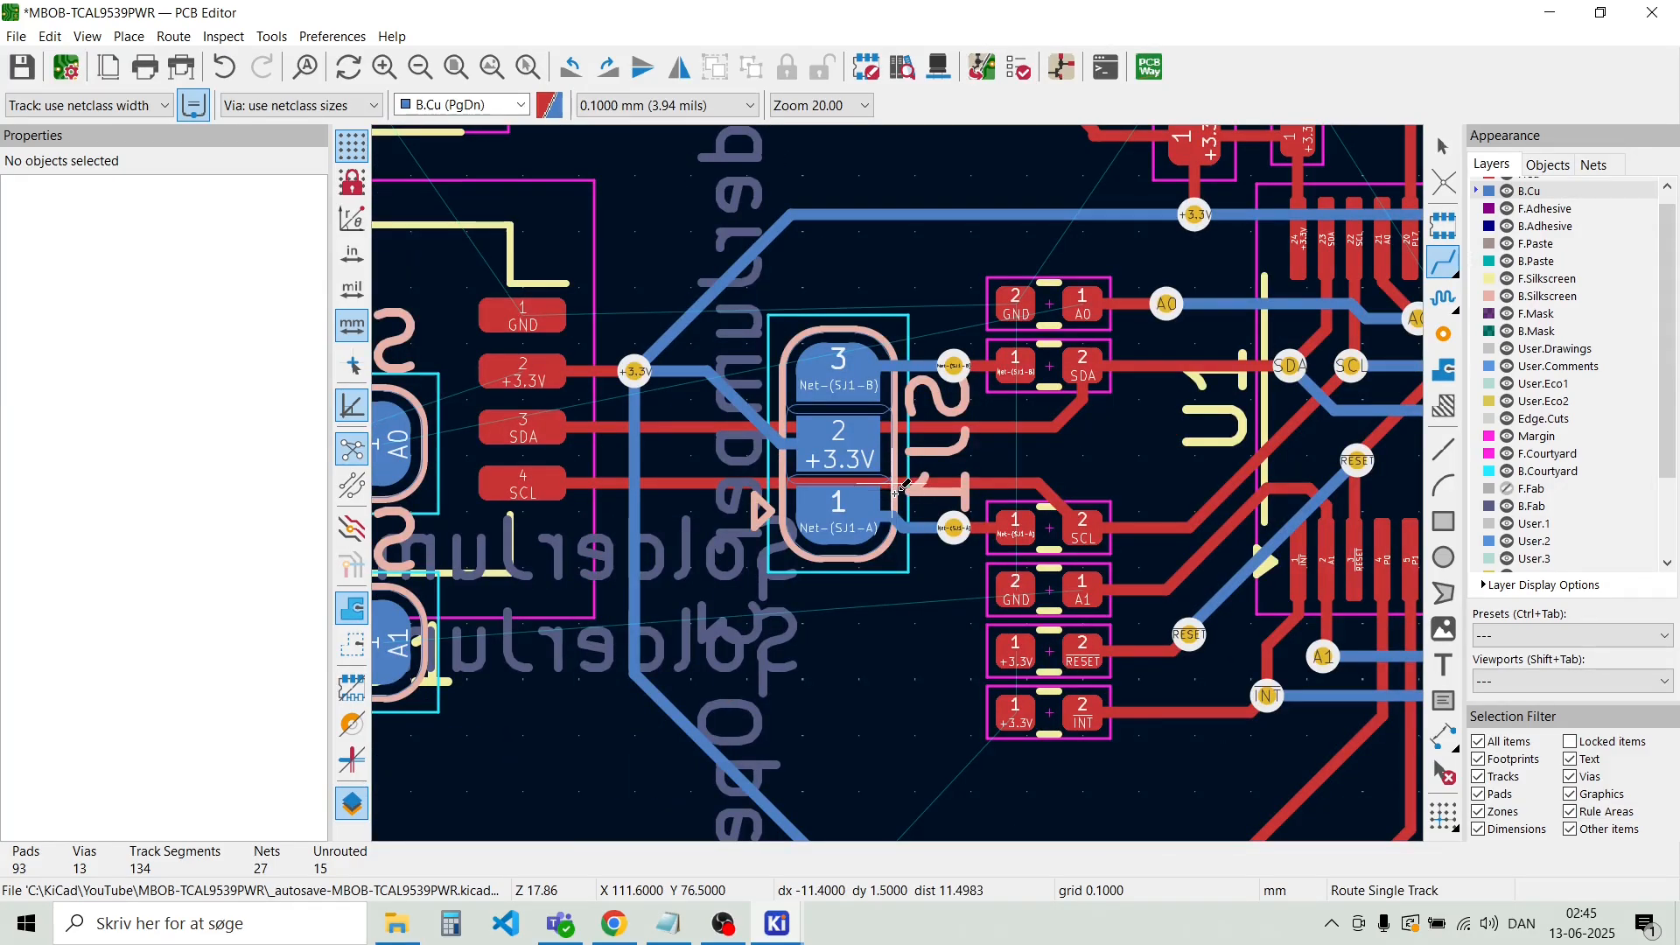
scroll(897, 483, "down", 5)
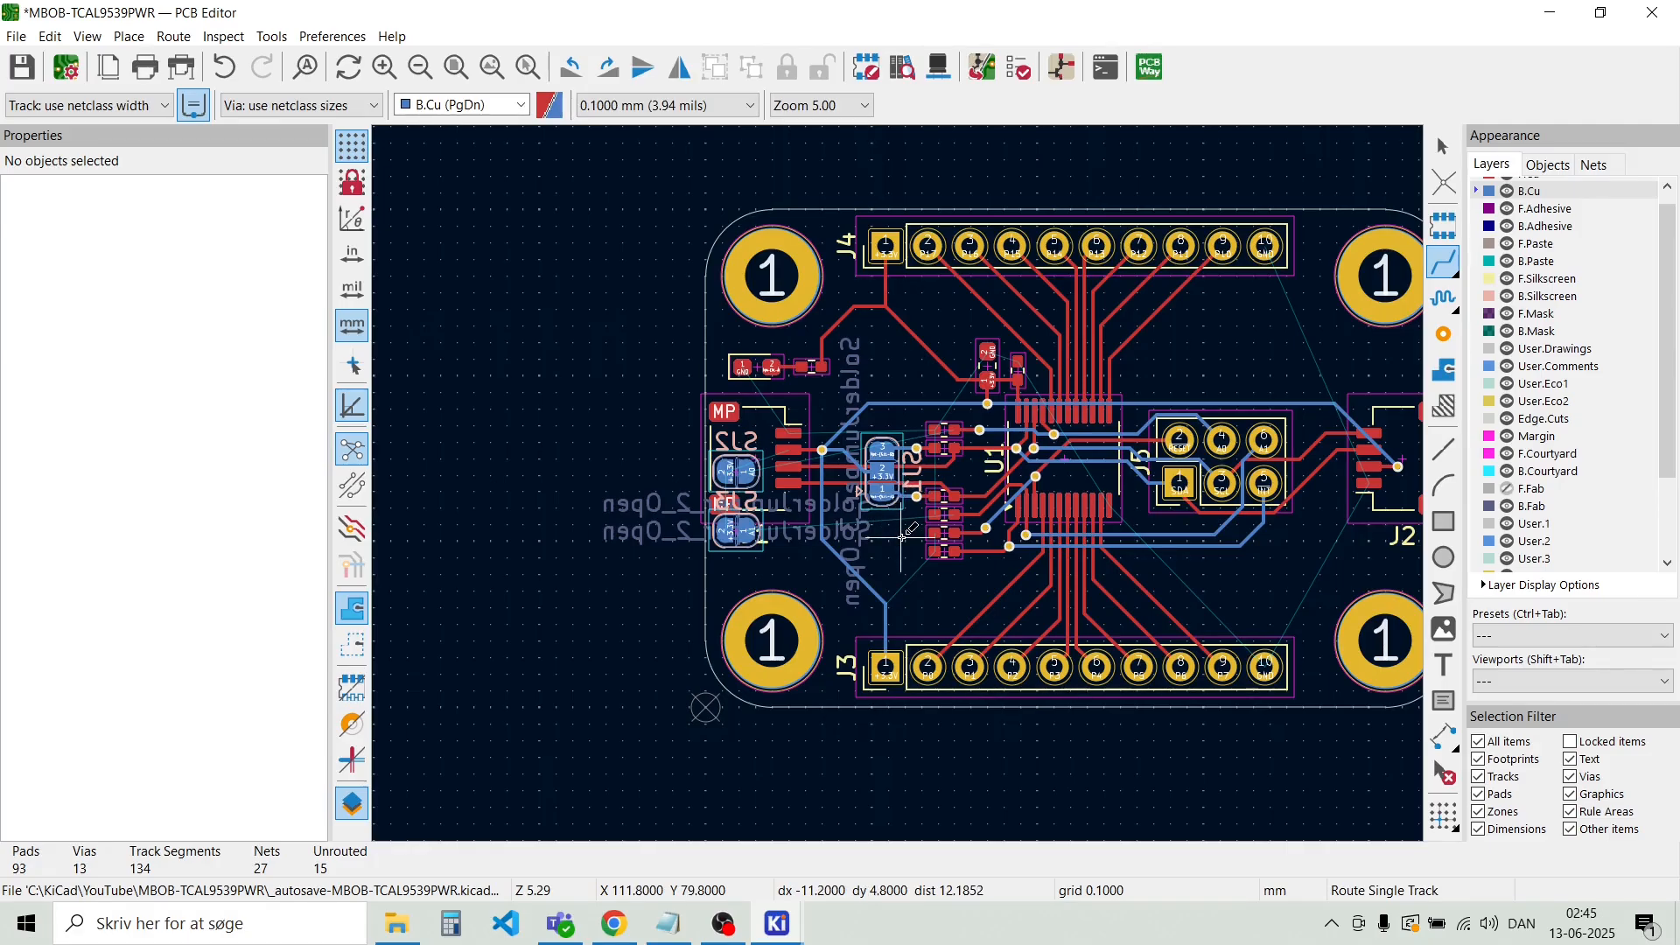
scroll(904, 537, "down", 1)
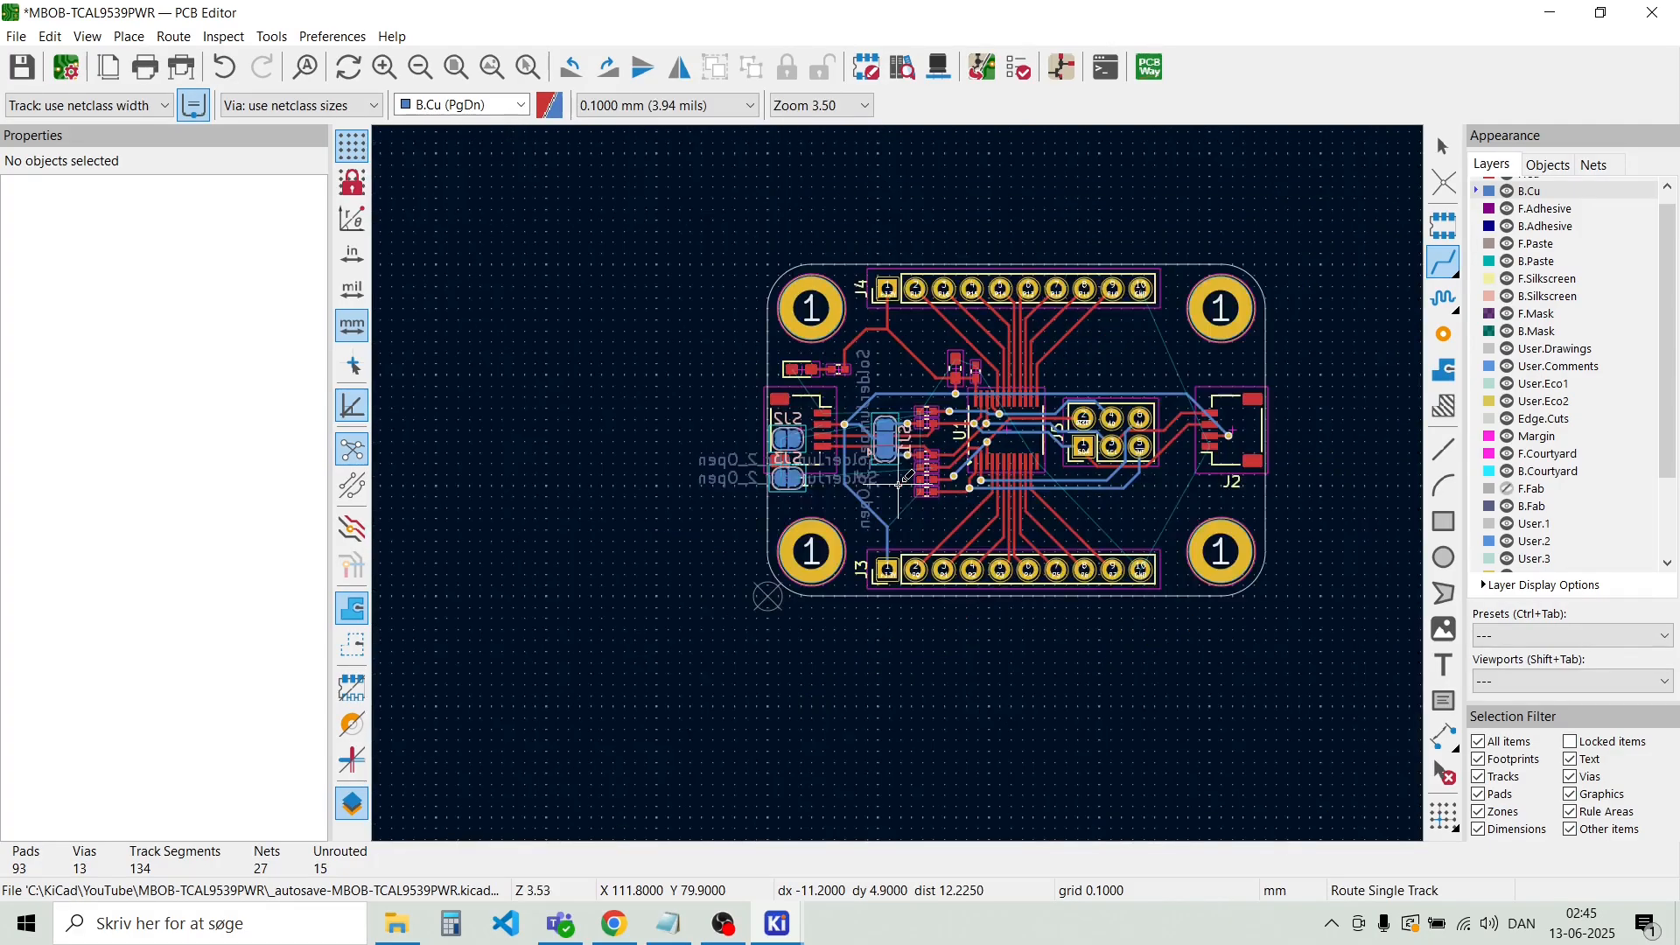
scroll(866, 455, "up", 4)
key("Escape")
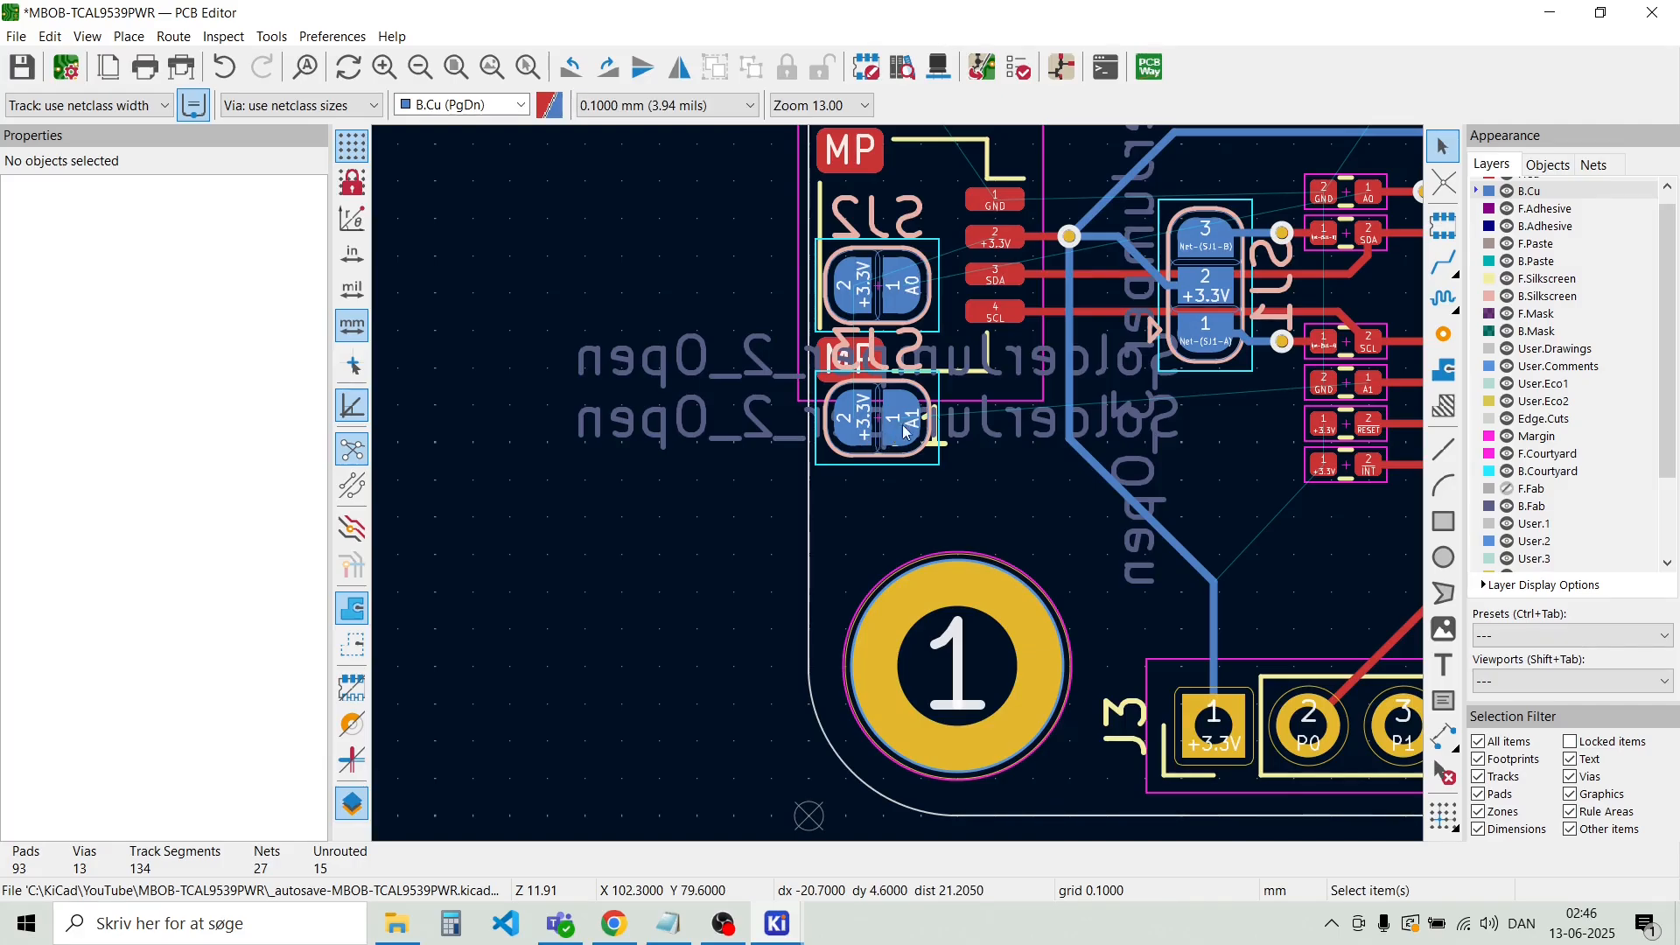
Move solder jumper SJ3 from the J1 connector area to directly below SJ1
scroll(1185, 308, "up", 3)
scroll(898, 485, "down", 3)
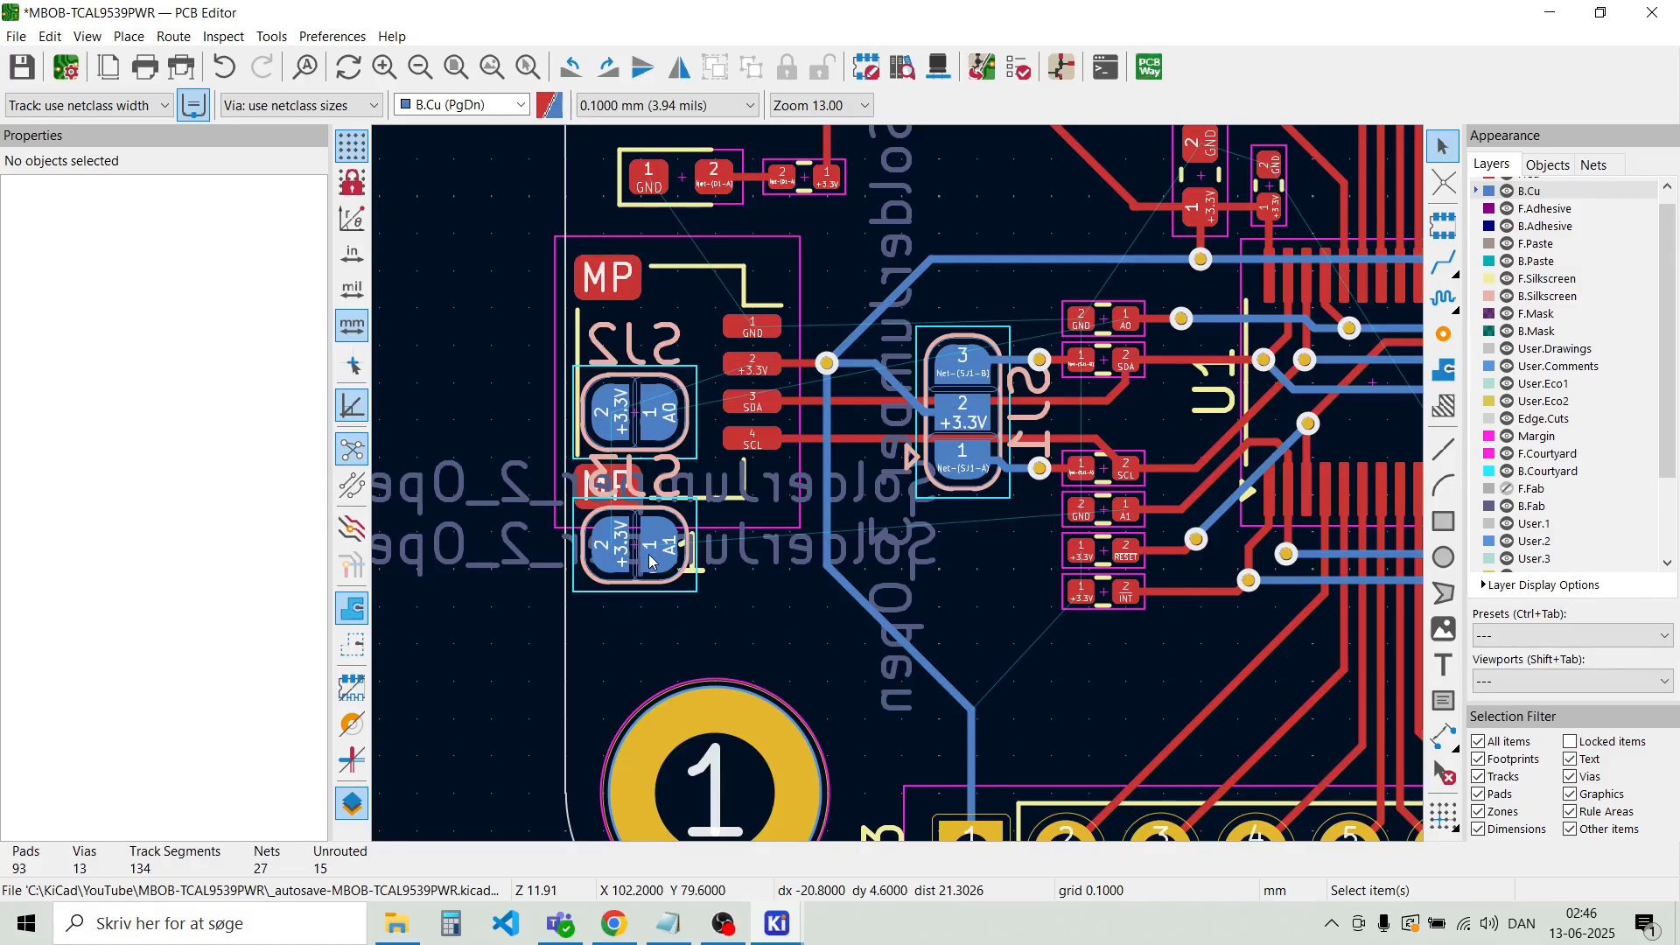
left_click_drag(652, 563, 927, 465)
Shift the diagonal +3.3V back-copper track segment down toward J3 pad 1 to free up space below SJ3
scroll(955, 593, "up", 3)
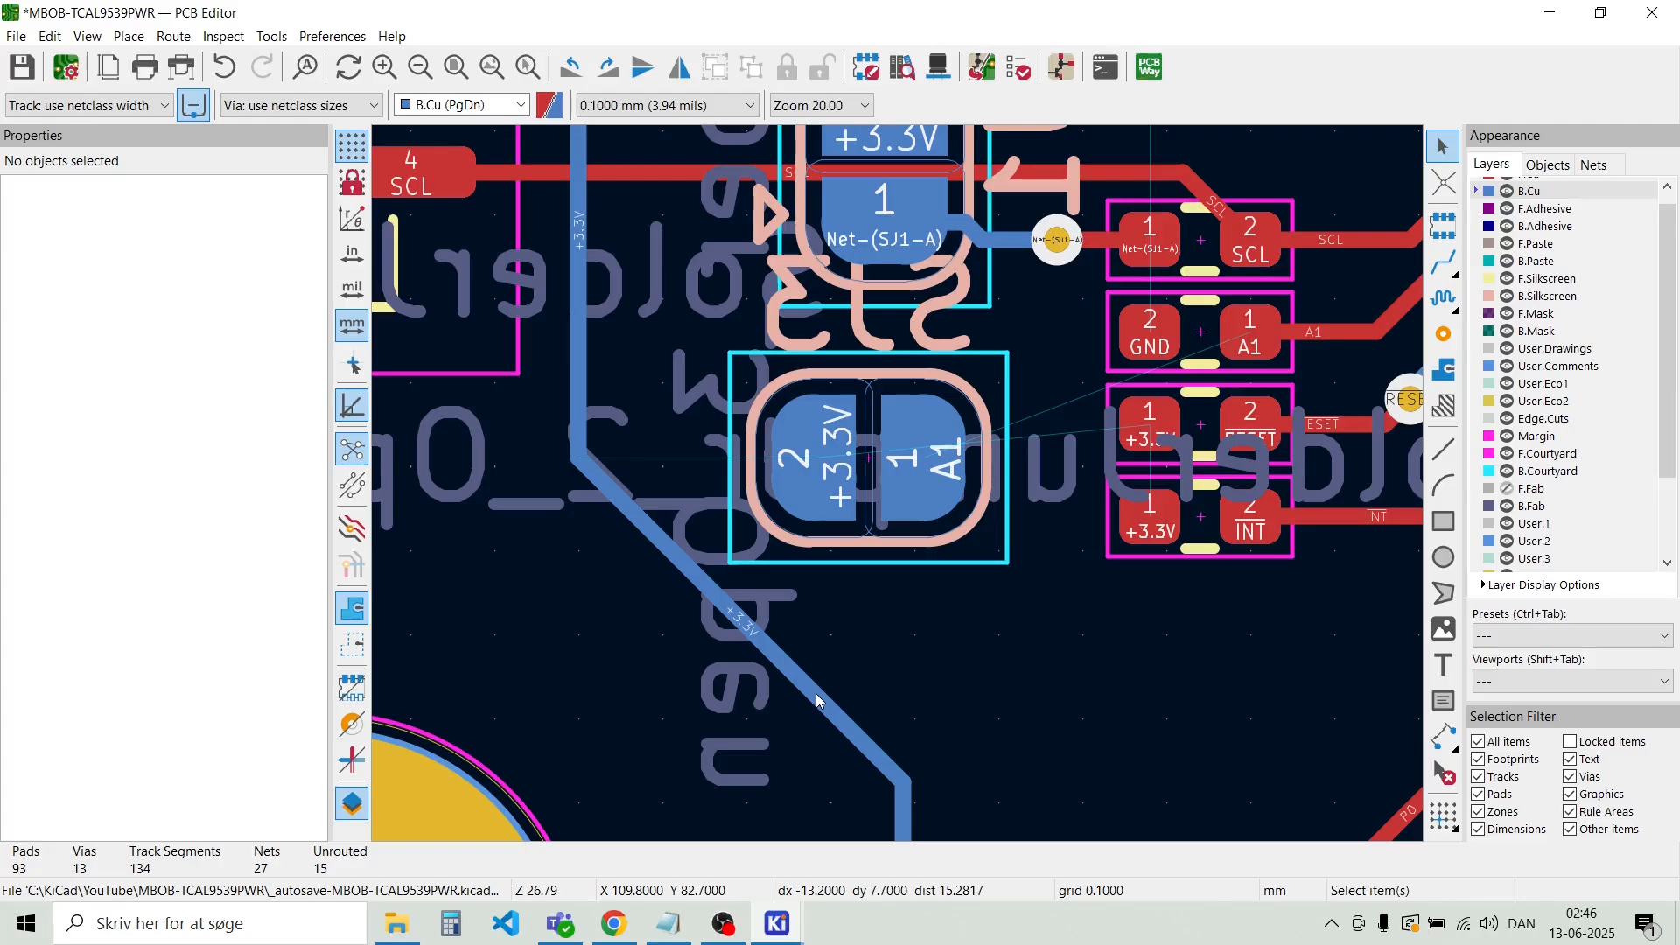
left_click_drag(815, 693, 760, 822)
scroll(760, 792, "down", 4)
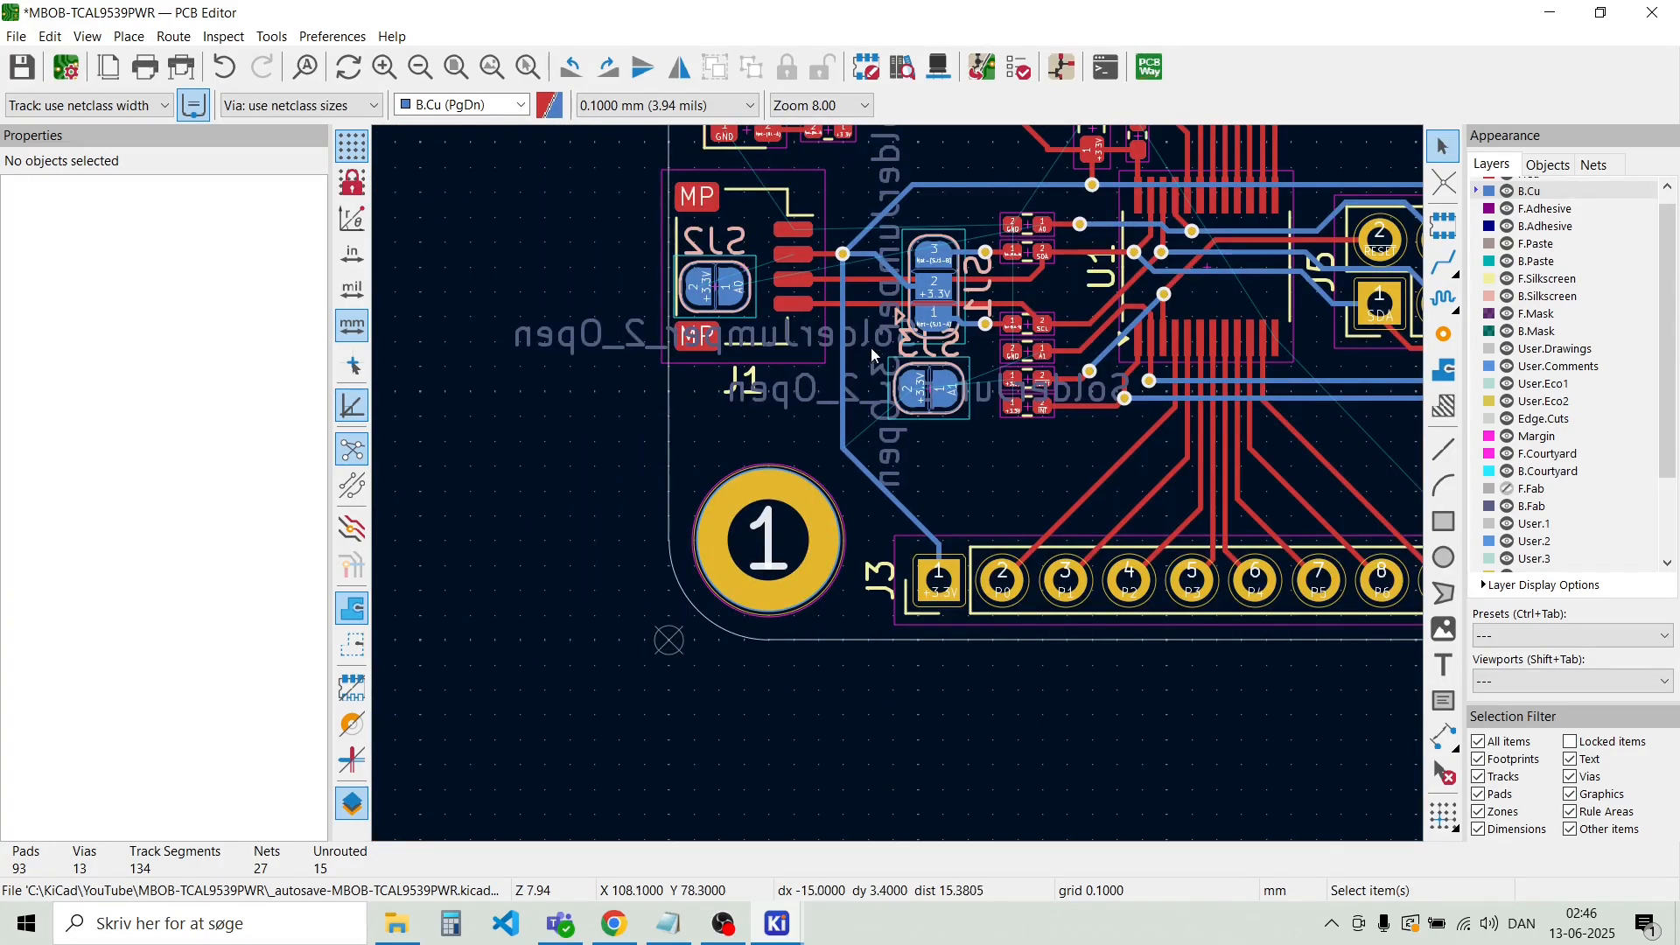
Move solder jumper SJ2 out of J1 to directly below SJ3, aligned with it and with their courtyards nearly touching
scroll(872, 350, "up", 4)
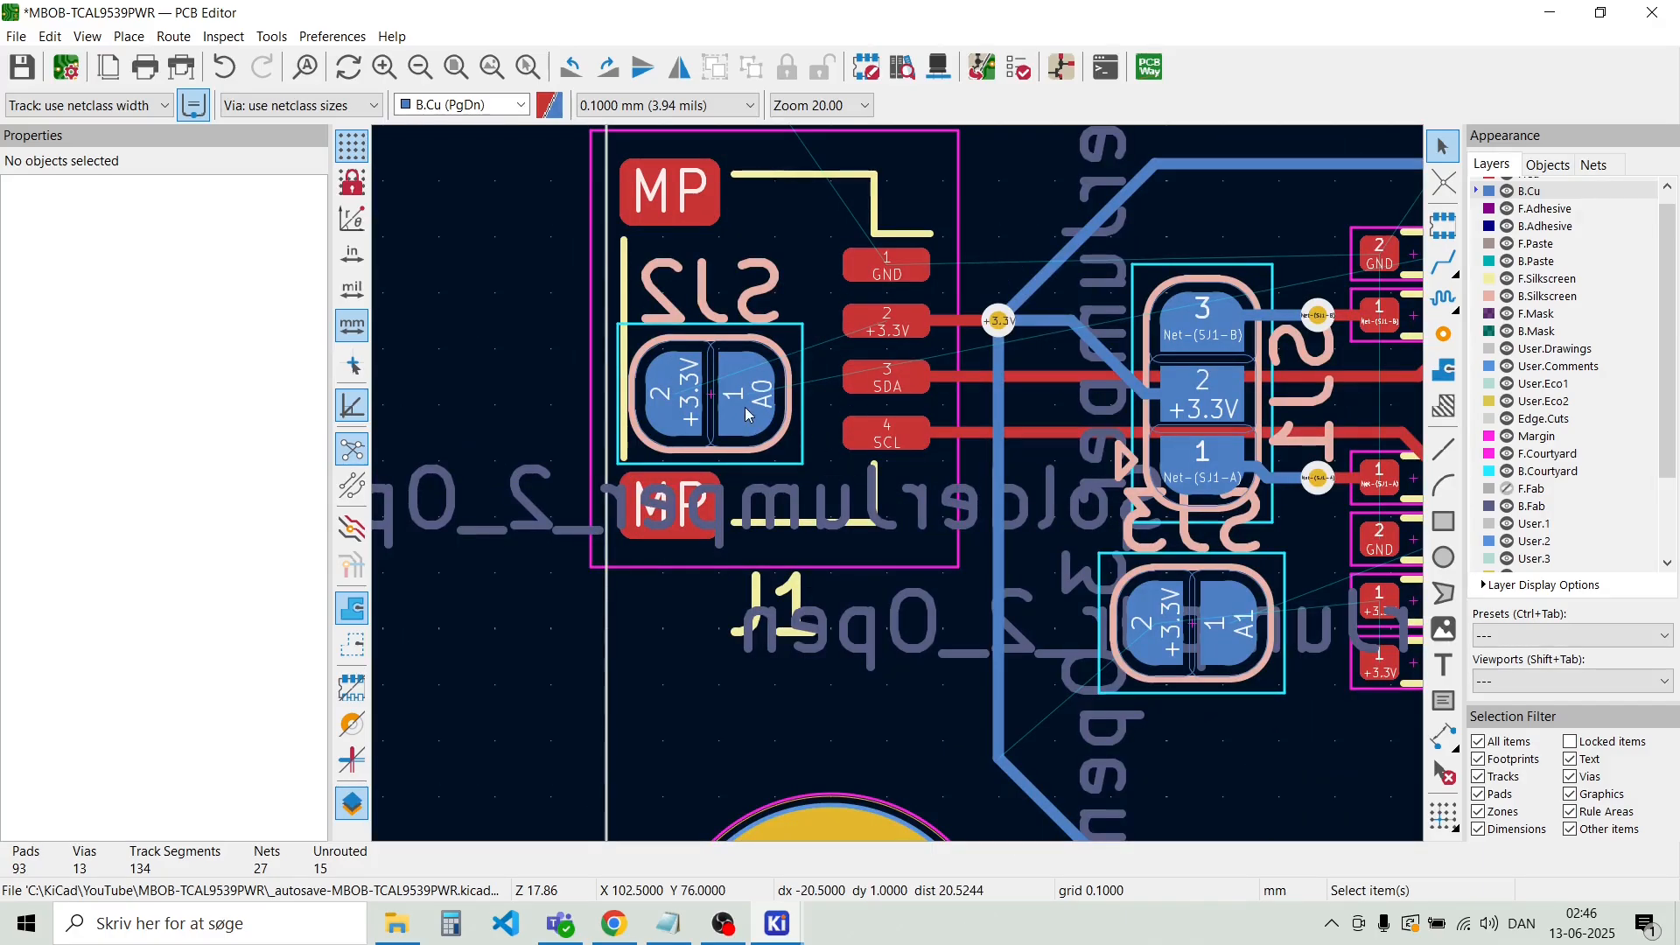
left_click(746, 410)
key("m")
scroll(902, 496, "down", 2)
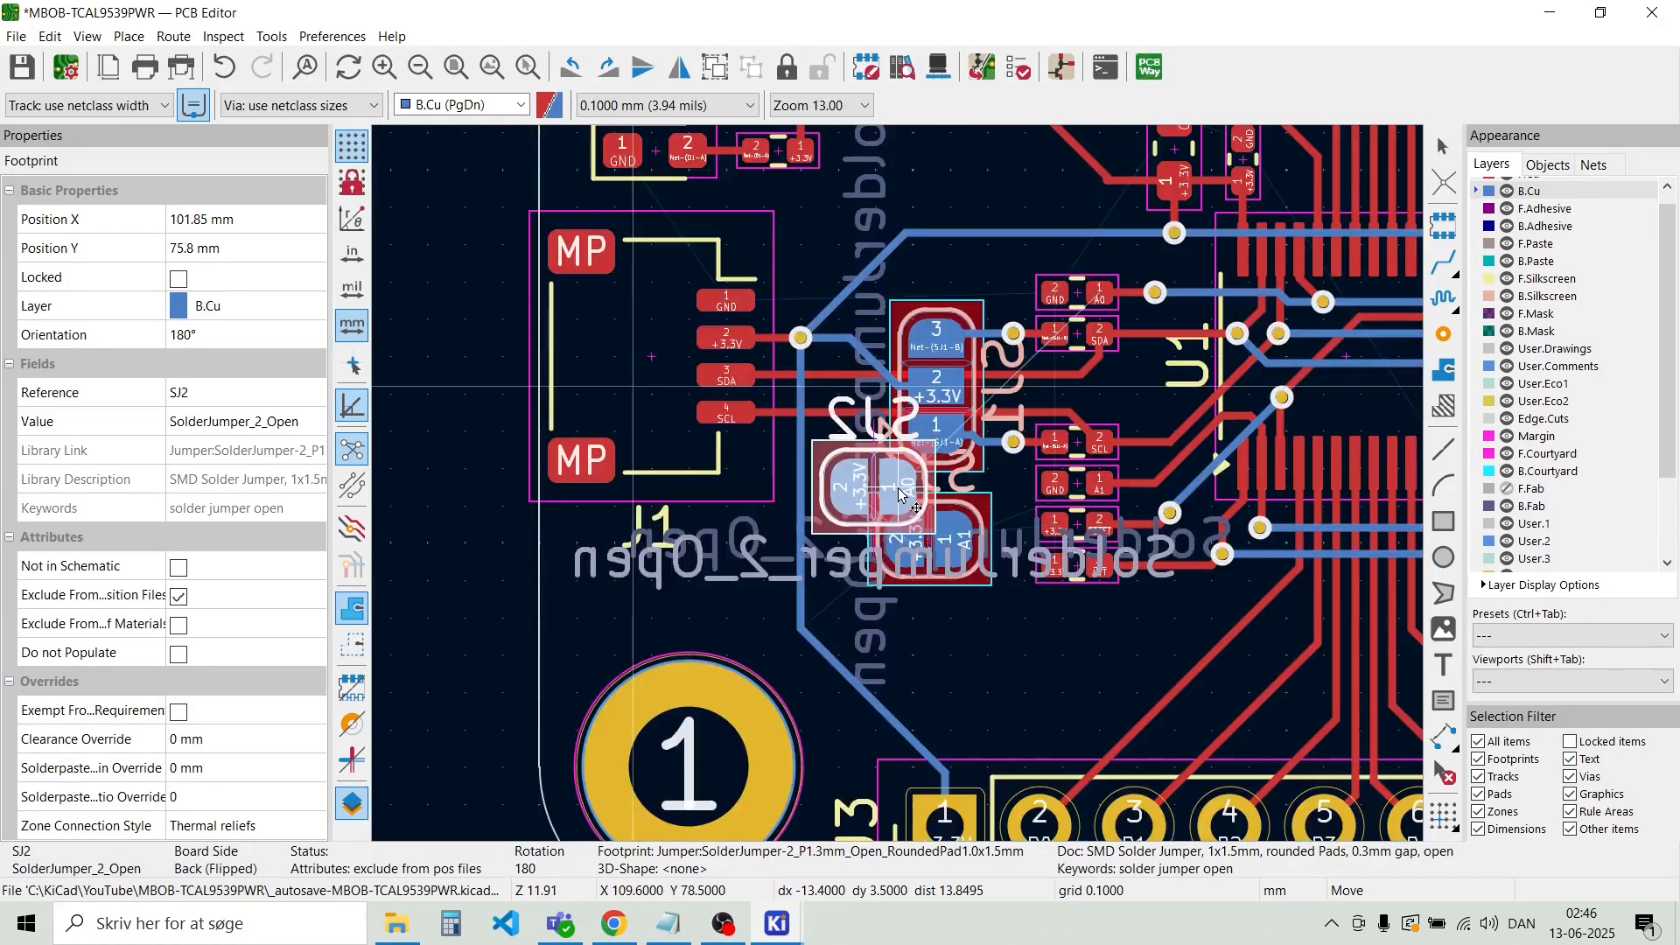
scroll(902, 492, "up", 2)
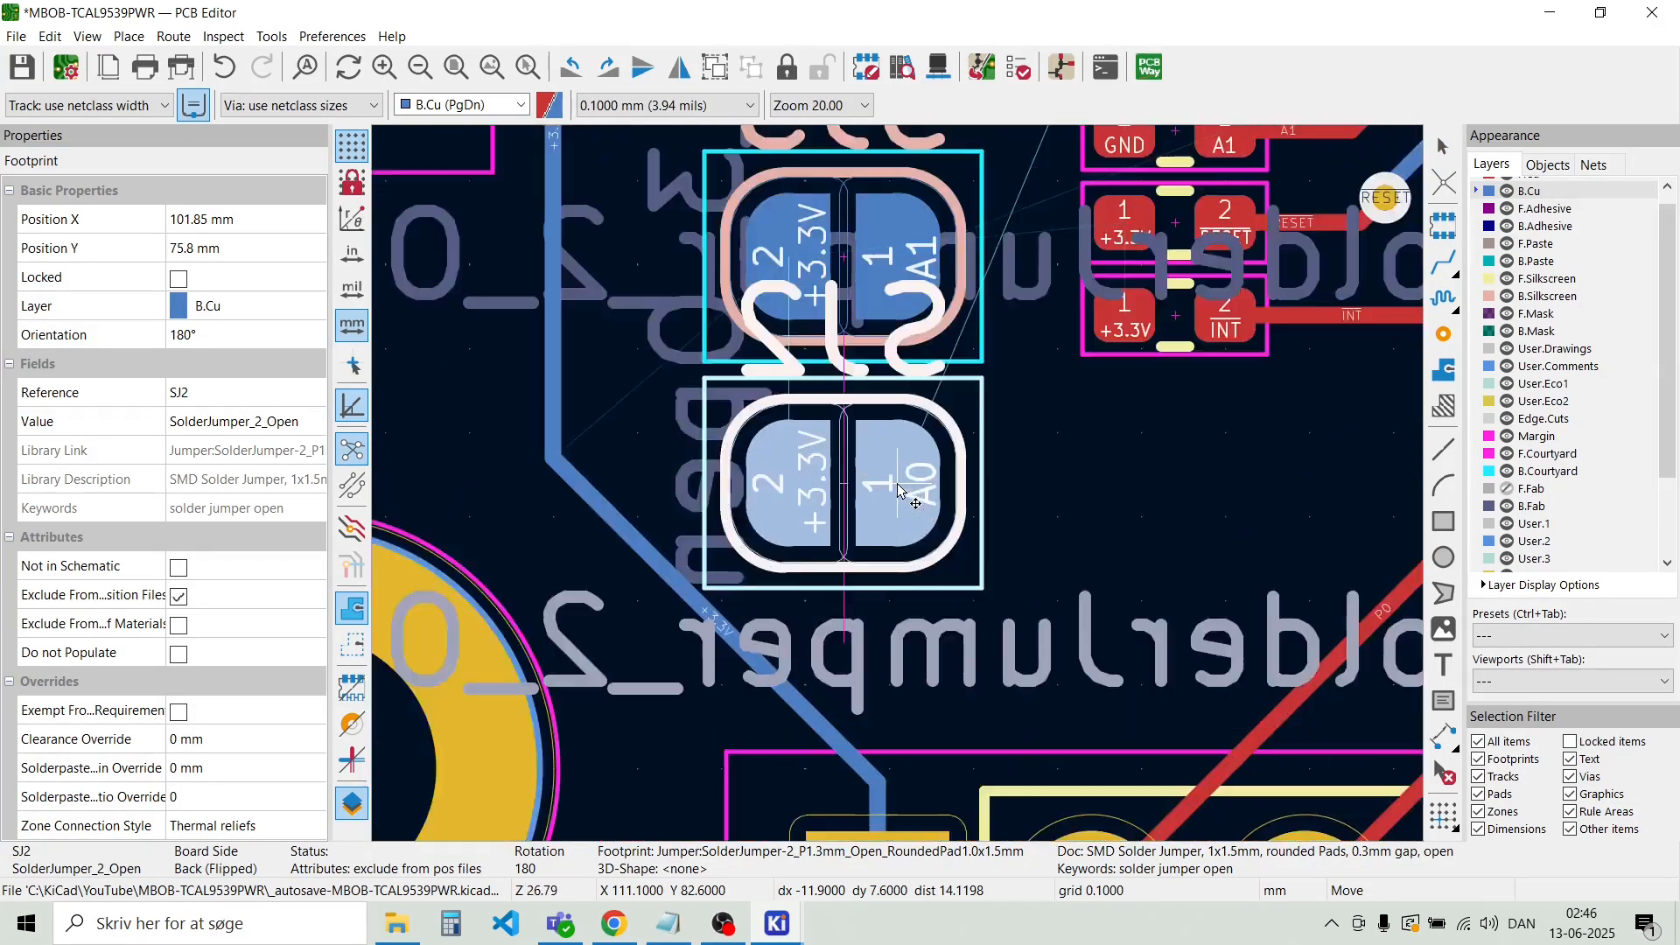
scroll(899, 490, "up", 2)
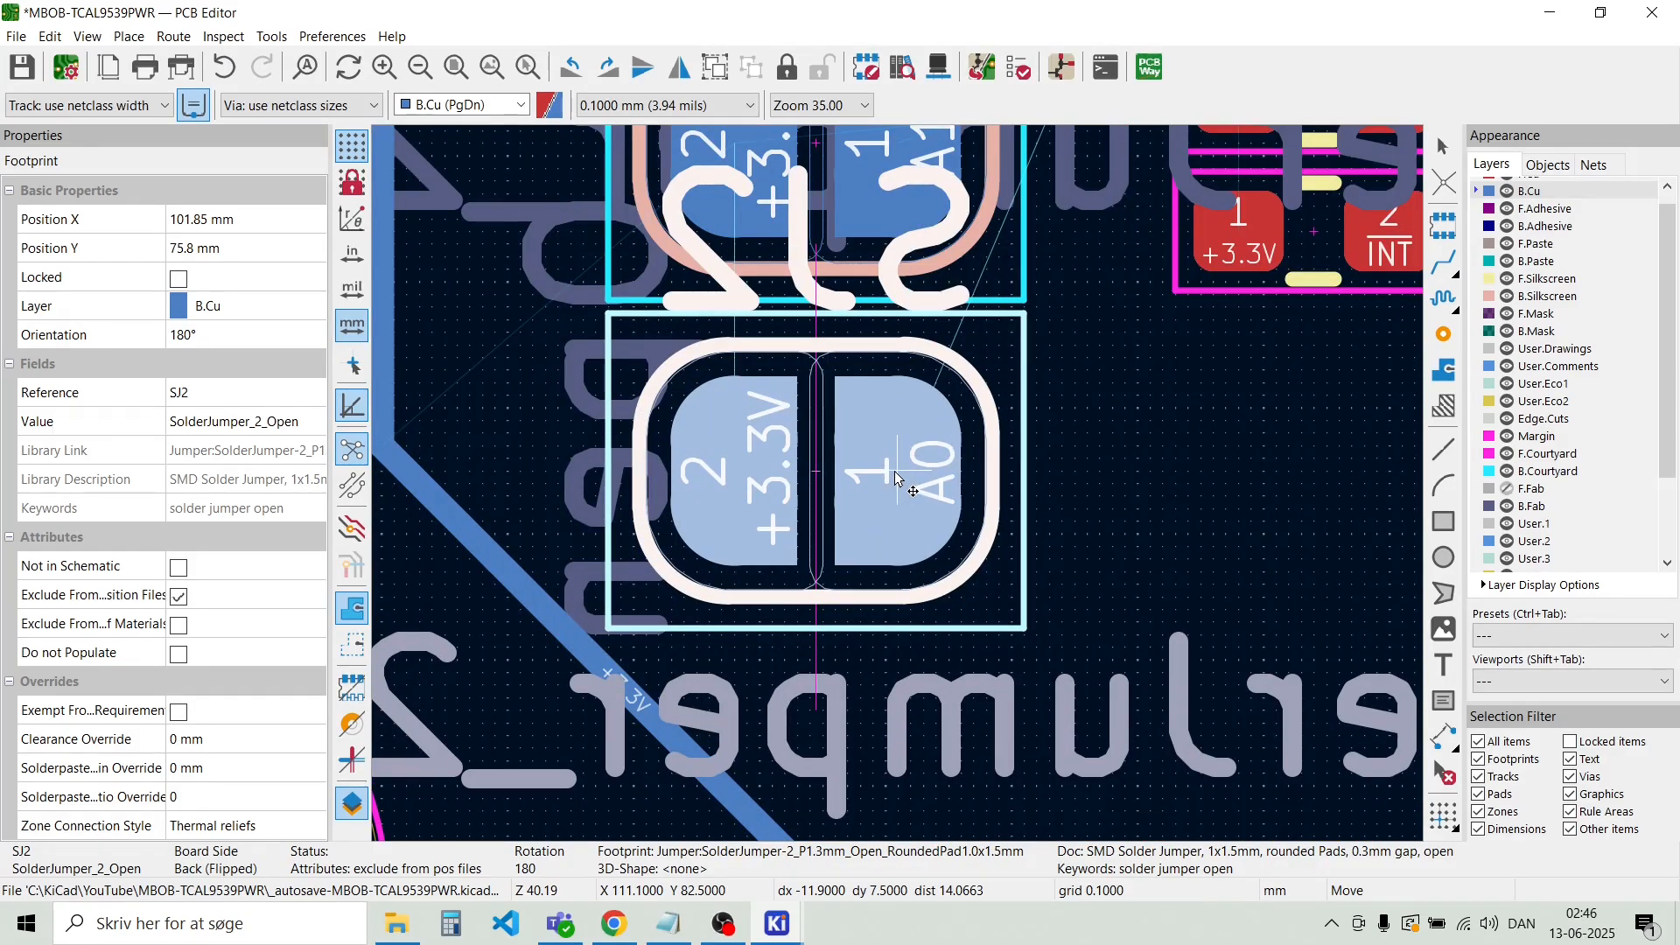
left_click(896, 477)
scroll(896, 481, "down", 2)
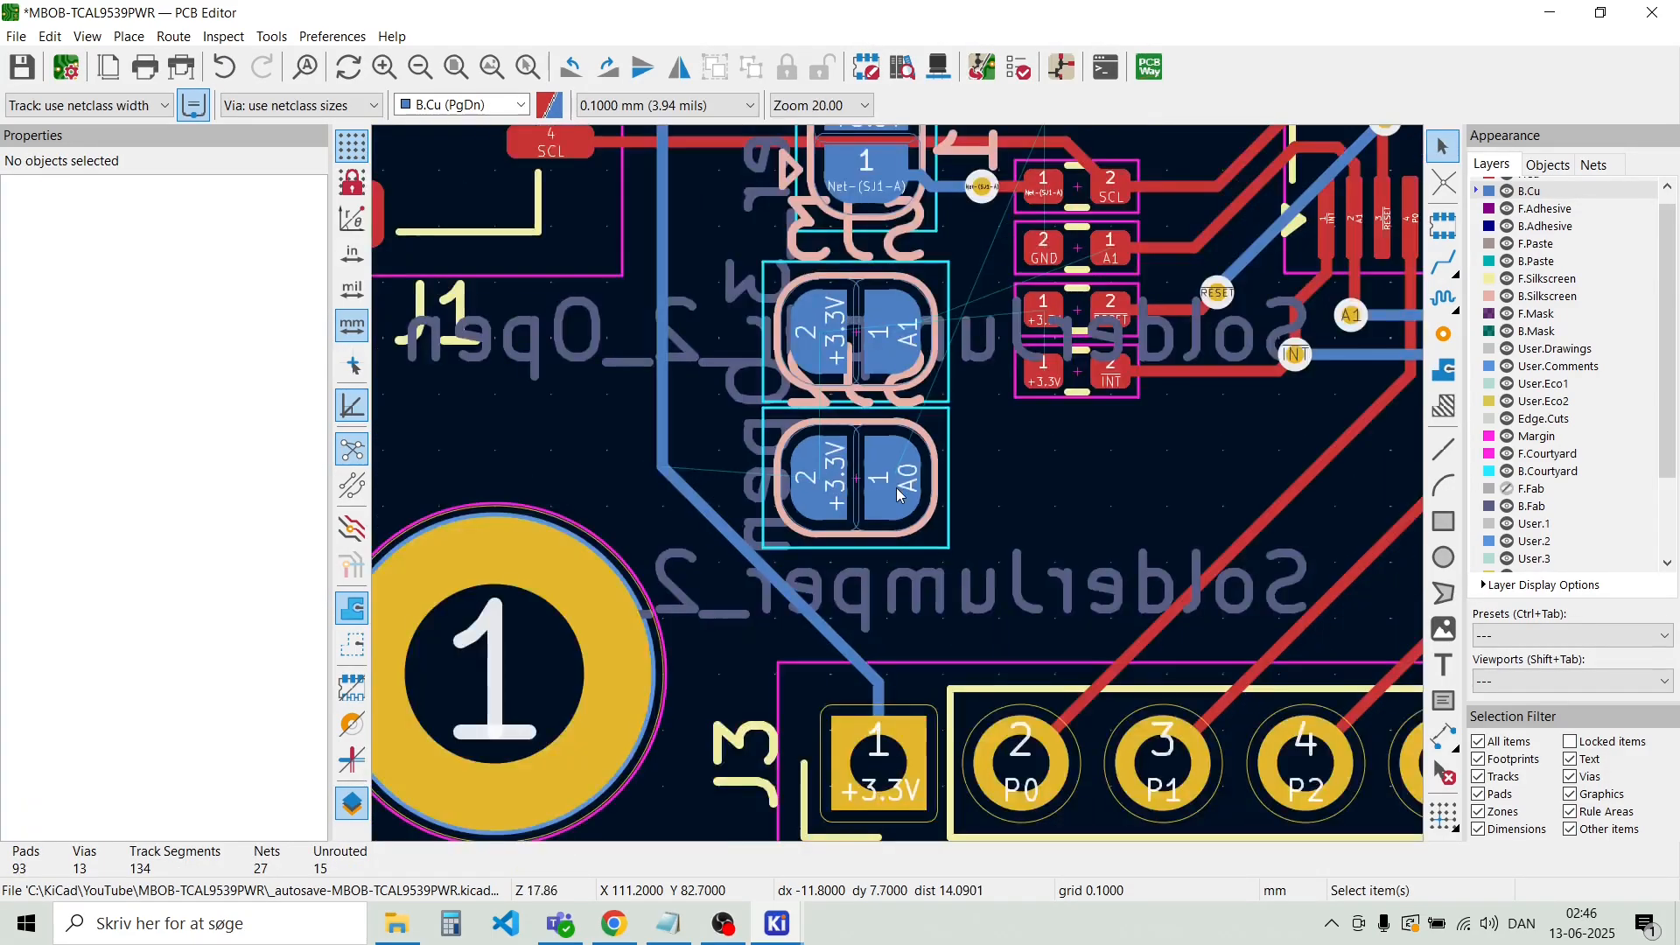
scroll(900, 482, "up", 3)
scroll(899, 478, "down", 2)
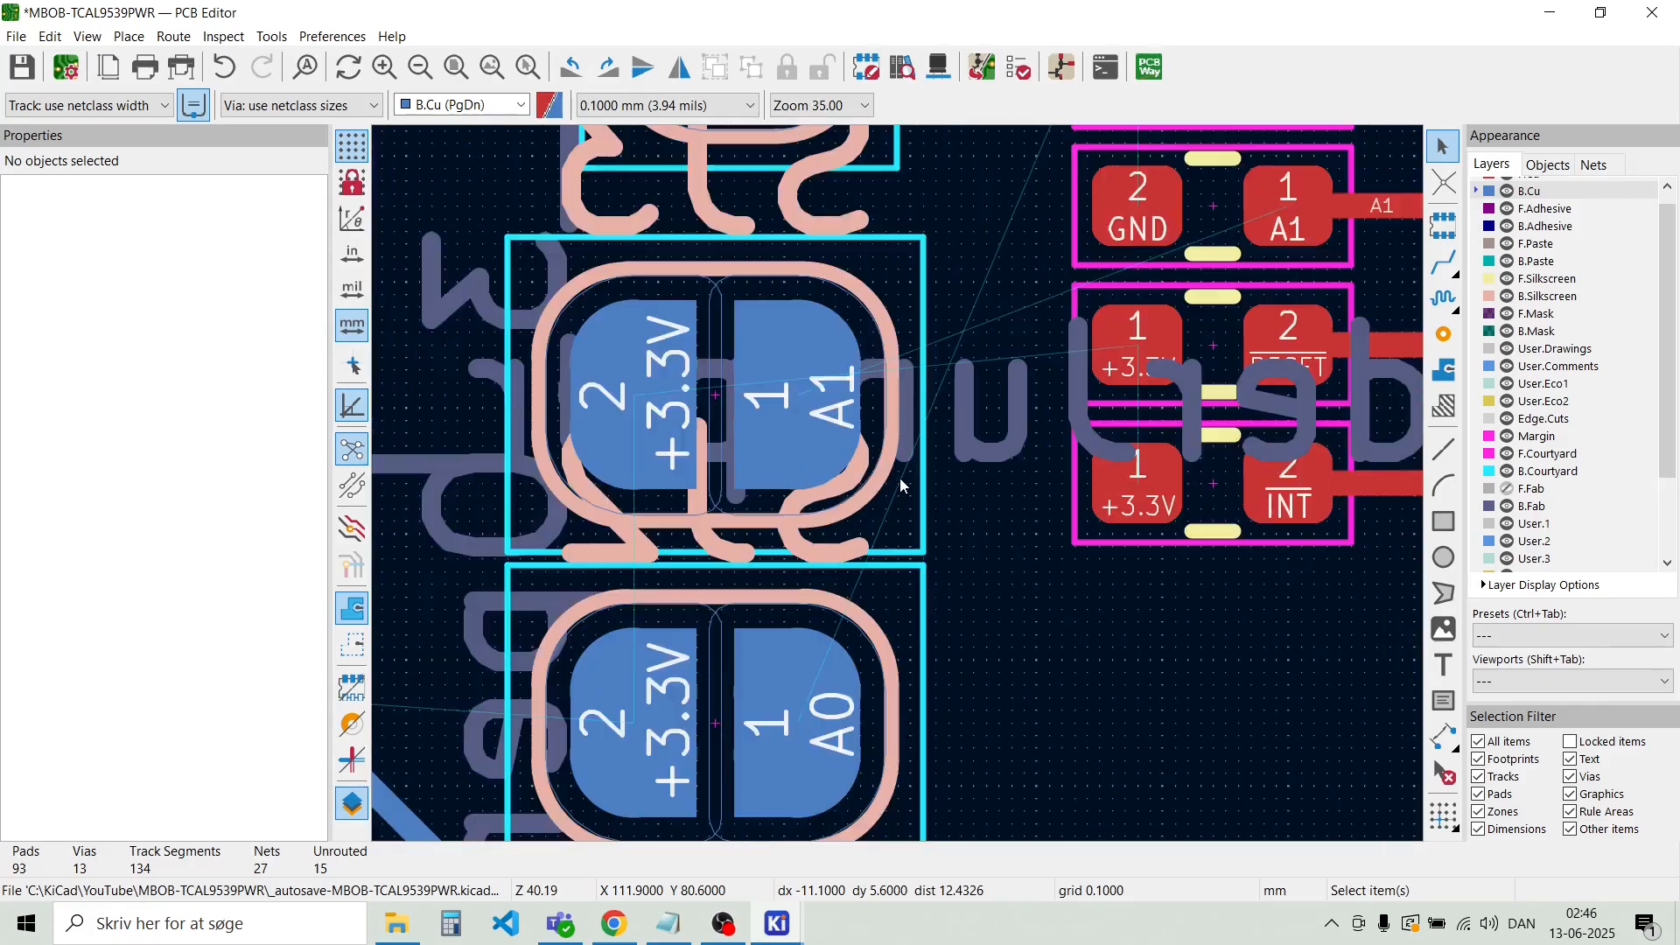
scroll(1061, 387, "up", 2)
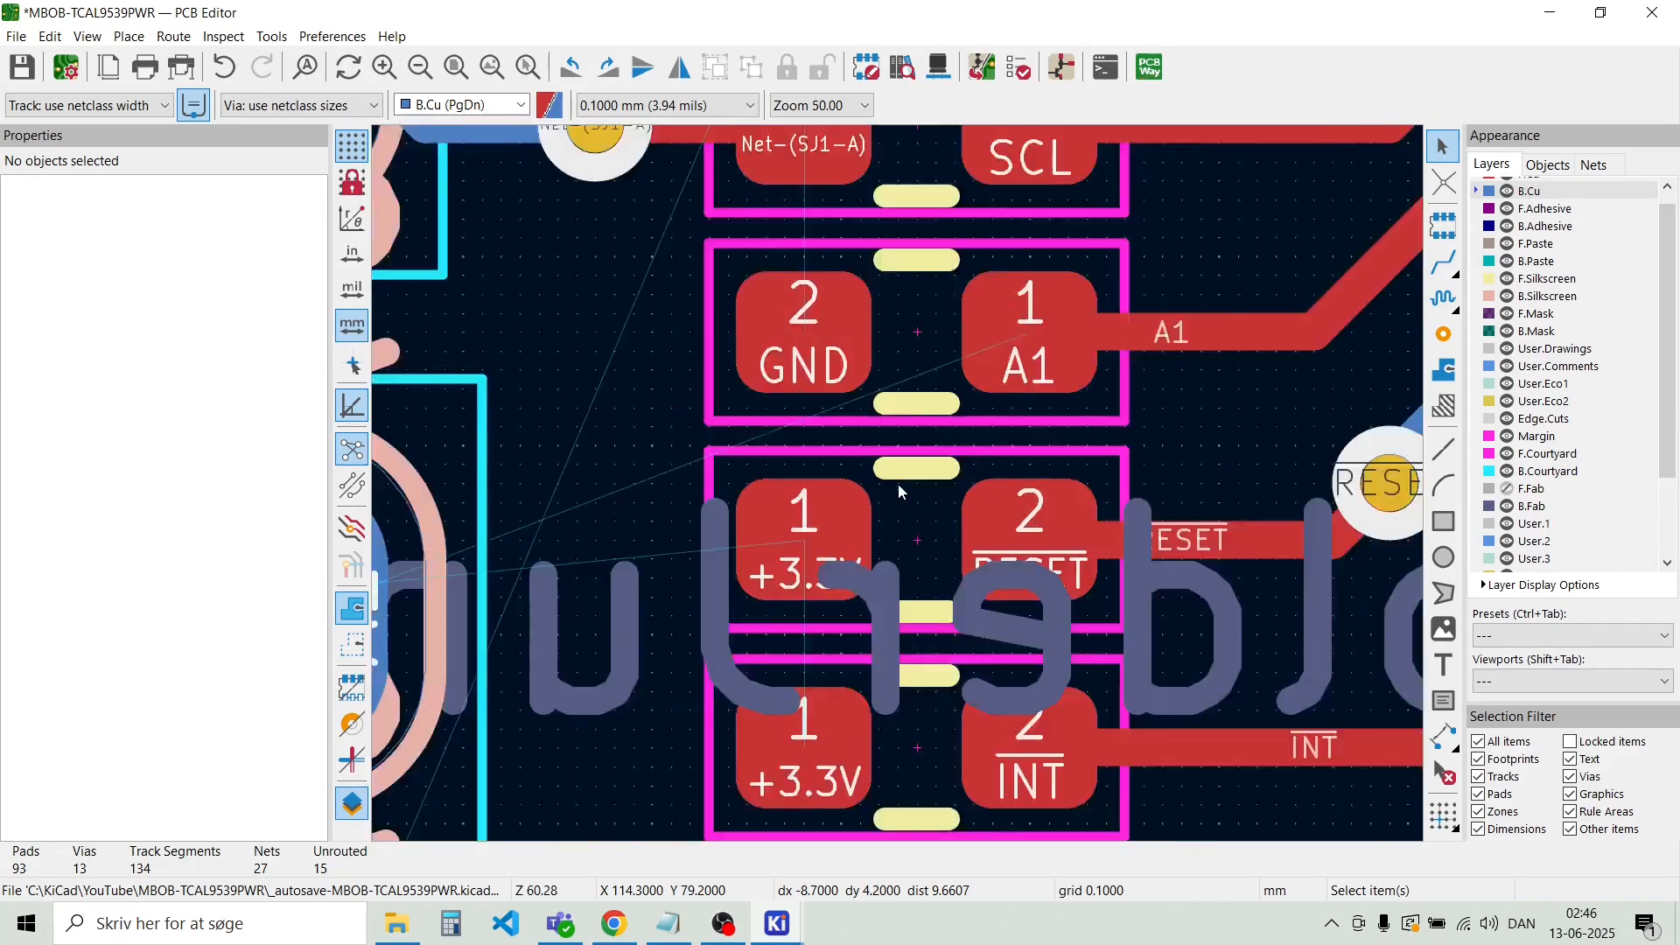
scroll(898, 485, "down", 3)
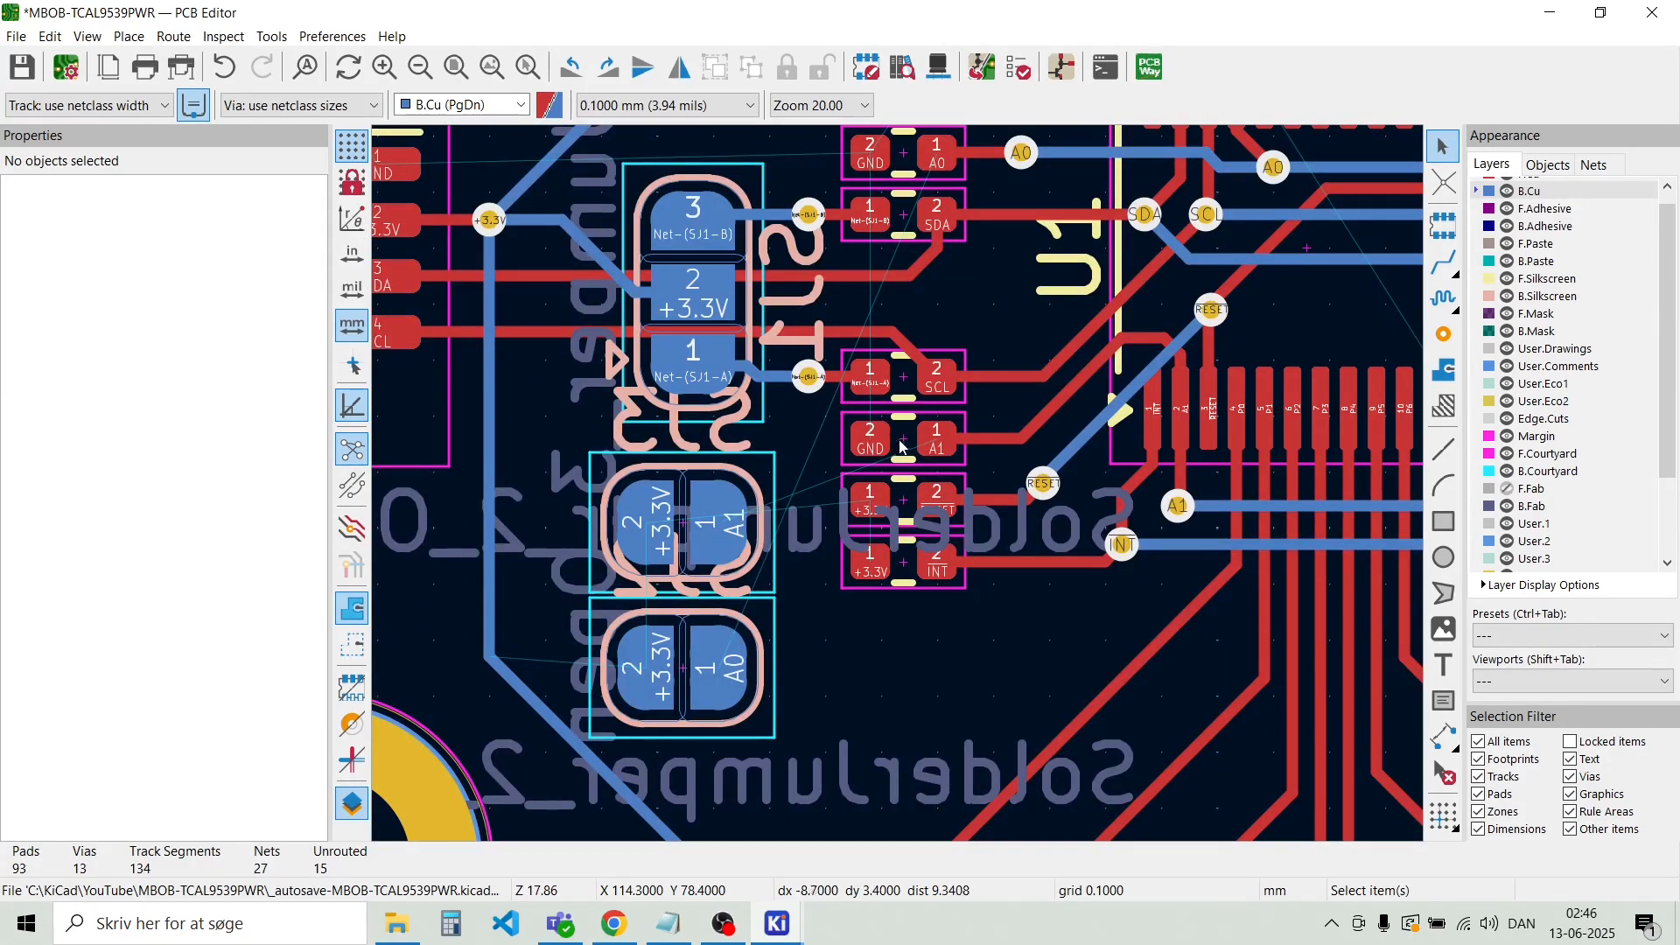
Route an A1 back-copper track from SJ3 pad 1 to a via on the front-copper A1 track beside the GND/A1 resistor
scroll(902, 487, "up", 2)
scroll(898, 485, "down", 2)
scroll(770, 559, "up", 2)
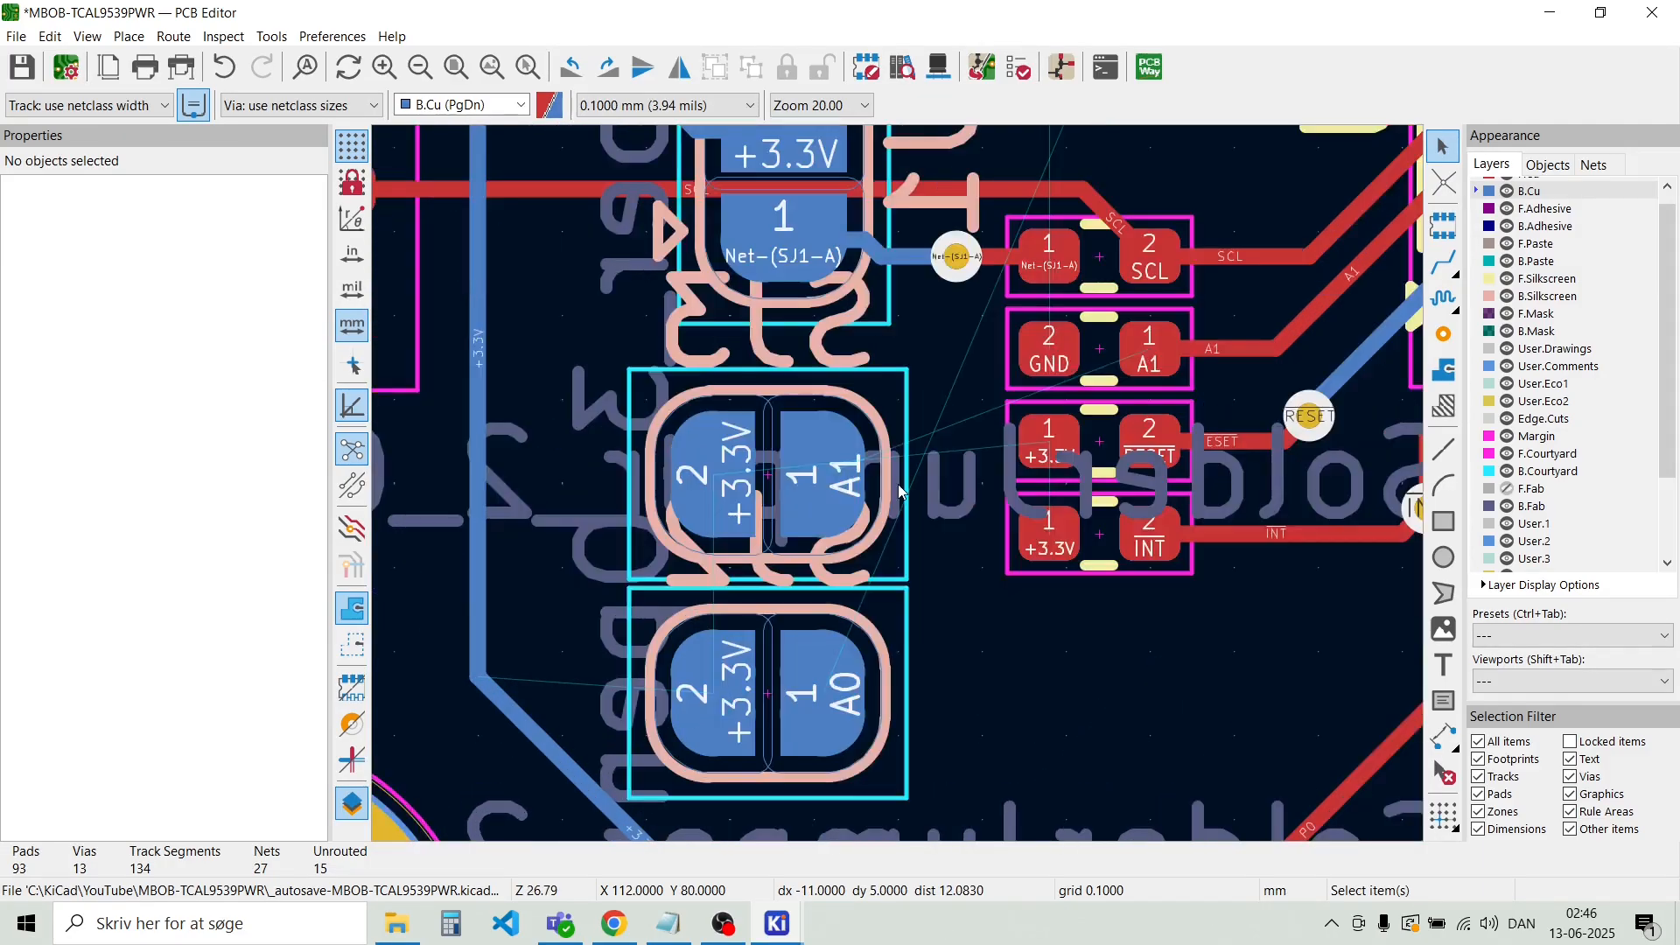
key("x")
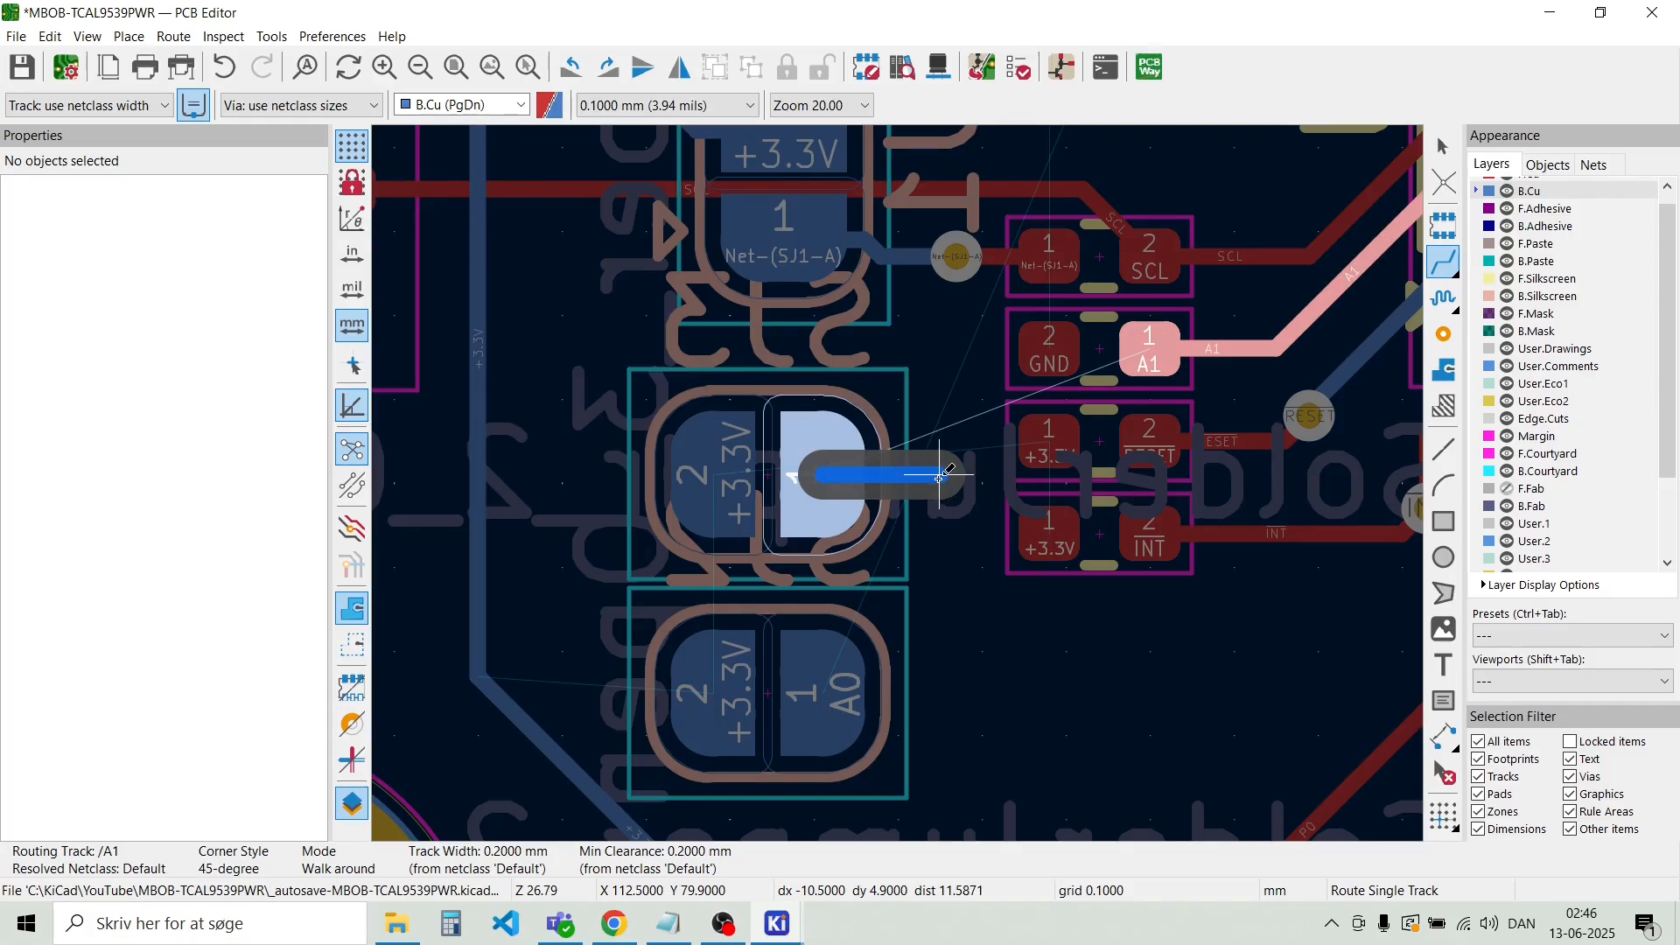
left_click(941, 477)
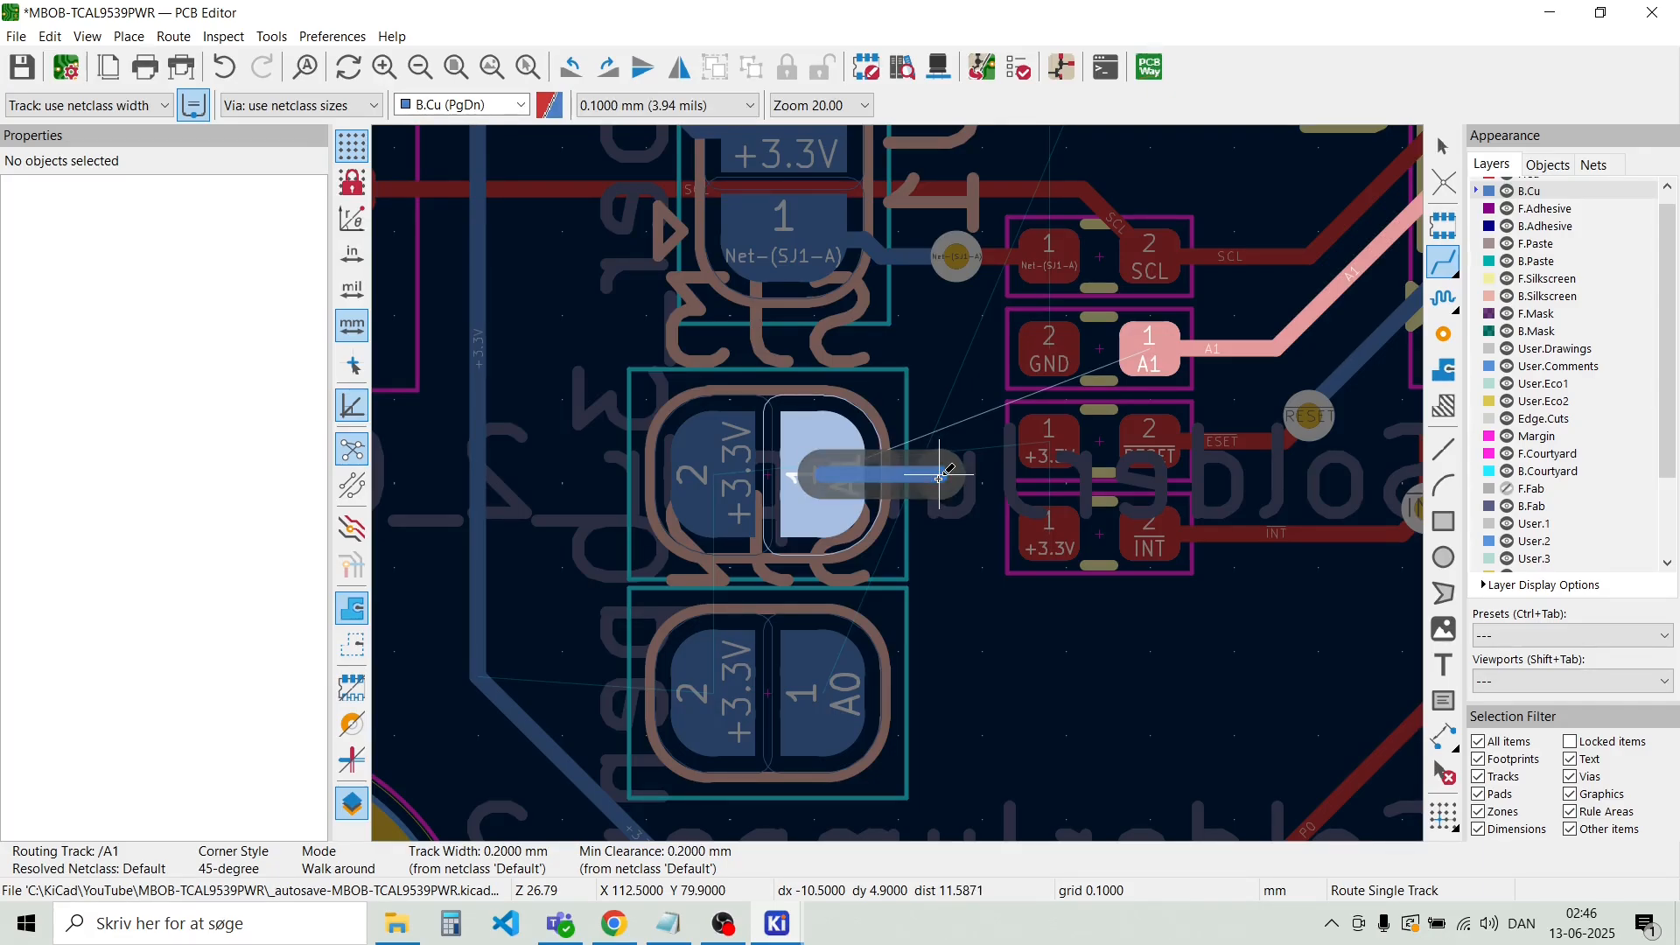
left_click(1268, 347)
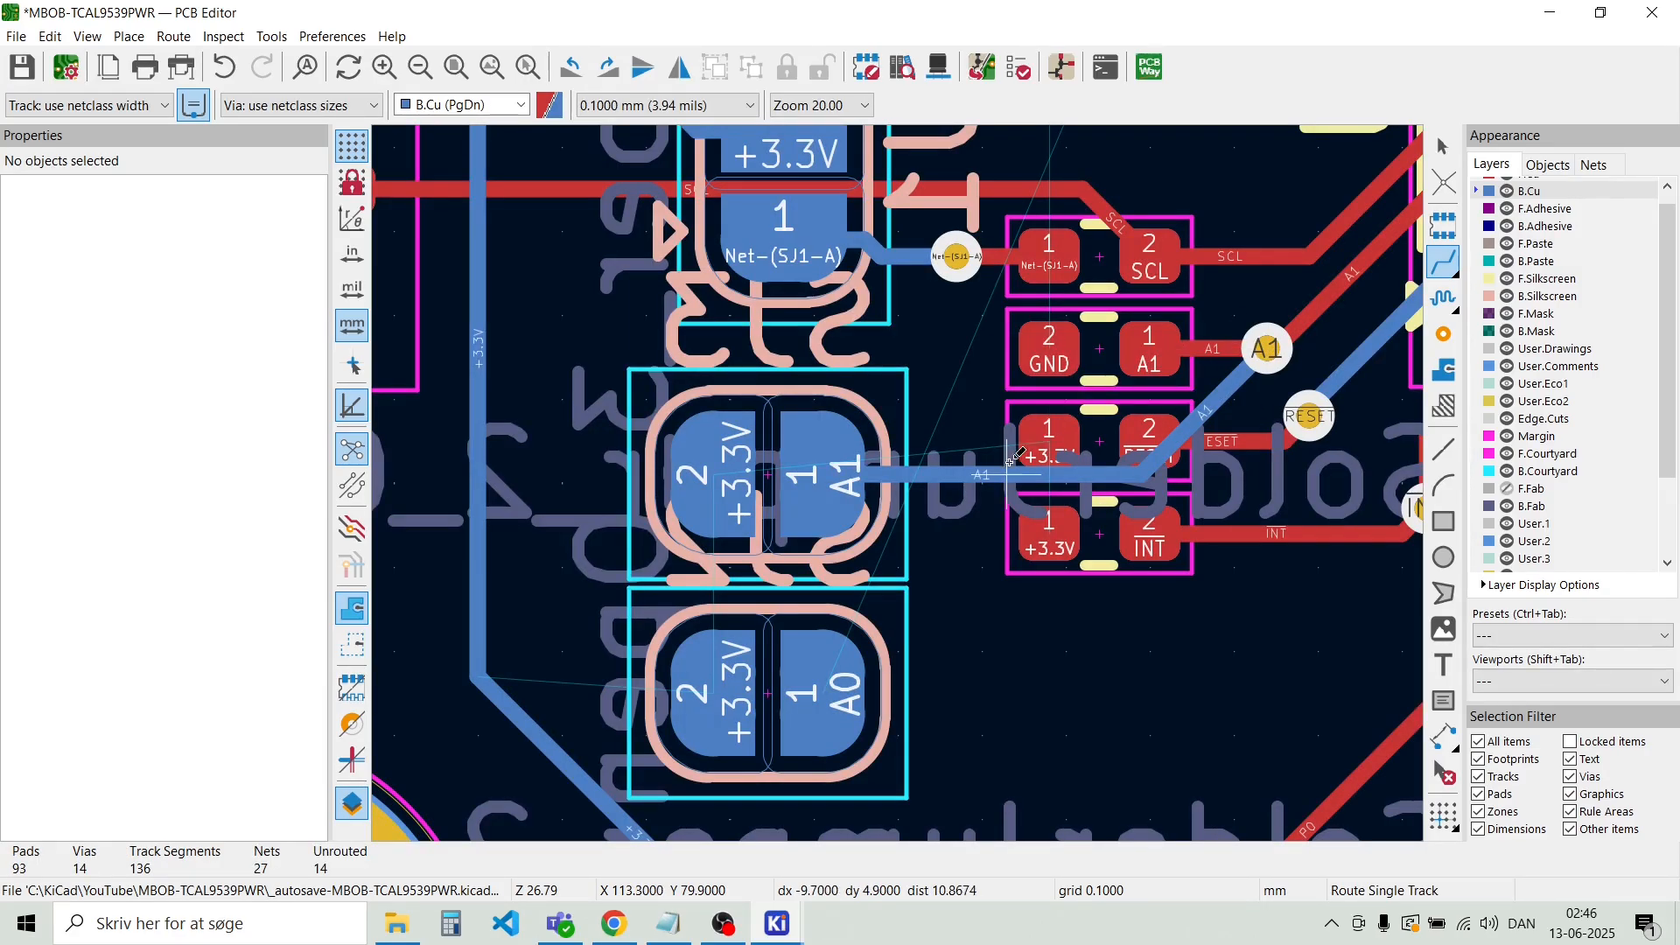
scroll(906, 643, "down", 2)
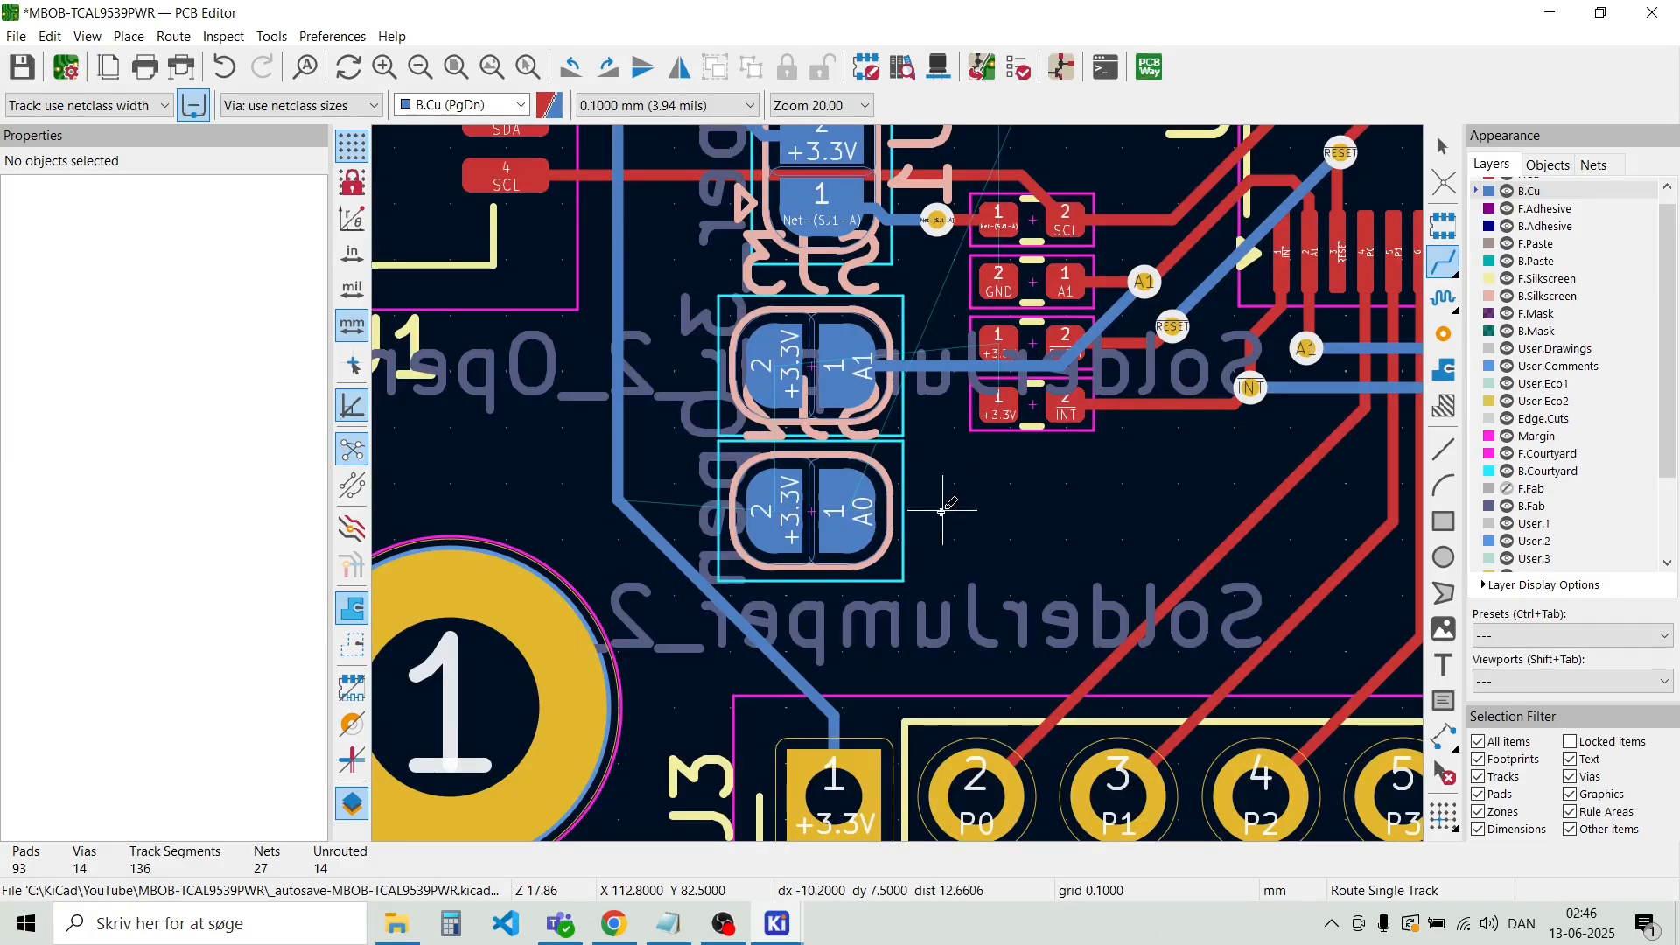
left_click(846, 512)
scroll(902, 523, "down", 1)
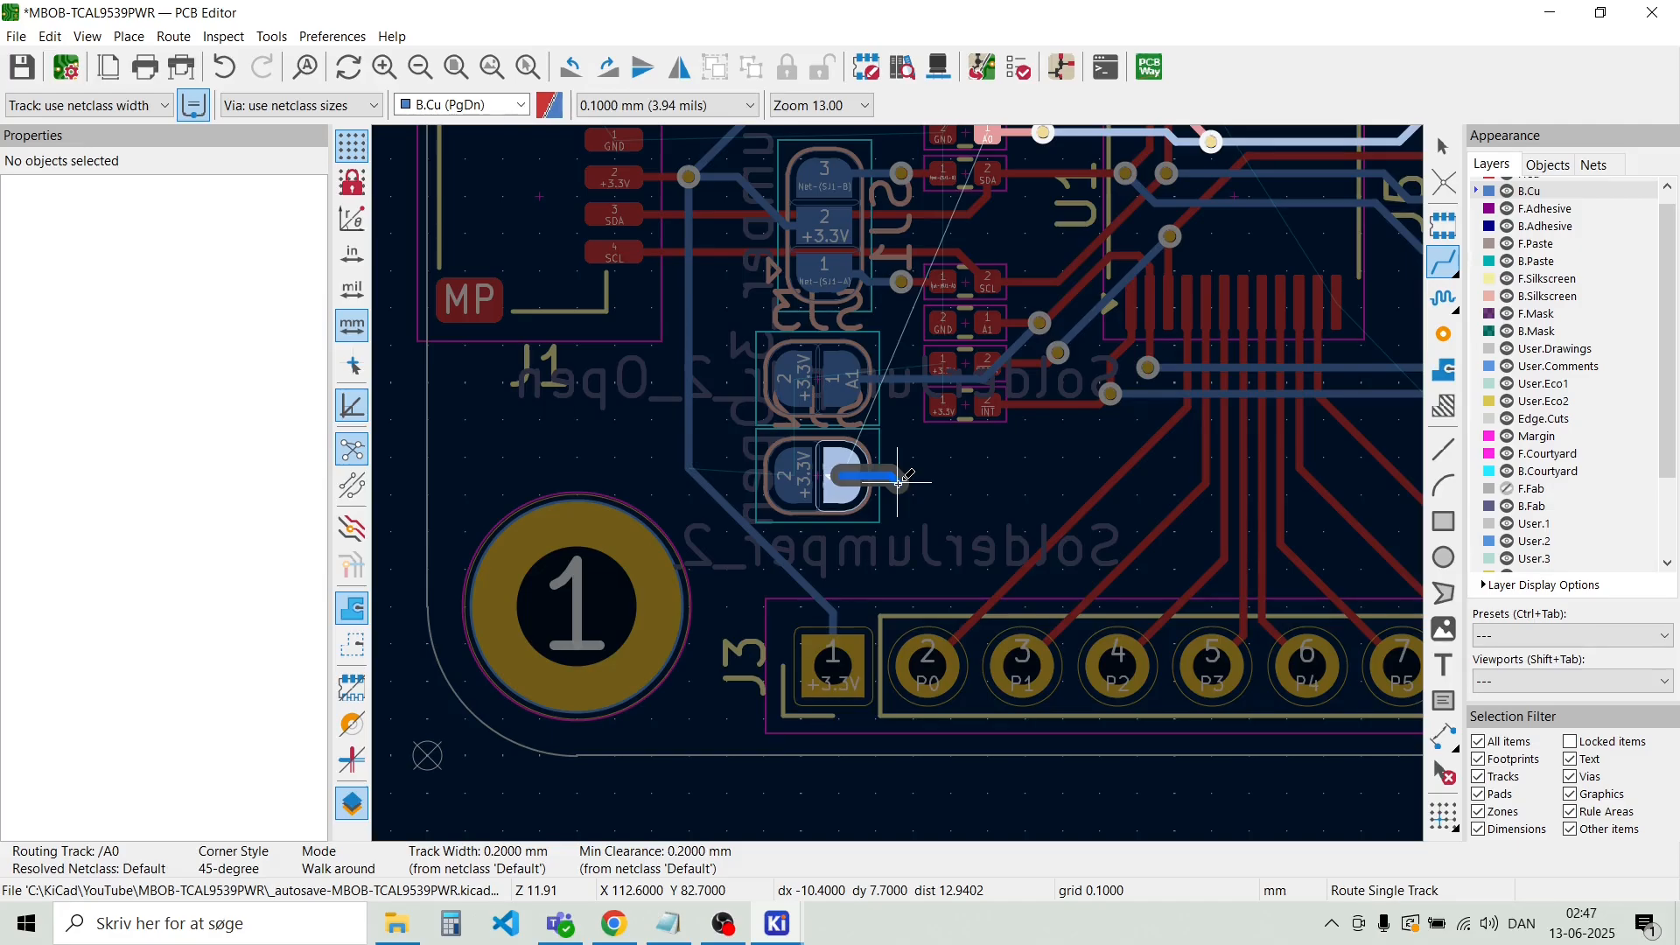
key("Escape")
scroll(900, 480, "up", 2)
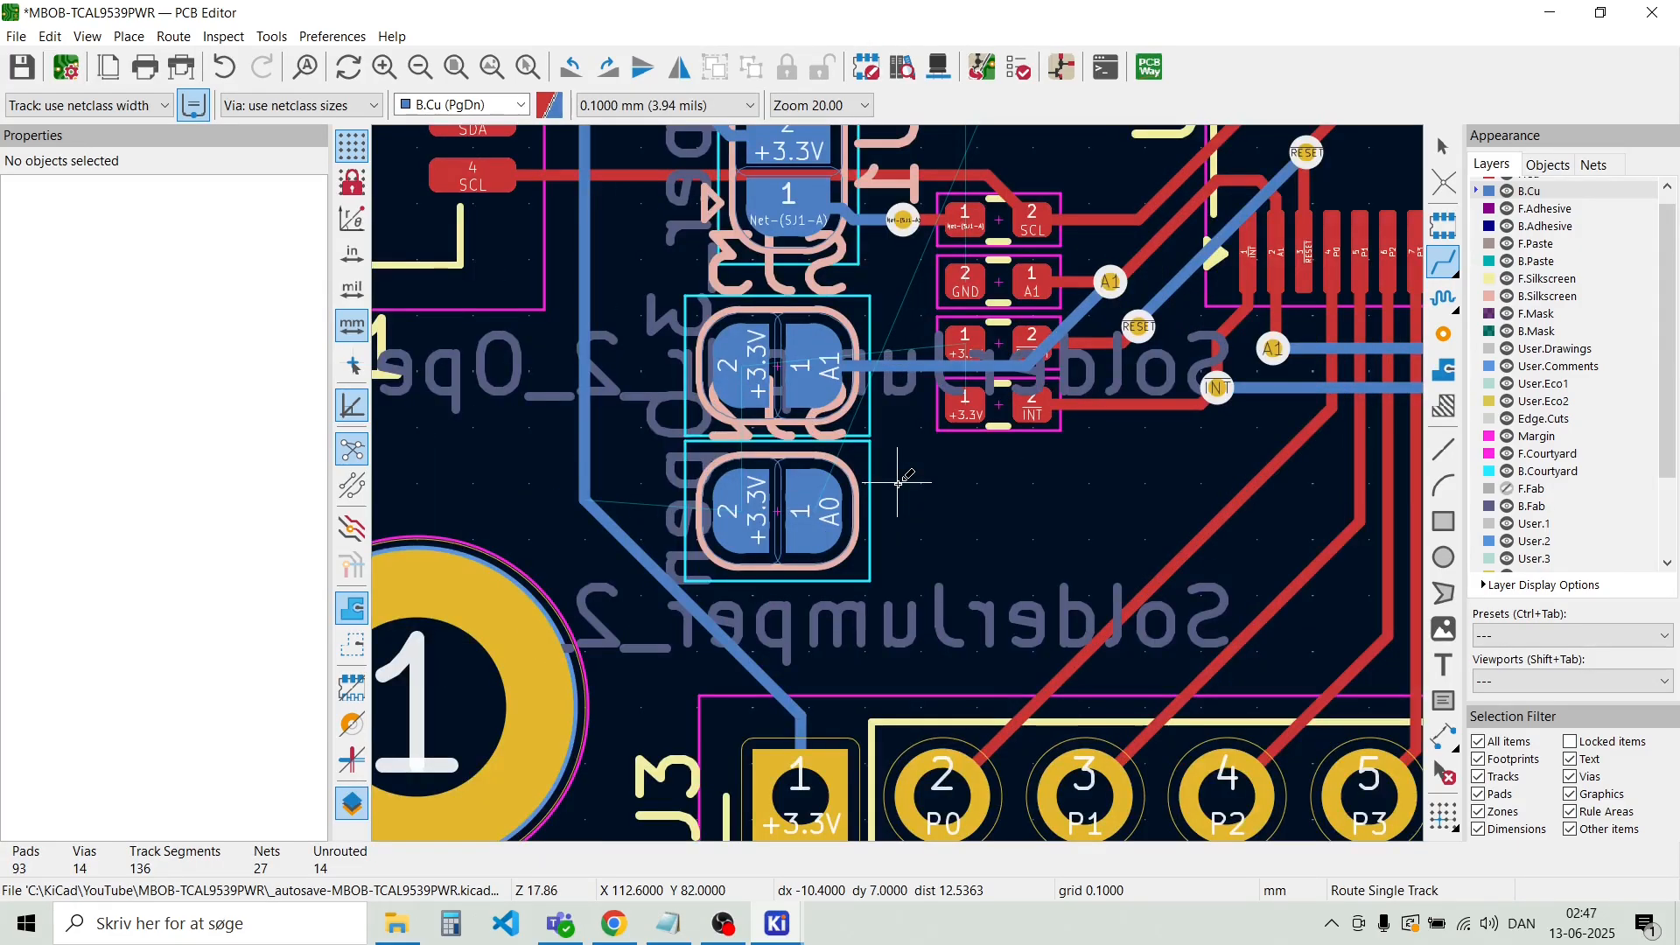
key("Escape")
Delete the horizontal A1 back-copper track segment attached to SJ3 pad 1, keeping the diagonal segment at the A1 via
left_click(891, 231)
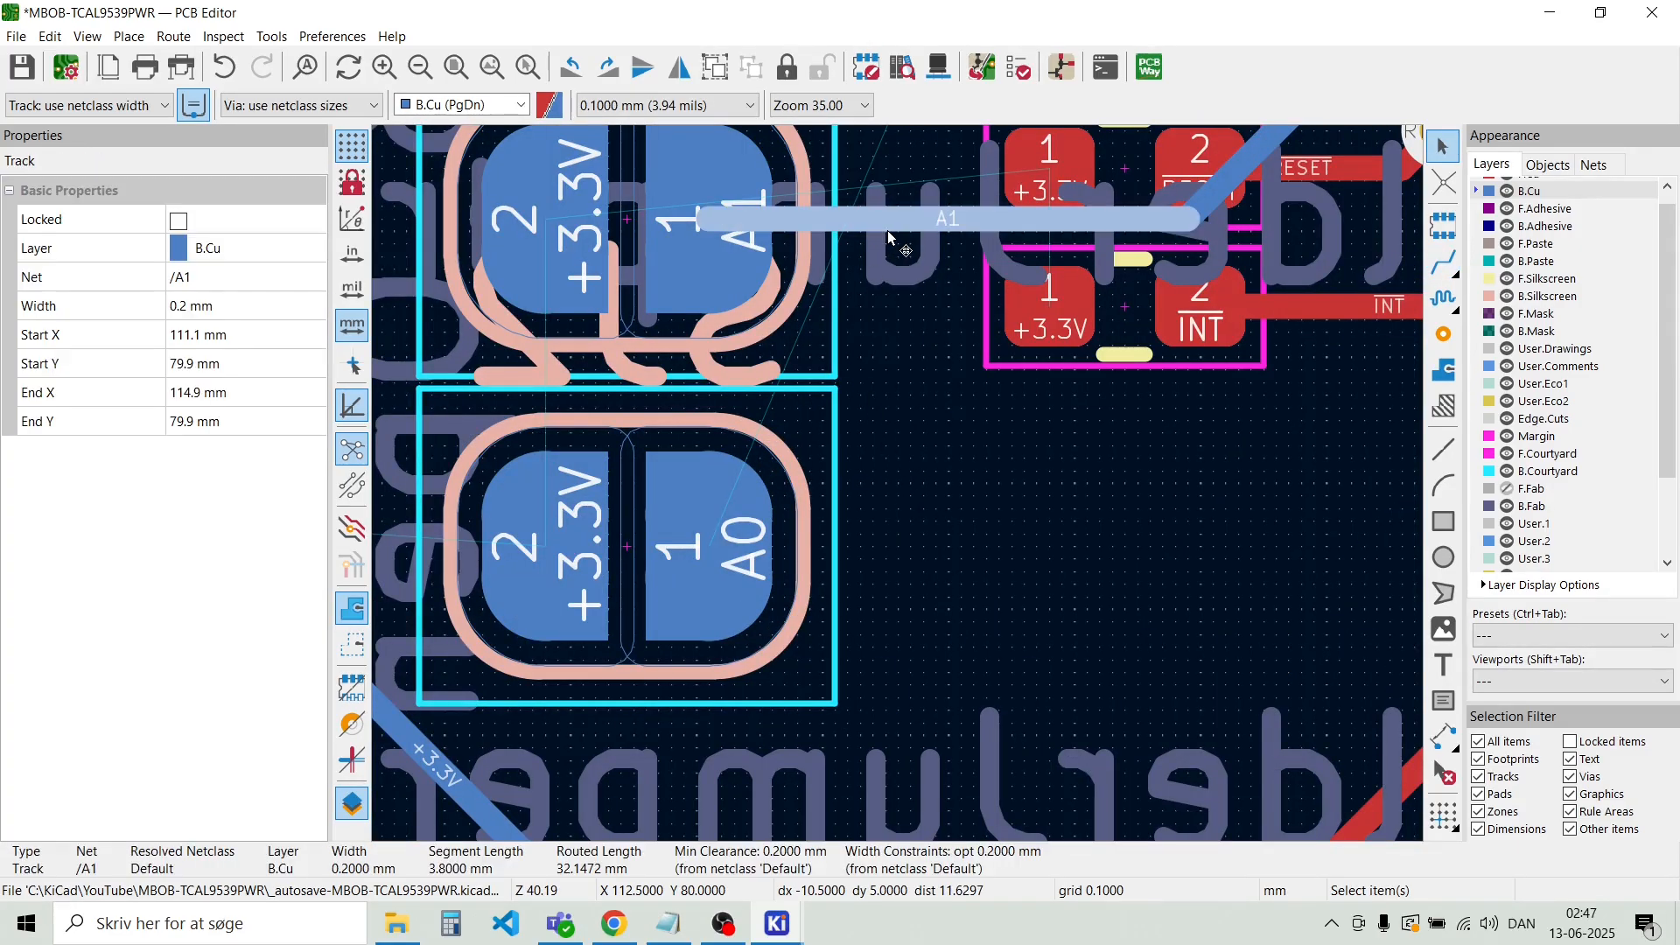
key("Escape")
scroll(898, 483, "down", 2)
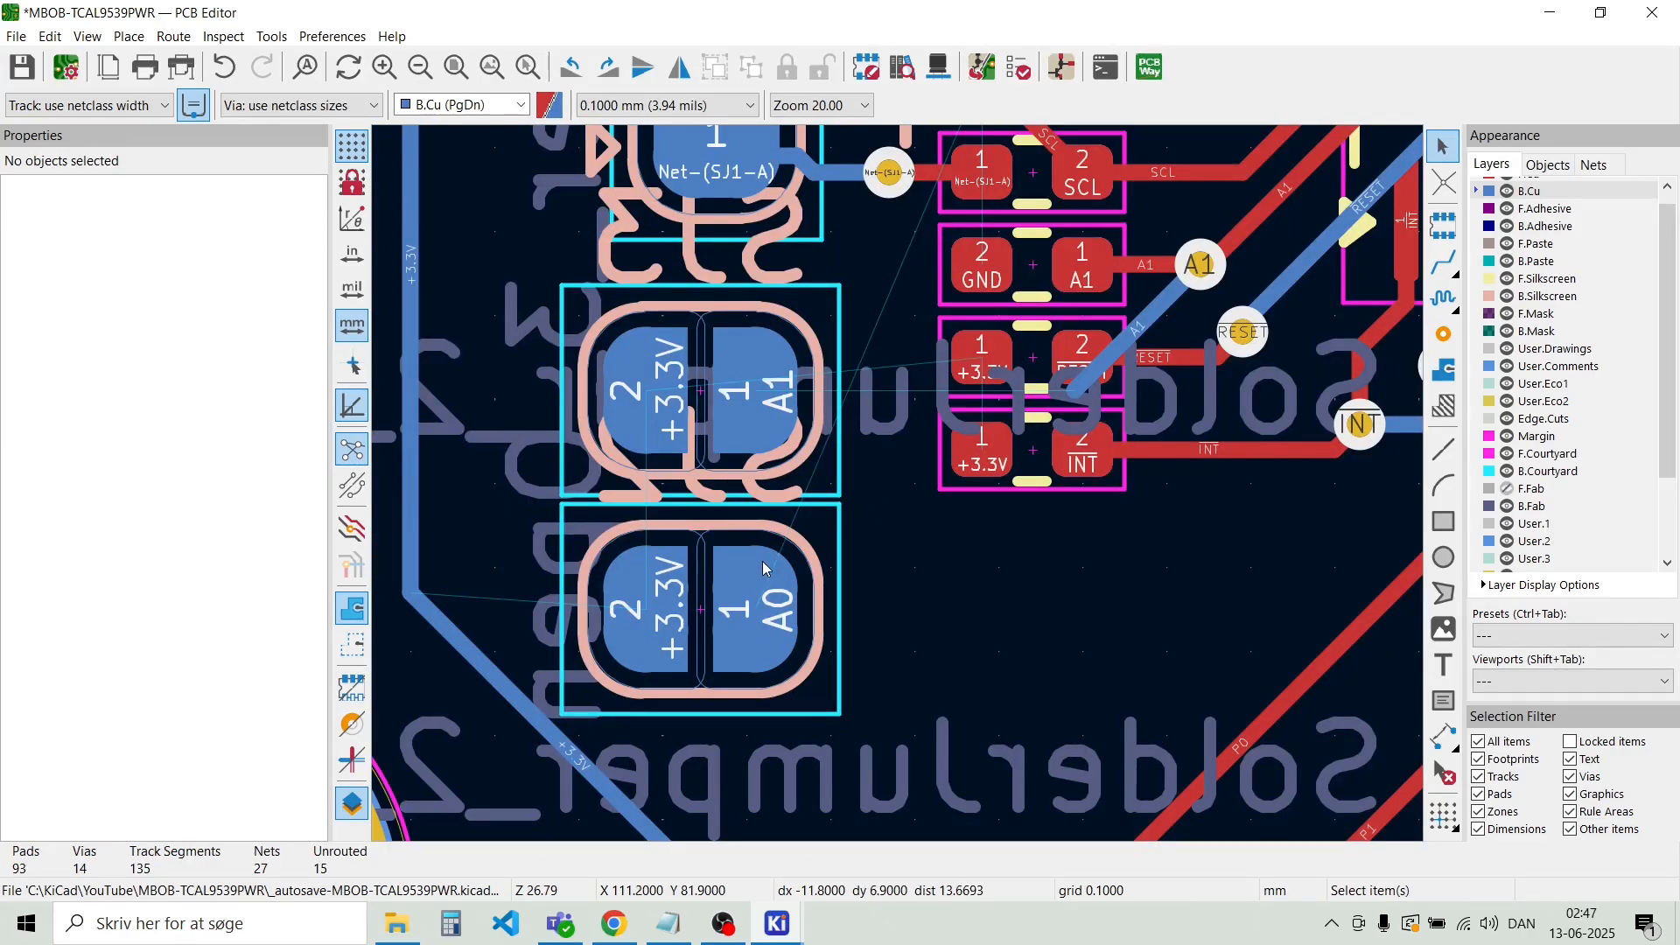
Swap solder jumpers SJ2 and SJ3 so SJ2 sits directly below SJ1 and SJ3 is aligned directly below SJ2
left_click(731, 616)
key("Escape")
left_click_drag(713, 632, 990, 395)
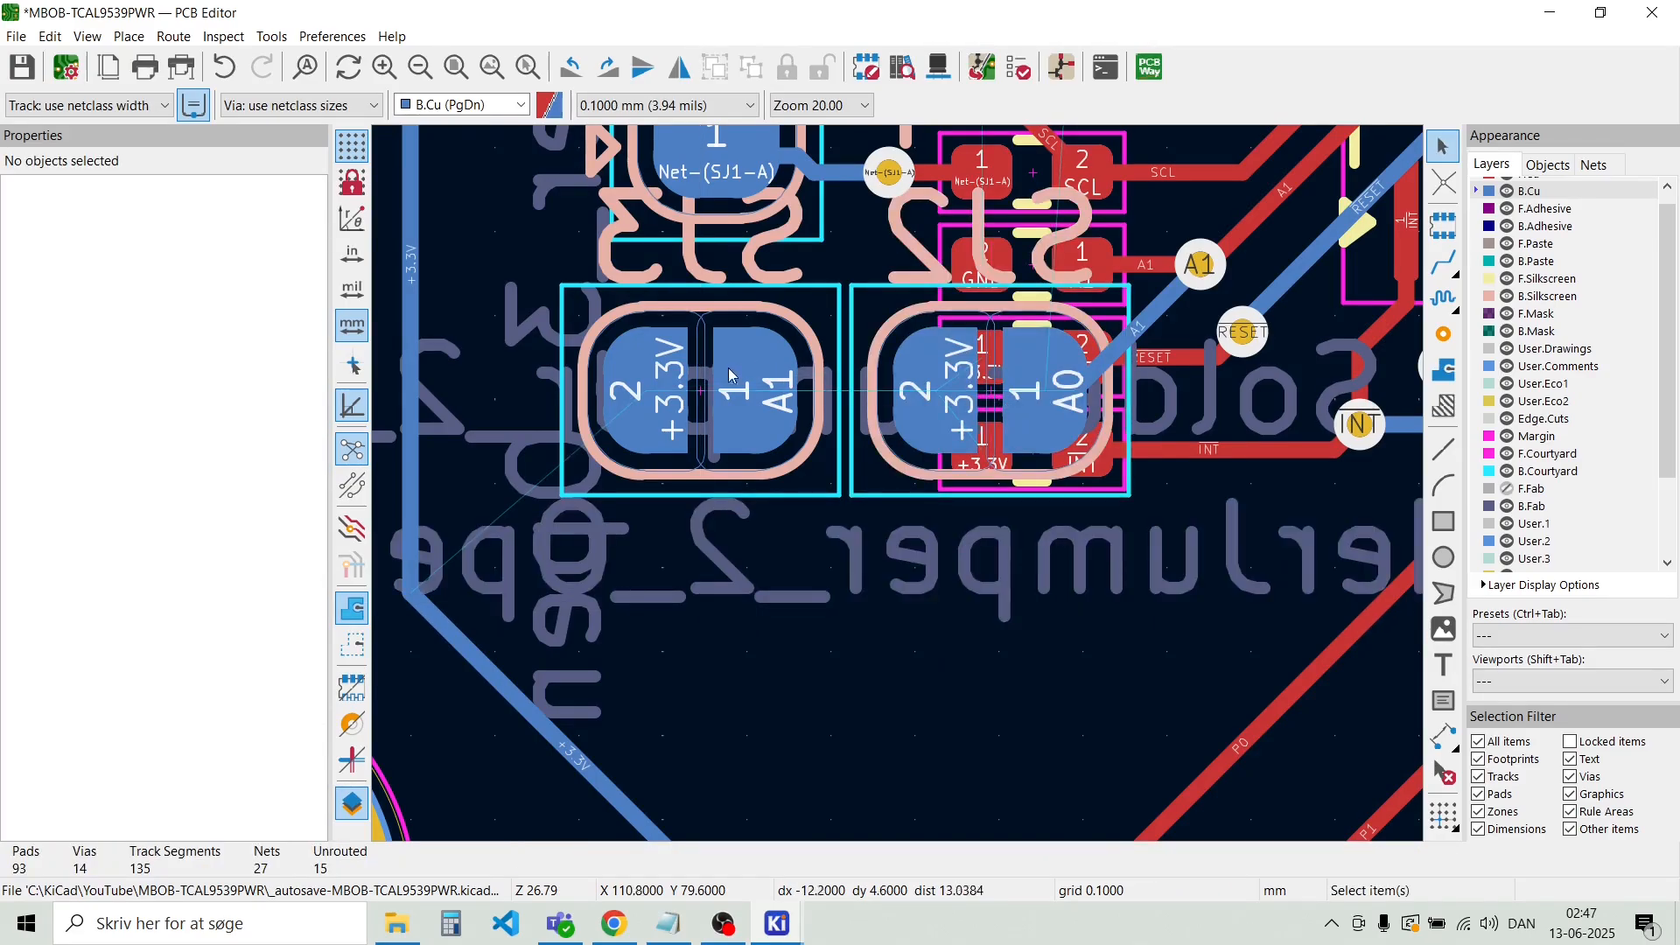
left_click_drag(700, 392, 711, 623)
left_click_drag(941, 403, 653, 402)
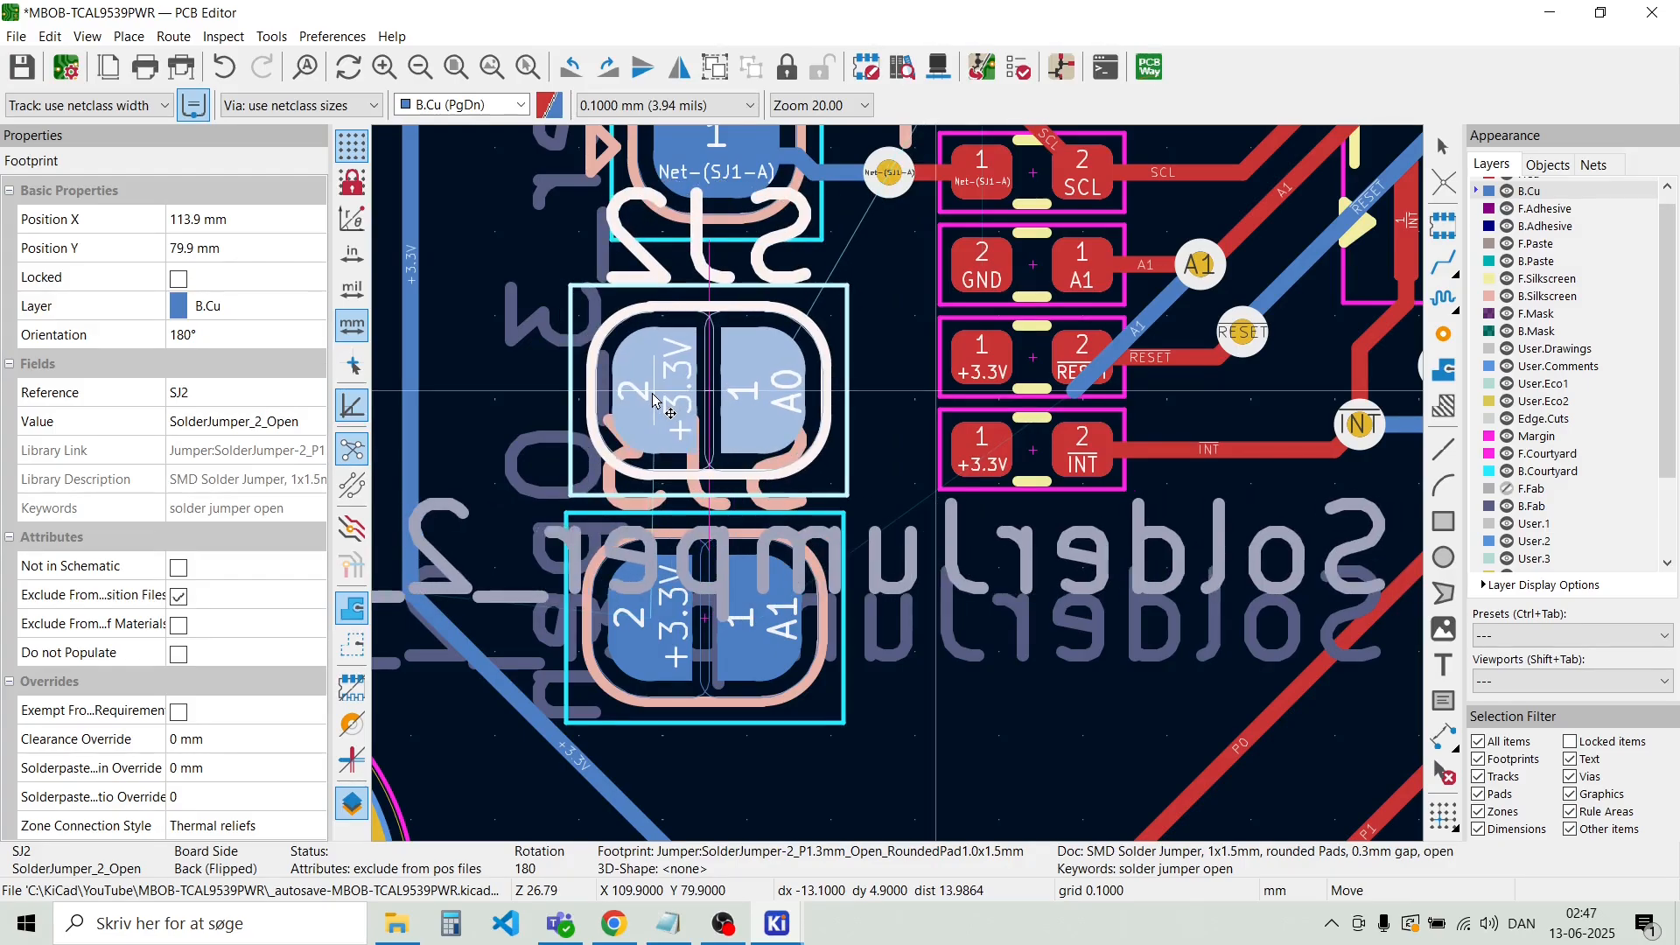
left_click(653, 403)
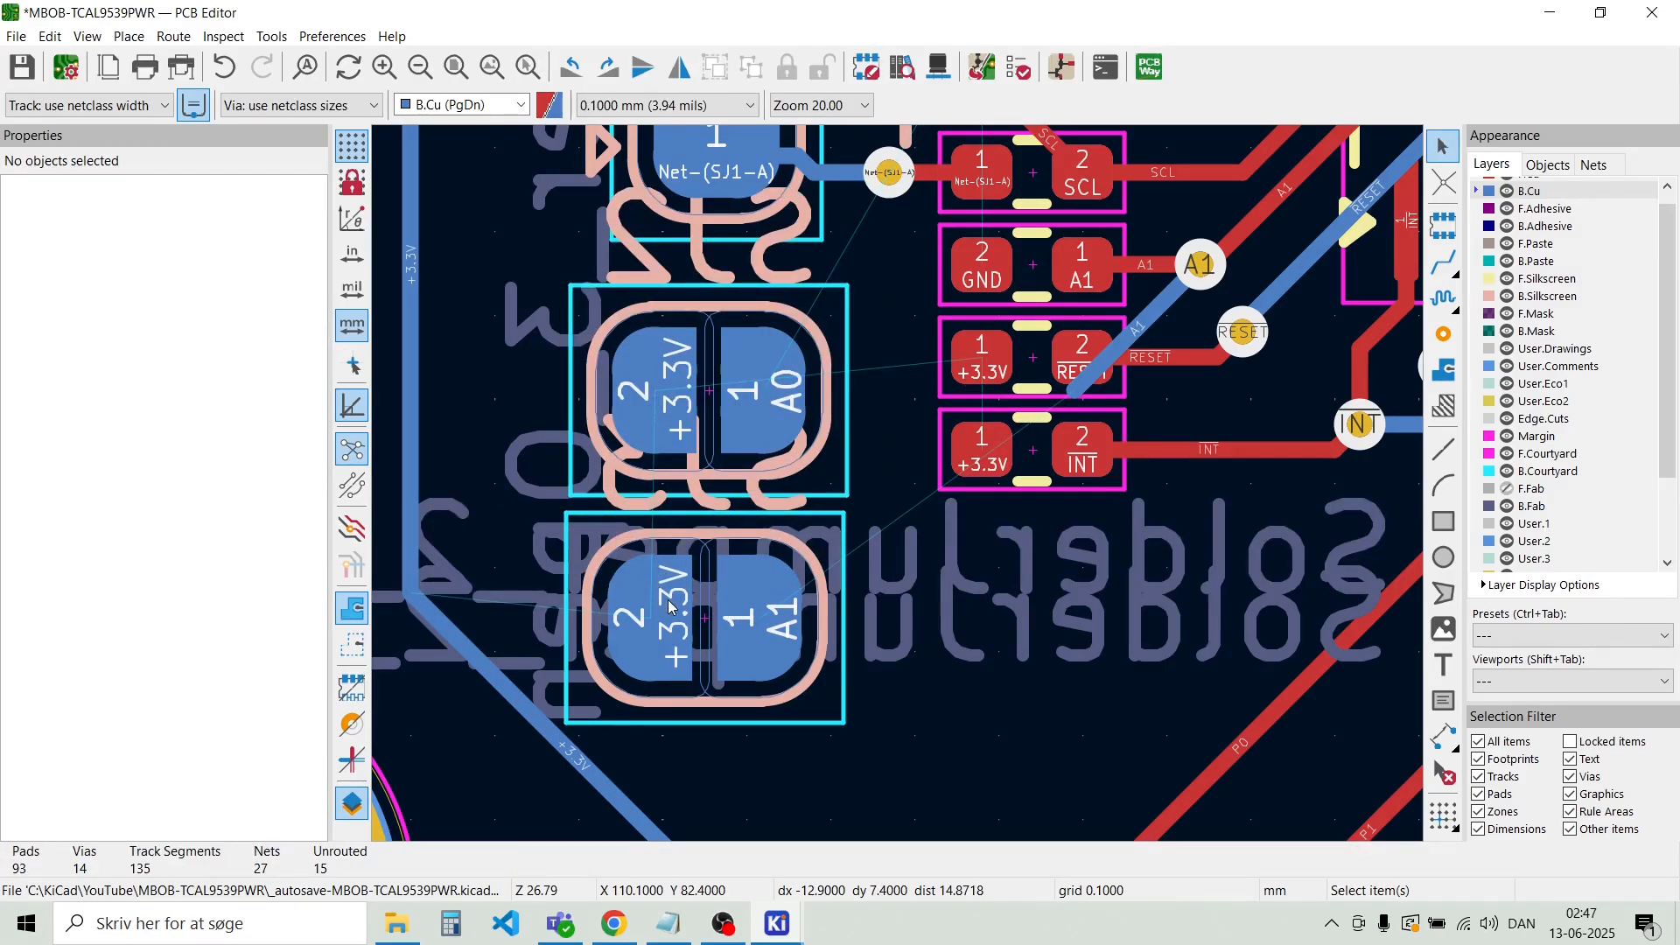
left_click_drag(654, 628, 659, 619)
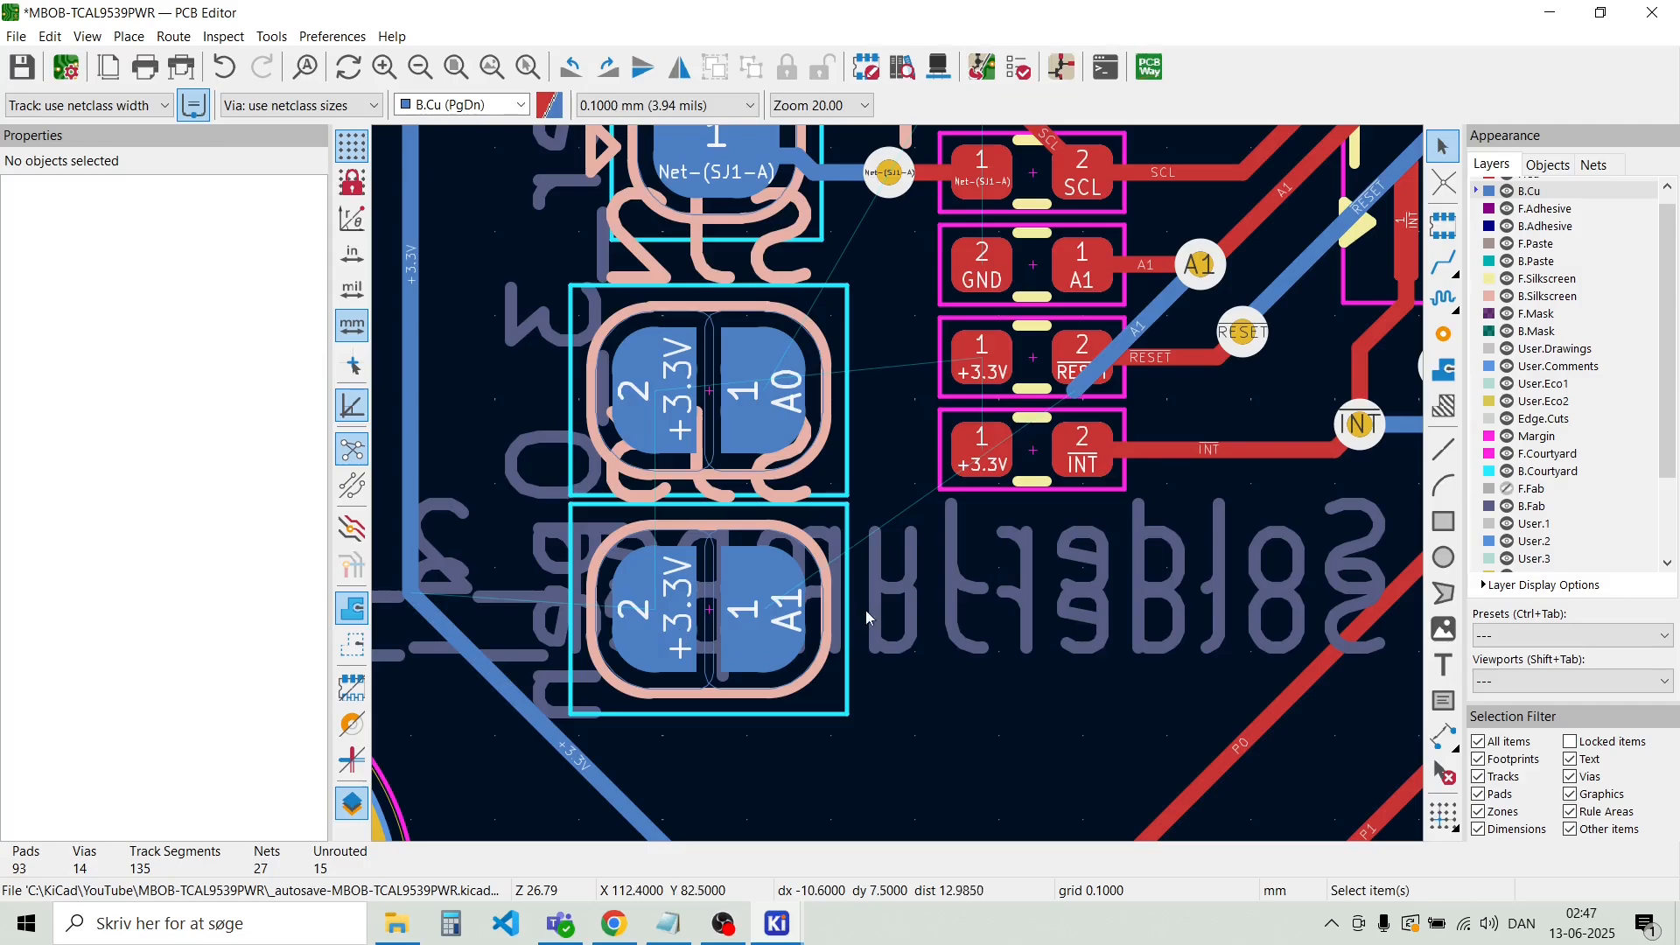
Route a back-copper track from SJ3 pad 1 to the free end of the diagonal A1 track
key("x")
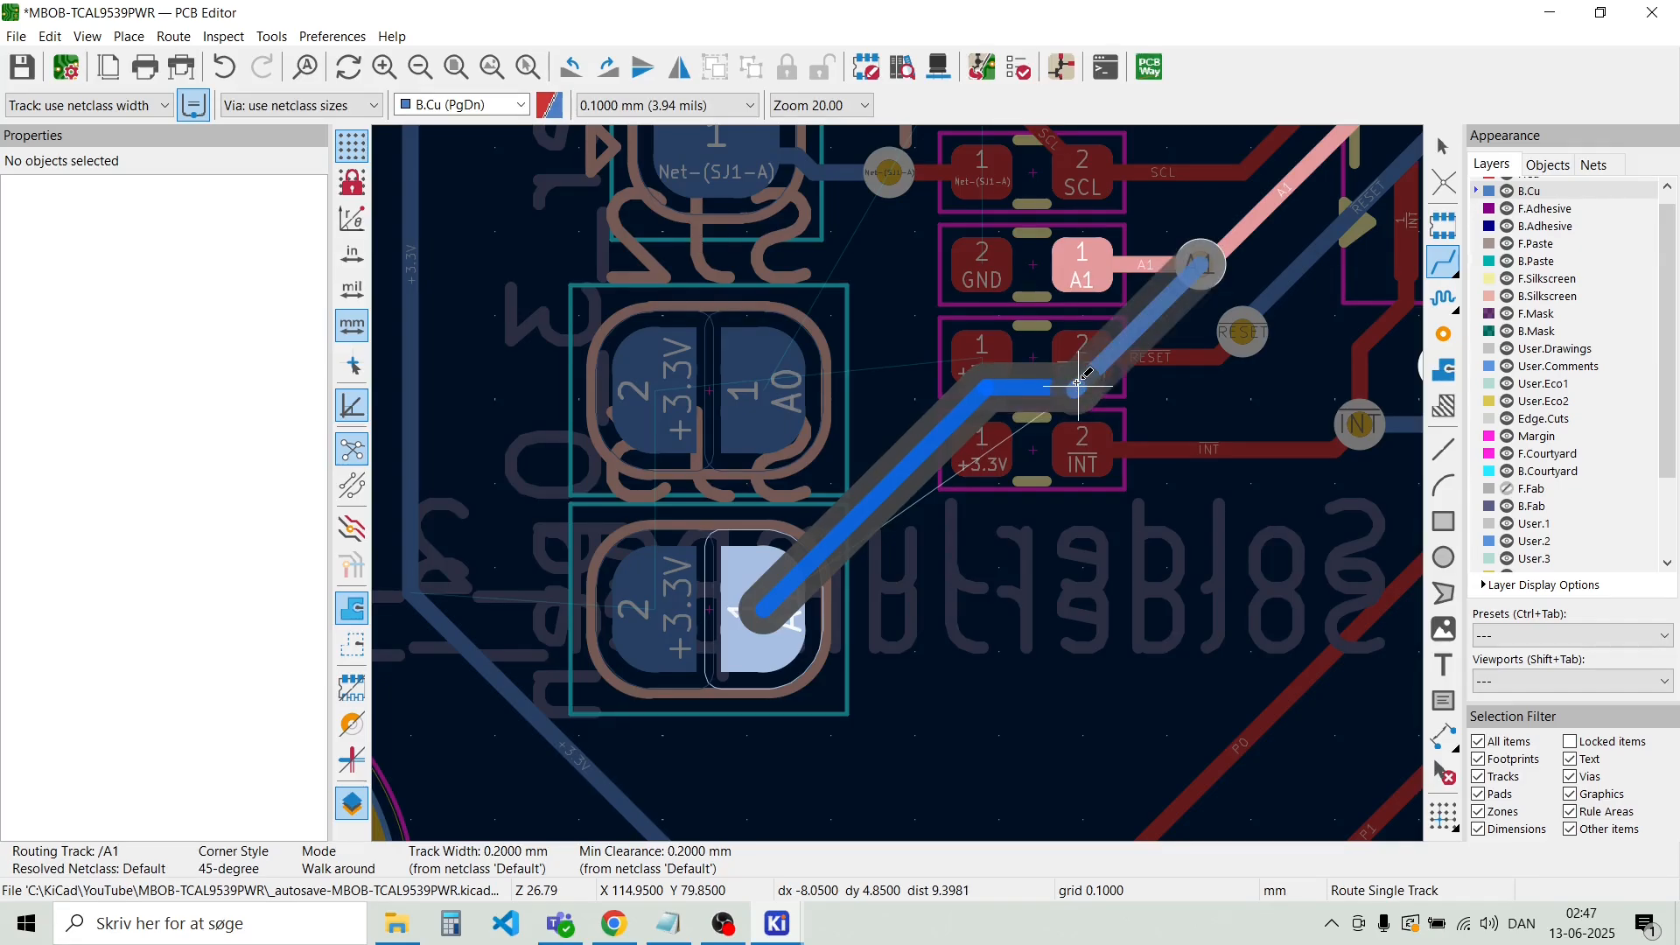
left_click(1078, 383)
scroll(892, 490, "up", 5)
key("Escape")
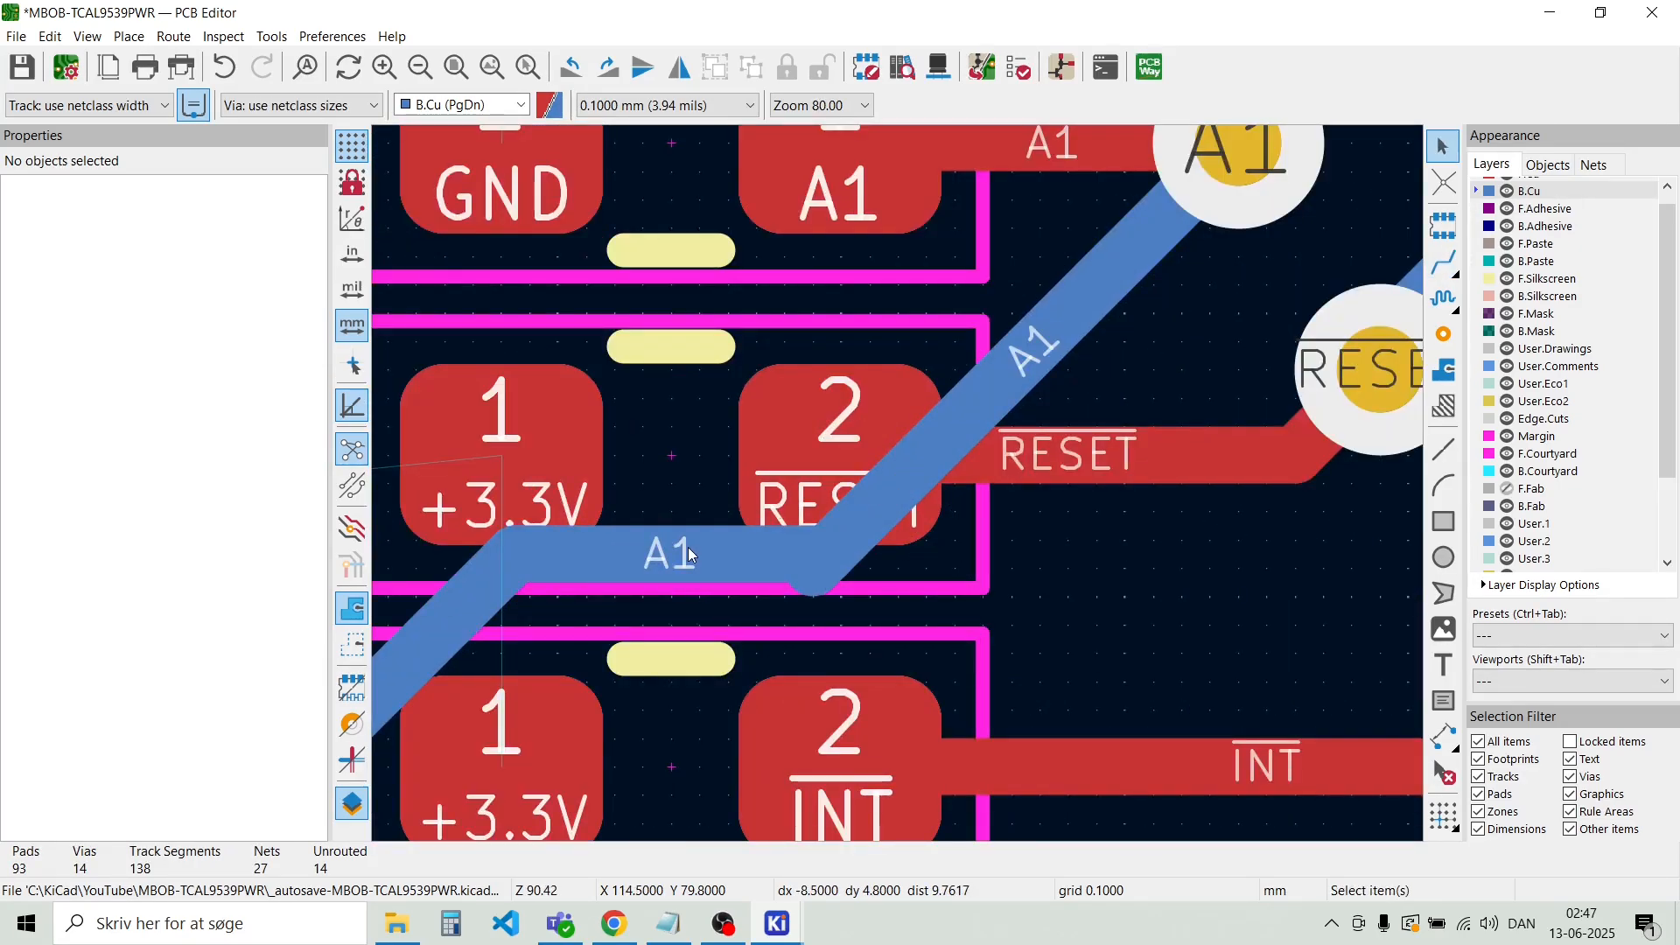
Align the horizontal A1 segment with the diagonal's end, then shift the SJ3-side diagonal outward so the track leaves pad 1 horizontally
key("d")
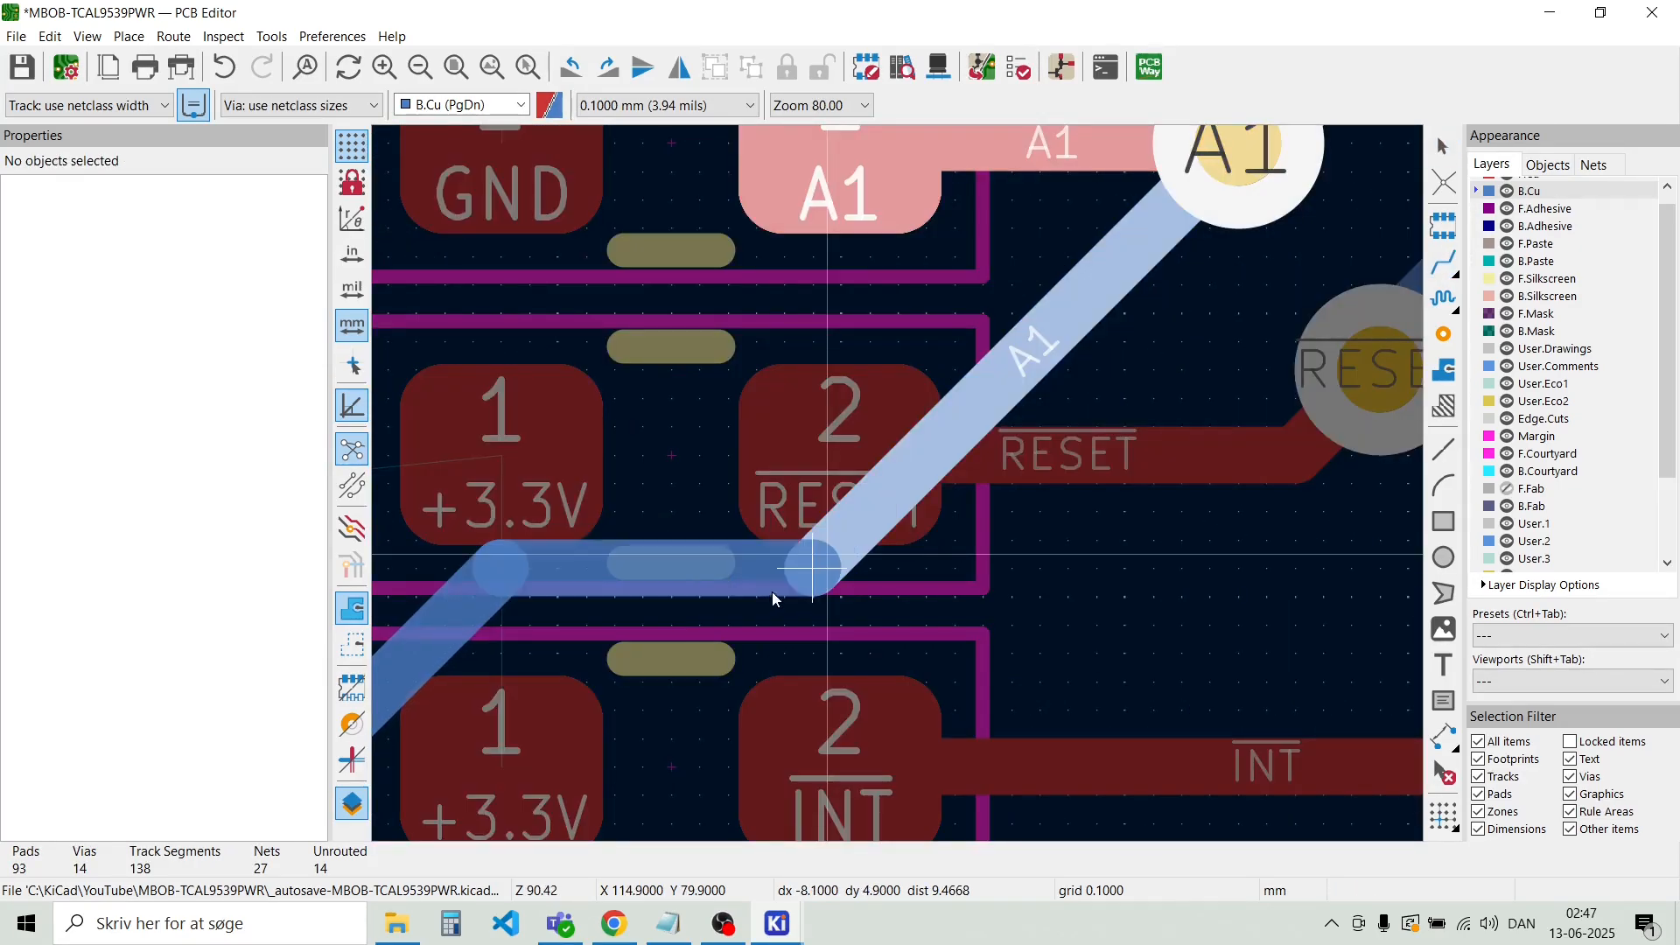
left_click(788, 582)
scroll(691, 624, "down", 2)
scroll(672, 484, "down", 1)
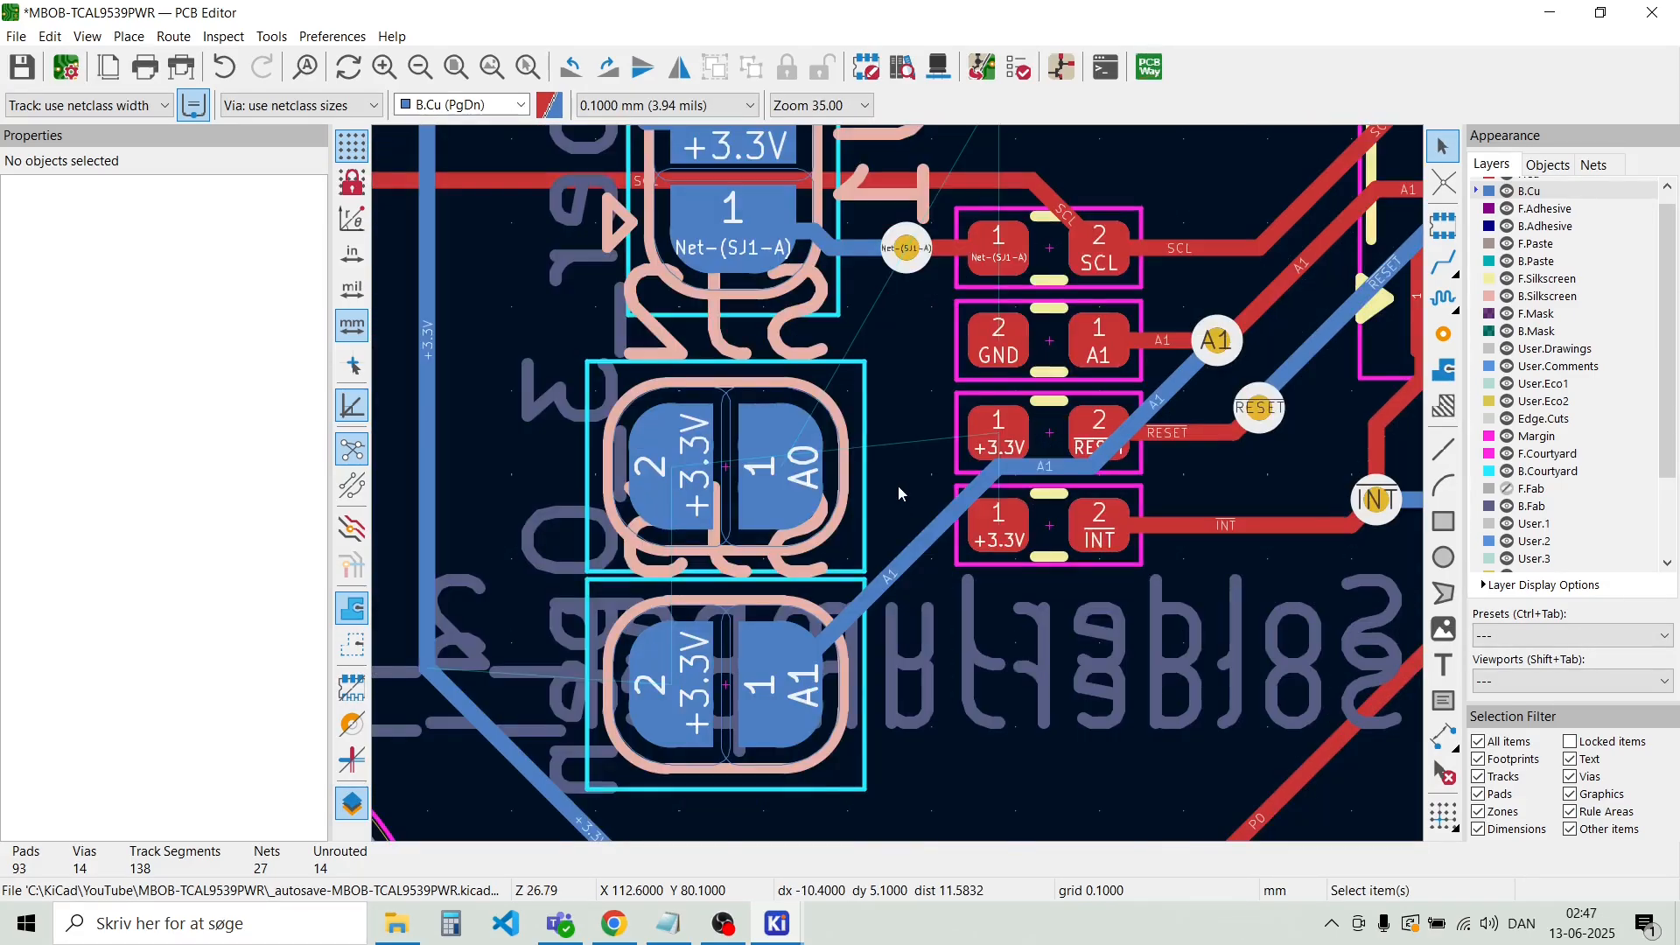
key("d")
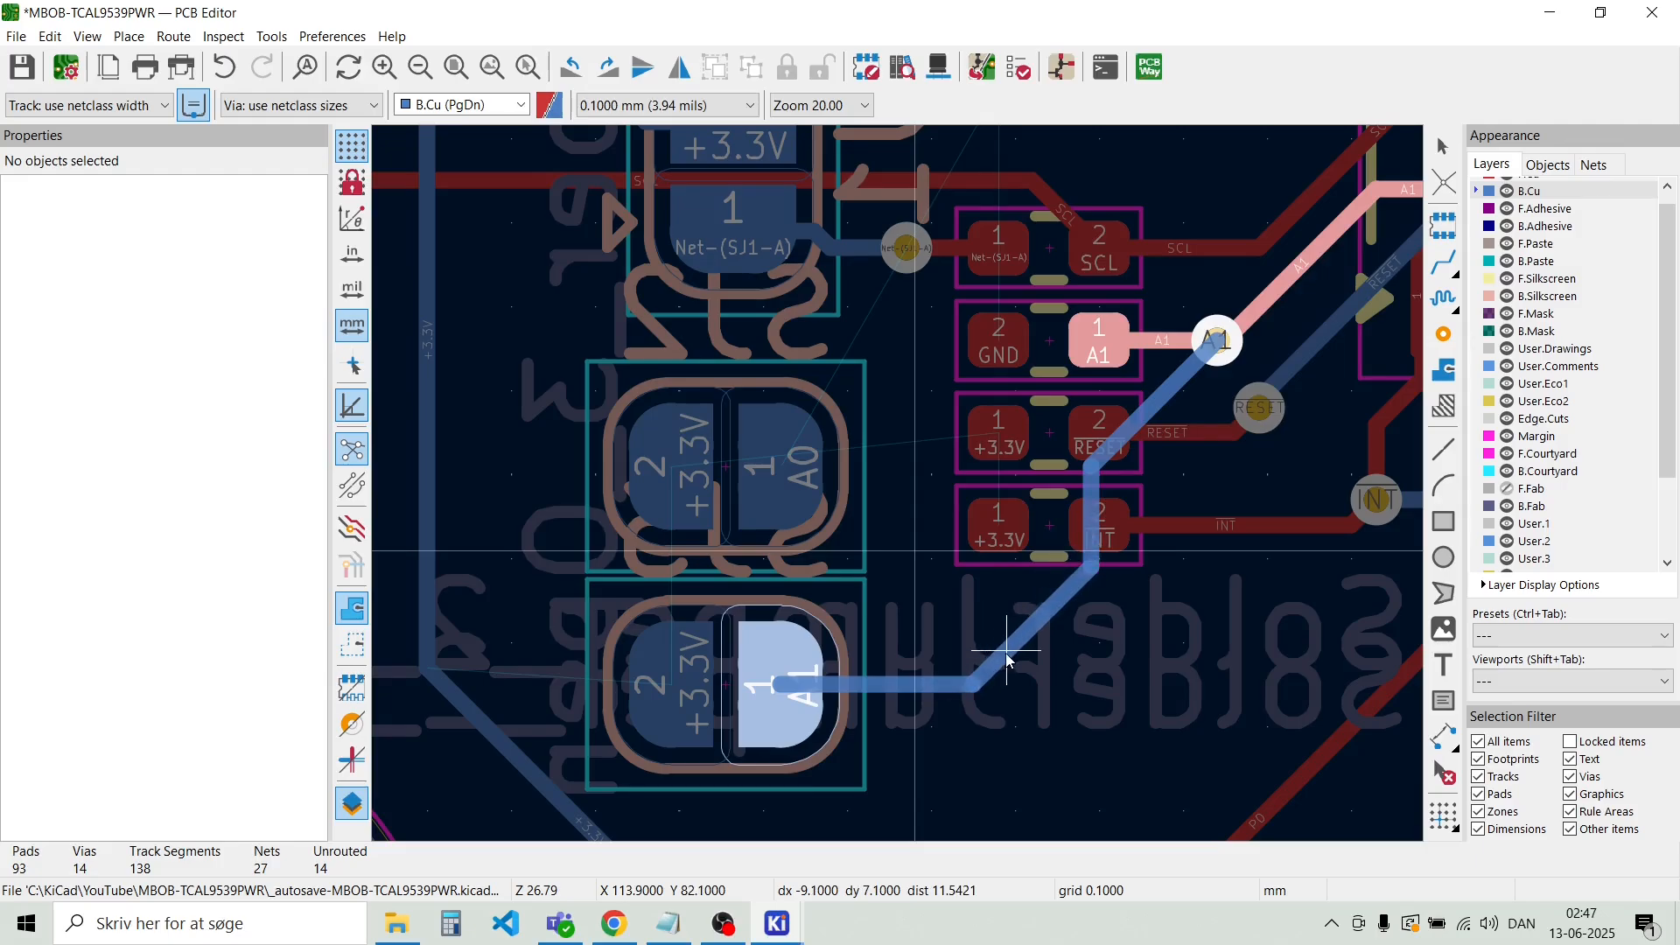
left_click(1021, 668)
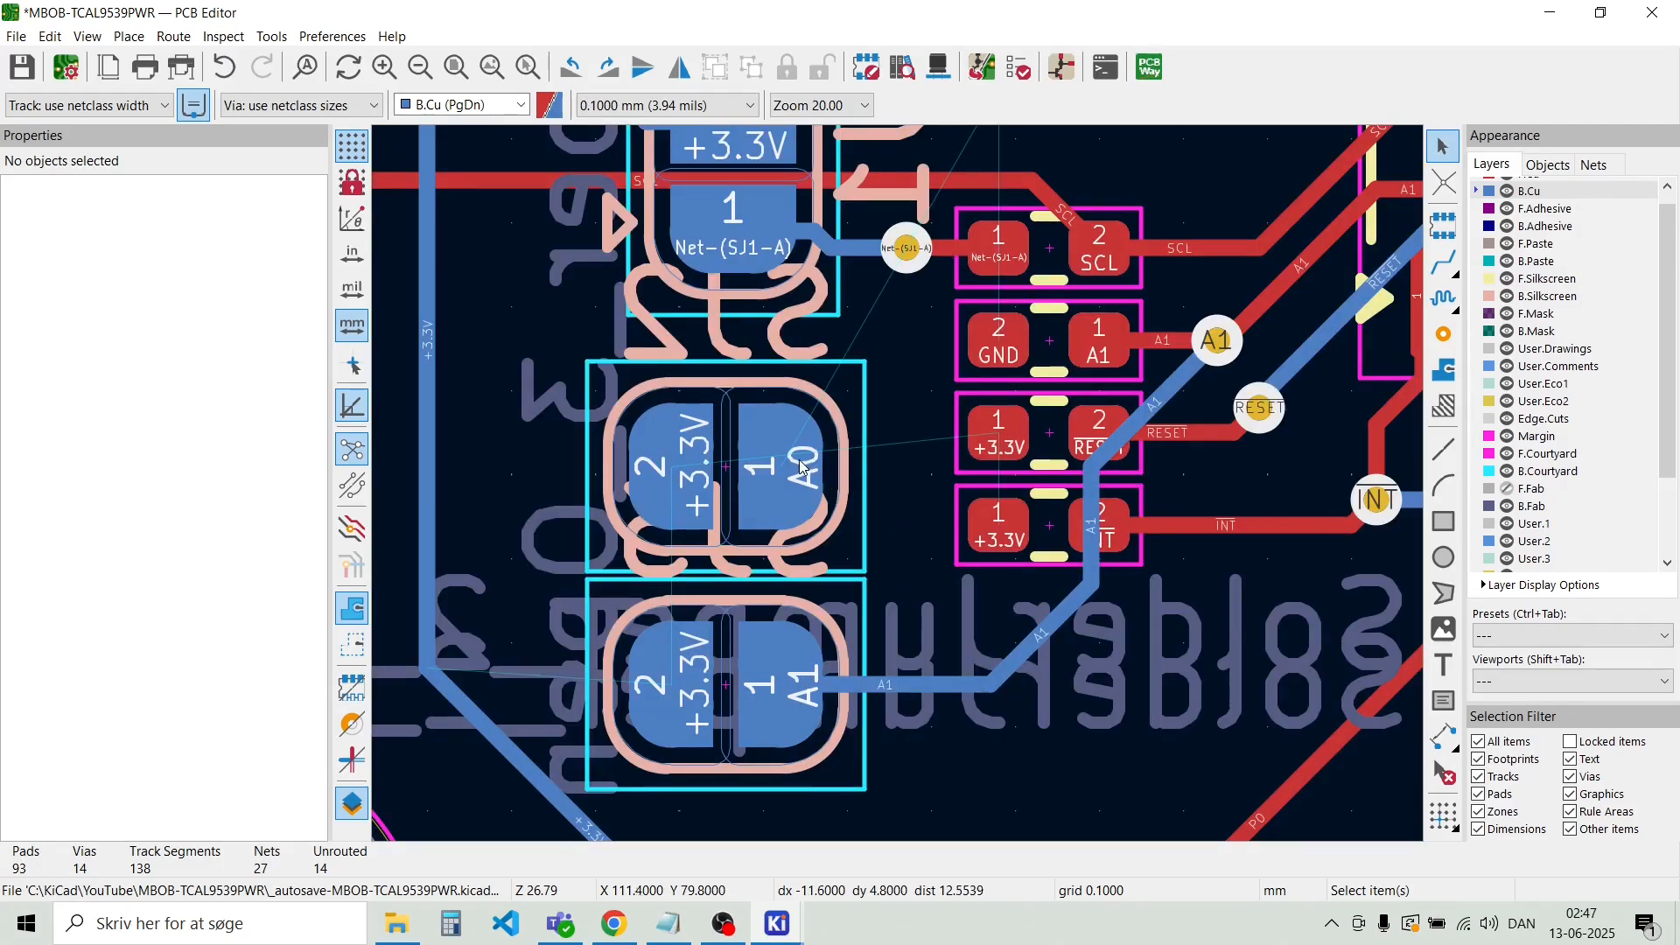
Route an A0 back-copper track from SJ2 pad 1 up to the A0 via beside the GND/A0 resistor
key("x")
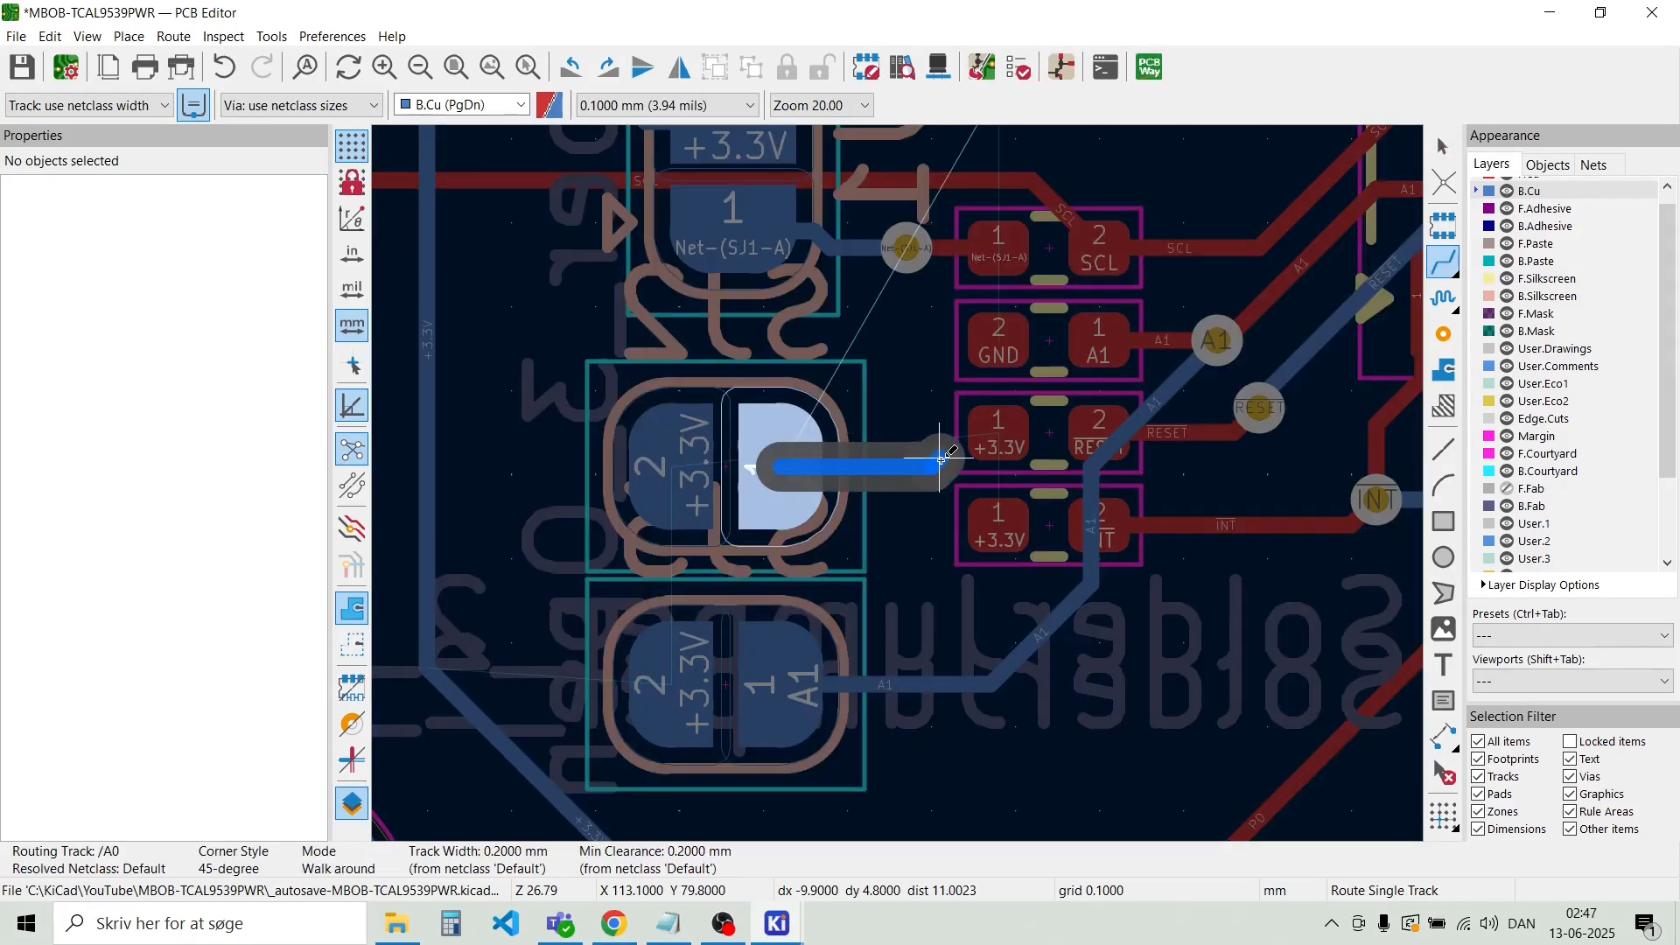
scroll(946, 464, "down", 1)
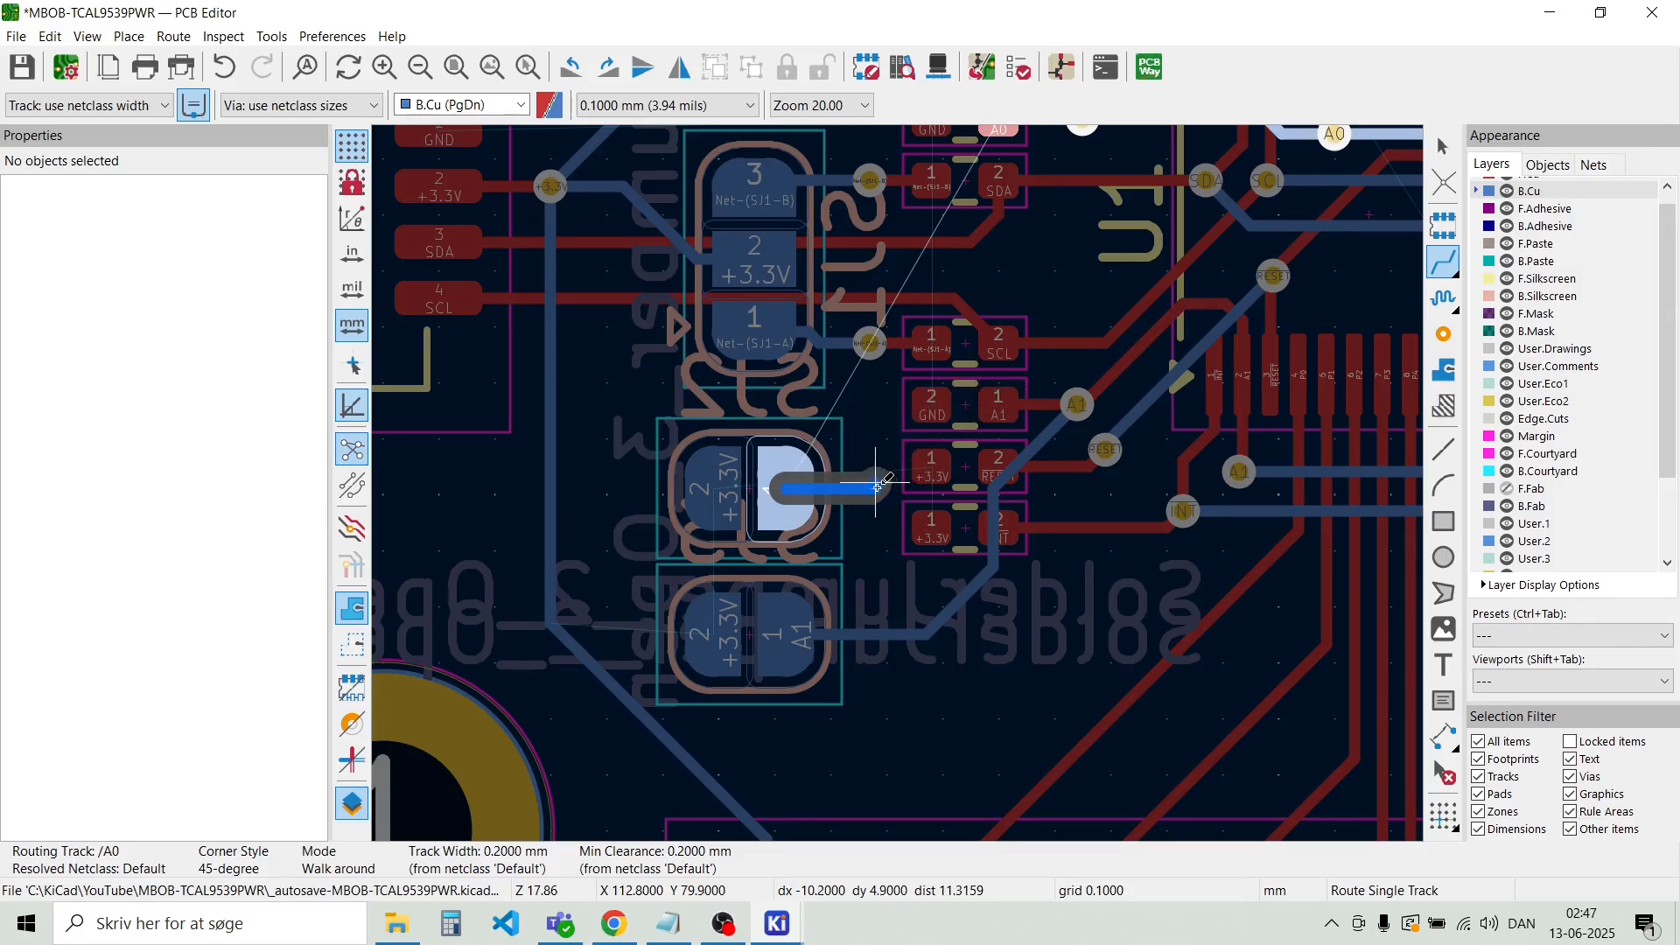
scroll(991, 371, "down", 1)
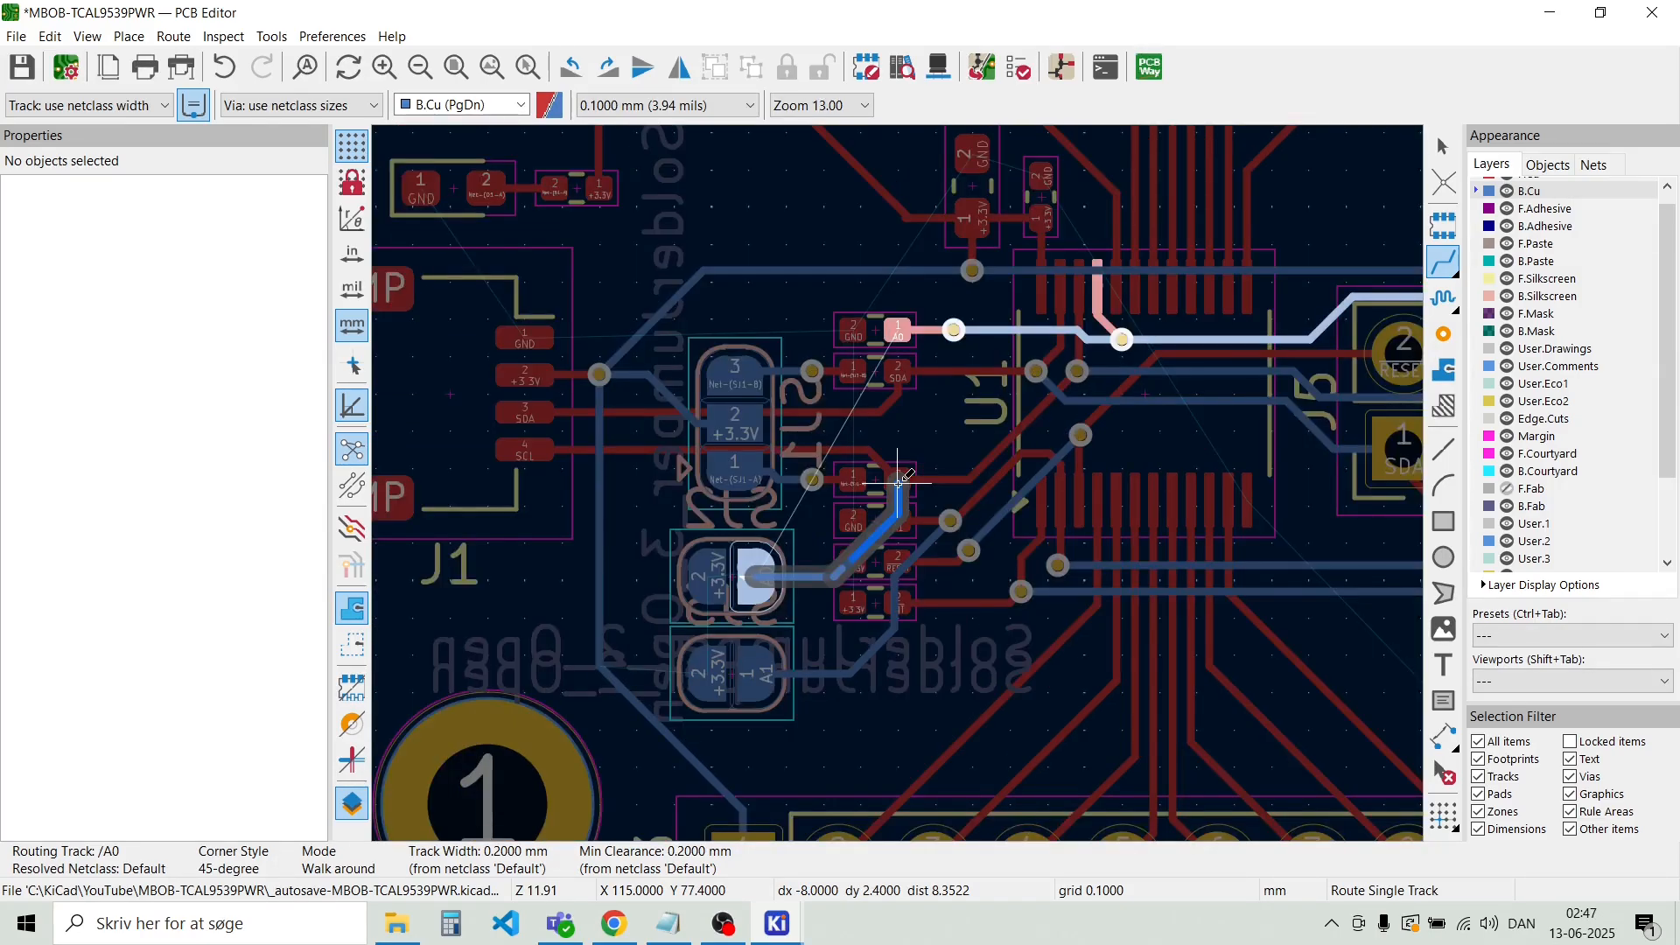
scroll(899, 483, "up", 3)
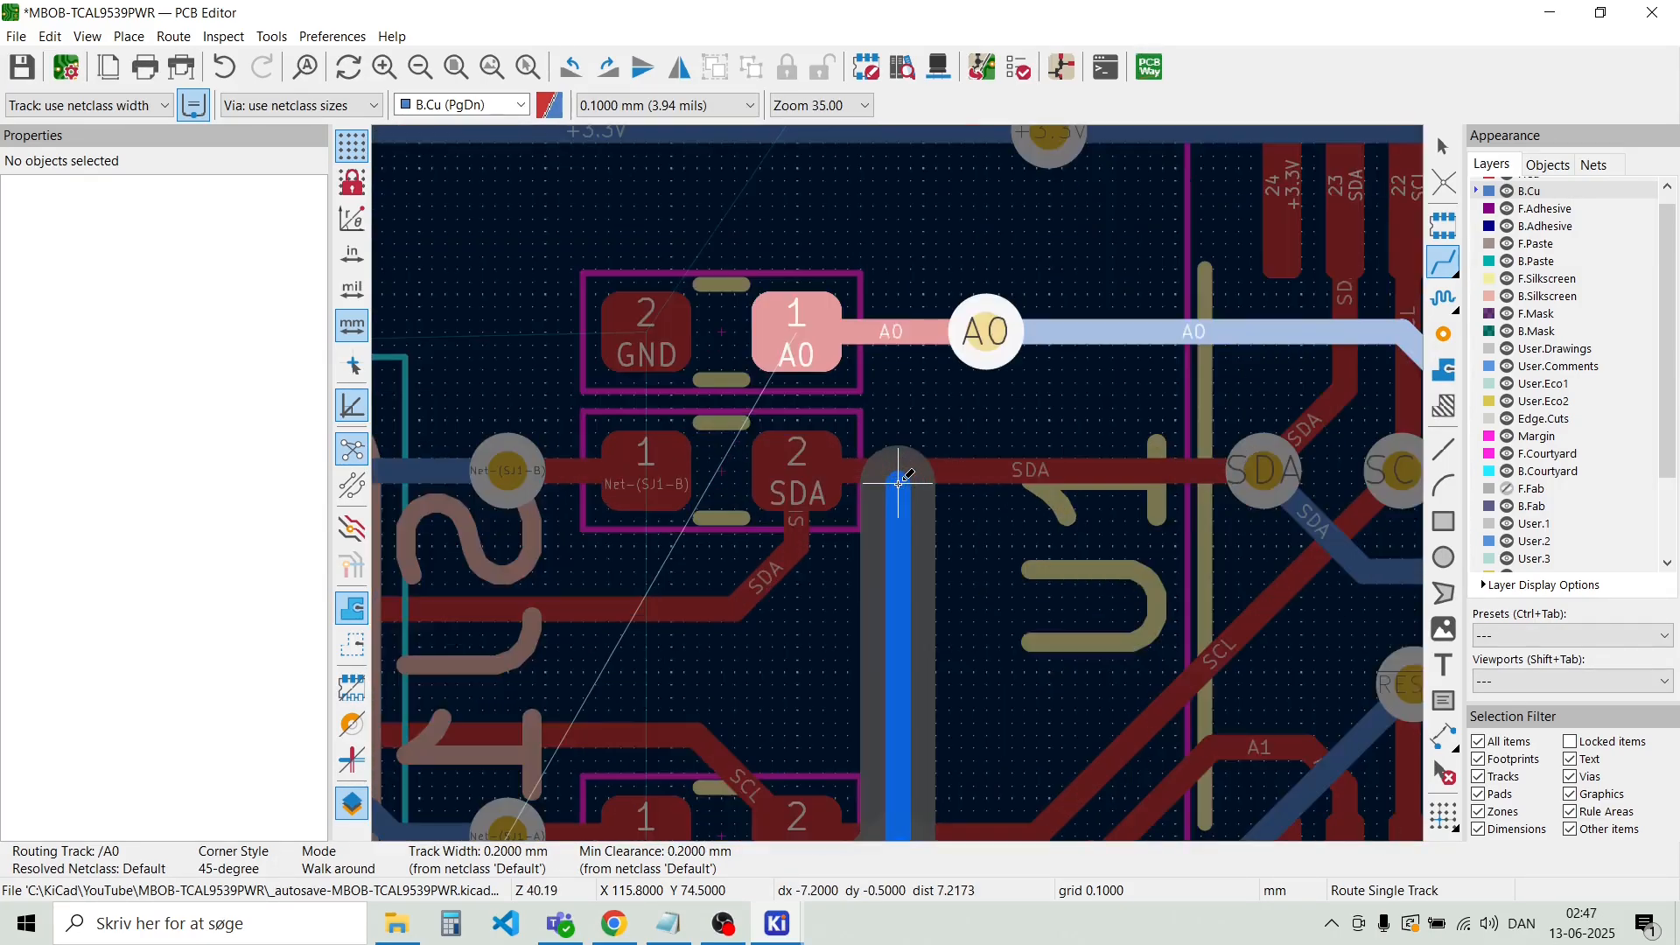
left_click(980, 354)
scroll(859, 470, "down", 1)
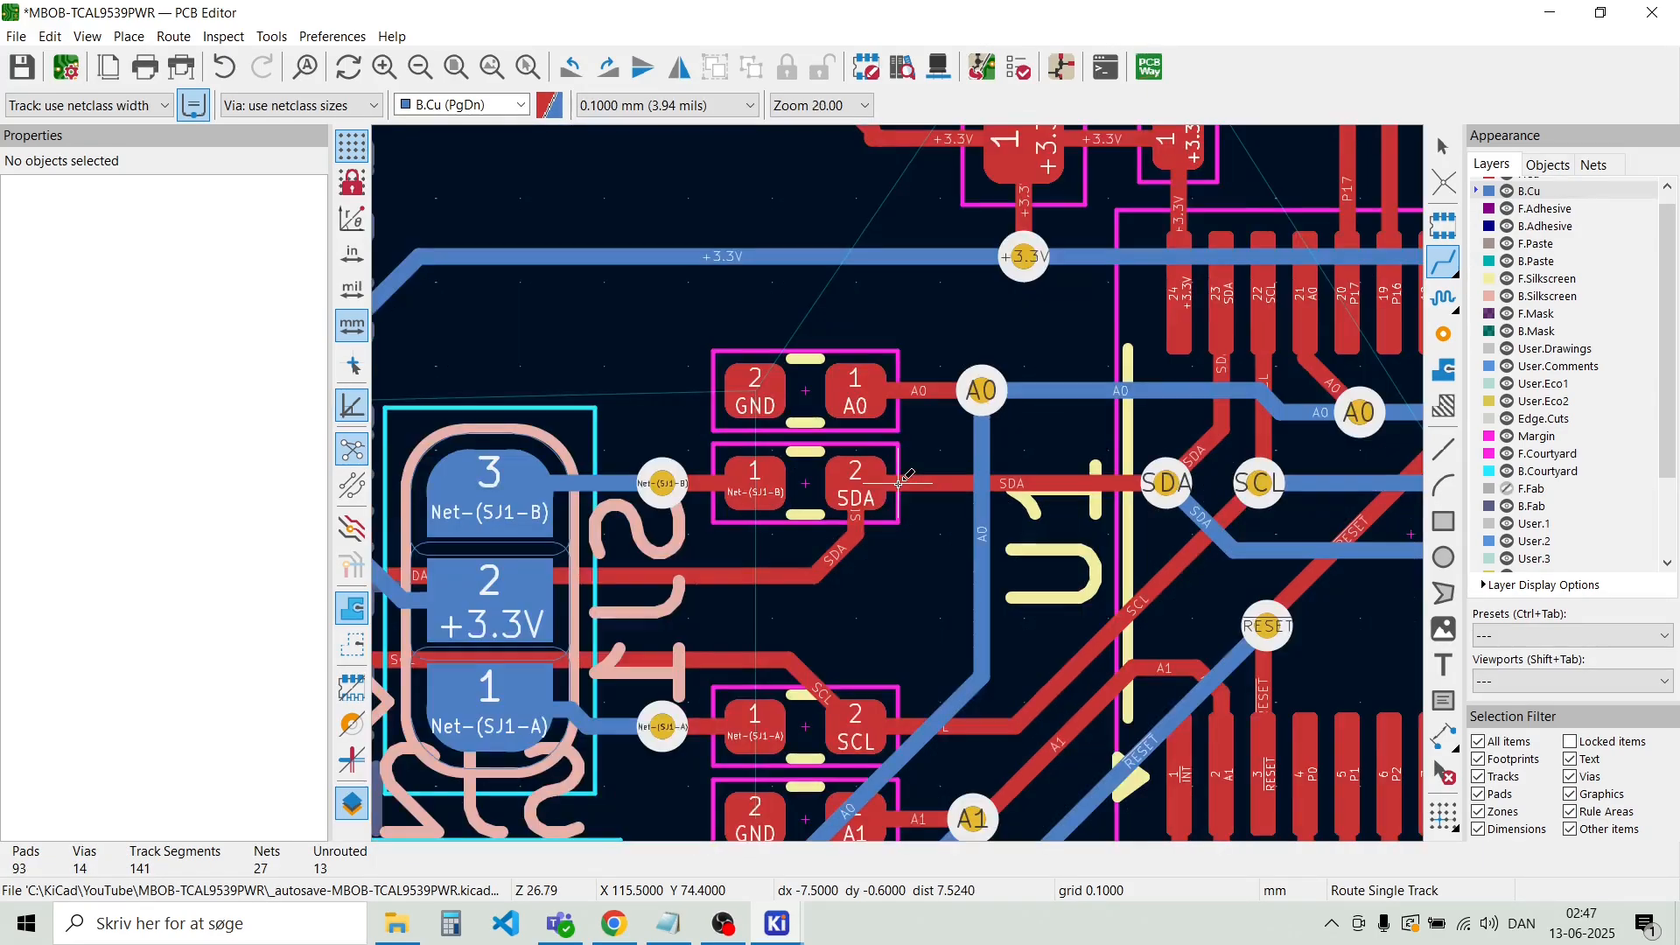
Finish routing and delete SJ1's vertical SolderJumper_3_Open value text from the back fabrication layer
scroll(899, 482, "down", 1)
scroll(899, 482, "up", 3)
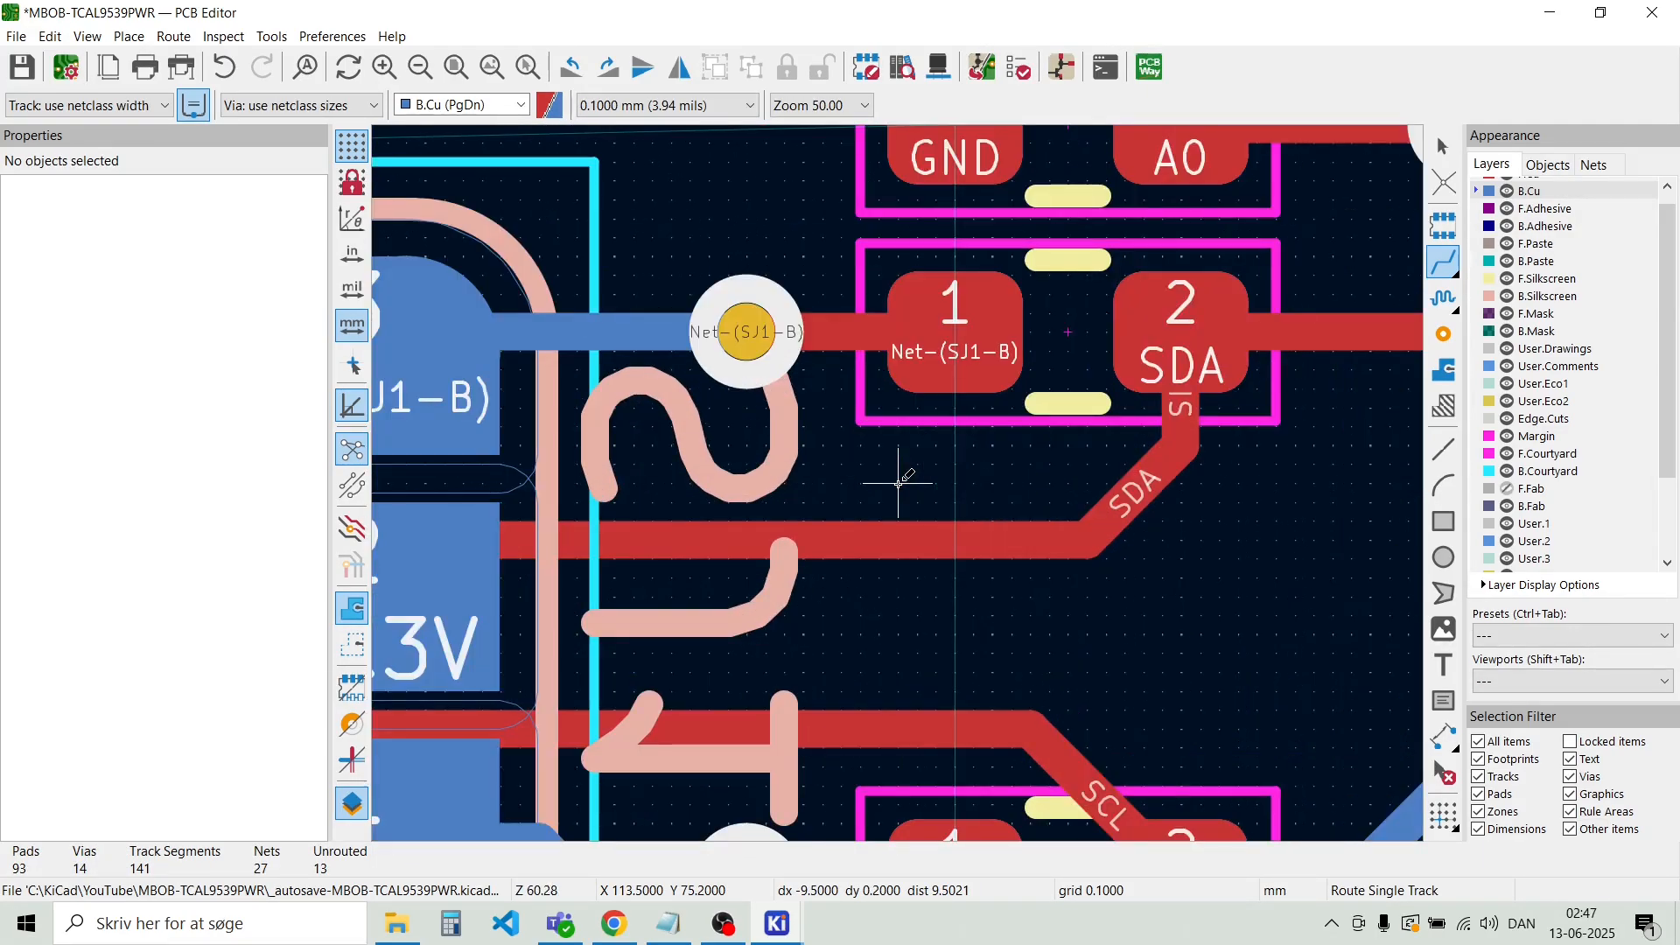
scroll(899, 482, "down", 2)
scroll(899, 482, "down", 2)
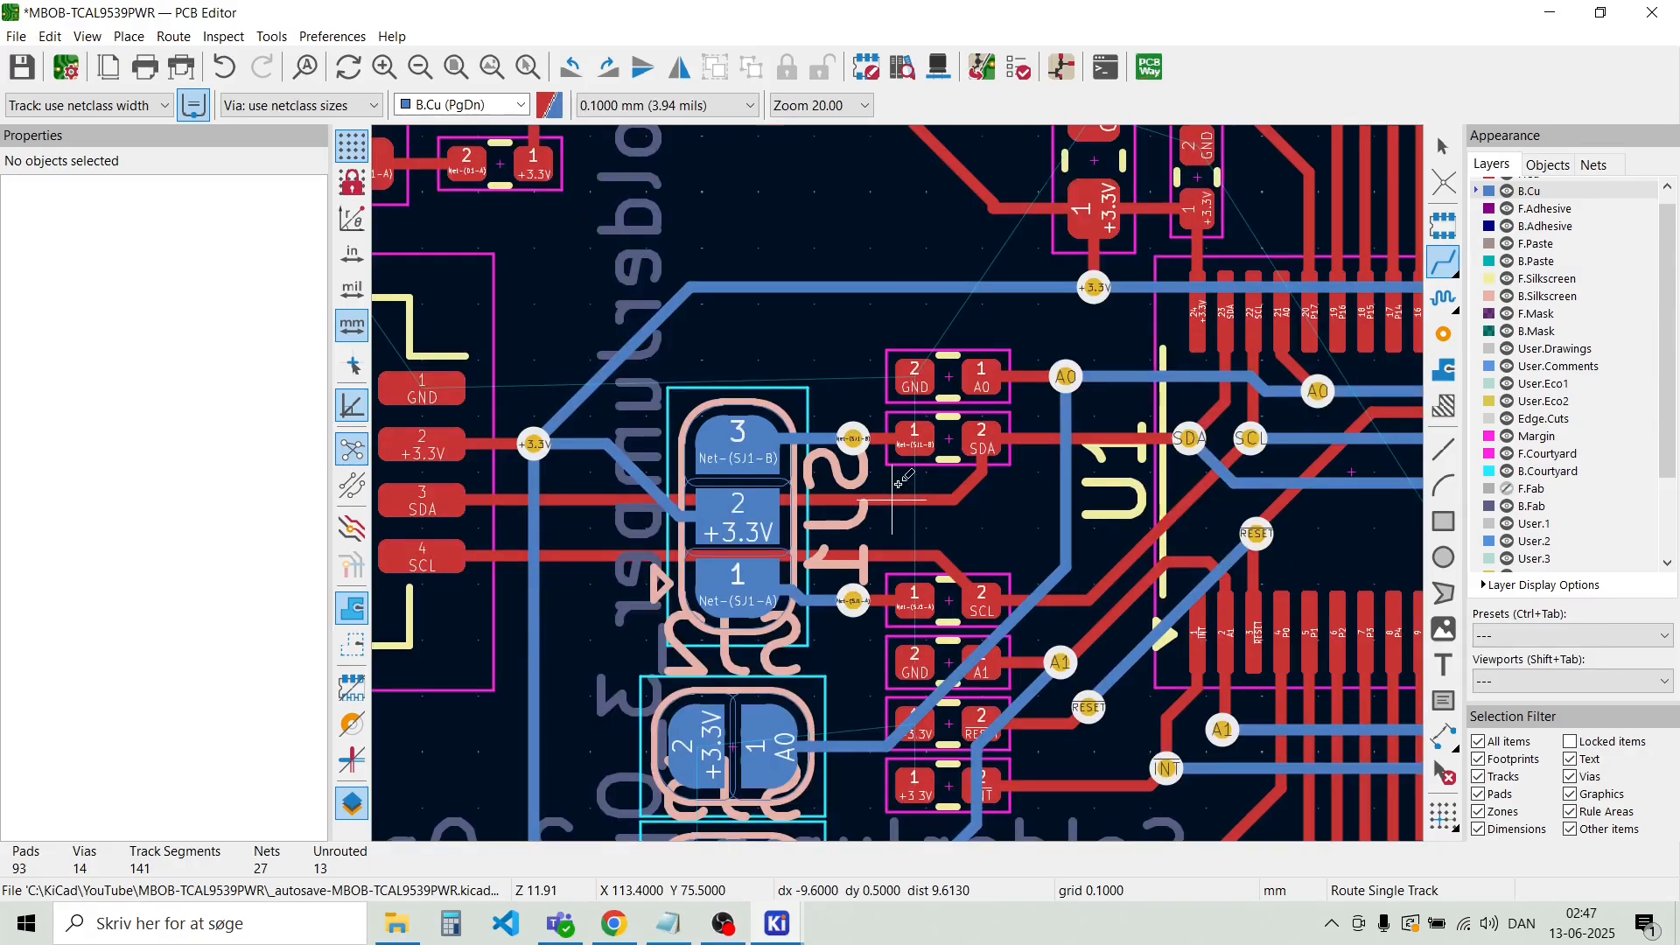
scroll(899, 482, "down", 3)
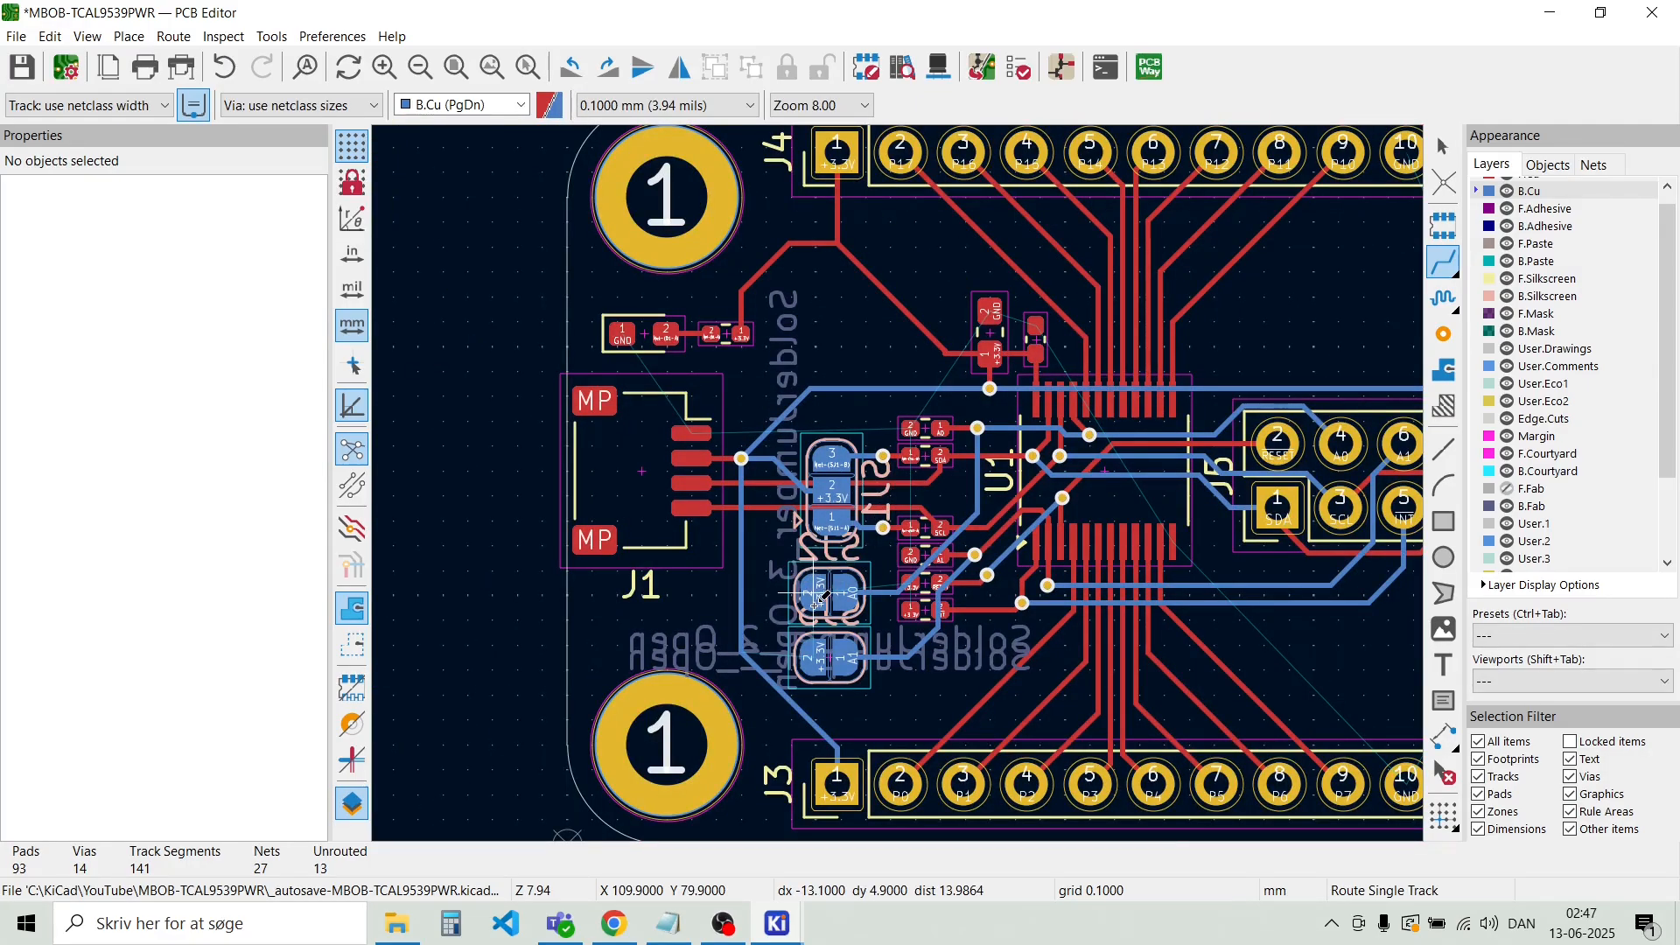
scroll(786, 370, "down", 3)
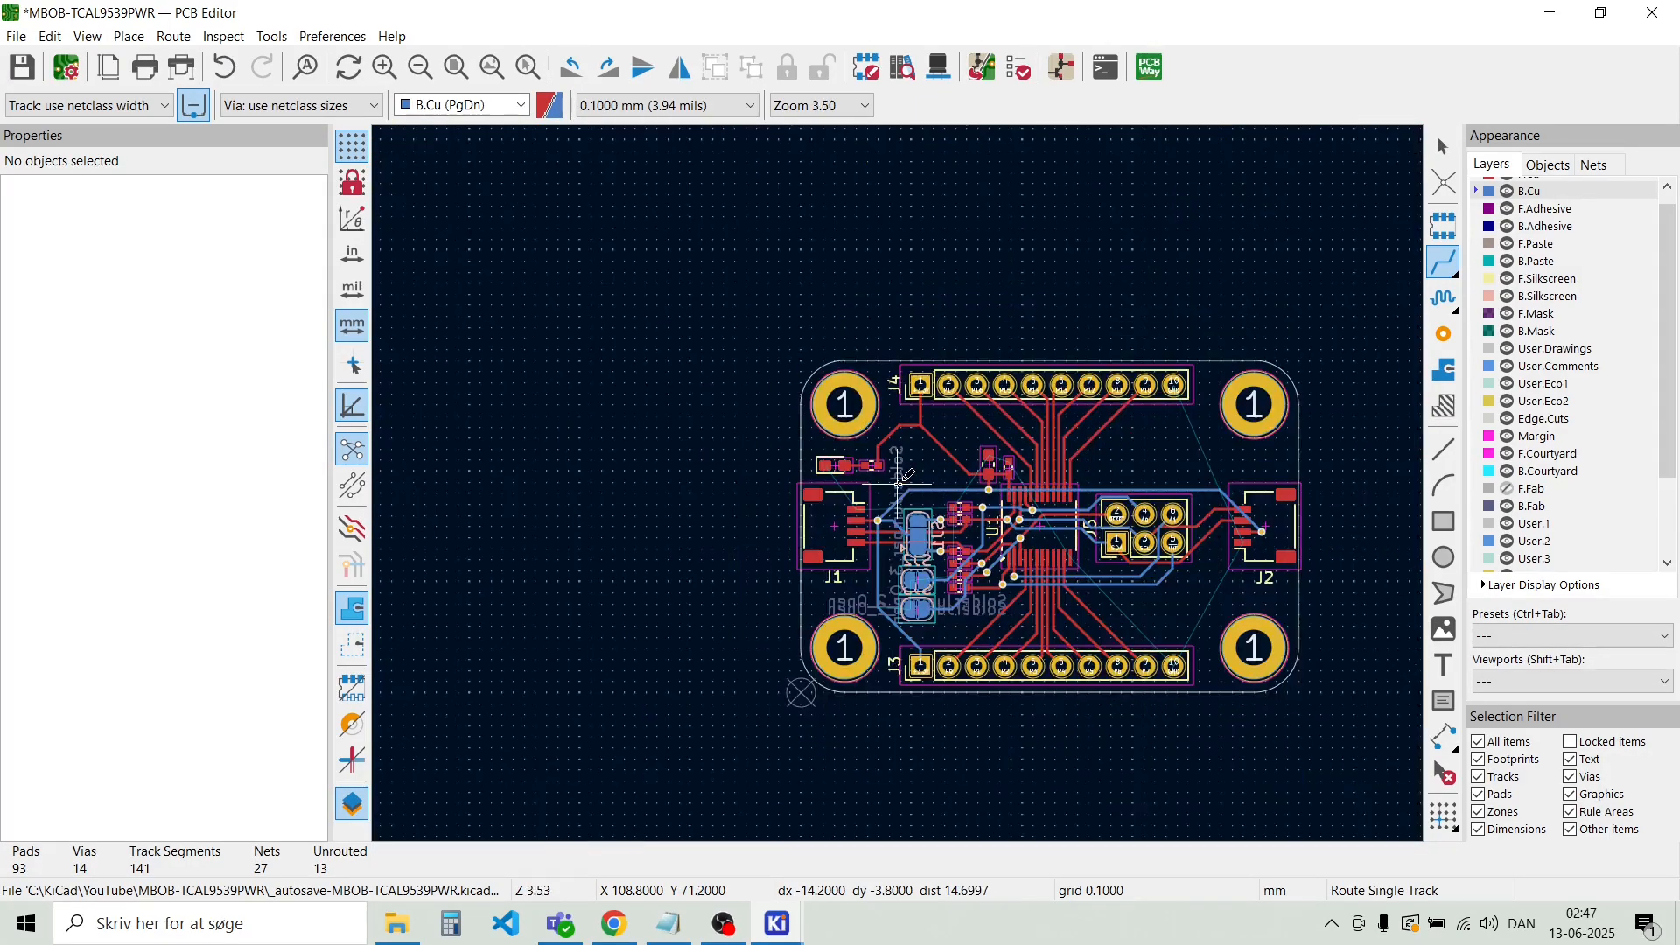
scroll(899, 482, "up", 6)
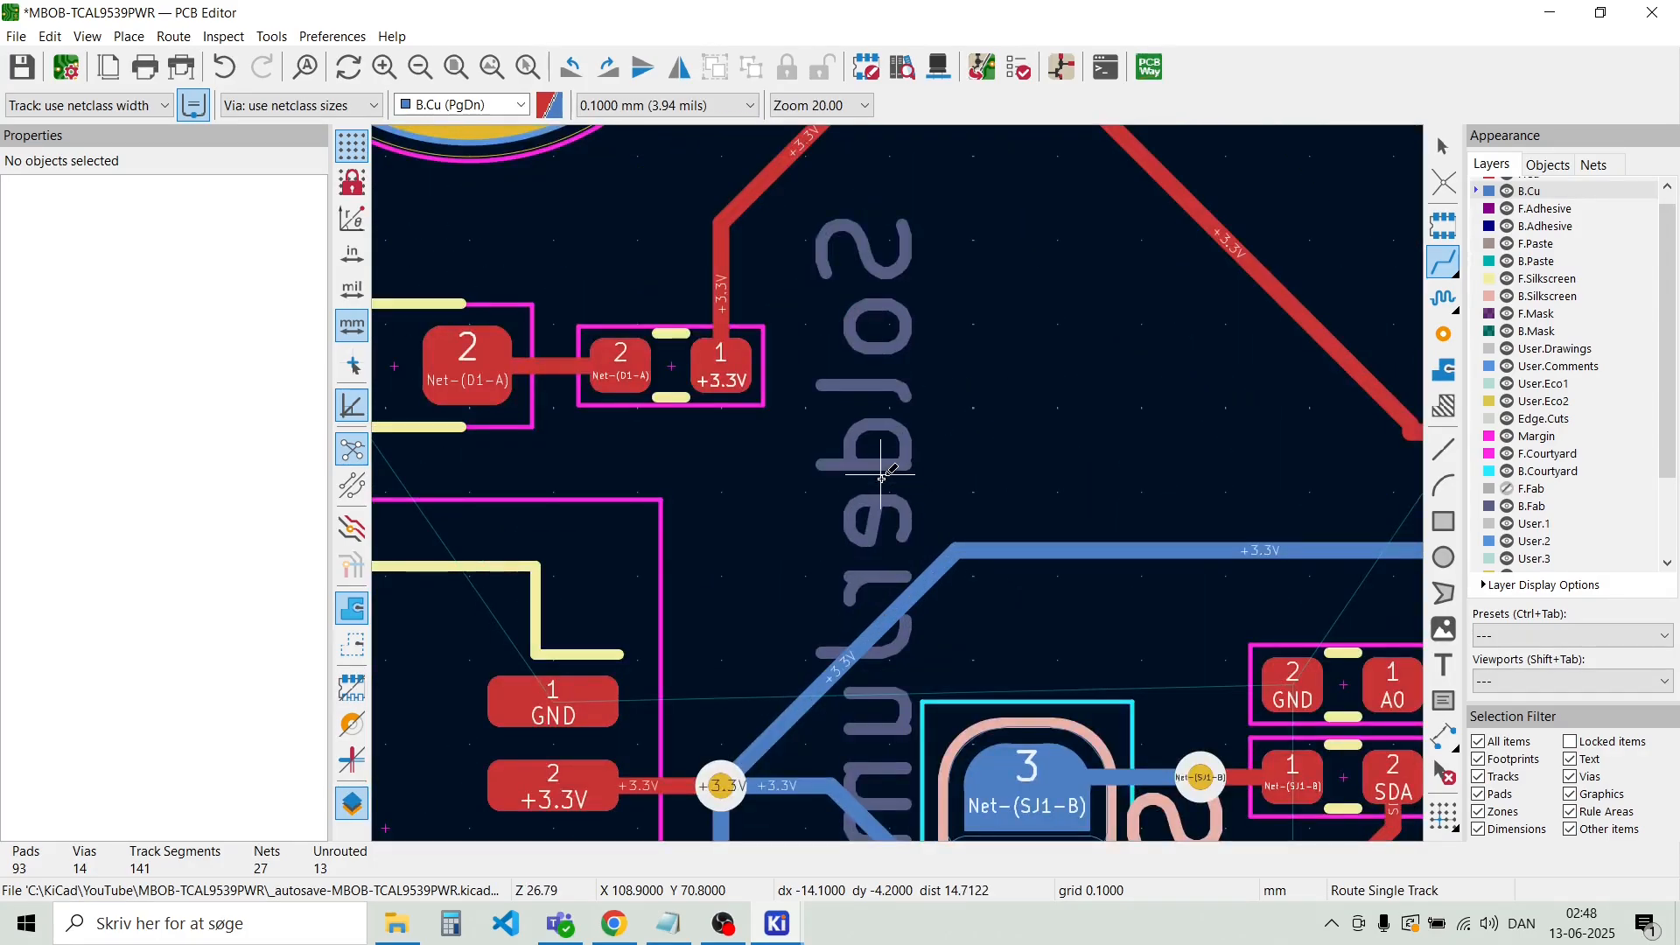
left_click(882, 474)
key("Escape")
key("Escape")
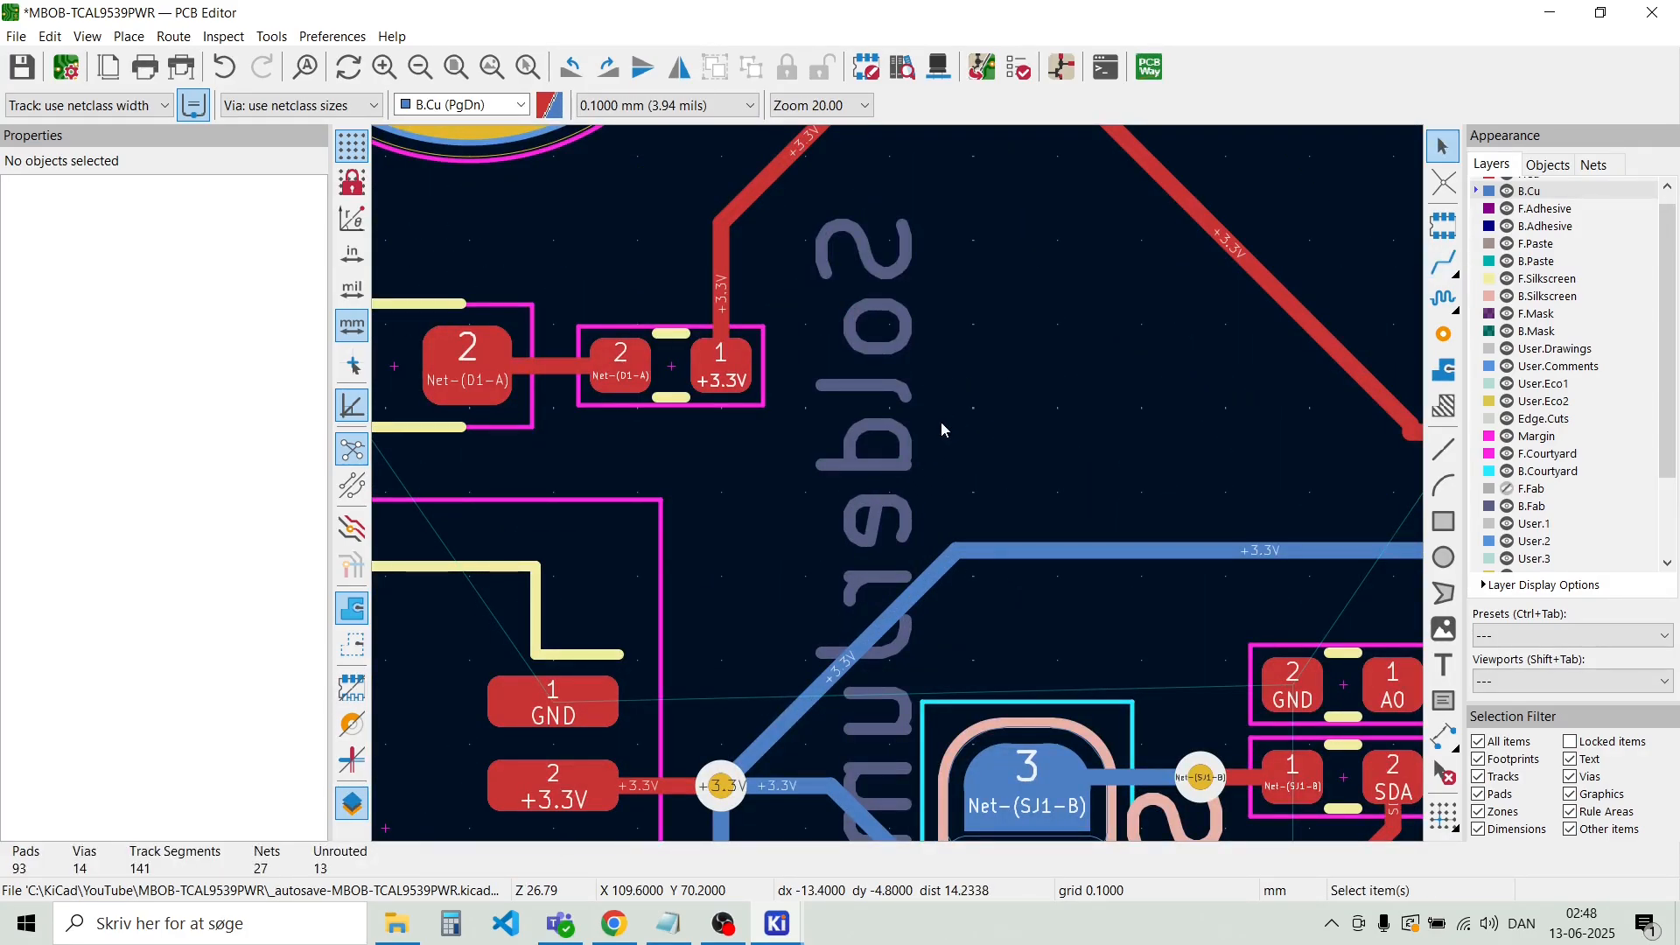
left_click(902, 409)
key("Escape")
scroll(898, 483, "down", 4)
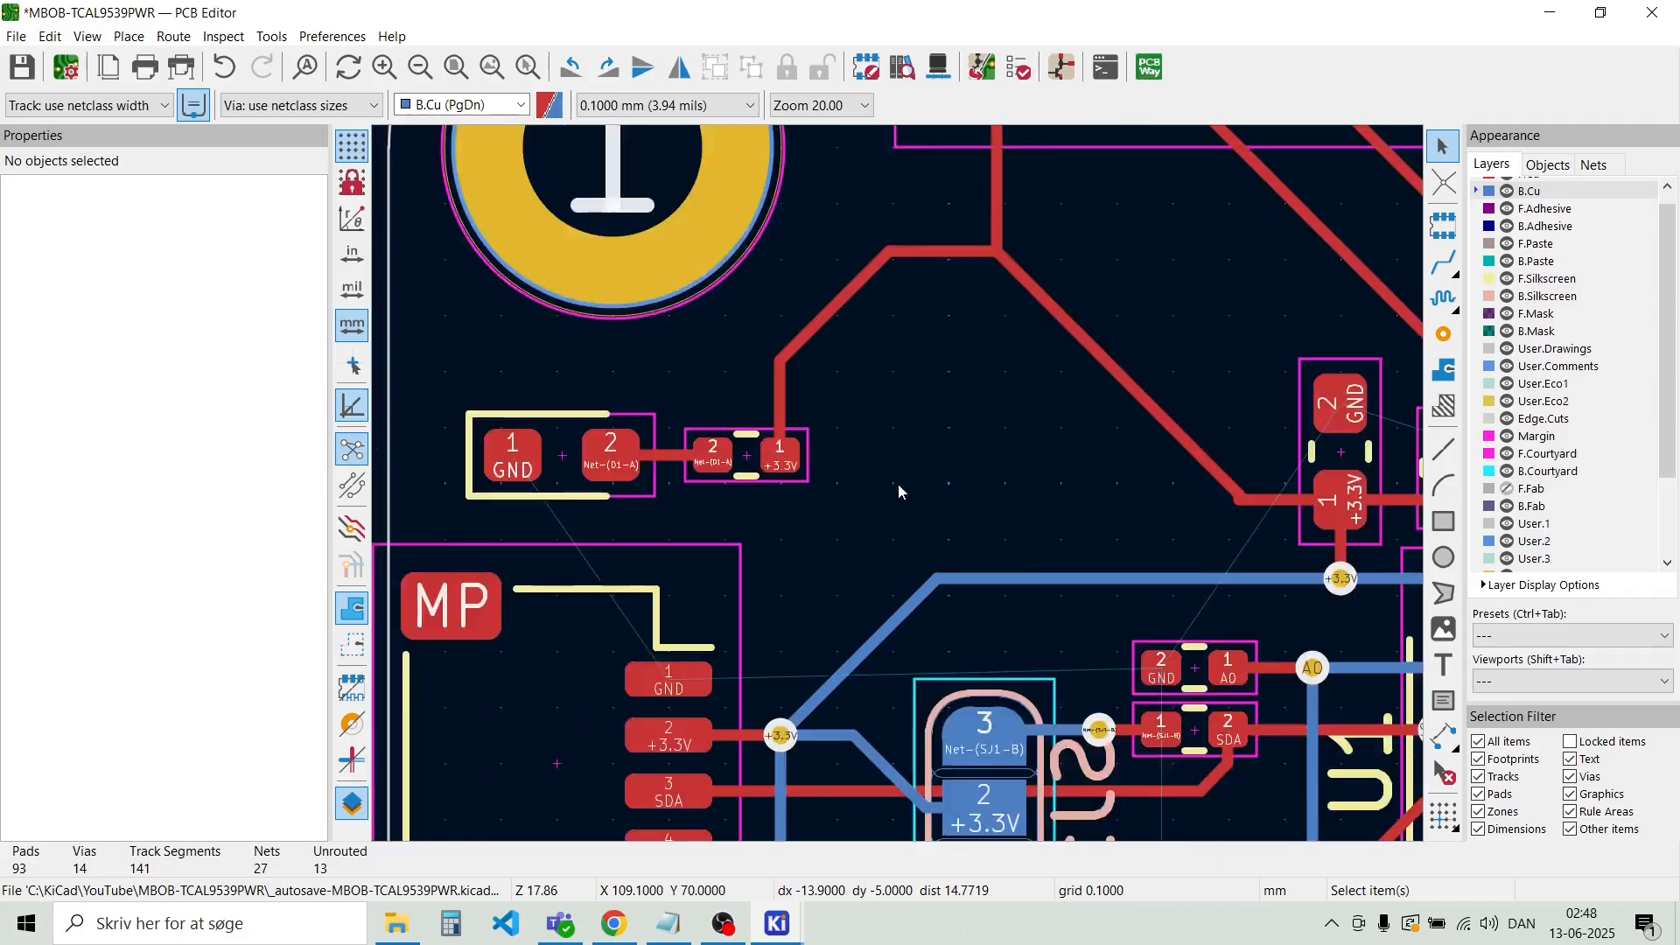
Delete the two overlapping SolderJumper_2_Open value texts of SJ2 and SJ3
scroll(898, 483, "up", 3)
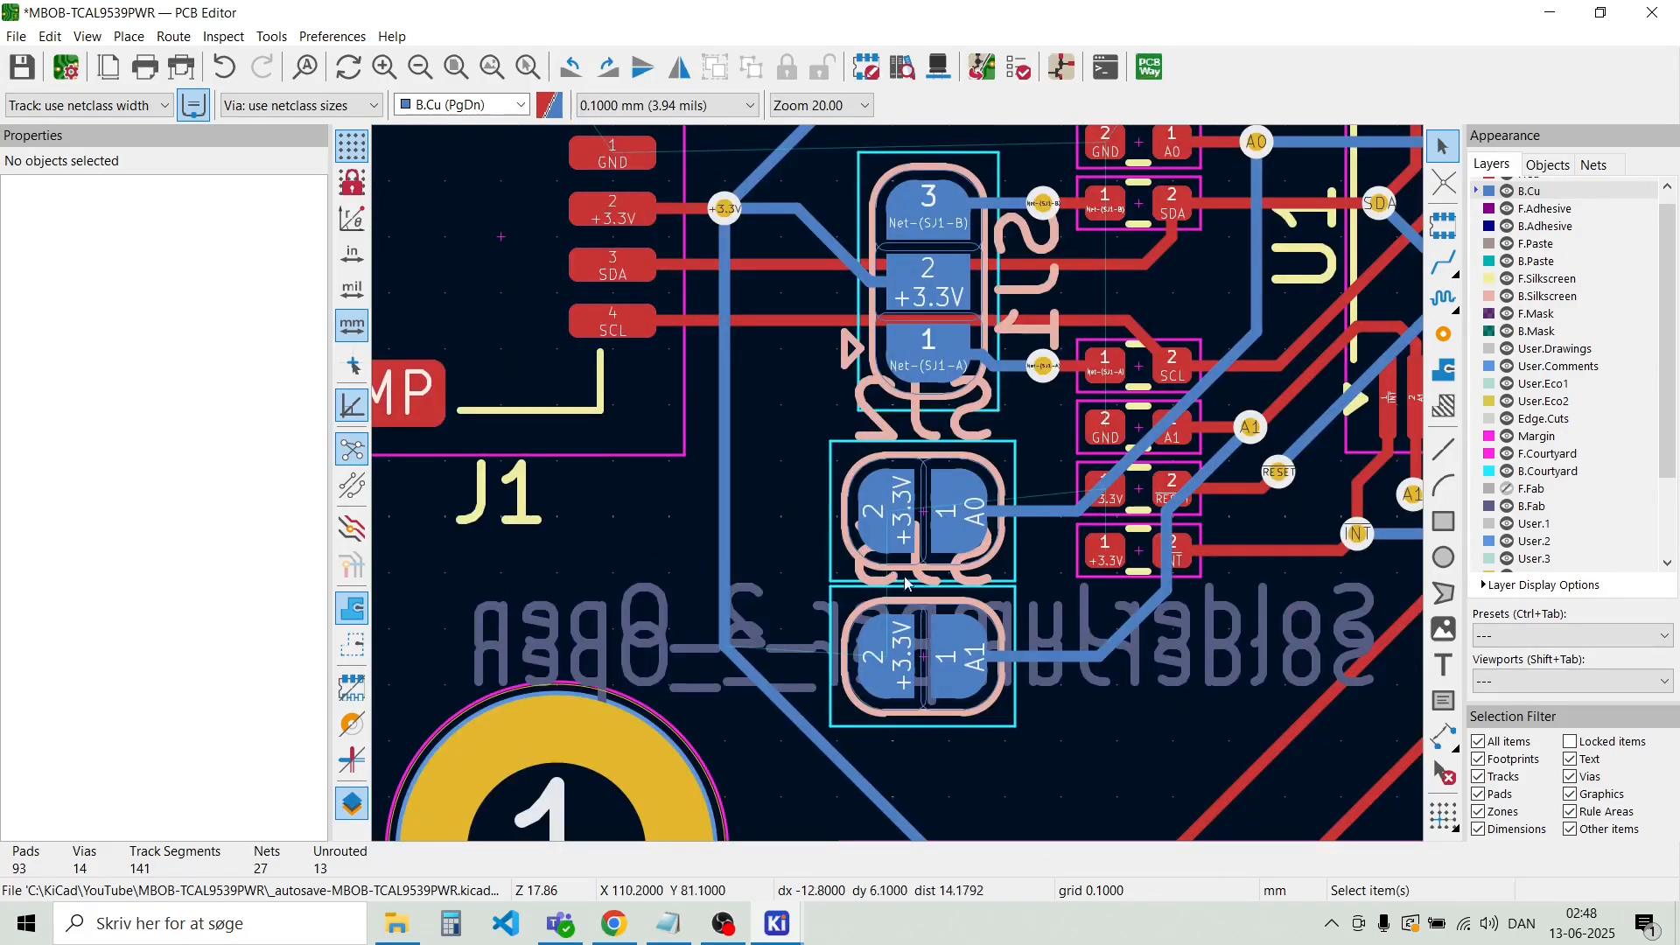
left_click(1198, 658)
key("Delete")
left_click(1206, 634)
key("Delete")
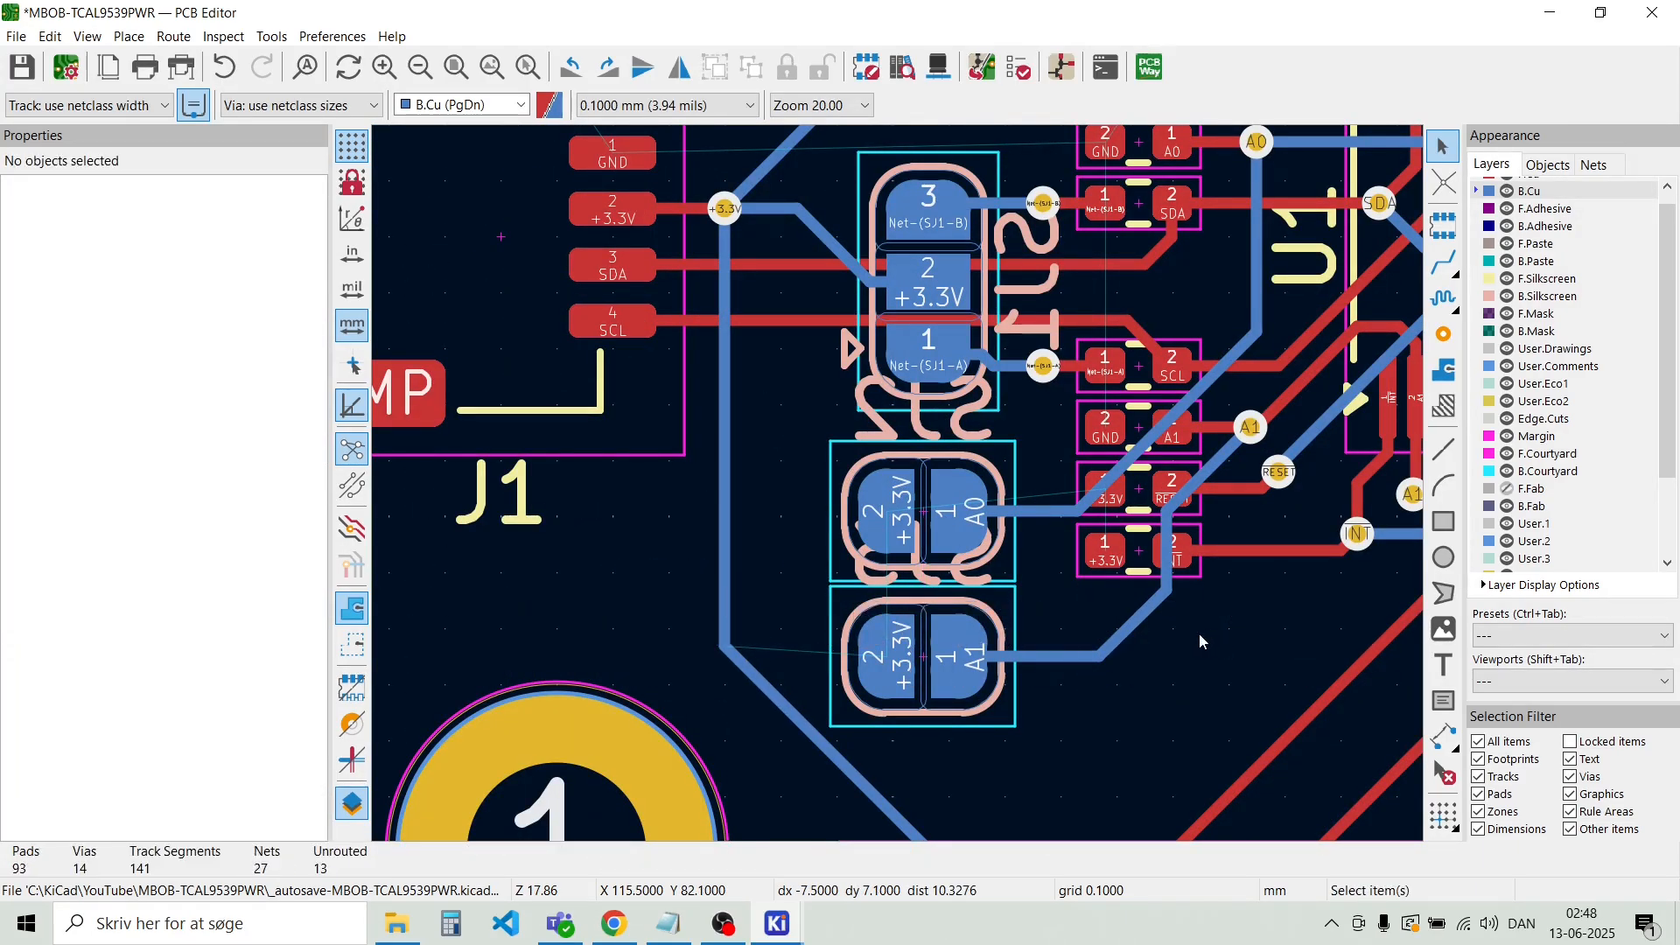
scroll(1107, 497, "up", 3)
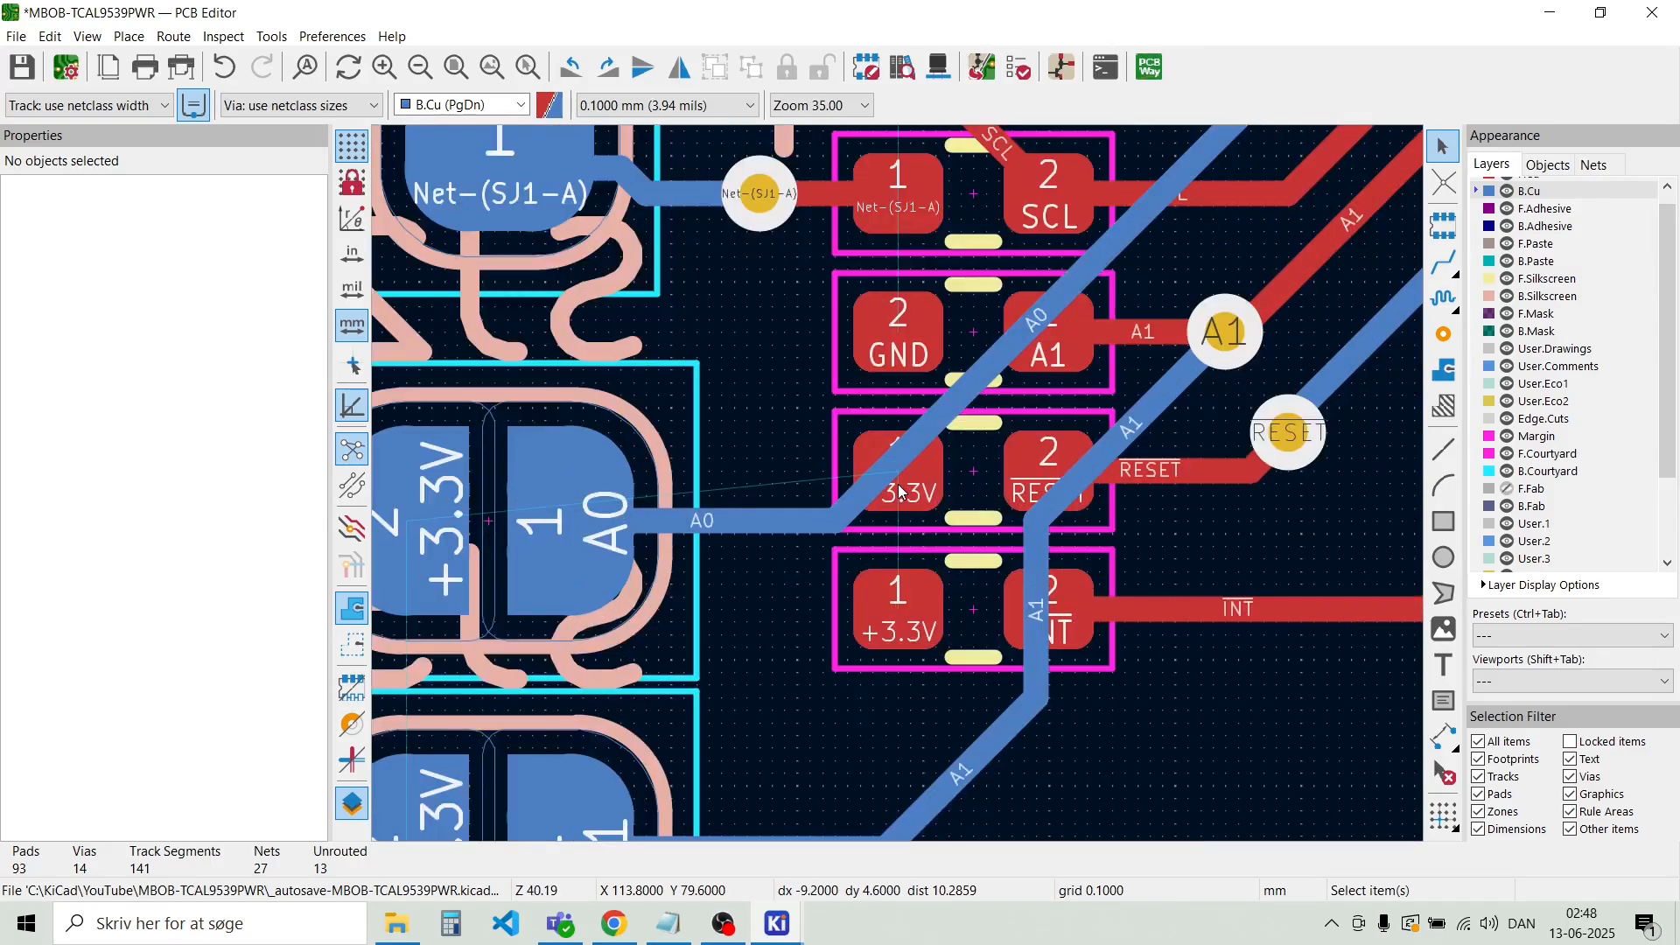
scroll(899, 488, "down", 3)
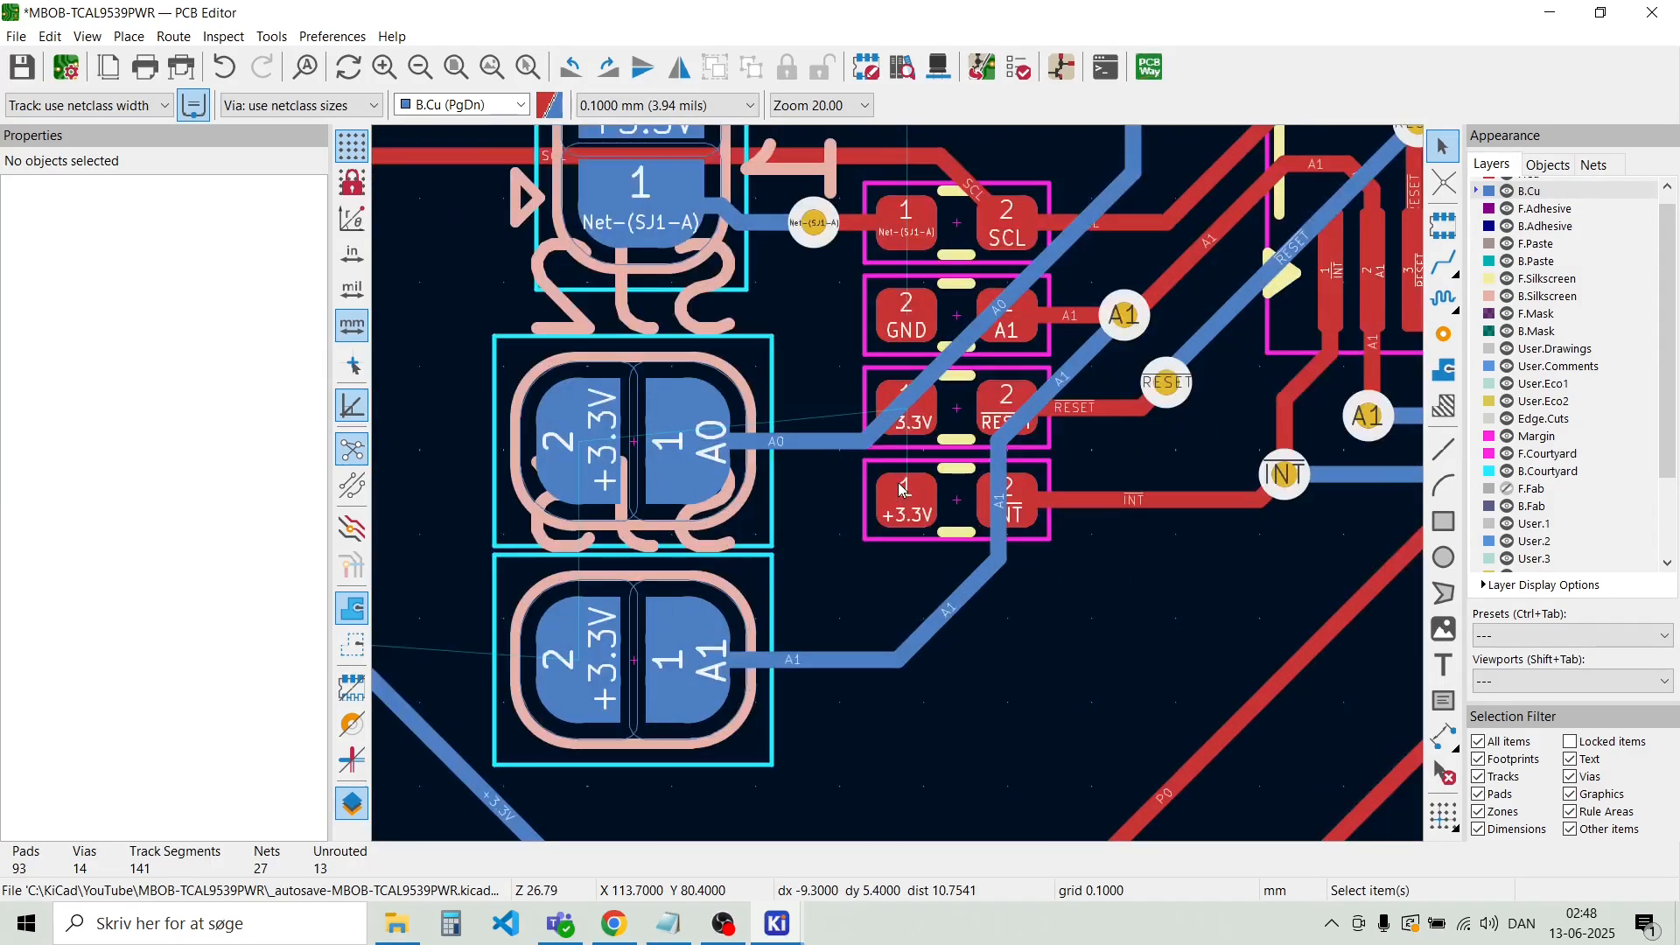
Join the +3.3V pads of the RESET and INT pull-up resistors with a short front-copper track
scroll(900, 493, "up", 3)
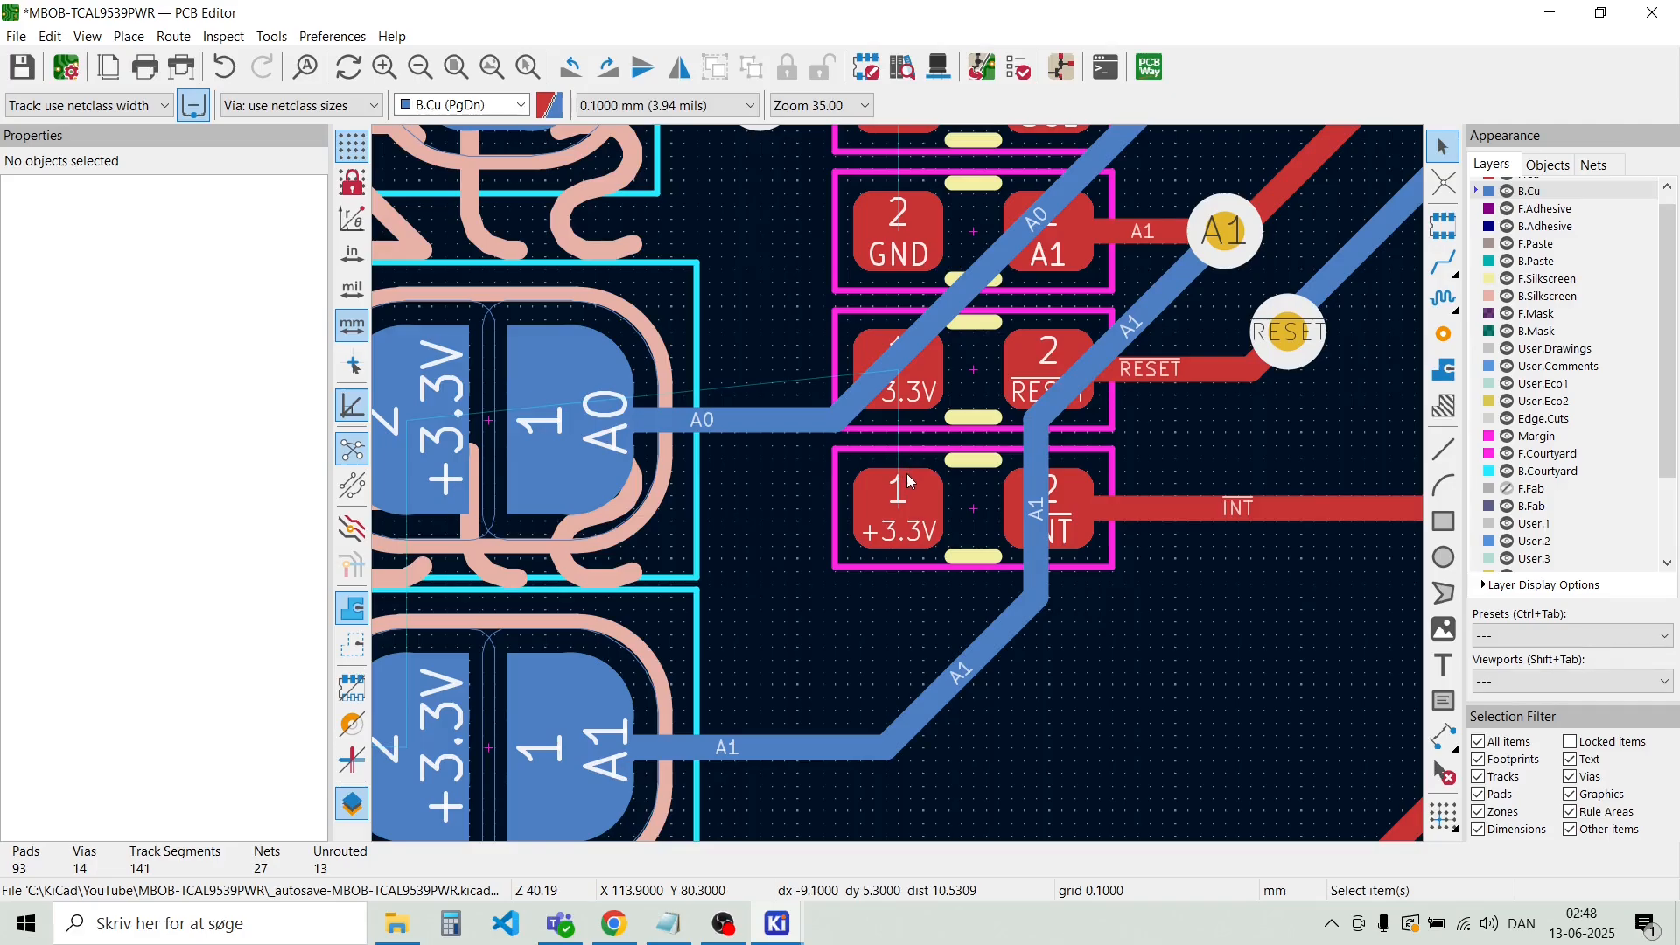
key("x")
left_click(898, 376)
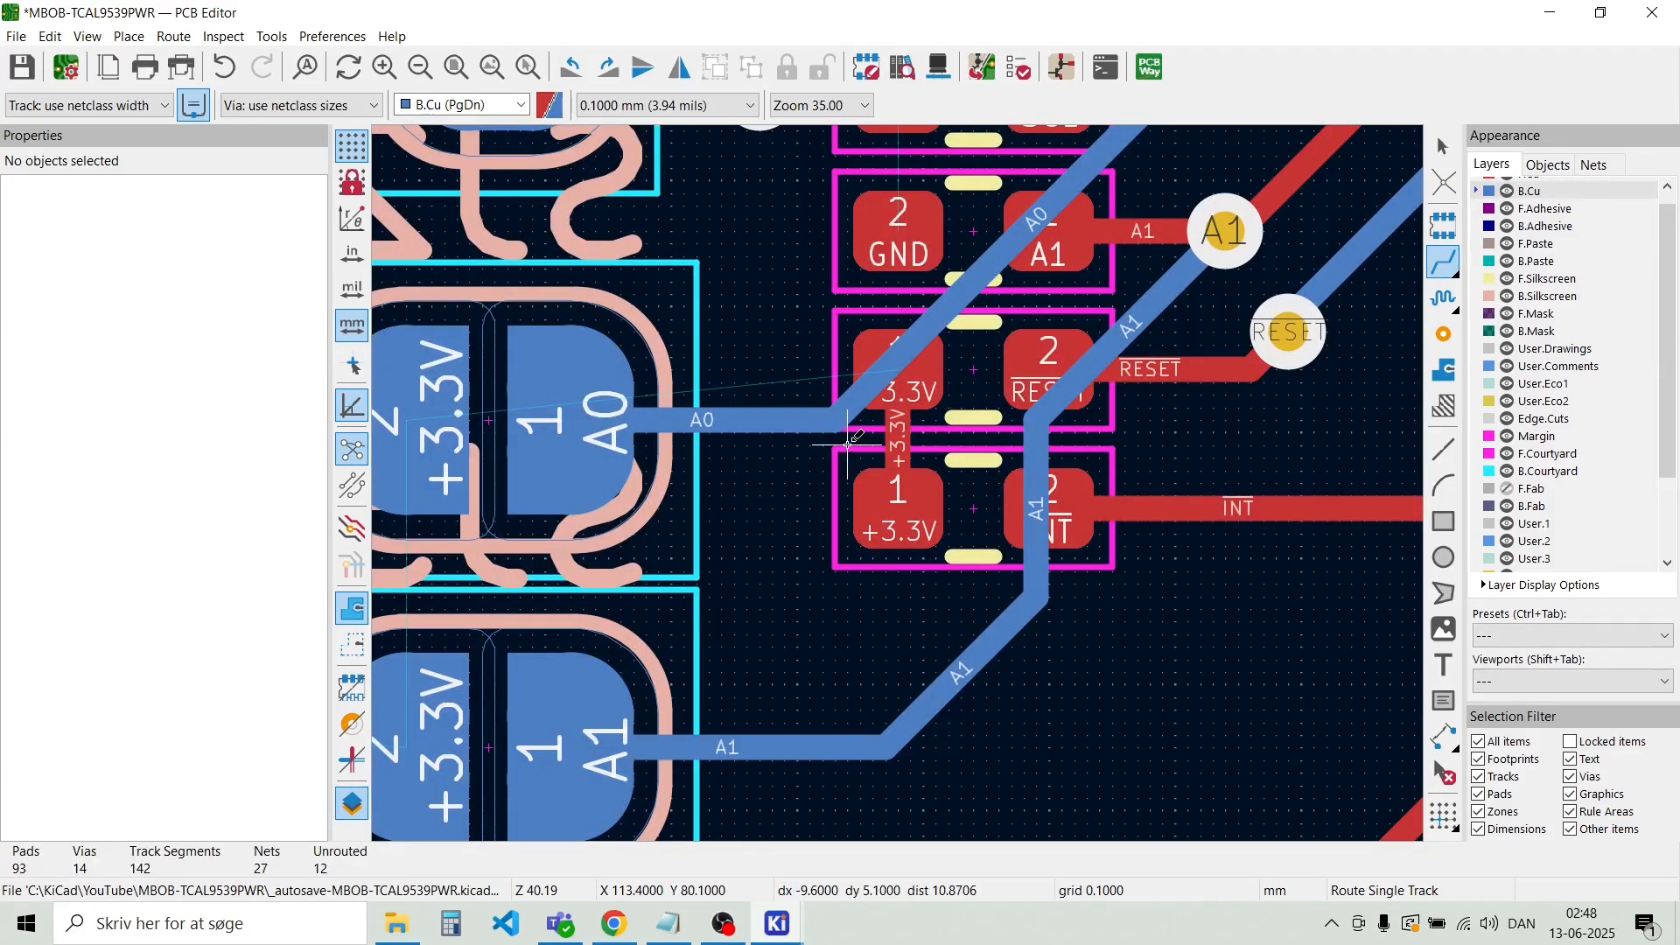
Route a +3.3V front-copper track from pad 1 of the INT resistor down to J3 pad 1
scroll(847, 444, "down", 1)
scroll(933, 333, "down", 1)
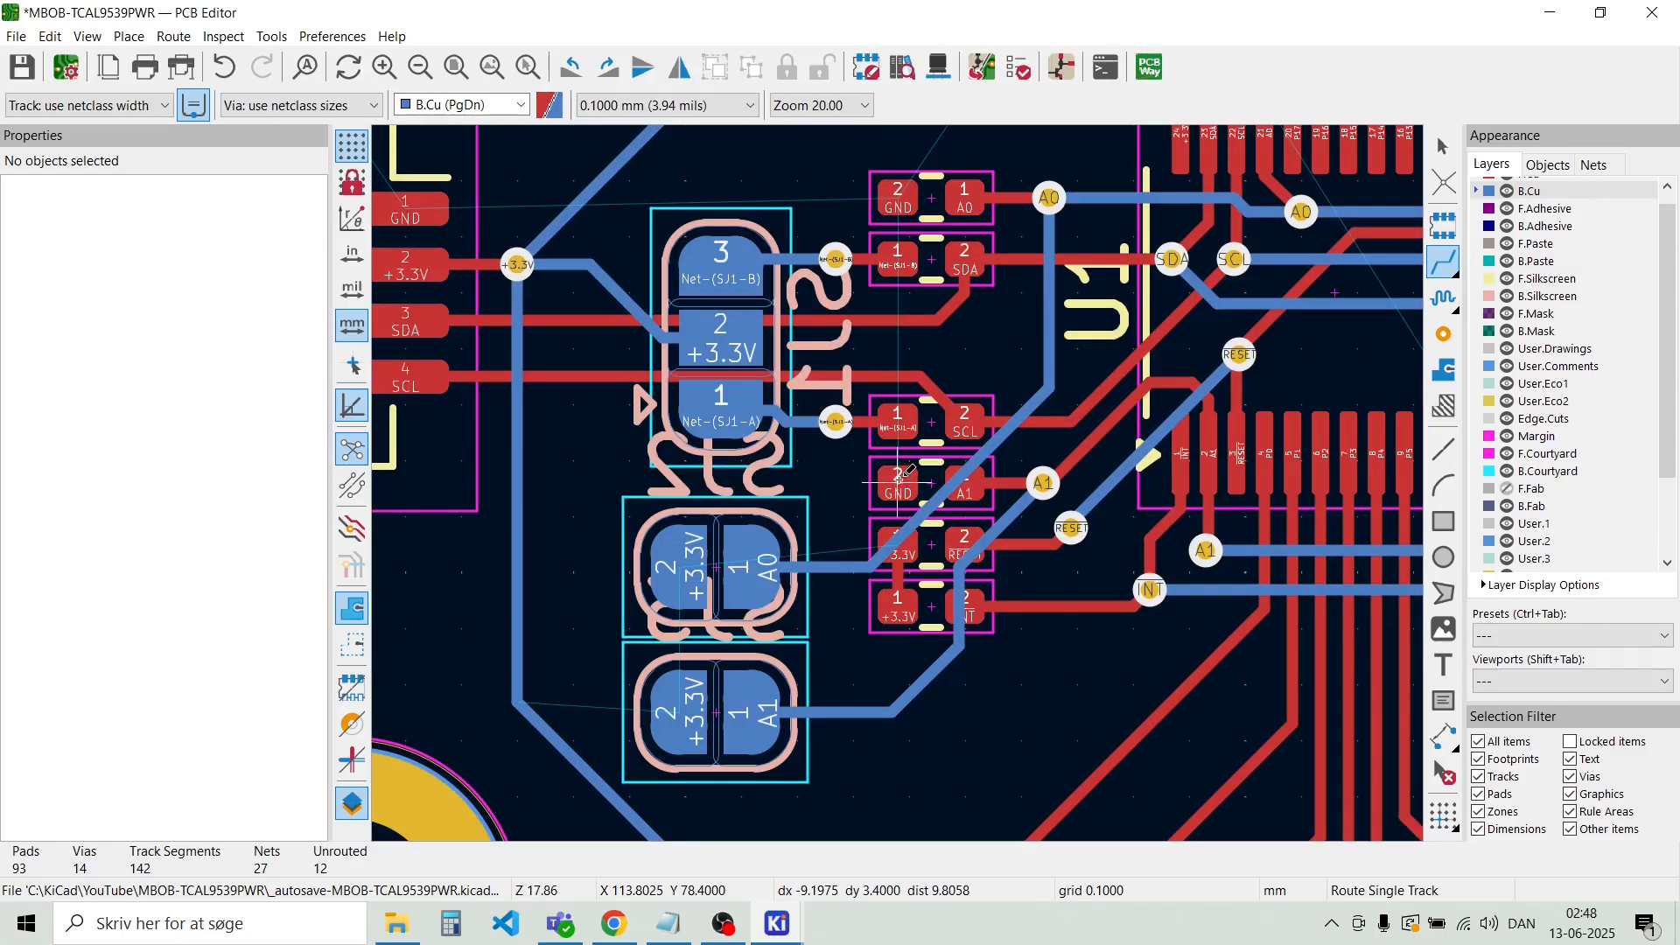
scroll(898, 481, "up", 3)
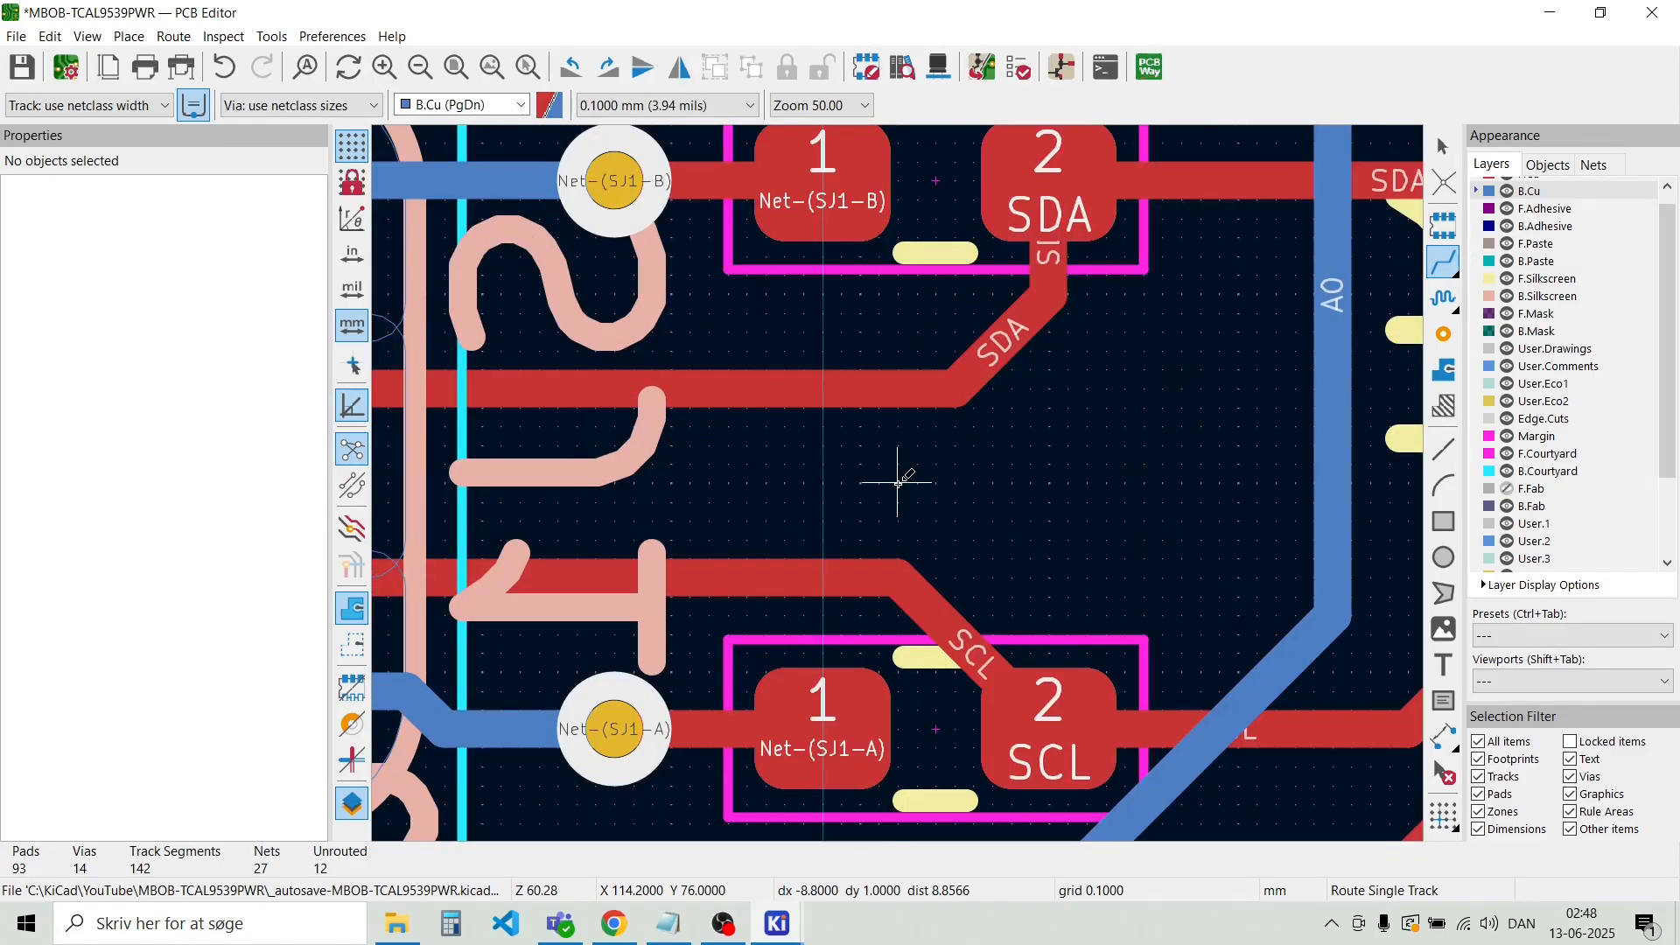
scroll(898, 482, "down", 3)
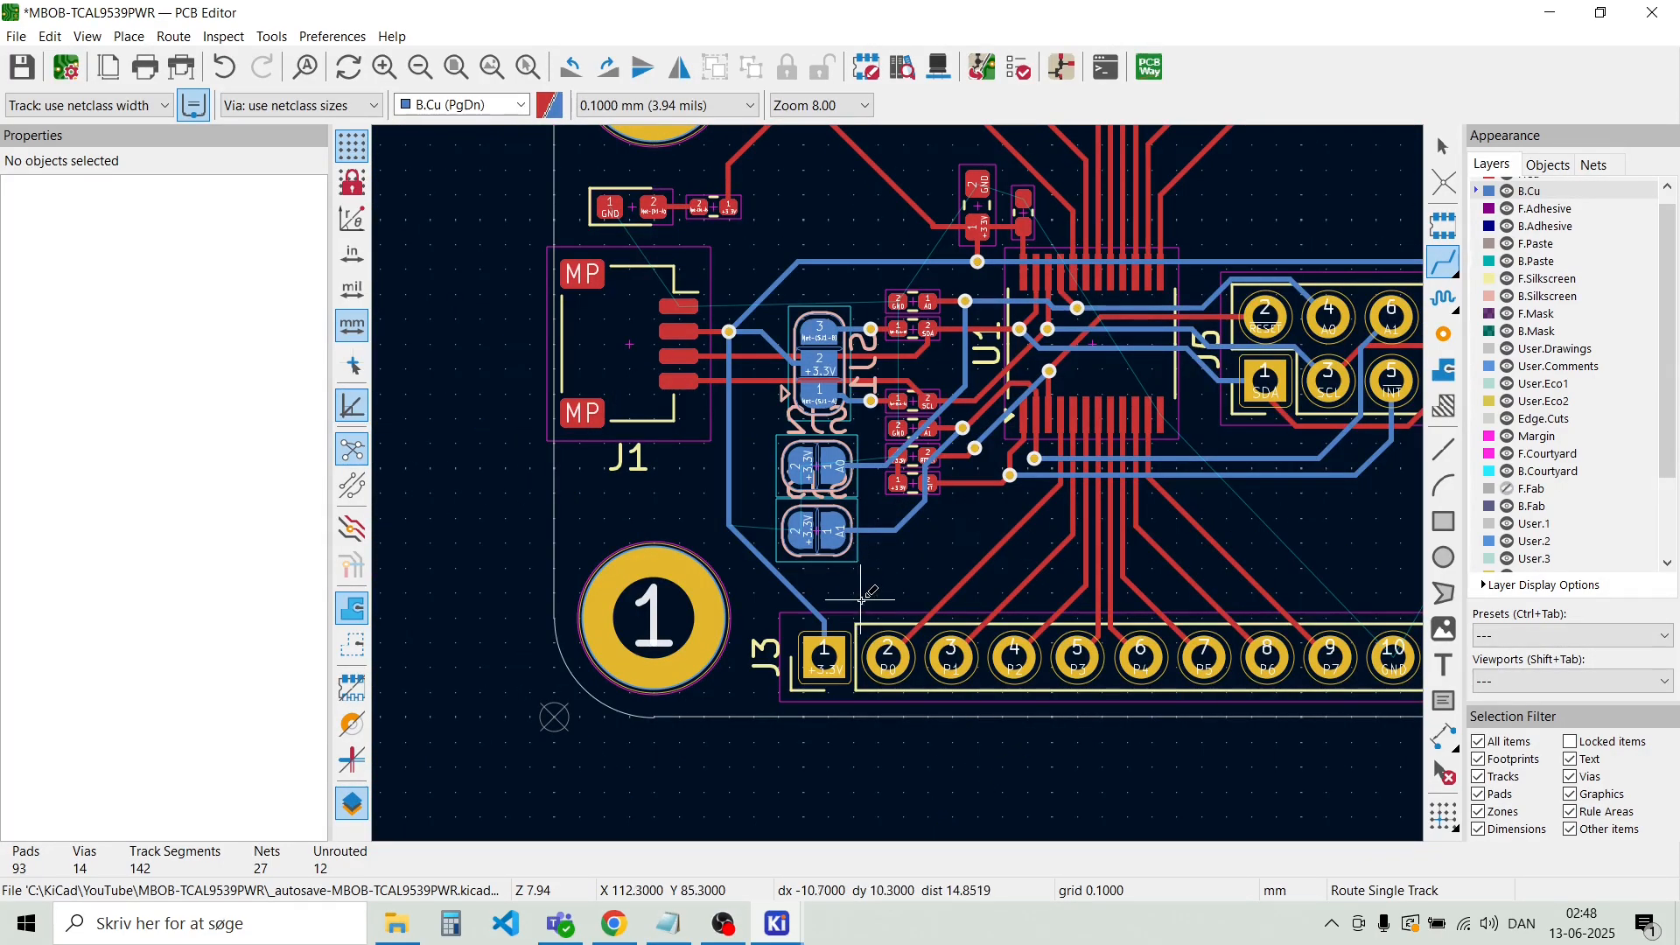
scroll(862, 599, "up", 2)
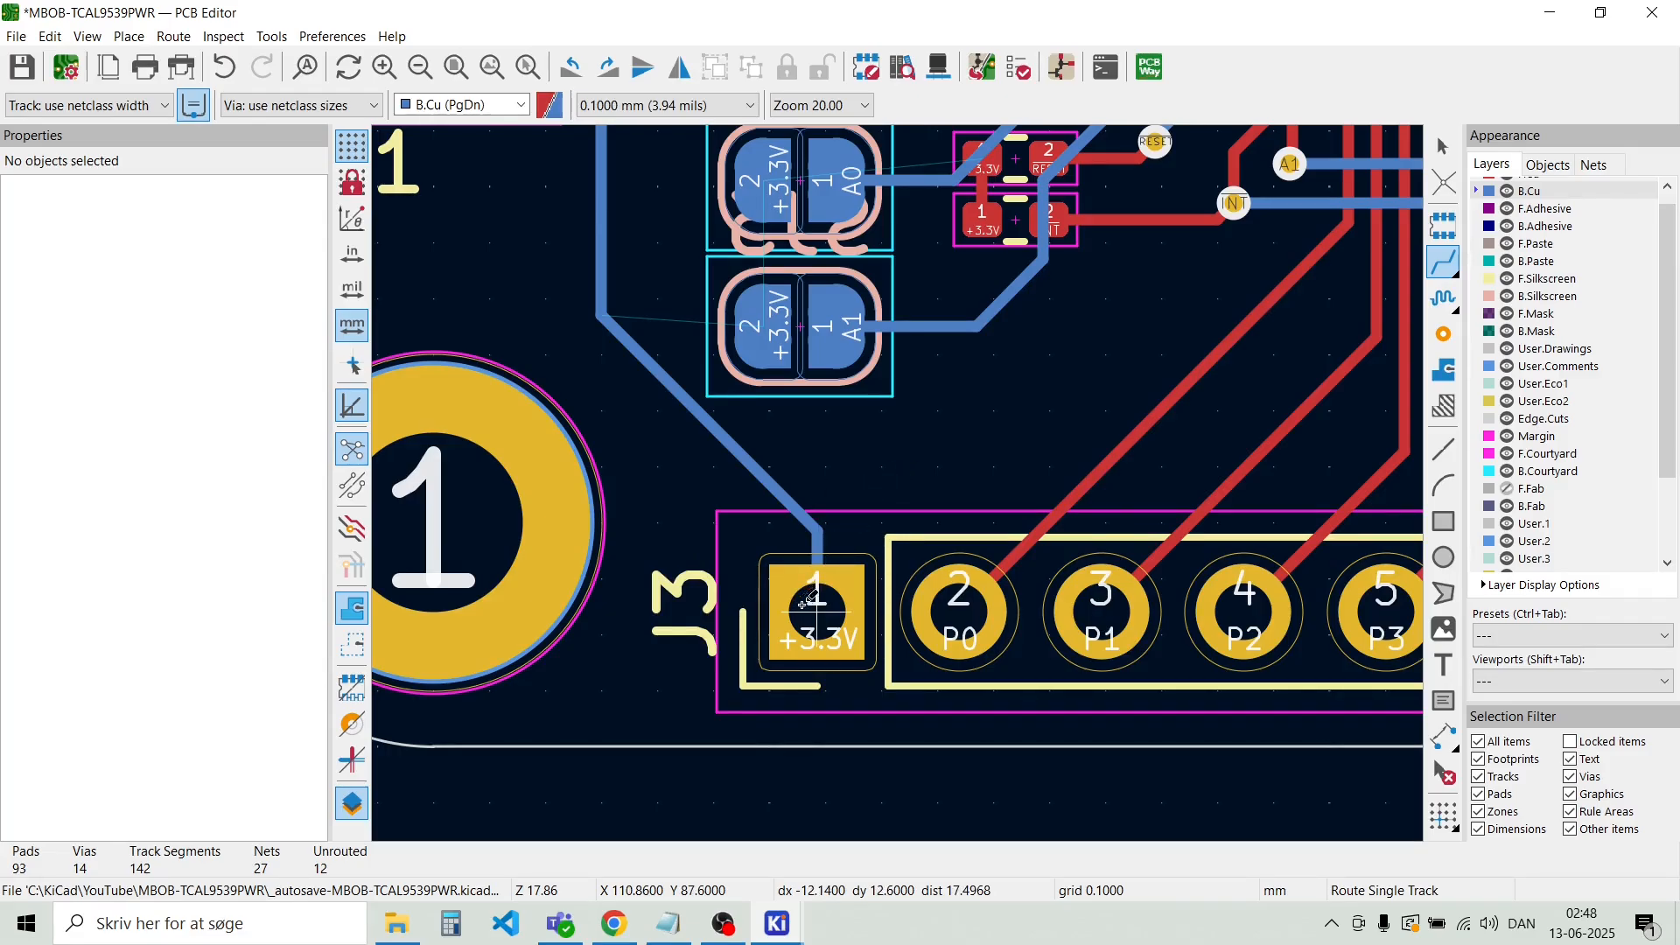
left_click(818, 612)
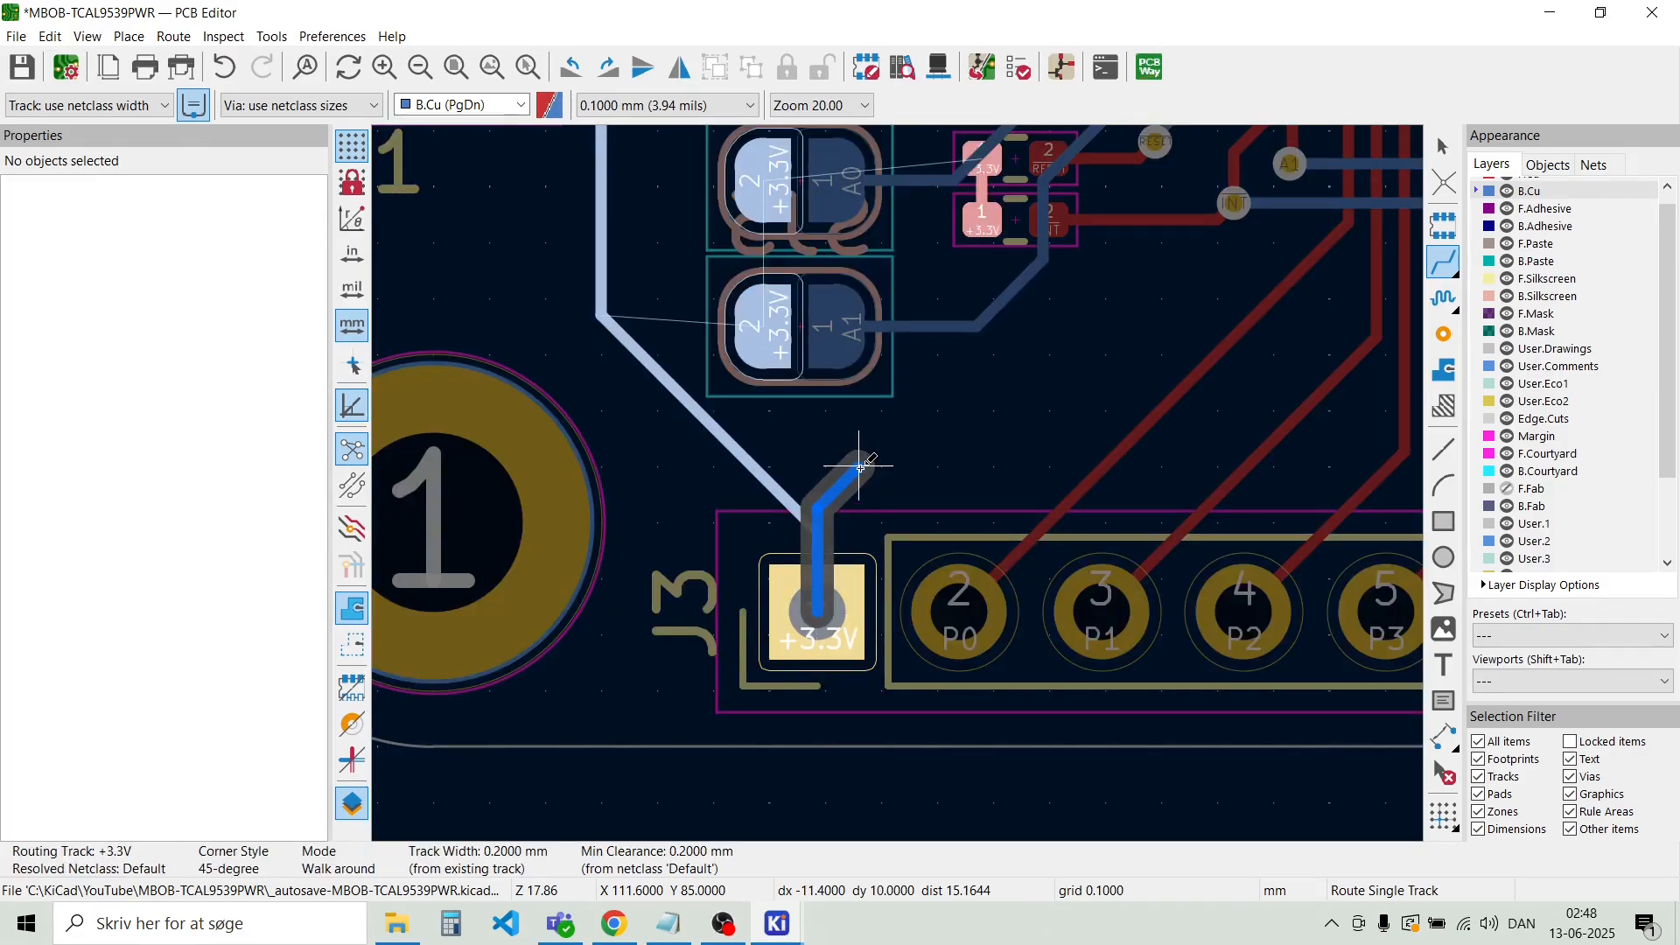
key("Escape")
left_click(981, 217)
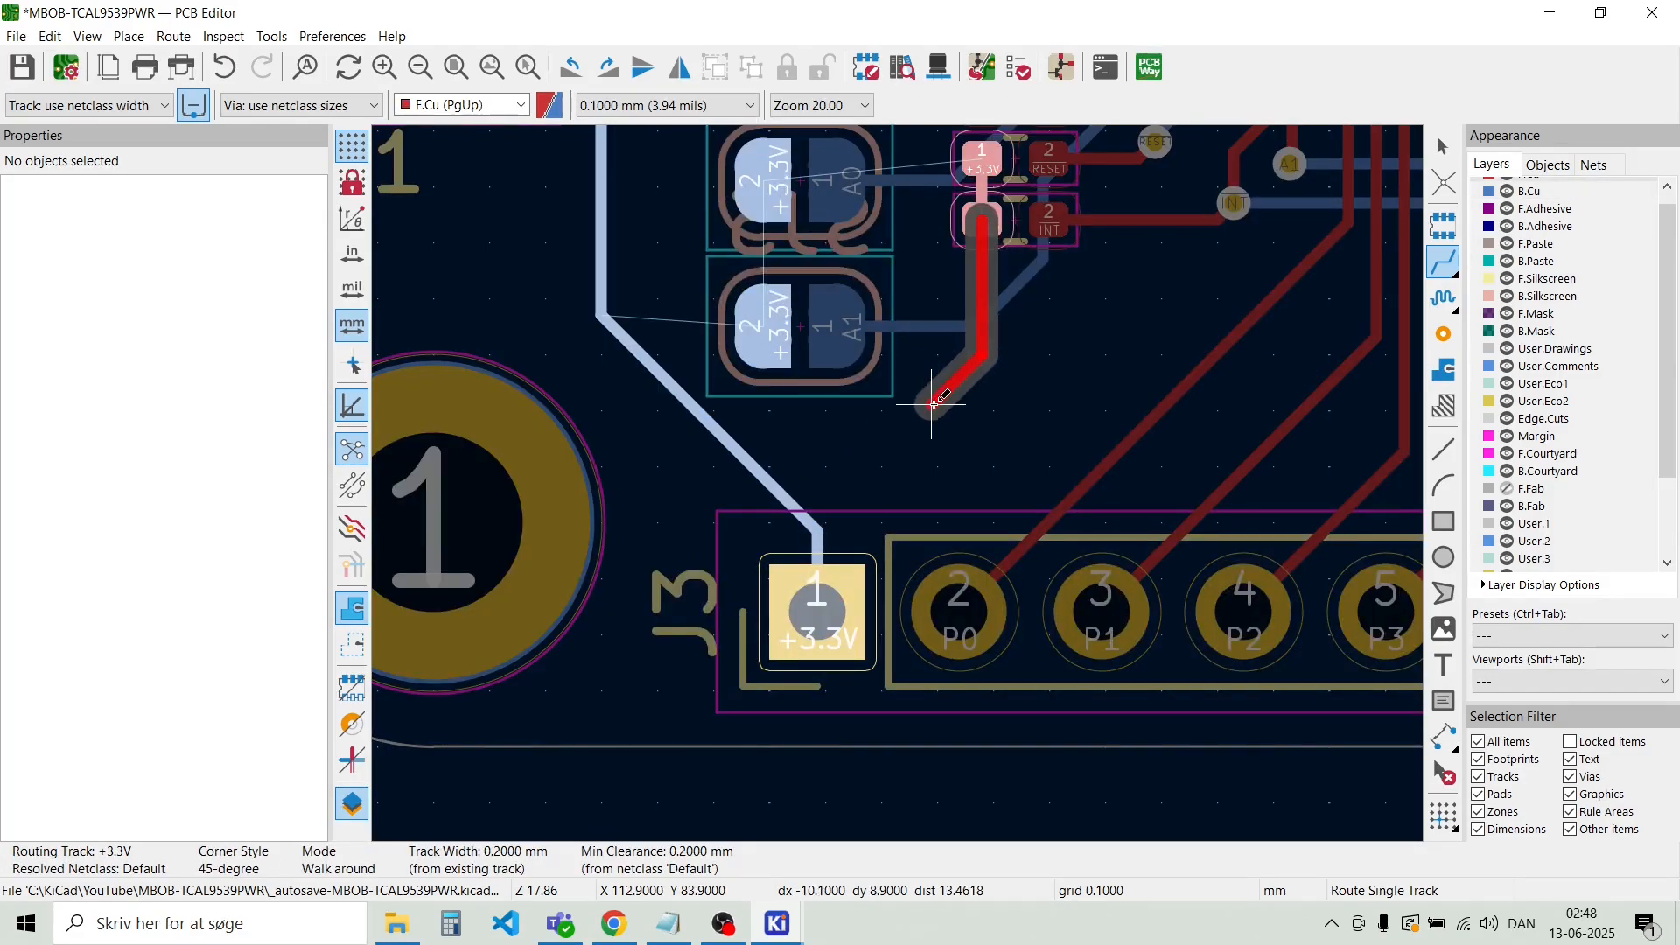
left_click(915, 438)
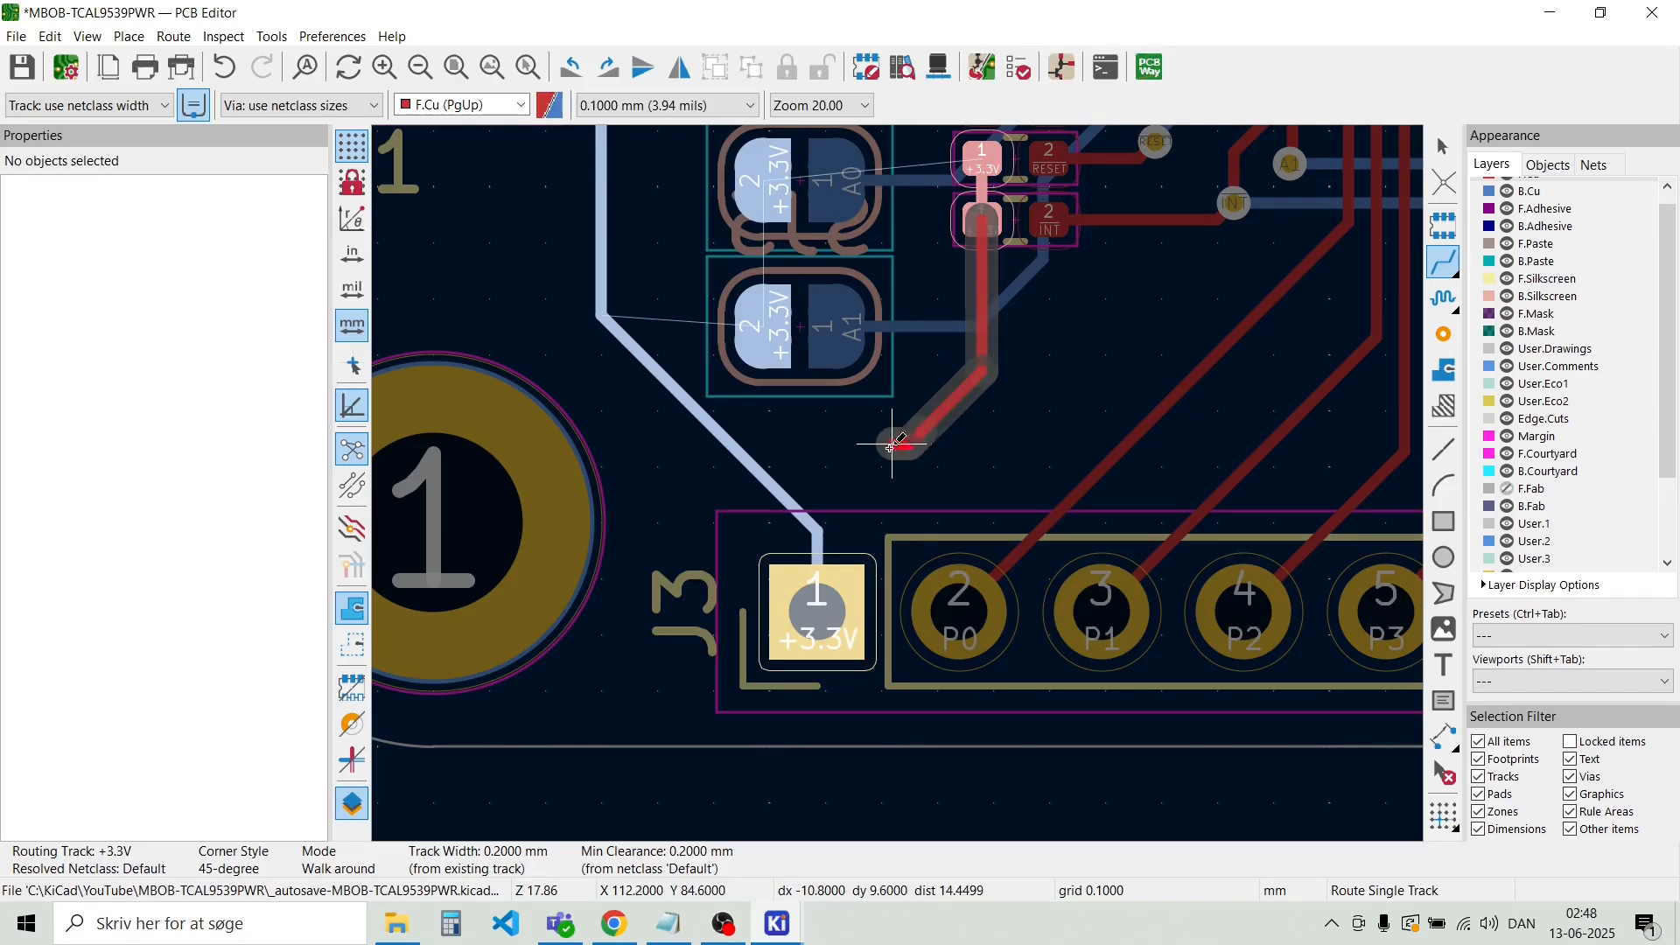
left_click(836, 598)
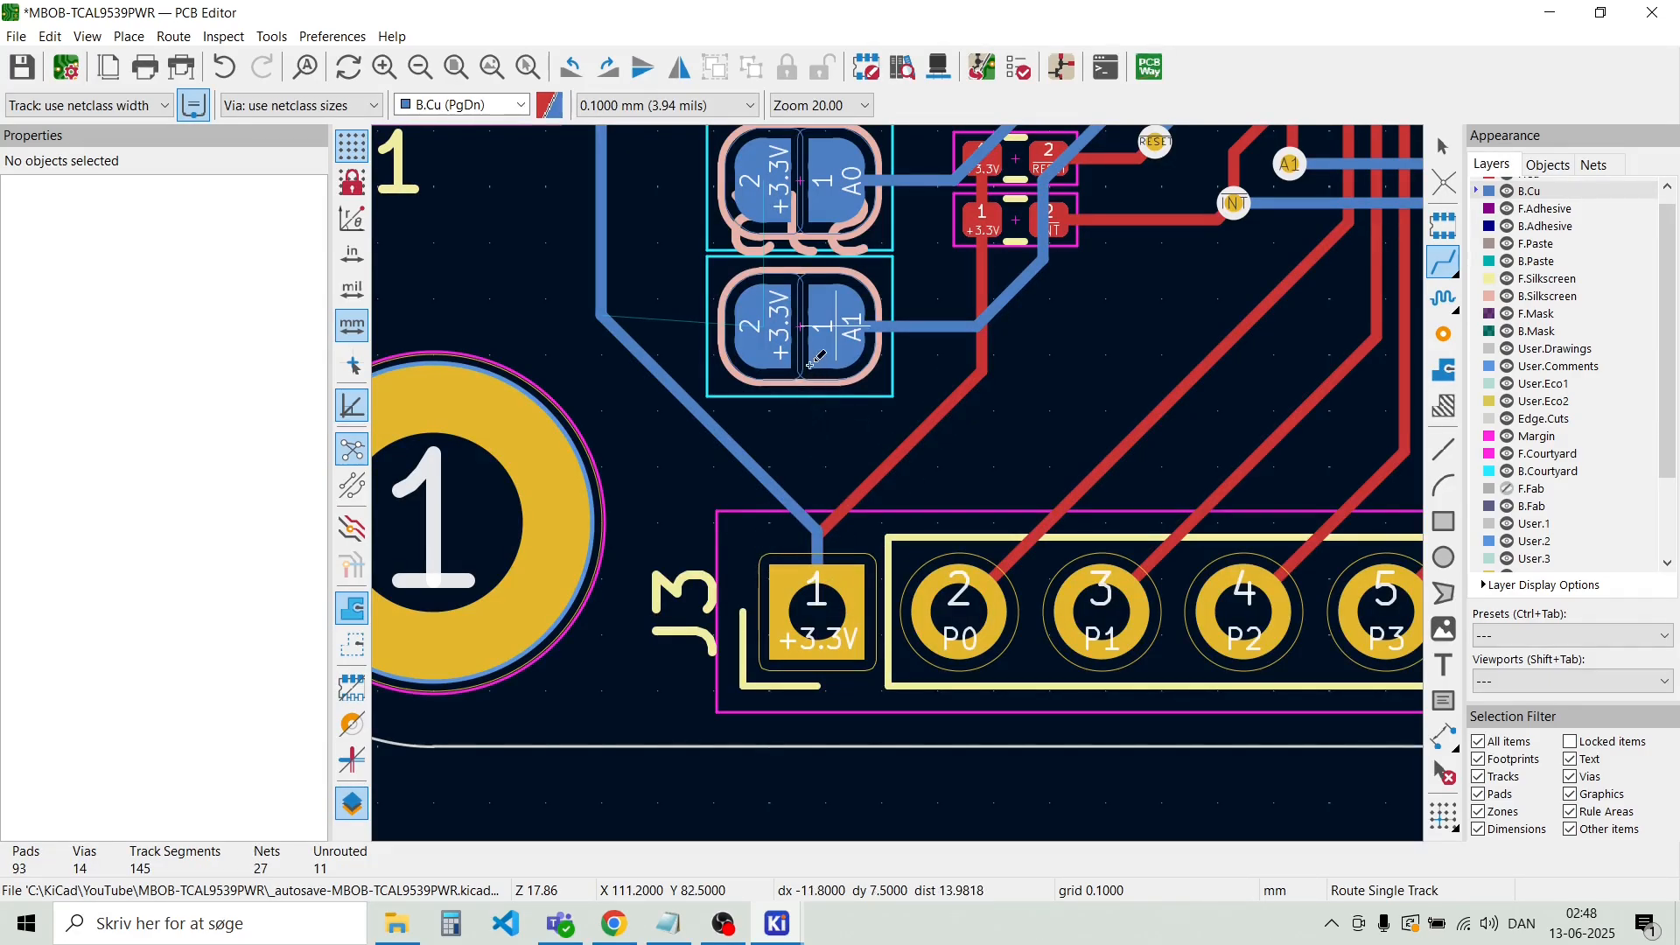
Delete the diagonal and vertical +3.3V back-copper segments running from J3 pad 1 up to the via beside J1
scroll(814, 359, "up", 2)
scroll(862, 457, "down", 2)
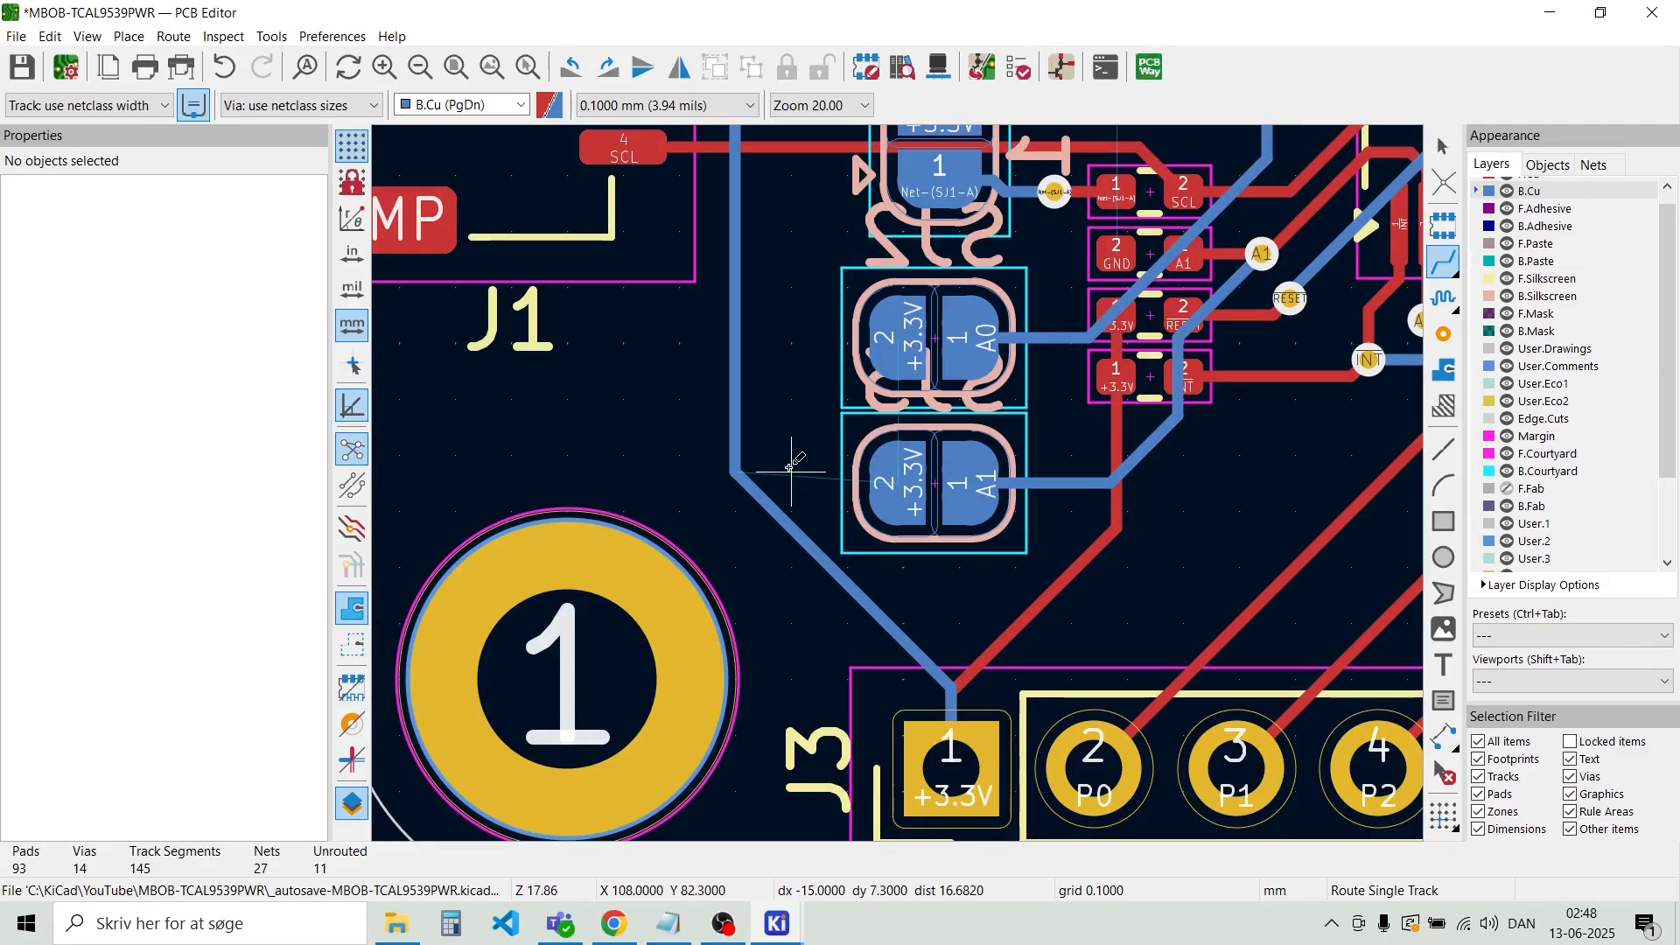
scroll(791, 458, "up", 2)
scroll(846, 417, "down", 2)
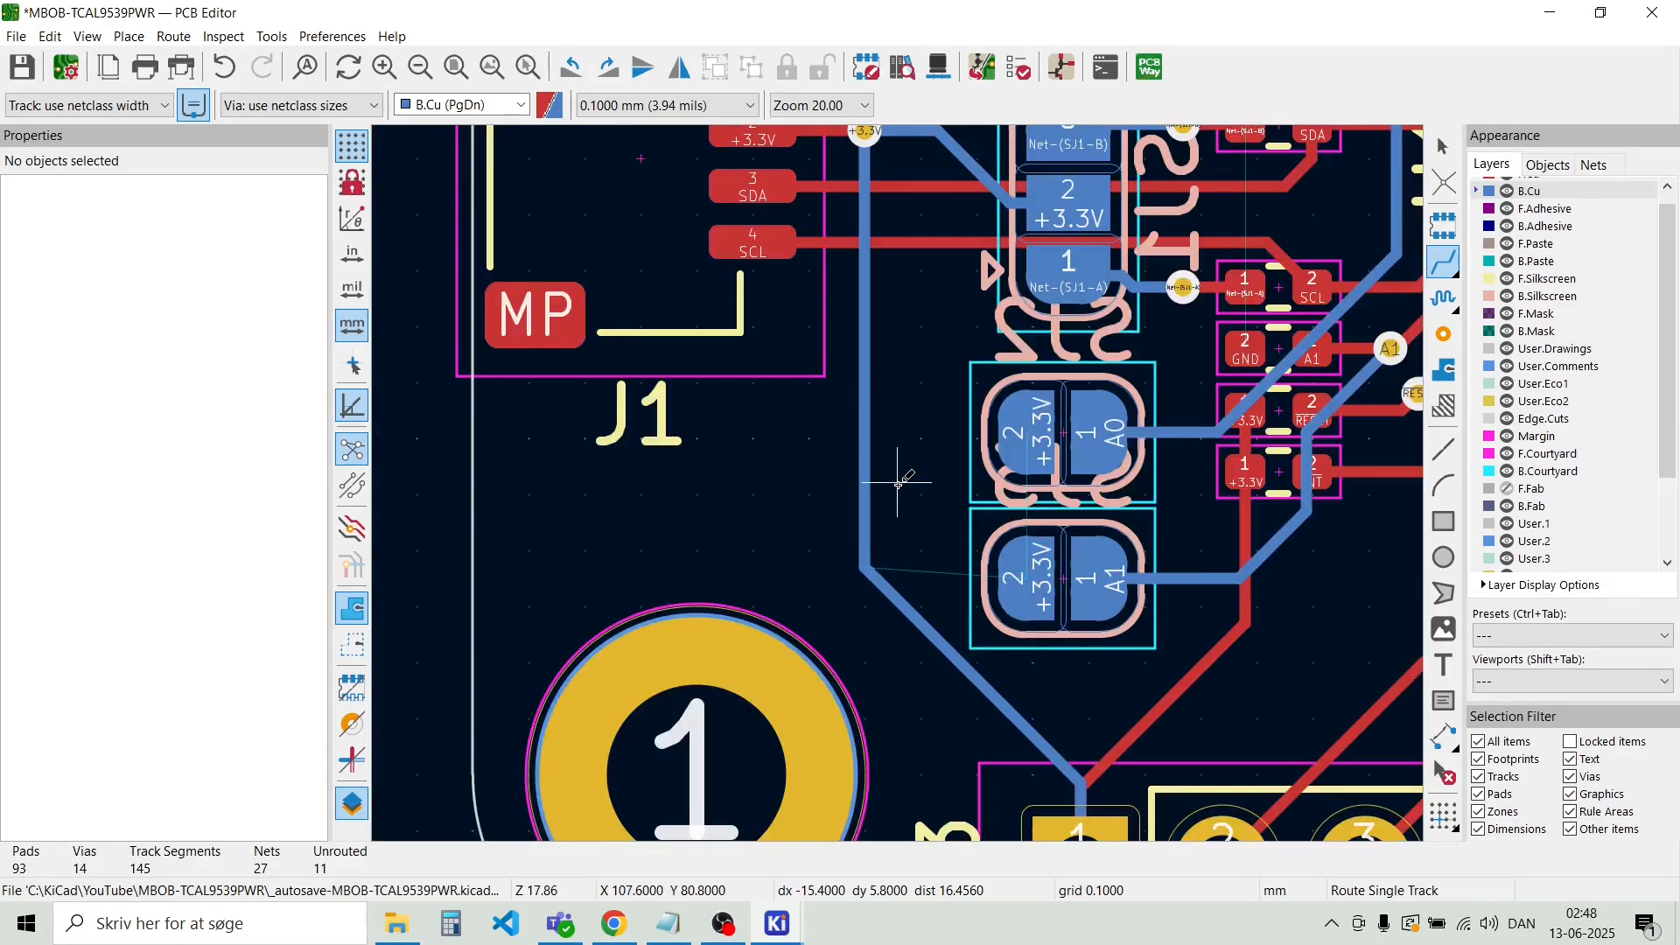
left_click(904, 606)
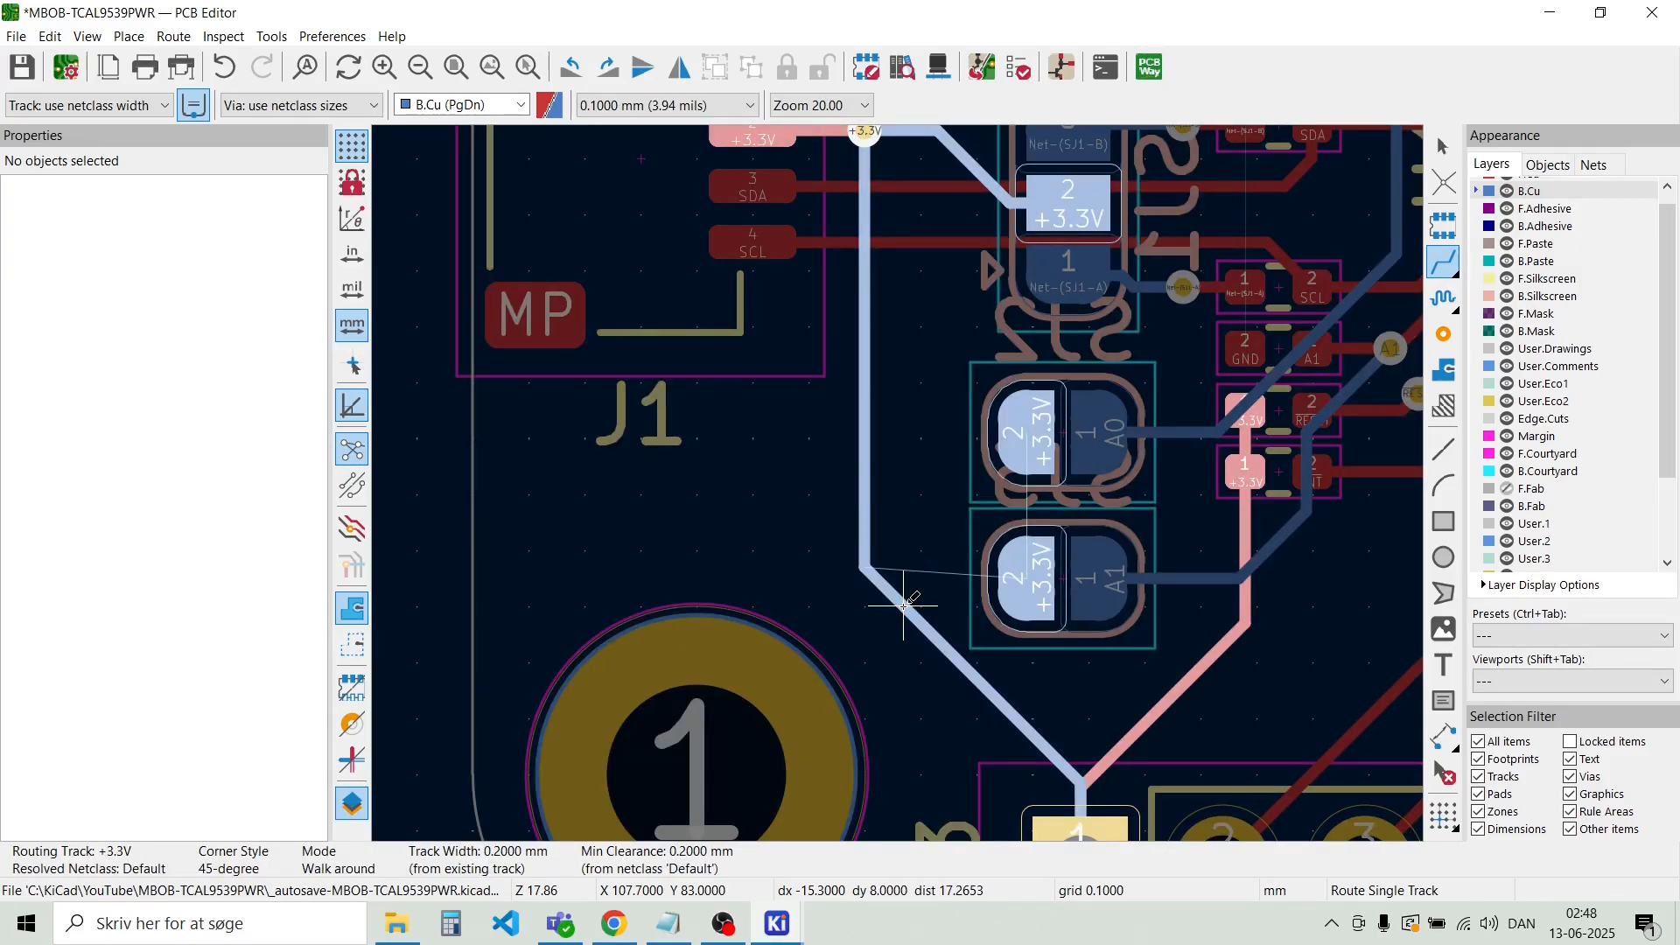
key("Escape")
key("Escape")
left_click(904, 608)
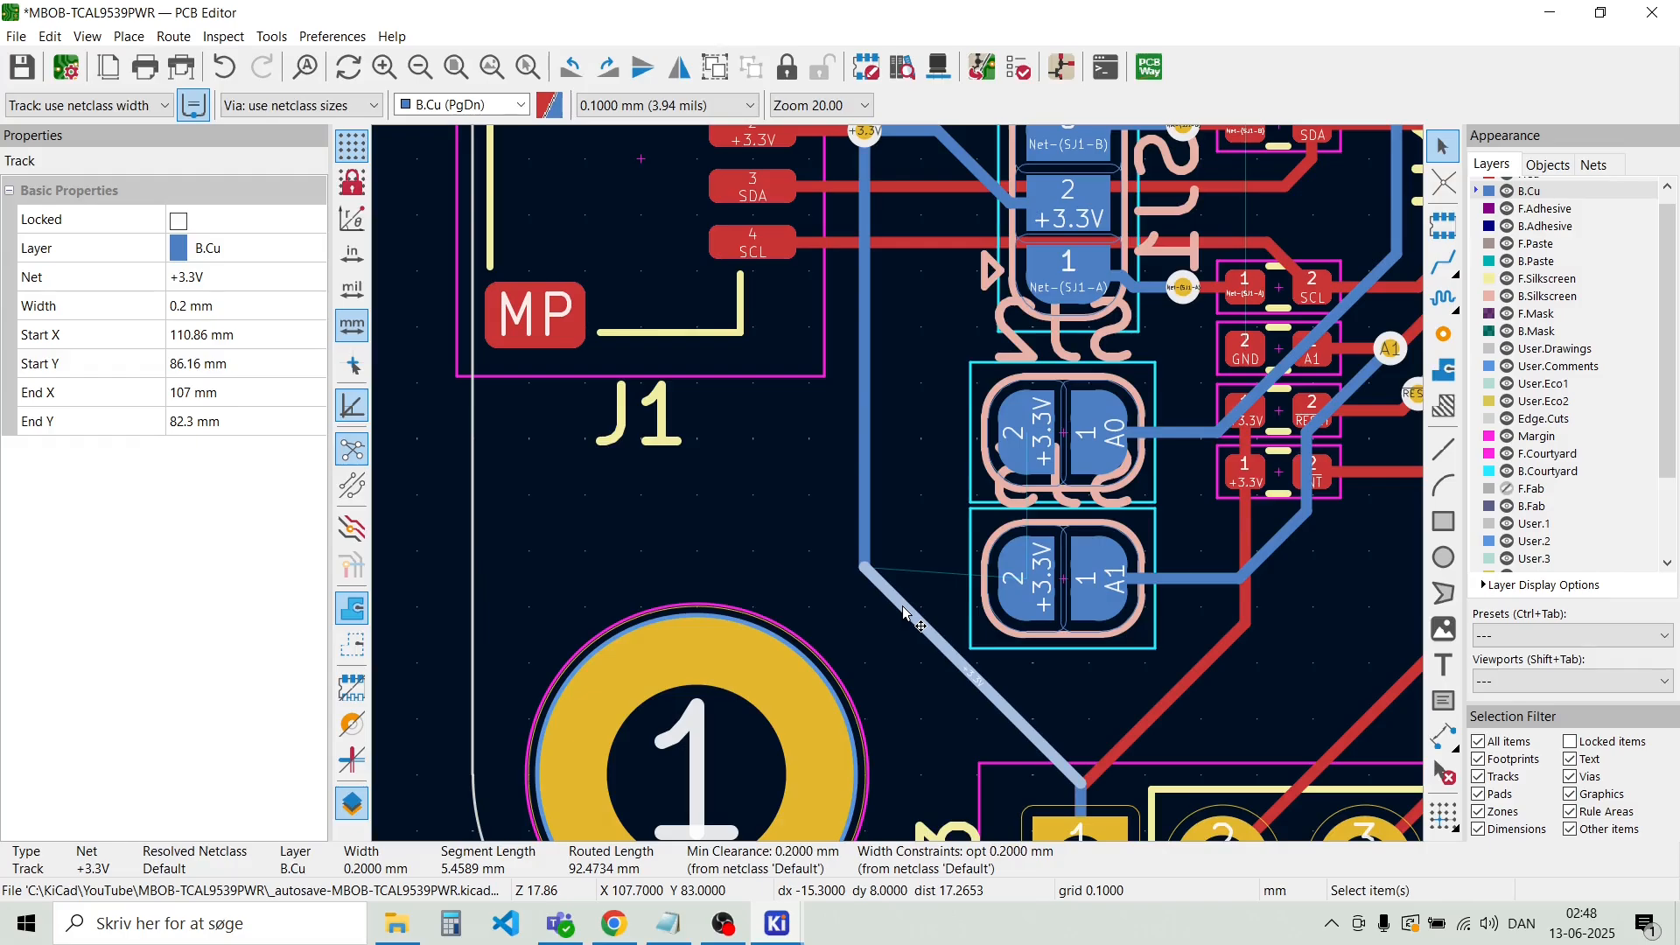
key("Delete")
left_click(864, 529)
key("Delete")
Route a +3.3V back-copper track from the via beside J1 pad 2 down to SJ2 pad 2
scroll(730, 206, "down", 2)
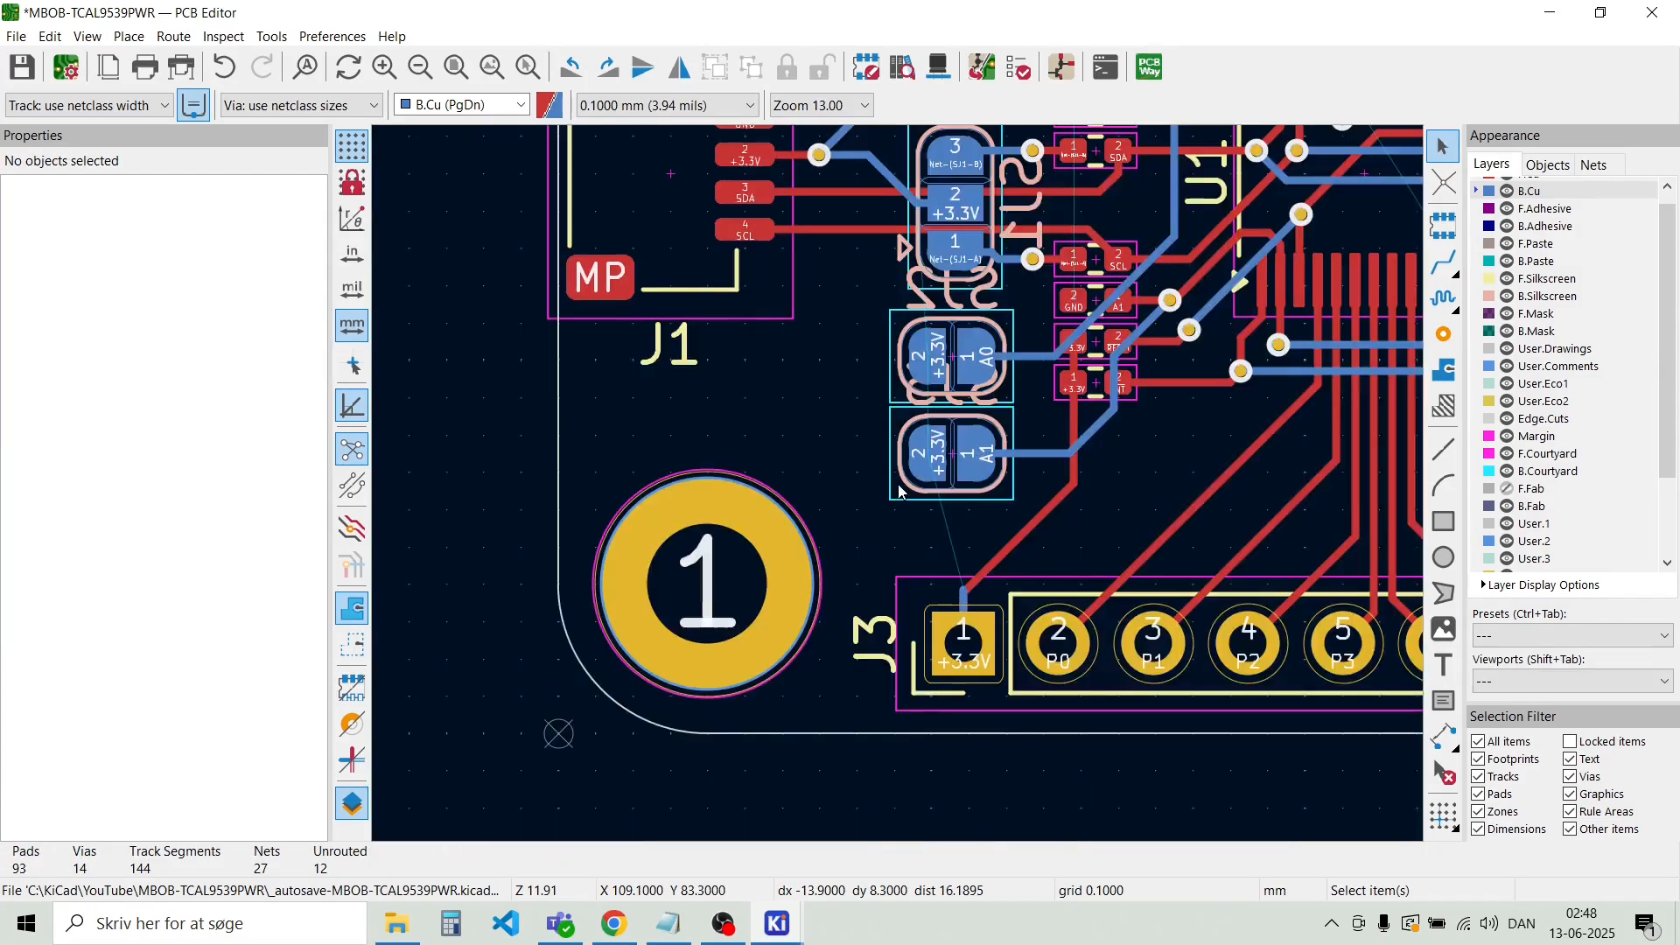
scroll(881, 407, "up", 2)
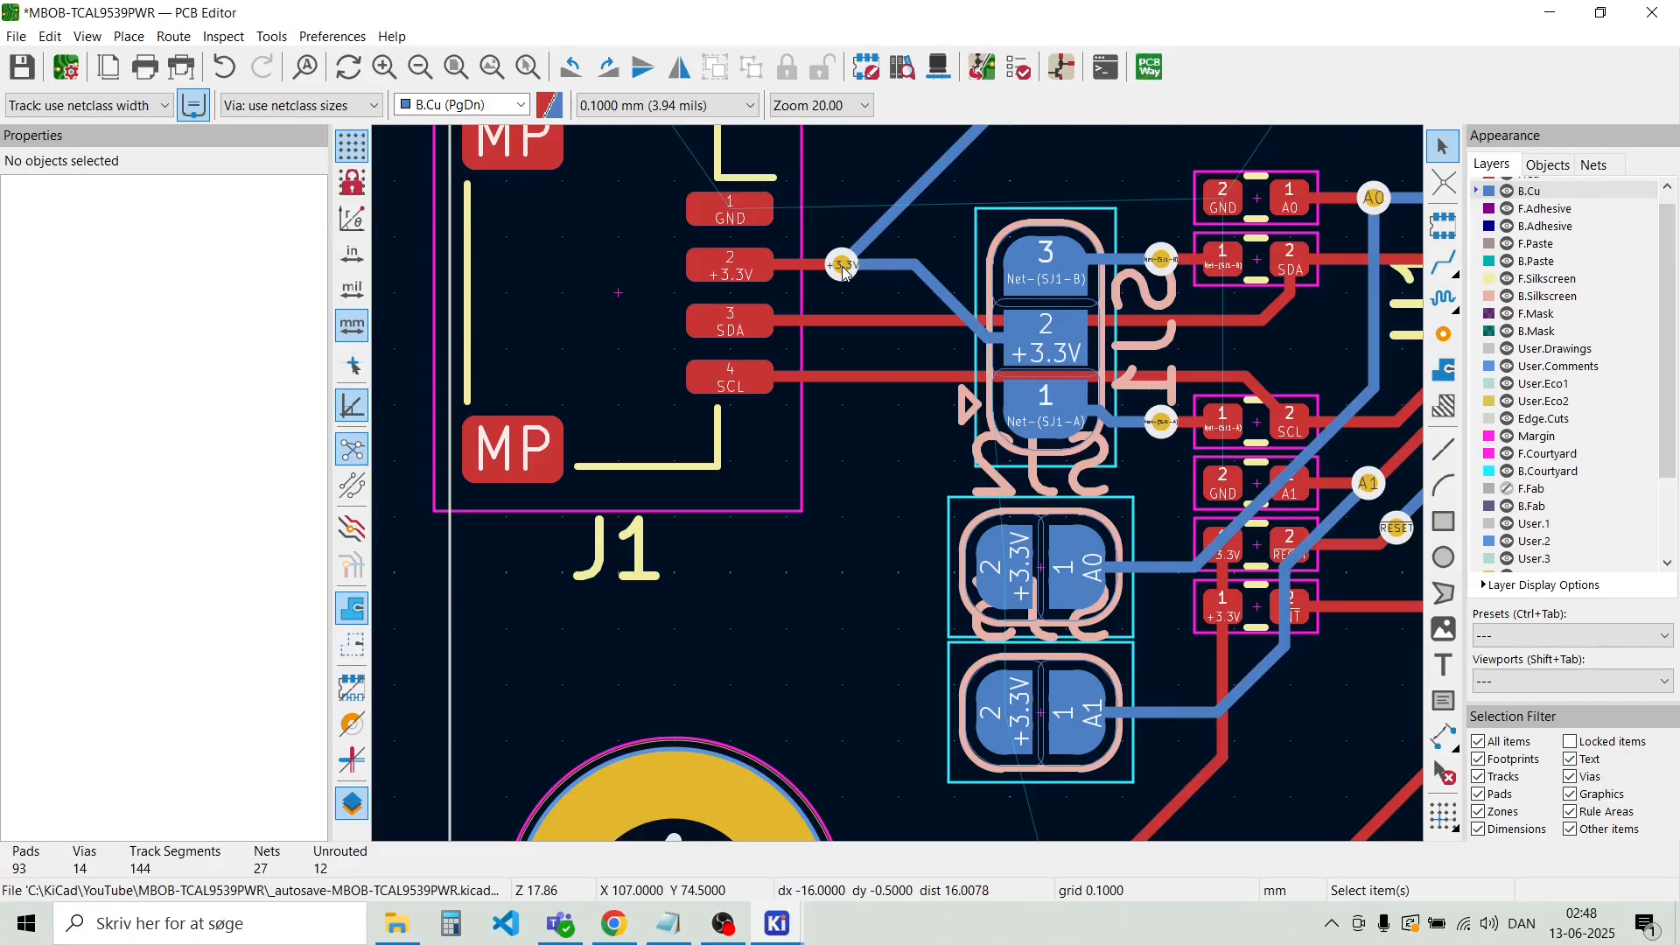
key("x")
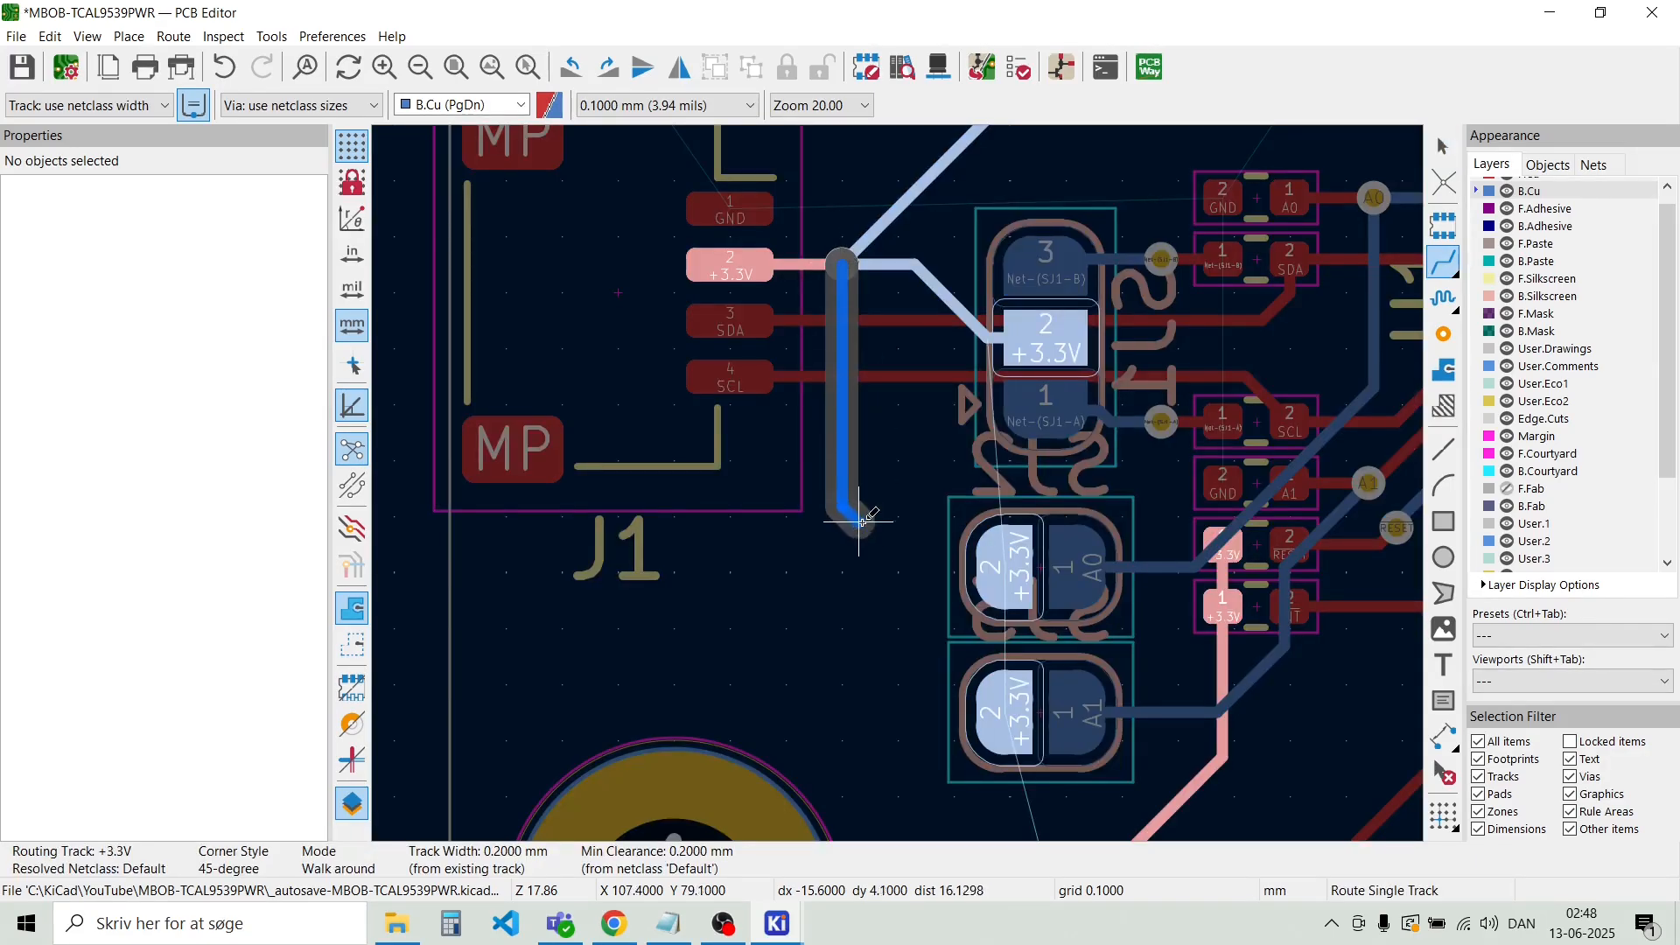
left_click(904, 440)
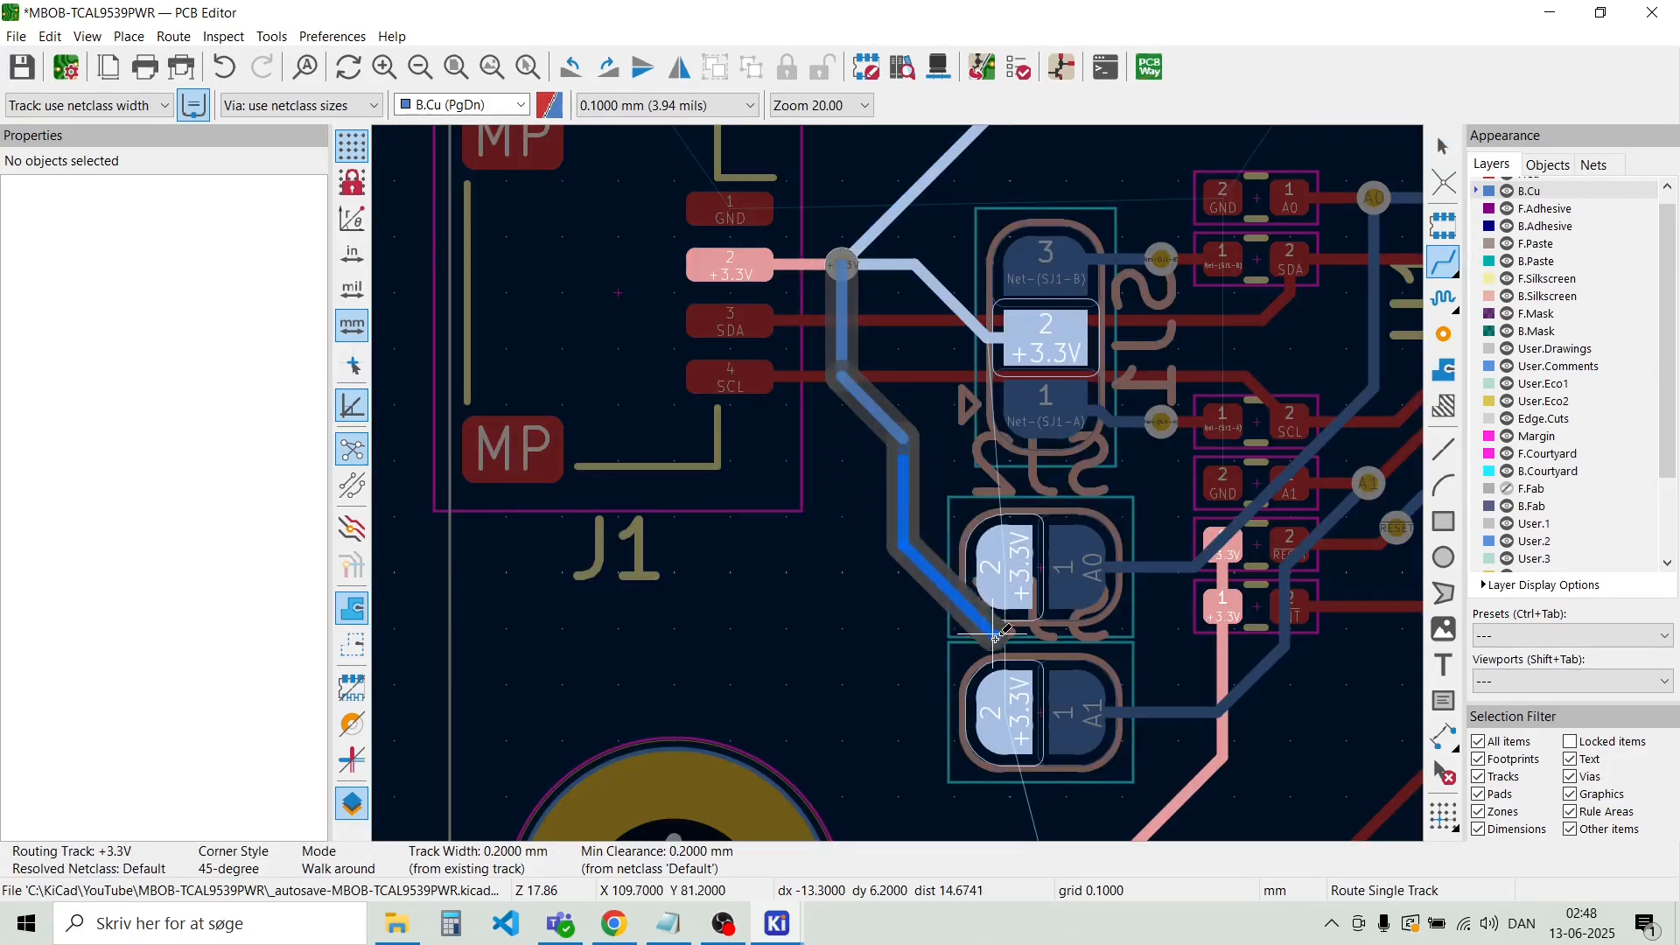
left_click(996, 534)
Continue the +3.3V back-copper track from SJ2 pad 2 to SJ3 pad 2 and on to J3 pad 1
left_click(1011, 567)
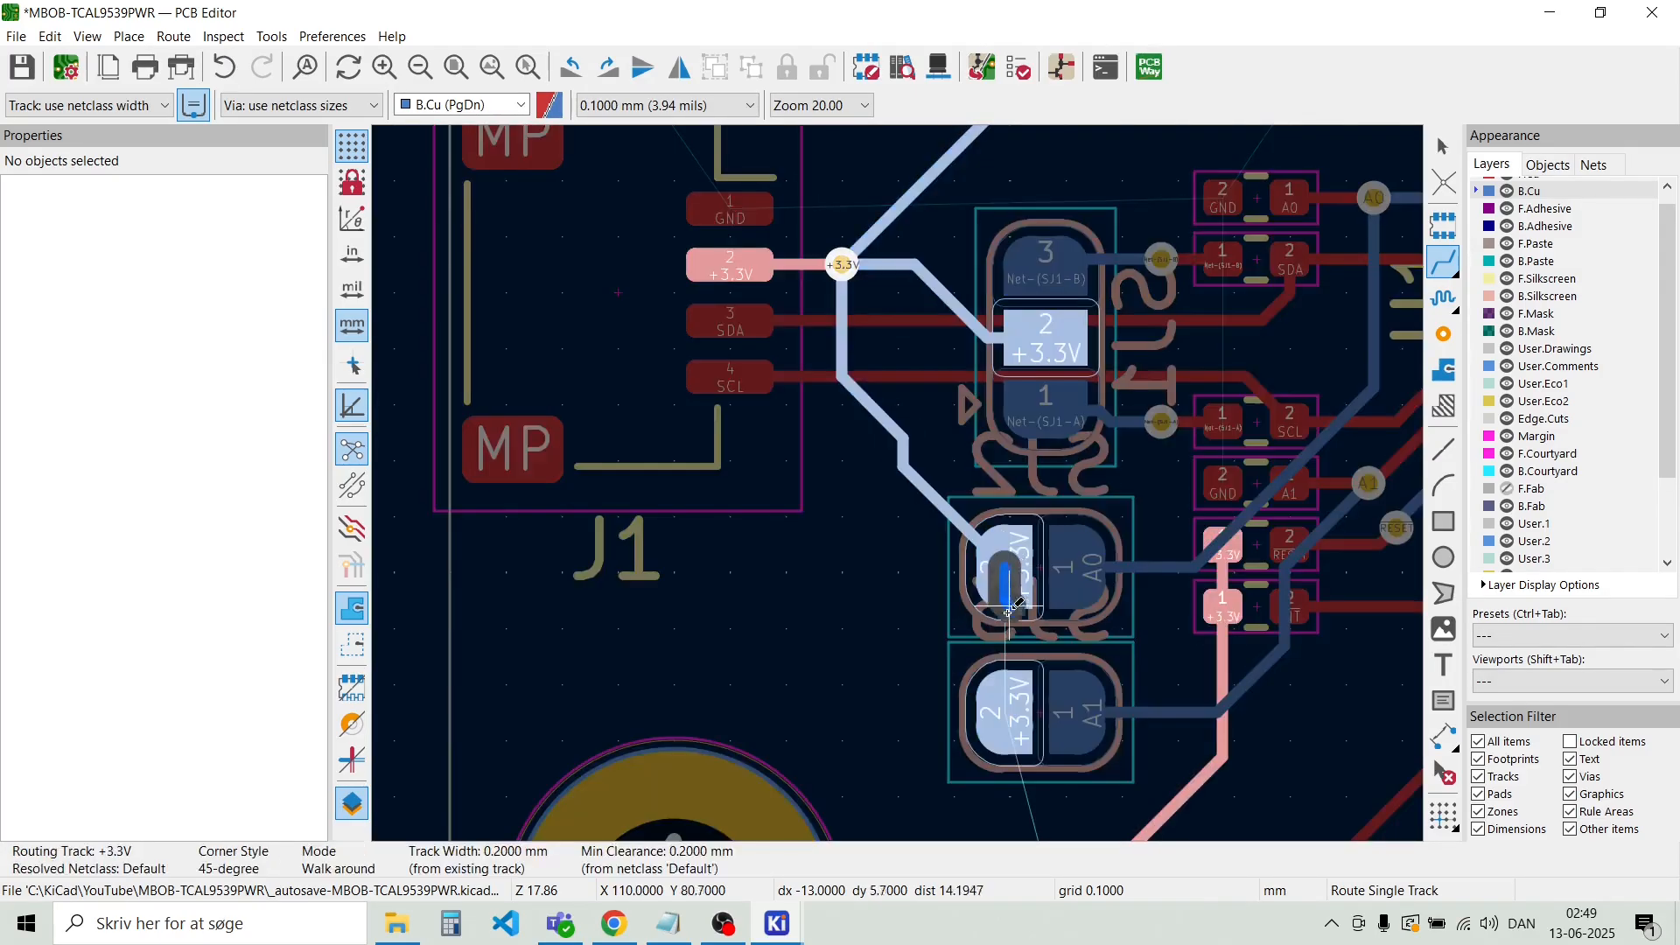
left_click(1011, 683)
scroll(1007, 707, "down", 1)
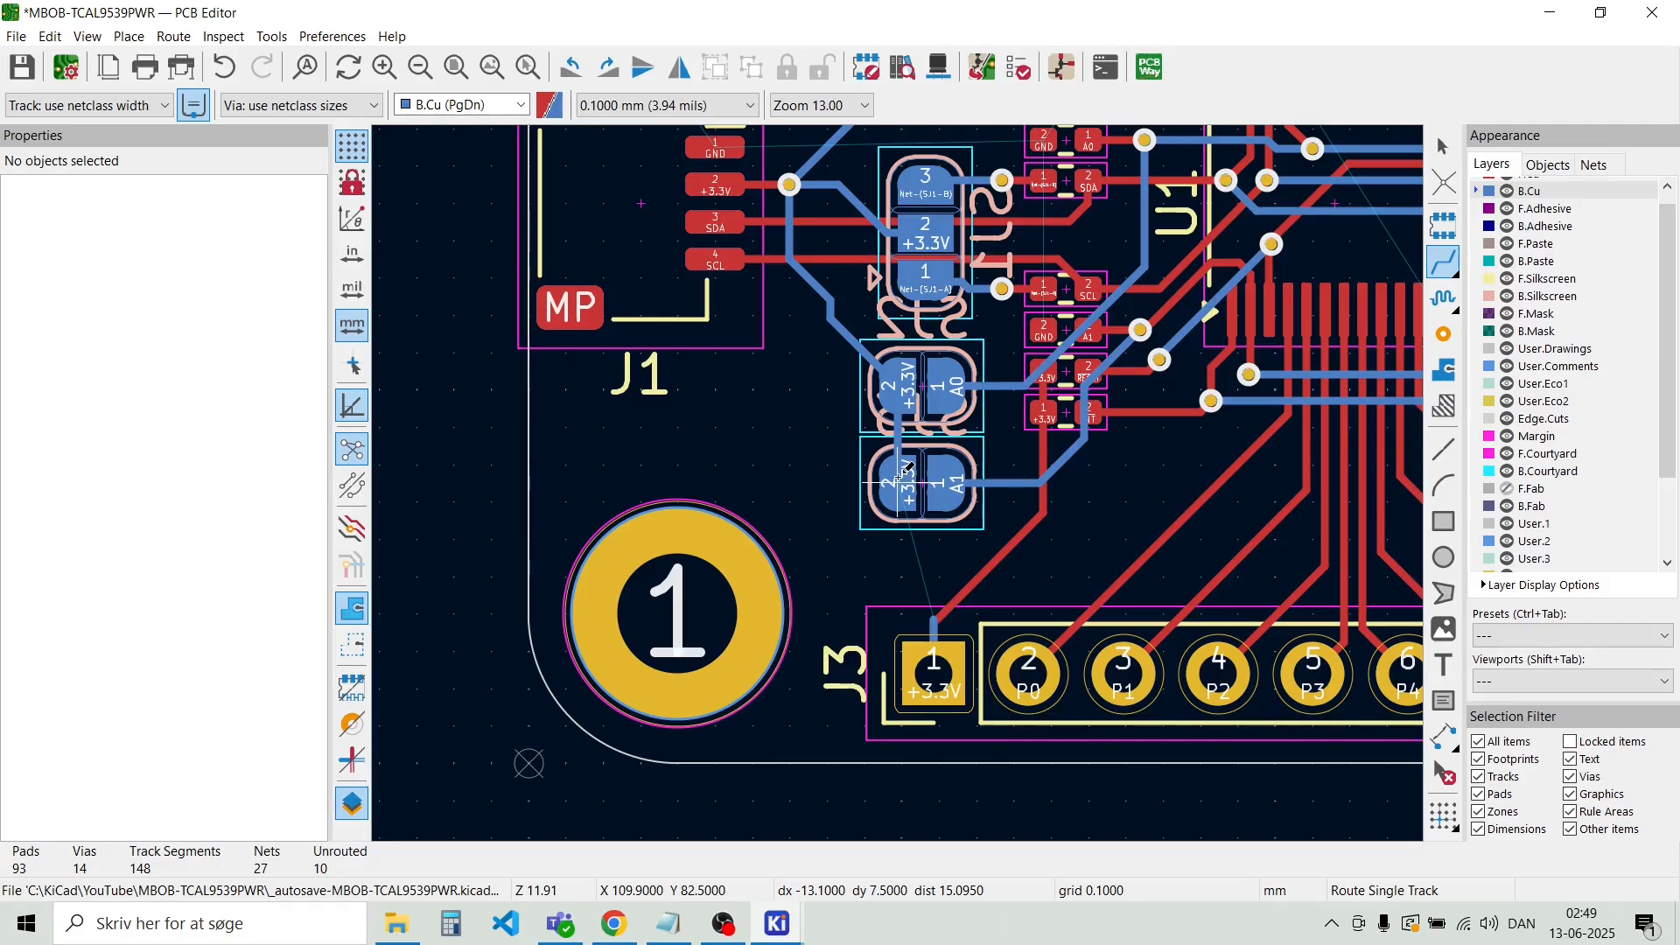
left_click(898, 483)
left_click(934, 670)
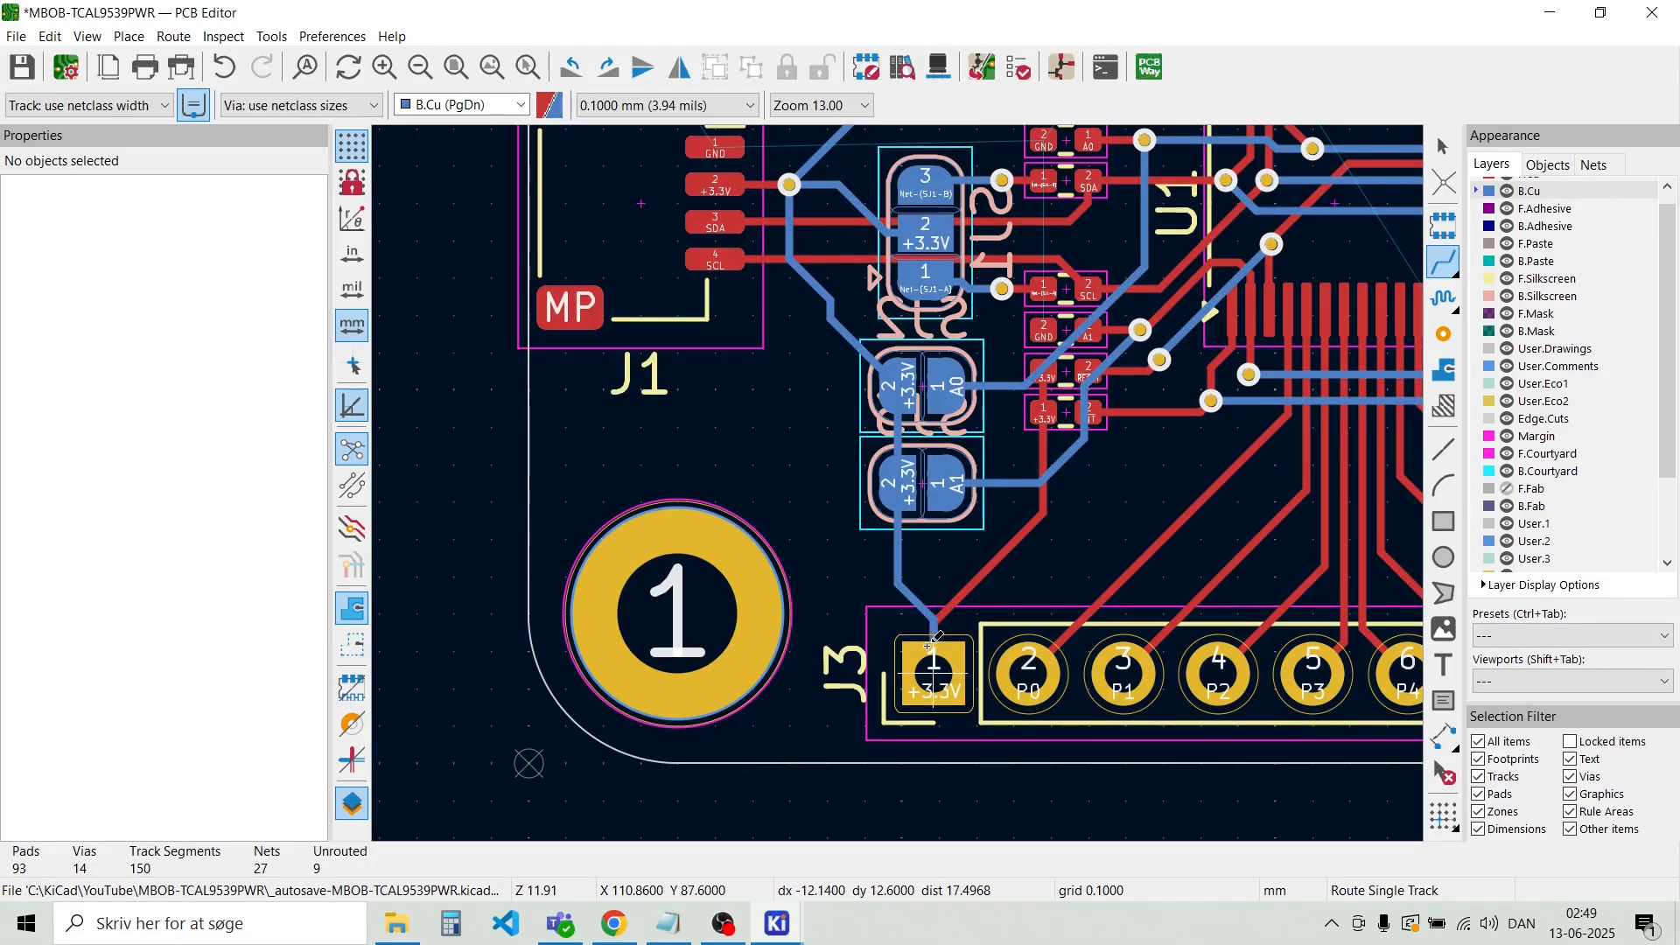
Examine the +3.3V back-copper track connecting SJ2, SJ3 and J3 pad 1
scroll(934, 671, "up", 5)
scroll(898, 483, "down", 3)
scroll(855, 360, "up", 3)
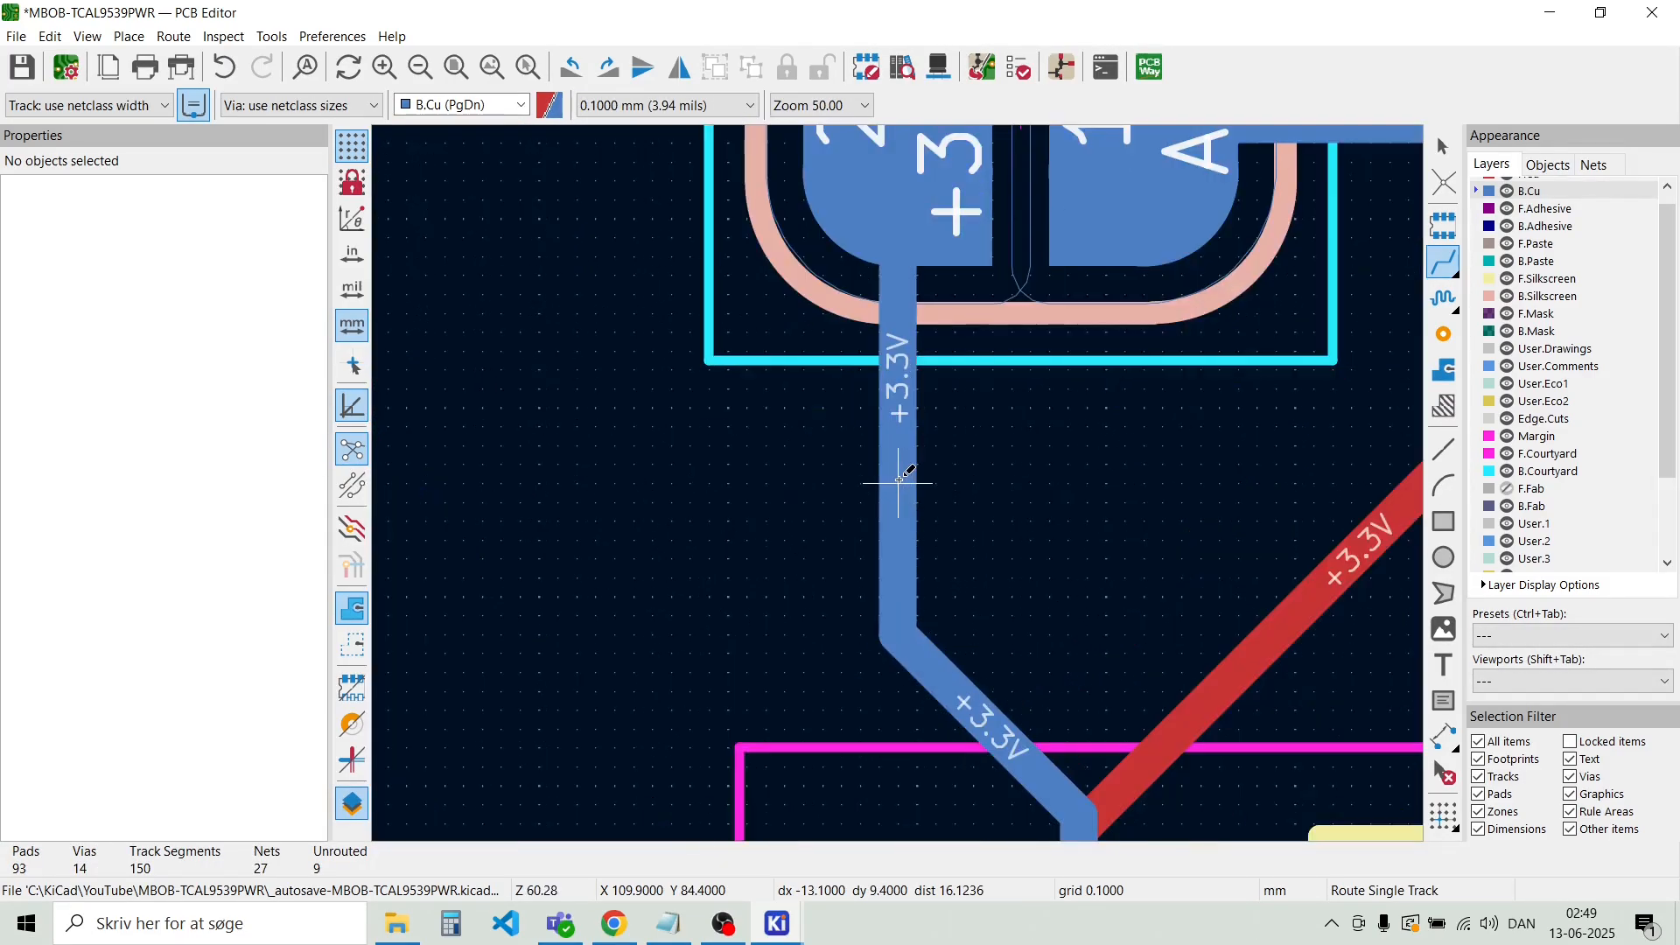
scroll(897, 390, "up", 3)
scroll(899, 483, "down", 4)
scroll(898, 483, "down", 3)
scroll(897, 289, "up", 5)
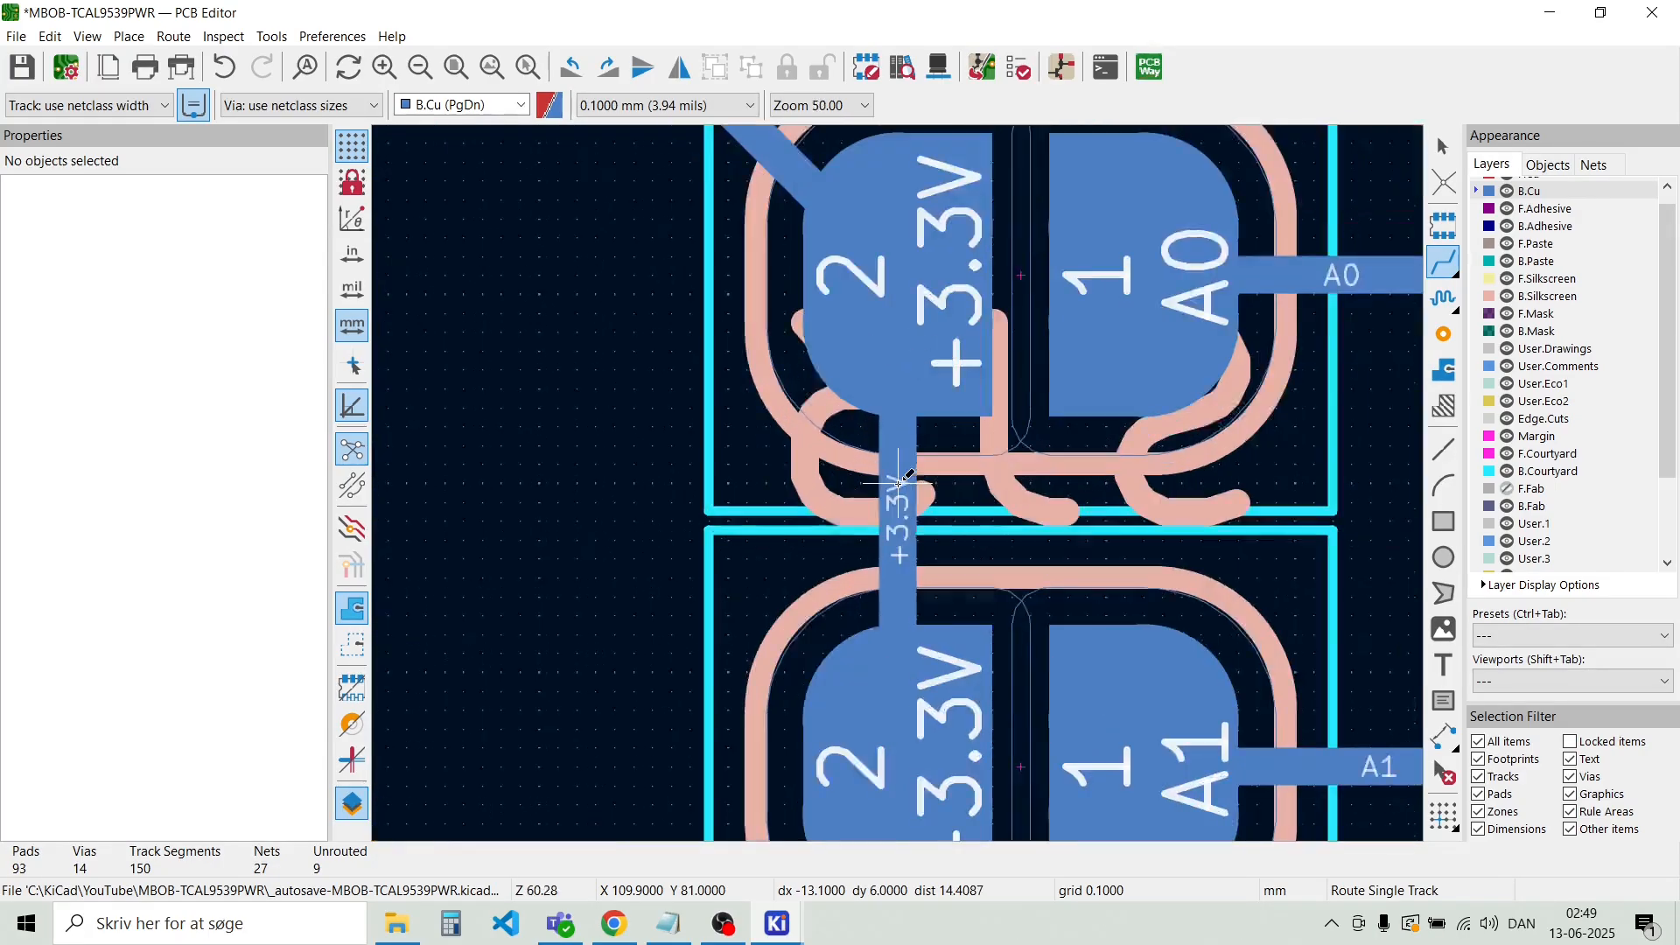
scroll(898, 483, "down", 4)
scroll(817, 354, "up", 3)
Shift the kinked +3.3V diagonal left of SJ2 so the track becomes one straight diagonal into SJ2 pad 2
scroll(900, 484, "down", 5)
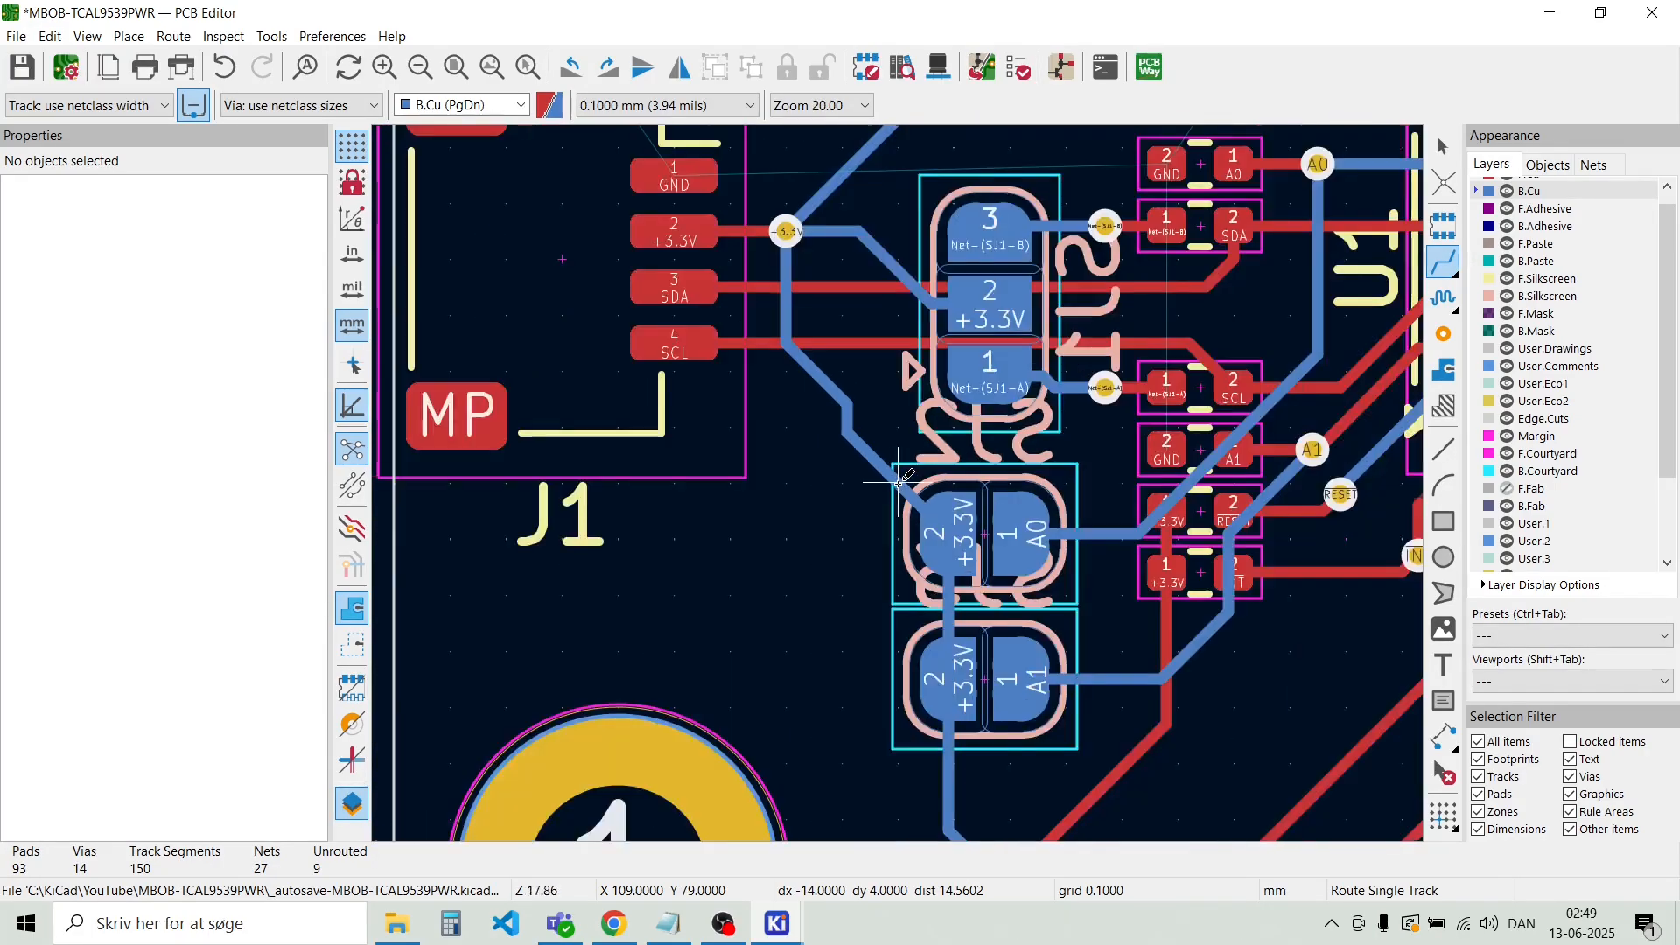
scroll(899, 484, "up", 4)
scroll(903, 478, "up", 4)
key("Escape")
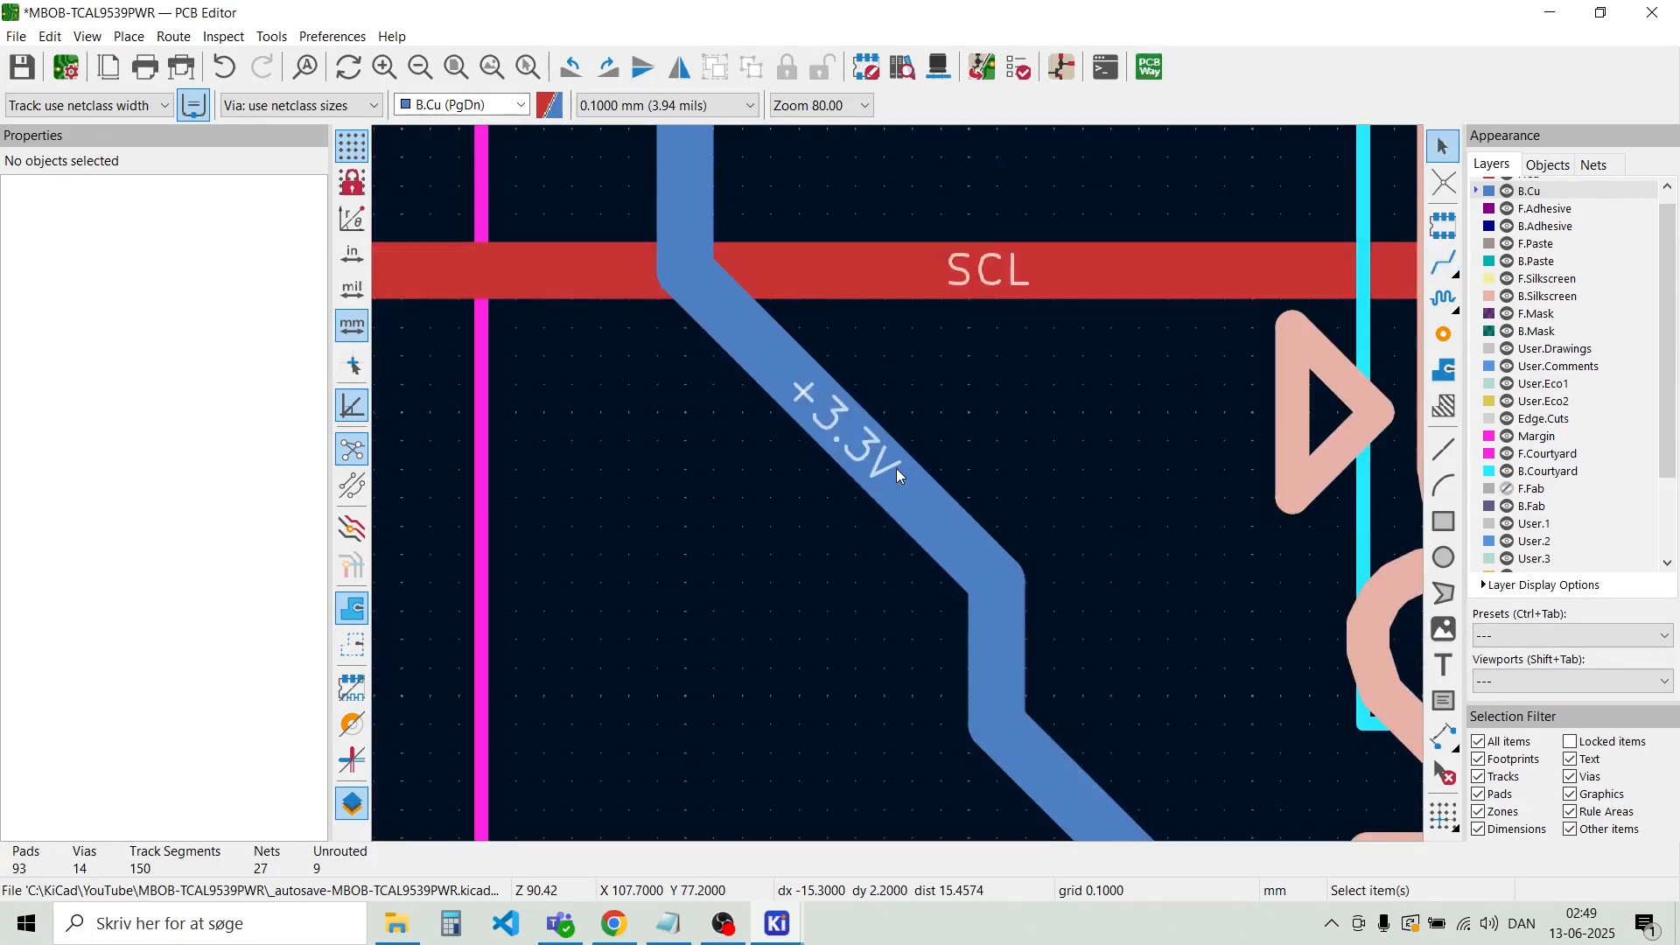
left_click_drag(898, 468, 850, 584)
scroll(826, 591, "down", 8)
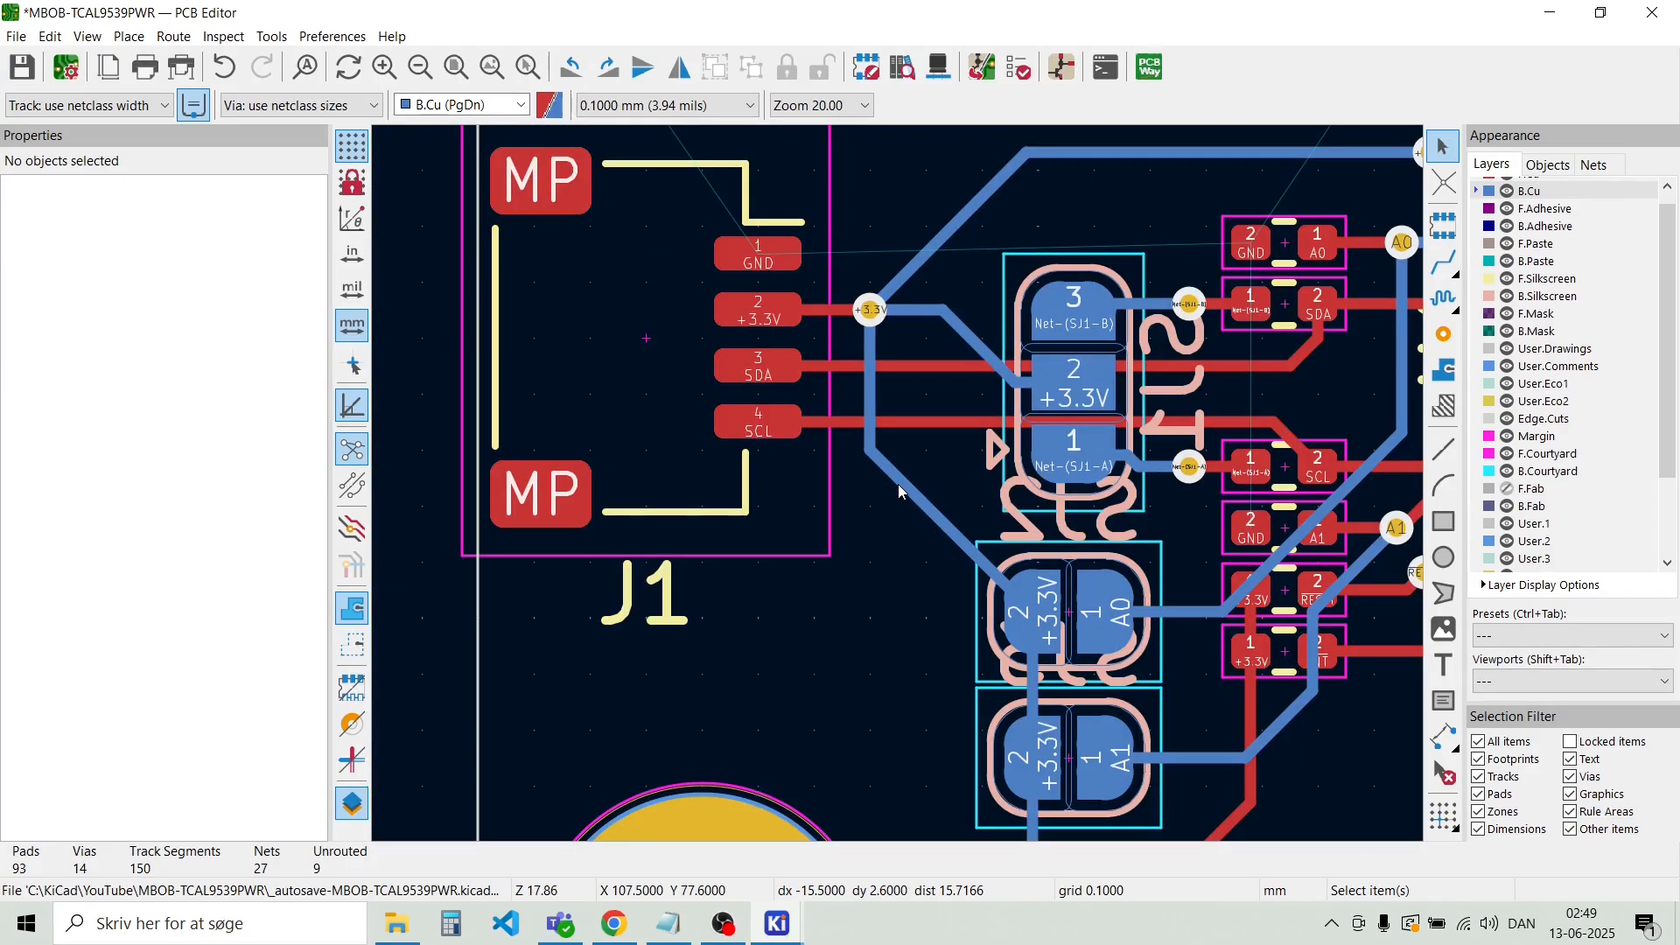
Shift the long +3.3V front-copper diagonal below J4 pad 1 so it starts exactly at the junction with the LED resistor branch
scroll(897, 485, "down", 4)
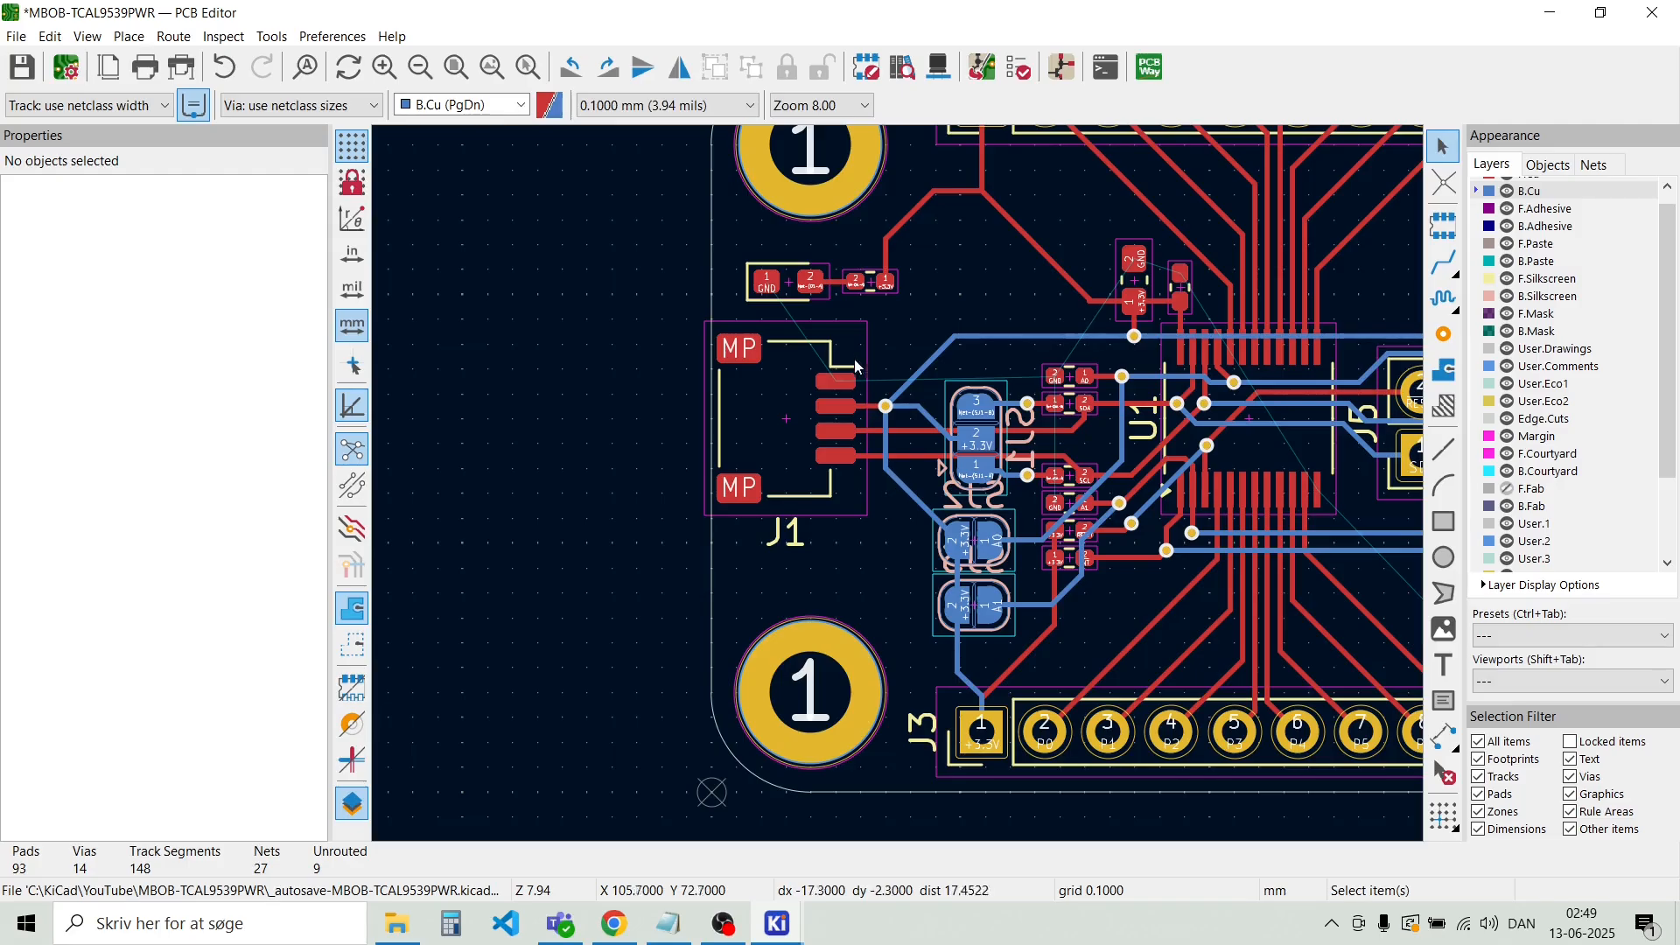
scroll(897, 485, "up", 6)
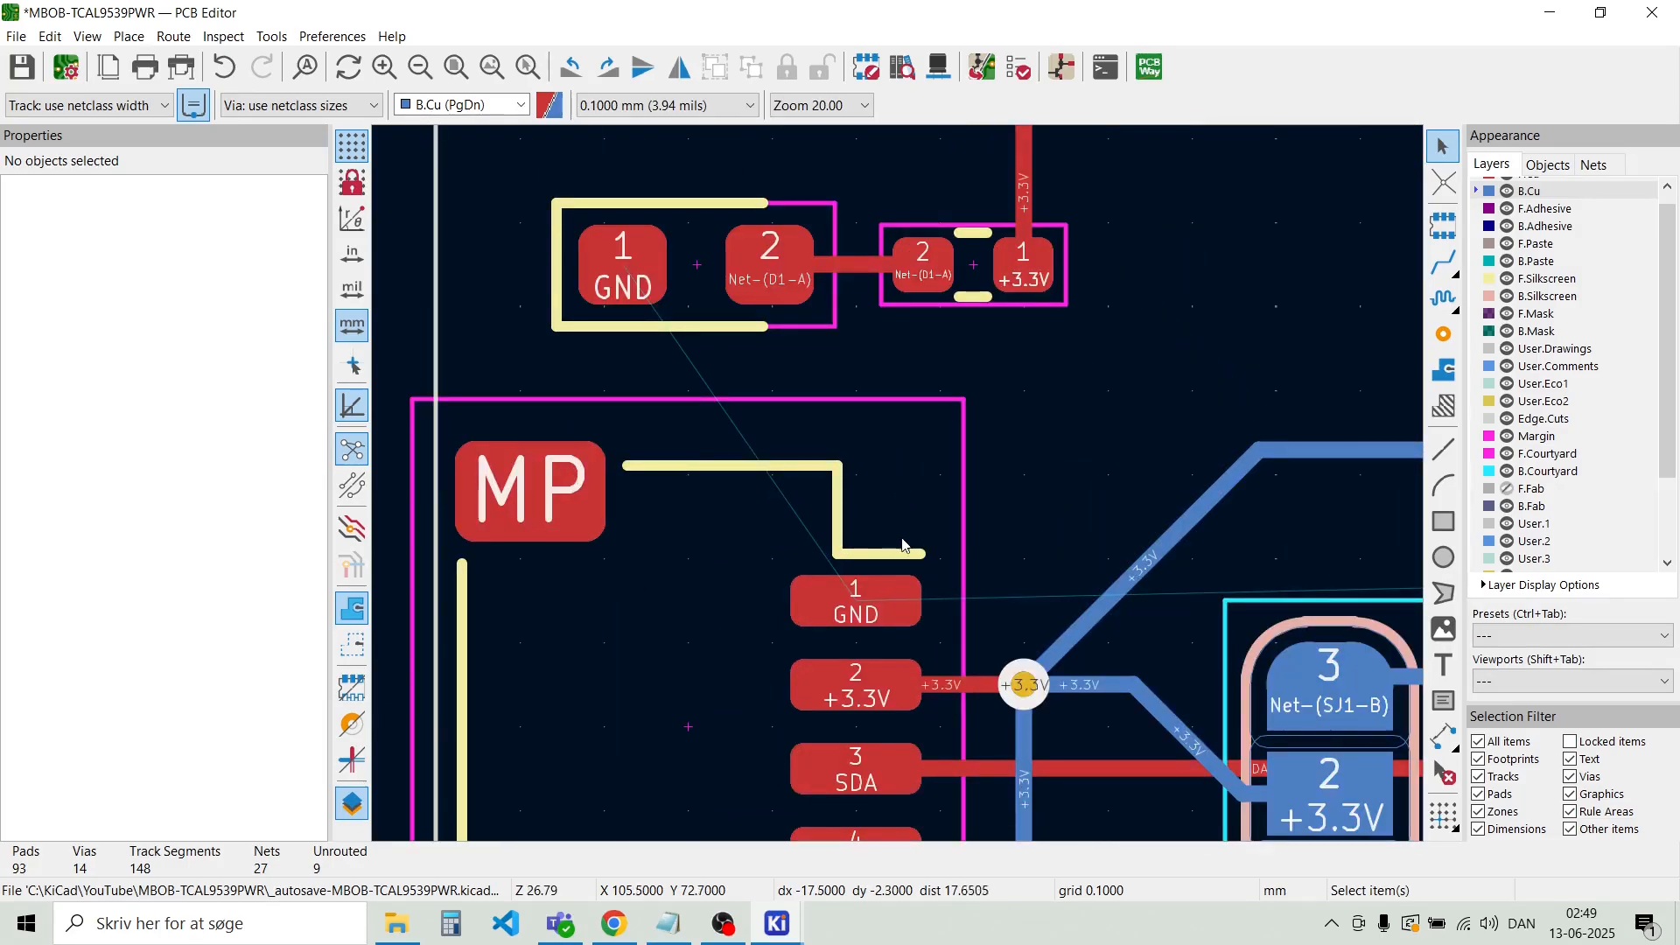
scroll(945, 464, "down", 3)
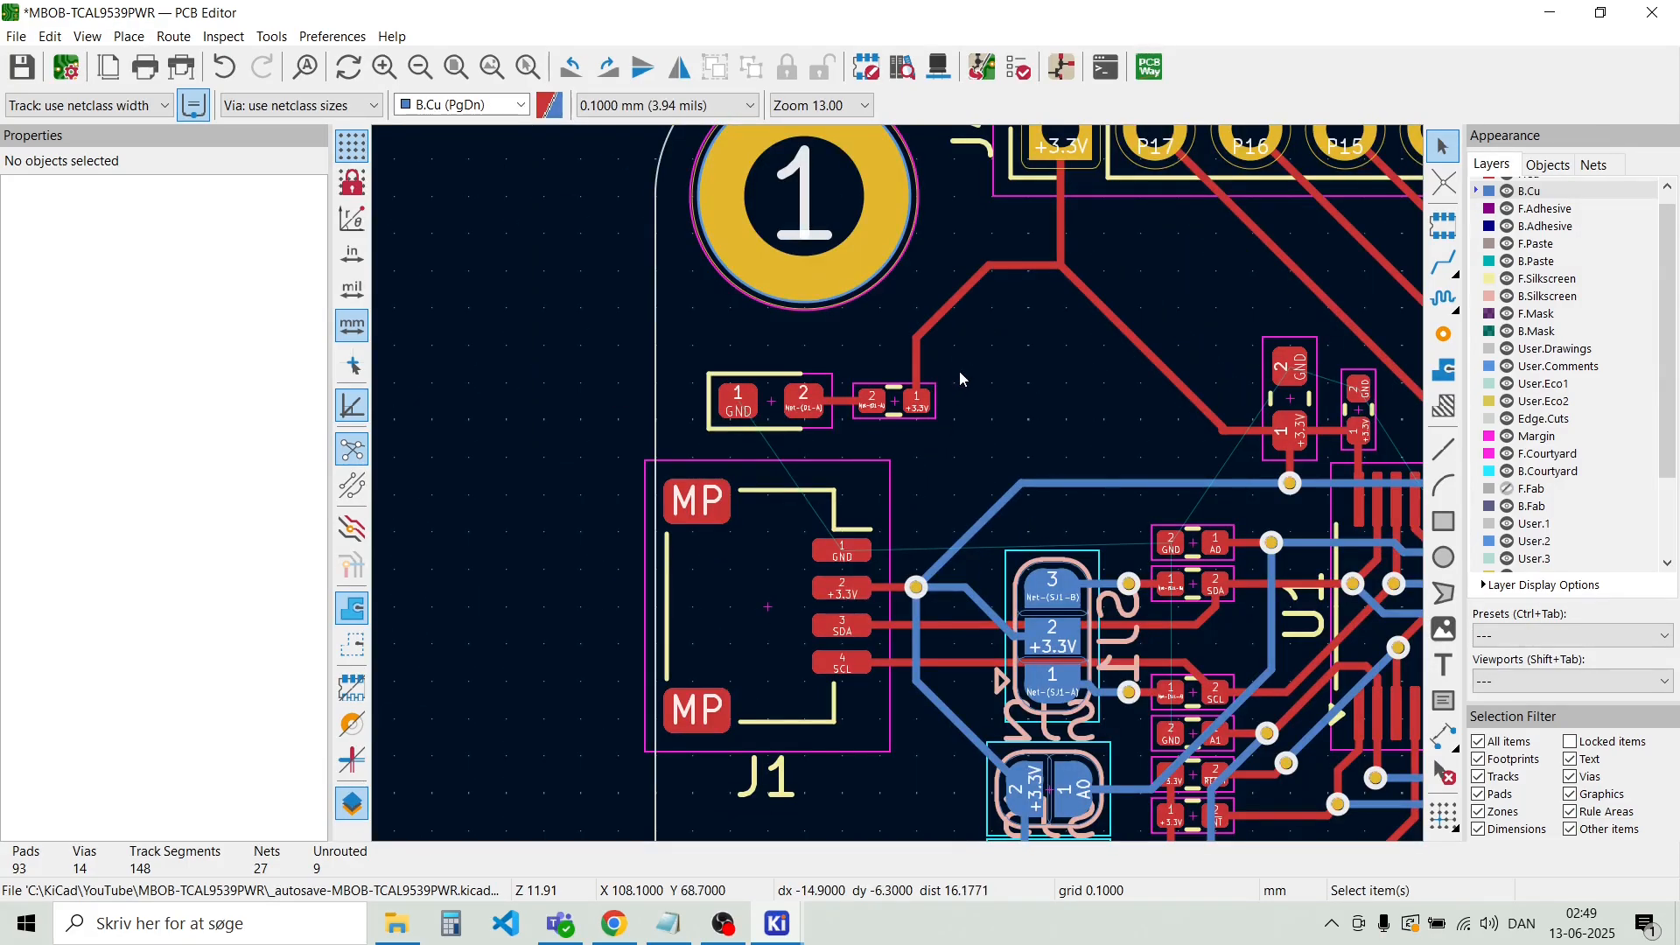
scroll(959, 370, "down", 2)
scroll(964, 454, "down", 5)
scroll(898, 484, "up", 11)
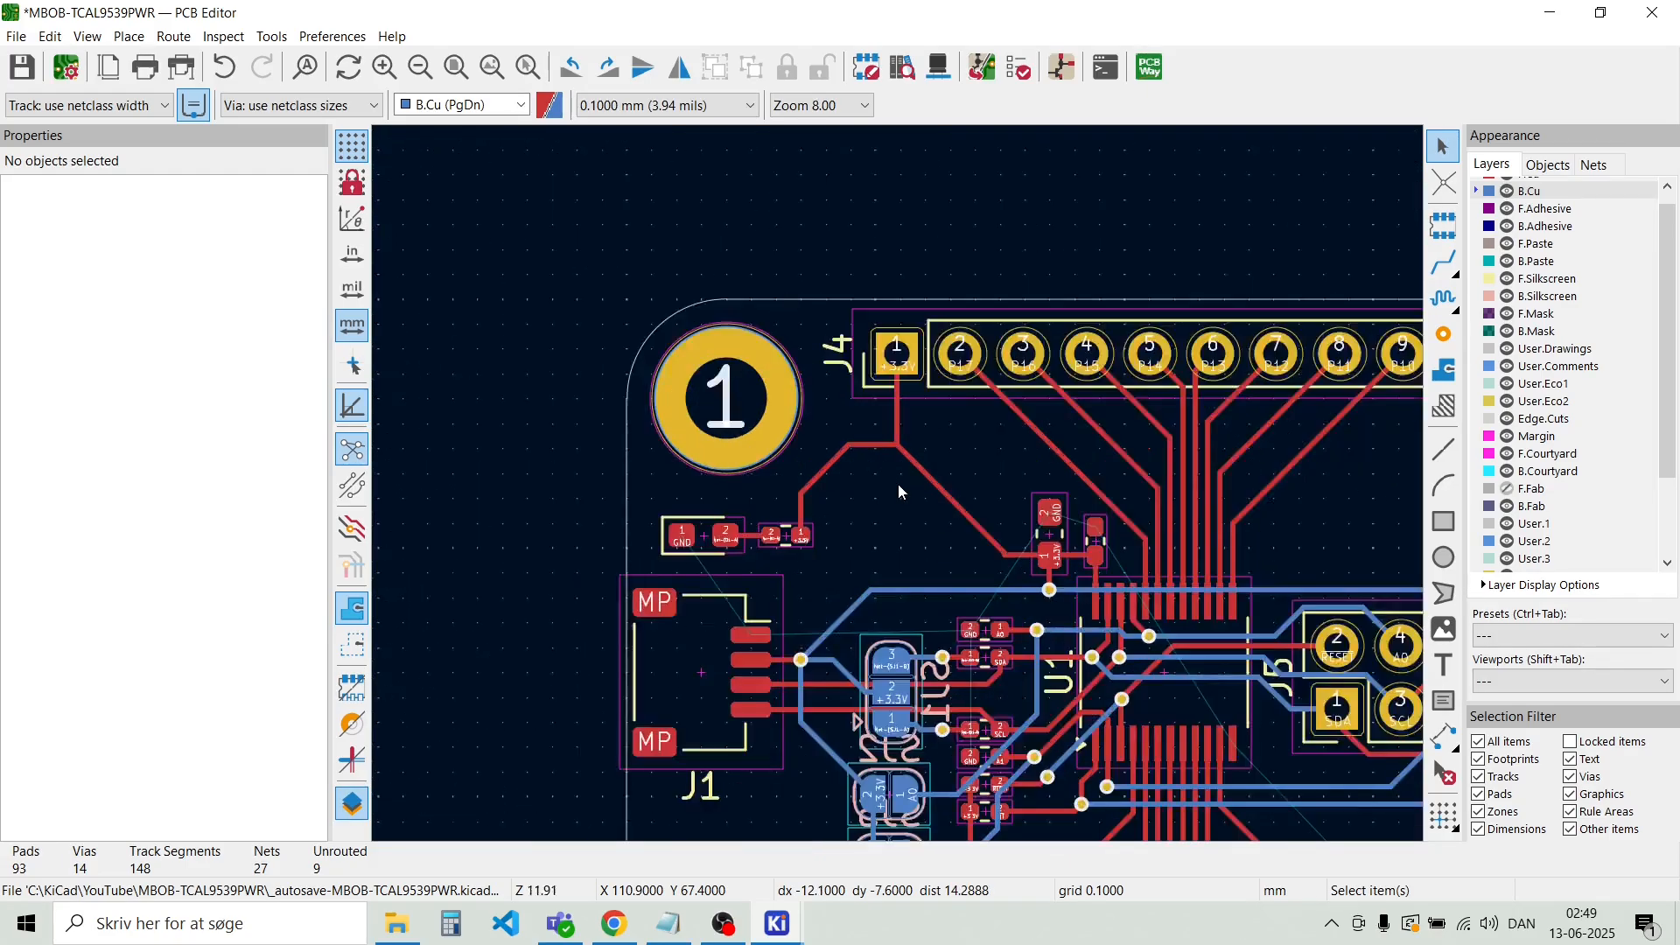
scroll(897, 483, "down", 2)
scroll(897, 483, "up", 6)
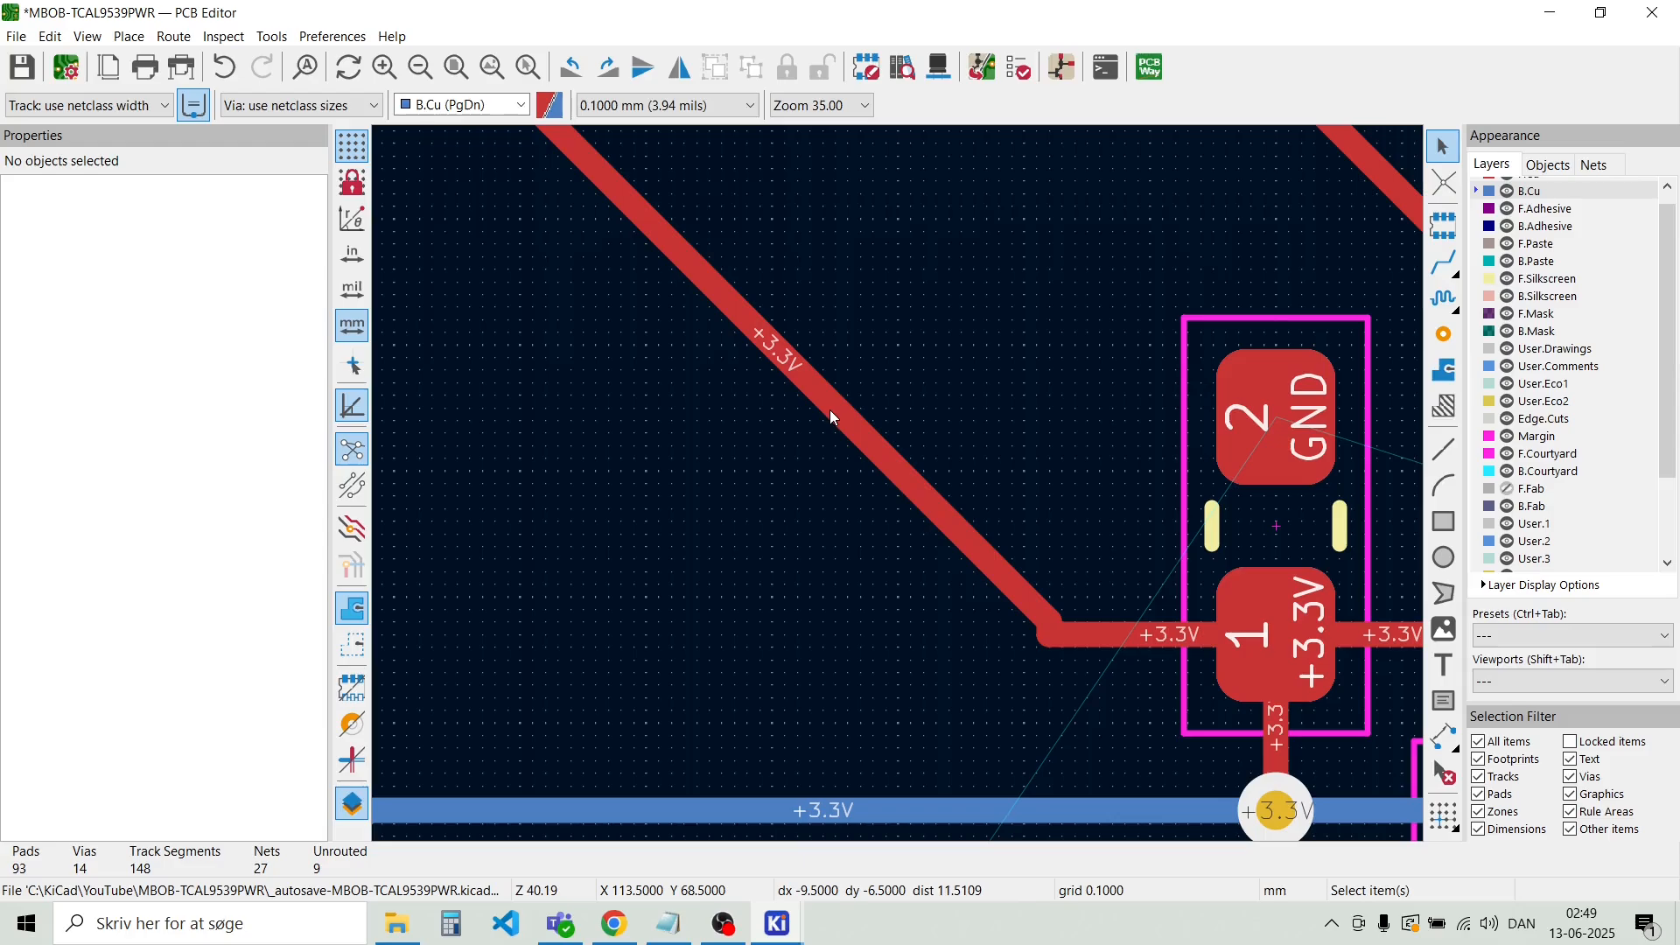
scroll(898, 485, "down", 3)
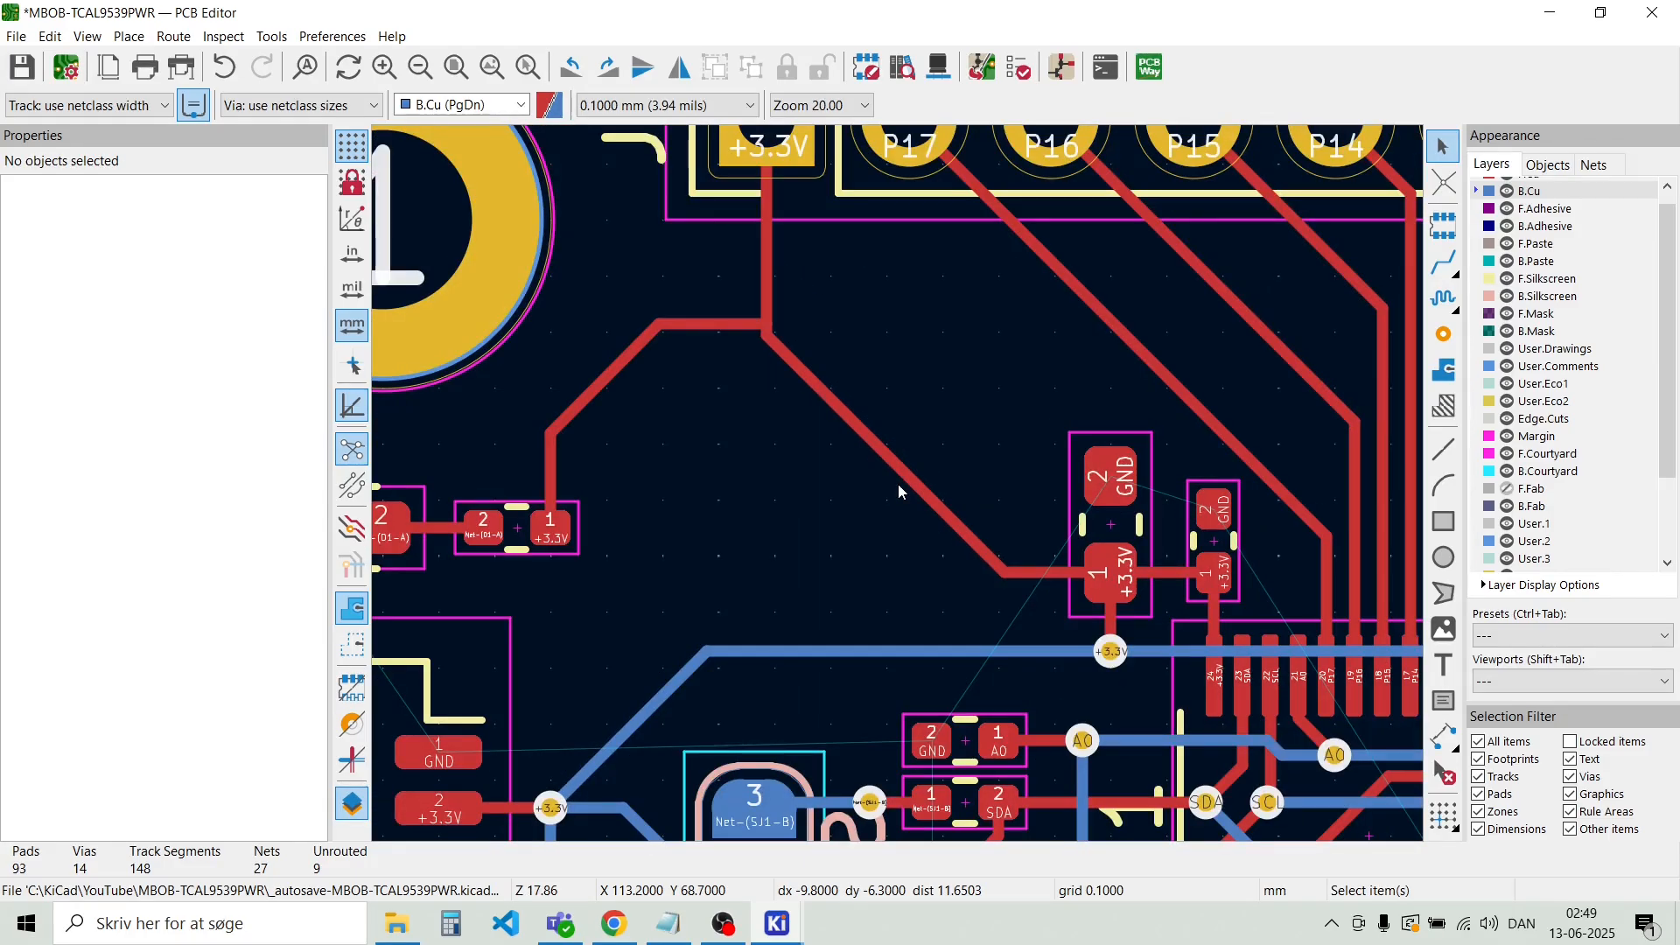
key("d")
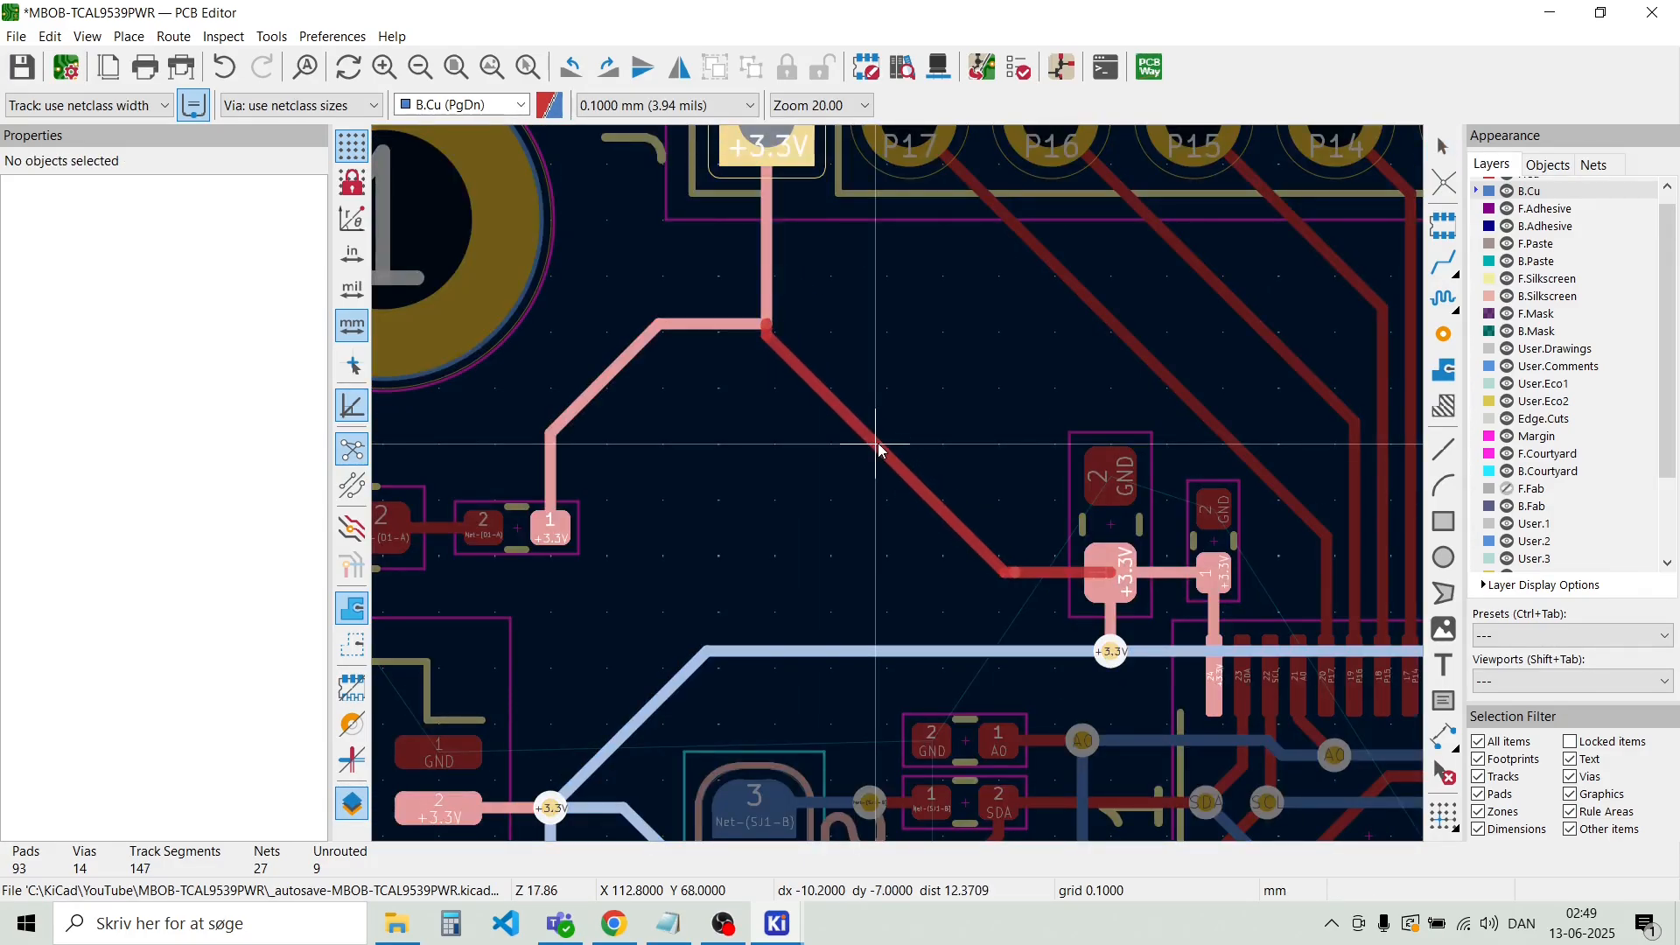
left_click(882, 443)
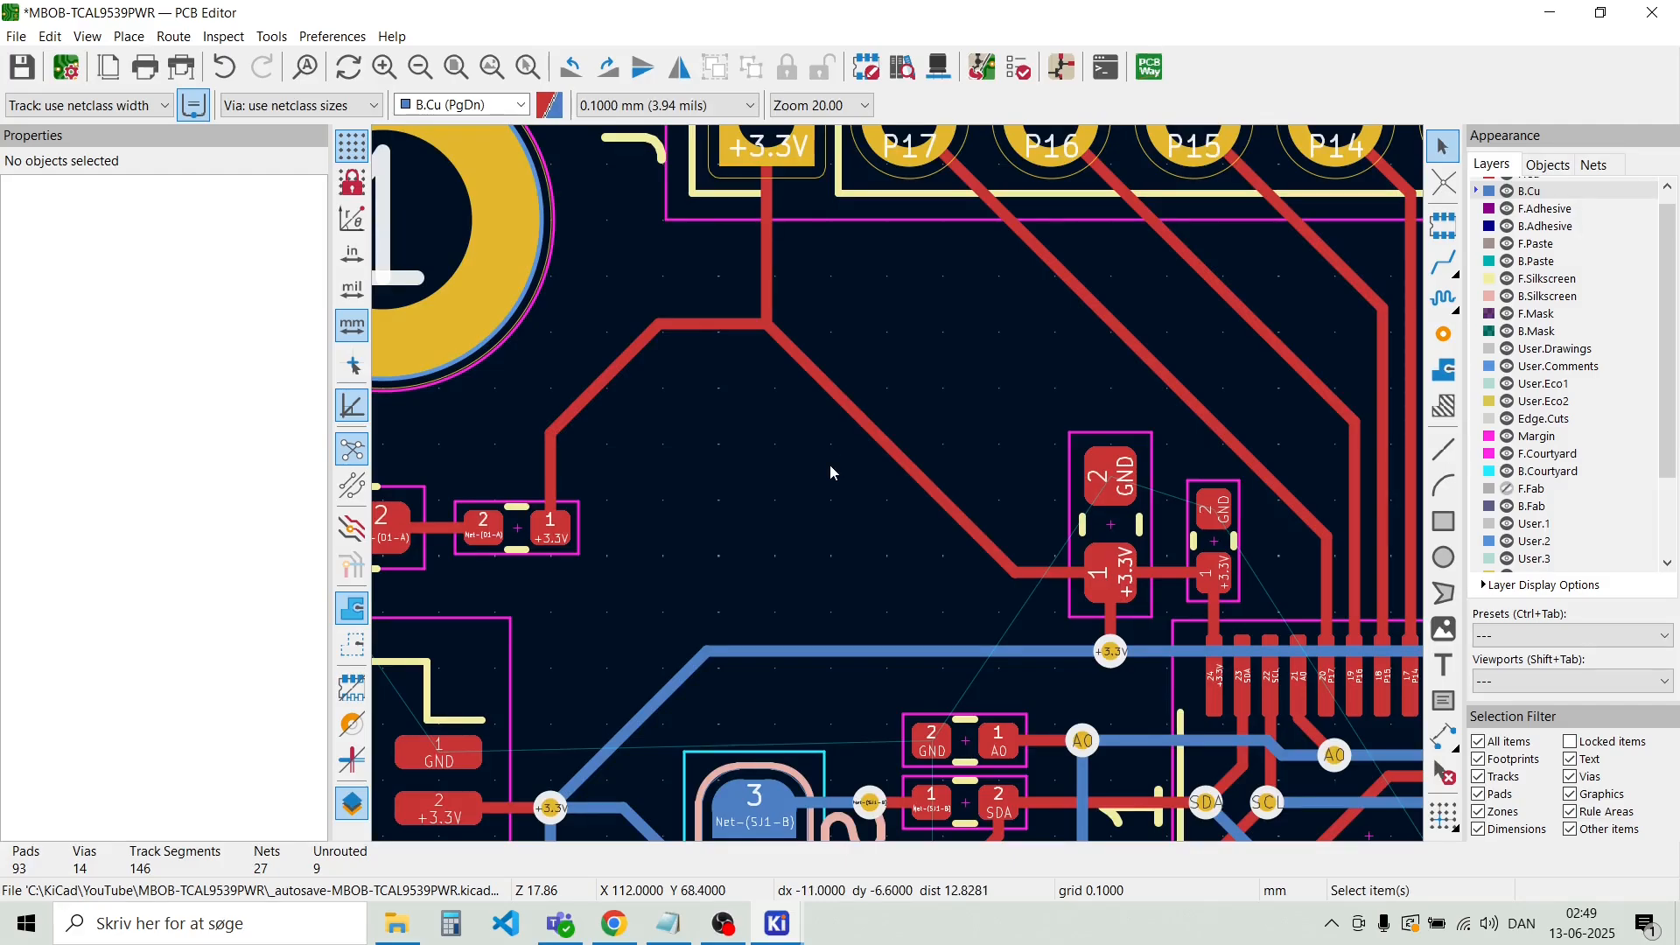
left_click(828, 397)
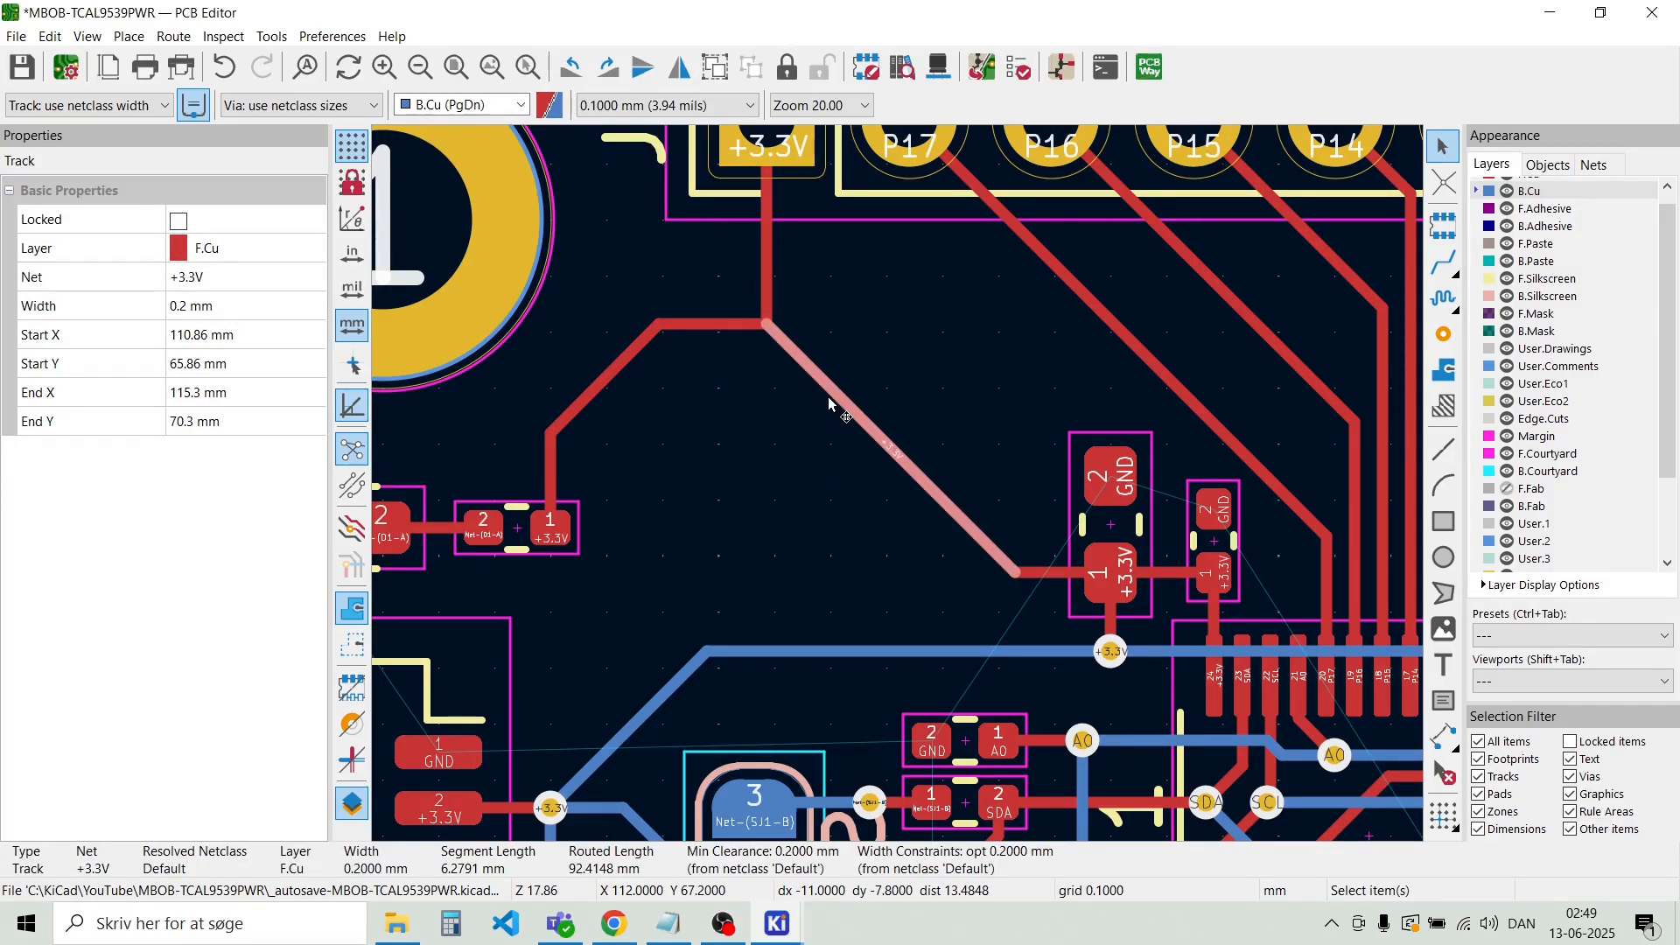
key("Escape")
left_click(837, 398)
key("u")
key("Escape")
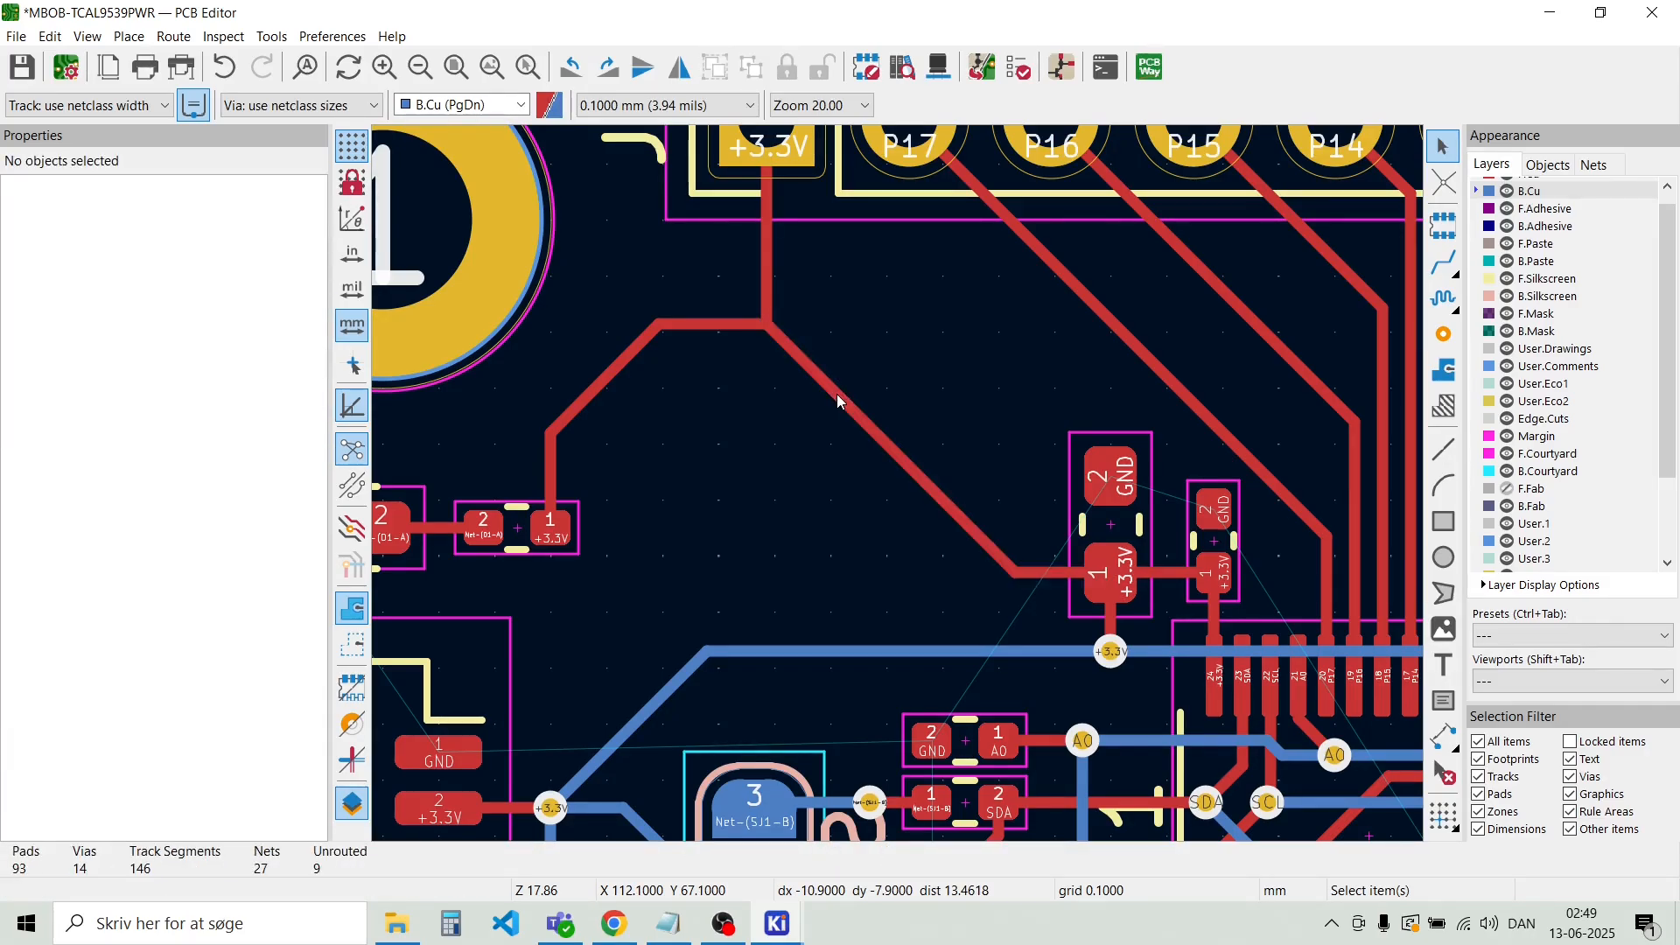
Select the connected +3.3V front-copper tracks from J4 pad 1 to the LED resistor, both capacitors, the via below and U1 pin 24
left_click(837, 398)
right_click(837, 398)
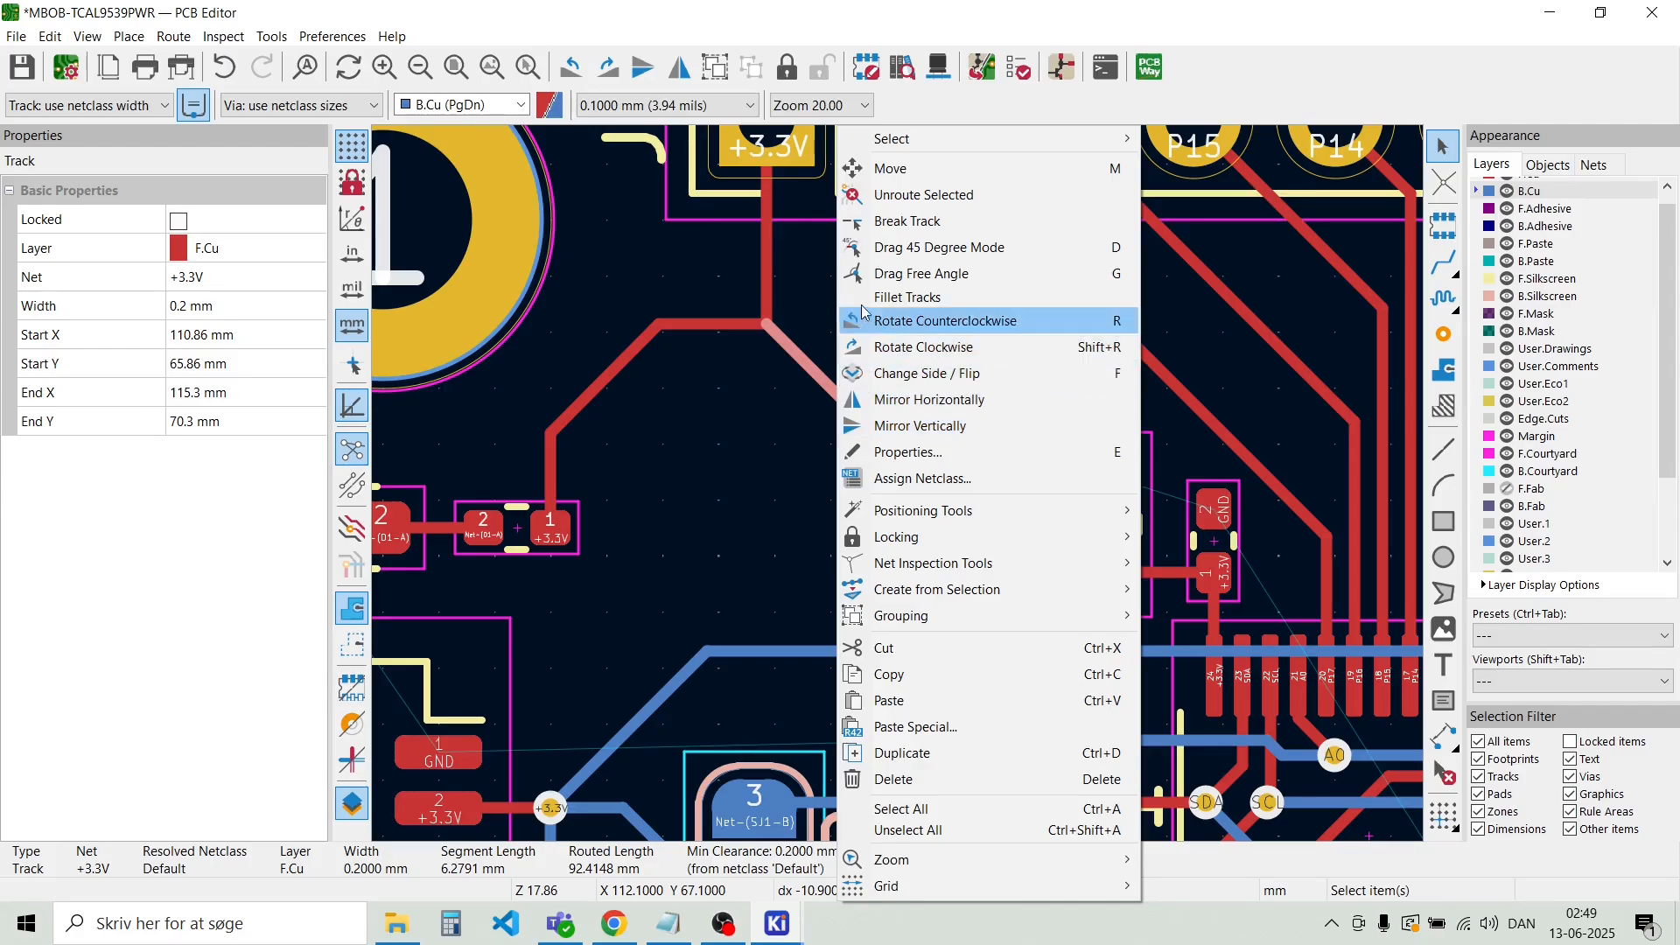
mouse_move(938, 149)
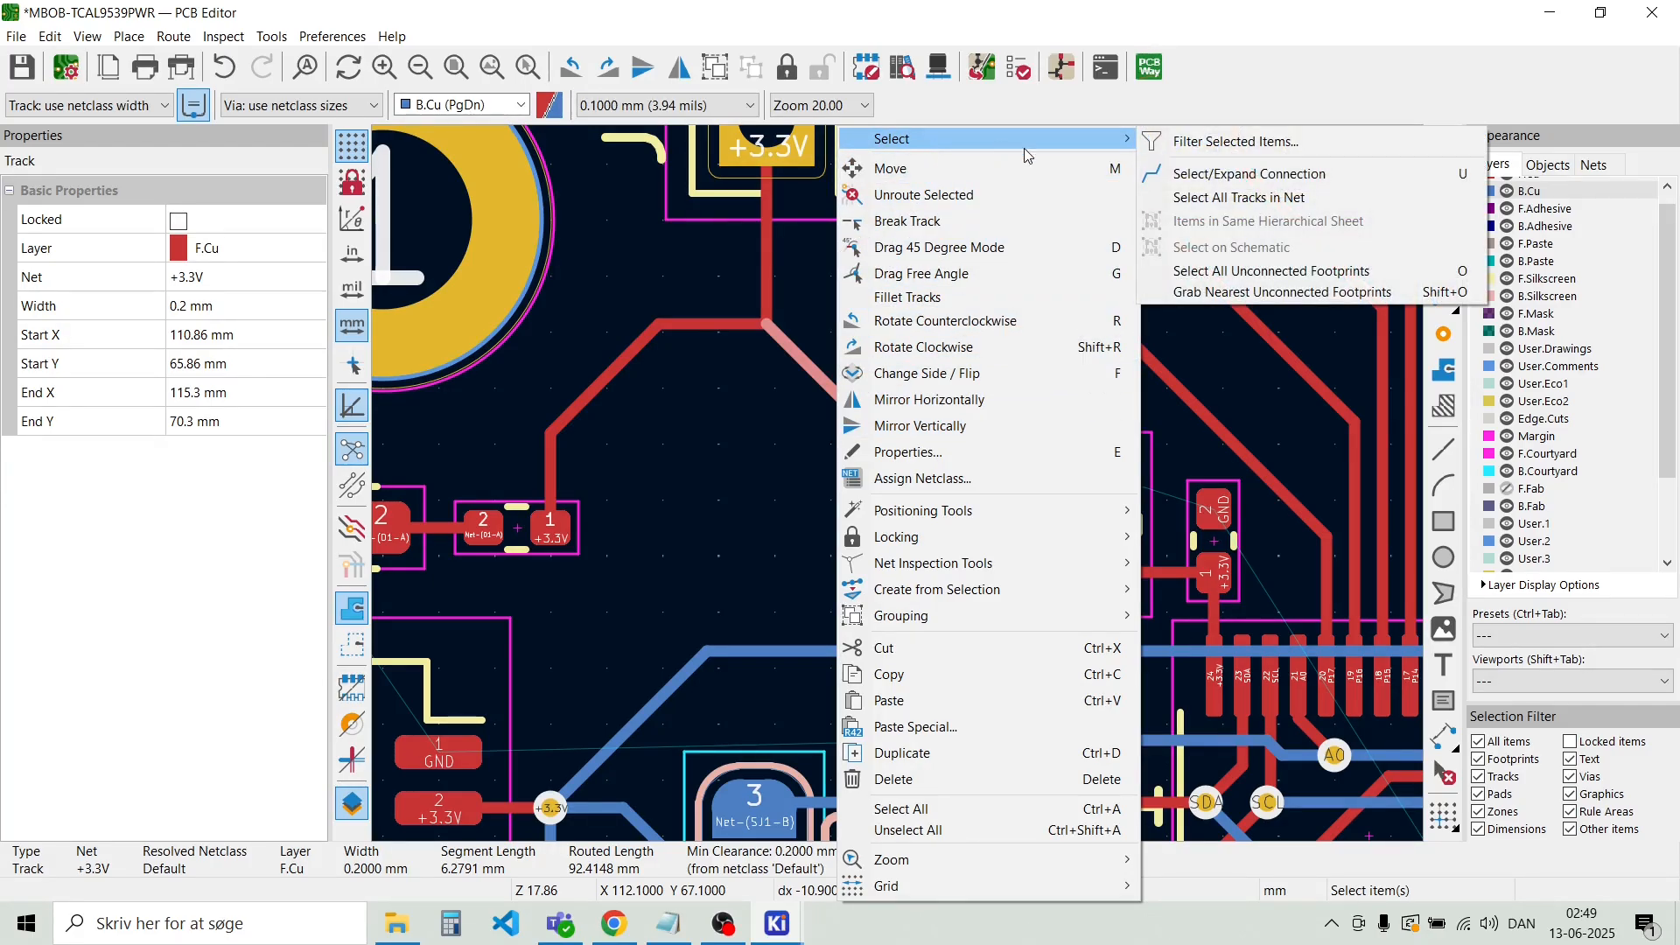
left_click(1191, 174)
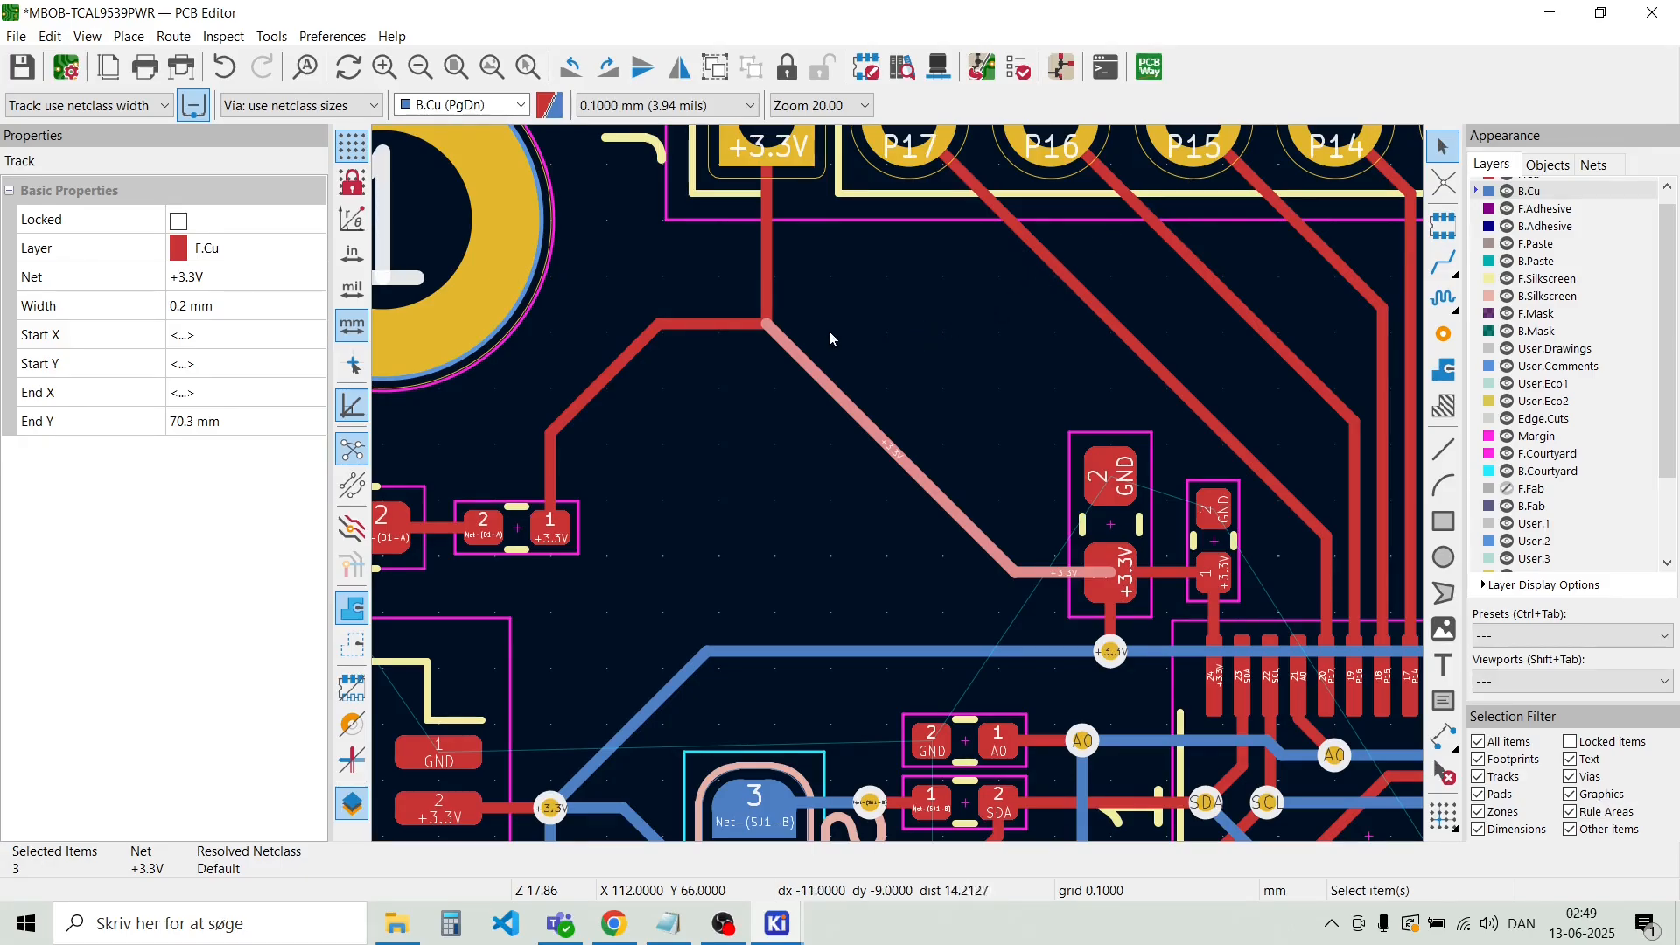
left_click(773, 278, "shift")
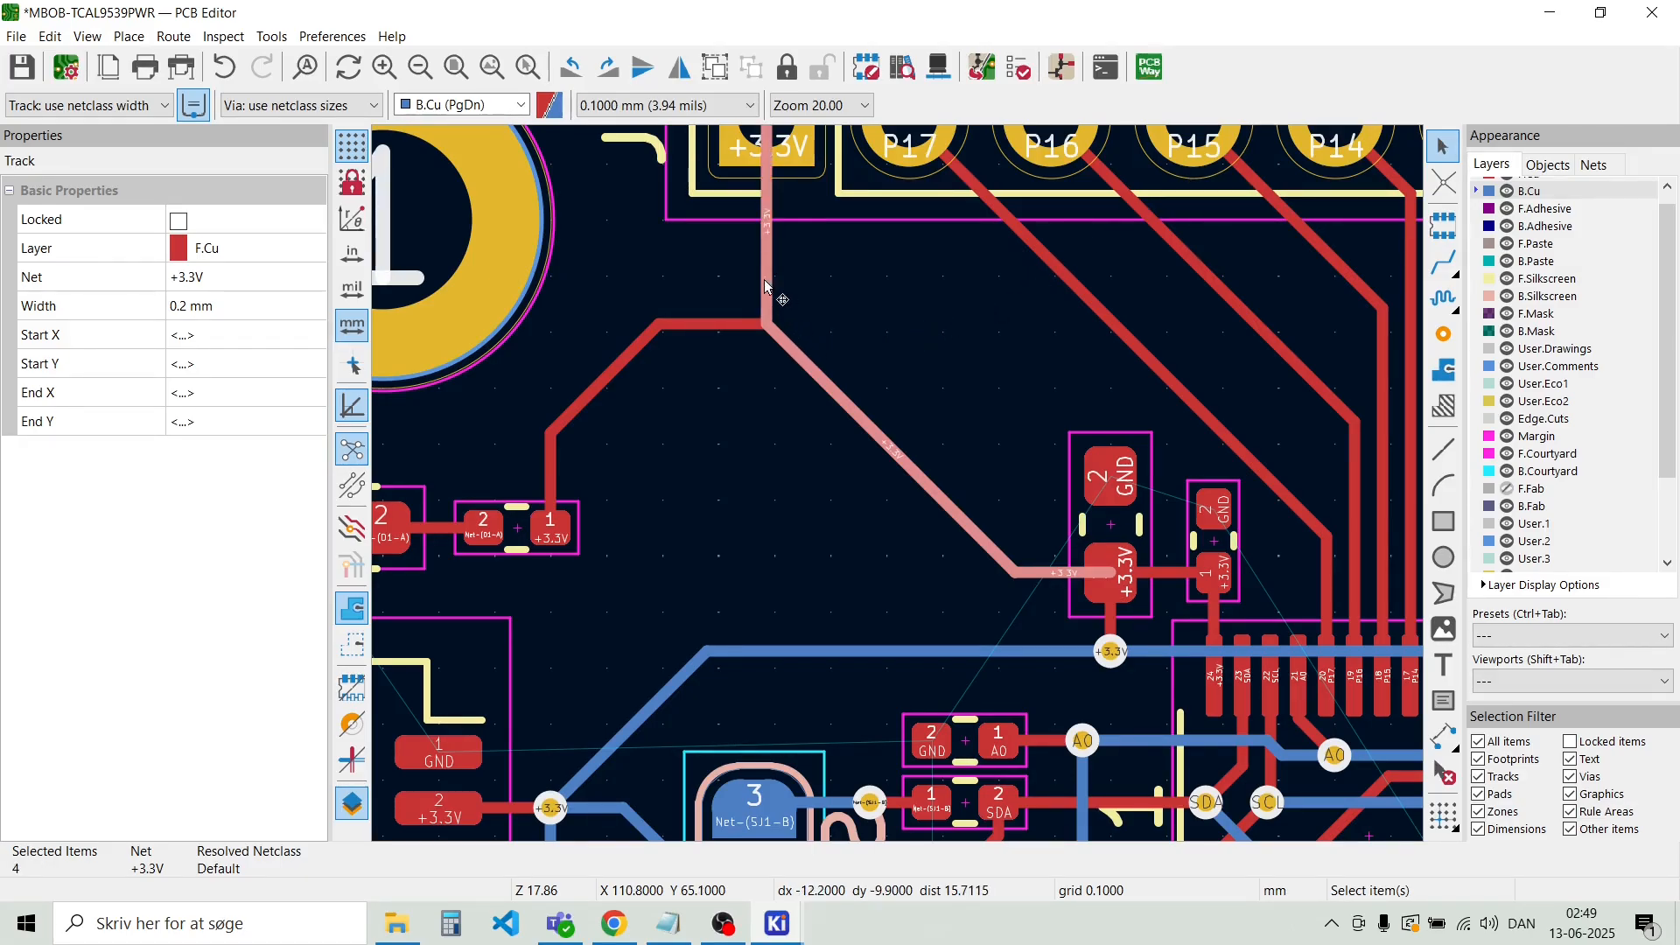
double_click(731, 322, "shift")
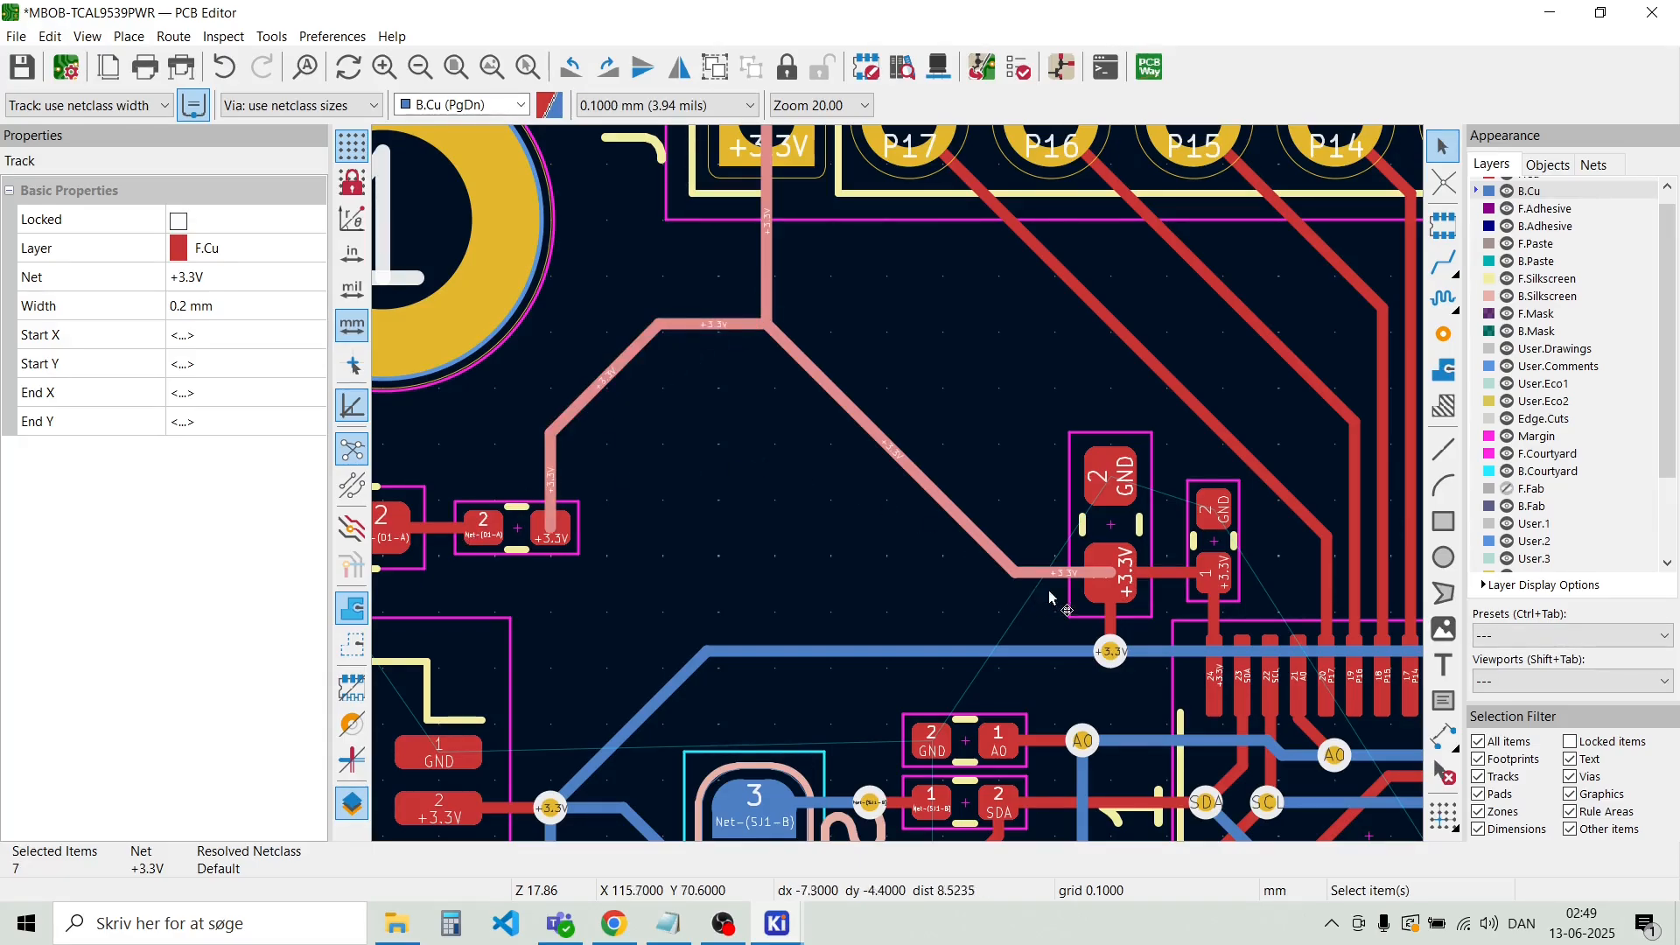
left_click(1113, 623, "shift")
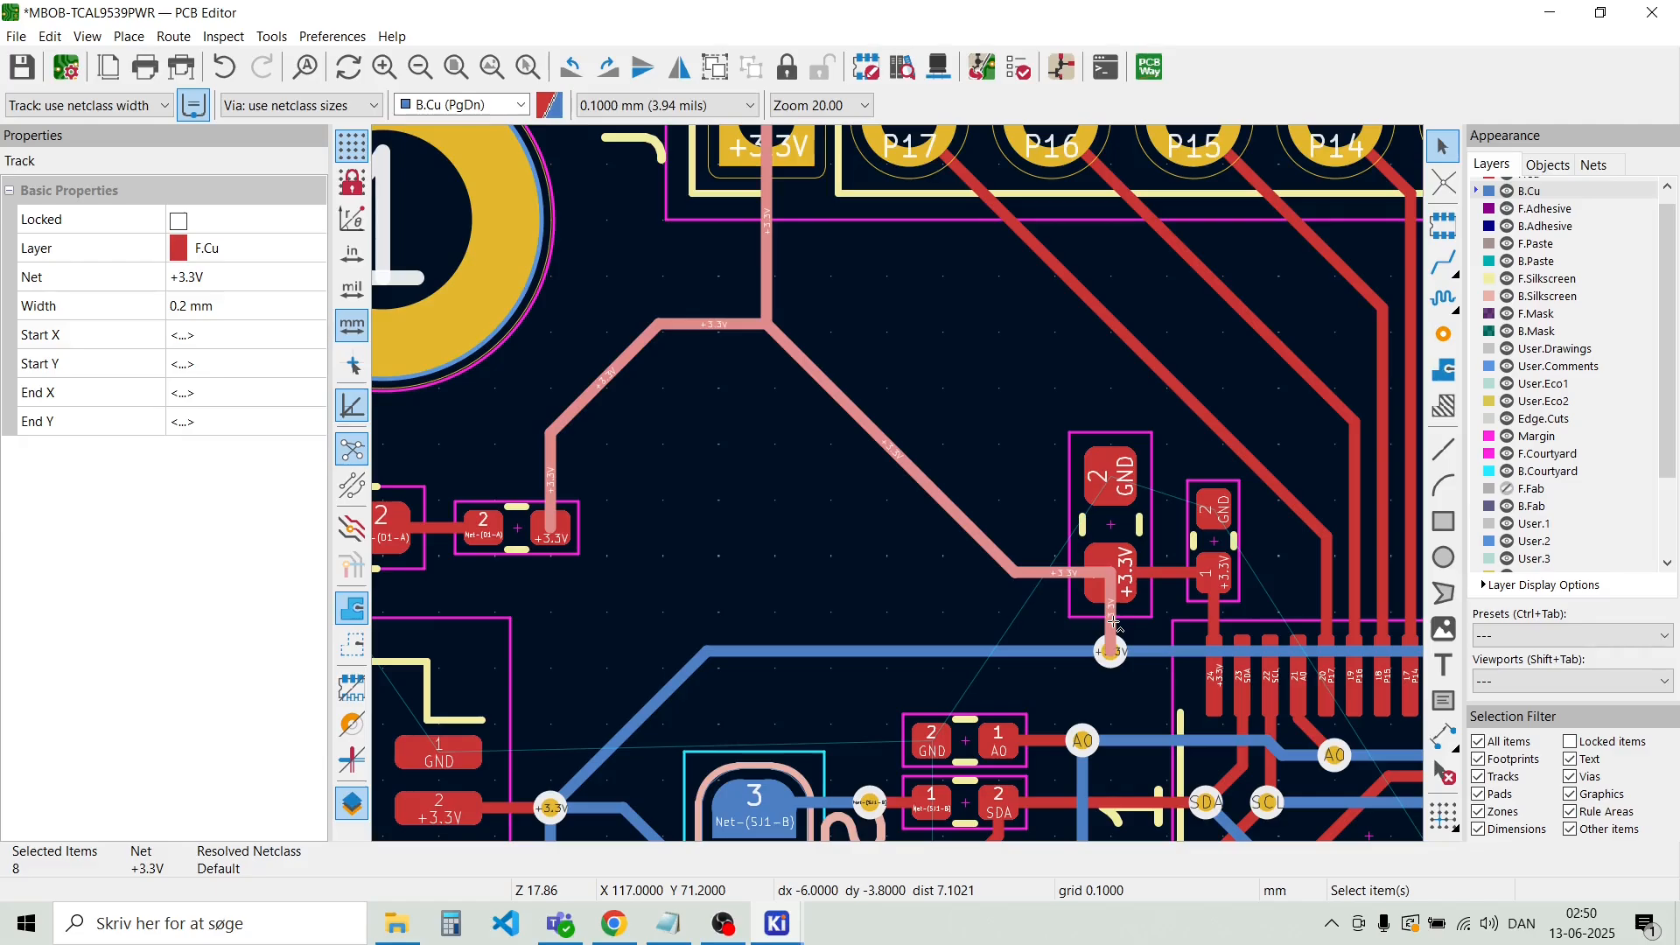
left_click(1173, 574, "shift")
left_click(1215, 617, "shift")
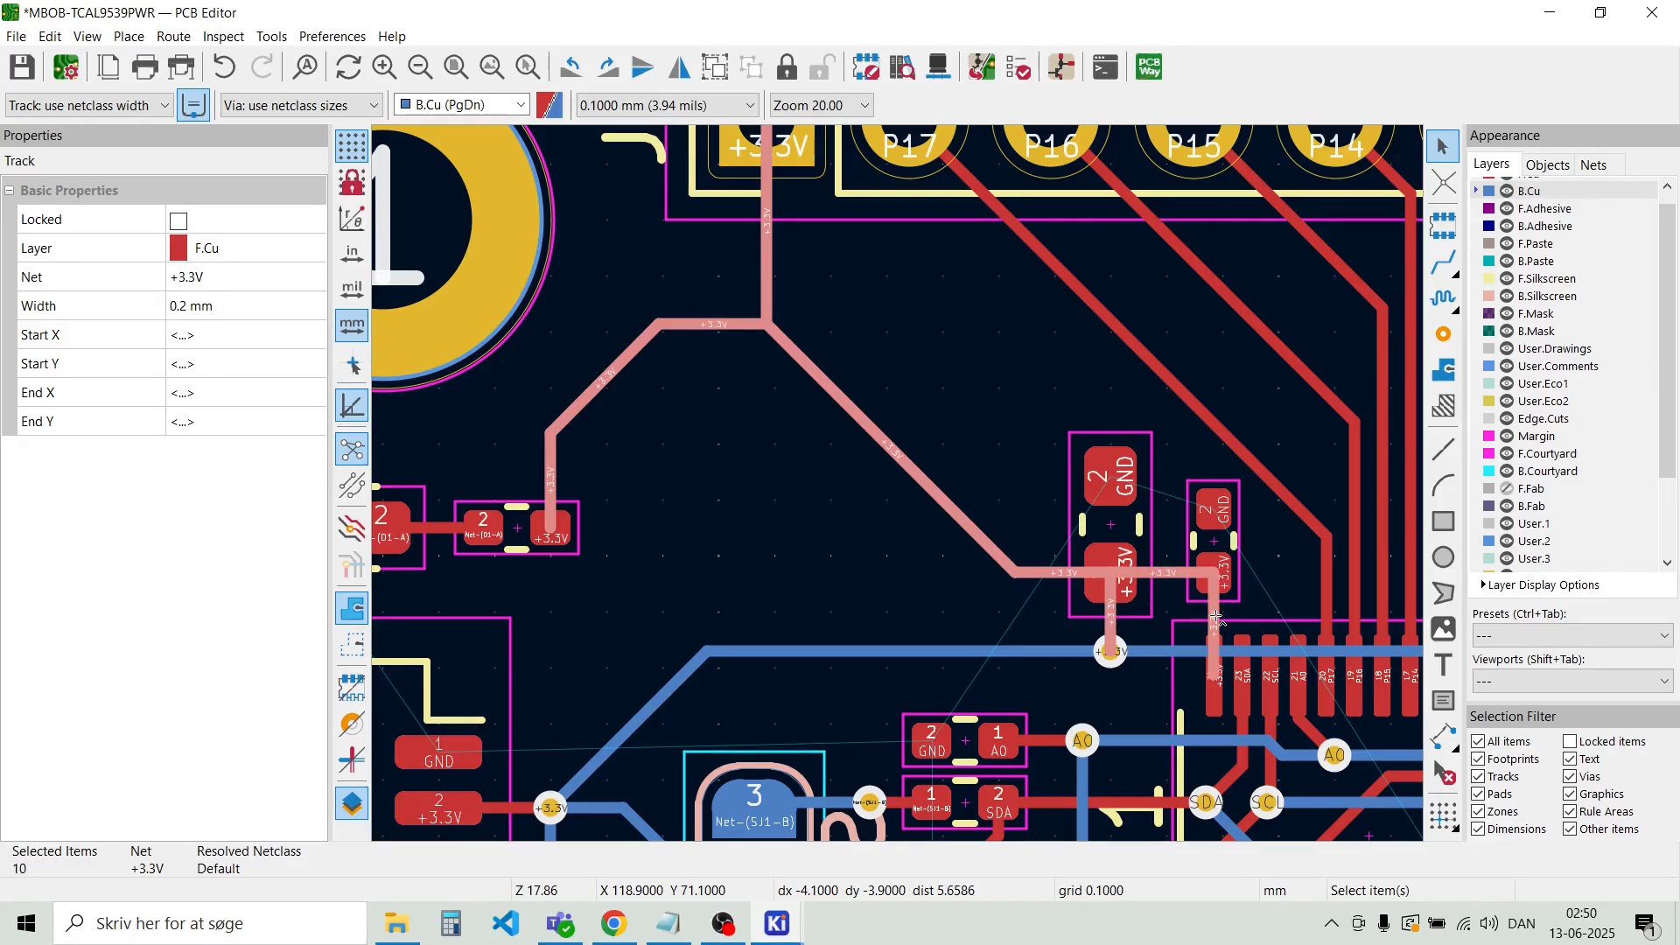
Override the netclass width of the selected +3.3V front-copper tracks with a track width of 0.3 mm
scroll(1219, 616, "up", 5)
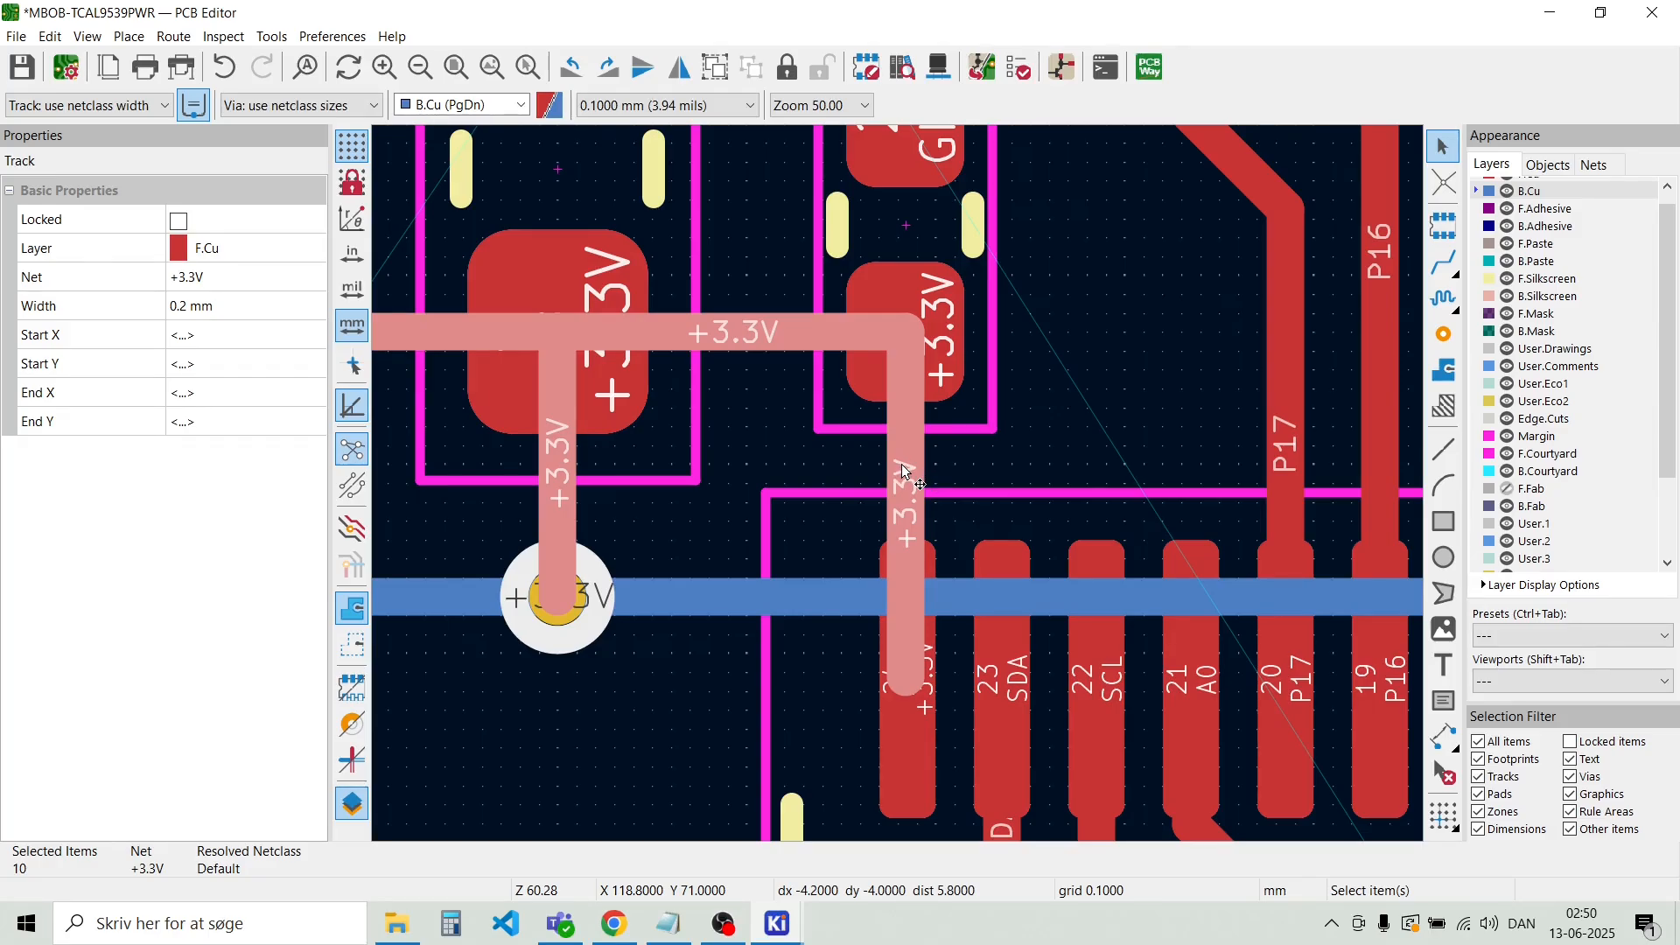
right_click(903, 467)
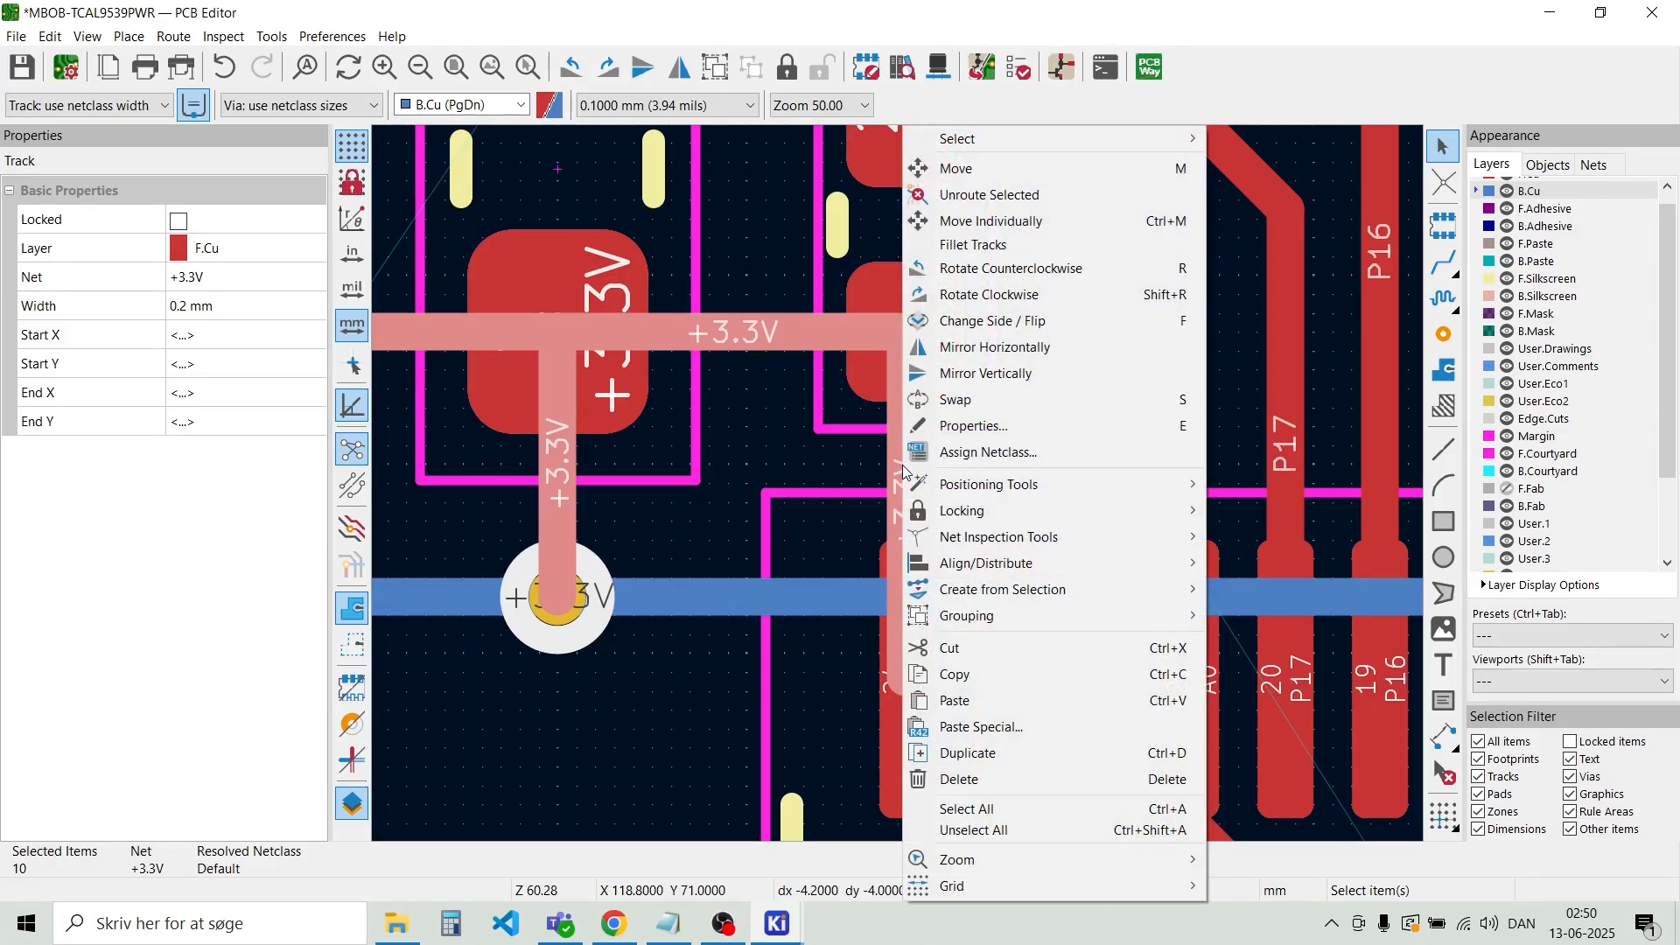
left_click(950, 427)
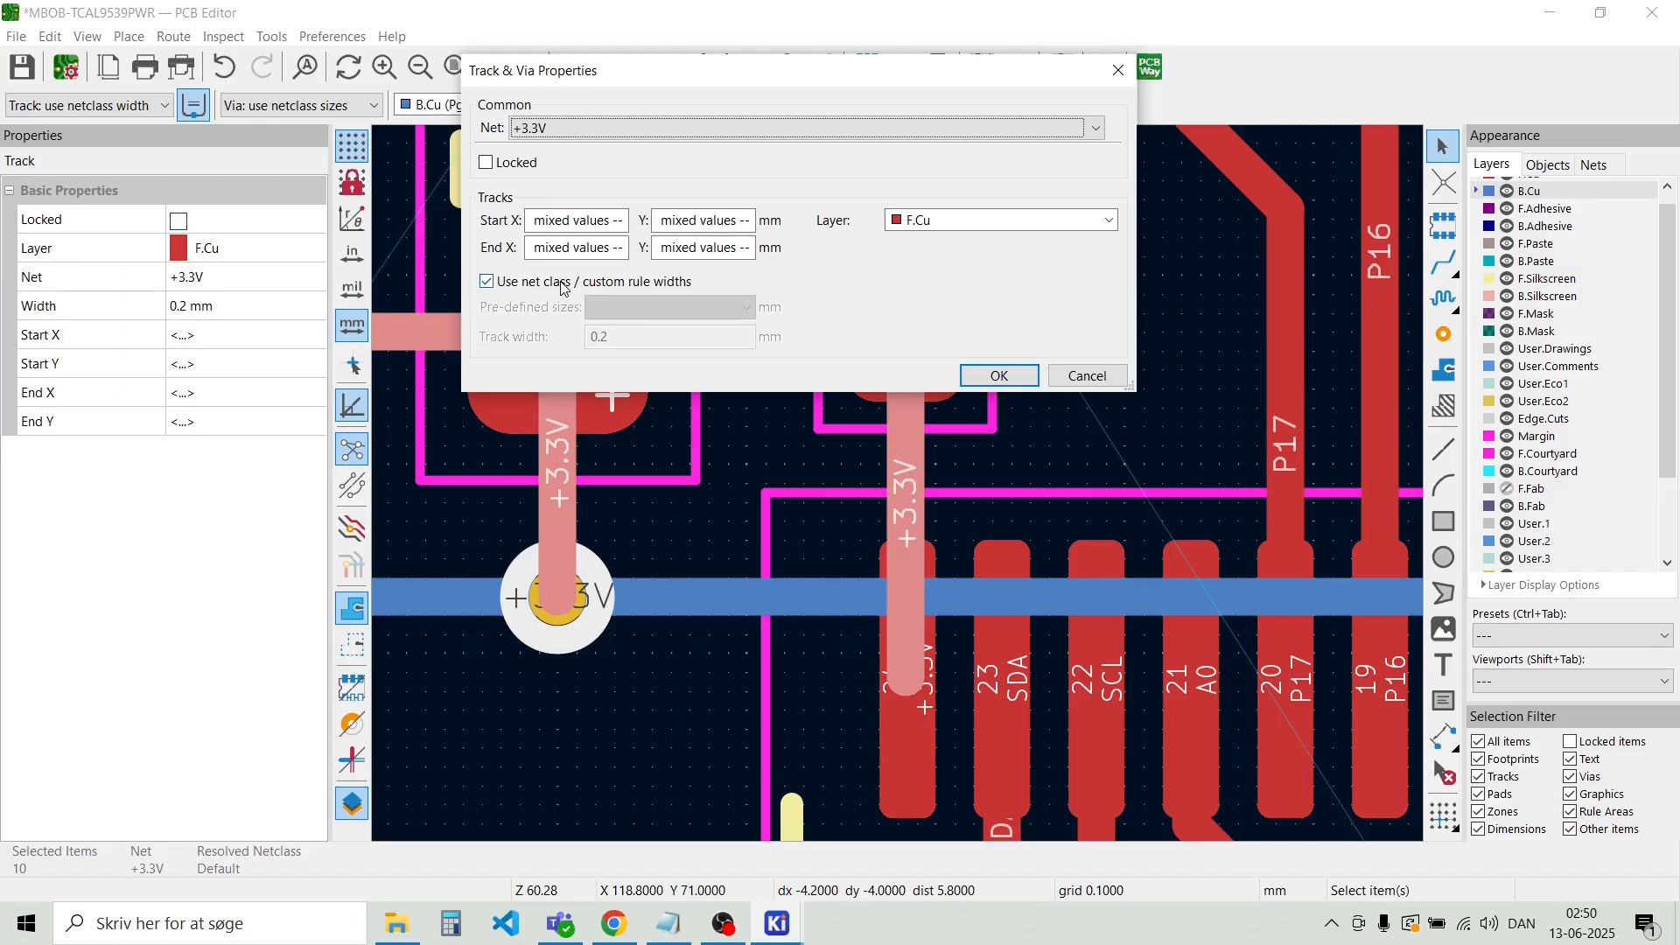
left_click(564, 282)
left_click(623, 338)
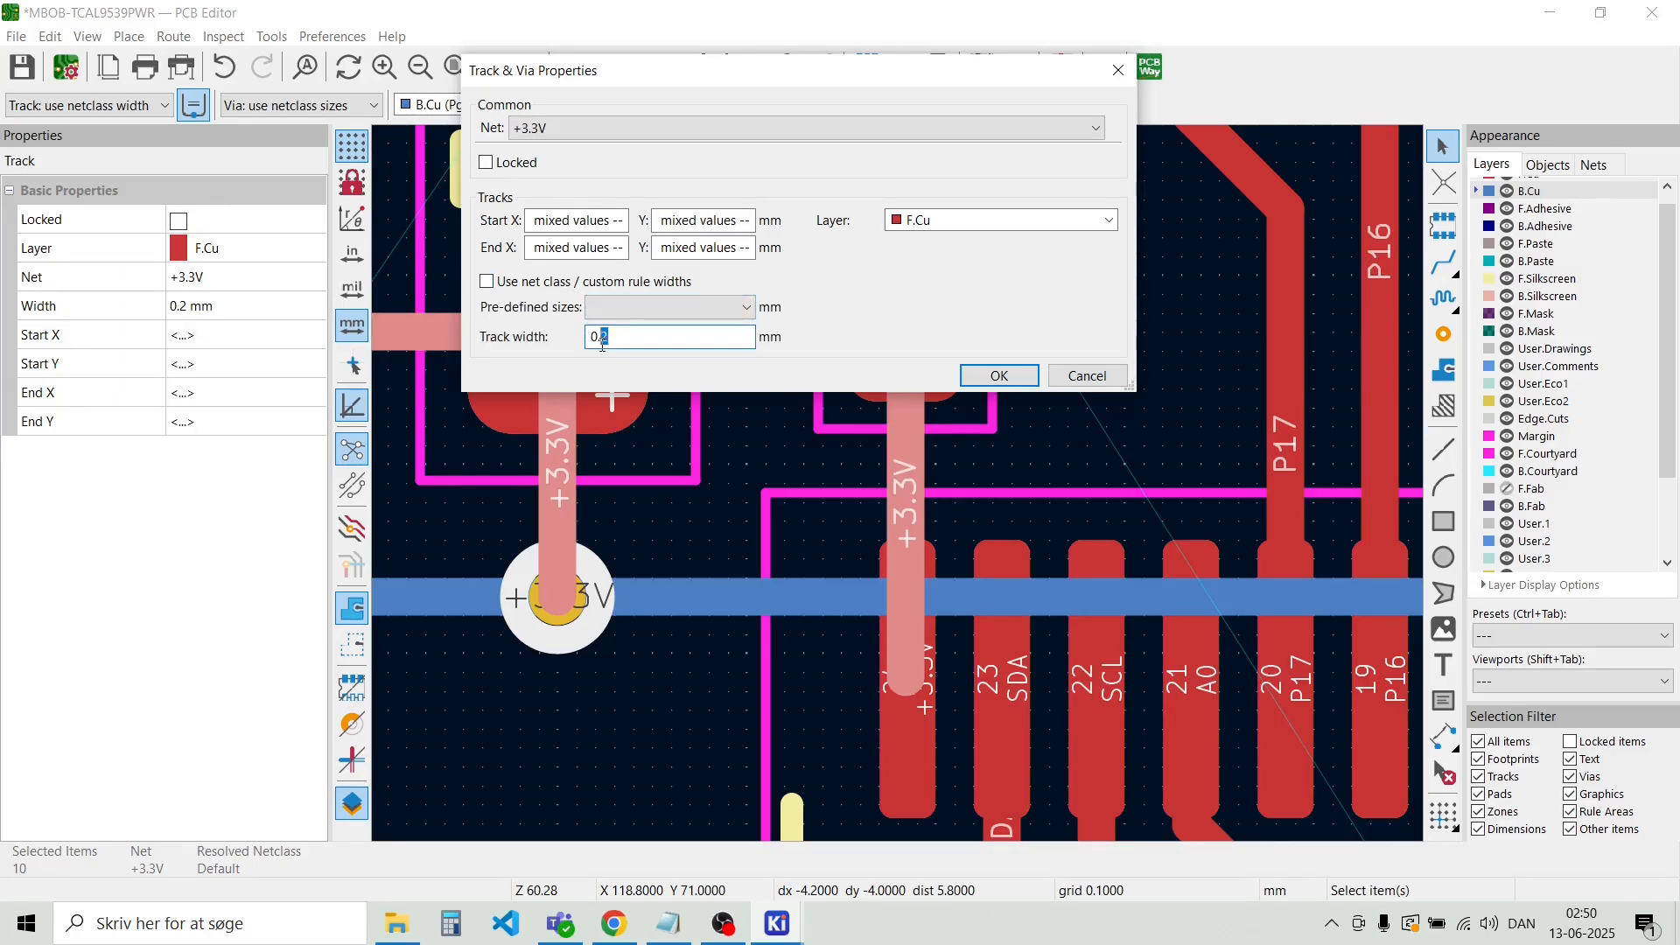
type("3")
left_click(975, 376)
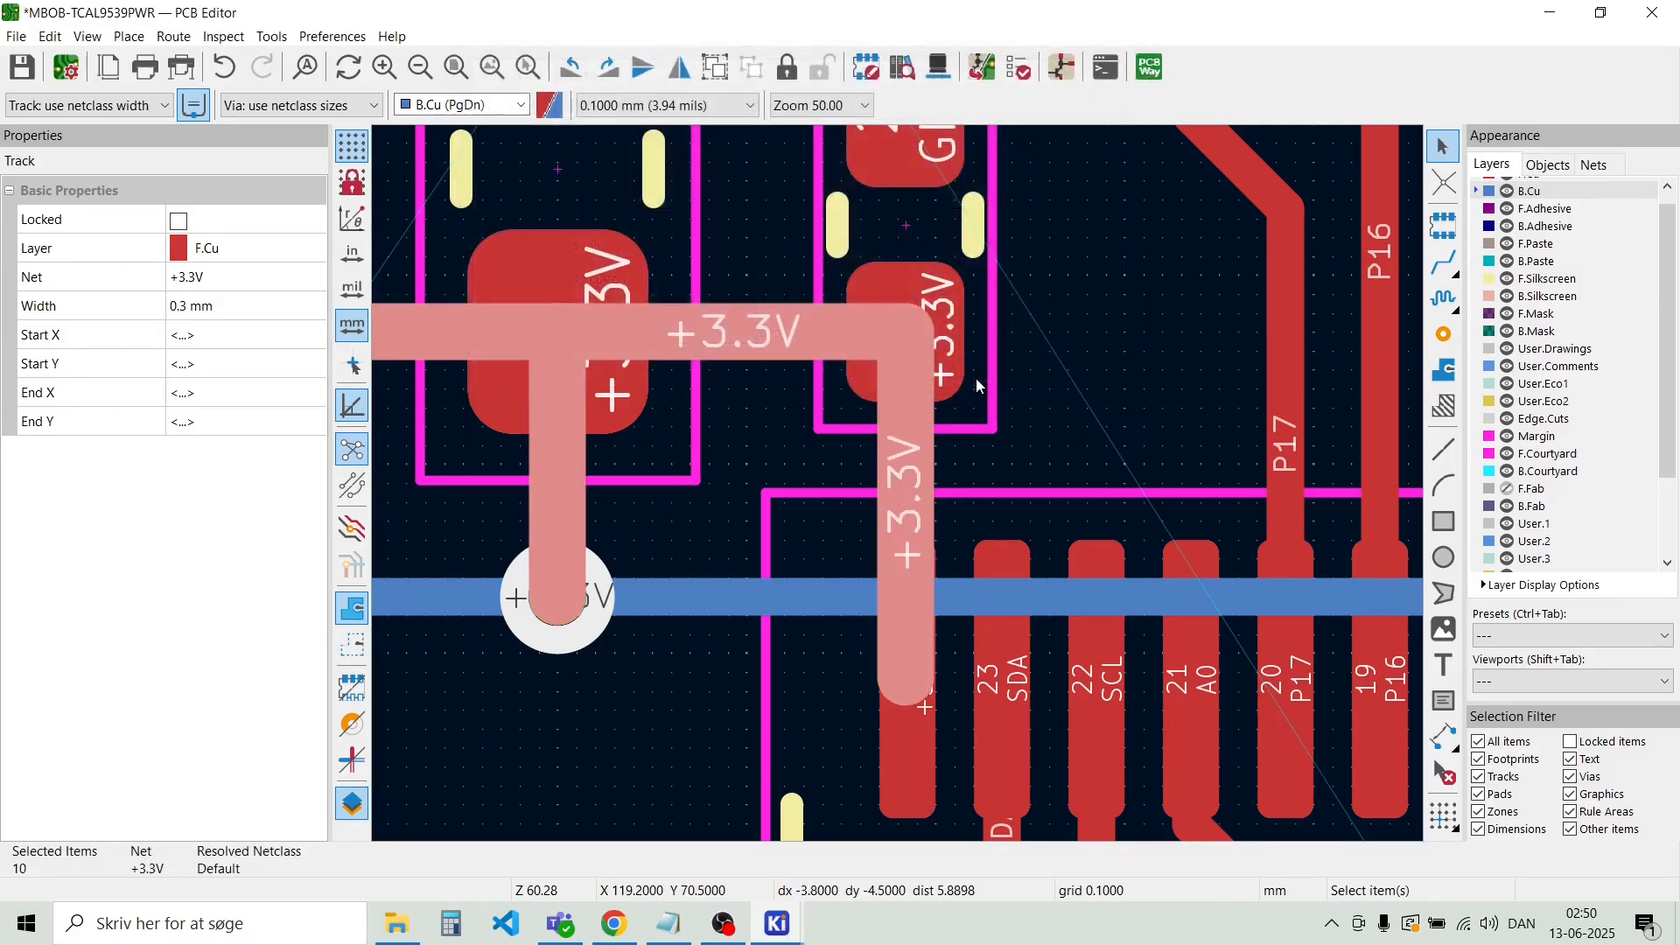
left_click(772, 680)
Select the +3.3V back-copper connection from the via beside J1 to the via below the capacitors
scroll(907, 599, "up", 5)
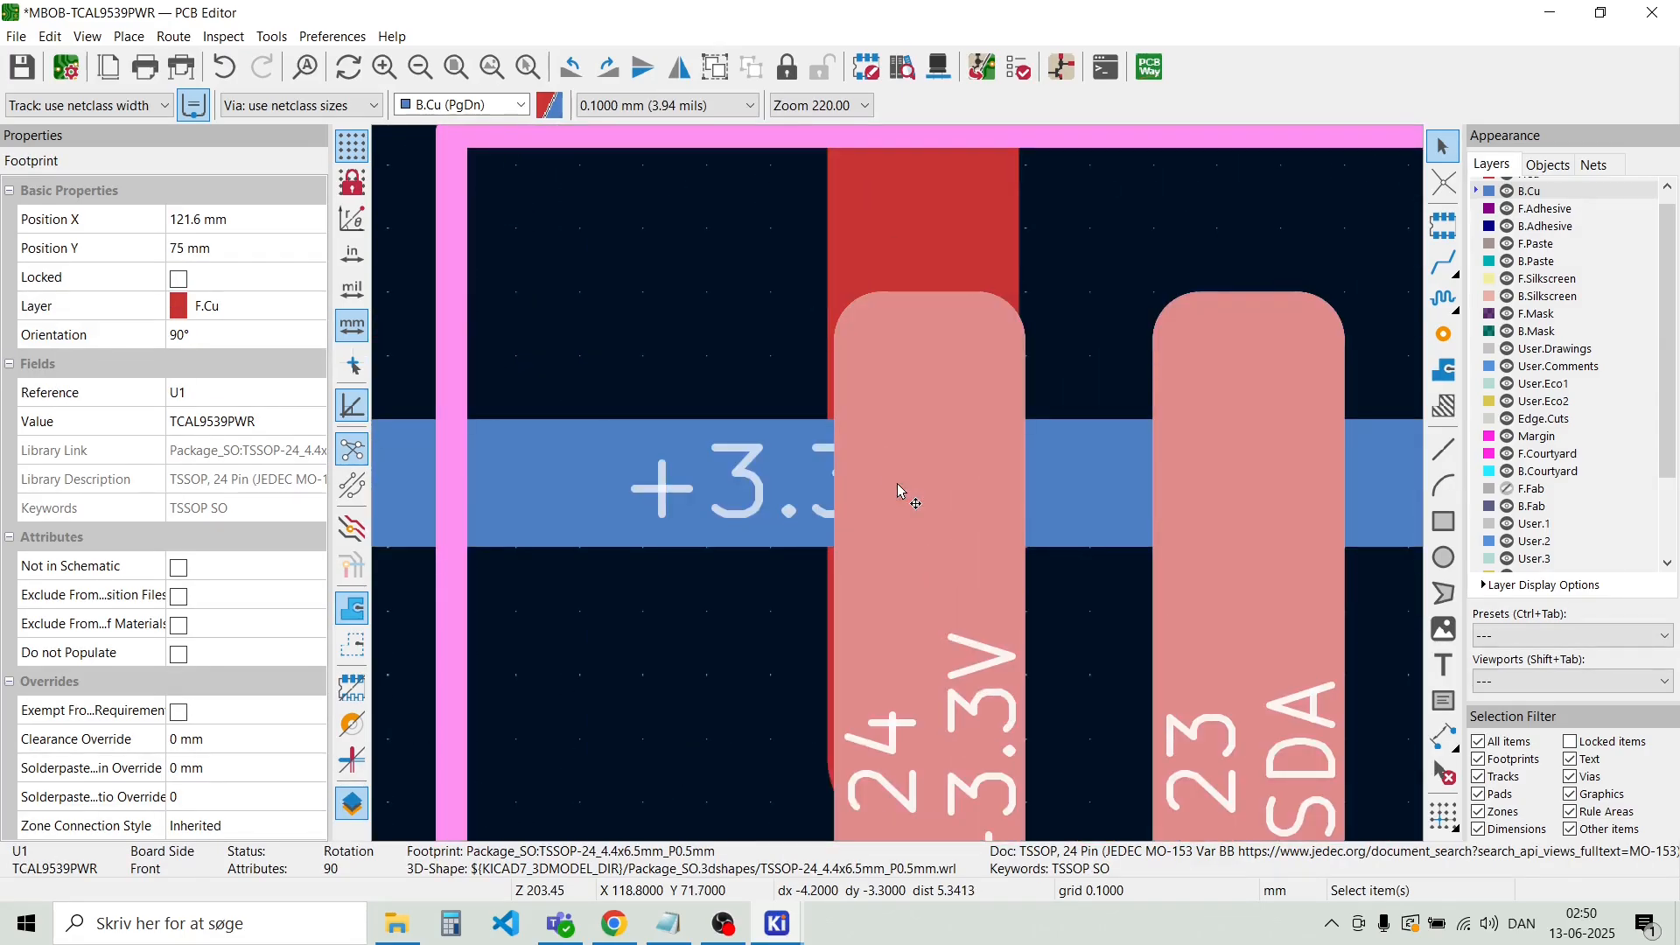
scroll(898, 486, "down", 8)
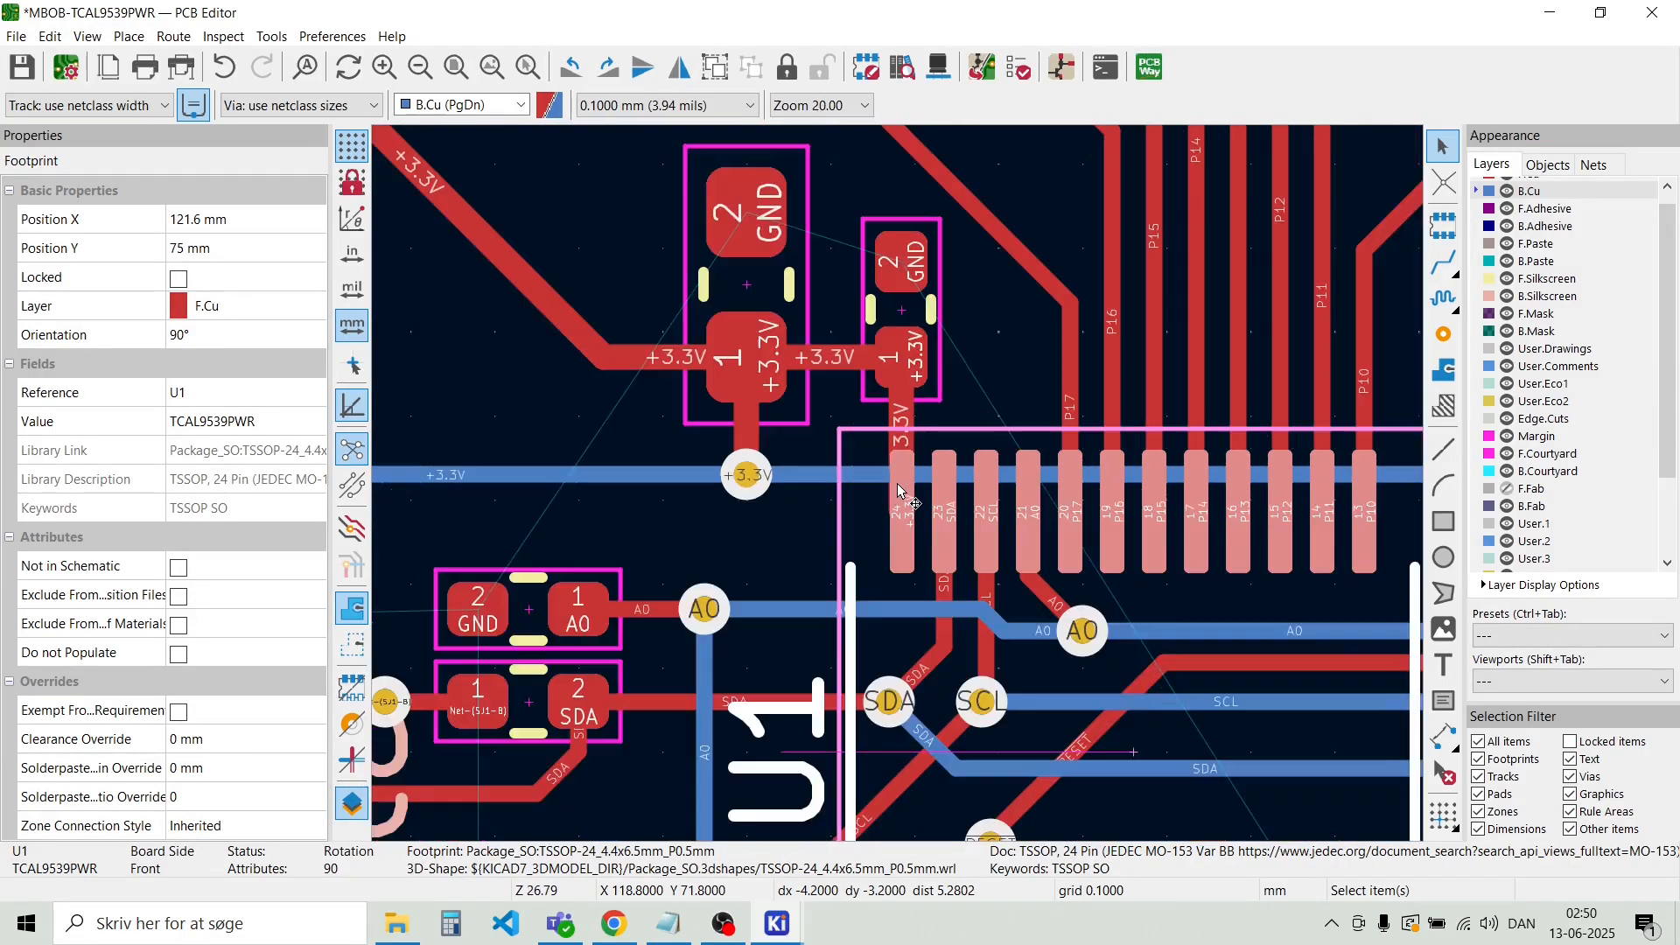
scroll(898, 490, "down", 3)
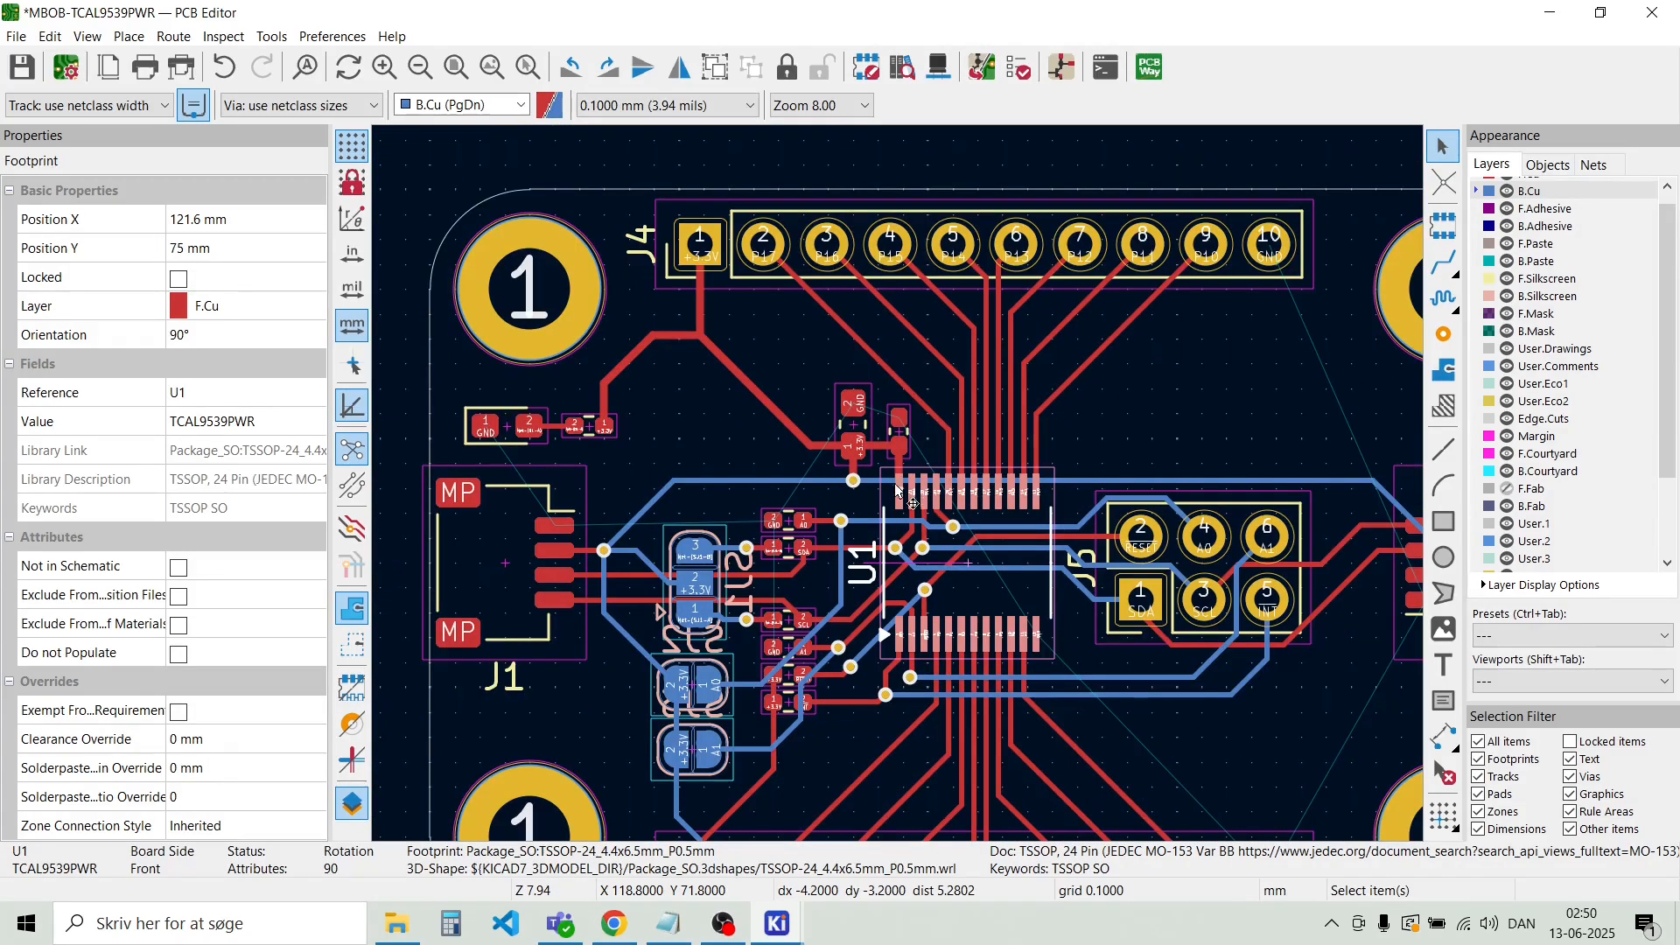
scroll(722, 565, "up", 2)
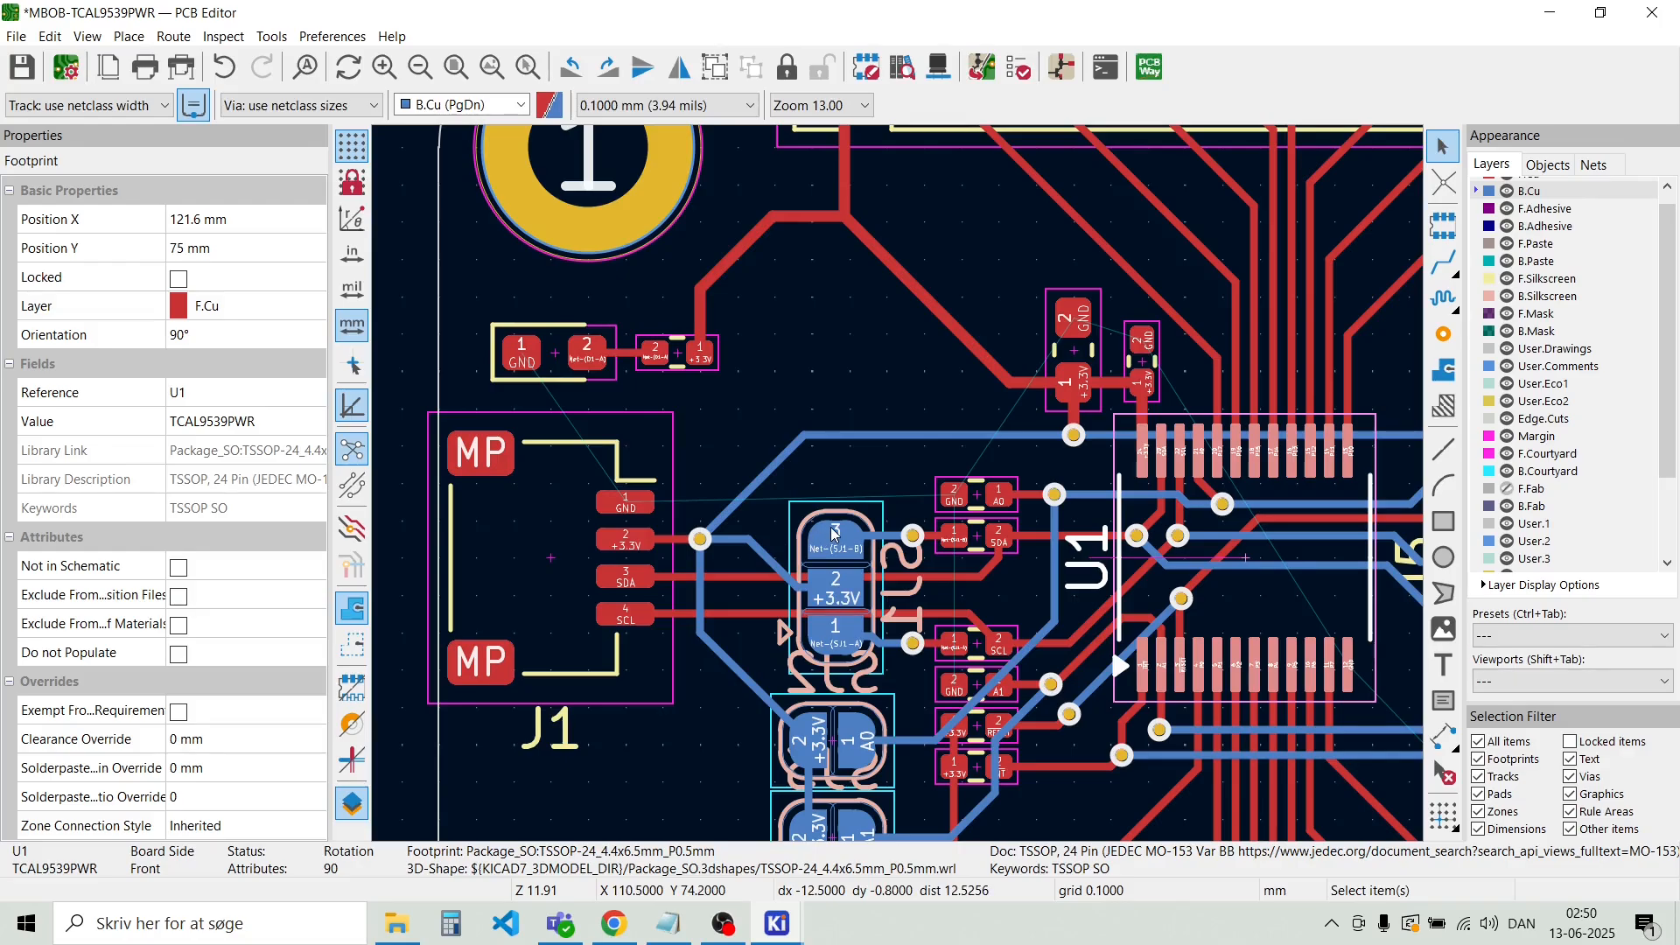
scroll(788, 526, "up", 2)
left_click(826, 385)
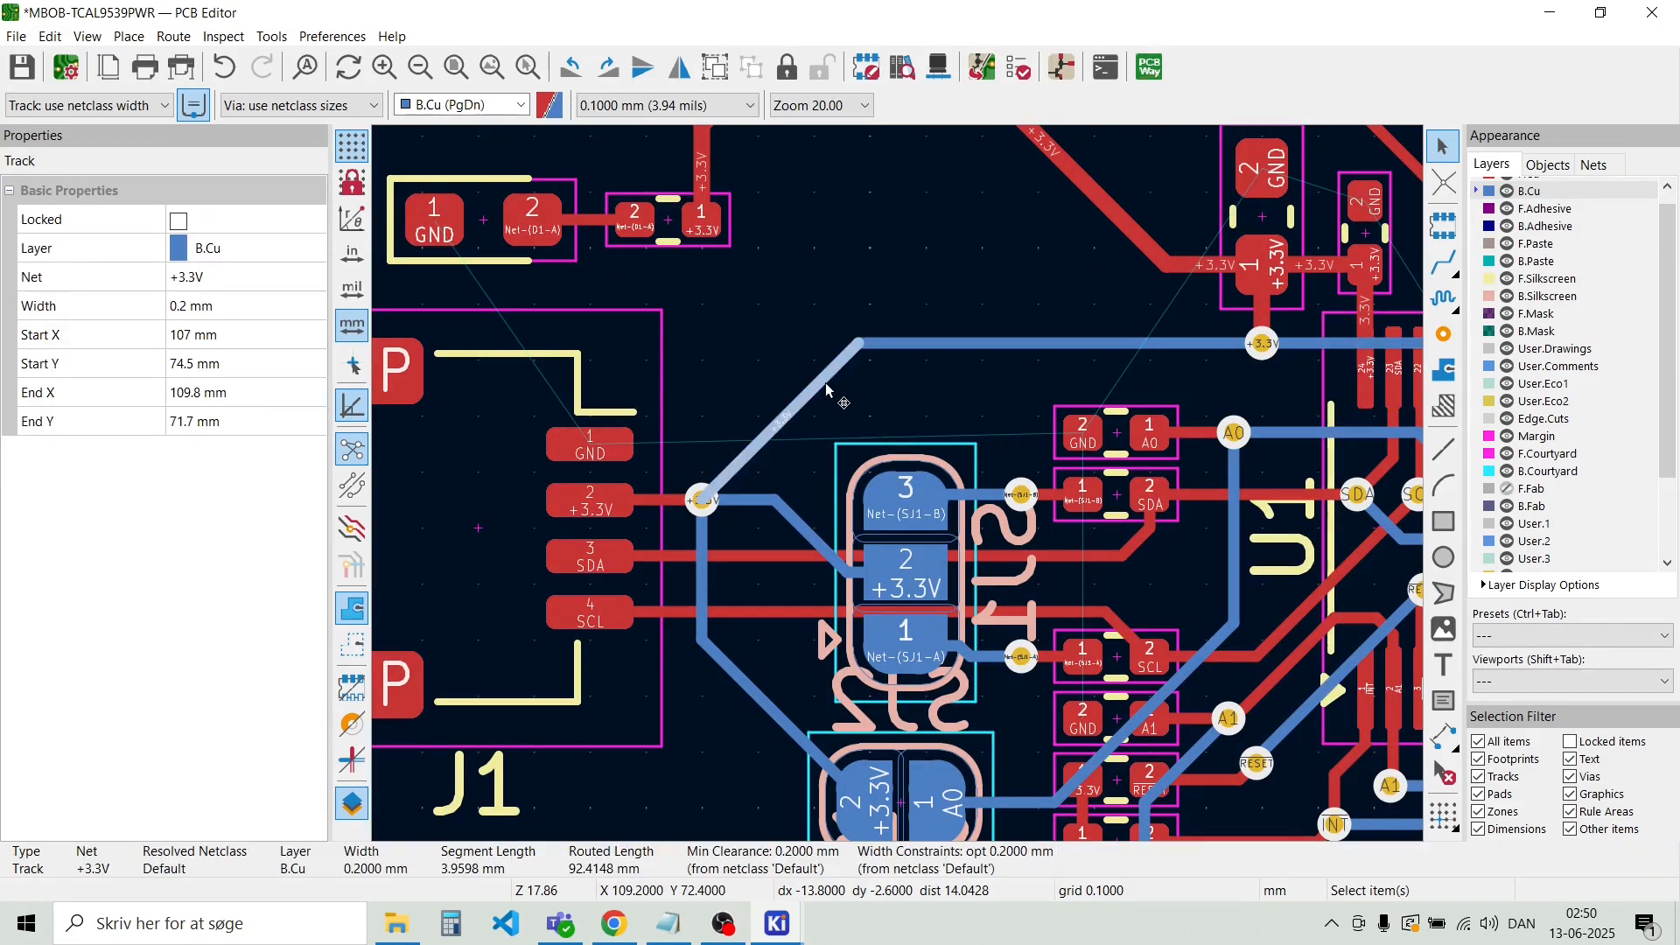
key("u")
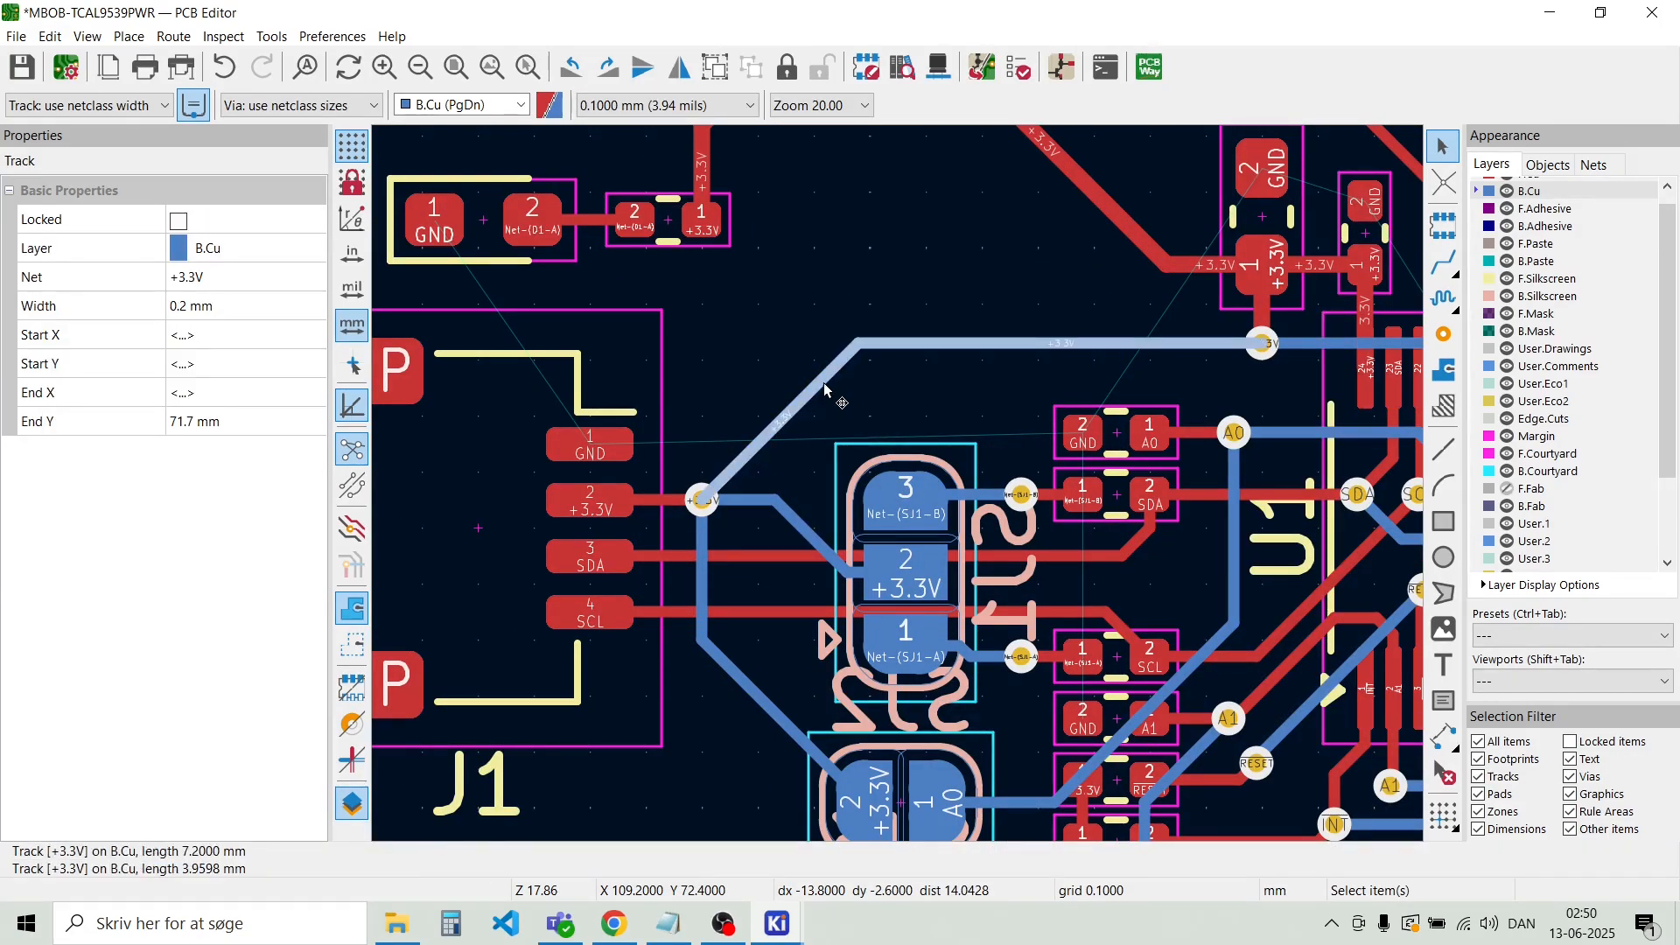
Add the +3.3V back-copper branches from the J1 via to SJ1 pad 2 and SJ2 pad 2 to the selection
left_click(704, 584, "shift")
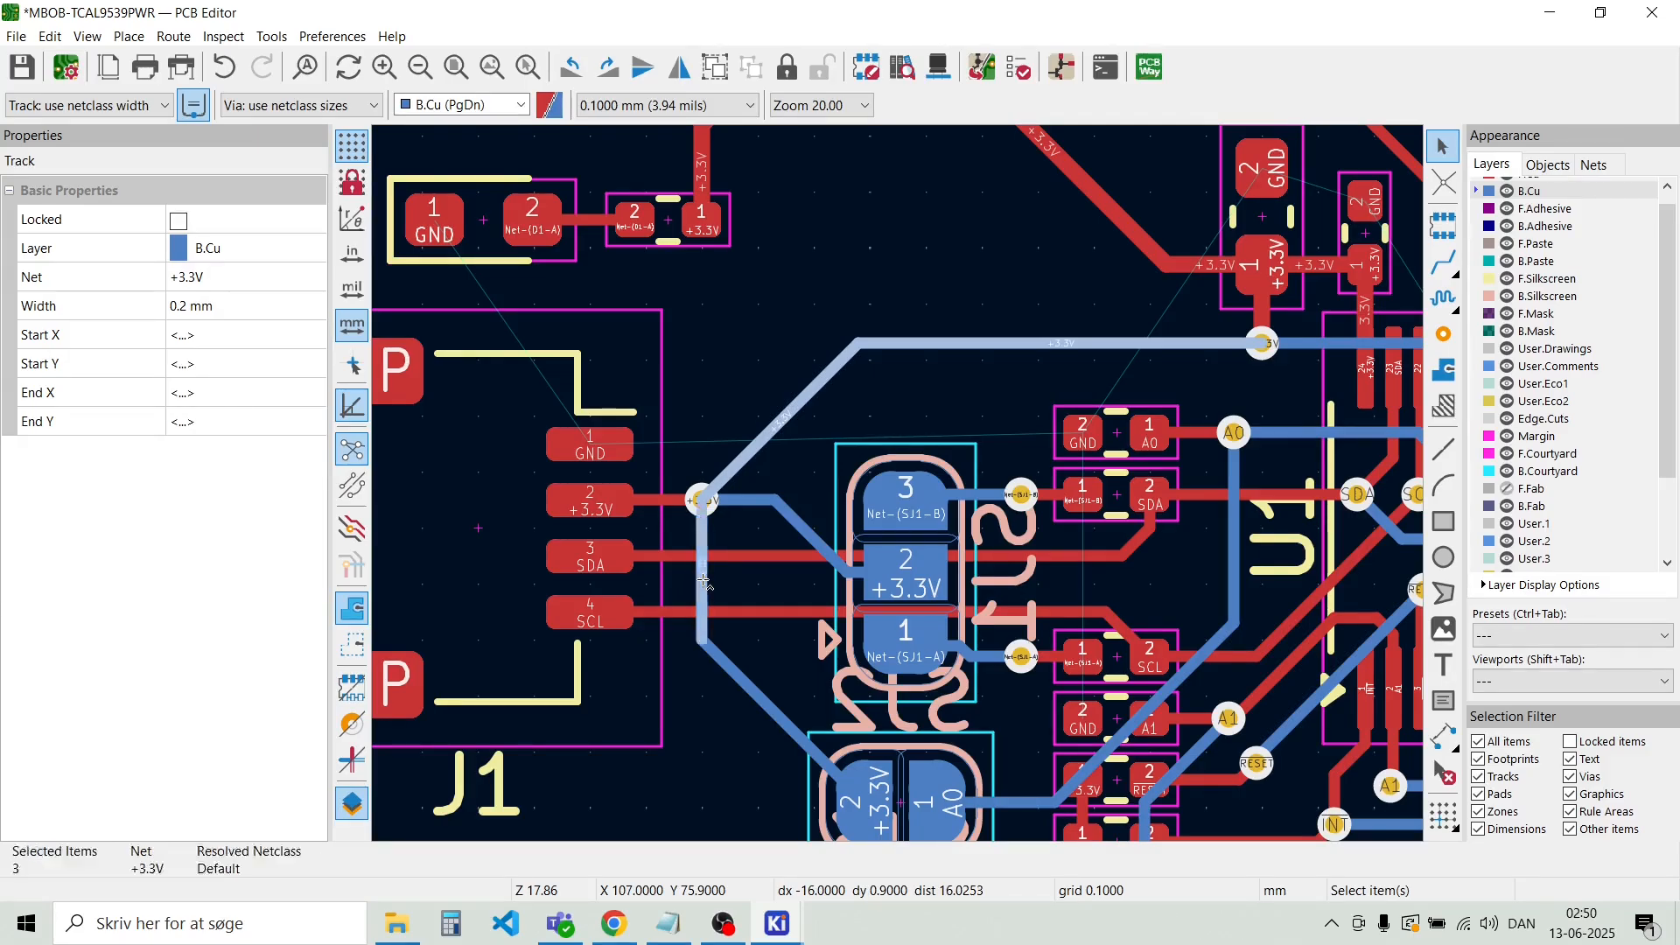
left_click(758, 503, "shift")
left_click(830, 554, "shift")
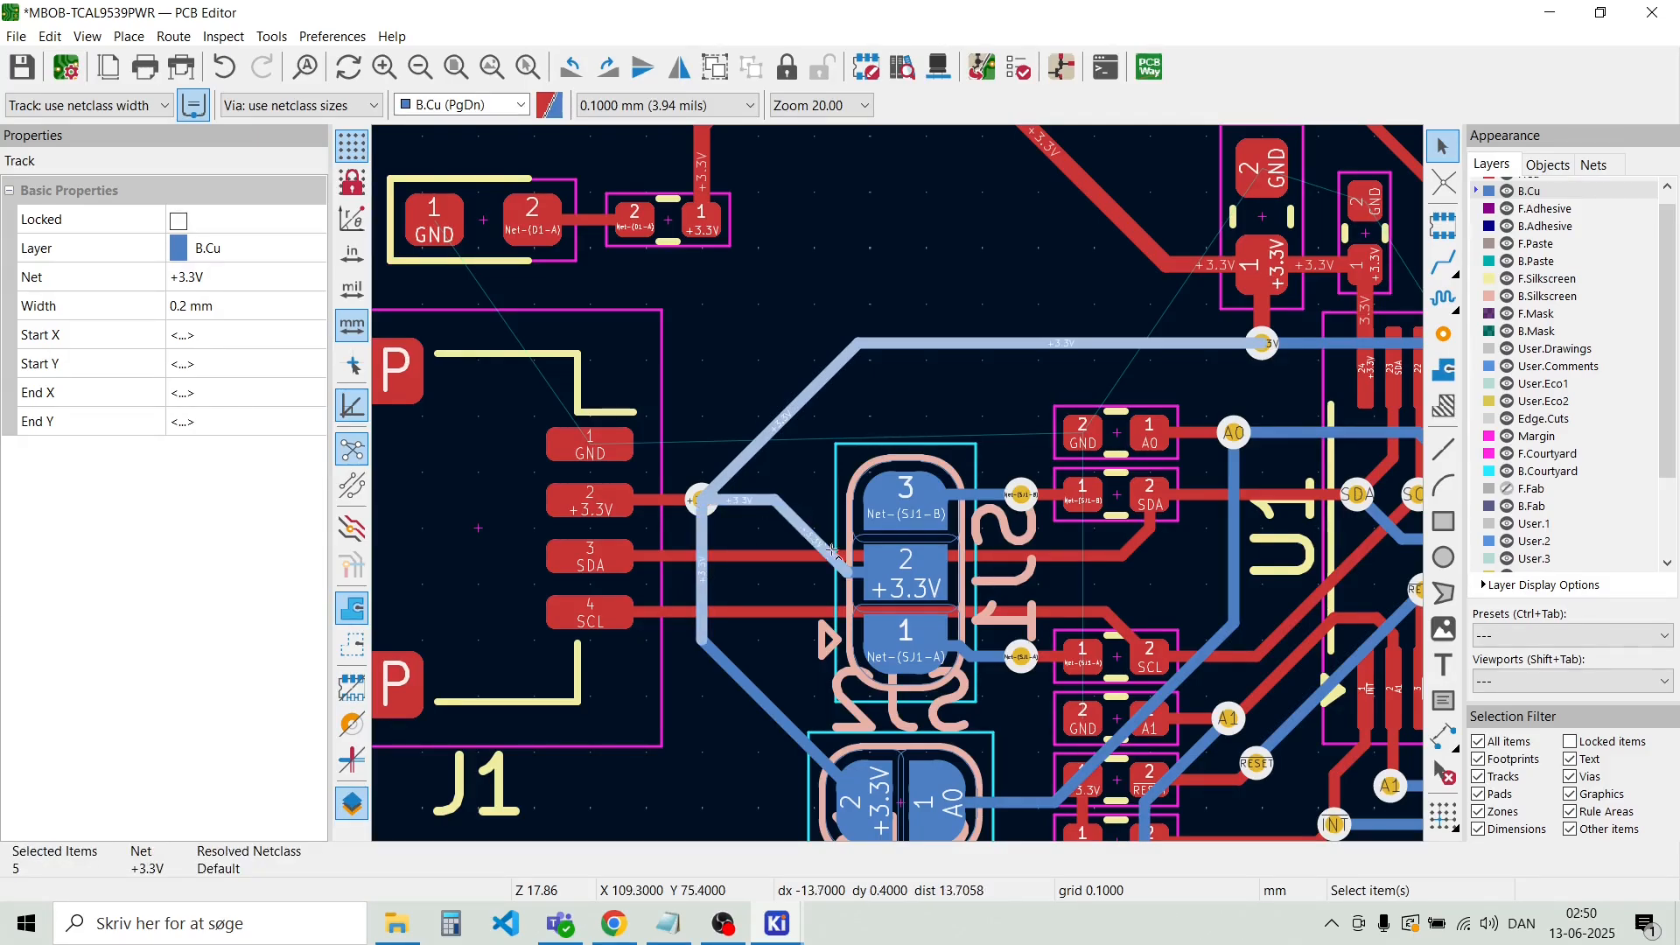
left_click(875, 573, "shift")
left_click(729, 670, "shift")
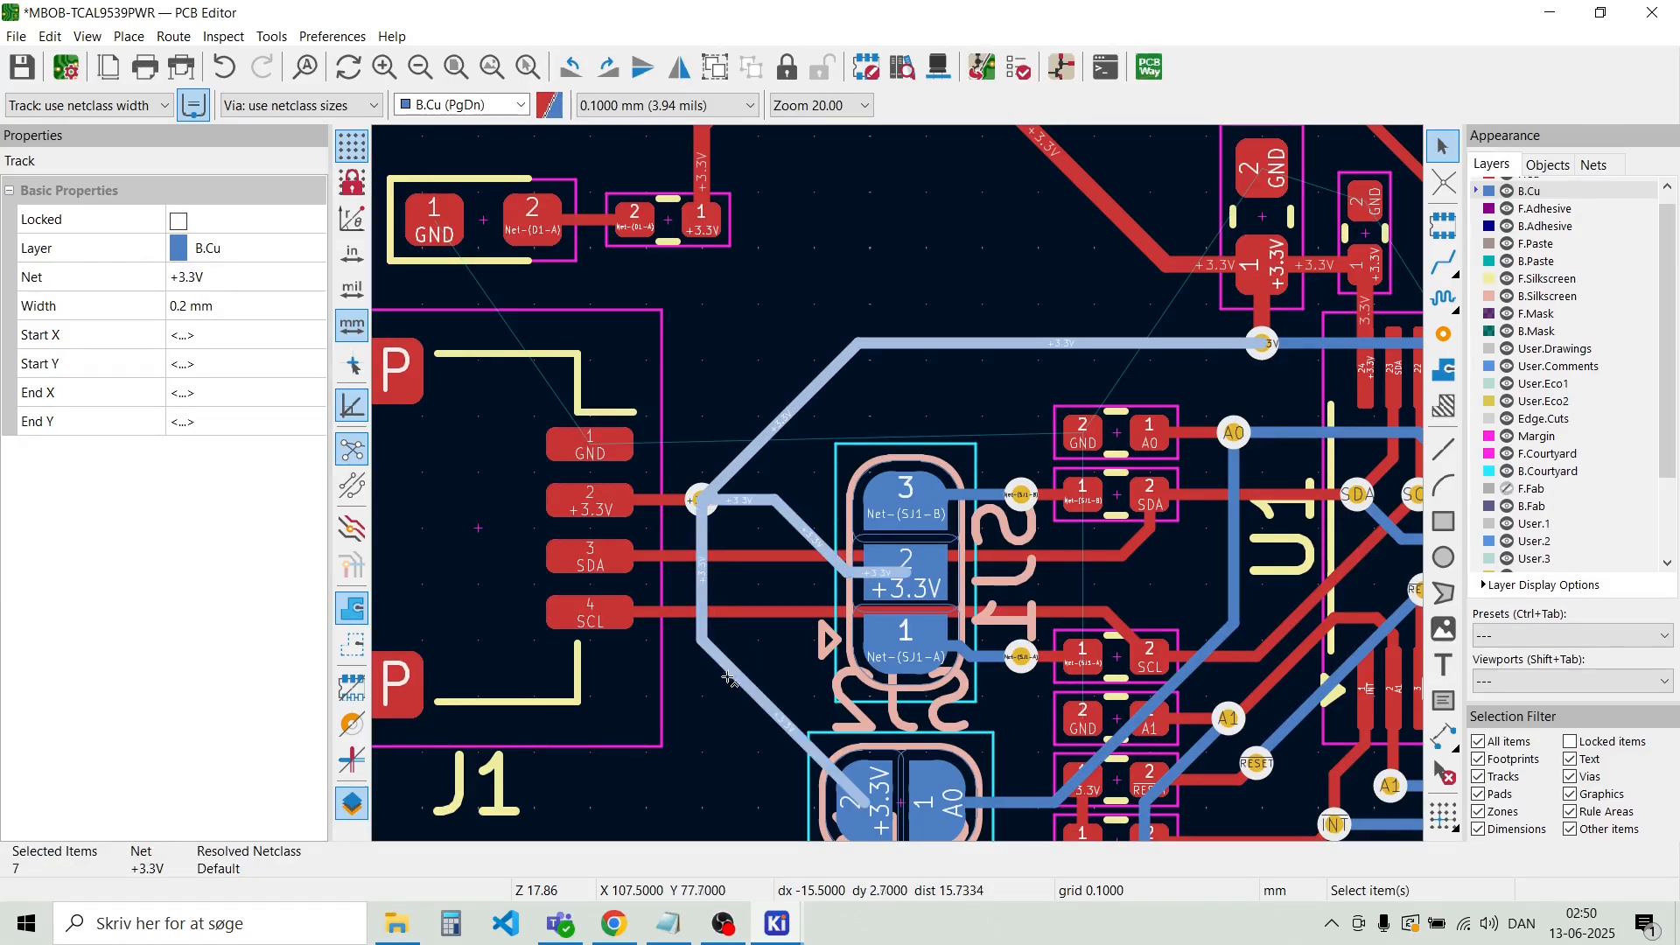
Add the short +3.3V back-copper track between SJ2 pad 2 and SJ3 pad 2 to the selection
scroll(744, 711, "down", 1)
scroll(976, 586, "left", 3, "ctrl")
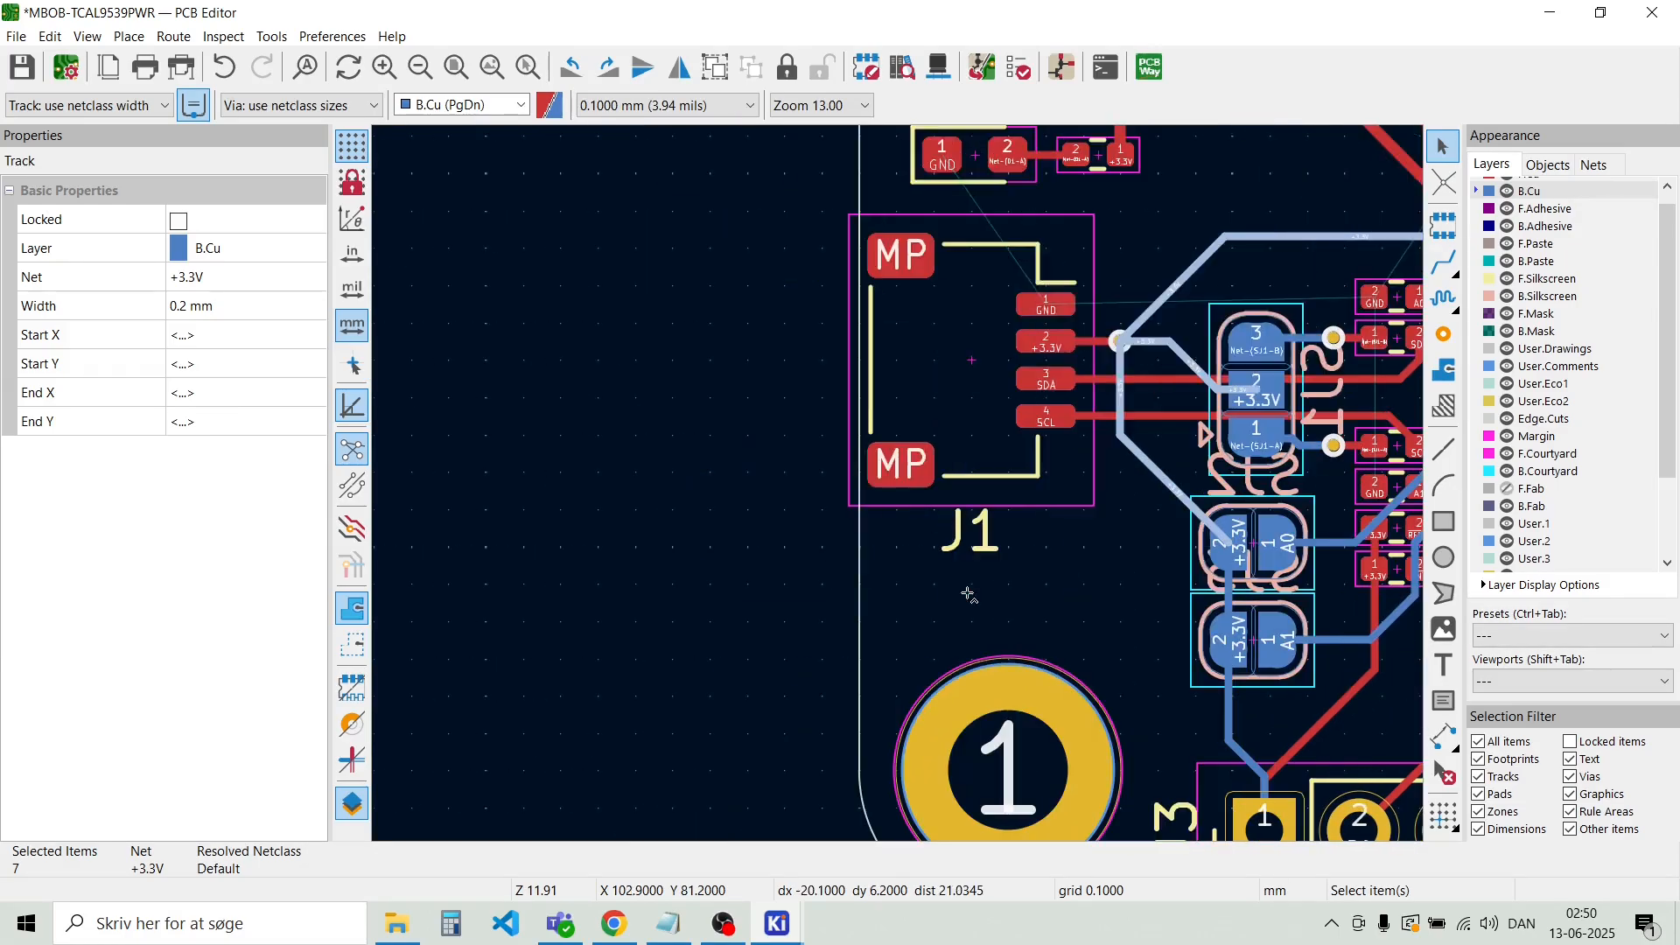
scroll(1243, 564, "up", 3)
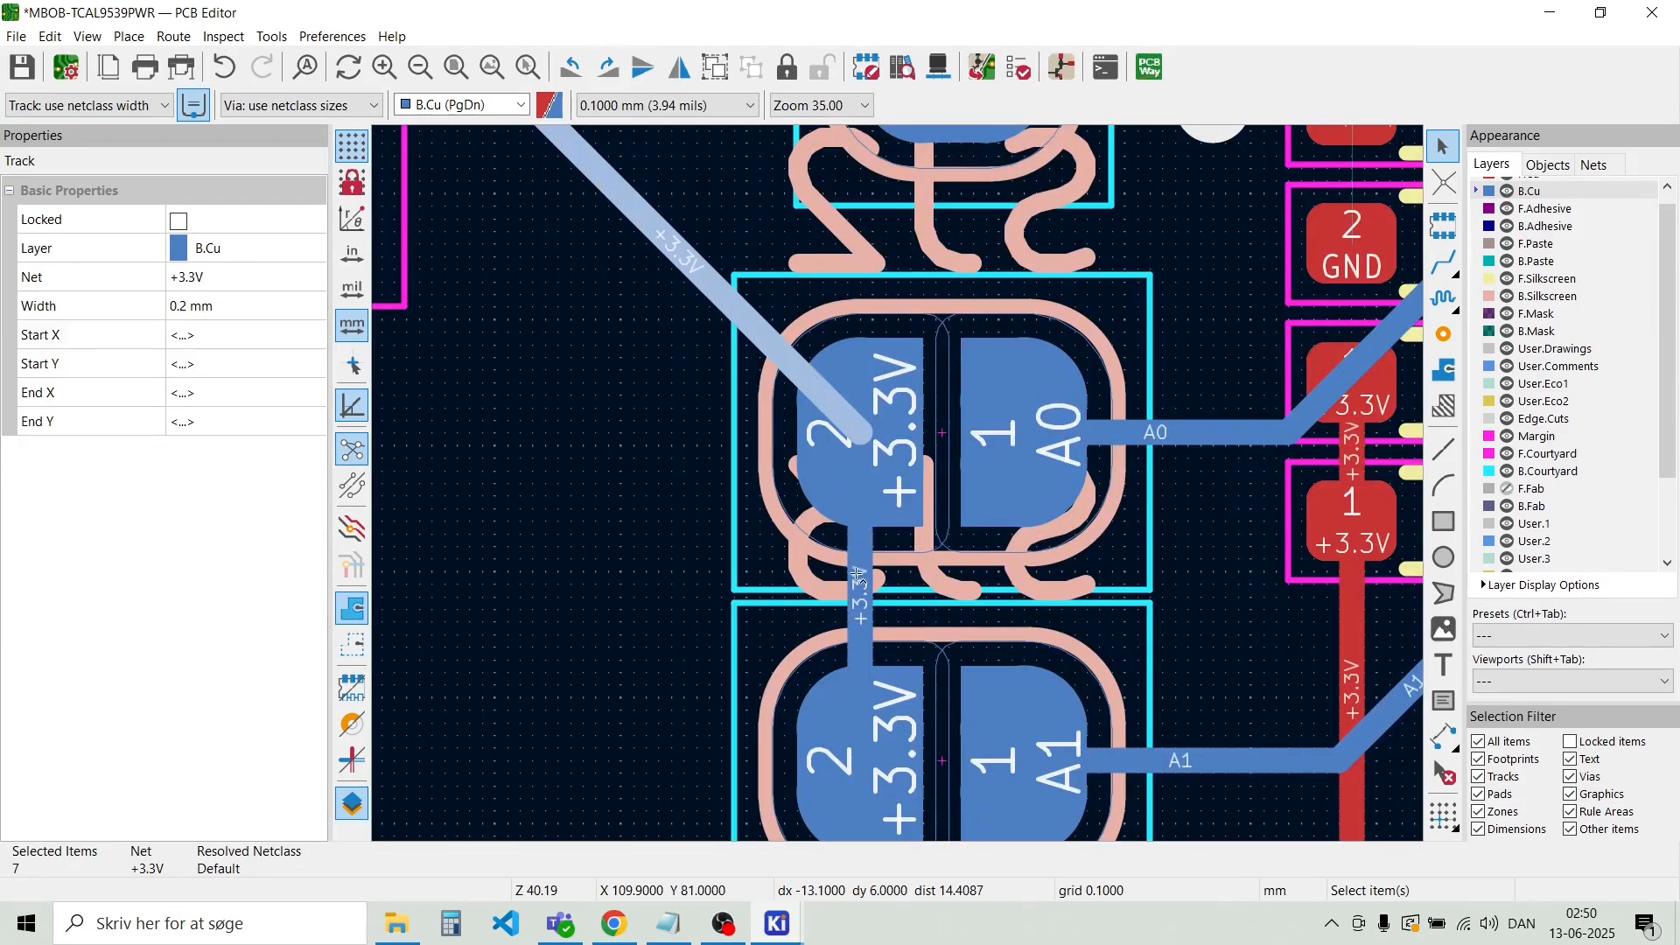
left_click(862, 583)
key("Escape")
left_click(863, 567, "shift")
scroll(896, 497, "down", 2)
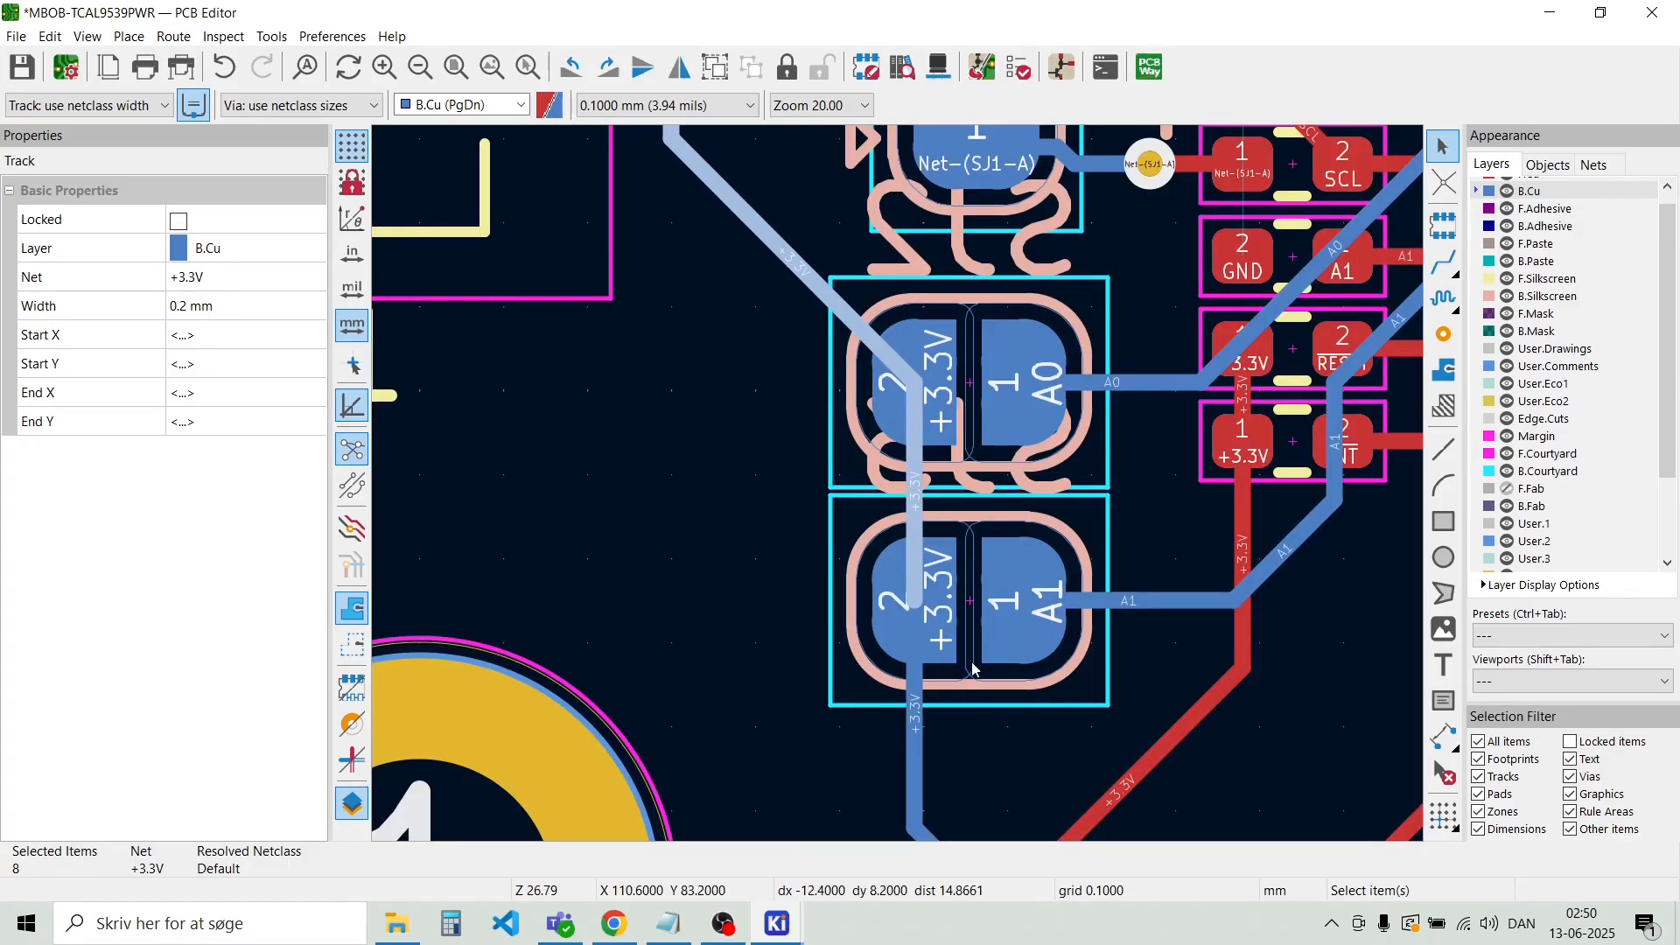
Extend the selection with the +3.3V back-copper segments from SJ3 pad 2 down to J3 pad 1
scroll(973, 669, "down", 2)
scroll(880, 518, "up", 2)
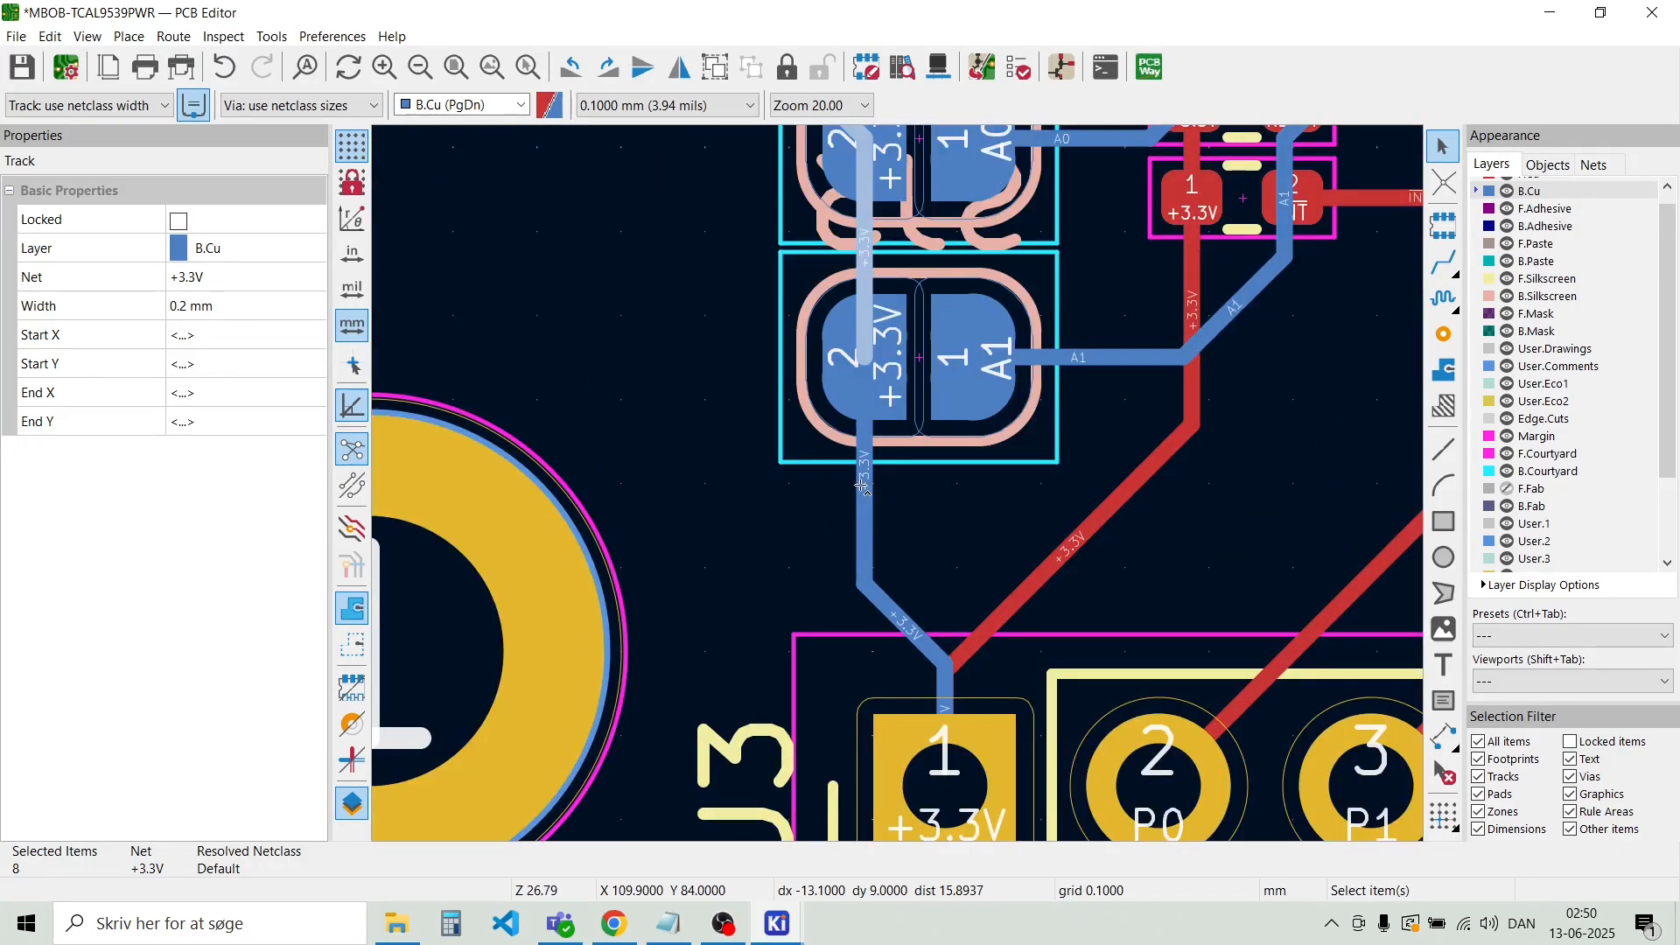
left_click(862, 485, "shift")
left_click(899, 616, "shift")
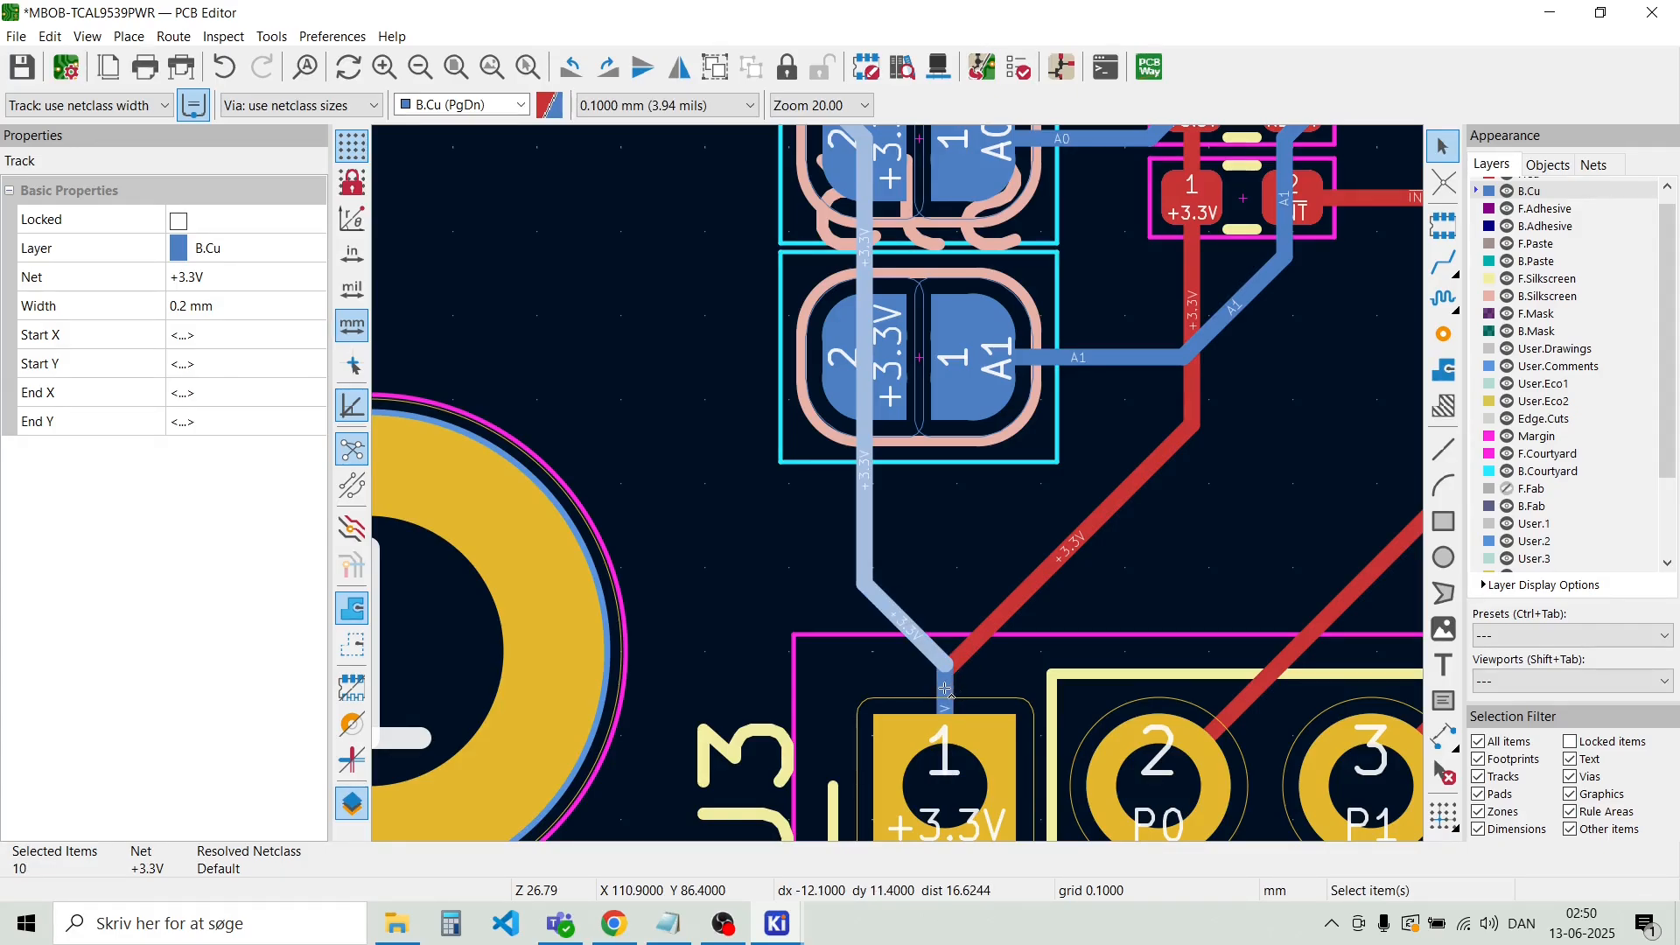
left_click(946, 690, "shift")
Add the +3.3V front-copper track from J3 pad 1 up to the RESET and INT resistors to the selection
left_click(968, 648, "shift")
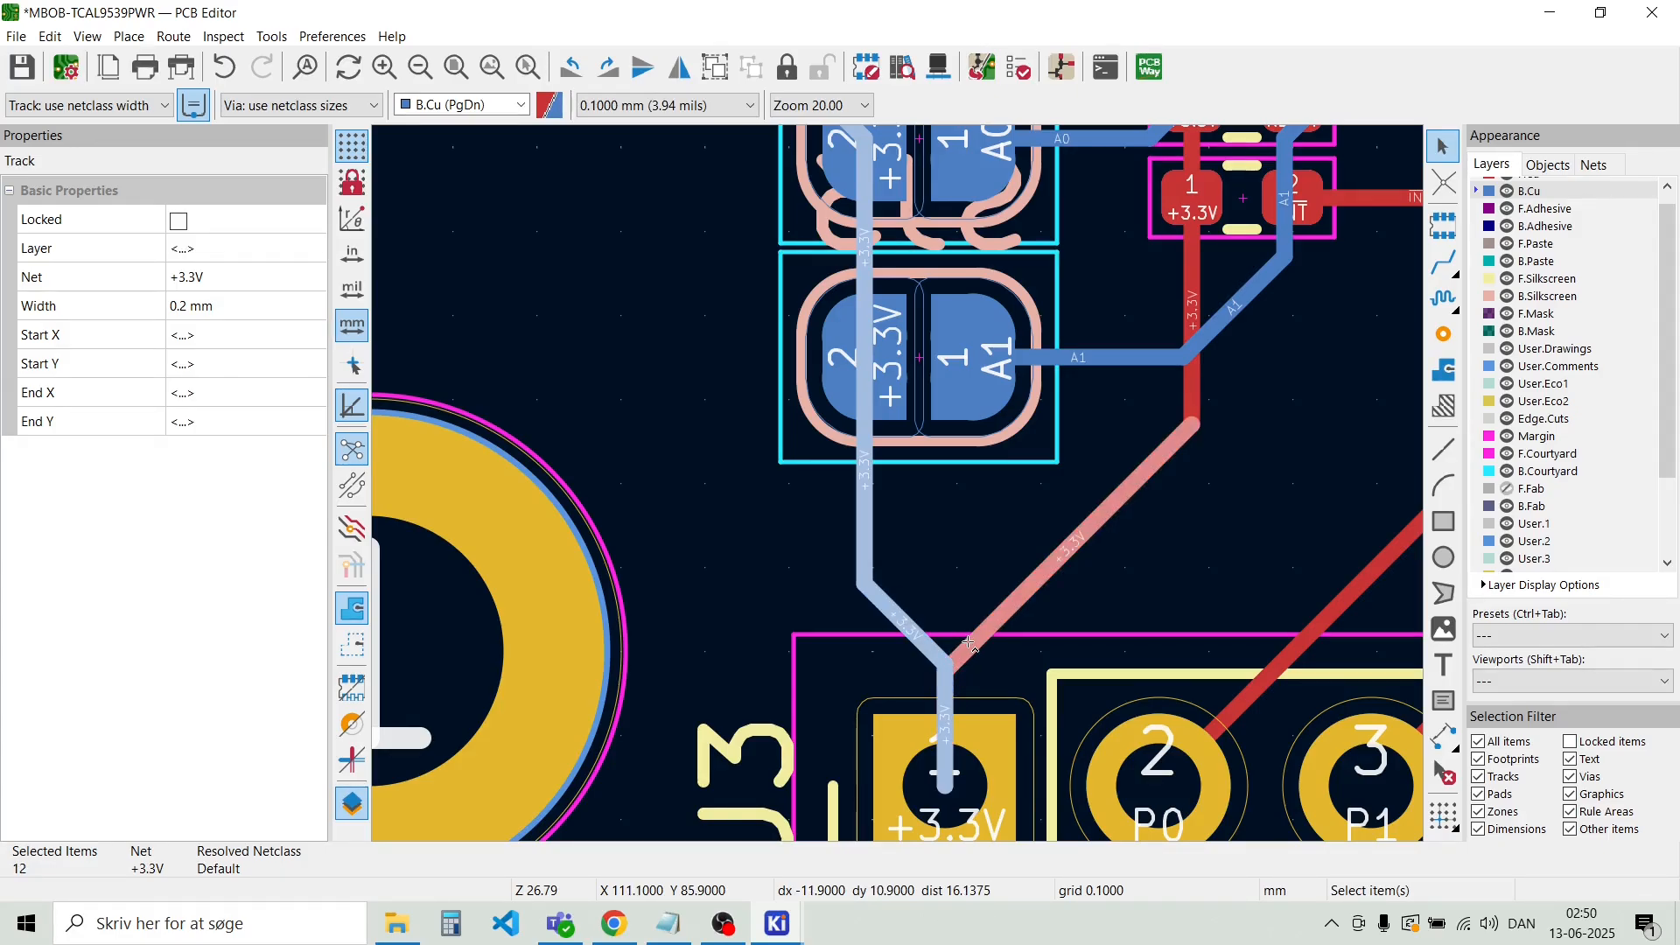
left_click(1192, 402, "shift")
scroll(1199, 201, "down", 1)
scroll(886, 437, "up", 1)
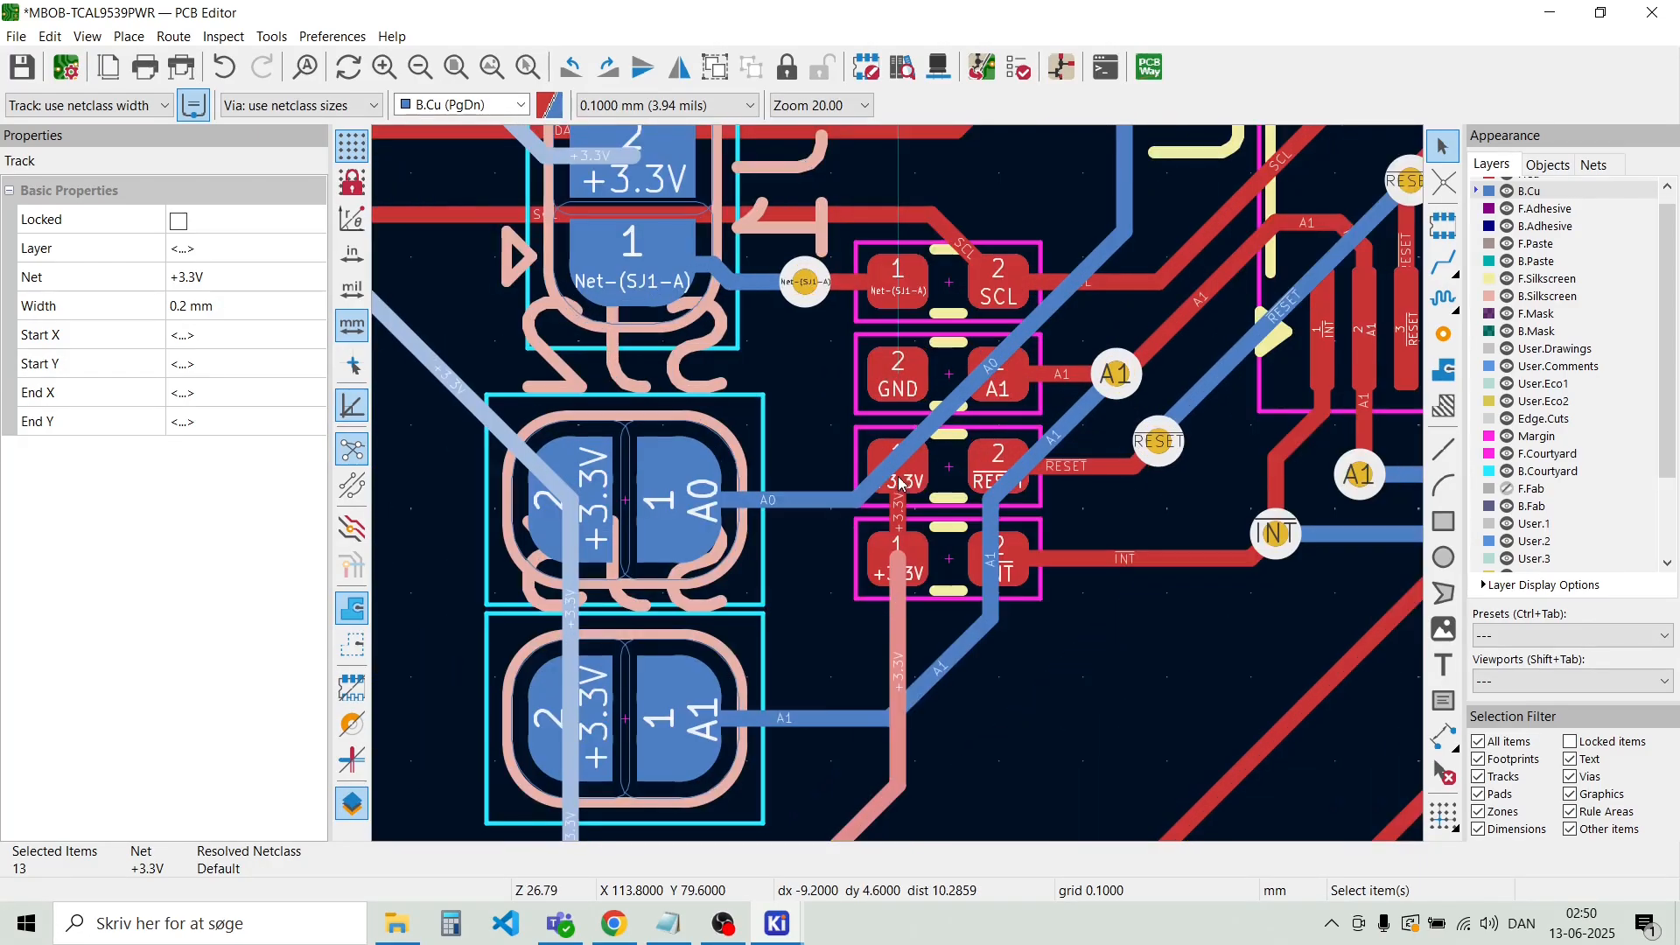
left_click(897, 524, "shift")
Add J2's +3.3V tracks to the selection: the front-copper stub at pad 2, the back-copper diagonal and the long horizontal run above J5
scroll(867, 568, "down", 2)
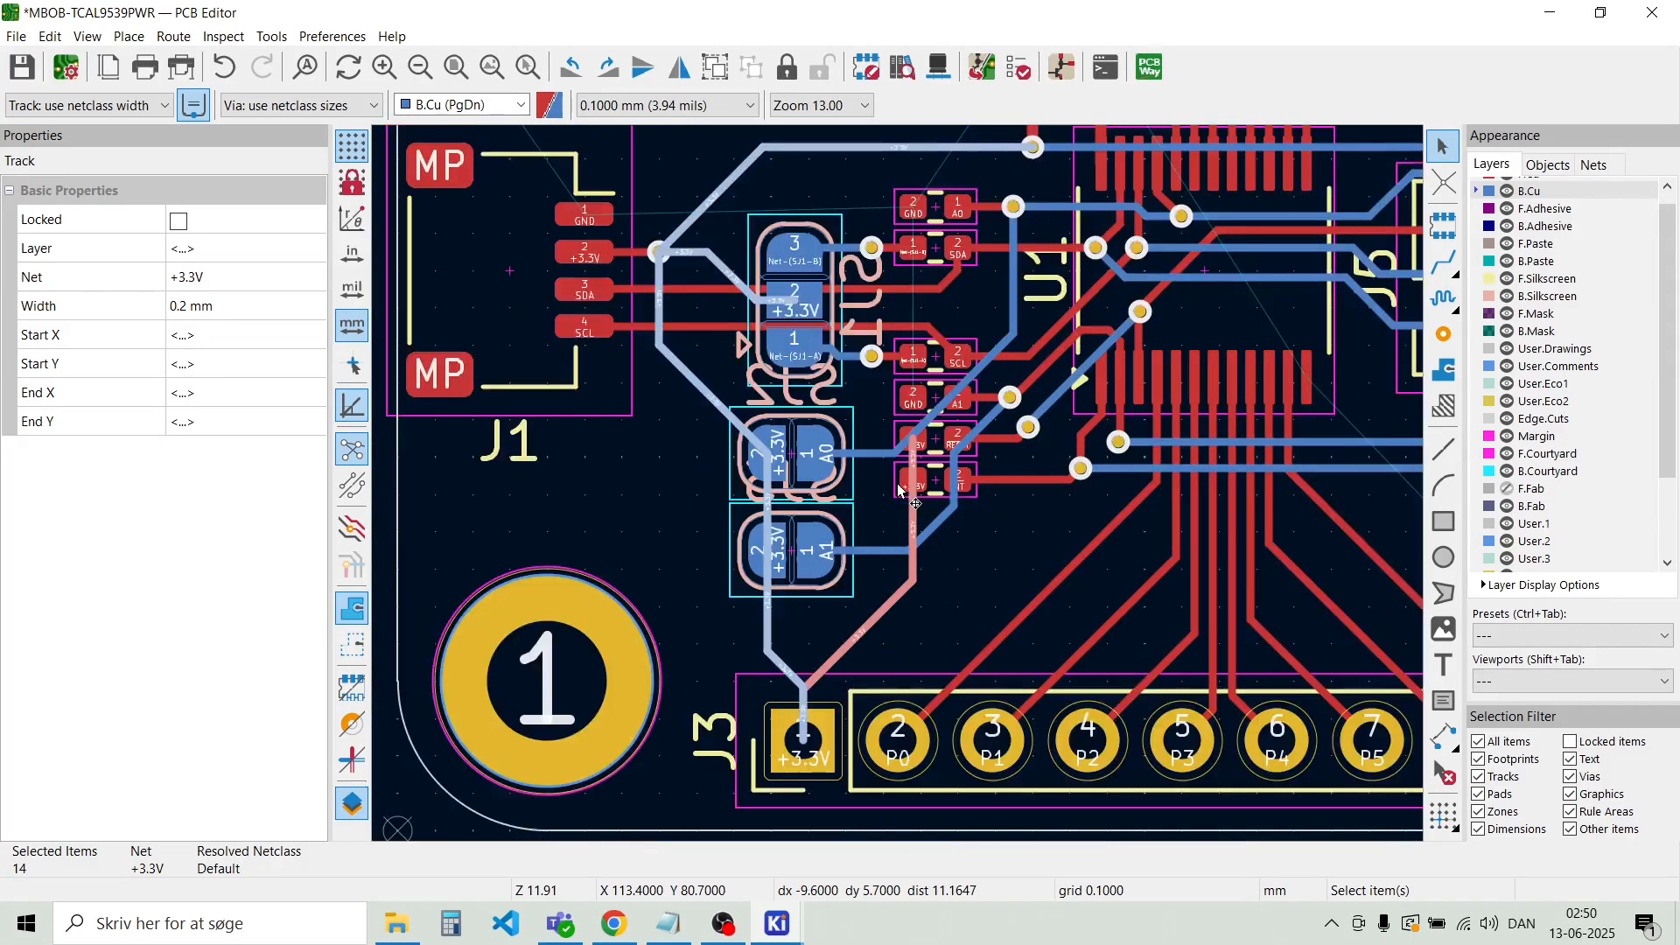
scroll(1055, 261, "up", 1)
scroll(898, 484, "down", 1)
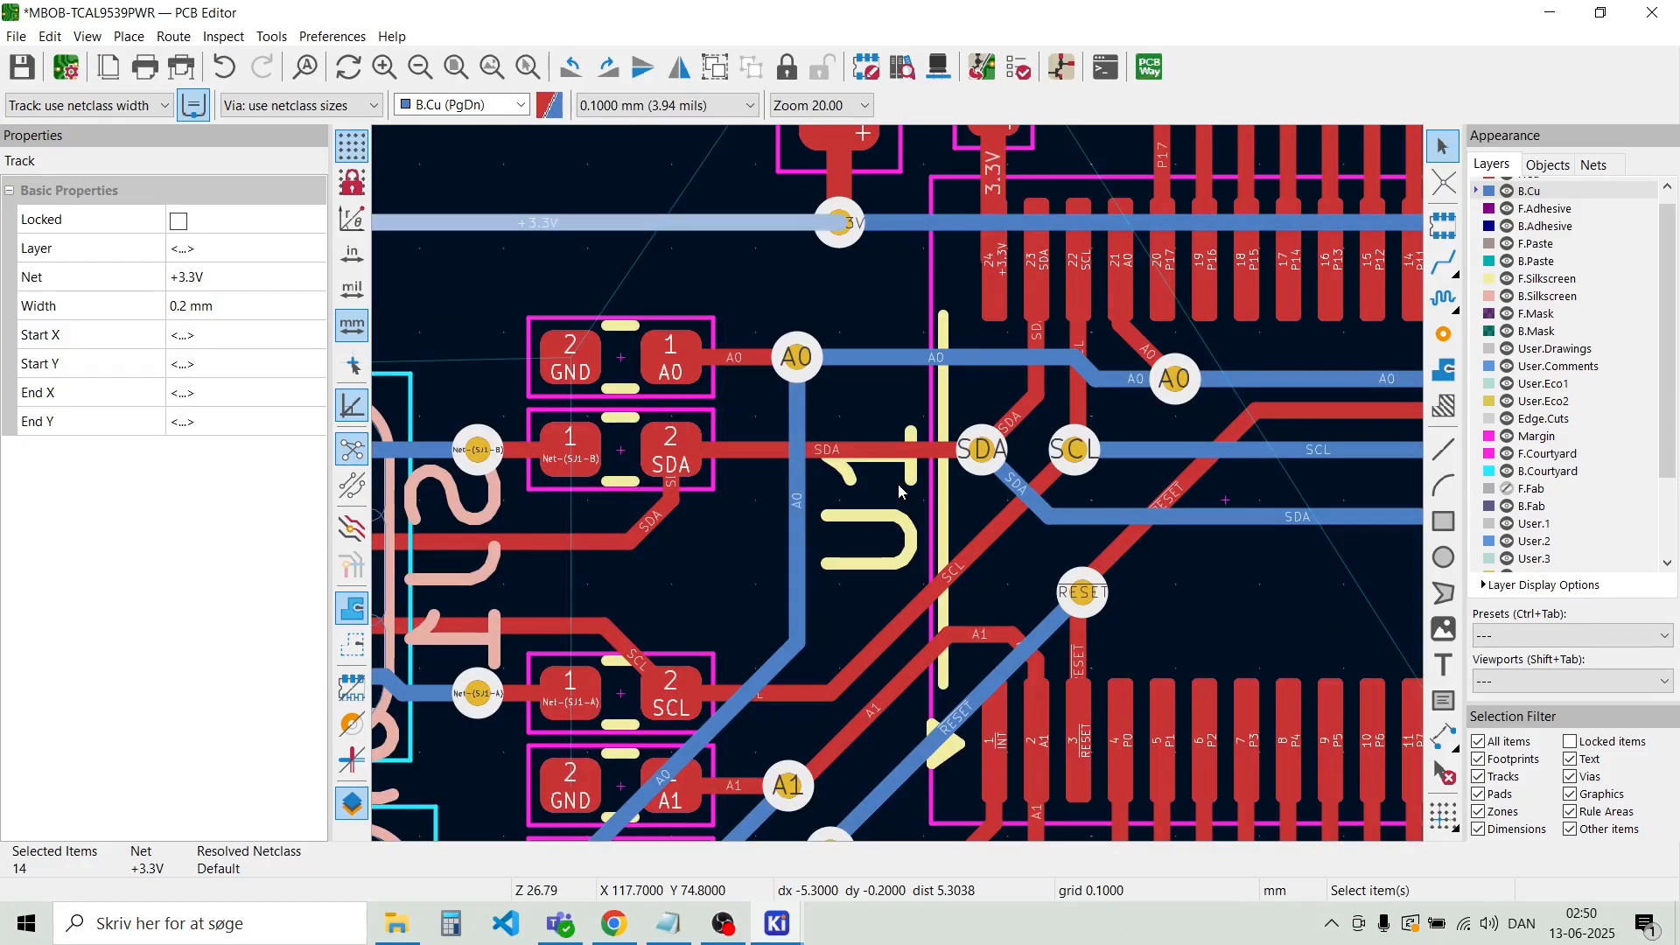
scroll(897, 483, "down", 2)
scroll(897, 485, "up", 1)
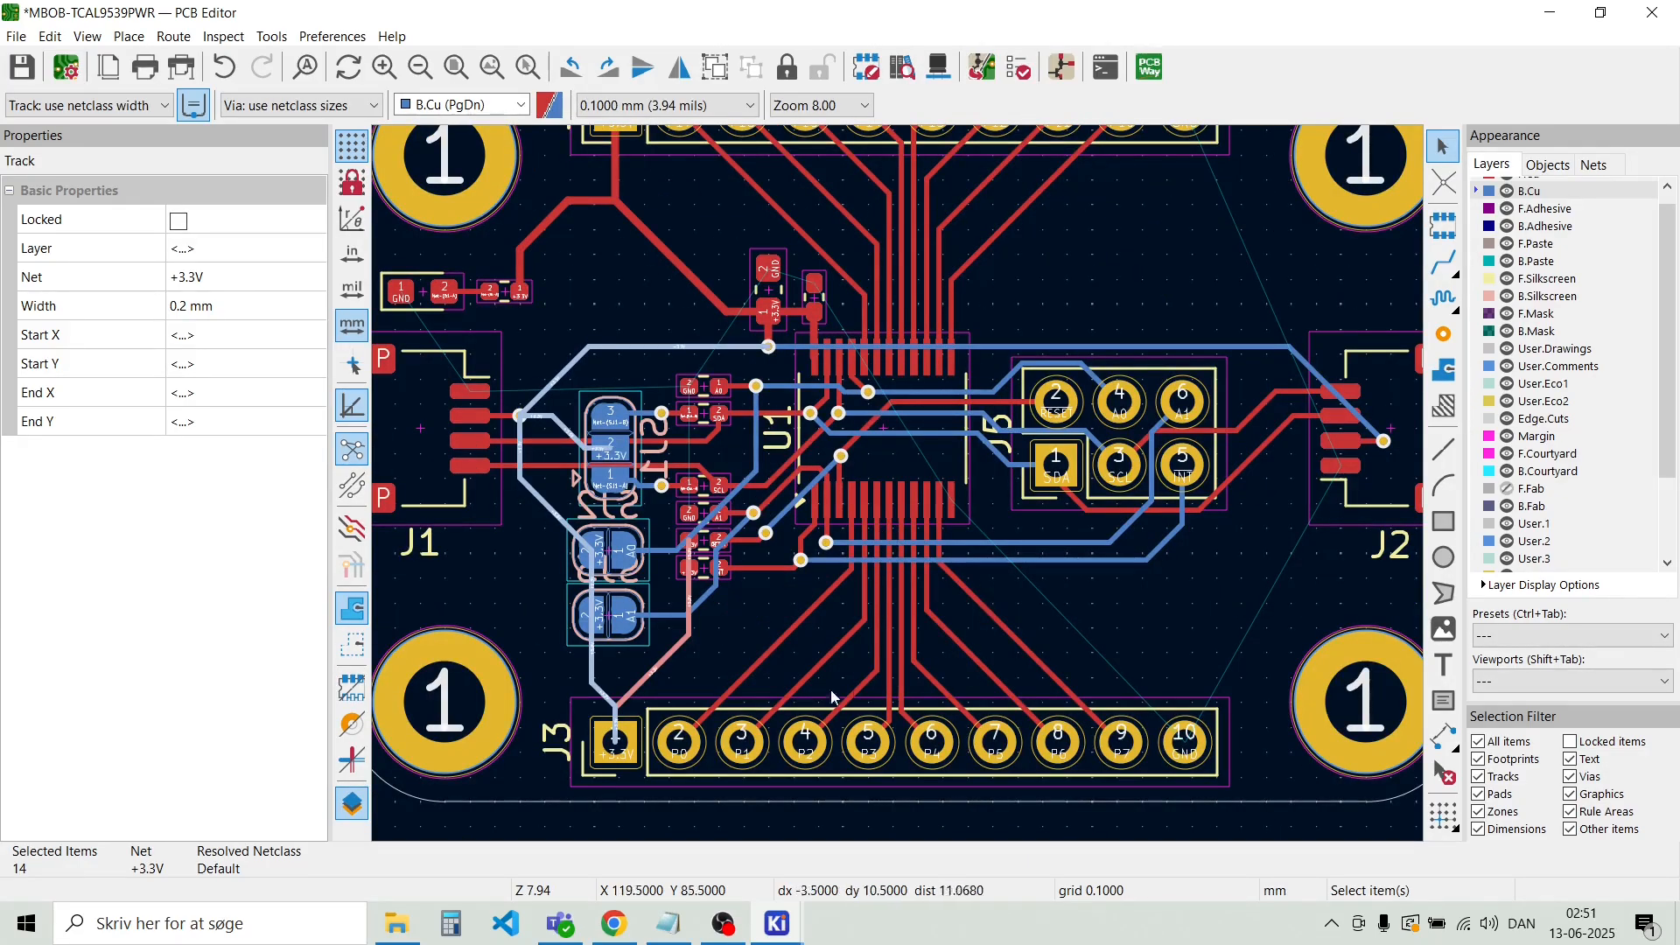
scroll(898, 485, "up", 2)
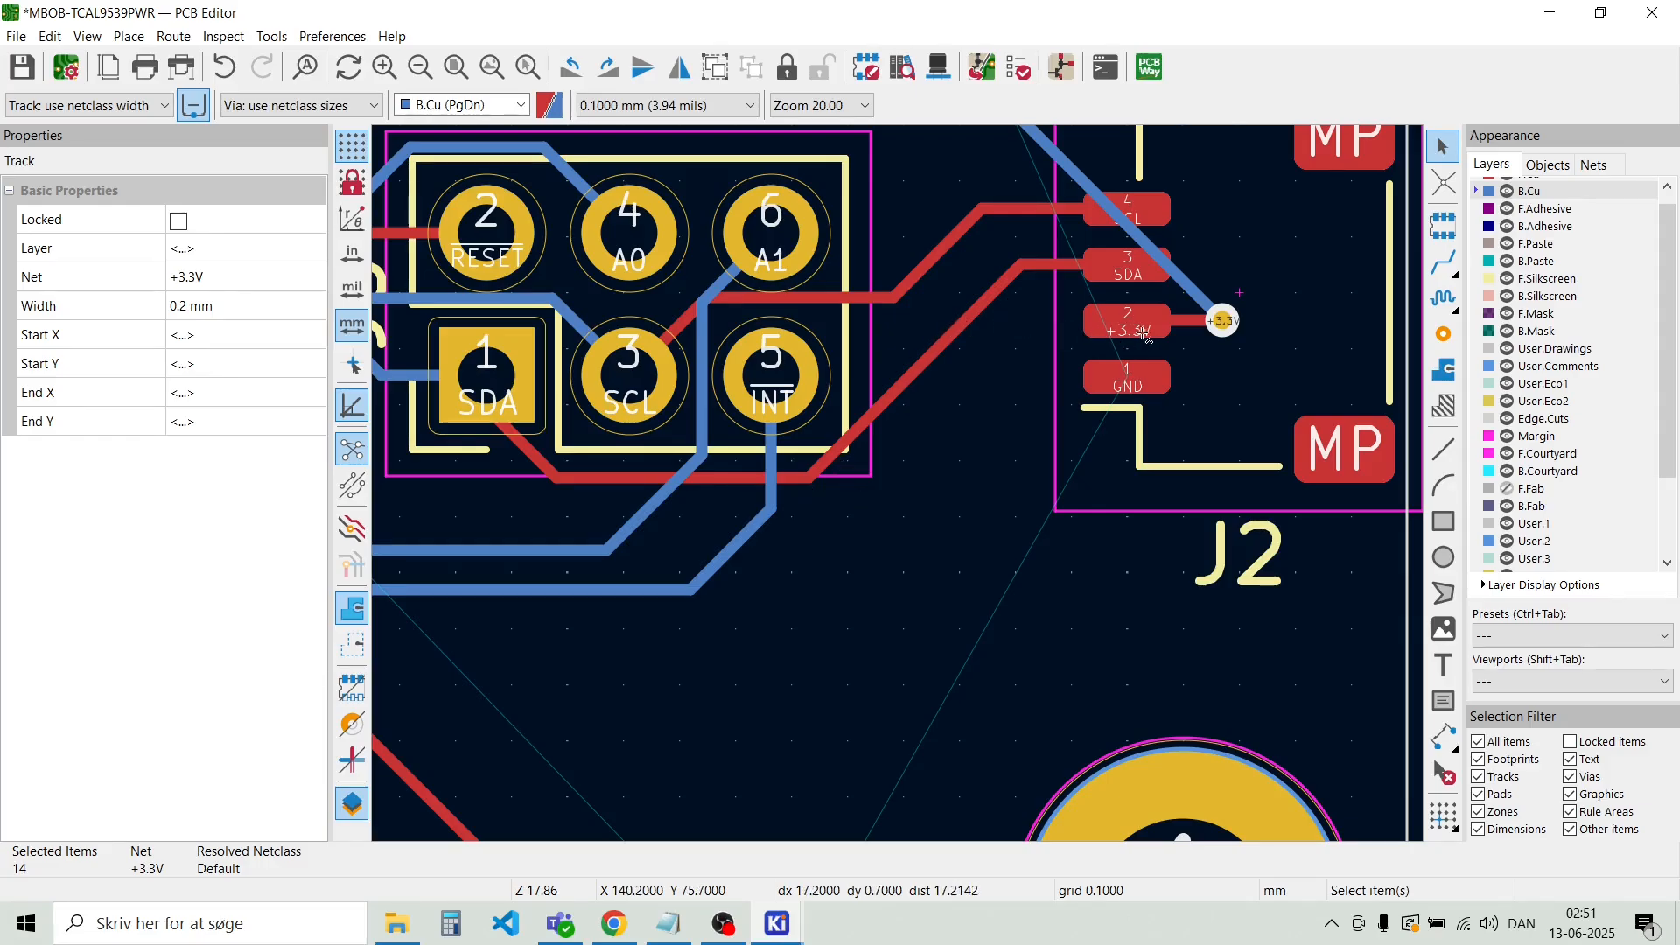
left_click(1190, 322, "shift")
left_click(1199, 295, "shift")
scroll(1199, 295, "down", 1)
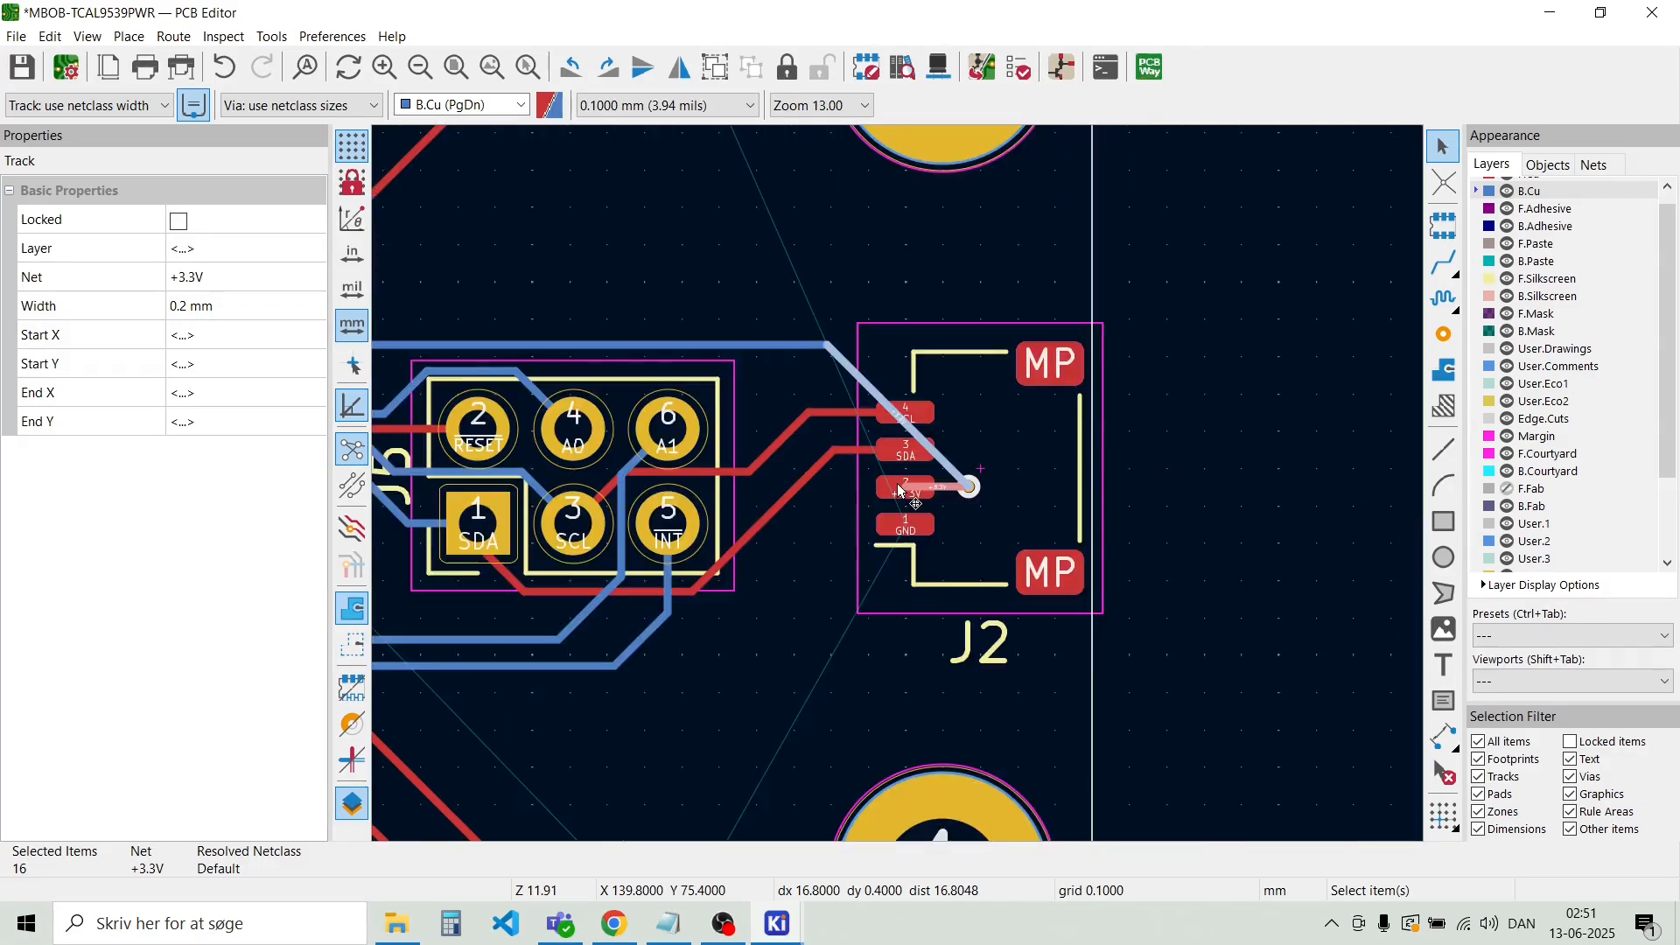
scroll(735, 348, "up", 2)
left_click(898, 486, "shift")
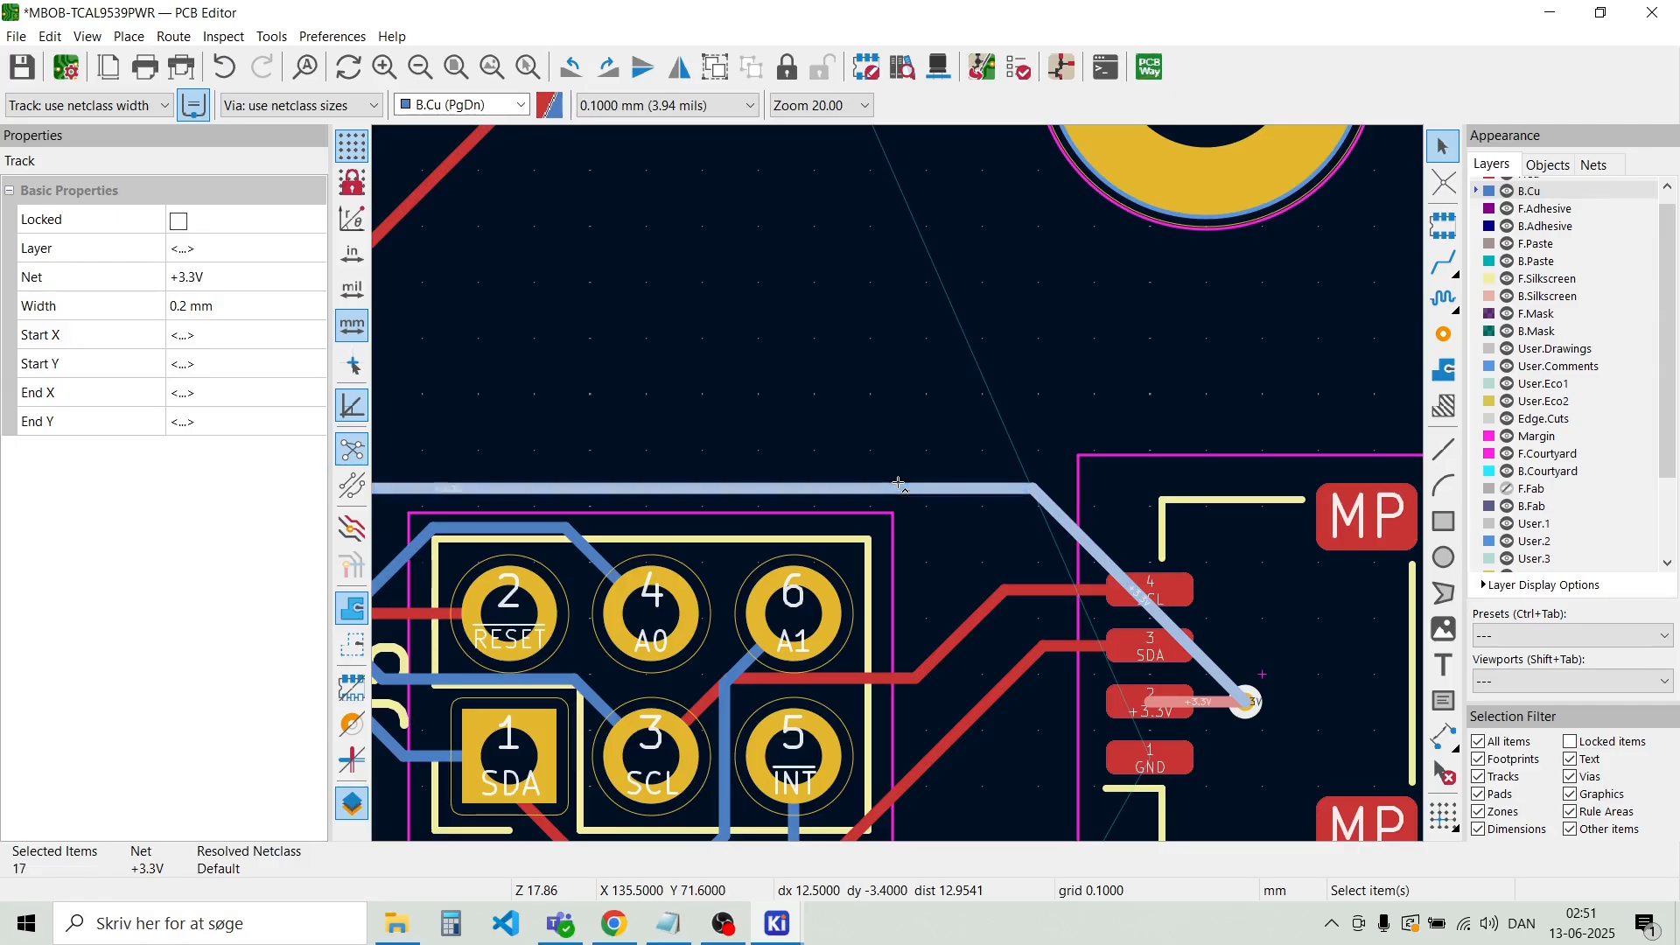
Override the netclass width of the selected +3.3V tracks and set their track width to 0.3 mm
scroll(758, 457, "down", 2)
scroll(891, 486, "down", 3)
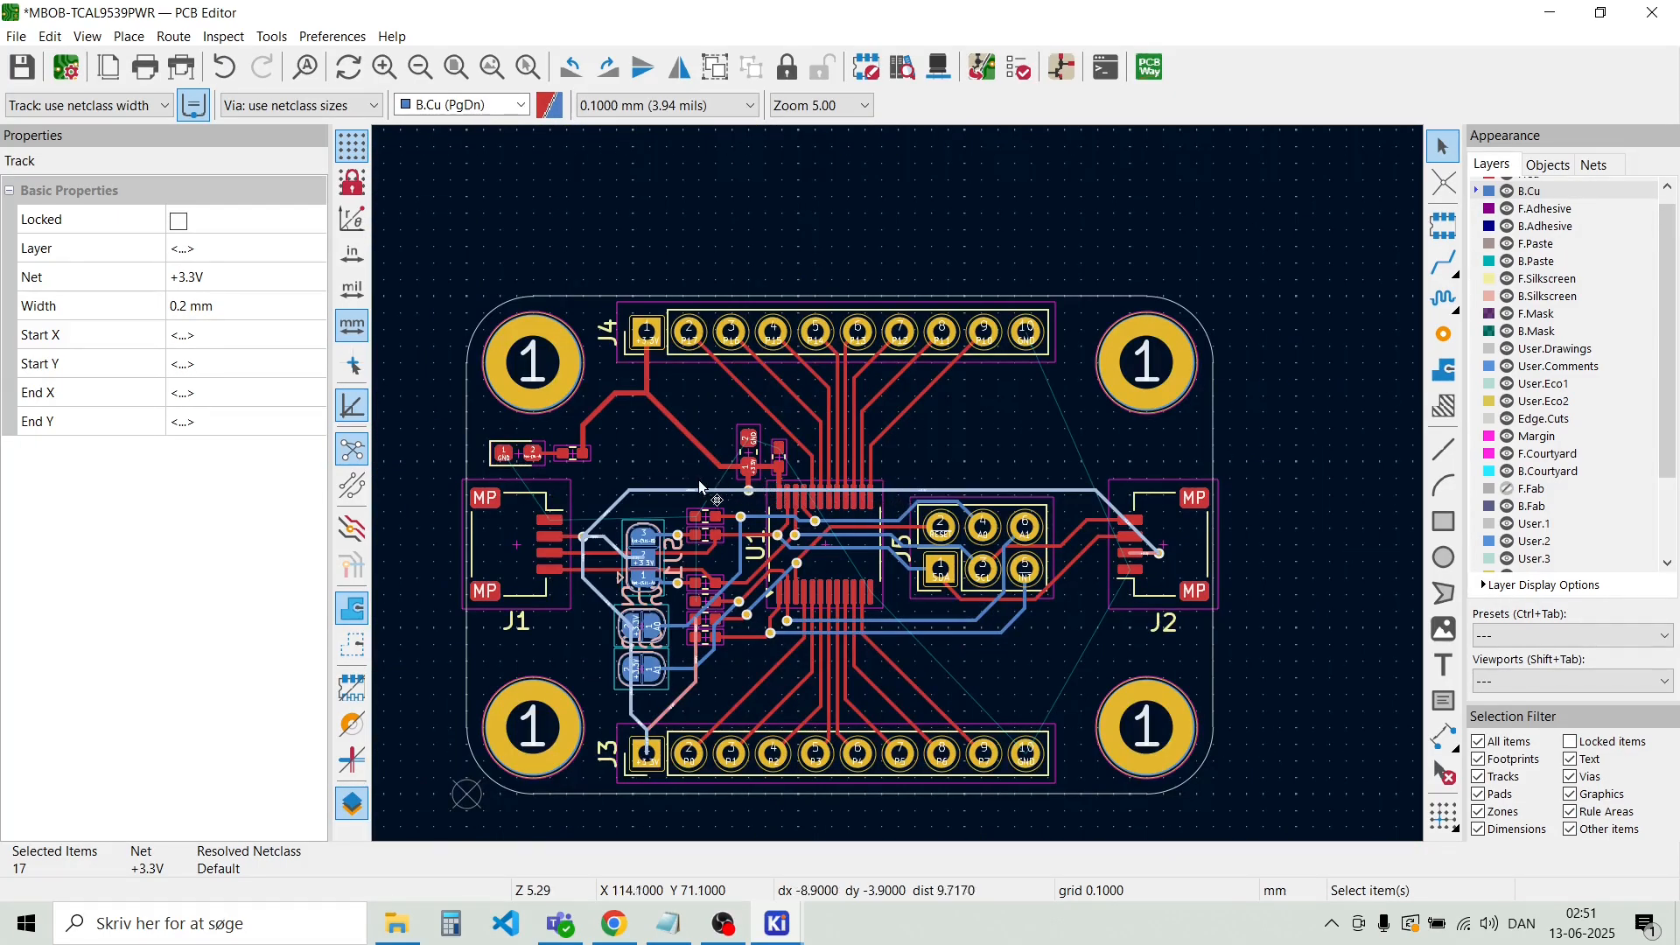
scroll(898, 486, "up", 3)
scroll(898, 491, "up", 1)
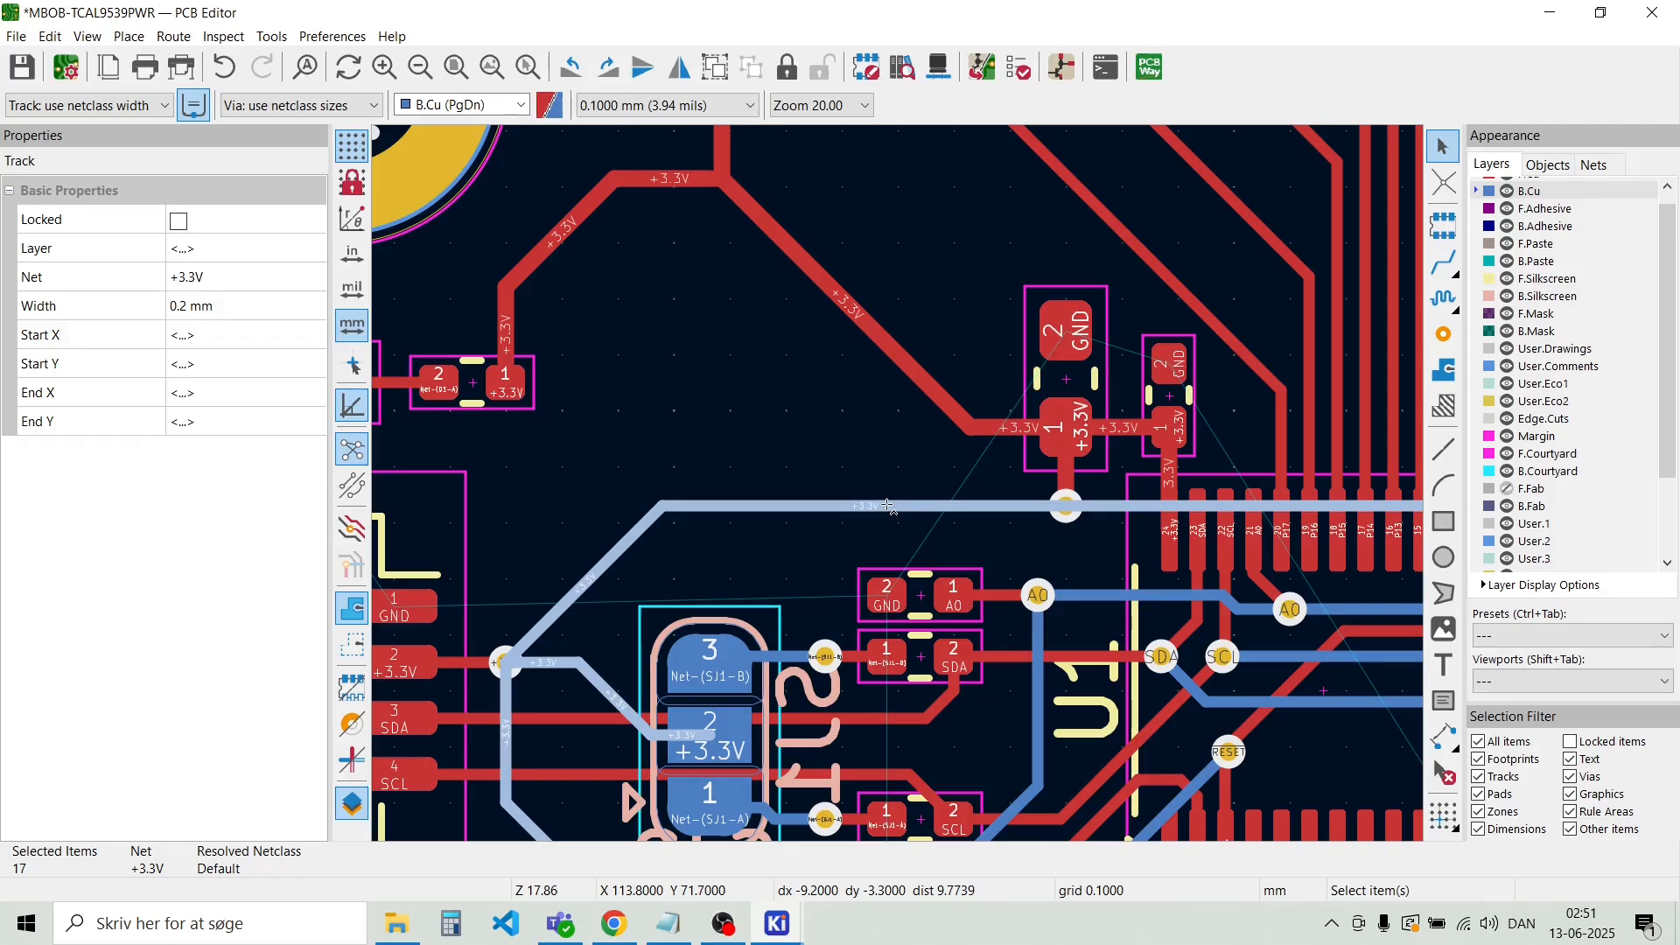
right_click(887, 506)
left_click(994, 431)
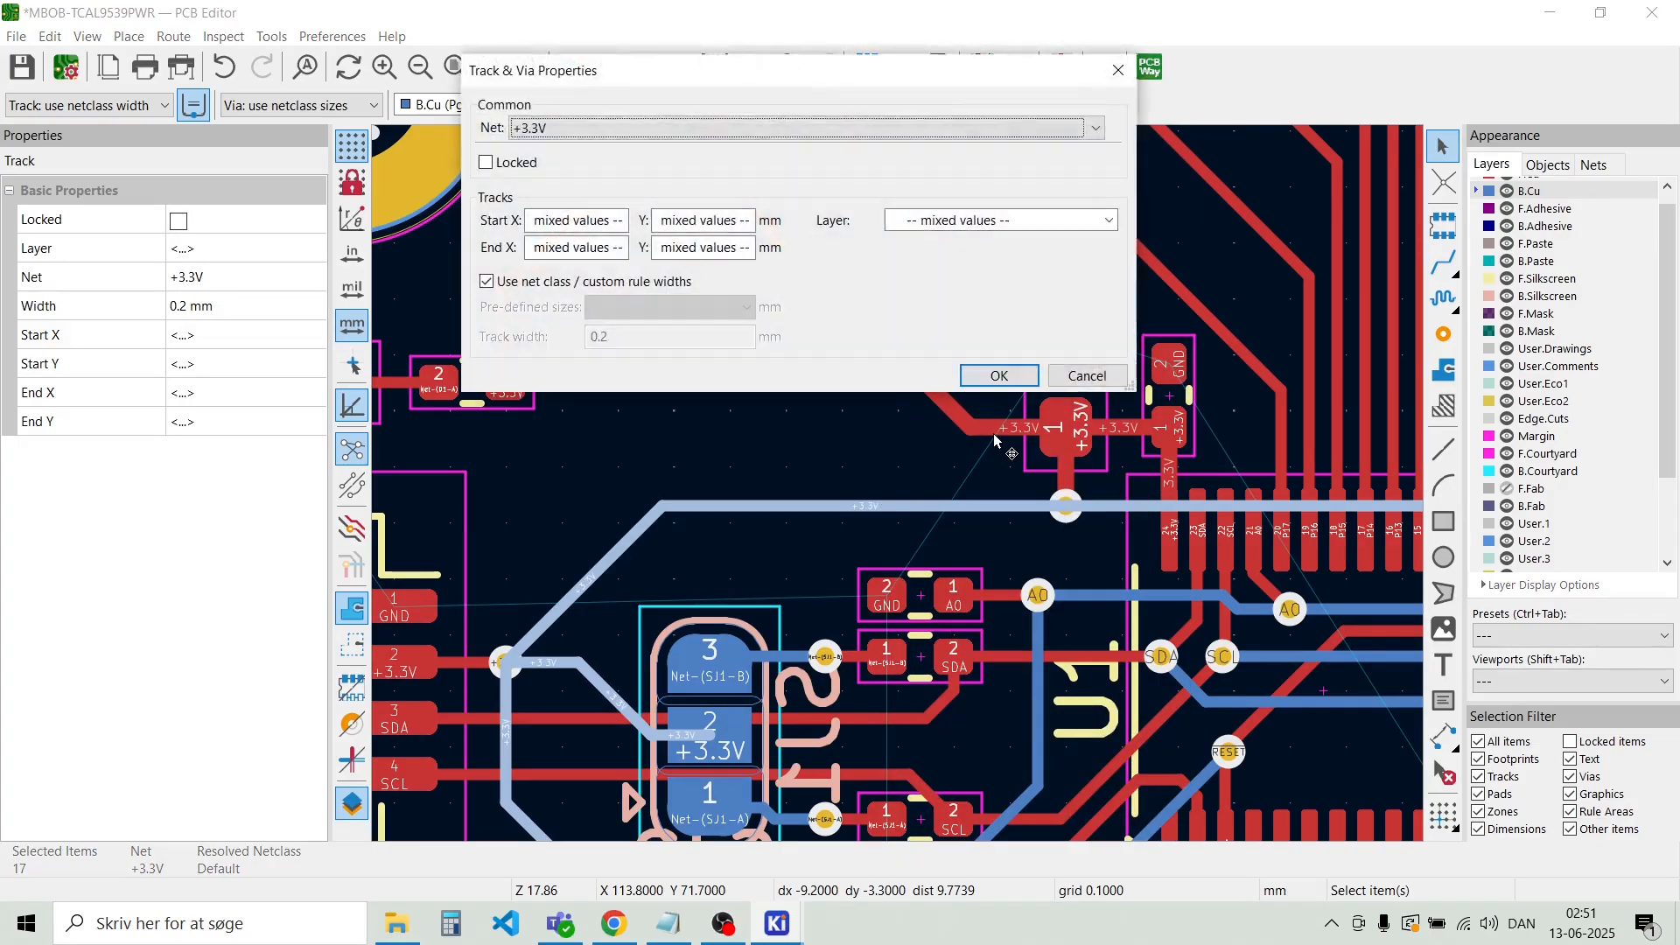
left_click(568, 282)
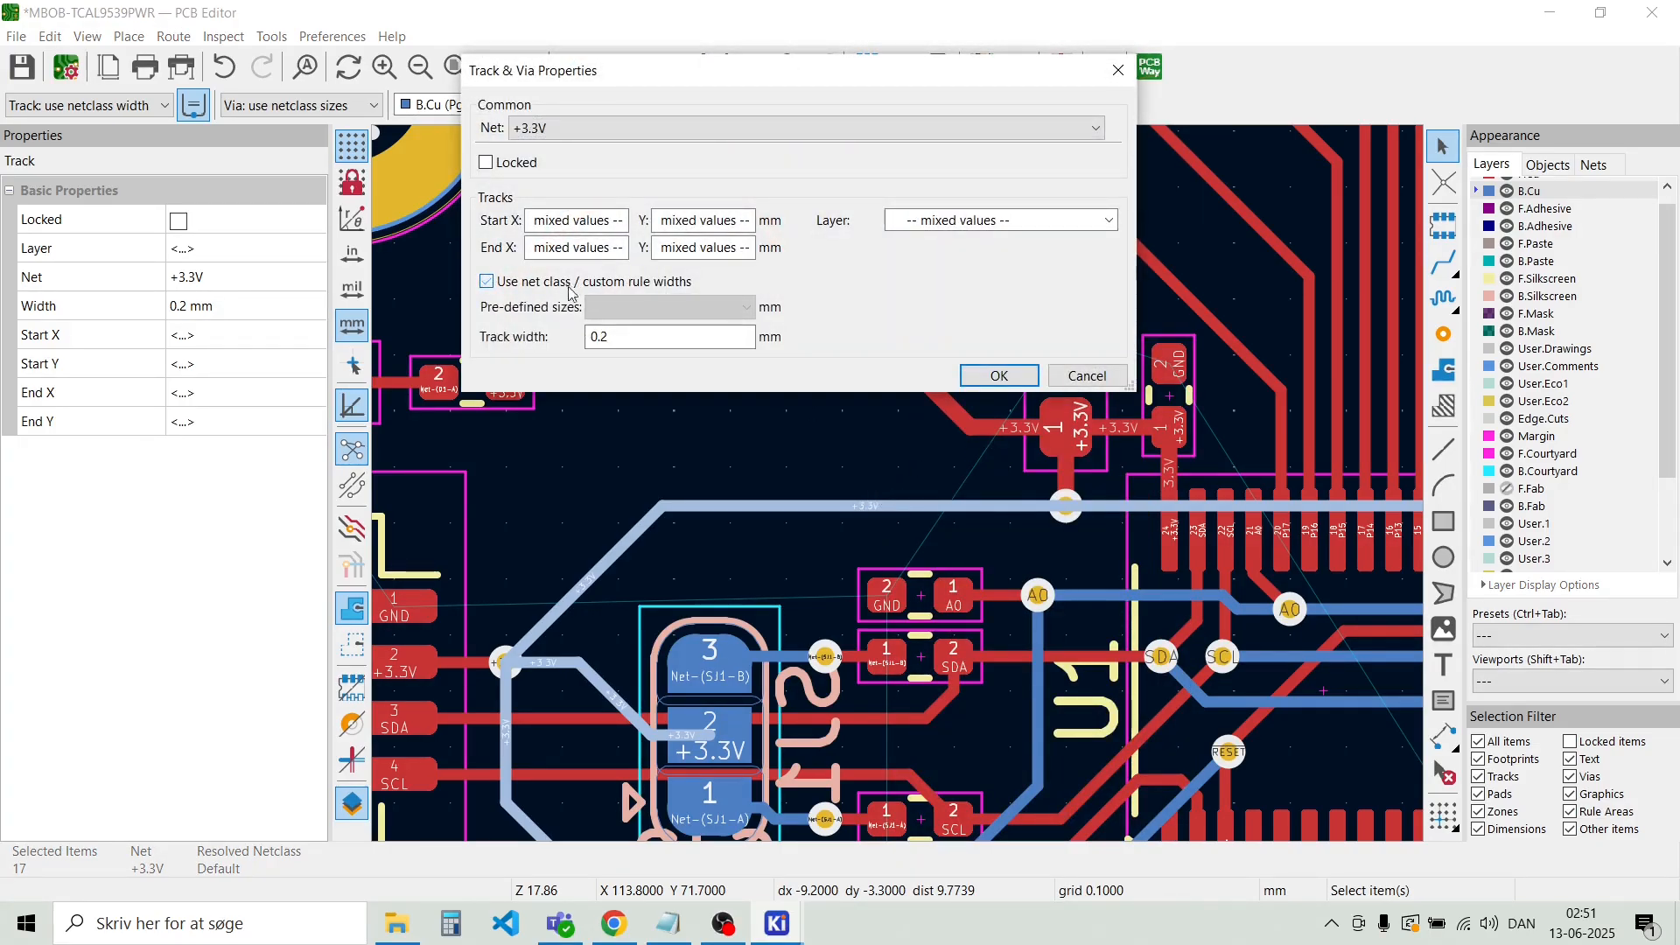
double_click(616, 332)
type("0.3")
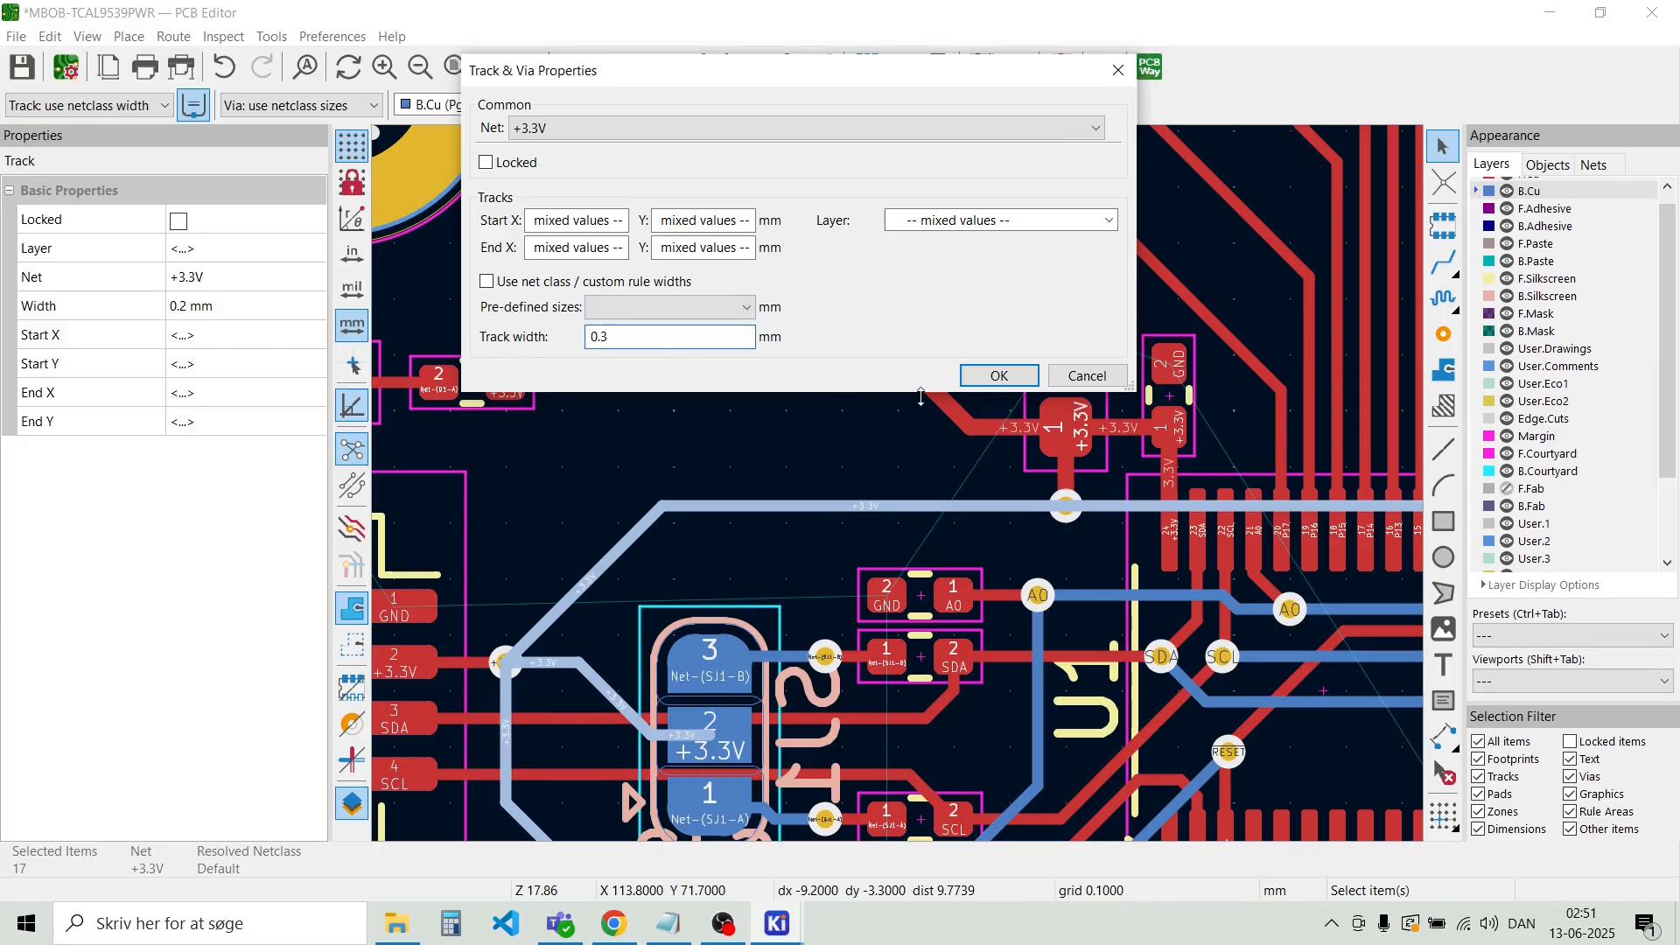
left_click(1000, 376)
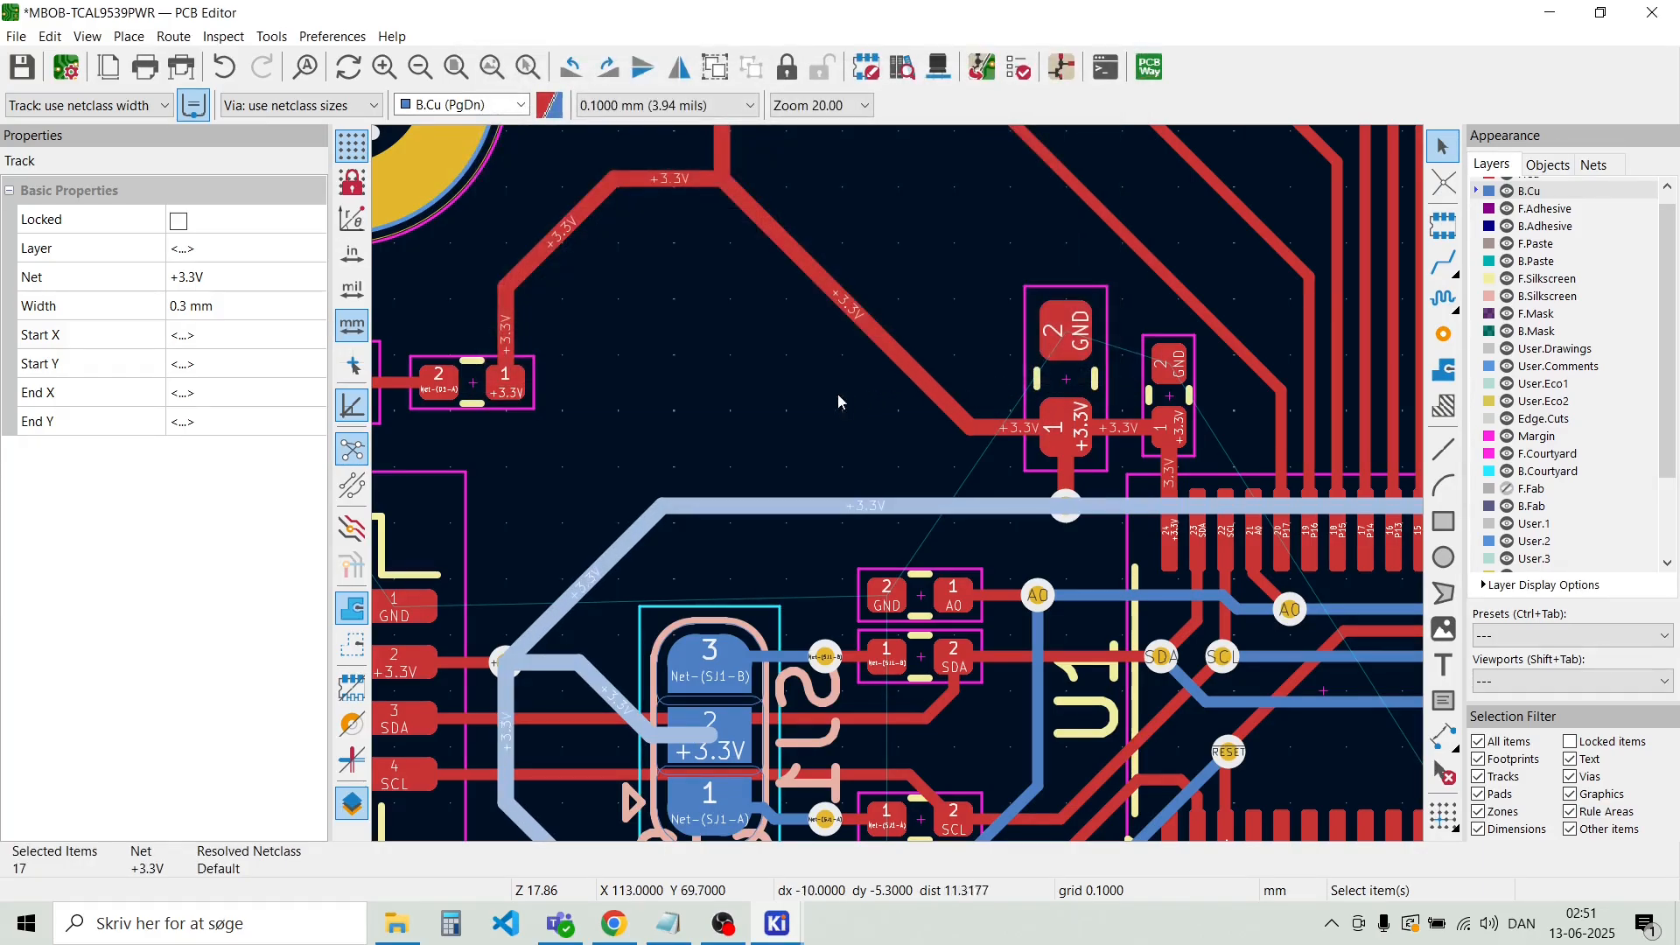
Deselect the tracks and examine the widened +3.3V routing and remaining unrouted connections across the board
scroll(737, 406, "down", 1)
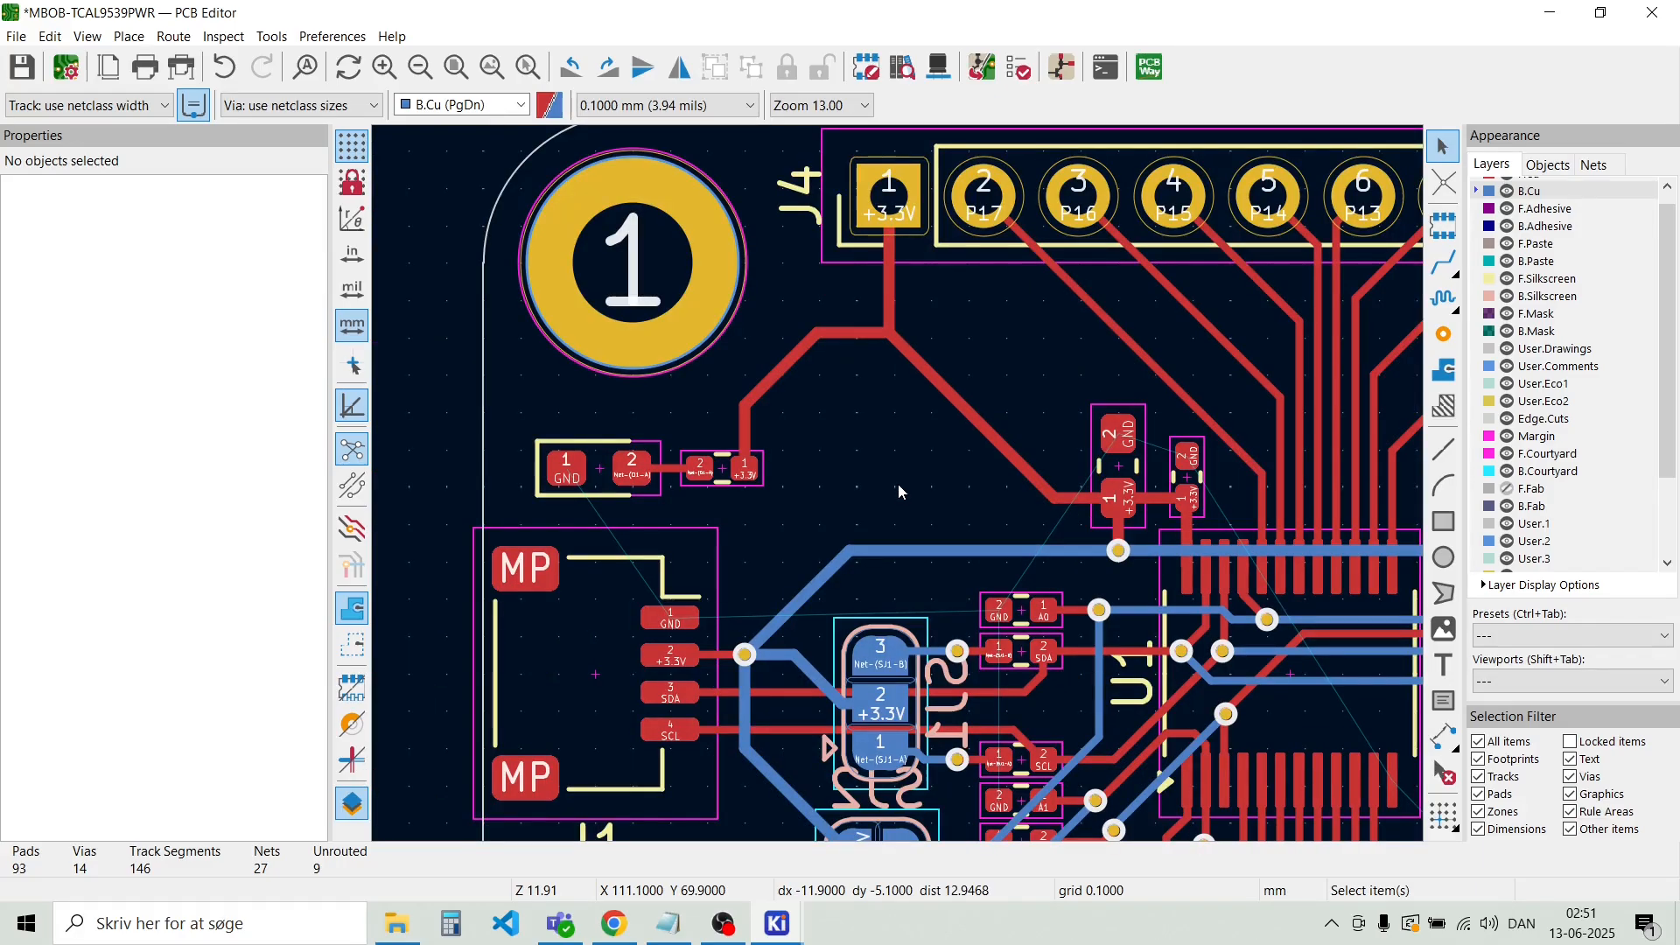
scroll(898, 485, "up", 2)
scroll(898, 485, "down", 3)
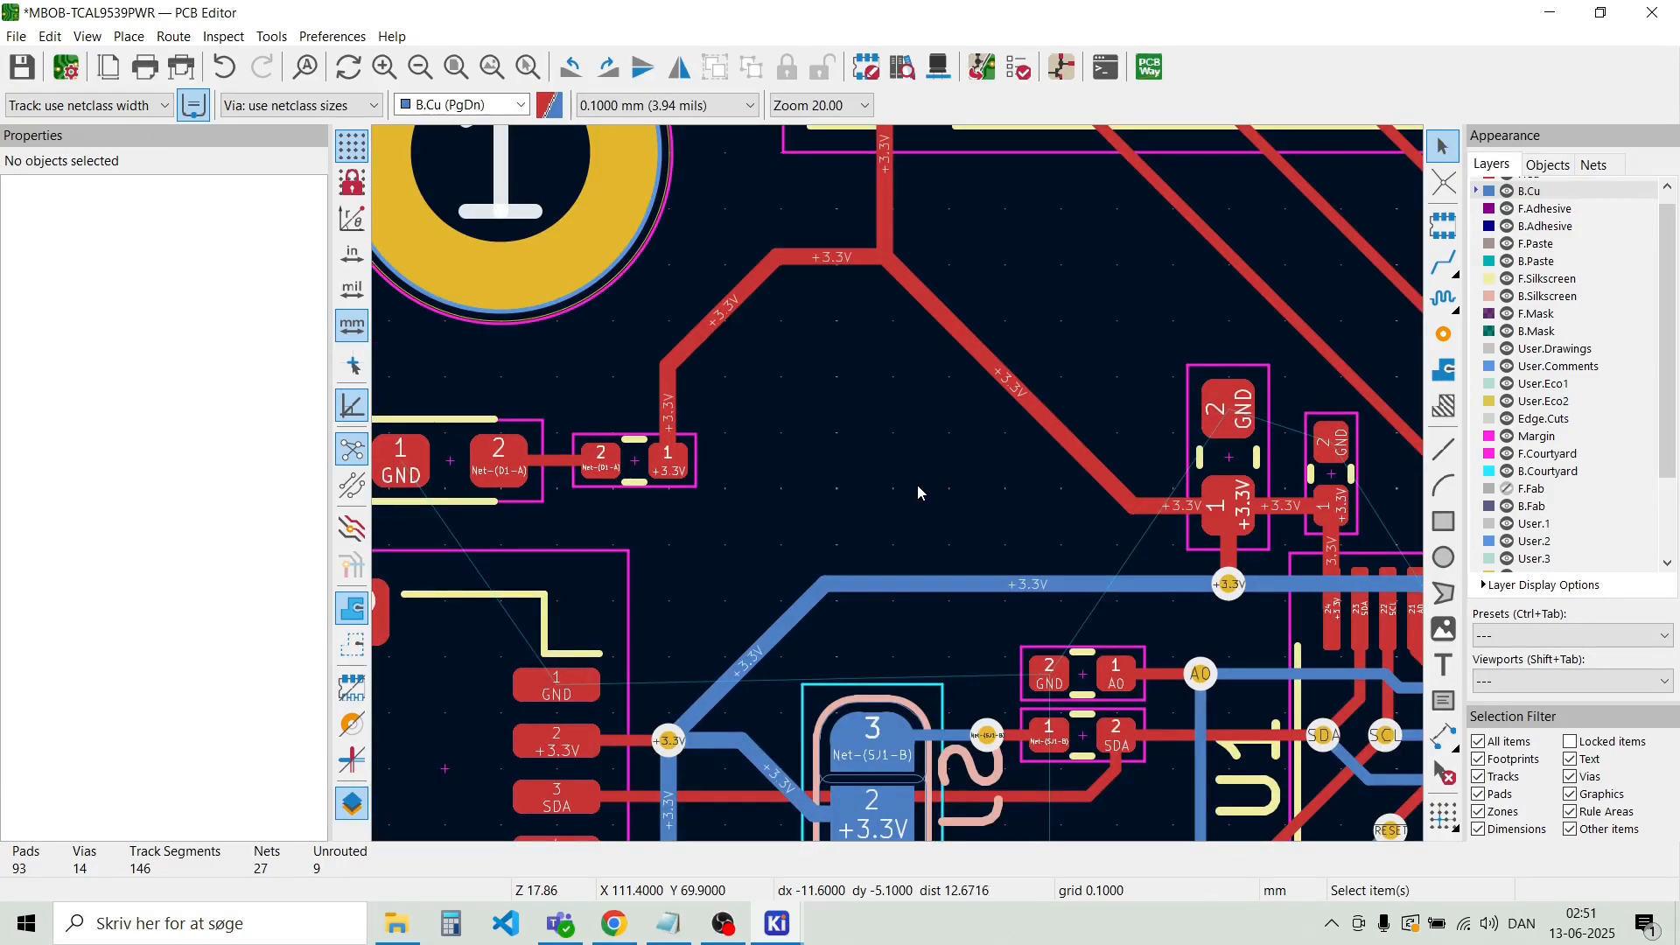
scroll(917, 485, "down", 3)
scroll(895, 486, "down", 2)
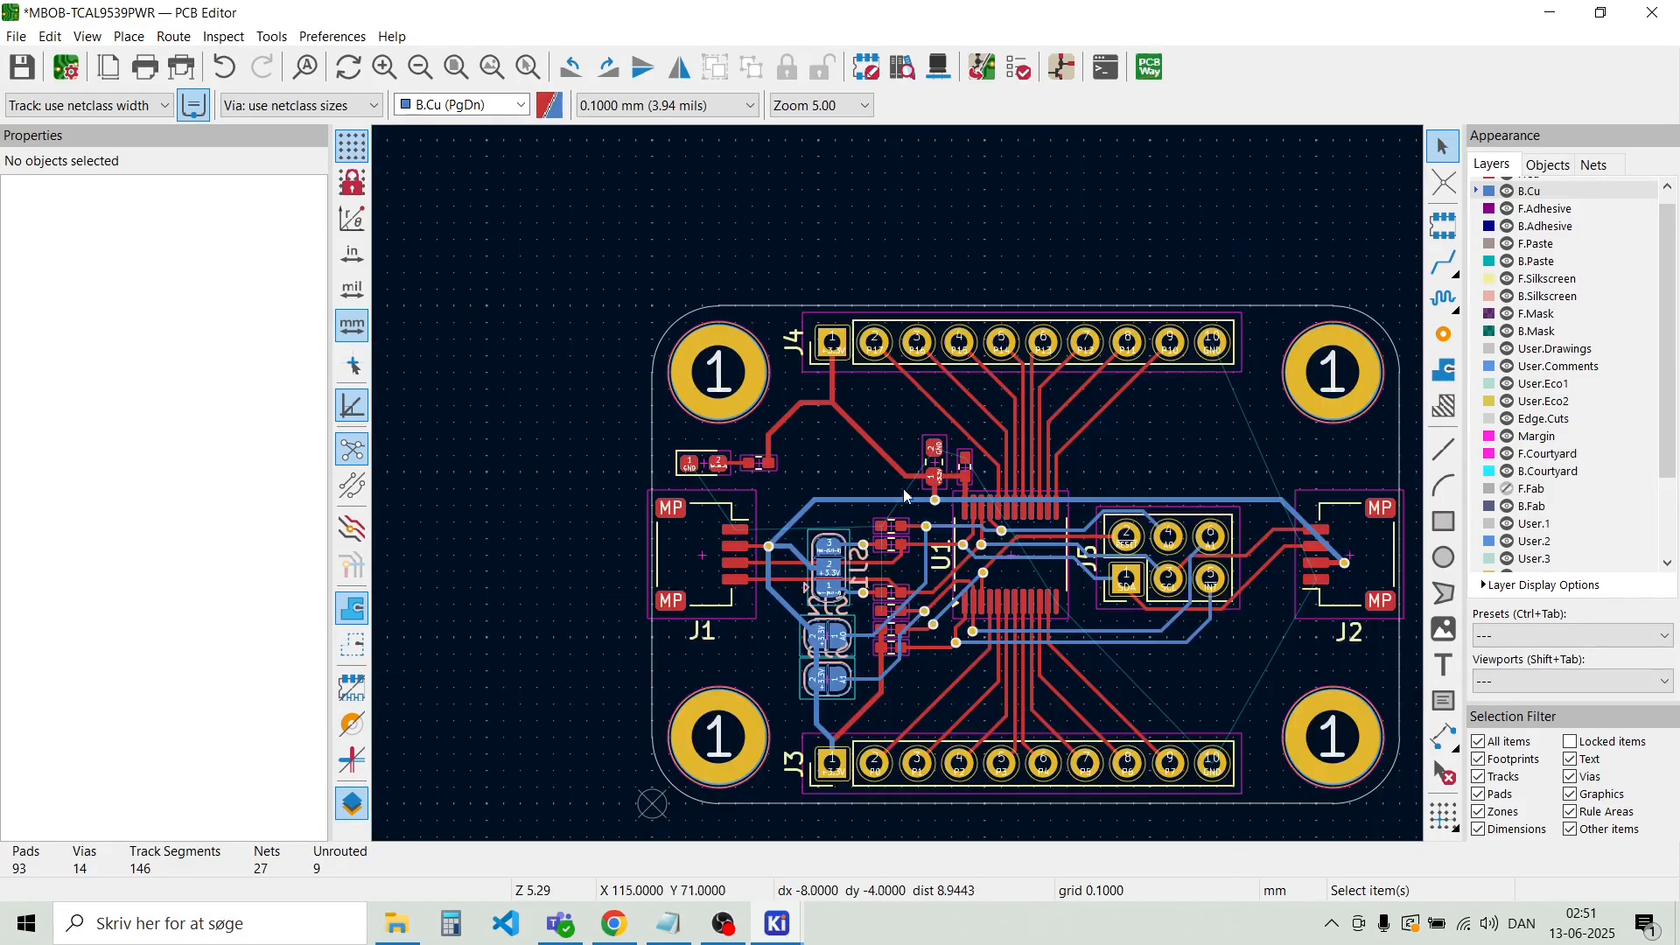
scroll(899, 494, "up", 3)
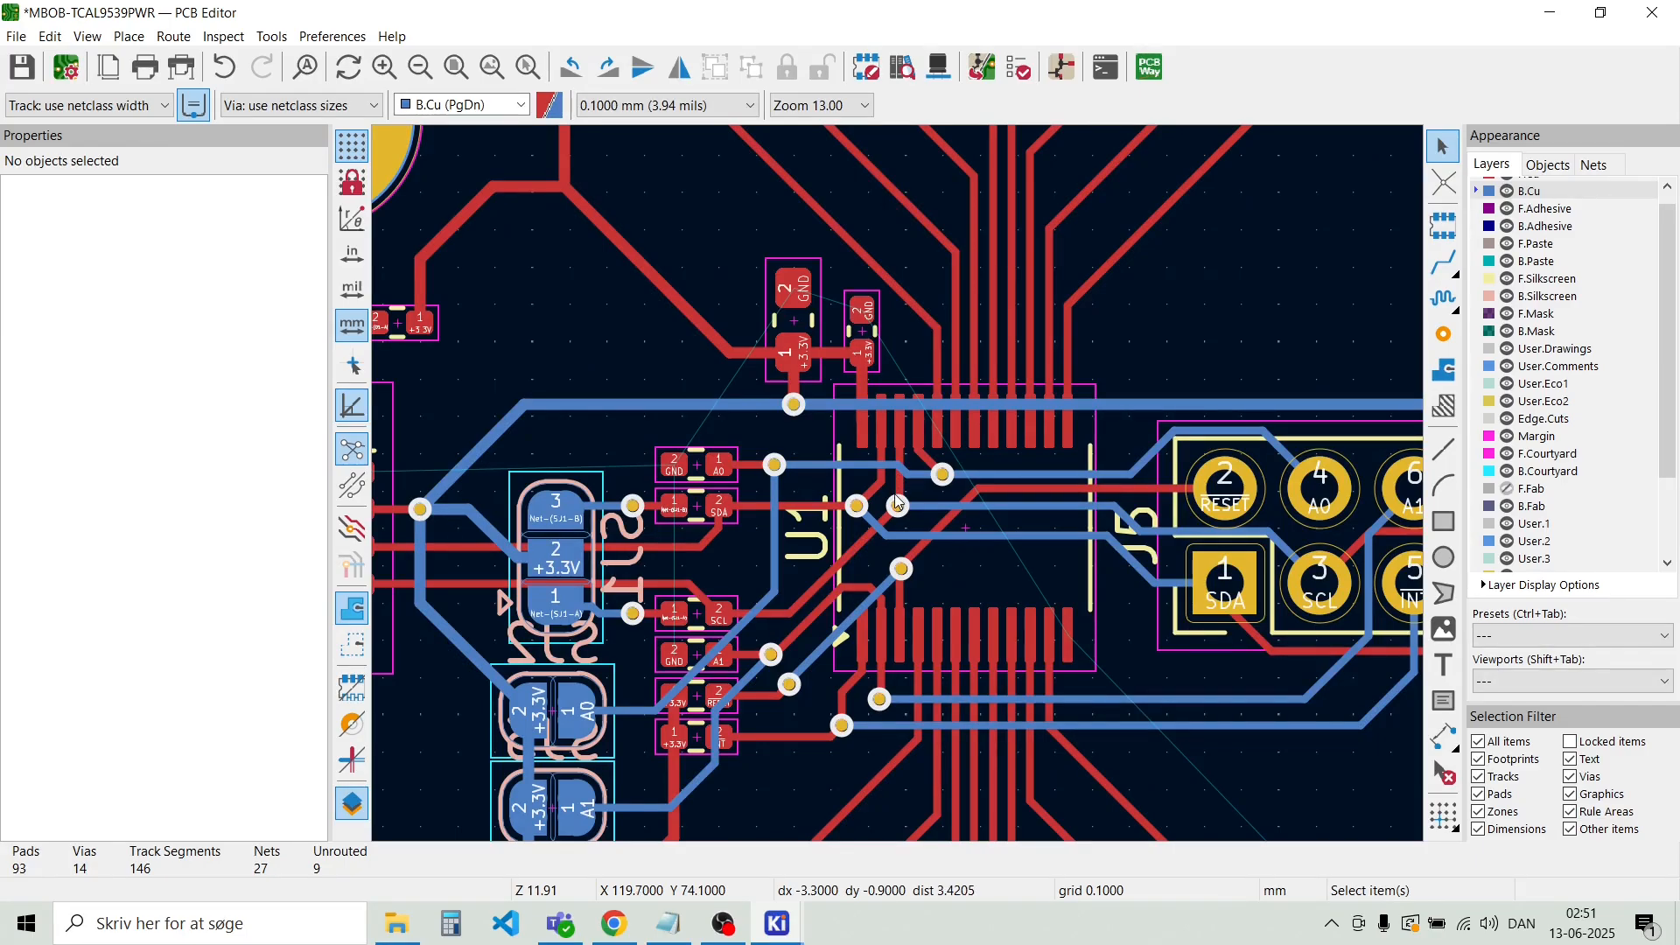
scroll(898, 503, "up", 1)
scroll(898, 489, "down", 4)
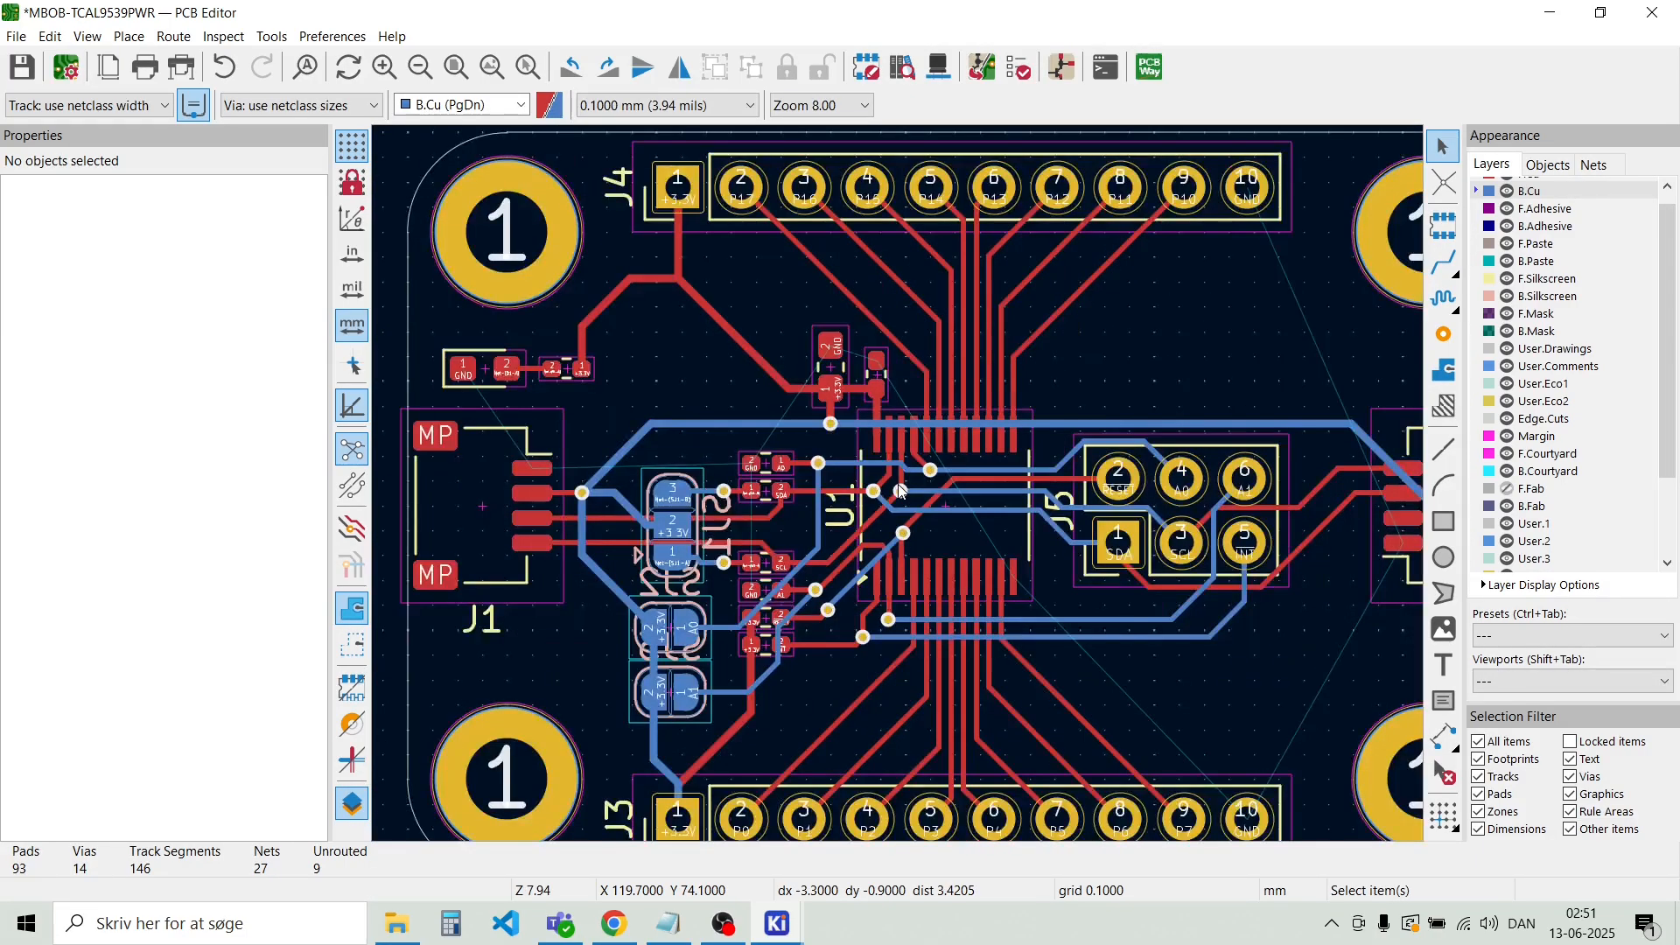
Route a short front-copper GND track from U1 pad 12 up to a new via at about X 124.3, Y 76.4 mm
scroll(899, 489, "up", 3)
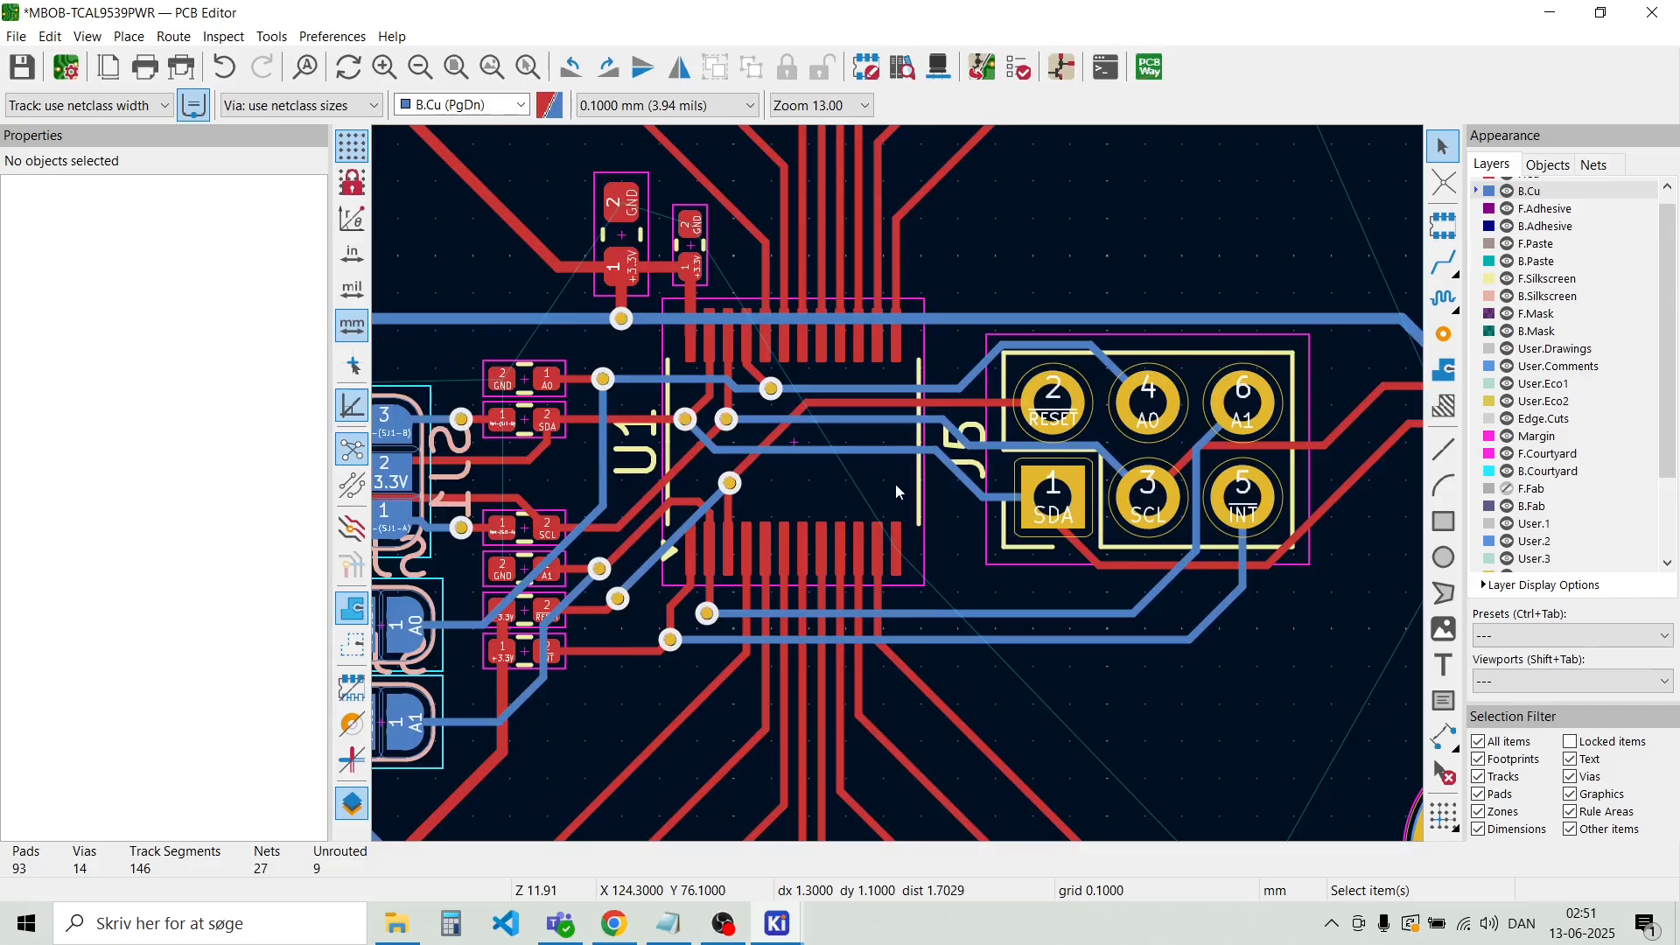
scroll(899, 488, "up", 1)
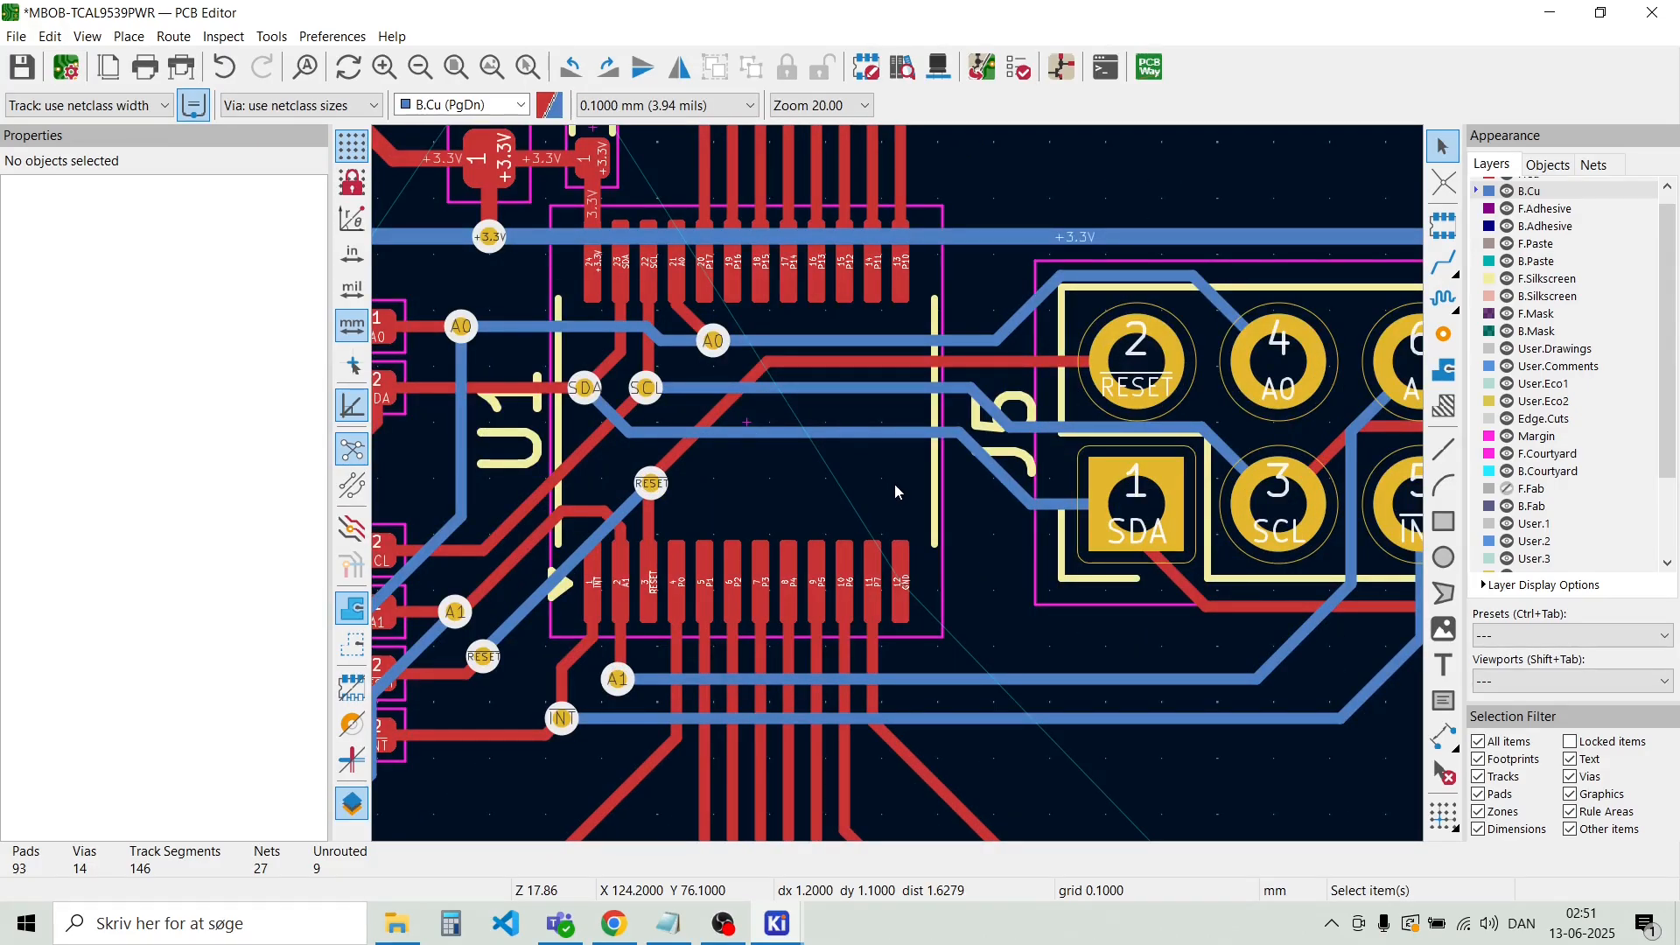
scroll(894, 506, "down", 1)
scroll(897, 486, "up", 2)
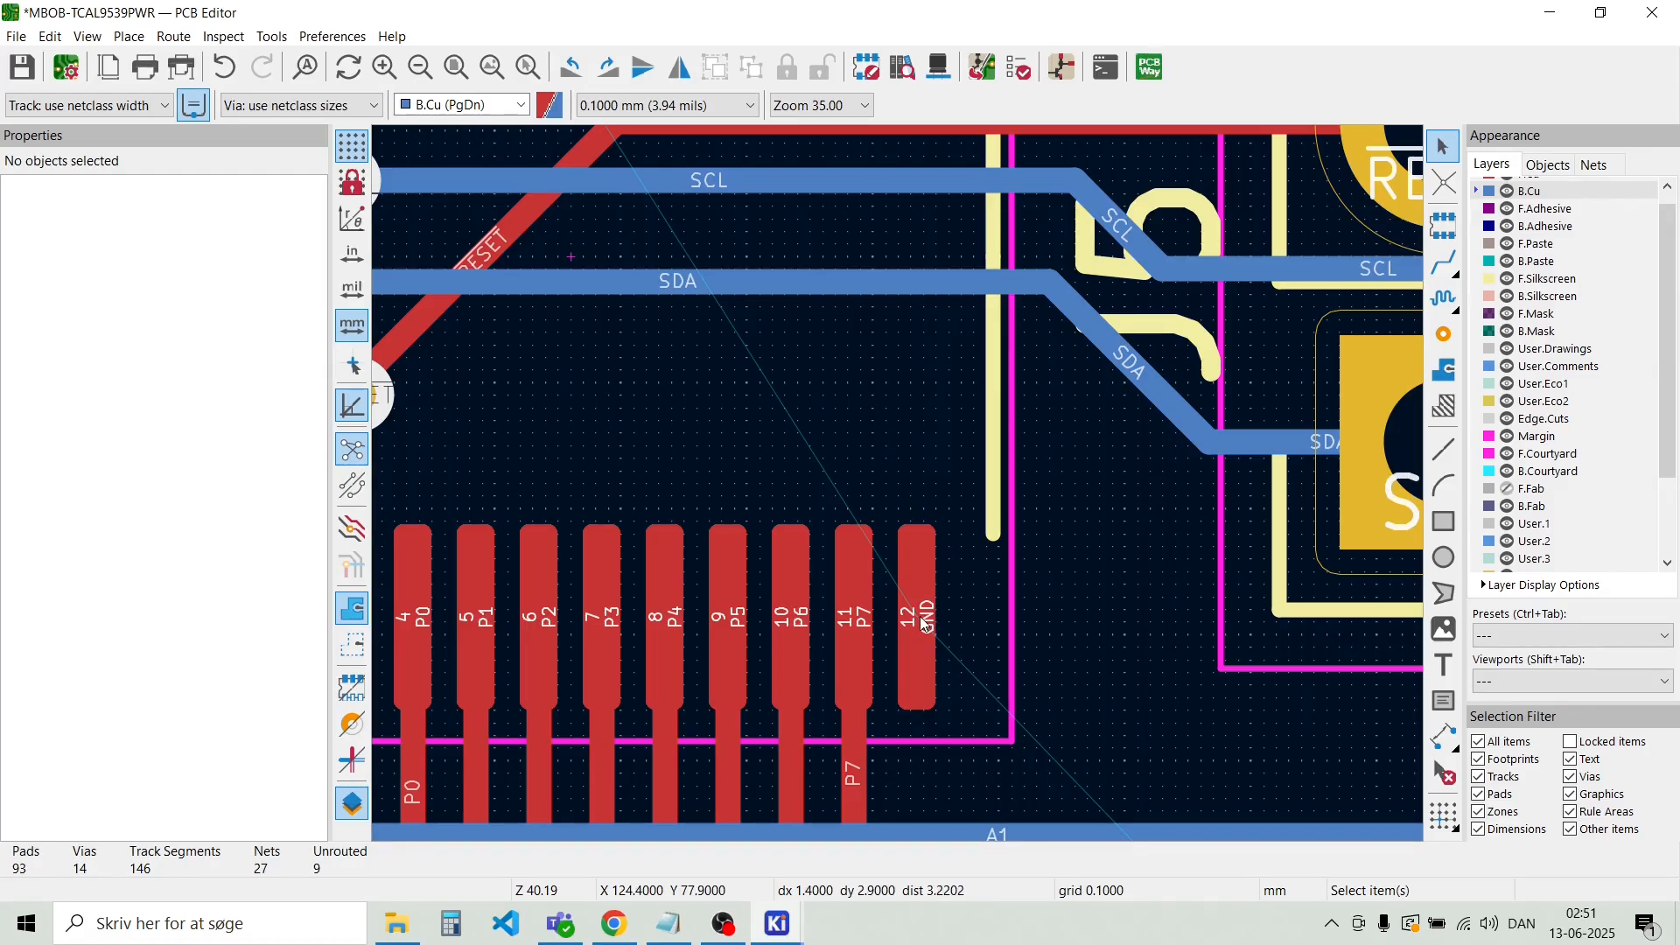
key("x")
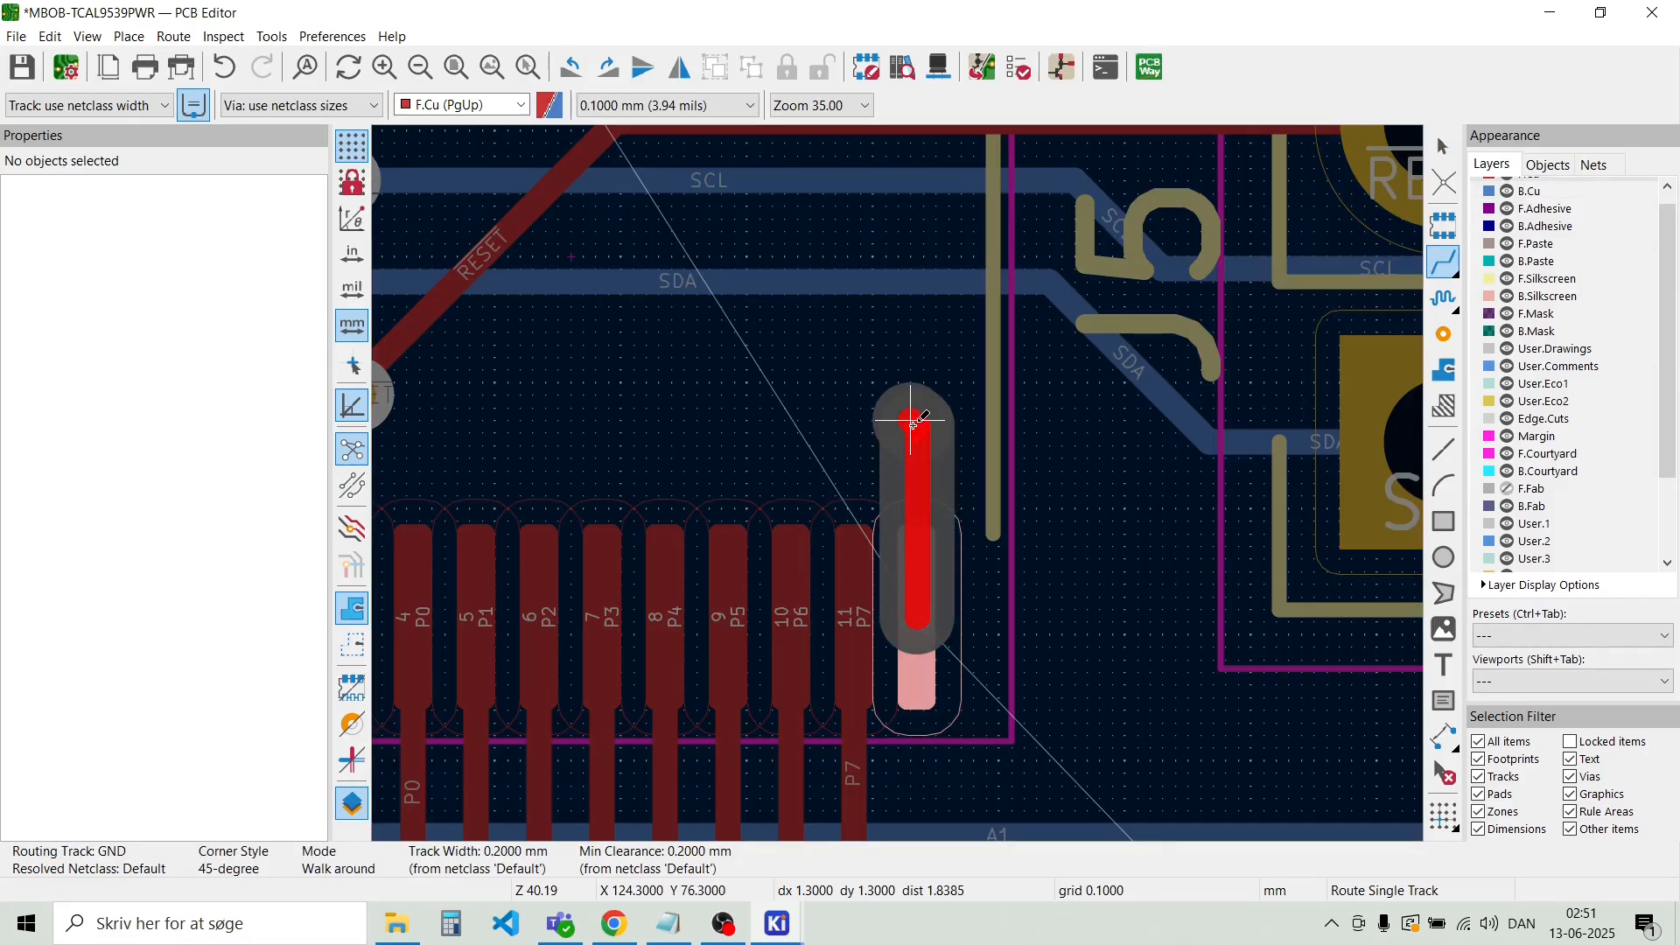
left_click(916, 427)
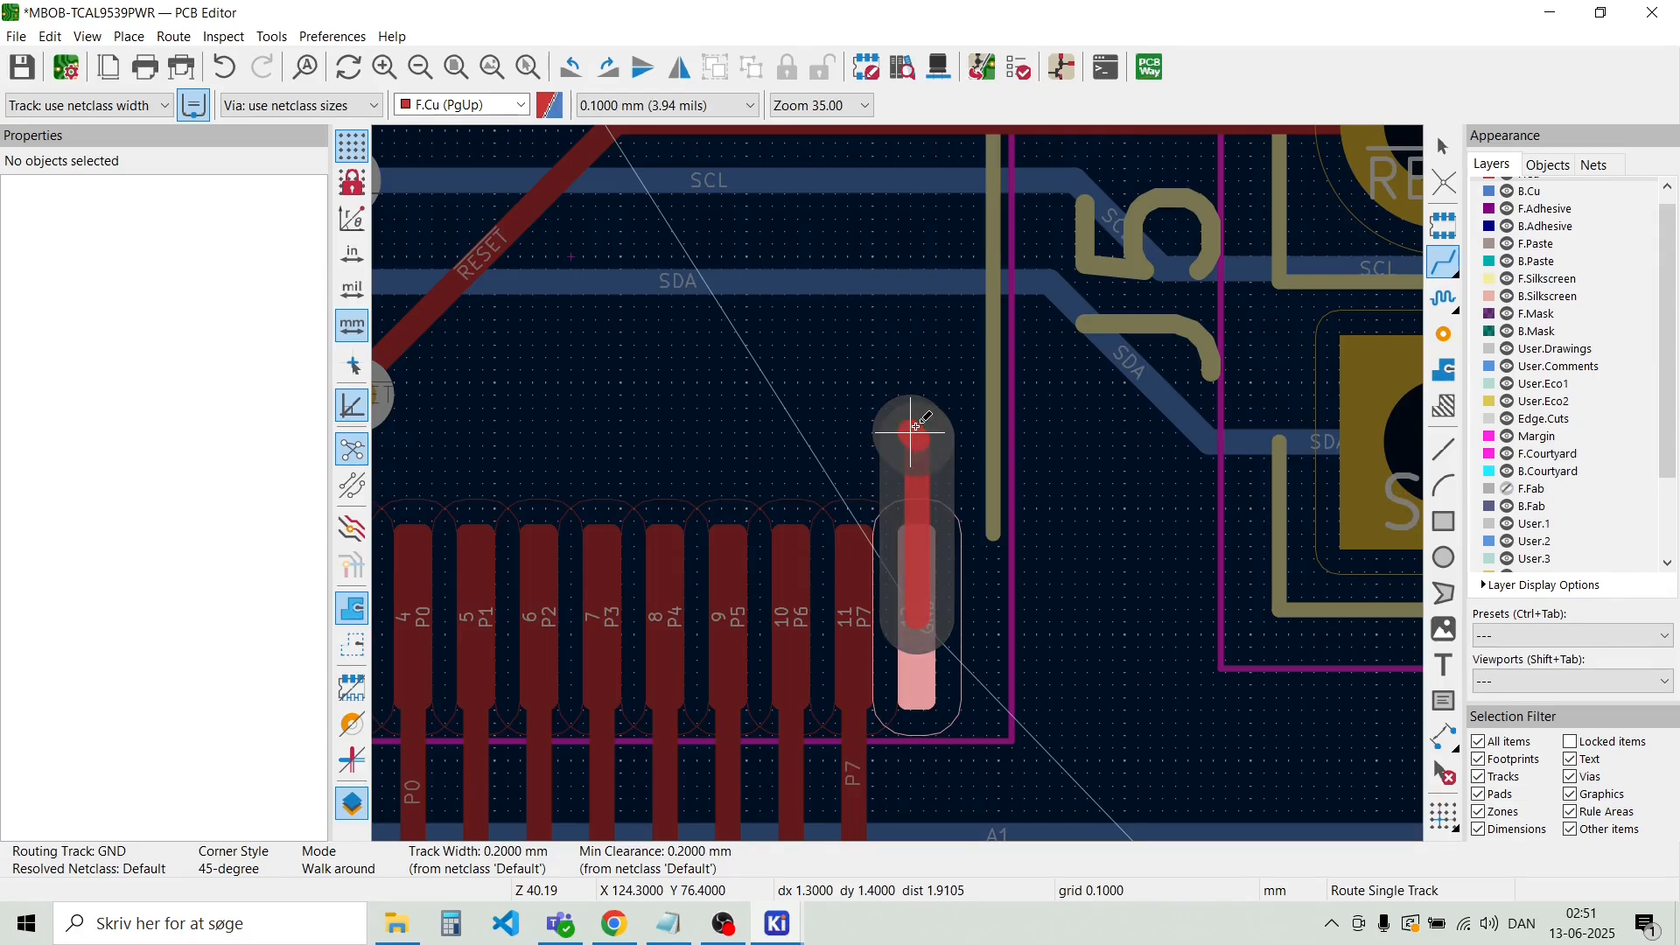
key("v")
left_click(910, 430)
key("Escape")
scroll(731, 442, "down", 2)
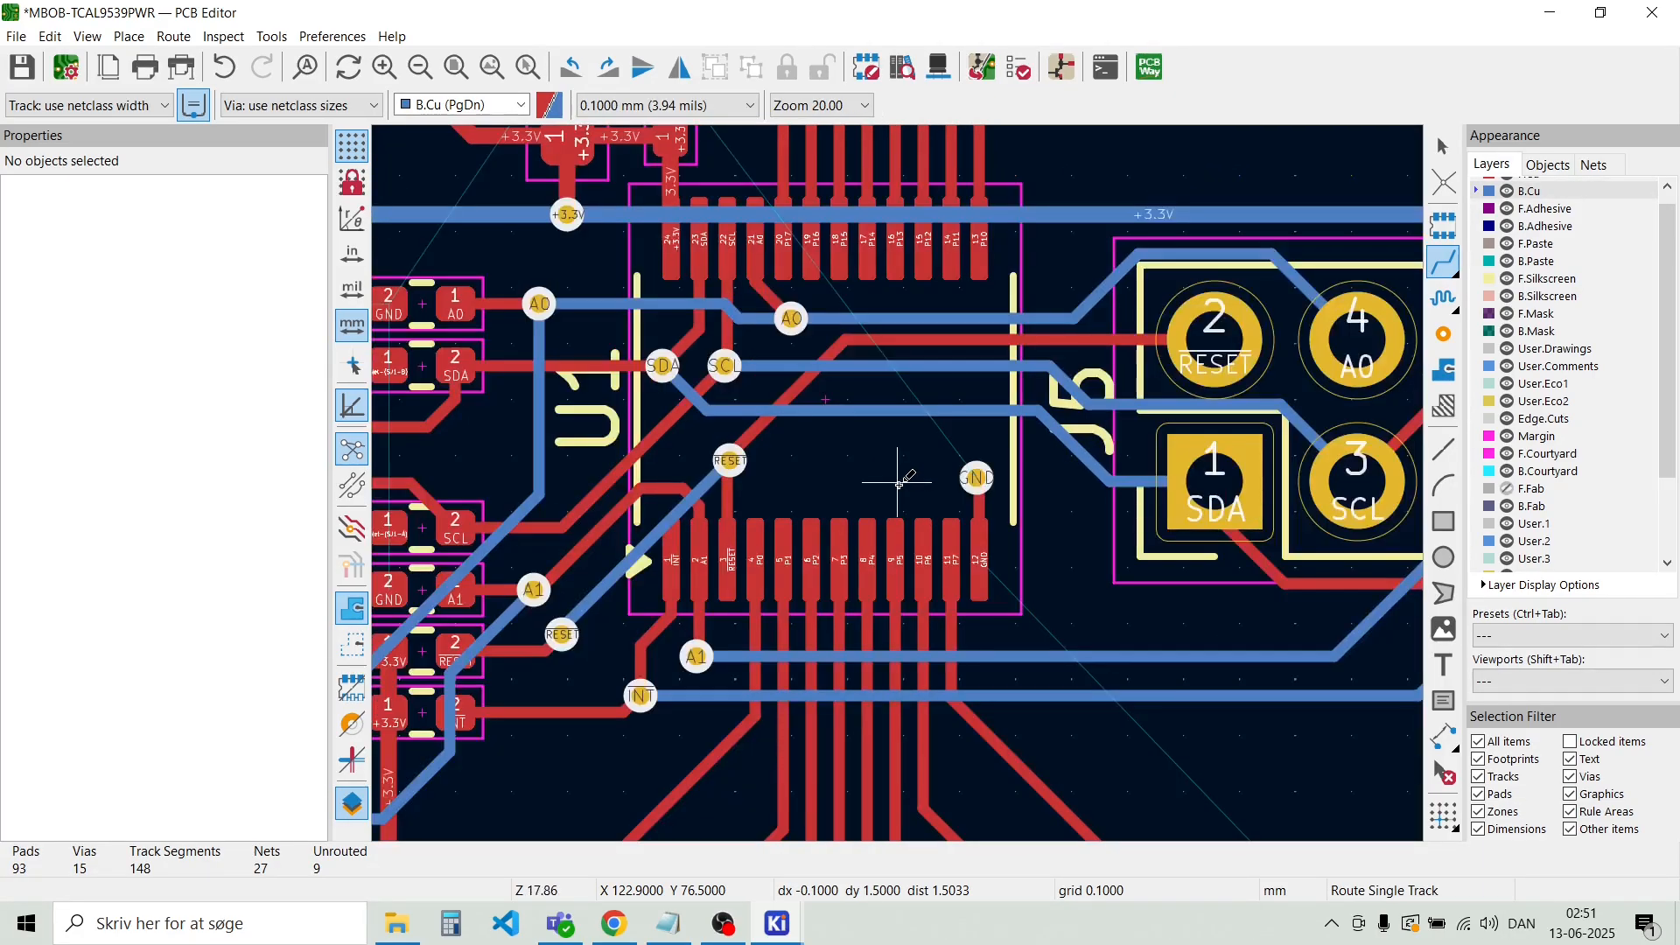
Route a GND track from J2 pad 1 left to a new via at about X 138.4, Y 76.5 mm
scroll(899, 483, "down", 4)
scroll(916, 453, "up", 6)
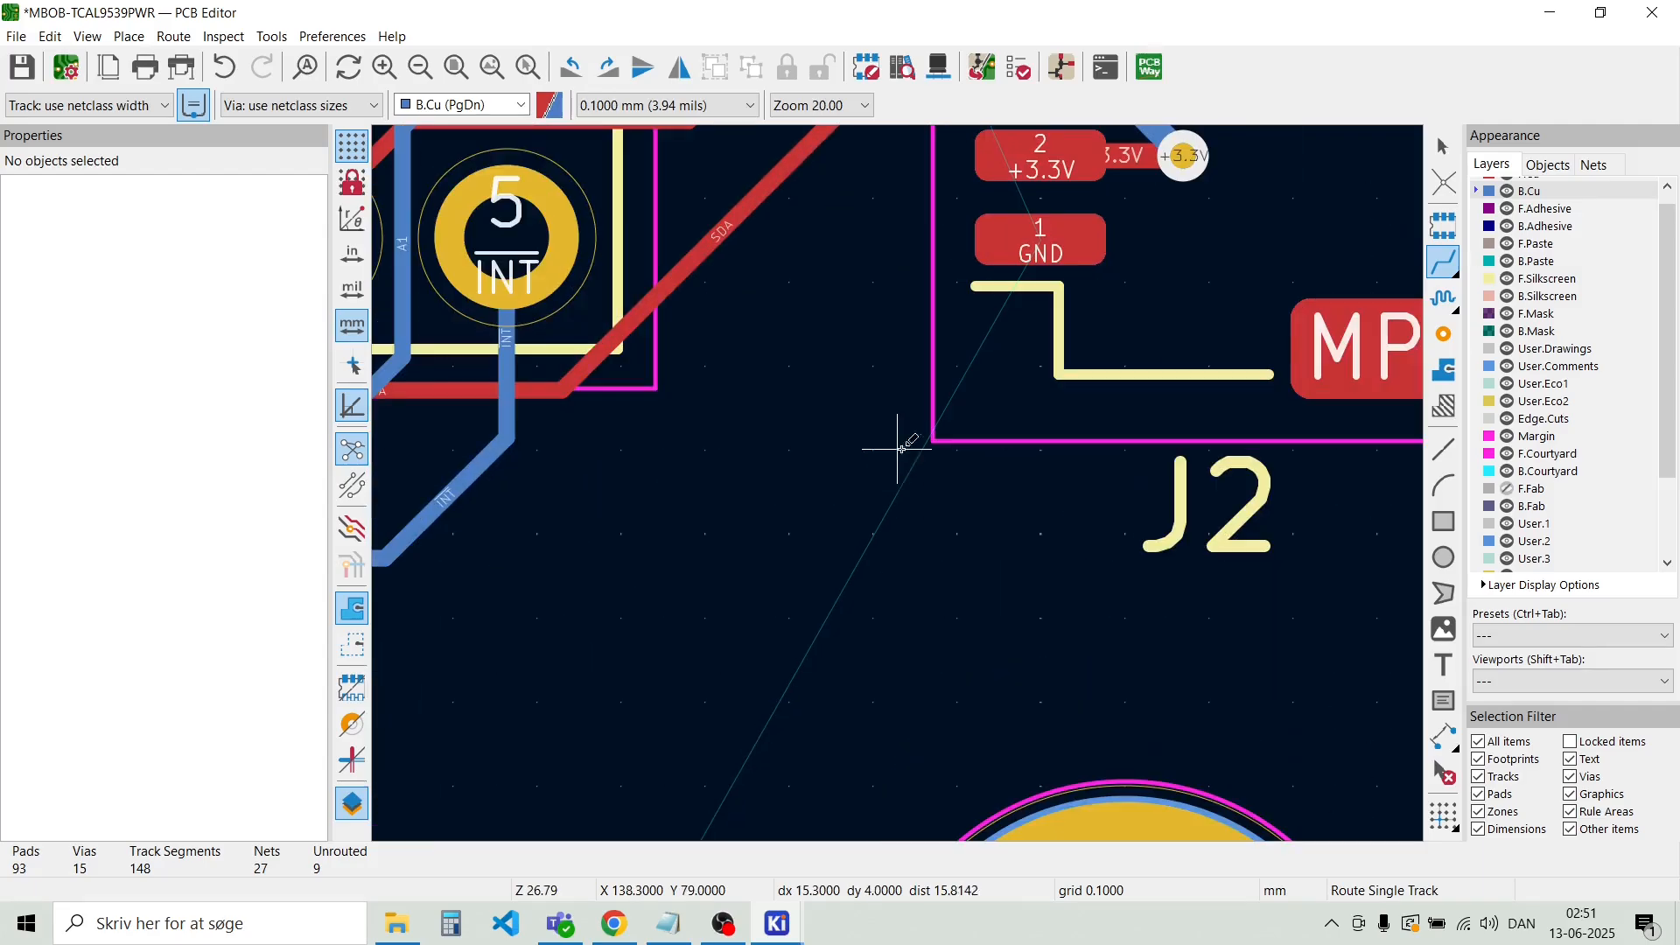
left_click(1050, 245)
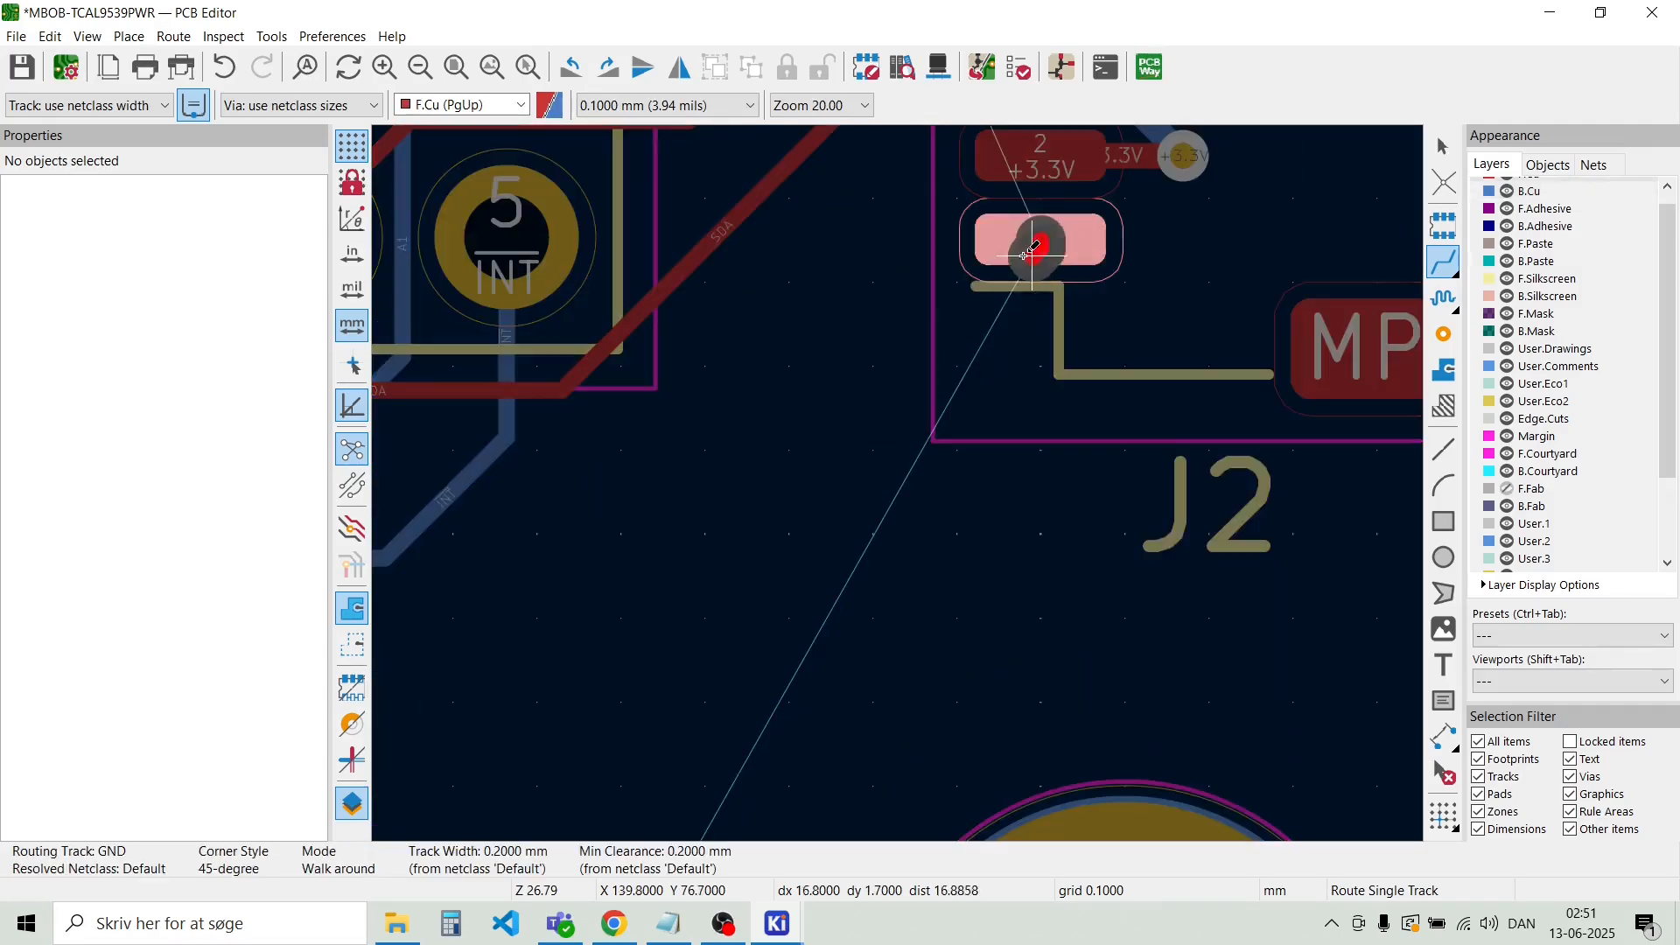
left_click(903, 238)
key("v")
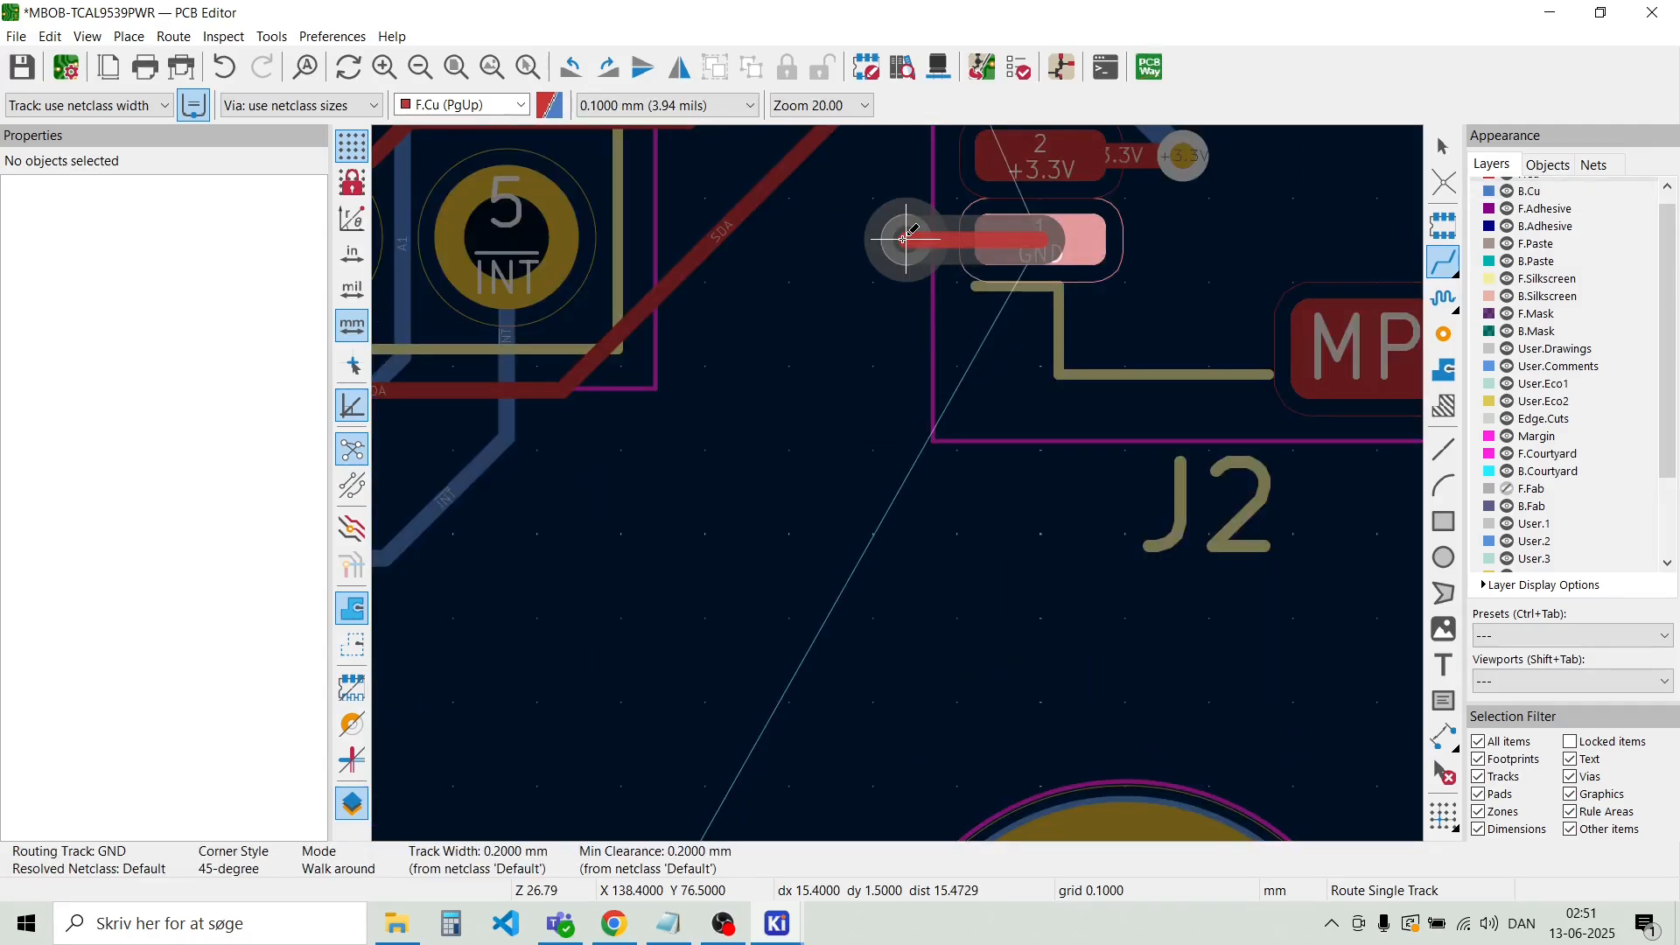
double_click(900, 237)
scroll(899, 476, "down", 4)
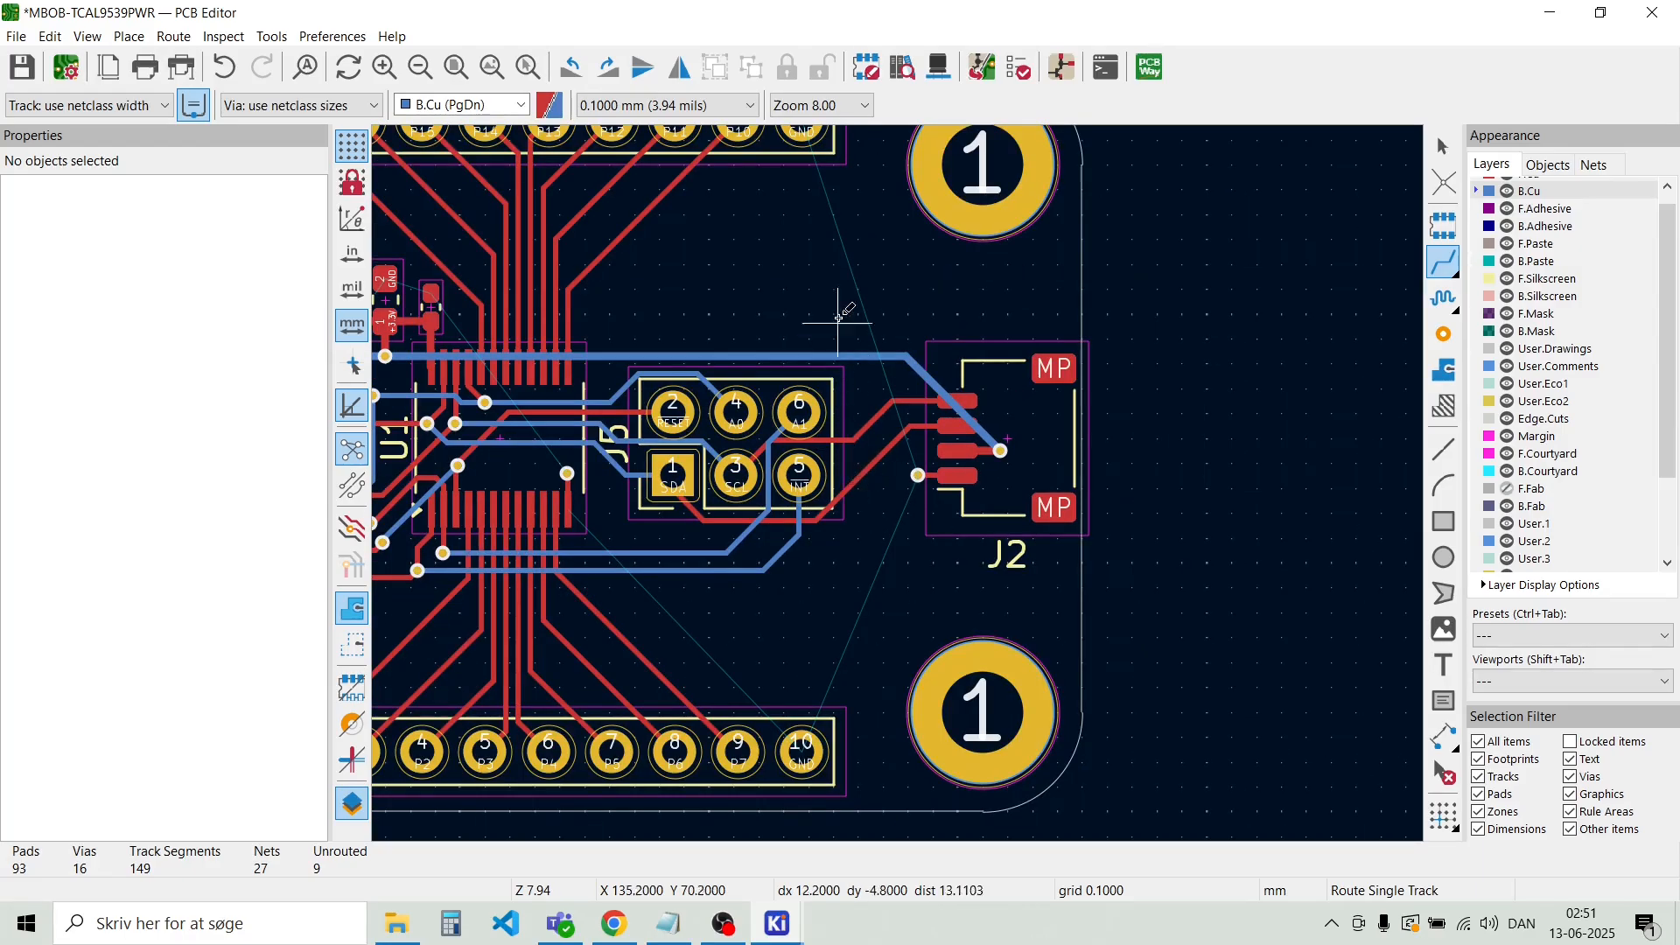
Route the larger capacitor's GND pad 2 straight up to a new via at about X 117.0, Y 67.3 mm
scroll(814, 219, "up", 3)
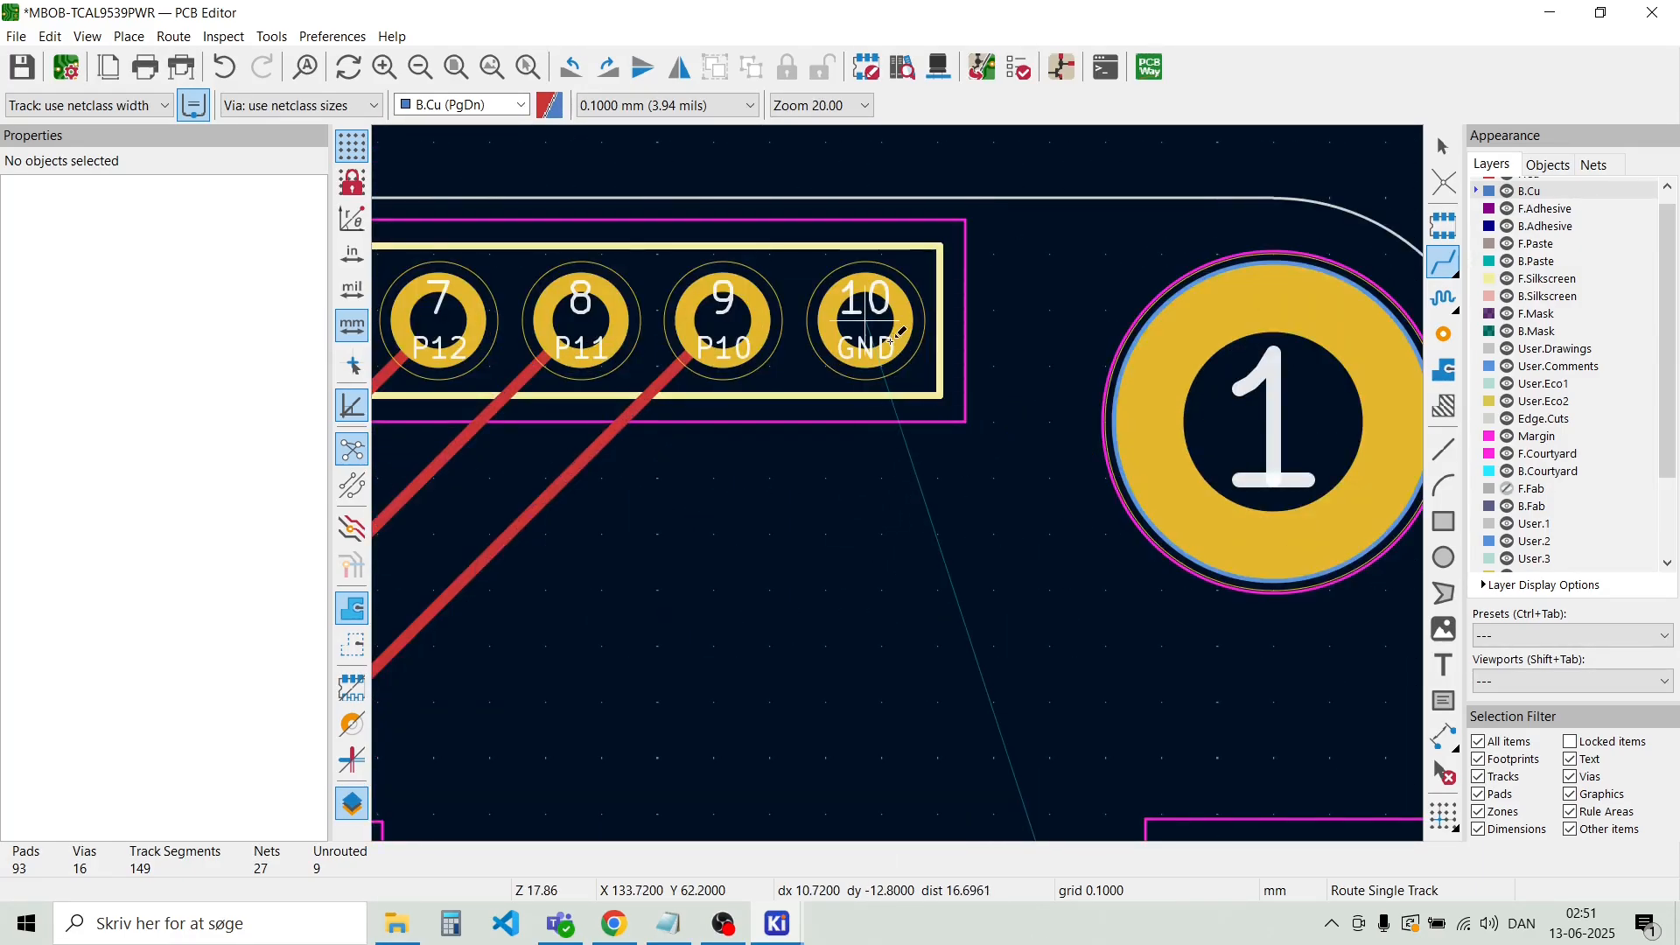
scroll(902, 482, "down", 4)
scroll(901, 481, "up", 1)
scroll(901, 481, "up", 5)
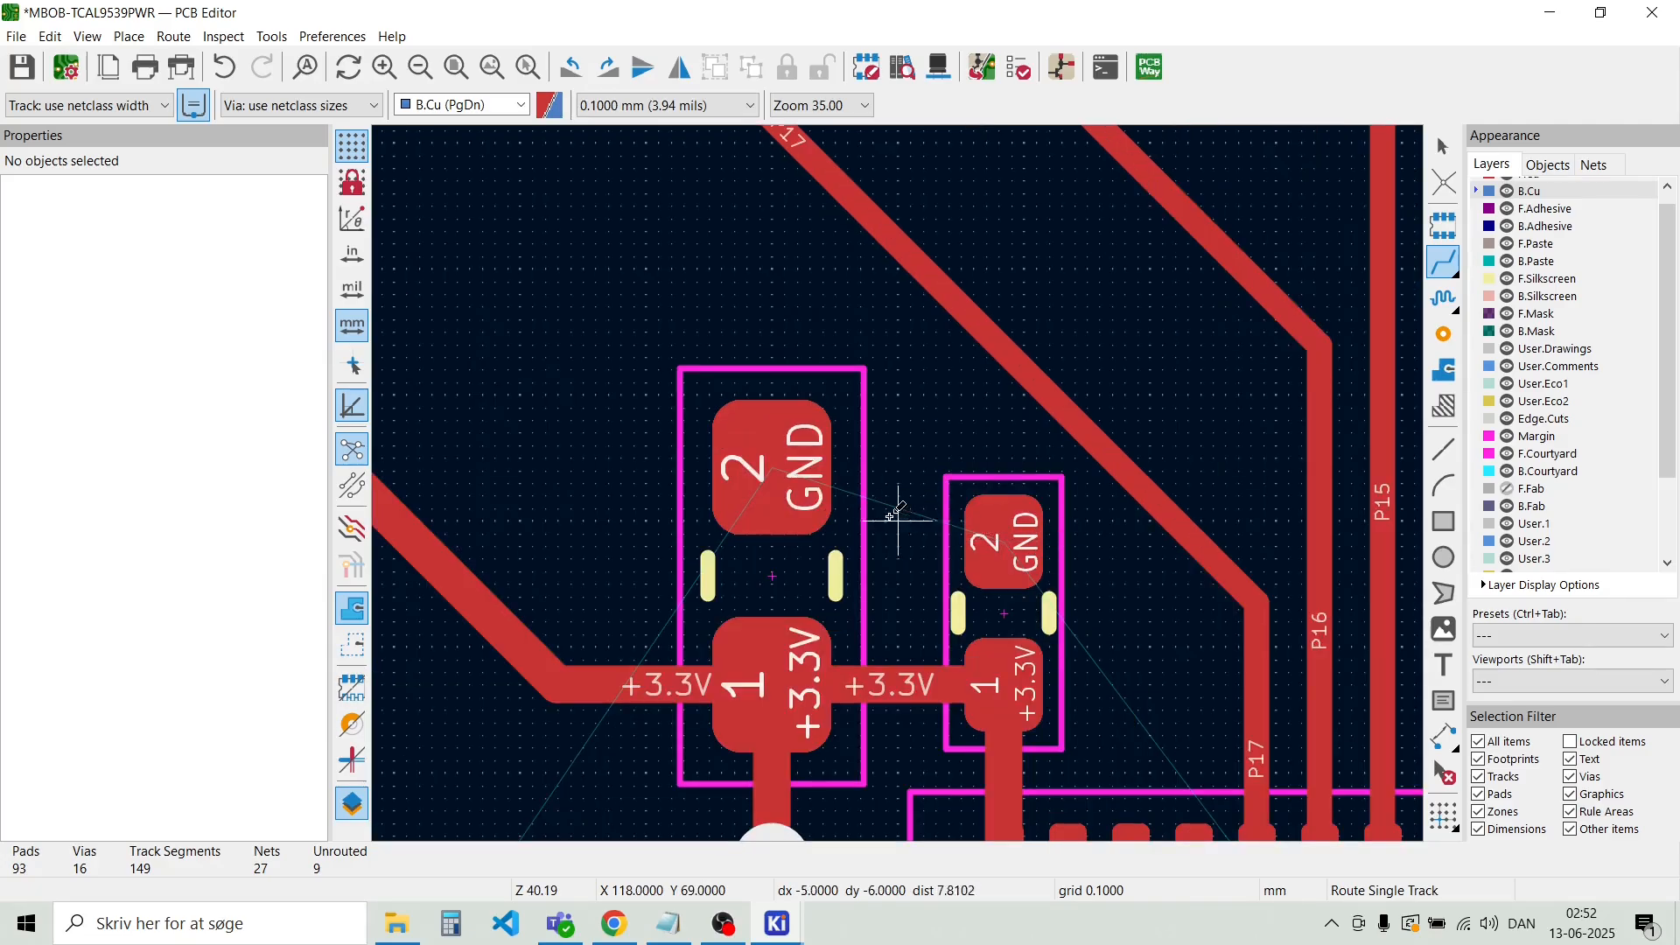
left_click(778, 471)
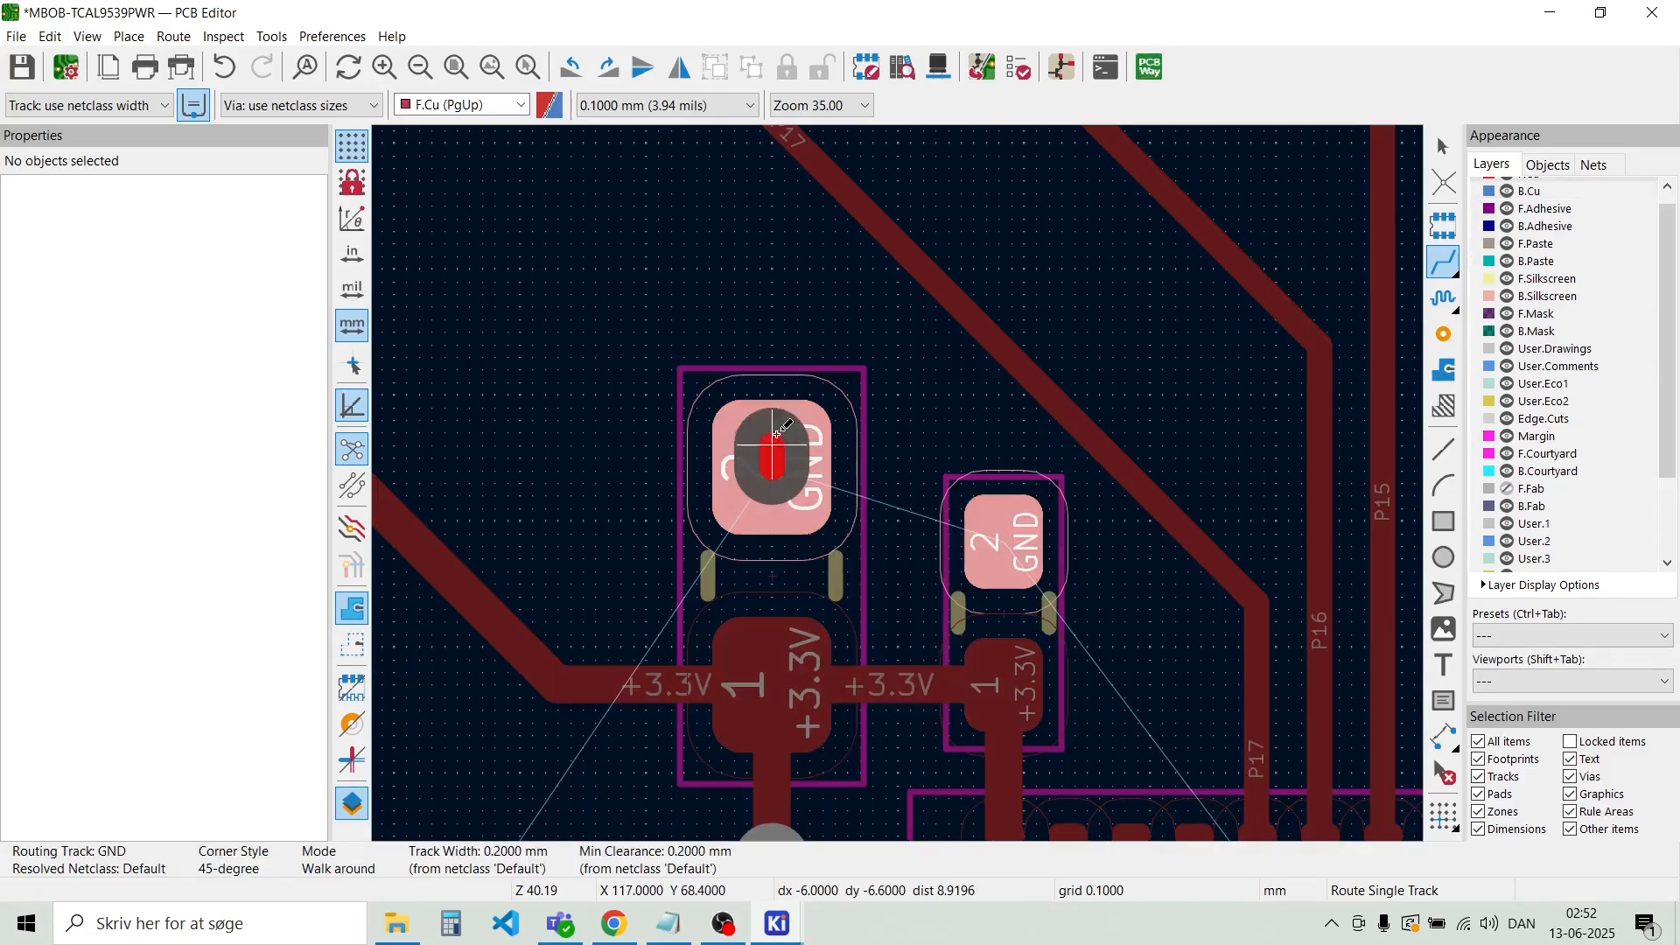
key("v")
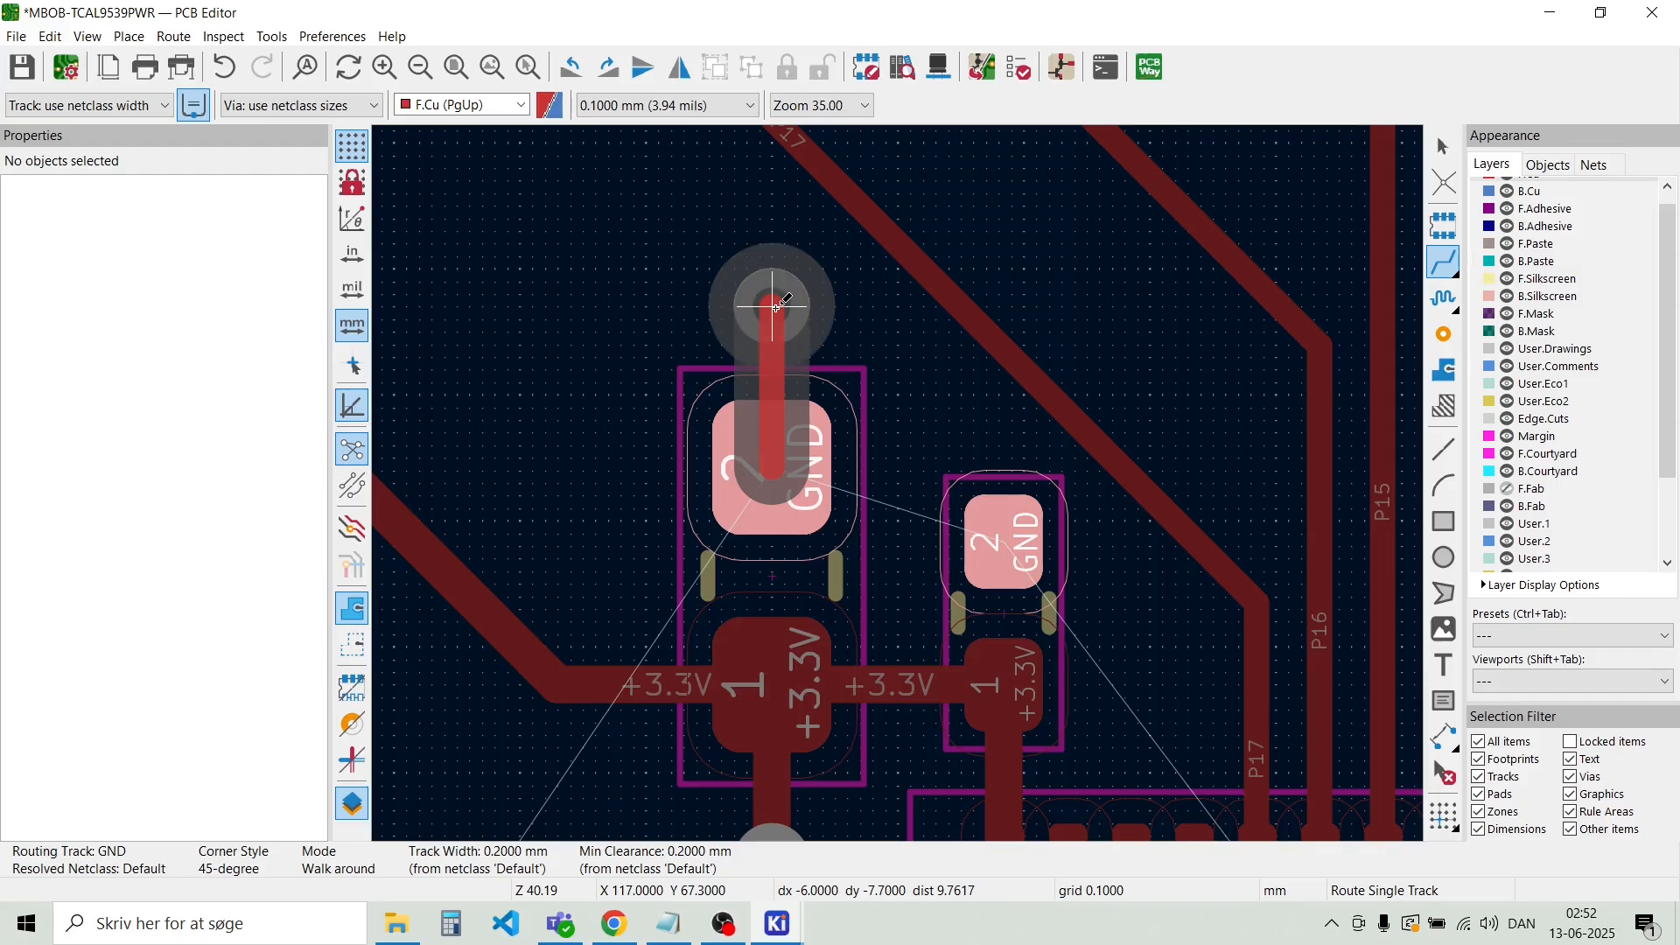
double_click(773, 306)
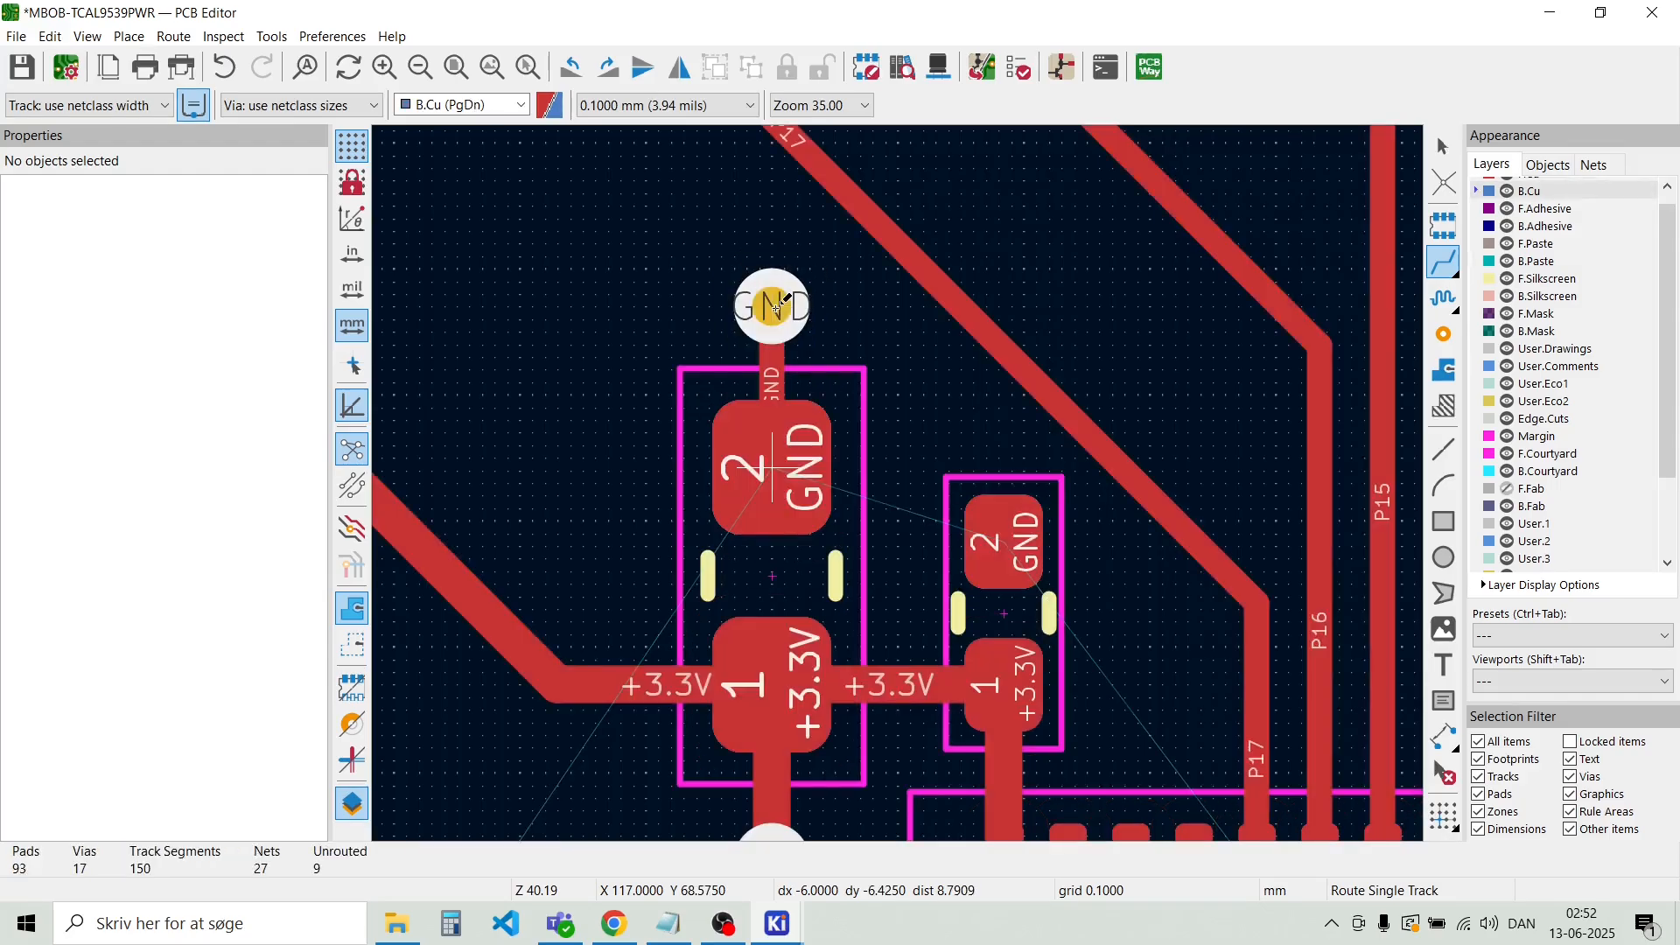
Route the smaller capacitor's GND pad 2 diagonally down-right to a new via at about X 119.9, Y 69.7 mm
left_click(1009, 544)
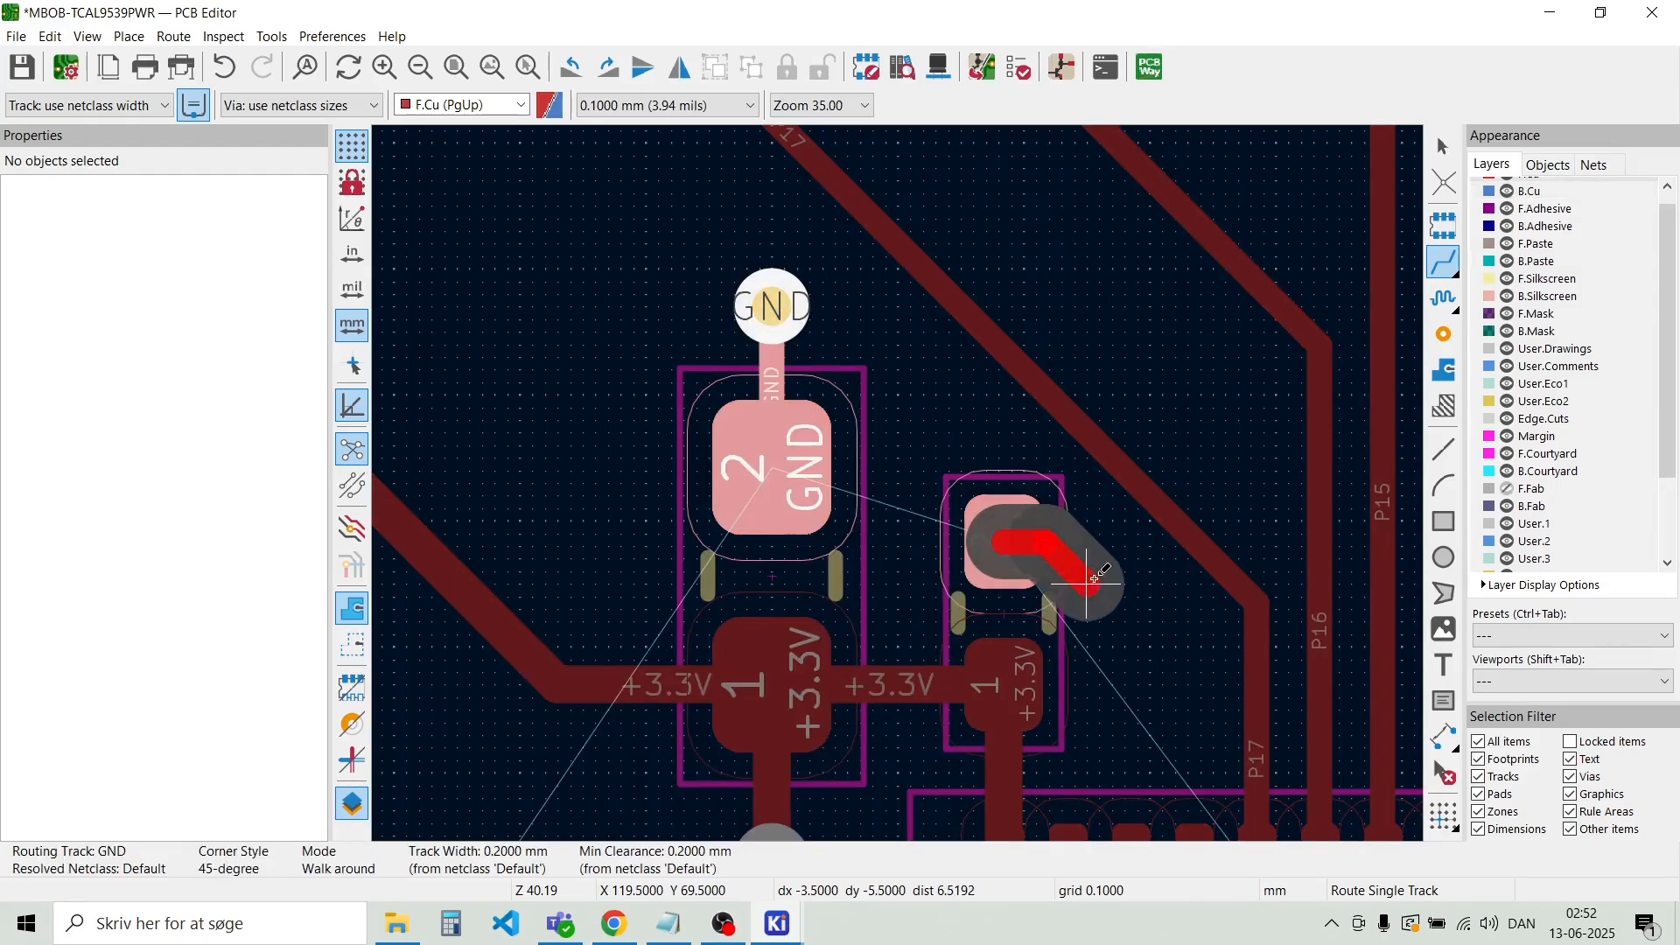
key("v")
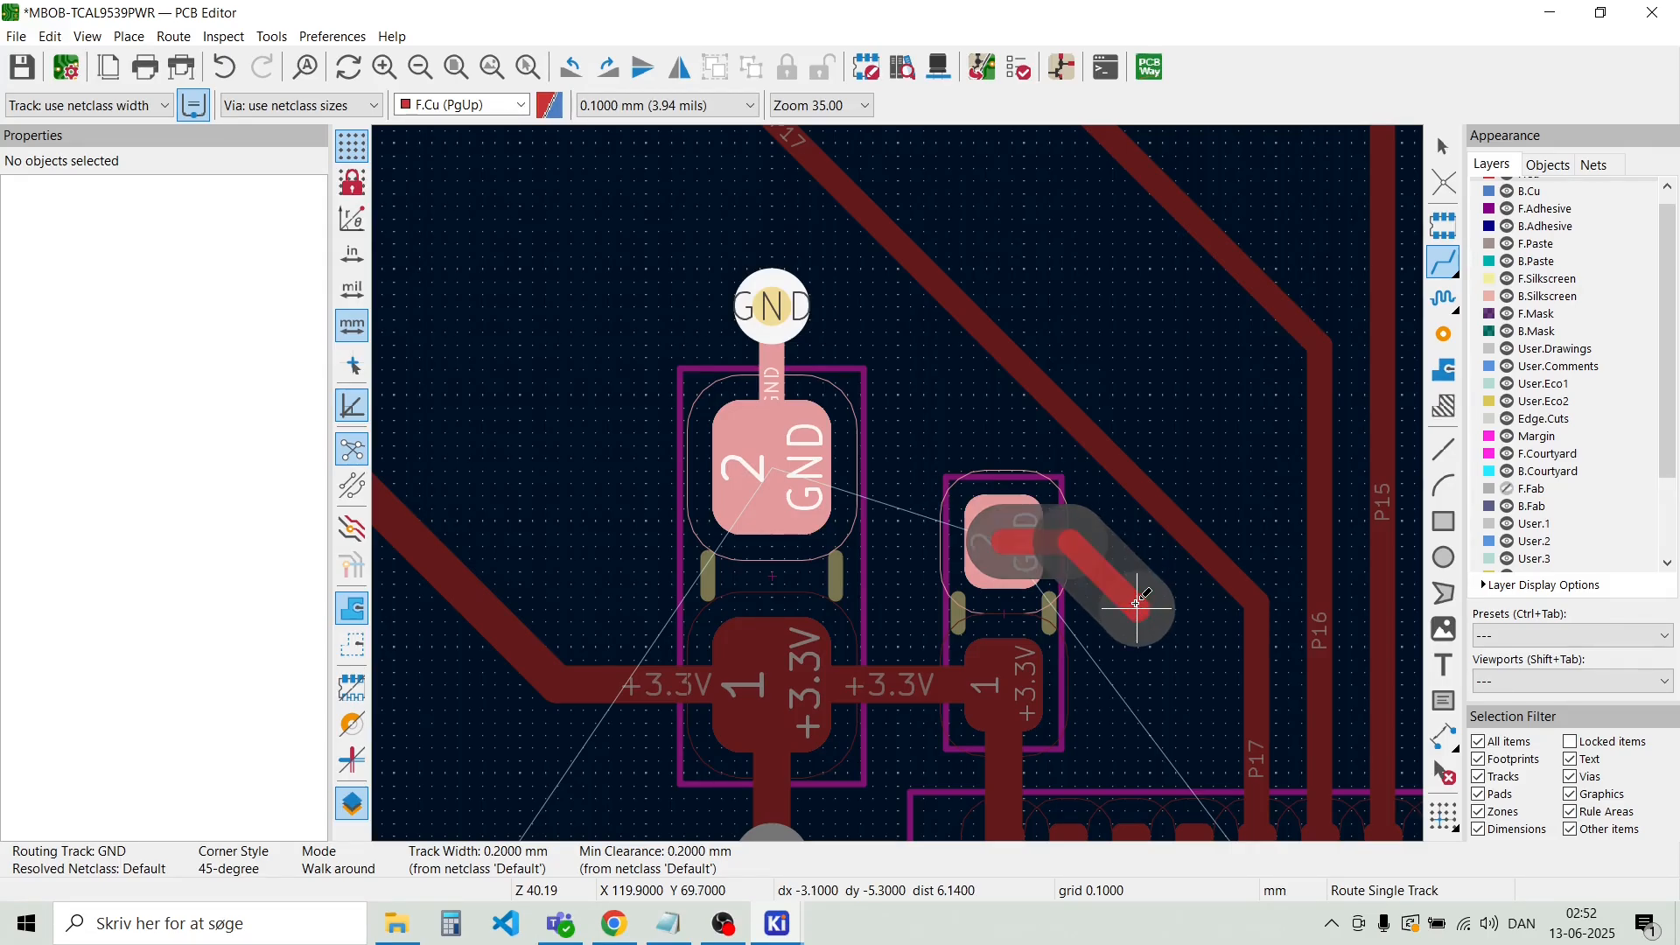
double_click(1137, 604)
scroll(1009, 311, "down", 5)
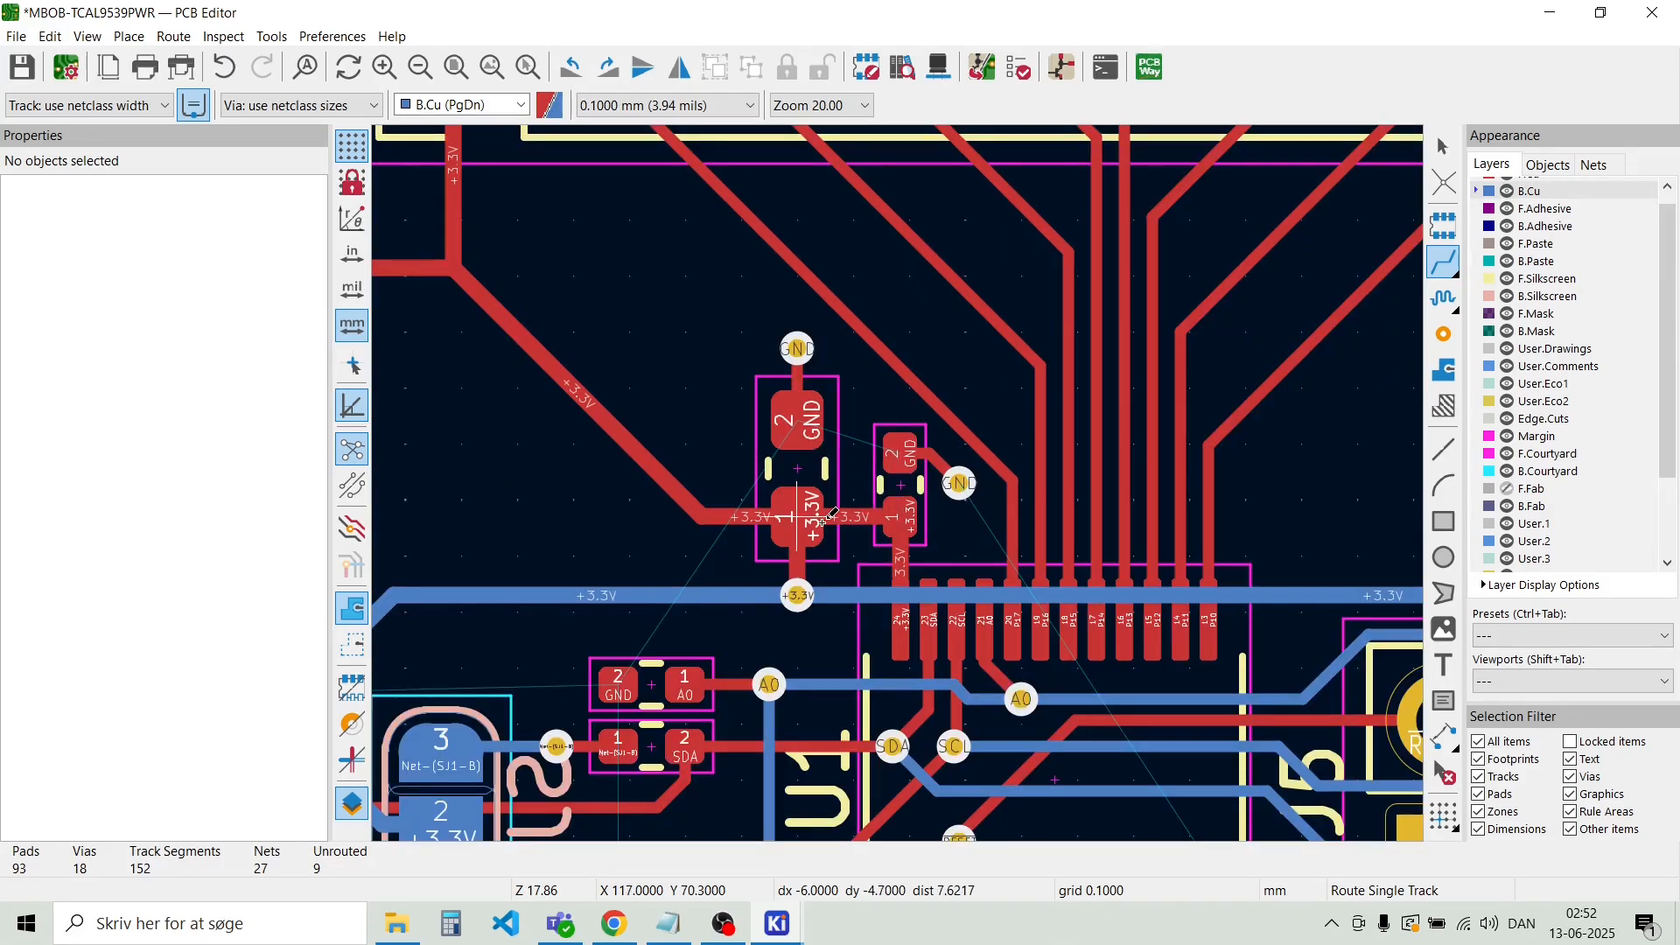
Route the A0 resistor's GND pad 2 left to a new via at about X 112.8, Y 73.3 mm
scroll(827, 539, "up", 10)
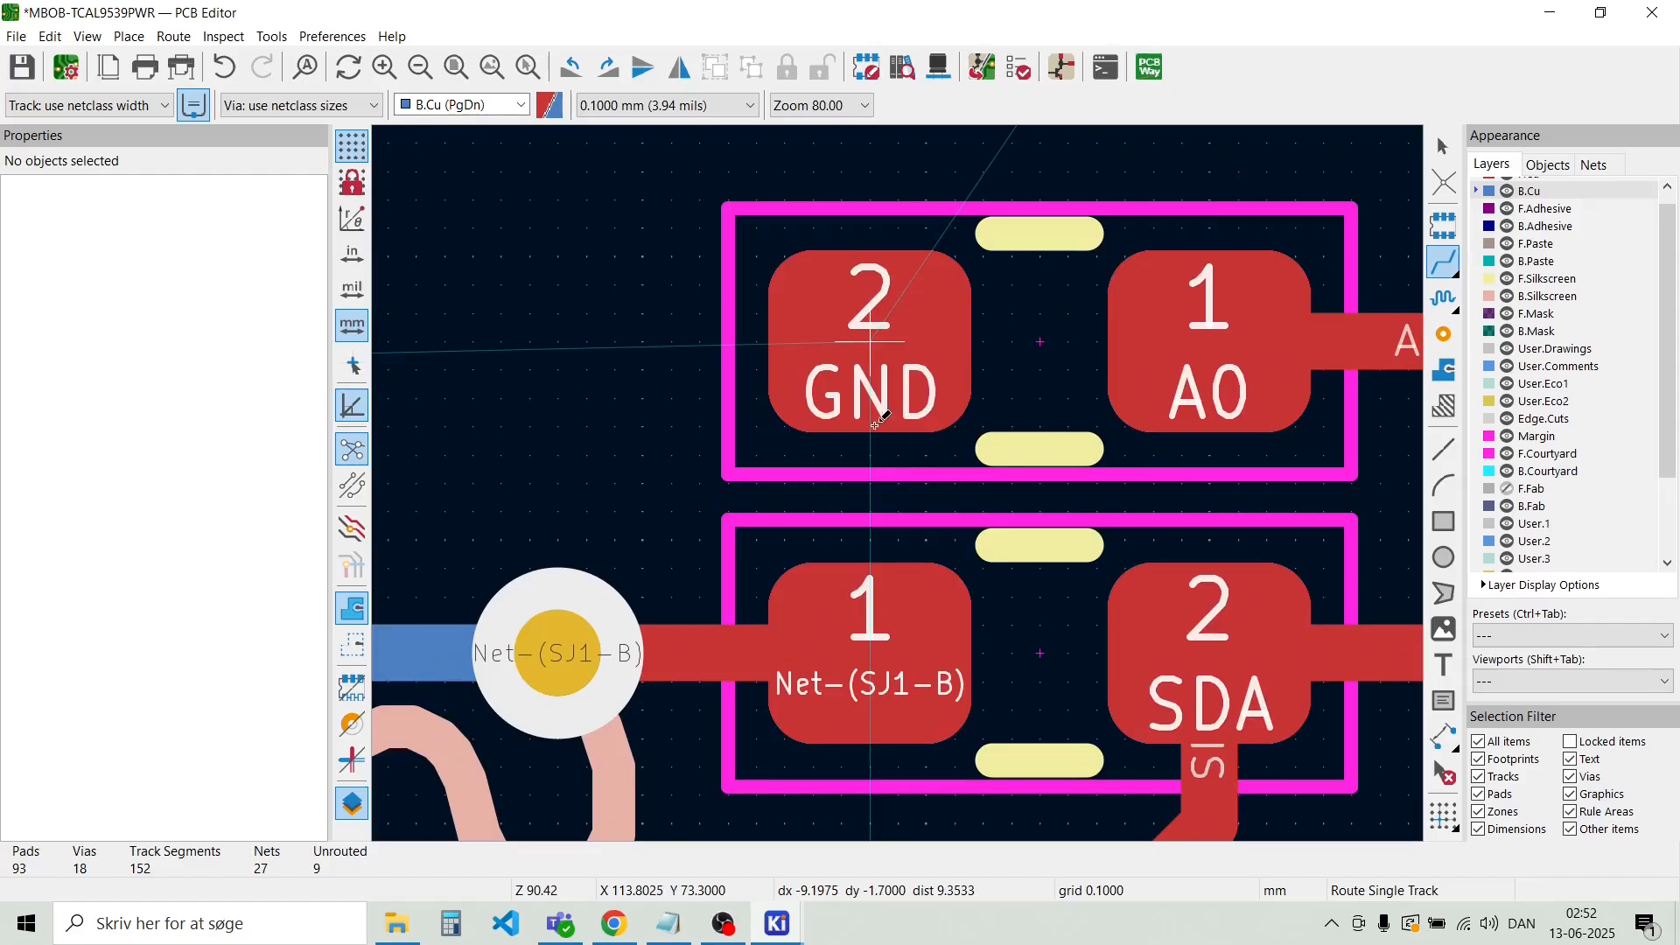
left_click(843, 368)
key("v")
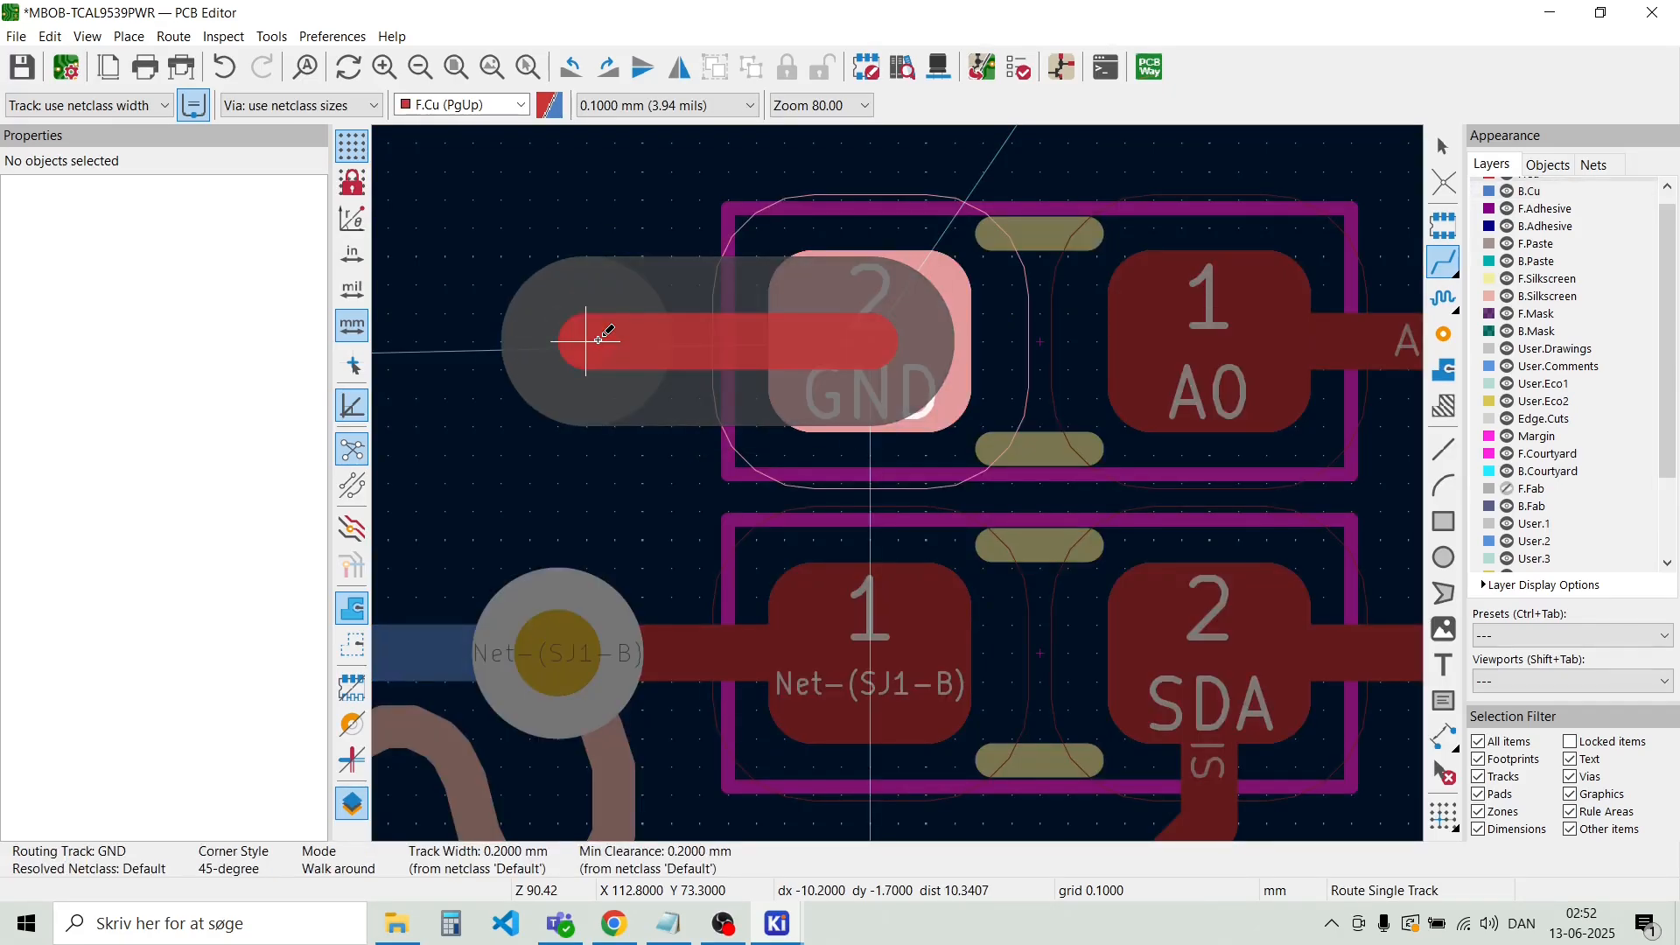
double_click(598, 340)
scroll(946, 453, "down", 10)
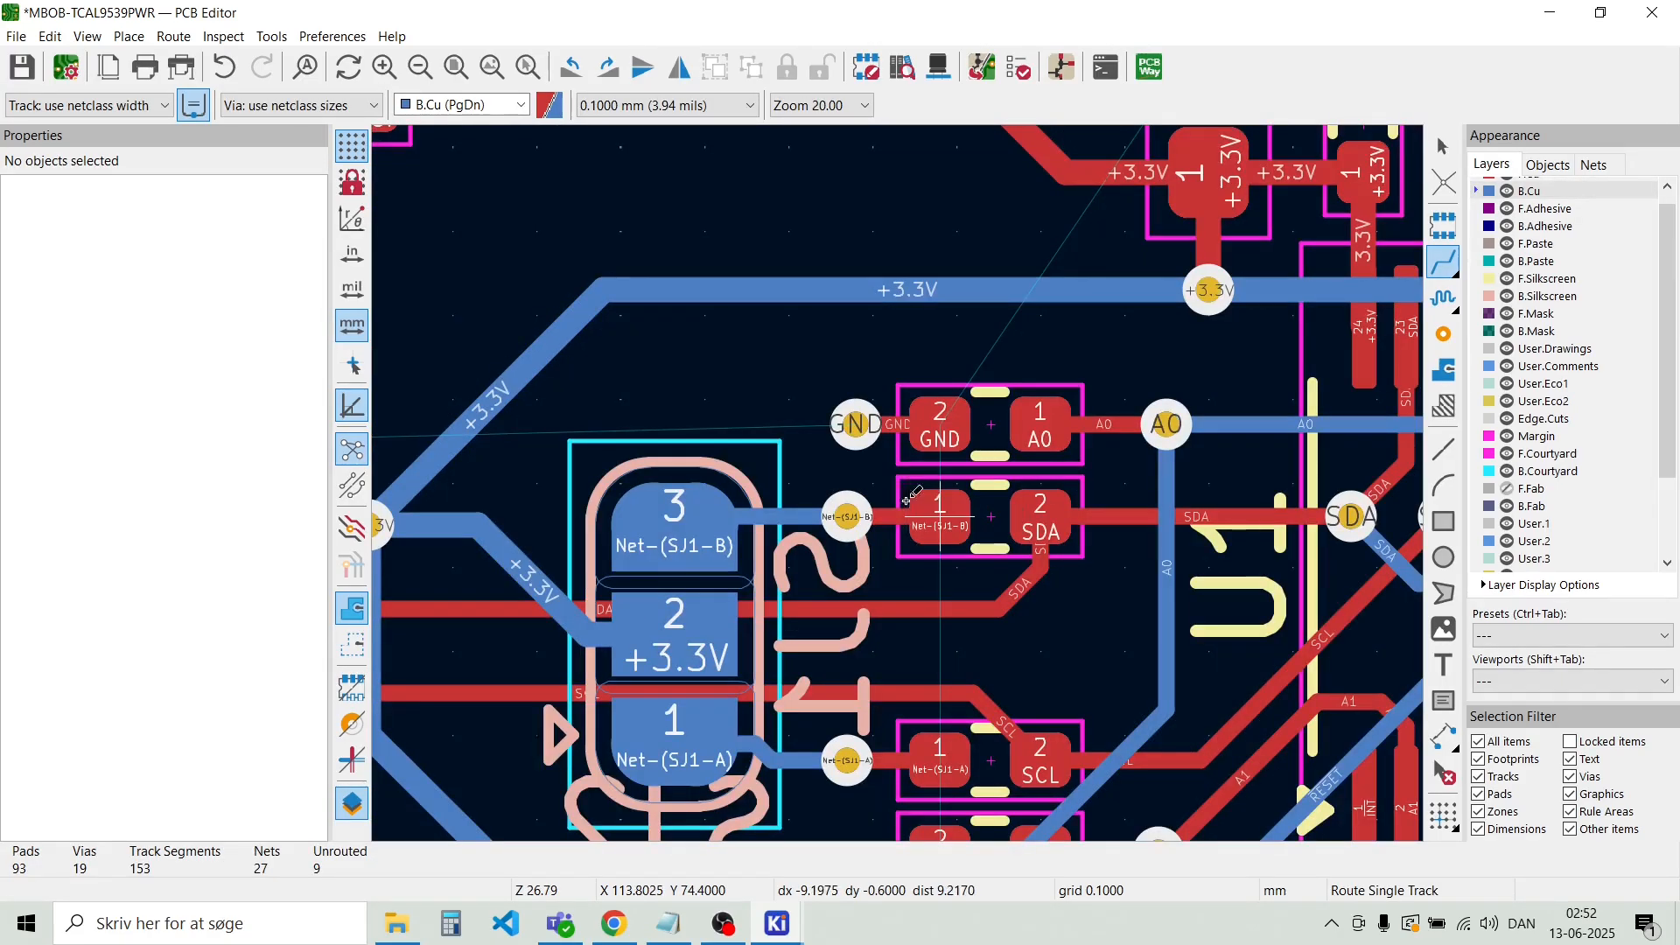
Route the A1 resistor's GND pad 2 left to a new via at about X 112.8, Y 78.4 mm
scroll(982, 622, "up", 10)
scroll(901, 477, "down", 5)
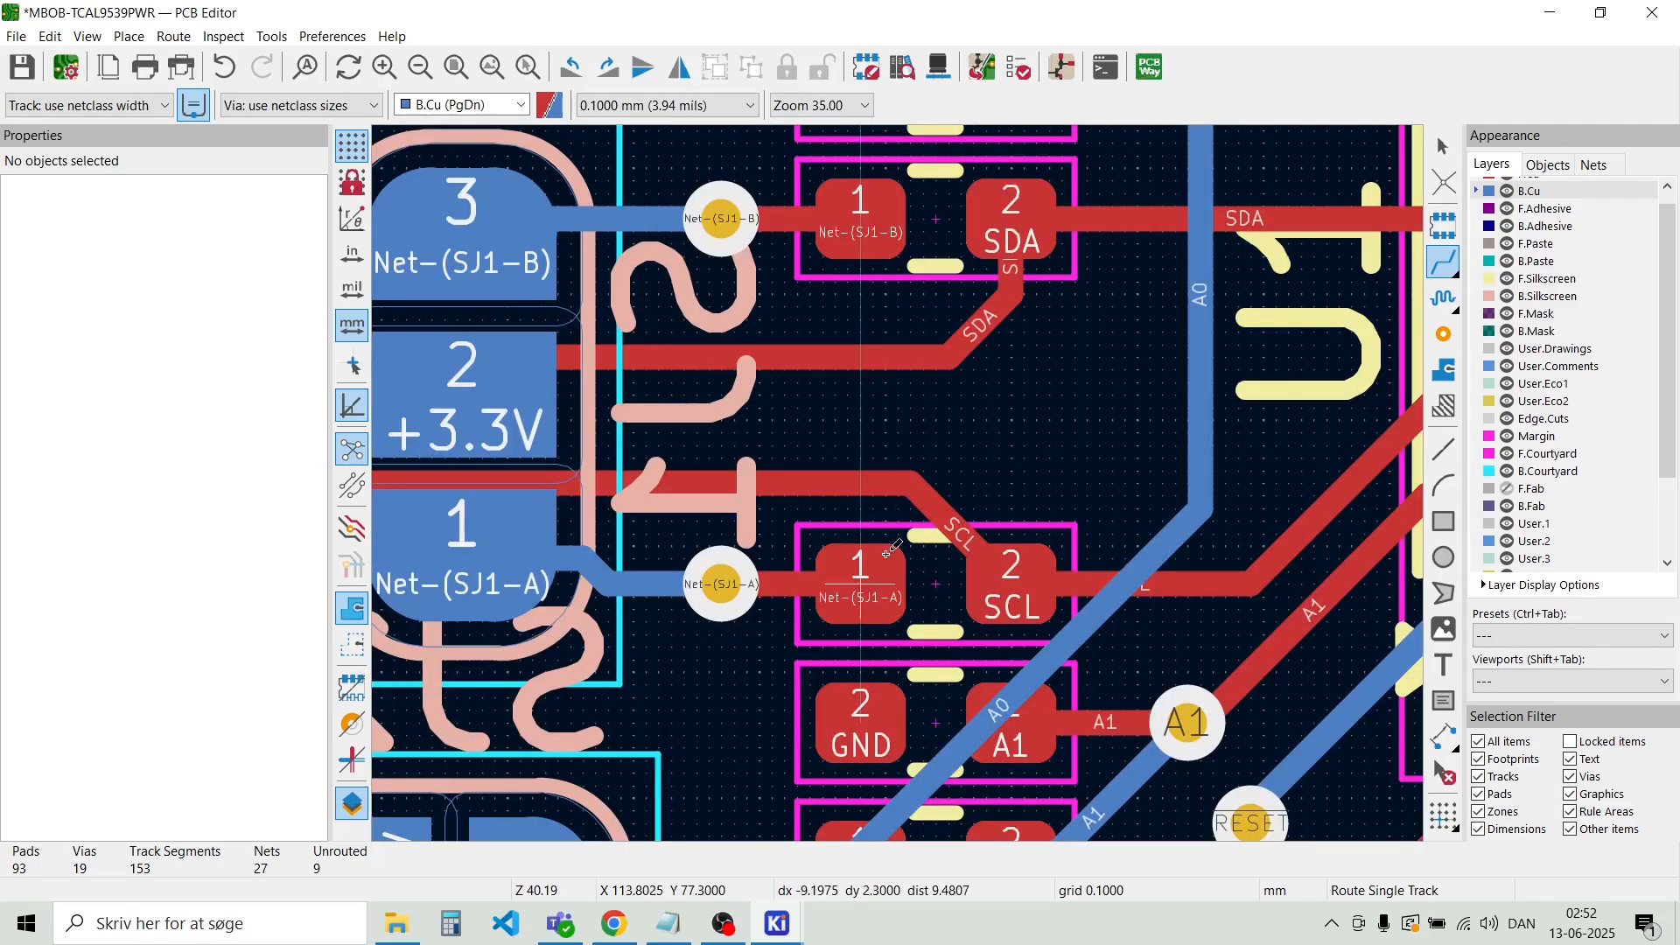
left_click(861, 714)
key("v")
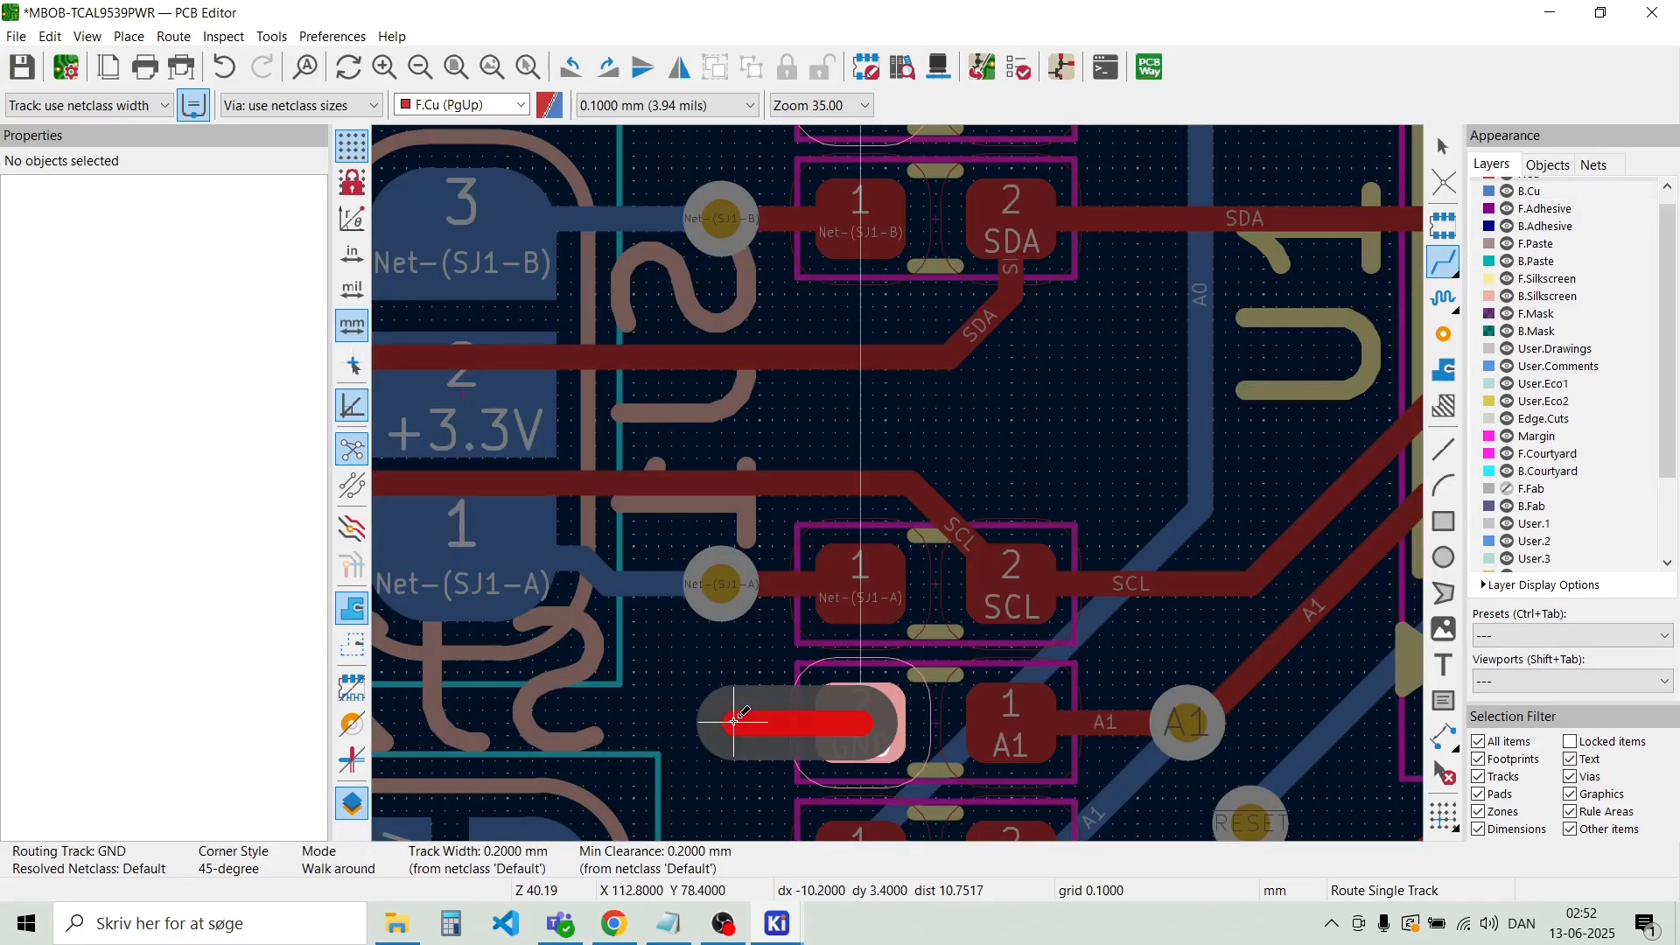
double_click(733, 722)
scroll(734, 722, "down", 4)
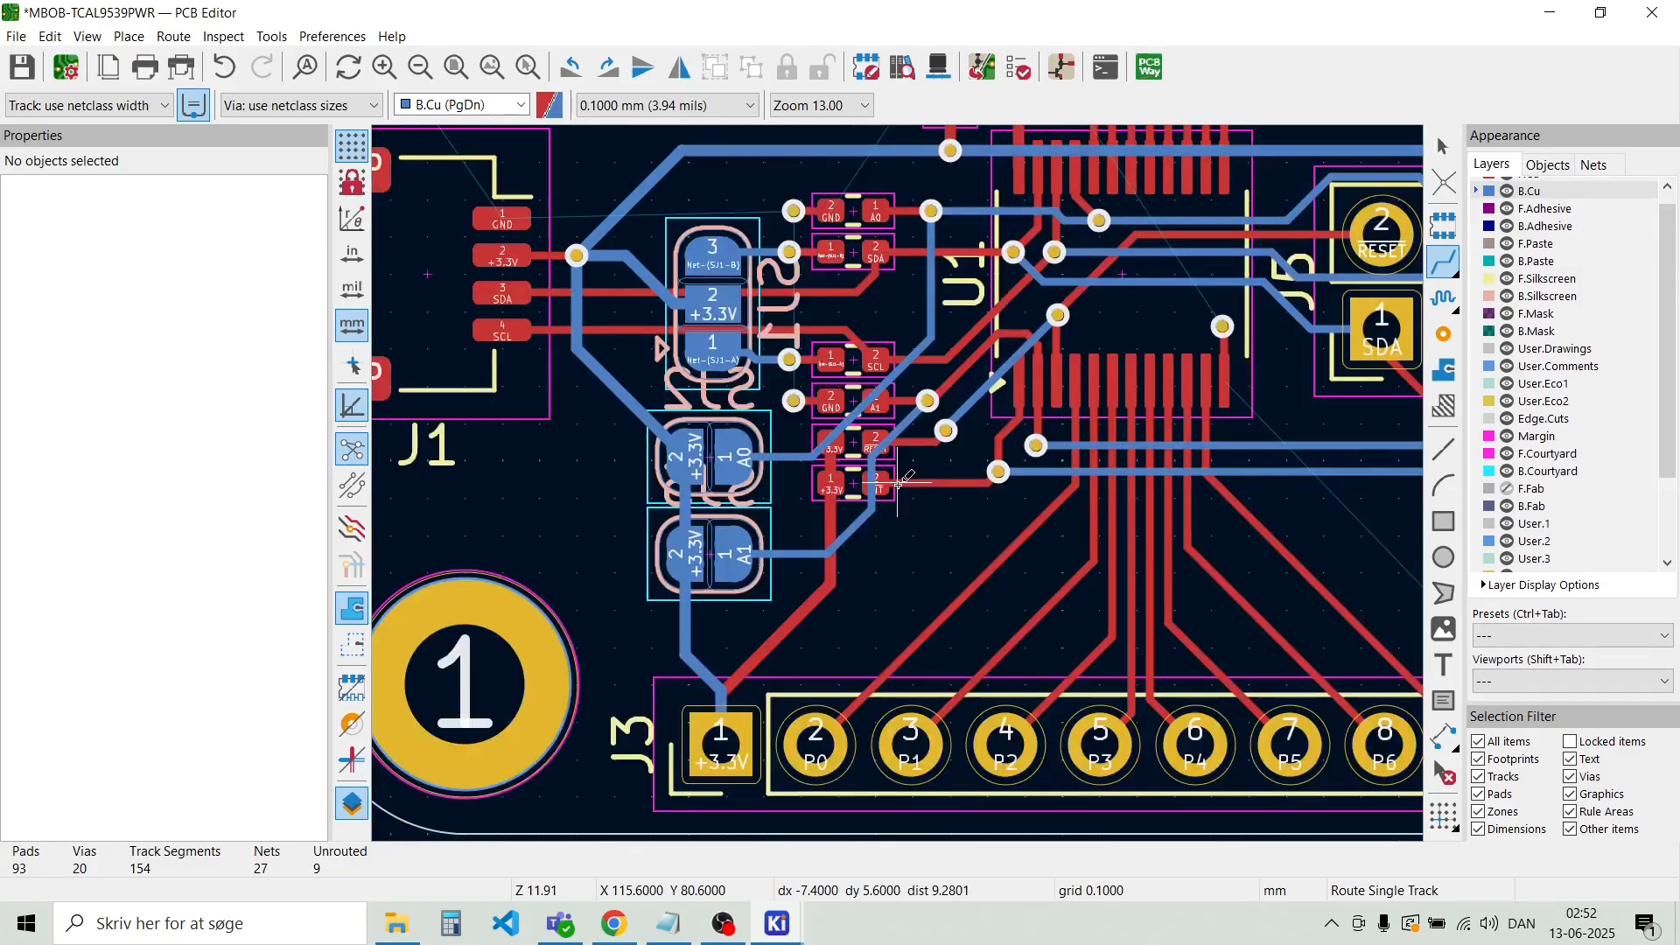
Route connector J1's GND pad 1 straight left to a new via at about X 103.3, Y 73.5 mm
scroll(1059, 604, "down", 3)
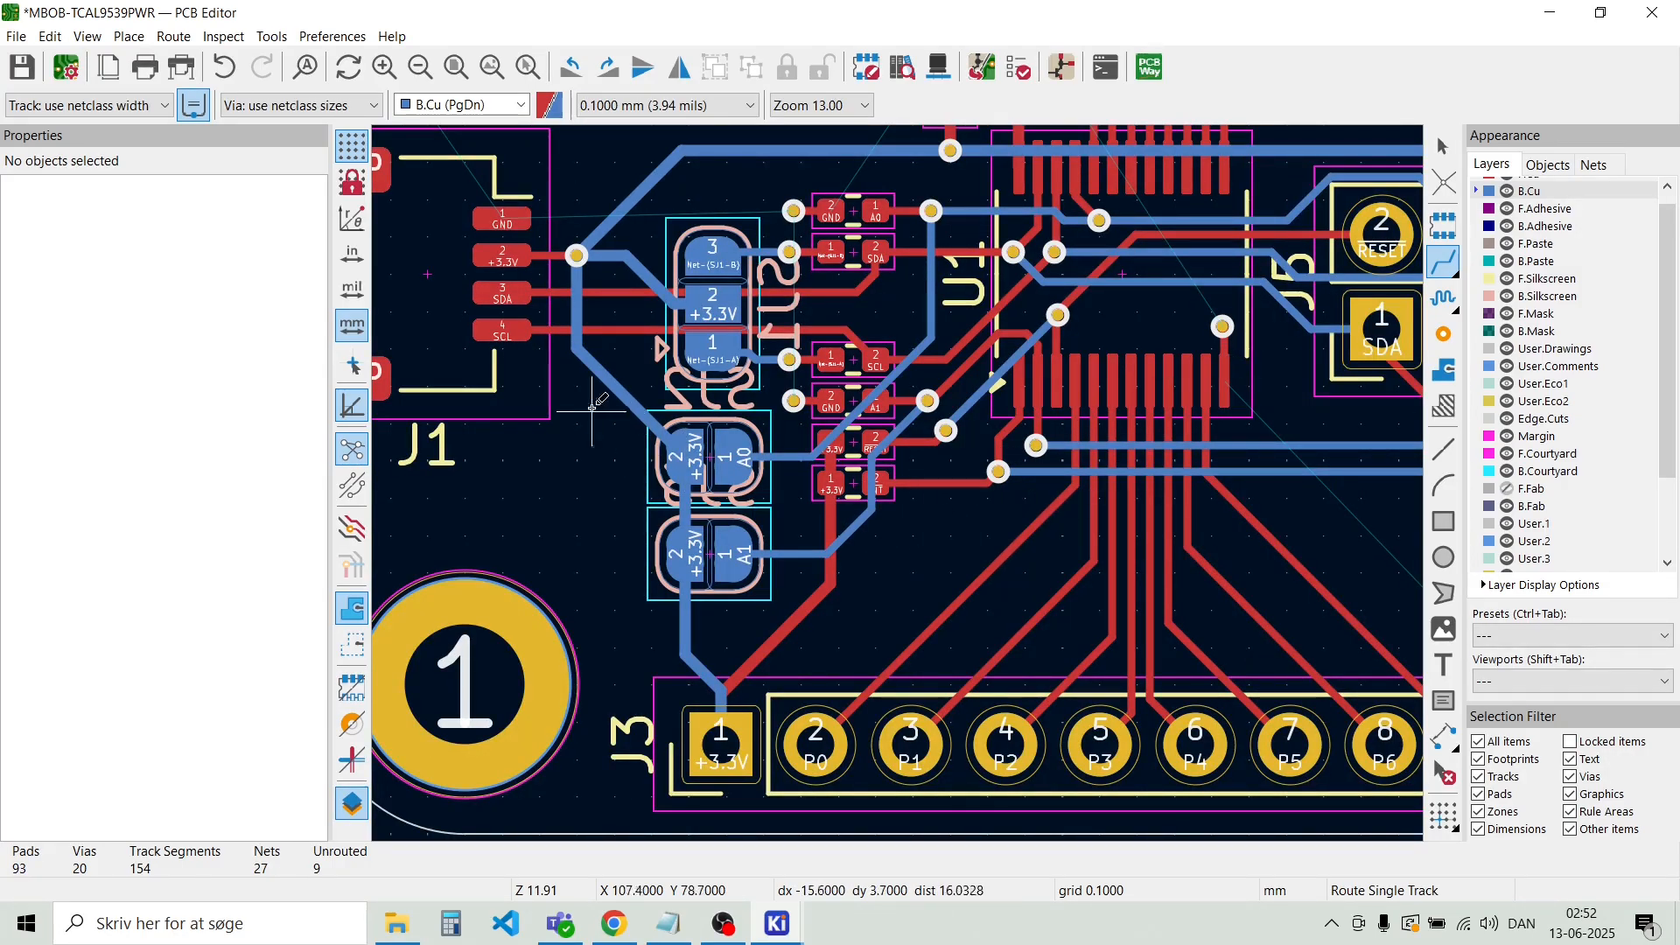
scroll(558, 335, "up", 2)
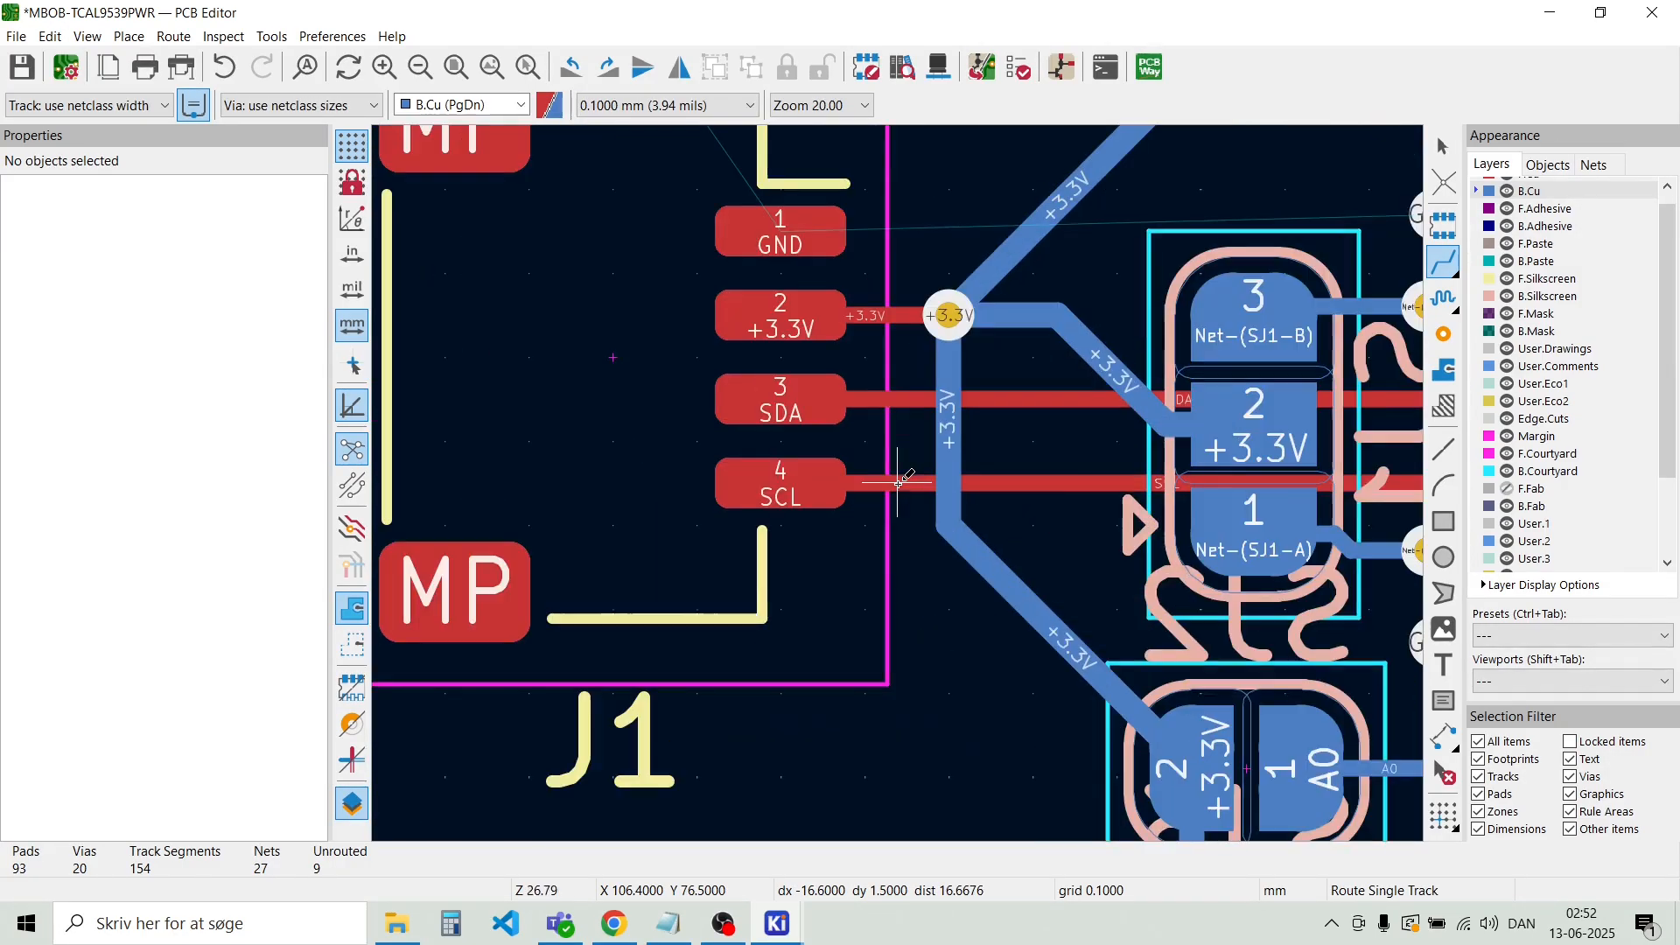
left_click(835, 230)
key("v")
left_click(637, 229)
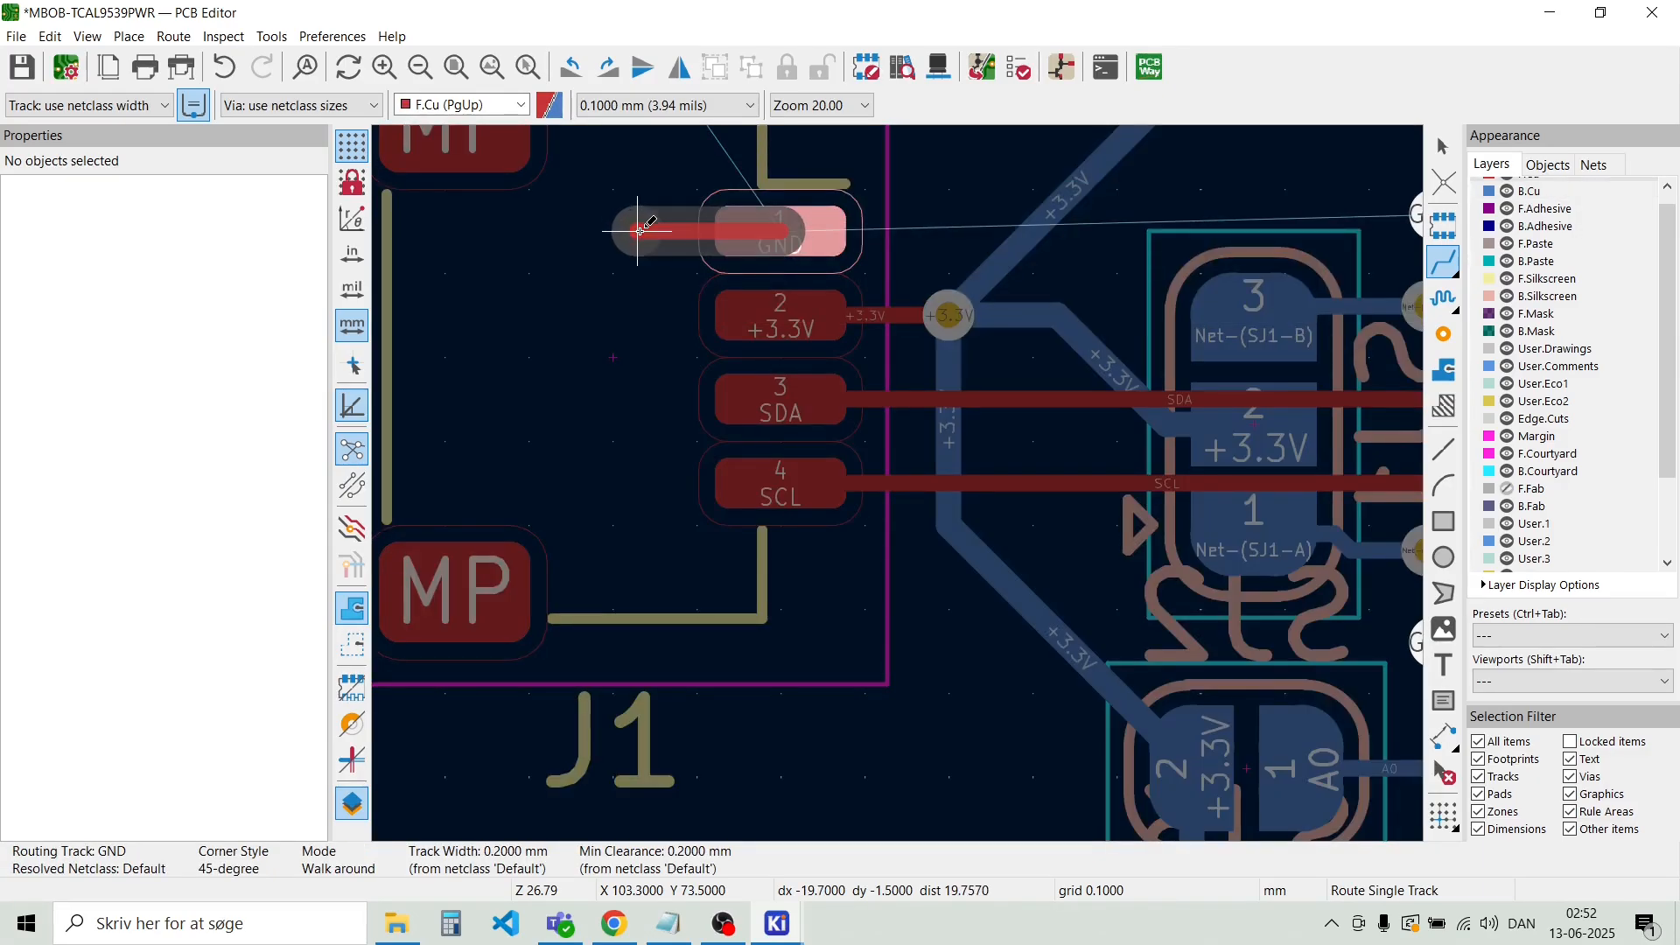
key("Escape")
scroll(613, 304, "down", 2)
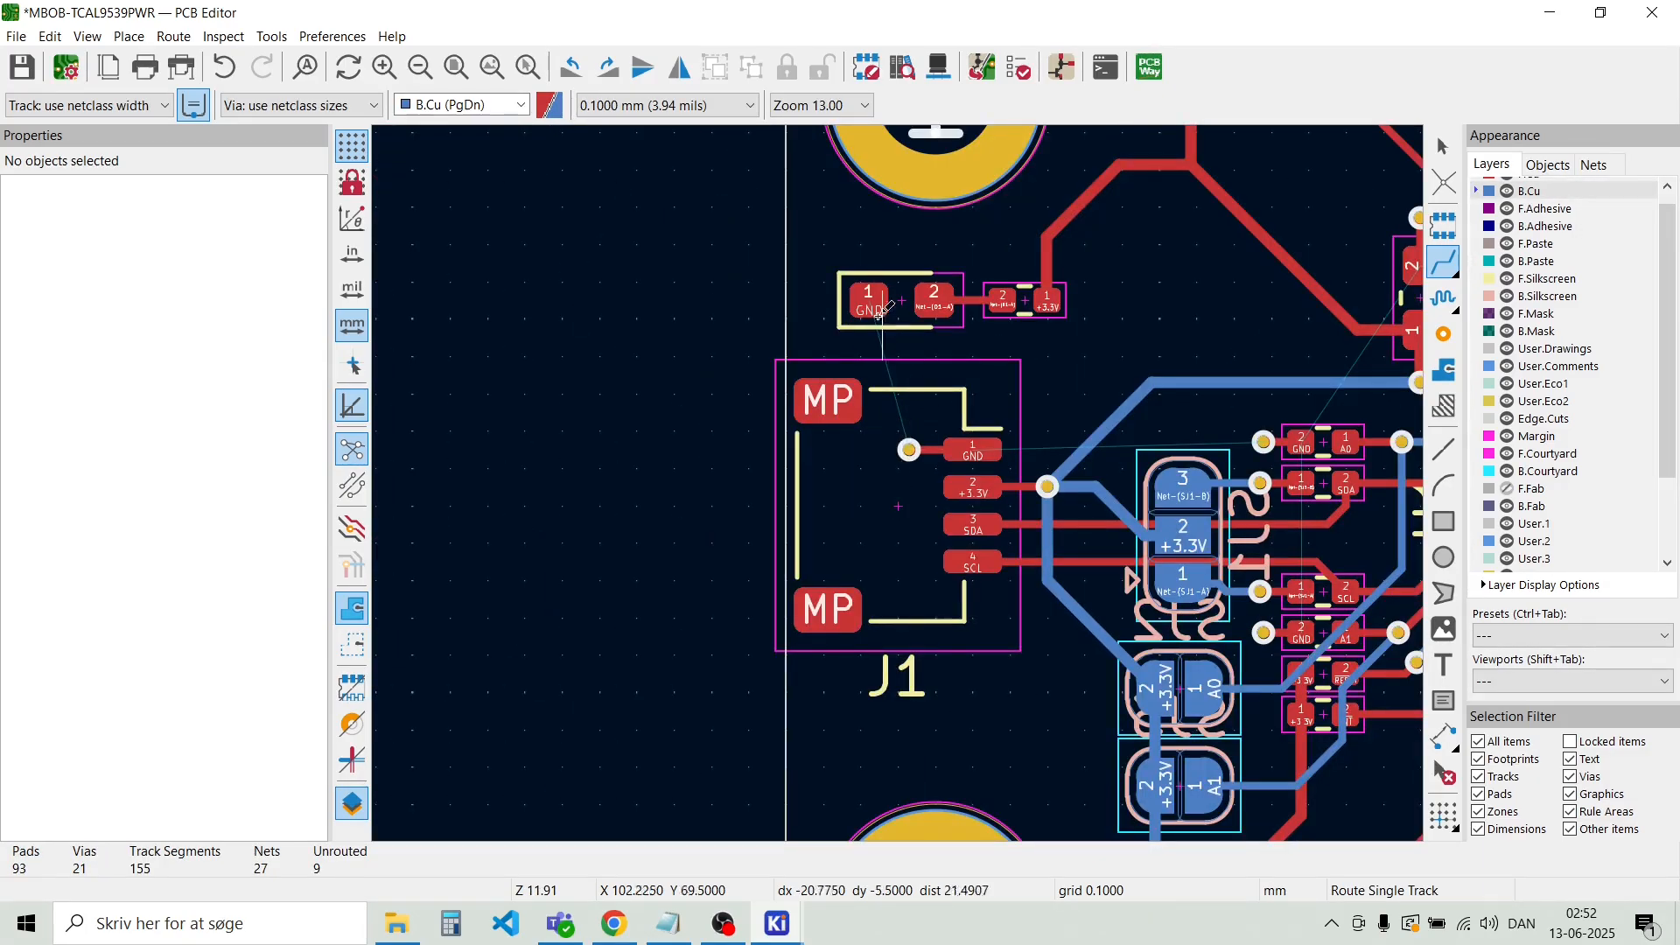
Route the LED's GND pad 1 straight left to a new via at about X 100.8, Y 69.5 mm
scroll(871, 278, "up", 4)
left_click(899, 470)
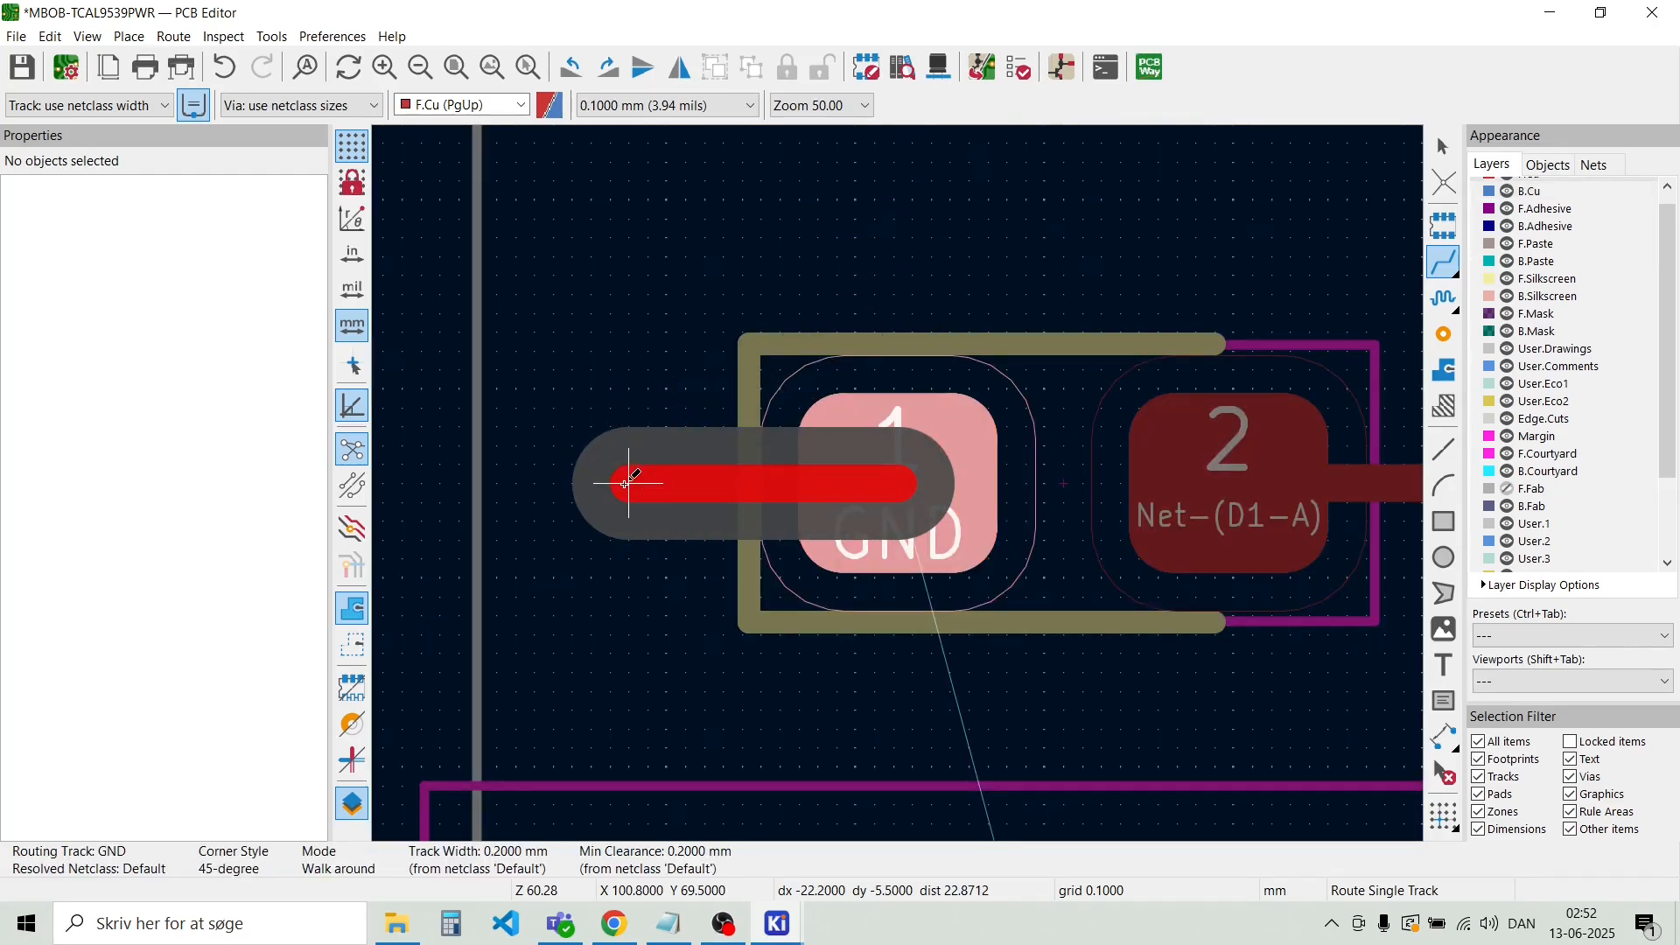
left_click(625, 484)
key("v")
left_click(626, 483)
key("Escape")
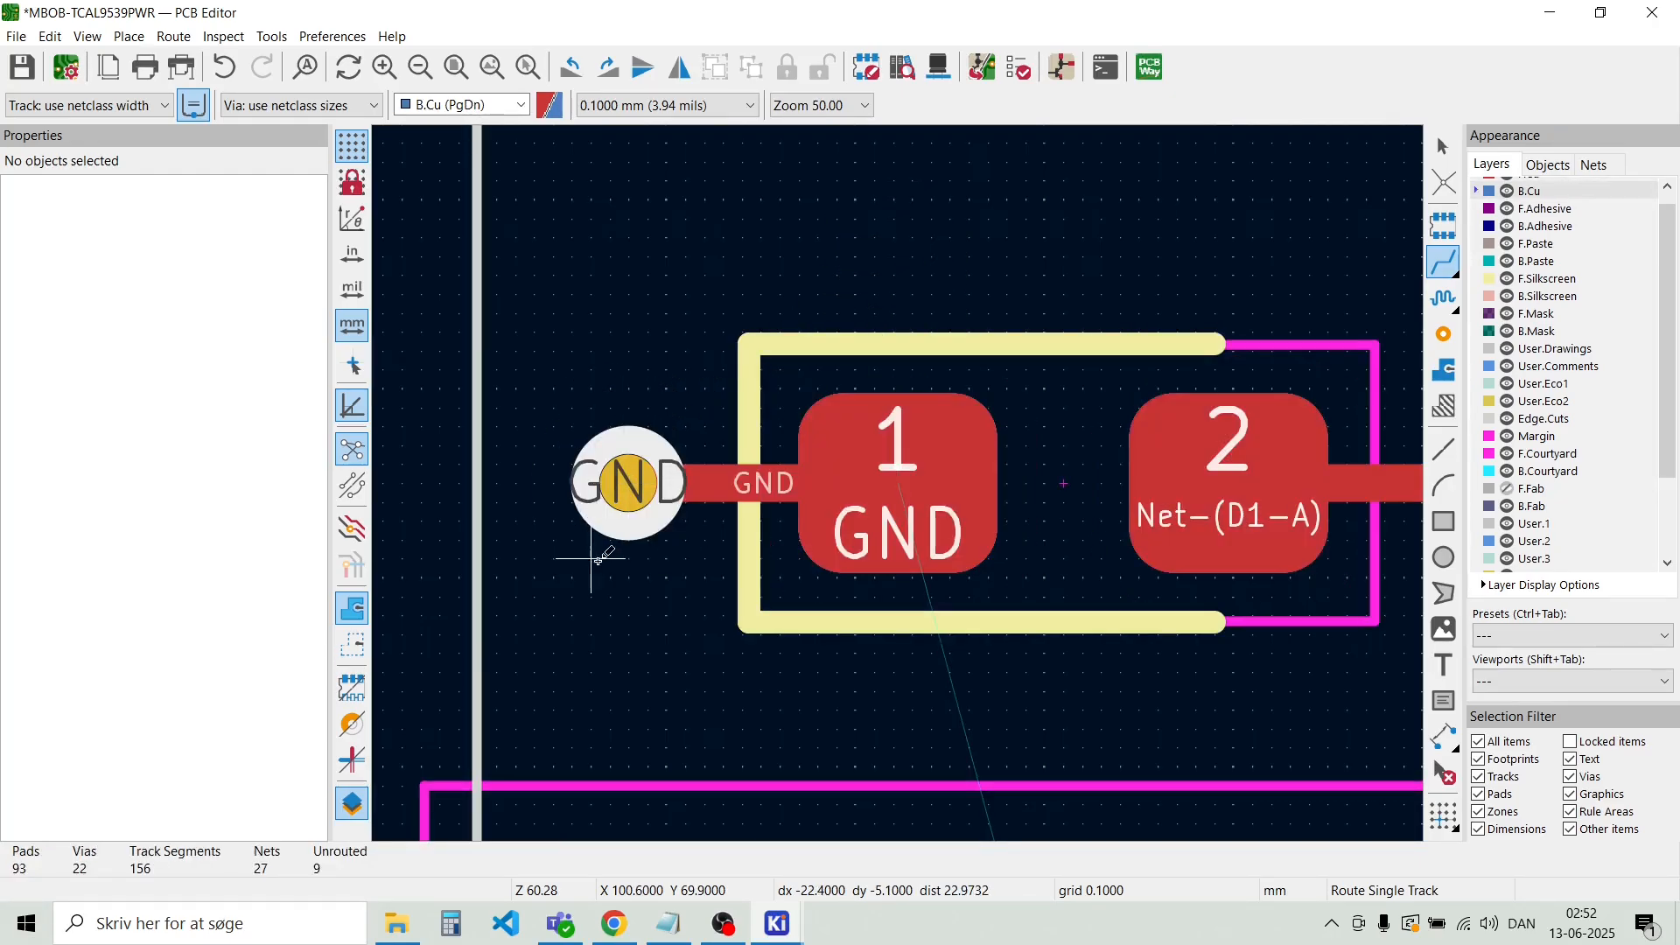
scroll(593, 559, "down", 4)
key("Escape")
scroll(898, 483, "down", 3)
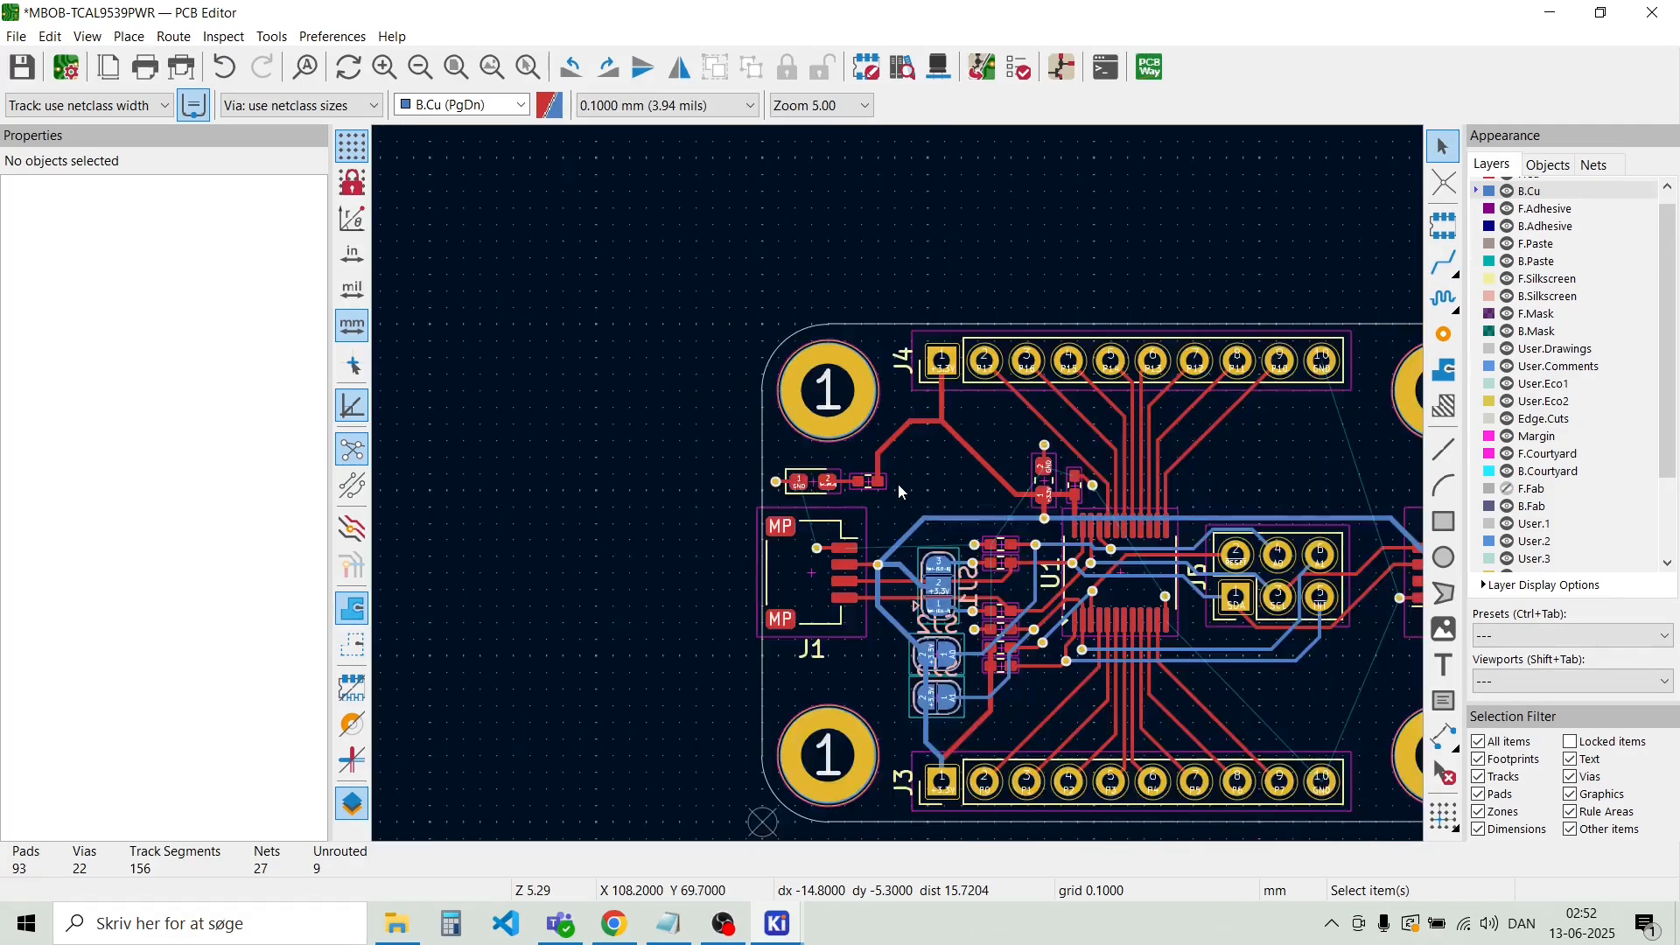
Inspect the front and back of the board in the 3D viewer, then return to the layout
scroll(899, 485, "up", 3)
scroll(902, 487, "down", 2)
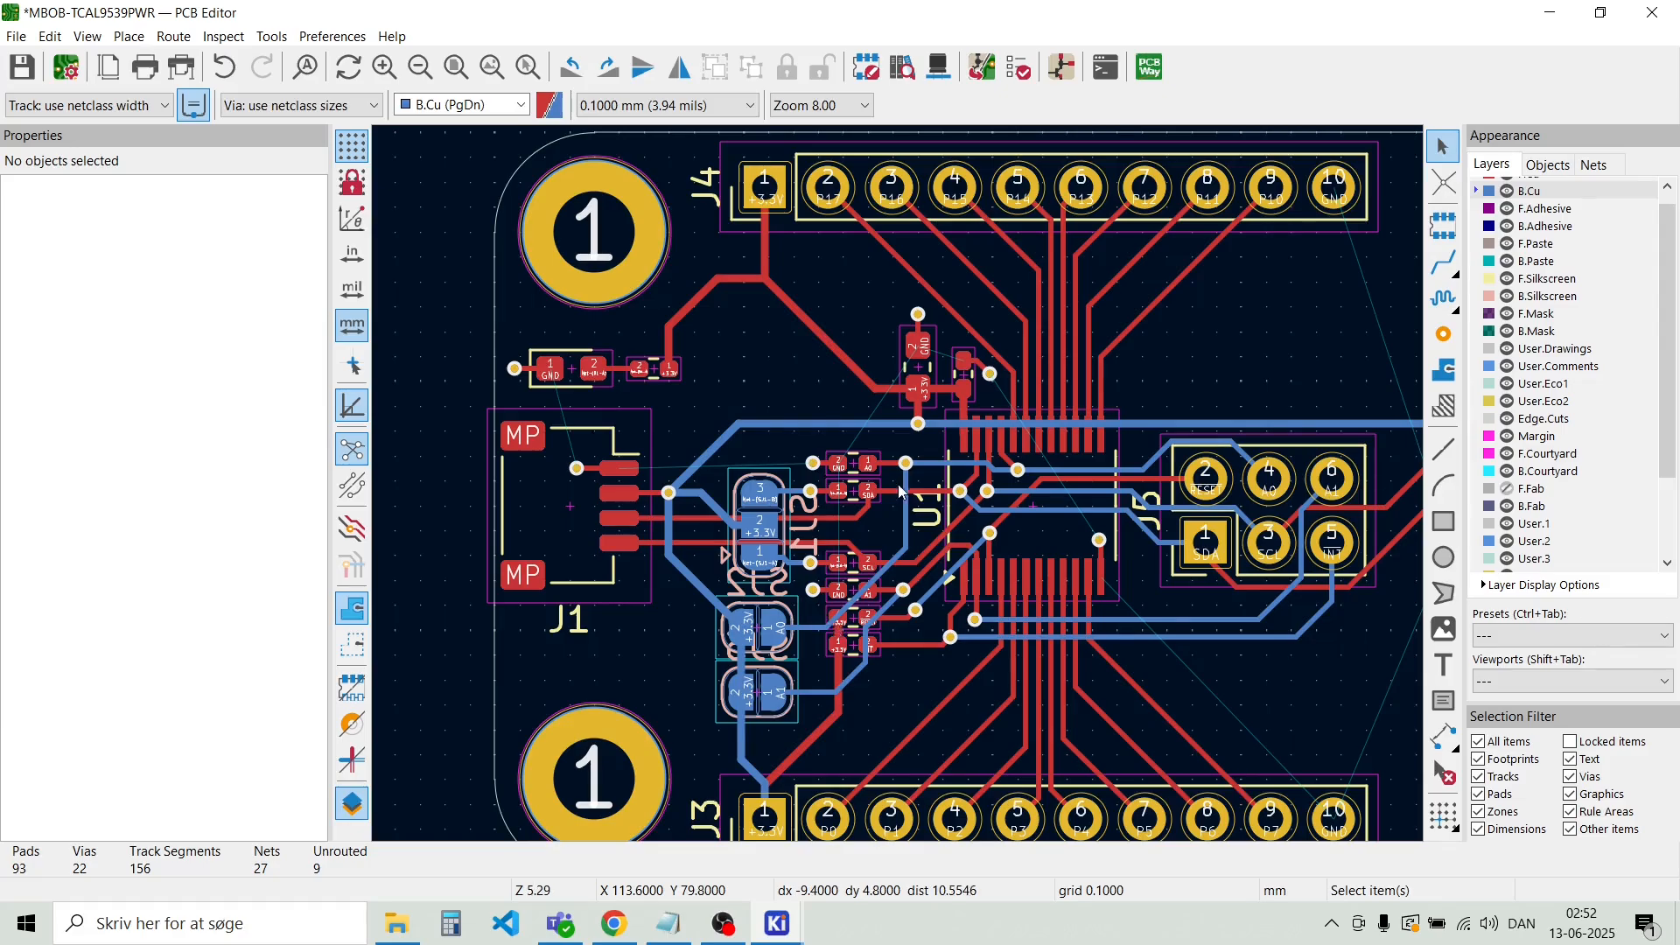
scroll(1027, 206, "down", 1)
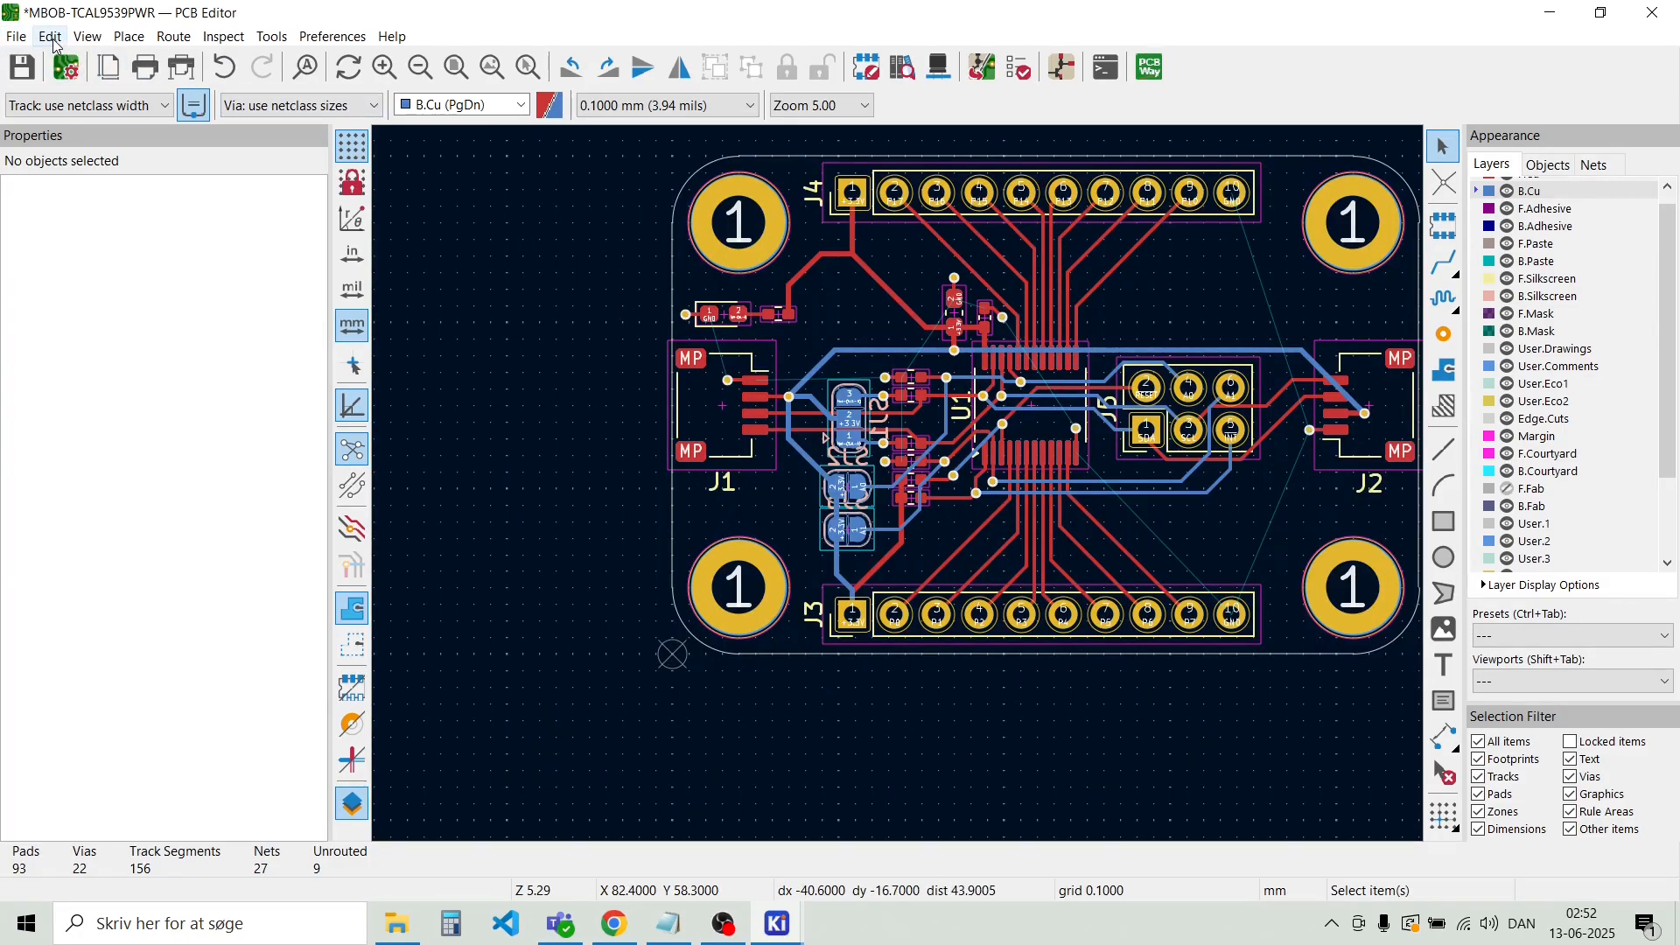
left_click(87, 37)
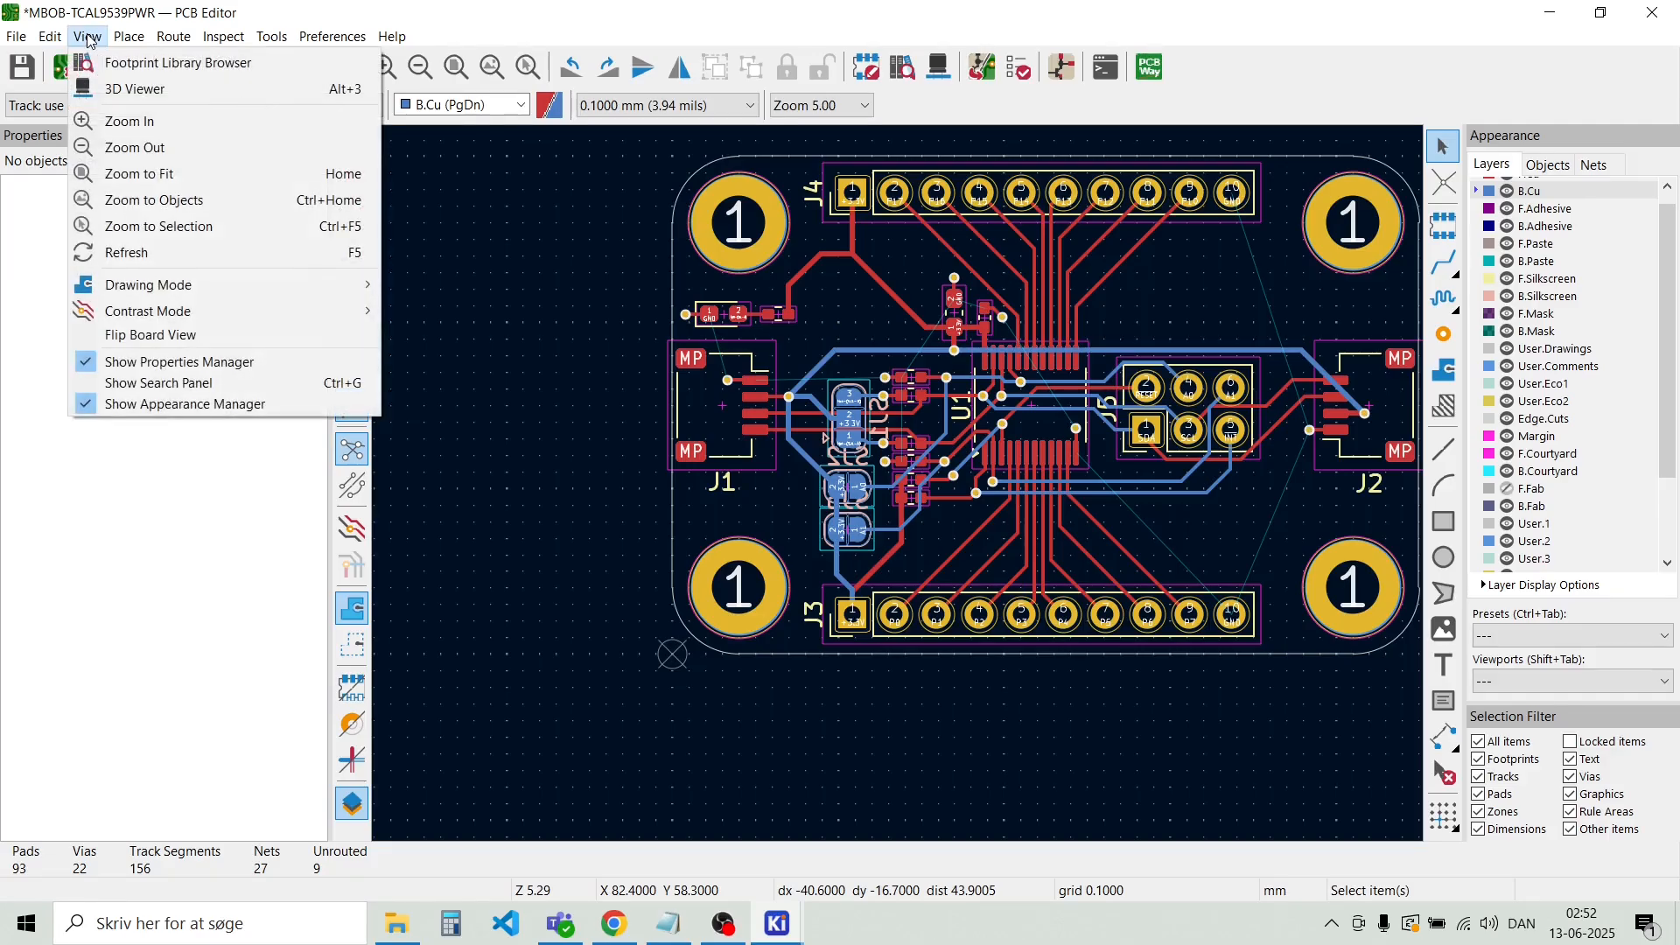
left_click(132, 92)
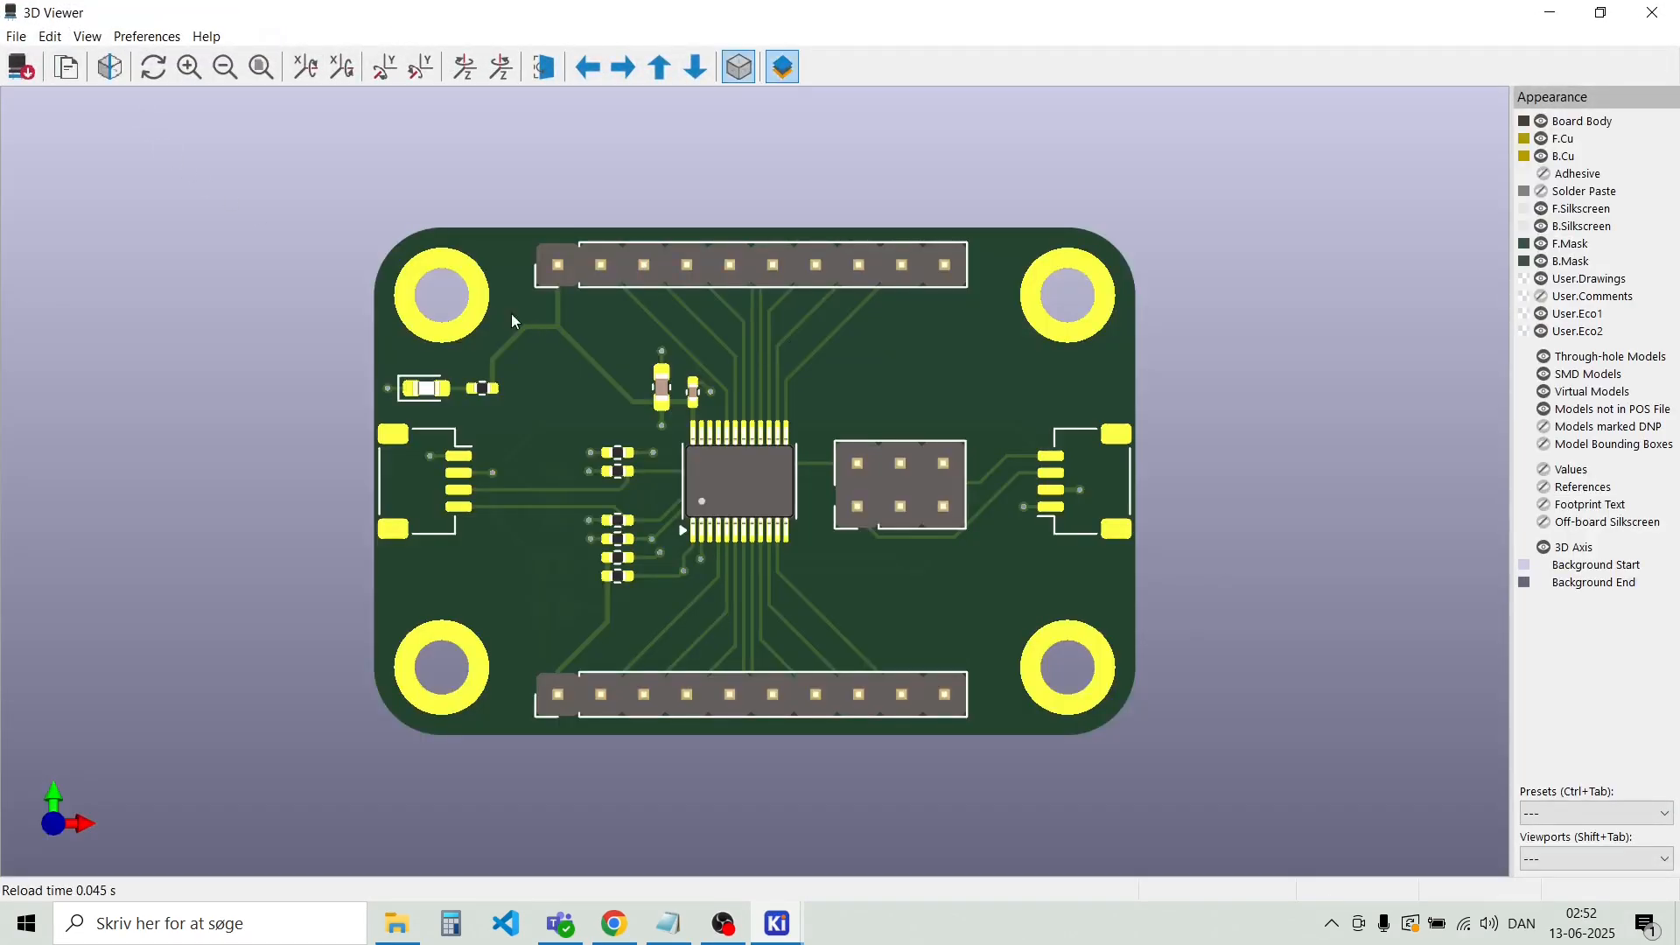
left_click_drag(811, 593, 849, 586)
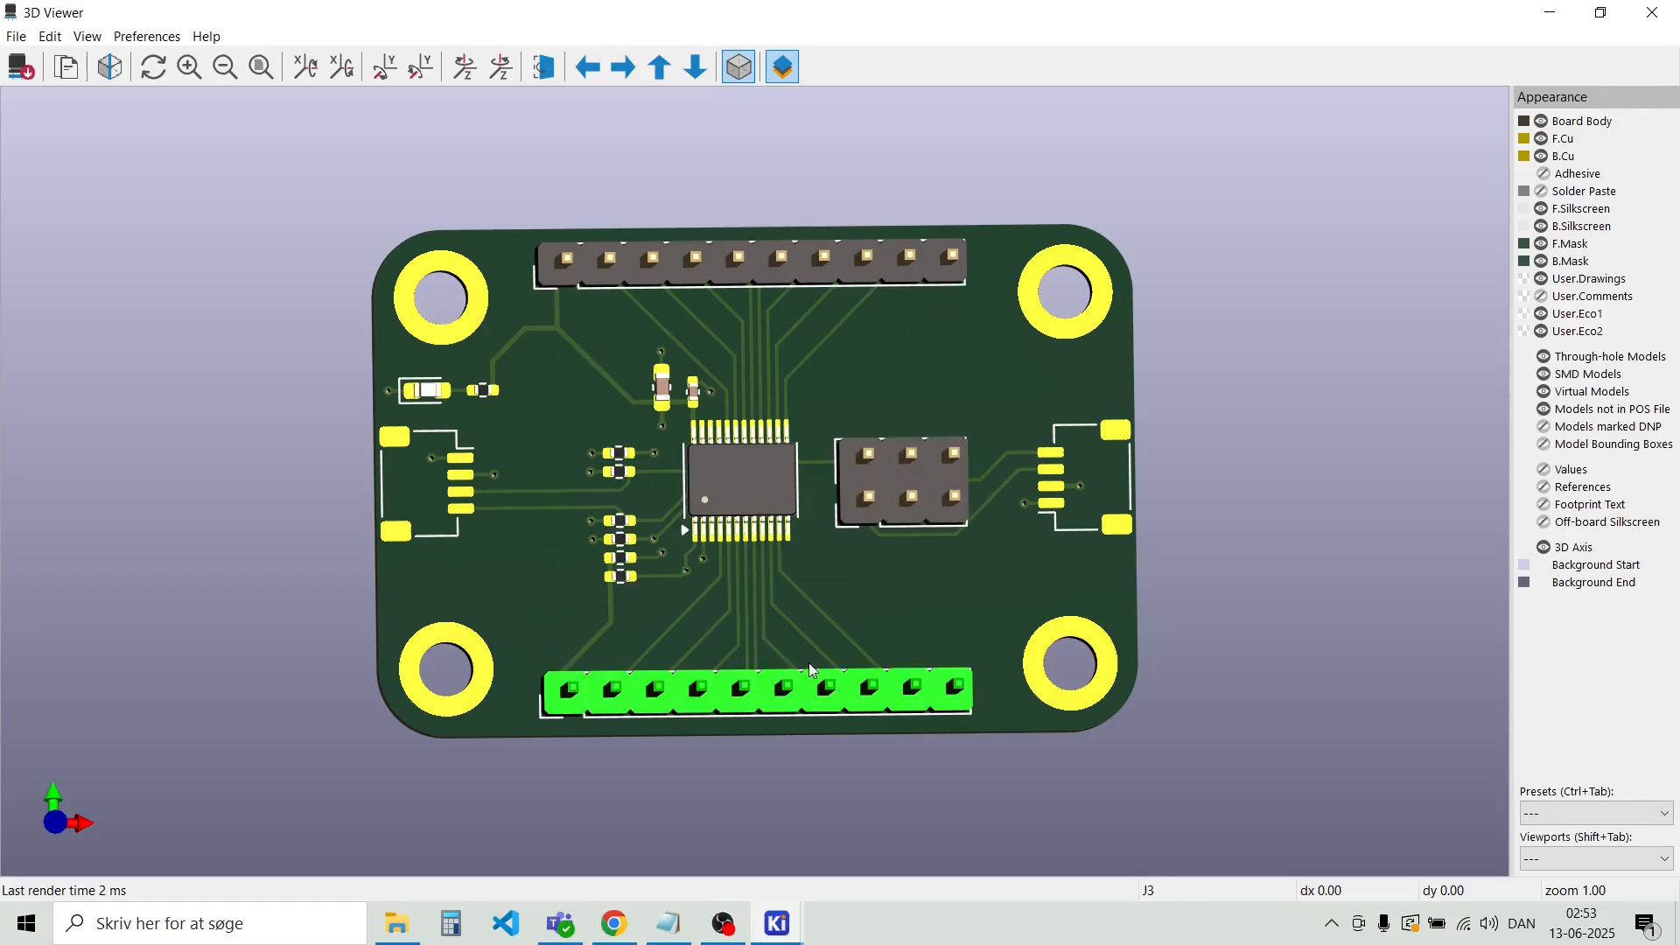
left_click_drag(923, 624, 483, 453)
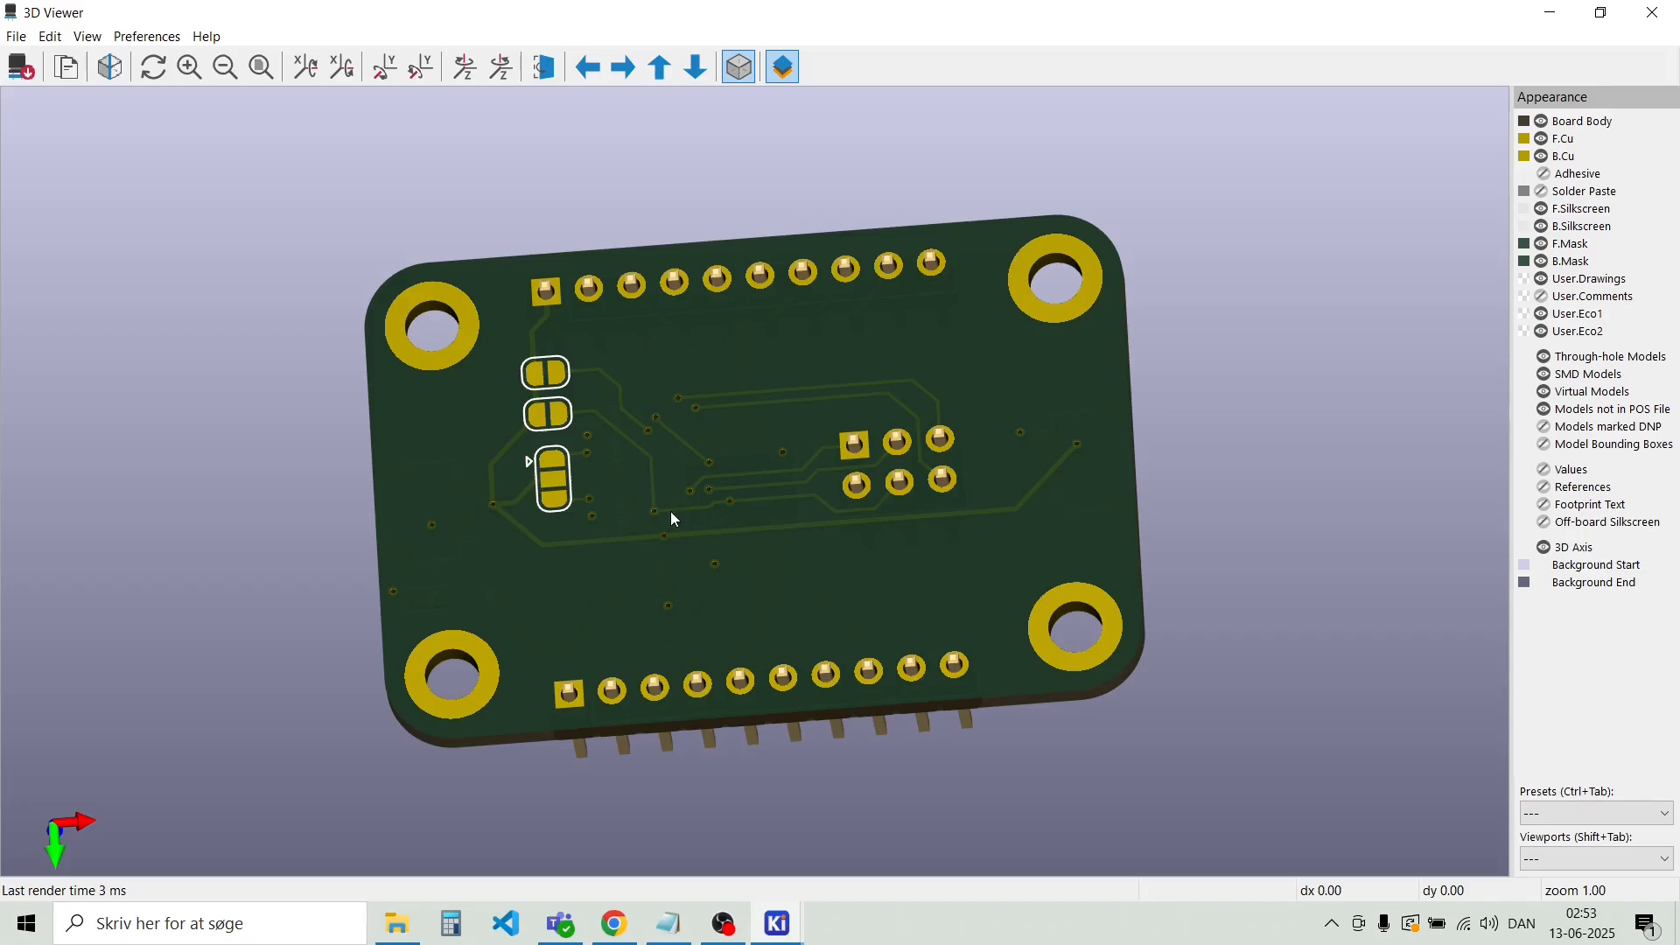
mouse_move(674, 519)
left_mouse_down()
mouse_move(679, 592)
mouse_move(682, 511)
left_mouse_up()
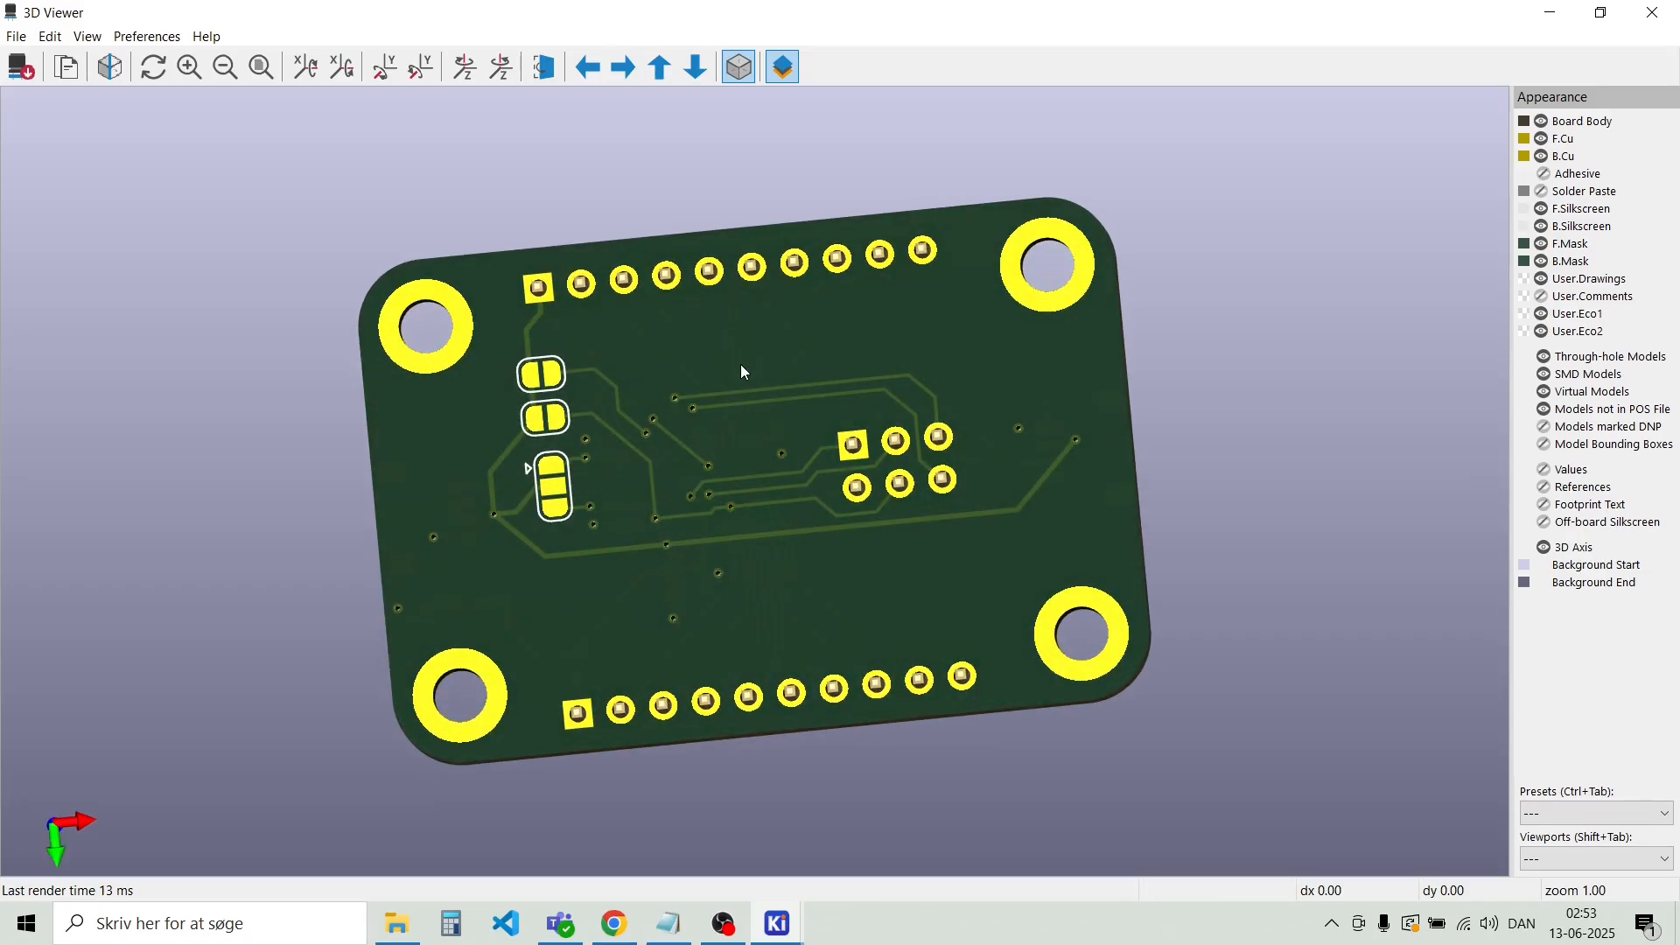
left_click_drag(742, 368, 740, 486)
left_click_drag(795, 415, 737, 289)
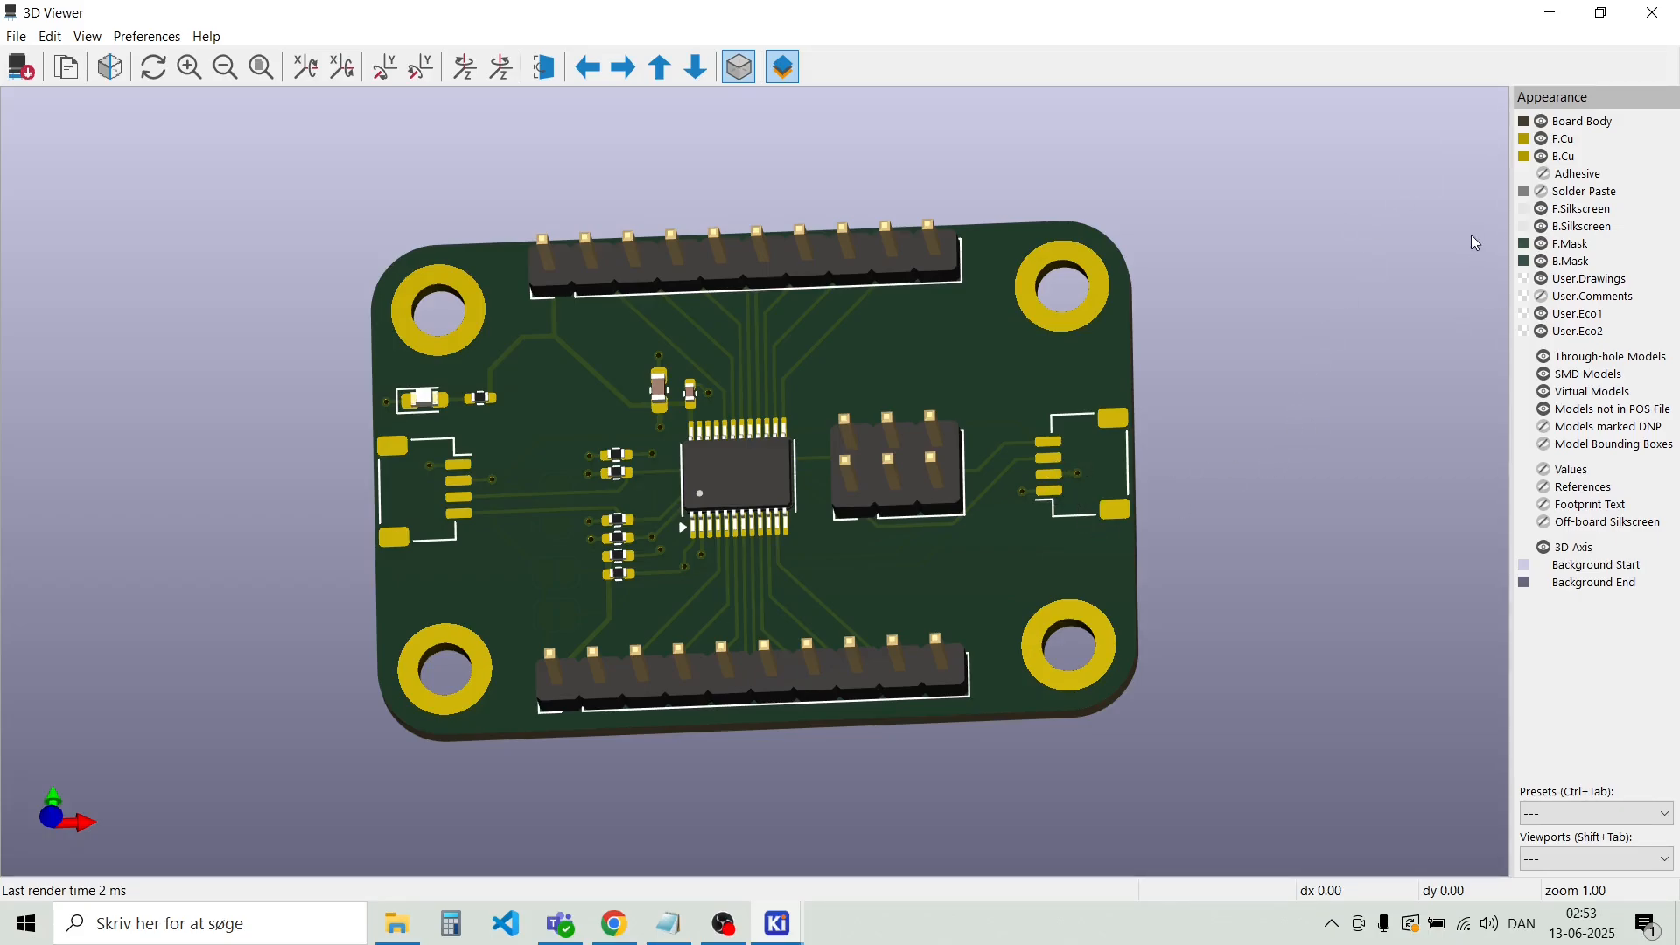
left_click(1653, 14)
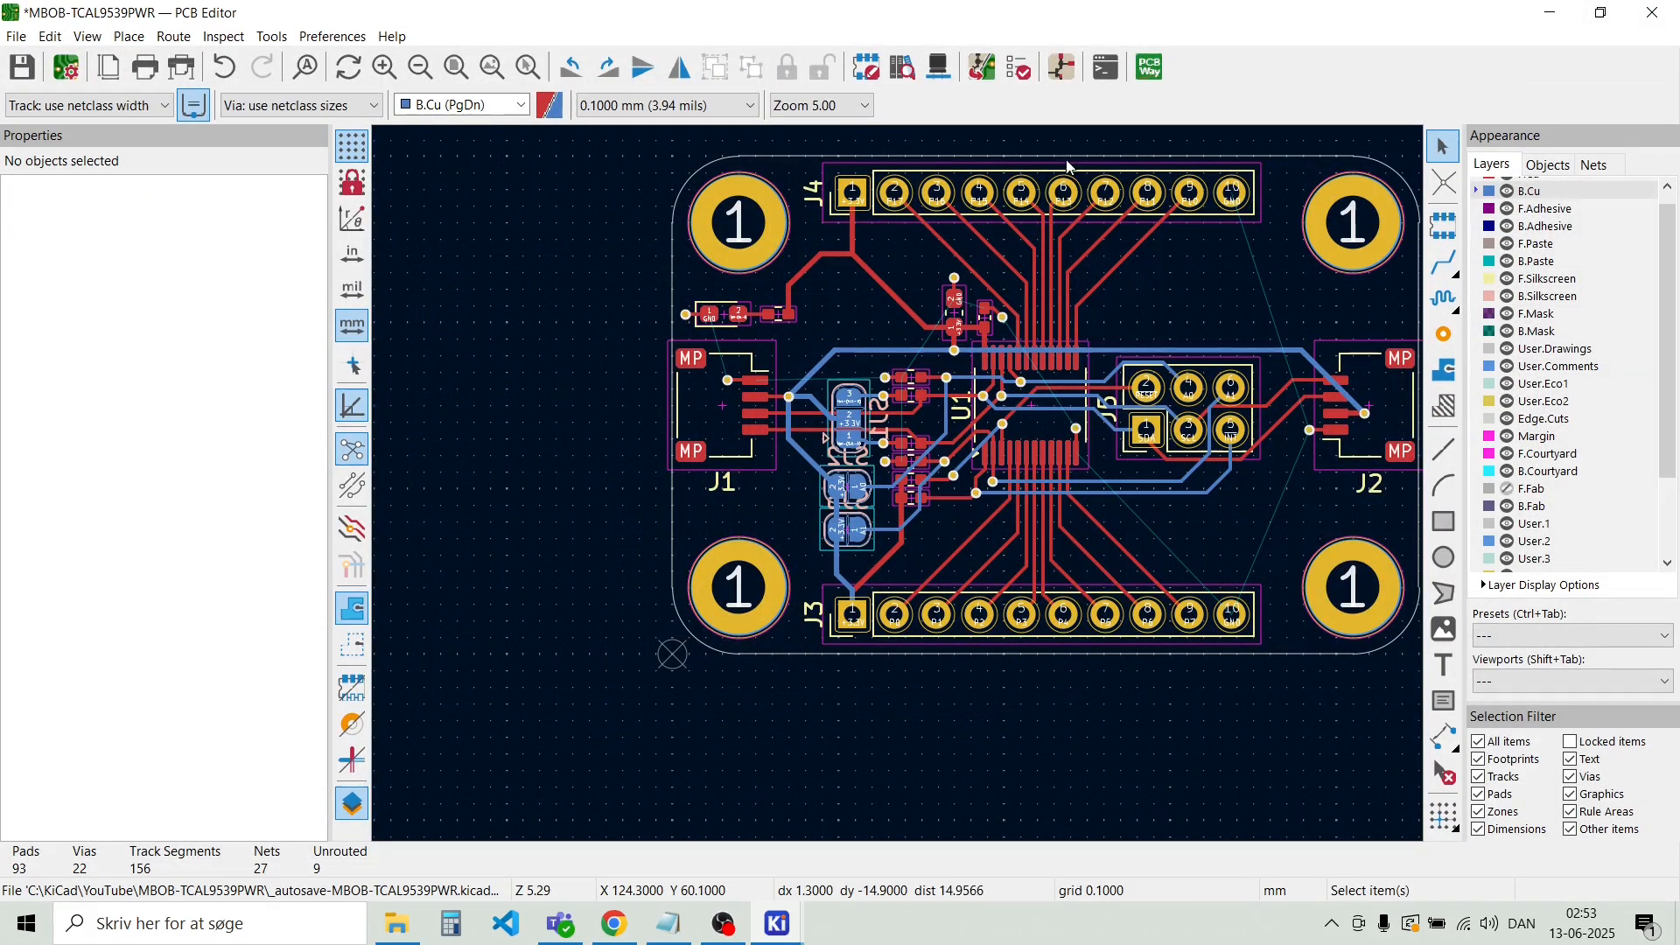
Add SM04B-SRSS-TB(LF)(SN)--3DModel-STEP-56544.STEP from C:/KiCad/3D as a 3D model to the J1 footprint
double_click(679, 406)
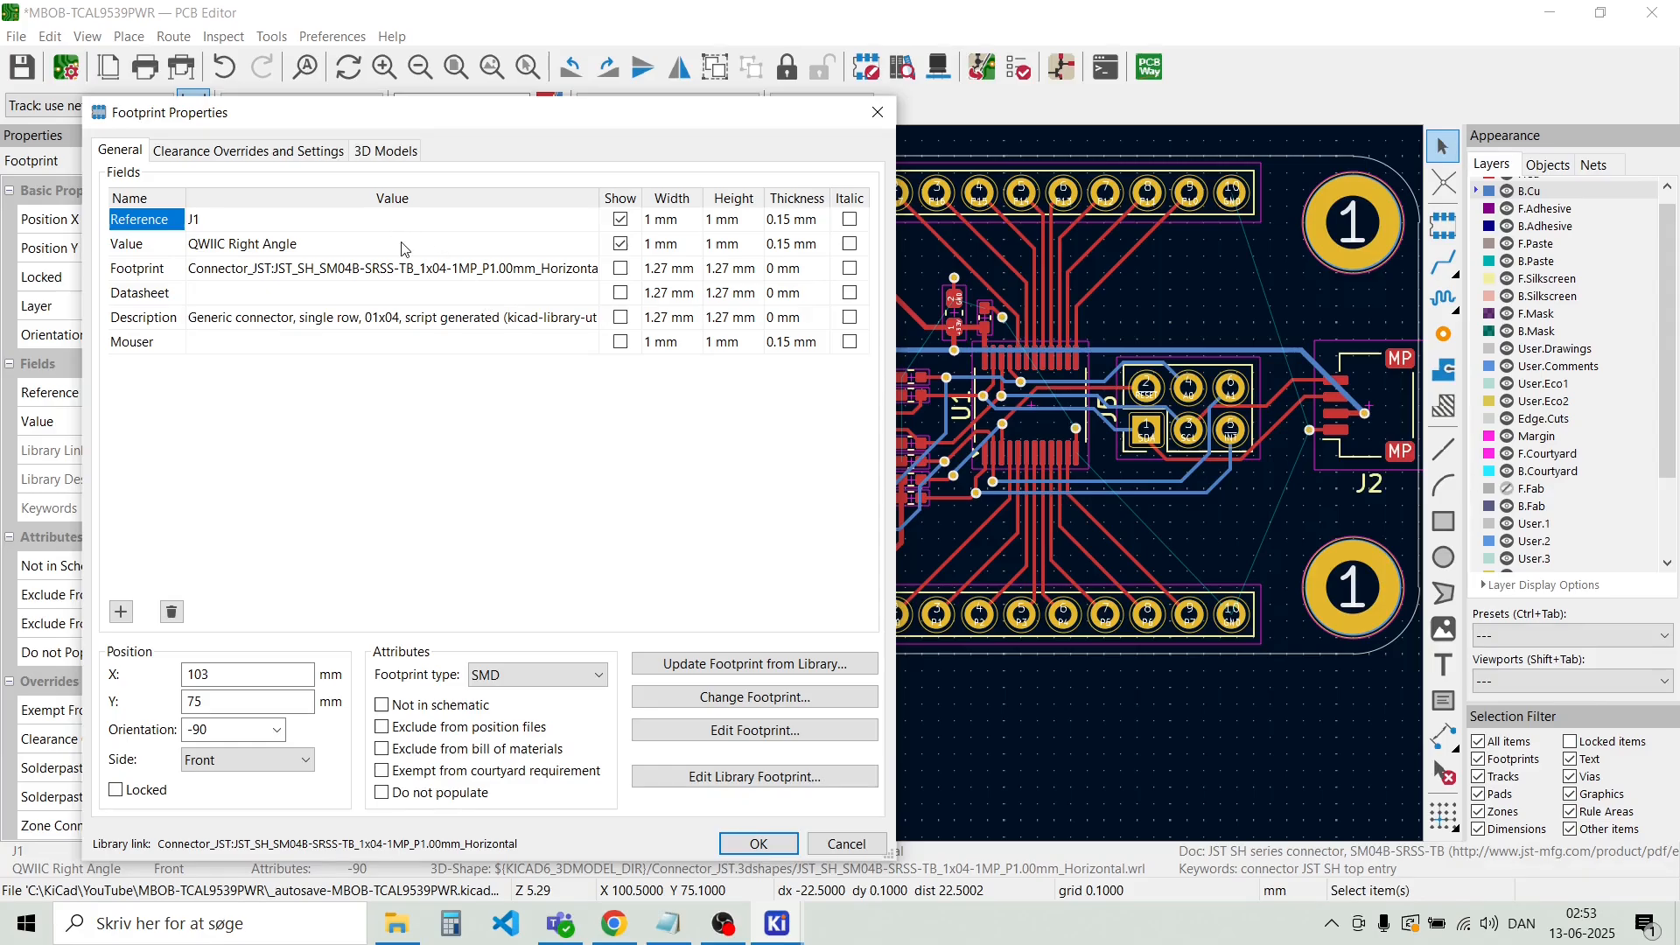
left_click(384, 153)
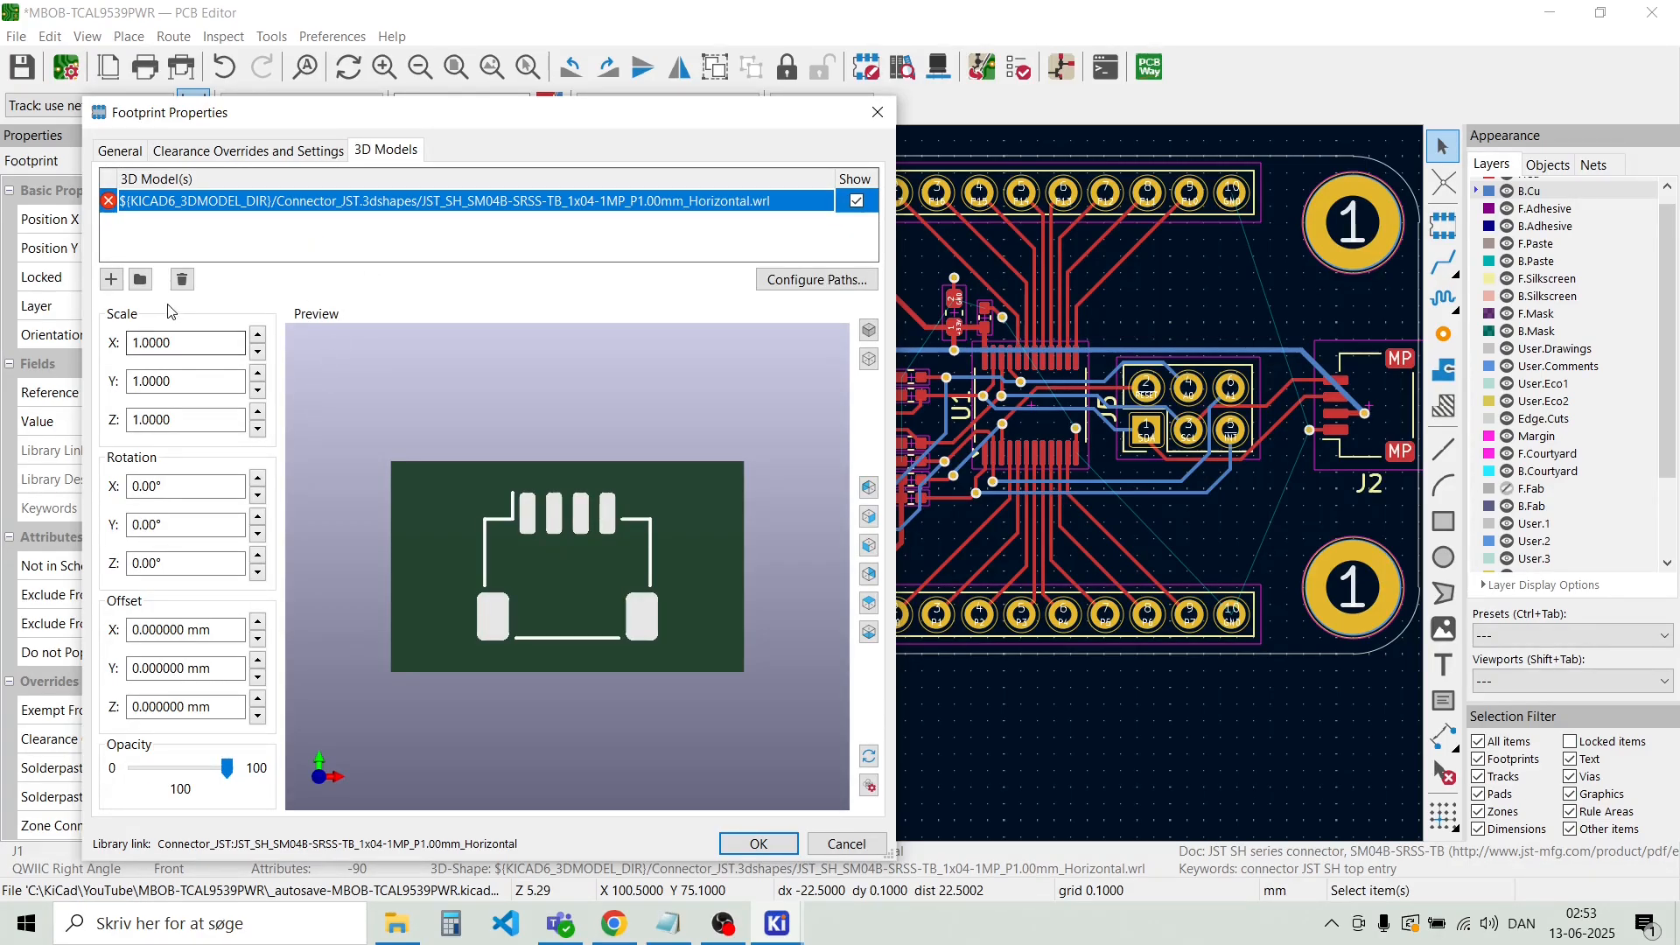
left_click(112, 279)
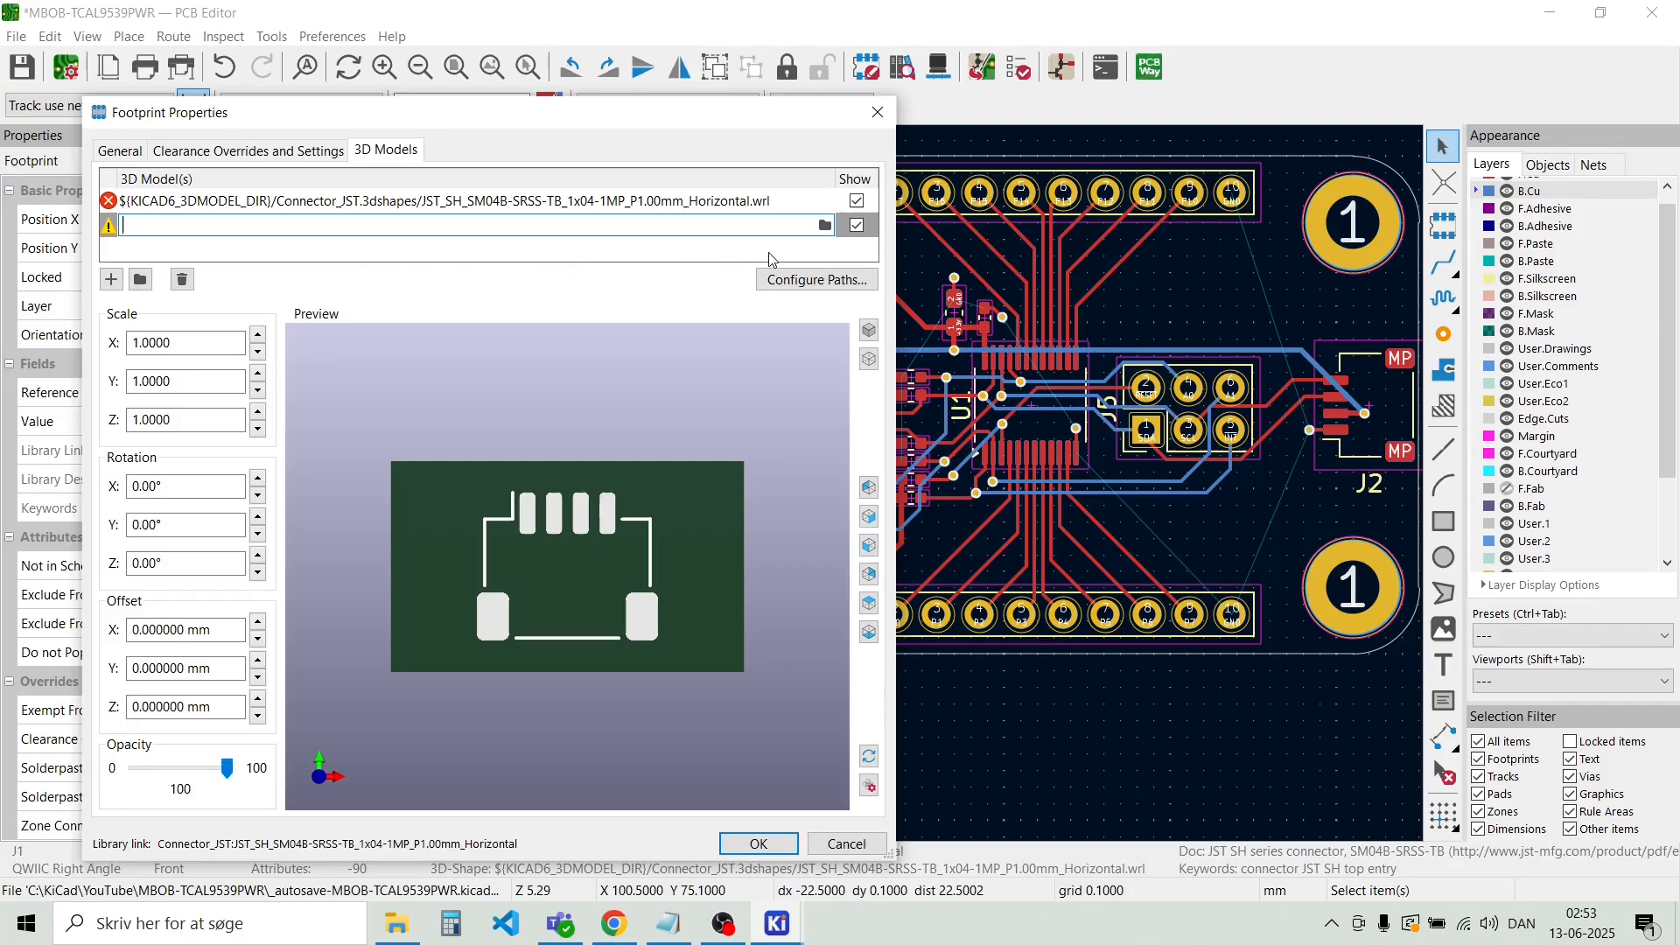
left_click(822, 230)
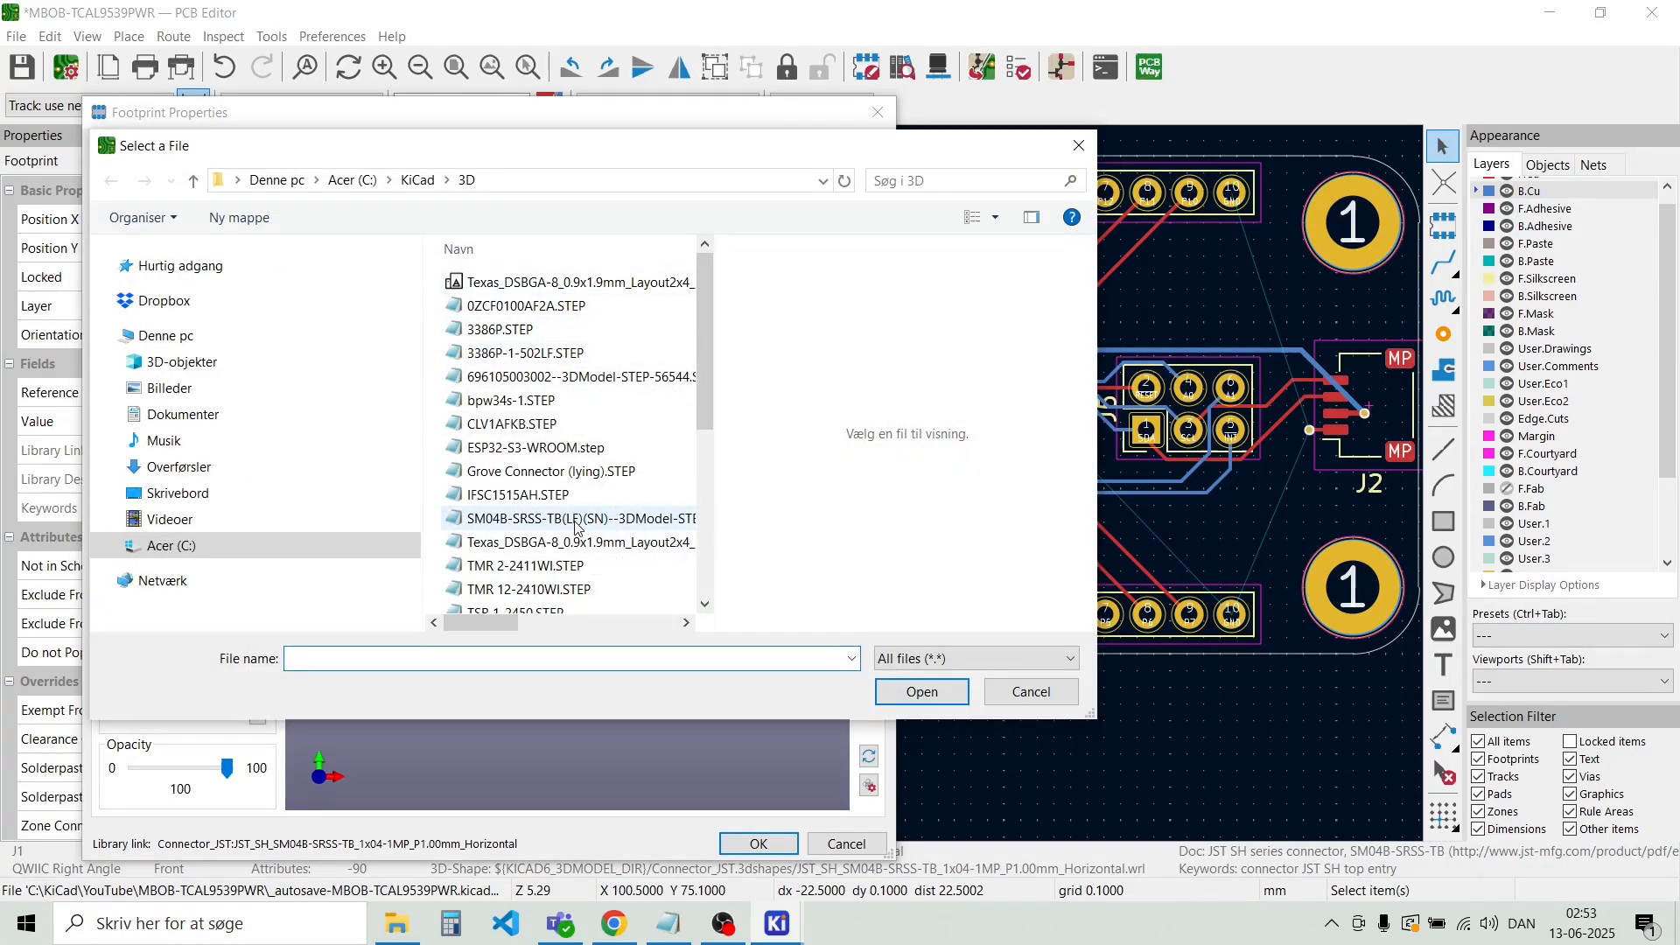
left_click(522, 524)
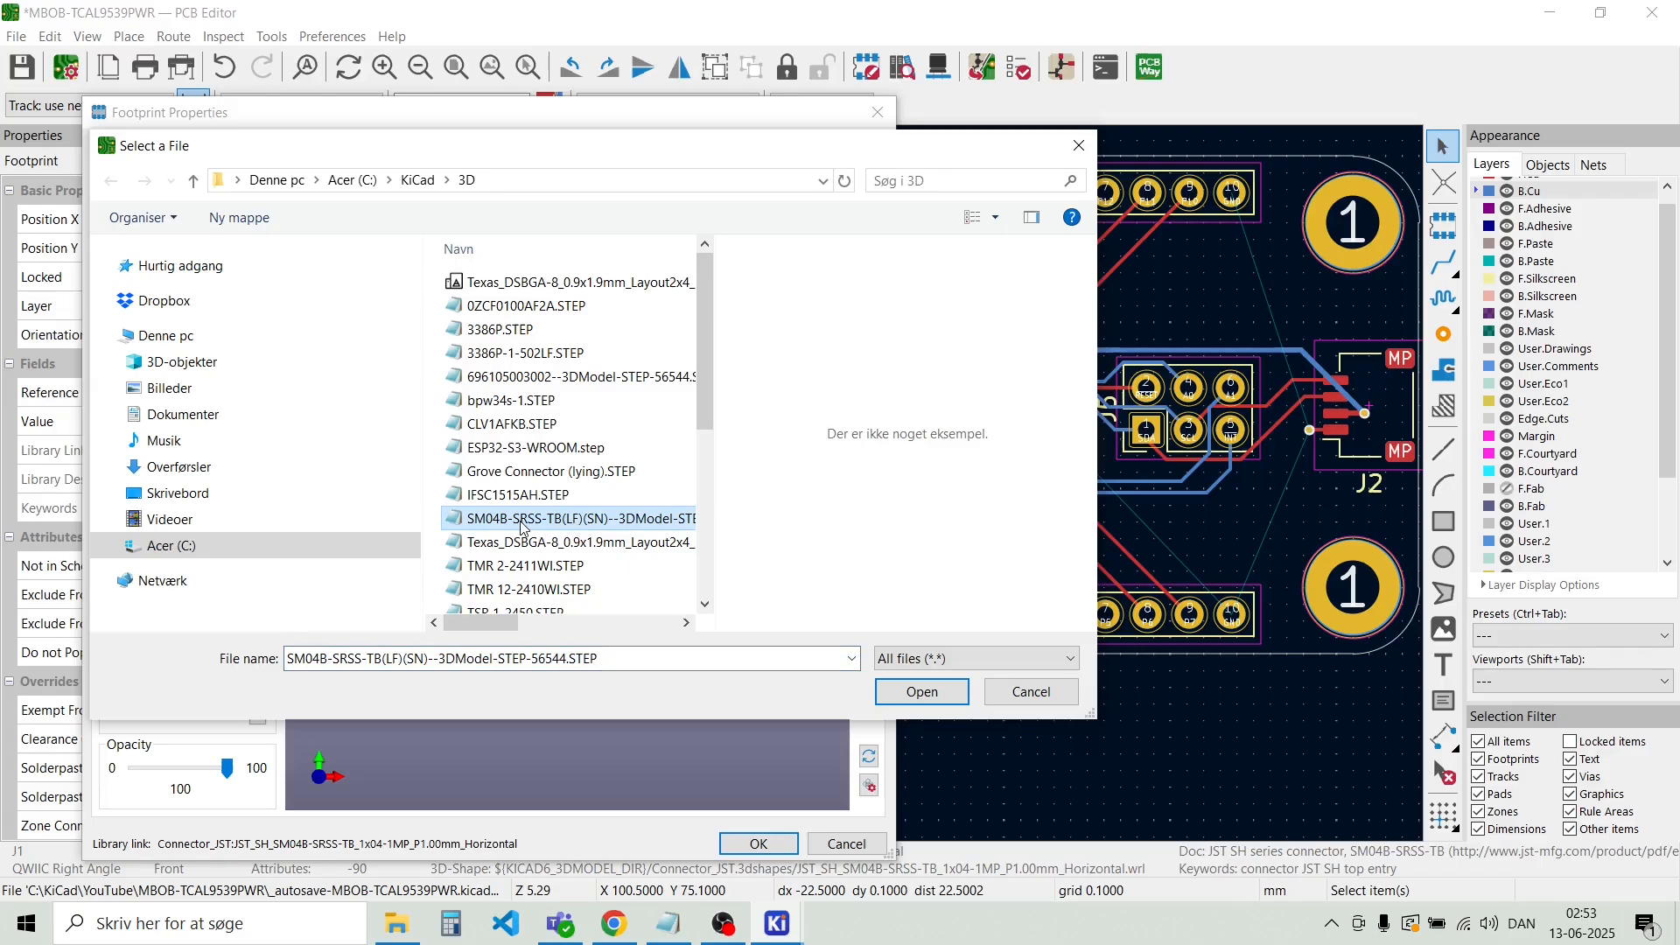
left_click(923, 693)
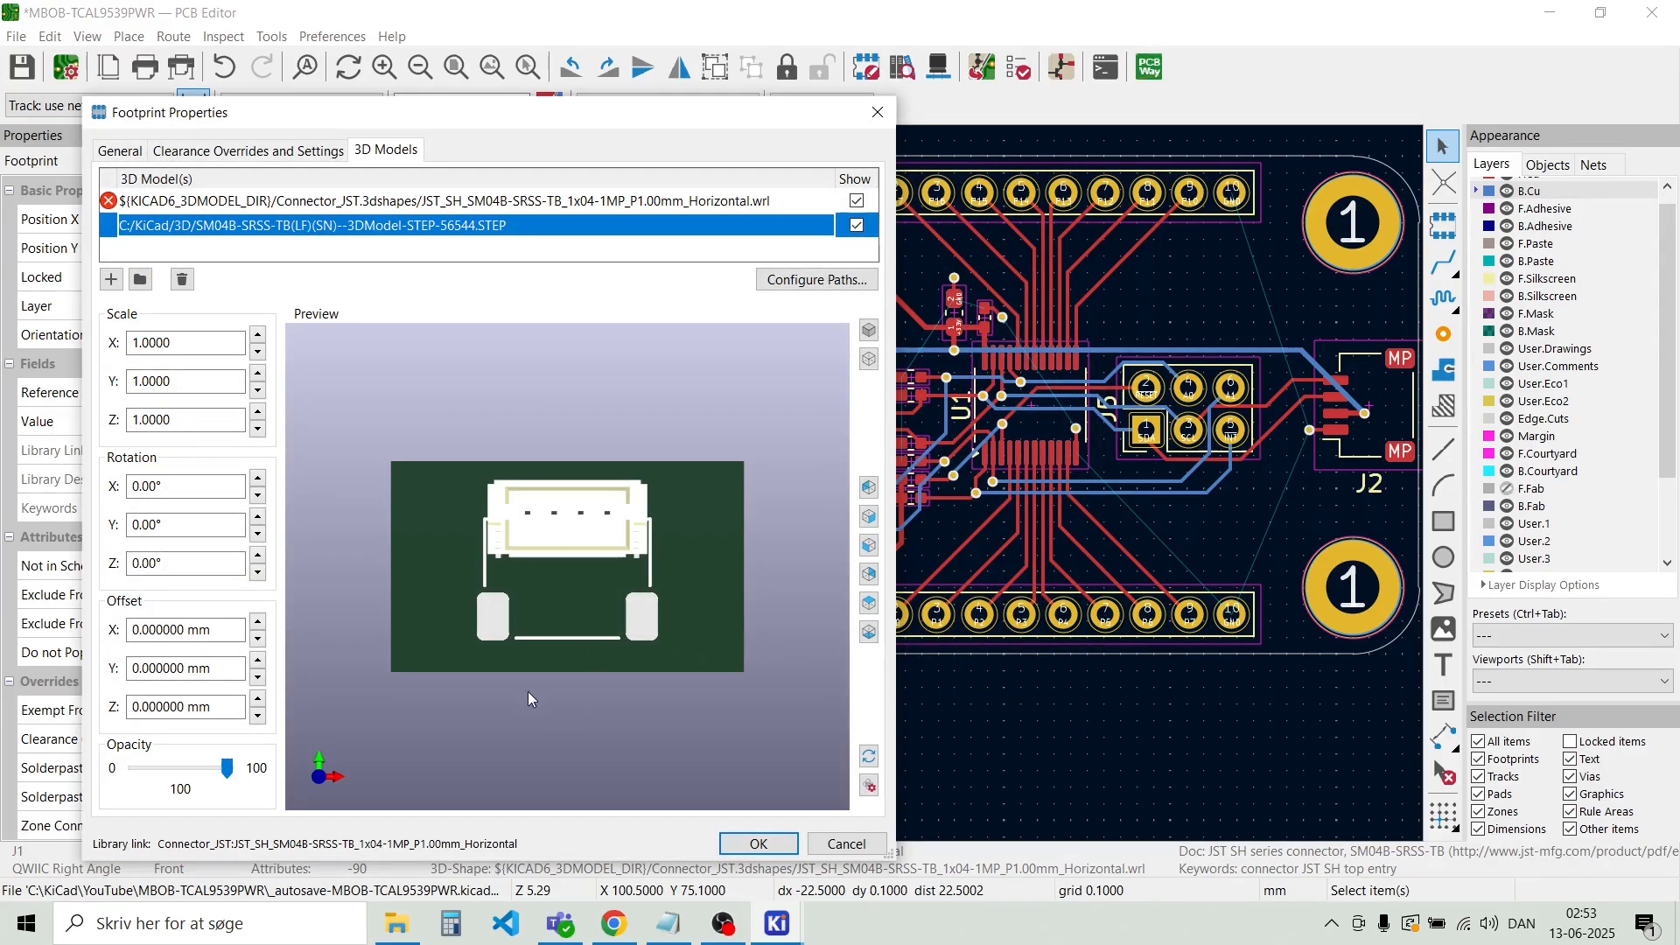
left_click_drag(574, 665, 404, 593)
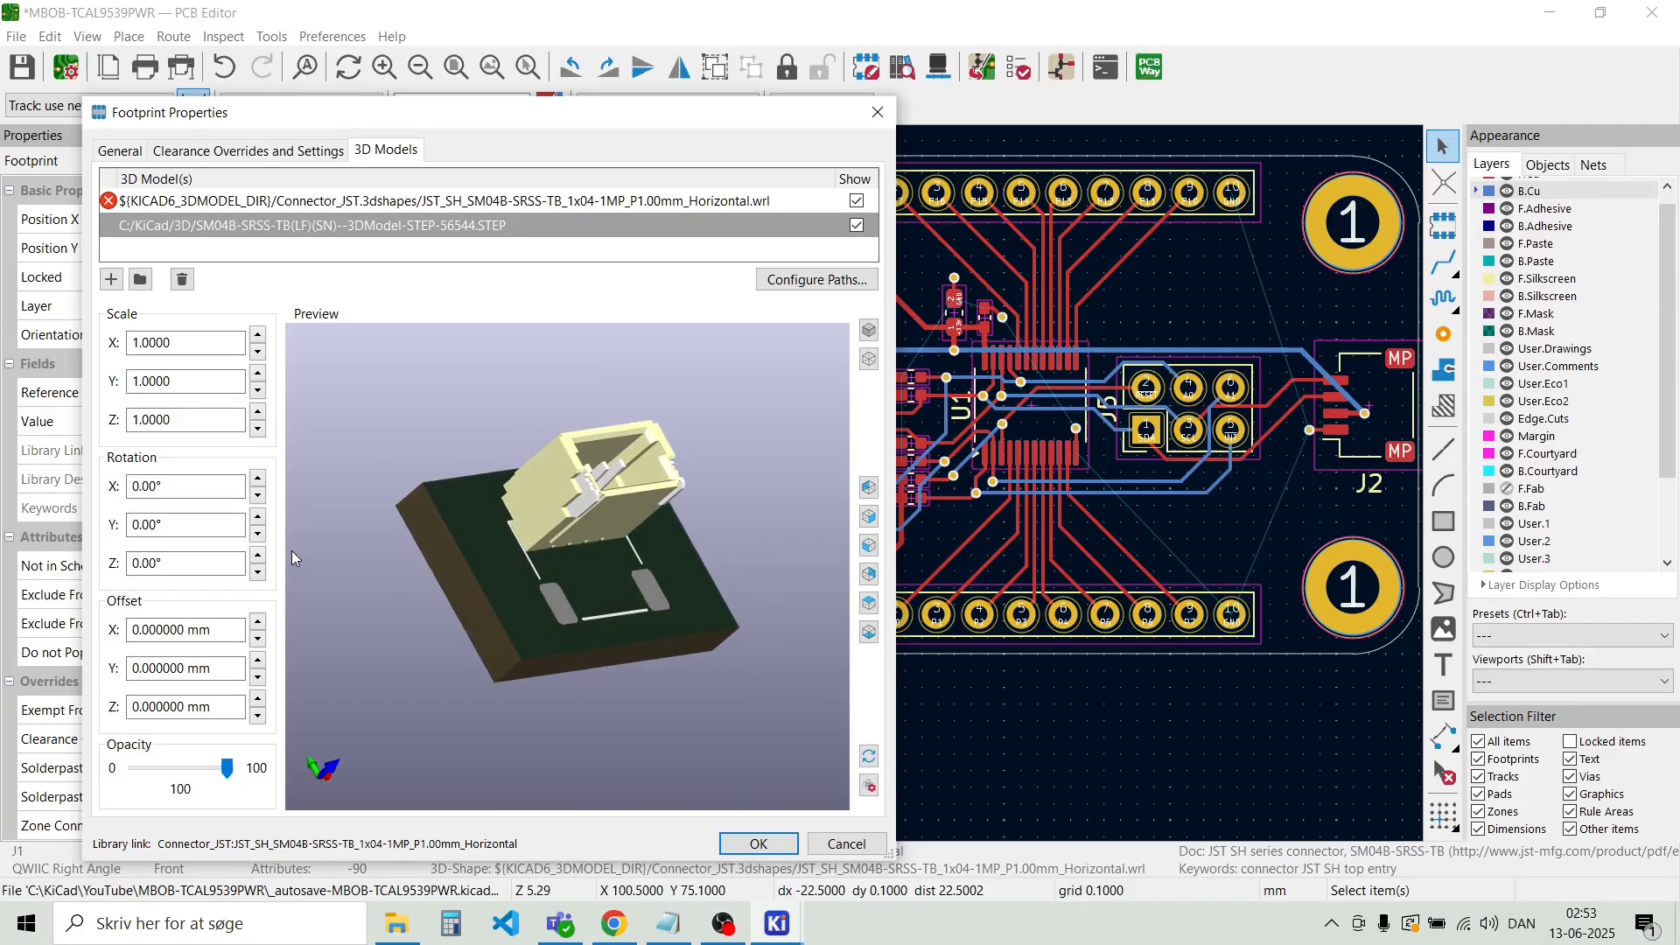
left_click(259, 574)
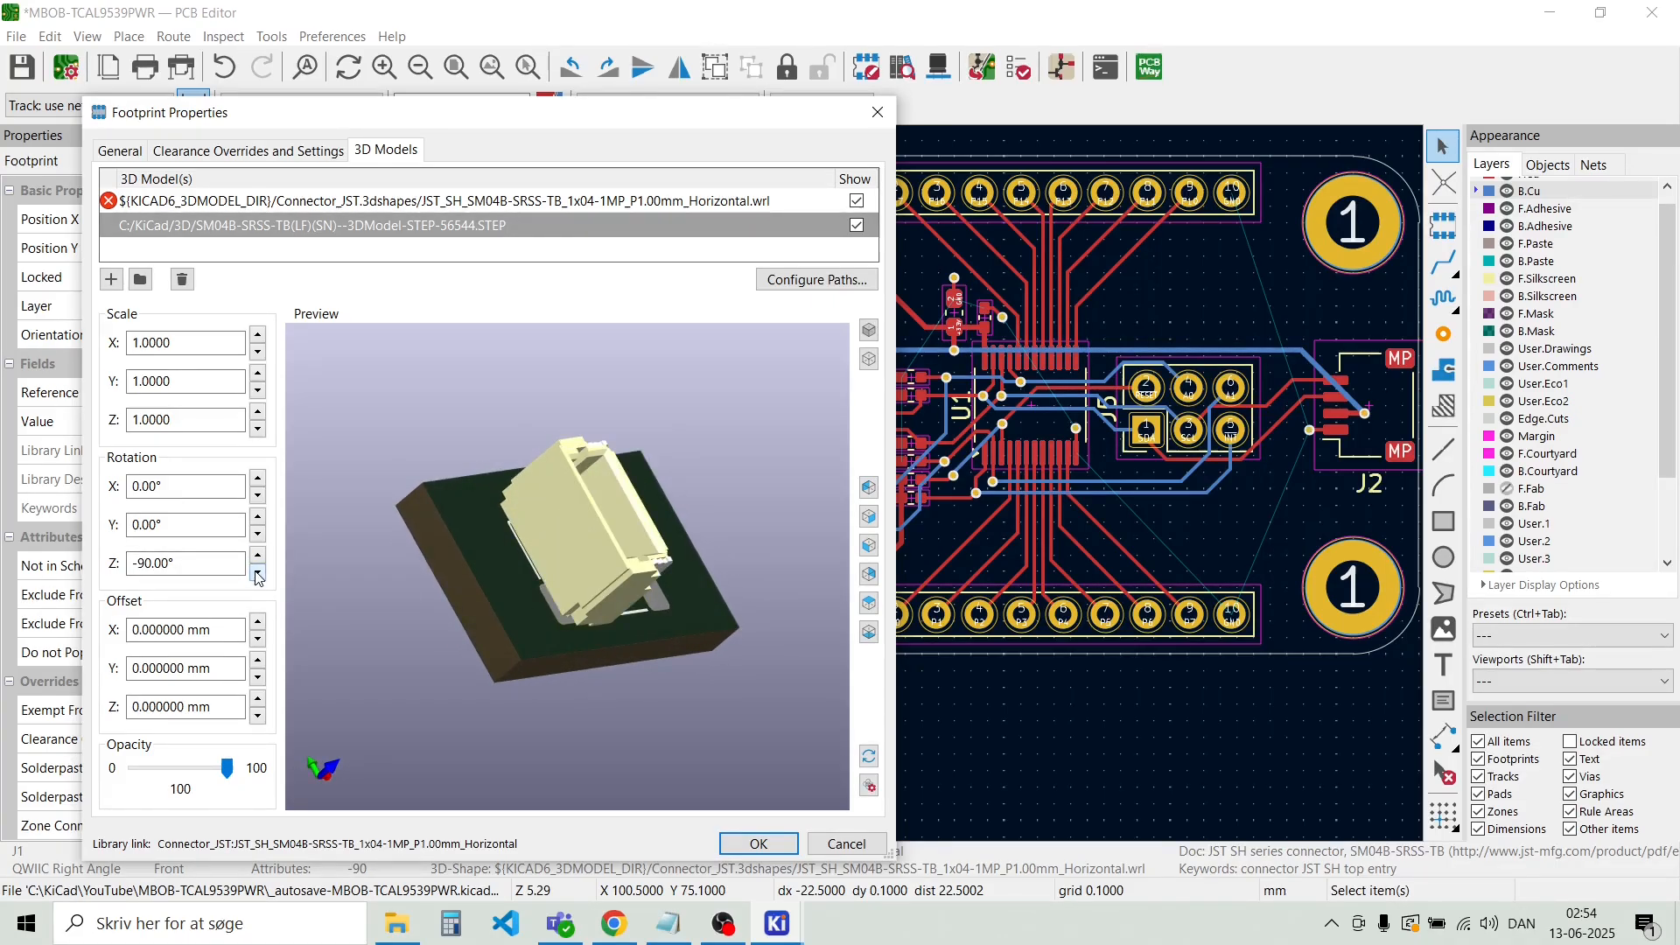
left_click(257, 557)
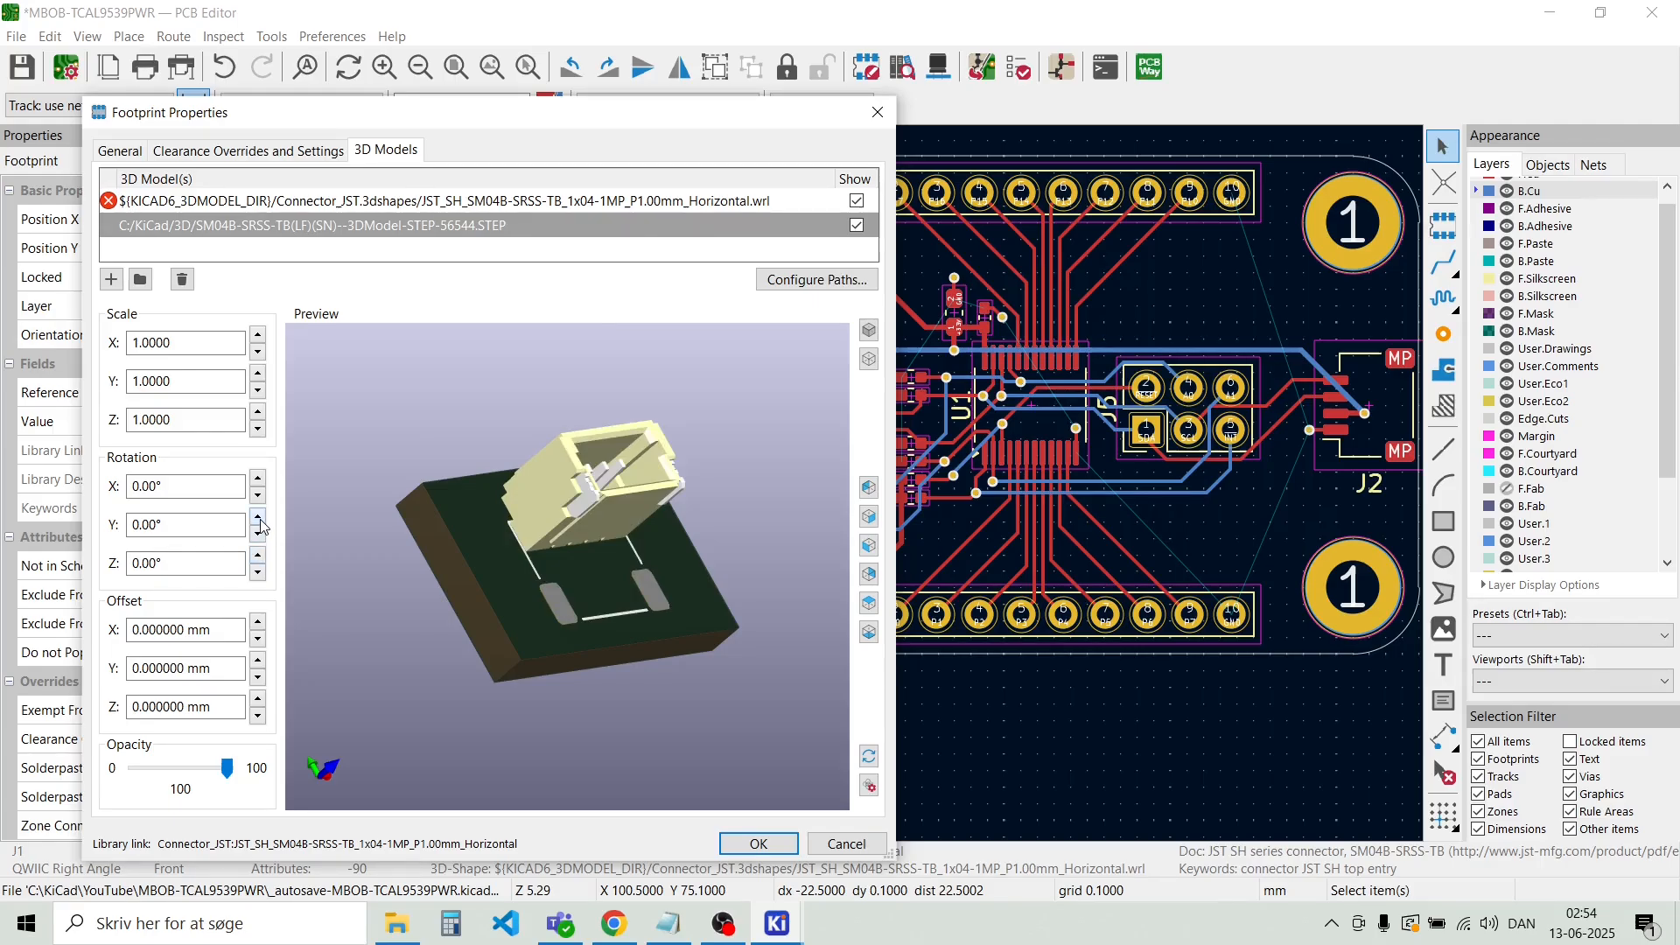
left_click(258, 519)
left_click(258, 532)
Rotate J1's connector model to -90° about the X axis and check its seating on the board
left_click(258, 495)
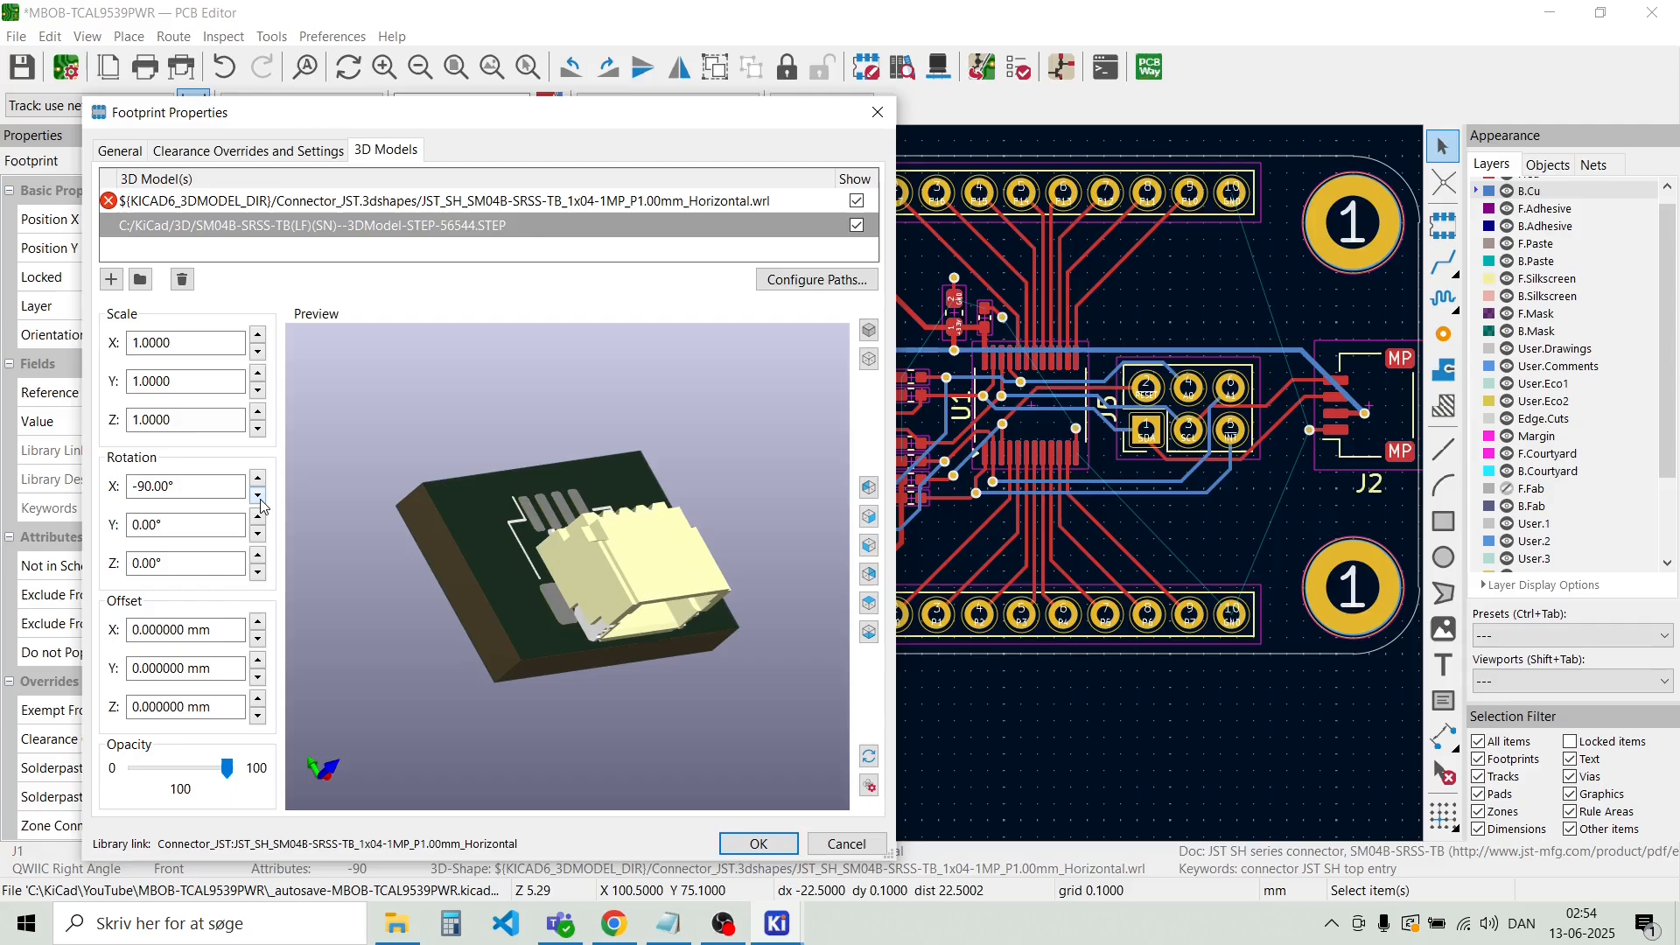
left_click_drag(351, 525, 484, 486)
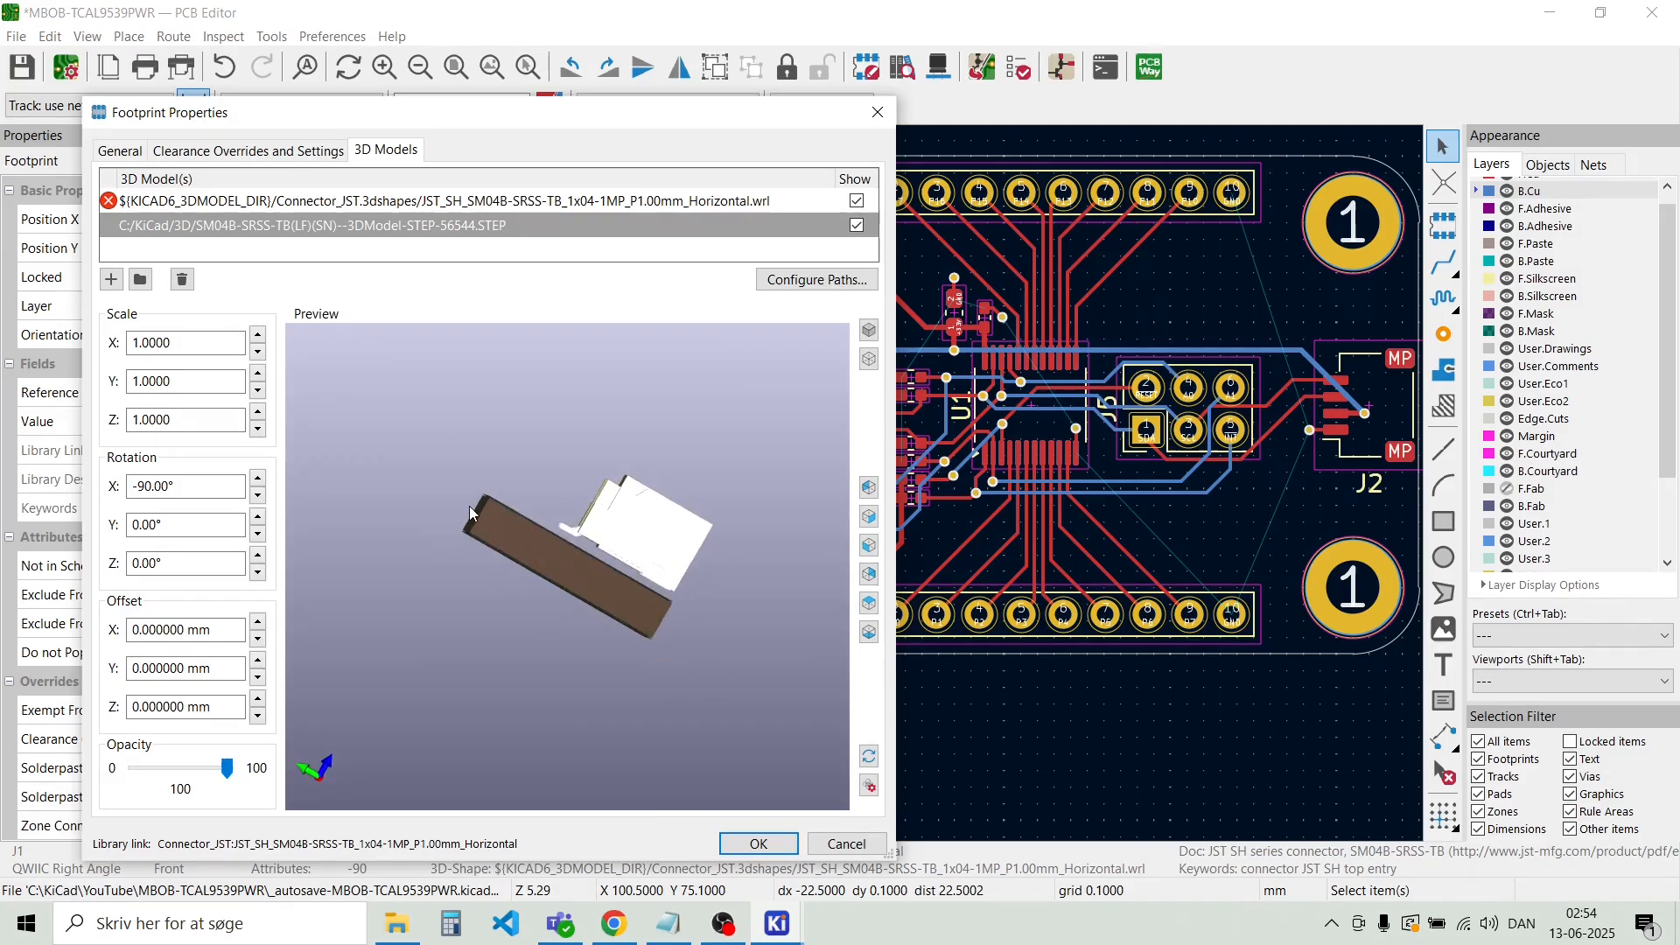
left_click_drag(501, 567, 481, 598)
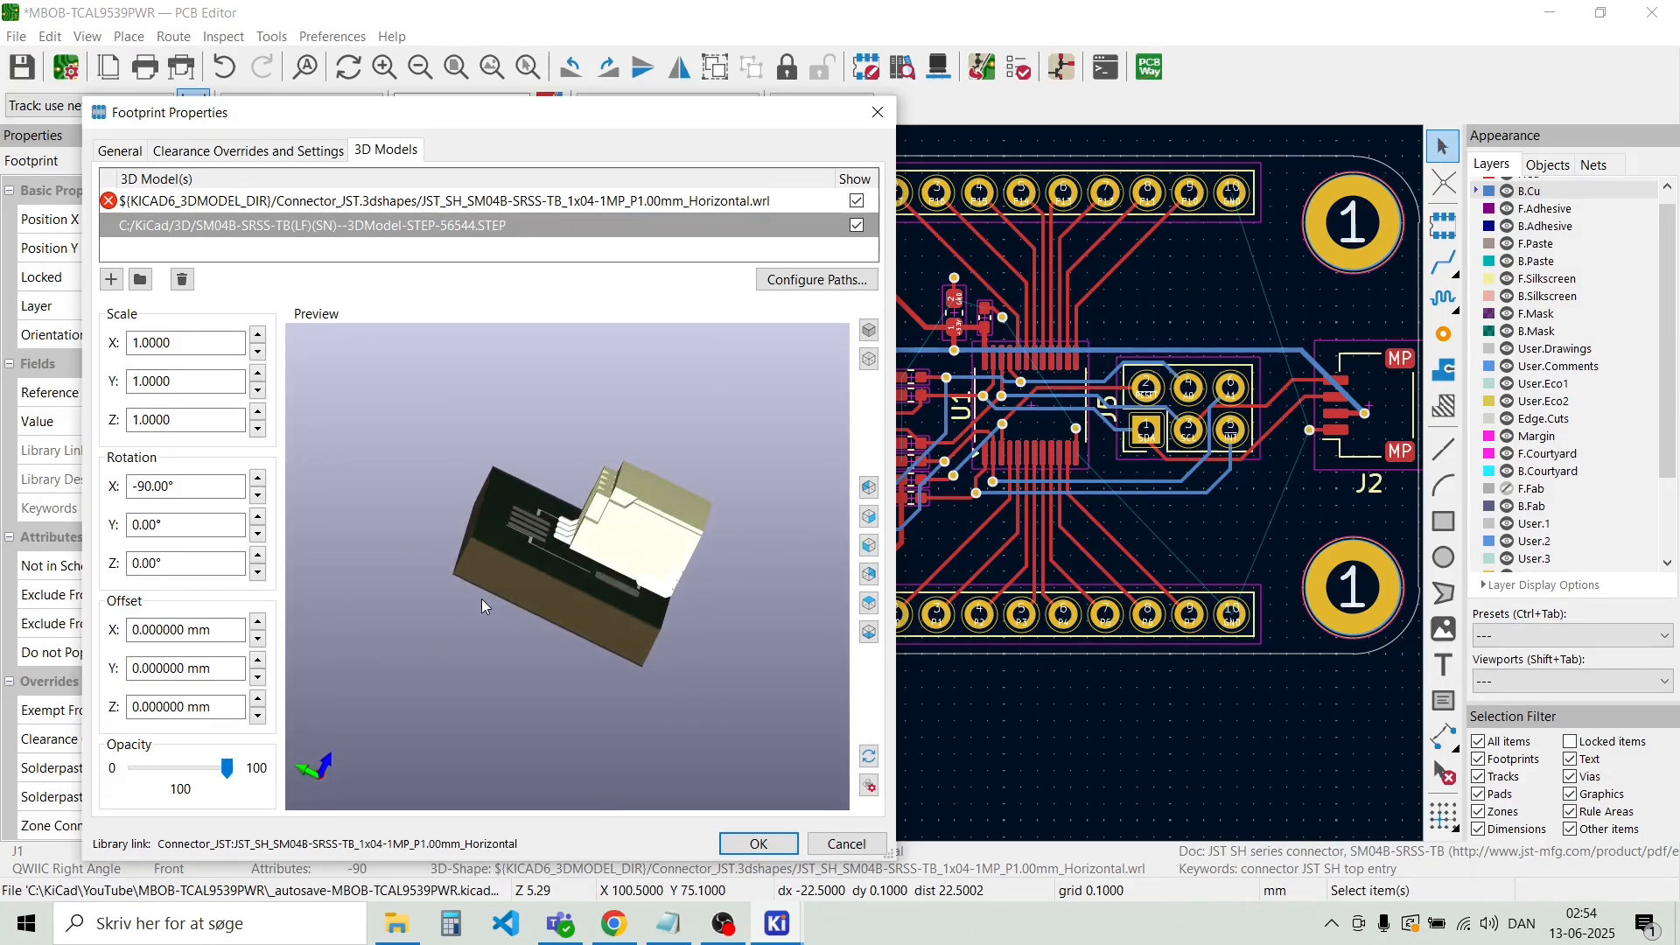
Lower J1's connector model onto the board by setting its Z offset to -0.3 mm
left_click(258, 701)
left_click(258, 715)
left_click(258, 714)
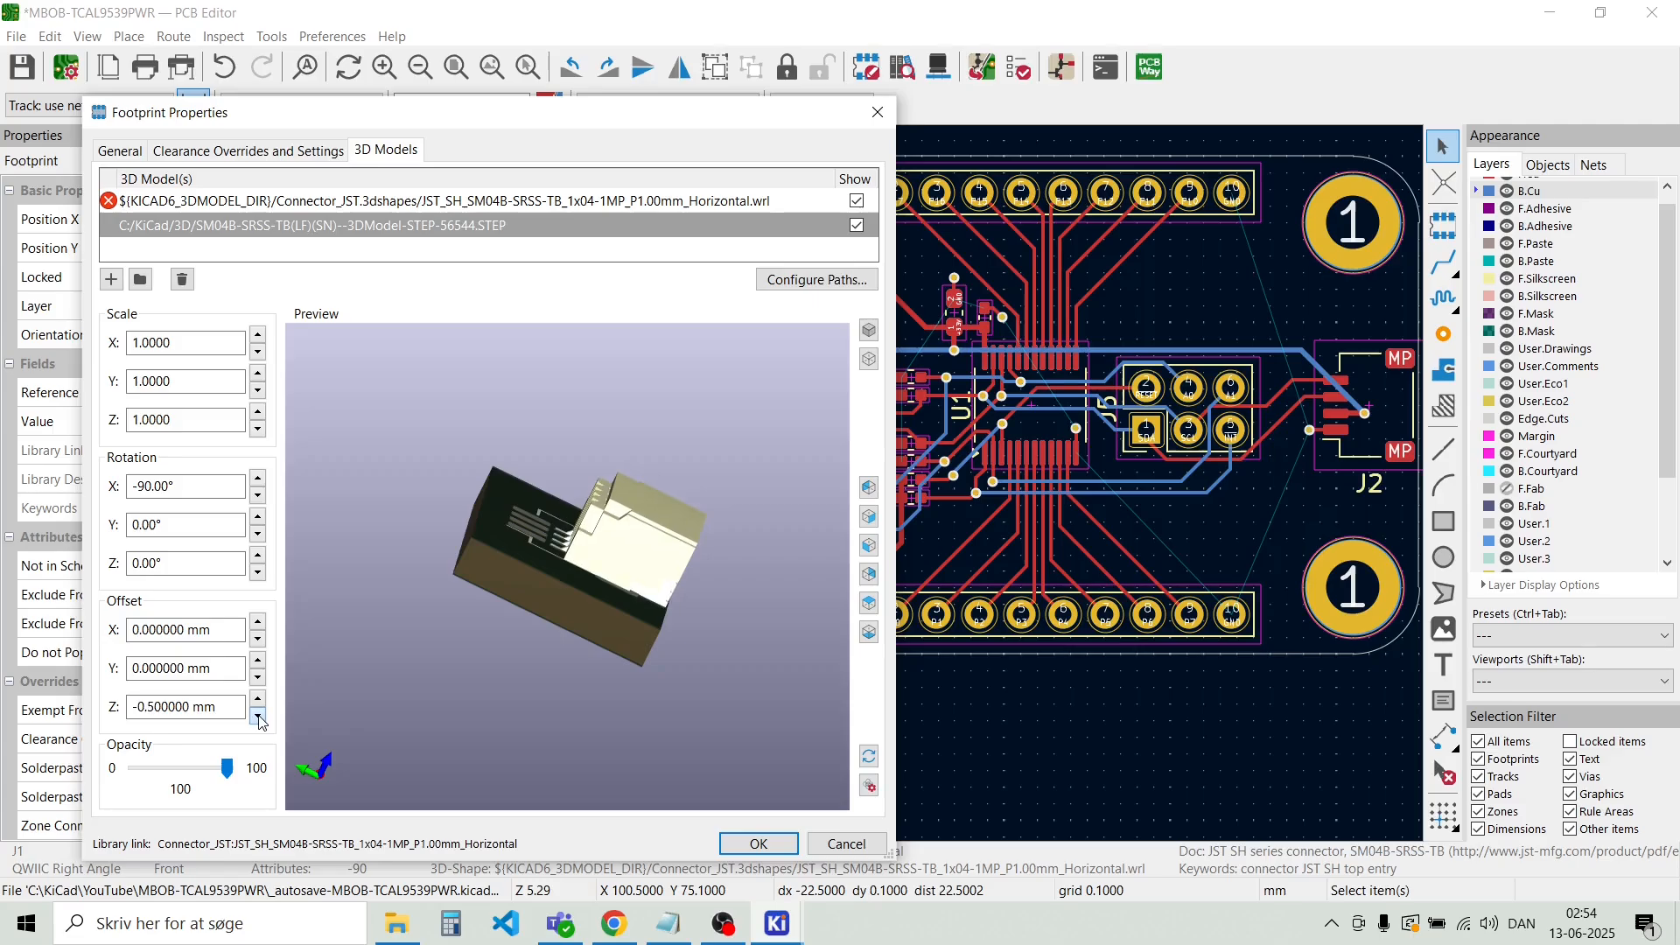
left_click_drag(481, 734, 627, 676)
left_click(224, 707)
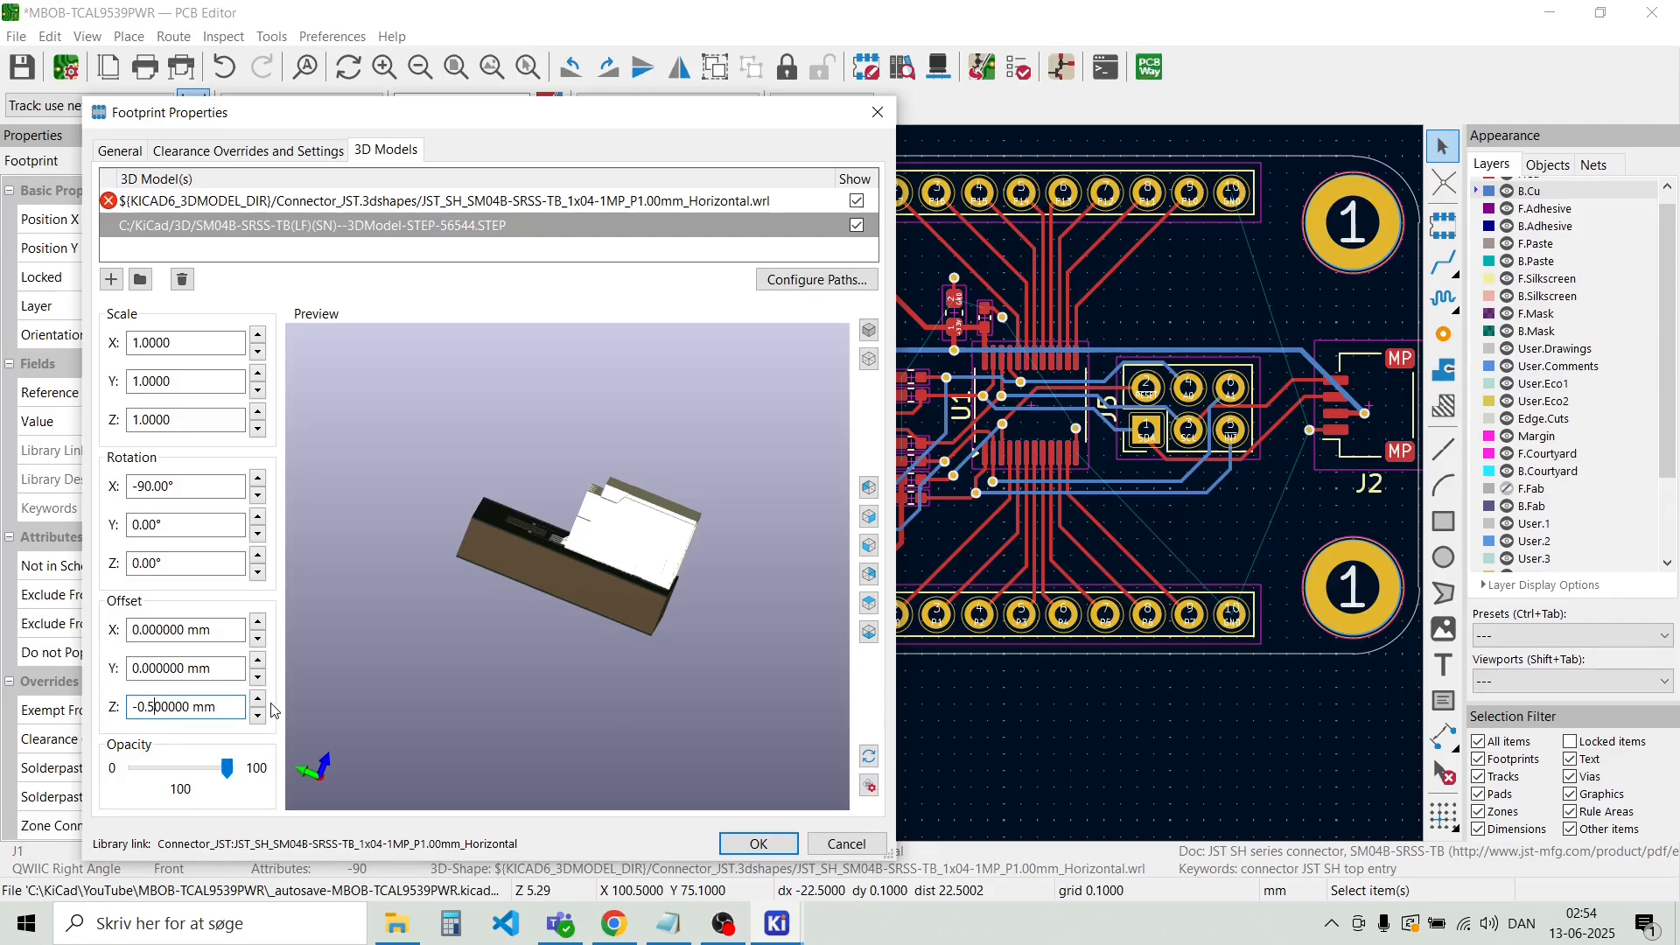
key("BackSpace")
type("3")
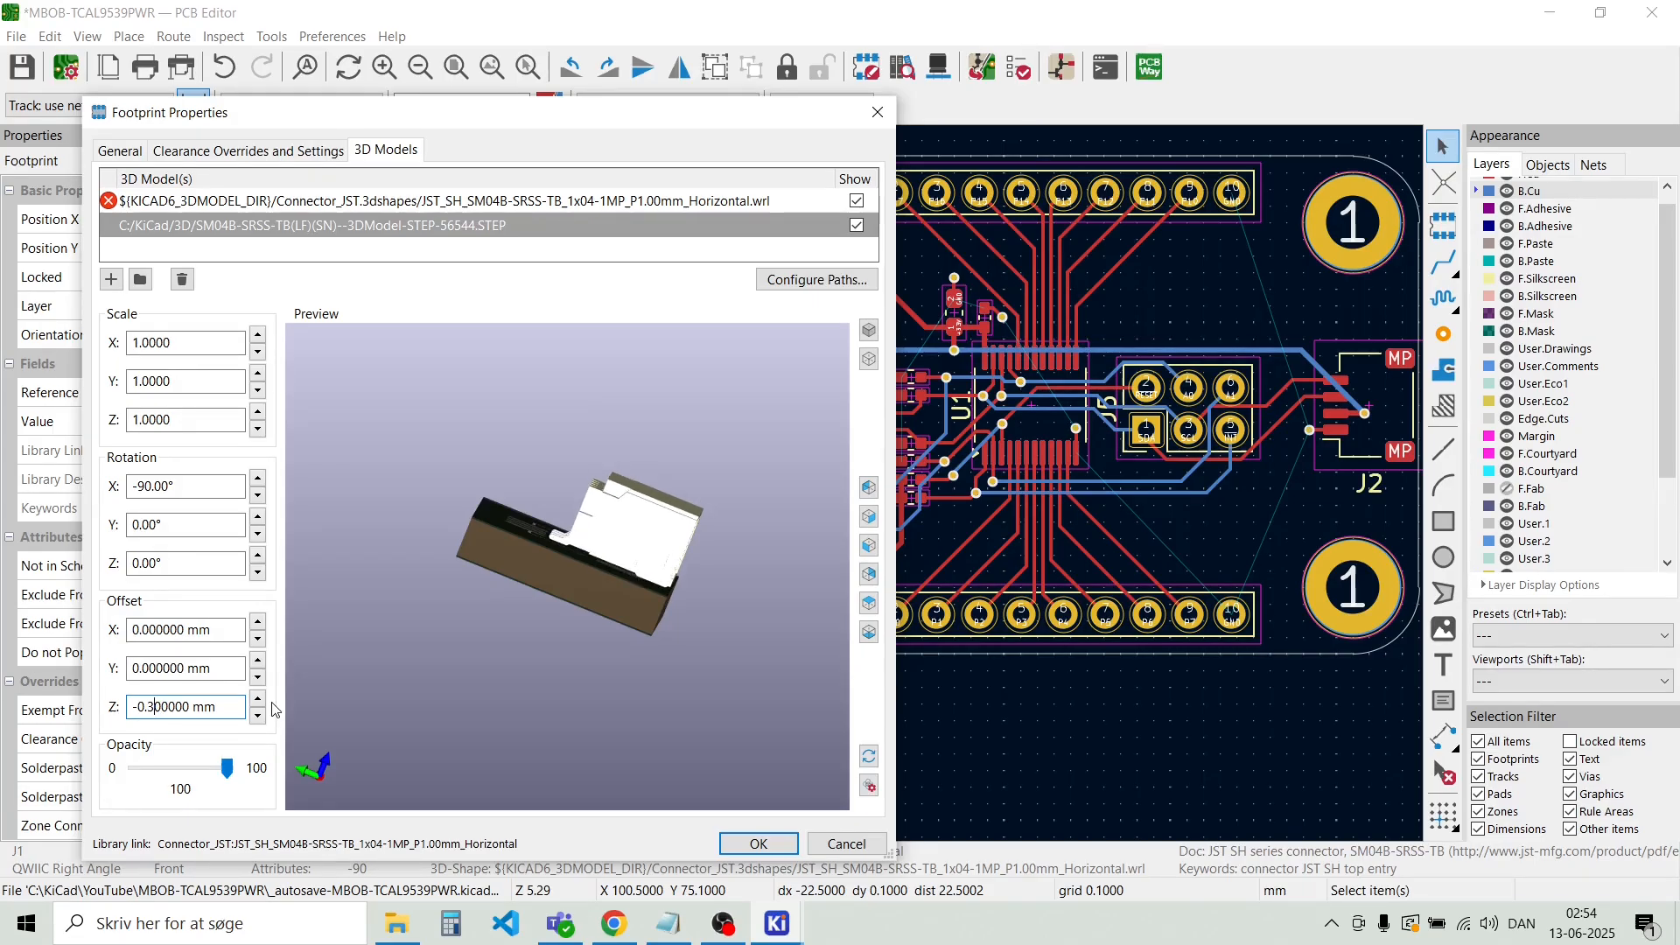
Shift J1's connector model toward its solder pads by setting the Y offset to 1.5 mm
scroll(473, 610, "up", 8)
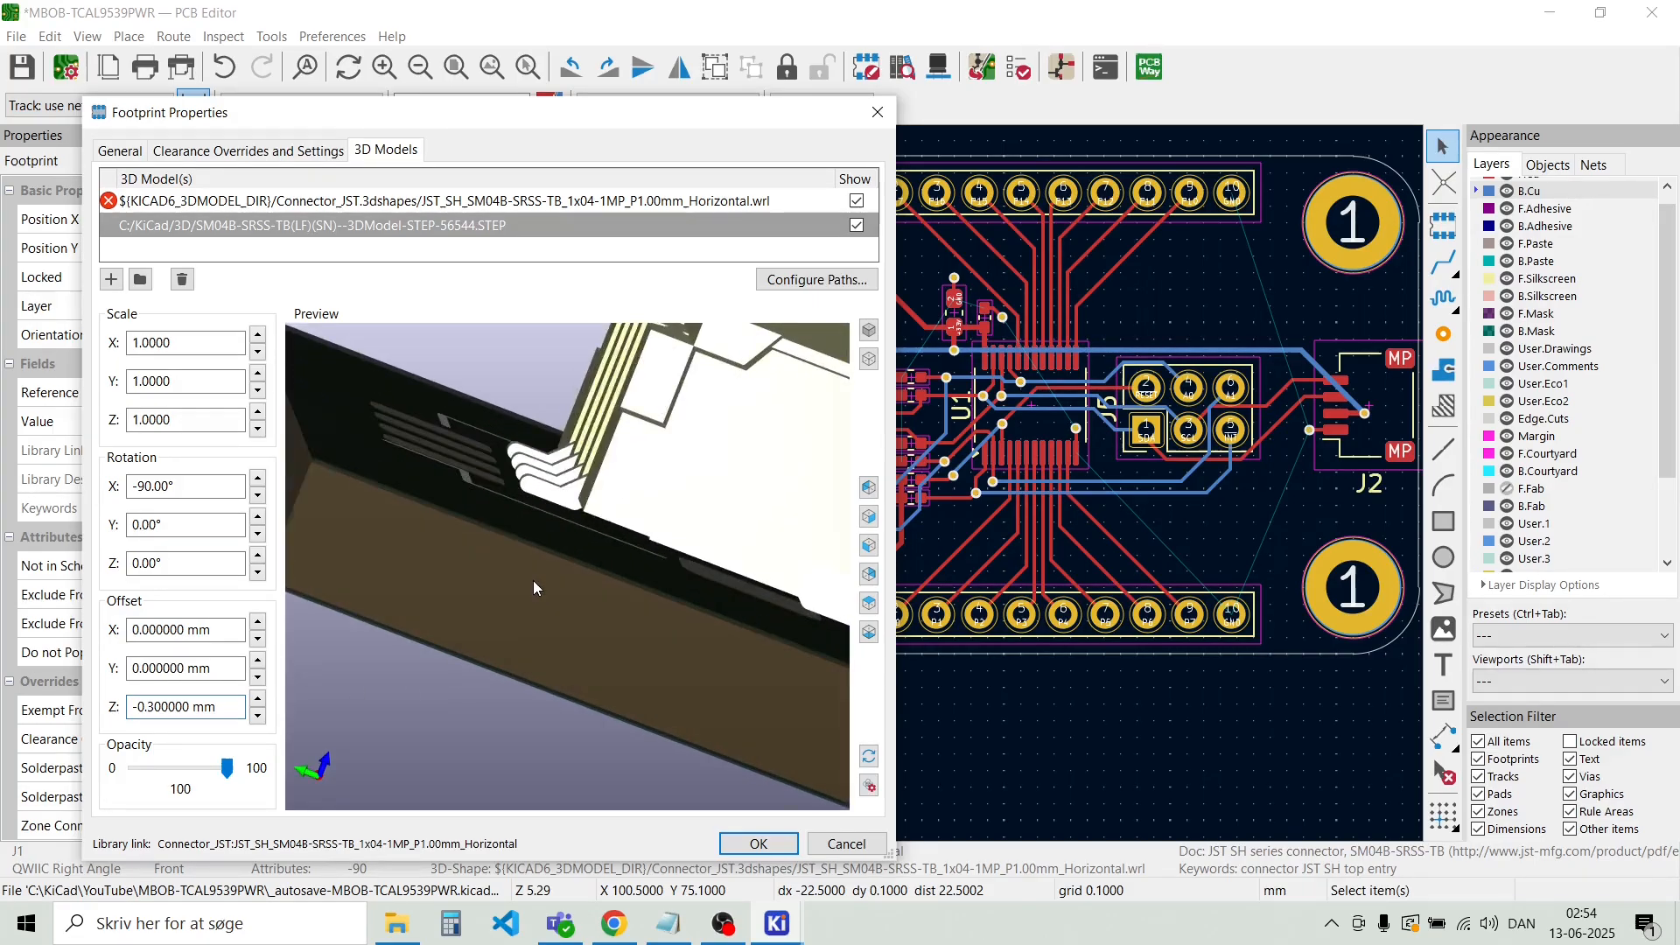
mouse_move(552, 622)
left_mouse_down()
mouse_move(524, 566)
mouse_move(544, 638)
left_mouse_up()
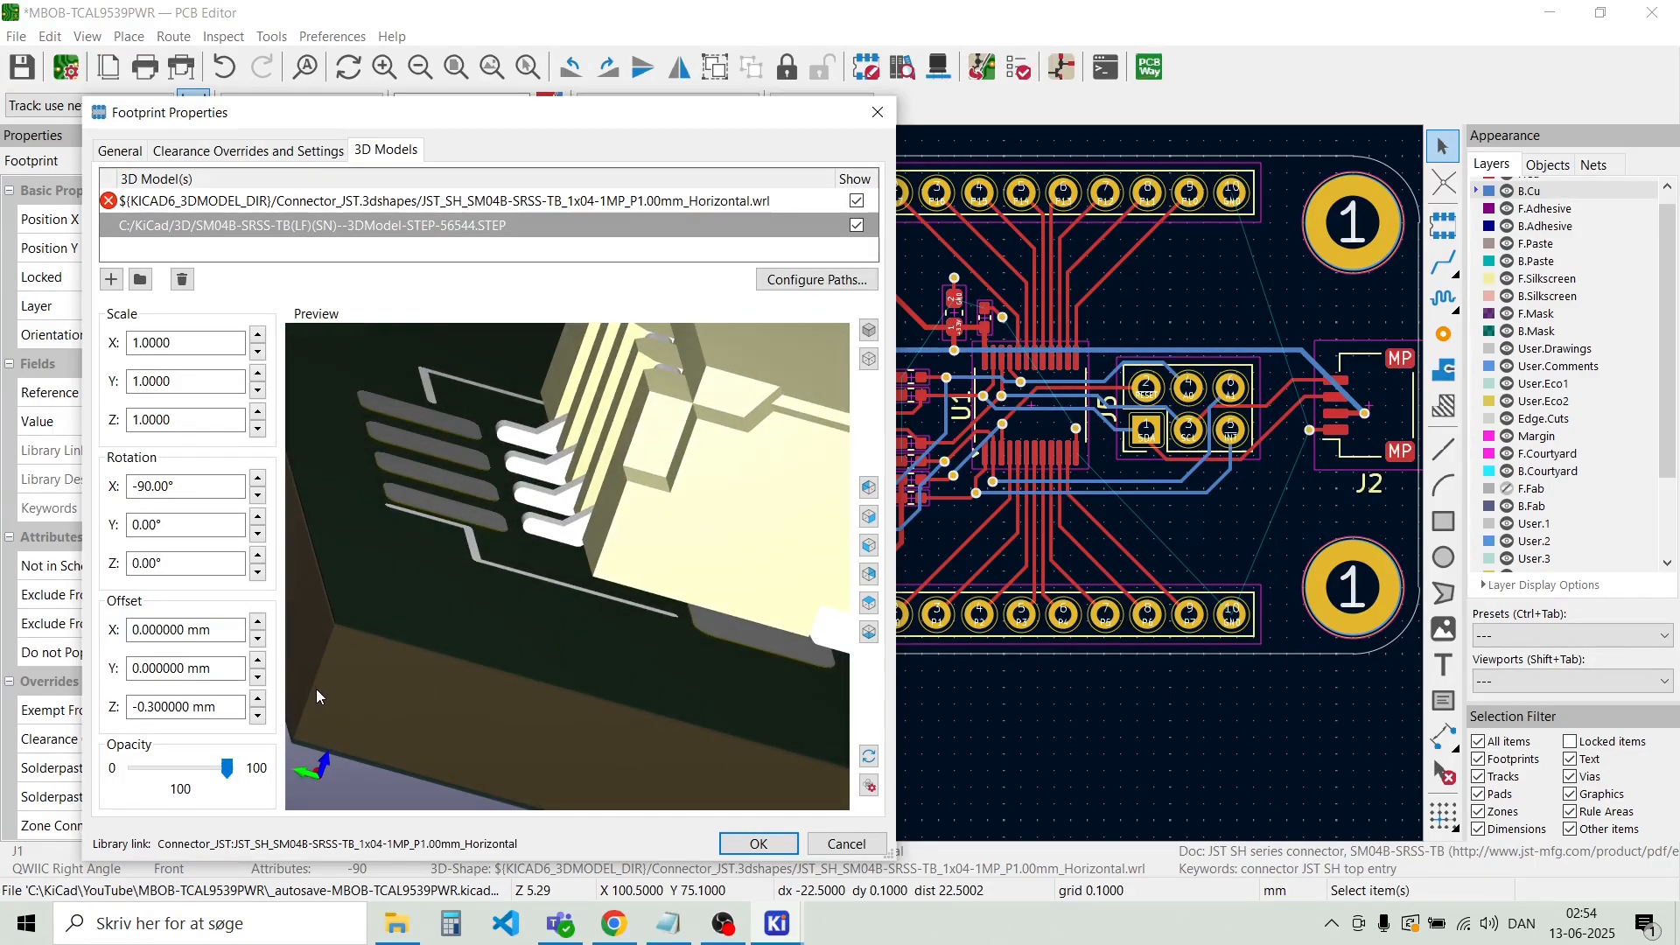
left_click(257, 662)
left_click(257, 661)
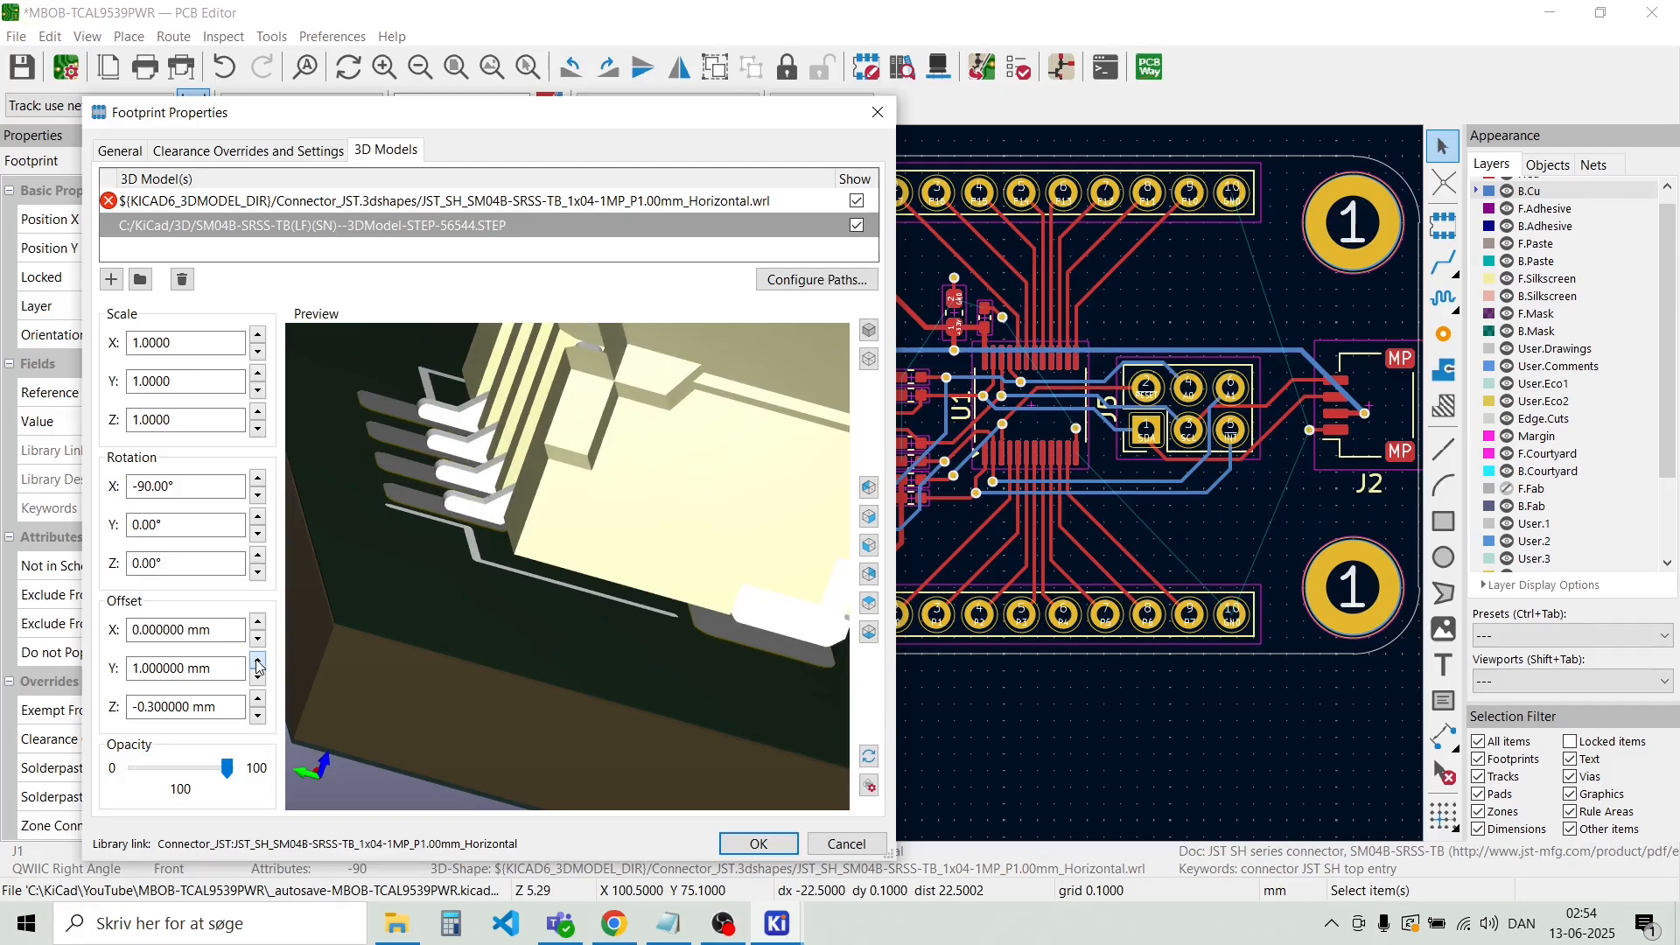
left_click_drag(368, 563, 316, 623)
left_click(258, 662)
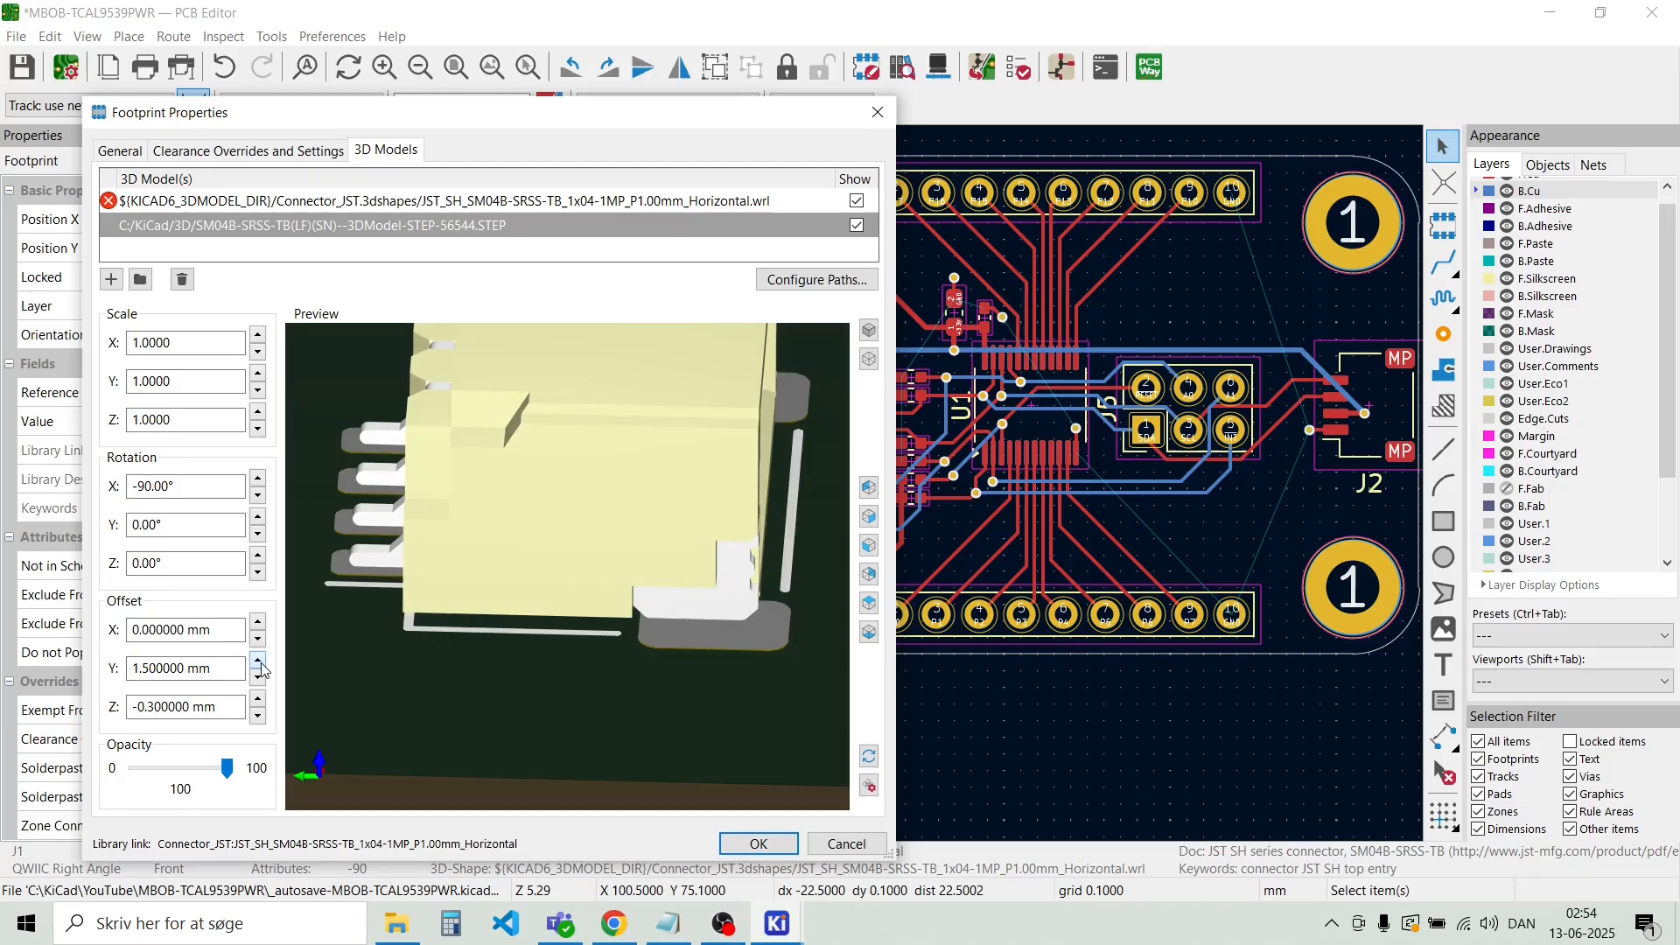
Set J1's connector model Y offset to 1.25 mm, check its pad alignment, and apply the footprint changes
left_click(229, 672)
type("2")
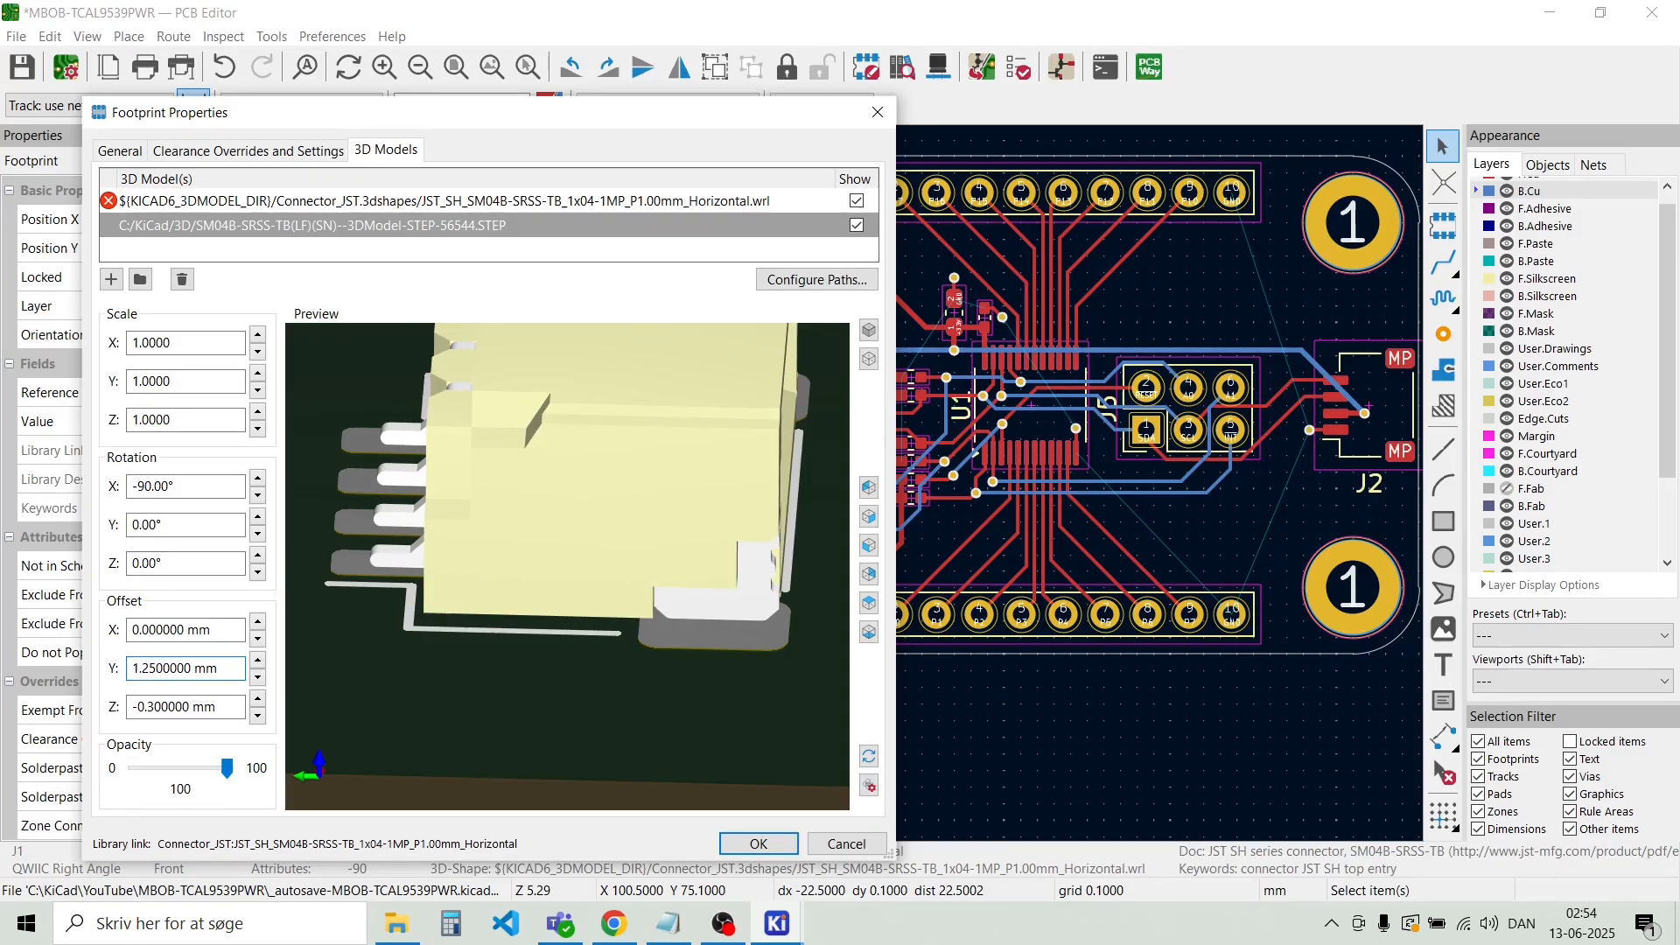
scroll(572, 665, "up", 5)
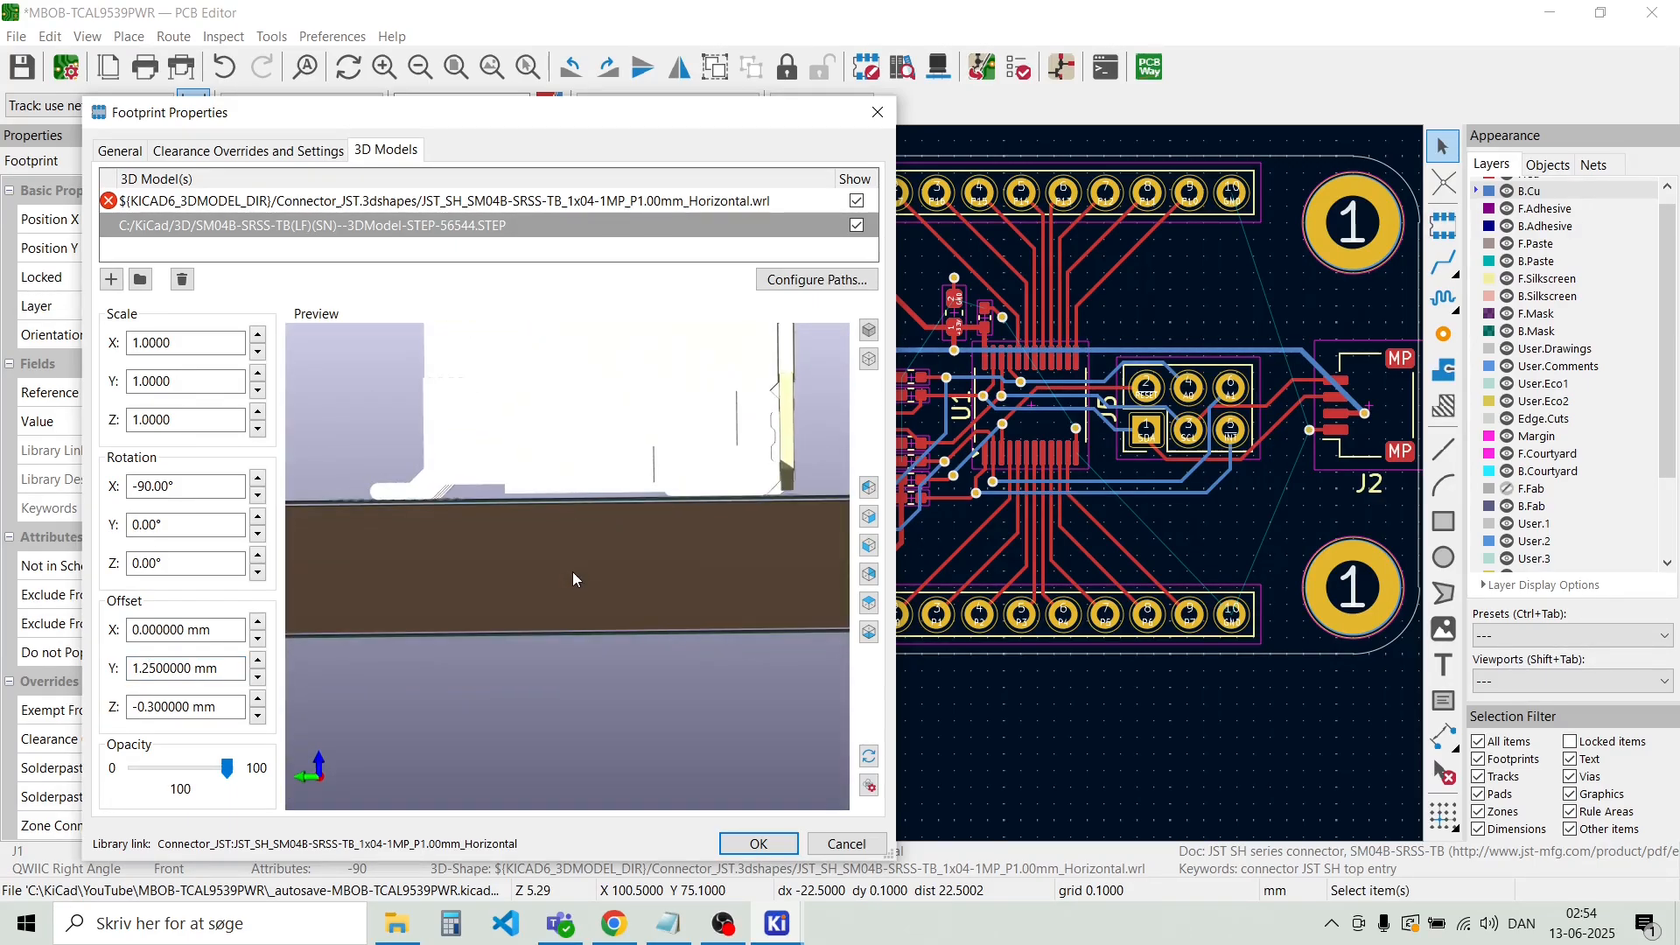
left_click_drag(579, 570, 580, 658)
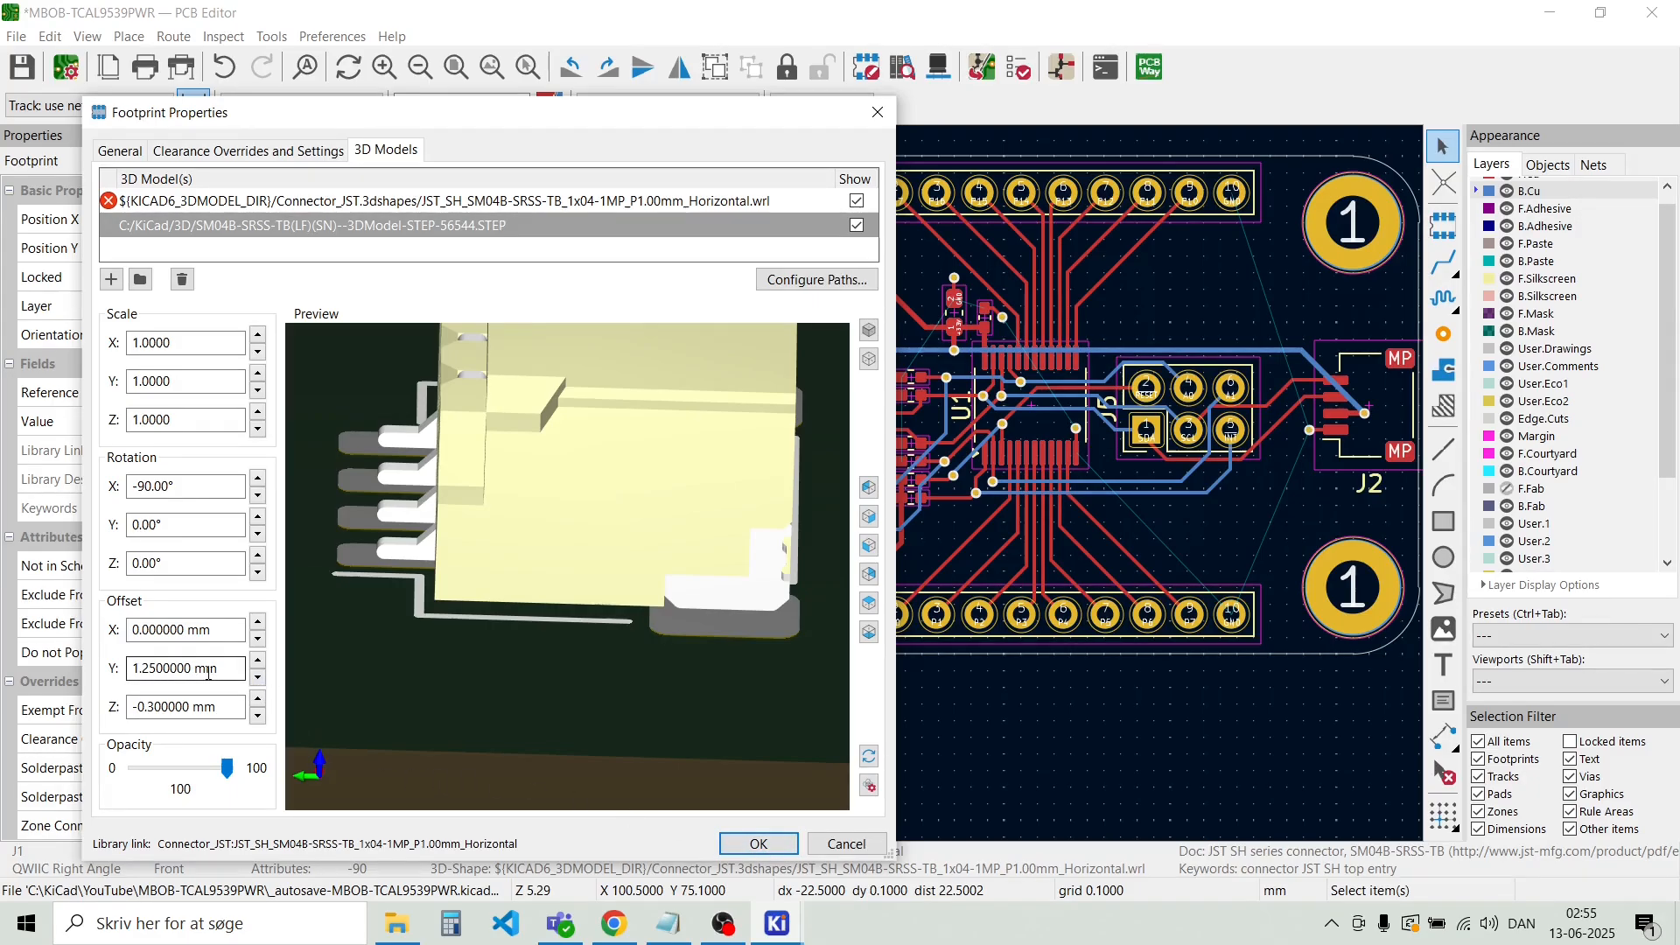
left_click(203, 707)
left_click(758, 842)
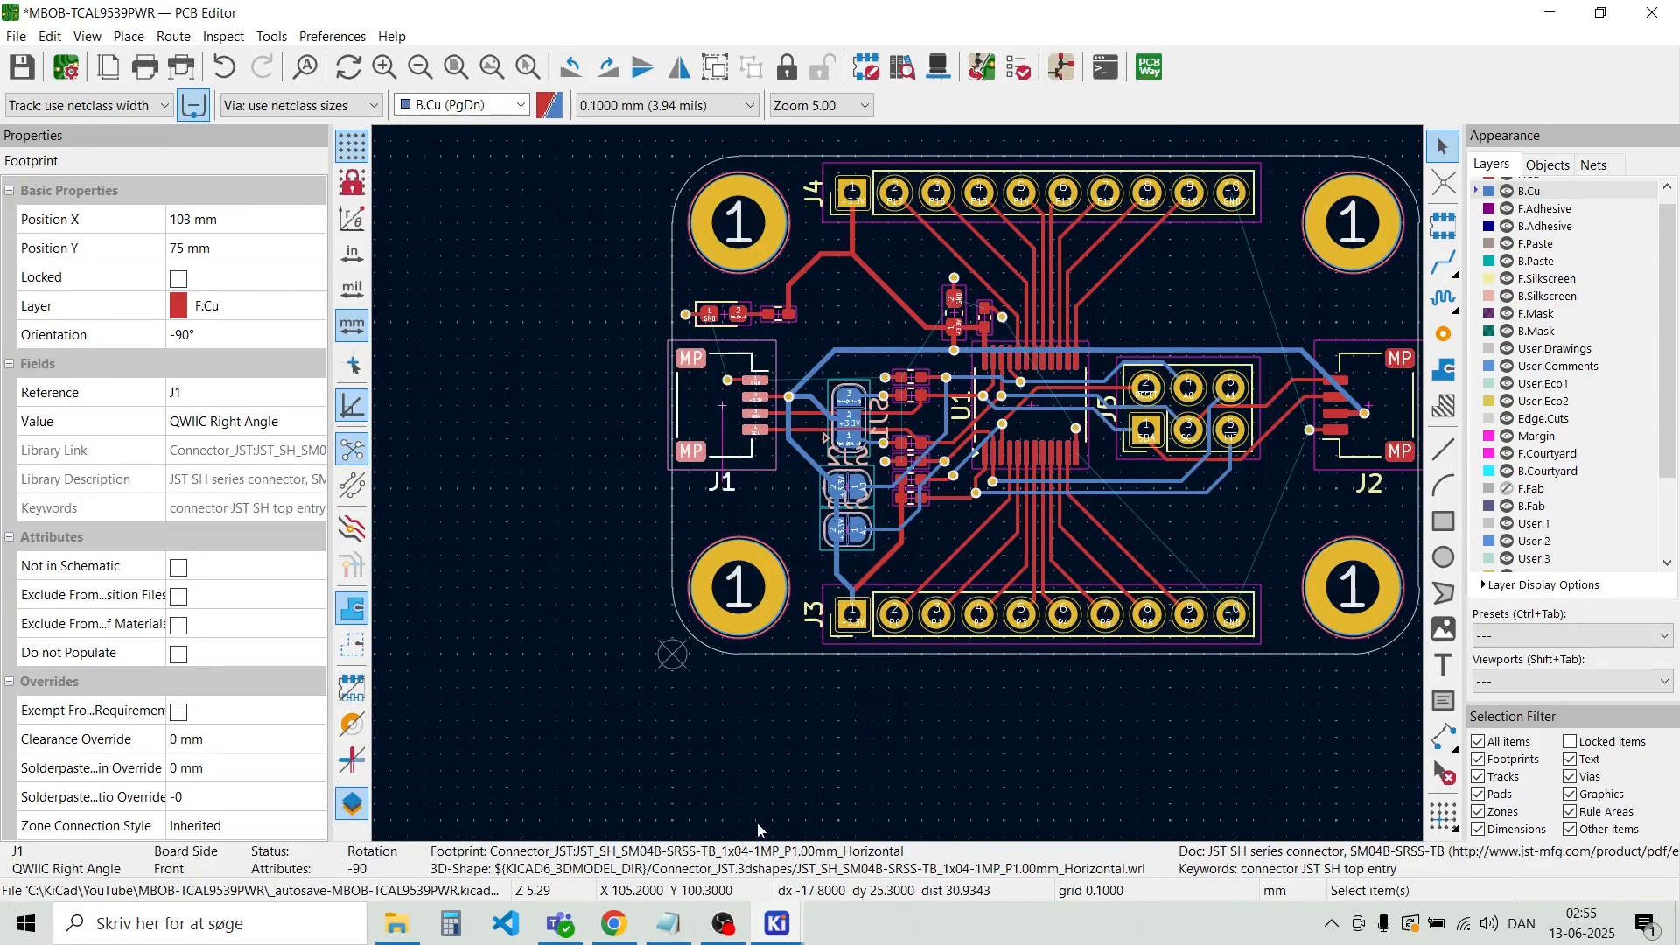
Add SM04B-SRSS-TB(LF)(SN)--3DModel-STEP-56544.STEP from C:/KiCad/3D as a 3D model to the J2 footprint
left_click(1308, 493)
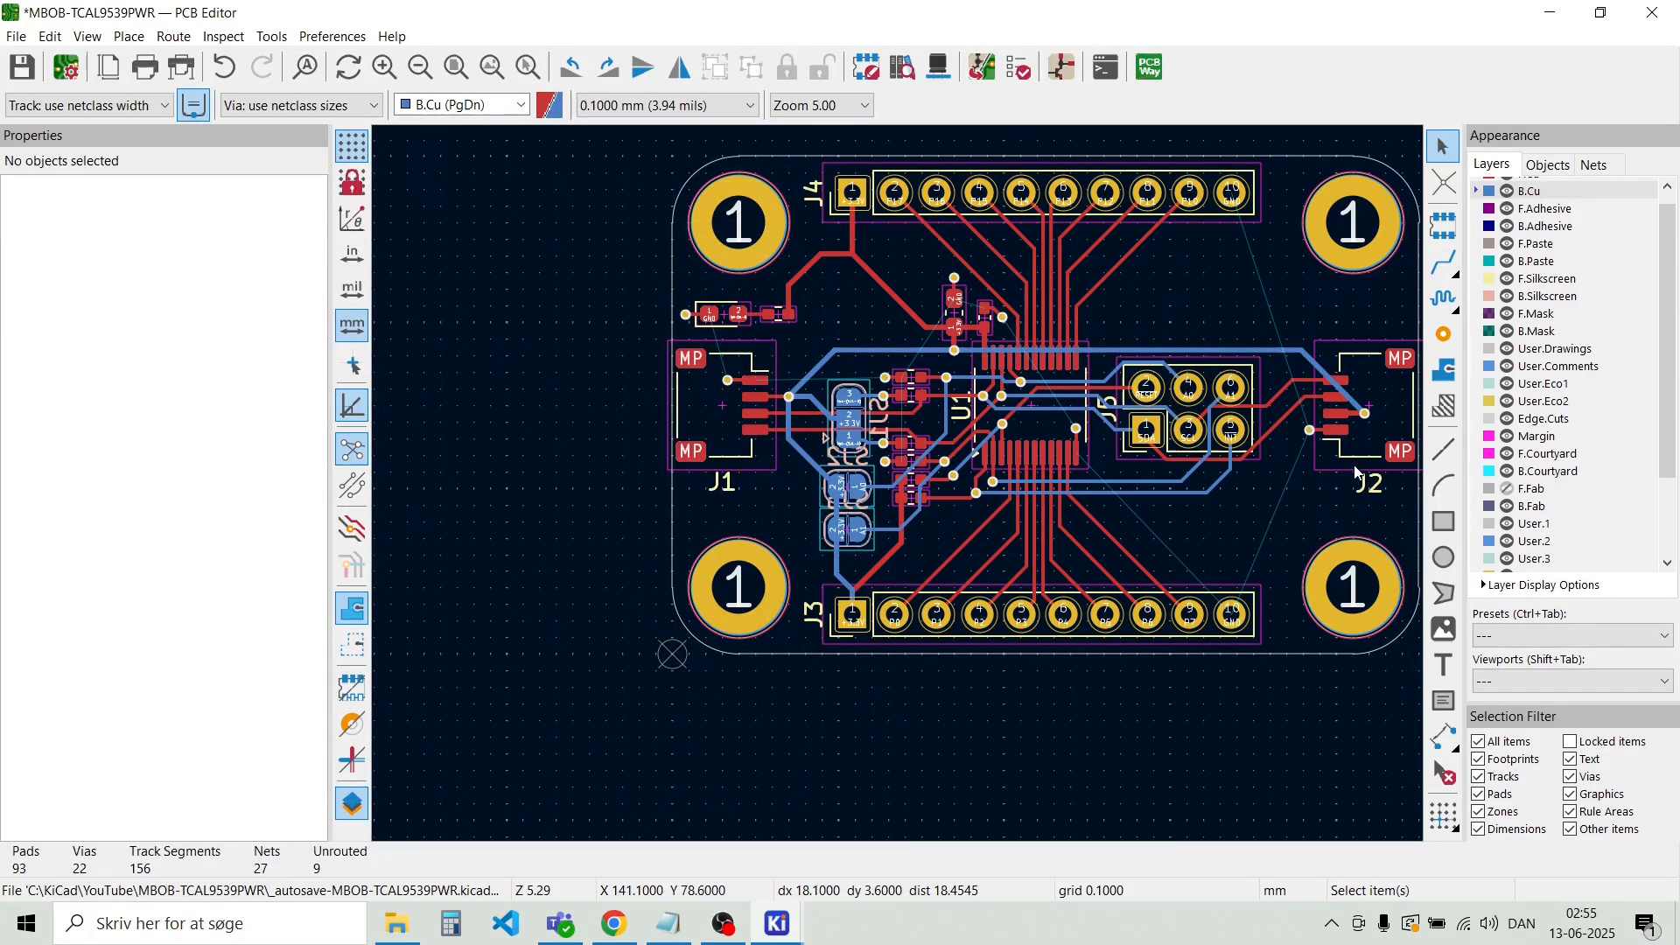
double_click(1355, 470)
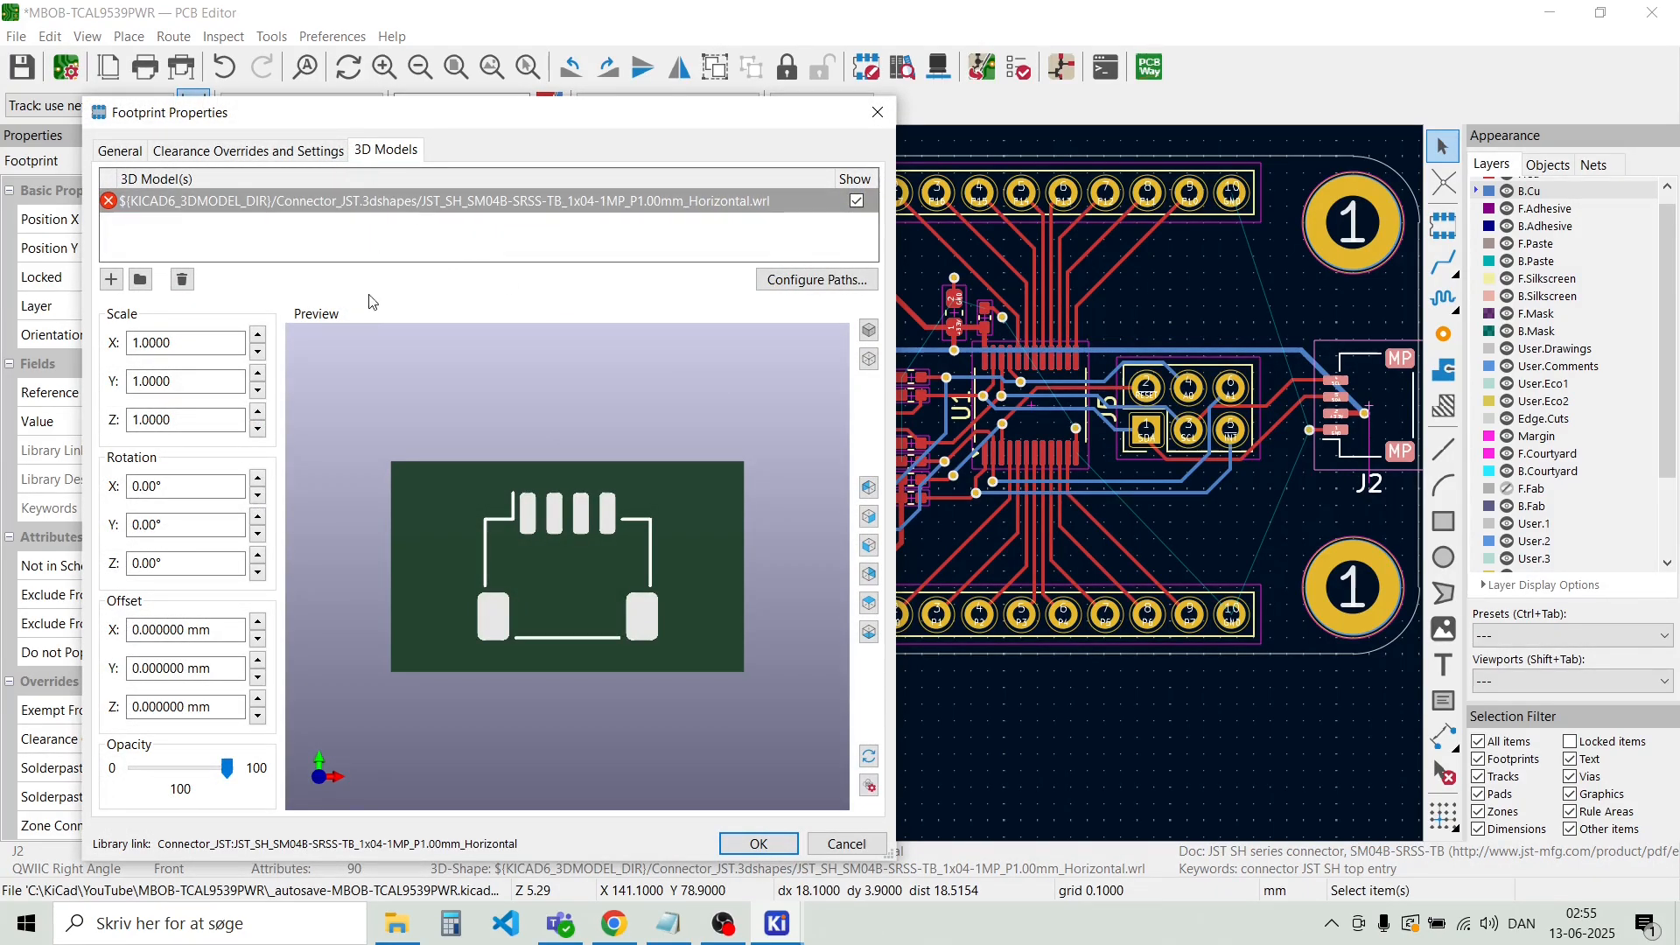
left_click(111, 280)
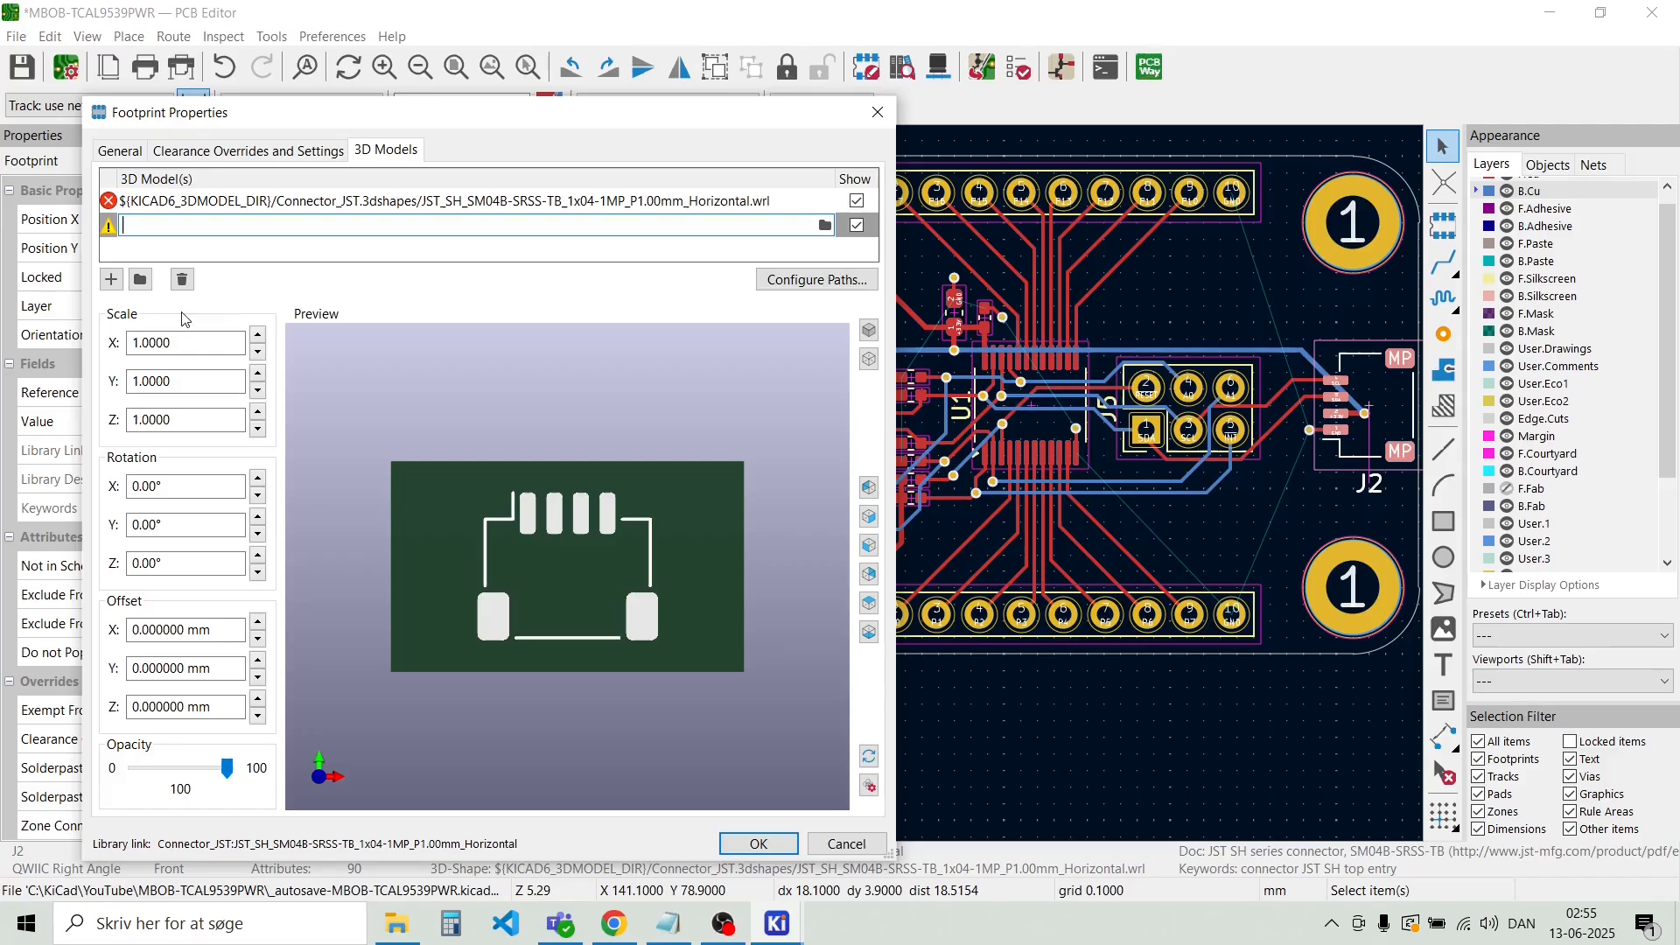
left_click(824, 226)
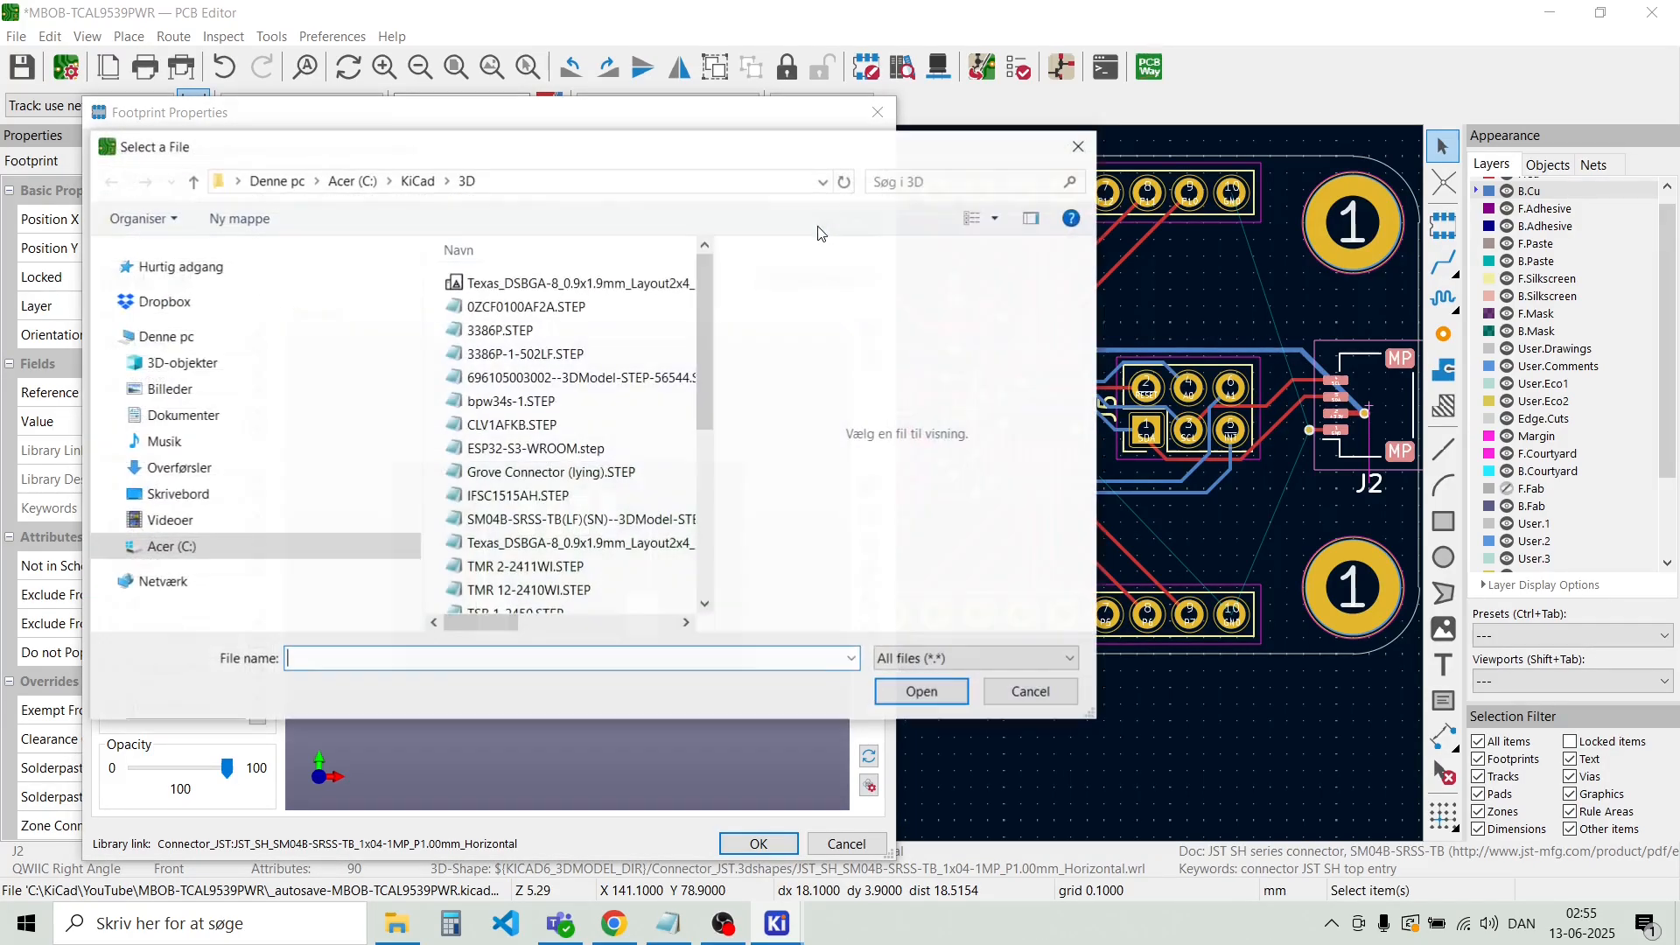
double_click(585, 520)
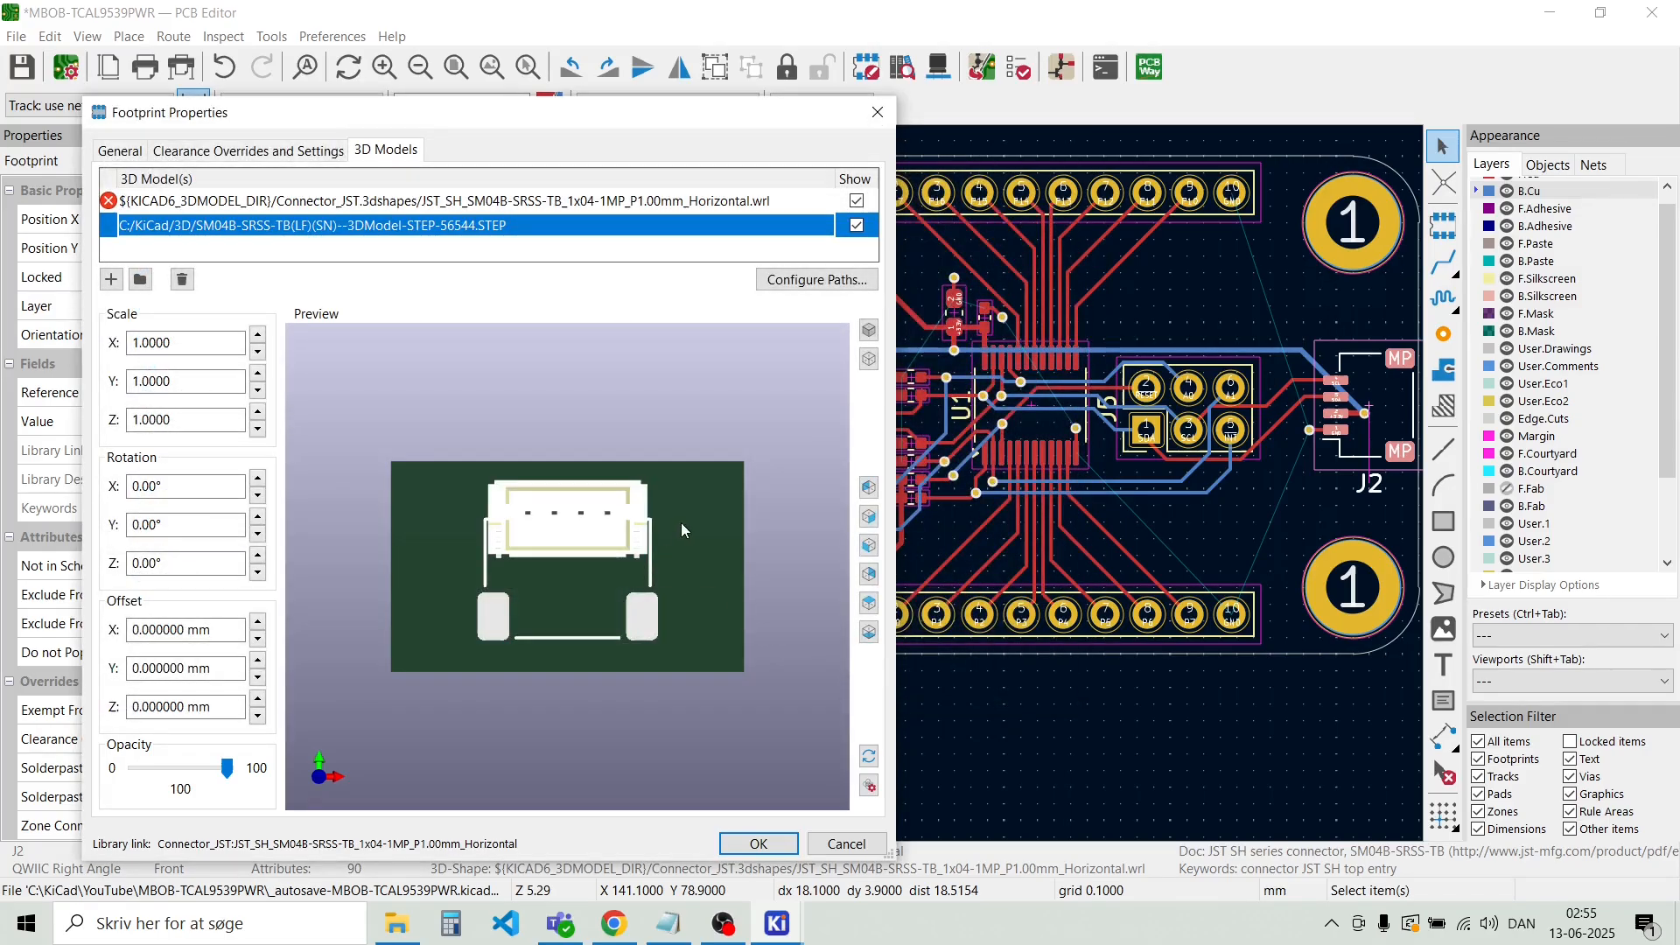
Rotate J2's connector model to -90° about the X axis and set its Y offset to 1.25 mm
left_click(257, 496)
left_click_drag(333, 659, 697, 586)
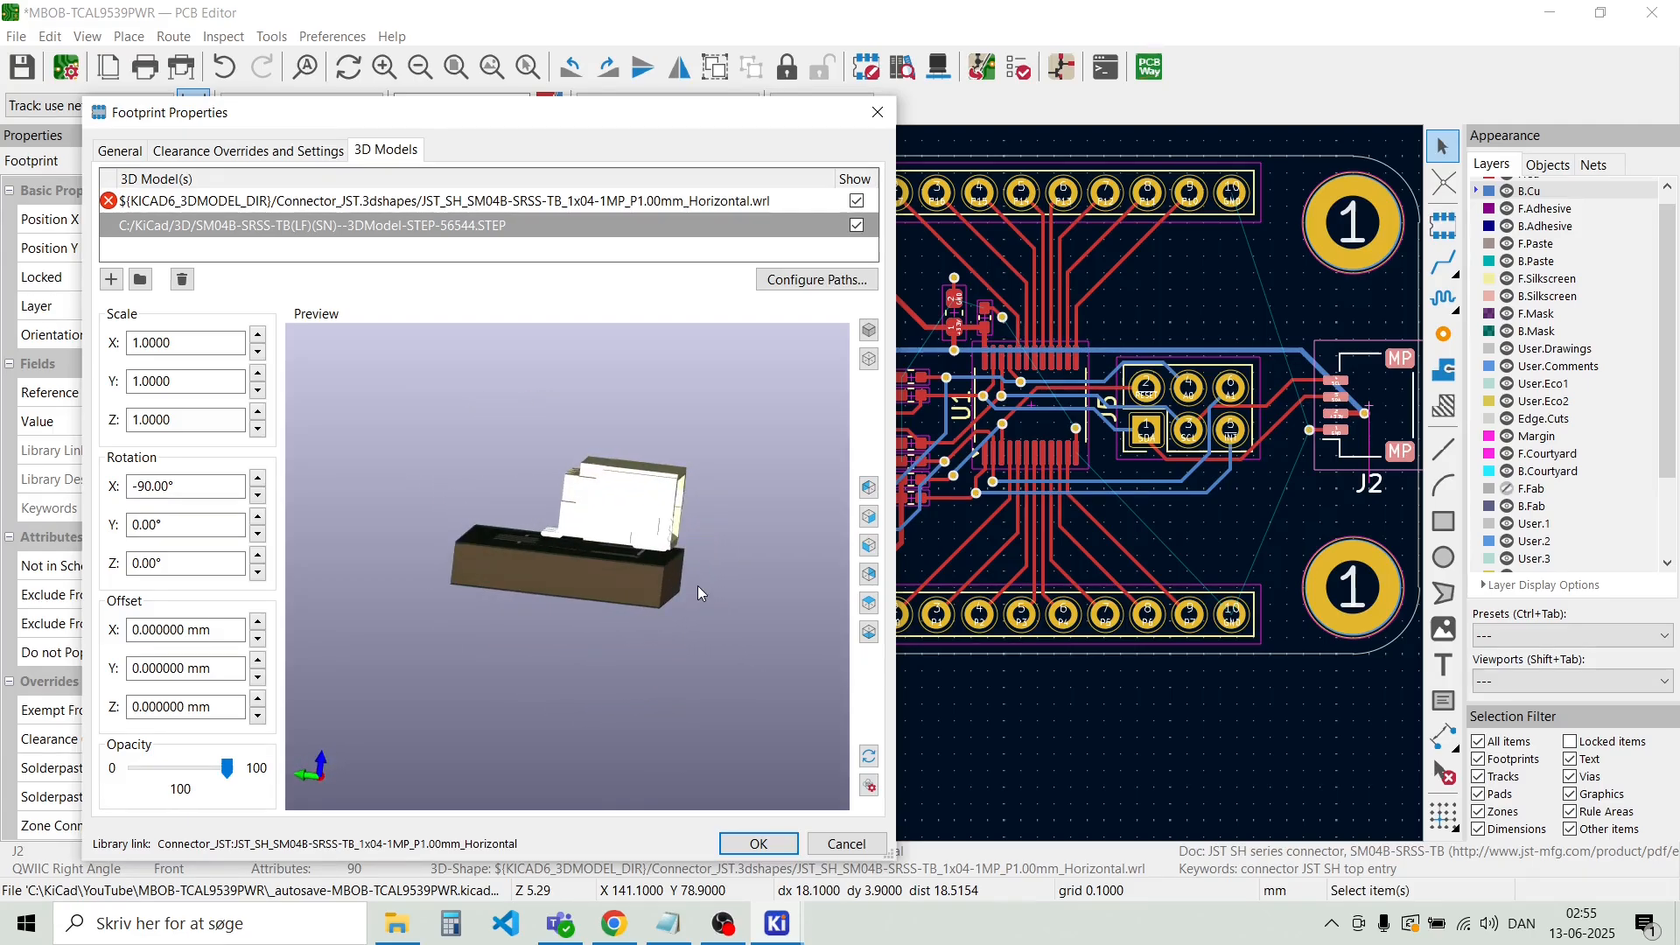
left_click(259, 719)
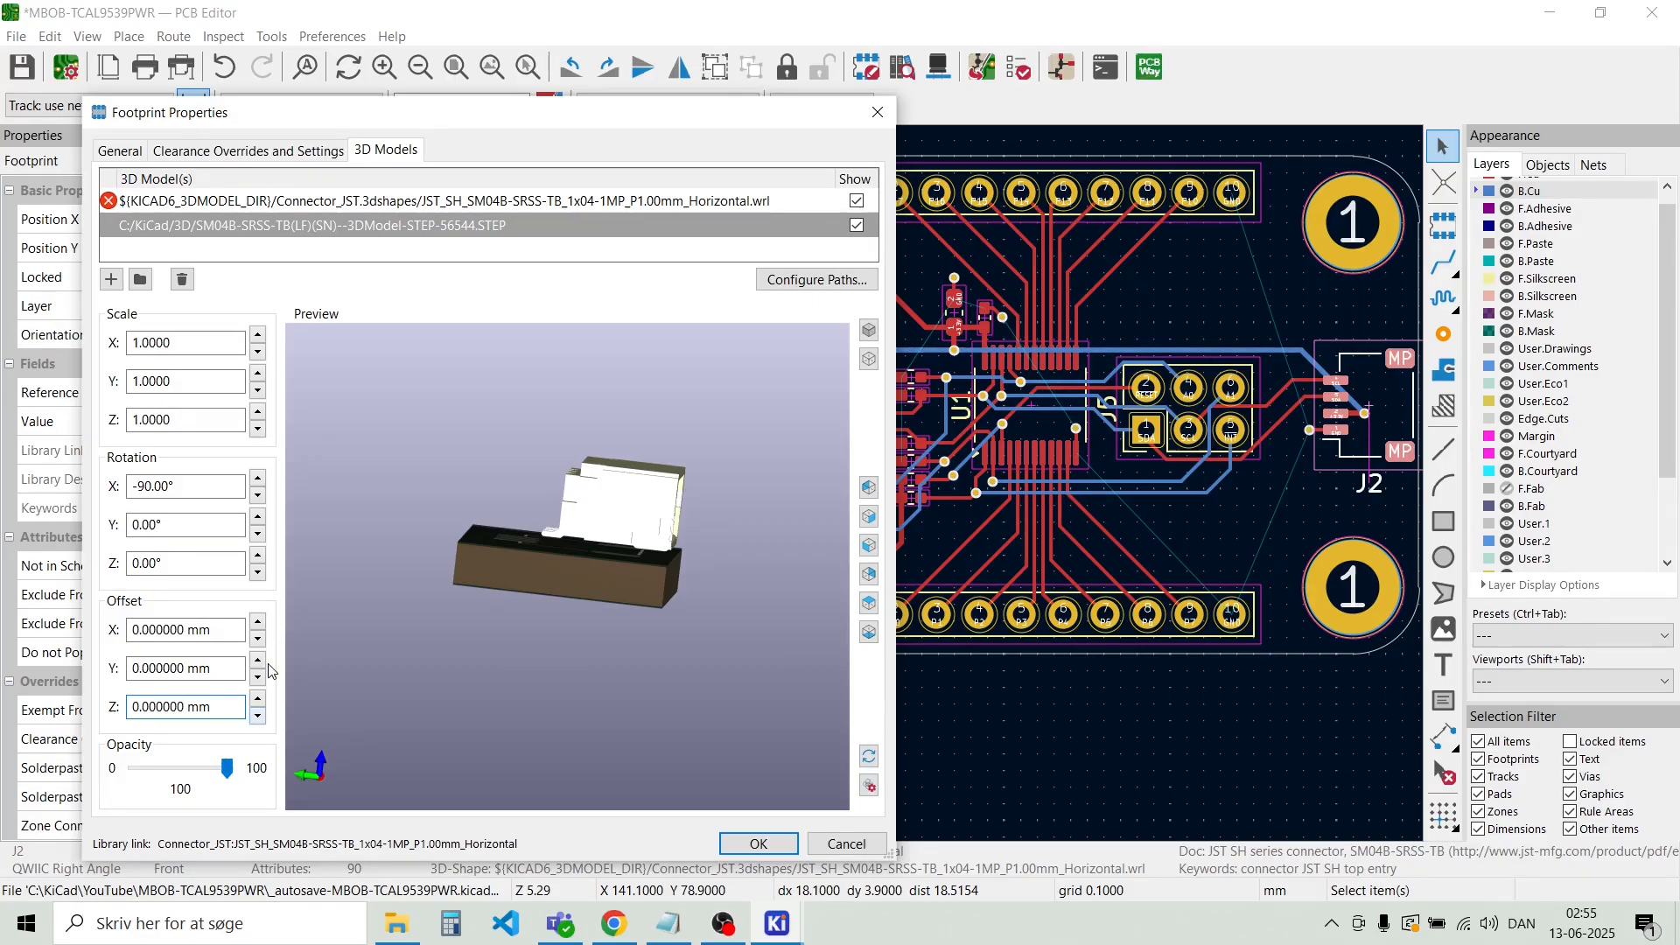
left_click(231, 659)
type("1")
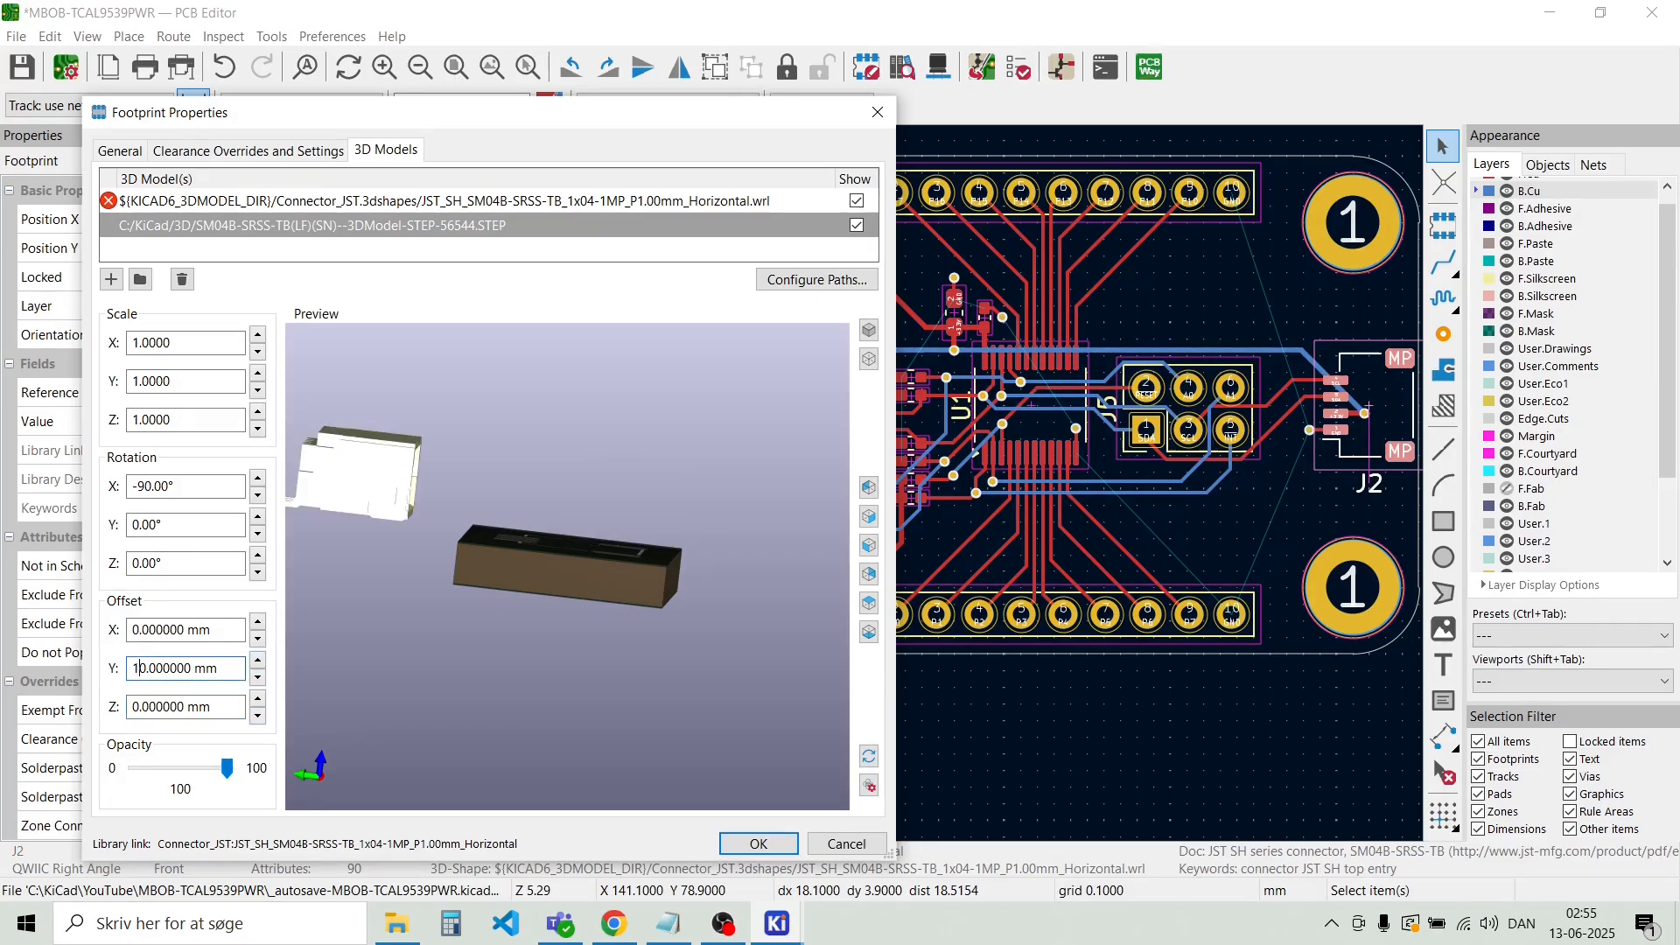
key("Delete")
type("24")
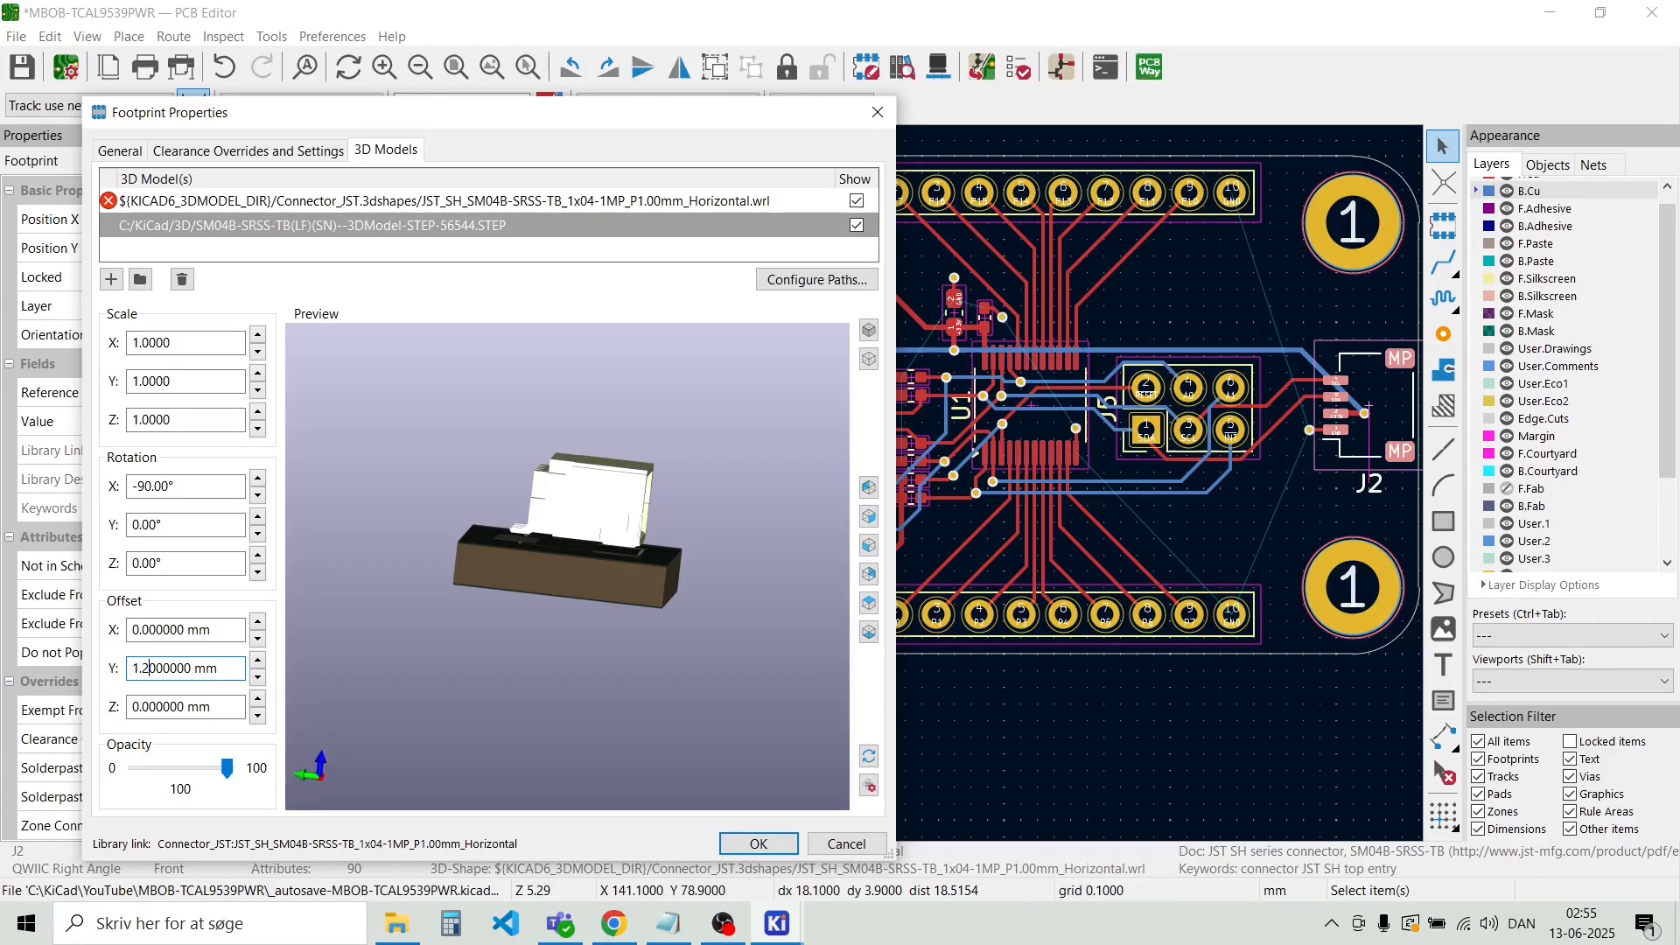
key("BackSpace")
type("5")
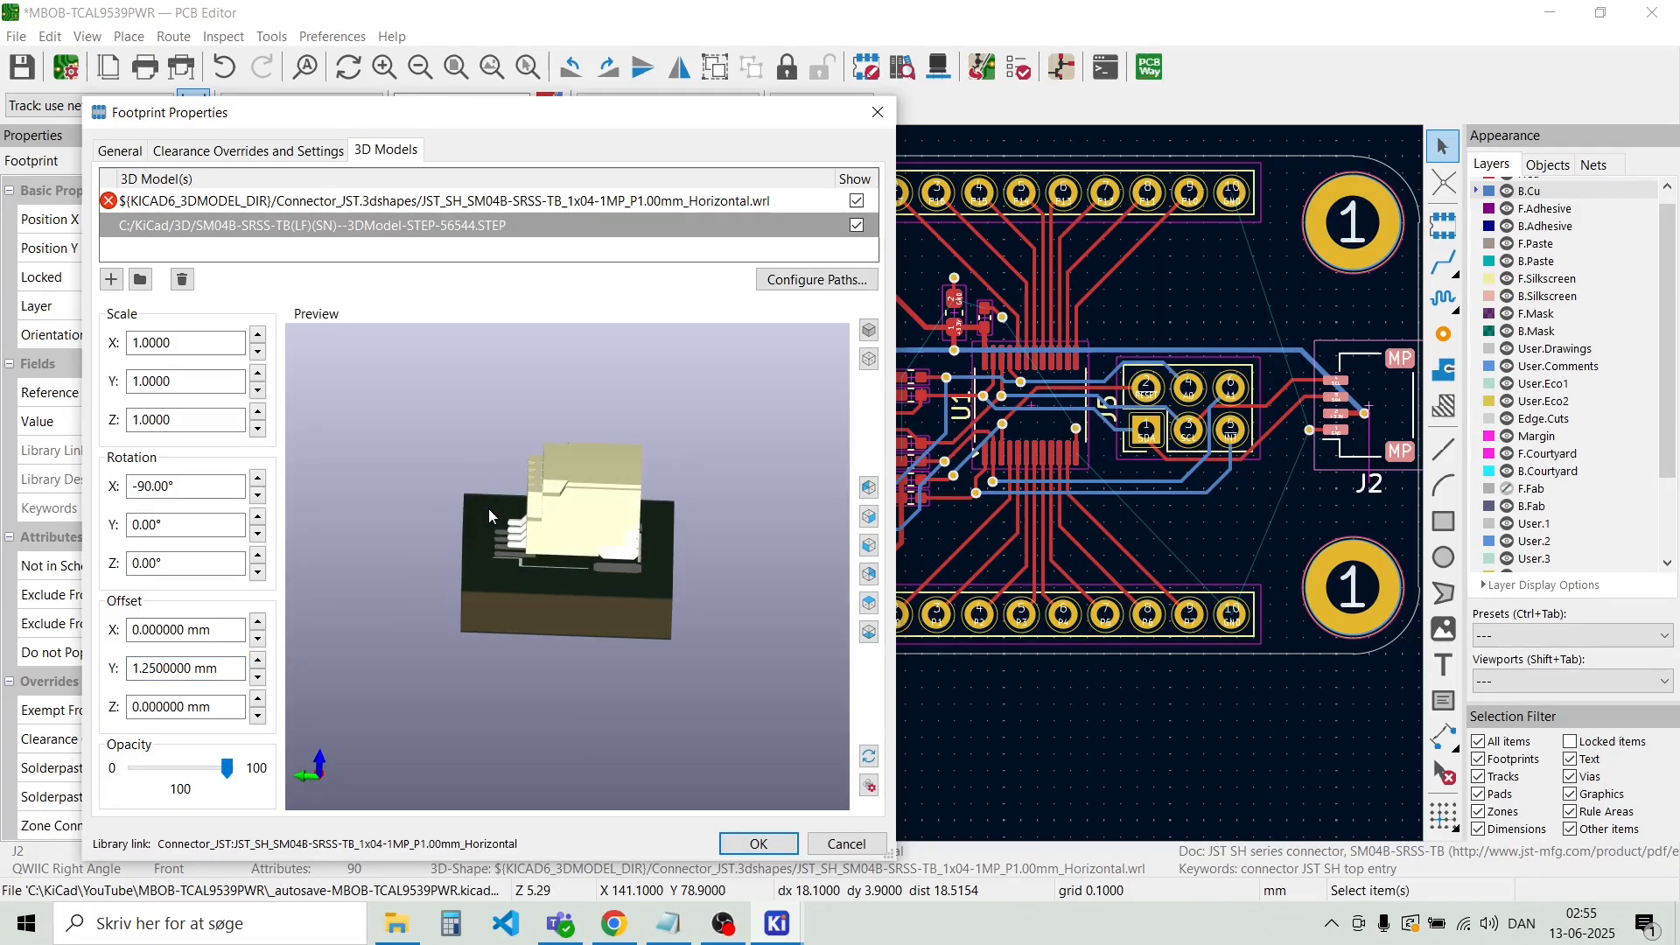
left_click_drag(415, 616, 491, 582)
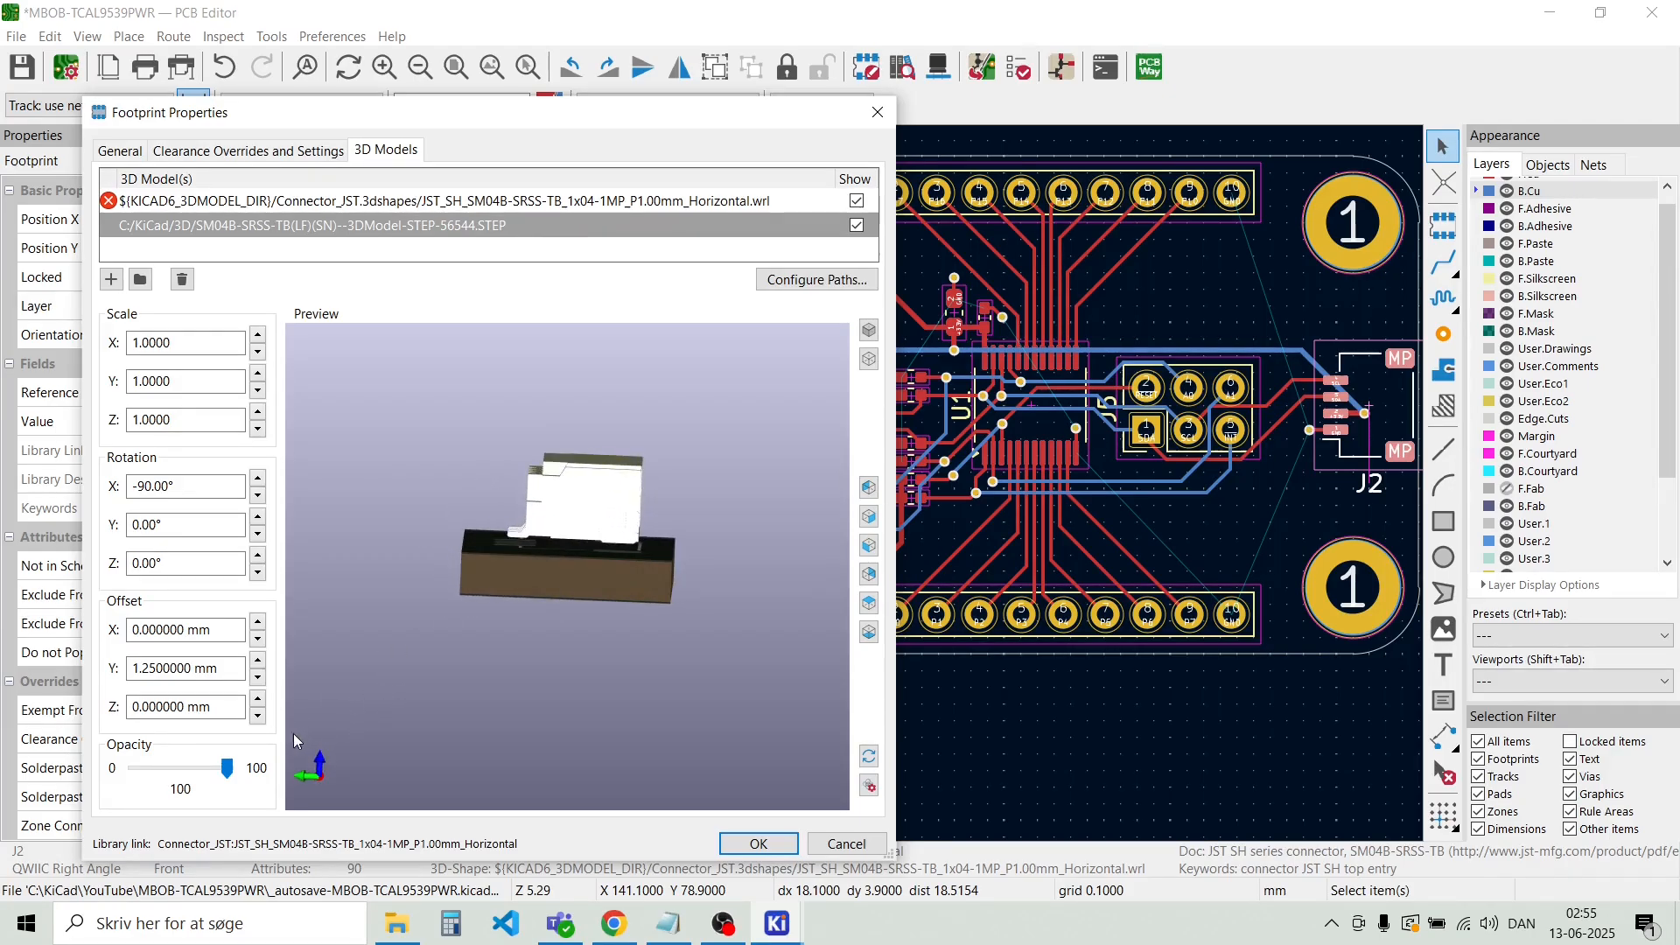
Set J2's connector model Z offset to -0.3 mm, check its seating on the pads, and apply the footprint changes
left_click(258, 715)
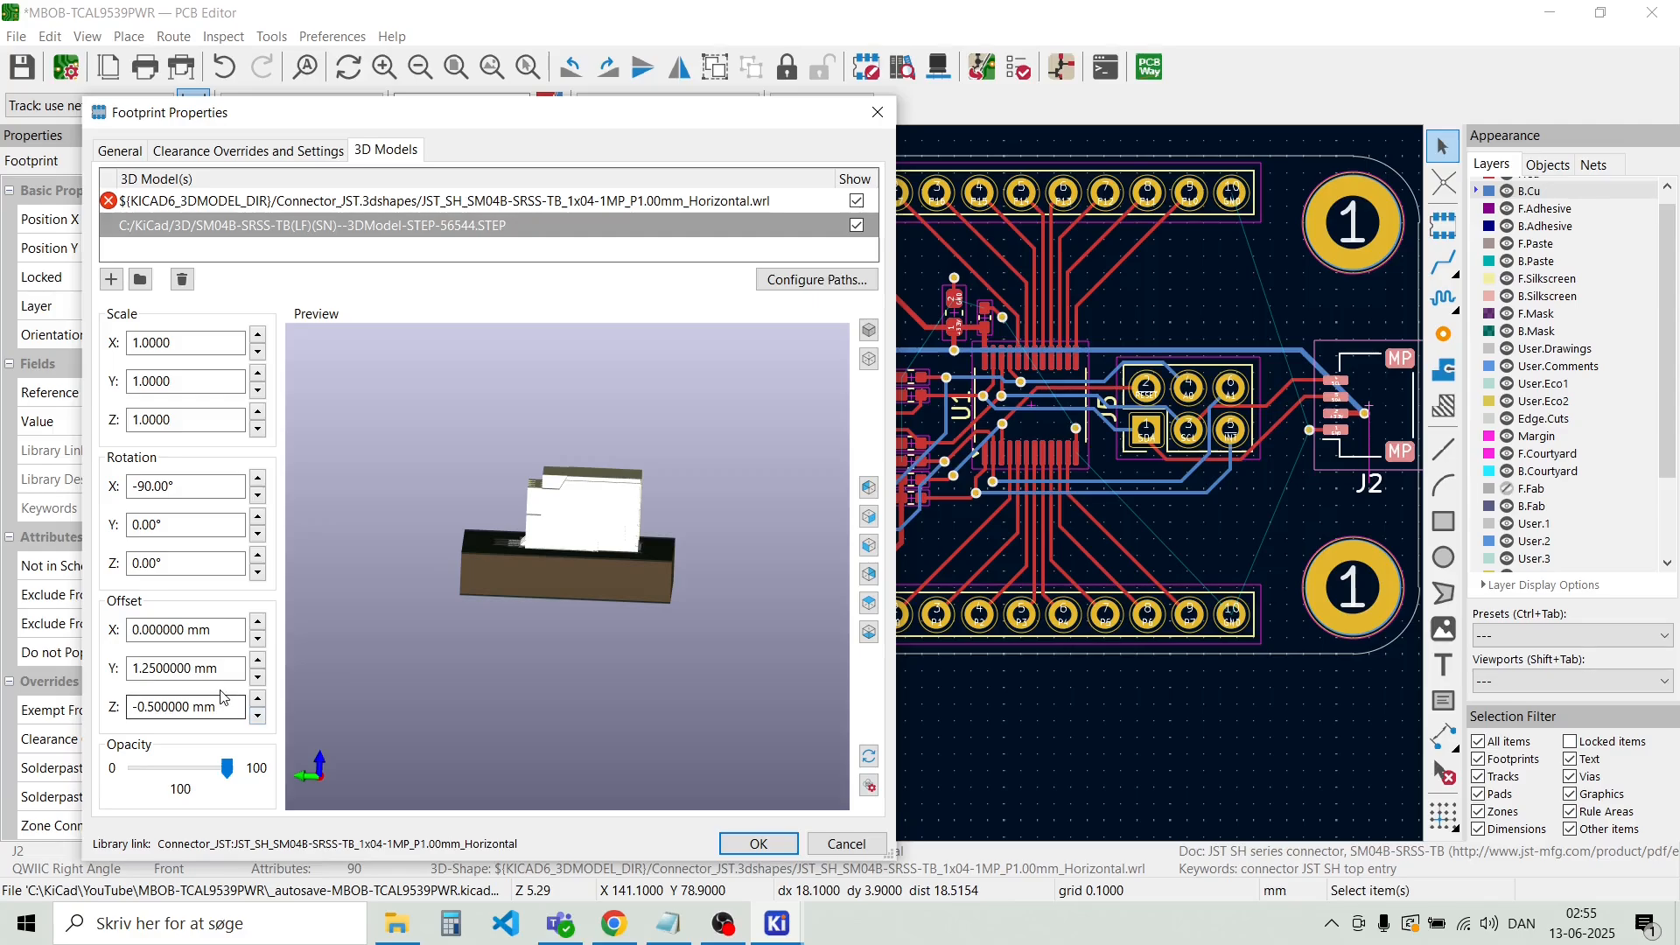
left_click_drag(205, 707, 247, 706)
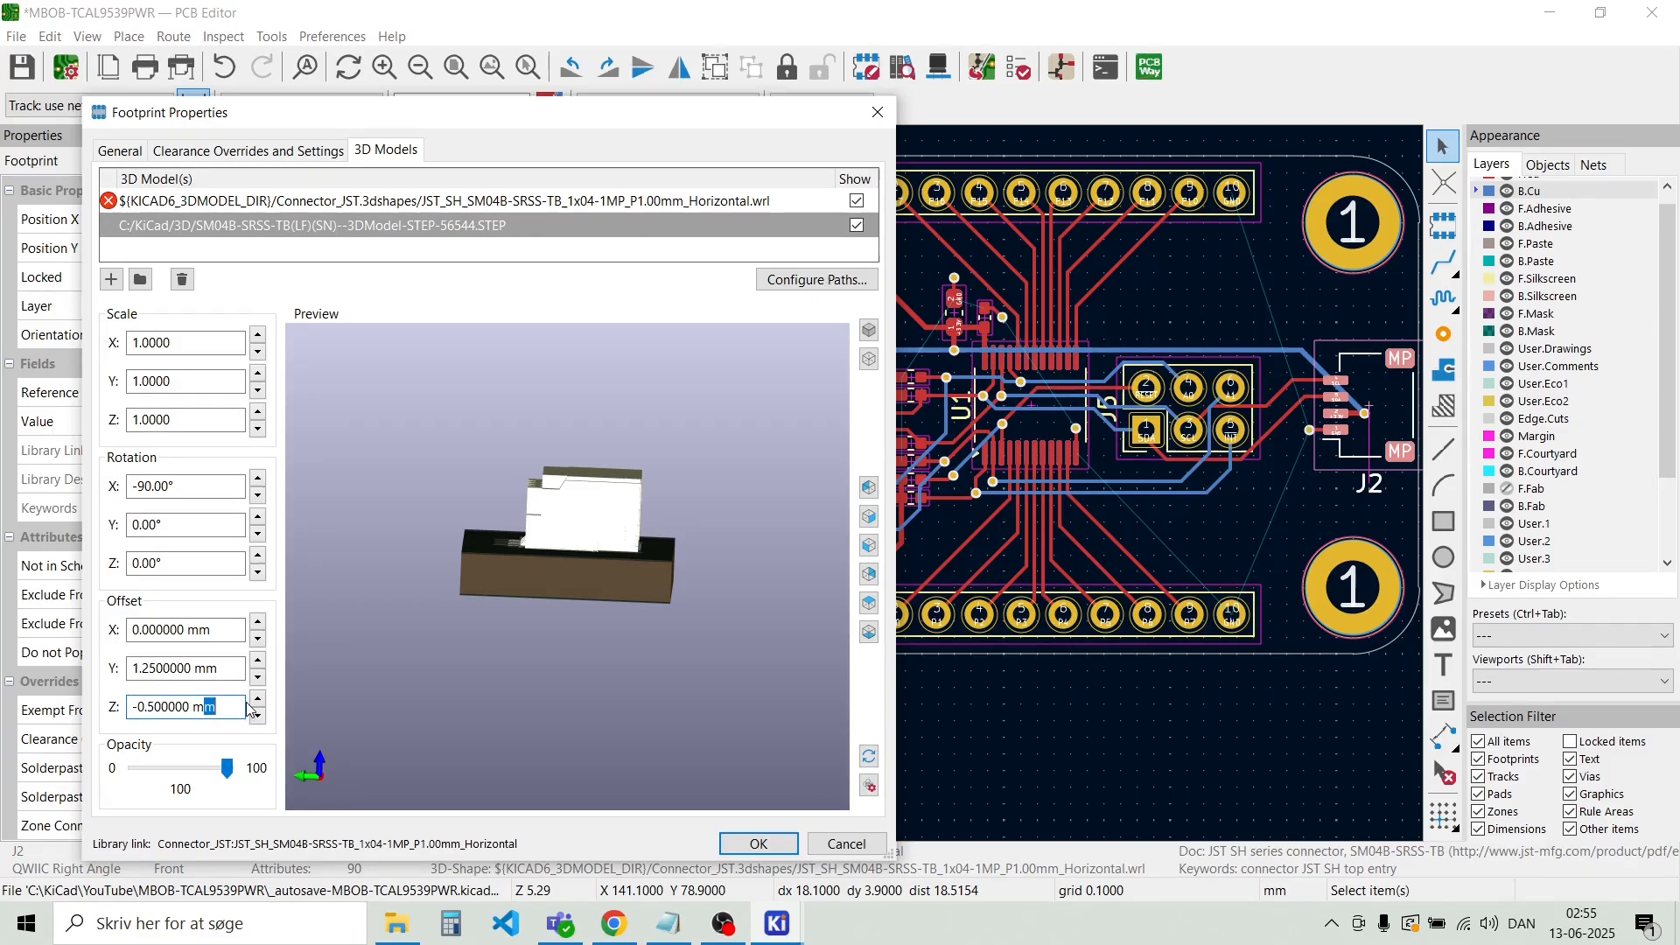
key("Right")
key("BackSpace")
type("3")
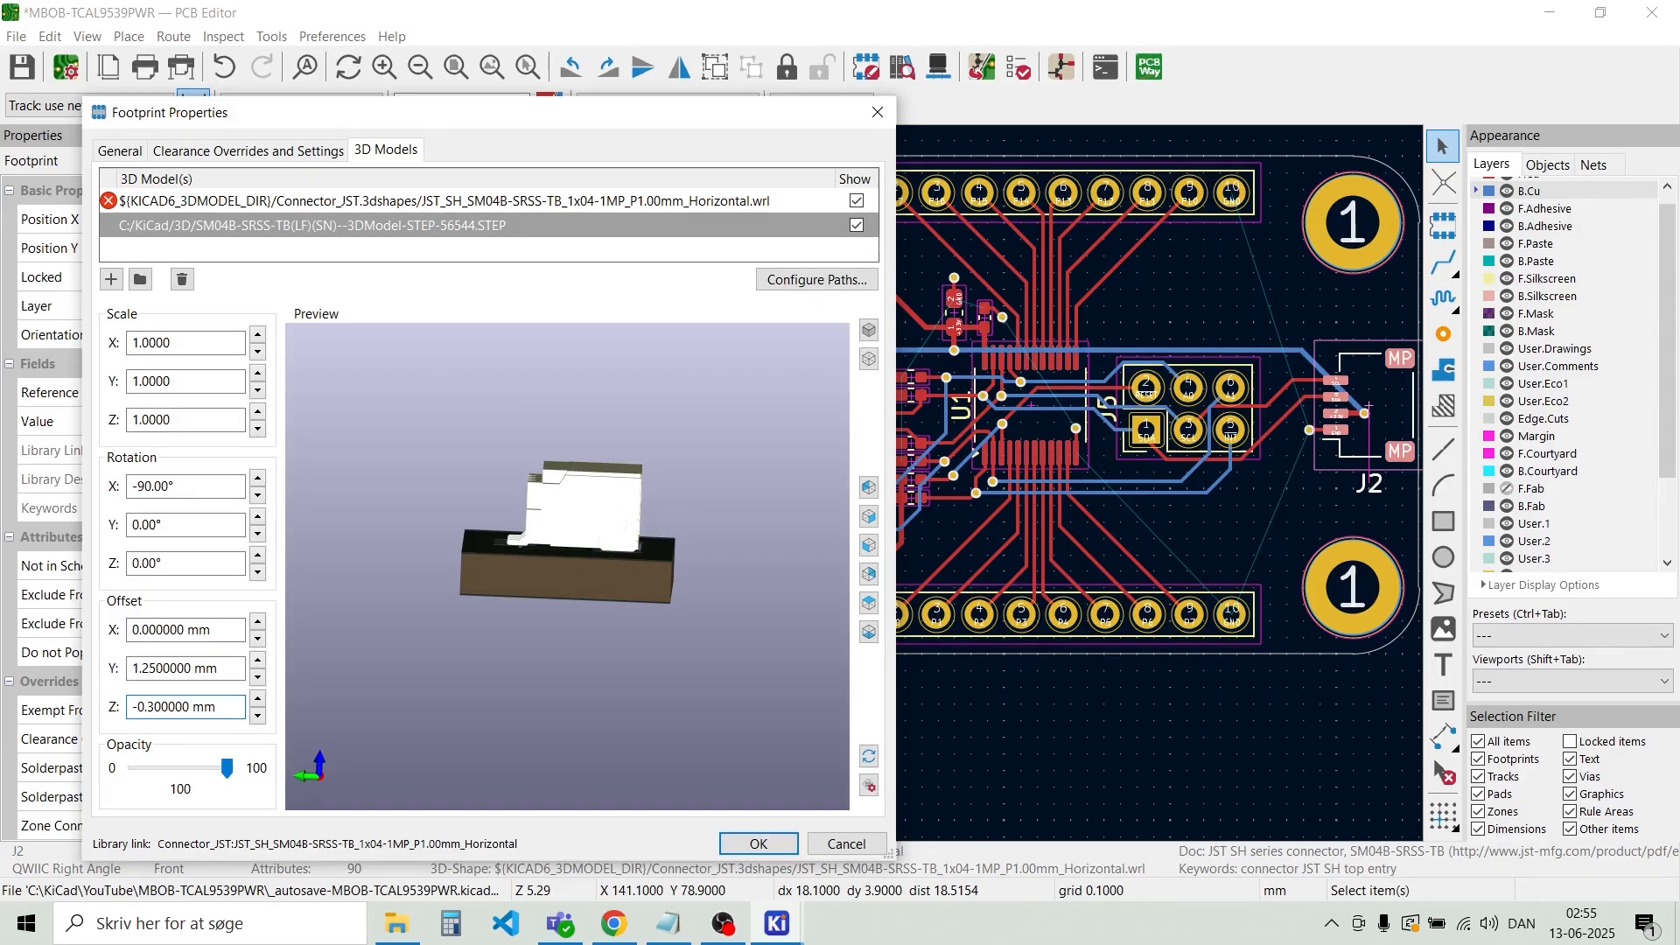
left_click_drag(391, 611, 528, 652)
scroll(528, 647, "up", 6)
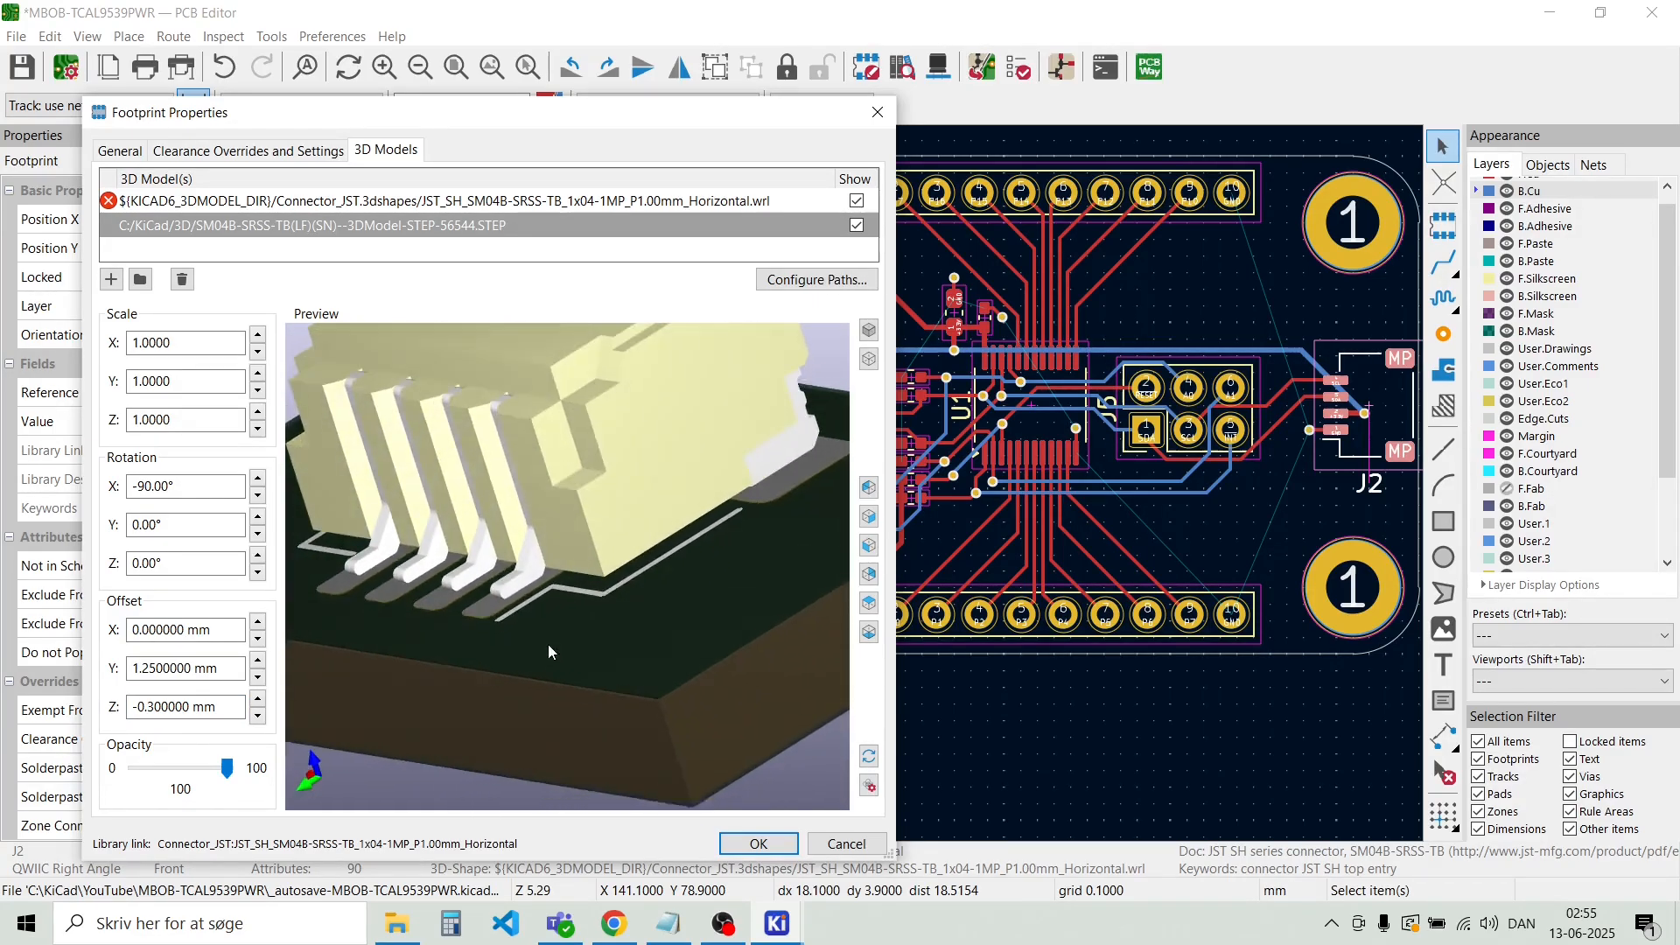
left_click_drag(549, 588, 499, 681)
left_click(755, 843)
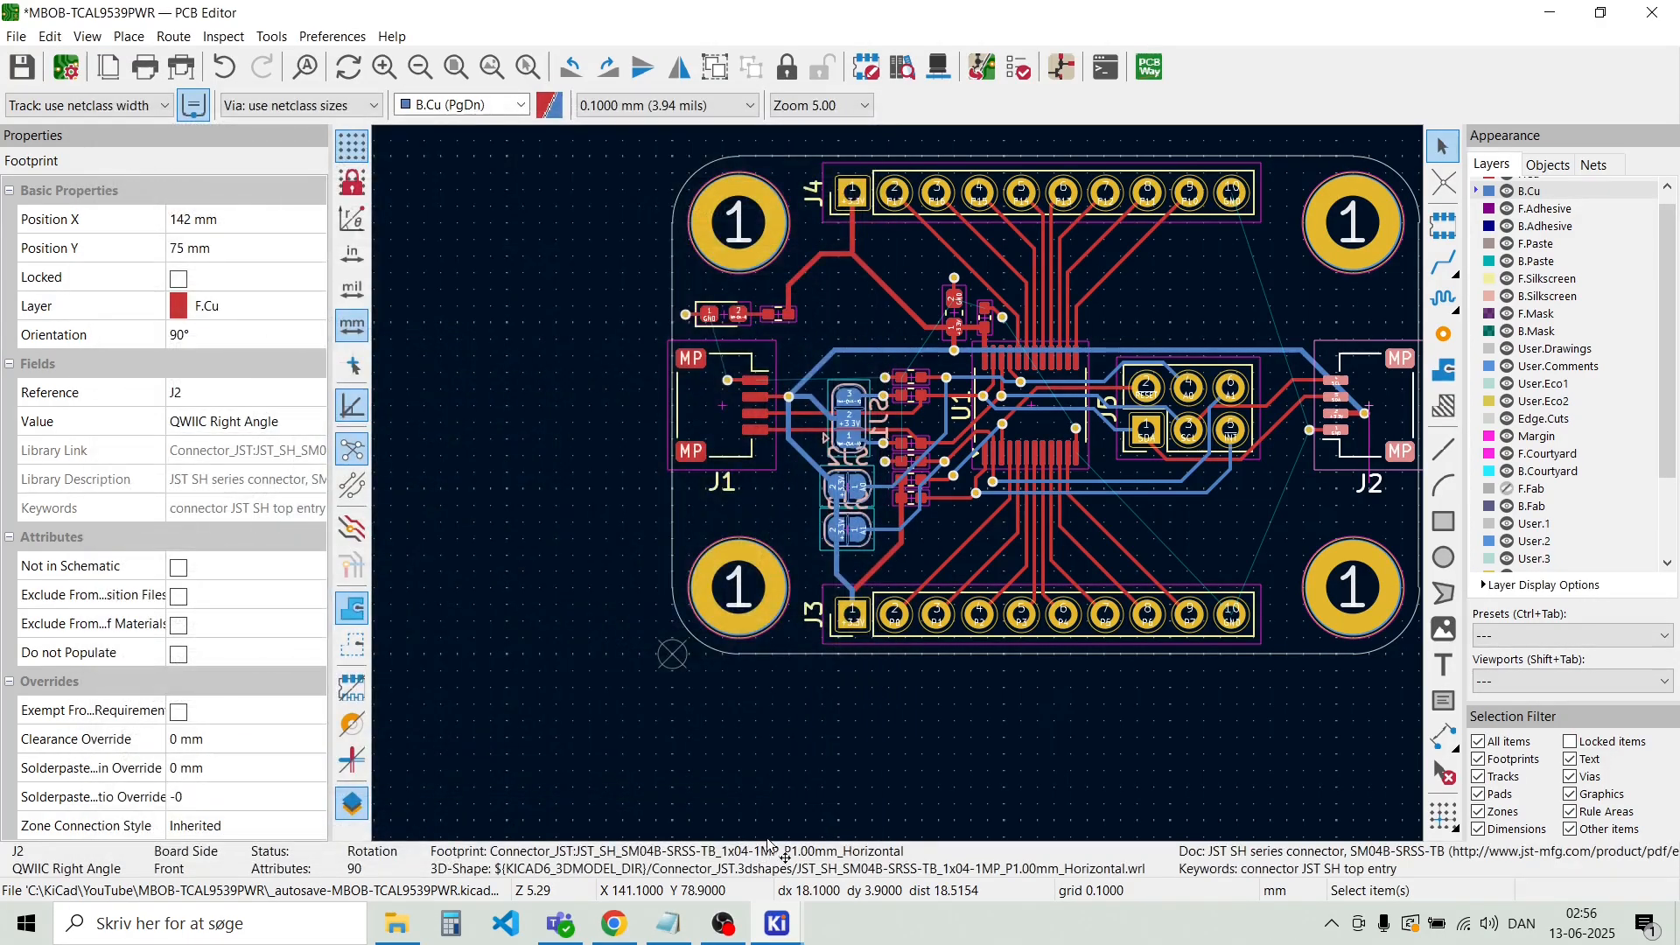
key("Escape")
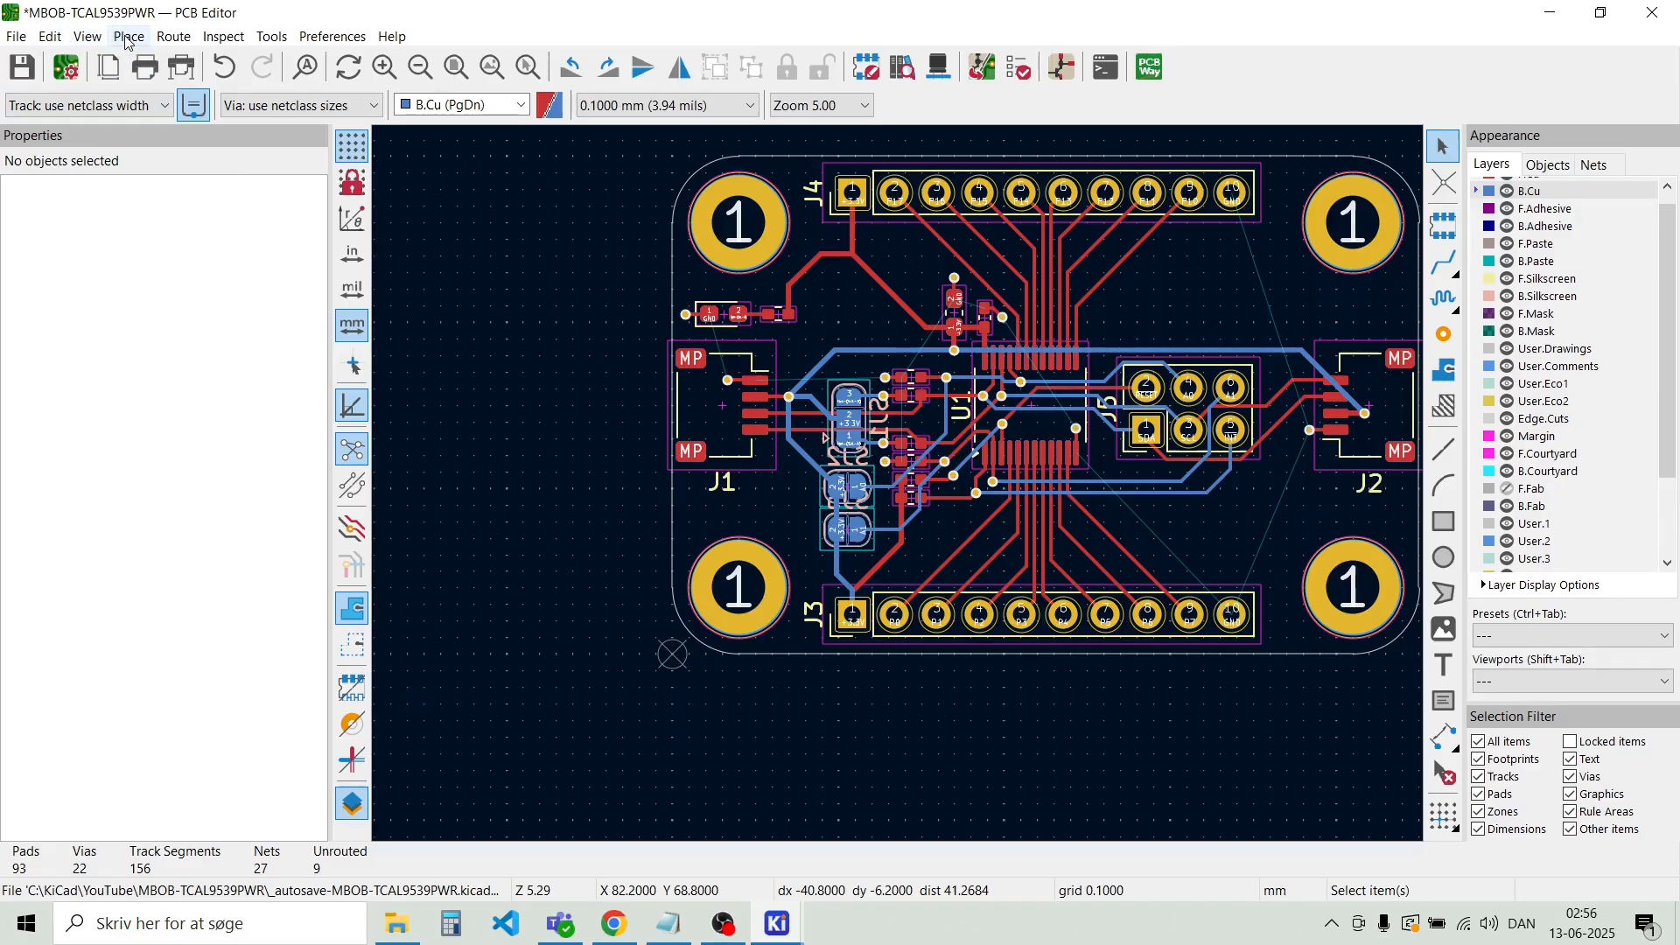
Open the board in the 3D Viewer and inspect both QWIIC connectors from several angles
left_click(90, 38)
left_click(135, 88)
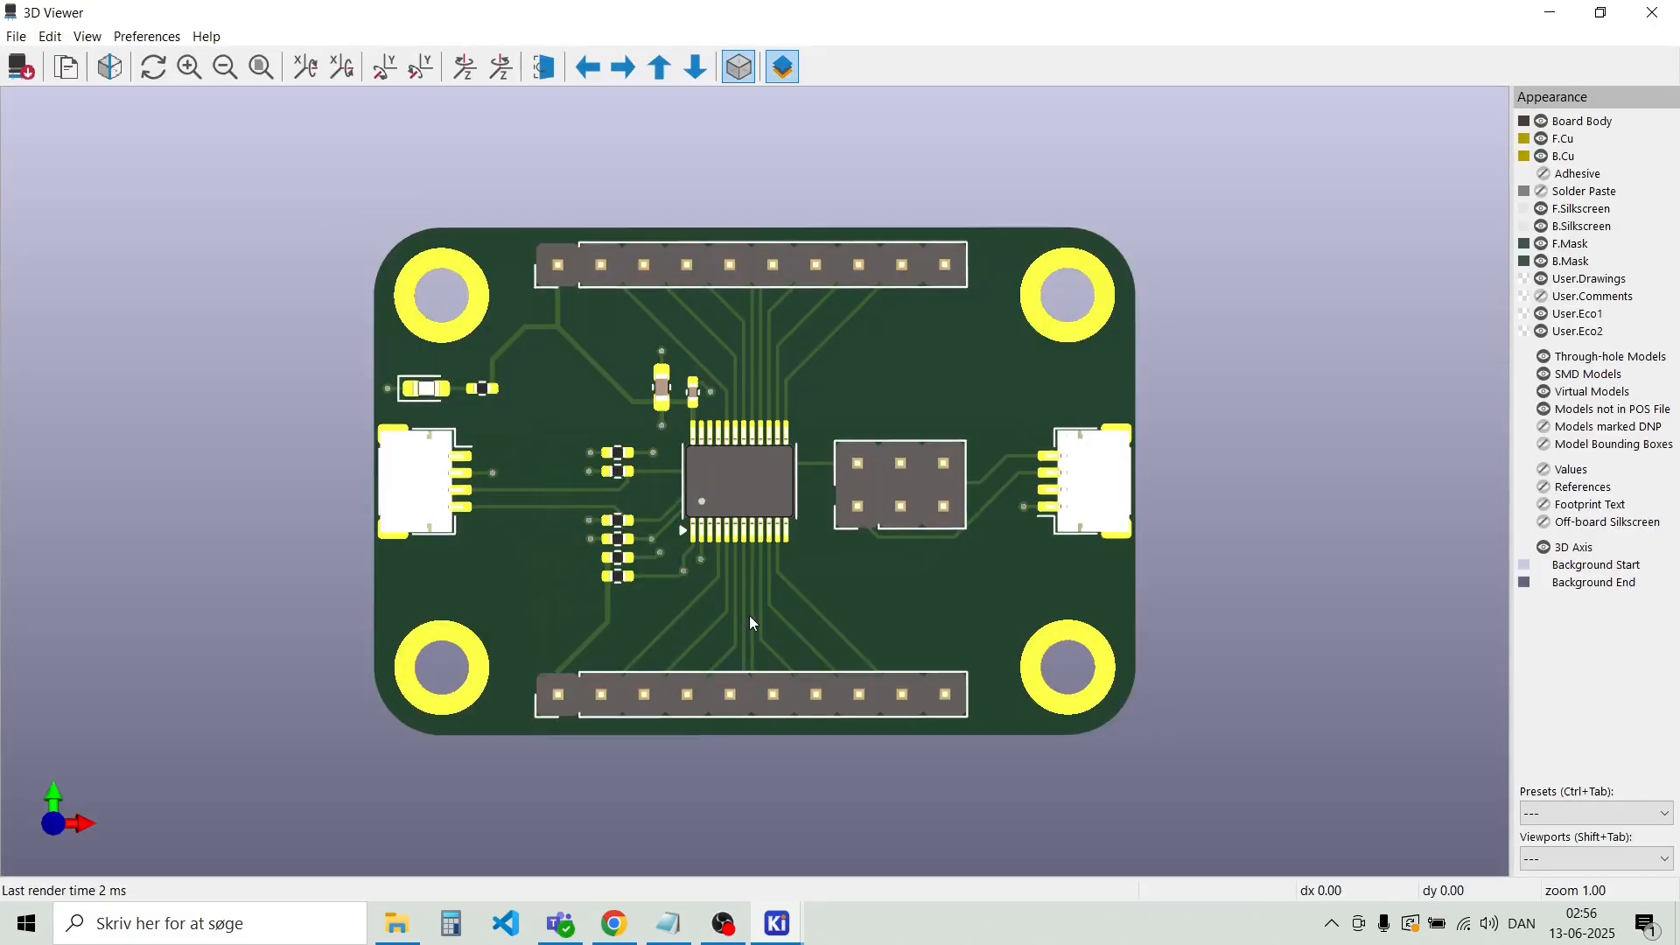
left_click_drag(749, 616, 578, 676)
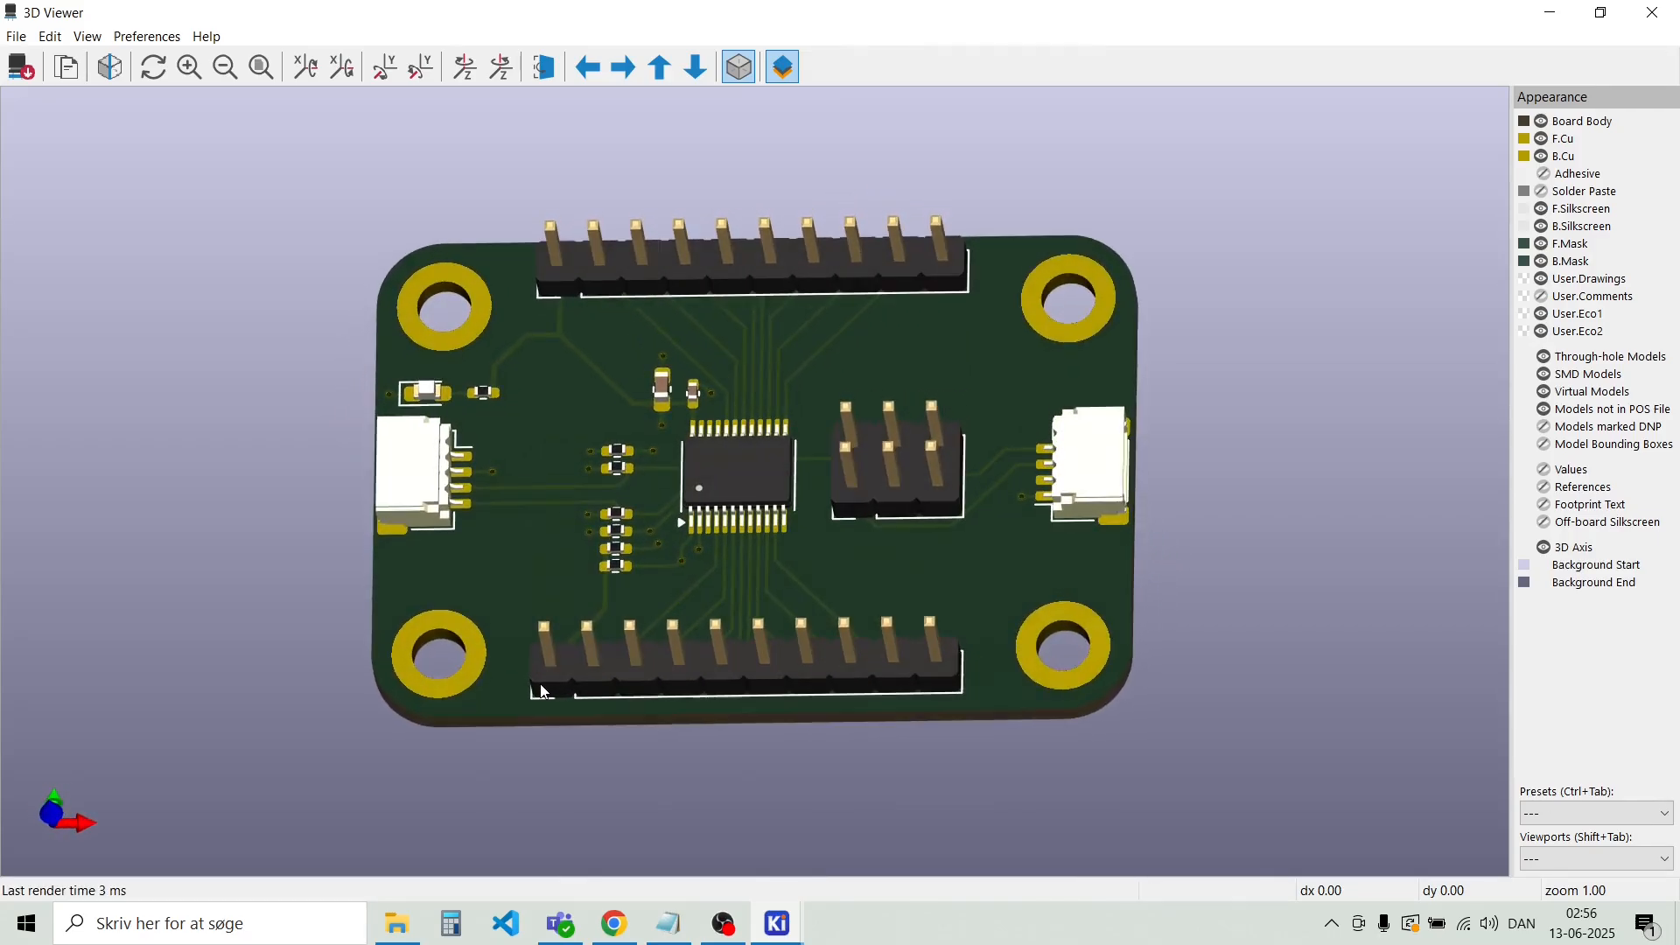
left_click_drag(811, 572, 1095, 556)
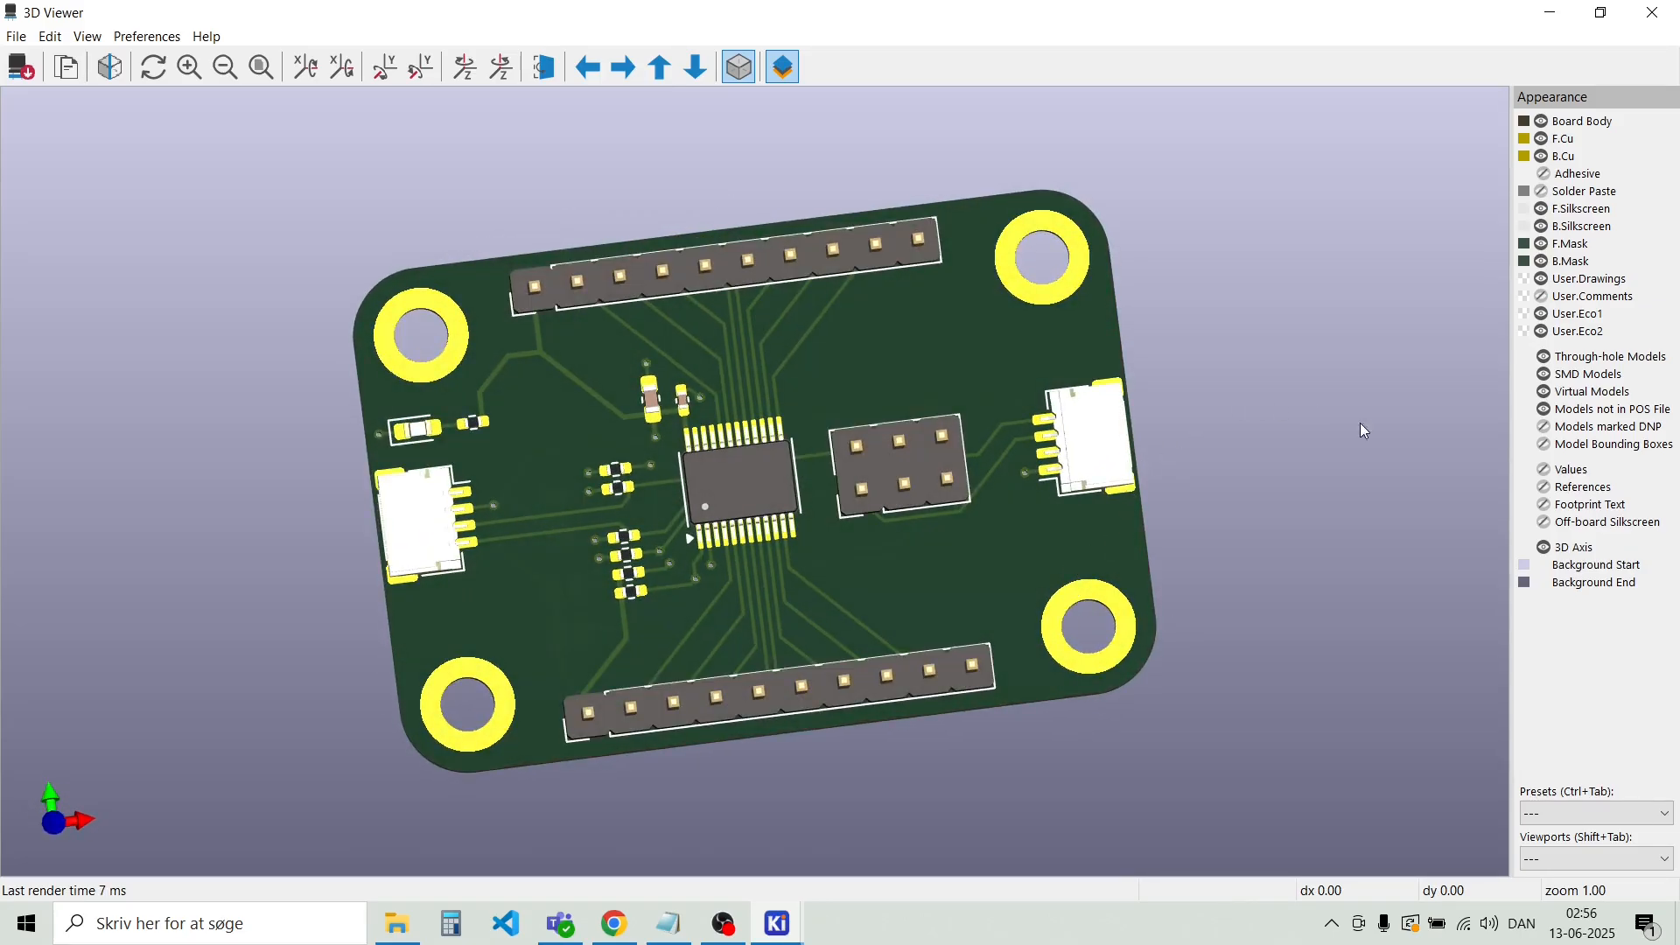
Toggle the through-hole and SMD models off and on to compare the component types, and close the 3D Viewer
left_click(1546, 358)
left_click(1545, 359)
left_click(1546, 361)
left_click(1546, 361)
left_click(1546, 377)
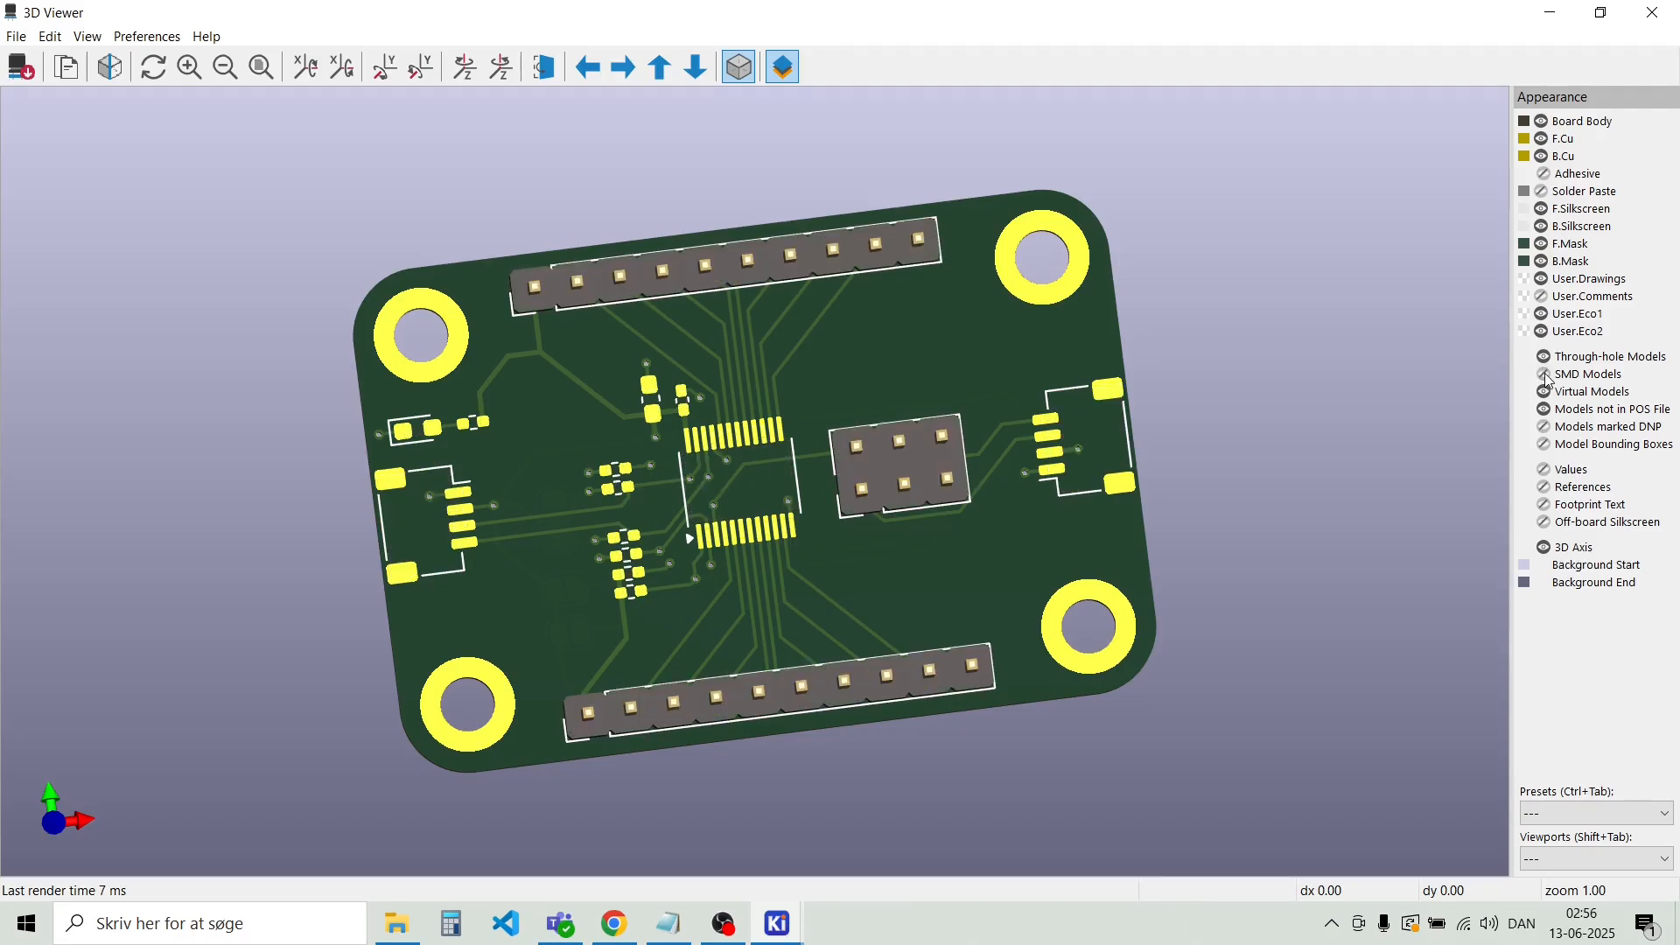
left_click(1546, 376)
left_click(1546, 376)
left_click(1547, 359)
left_click(1546, 359)
left_click(1547, 376)
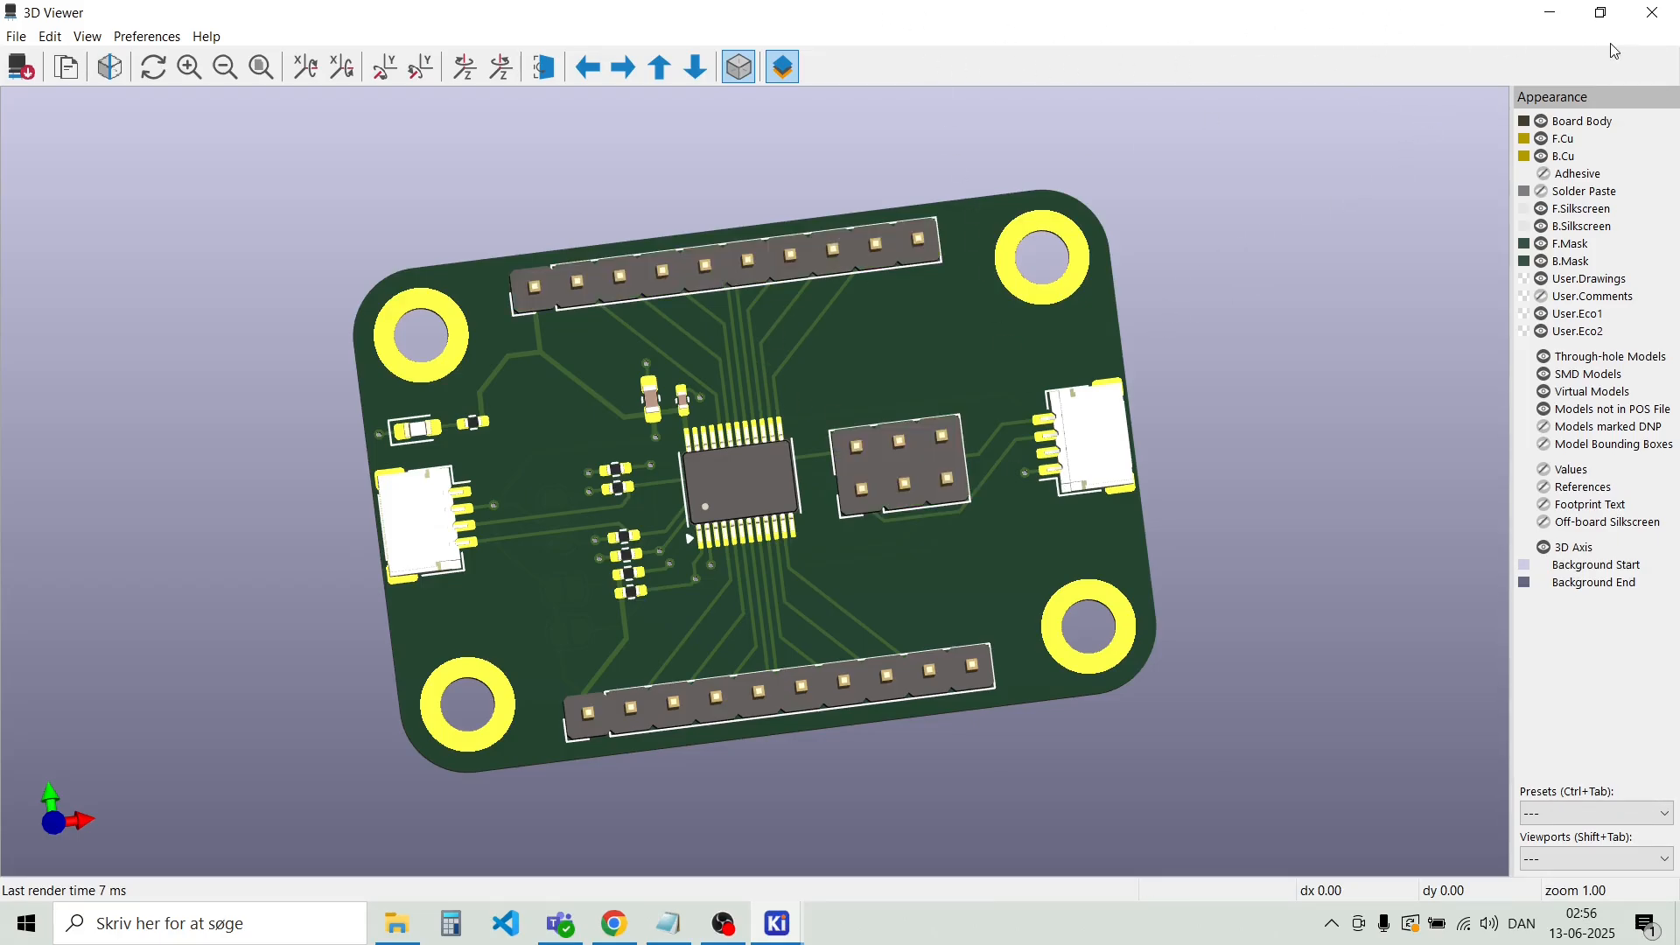
left_click(1653, 13)
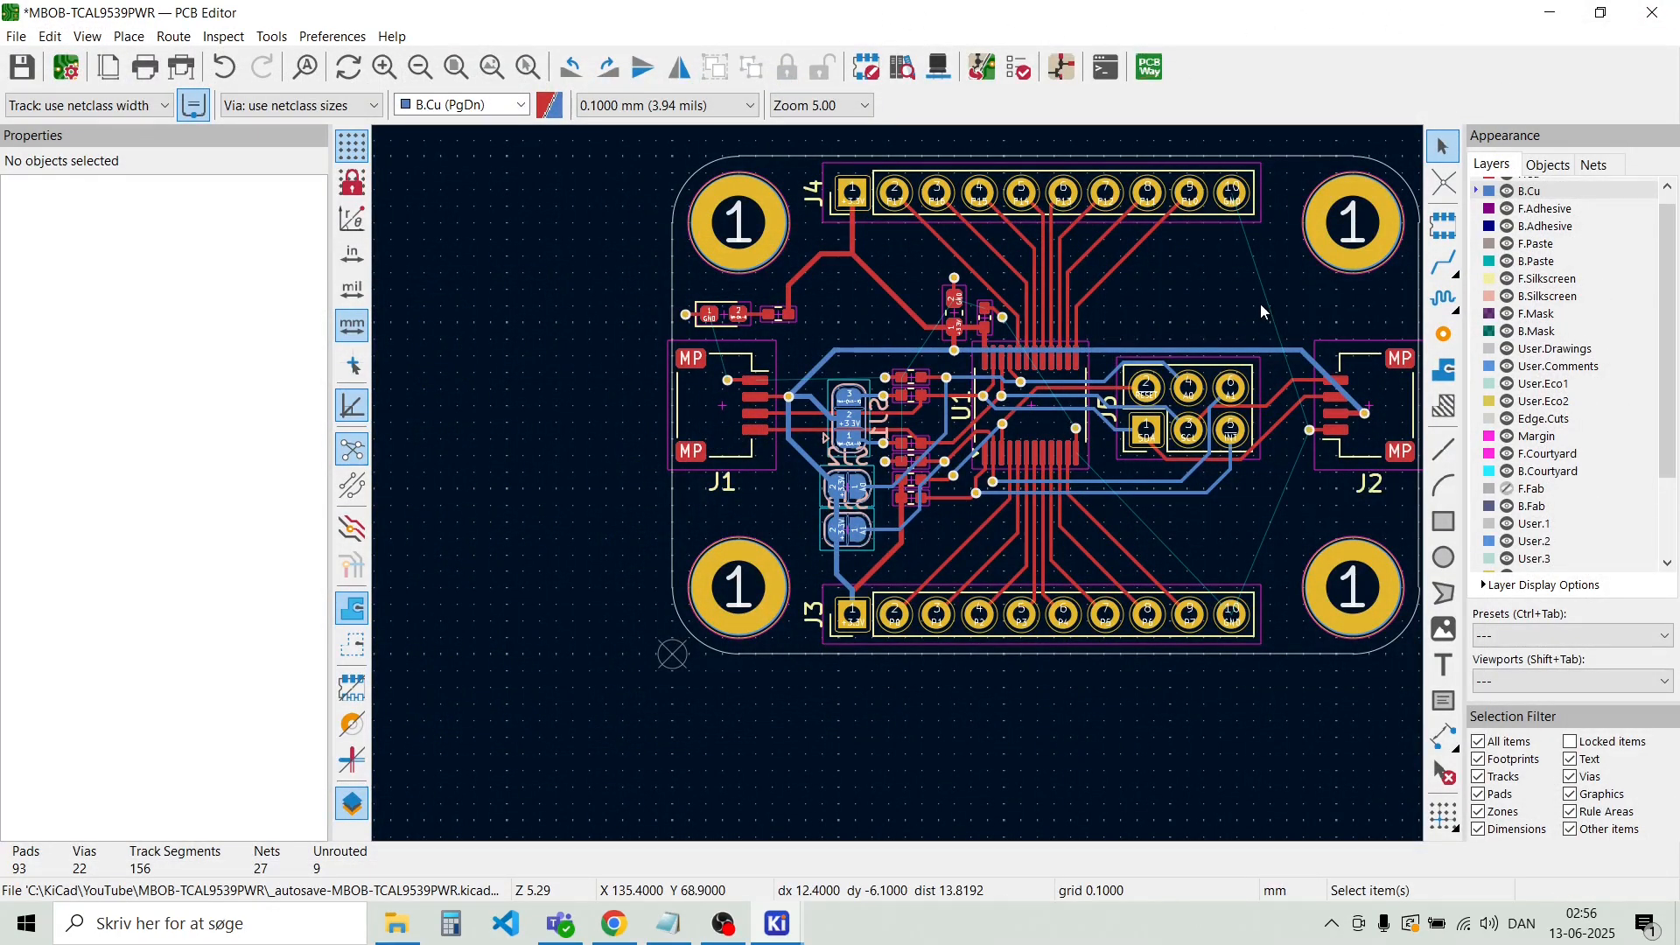
scroll(1260, 339, "up", 2)
scroll(898, 490, "down", 1)
scroll(750, 511, "down", 1)
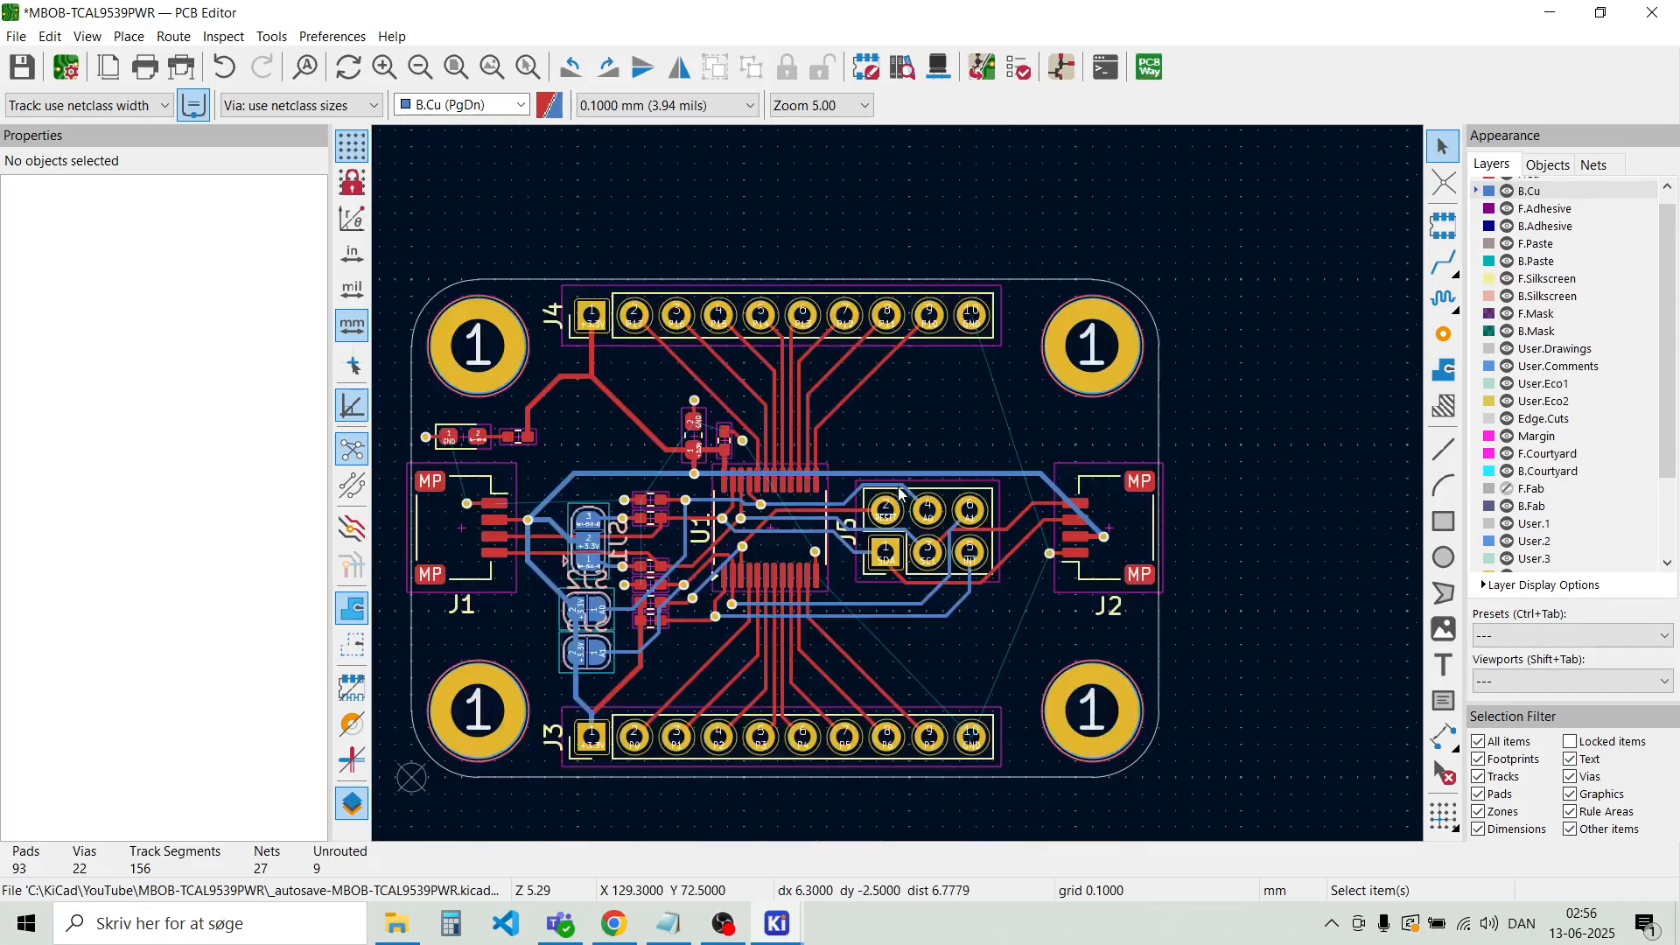
scroll(902, 495, "down", 1)
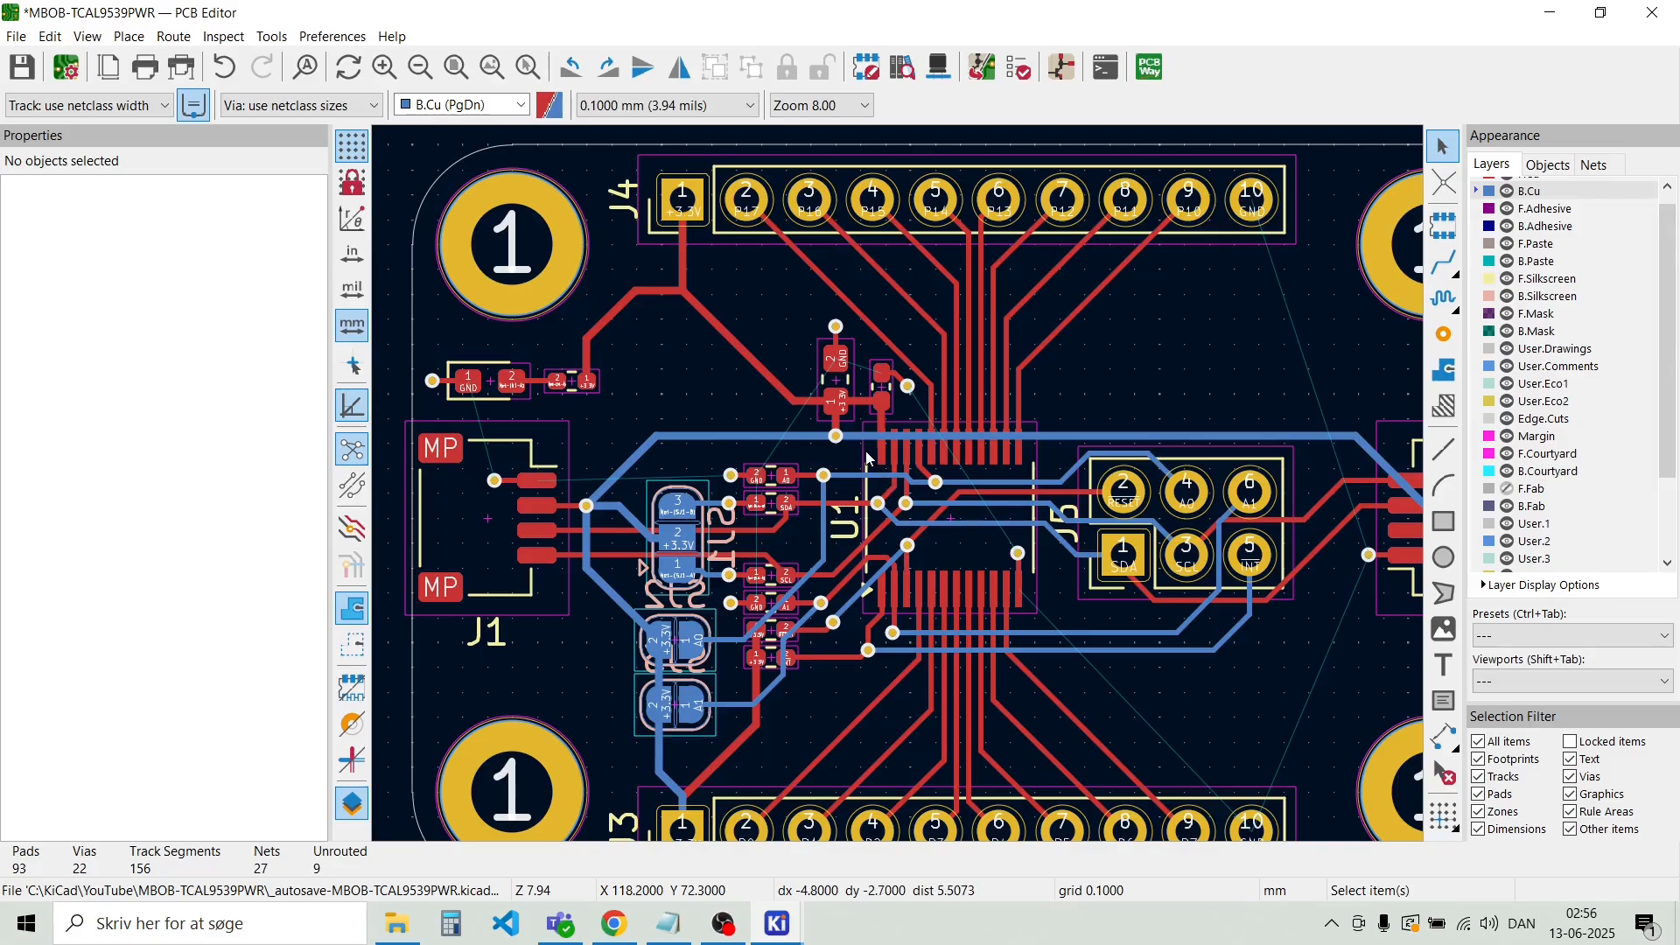
scroll(903, 493, "down", 2)
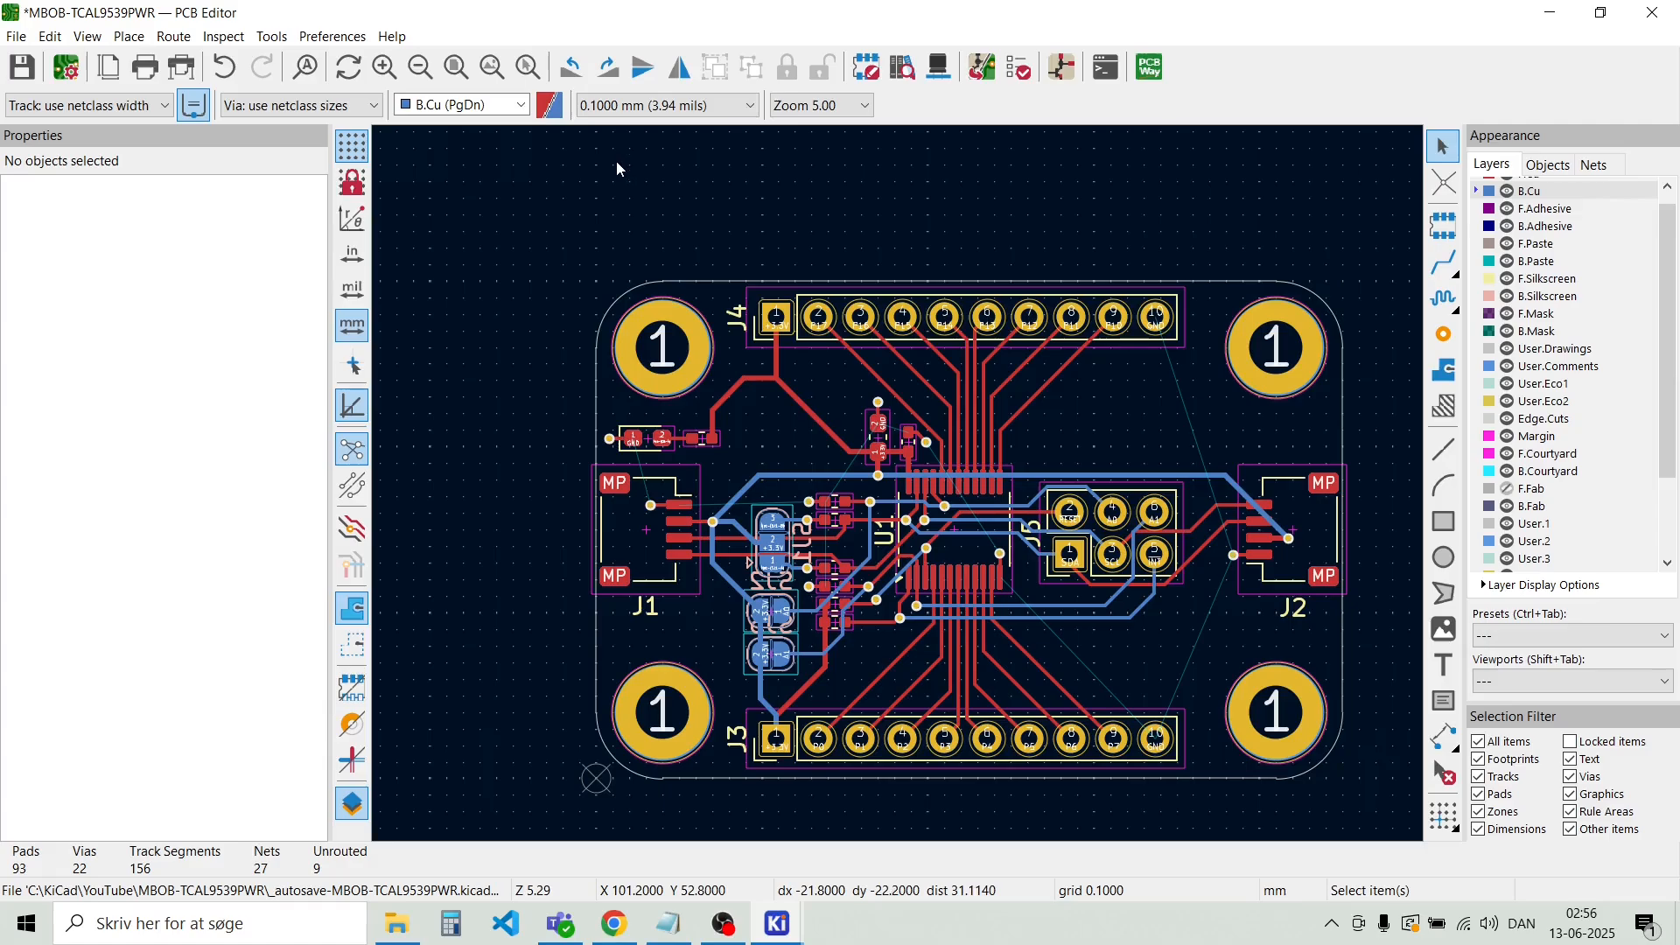
Start a new board text reading "#V3" and assign it to the F.Silkscreen layer
left_click(131, 37)
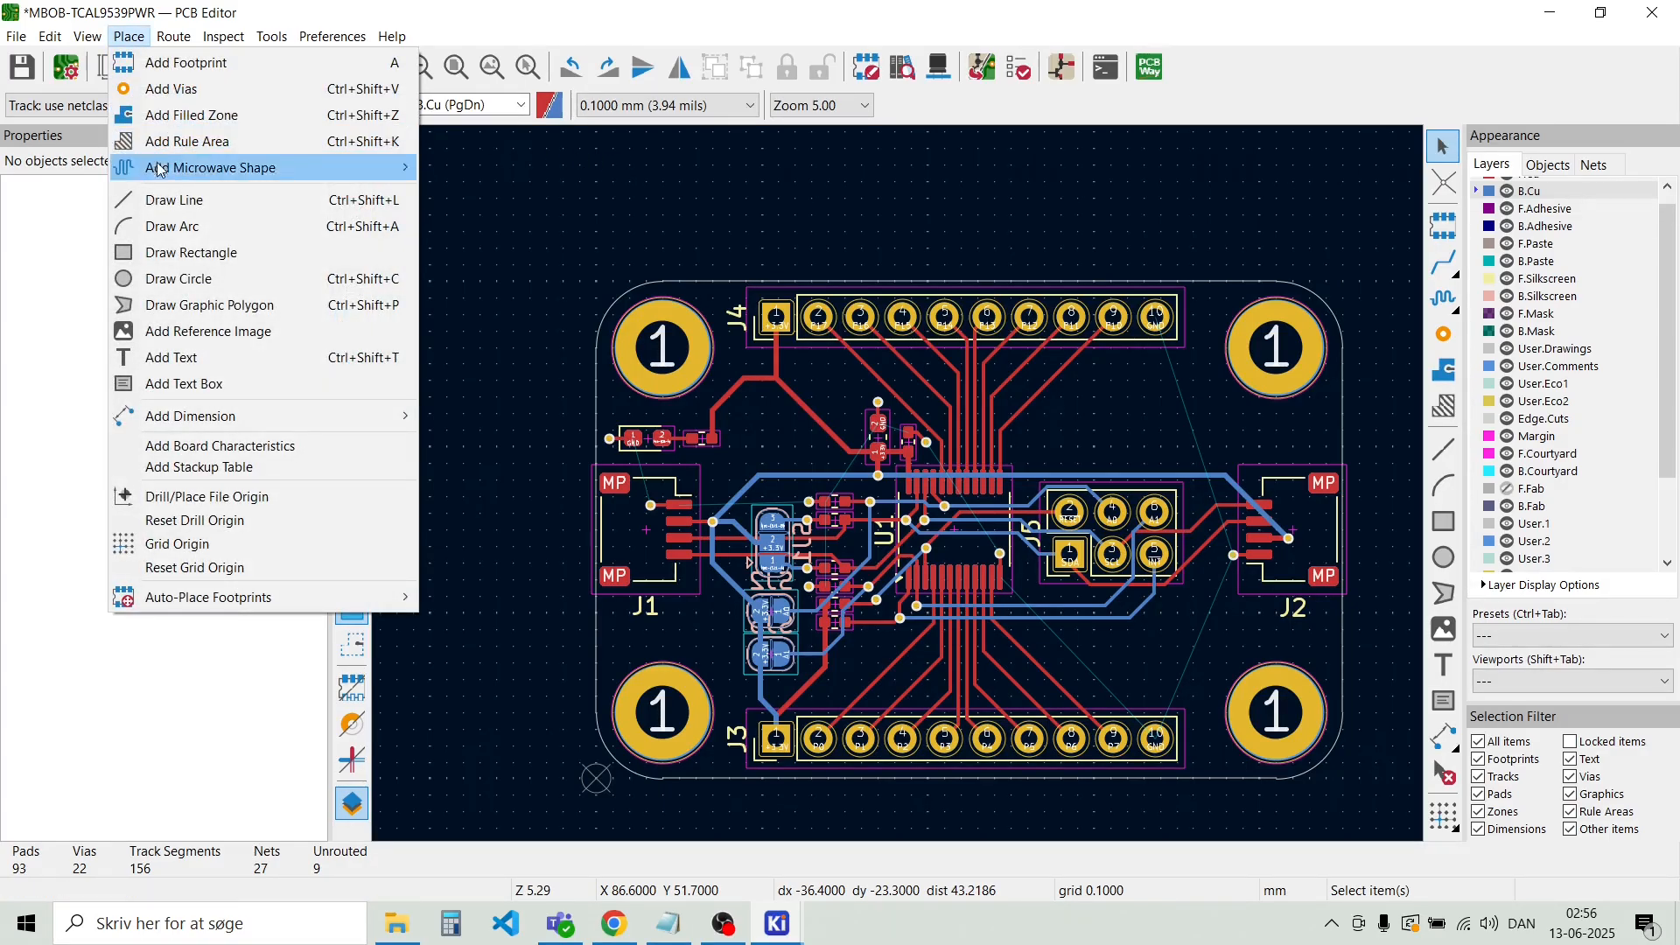
left_click(237, 366)
left_click(563, 263)
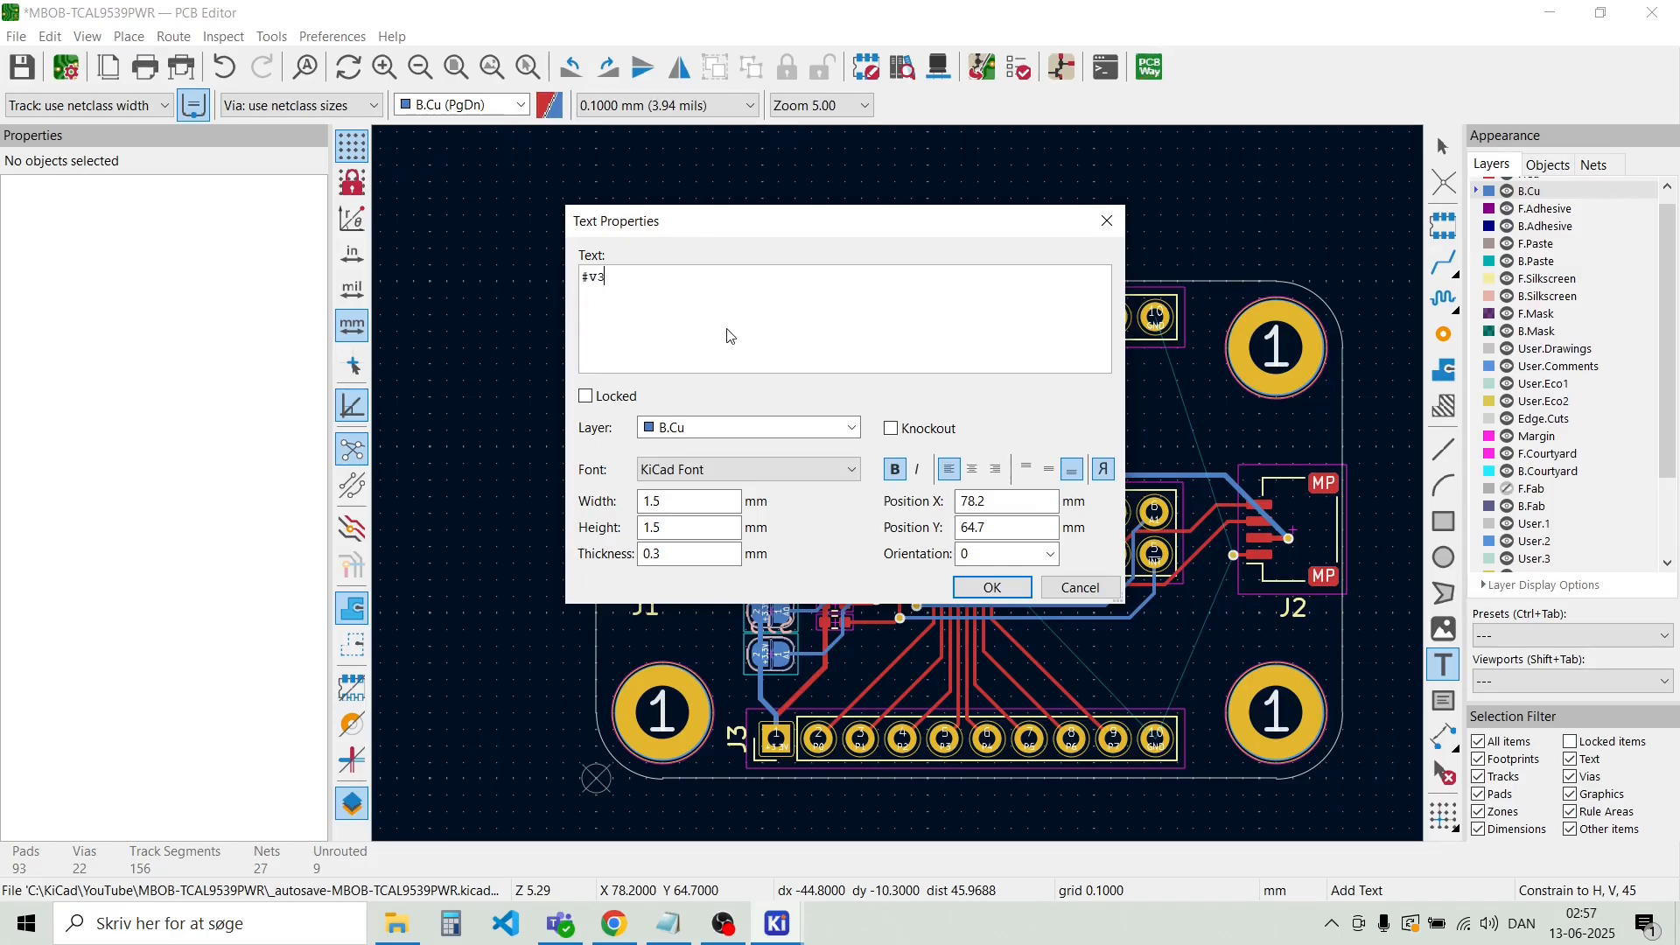
left_click(852, 428)
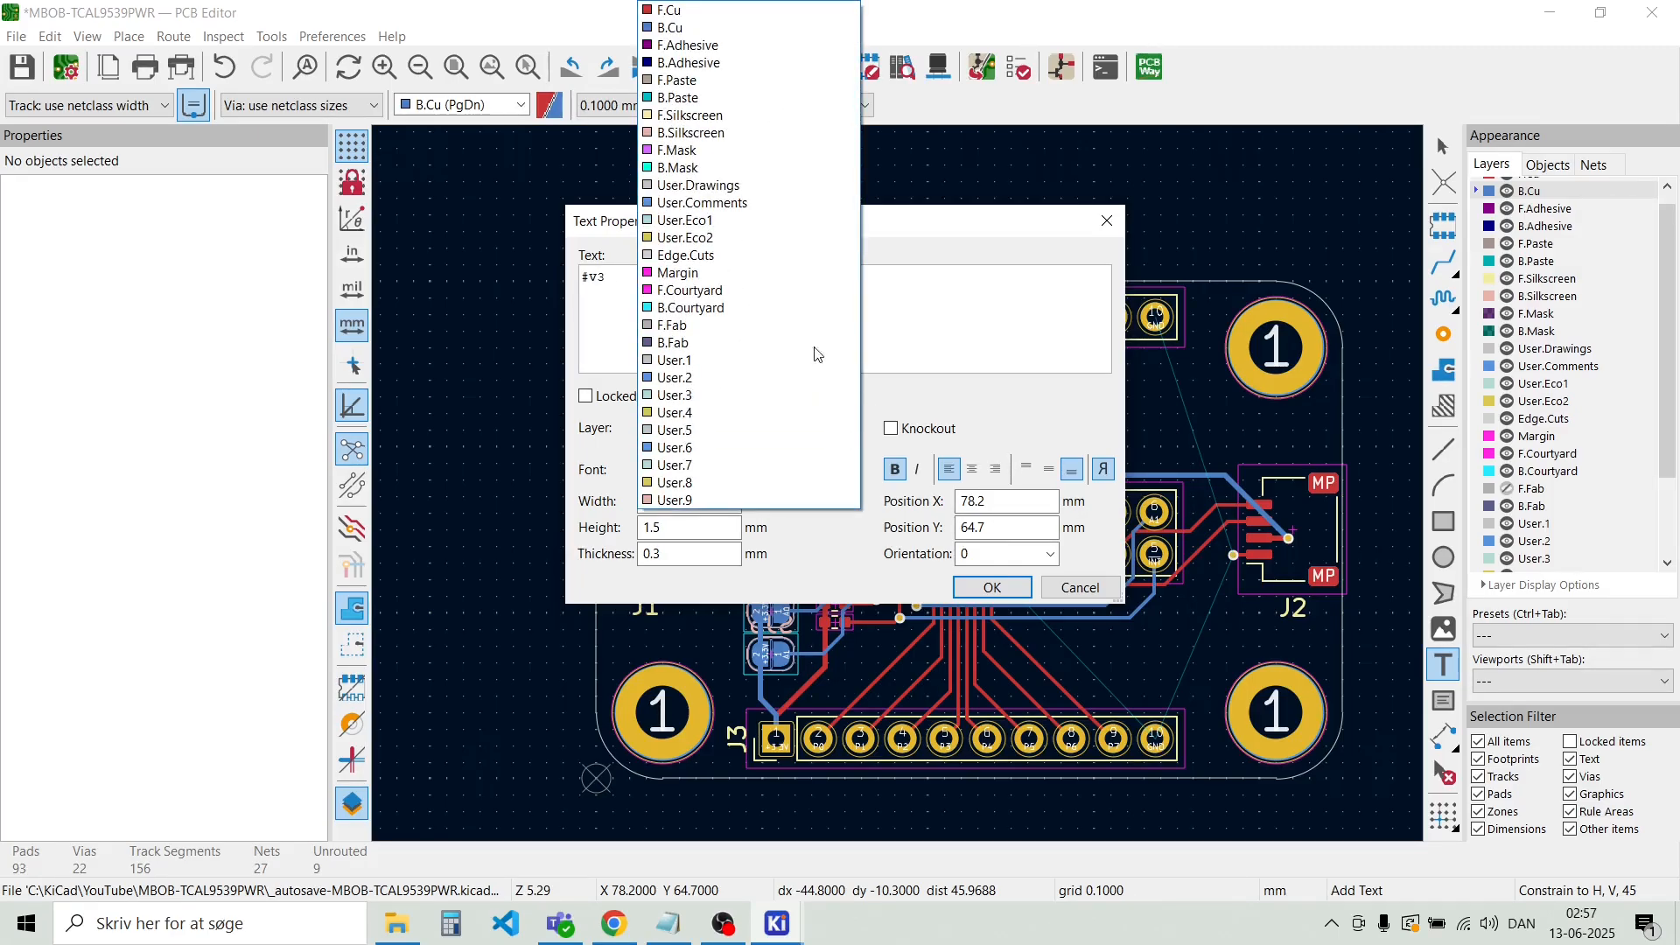
left_click(712, 117)
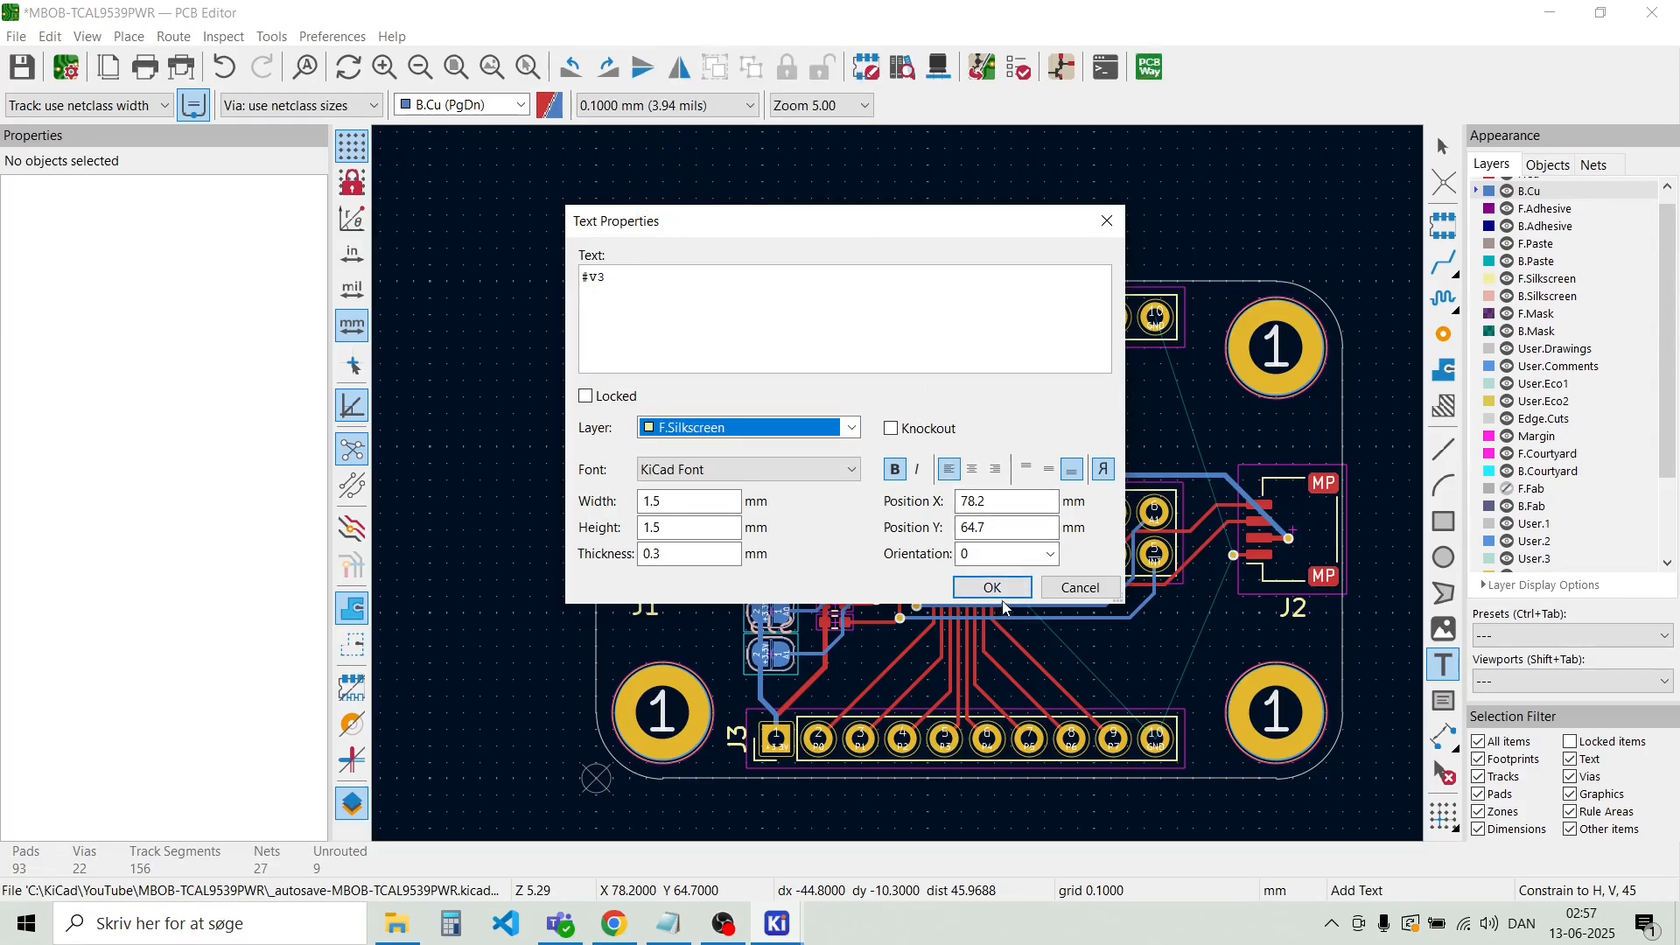
Set the text's width and height to 1 mm and thickness to 0.2 mm, and place it in the free area below J4
left_click(674, 502)
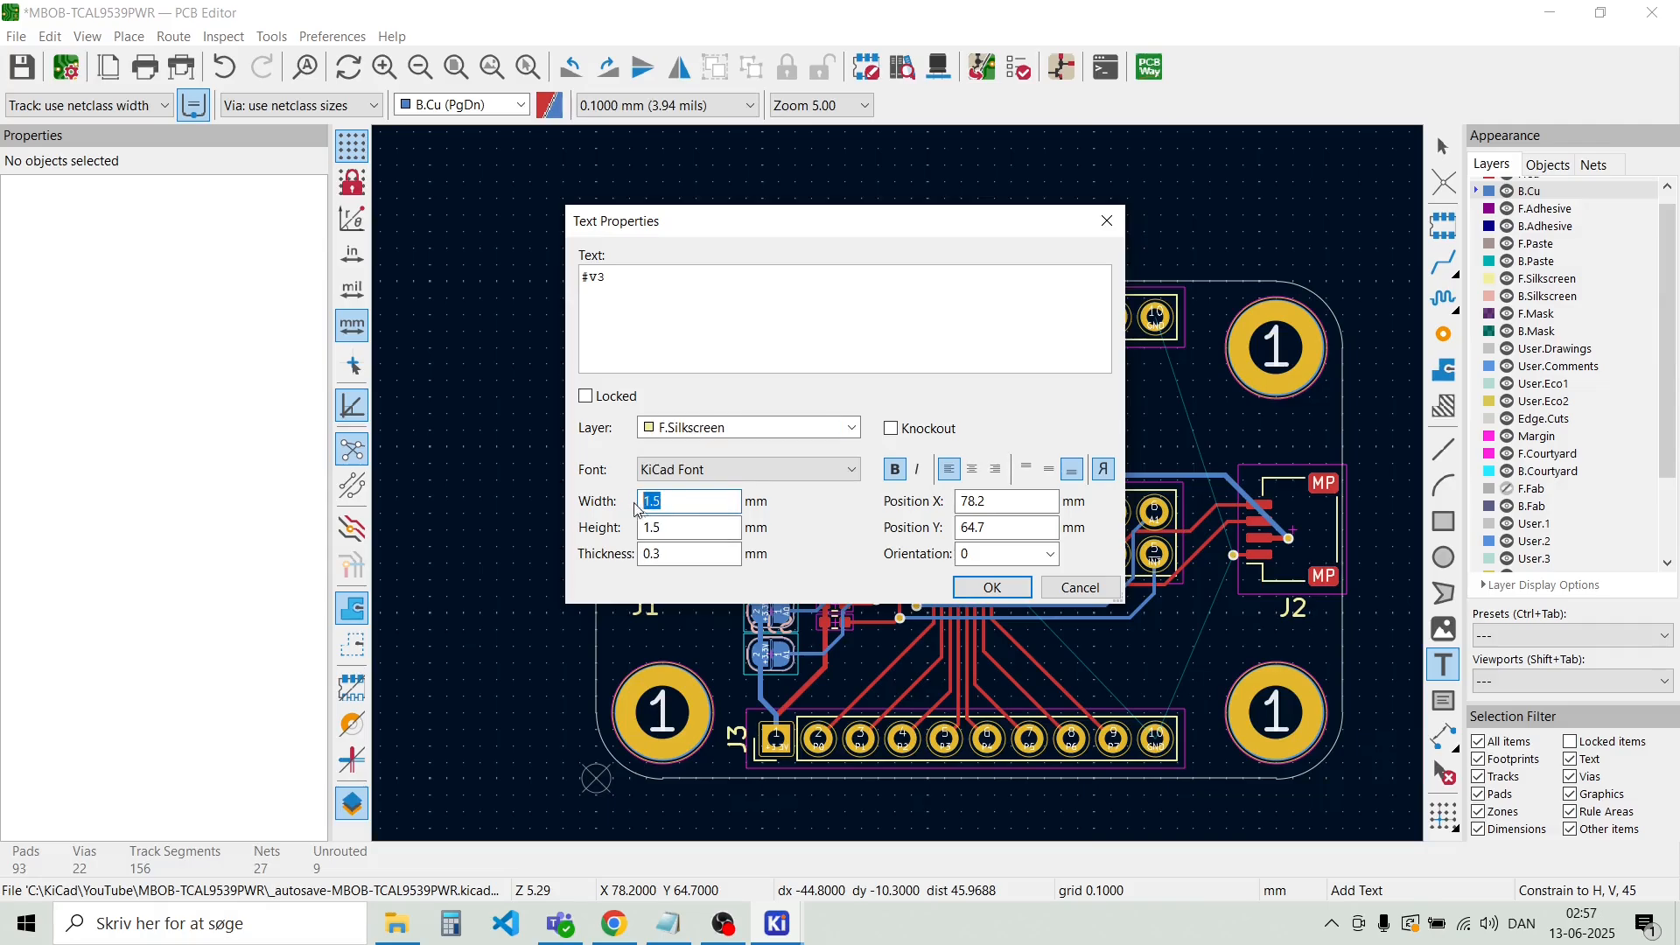
type("1")
left_click(689, 529)
type("1")
left_click_drag(655, 555, 686, 562)
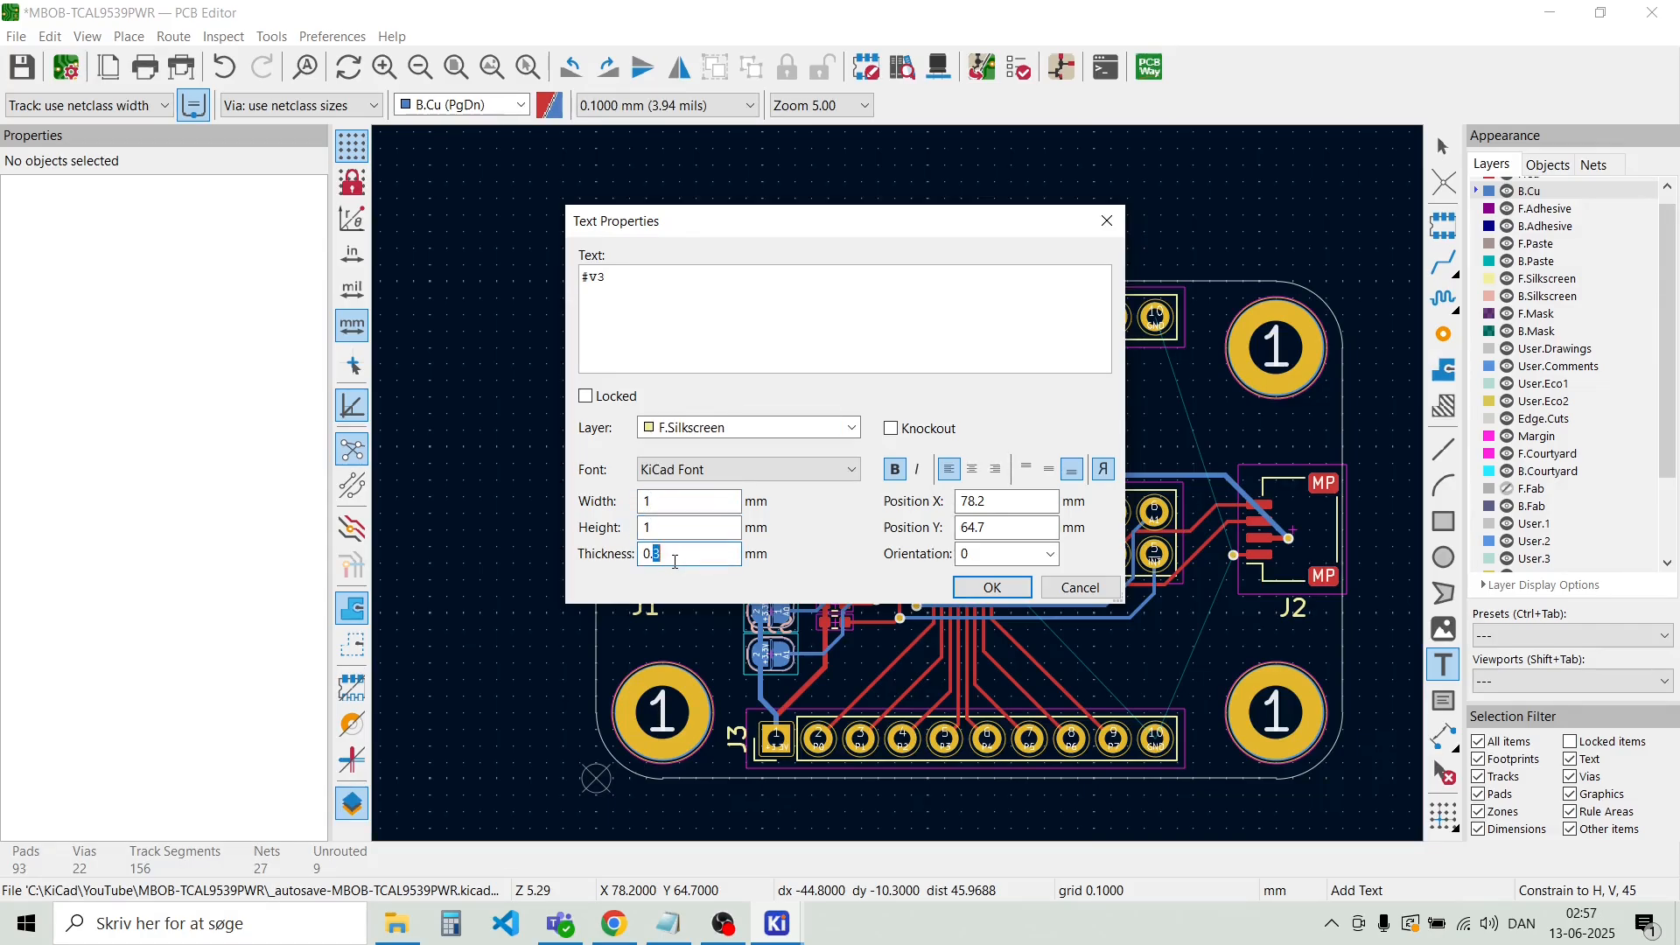
key("Return")
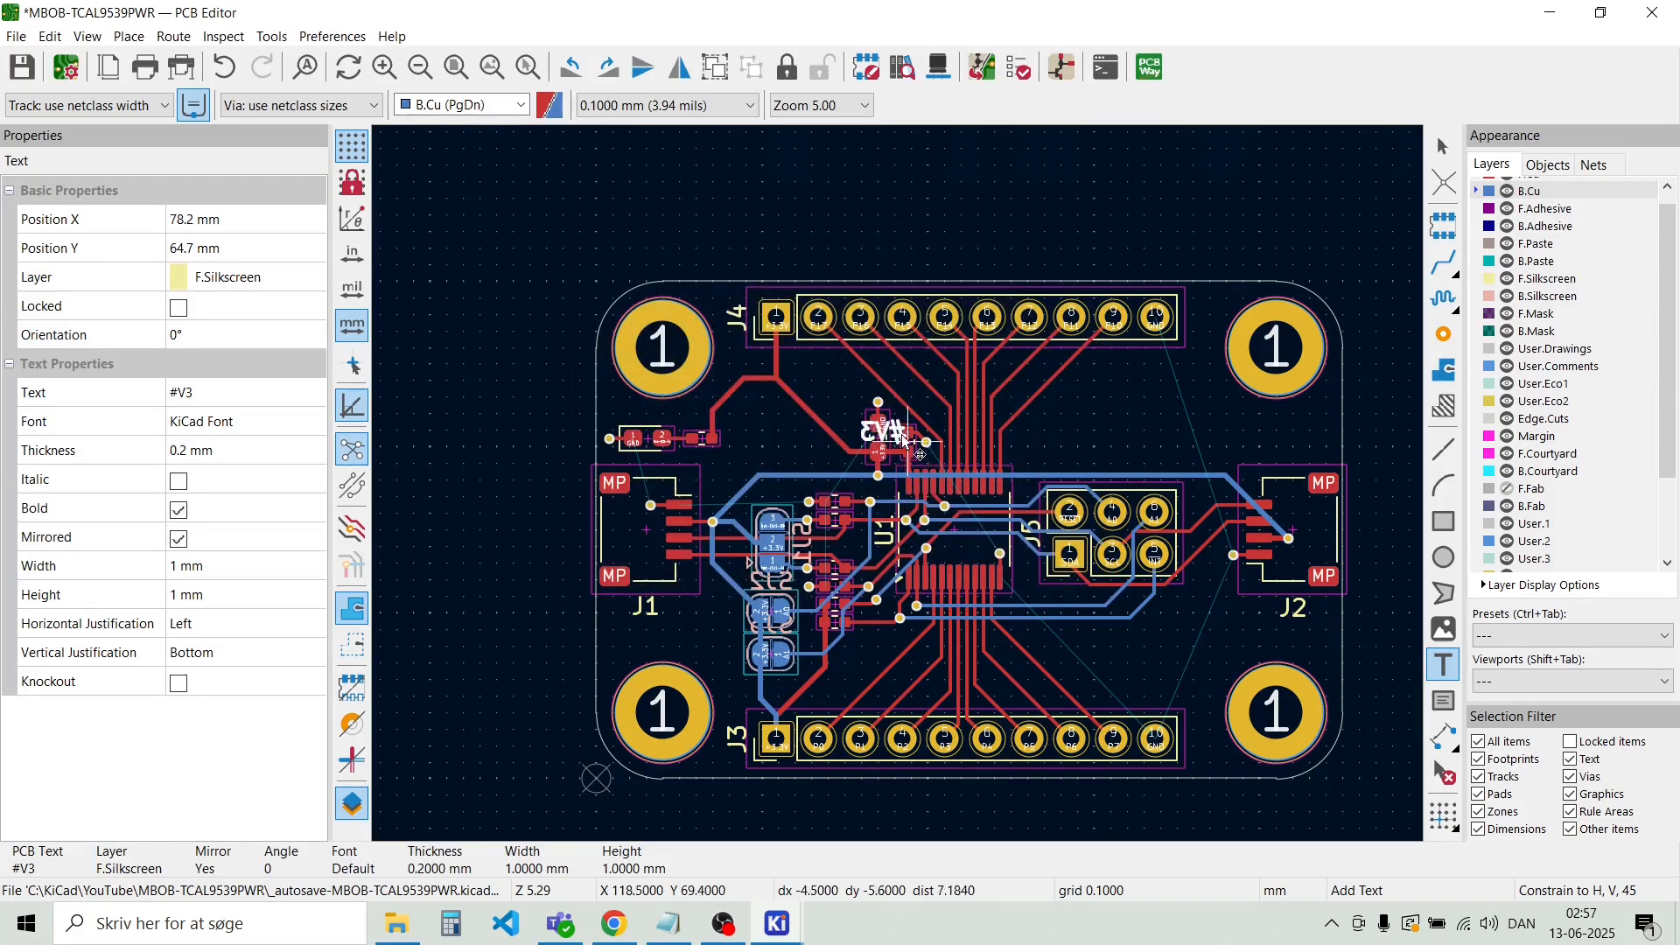
scroll(895, 483, "up", 5)
left_click(812, 443)
key("Escape")
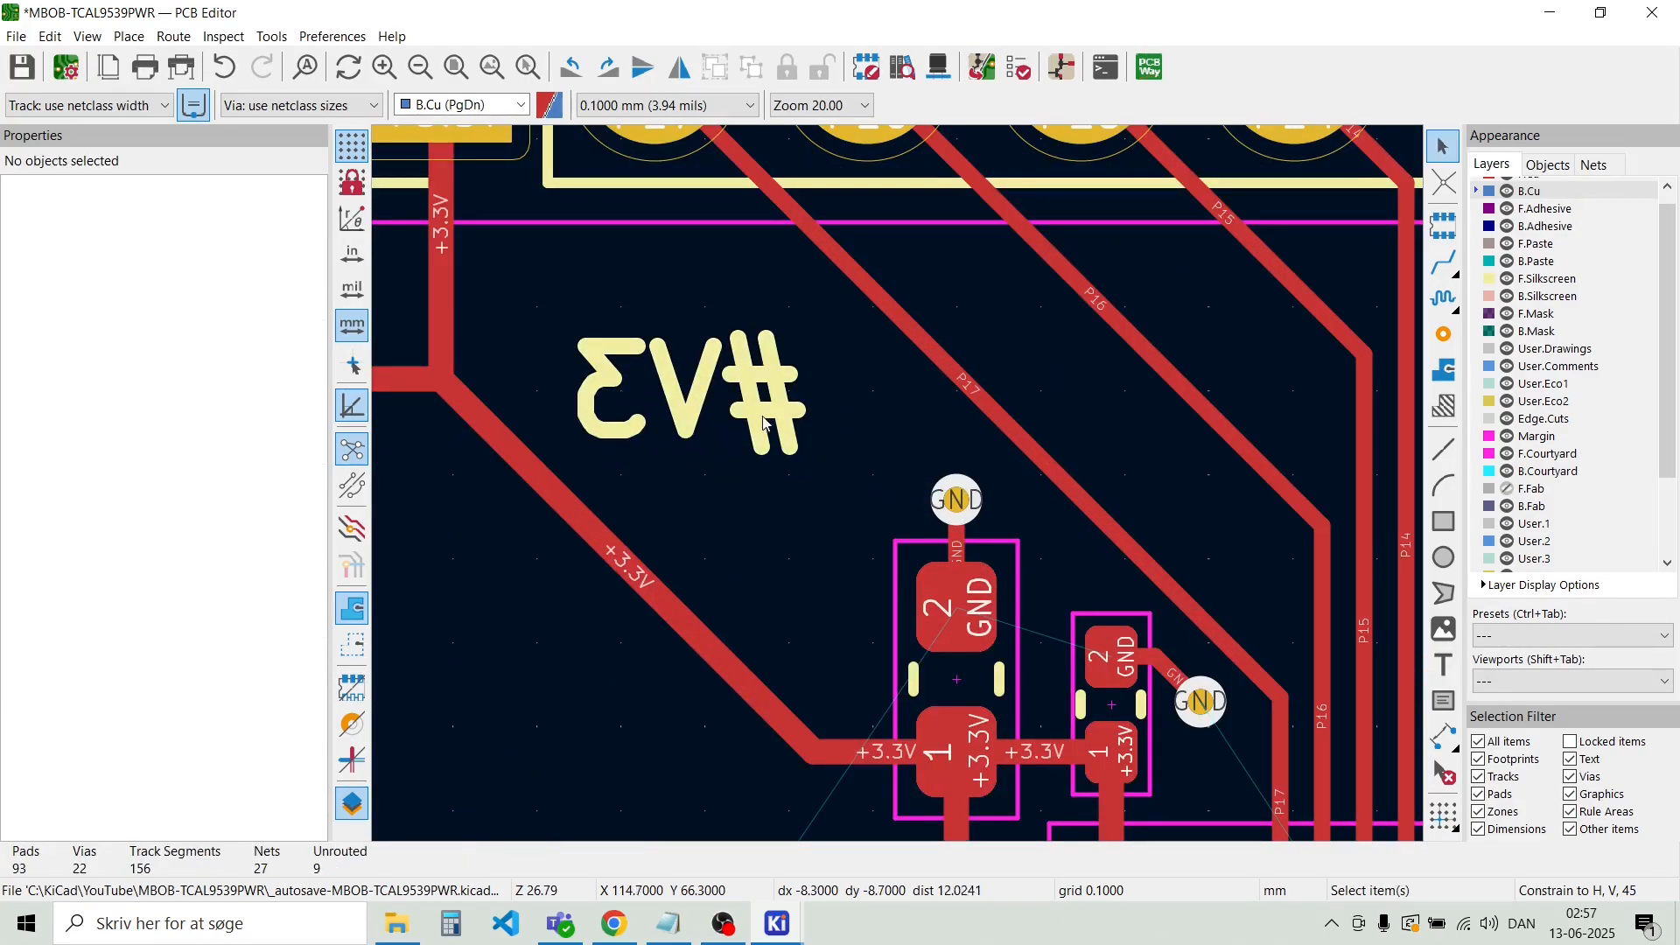
Correct the wording of the silkscreen text below J4 to "3V3"
double_click(748, 406)
left_click(766, 317)
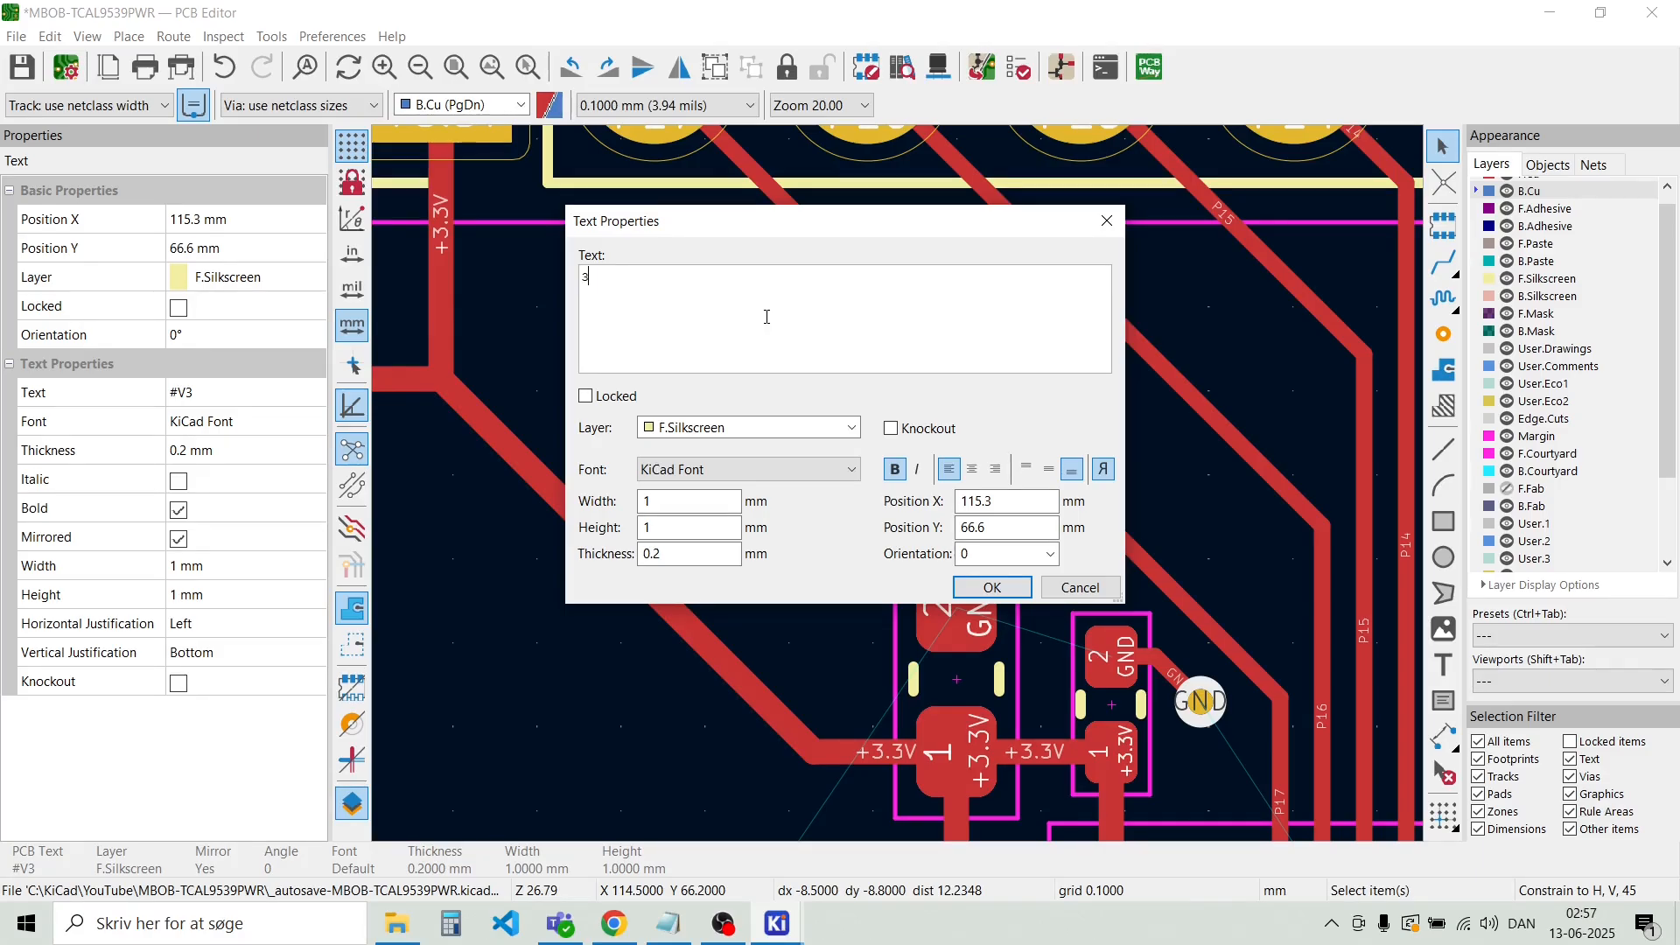
type("3V3")
left_click(992, 588)
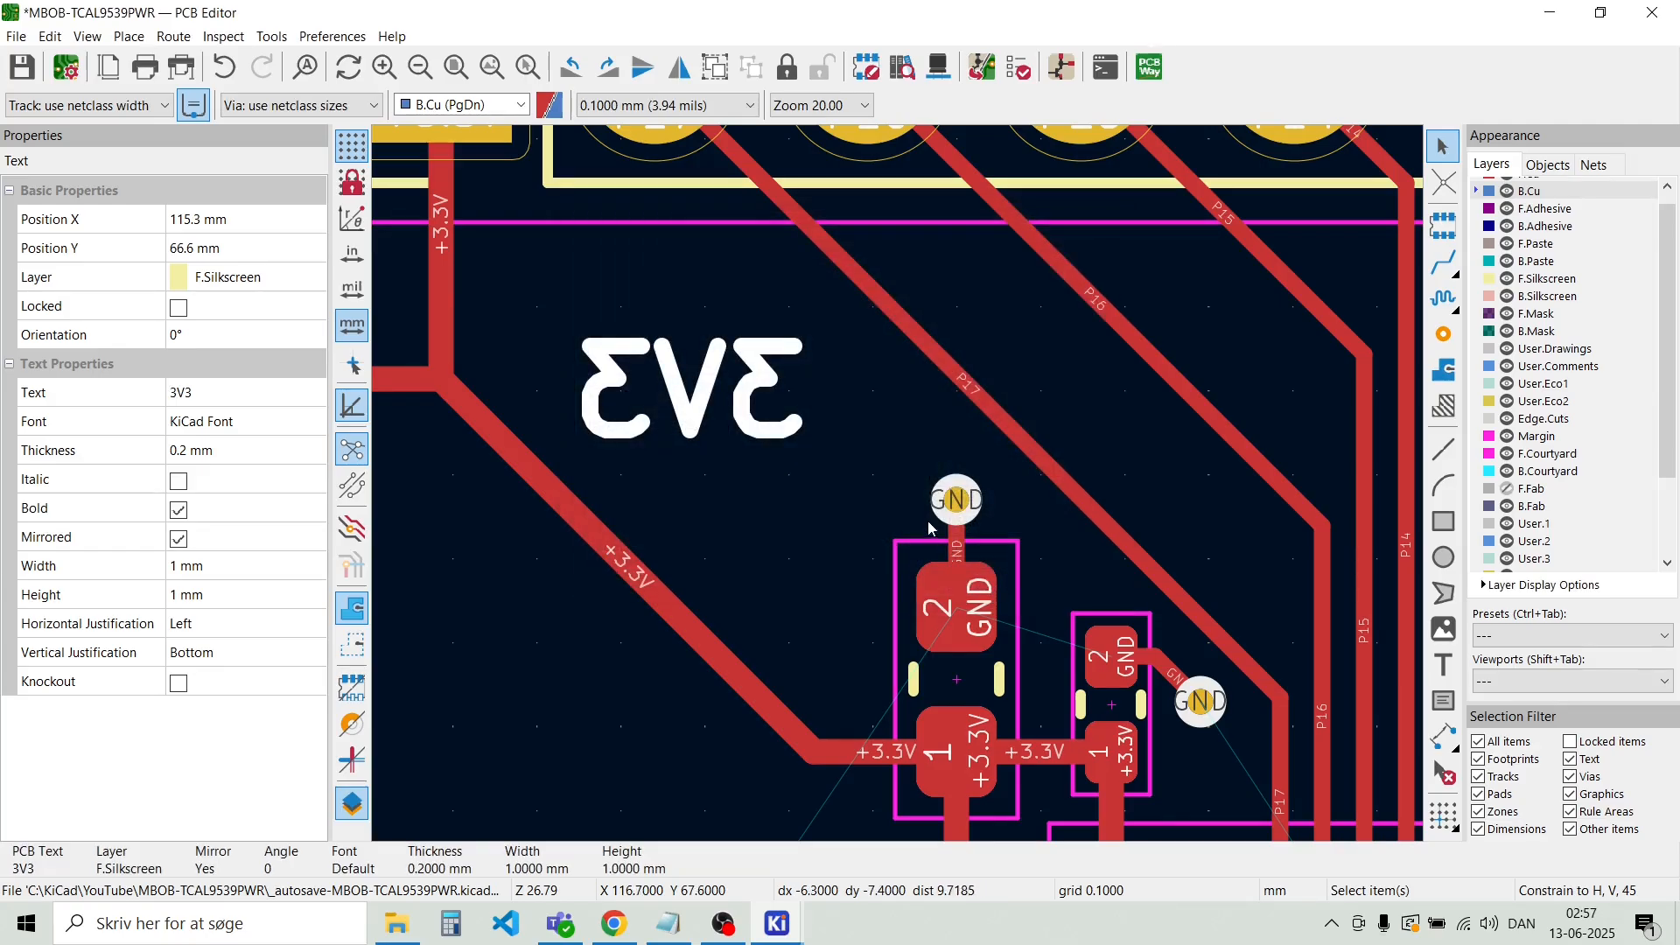
left_click(685, 442)
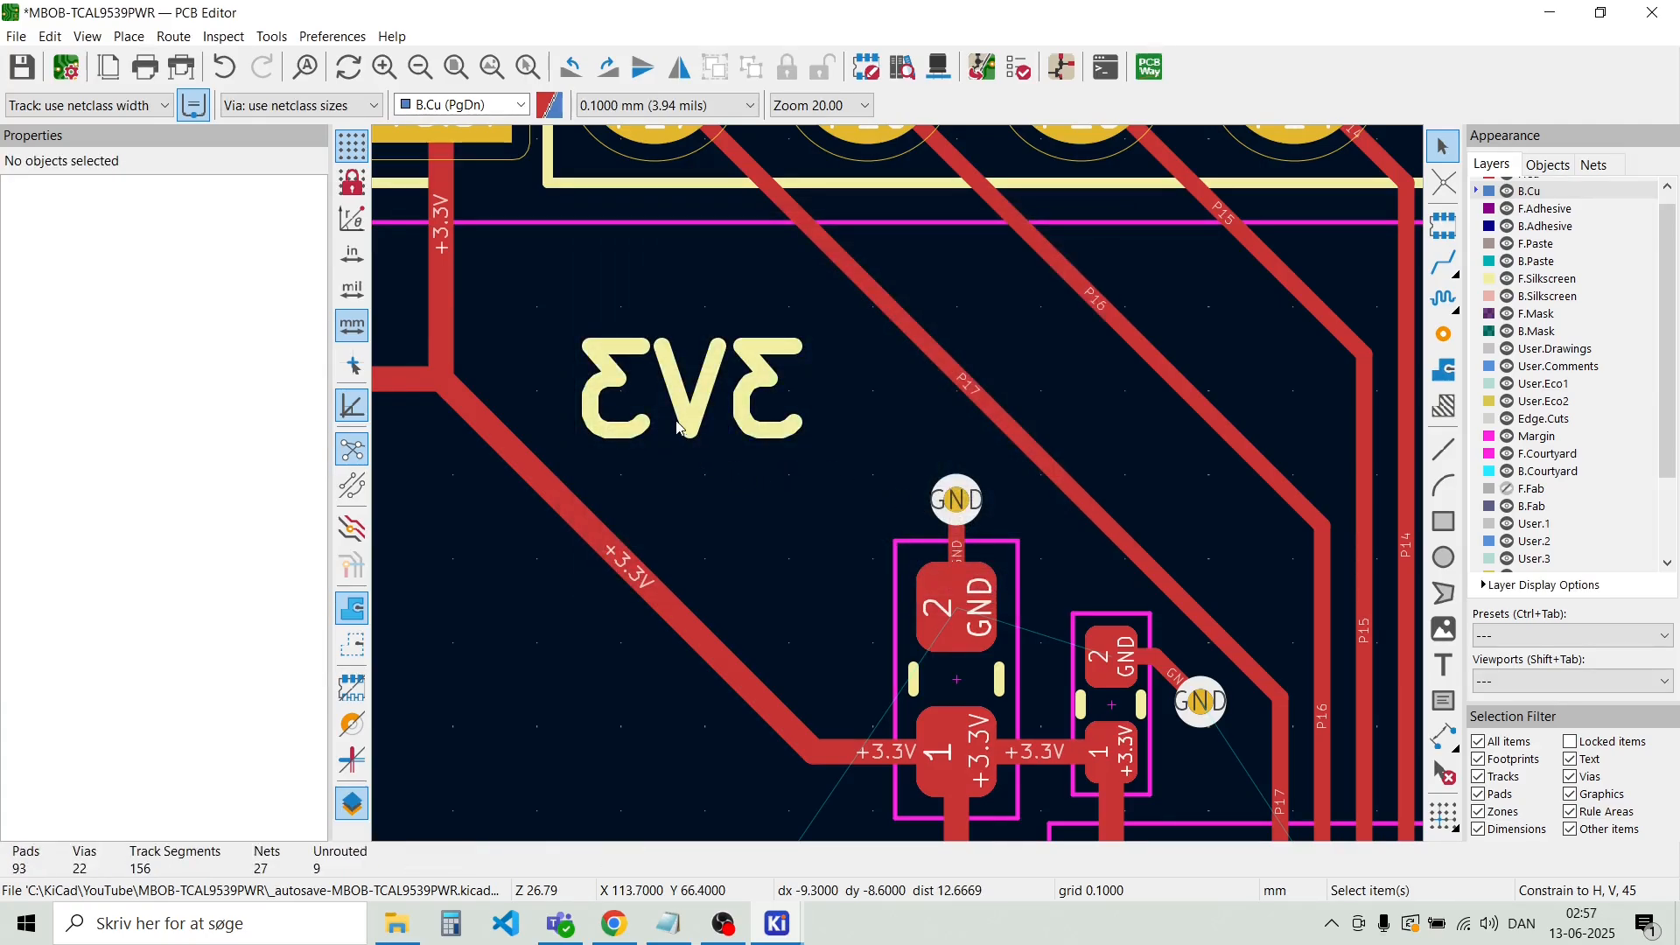
left_click(682, 429)
scroll(710, 427, "down", 2)
scroll(896, 483, "up", 2)
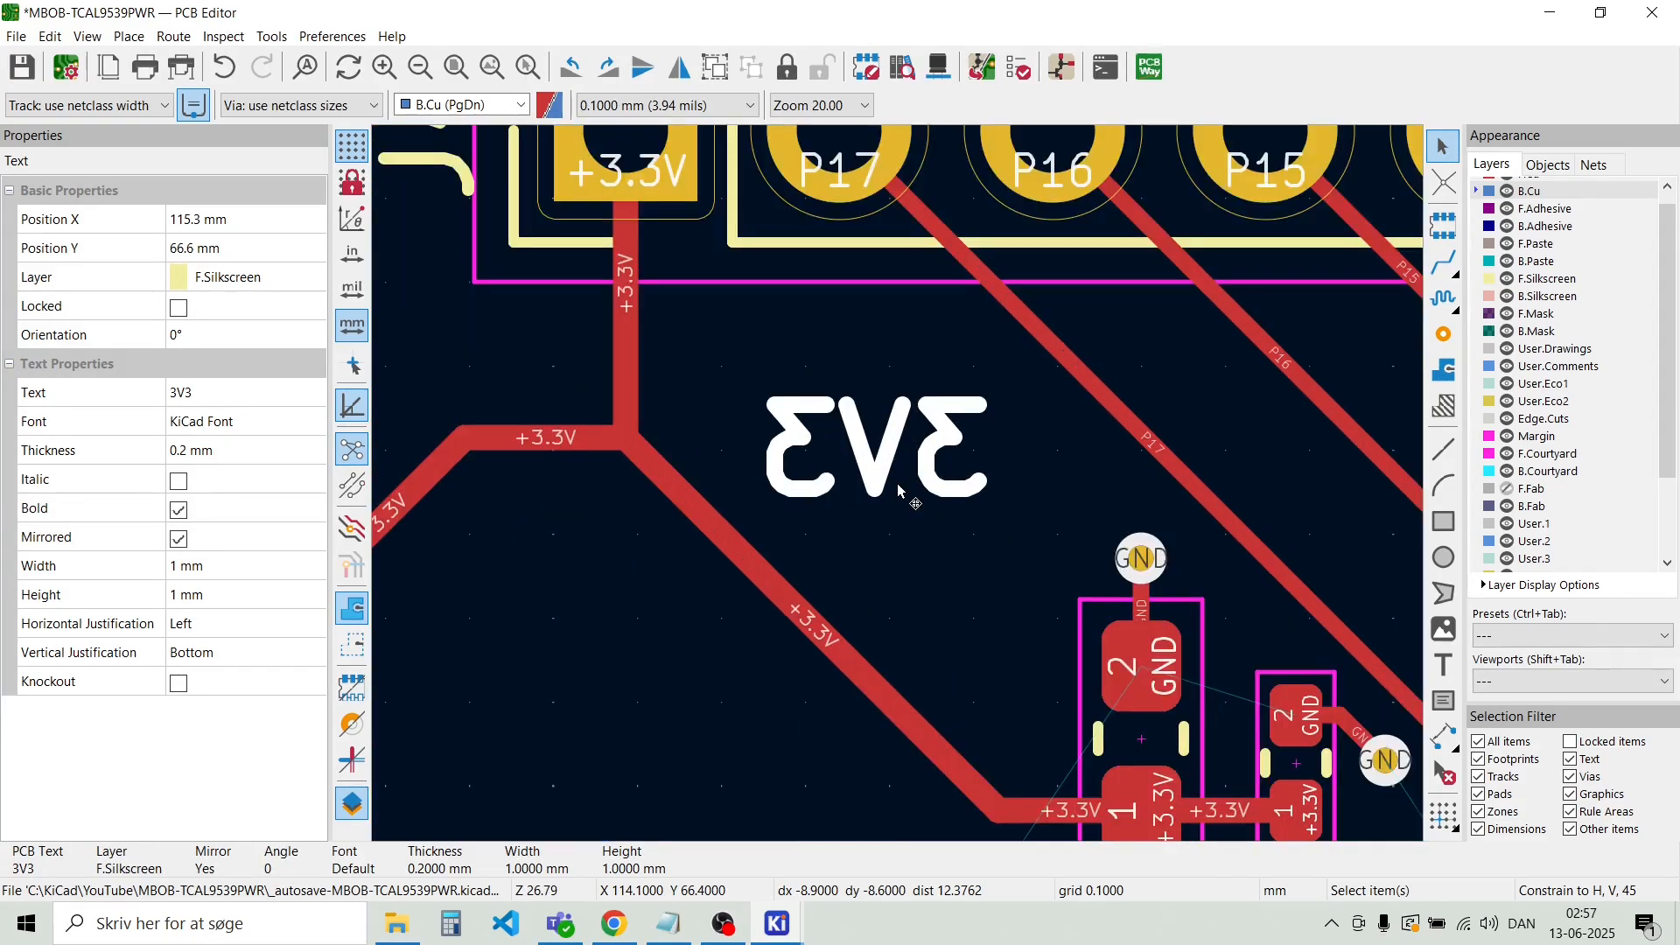
left_click(896, 483)
left_click(909, 467)
left_click(908, 470)
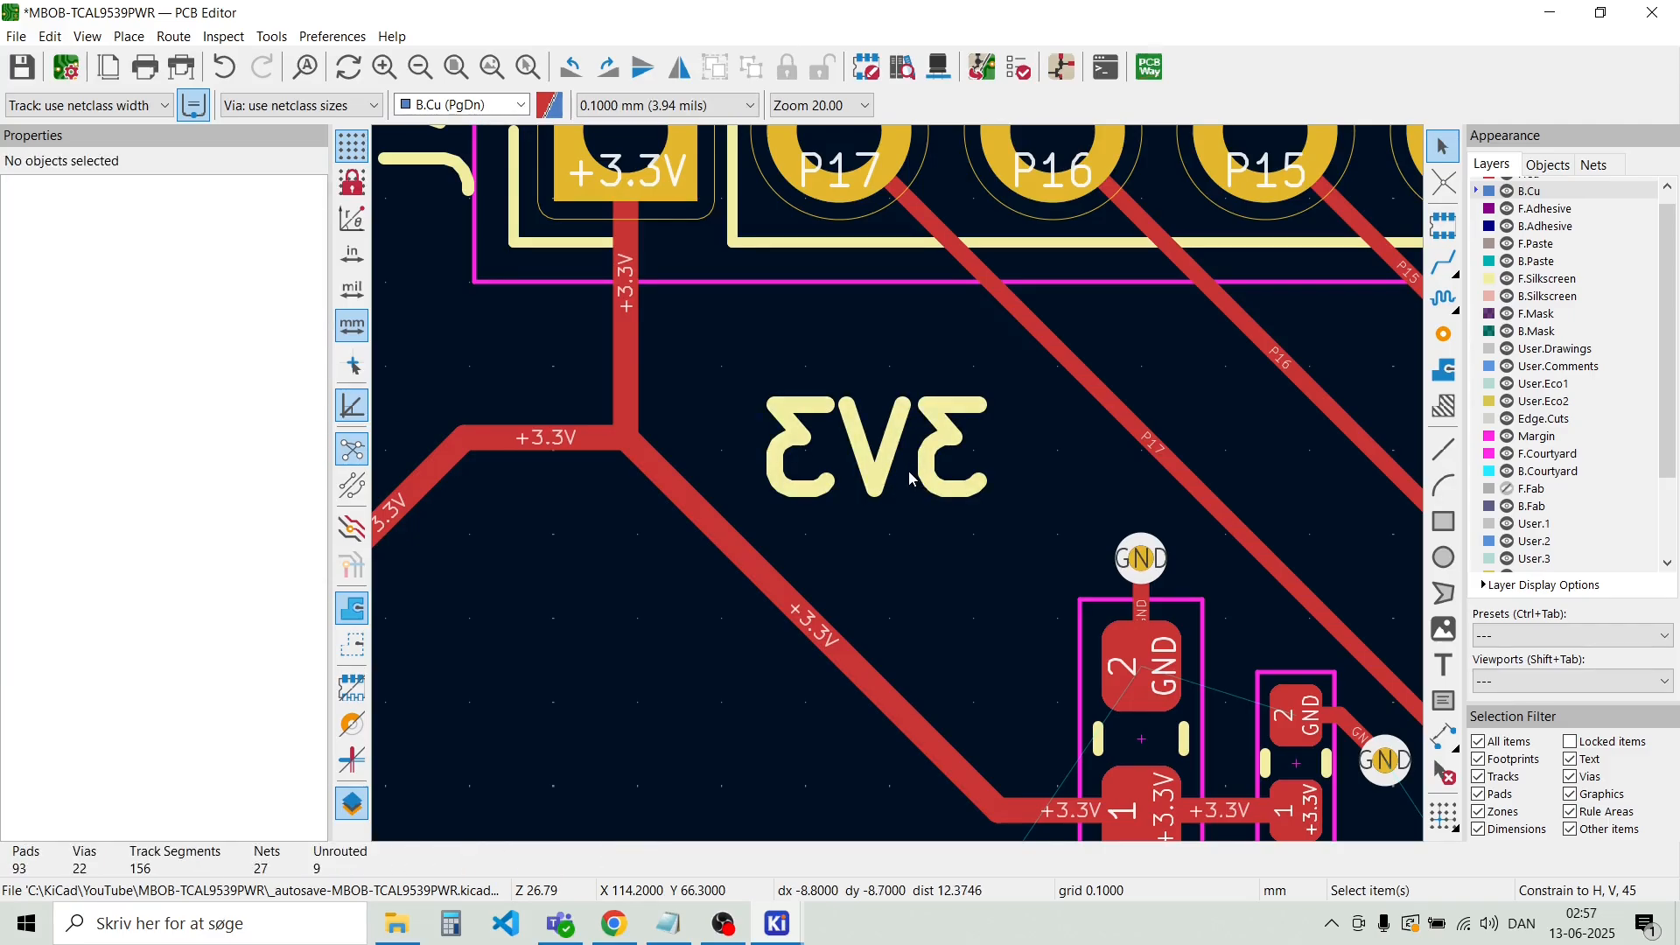
scroll(884, 490, "down", 4)
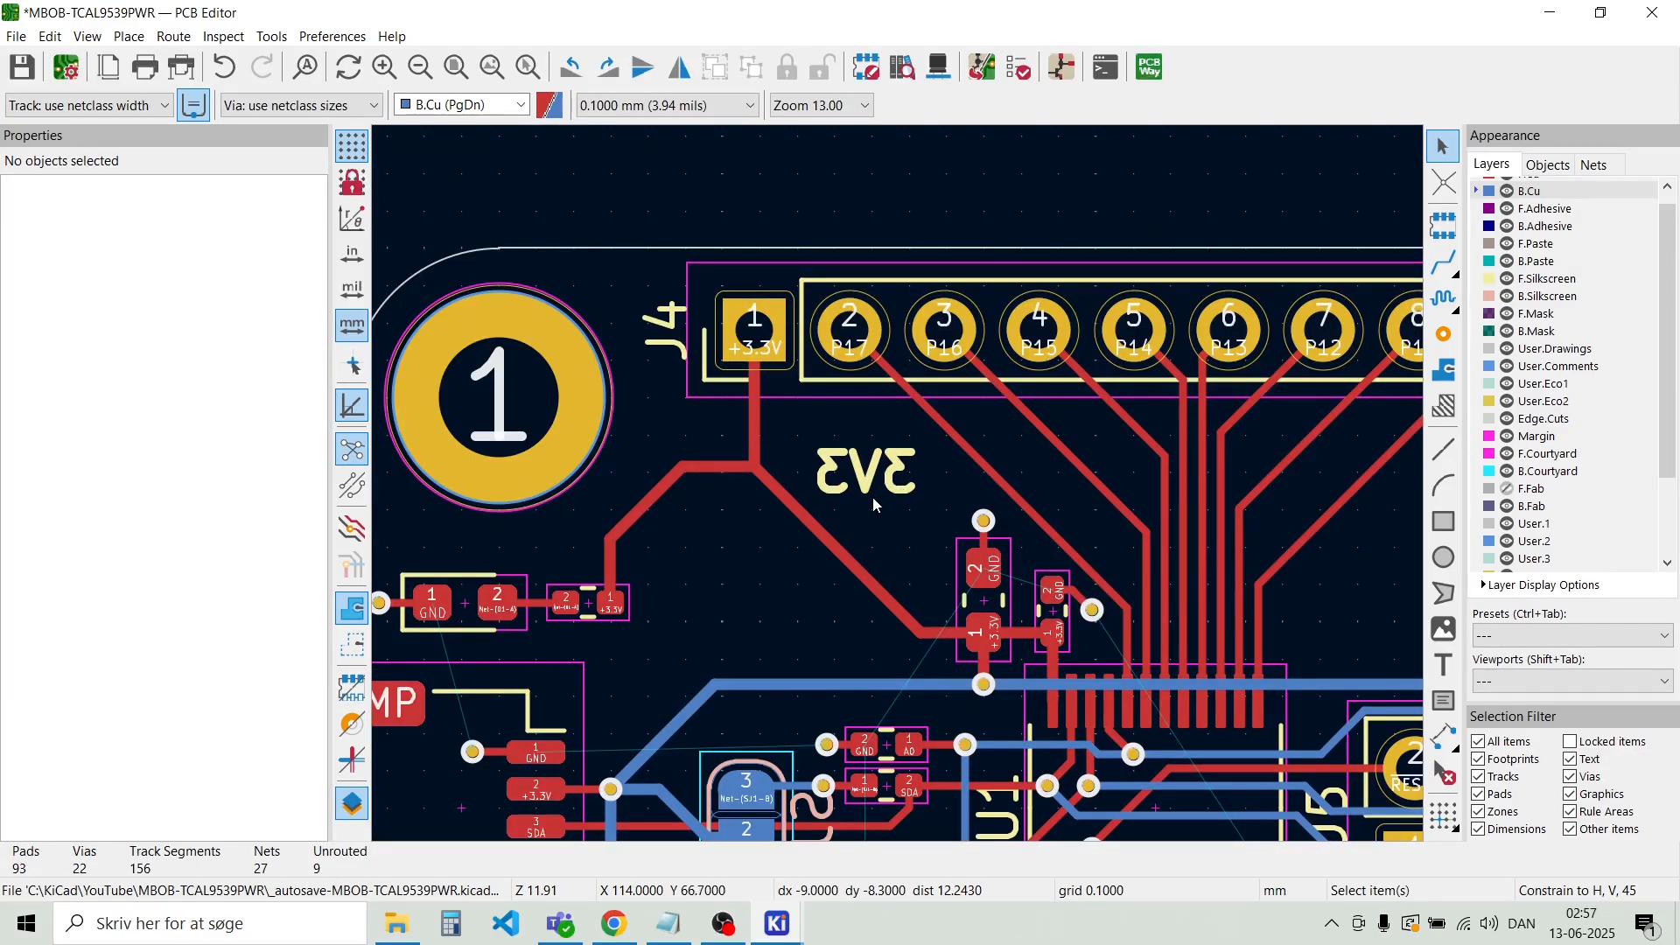
double_click(880, 487)
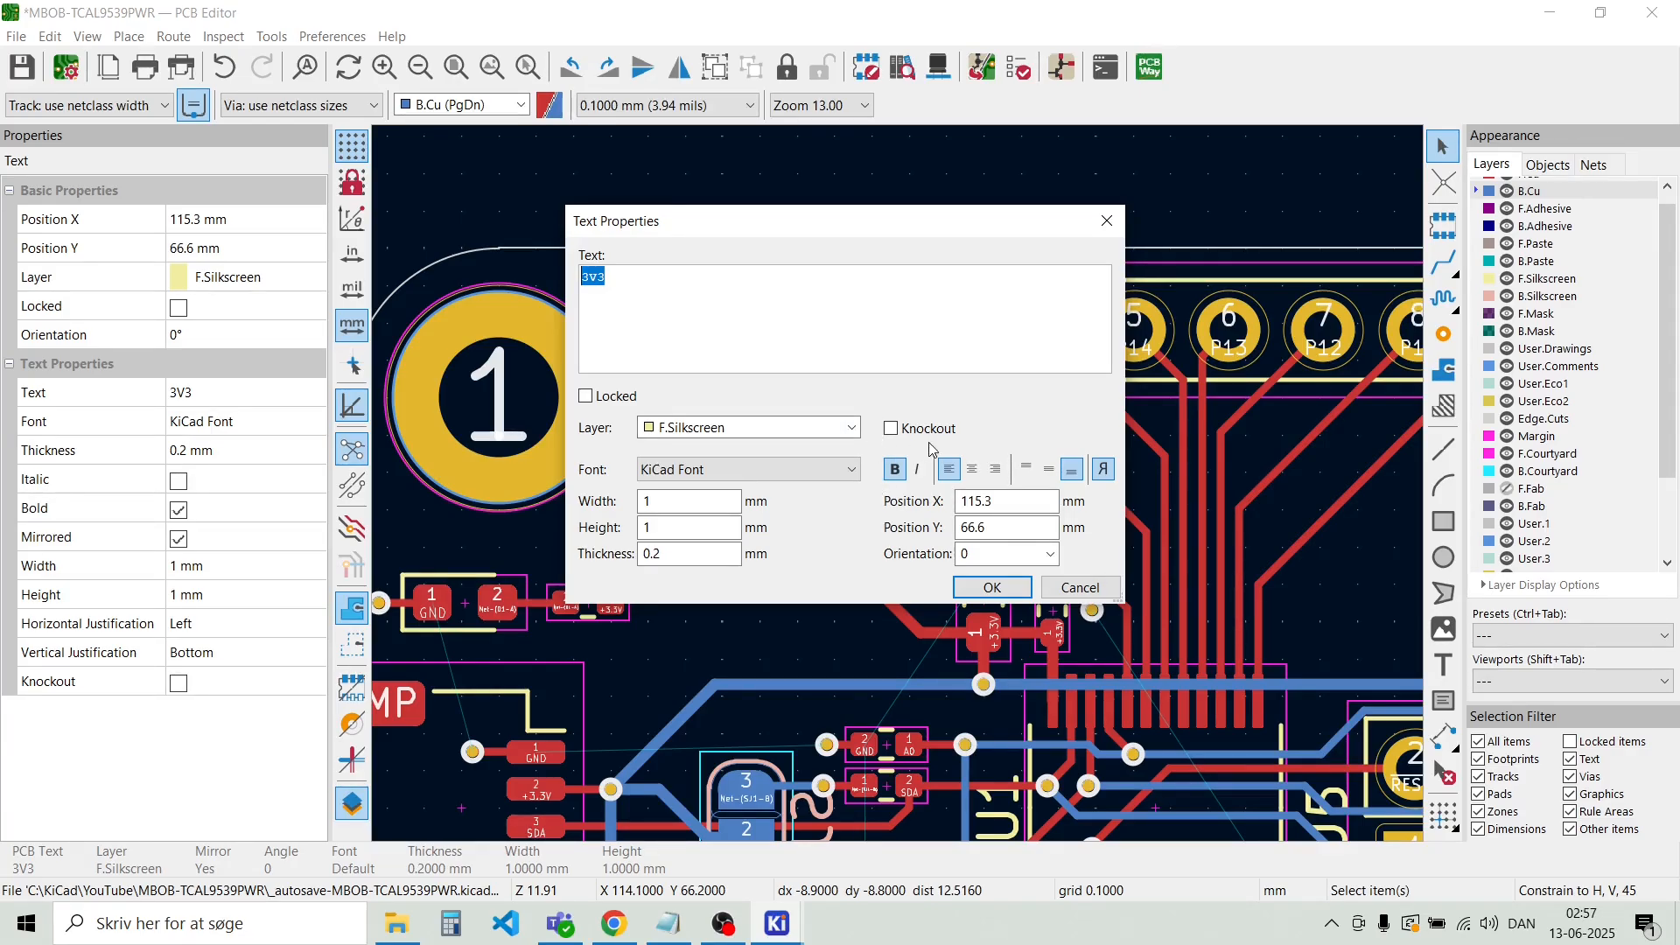
key("Escape")
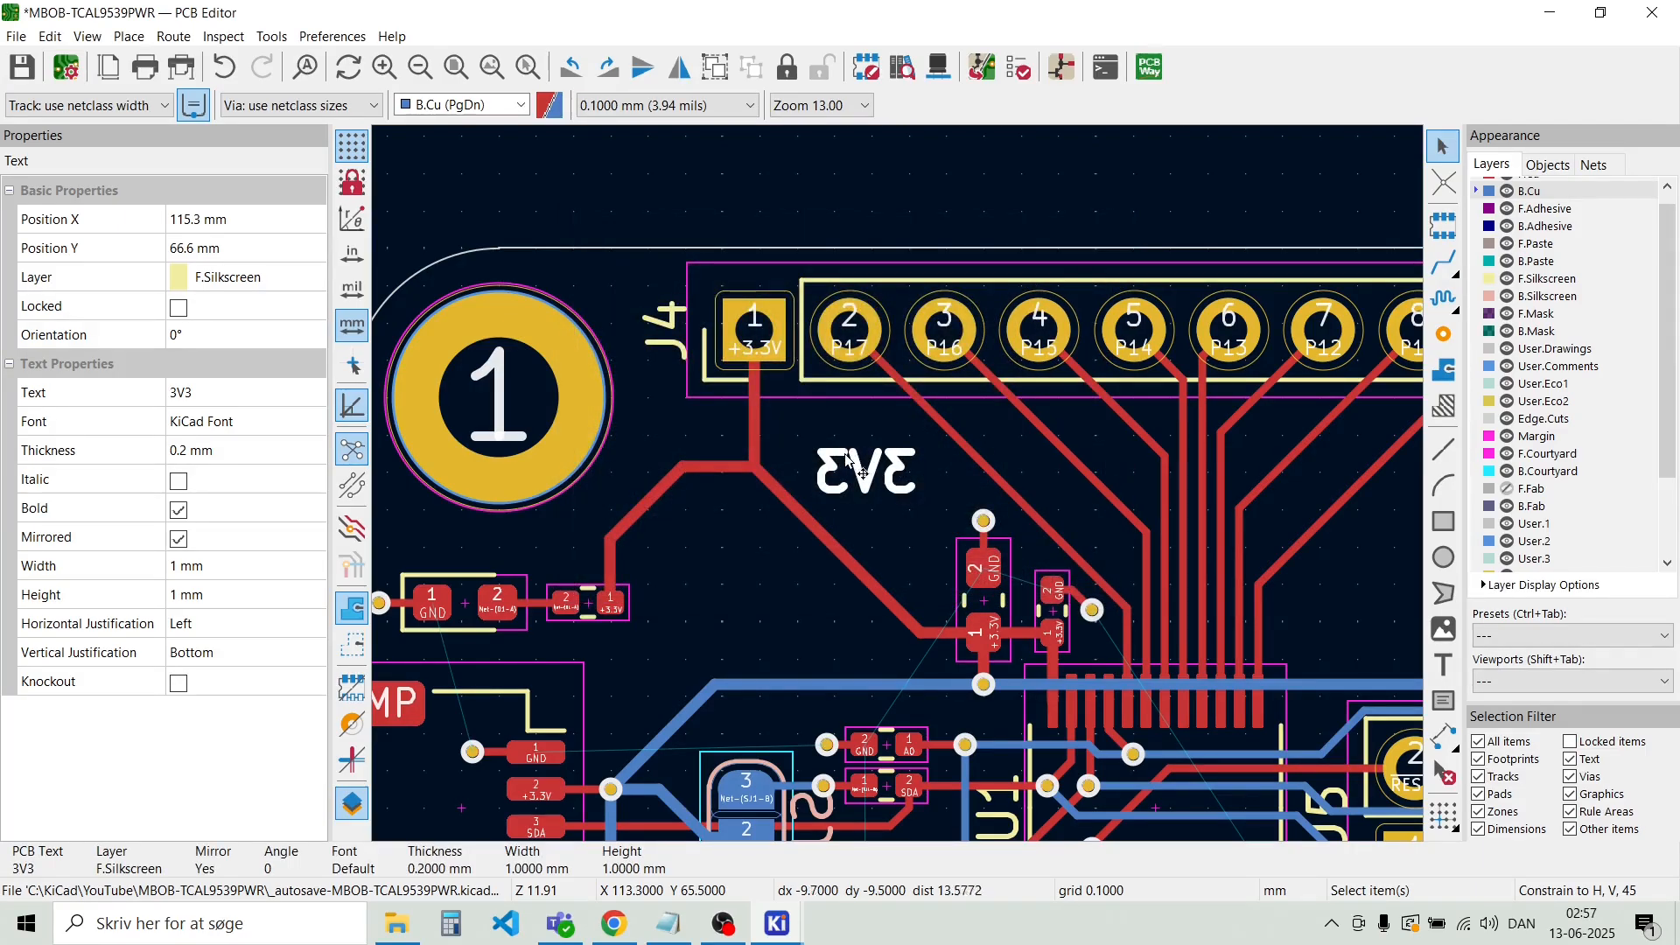
Flip the 3V3 text to remove its mirroring and move it to the clear area just below J4's pins 1 to 3
key("f")
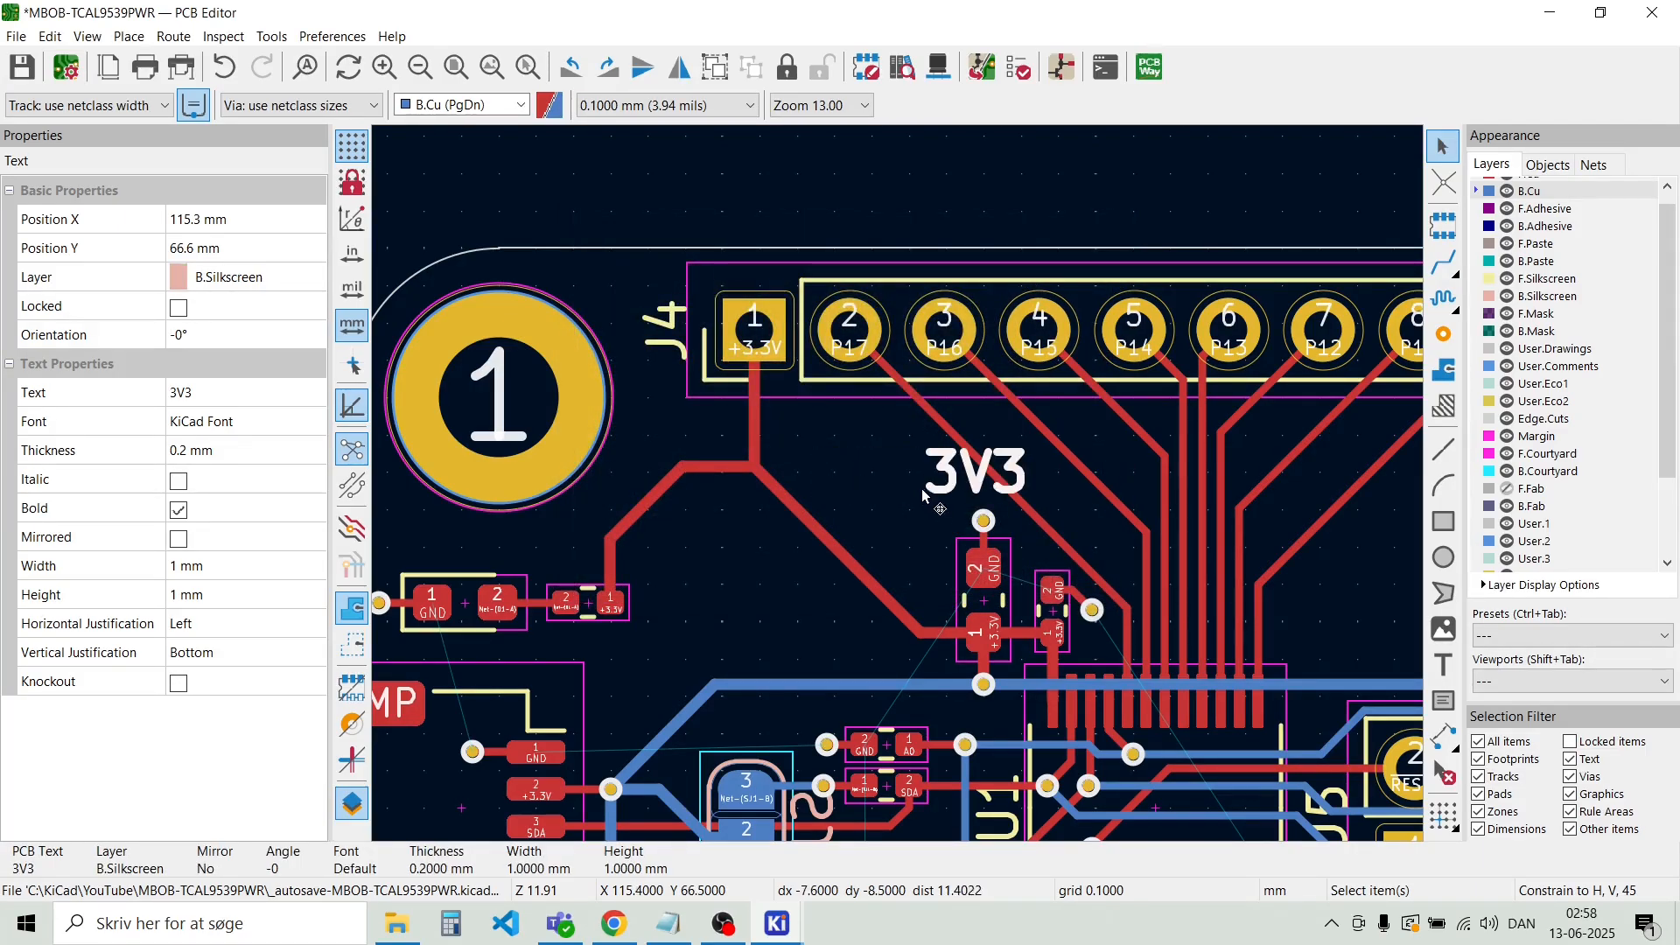
key("Escape")
left_click(957, 493)
key("m")
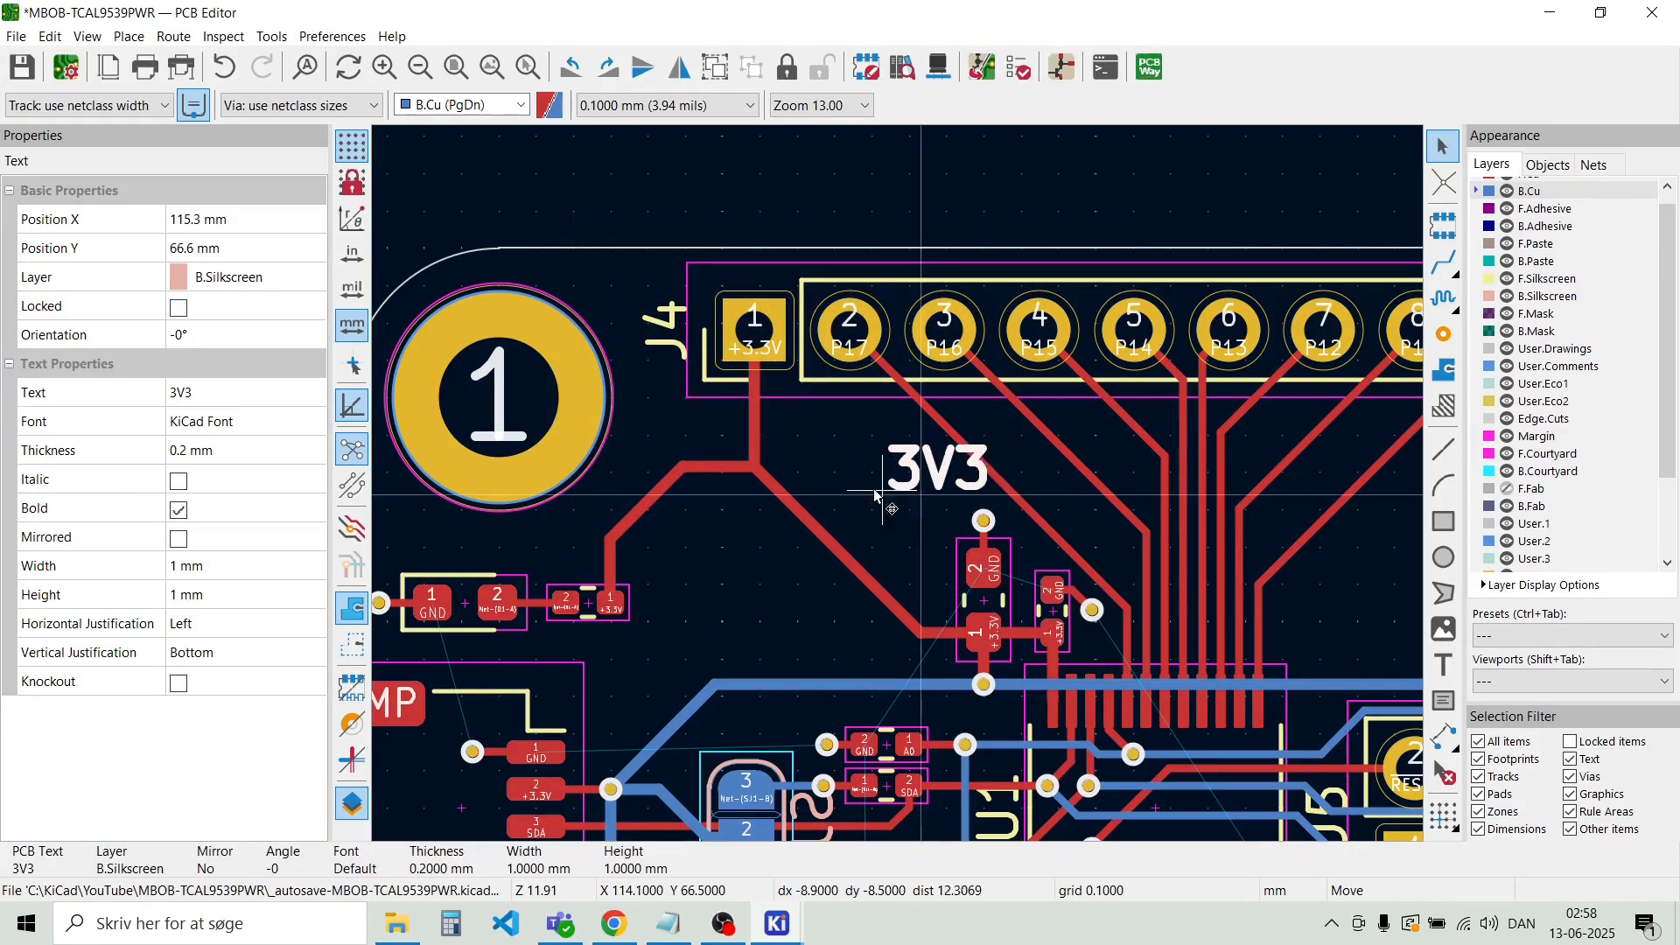
left_click(806, 478)
left_click(843, 502)
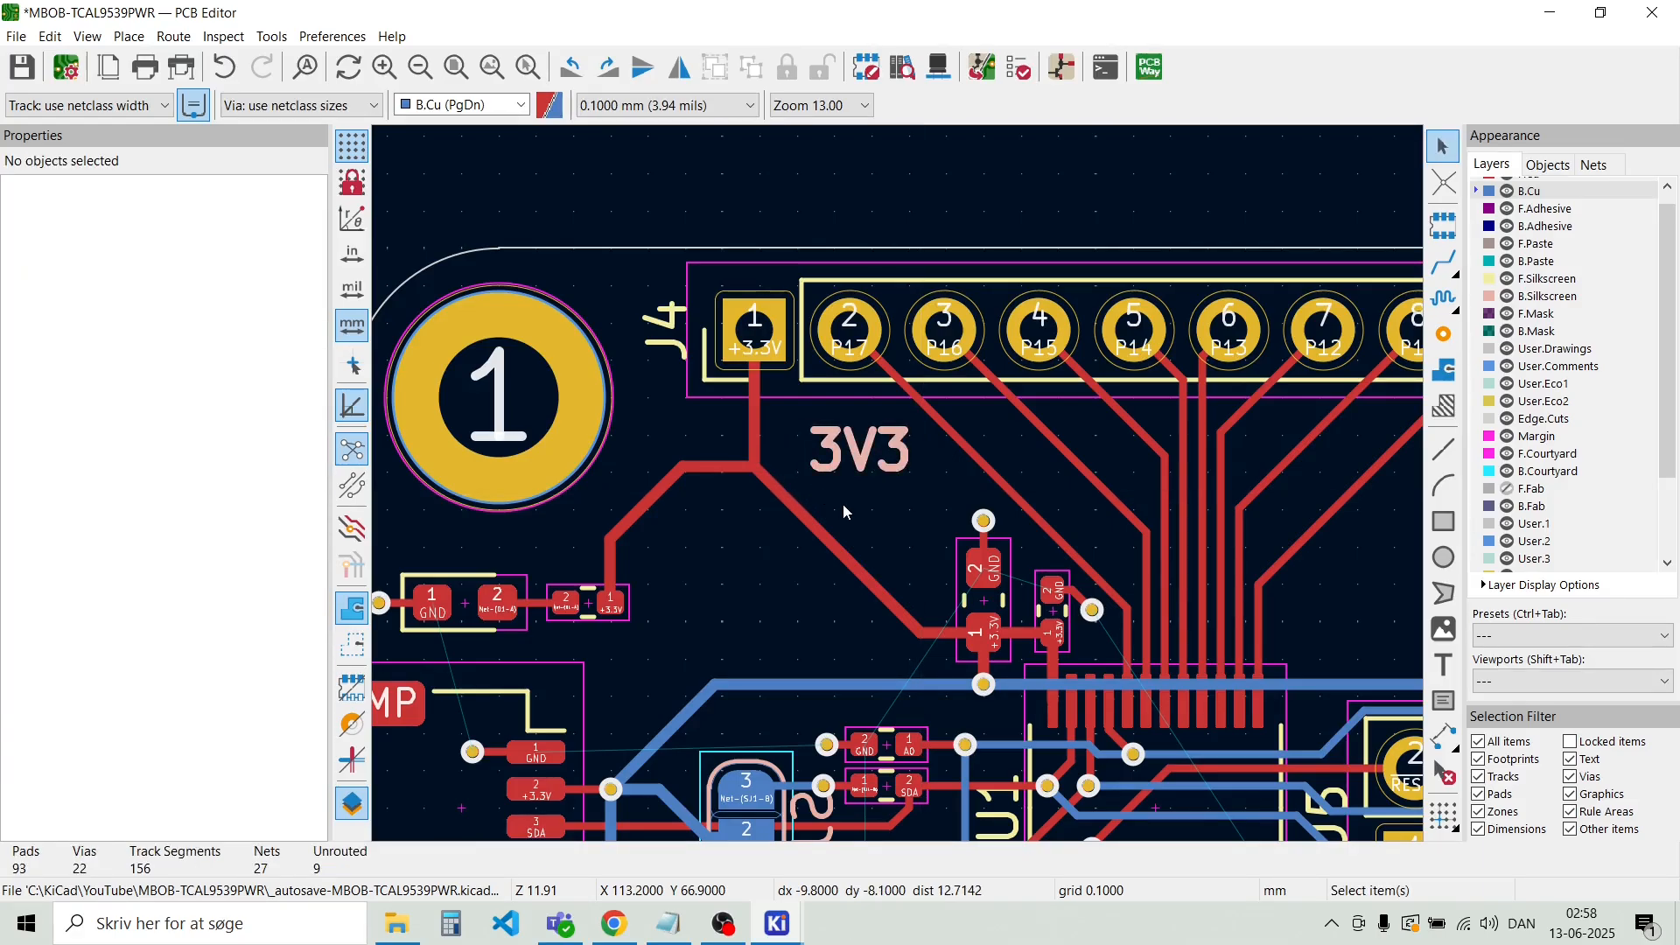
Change the 3V3 text's layer to F.Silkscreen
double_click(886, 466)
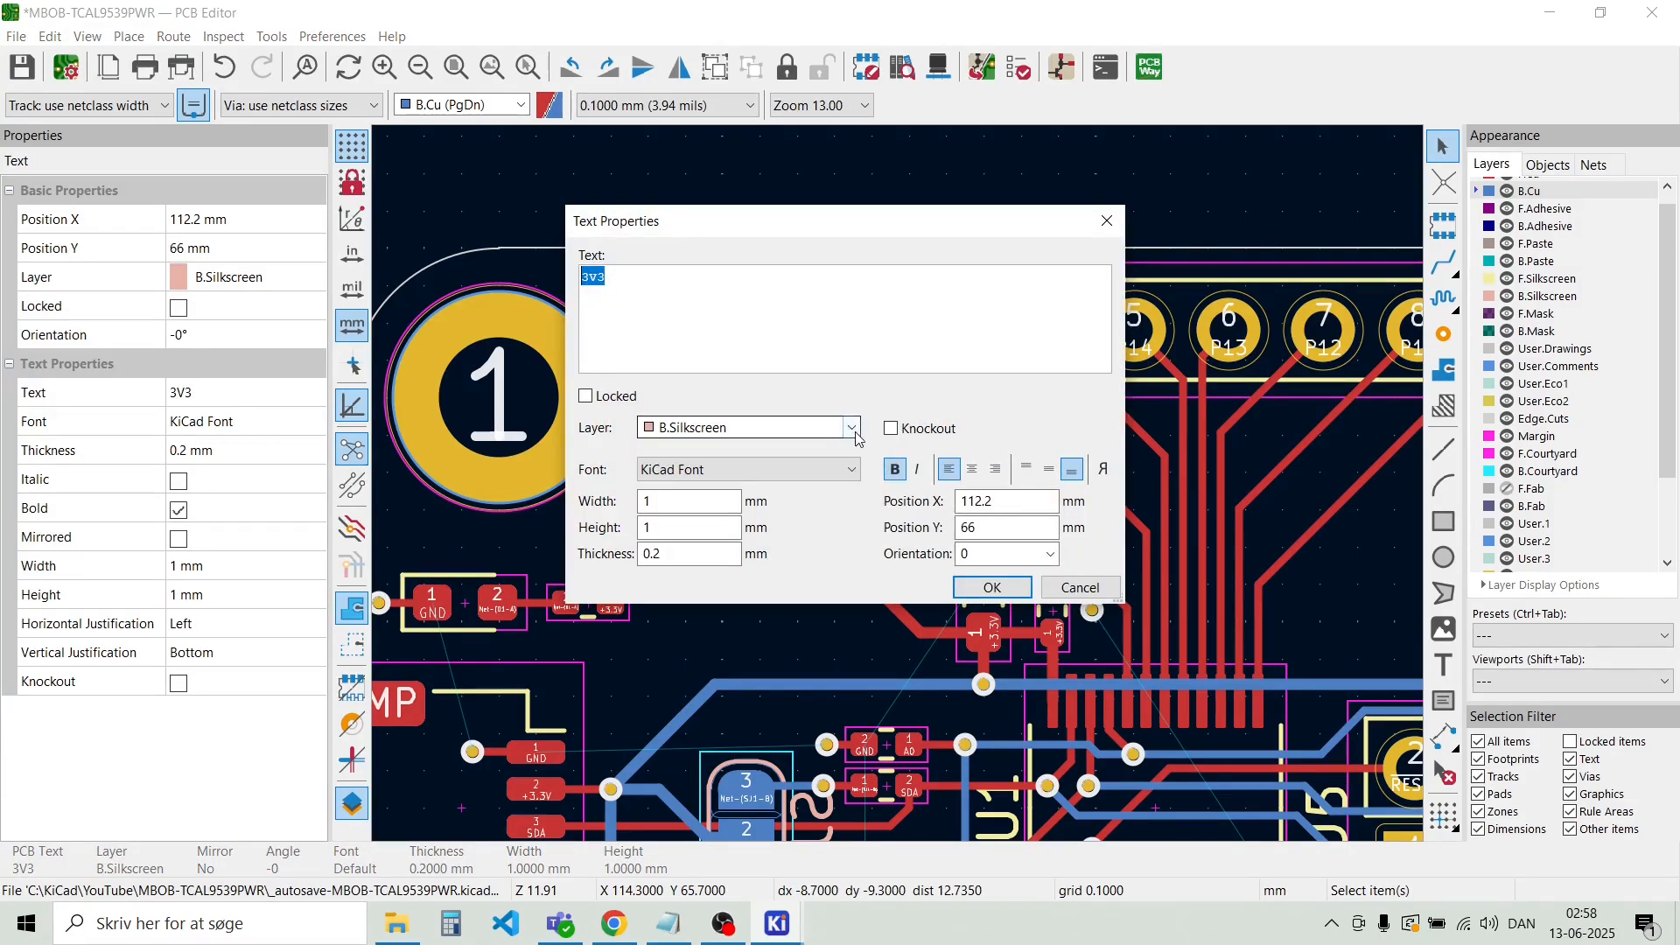
left_click(844, 428)
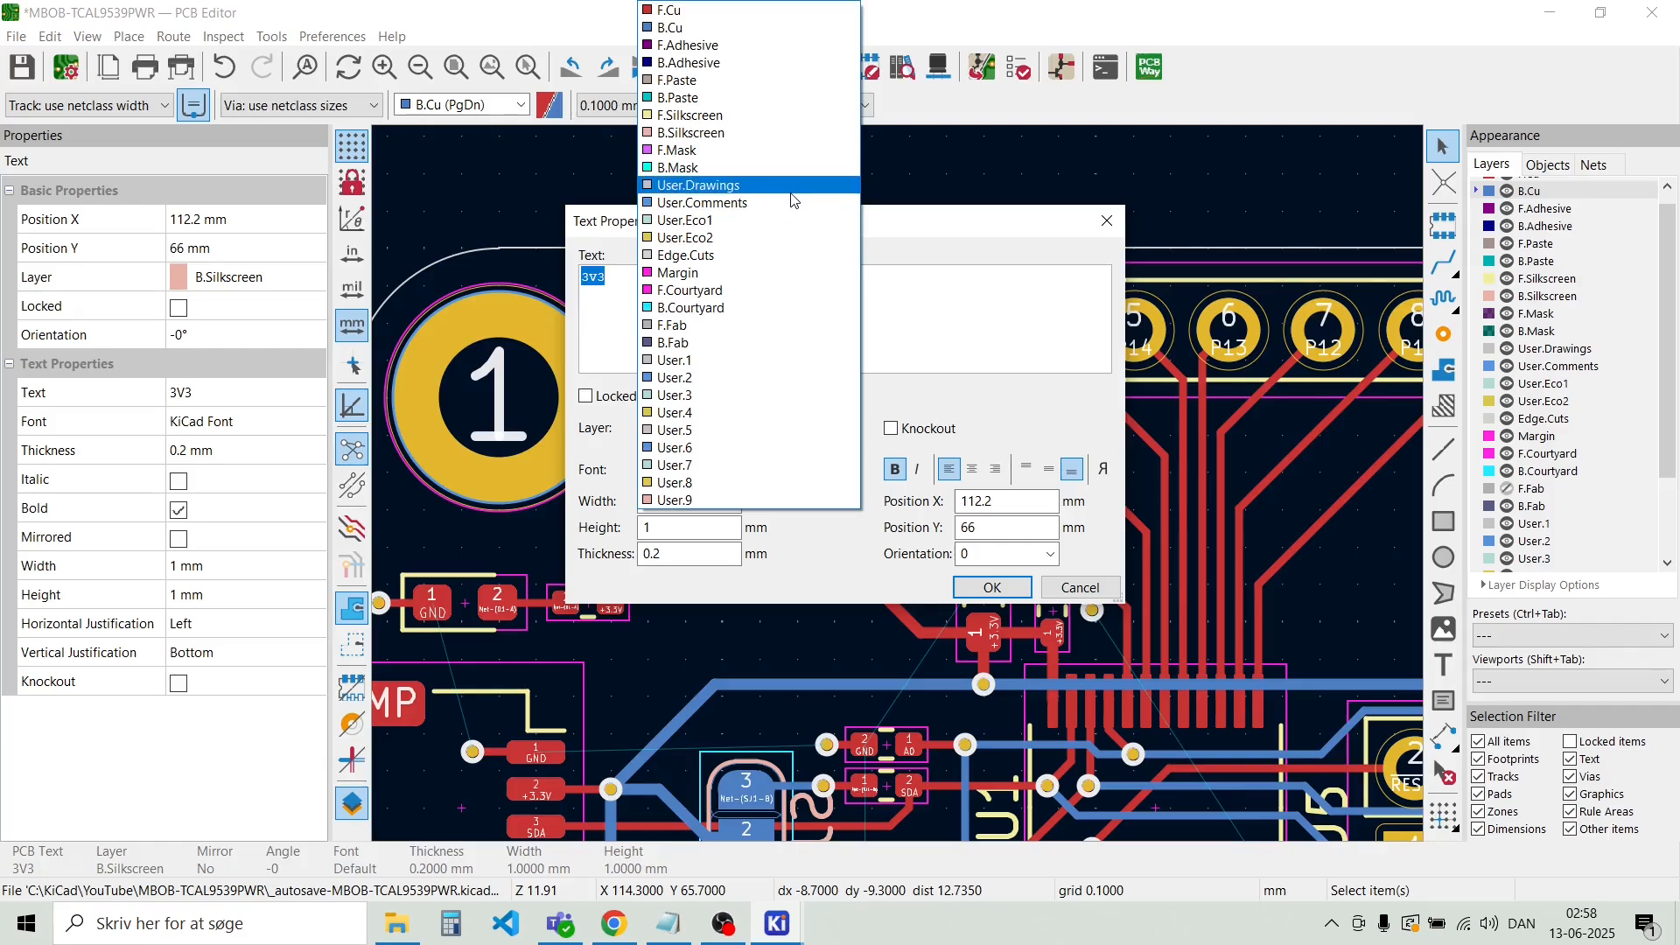
left_click(745, 115)
key("Return")
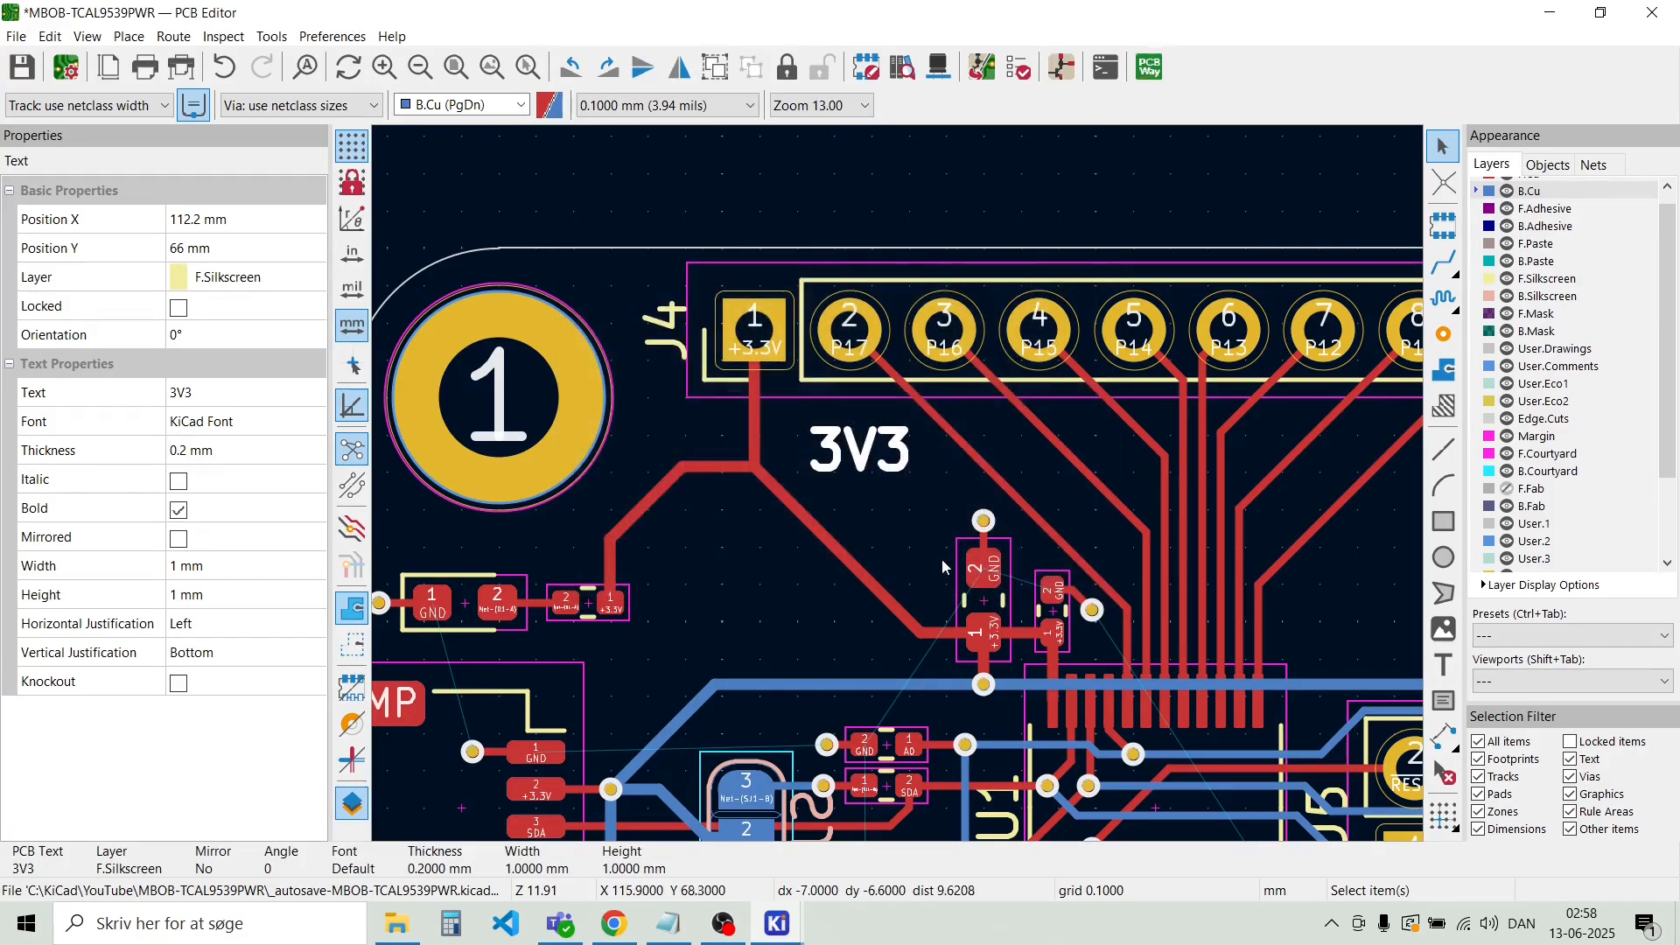
key("Escape")
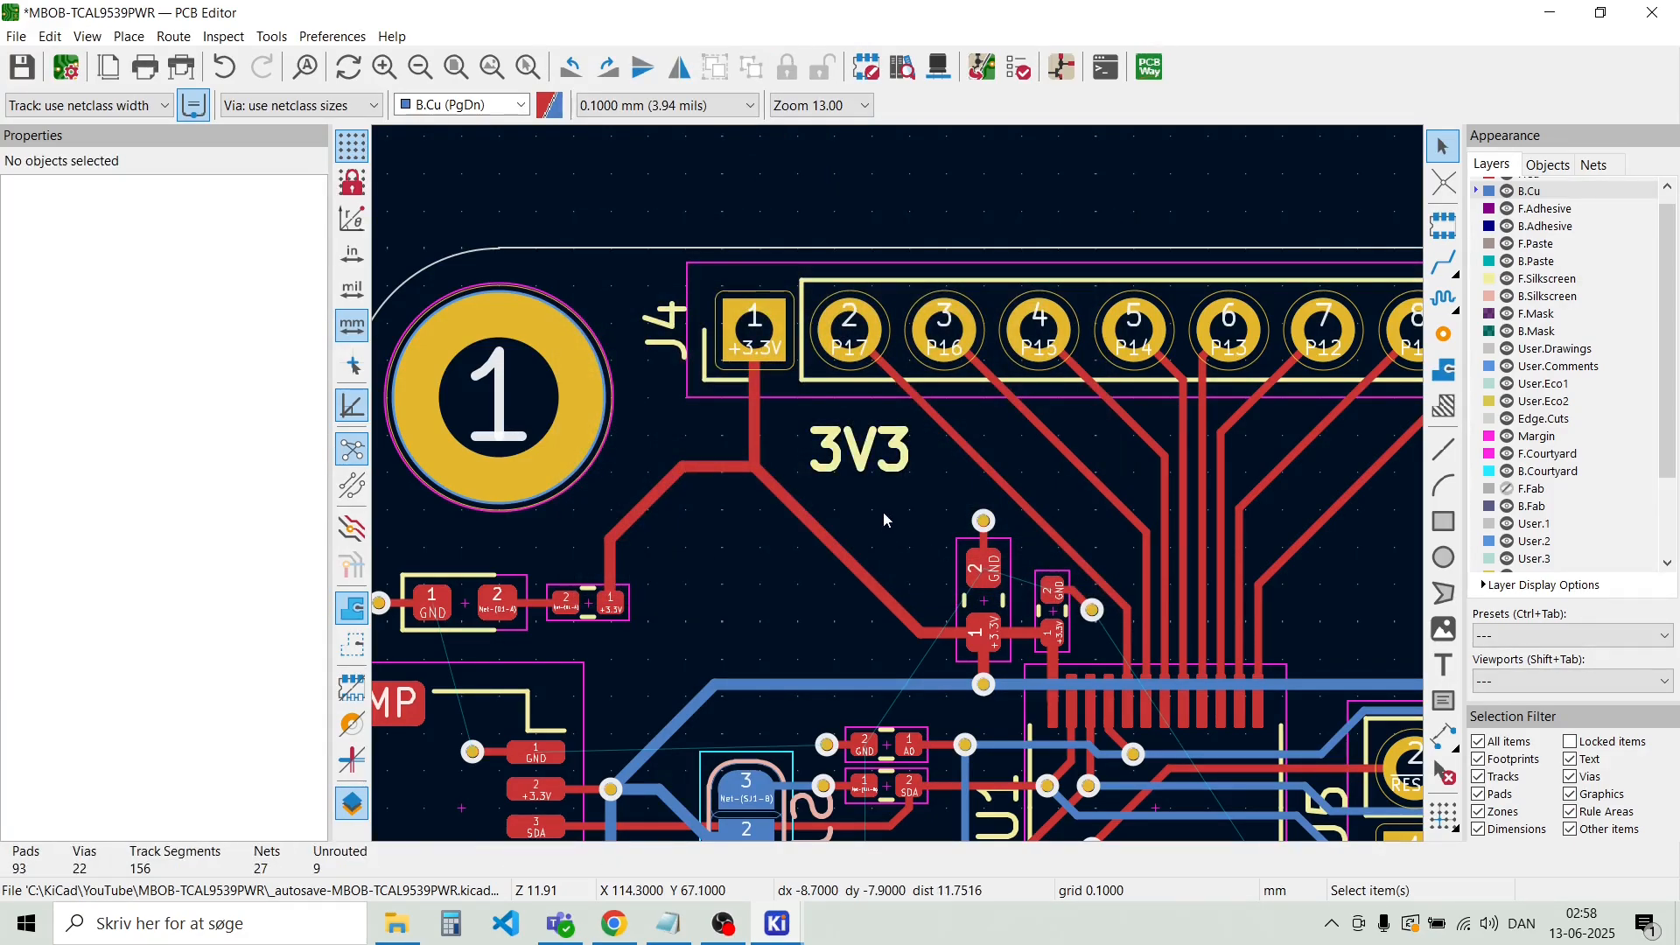
Rotate the 3V3 text to 90° and place it outside the board edge directly above J4's pin 1
left_click(856, 458)
key("m")
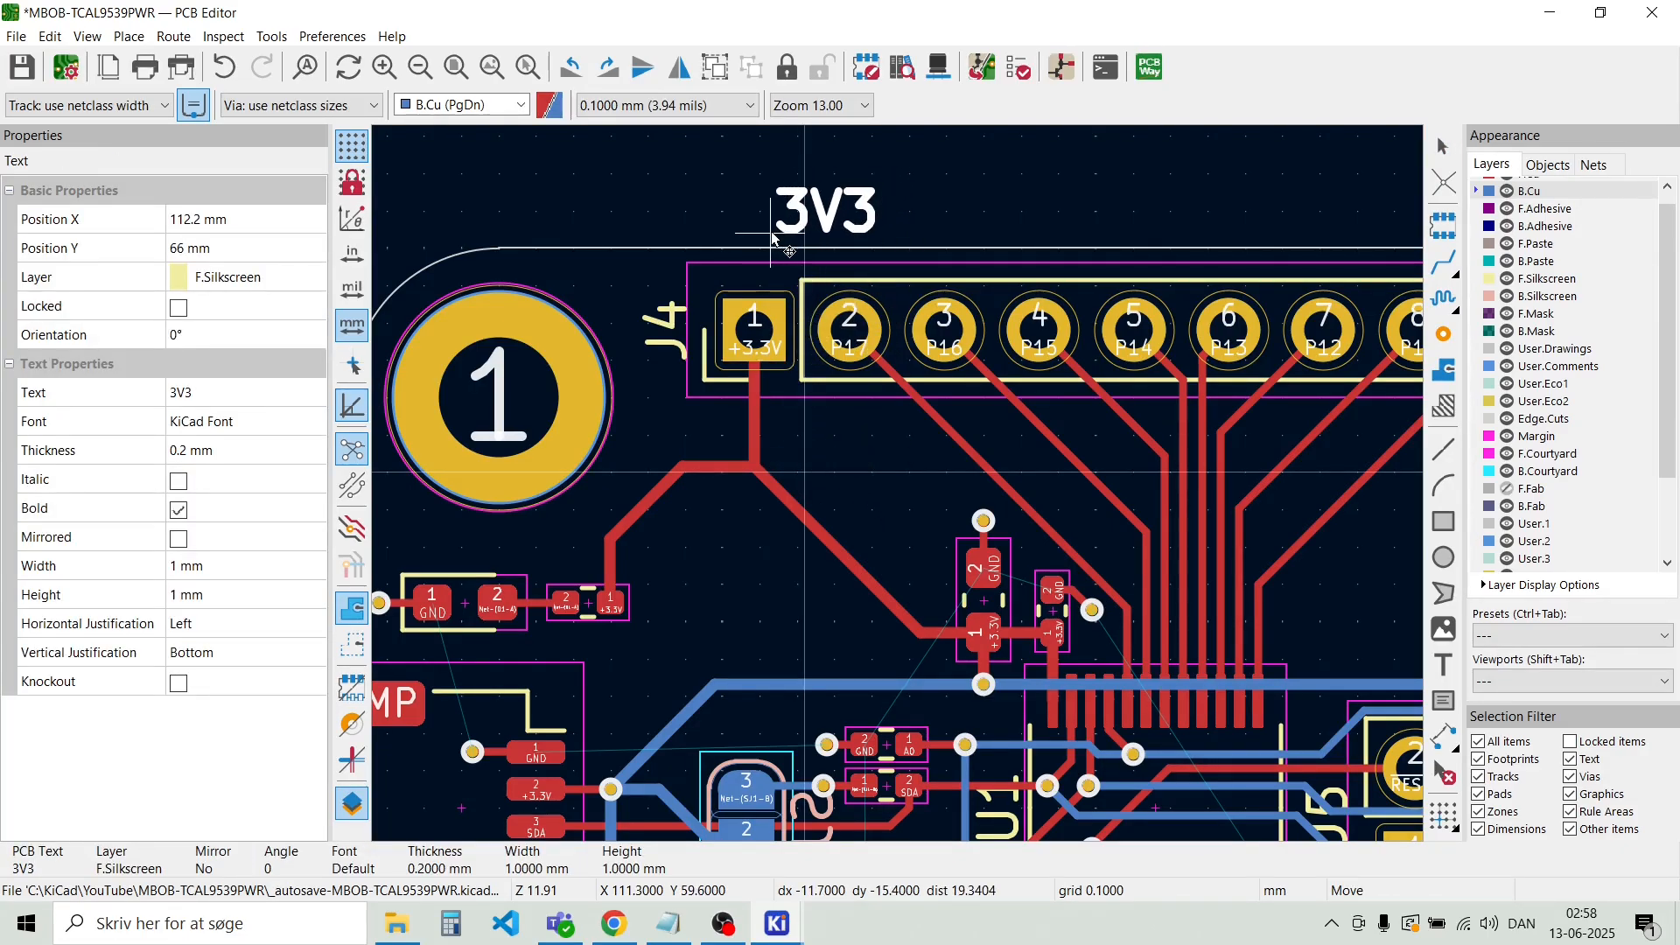
key("r")
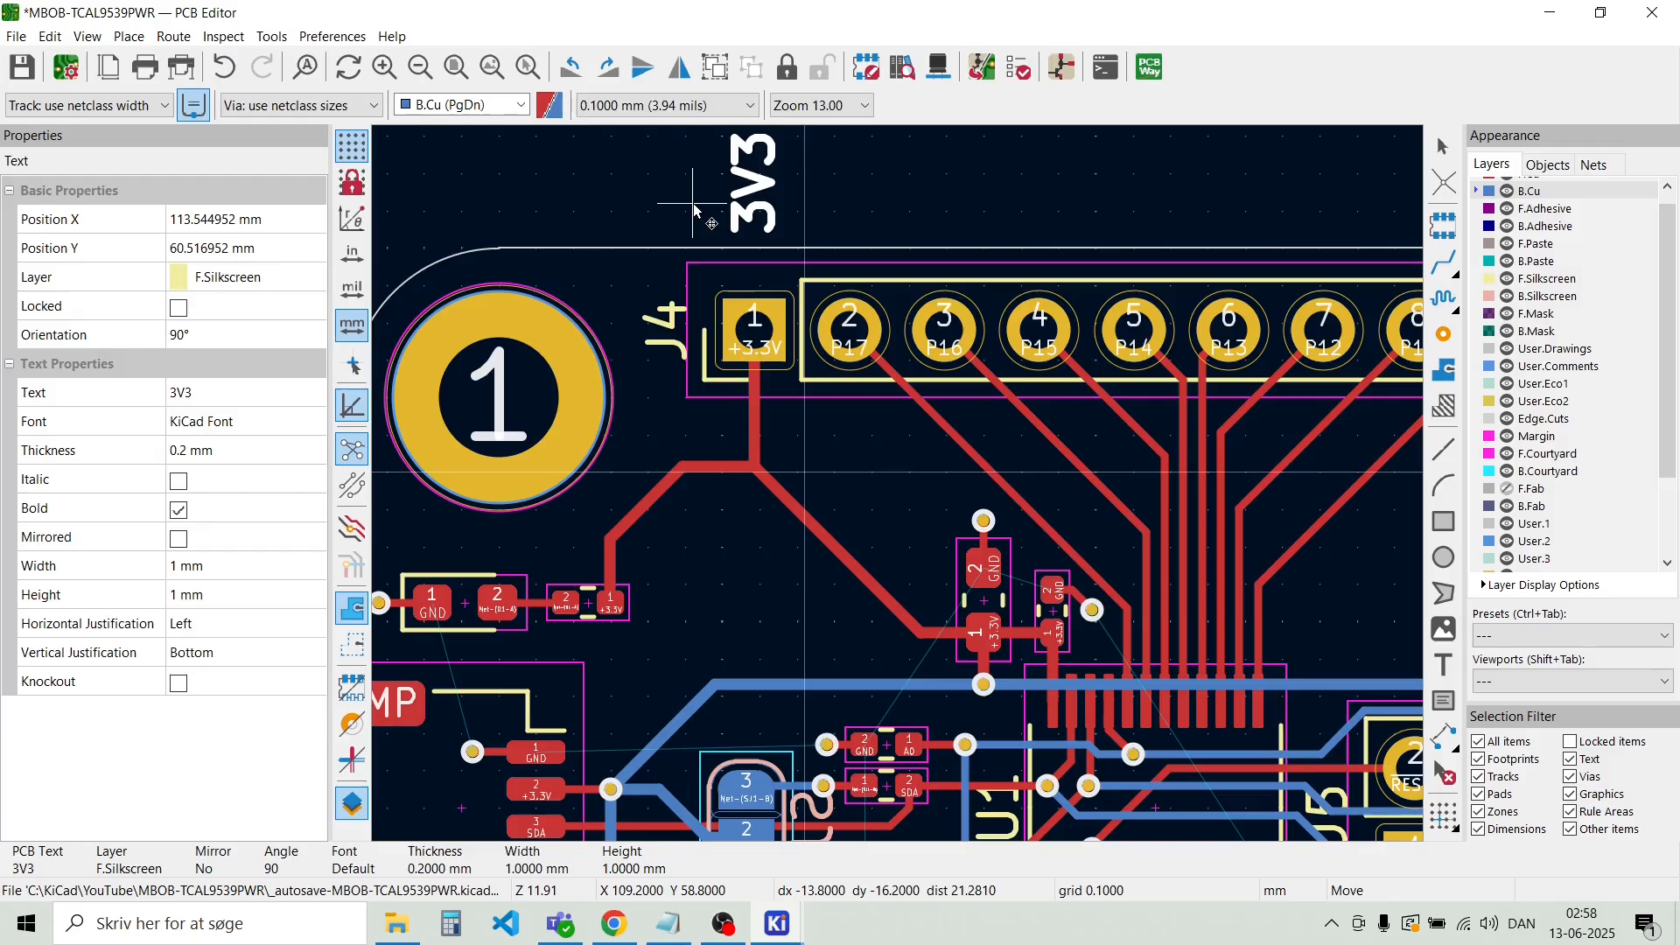
left_click(774, 234)
Check J4's pin names and start a new board text reading "P10"
scroll(901, 492, "down", 2)
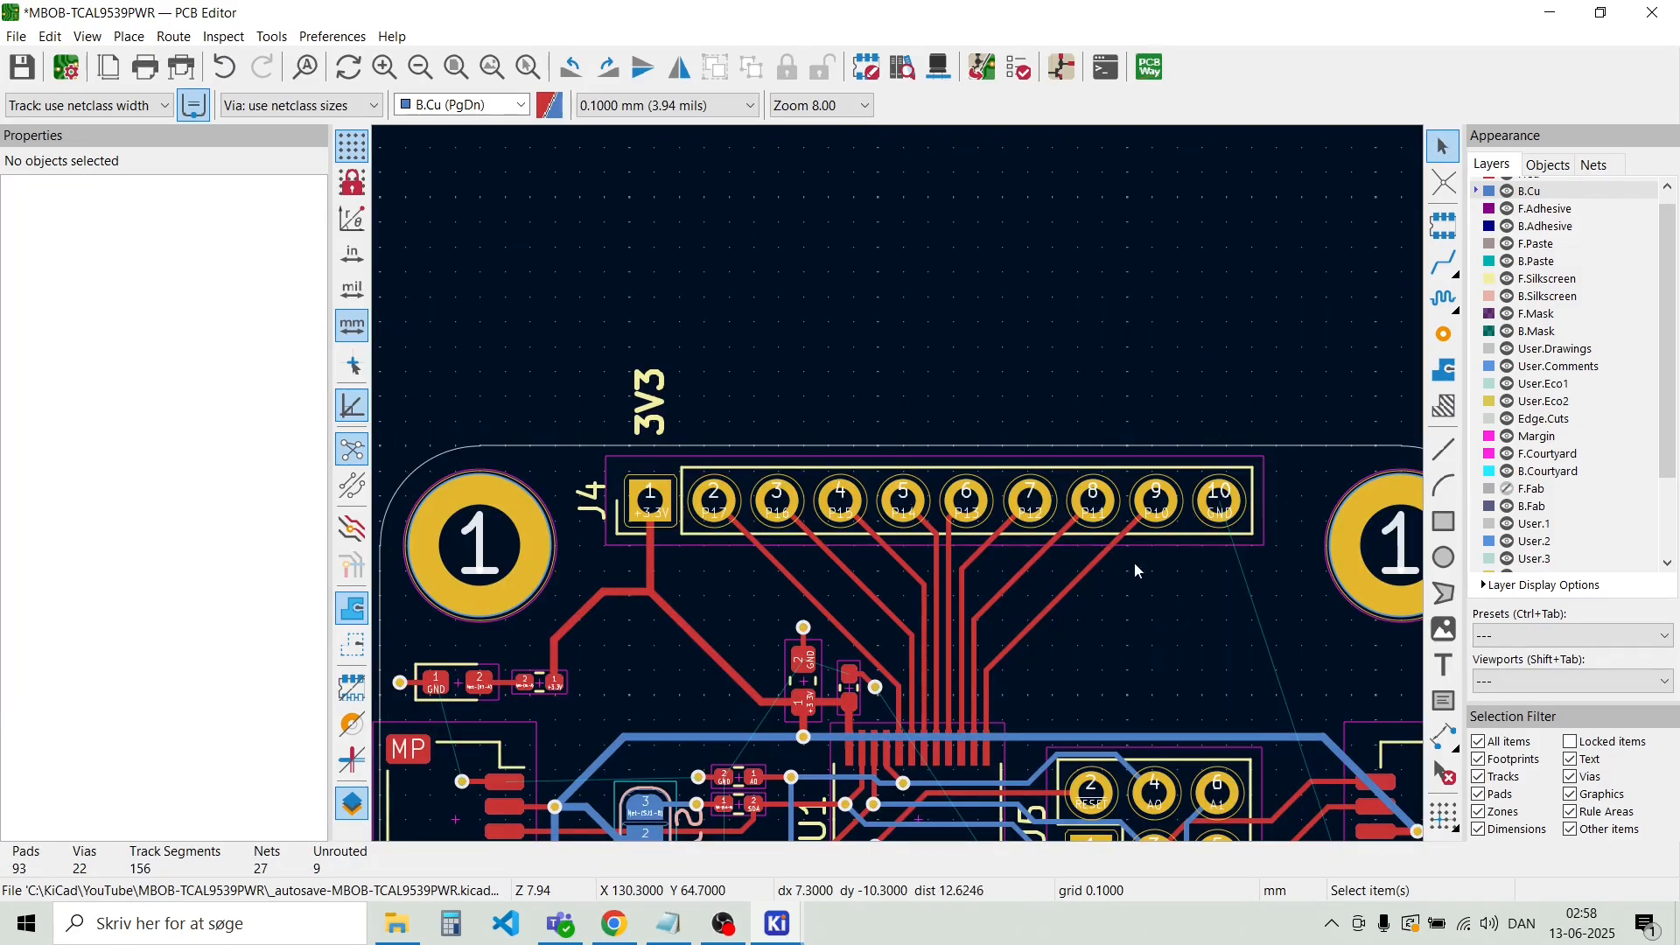
scroll(900, 492, "up", 4)
scroll(901, 487, "down", 2)
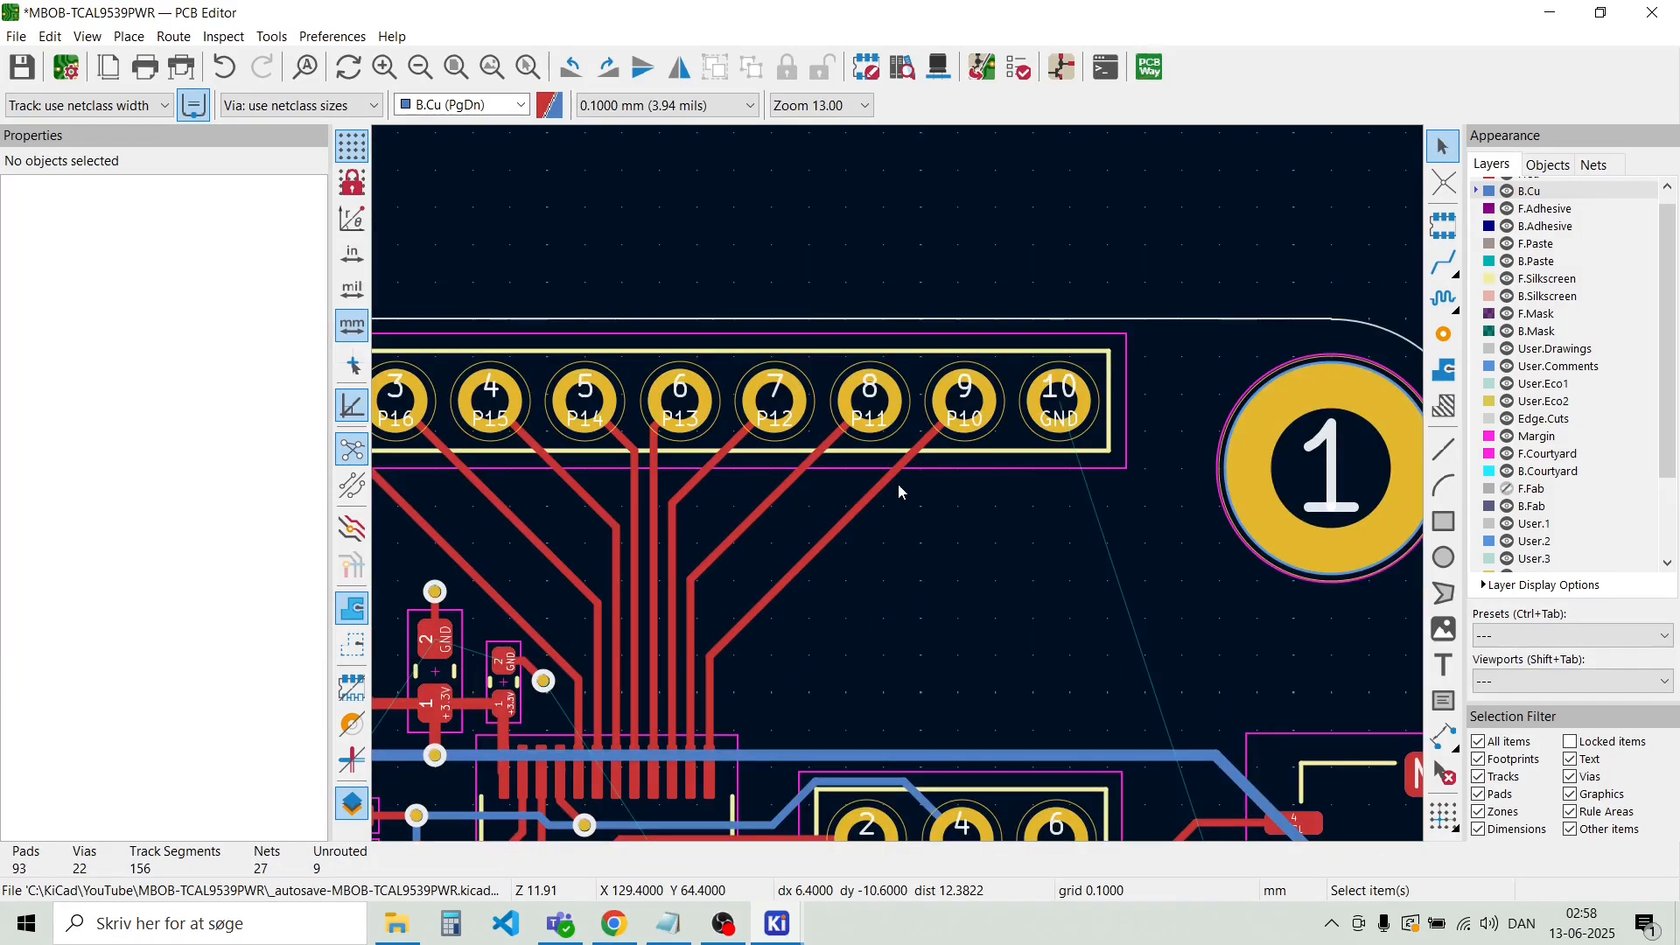
scroll(882, 480, "down", 3)
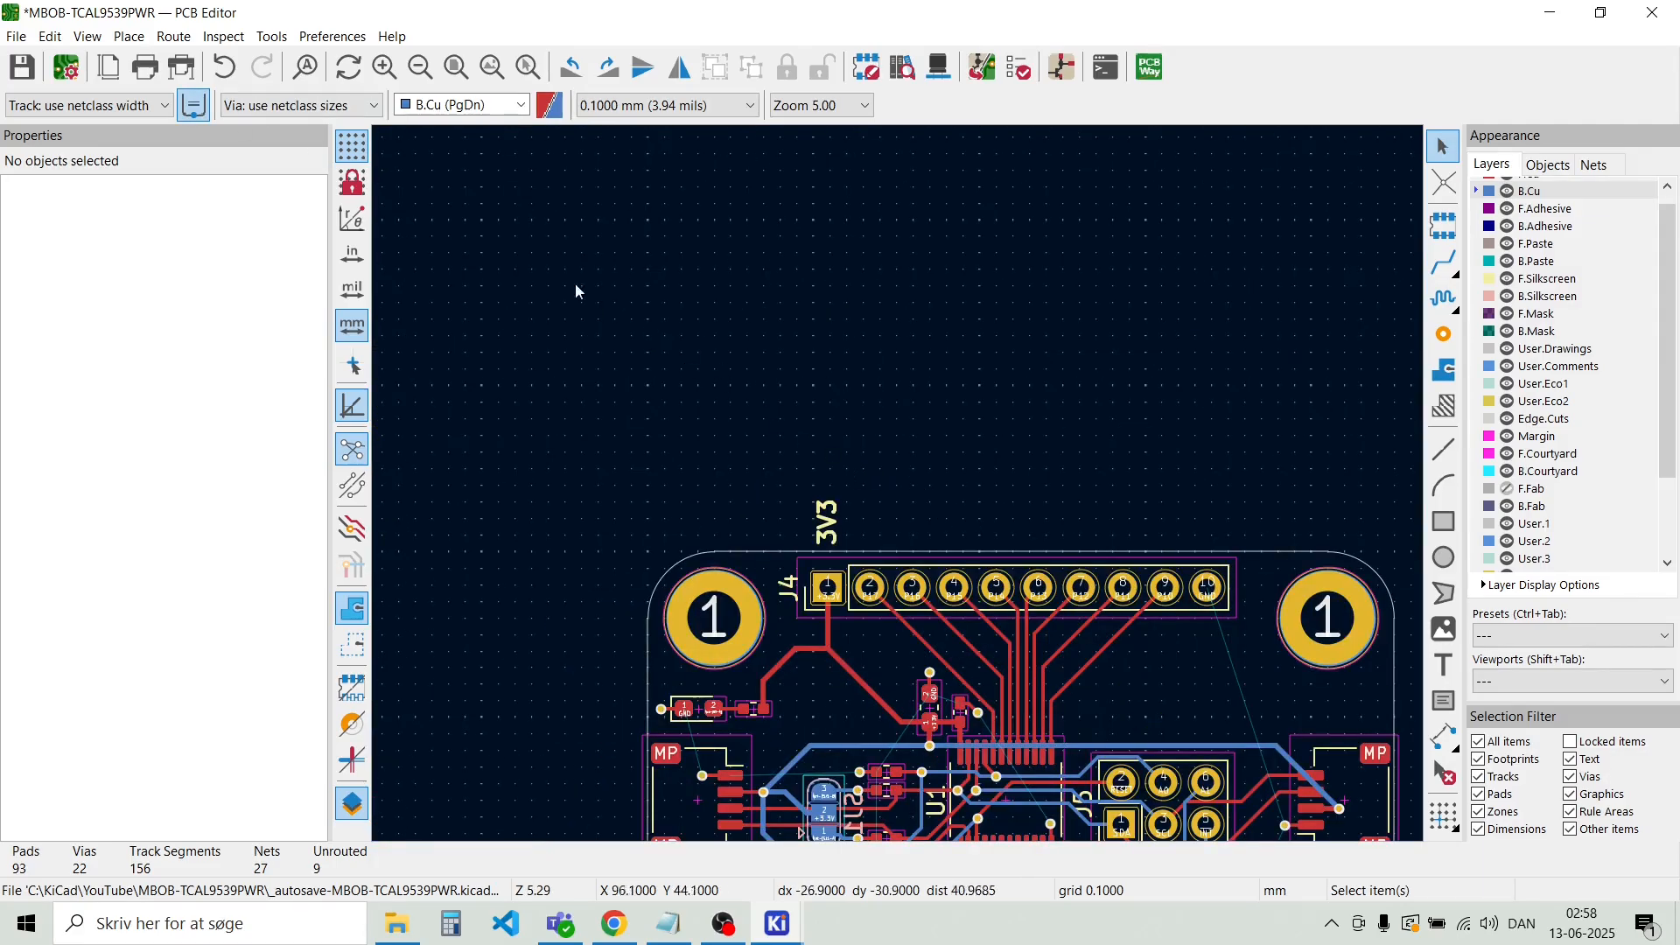
left_click(129, 39)
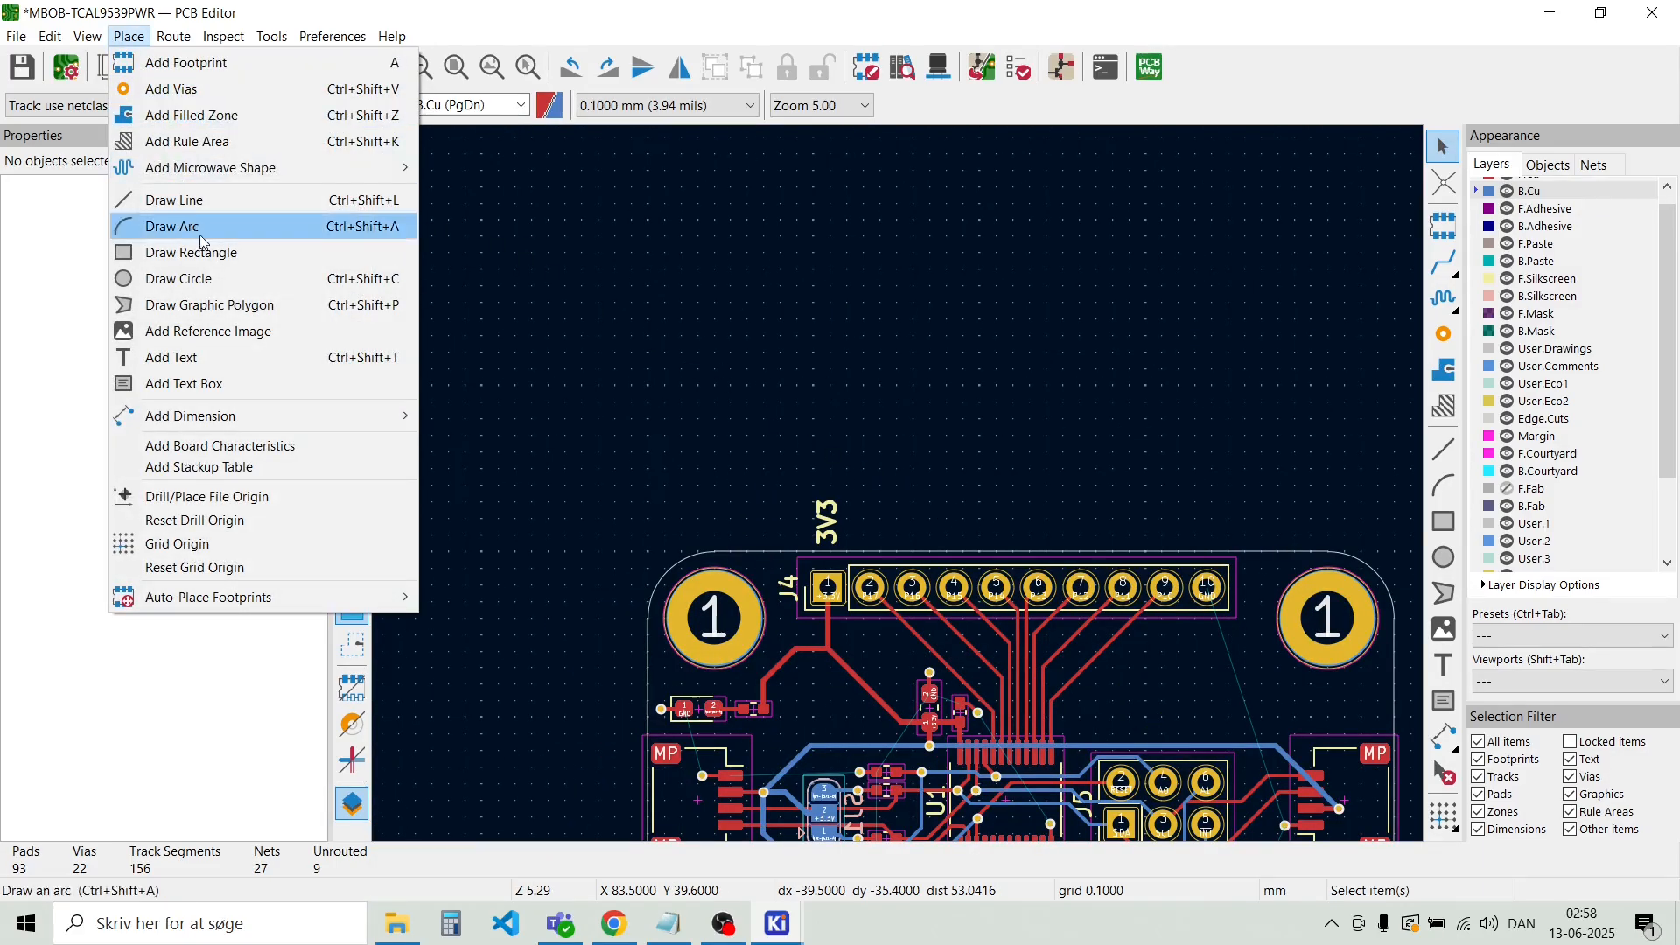
left_click(208, 357)
left_click(842, 382)
type("F")
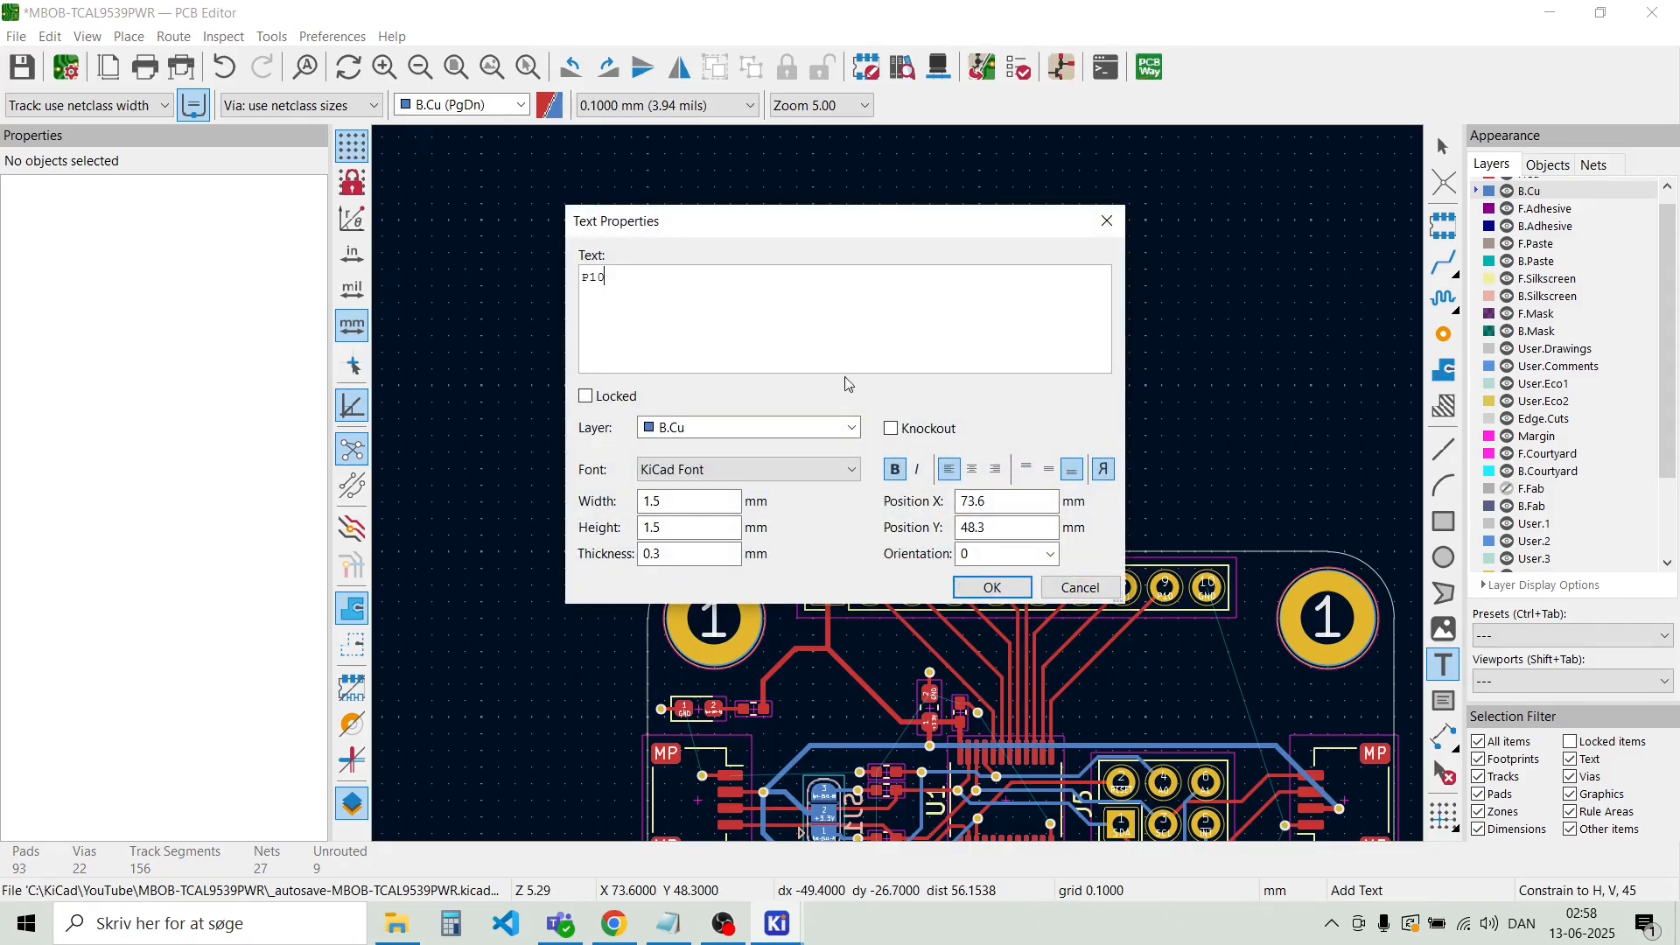
Set the P10 text's width and height to 1 mm and thickness to 0.2 mm, and place it above the board over J4
left_click(674, 500)
type("1")
key("Tab")
type("1")
left_click_drag(655, 561, 674, 561)
type("2")
left_click(960, 592)
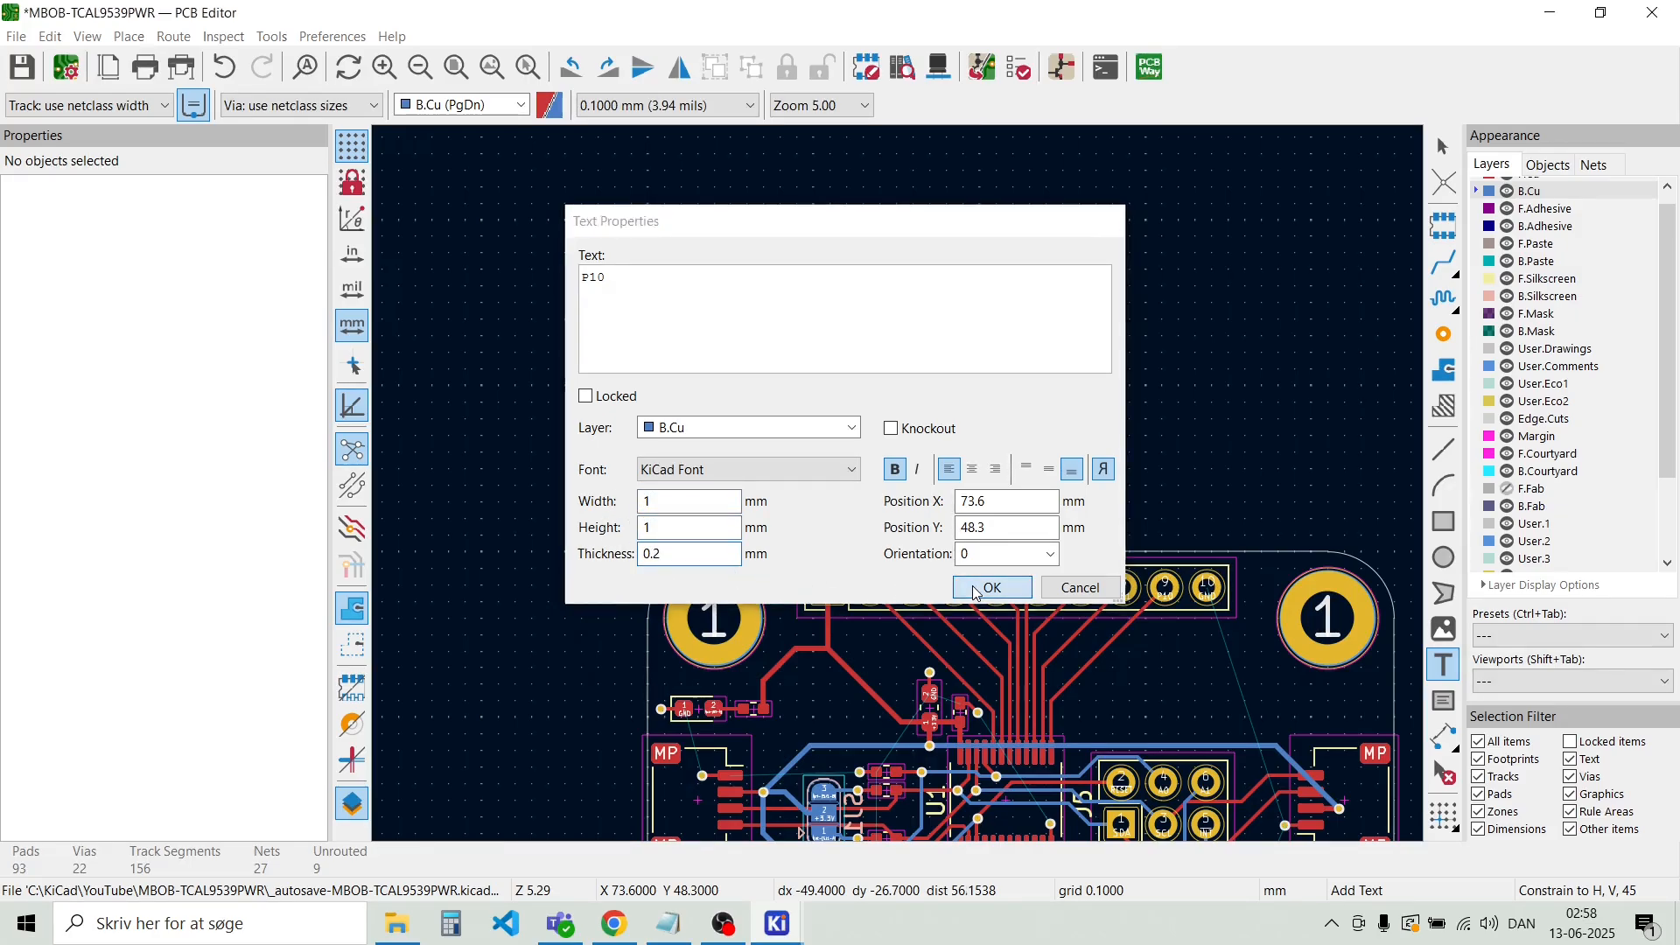
left_click(1119, 448)
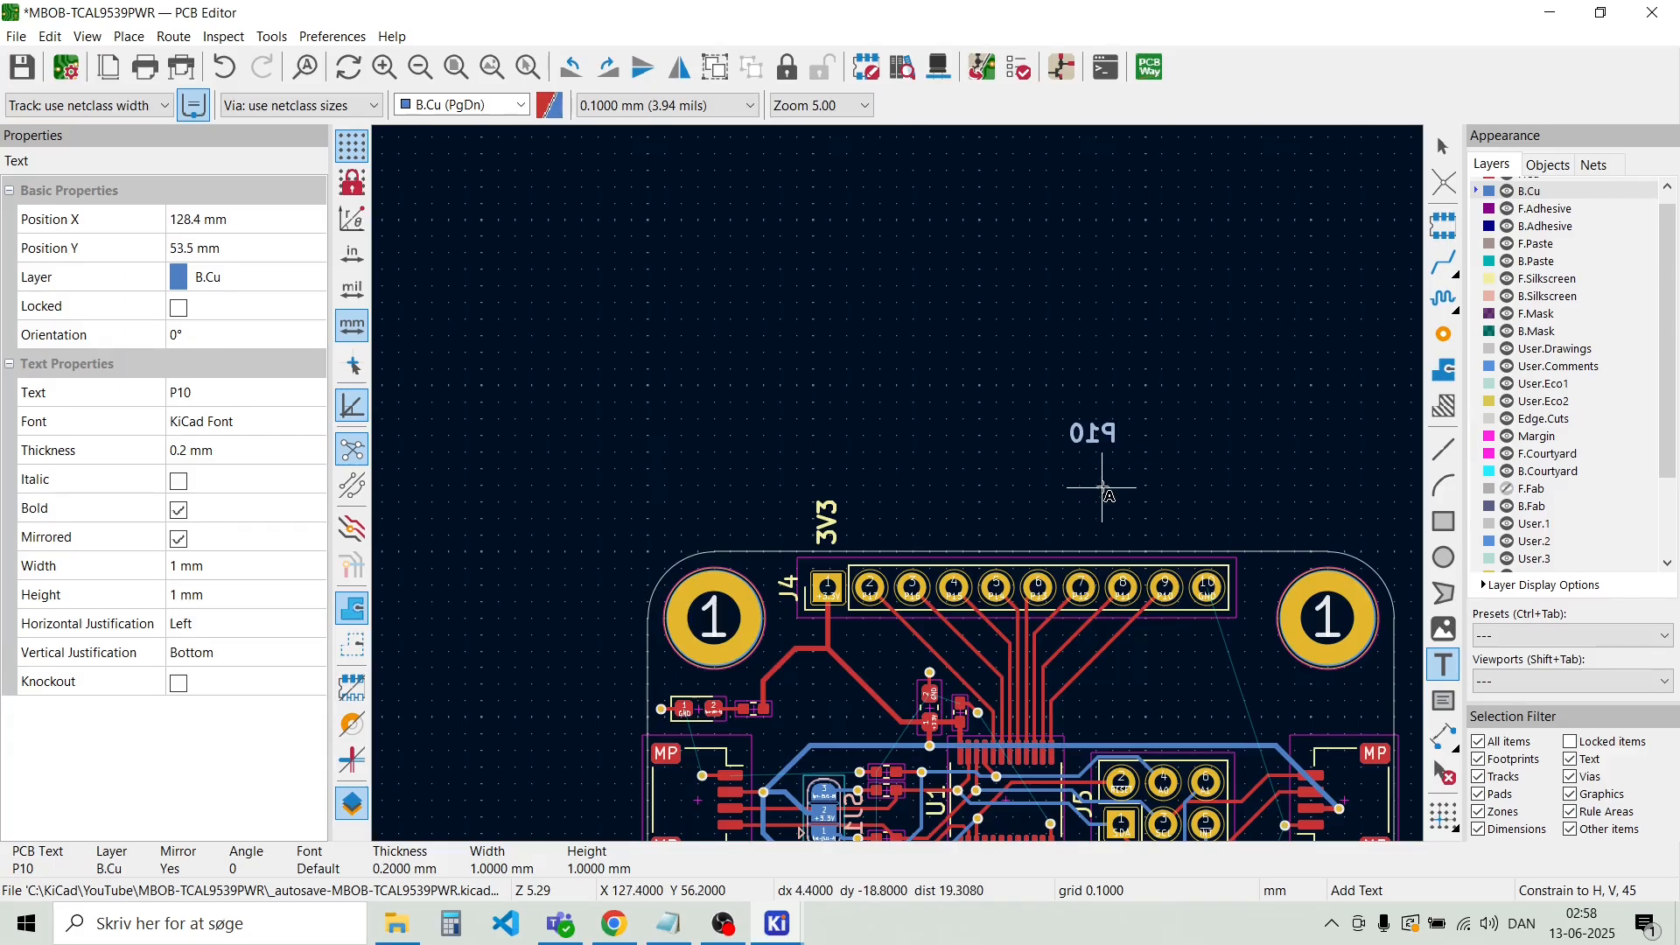
Make F.Cu the active layer and delete the mirrored P10 text above the board
key("Escape")
scroll(1108, 454, "up", 2)
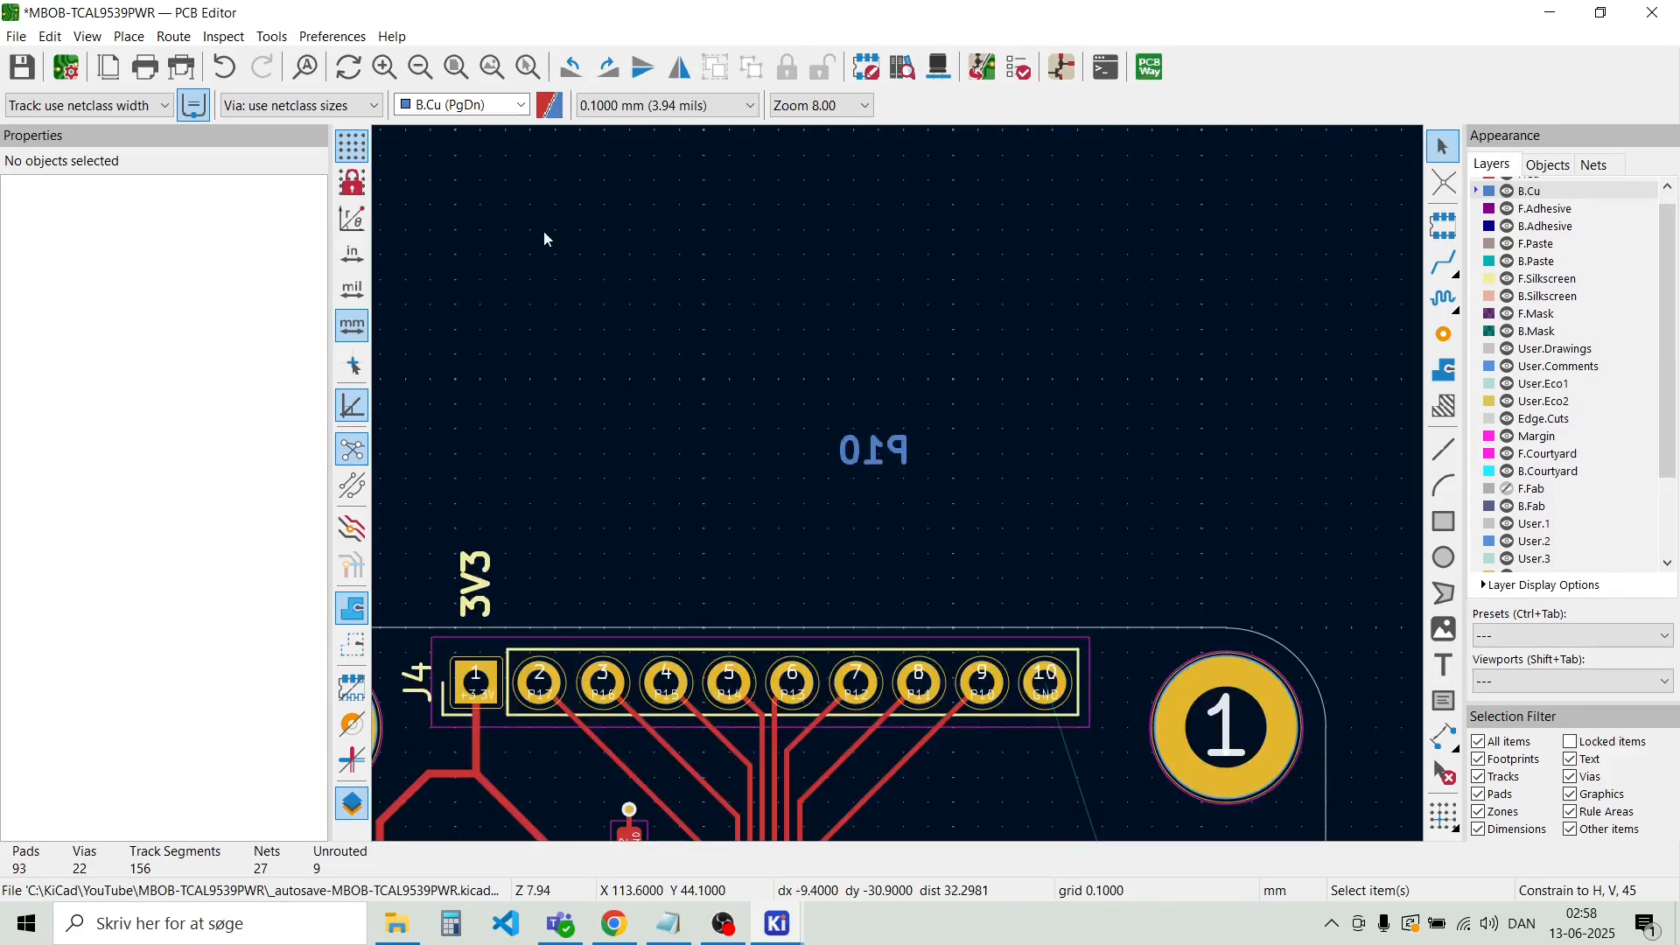
left_click(503, 105)
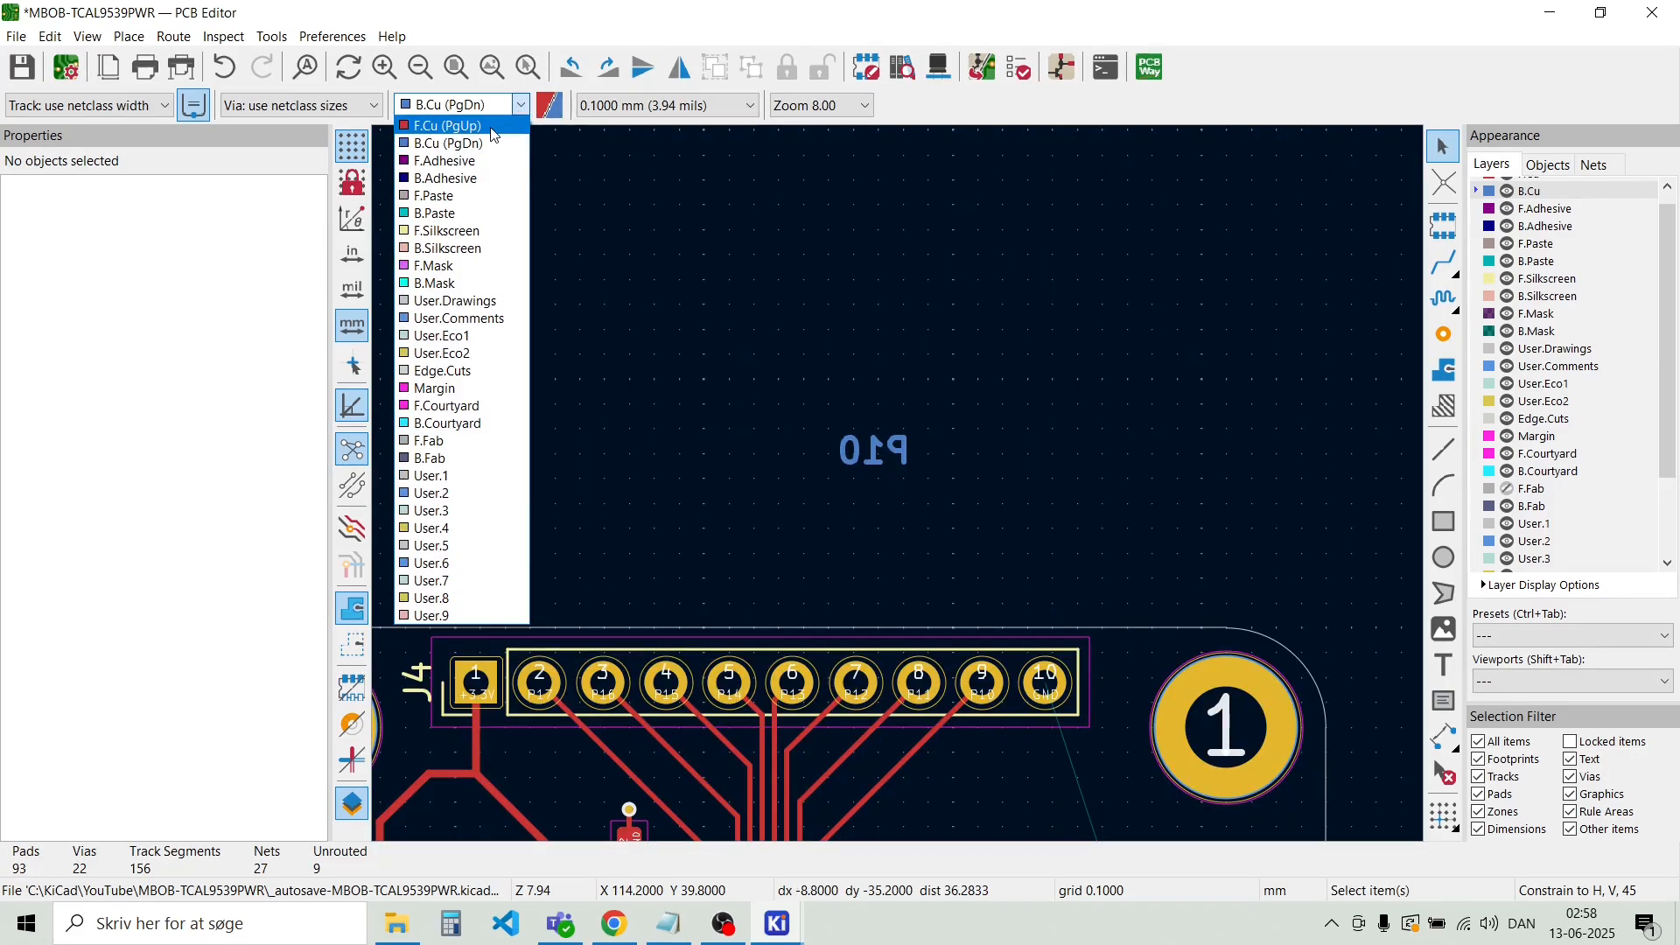
left_click(493, 128)
left_click(881, 462)
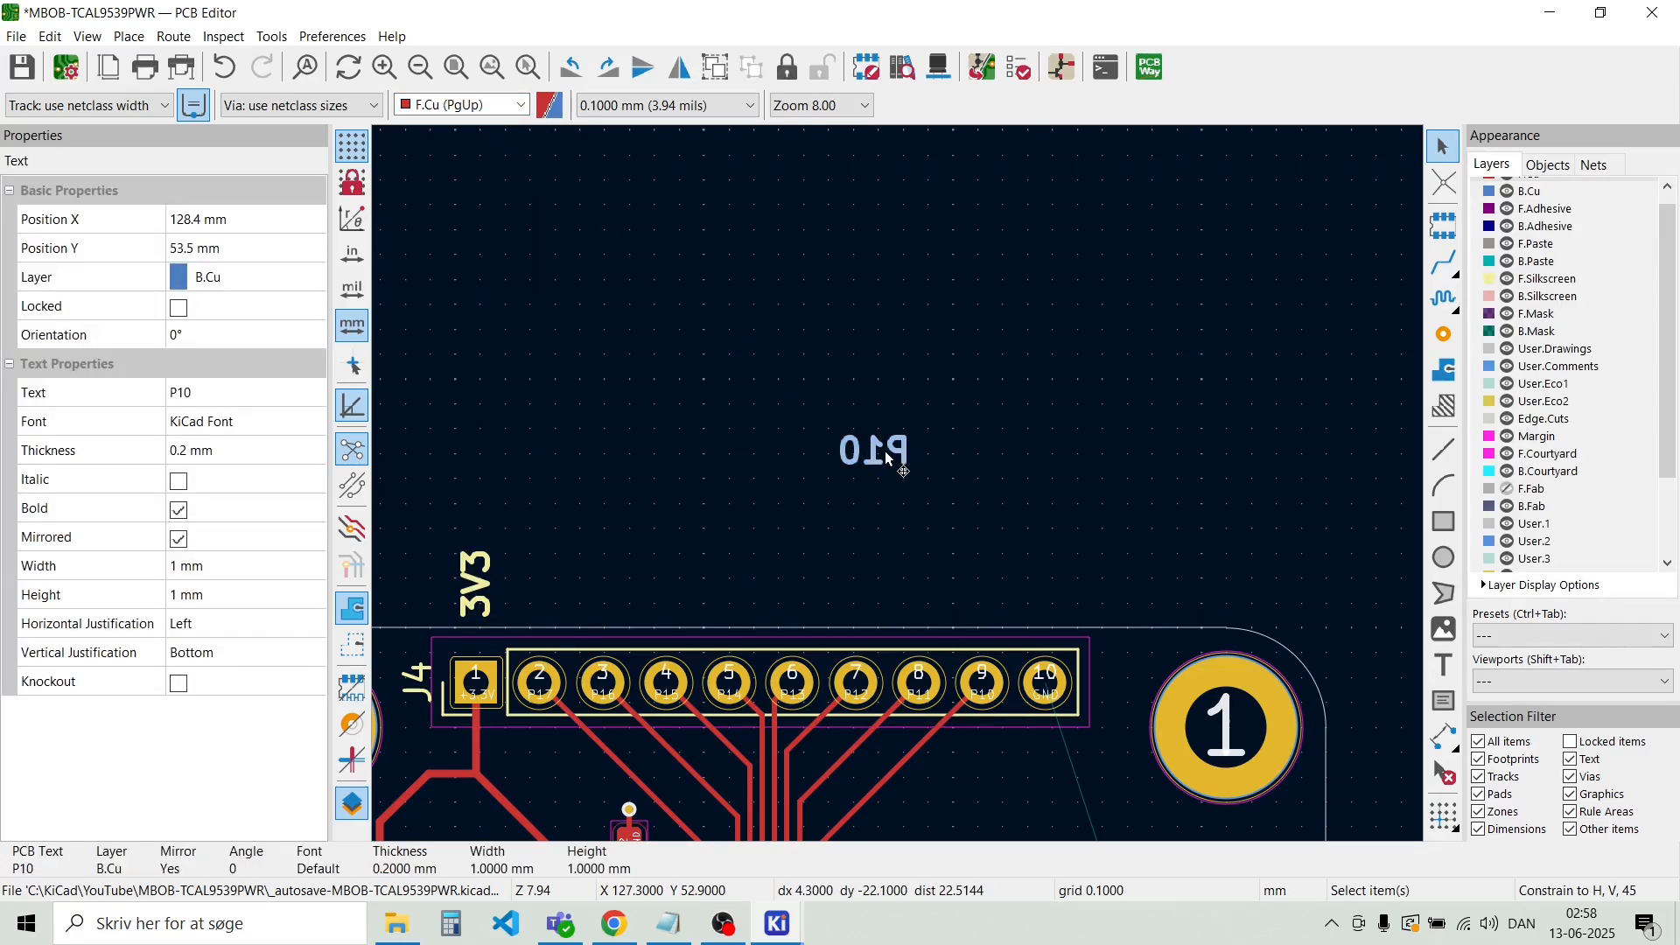
key("Delete")
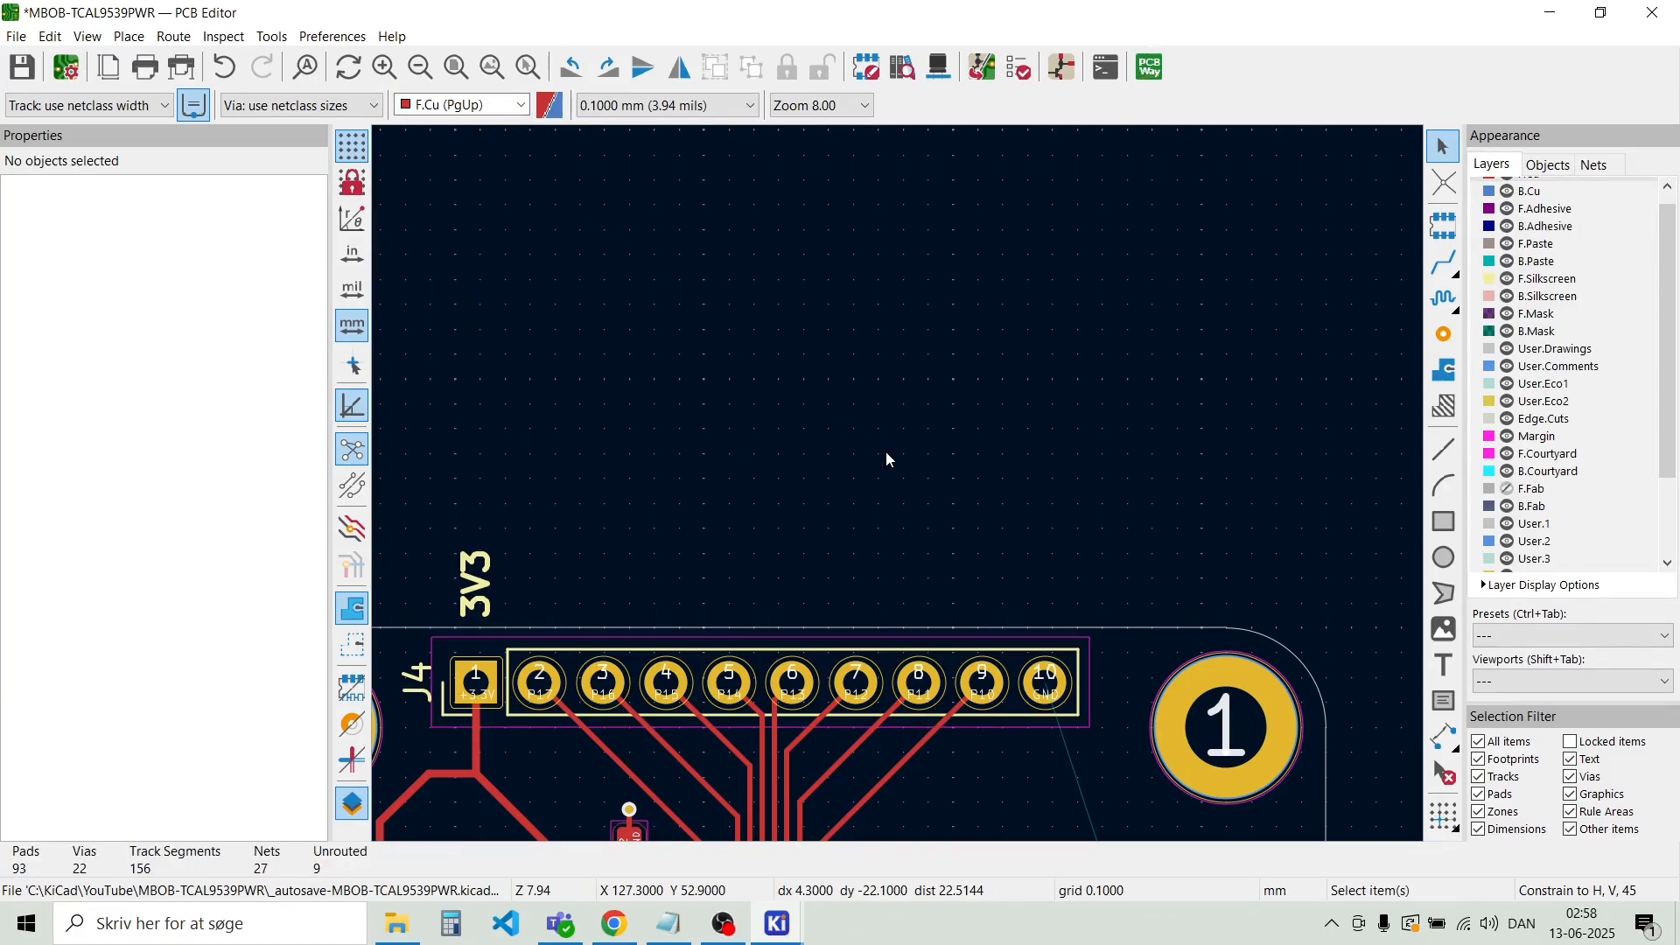
Start a new board text on F.Cu reading "P10"
left_click(488, 588)
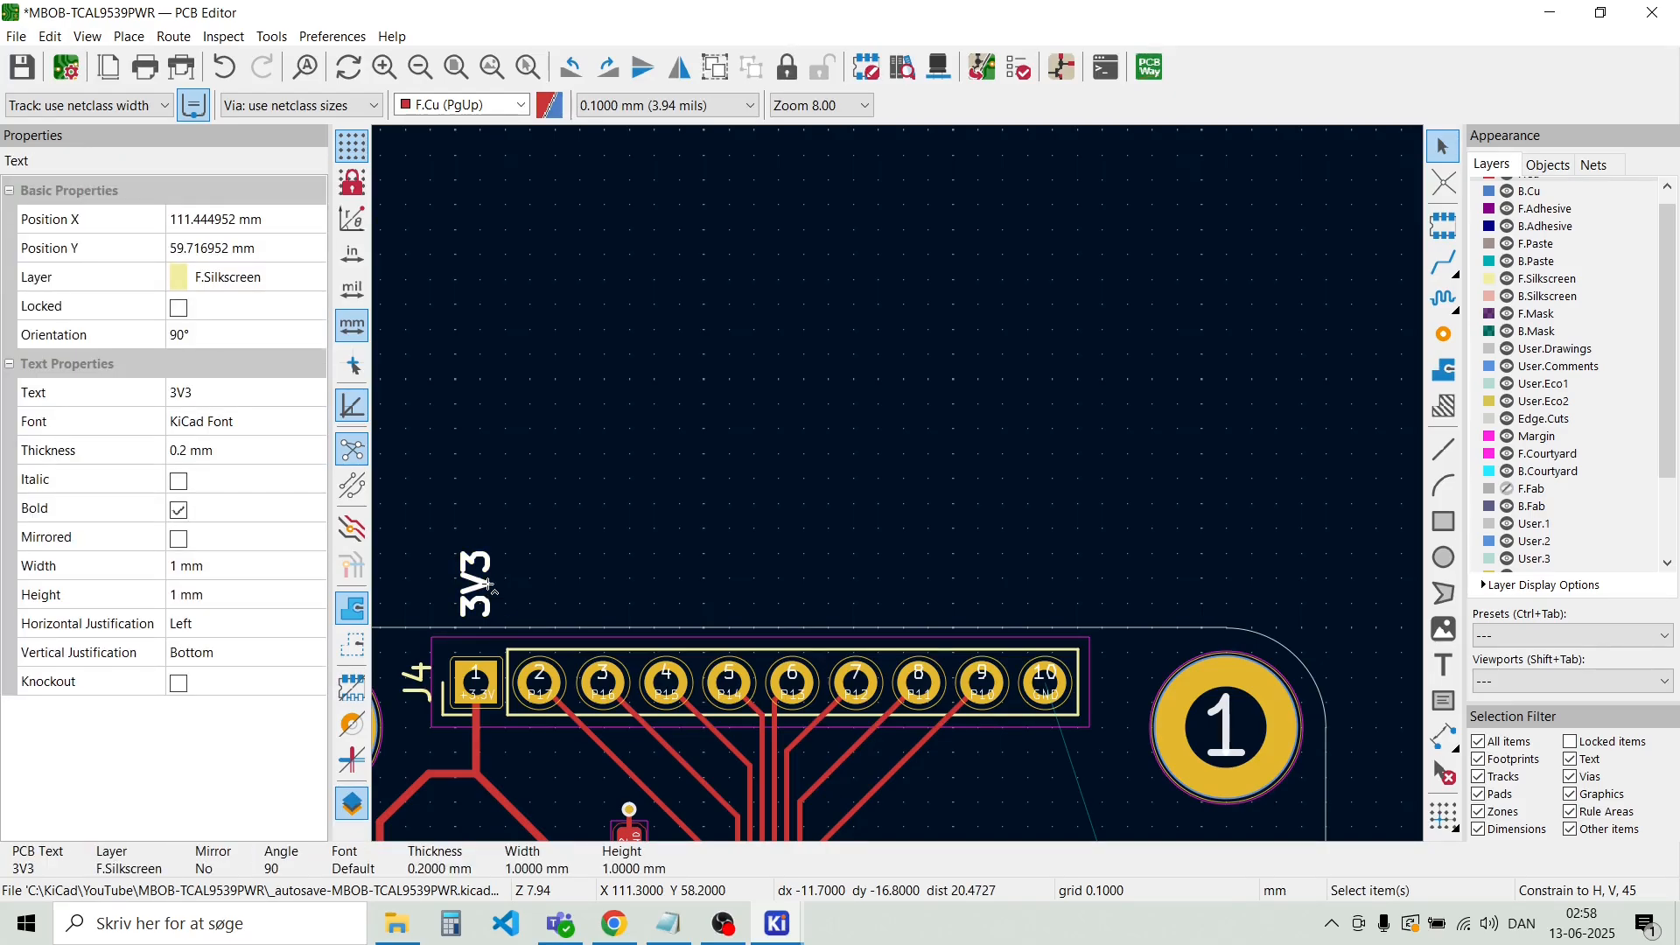
left_click(510, 581)
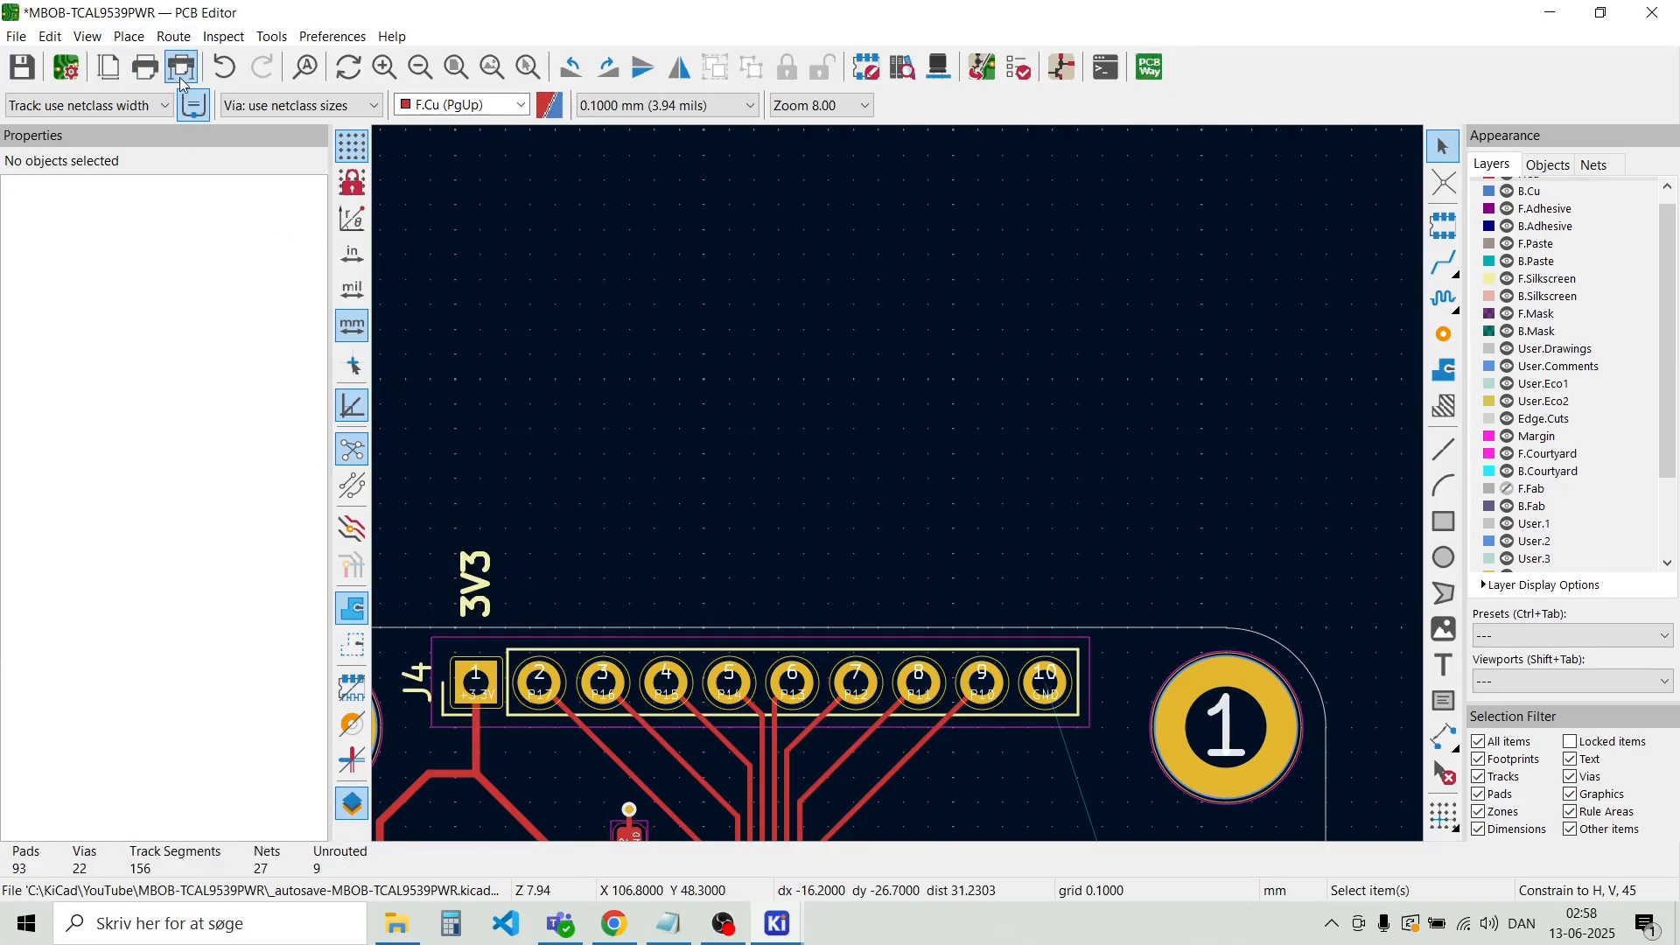
key("t")
key("Escape")
left_click(129, 36)
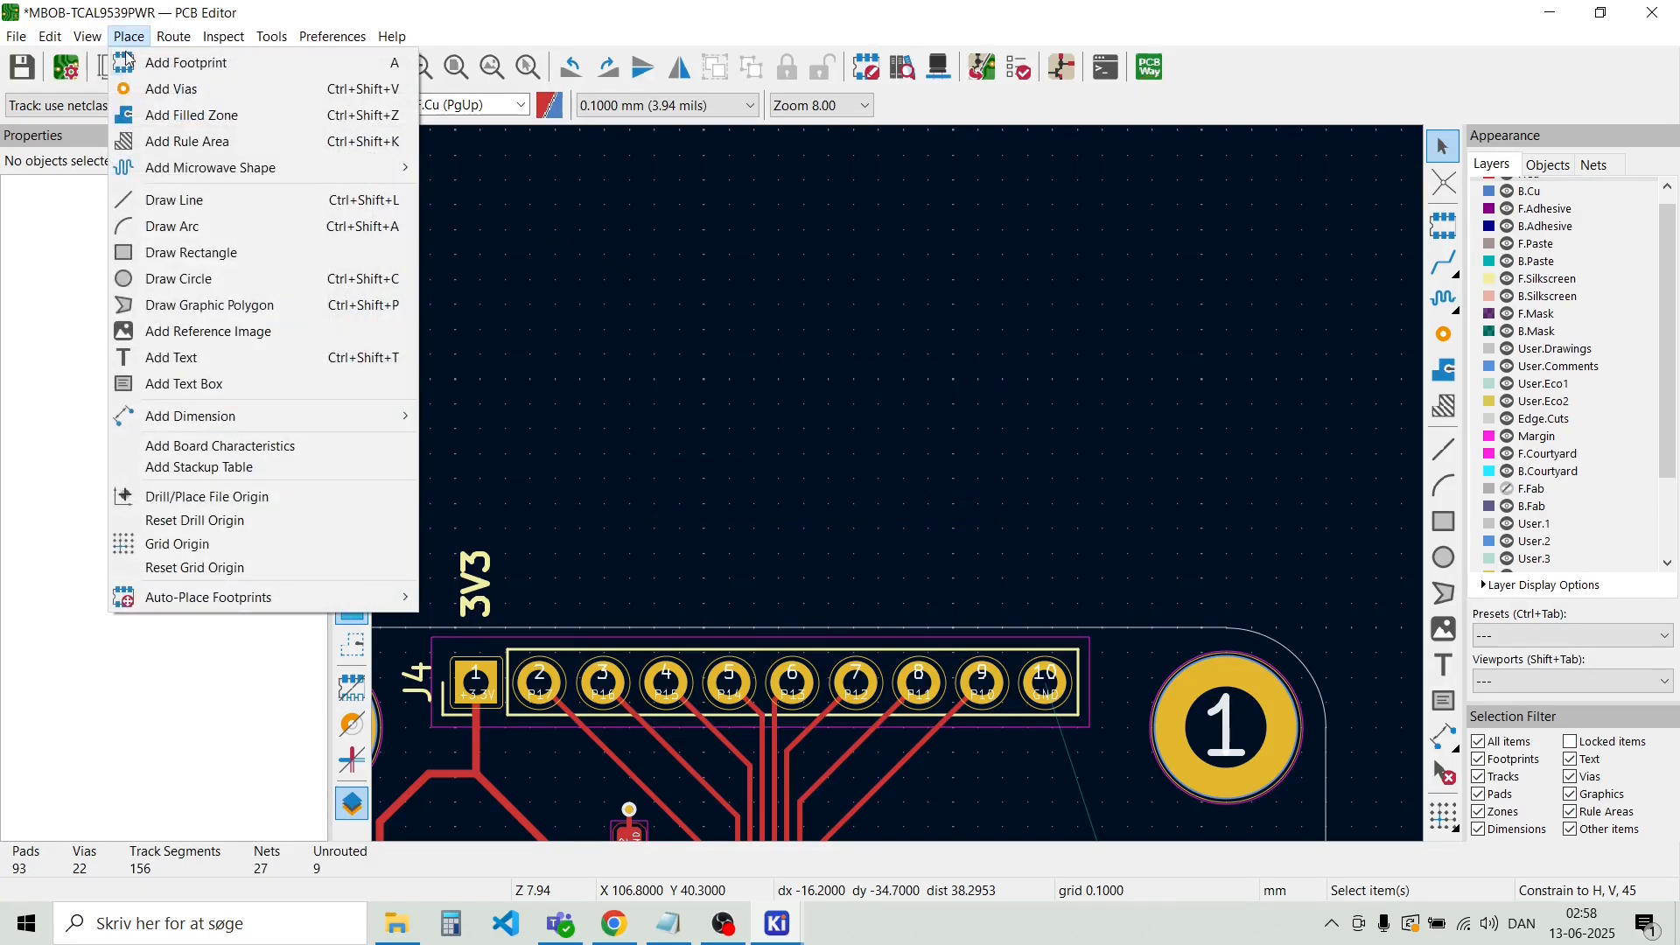
left_click(214, 359)
left_click(636, 381)
type("P10")
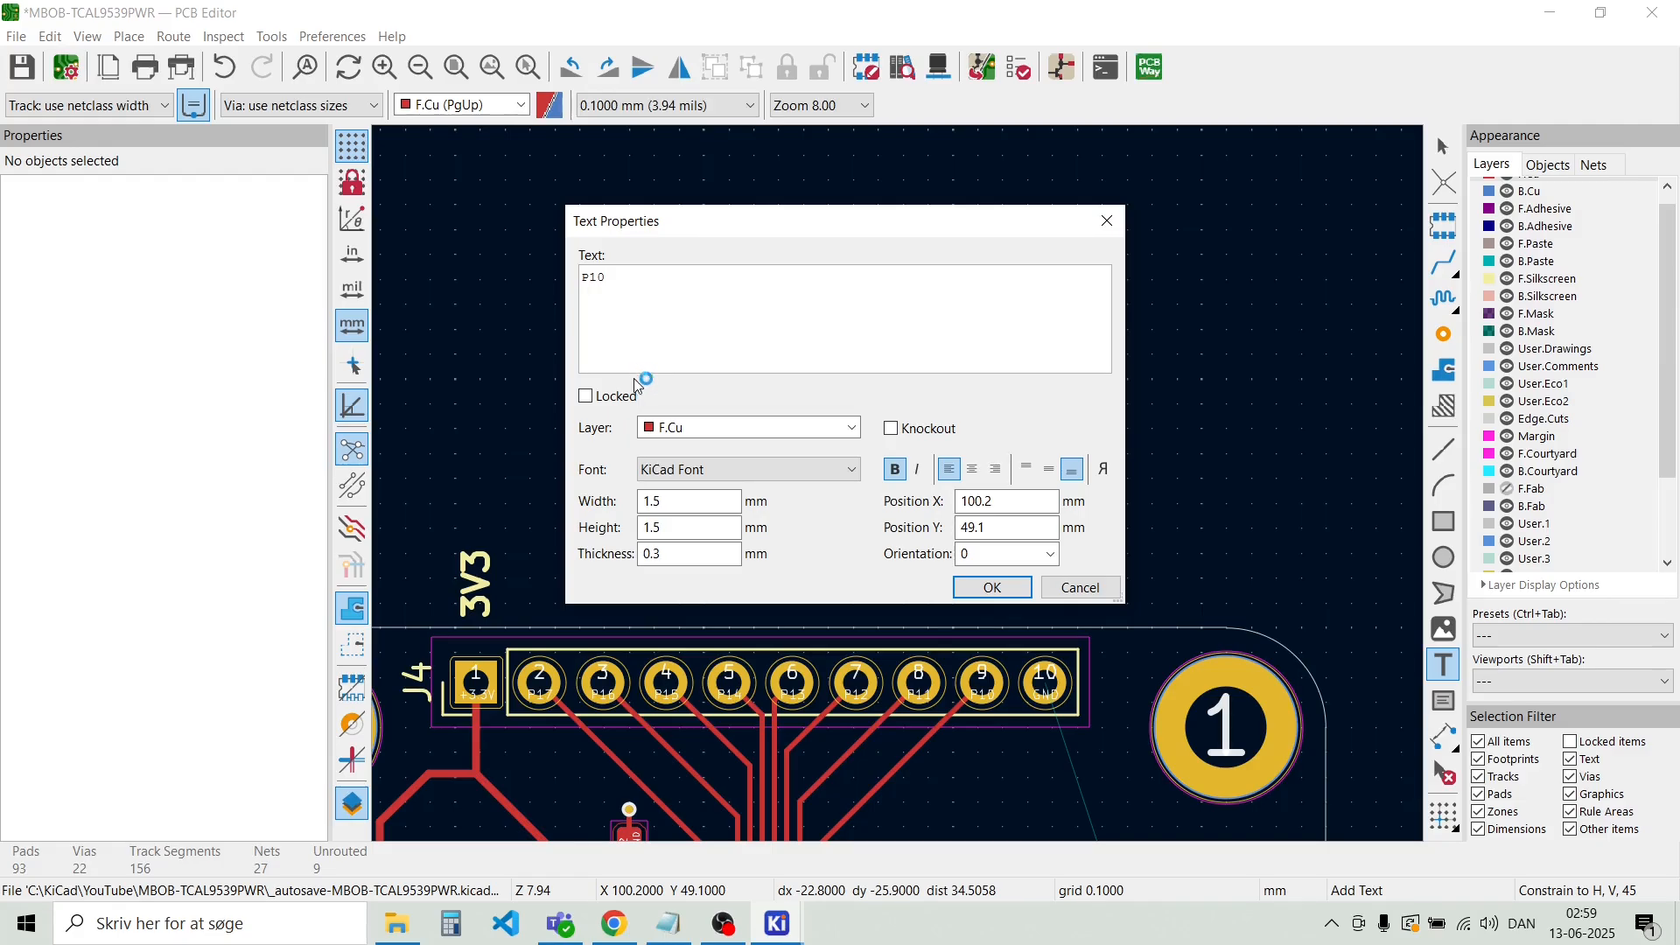
Set the new P10 text's width and height to 1 mm and thickness to 0.2 mm, and place it above the board over J4
key("Tab")
key("Tab")
key("Tab")
key("Tab")
type("1")
key("Tab")
type("1")
key("Tab")
type("0.2")
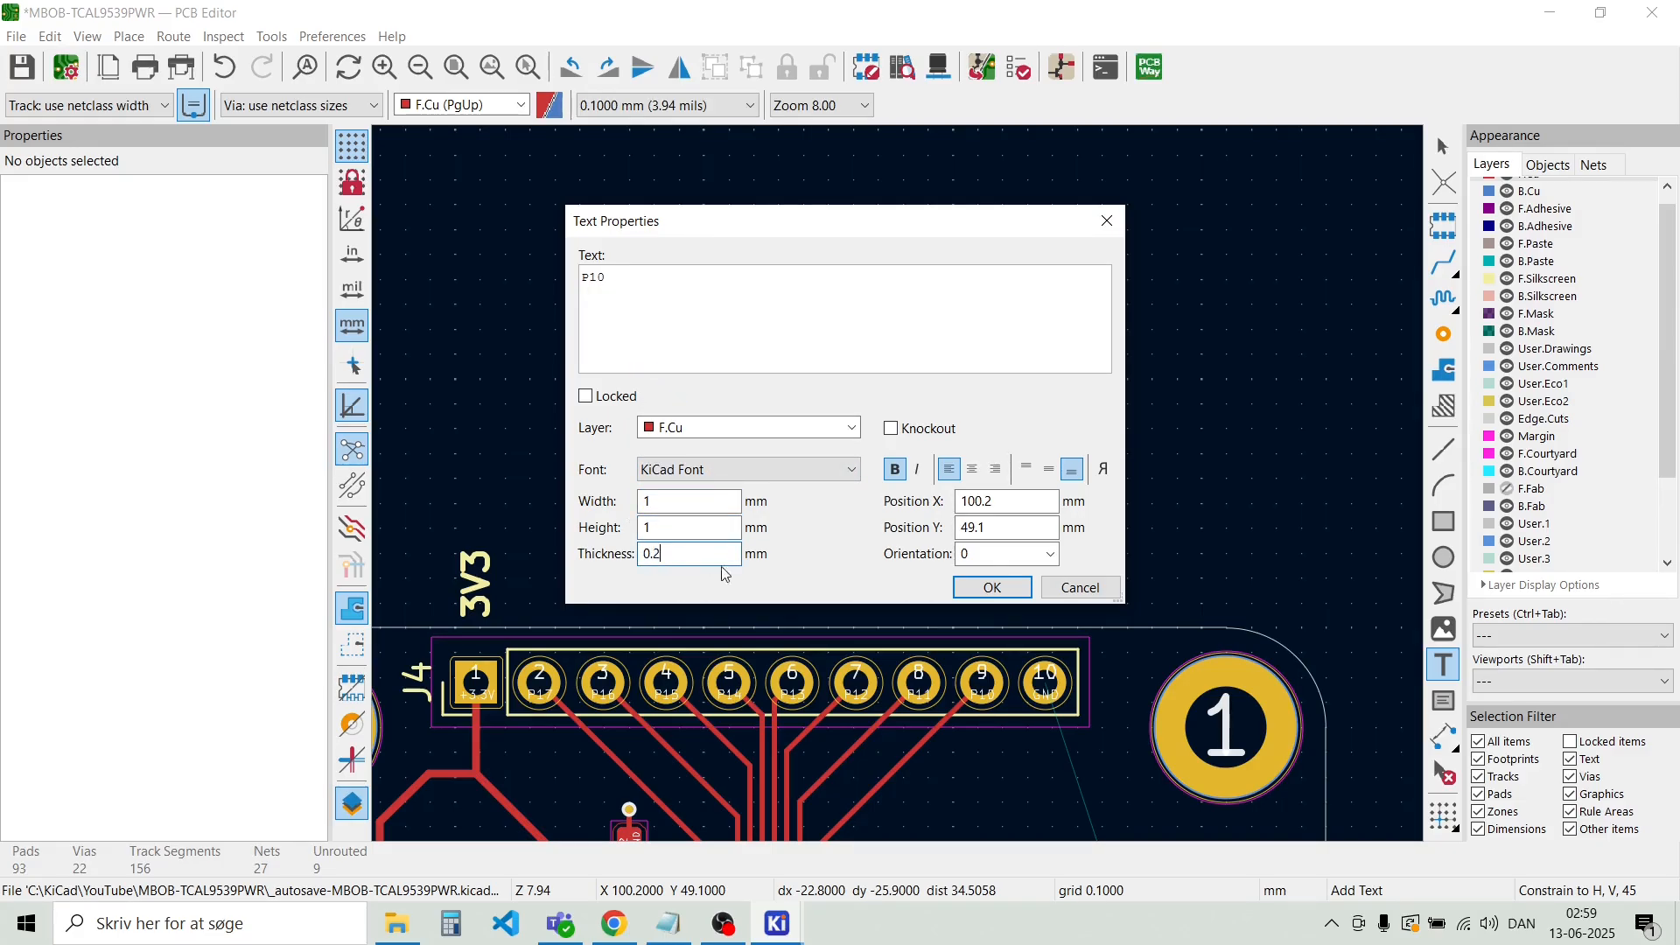
left_click(991, 587)
left_click(829, 355)
key("Escape")
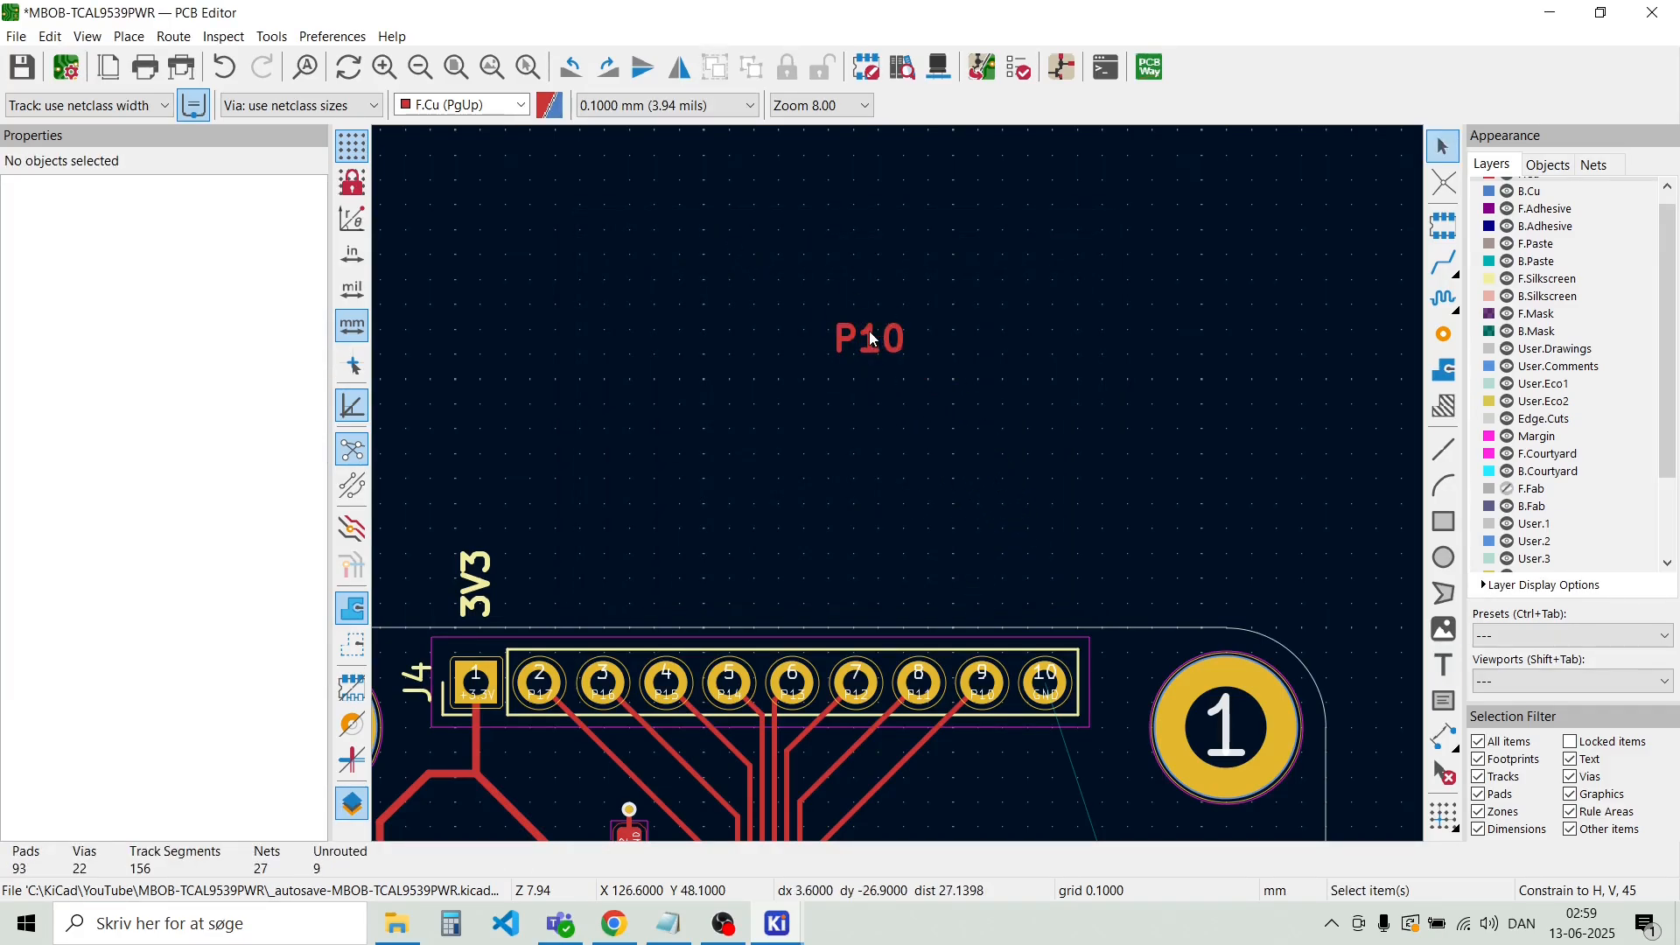
Change the P10 text's layer to F.Silkscreen
double_click(869, 333)
key("Escape")
left_click(233, 278)
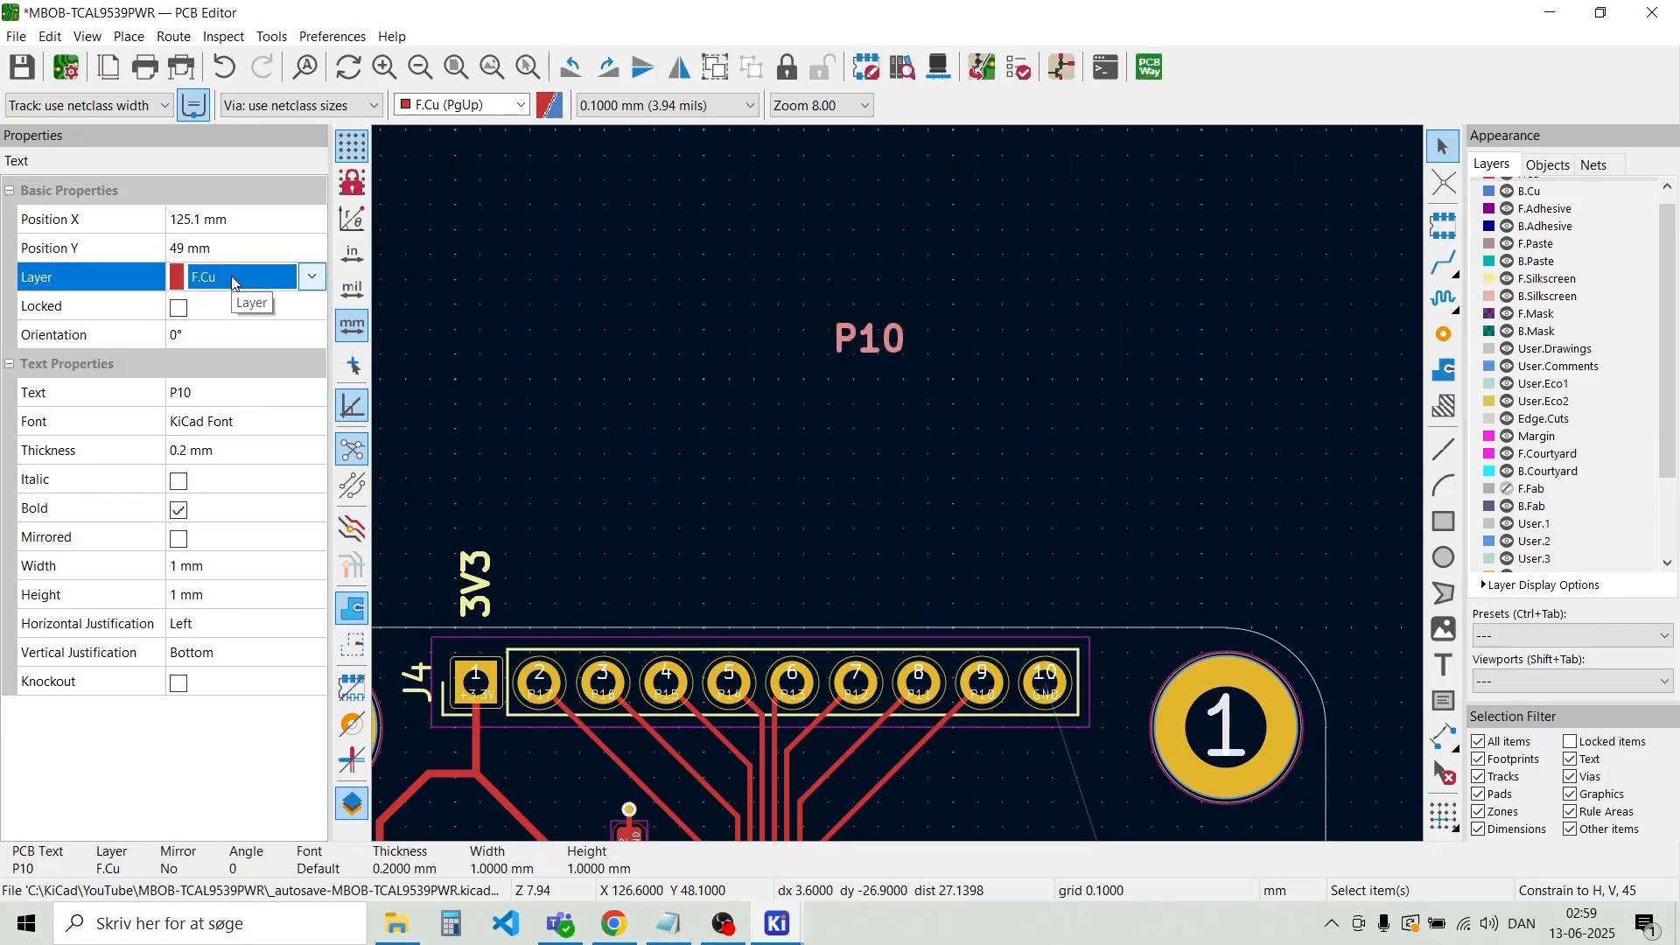
left_click(312, 278)
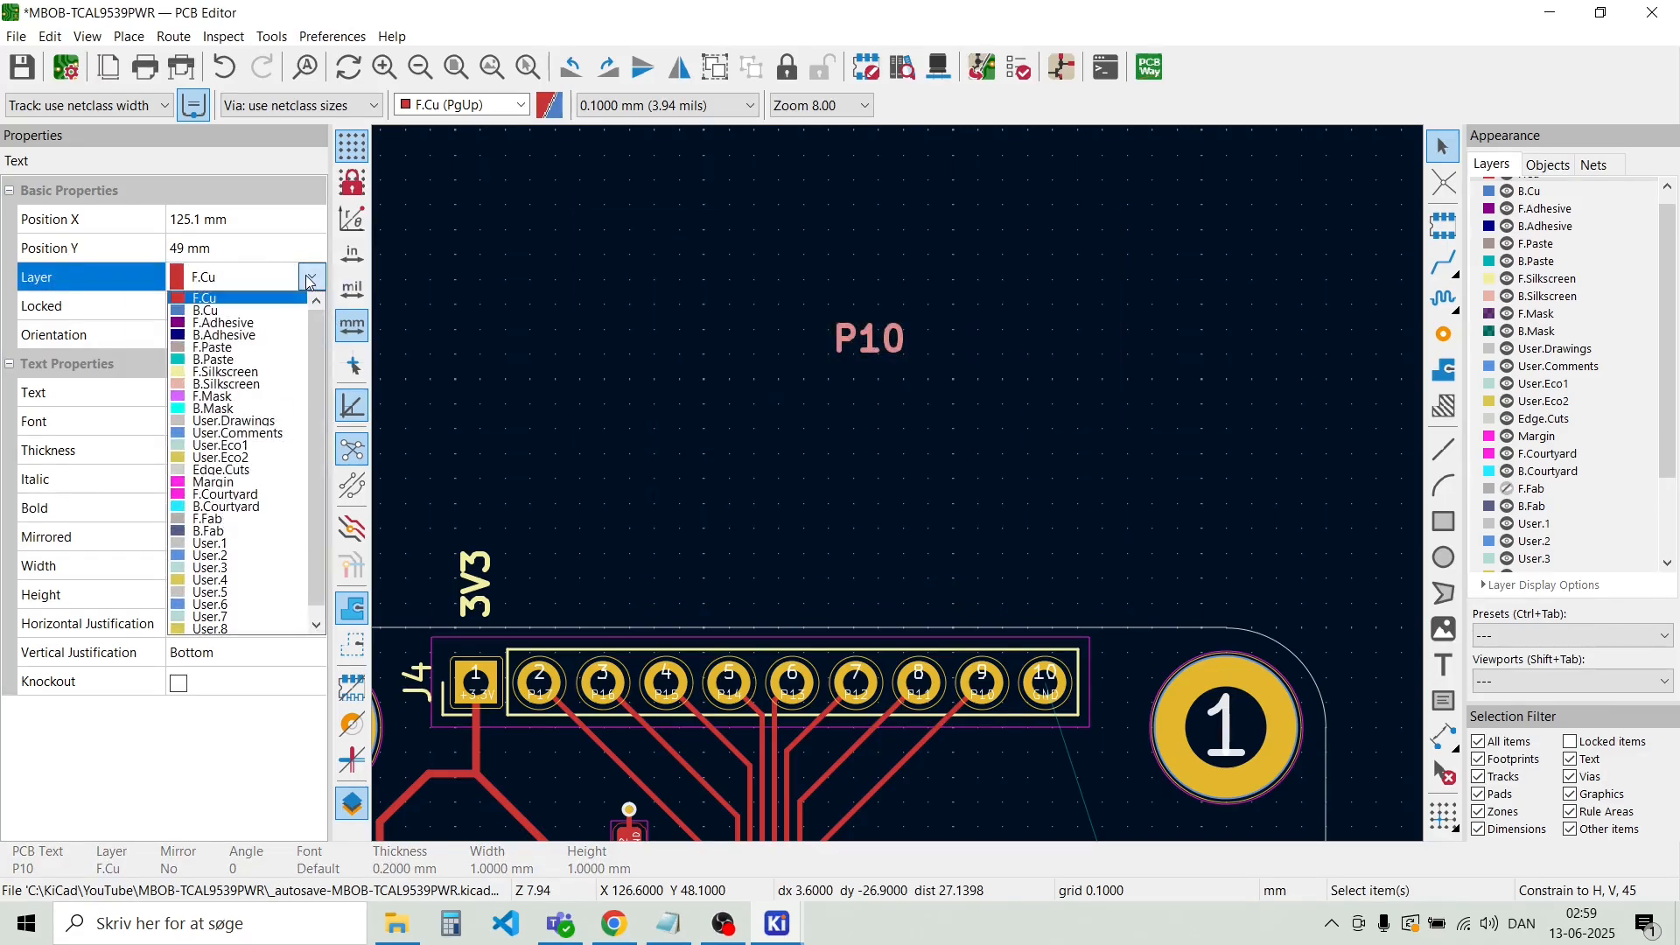
left_click(254, 366)
left_click(686, 448)
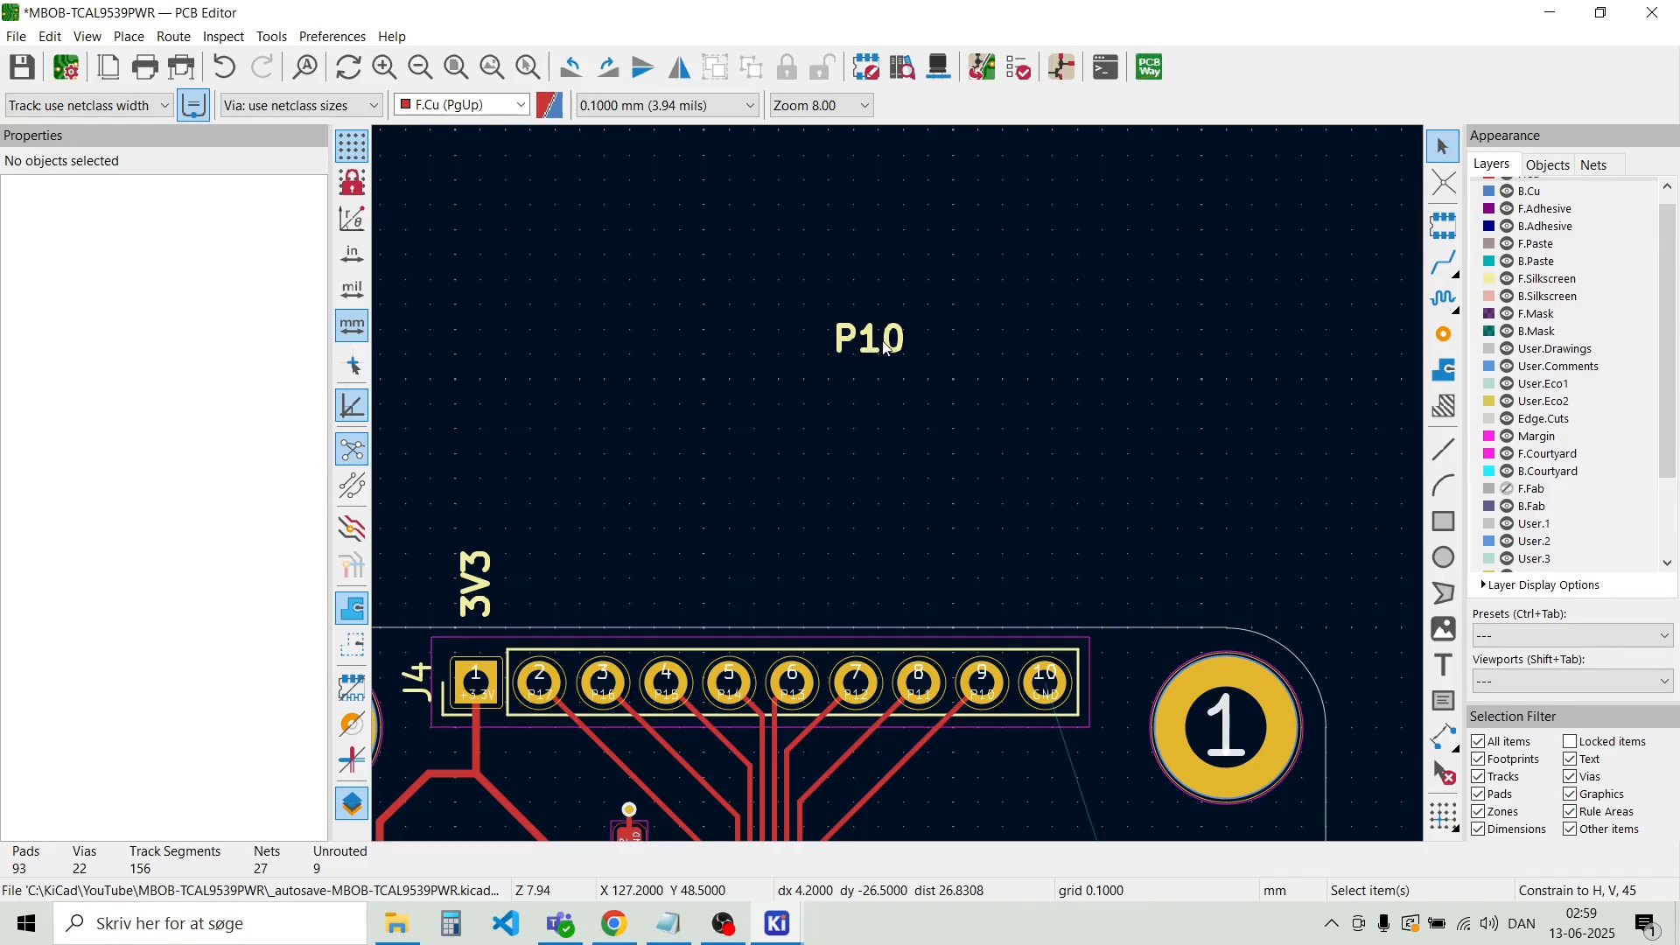
Duplicate the P10 text and place the copy directly below the original, at Y 50.5 mm
left_click(880, 340)
key("ctrl+d")
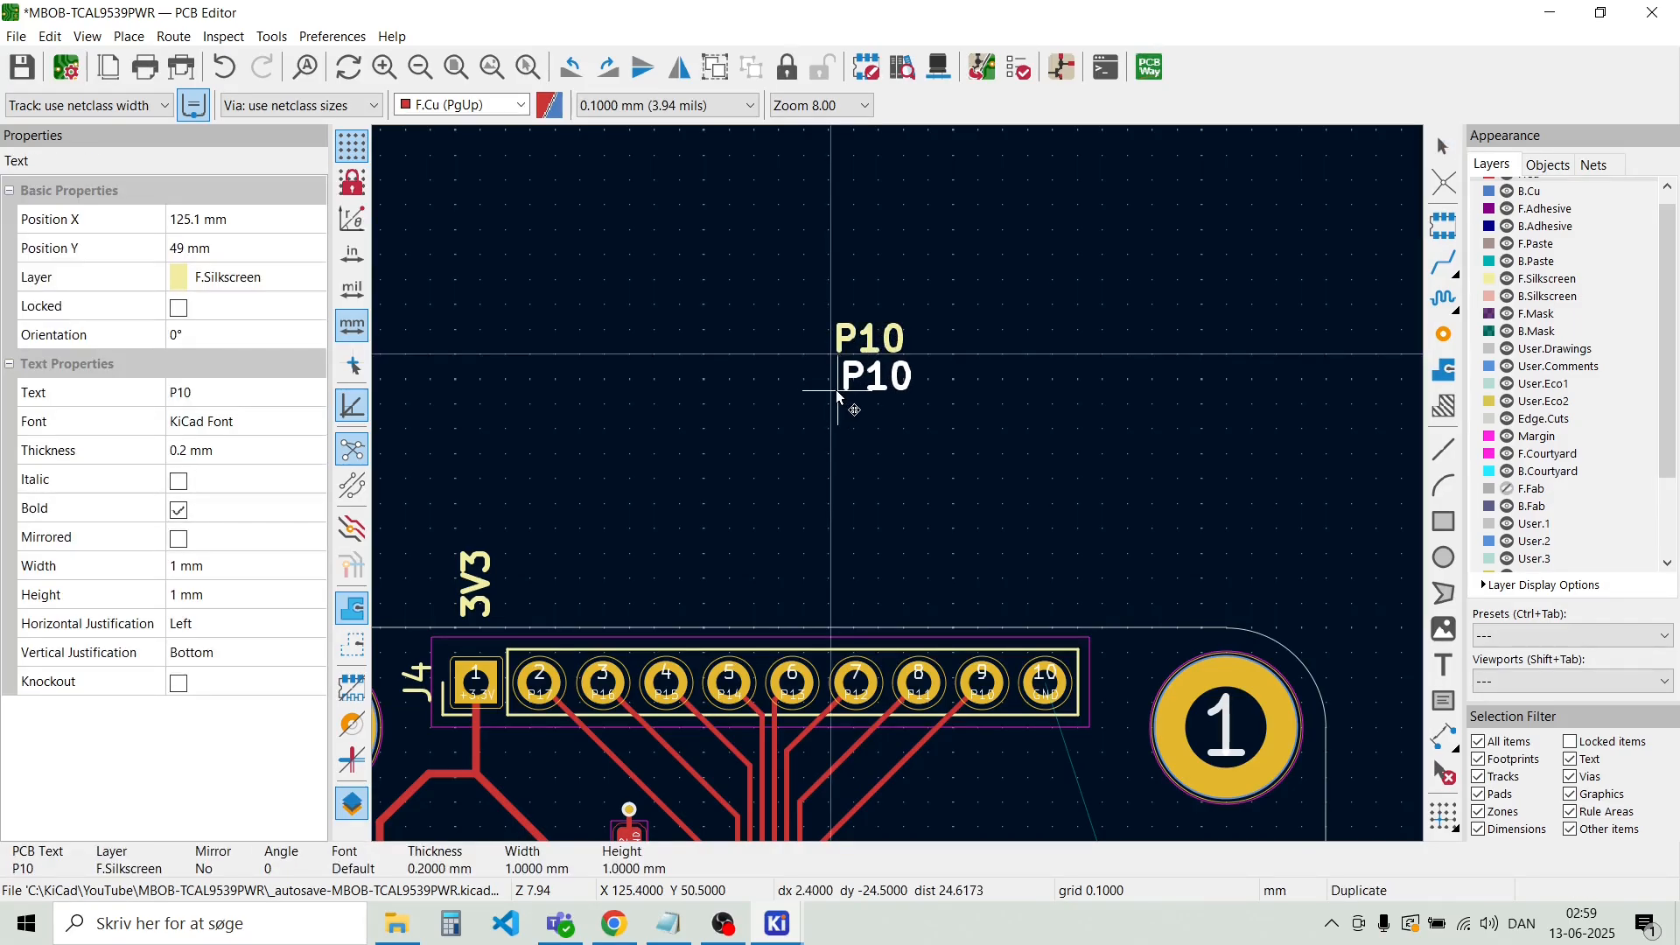
left_click(831, 392)
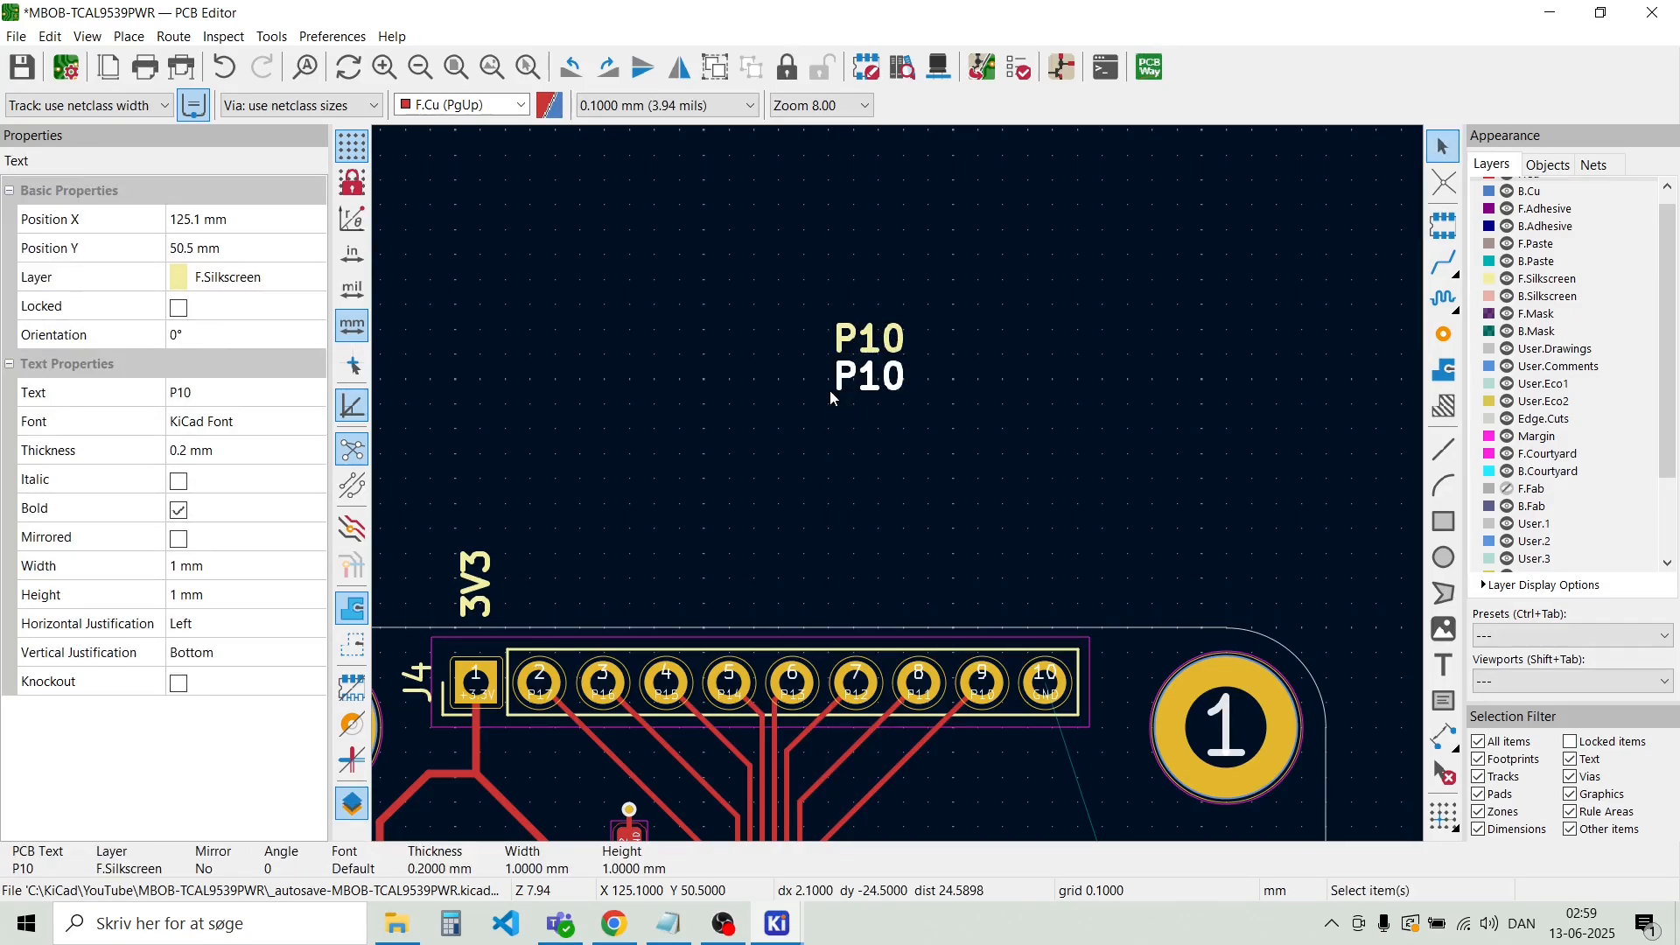
Add a board text reading "P11" on F.Silkscreen and place it to the right of the two P10 texts
left_click(140, 41)
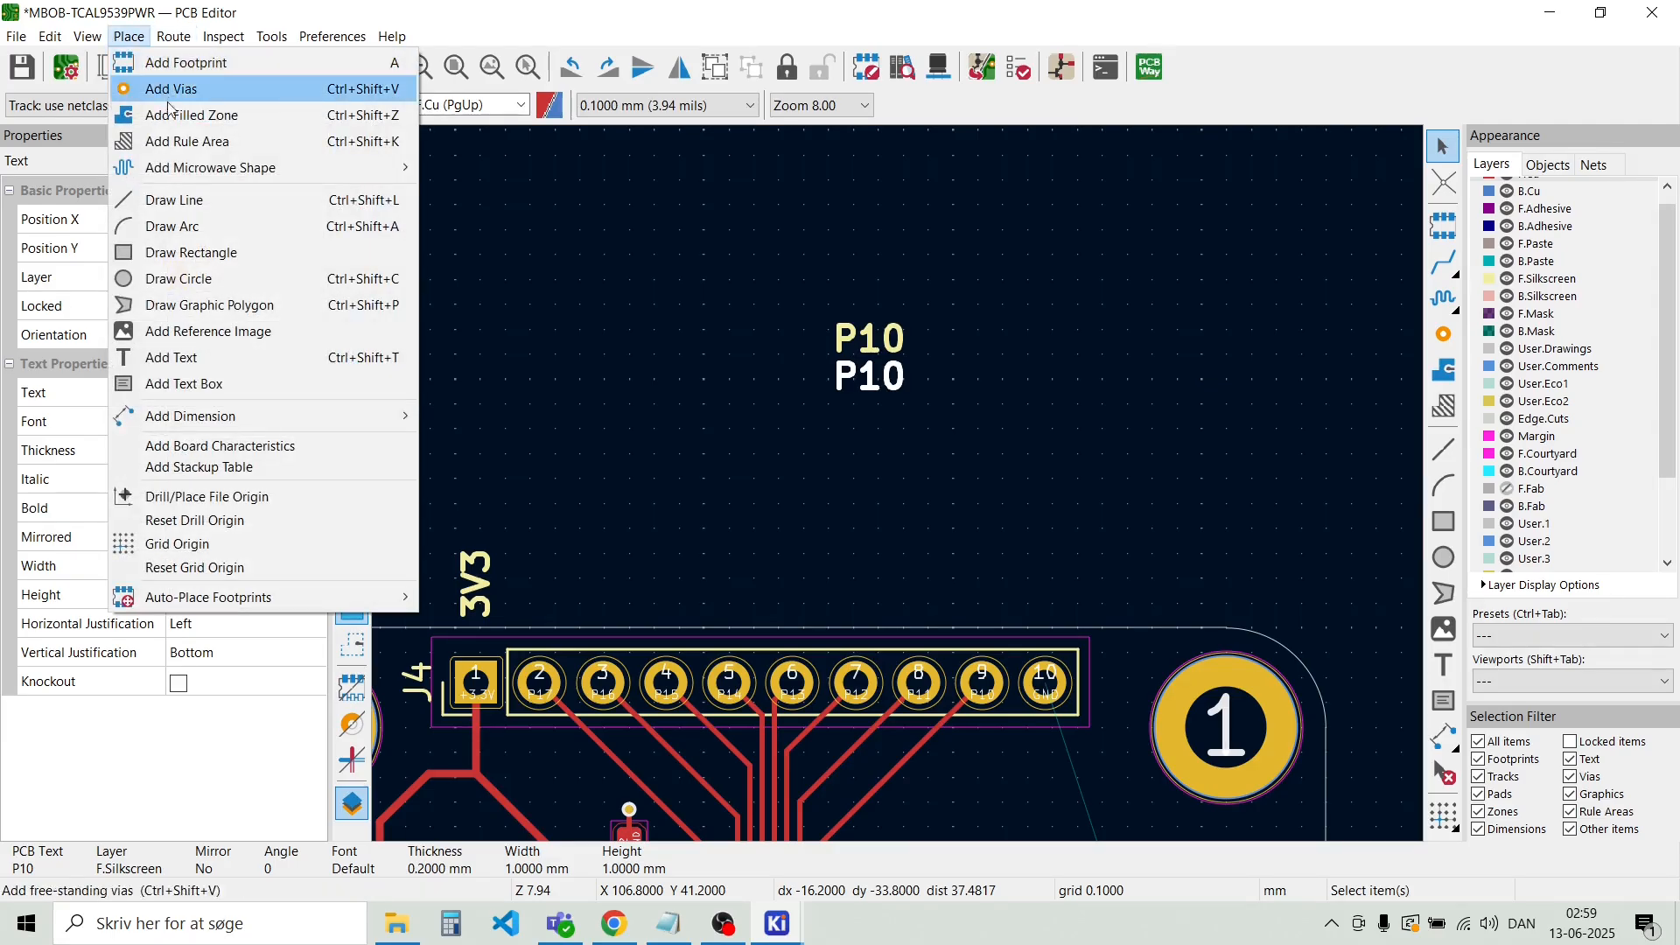
left_click(218, 358)
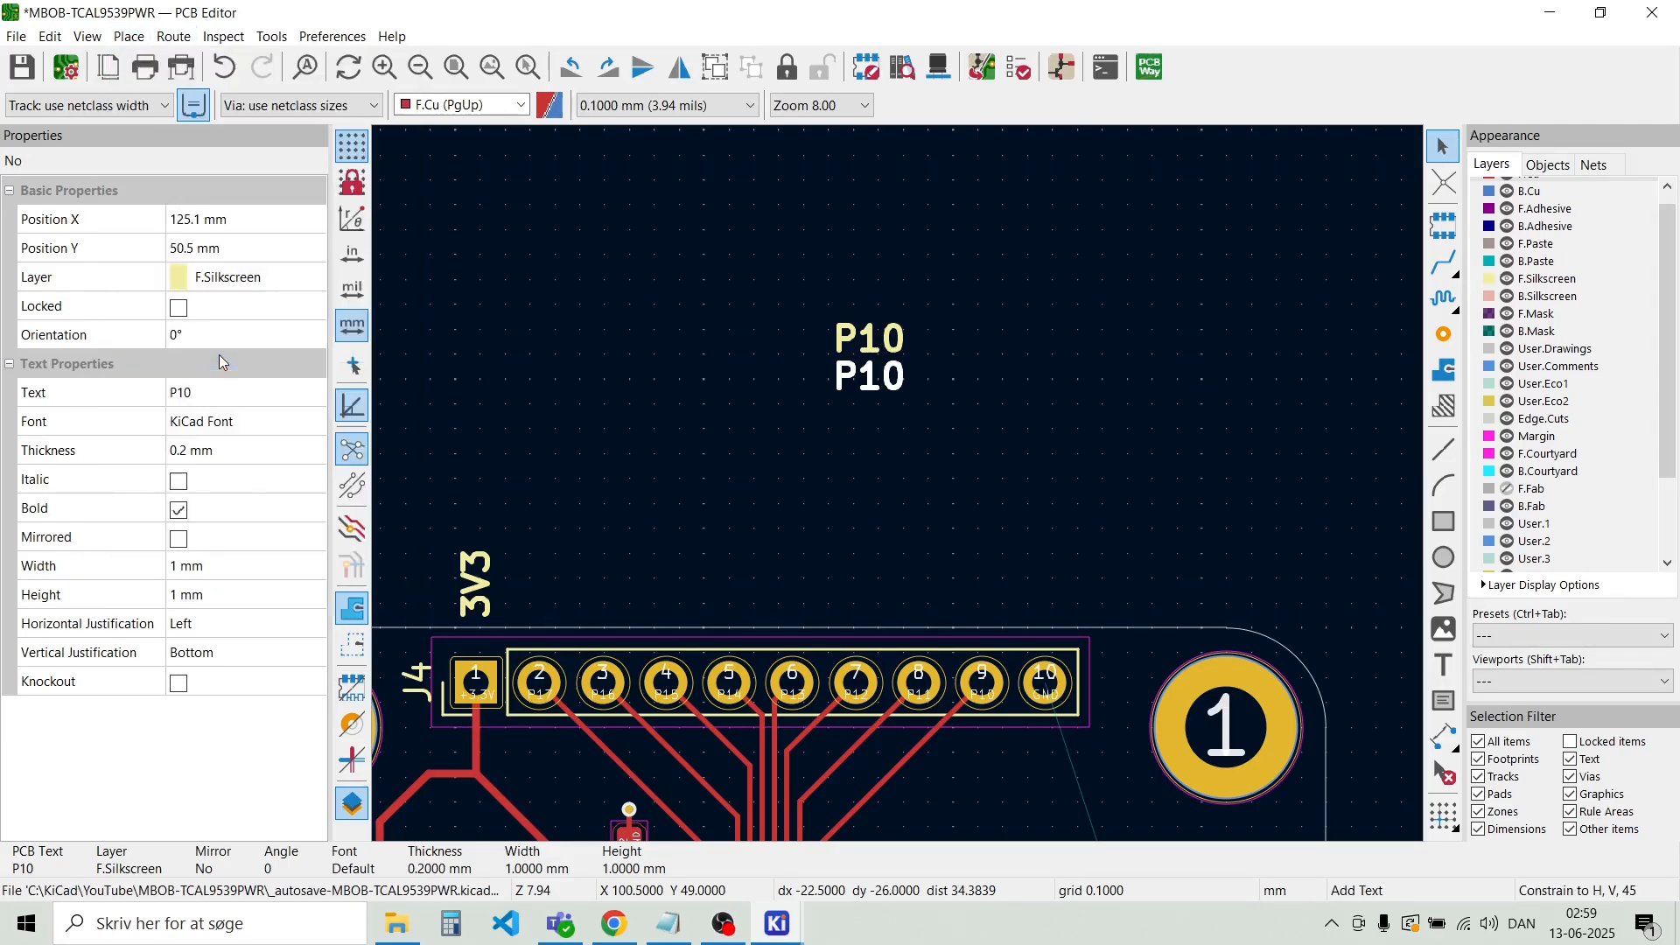
left_click(785, 447)
type("P11")
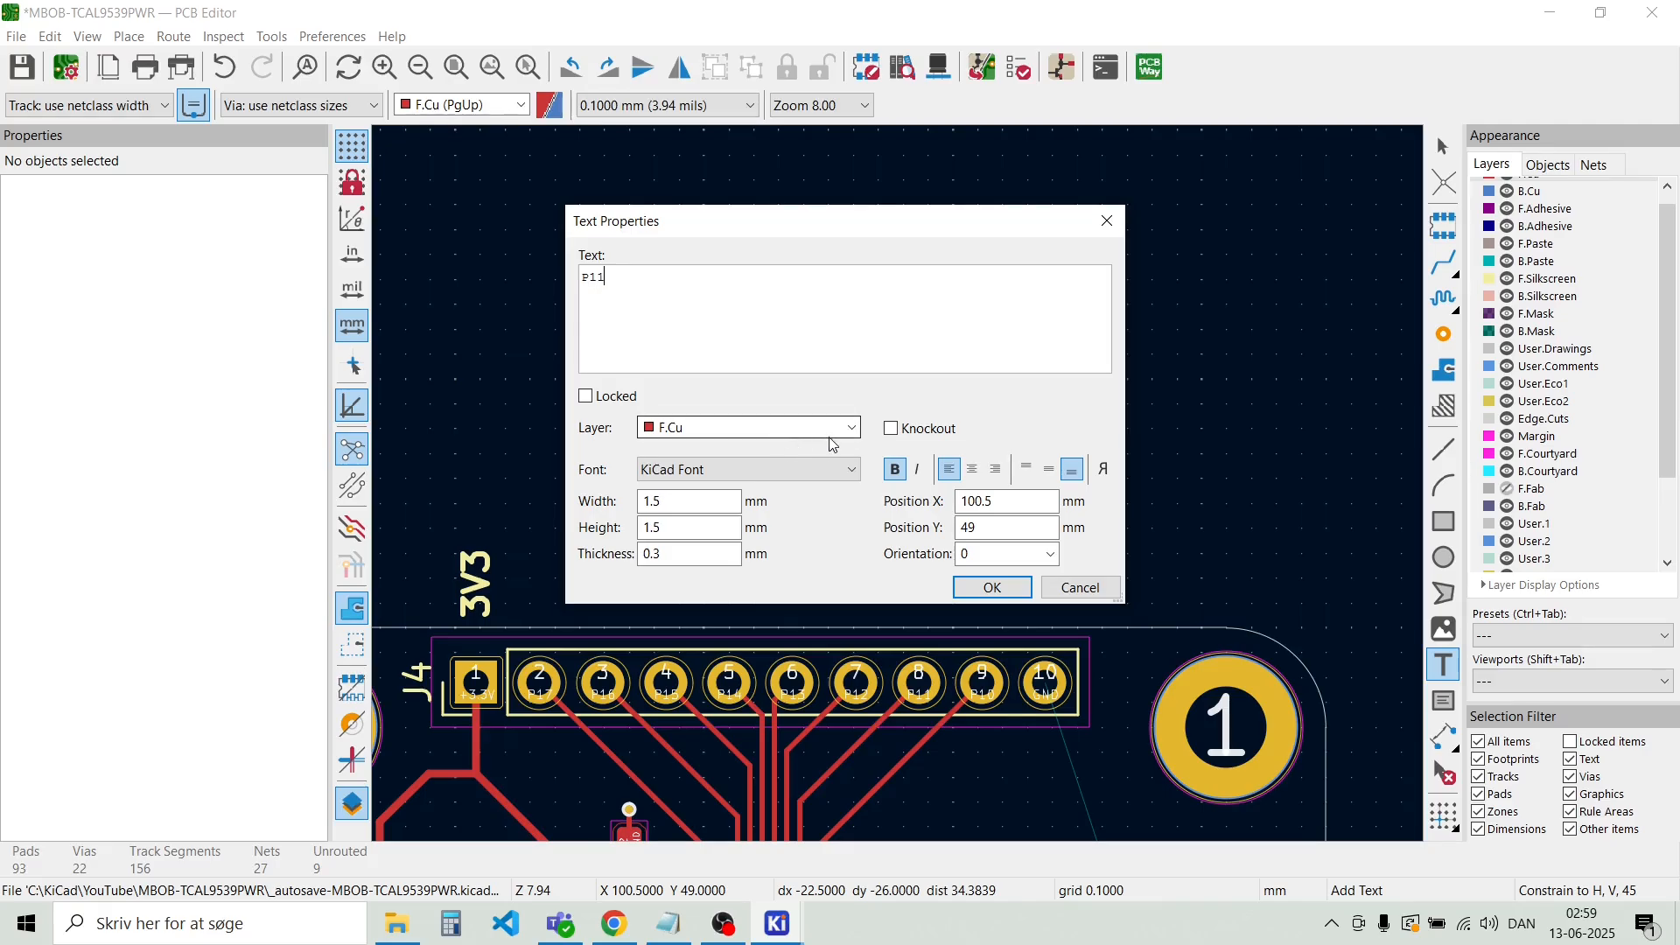
left_click(785, 429)
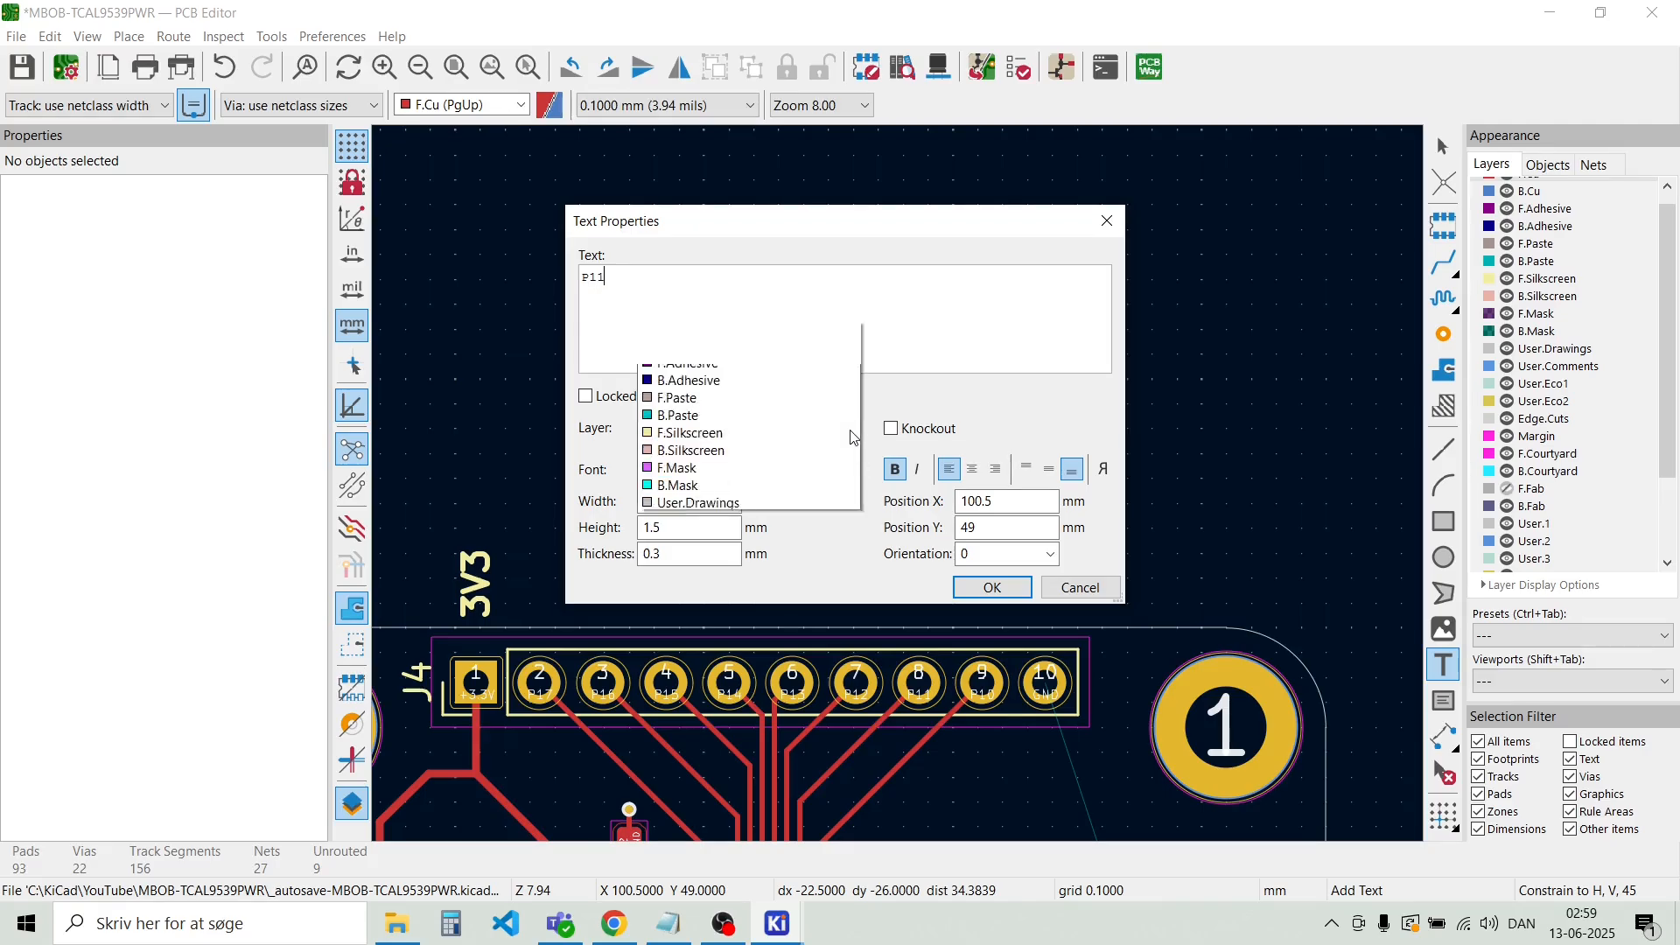
left_click(738, 116)
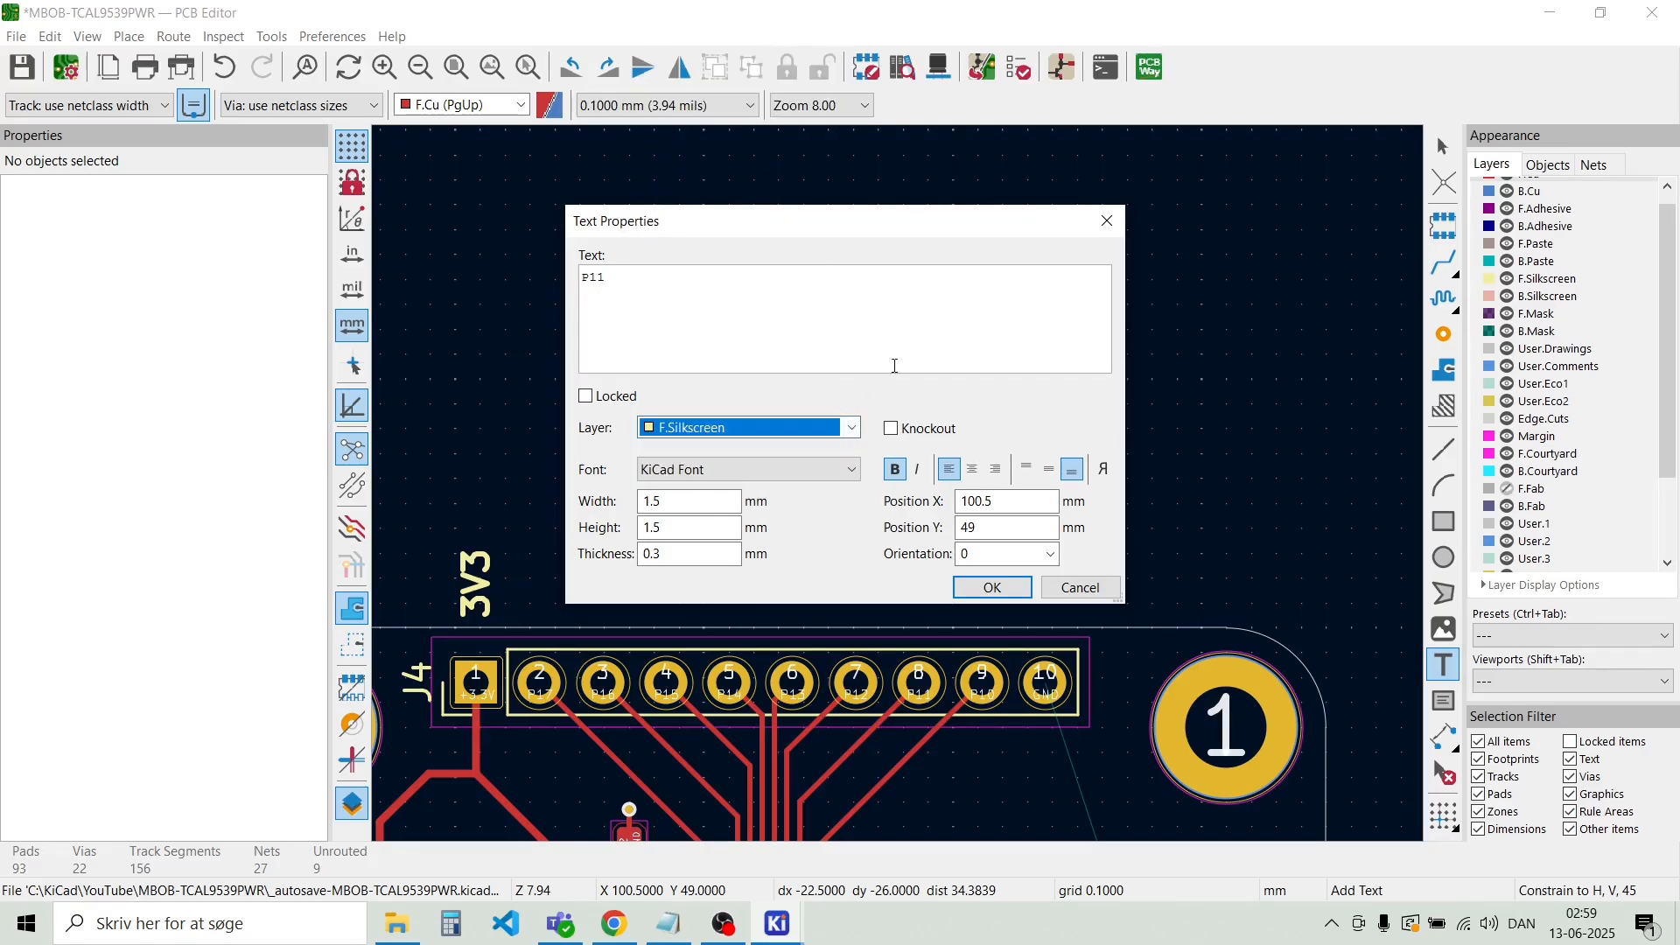
left_click(990, 587)
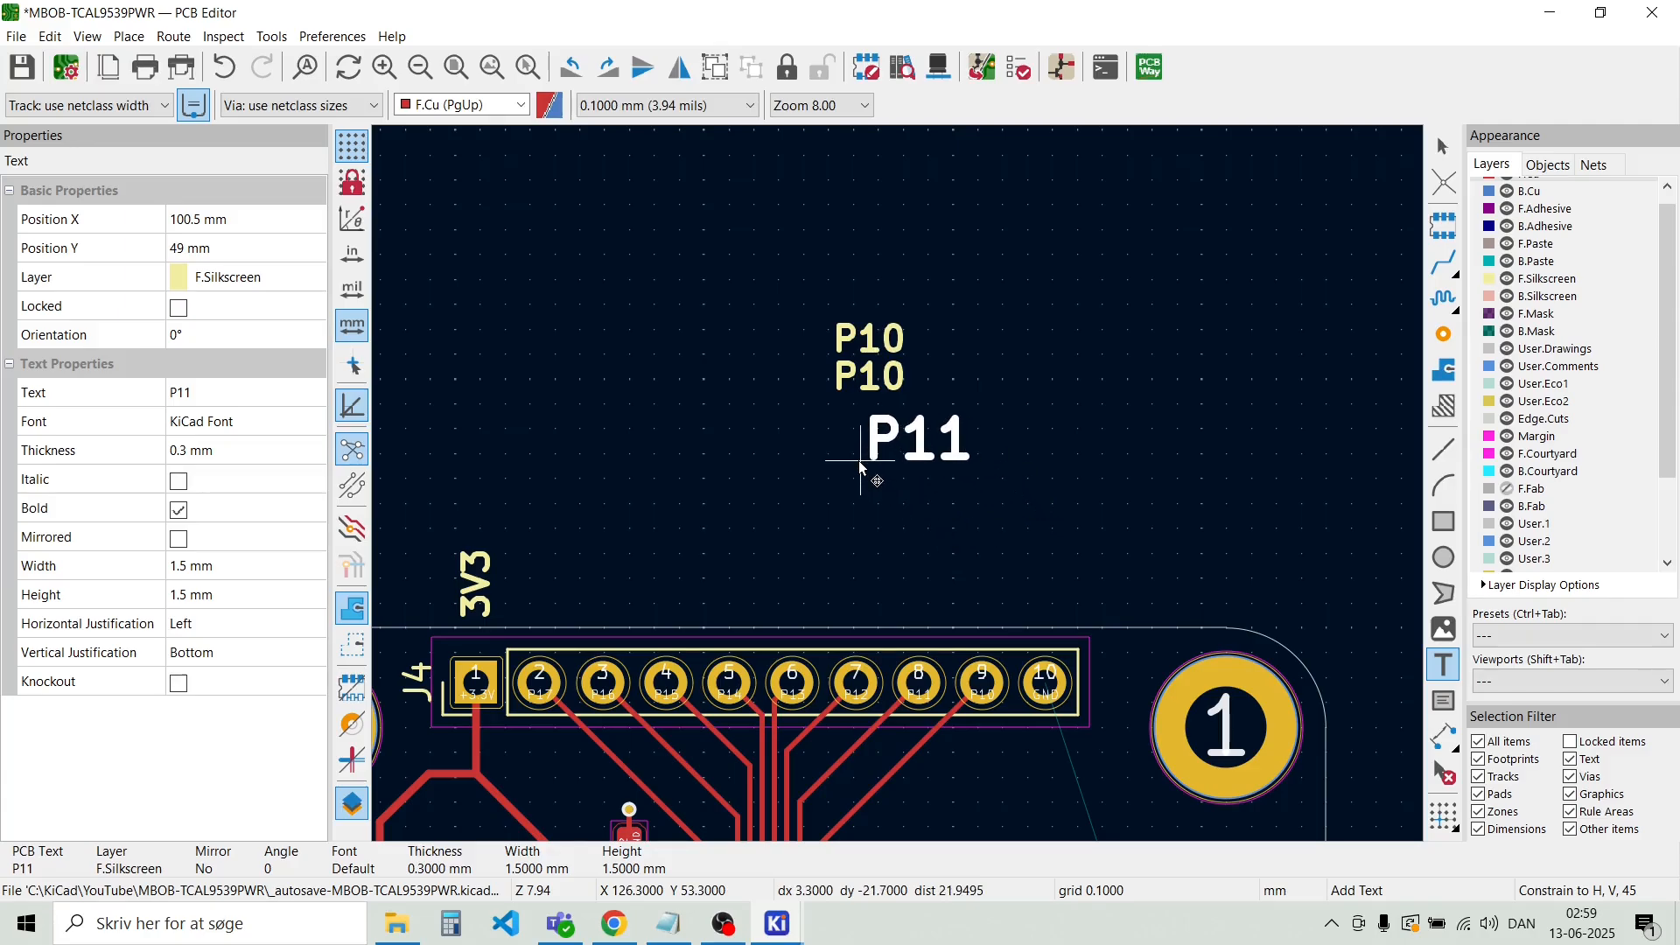
left_click(962, 379)
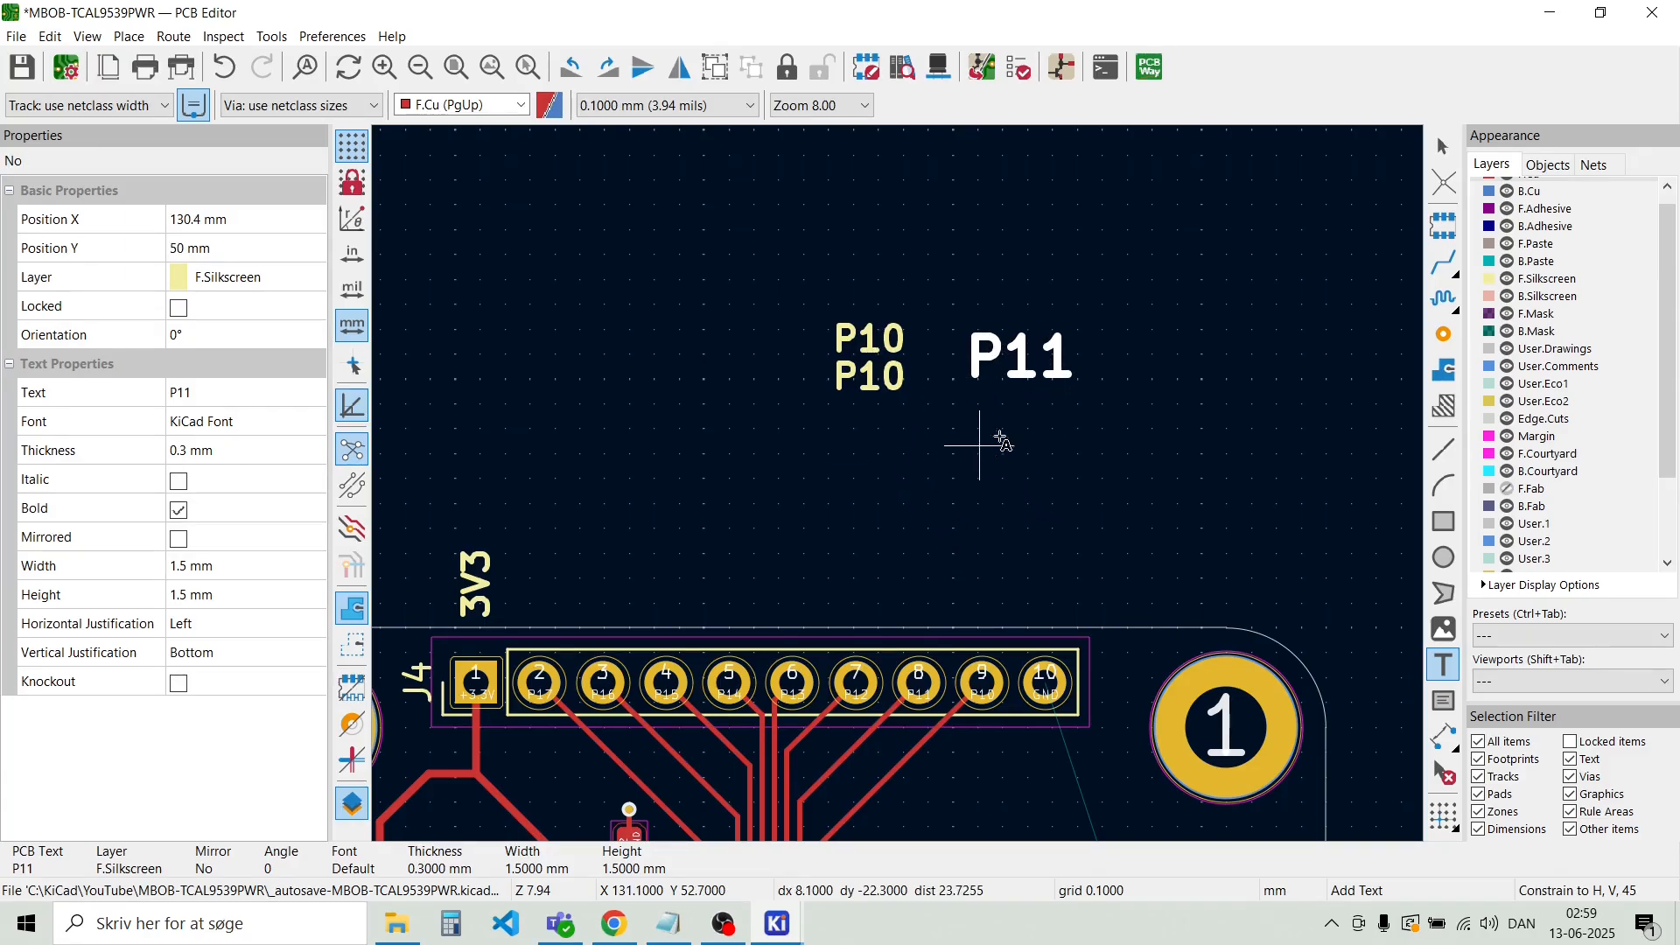
Delete the large P11 text beside the P10 texts
left_click(1047, 391)
key("Escape")
key("Escape")
double_click(1029, 378)
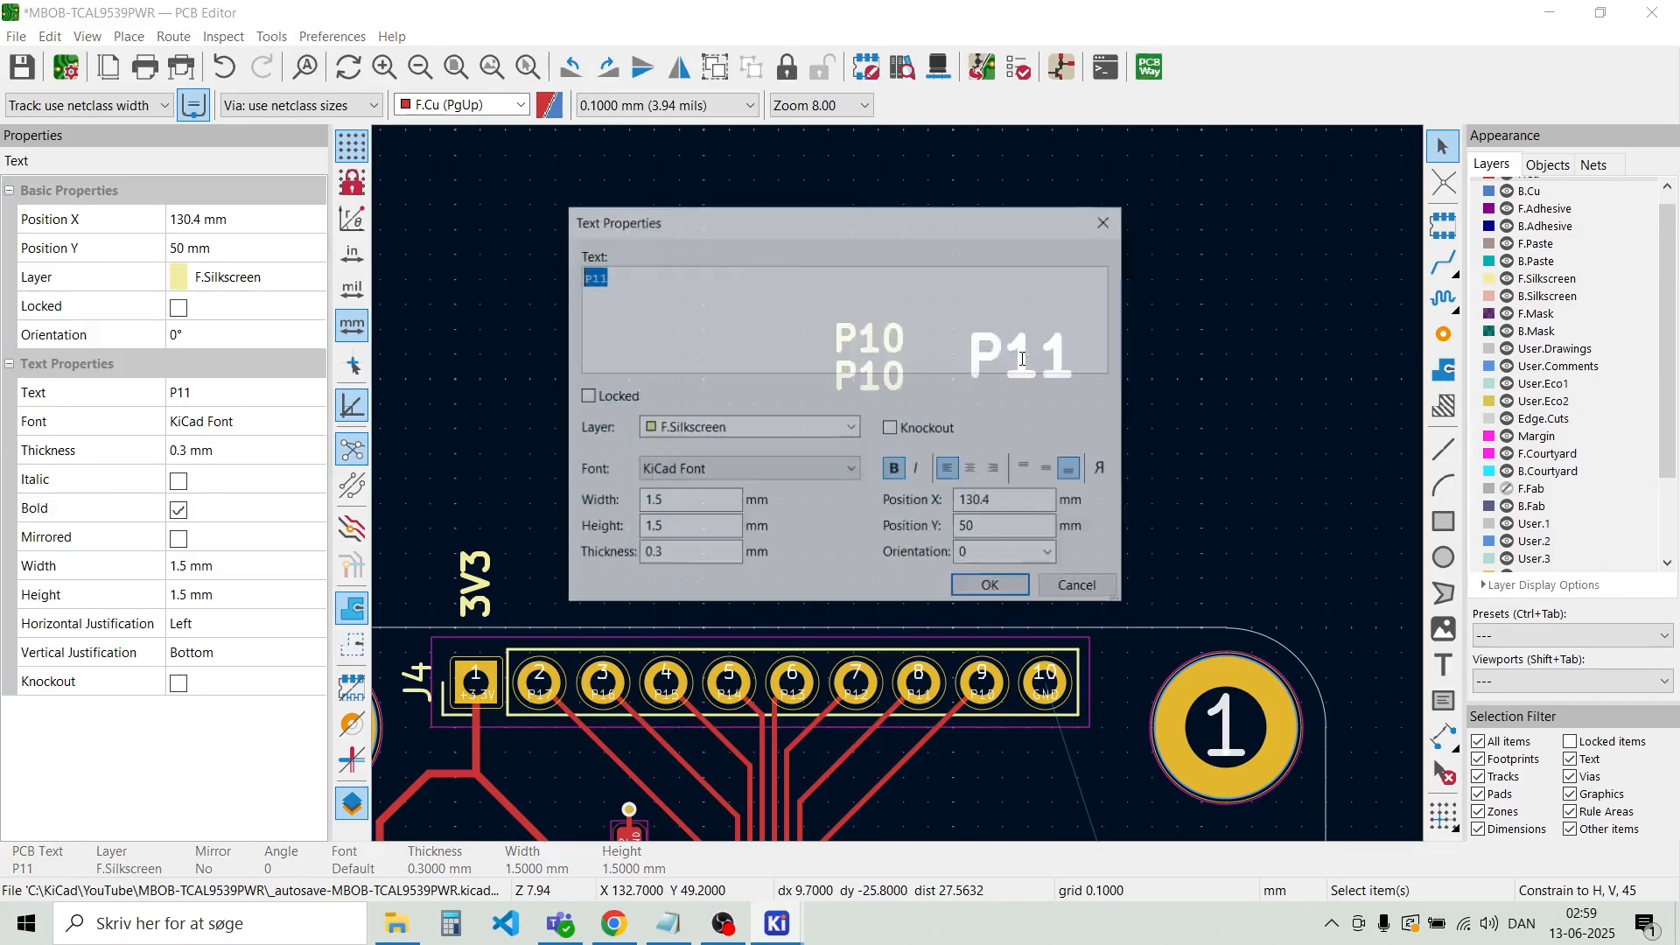
key("Escape")
left_click(1005, 334)
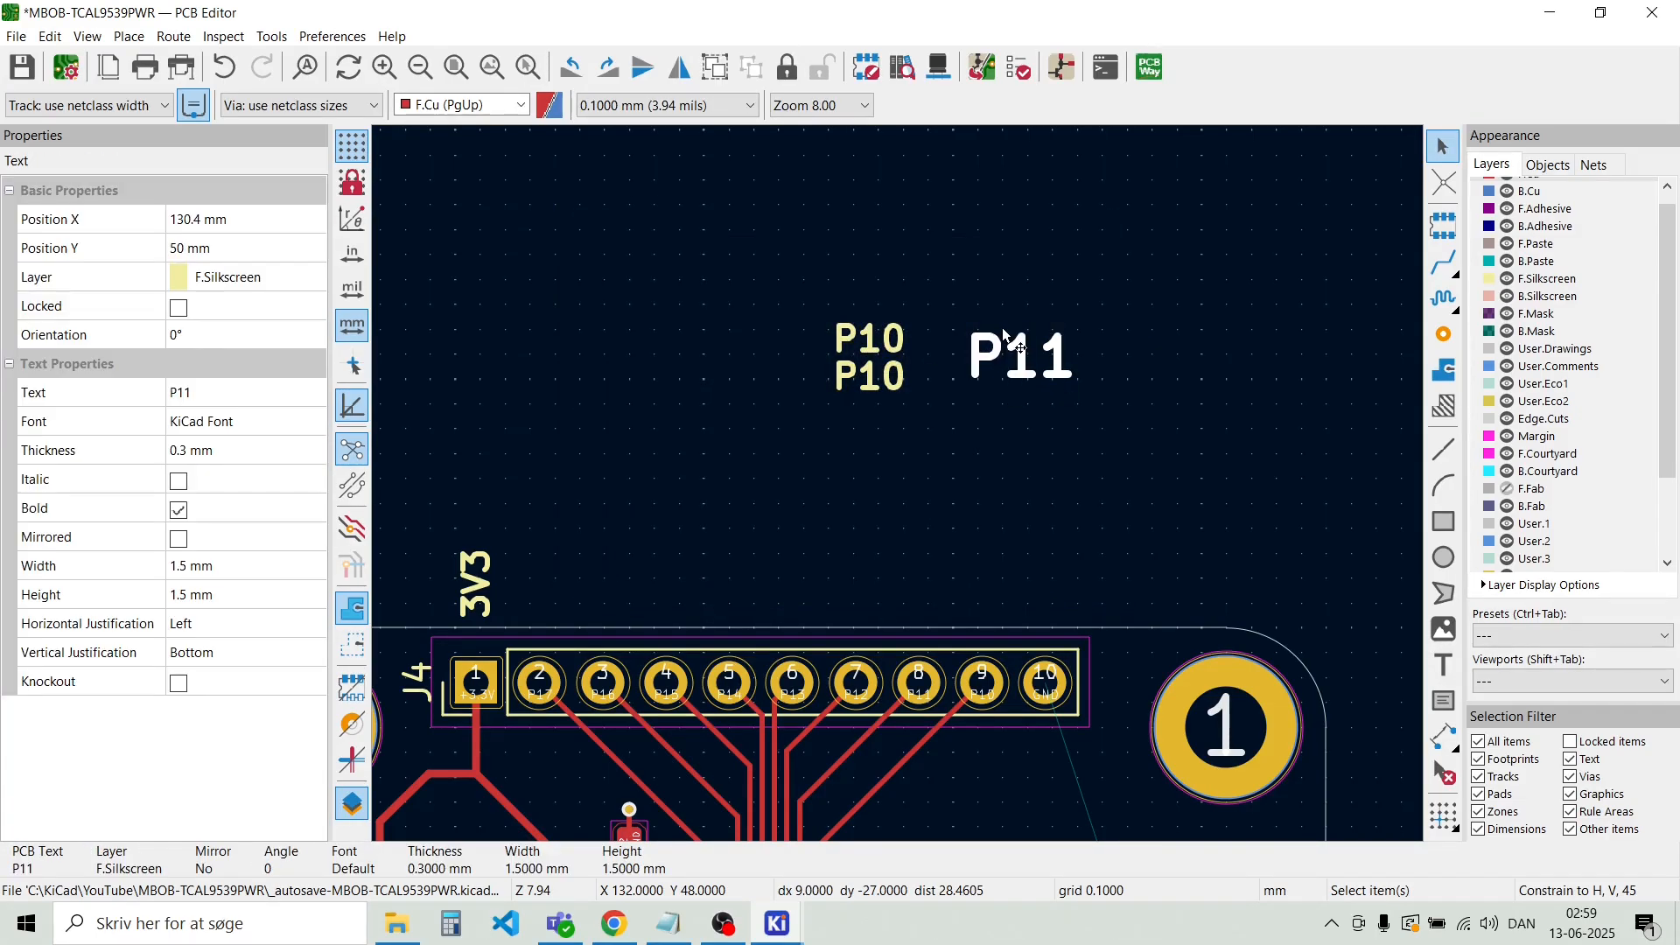
key("Delete")
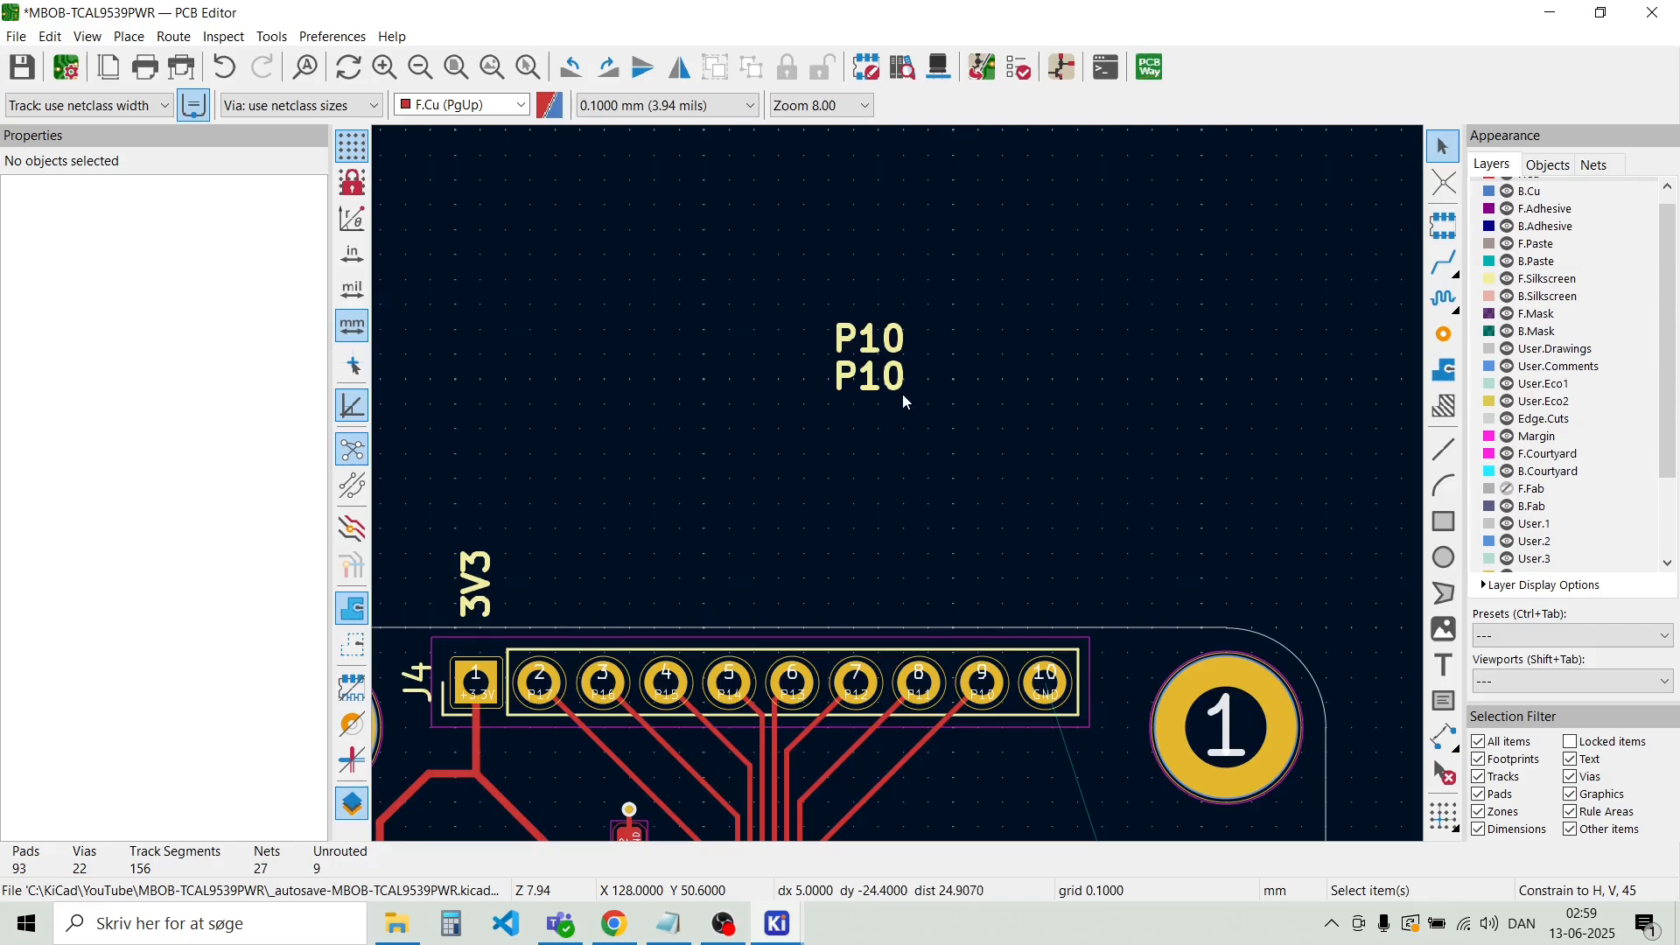
Duplicate both P10 texts directly below themselves, and duplicate the resulting column of four to its right
left_click_drag(894, 396, 867, 341)
key("ctrl+d")
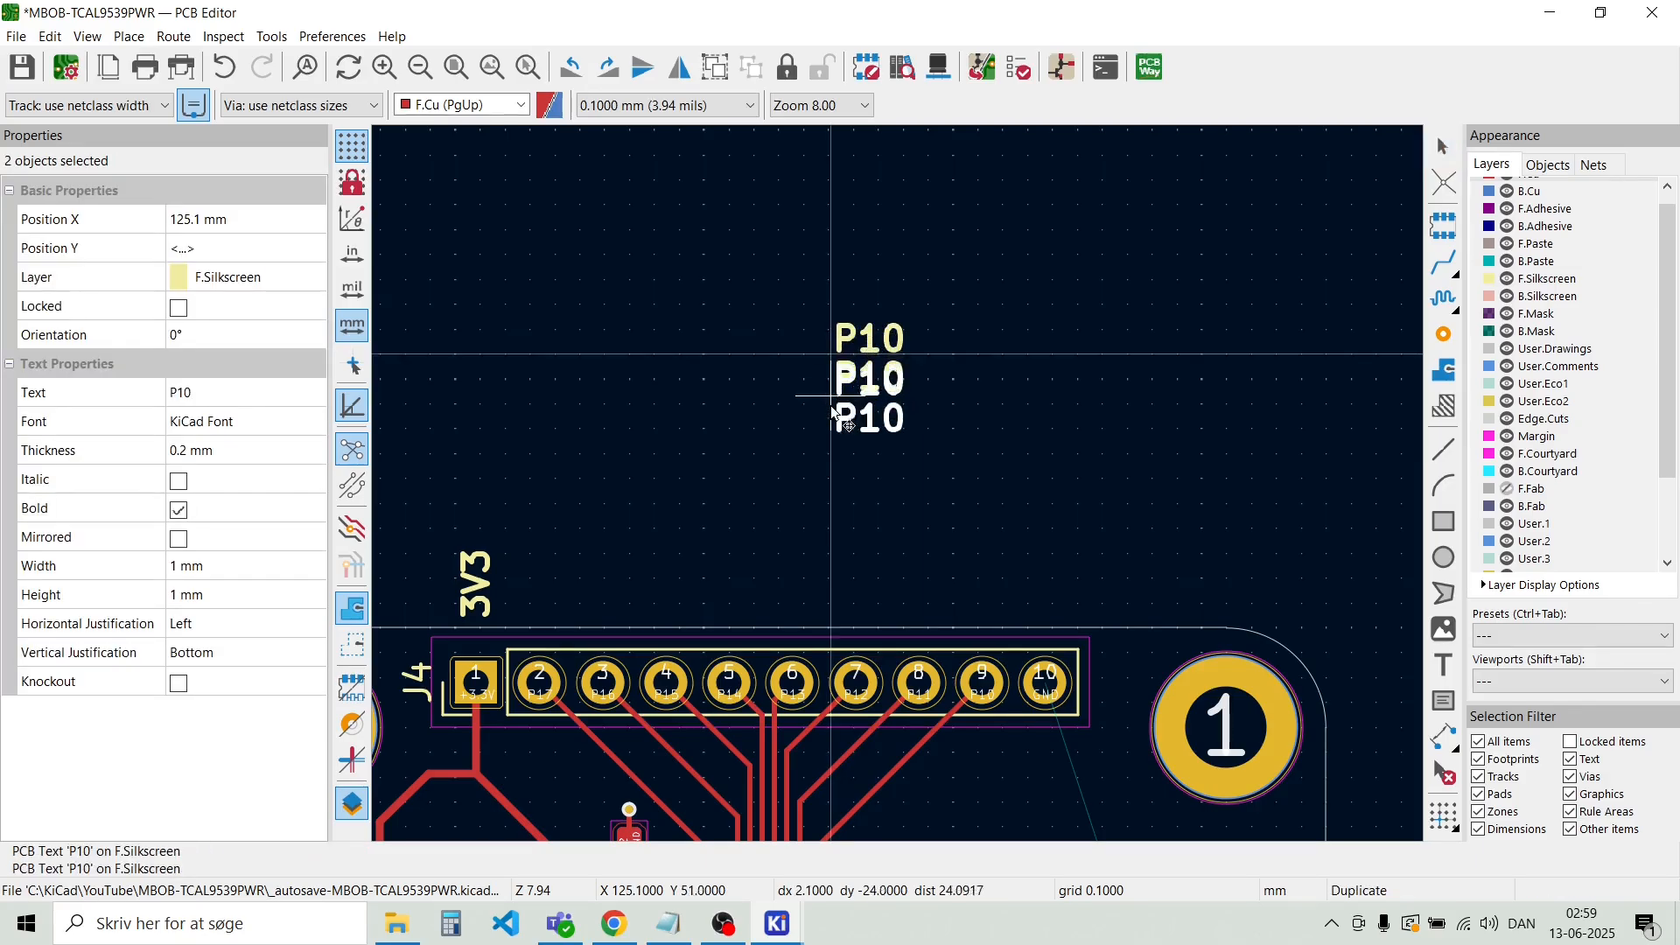
left_click(836, 435)
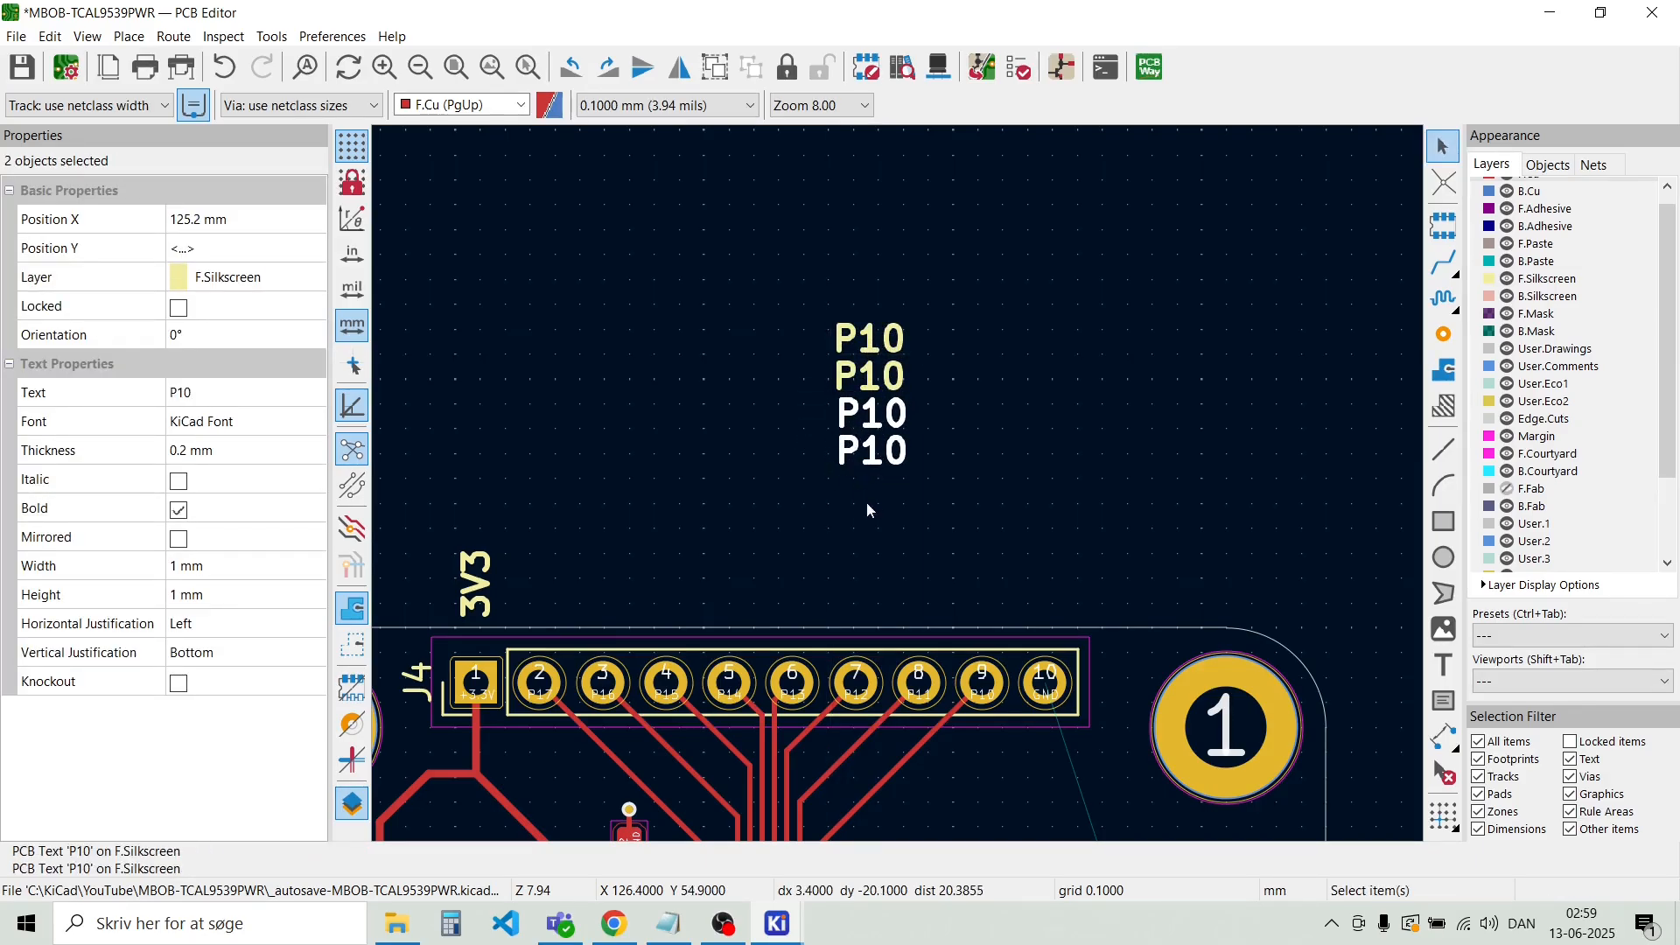
left_click_drag(922, 522, 840, 302)
key("ctrl+d")
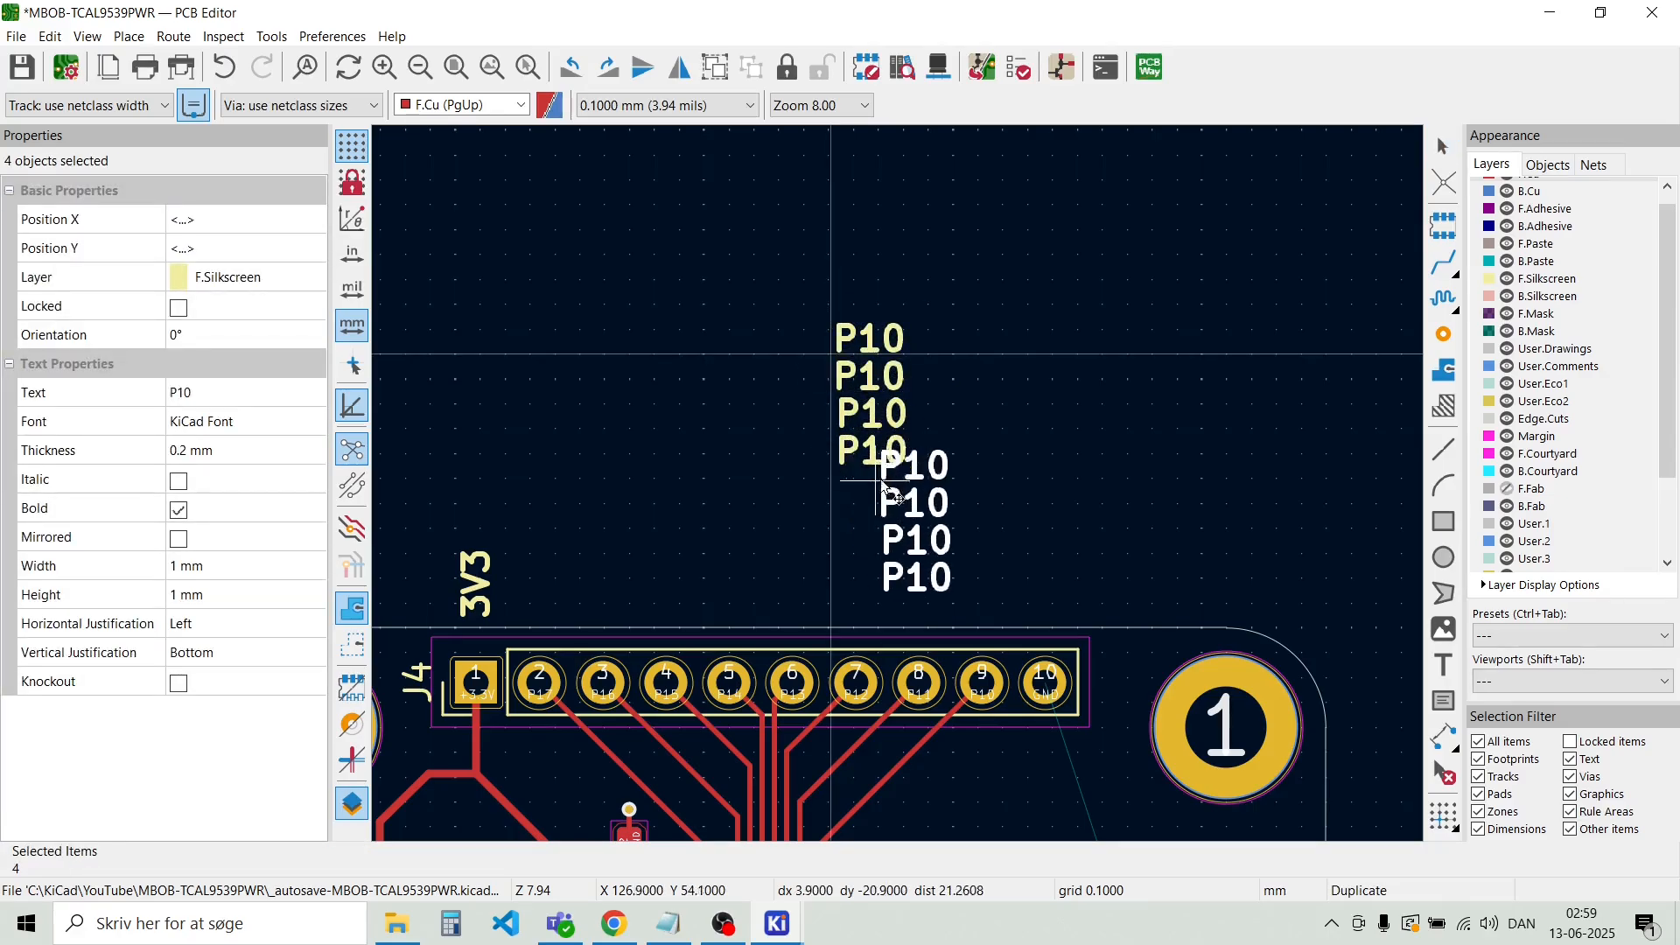
left_click(970, 298)
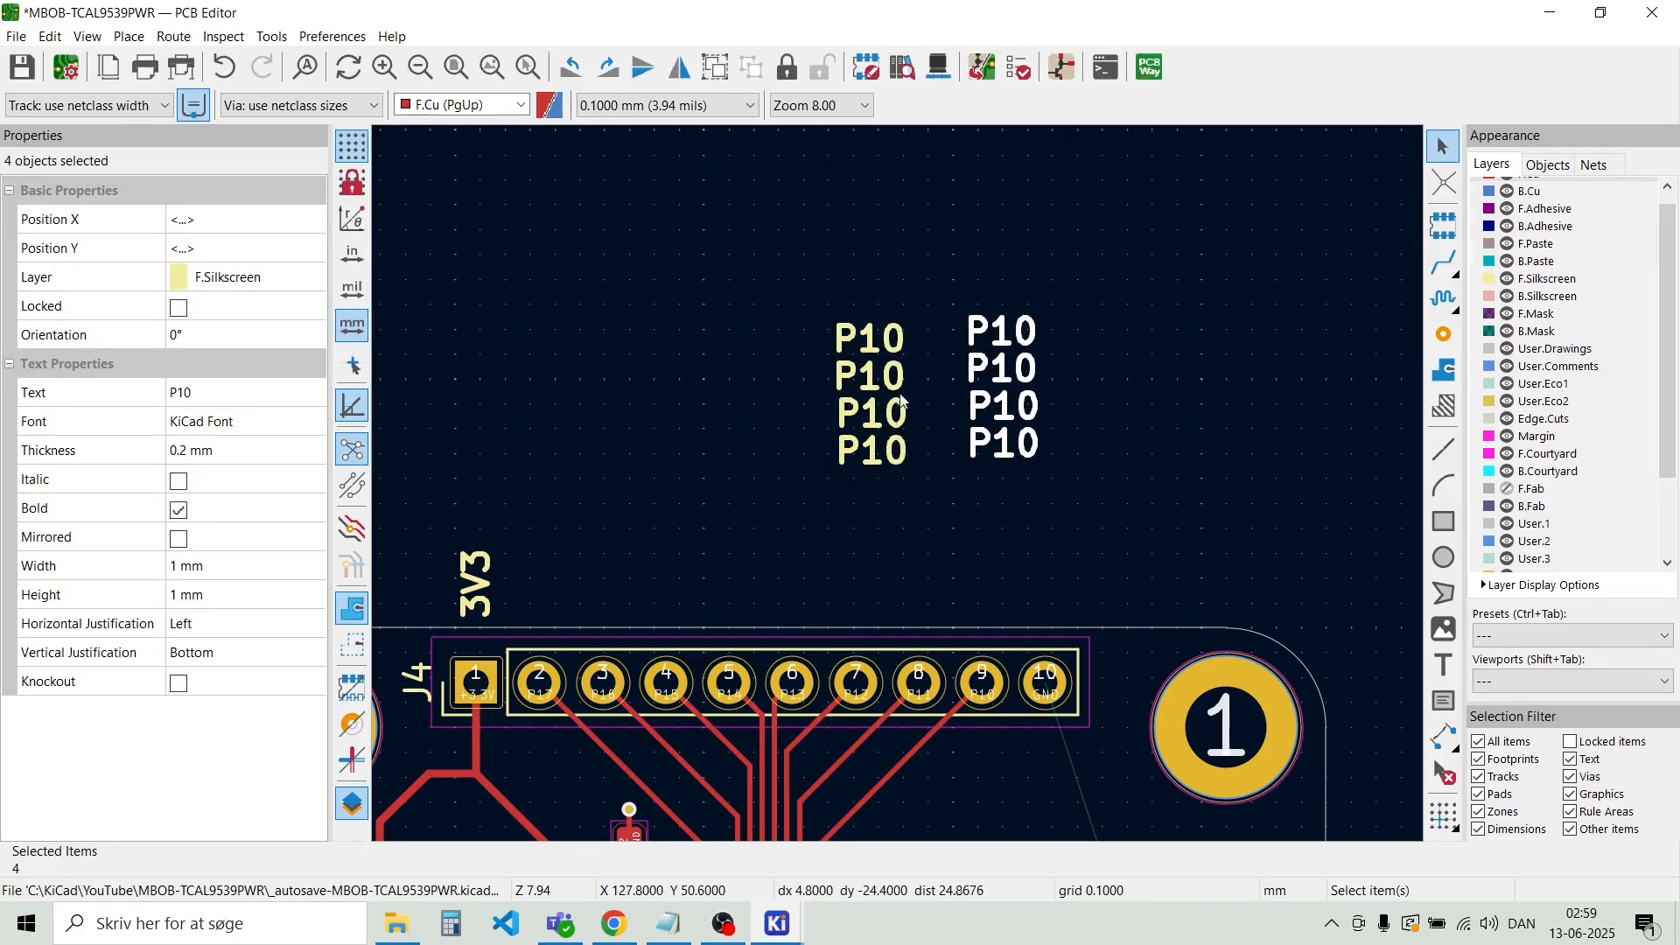
Change the second, third and fourth P10 texts in the left column to read P11, P12 and P13
double_click(884, 376)
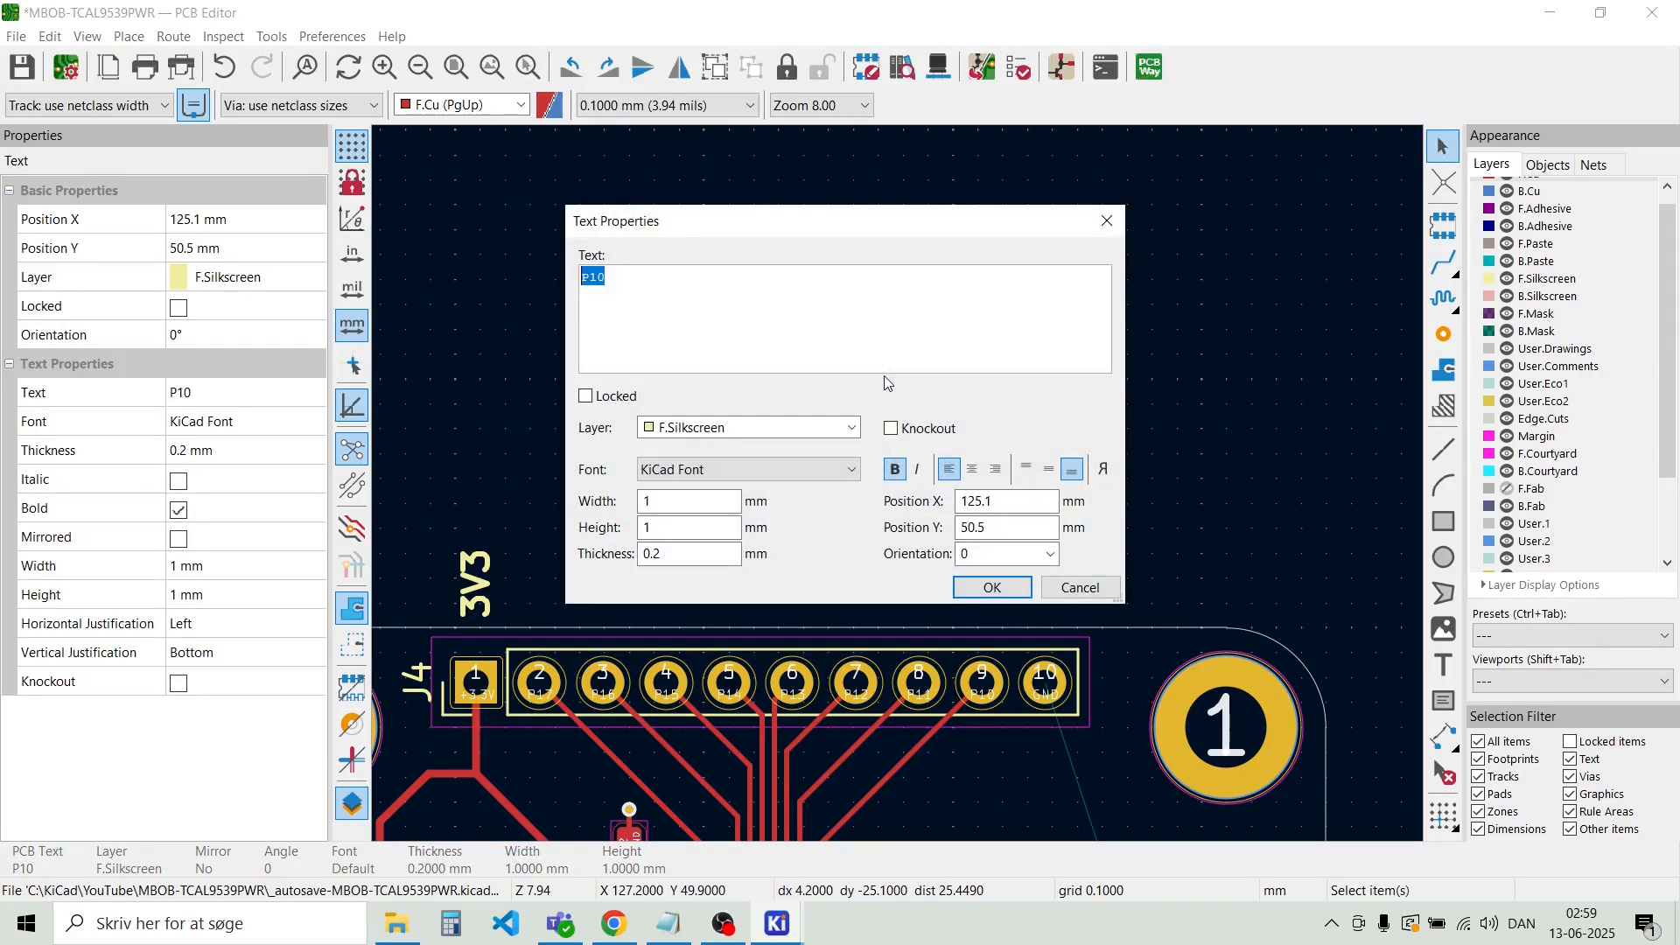
key("End")
left_click(991, 587)
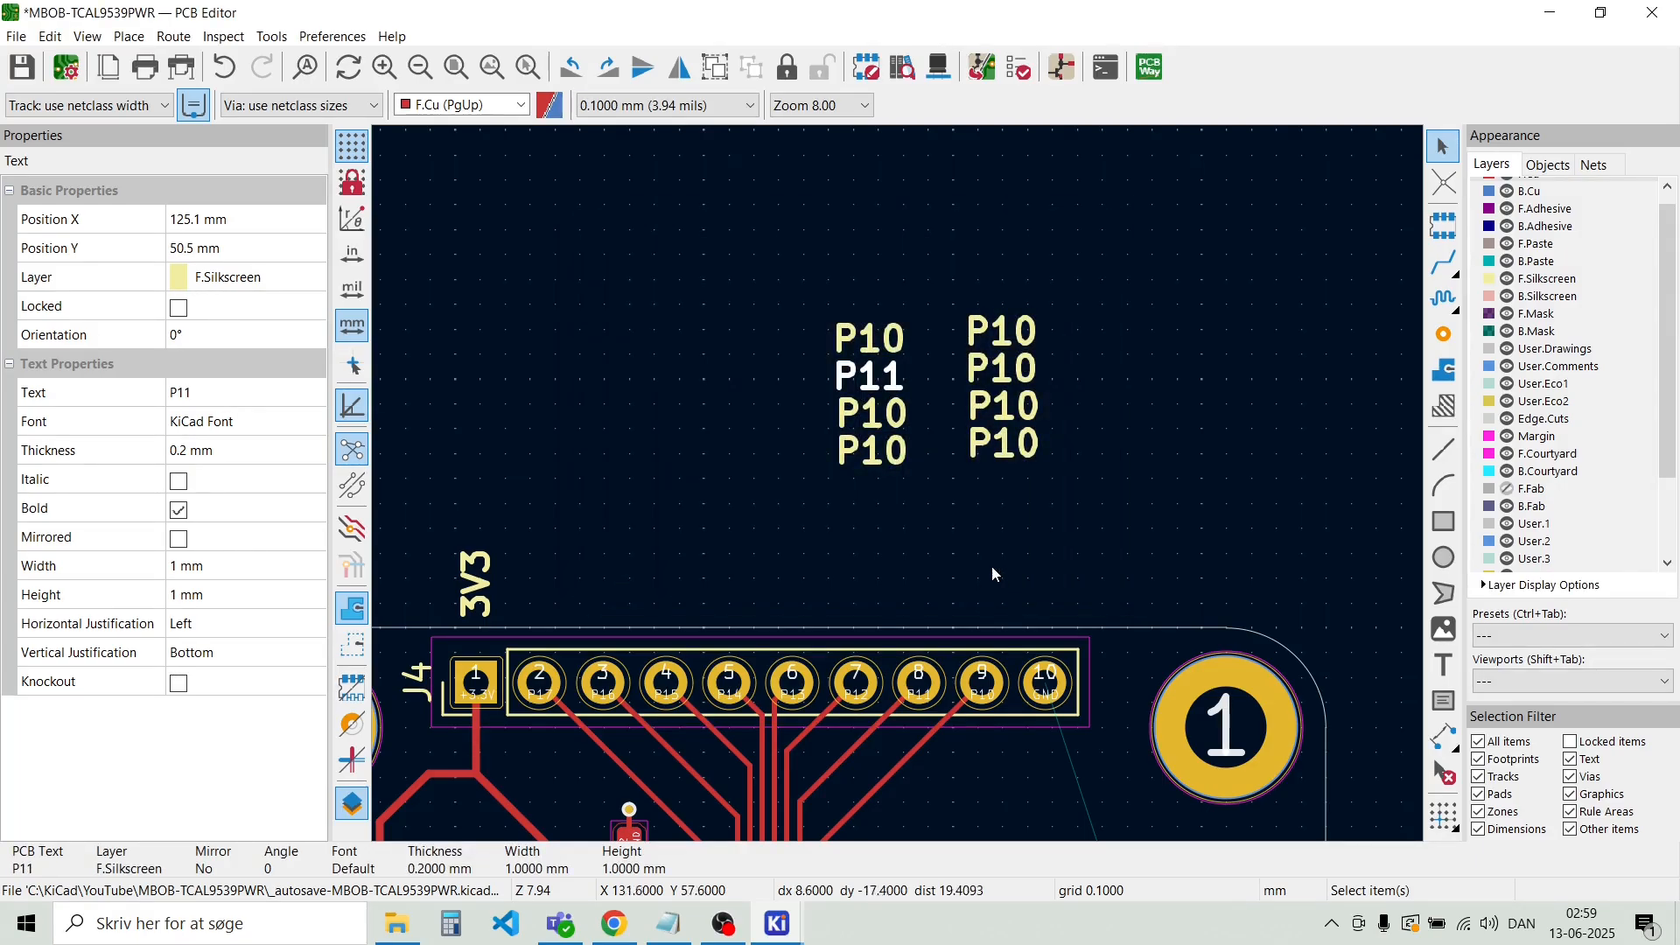
double_click(902, 419)
left_click(625, 280)
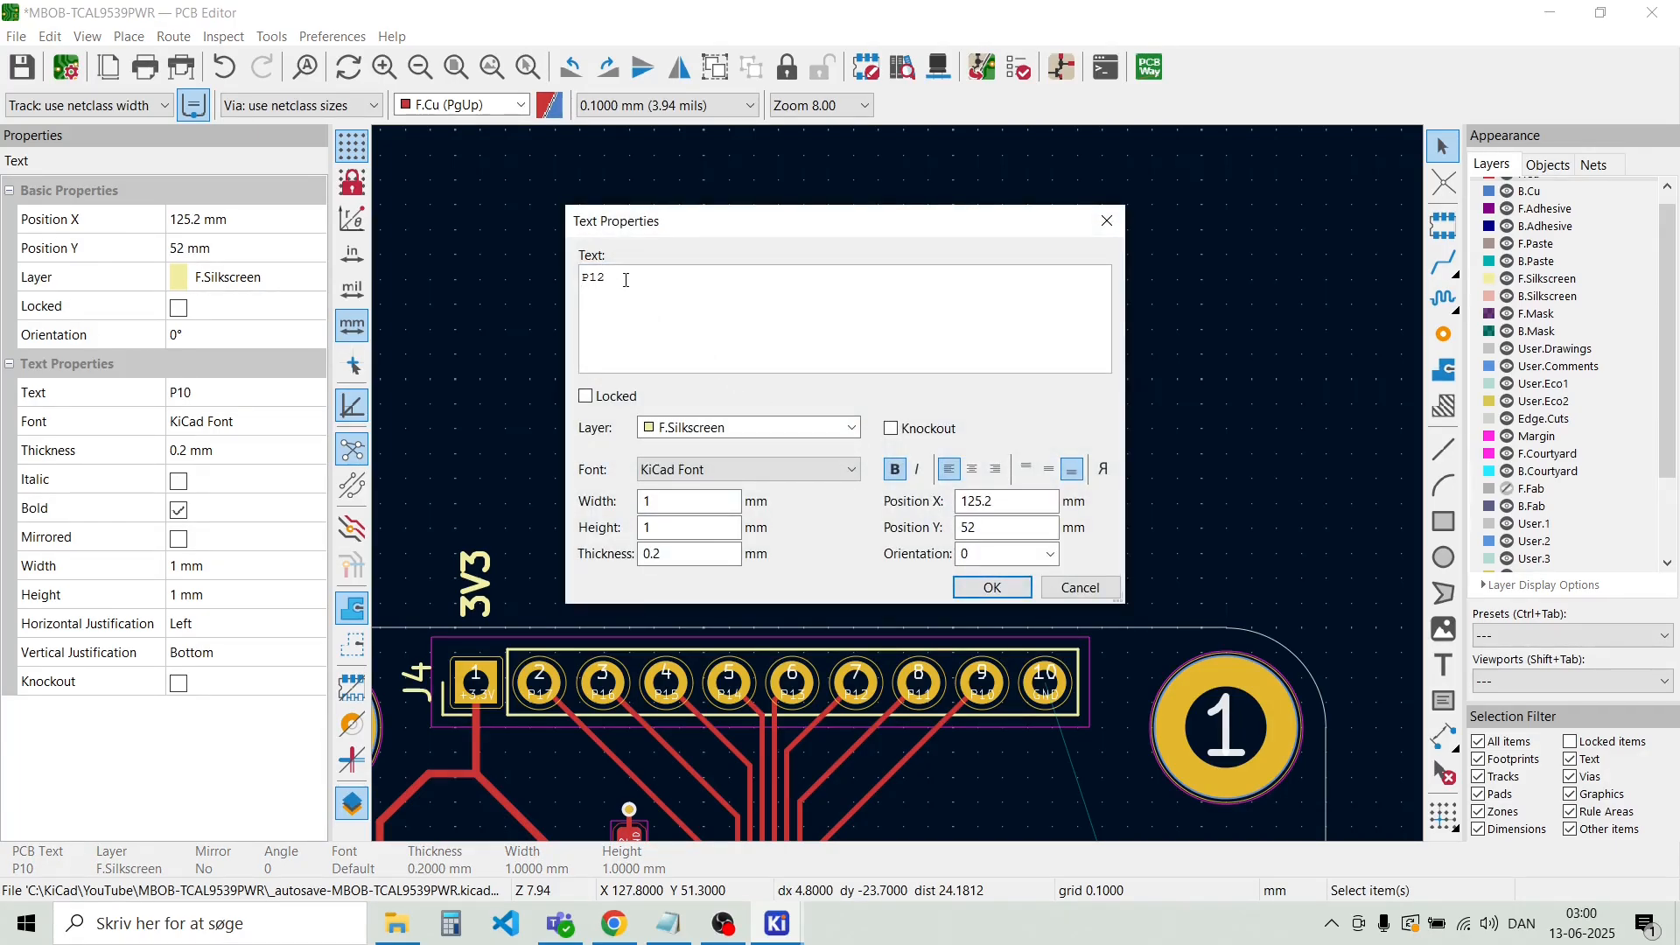
left_click(998, 586)
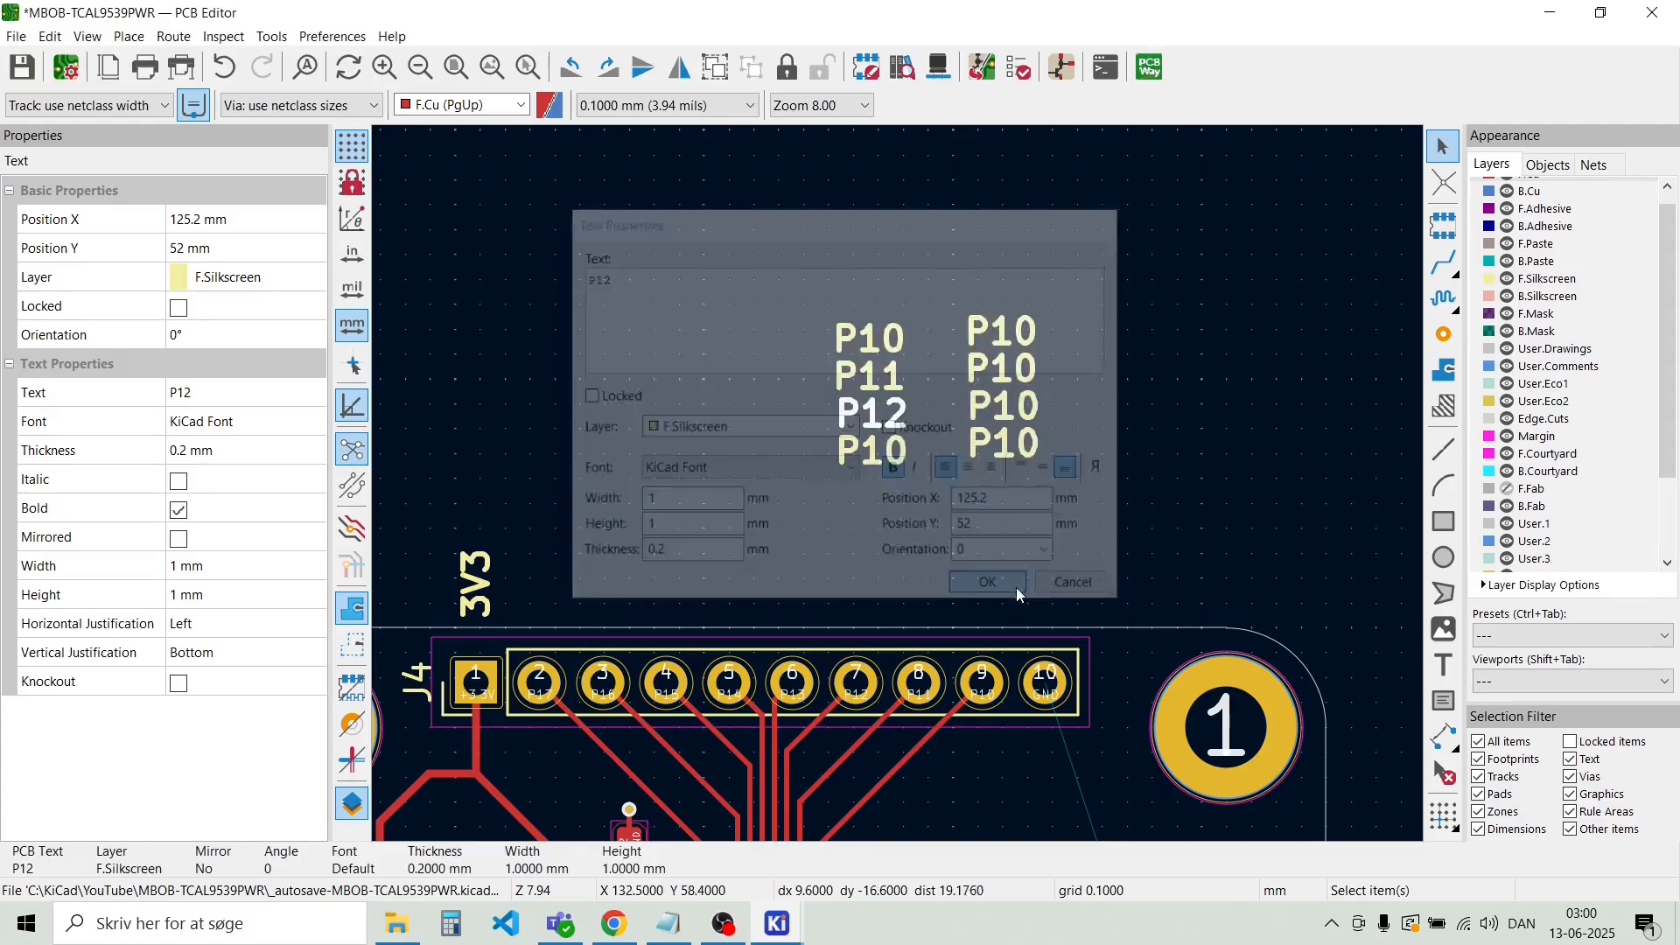
left_click(891, 452)
double_click(890, 451)
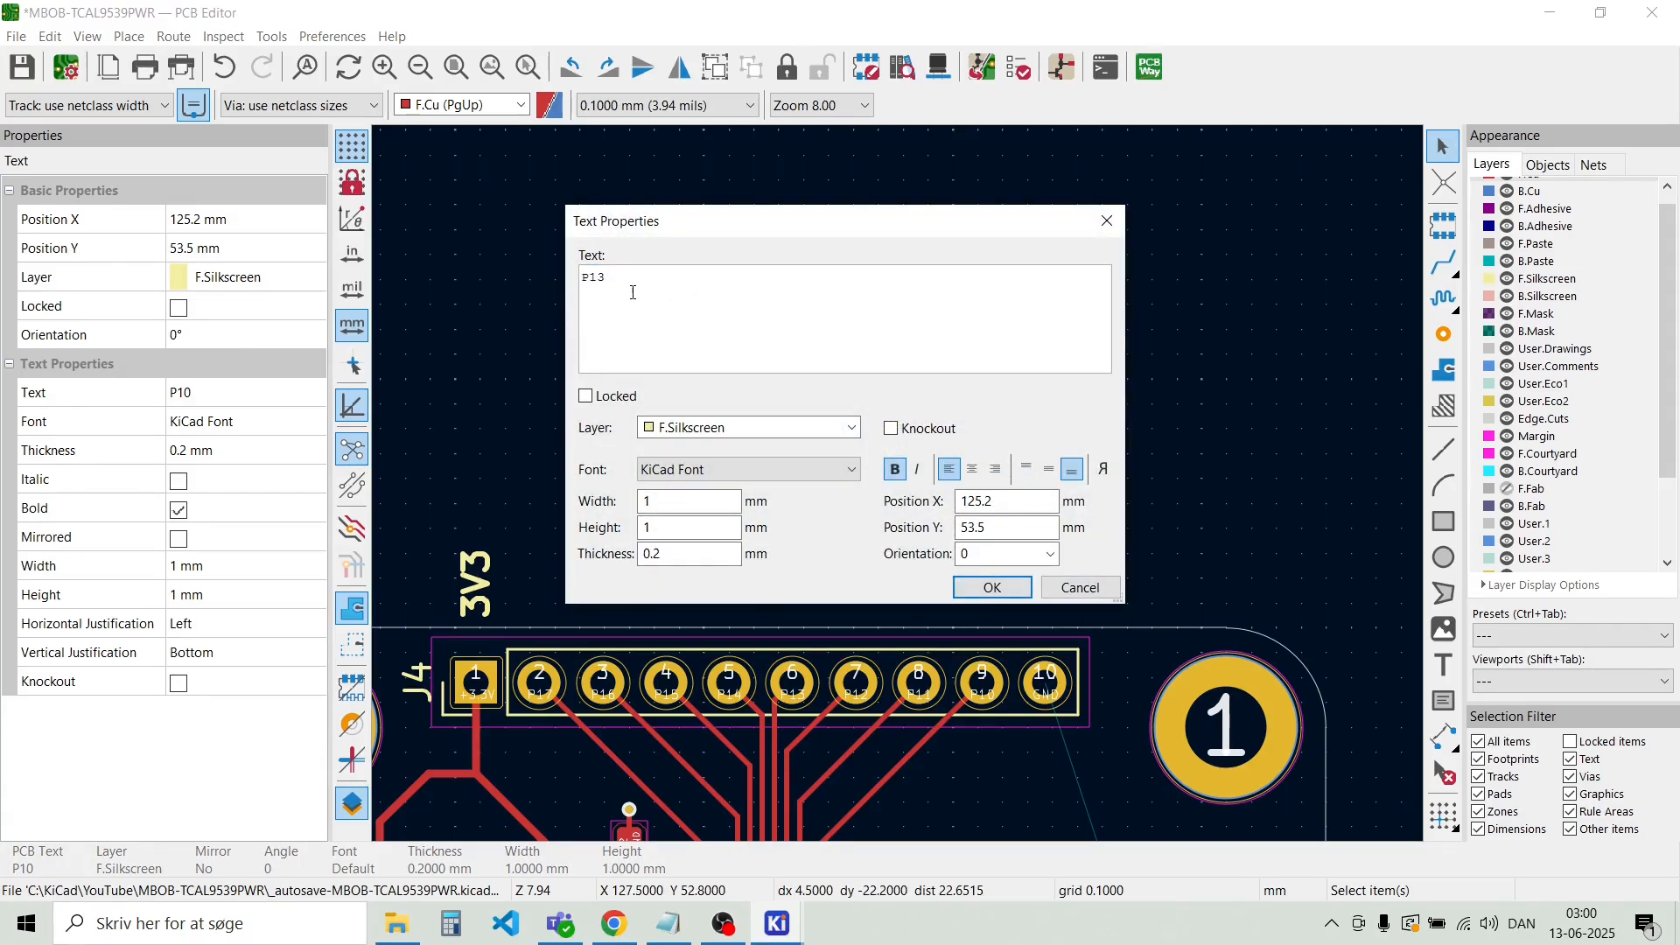
type("P13")
left_click(993, 588)
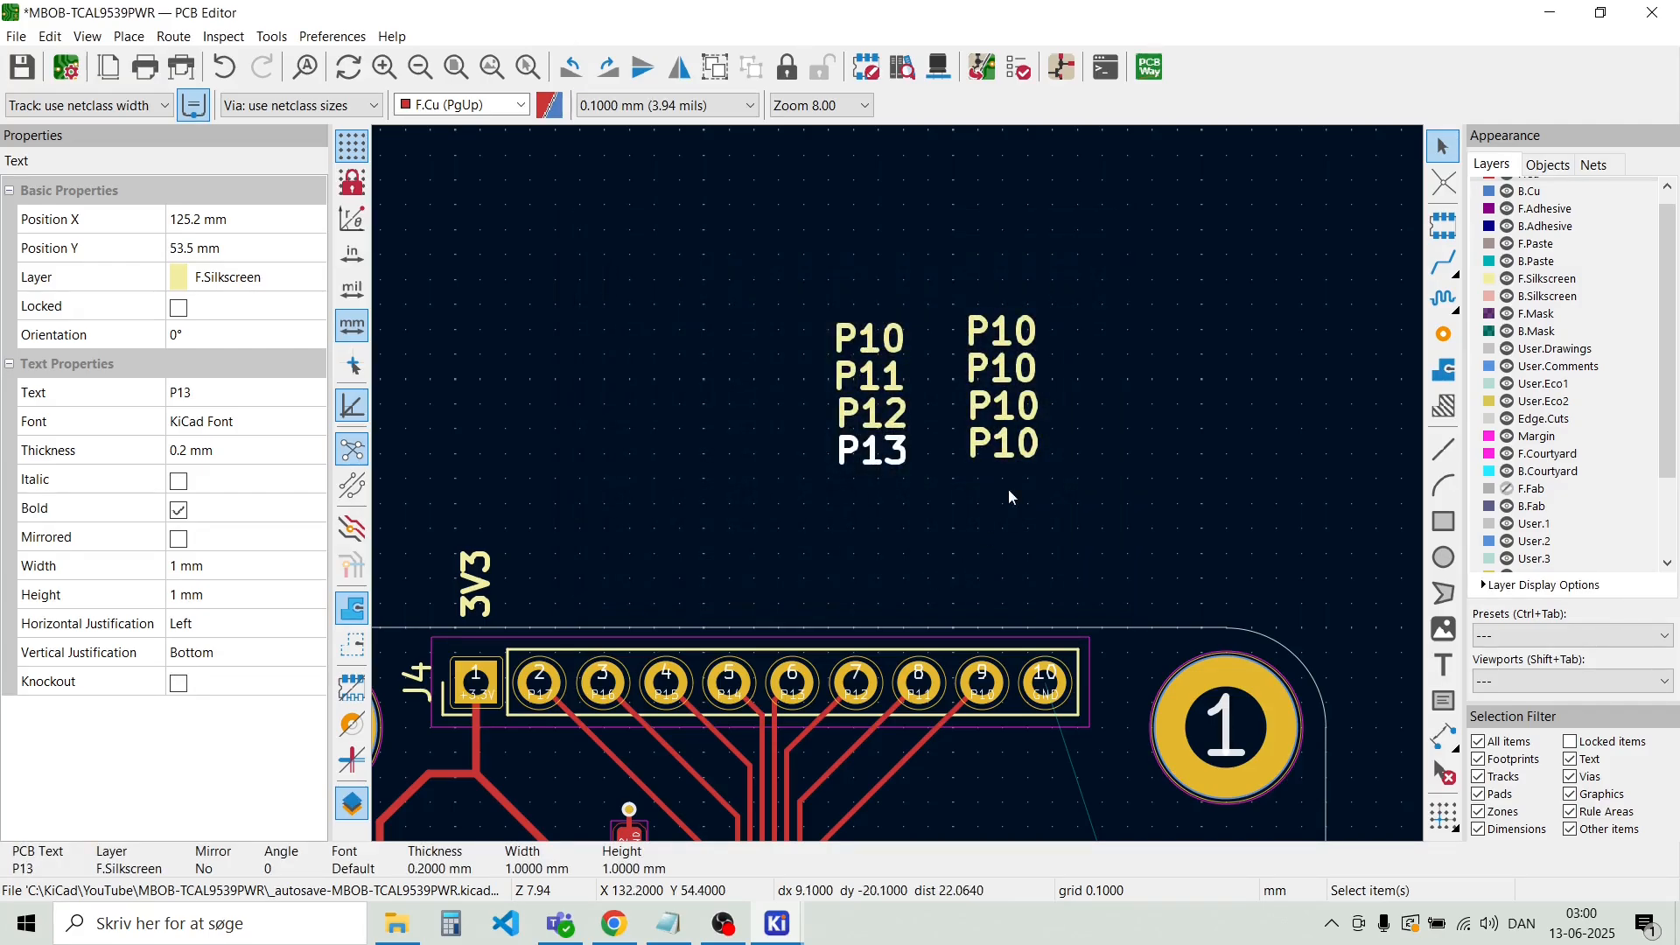
Change the four P10 texts in the right column to read P14, P15, P16 and P17 from top to bottom
double_click(1015, 333)
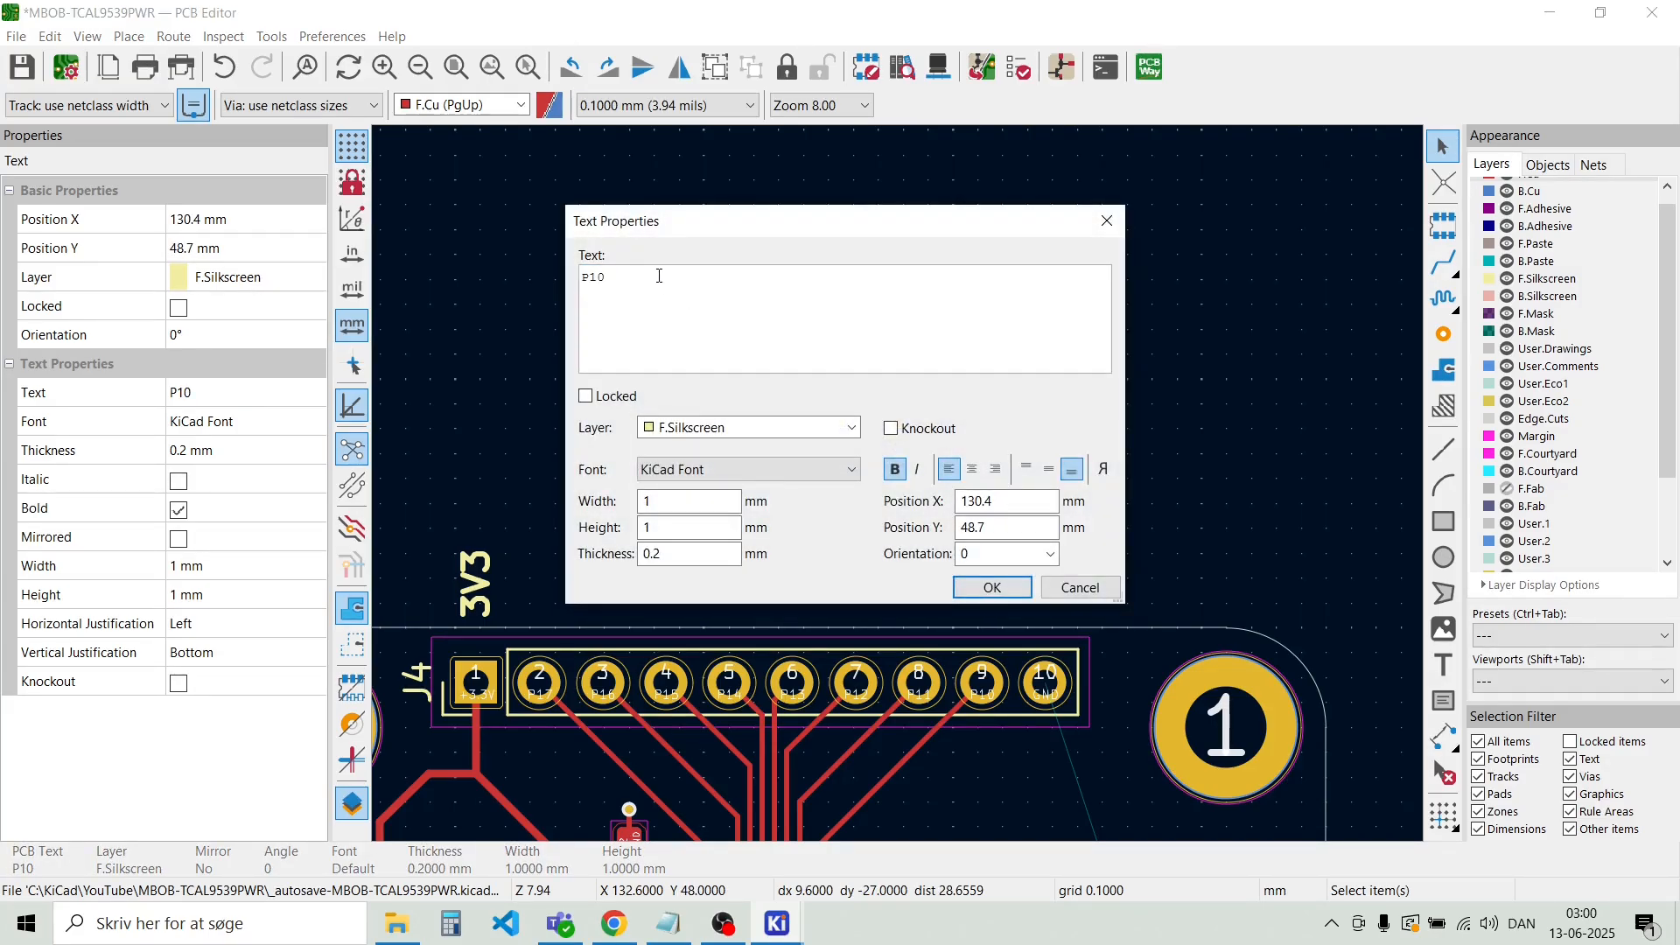
left_click(993, 587)
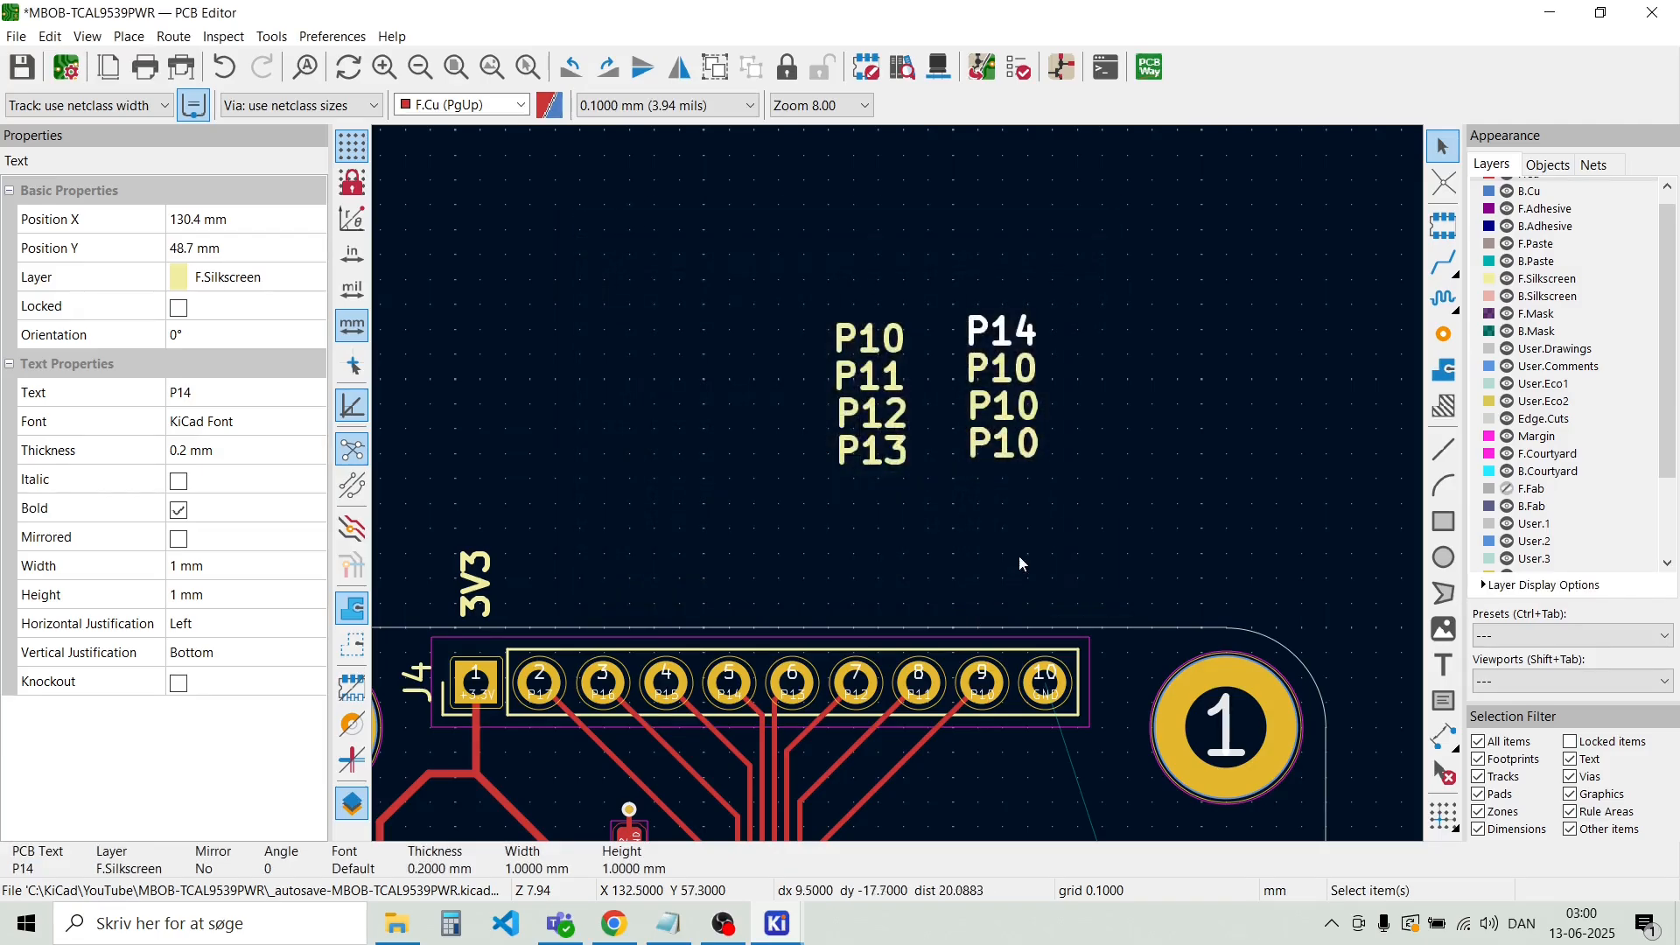
double_click(1011, 364)
left_click(1014, 365)
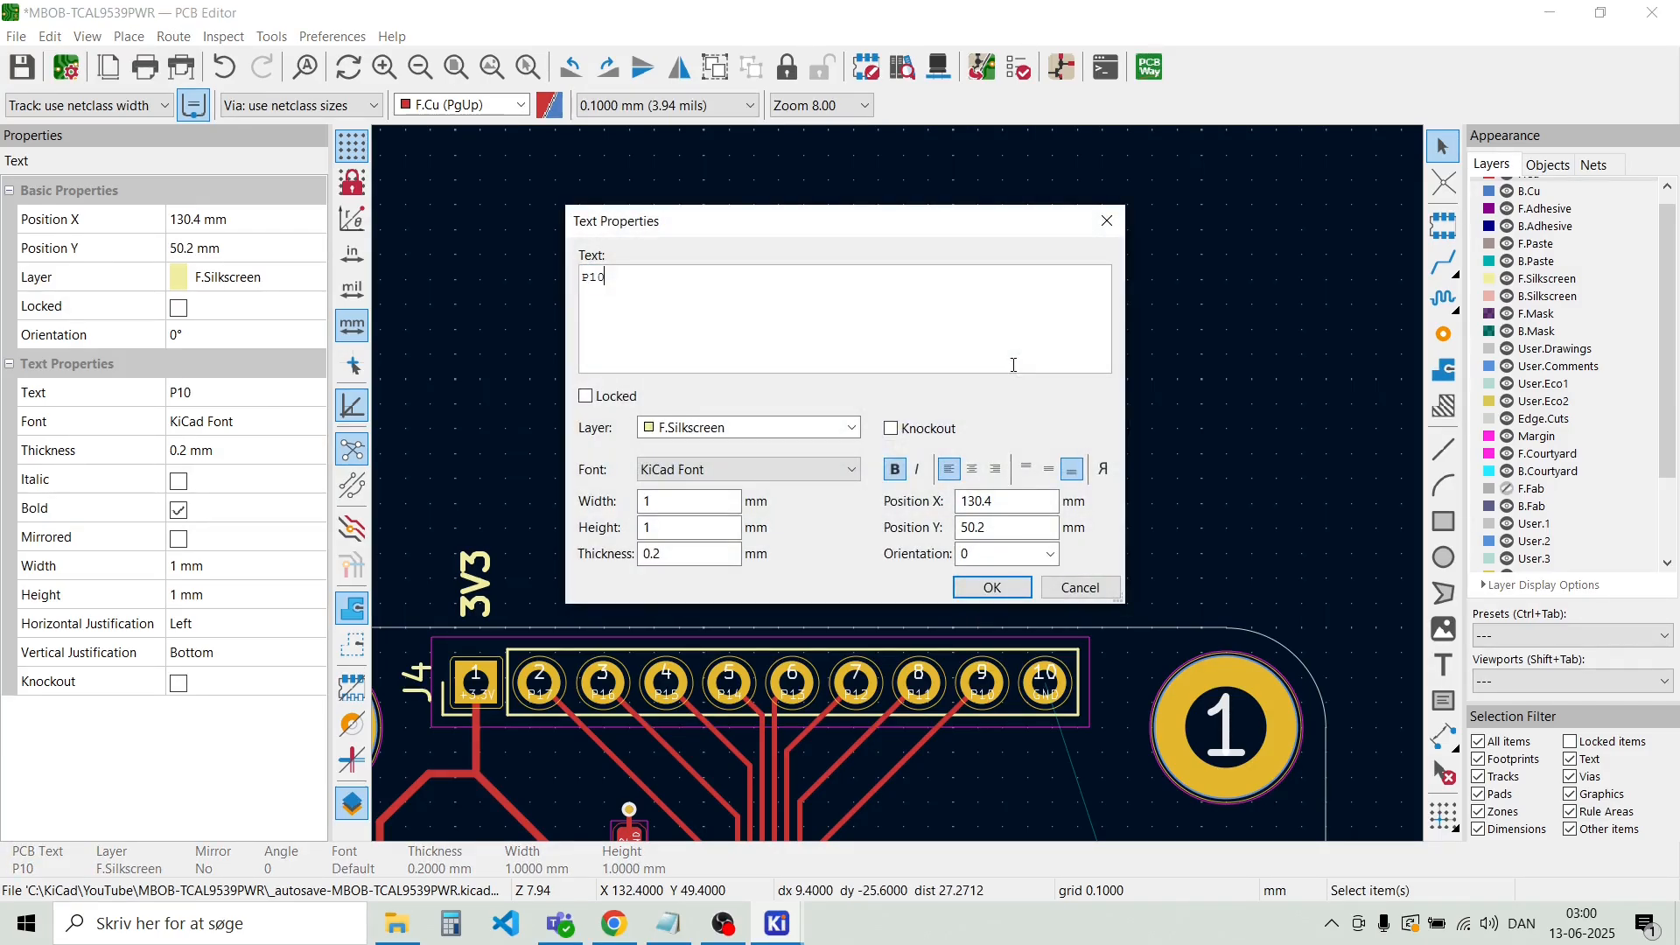
left_click(993, 587)
double_click(1020, 410)
key("End")
left_click(992, 588)
double_click(1026, 451)
key("End")
key("BackSpace")
left_click(994, 588)
left_click(1031, 480)
Duplicate the P17 text just below its column and change the copy to read GND
left_click(1021, 448)
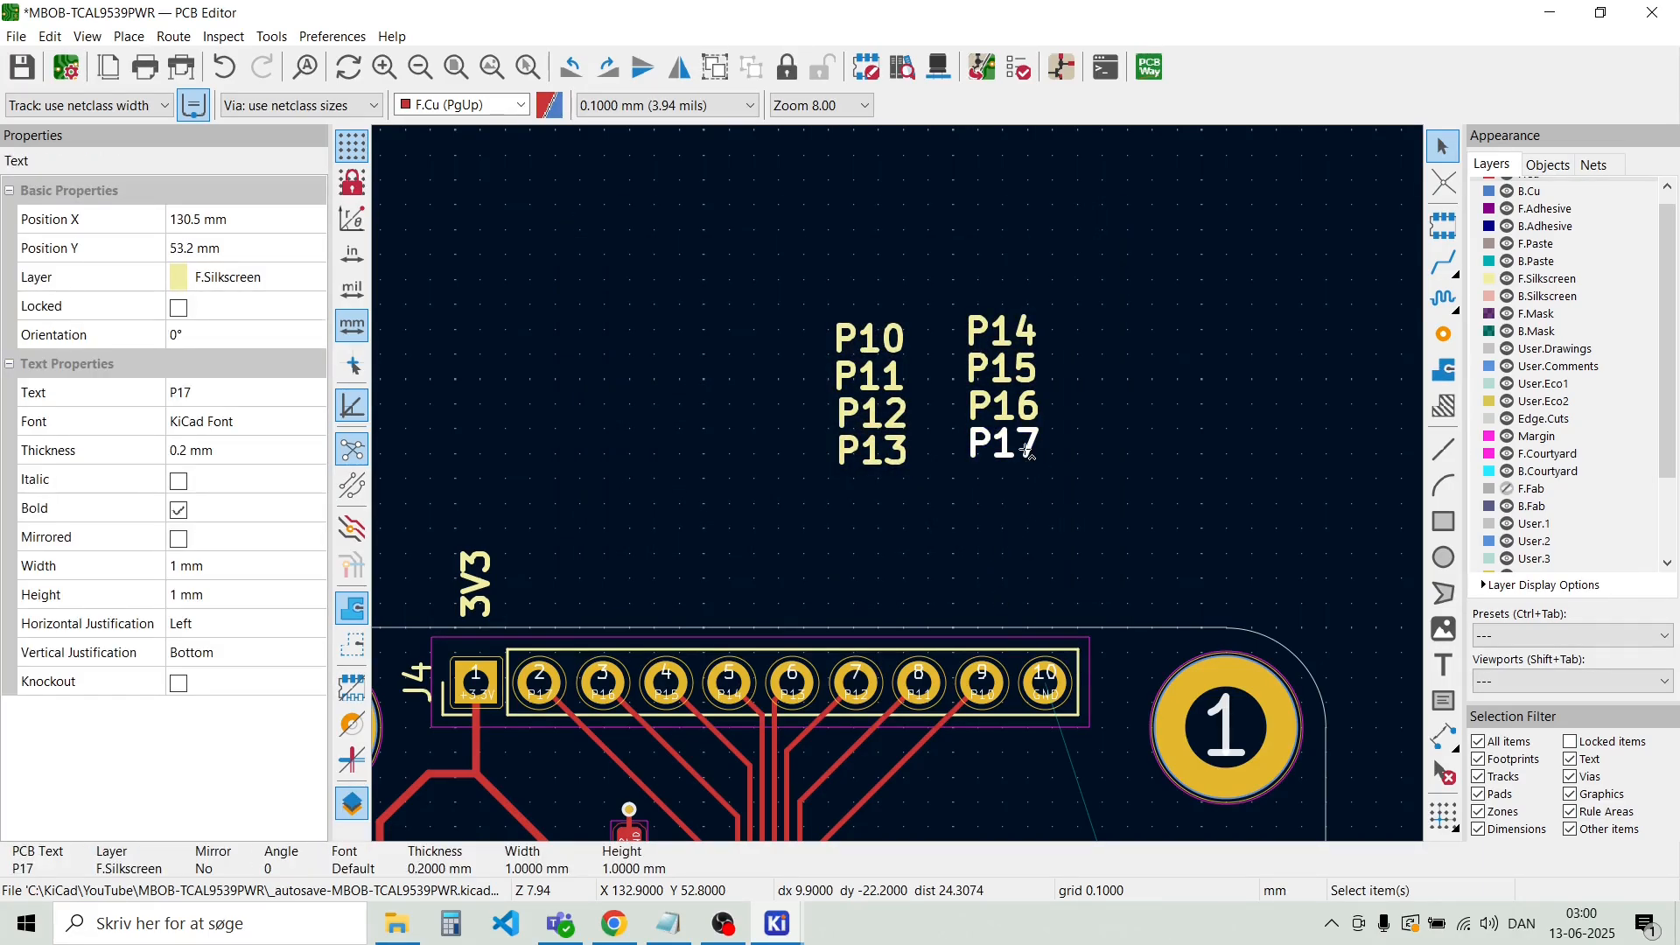
key("ctrl+d")
left_click(961, 523)
double_click(984, 516)
type("GND")
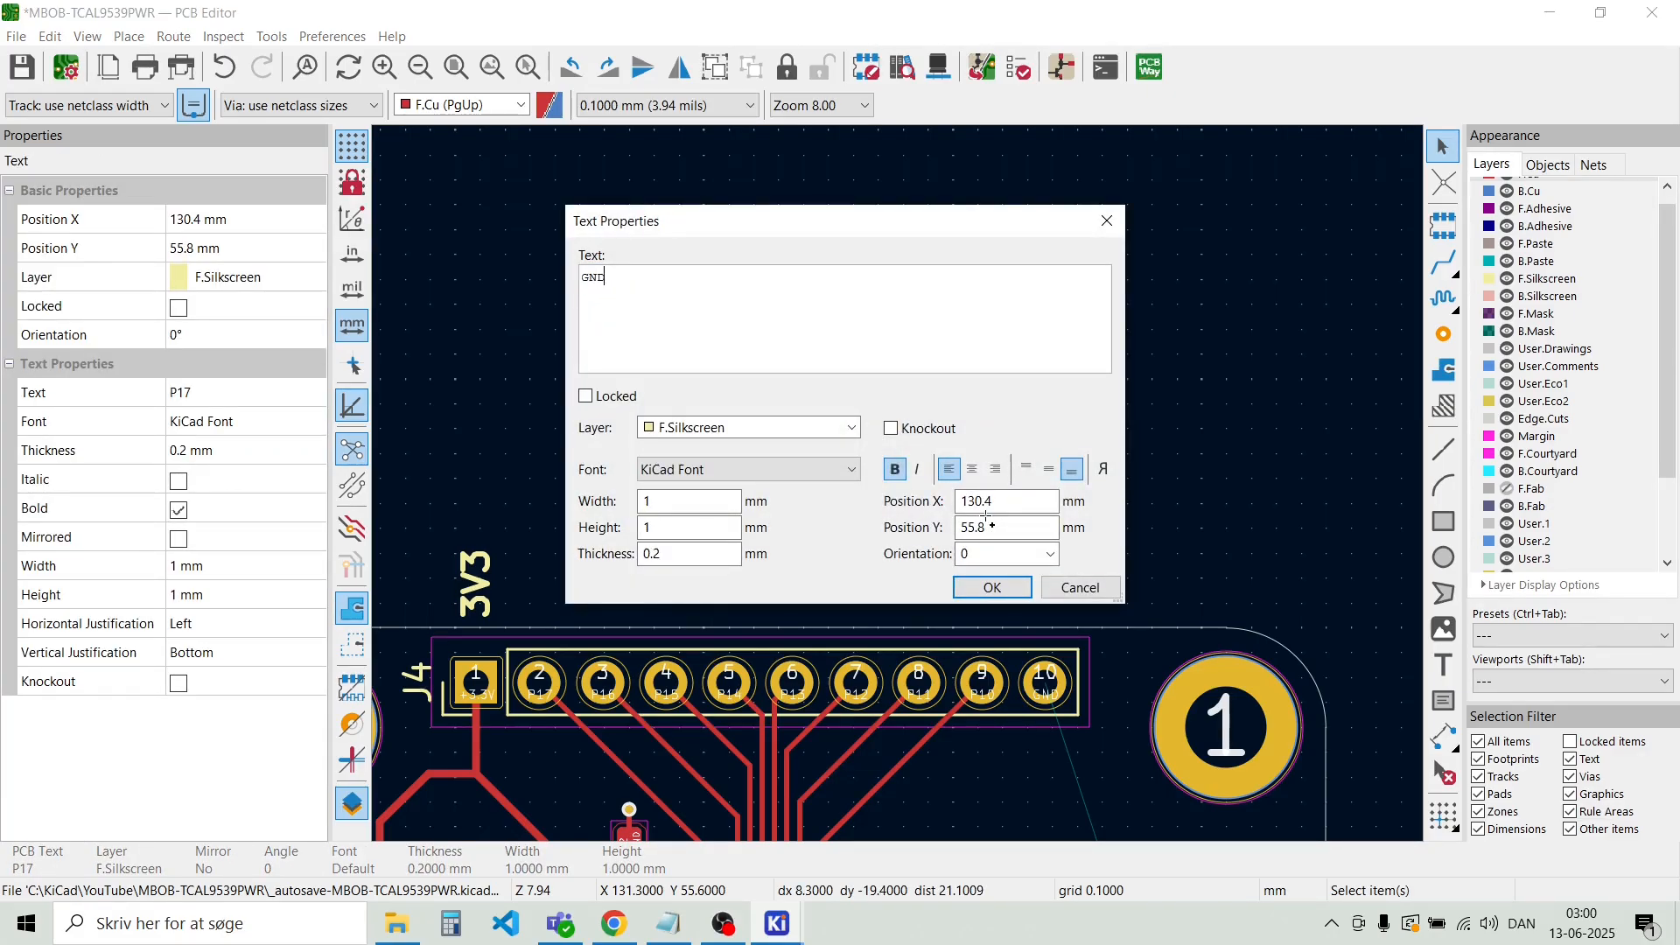
left_click(992, 587)
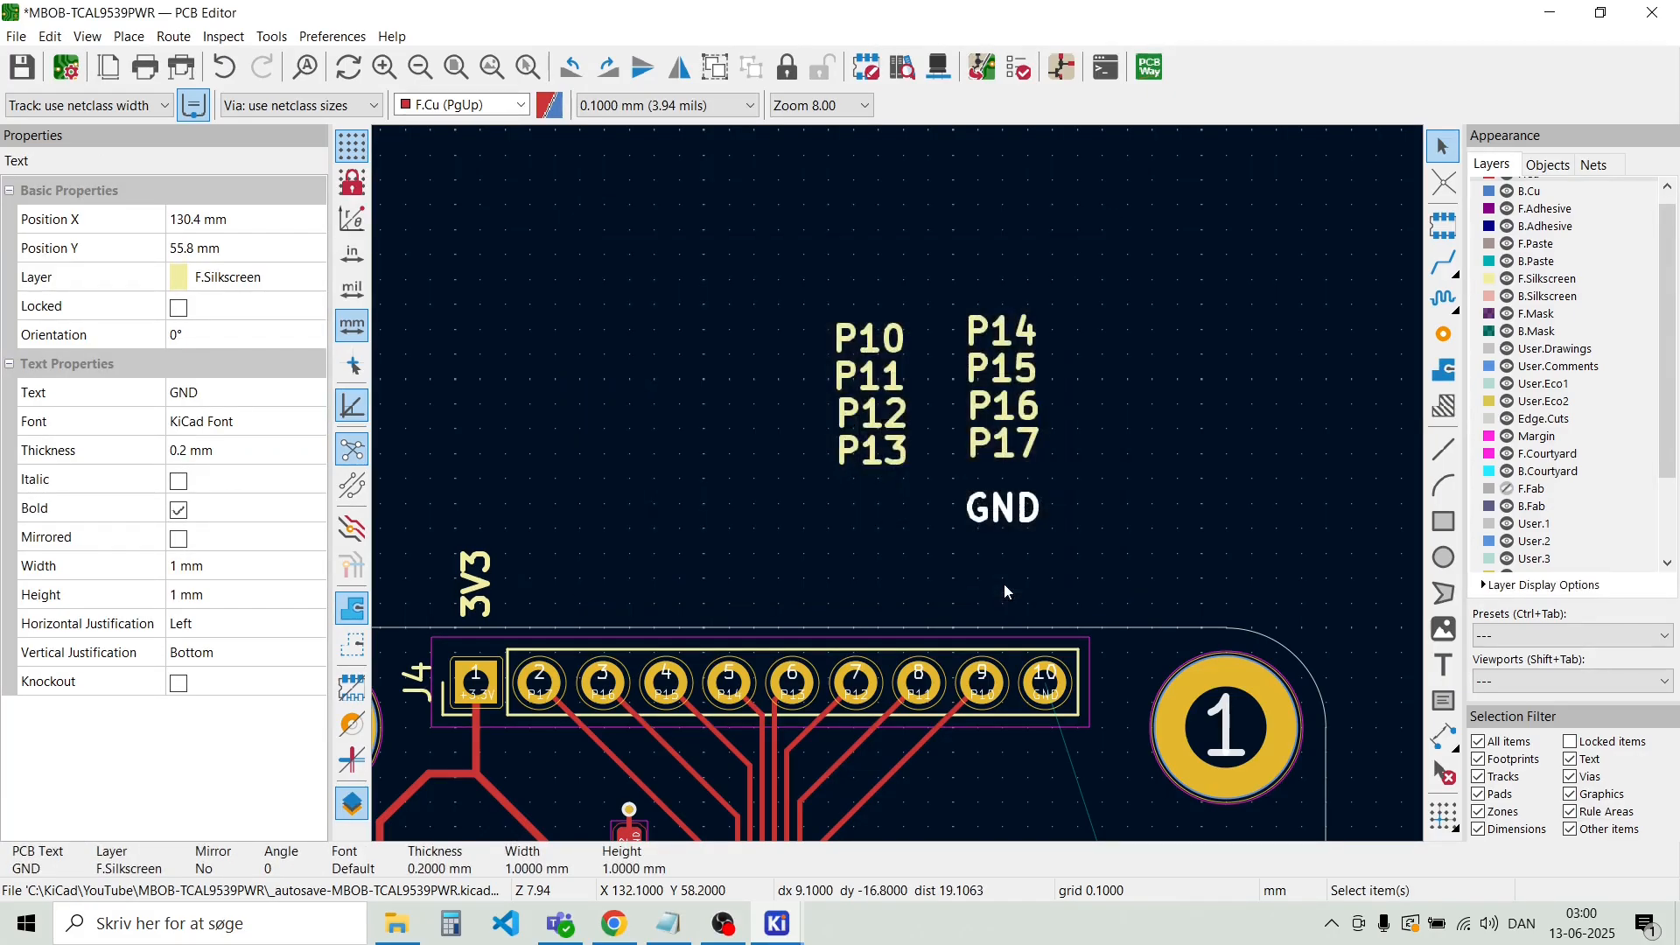
left_click(947, 550)
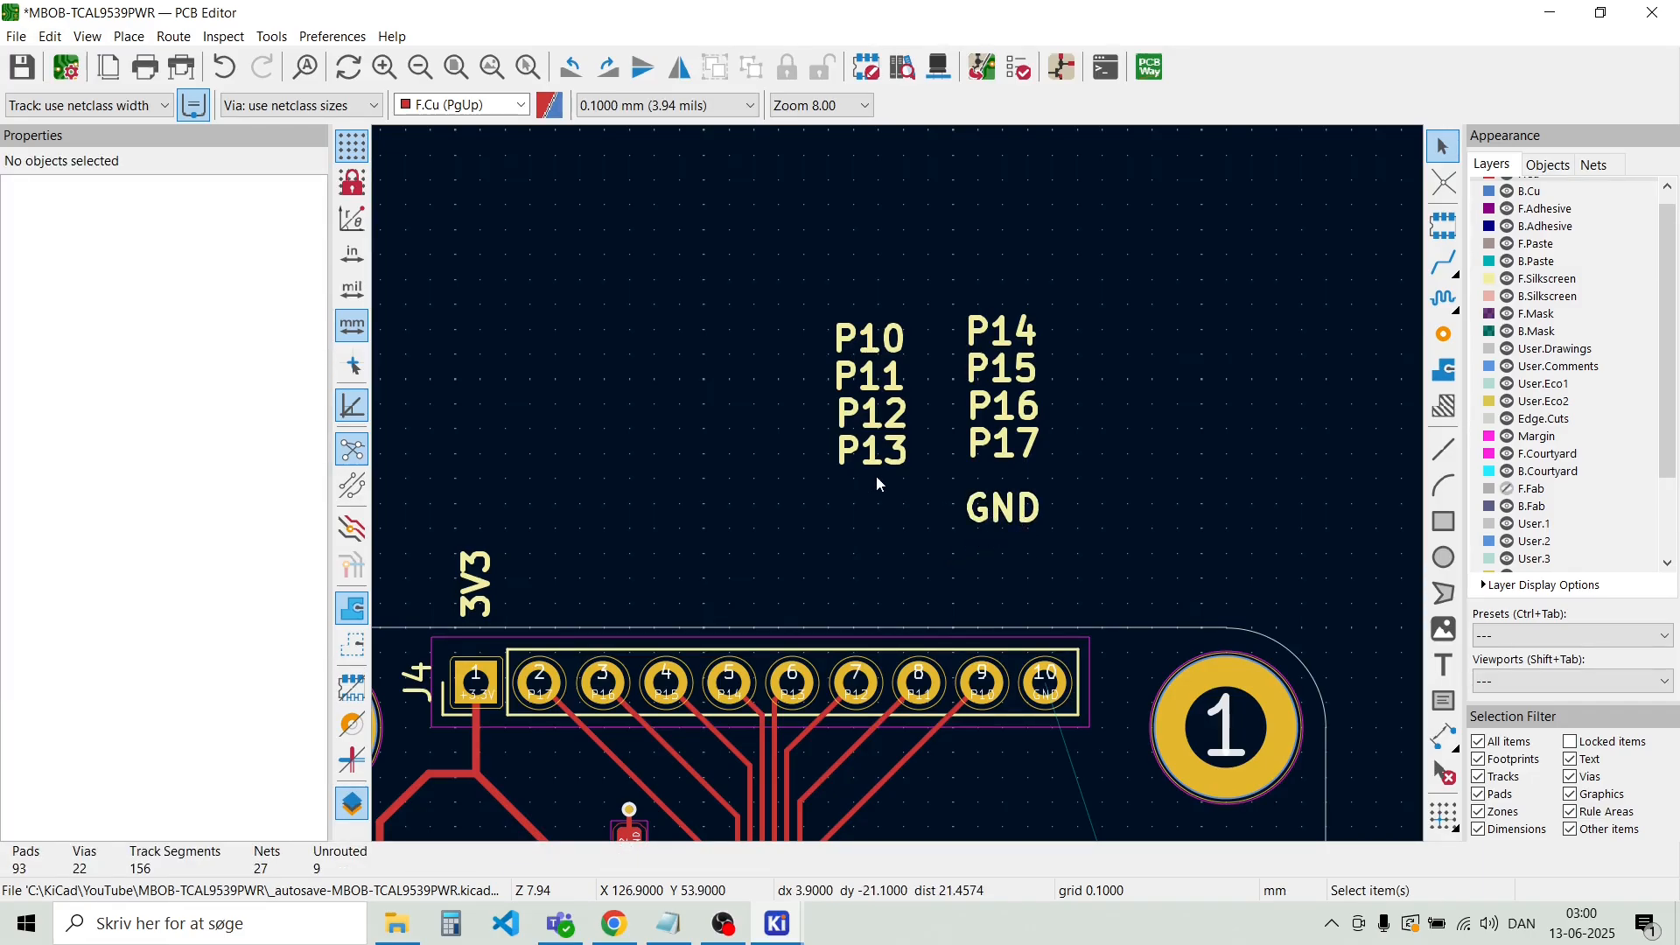
Rotate the P10 to P13 texts to 90° as a group and place them above J4, just right of the 3V3 label
left_click_drag(893, 478, 825, 312)
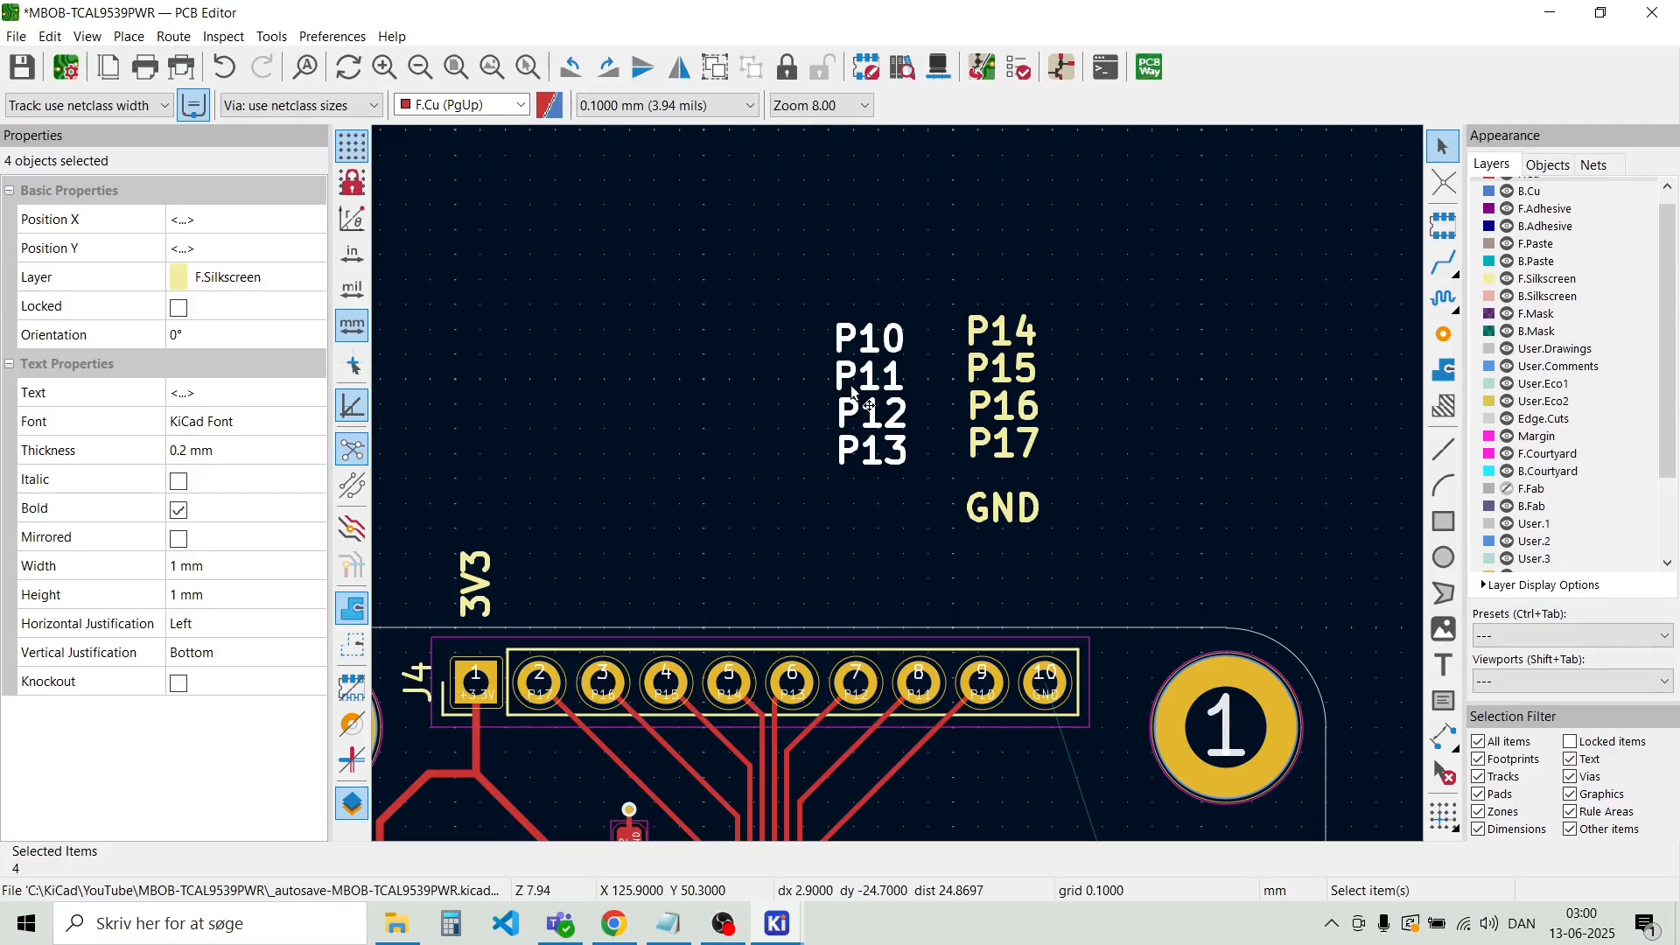
key("r")
key("m")
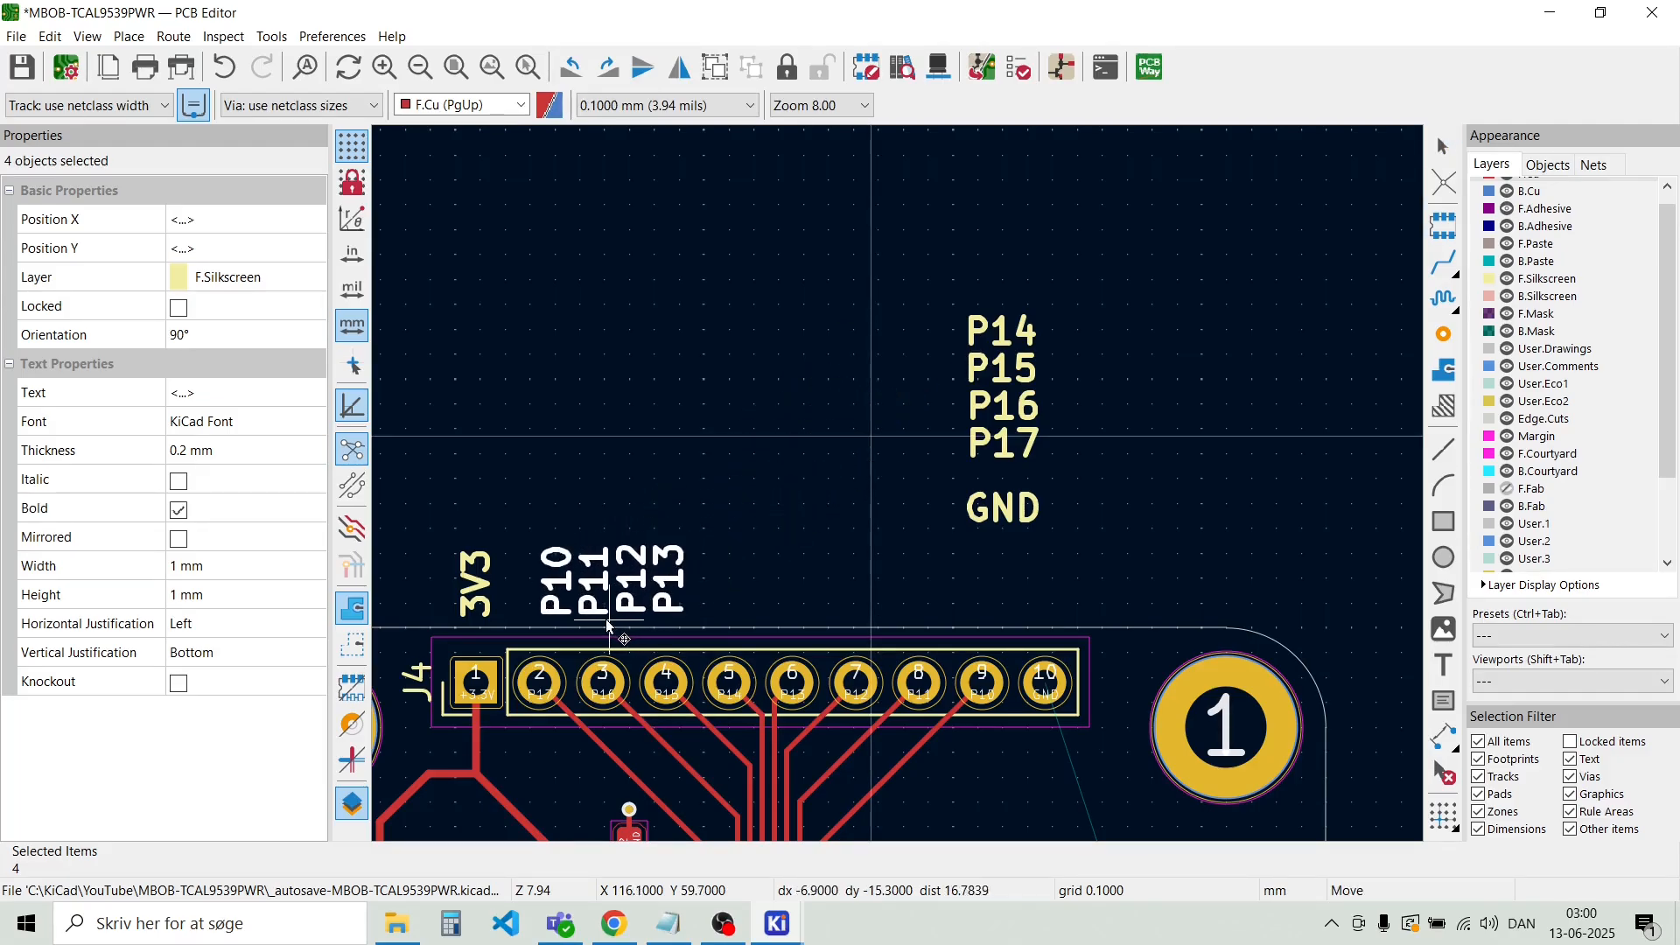
left_click(598, 625)
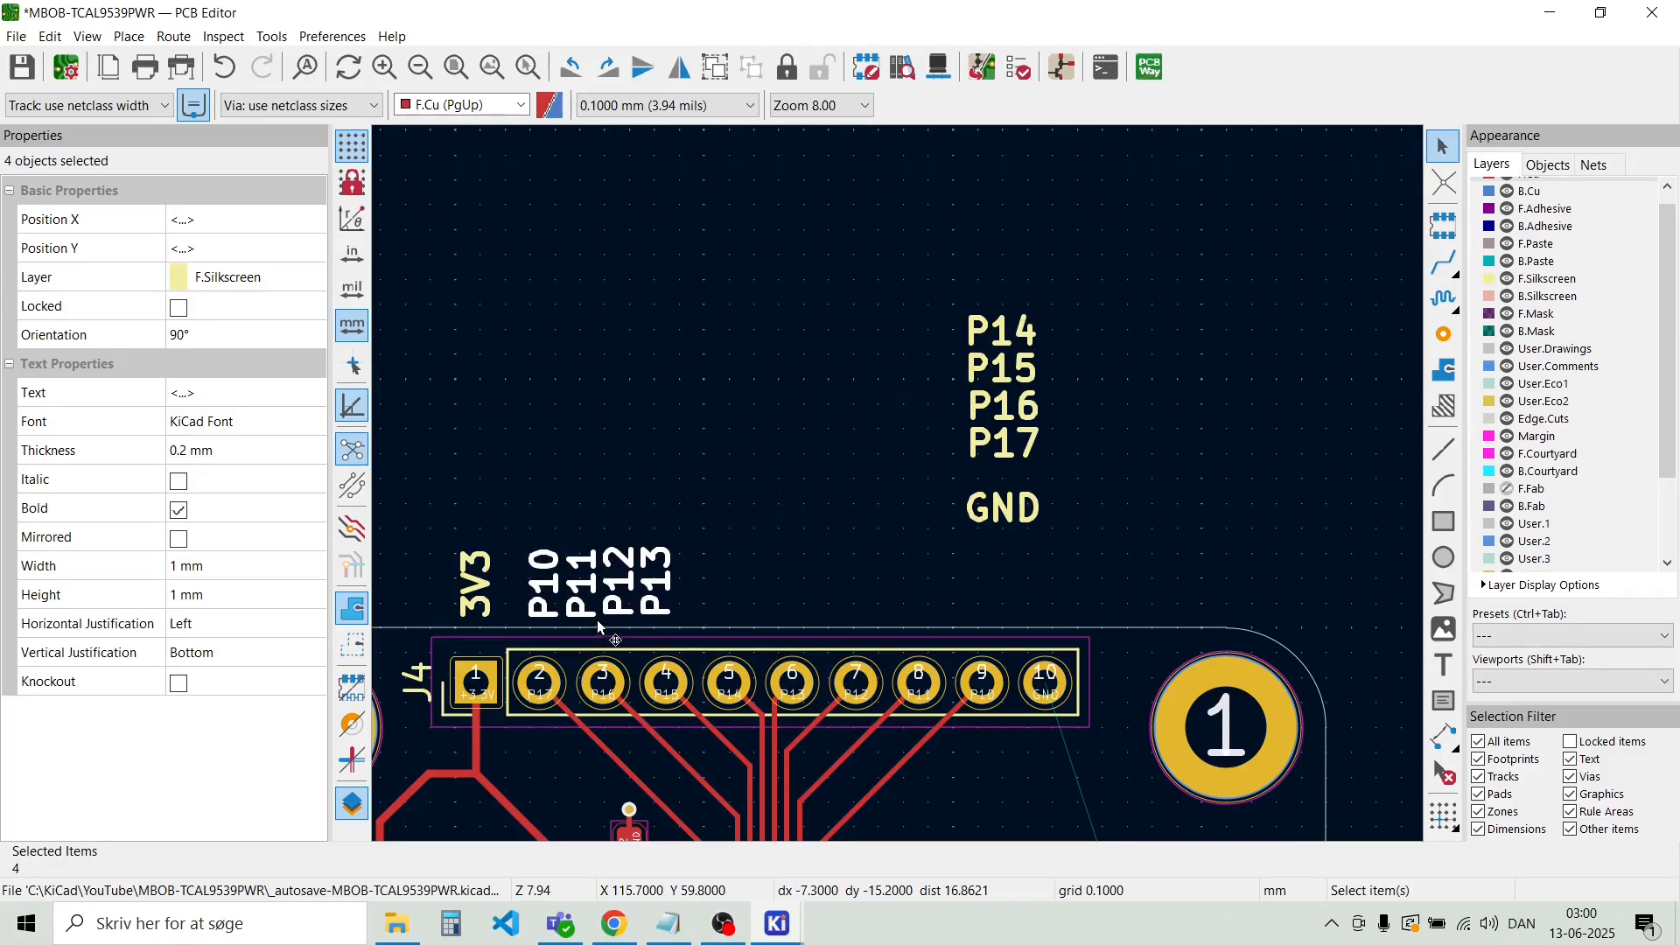
Rotate the P14 to P17 and GND texts to 90° as a group and place them above the right end of J4
left_click_drag(1057, 554, 963, 307)
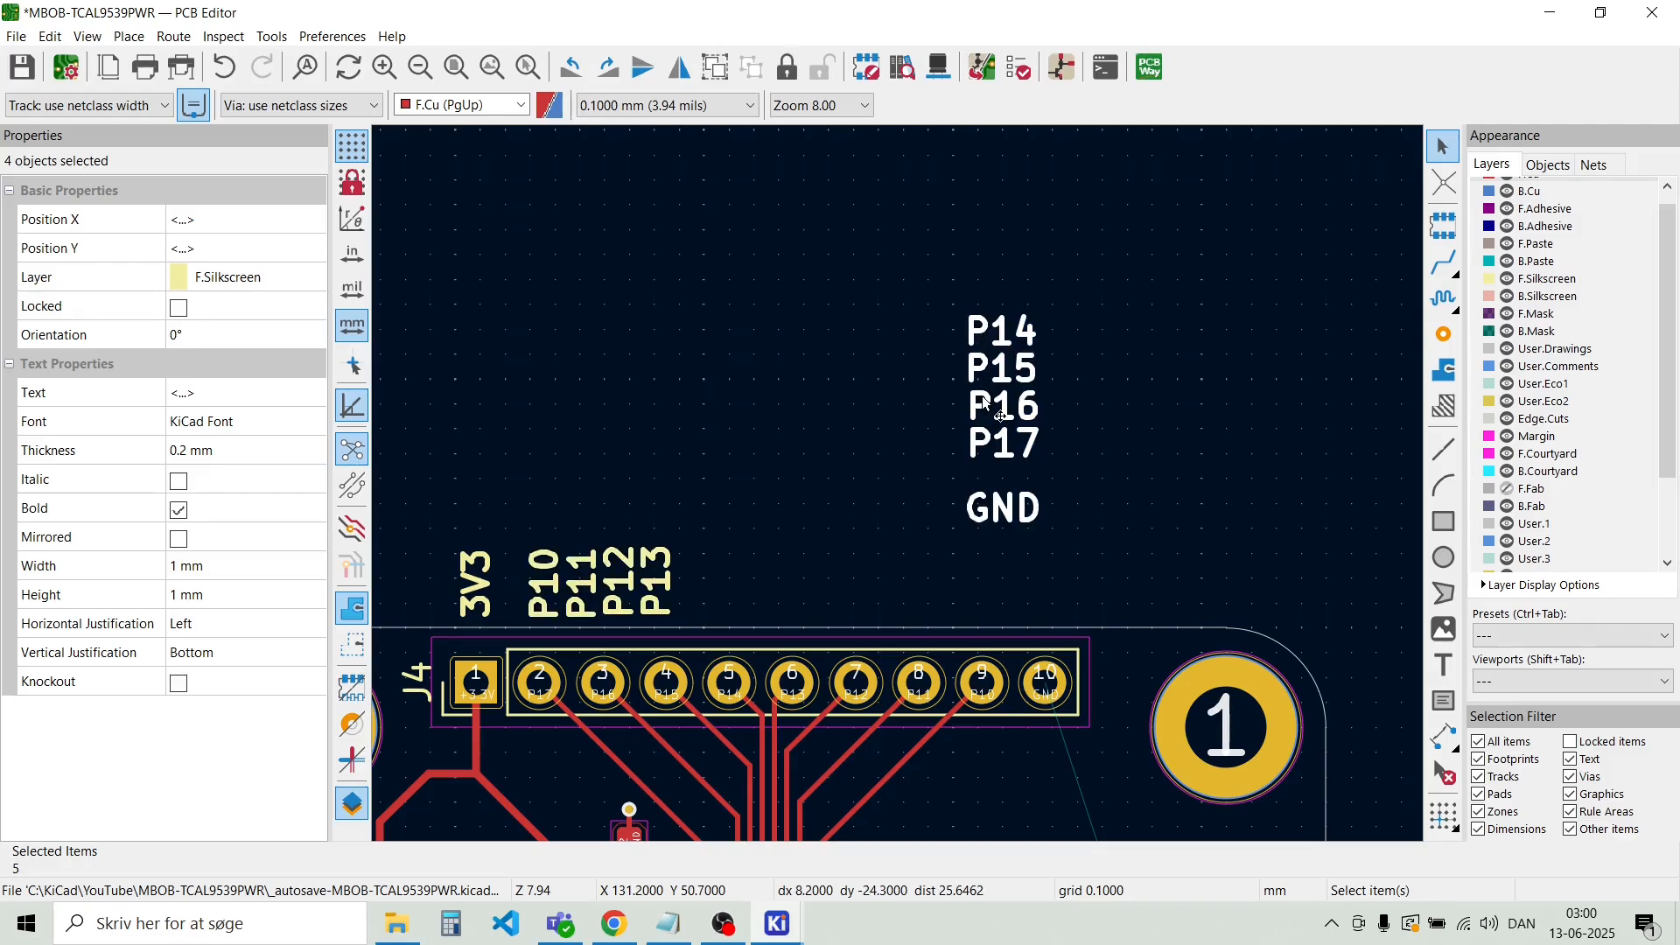
key("r")
key("m")
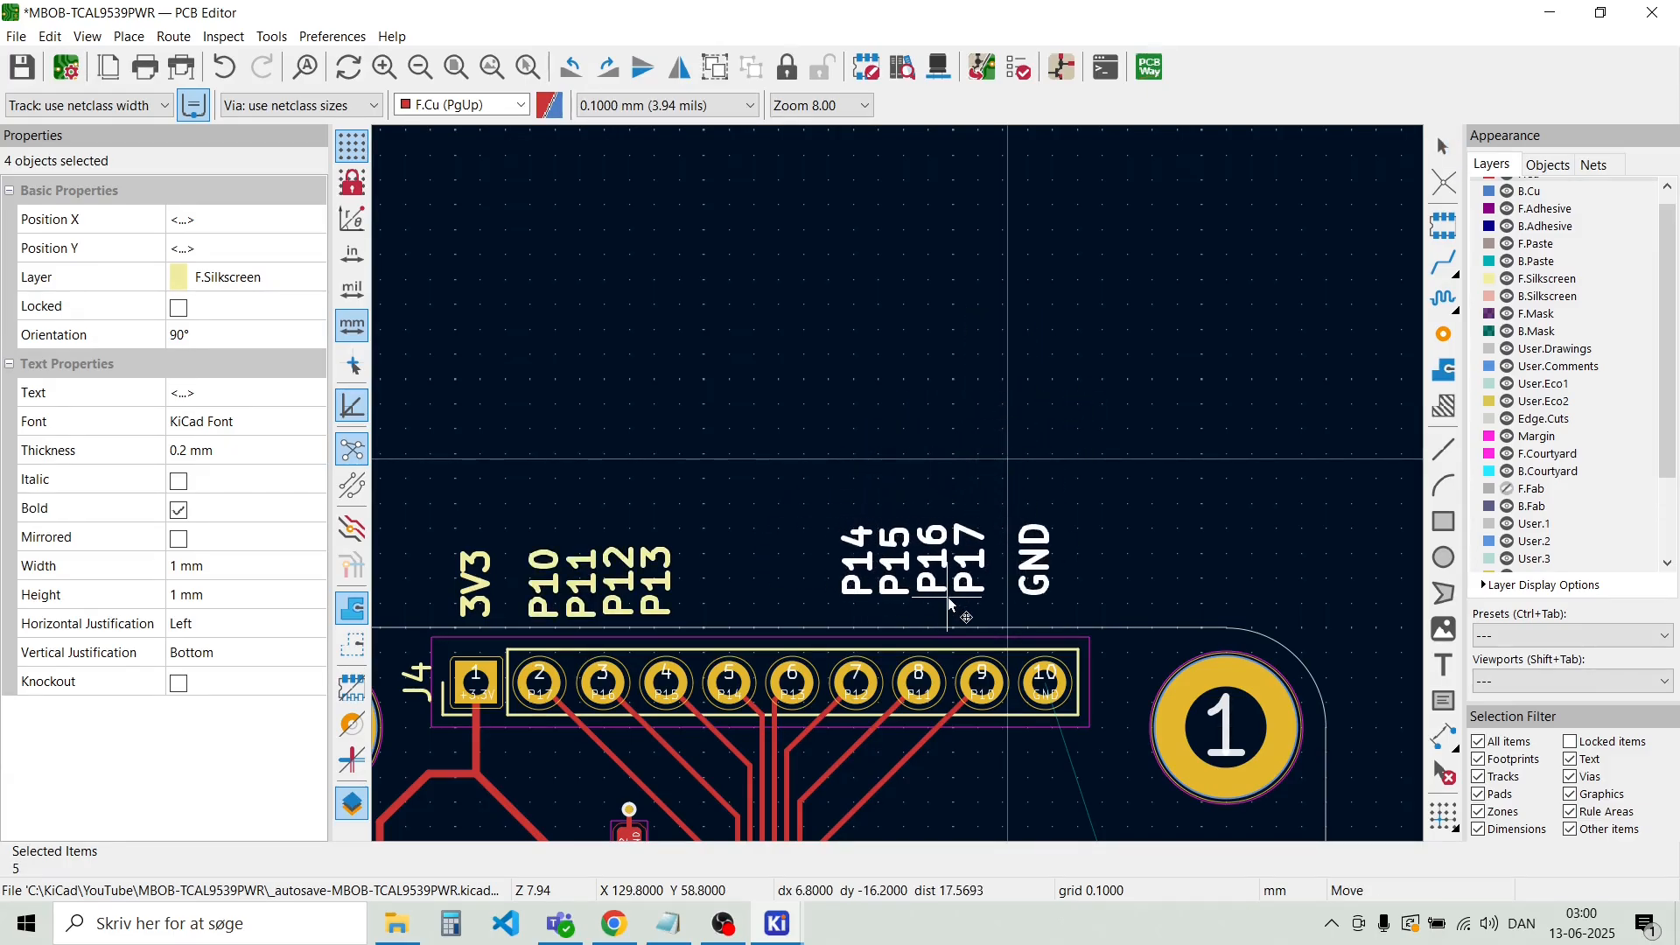
left_click(936, 623)
left_click(930, 491)
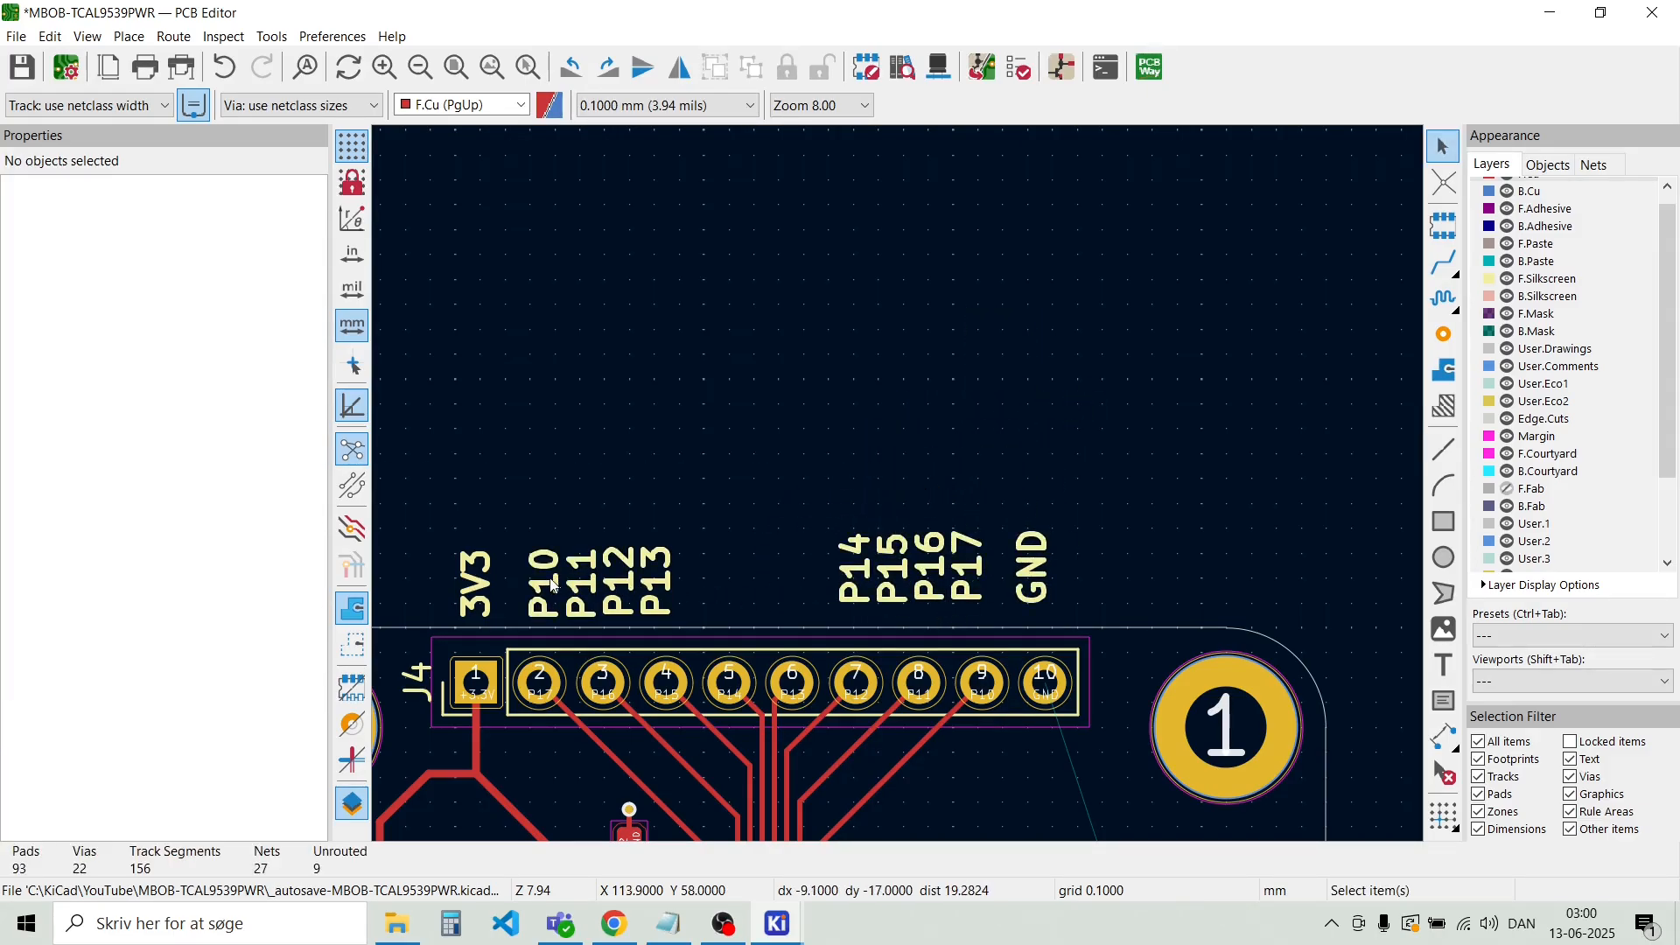
Move the P10 and P11 texts up above the right-hand labels, and put P17 and P16 in their places beside 3V3
left_click_drag(554, 586, 995, 520)
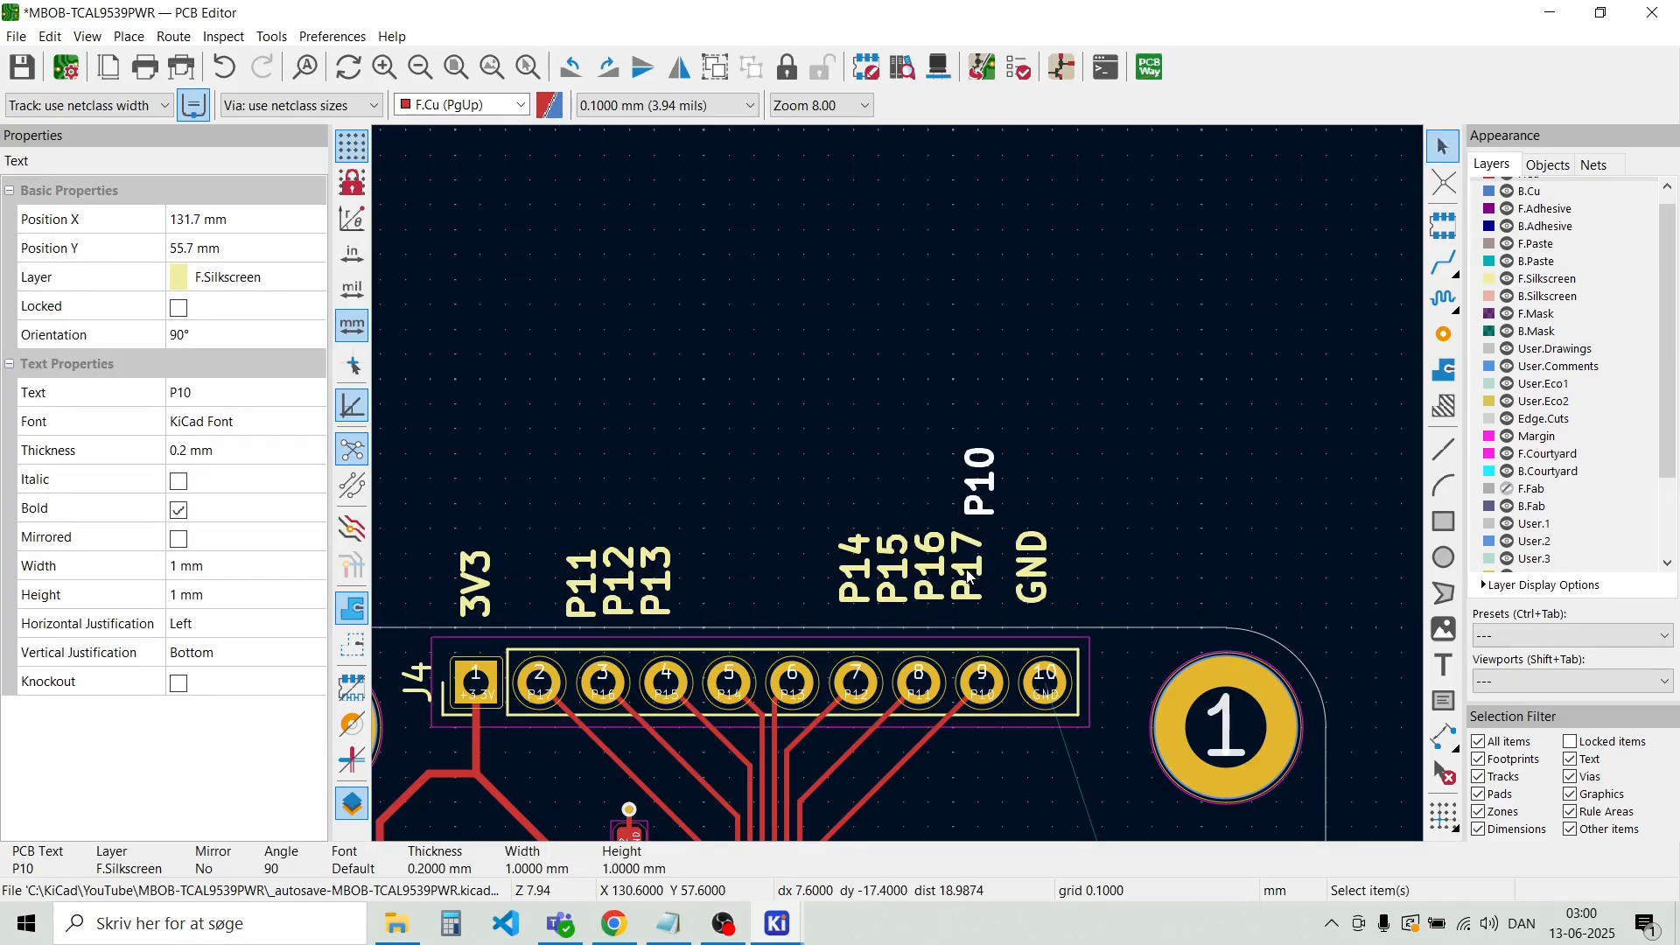
left_click_drag(969, 578, 954, 517)
left_click_drag(933, 574, 592, 619)
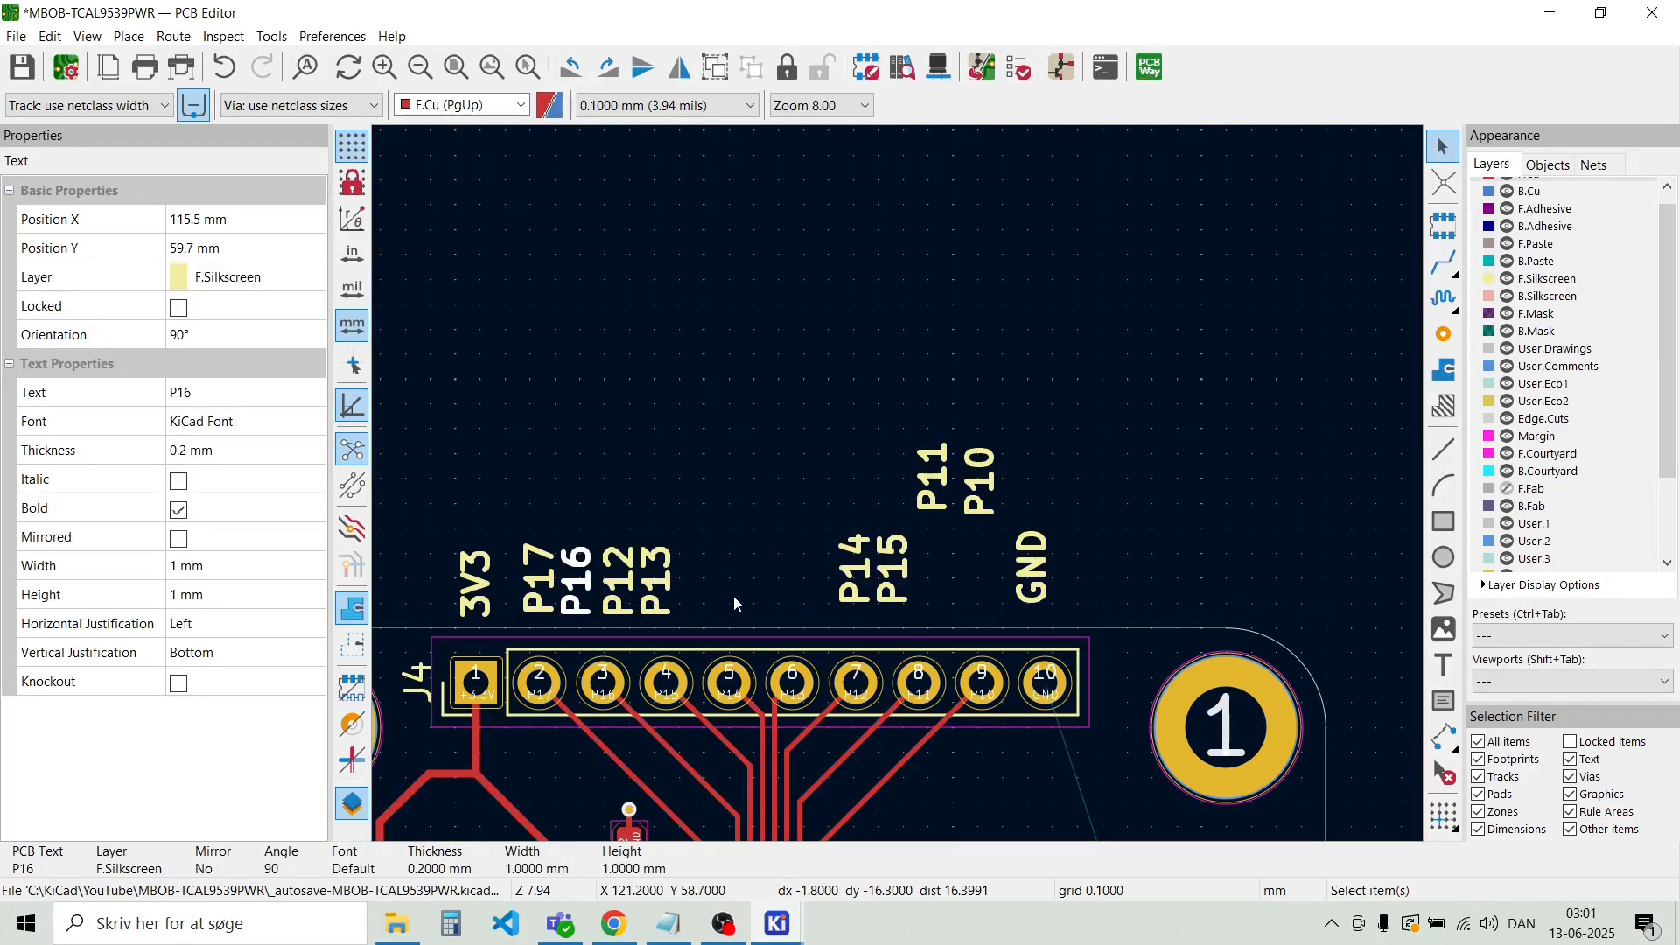
Move the P12 and P13 texts out of the row and place P15 and P14 above J4 pins 4 and 5
left_click_drag(723, 603, 801, 483)
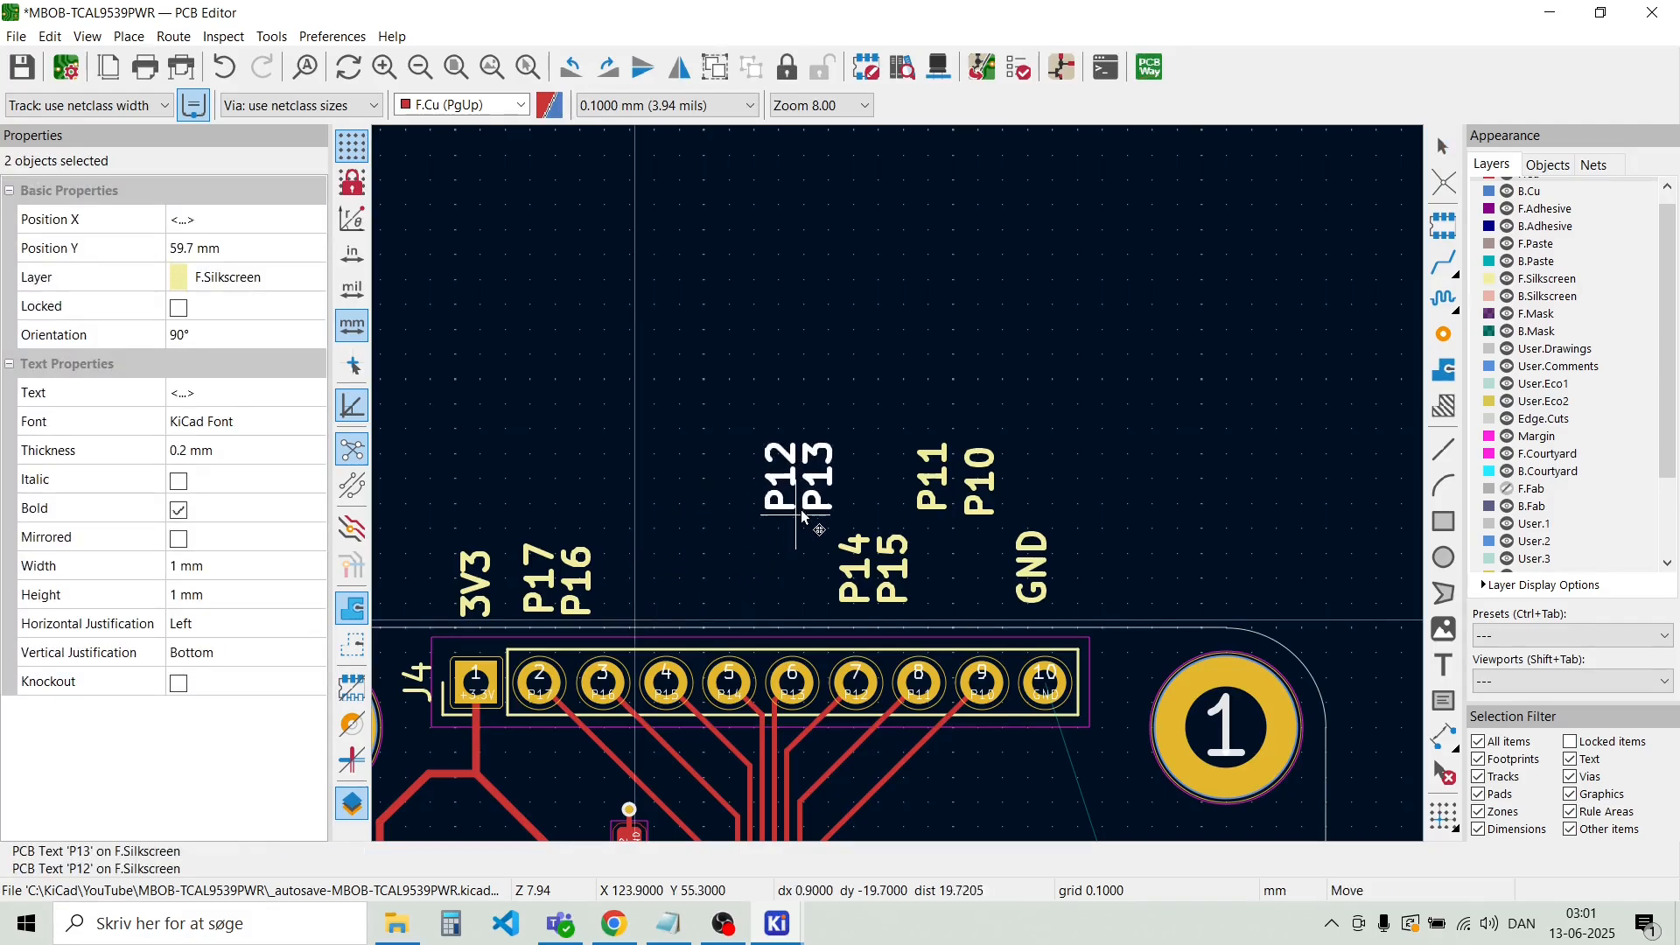
left_click(907, 571)
key("1")
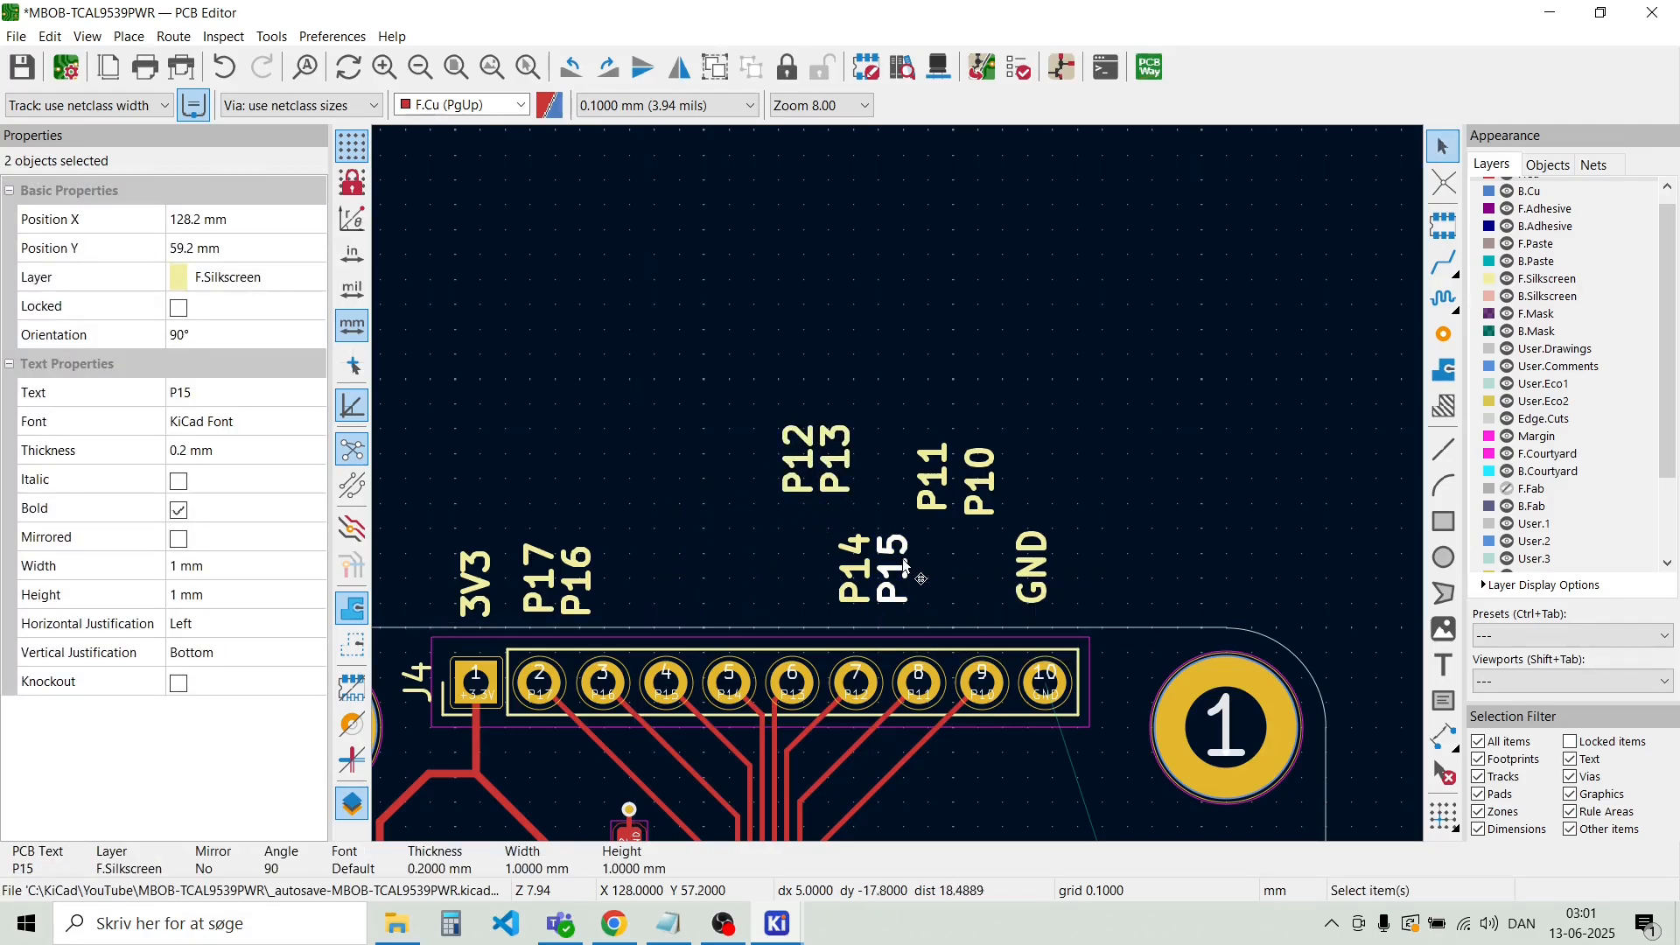
left_click_drag(902, 558, 653, 617)
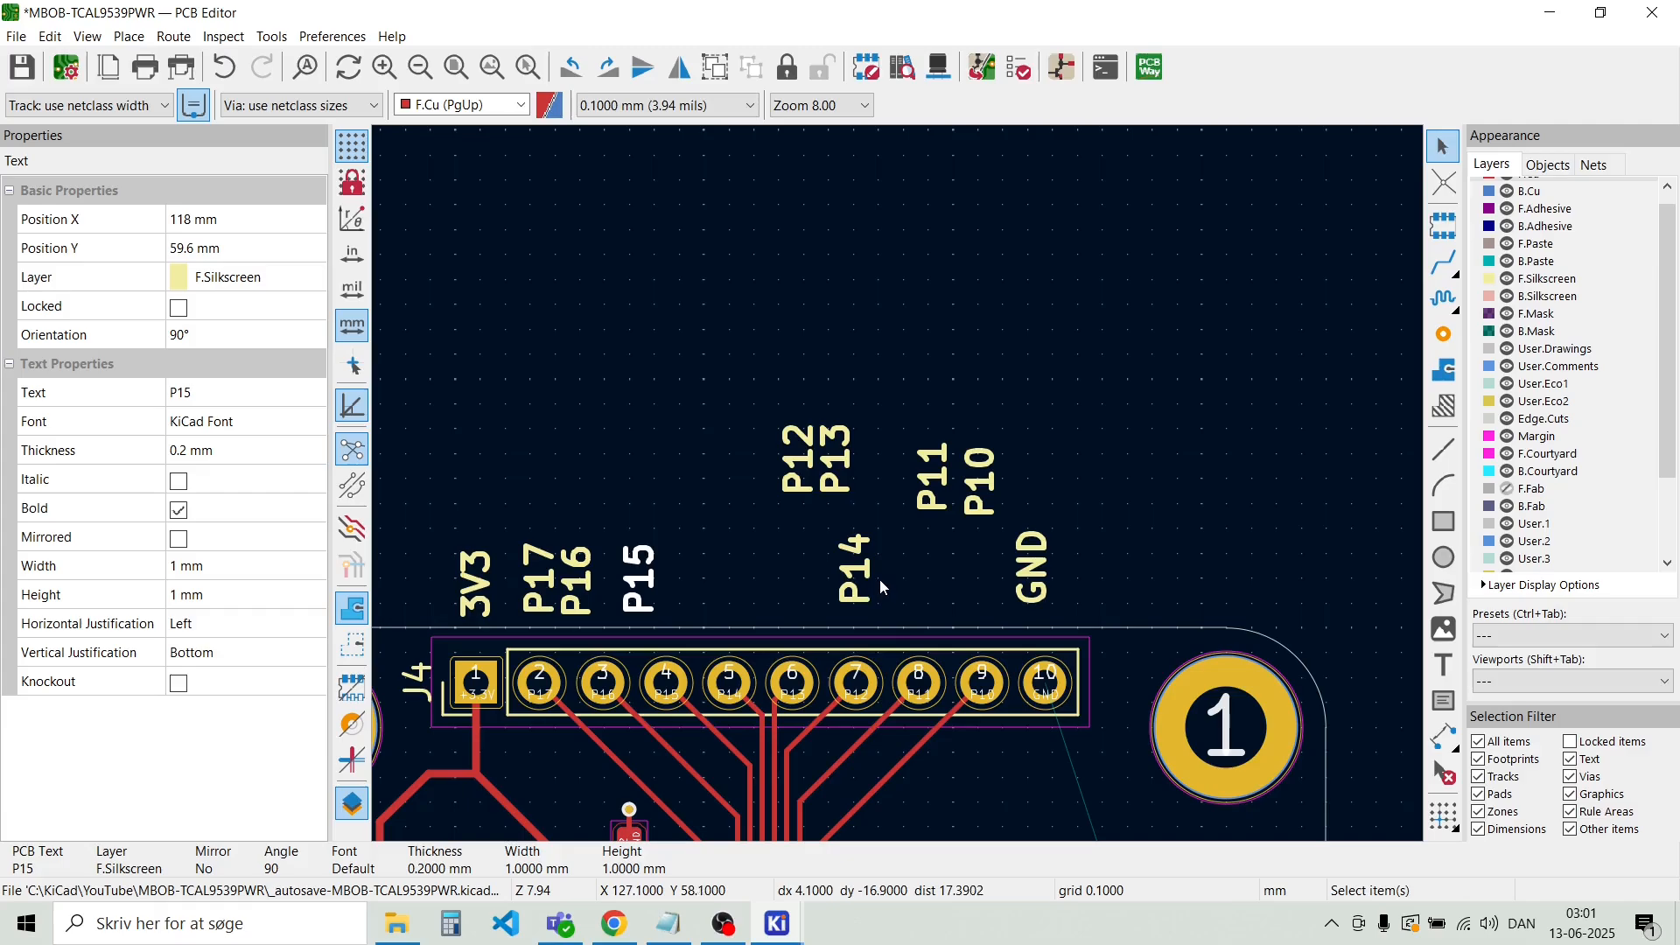
left_click_drag(864, 582, 715, 616)
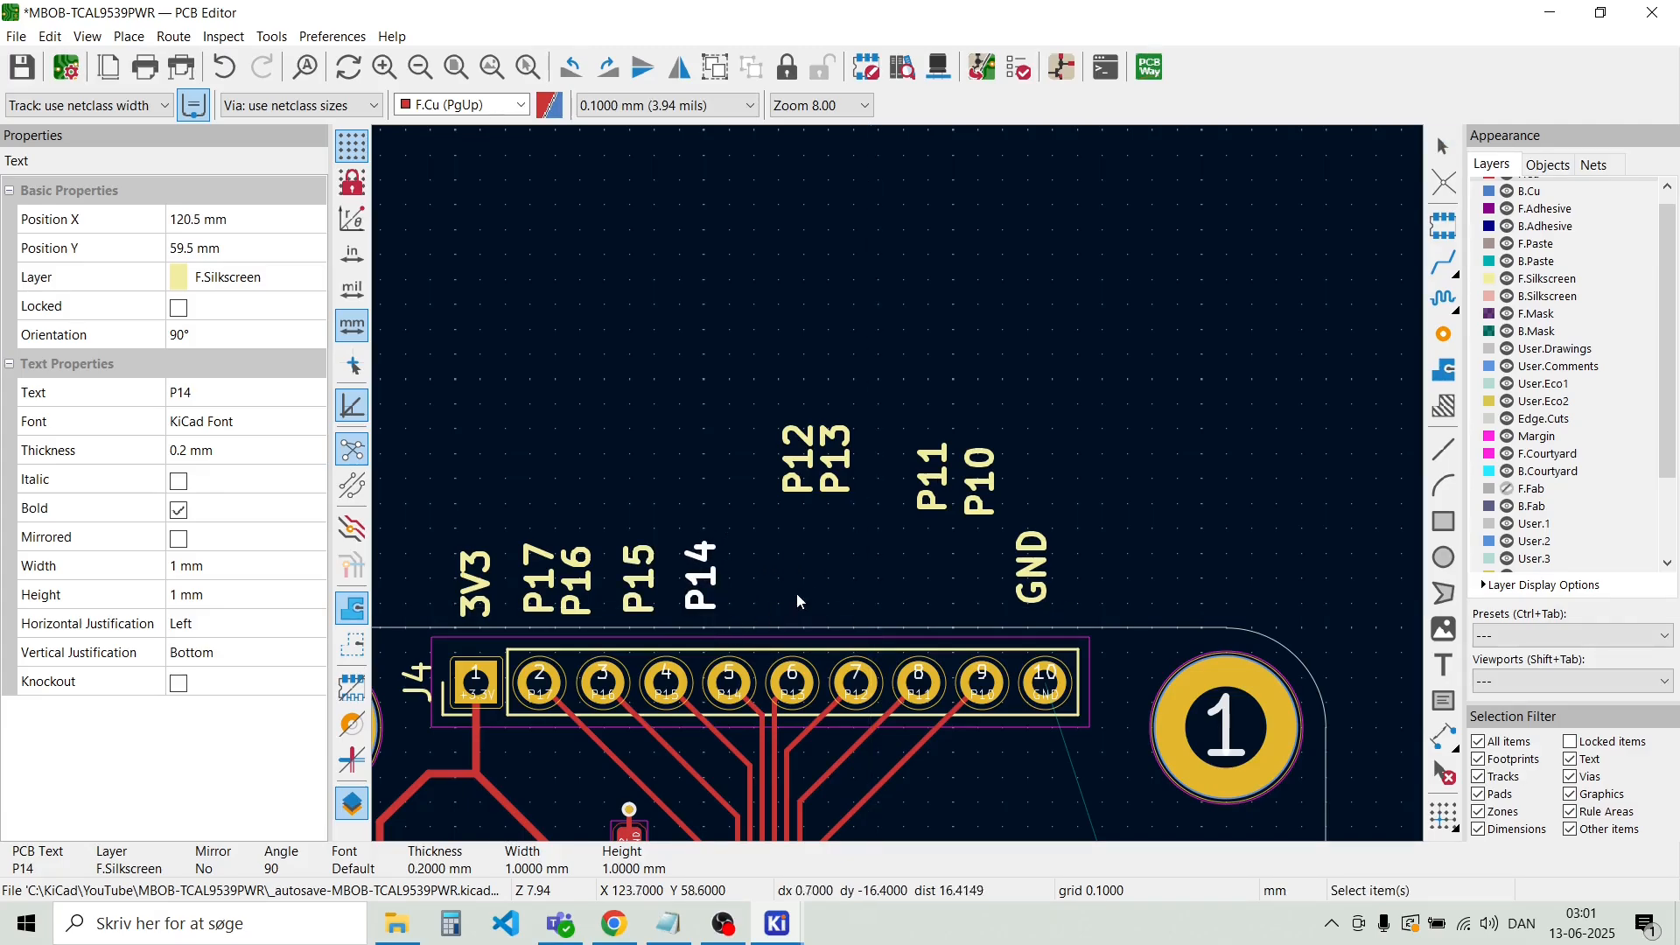
Bring the P13, P12, P11 and P10 texts down into the label row, in that order between P14 and GND
left_click(797, 594)
left_click(842, 465)
left_click_drag(846, 468, 770, 616)
left_click(848, 527)
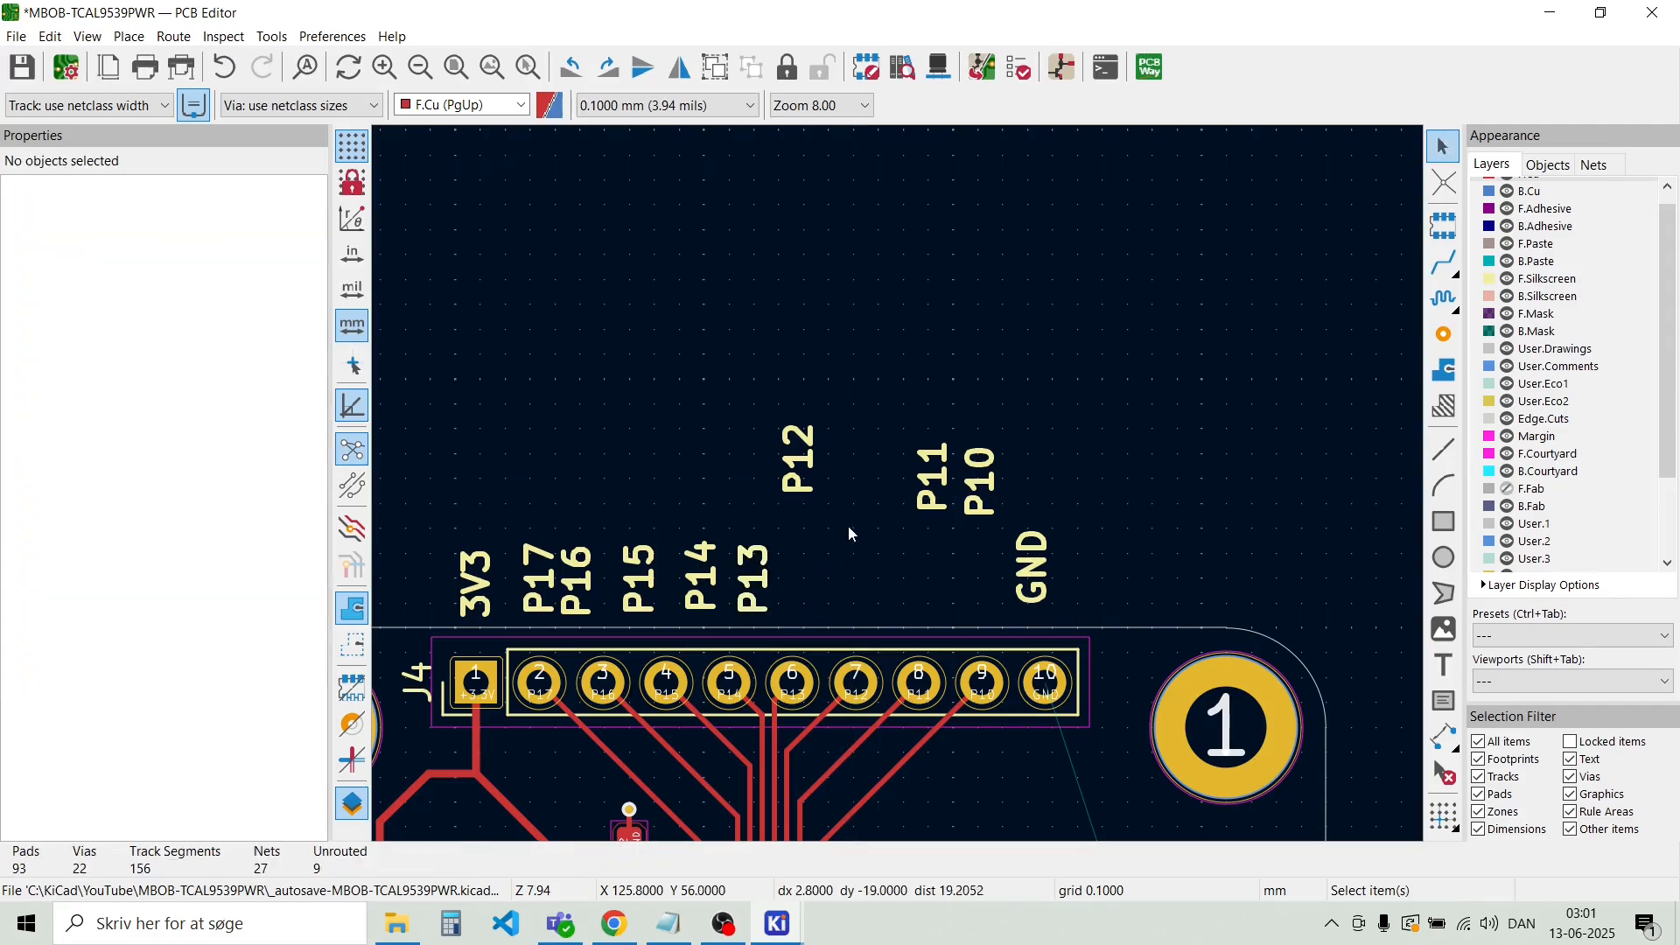
left_click(804, 454)
left_click_drag(803, 454, 822, 612)
left_click(823, 612)
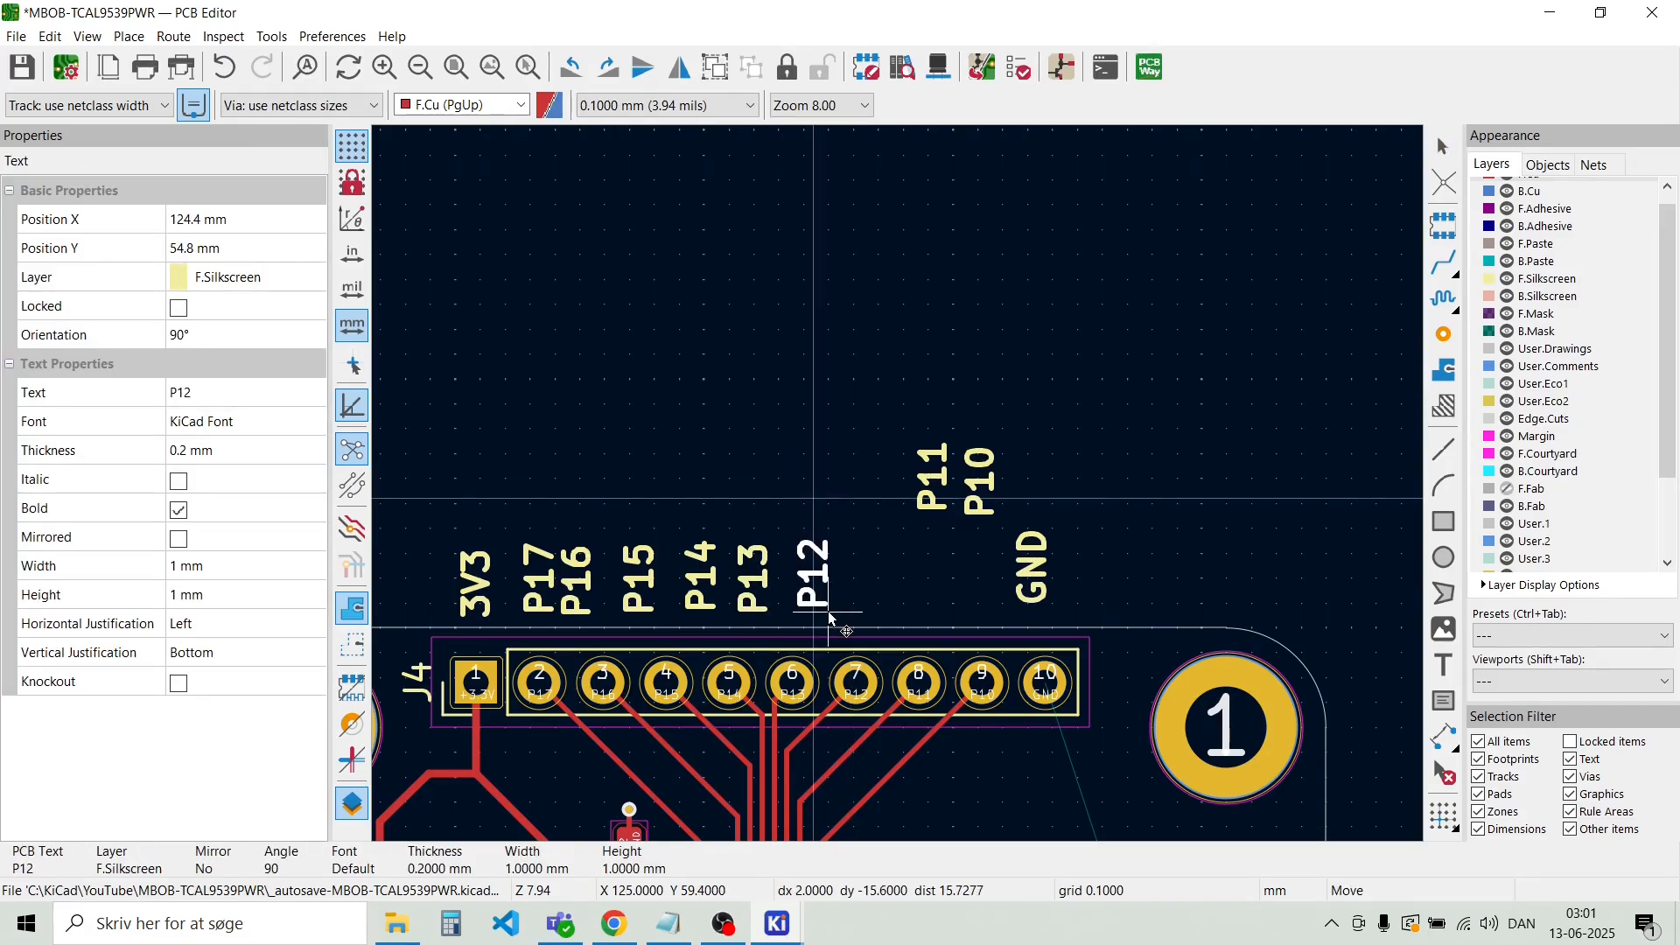
left_click(933, 499)
left_click_drag(933, 499, 952, 602)
left_click(896, 609)
left_click(982, 528)
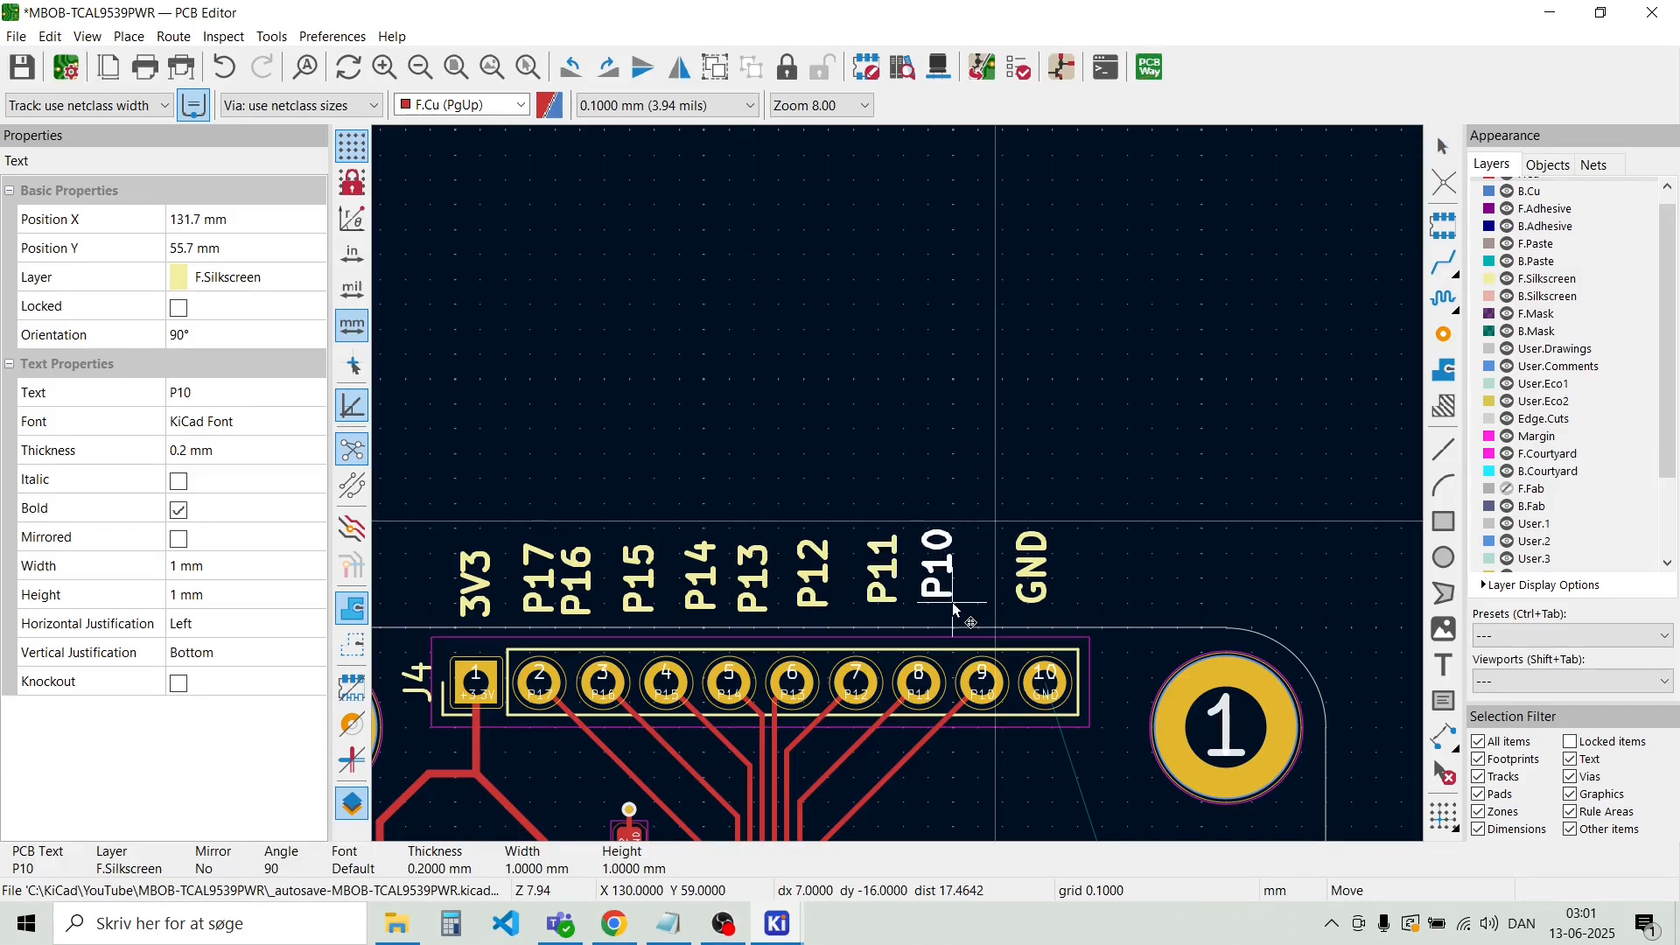
Move the GND text down and right so that it is horizontally centred on J4 pin 10
left_click(1045, 580)
scroll(1106, 727, "up", 3)
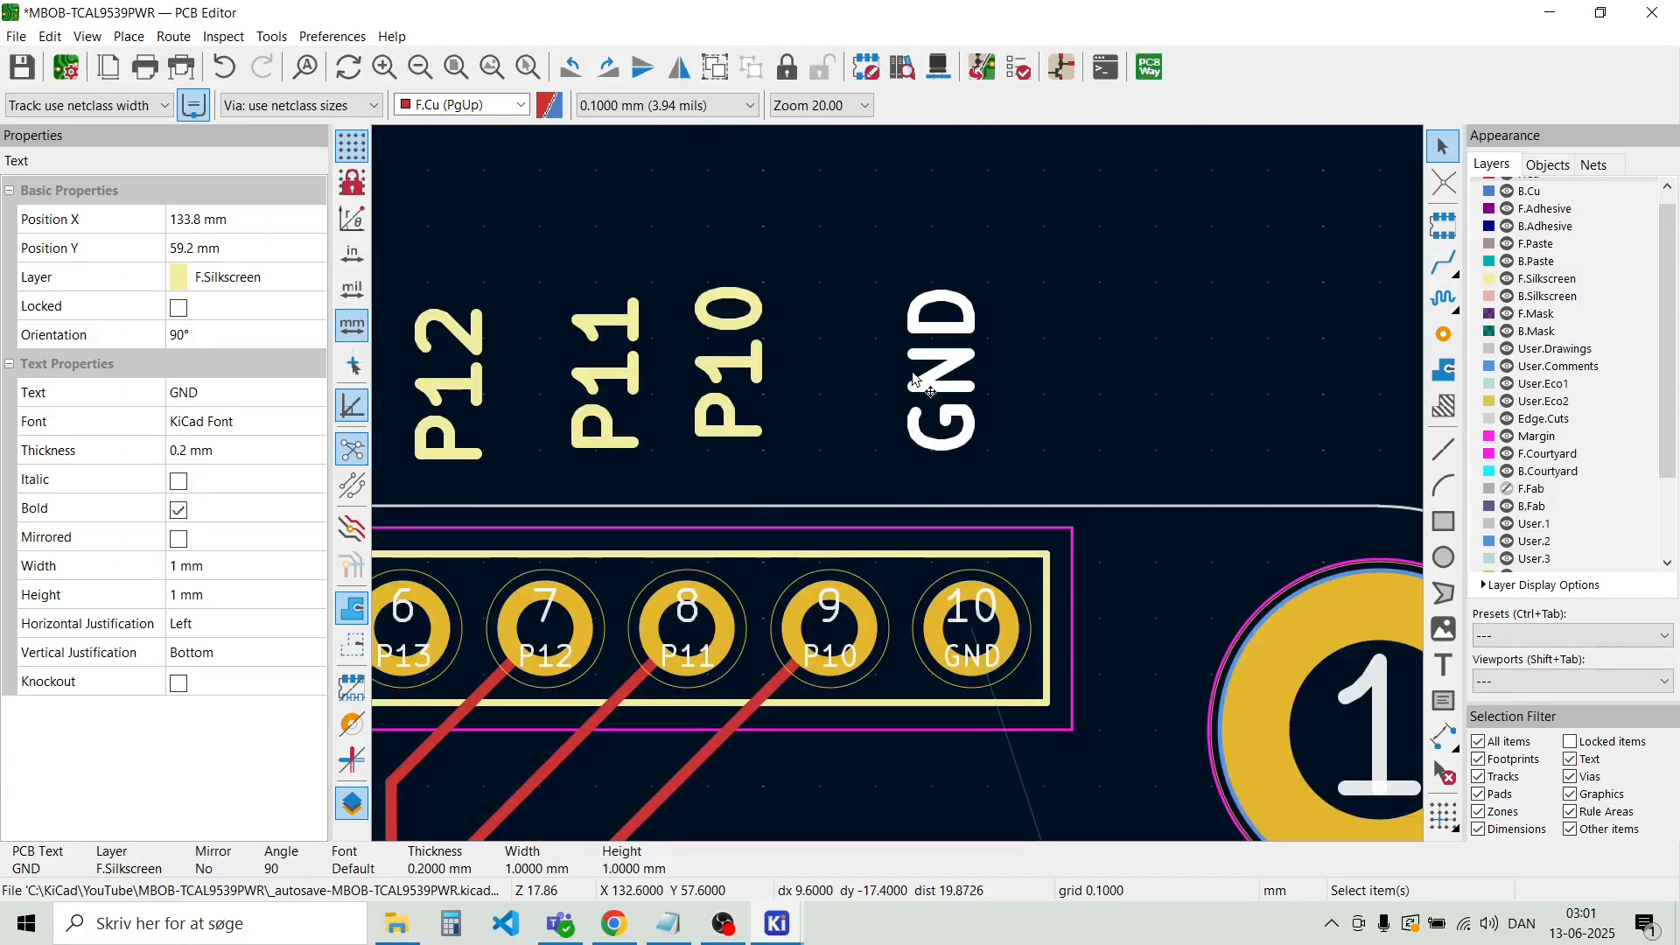
scroll(914, 378, "up", 3)
scroll(901, 451, "down", 3)
scroll(932, 573, "up", 2)
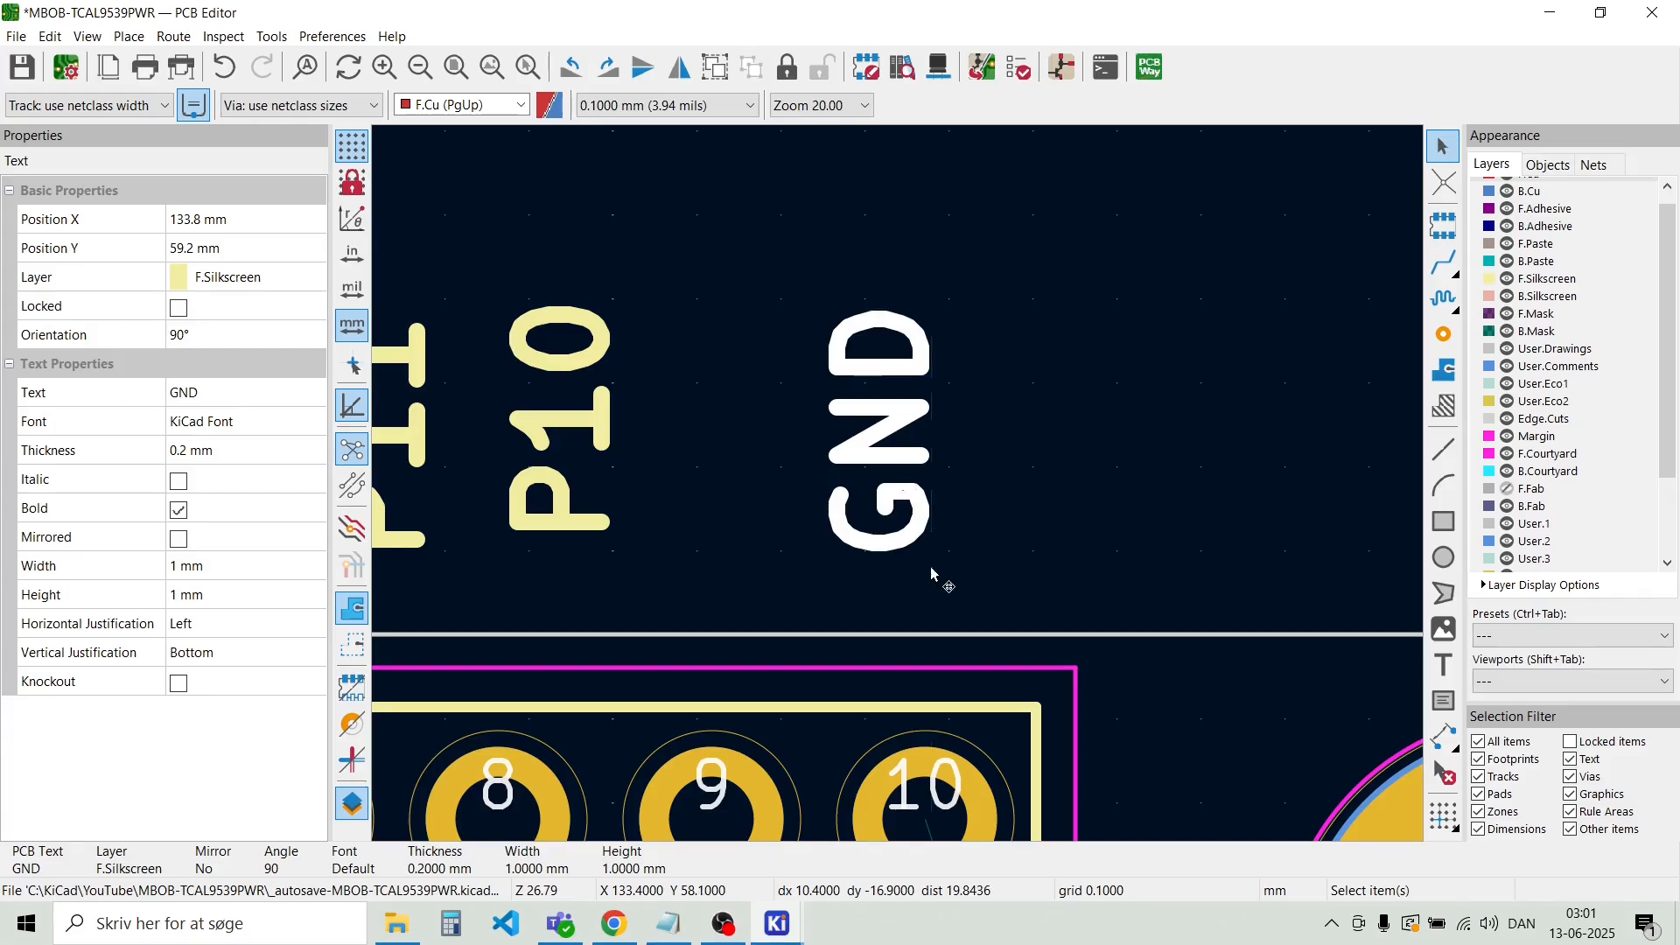
left_click_drag(932, 573, 973, 769)
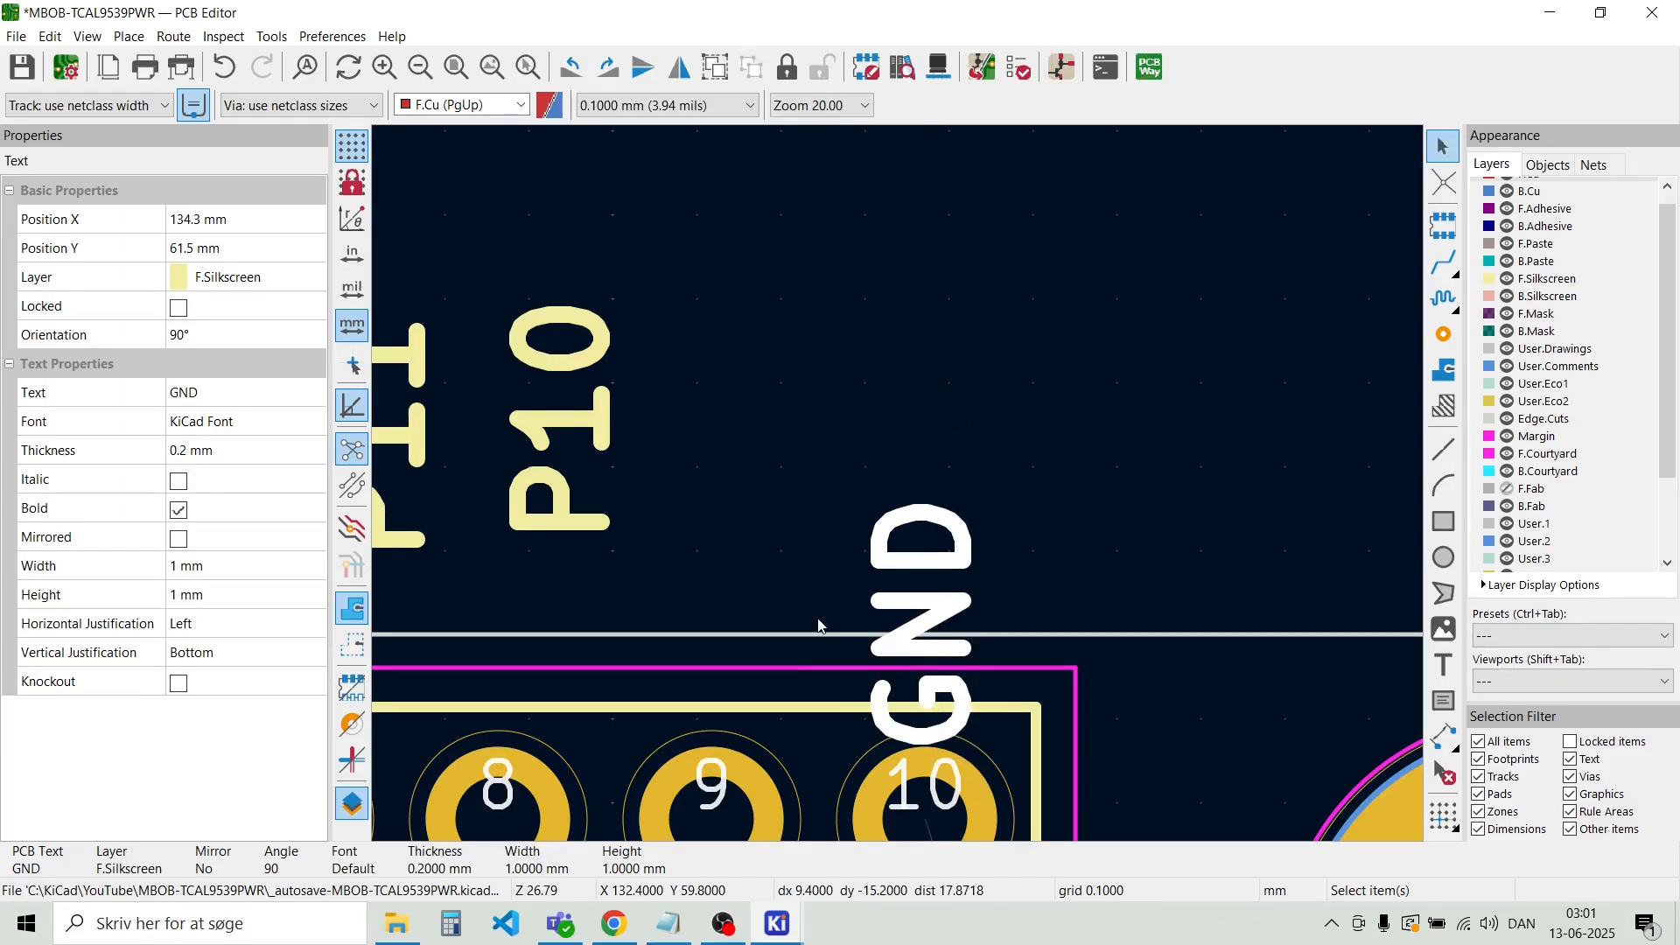
left_click(802, 574)
Move the 3V3 text down so that it sits directly above J4 pin 1, horizontally centred on the pad
scroll(801, 574, "down", 3)
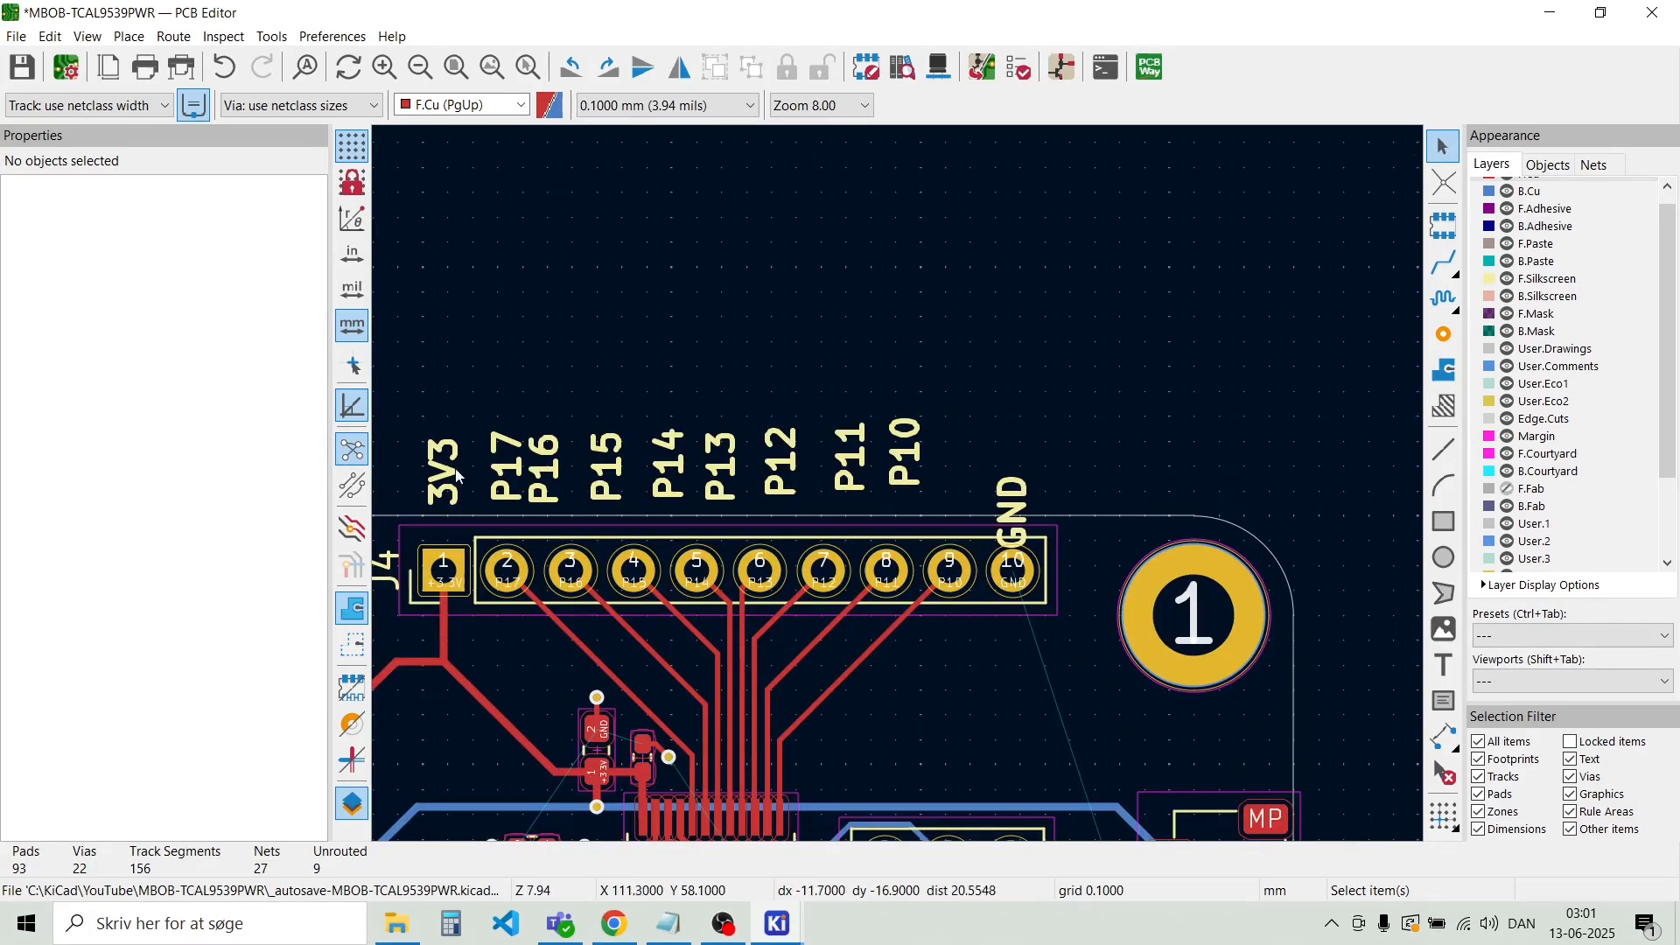
scroll(453, 476, "up", 3)
left_click(902, 485)
left_click_drag(901, 486, 927, 734)
scroll(875, 472, "down", 4)
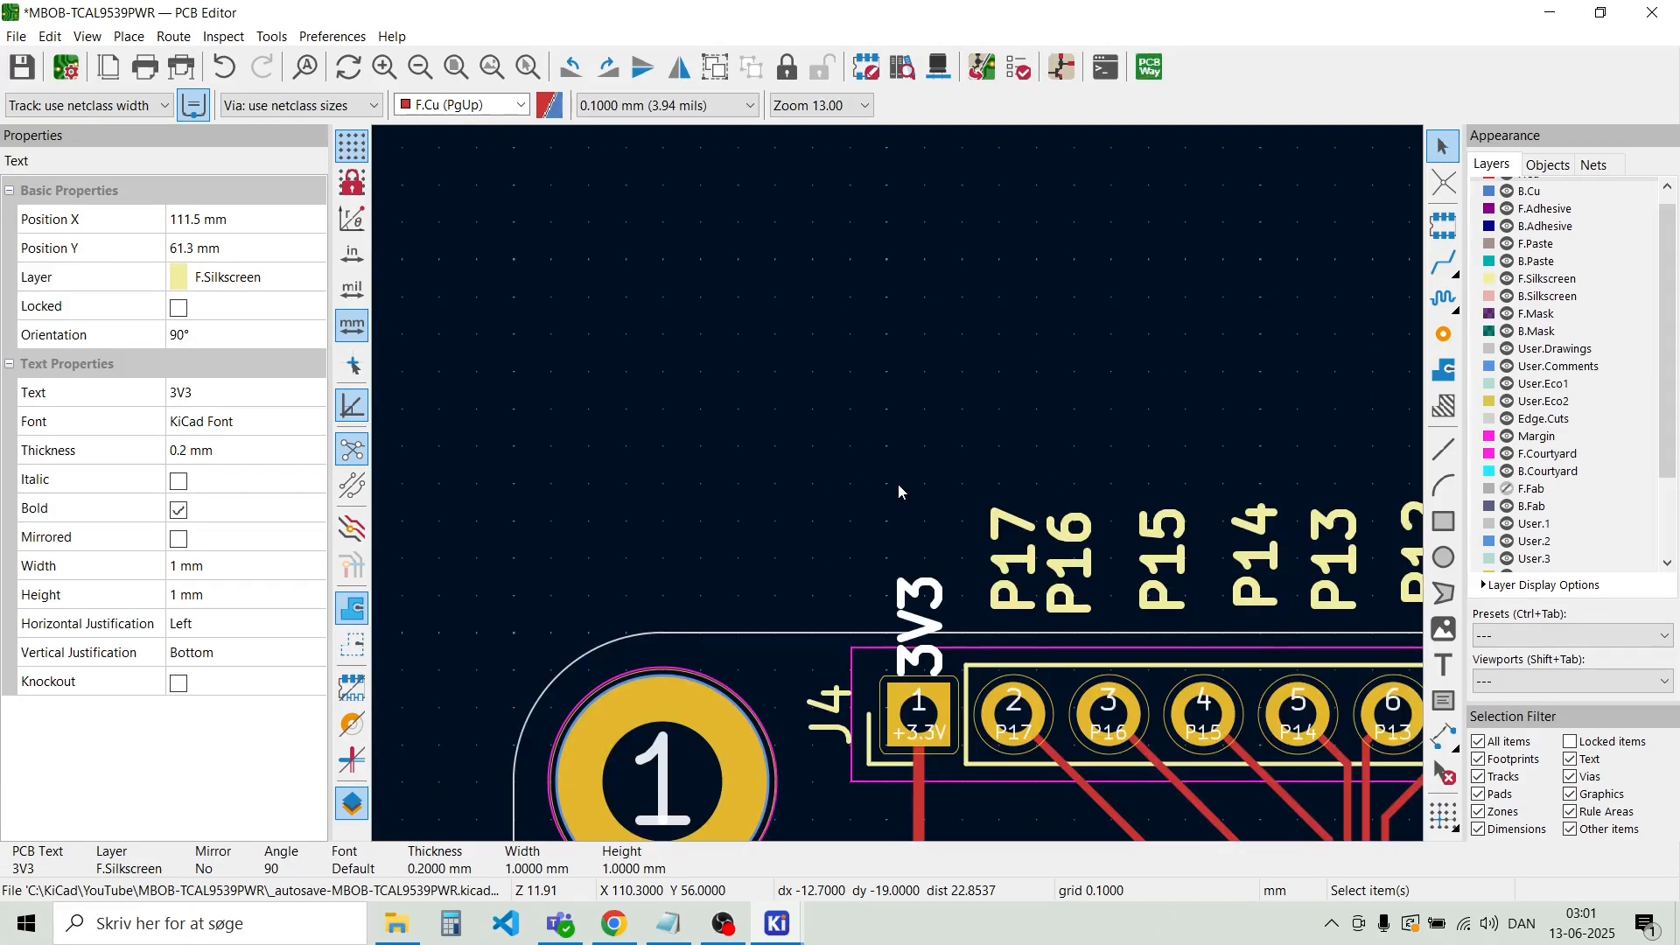
left_click(1017, 456)
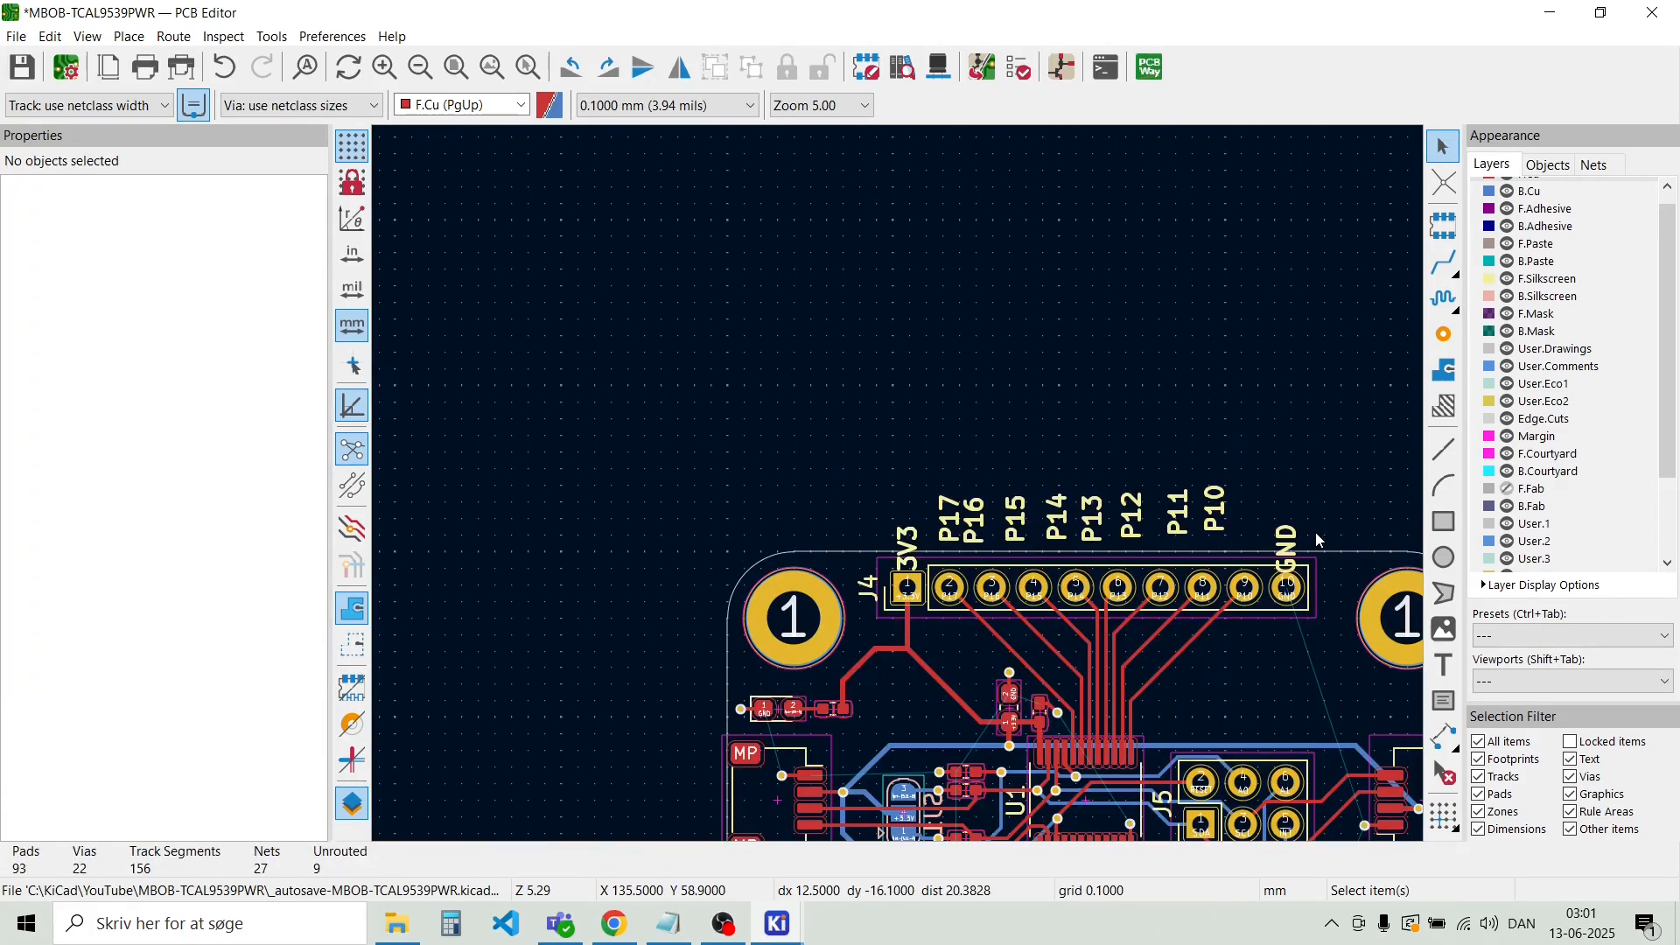
Align all ten J4 label texts, from 3V3 to GND, to their vertical center
left_click_drag(1315, 532, 869, 489)
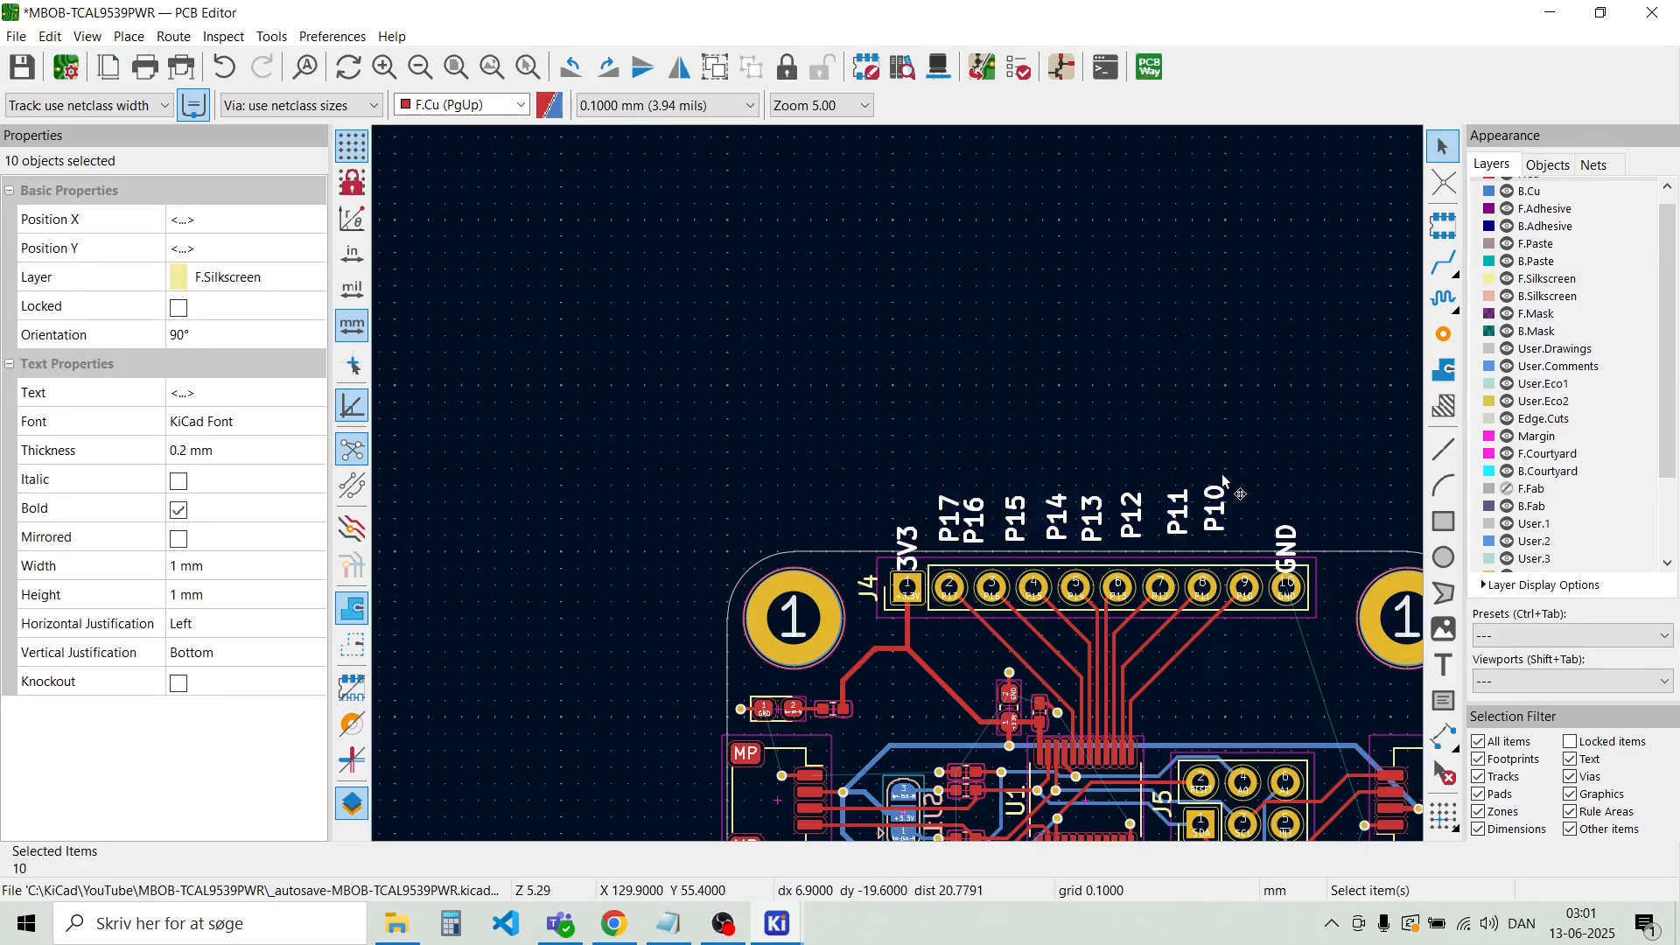
right_click(1111, 512)
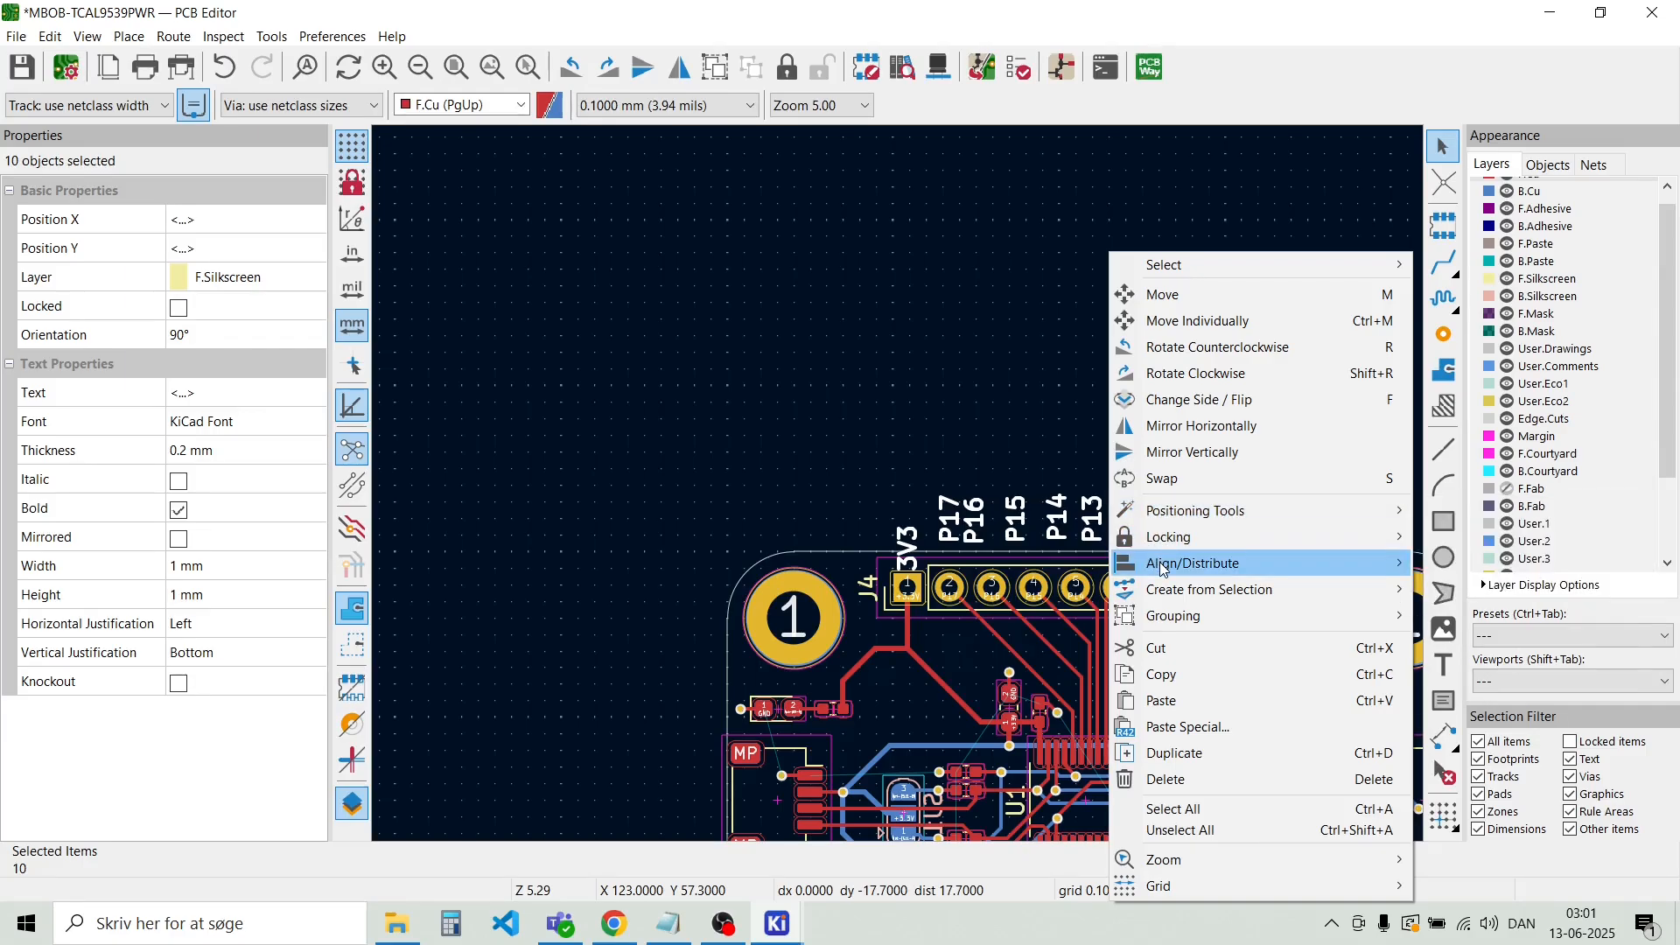
mouse_move(1163, 570)
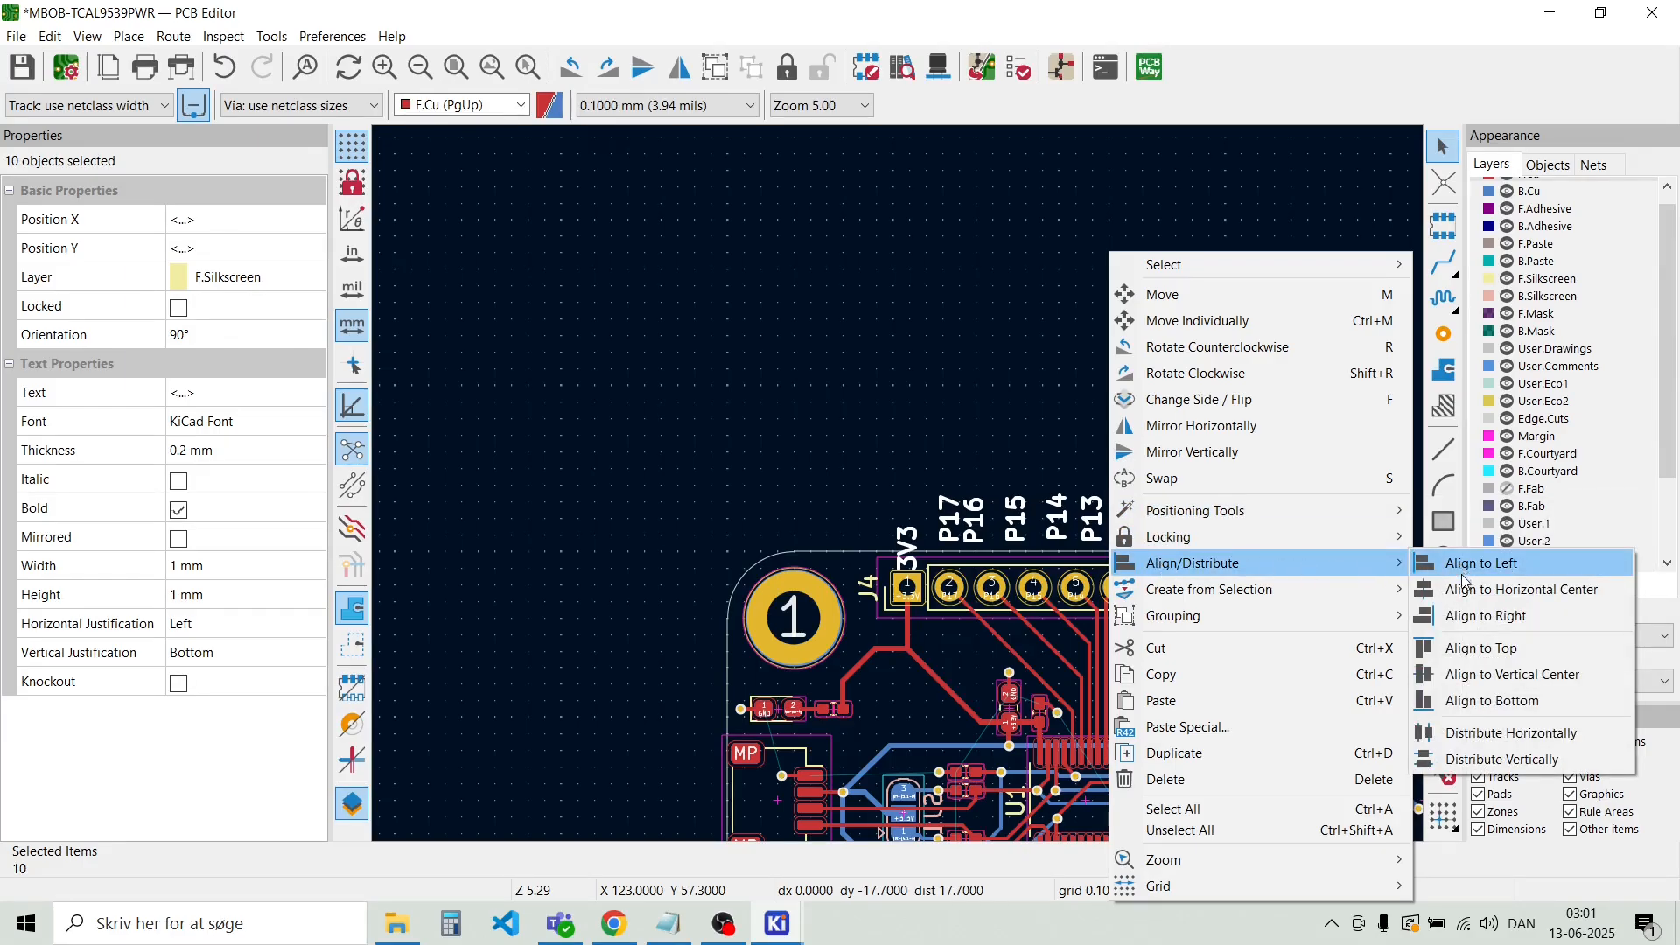
left_click(1488, 679)
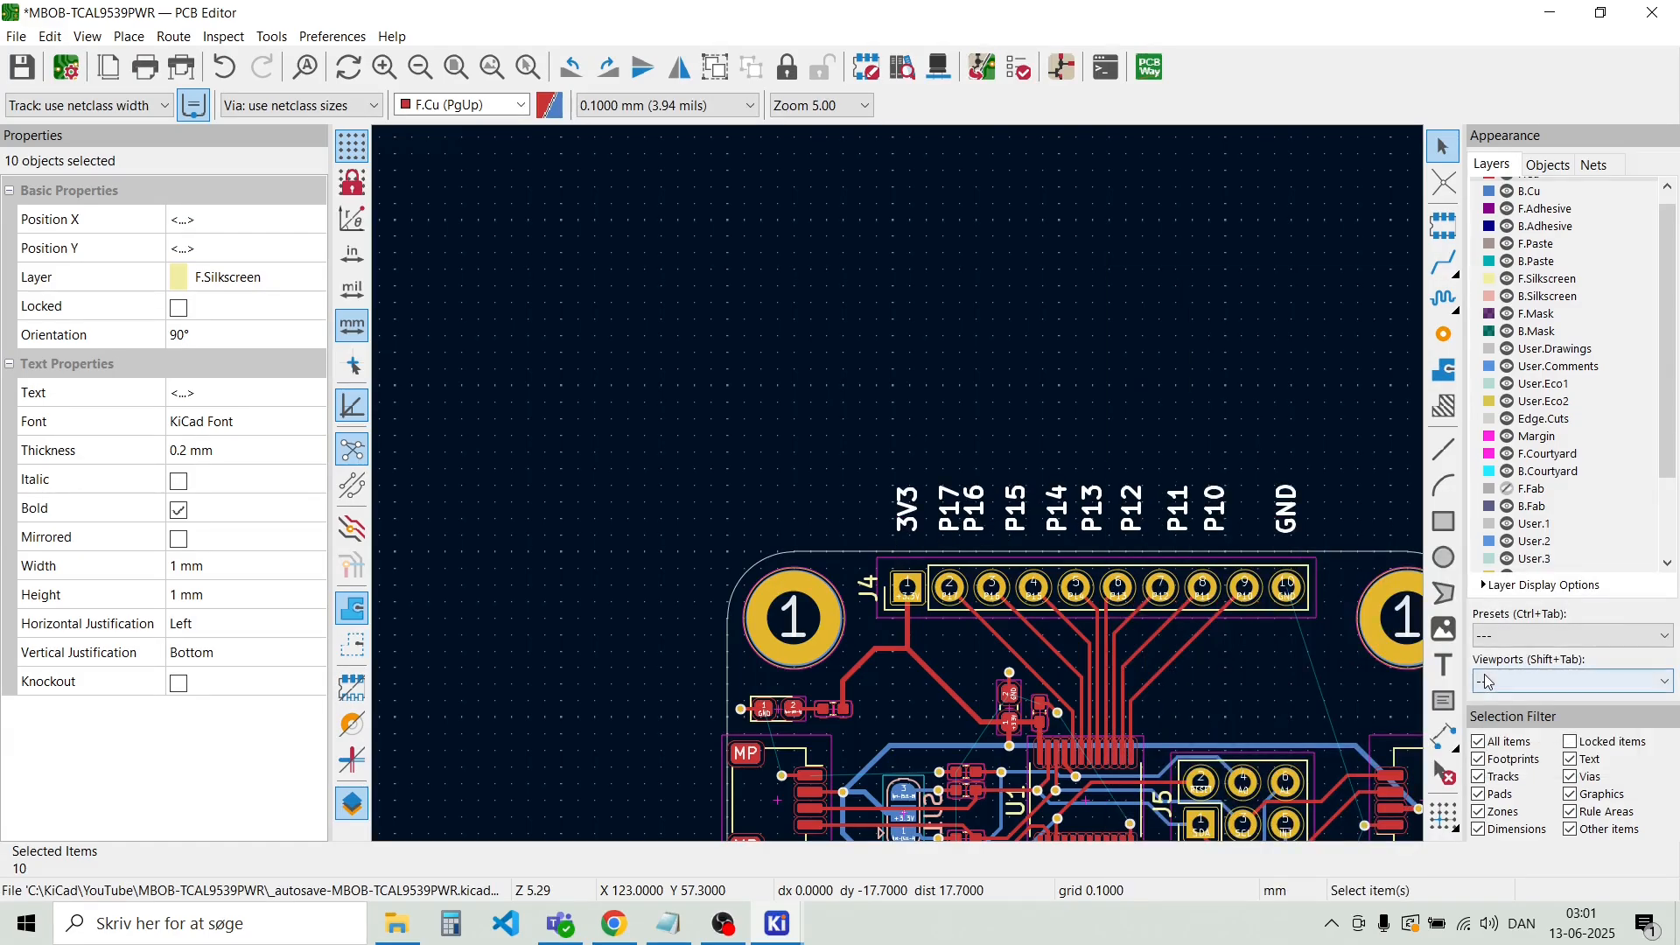
Distribute the ten J4 label texts horizontally so they are evenly spaced between 3V3 and GND
right_click(1182, 527)
mouse_move(1295, 570)
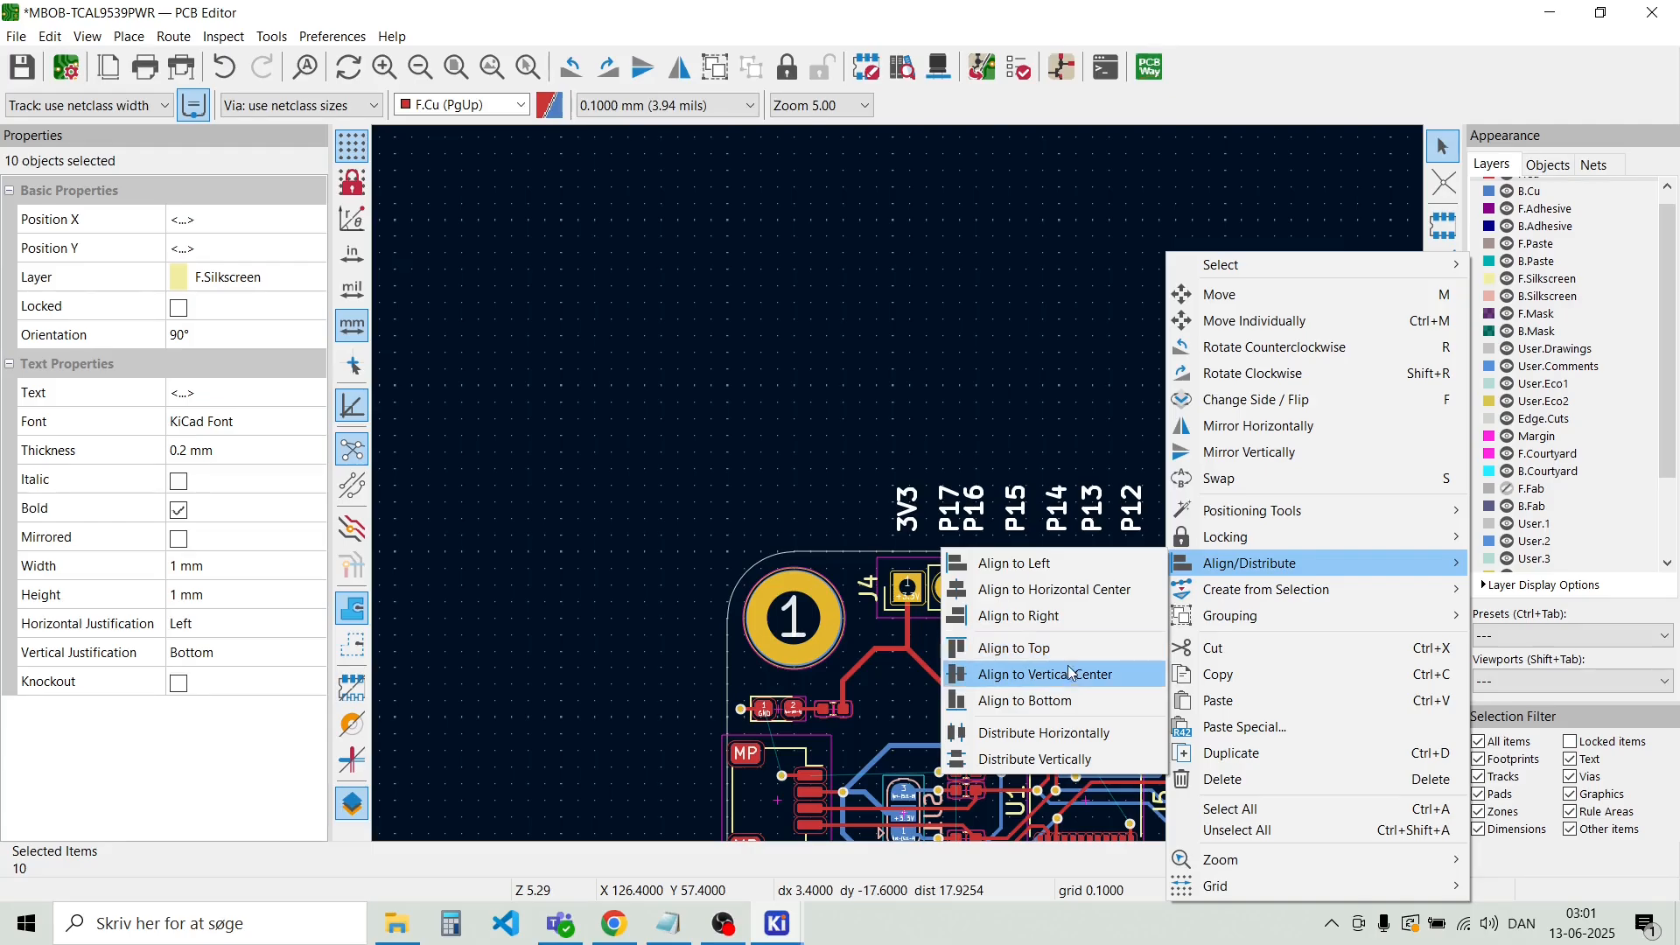
left_click(1059, 740)
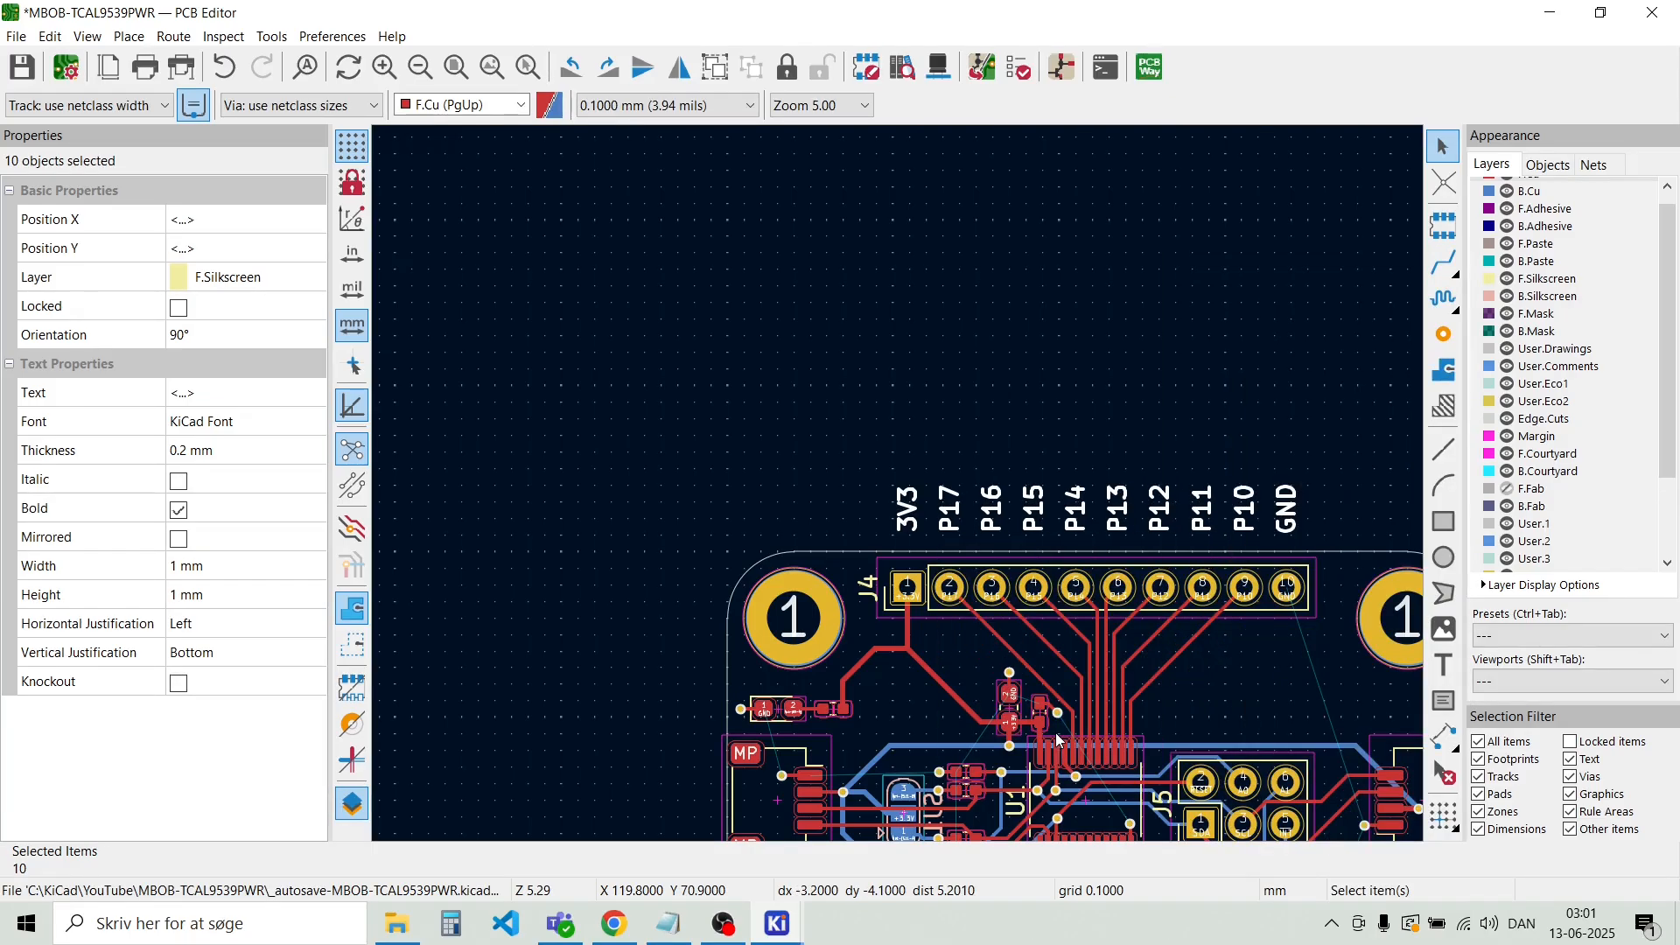
left_click(1038, 382)
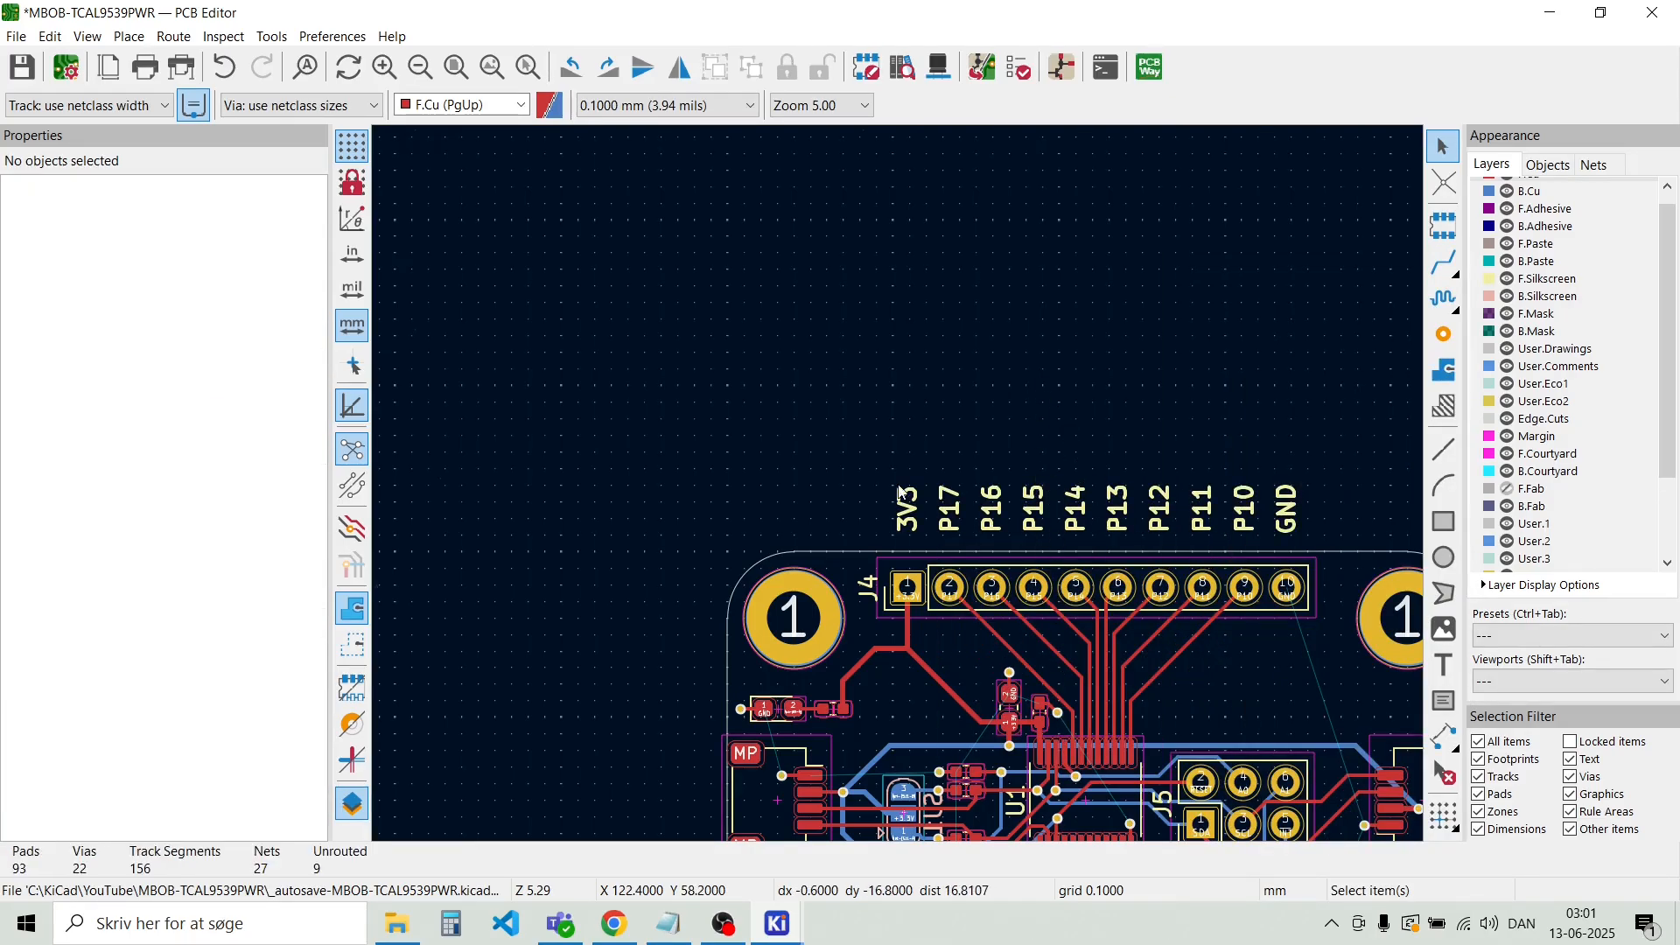
Duplicate the ten J4 silkscreen labels and place the copies just below the J3 header, with 3V3 centred under pin 1
scroll(898, 484, "up", 2)
scroll(901, 492, "down", 2)
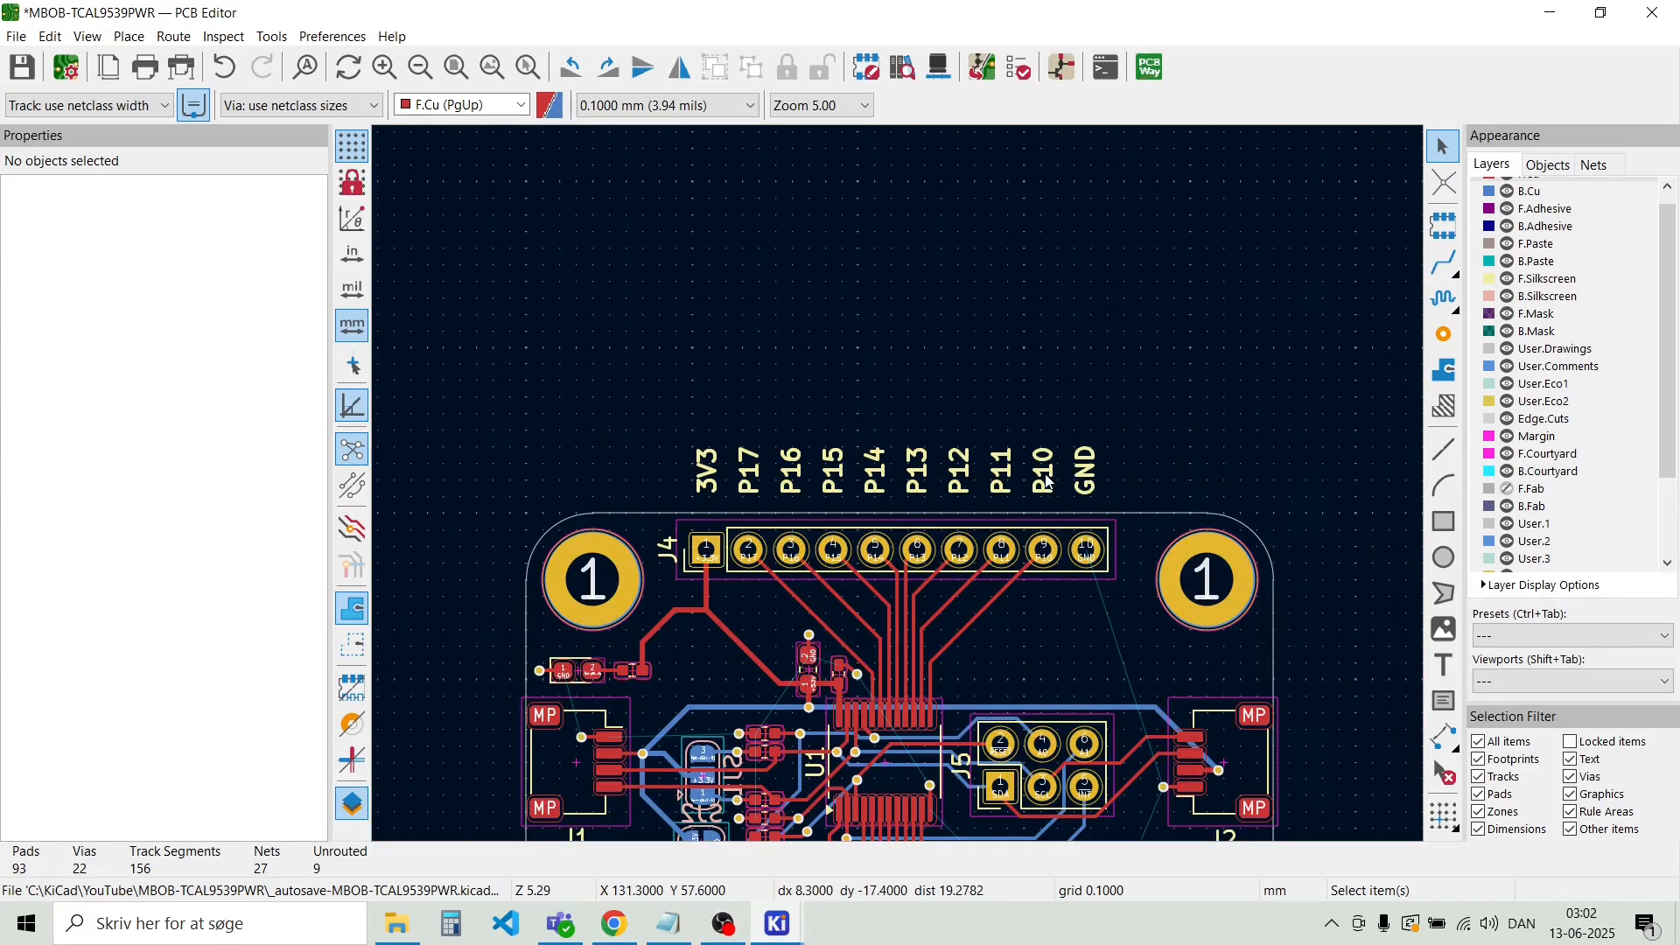
scroll(911, 489, "down", 2)
left_click_drag(907, 484, 610, 440)
key("ctrl+d")
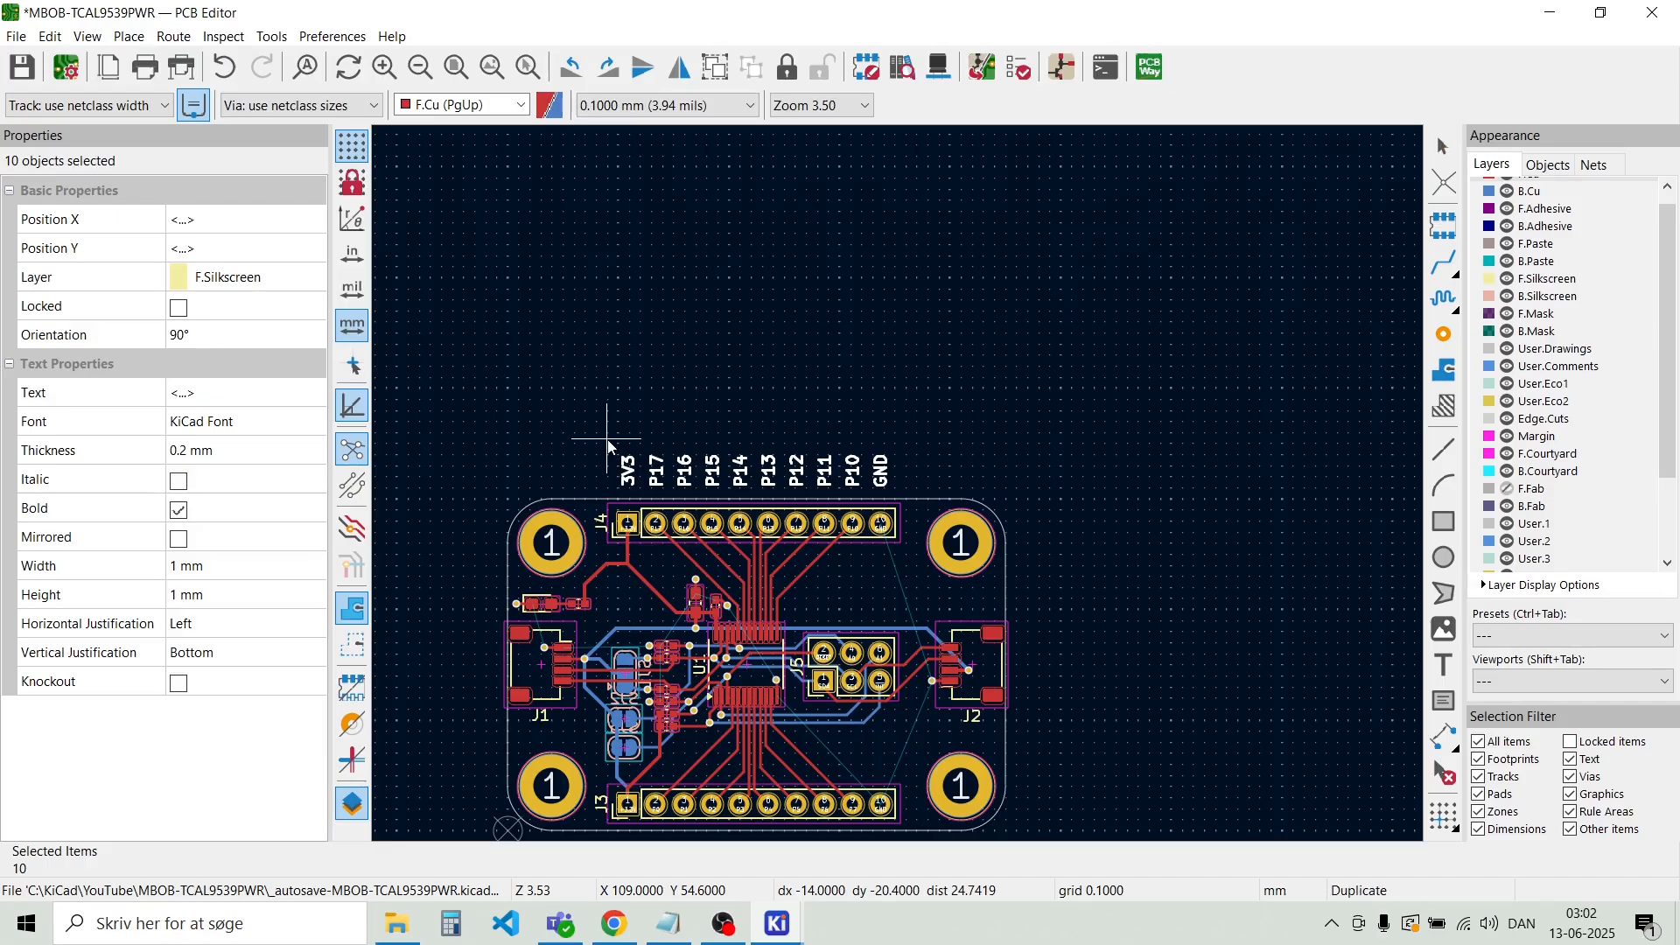
scroll(632, 520, "down", 2)
scroll(903, 644, "up", 1)
scroll(896, 483, "up", 5)
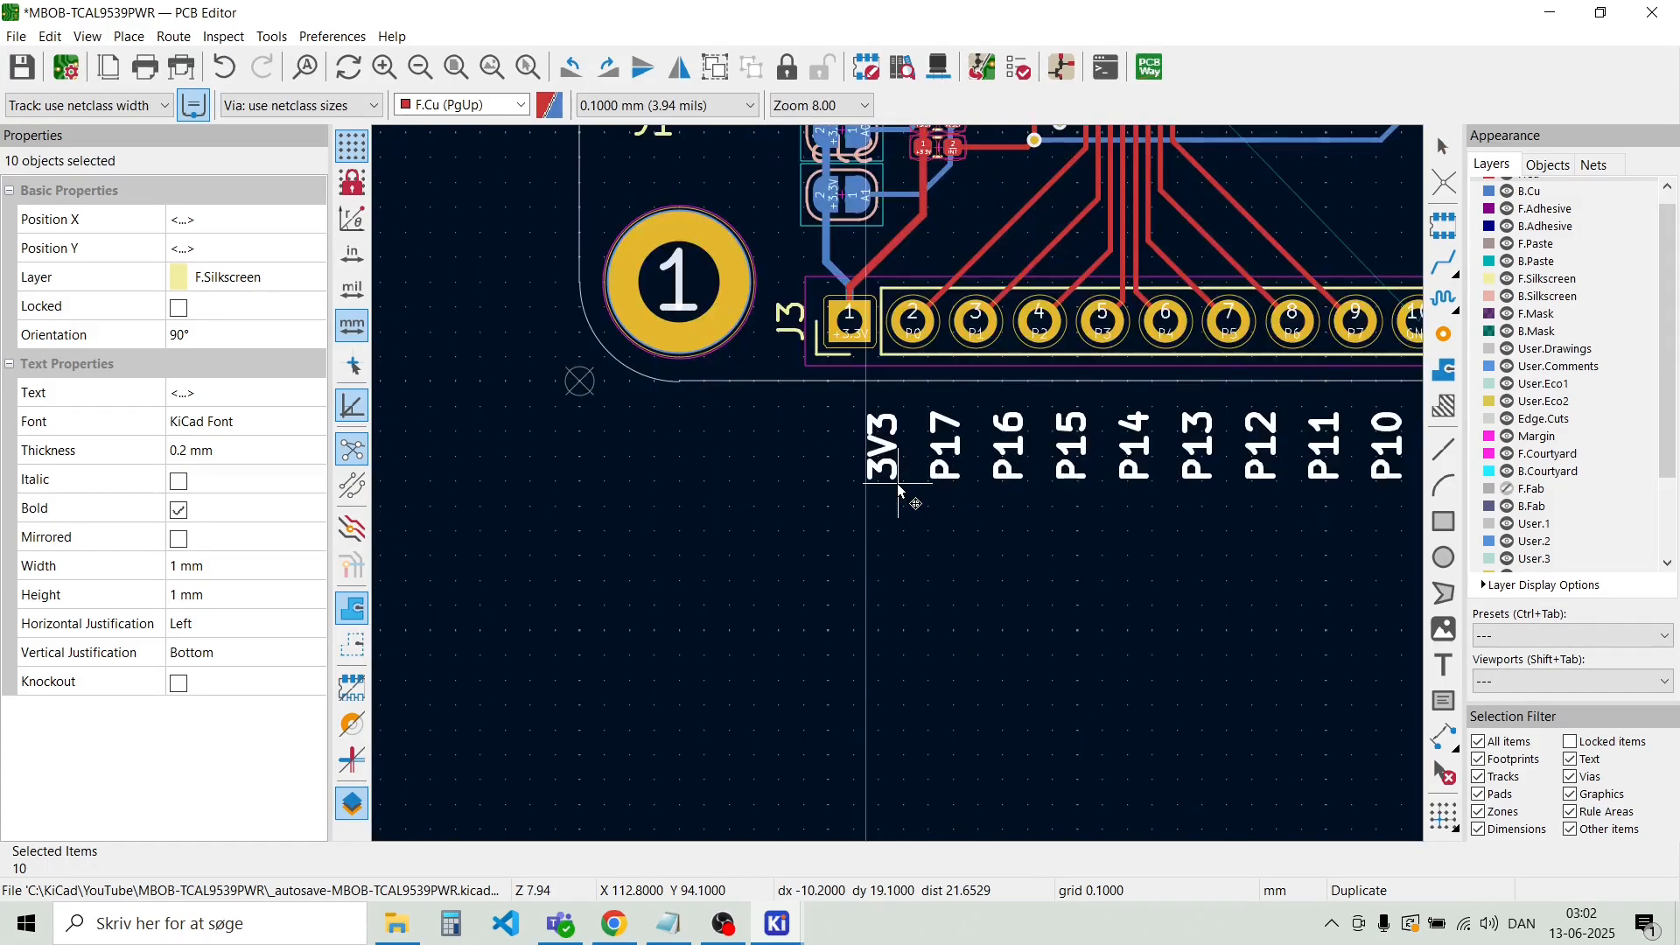
scroll(896, 483, "up", 1)
scroll(896, 483, "down", 2)
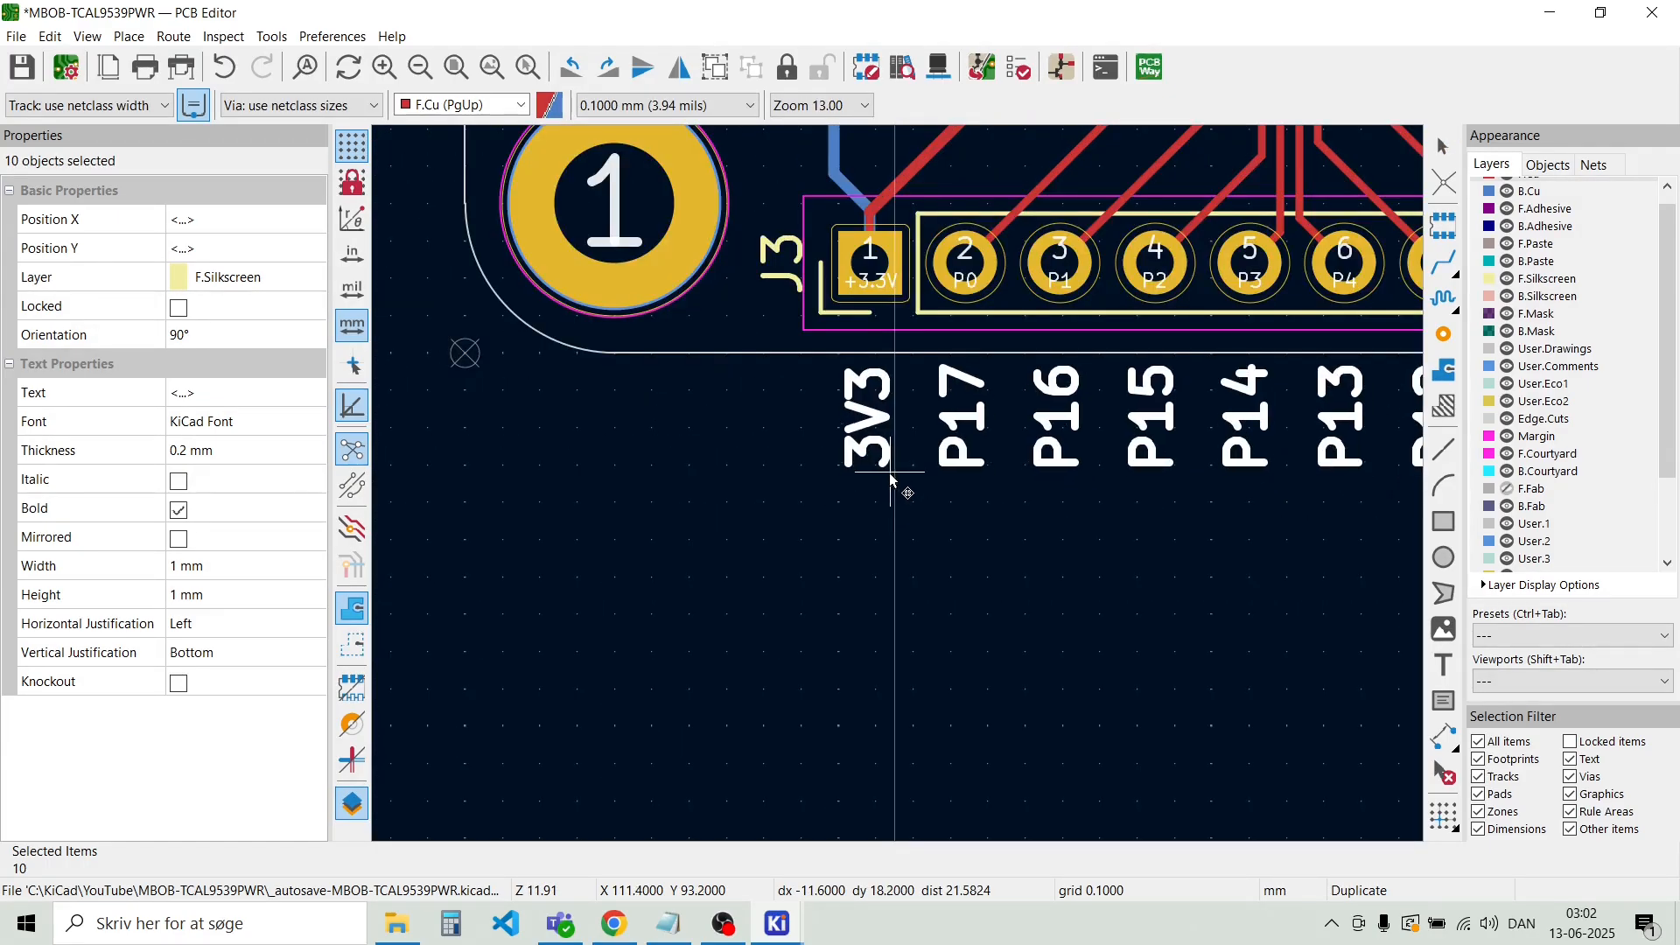
left_click(893, 480)
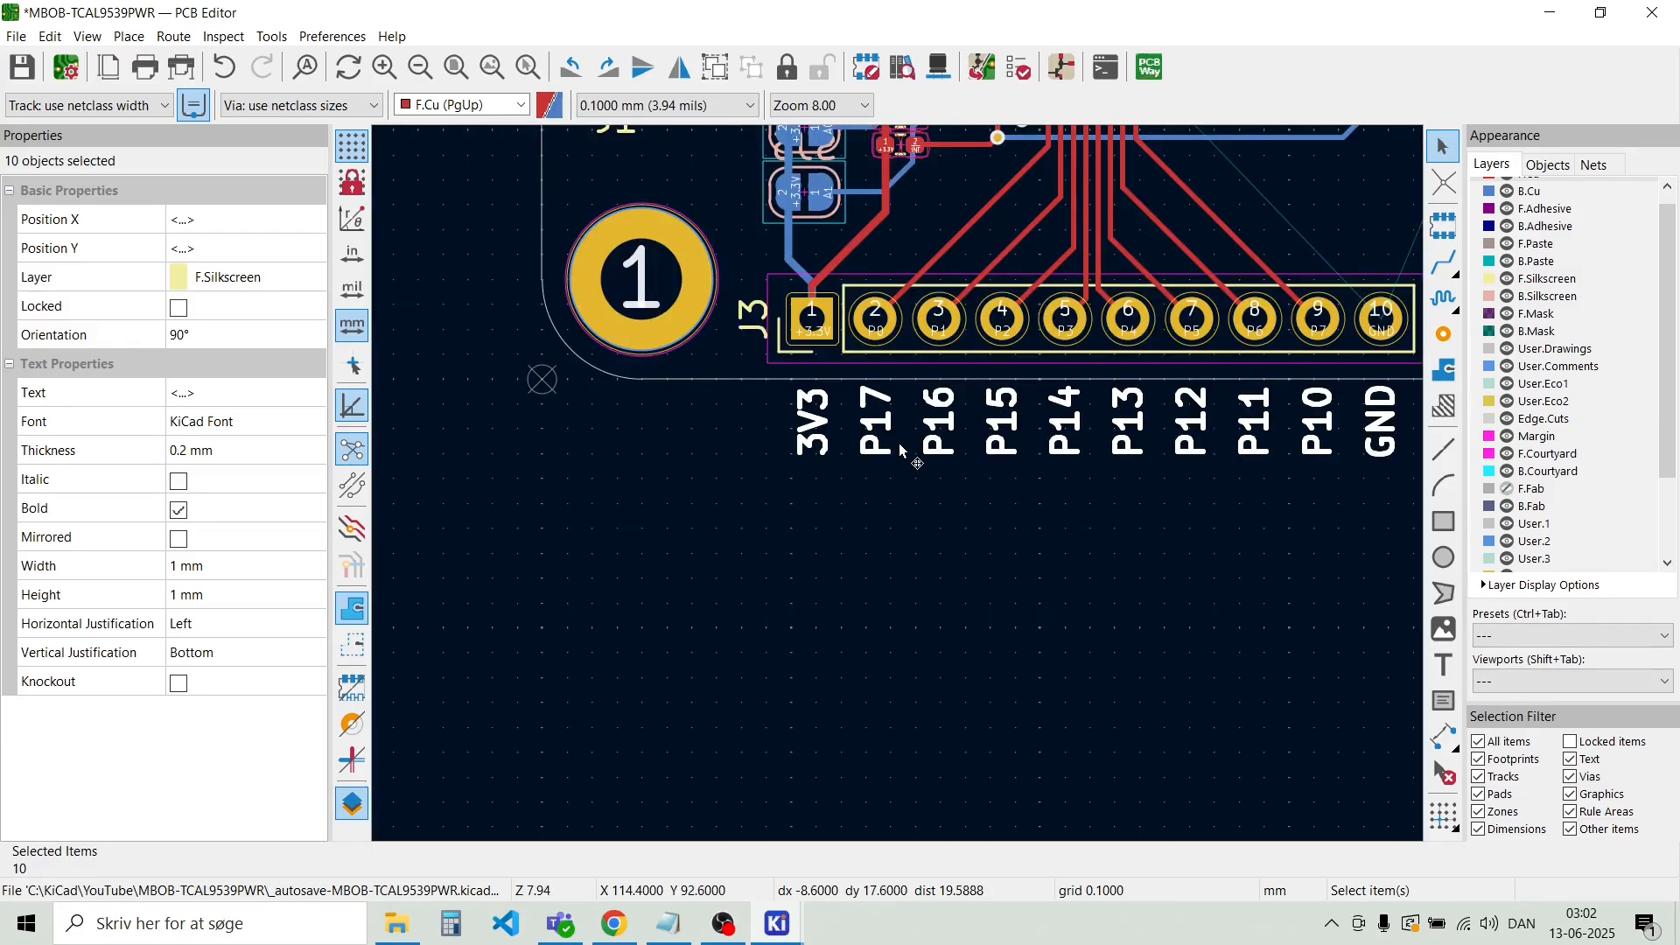
scroll(900, 443, "up", 2)
left_click(896, 483)
Change the P17 and P16 label texts below J3 pins 2 and 3 to P0 and P1
left_click(867, 455)
double_click(867, 457)
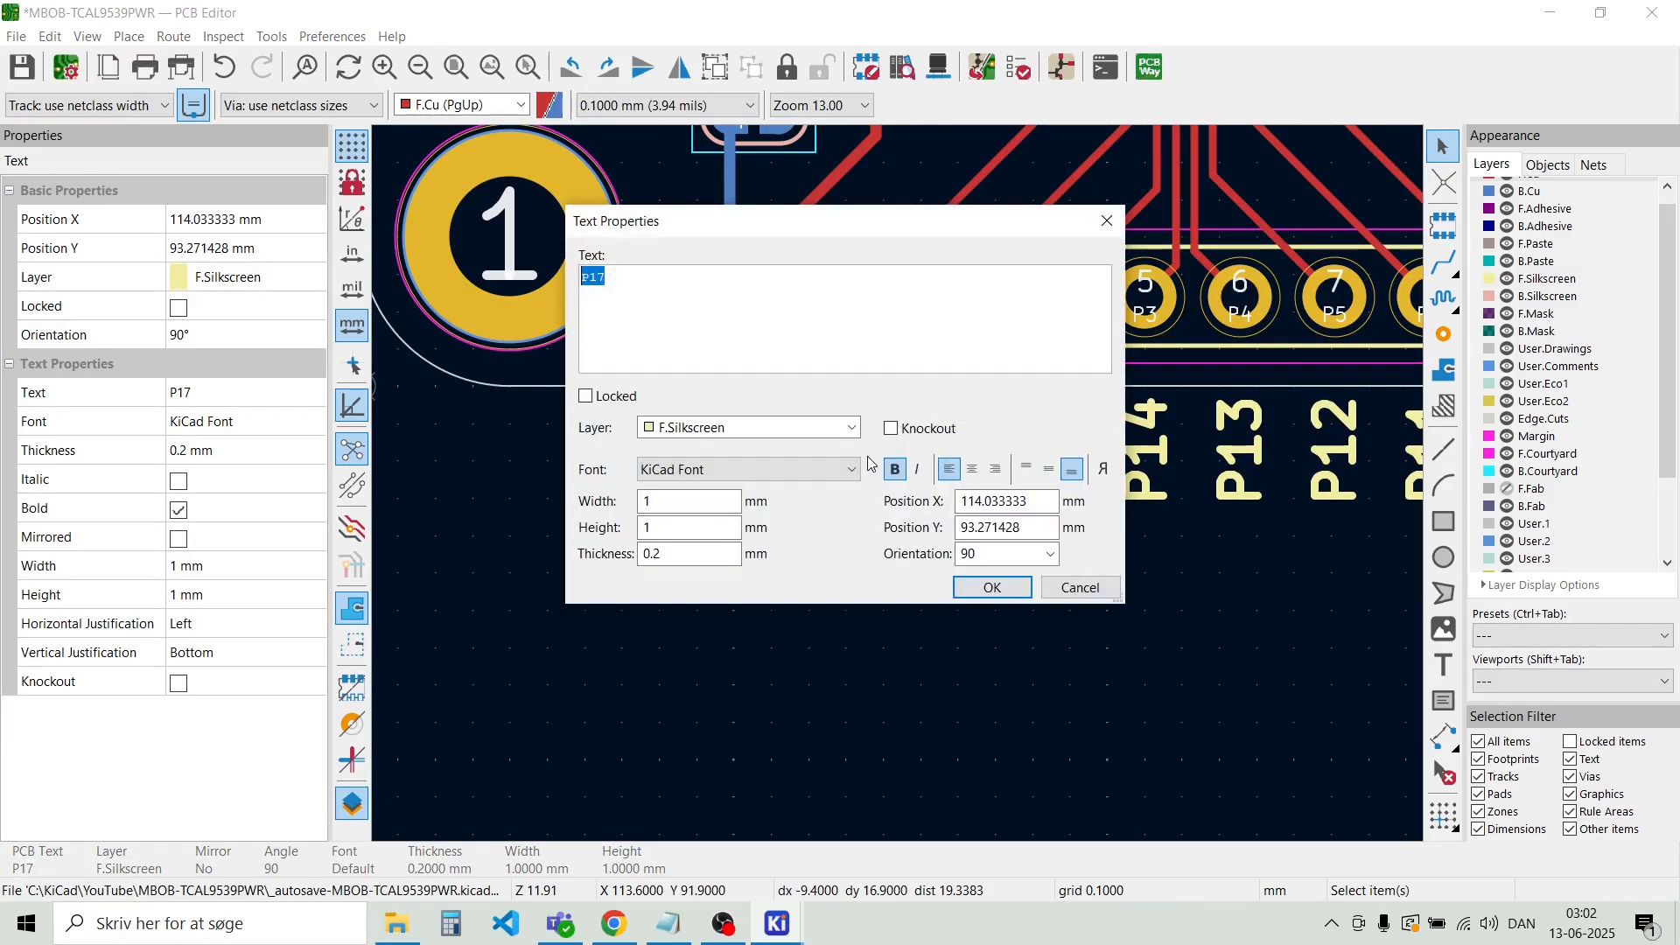
key("End")
left_click(992, 587)
double_click(965, 470)
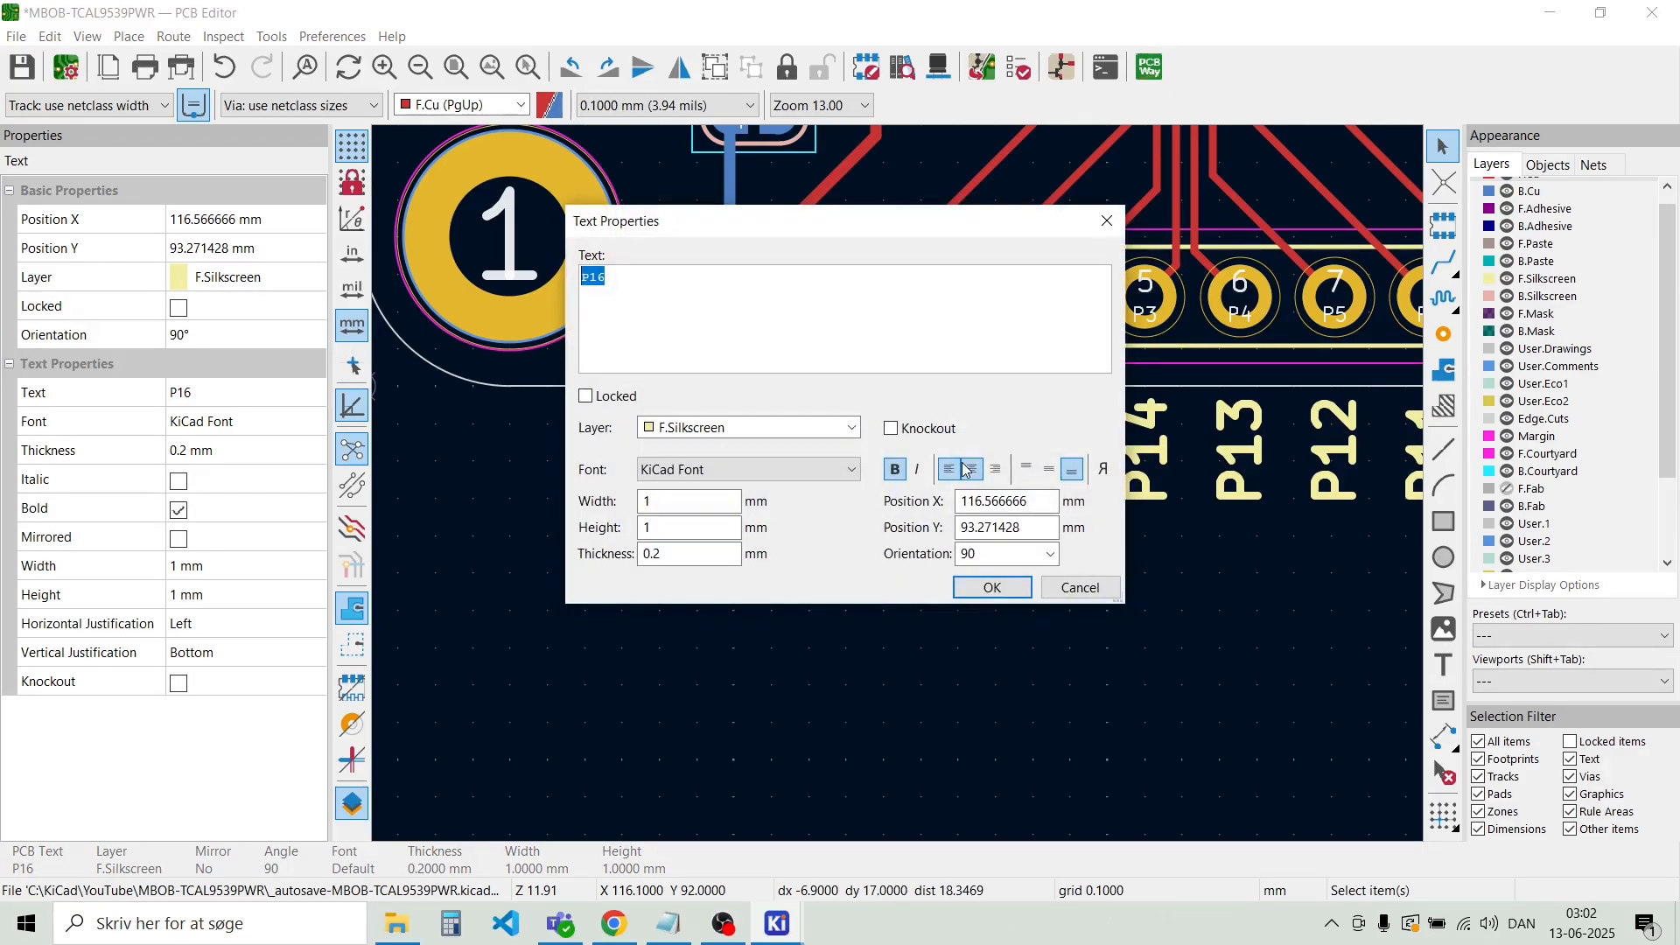
key("End")
key("BackSpace")
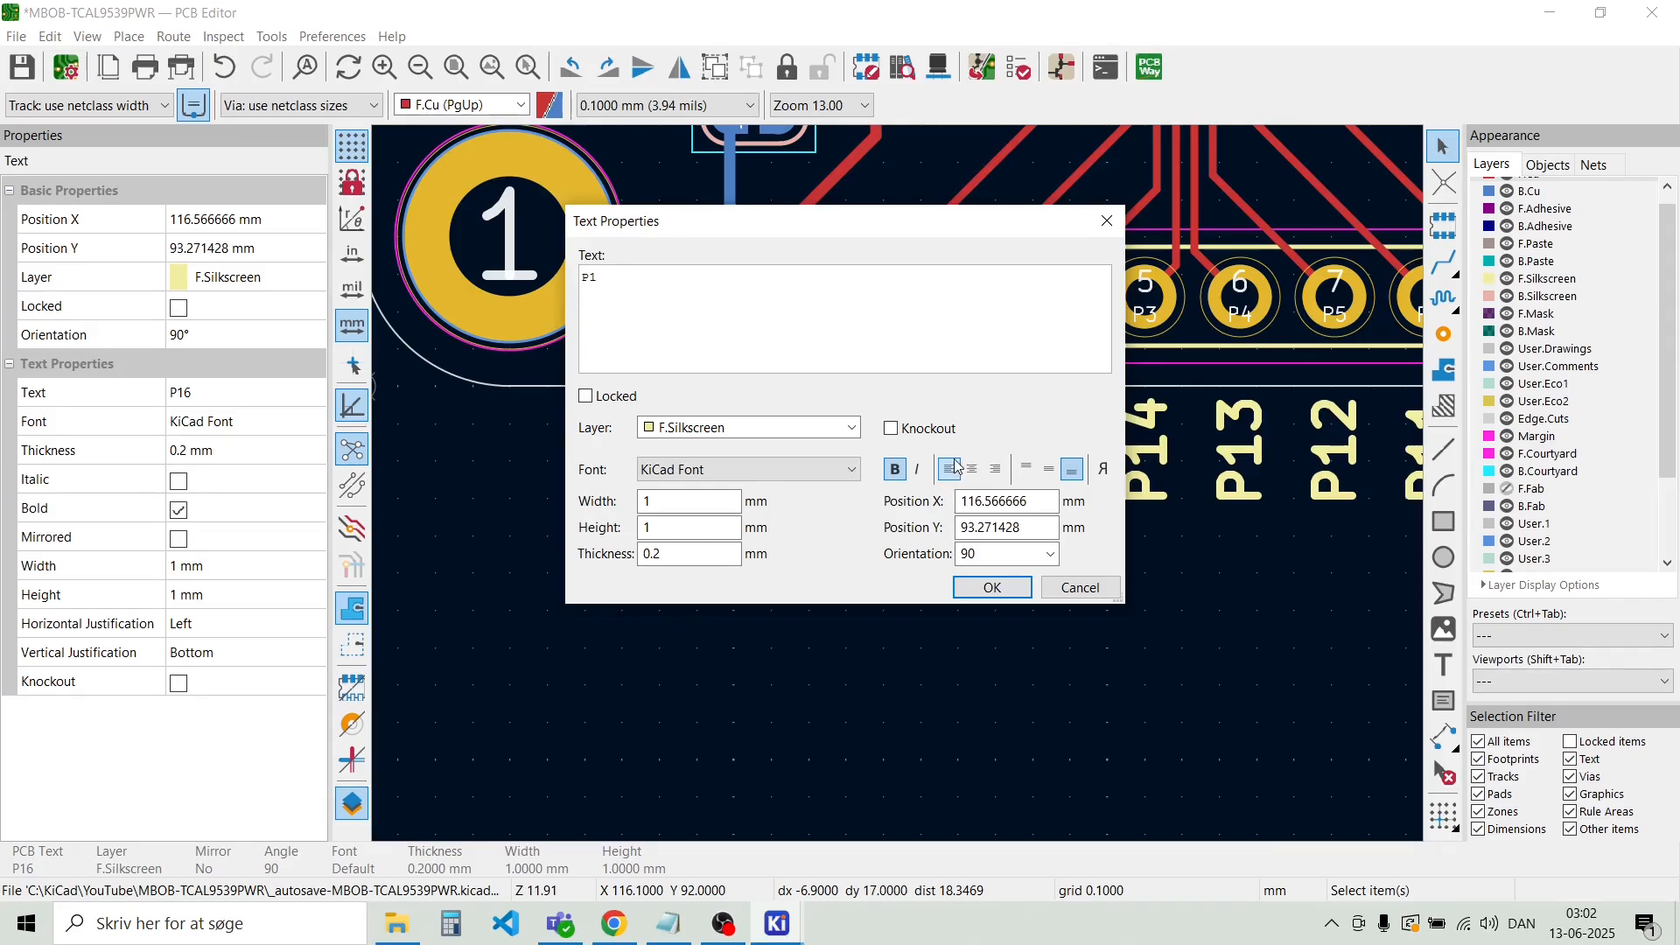
left_click(991, 587)
Change the P15 and P14 label texts below J3 pins 4 and 5 to P2 and P3
double_click(1059, 462)
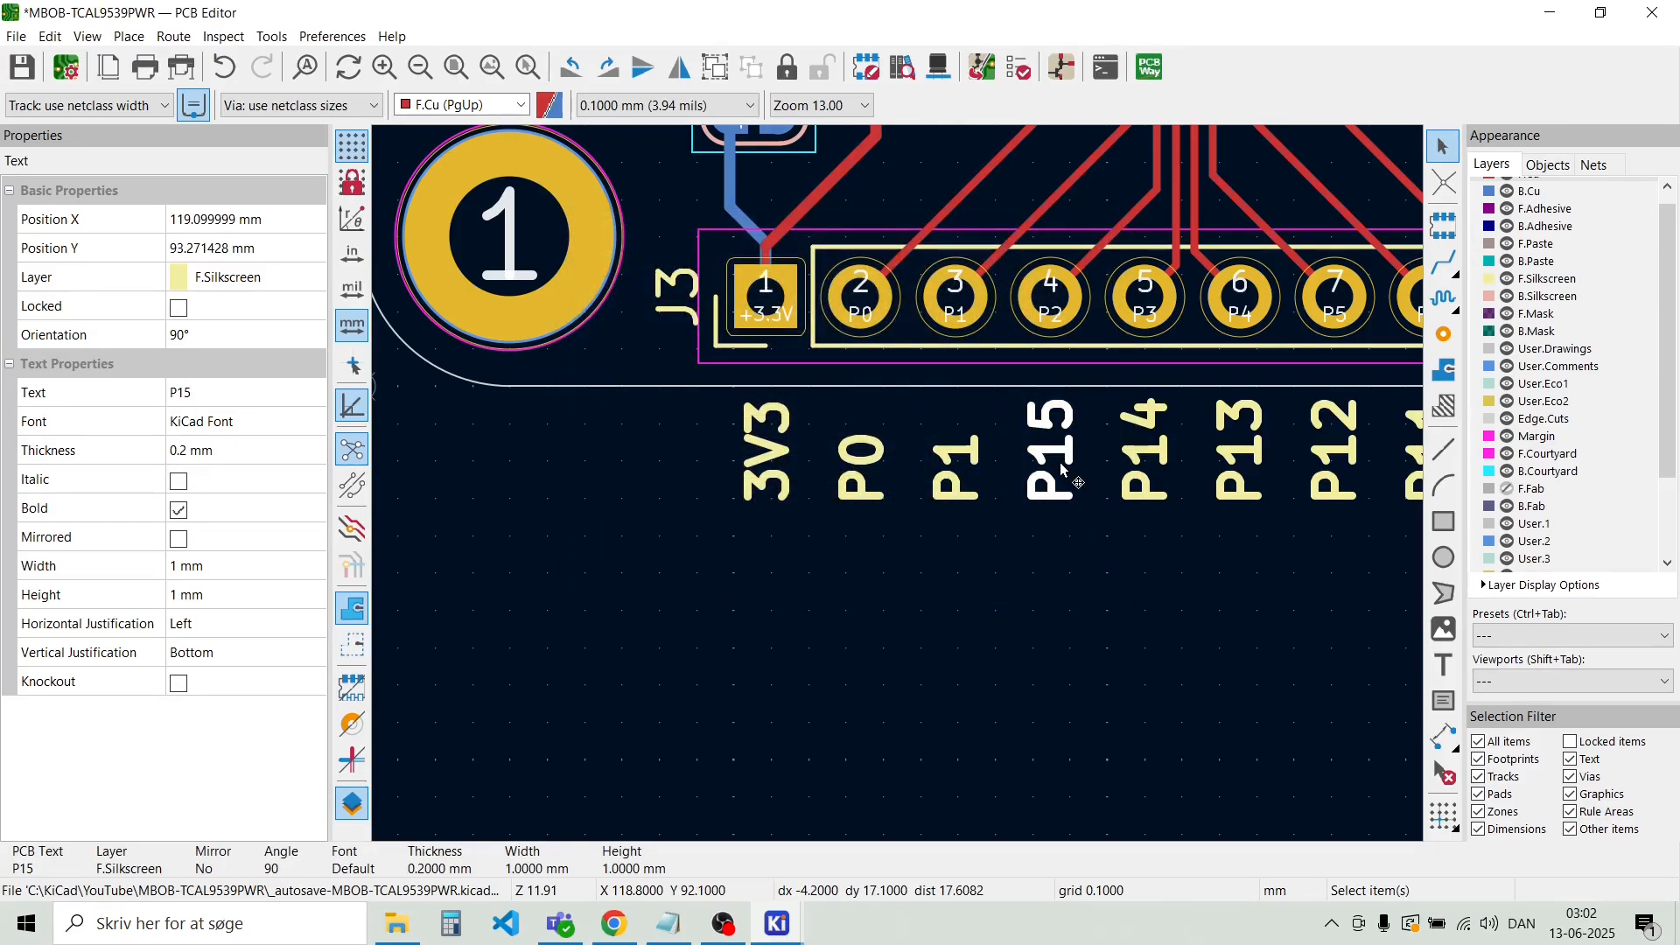
key("End")
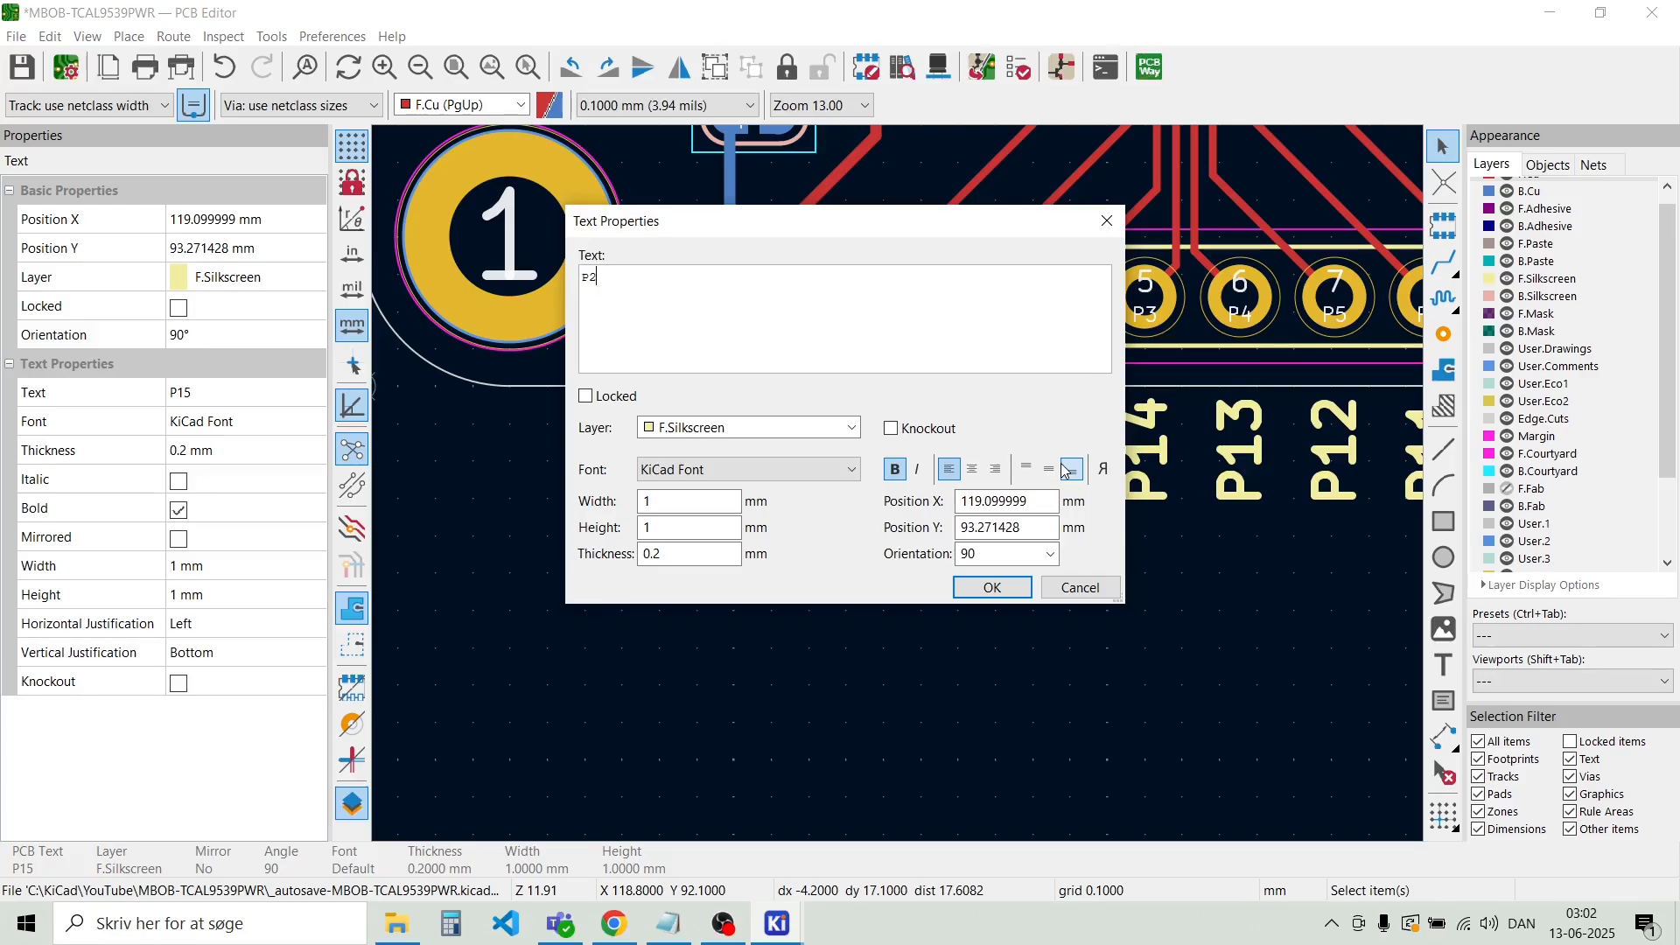
left_click(992, 587)
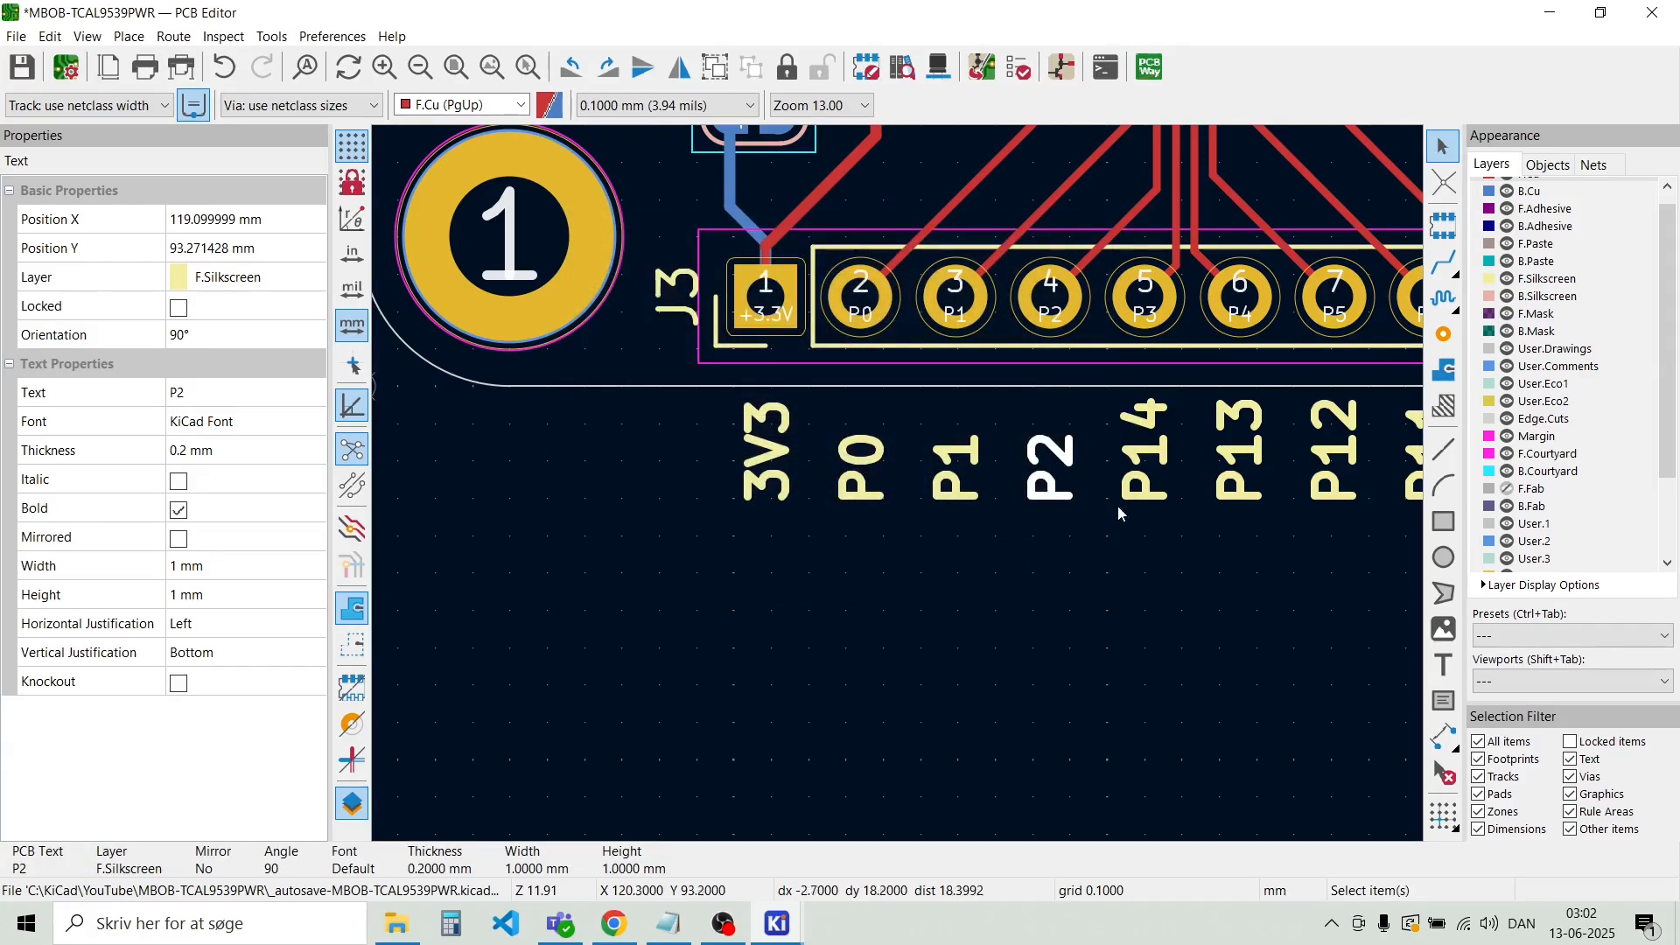
left_click(1153, 475)
double_click(1153, 476)
key("End")
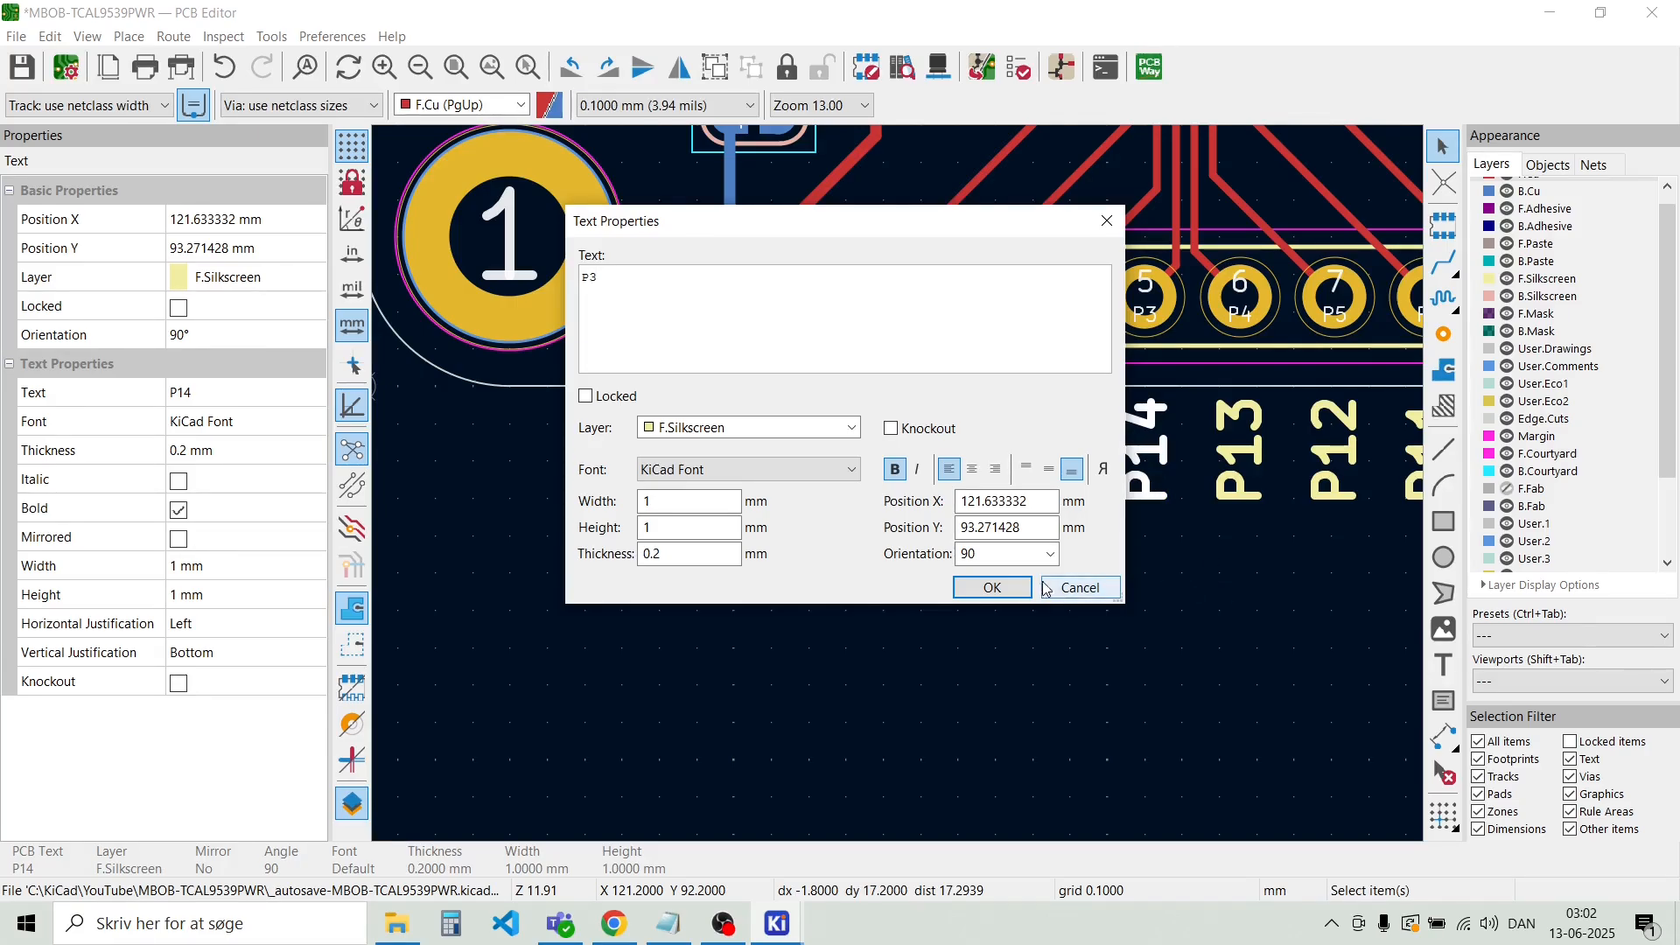
left_click(998, 587)
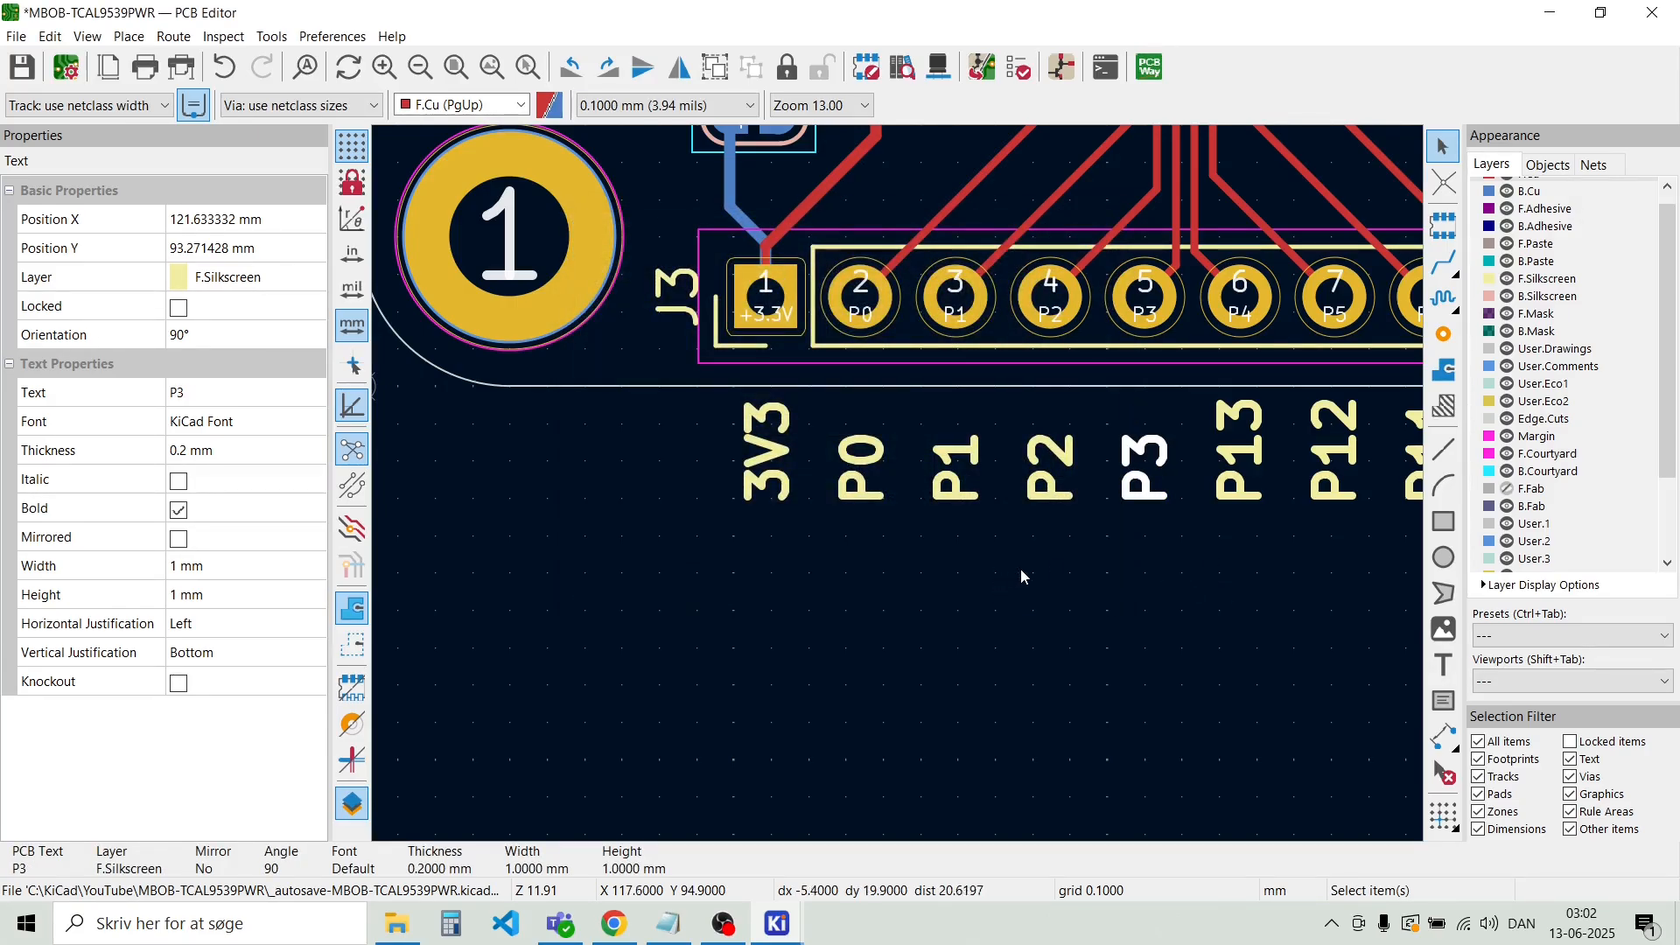
Change the P13 and P12 label texts below J3 pins 6 and 7 to P4 and P5
left_click(1244, 462)
double_click(1246, 464)
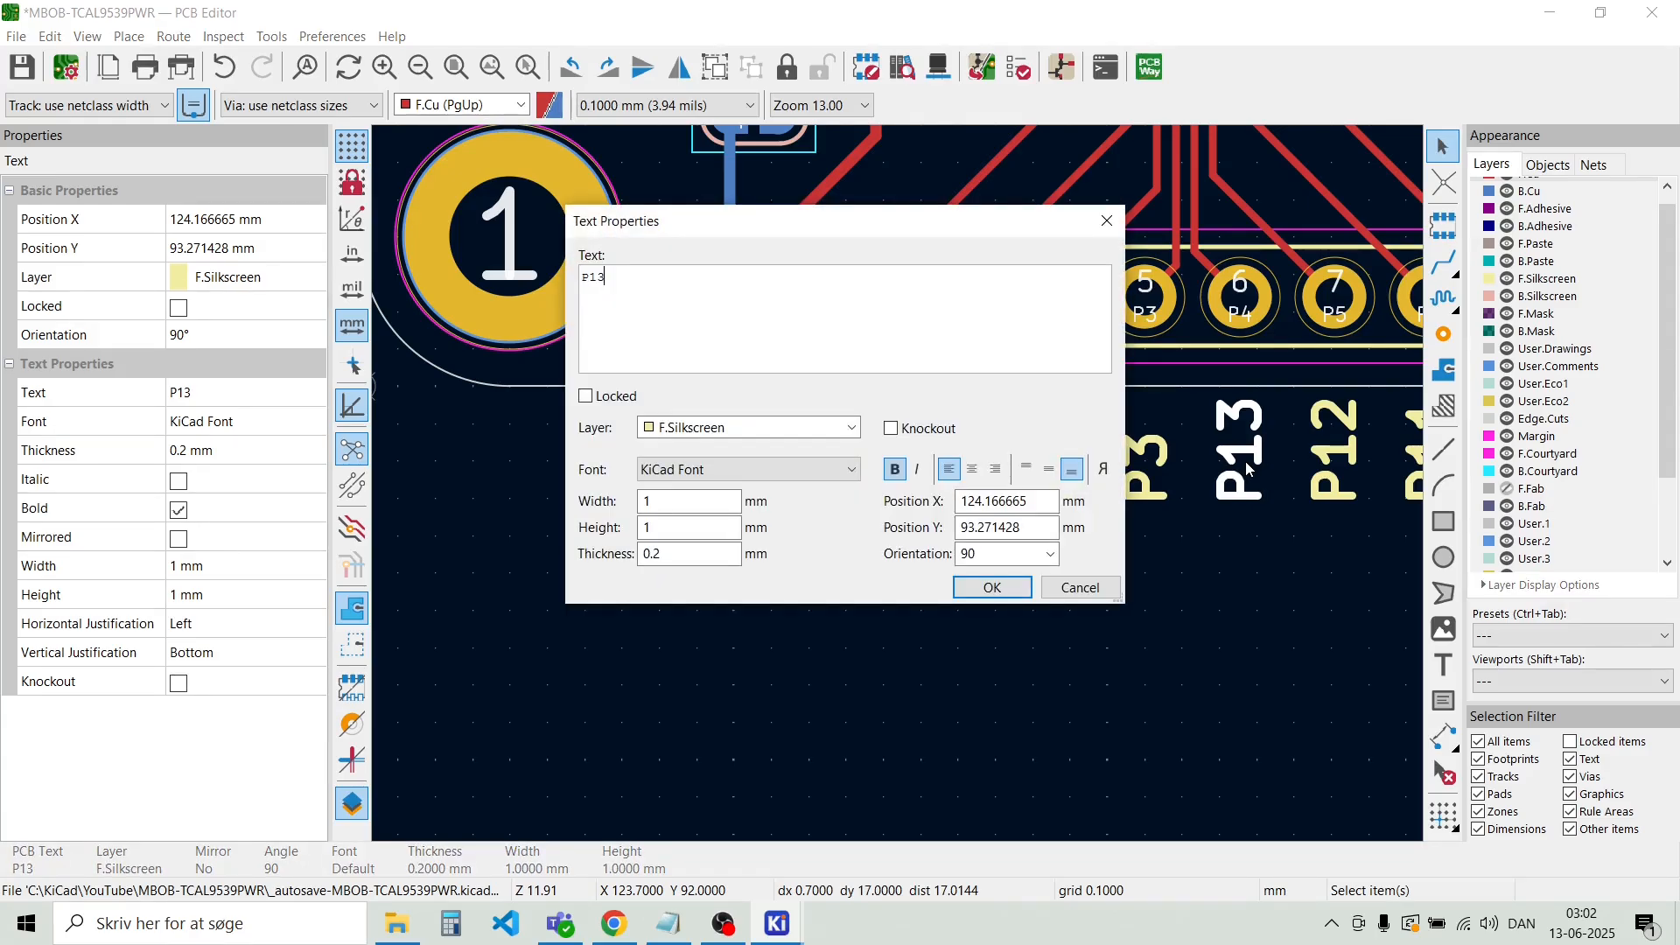
type("P4")
left_click(993, 586)
scroll(1085, 526, "down", 3)
scroll(1105, 451, "up", 3)
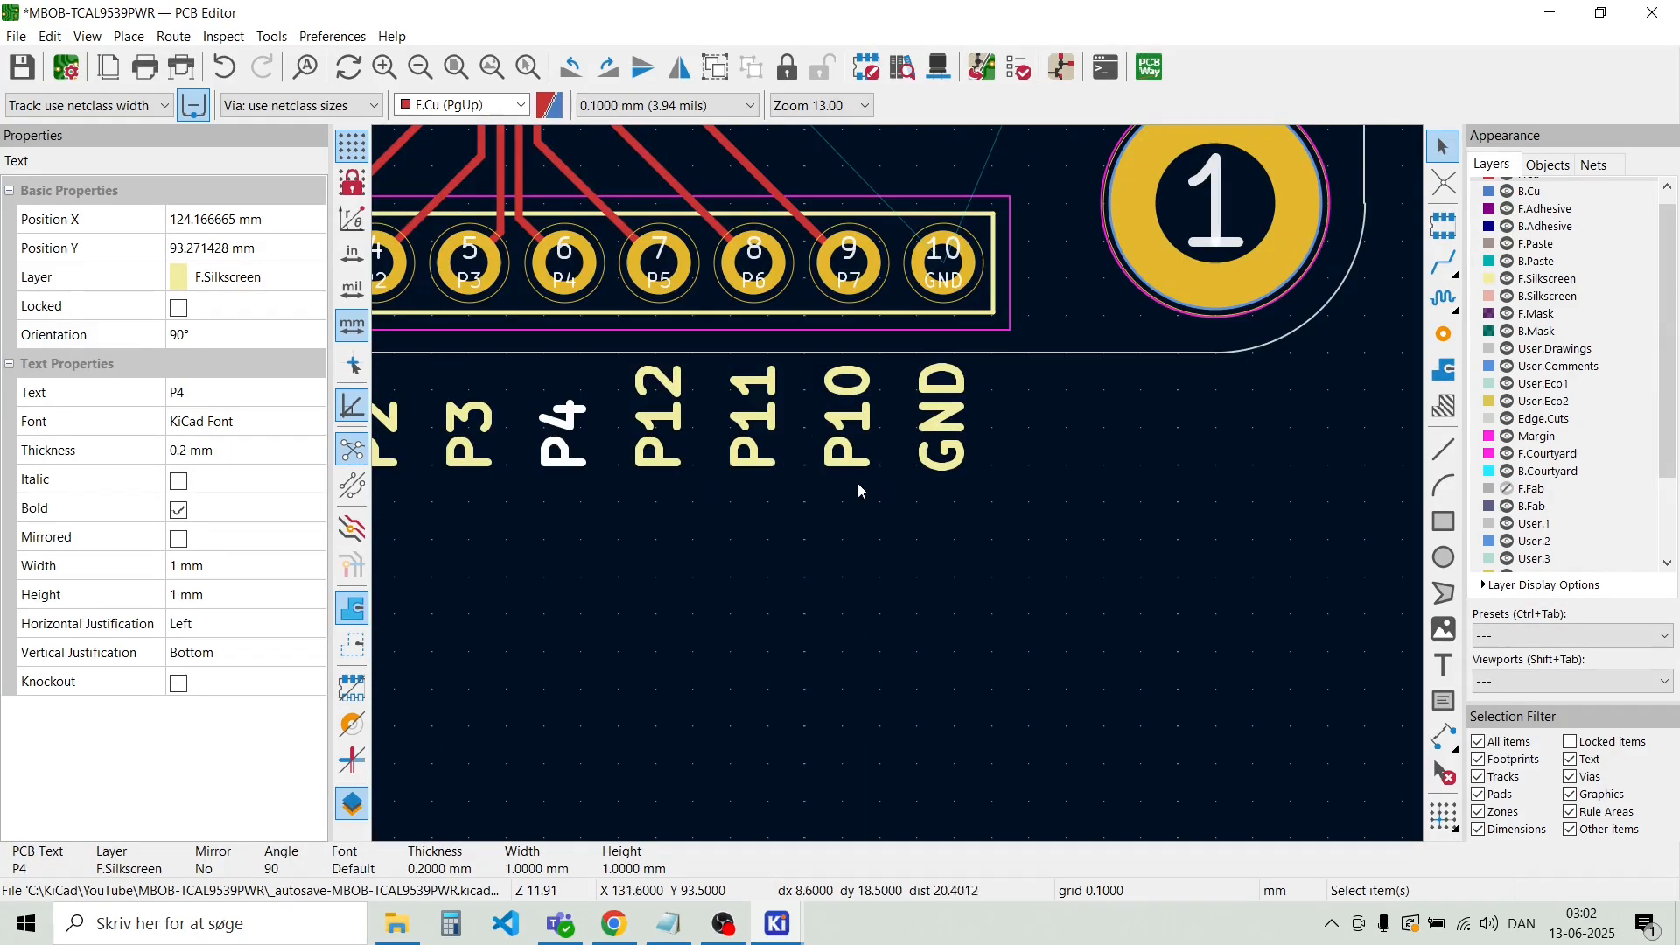
left_click(670, 423)
double_click(669, 422)
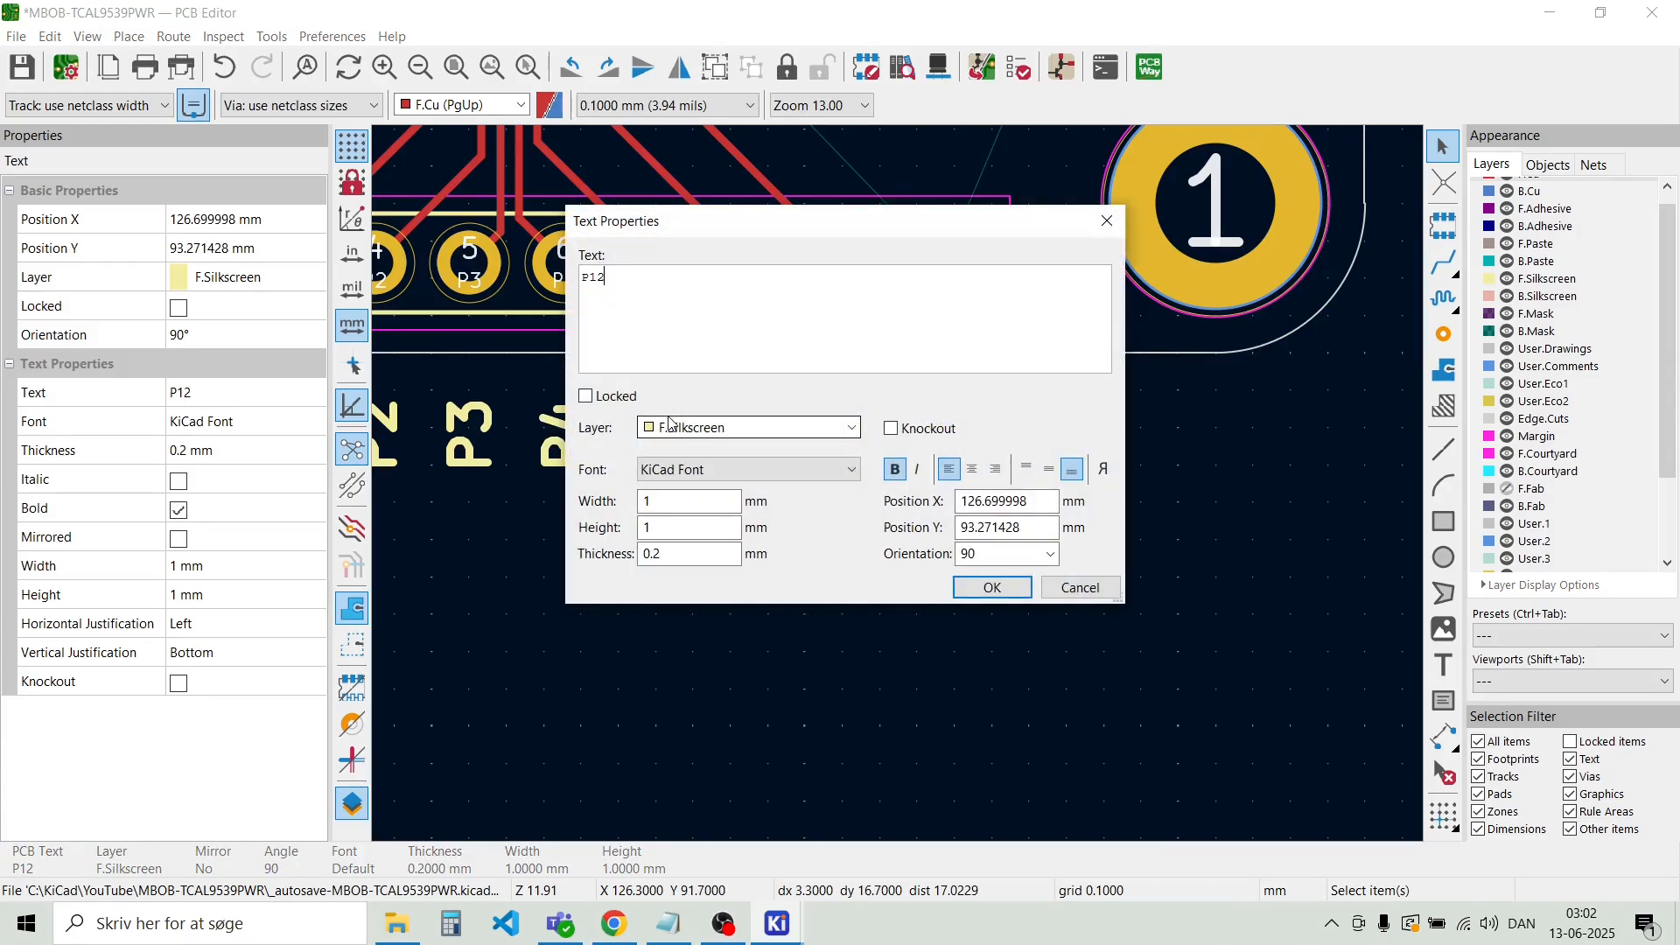
type("P5")
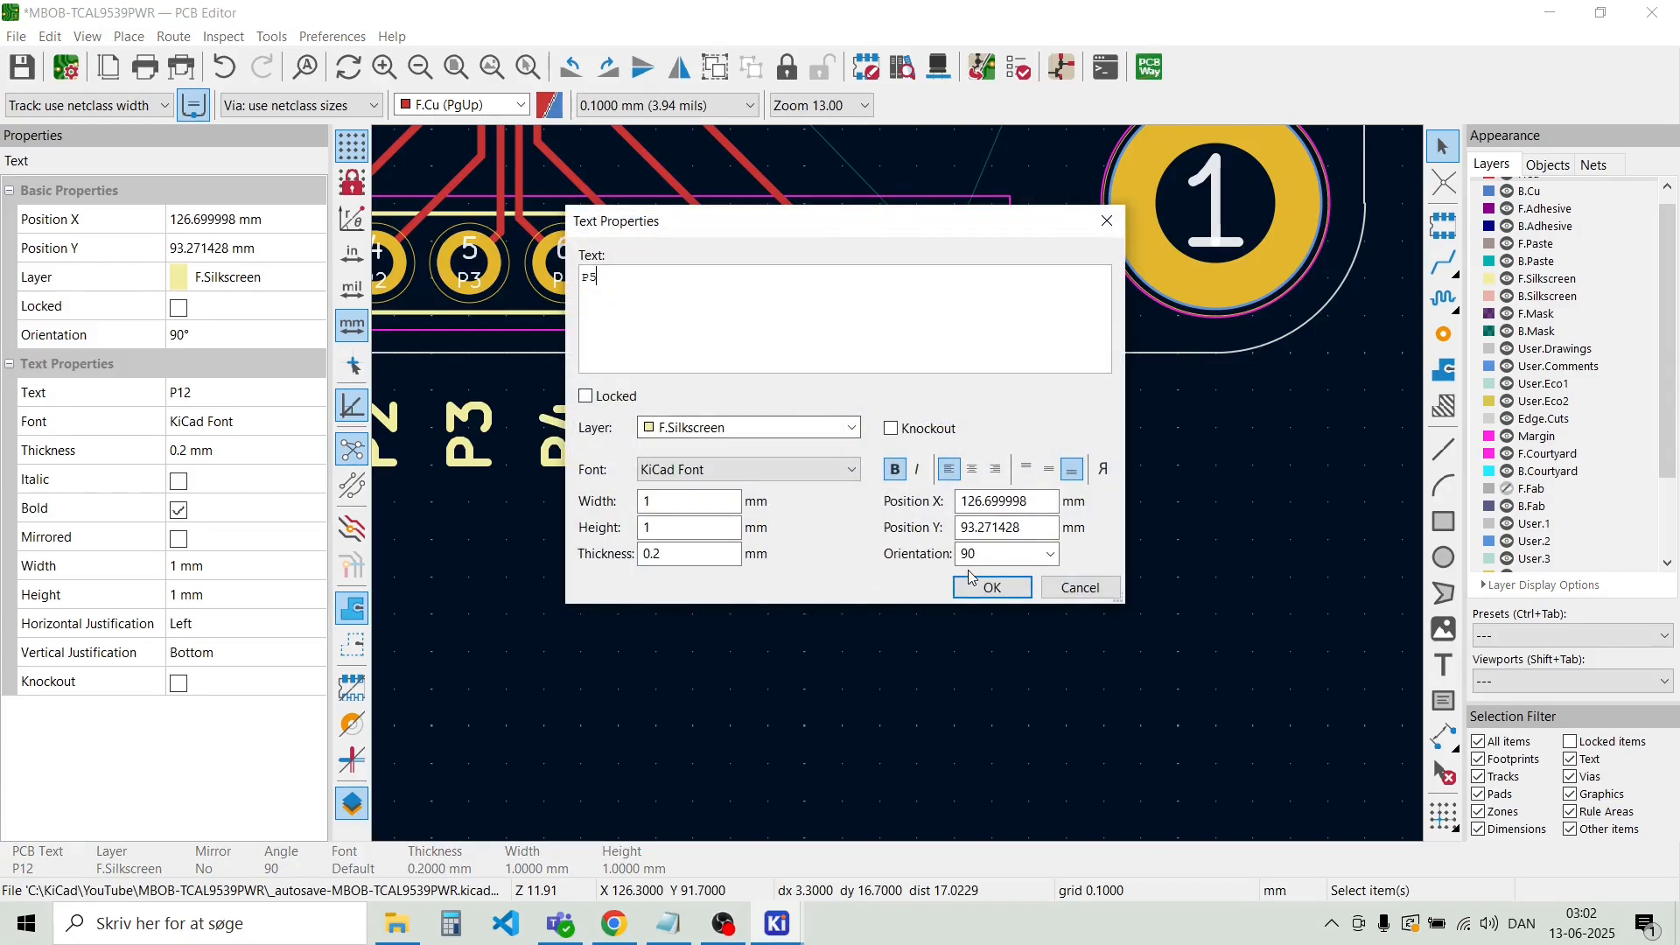
left_click(992, 586)
Change the P11 and P10 label texts below J3 pins 8 and 9 to P6 and P7
double_click(758, 426)
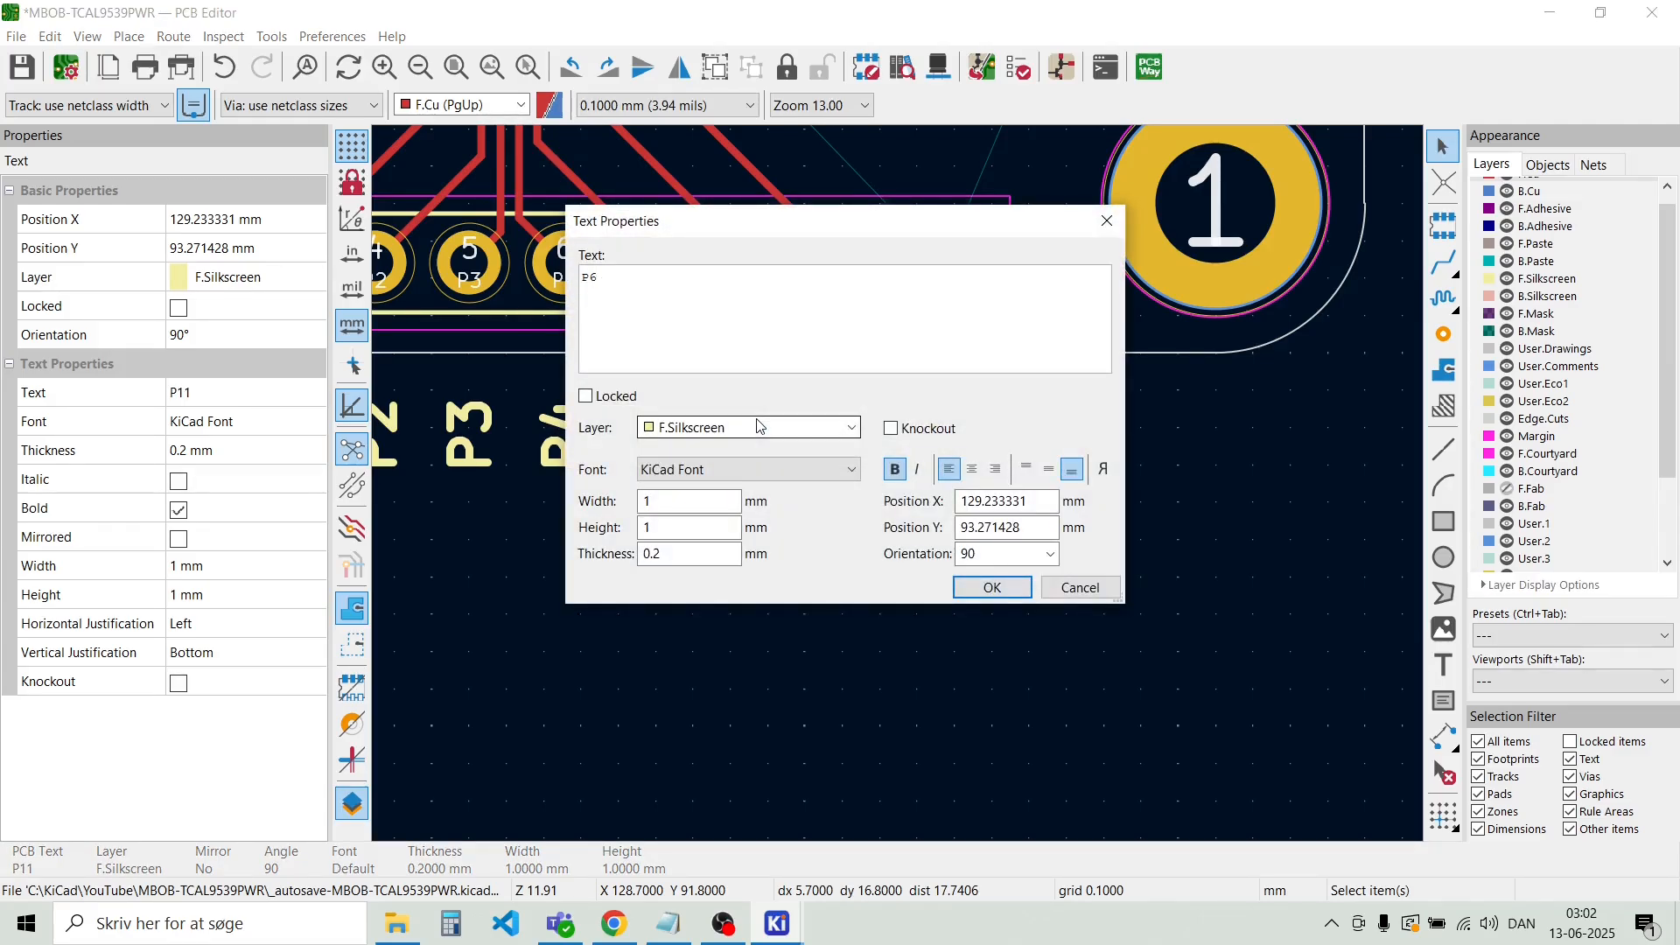
left_click(993, 586)
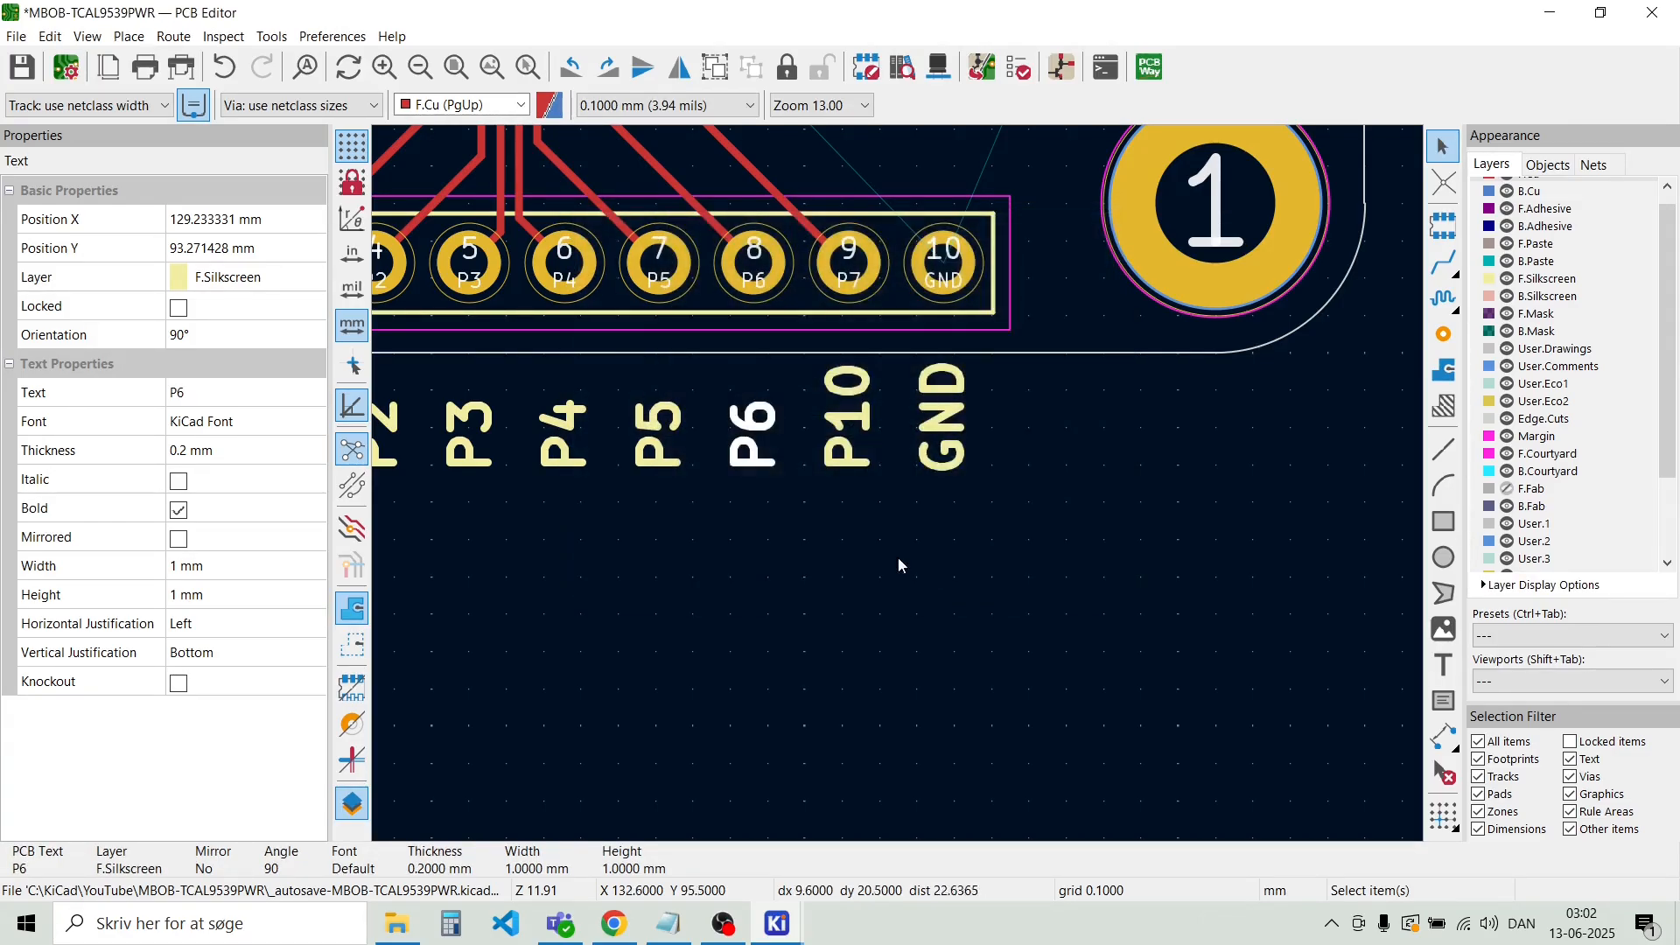
double_click(865, 431)
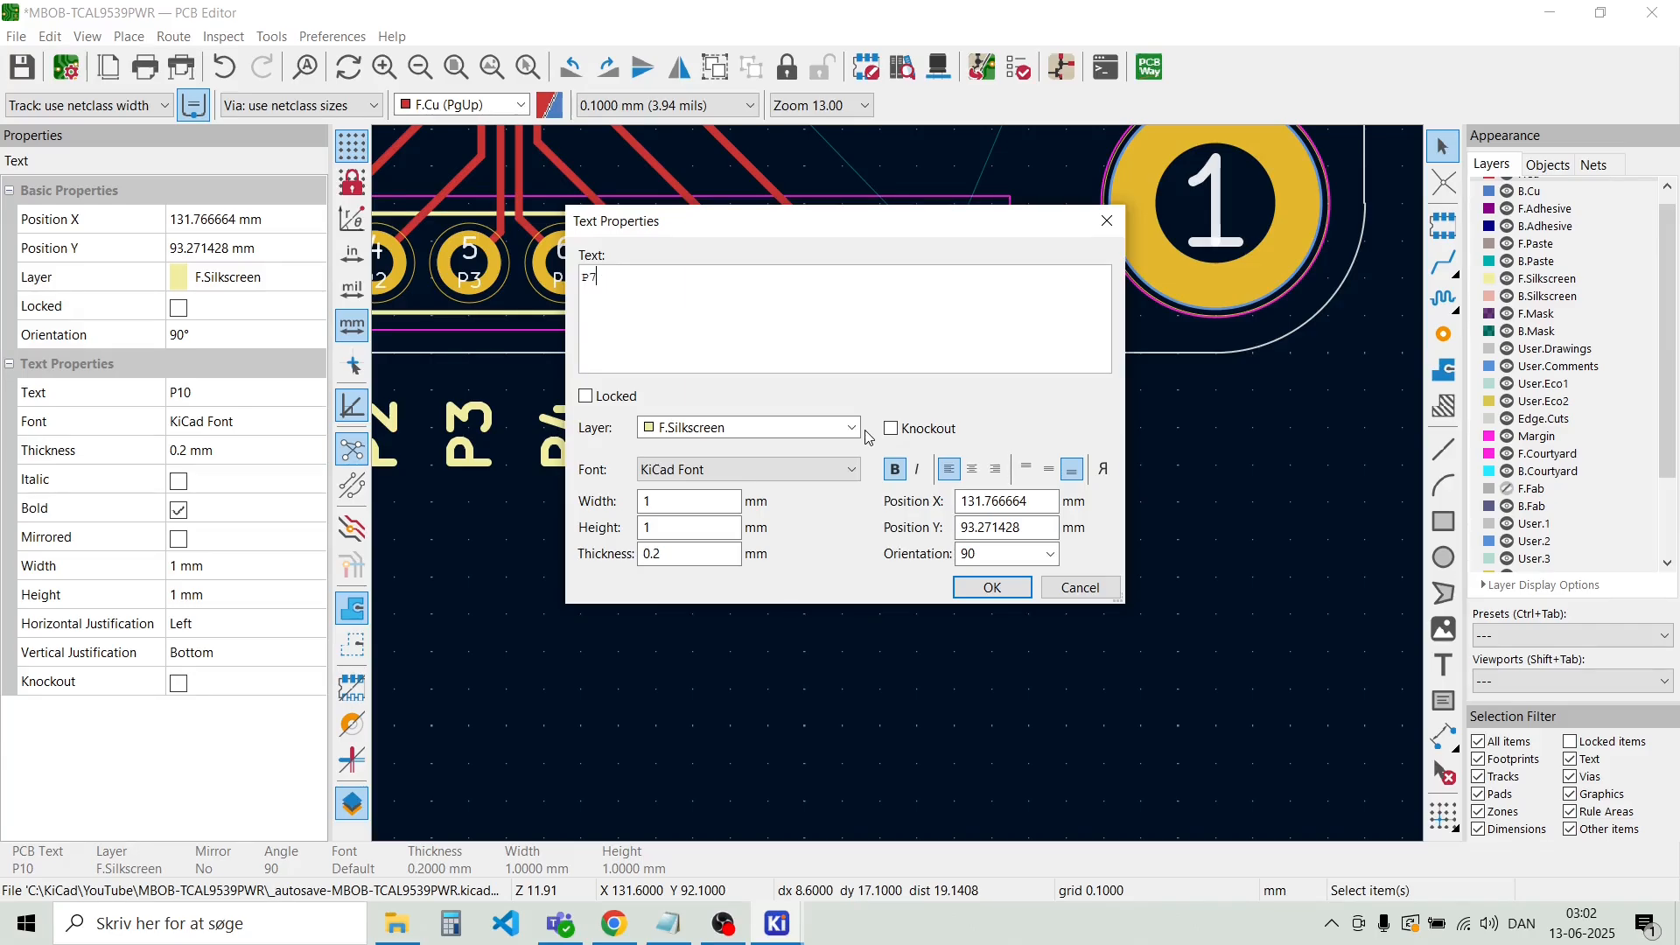
left_click(992, 587)
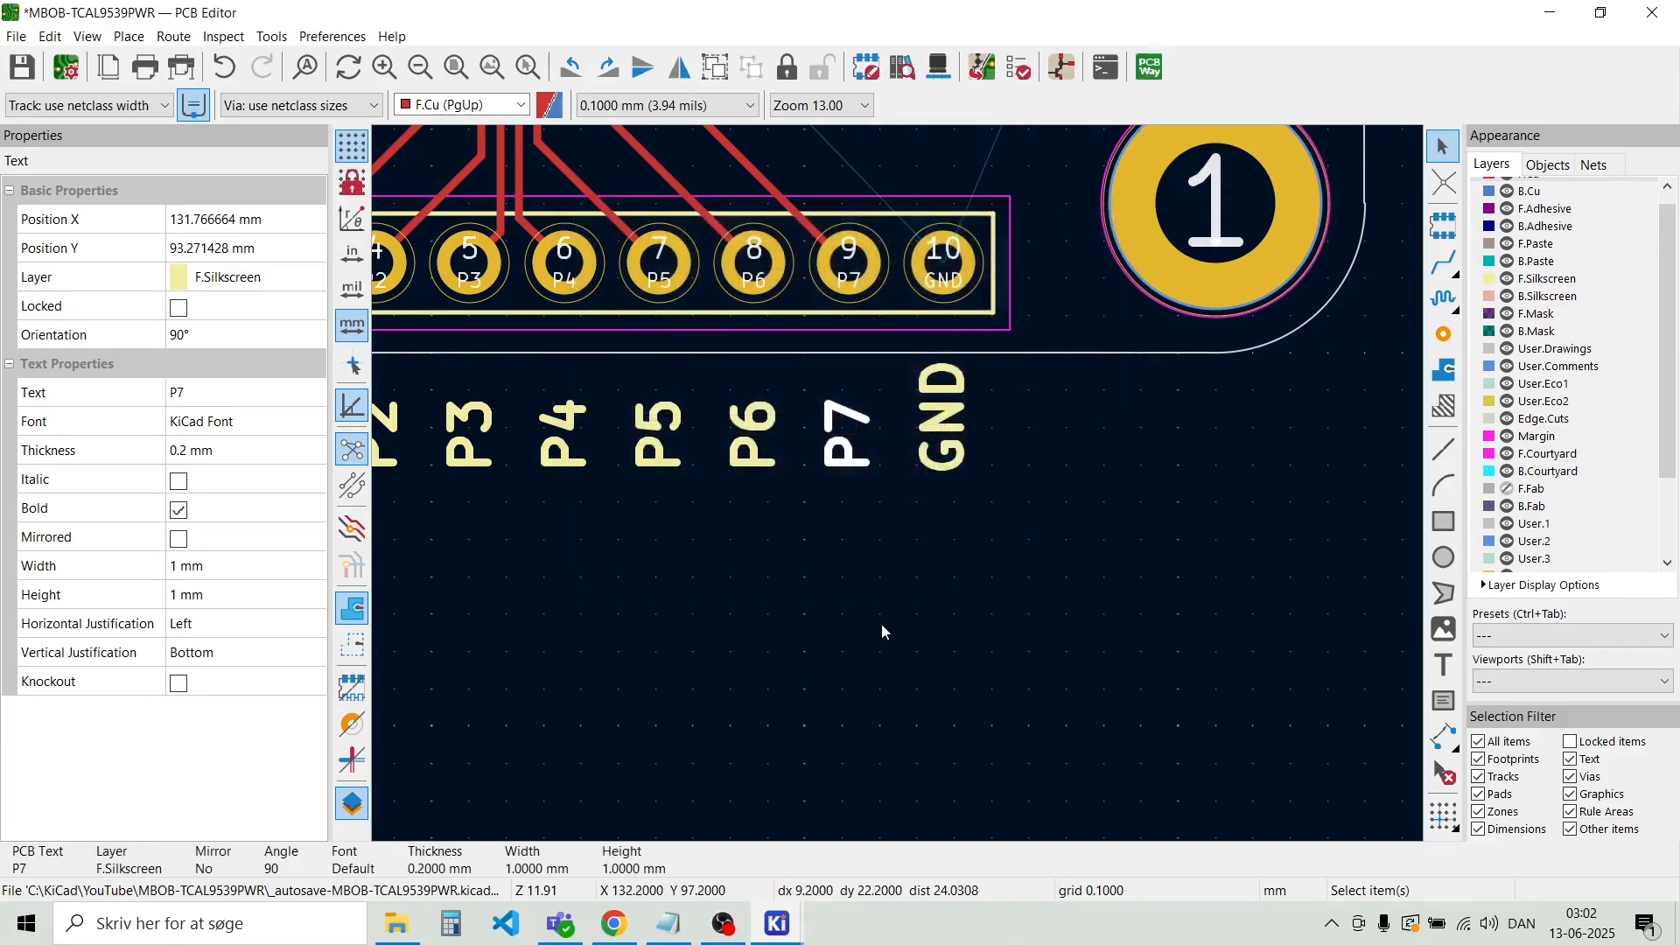
left_click(880, 620)
Align all ten J3 label texts, from 3V3 to GND, to their vertical center
scroll(899, 480, "down", 3)
left_click_drag(969, 486, 512, 410)
right_click(648, 430)
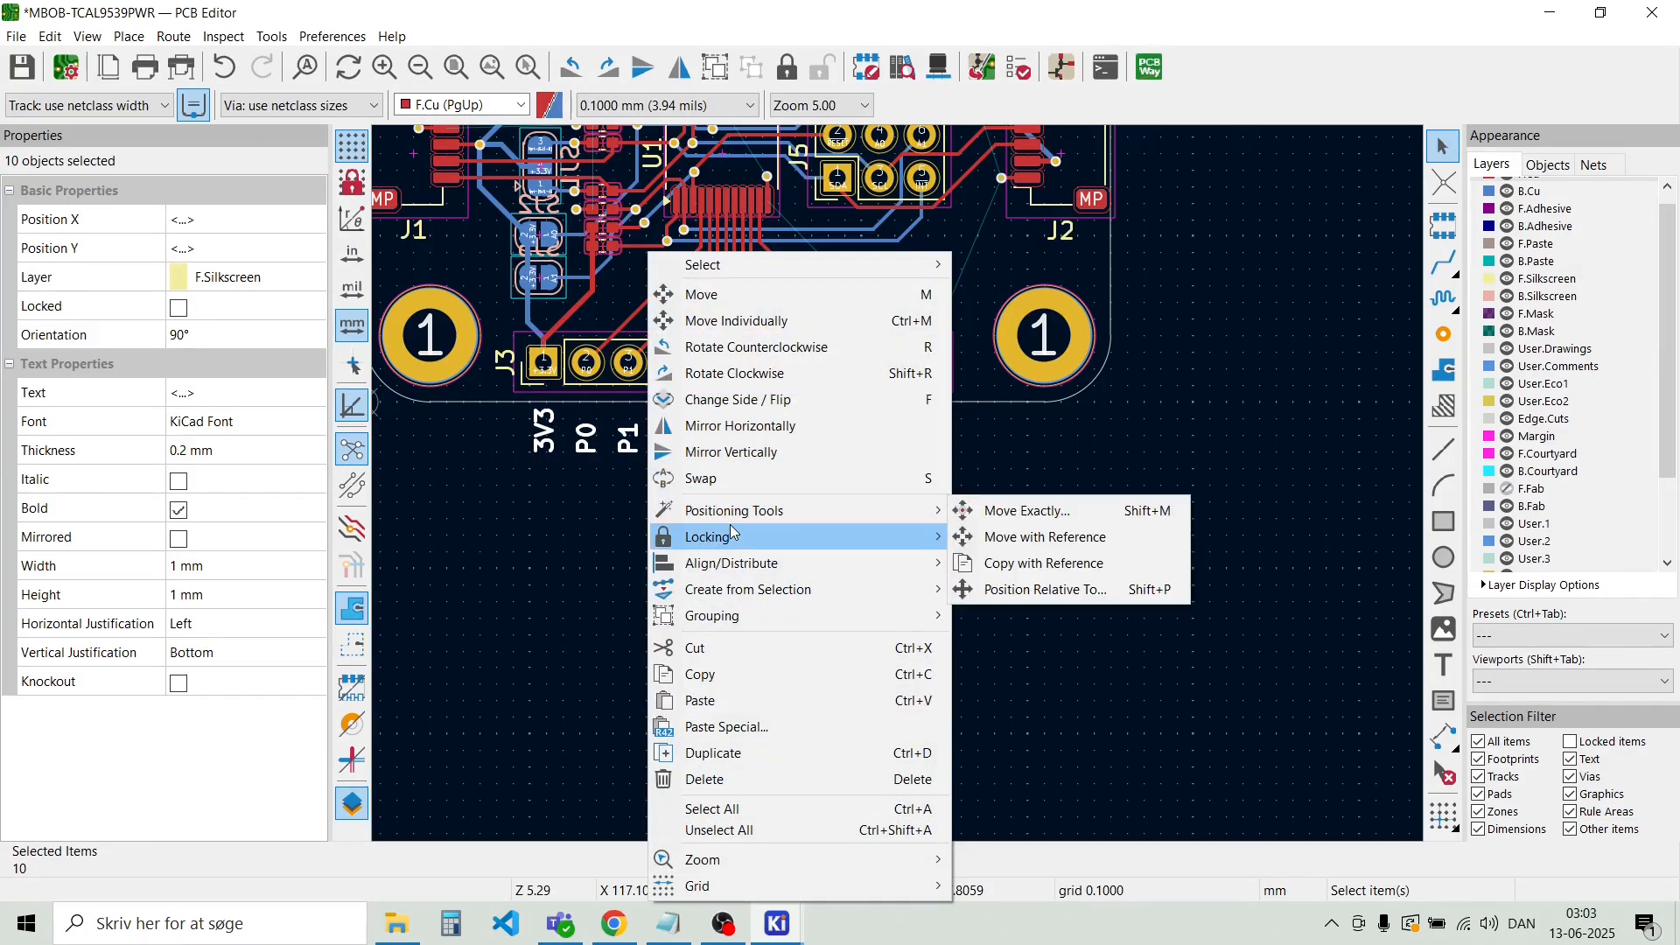
mouse_move(747, 564)
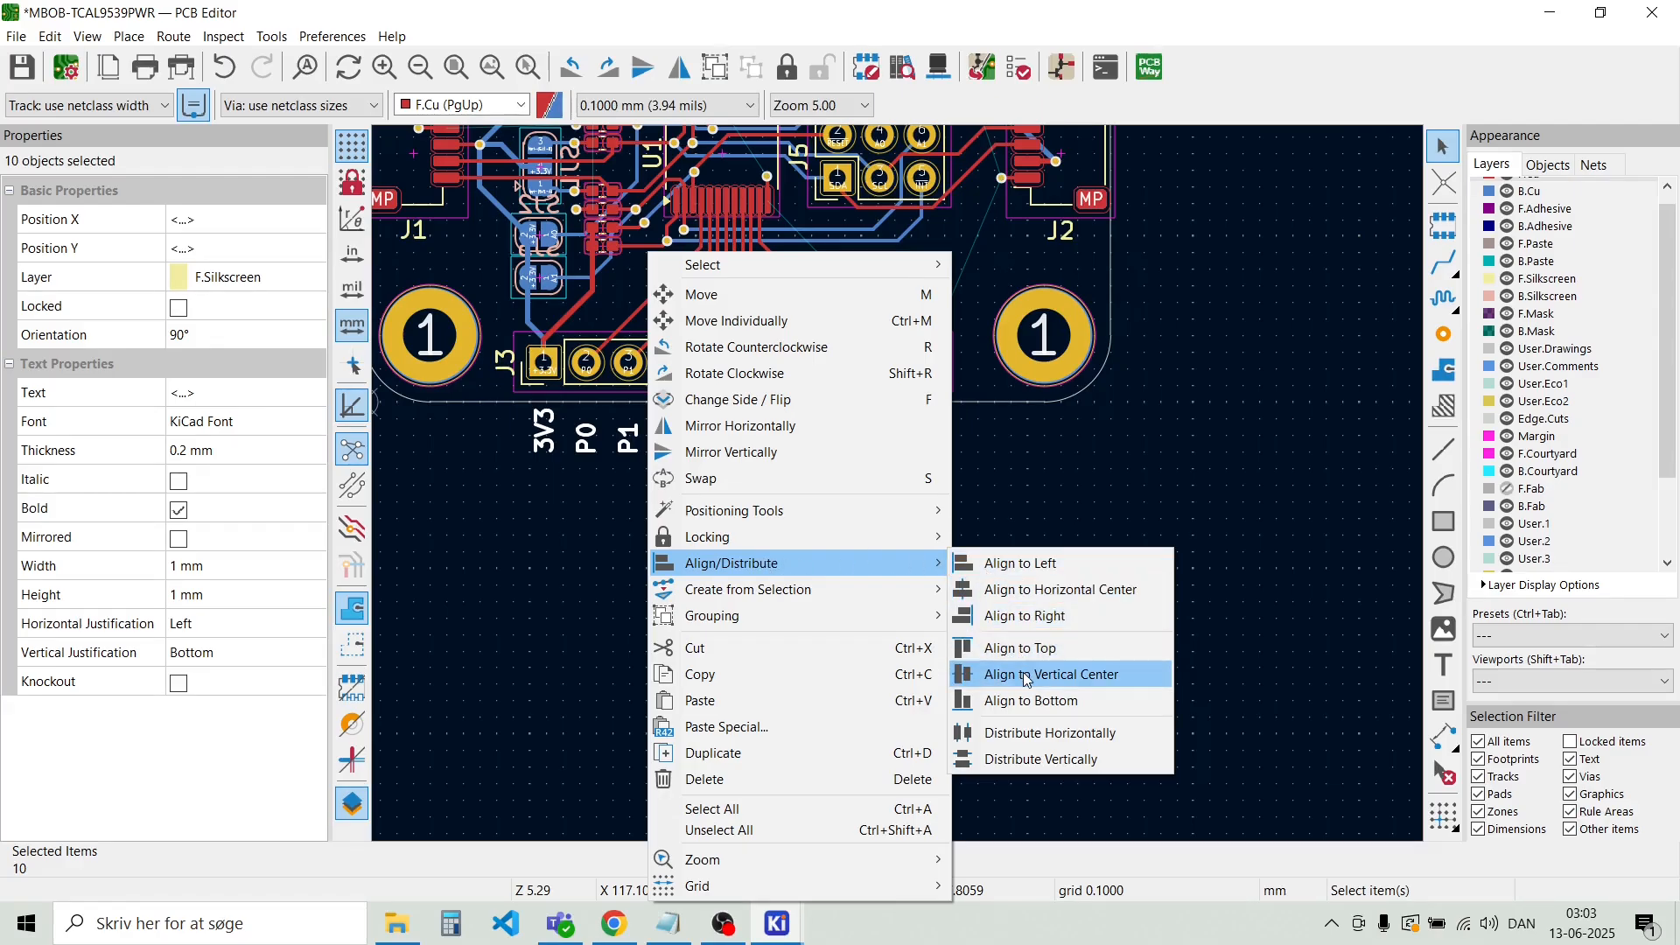
left_click(1026, 680)
left_click(915, 554)
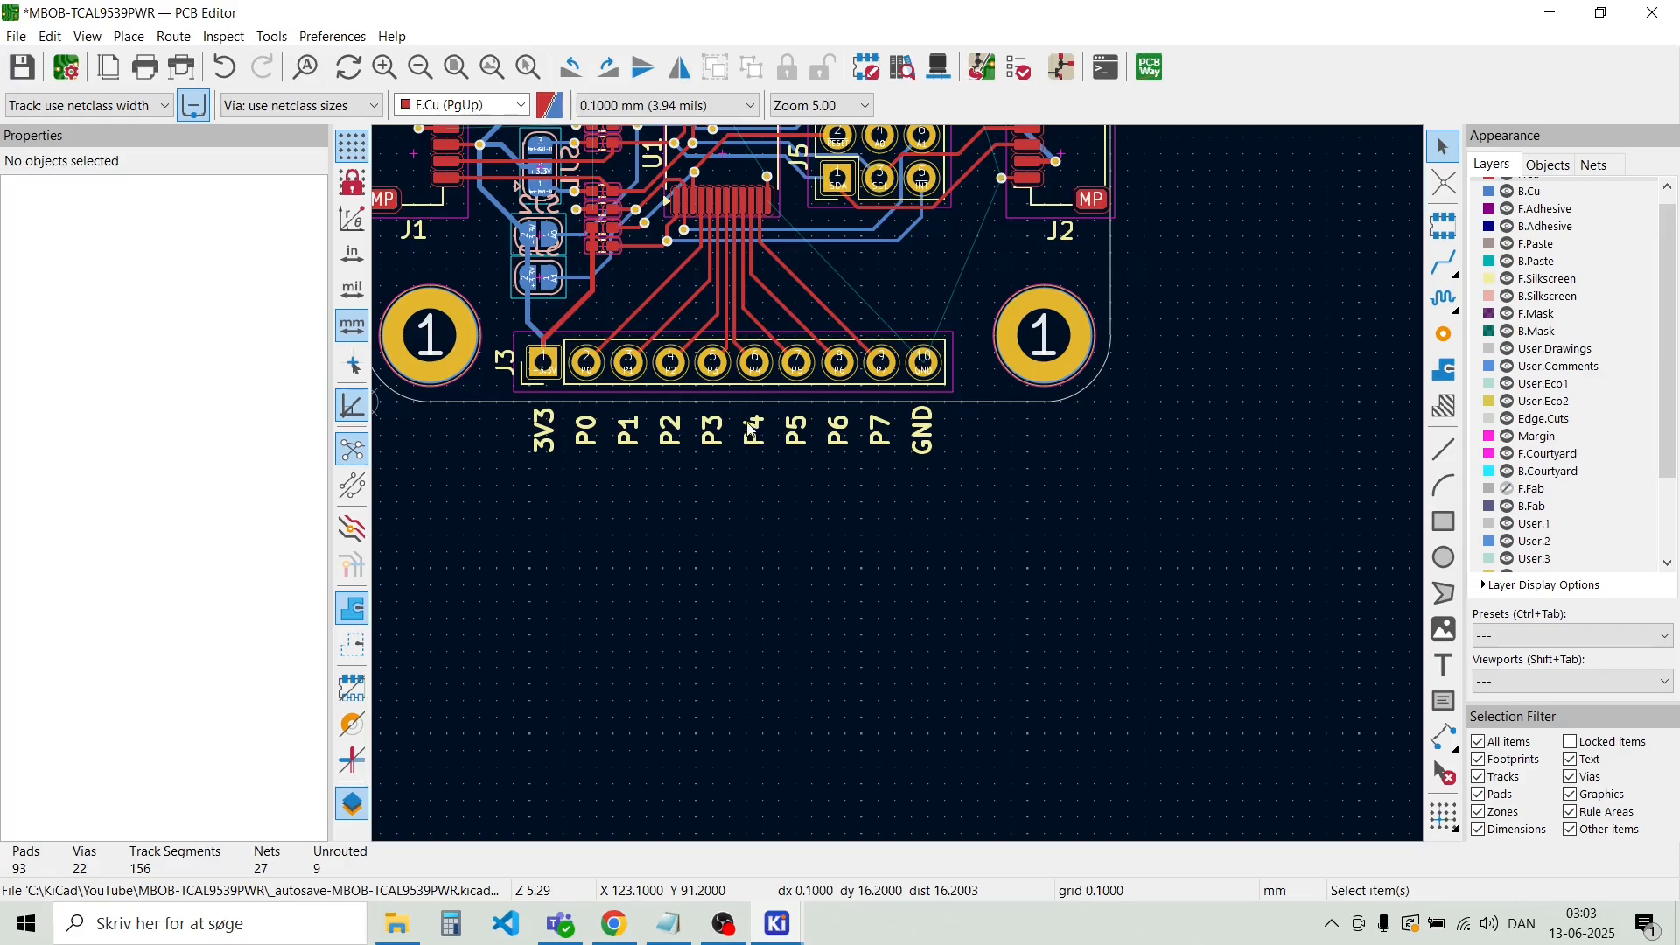
Move the ten J3 labels up inside the board outline, just above the header, keeping each centred on its pin
scroll(898, 481, "up", 3)
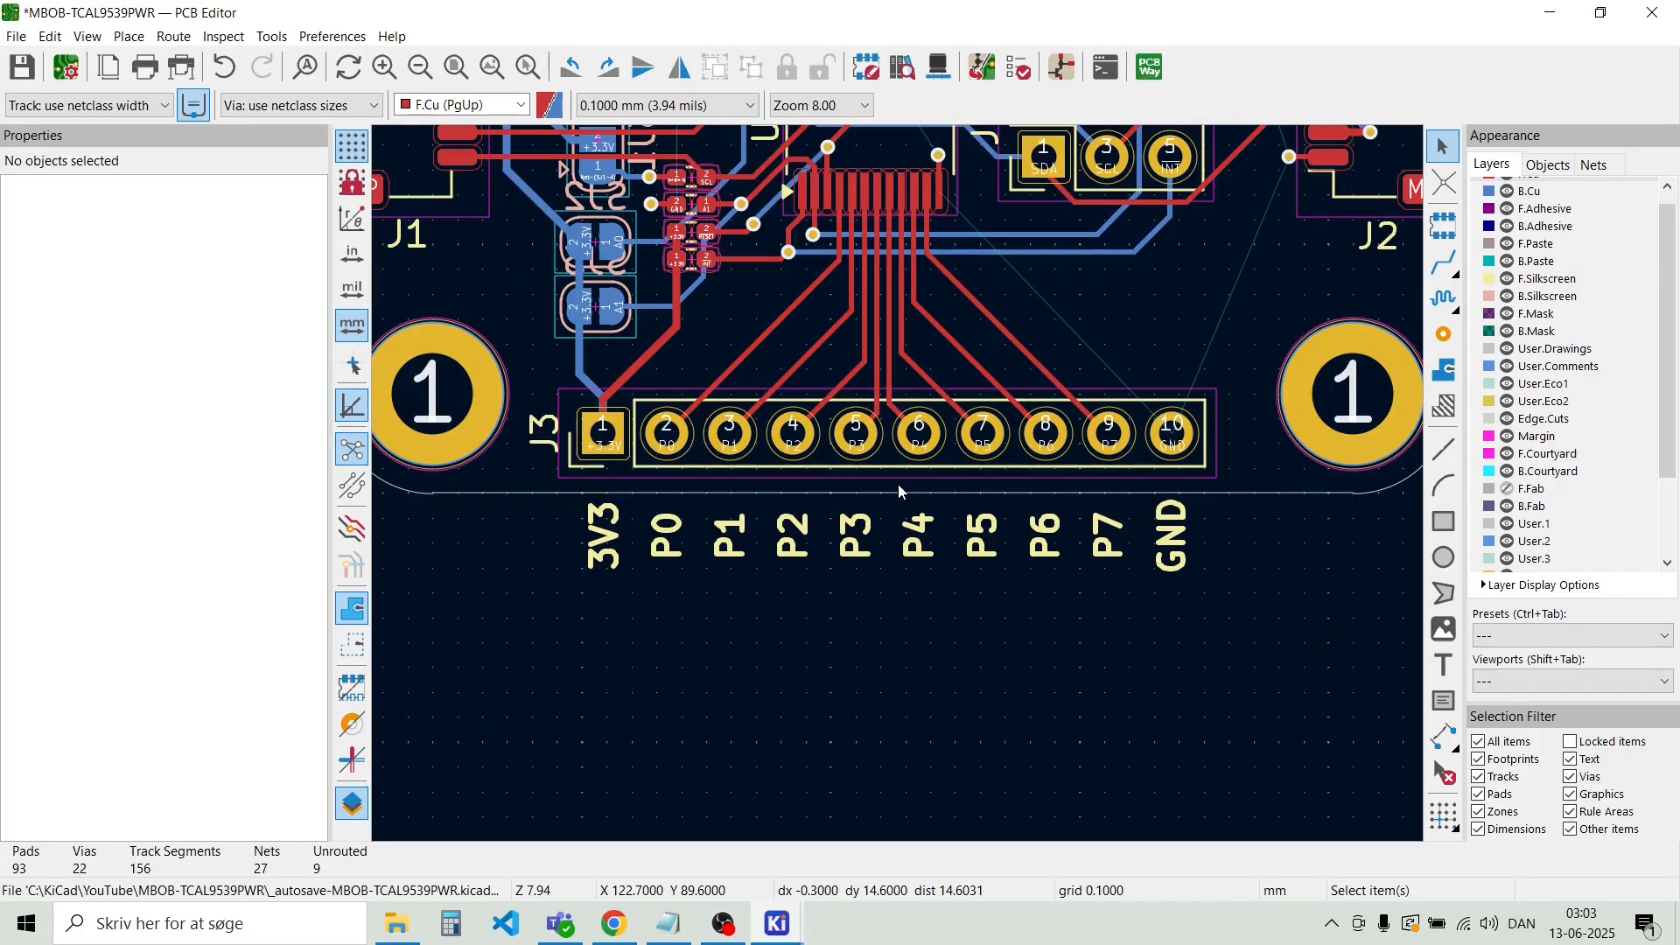
left_click_drag(1329, 707, 480, 567)
key("m")
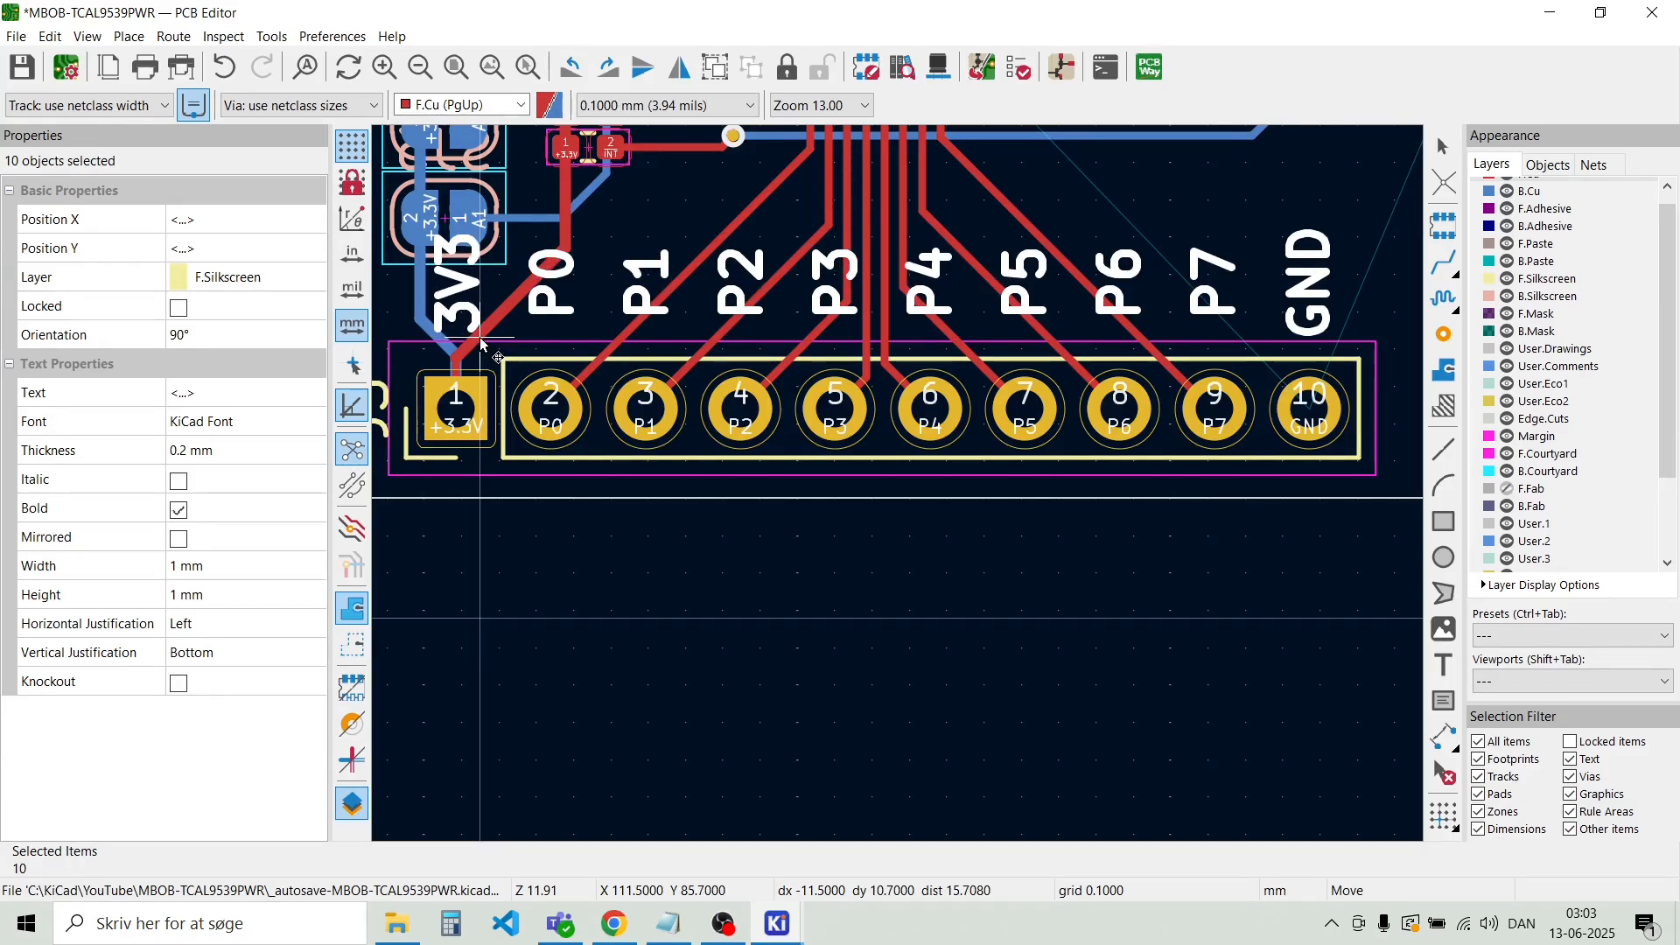
left_click(480, 338)
left_click(696, 505)
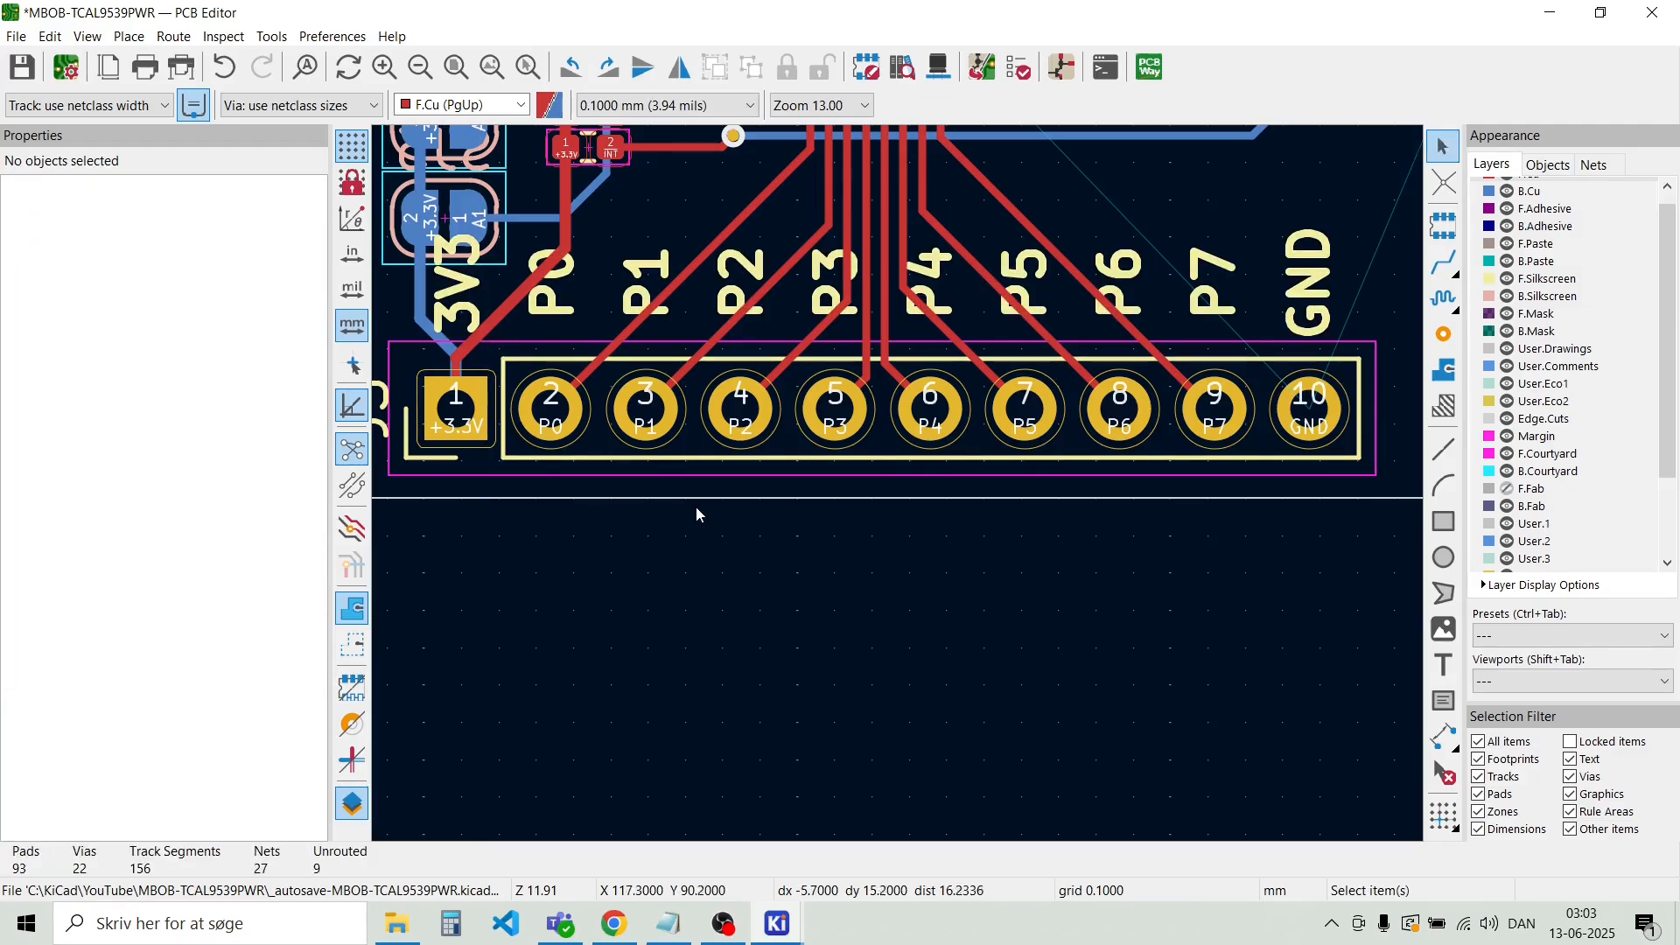
Move the ten J4 labels about 8 mm down inside the board outline, just below the header, keeping each centred on its pin
scroll(697, 504, "down", 3)
scroll(967, 216, "up", 2)
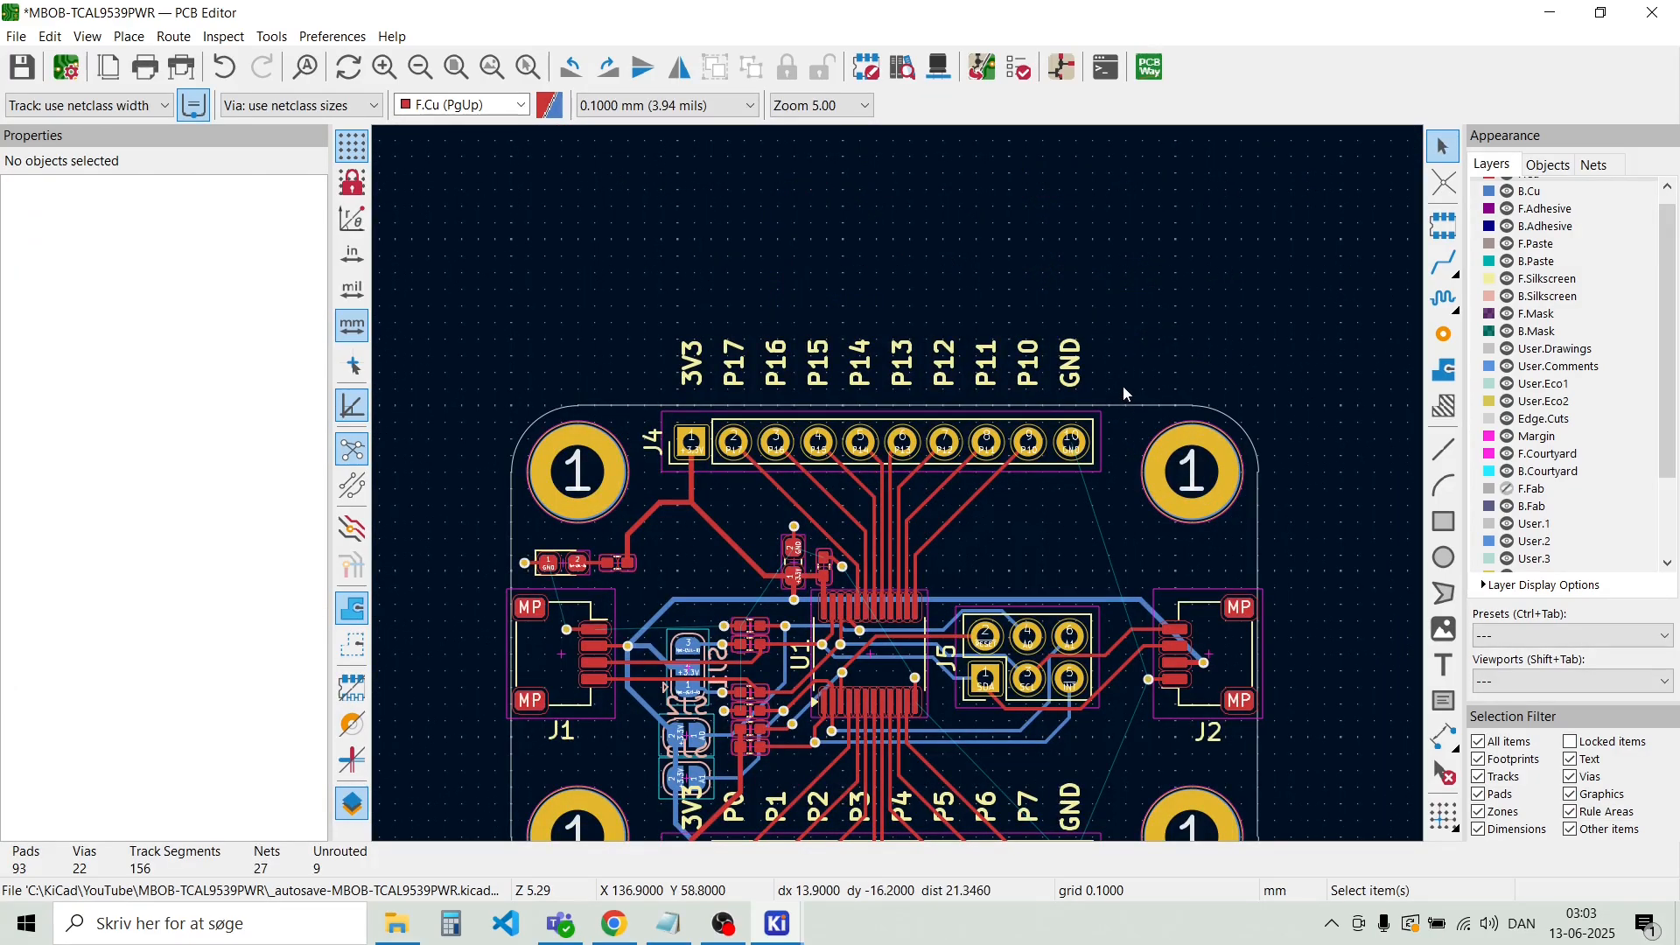
left_click_drag(1116, 379, 700, 318)
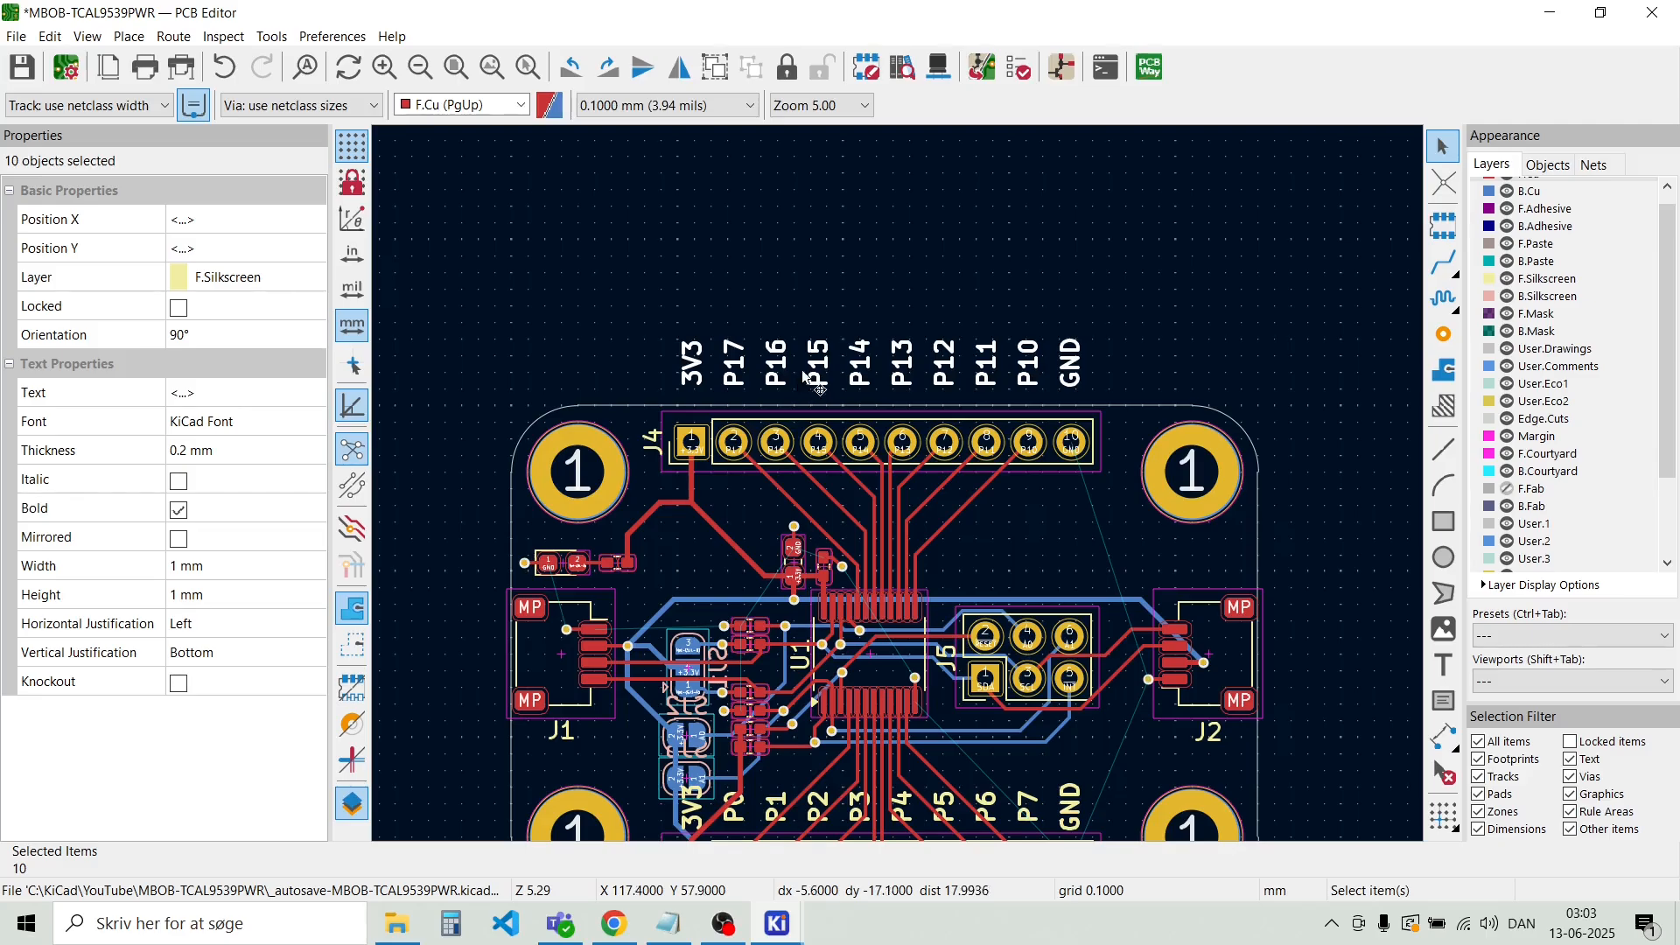
key("m")
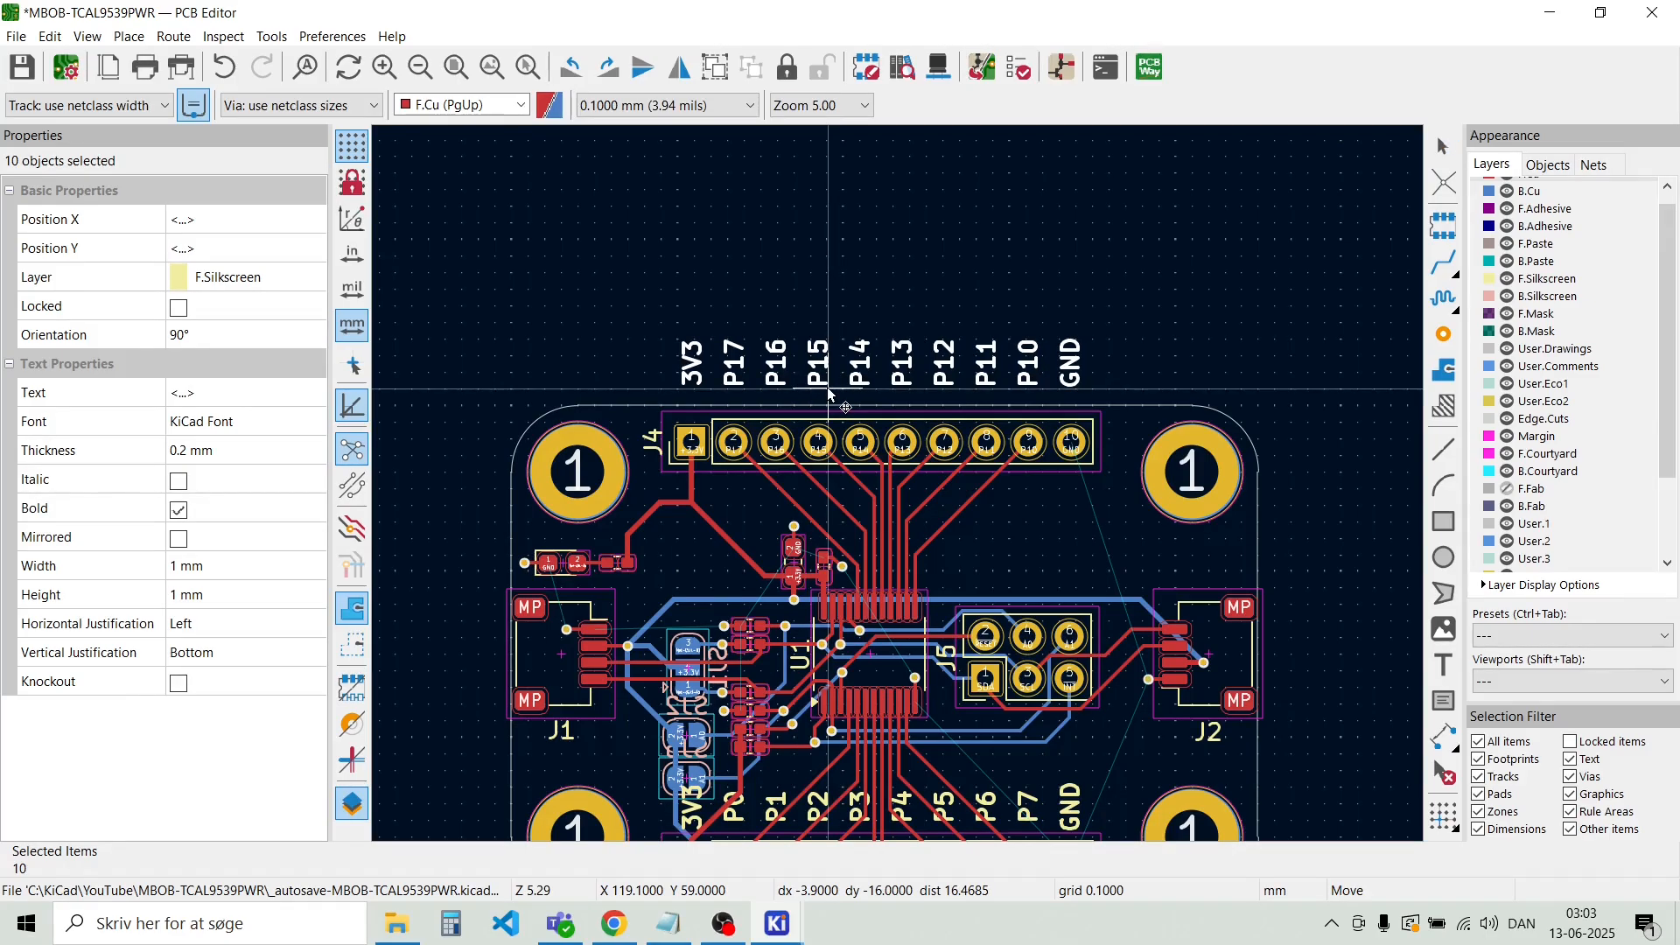
scroll(896, 483, "up", 5)
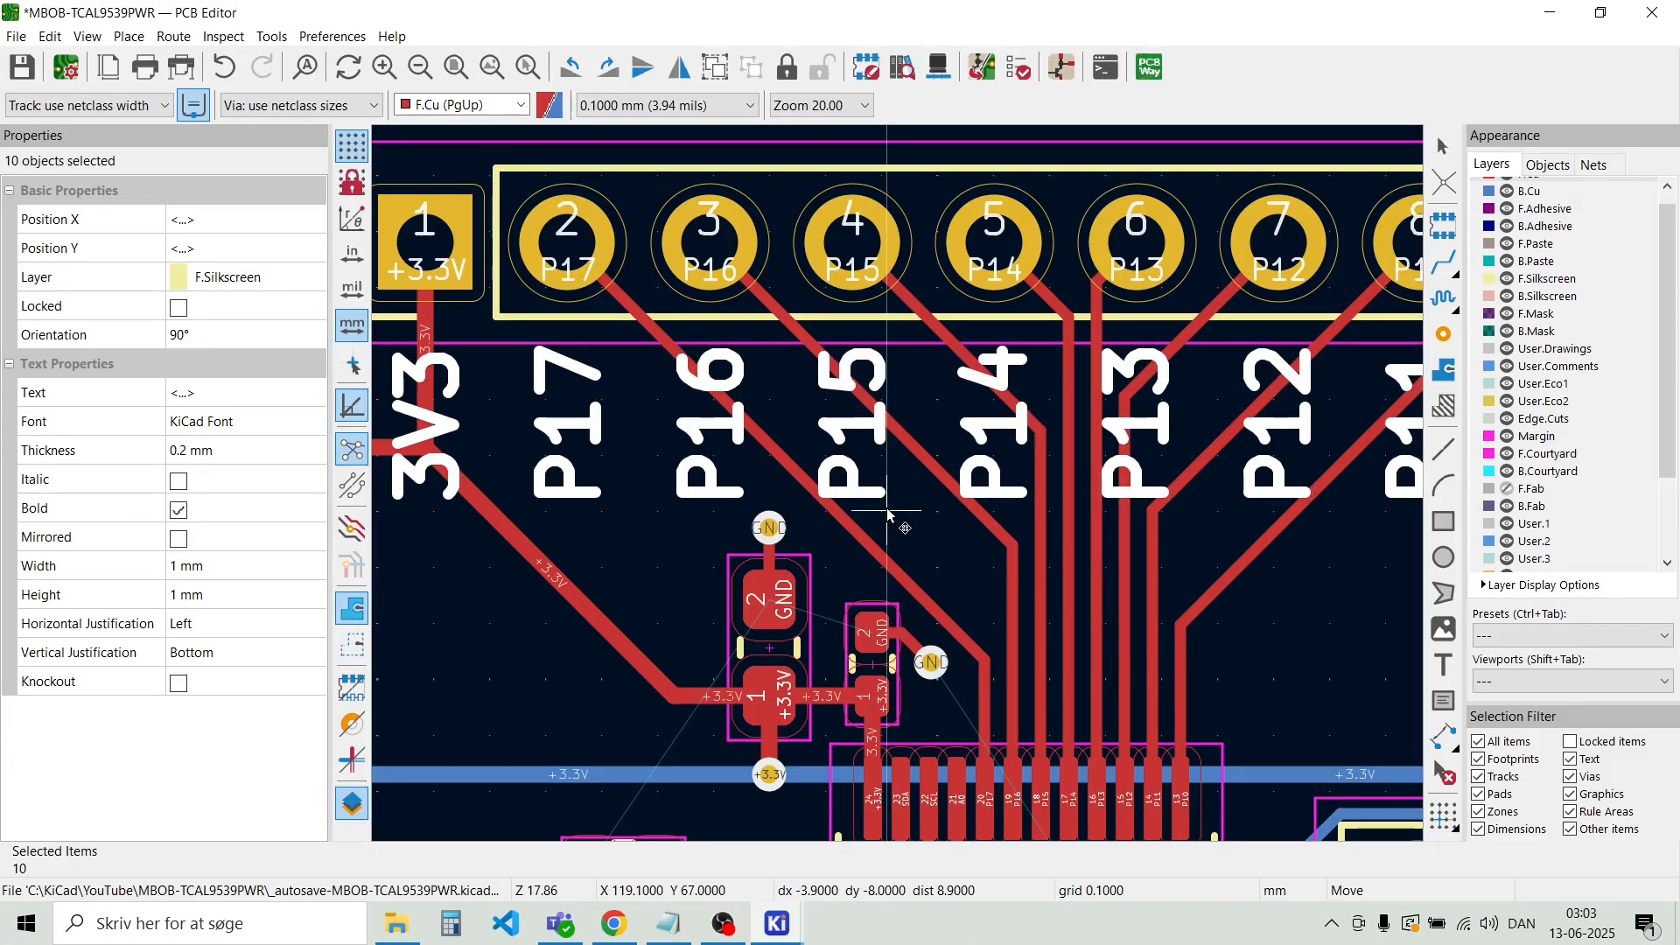
left_click(887, 517)
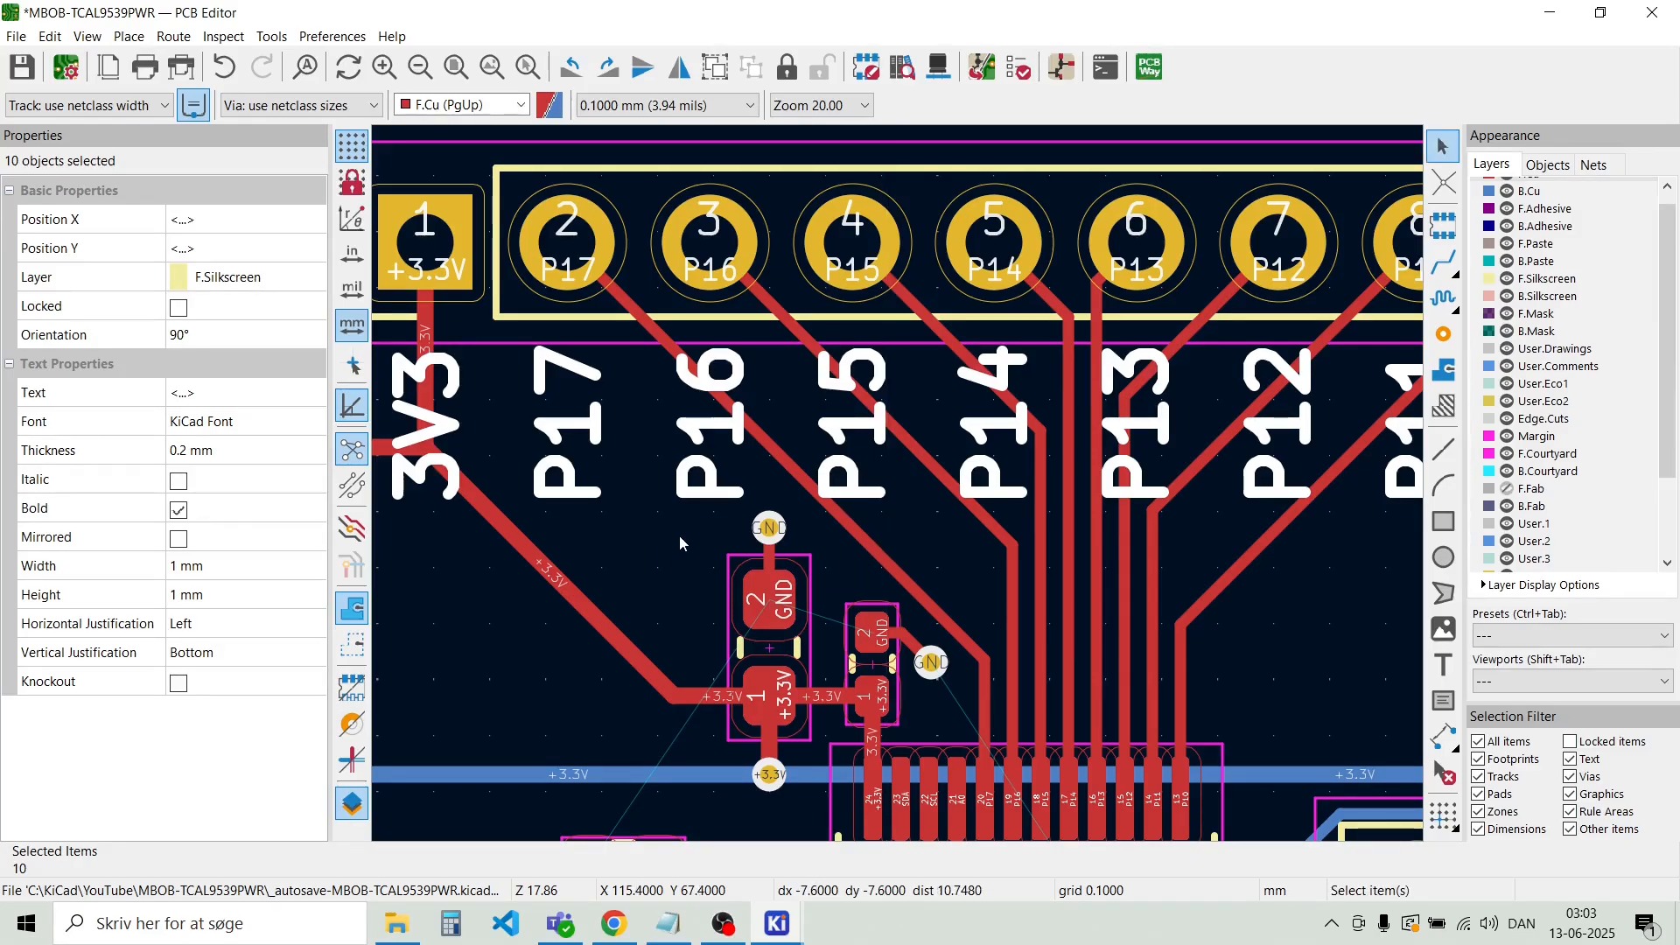
left_click(649, 563)
Duplicate J4's P11, P10 and GND silkscreen labels twice, placing one set above and one set below header J5, aligned with its pin columns
scroll(900, 488, "down", 5)
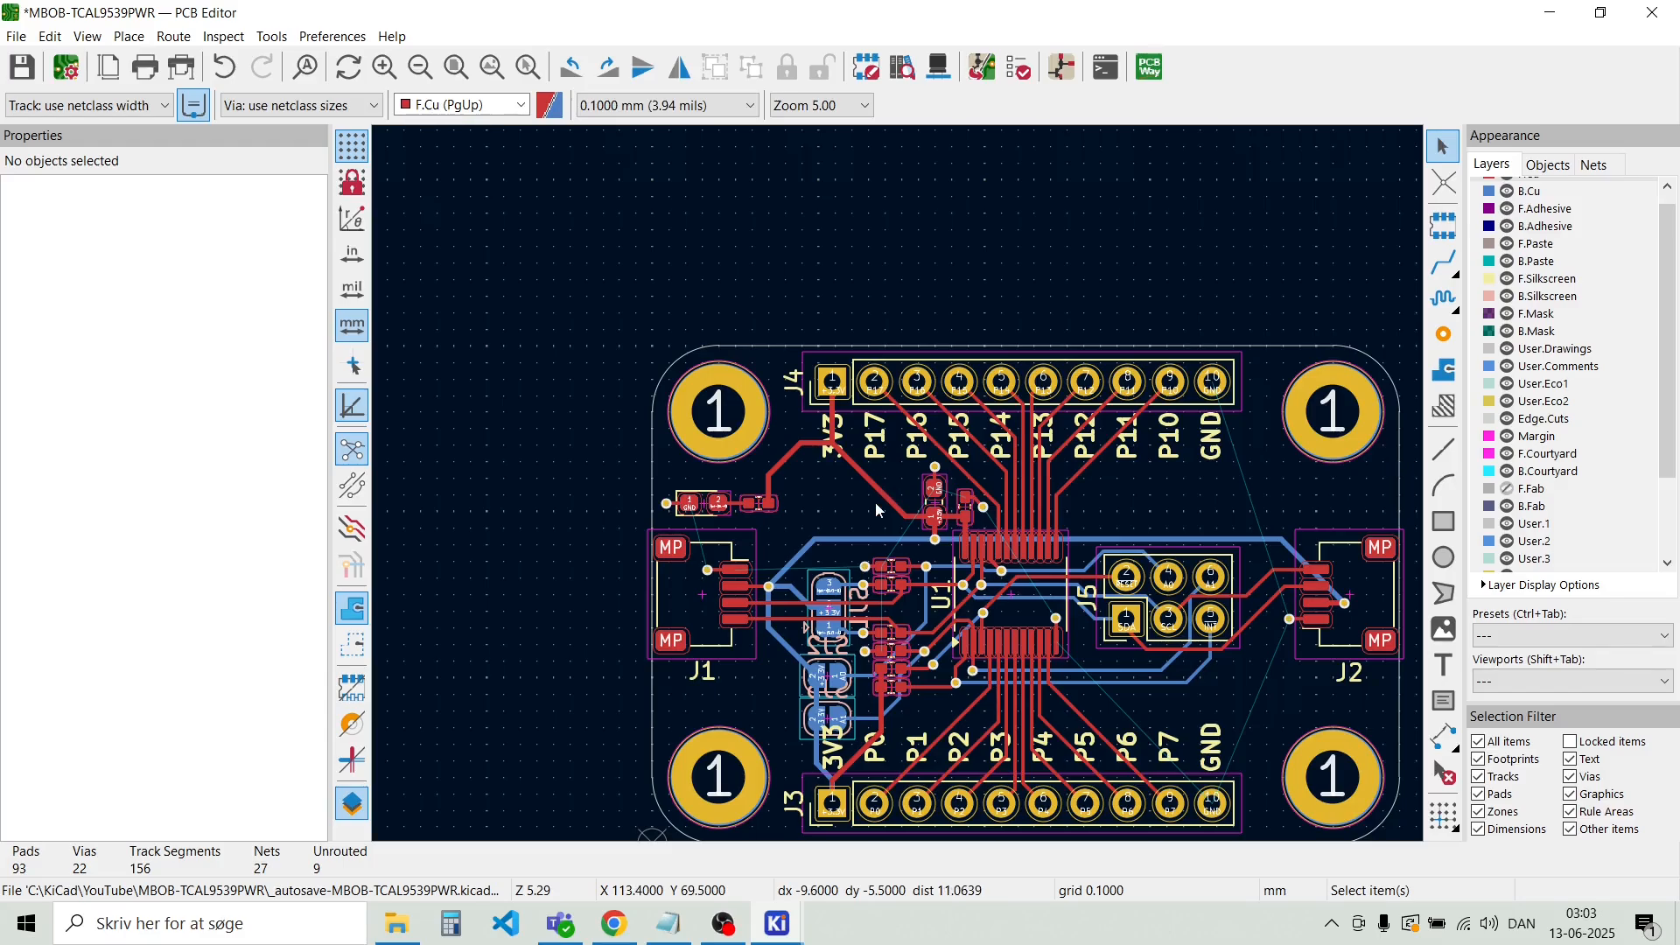
scroll(1189, 586, "up", 4)
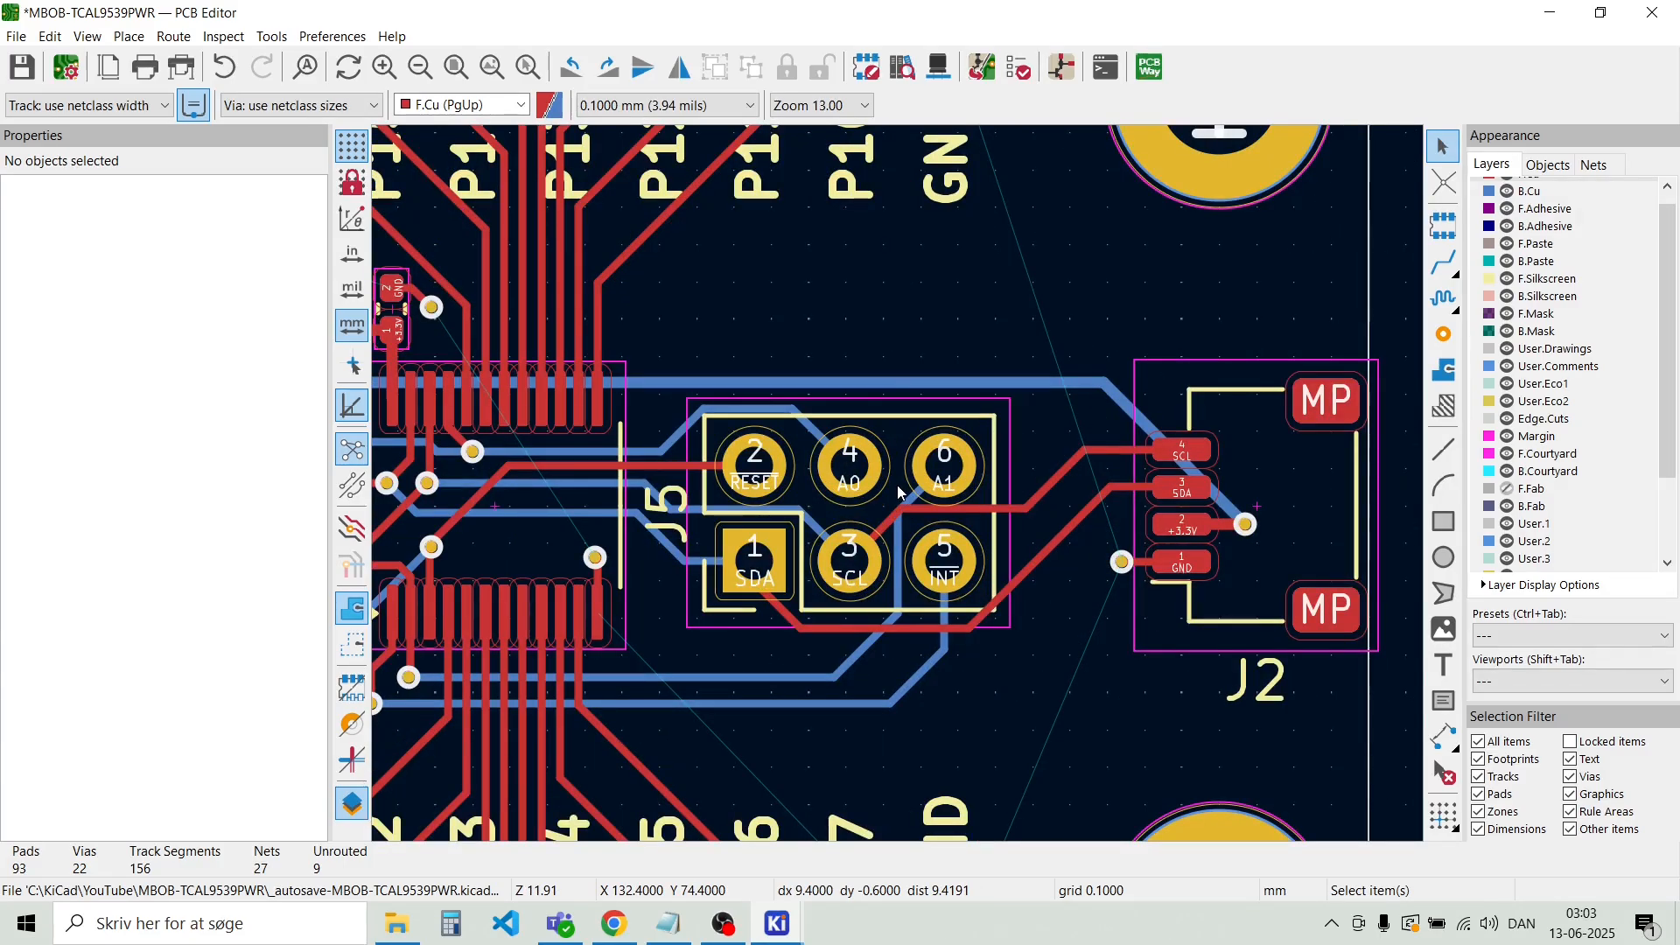
scroll(898, 485, "up", 2)
scroll(898, 485, "up", 2)
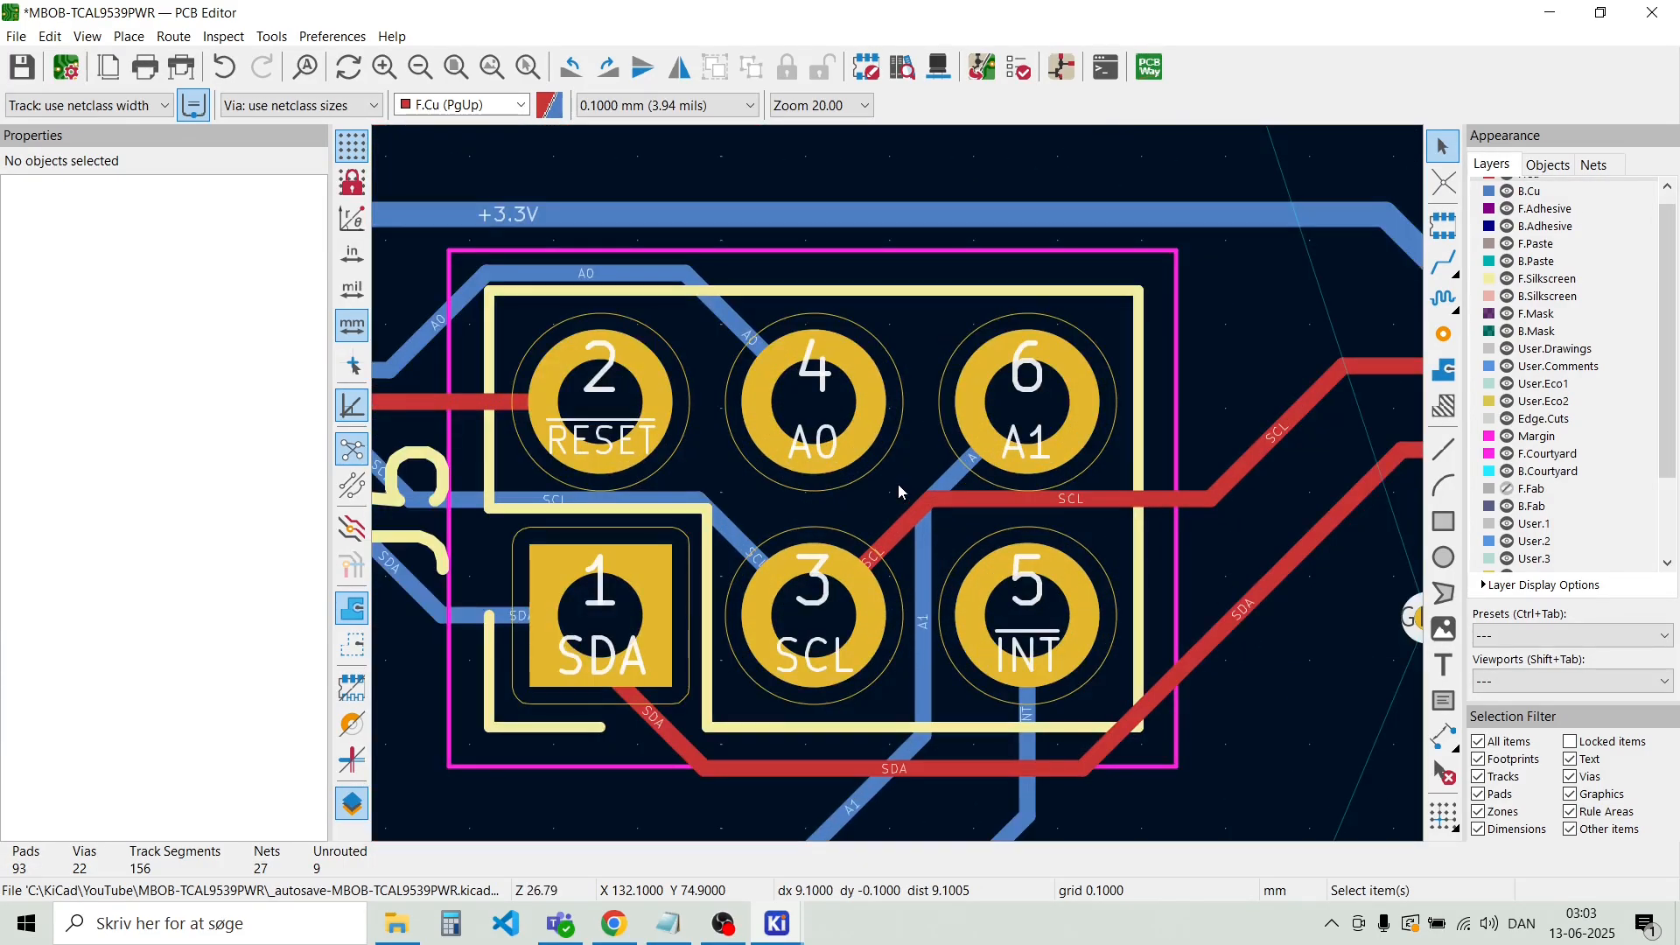
scroll(898, 484, "down", 2)
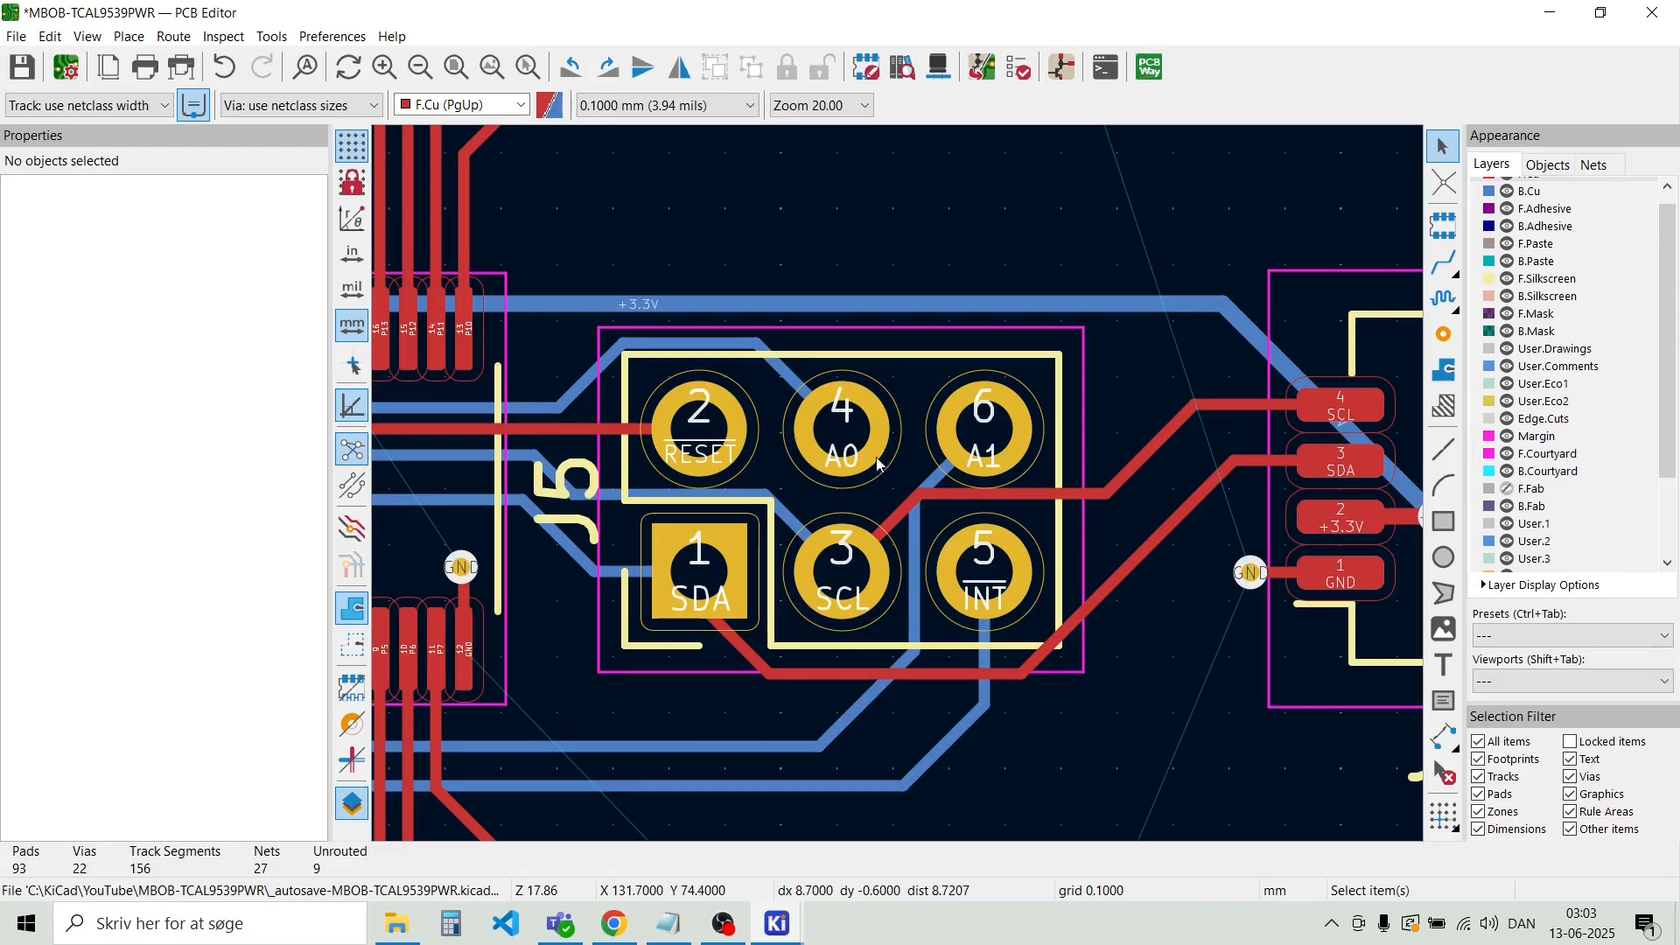
scroll(902, 491, "down", 1)
scroll(901, 491, "down", 1)
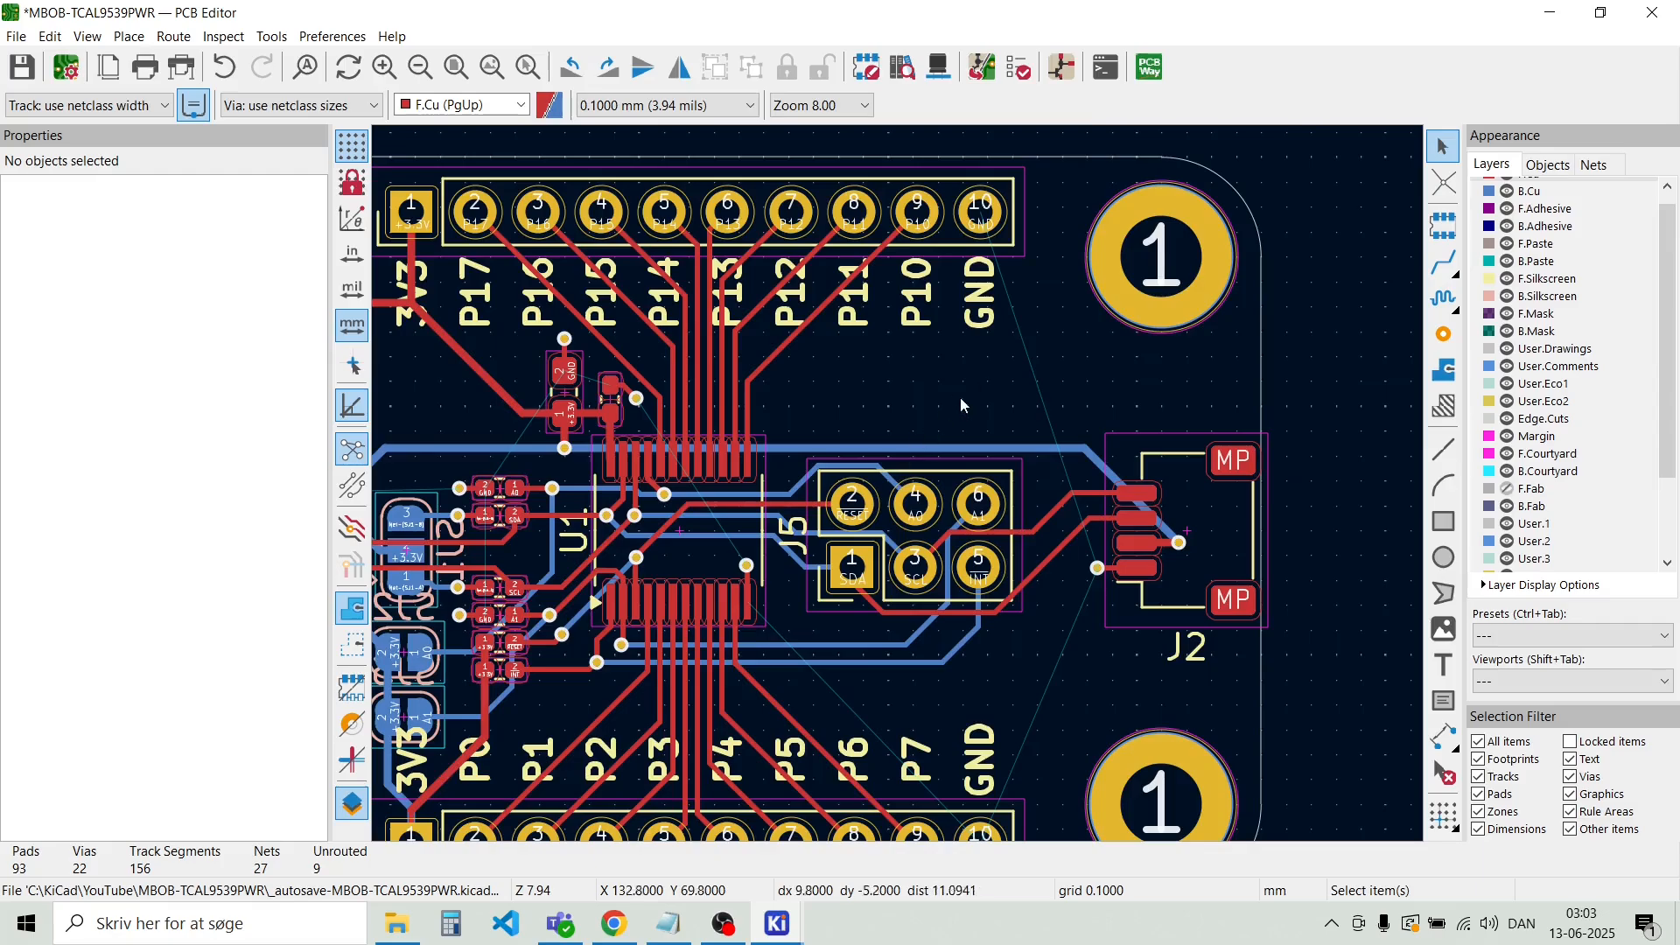
left_click_drag(984, 335, 847, 311)
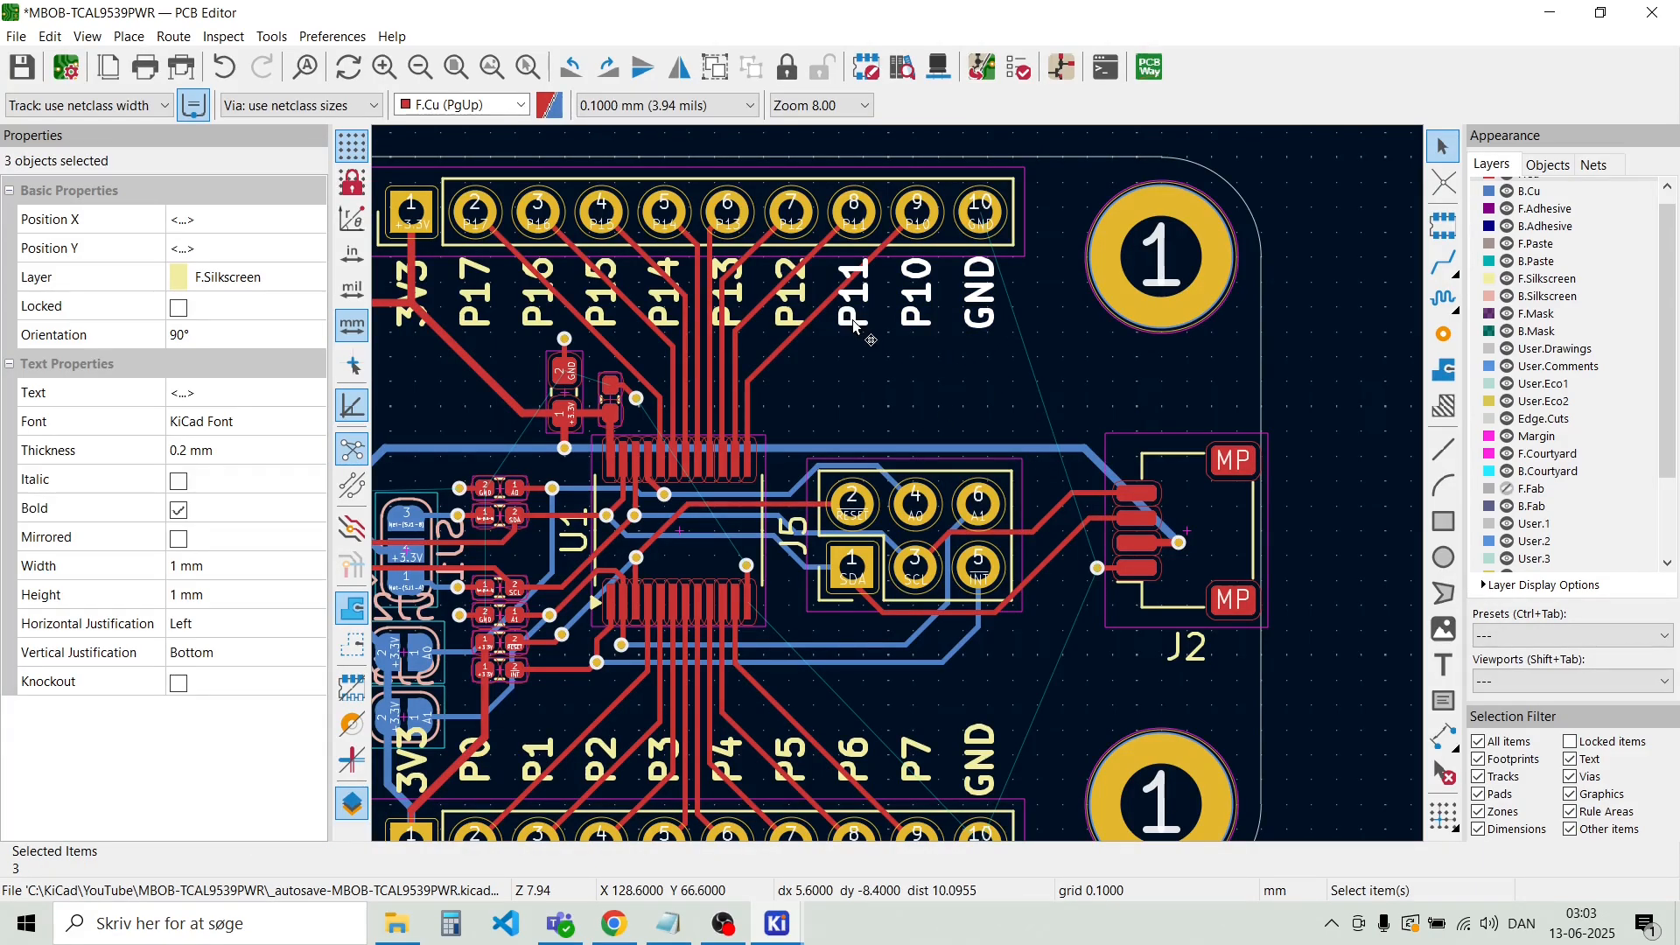
key("ctrl+d")
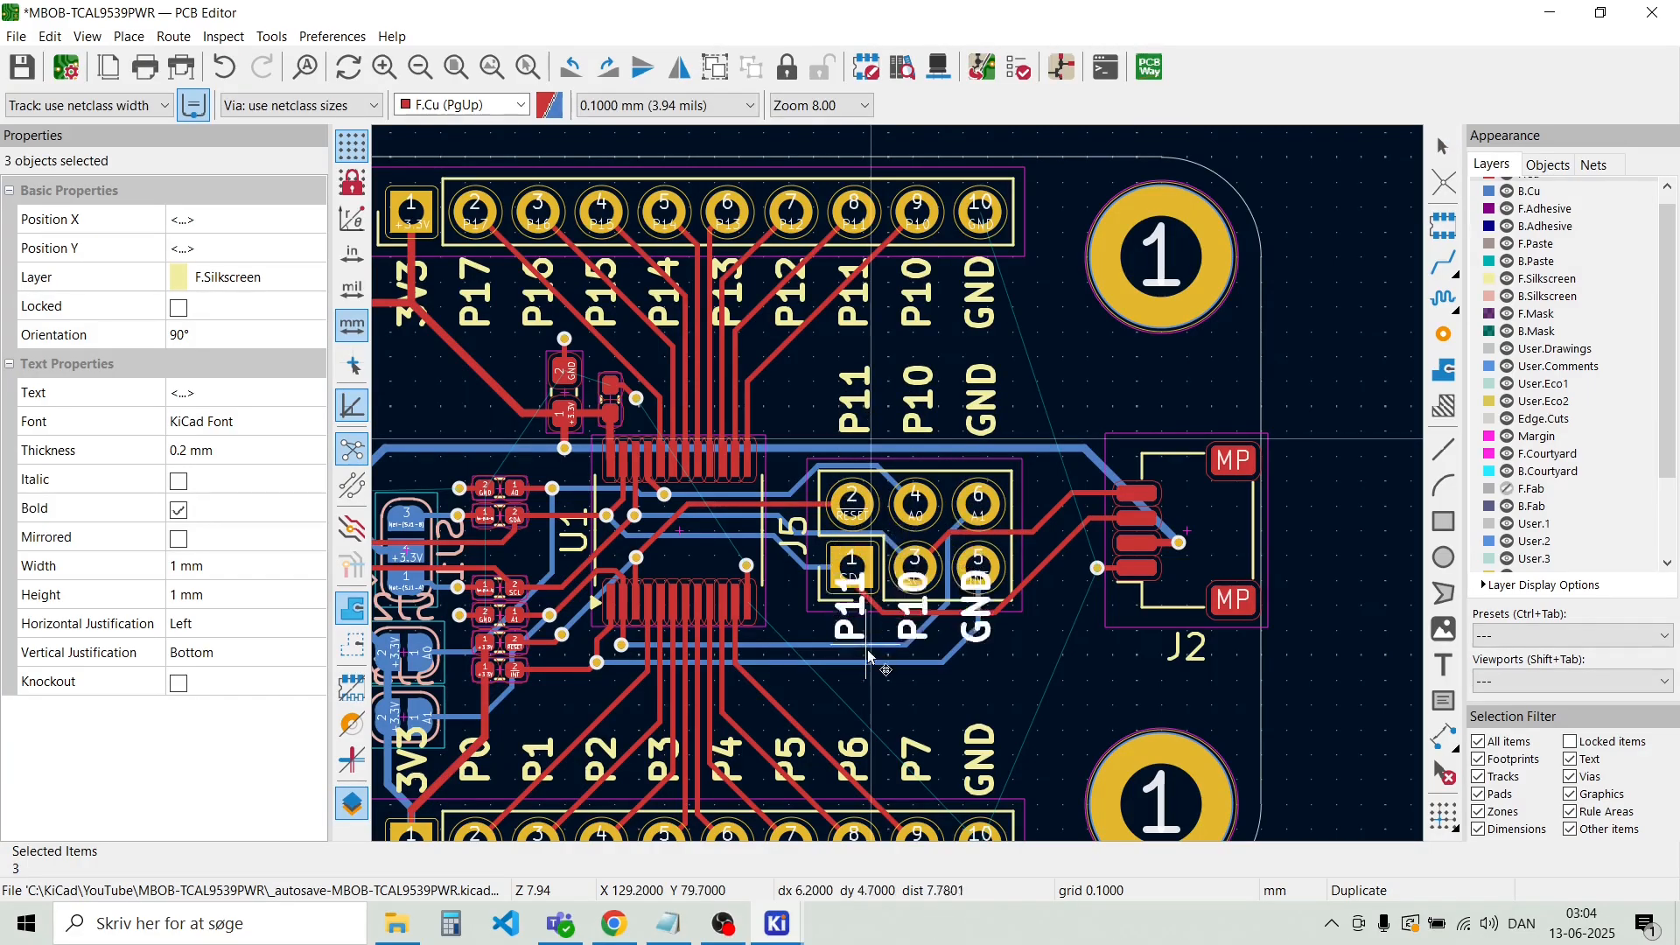
left_click(869, 690)
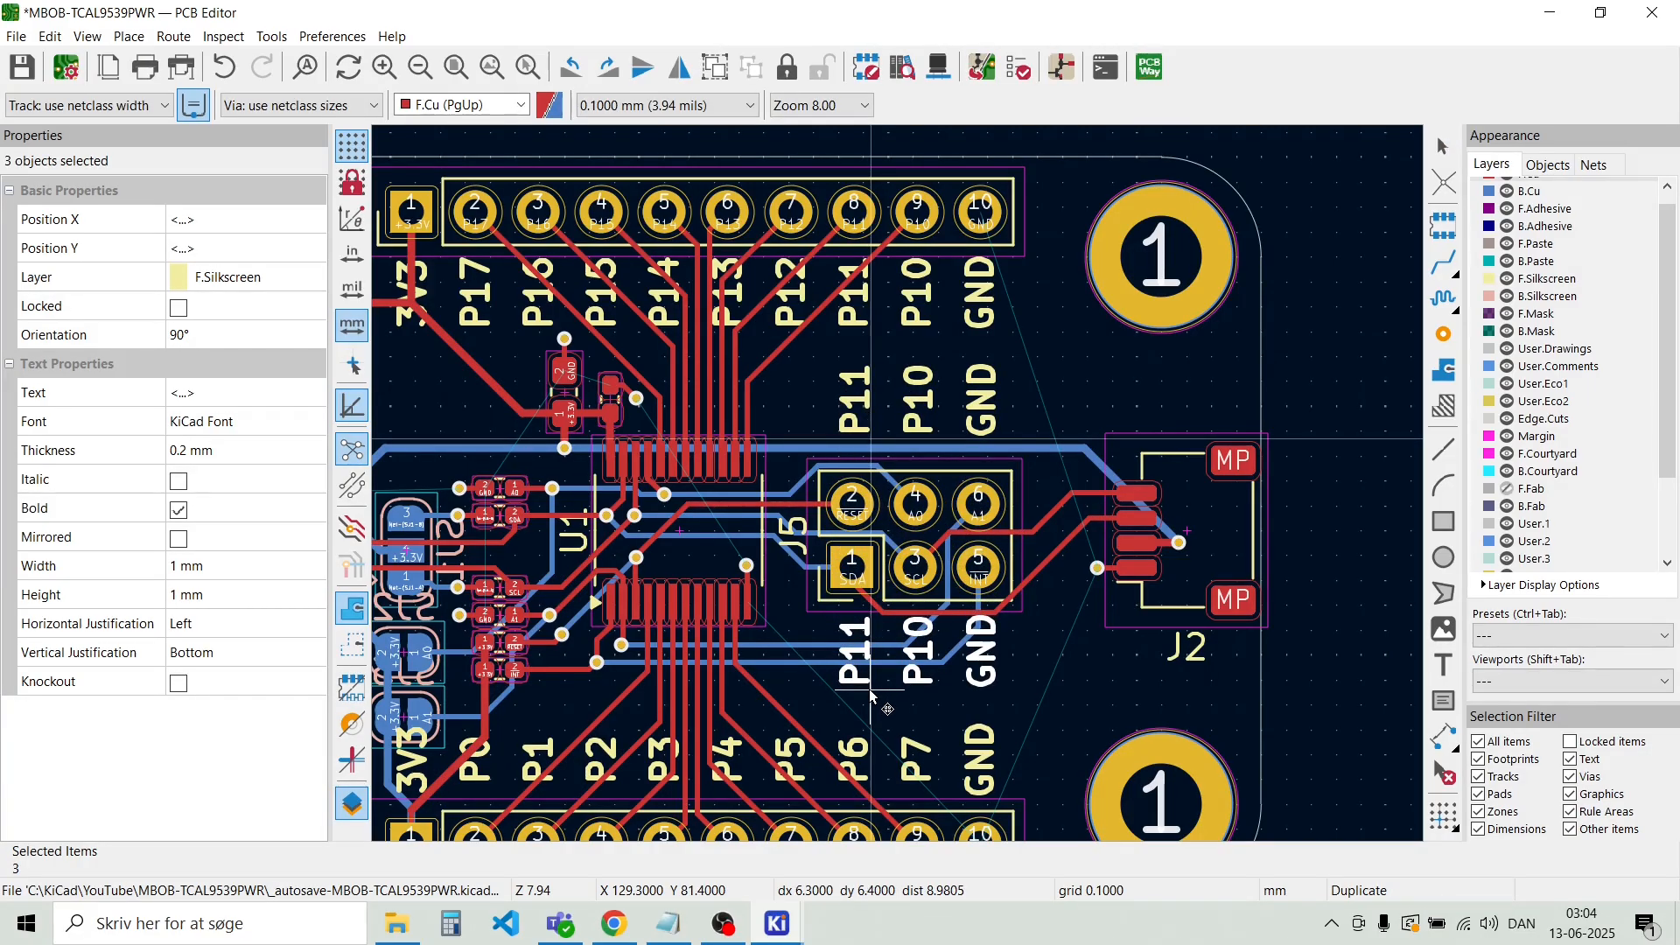
key("Escape")
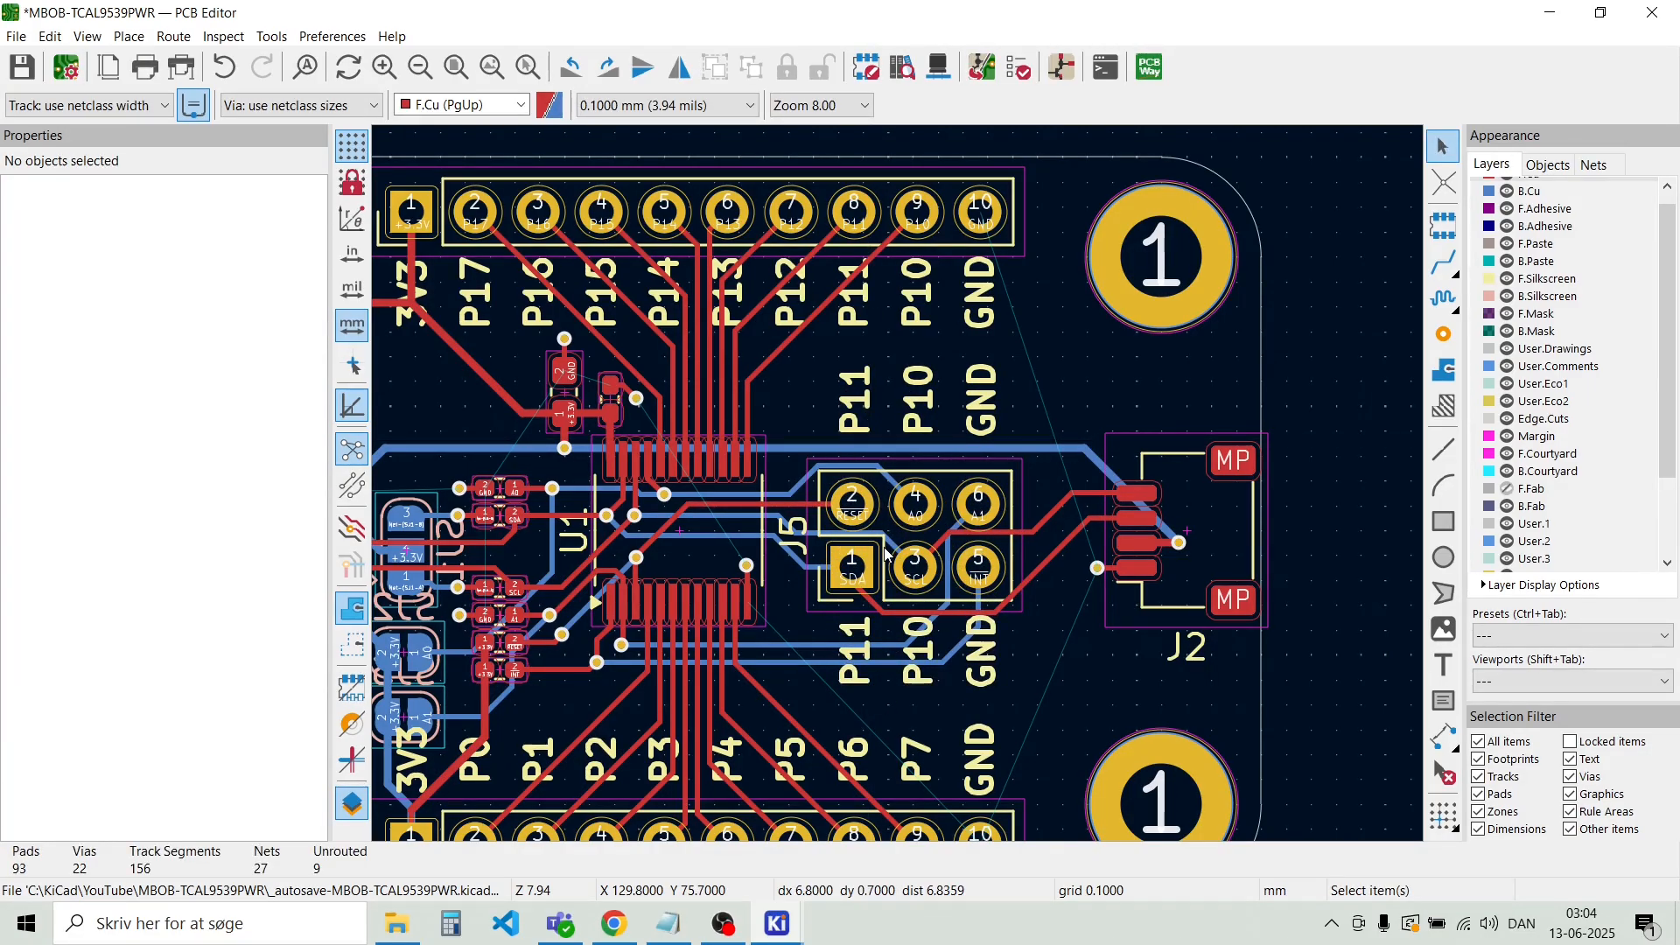
Change the GND and P10 label texts above J5 pins 6 and 4 to A1 and A0
scroll(886, 553, "up", 4)
double_click(1147, 241)
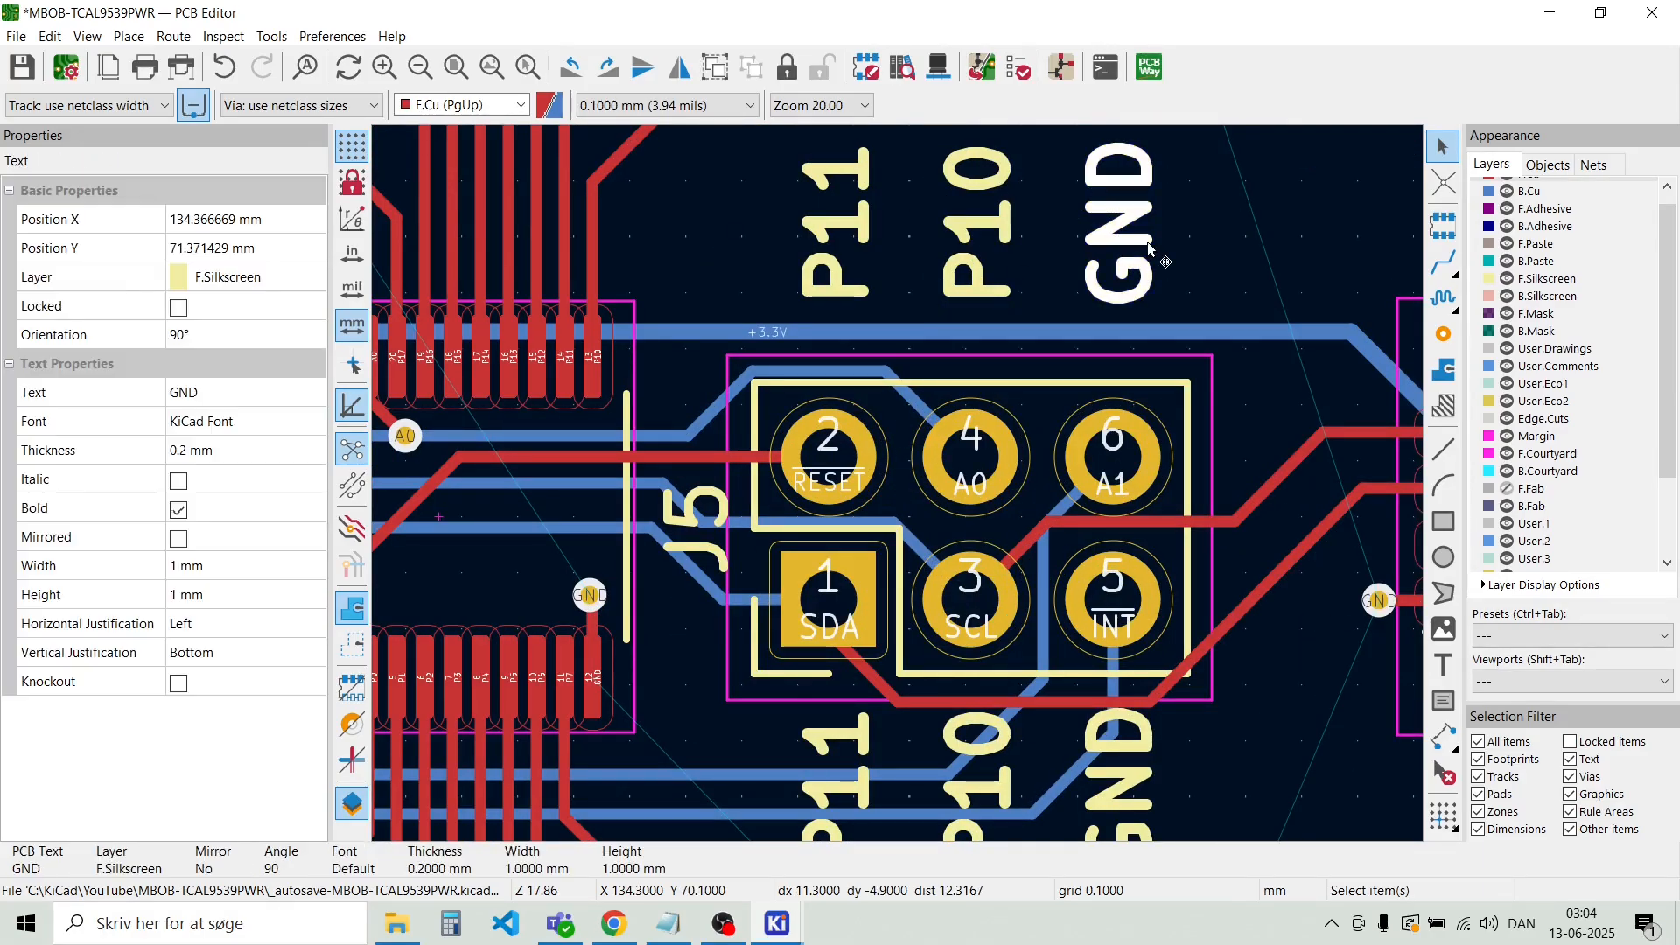
type("z1")
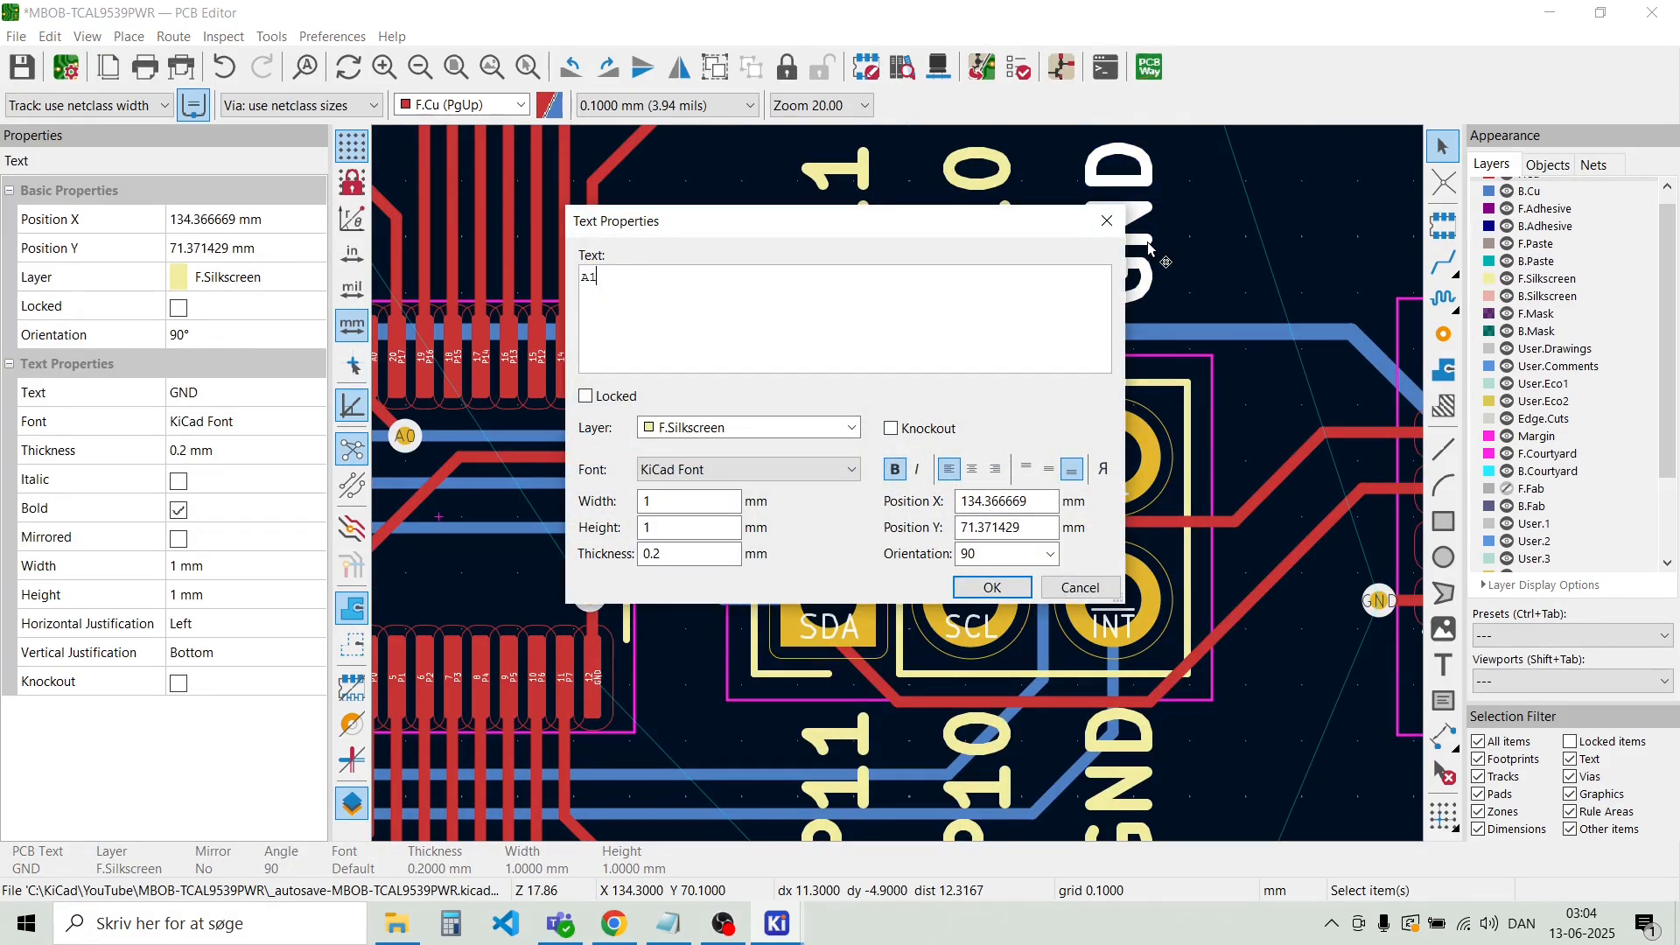
left_click(1007, 588)
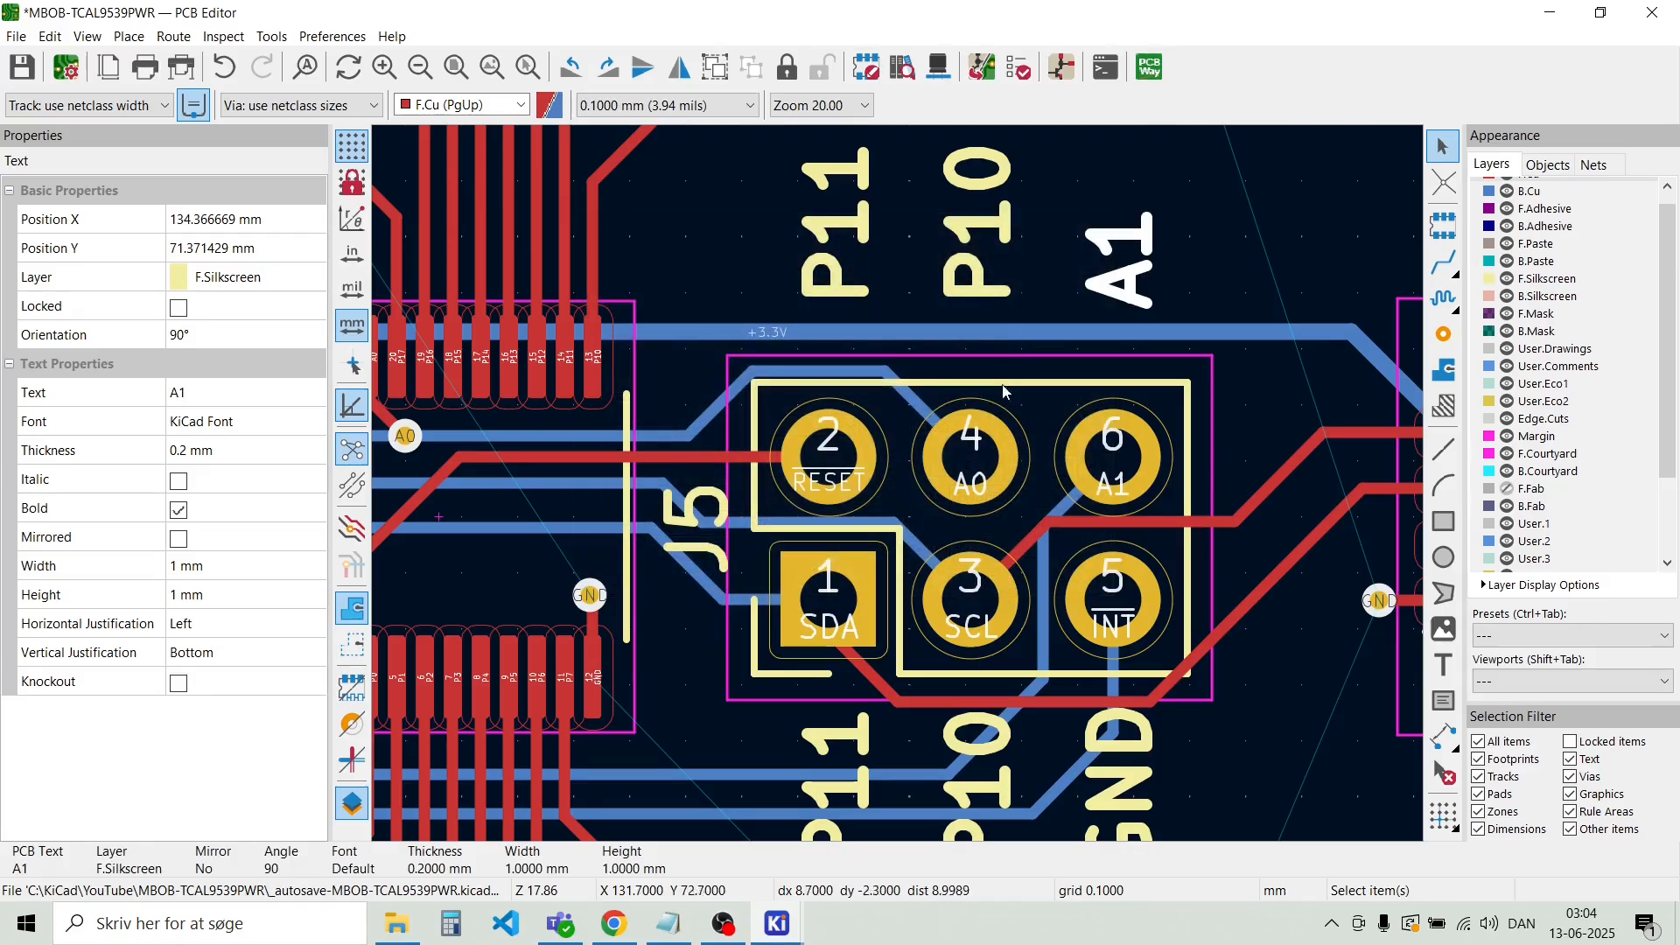
double_click(992, 280)
type("A0")
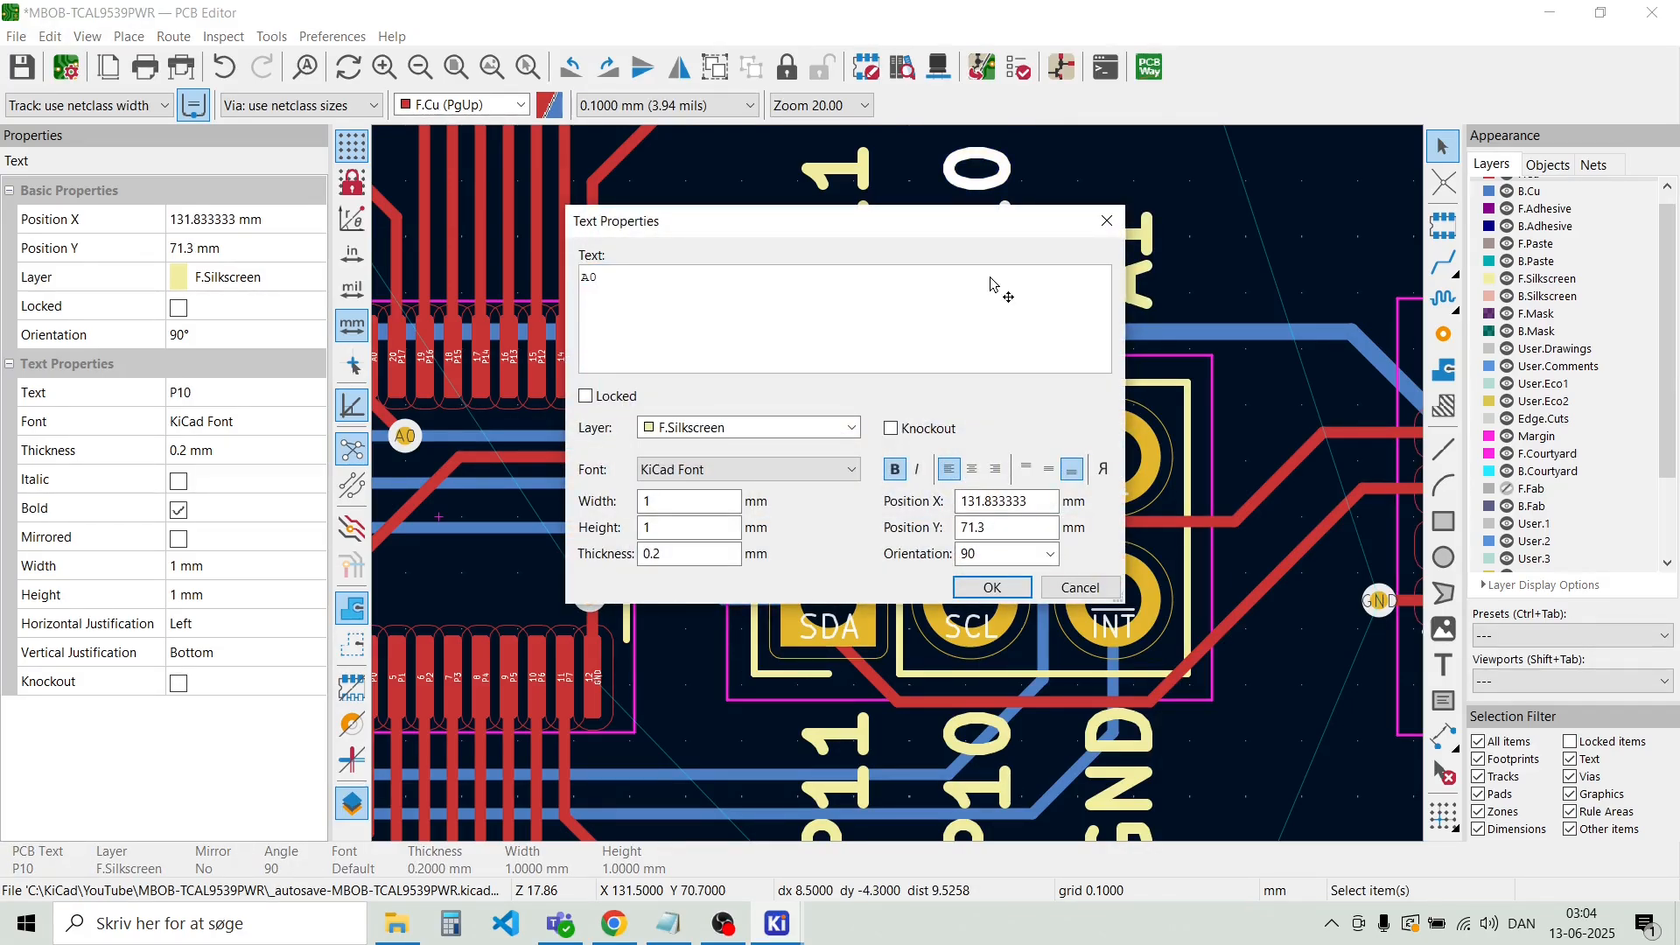
left_click(993, 587)
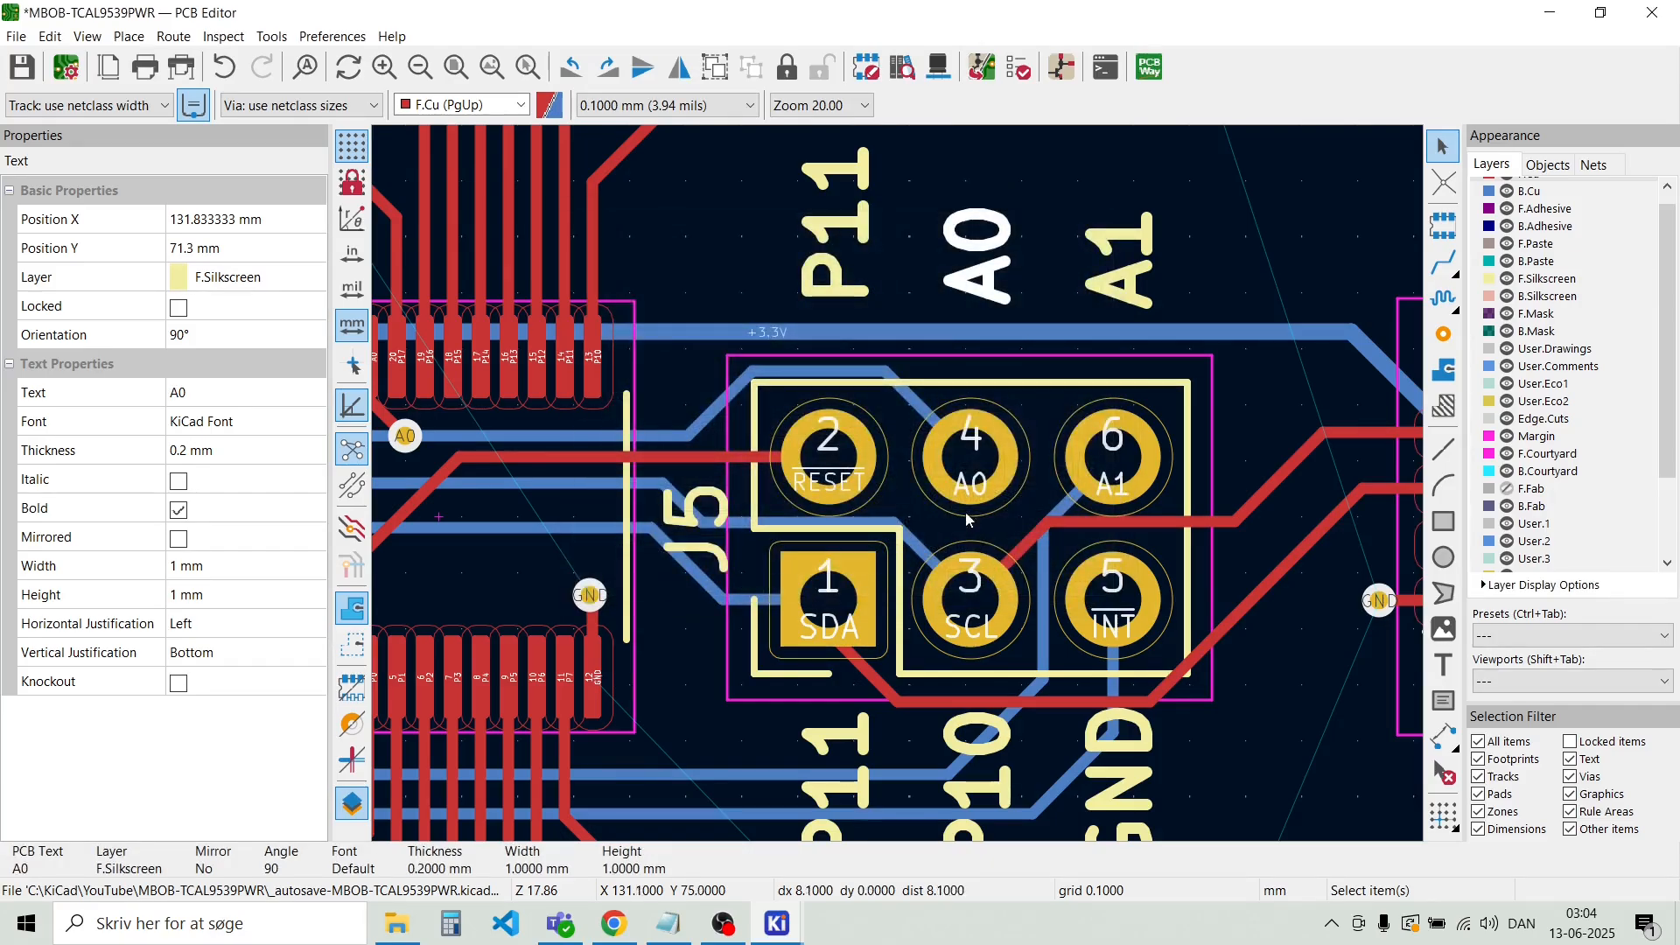
Change the P11 label text above J5 pin 2 to the overlined form ~{INT}
double_click(848, 271)
key("BackSpace")
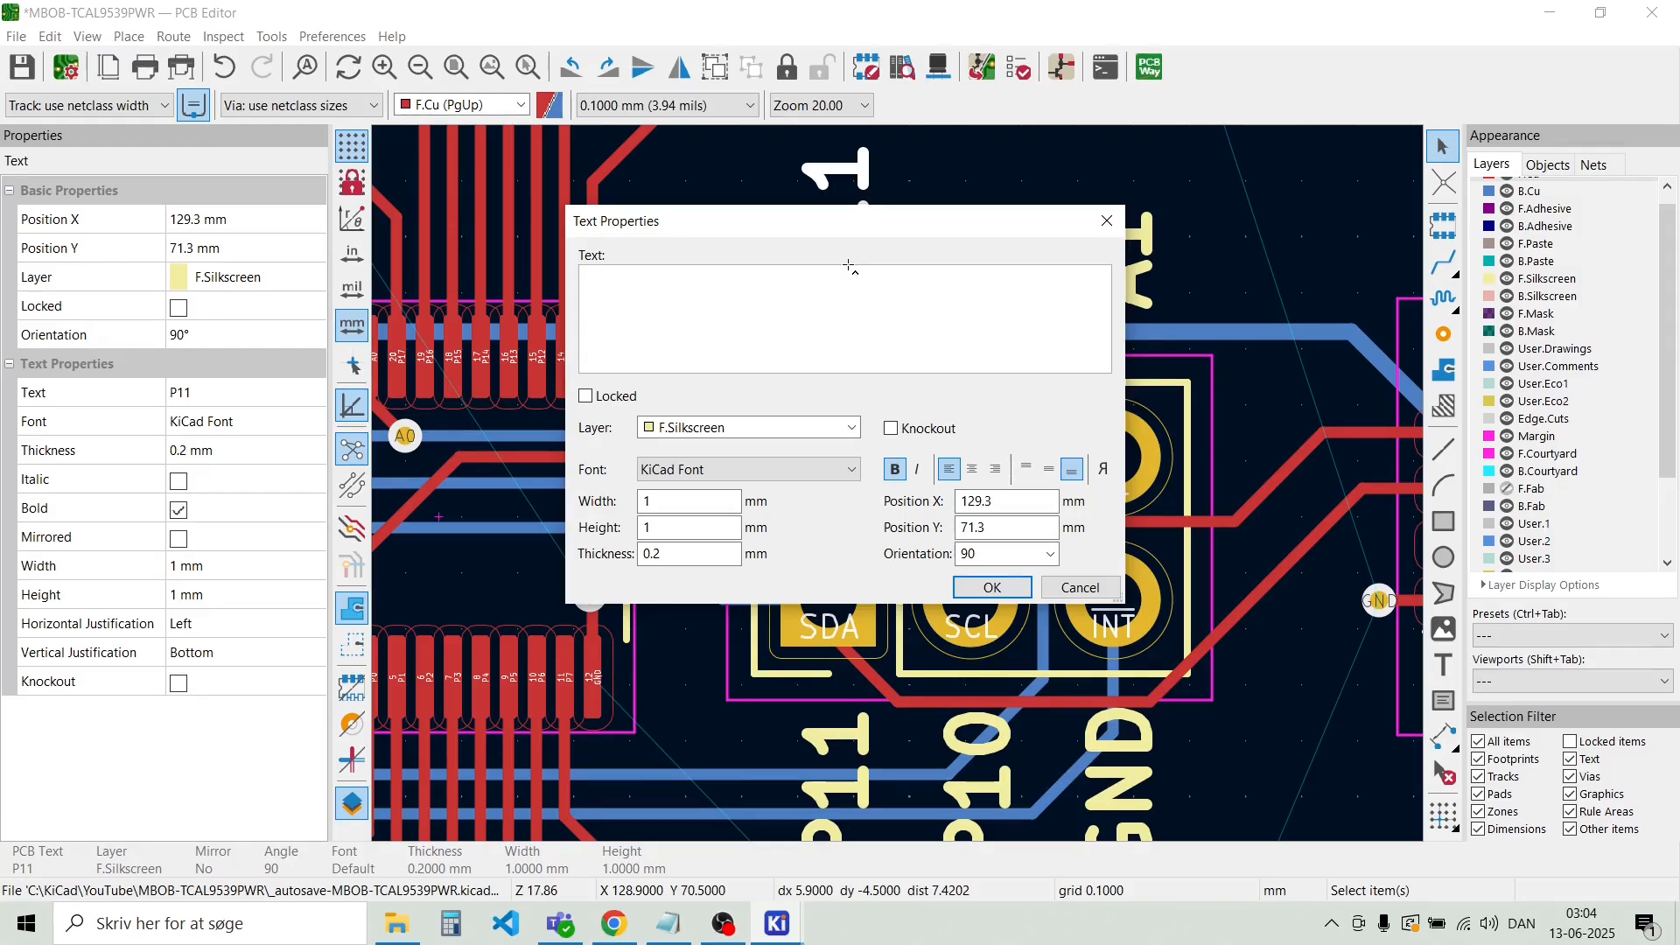
type("~{INT}")
left_click(997, 588)
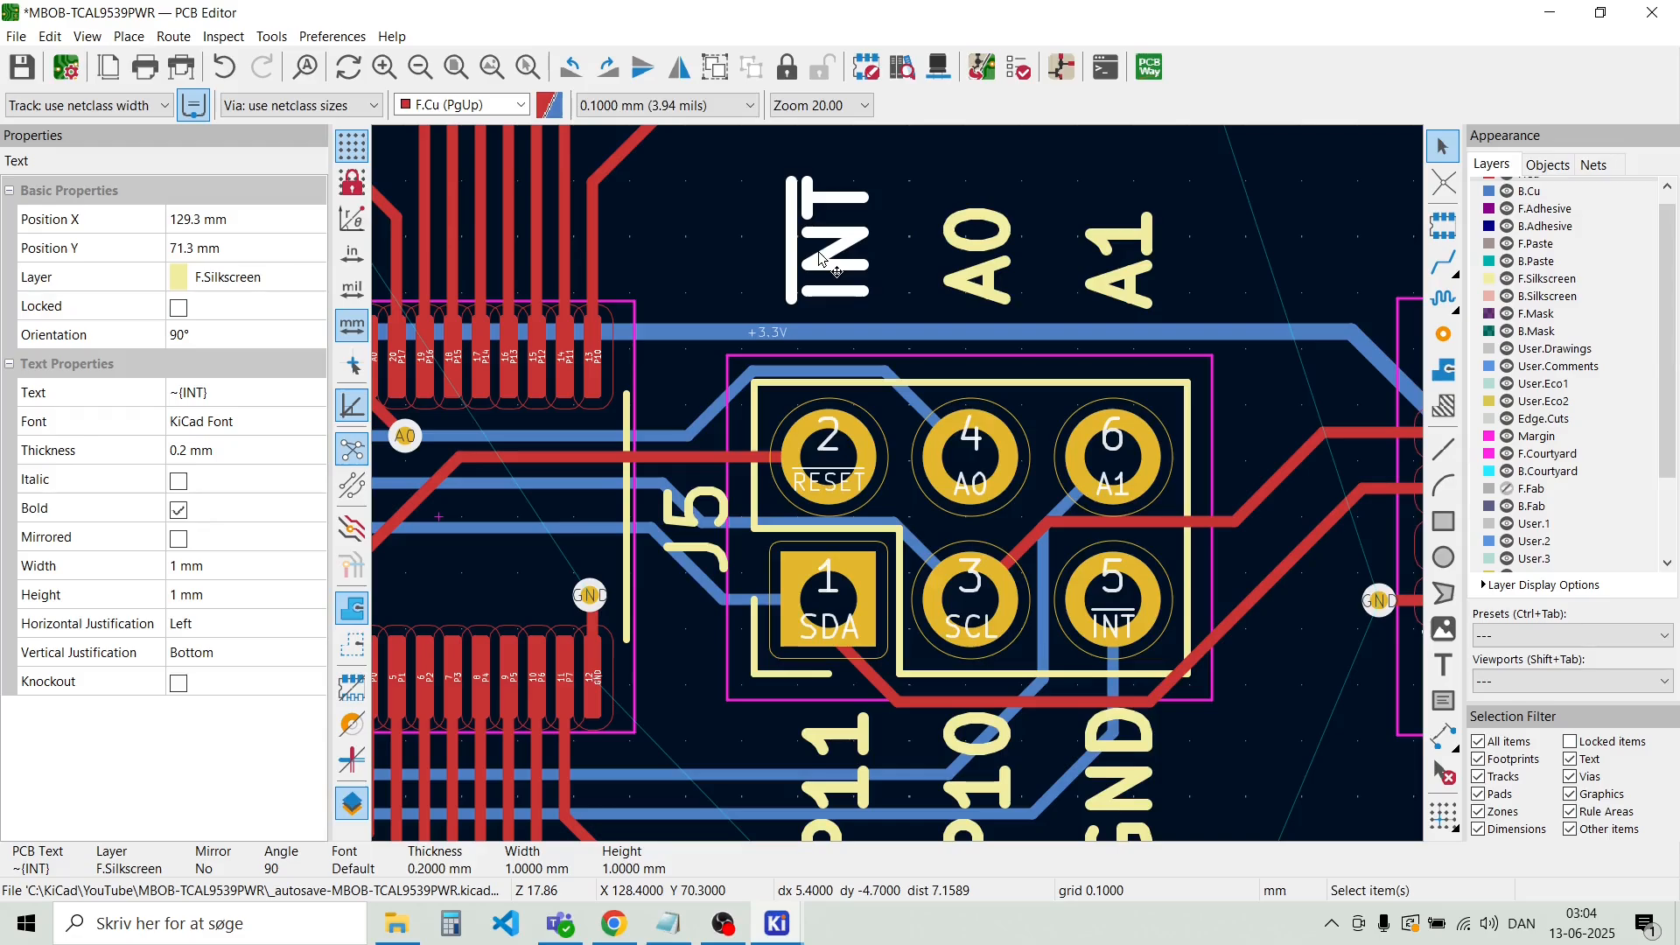
Replace INT with RST in the overlined label above J5 pin 2, giving ~{RST}
scroll(819, 254, "down", 2)
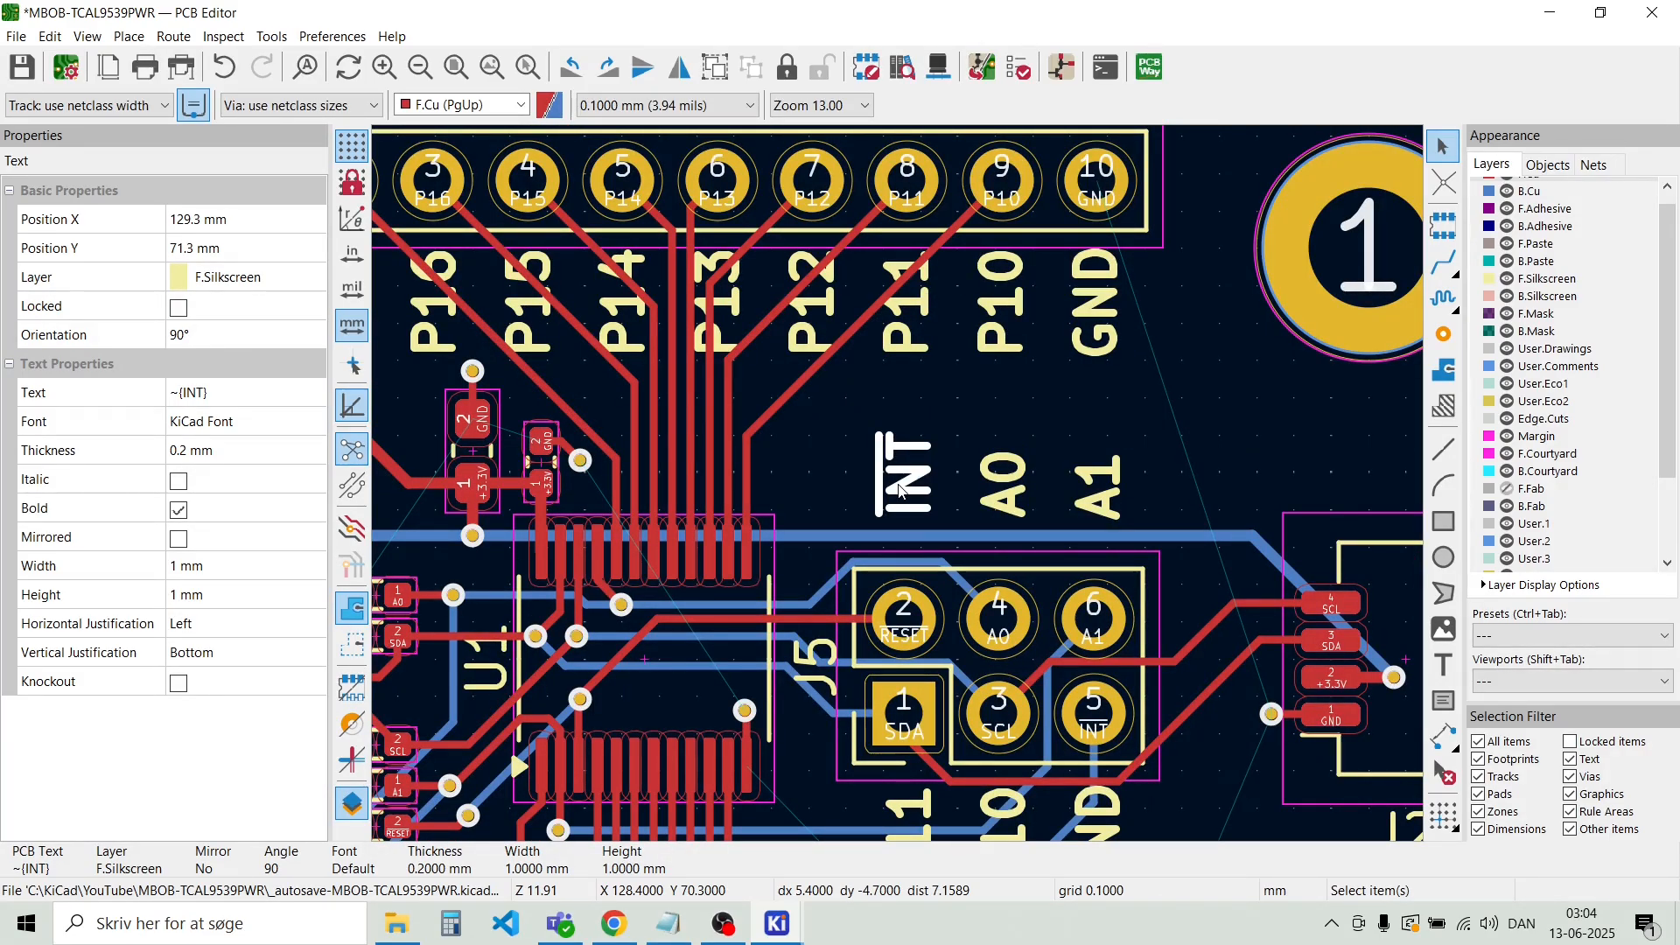
double_click(900, 490)
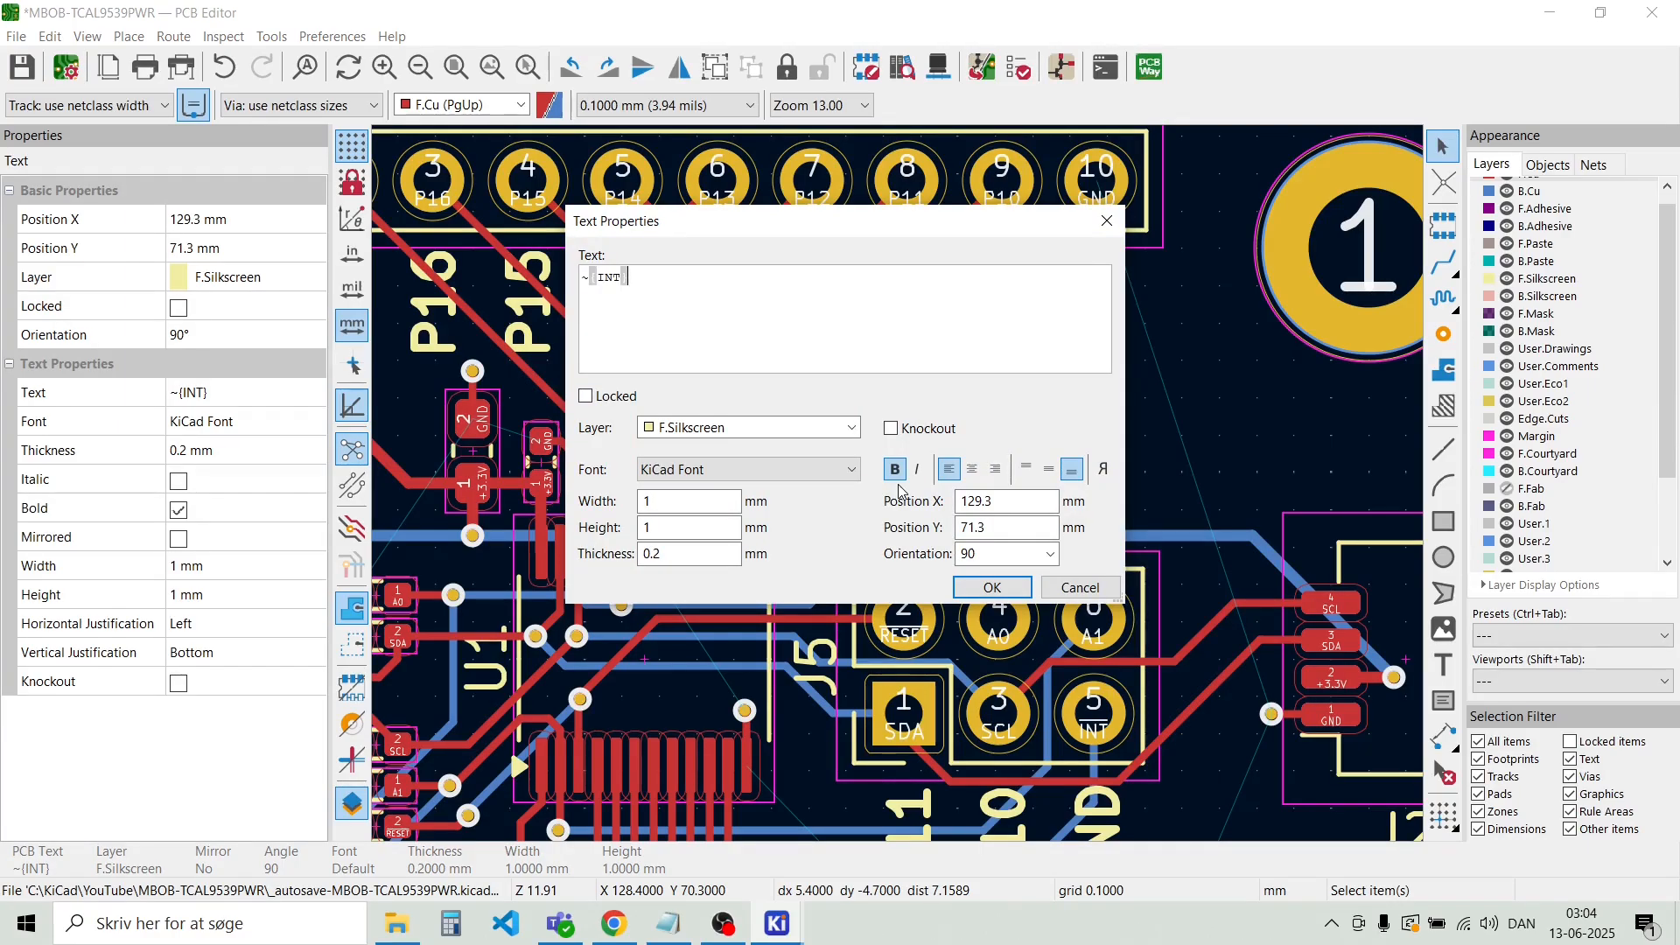
key("BackSpace")
key("BackSpace")
key("BackSpace")
type("RST")
left_click(992, 588)
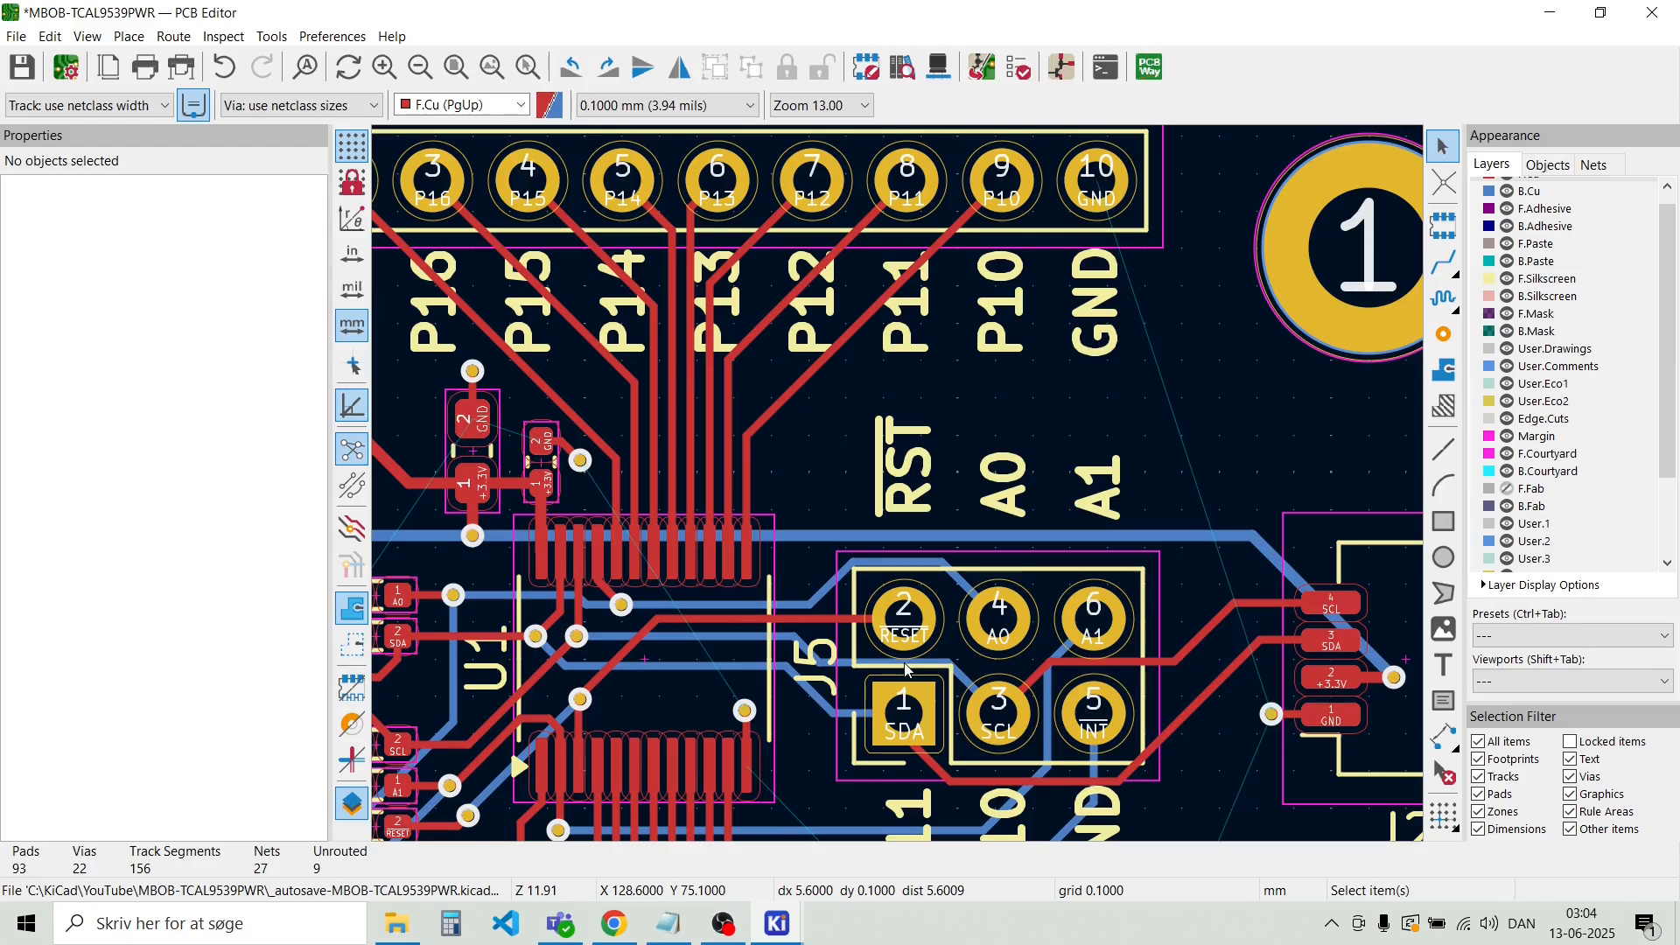
Change the P11 label text below J5 pin 1 to SDA
scroll(908, 669, "down", 2)
scroll(882, 555, "up", 3)
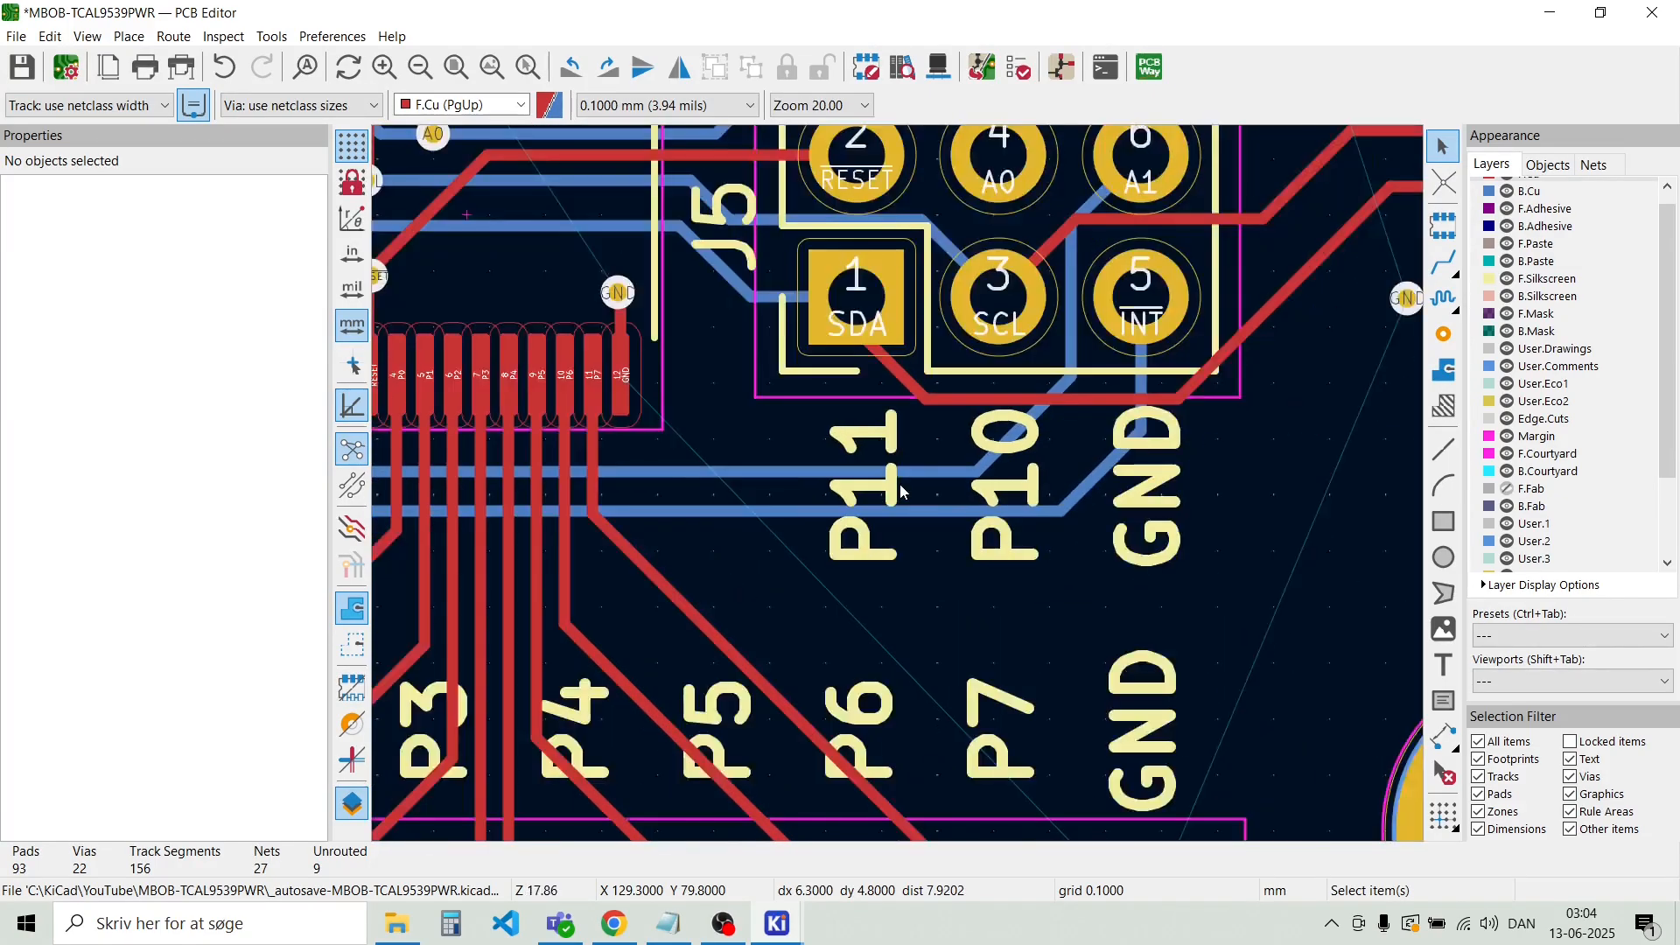
double_click(884, 556)
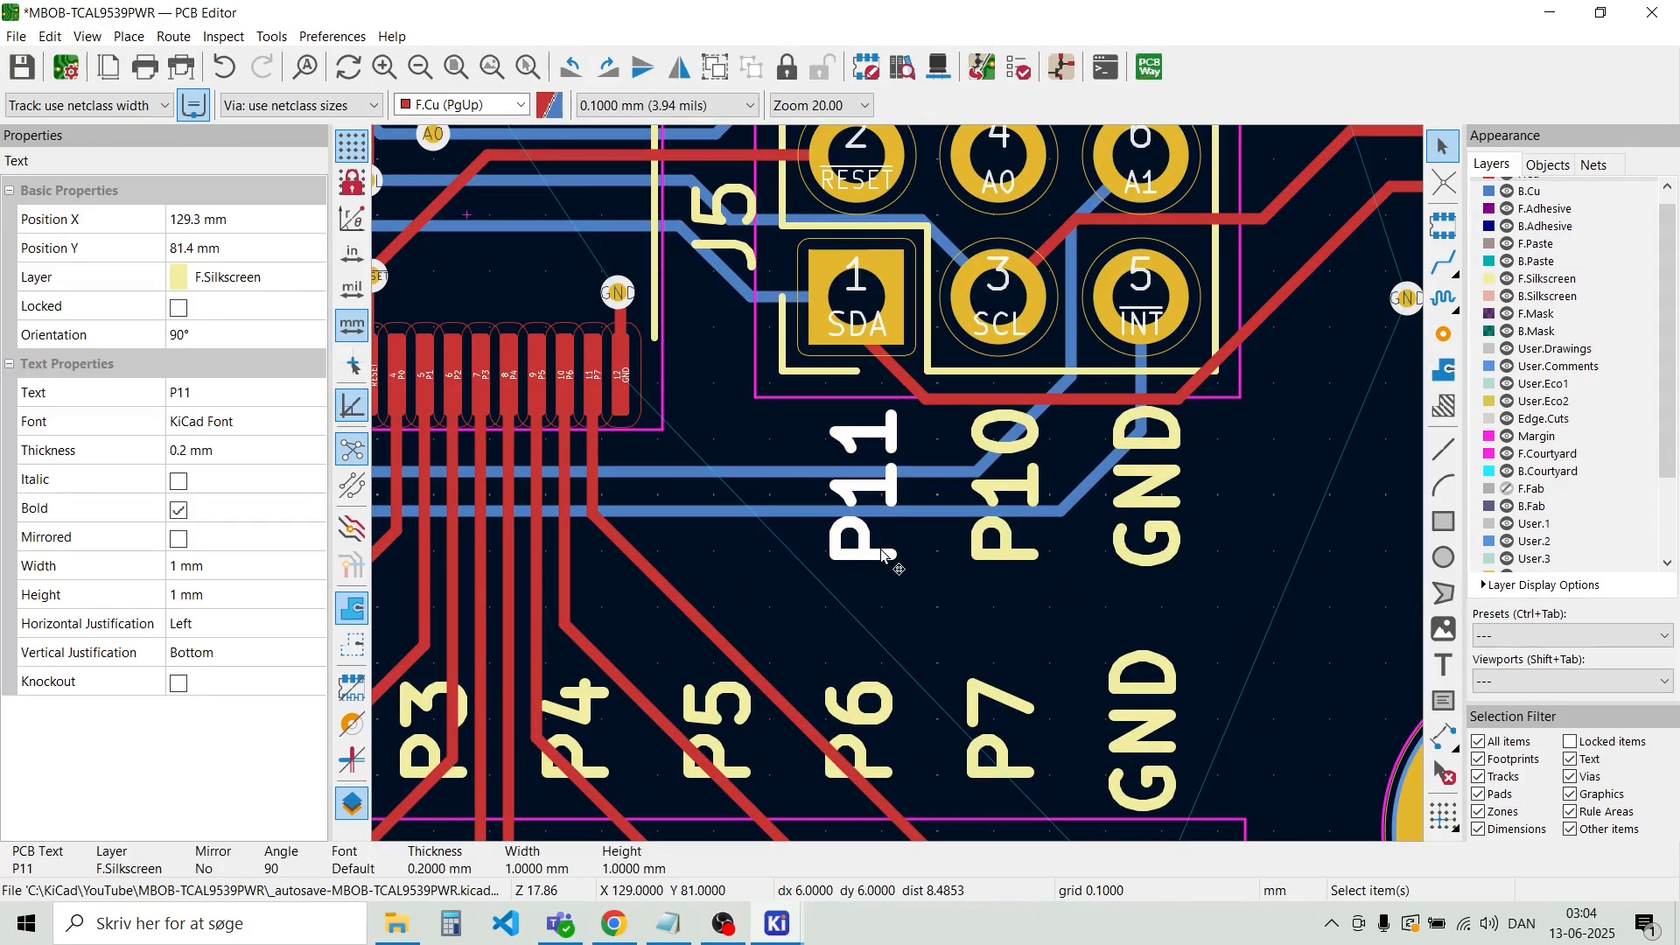
type("sDA")
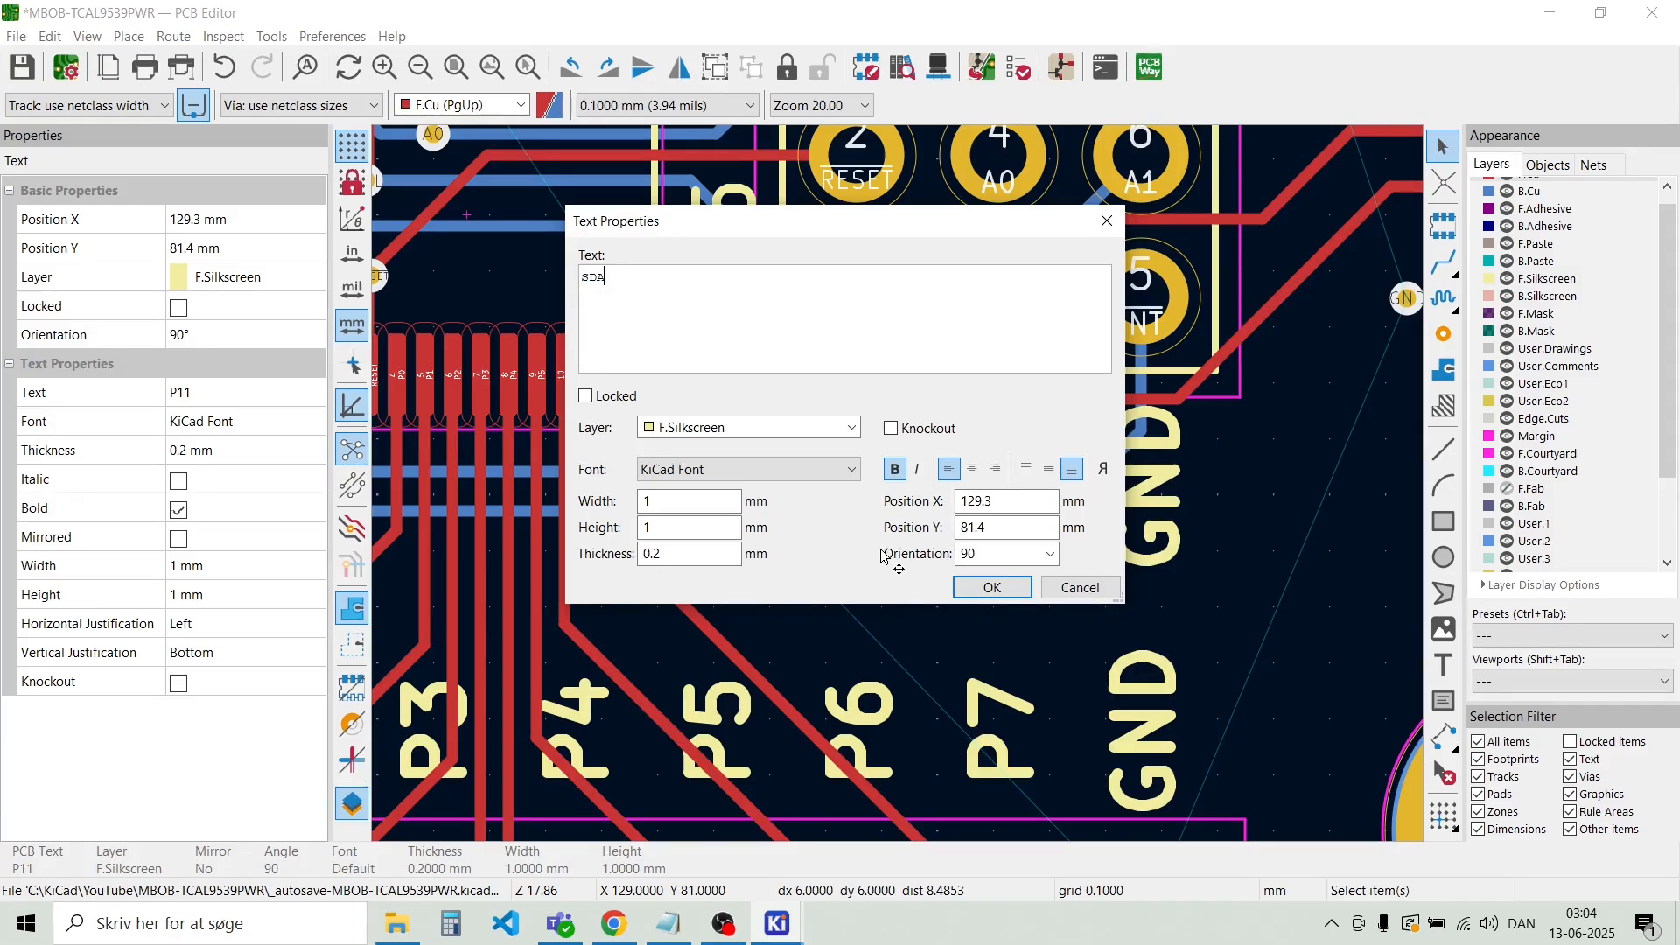
Set the first two silkscreen labels below J5, under pins 1 and 3, to SDA and SCL
left_click(982, 586)
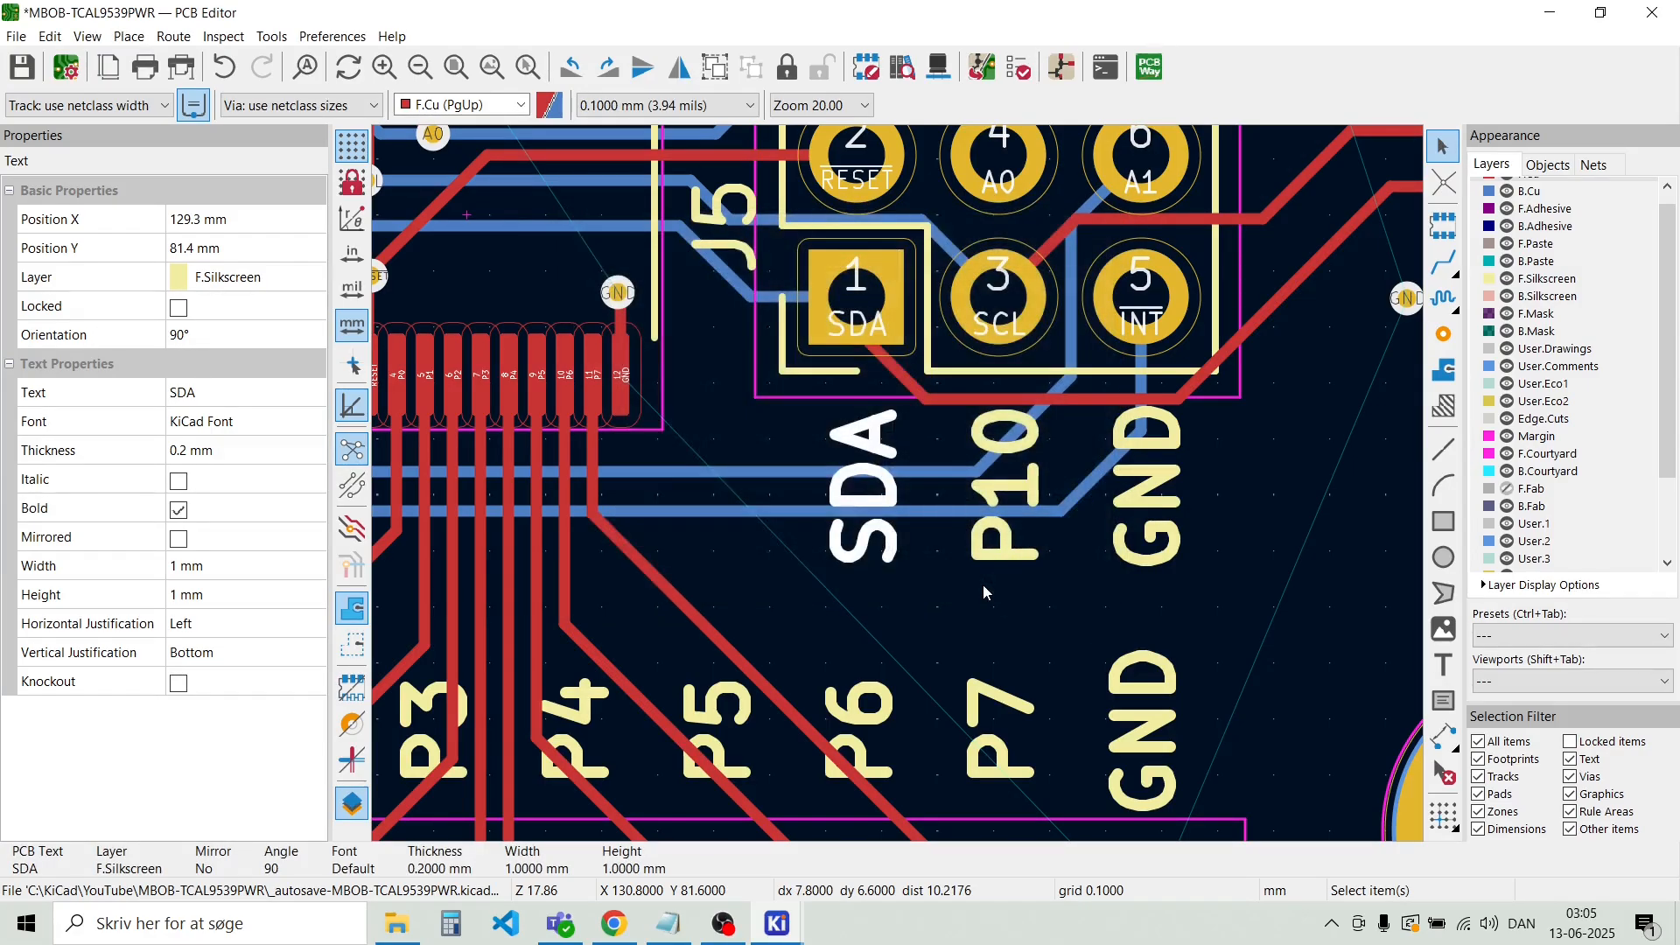
double_click(997, 560)
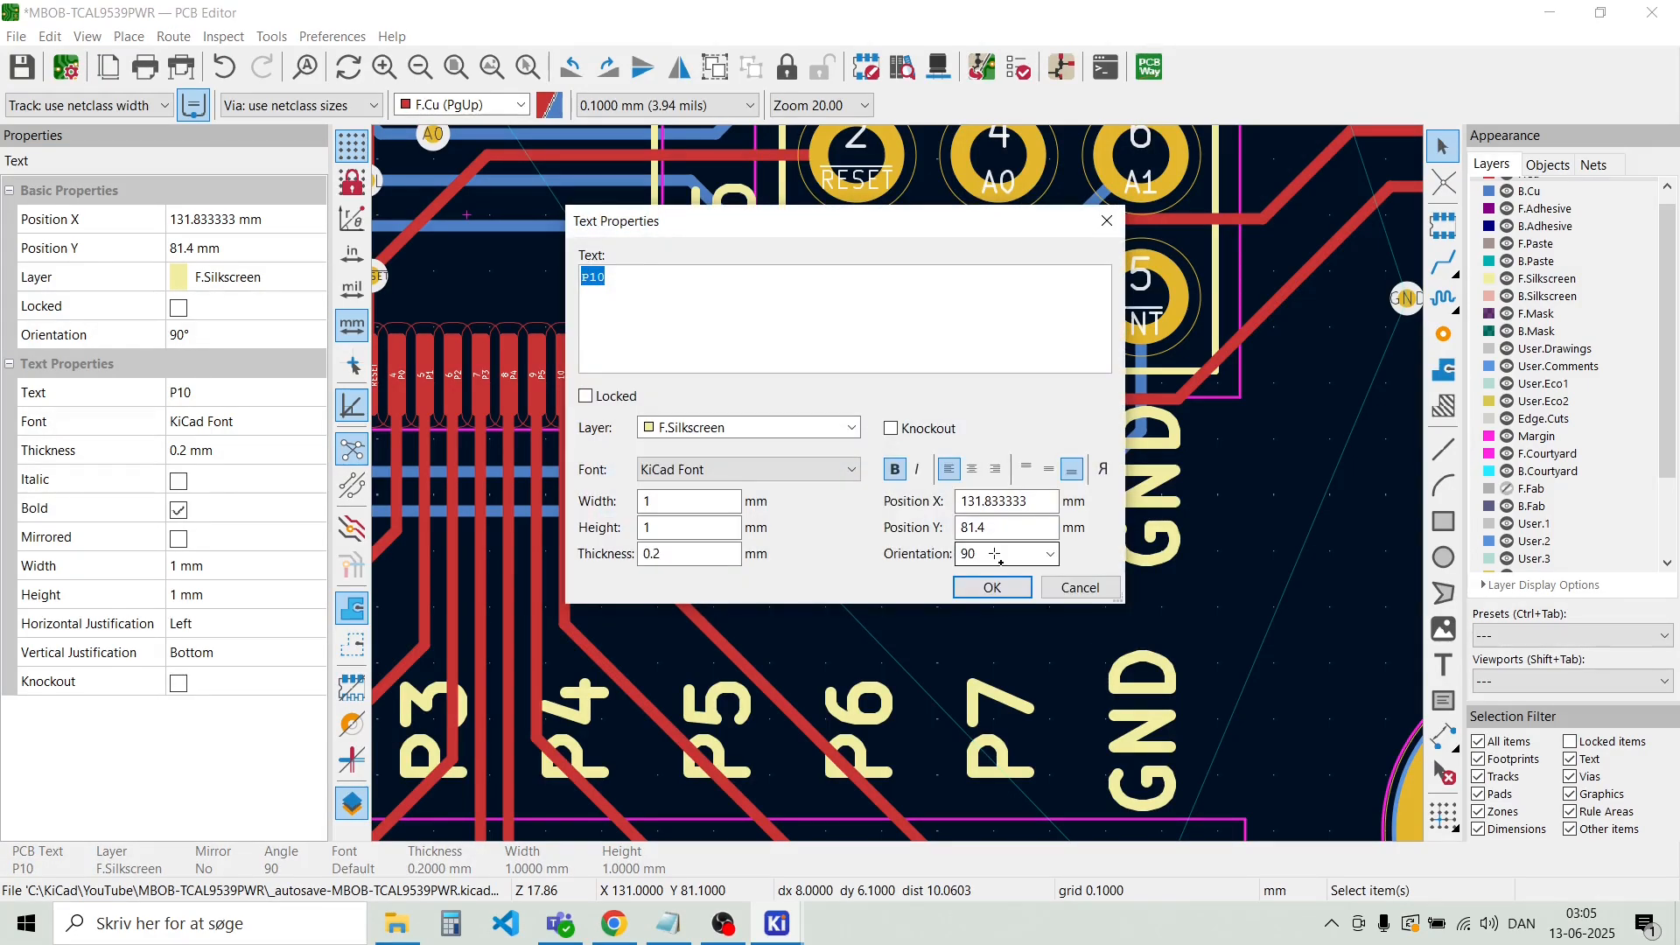
type("sCL")
left_click(993, 587)
Change the silkscreen label below J5 pin 5 to an overlined INT by entering ~{INT}
double_click(1164, 558)
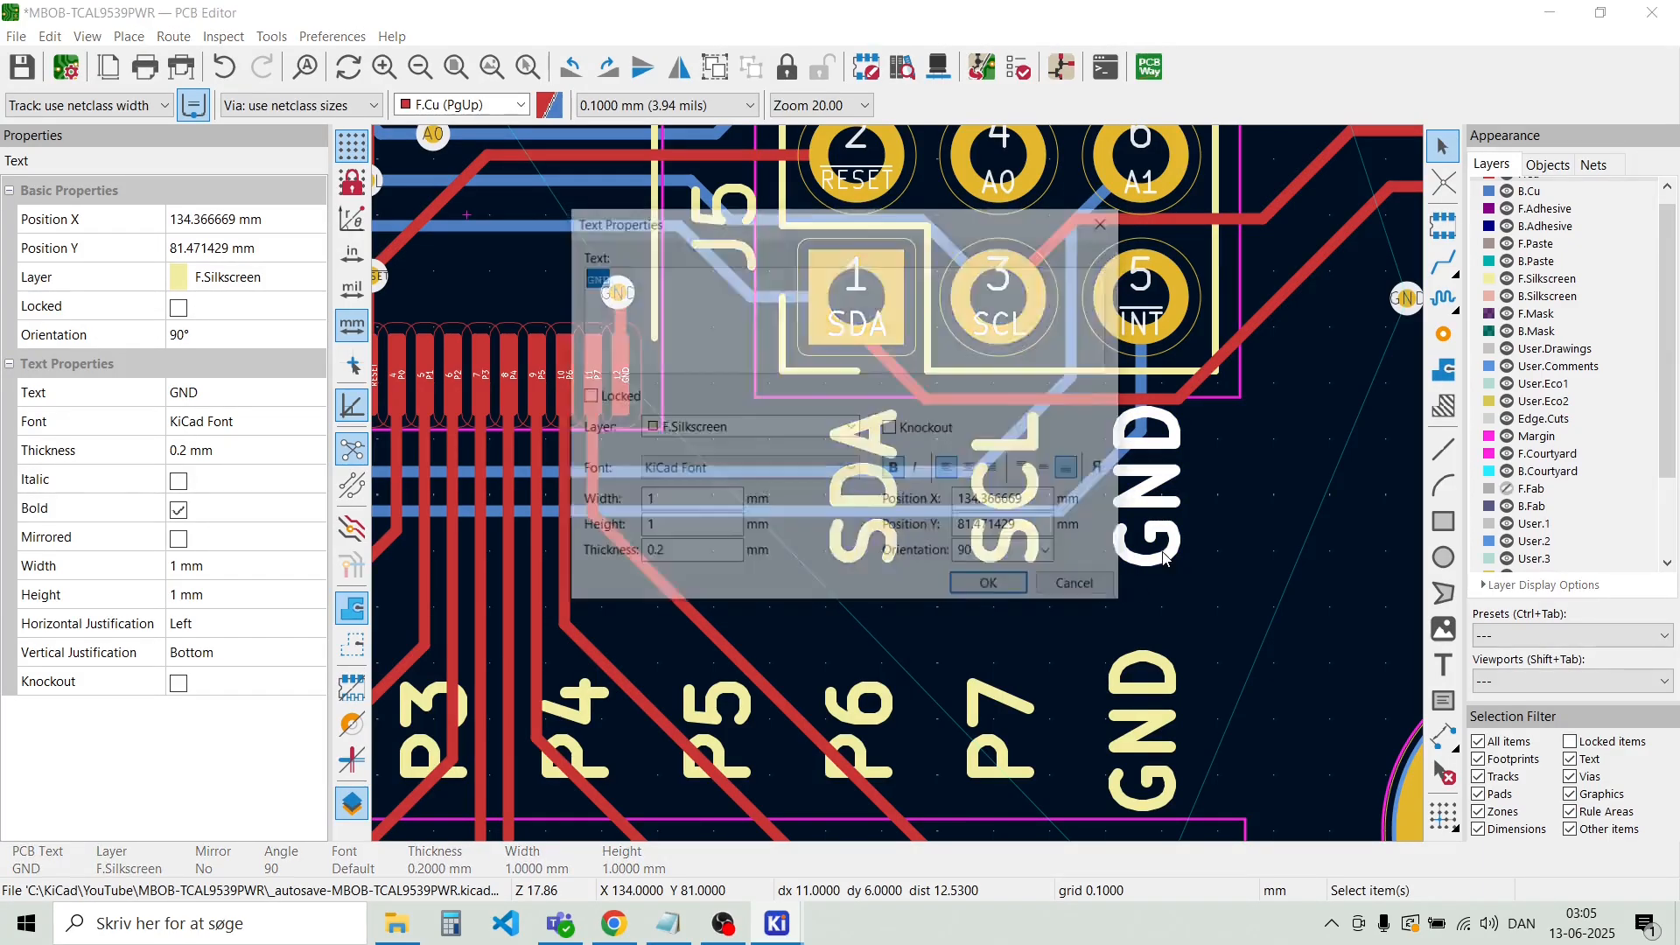
key("BackSpace")
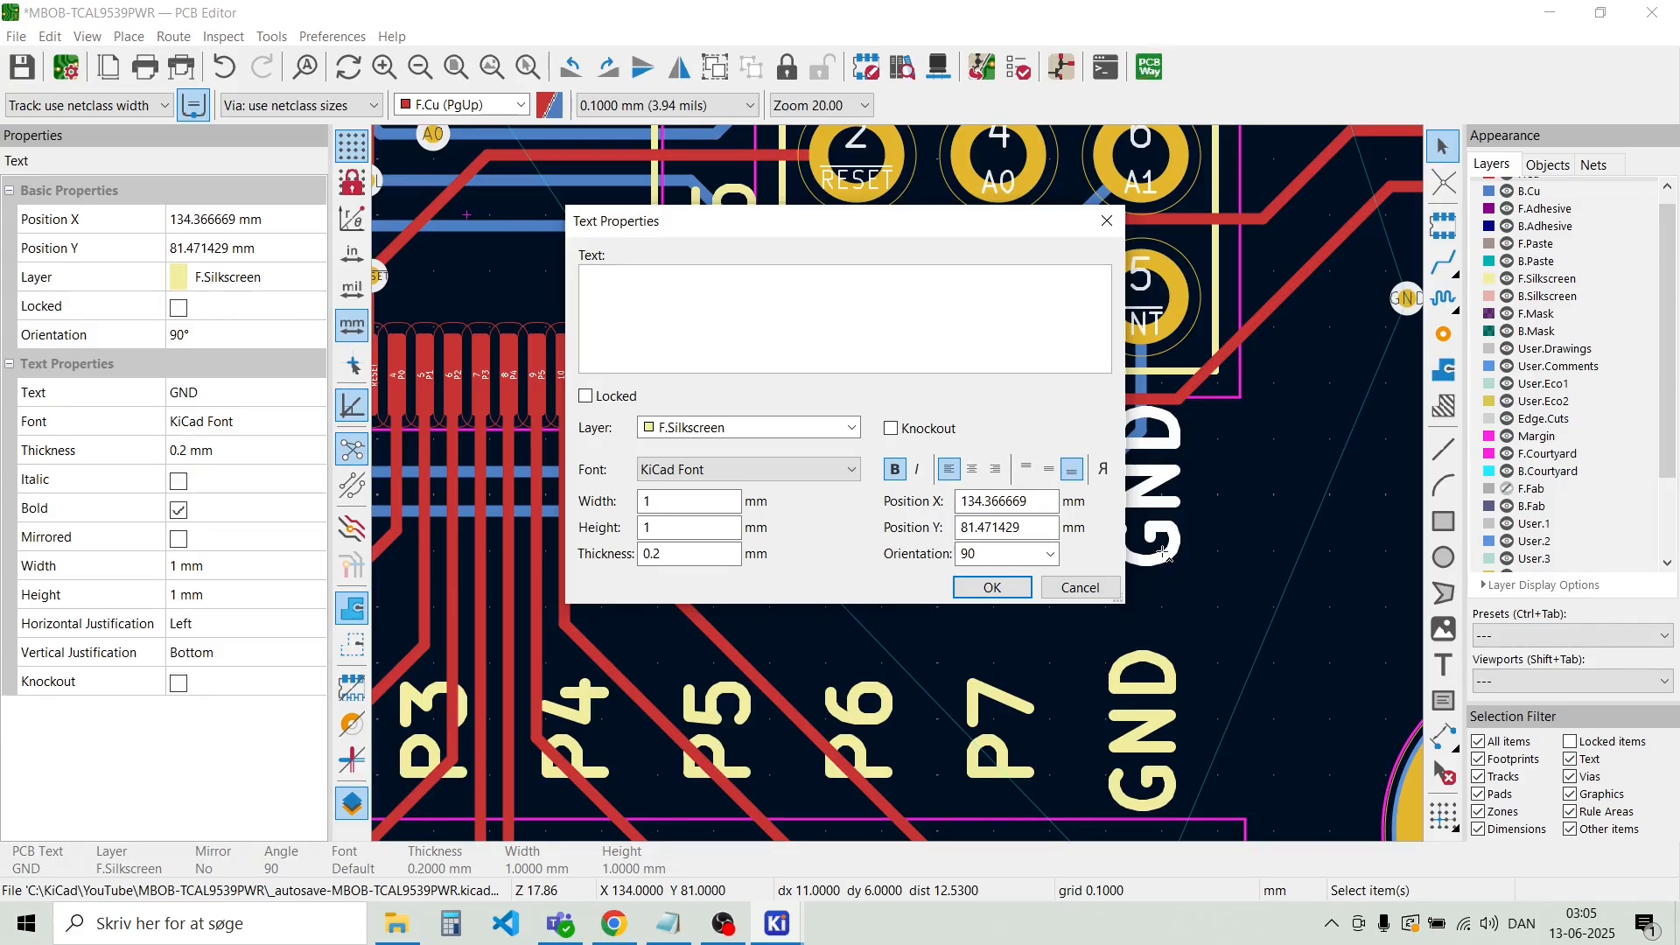
type("~{INT}")
left_click(992, 587)
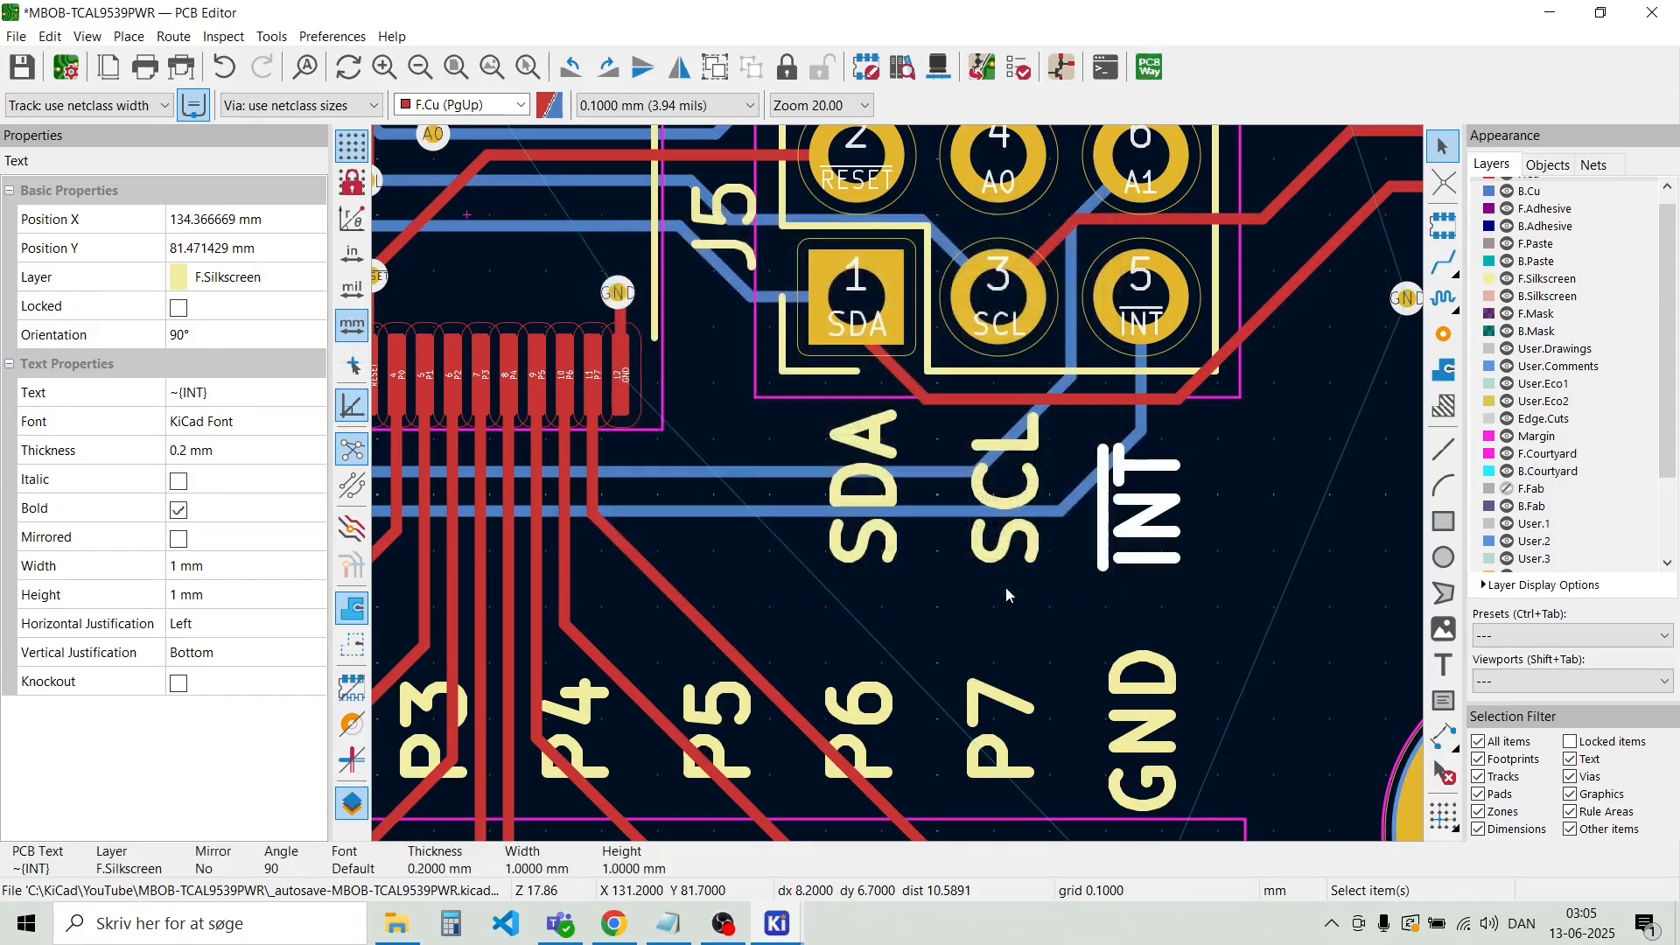
left_click(1221, 570)
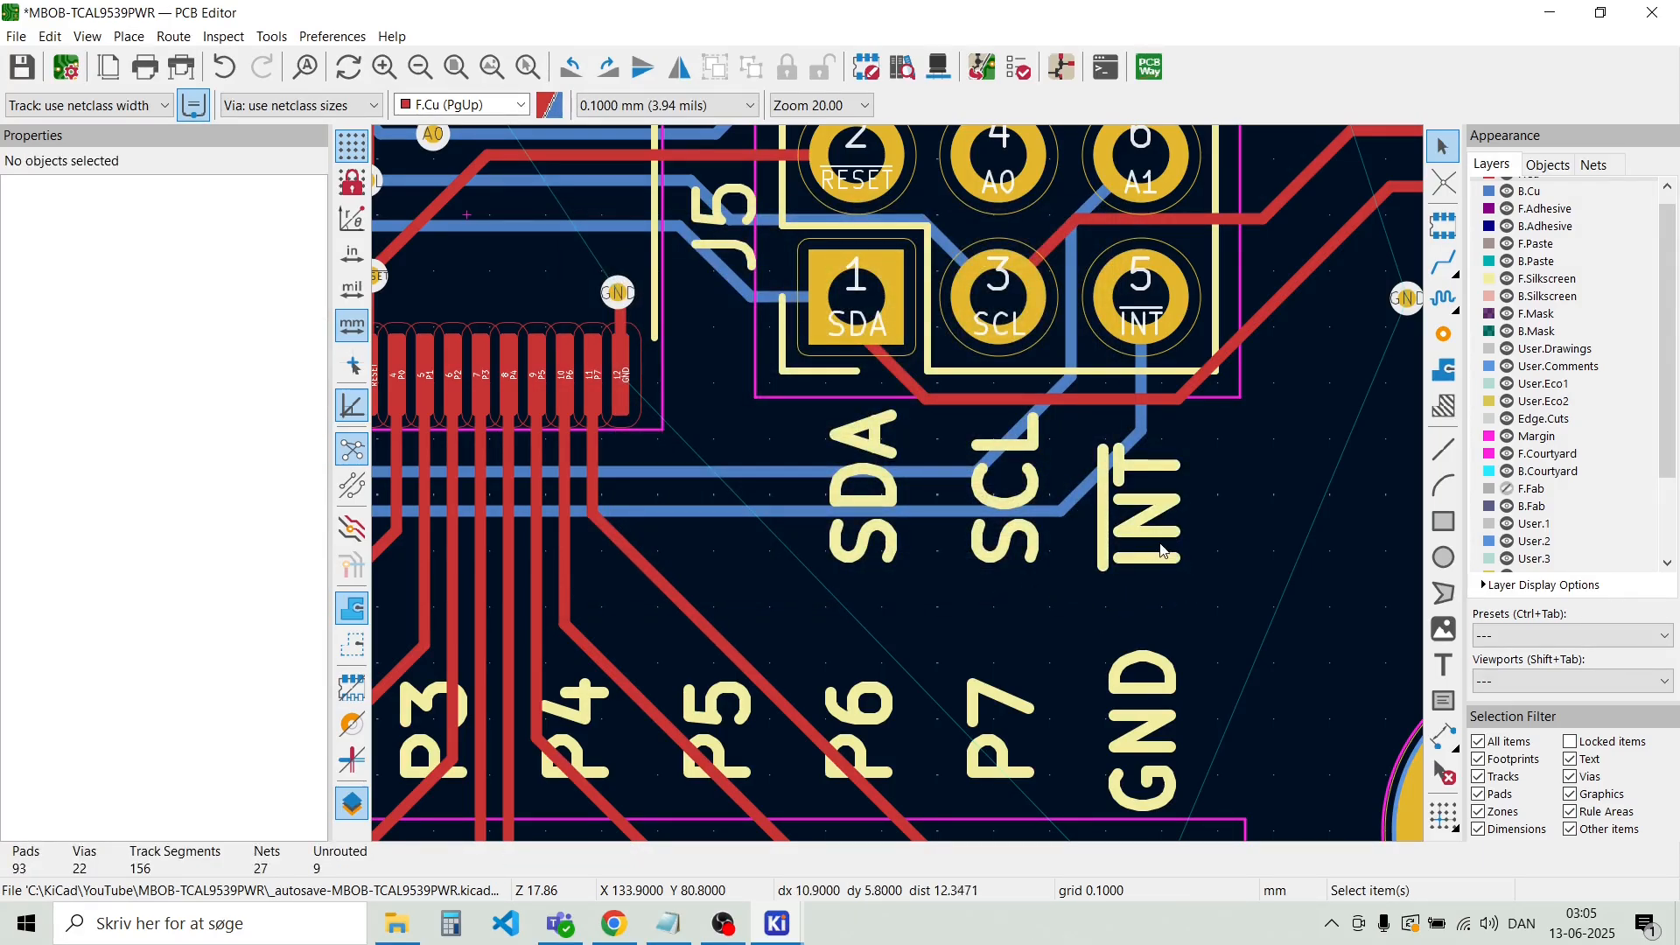
Align the SDA, SCL and INT labels below J5 to their vertical center
left_click_drag(1206, 578, 971, 564)
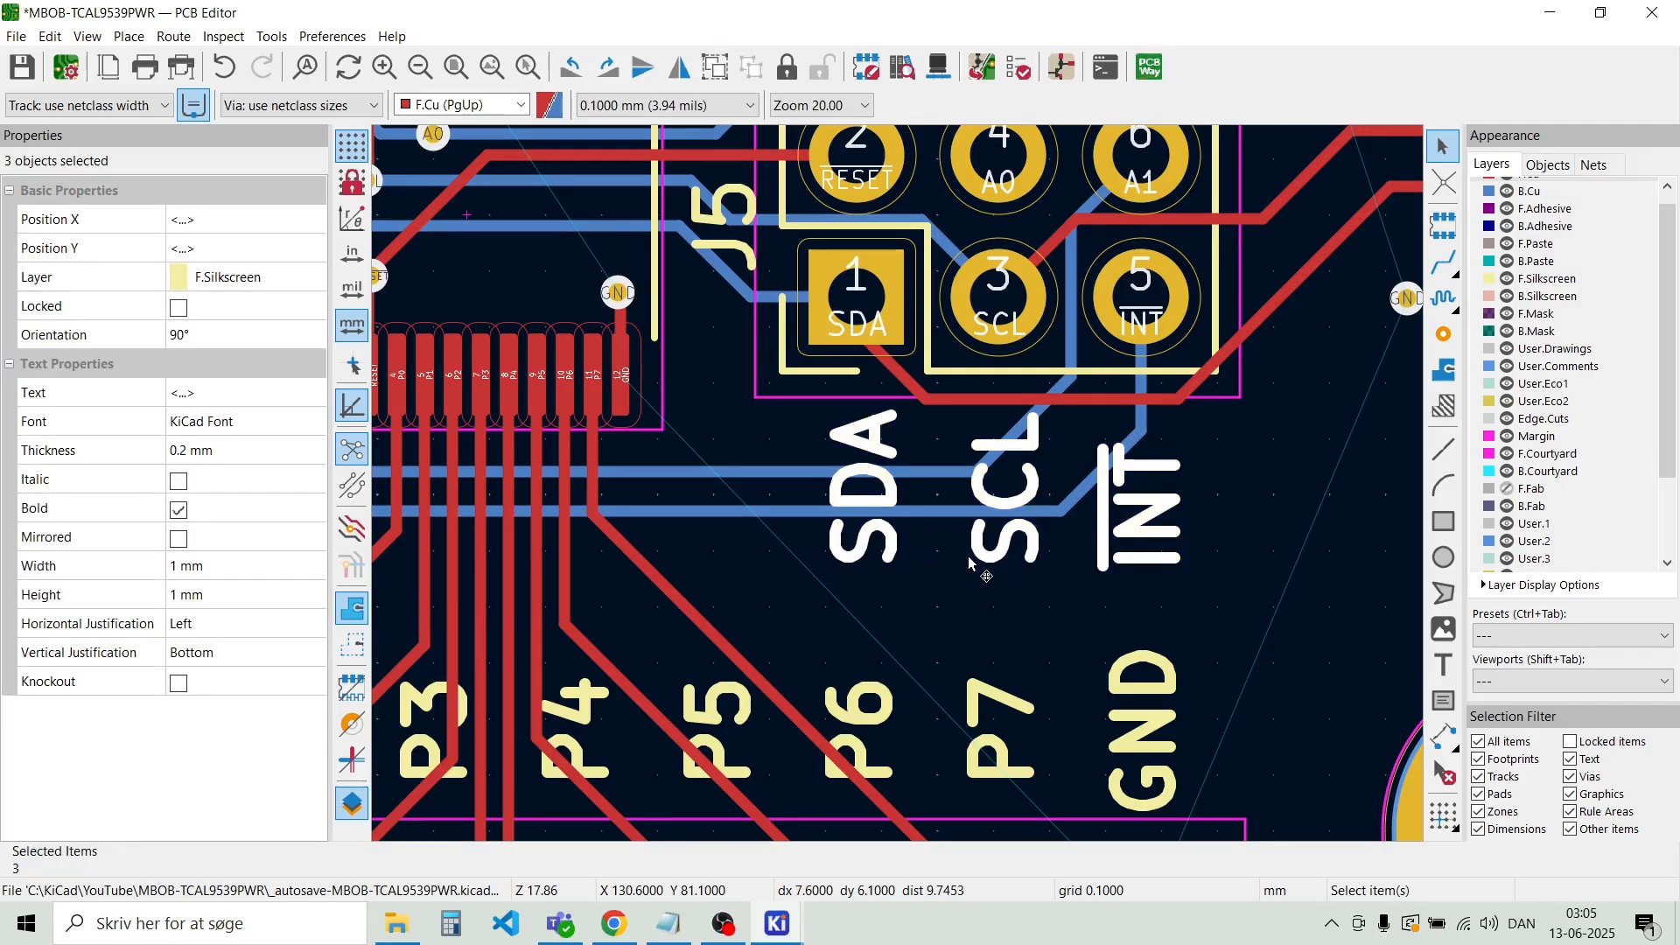
right_click(971, 553)
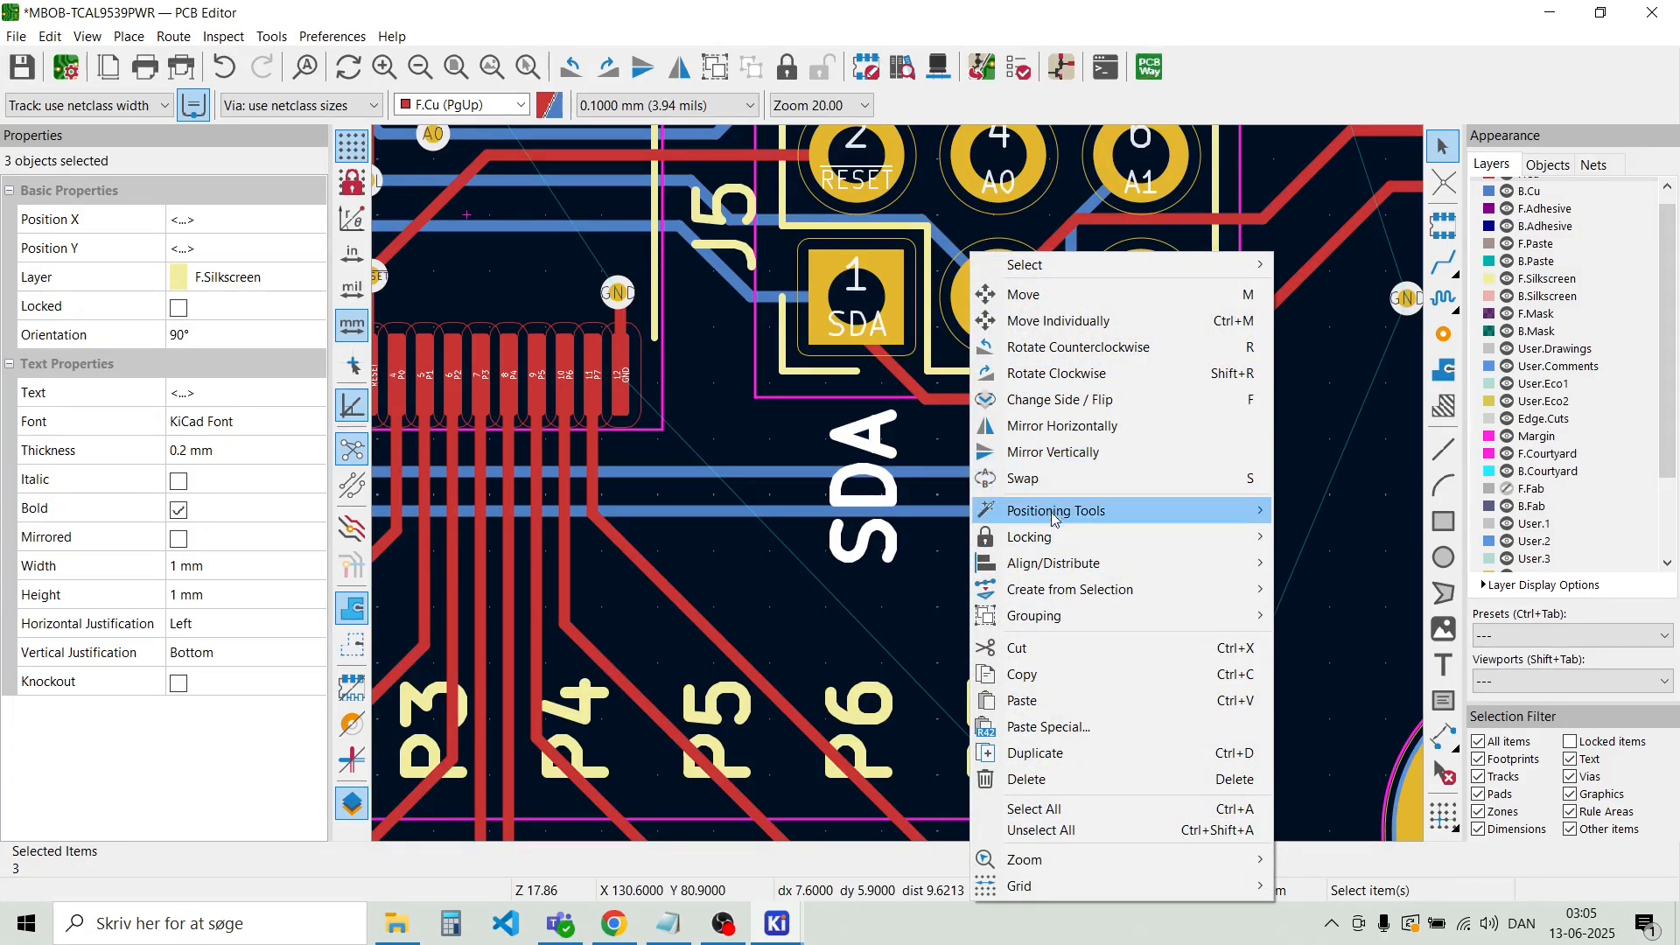
mouse_move(1059, 563)
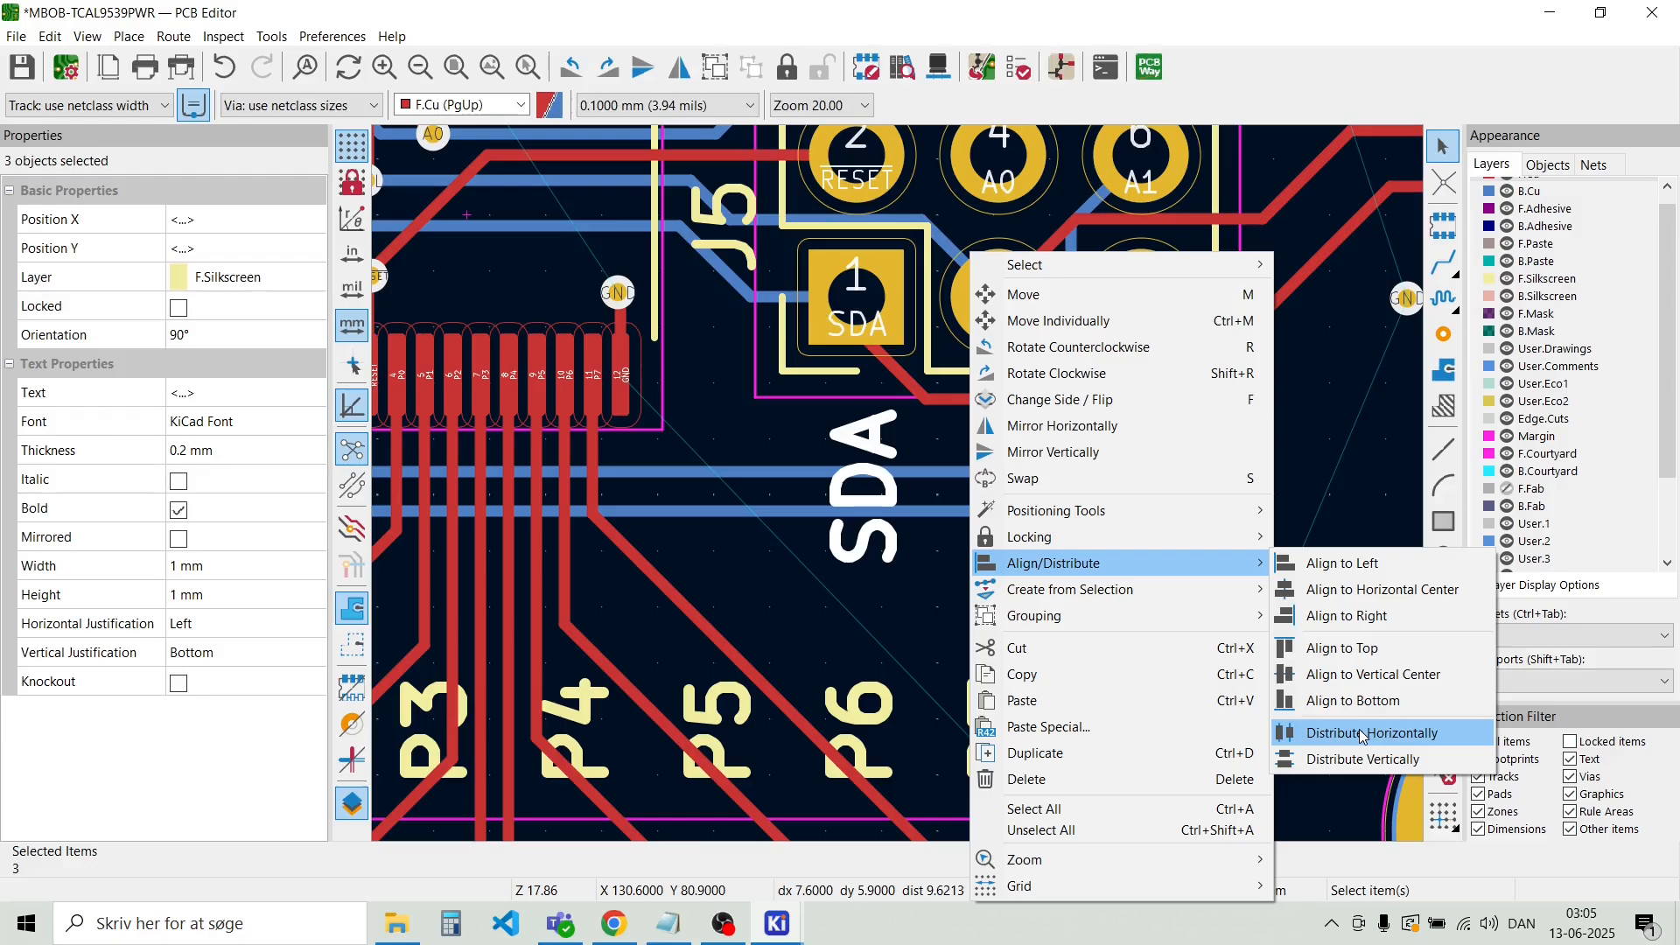
left_click(1367, 681)
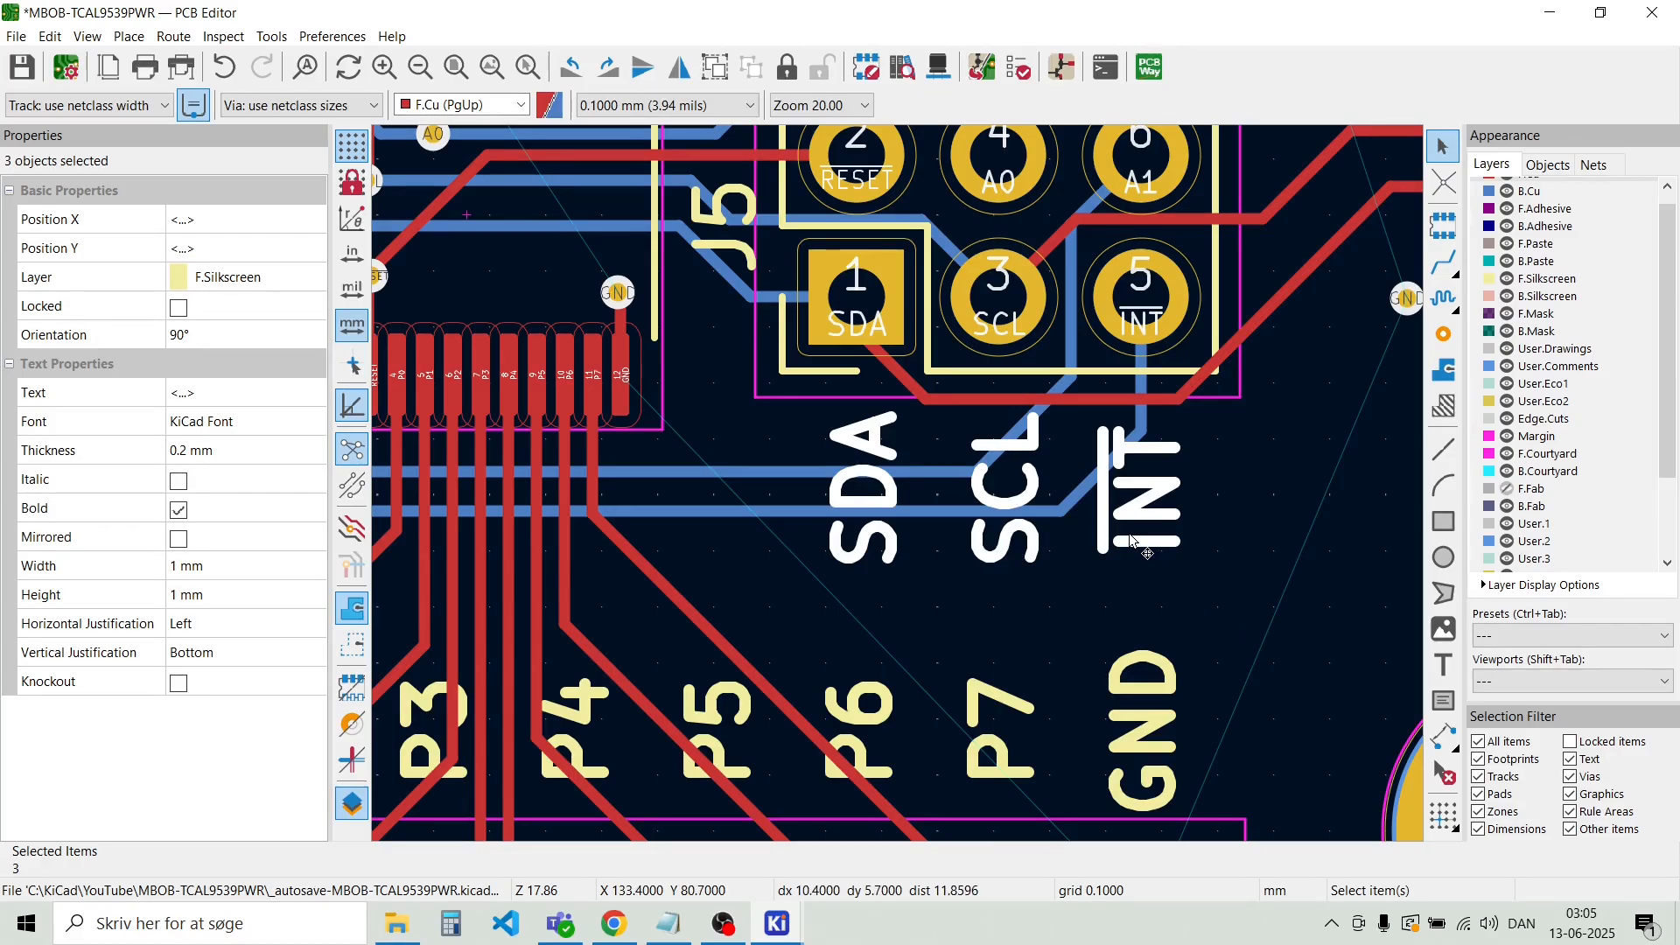
Move the SDA, SCL and INT labels together slightly up so they sit closer to the lower edge of J5
key("m")
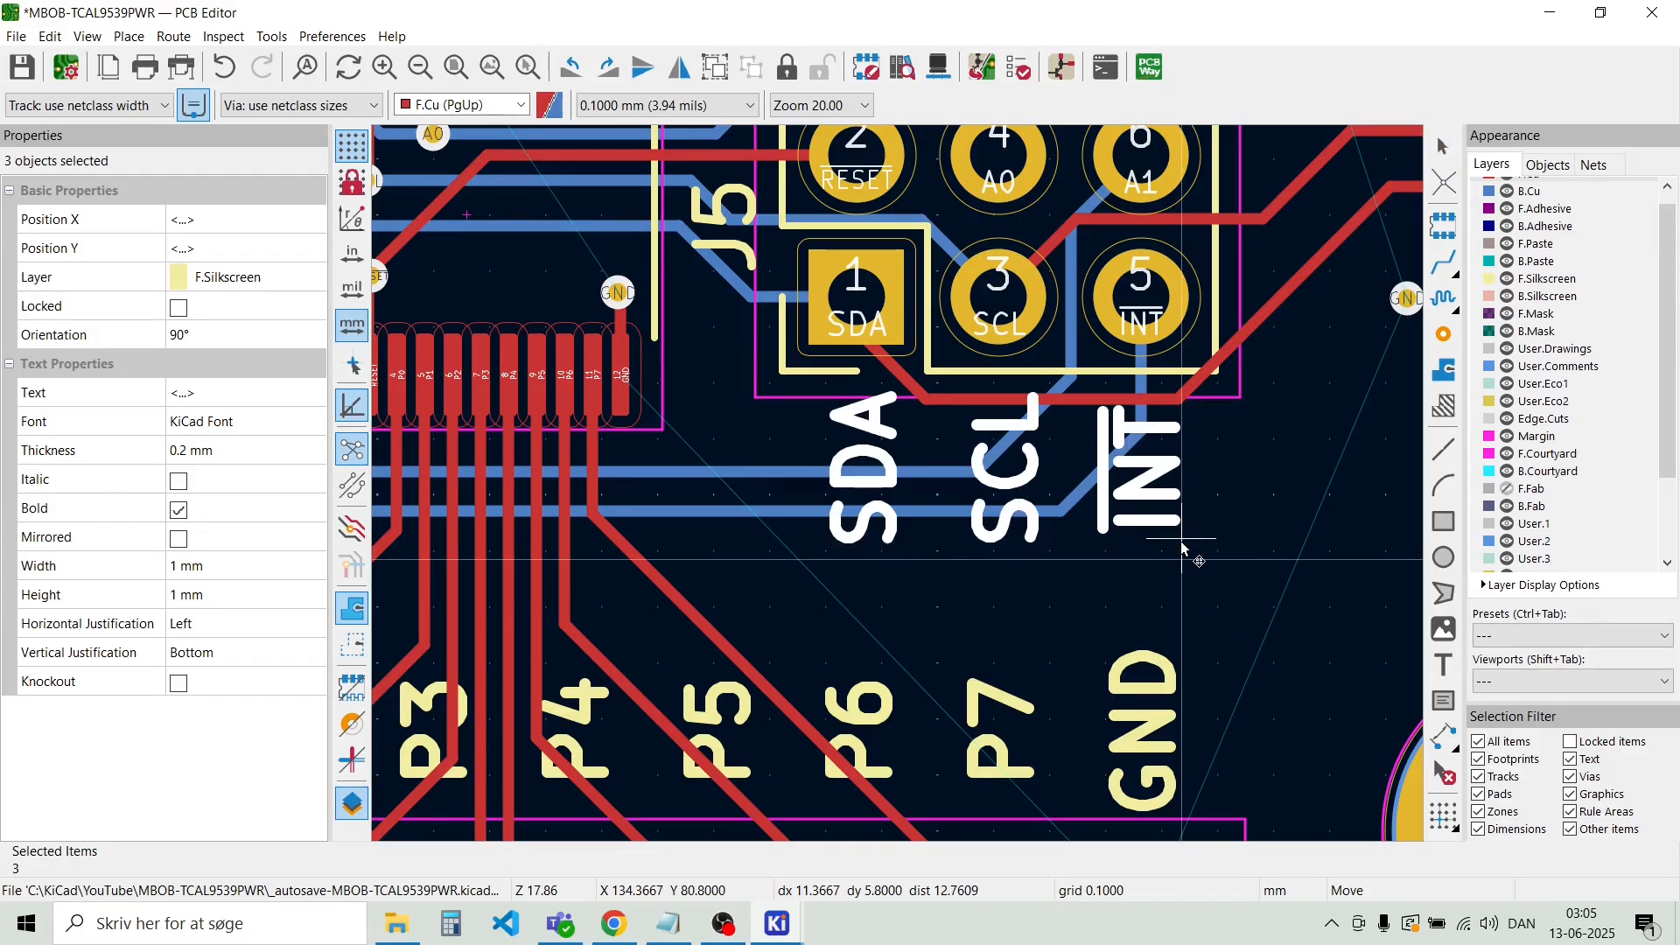
left_click(1183, 553)
scroll(1181, 547, "down", 3)
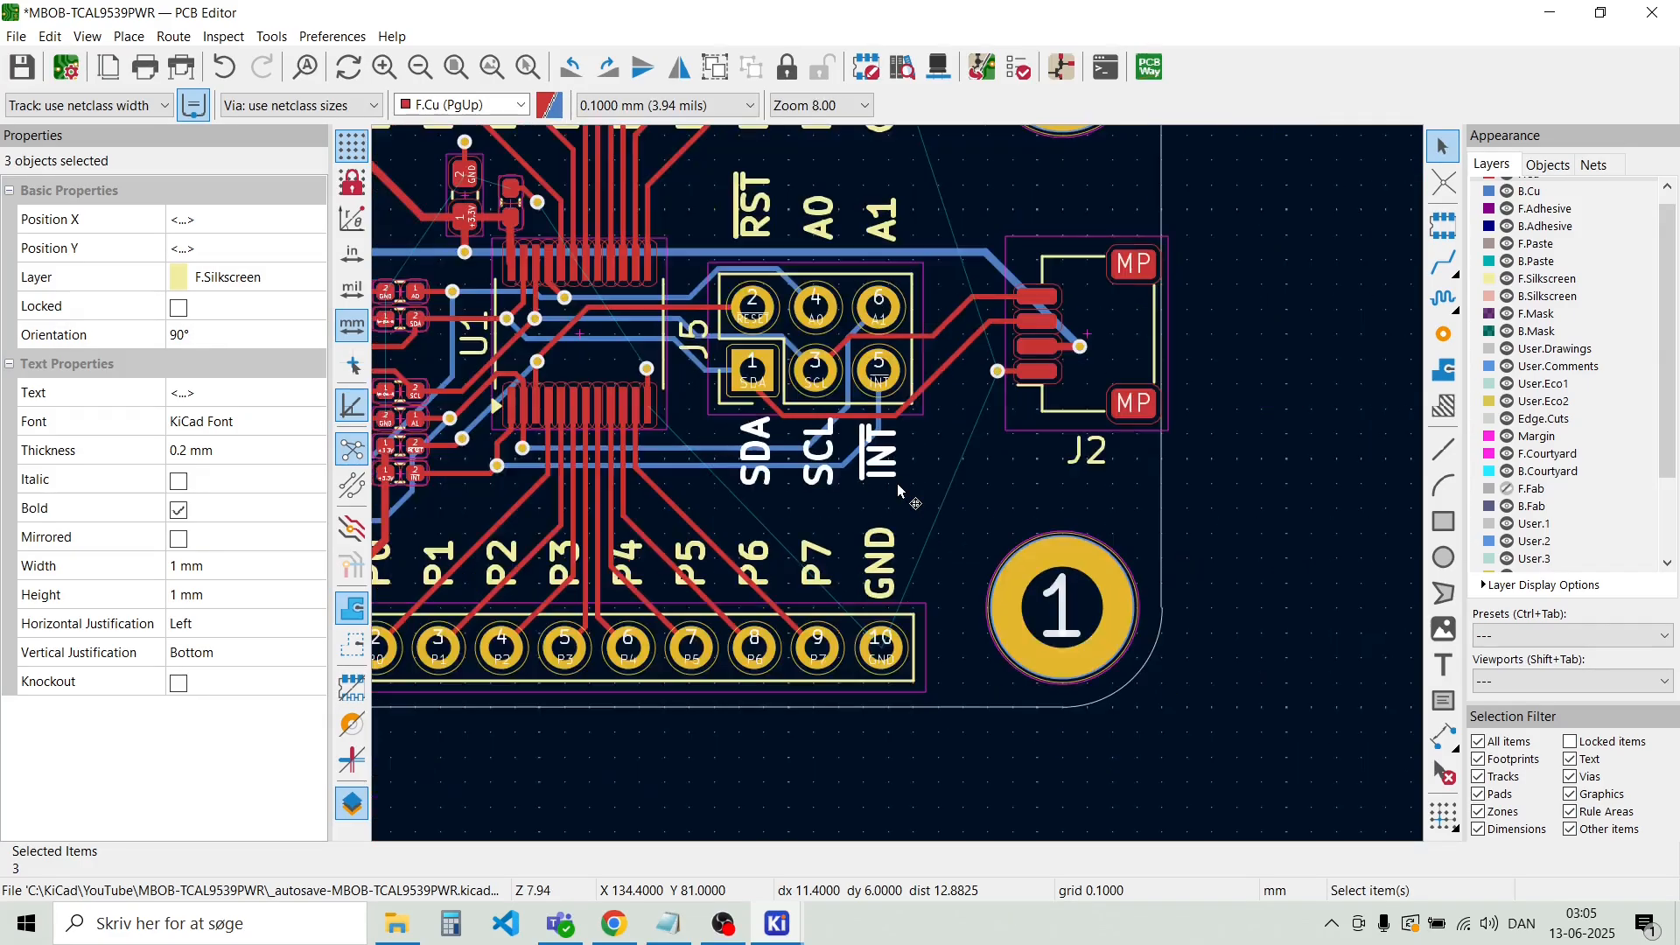
scroll(840, 367, "up", 3)
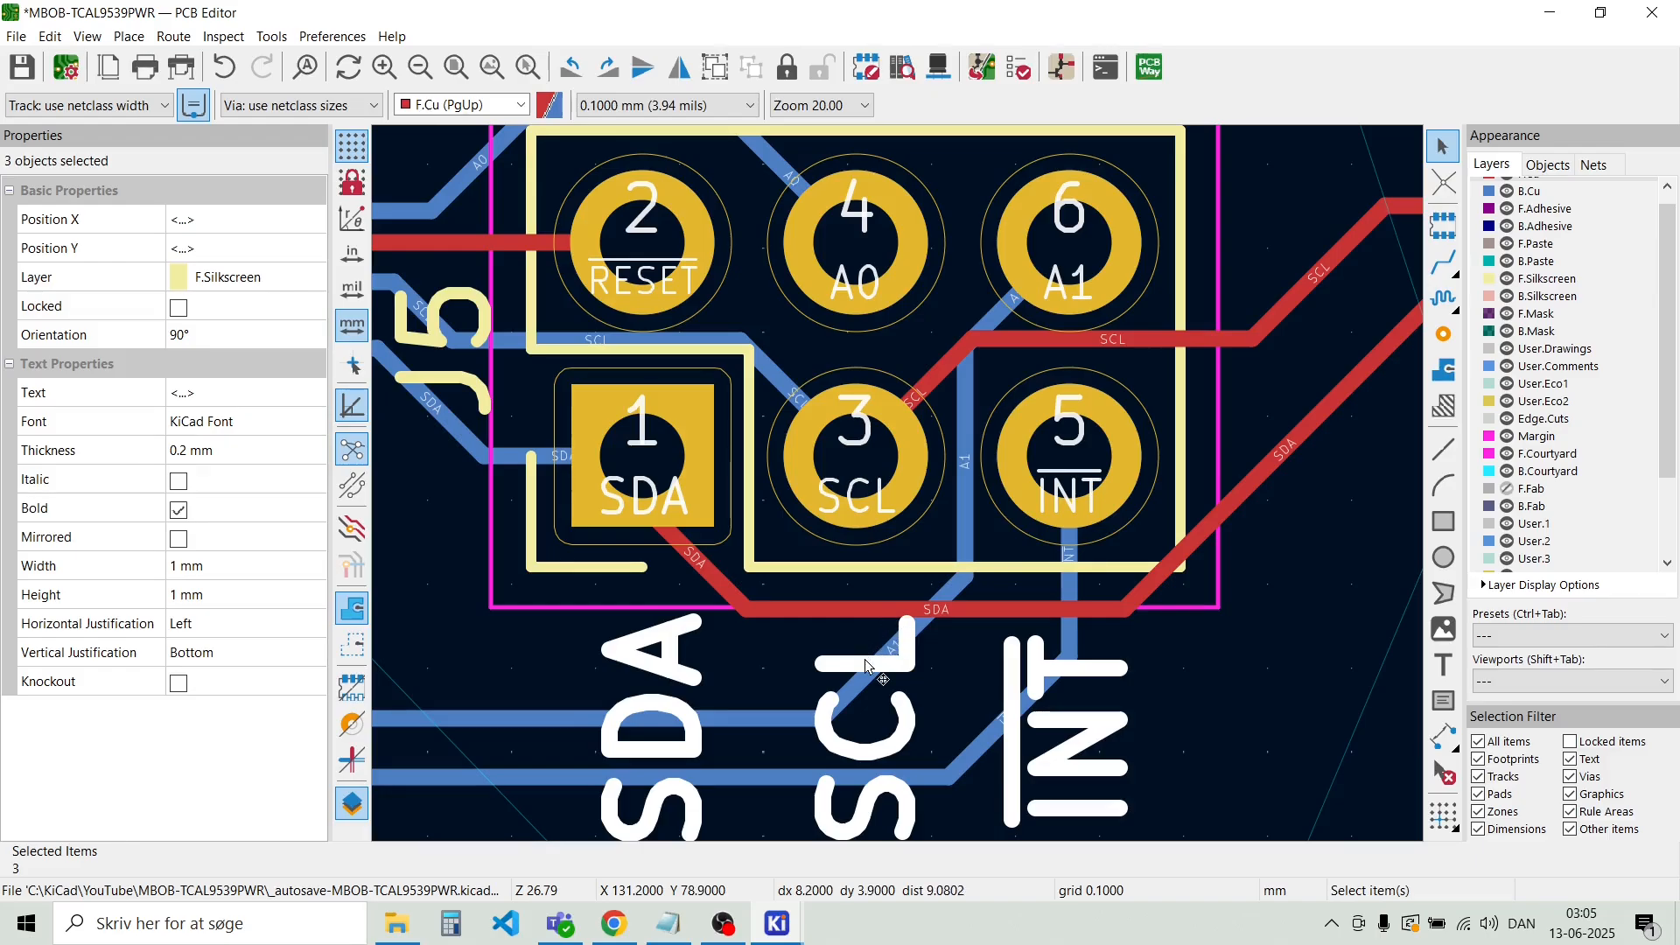
scroll(801, 616, "down", 1)
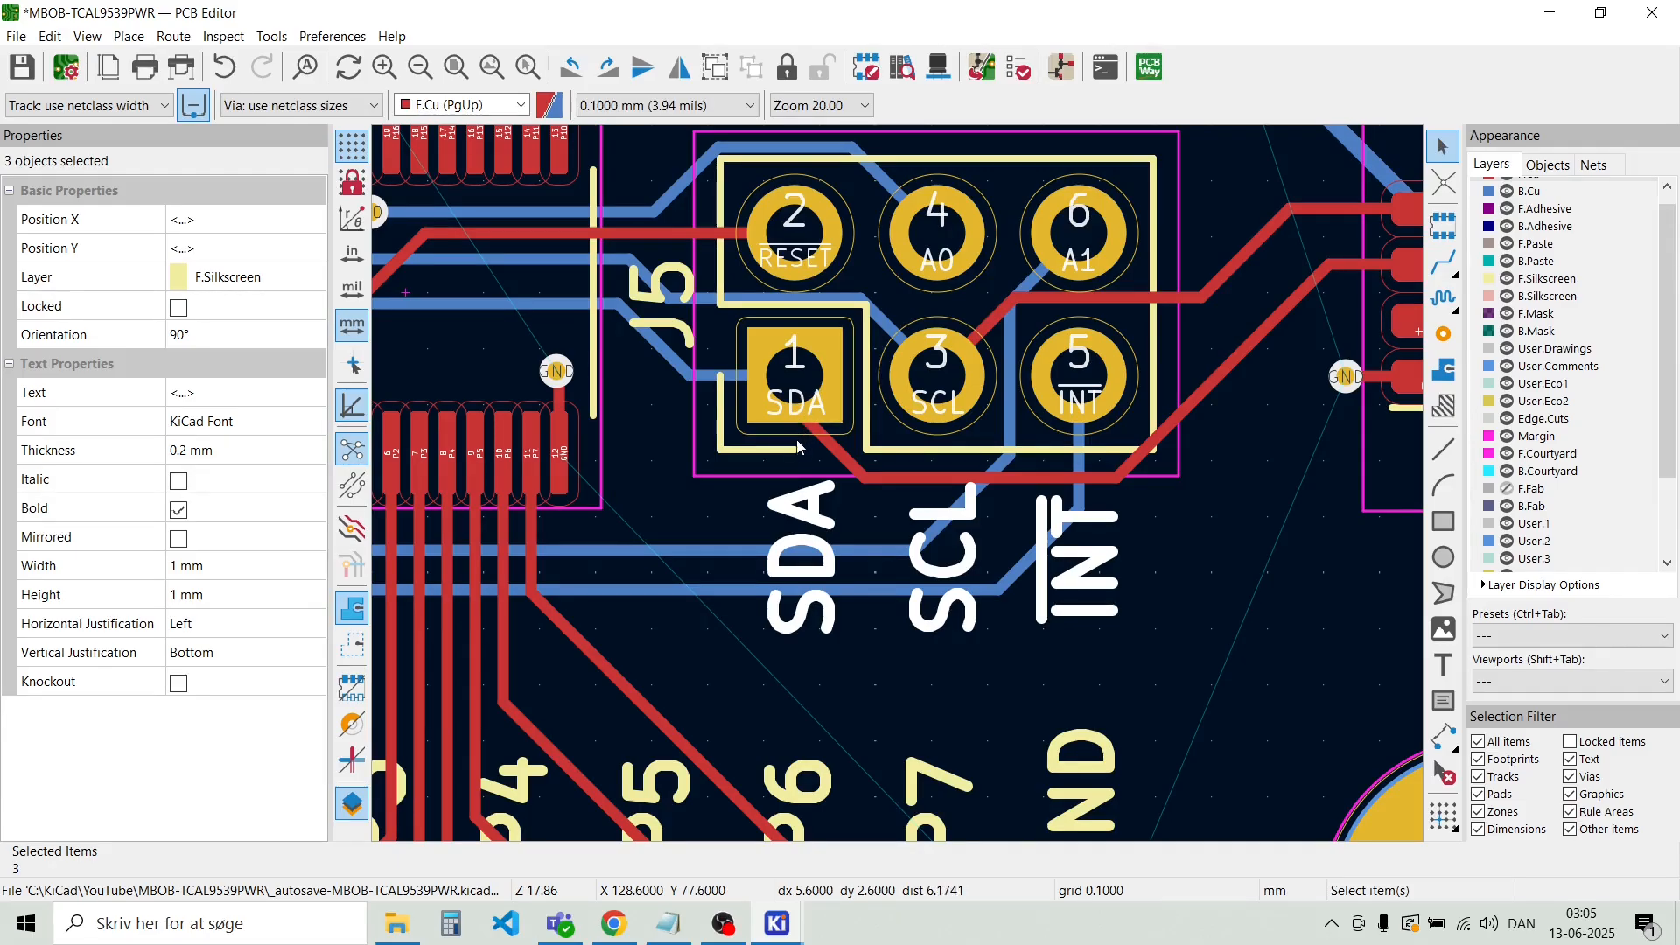
scroll(898, 485, "down", 3)
scroll(937, 321, "down", 1)
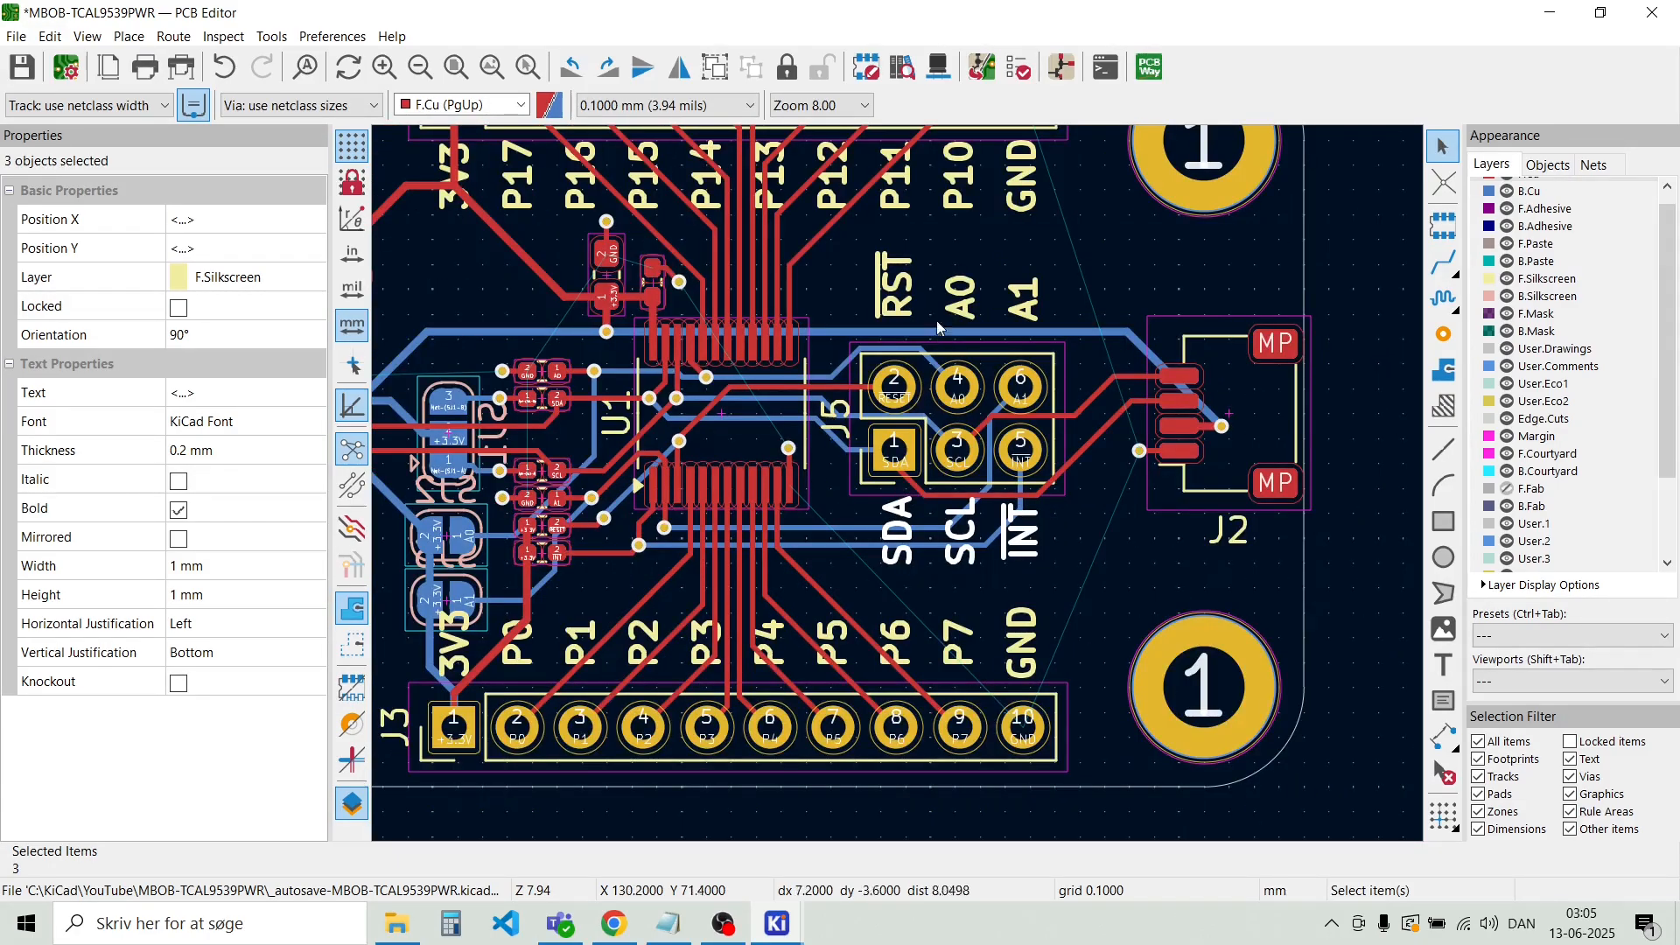
Move the RST, A0 and A1 labels together down so they sit just above the upper edge of J5
scroll(898, 485, "up", 5)
scroll(898, 484, "down", 3)
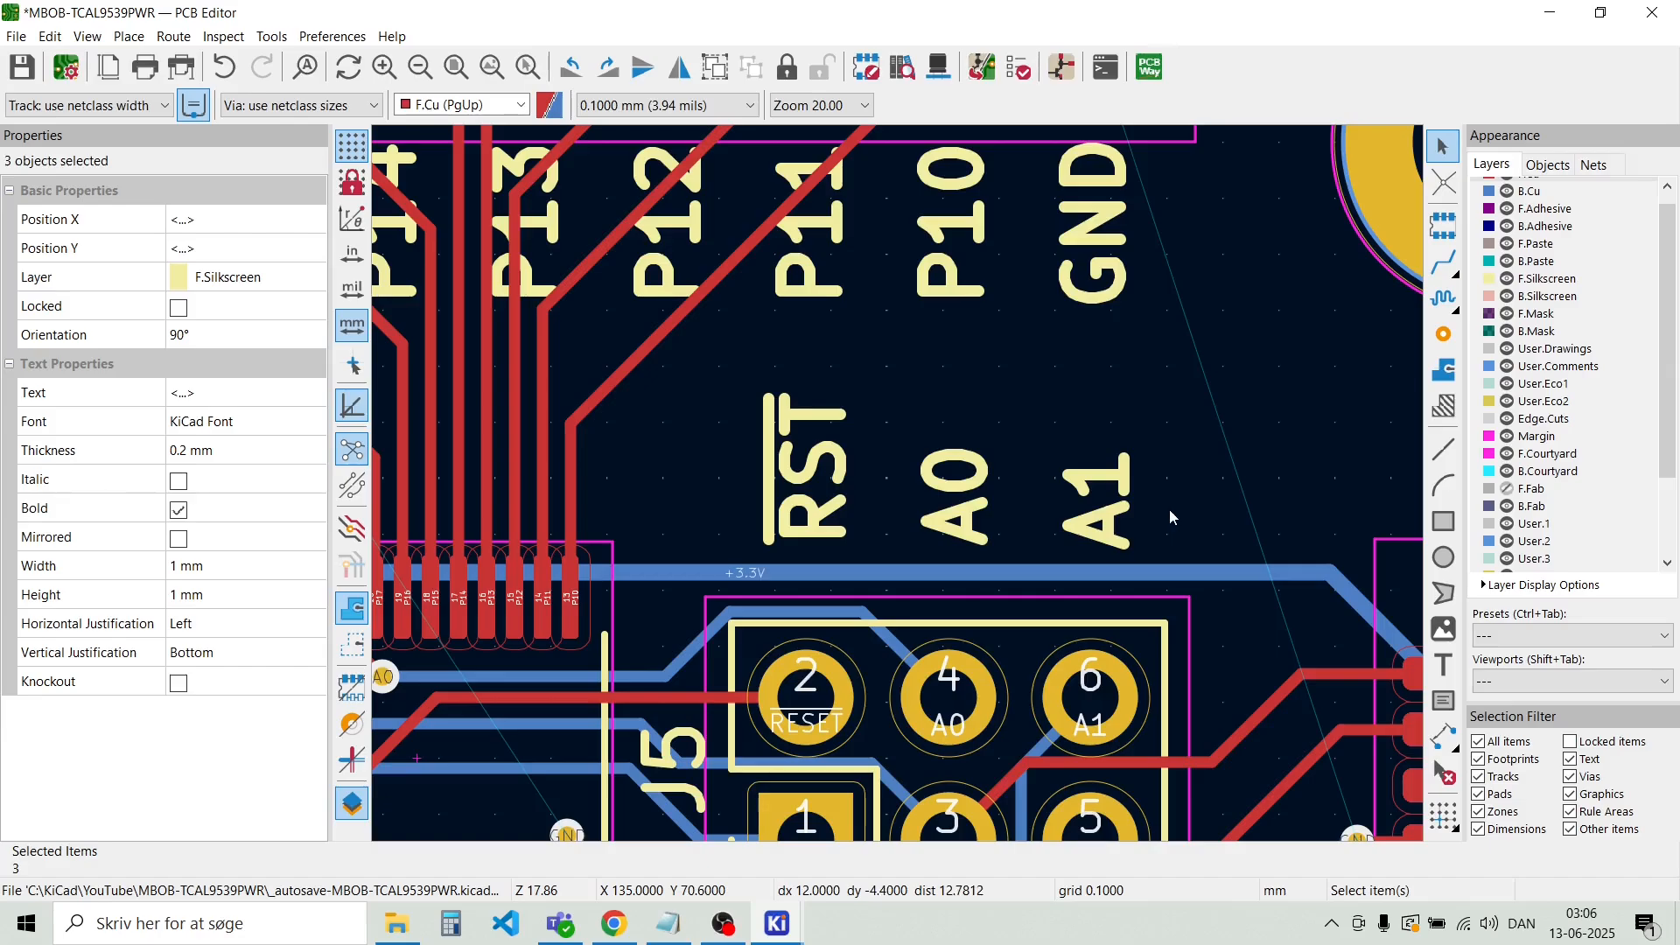
left_click_drag(1169, 509, 735, 443)
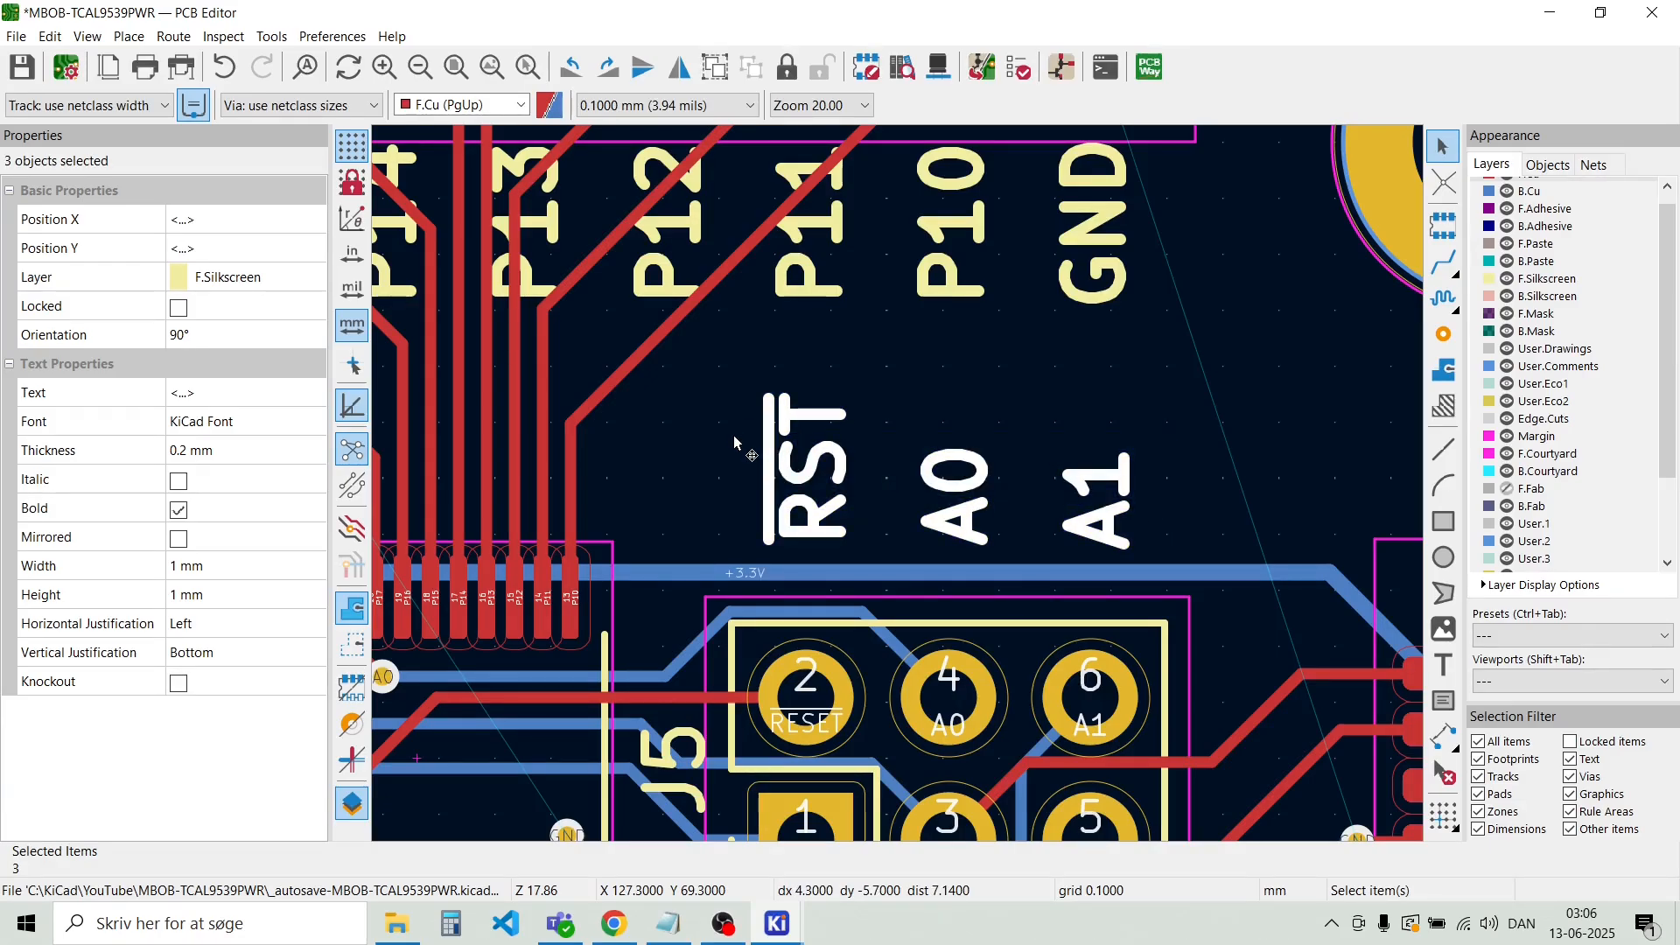
key("m")
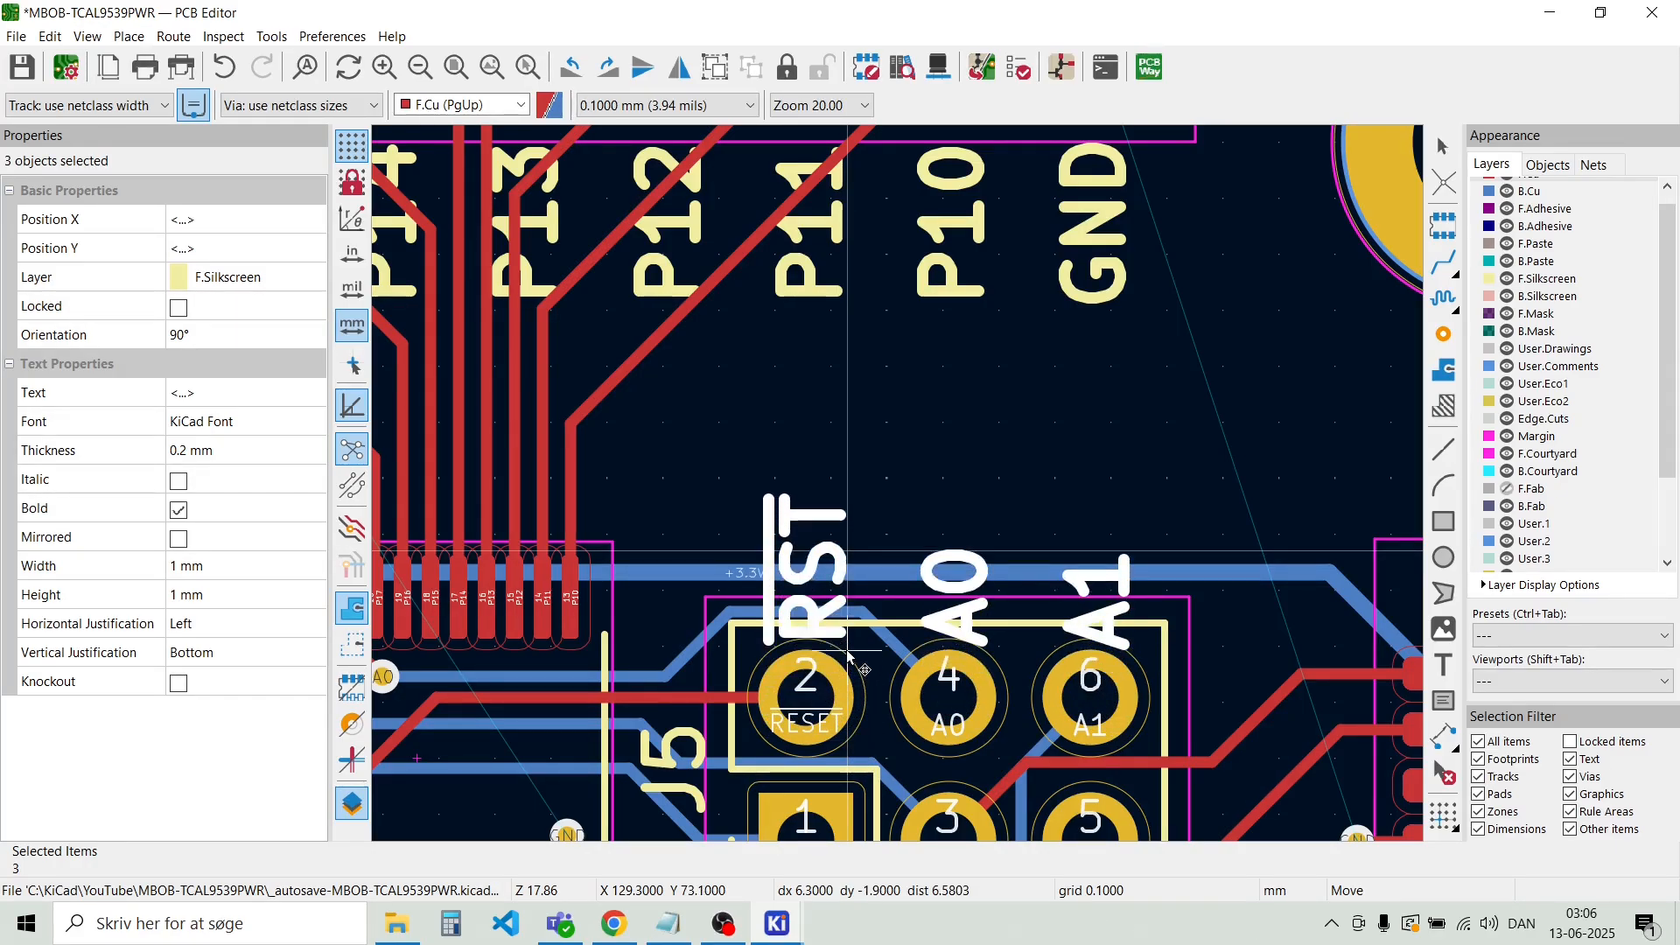
left_click(854, 598)
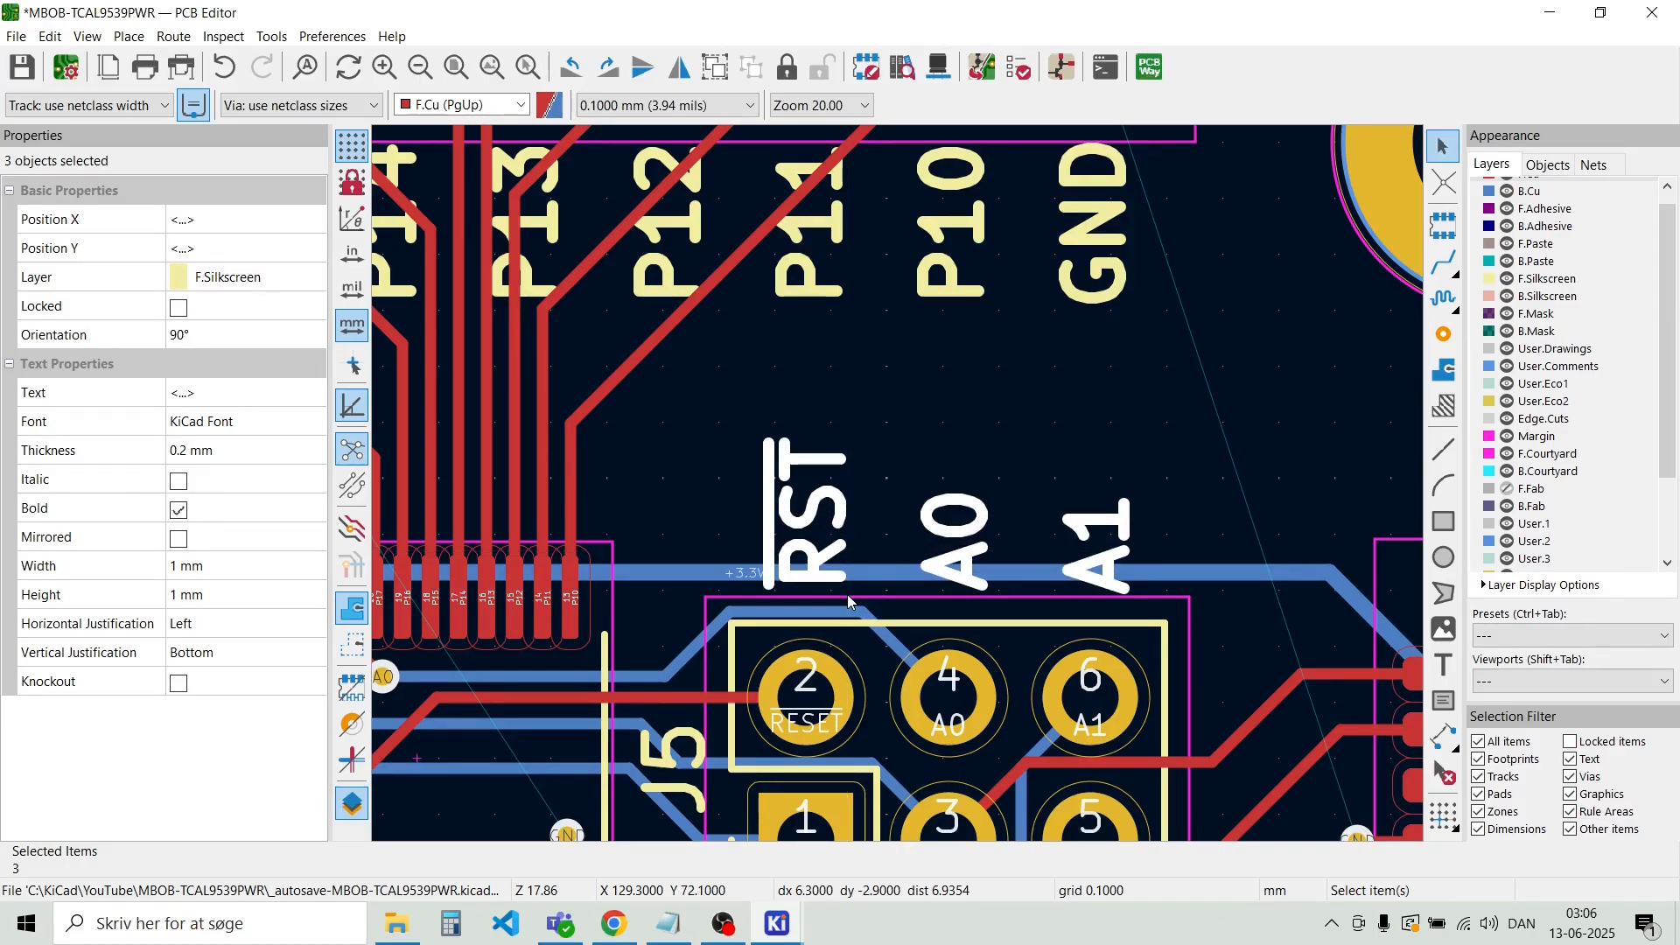
left_click(865, 532)
Select all the pin labels above J3, from GND and P7 through P0 to 3V3
scroll(898, 485, "down", 4)
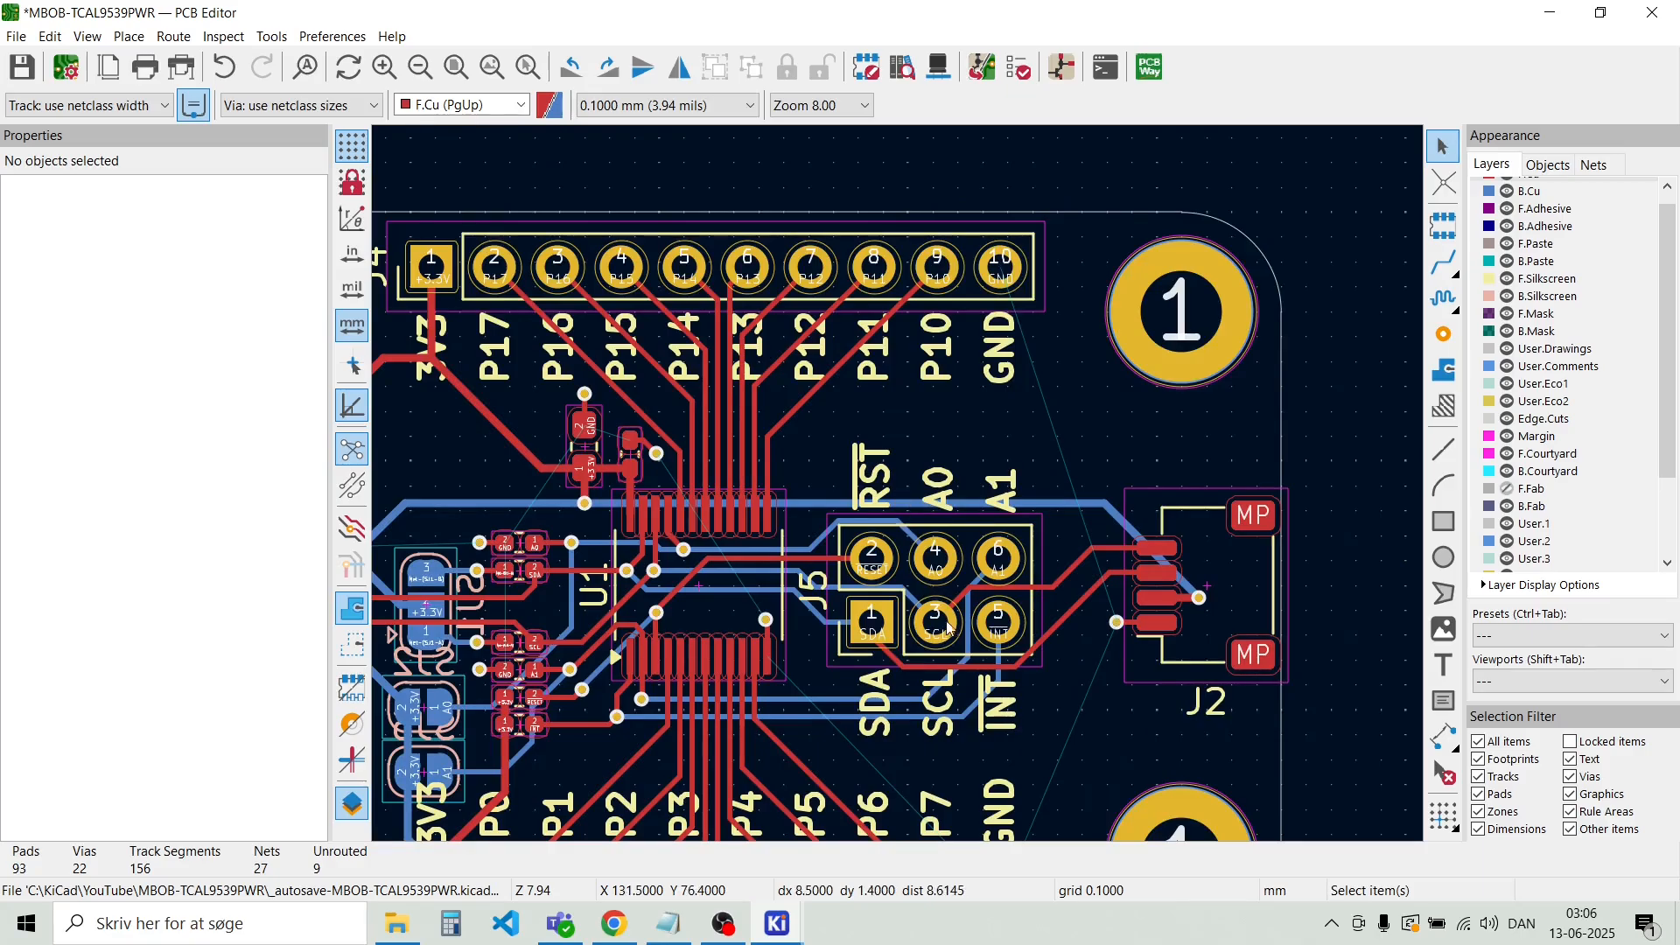
scroll(902, 491, "up", 2)
scroll(901, 491, "down", 4)
scroll(896, 525, "up", 4)
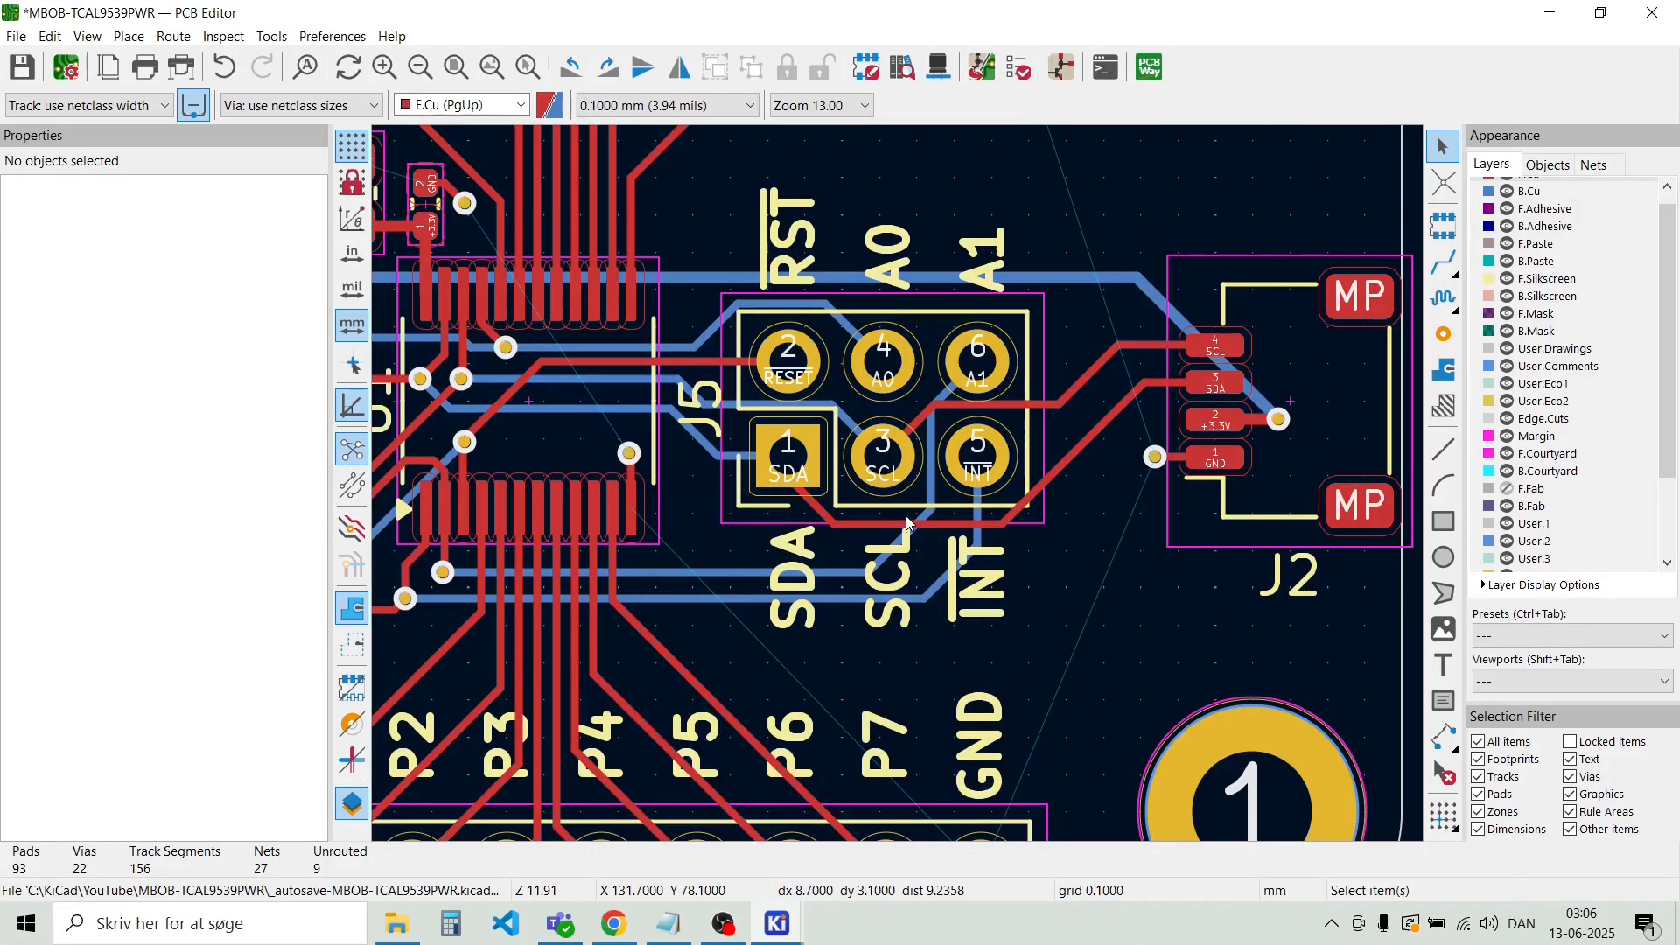
scroll(893, 610, "down", 2)
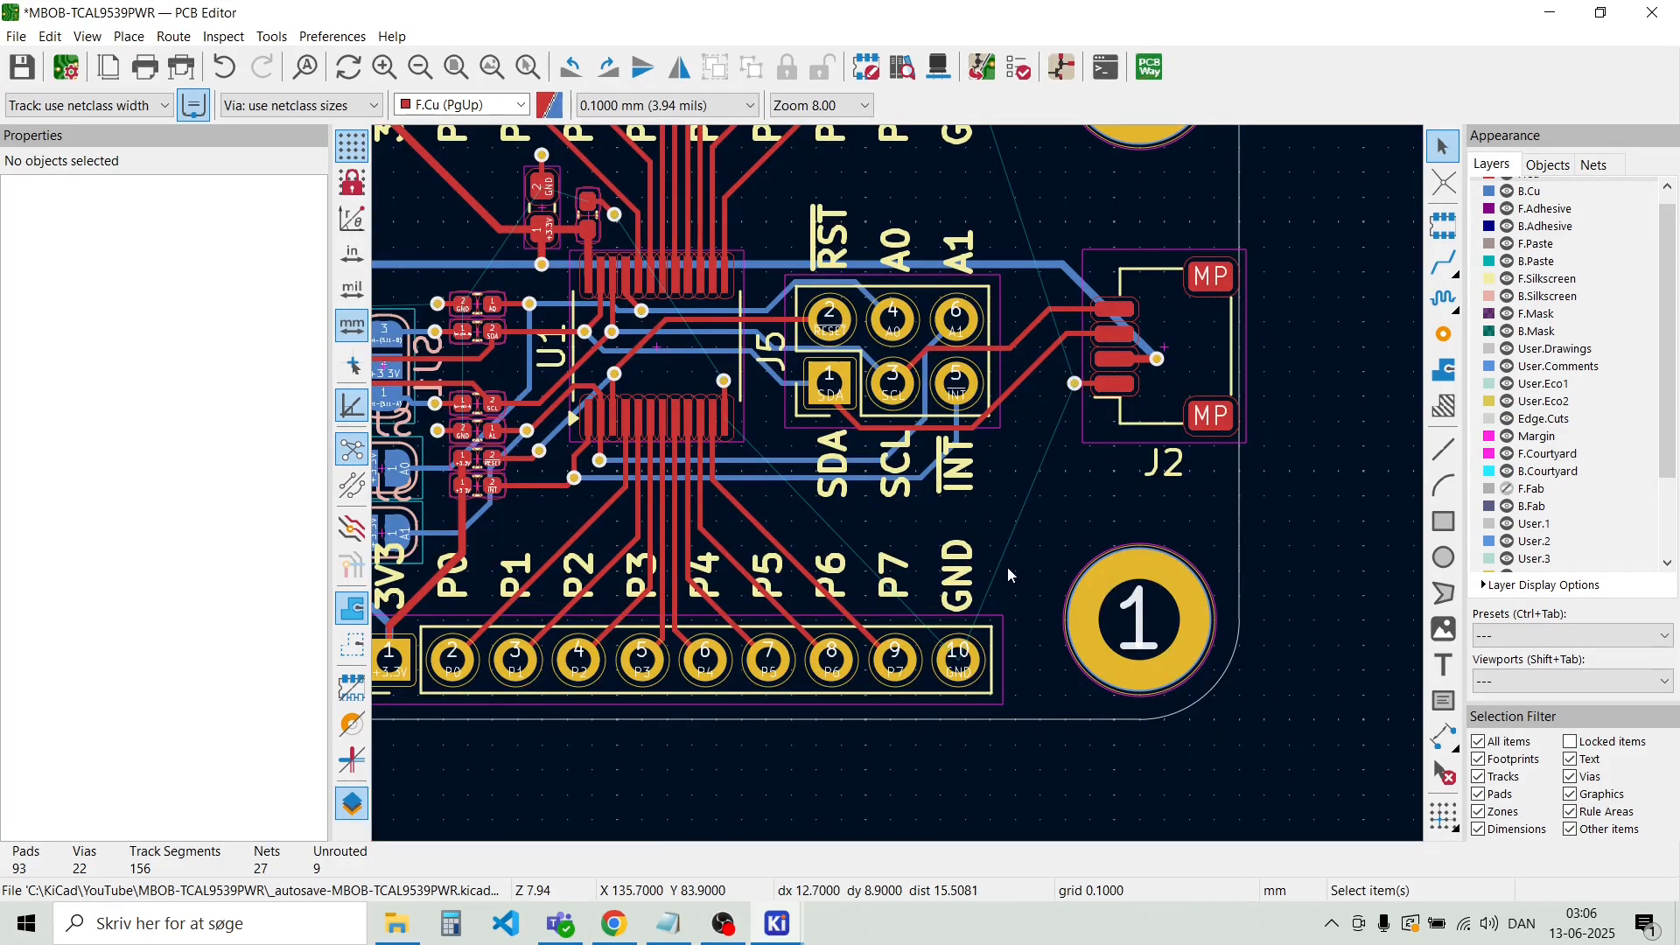
left_click(976, 572)
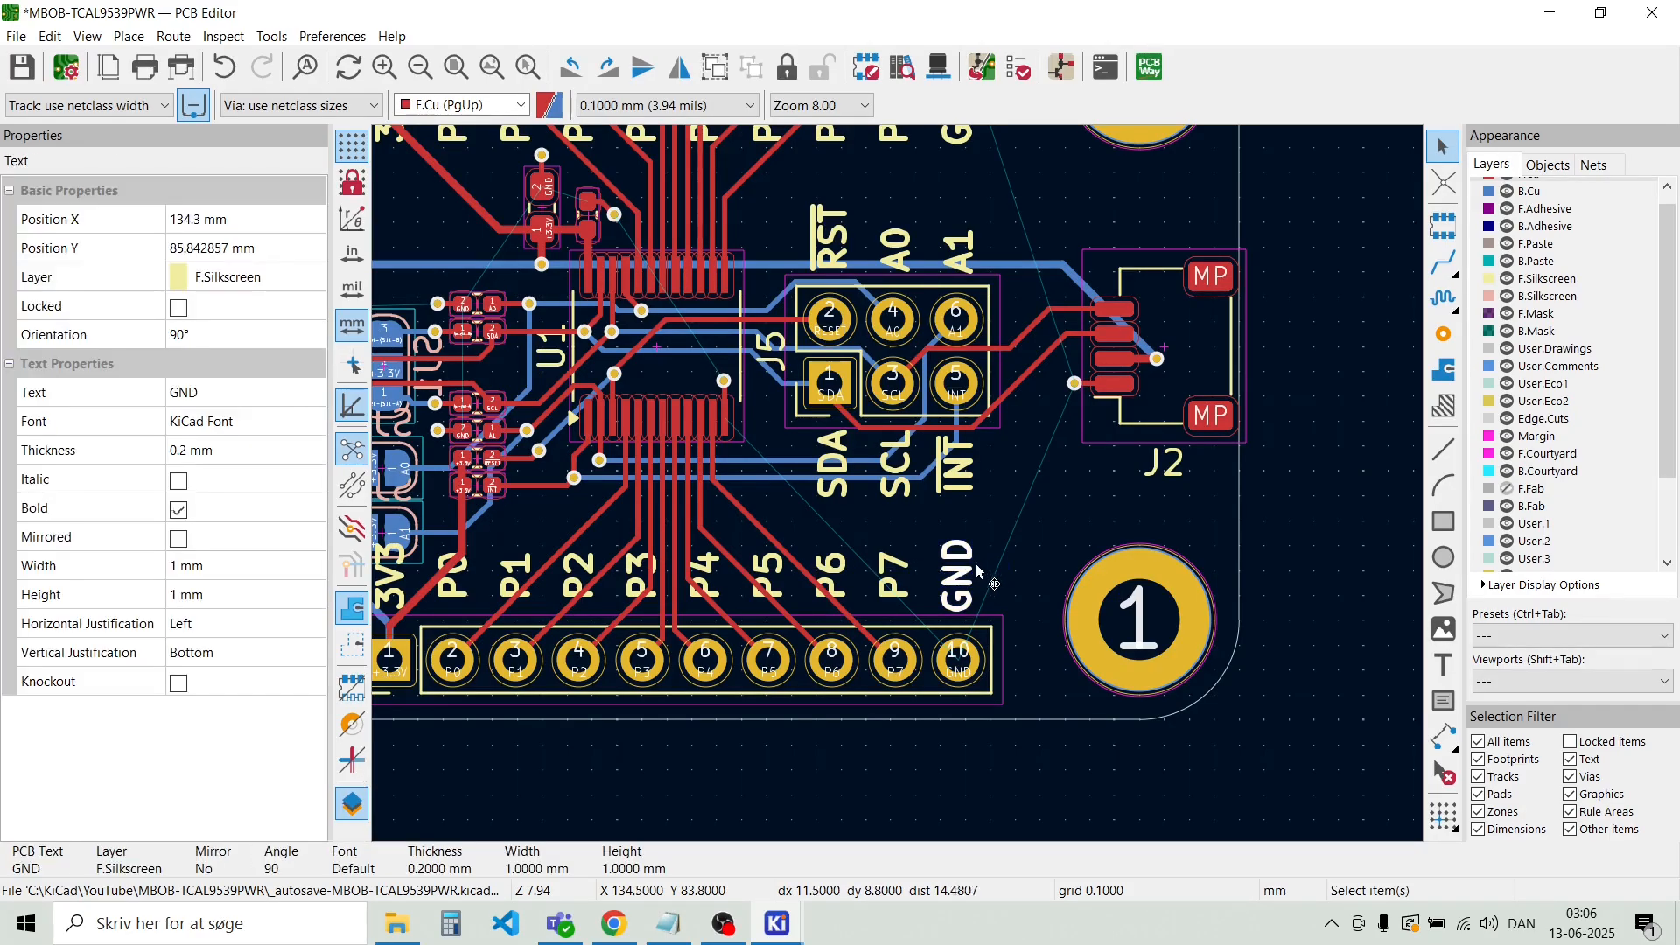
left_click(894, 577, "shift")
left_click(832, 580, "shift")
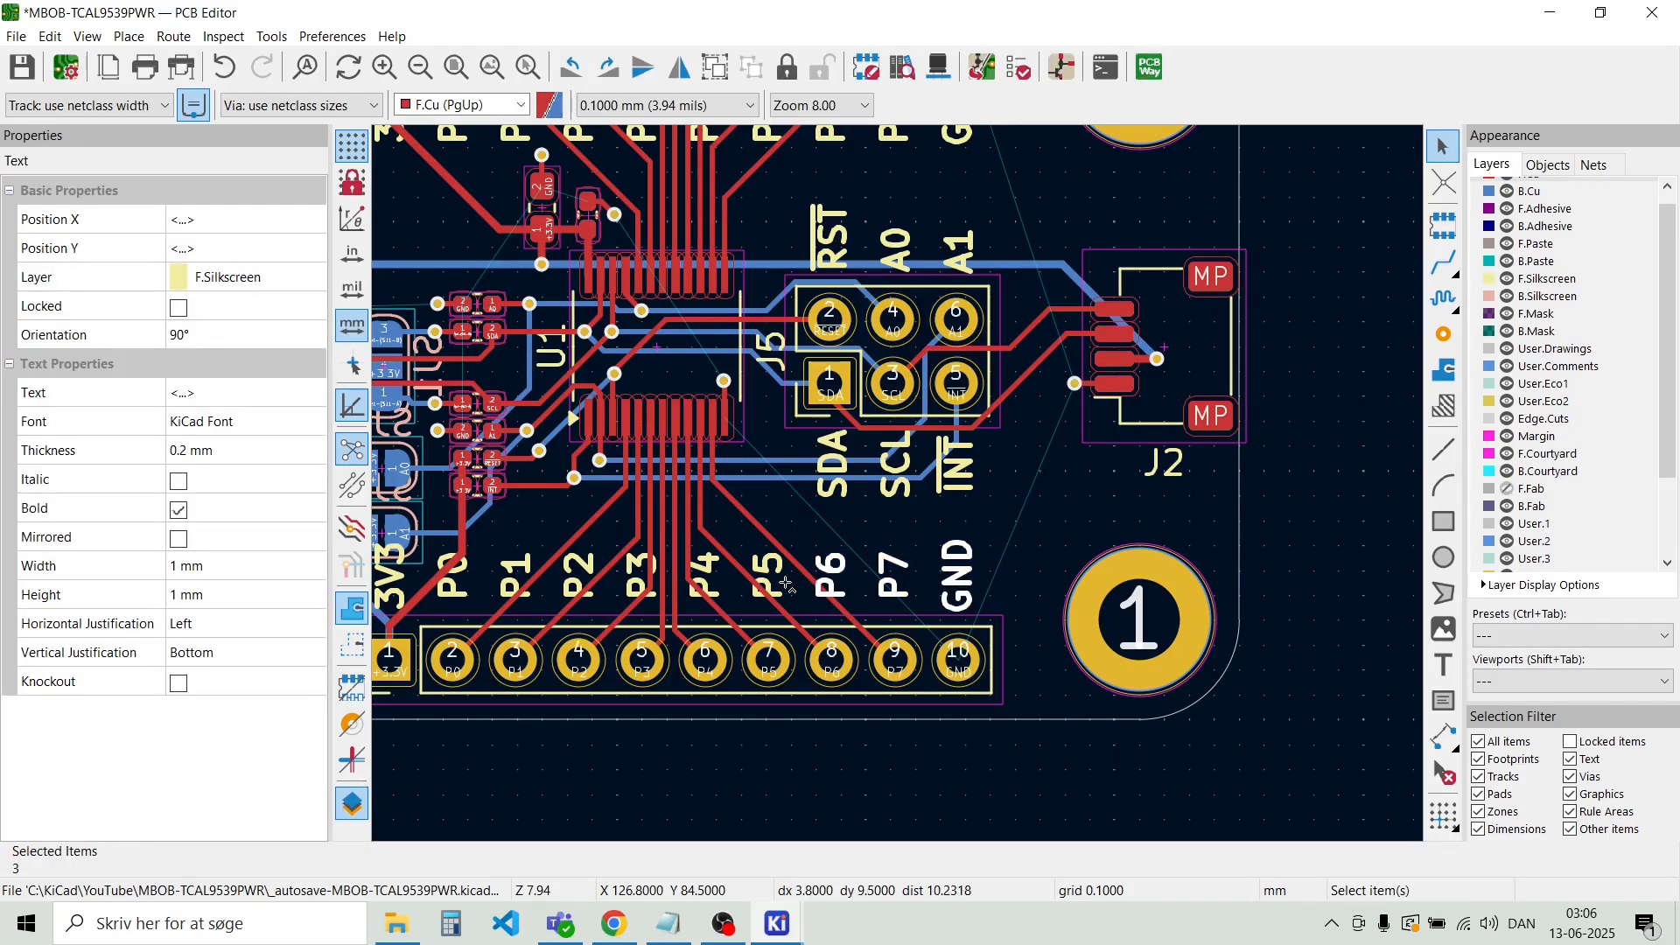
left_click(770, 585, "shift")
left_click(711, 585, "shift")
left_click(642, 582, "shift")
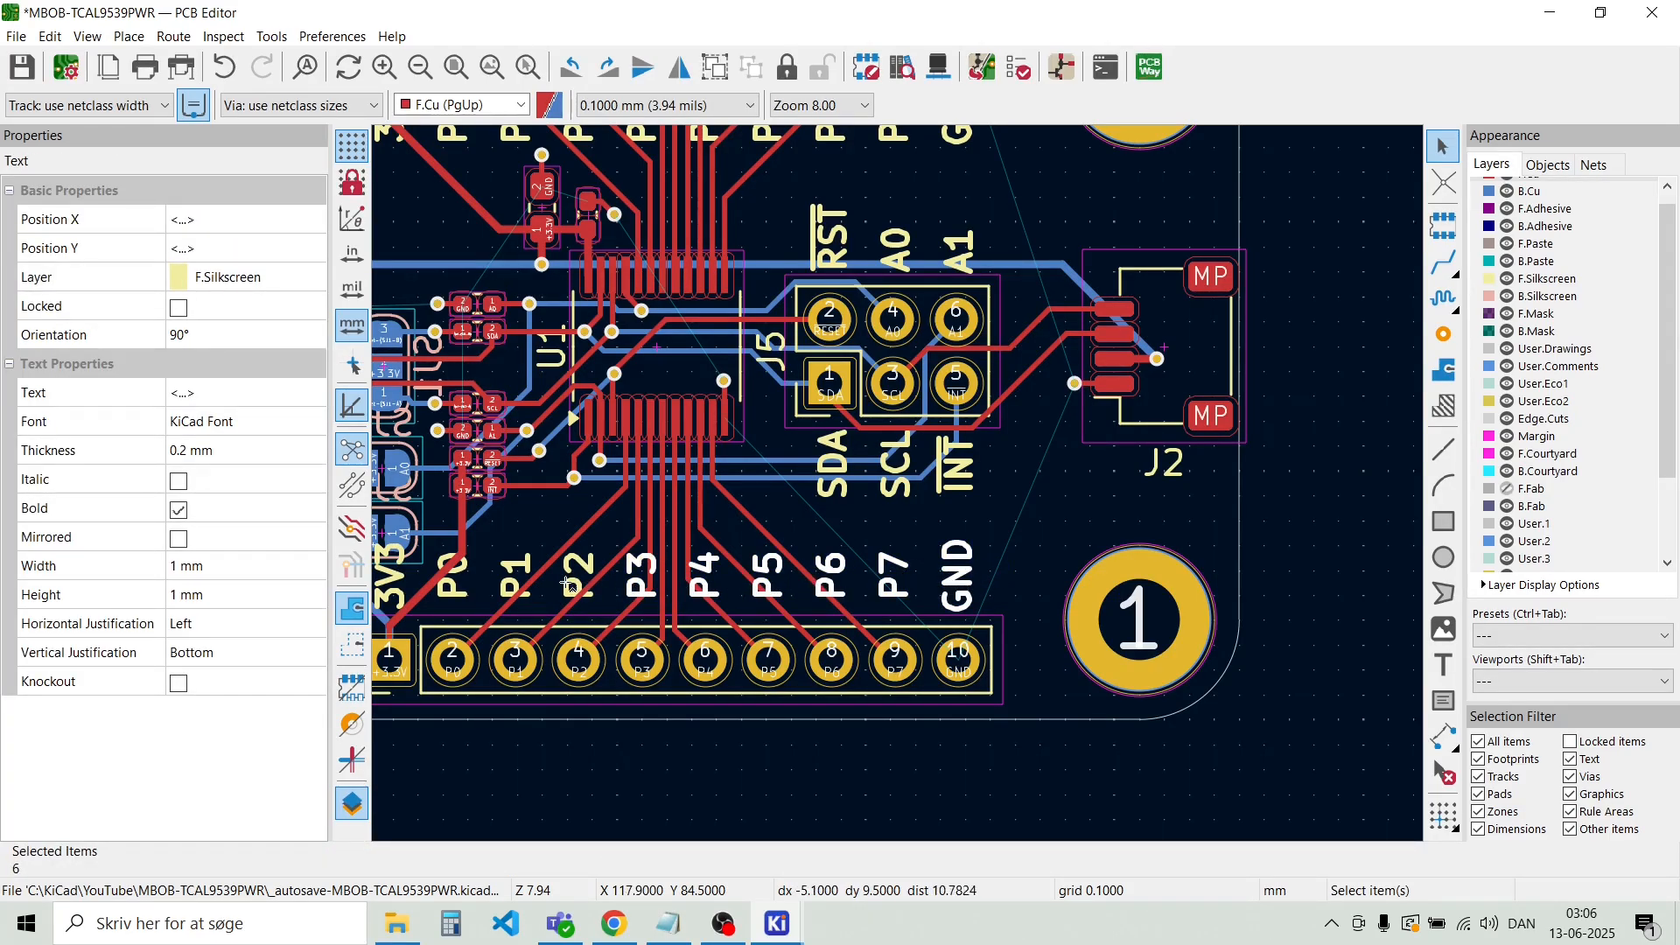
left_click(579, 580, "shift")
left_click(516, 580, "shift")
left_click(448, 583, "shift")
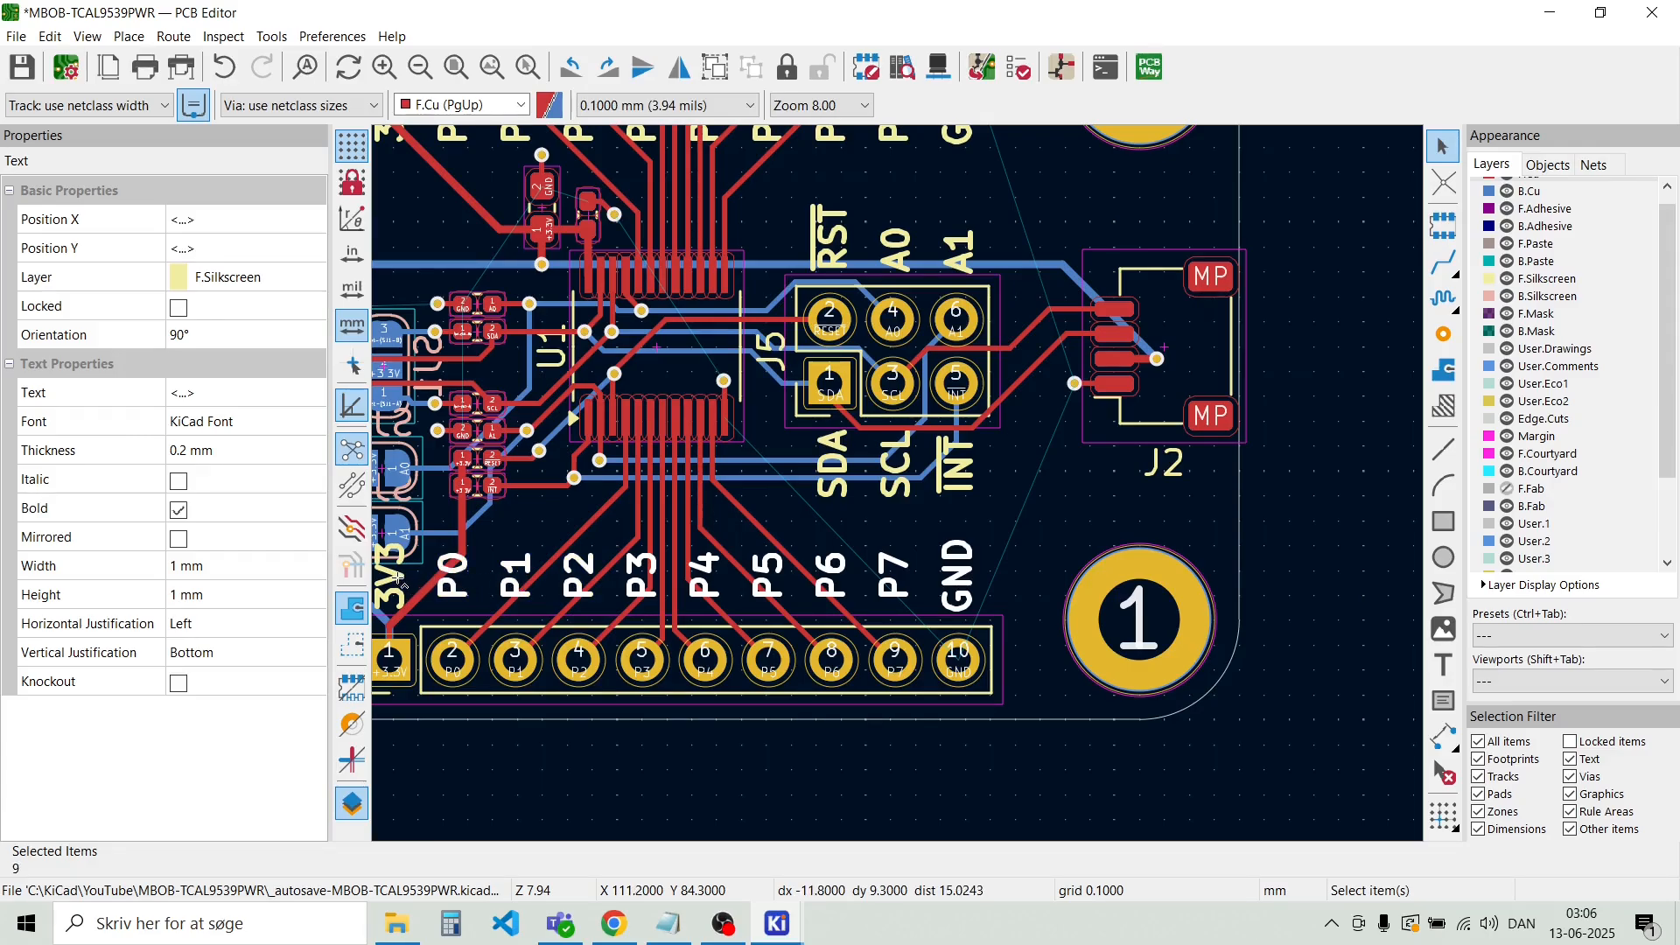
left_click(398, 579, "shift")
Add the SDA, SCL, INT, A1, A0 and RST labels around J5 to the selection
left_click(831, 494, "shift")
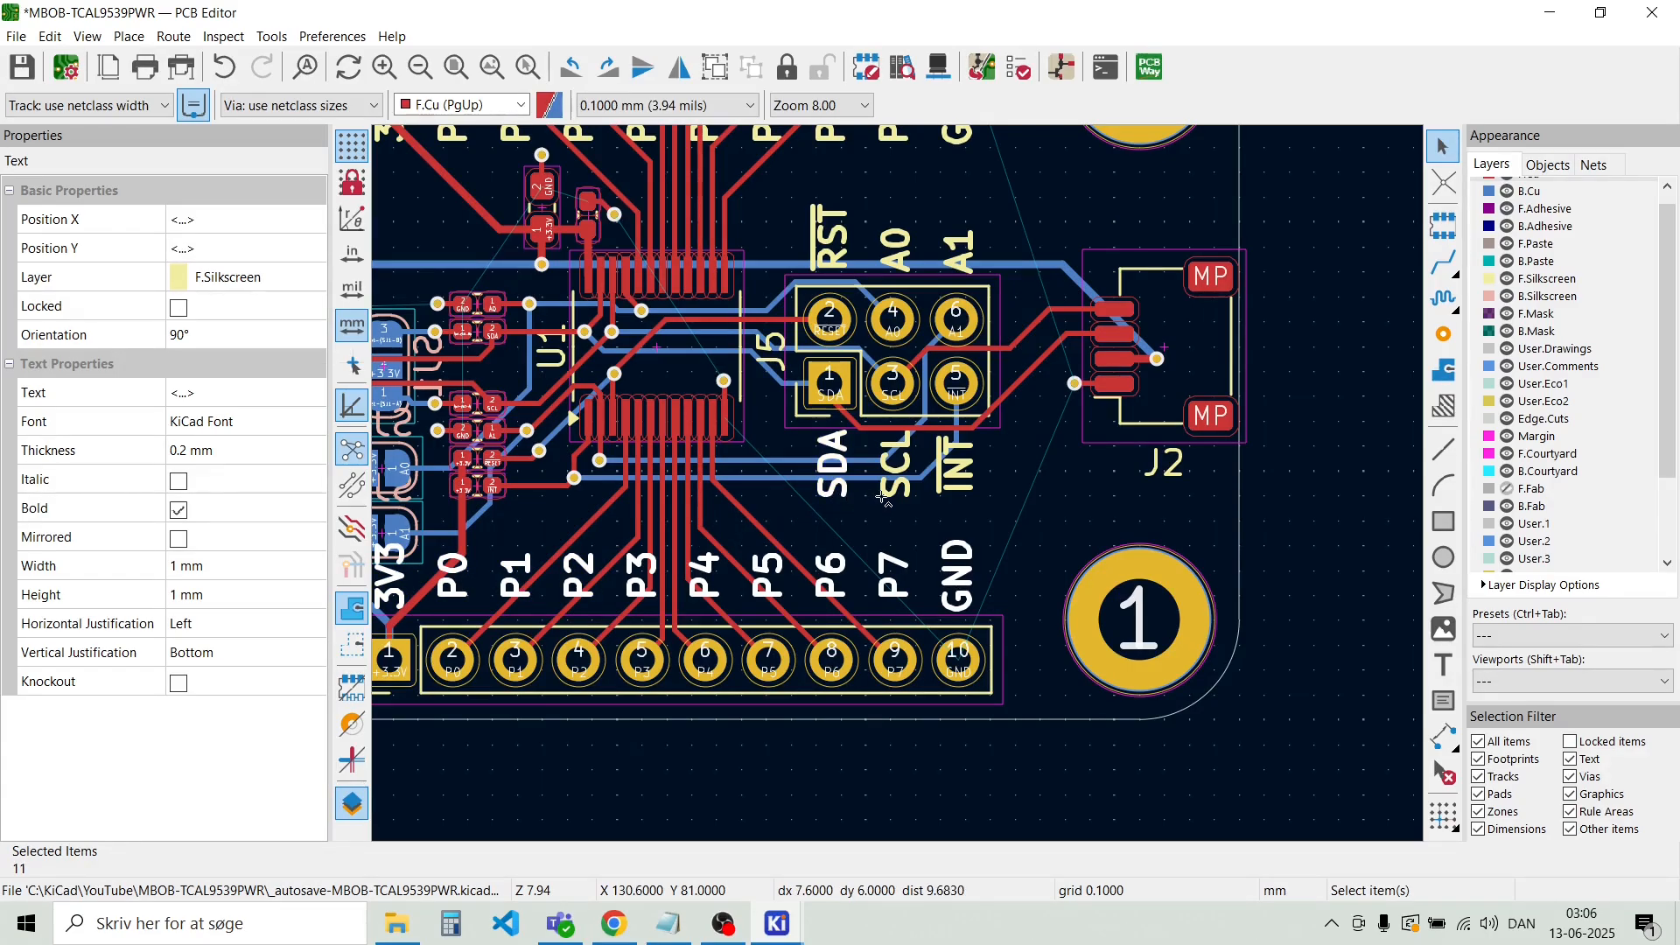
left_click(885, 495, "shift")
left_click(954, 489, "shift")
left_click(973, 253, "shift")
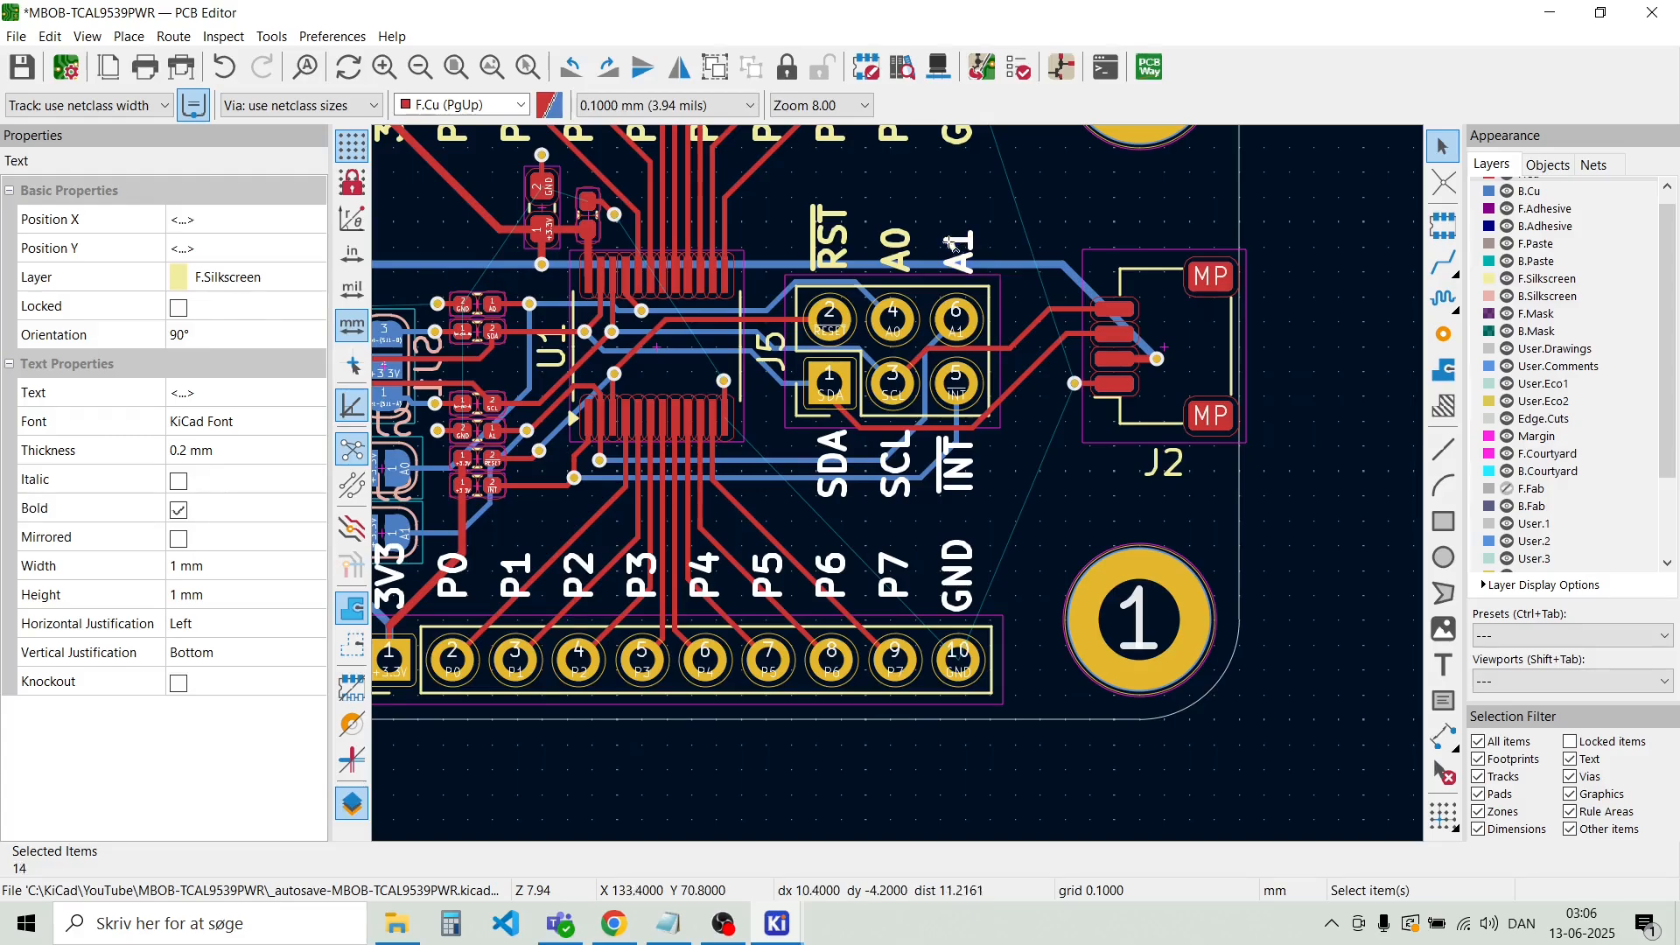
left_click(896, 242, "shift")
left_click(838, 229, "shift")
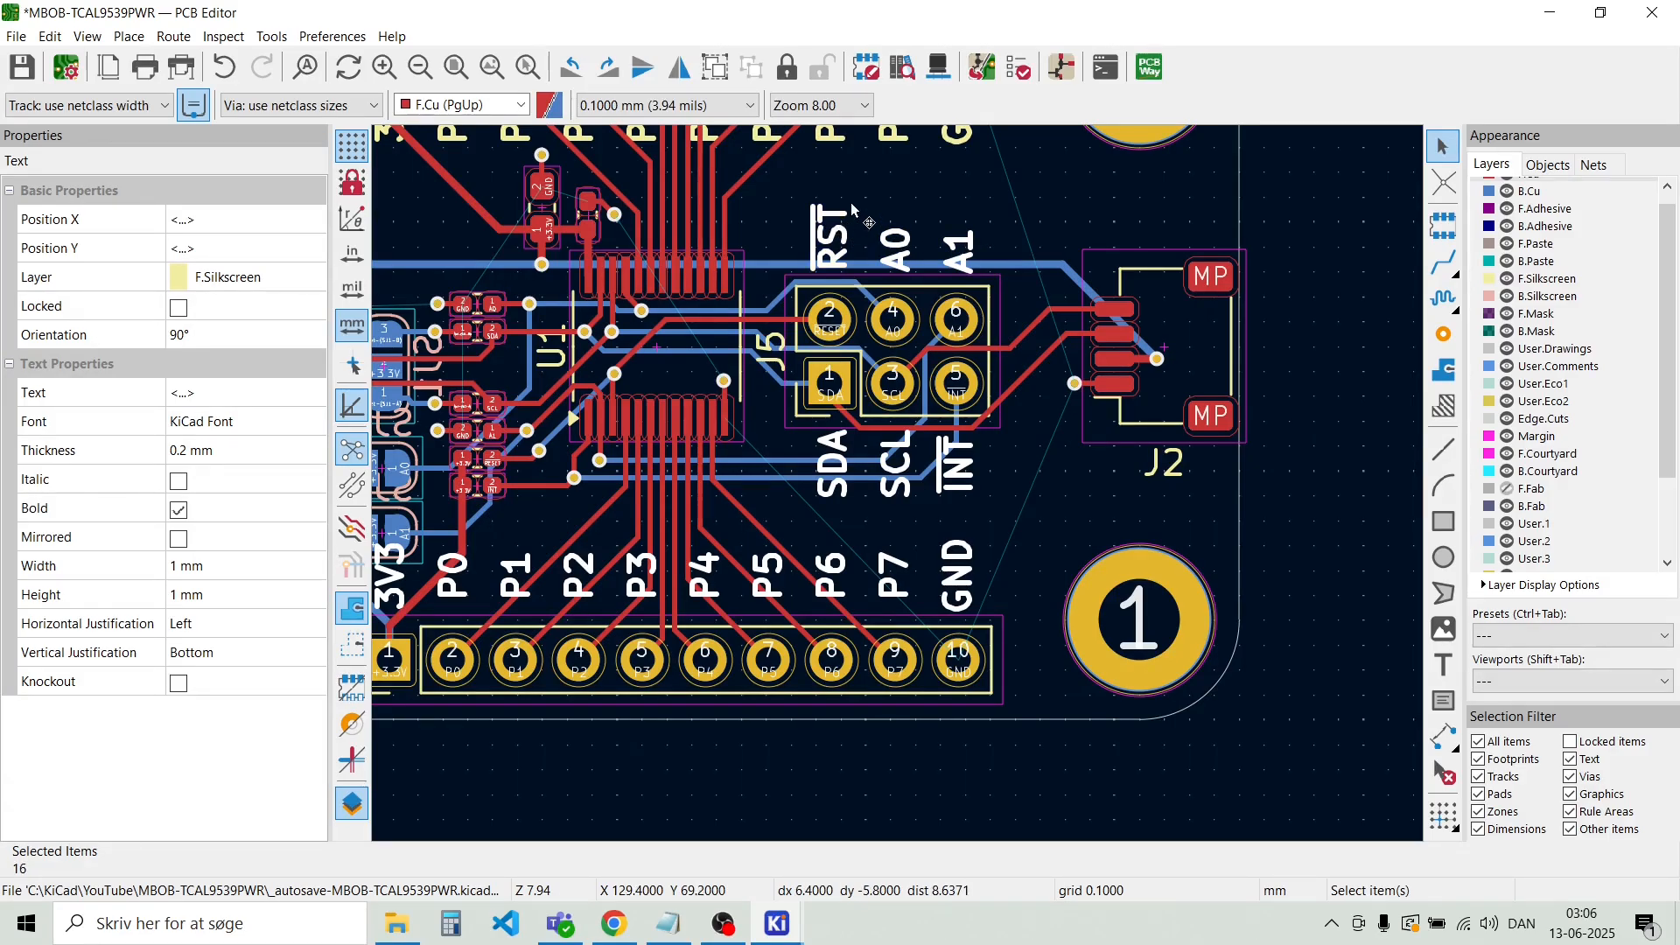
Add the J4 pin labels 3V3, P17 through P10 and GND to the current label selection
scroll(851, 203, "down", 3)
scroll(893, 492, "up", 3)
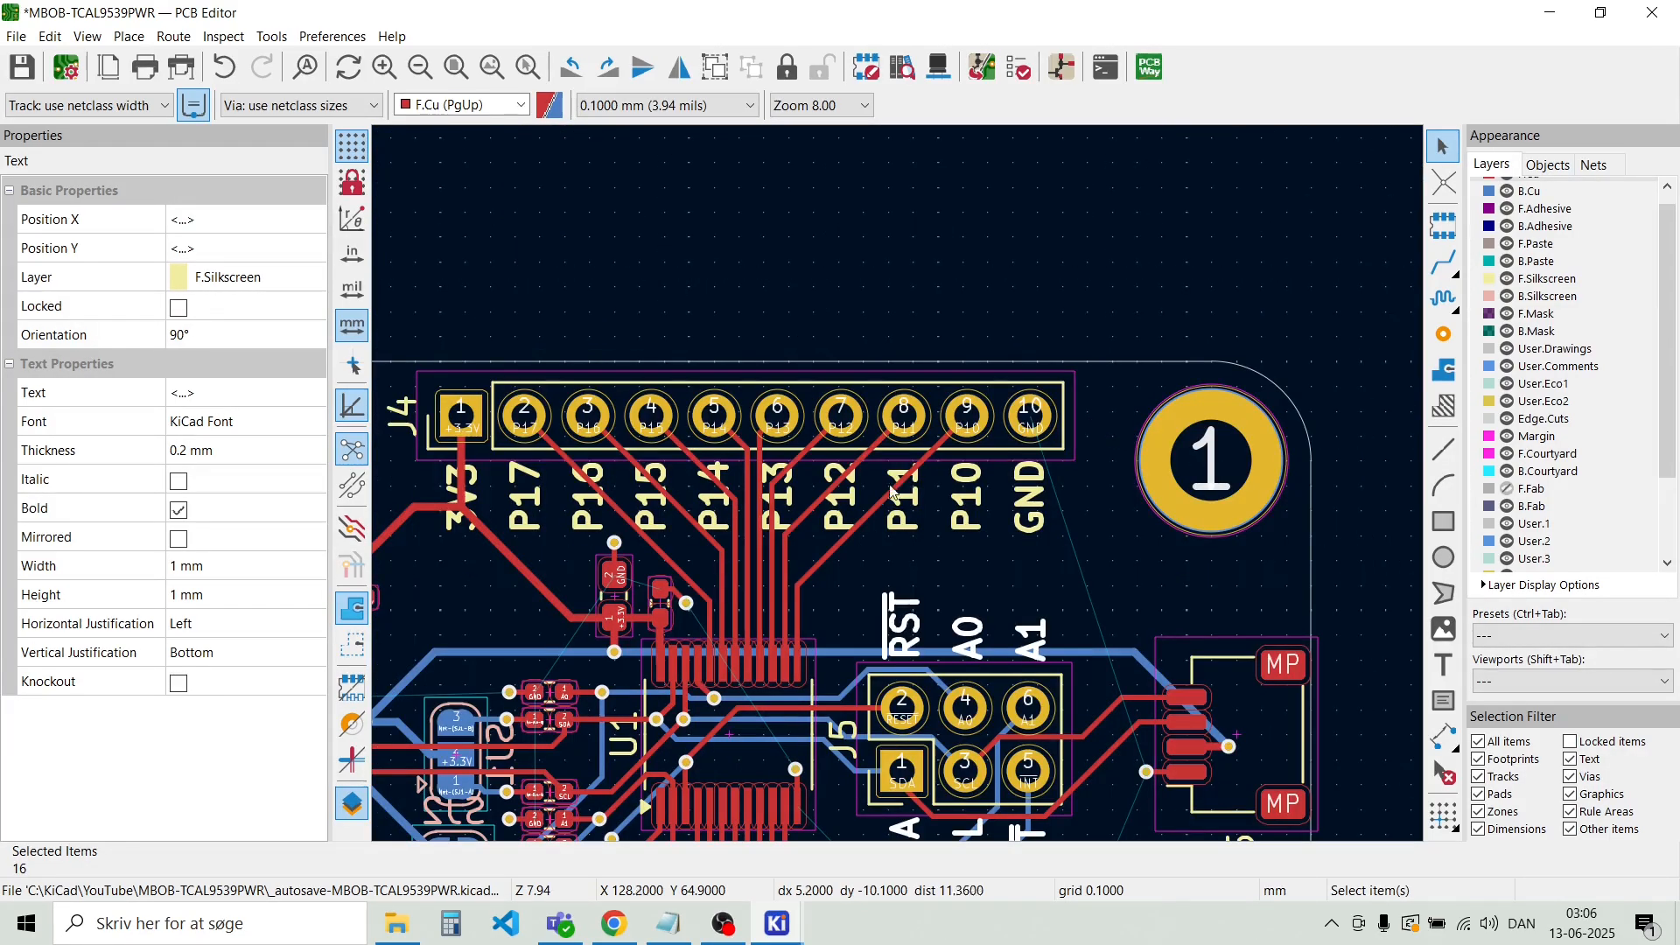
left_click(477, 492, "shift")
left_click(527, 505, "shift")
left_click(588, 506, "shift")
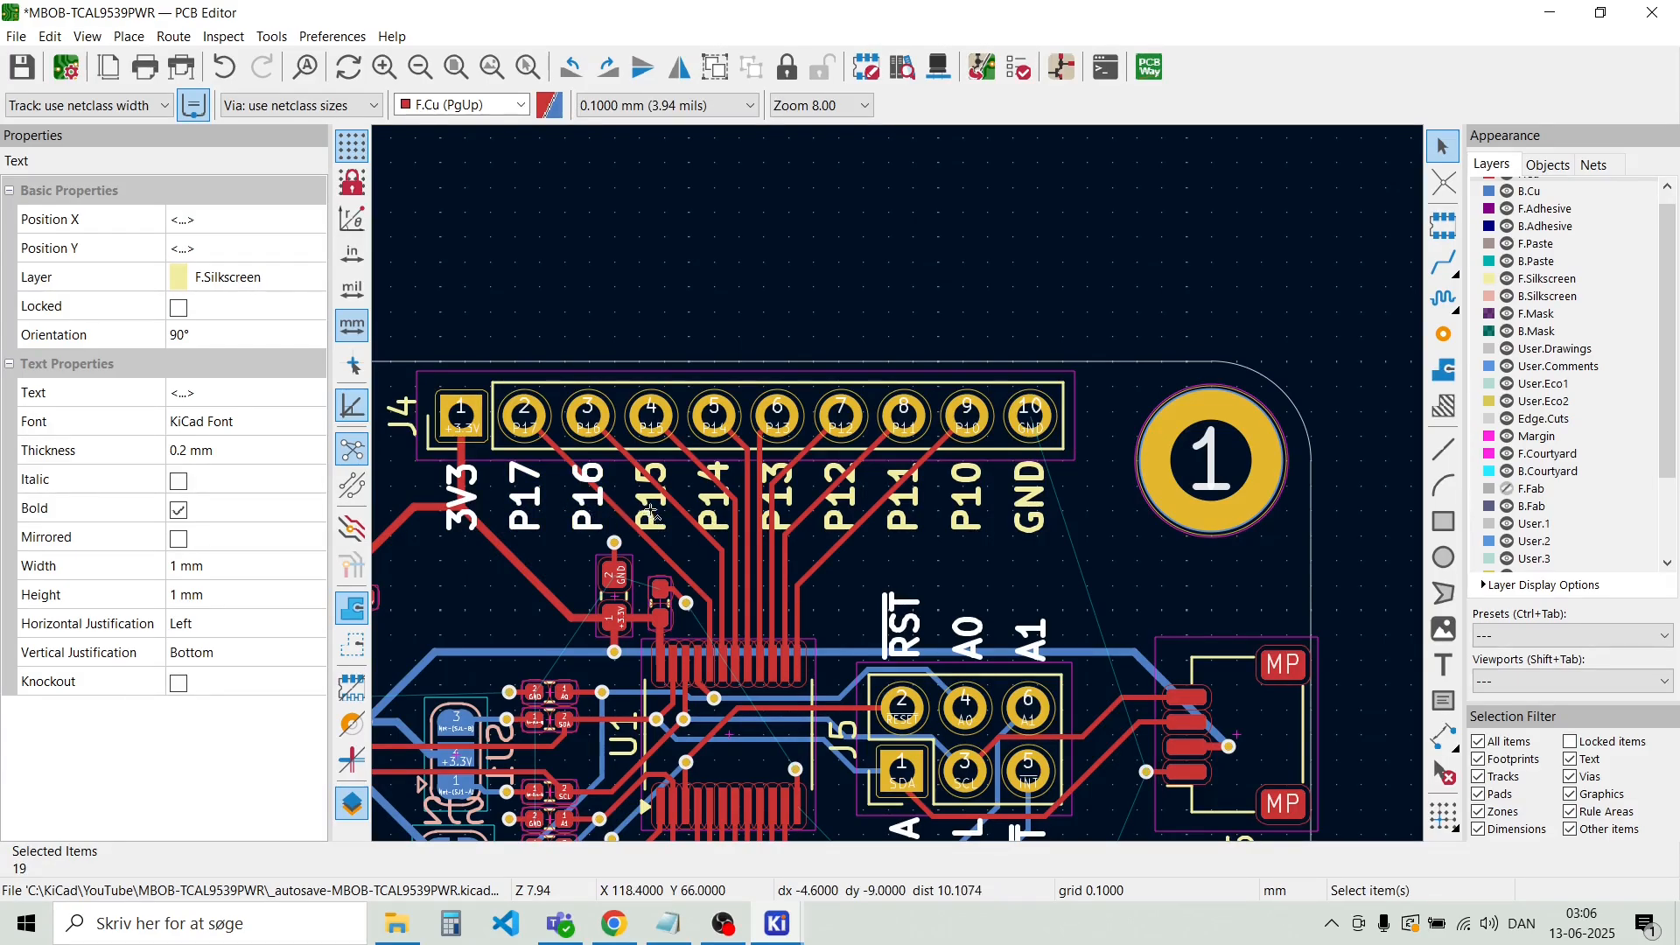
left_click(652, 506, "shift")
left_click(714, 505, "shift")
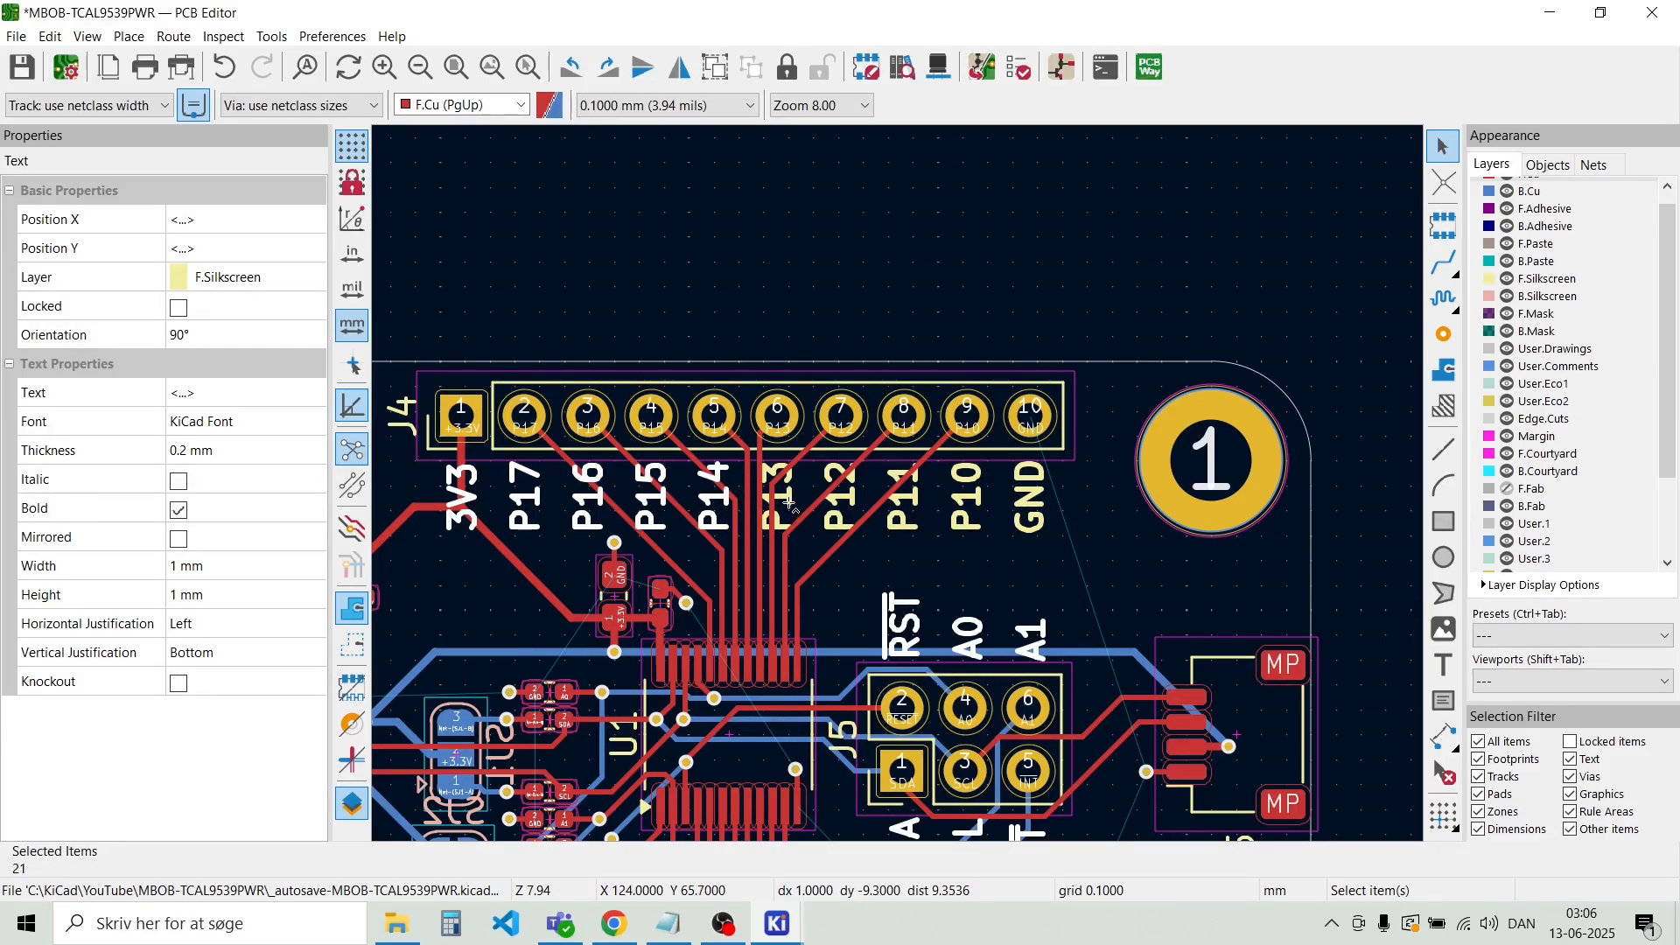
left_click(783, 506, "shift")
left_click(854, 516, "shift")
left_click(910, 519, "shift")
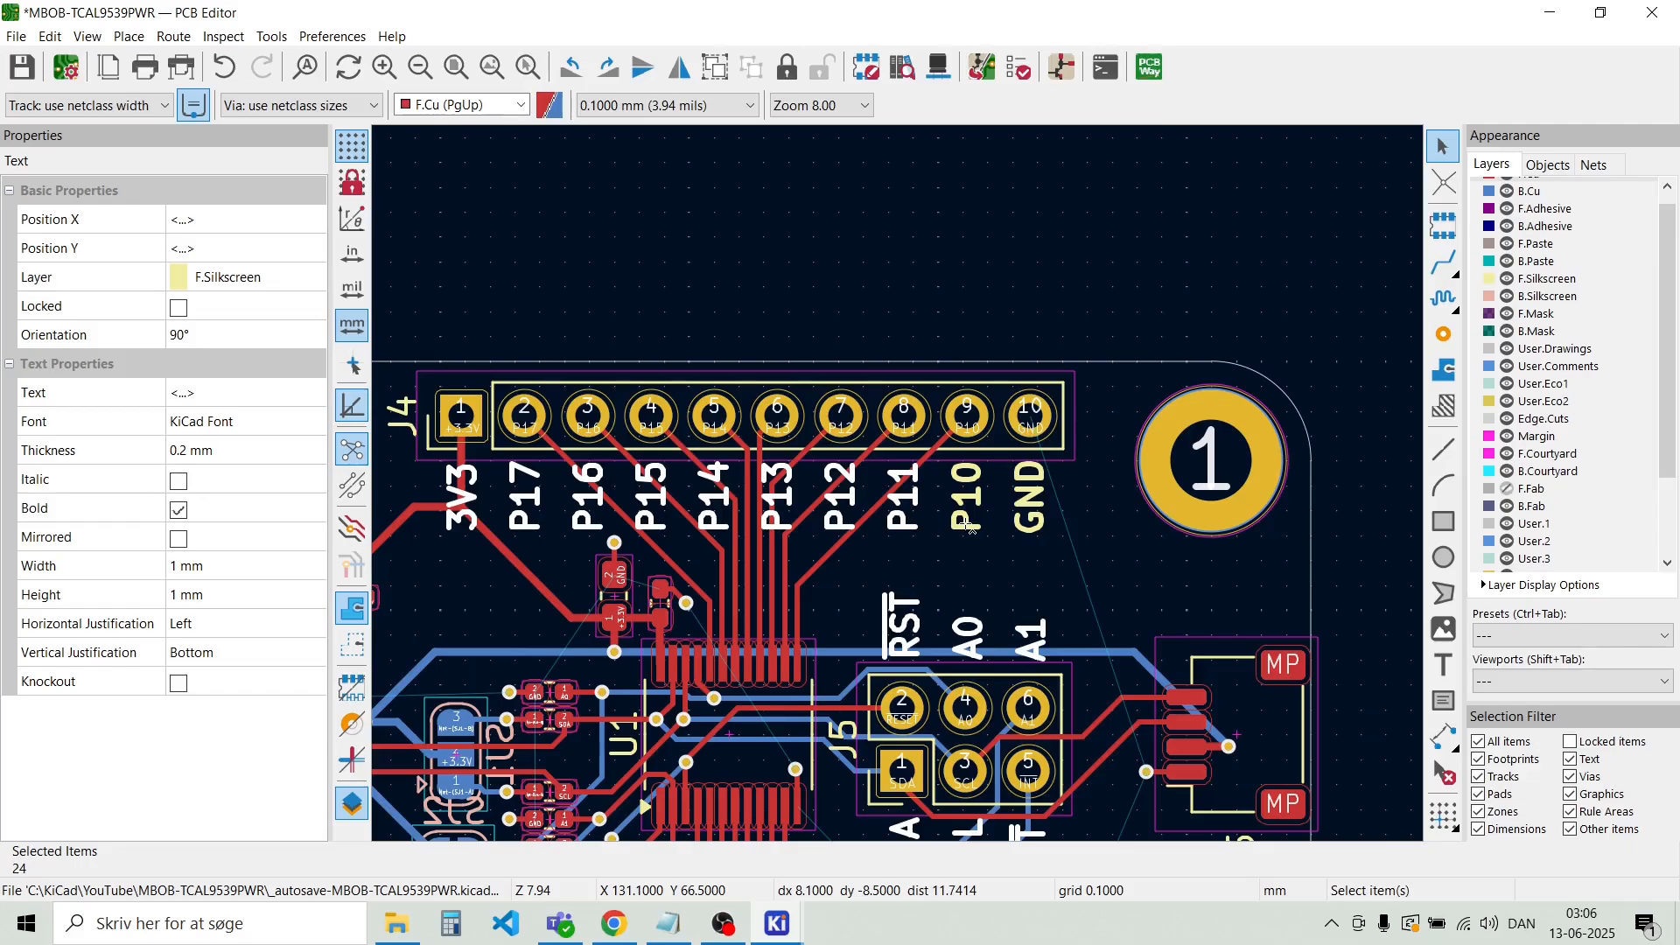
left_click(966, 512, "shift")
left_click(1031, 515, "shift")
right_click(1033, 512)
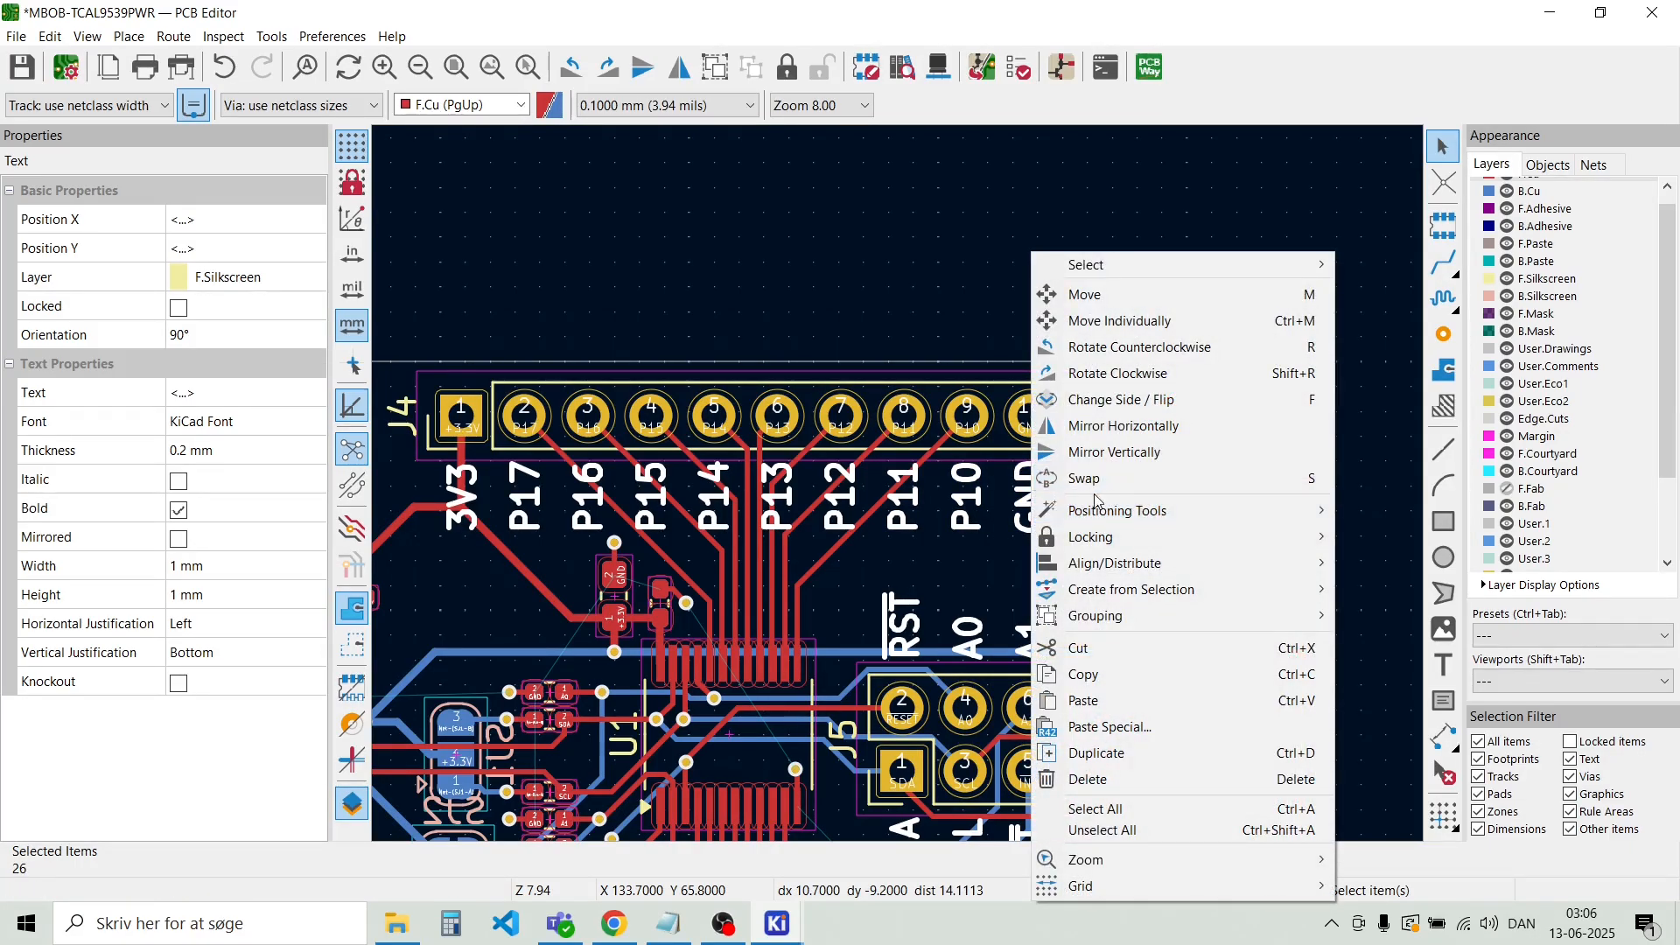
mouse_move(1120, 564)
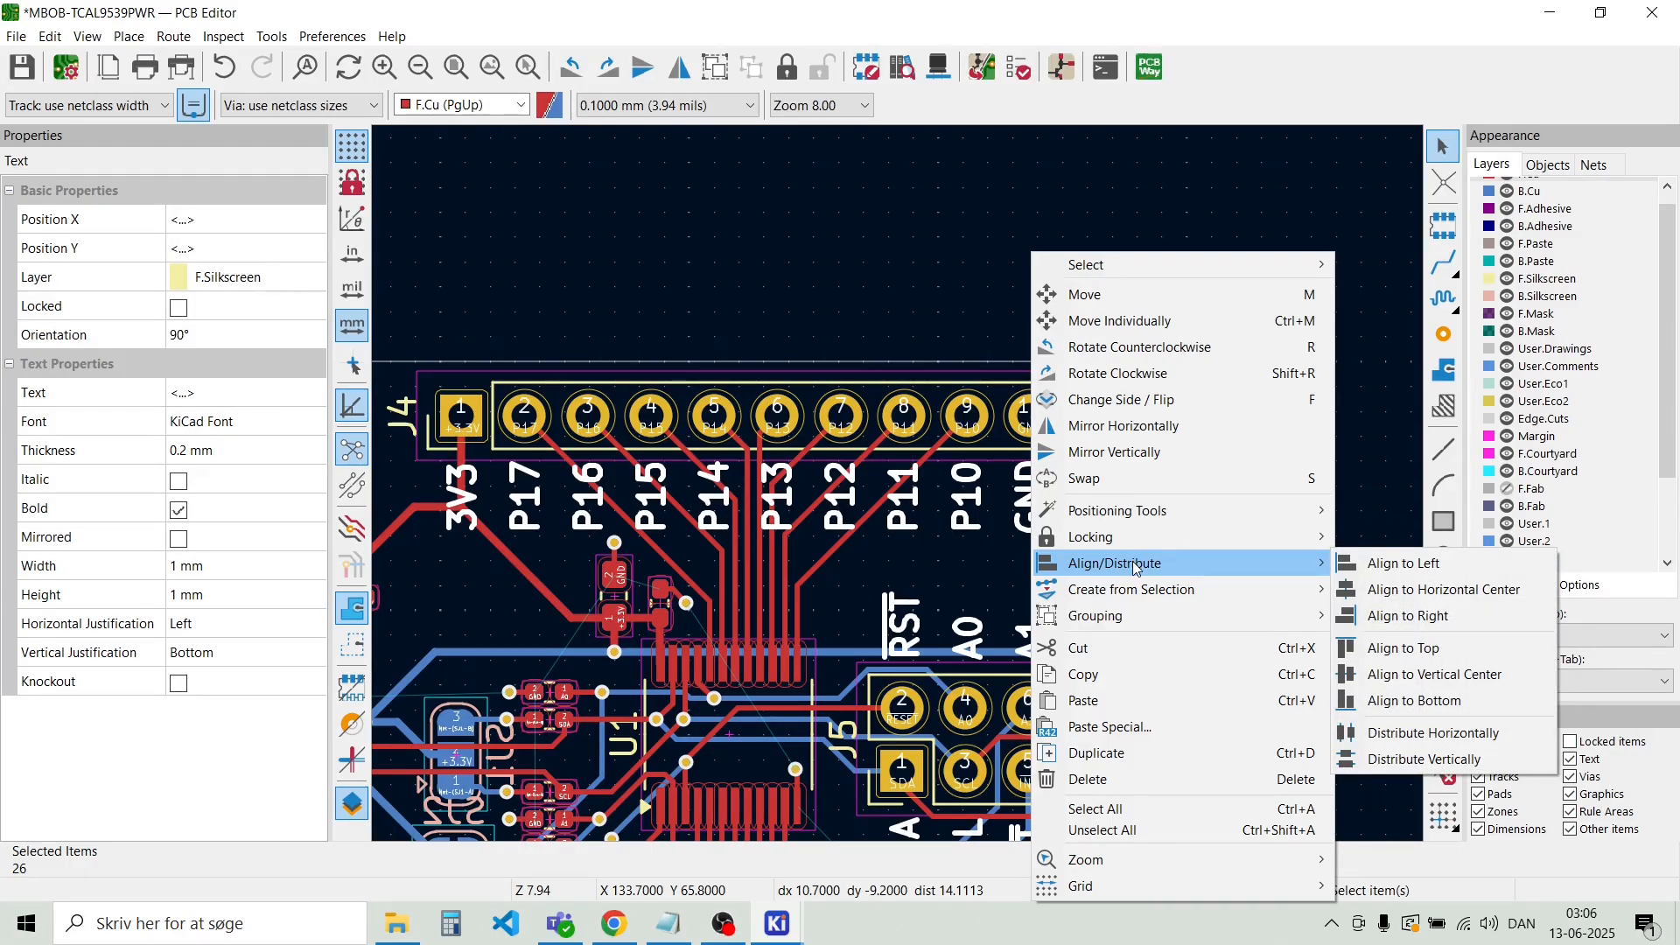
mouse_move(1141, 619)
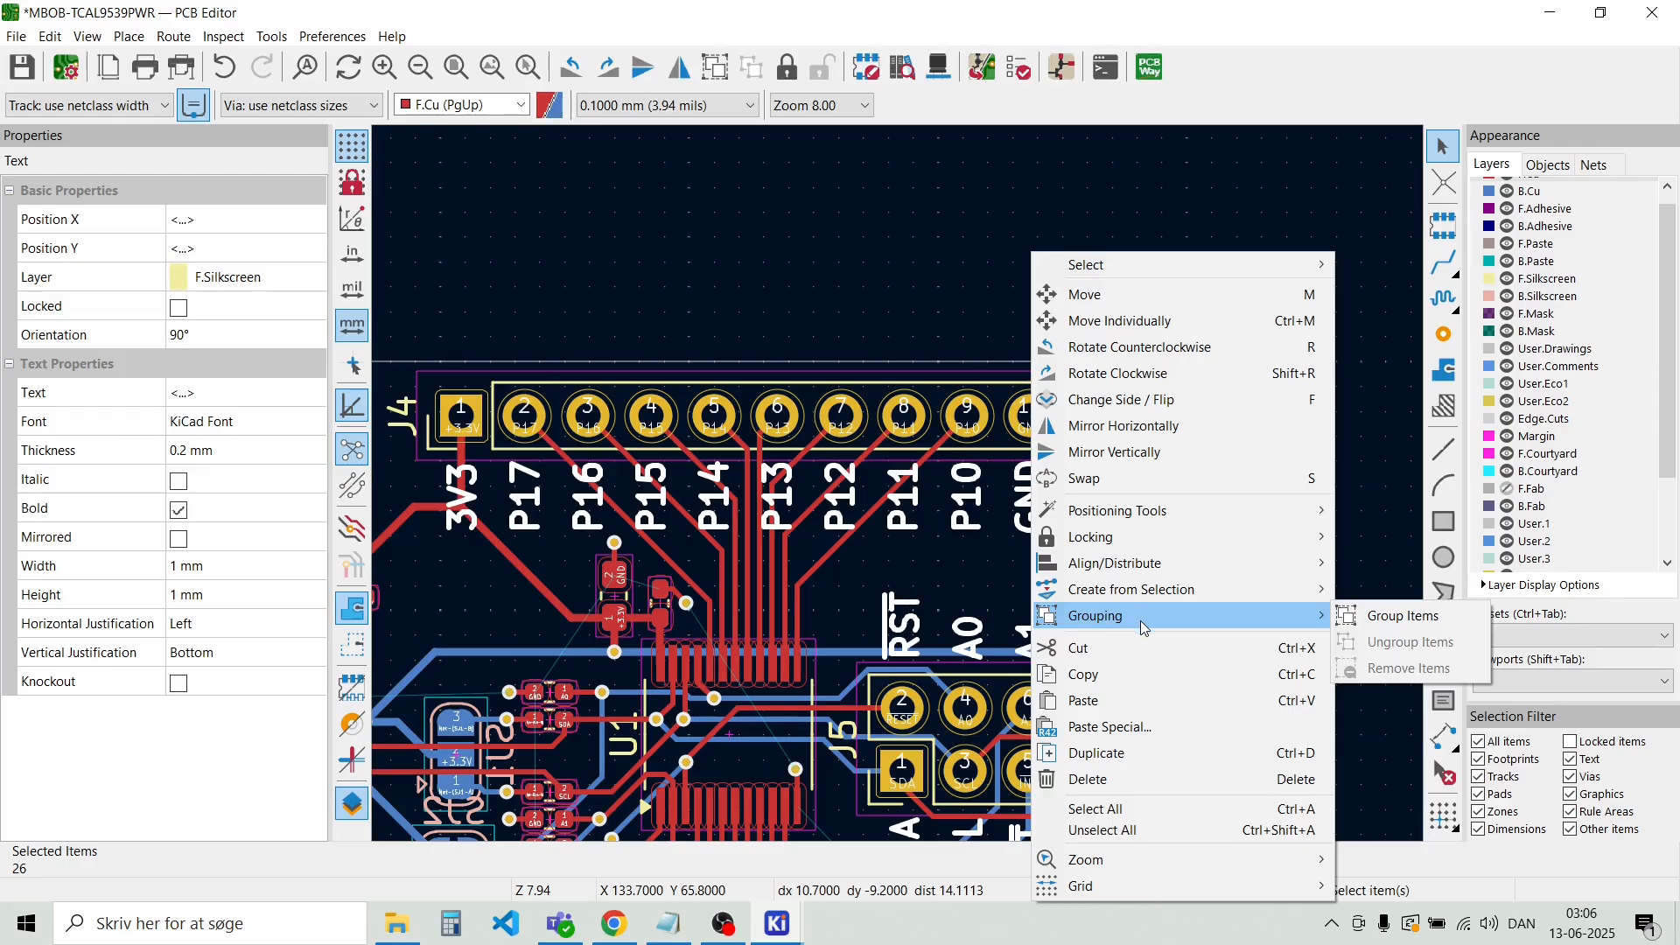
key("Escape")
key("Escape")
key("Escape")
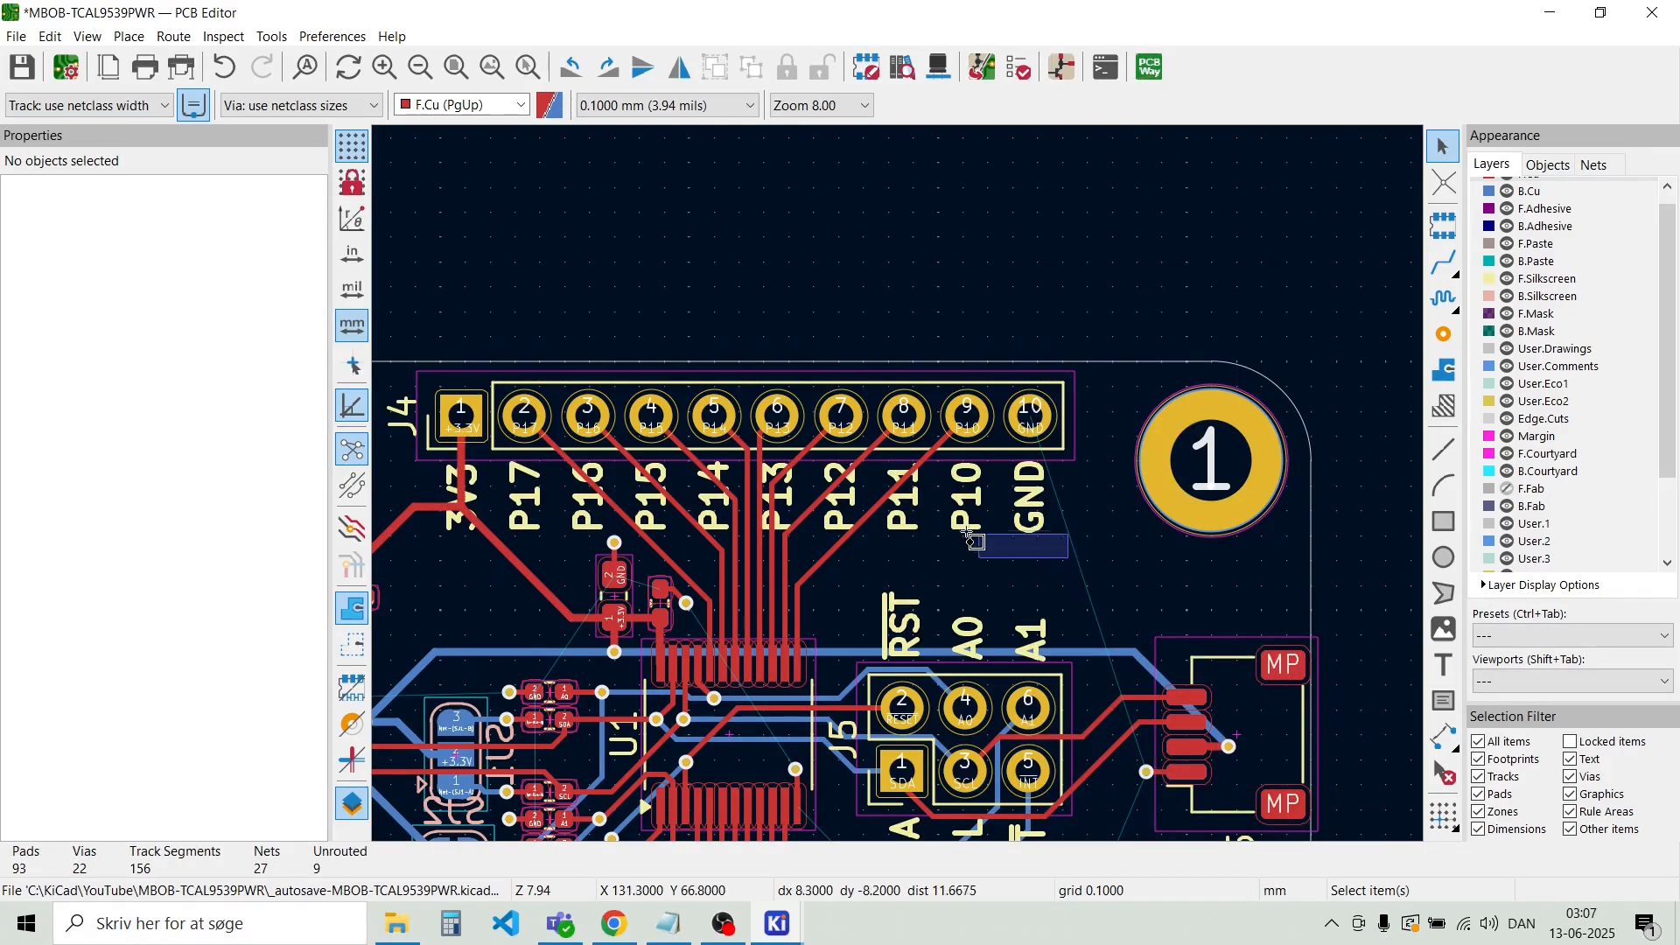
left_click_drag(969, 535, 912, 512)
right_click(943, 518)
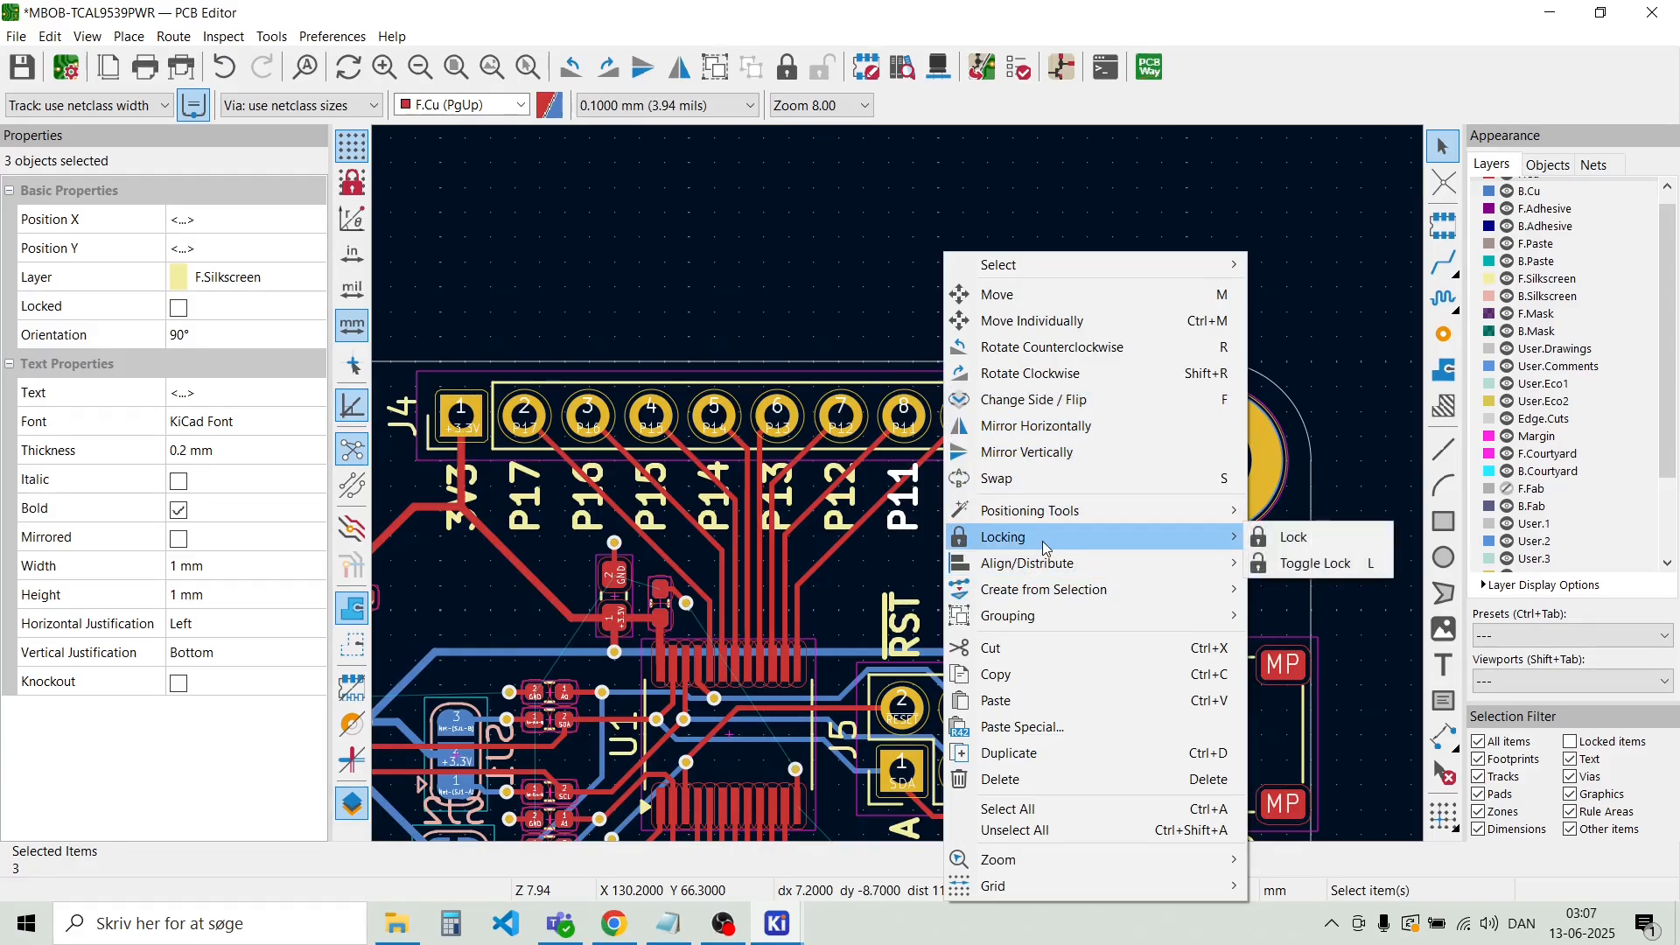
key("Escape")
key("Escape")
key("Escape")
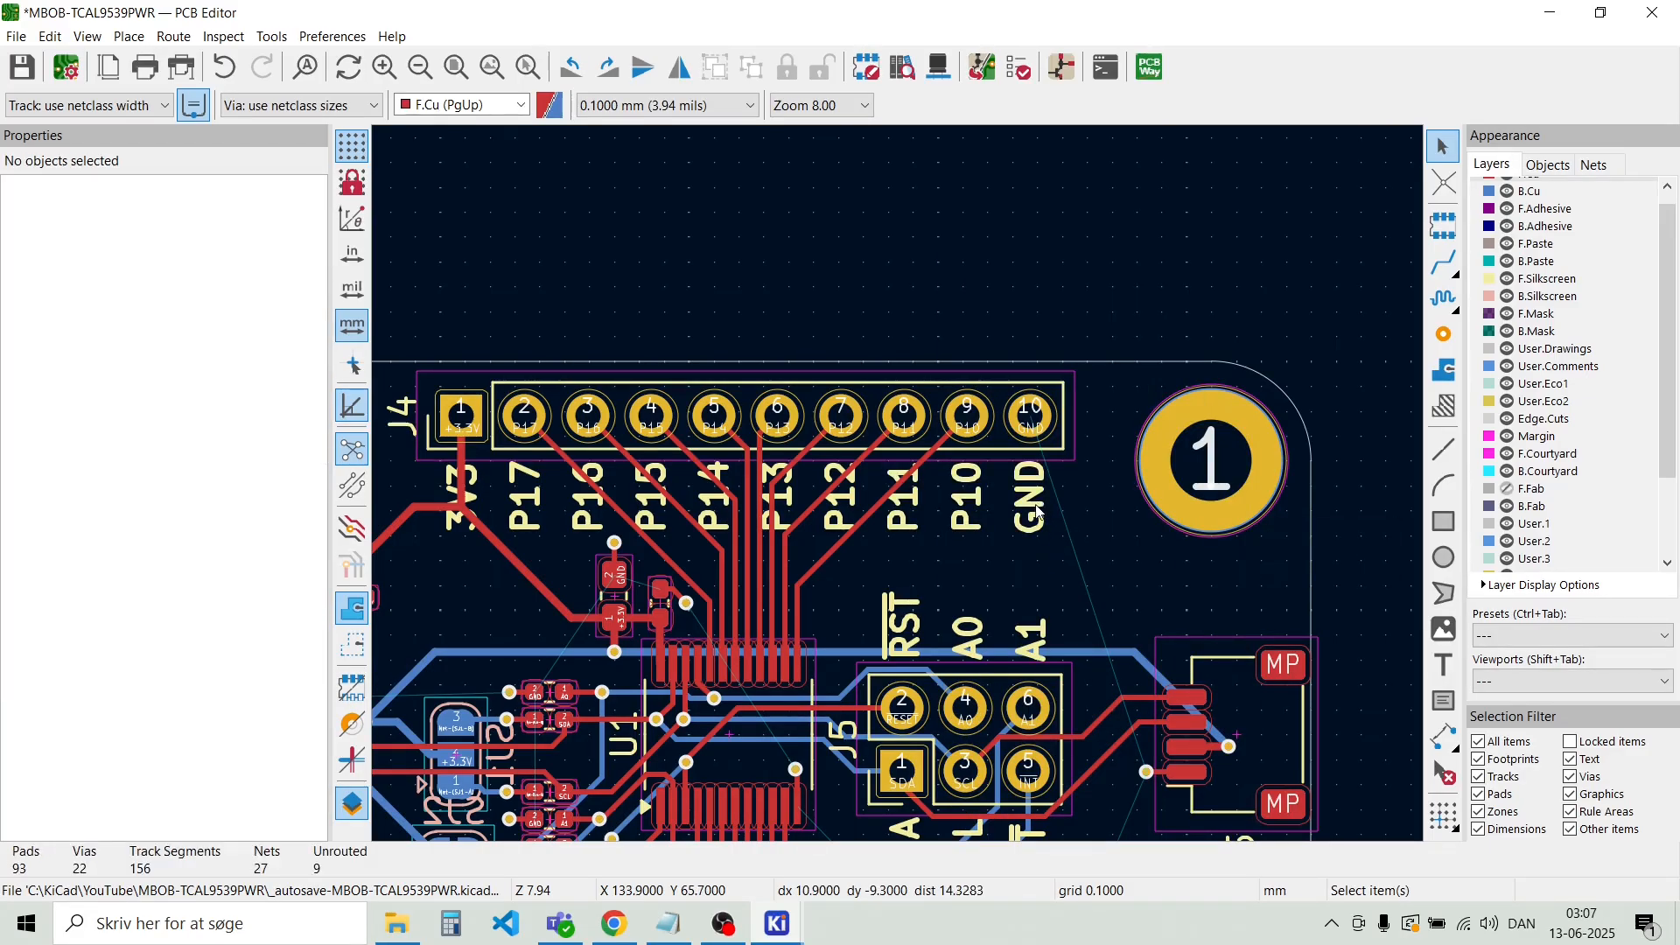
Open the 3D view of the board and inspect the pin labels around J3, J4 and J5 on the front side
scroll(1039, 515, "up", 1)
scroll(902, 492, "down", 5)
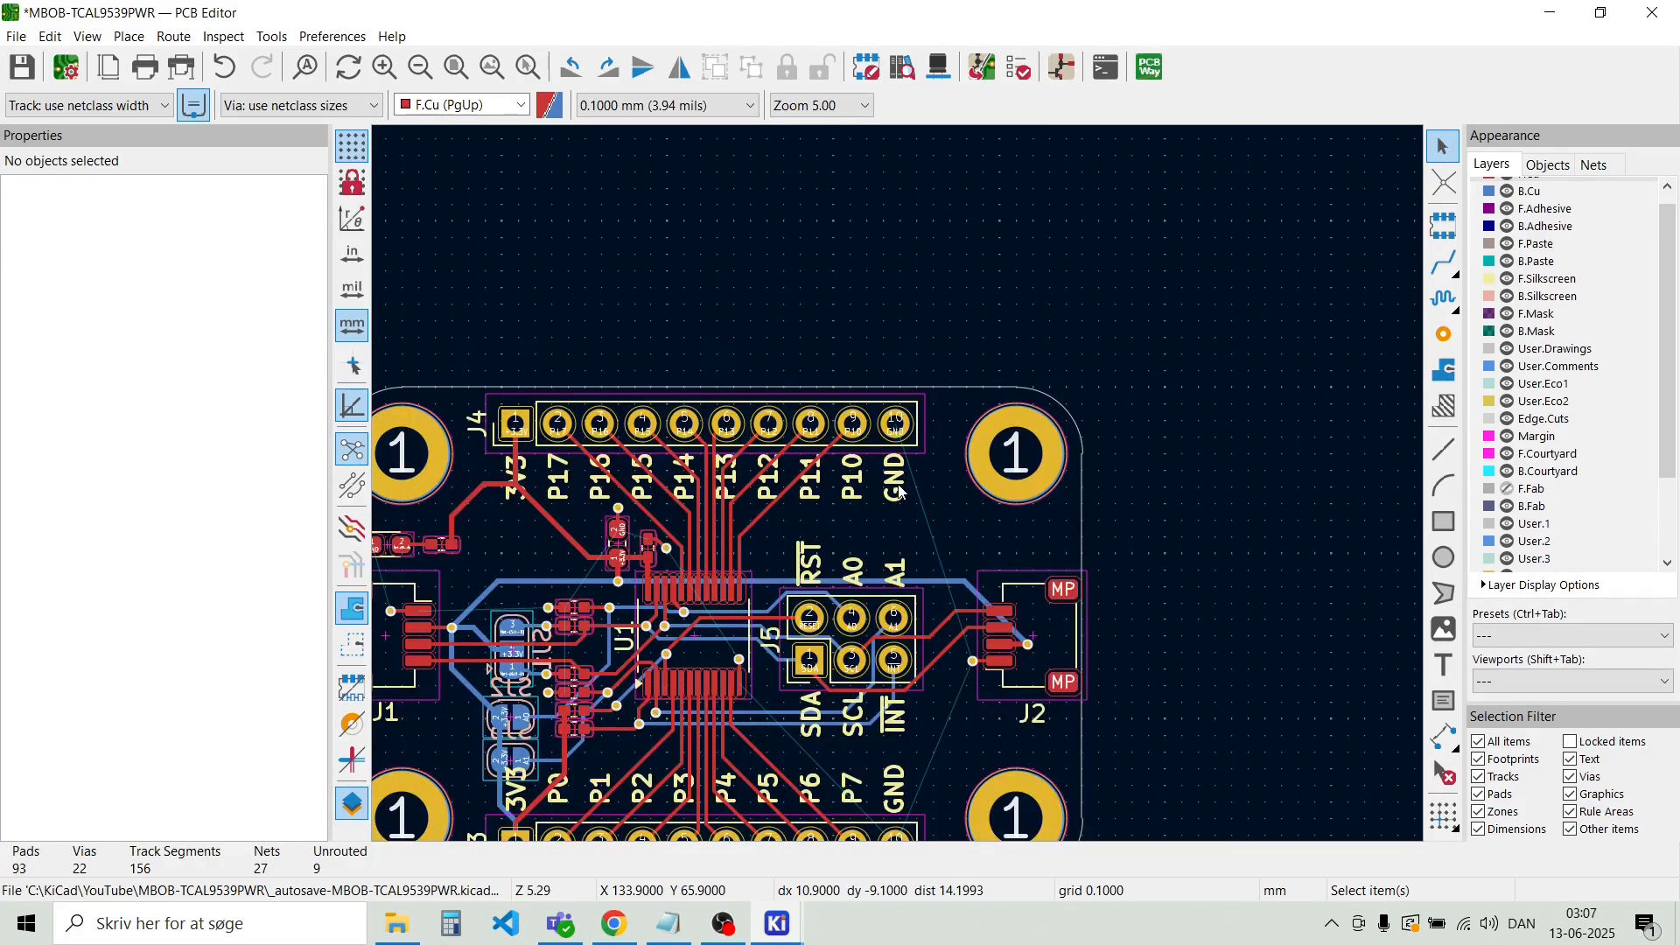
scroll(901, 491, "up", 4)
scroll(902, 492, "down", 4)
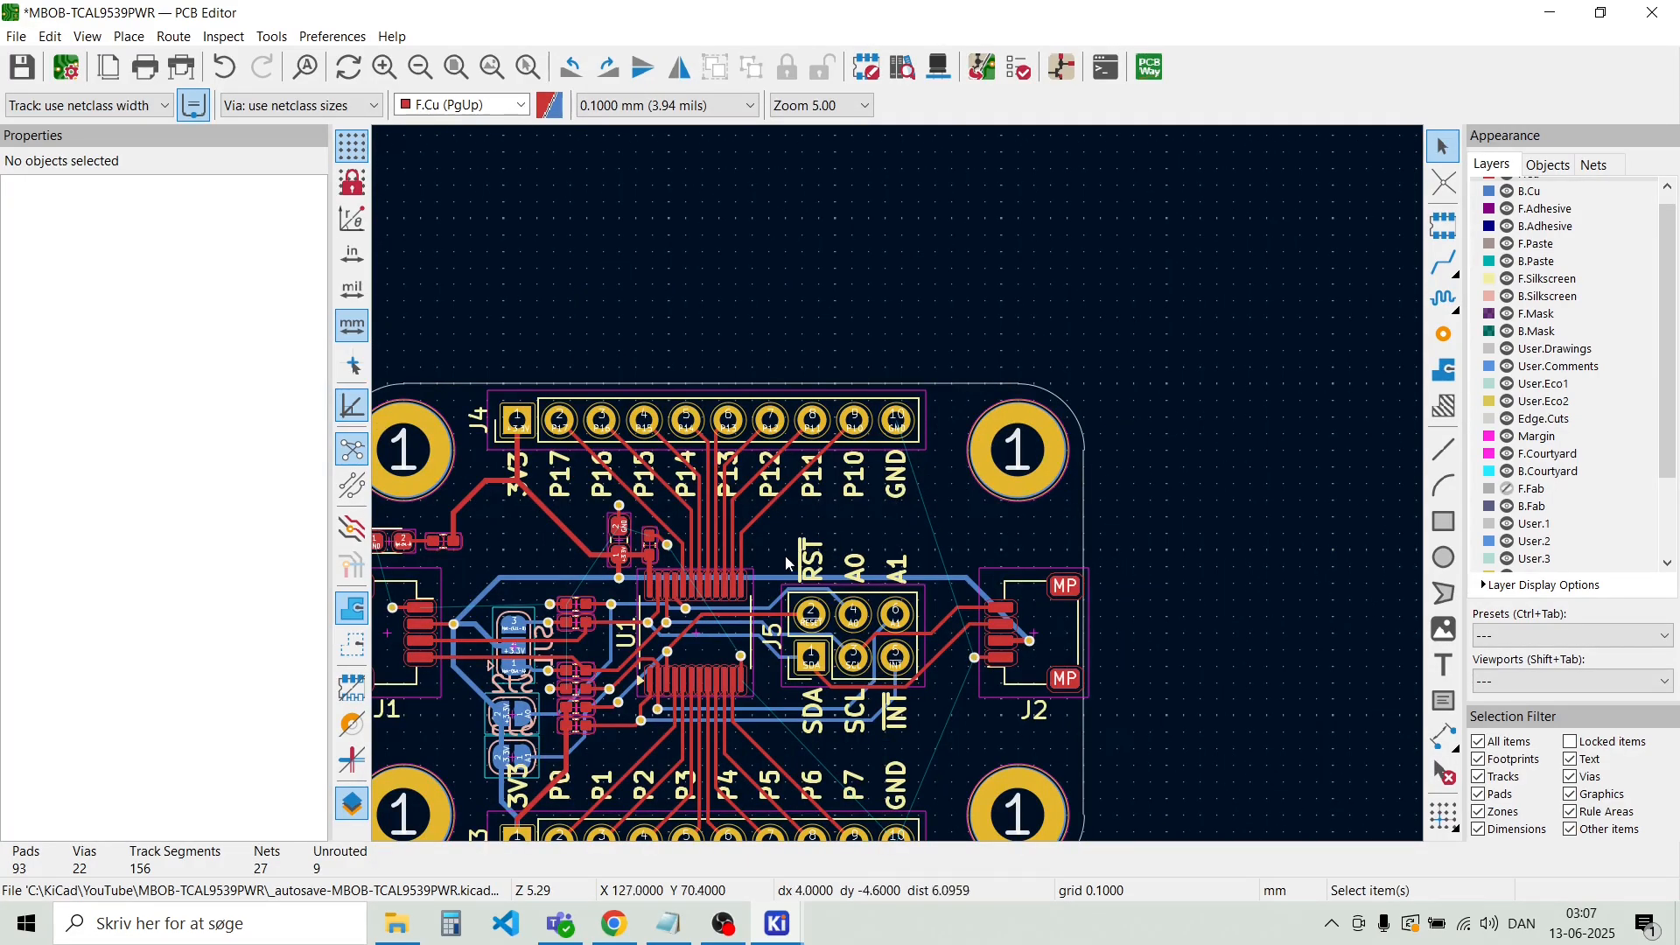
scroll(884, 497, "up", 4)
scroll(893, 490, "down", 2)
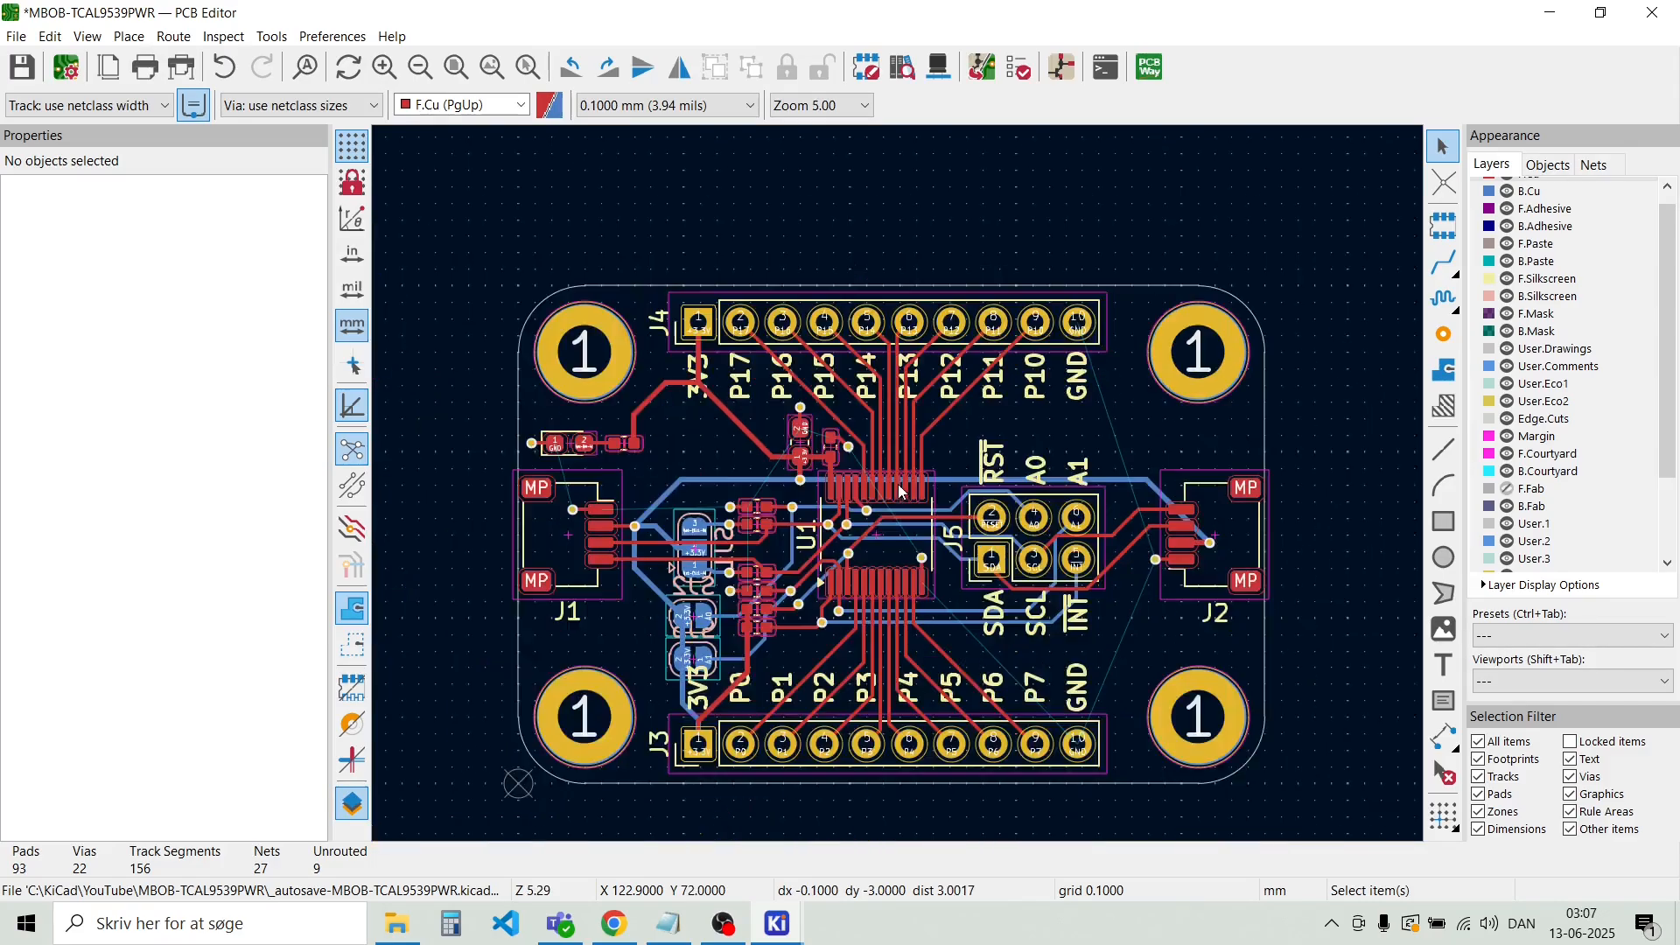
left_click(87, 37)
left_click(131, 88)
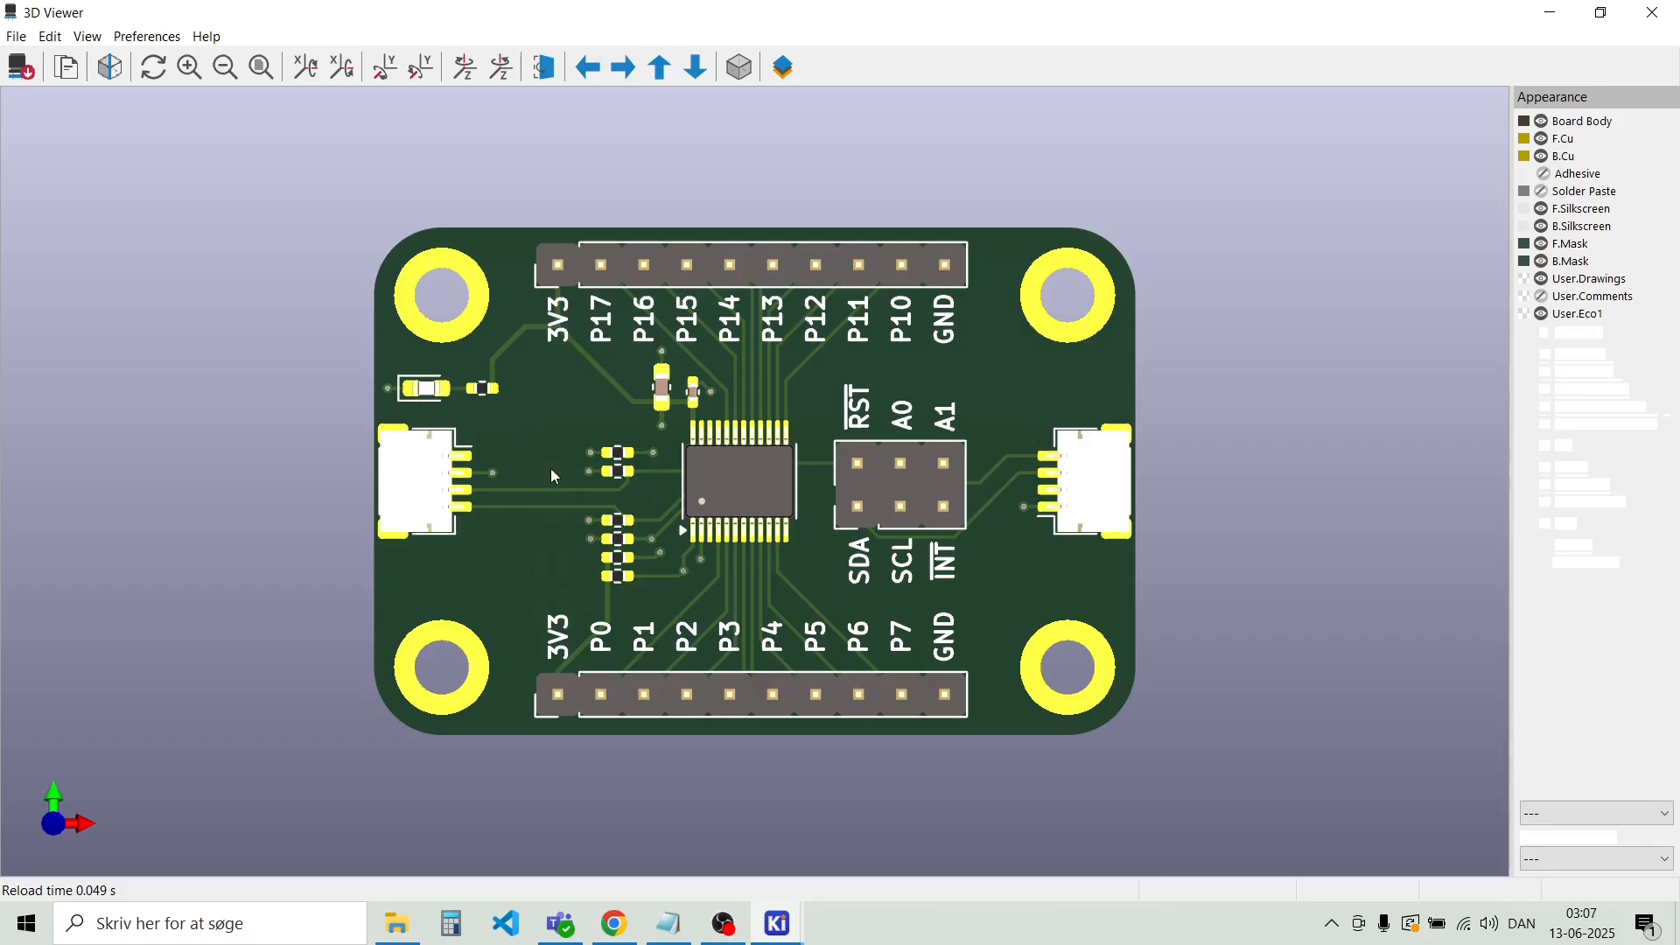
left_click_drag(595, 467, 655, 495)
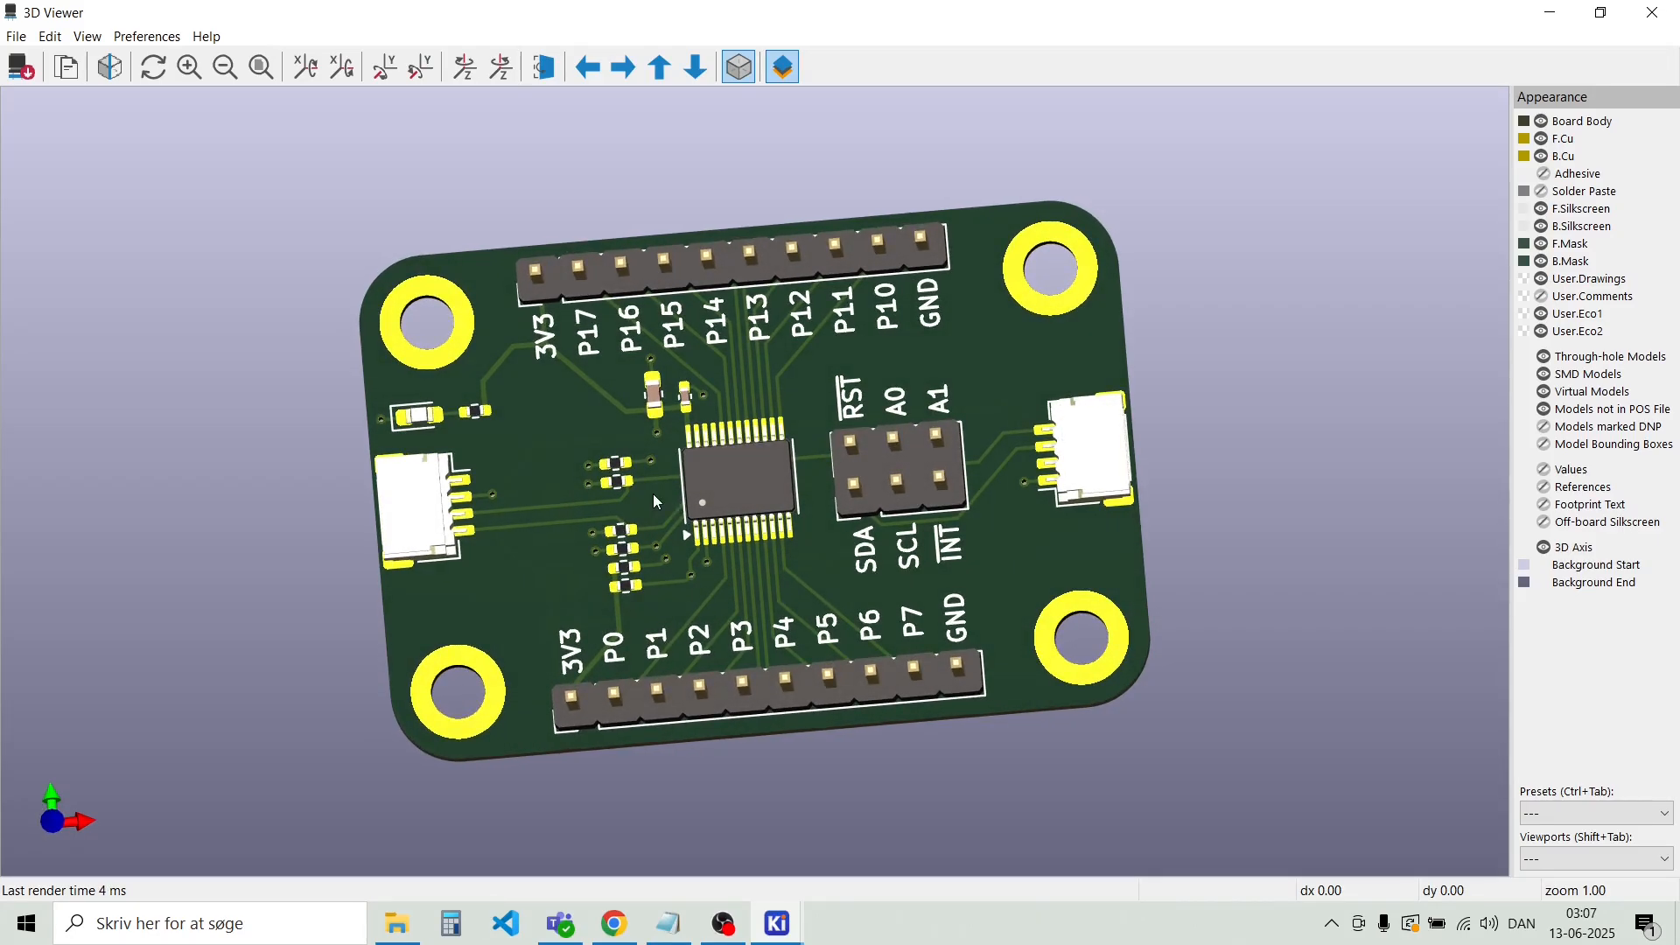
Turn on the display of reference designators in the 3D view
left_click(1544, 487)
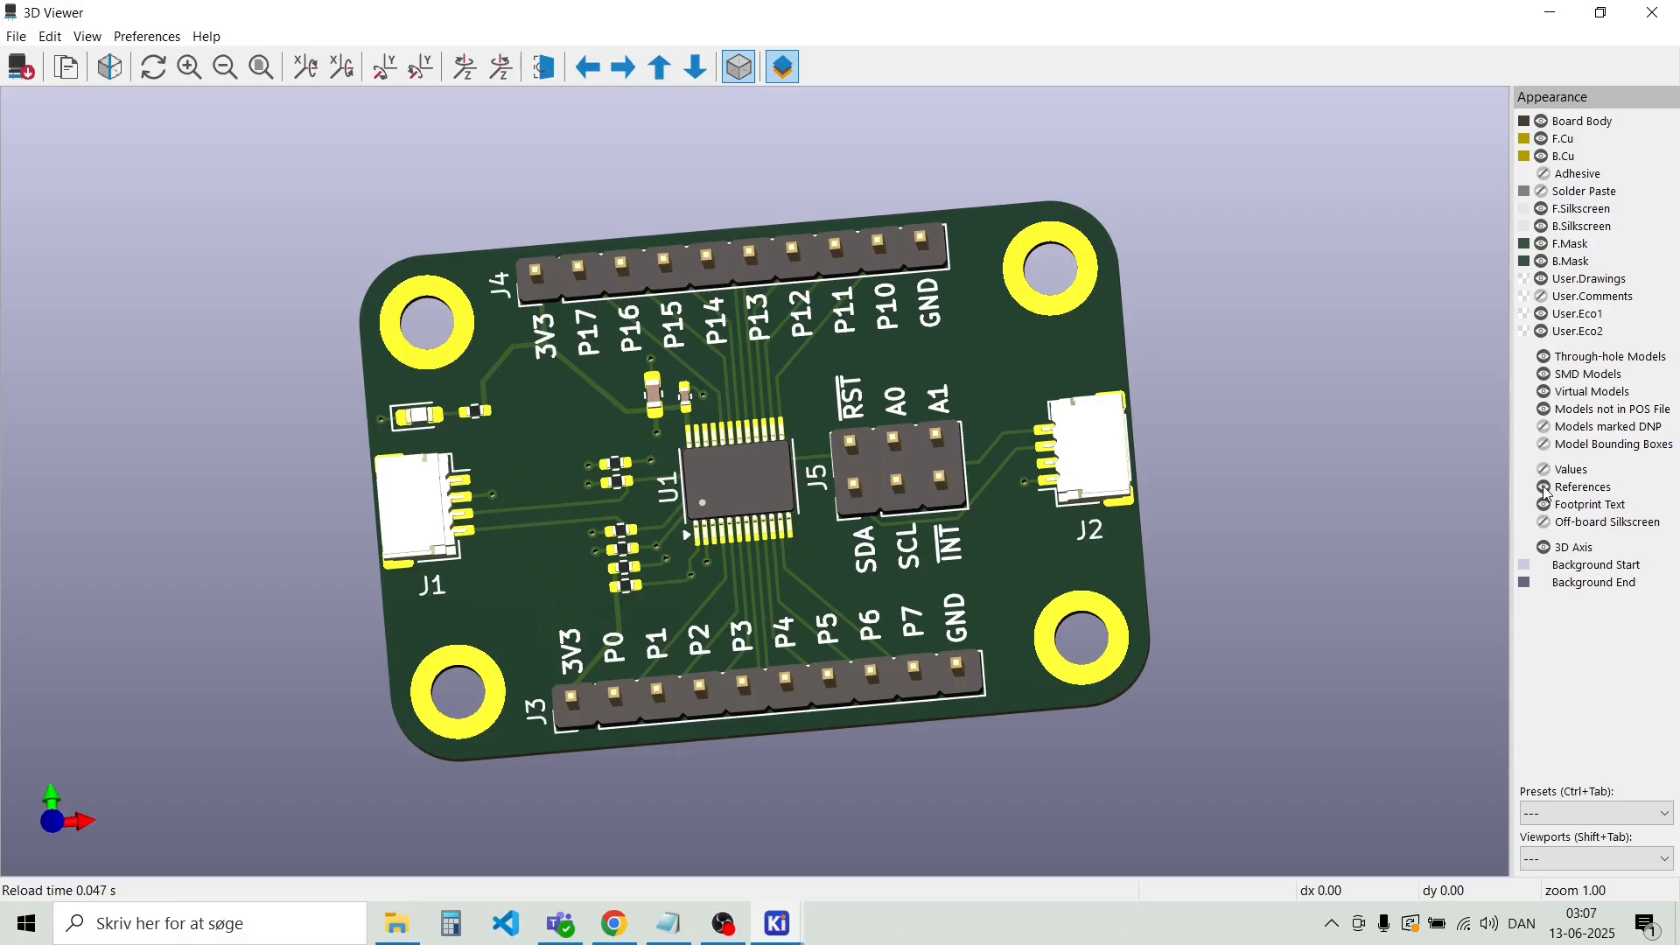
left_click(1545, 488)
left_click(1545, 488)
Examine the back of the board in 3D around the SJ1, SJ2 and SJ3 solder jumper references, and close the 3D view
left_click_drag(1279, 481, 1251, 575)
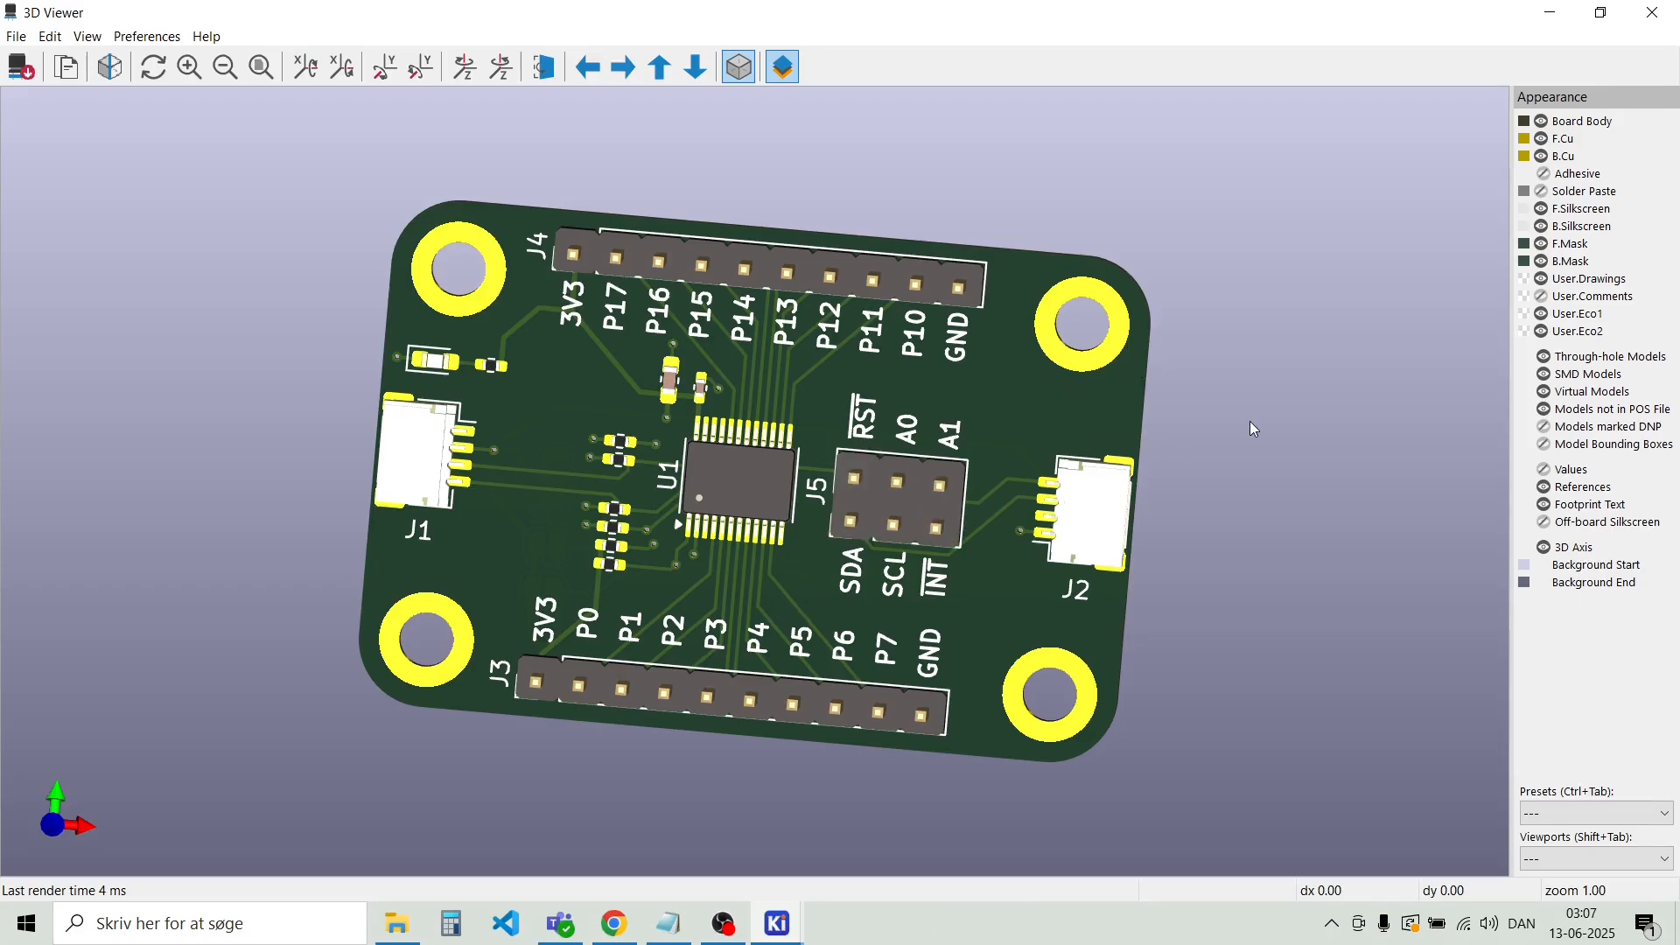
left_click_drag(1254, 429, 763, 516)
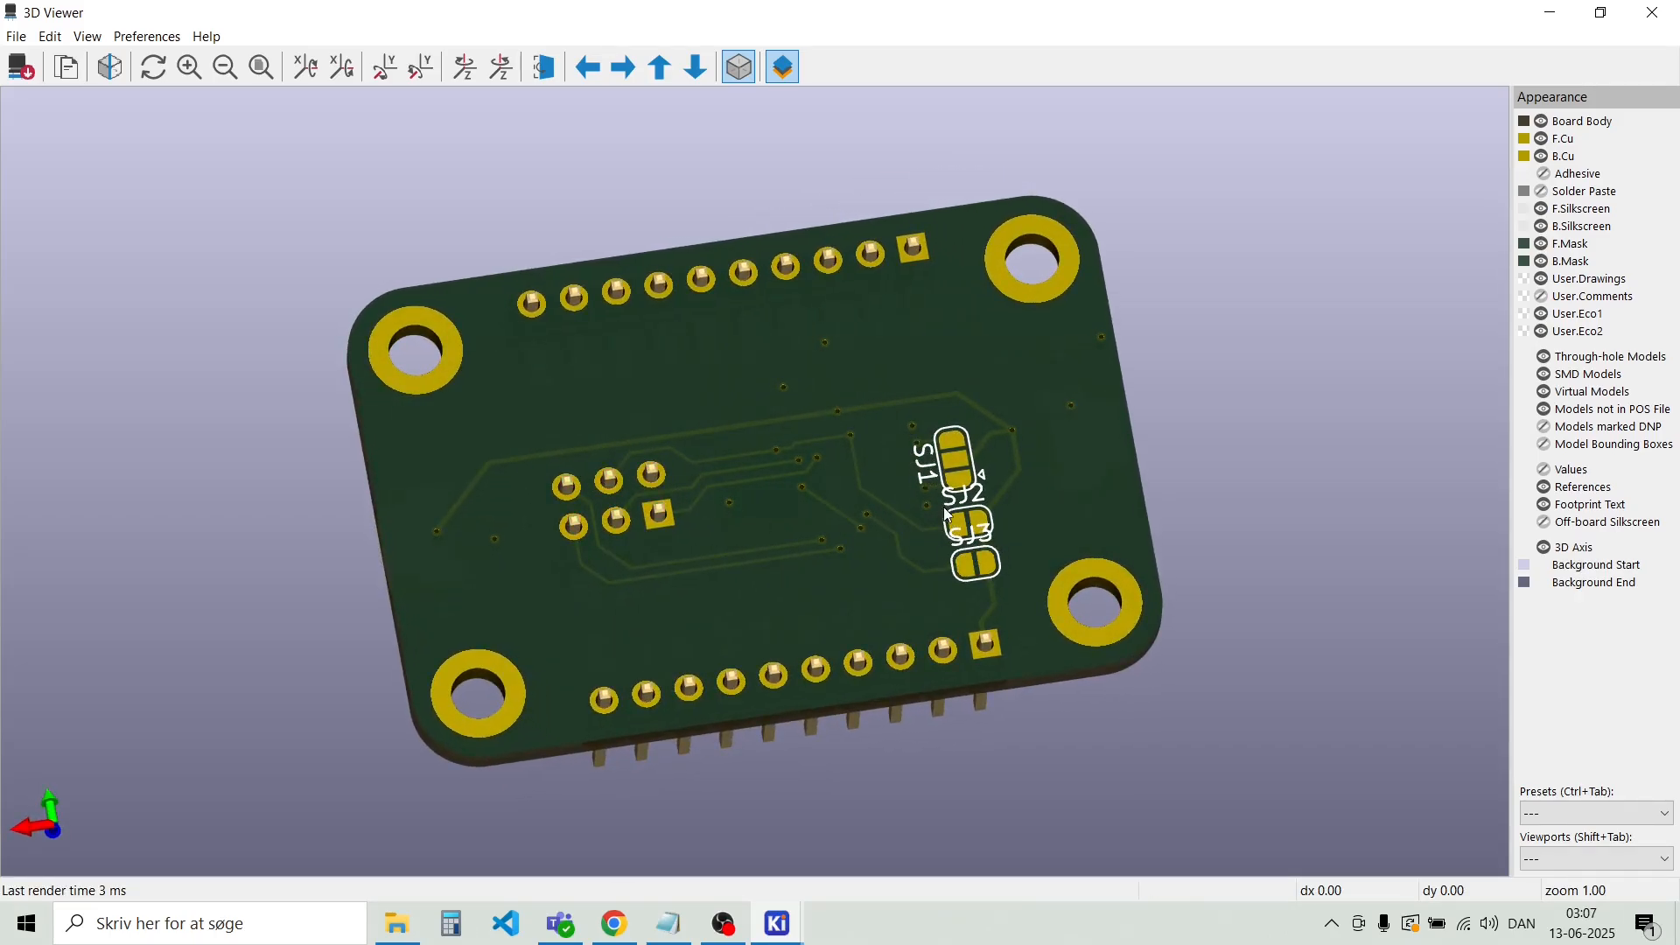
left_click_drag(828, 526, 798, 604)
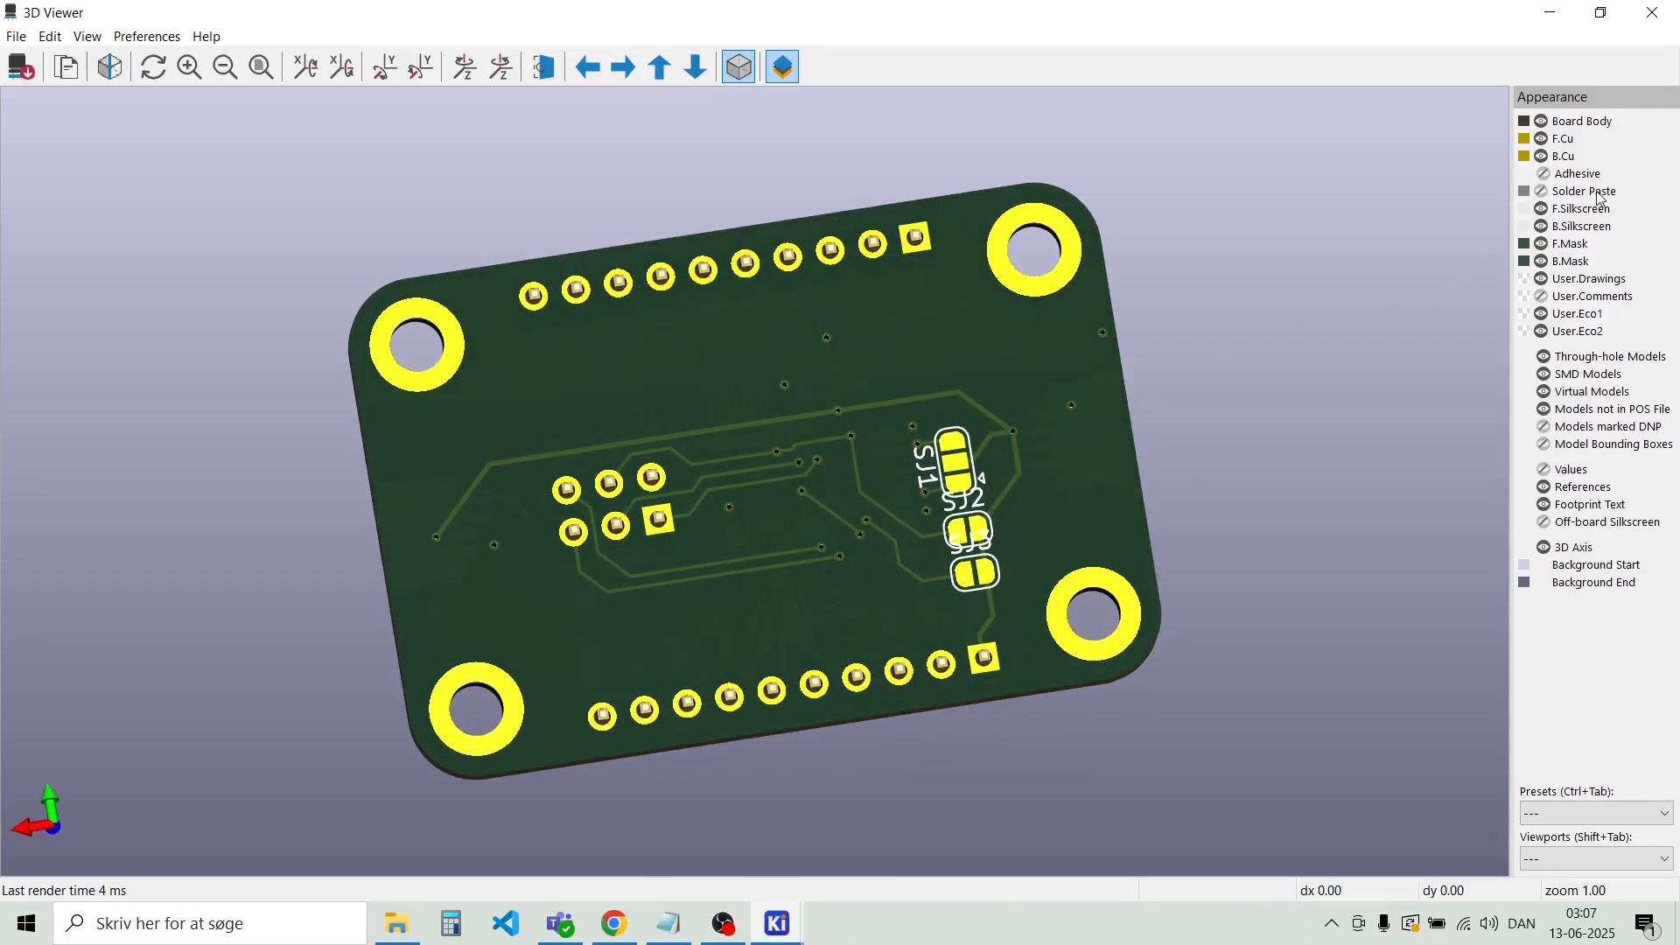
left_click(1654, 13)
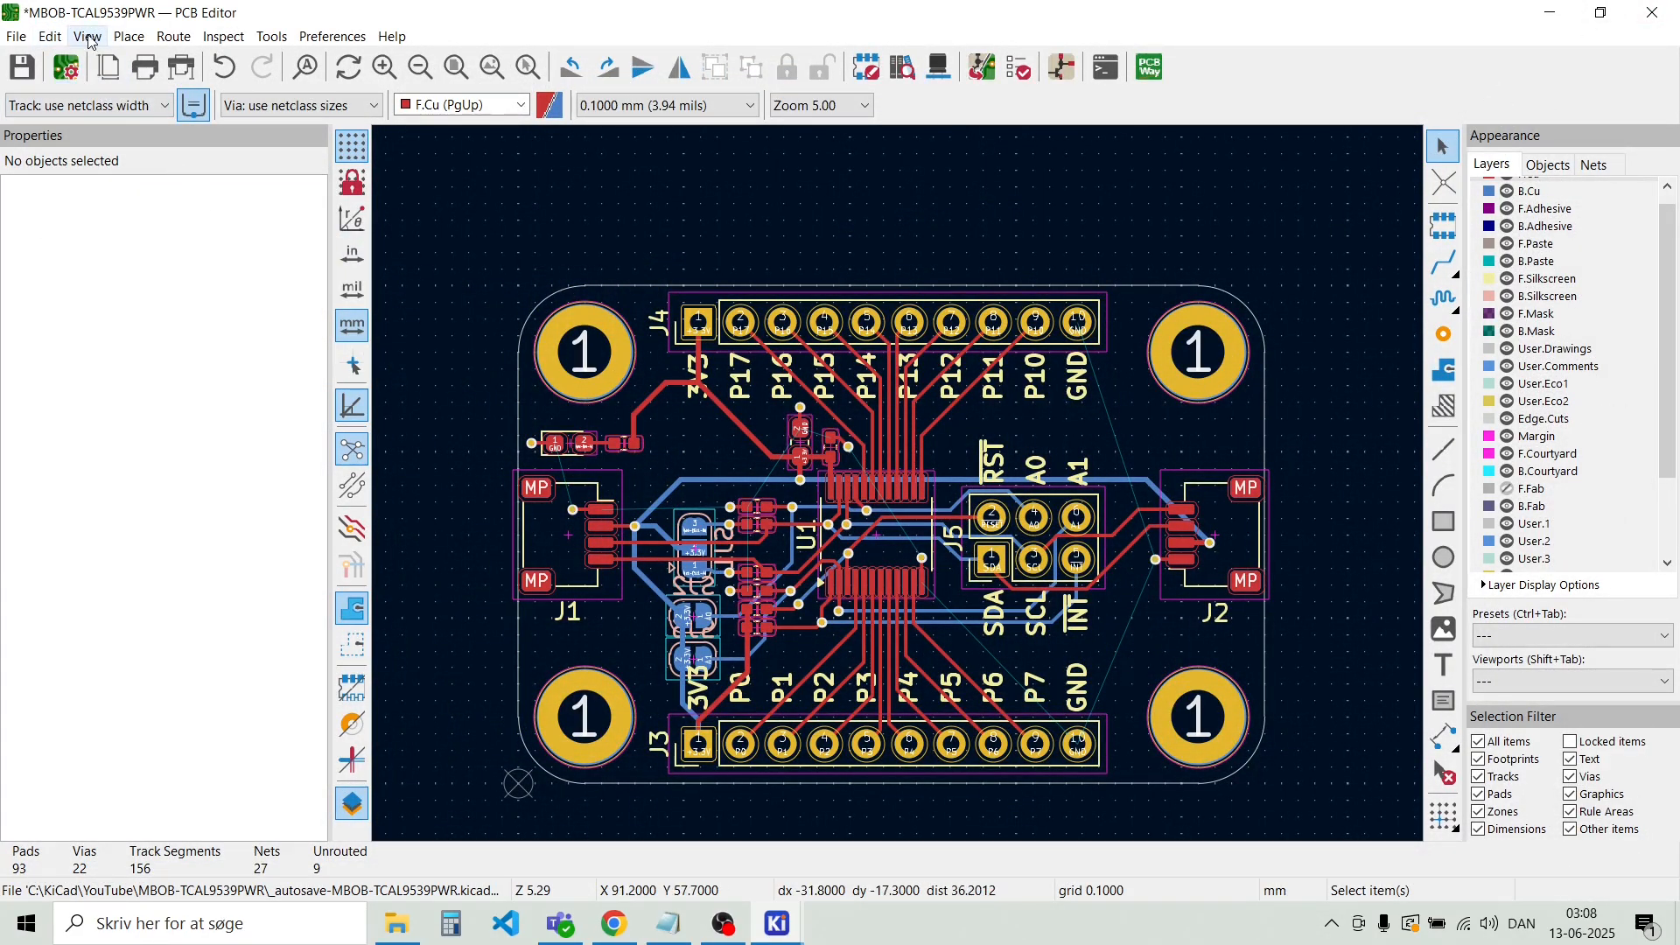
Flip the board view in the PCB editor to work from the back side
left_click(91, 42)
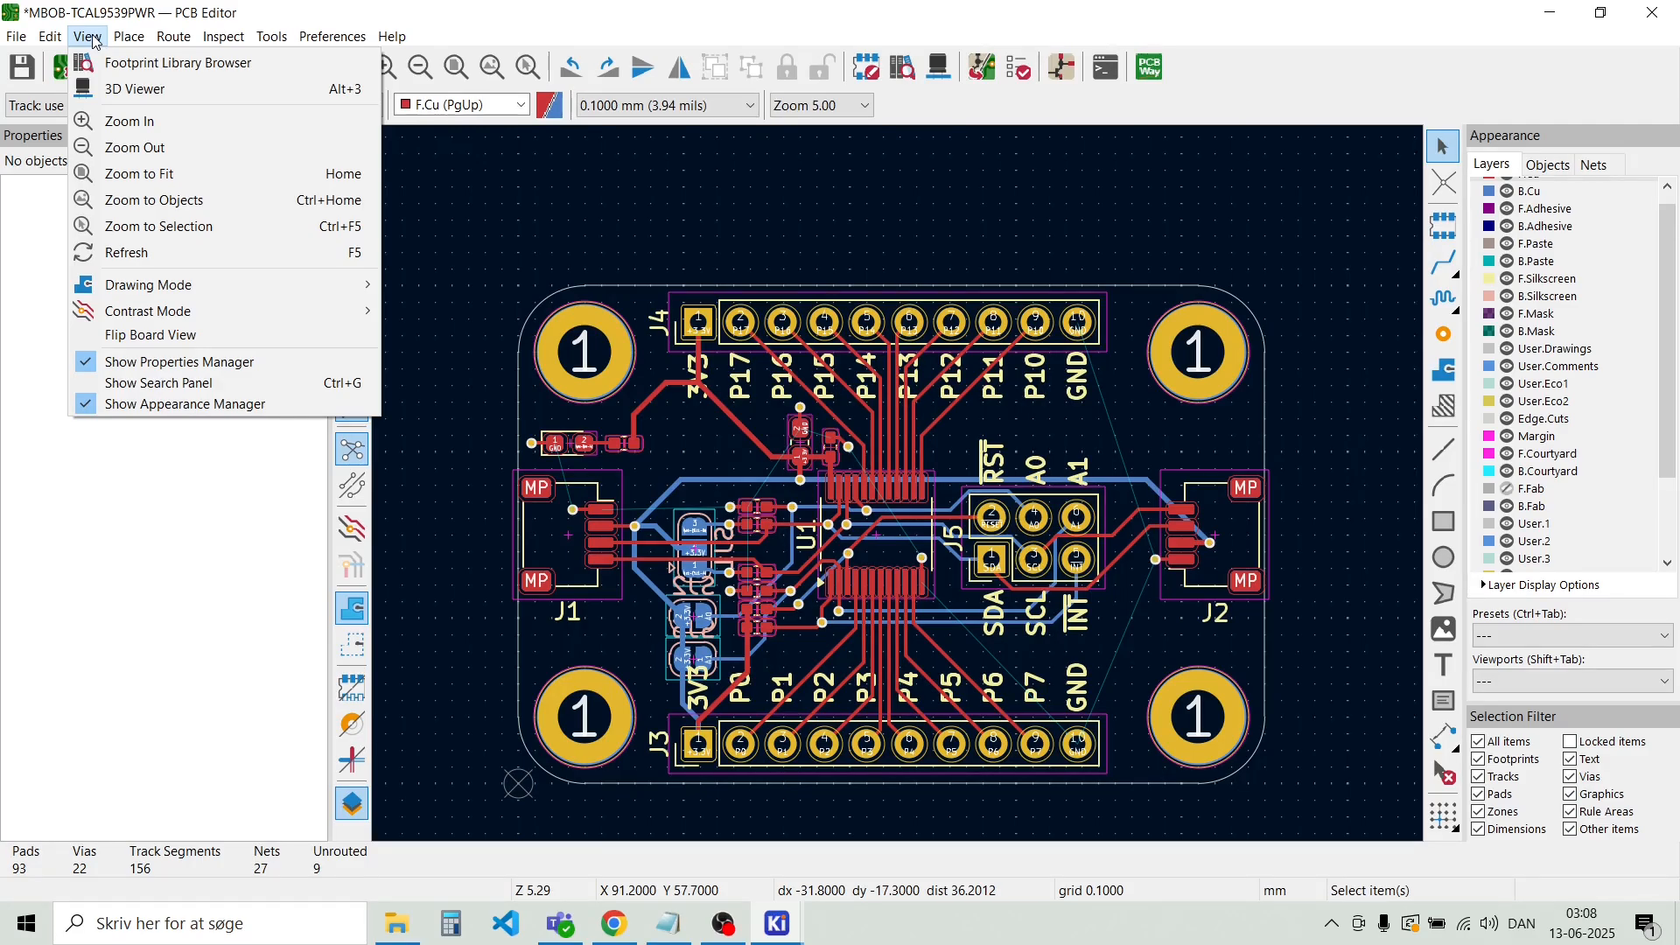
mouse_move(57, 46)
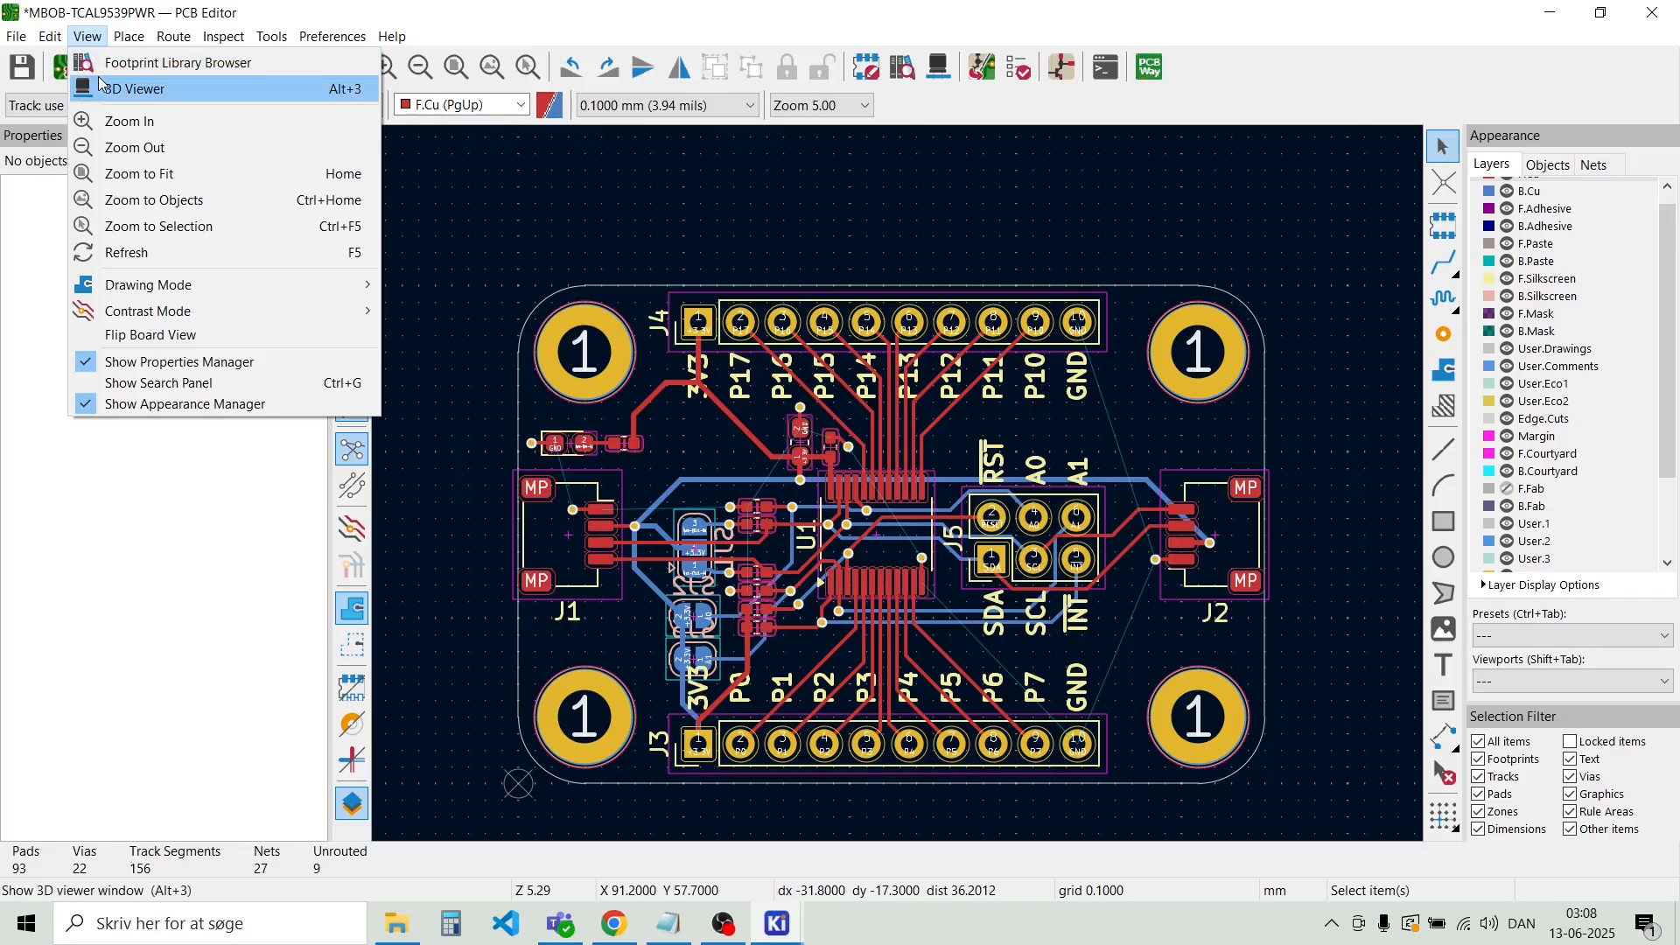
left_click(141, 340)
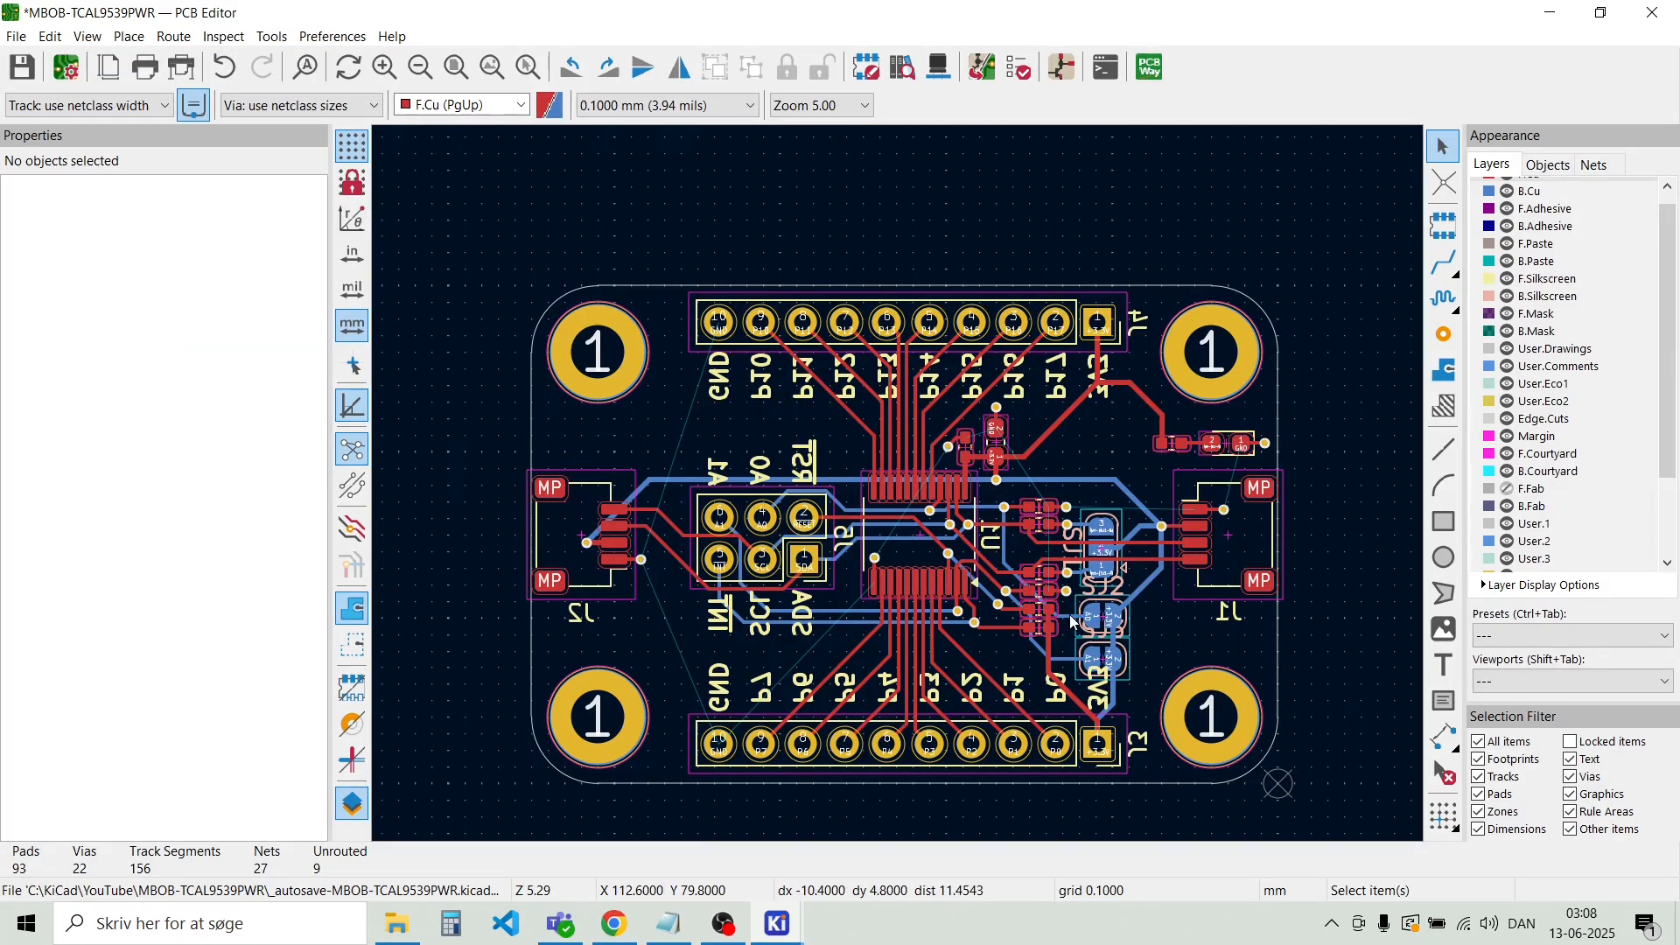
Move the SJ2 reference text off the pads' outline to the free area beside its jumper, on the side facing J1
scroll(1107, 627, "up", 5)
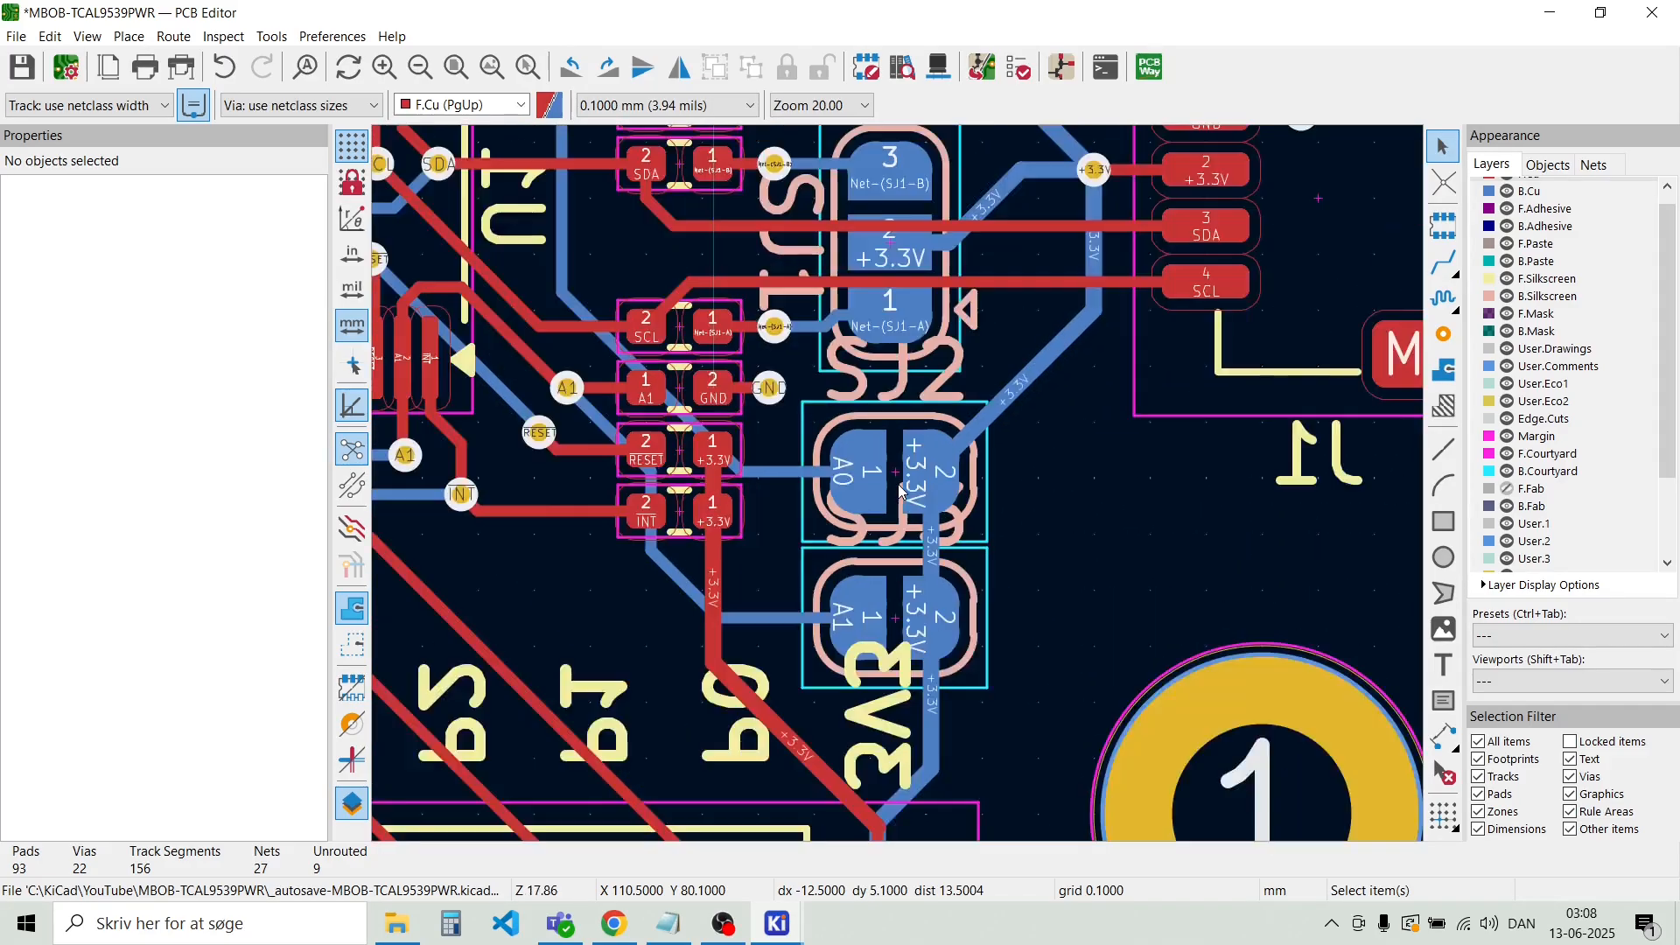
left_click(921, 383)
left_click(951, 396)
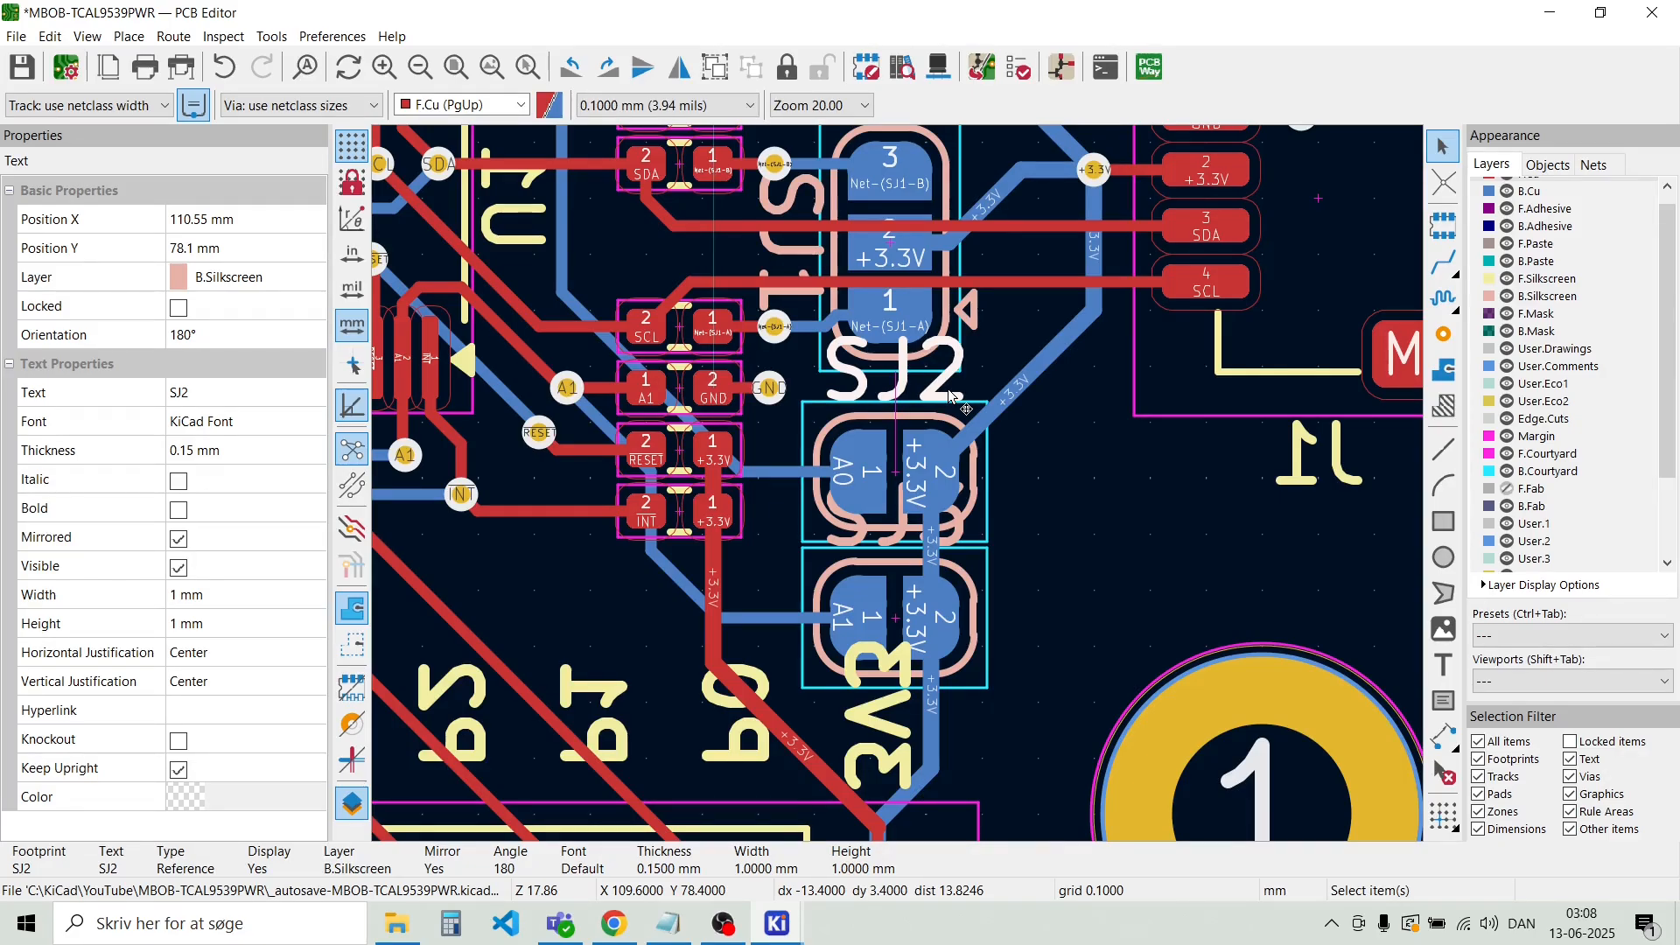
key("m")
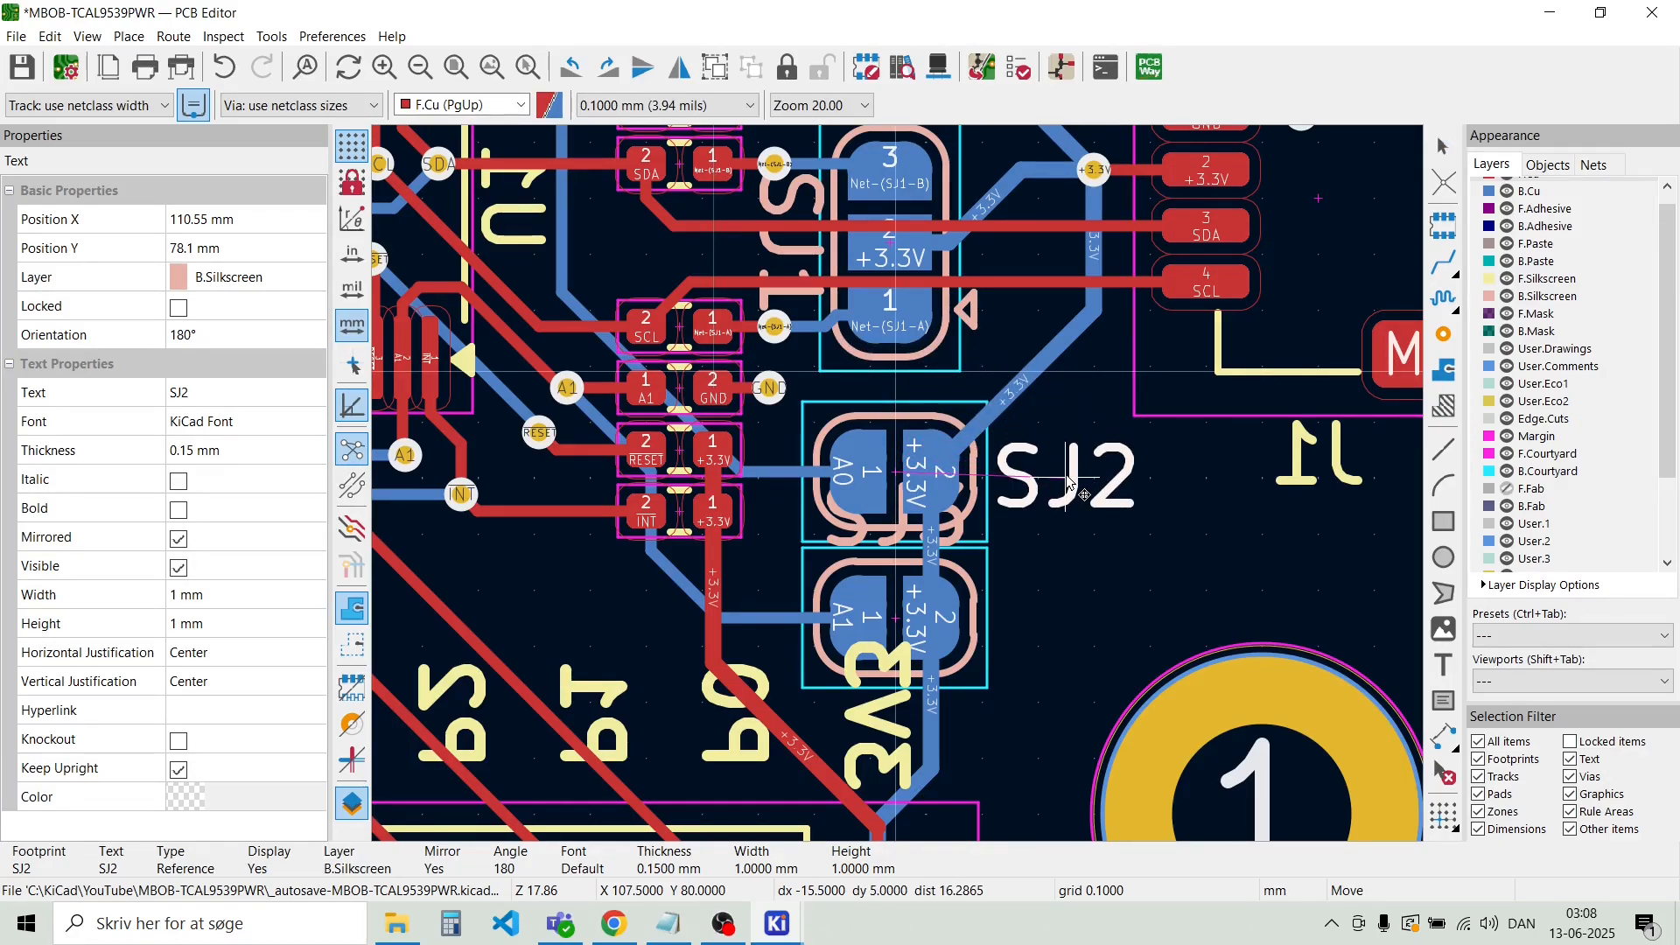
left_click(1070, 481)
left_click(1067, 582)
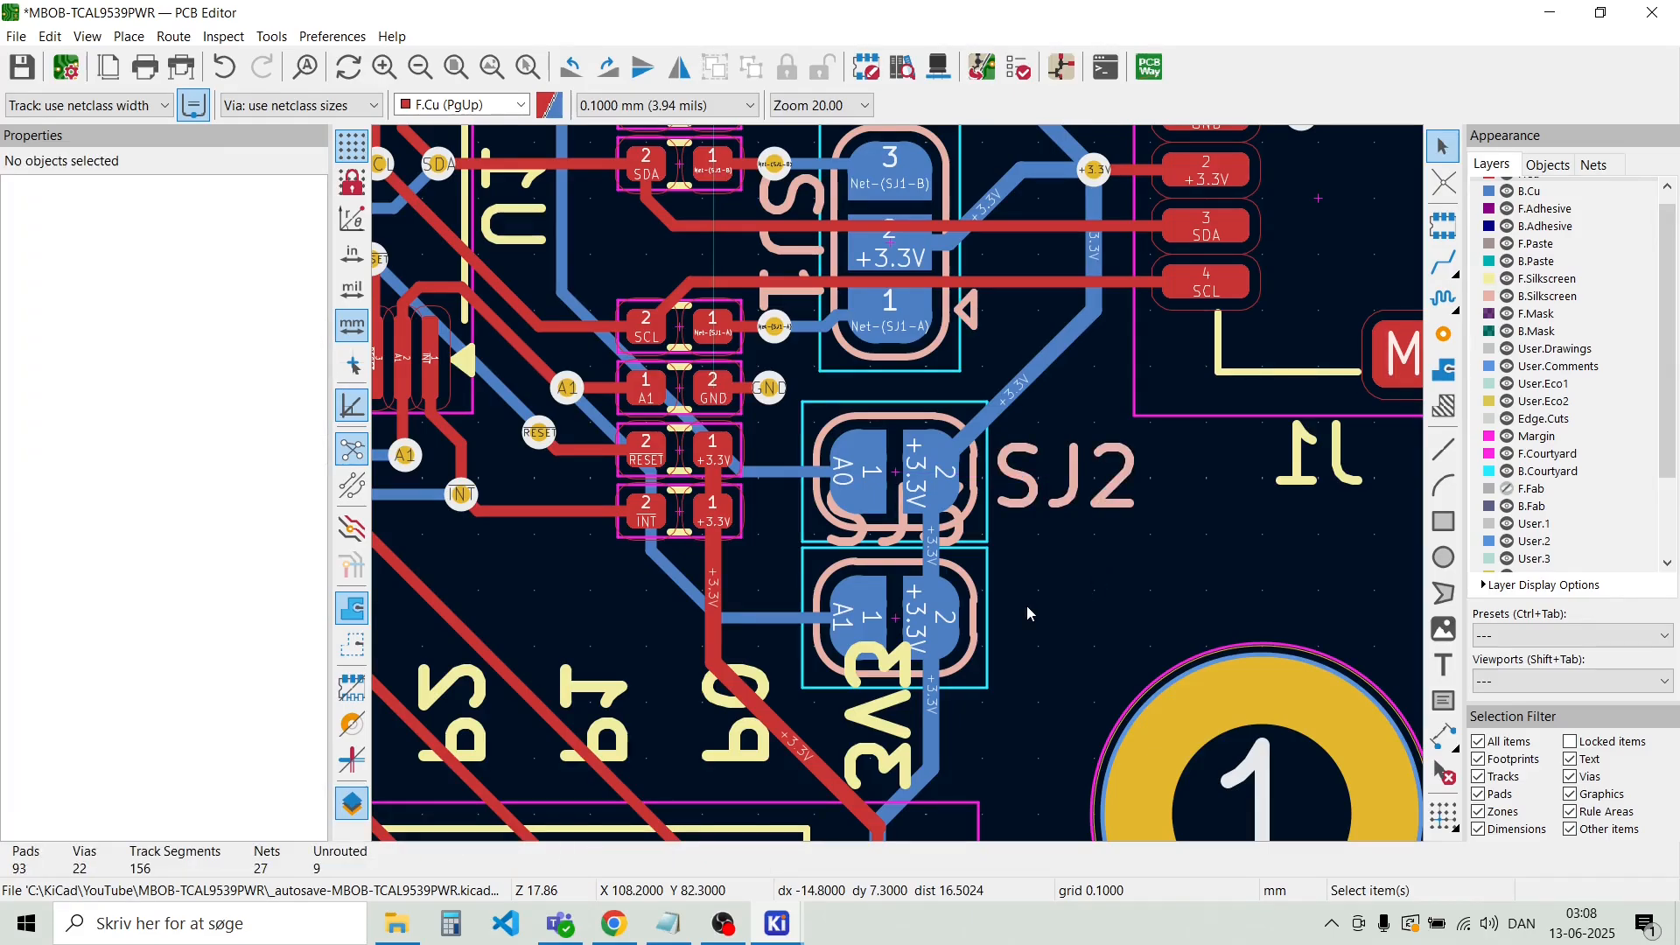
Move the SJ3 reference text beside its own jumper, lined up directly below the SJ2 text
left_click(862, 556)
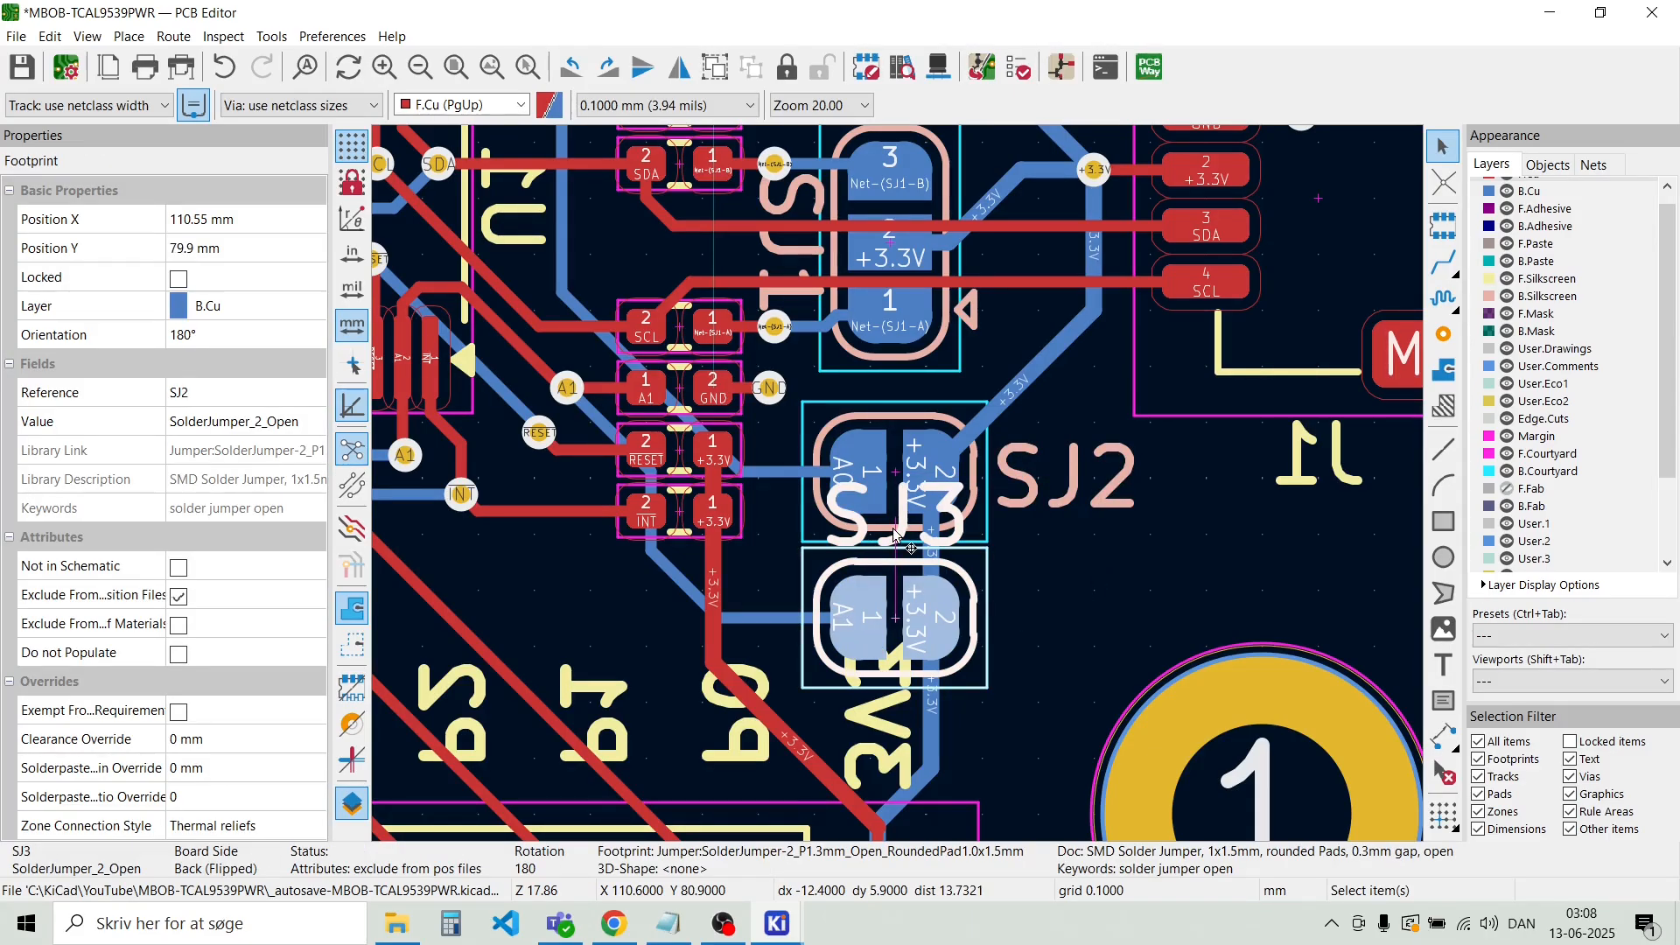
key("m")
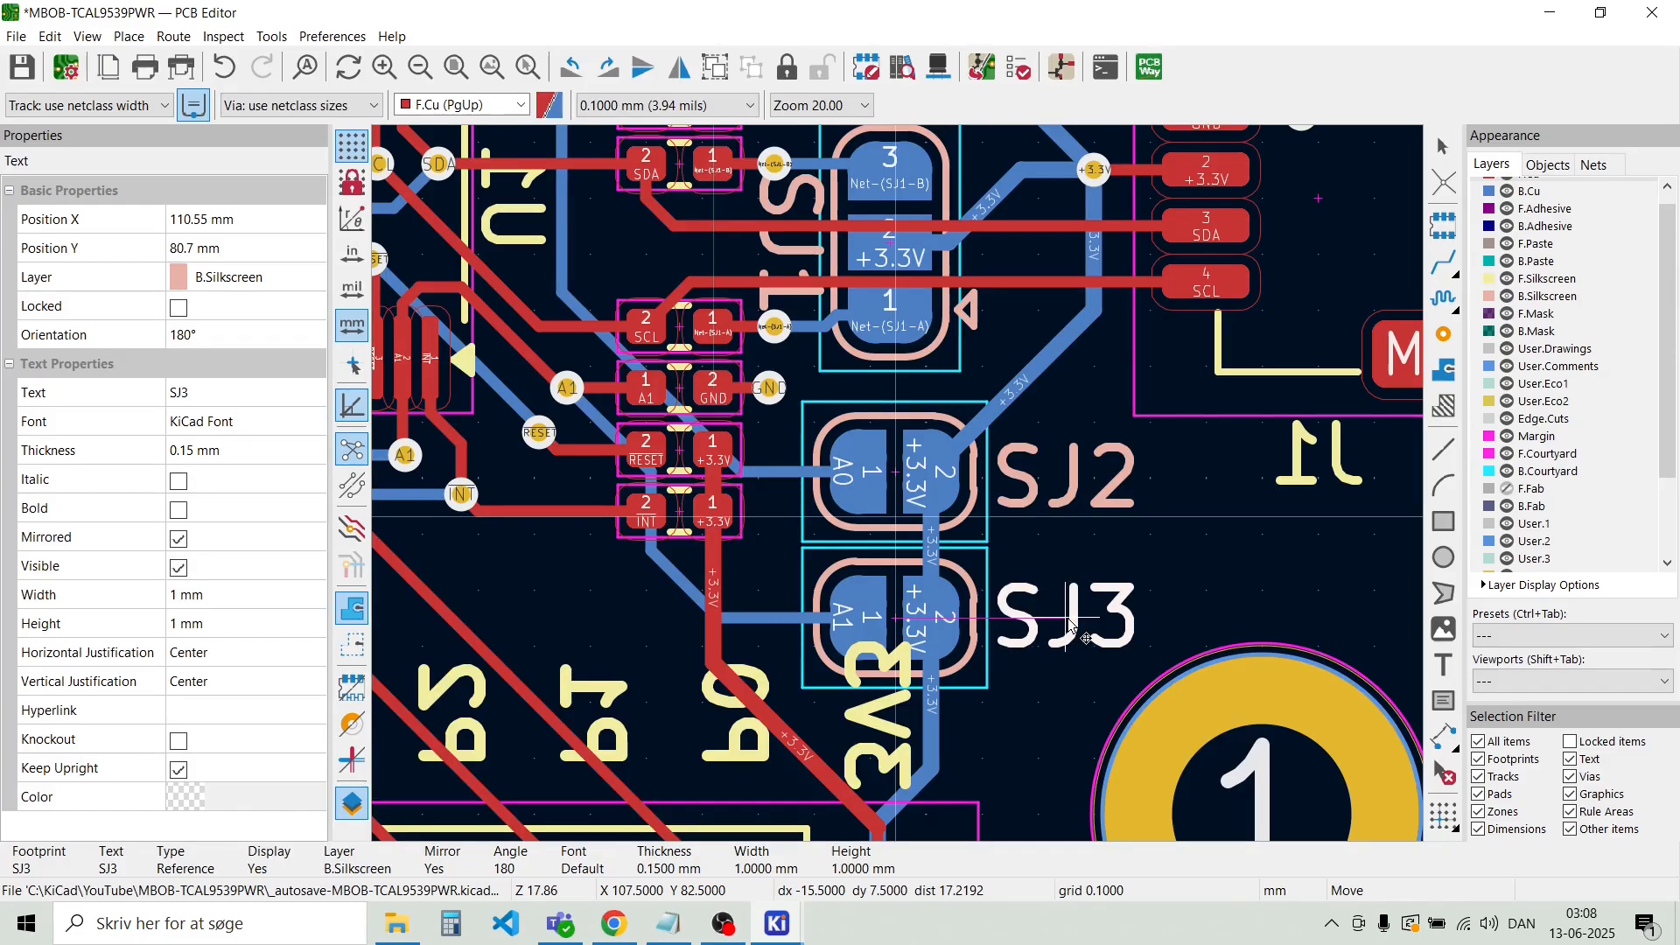
left_click(1070, 623)
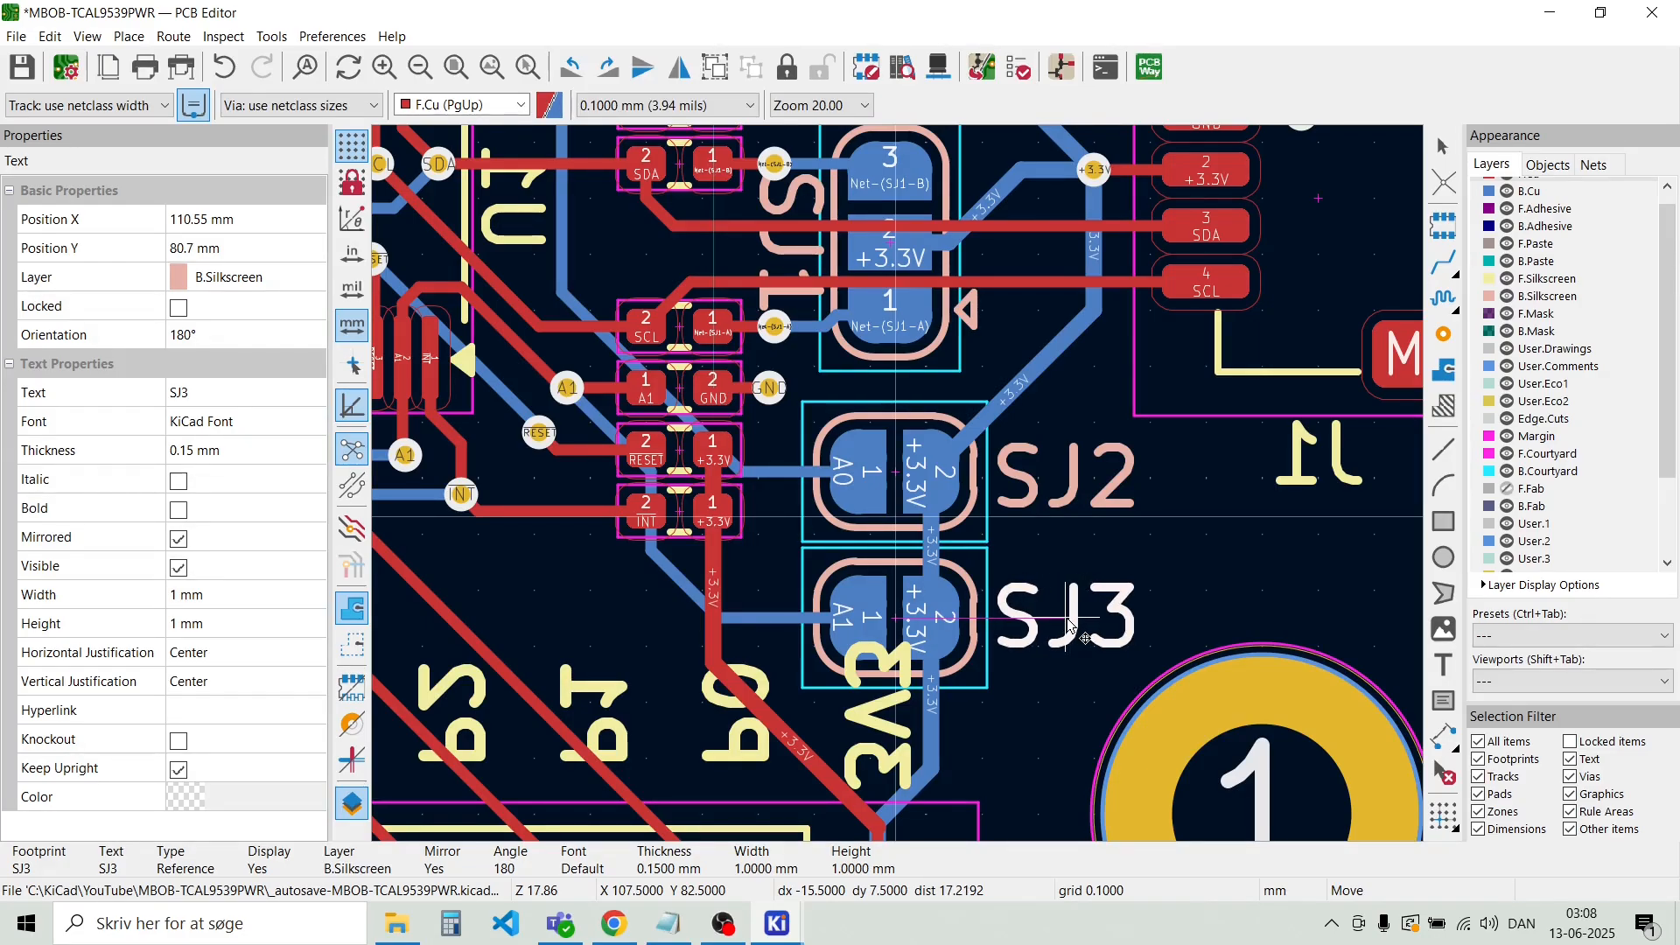
left_click(1129, 547)
Shift the SJ1 reference text slightly away from its jumper outline to X 112.6 mm, Y 75.8 mm
scroll(1129, 548, "down", 1)
scroll(681, 320, "up", 1)
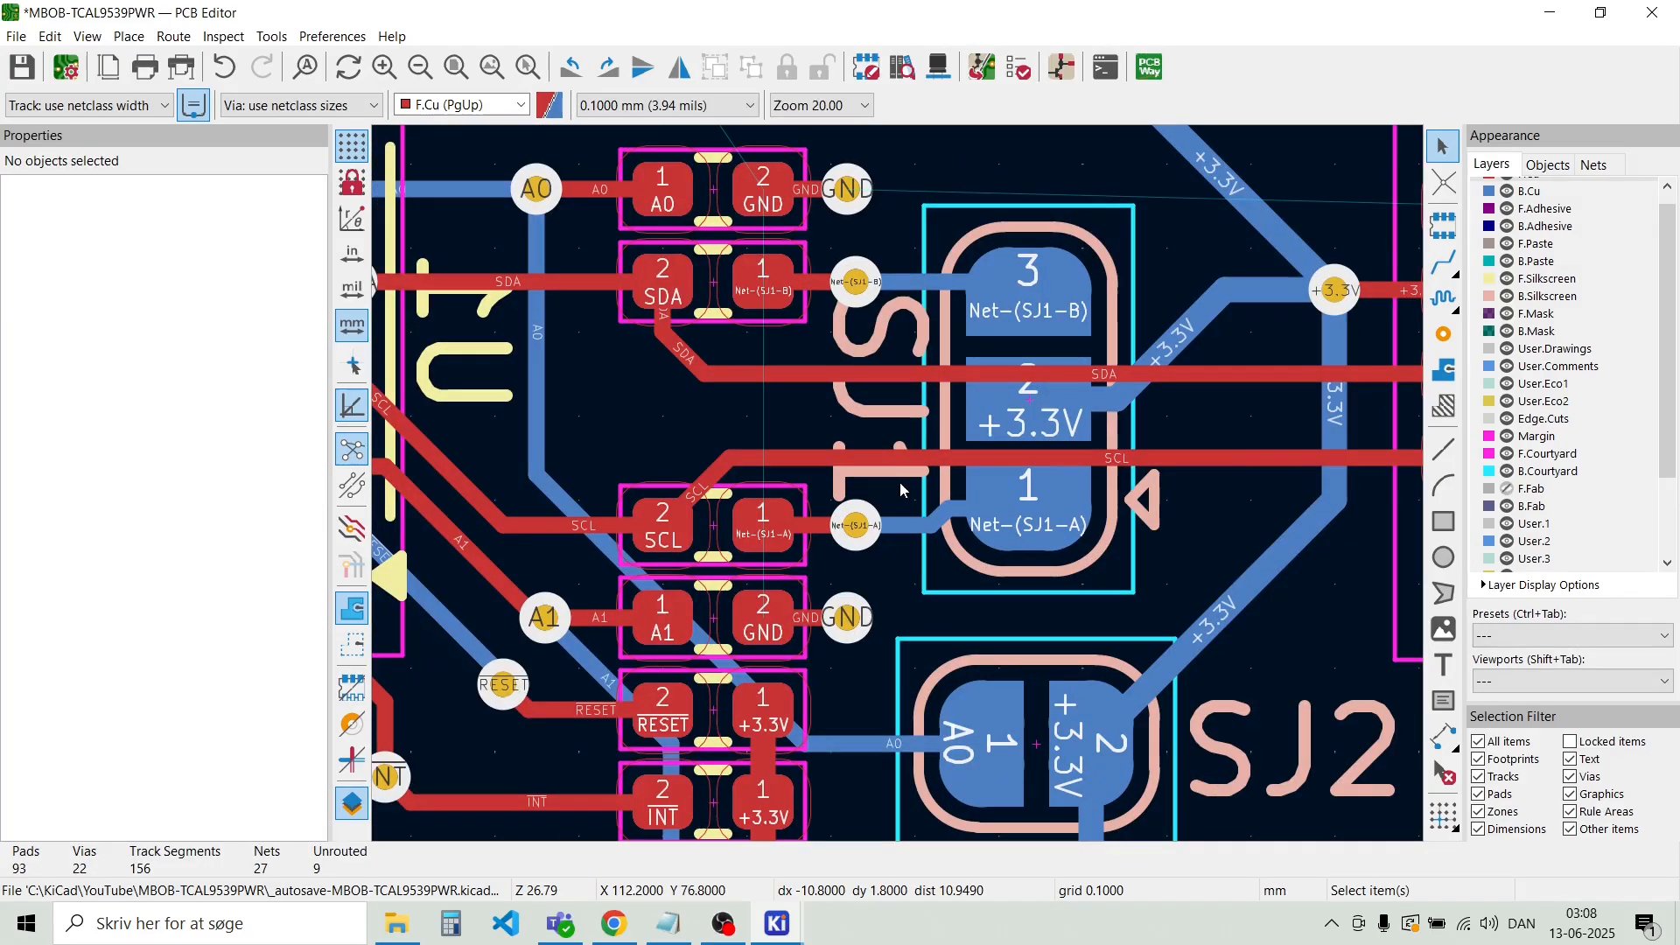
left_click(864, 407)
key("m")
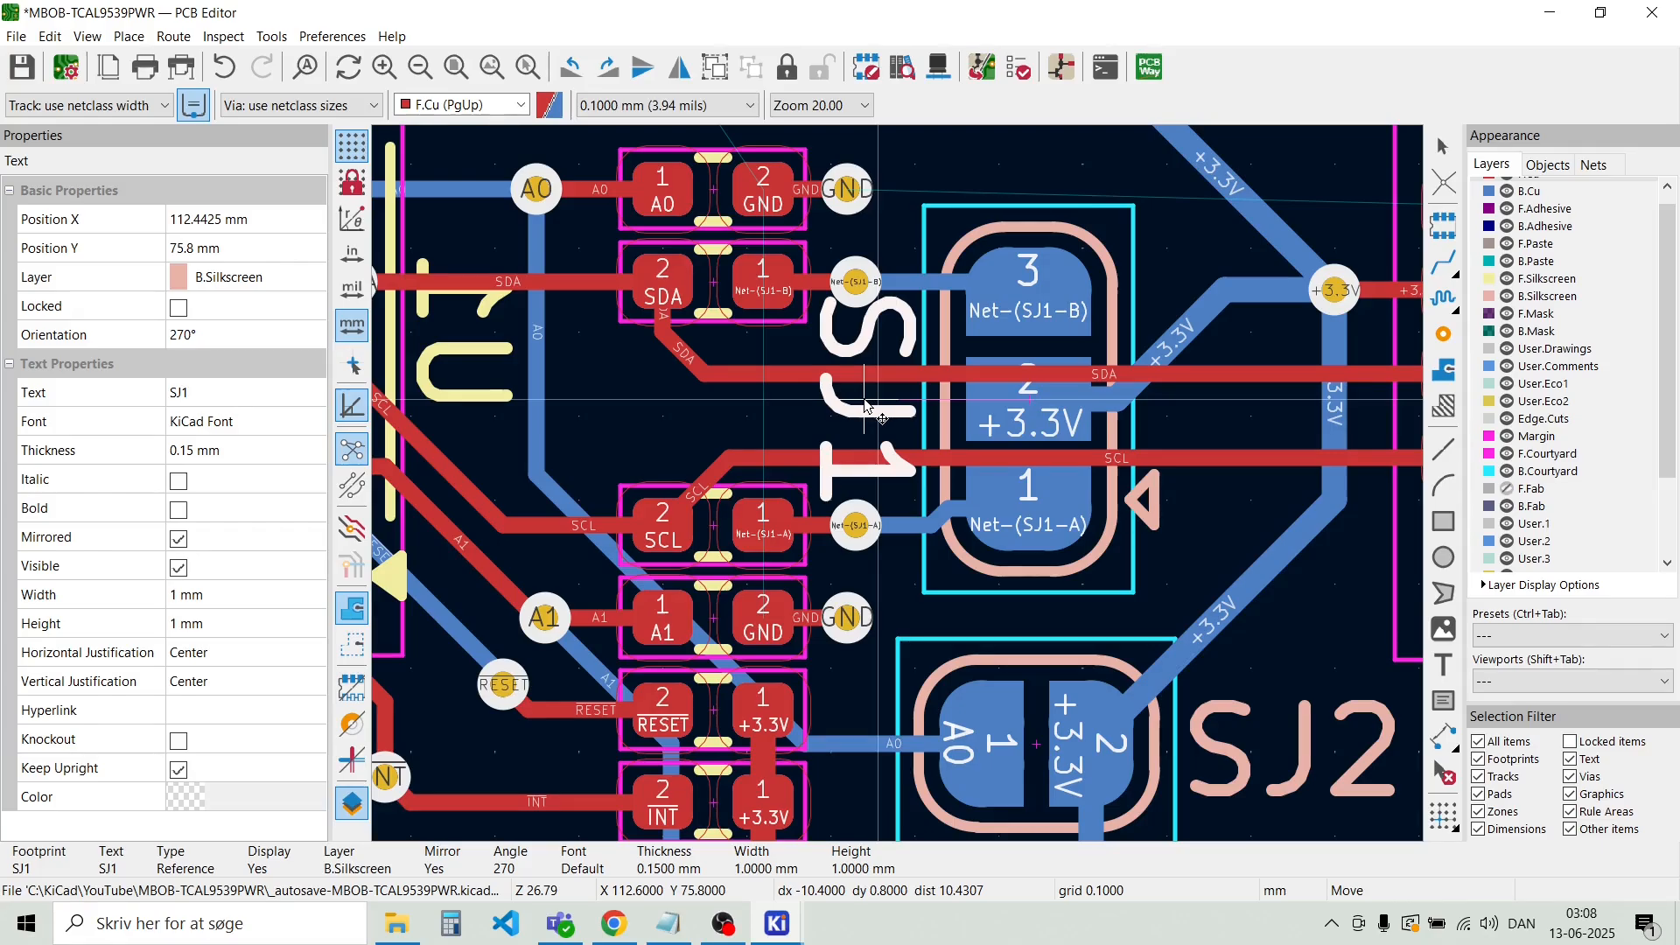
left_click(865, 407)
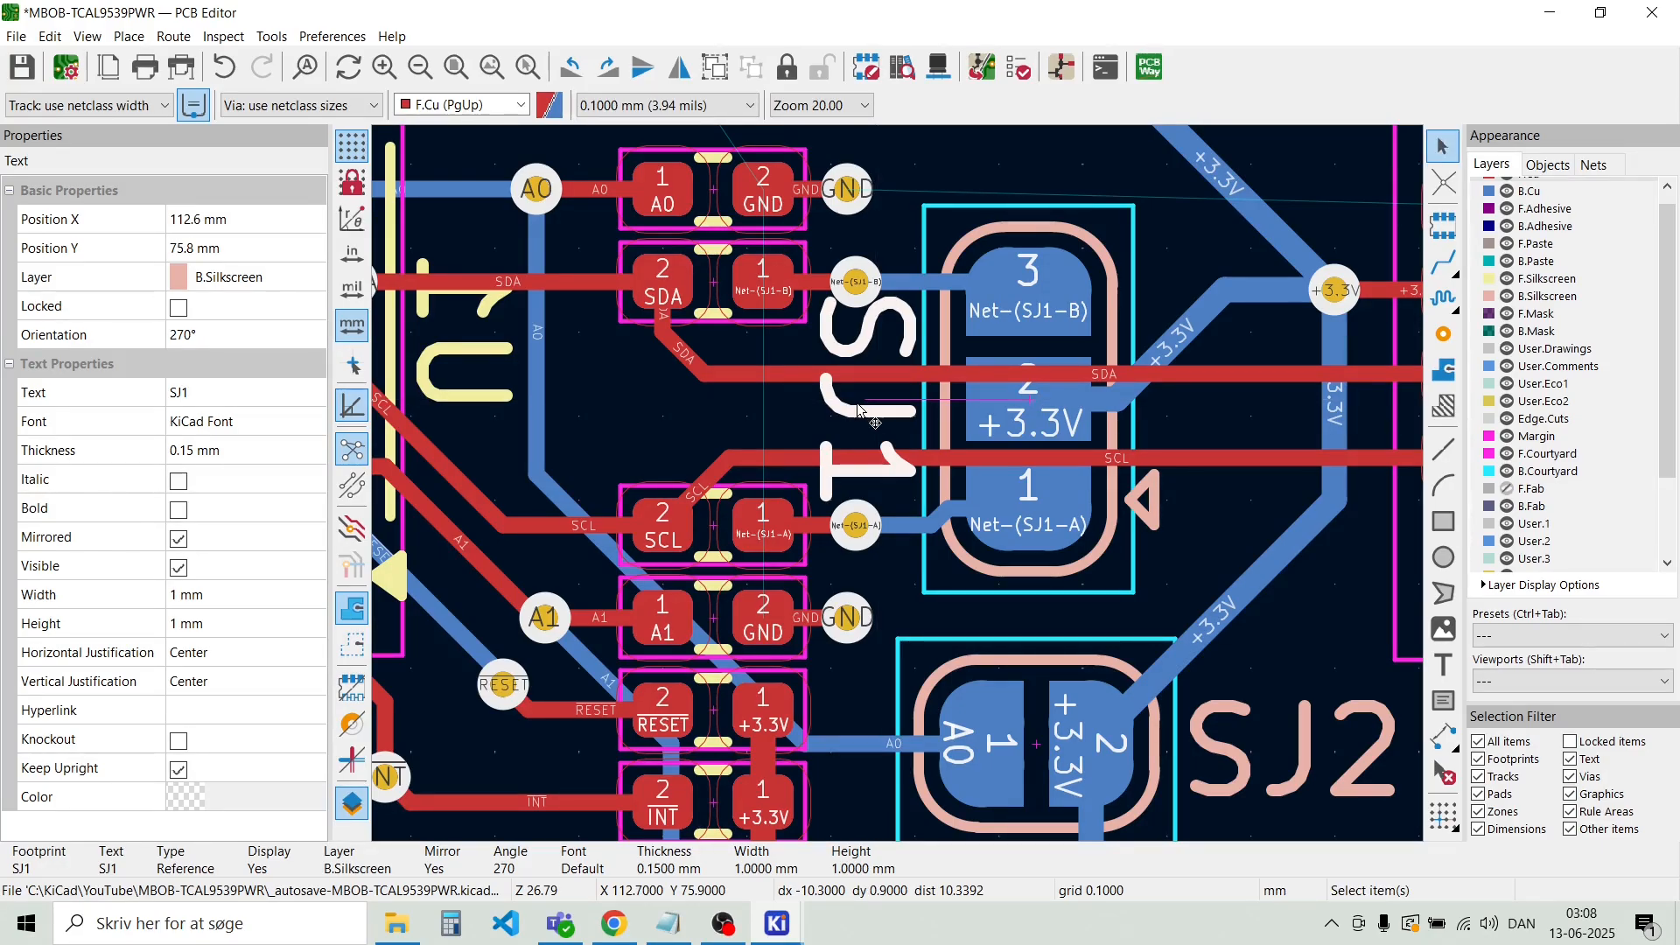
left_click(685, 409)
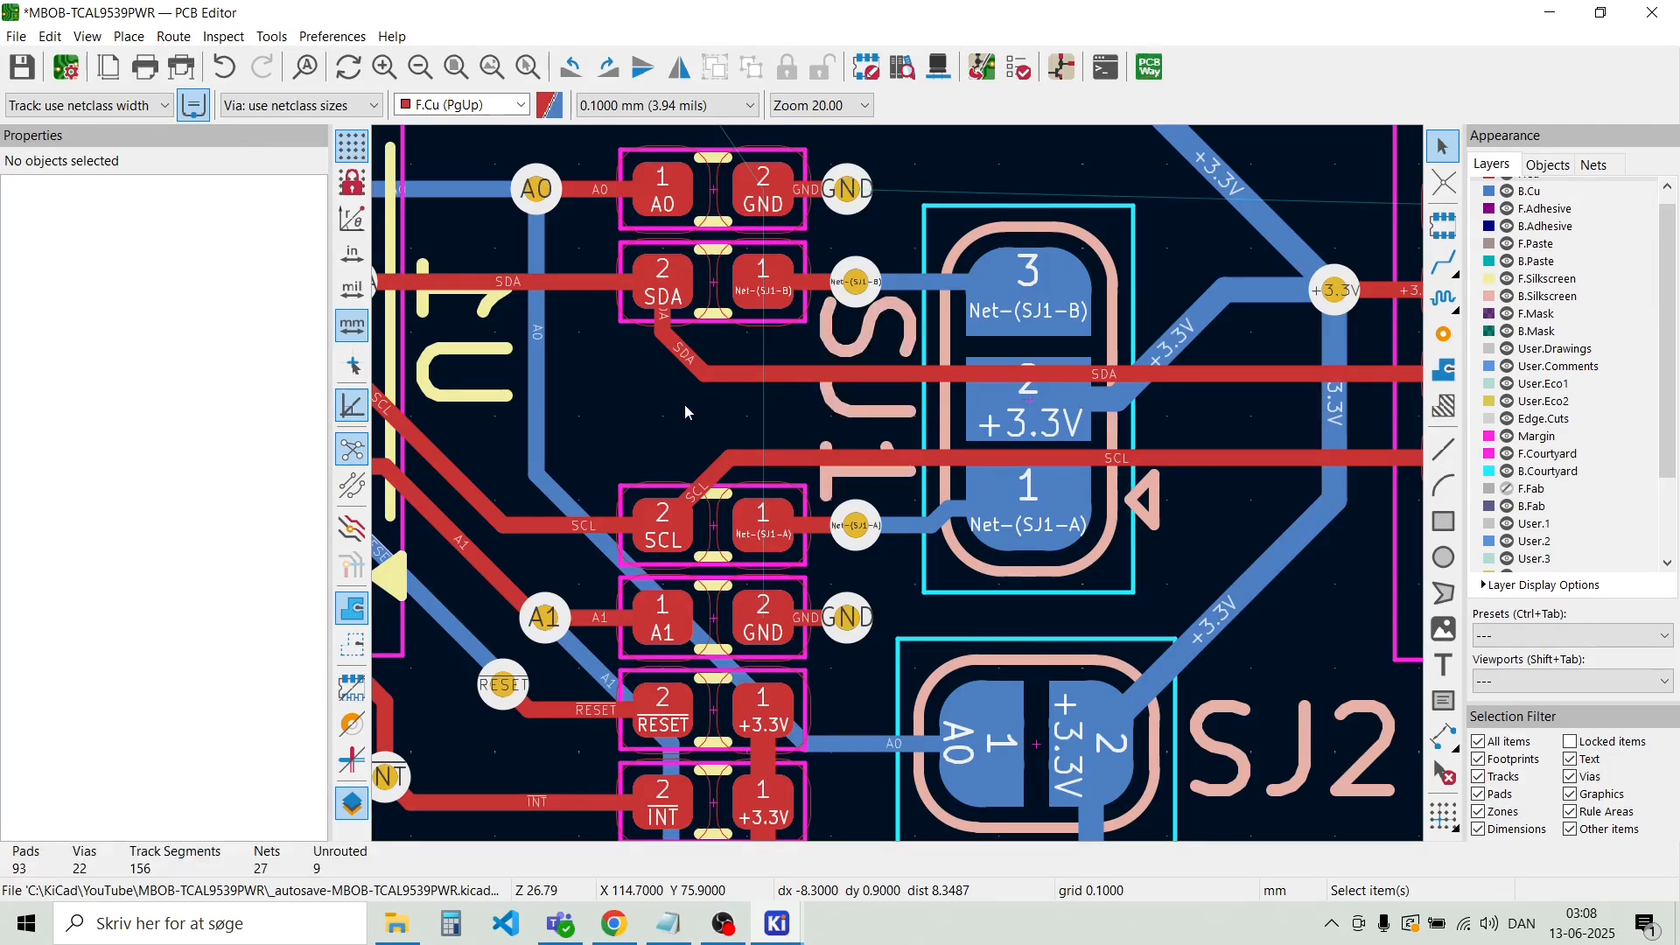
scroll(898, 484, "down", 4)
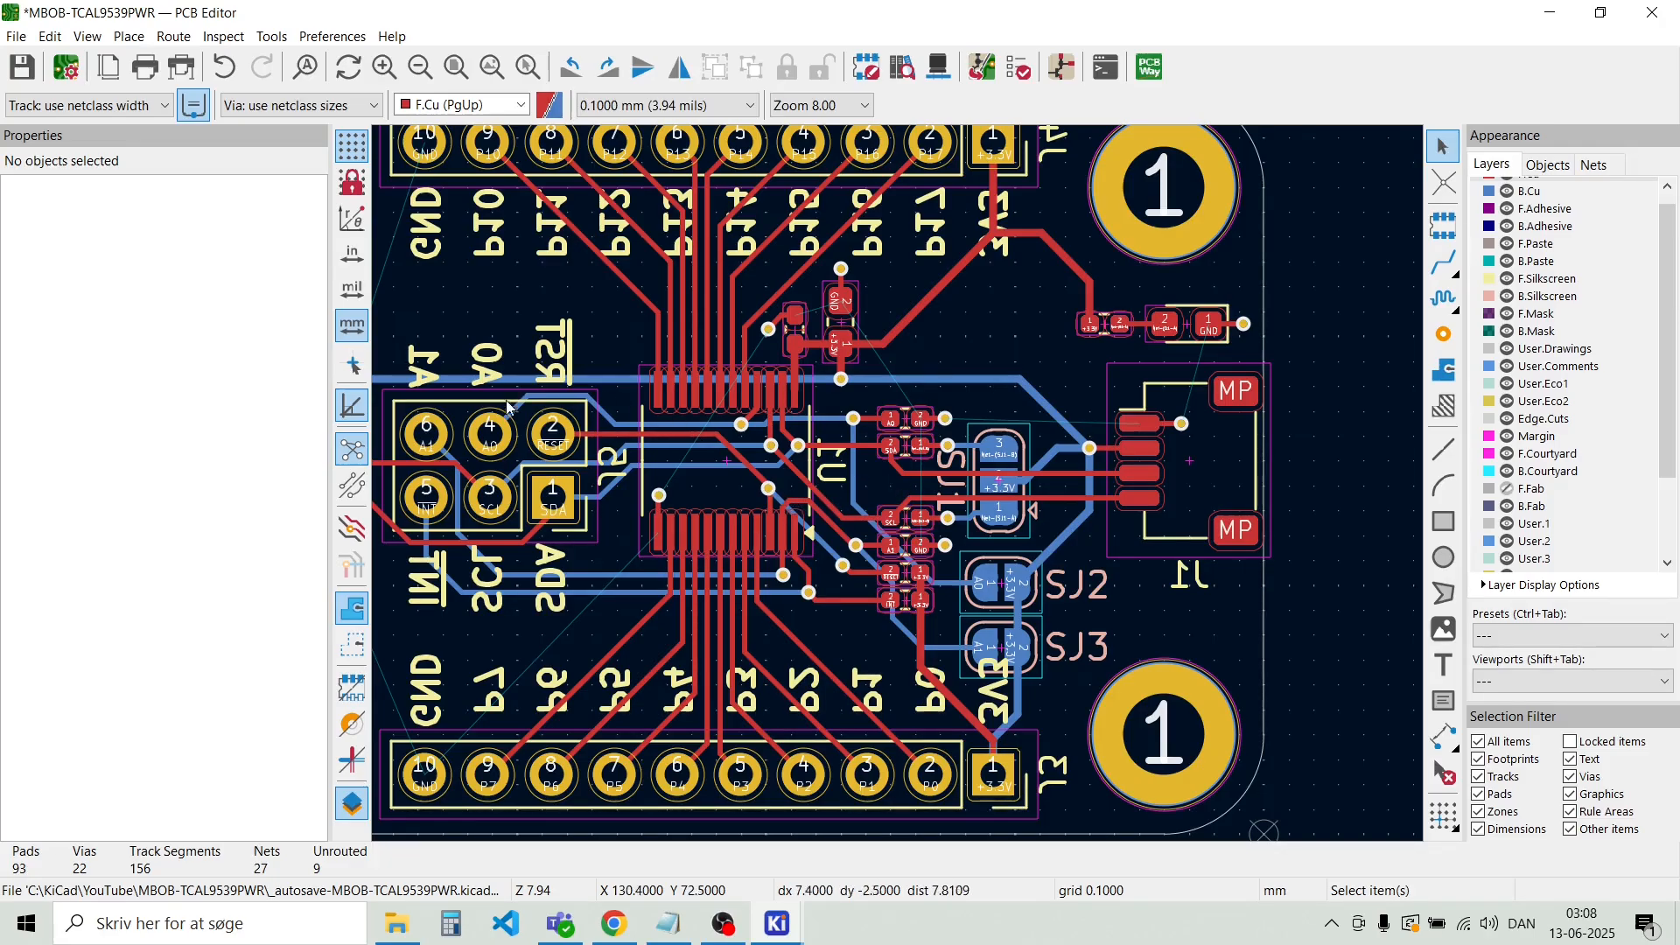
Create a new board text reading MBOB-TCAL9539PWR with a width of 2 mm and a height of 2 mm
scroll(507, 407, "down", 2)
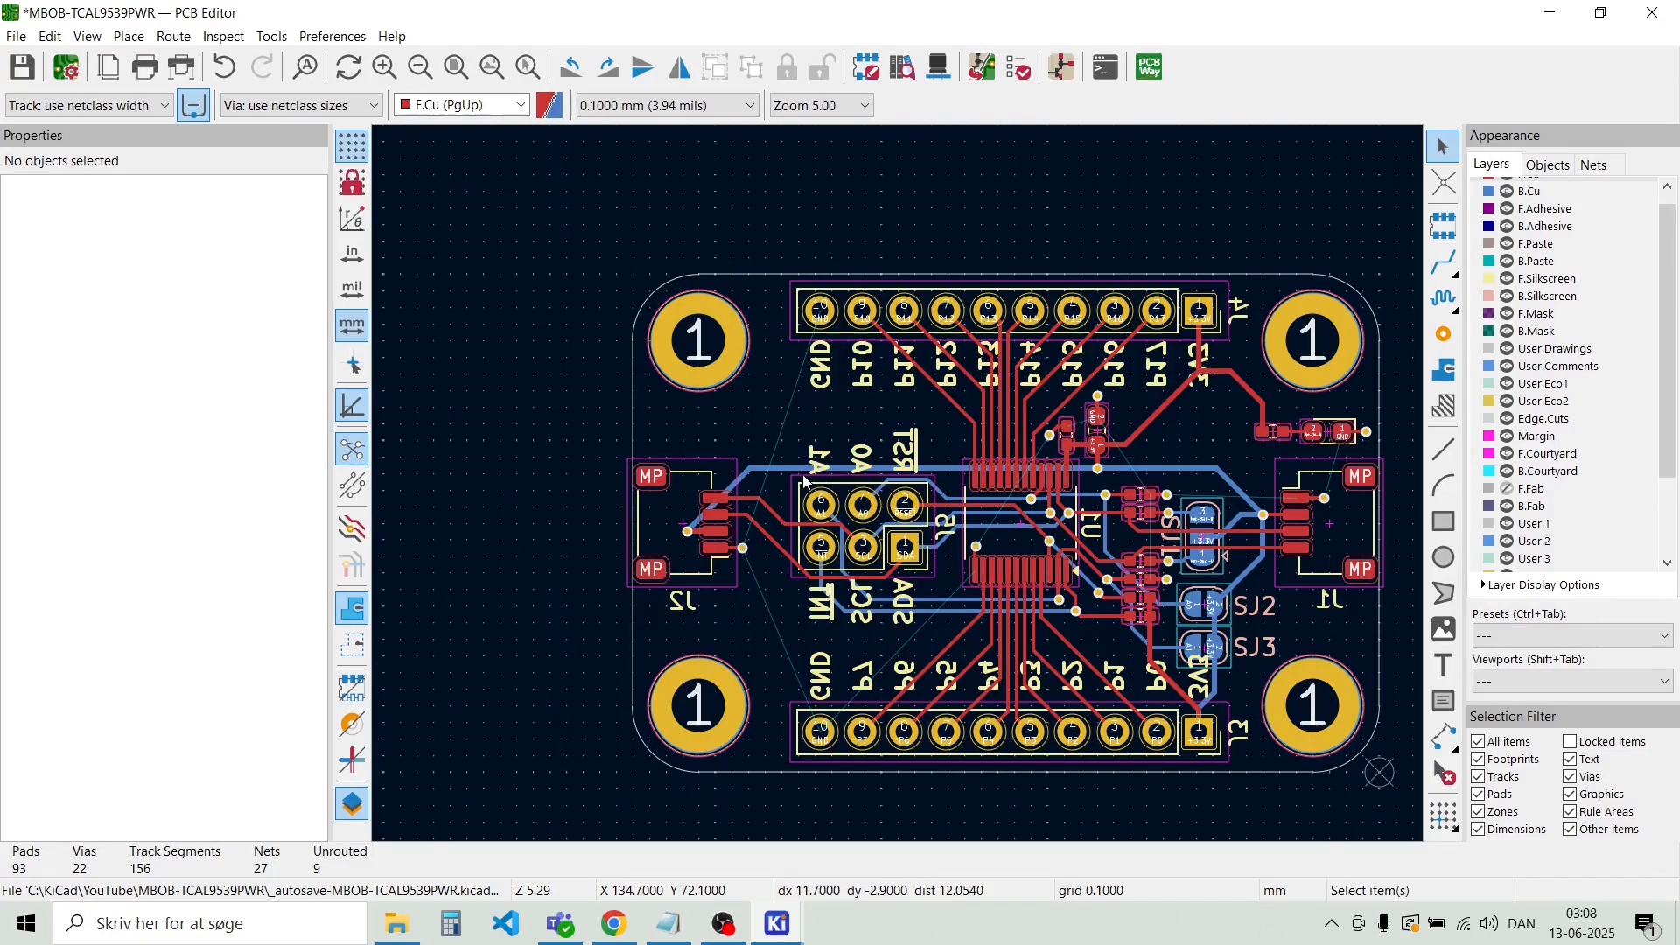
scroll(803, 477, "up", 2)
scroll(898, 483, "down", 2)
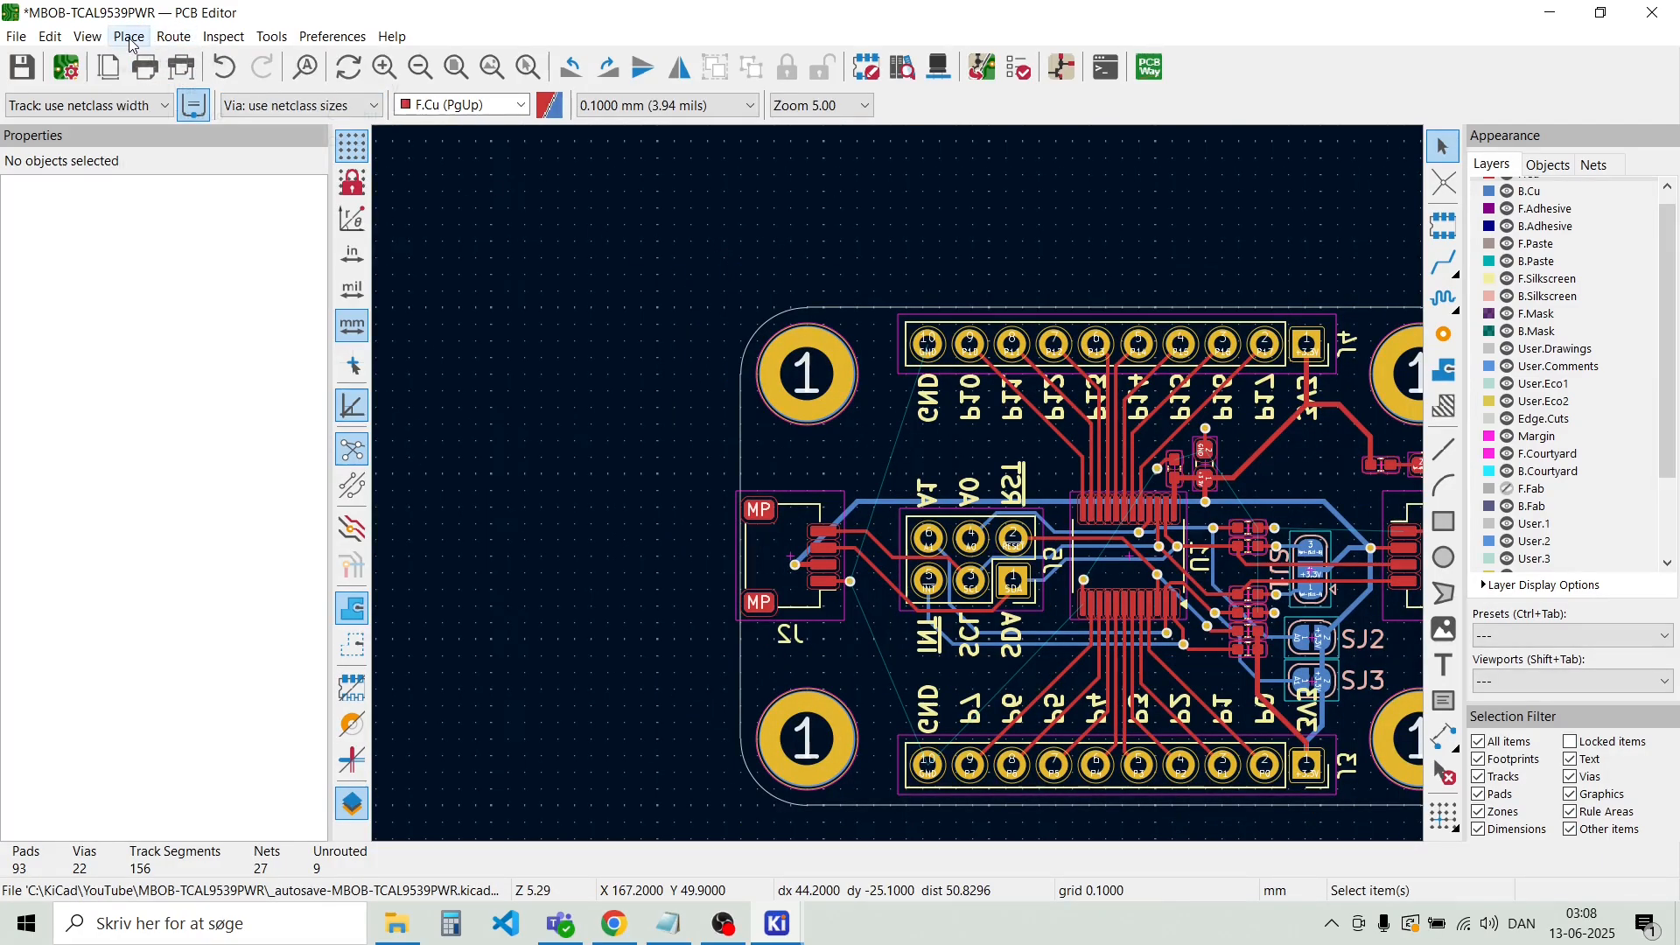
left_click(129, 37)
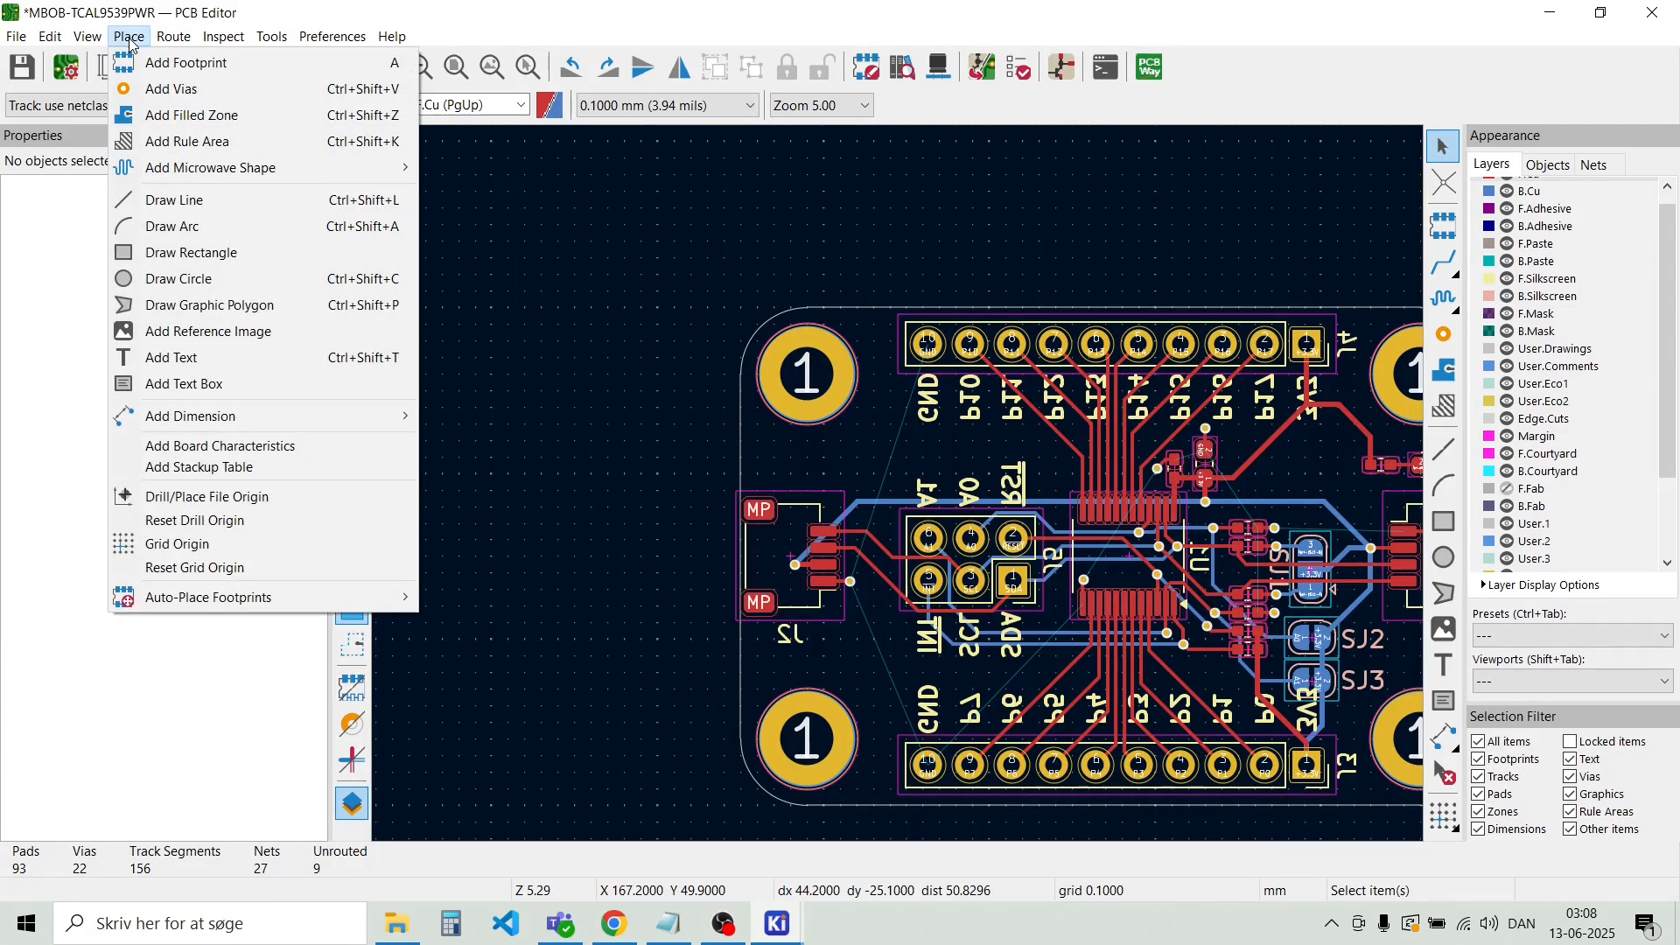
left_click(247, 357)
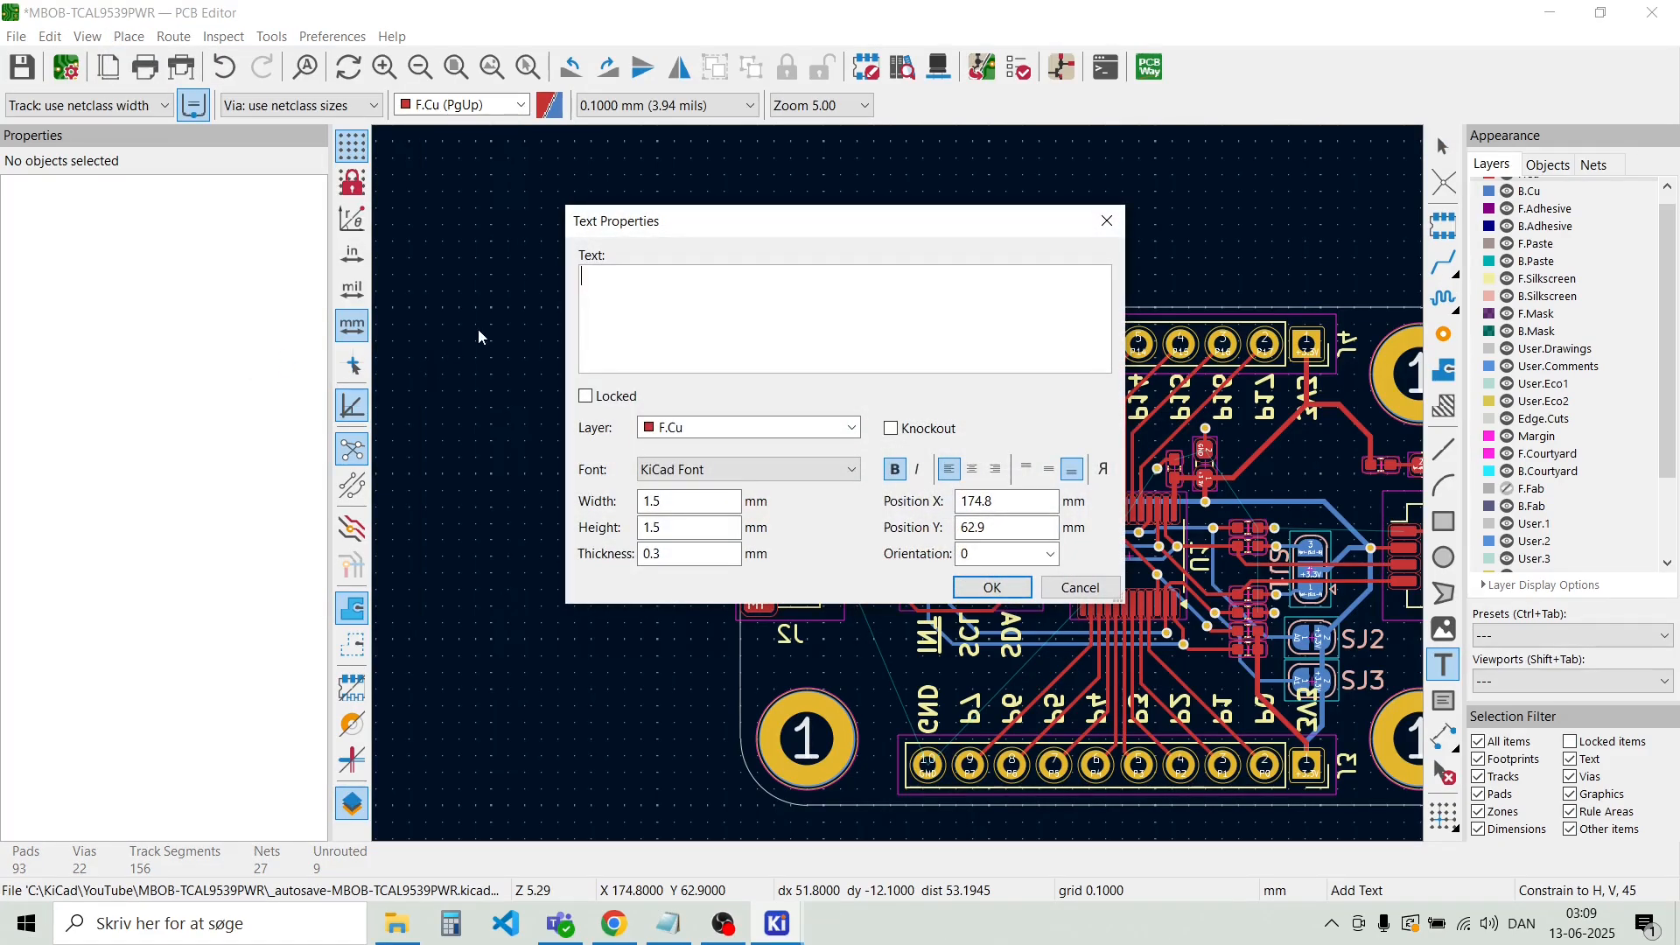
type("M")
type("BOB-TCAL9539PWR")
double_click(671, 501)
type("2")
double_click(670, 526)
type("2")
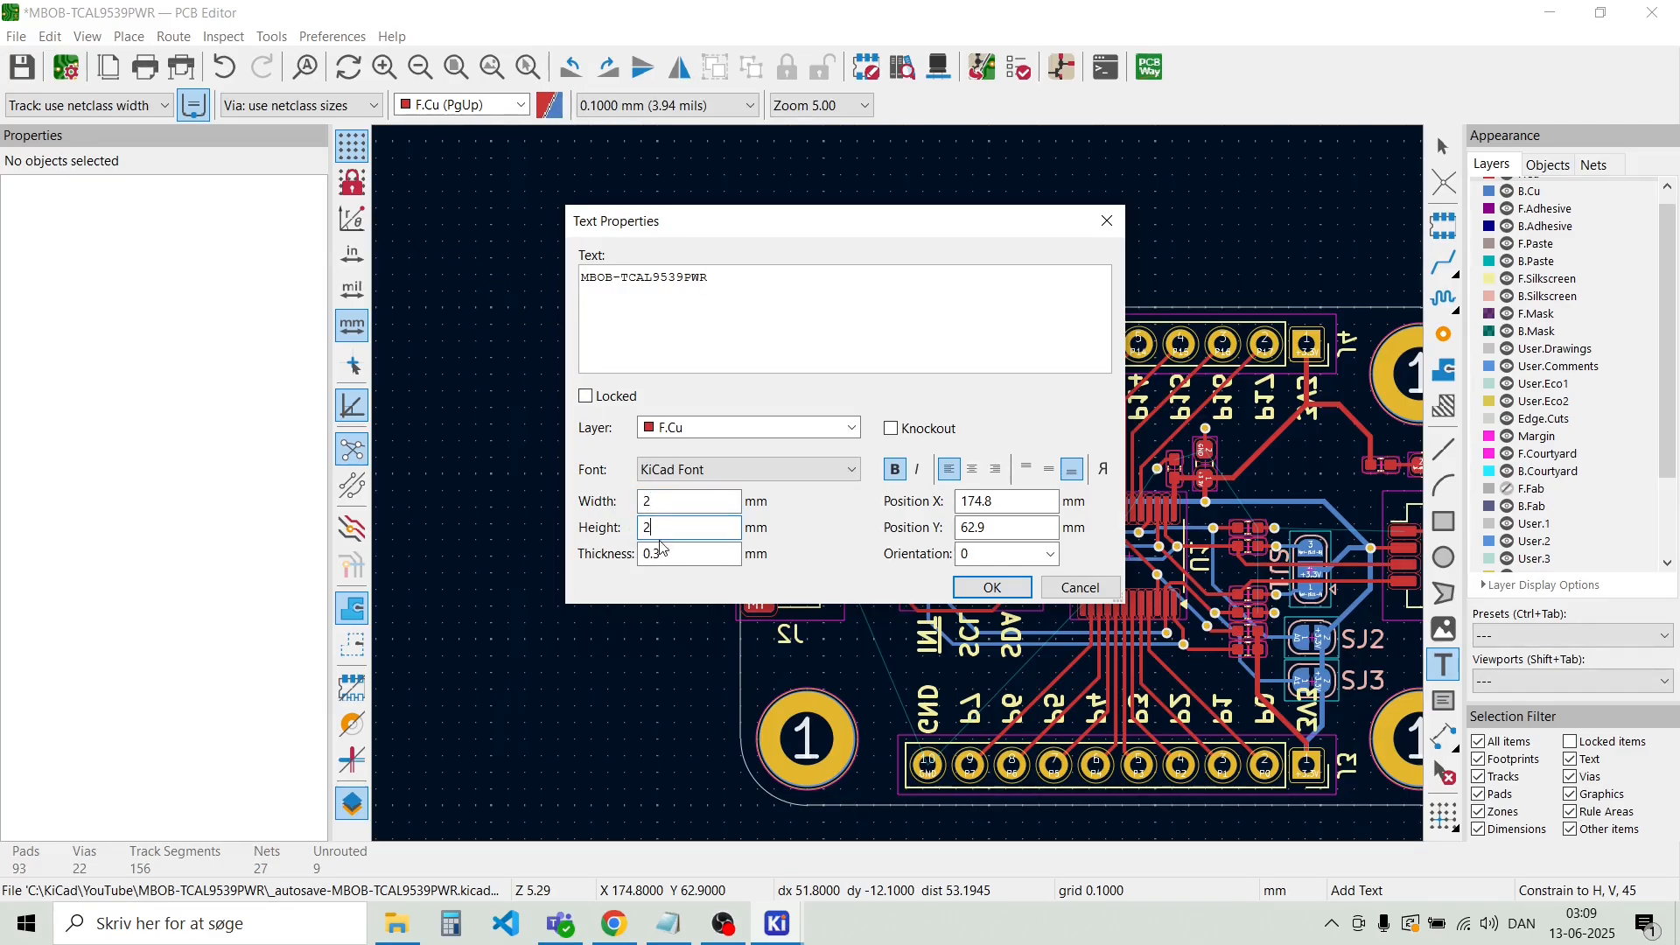
left_click(992, 587)
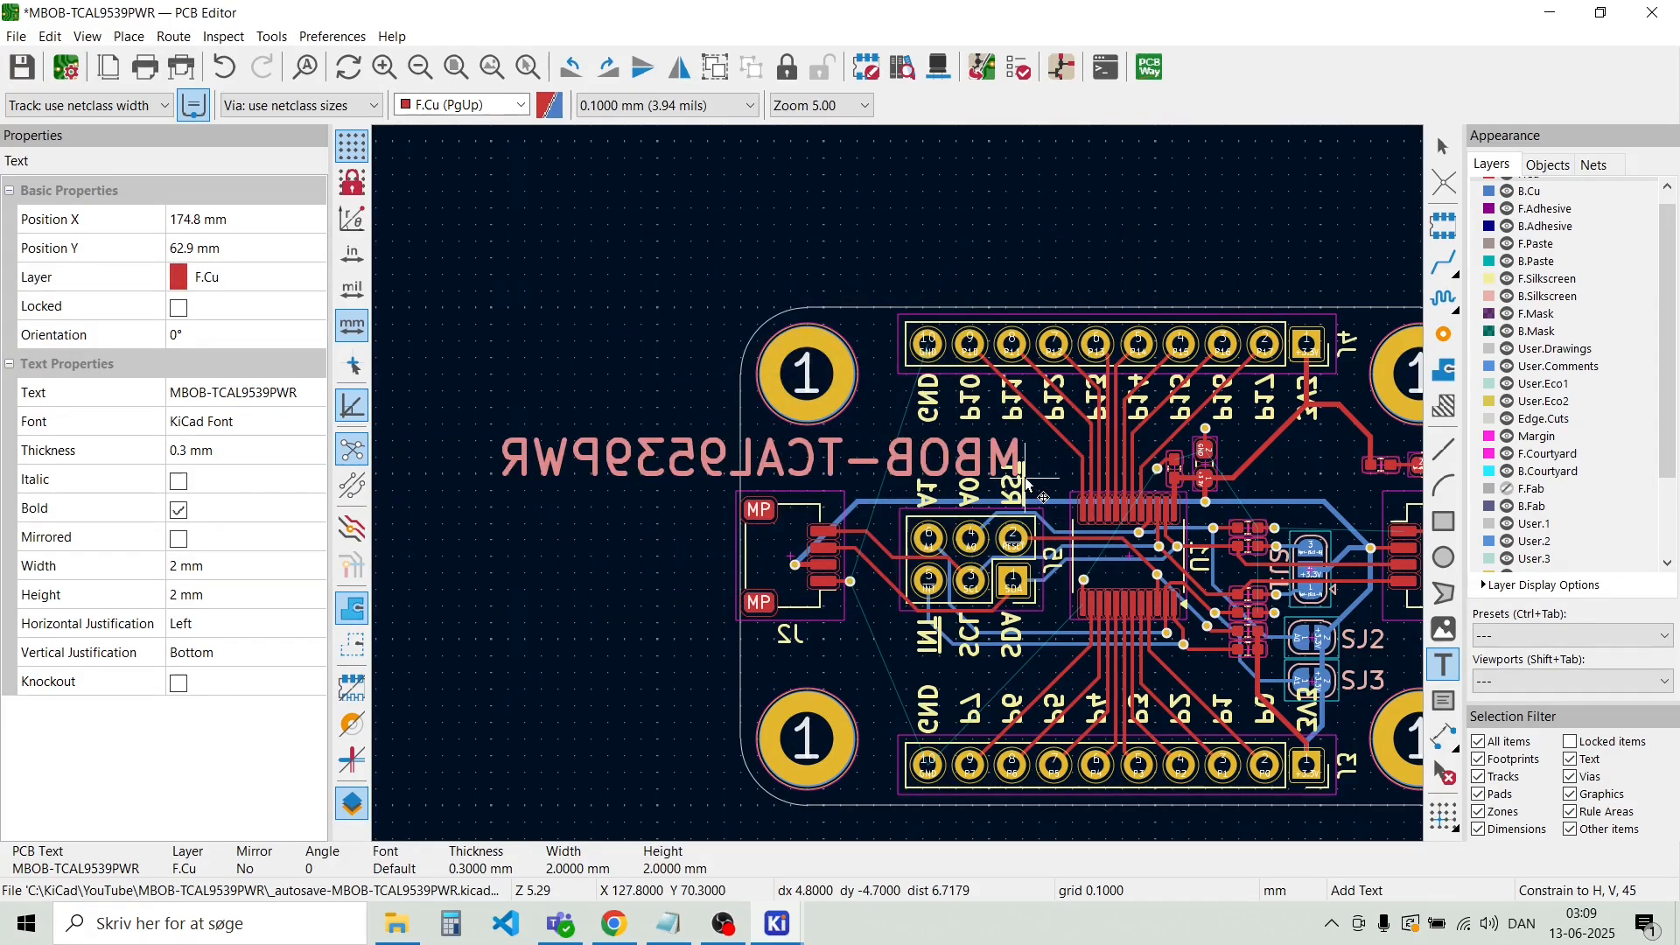
Place the MBOB-TCAL9539PWR text just outside the board edge beside header J4, at about X 106.8 mm, Y 59.3 mm
scroll(945, 479, "down", 2)
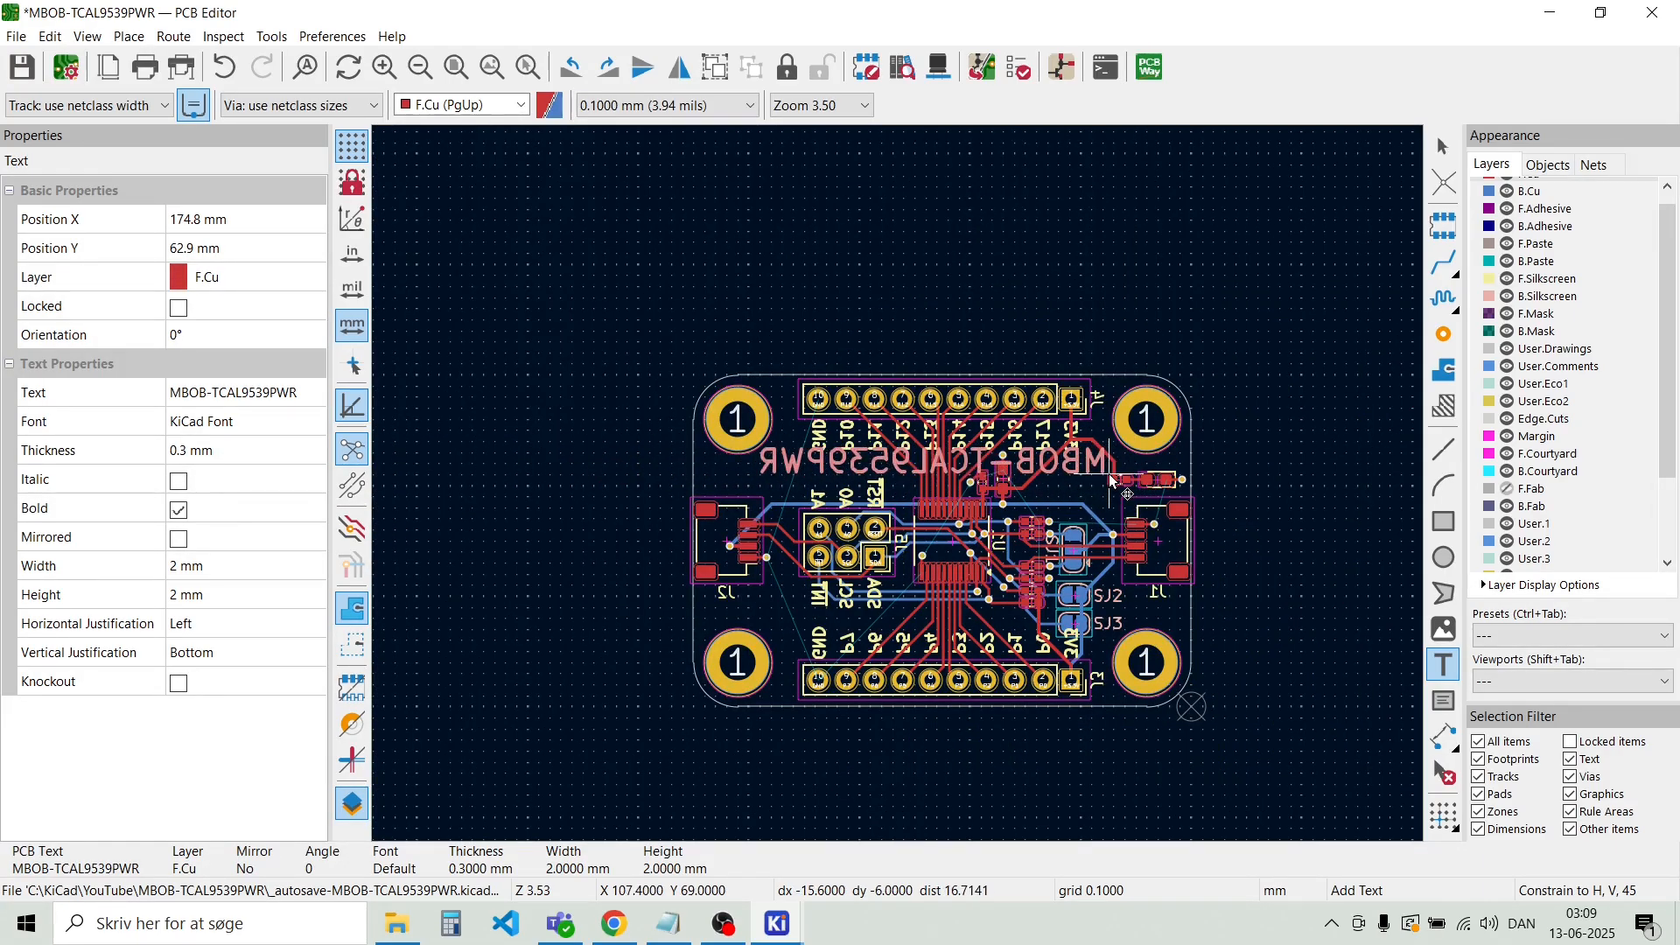
scroll(899, 488, "up", 3)
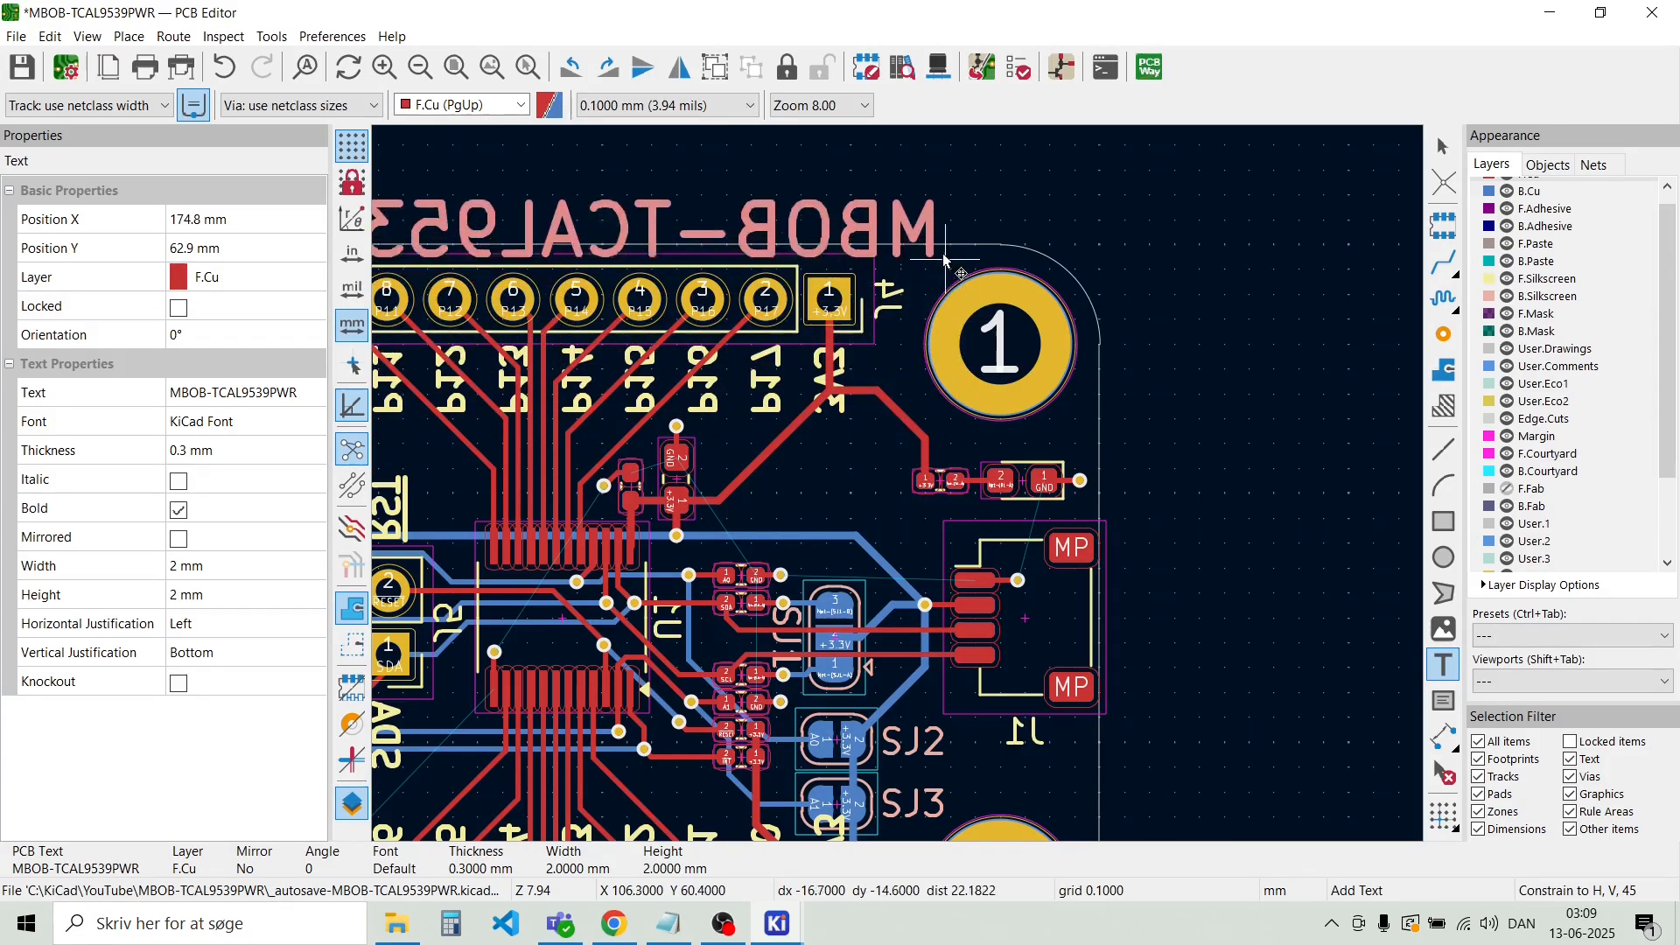
left_click(929, 237)
key("Escape")
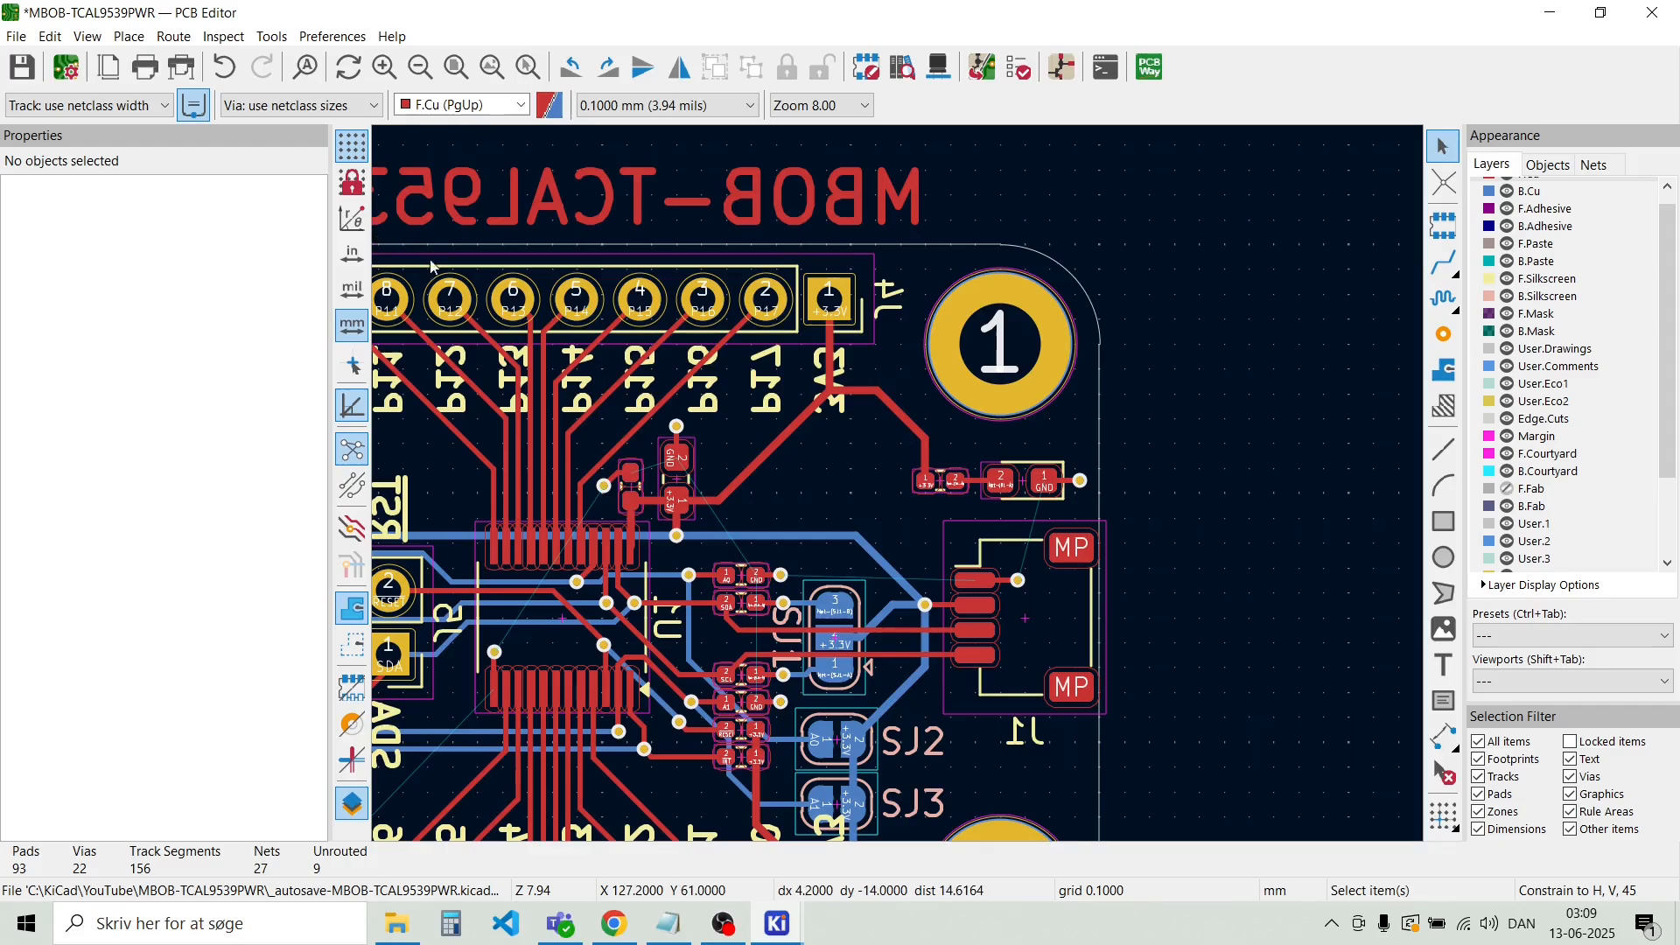
Change the layer of the MBOB-TCAL9539PWR text to B.Silkscreen
double_click(481, 174)
key("Escape")
left_click(254, 294)
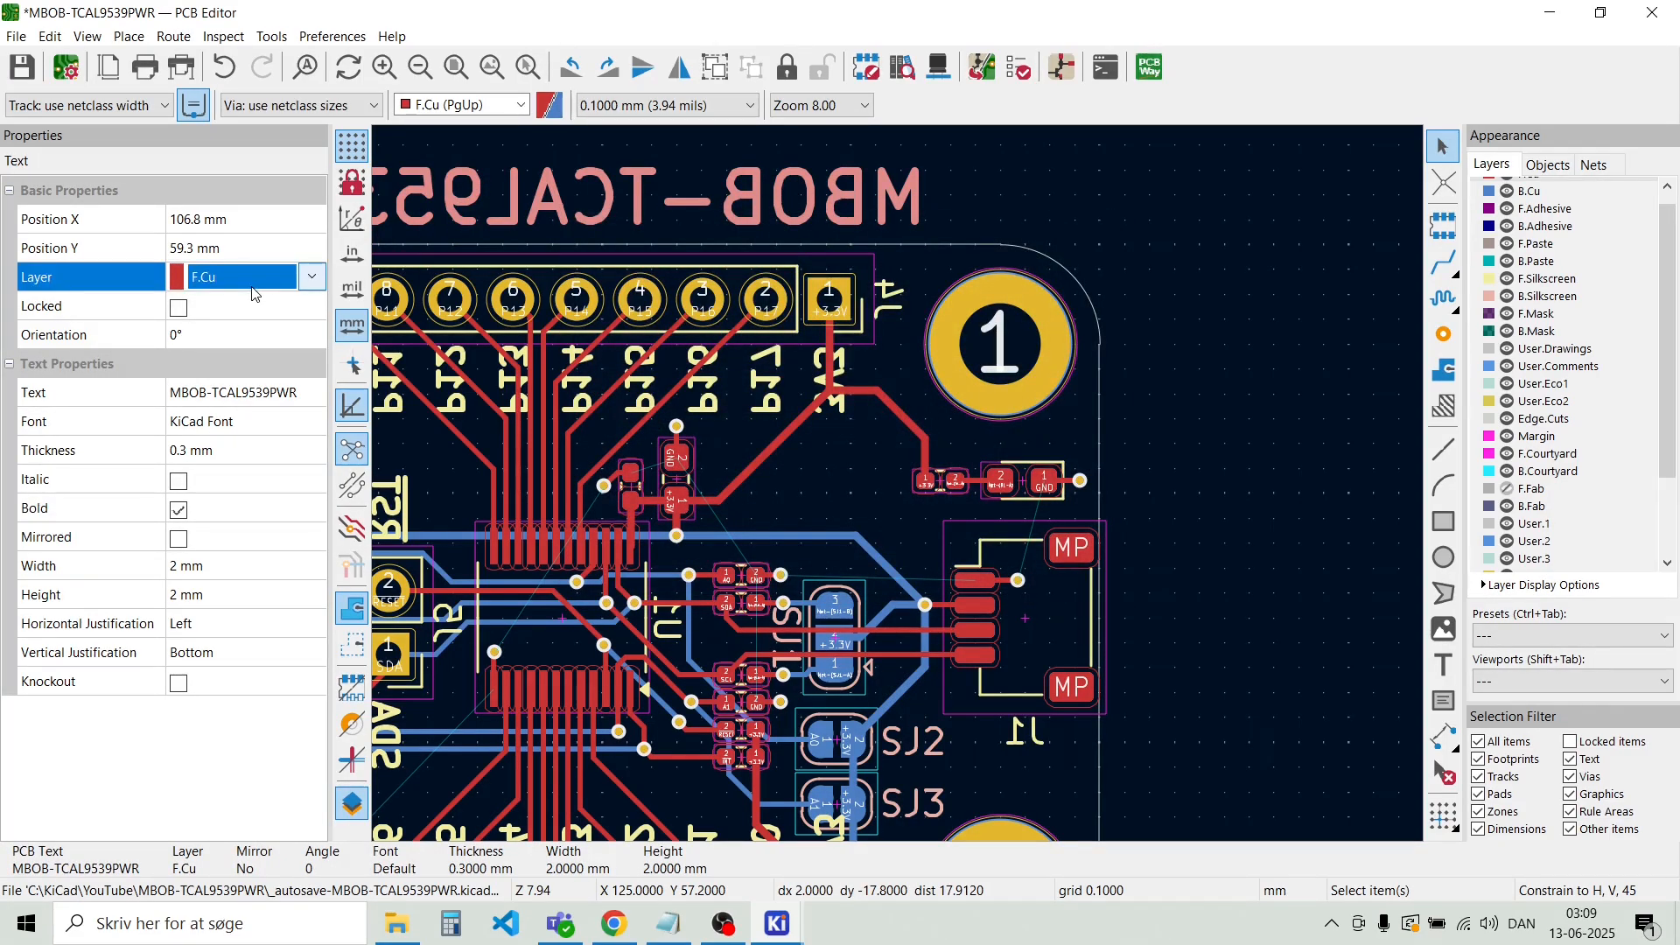
left_click(312, 280)
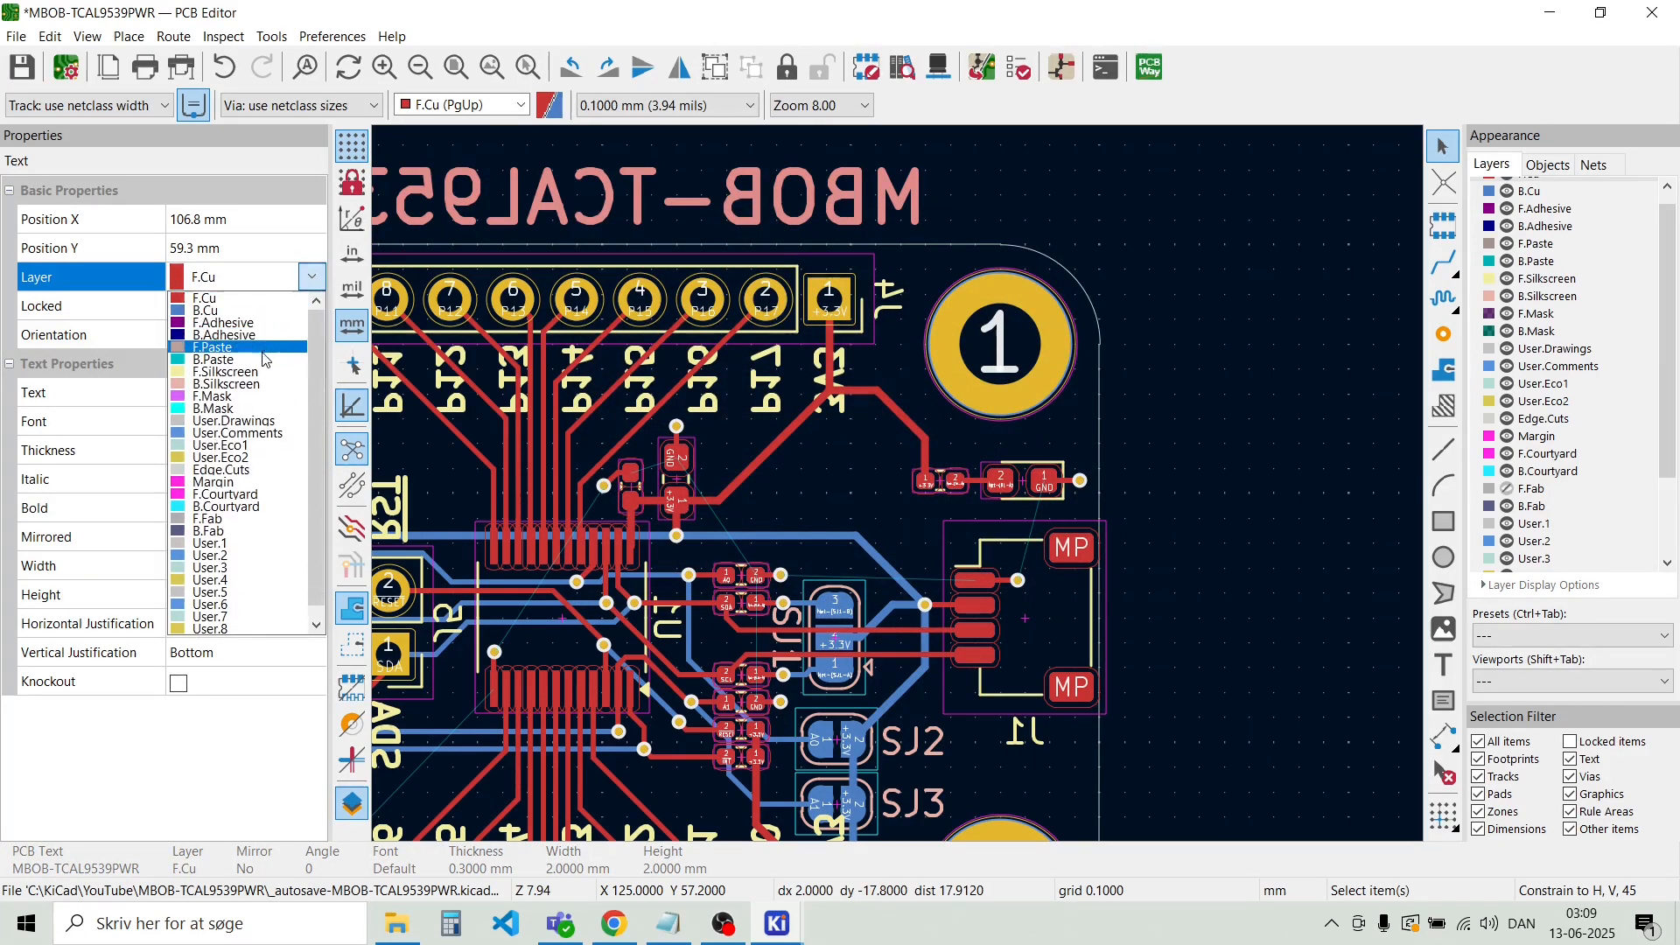
left_click(226, 385)
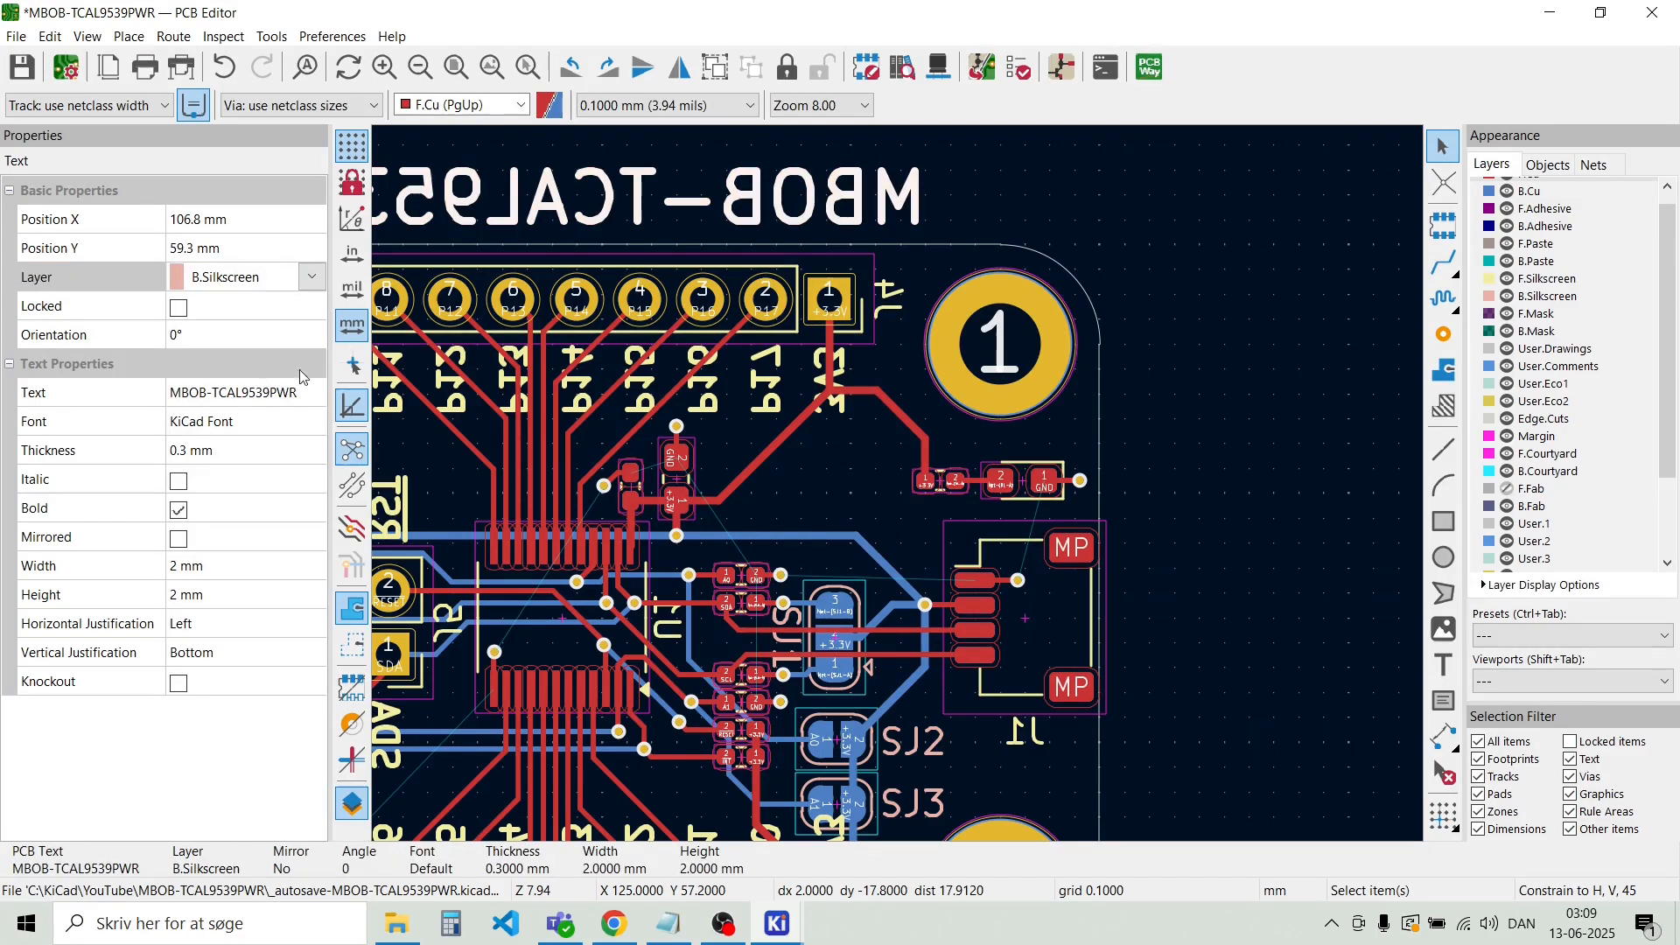
left_click(949, 199)
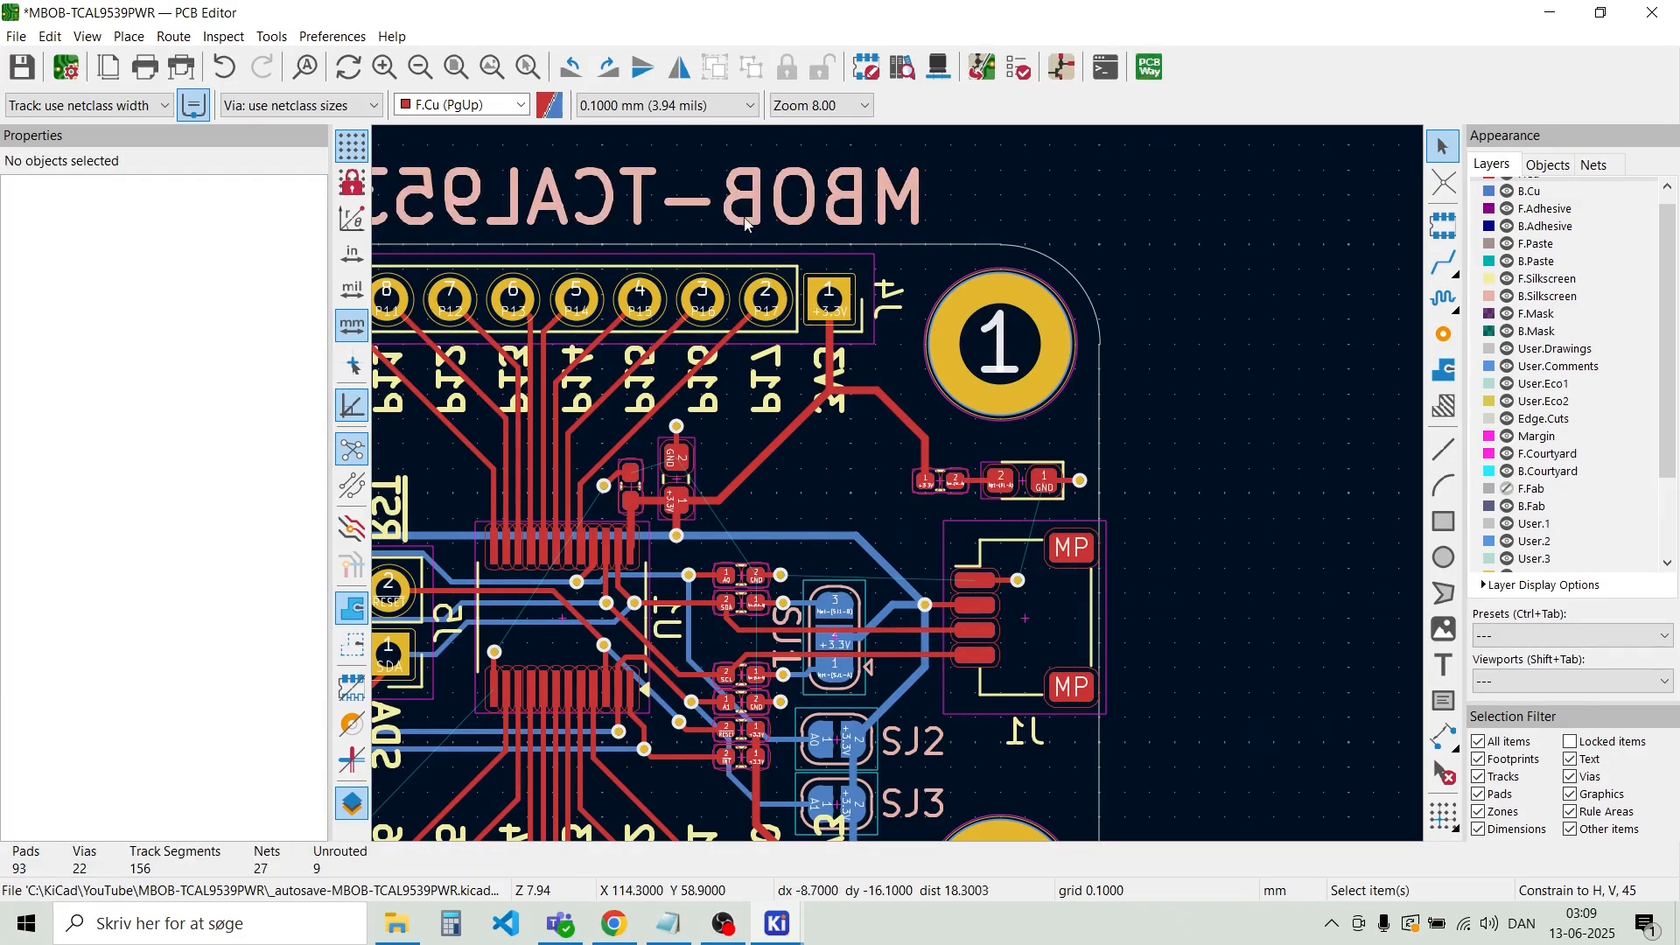
Move the MBOB-TCAL9539PWR text onto the board just below the J4 pin labels, at about X 107.7 mm, Y 69.8 mm
scroll(687, 218, "down", 2)
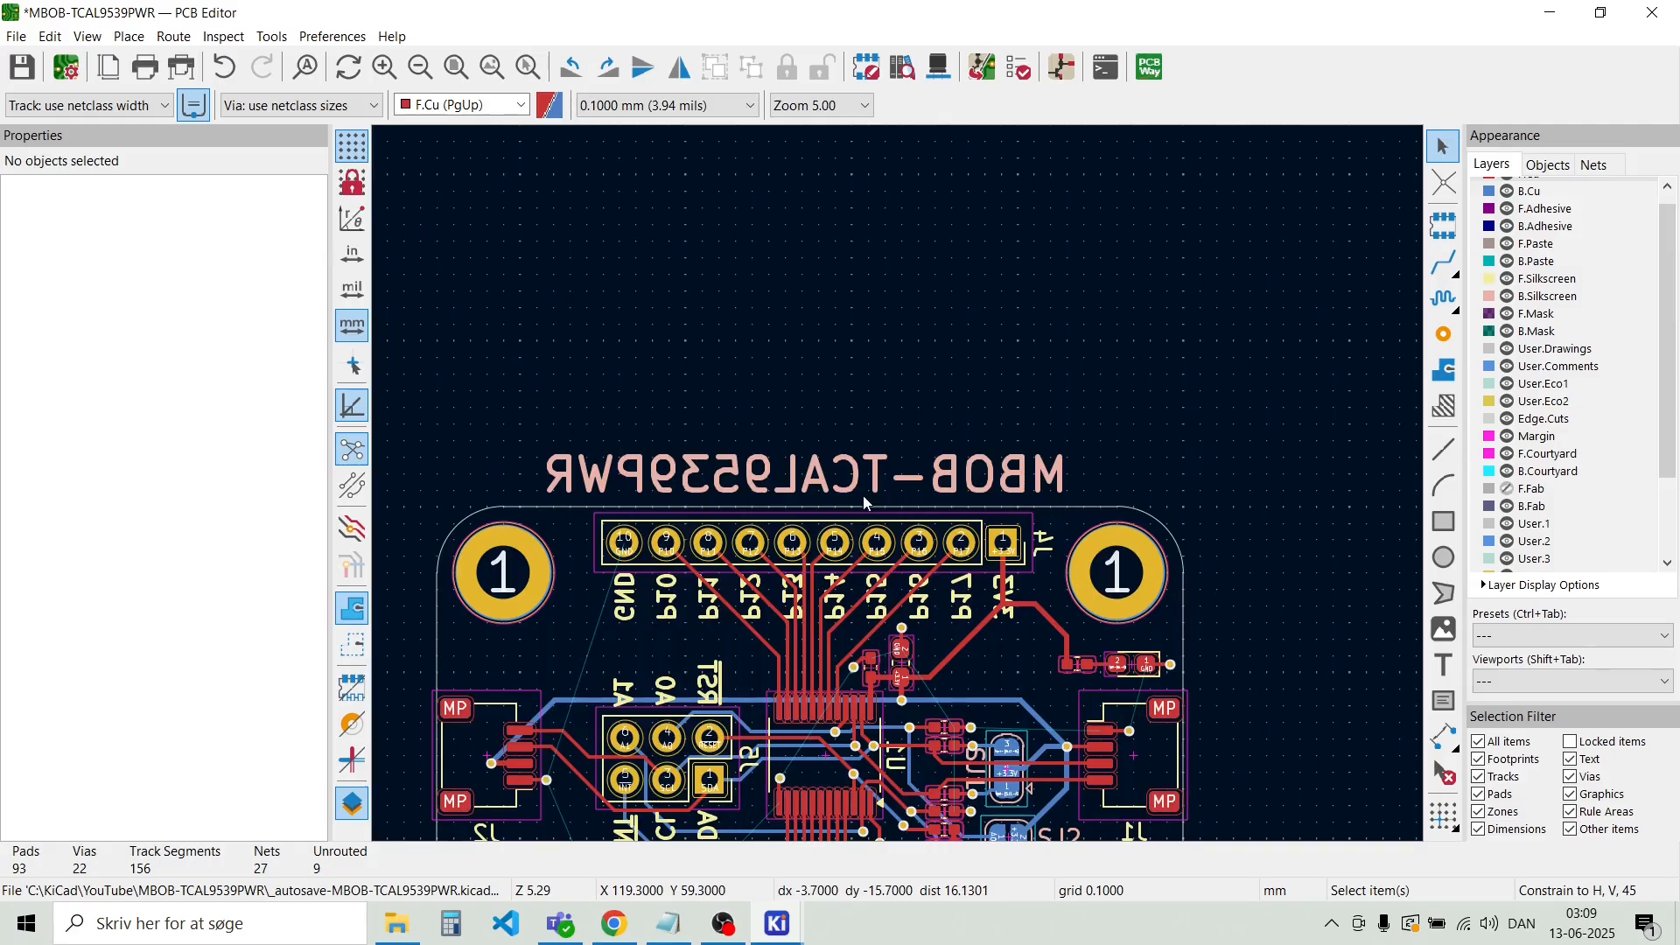
left_click_drag(850, 479, 828, 546)
left_click_drag(829, 546, 830, 544)
key("Escape")
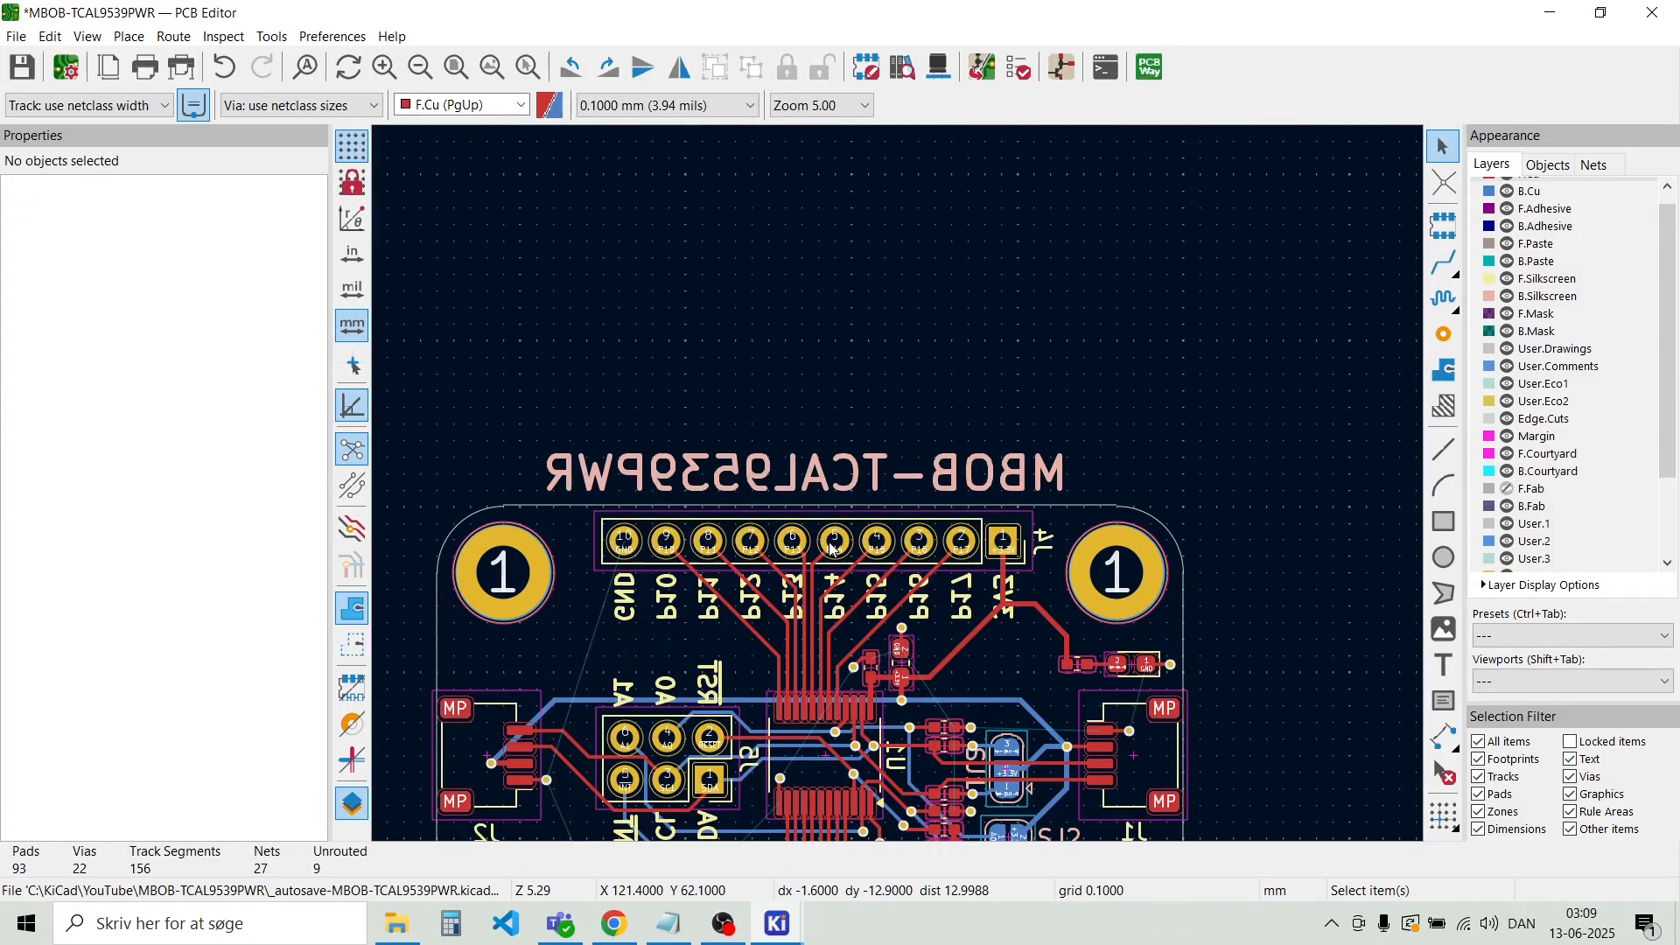
left_click(832, 542)
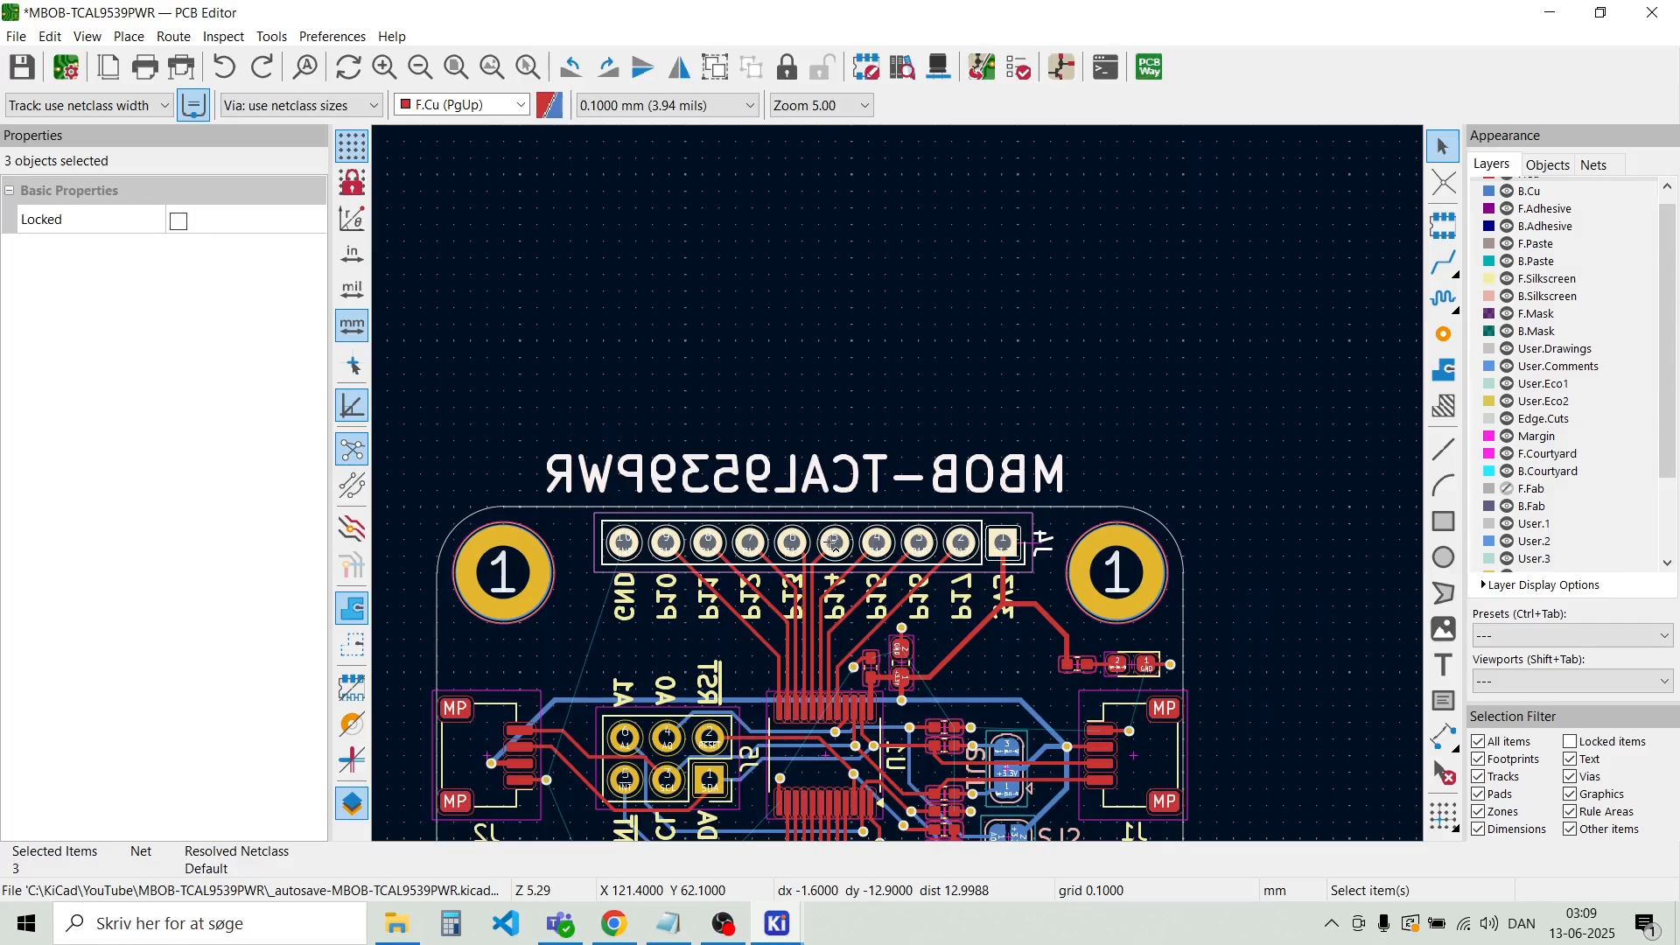
left_click(843, 462)
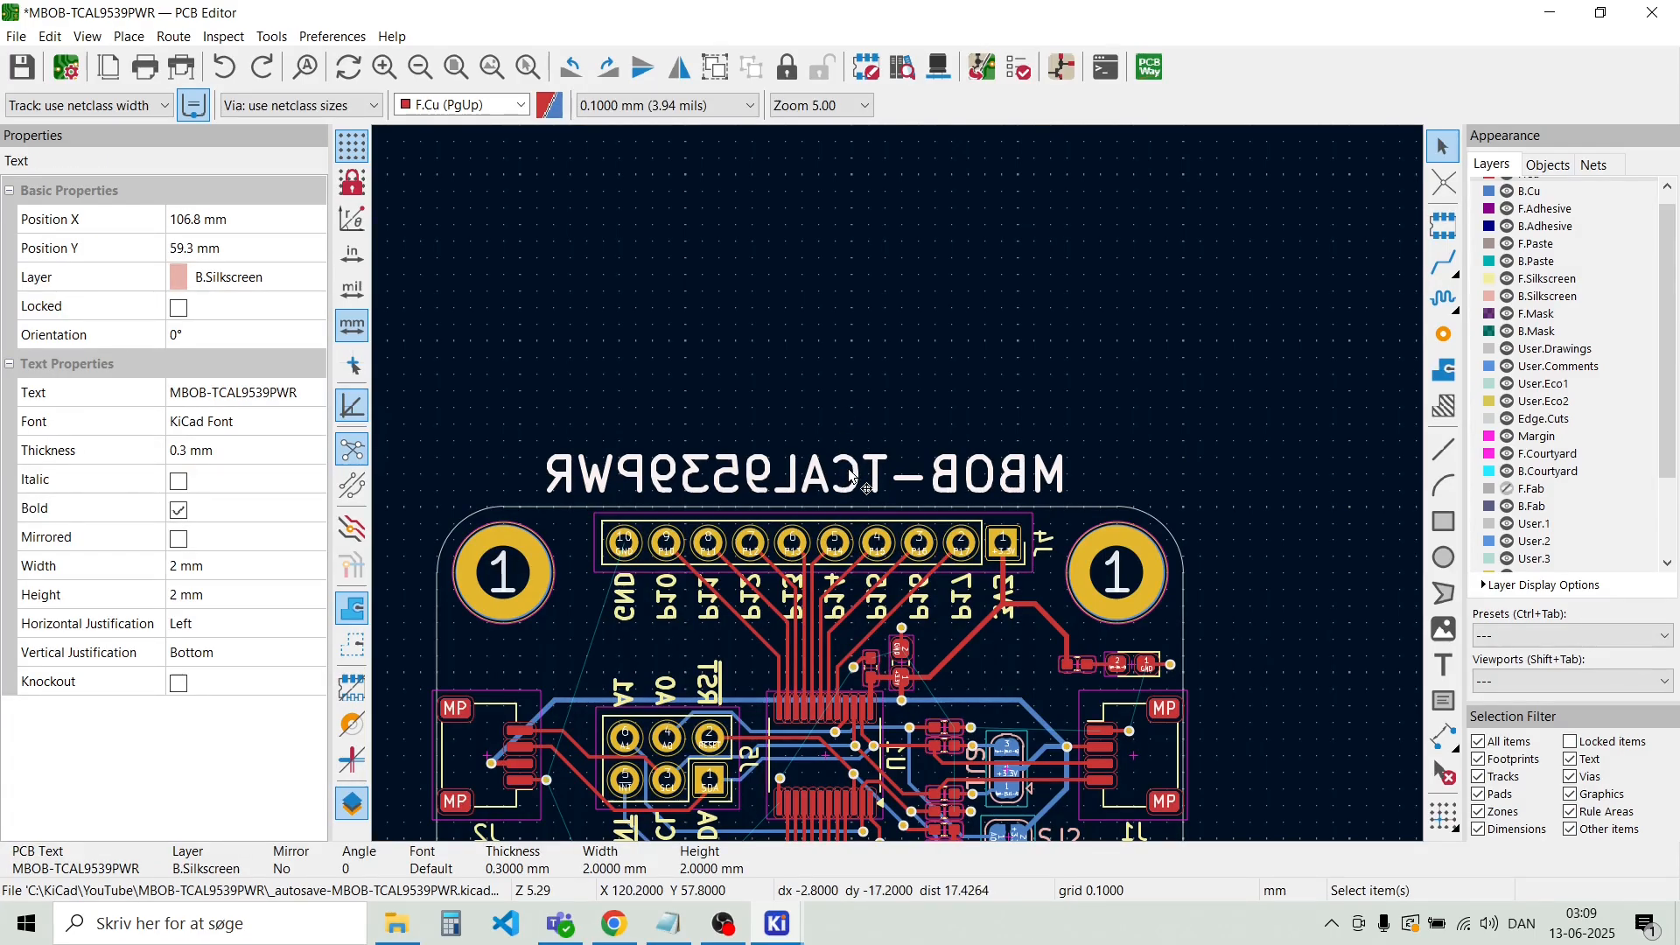
key("m")
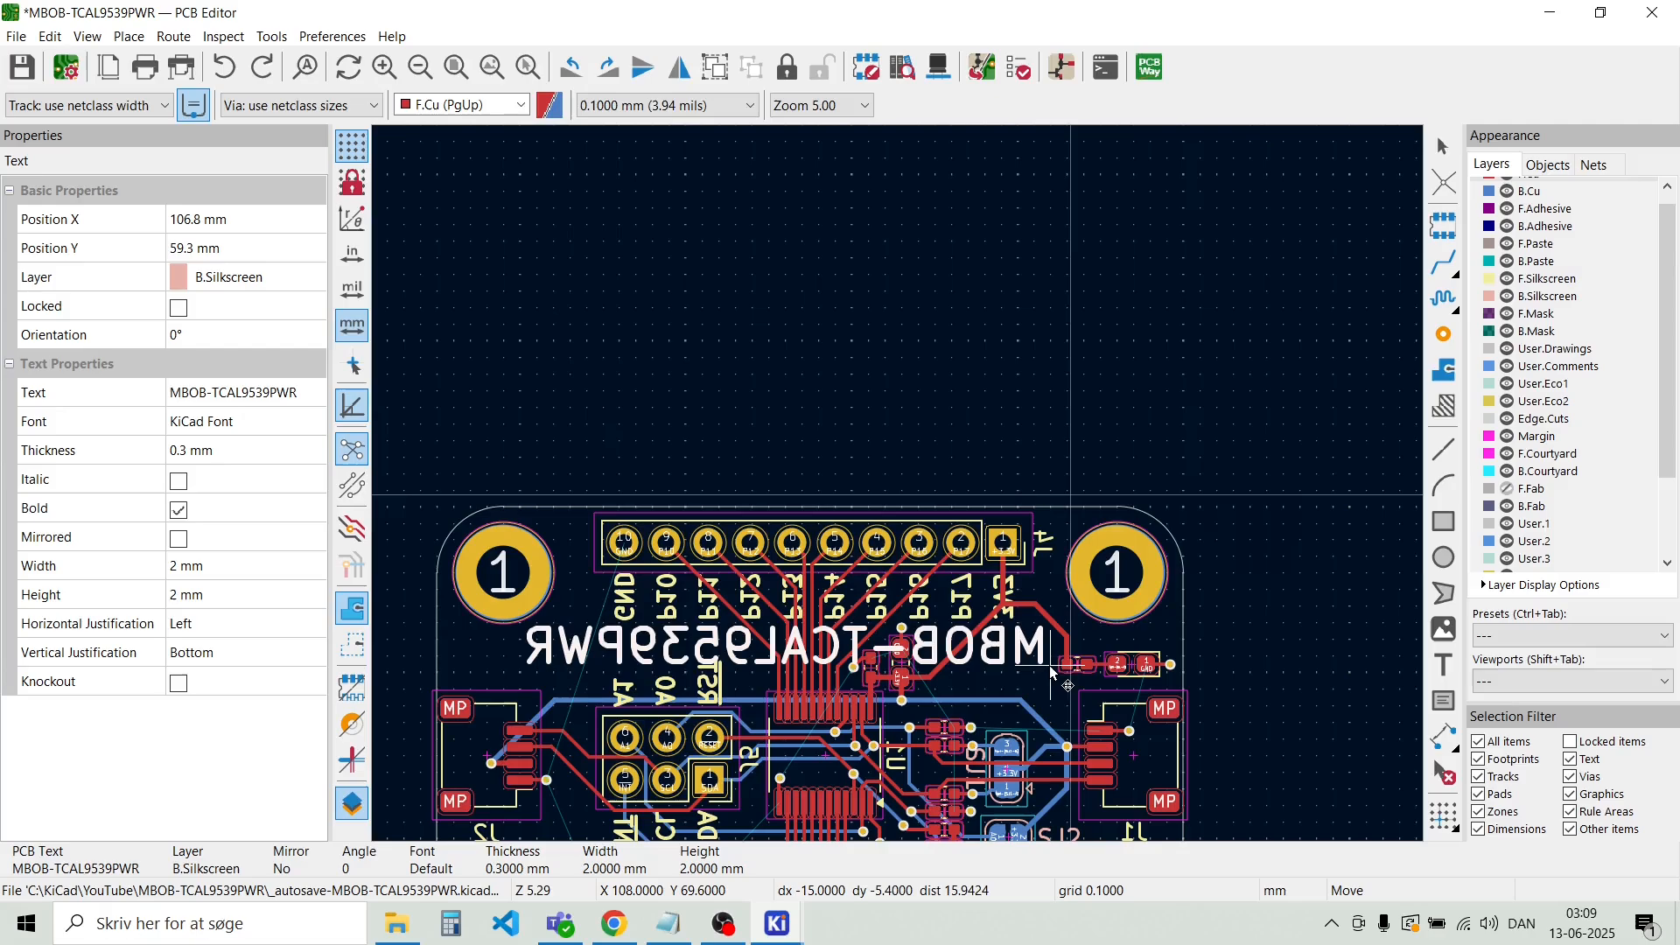
left_click(1056, 671)
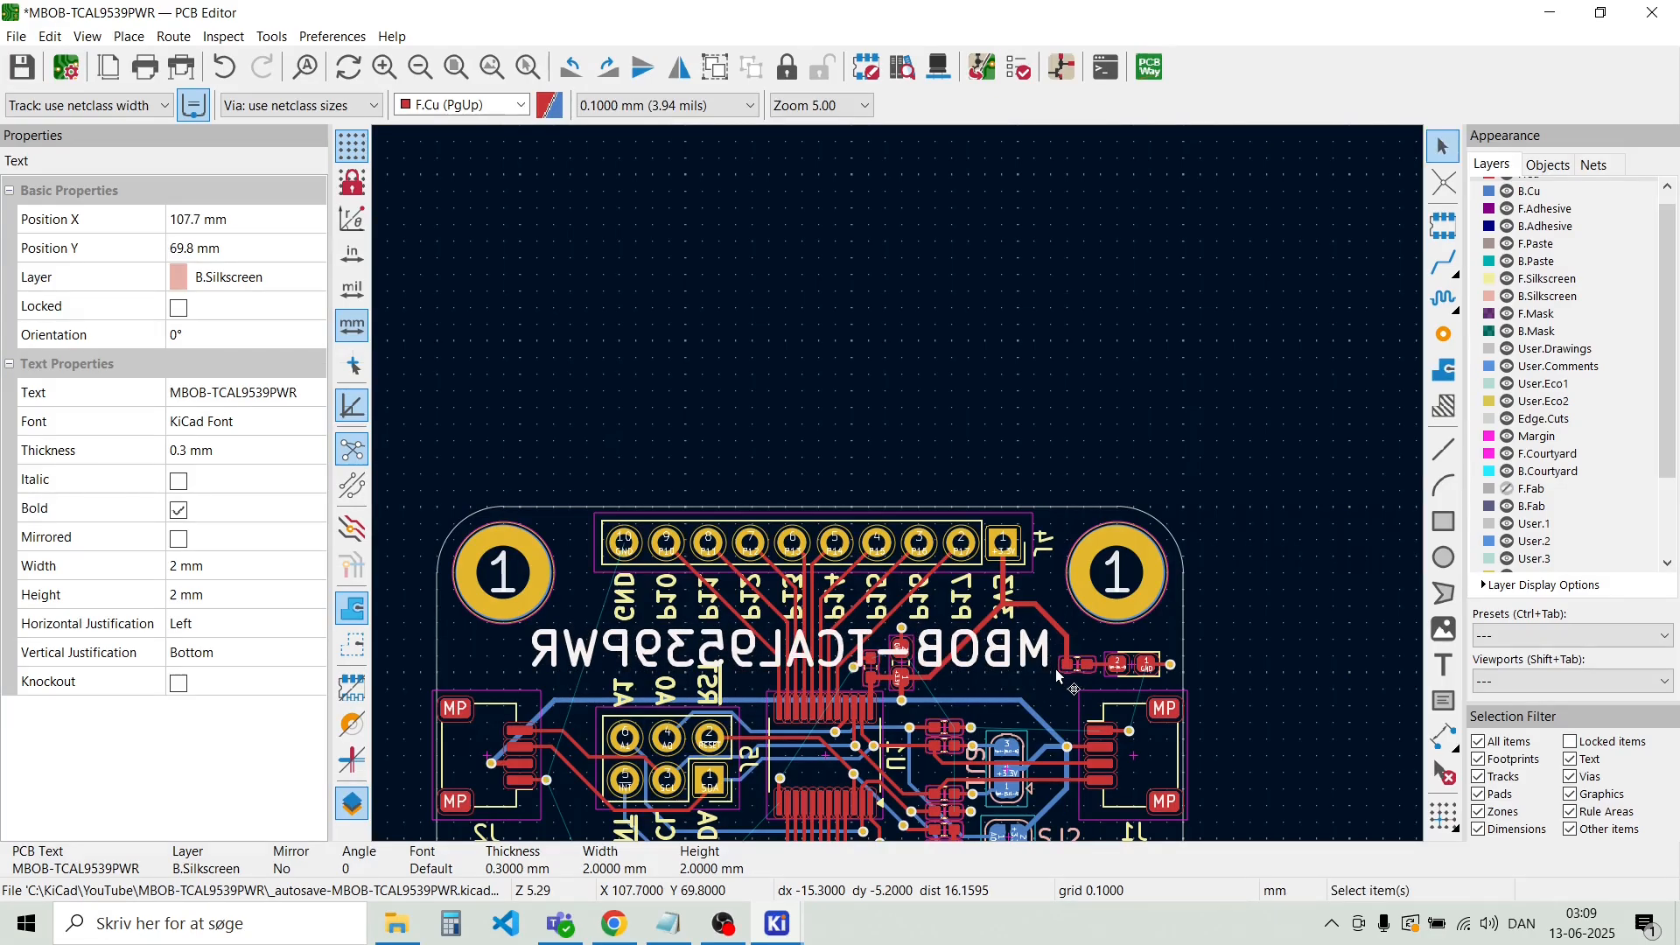
left_click(860, 375)
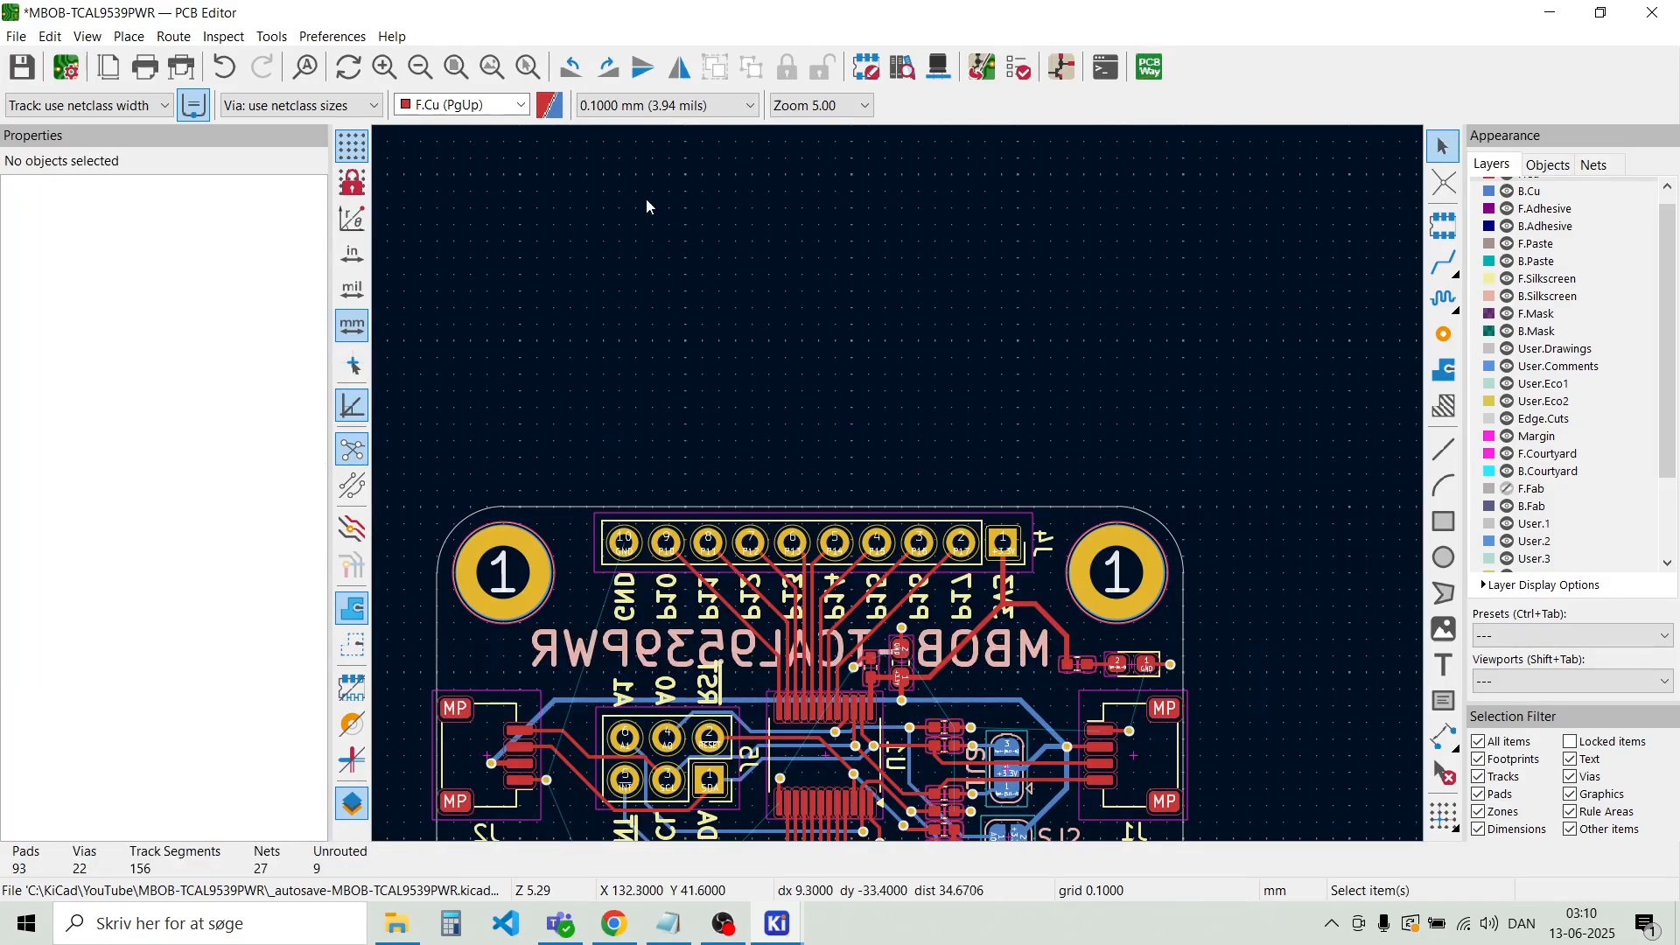
Make B.Cu the active layer and flip the MBOB-TCAL9539PWR text so it is mirrored for reading from the back
left_click(518, 105)
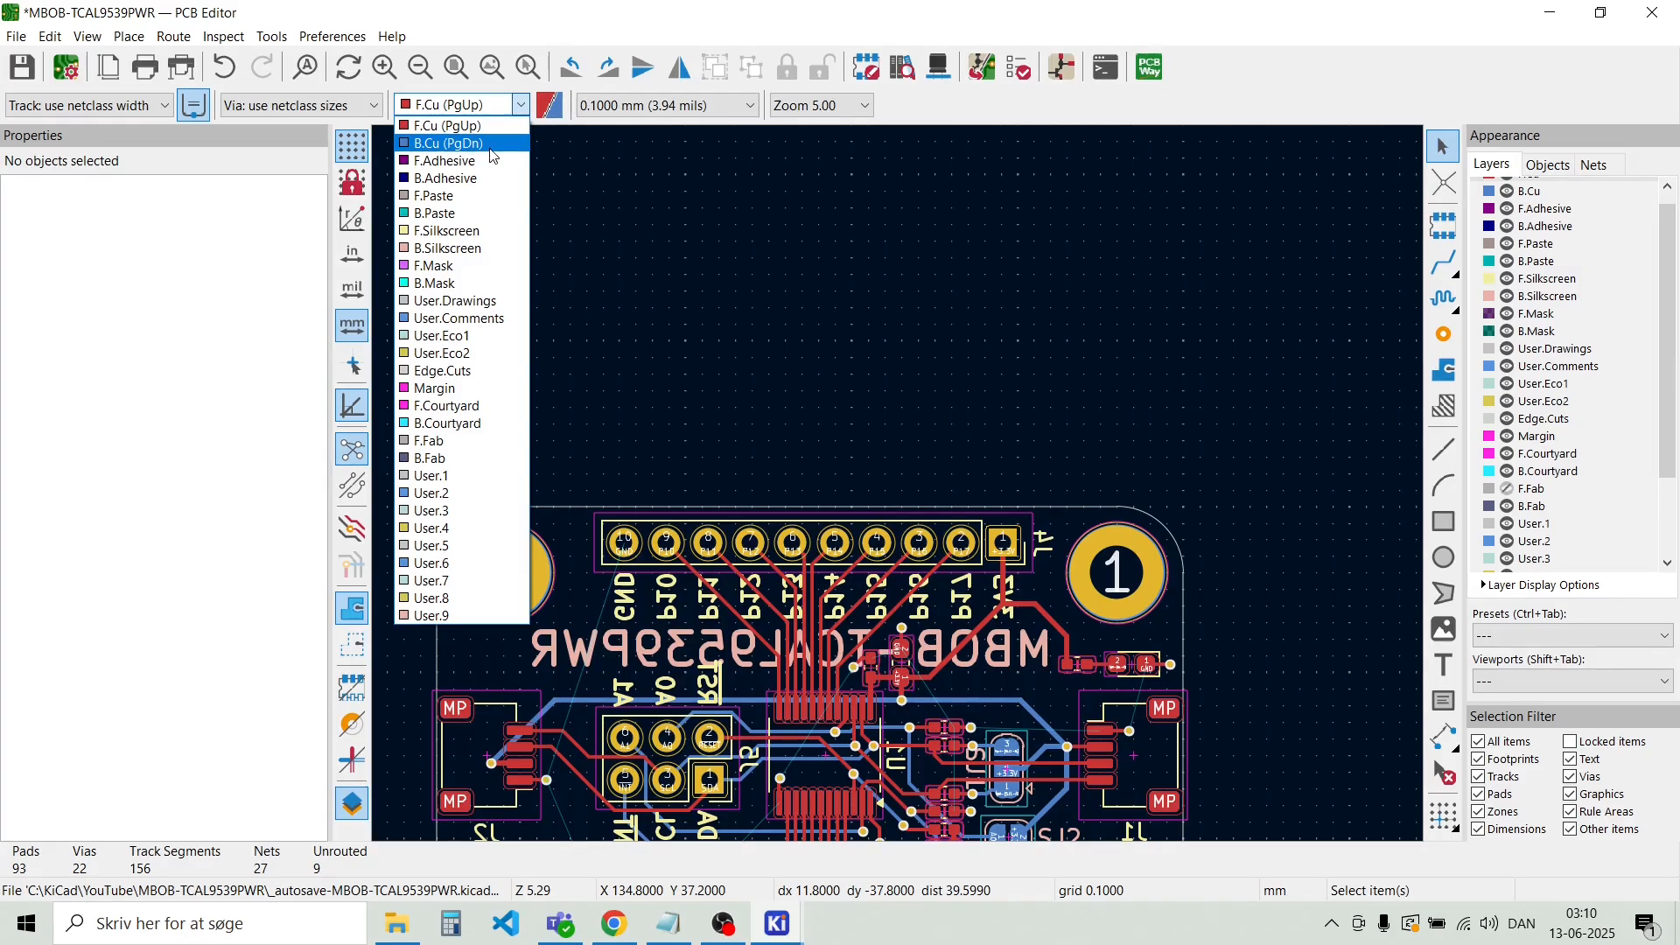
left_click(497, 142)
left_click(987, 672)
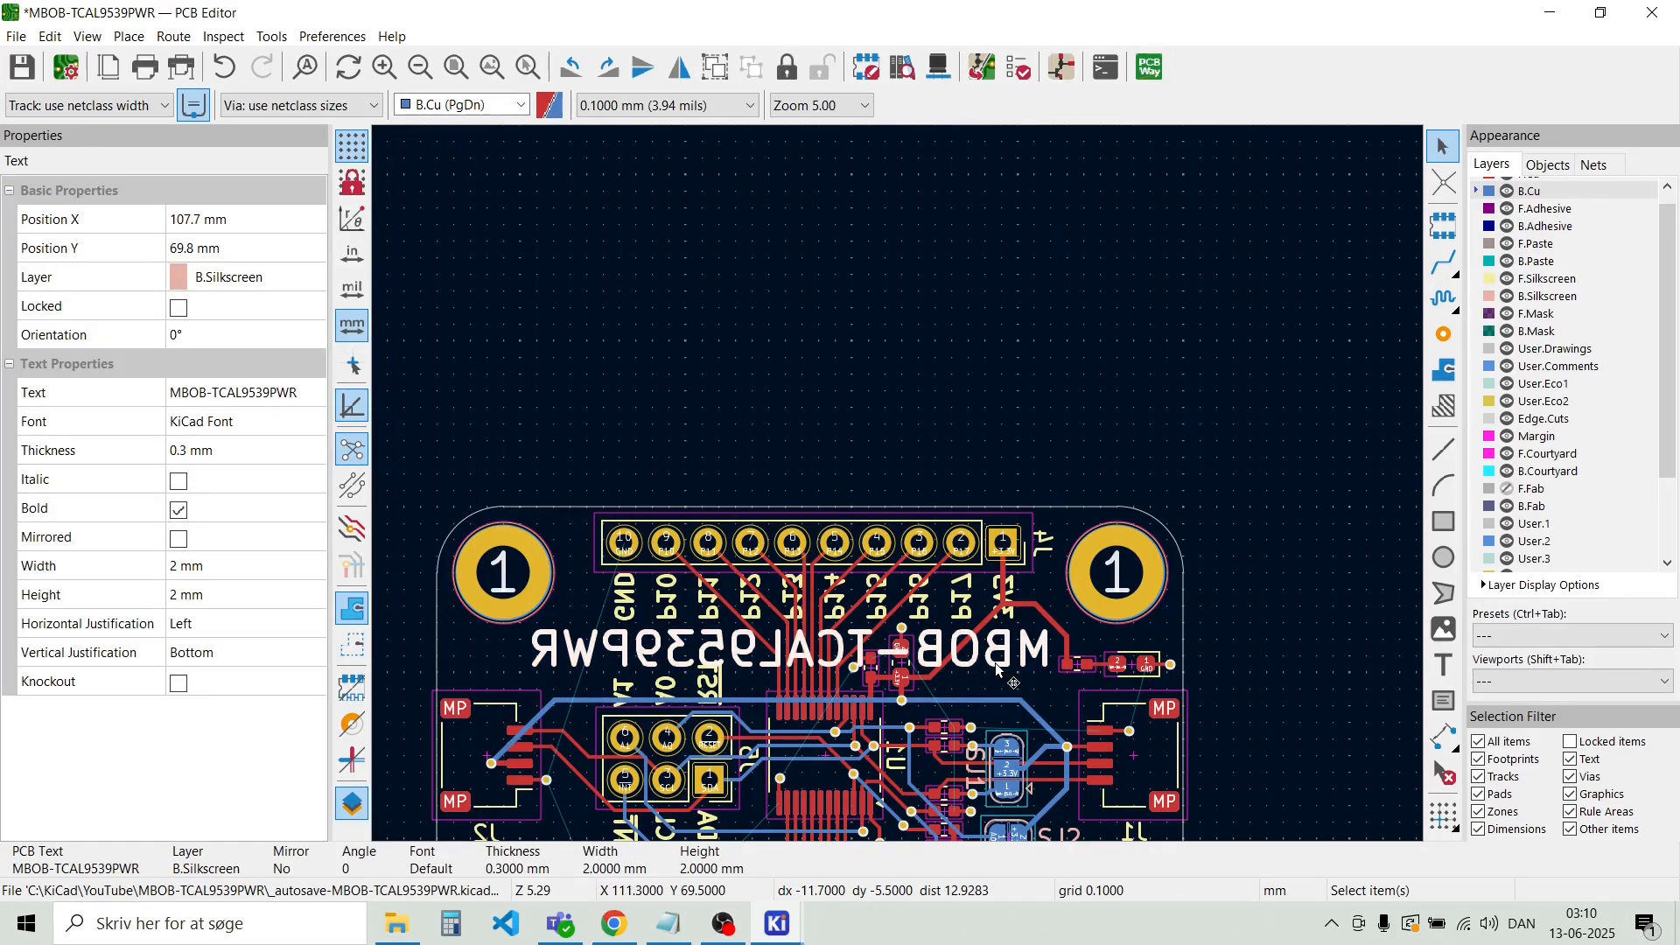
key("f")
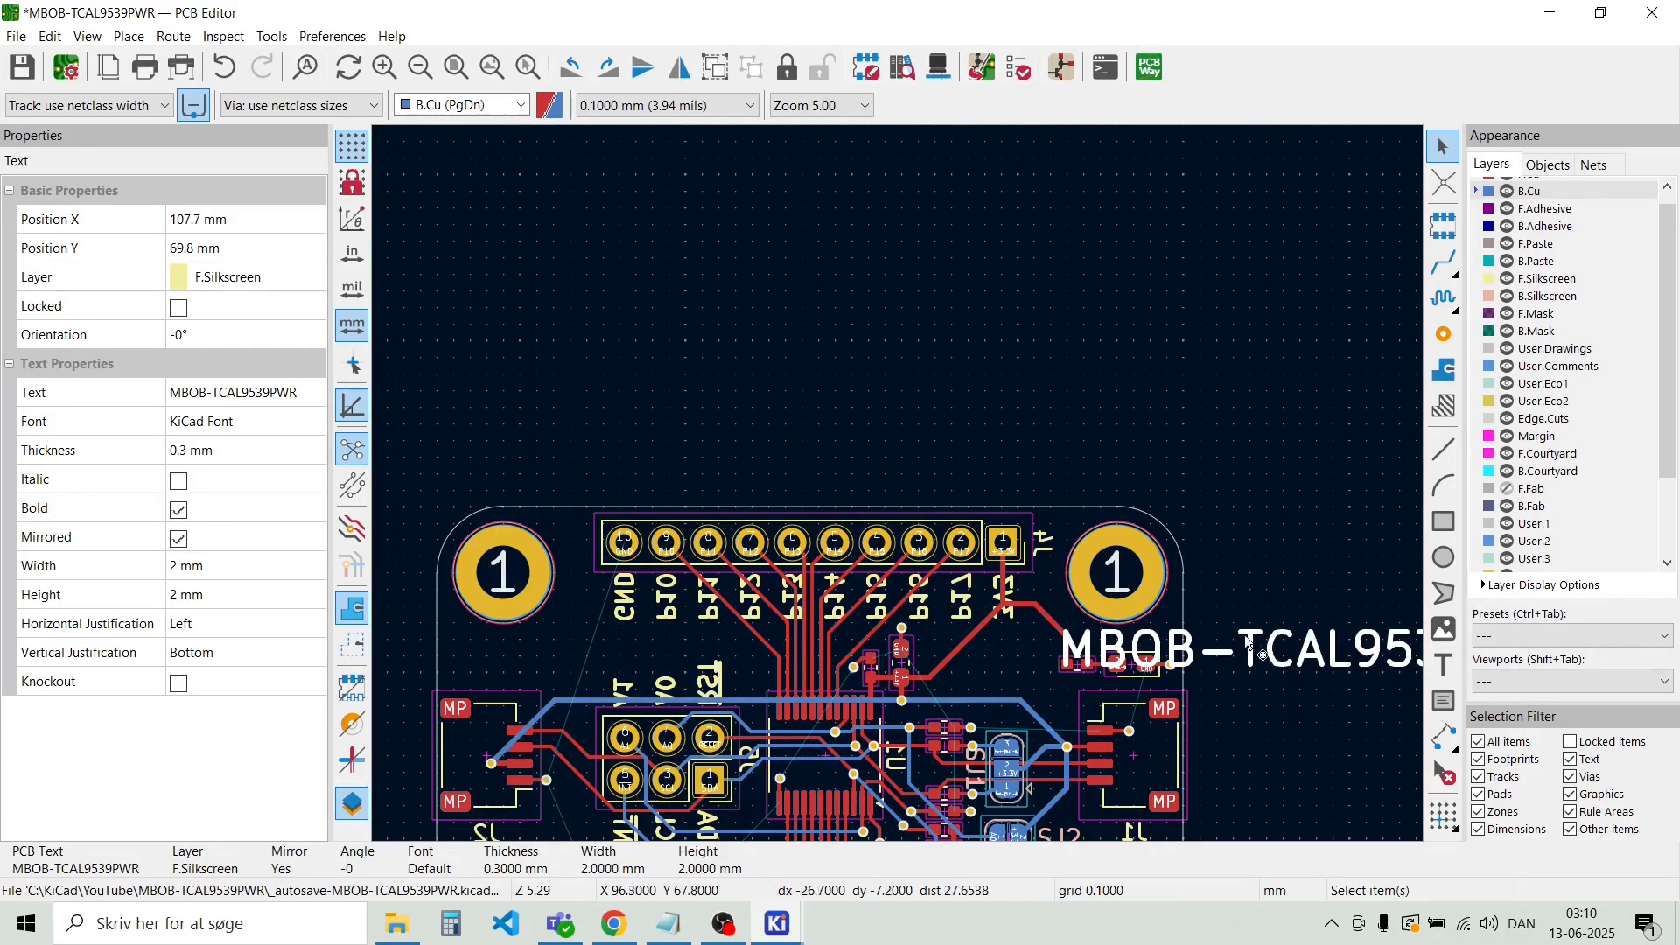
left_click(1253, 610)
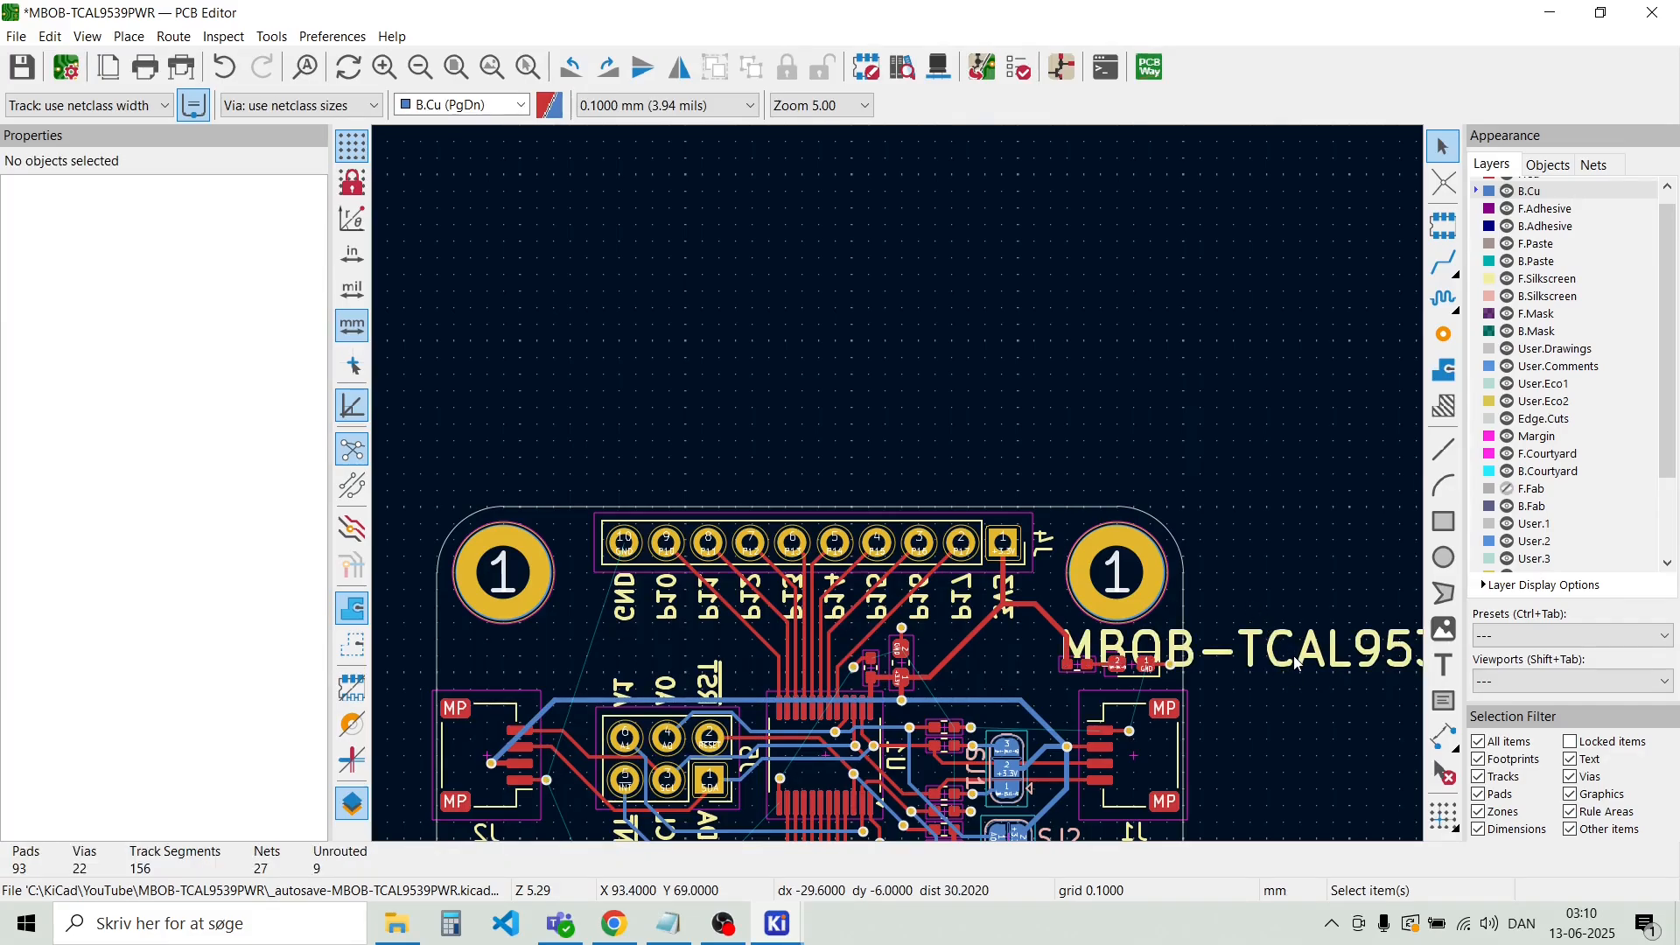
Assign the flipped MBOB-TCAL9539PWR text to the B.Silkscreen layer through its text properties
double_click(1298, 659)
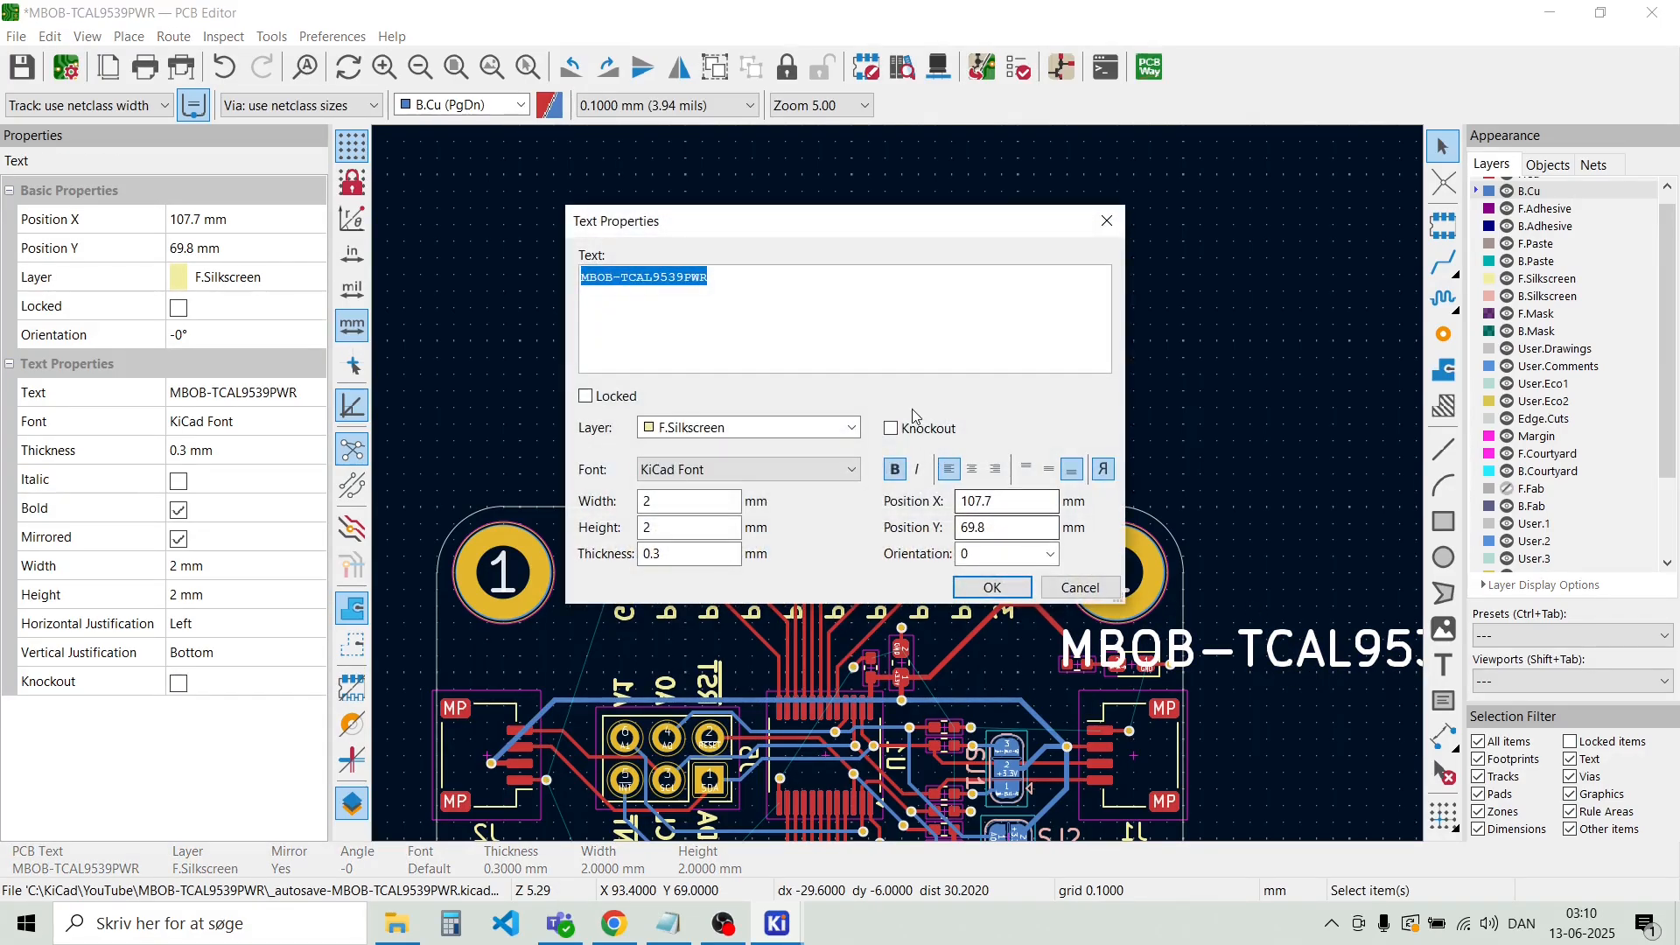
left_click(836, 427)
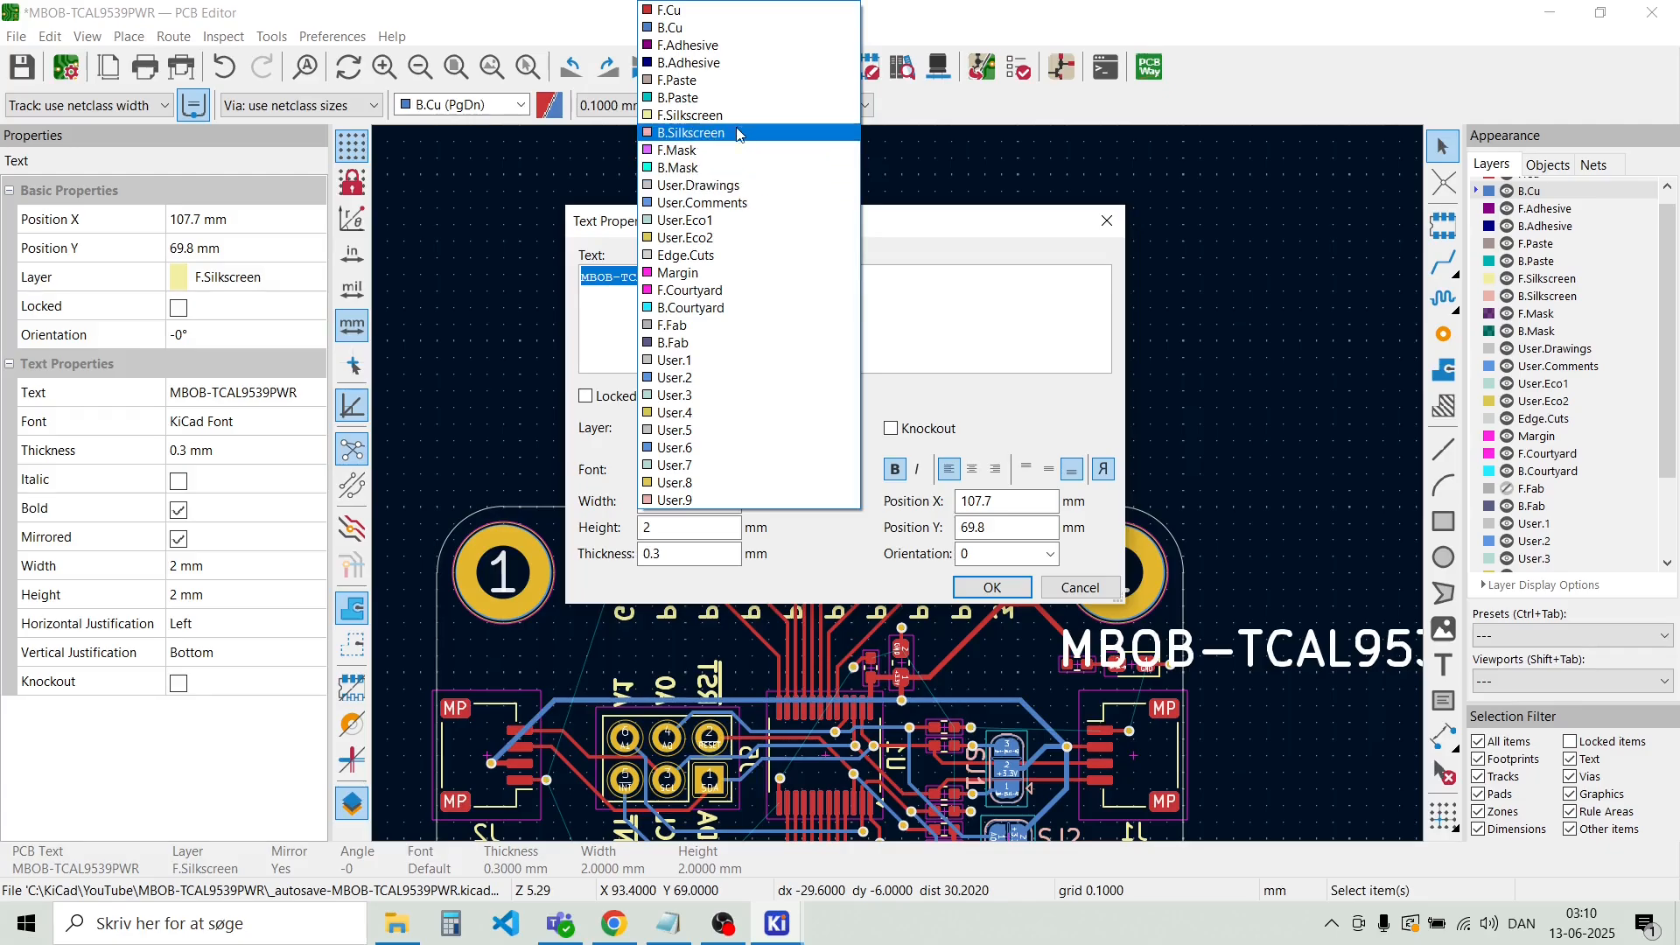
left_click(745, 135)
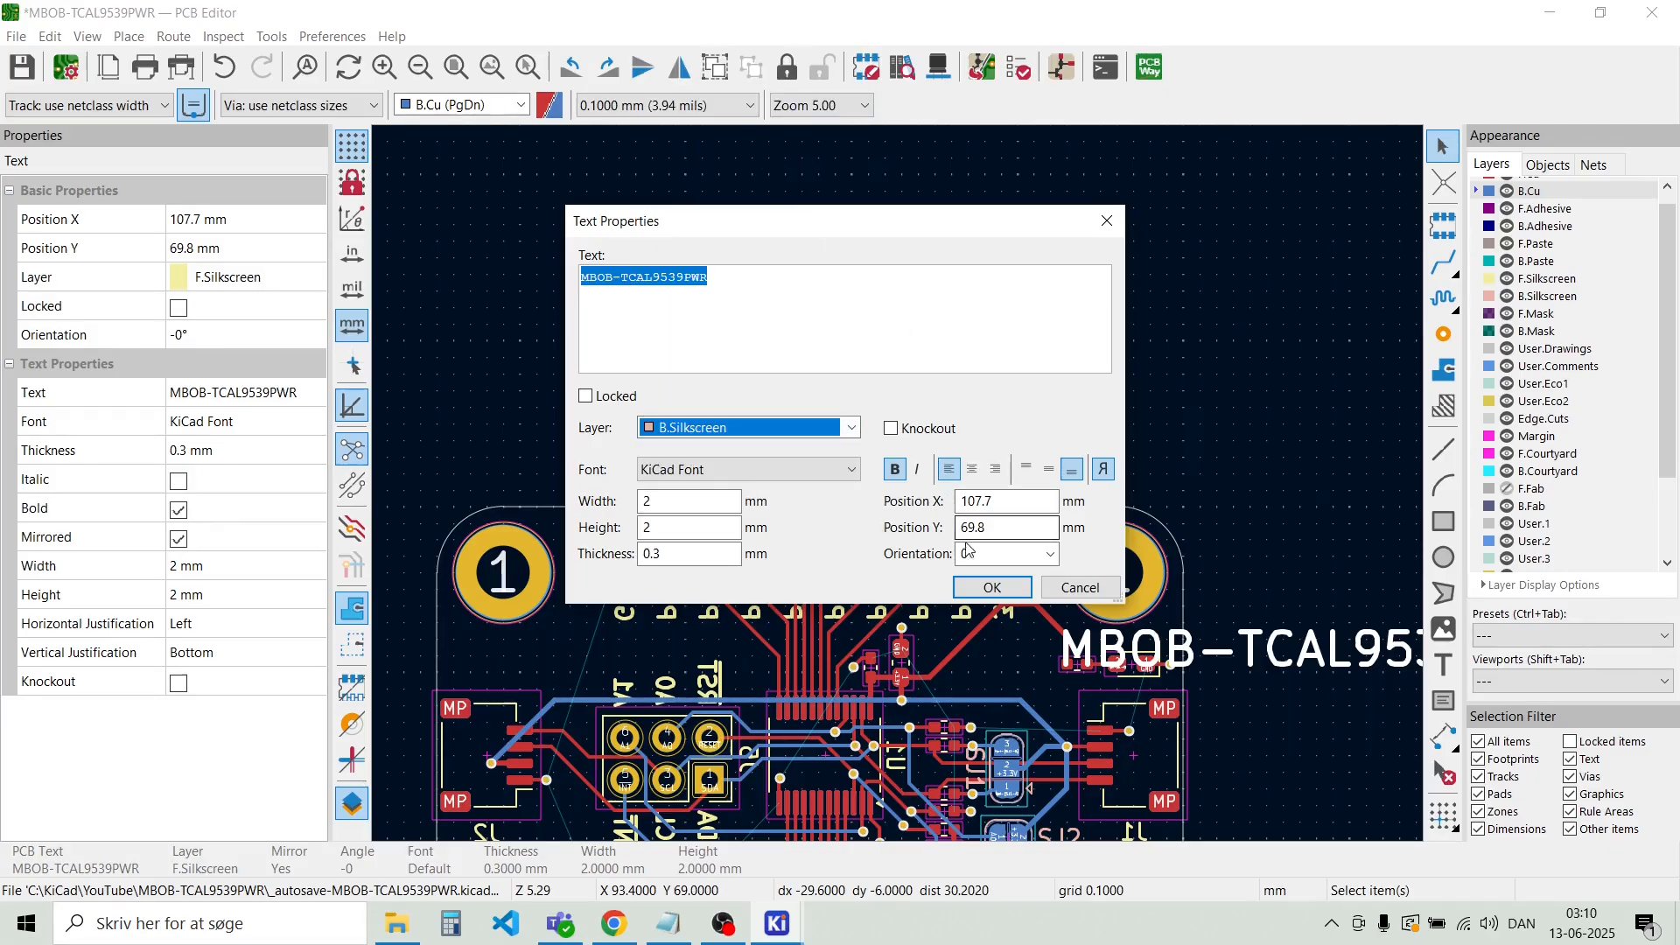
left_click(988, 591)
left_click(1297, 686)
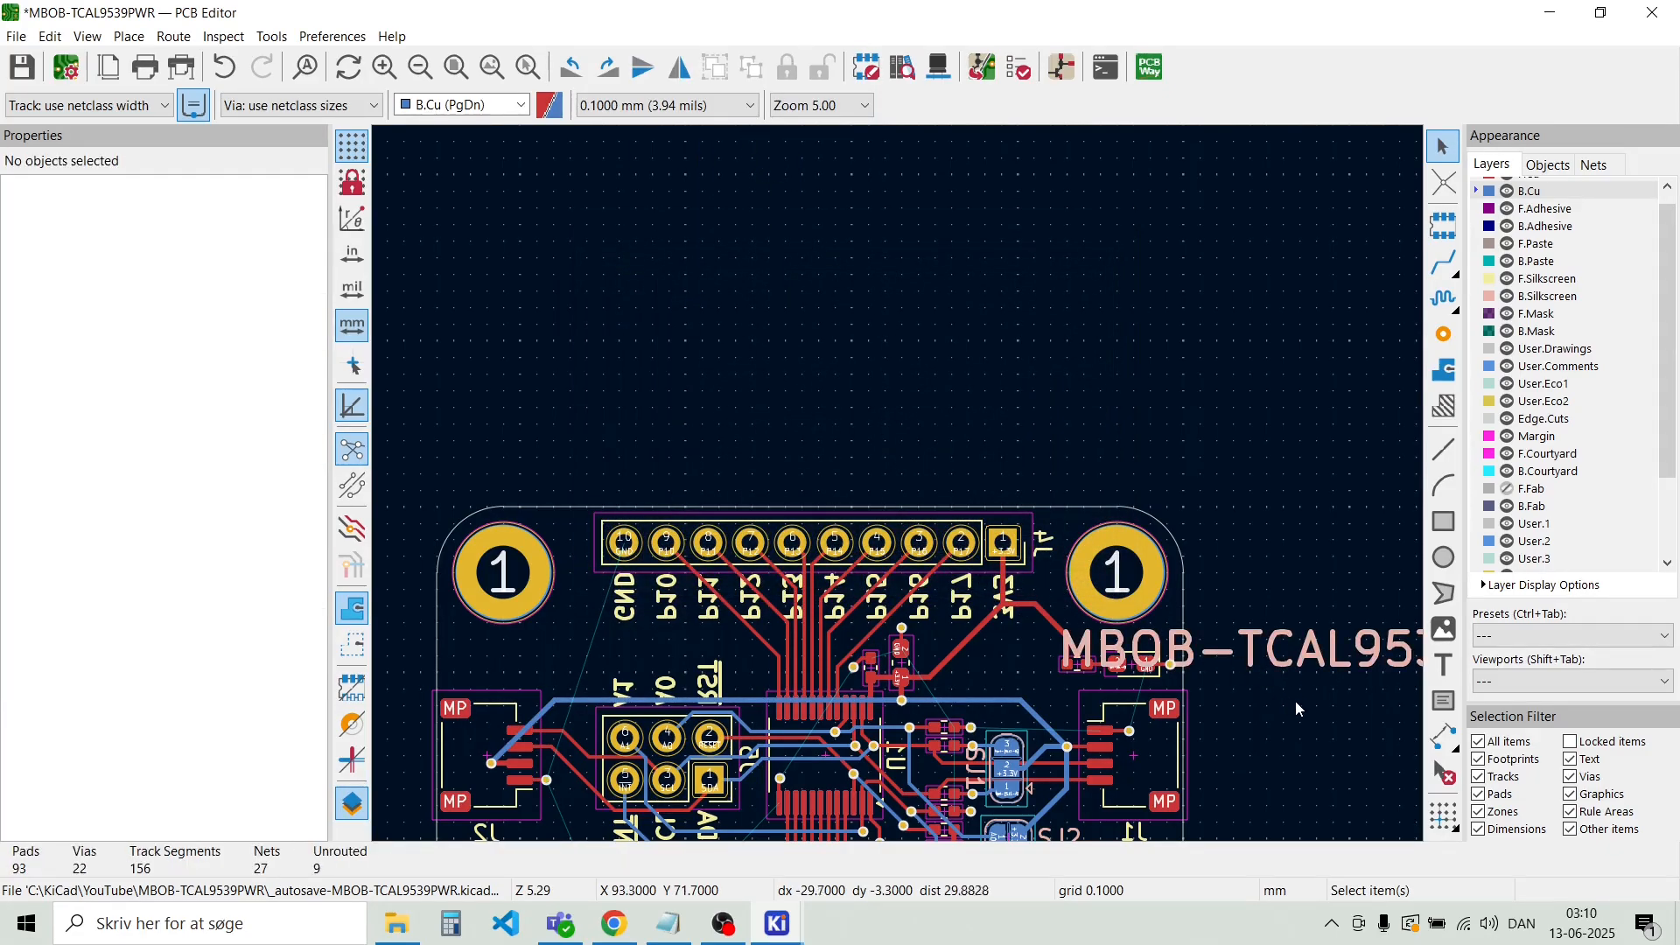
Move the flipped board name text between the J4 pin labels and header J5, to X 137.9 mm, Y 69.4 mm
left_click(1308, 652)
key("m")
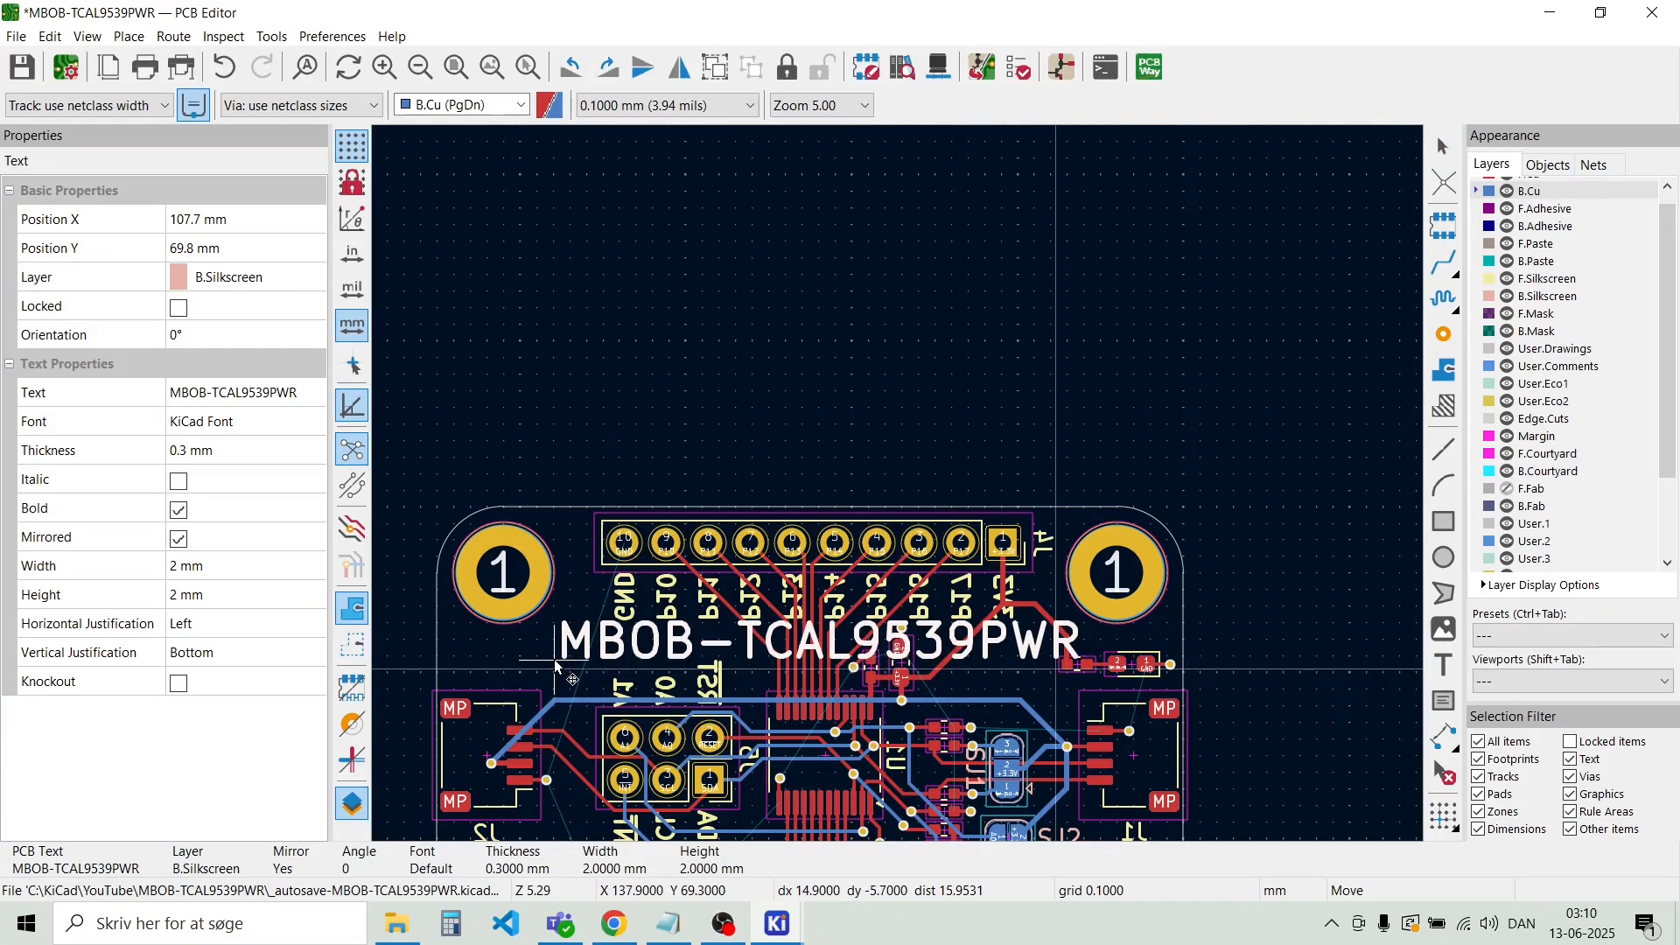
left_click(554, 660)
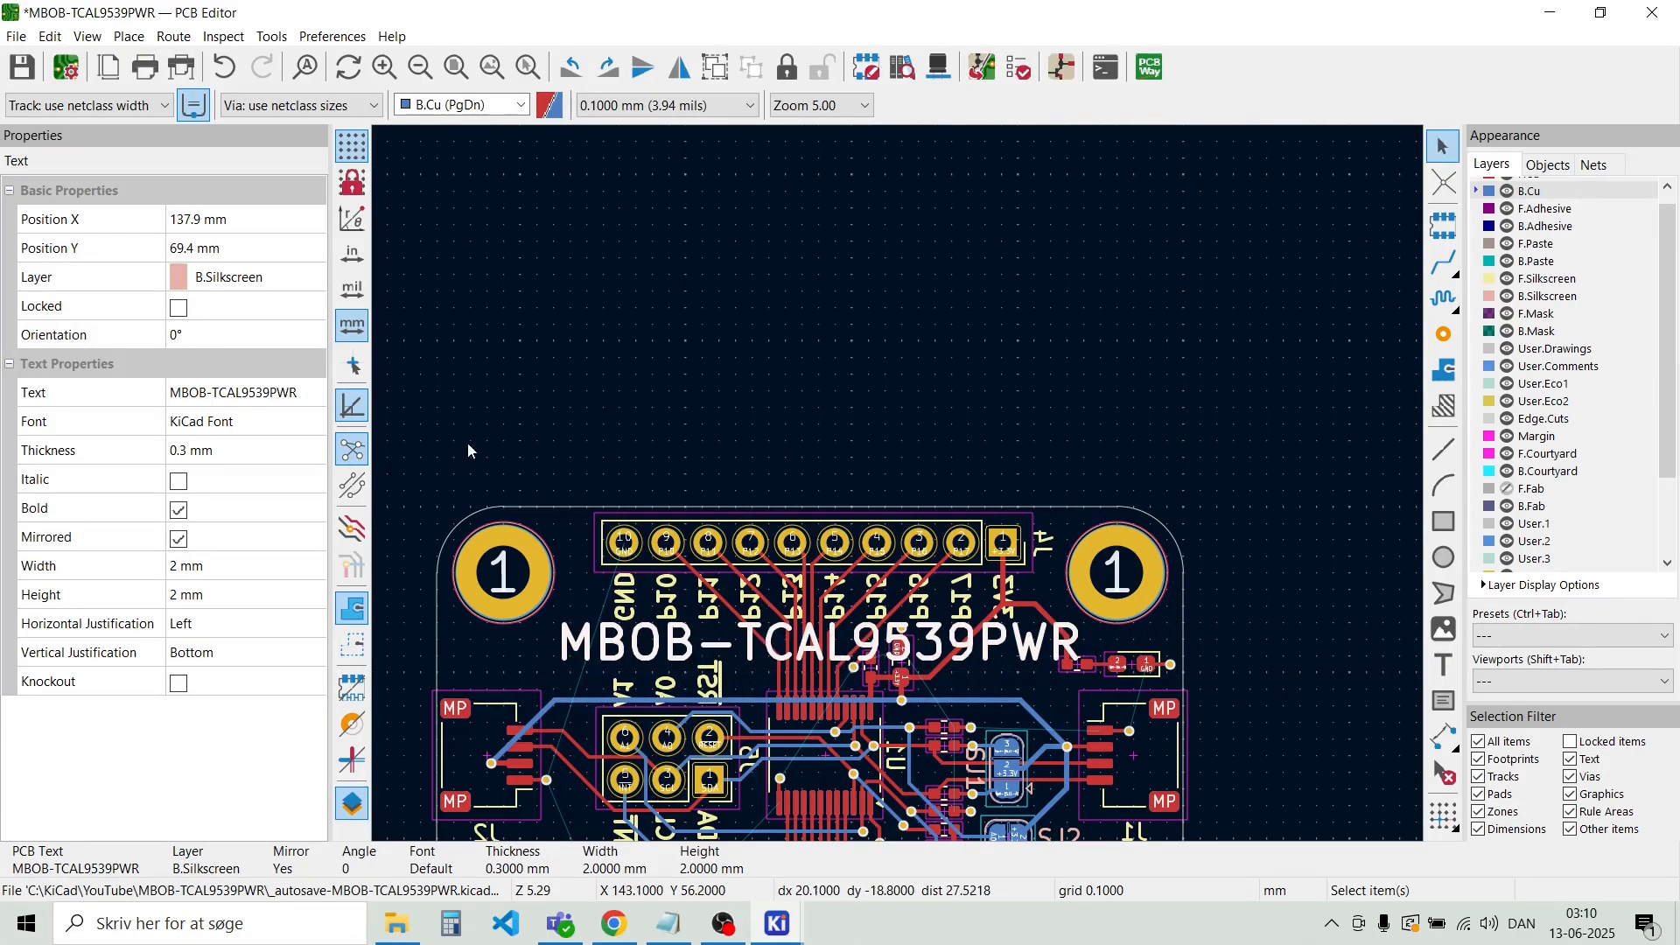
left_click(493, 385)
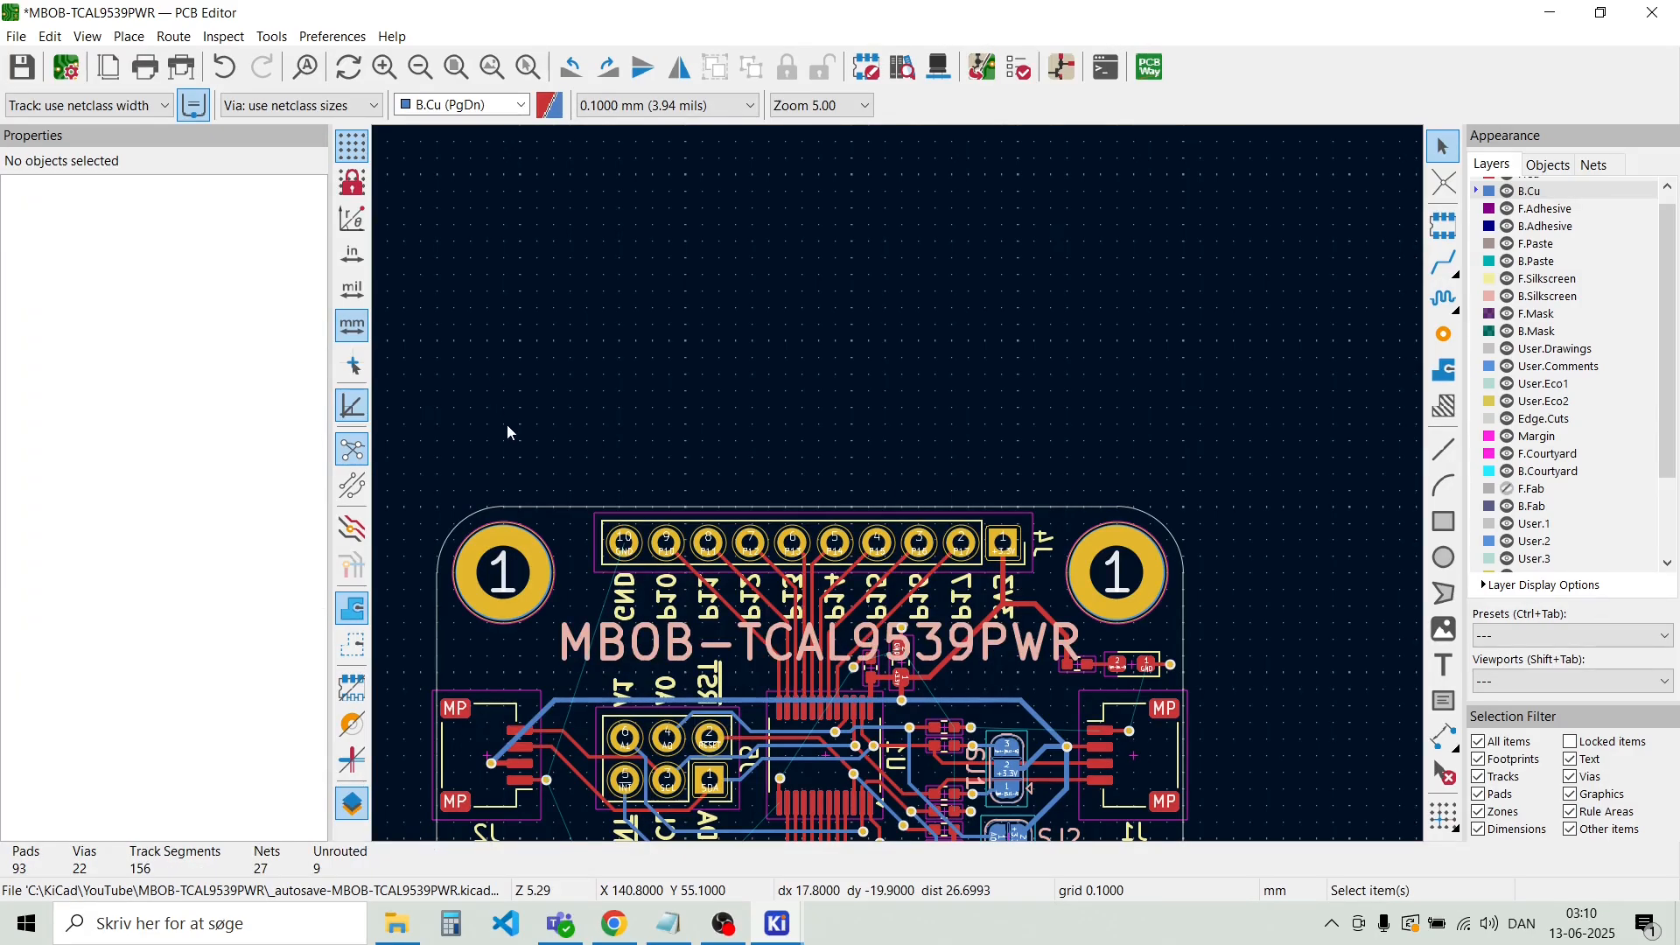
Begin a new board text reading "I2C ADDR" and assign it to the B.Silkscreen layer
scroll(507, 423, "down", 1)
scroll(1049, 643, "up", 2)
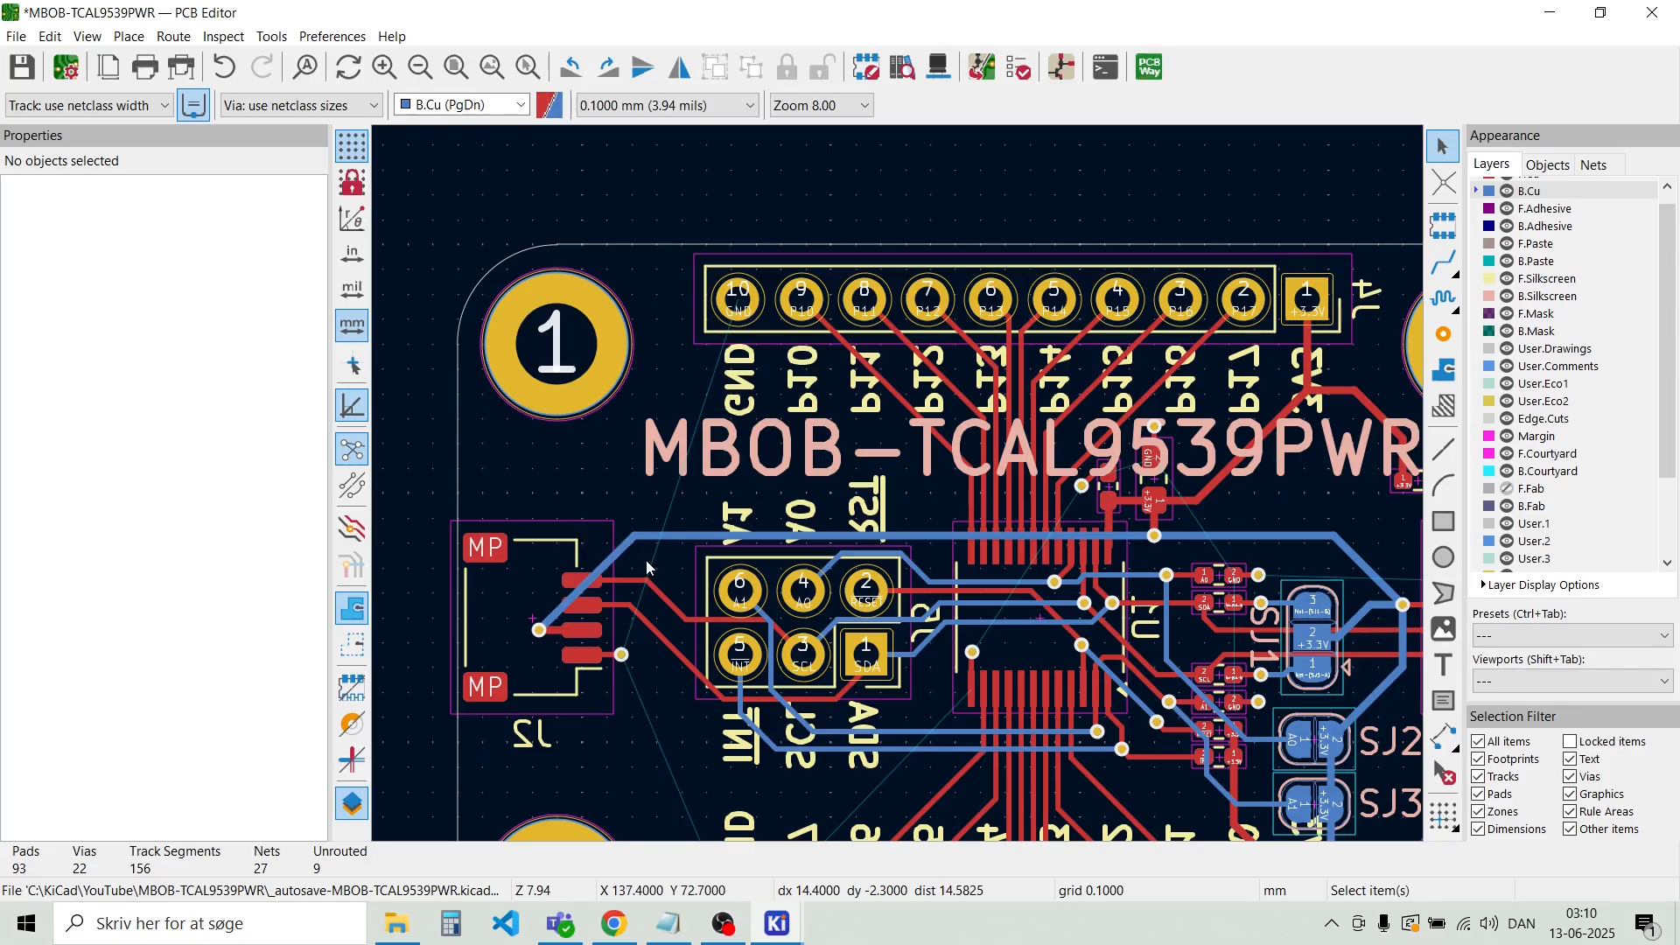
scroll(645, 548, "down", 5)
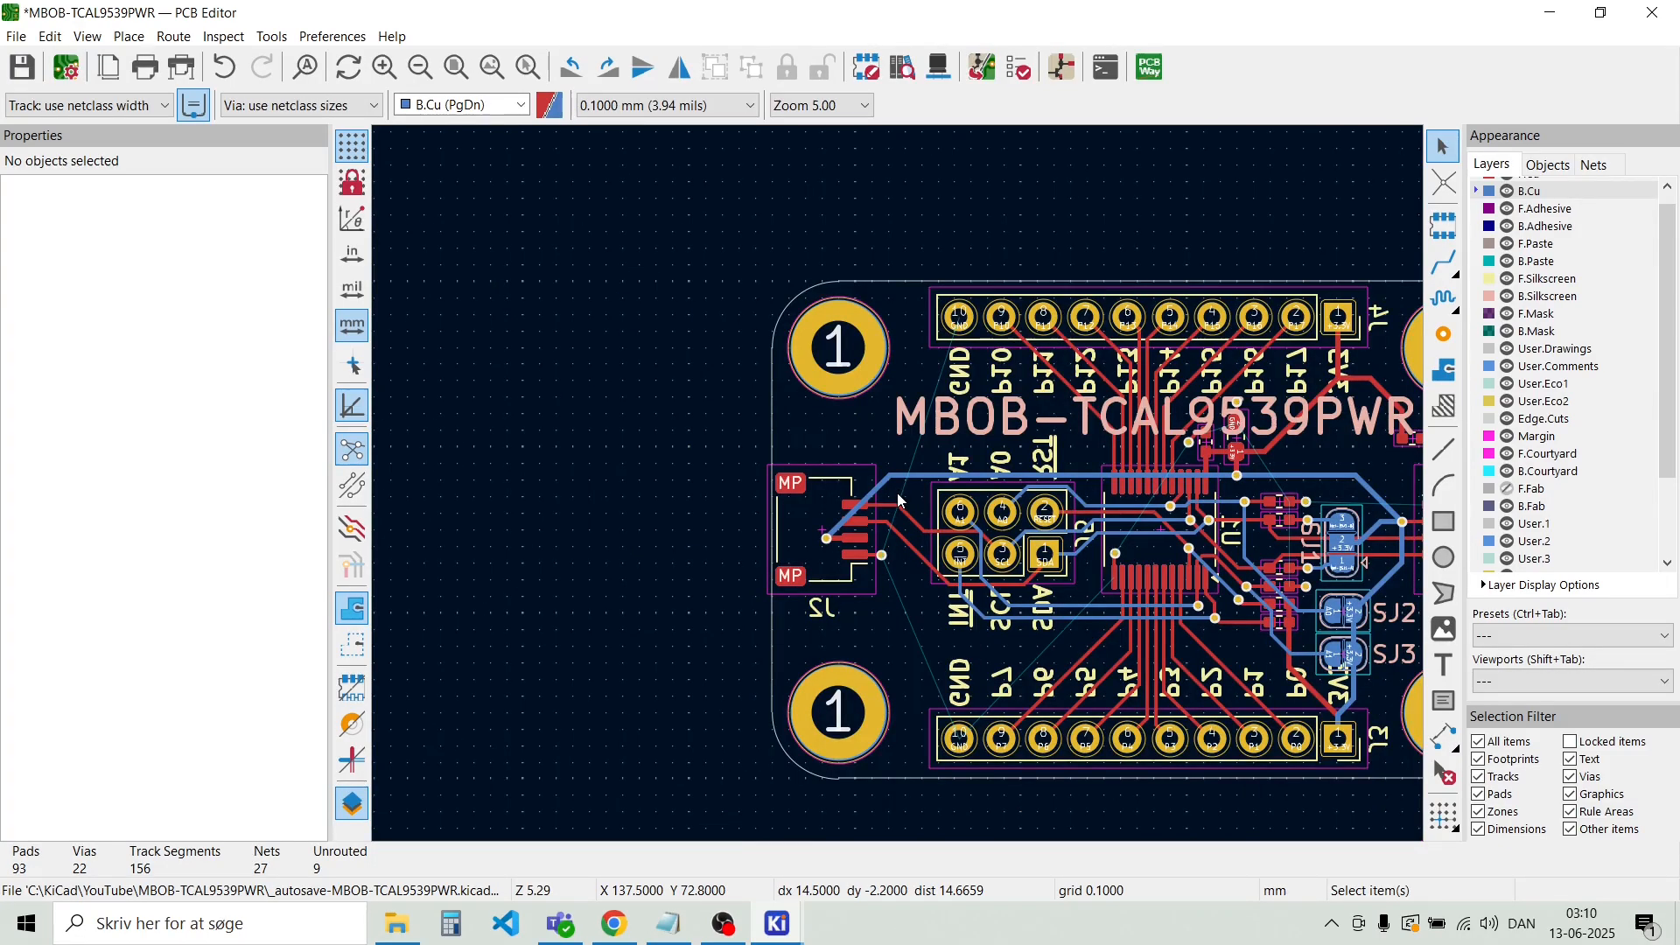
scroll(897, 484, "up", 7)
scroll(898, 485, "down", 2)
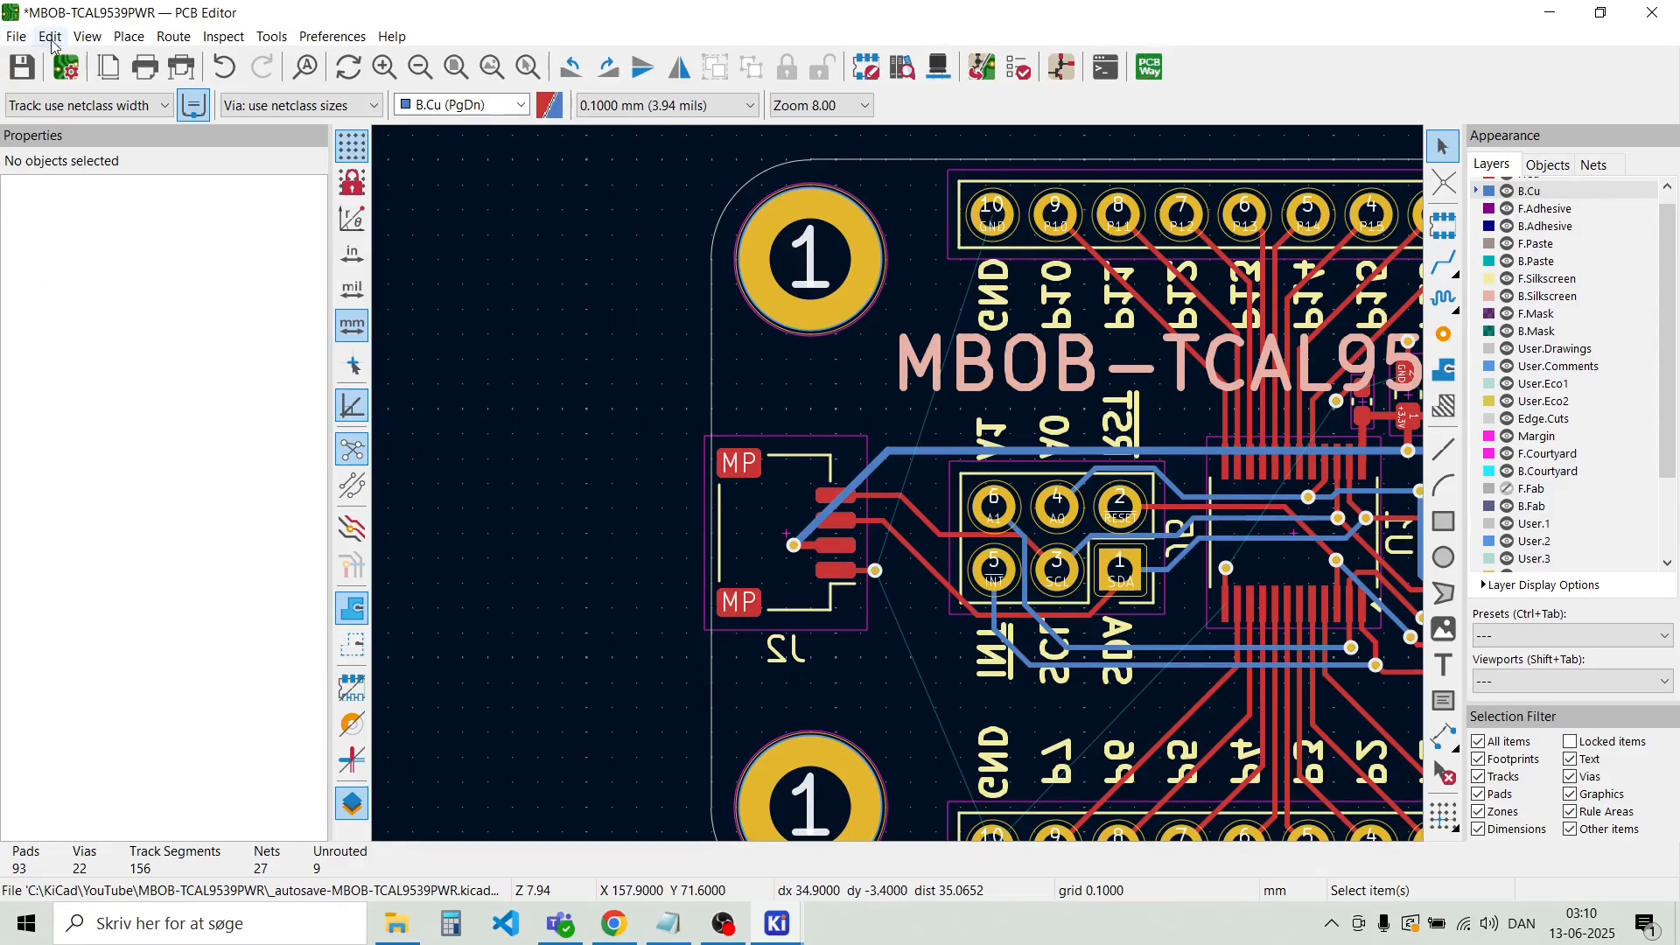
left_click(129, 37)
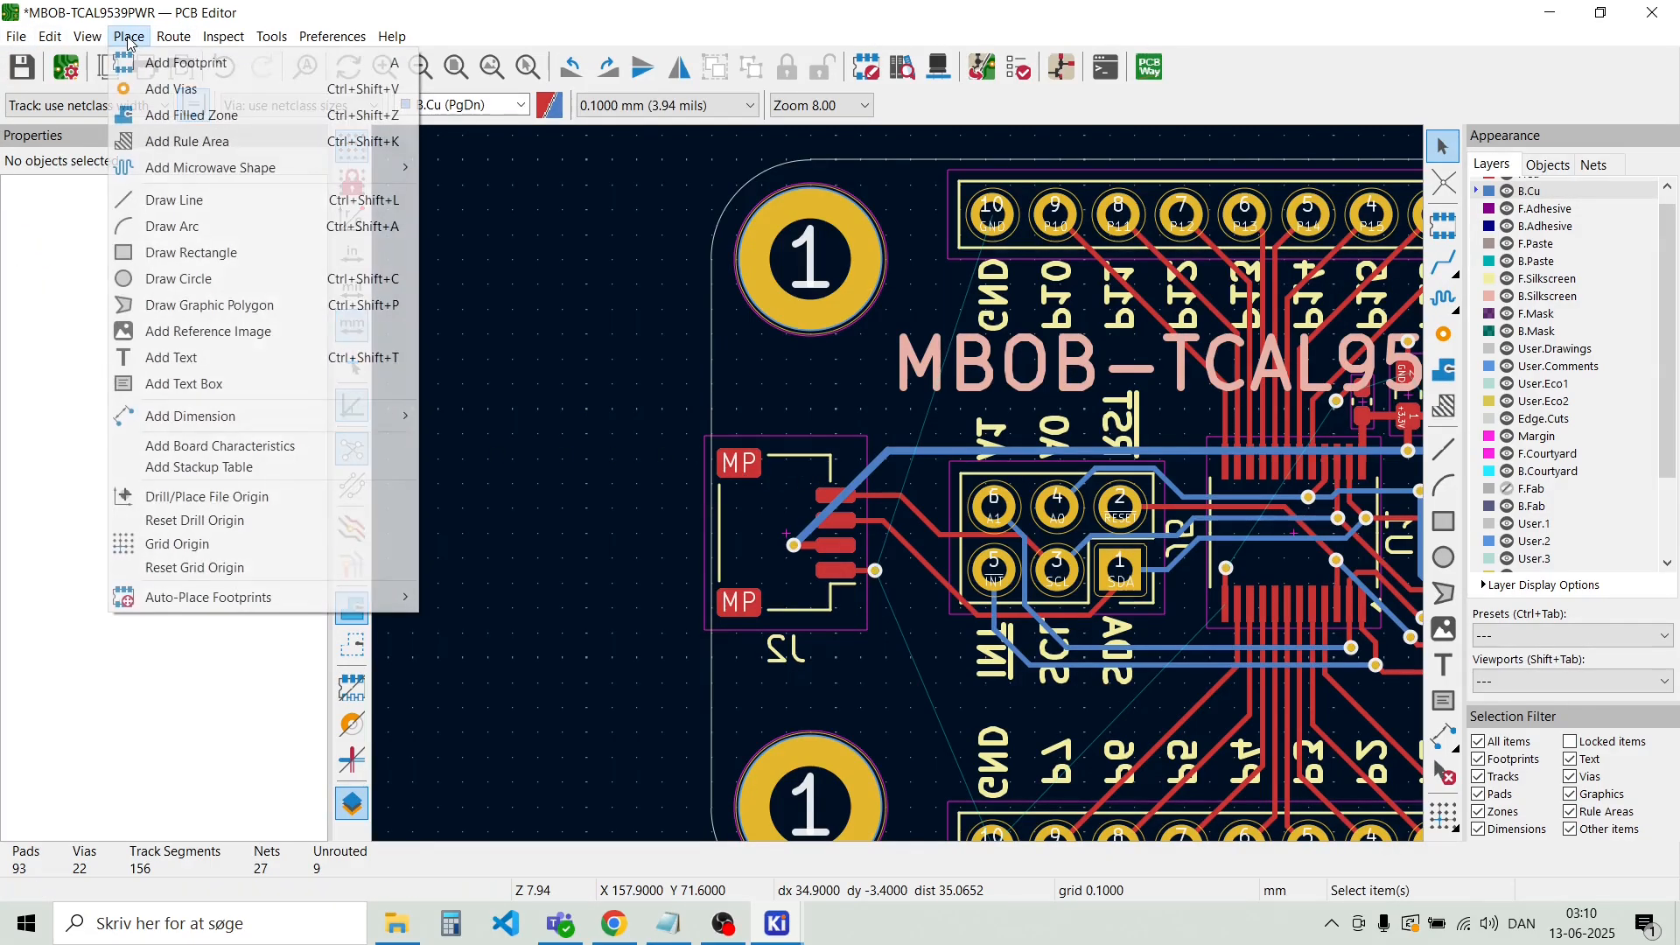
left_click(227, 356)
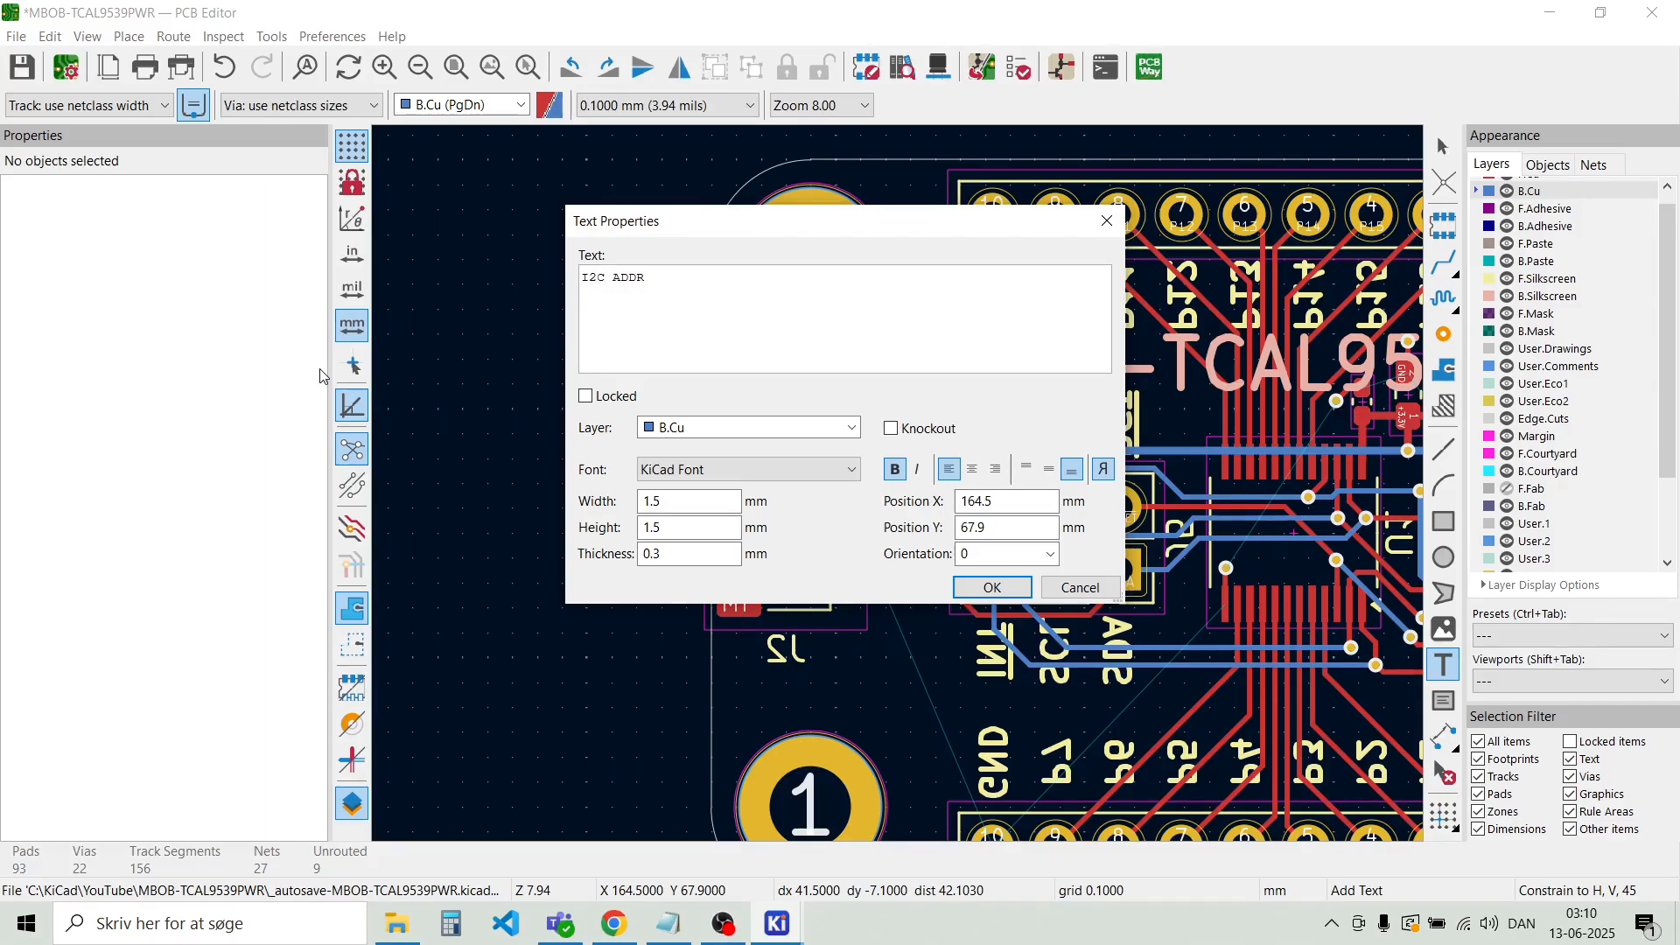
left_click(845, 427)
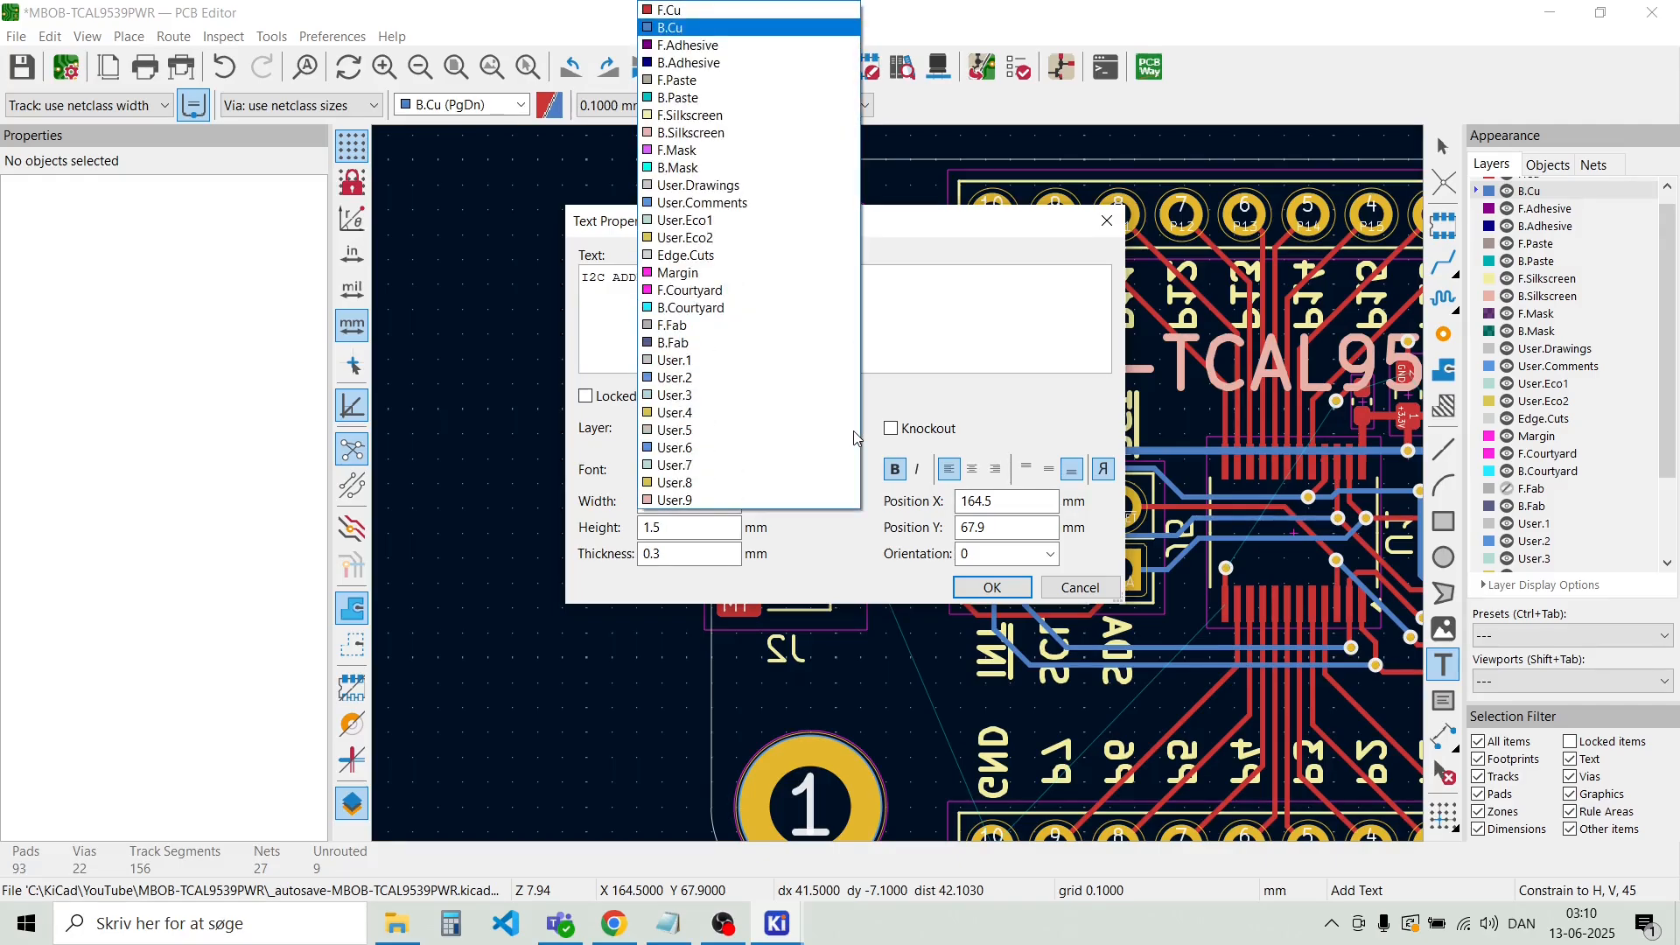
left_click(782, 132)
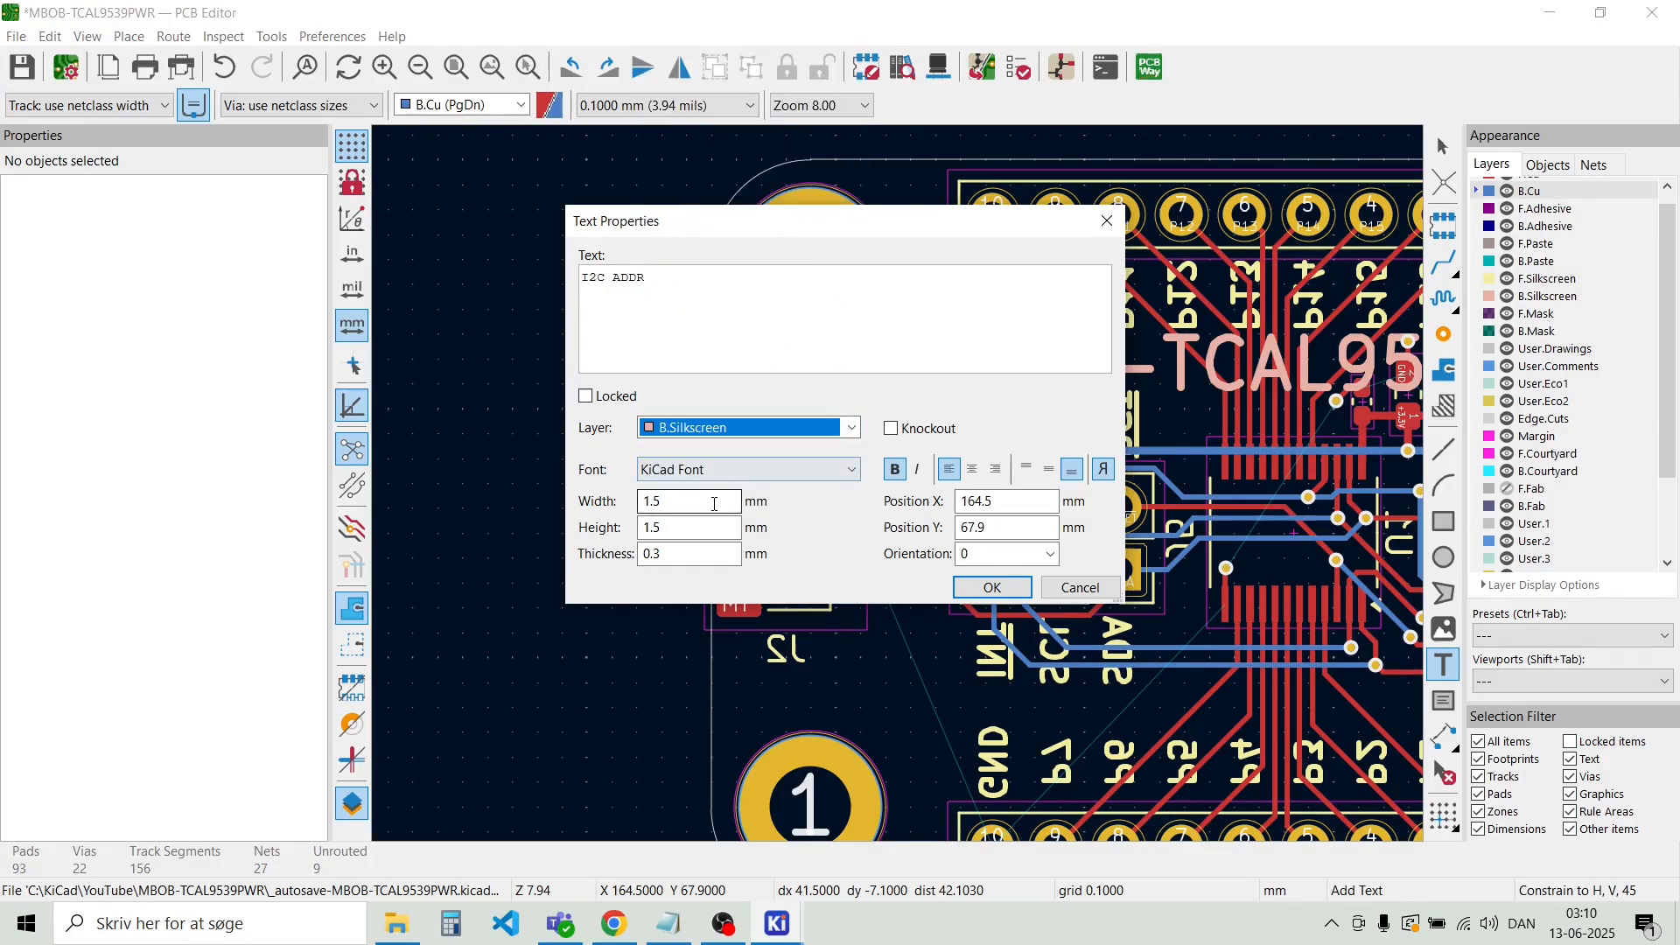
Set the new text's width and height to 1 mm and its thickness to 0.2 mm
left_click(647, 502)
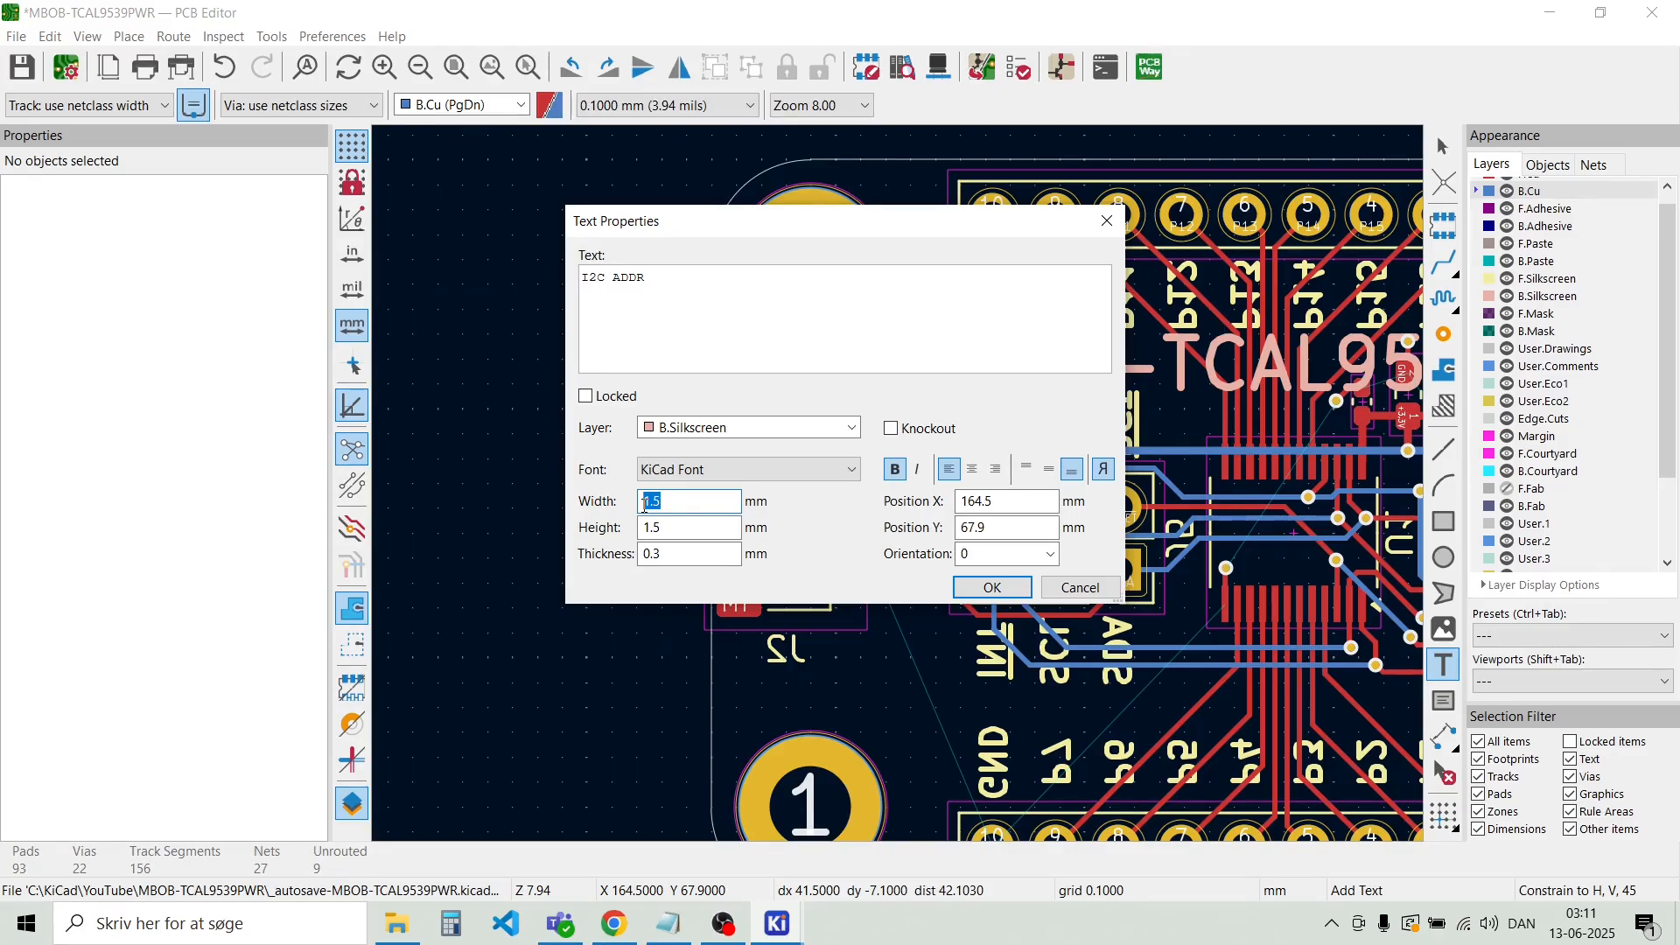
type("1")
key("Tab")
type("2")
key("Tab")
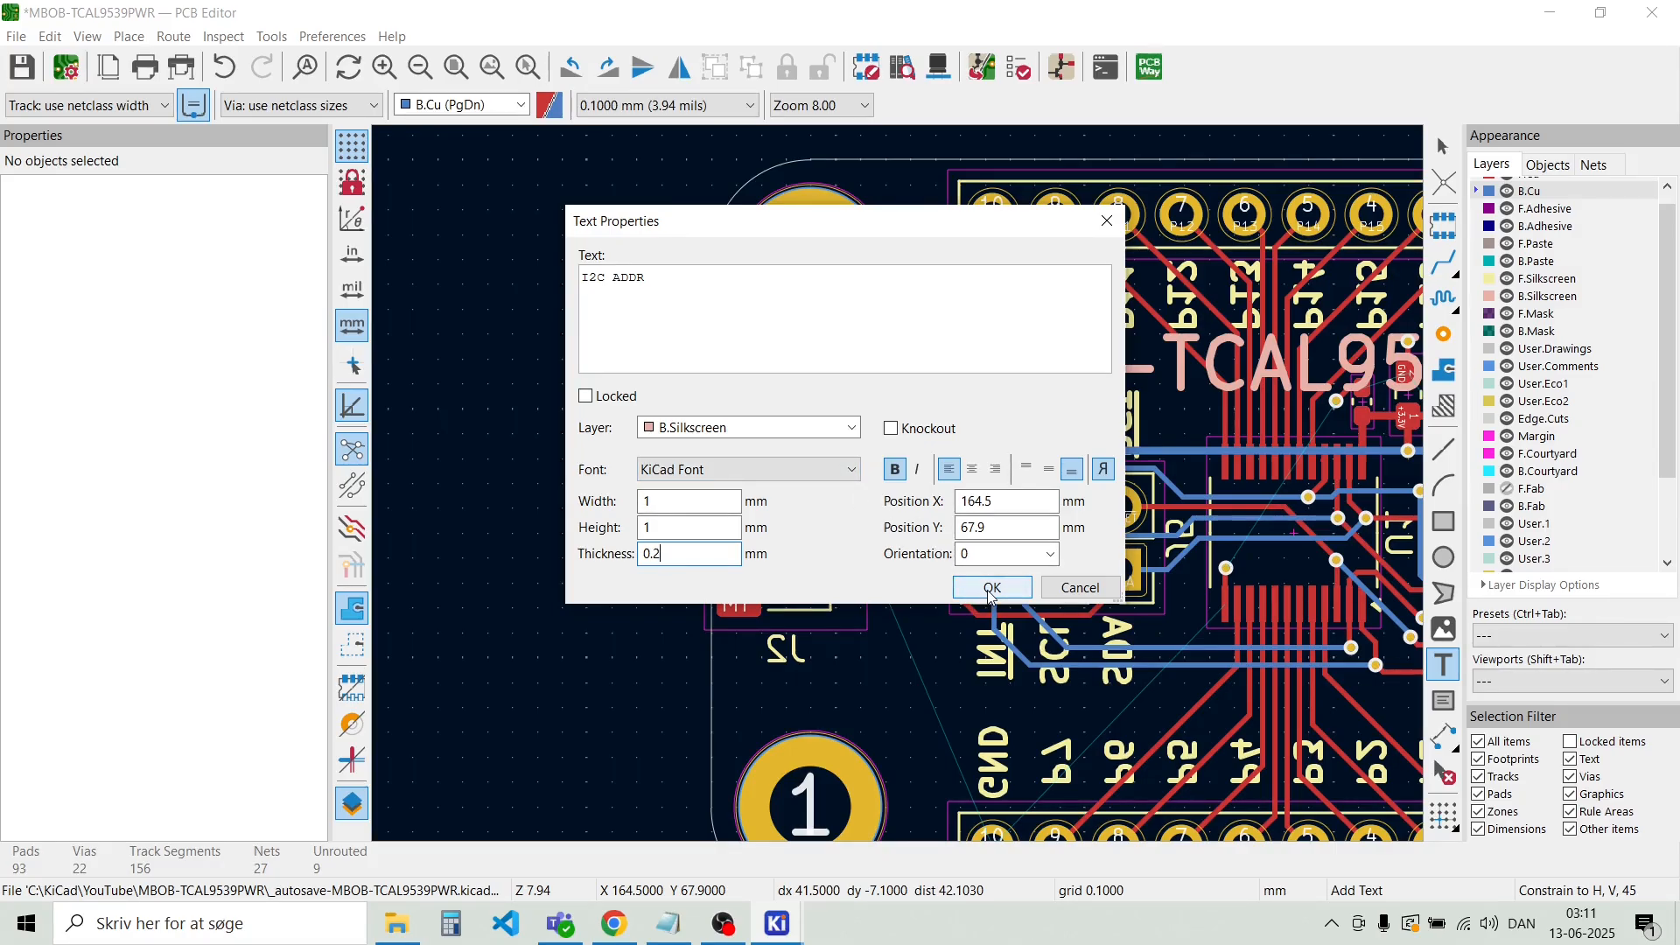
Complete the text as "I2C ADDR:" and place it outside the board near J2, at X 155.9 mm, Y 70.5 mm
left_click(726, 292)
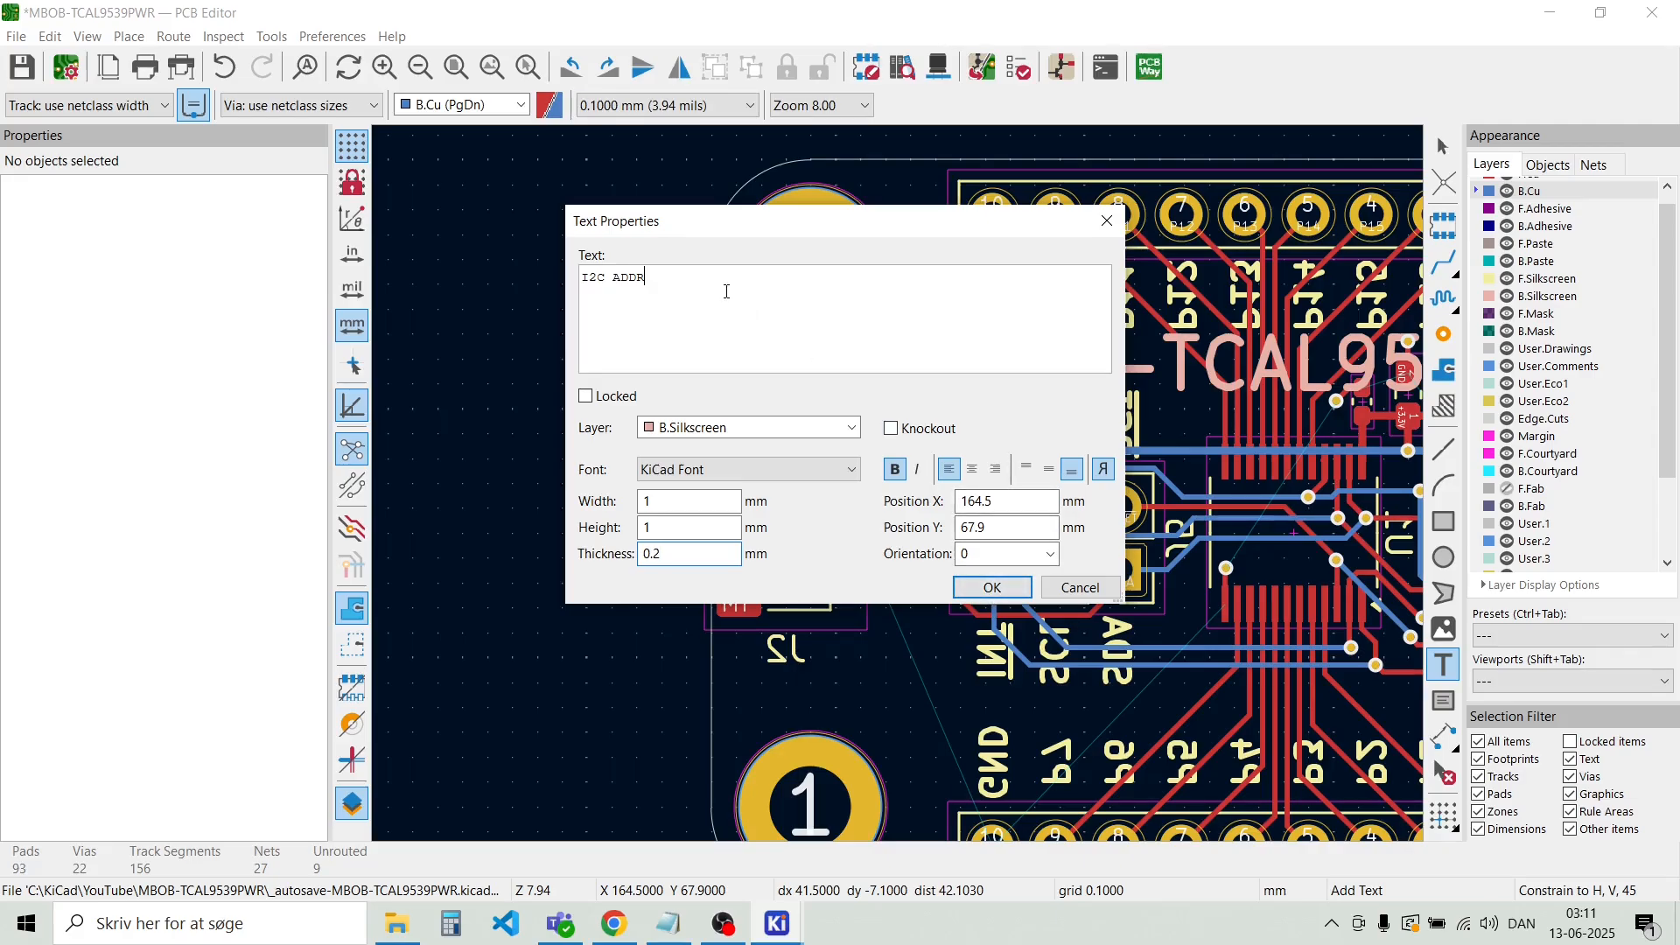
type(":")
left_click(992, 588)
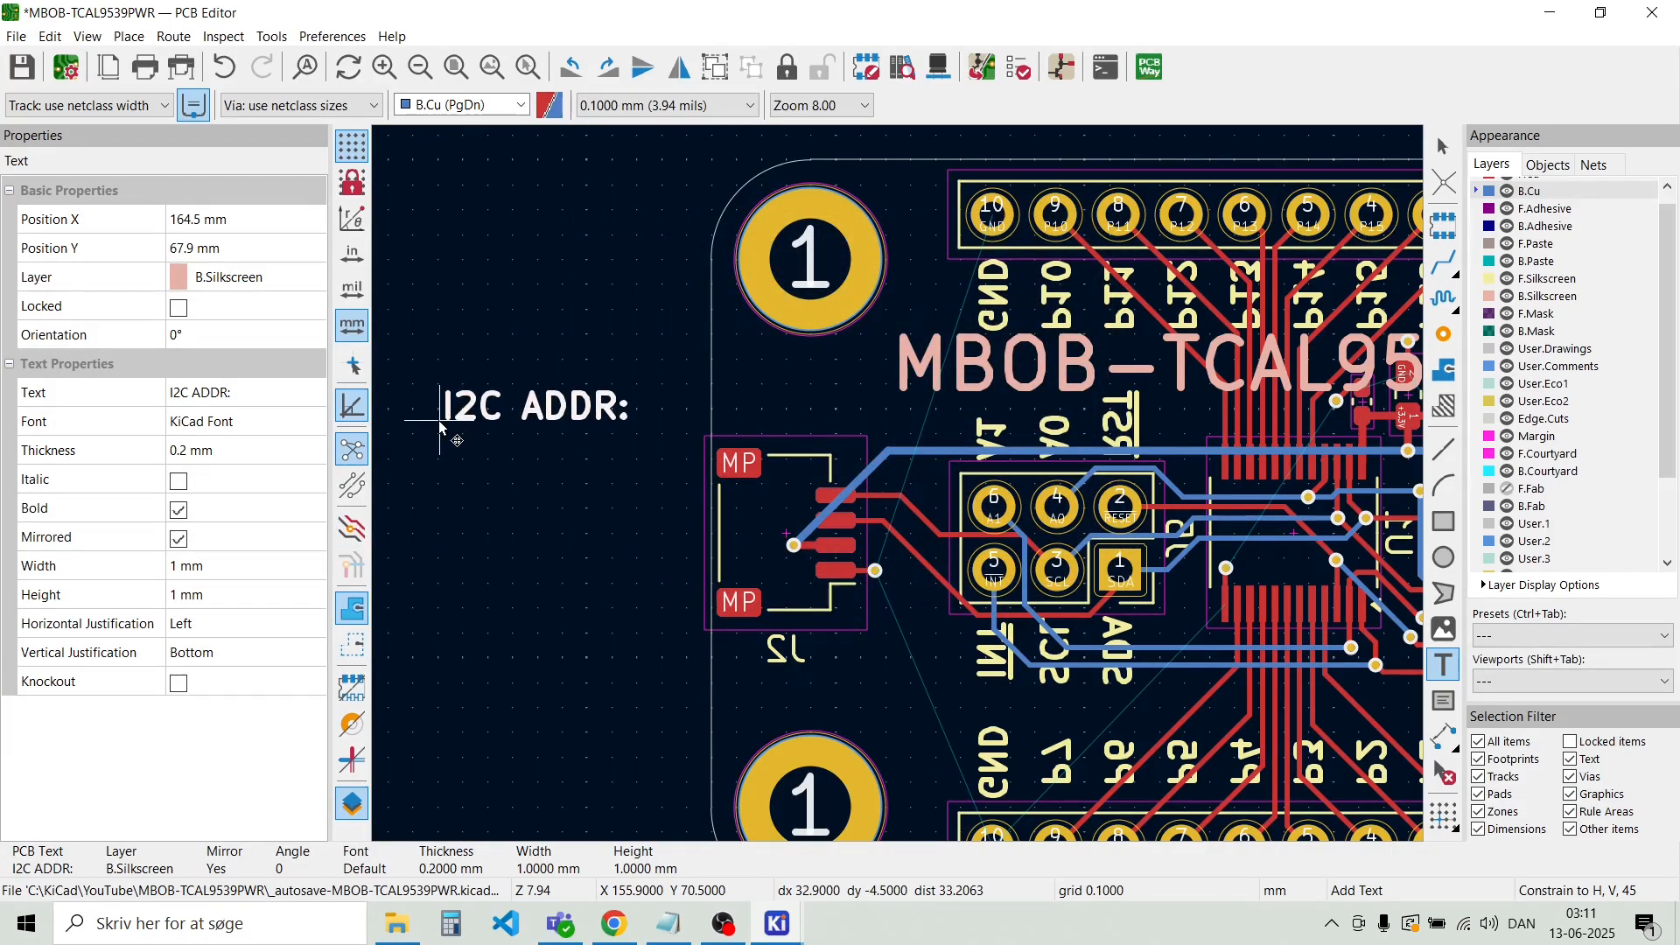
left_click(438, 420)
key("Escape")
Duplicate the I2C ADDR: text and place the copy directly below it, at X 155.9 mm, Y 72.2 mm
left_click(478, 402)
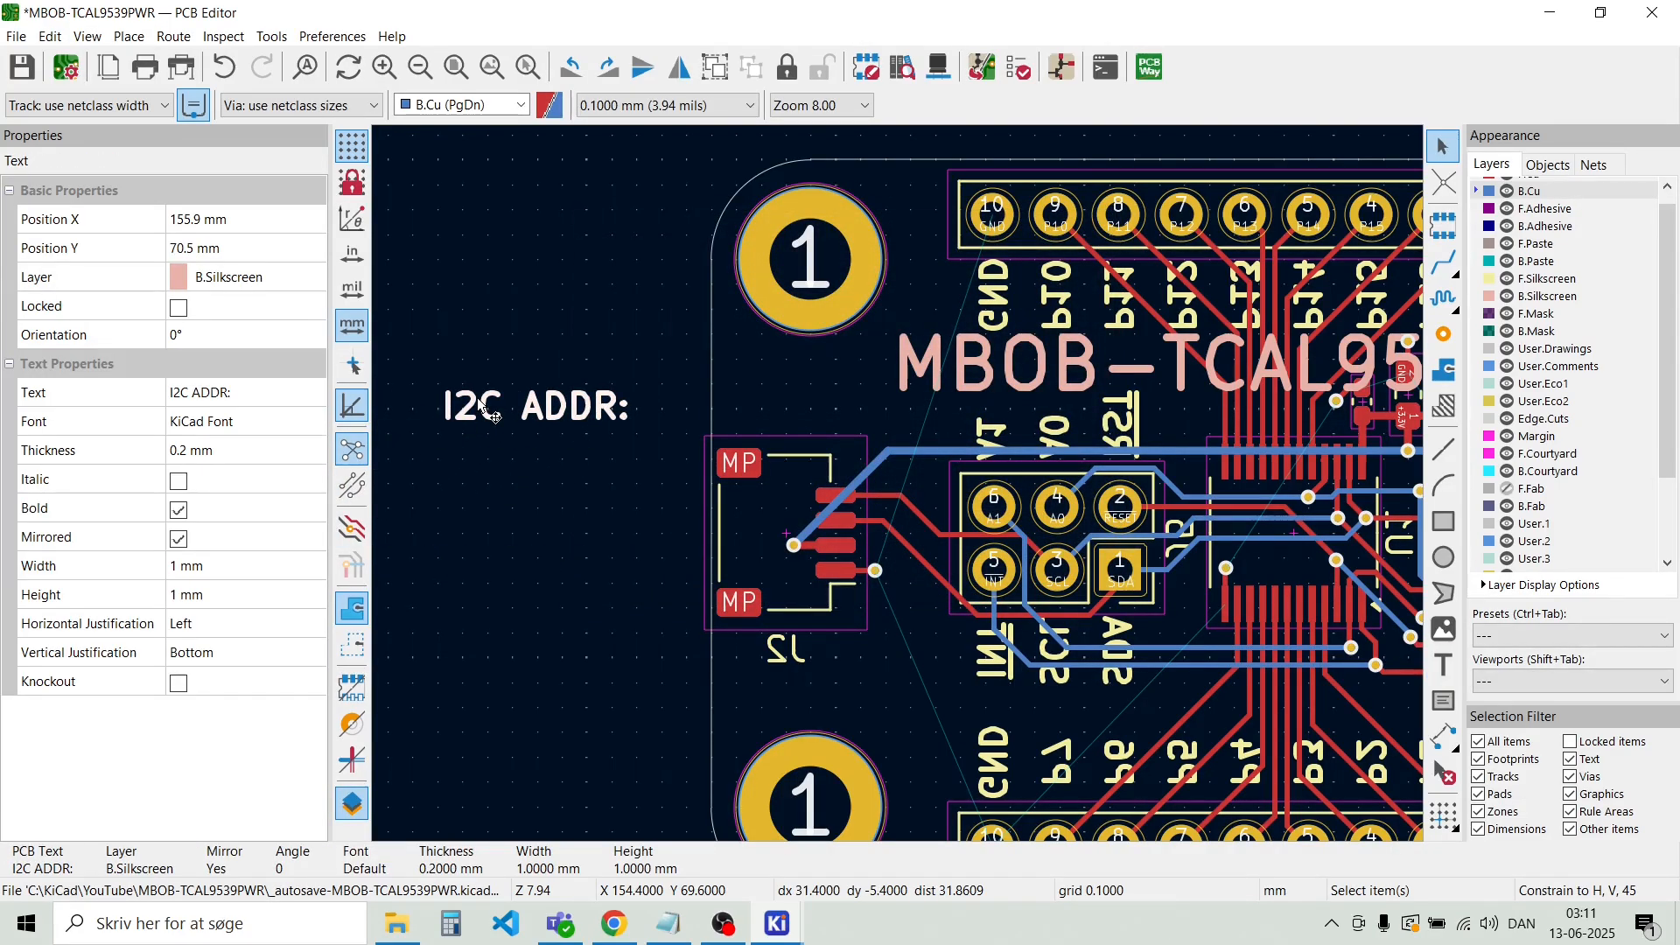
key("ctrl+d")
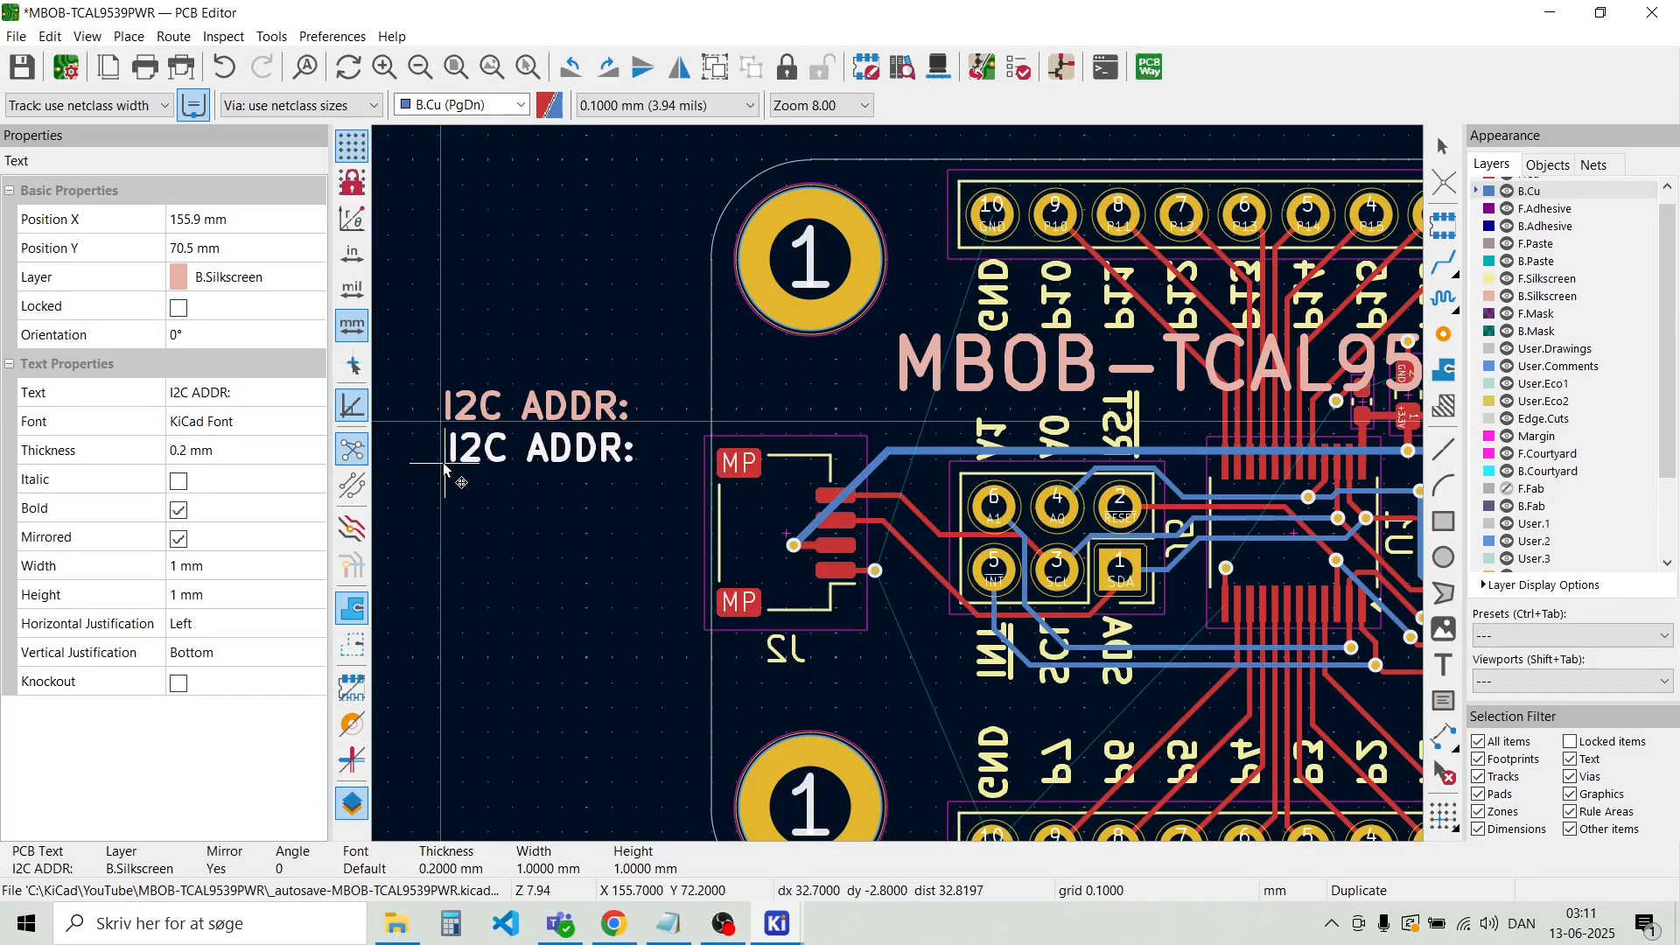
left_click(441, 463)
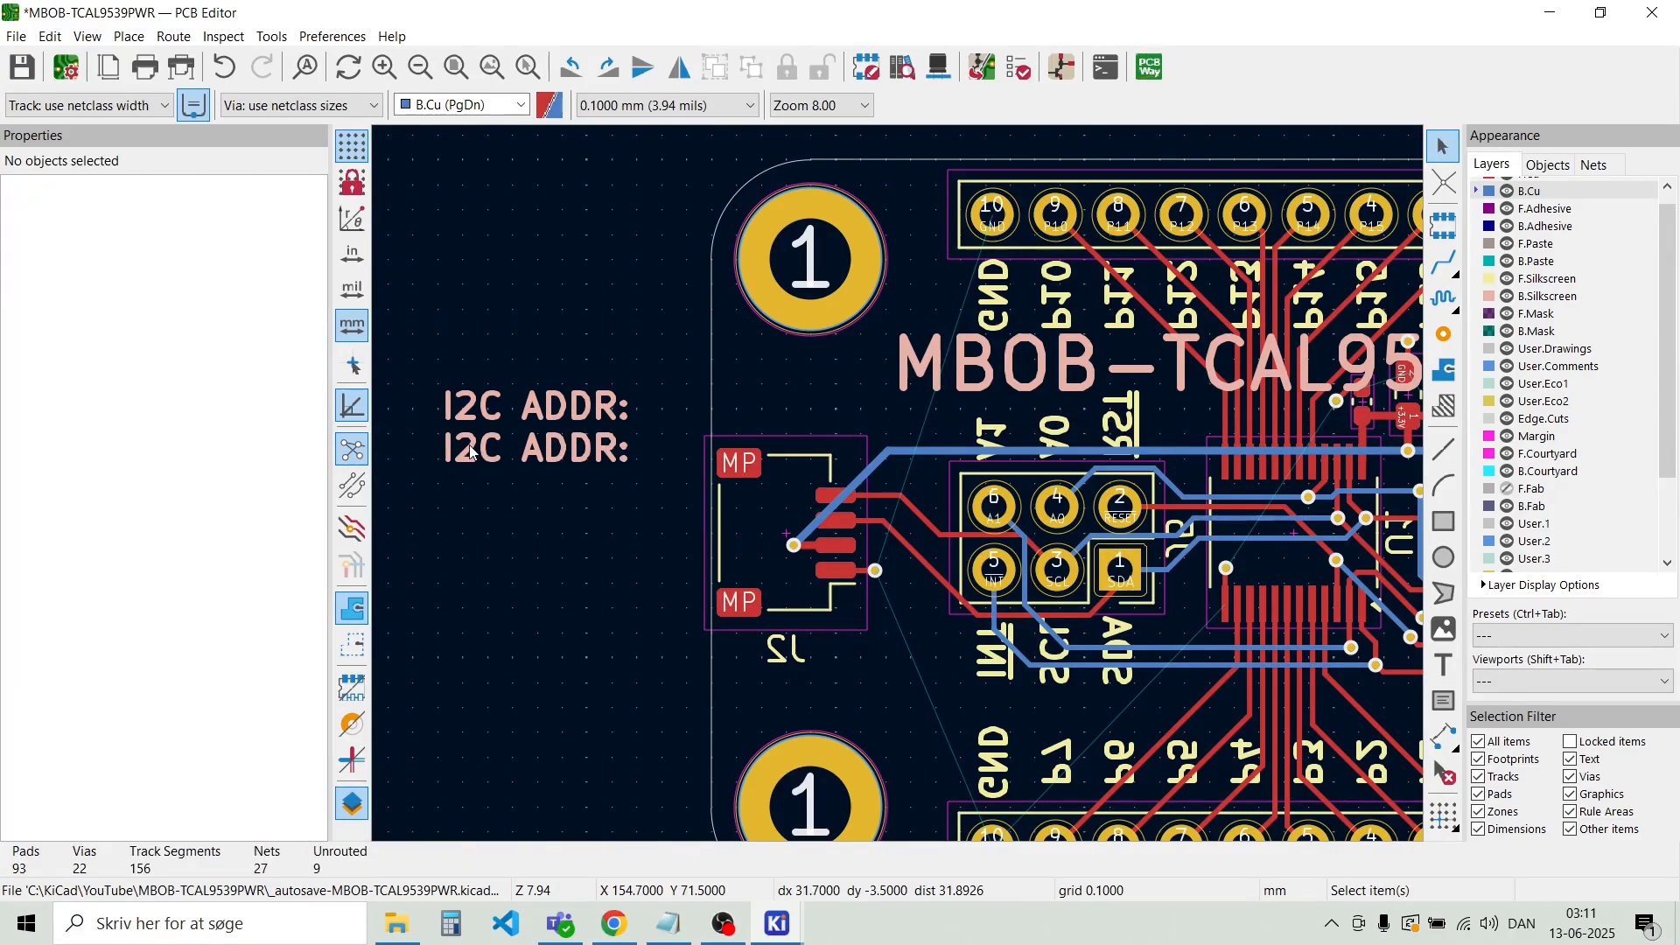
Replace the copy's content with four lines: "00 0x74", "01 0x75", "10 0x76" and "11 0x77"
double_click(470, 451)
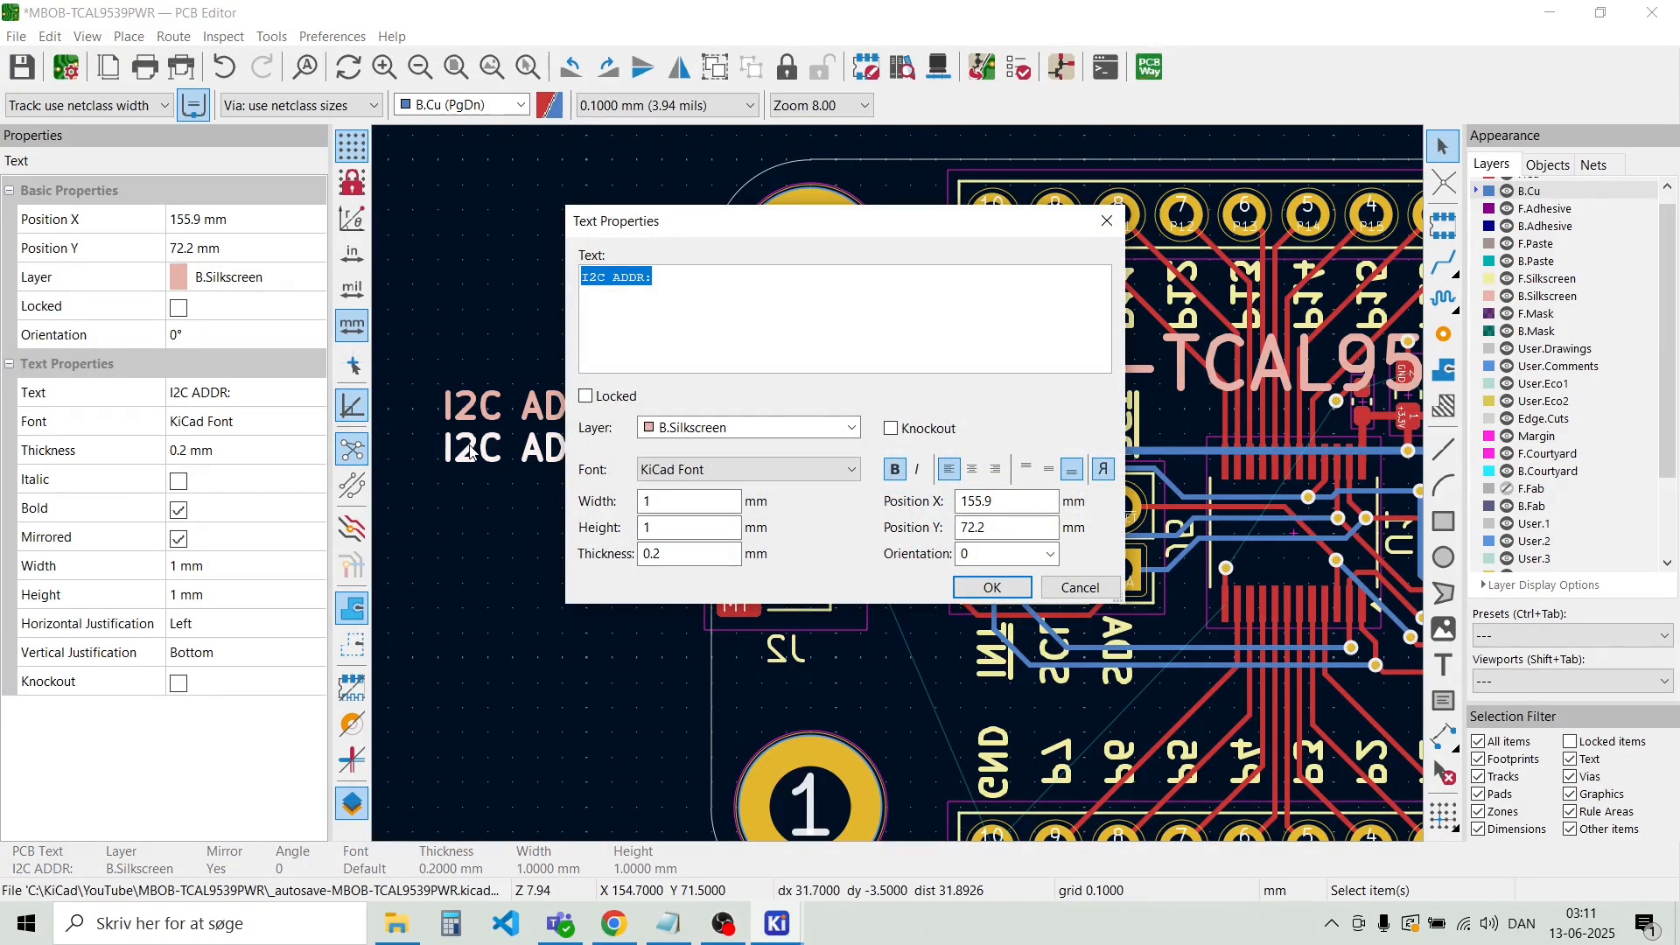
key("Delete")
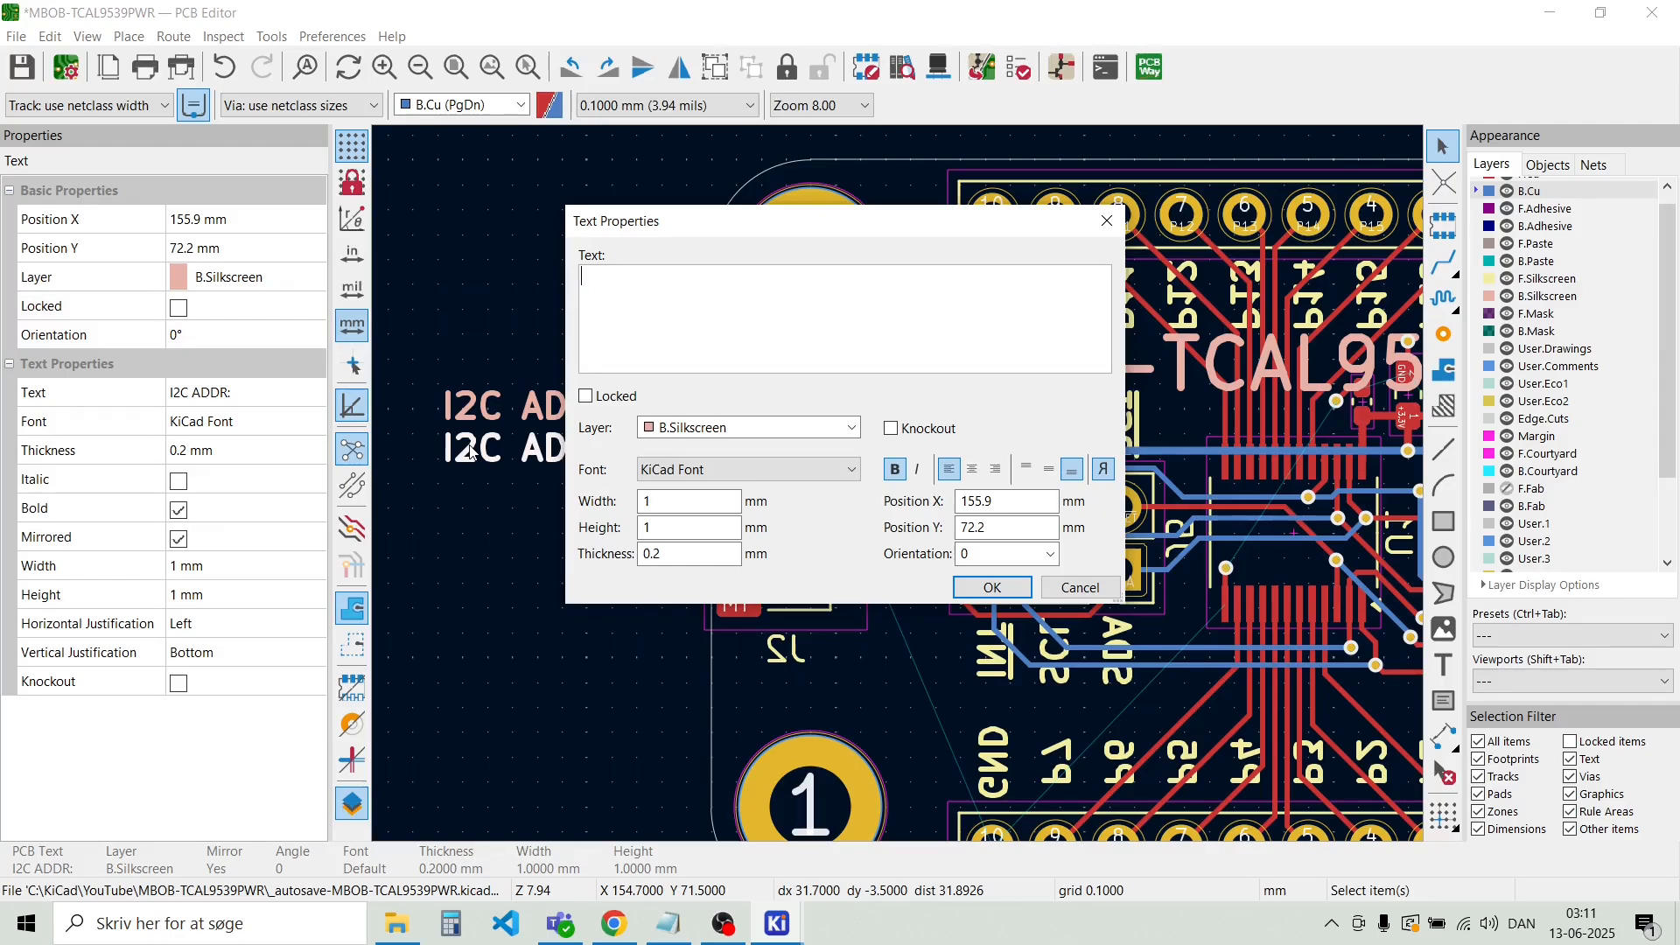
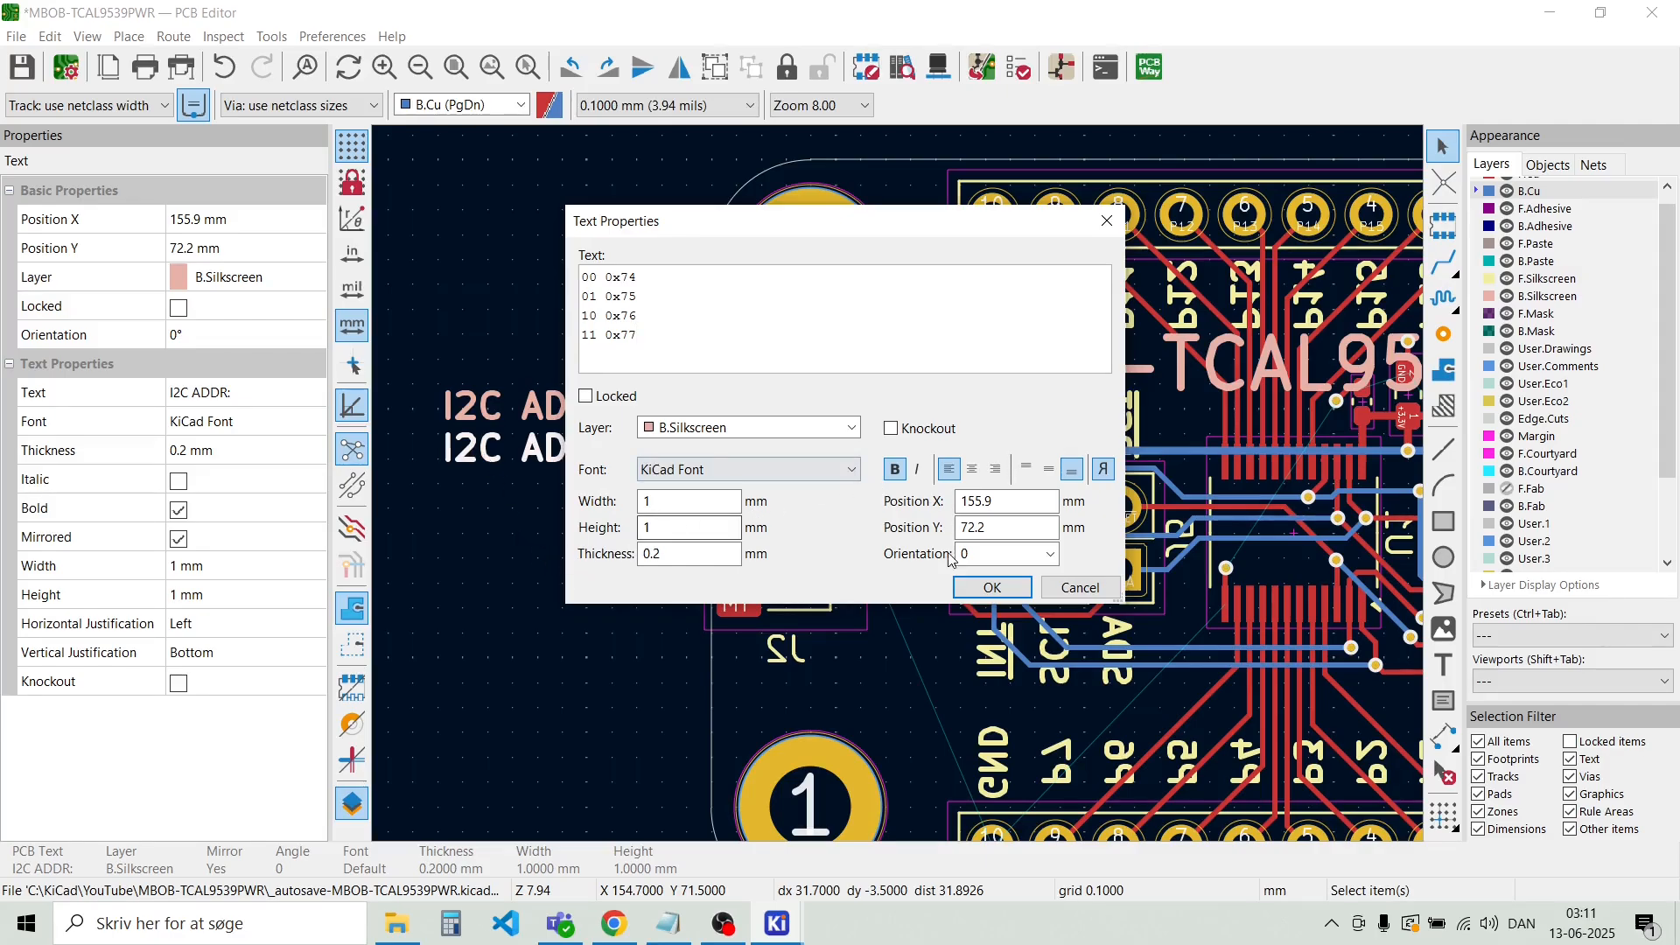
left_click(982, 592)
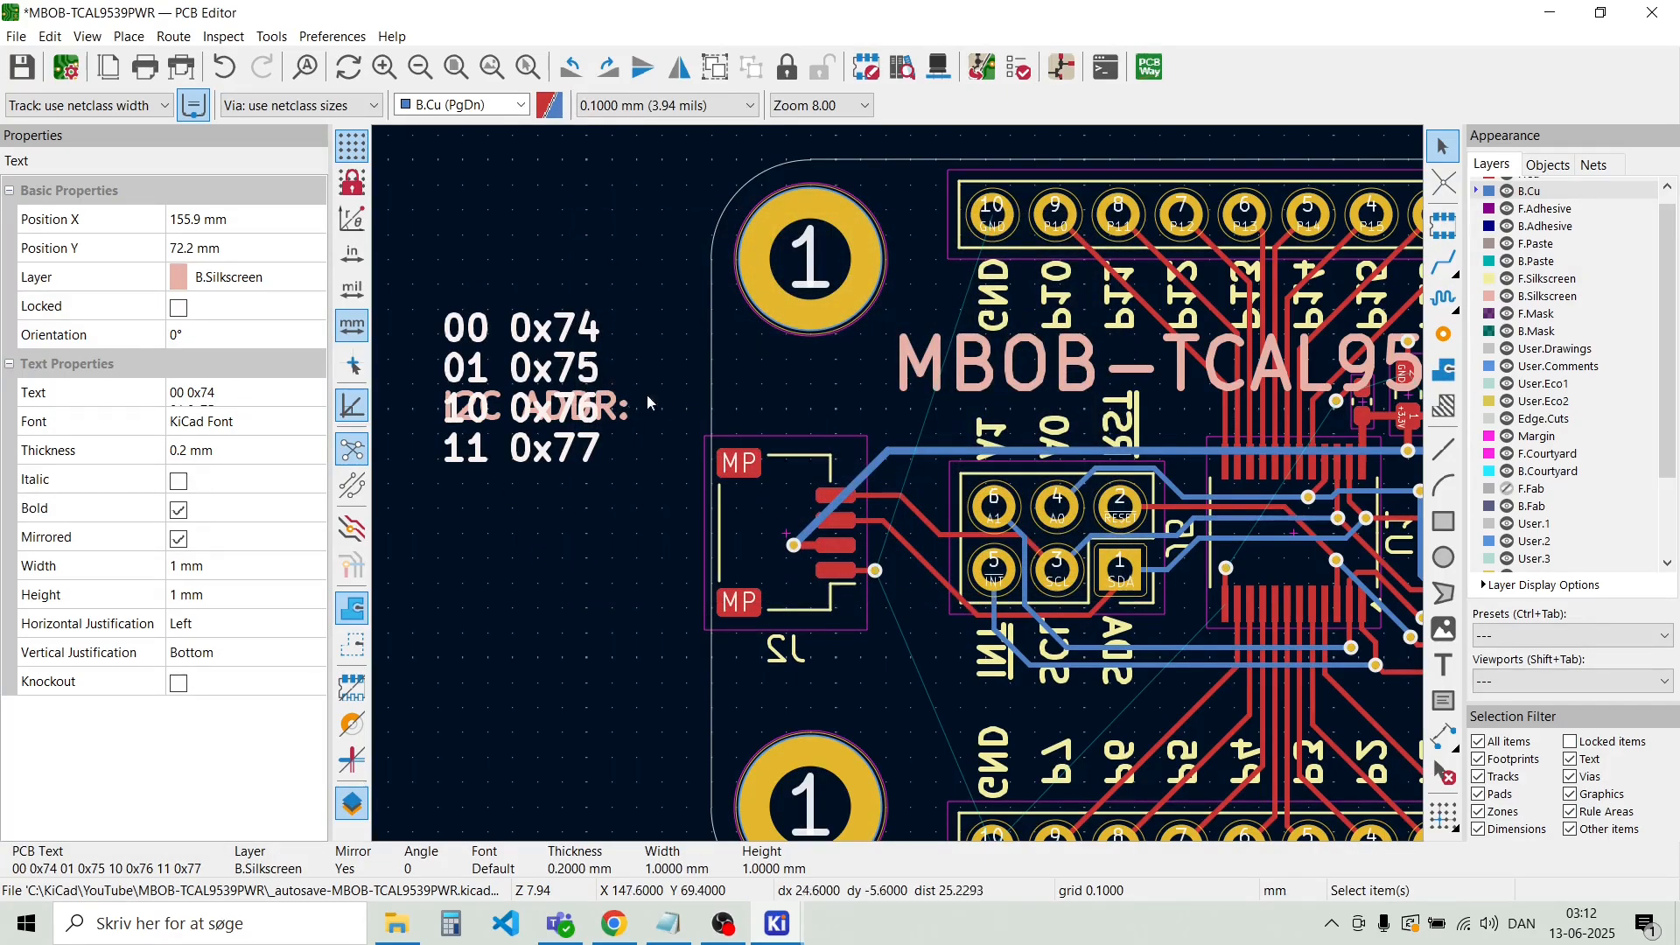
Move the four-line address list beneath the I2C ADDR: heading, to X 156 mm, Y 77.2 mm
key("m")
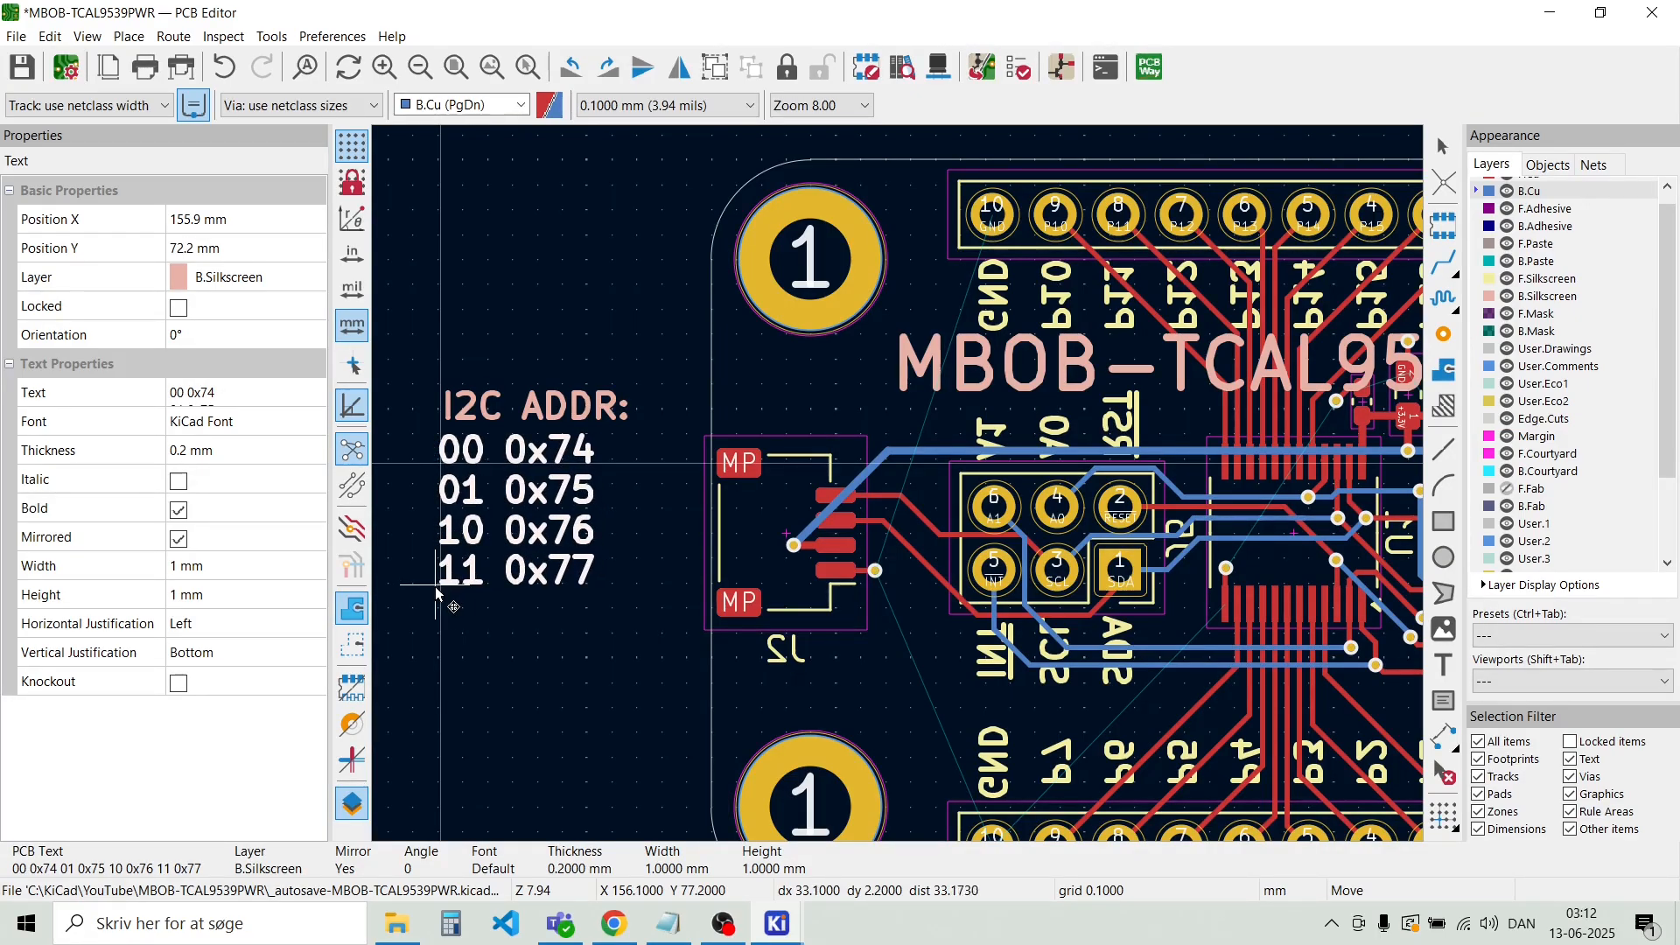
left_click(436, 587)
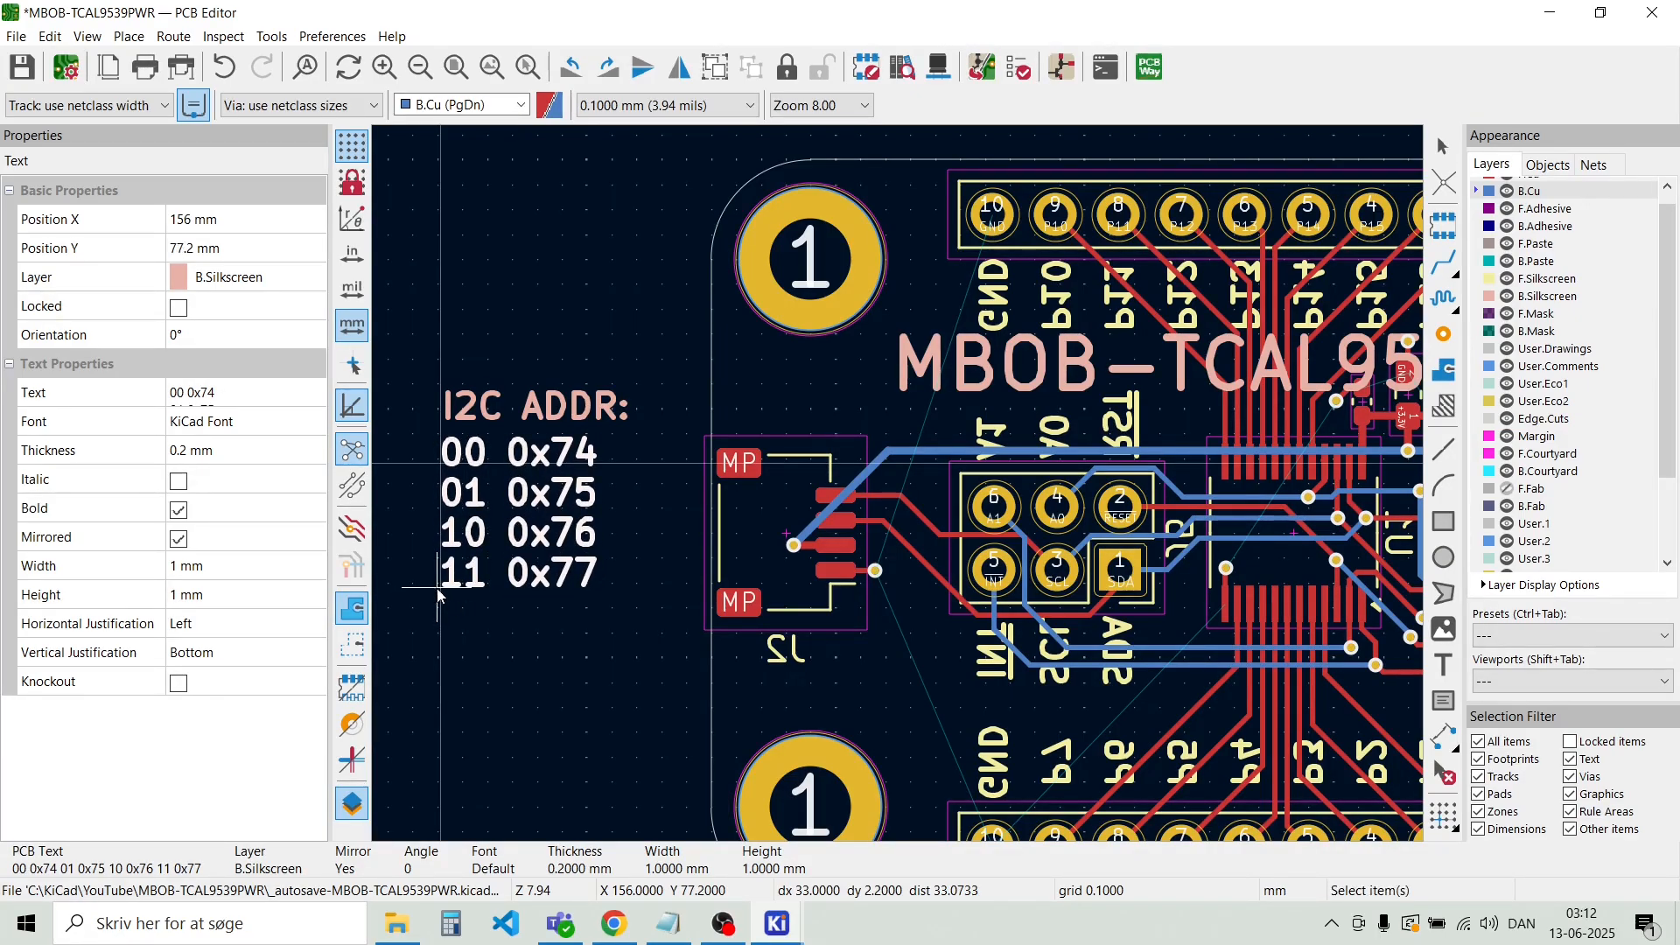
left_click(402, 570)
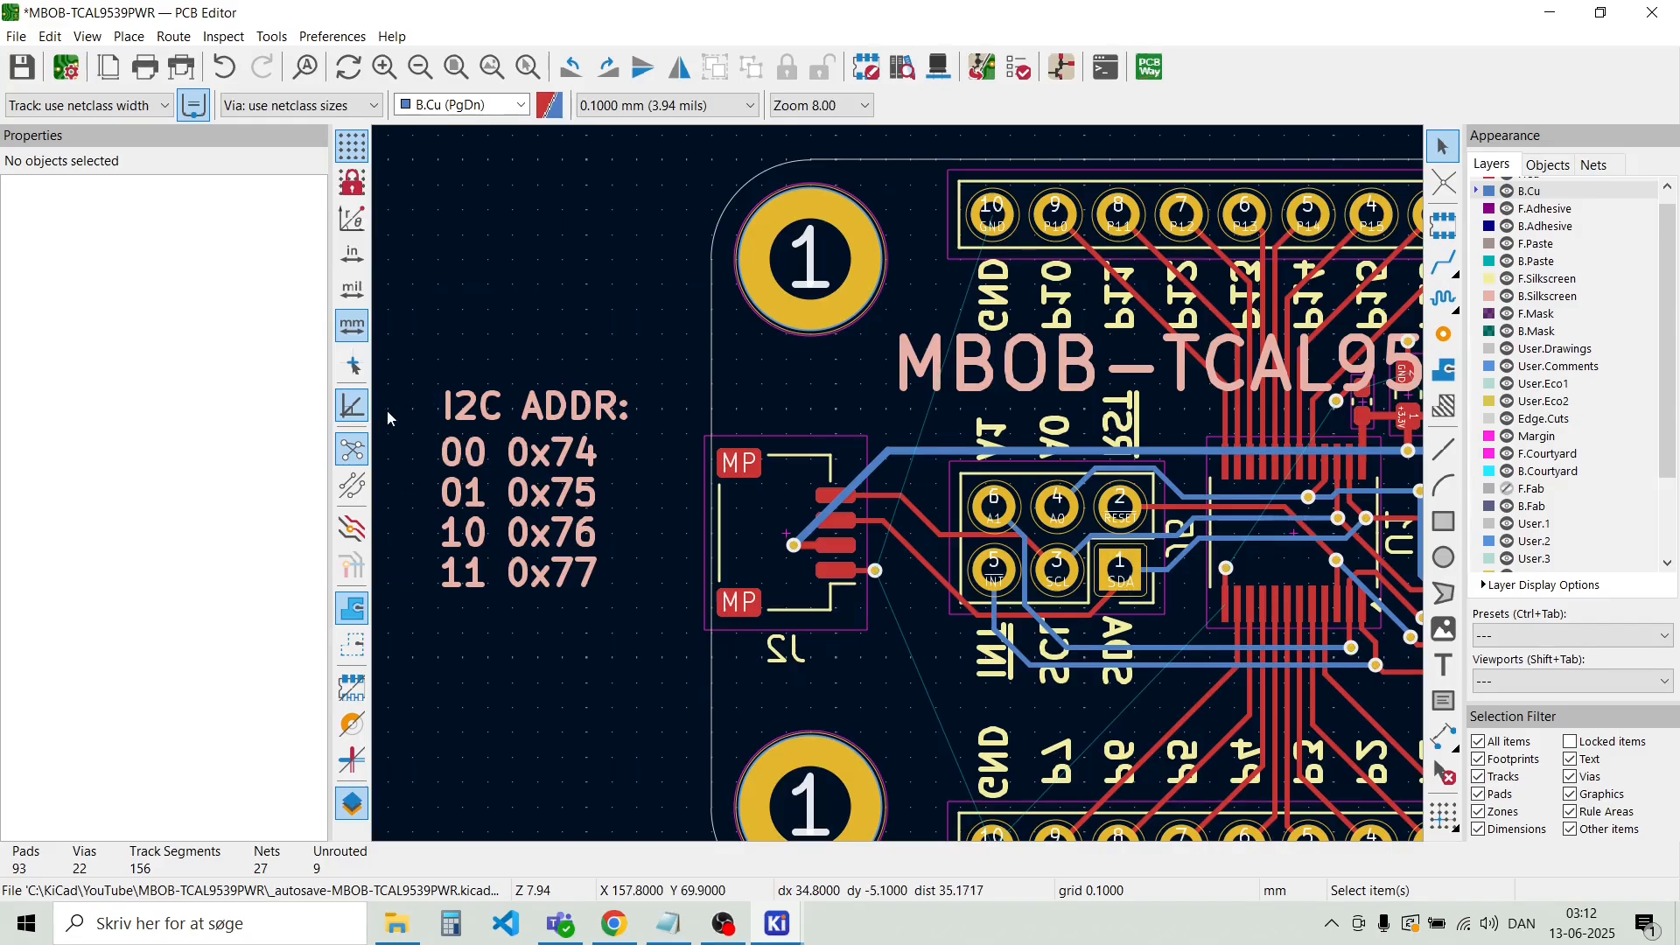
left_click(126, 36)
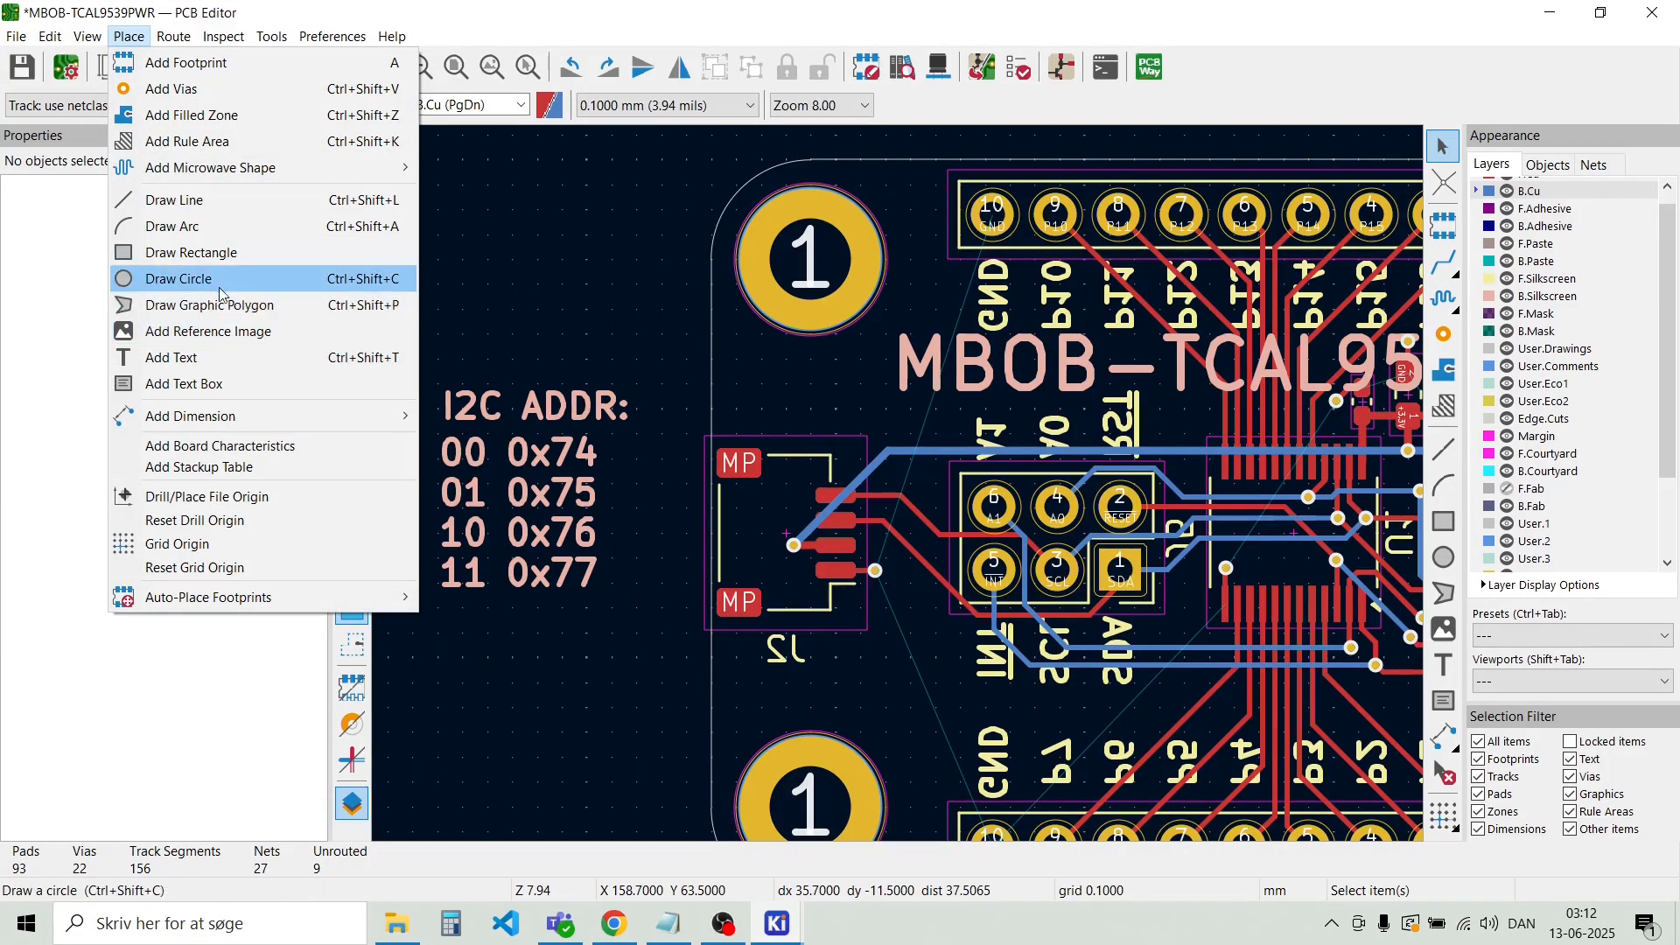
left_click(218, 201)
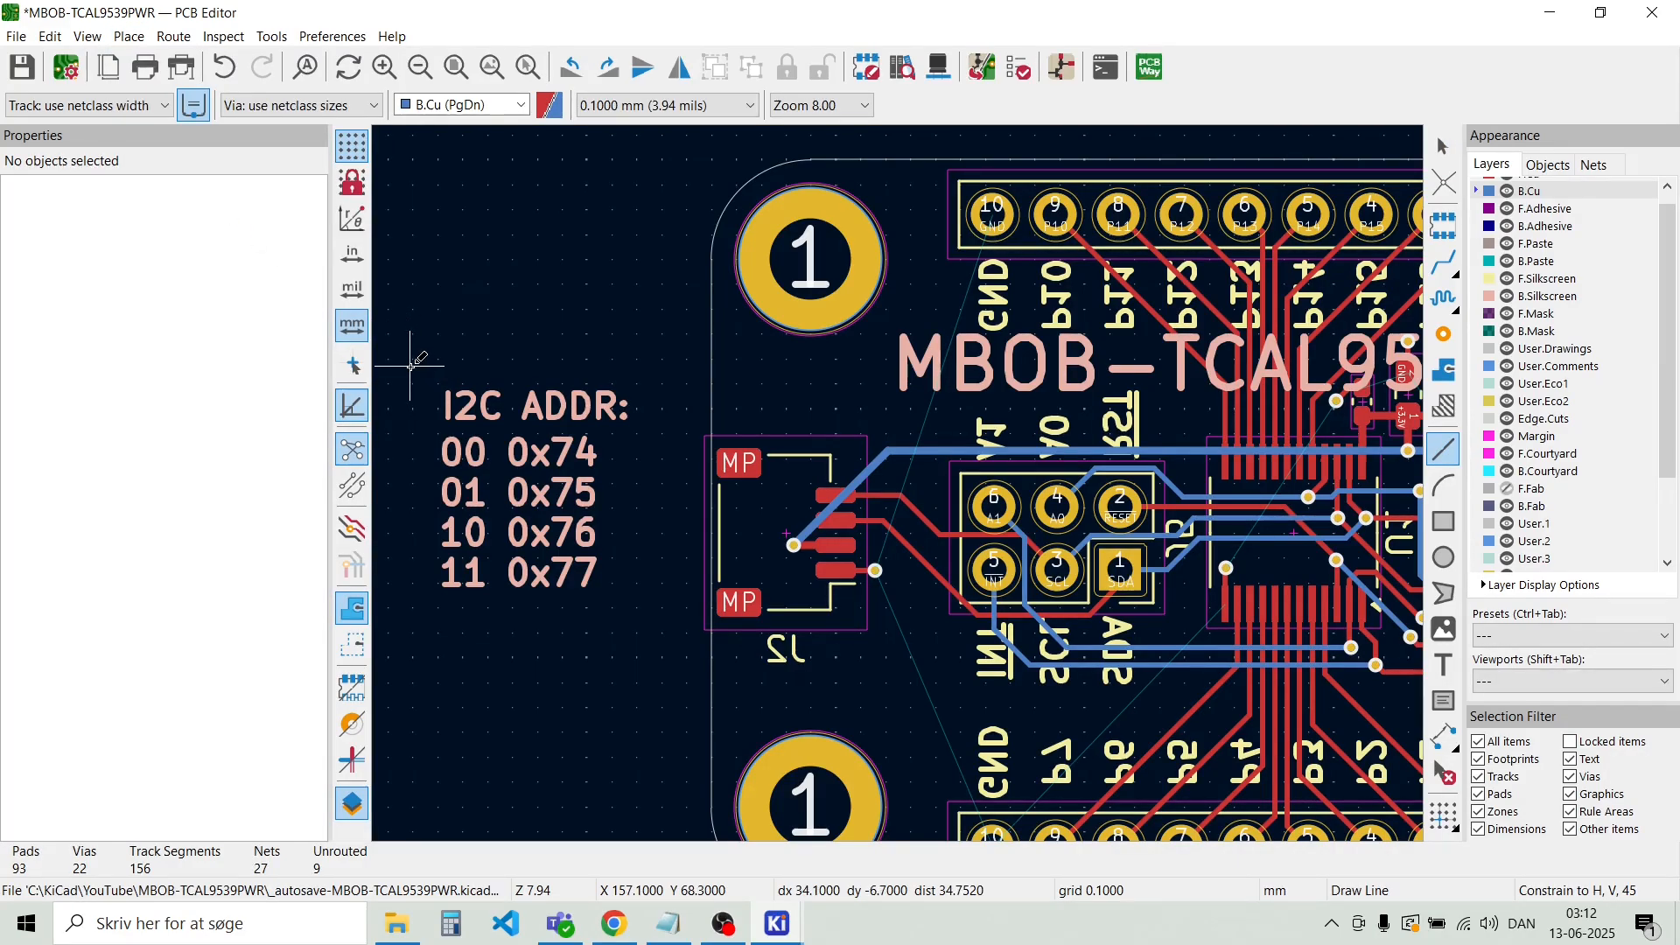
left_click(410, 366)
key("Escape")
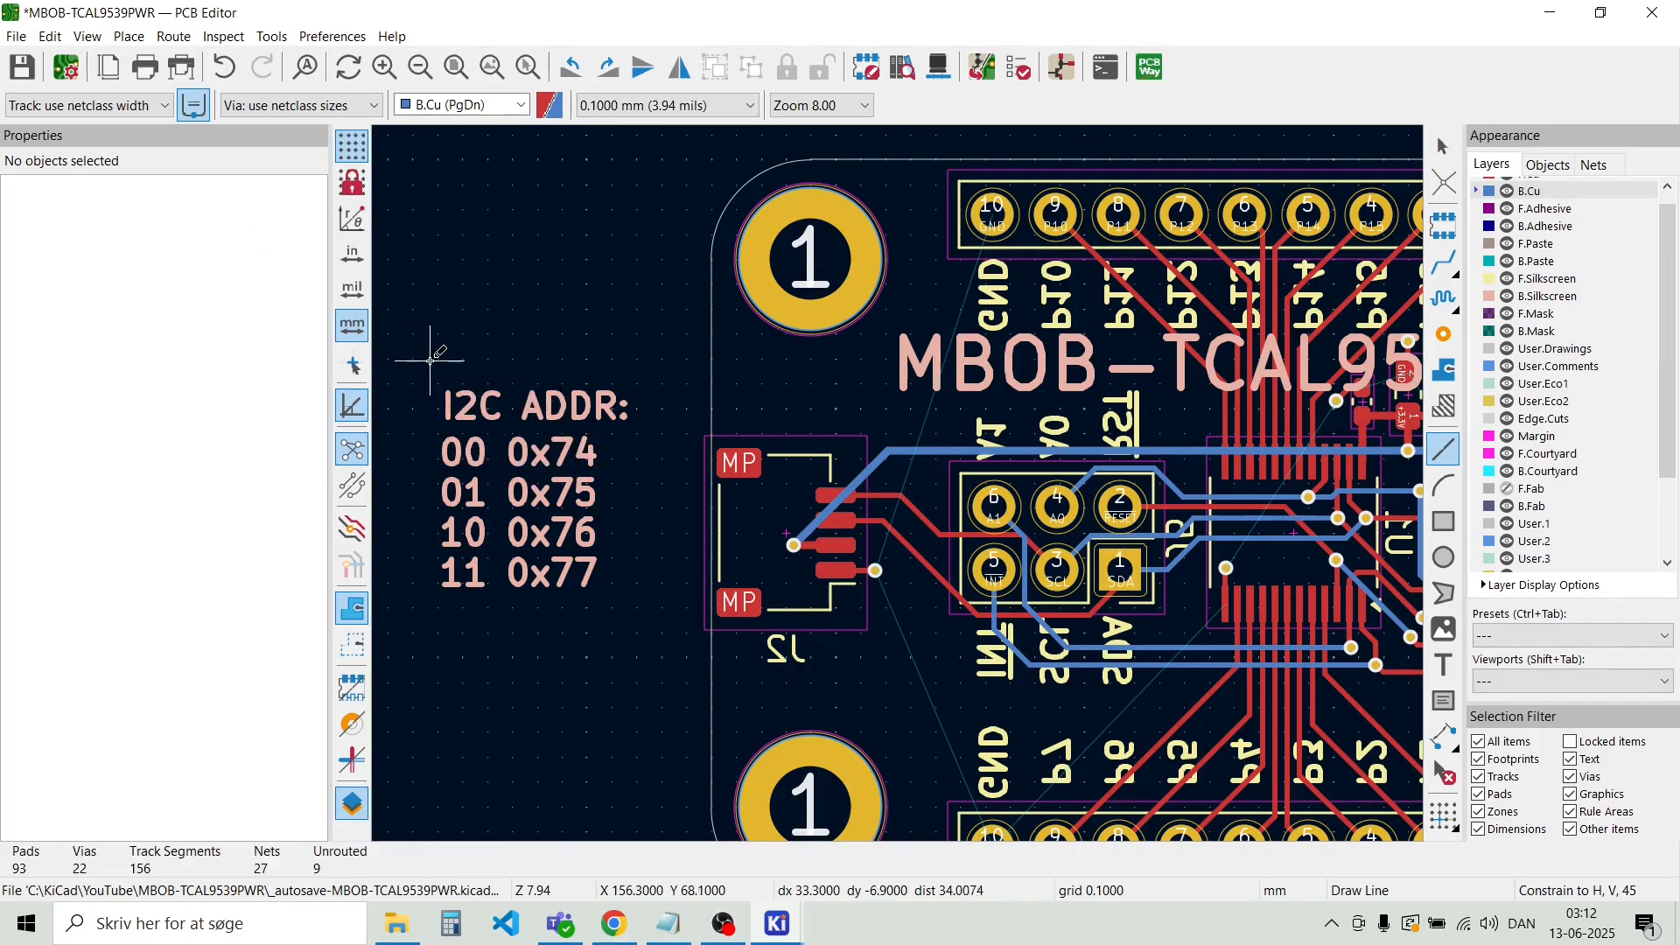
Make B.Silkscreen the active layer
left_click(521, 111)
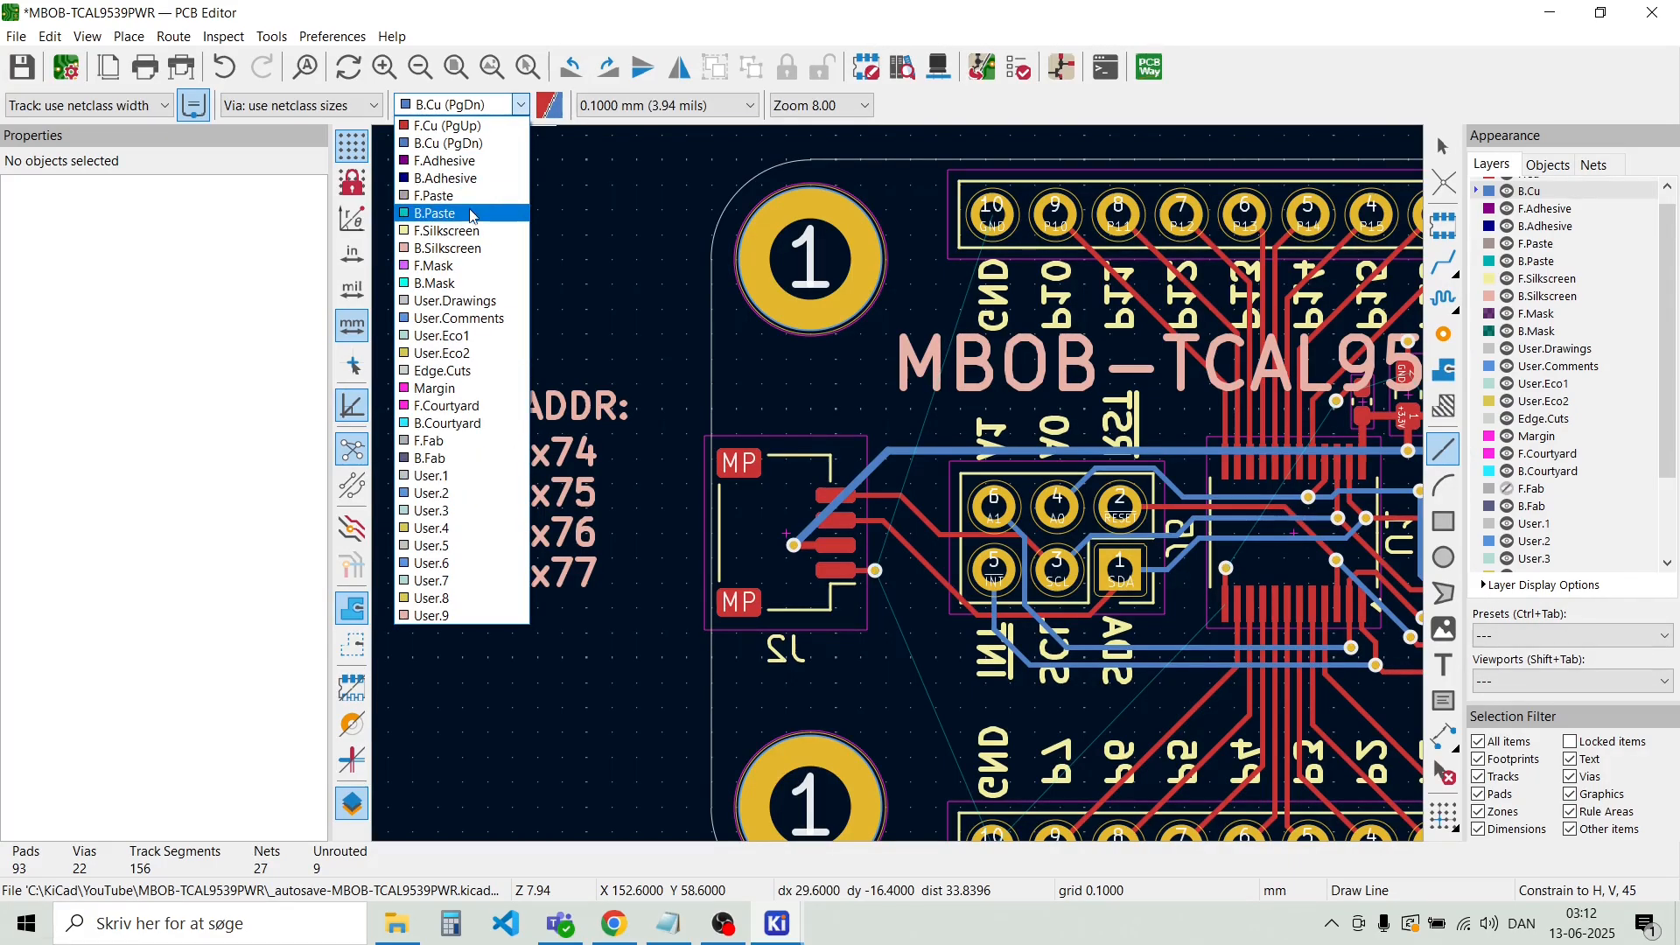
left_click(470, 249)
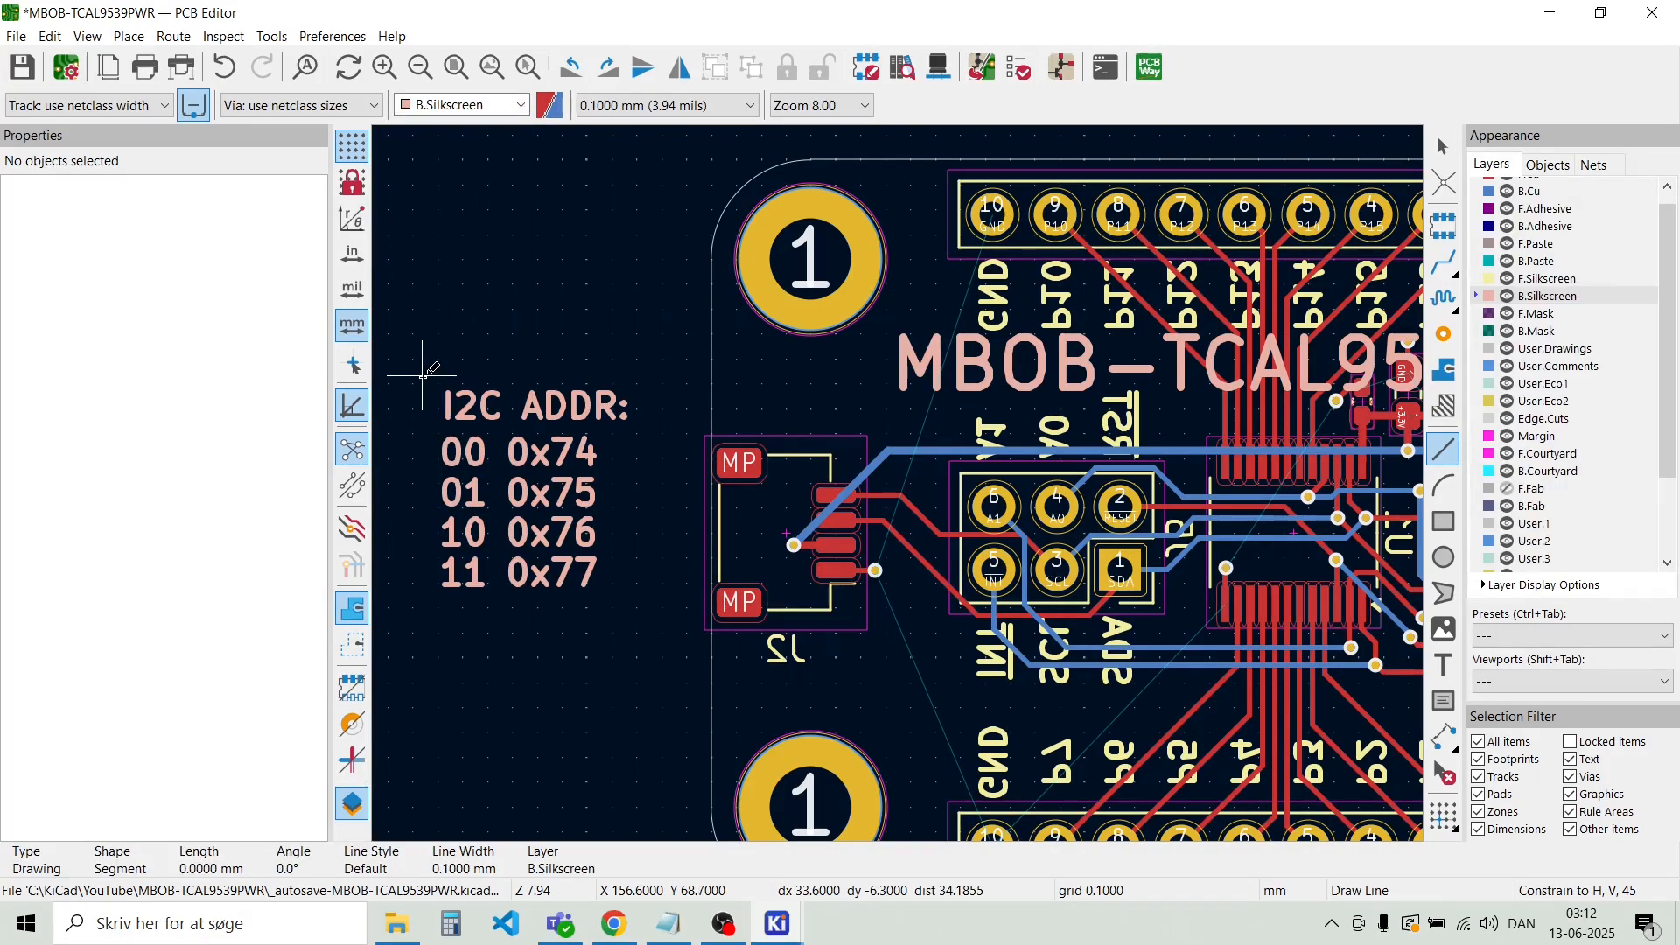
left_click(422, 376)
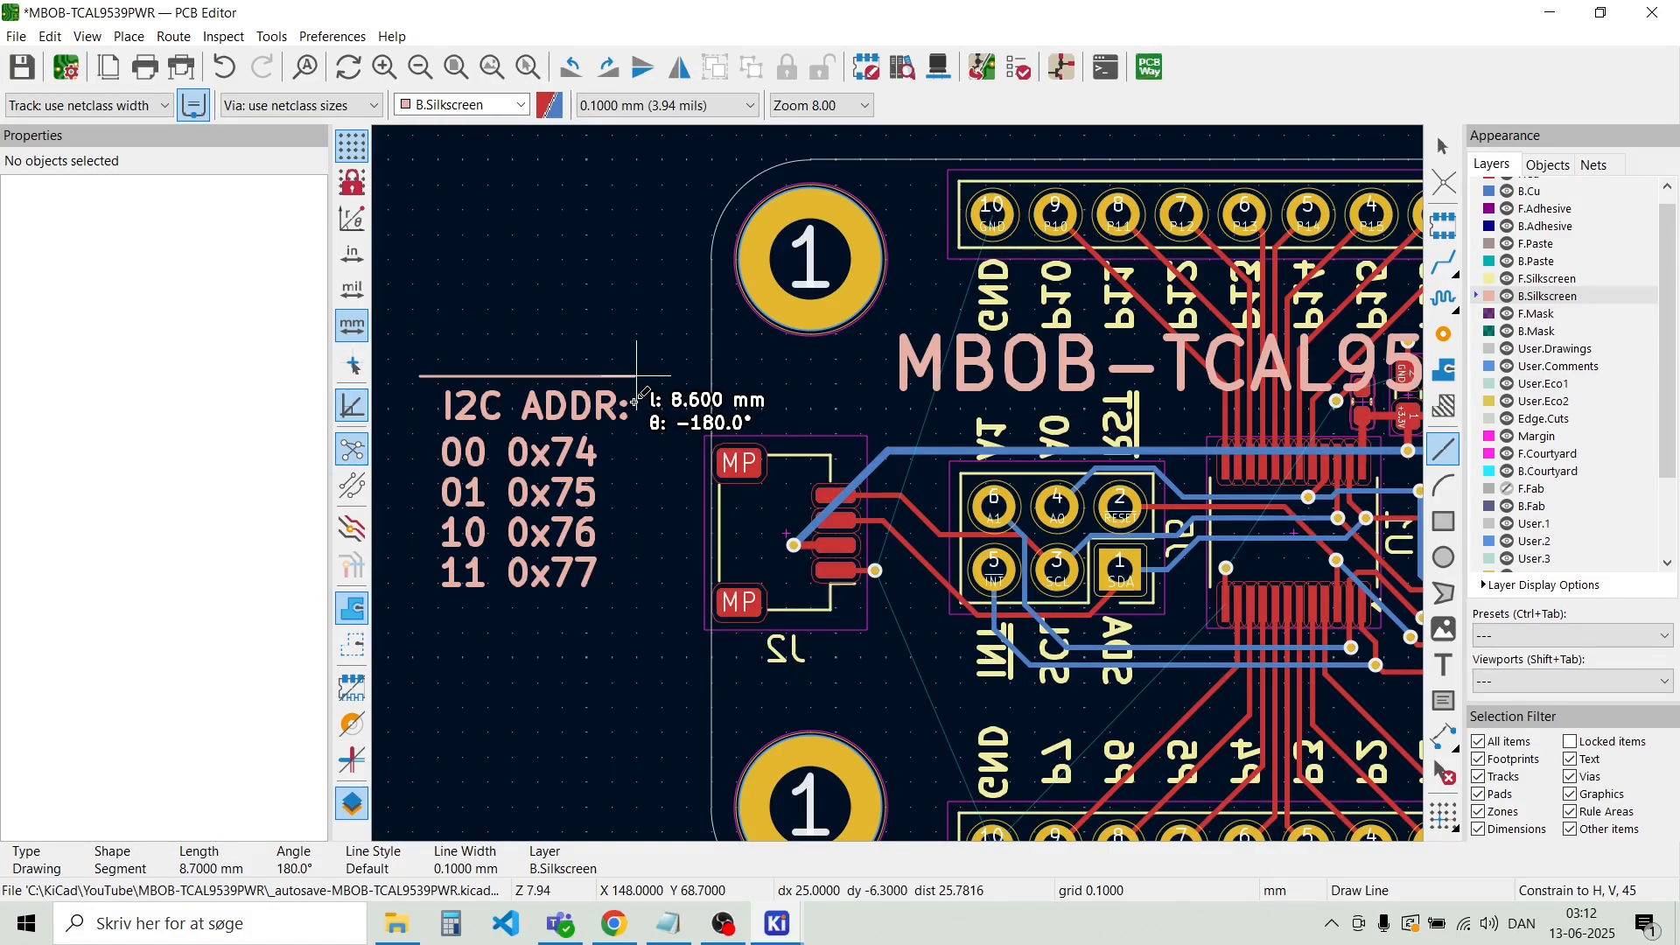
scroll(636, 376, "up", 3)
key("Escape")
key("Escape")
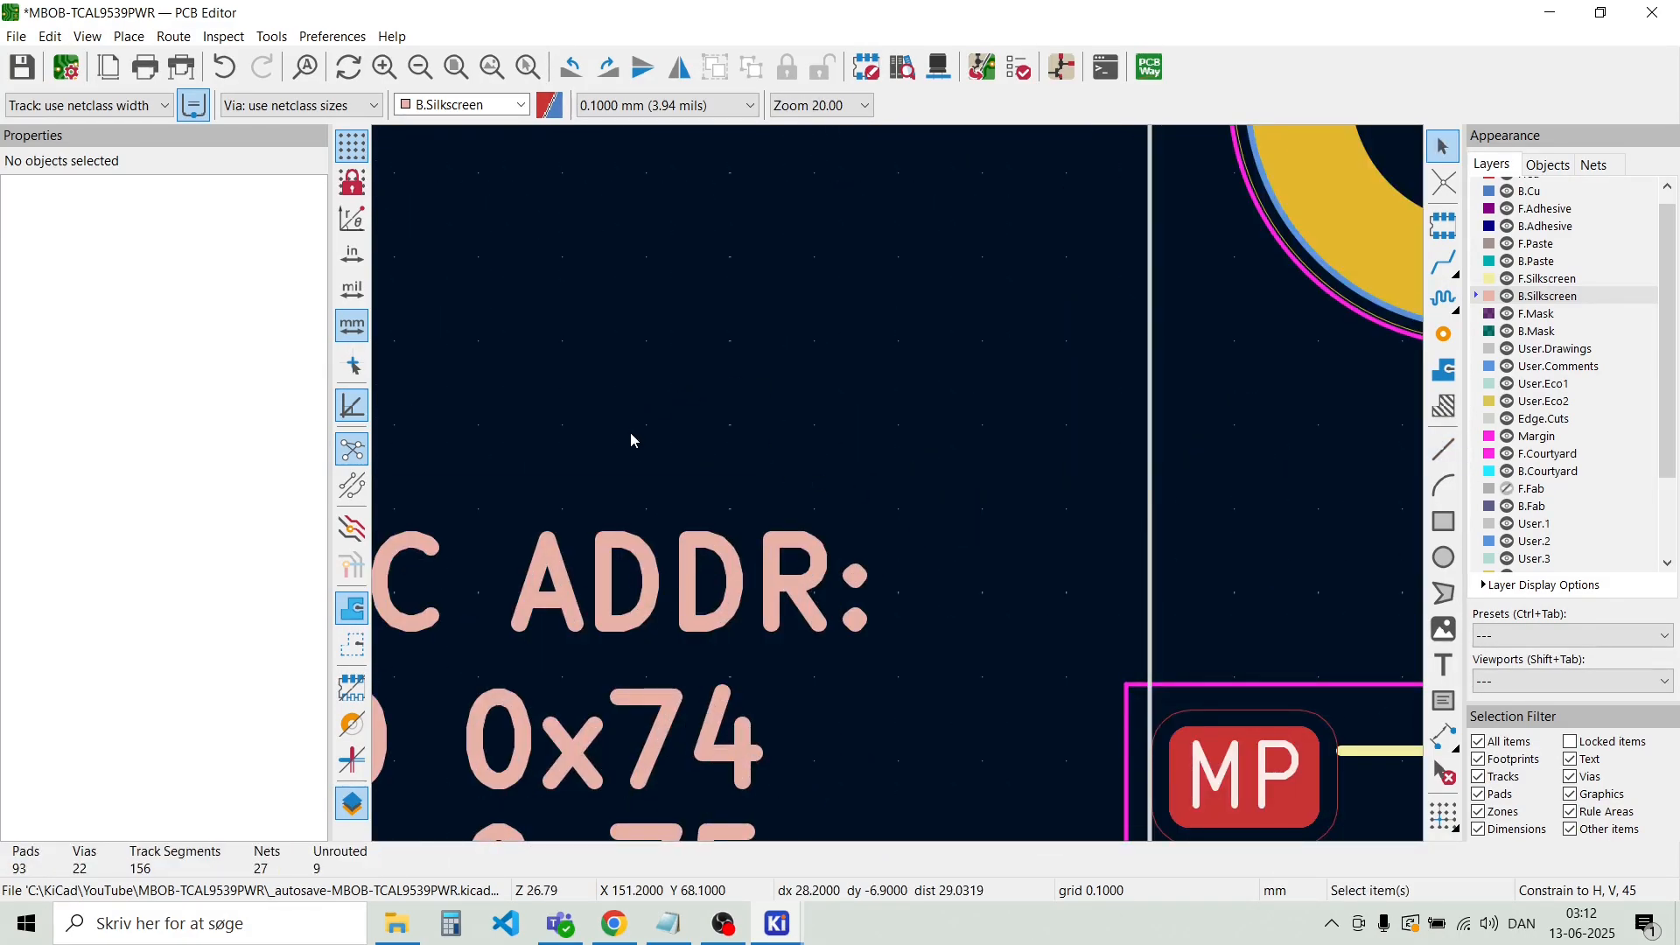
Draw a rectangle about 9.2 by 9.2 mm on B.Silkscreen around the I2C ADDR: heading and address list
scroll(636, 435, "down", 1)
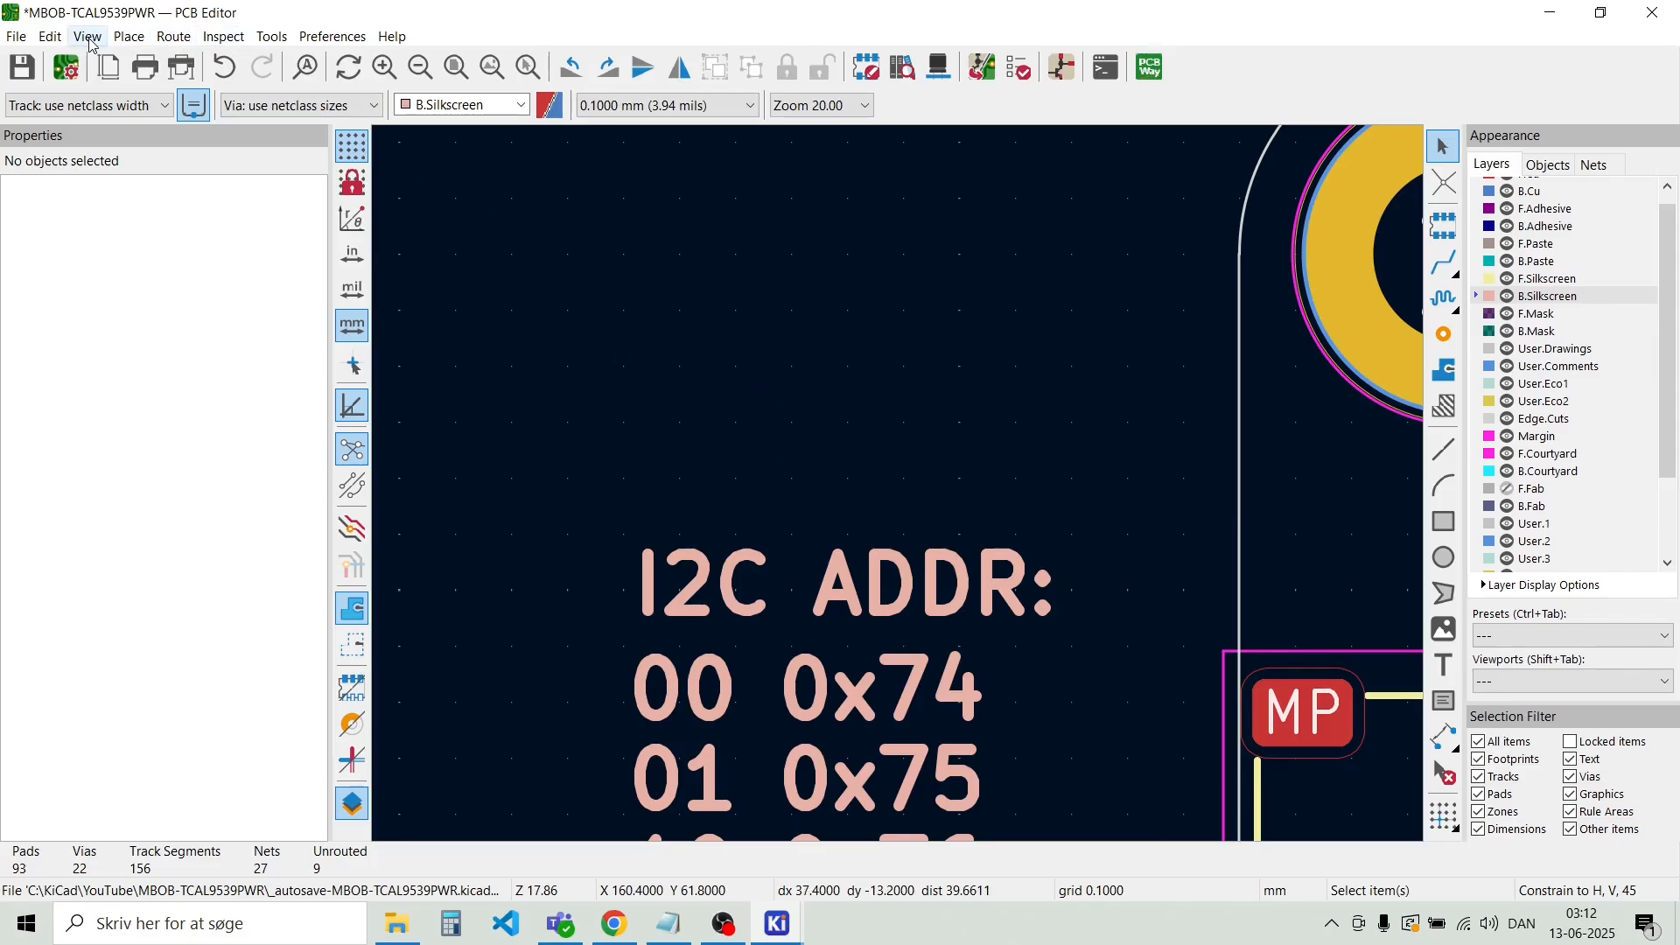
left_click(131, 37)
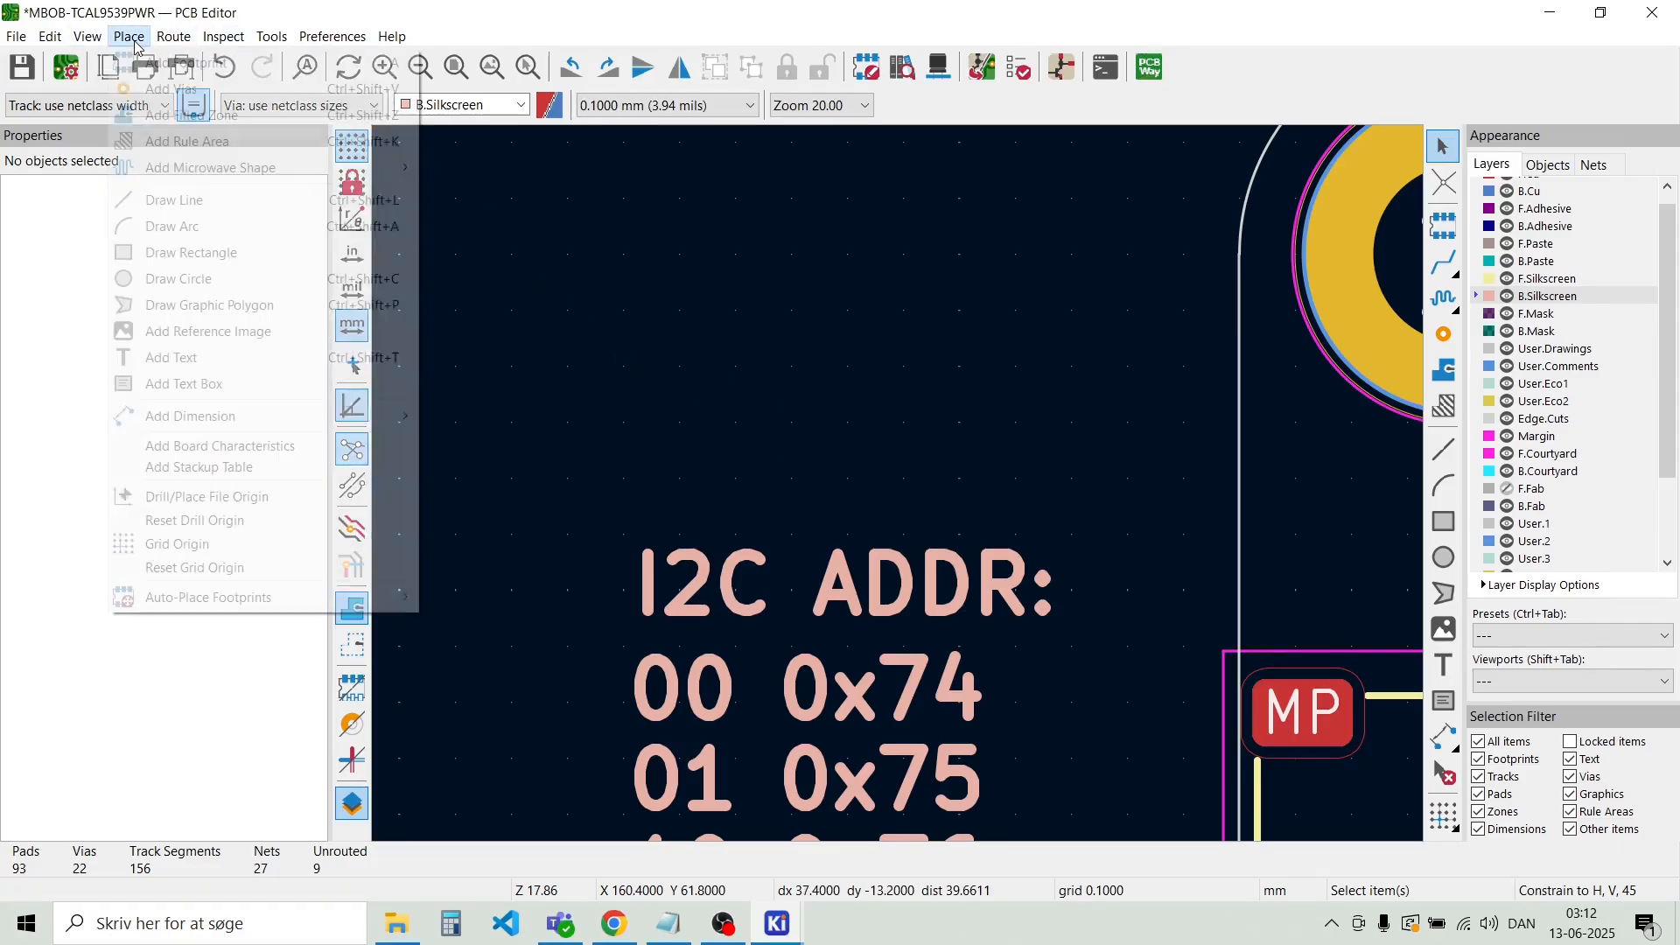
left_click(202, 255)
scroll(884, 483, "down", 2)
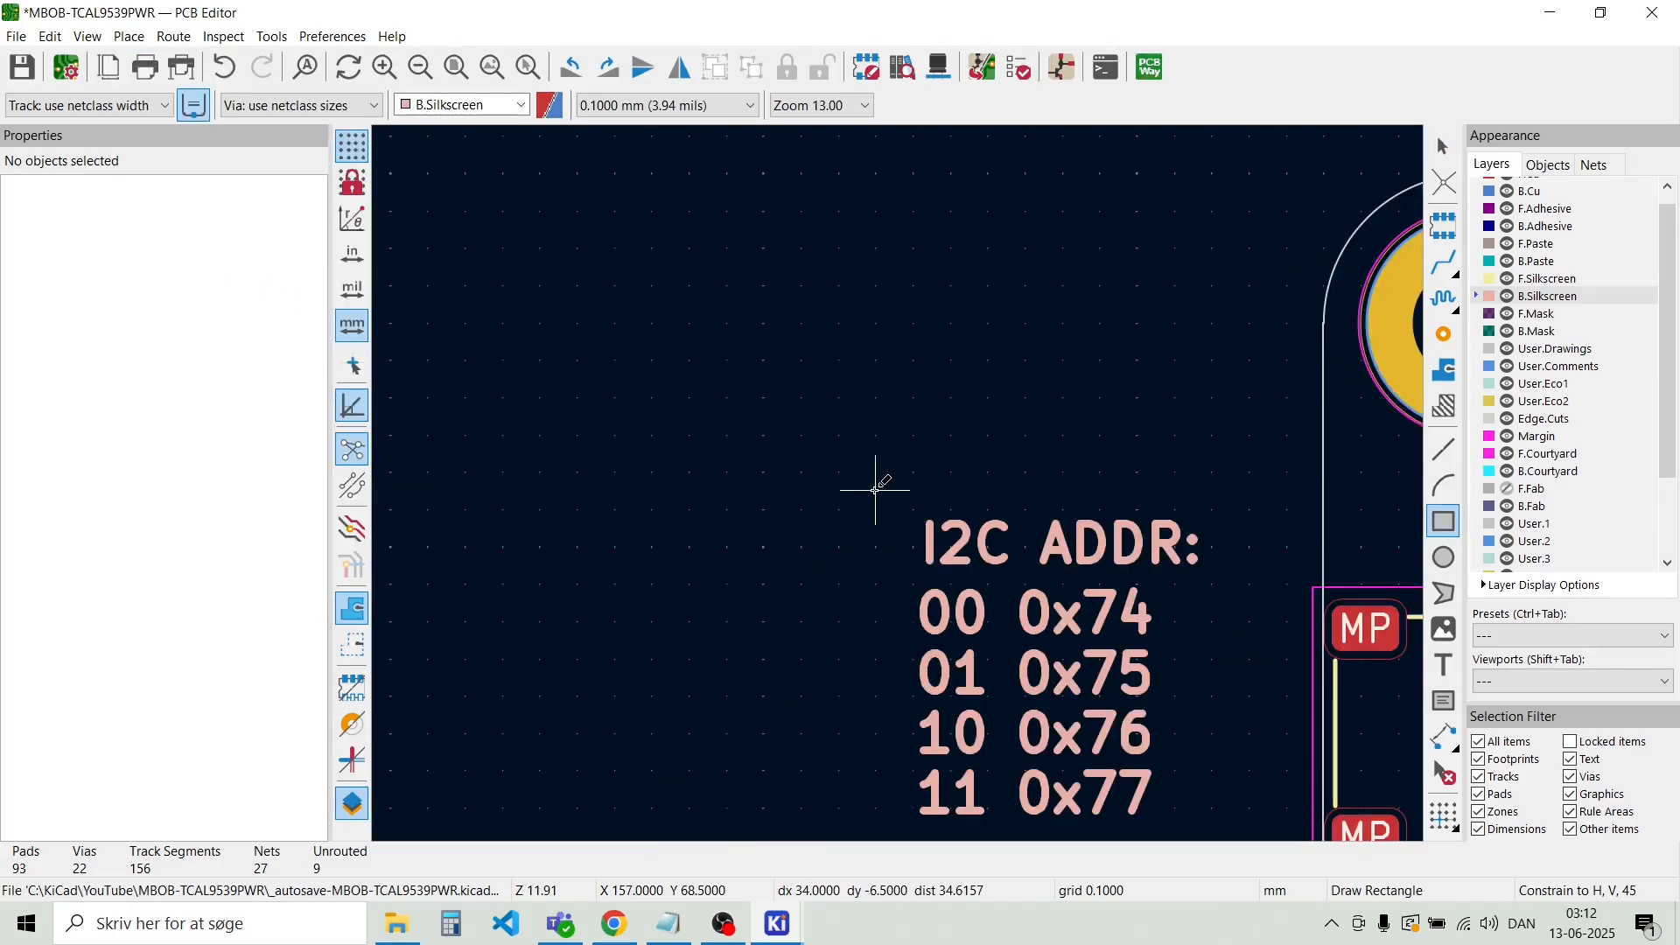
left_click(875, 490)
scroll(1138, 691, "down", 2)
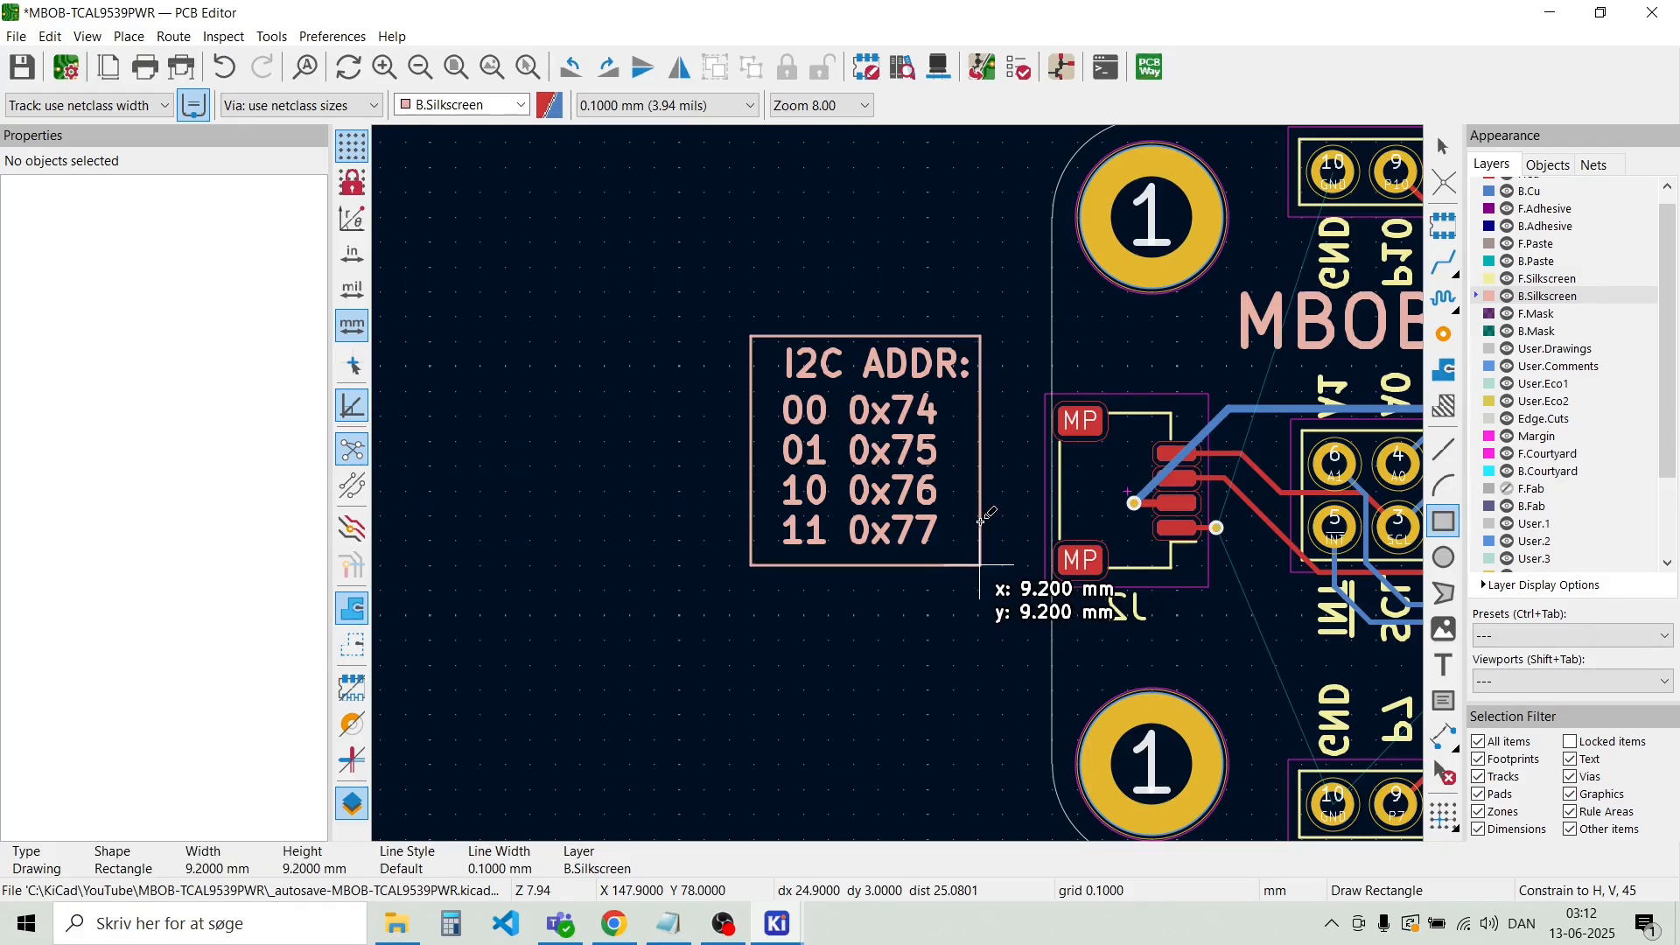
left_click(980, 565)
key("Escape")
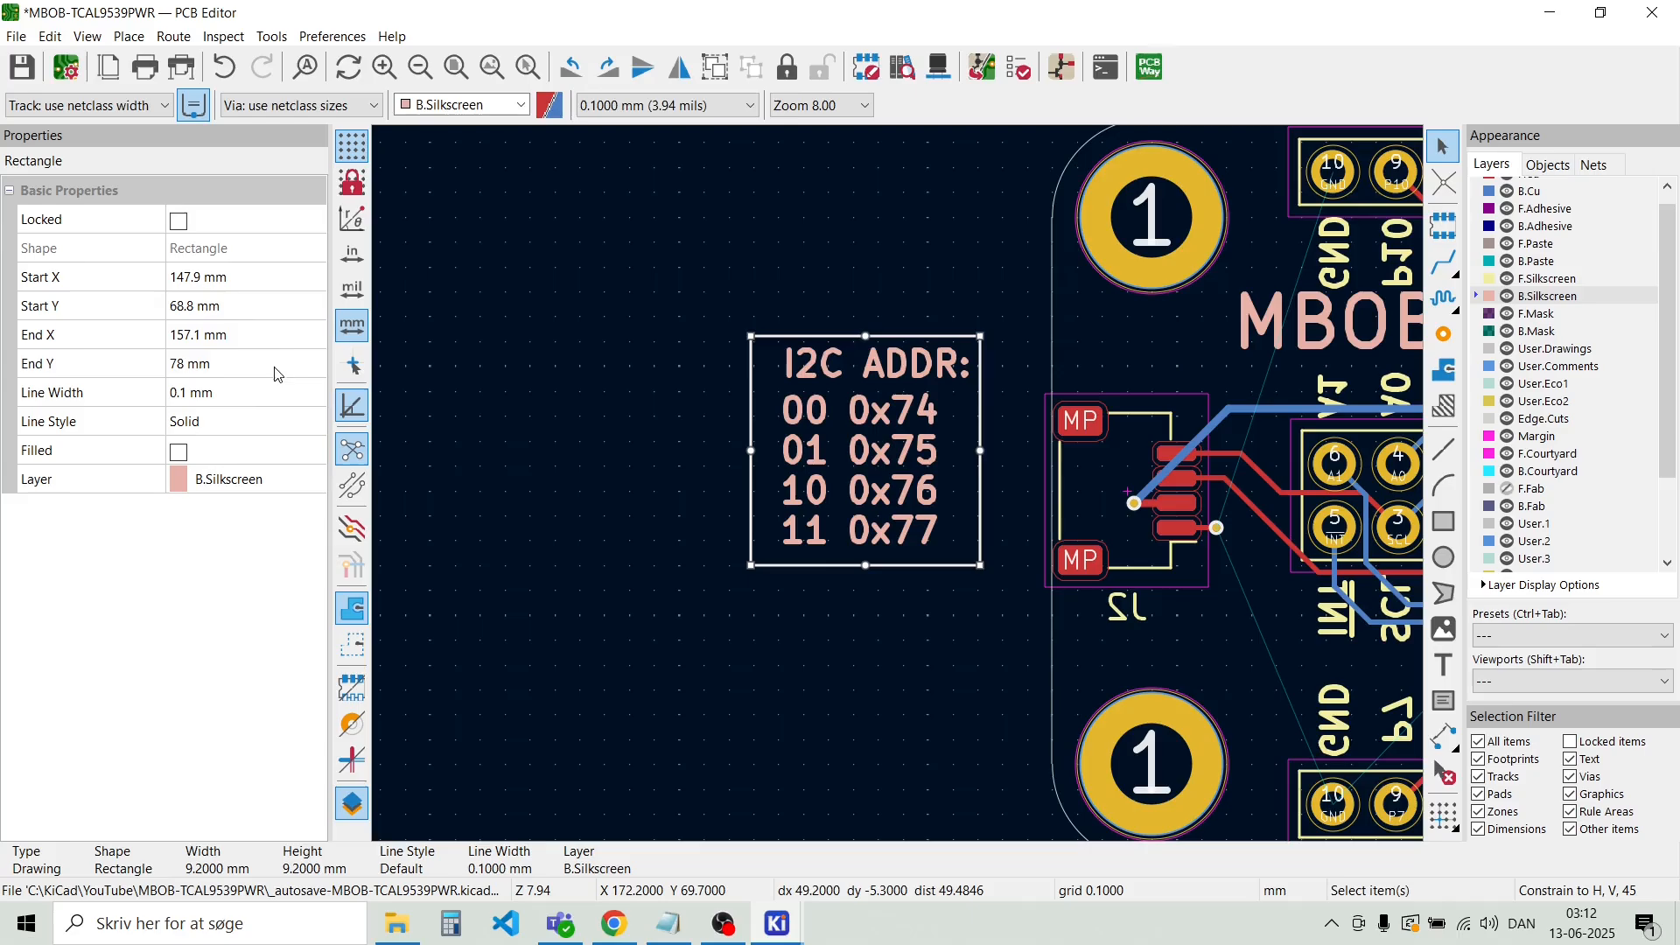
Set the line width of the rectangle around the I2C address table to 0.2 mm
left_click(267, 398)
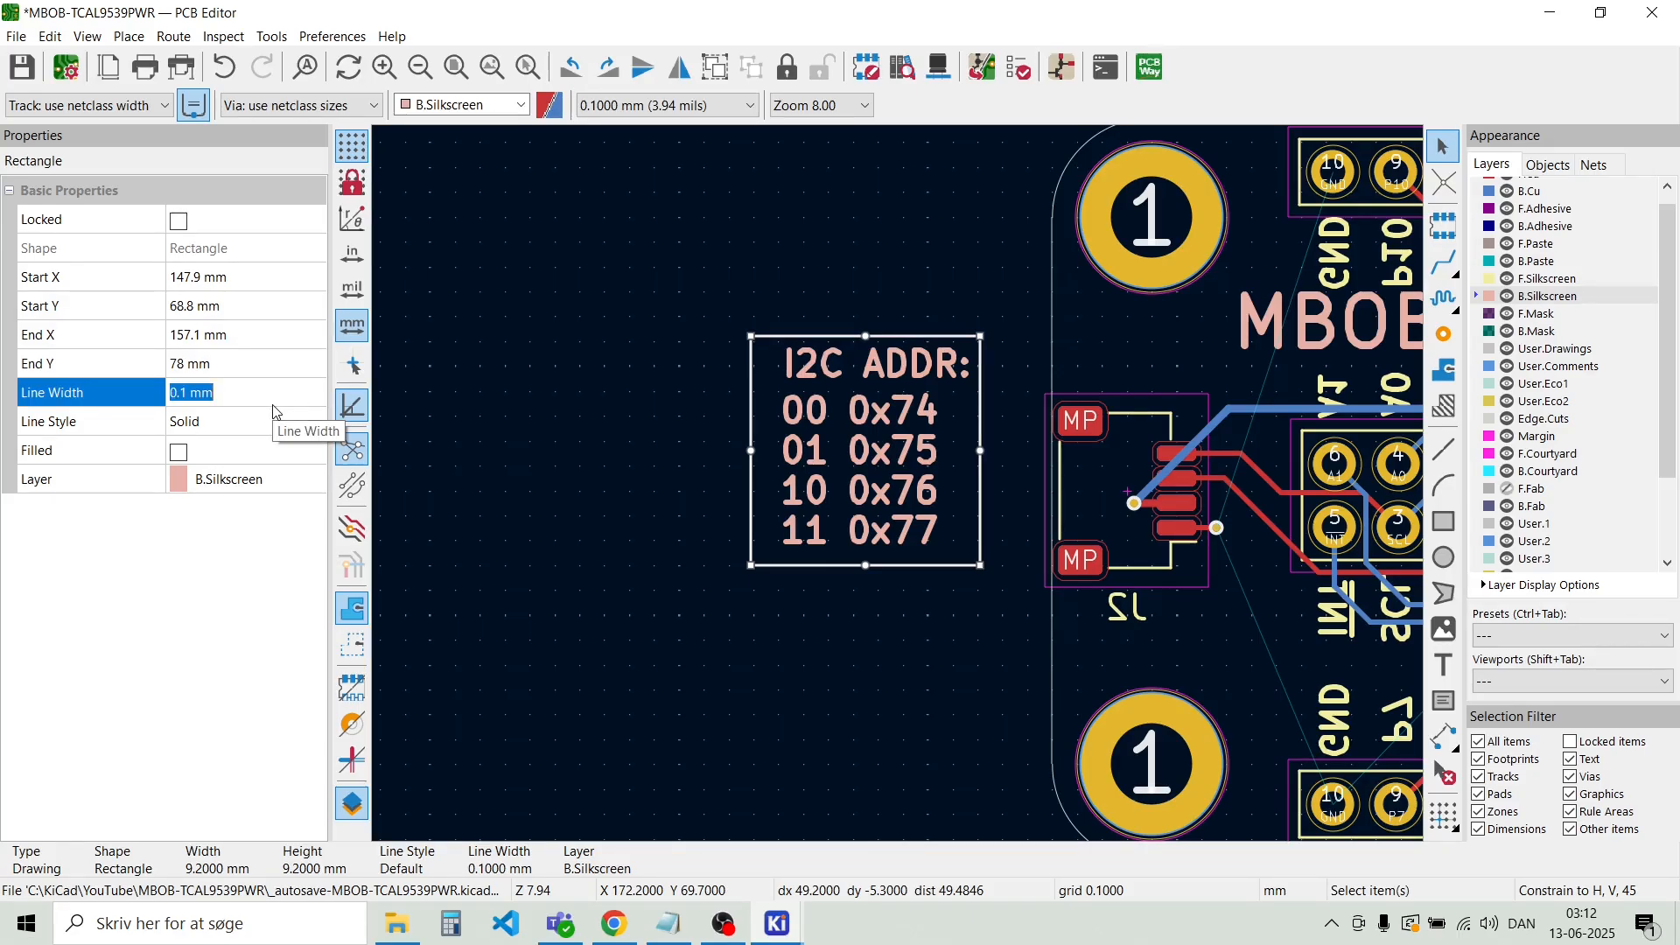
key("Right")
key("BackSpace")
type("2")
key("BackSpace")
key("BackSpace")
type(".2")
key("Tab")
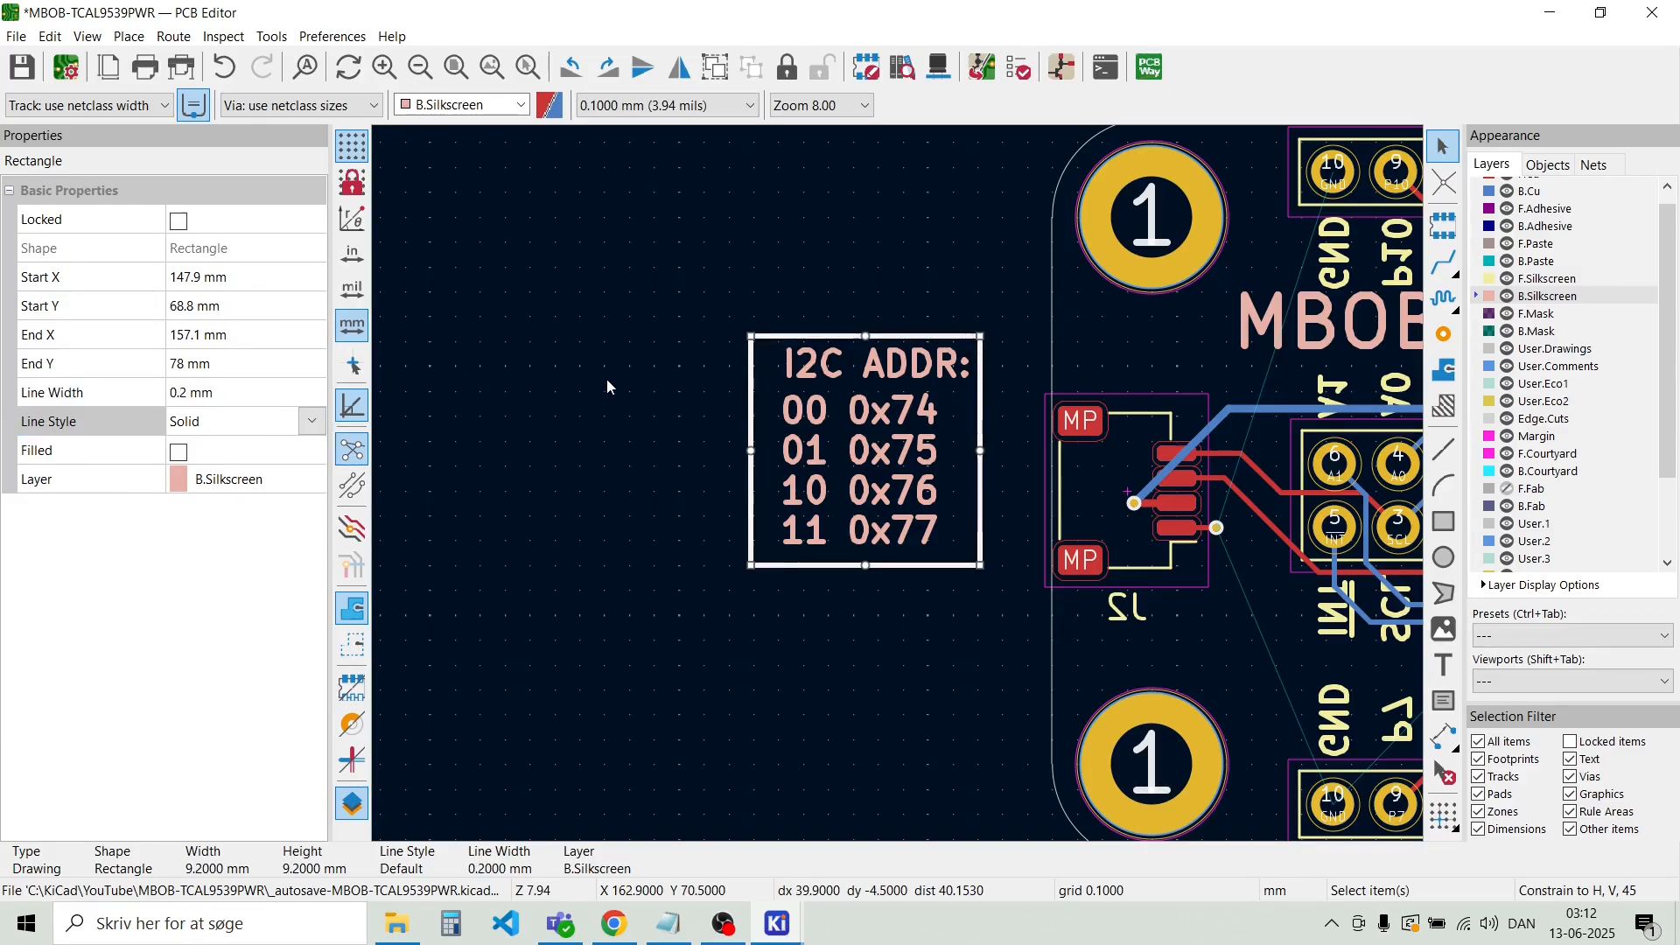
Move the four-line address list inside the frame to X 156.4 mm, Y 77.5 mm
scroll(612, 378, "up", 3)
scroll(941, 490, "down", 2)
scroll(1076, 483, "up", 1)
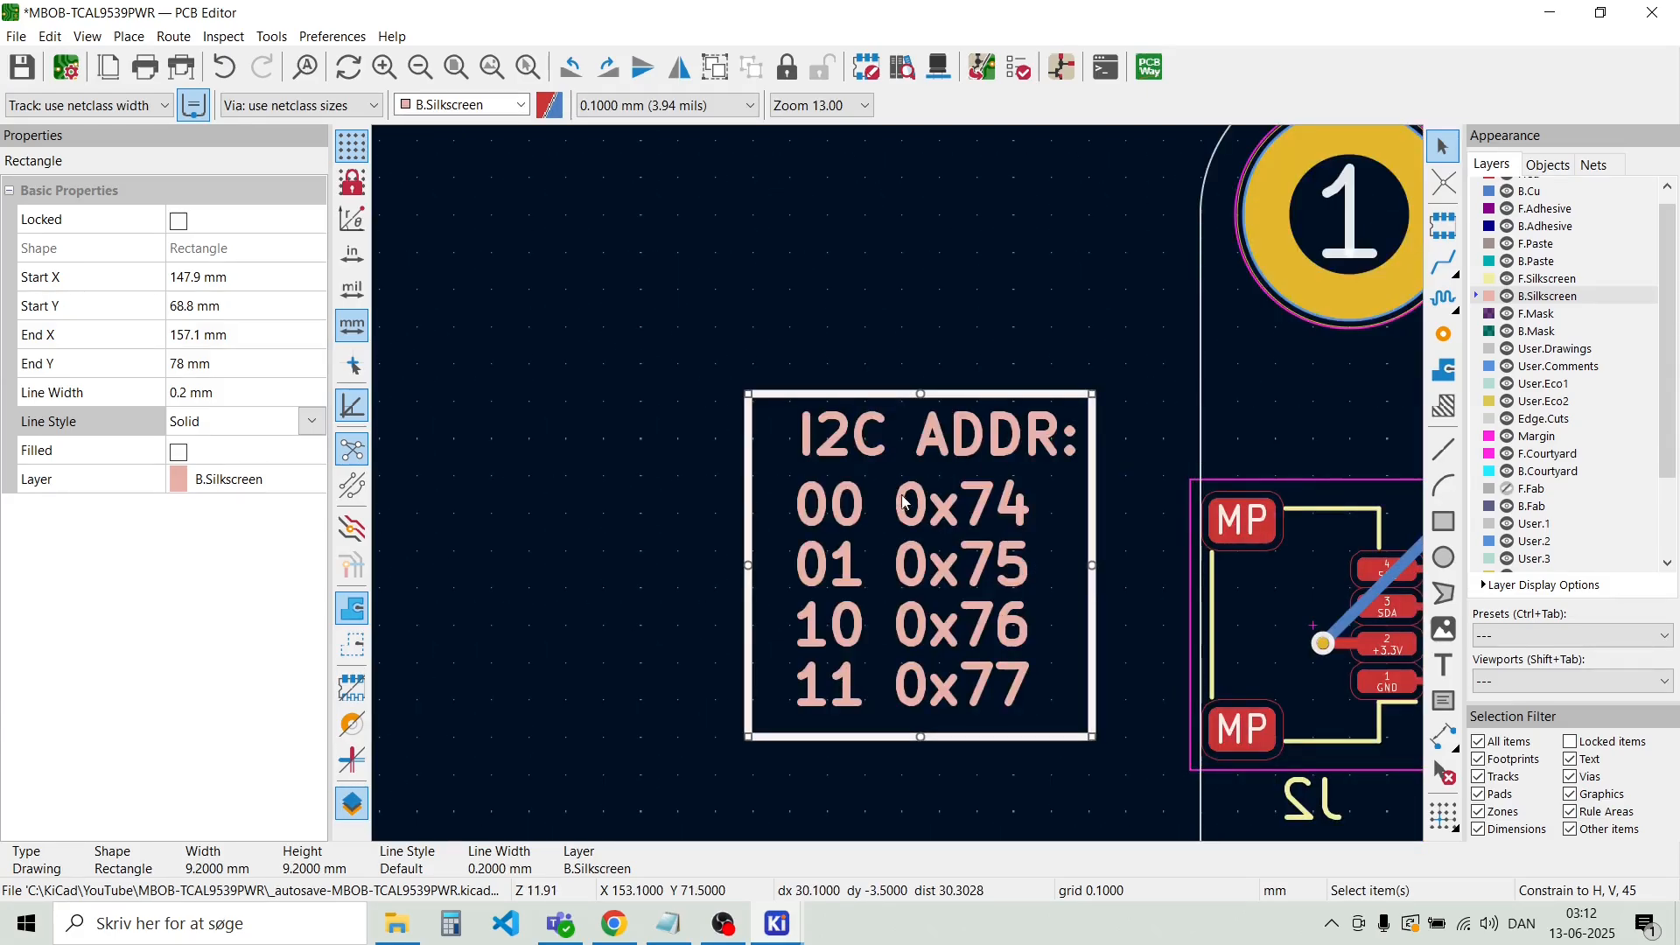
key("Escape")
left_click_drag(1050, 711, 847, 537)
key("m")
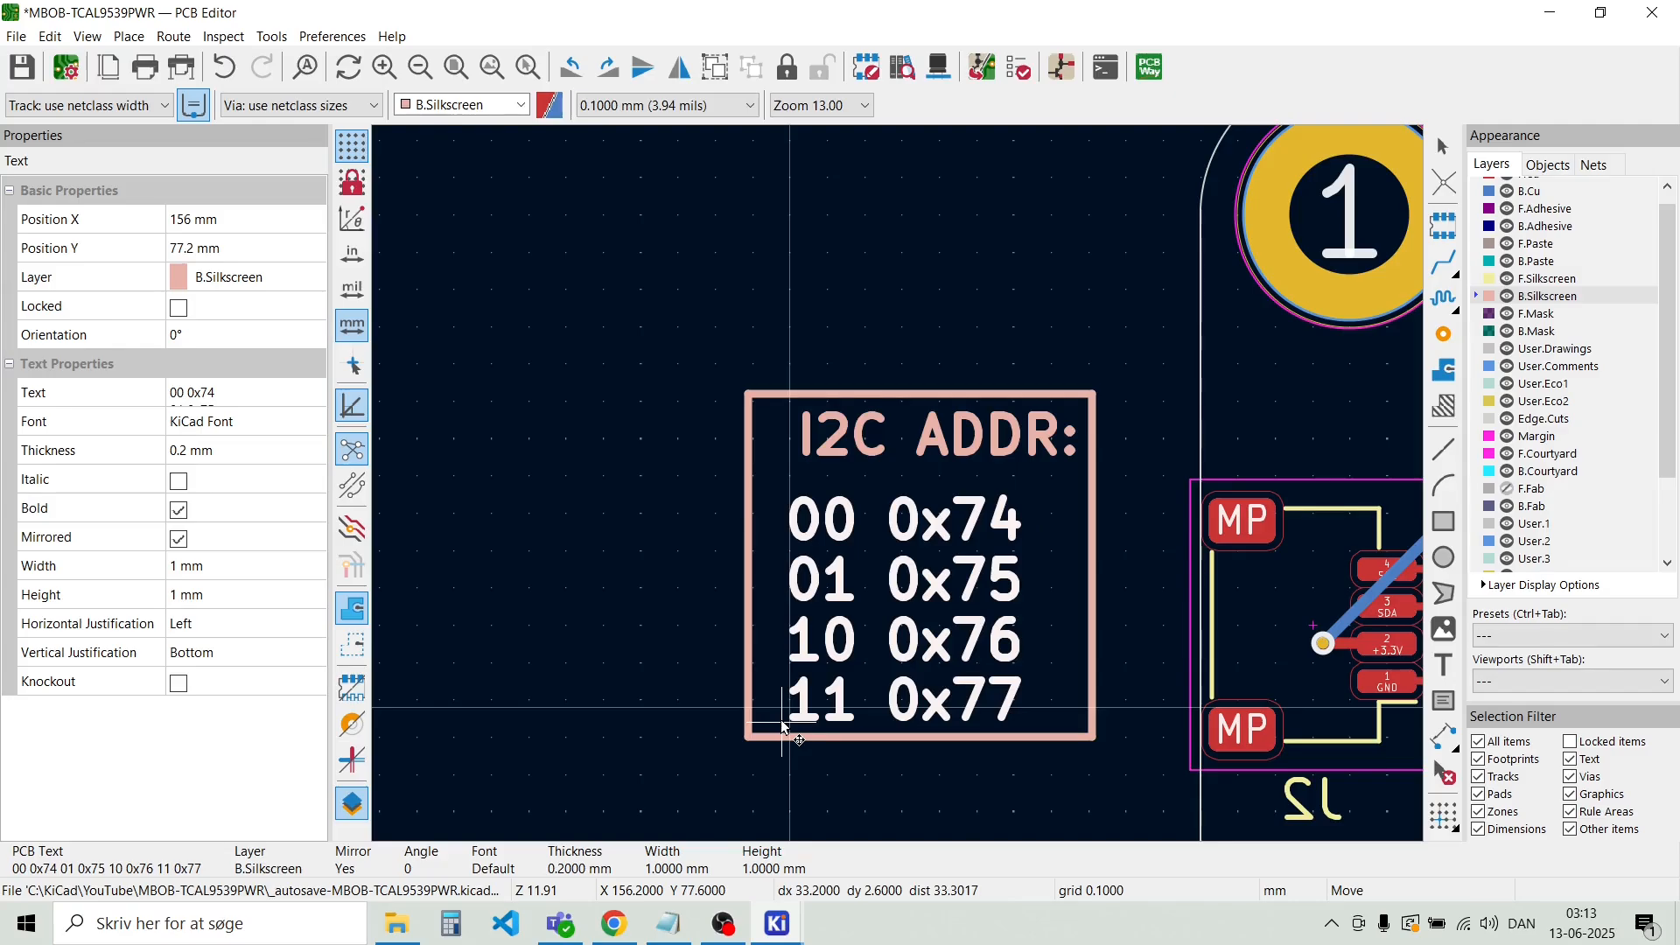
left_click(778, 718)
key("Escape")
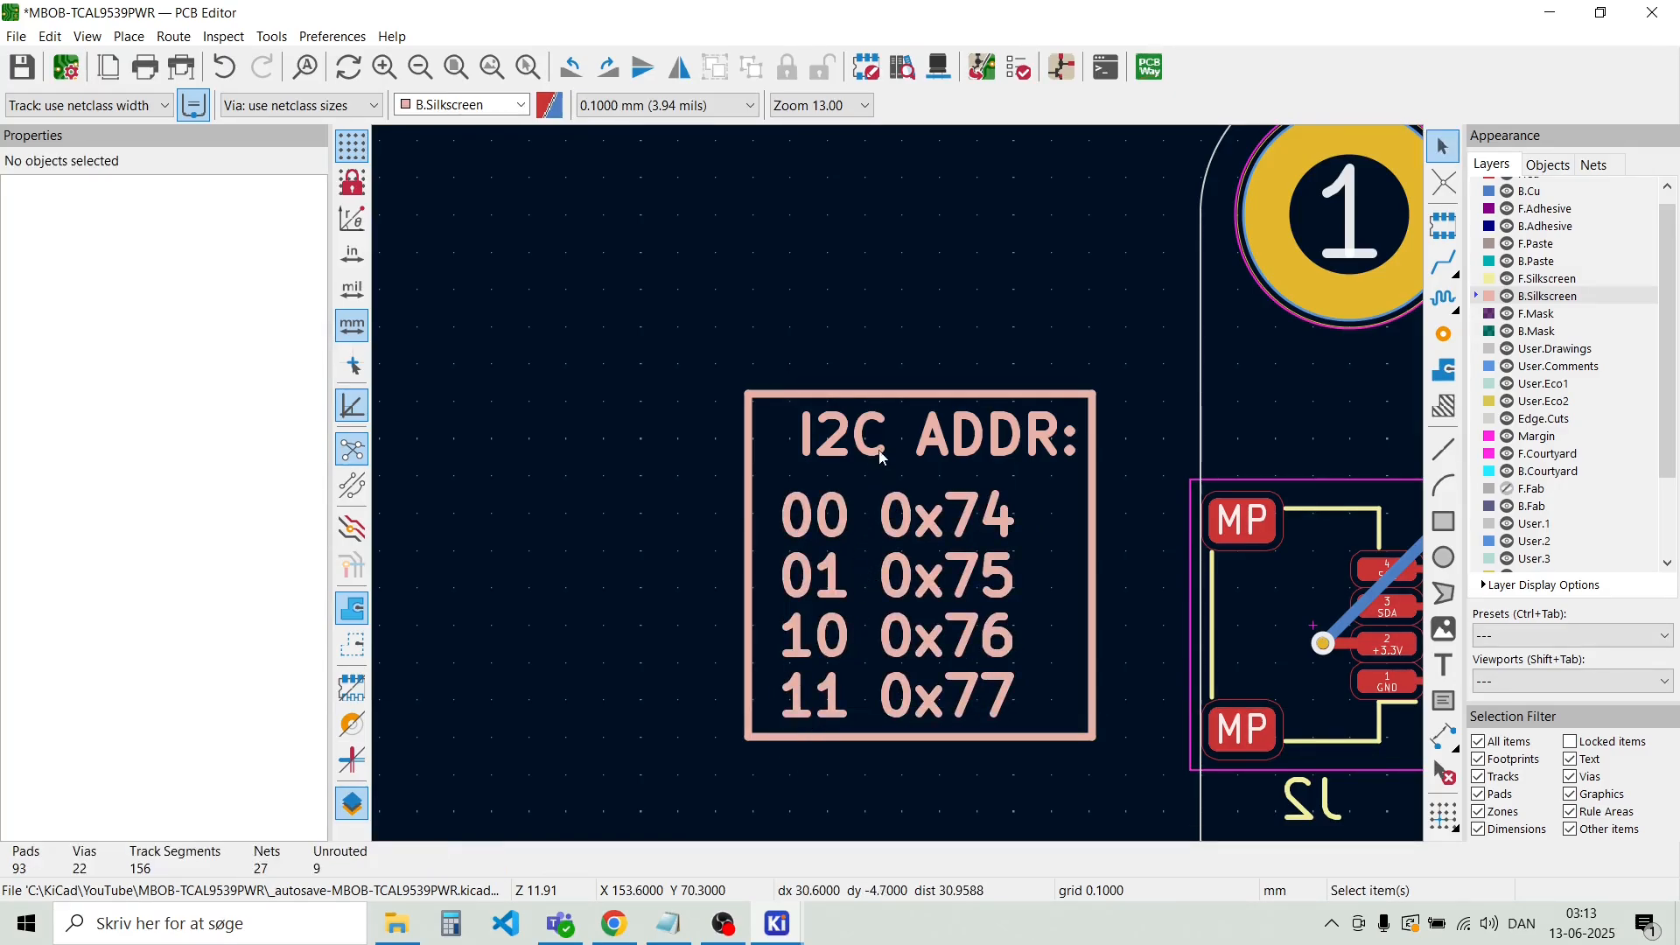
Move the I2C ADDR: heading to X 156.5 mm, Y 70.5 mm so it aligns with the address list
left_click(904, 458)
key("m")
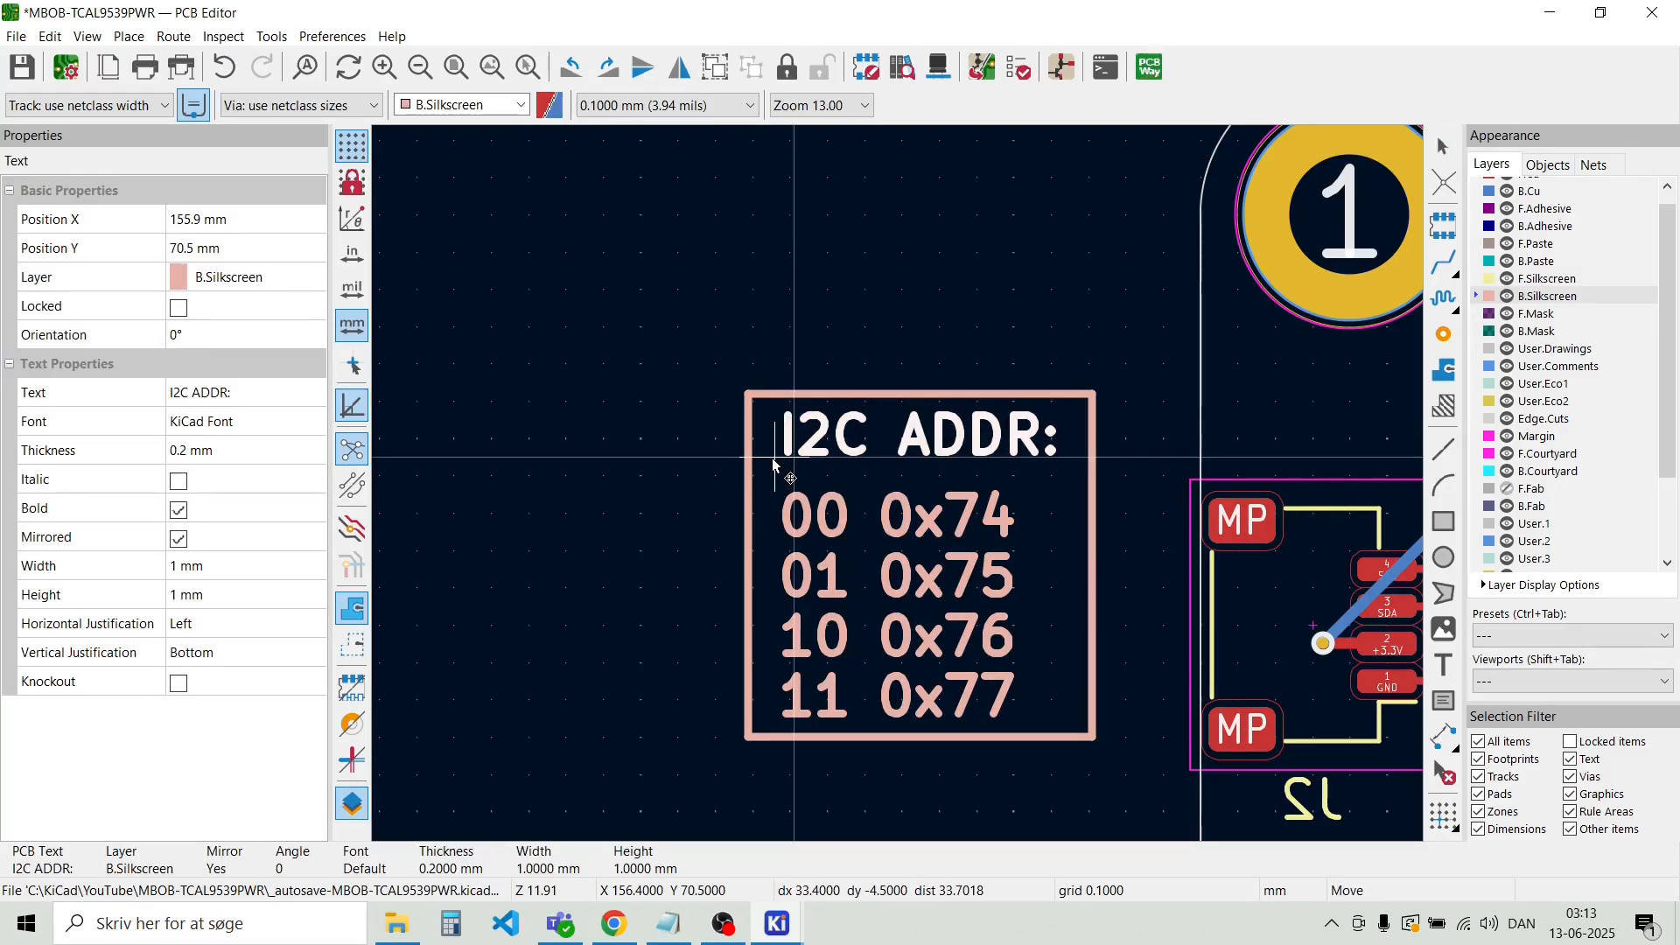
left_click(773, 465)
key("Escape")
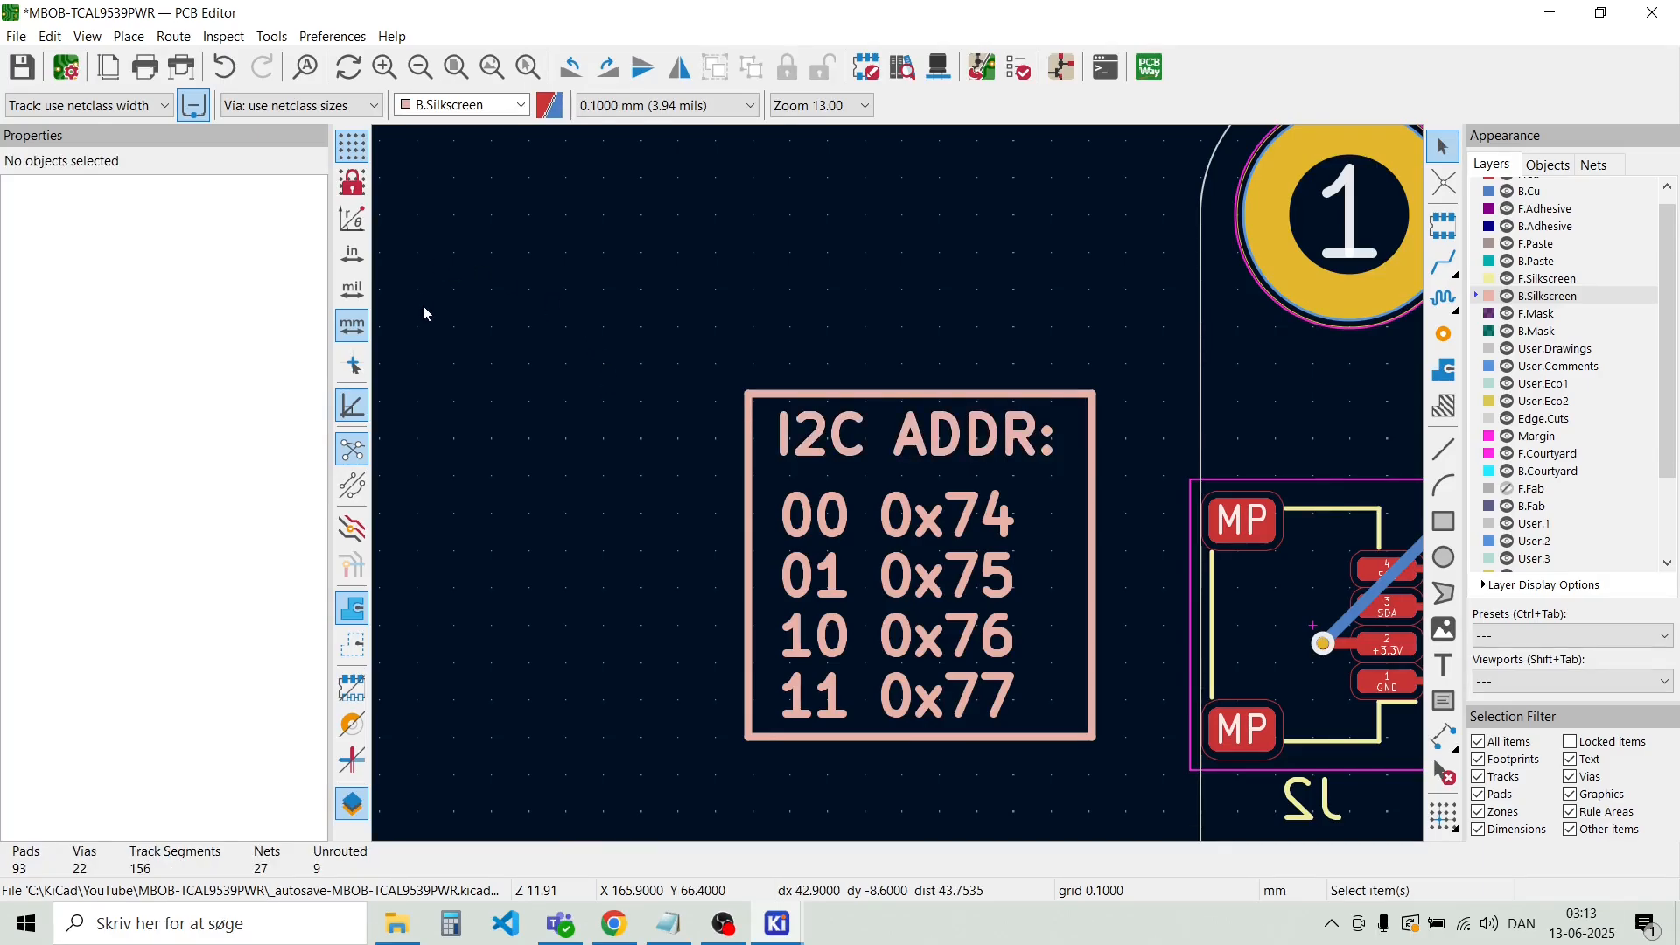
Draw a horizontal line about 9.2 mm long on B.Silkscreen across the frame, between the I2C ADDR: heading and the address list
left_click(129, 35)
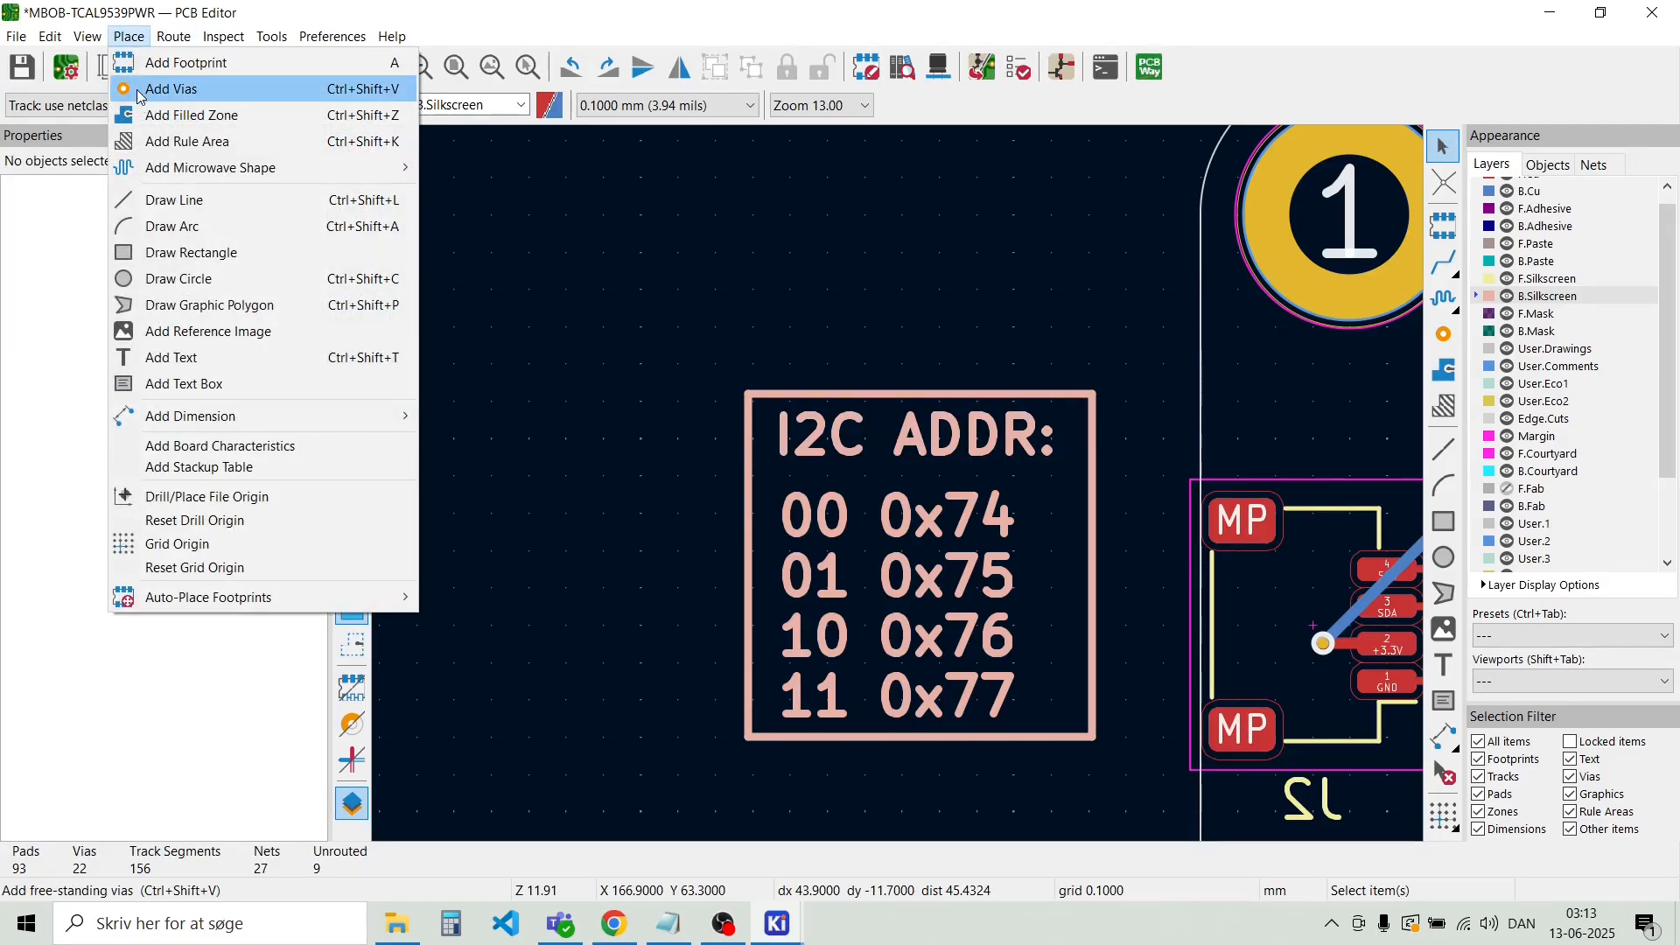
left_click(170, 203)
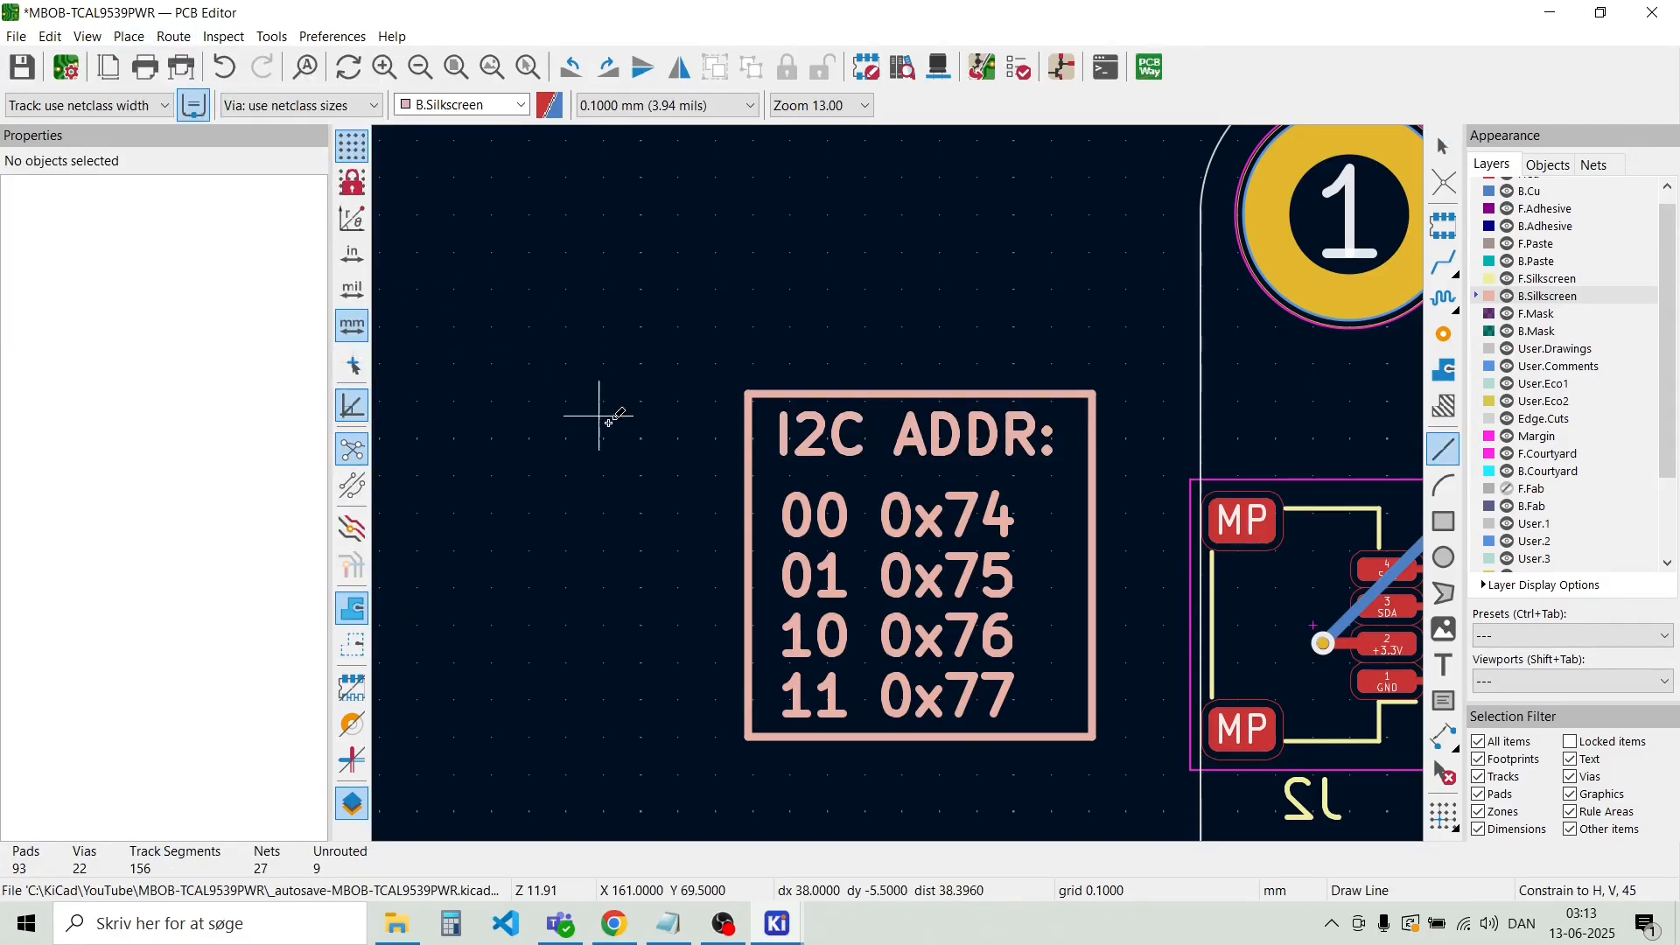
scroll(771, 488, "up", 3)
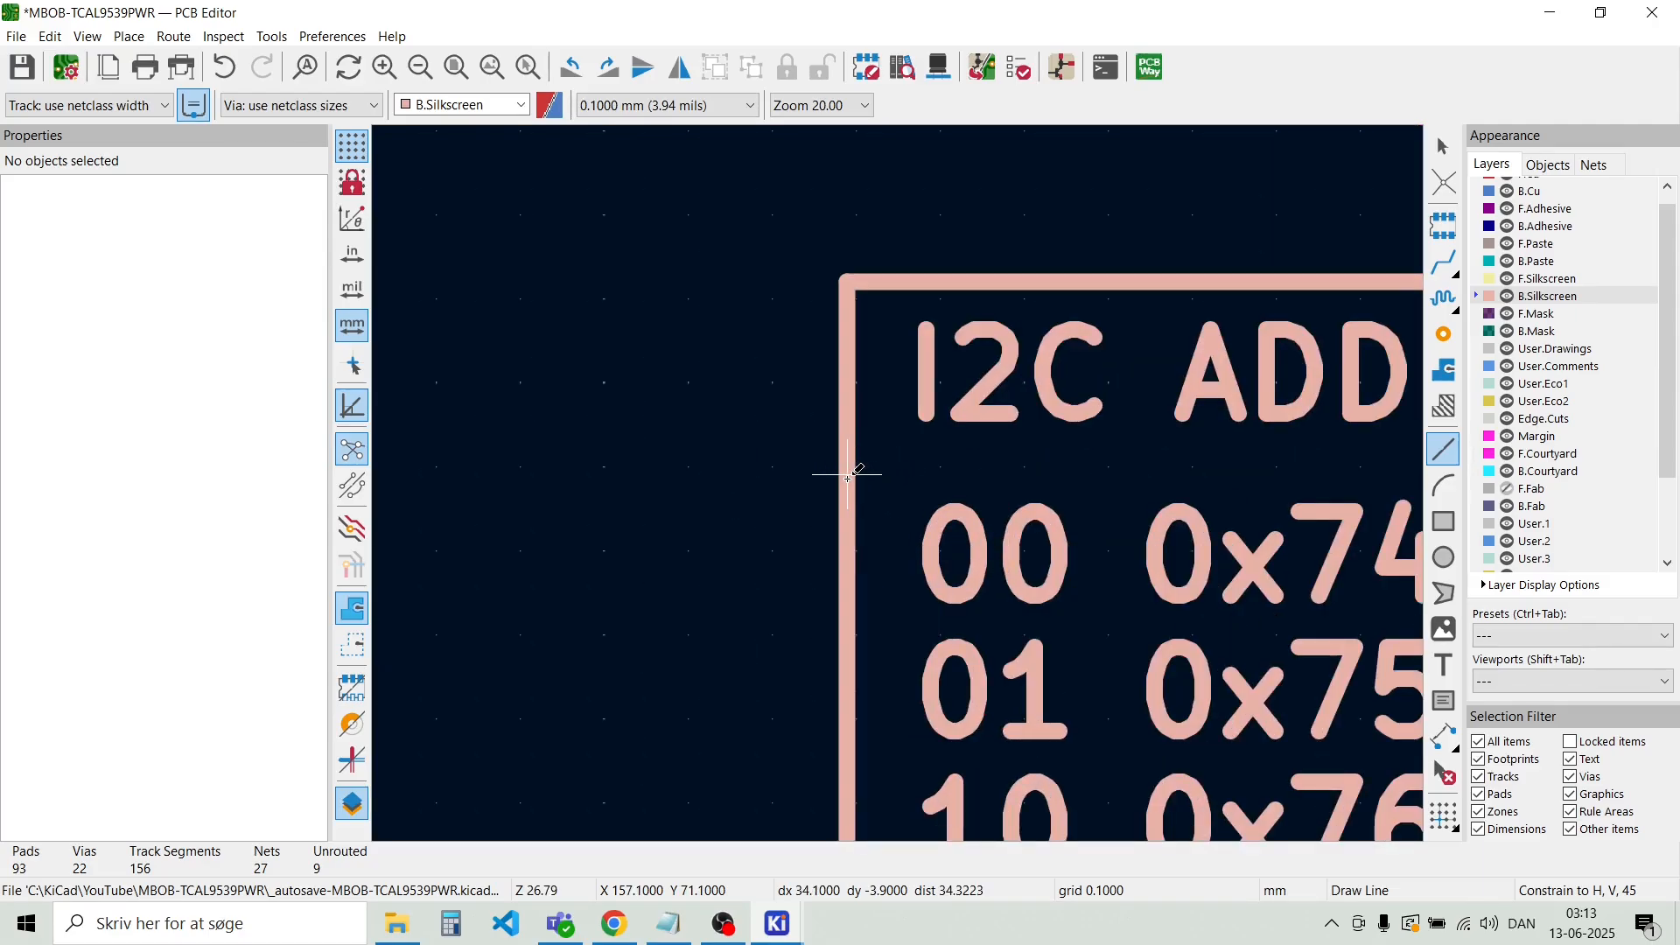
left_click(848, 477)
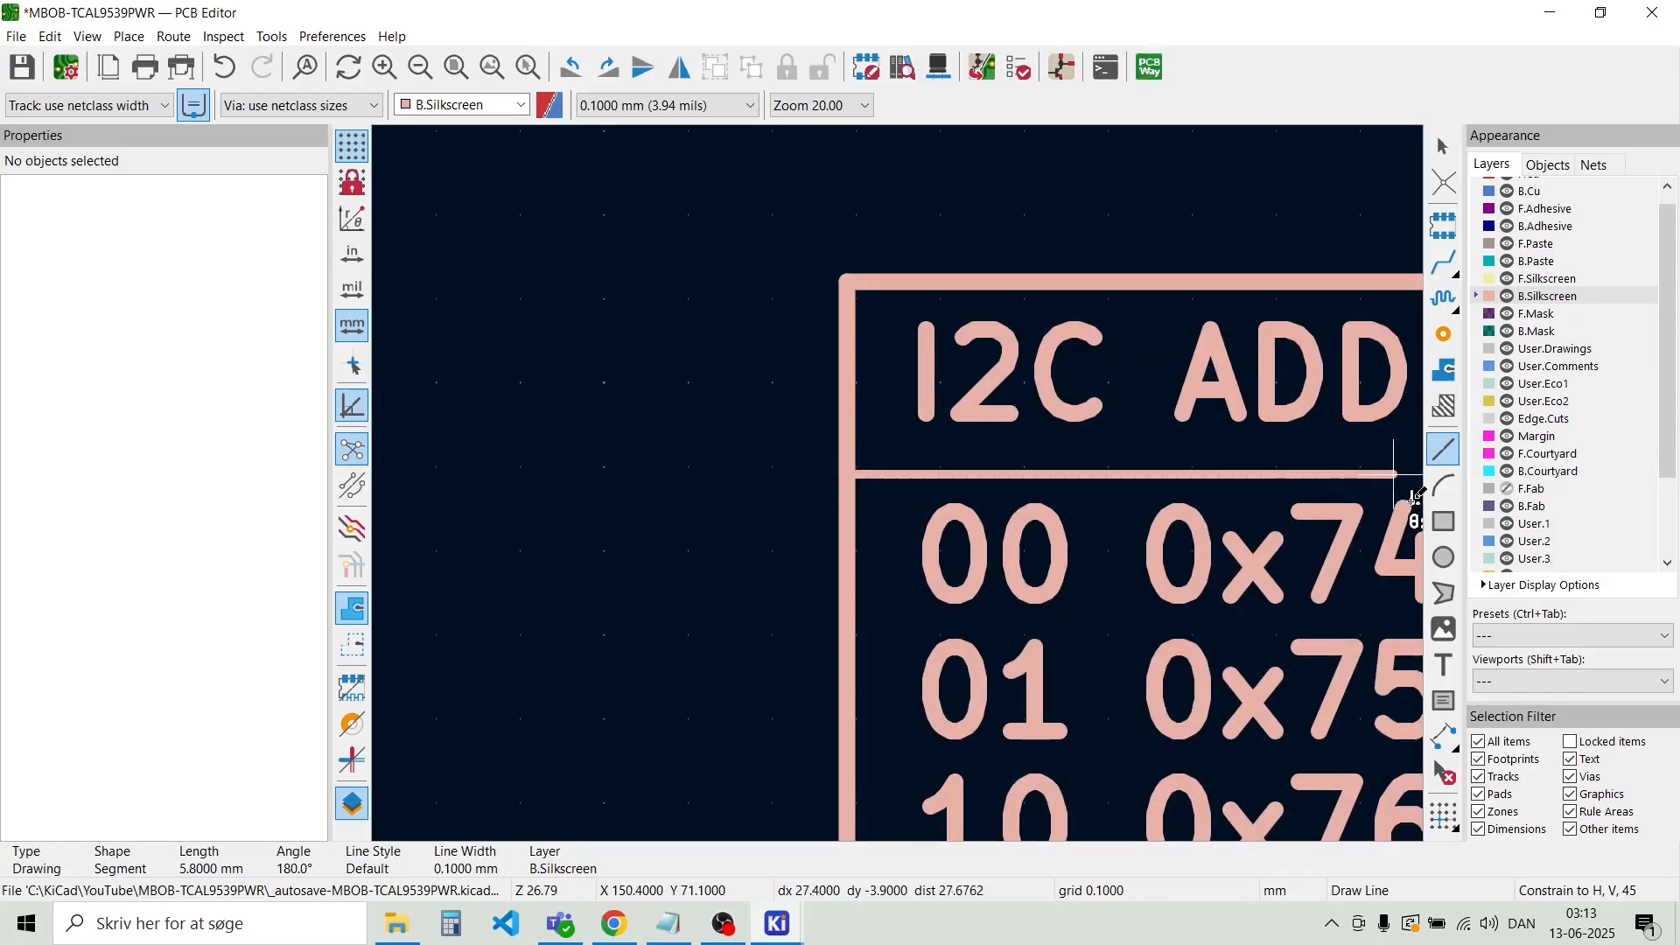
scroll(1418, 473, "down", 3)
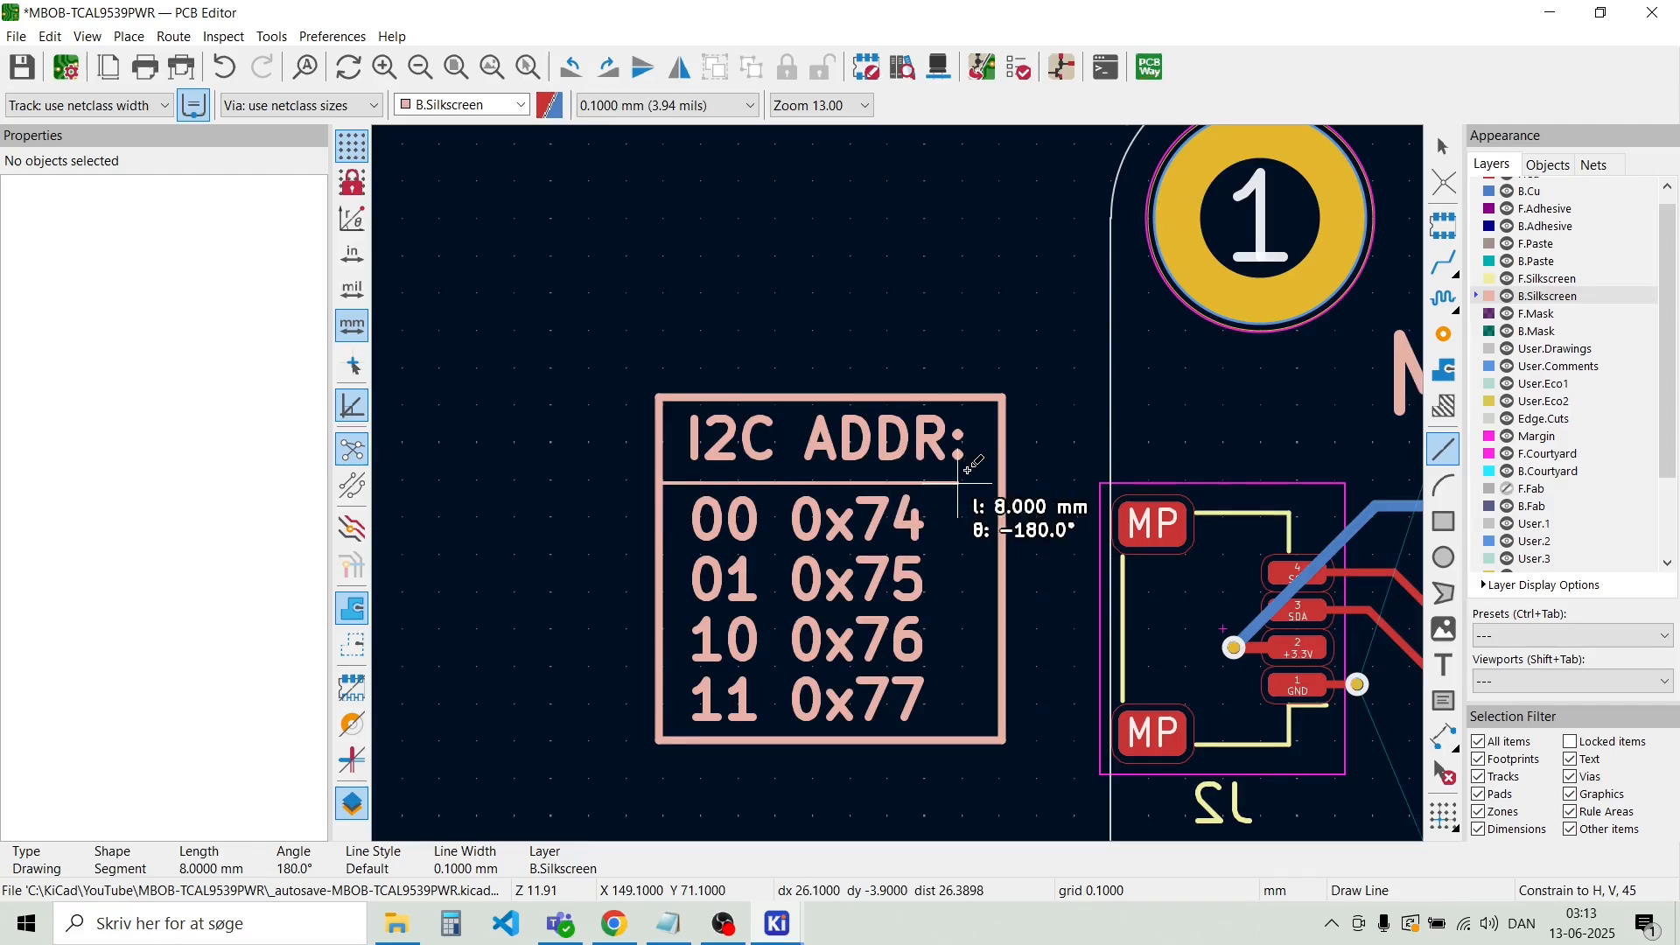
scroll(975, 495, "up", 3)
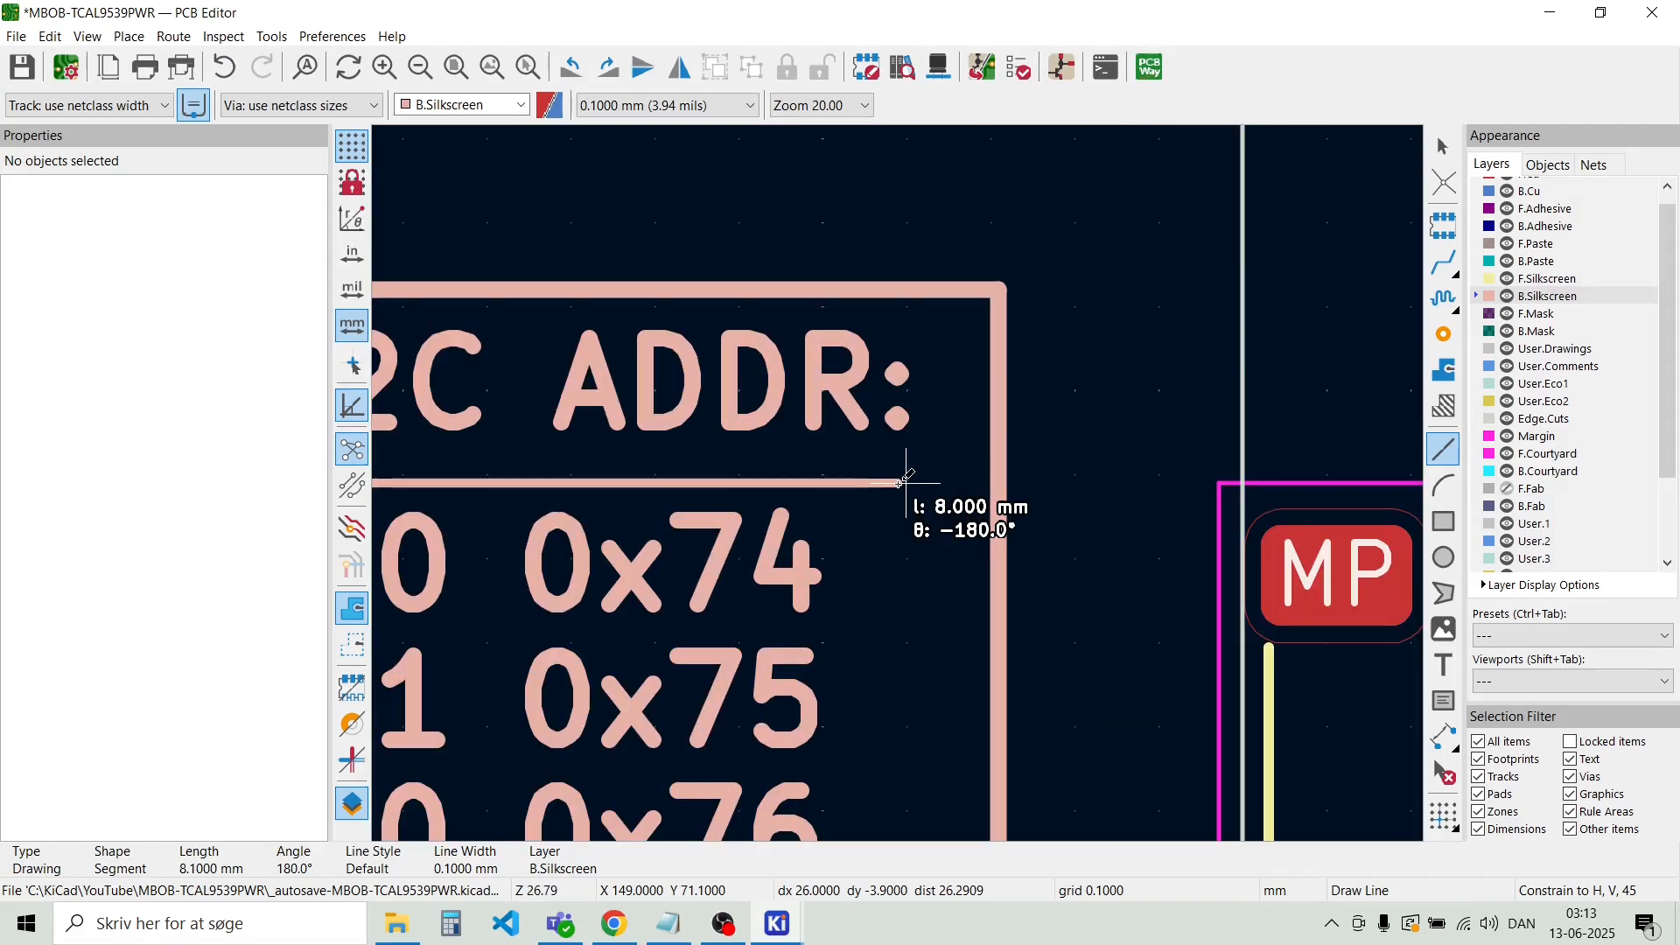
double_click(999, 481)
key("Escape")
Set the line width of the divider below the I2C ADDR: heading to 0.2 mm
left_click(936, 482)
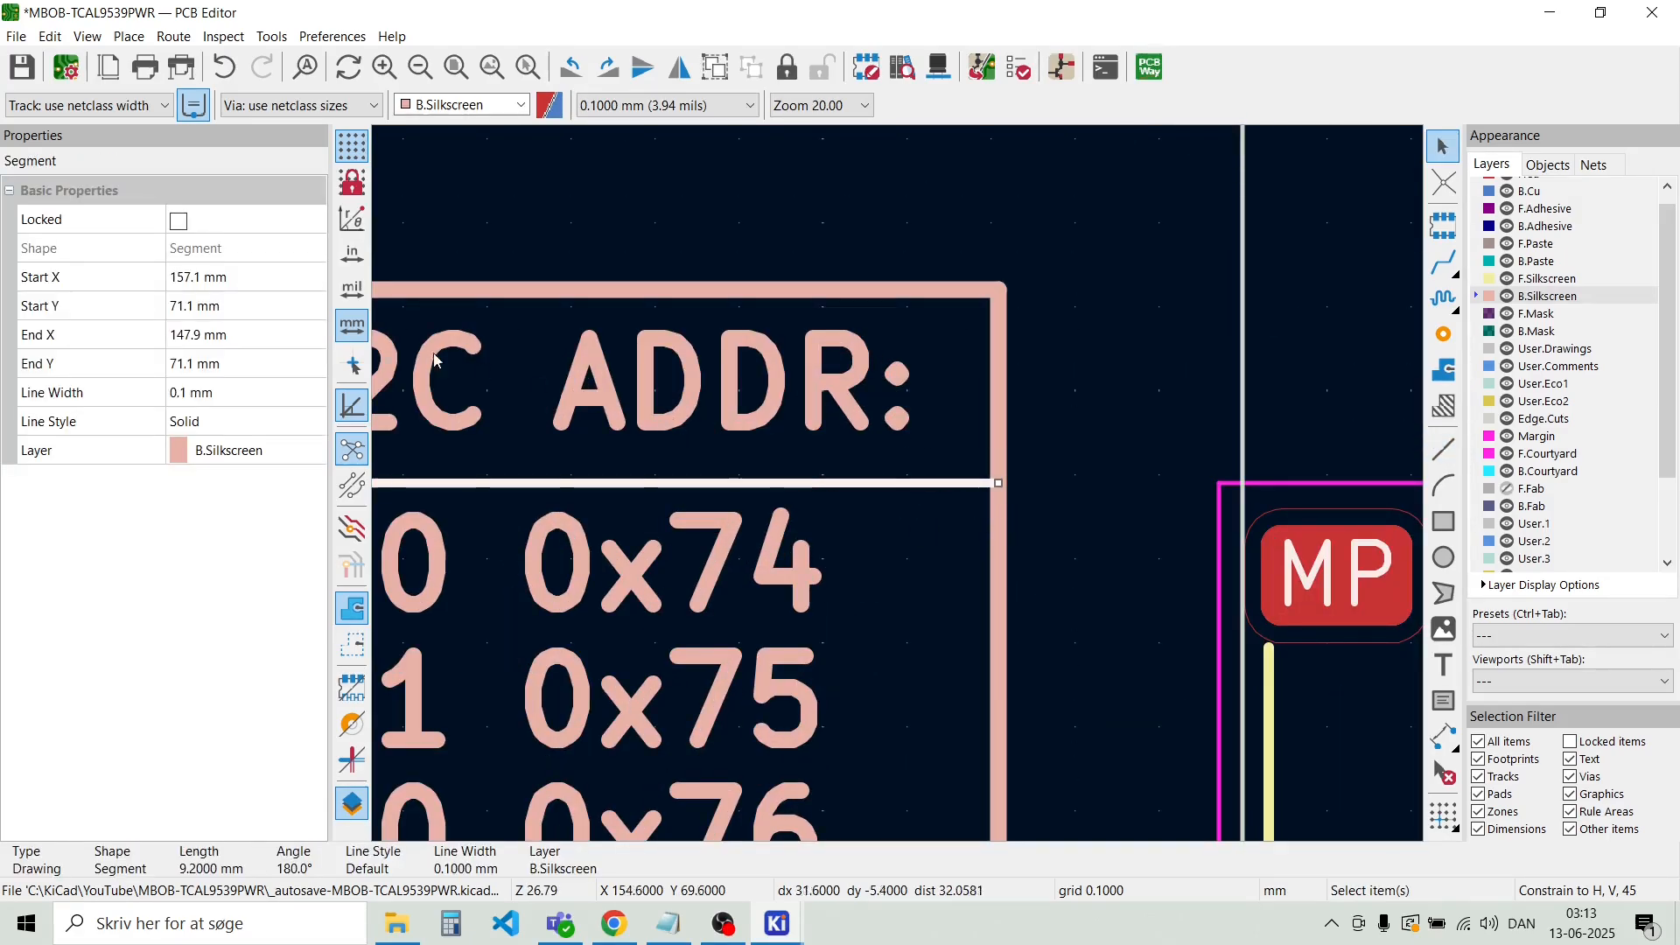
left_click(269, 399)
key("Right")
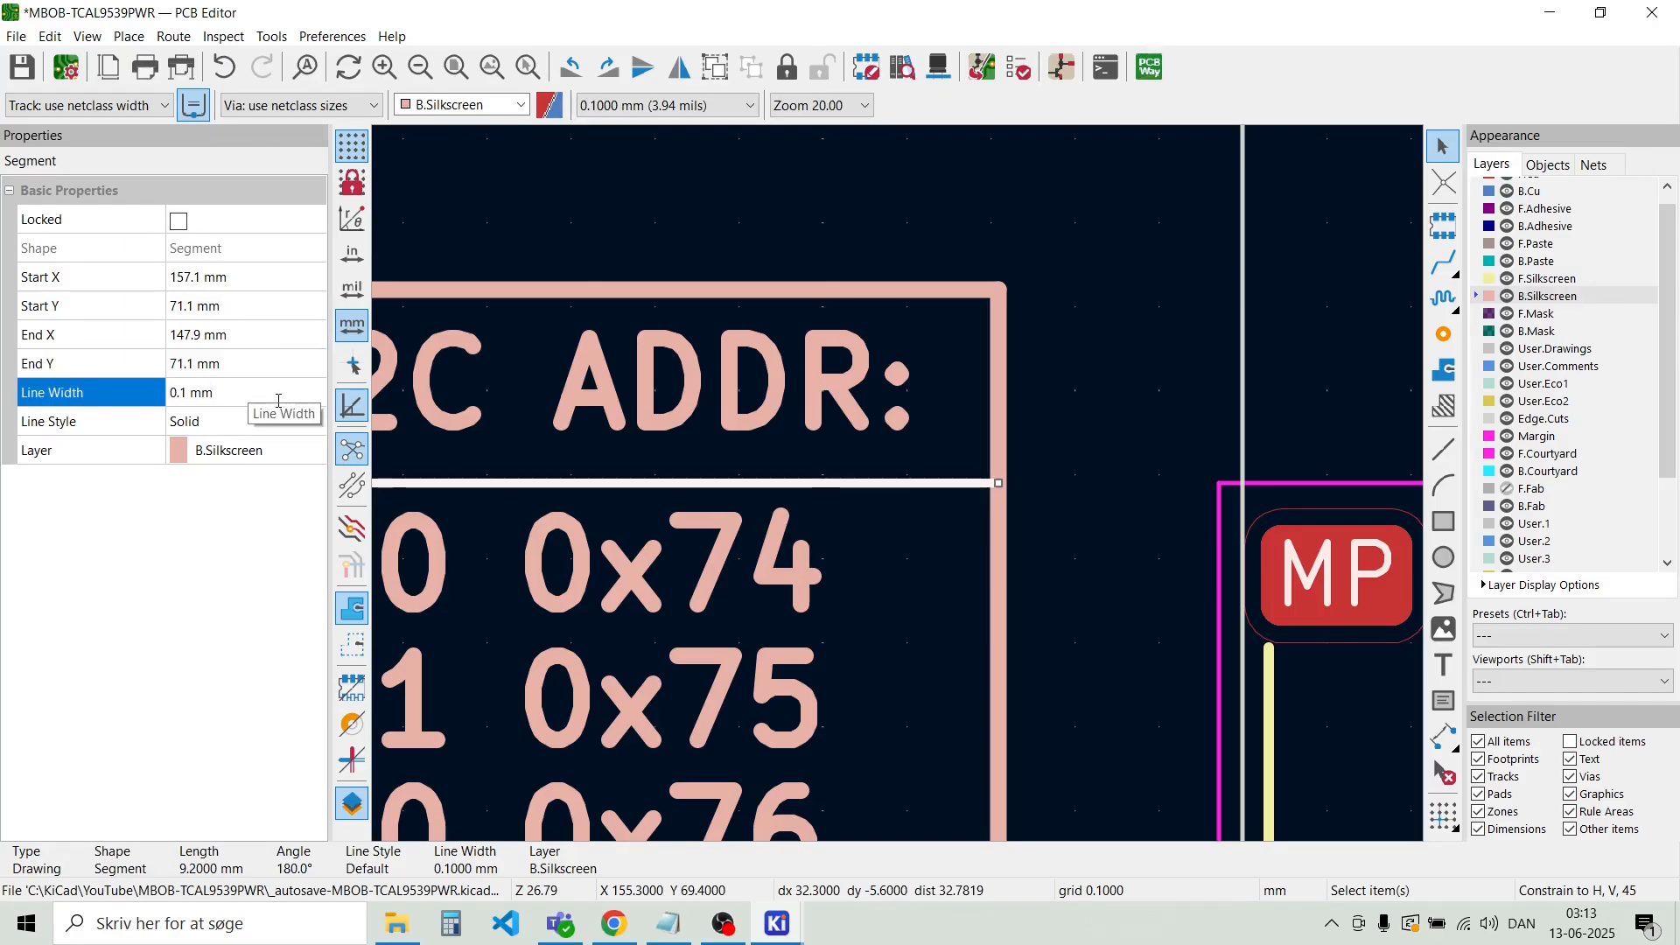
key("Left")
key("Left")
key("Left")
key("BackSpace")
type("2")
key("Return")
key("Escape")
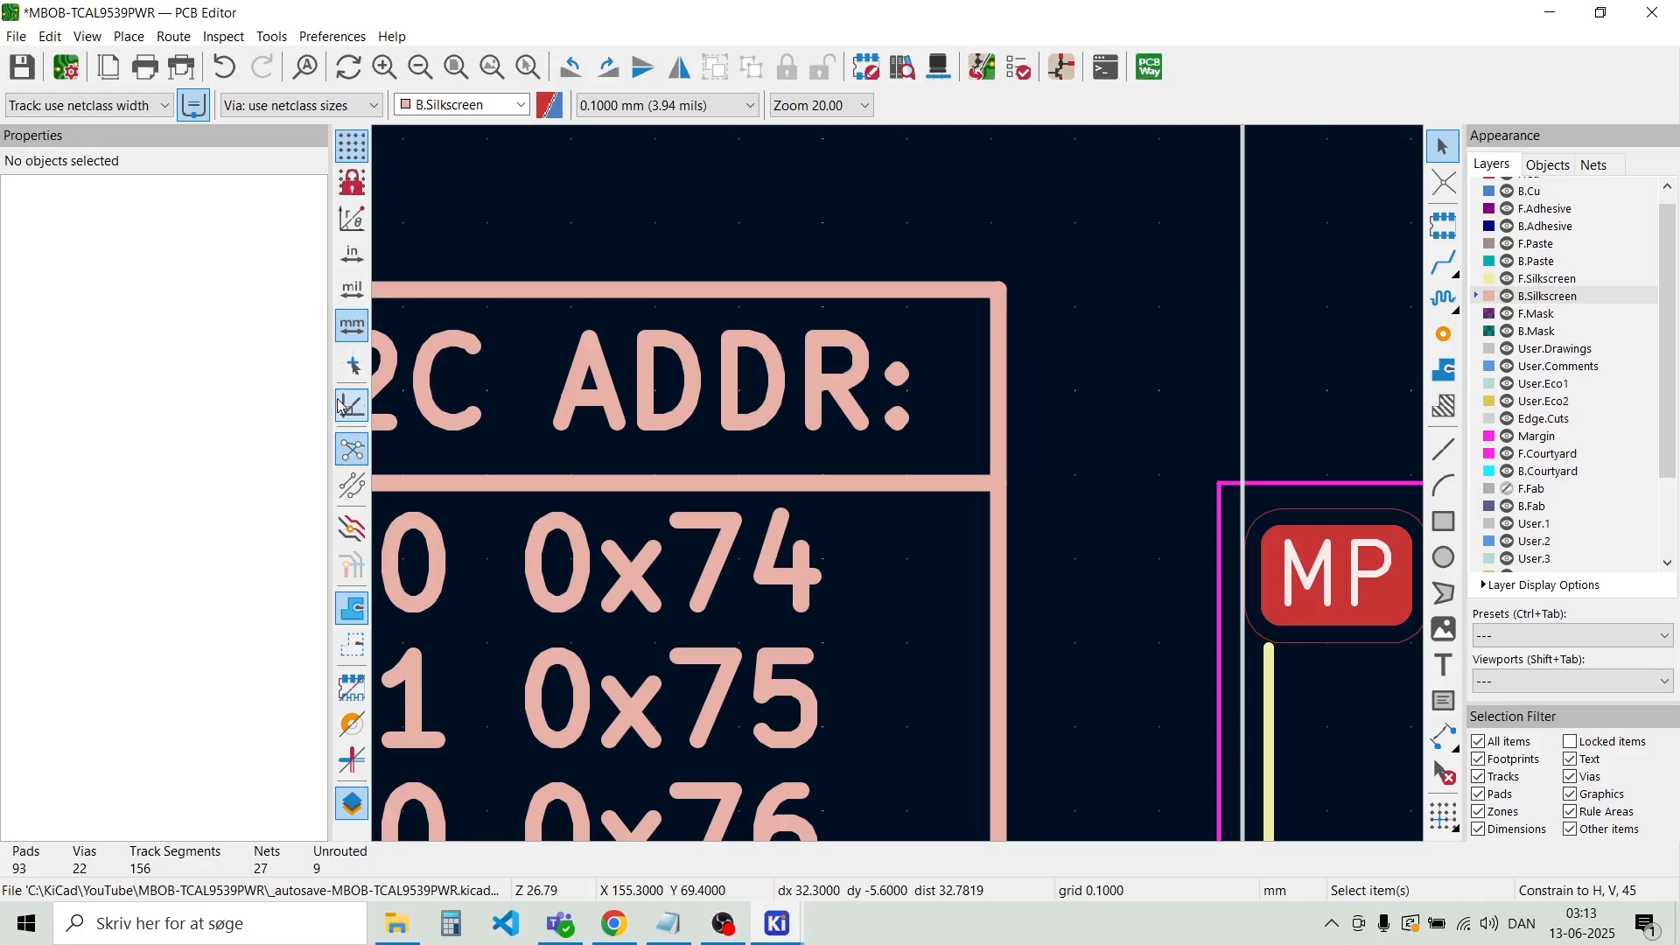
Move the divider line slightly up to Y 70.9 mm, spanning the frame between heading and address list
scroll(900, 484, "down", 4)
scroll(900, 484, "up", 2)
scroll(897, 485, "down", 2)
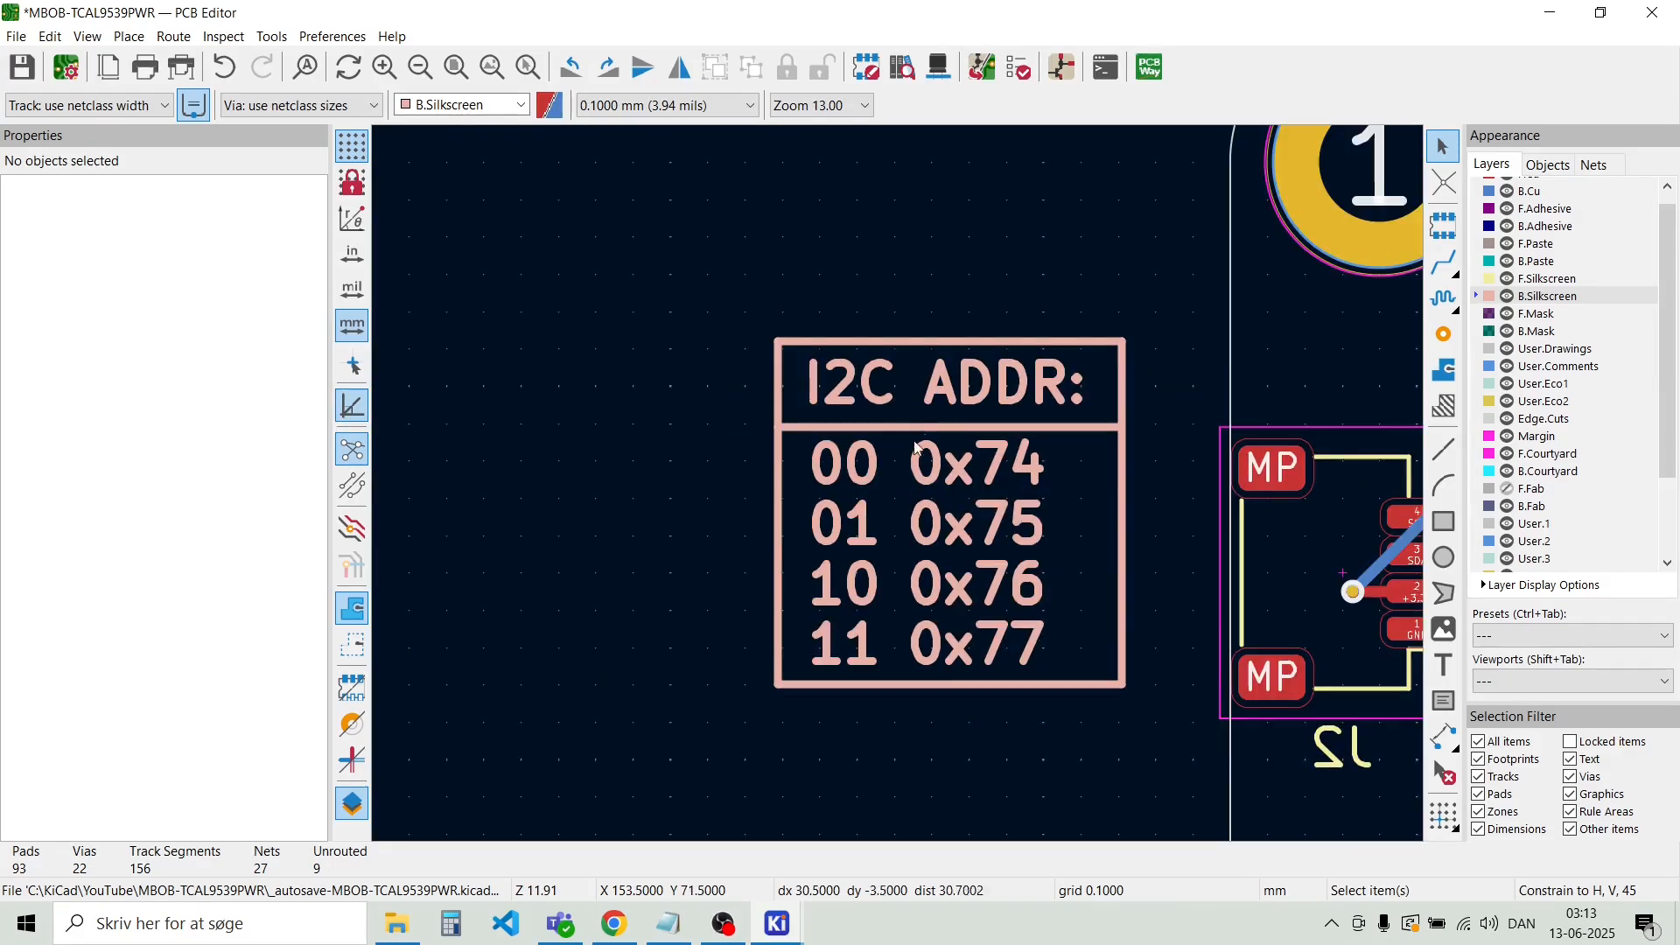
scroll(898, 485, "up", 2)
left_click(896, 517)
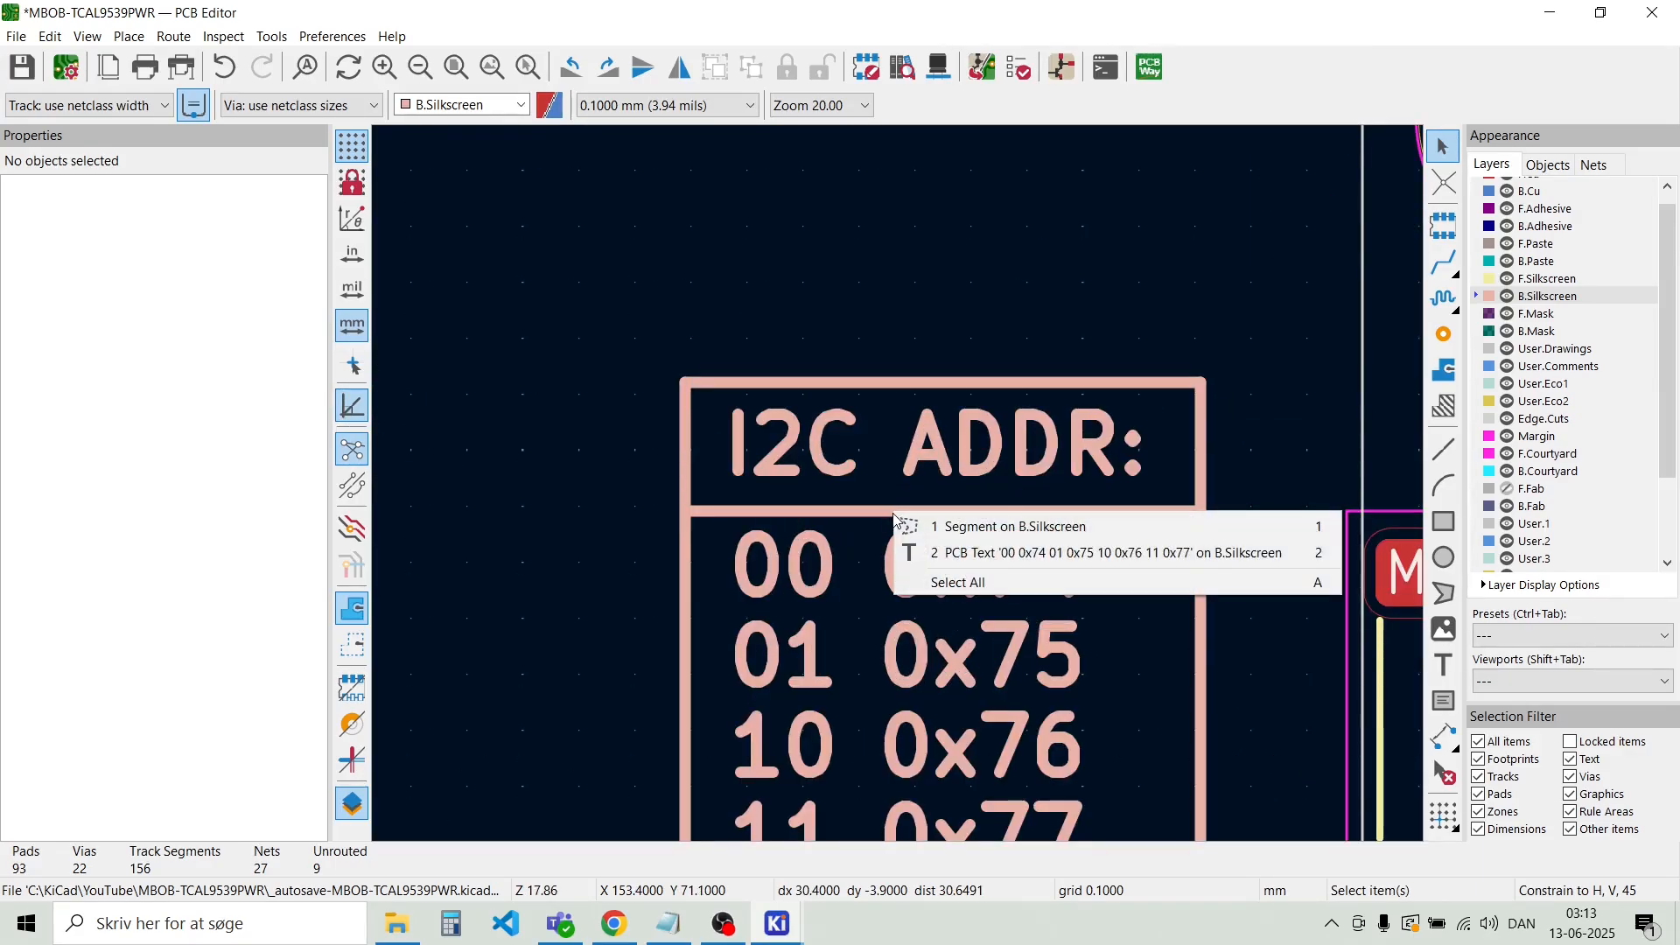
key("Escape")
left_click(860, 516)
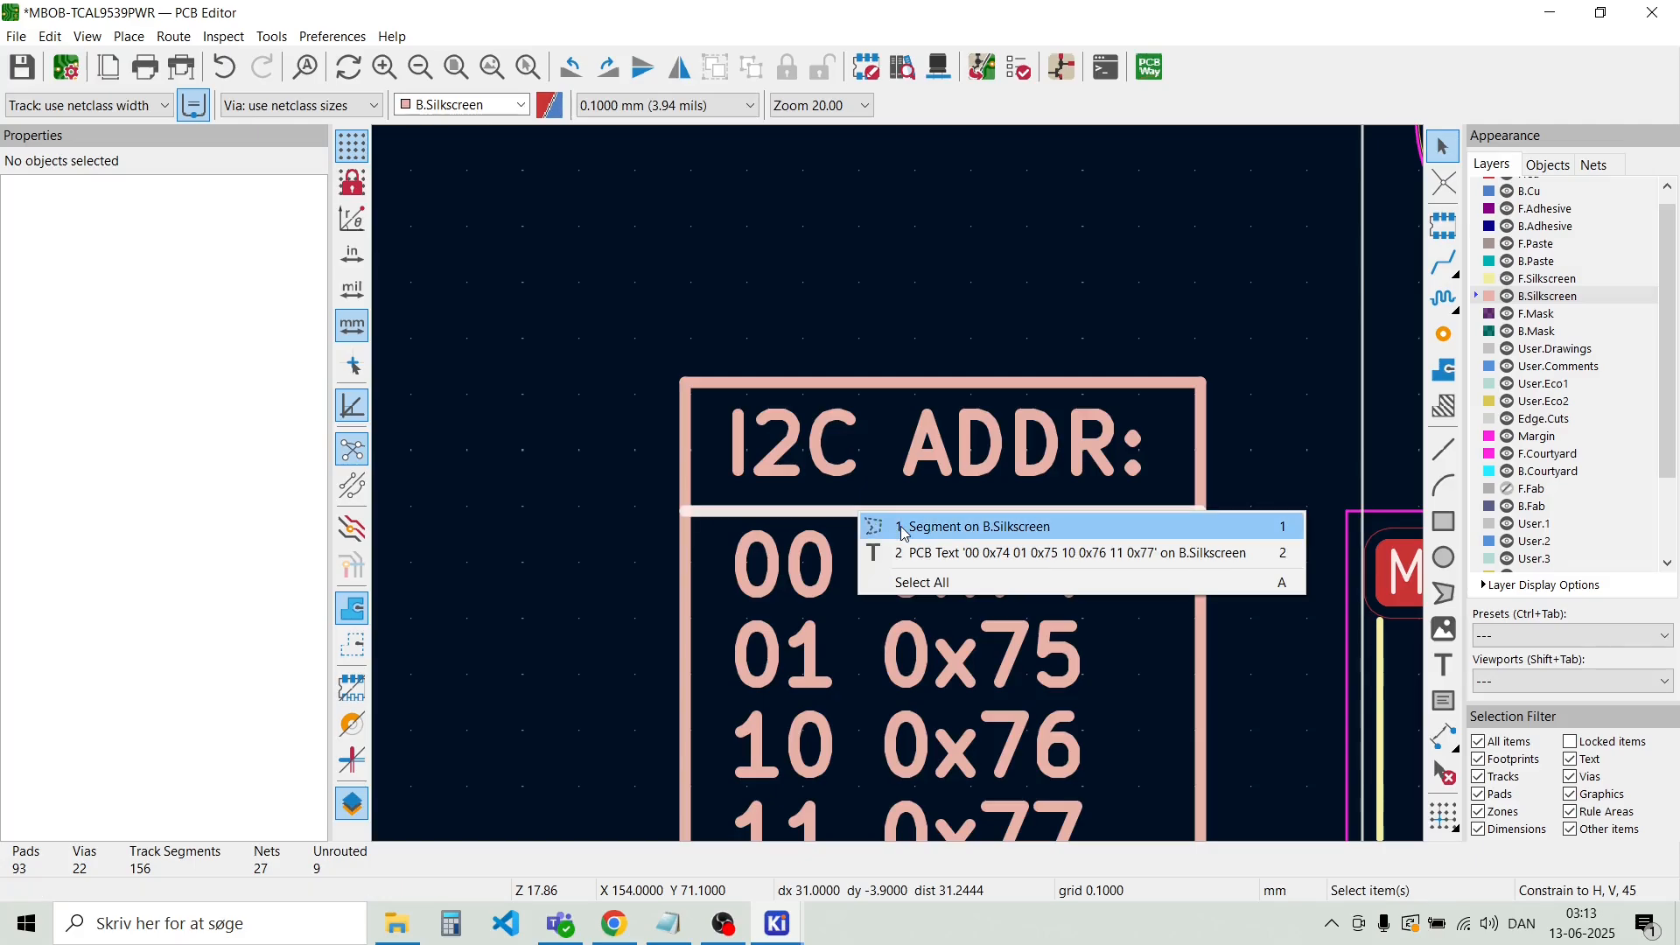
left_click(891, 525)
key("m")
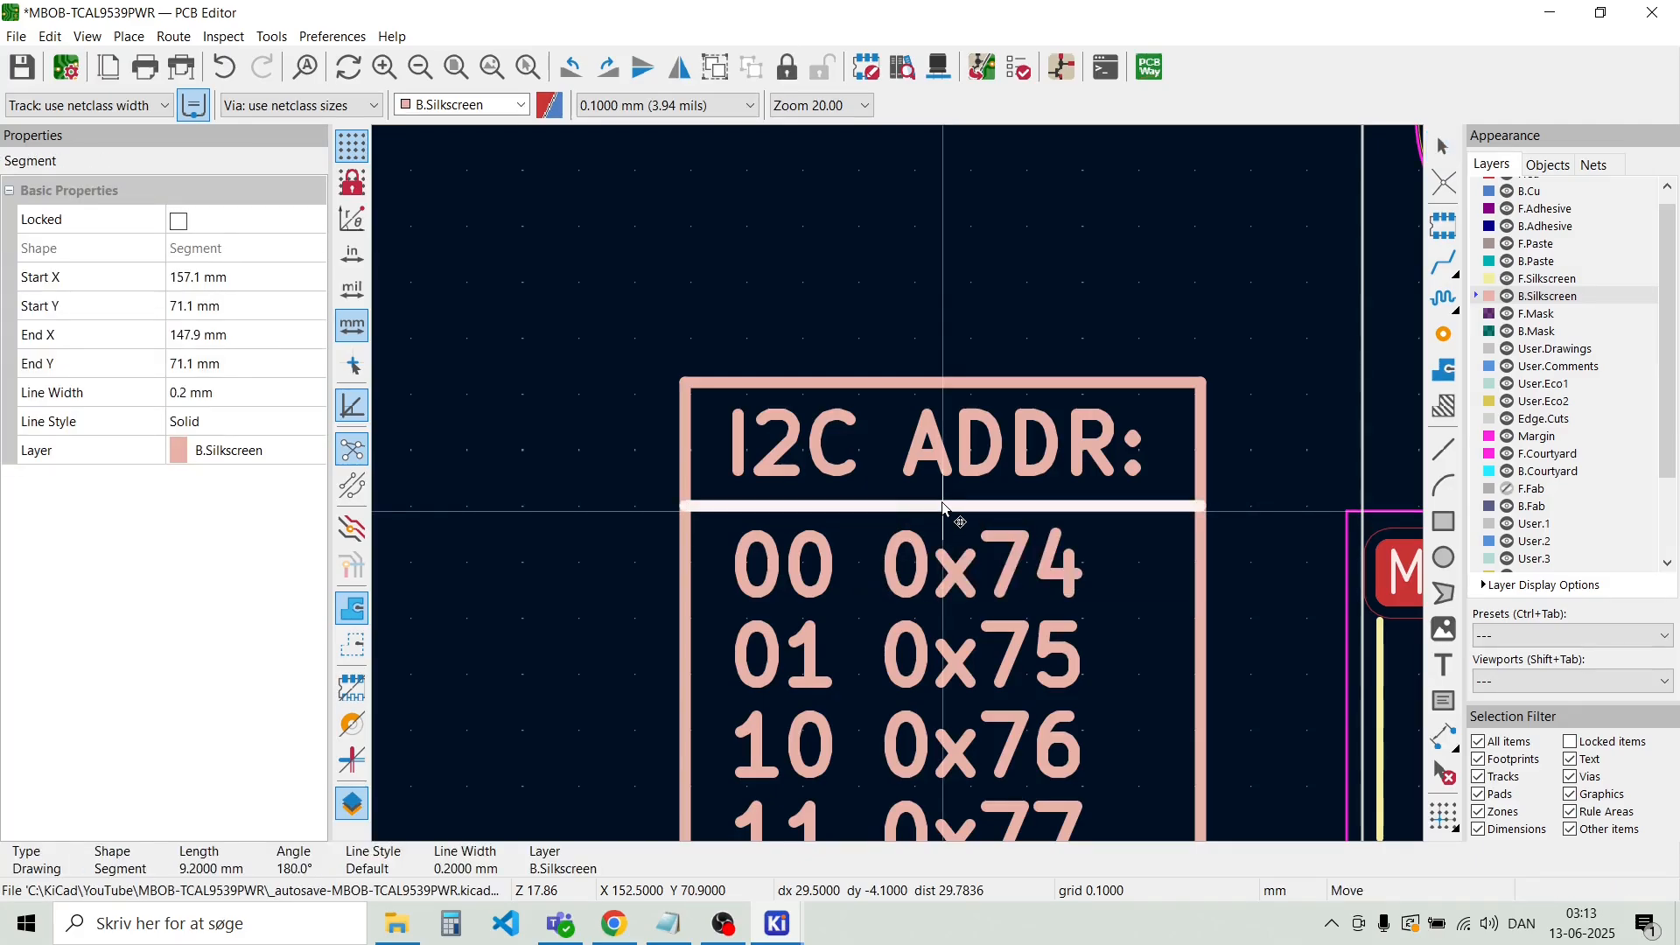
left_click(945, 503)
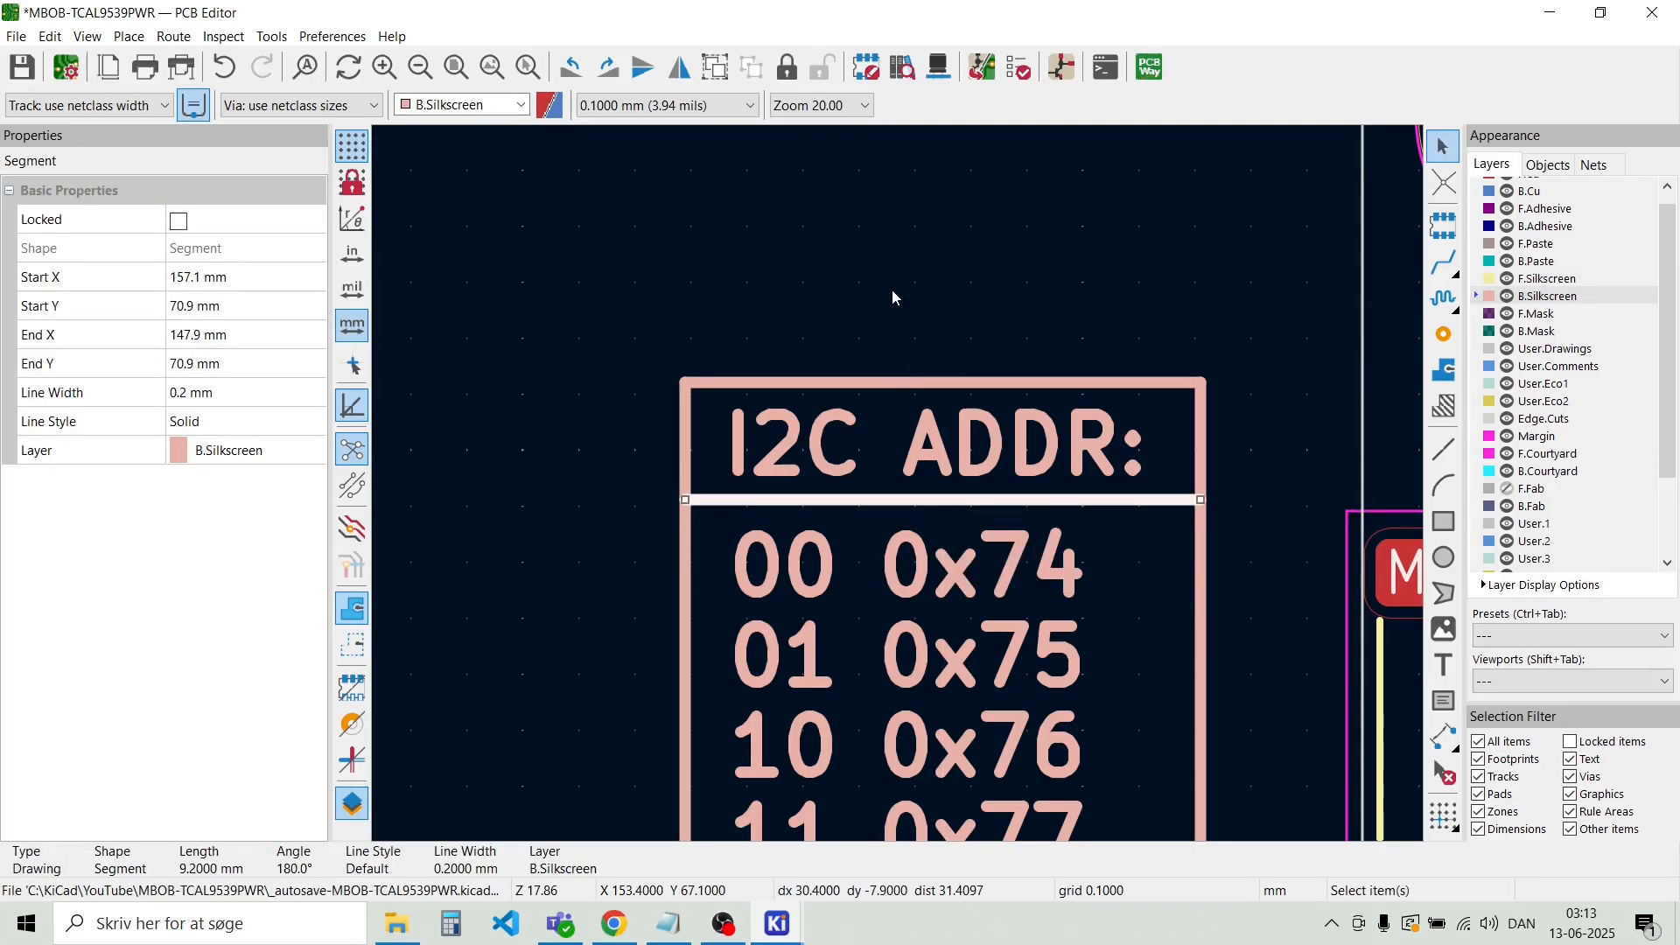
left_click(894, 318)
Center the I2C ADDR: heading in its cell by moving it to X 156.3 mm, Y 70.5 mm
left_click(933, 440)
key("m")
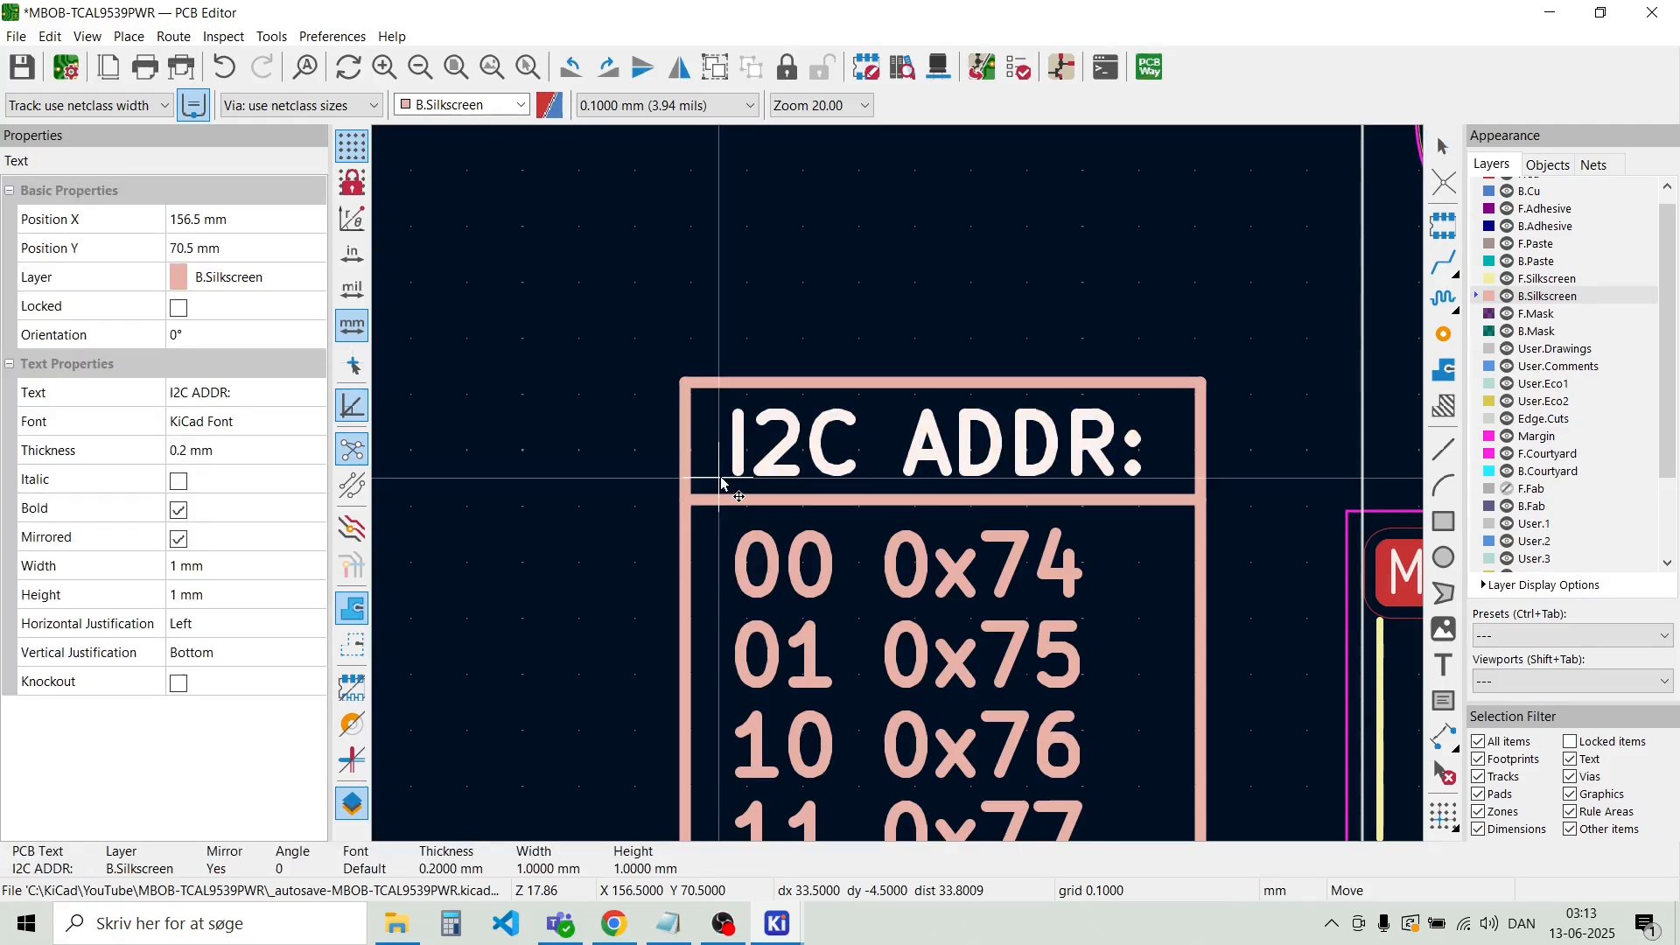
left_click(743, 480)
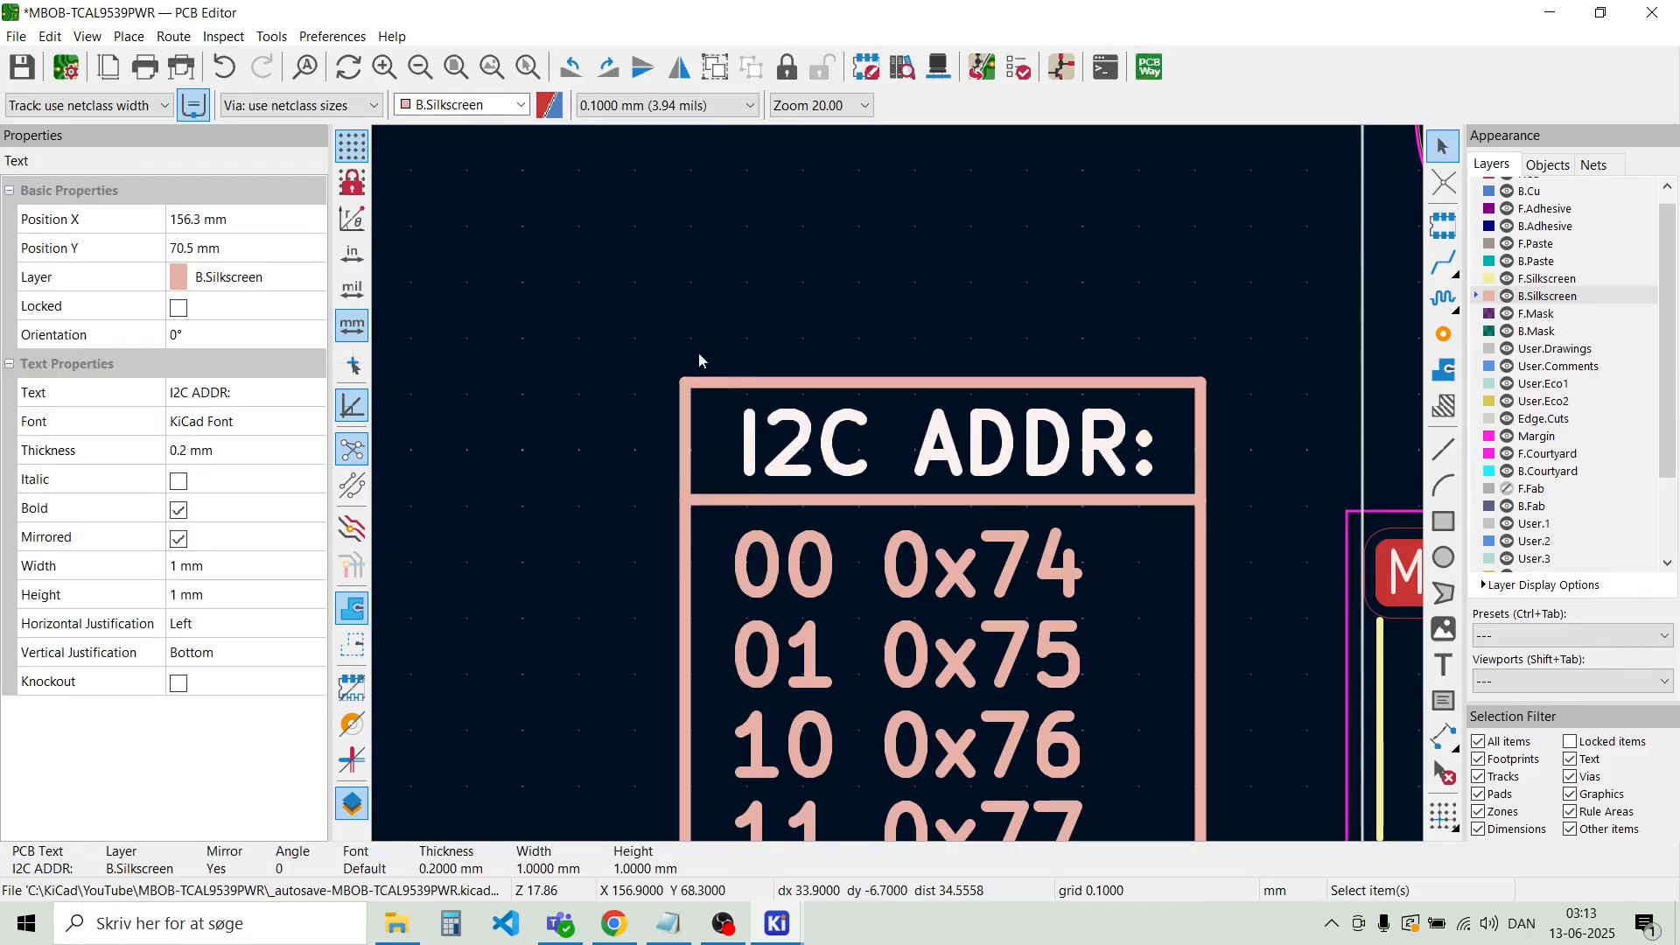
left_click(696, 288)
Center the address list in the lower cell of the frame, at about X 155.9 mm, Y 77.5 mm
scroll(862, 580, "down", 2)
left_click(905, 496)
key("m")
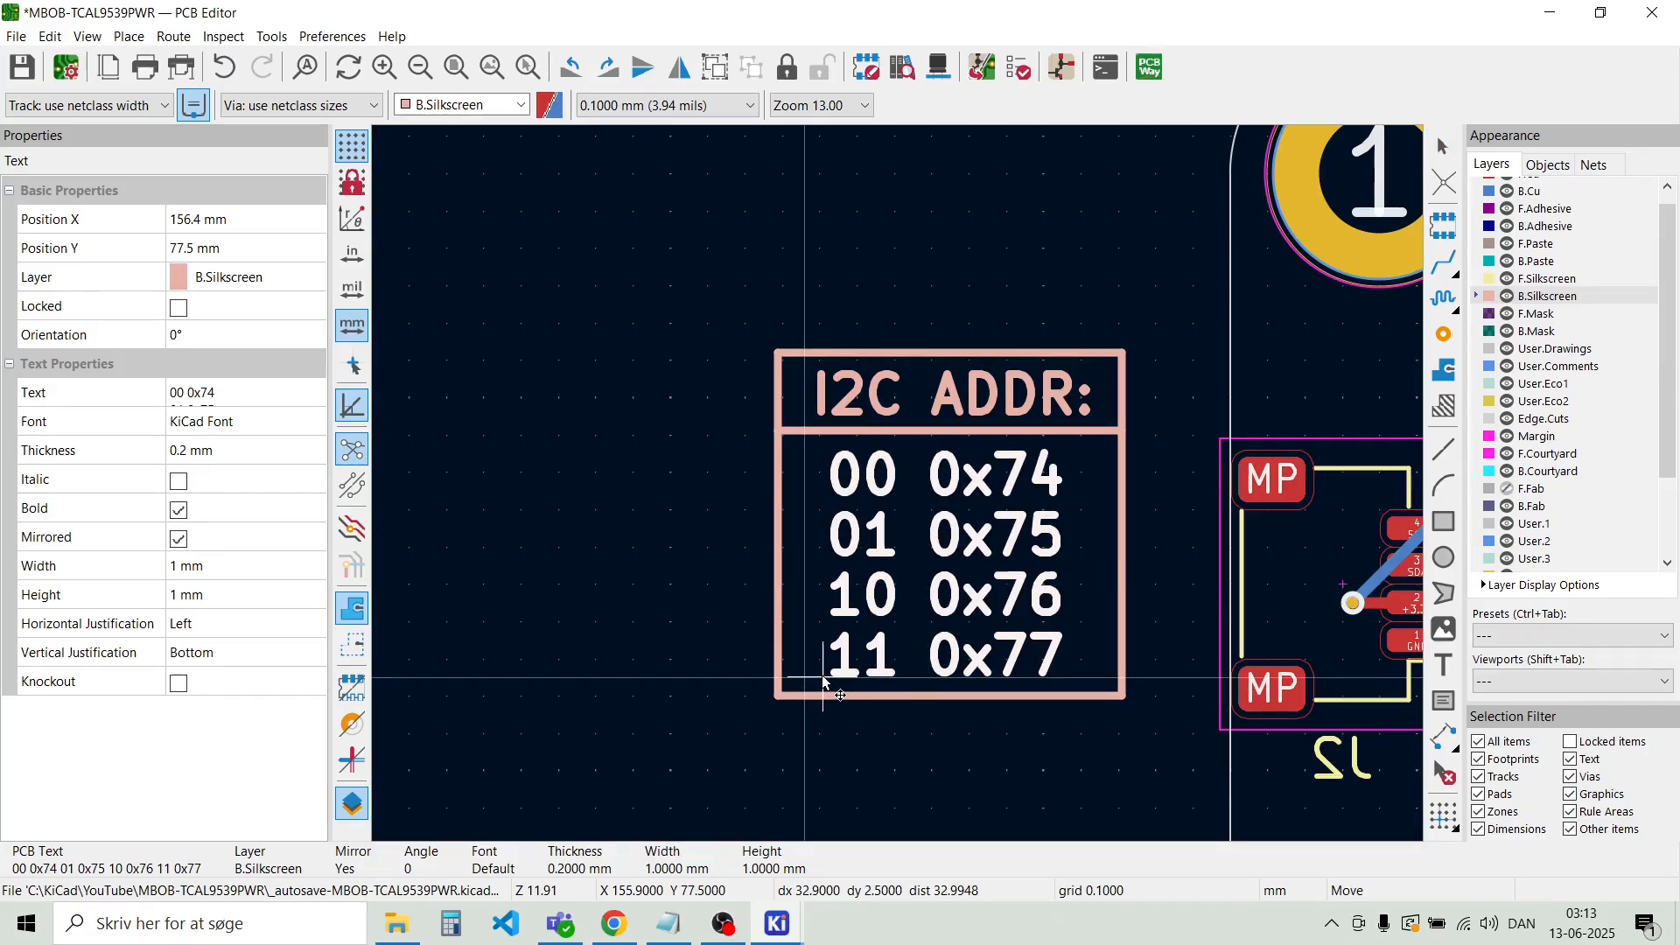
left_click(823, 683)
left_click(616, 509)
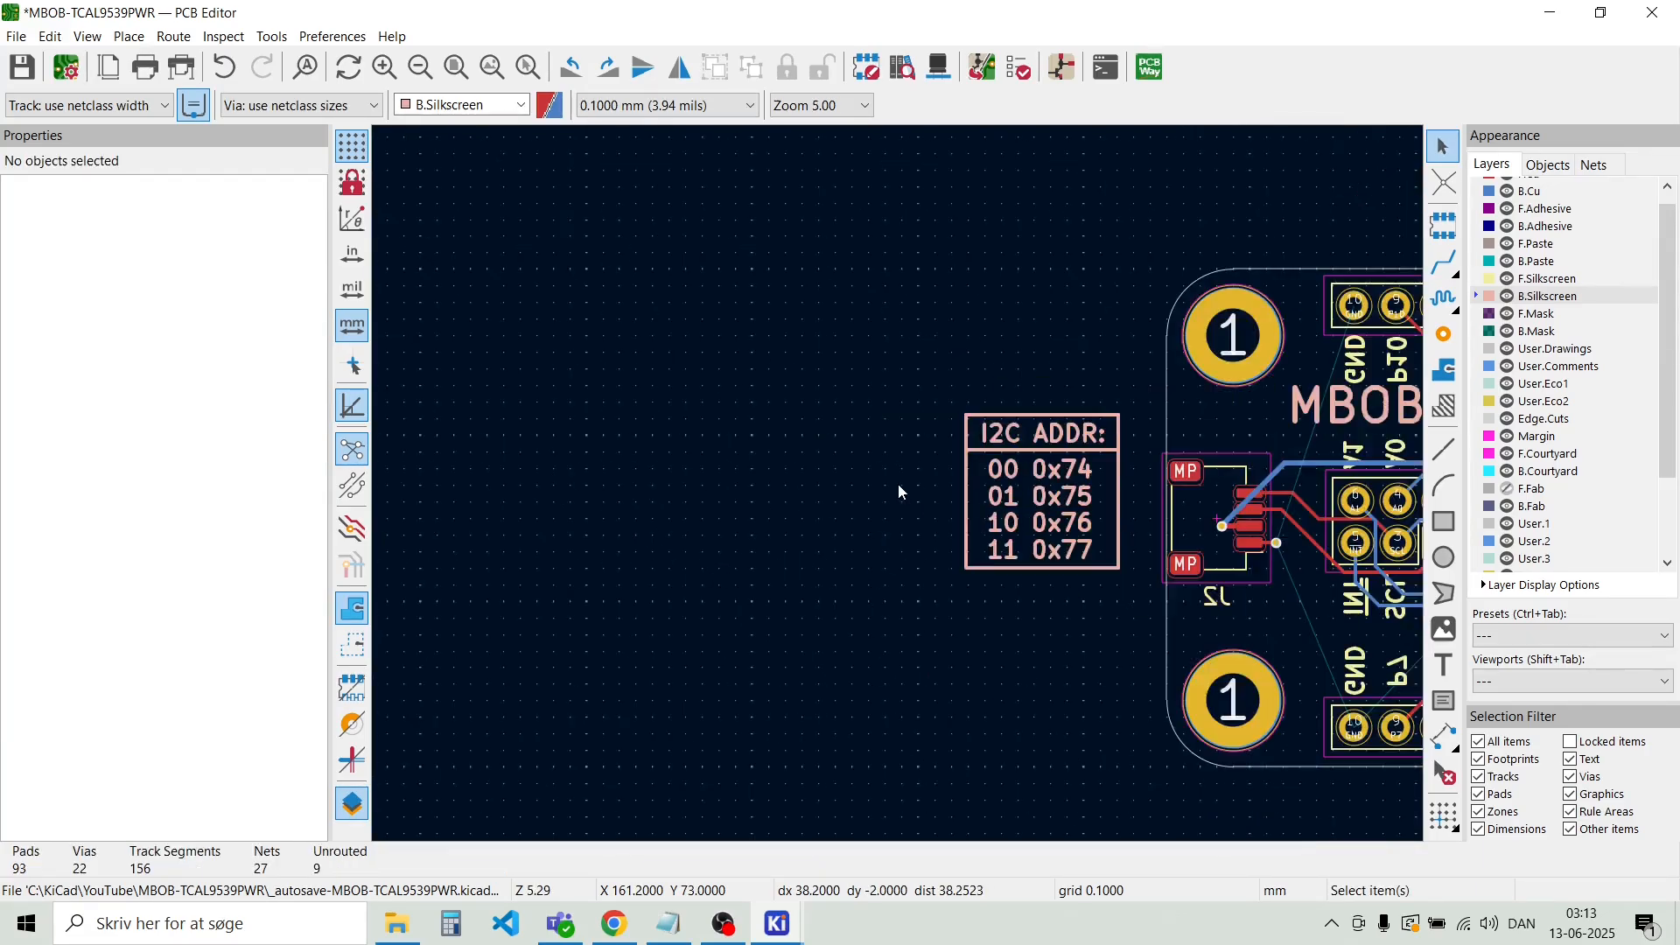
Move the whole I2C address table, with its frame, divider and texts, onto the board beneath the board name, beside solder jumpers SJ1 to SJ3
scroll(897, 482, "down", 4)
scroll(897, 482, "down", 1)
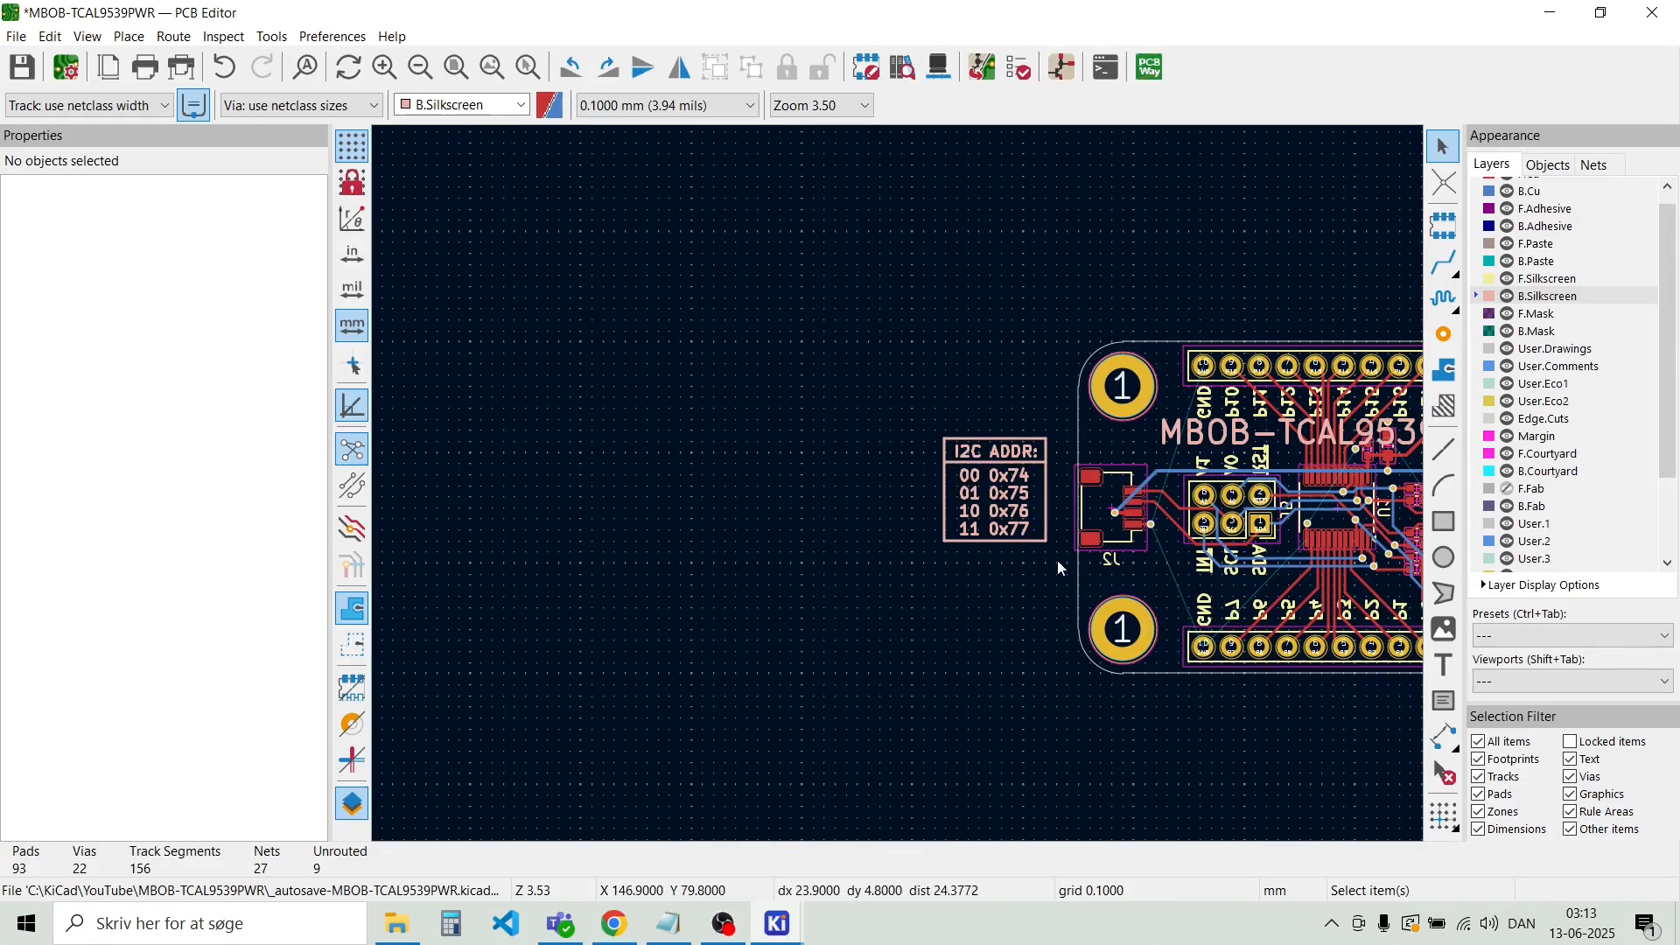
left_click_drag(1057, 560, 898, 415)
key("m")
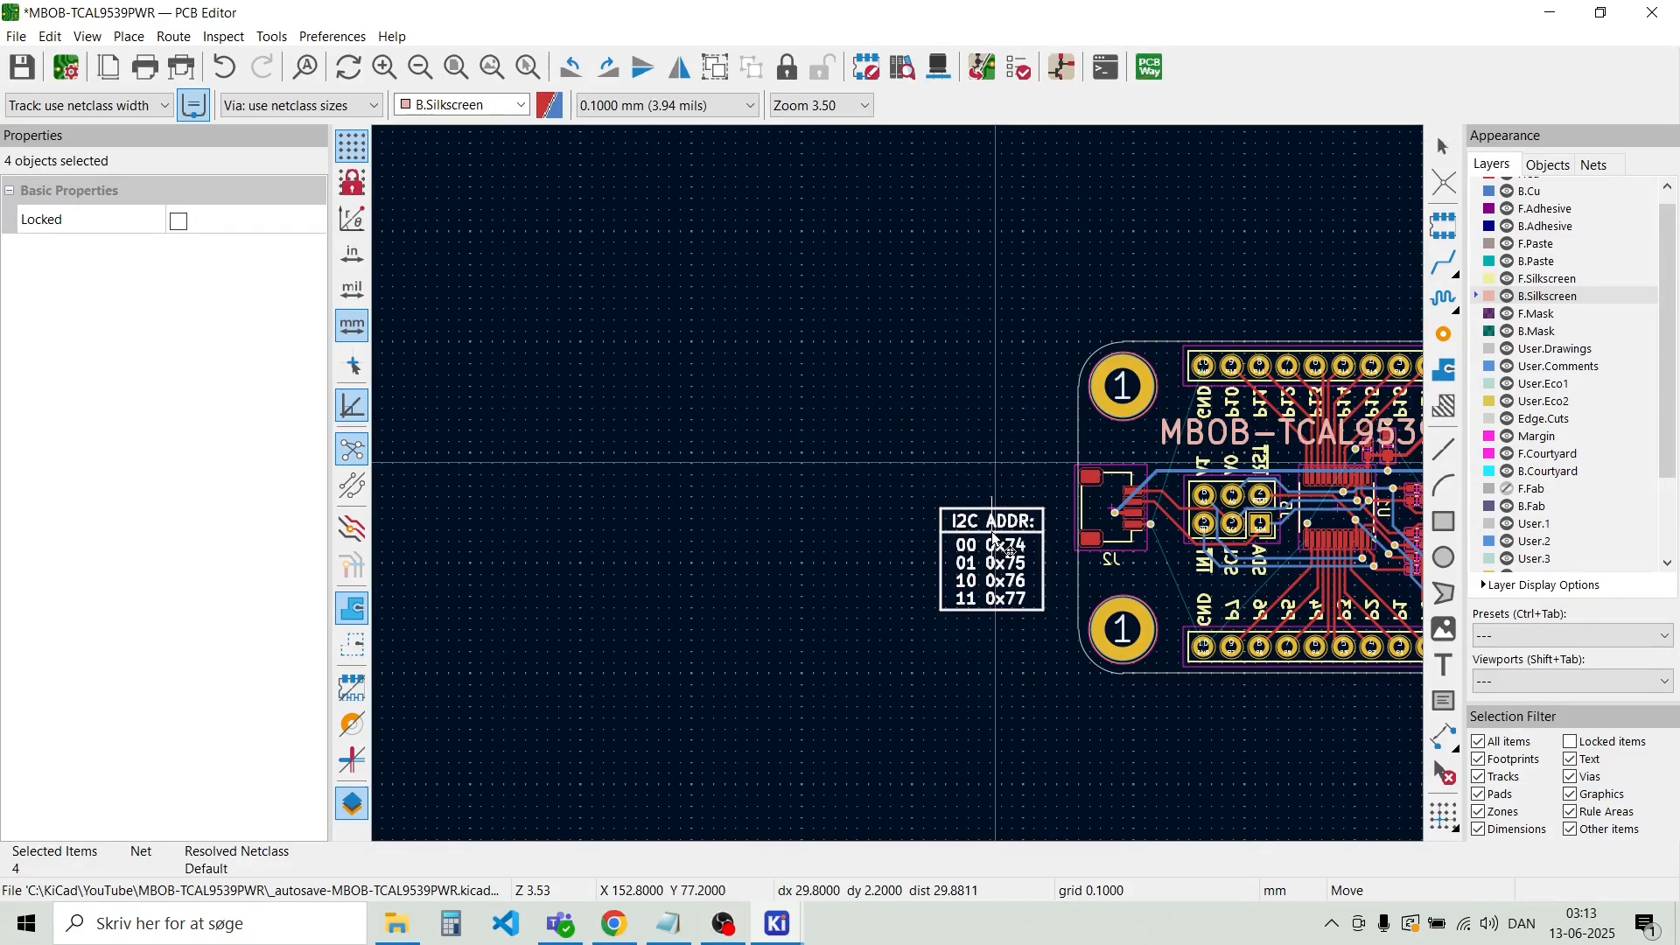
scroll(902, 464, "down", 1)
scroll(1085, 494, "up", 3)
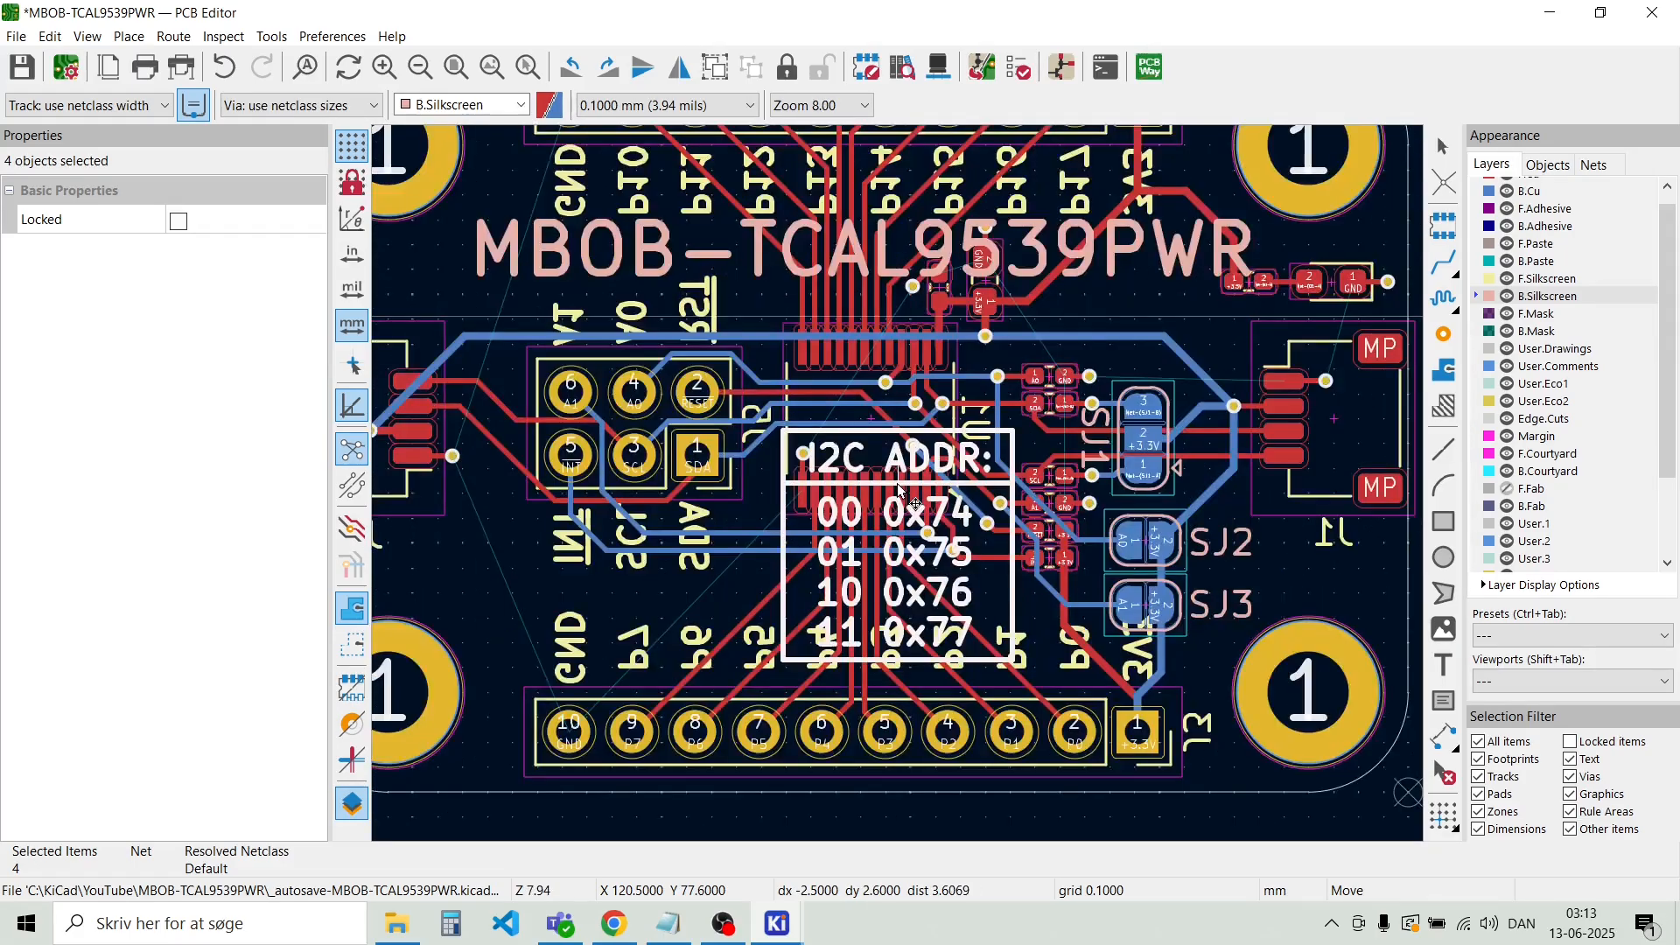
scroll(897, 488, "up", 2)
scroll(901, 464, "down", 1)
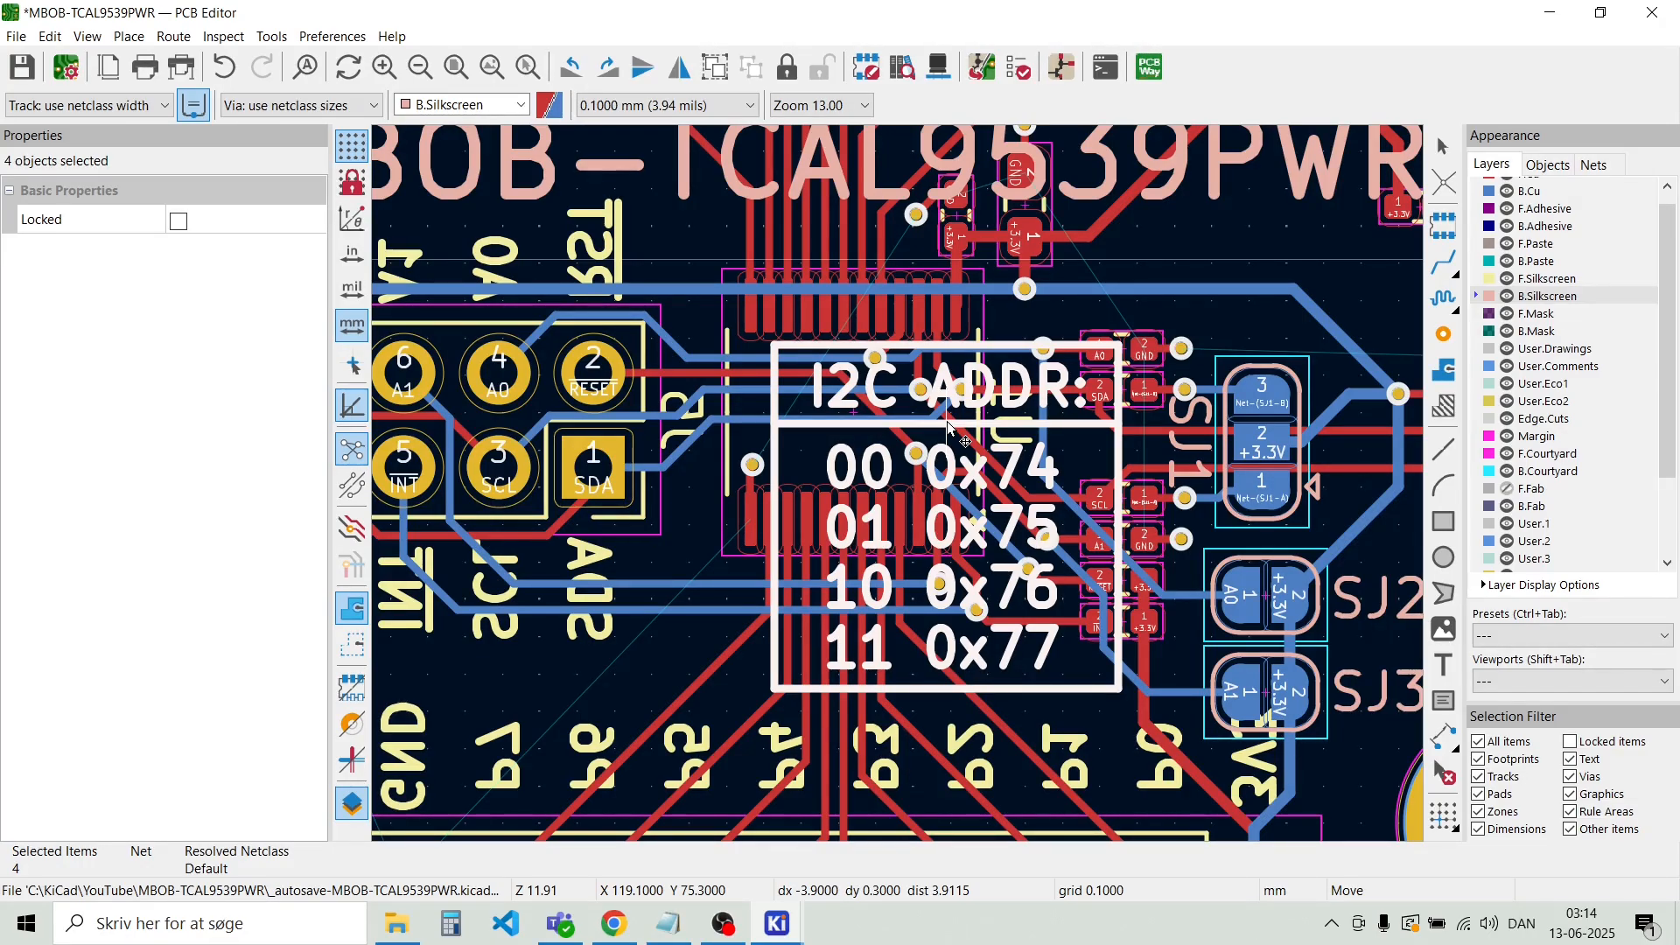
left_click(965, 430)
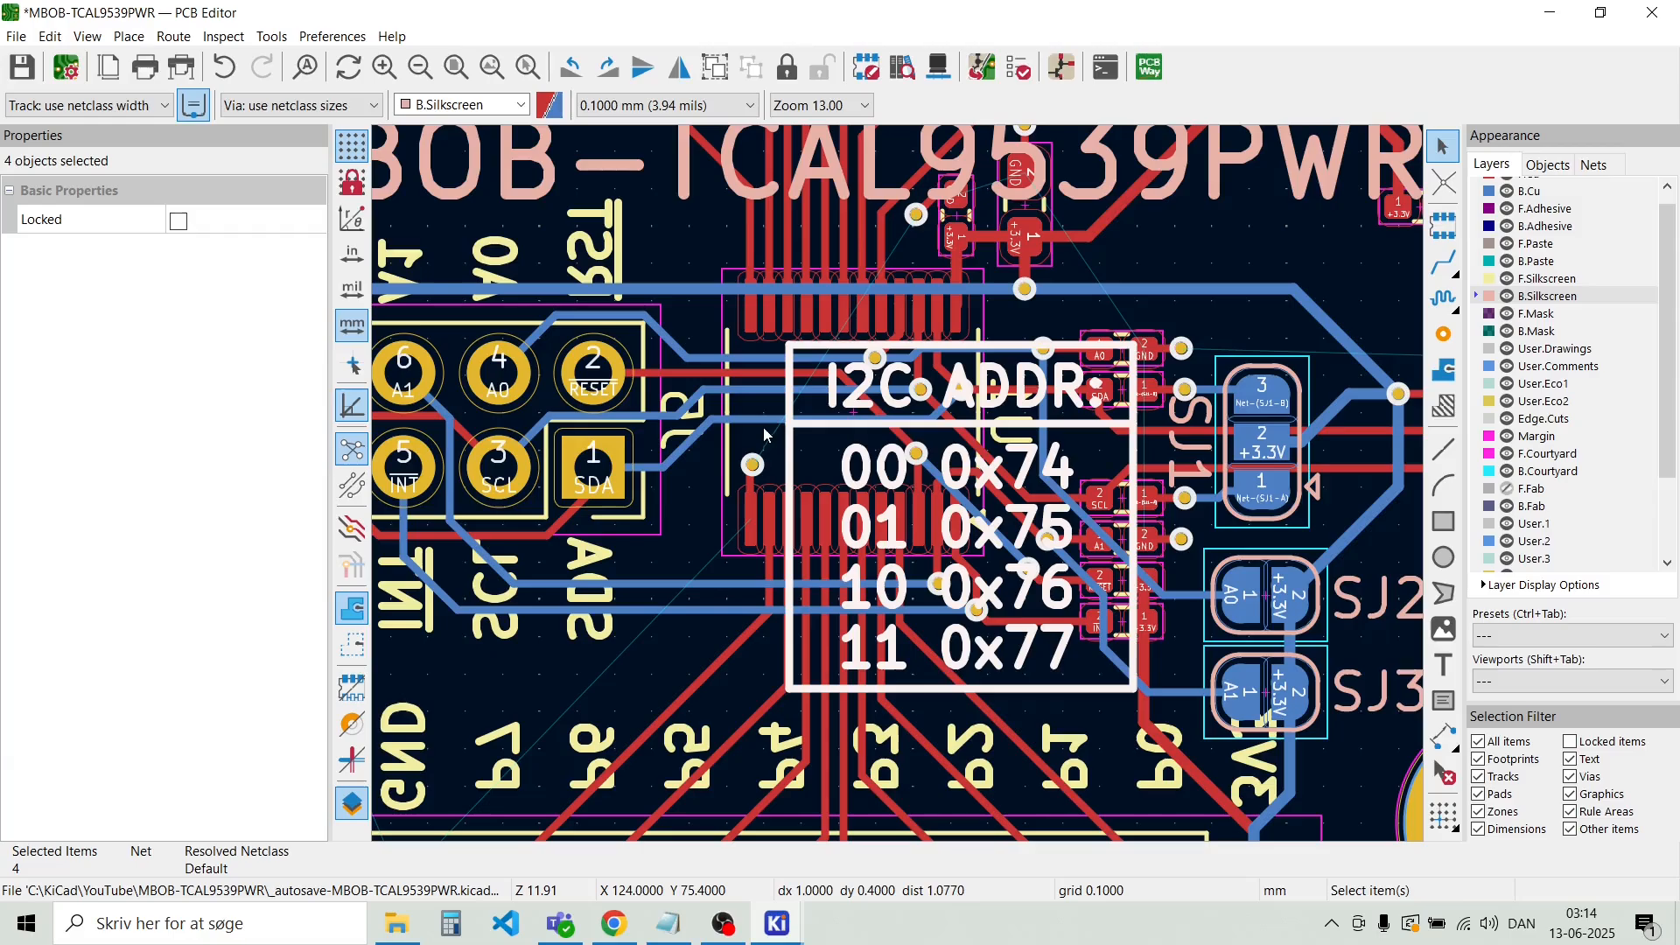
left_click(653, 658)
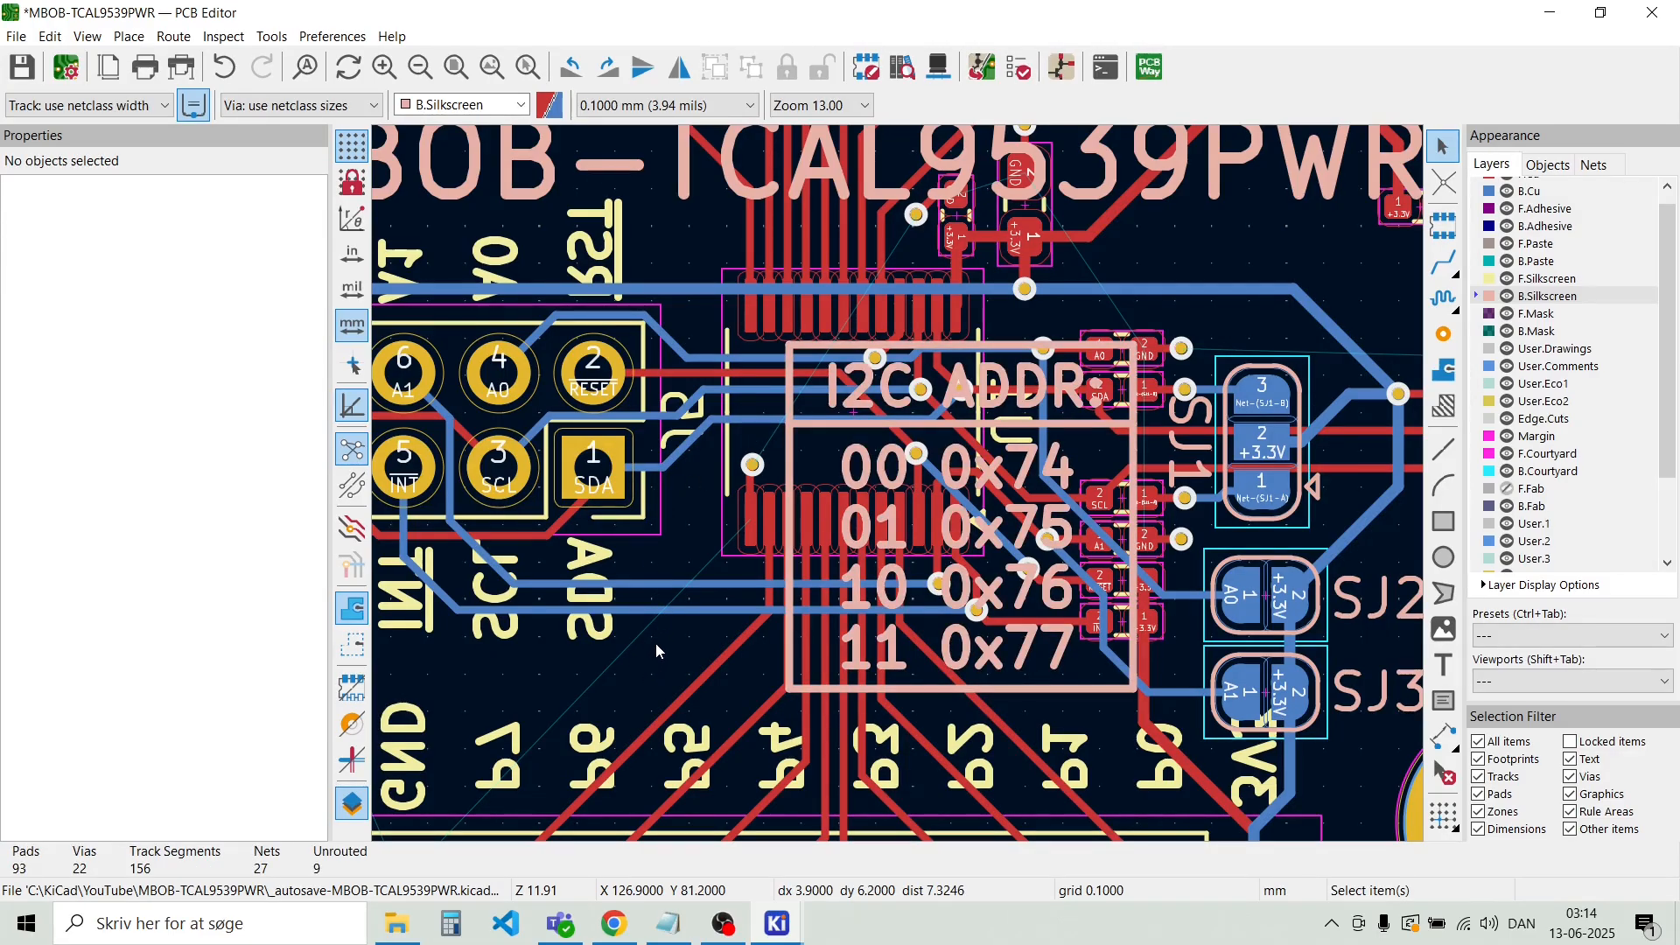
Start adding a footprint and collapse the expanded Connector_PinHeader_2.54mm and Jumper libraries in the footprint chooser
scroll(657, 650, "down", 2)
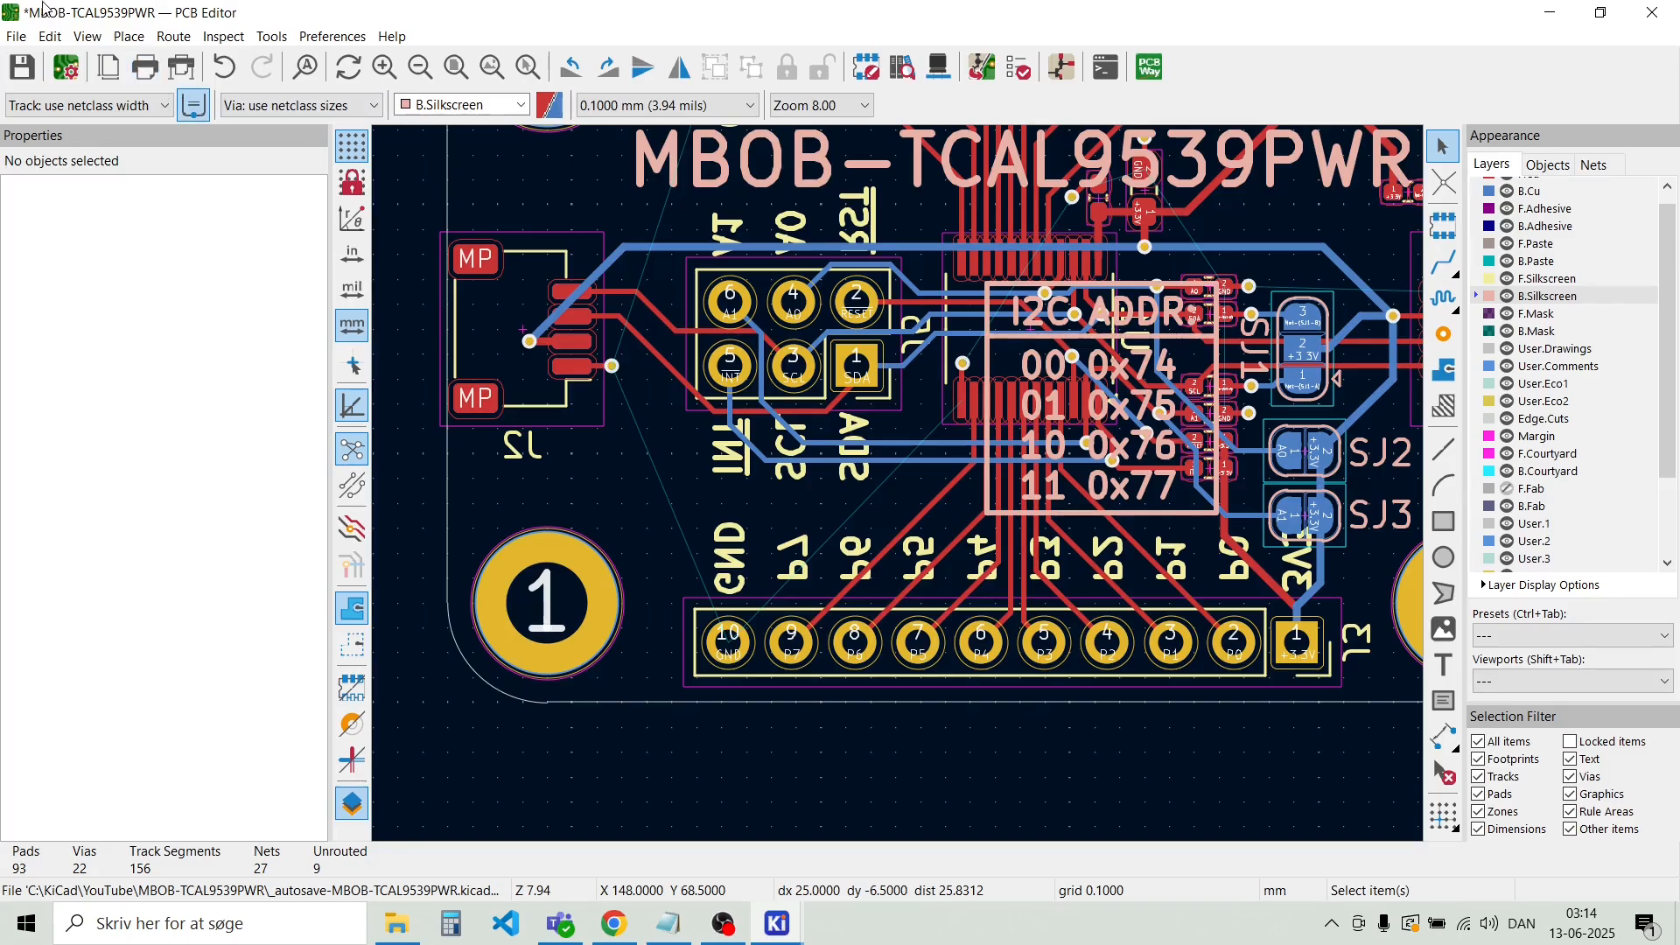
left_click(129, 39)
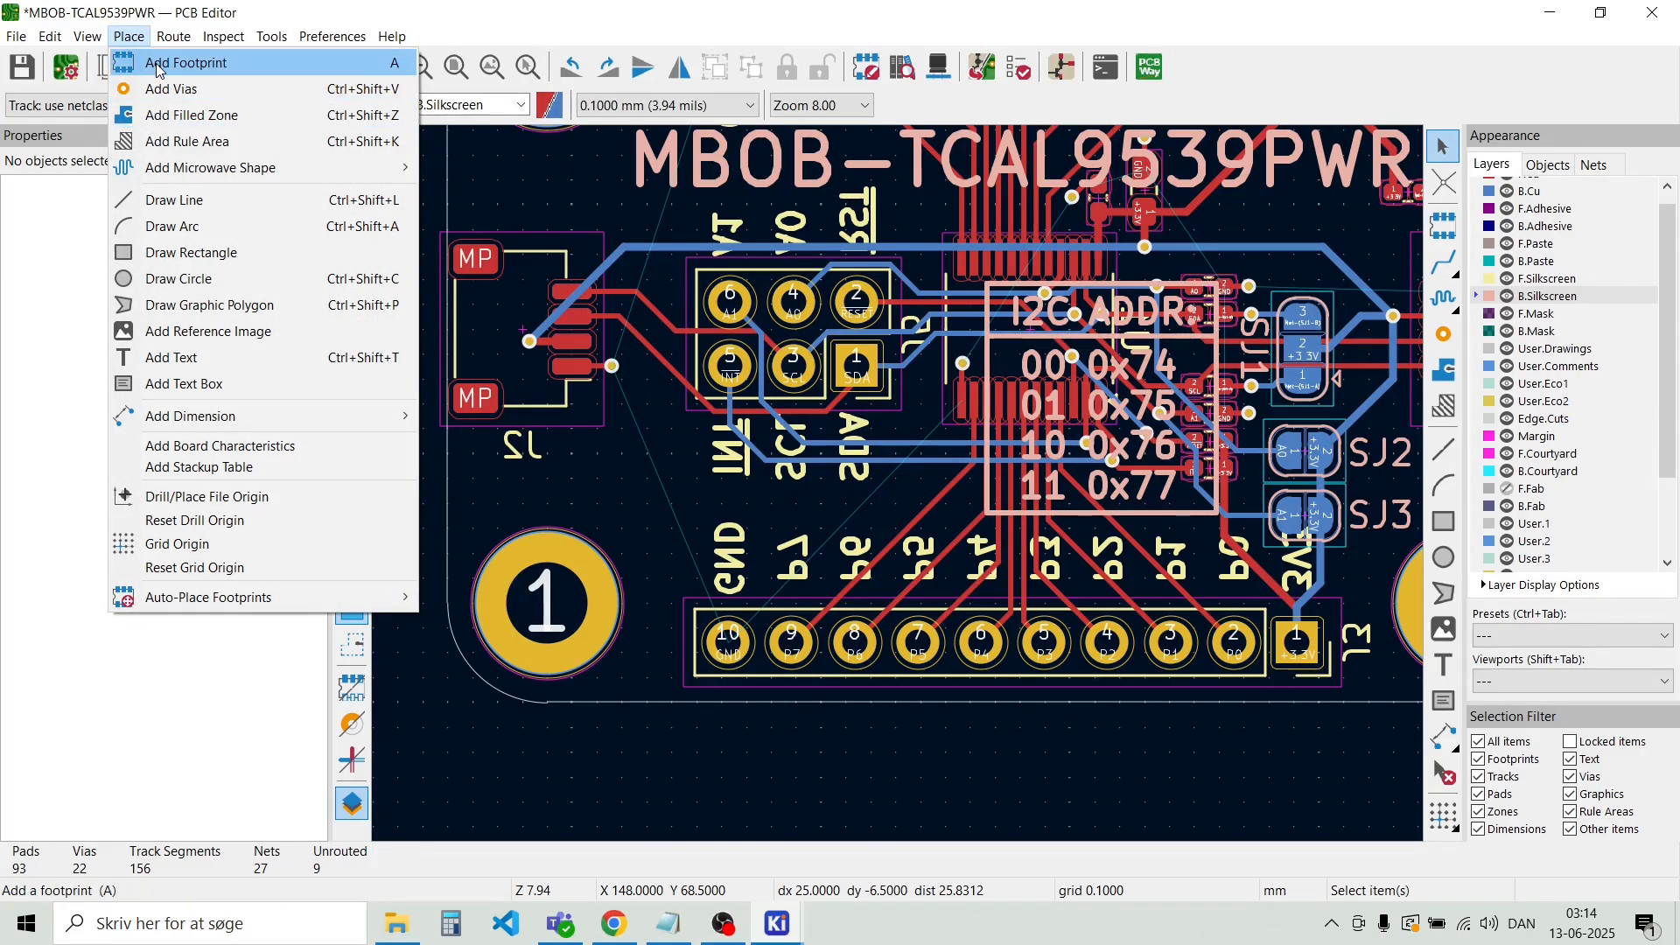
left_click(153, 61)
scroll(161, 291, "up", 15)
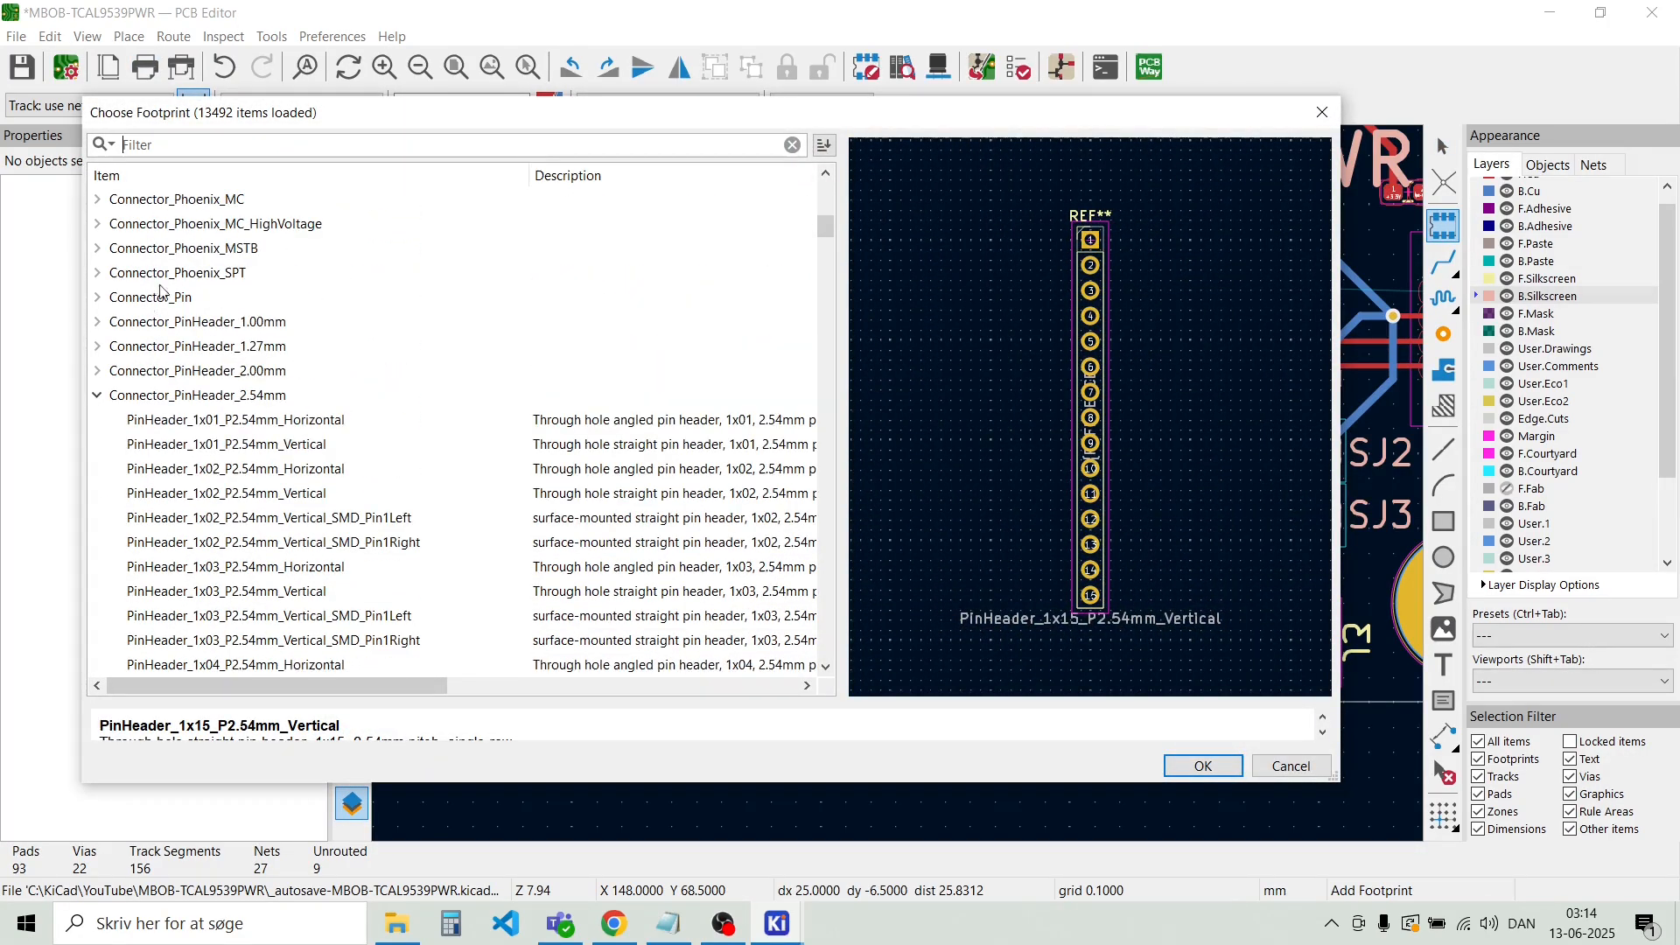
left_click(101, 396)
scroll(116, 385, "down", 10)
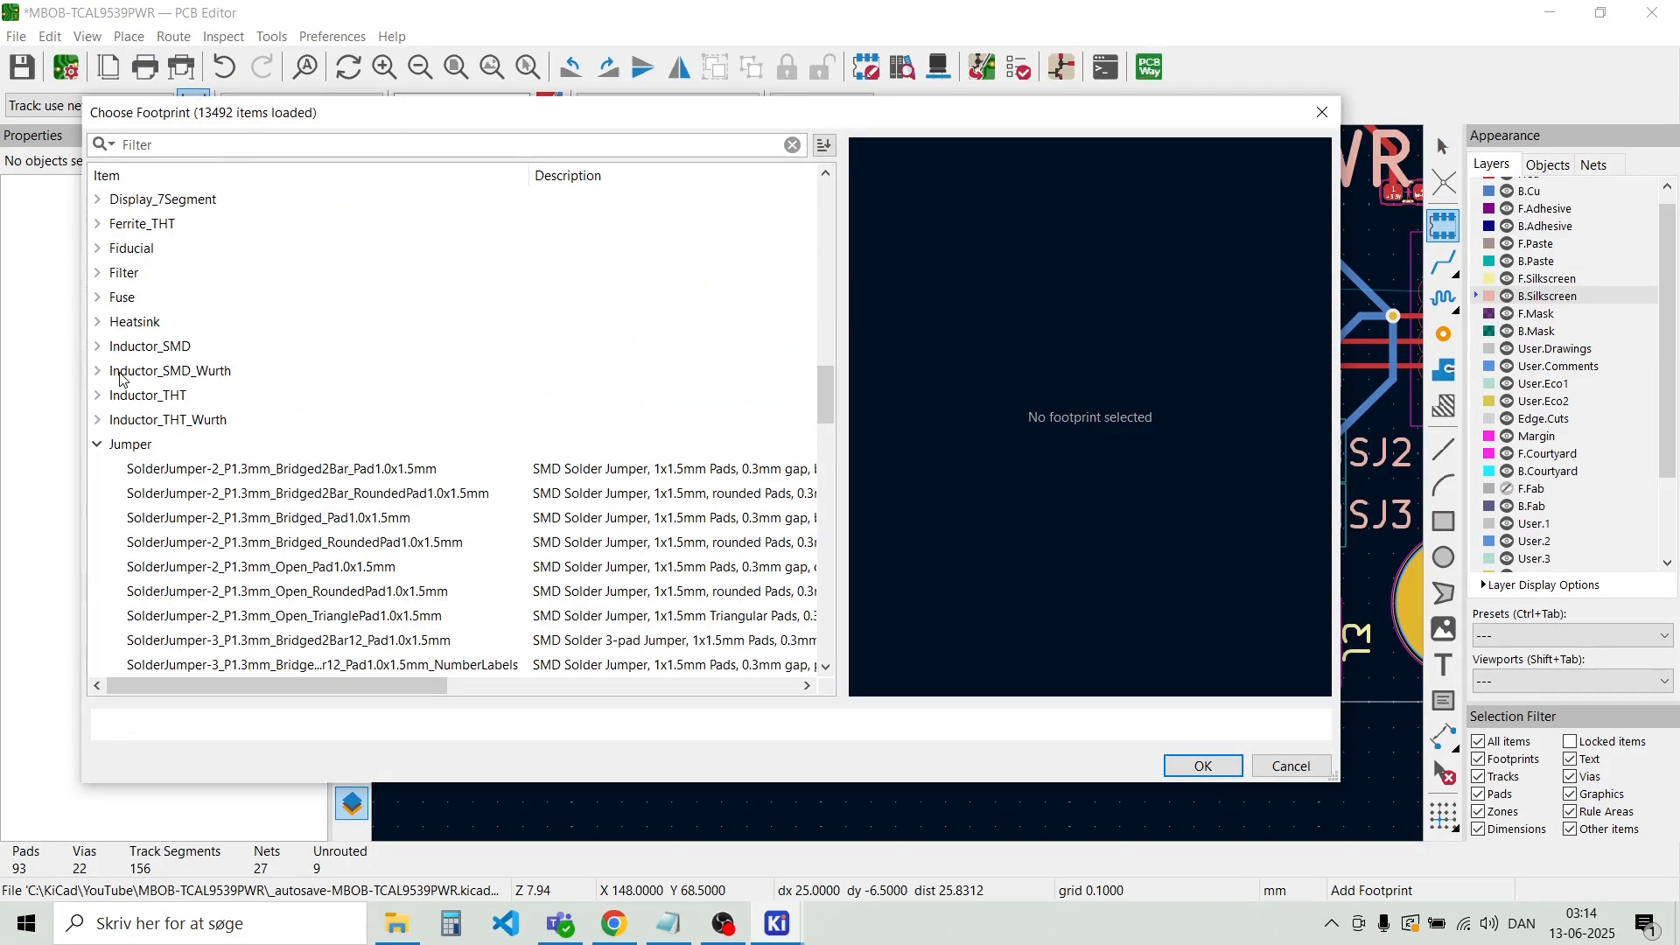
left_click(98, 444)
scroll(168, 385, "down", 3)
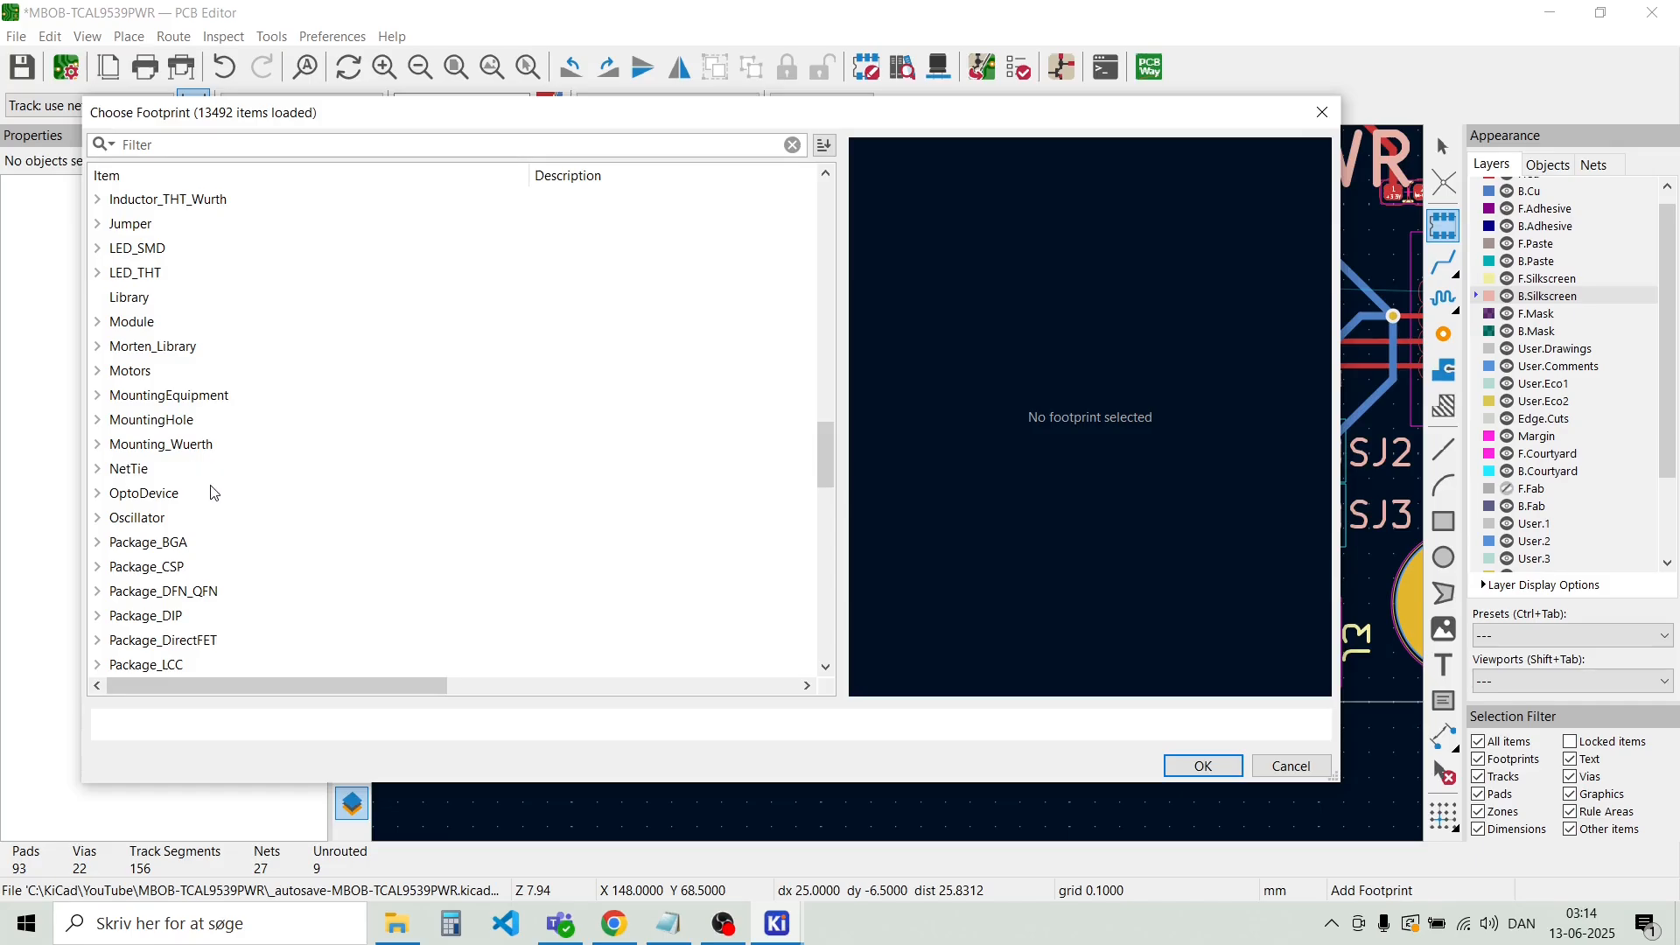
Choose the KiCad-Logo2_5mm_SilkScreen footprint from the Symbol library
scroll(215, 485, "down", 7)
scroll(217, 473, "down", 5)
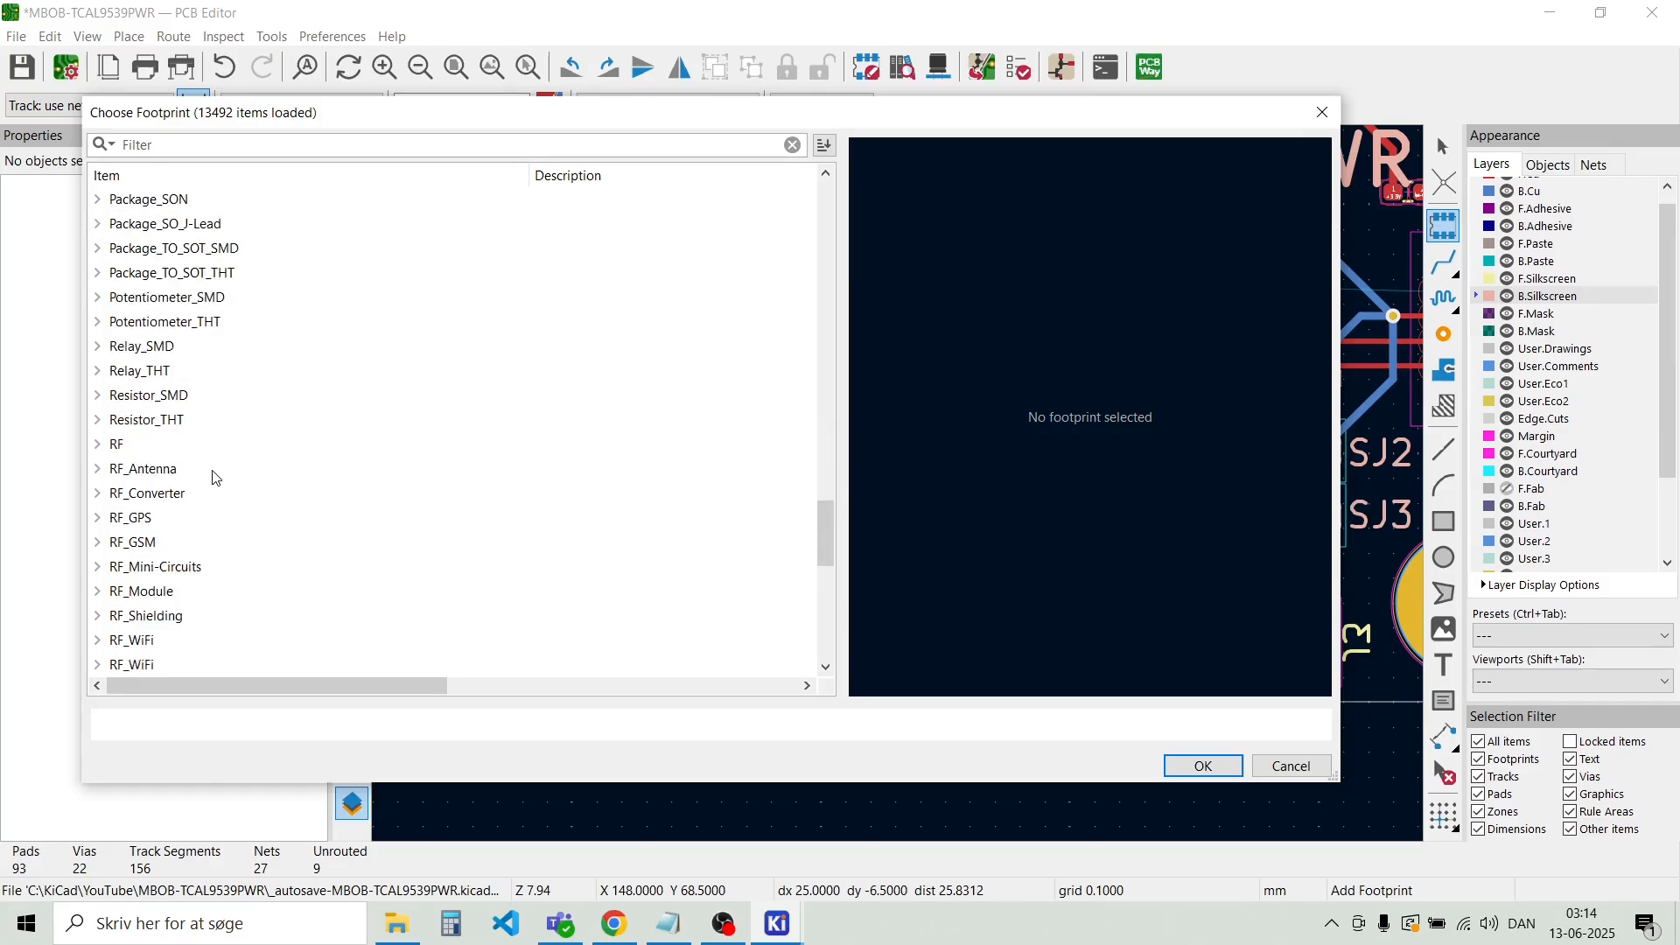
scroll(223, 456, "down", 1)
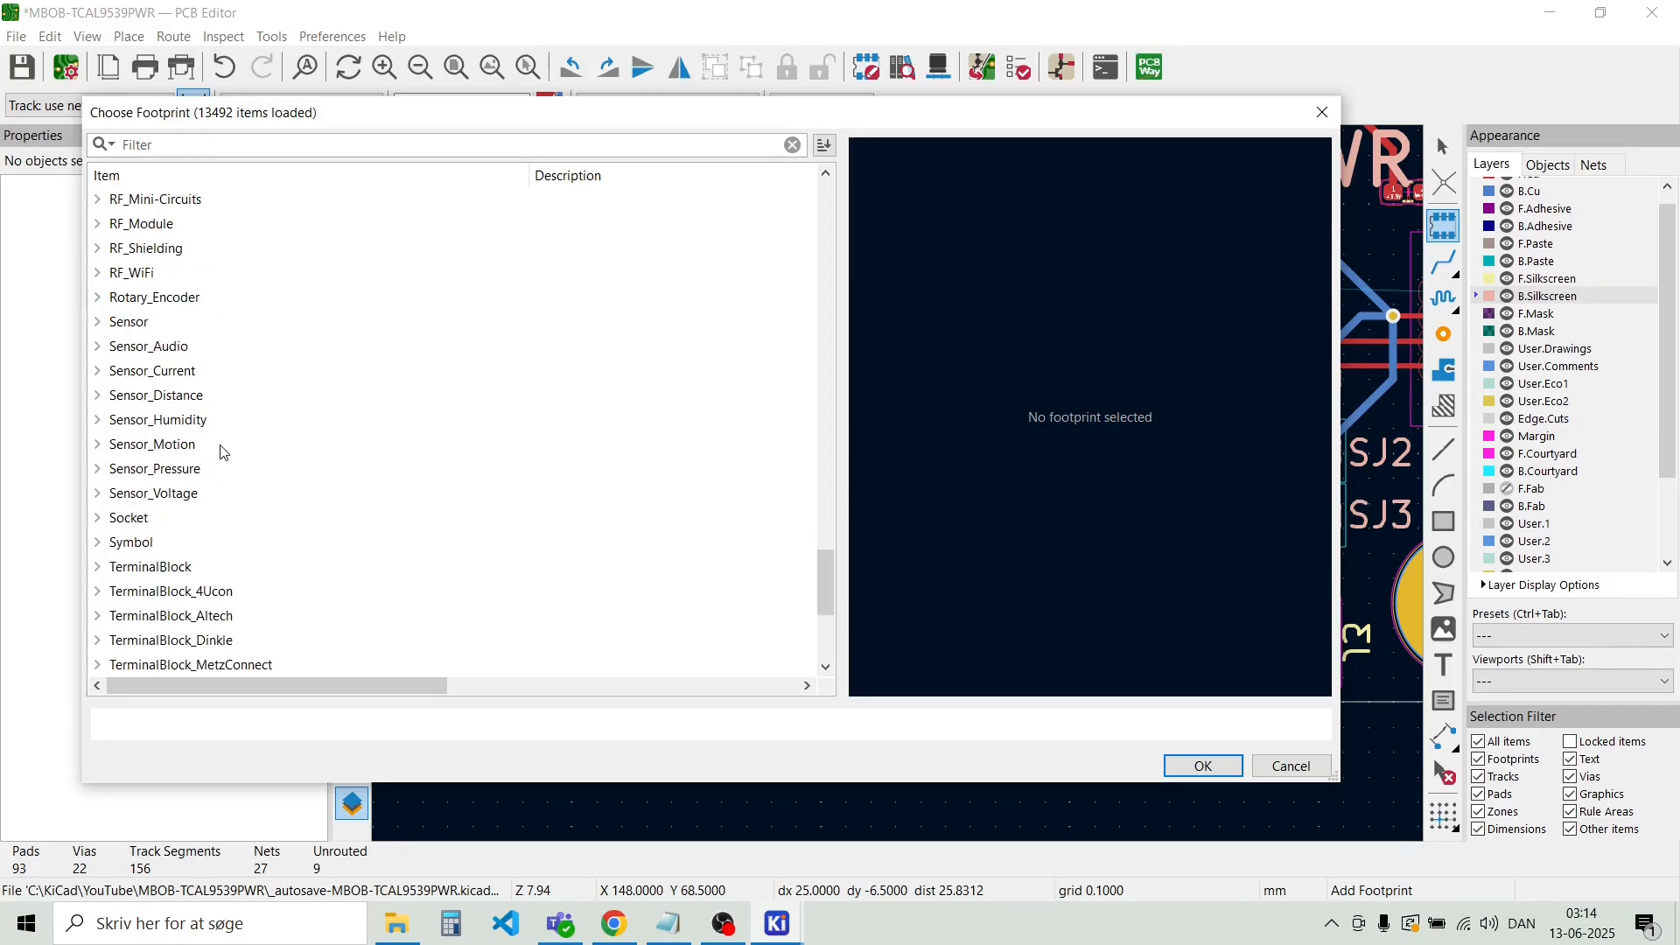
left_click(135, 550)
scroll(262, 468, "down", 2)
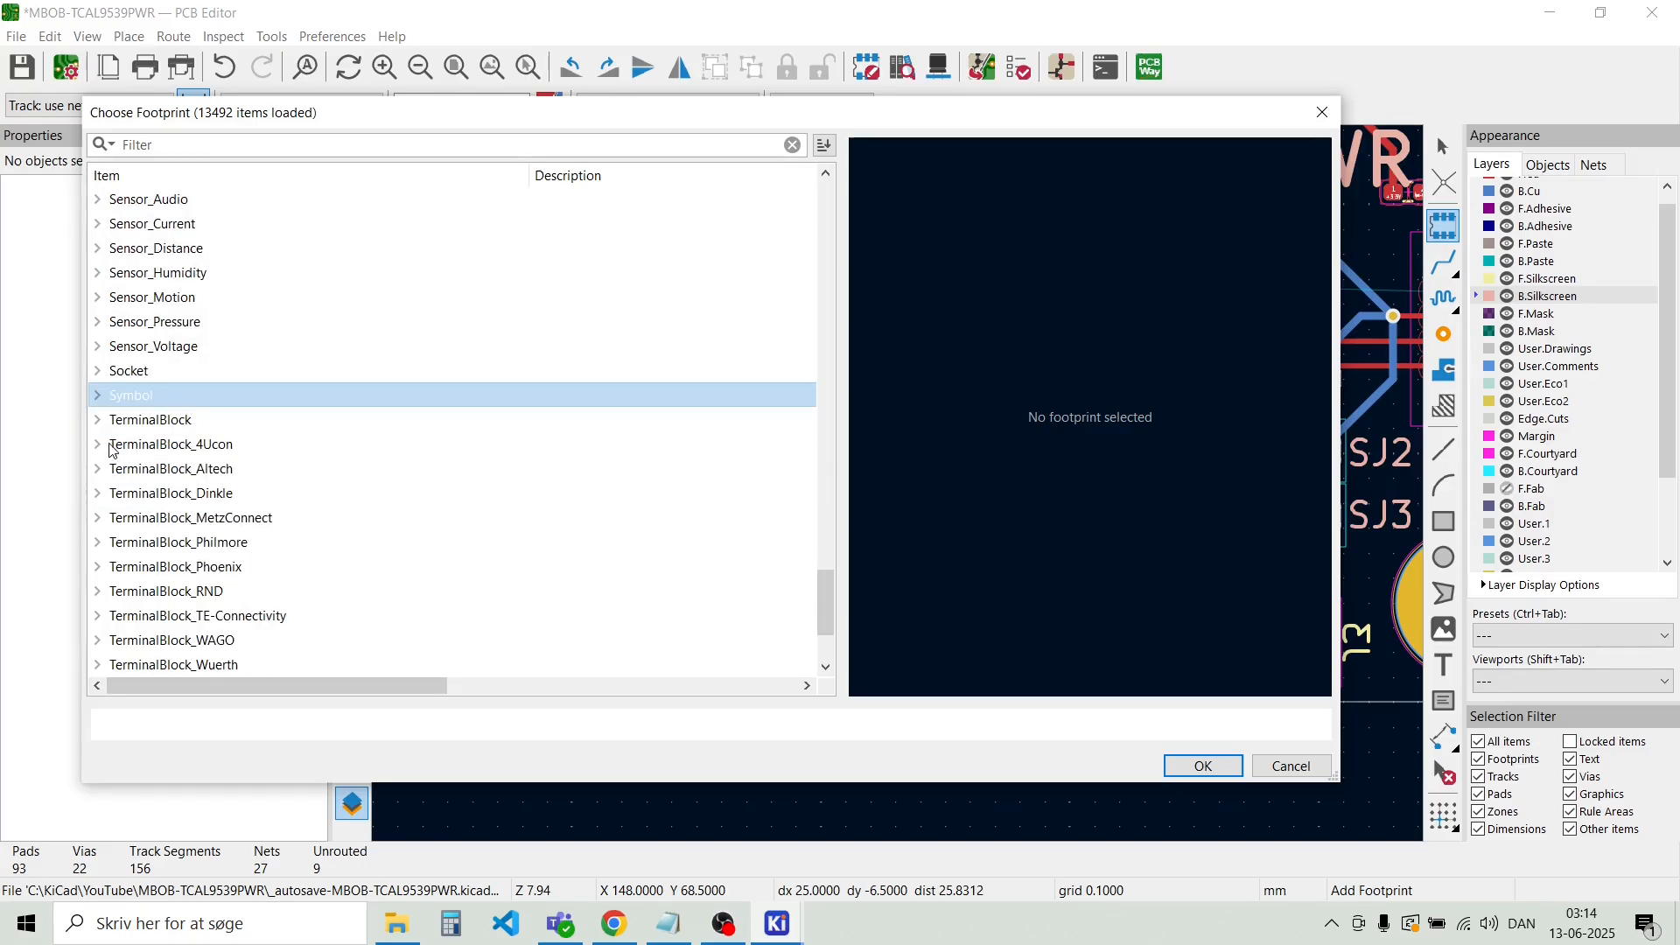
left_click(99, 394)
scroll(290, 338, "down", 2)
scroll(296, 337, "down", 6)
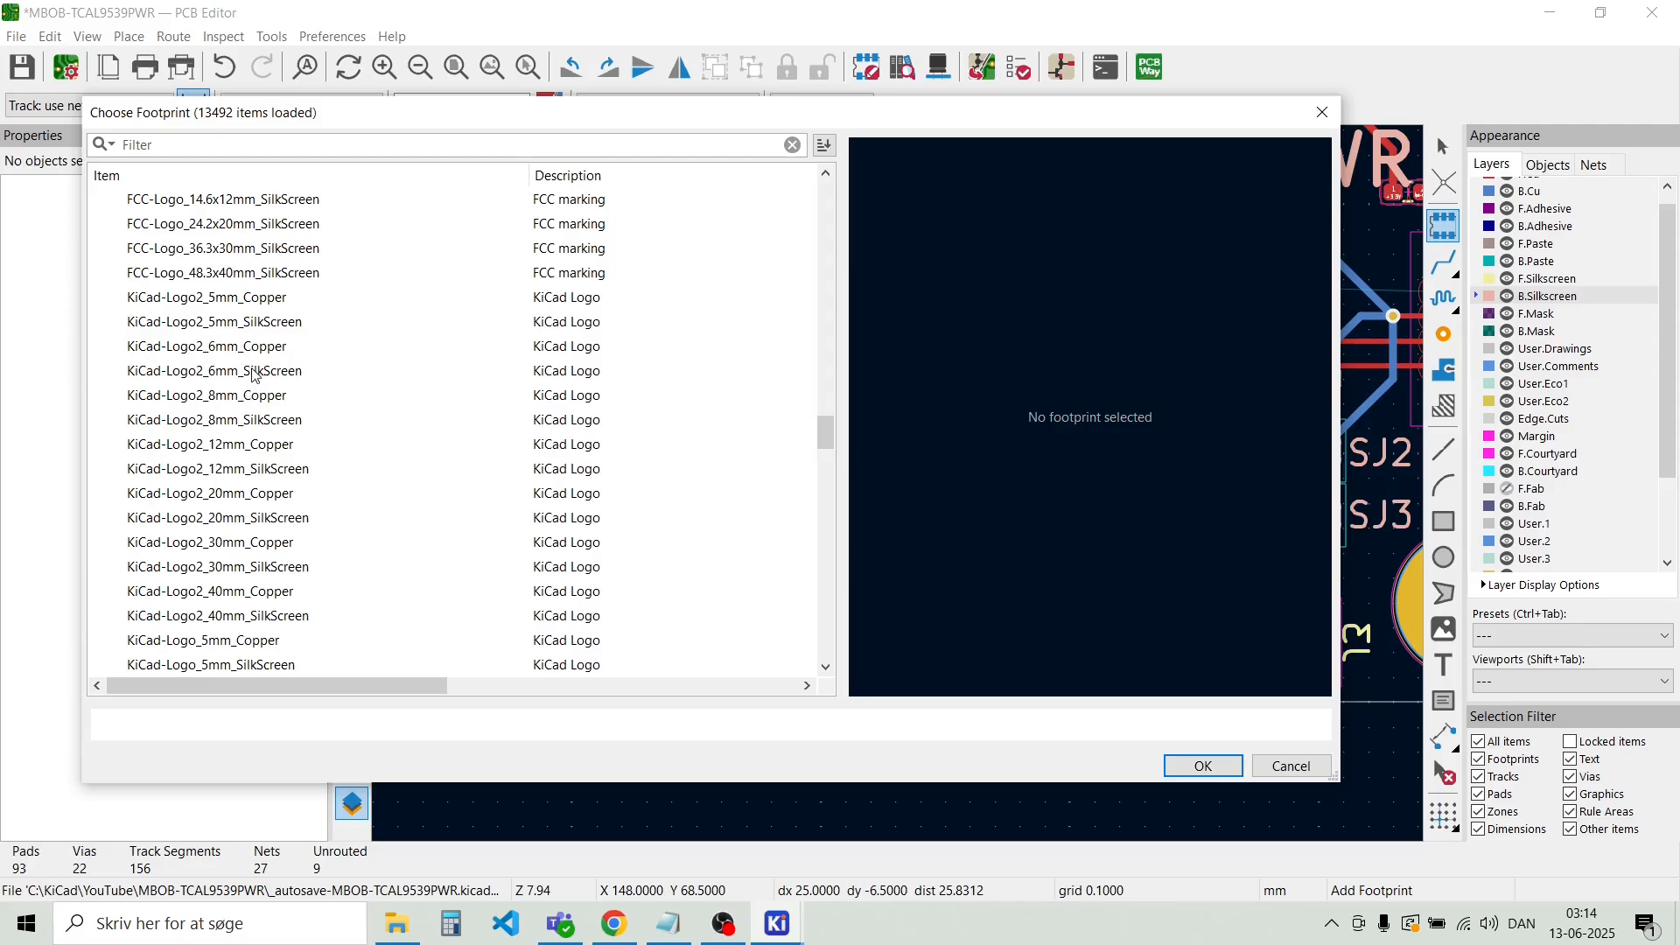
left_click(229, 302)
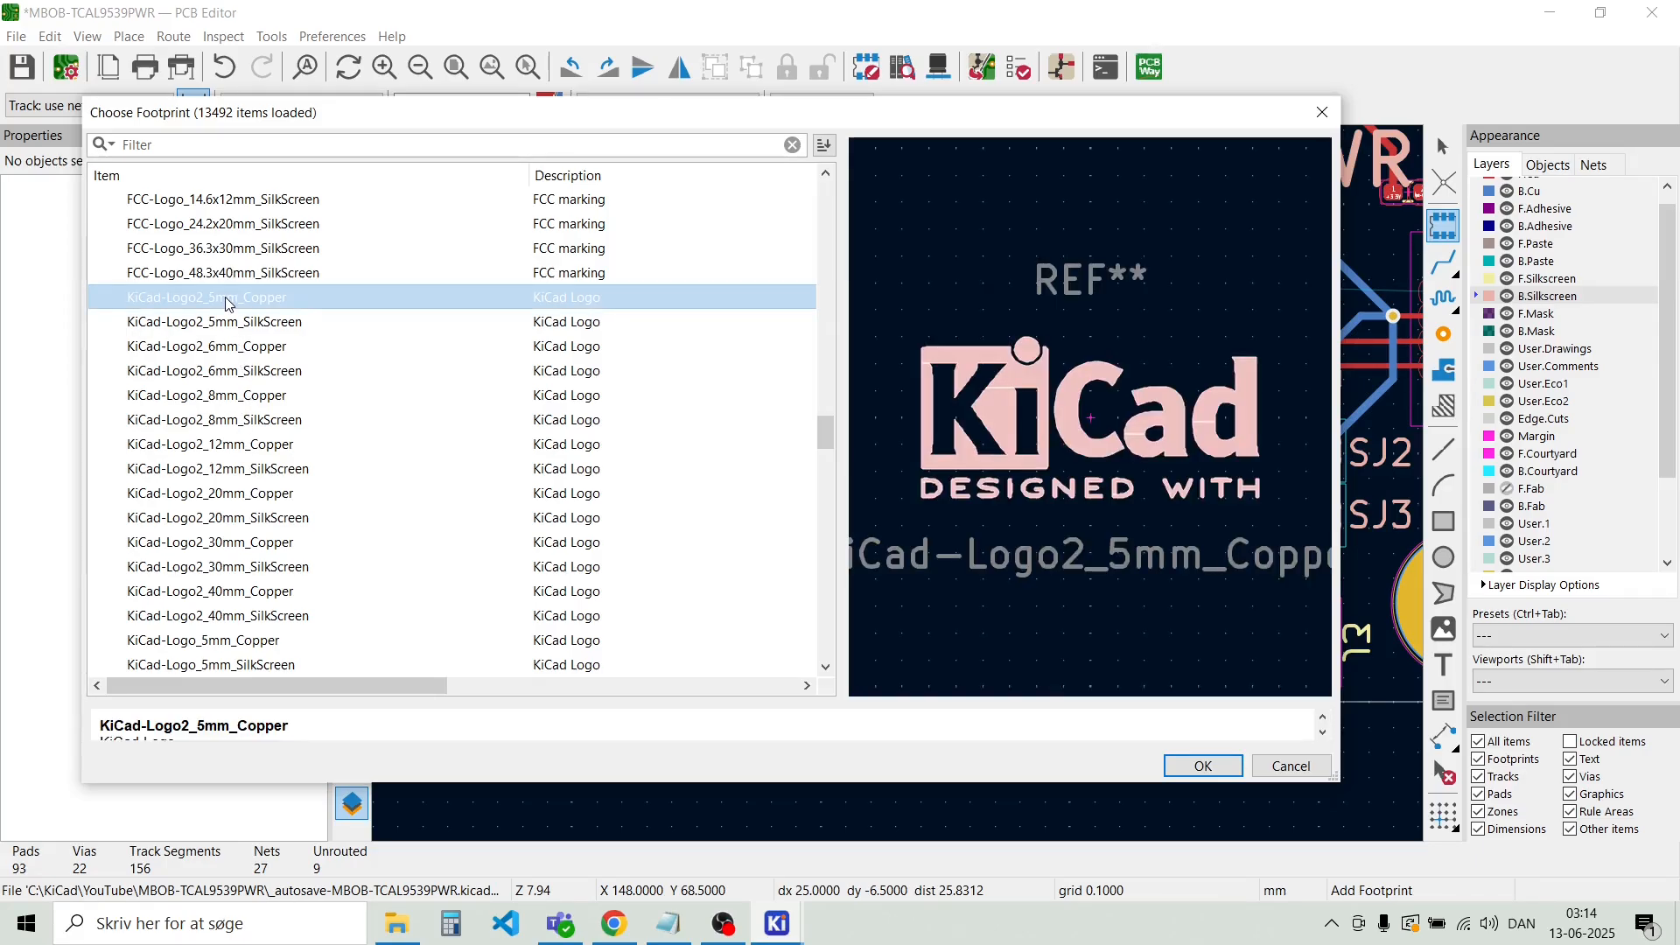
left_click(231, 325)
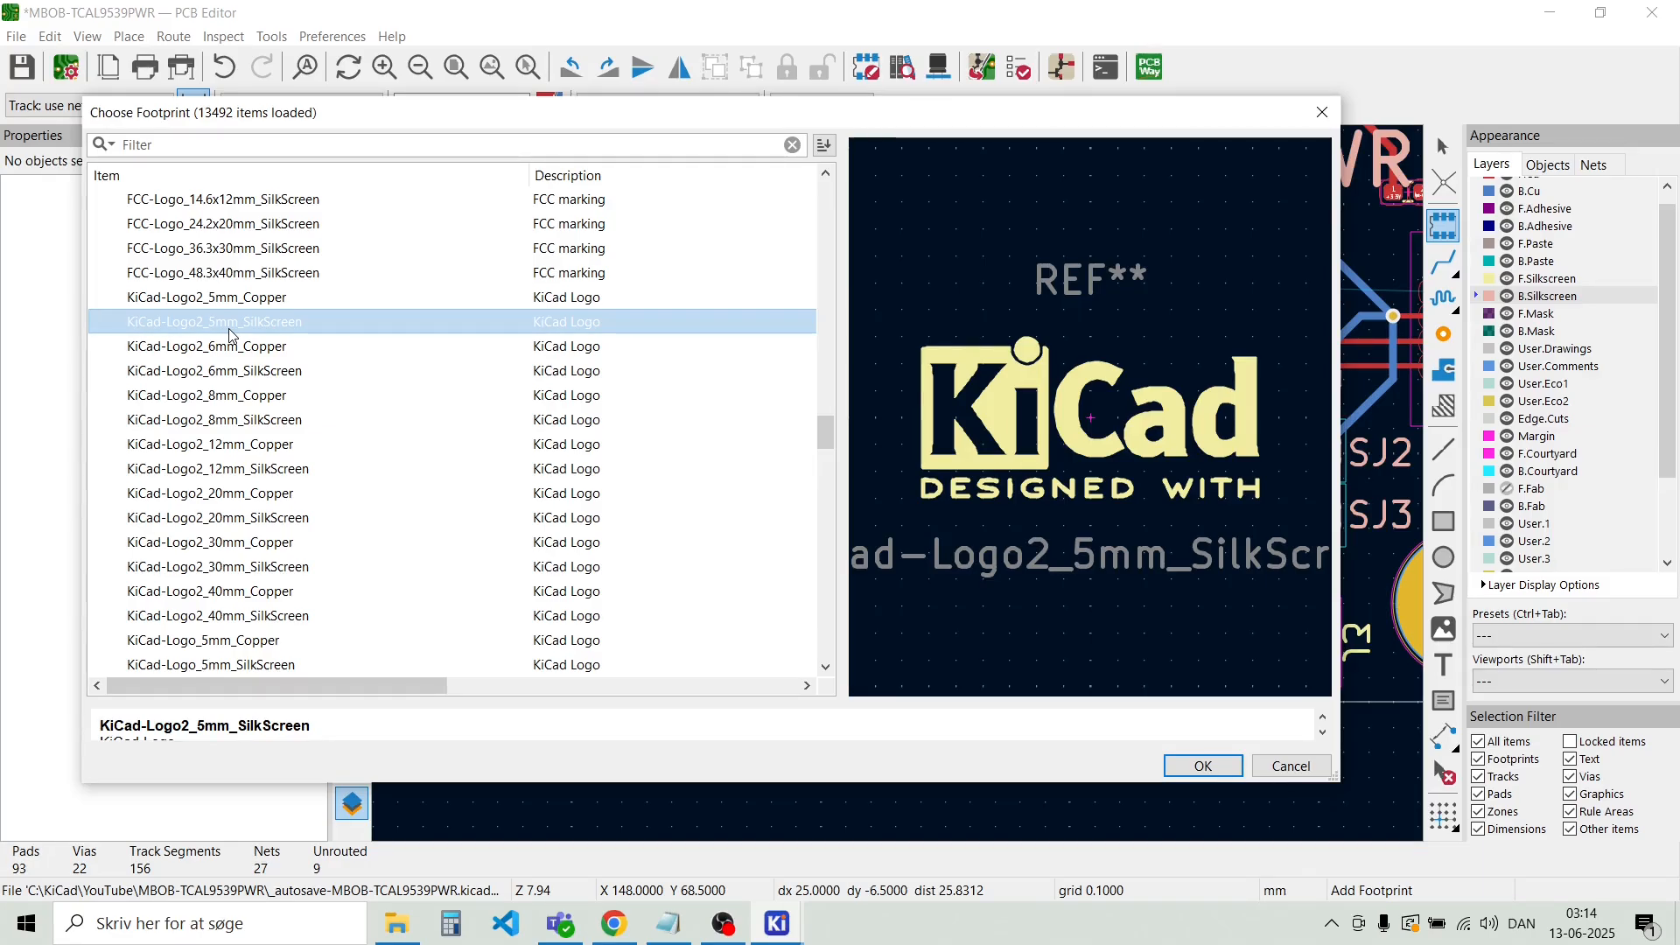
double_click(233, 329)
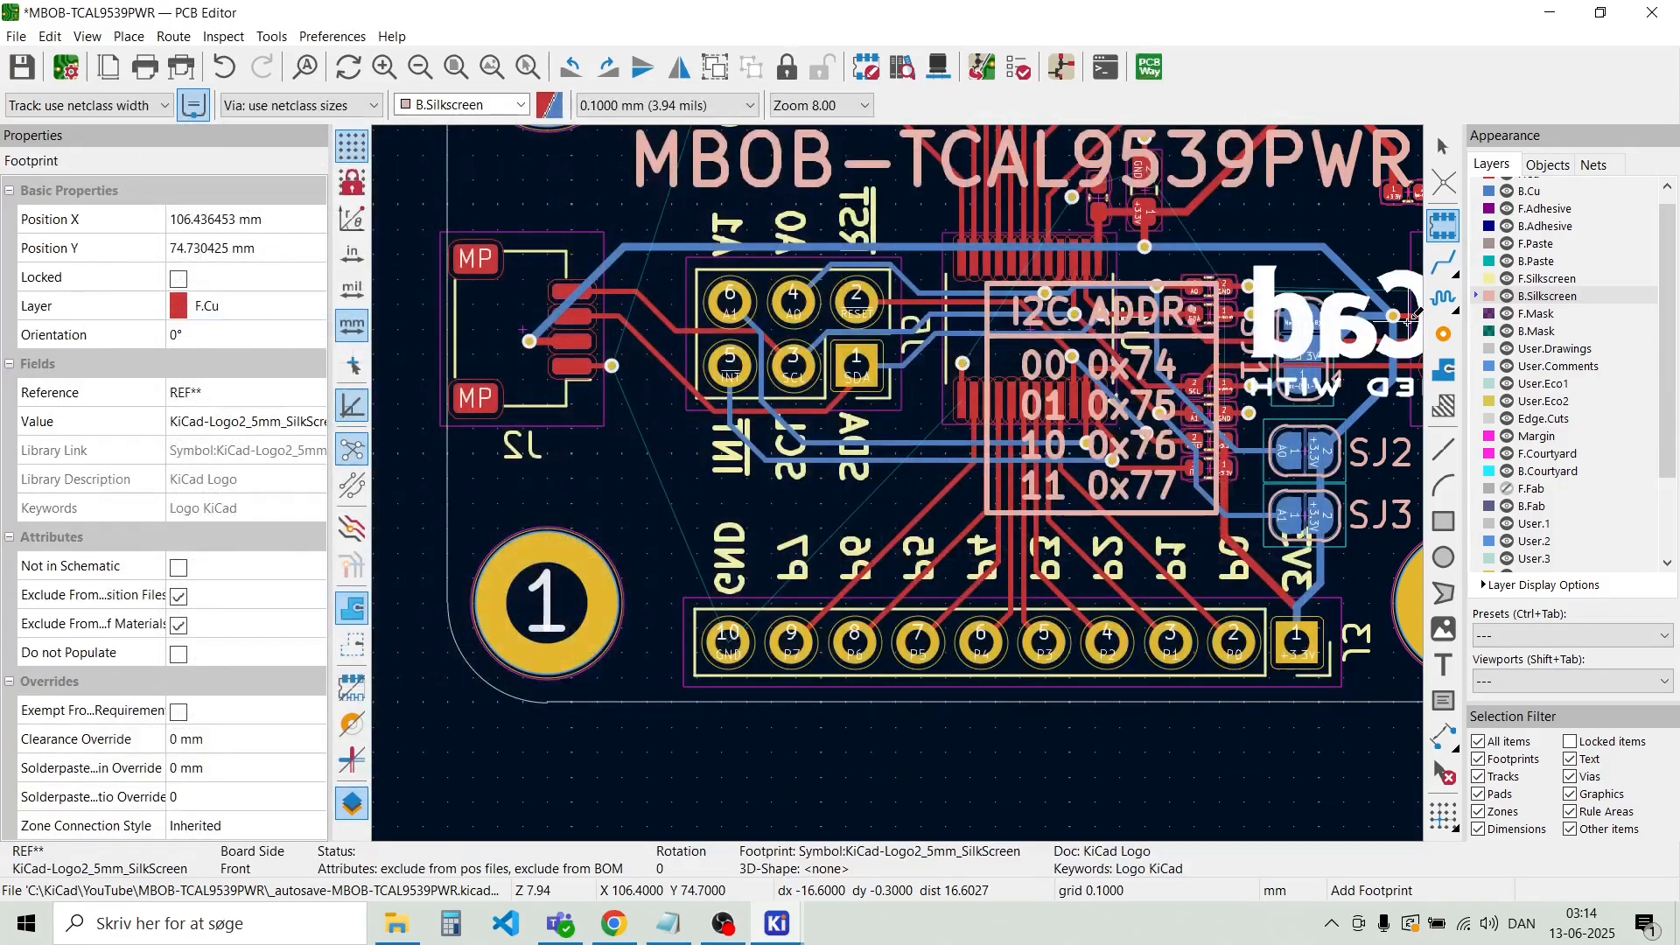
Place the KiCad logo outside the board outline beside J2 and its mounting hole, at X 154 mm, Y 66.9 mm
scroll(1638, 373, "down", 1)
scroll(1234, 335, "down", 1)
scroll(898, 479, "down", 1)
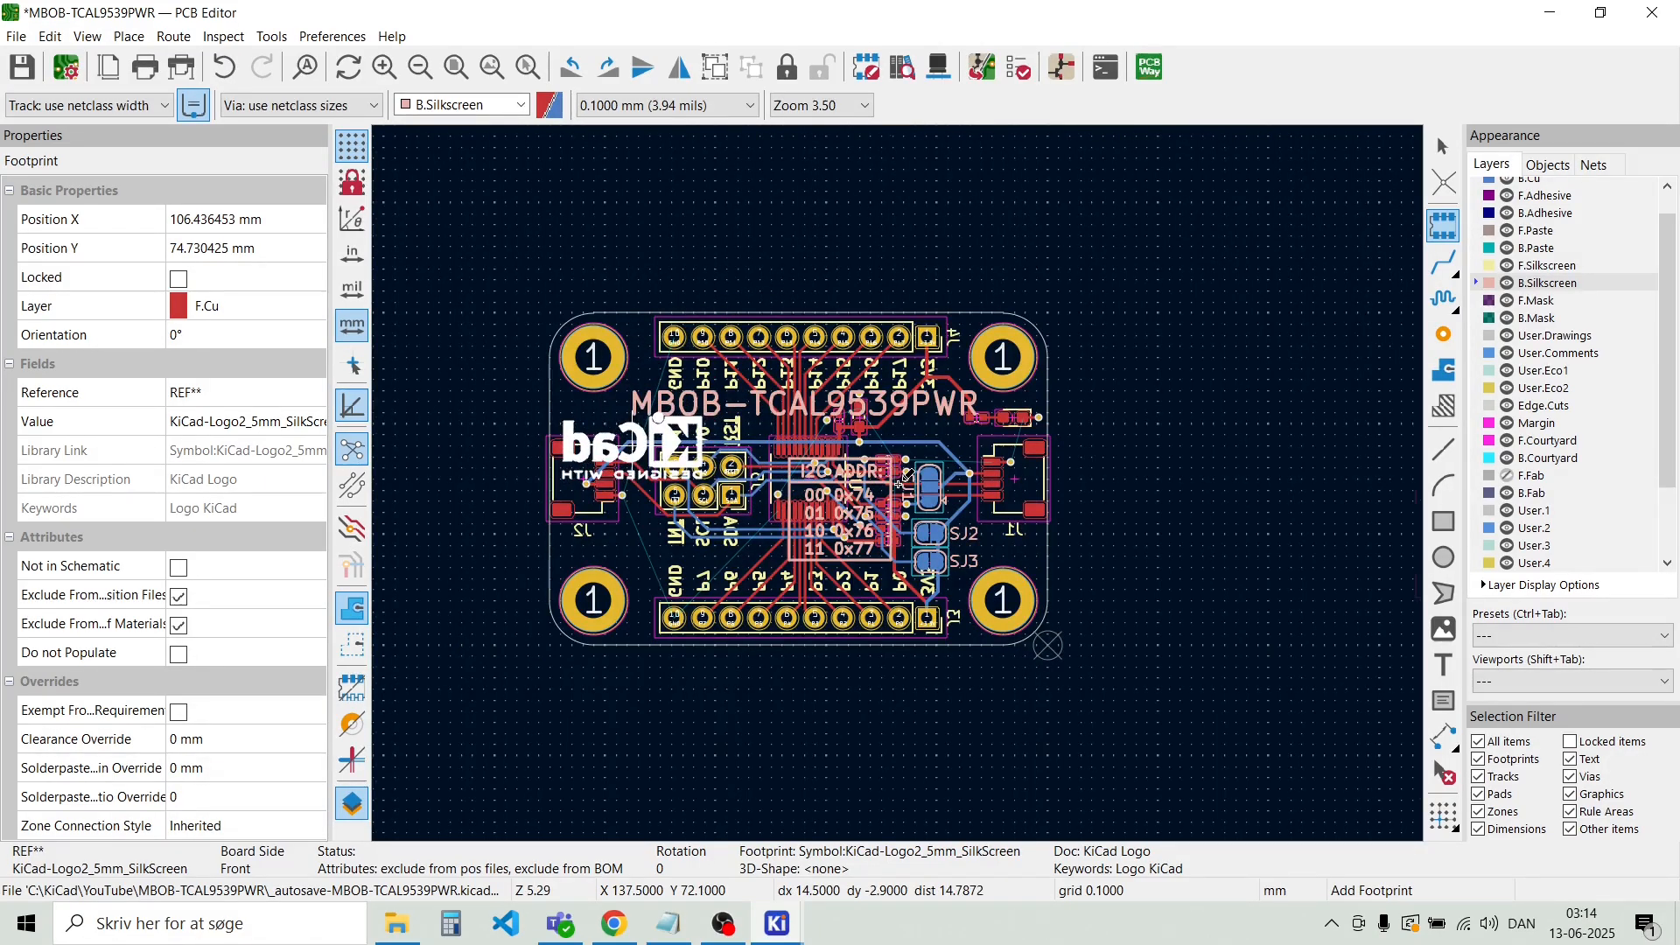
scroll(899, 470, "up", 1)
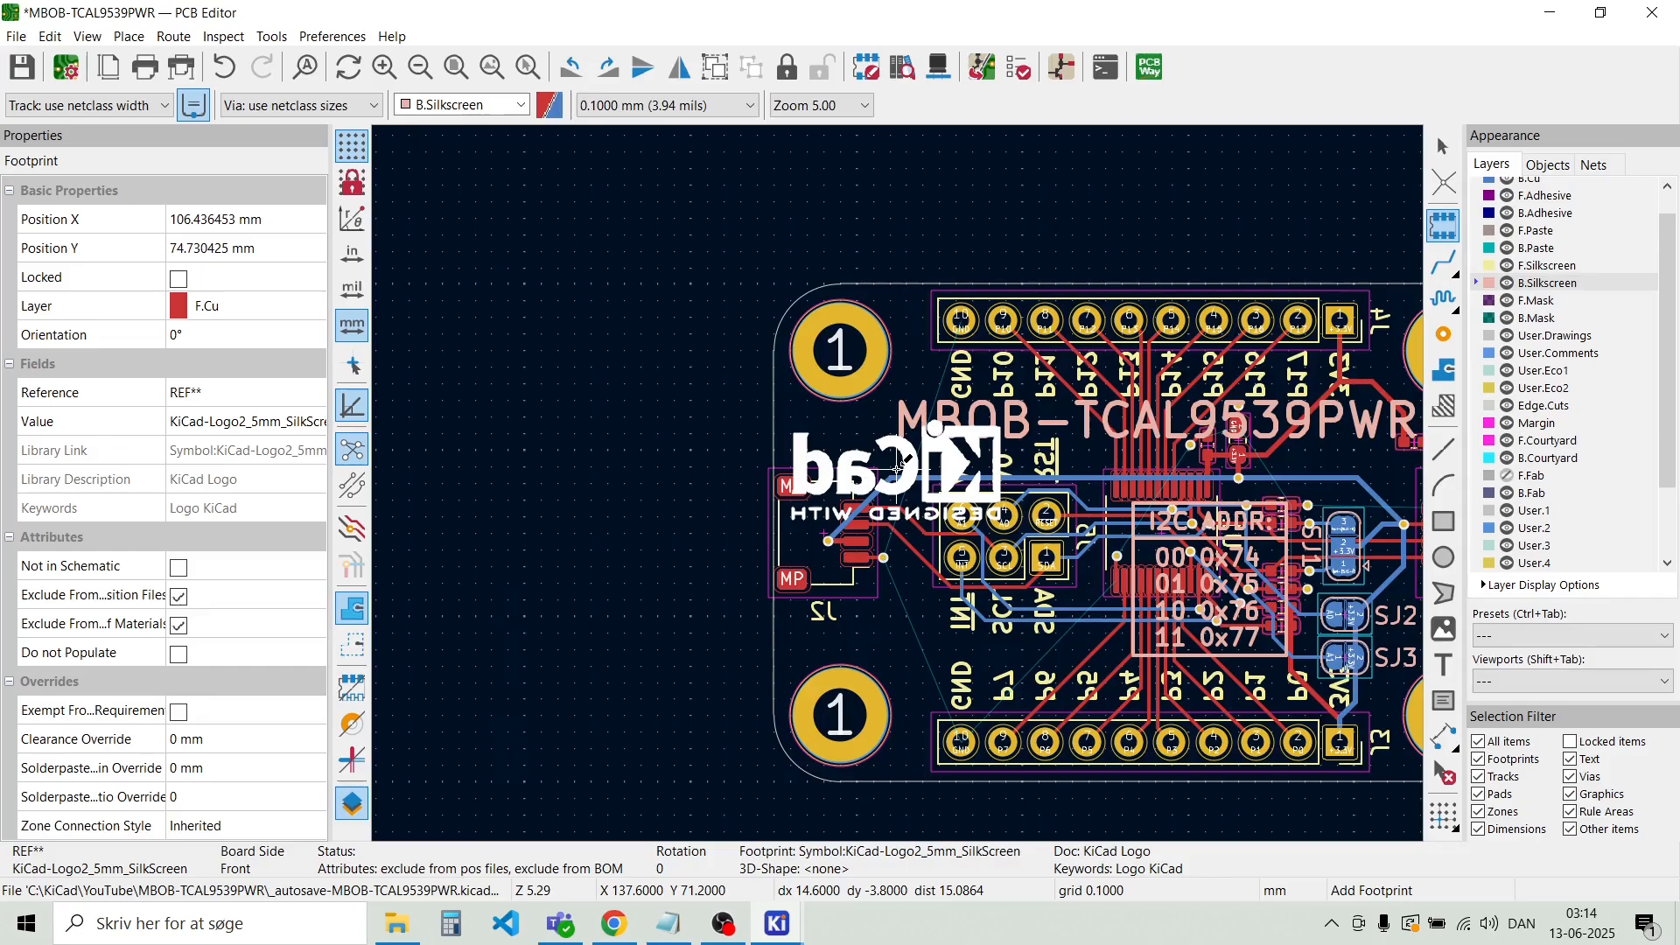
scroll(899, 470, "up", 1)
scroll(898, 470, "down", 1)
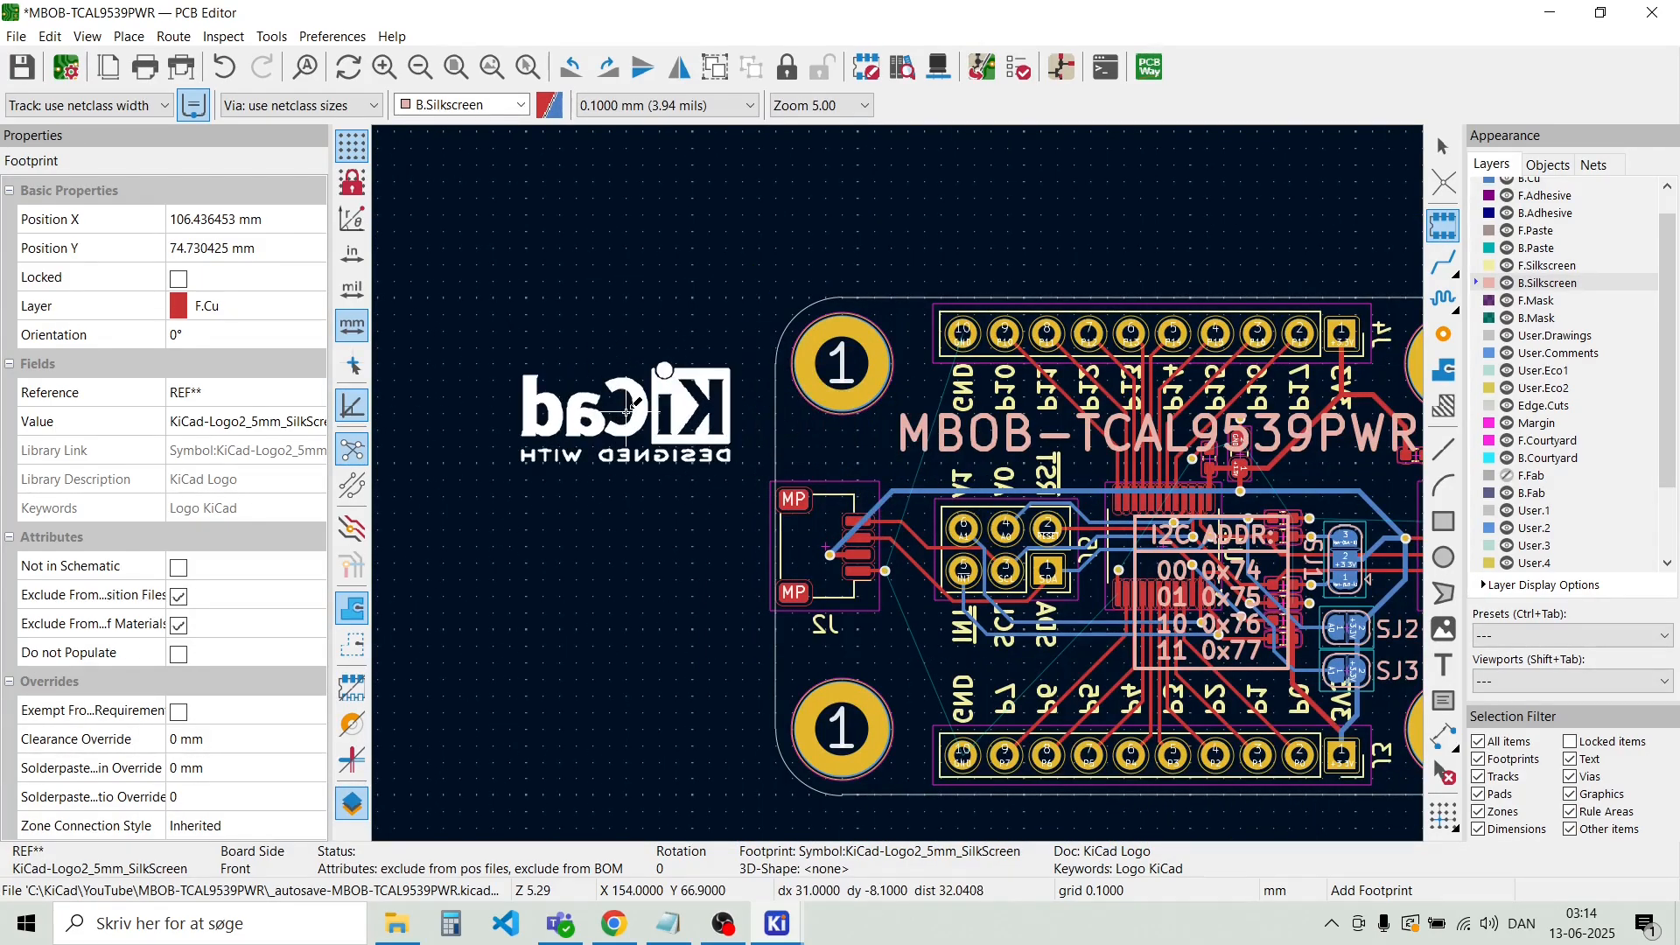
left_click(628, 407)
key("Escape")
double_click(679, 416)
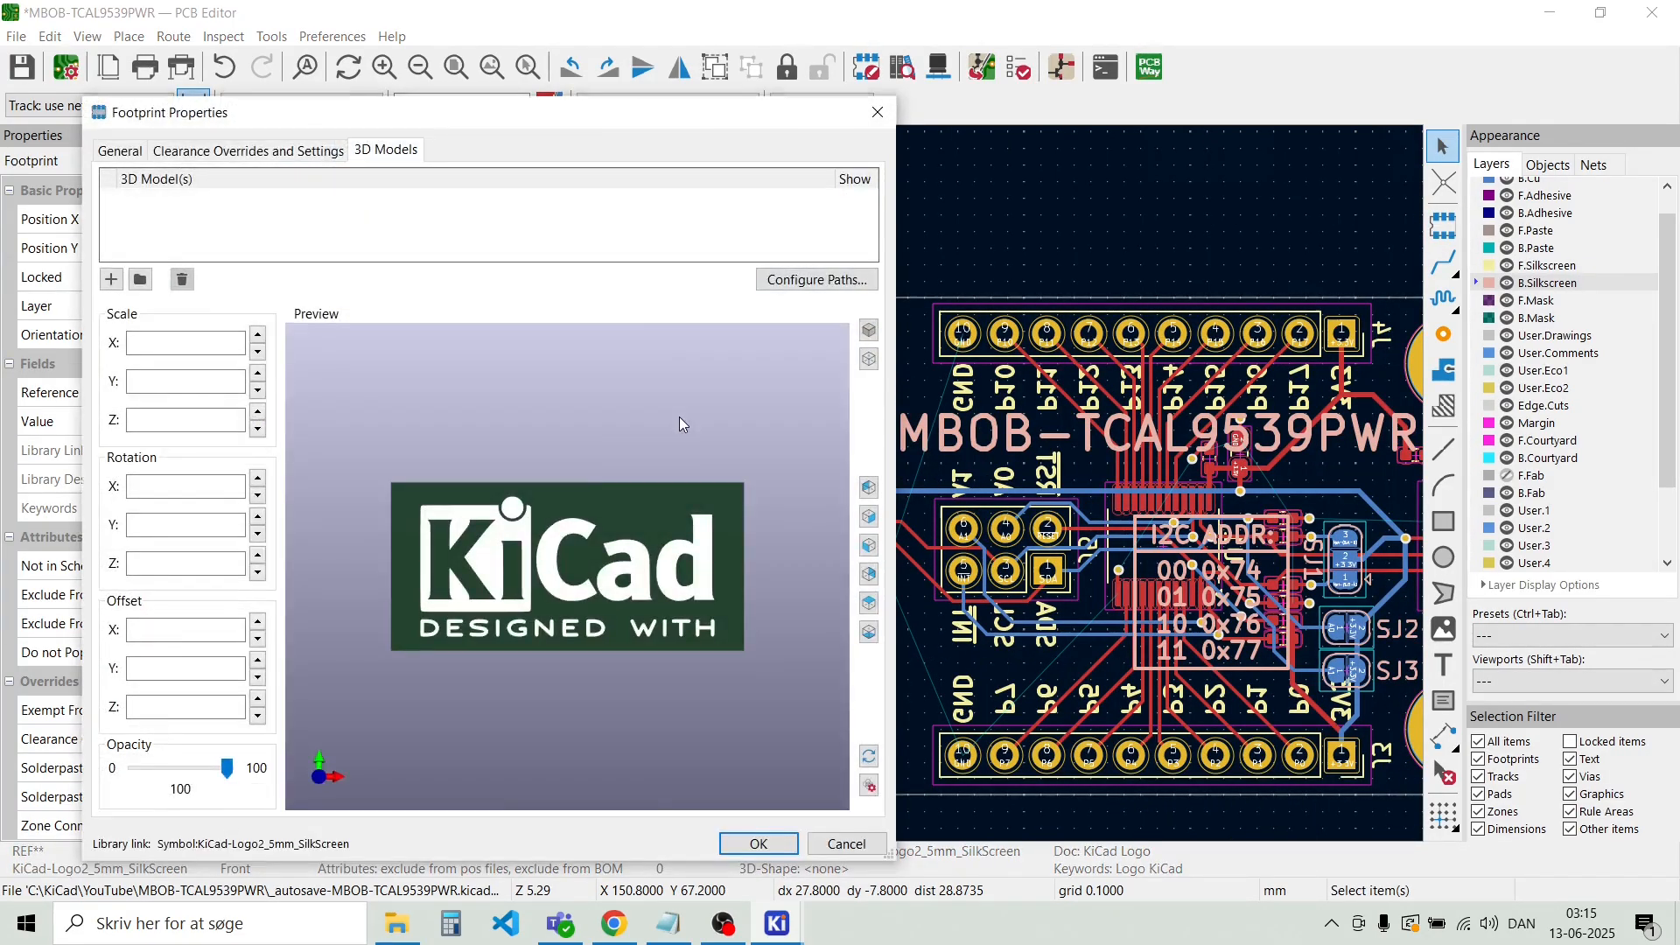
key("Escape")
left_click(455, 364)
left_click(616, 418)
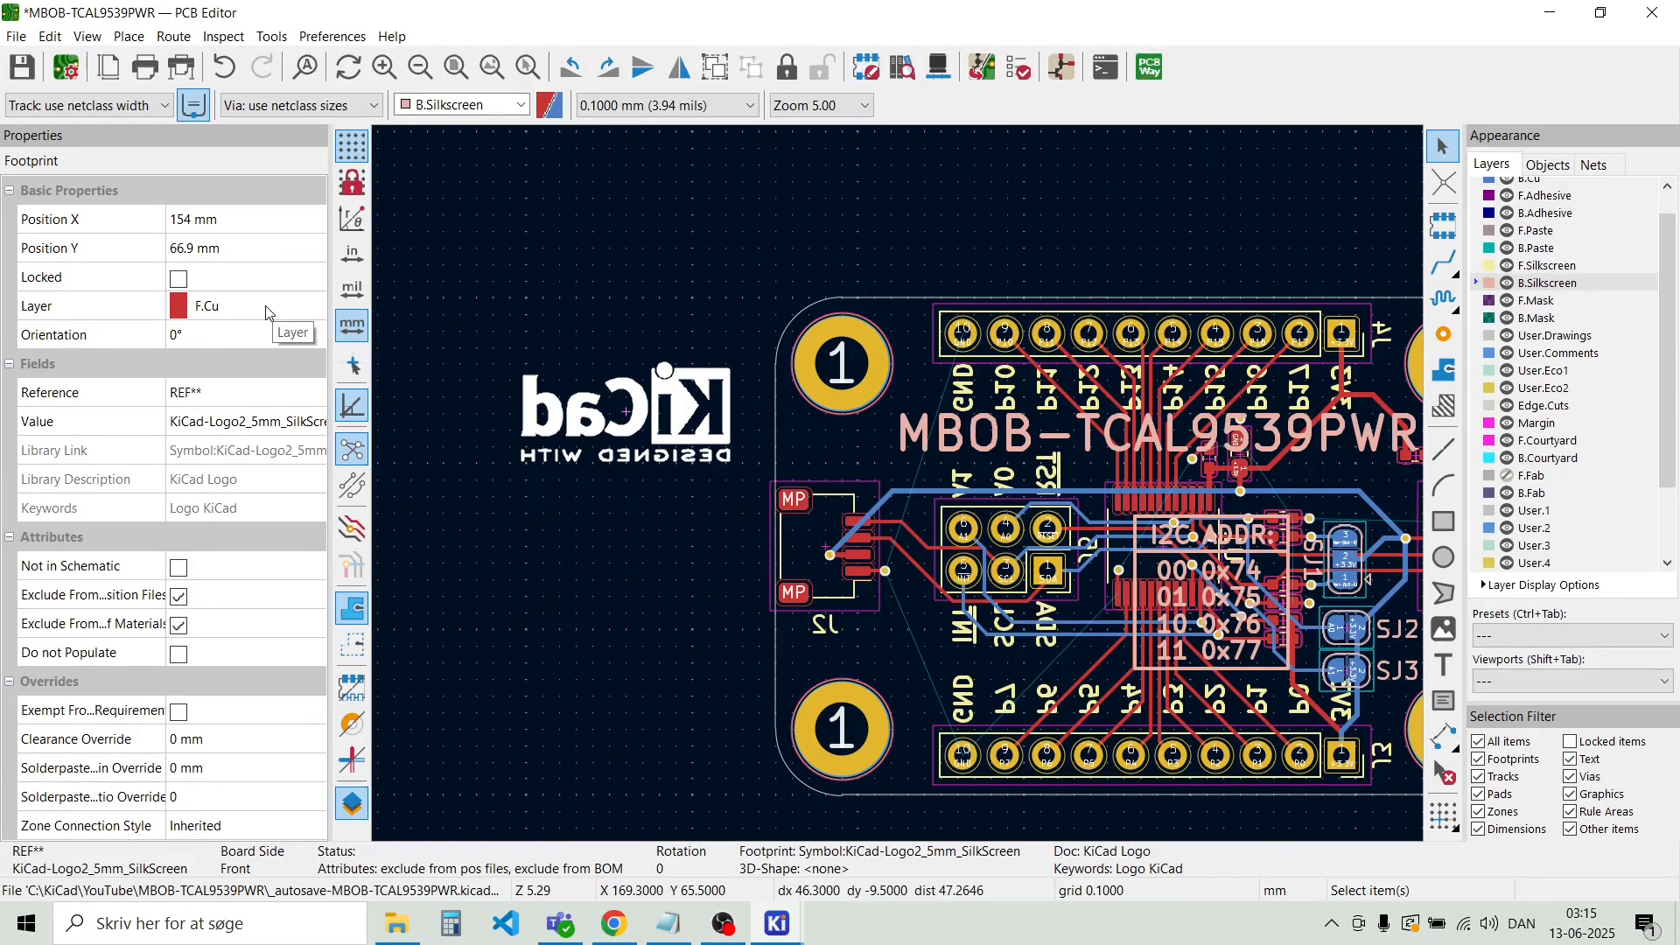
left_click(302, 315)
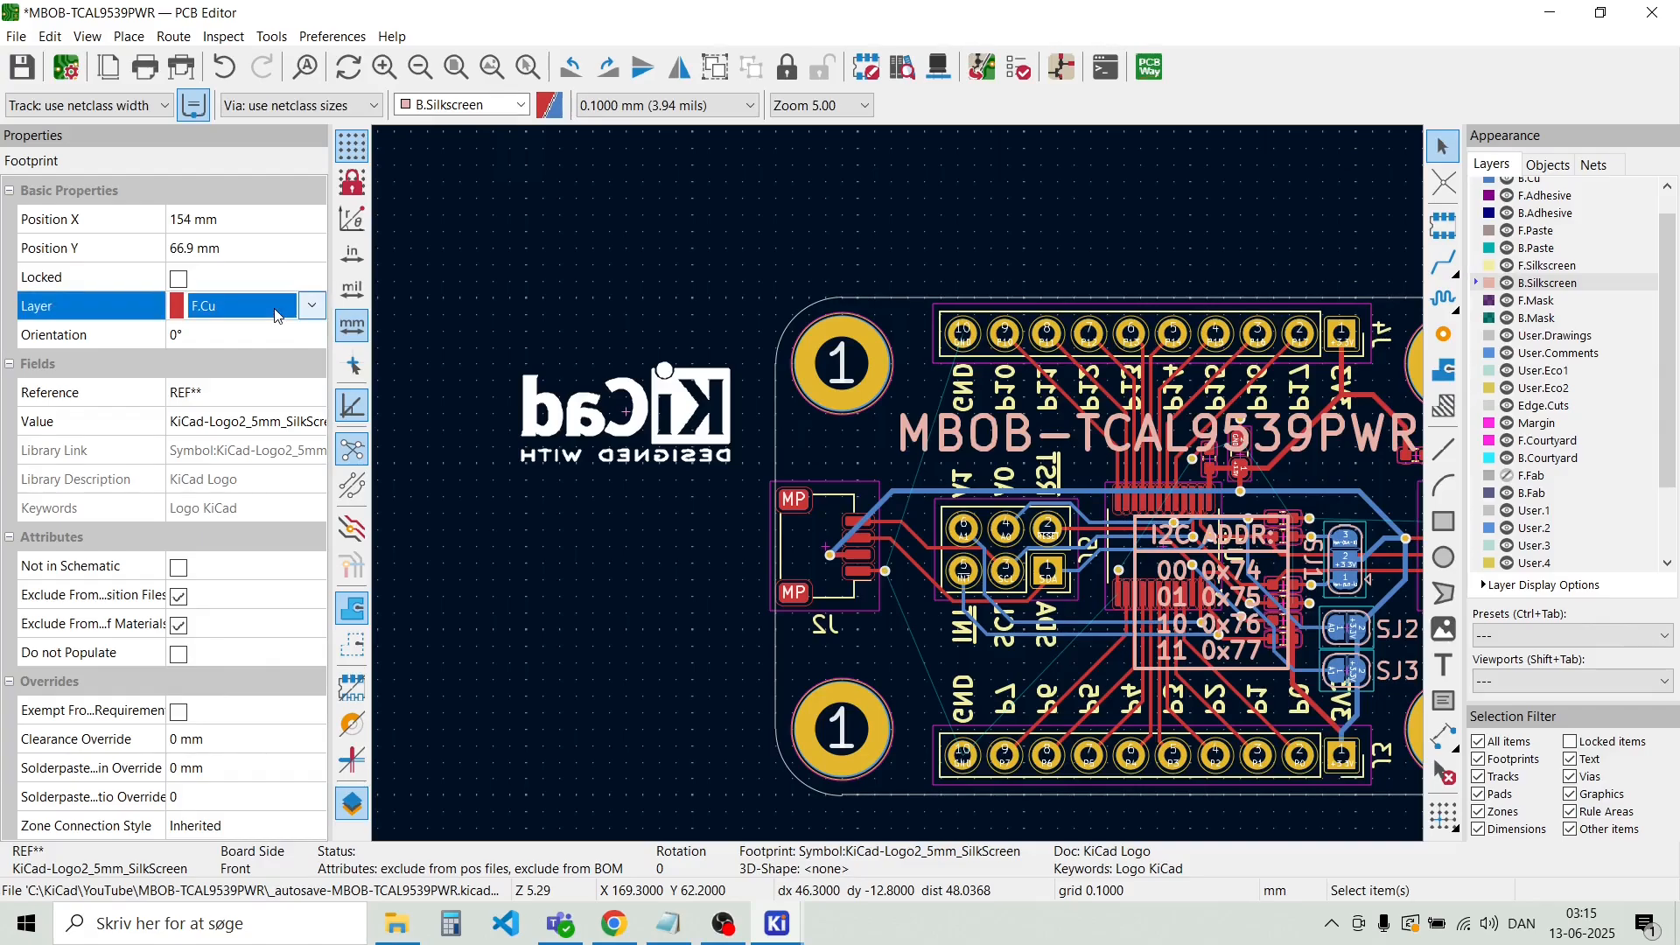
left_click(311, 321)
left_click(281, 309)
key("Escape")
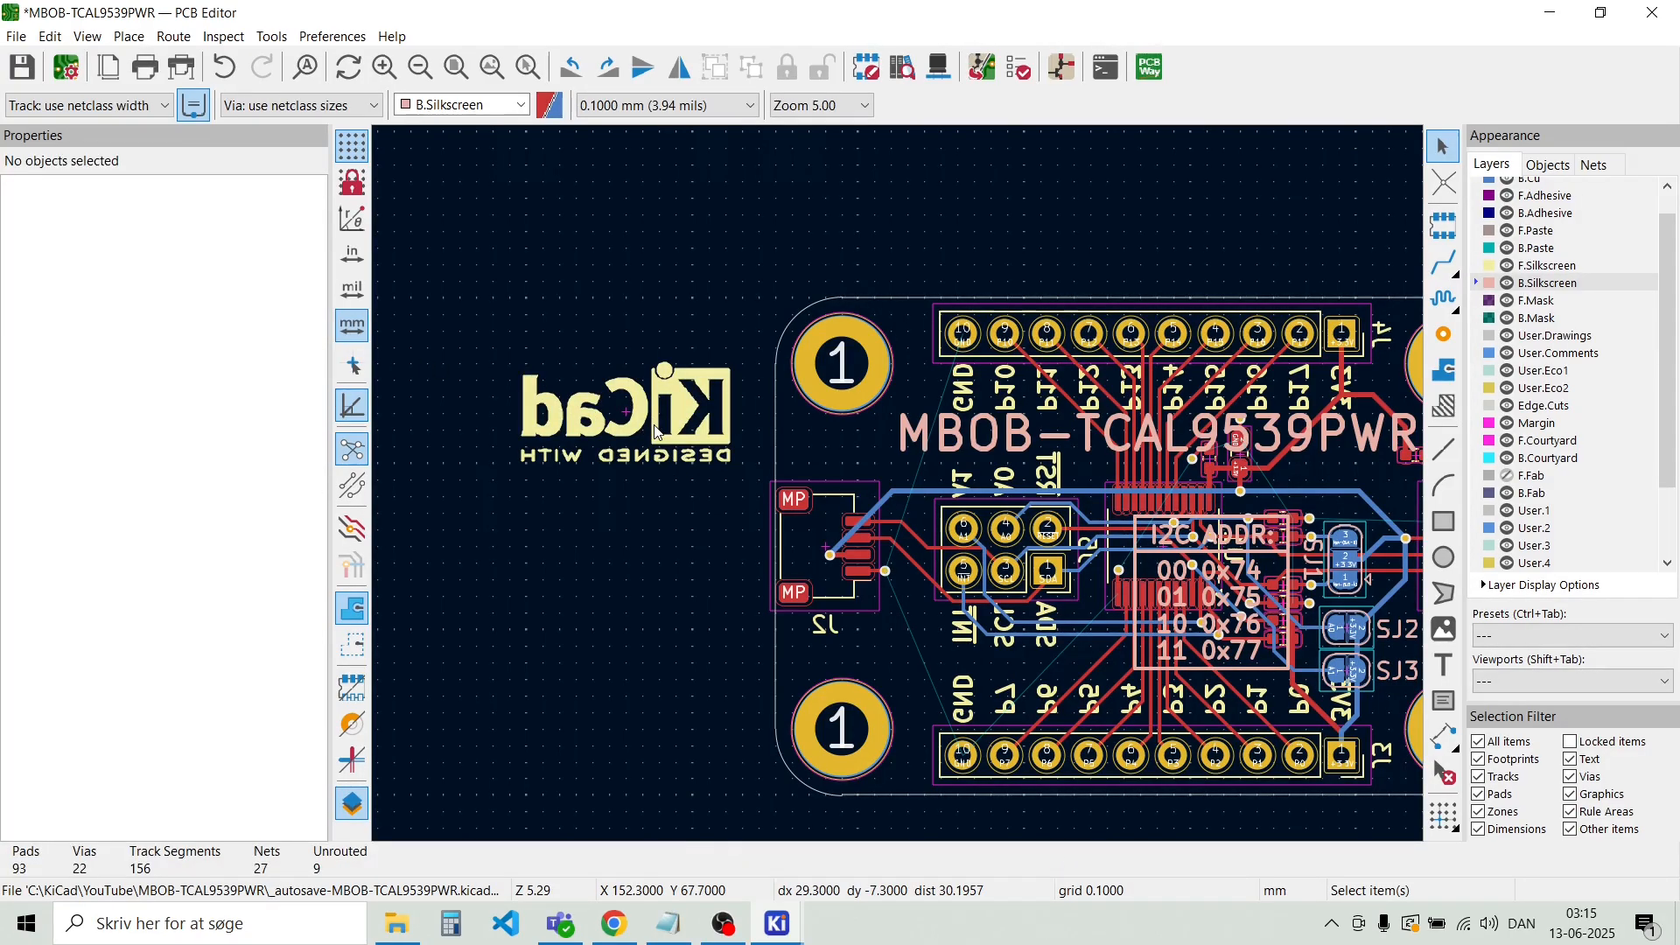
left_click(657, 430)
right_click(664, 431)
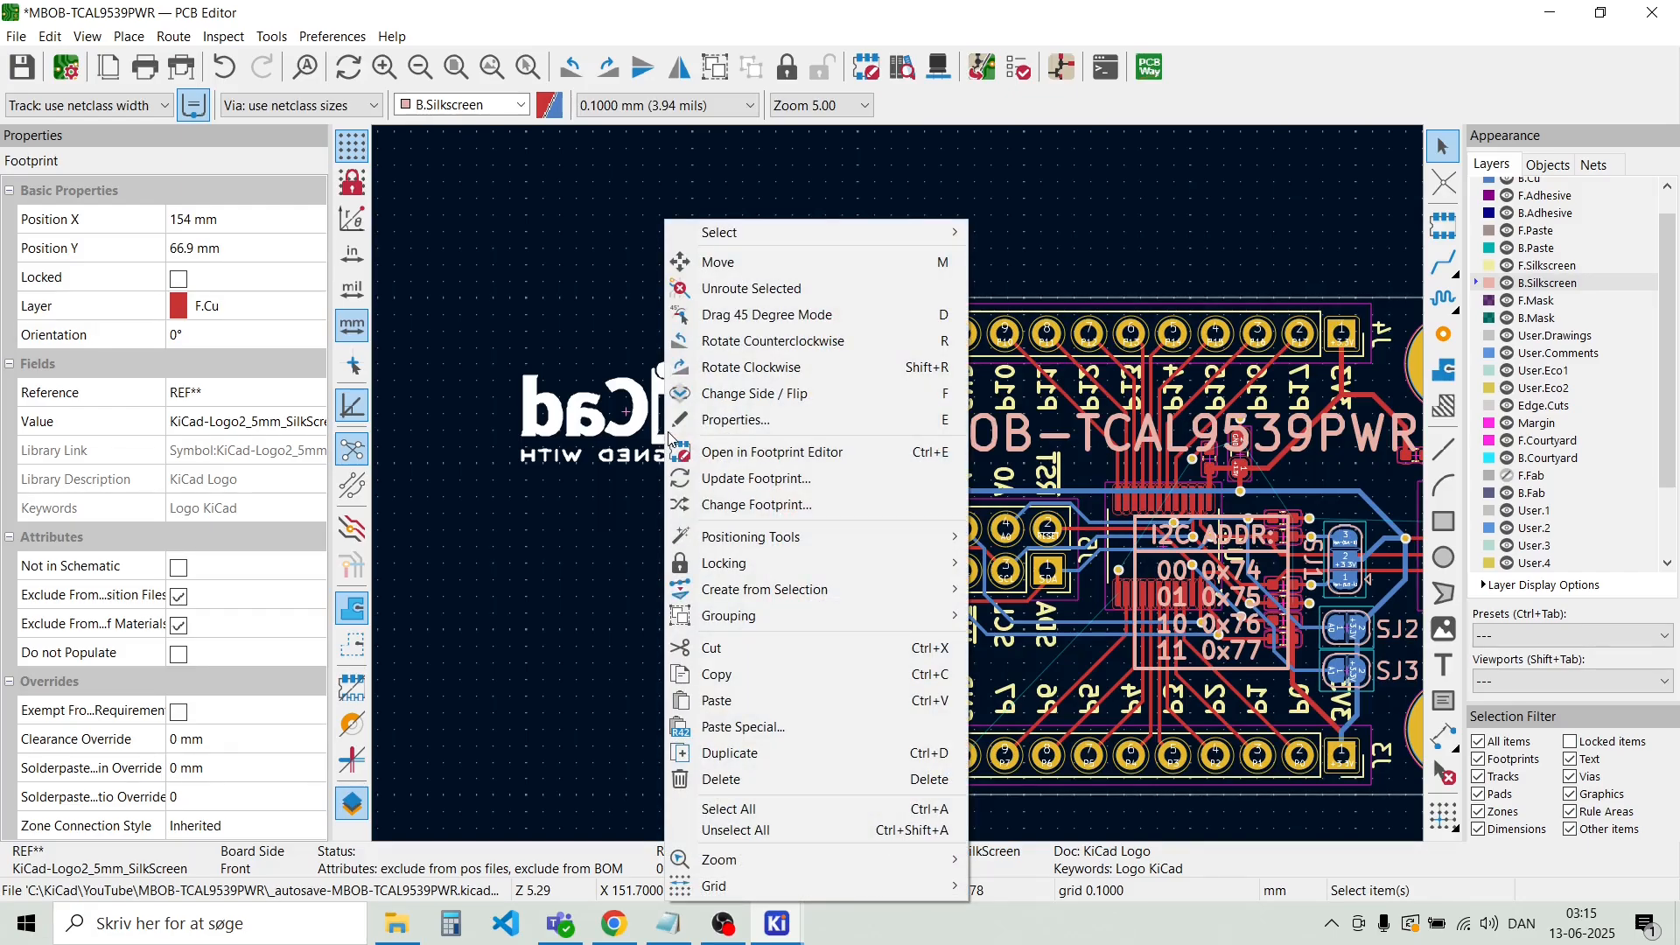
left_click(760, 429)
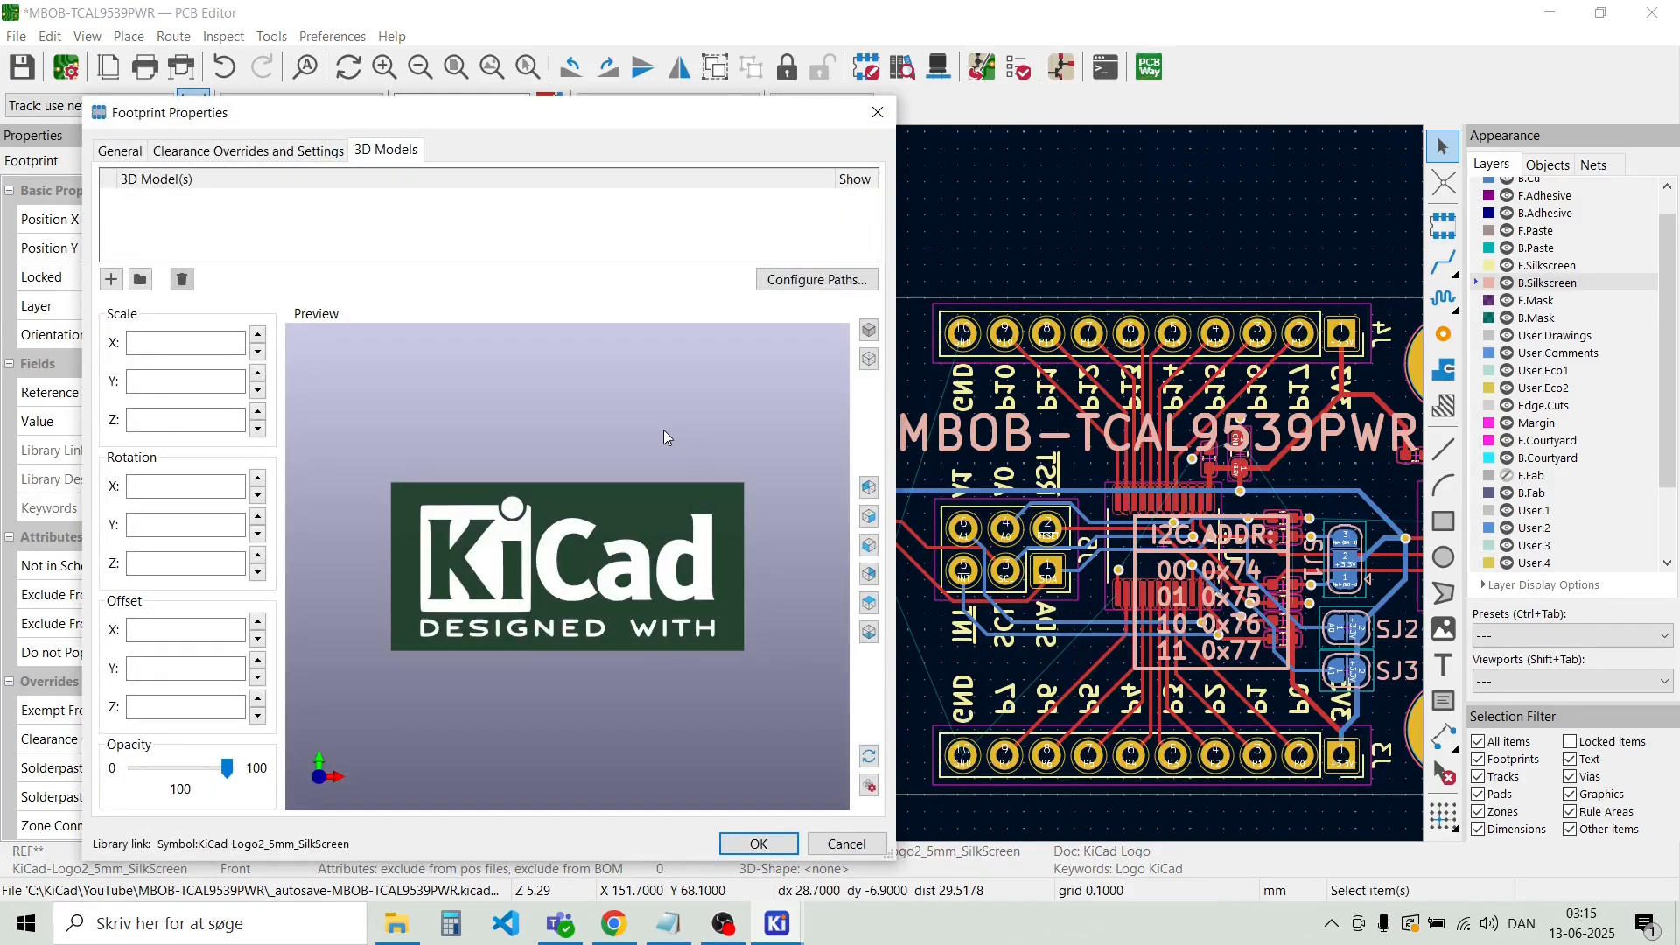
key("Escape")
key("Escape")
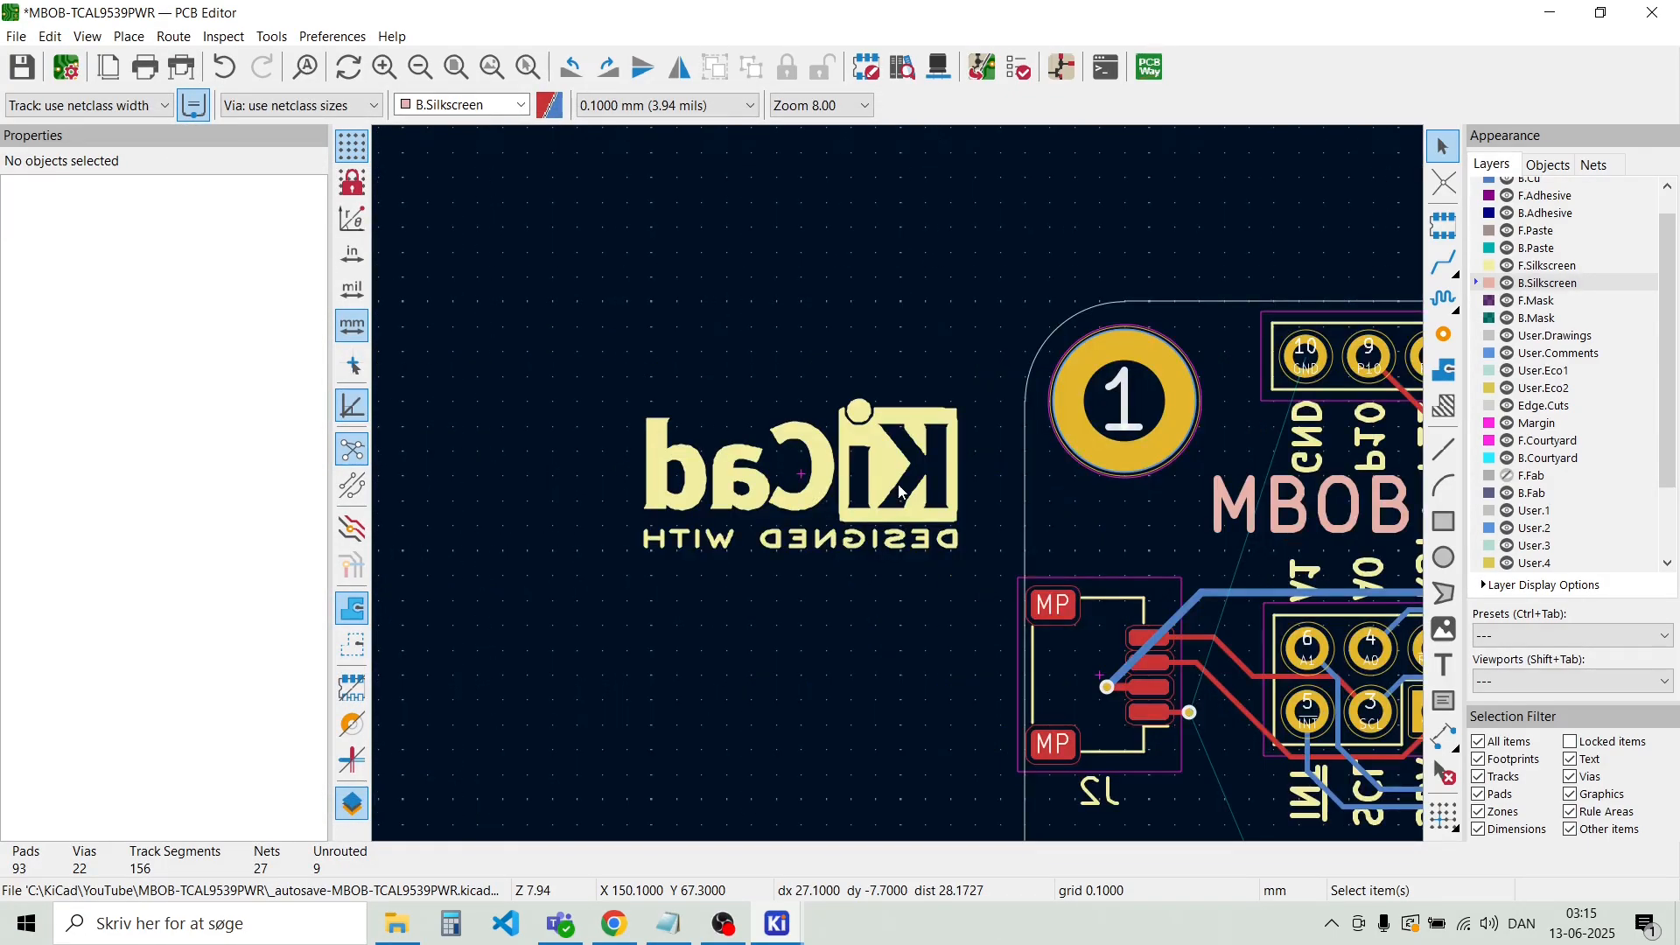
Flip the KiCad logo to the back silkscreen and rotate it in quarter turns until it reads vertically from top to bottom
scroll(692, 415, "up", 2)
key("f")
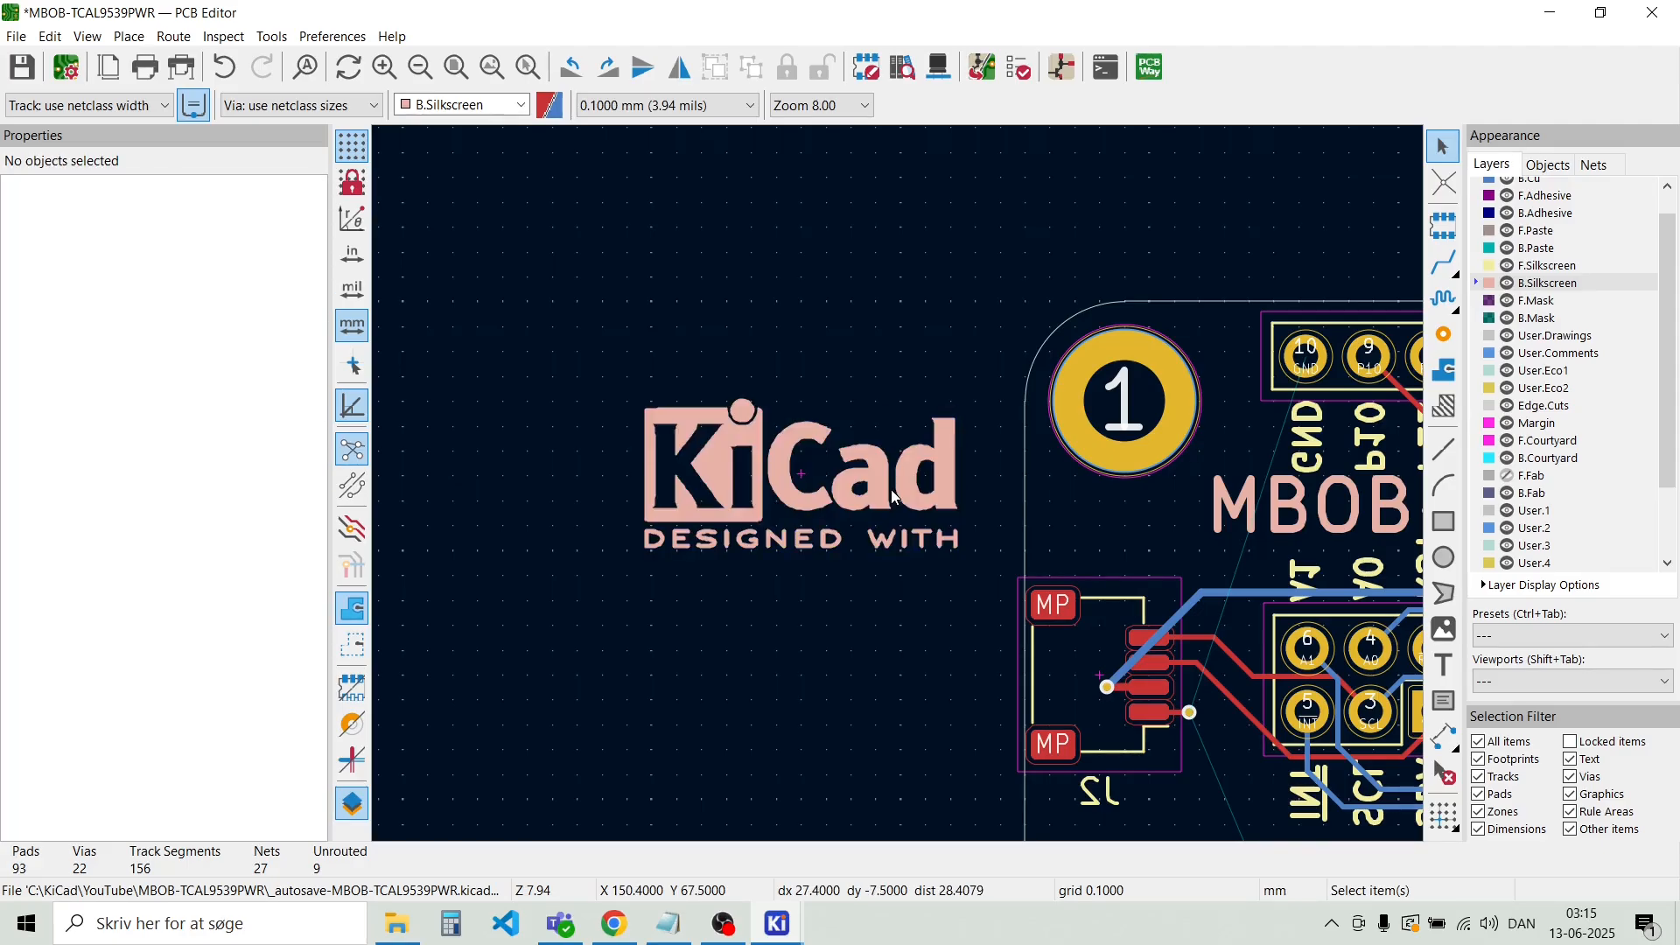
scroll(891, 490, "down", 2)
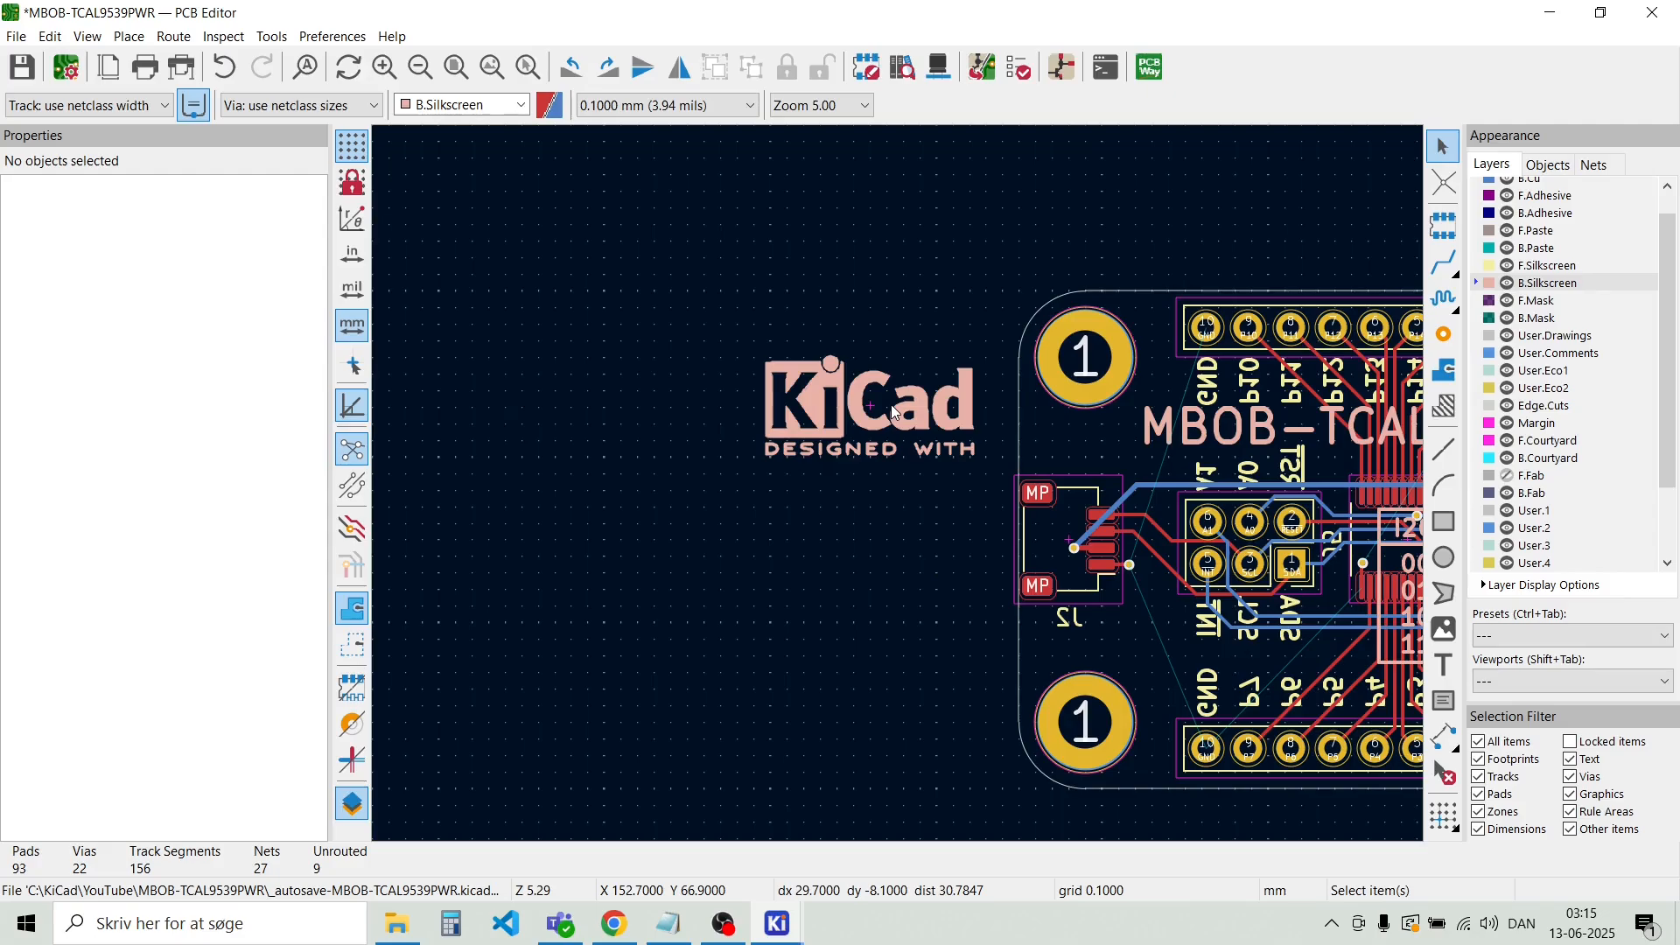
key("r")
key("r")
key("r")
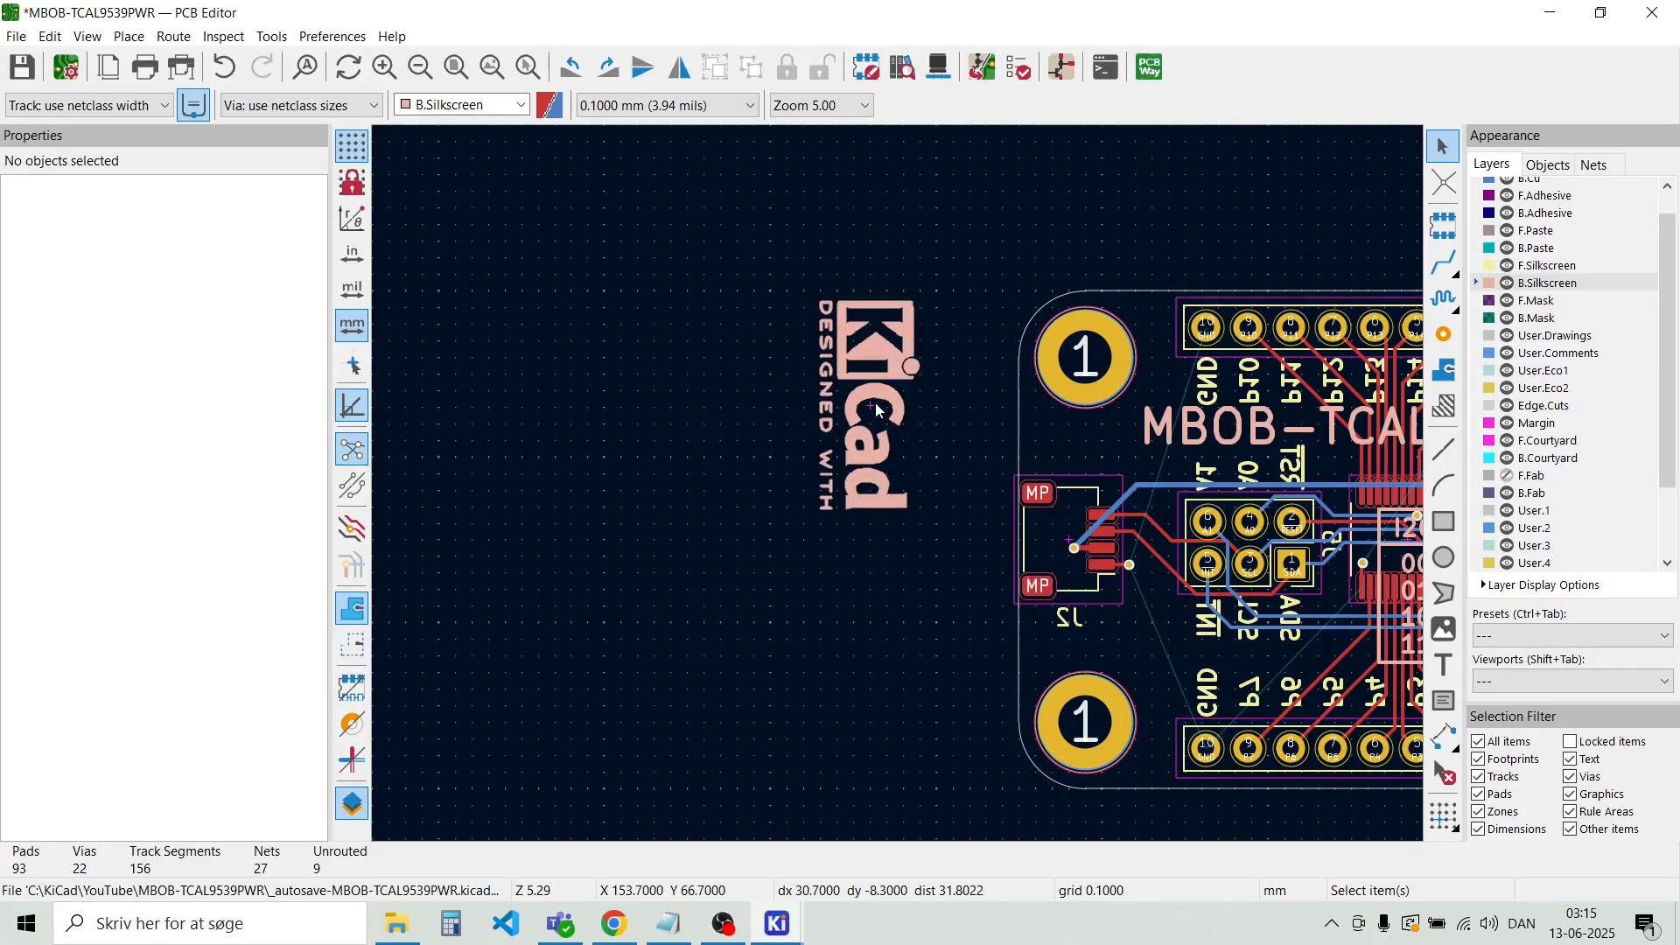
Move the vertical KiCad logo onto the board over connector J2, between the two mounting holes
left_click_drag(876, 404, 963, 449)
left_click_drag(867, 394, 860, 525)
scroll(1121, 532, "up", 2)
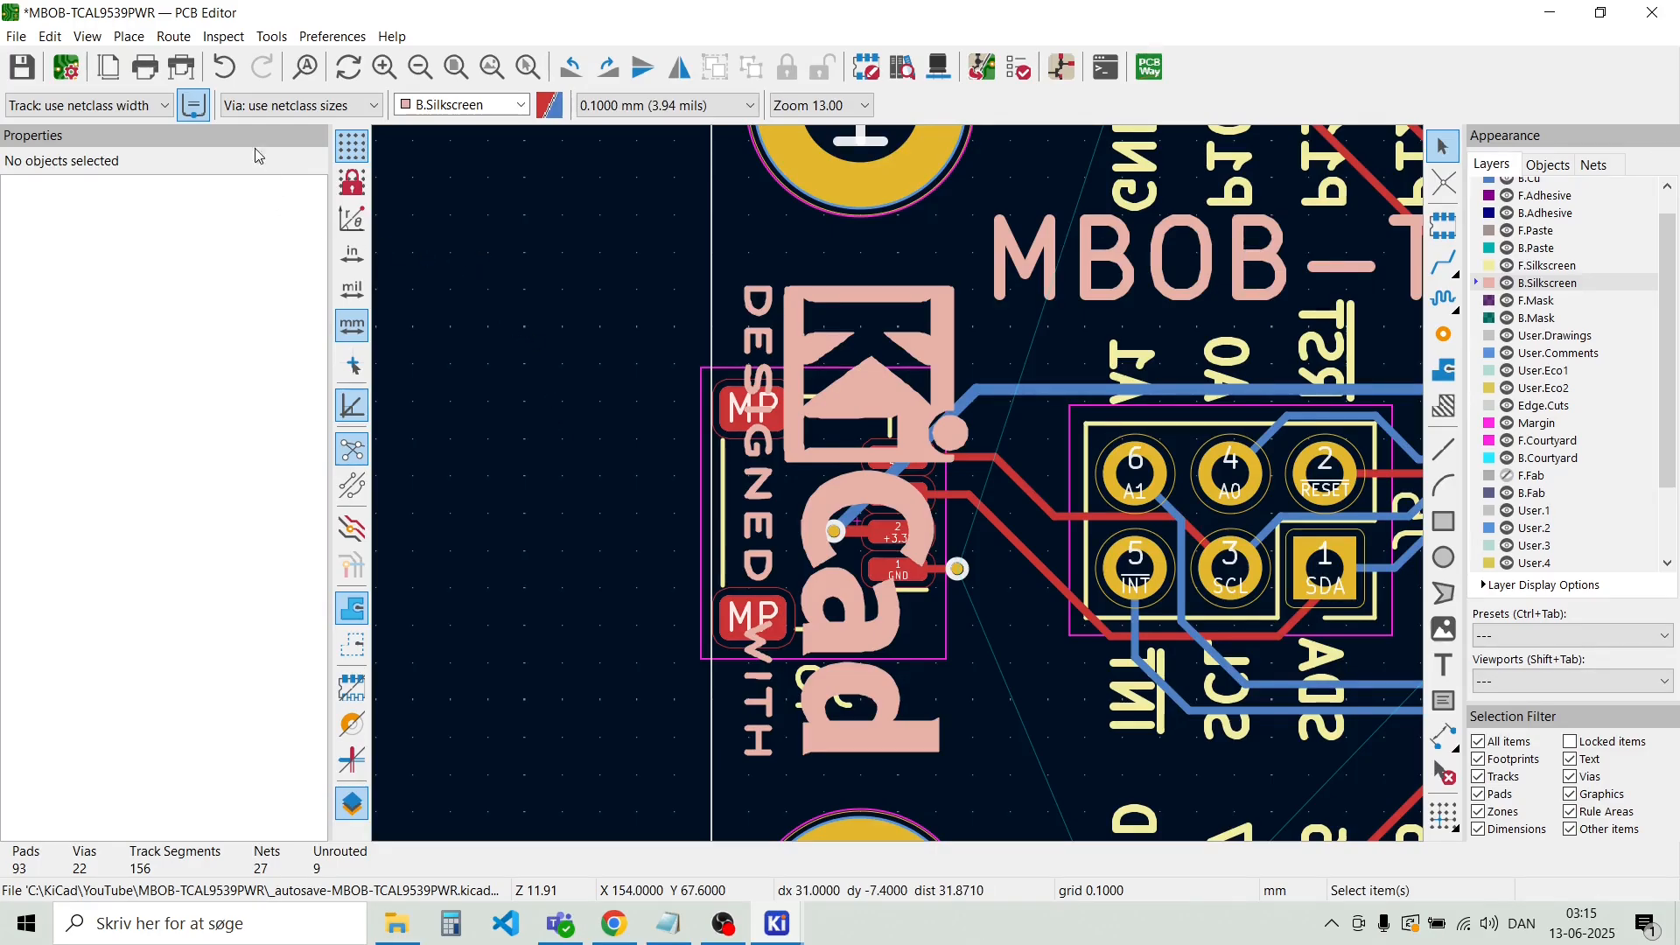
Create a B.Silkscreen text reading "Powered by:" with "YouTube :" and the quoted channel name on a second line
left_click(130, 36)
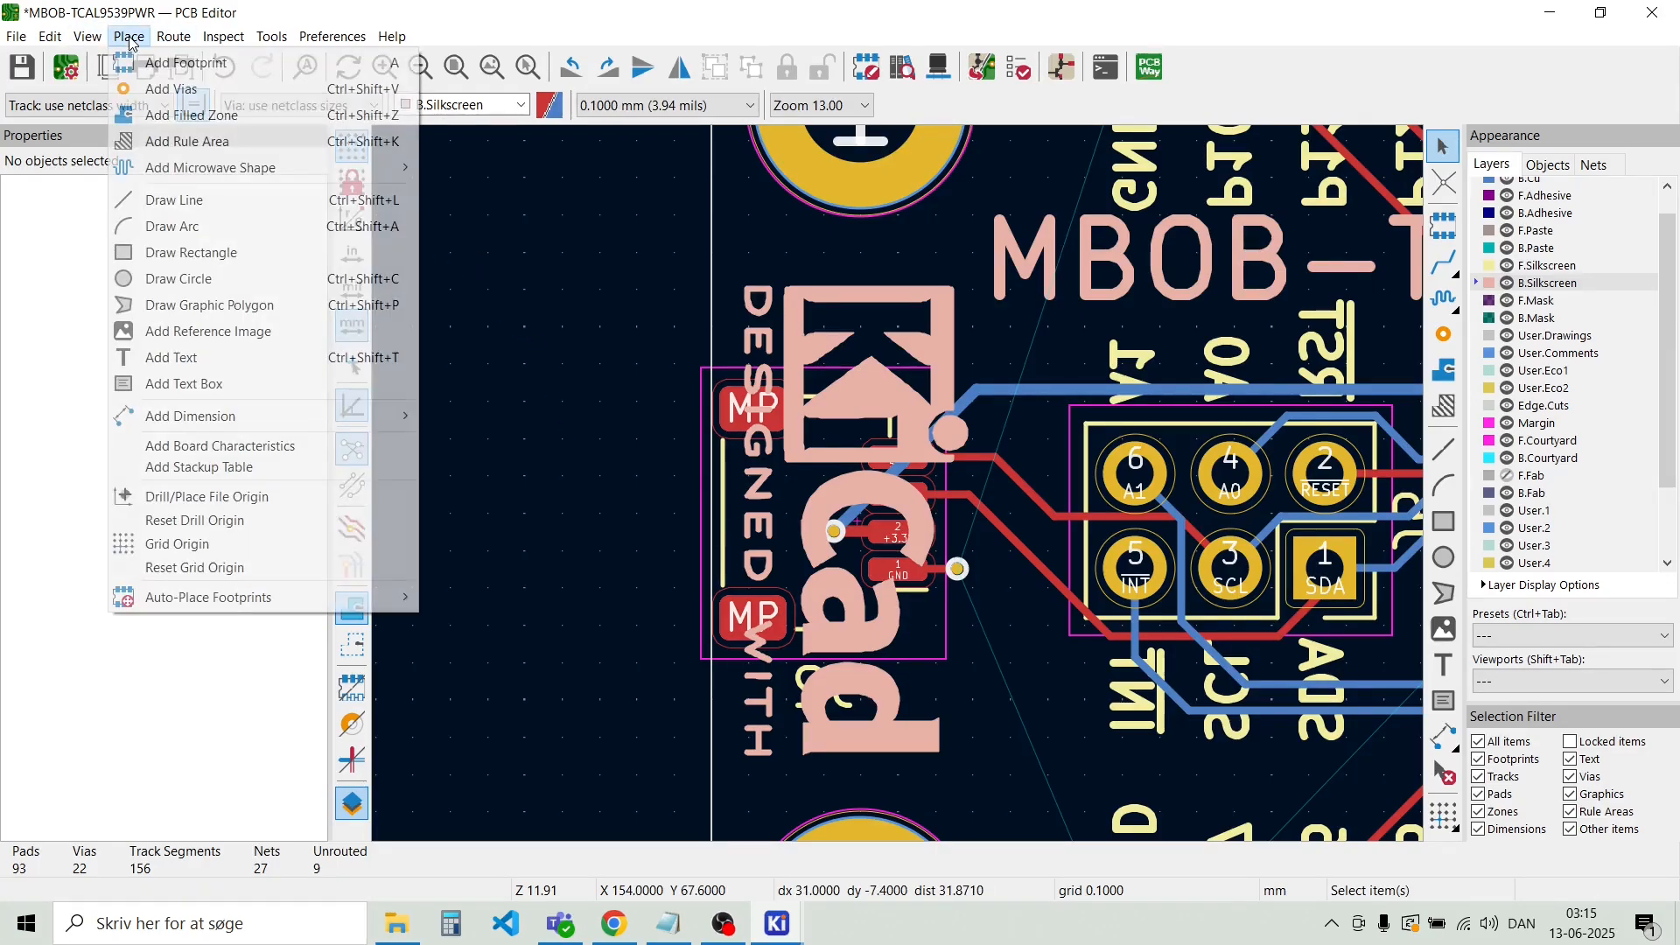
left_click(218, 357)
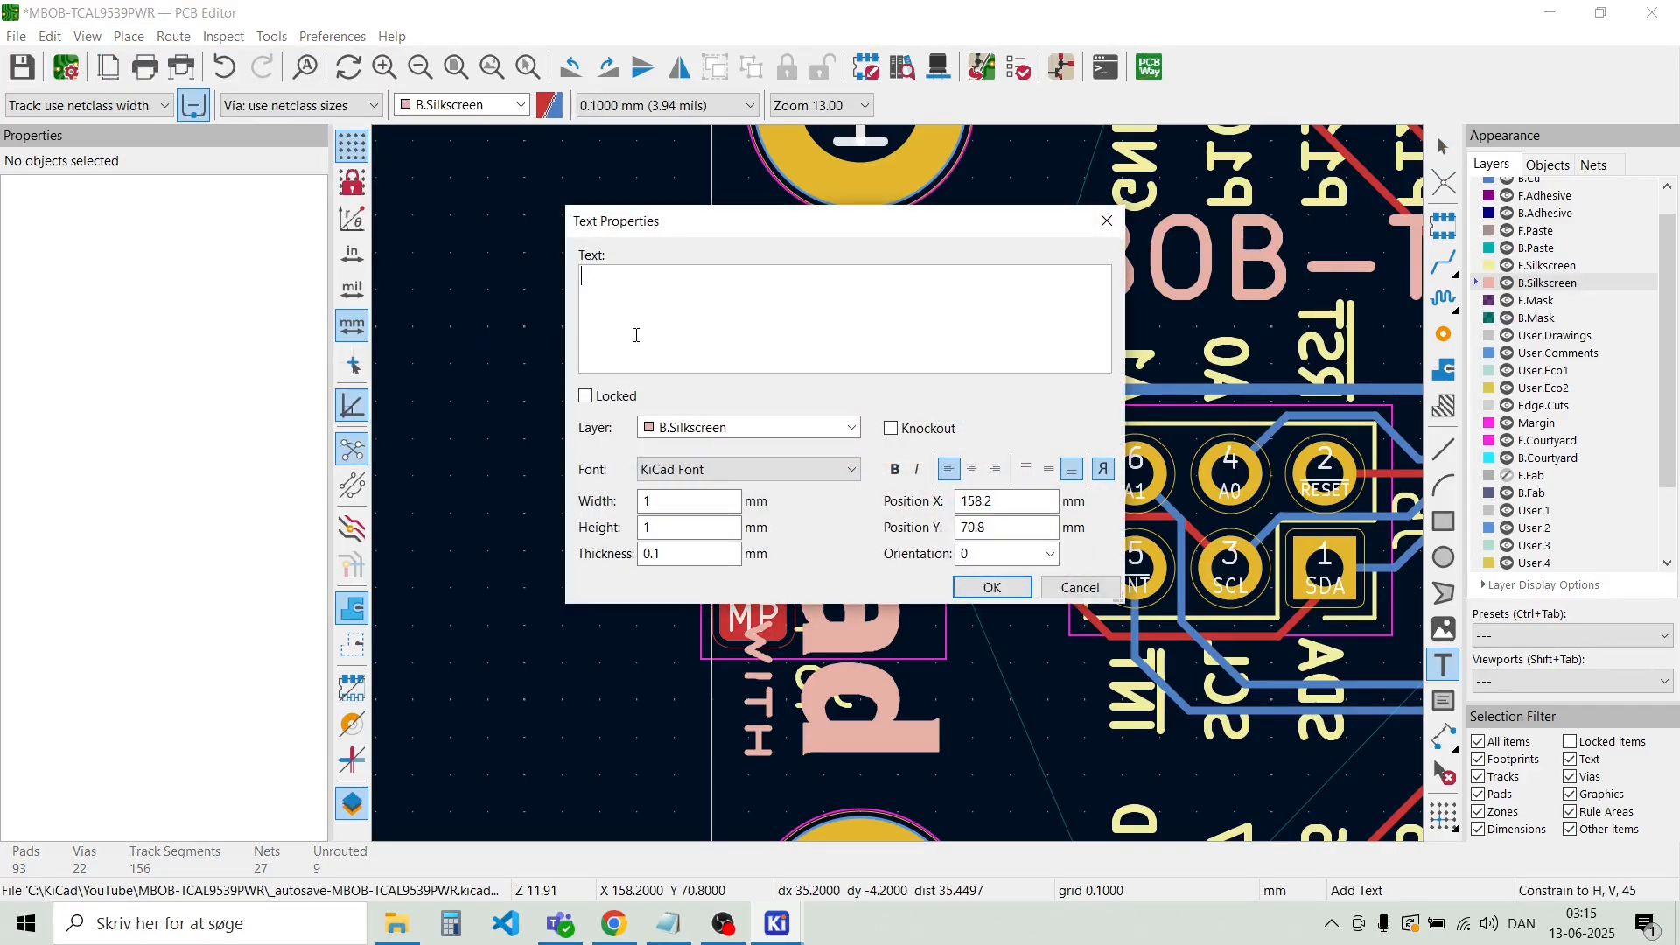
type("Po")
type("T")
type("ube")
type(" :")
type(" \"Ma")
type("de by Mo")
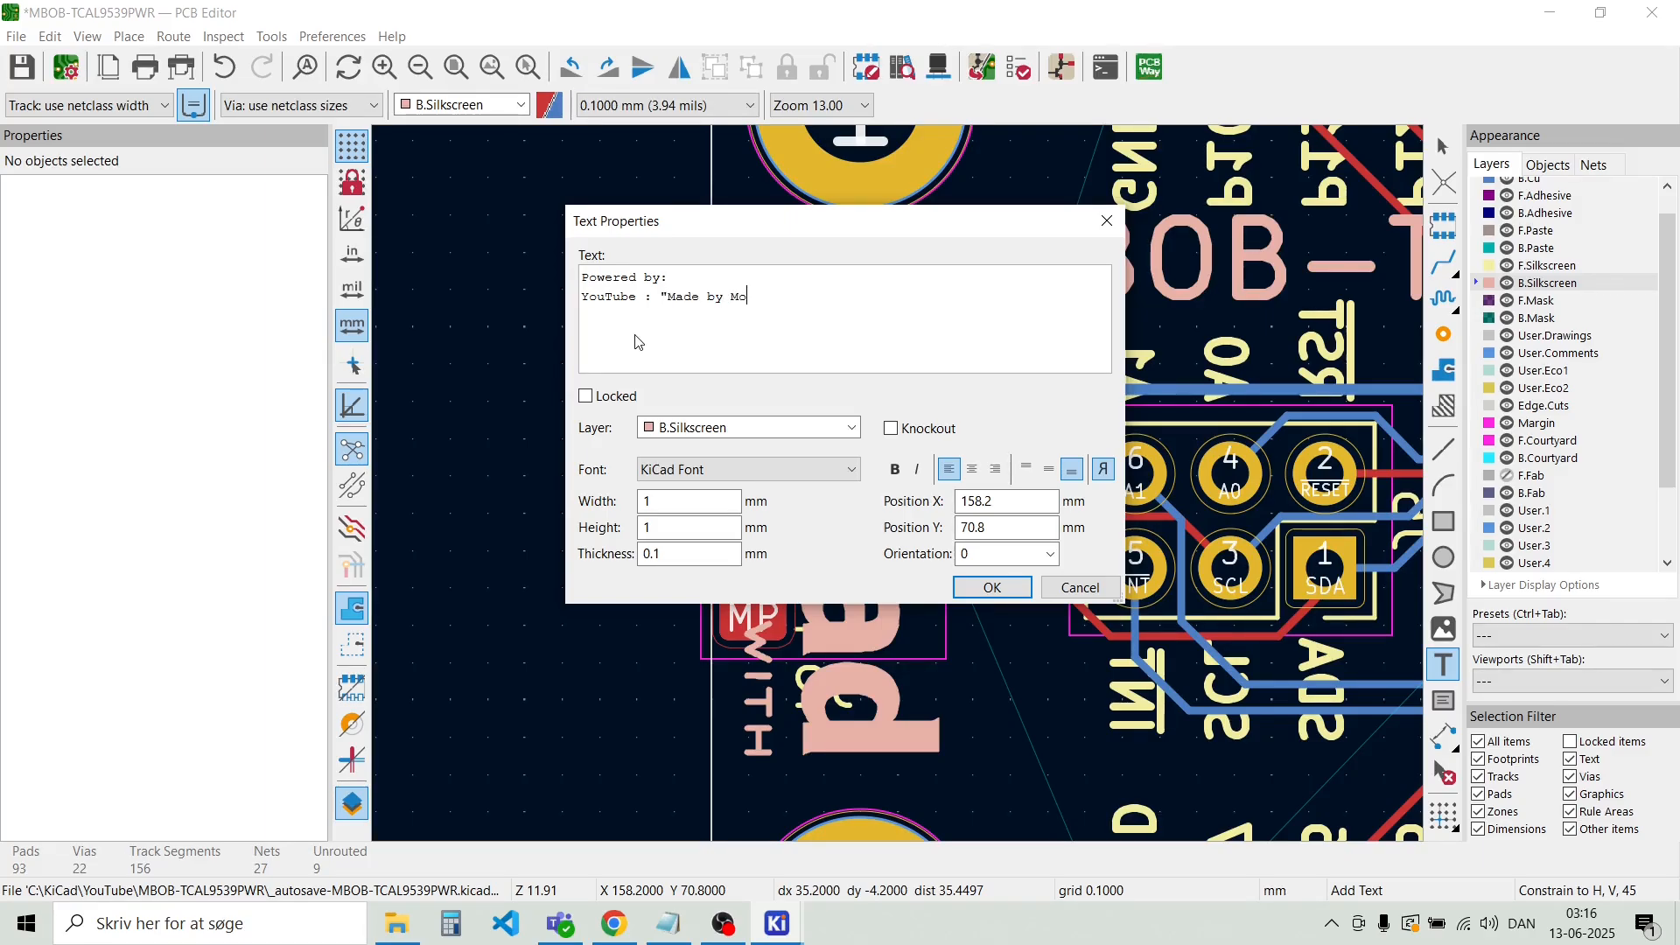
type("rten\"")
key("ctrl+Return")
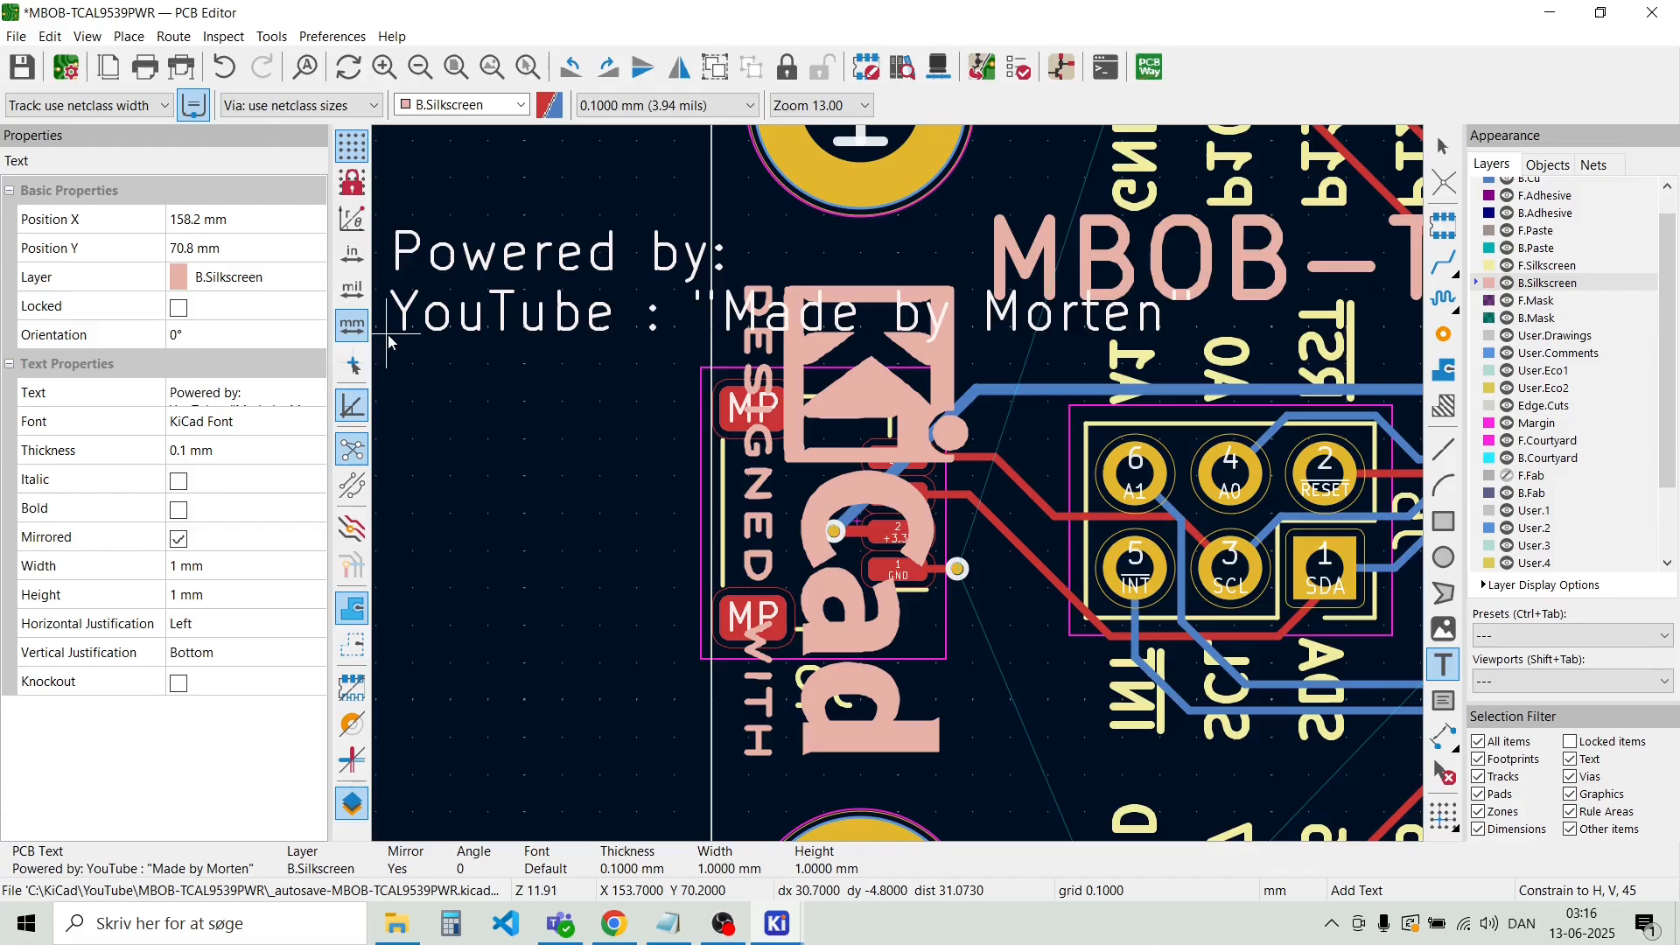
Place the credit text outside the board outline beside the KiCad logo, at X 166.4 mm, Y 68.5 mm
scroll(390, 341, "down", 2)
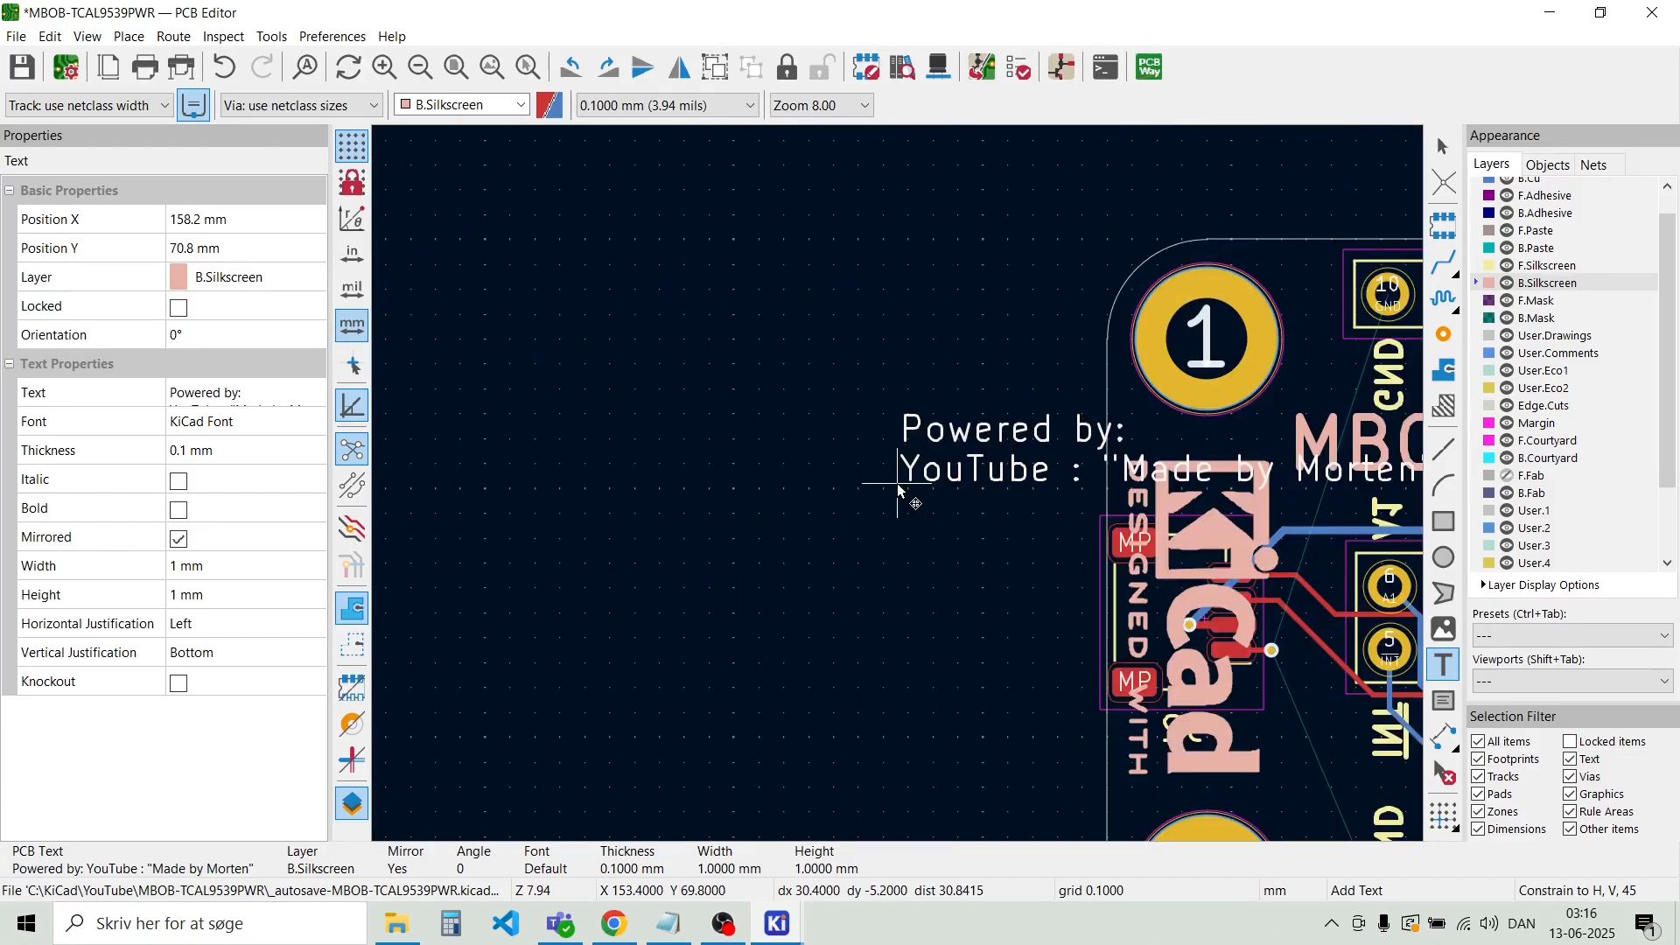
left_click(579, 455)
key("Escape")
Add a third line reading WWW:PCBWAY:COM to the credit text
double_click(663, 405)
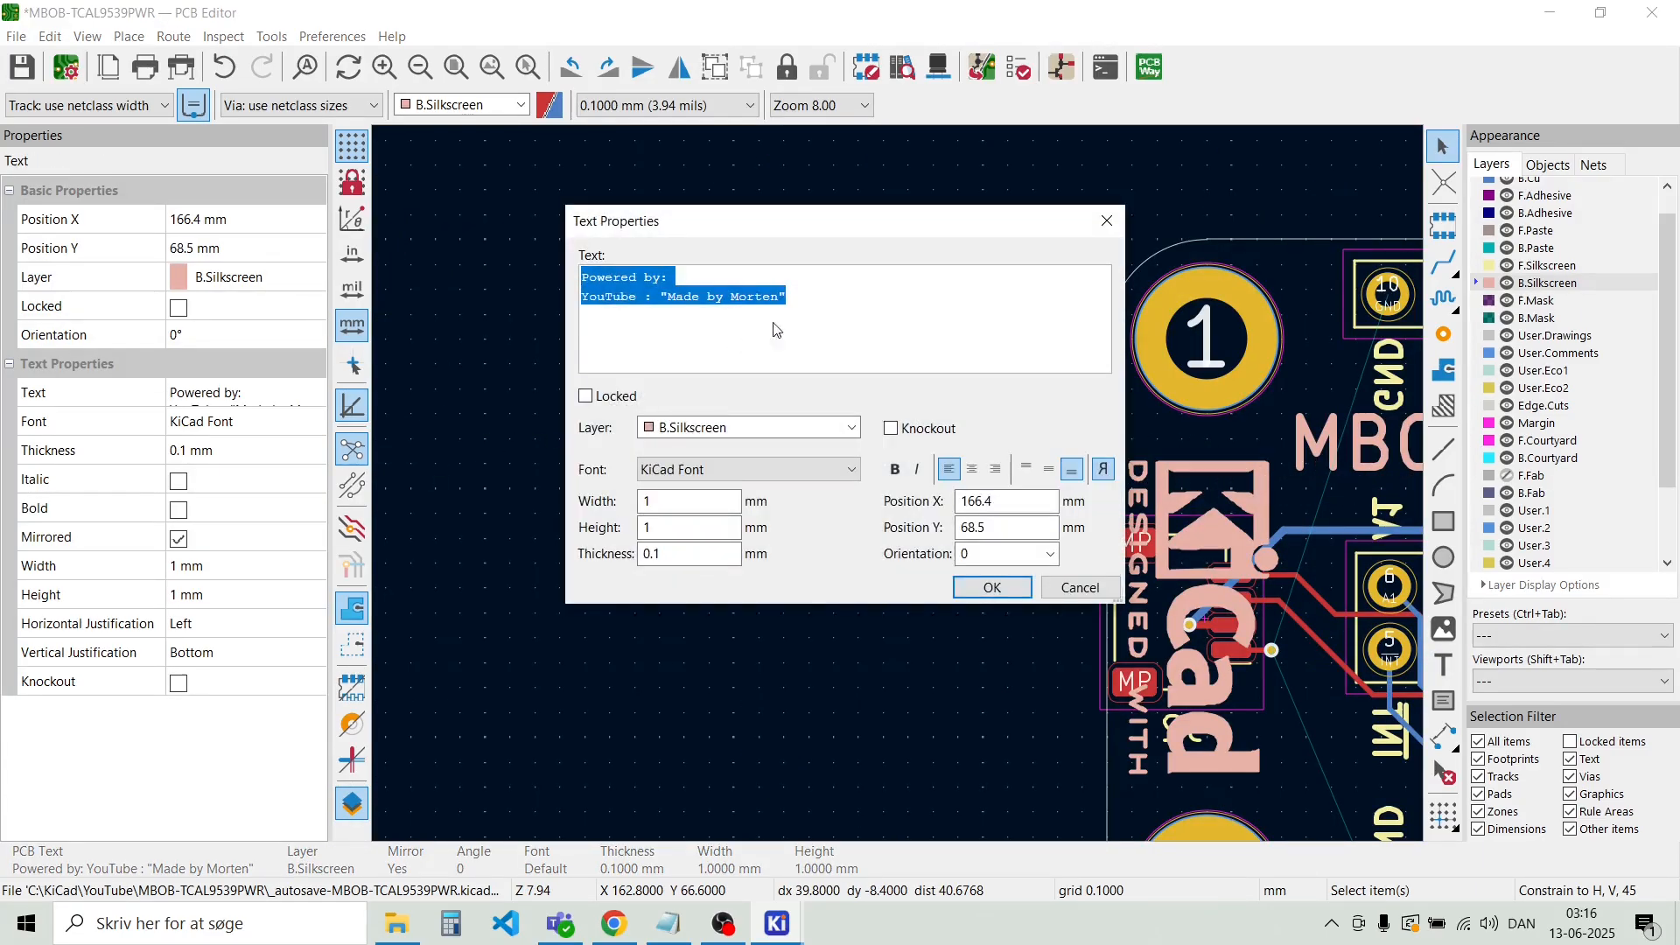
left_click(811, 296)
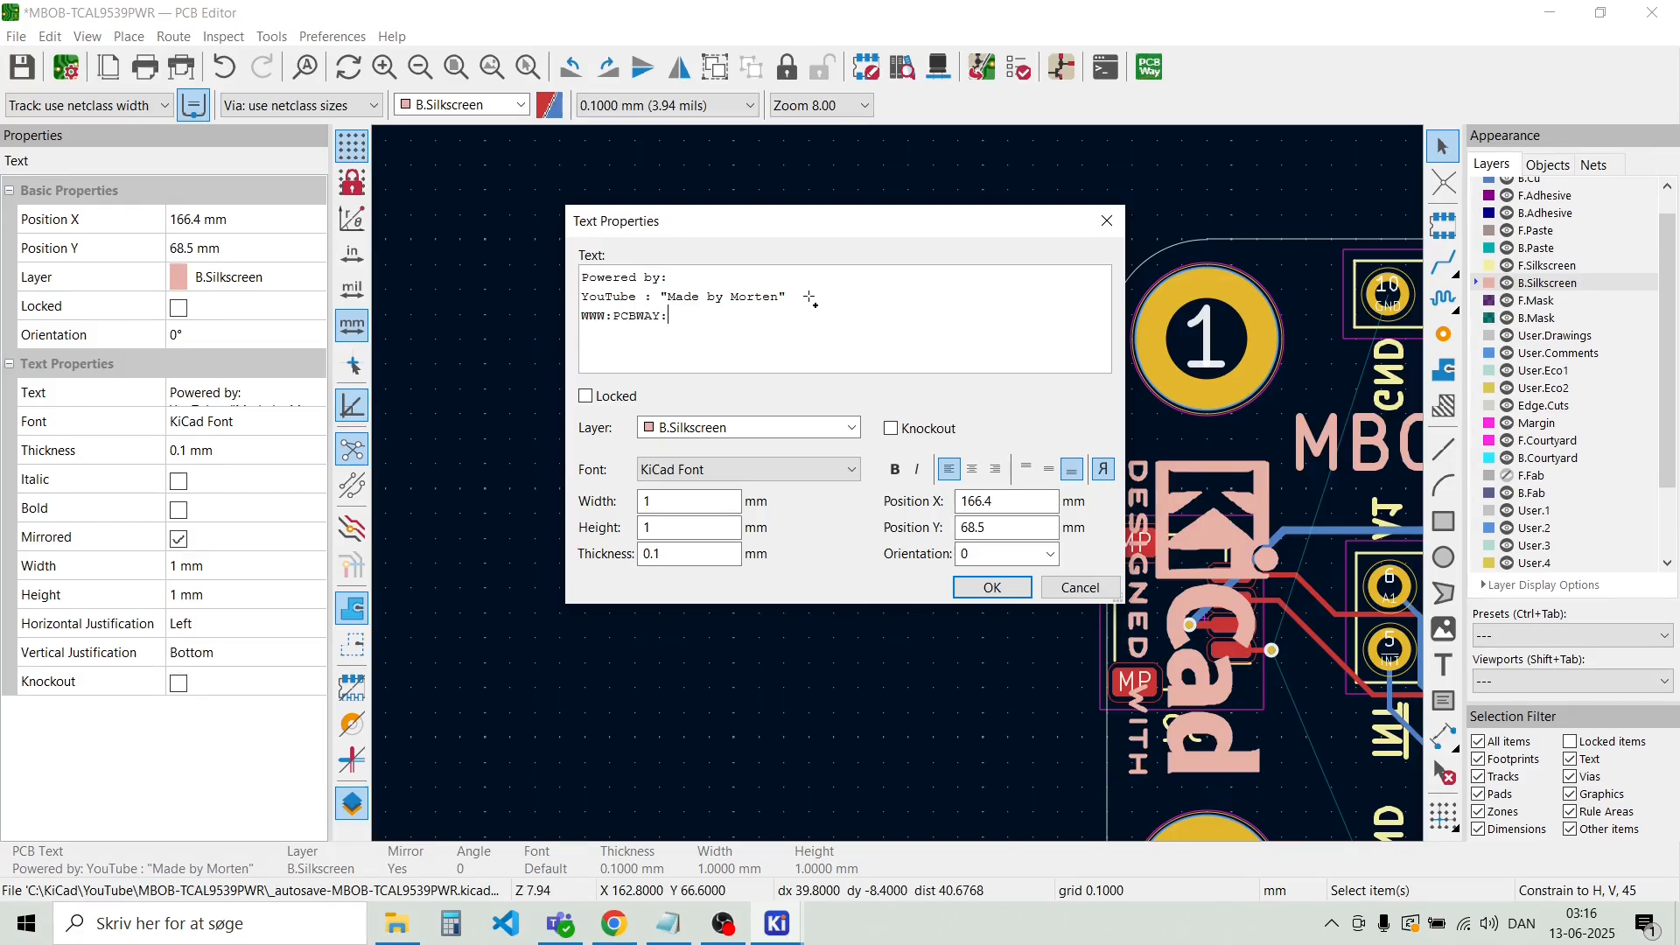
type("M")
Set the credit text to 1.5 mm width, 1.5 mm height and 0.2 mm thickness, and select it on the canvas
left_click(688, 556)
key("shift+Tab")
key("shift+Tab")
type(".5")
key("Tab")
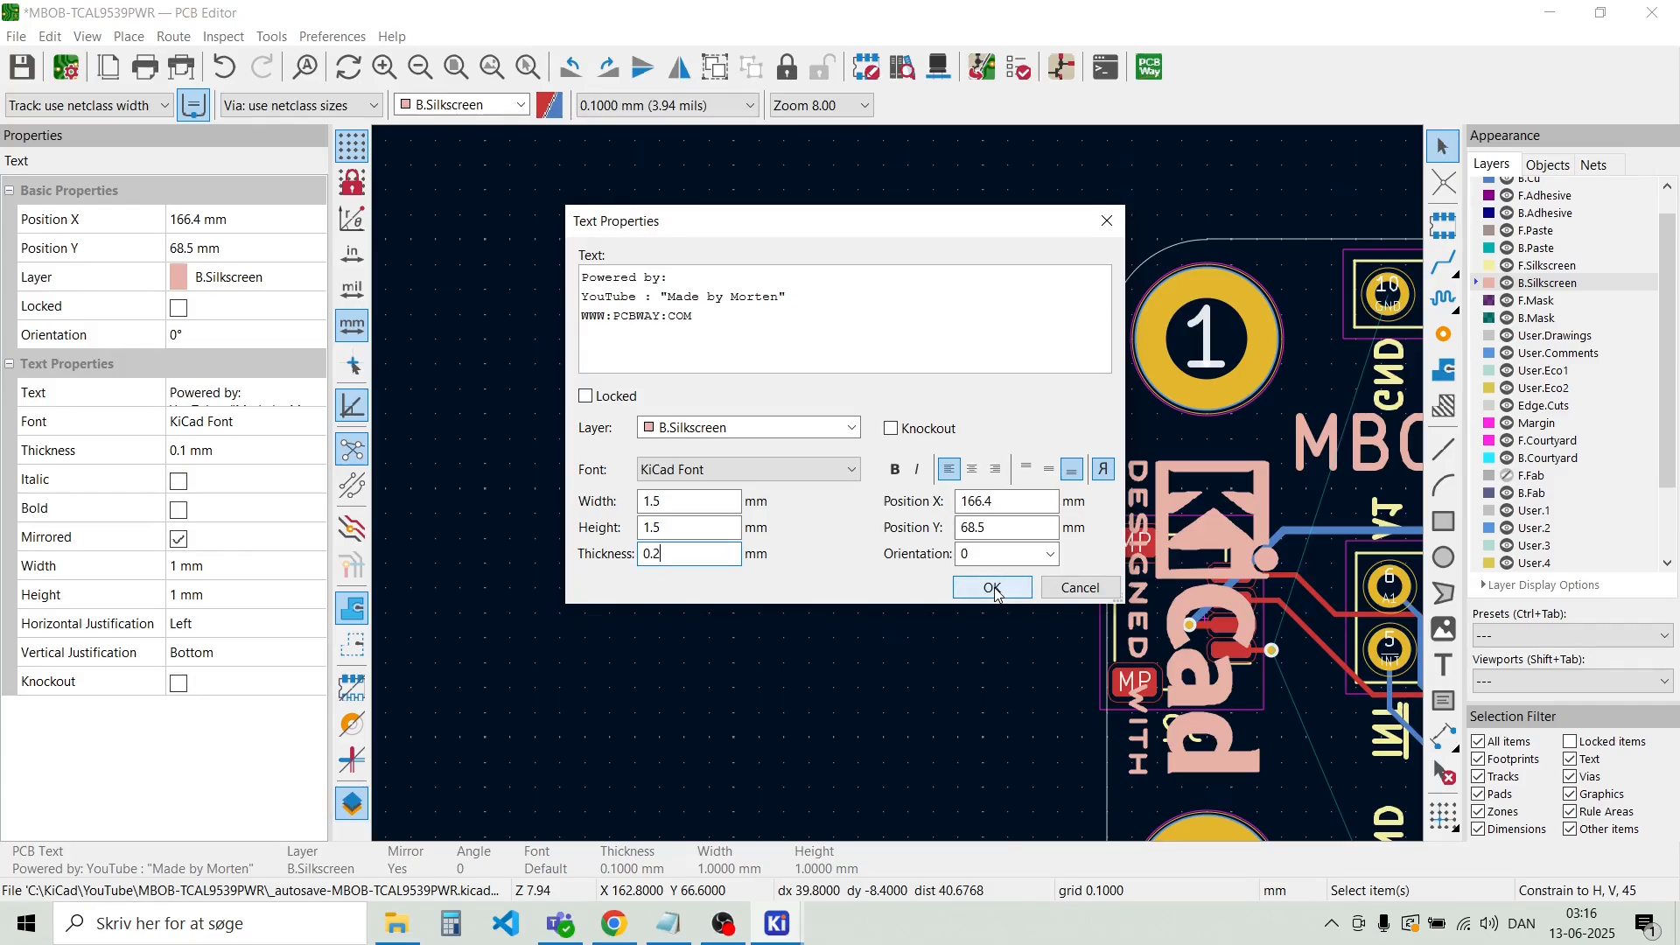
left_click(971, 590)
left_click(818, 519)
left_click(765, 391)
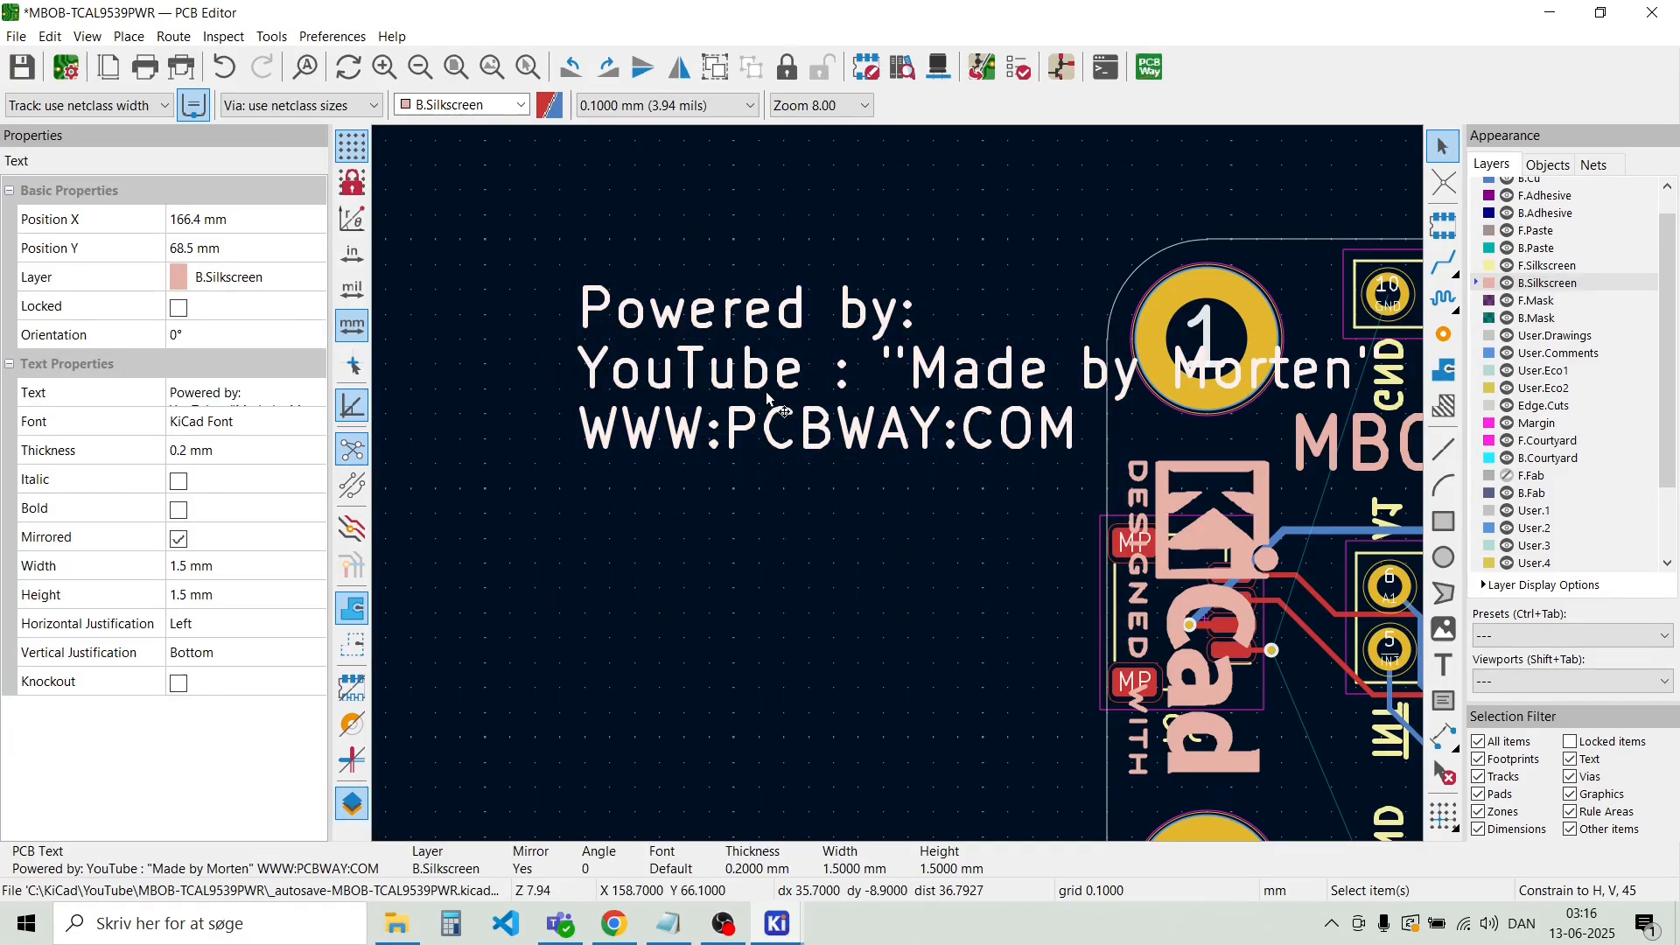
Move the credit text below the board outline, at X 156.5 mm, Y 98.2 mm
left_click_drag(813, 438, 465, 488)
left_click(465, 489)
left_click(534, 536)
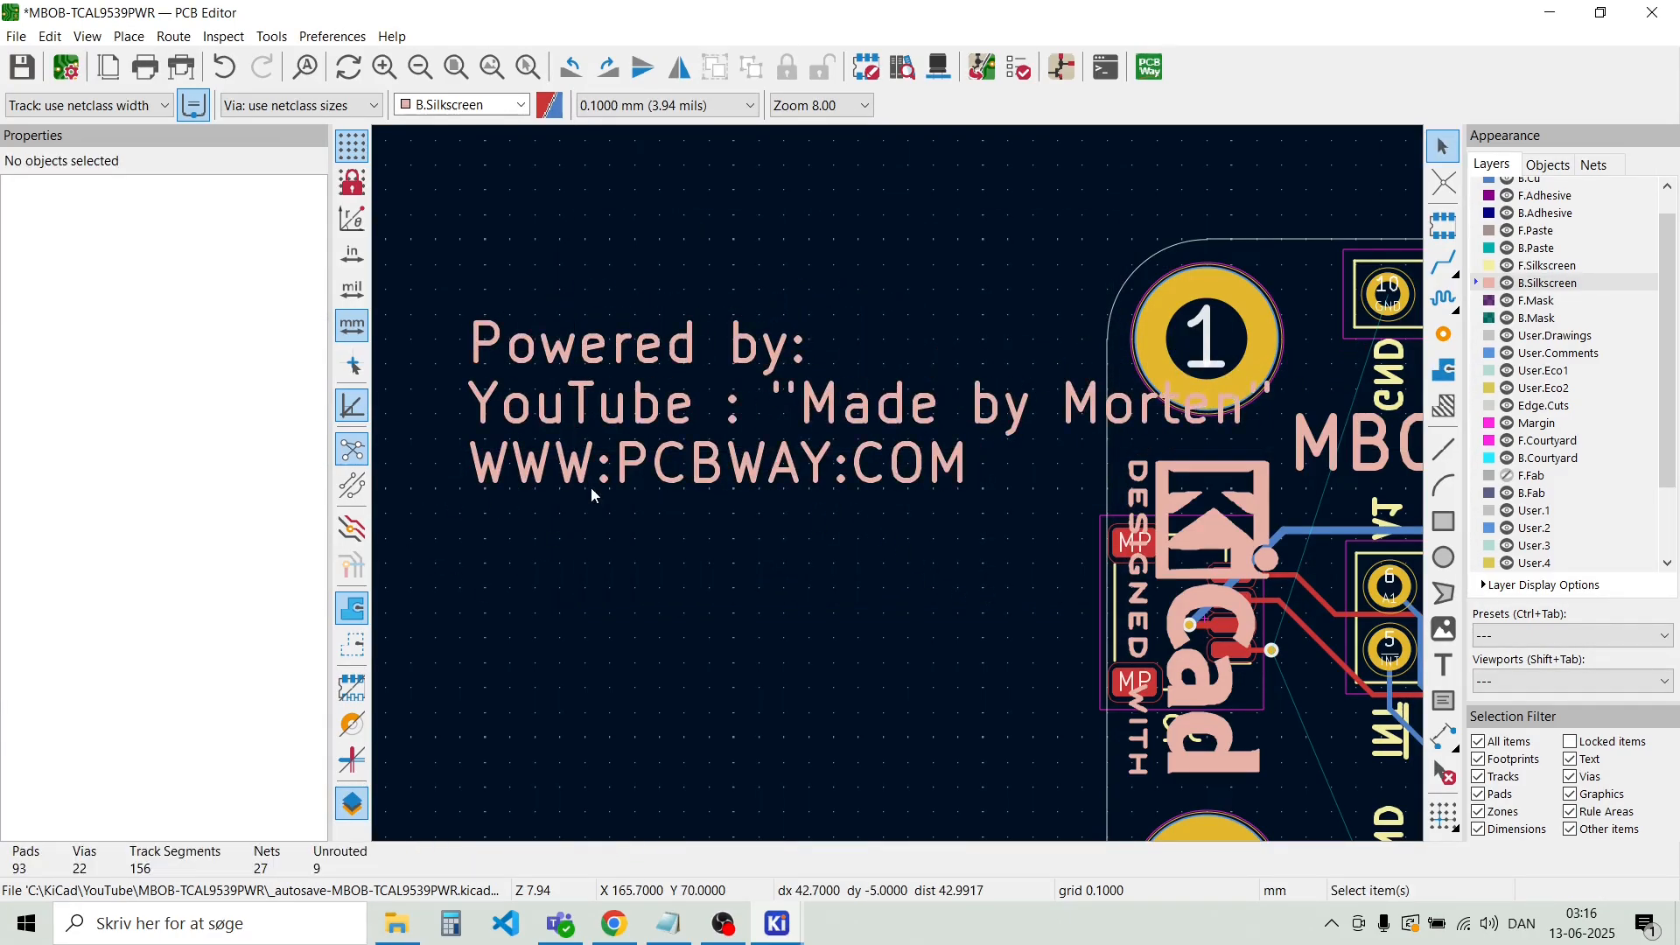
left_click_drag(610, 448, 545, 536)
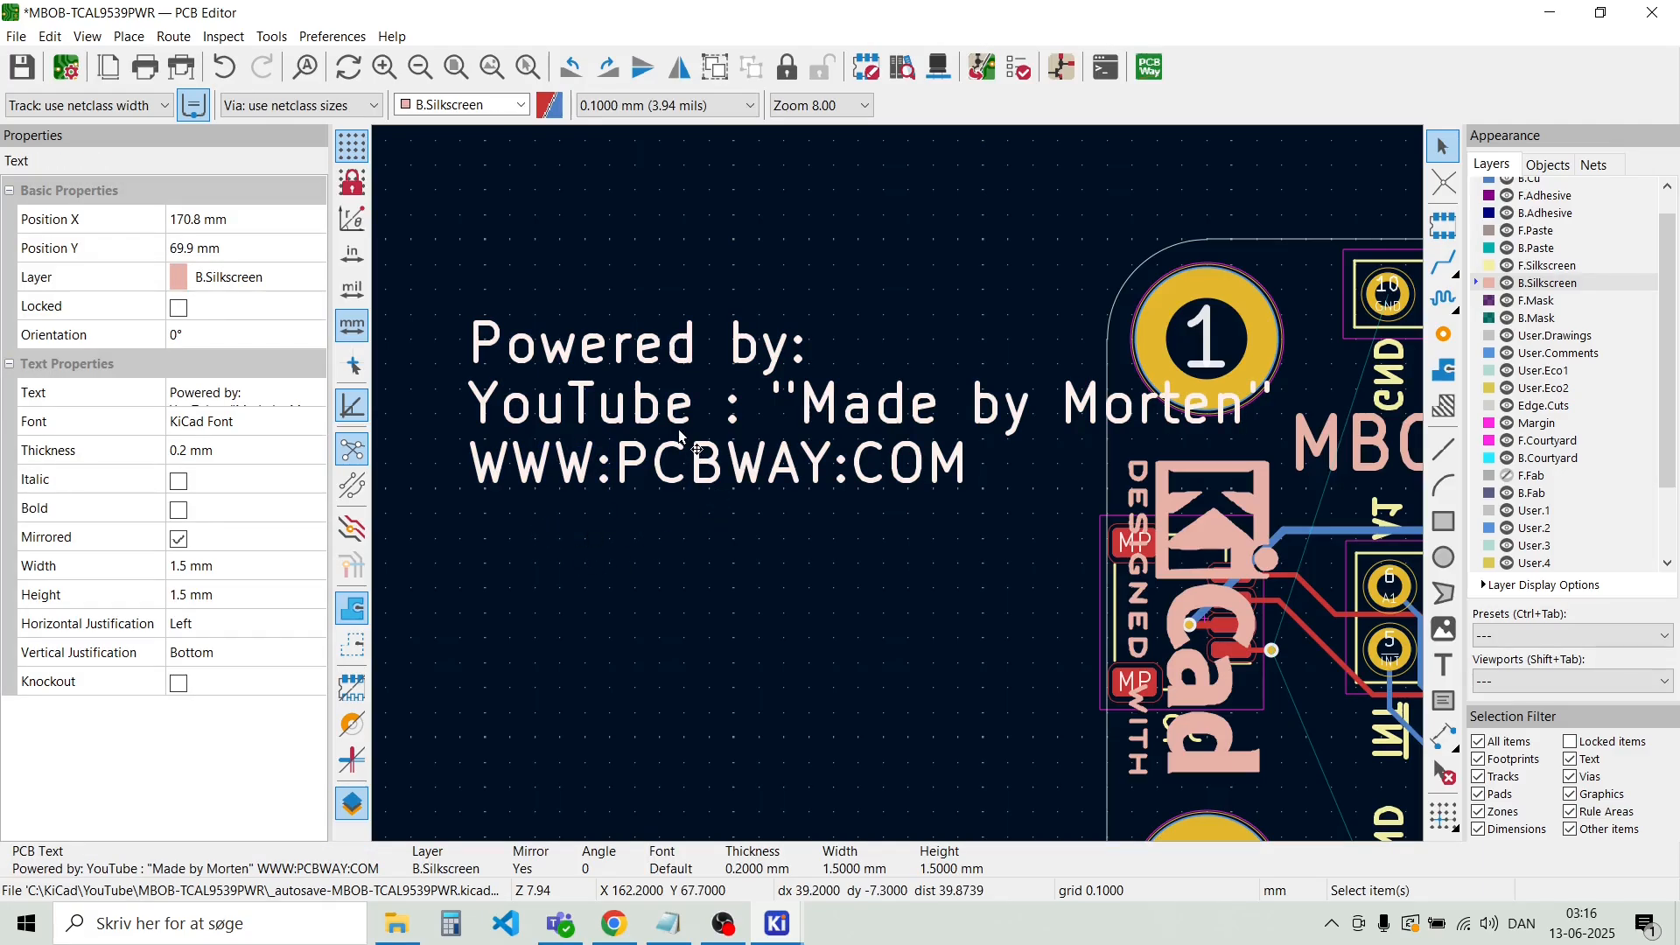
key("m")
scroll(464, 485, "down", 5)
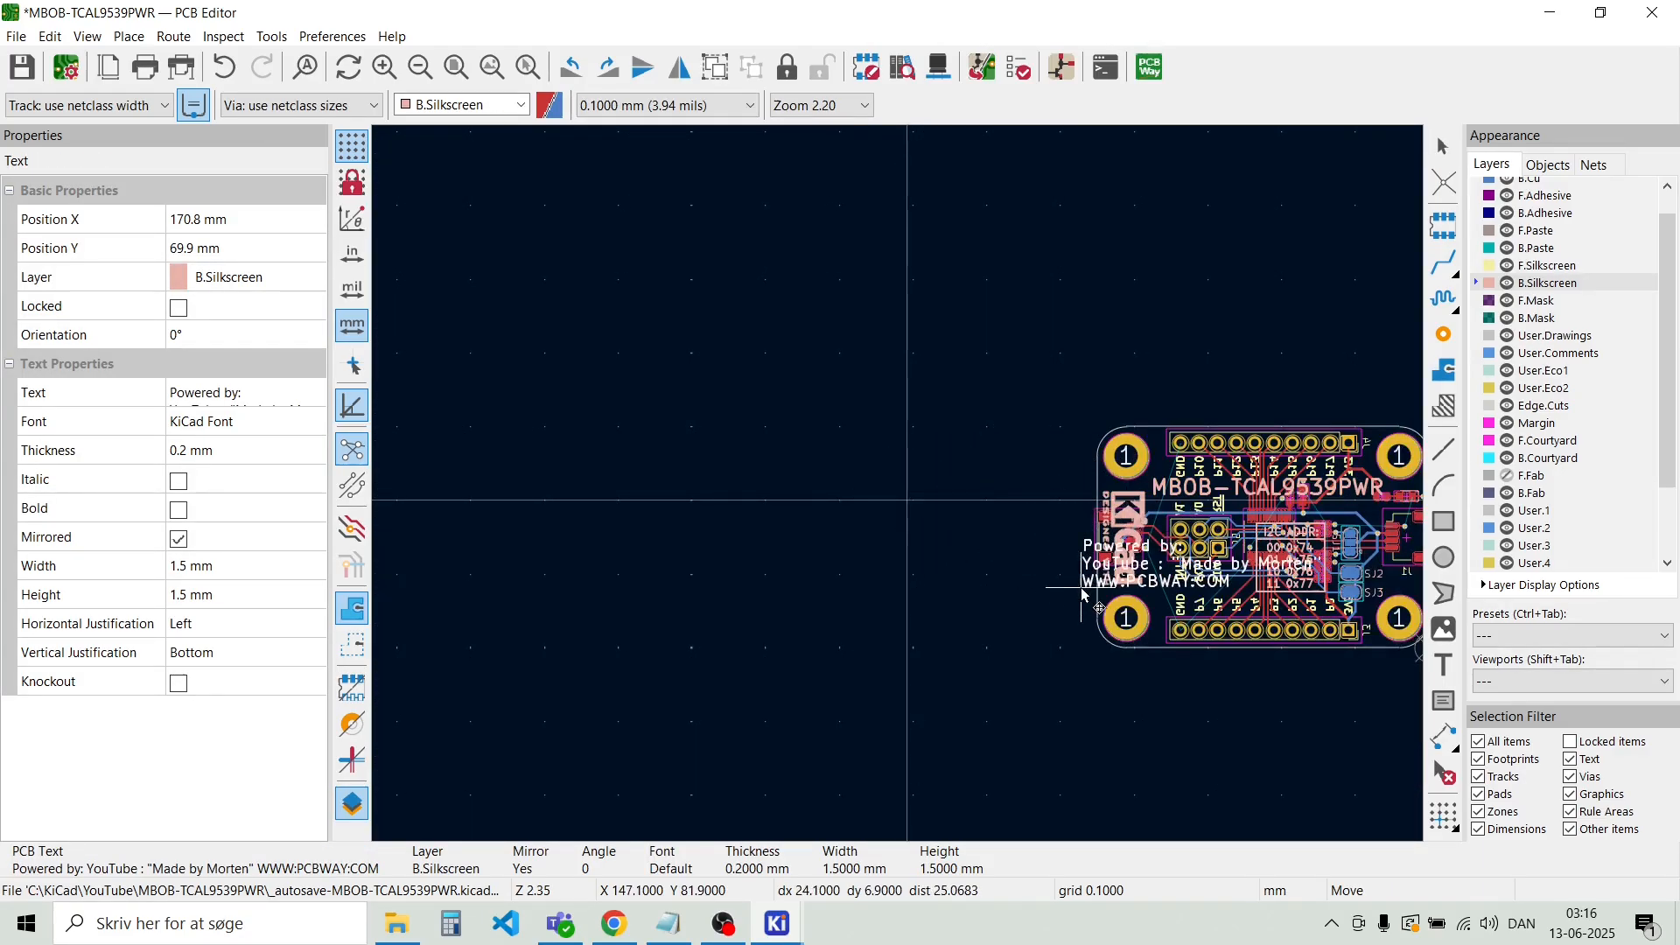
scroll(1082, 595, "up", 3)
scroll(896, 483, "down", 1)
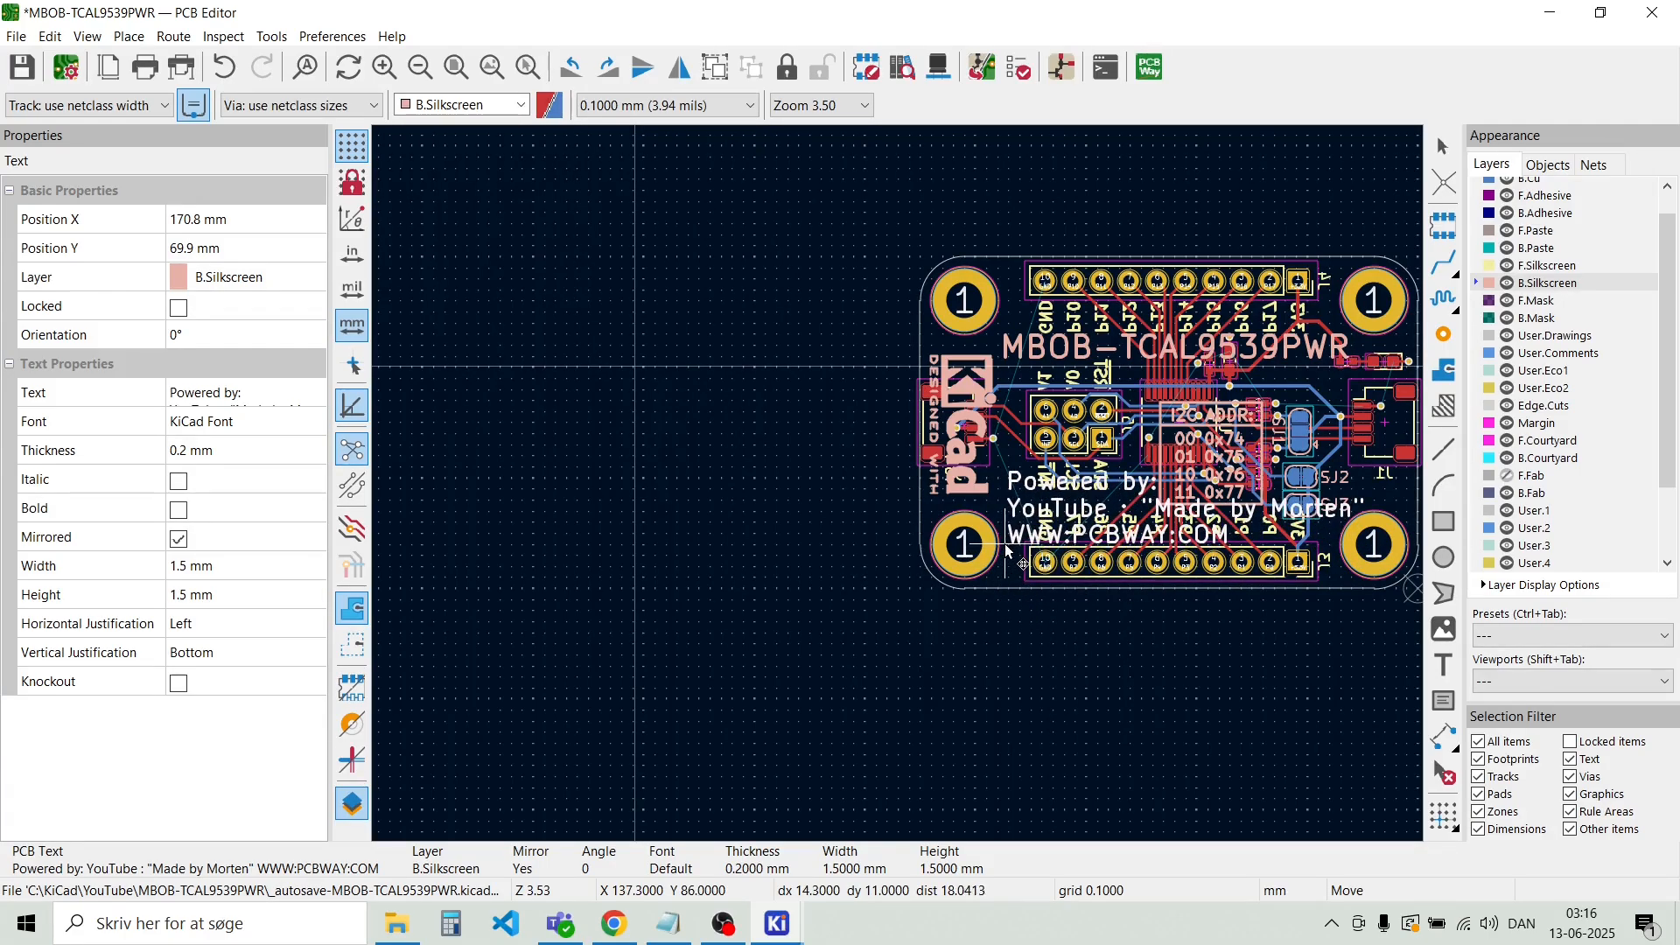
scroll(1008, 552, "up", 1)
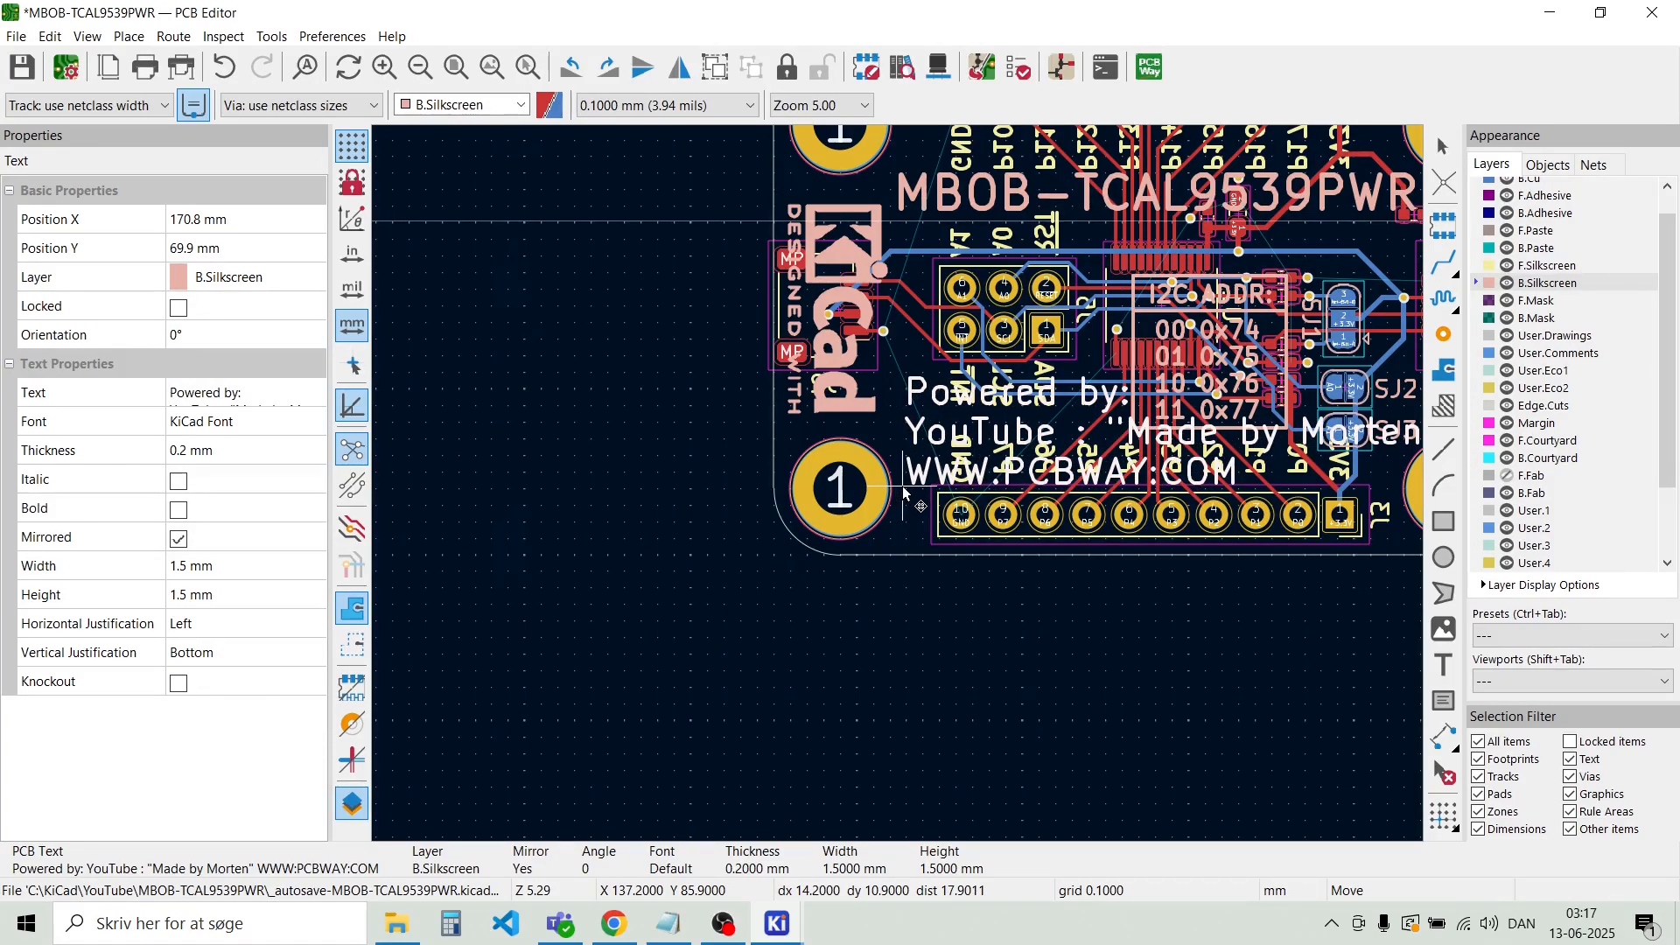
left_click(586, 701)
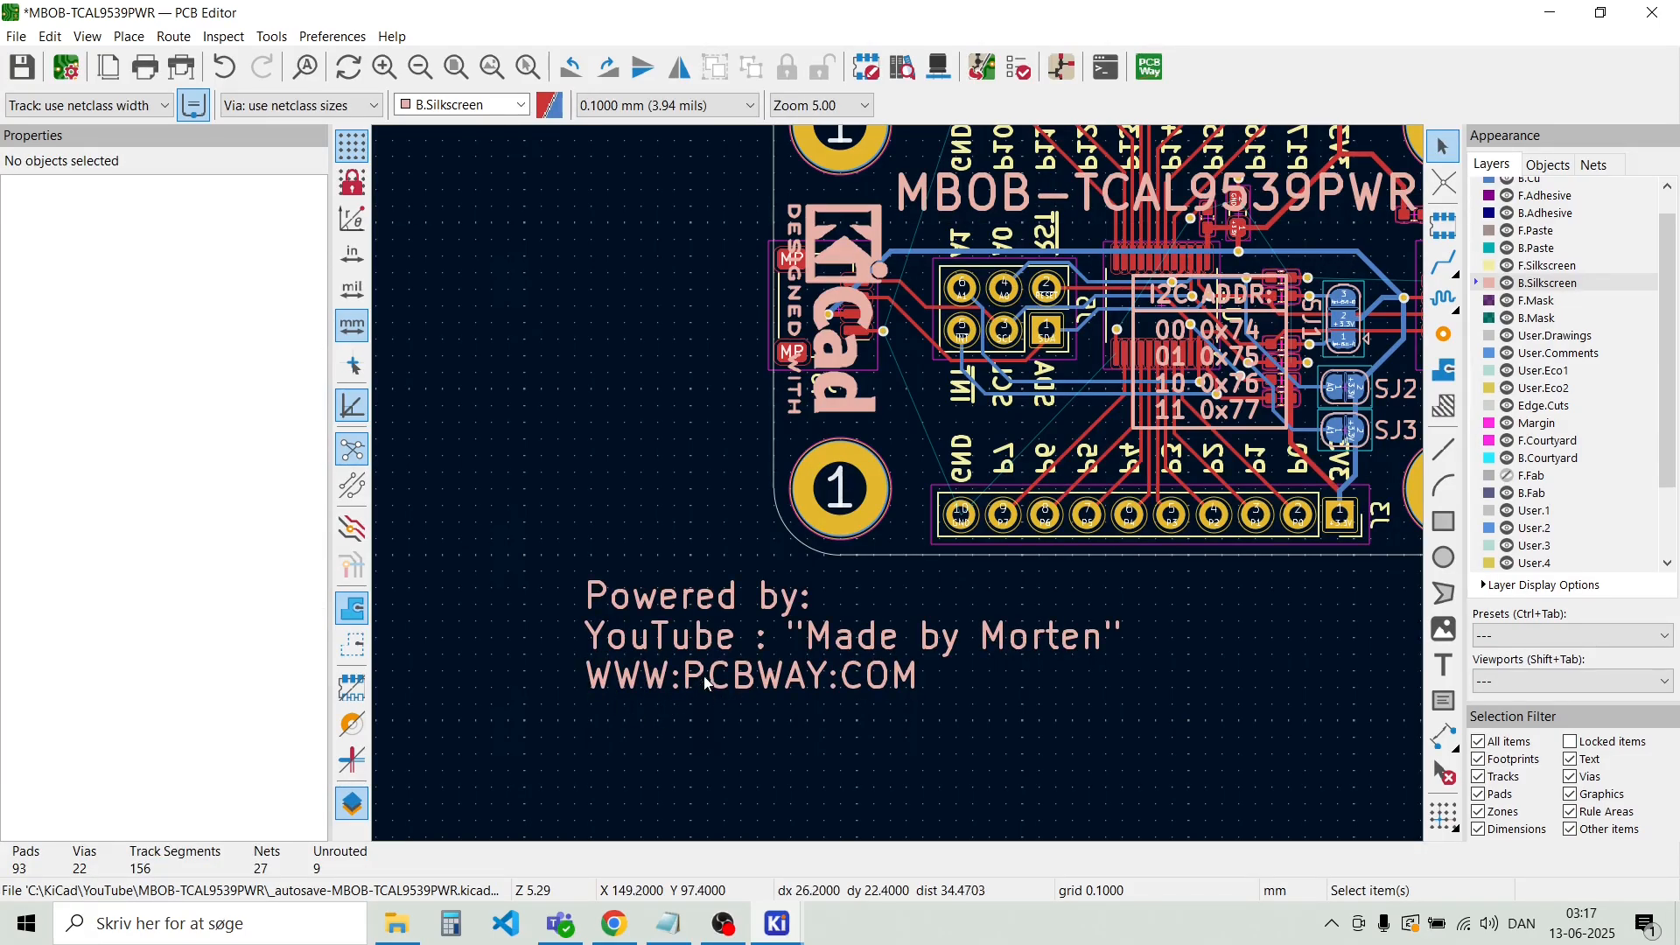
Set the credit text's width and height to 1.25 mm each
left_click(720, 682)
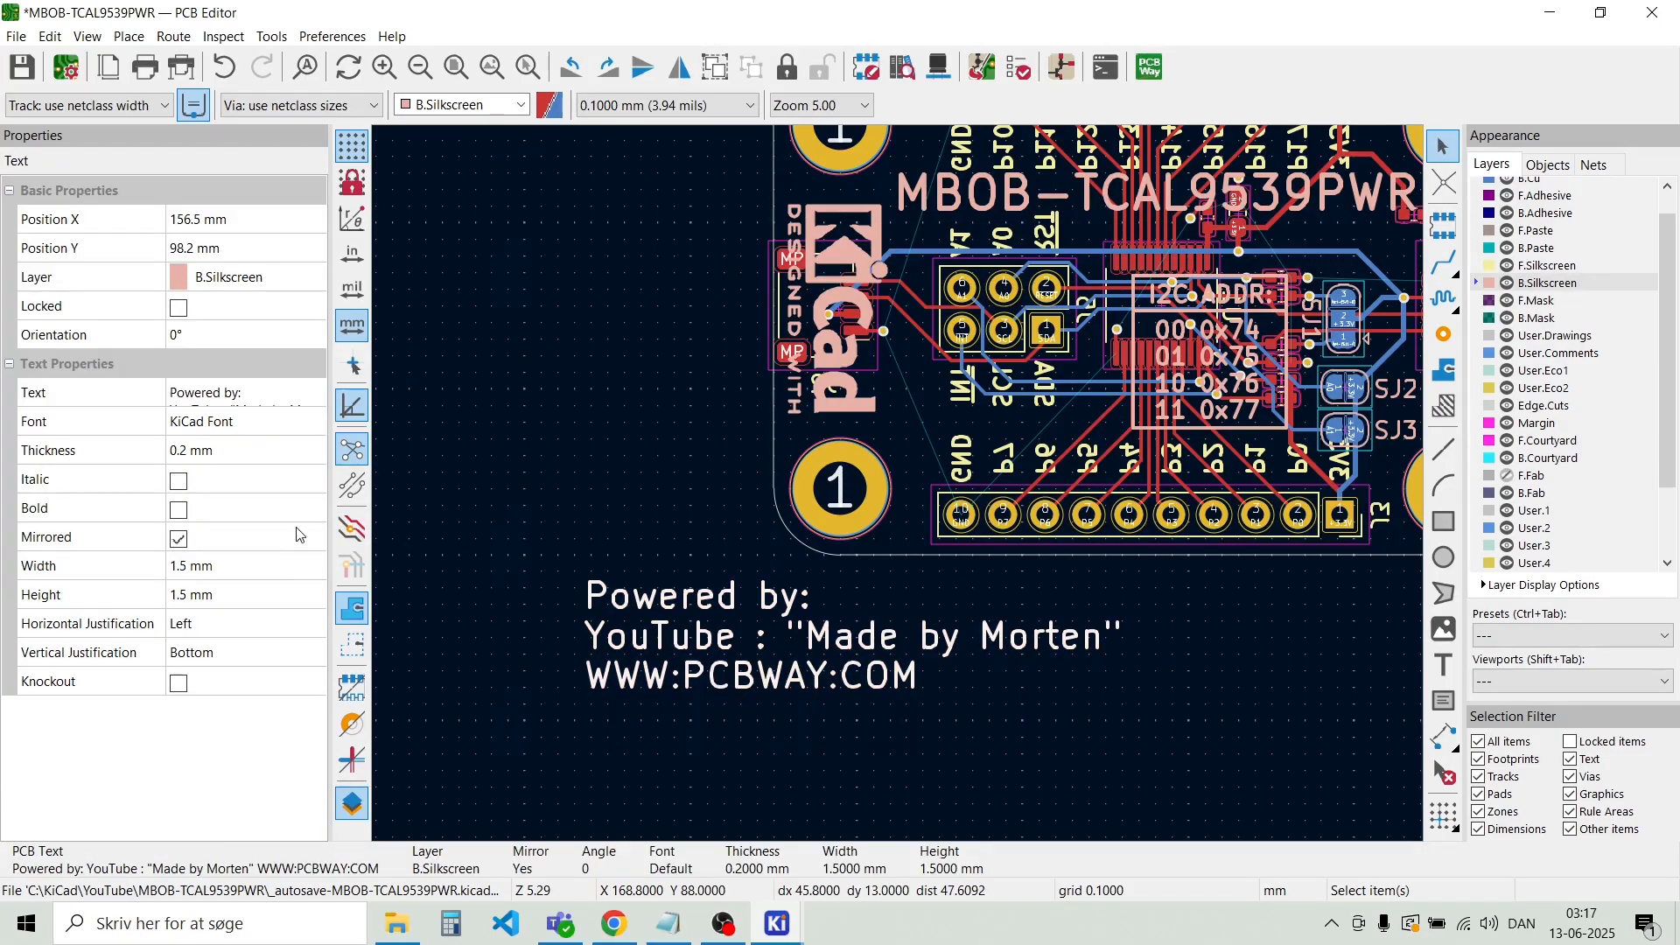
left_click(262, 566)
left_click(264, 563)
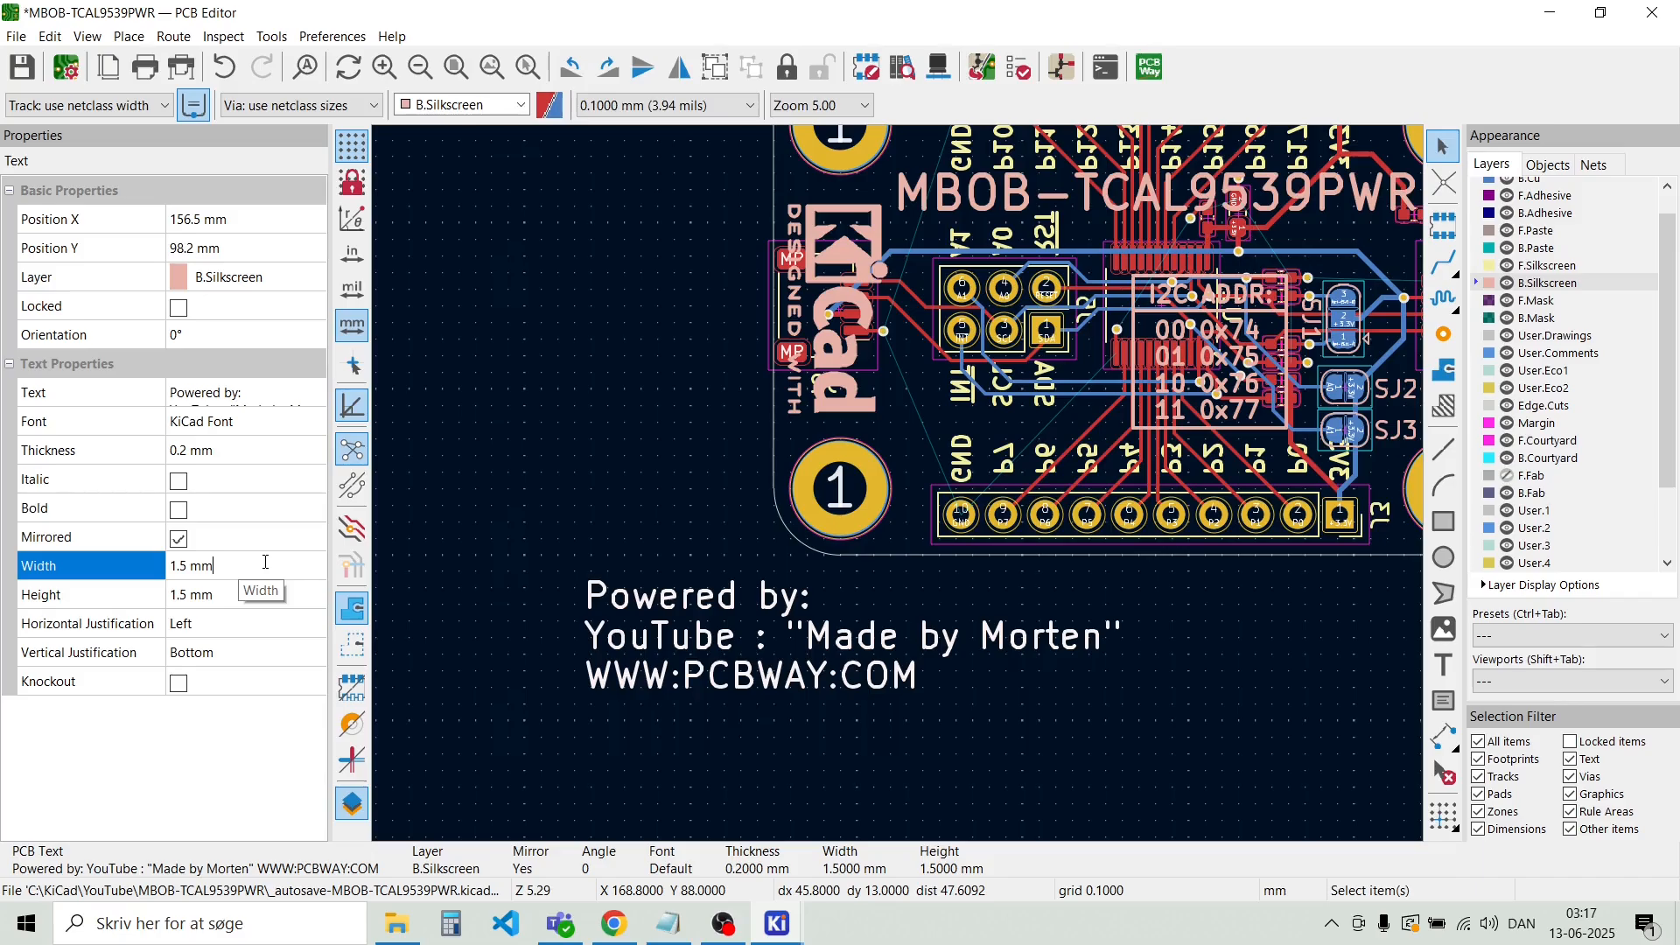
type("2")
left_click(254, 595)
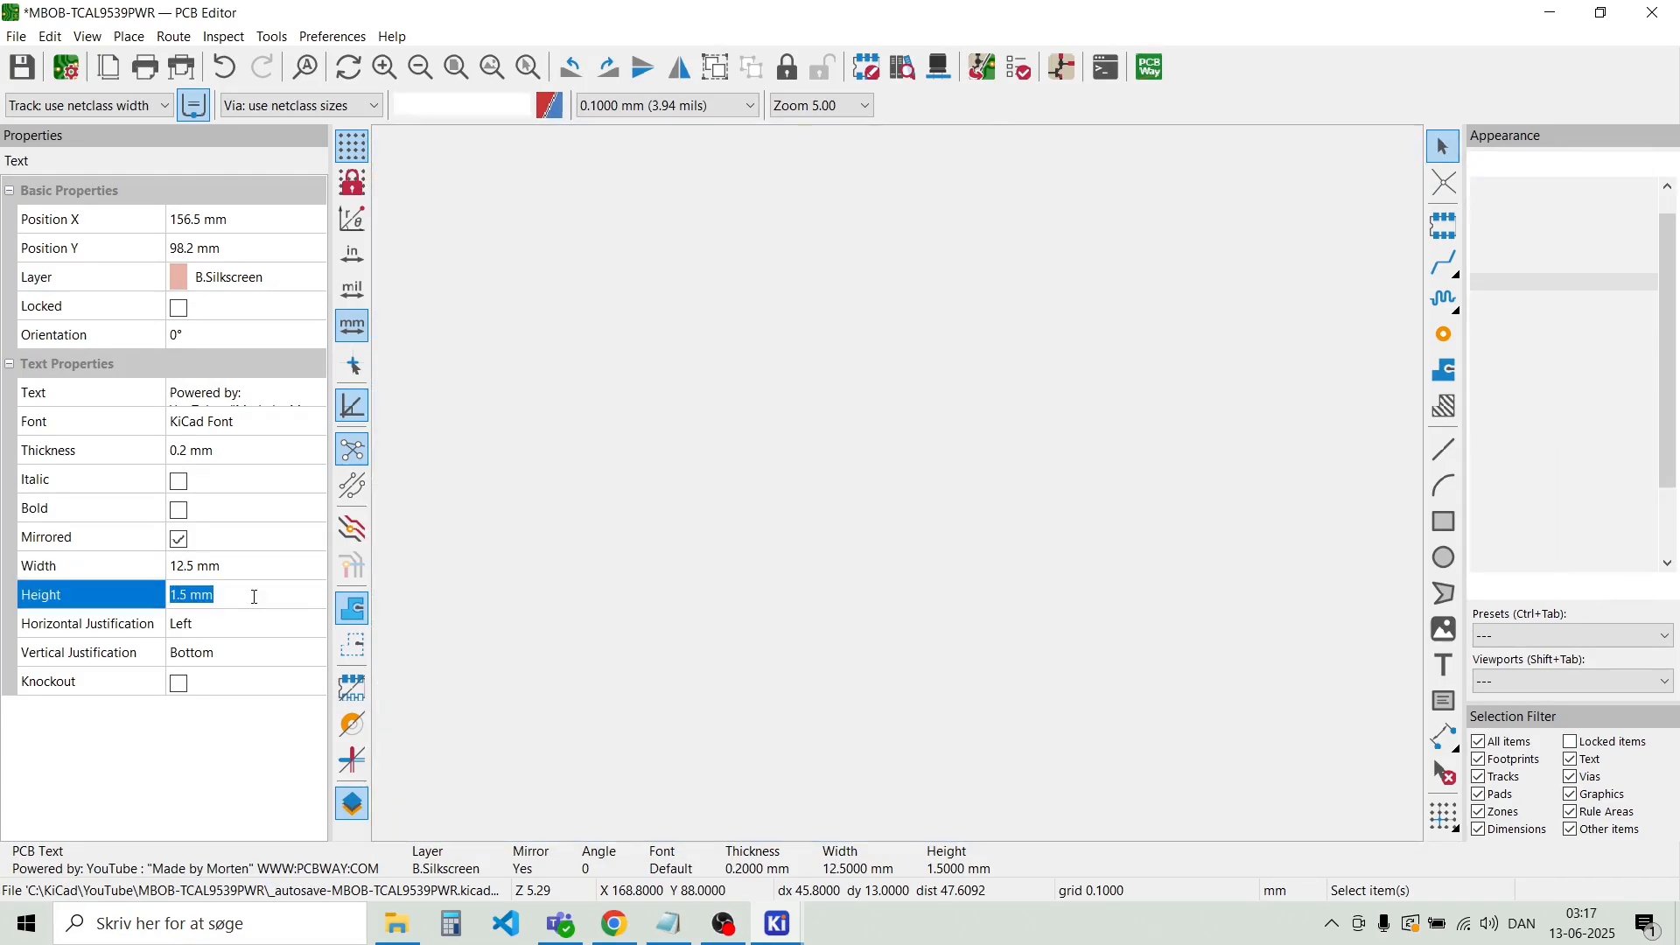
left_click(254, 596)
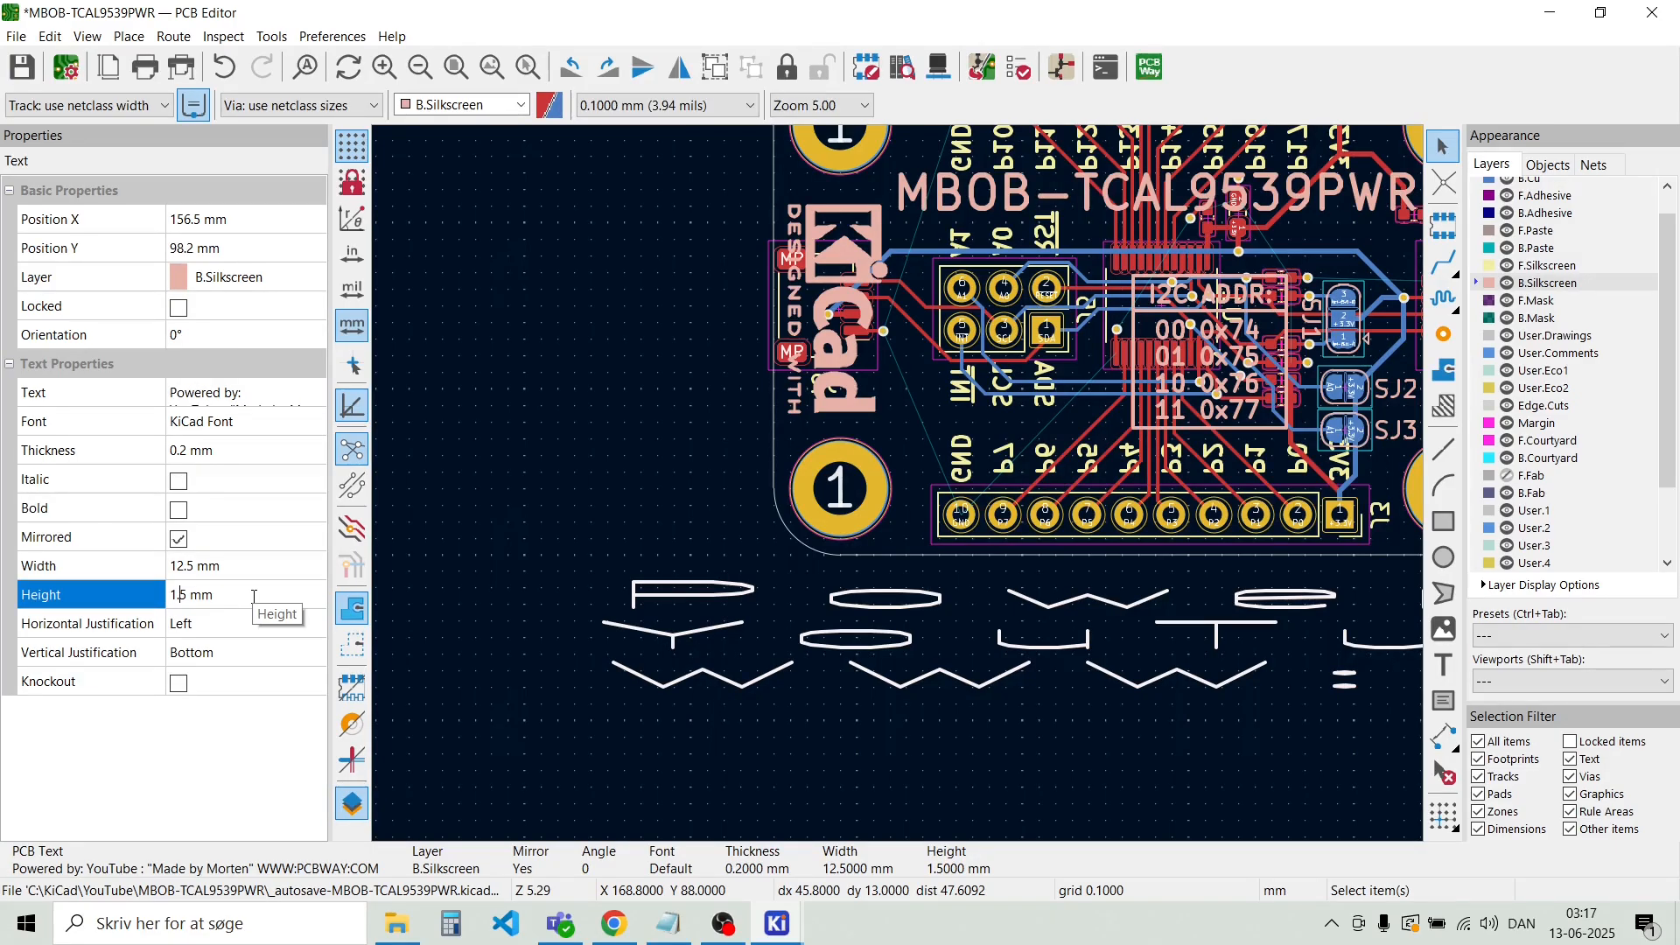
type("2")
left_click(263, 567)
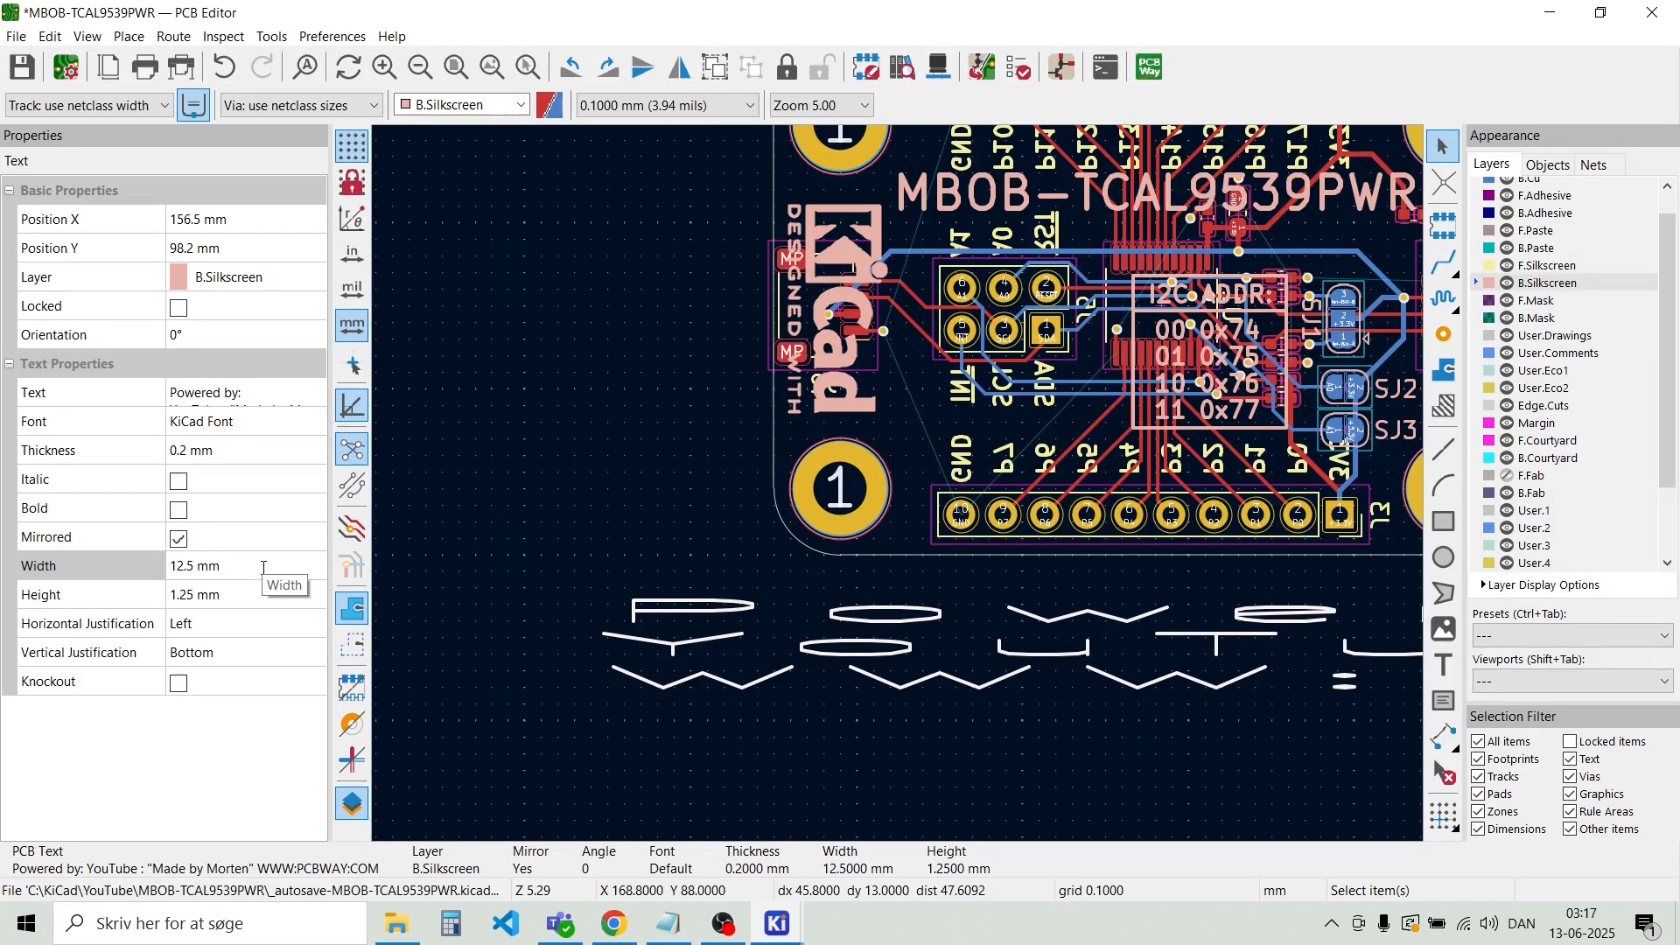
double_click(263, 568)
key("BackSpace")
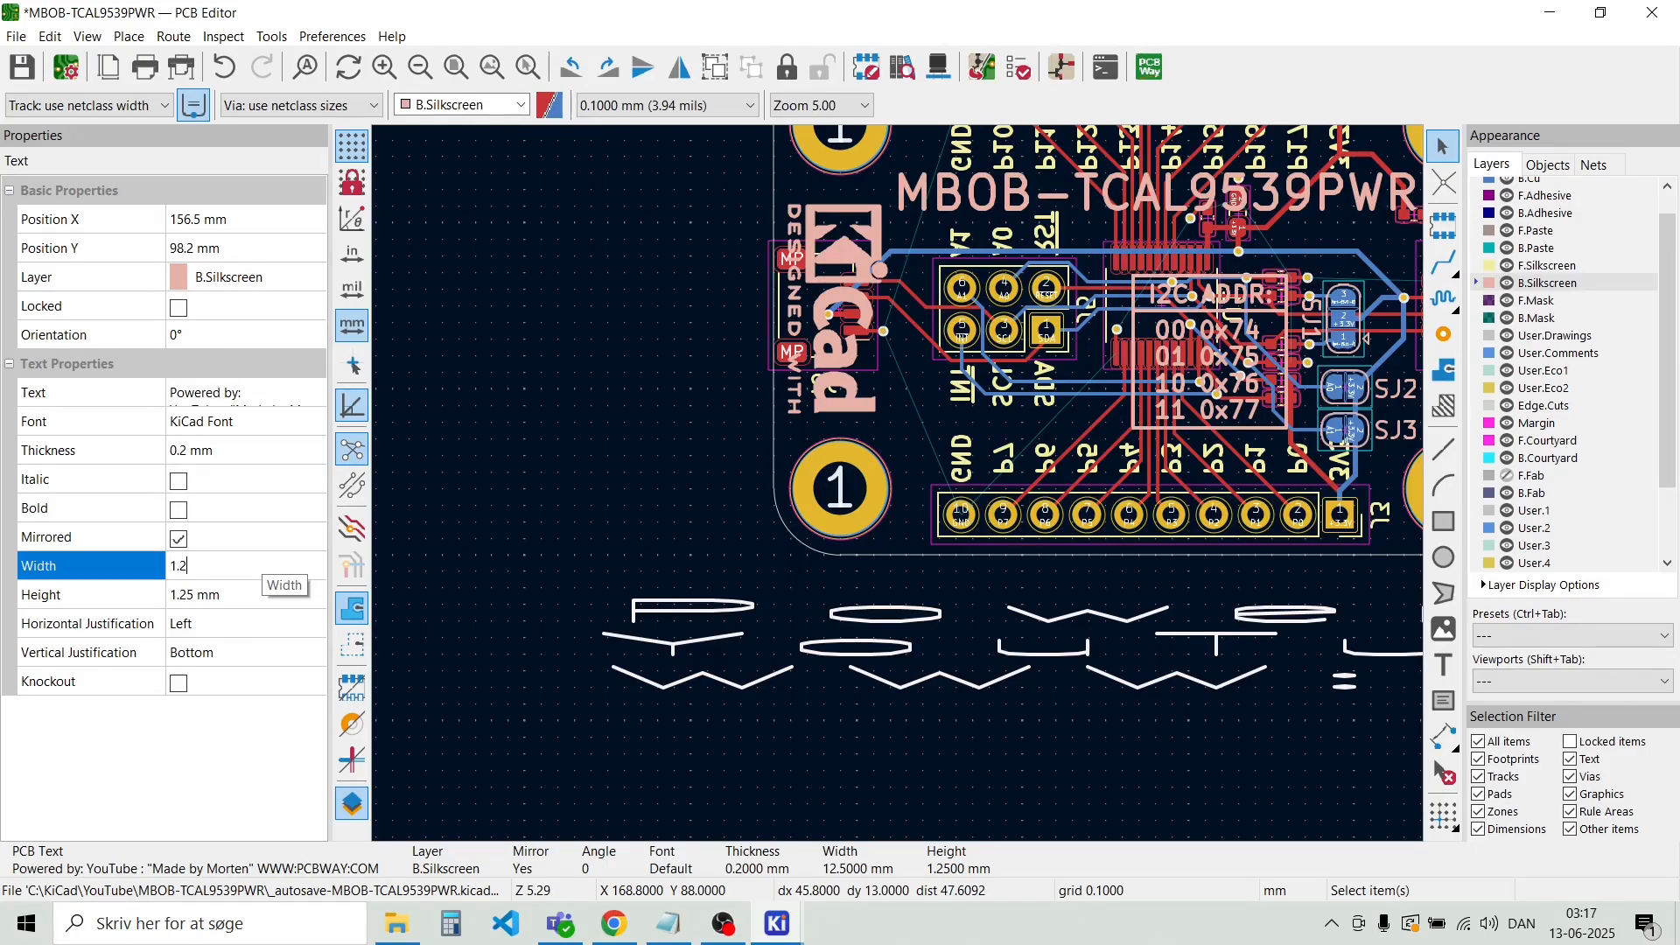
key("Return")
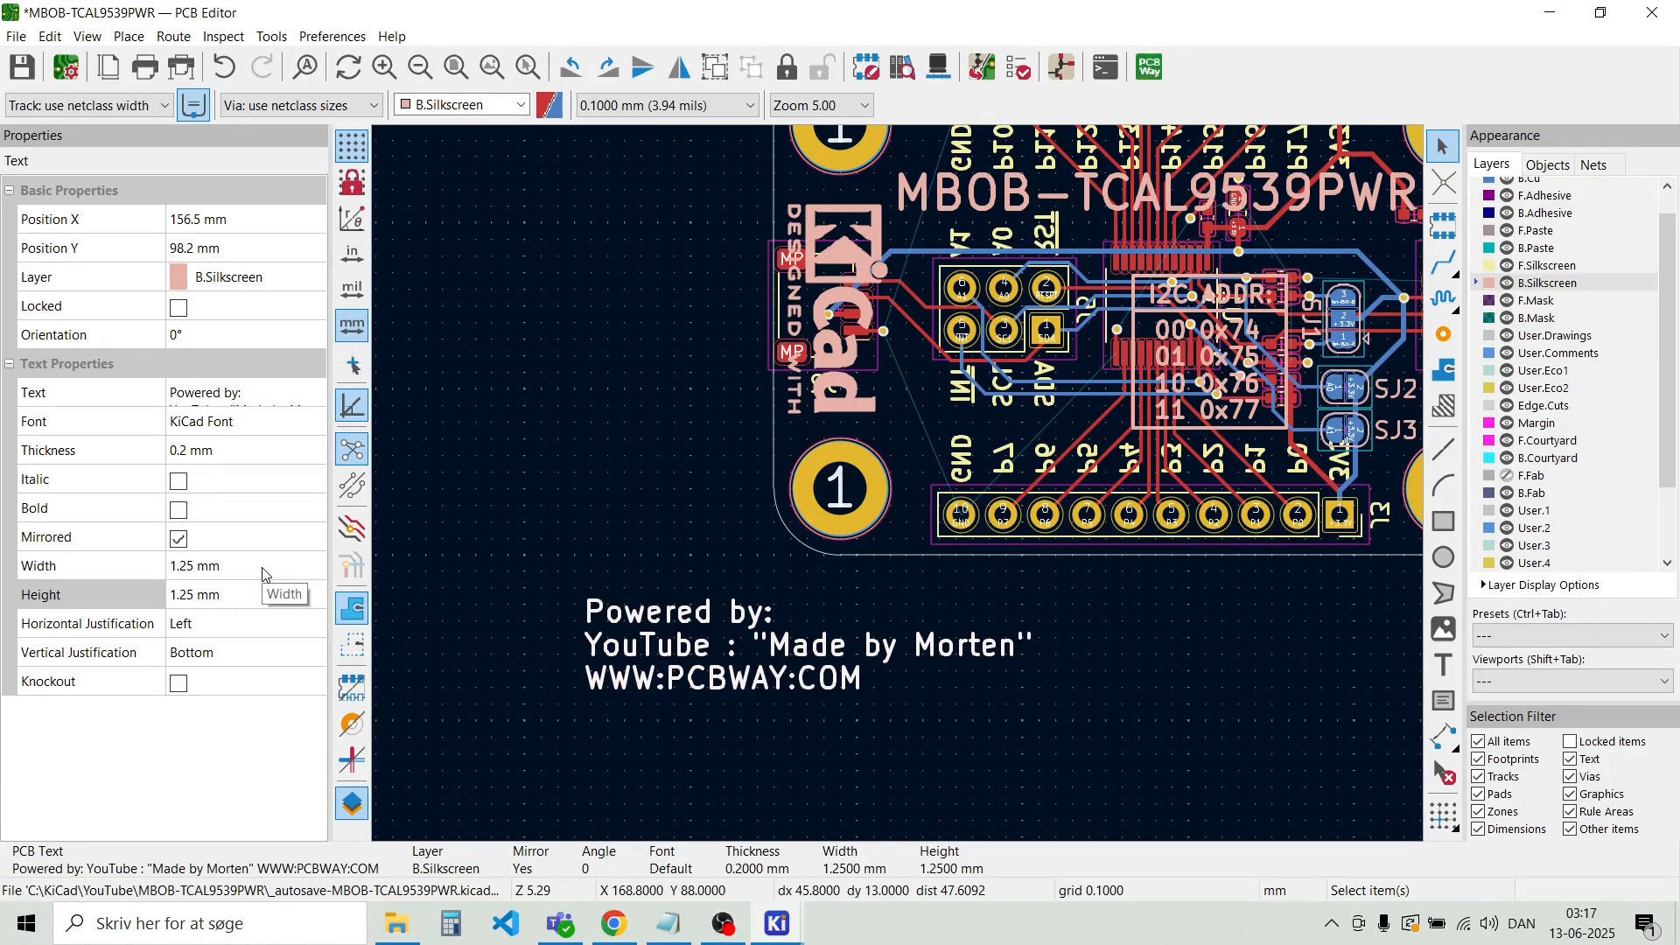
key("Escape")
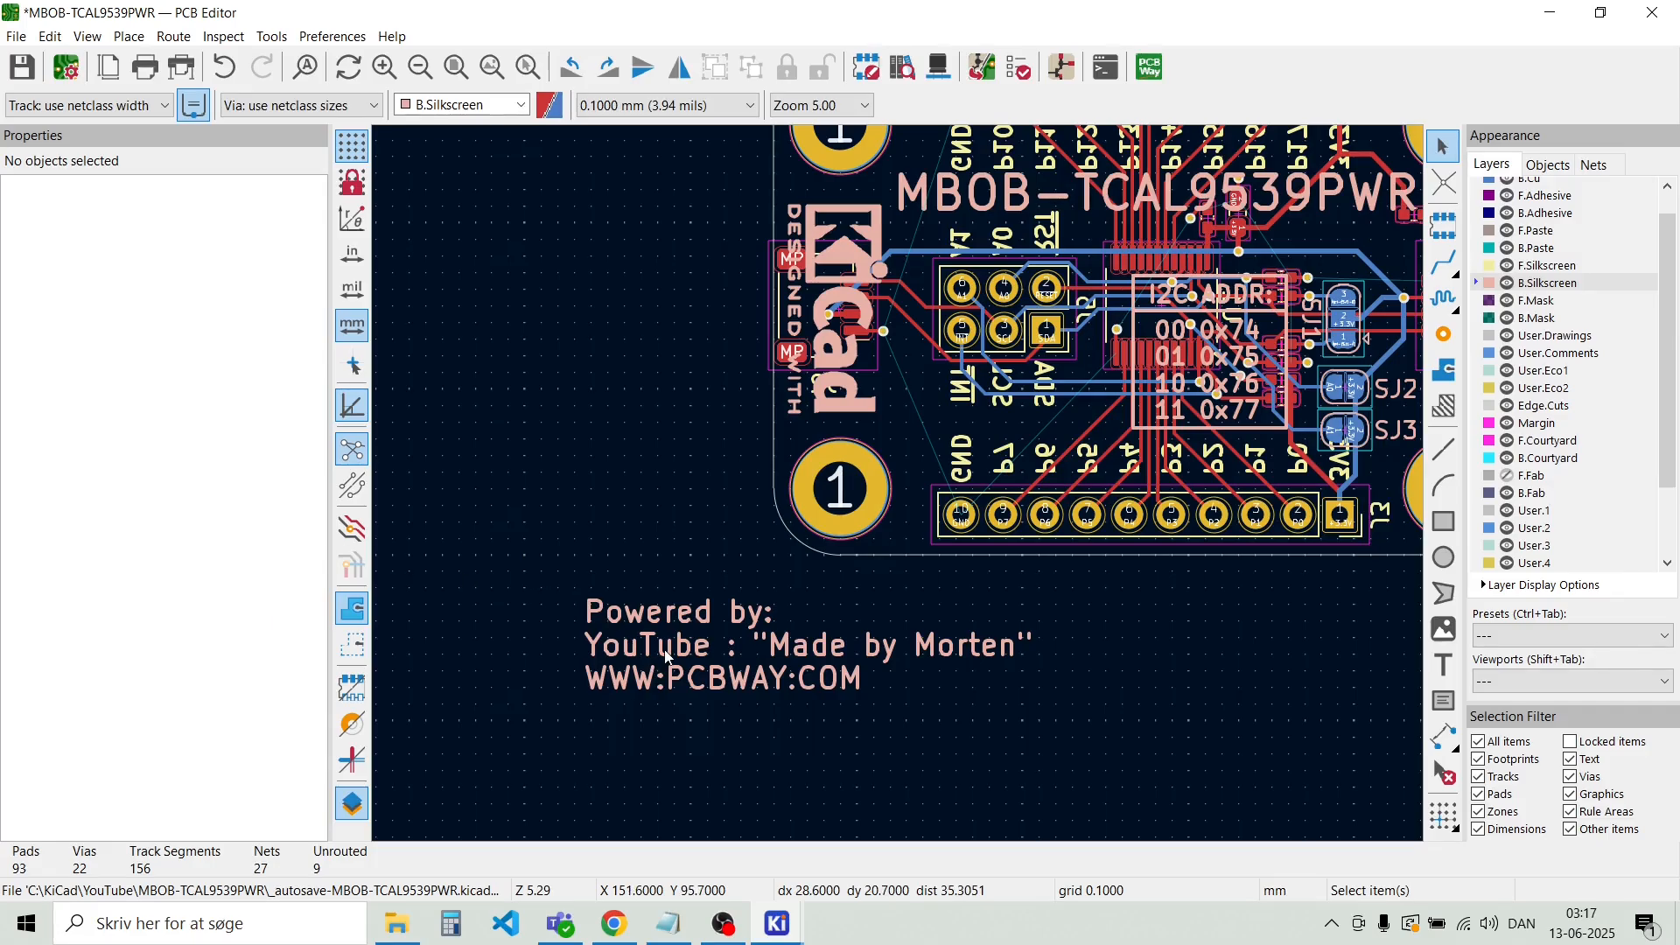
Move the credit text onto the board, between the lower mounting hole by the KiCad logo and the J3 header labels
key("m")
scroll(911, 581, "up", 1)
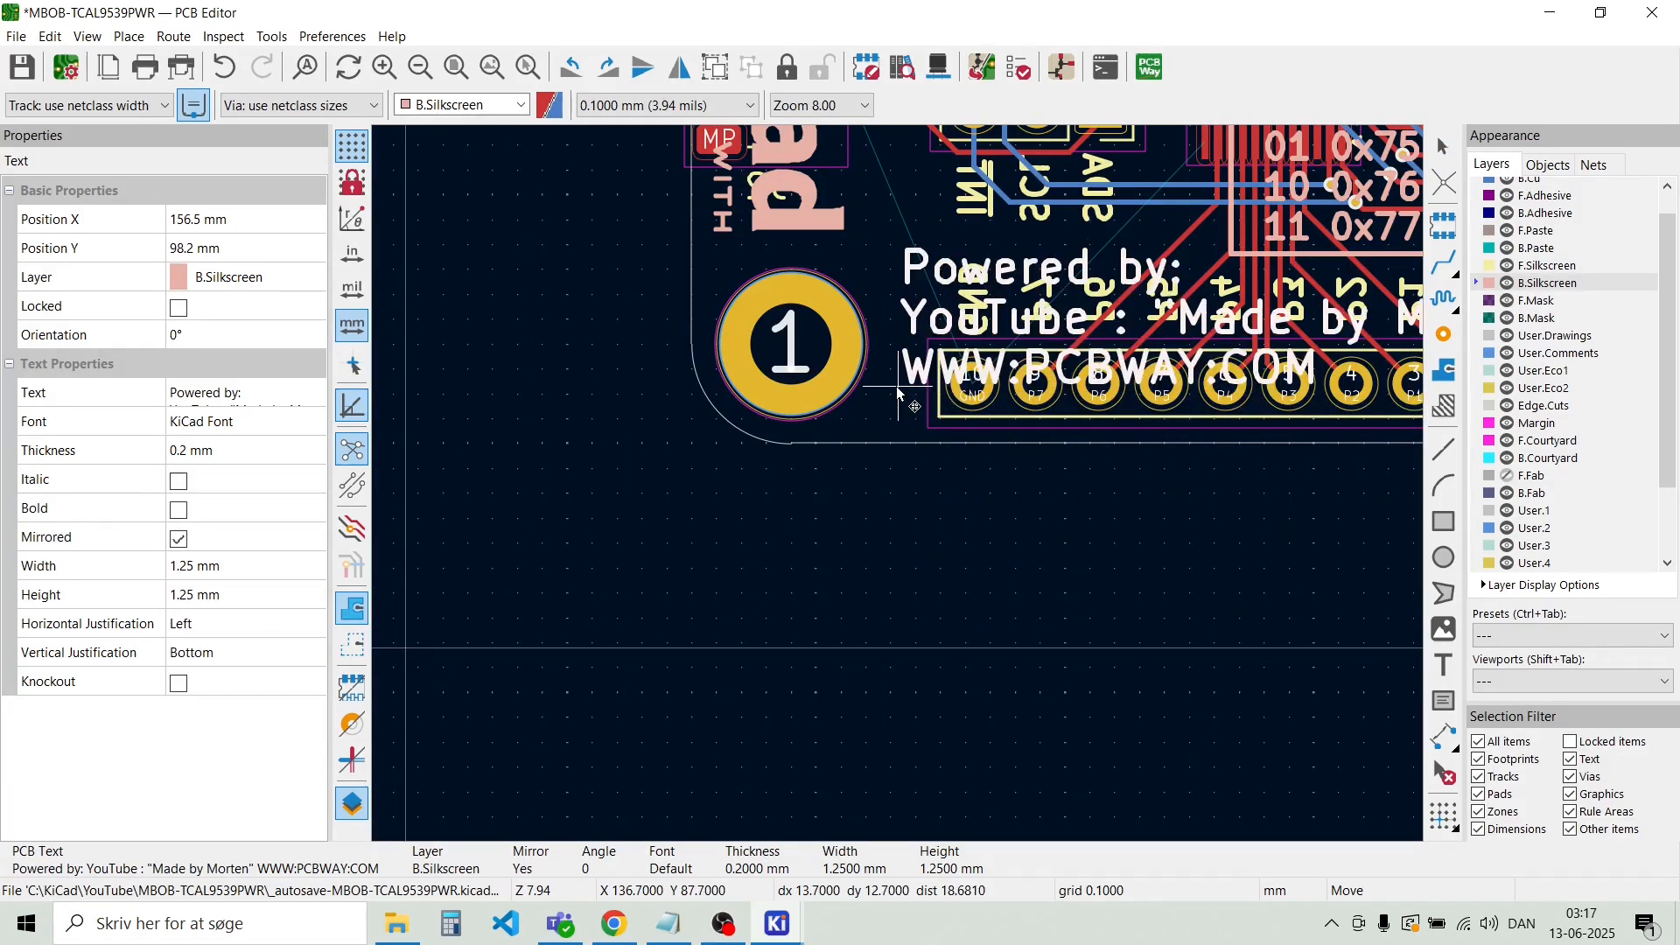
left_click(931, 346)
scroll(907, 492, "down", 1)
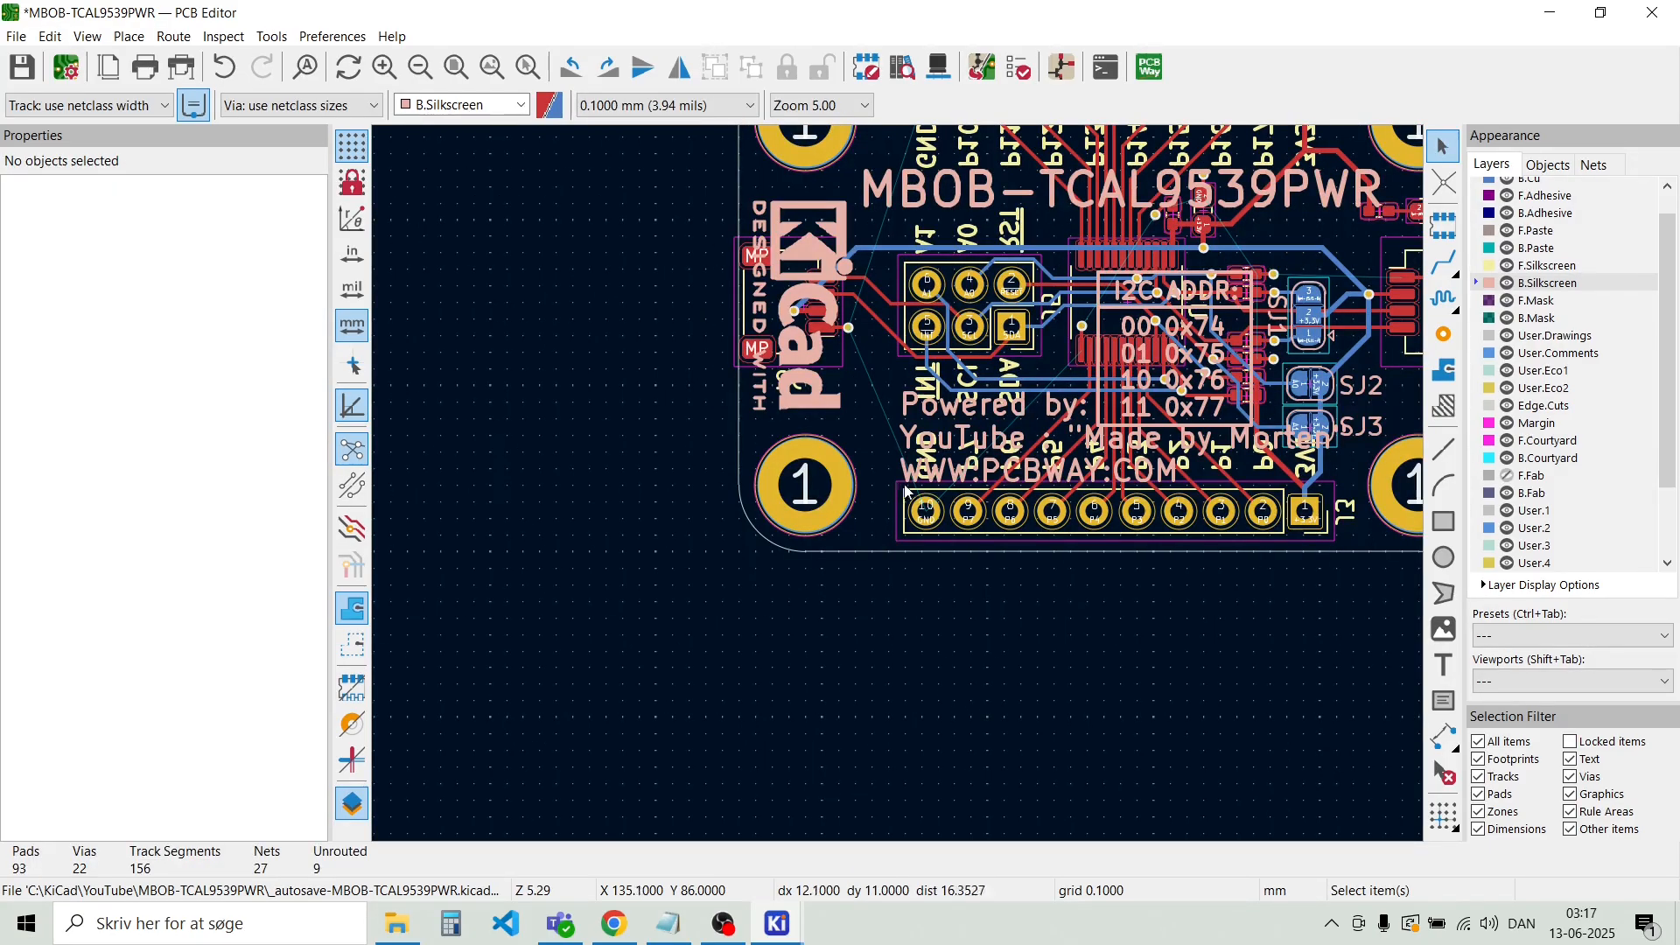
Move the whole I2C address table, including frame, divider line, heading and address rows, up toward the board name, clear of the credit text
scroll(907, 492, "up", 3)
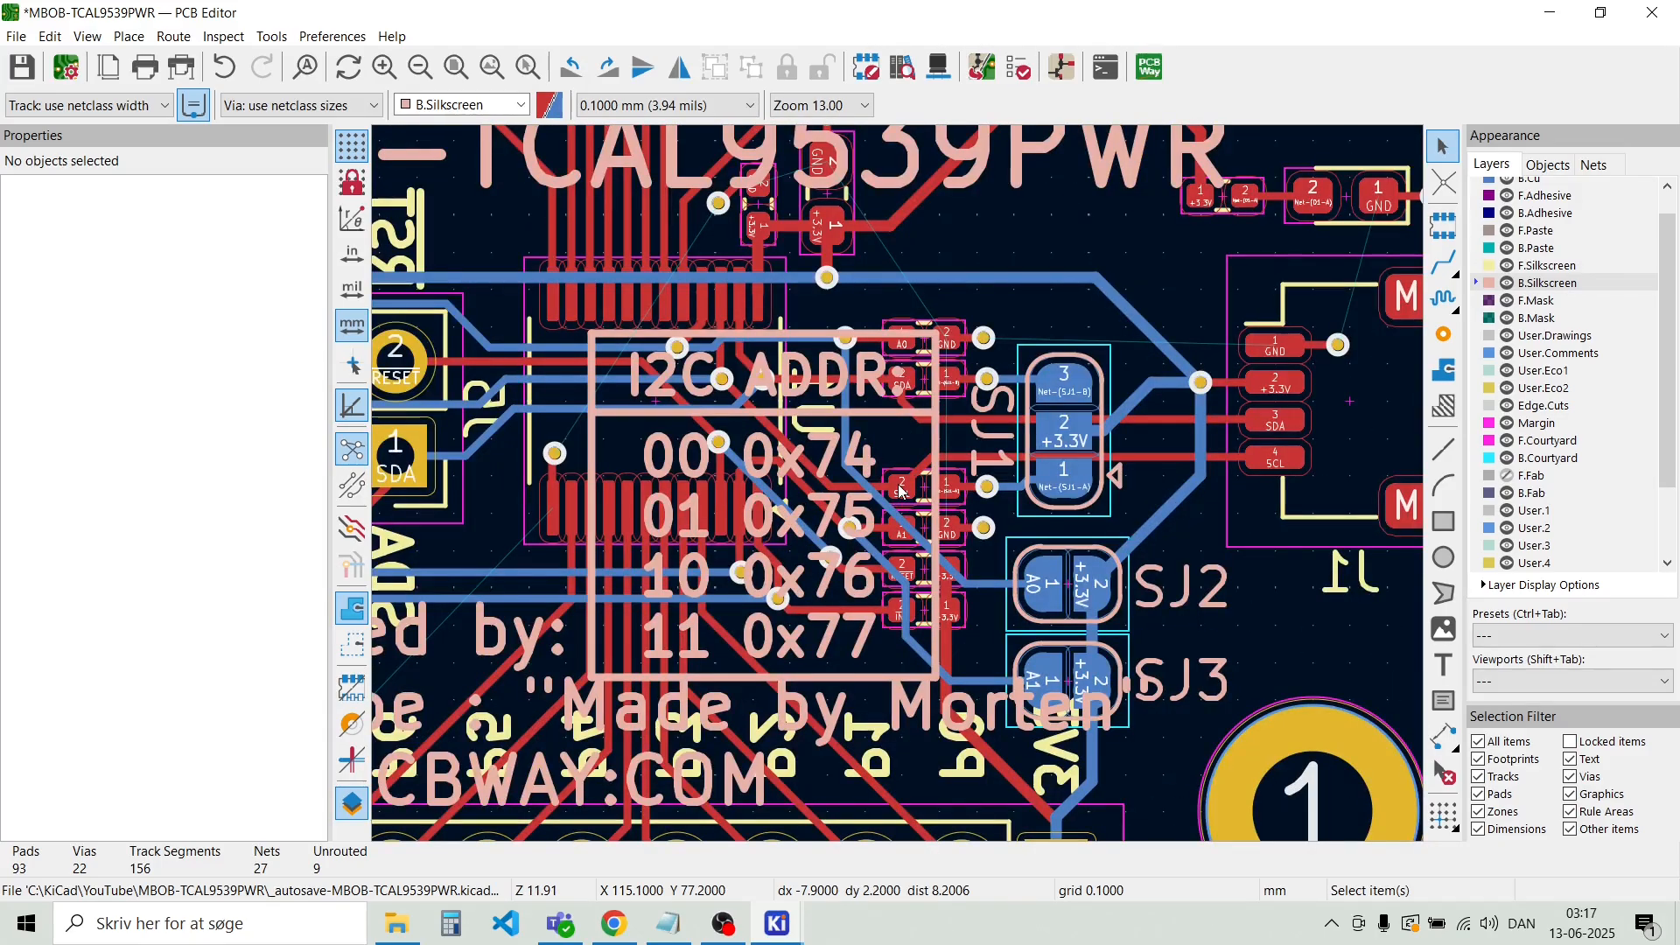
left_click(938, 632)
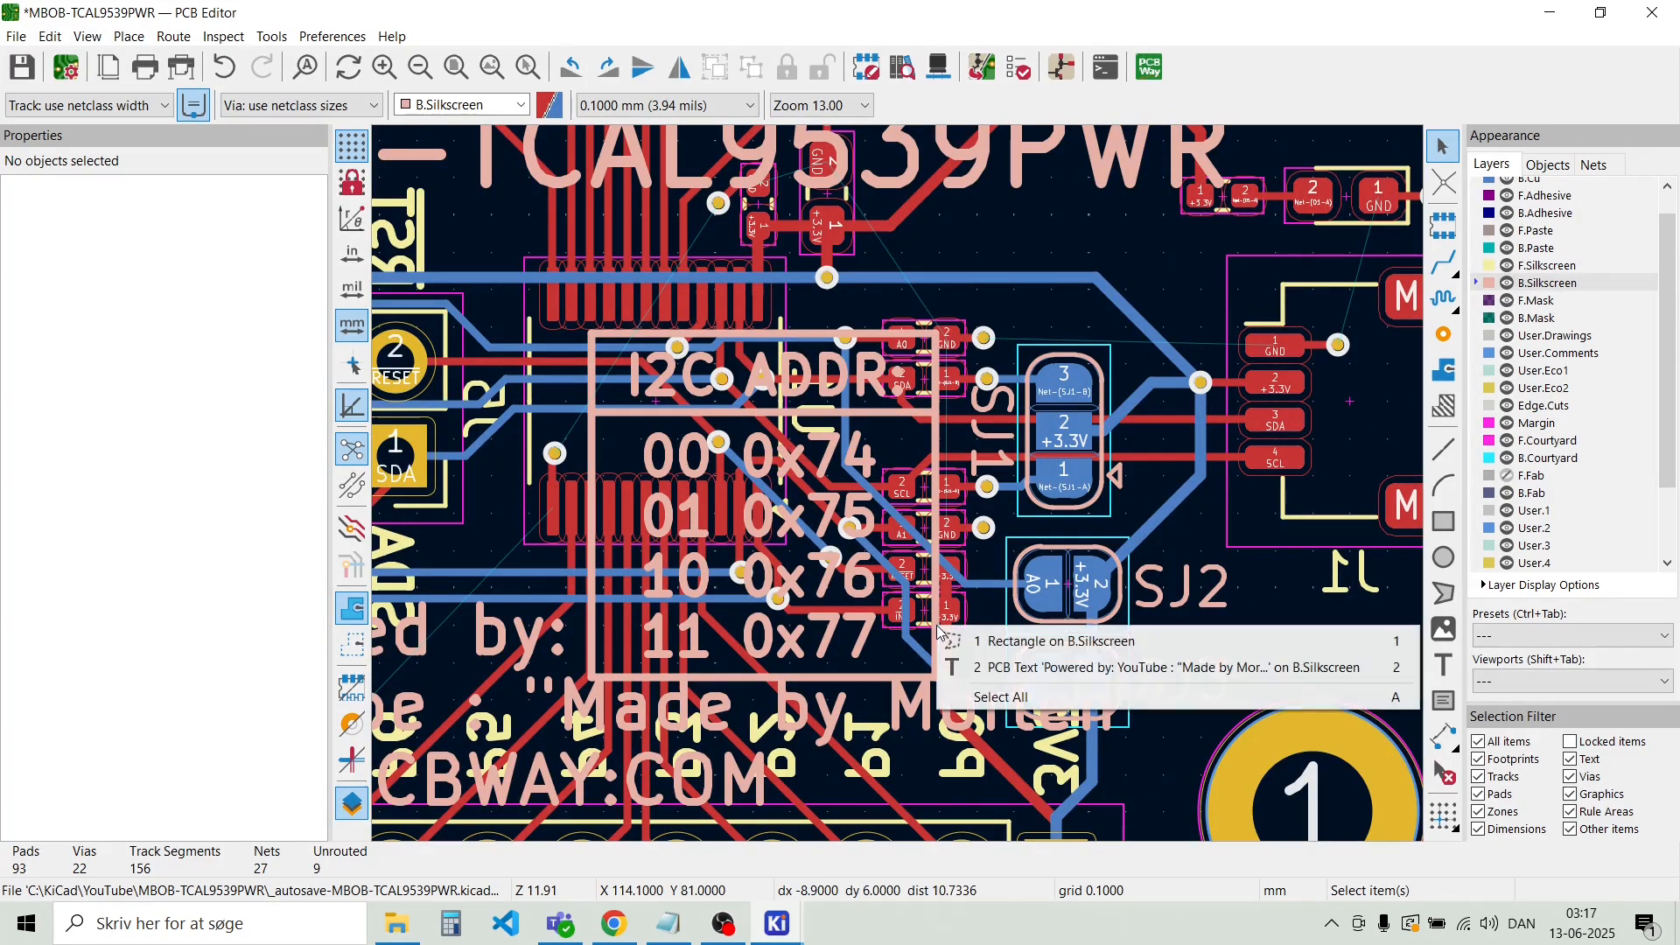
left_click(975, 643)
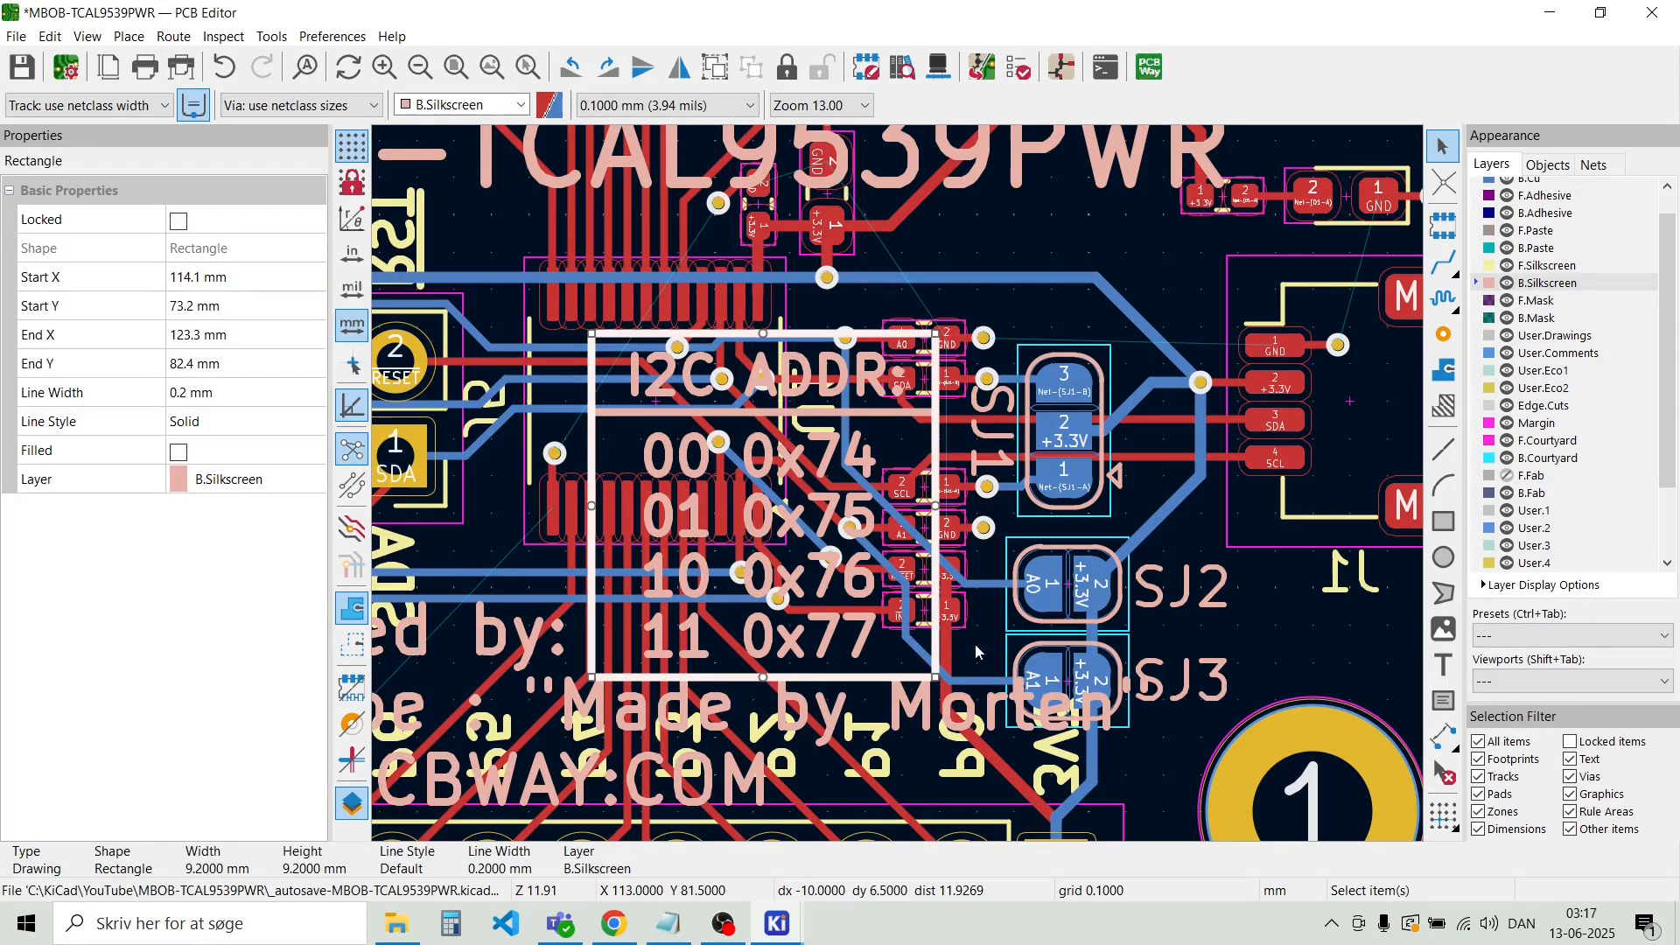
left_click(823, 652, "shift")
left_click(854, 662)
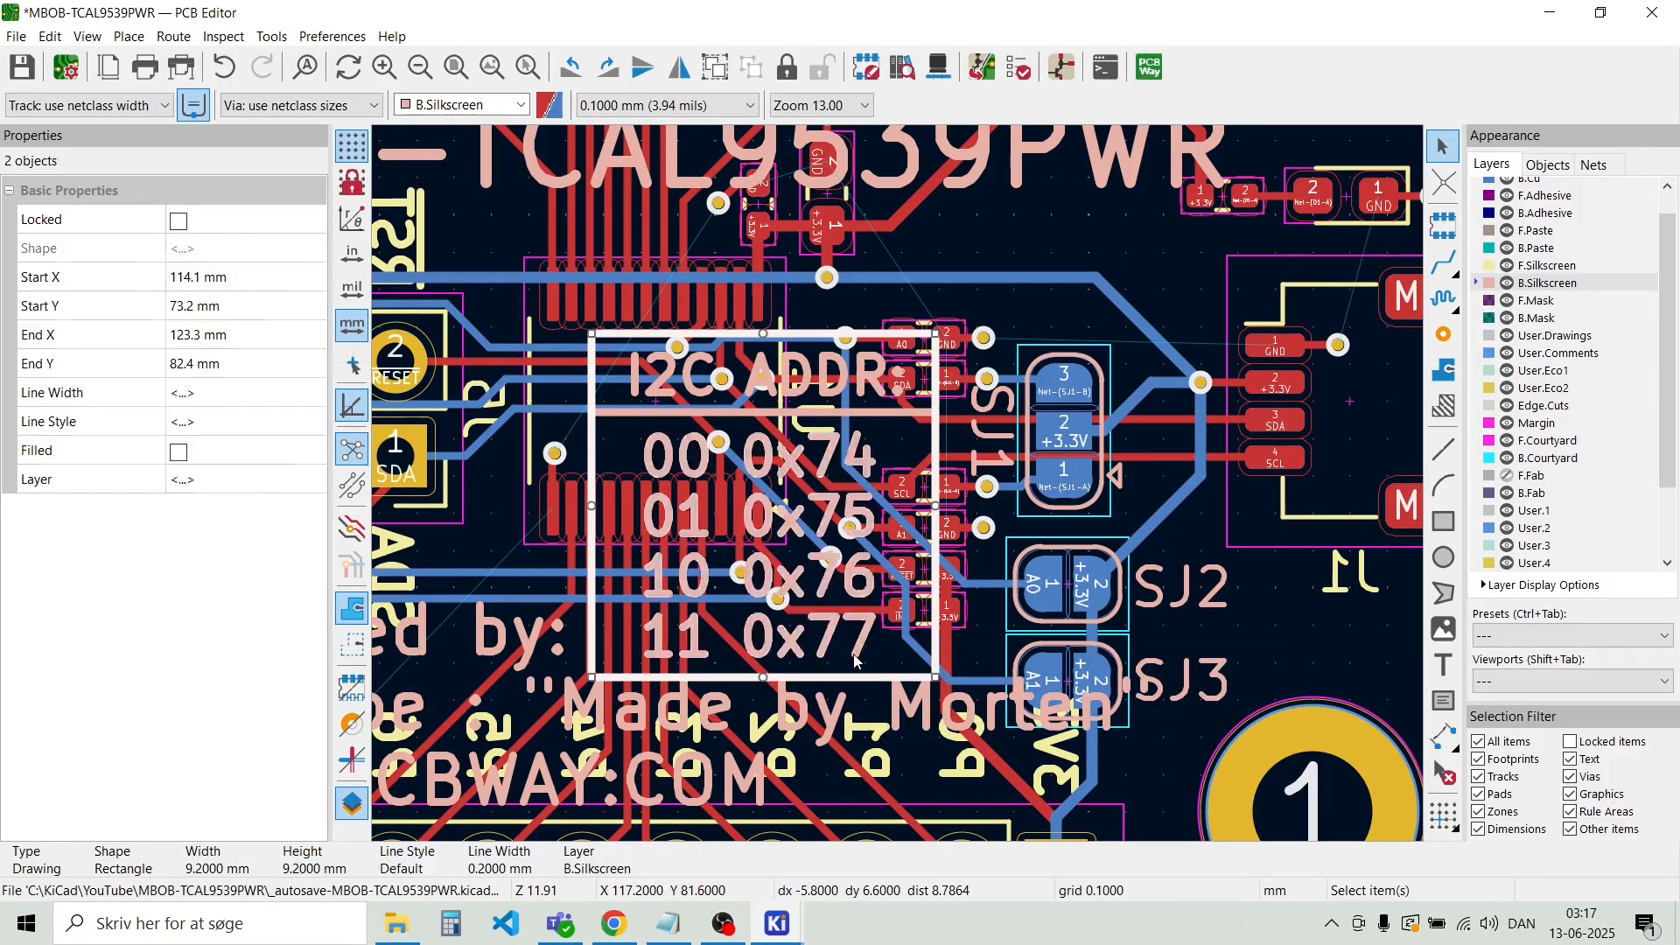
left_click(737, 411, "shift")
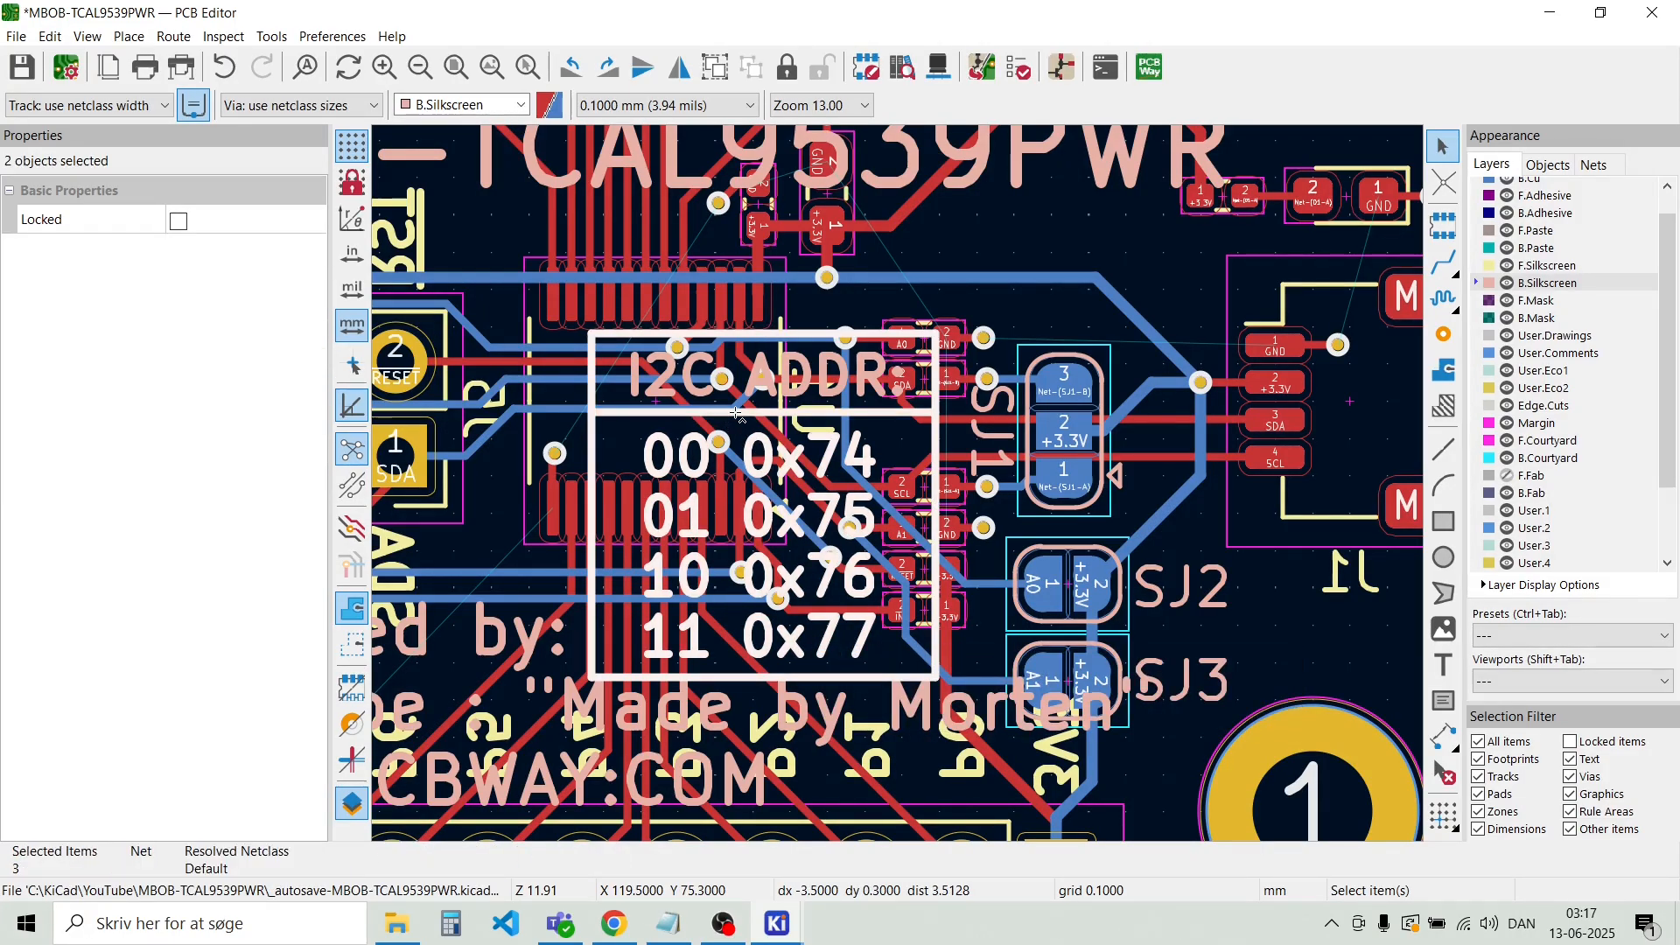
left_click(762, 361, "shift")
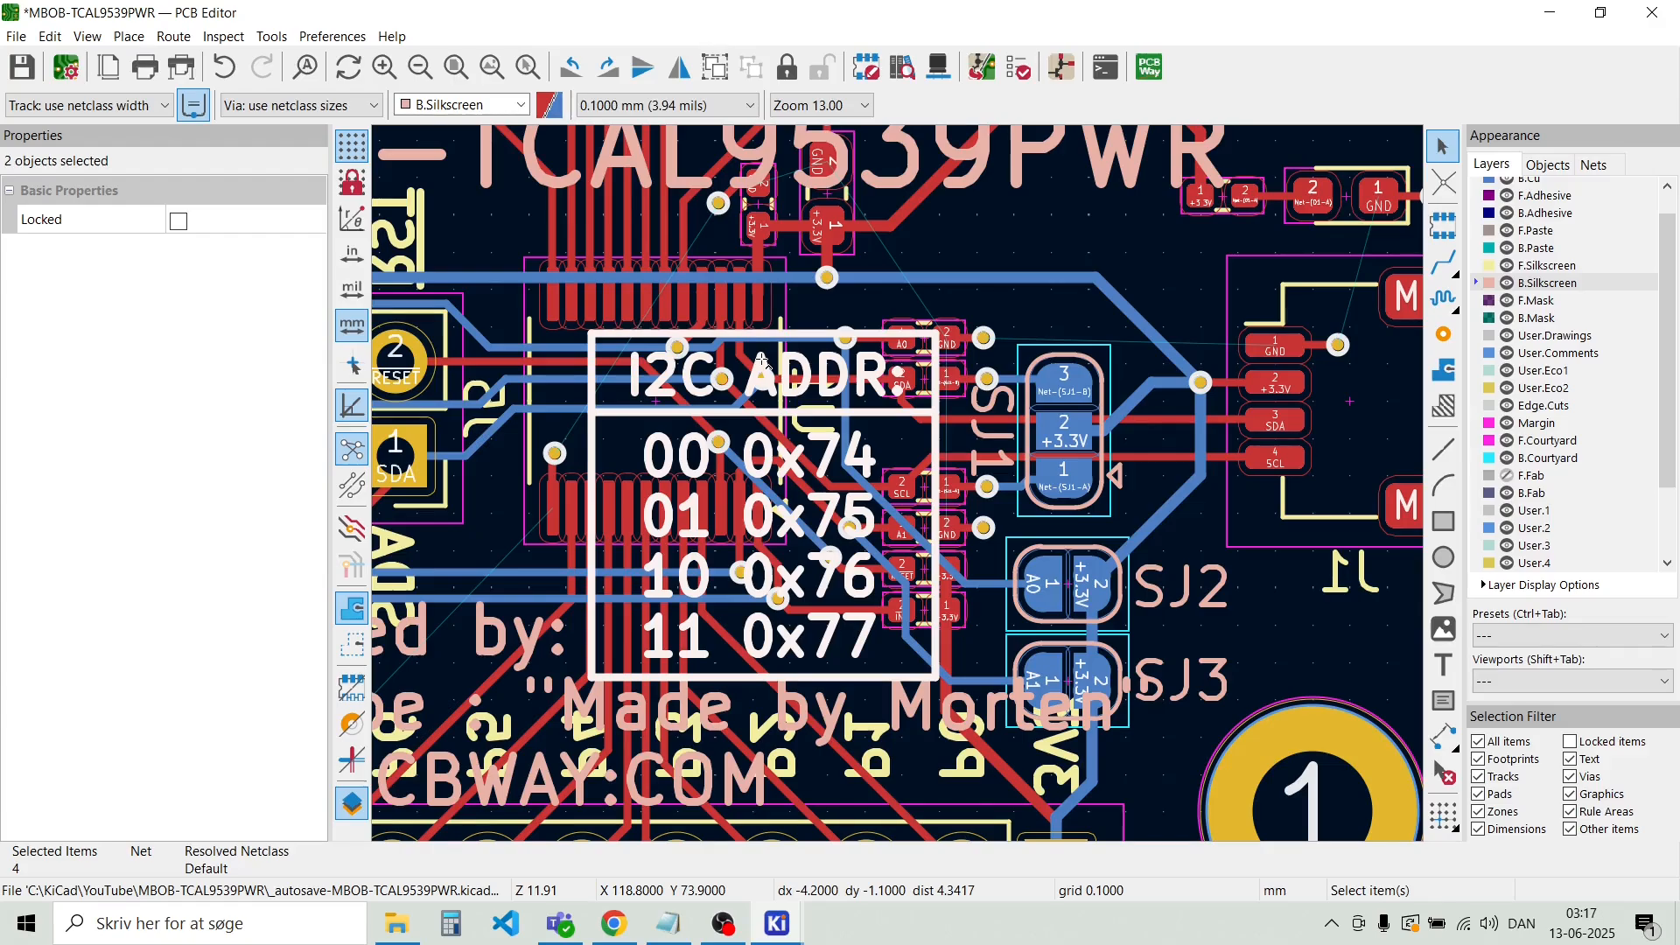
key("m")
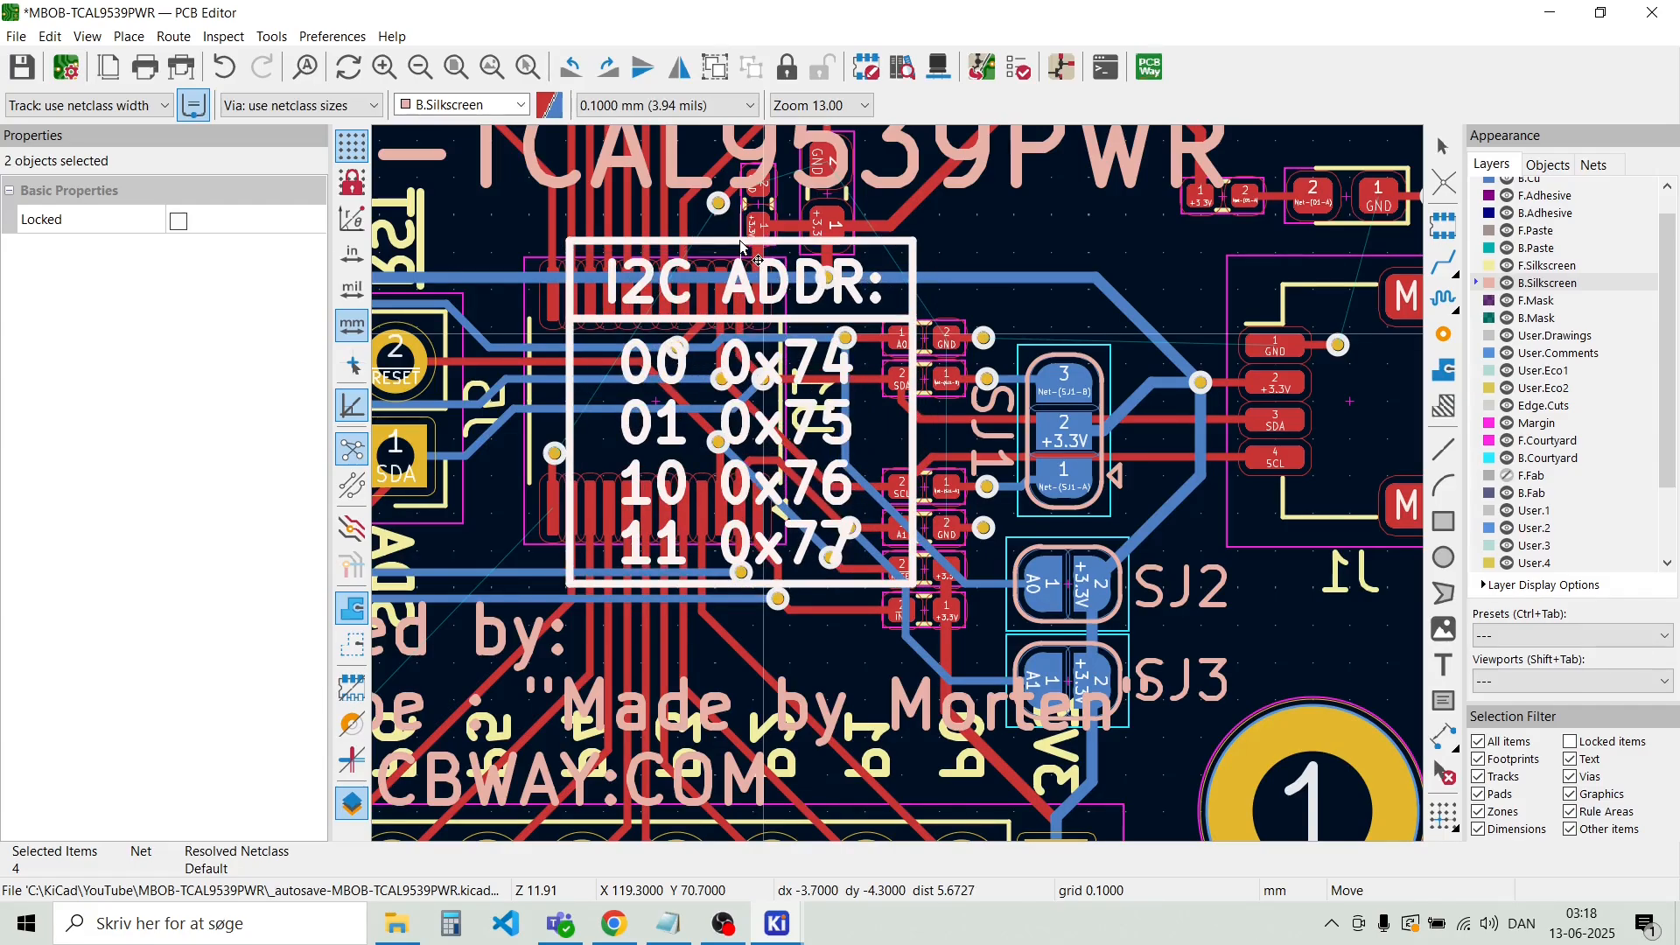
left_click(742, 247)
key("Home")
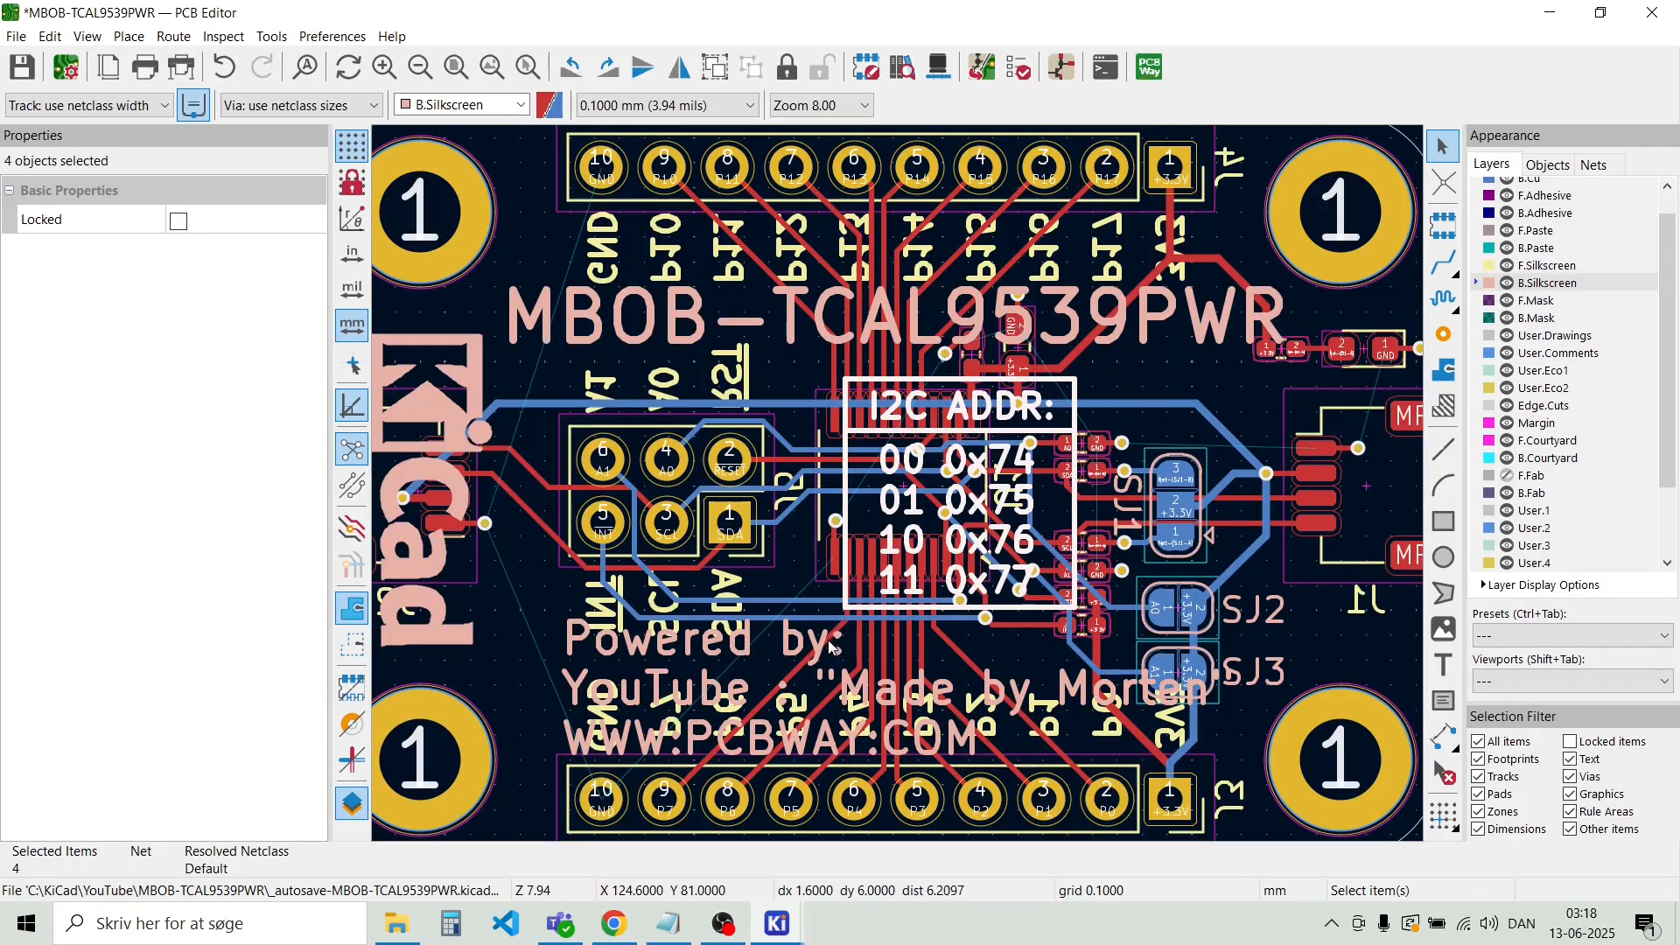
Reposition the credit text beside the KiCad logo and below the address table, at X 138.2 mm, Y 84.4 mm
left_click(785, 652)
key("m")
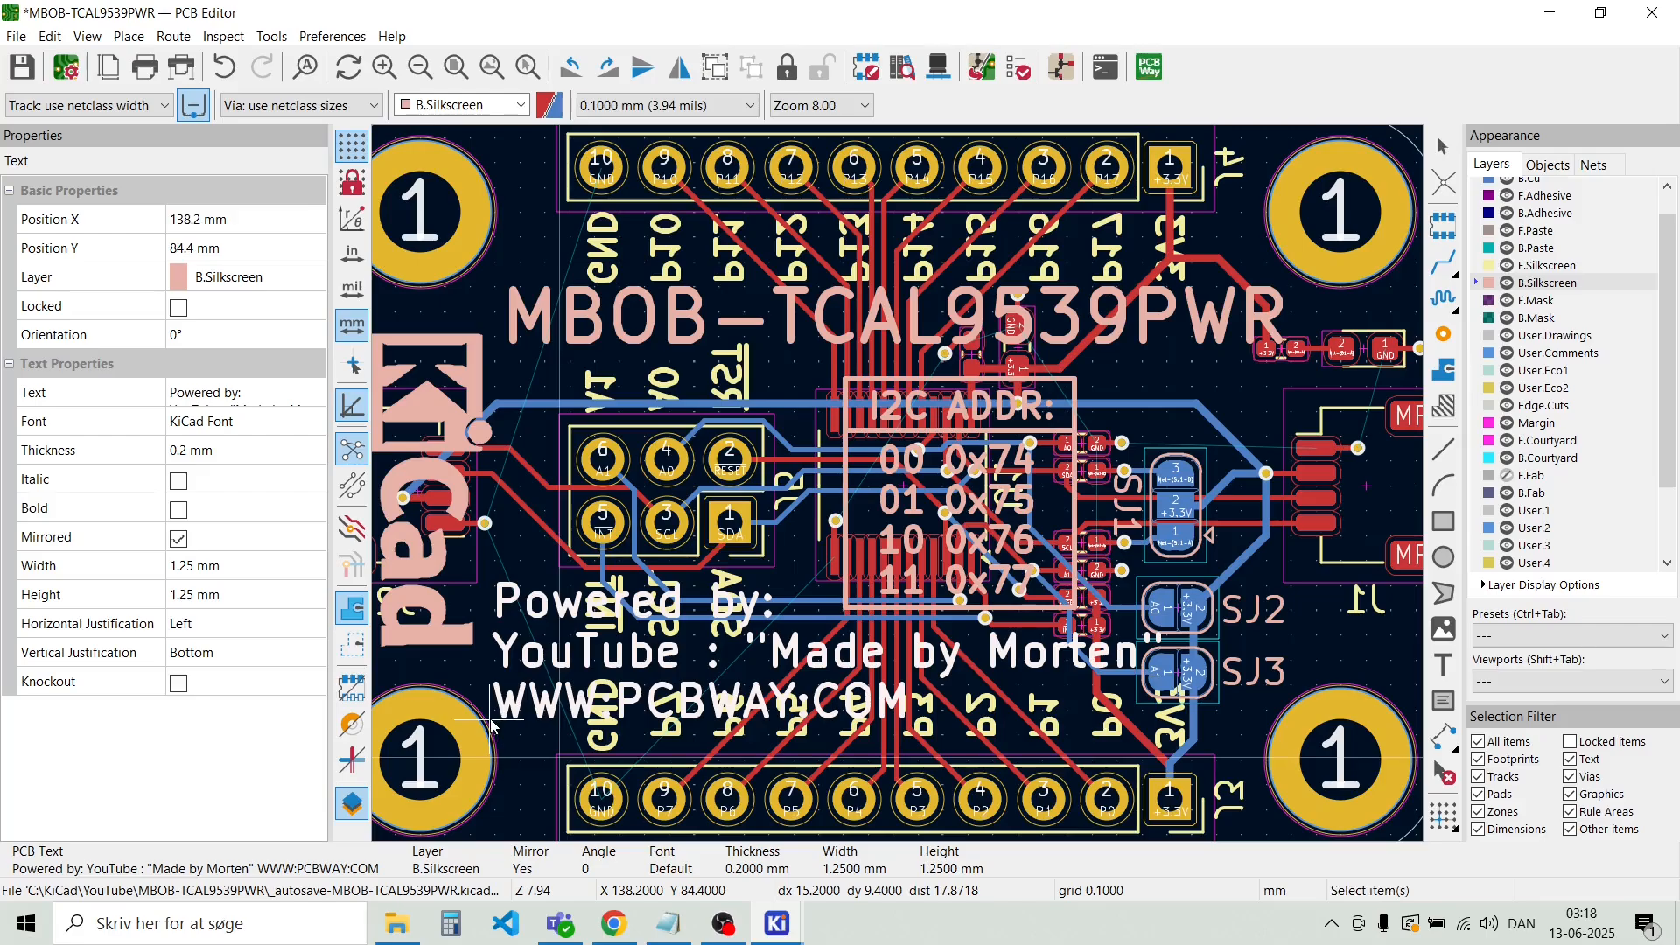
left_click(490, 723)
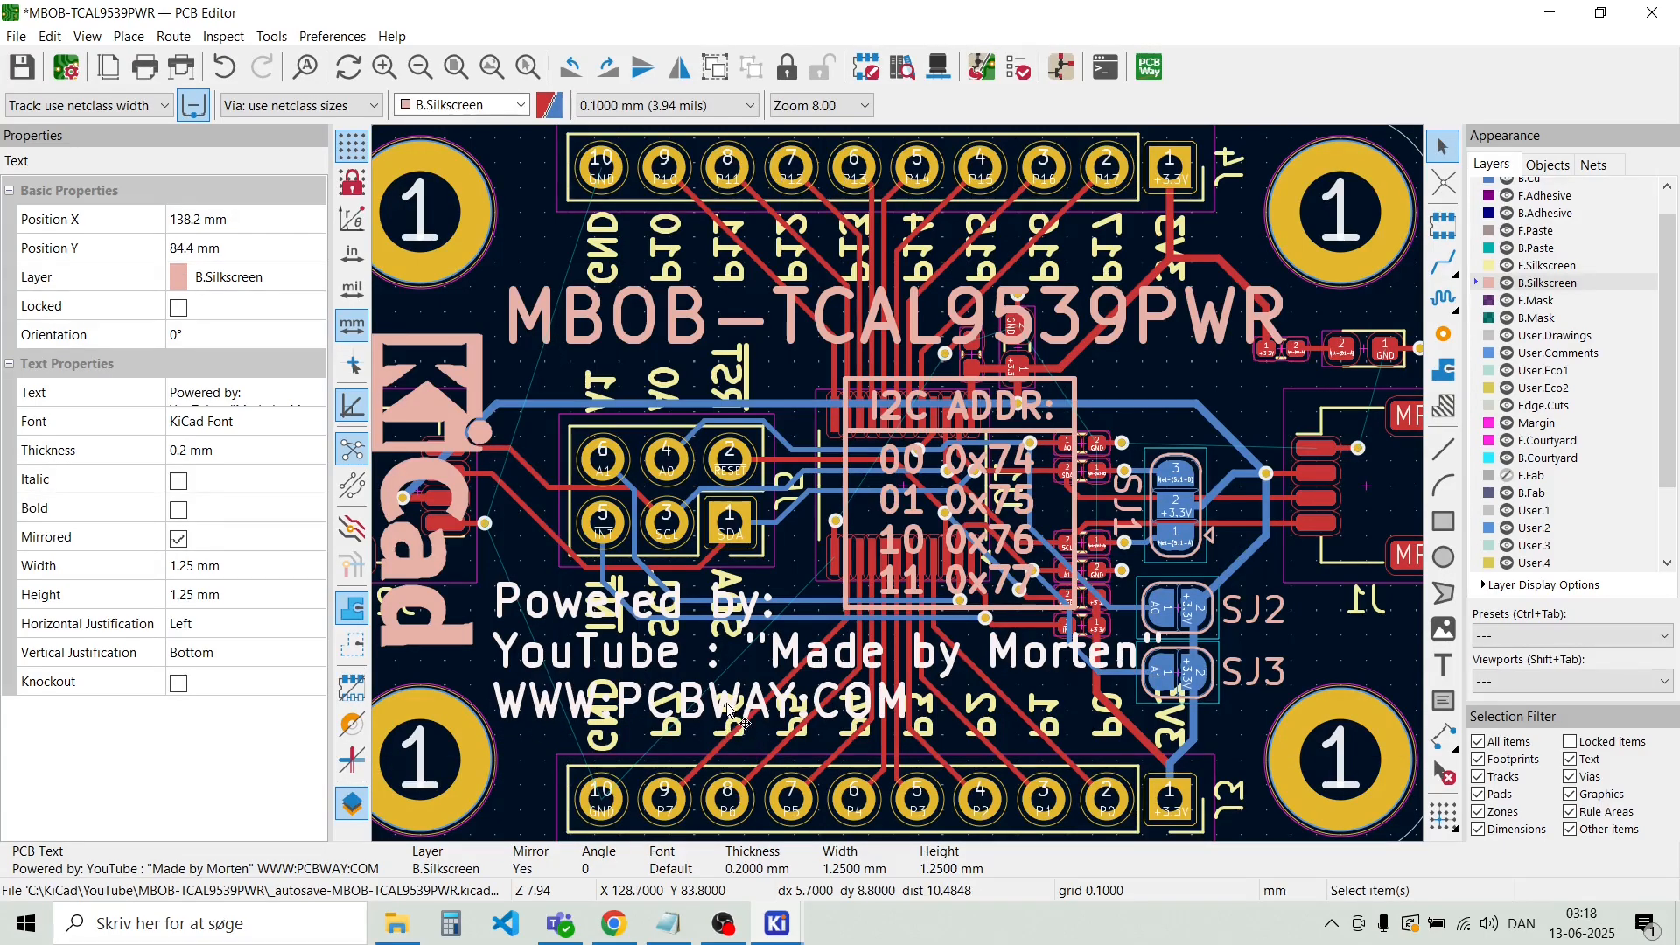
Remove the spaces before and after the colon in the credit text's YouTube line
double_click(782, 652)
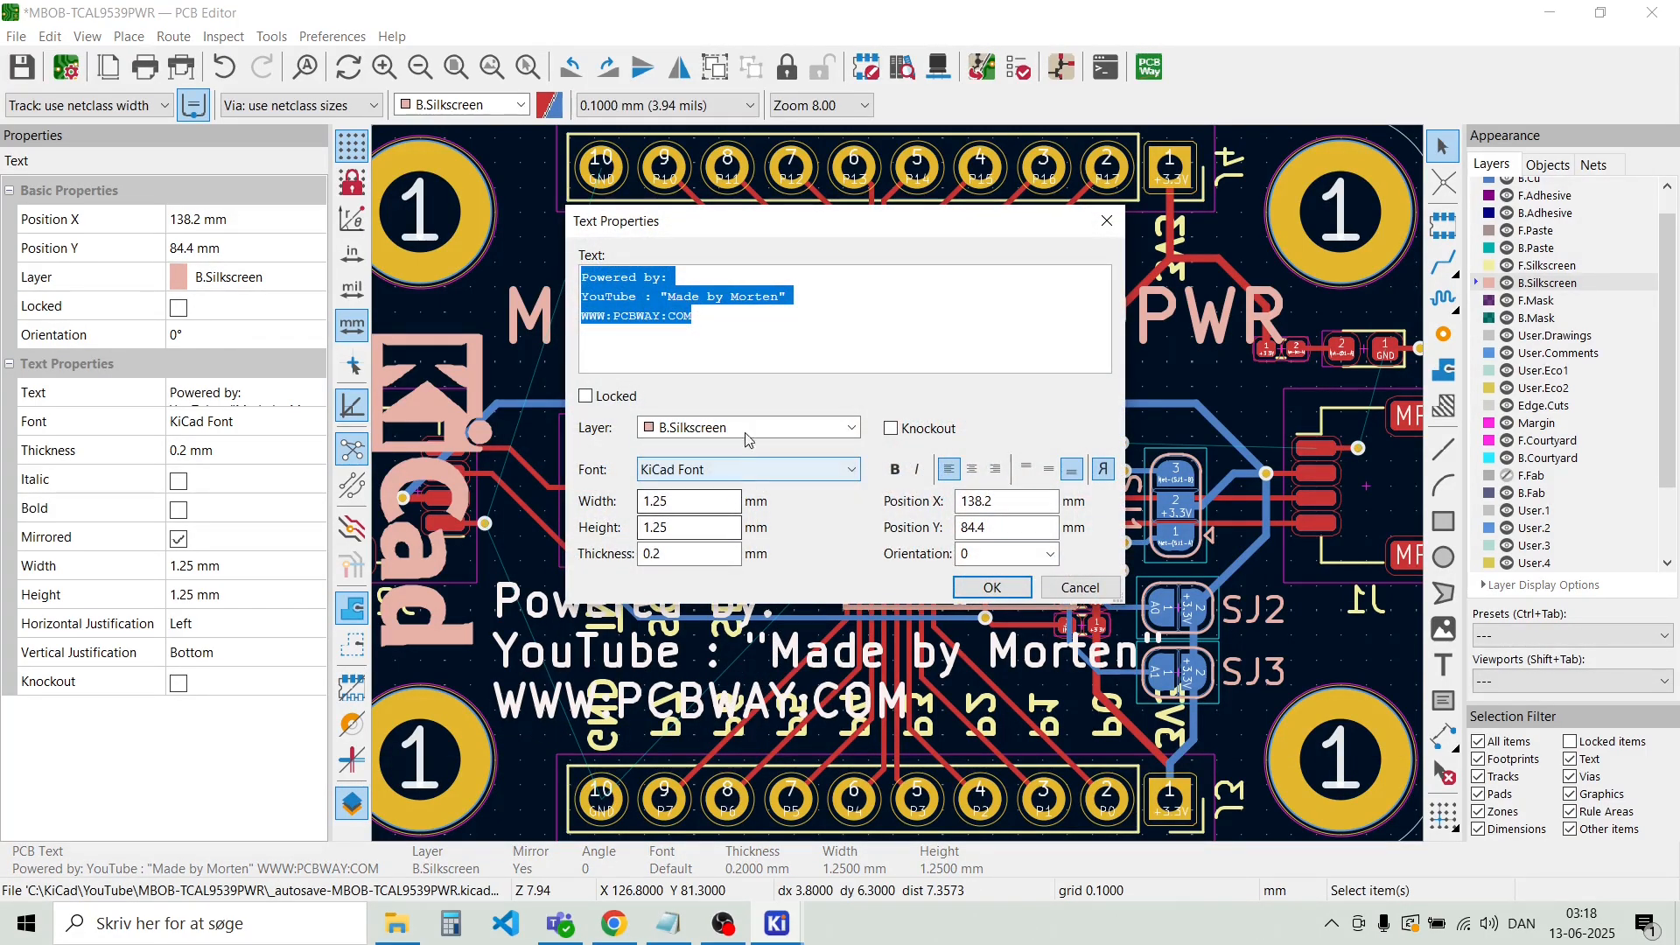
left_click(851, 290)
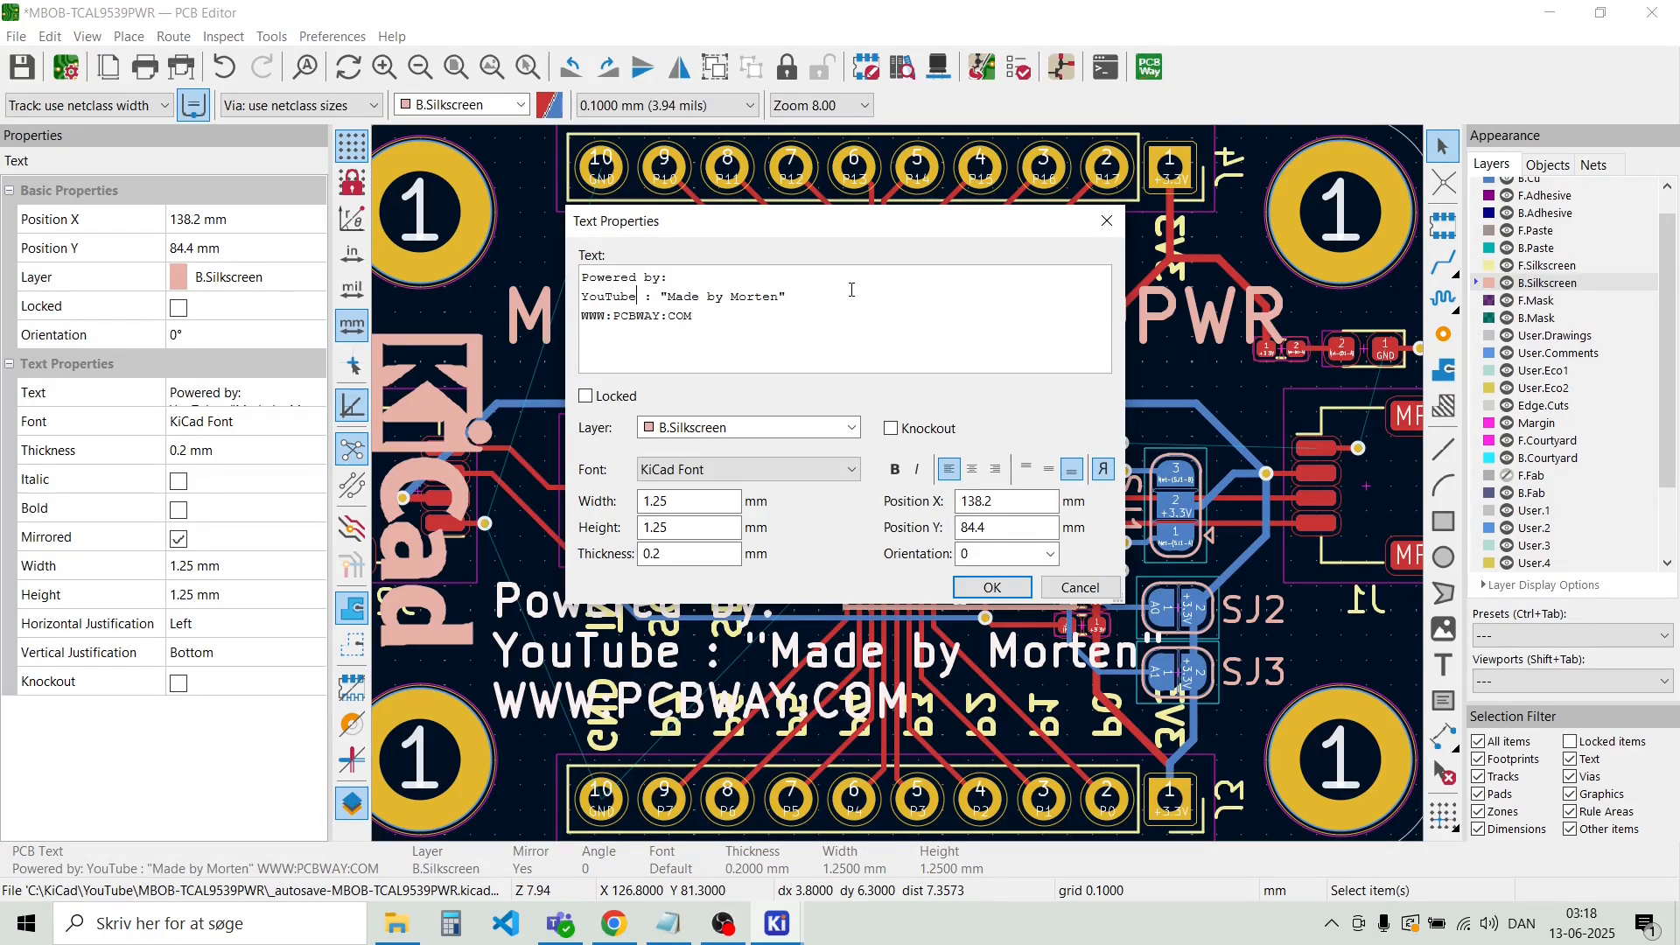
key("Delete")
key("Right")
key("BackSpace")
left_click(992, 587)
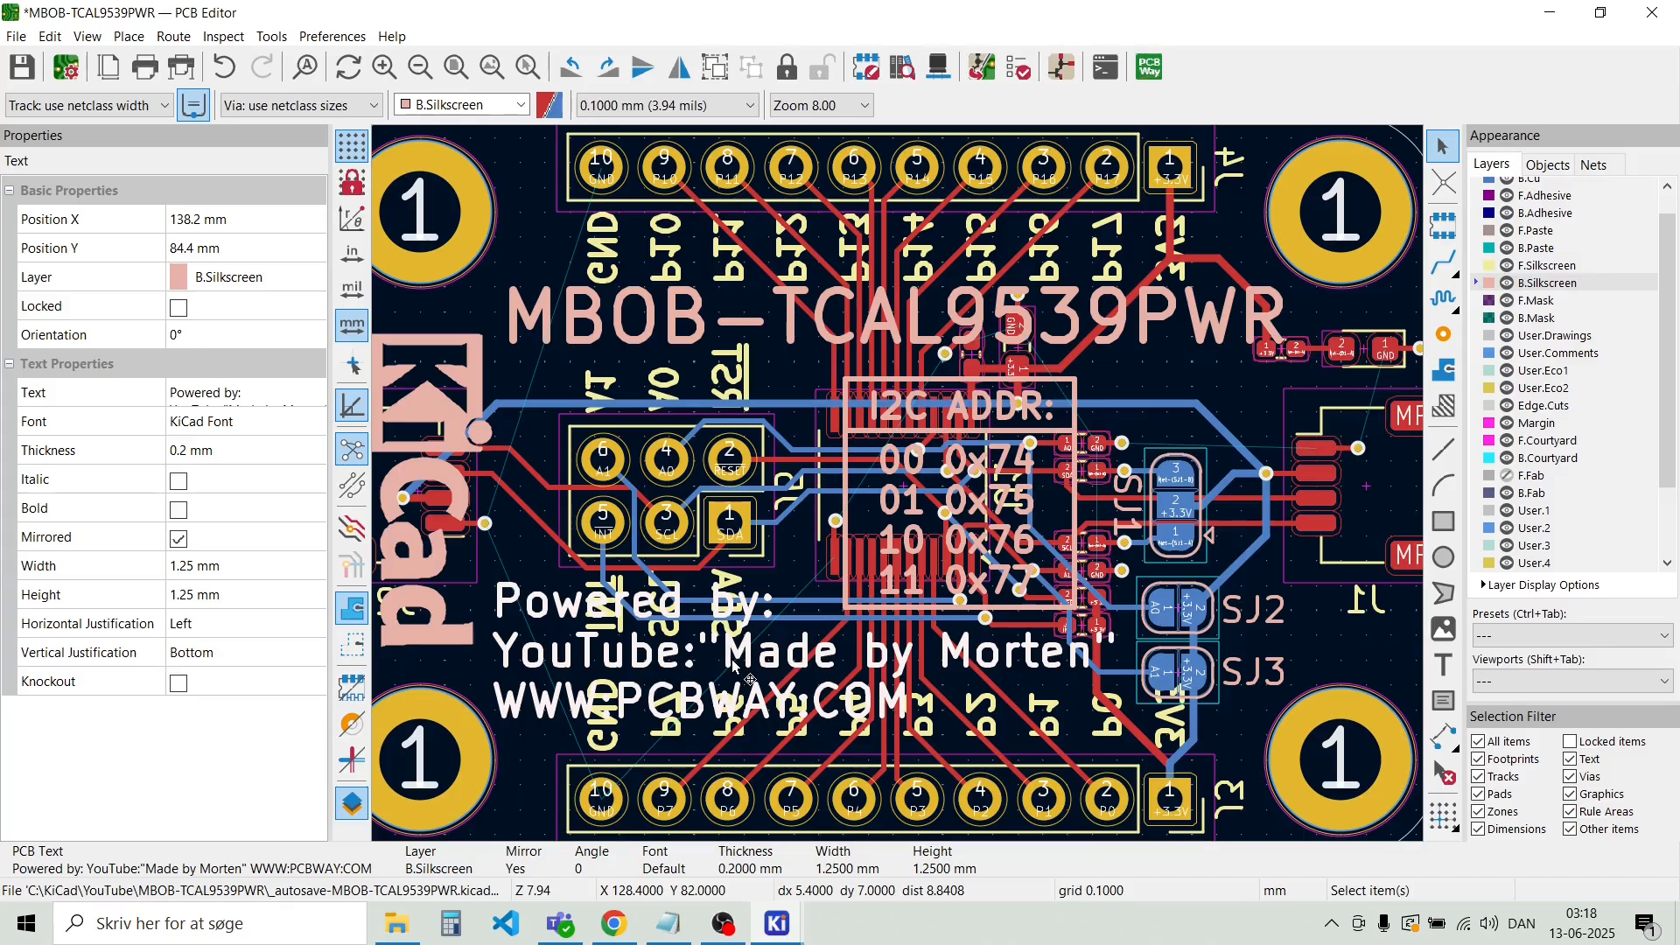
Shift the credit text slightly away from the KiCad logo, to X 137.9 mm, Y 84.4 mm
left_click_drag(732, 659, 498, 723)
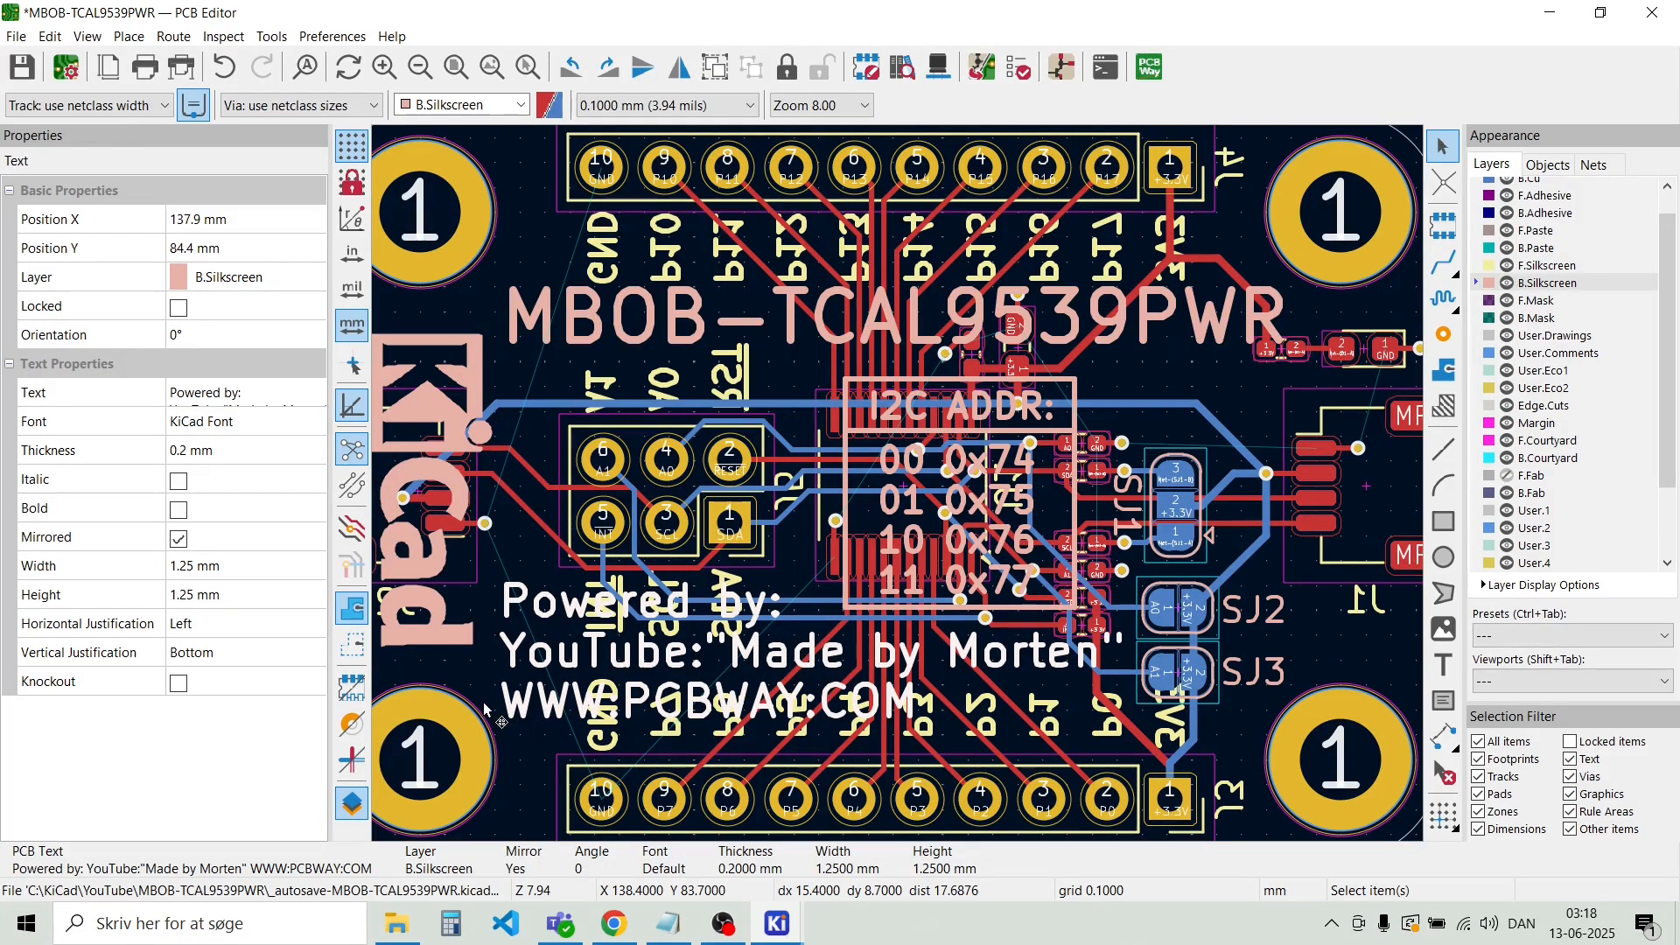
scroll(484, 702, "down", 1)
left_click(897, 484)
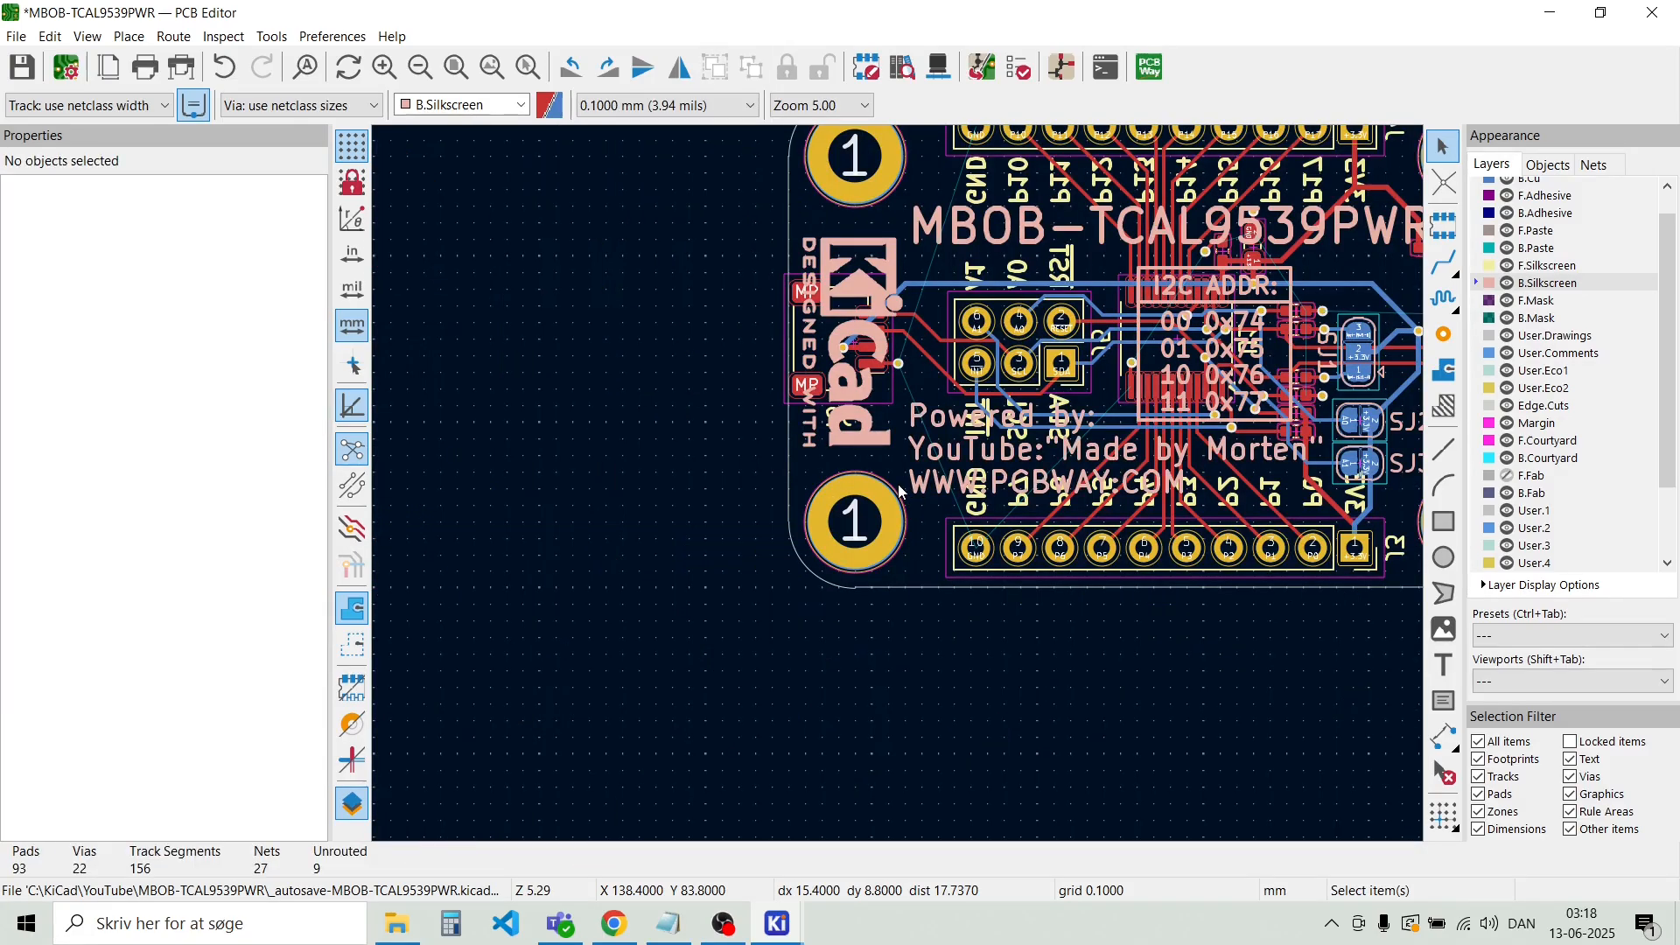
scroll(1061, 320, "down", 1)
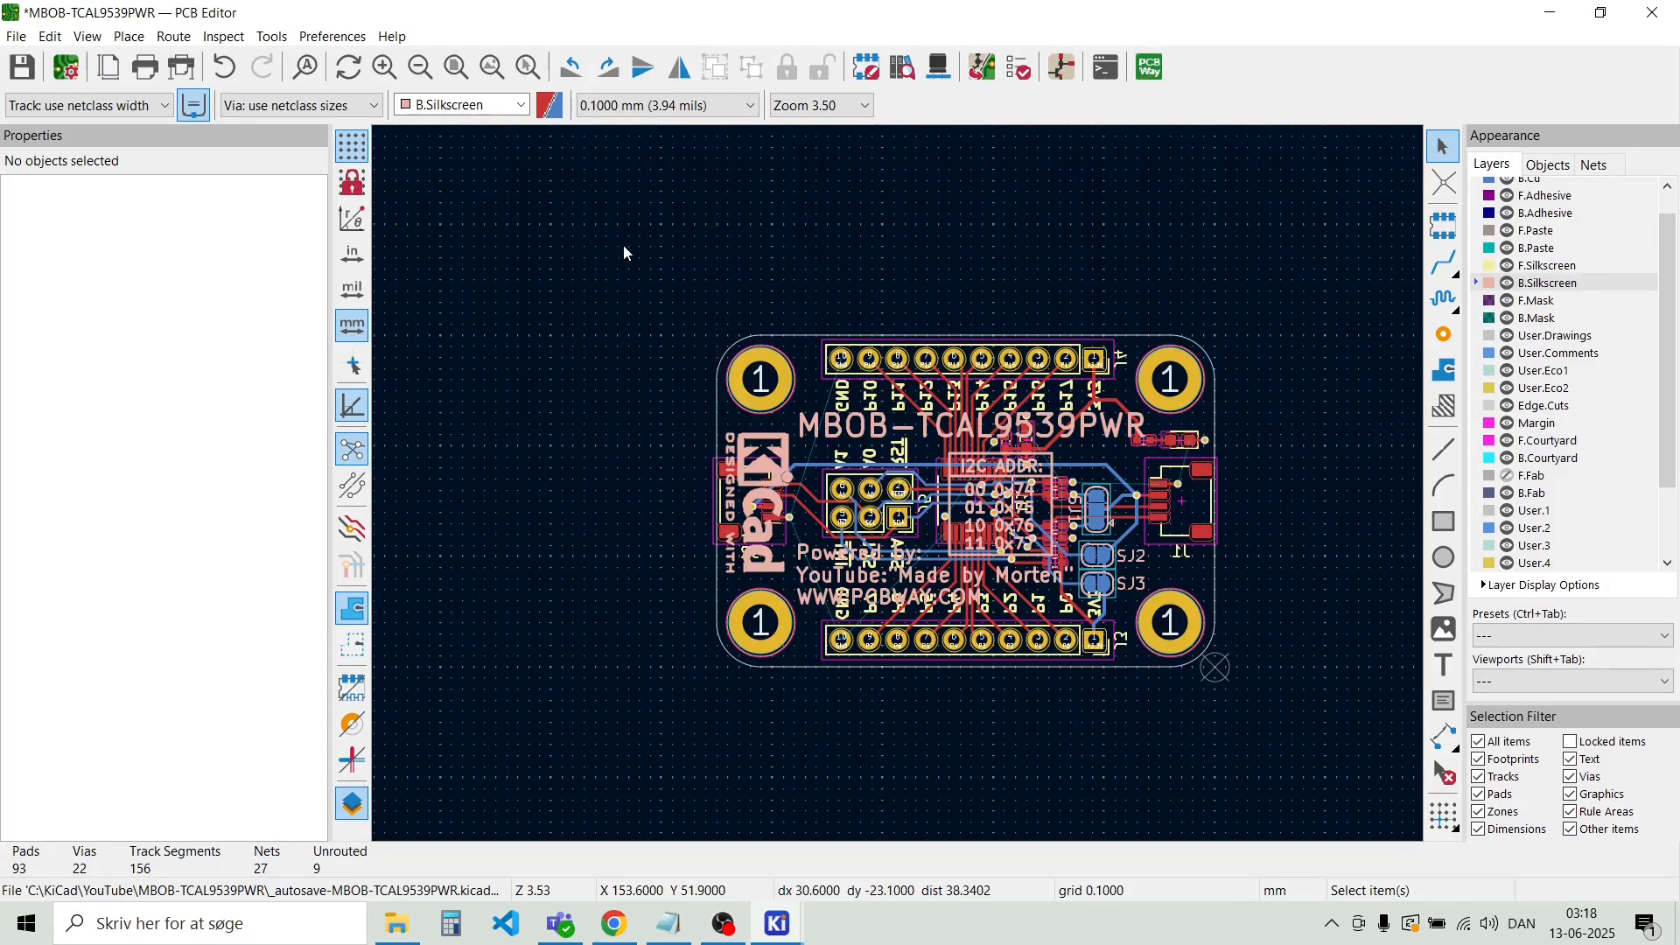
Inspect the back silkscreen layout in the 3D viewer with the board flipped over, and return to the PCB layout
left_click(87, 37)
left_click(112, 81)
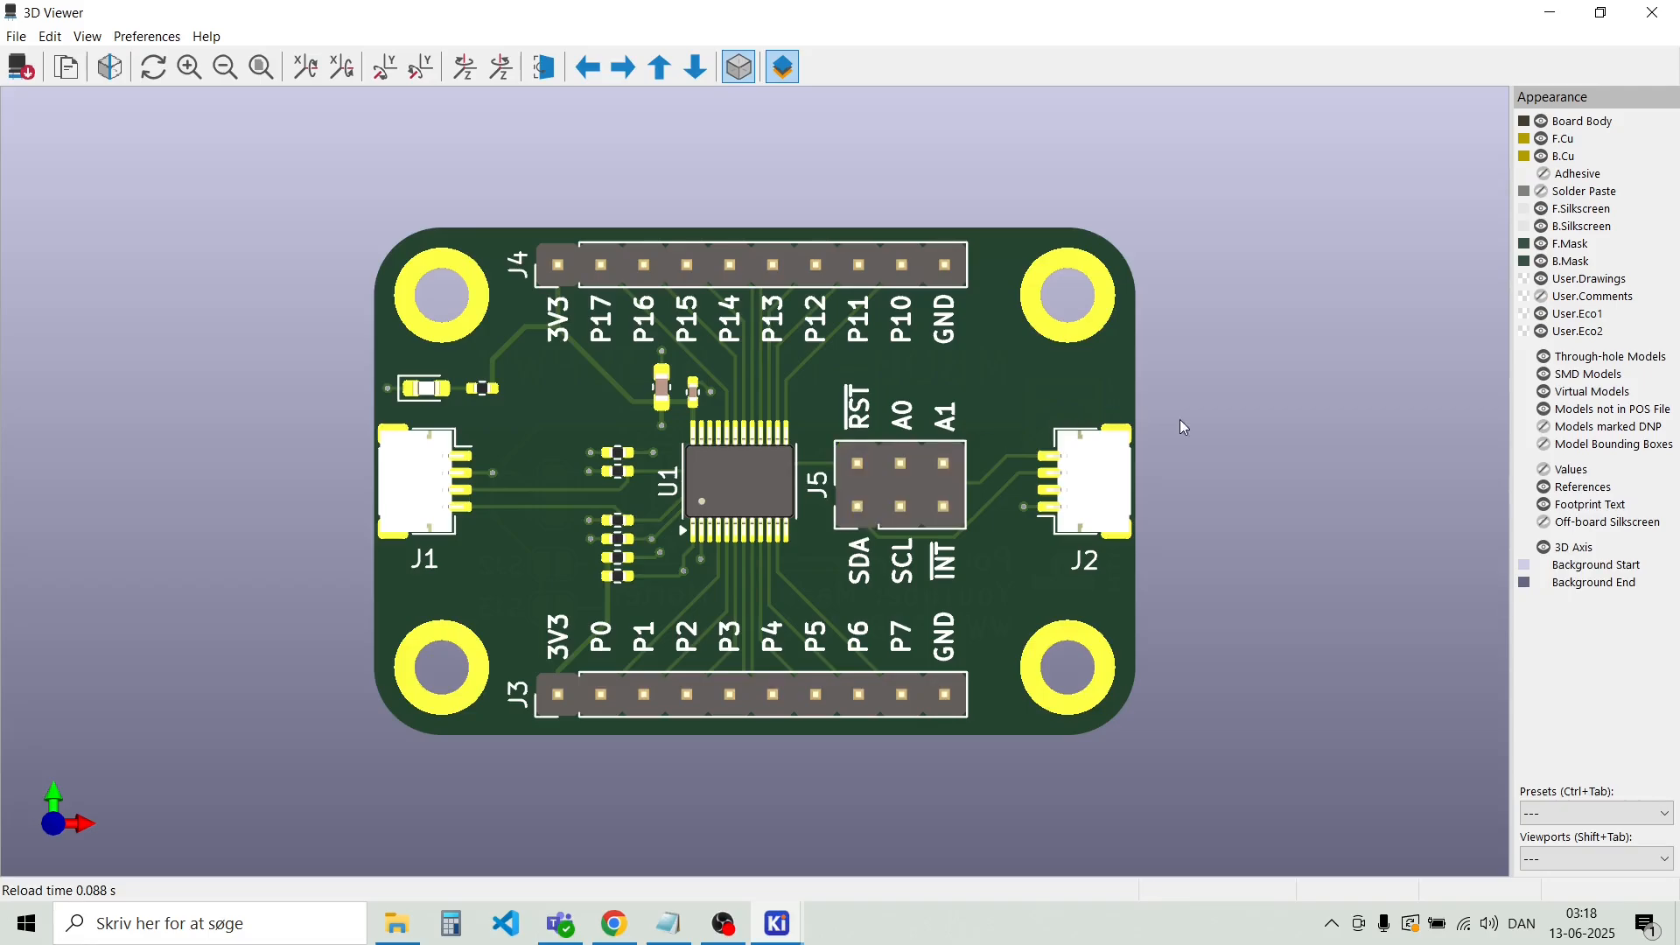
left_click_drag(1175, 426, 555, 485)
left_click_drag(861, 684, 868, 745)
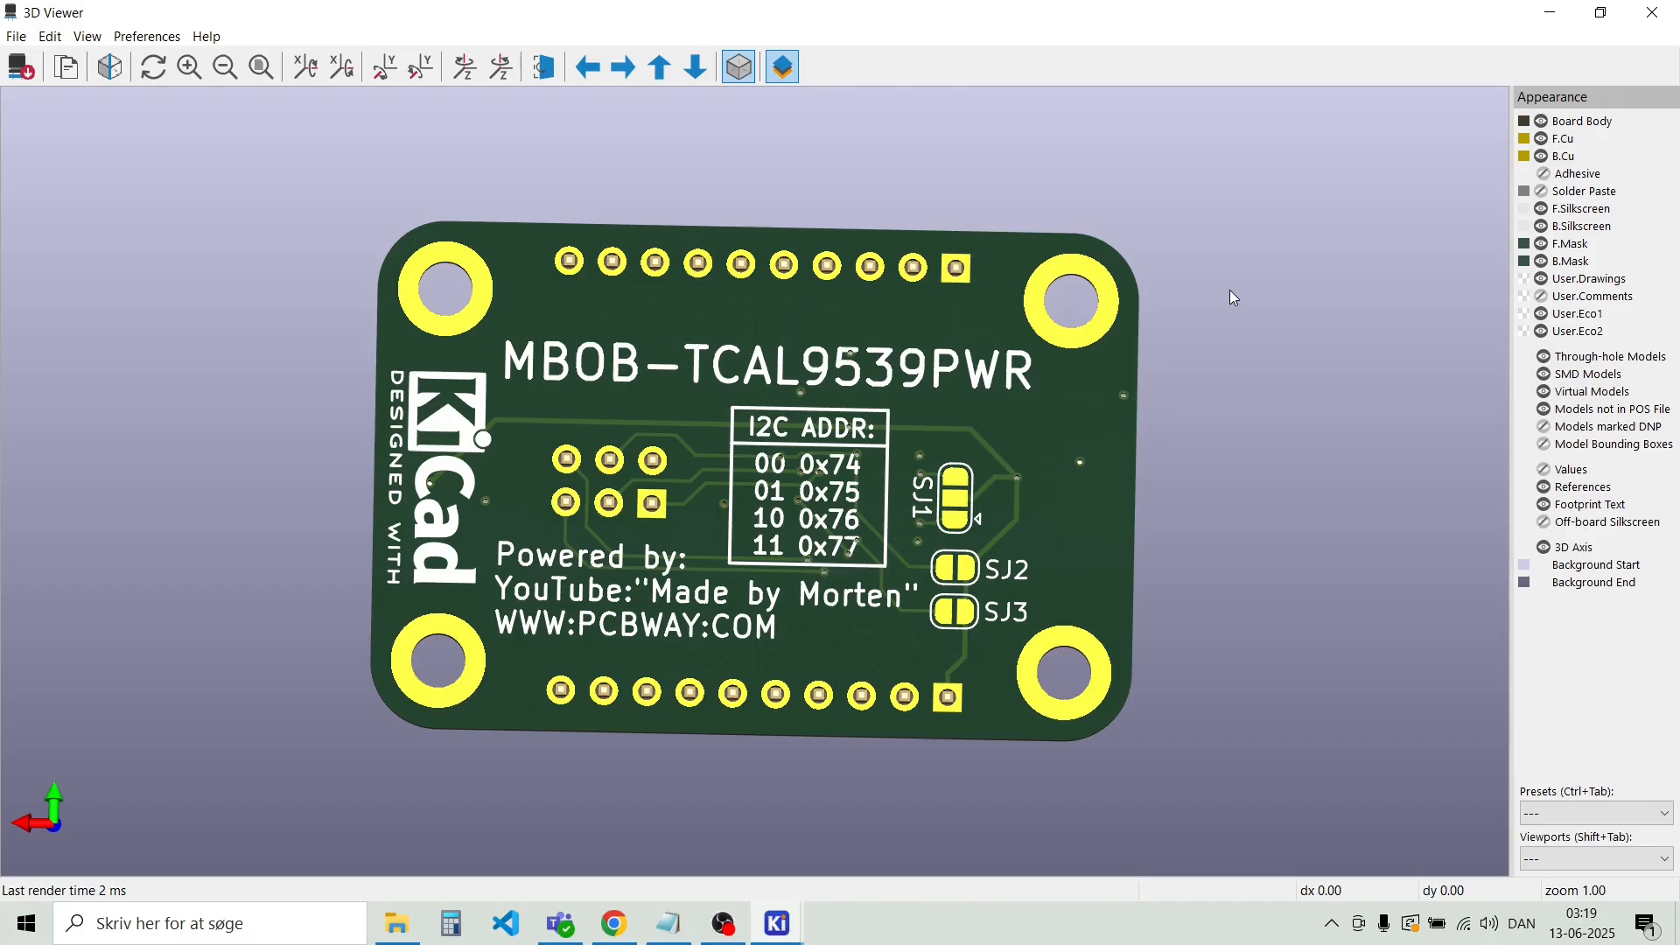
left_click(1653, 13)
scroll(980, 438, "up", 5)
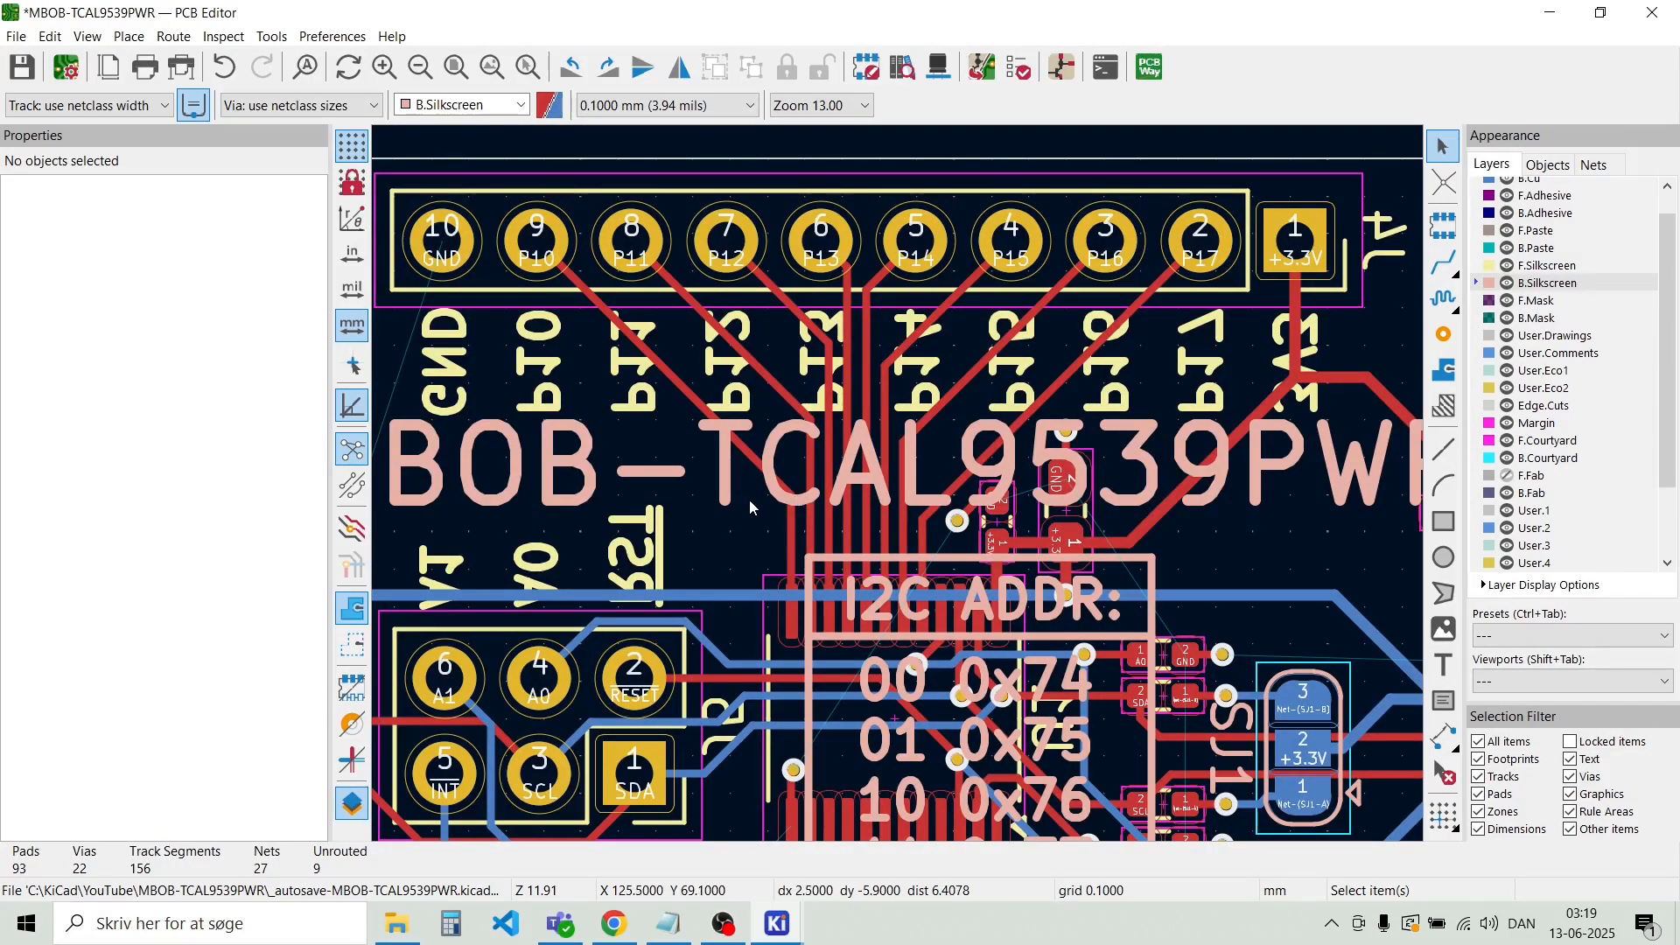
Set the width and height of the MBOB-TCAL9539PWR board name text to 1.5 mm
left_click(724, 508)
double_click(723, 507)
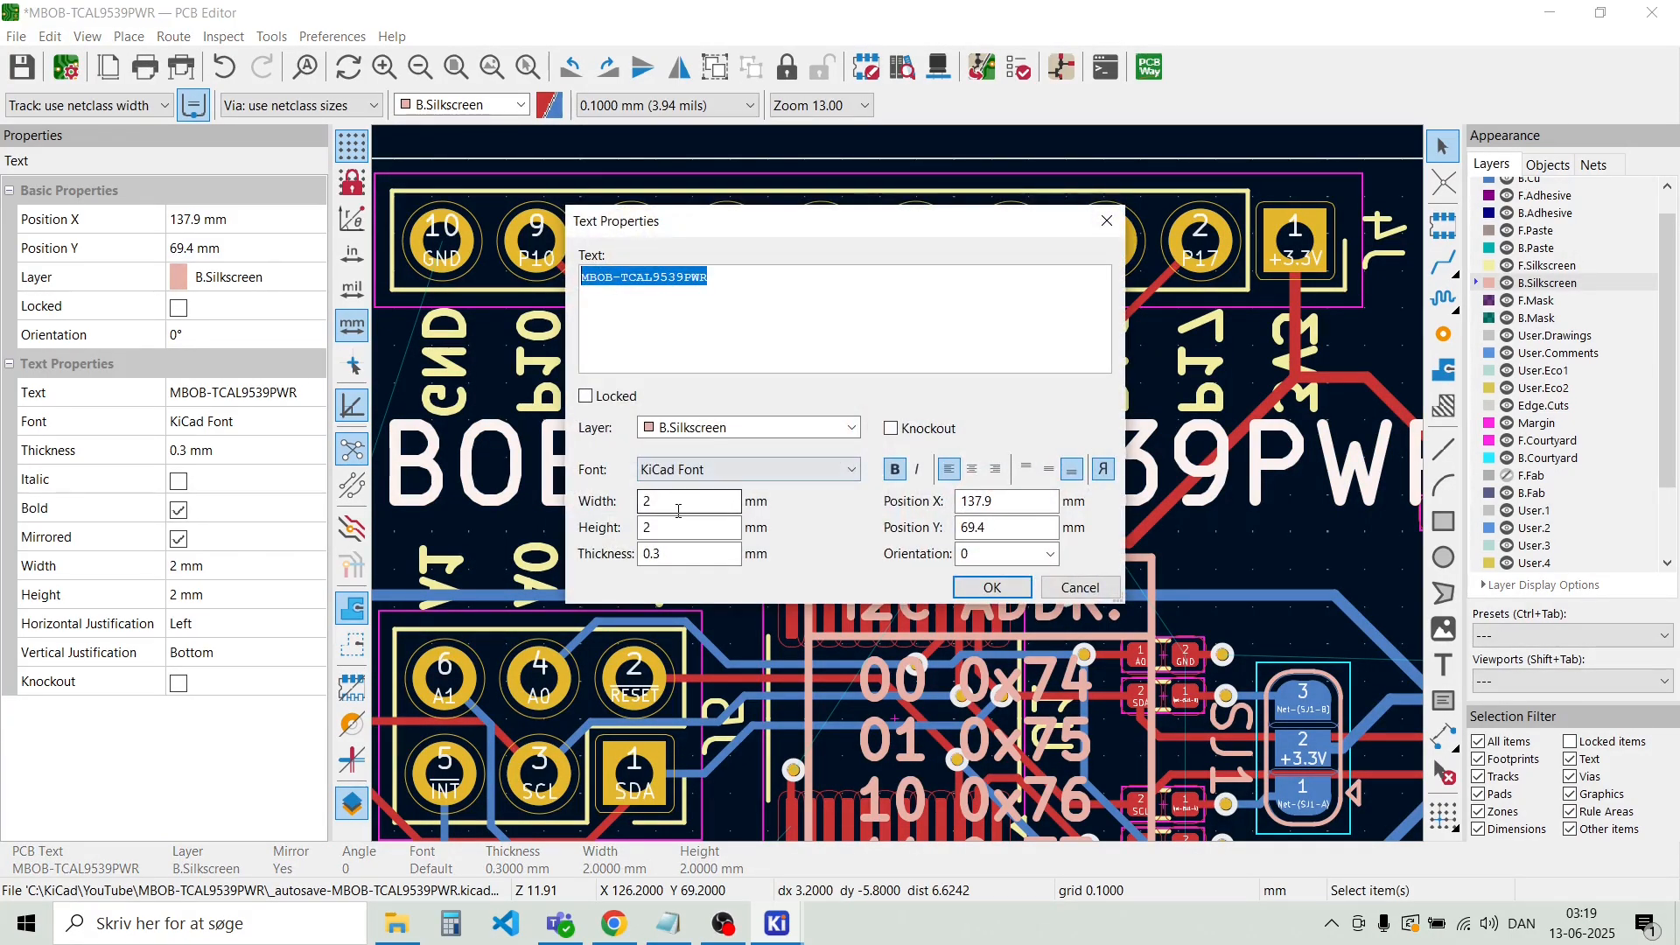
left_click_drag(692, 503, 636, 514)
type("1.5")
key("BackSpace")
key("BackSpace")
key("BackSpace")
type("1.")
key("Tab")
left_click(992, 588)
key("Escape")
Move the board name text above the I2C address table, to X 134.9 mm, Y 68 mm
scroll(898, 485, "down", 2)
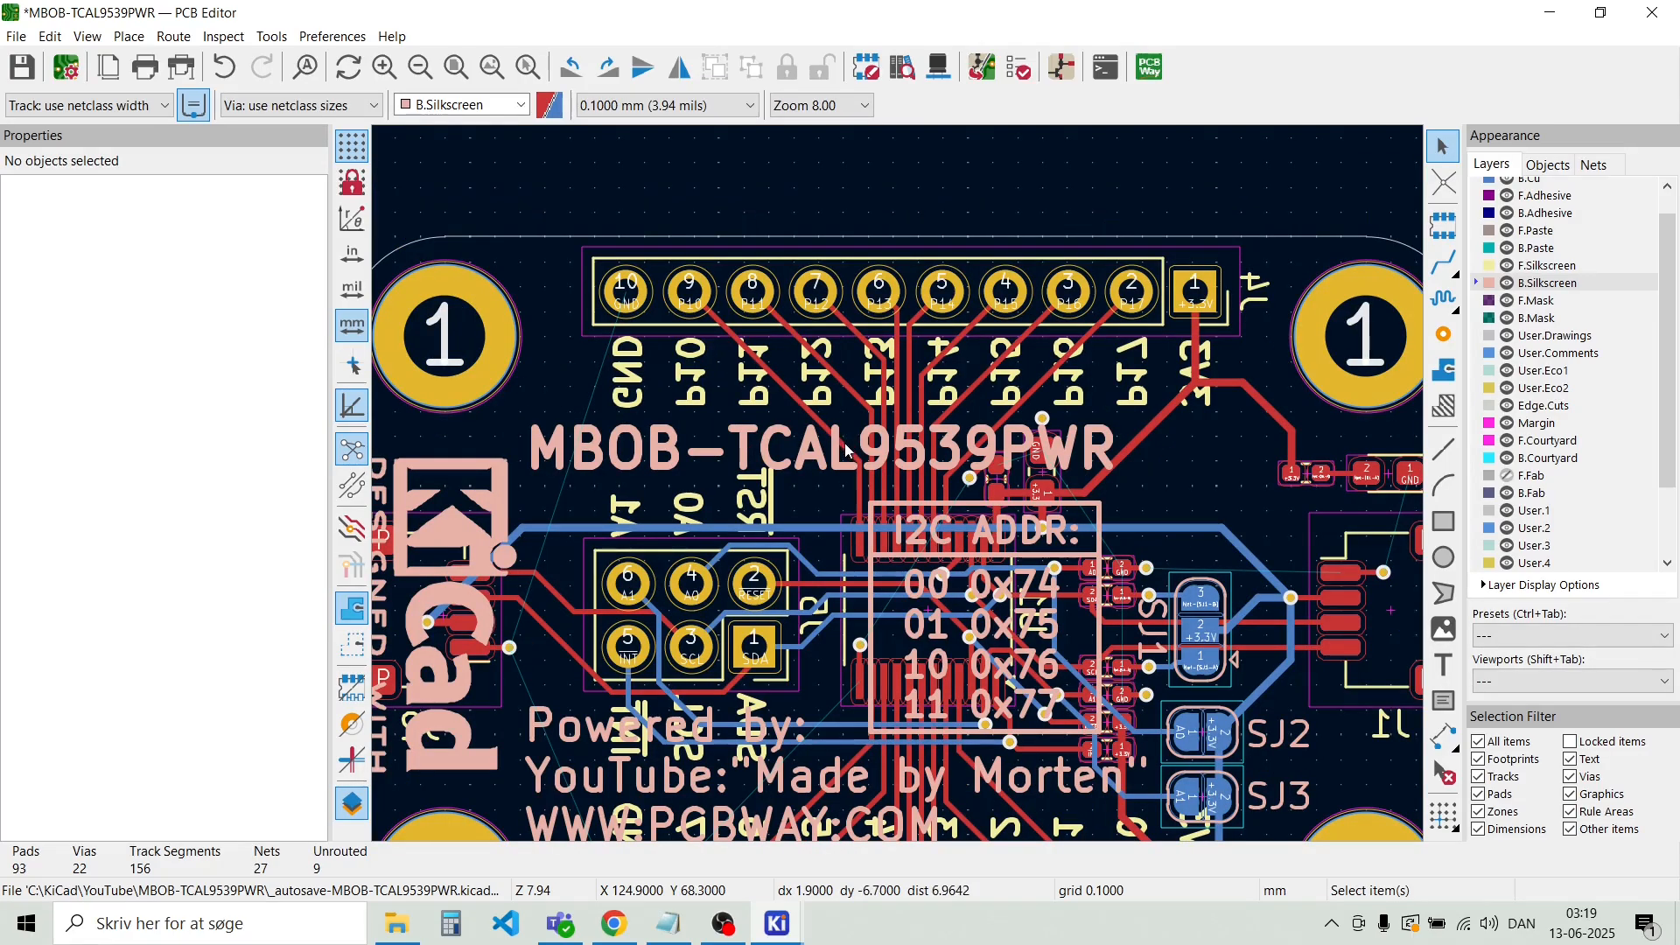
left_click(846, 450)
key("m")
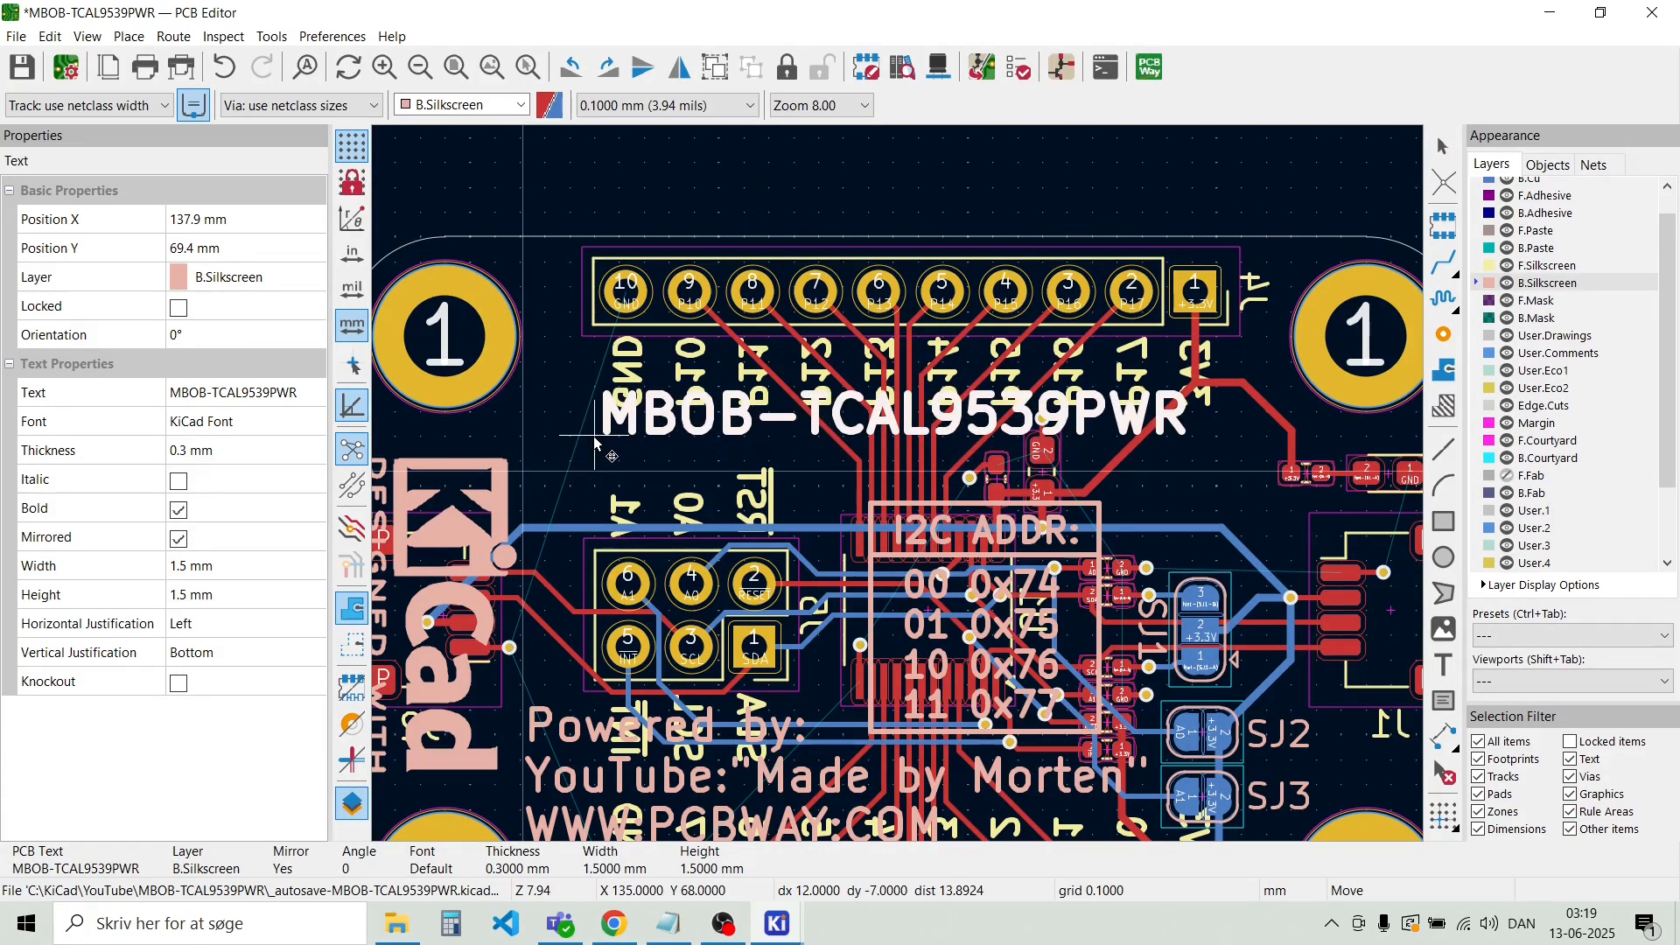
left_click(595, 441)
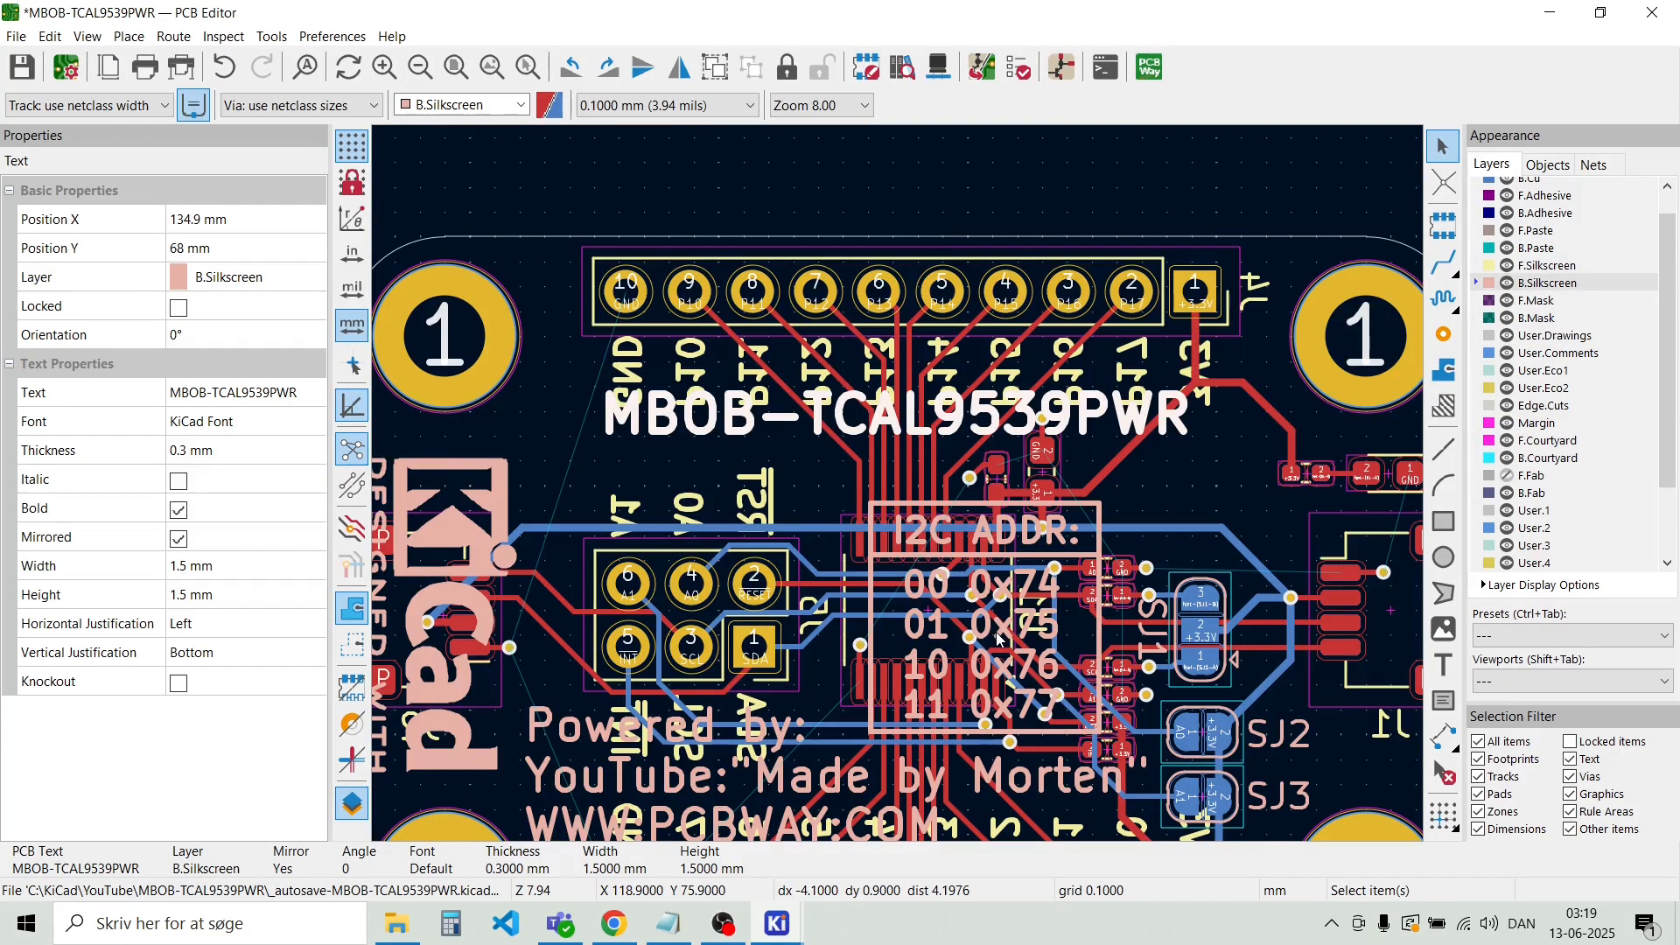
Move the whole I2C address table, with its frame, divider line, heading and address rows, slightly up toward the board name
scroll(998, 638, "up", 2)
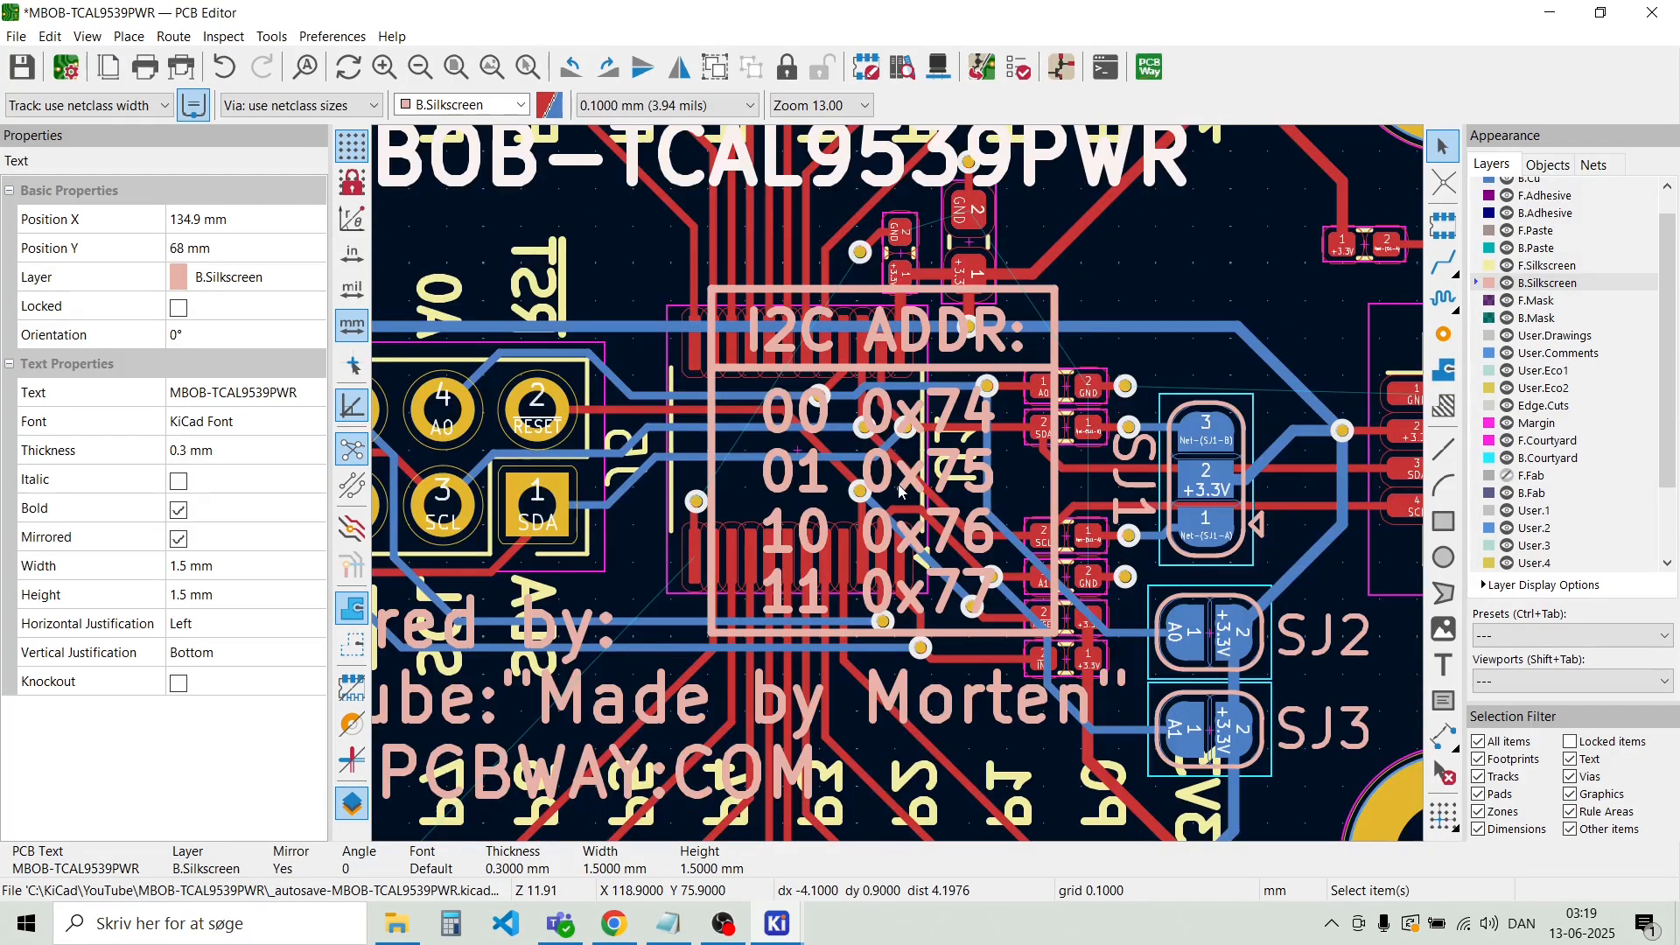
left_click(844, 288)
left_click(874, 307)
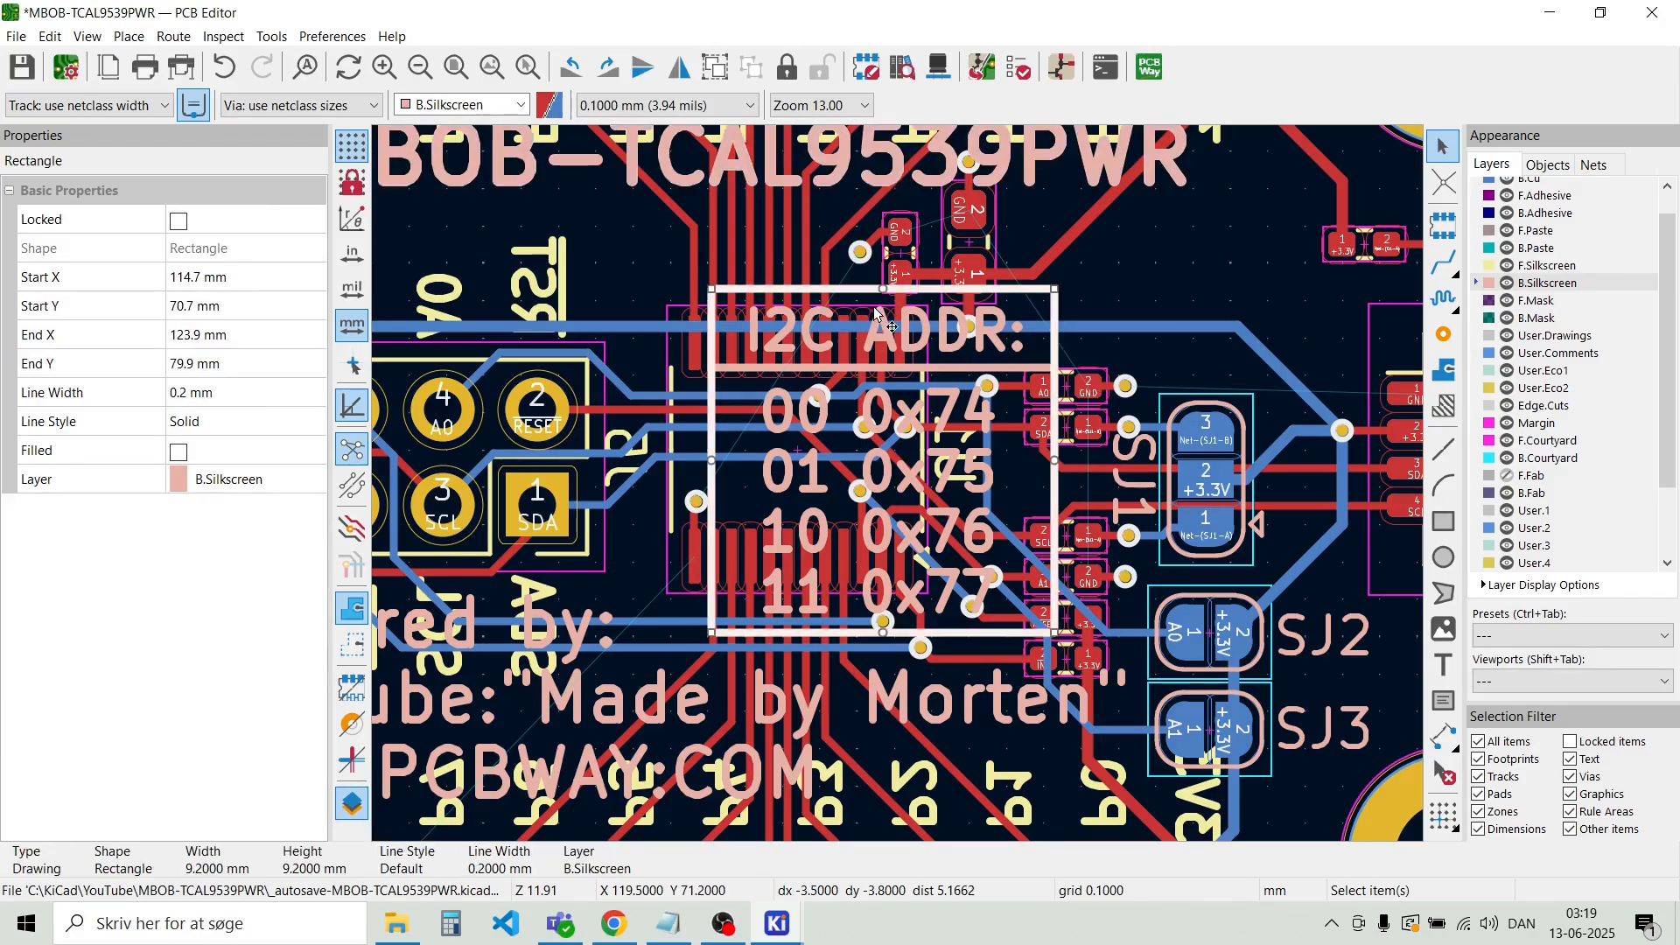
left_click(819, 315, "shift")
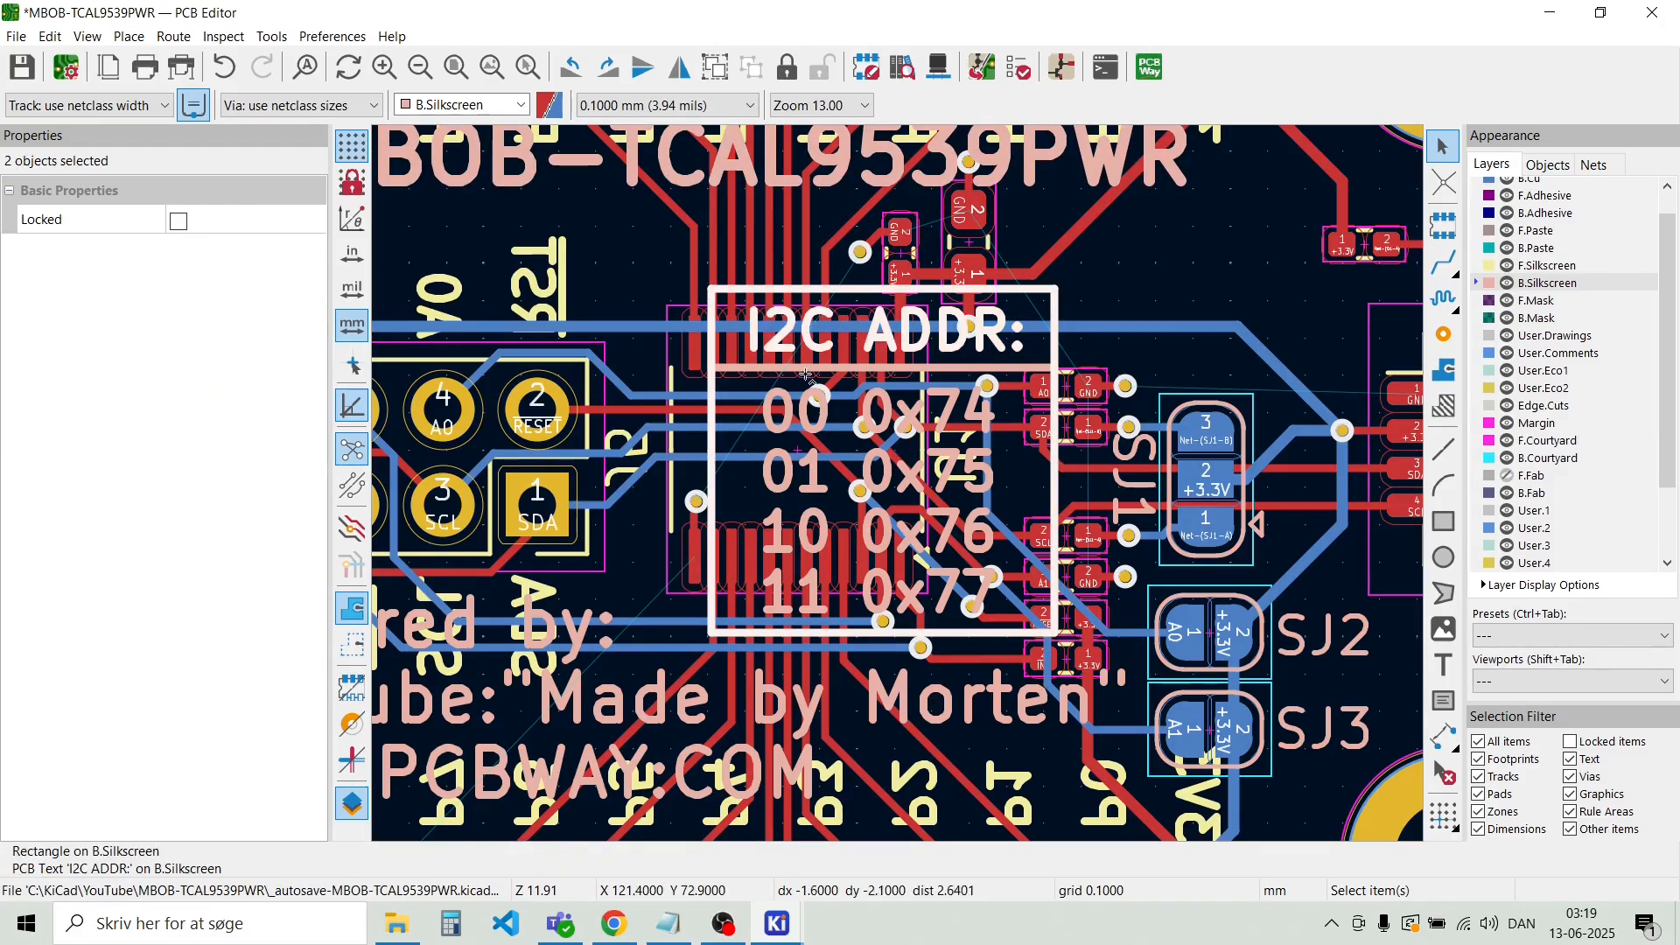
left_click(823, 421, "shift")
left_click(840, 371, "shift")
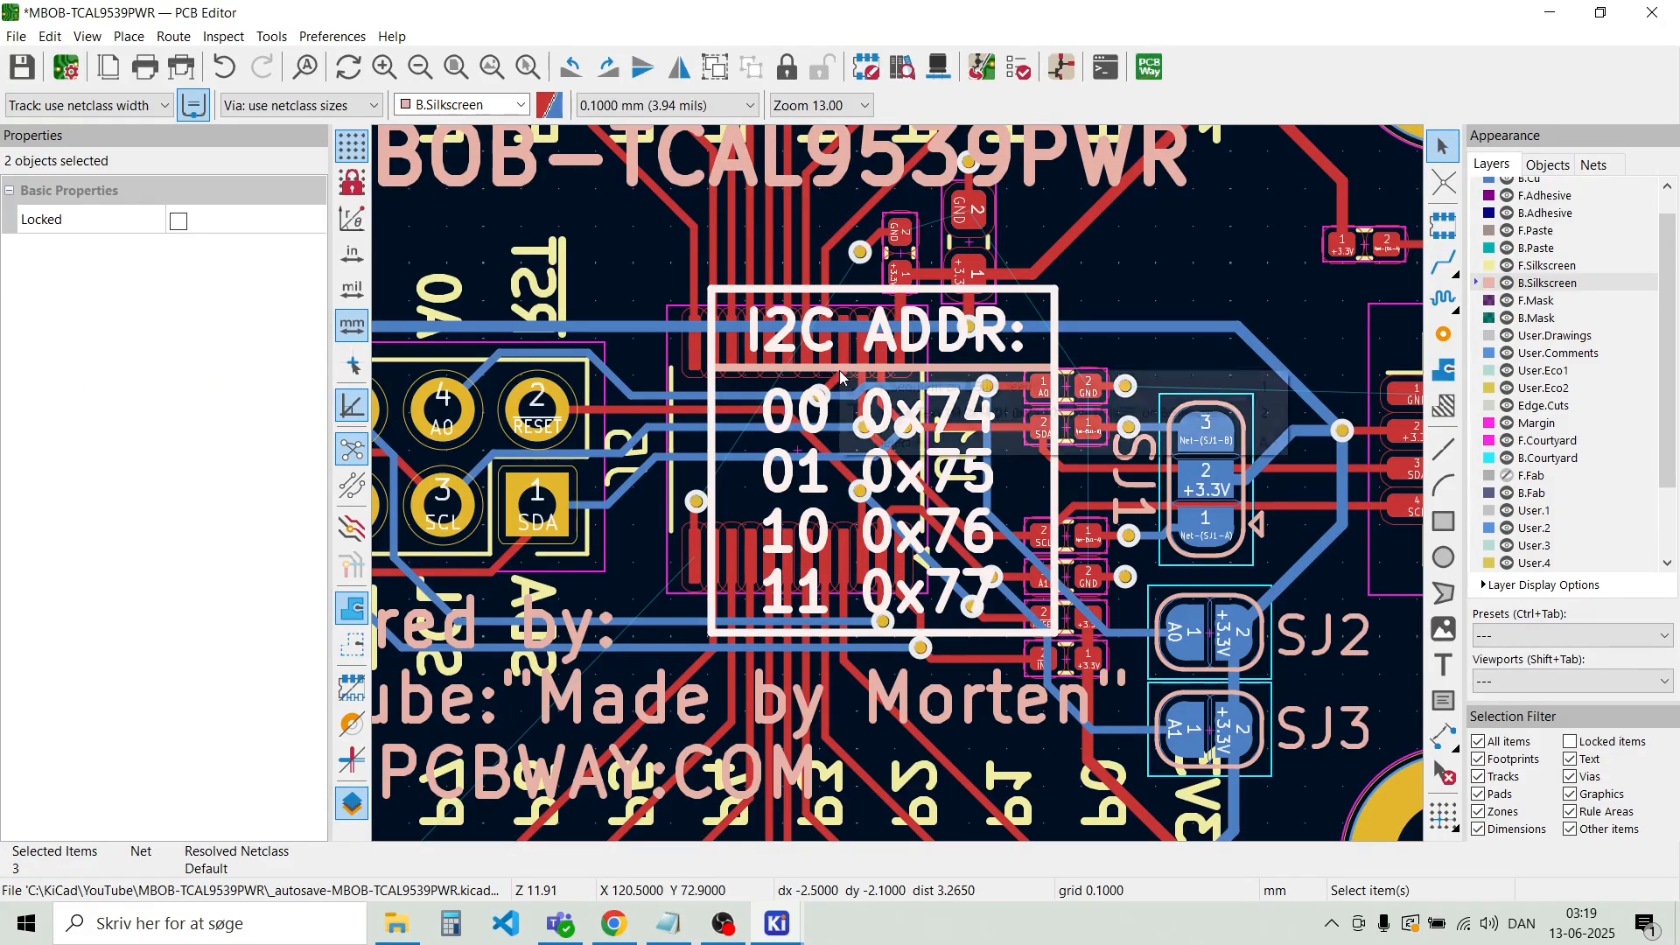
left_click(895, 386)
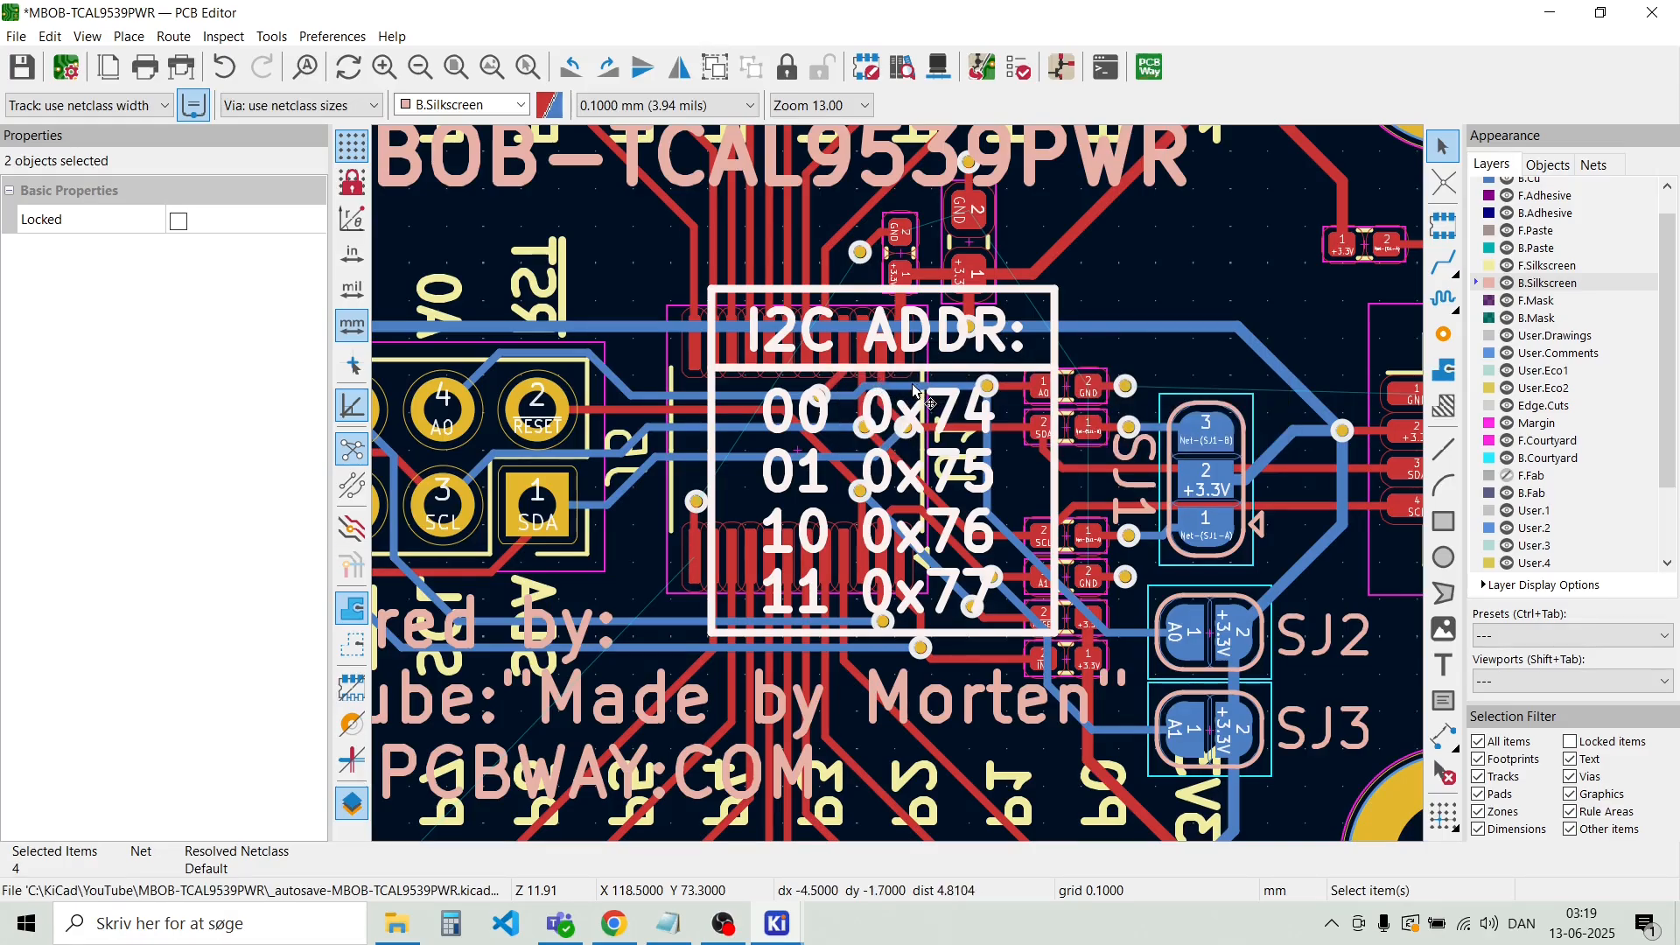
left_click_drag(910, 392, 879, 333)
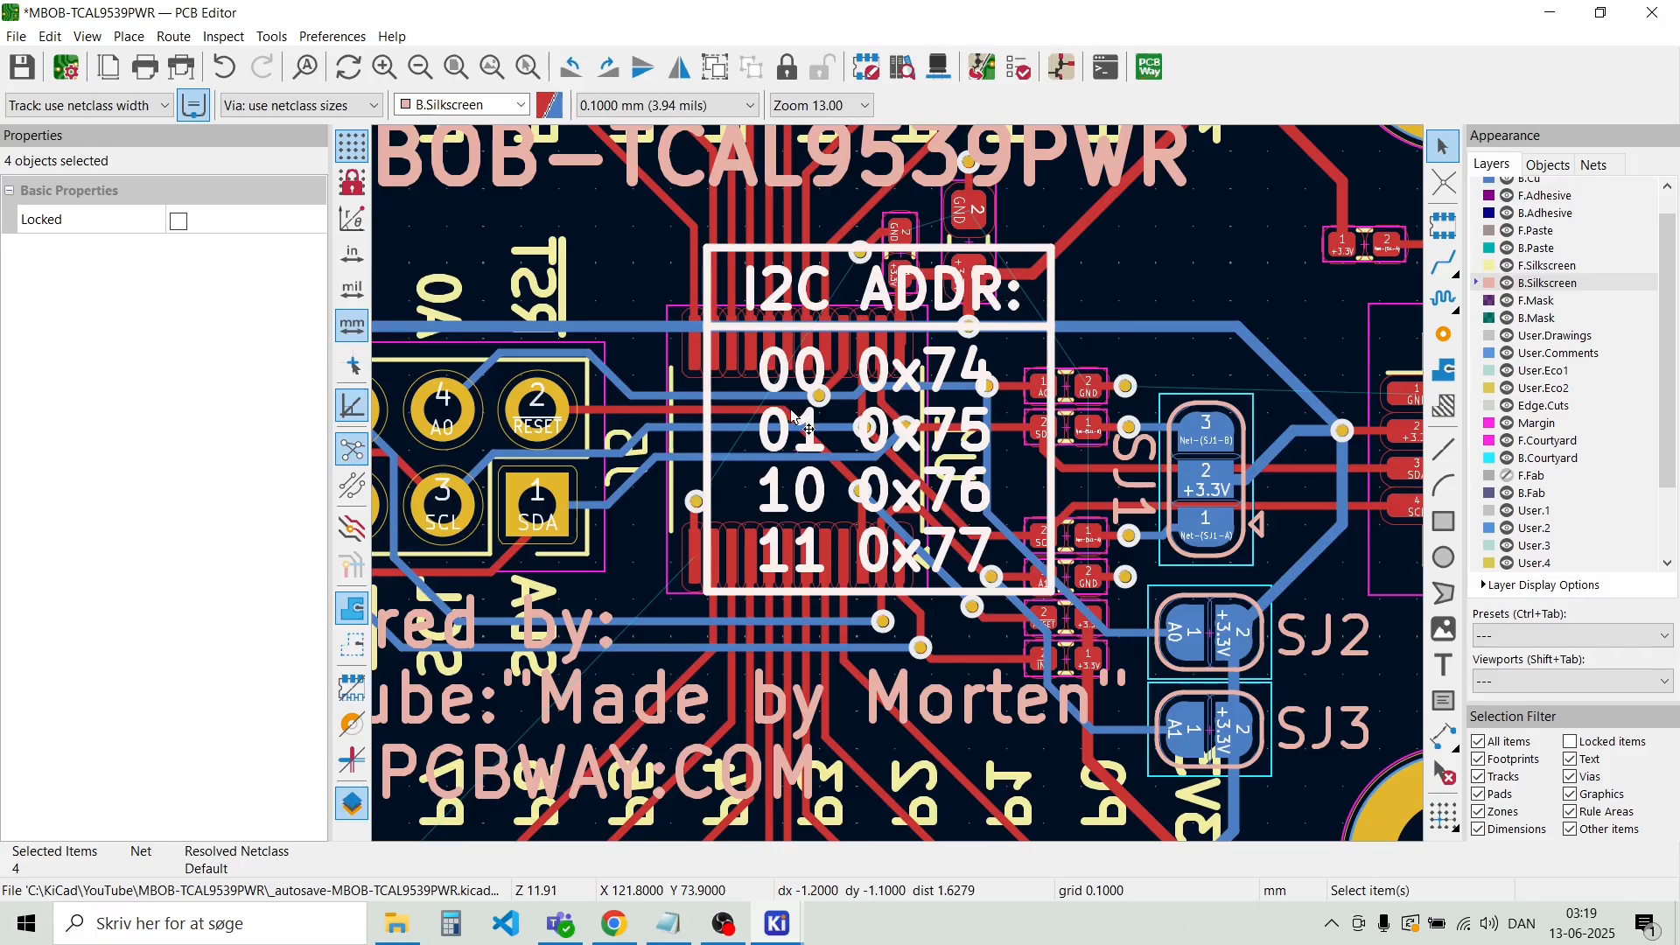
Move the credit text up to X 137.9 mm, Y 83.3 mm
scroll(1116, 635, "down", 2)
left_click(634, 684)
key("m")
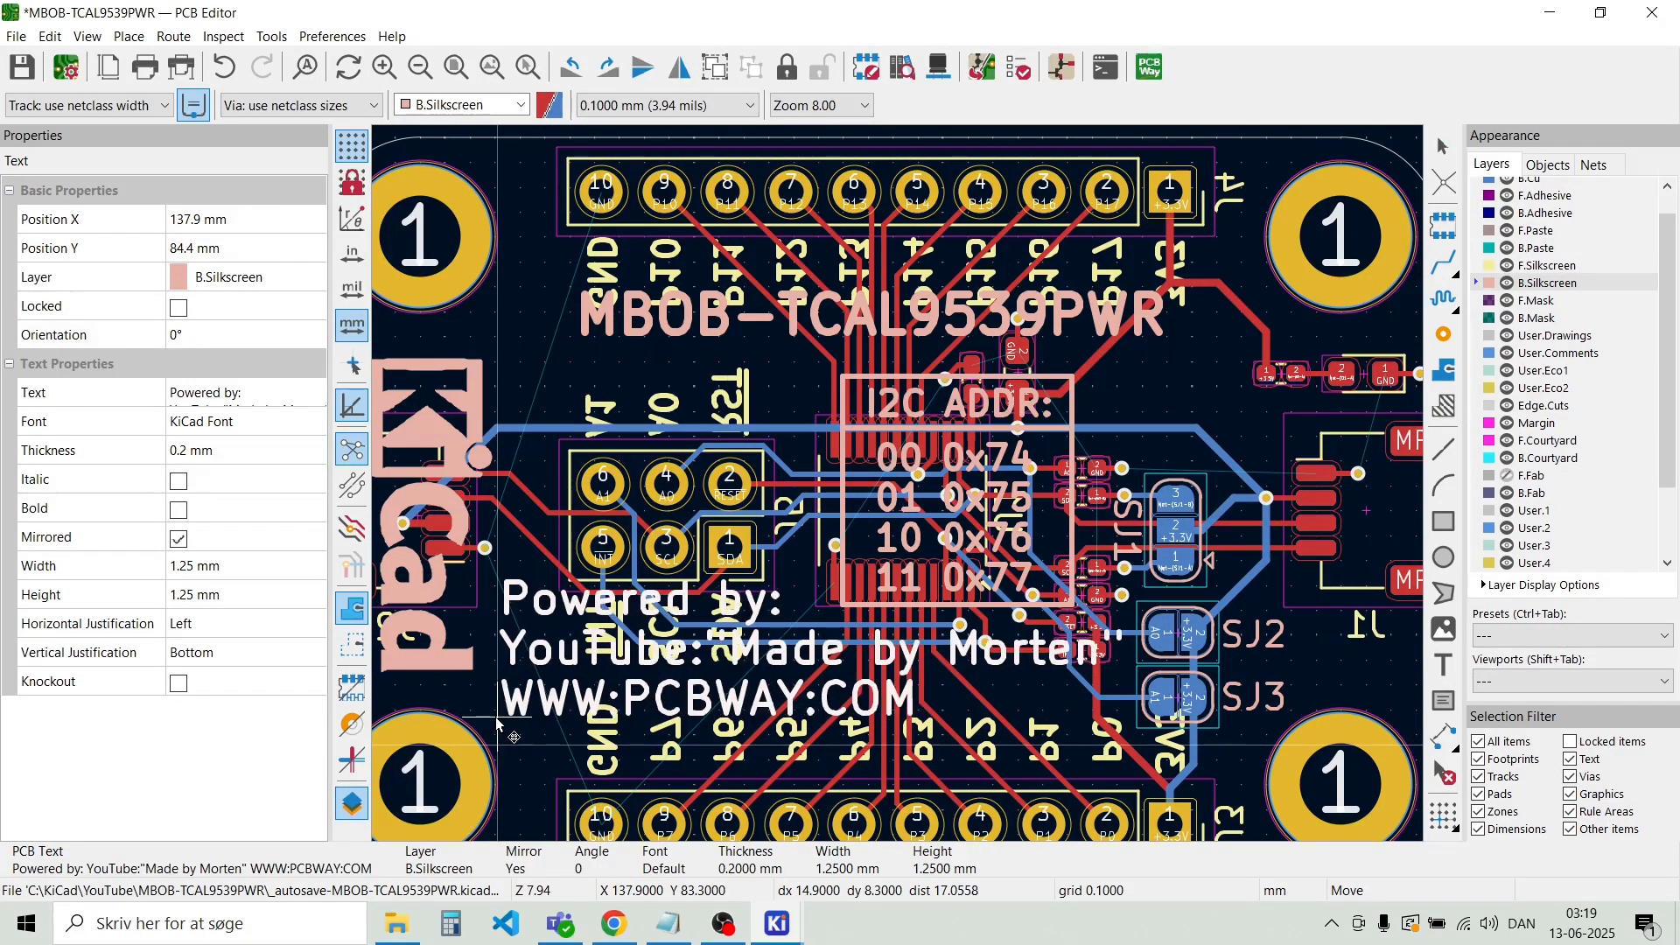
left_click(497, 721)
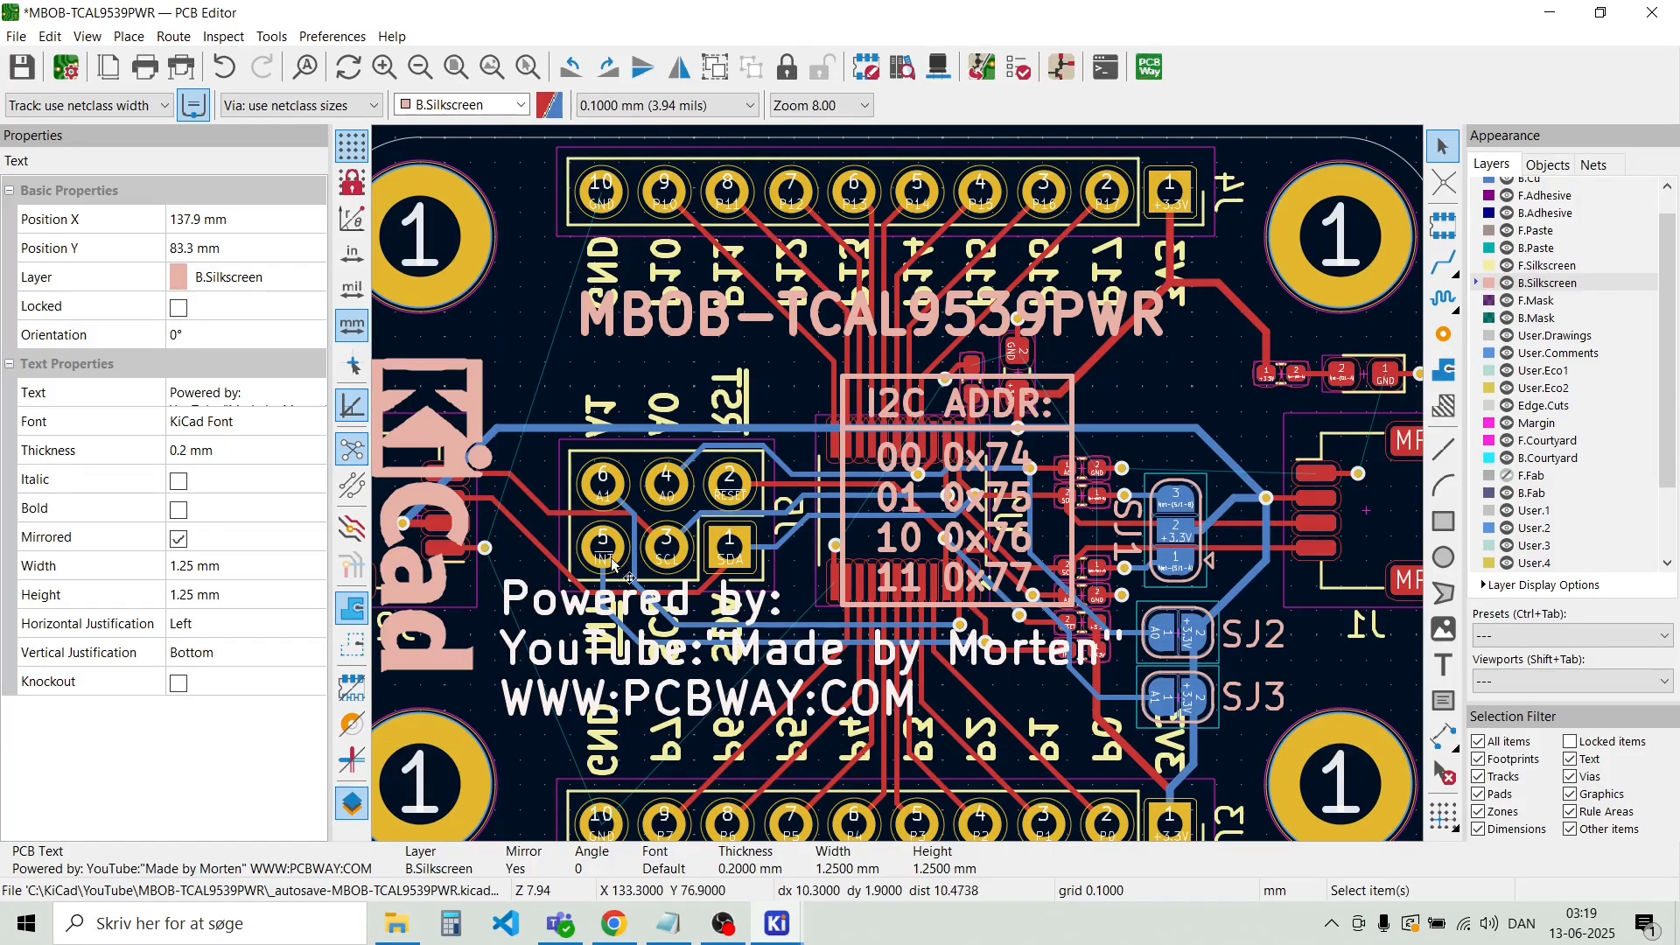
left_click(537, 341)
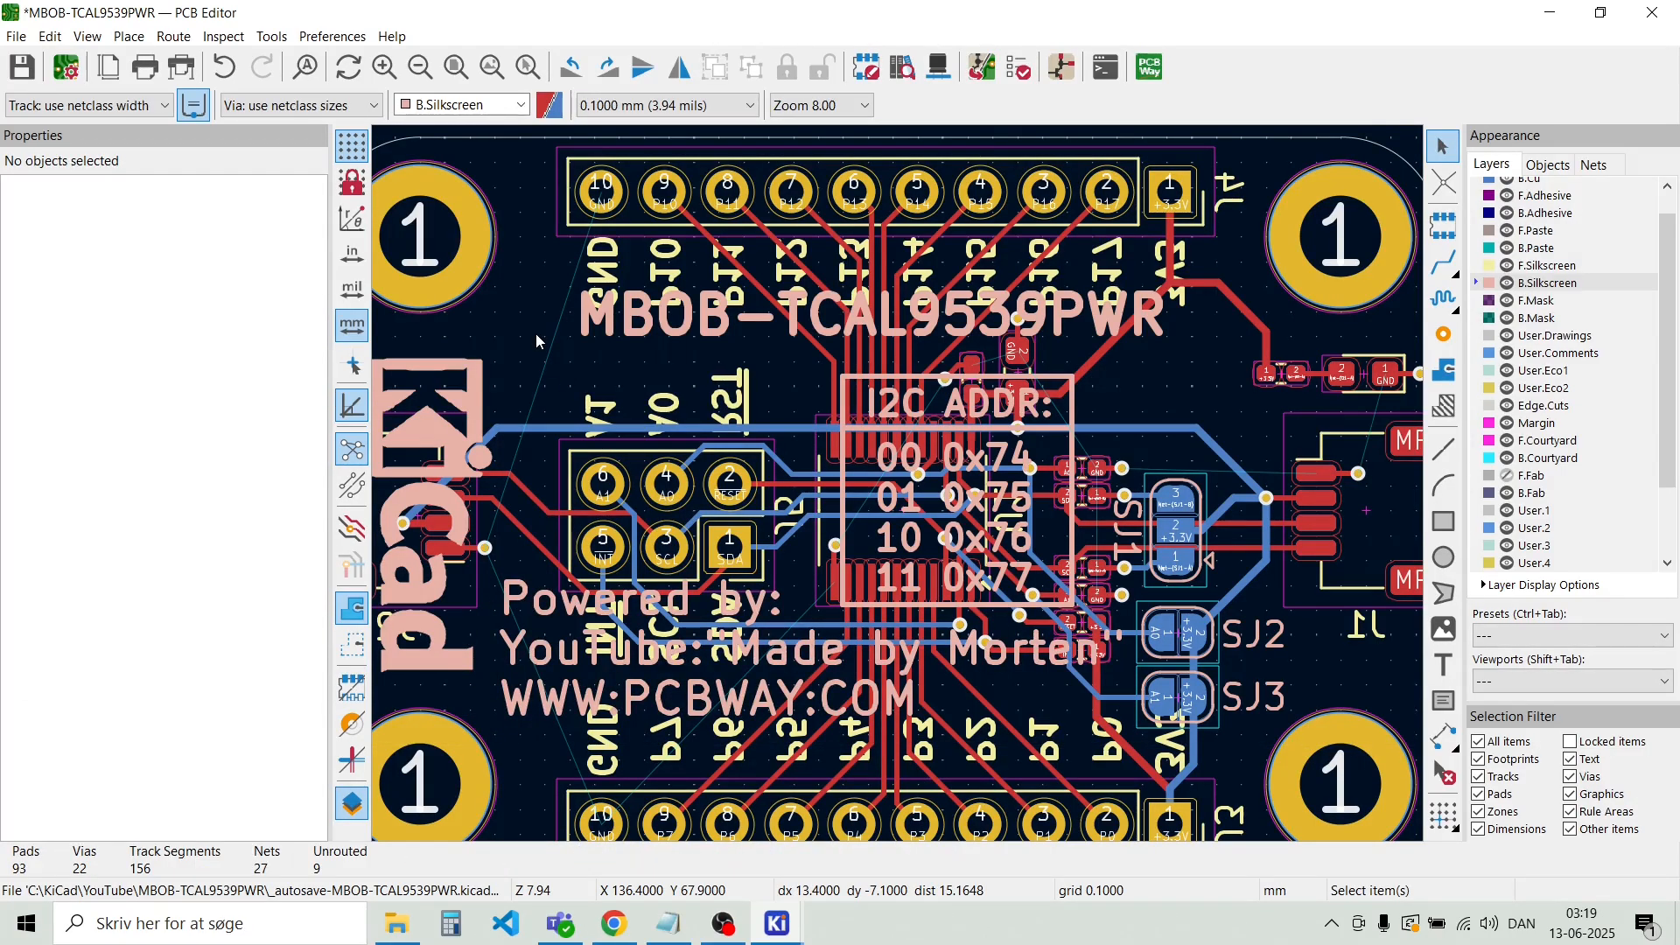
Examine the placement of the back silkscreen texts and KiCad logo across the whole board
middle_click_drag(535, 333, 901, 483)
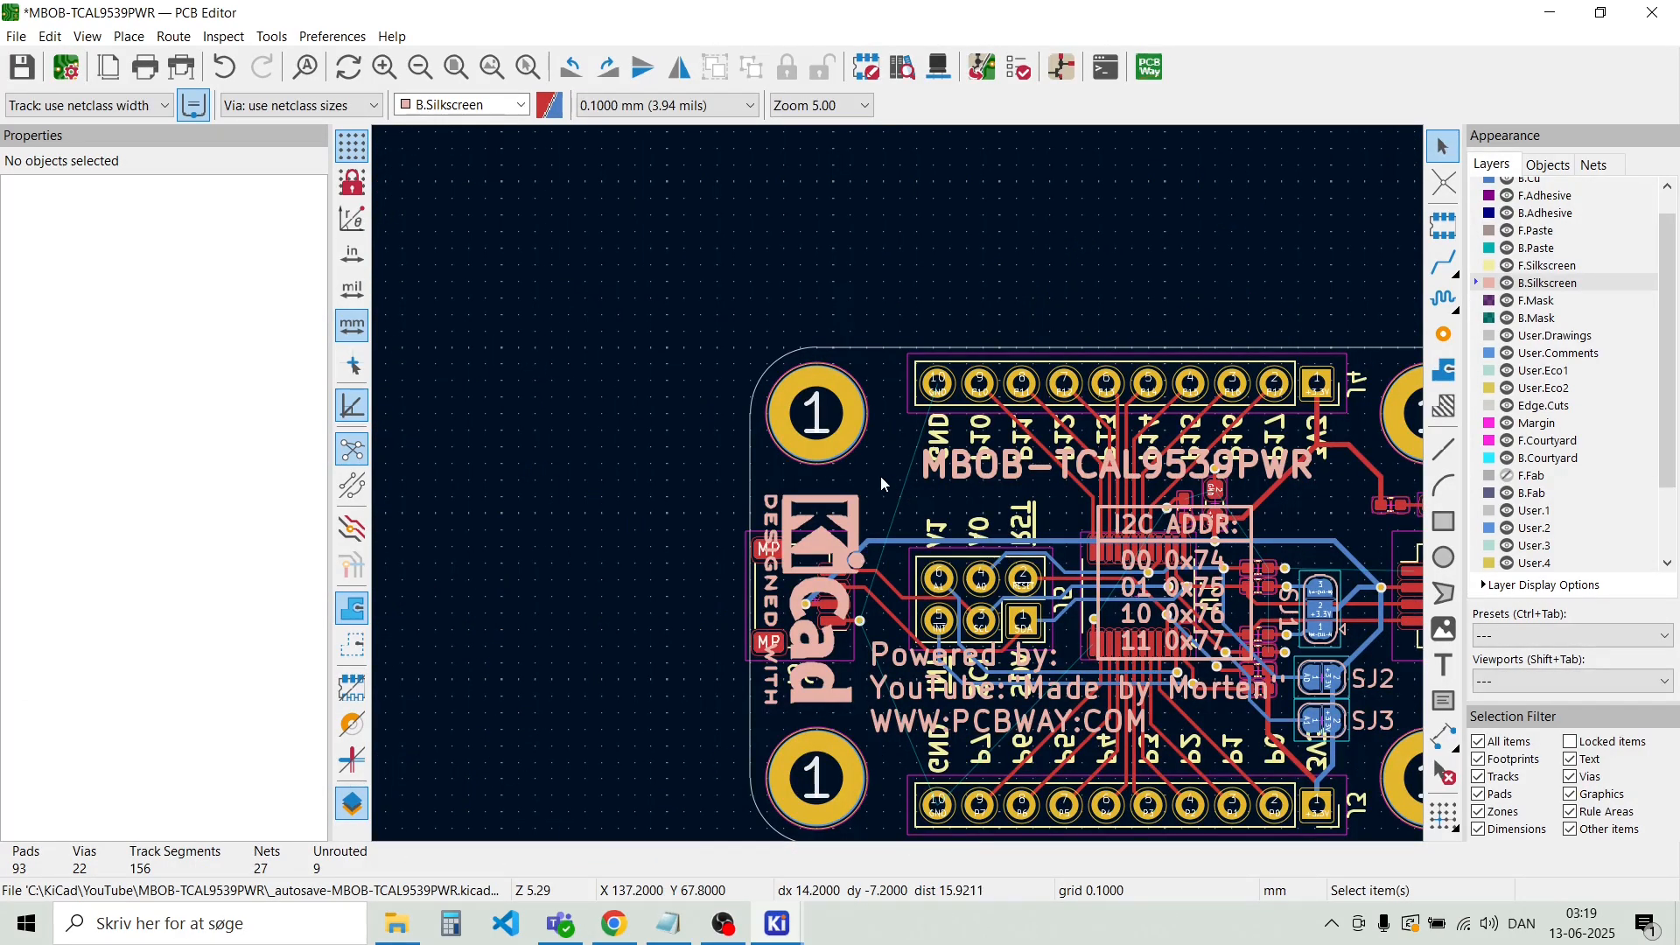
scroll(883, 494, "up", 2)
scroll(747, 479, "down", 2)
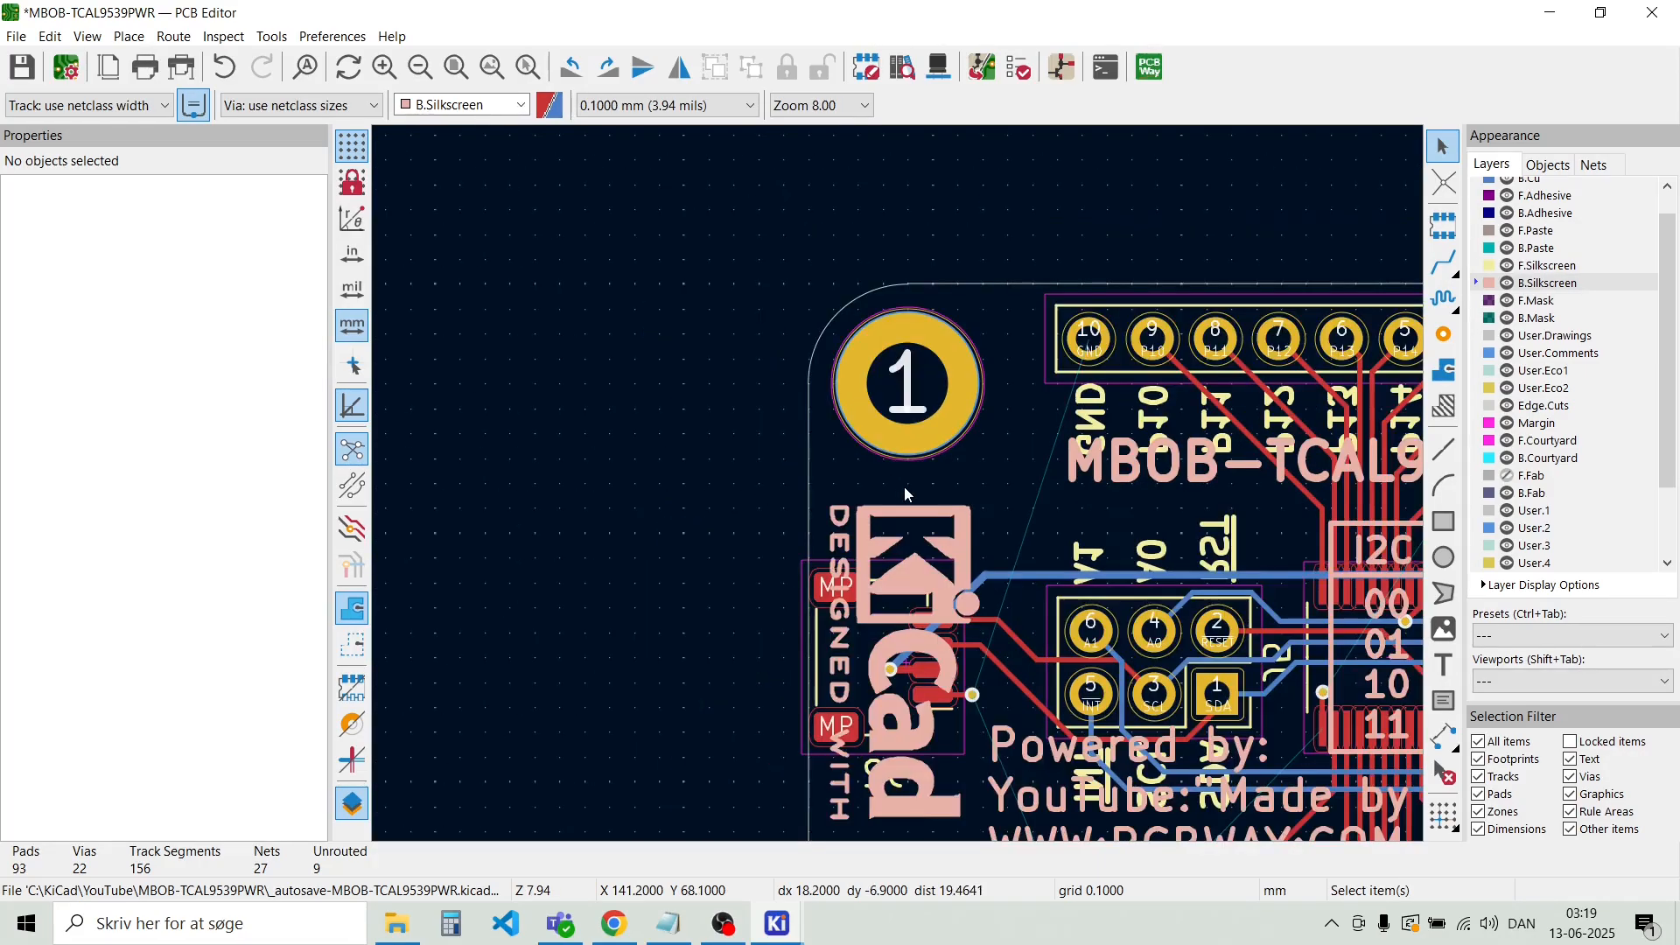
scroll(896, 486, "down", 1)
scroll(898, 484, "down", 2)
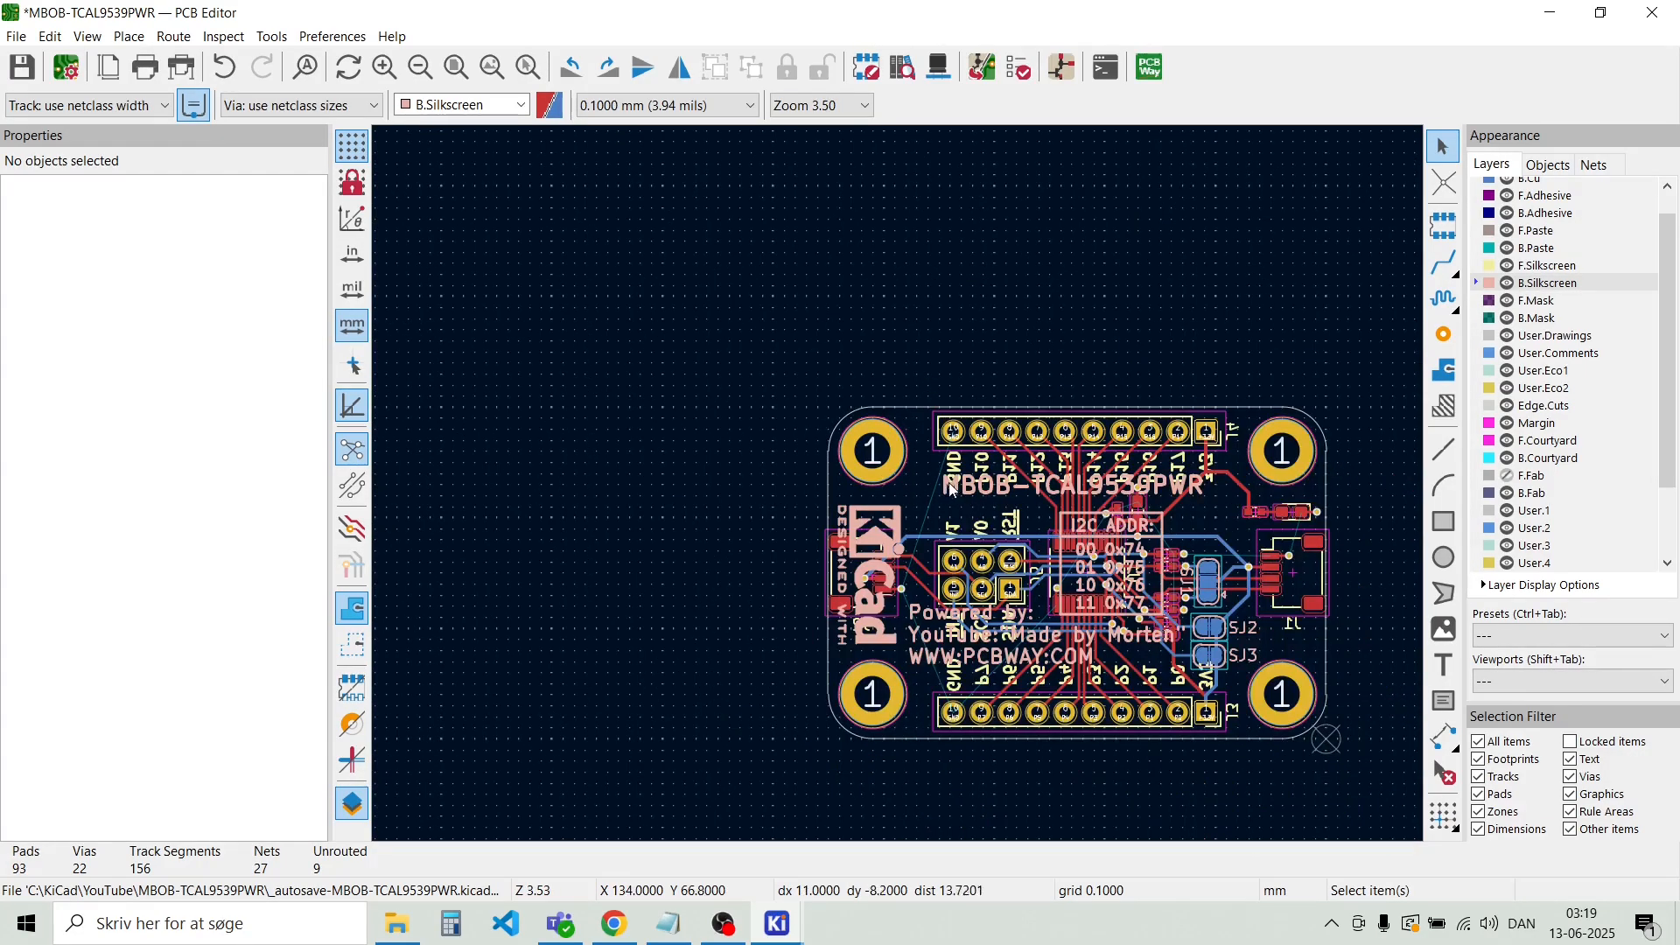
scroll(894, 484, "up", 3)
scroll(880, 488, "down", 1)
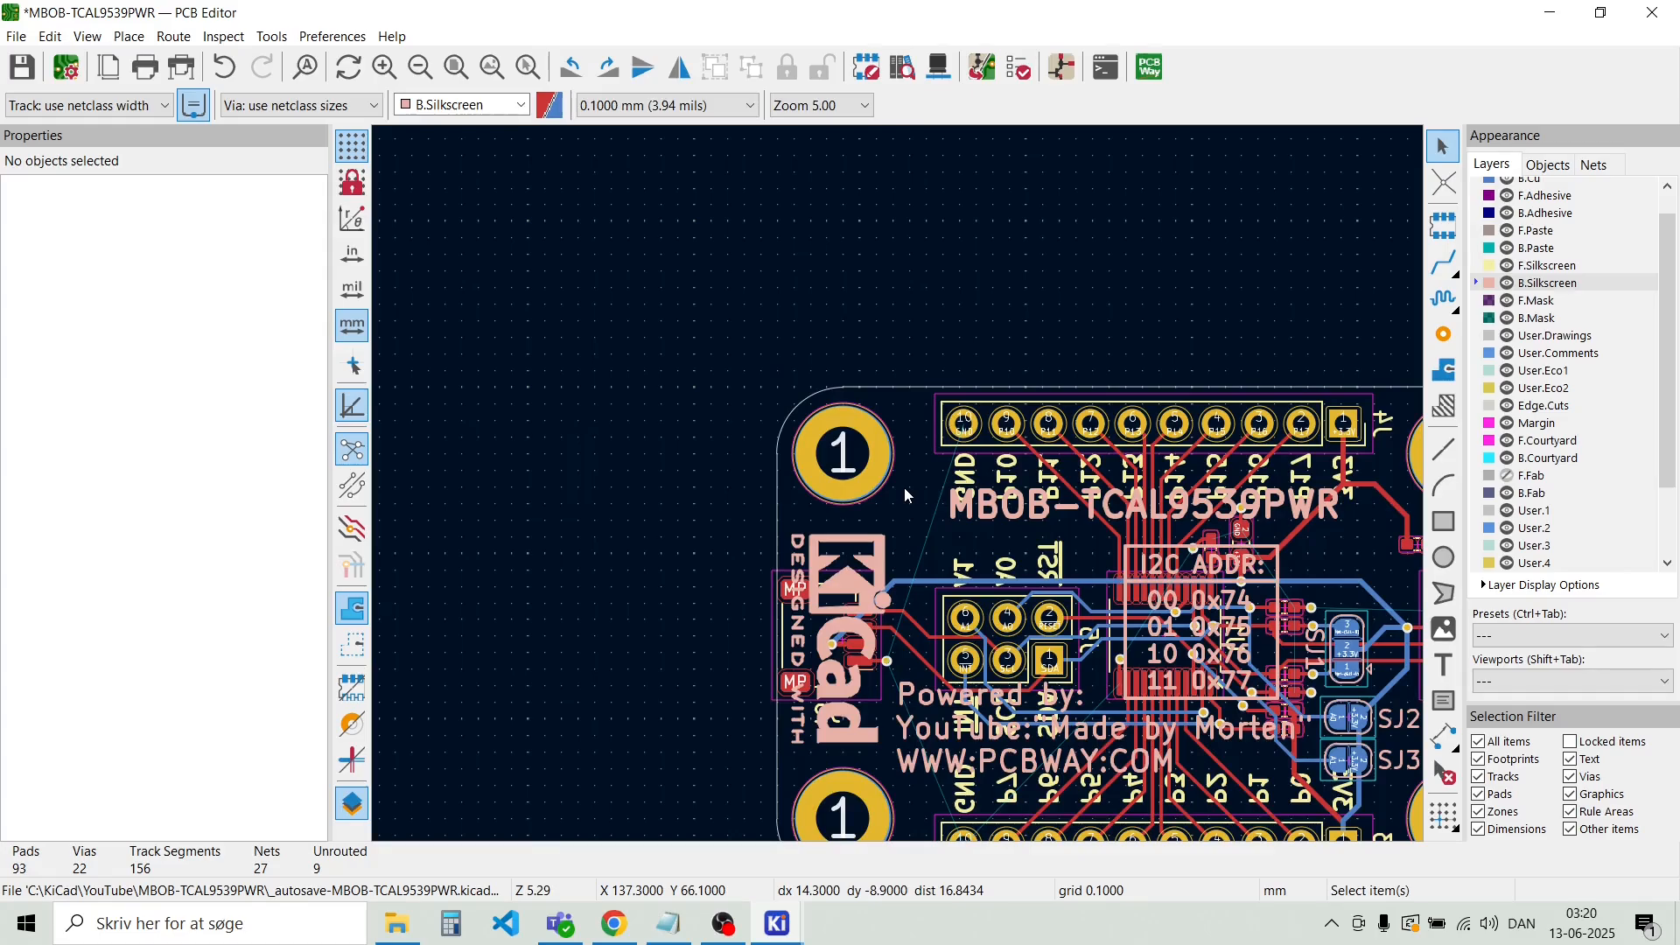
scroll(901, 485, "down", 1)
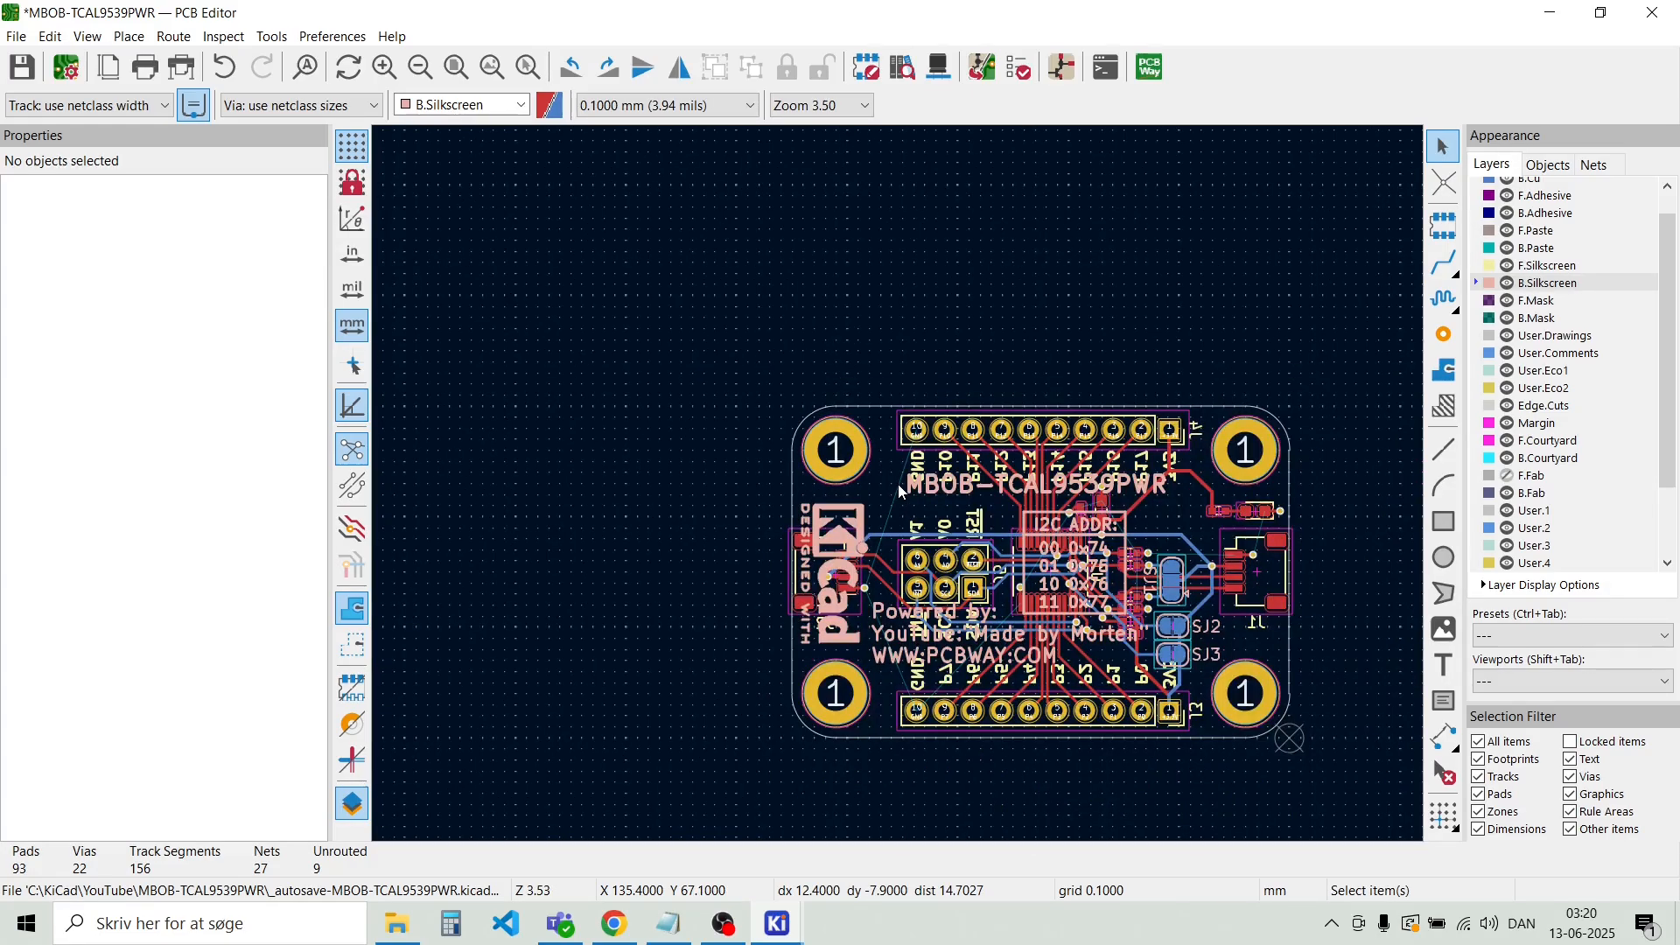
Start the Add Filled Zone command and set the grid to 1.0000 mm
left_click(129, 37)
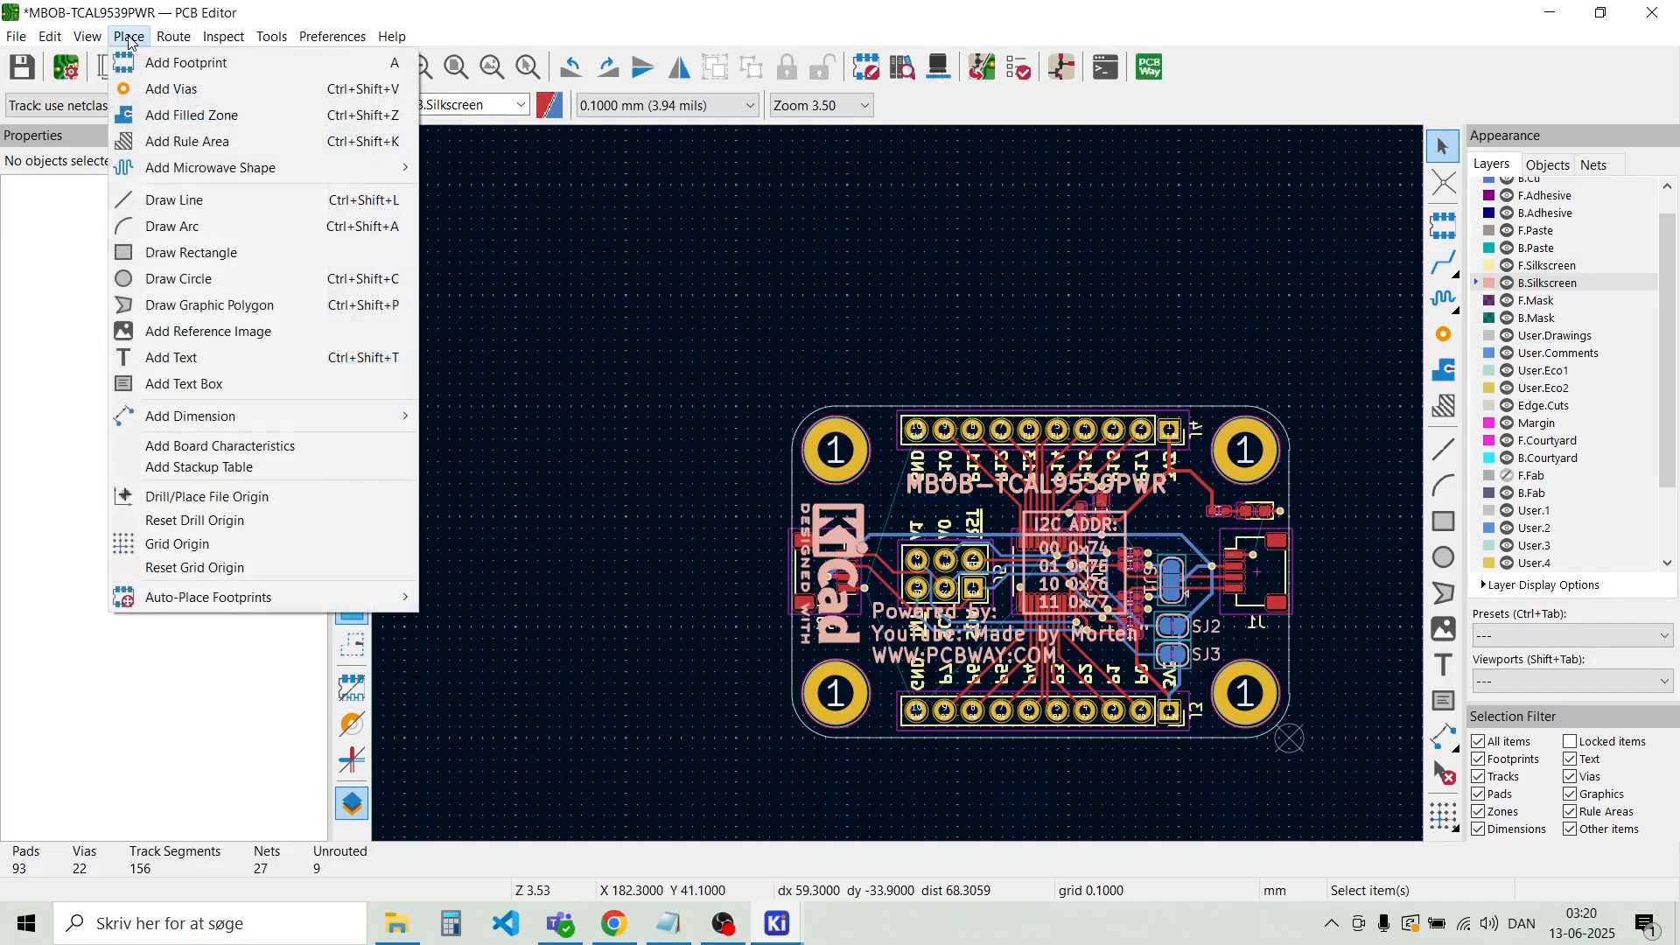
left_click(249, 115)
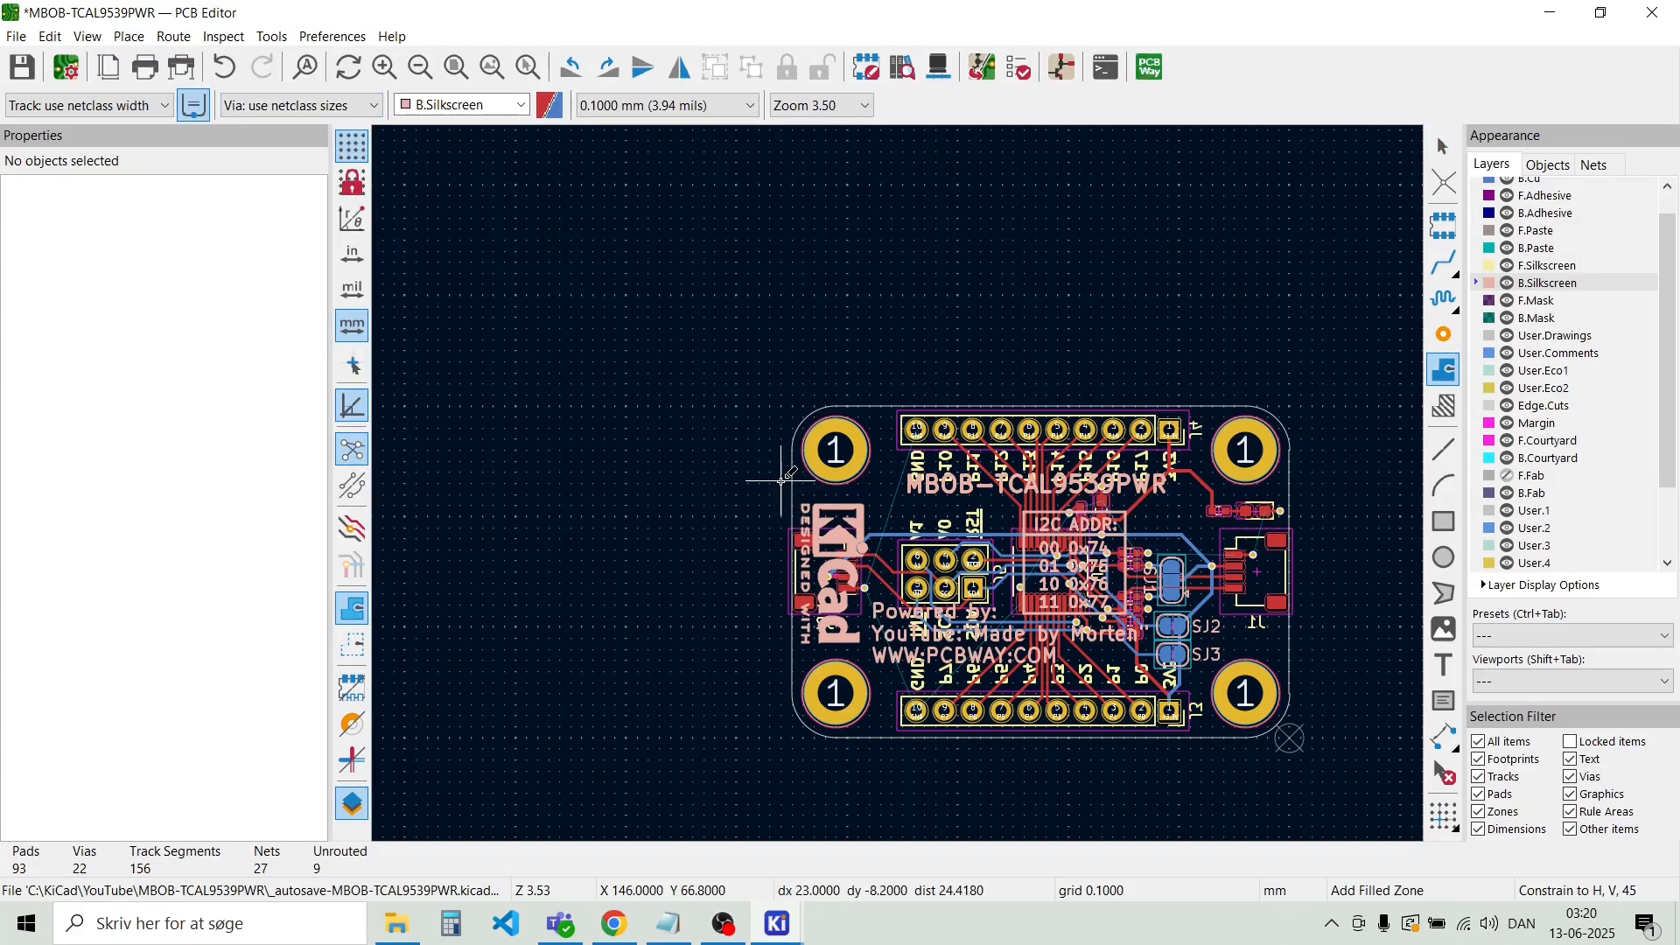
left_click(752, 105)
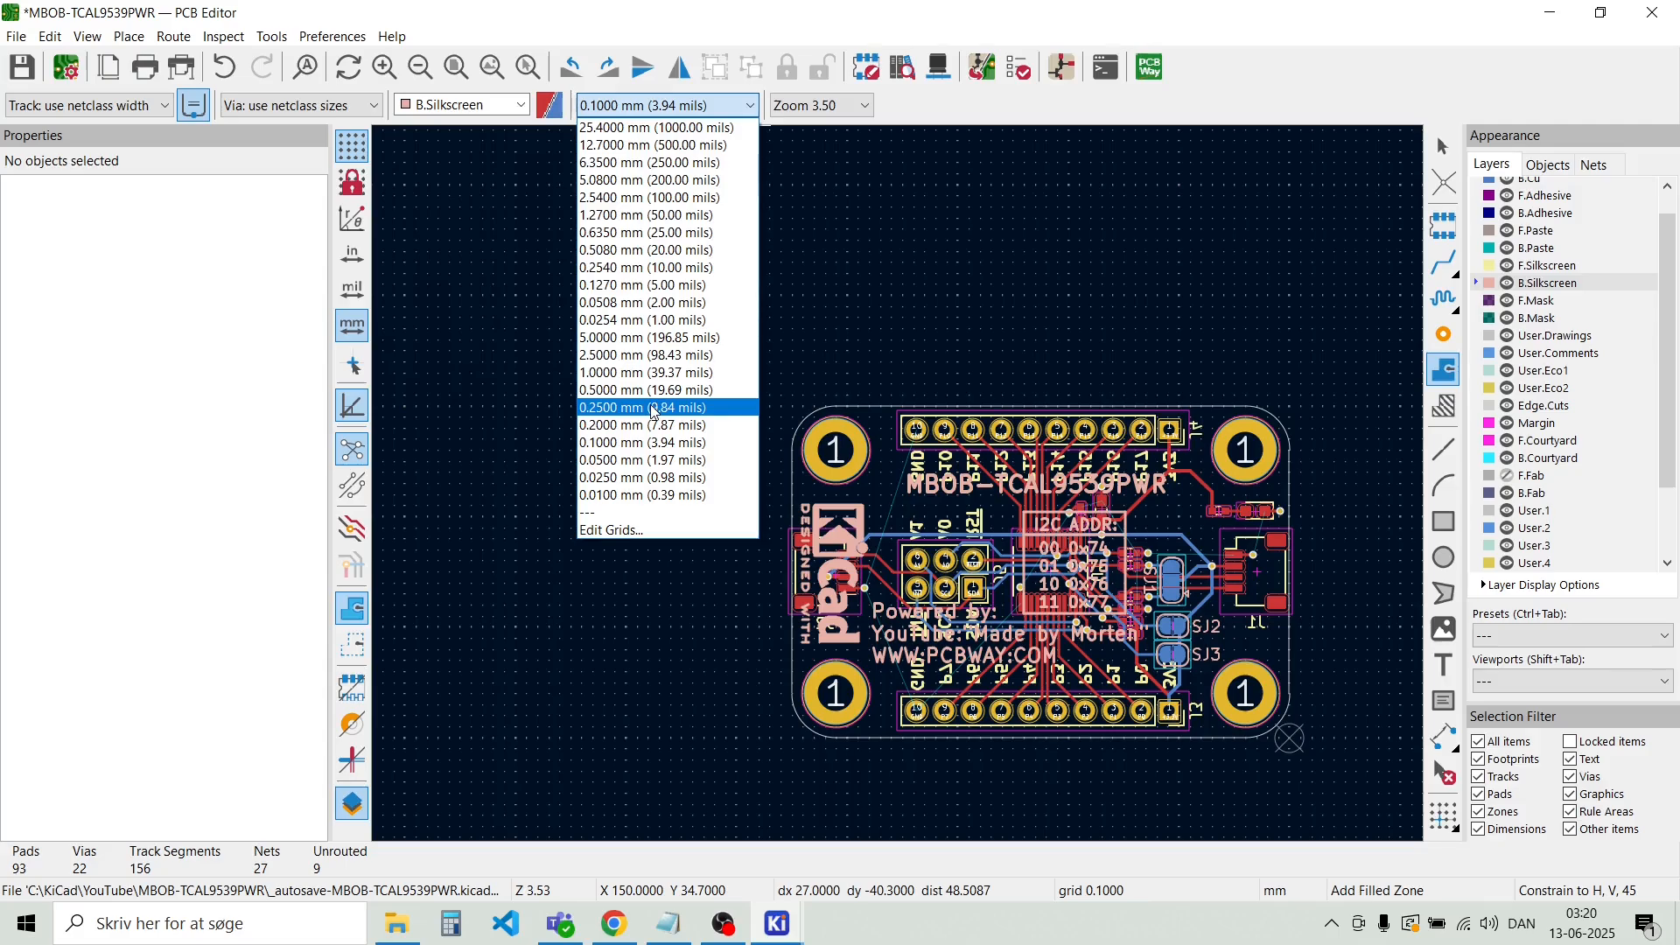
left_click(648, 373)
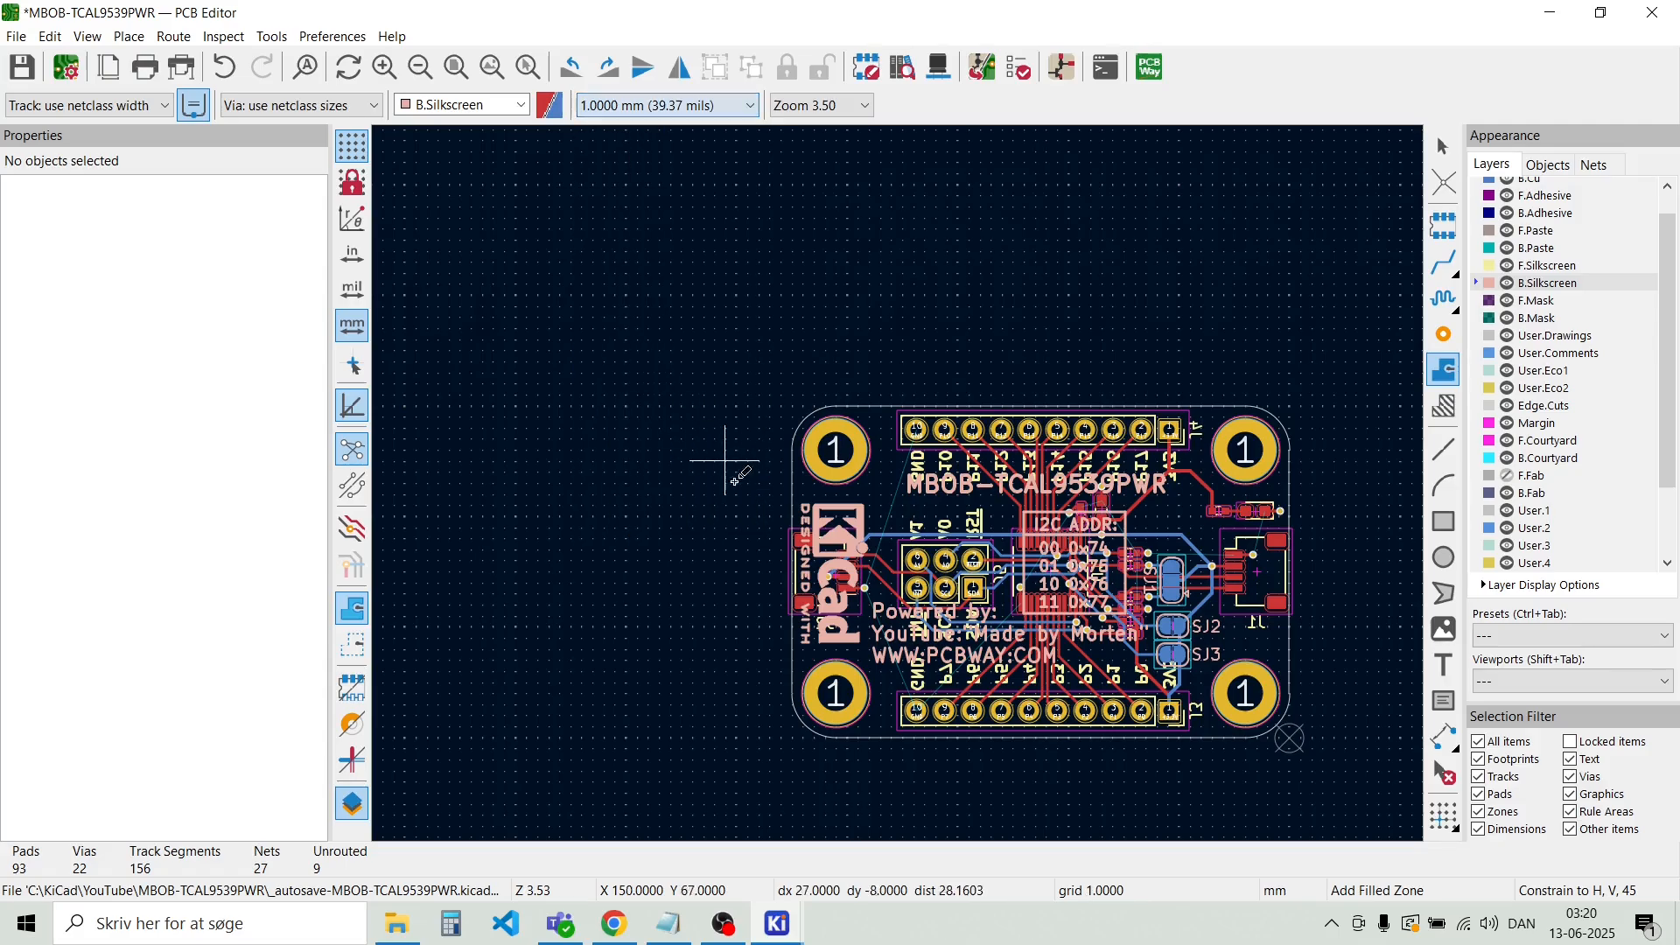
left_click(792, 737)
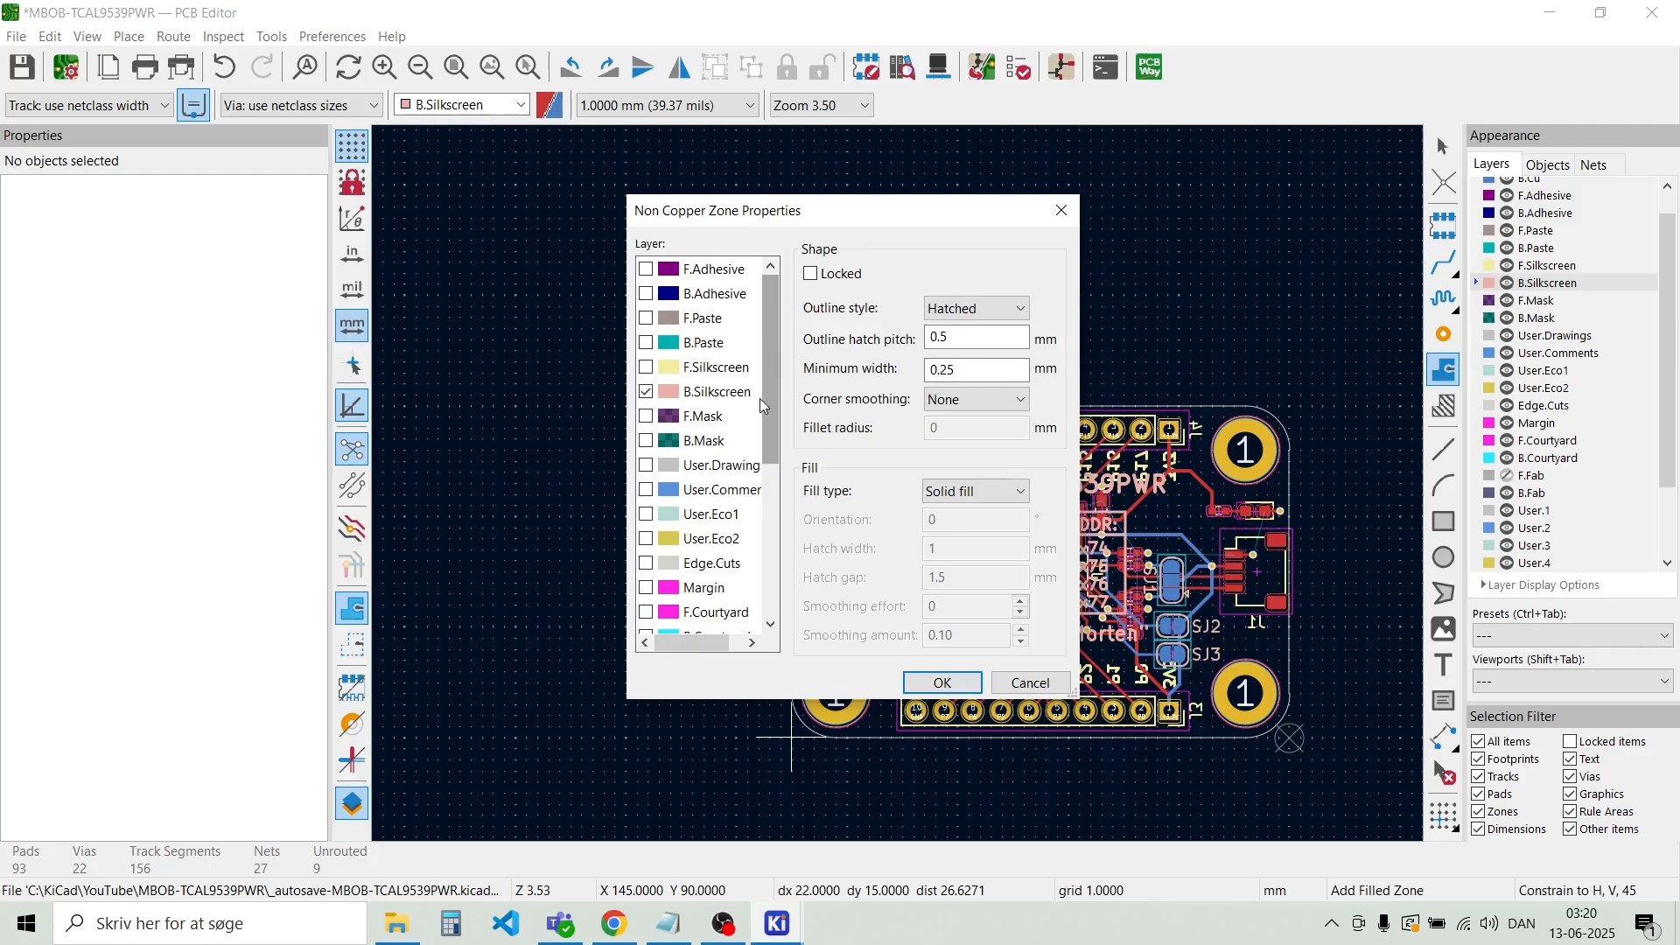
scroll(760, 397, "down", 1)
key("Escape")
key("Escape")
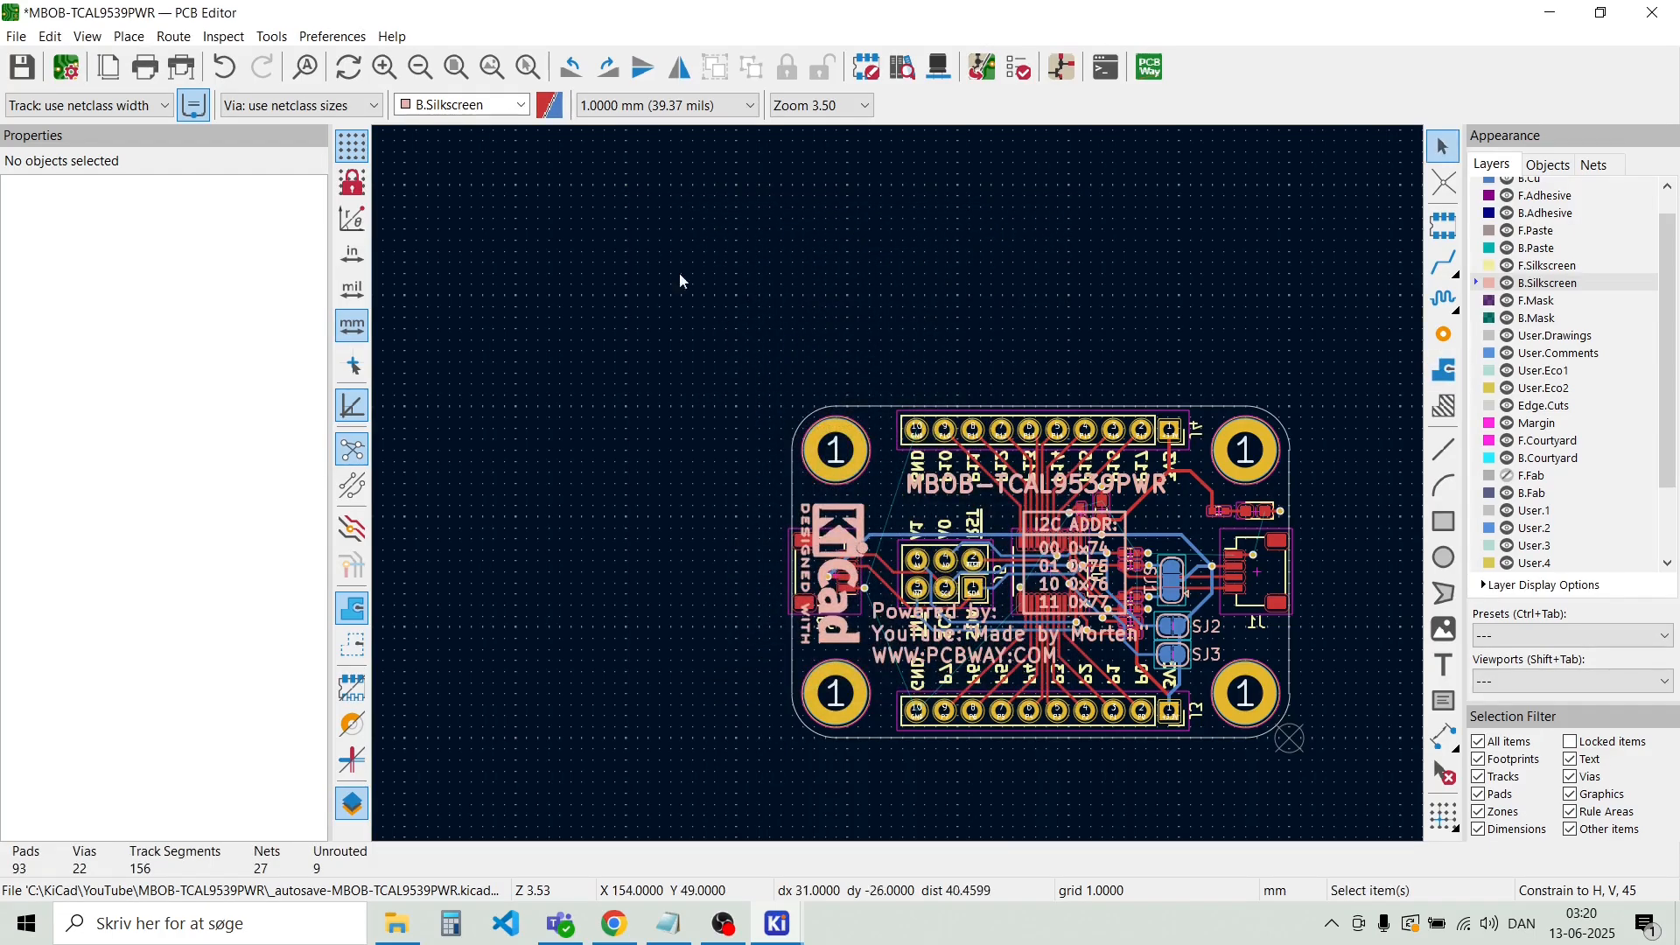
Make F.Cu the active layer and start a filled zone at the board's upper-left corner, X 145, Y 60 mm
left_click(521, 105)
left_click(472, 126)
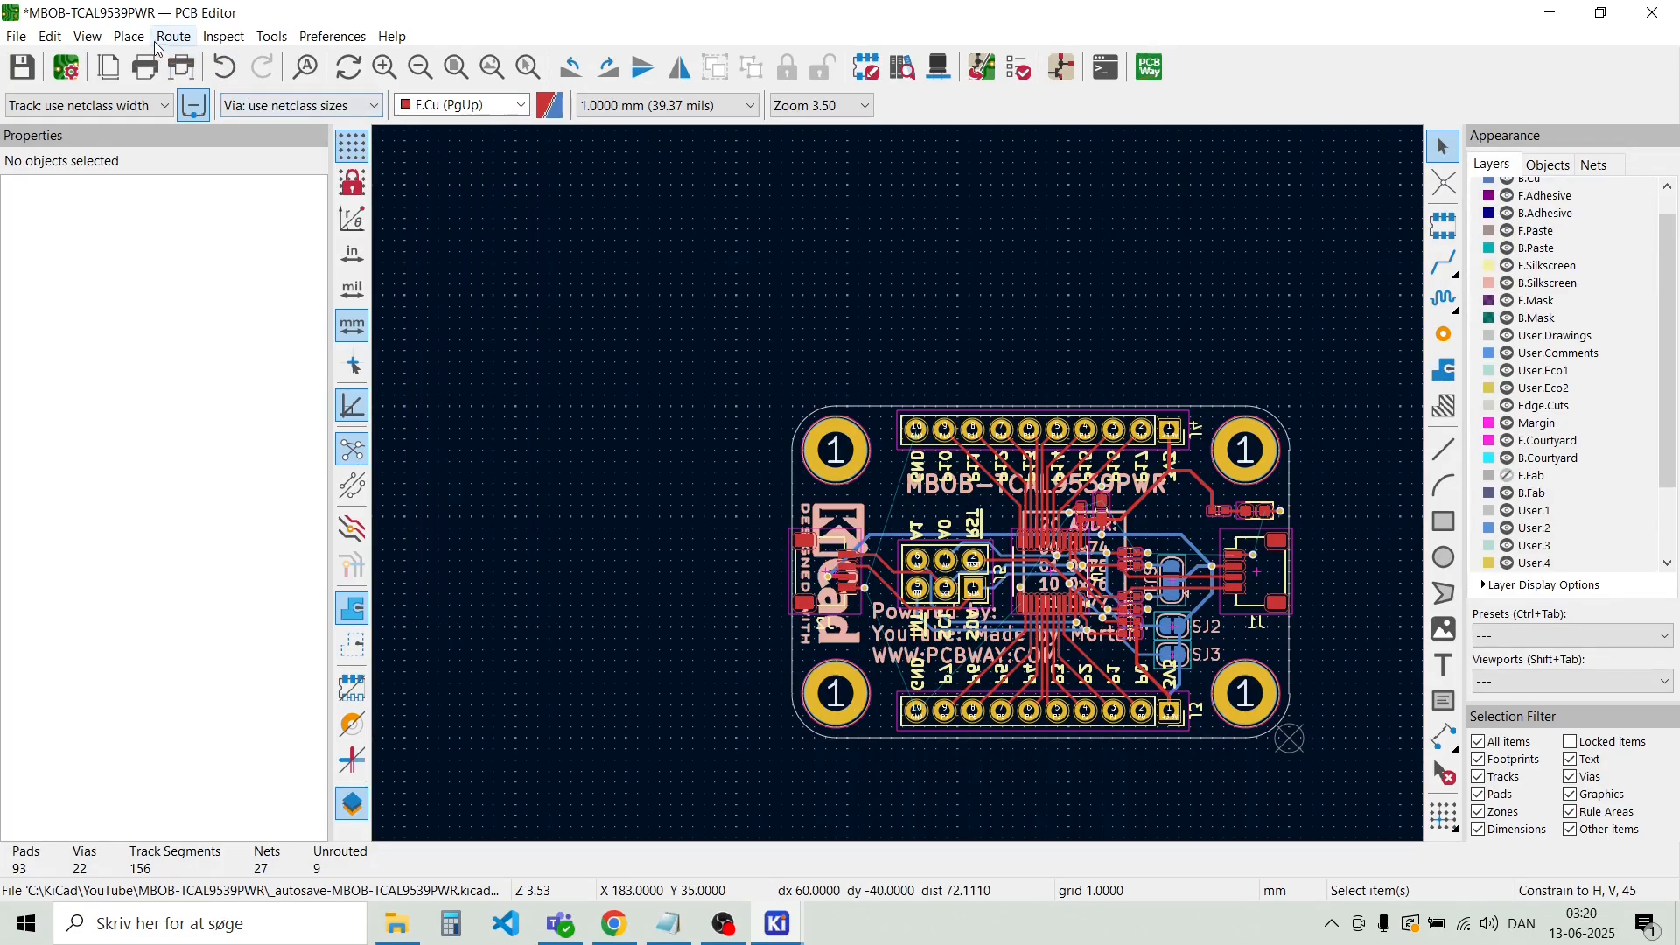
left_click(129, 36)
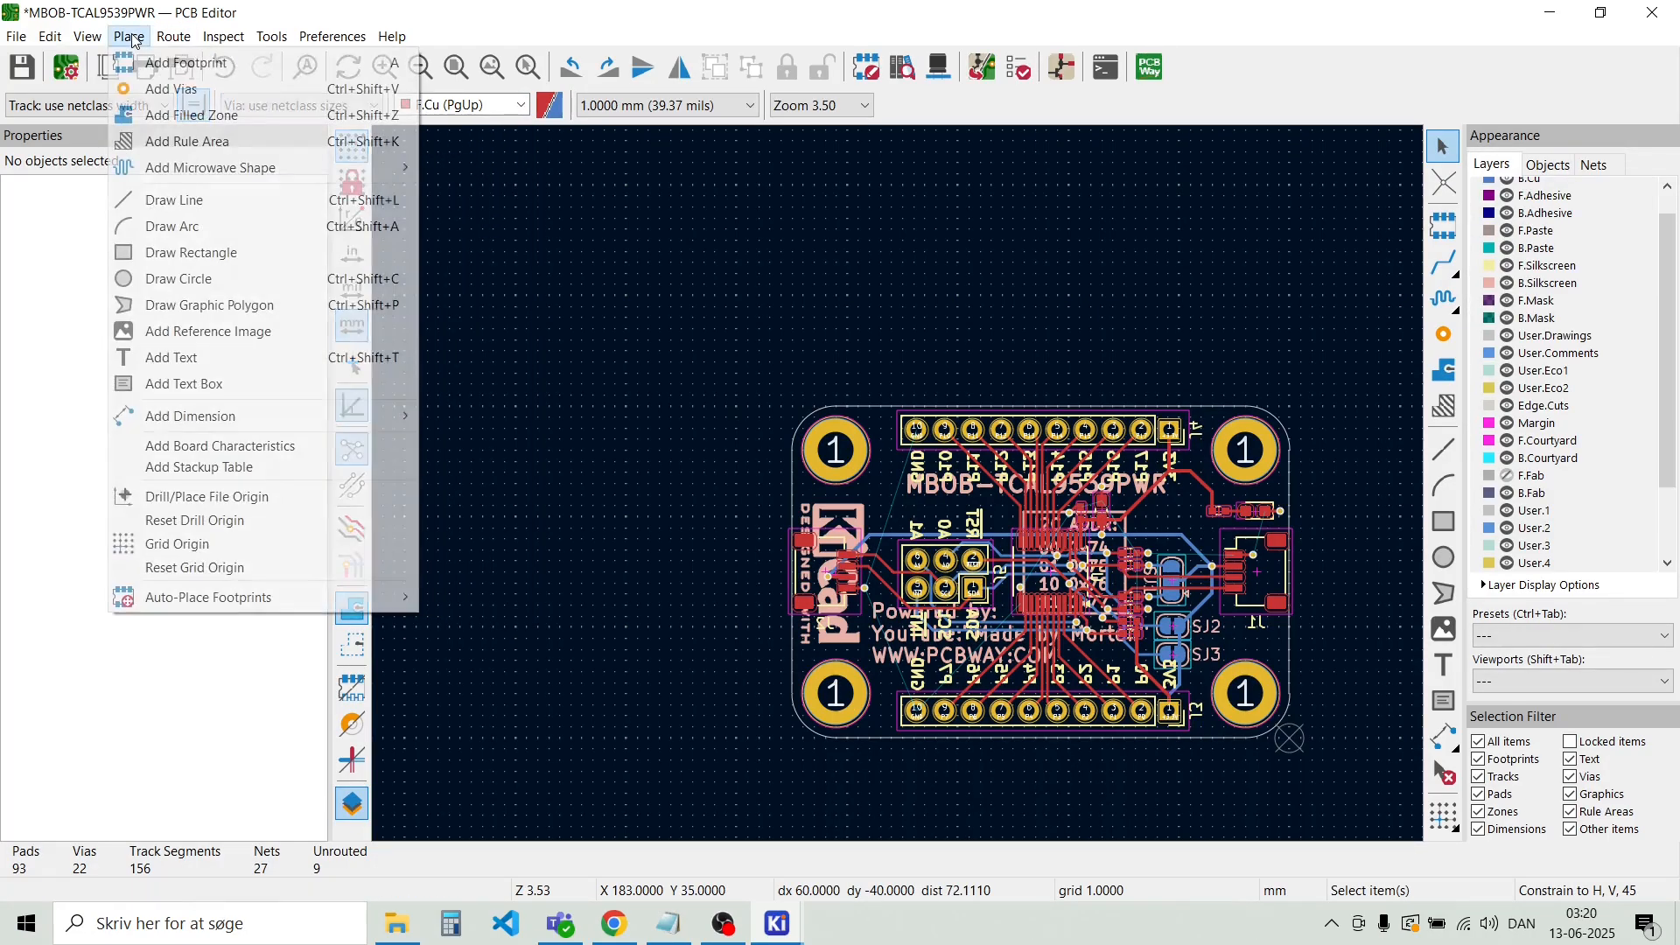
left_click(157, 114)
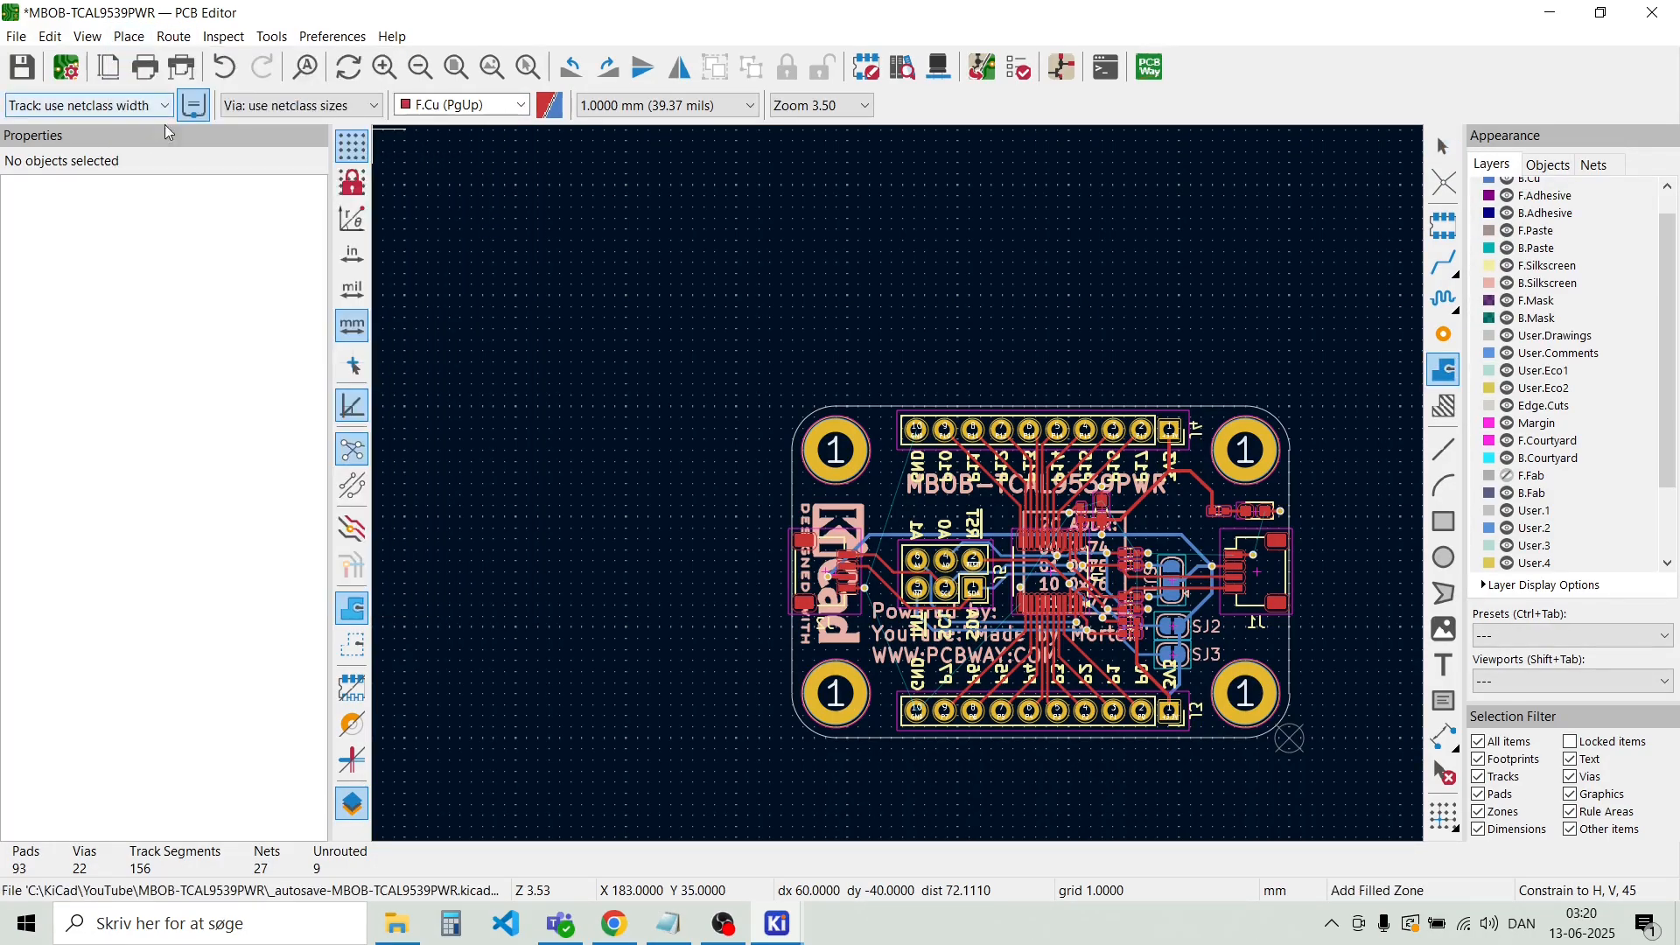
left_click(792, 405)
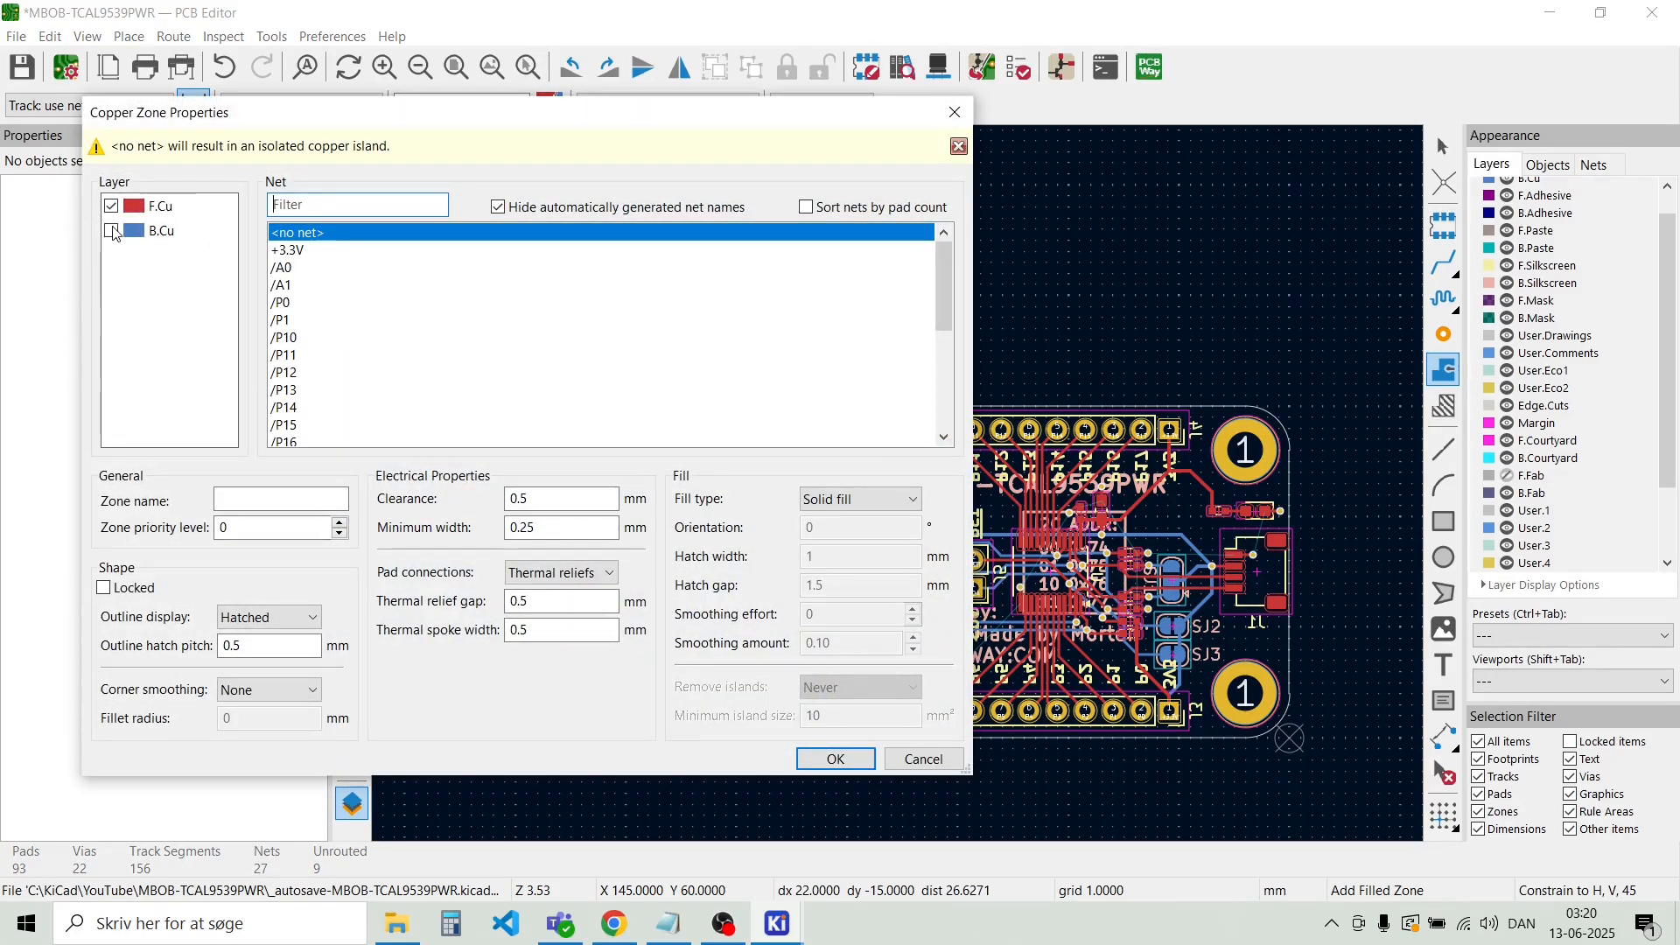
Set the zone to F.Cu and B.Cu on net GND, with 0.2 mm clearance and minimum width, 0.3 mm thermal relief gap and spoke width
left_click(112, 232)
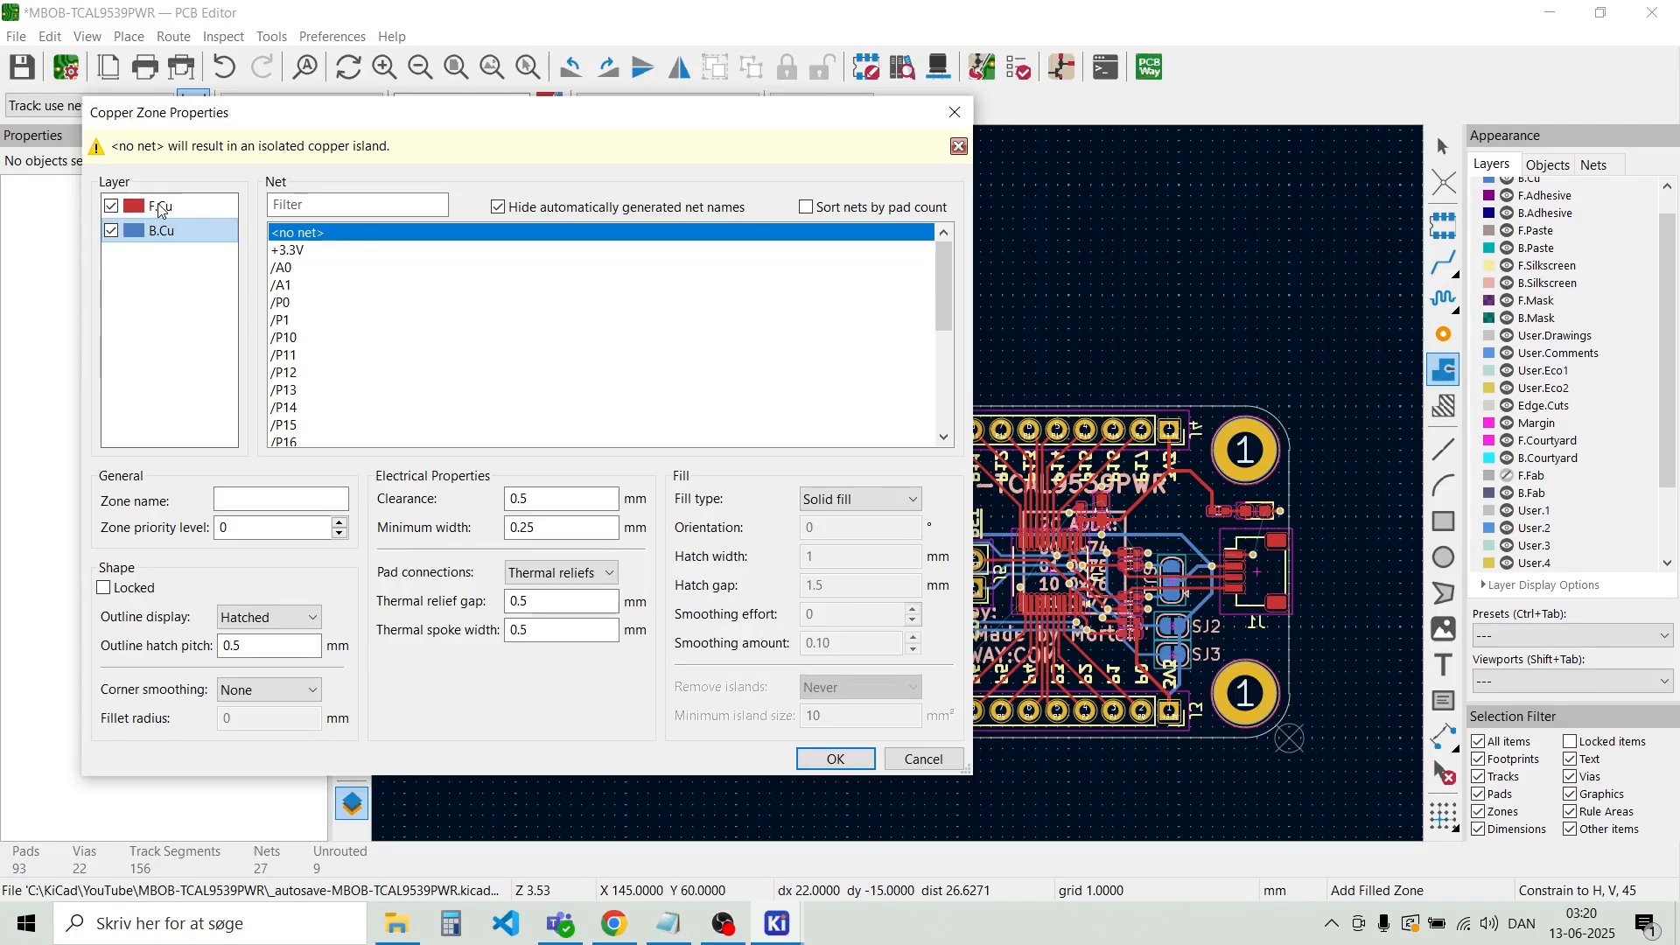
scroll(447, 286, "down", 5)
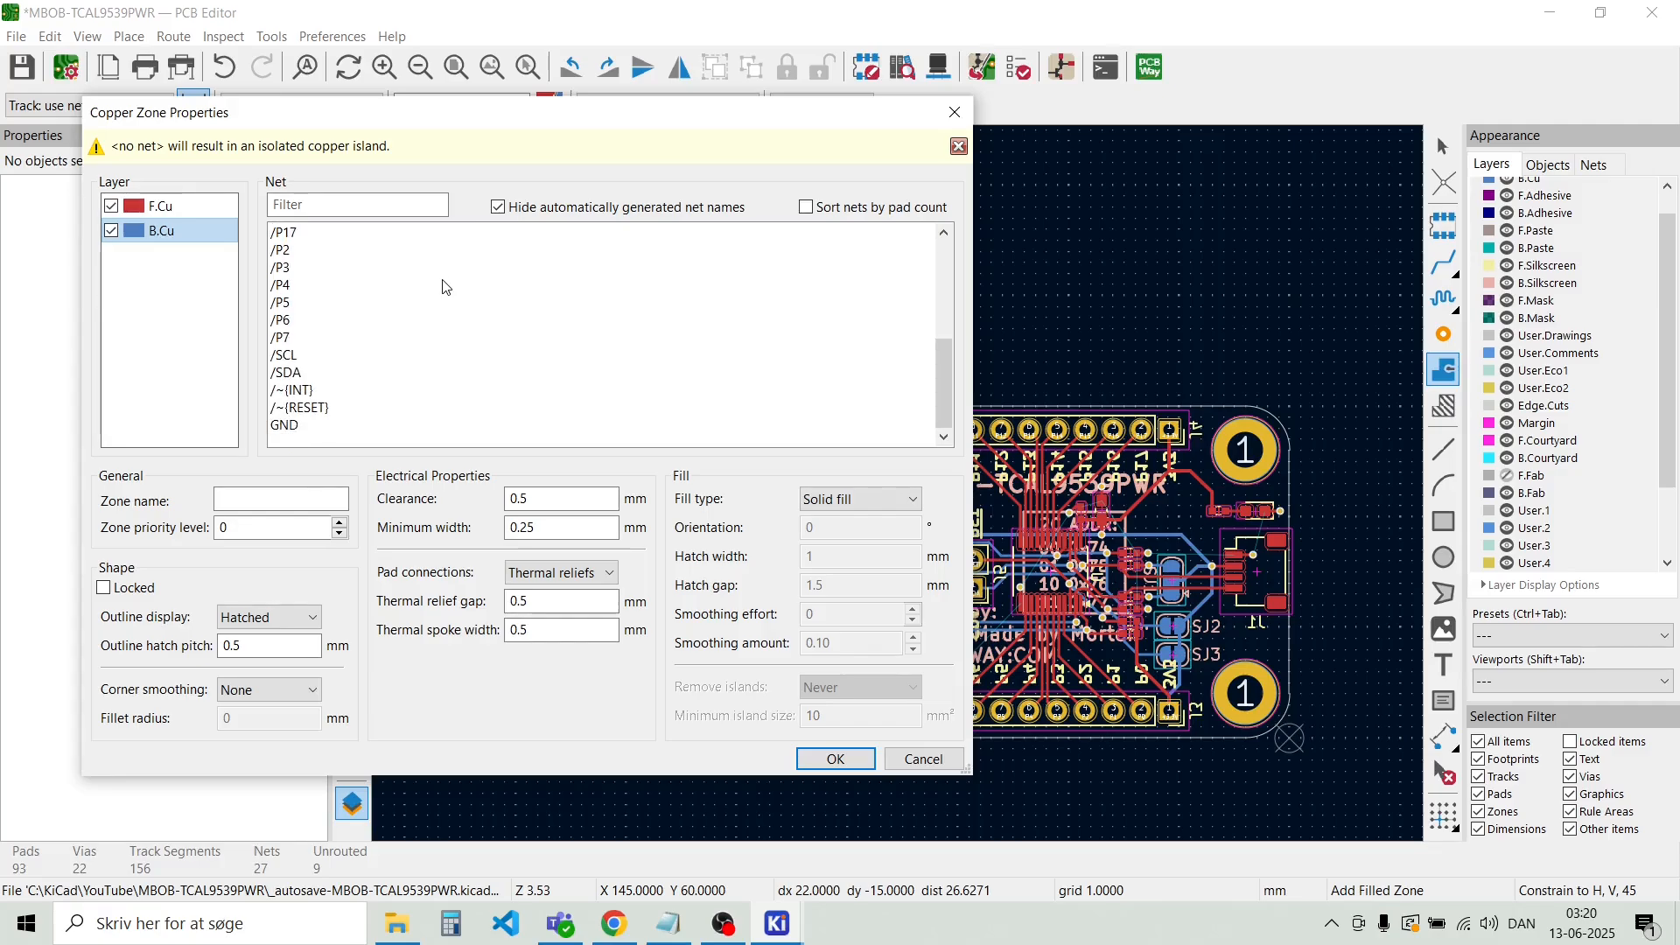
left_click(294, 432)
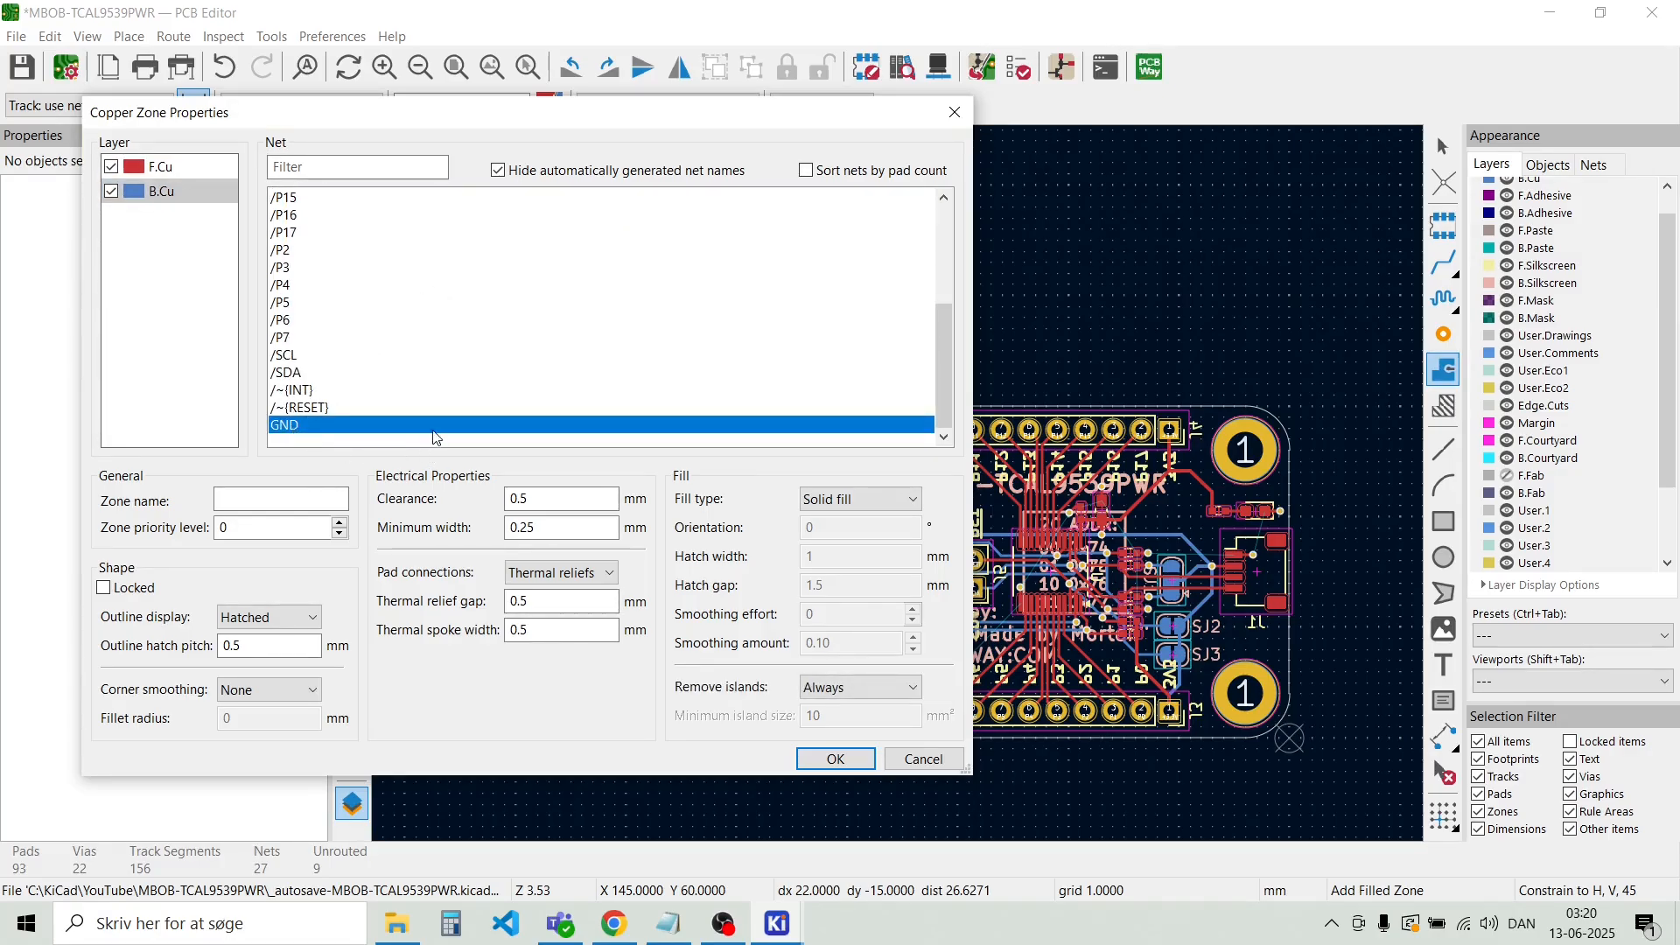
left_click(551, 504)
left_click(573, 603)
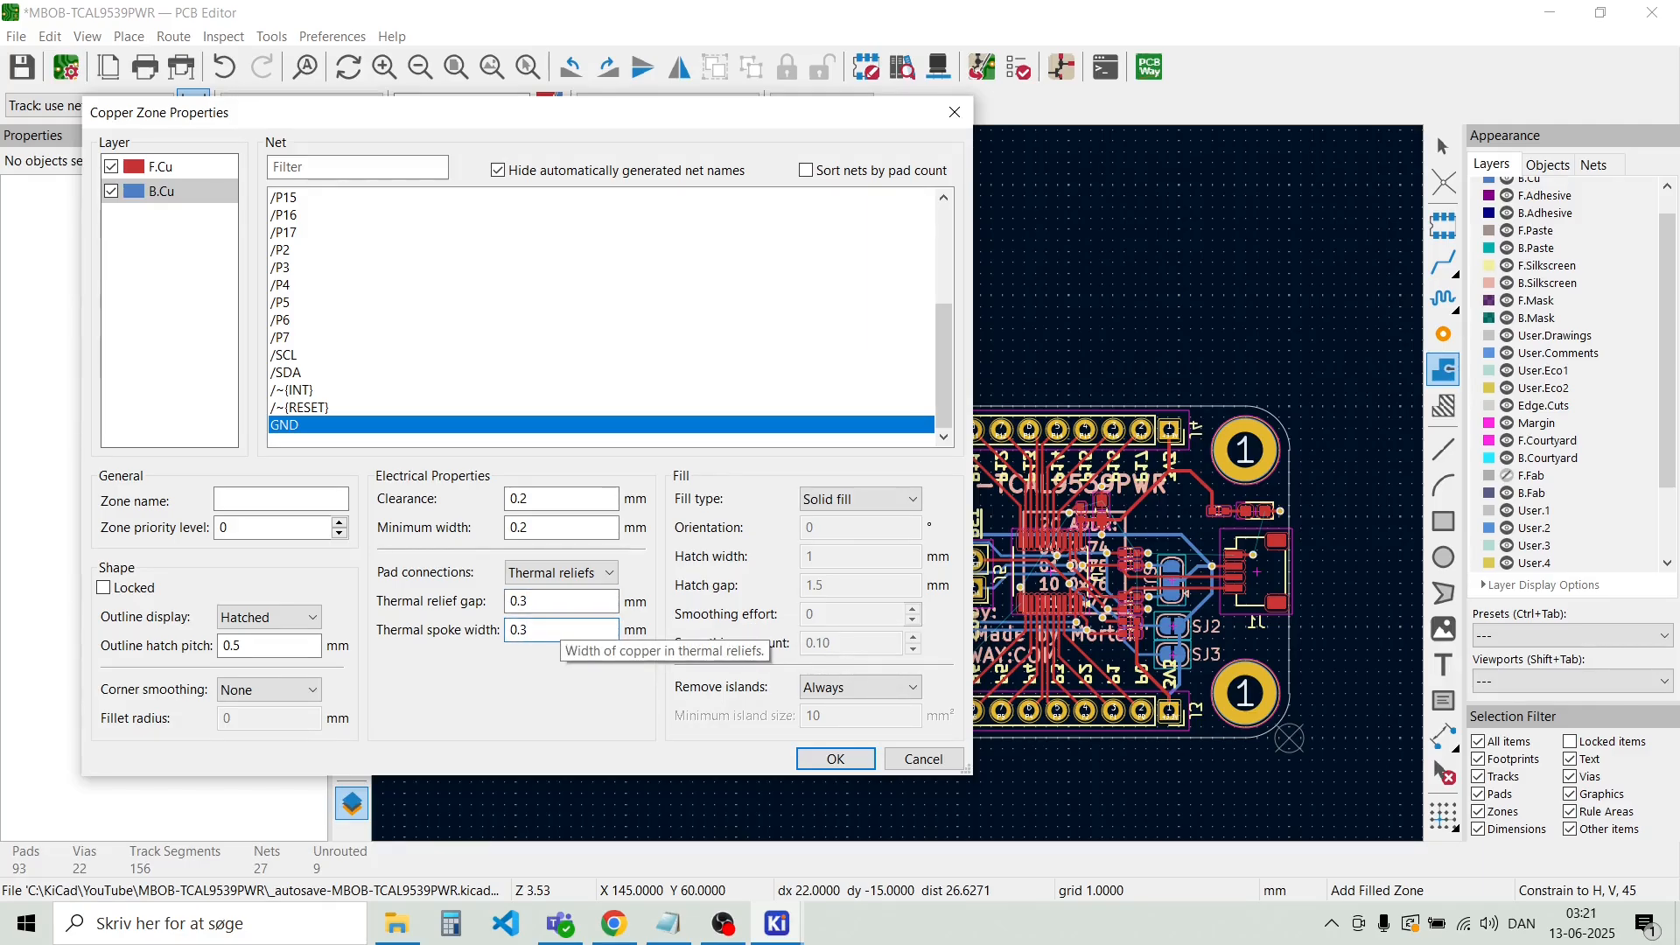
left_click(836, 759)
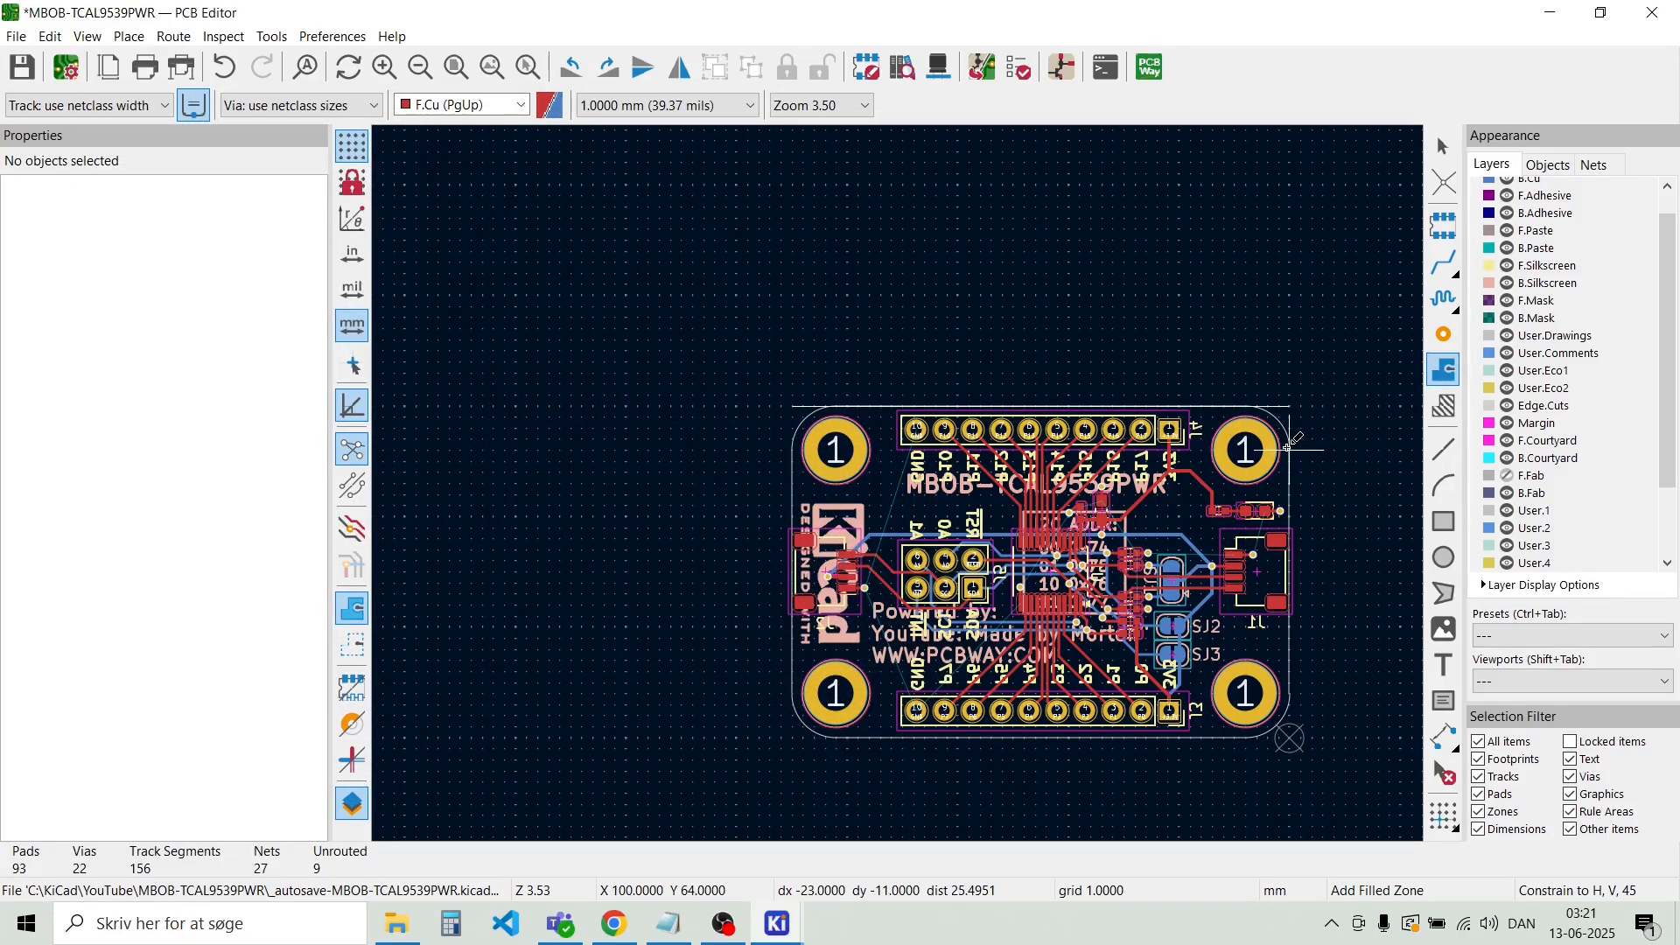
Complete the zone outline through X 100, Y 60, X 100, Y 90 and X 145, Y 90 mm, and close it around the board
left_click(1290, 406)
scroll(1295, 738, "up", 5)
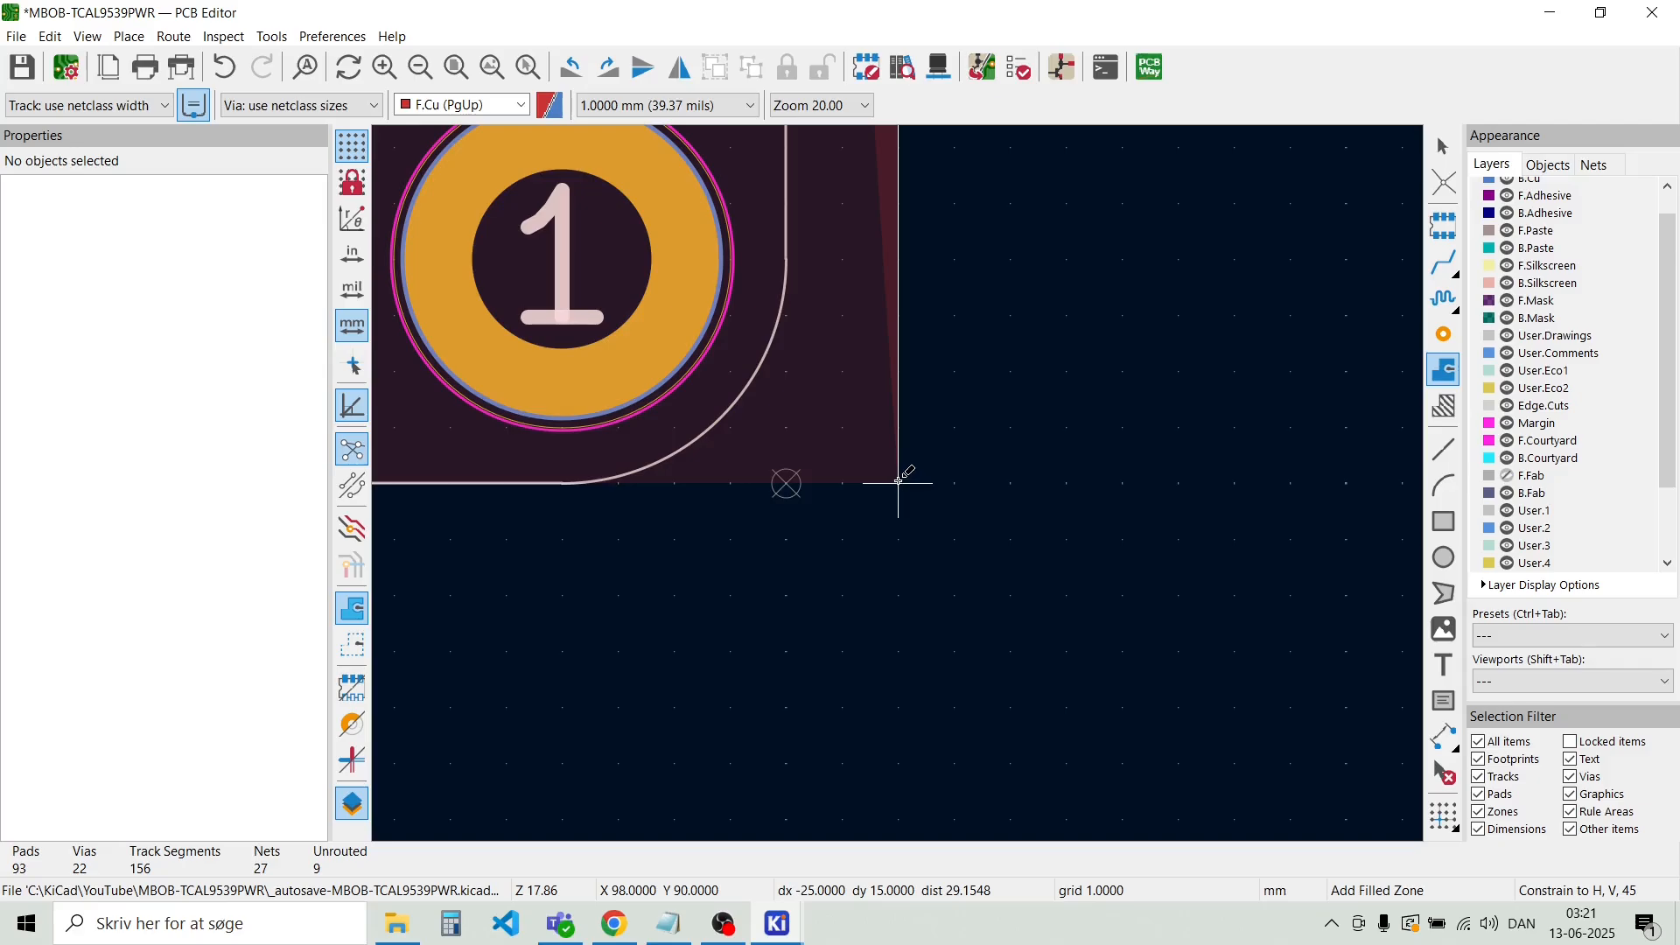
left_click(793, 486)
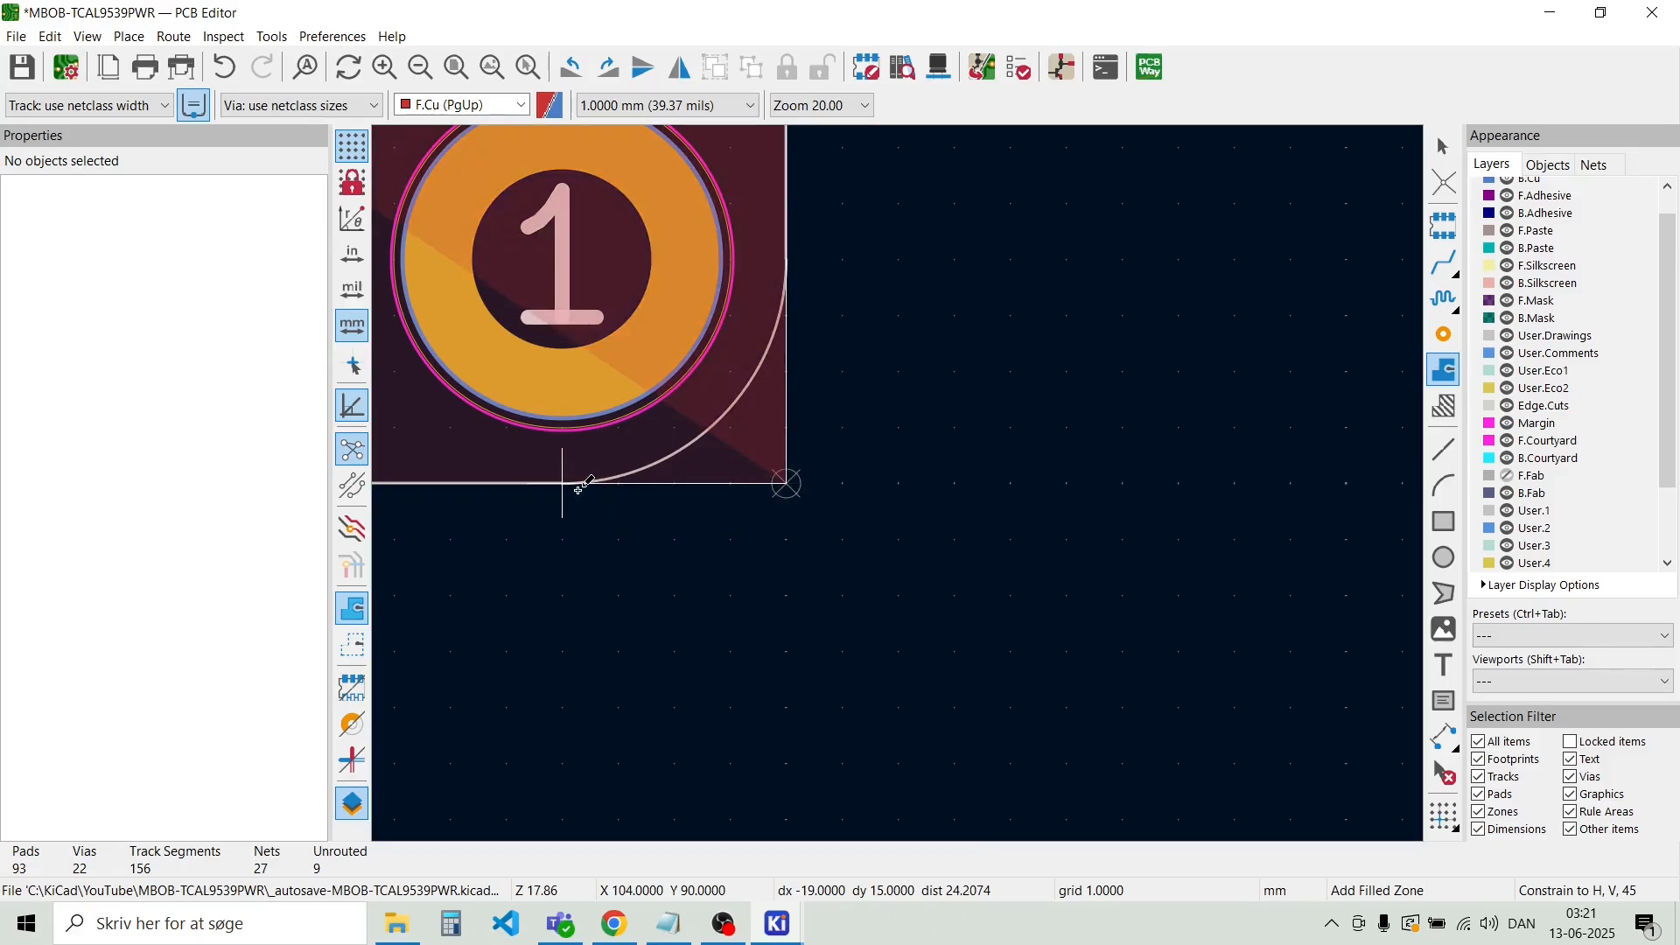
scroll(516, 490, "down", 1)
scroll(712, 521, "down", 3)
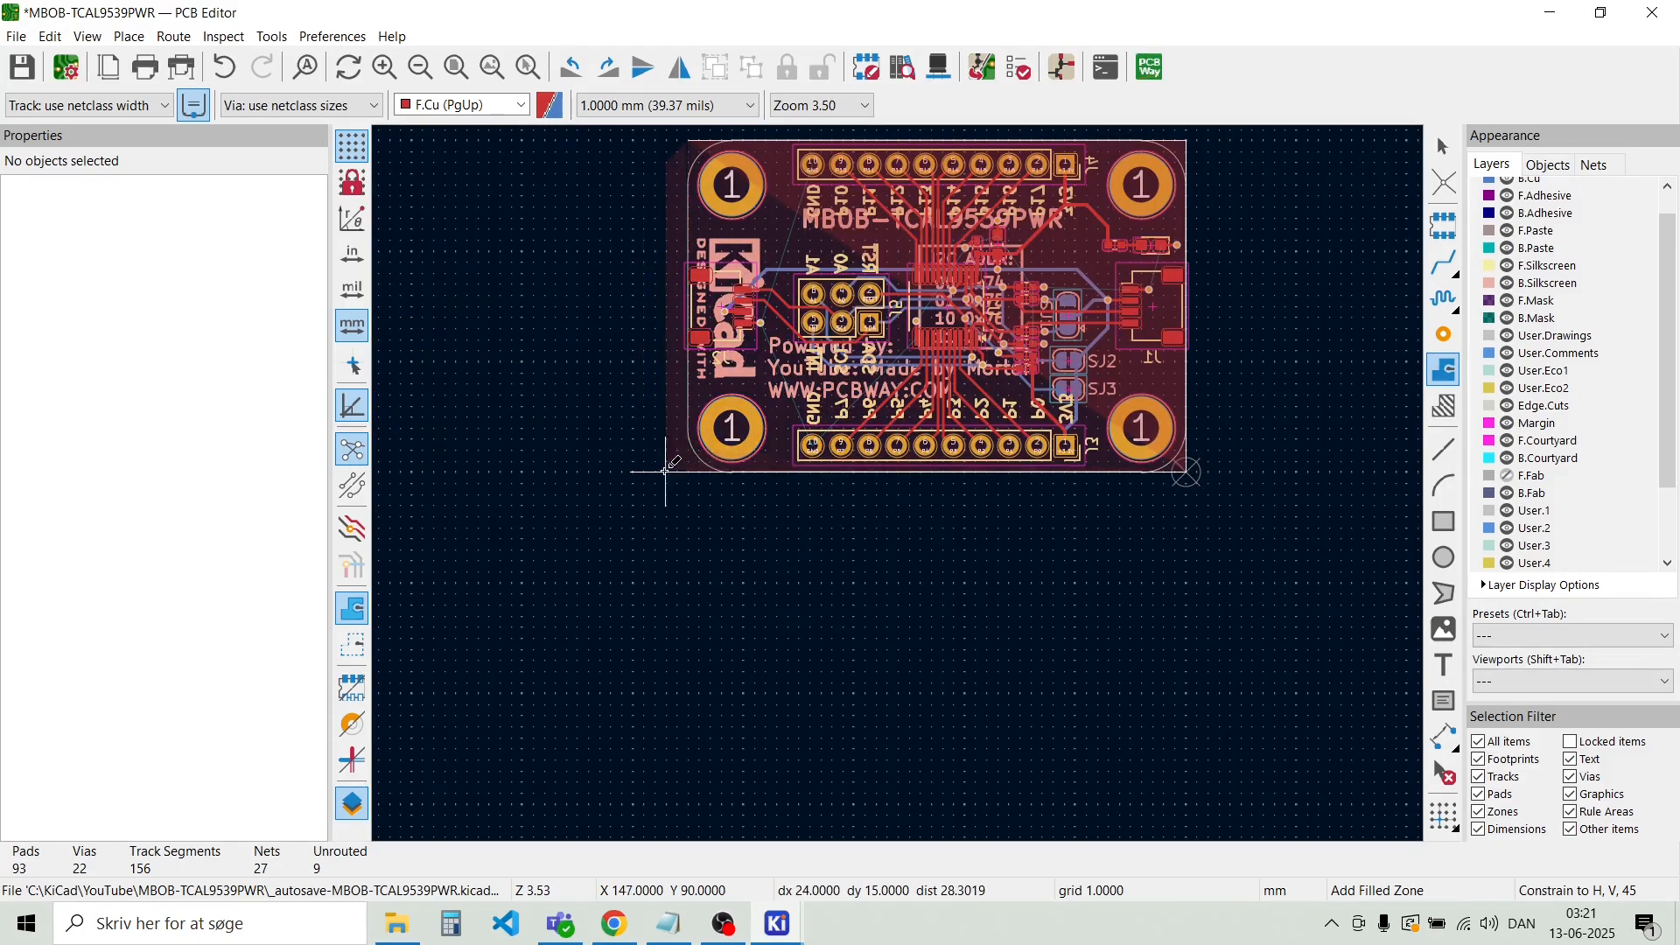
scroll(700, 459, "up", 3)
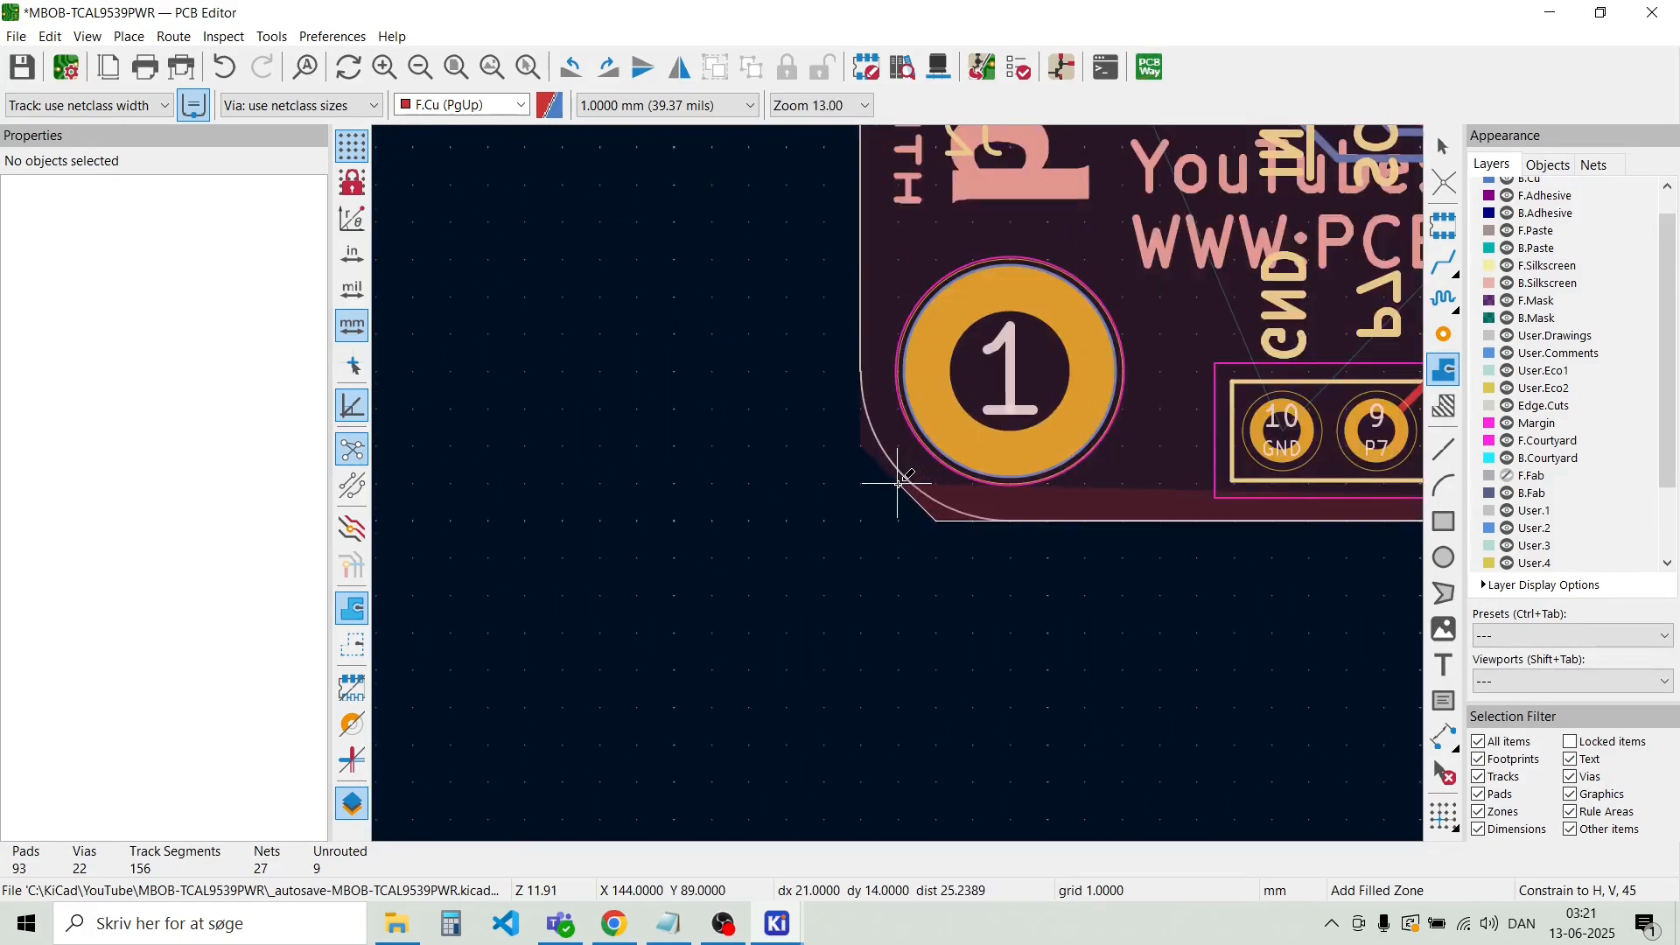
double_click(861, 519)
key("Escape")
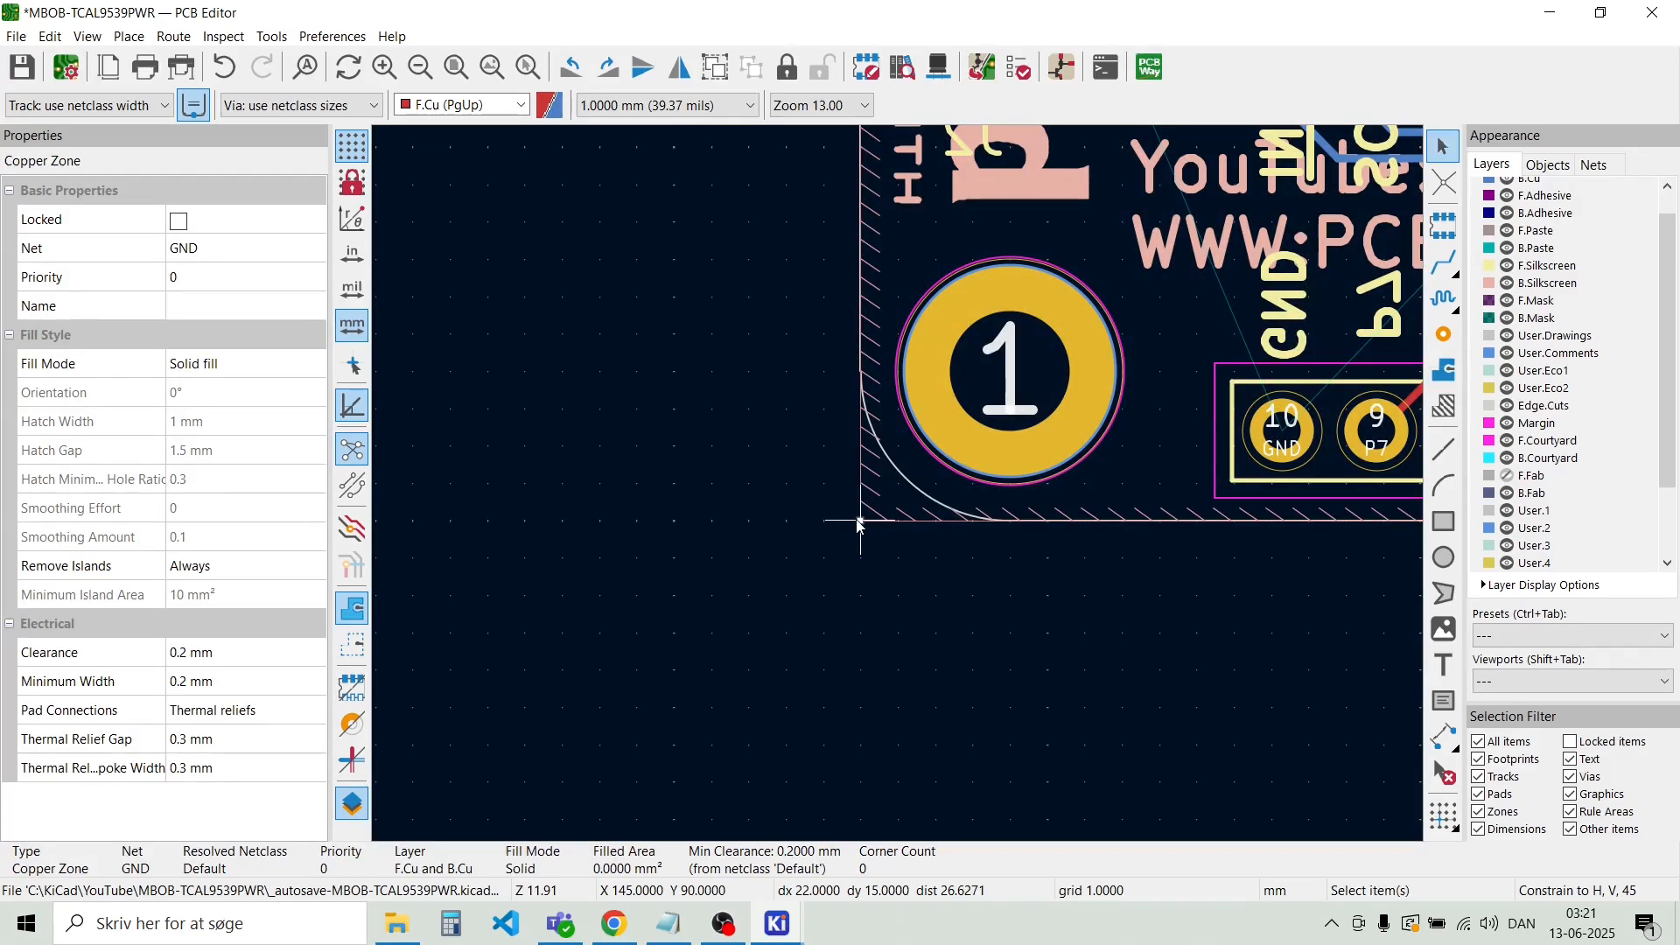
Fill the GND zone on both copper layers and inspect the fill around the resistors and solder jumpers
scroll(898, 485, "down", 4)
scroll(960, 347, "up", 3)
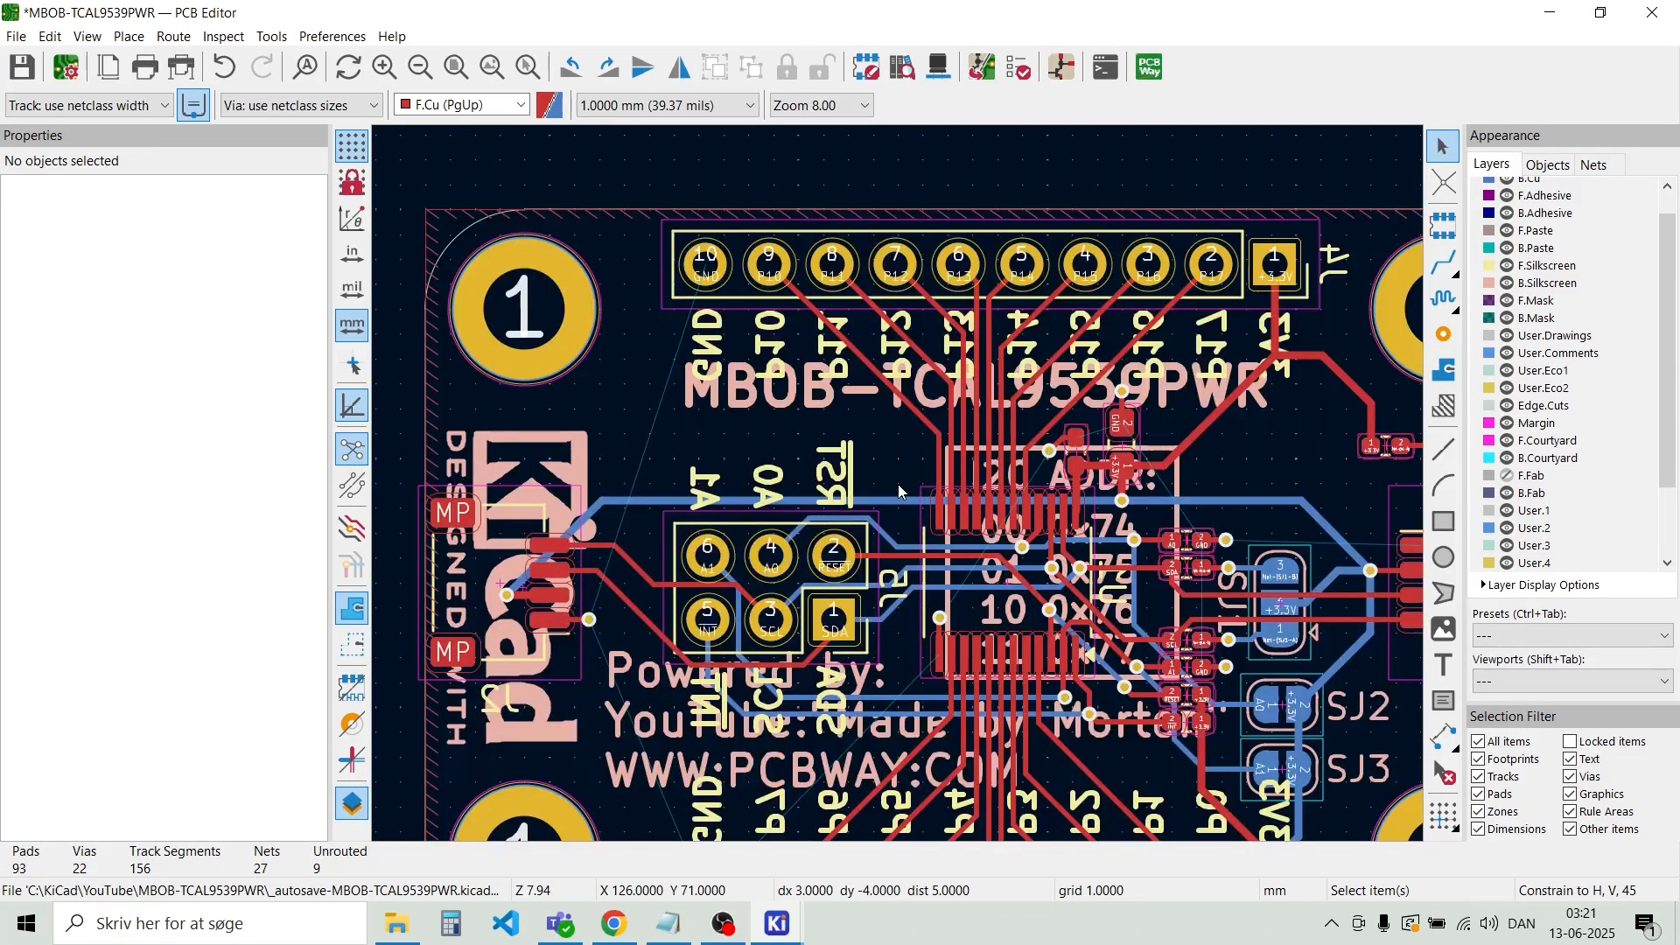
key("b")
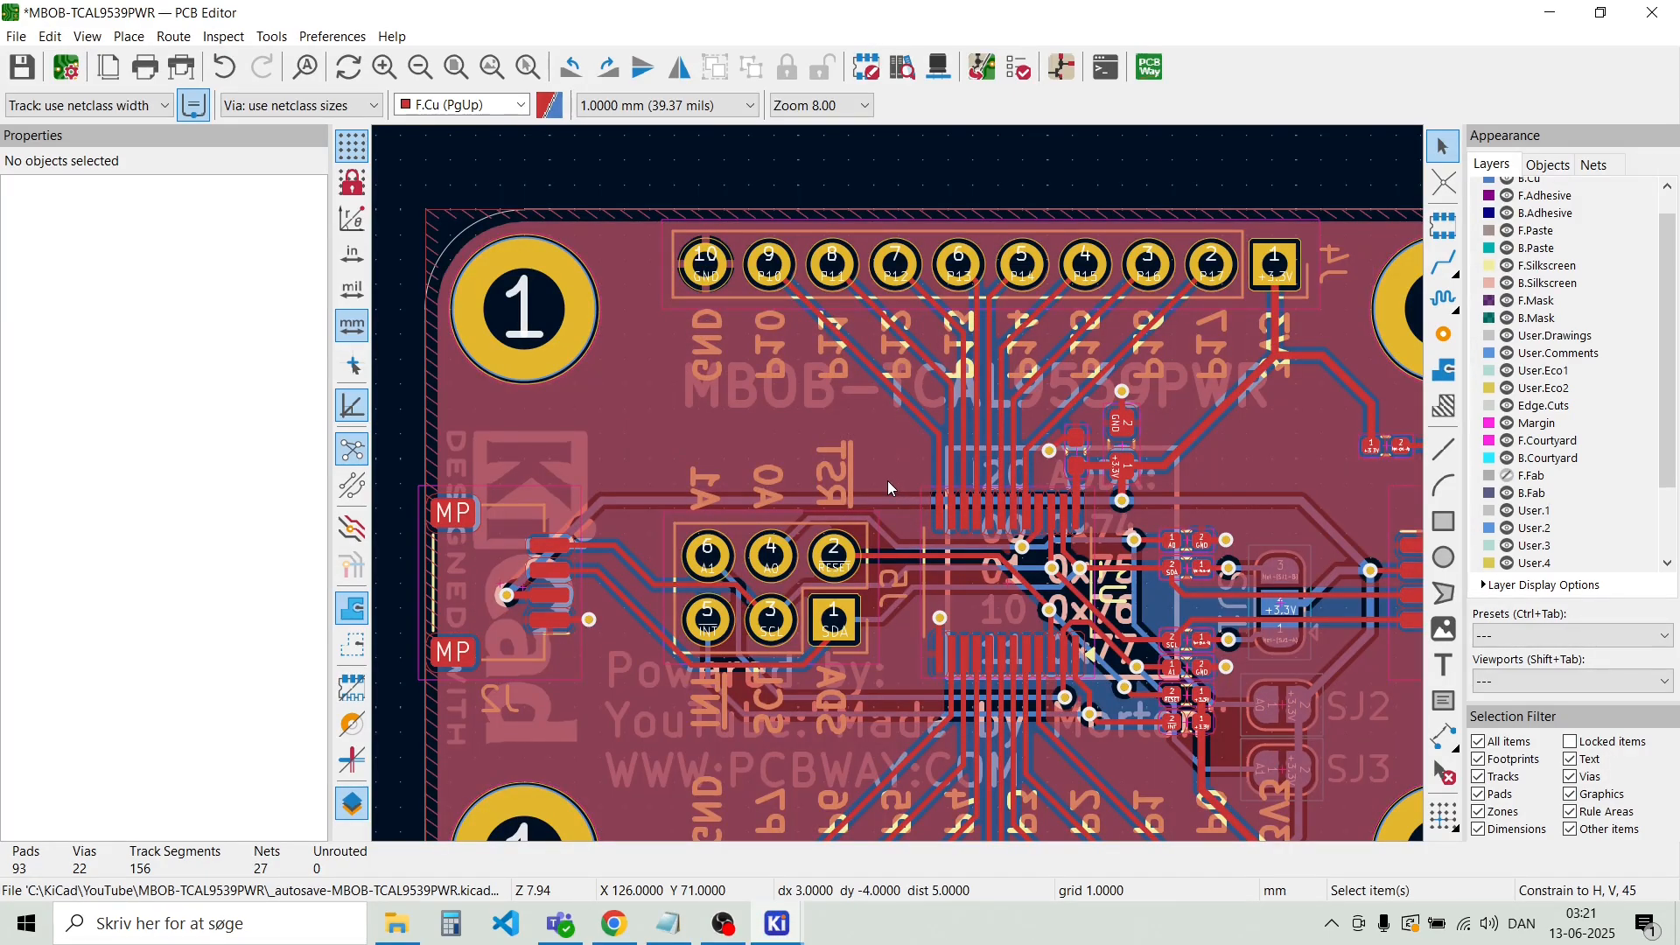
scroll(887, 486, "down", 3)
scroll(901, 488, "up", 5)
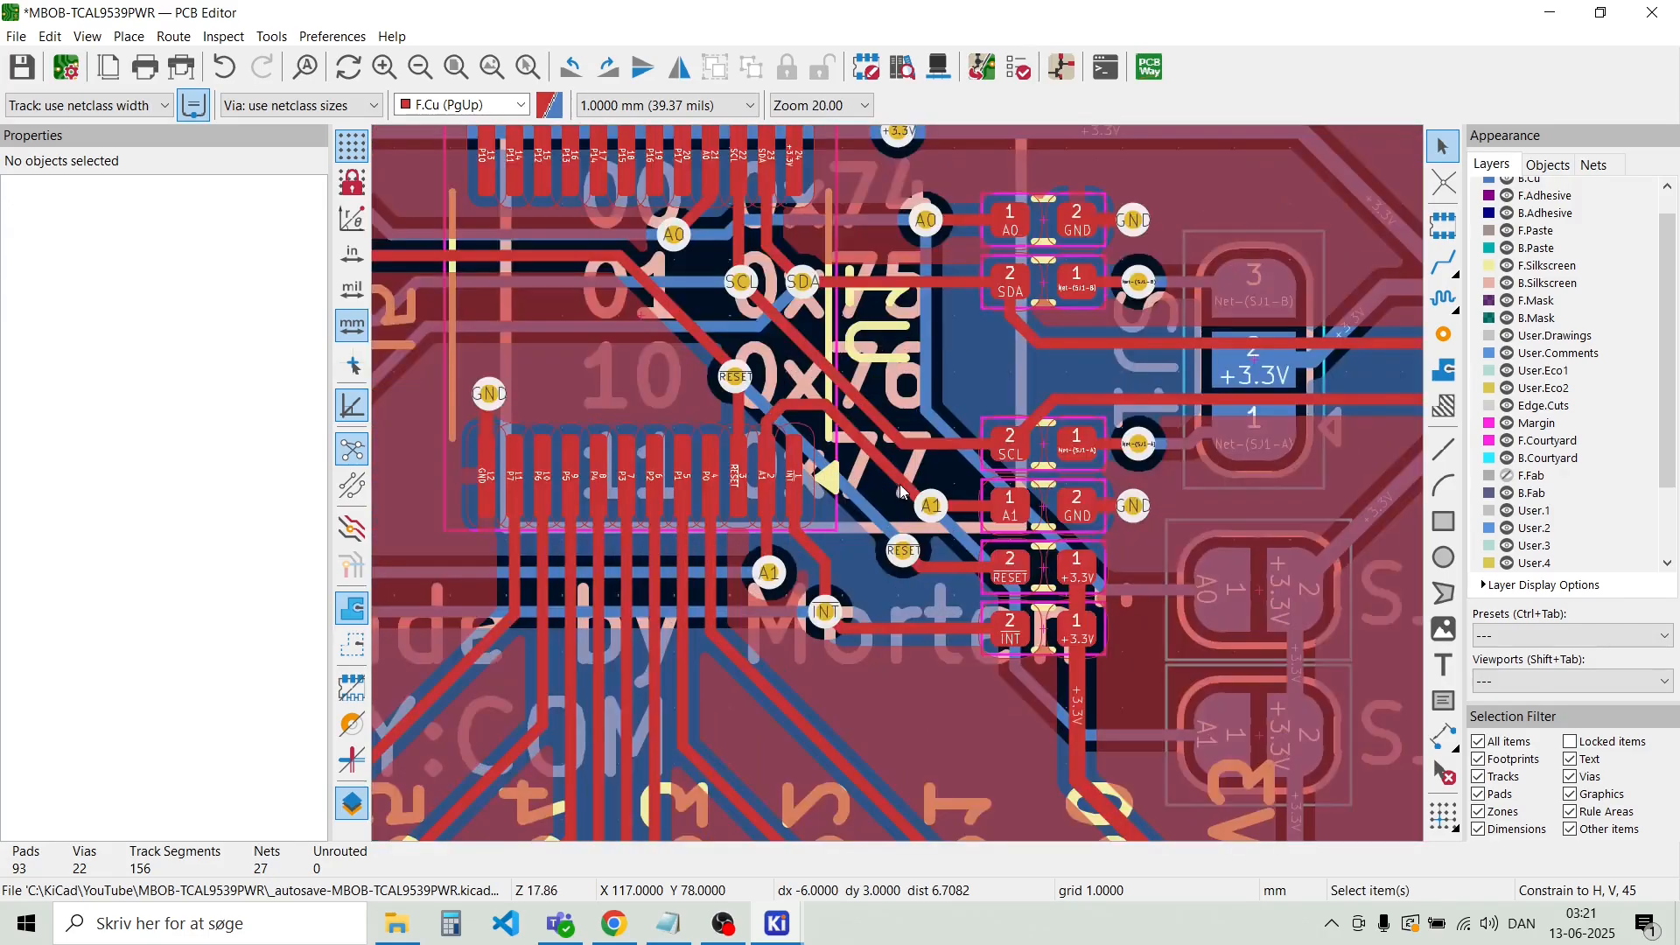
scroll(977, 563, "up", 3)
scroll(899, 486, "down", 3)
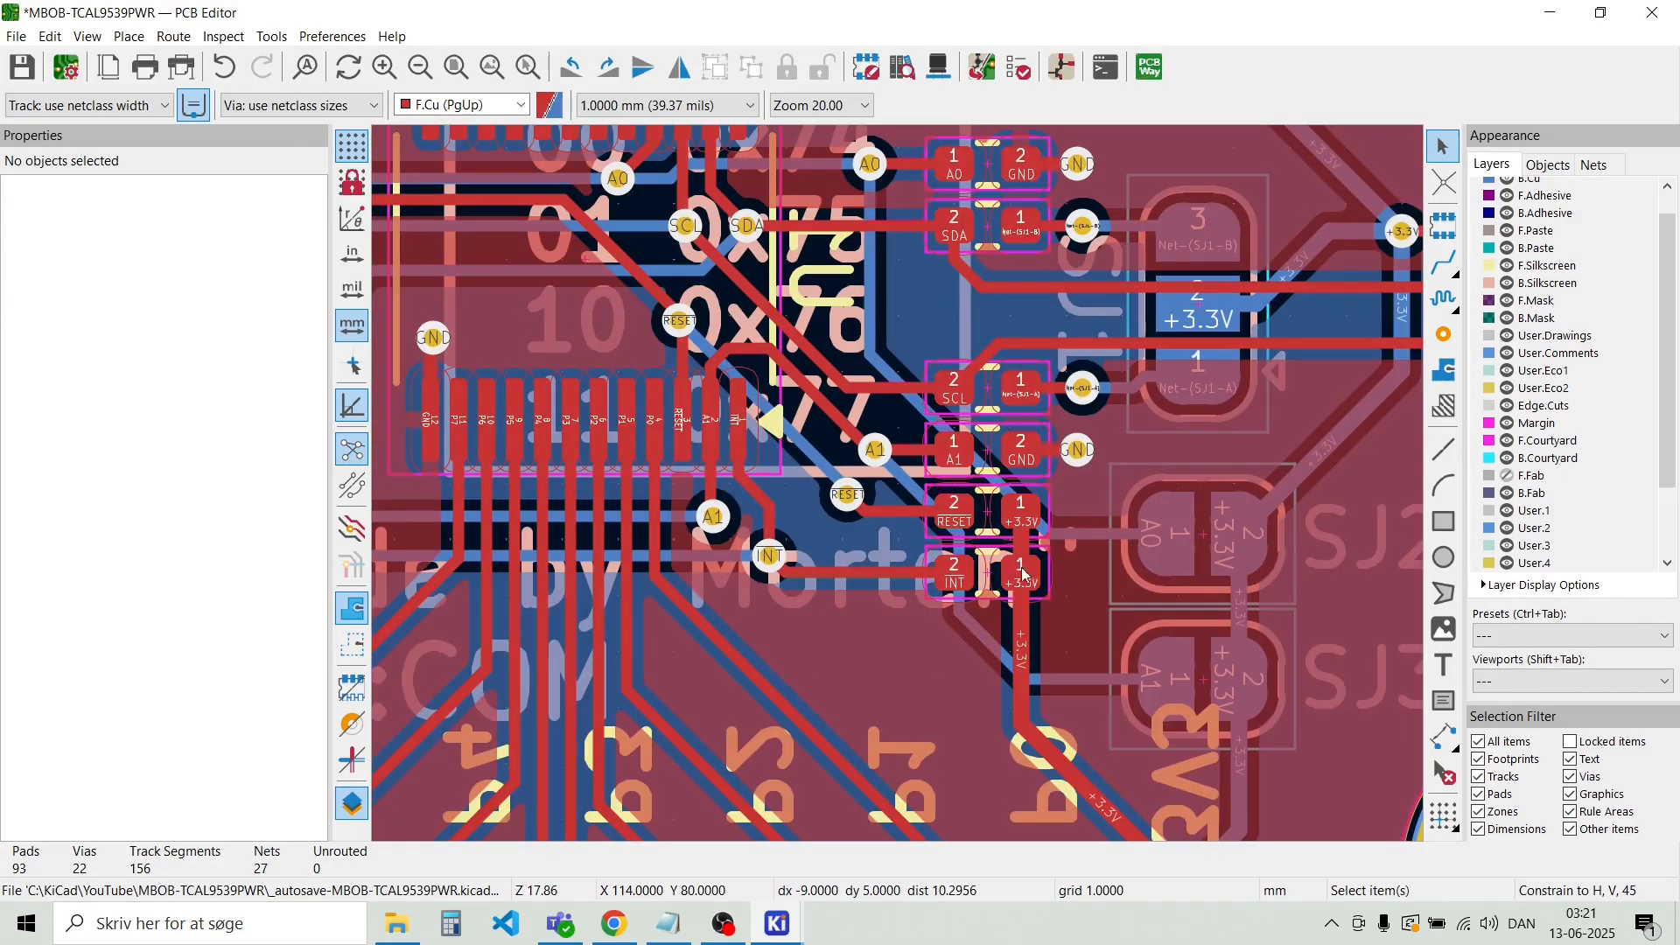
scroll(898, 485, "up", 2)
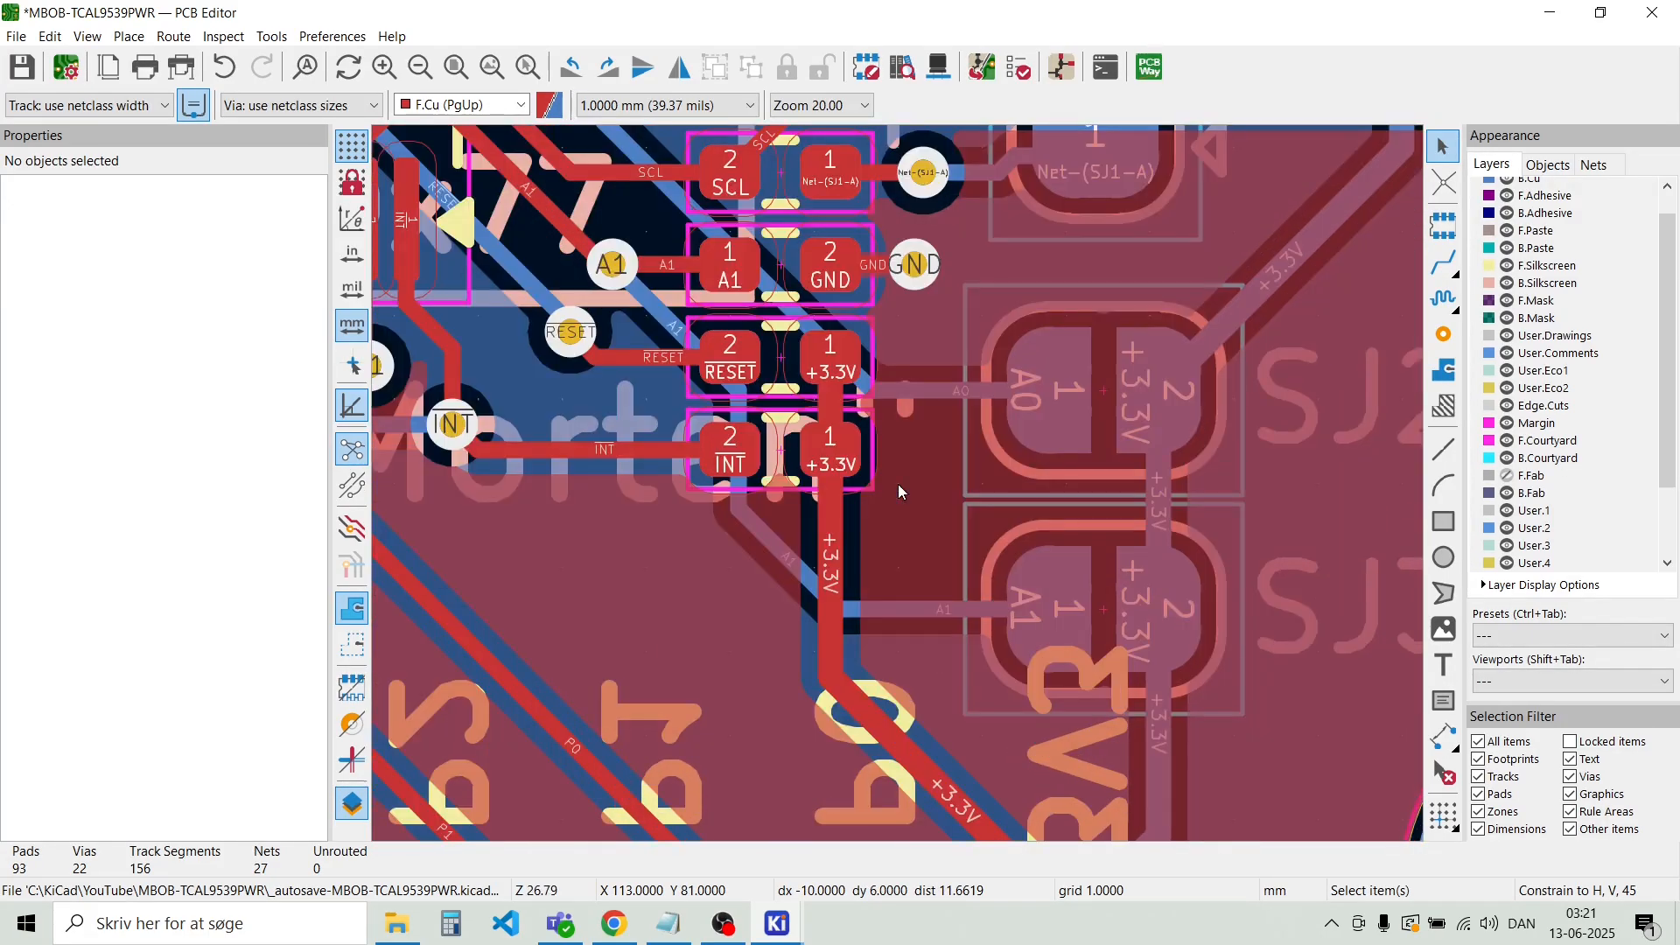
left_click(928, 281)
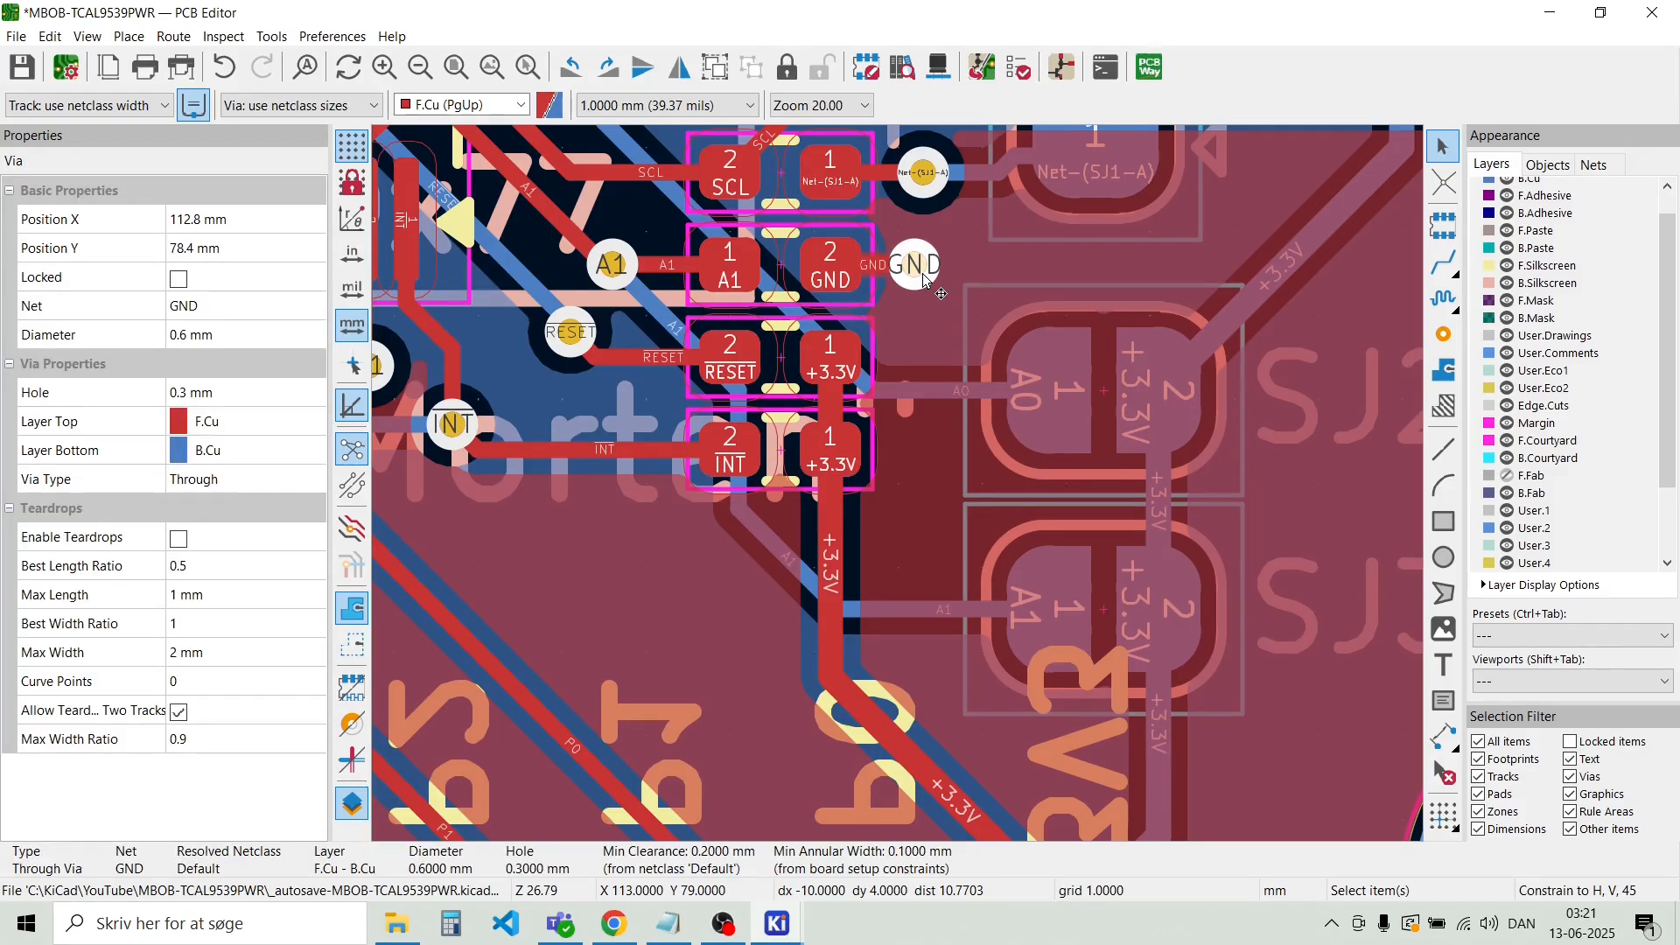
key("ctrl+d")
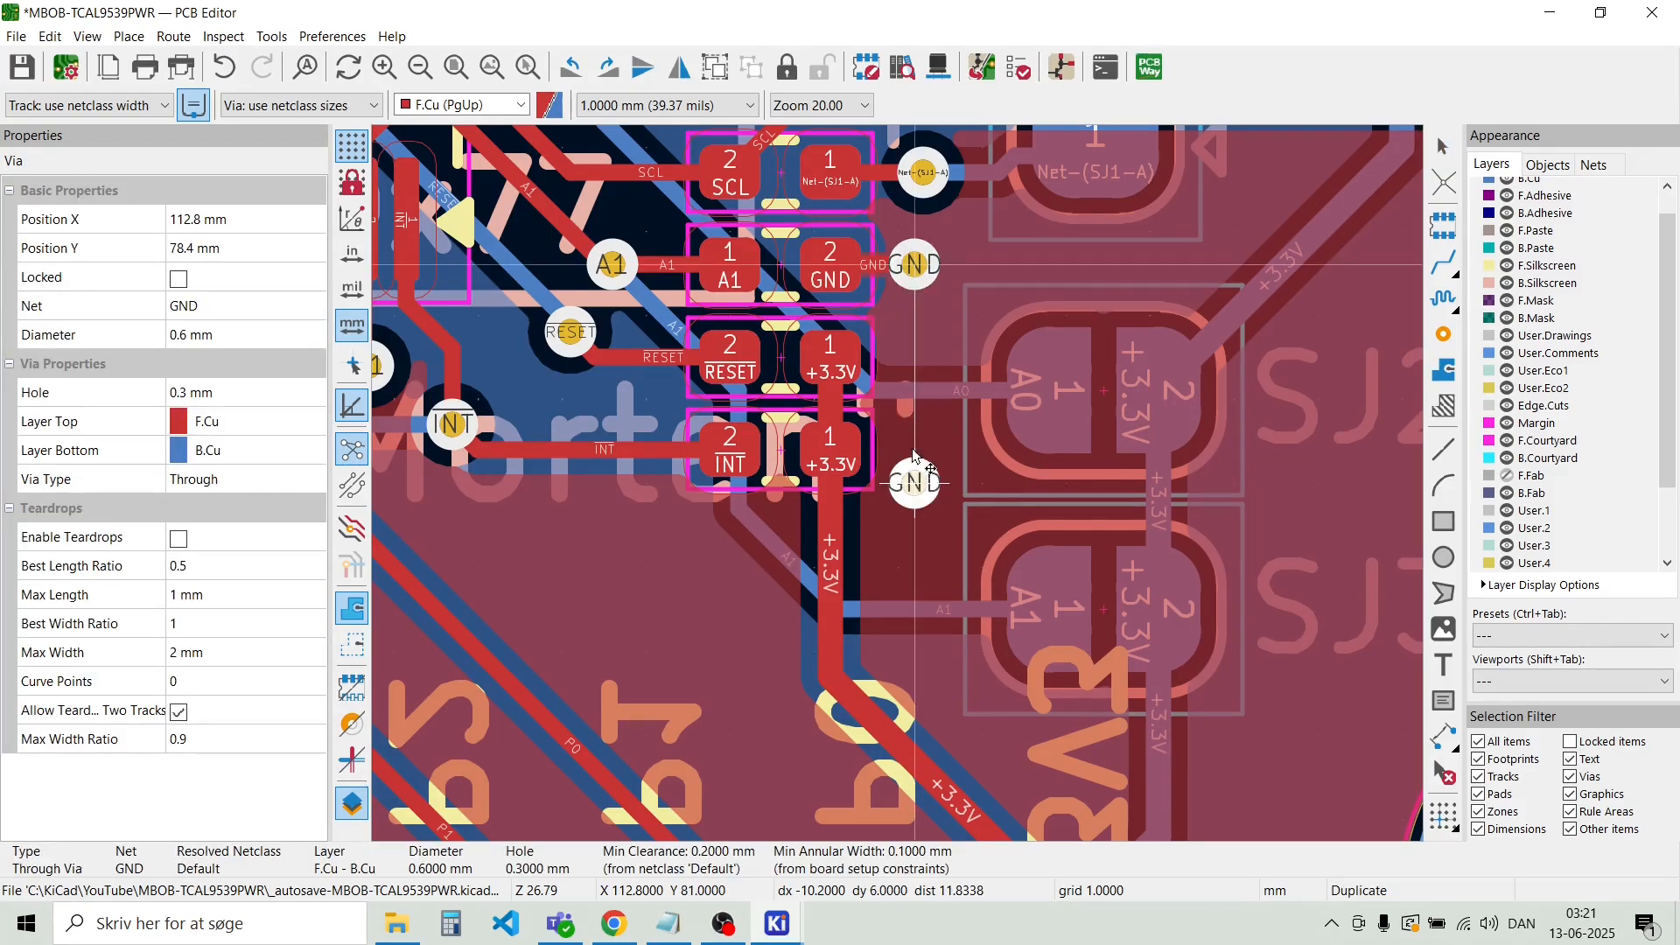
key("Escape")
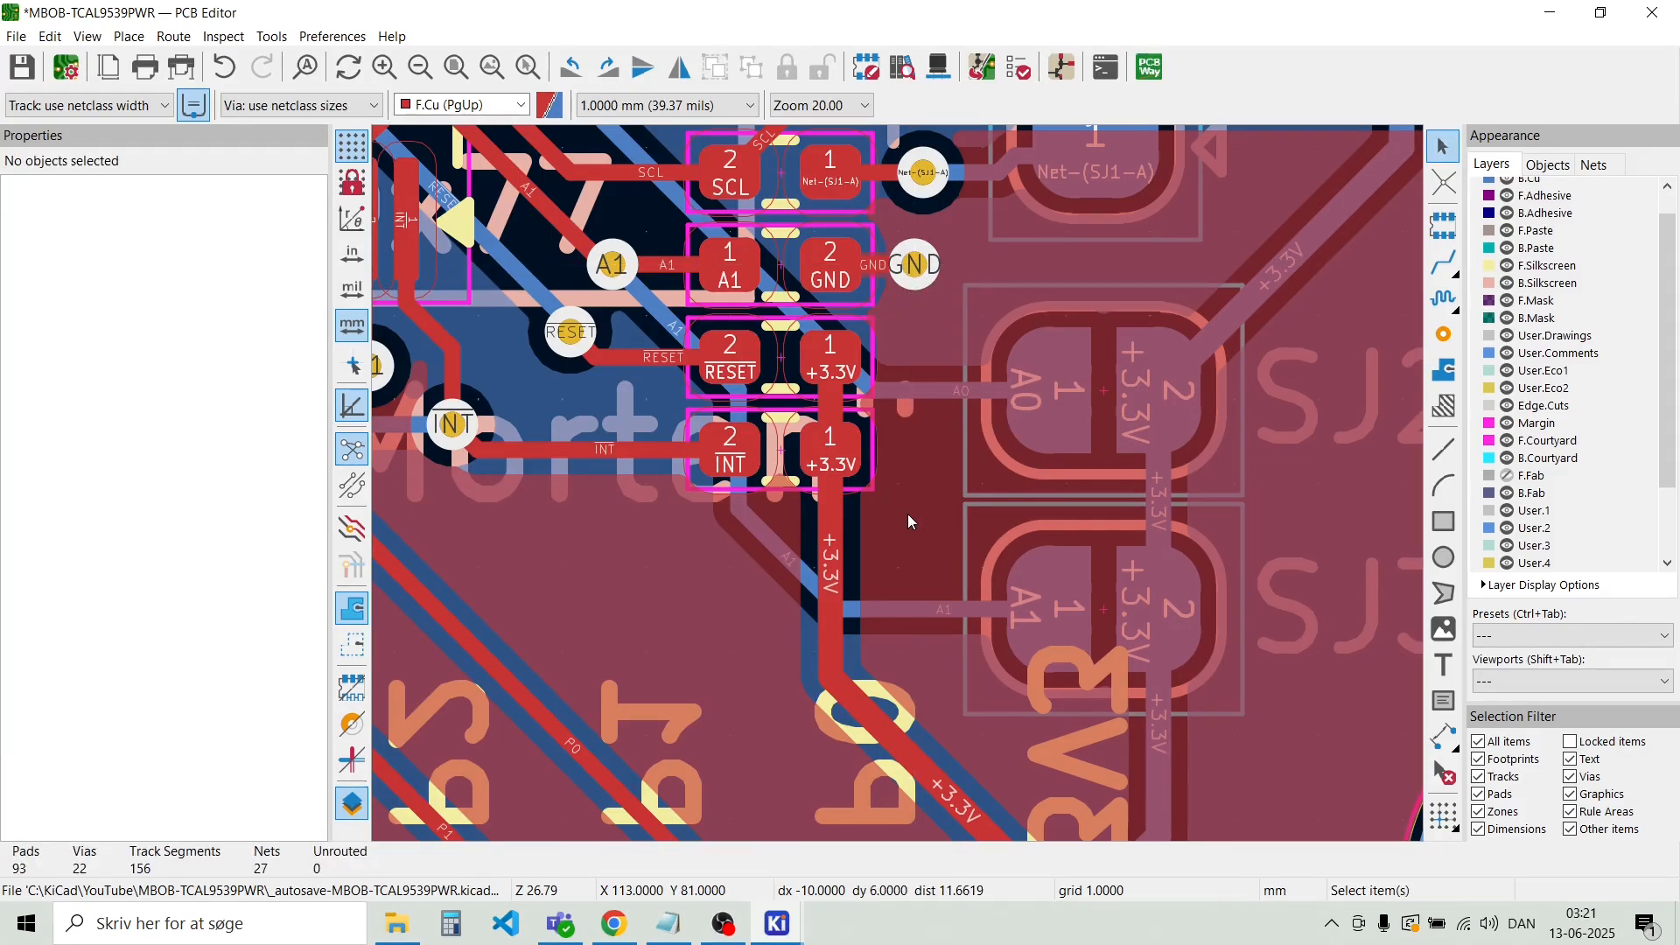
Set the grid to 0.0500 mm, duplicate the GND via beside resistor pad A1/GND to X 112.8, Y 81.65 mm, and refill the zones
left_click(692, 105)
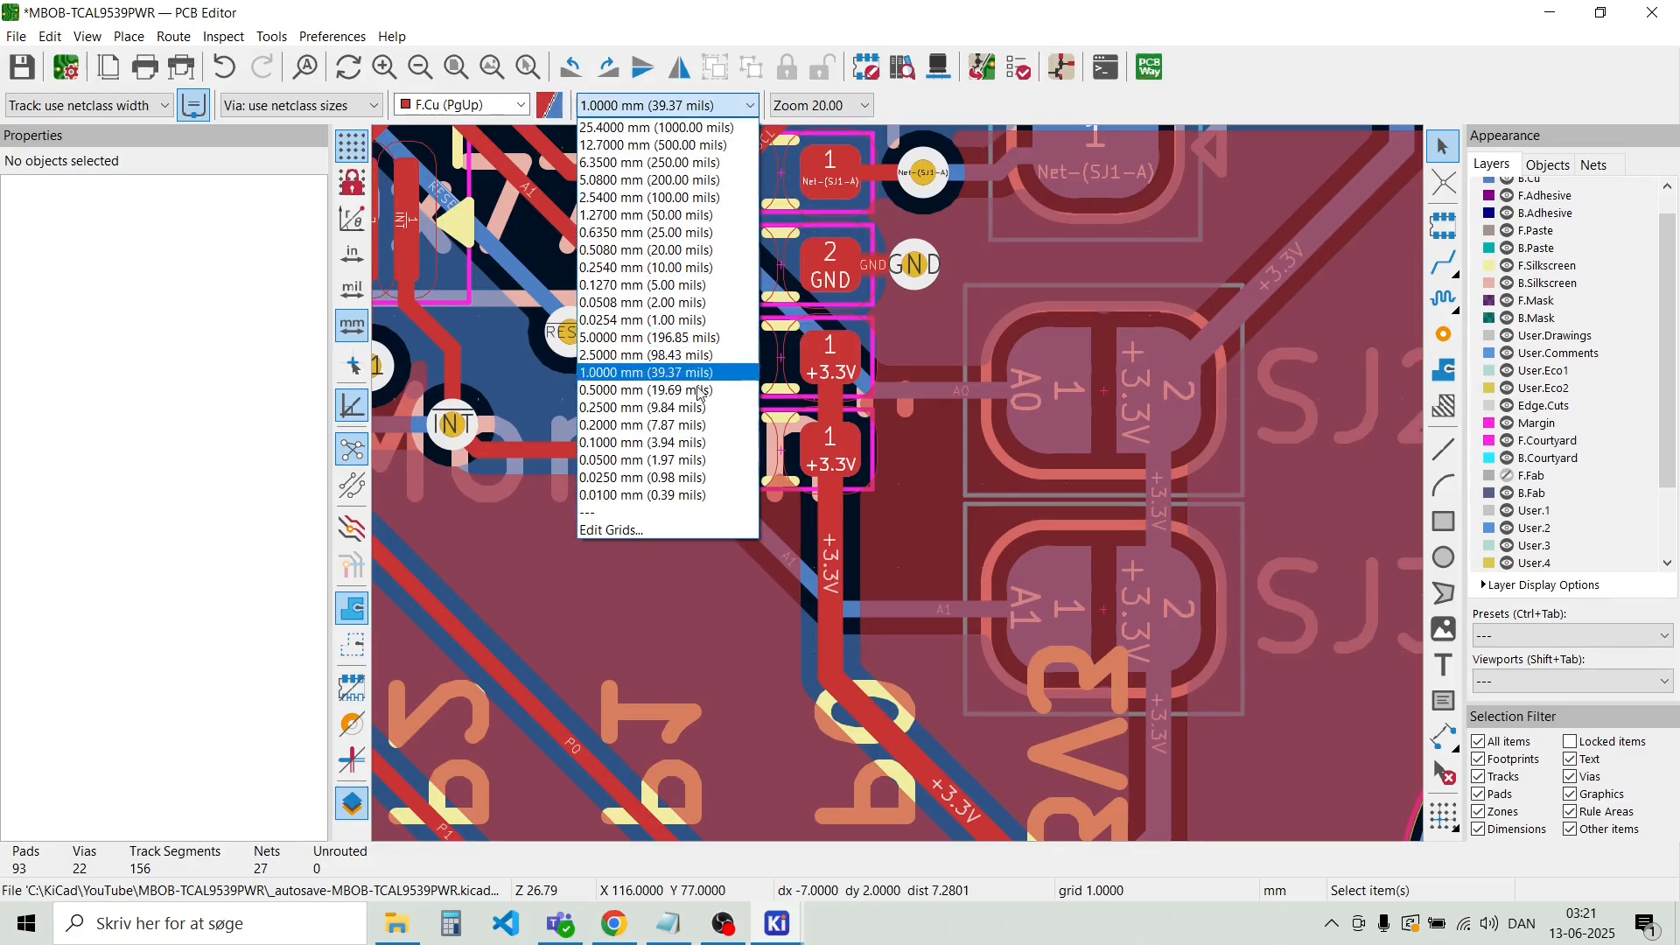
left_click(674, 461)
left_click(919, 283)
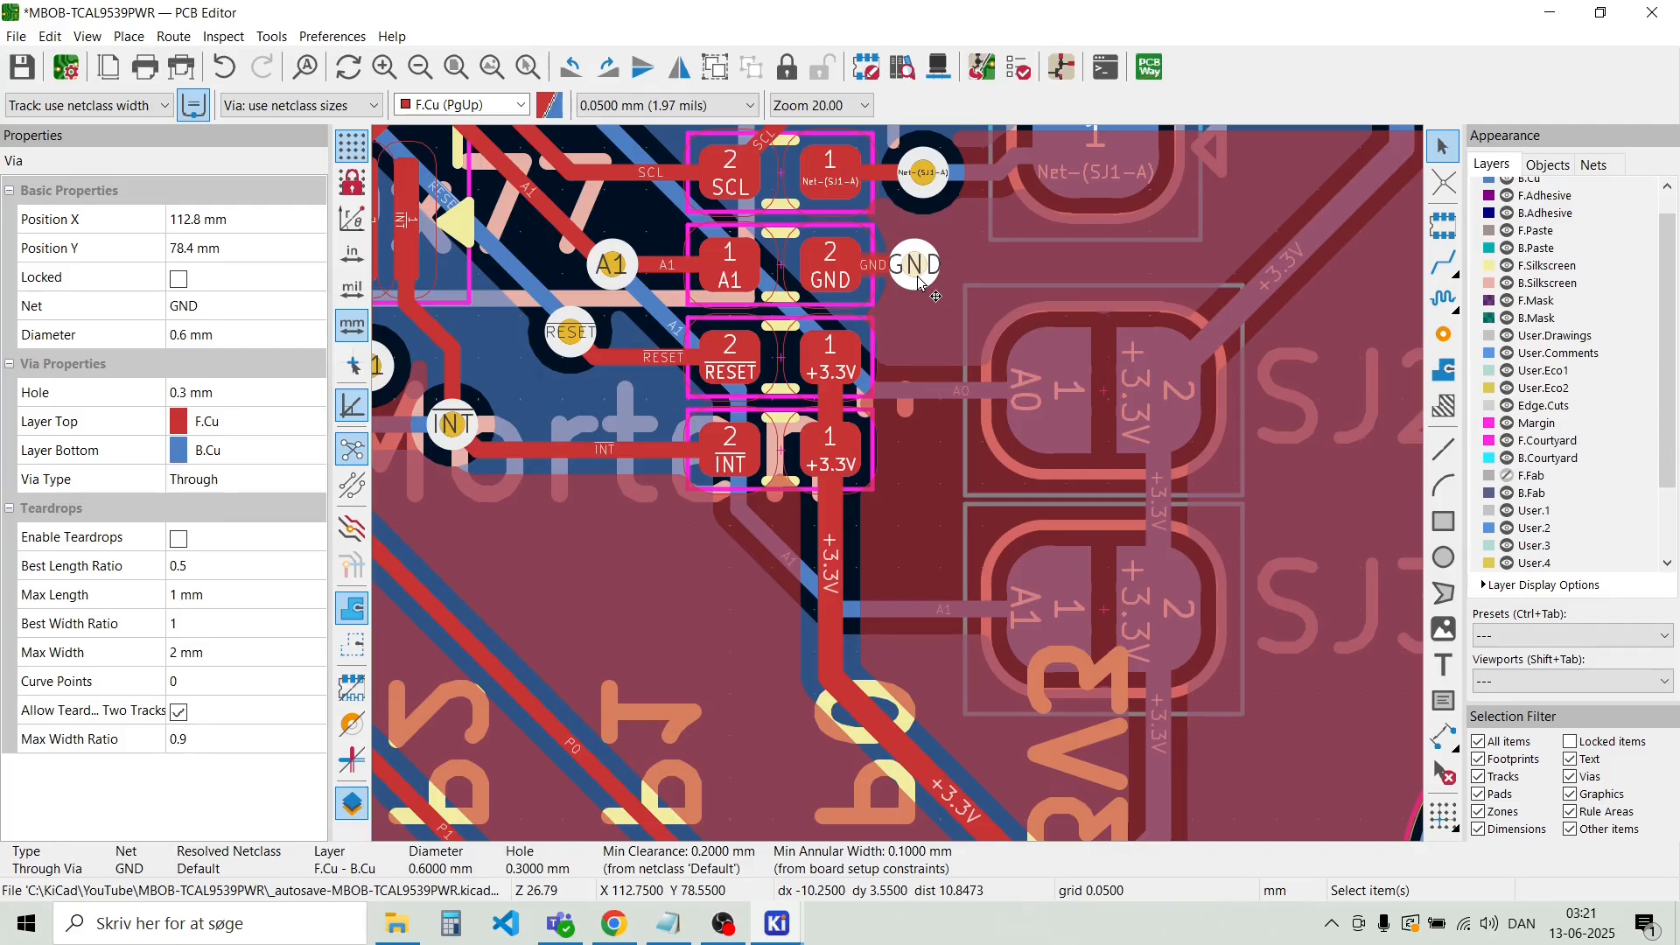
left_click(893, 528)
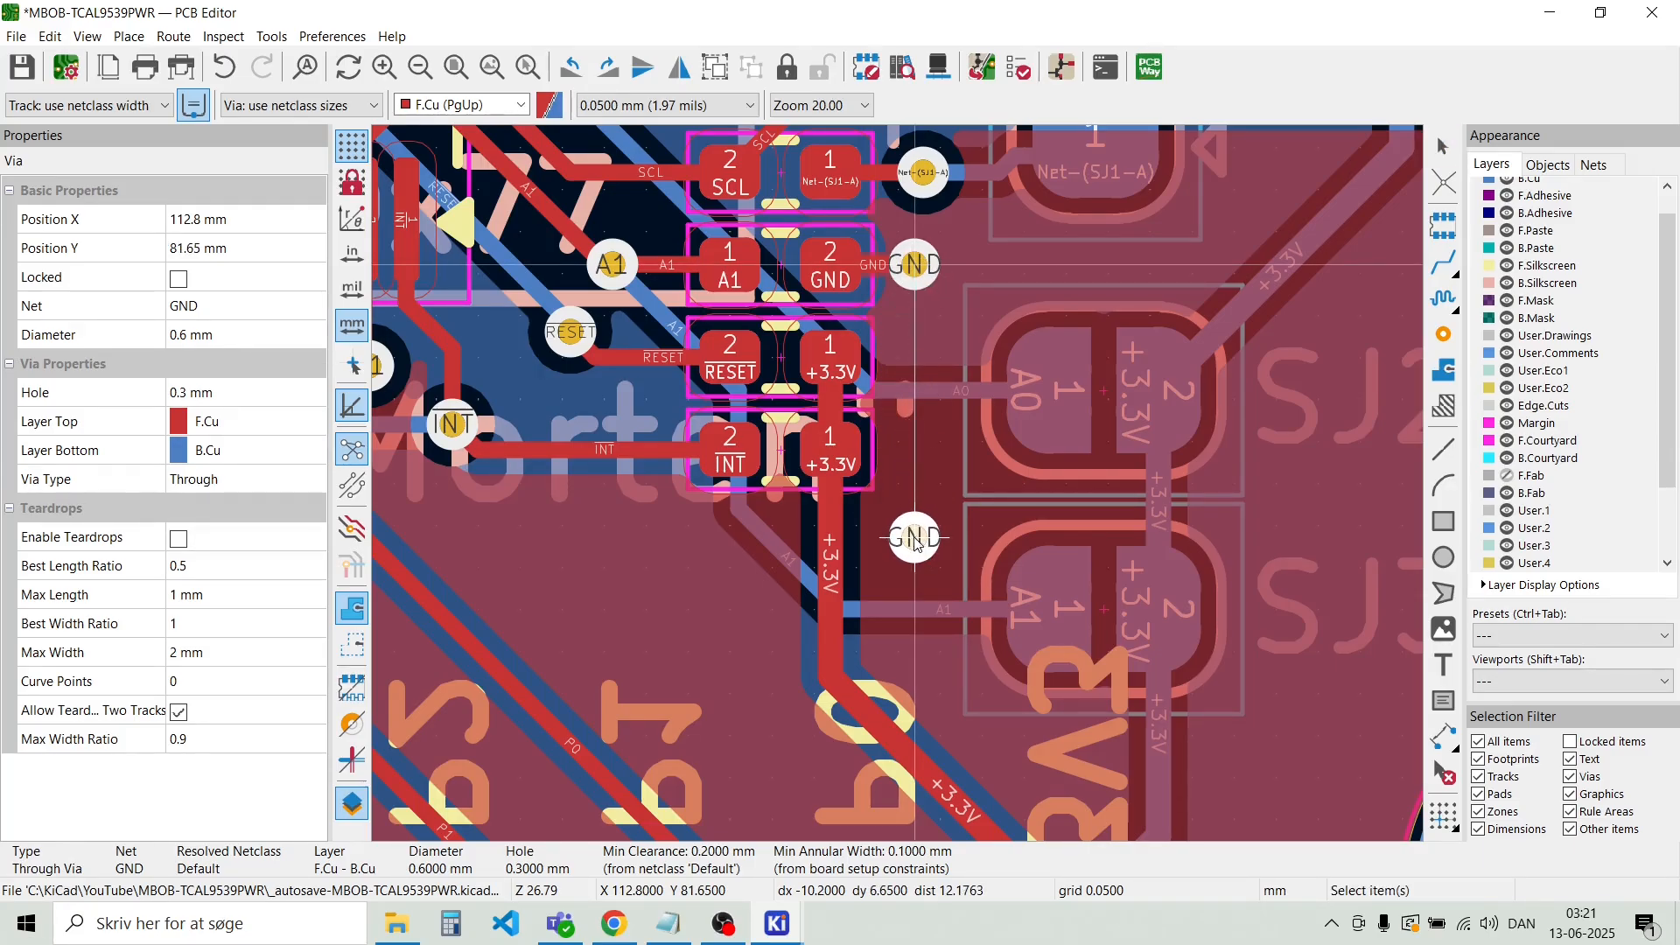
key("b")
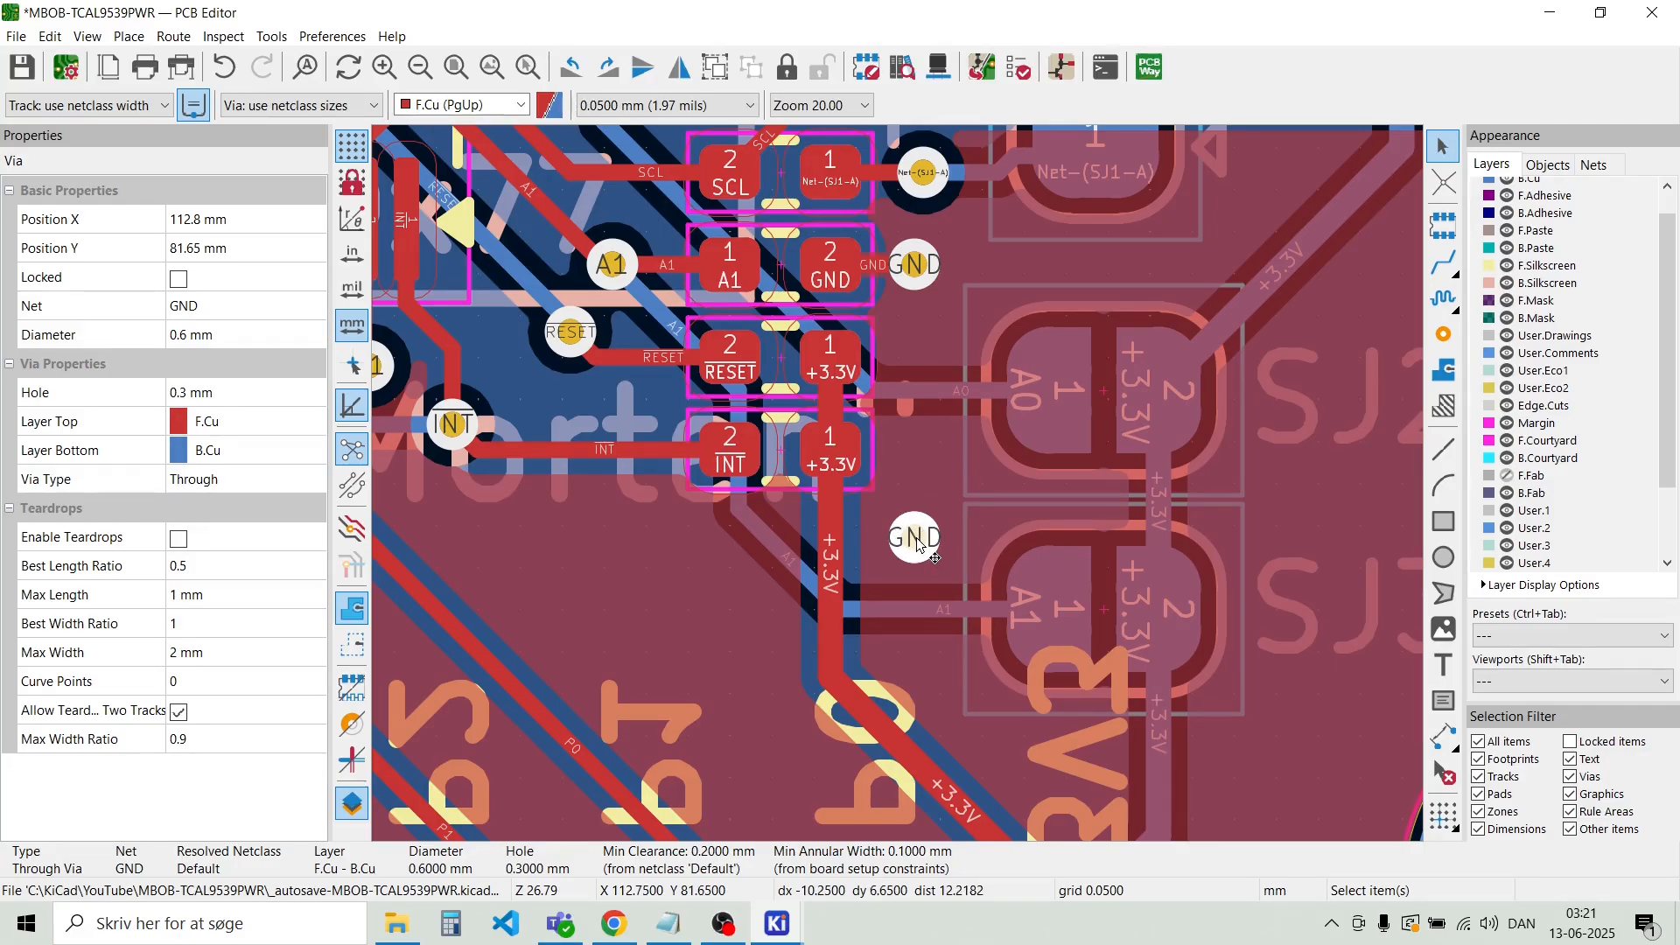
Place a duplicate GND via between the SDA and SCL tracks at X 115.7, Y 75.8 mm, and refill the zones
key("ctrl+d")
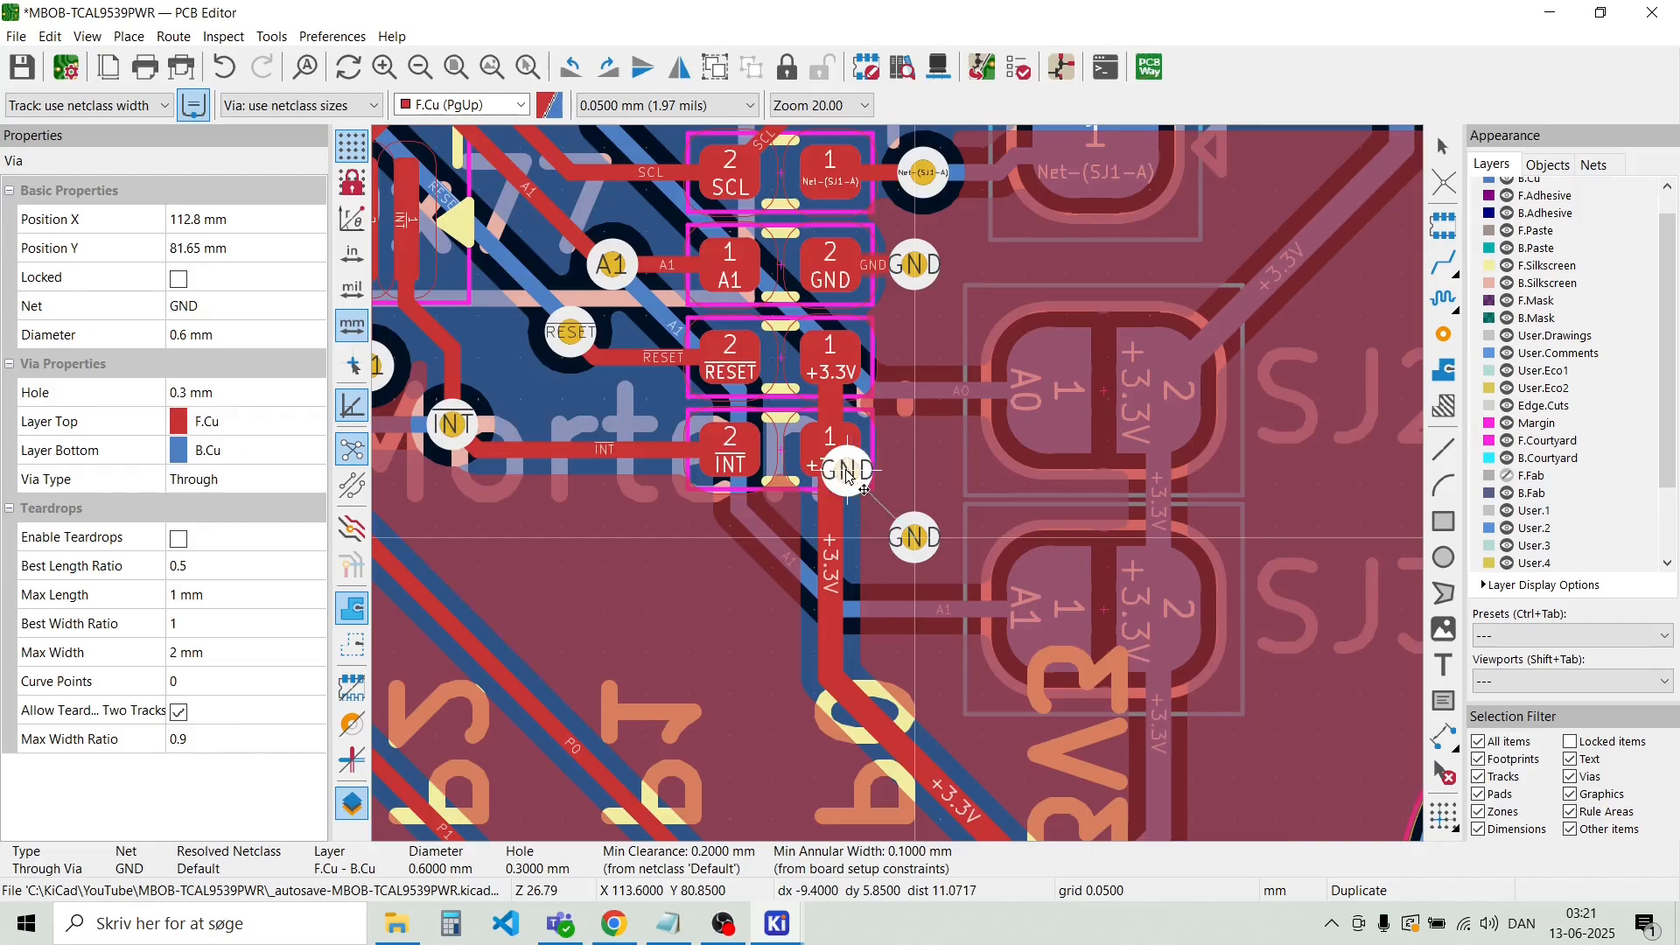
scroll(875, 407, "down", 3)
scroll(868, 399, "up", 4)
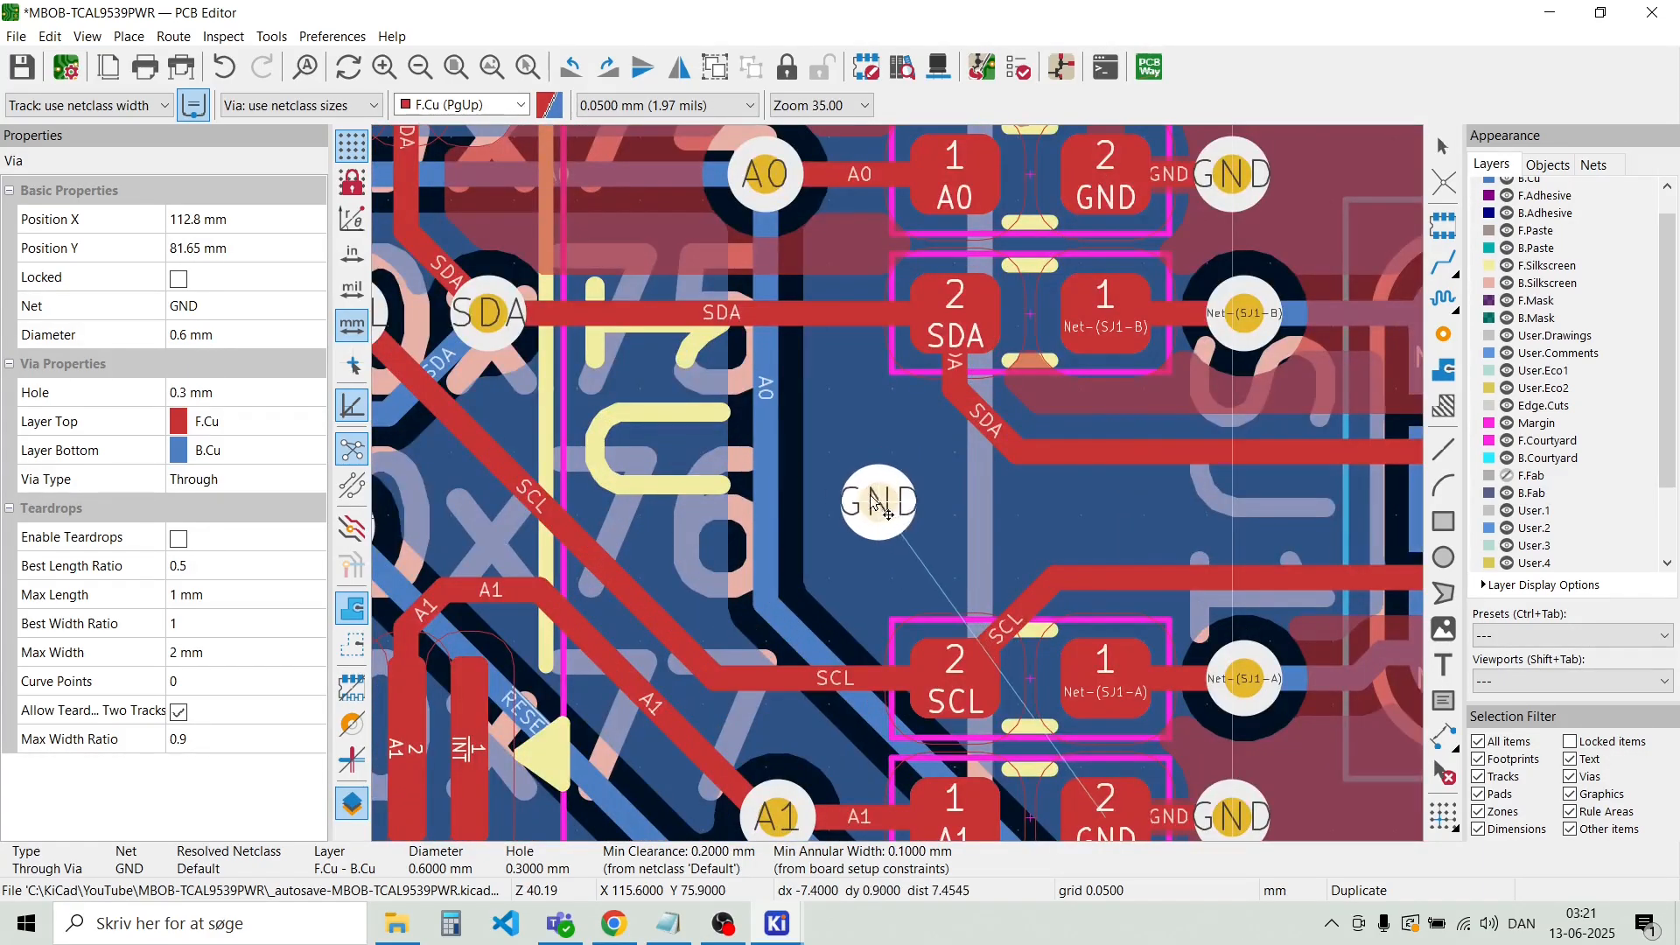
left_click(867, 492)
scroll(875, 512, "down", 2)
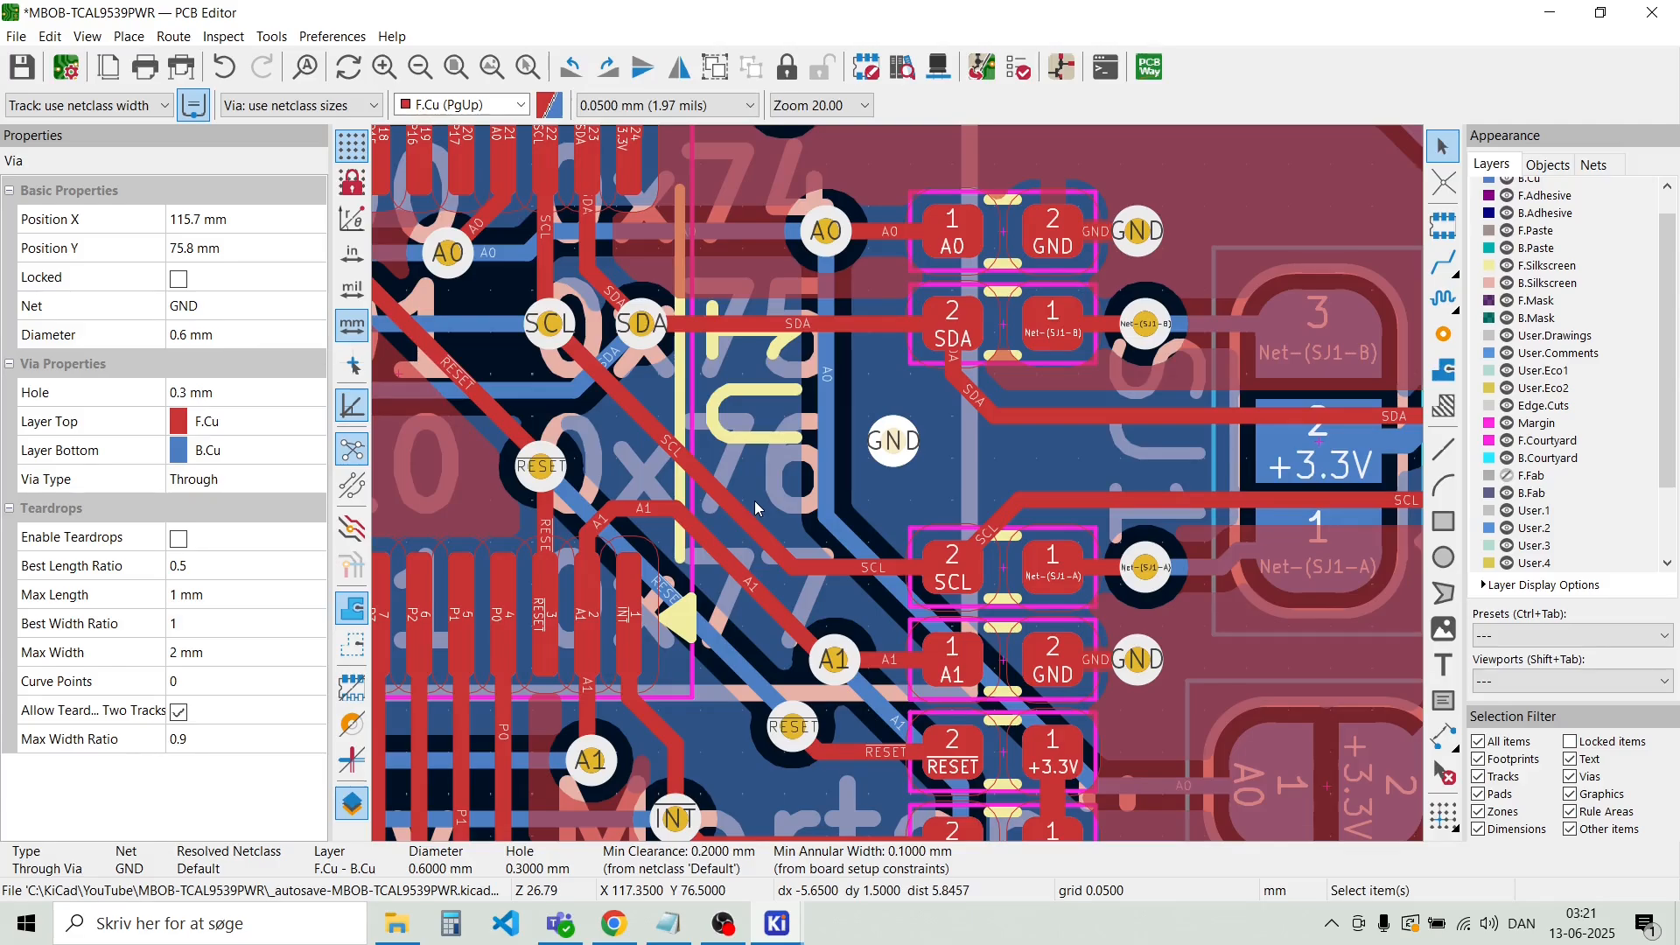
scroll(896, 486, "down", 3)
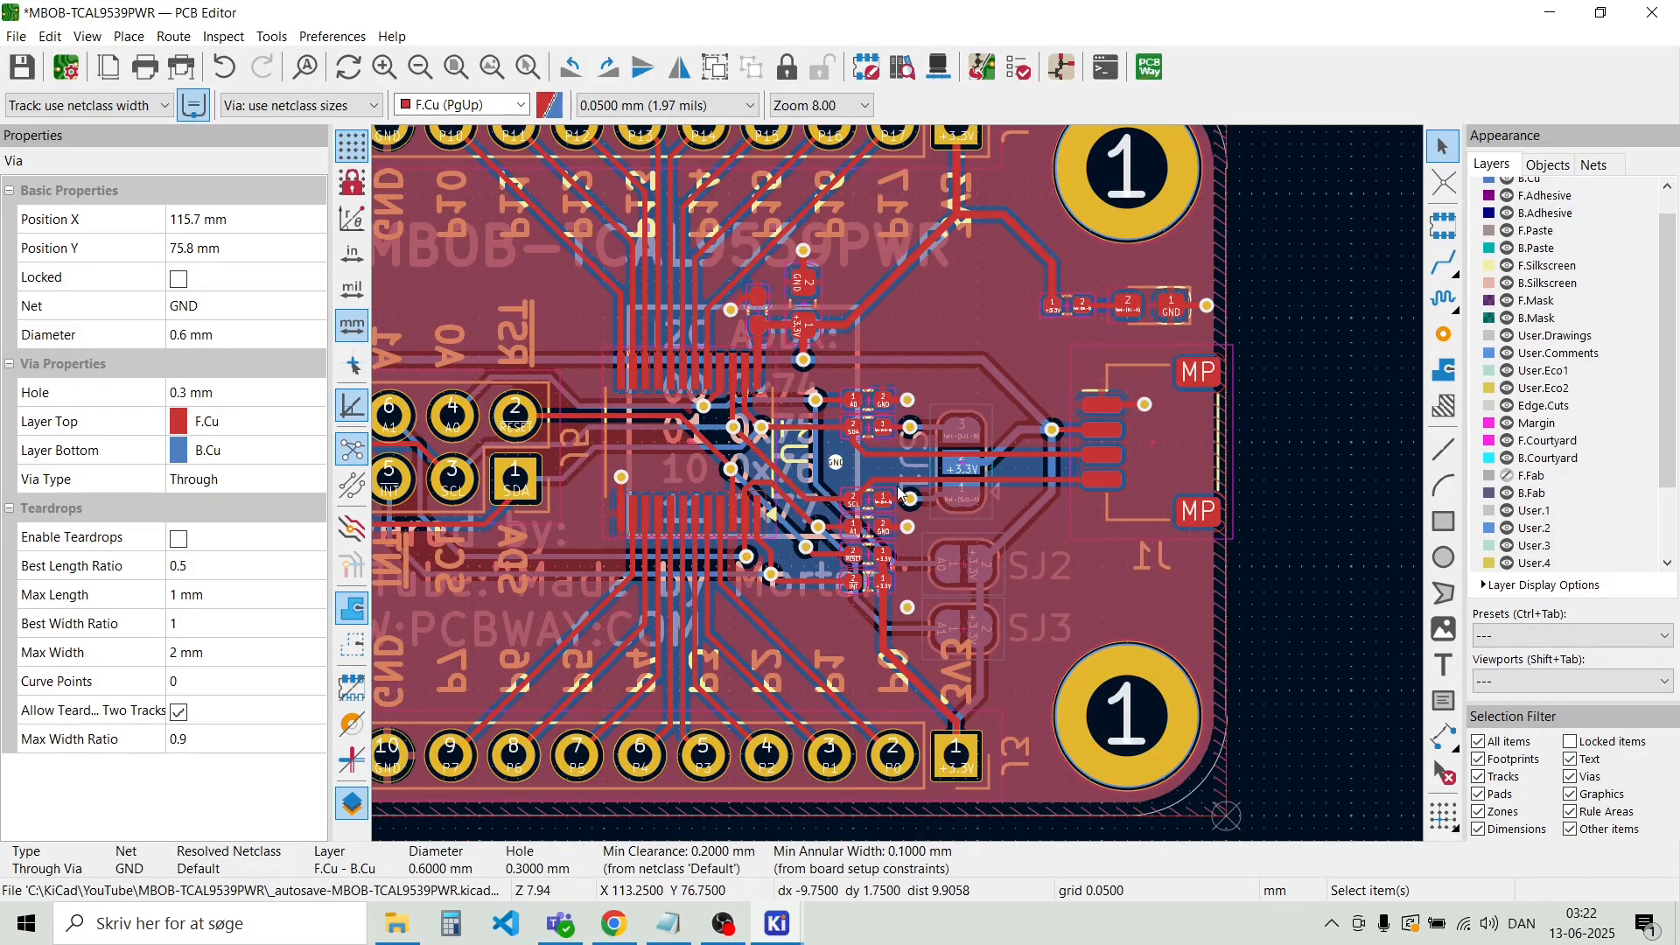
key("b")
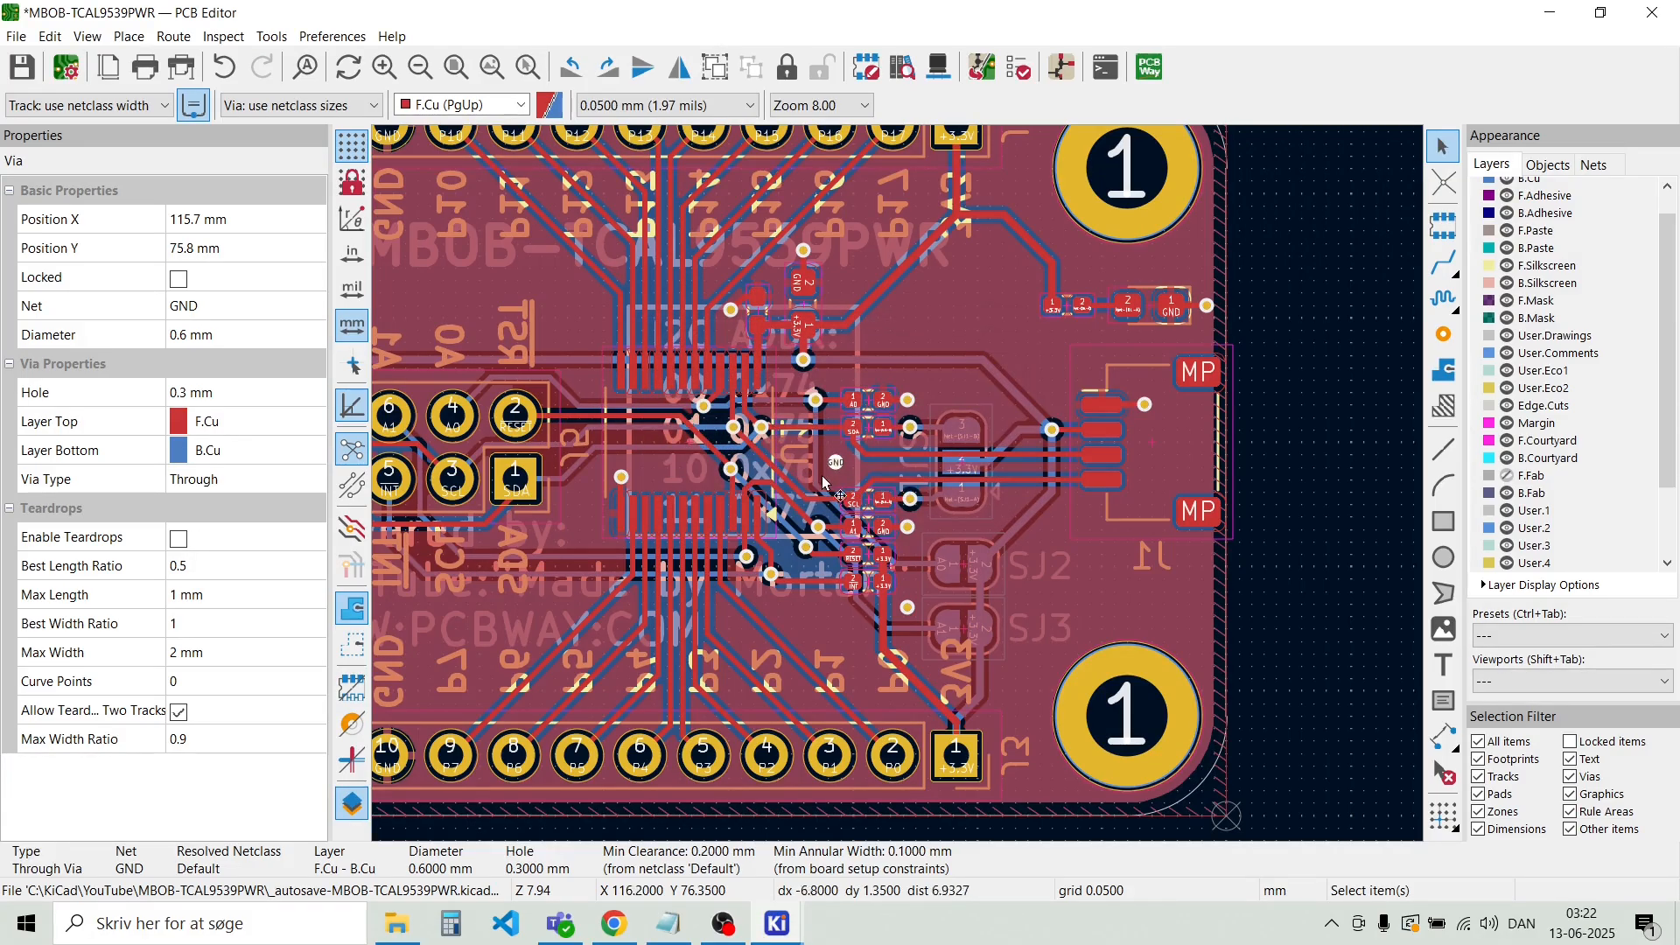
Place a duplicate GND via between the INT and RESET vias at X 117.75, Y 79.35 mm
scroll(822, 480, "up", 5)
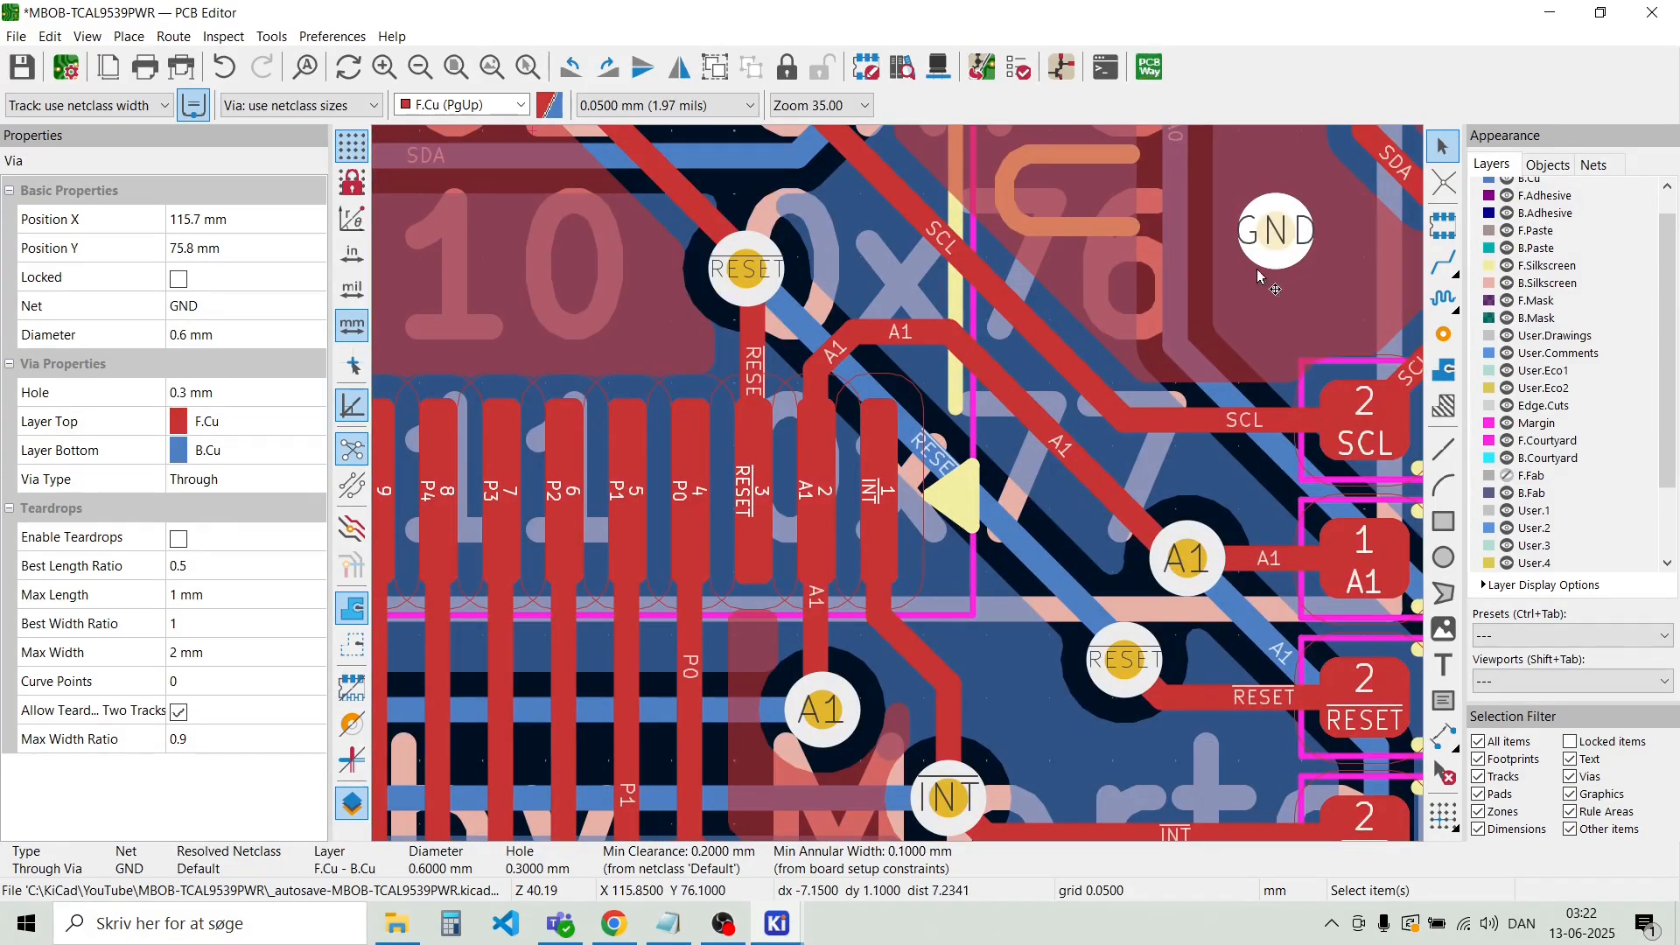
key("ctrl+d")
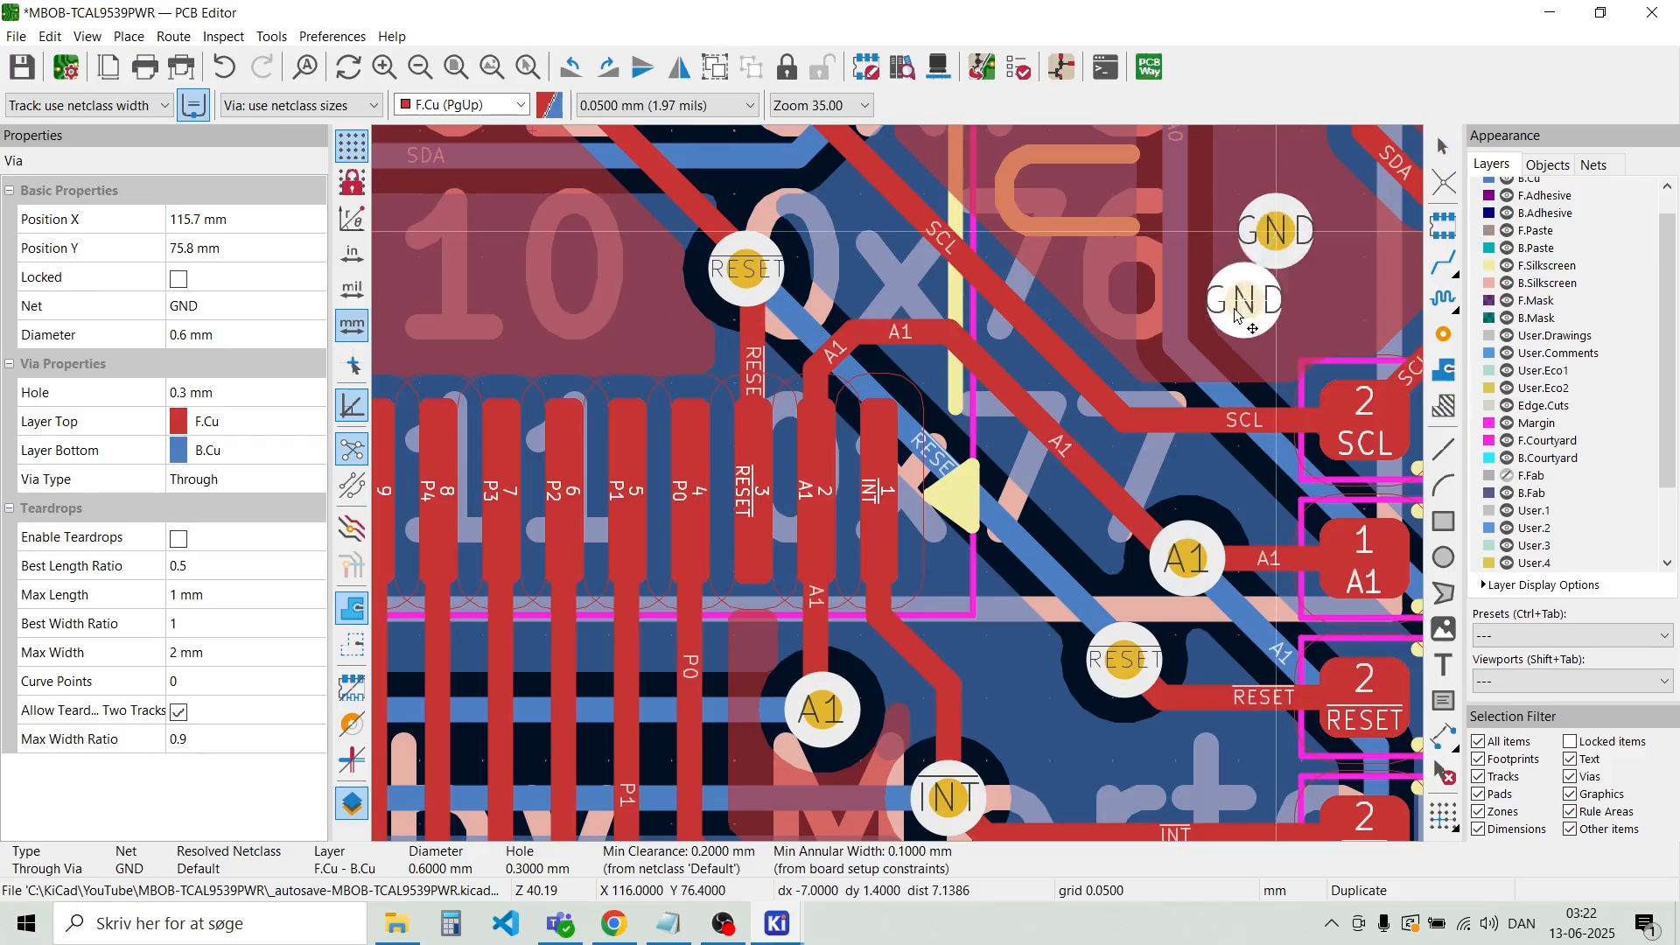
scroll(1243, 673, "down", 2)
scroll(865, 528, "up", 3)
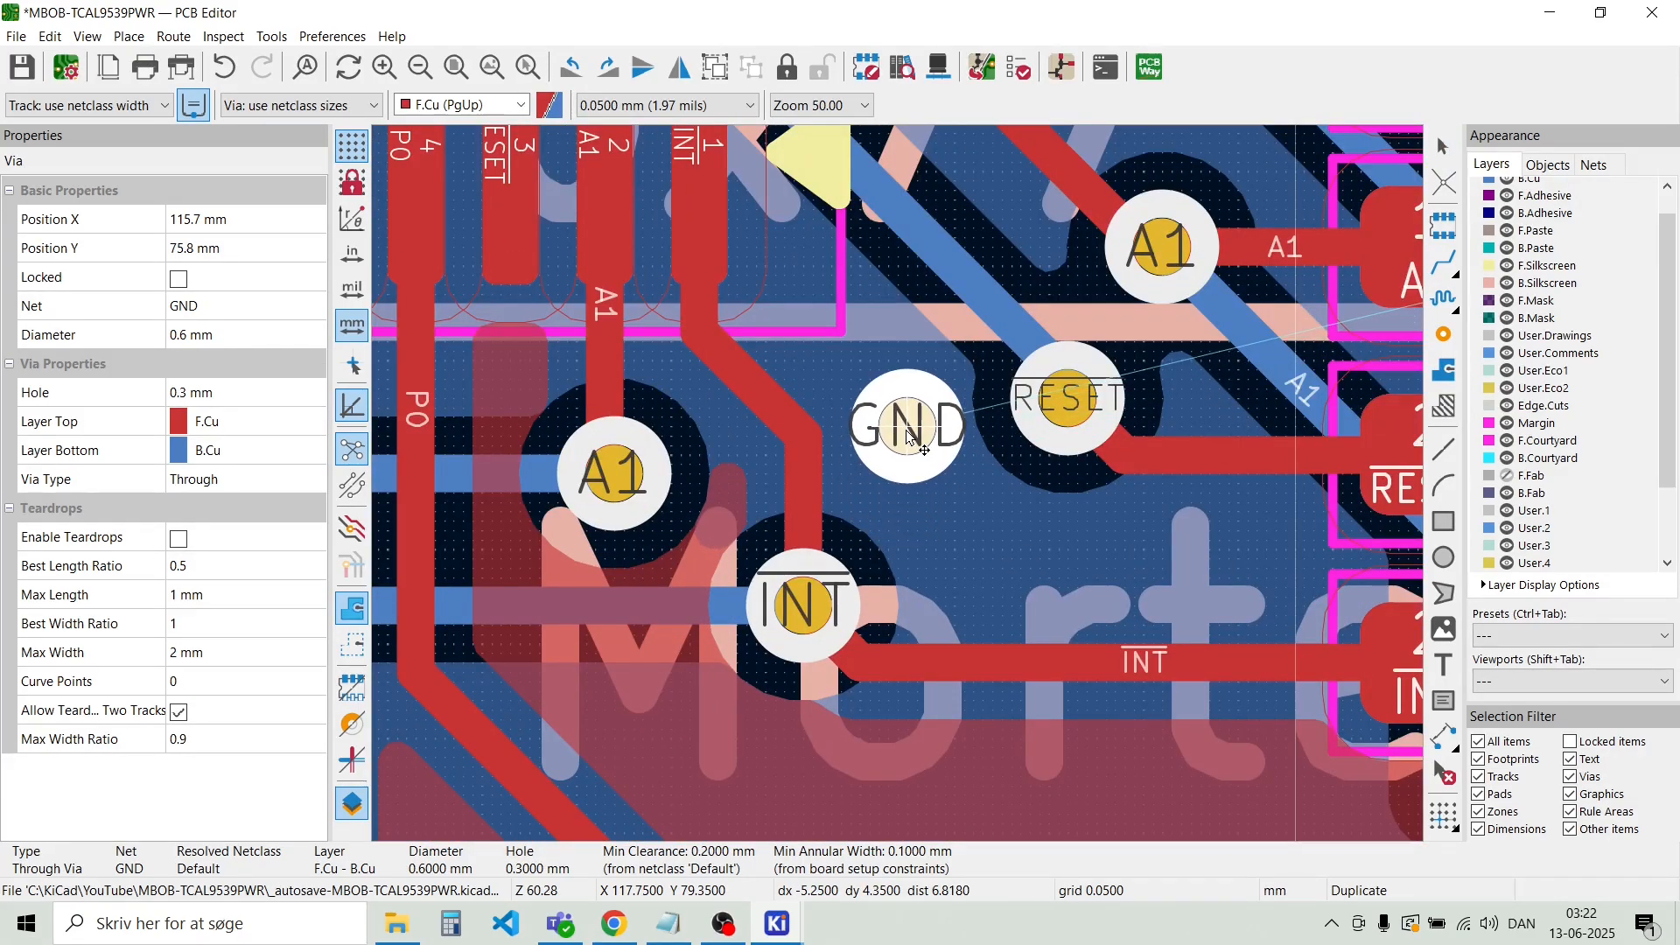
left_click(915, 448)
Place a duplicate GND via between header J5 and the IC at X 125.9, Y 77.15 mm
key("ctrl+d")
scroll(910, 464, "down", 4)
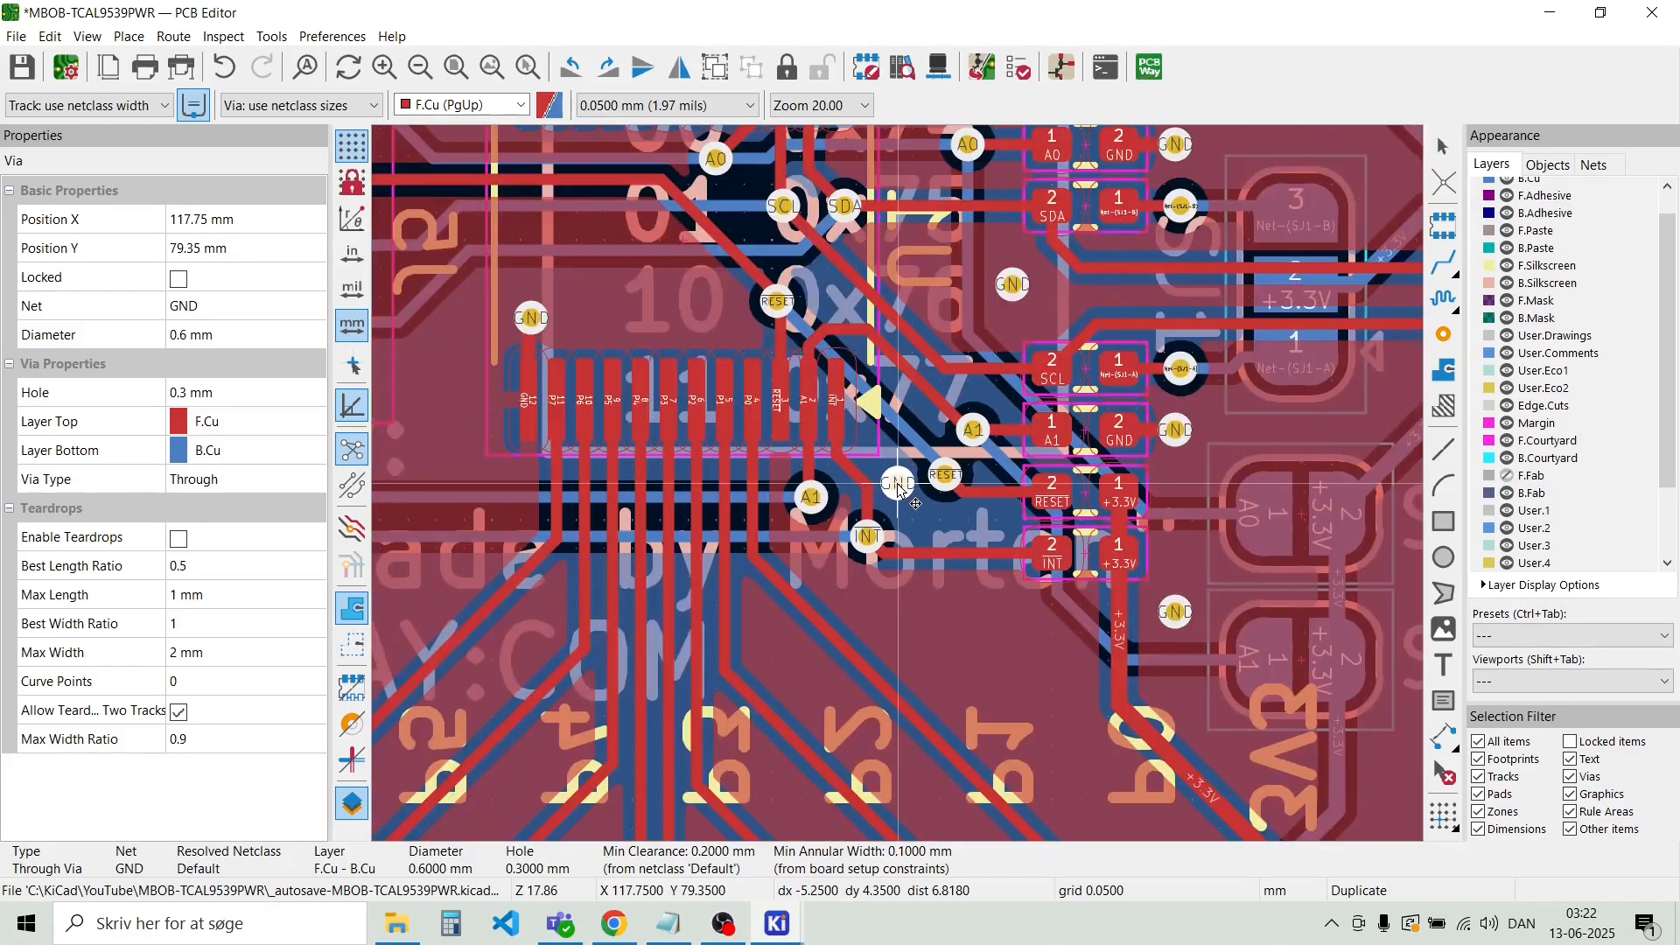
scroll(743, 362, "up", 3)
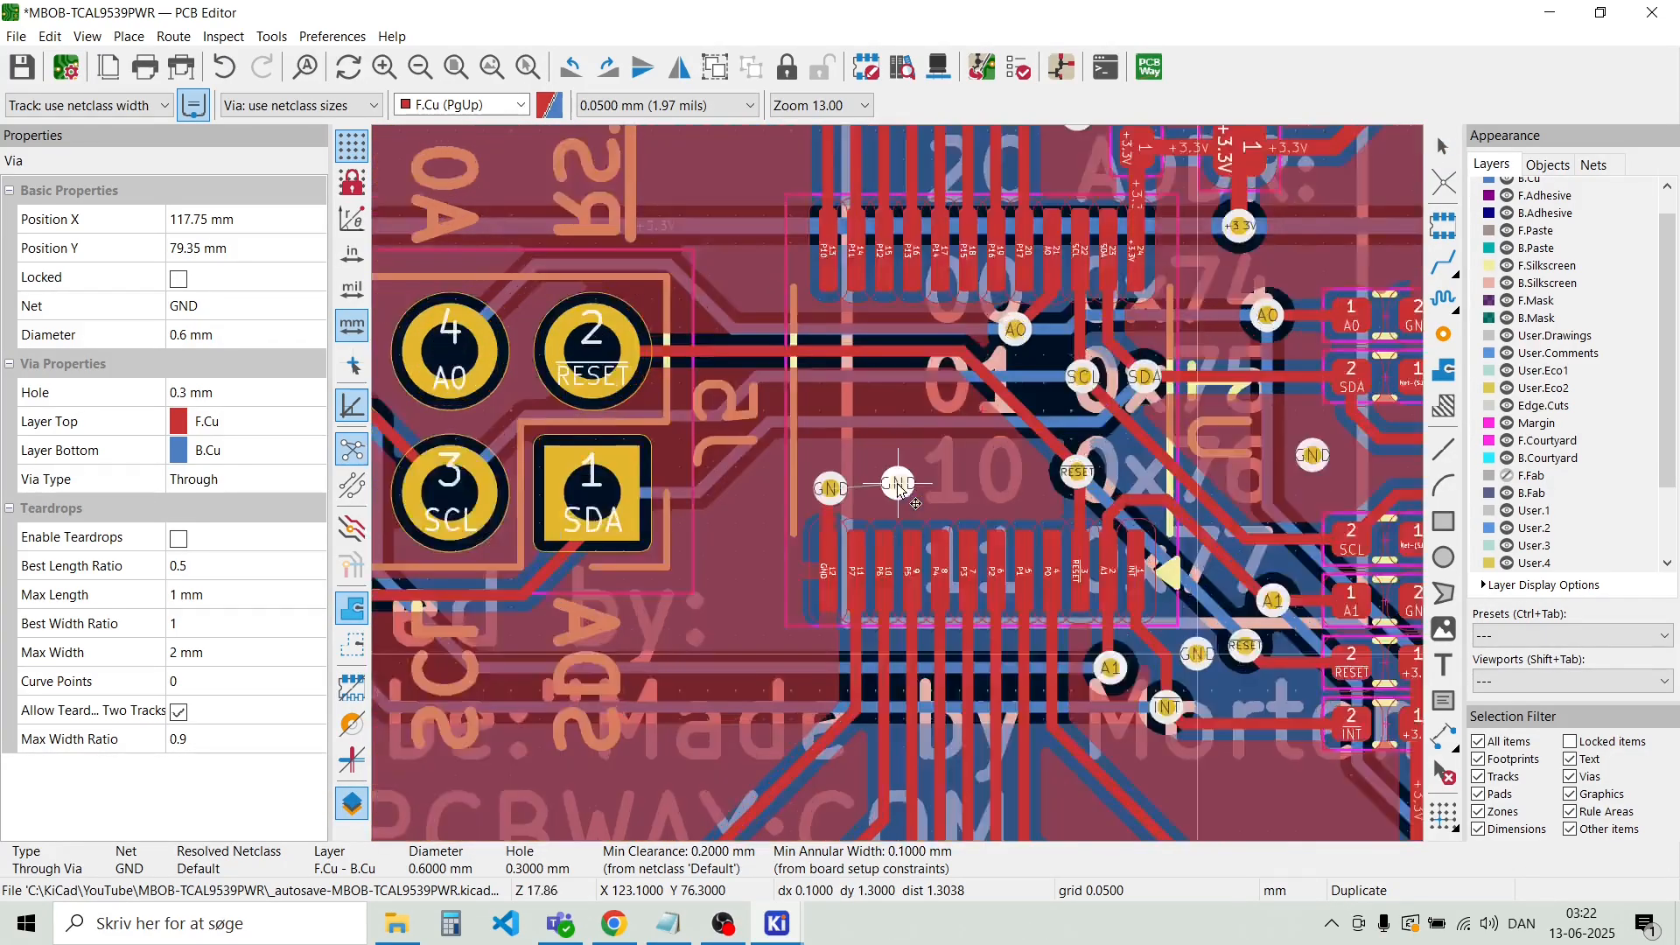
left_click(563, 592)
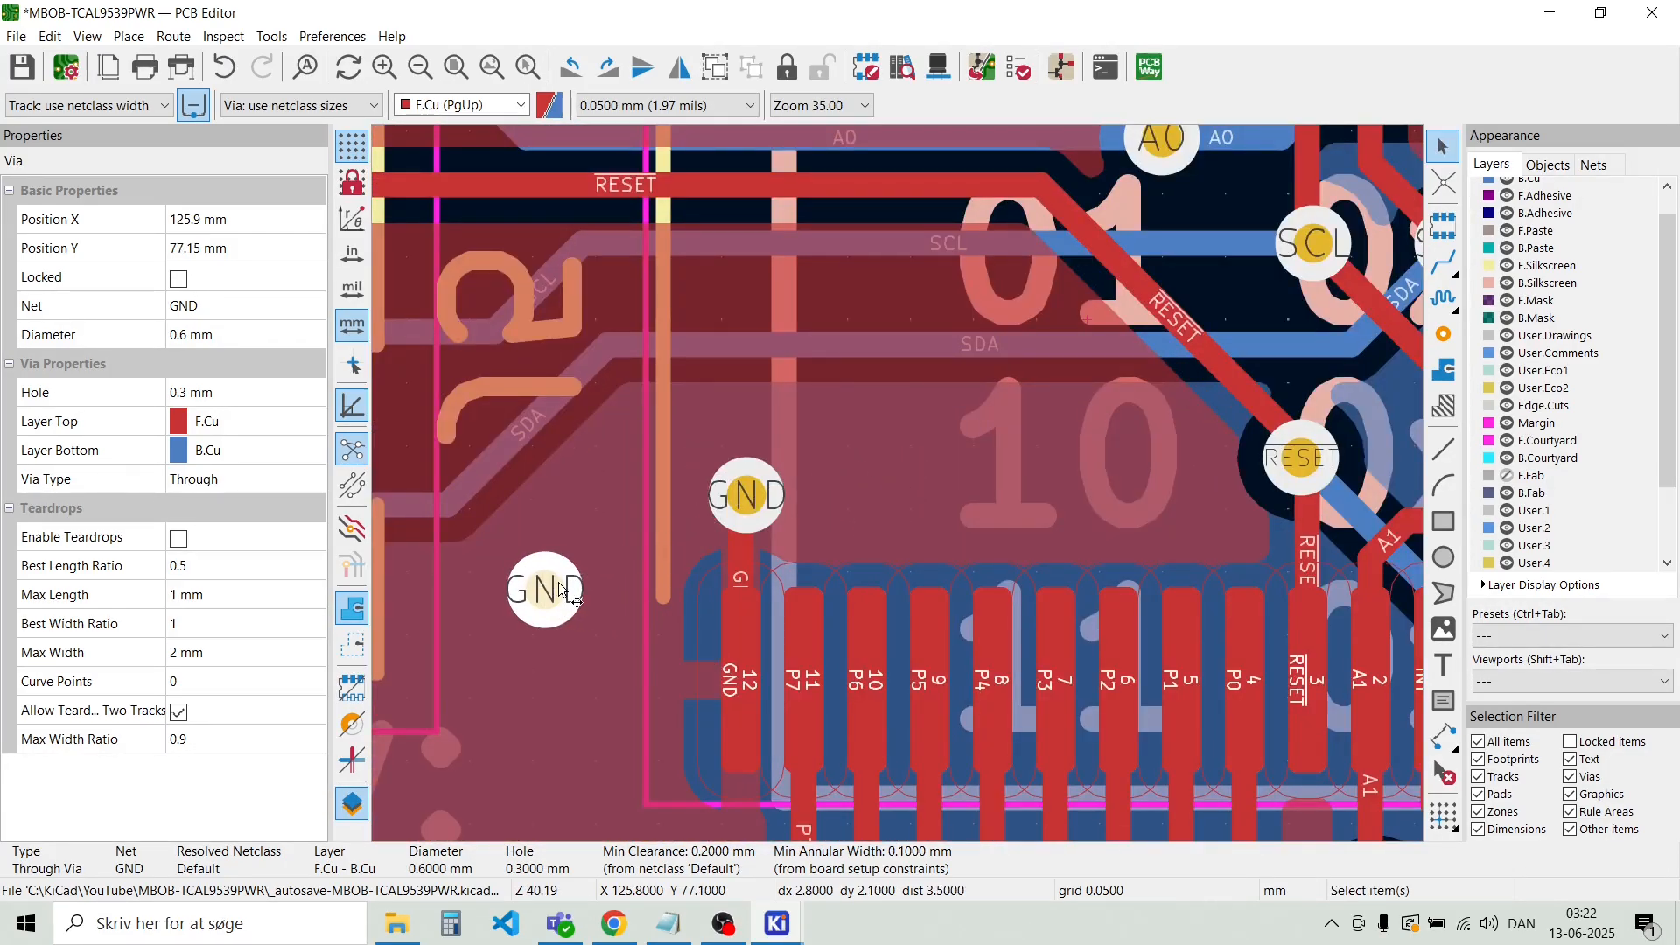
Place three duplicate GND vias around the upper-left mounting hole at X 143.2, Y 67.4, X 136.85, Y 61.75 and X 136.95, Y 67.3 mm
scroll(560, 584, "down", 3)
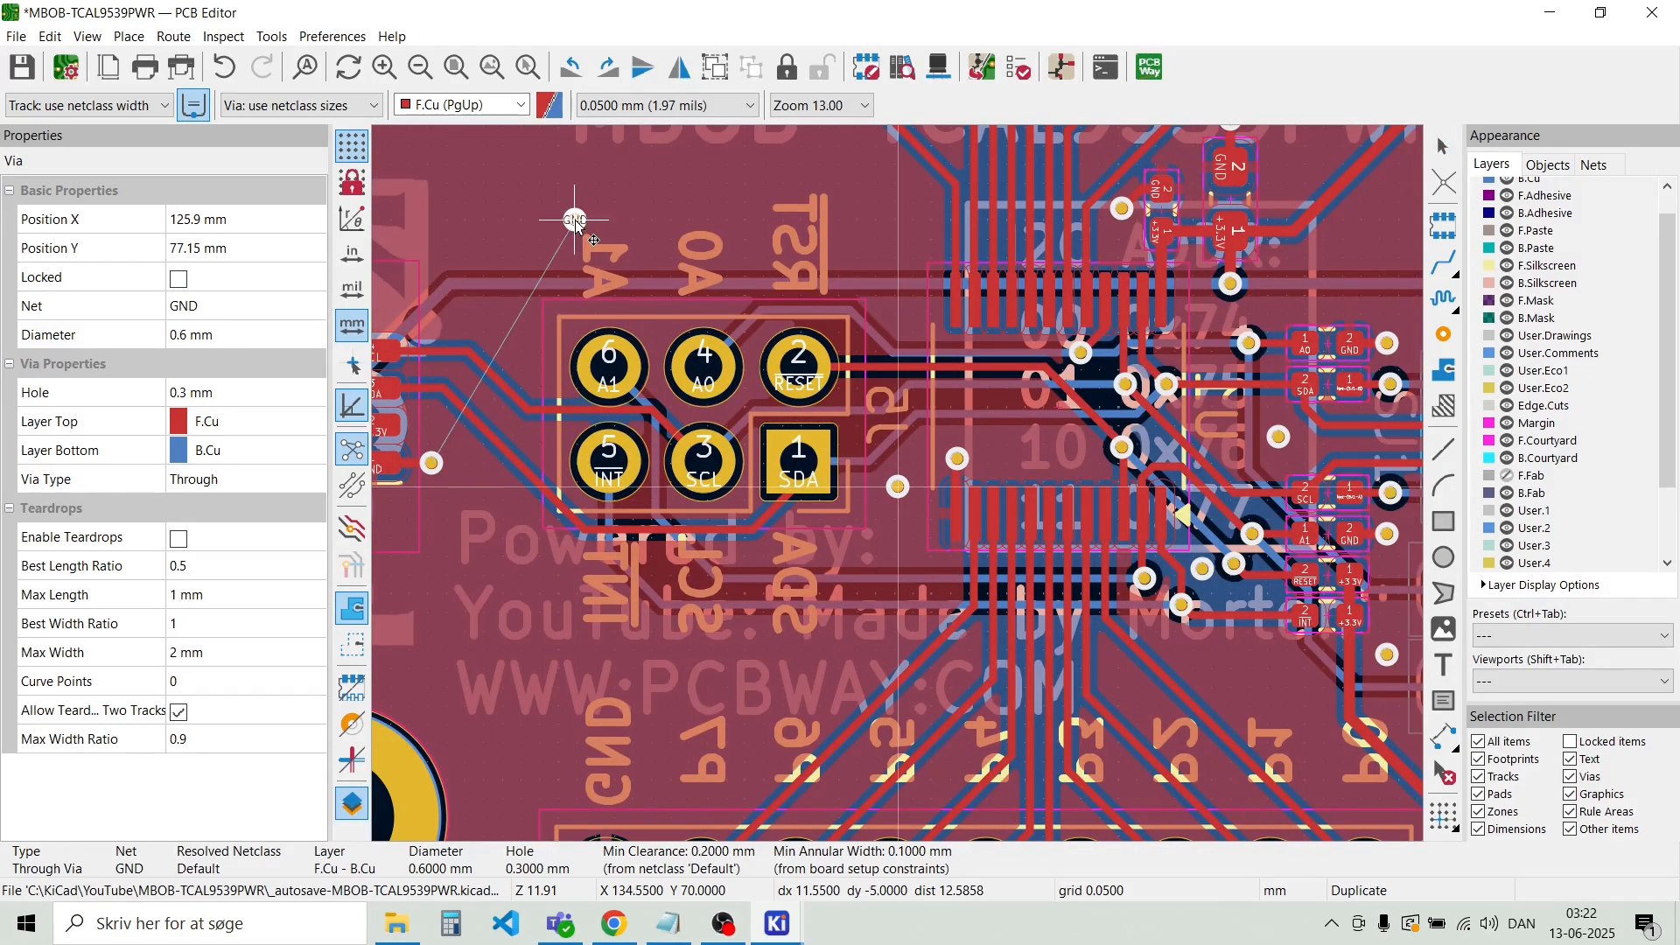
key("ctrl+d")
left_click(683, 419)
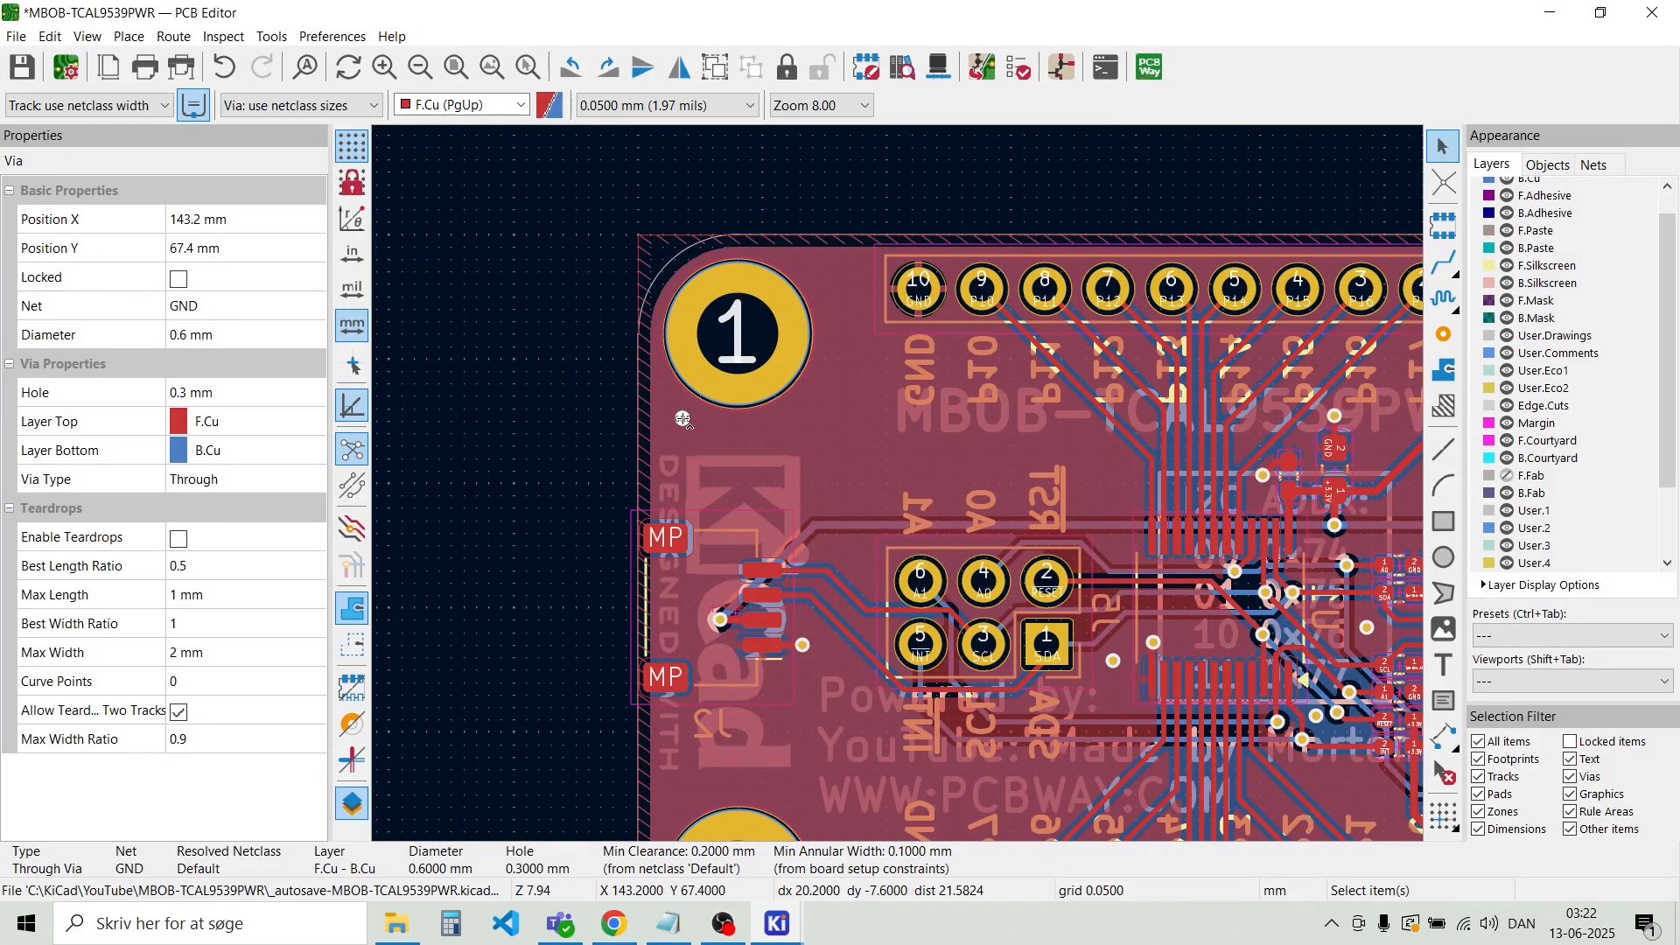
key("ctrl+d")
left_click(841, 278)
key("ctrl+d")
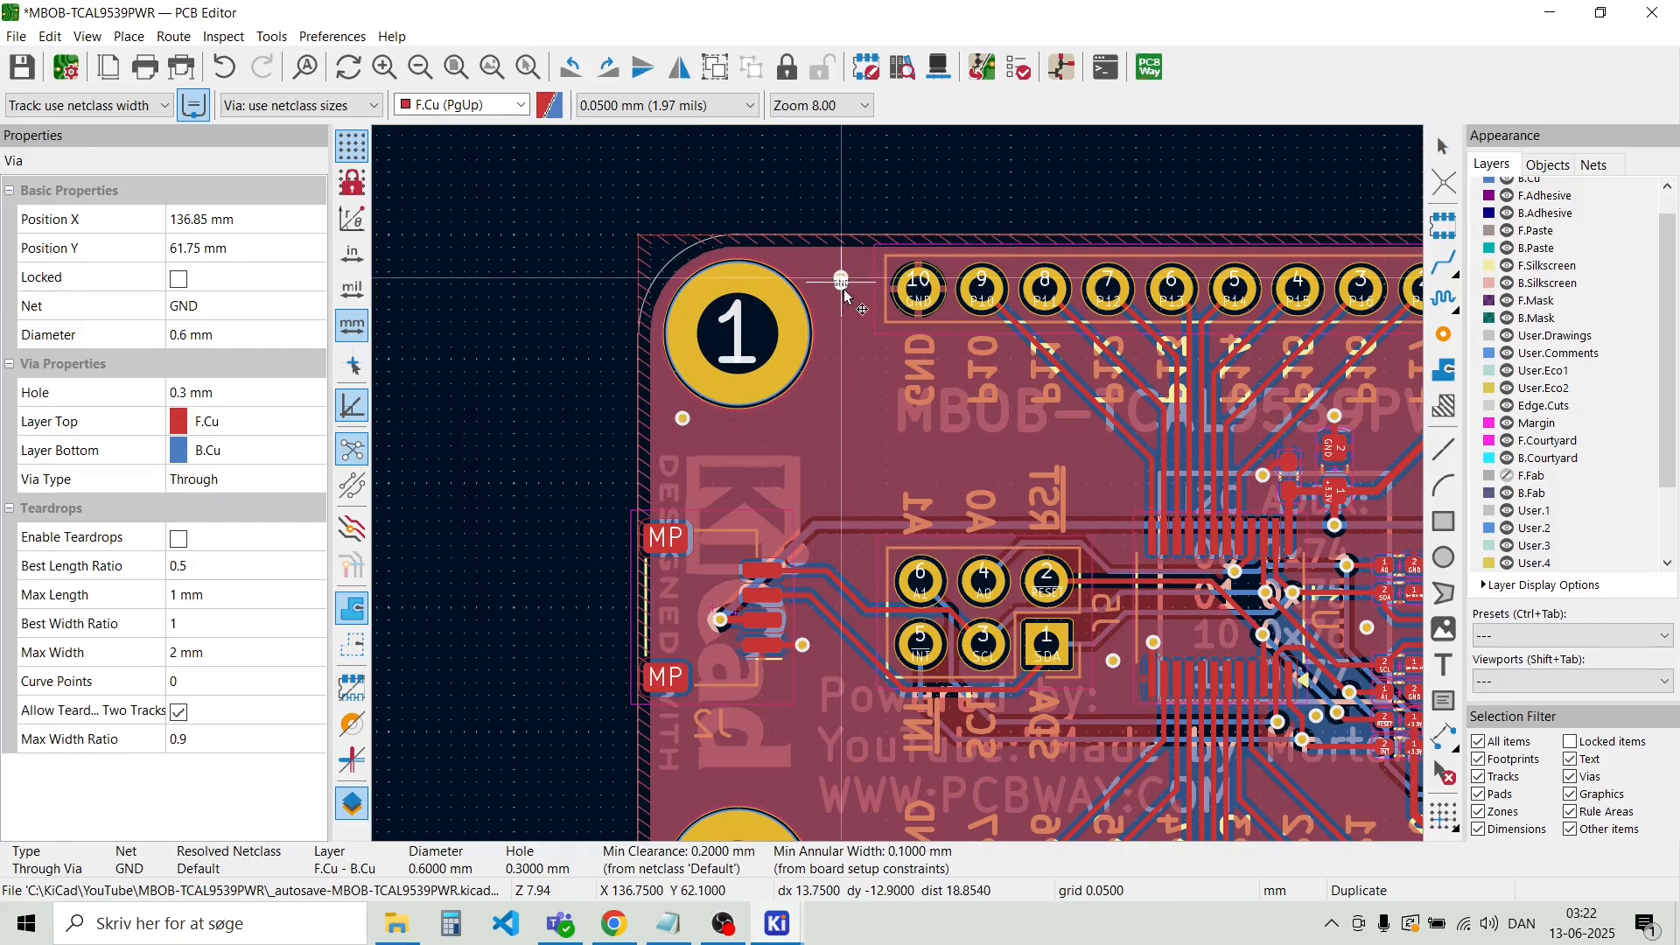
left_click(838, 415)
Place three duplicate GND vias above header J5 at X 136.05, Y 70.2, X 126.2, Y 70.55 and X 133, Y 69.2 mm
key("ctrl+d")
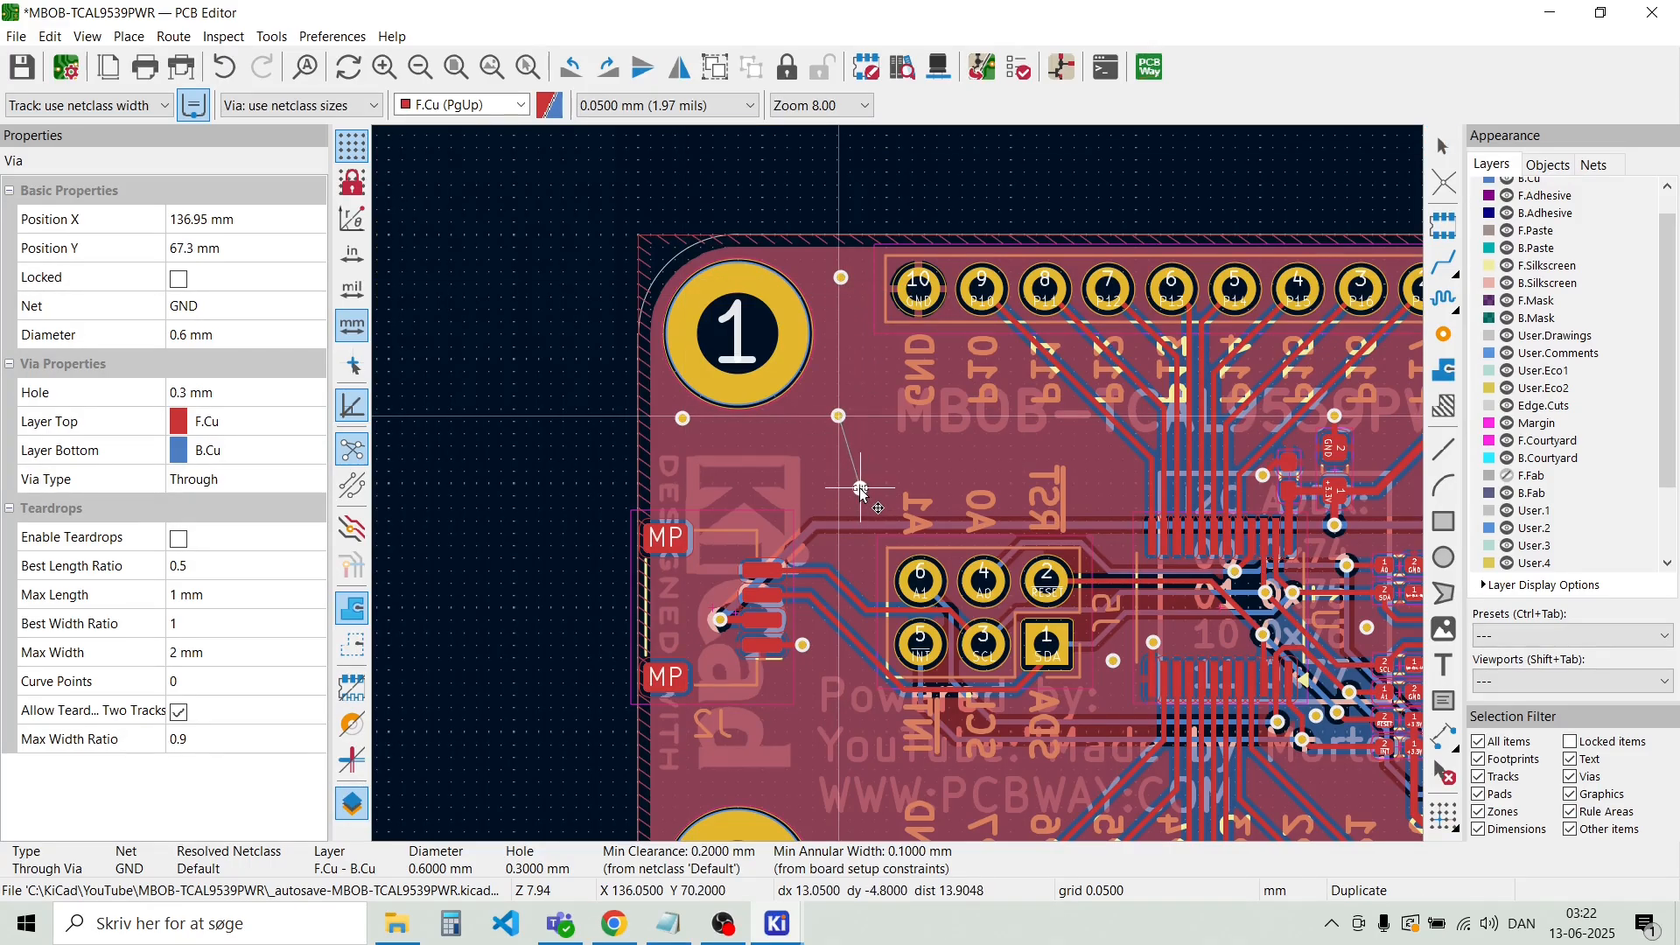
left_click(860, 489)
key("ctrl+d")
left_click(1108, 492)
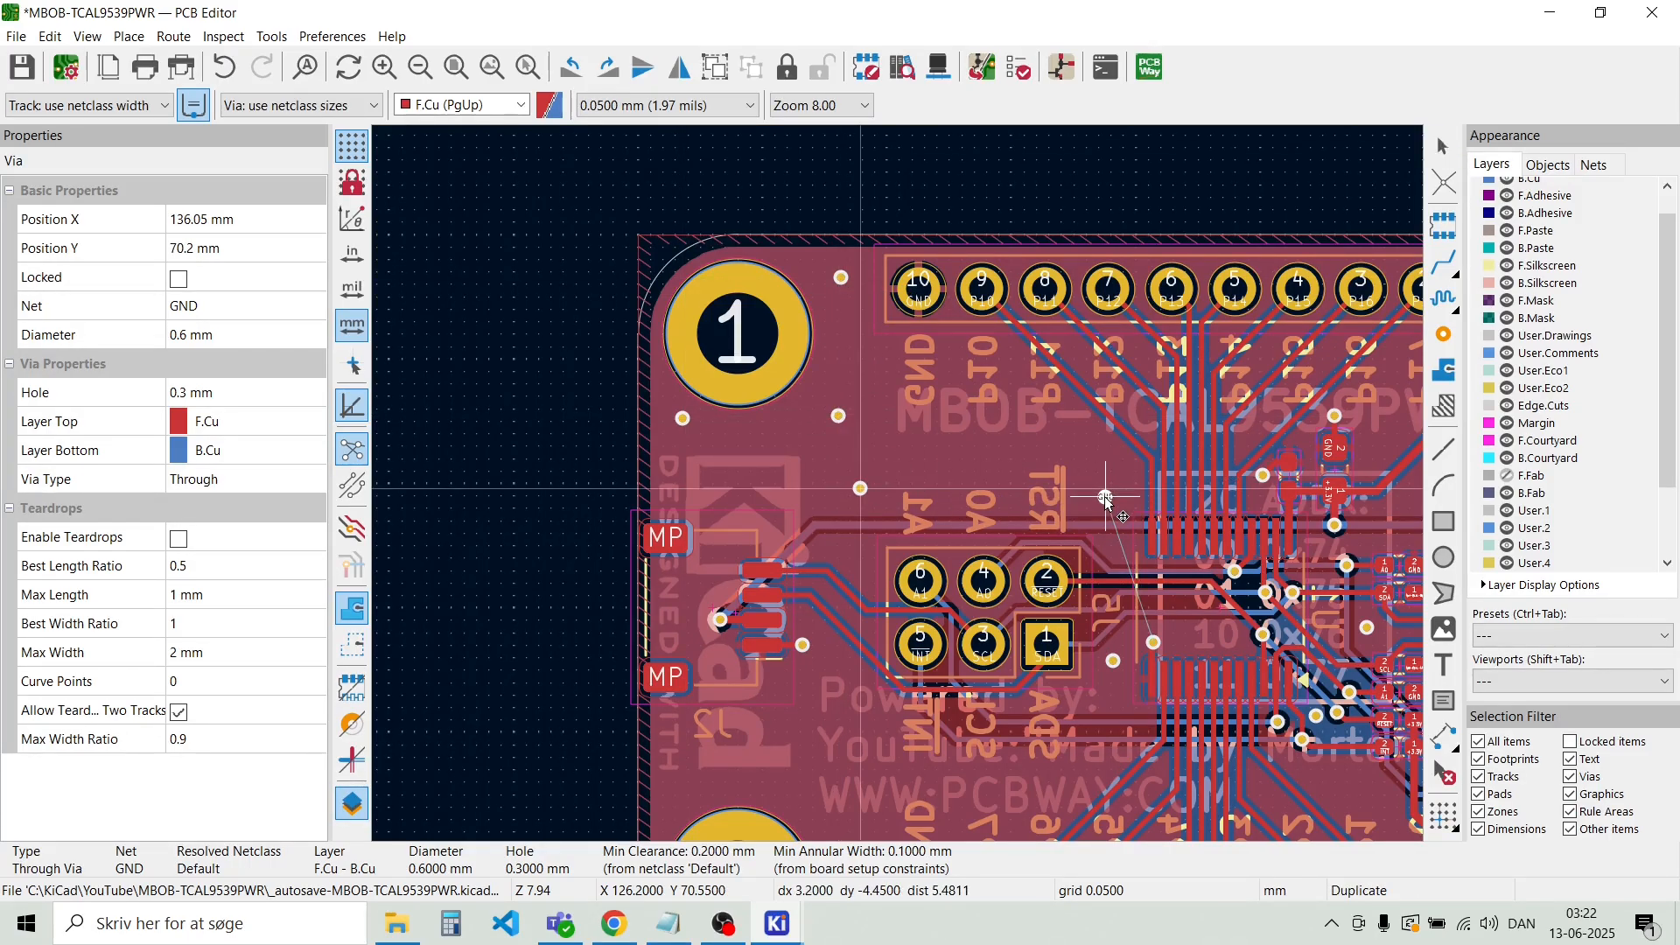
key("ctrl+d")
left_click(936, 463)
Place duplicate GND vias left of header J5 at X 135.9, Y 73.05 and above the lower-left mounting hole at X 138.75, Y 82.65 and X 143.35, Y 83.2 mm
key("ctrl+d")
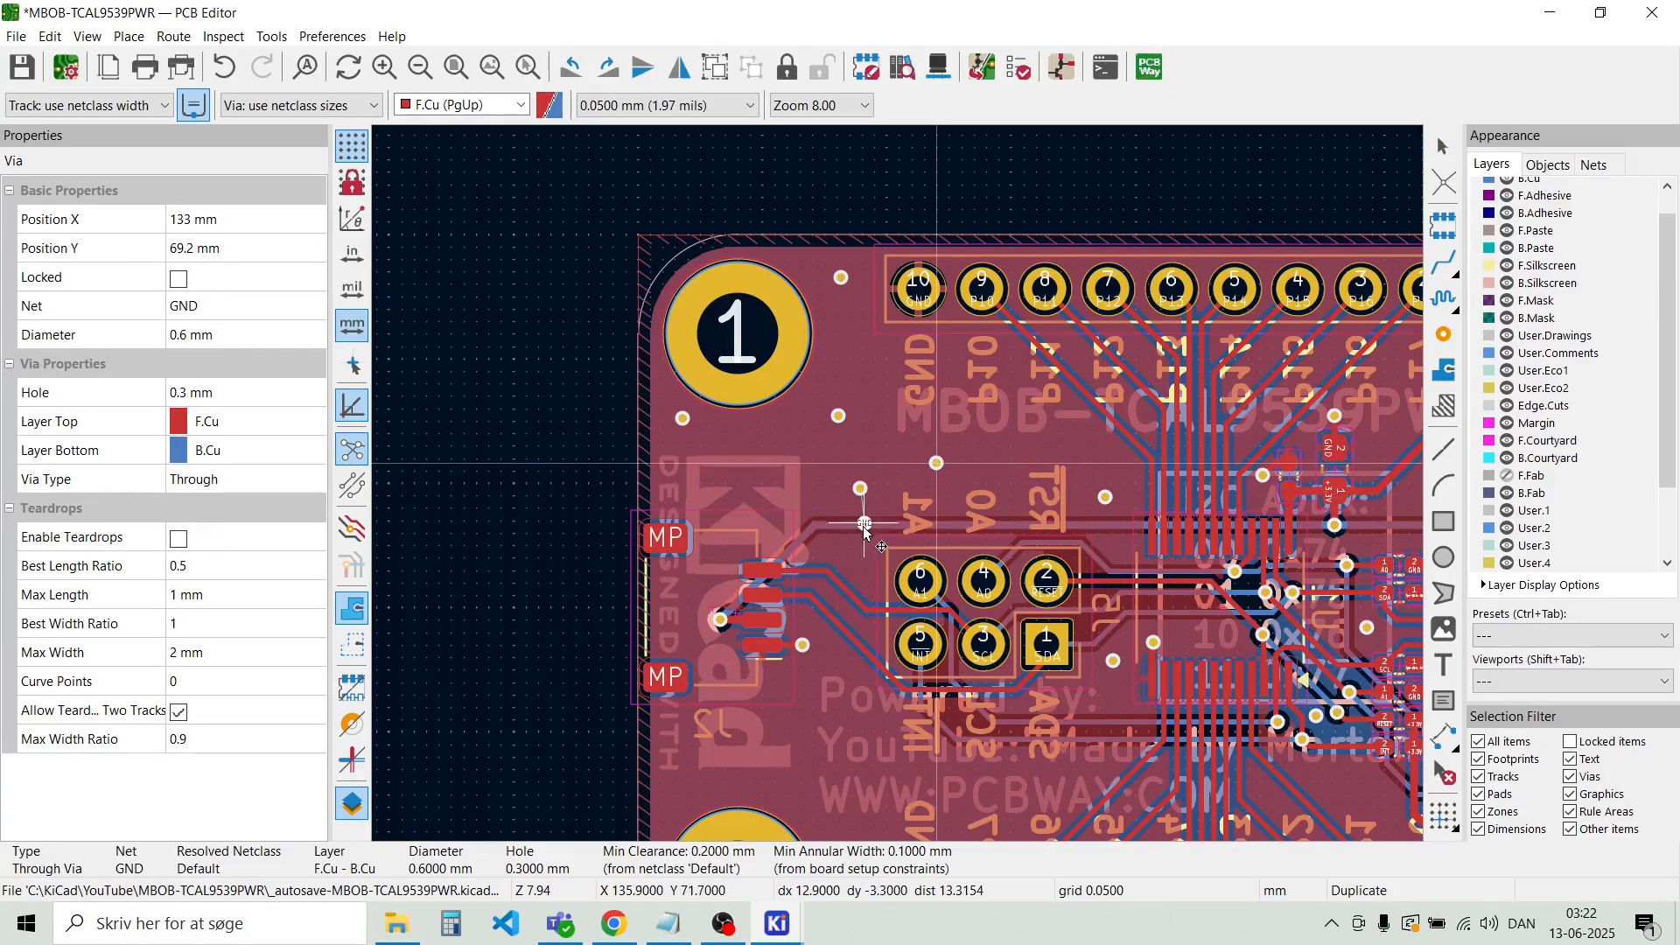
left_click(864, 560)
key("ctrl+d")
left_click(803, 666)
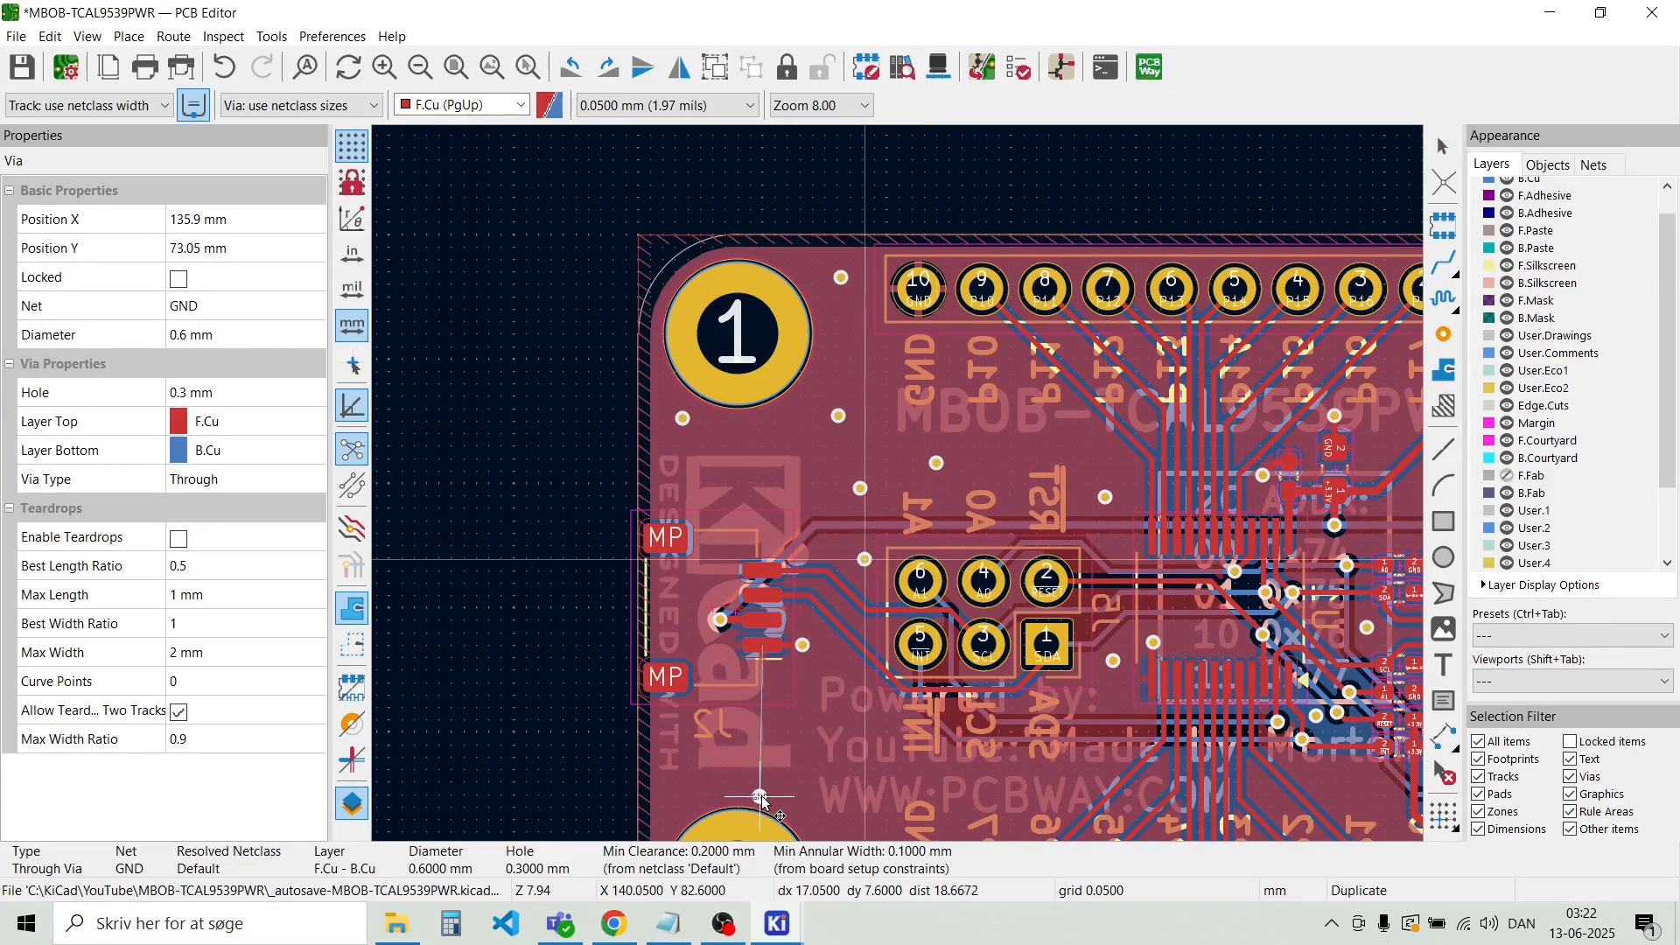
key("ctrl+d")
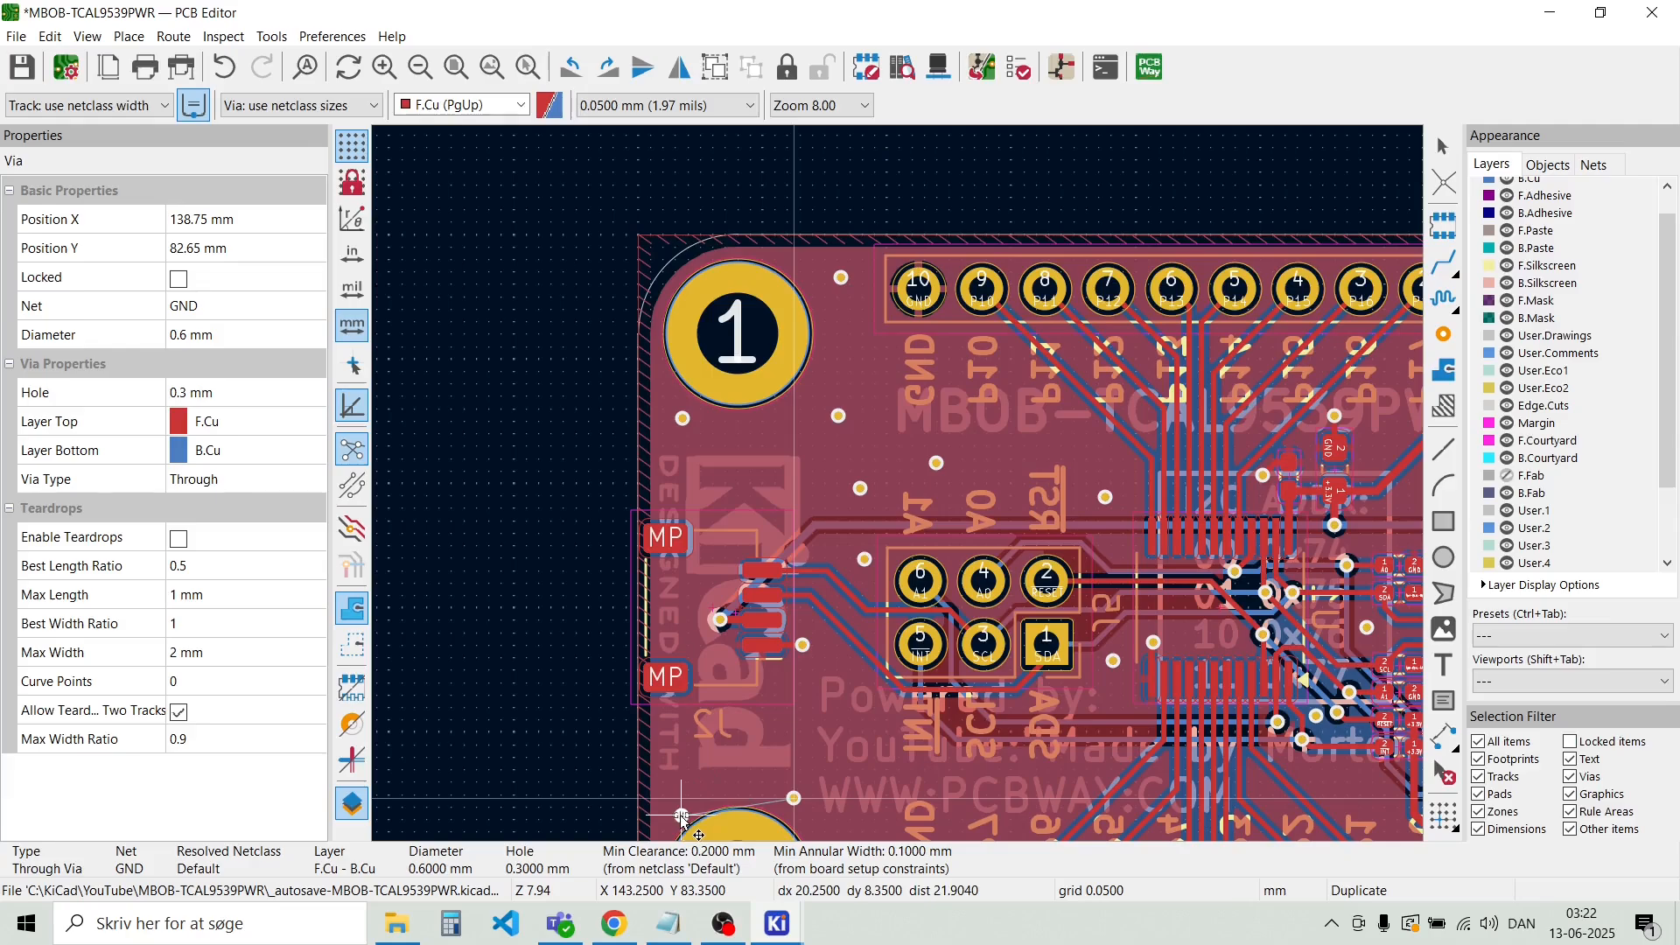
left_click(683, 811)
Place duplicate GND vias near the IC's lower side at X 125.7, Y 78.65, below the INT via, and at X 117.4, Y 82 mm
key("ctrl+d")
scroll(1142, 725, "up", 3)
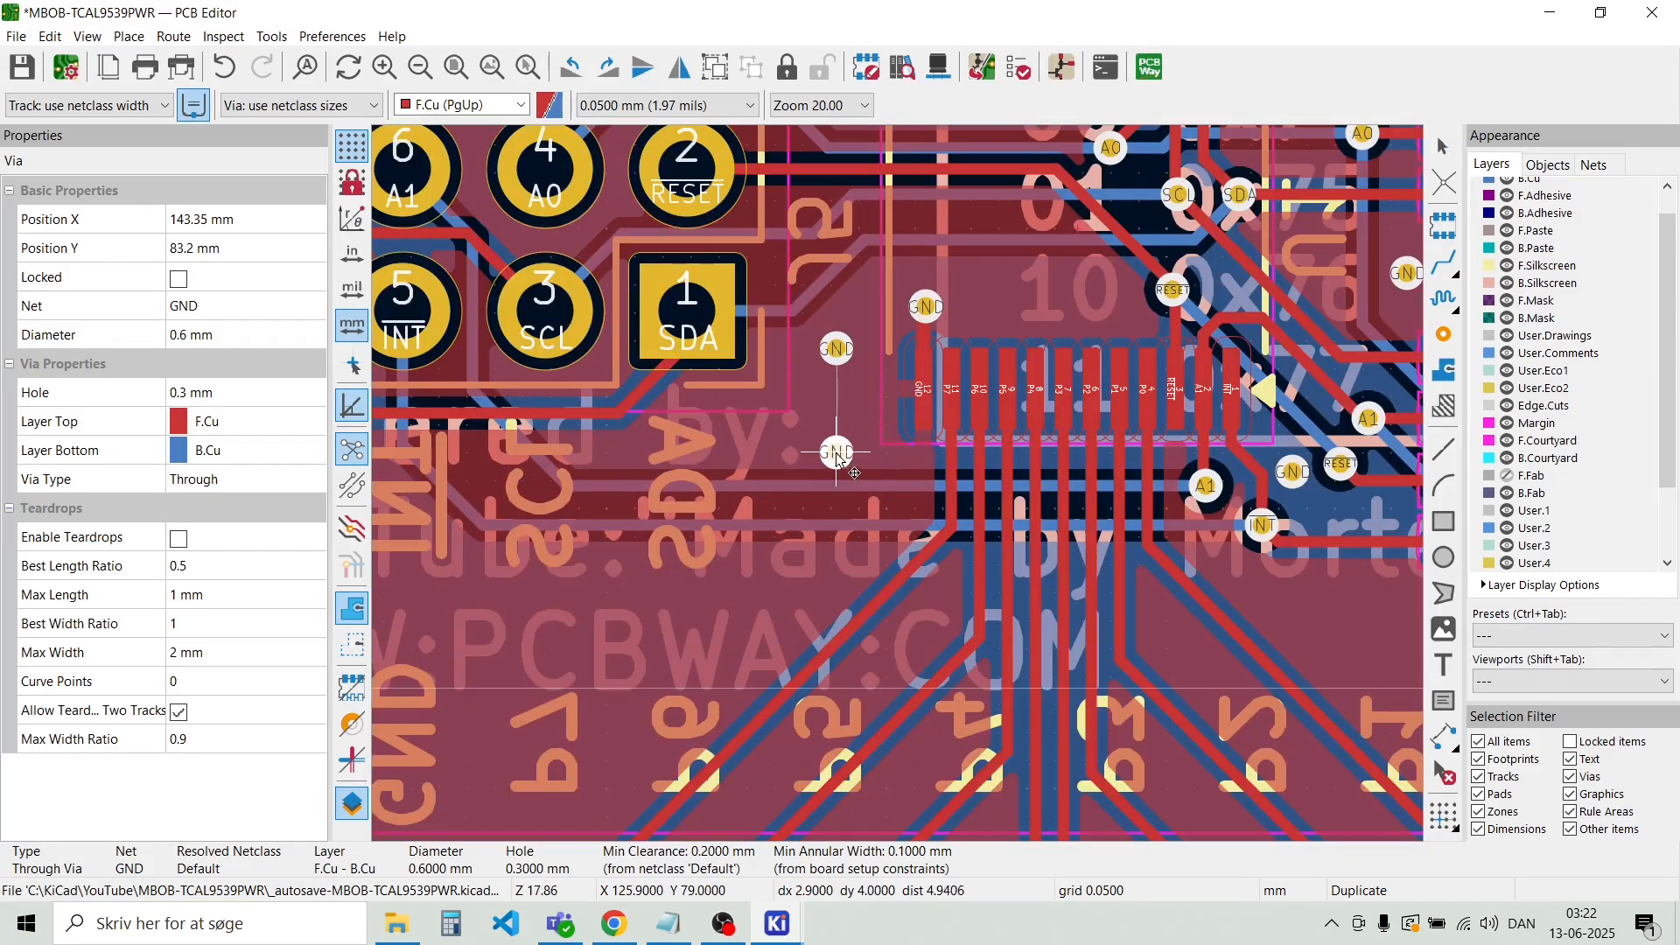
left_click(848, 432)
key("ctrl+d")
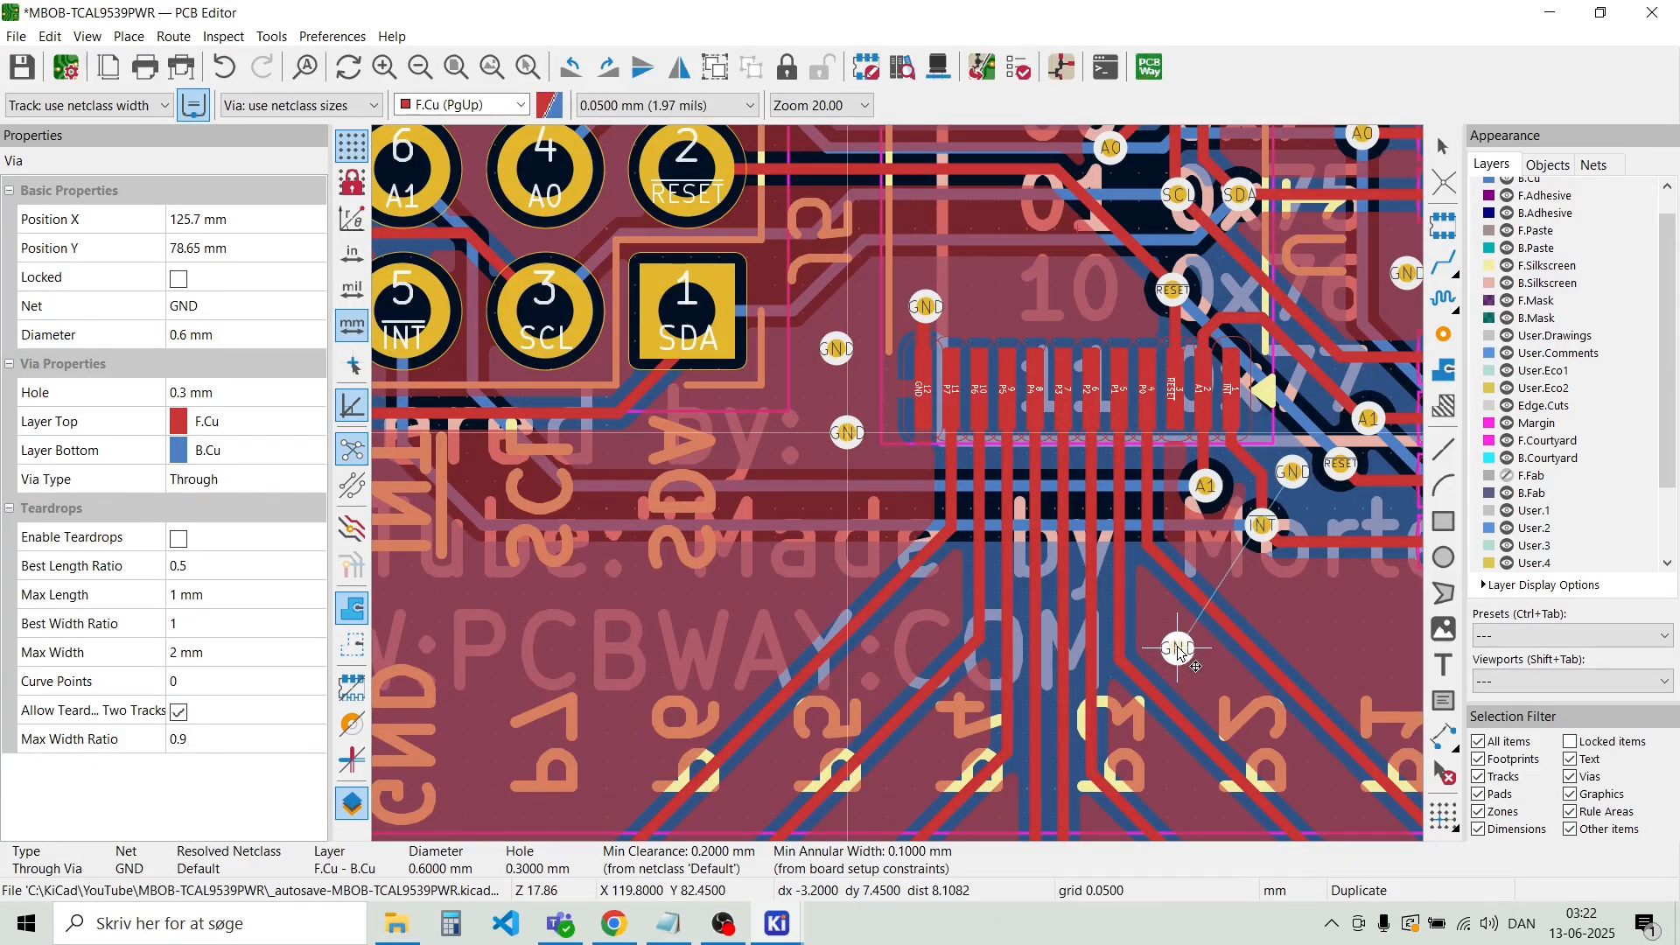
left_click(1174, 637)
key("ctrl+d")
scroll(898, 484, "down", 3)
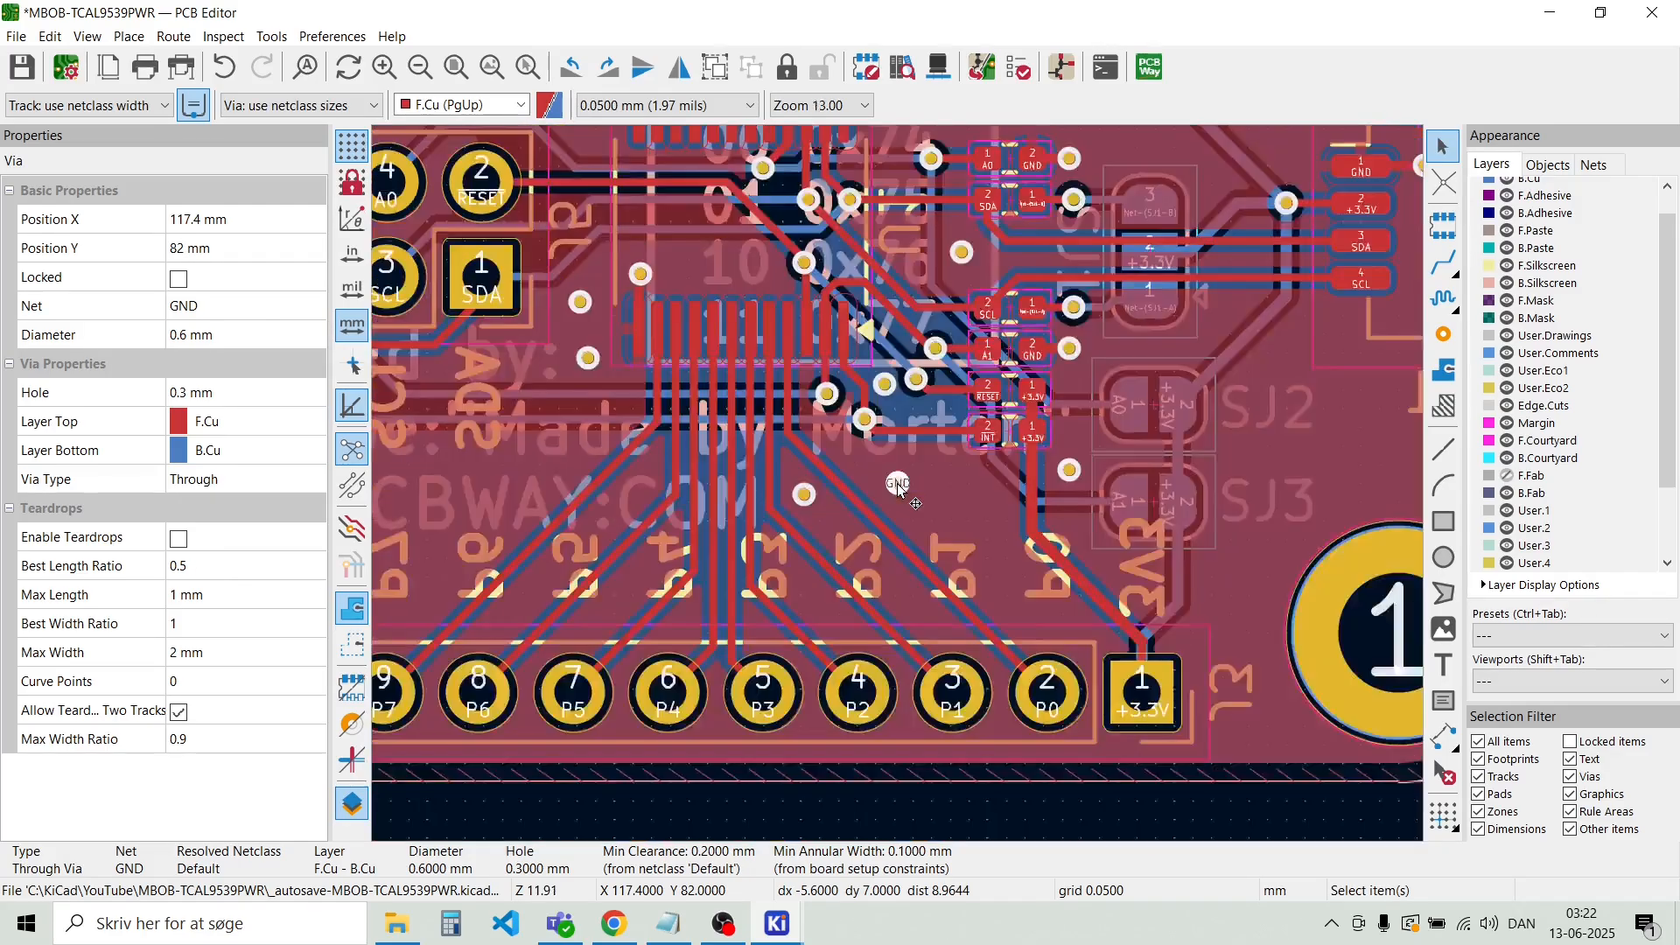
Place three duplicate GND vias around J3's GND pin at X 135.6, Y 84.85, X 137.45, Y 88.55 and X 132.25, Y 85.4 mm
key("ctrl+d")
scroll(465, 579, "up", 3)
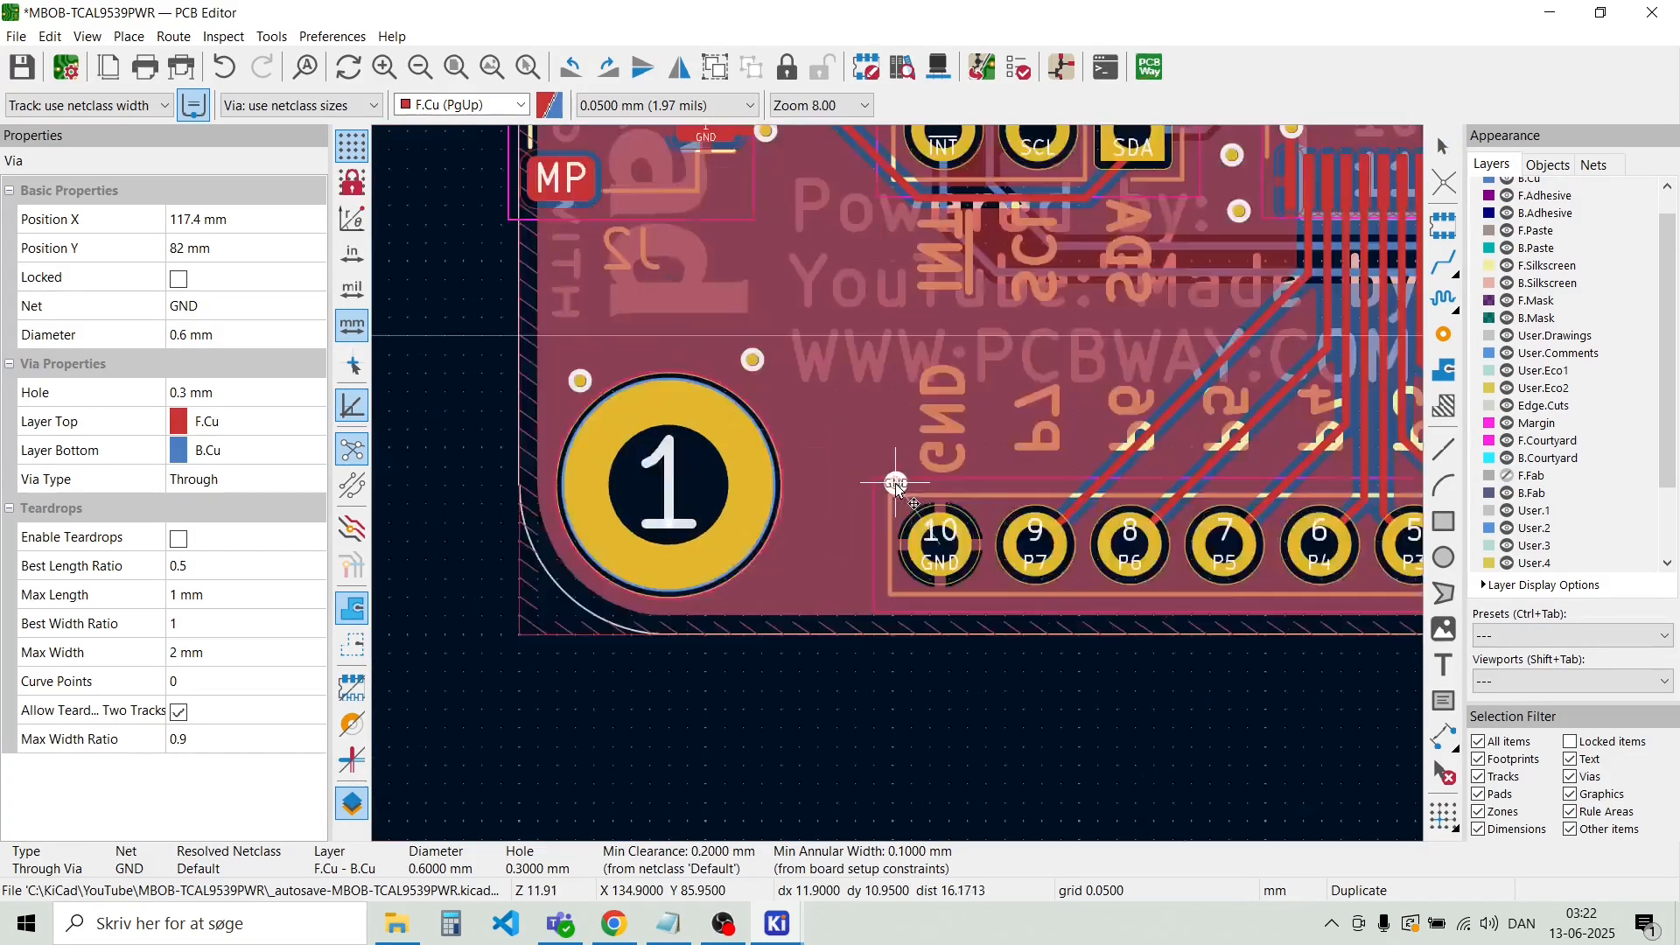
left_click(858, 422)
key("ctrl+d")
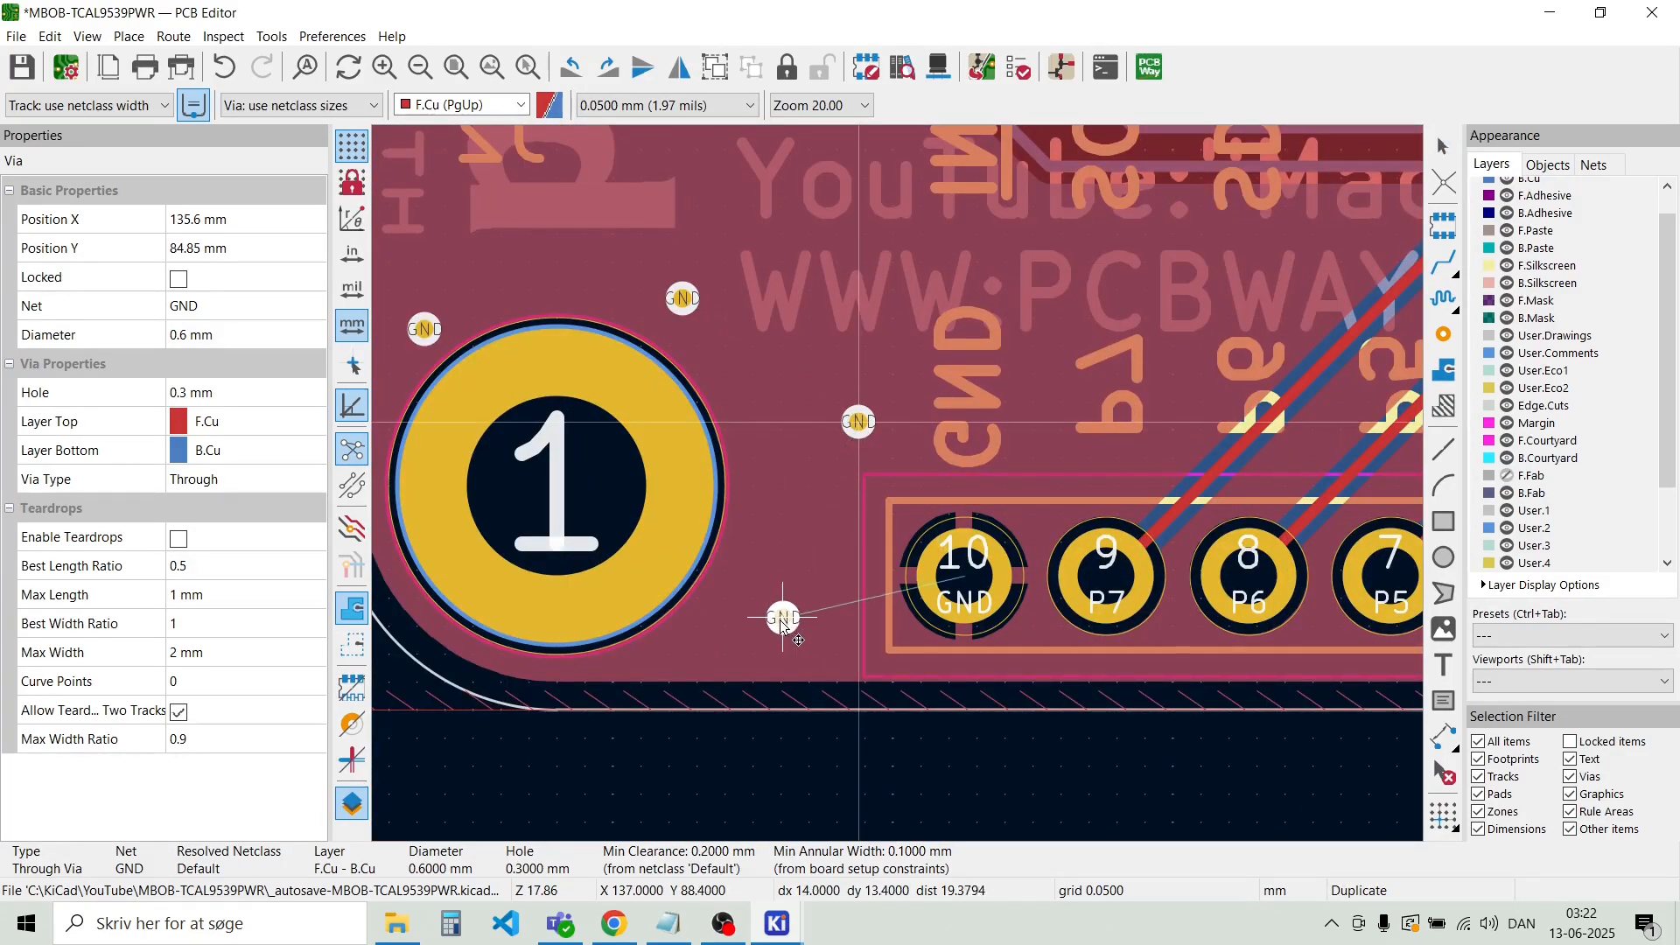
left_click(755, 628)
key("ctrl+d")
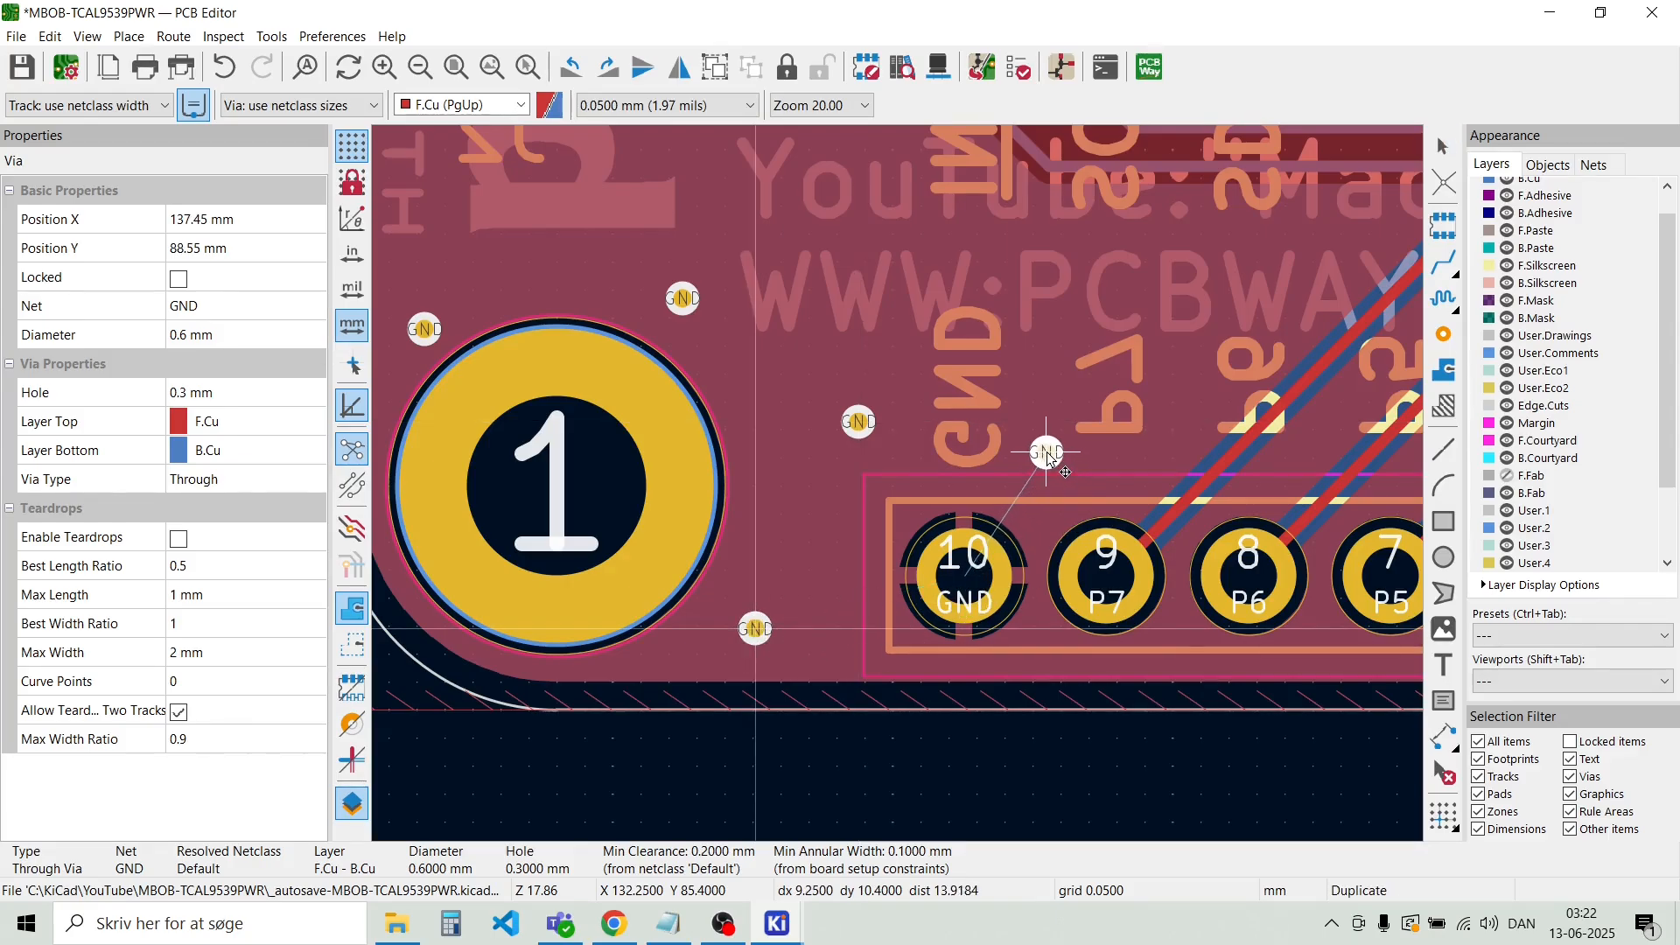
Place duplicate GND vias beside the lower-right mounting hole at X 108.15, Y 85.5 and about X 106.95, Y 88.7, and inside J1 at X 101.95, Y 76.45 mm
key("ctrl+d")
scroll(1047, 453, "down", 3)
scroll(894, 457, "up", 3)
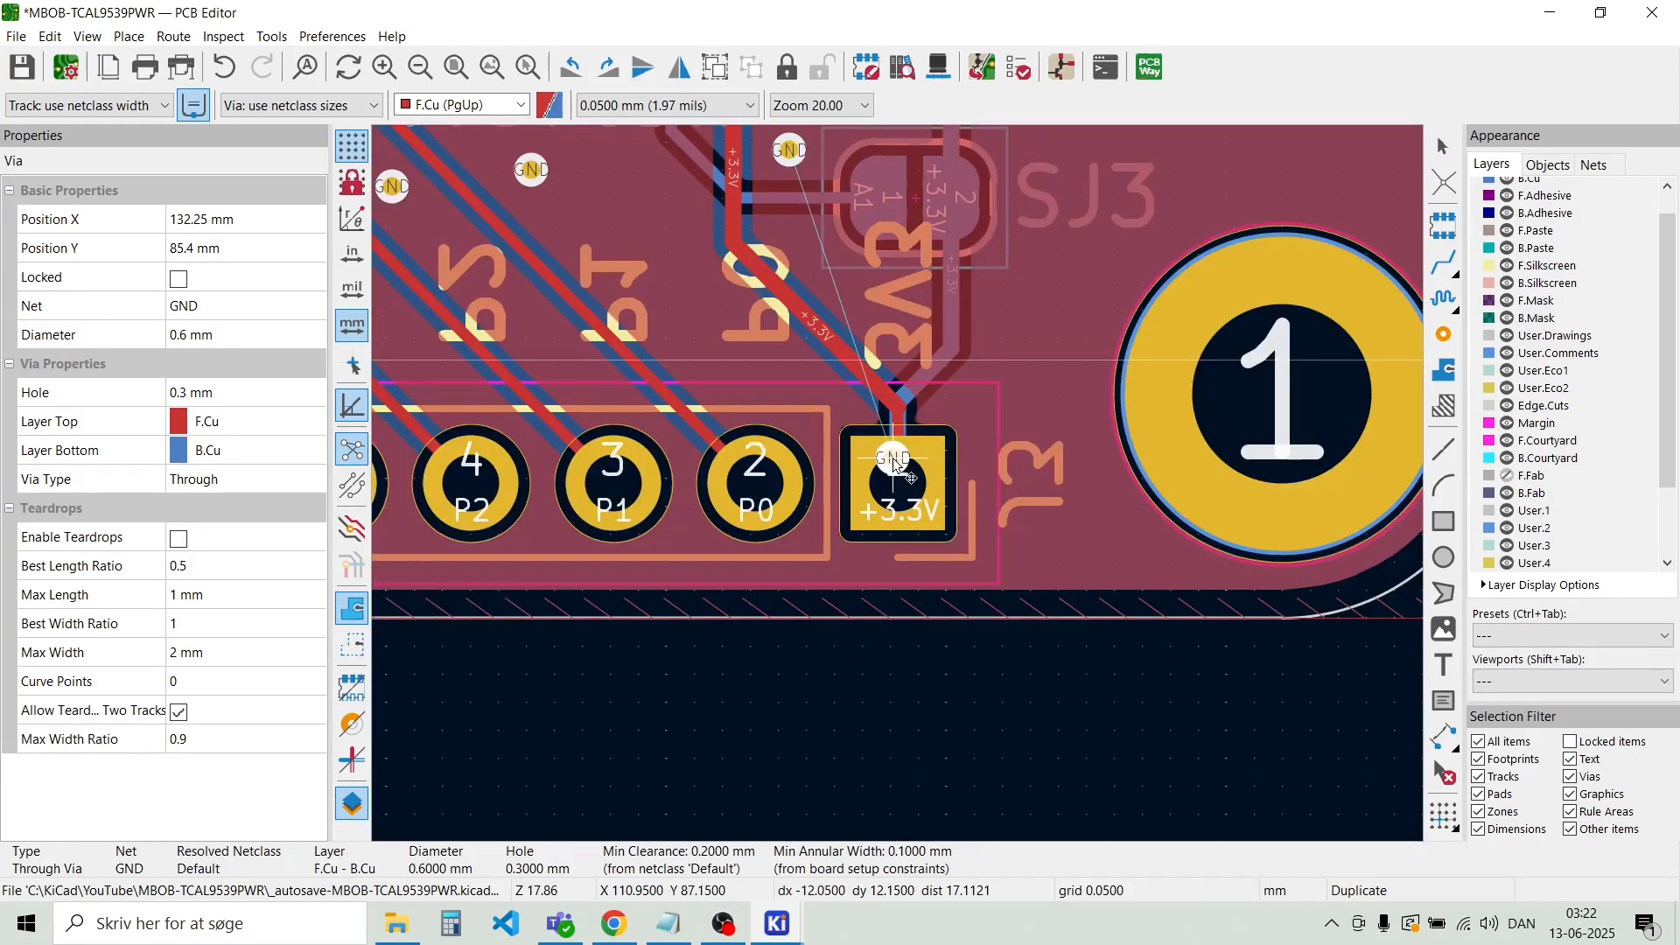
left_click(1048, 366)
key("ctrl+d")
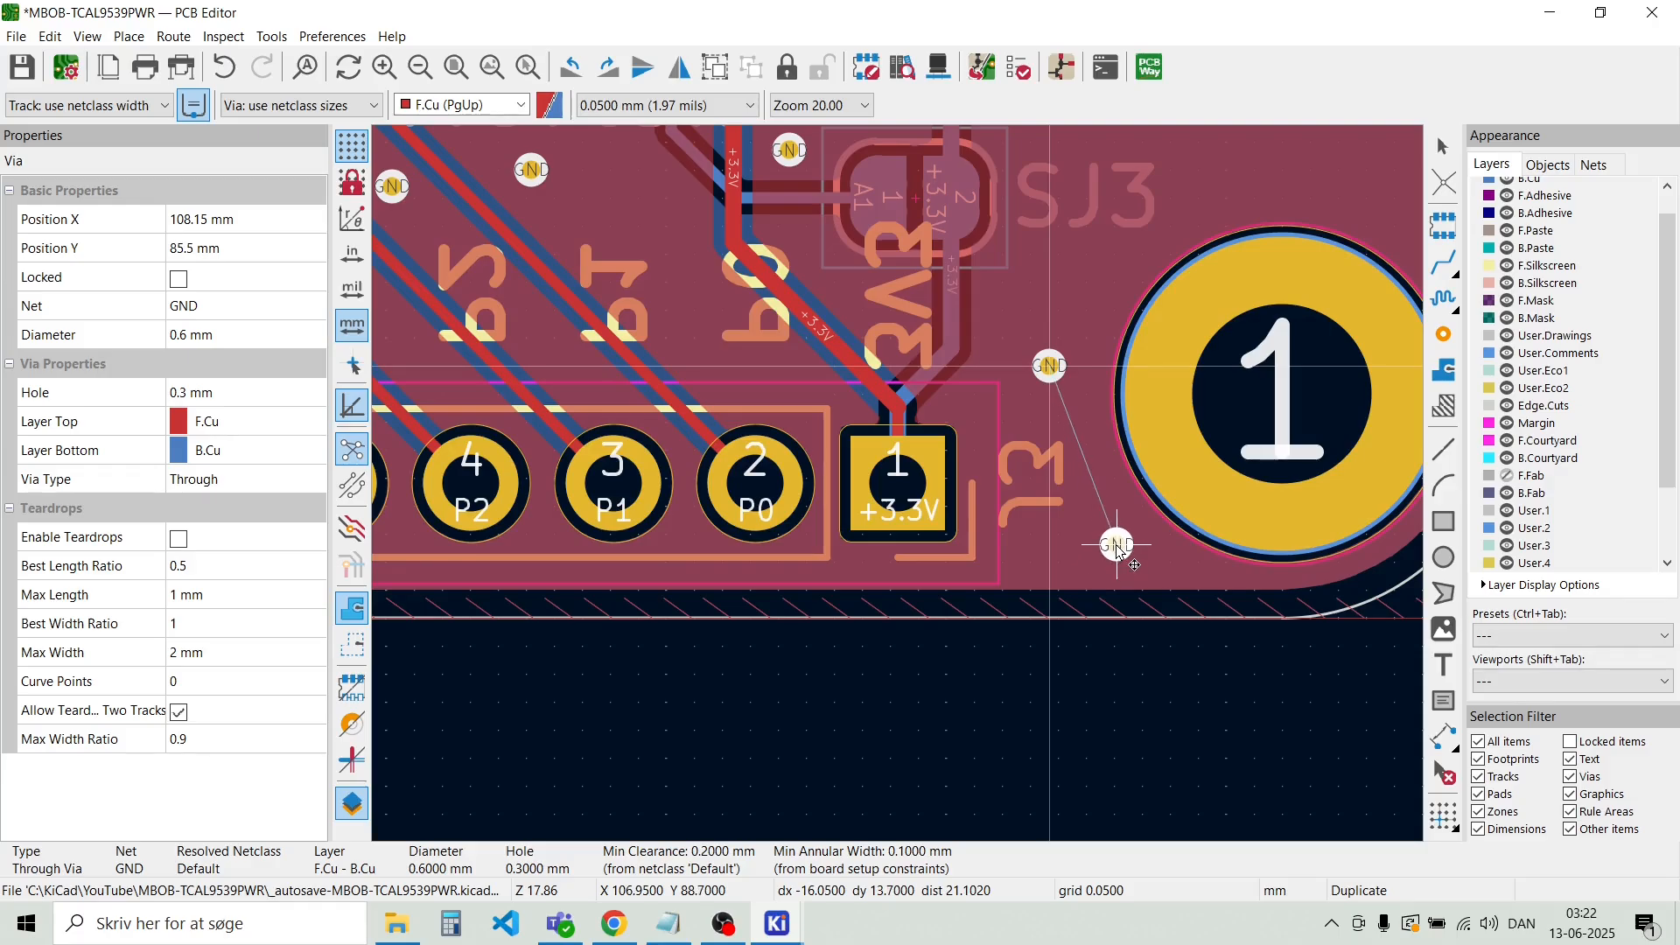
scroll(901, 490, "down", 5)
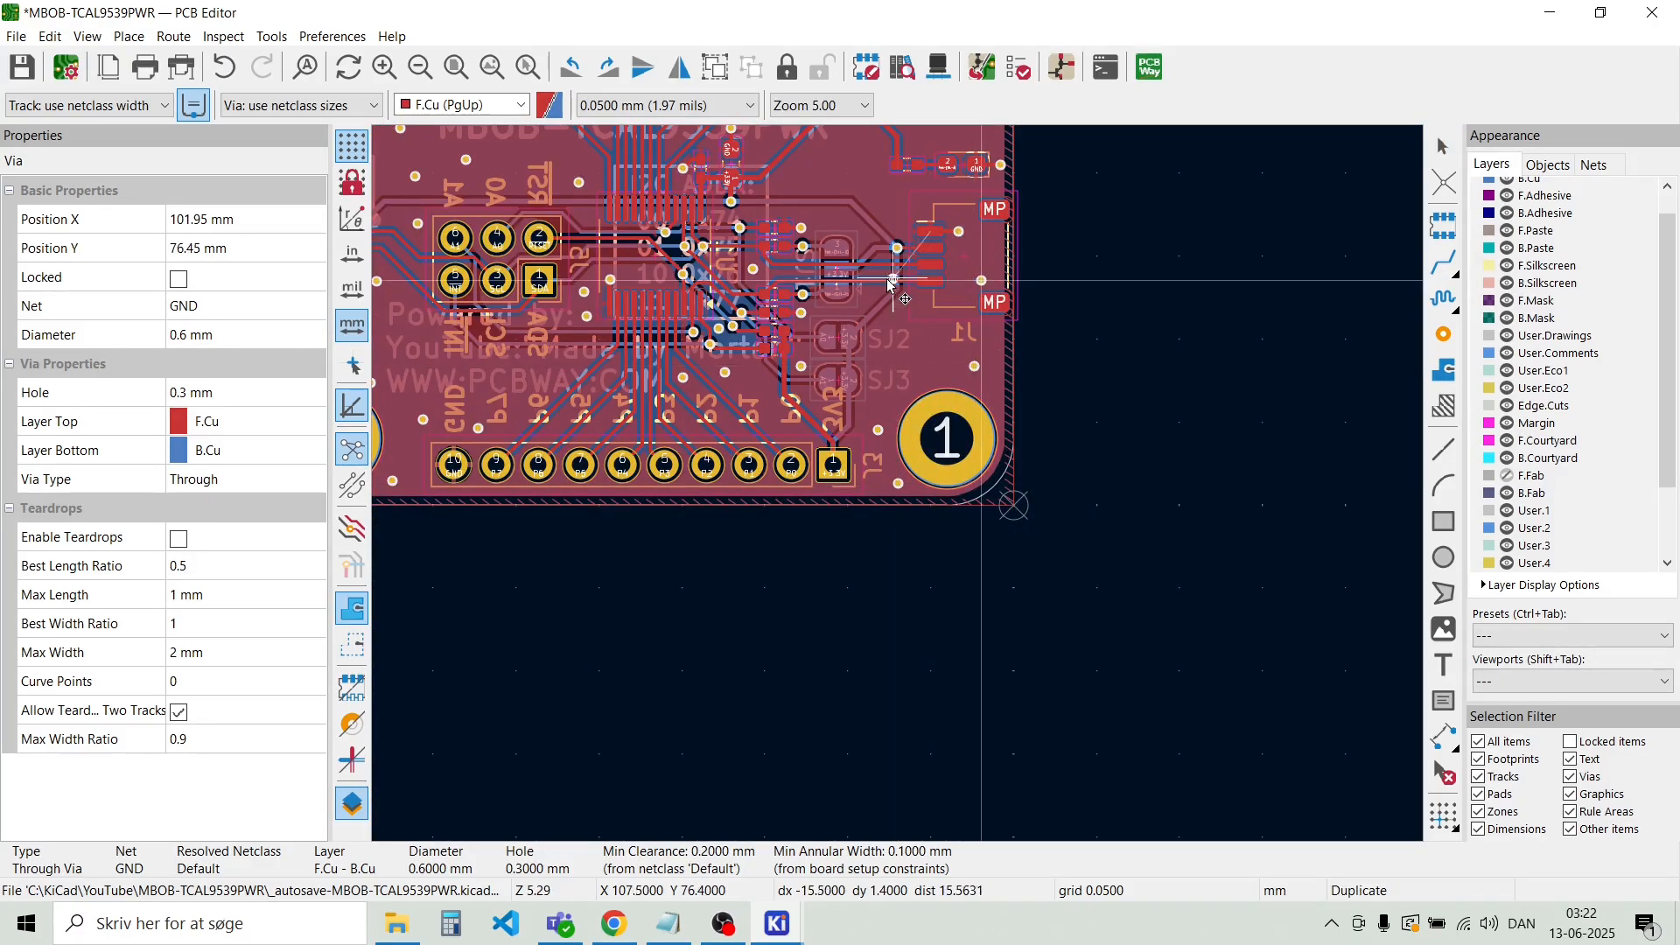
Place duplicate GND vias between the solder jumpers and J1 at X 107.05, Y 78.55, right of SJ2, and at X 108.35, Y 77.25 mm
scroll(879, 298, "up", 5)
scroll(897, 485, "up", 1)
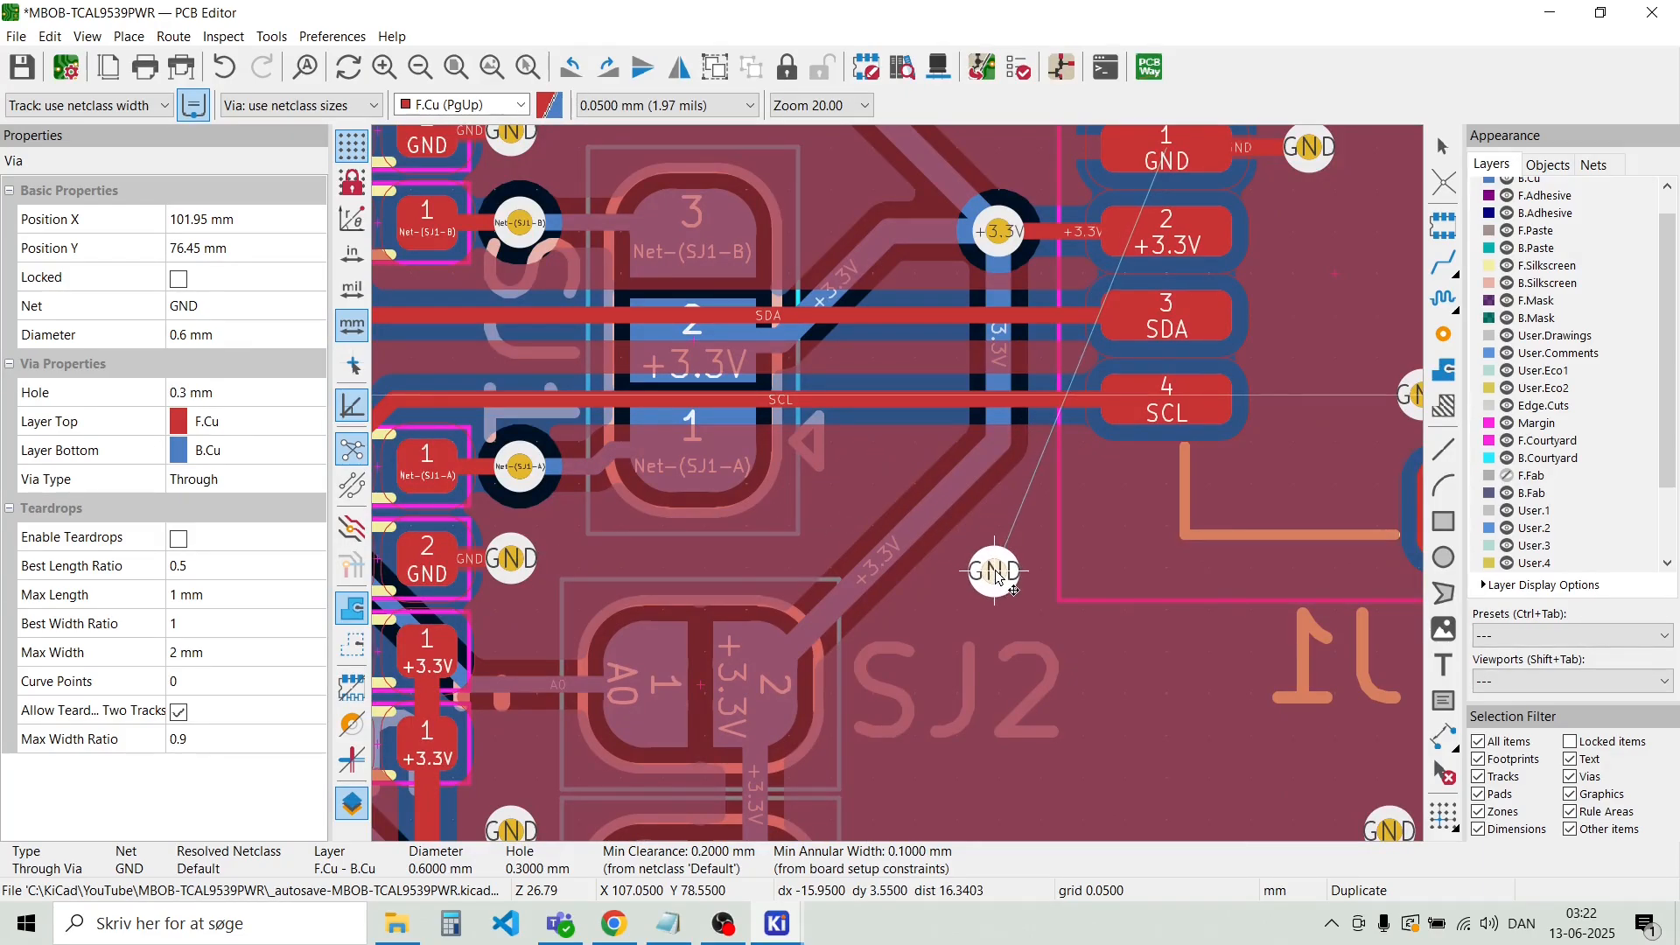
left_click(994, 573)
key("ctrl+d")
left_click(1175, 713)
key("ctrl+d")
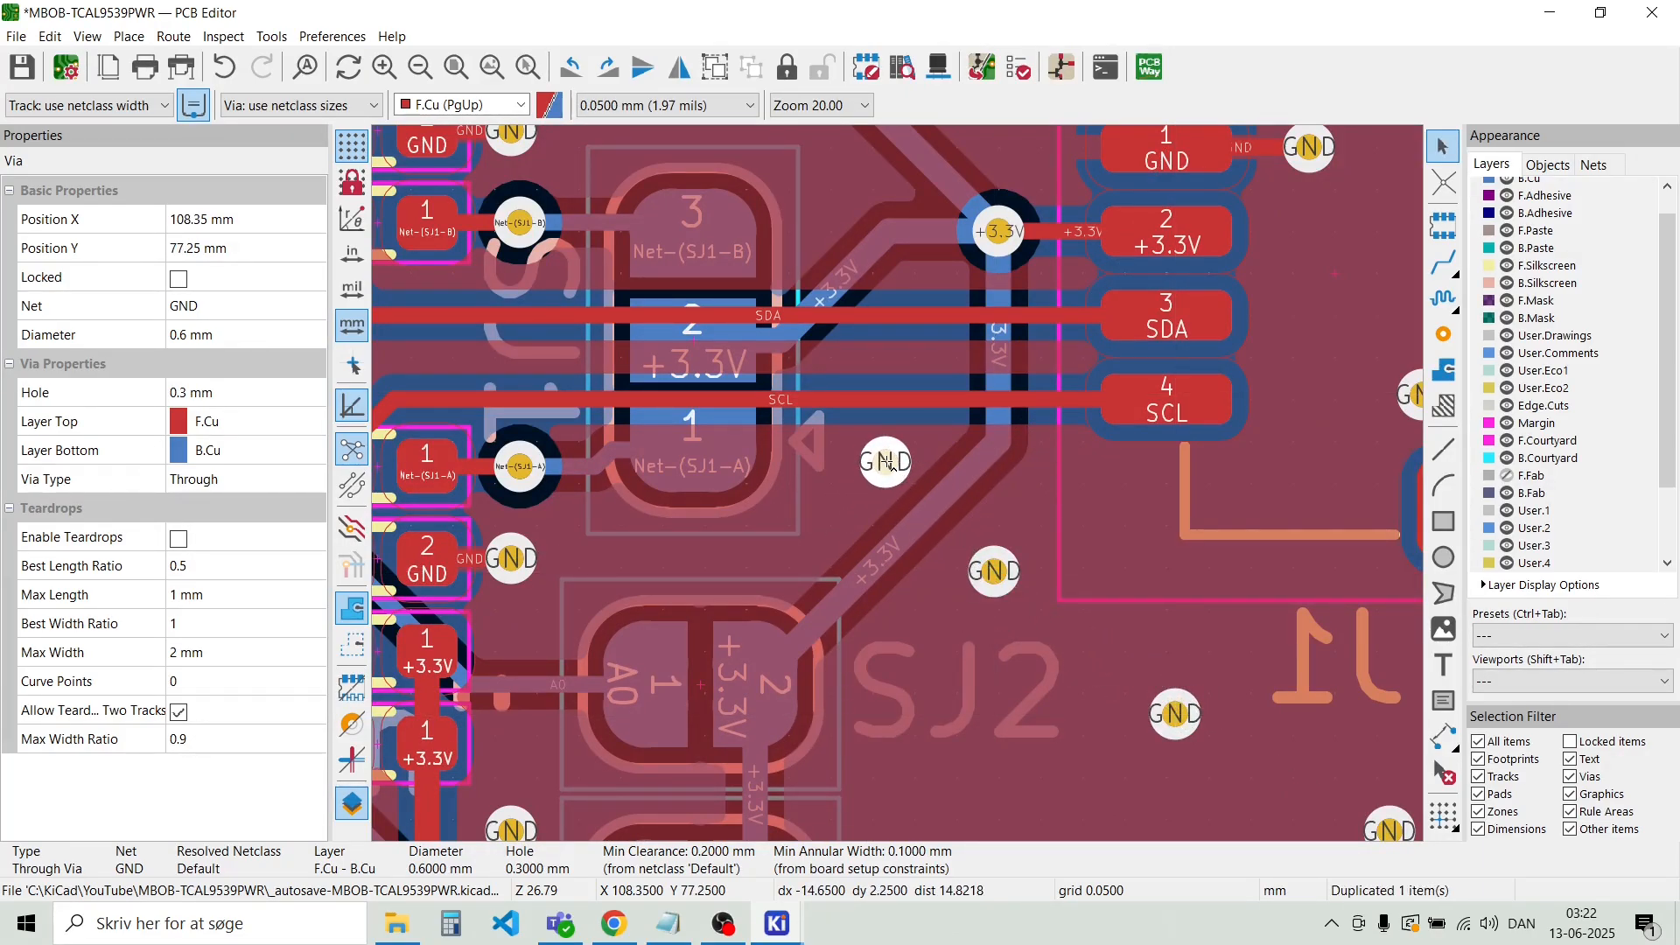
Place three duplicate GND vias above the SJ1 area at about X 110.8, Y 72.65, X 113.8, Y 70.6 and X 107.5, Y 70.7 mm
scroll(886, 466, "down", 2)
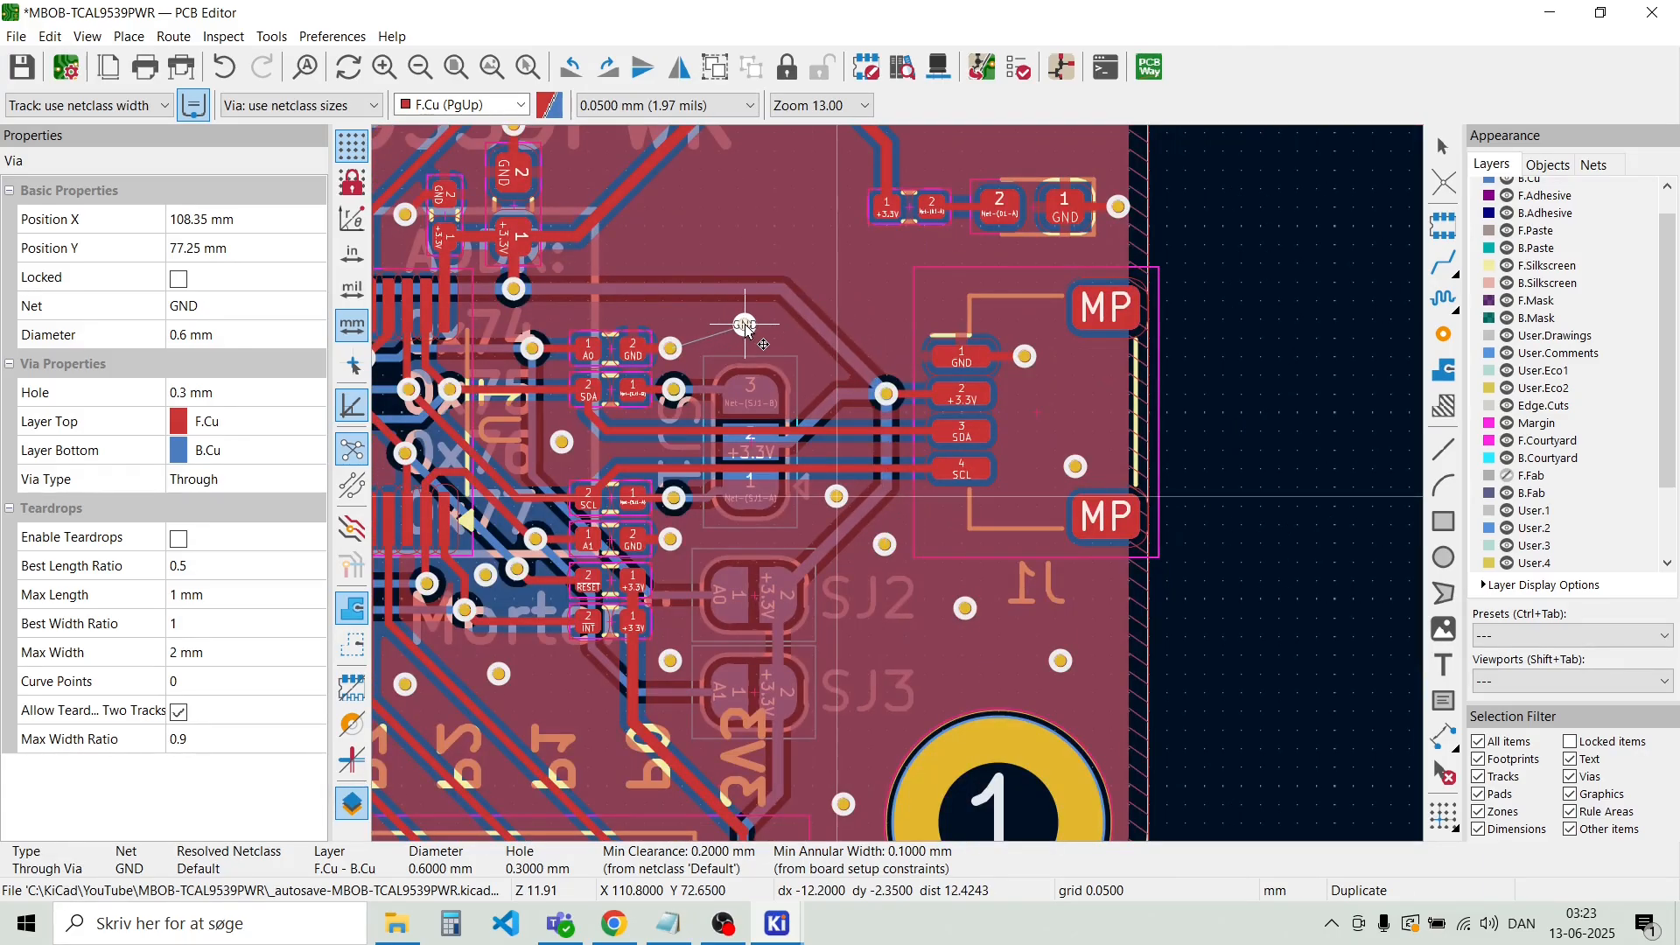
left_click(745, 326)
key("ctrl+d")
left_click(632, 248)
key("ctrl+d")
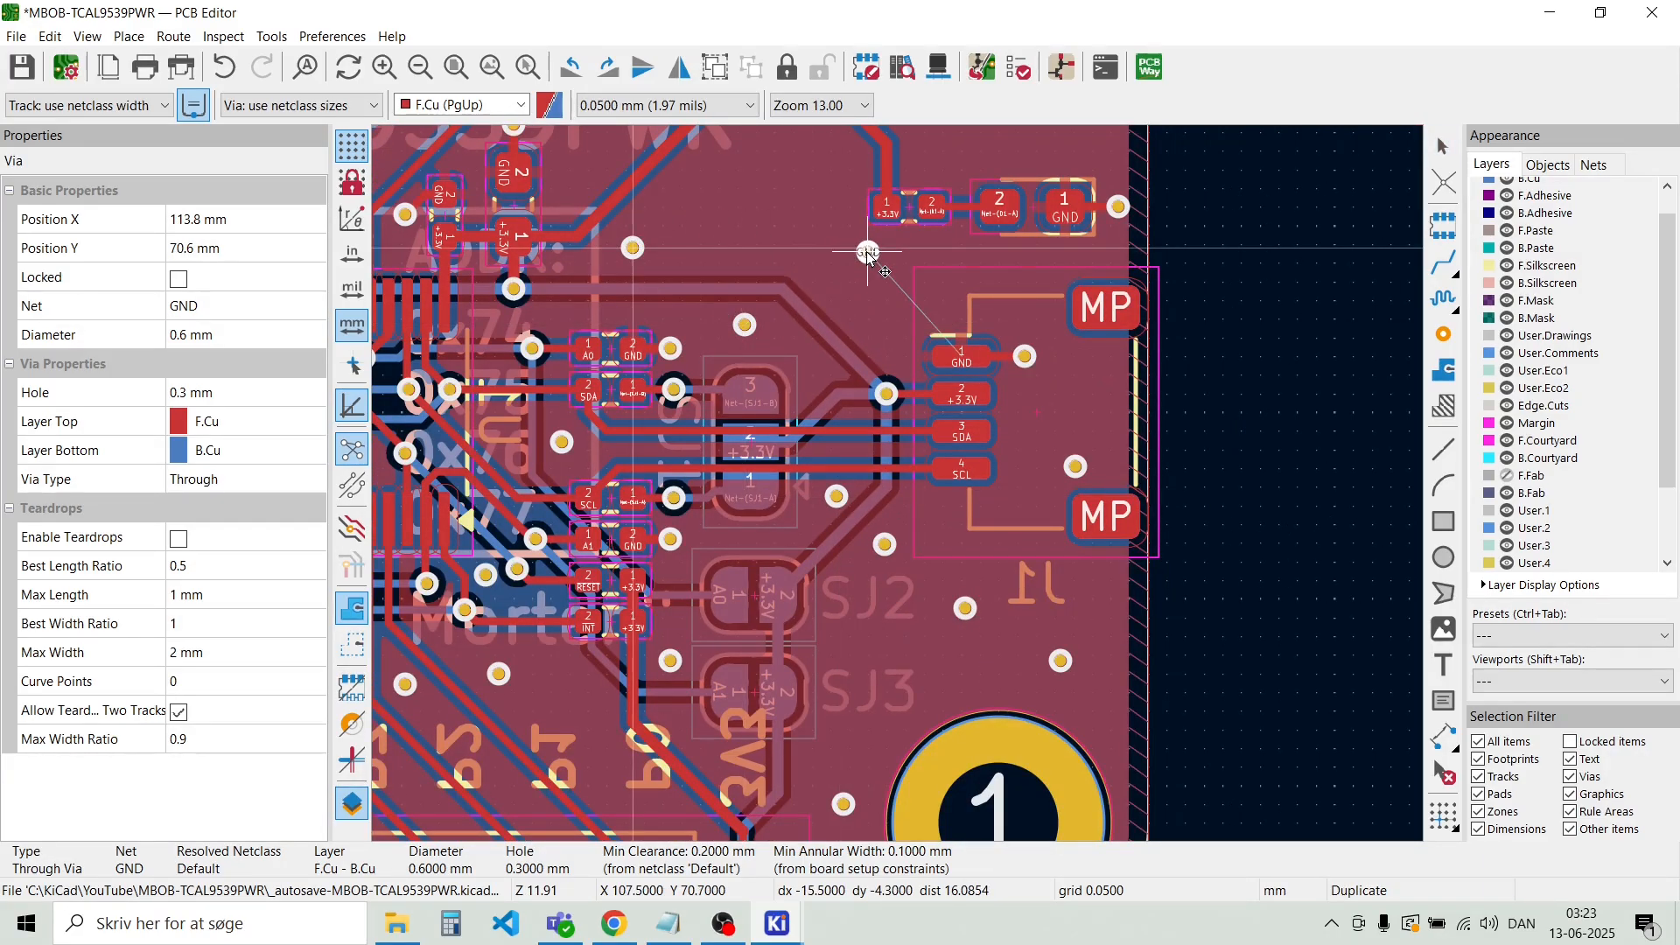
left_click(868, 252)
Place three duplicate GND vias above connector J1 at X 107.15, Y 72.25, X 103.65, Y 71.45 and X 101.9, Y 67.8 mm
key("ctrl+d")
scroll(882, 311, "down", 2)
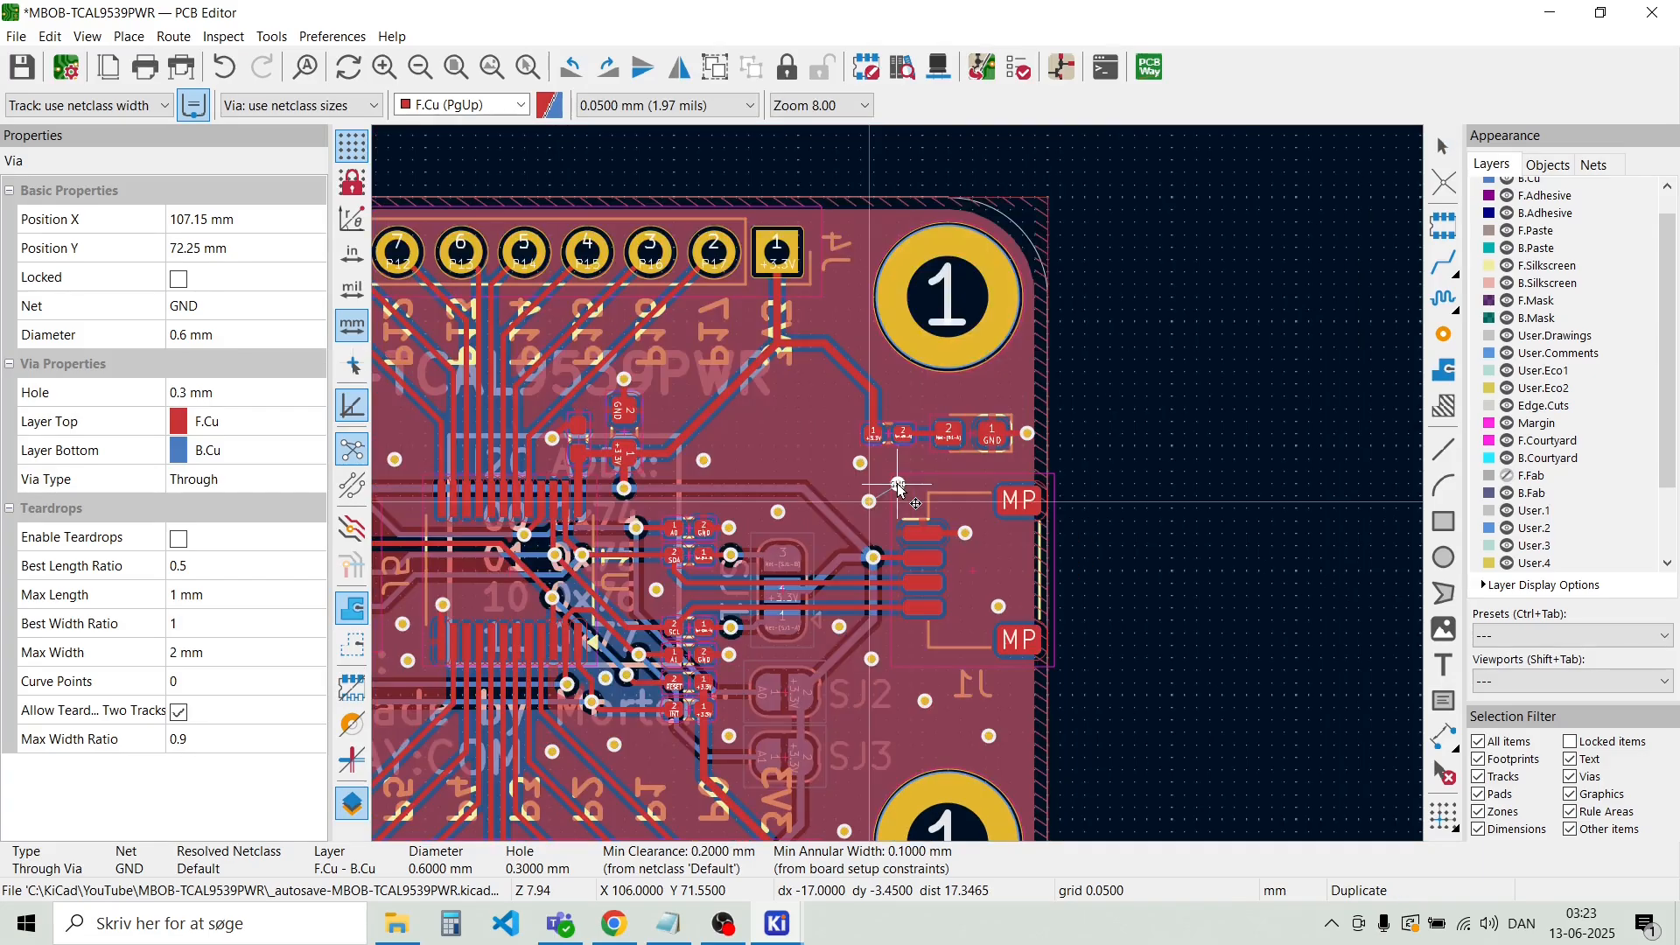
left_click(957, 482)
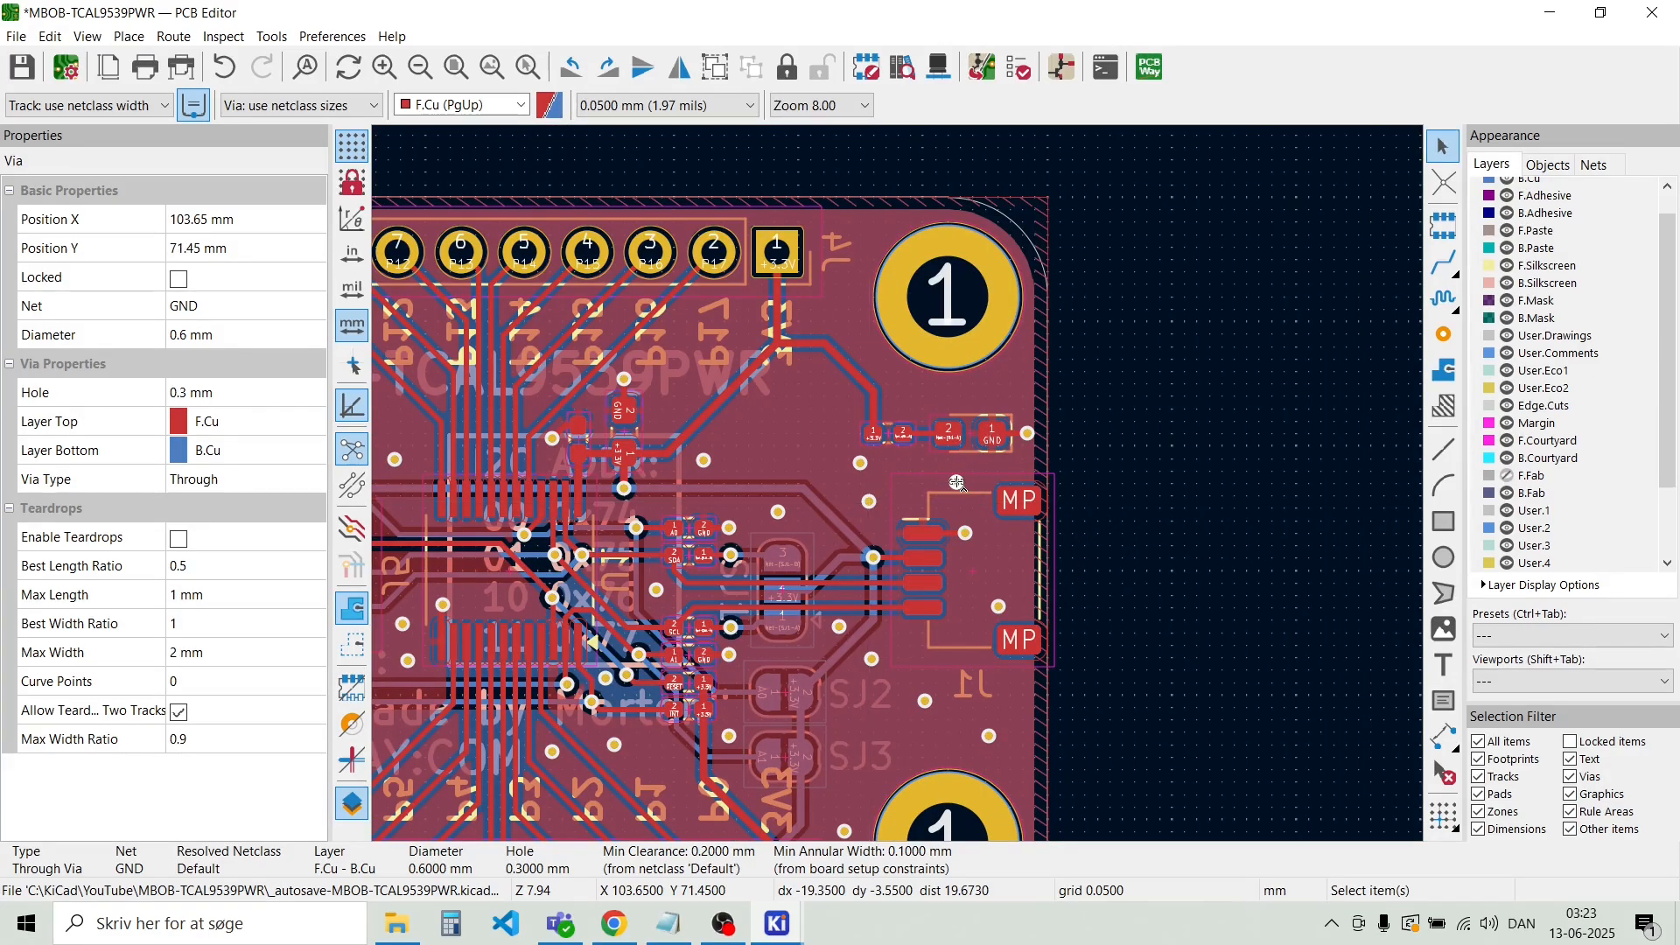
key("ctrl+d")
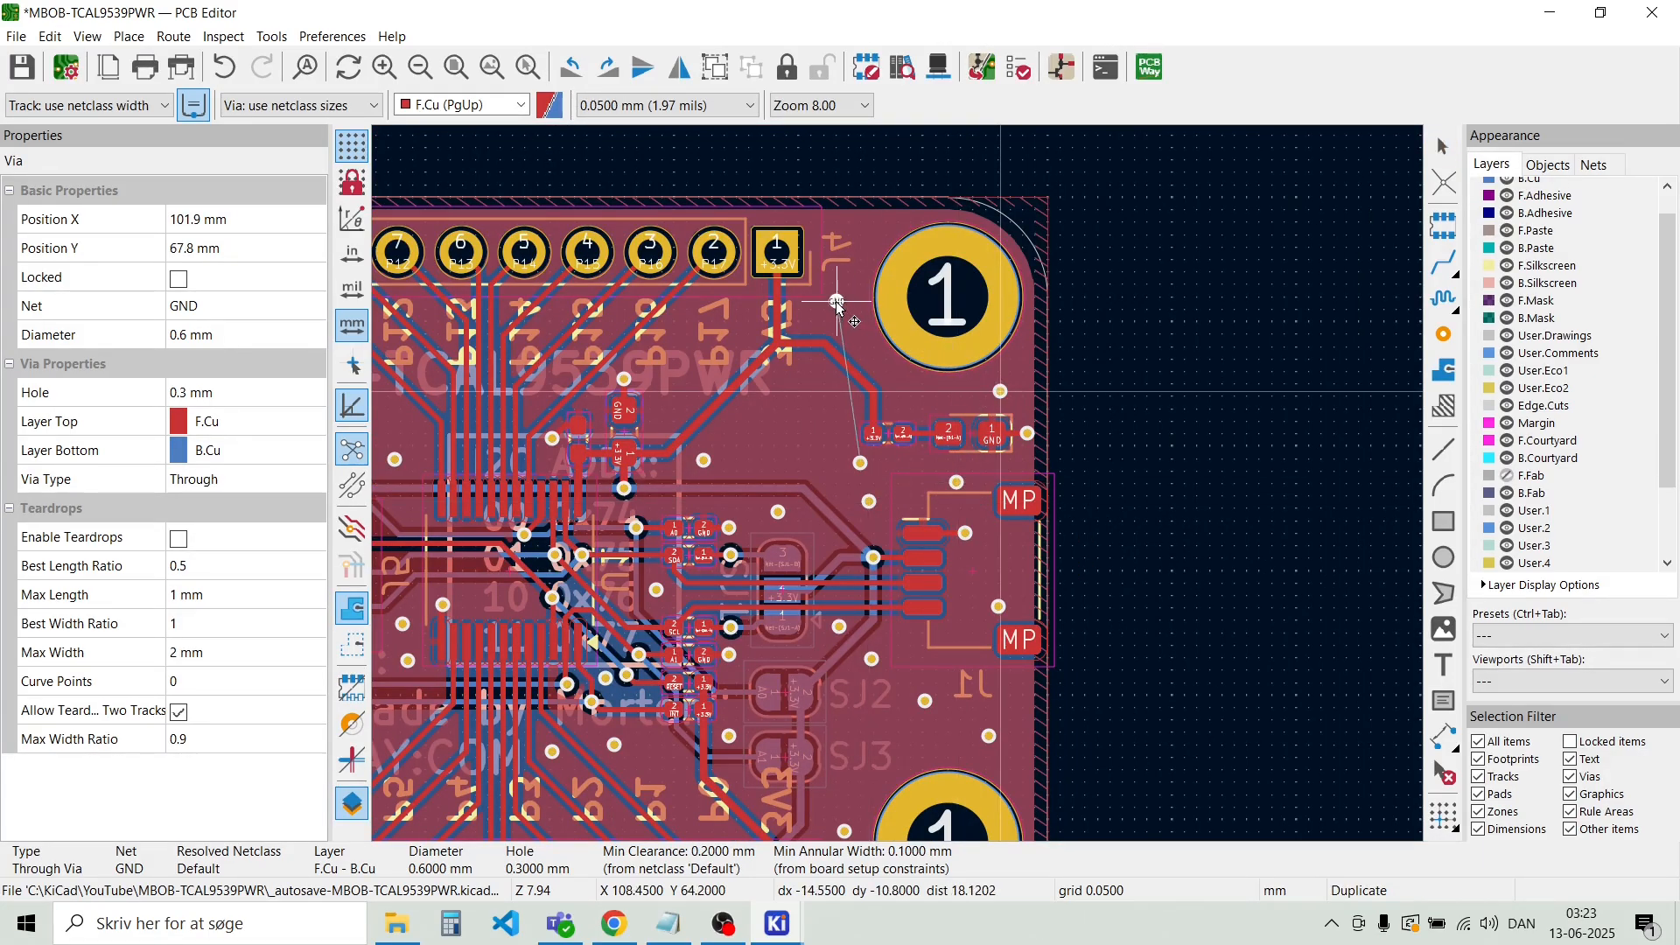
Place duplicate GND vias between J4 and the upper-right mounting hole at about X 108.45, Y 64.2 and X 107.1, Y 61.55, plus one at X 110.05, Y 67.45 mm
left_click(839, 301)
key("ctrl+d")
left_click(870, 236)
key("ctrl+d")
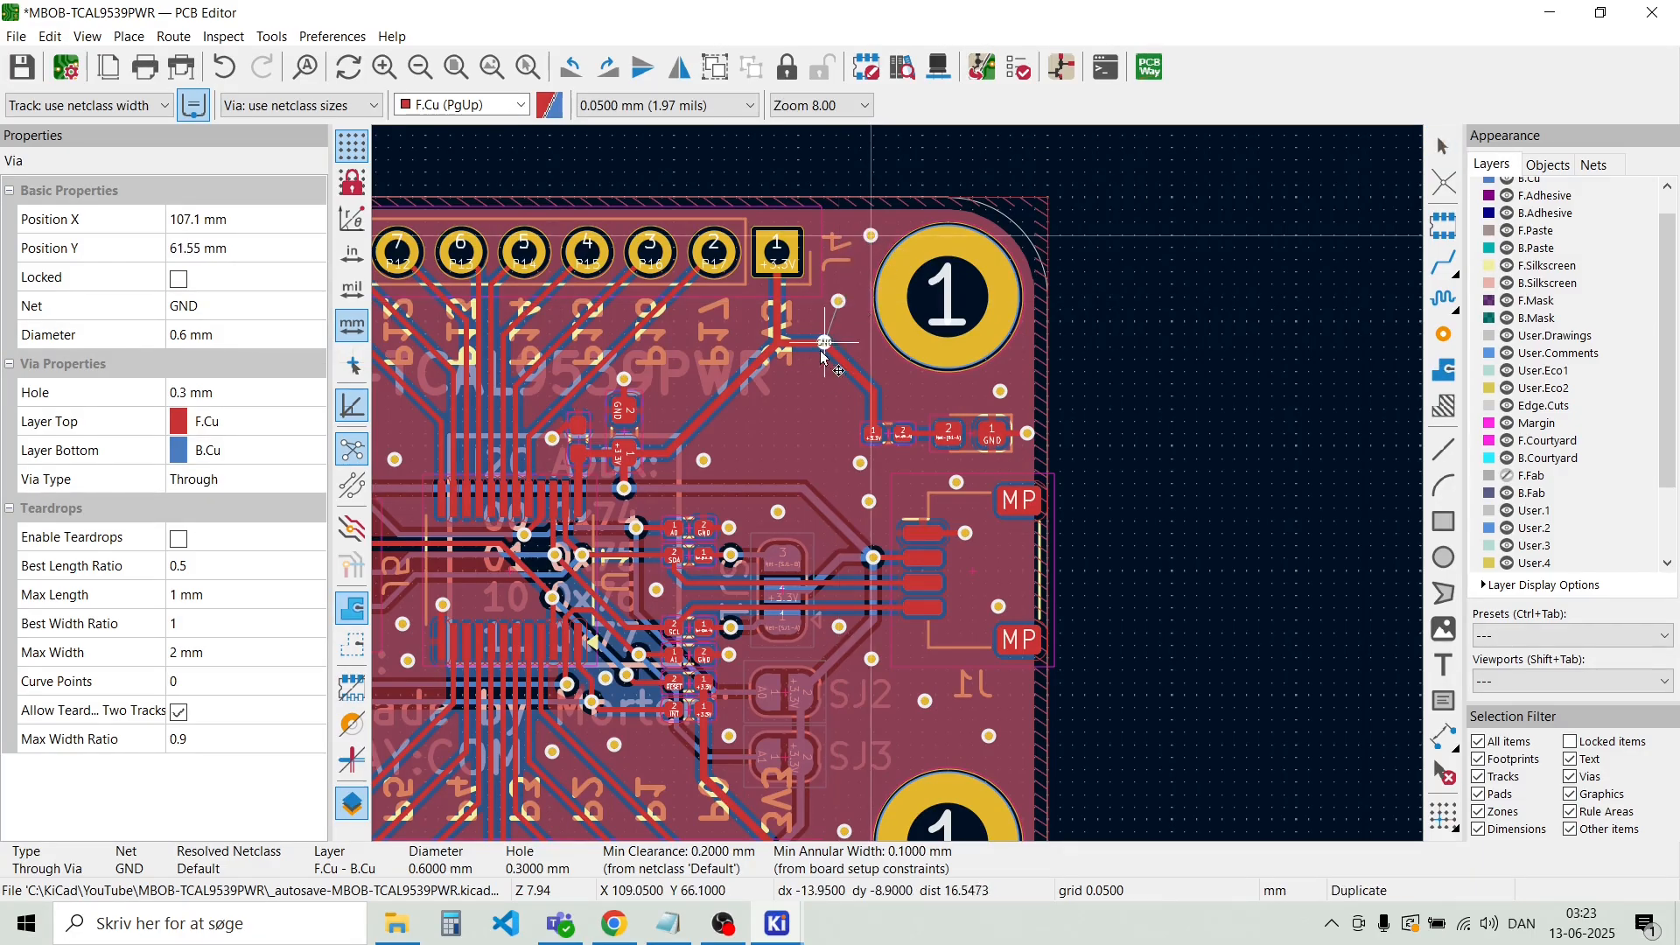
Place three duplicate GND vias below header J4 at X 115.2, Y 68.55, X 120.7, Y 68.5 and X 127.25, Y 68.3 mm
scroll(898, 491, "up", 5)
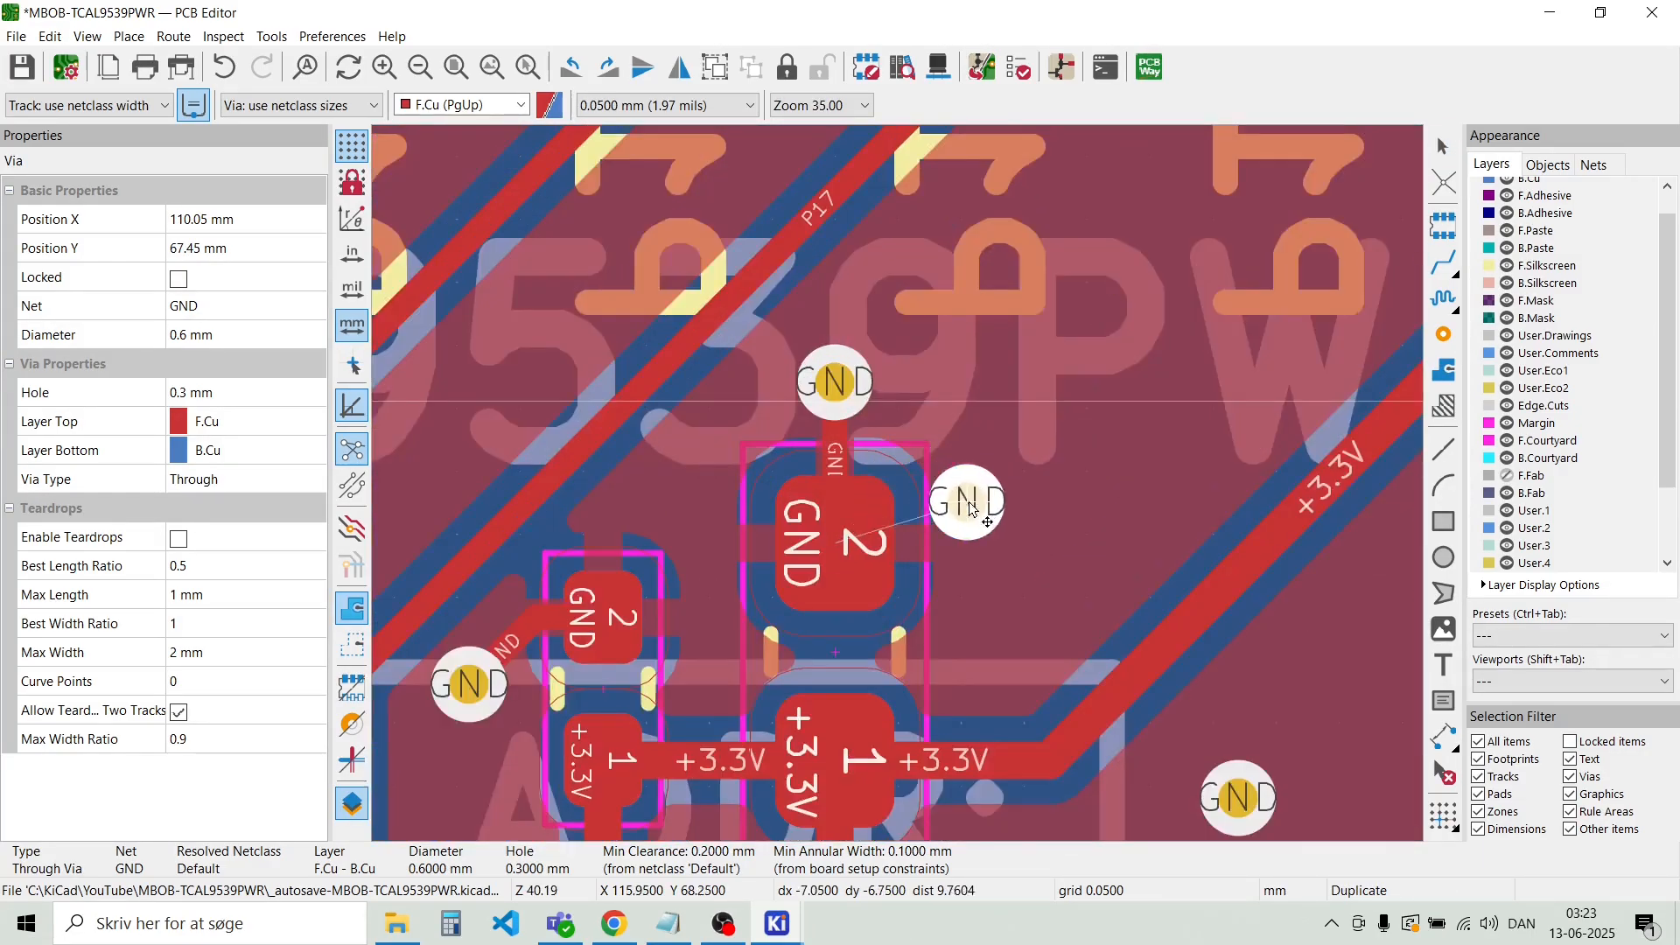
scroll(1058, 546, "down", 4)
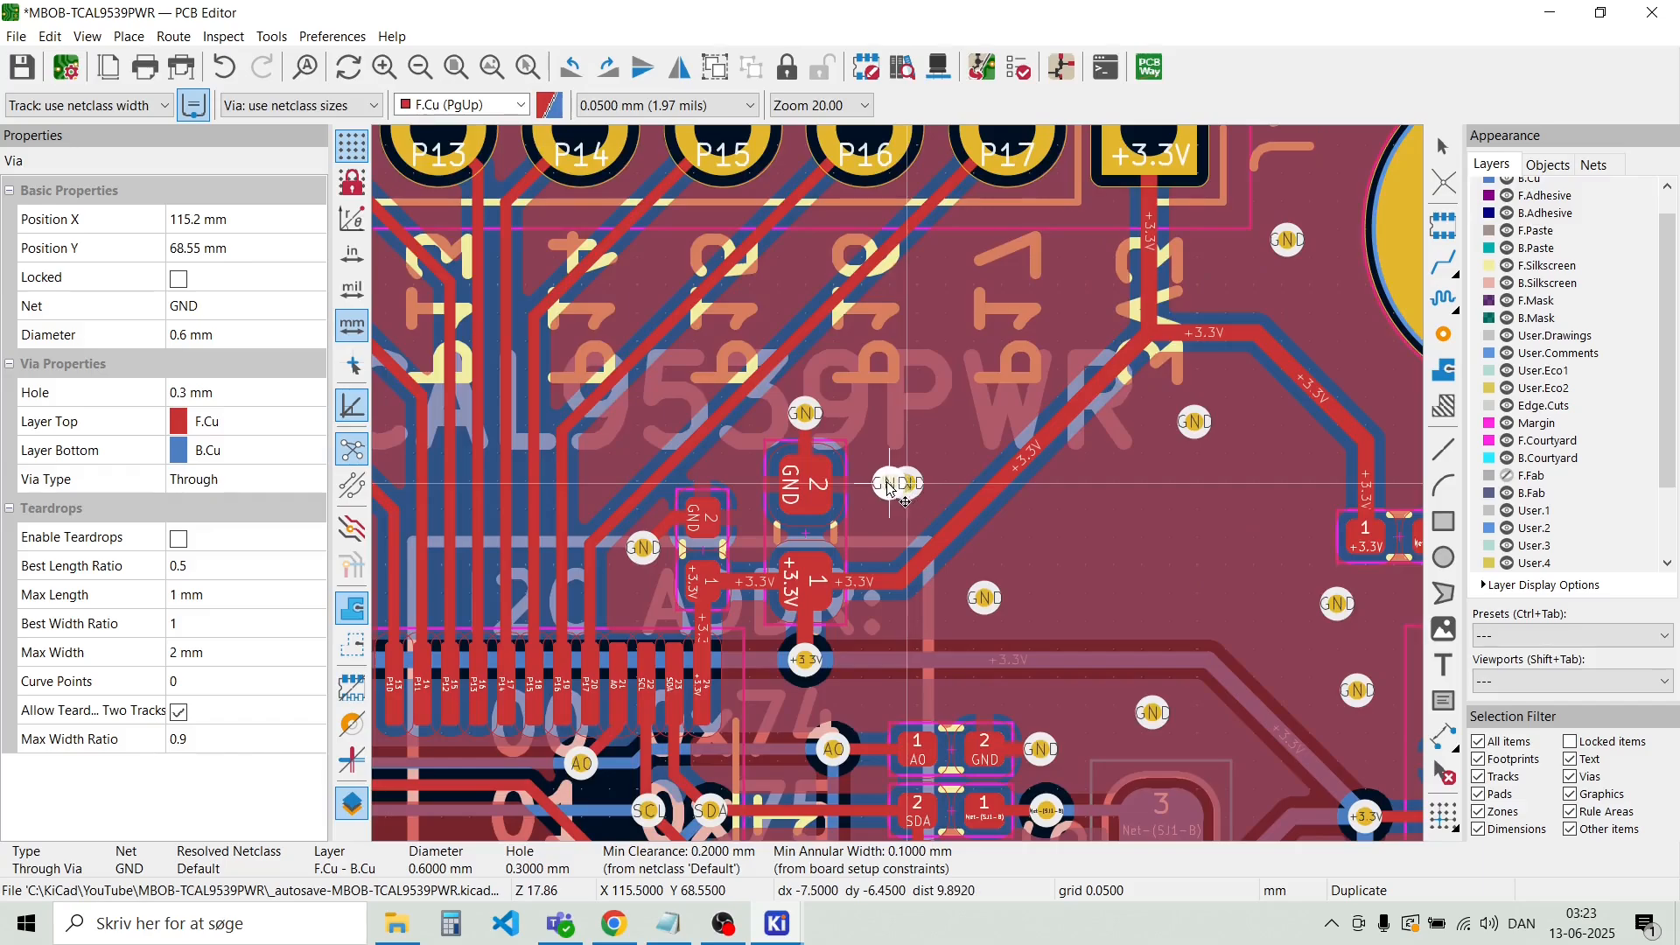
scroll(851, 490, "up", 5)
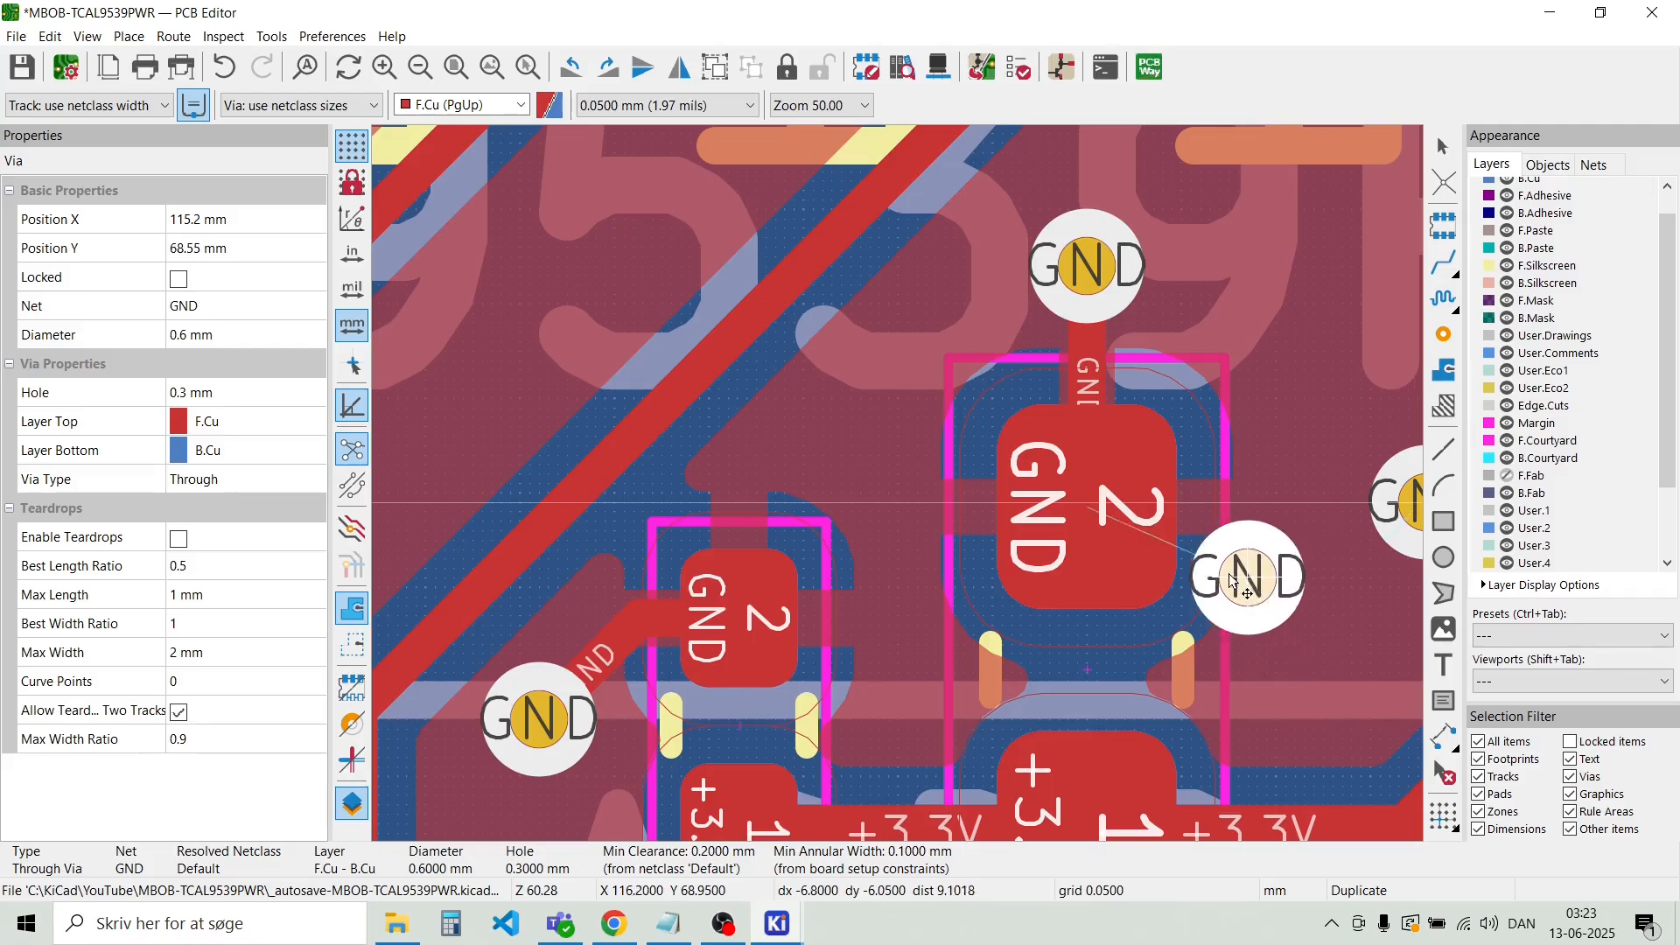
scroll(875, 437, "down", 3)
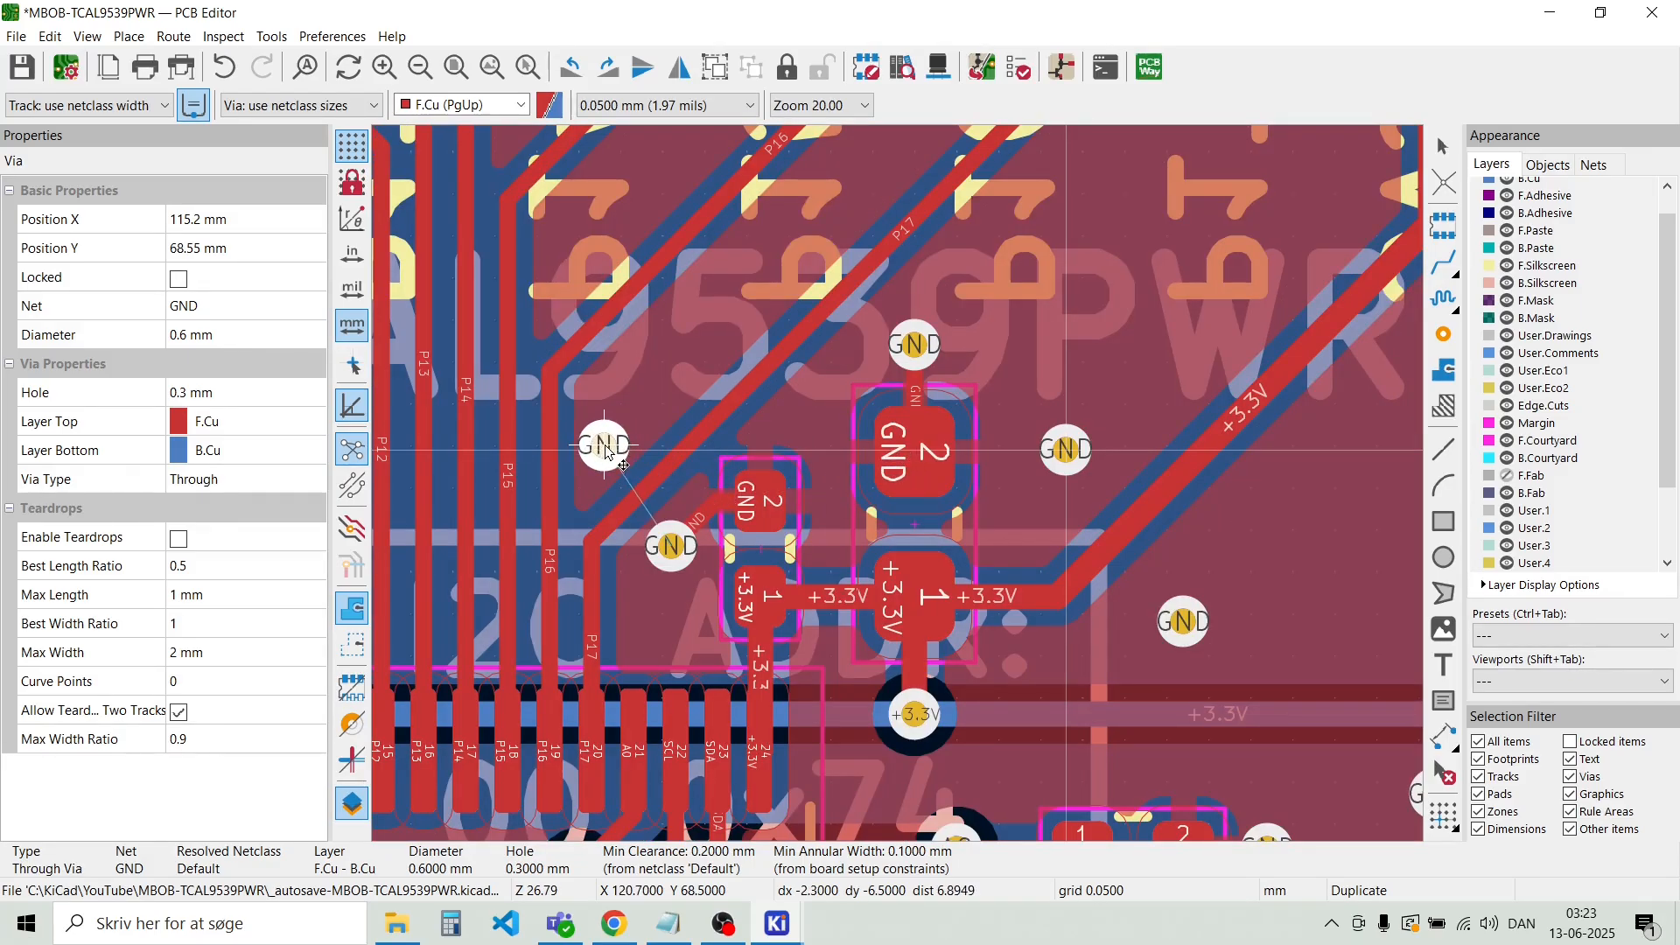
scroll(610, 450, "down", 2)
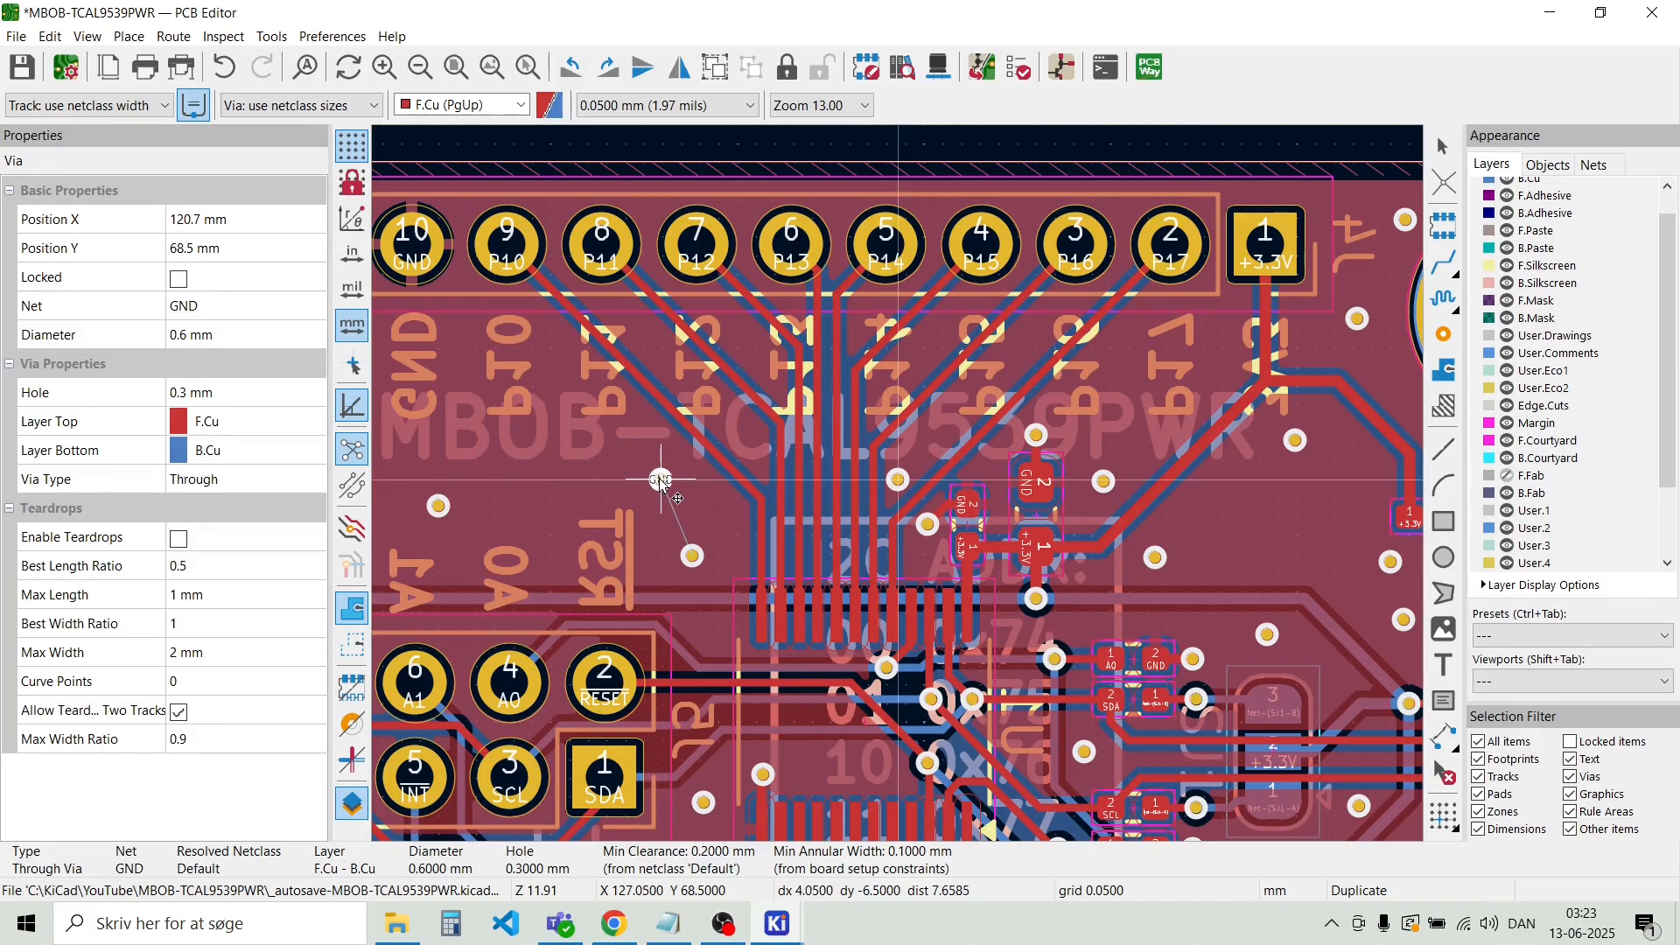
scroll(692, 538, "down", 2)
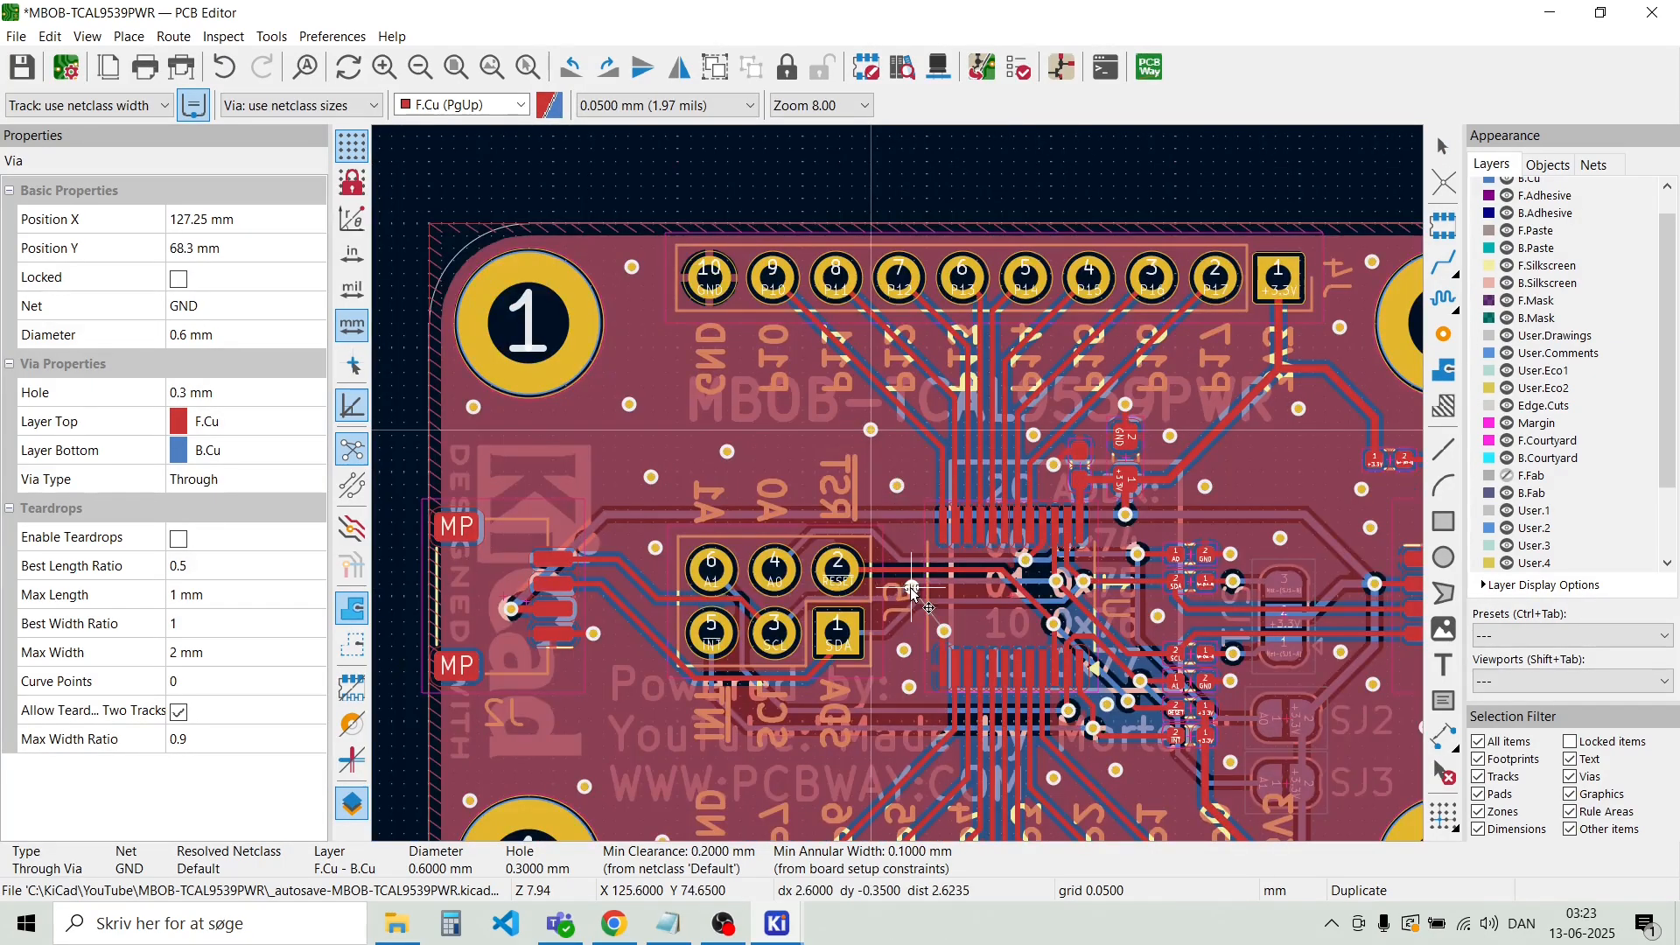
Place duplicate GND vias between J5 and the IC at X 125.6, Y 72.65, and near J2 at X 138.8, Y 79.65 and X 138.8, Y 67.95 mm
scroll(912, 591, "up", 4)
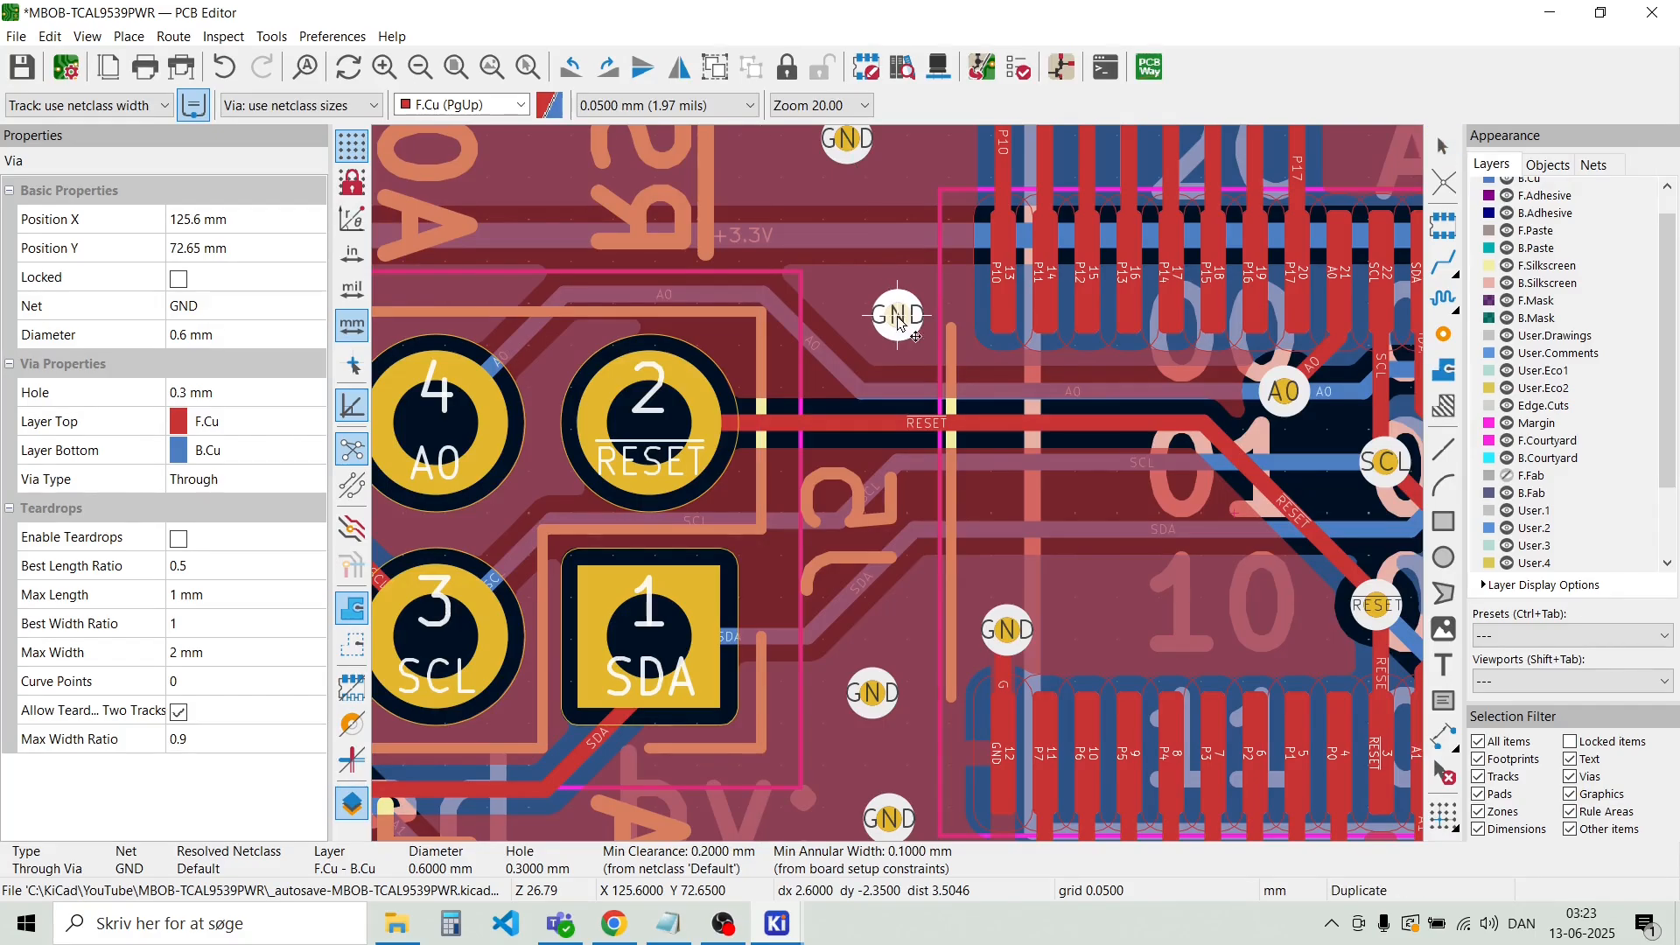
scroll(899, 320, "down", 4)
scroll(799, 684, "up", 4)
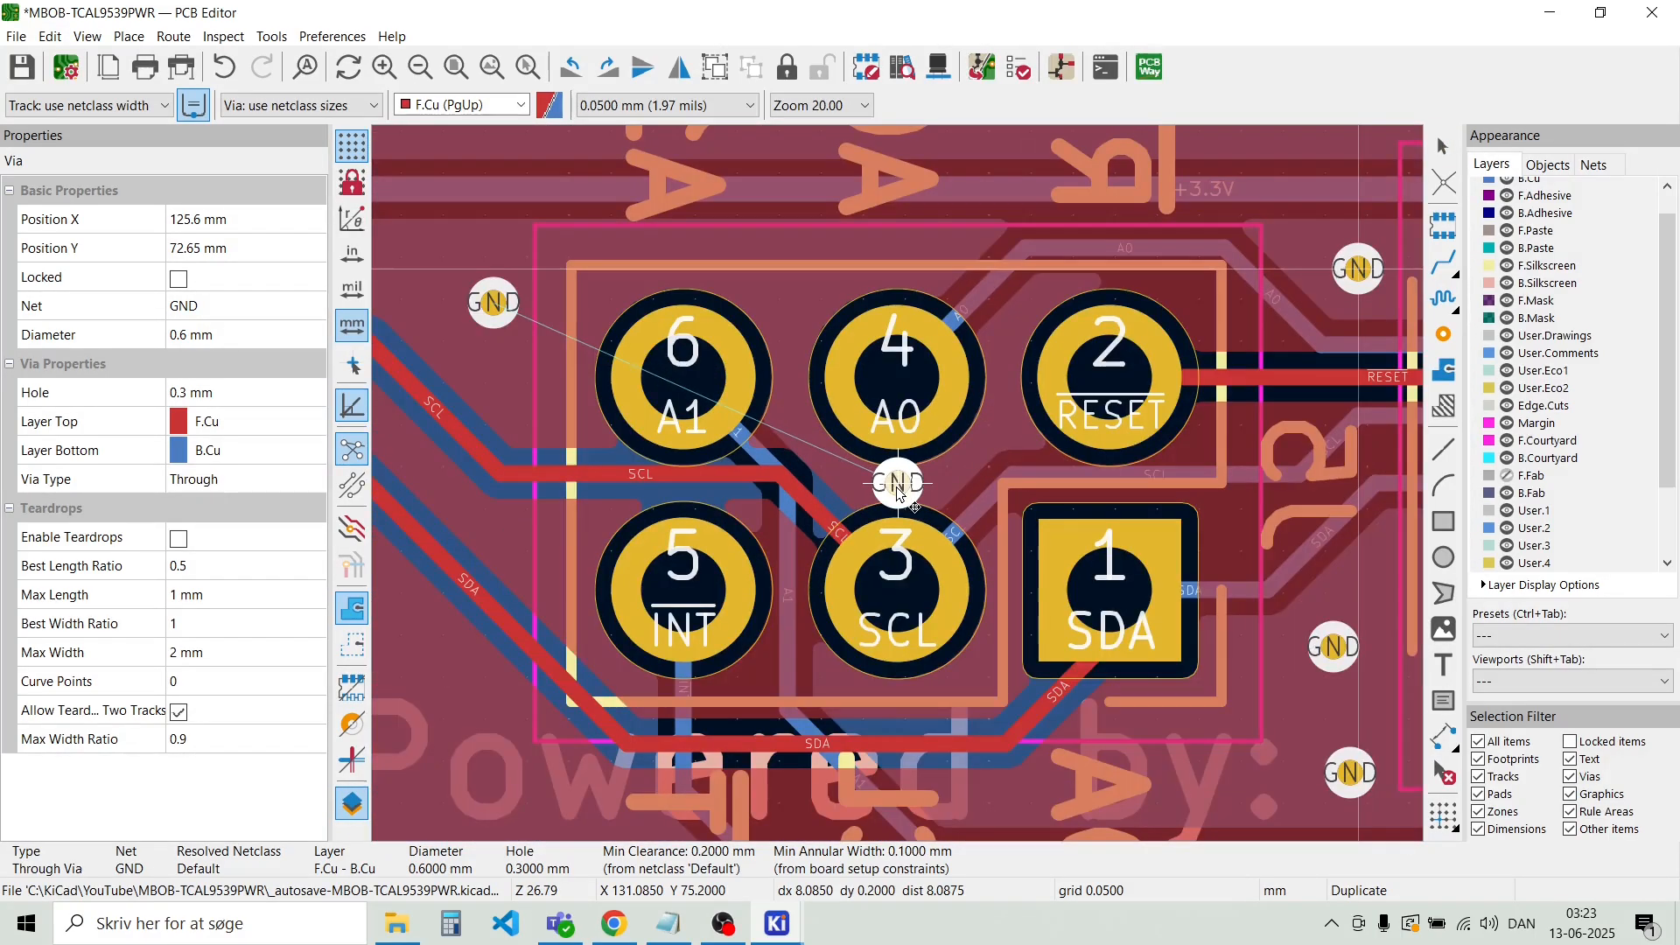
scroll(870, 477, "down", 2)
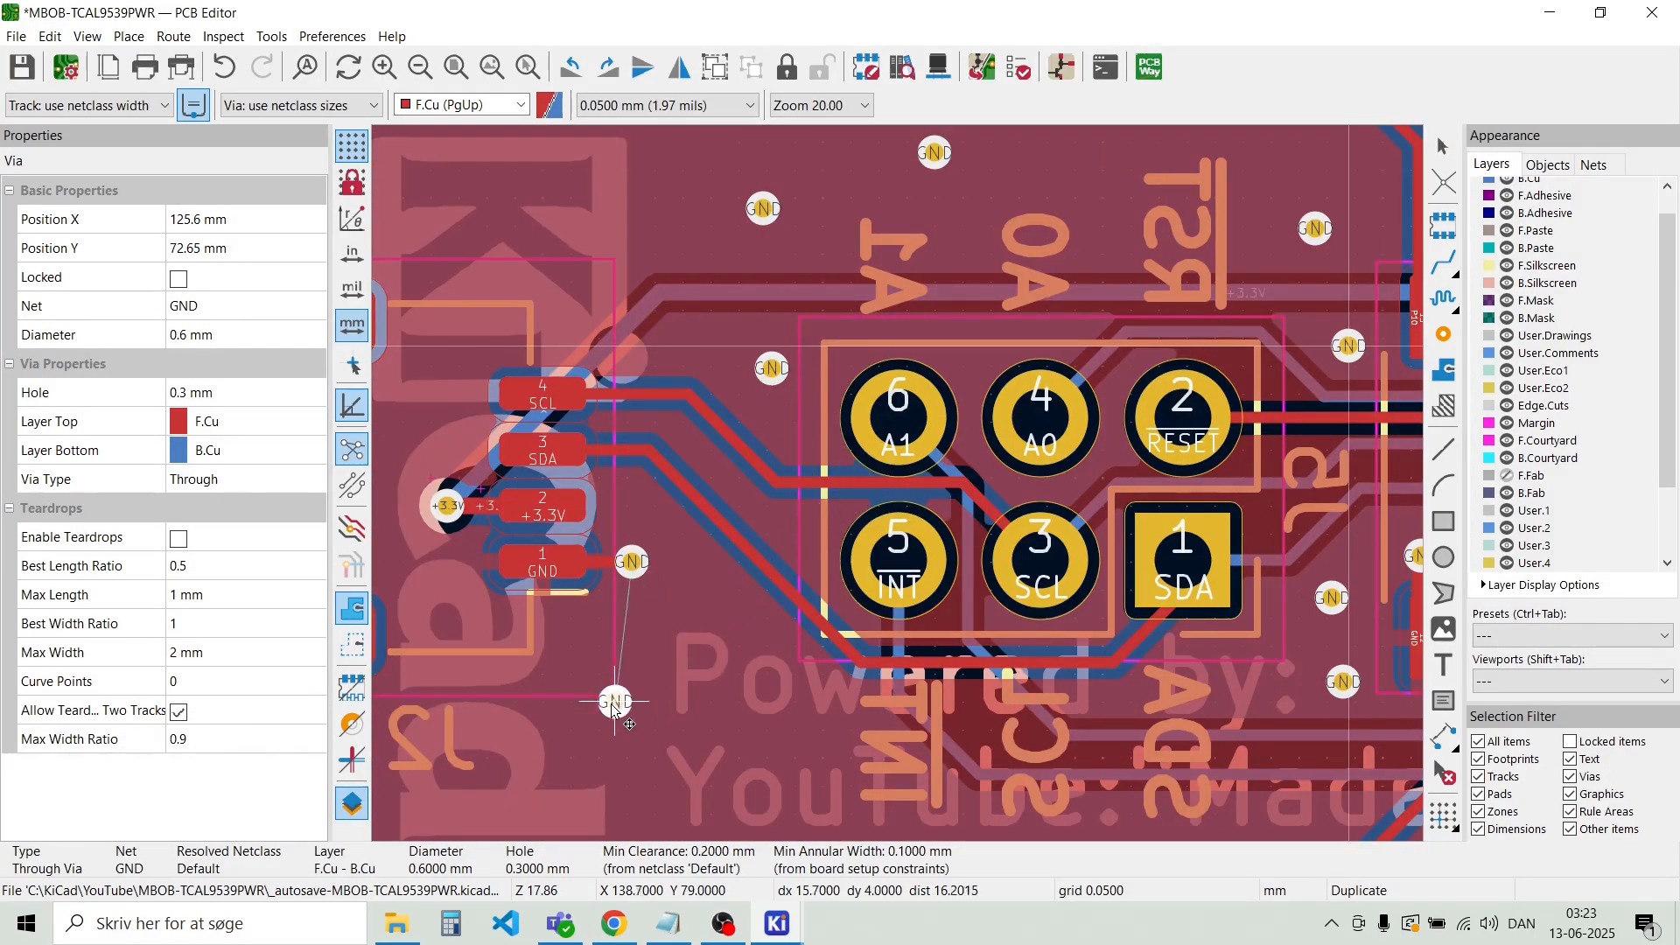
scroll(939, 525, "down", 4)
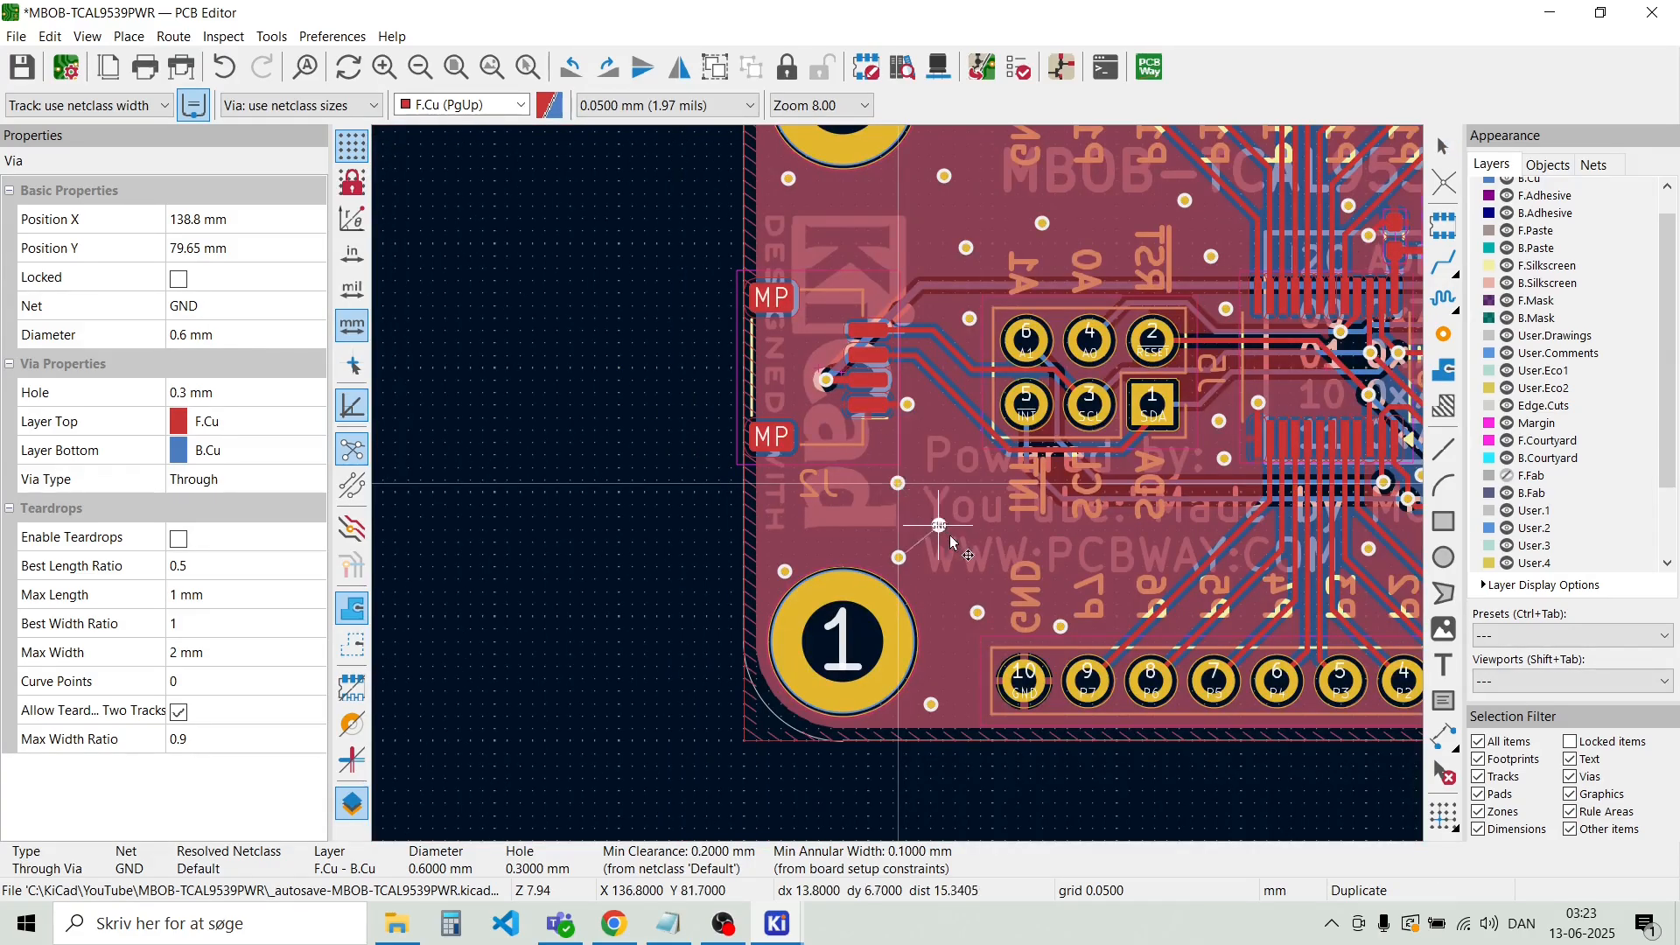
left_click(899, 193)
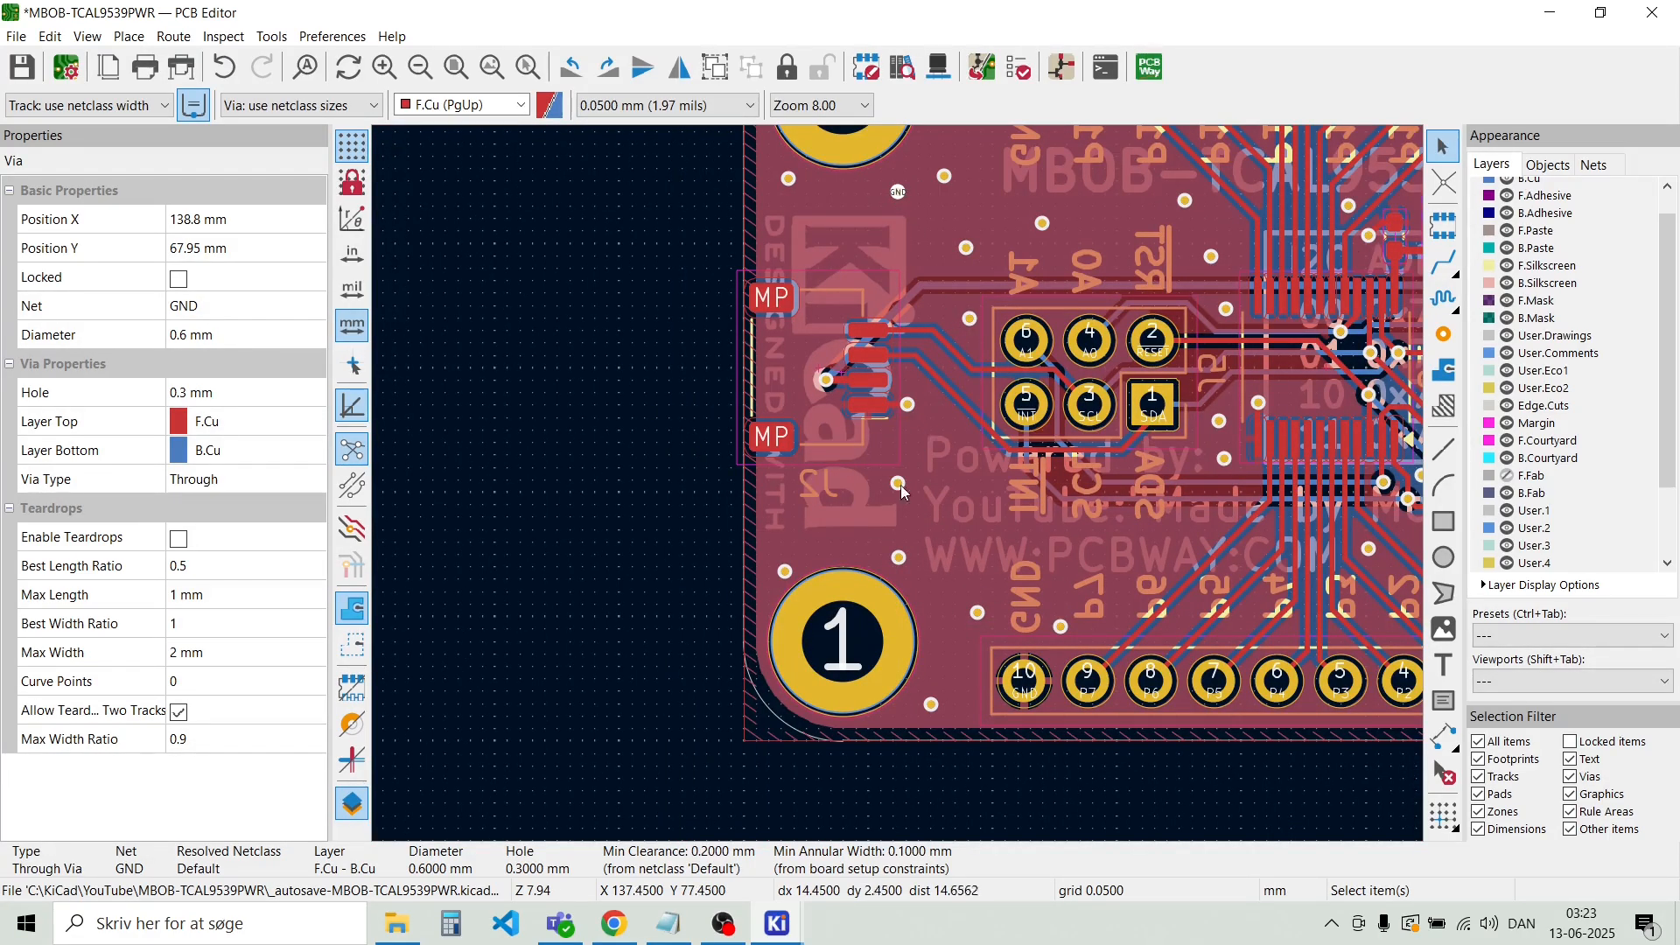
Clear the via selection and refill all copper zones on the board
scroll(900, 484, "down", 2)
scroll(898, 484, "up", 5)
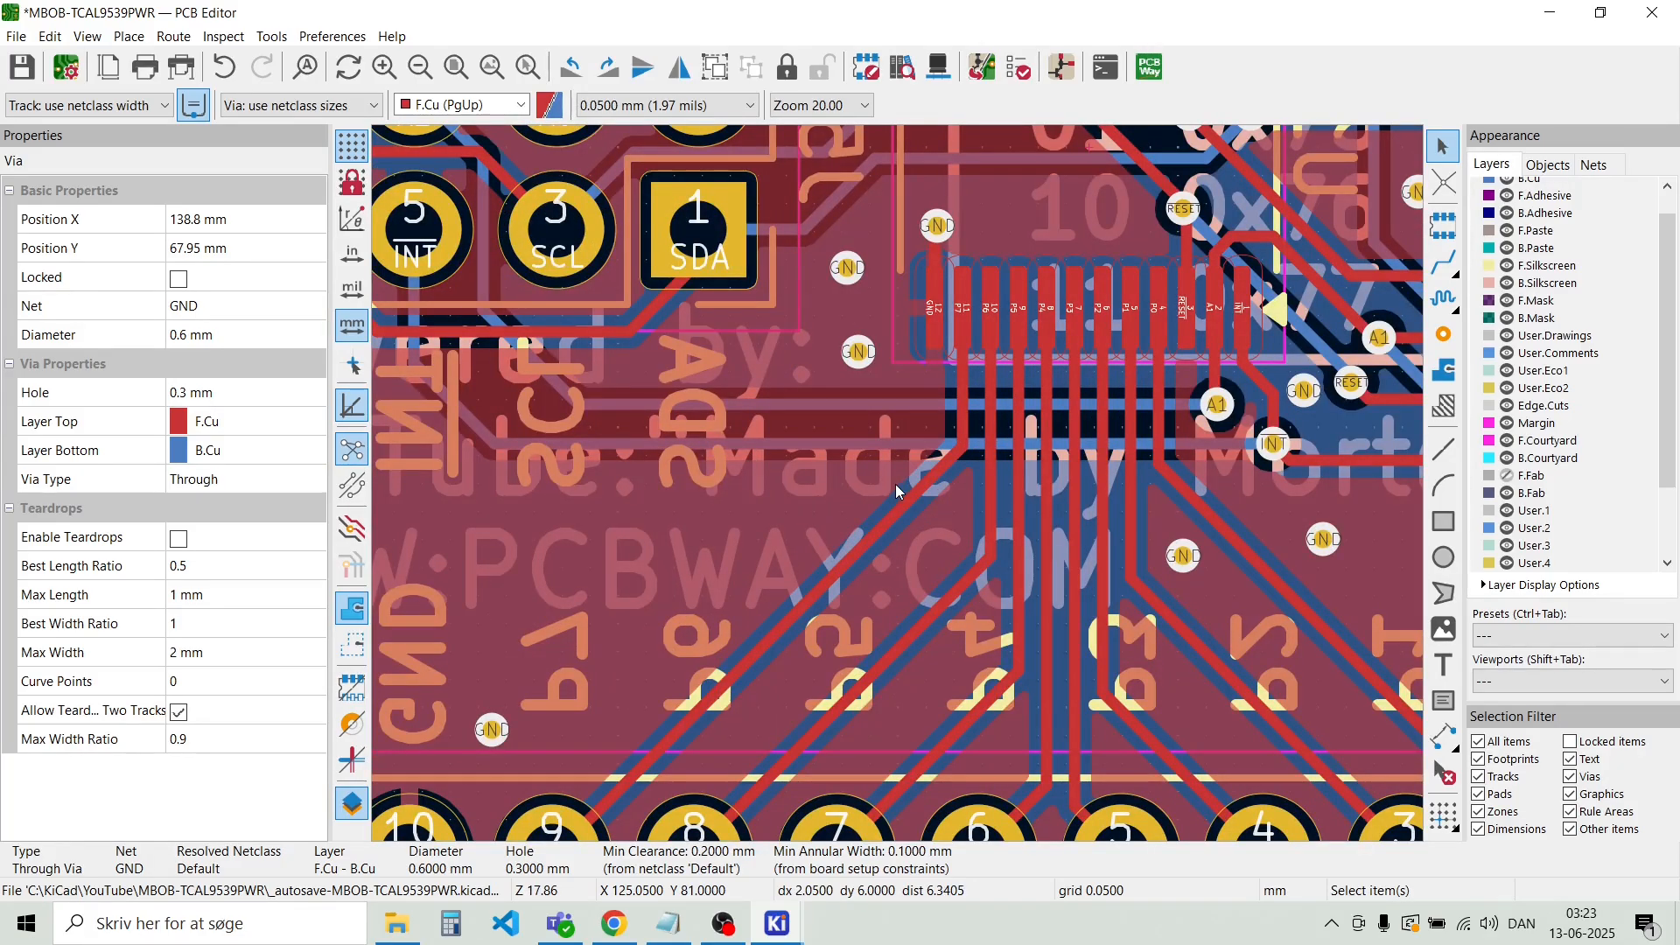
scroll(896, 485, "down", 4)
key("Escape")
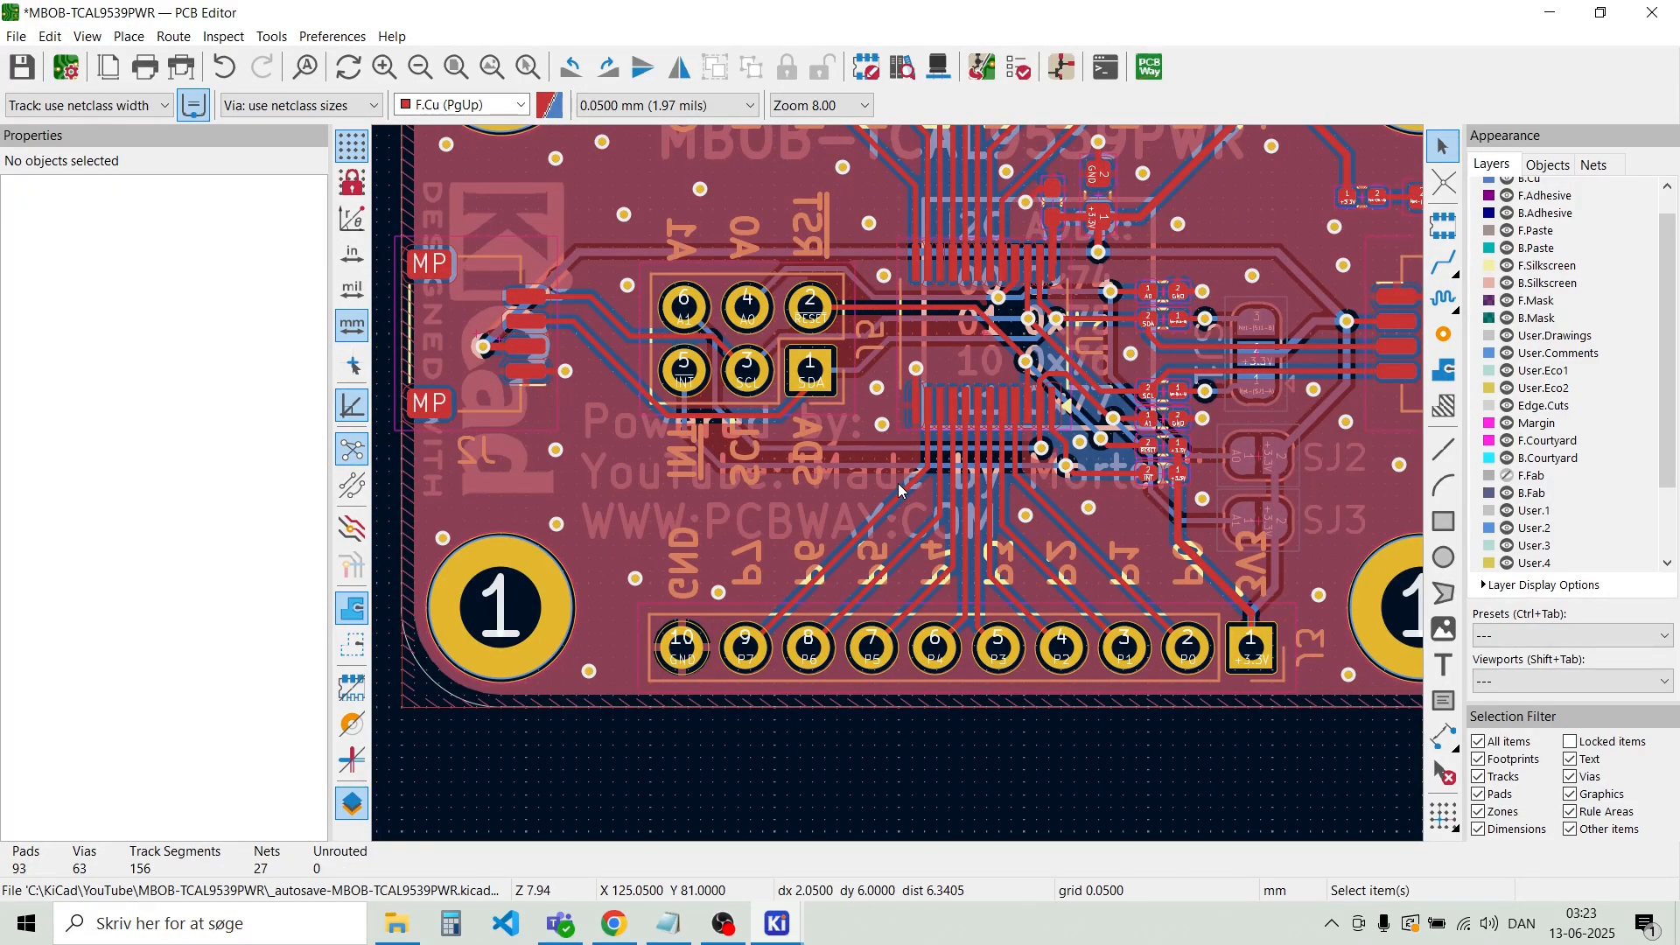
key("b")
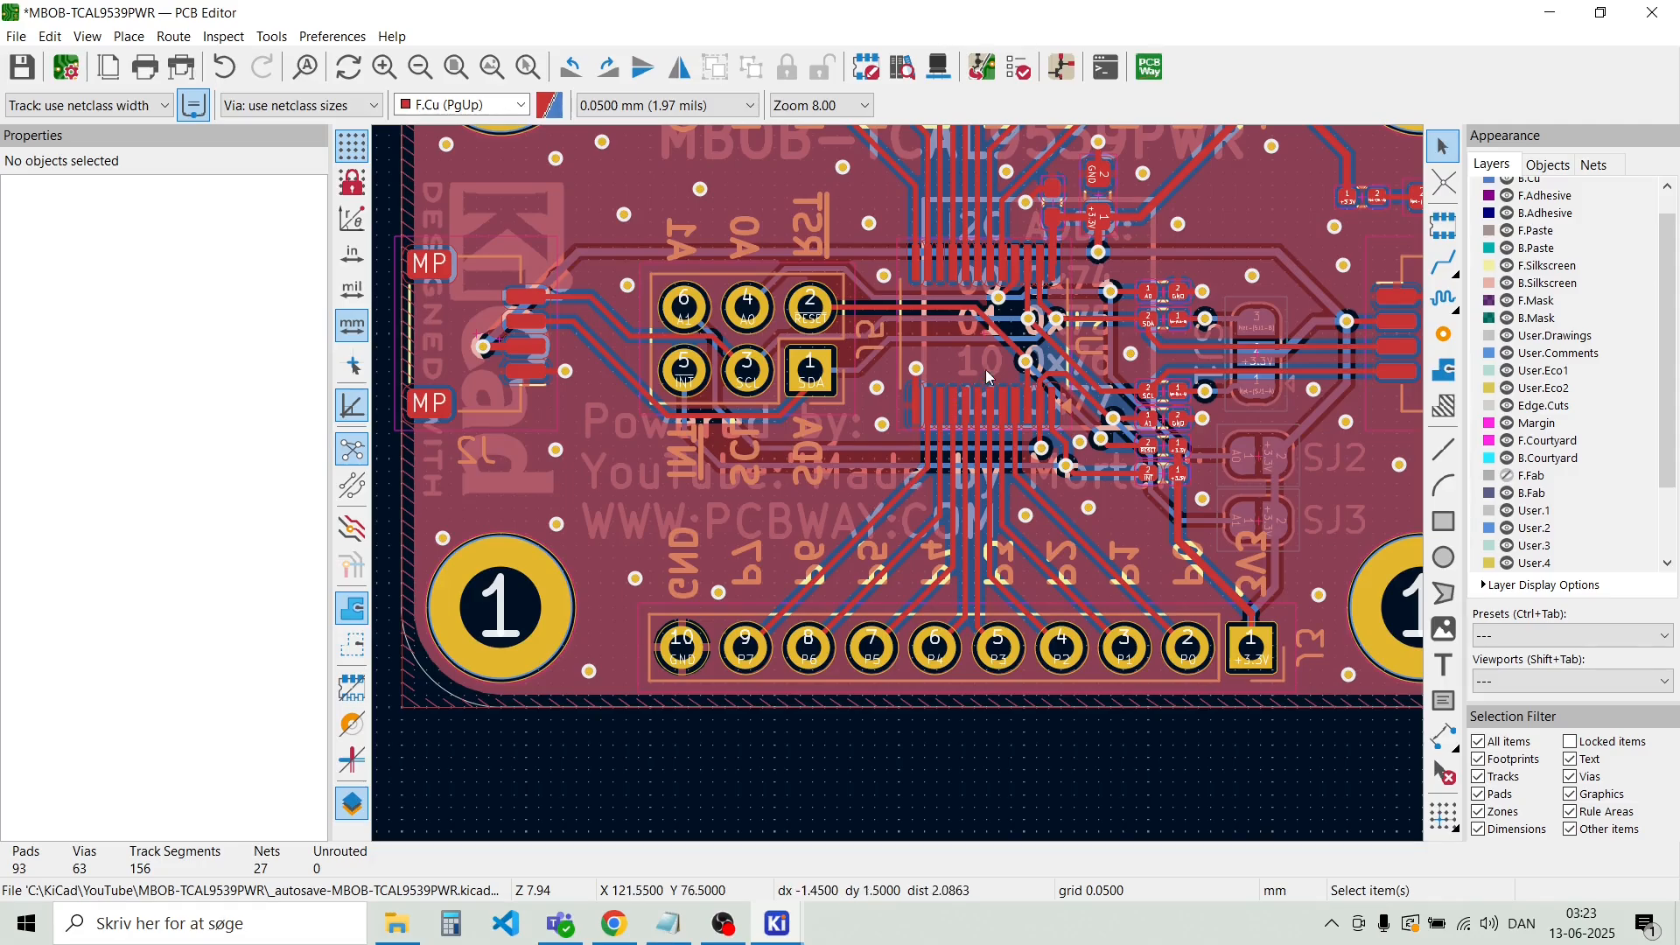
scroll(988, 383, "up", 2)
scroll(896, 477, "up", 2)
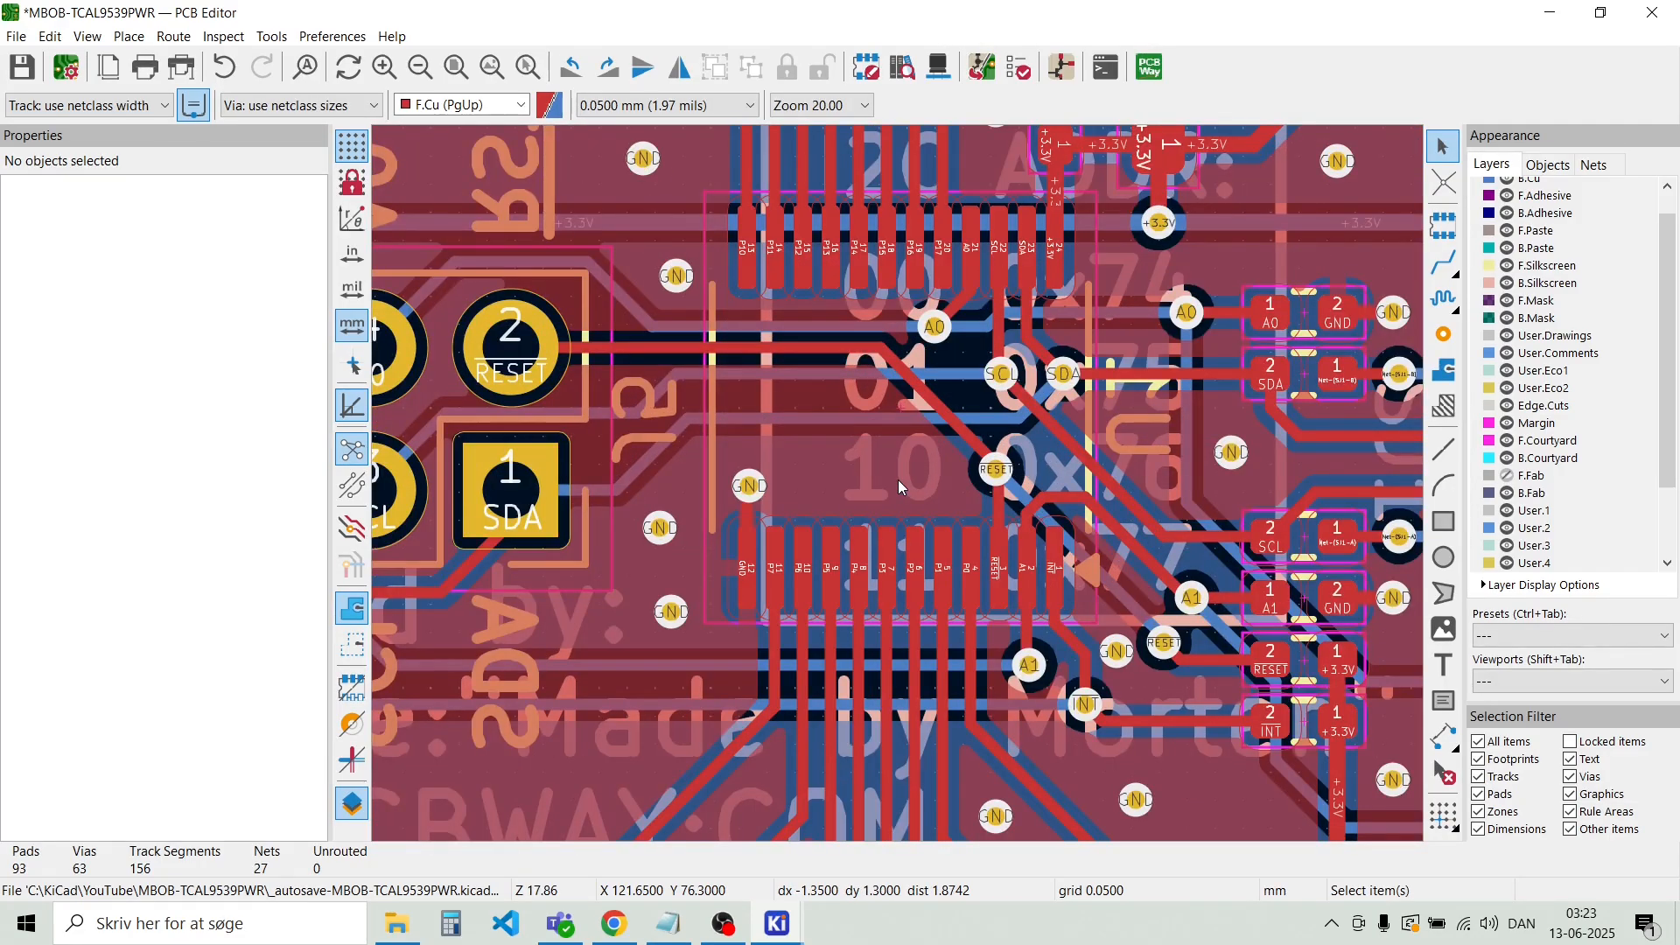
Move the GND via beside LED D1's GND pad about 0.15 mm inward, away from the board edge
scroll(898, 486, "down", 4)
scroll(897, 485, "up", 6)
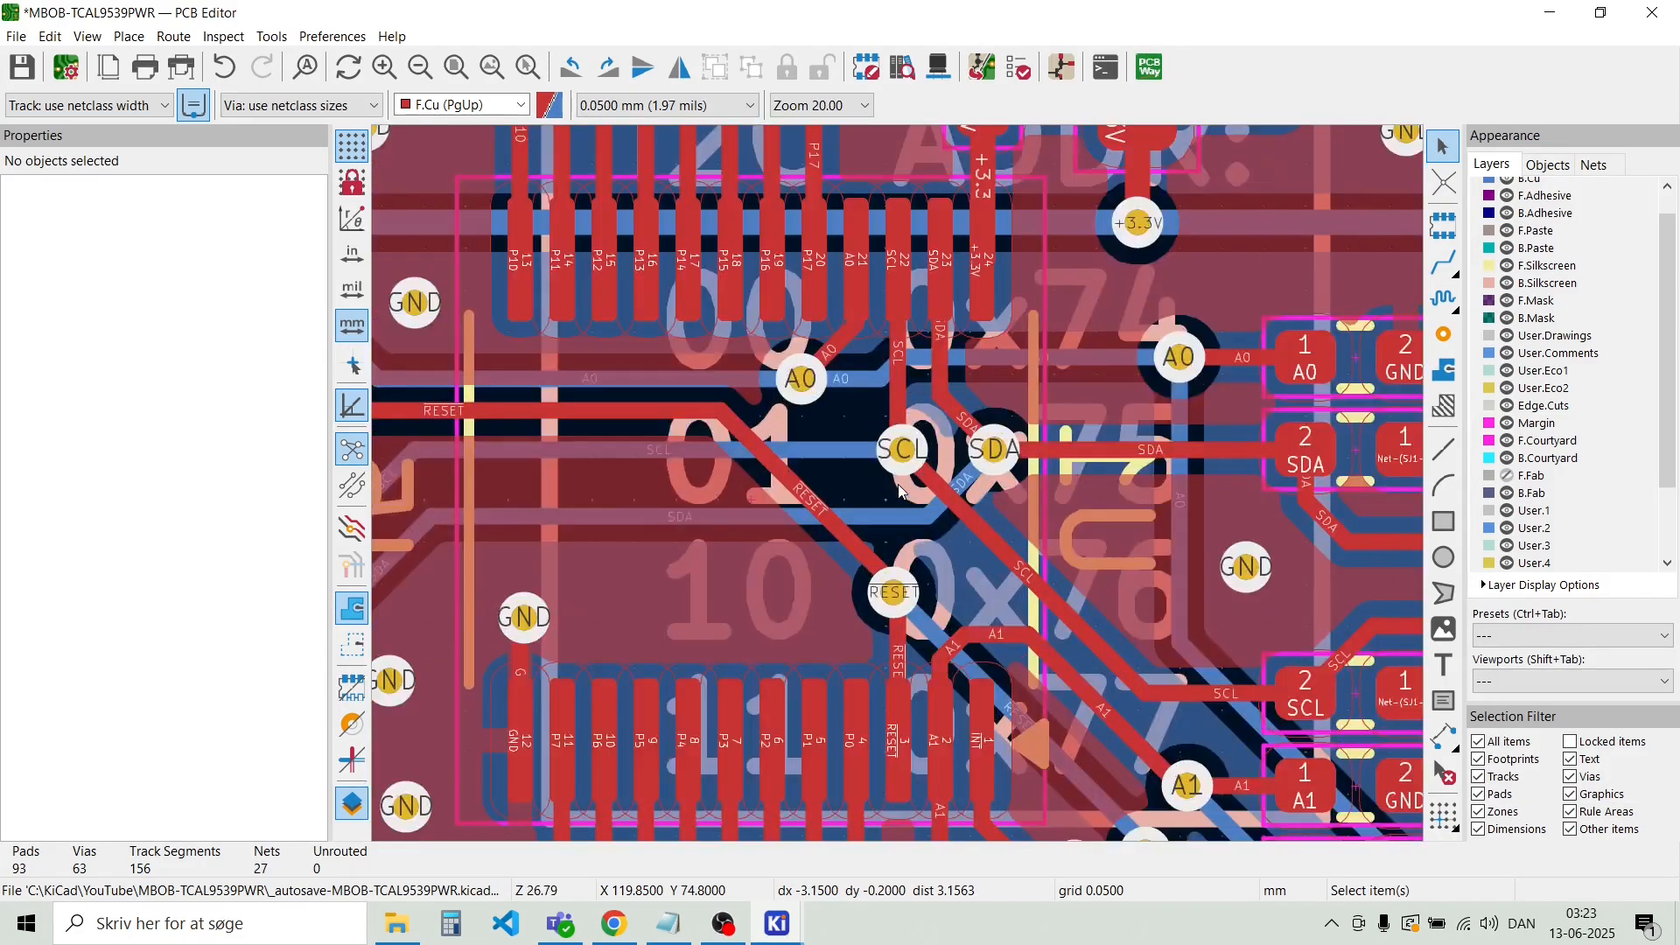
scroll(1068, 653, "down", 3)
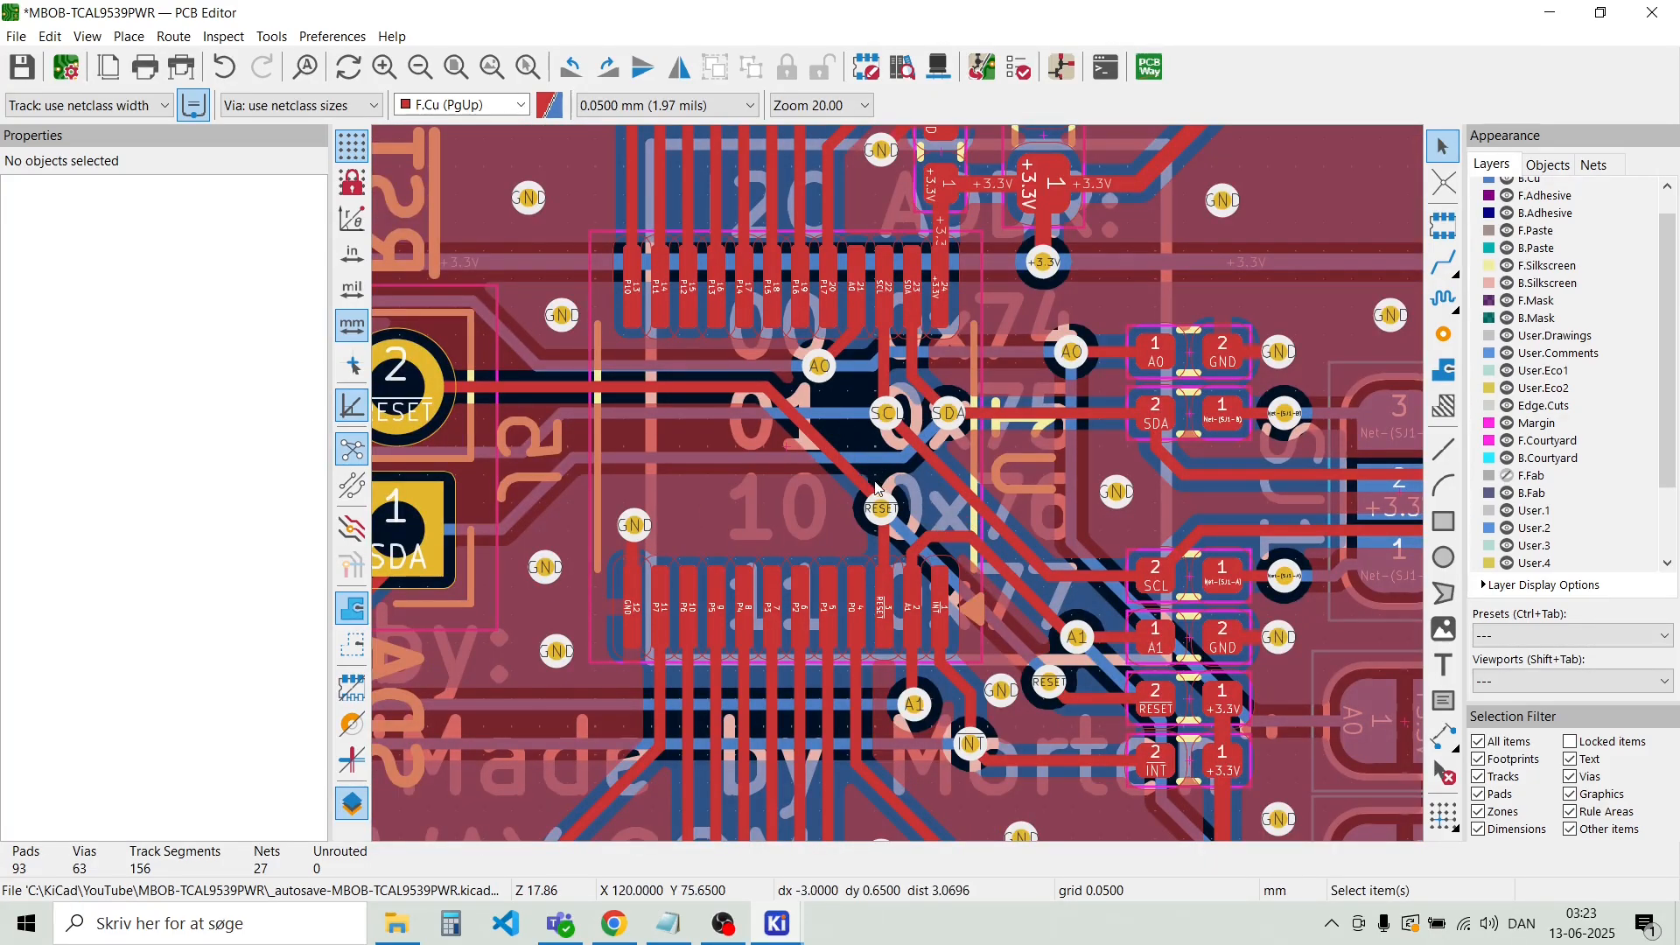
scroll(923, 510, "down", 2)
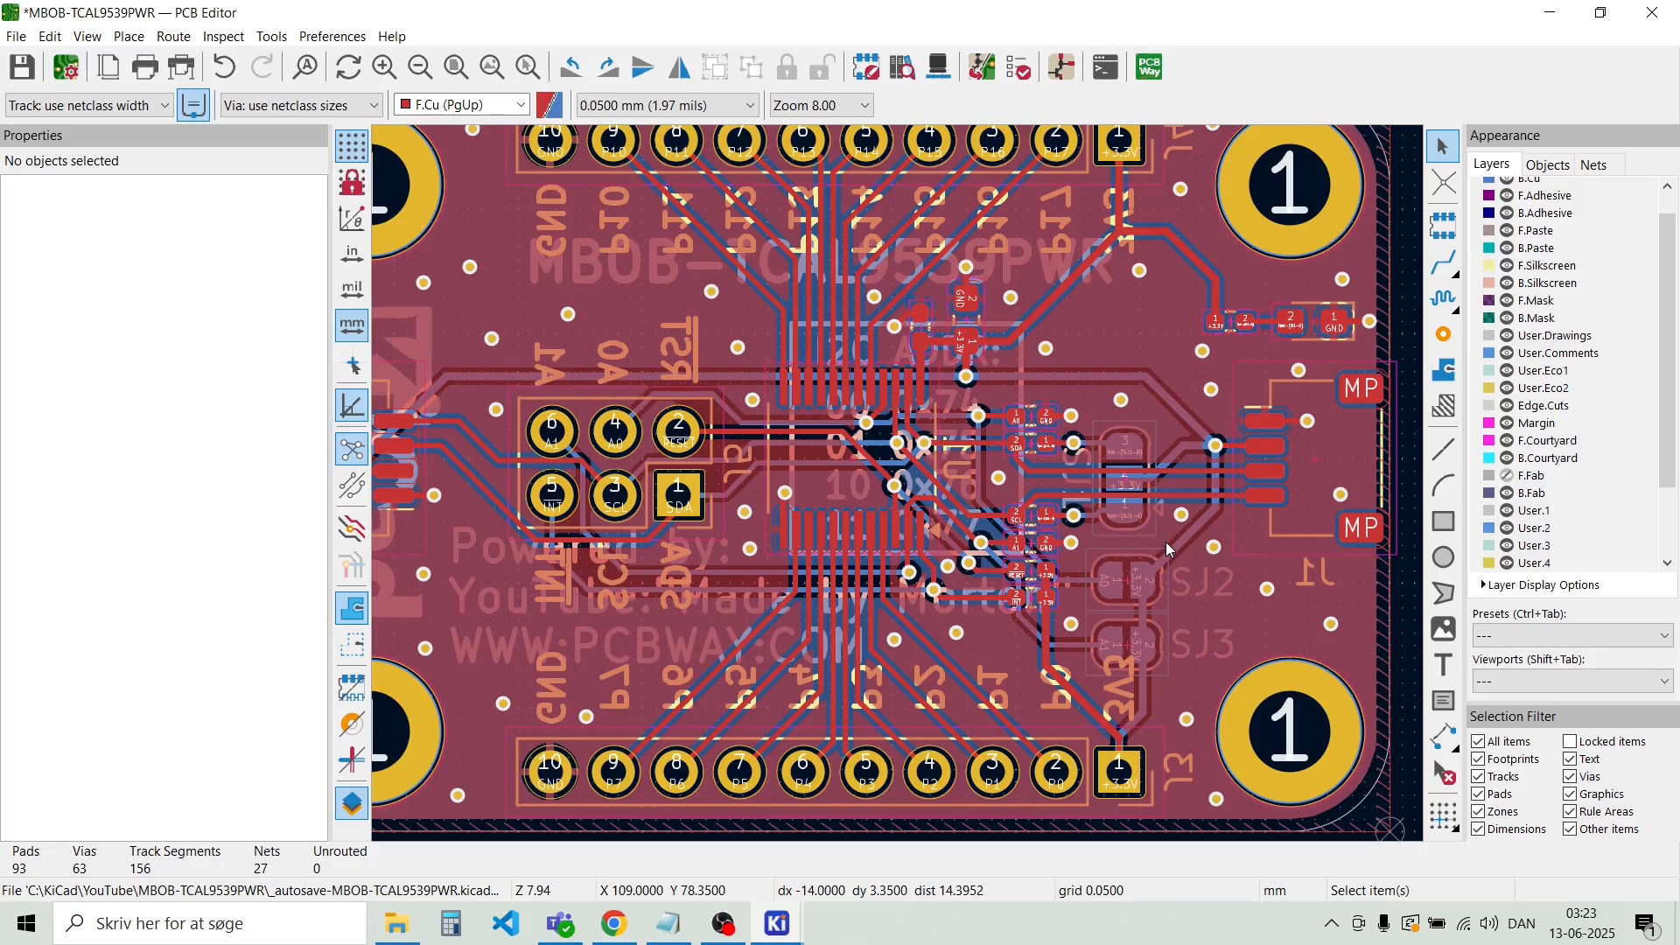
scroll(1234, 542, "up", 5)
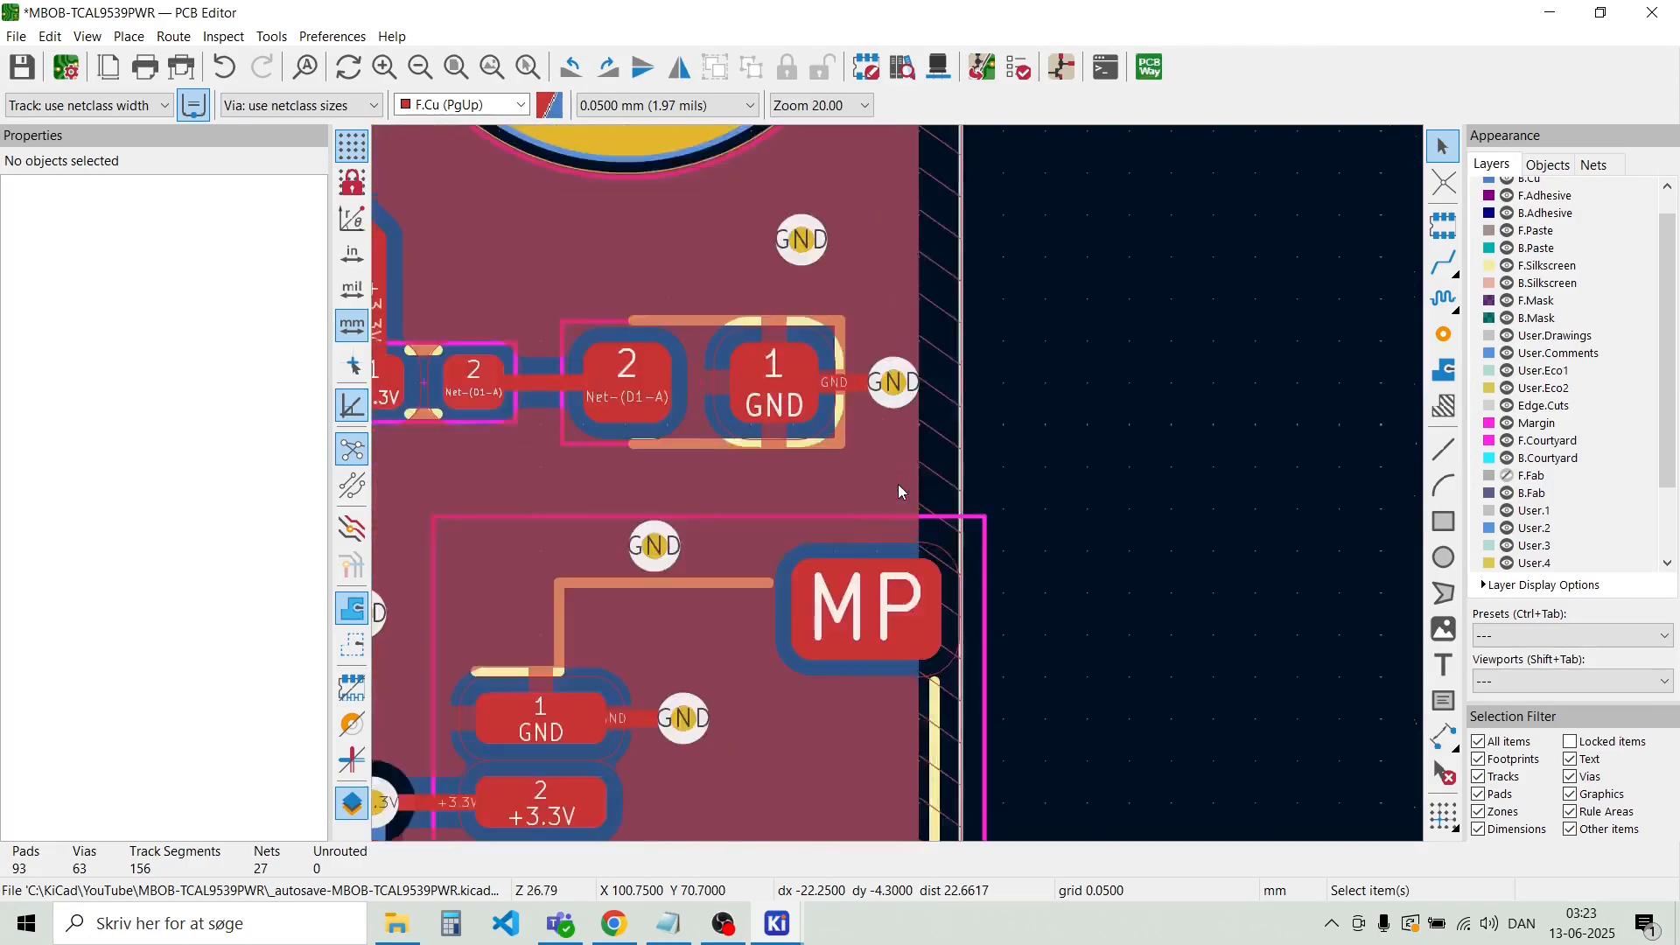
scroll(917, 424, "up", 2)
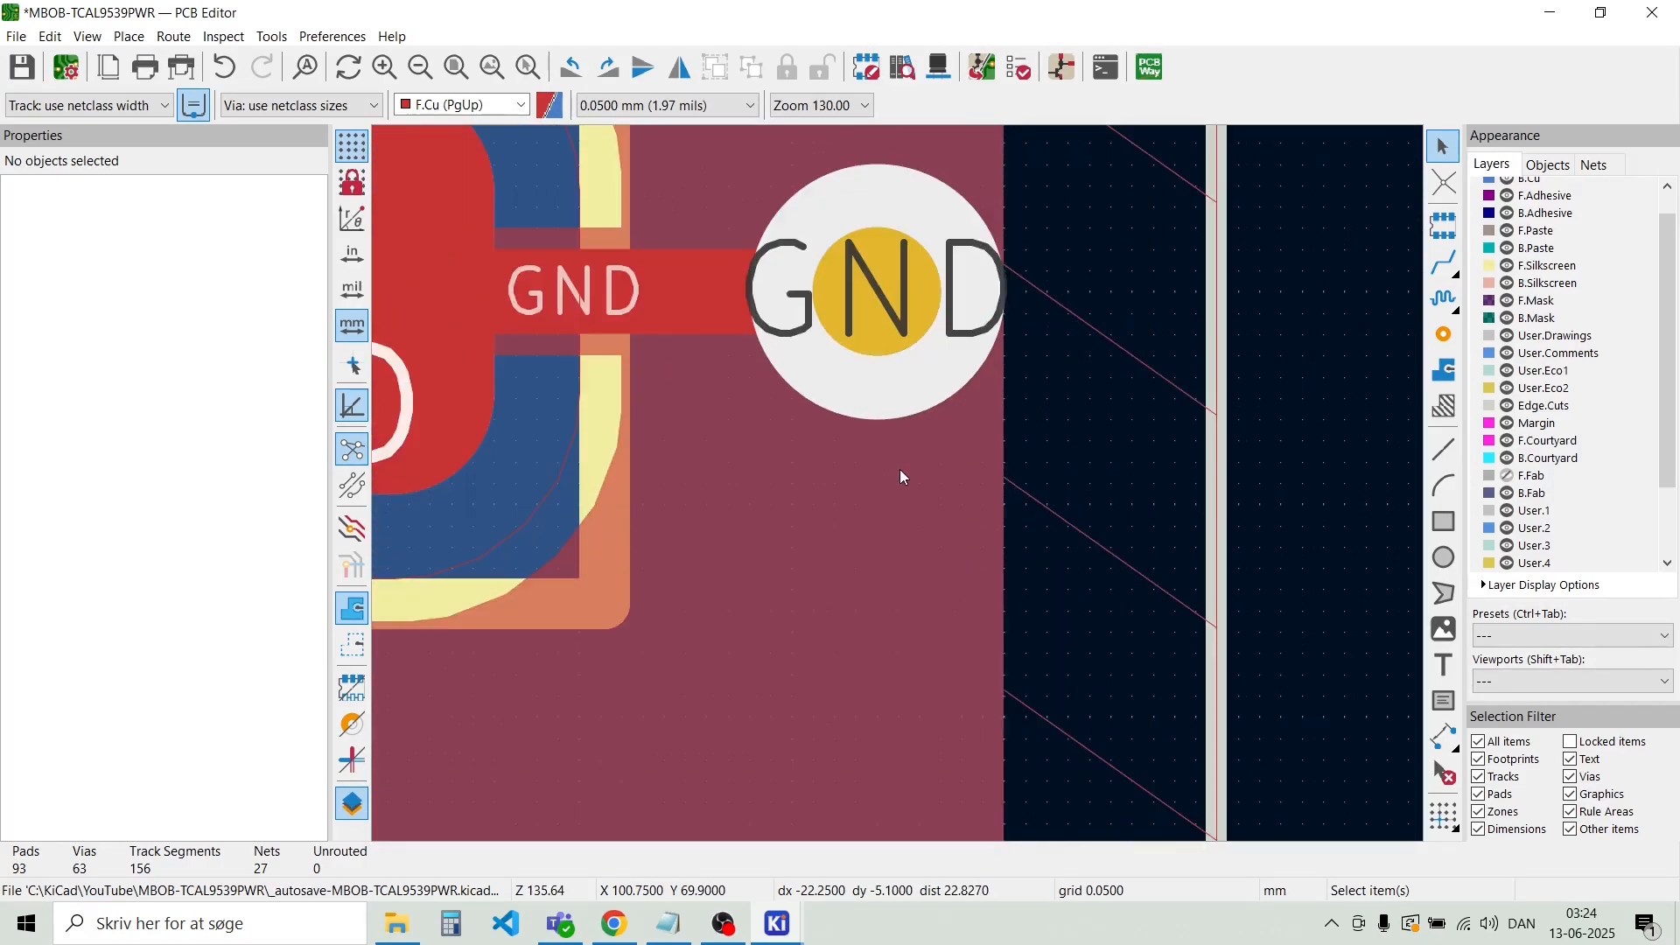
left_click(863, 299)
left_click_drag(863, 299, 817, 289)
scroll(898, 485, "down", 2)
scroll(898, 485, "down", 1)
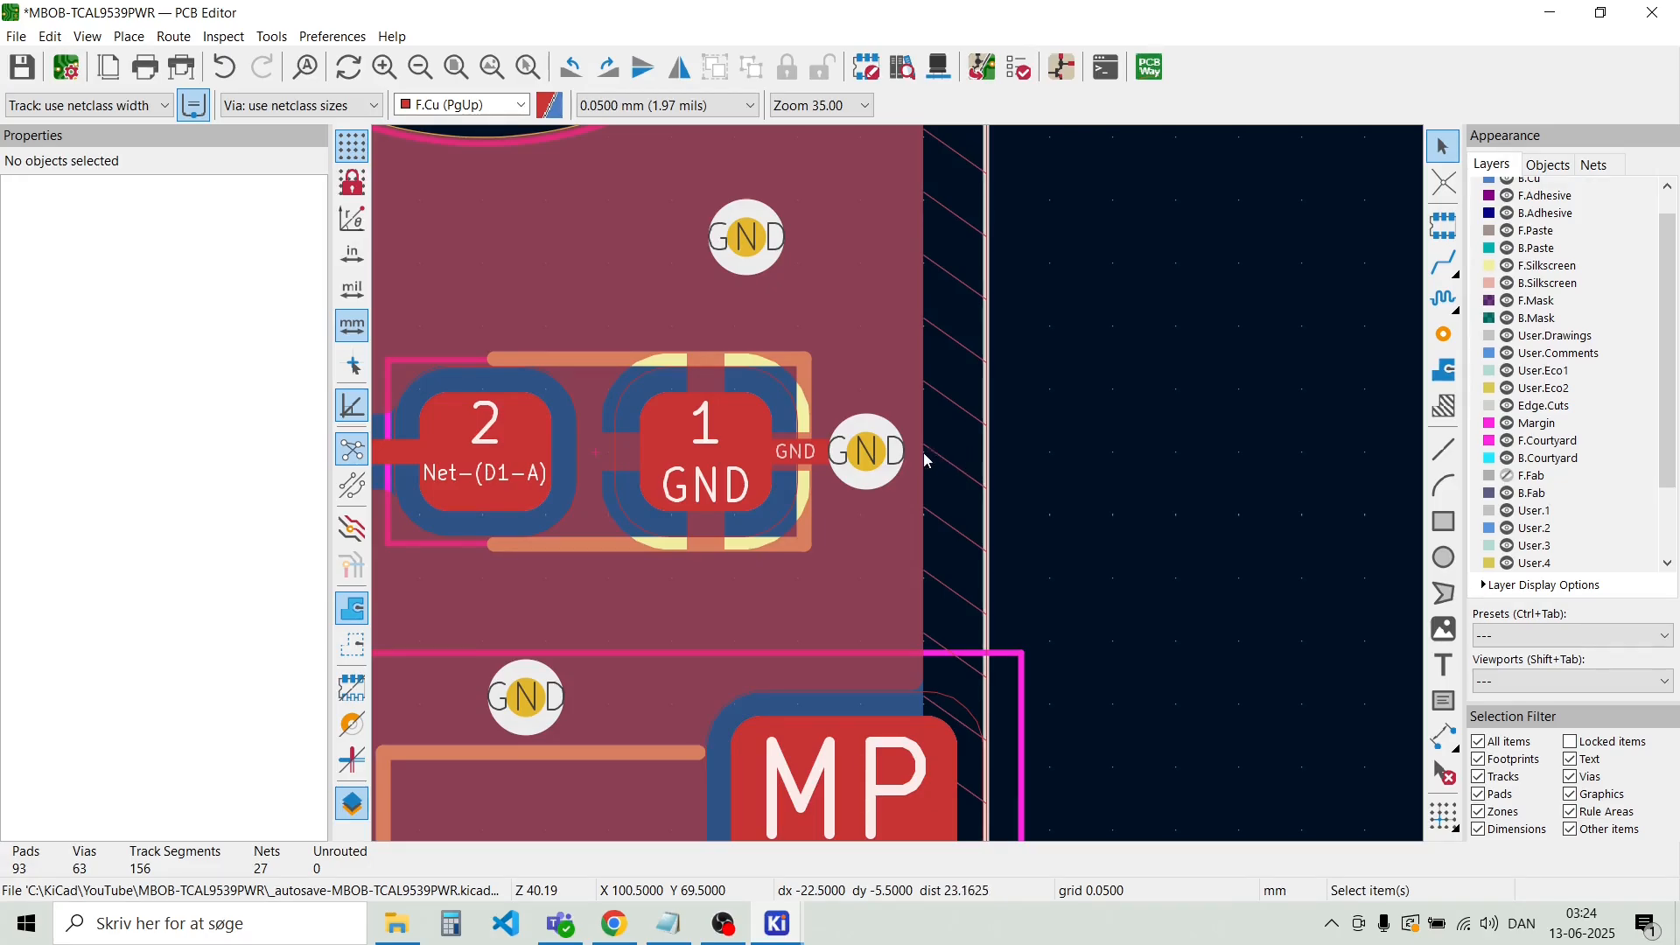
Inspect the front and back of the board in the 3D Viewer and return to the layout
scroll(922, 459, "down", 2)
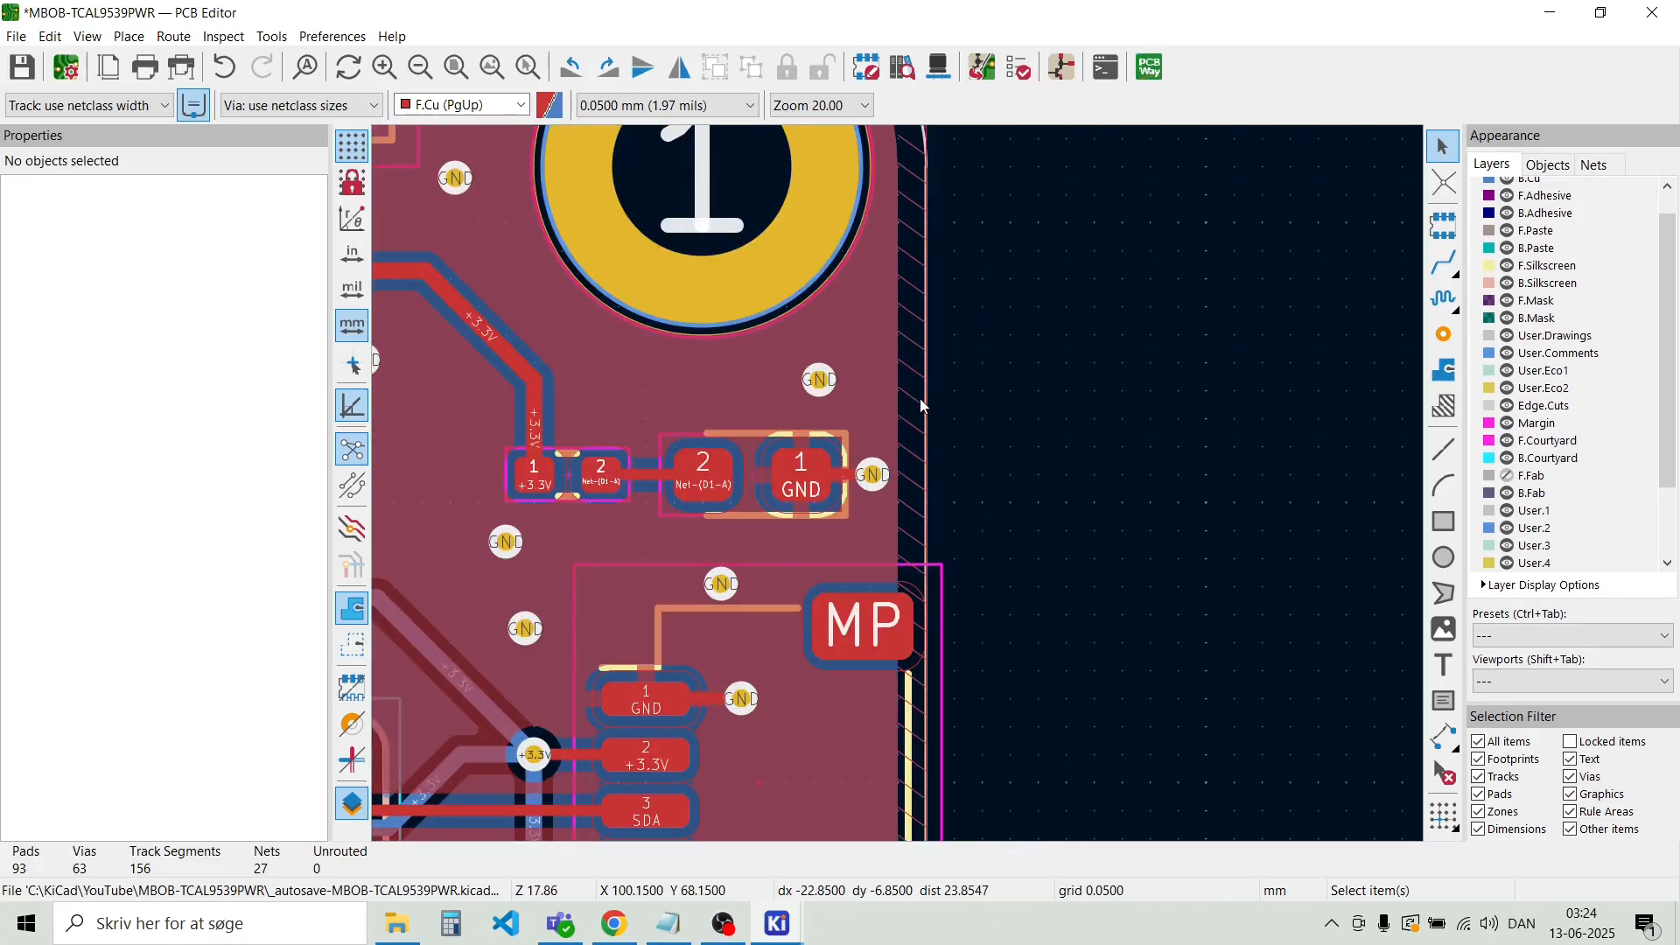
scroll(904, 423, "down", 1)
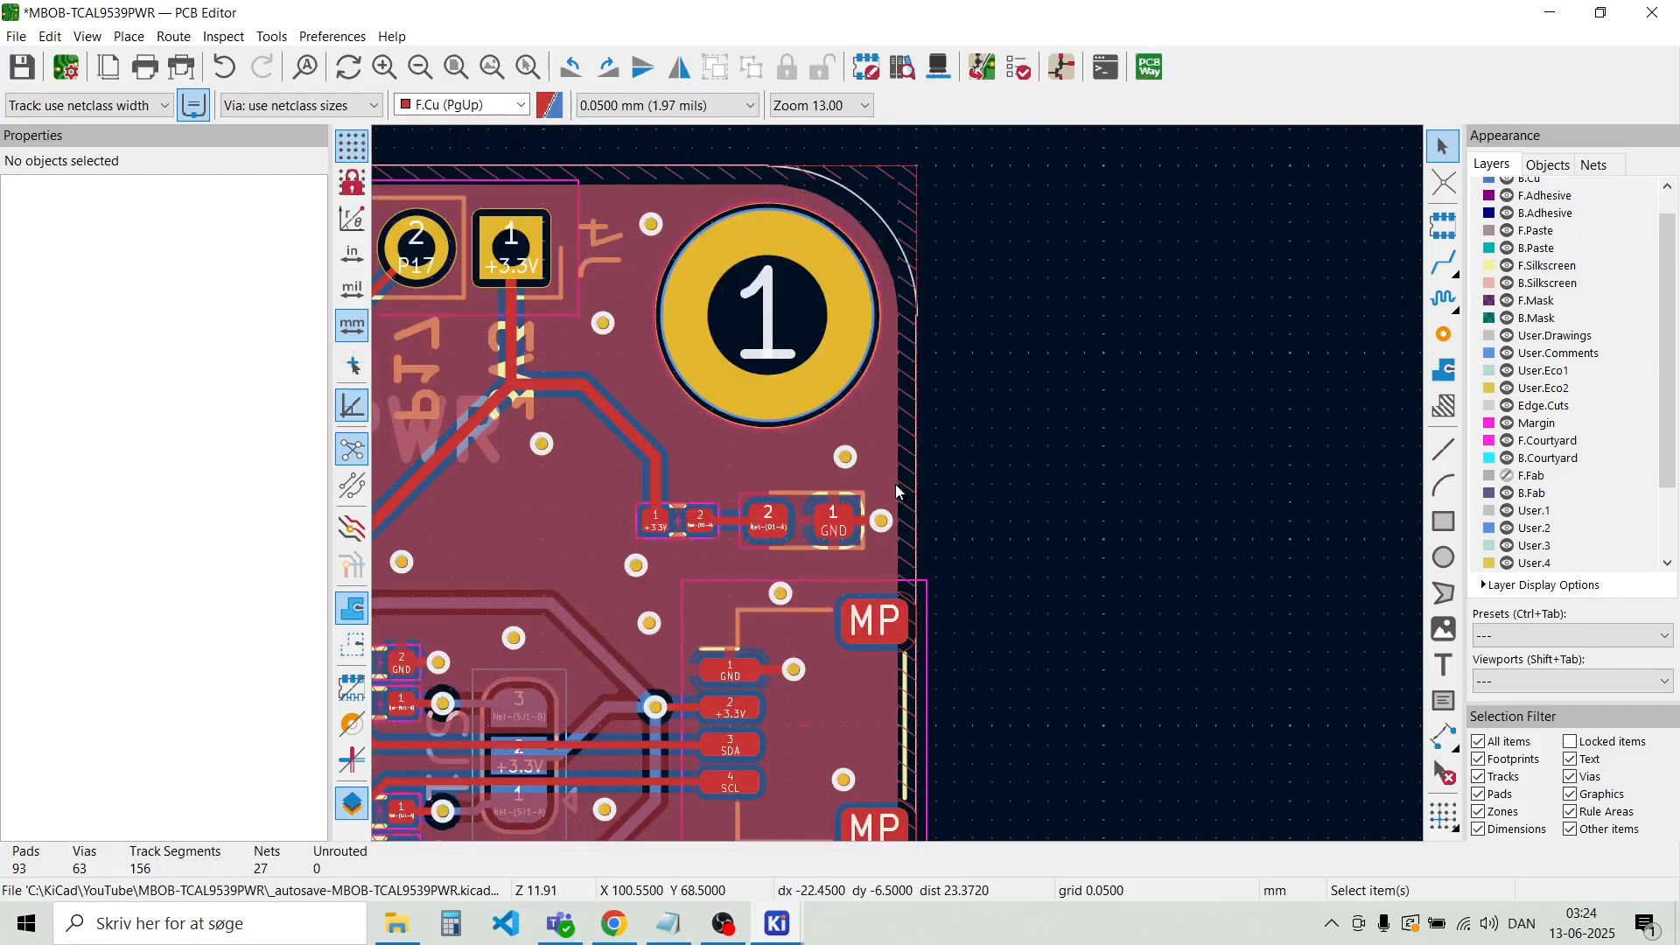
scroll(809, 445, "down", 2)
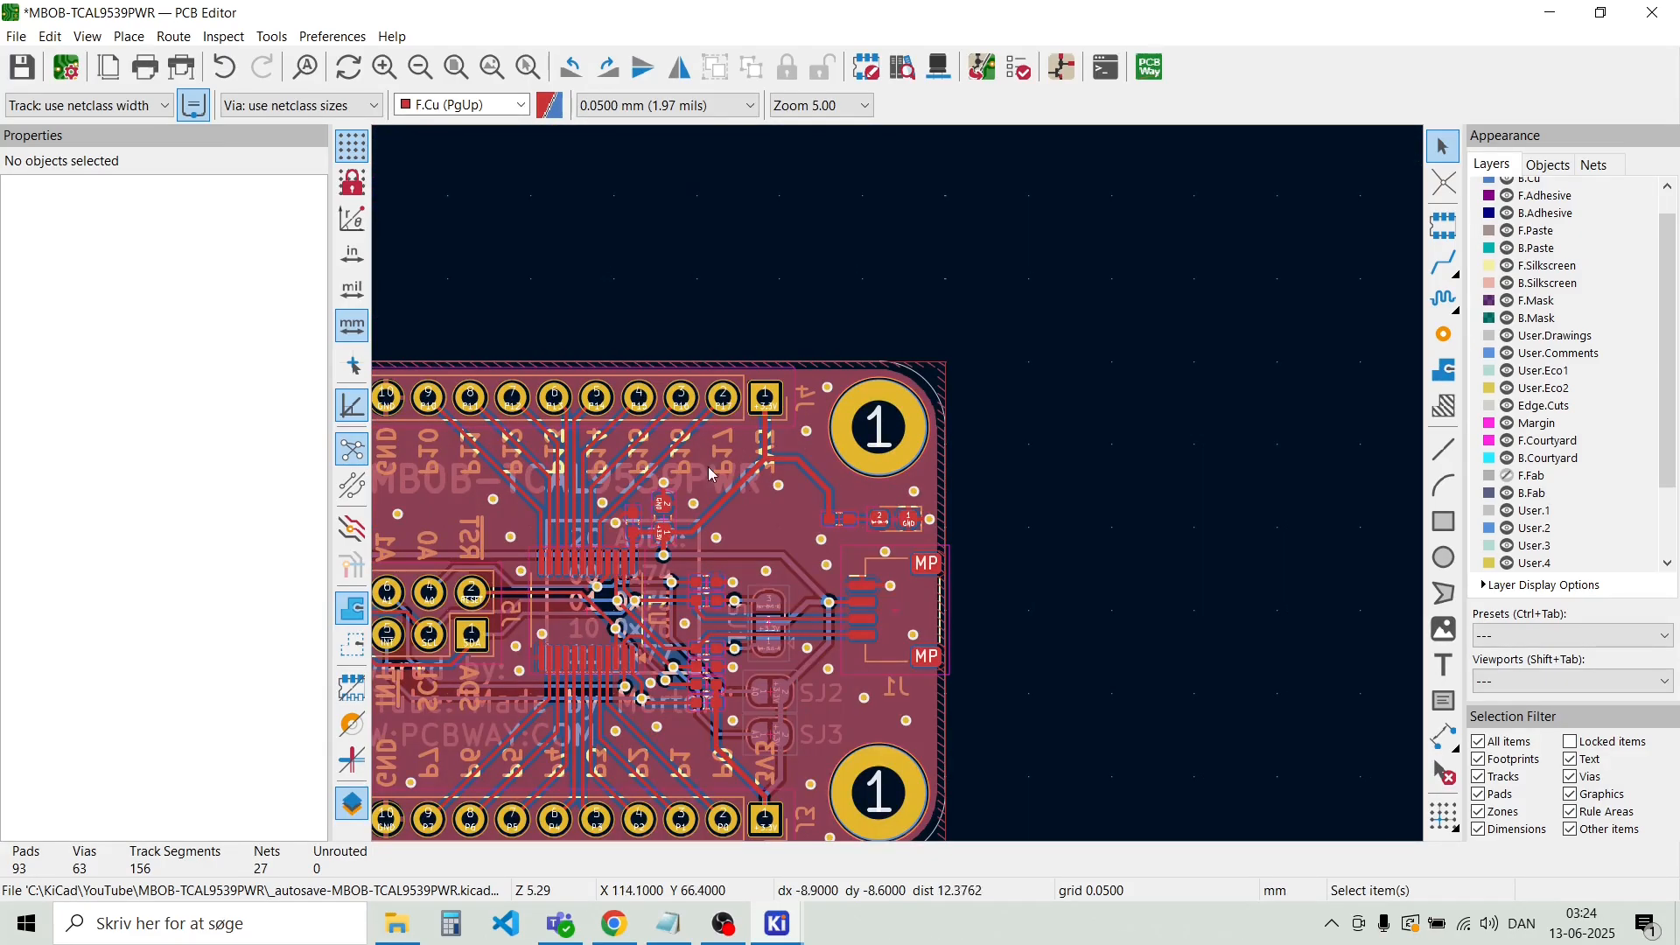
scroll(705, 464, "up", 2)
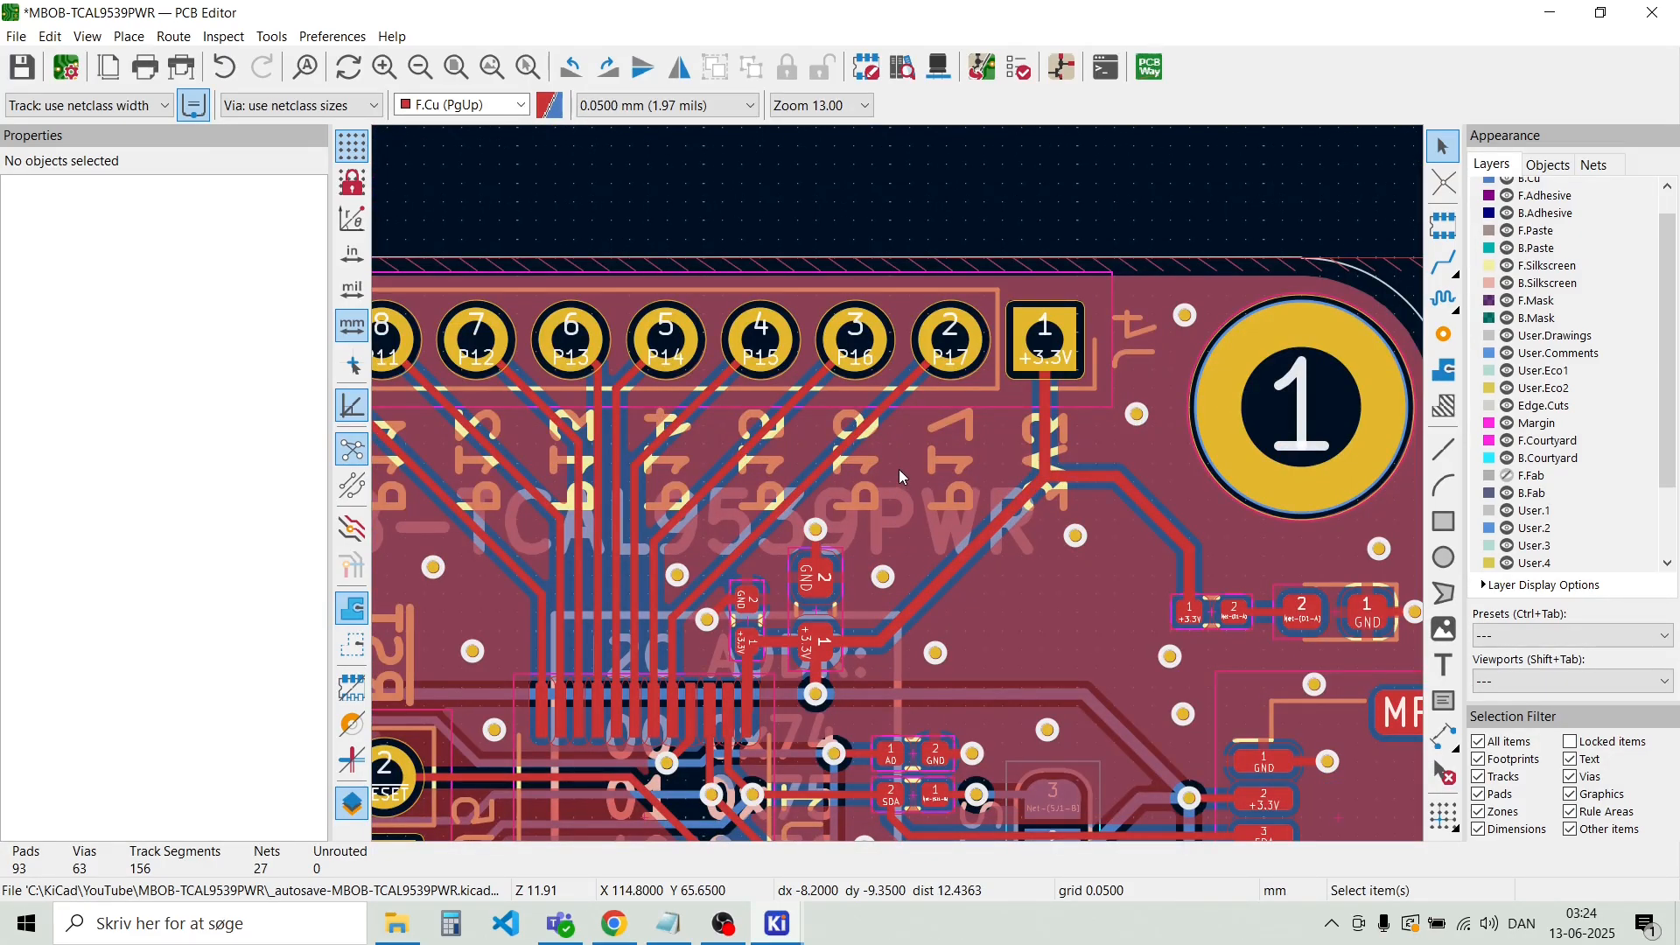
scroll(898, 484, "down", 3)
scroll(898, 483, "up", 3)
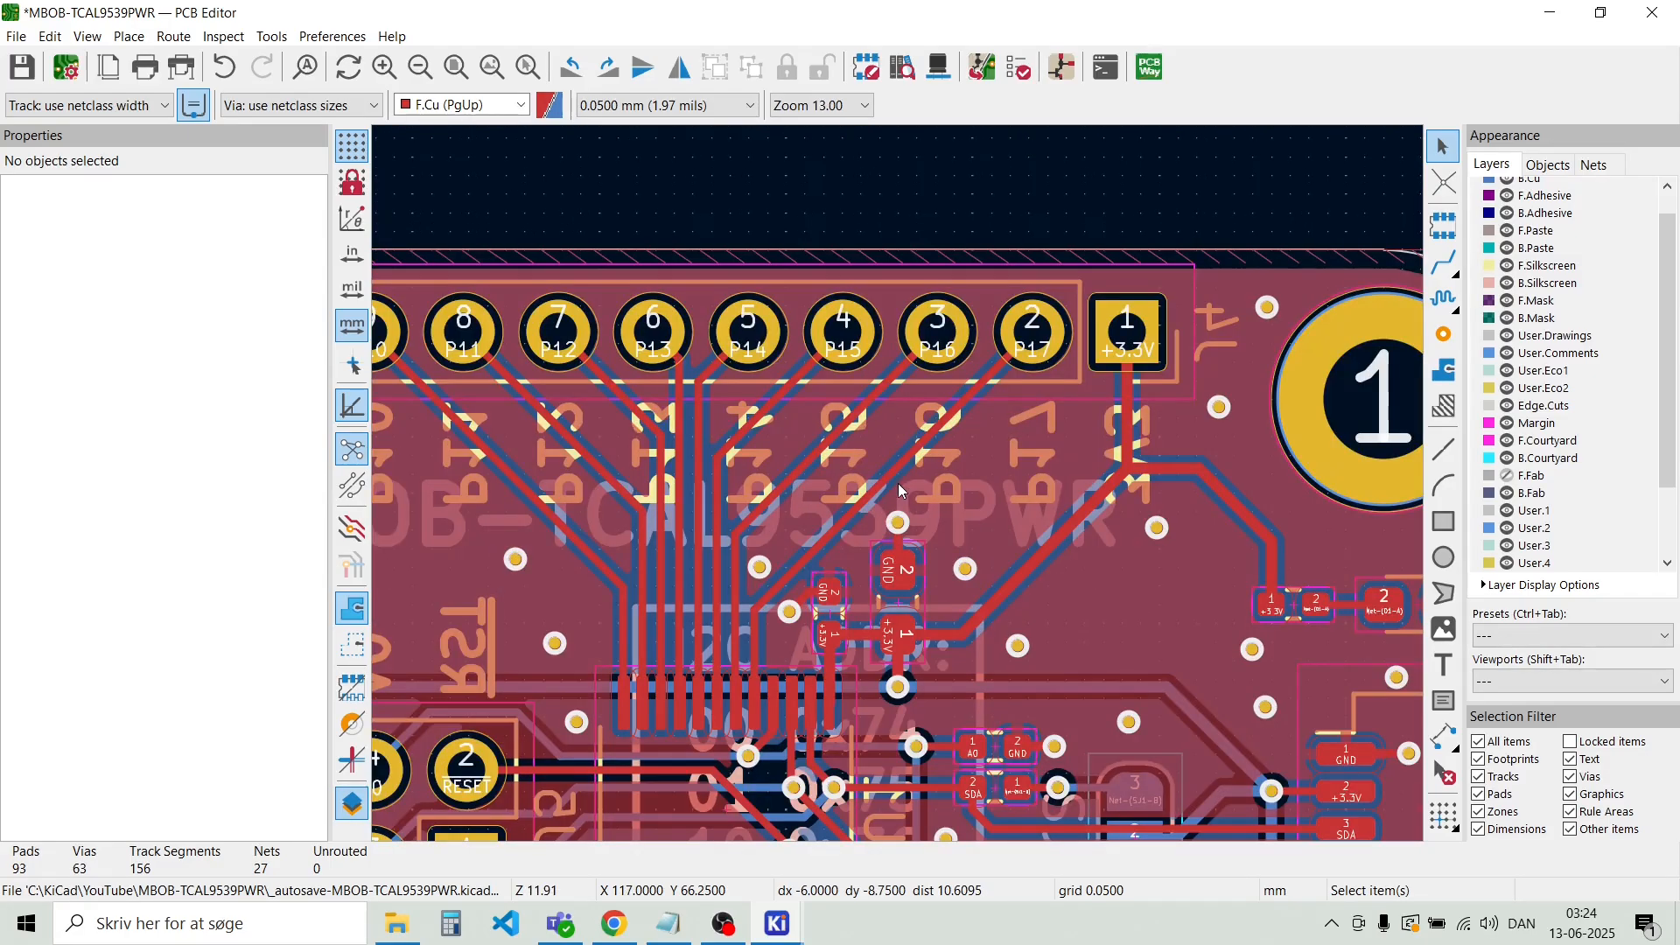
scroll(898, 483, "down", 4)
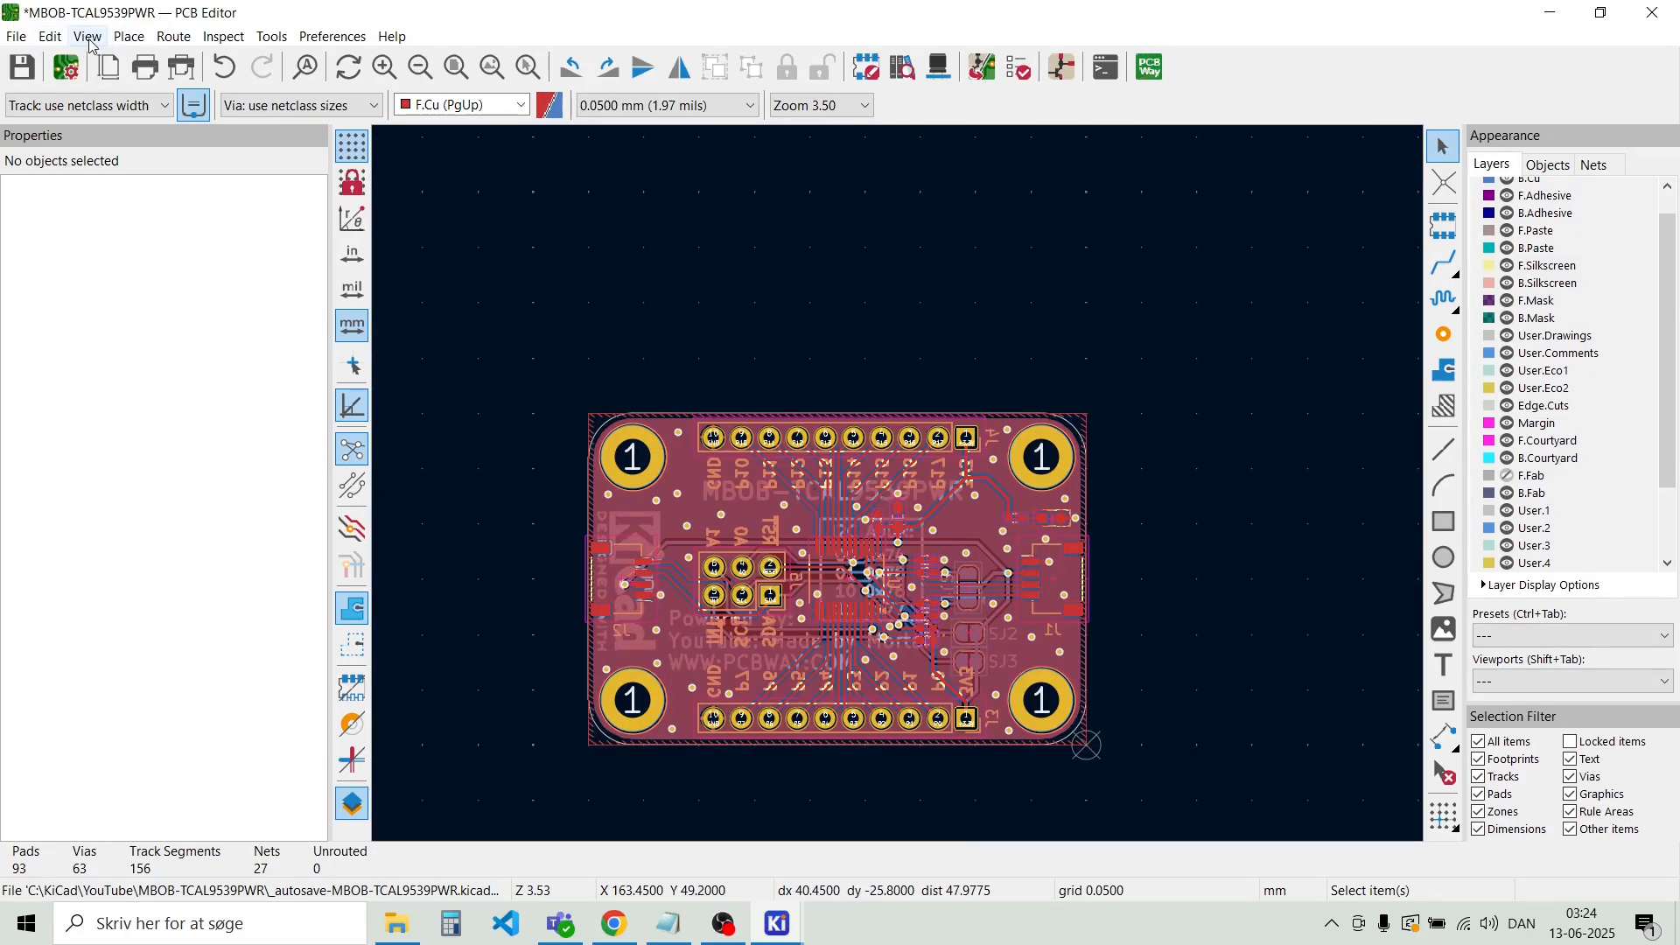
left_click(88, 37)
left_click(131, 94)
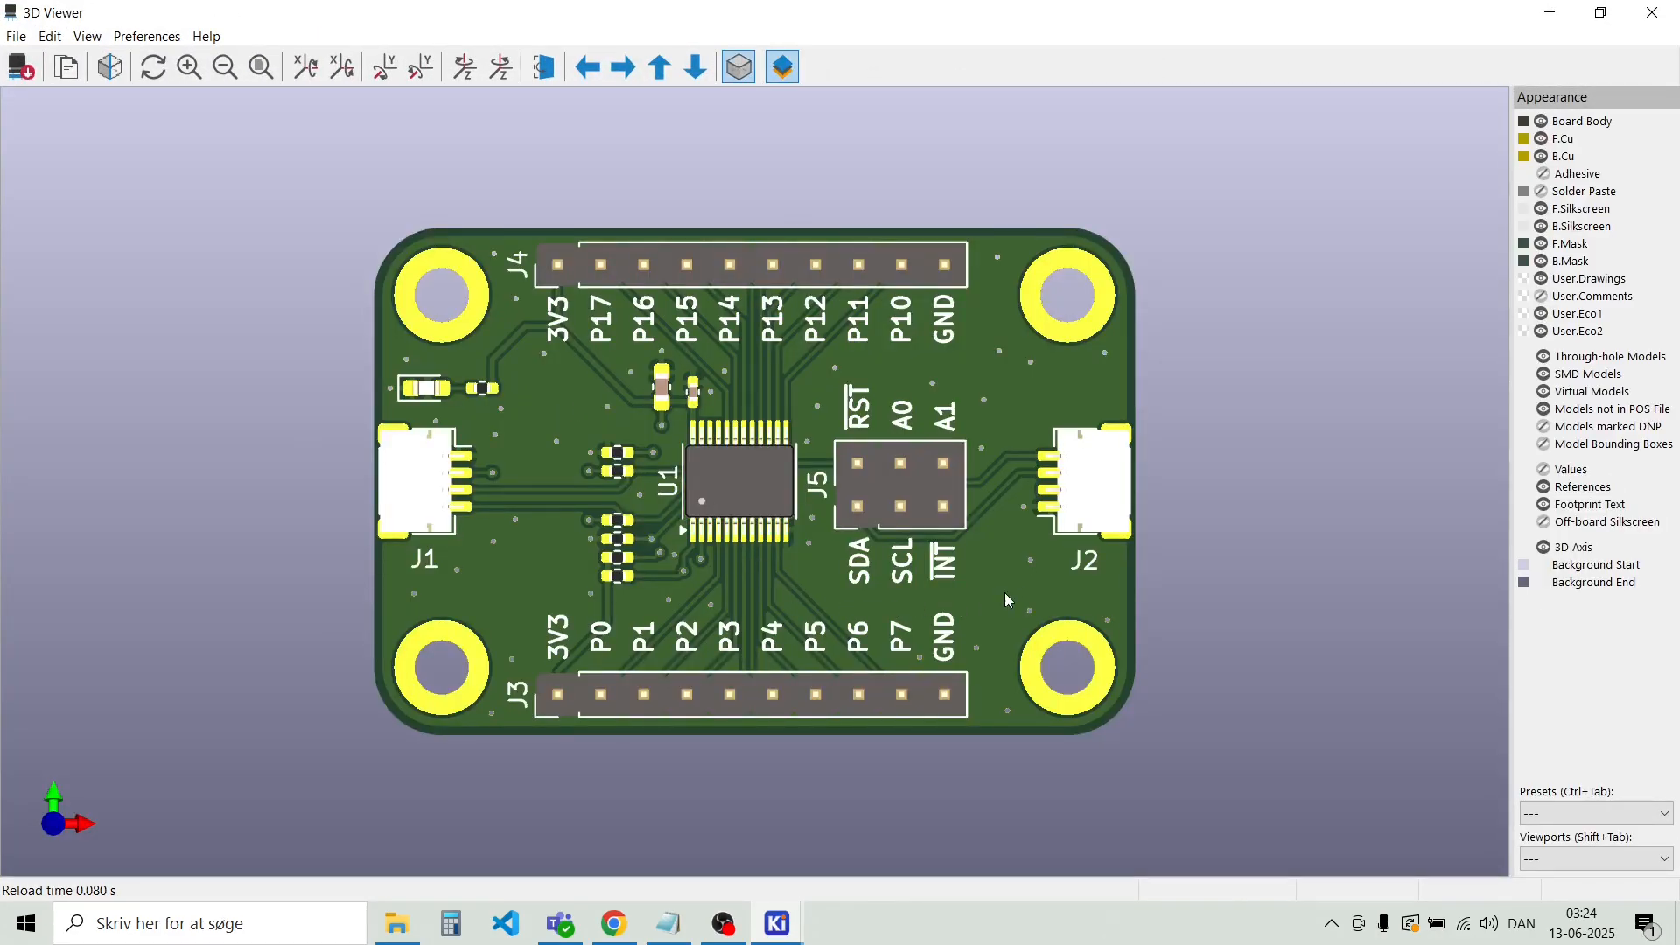
mouse_move(1012, 585)
left_mouse_down()
mouse_move(954, 464)
mouse_move(994, 485)
mouse_move(1015, 592)
left_mouse_up()
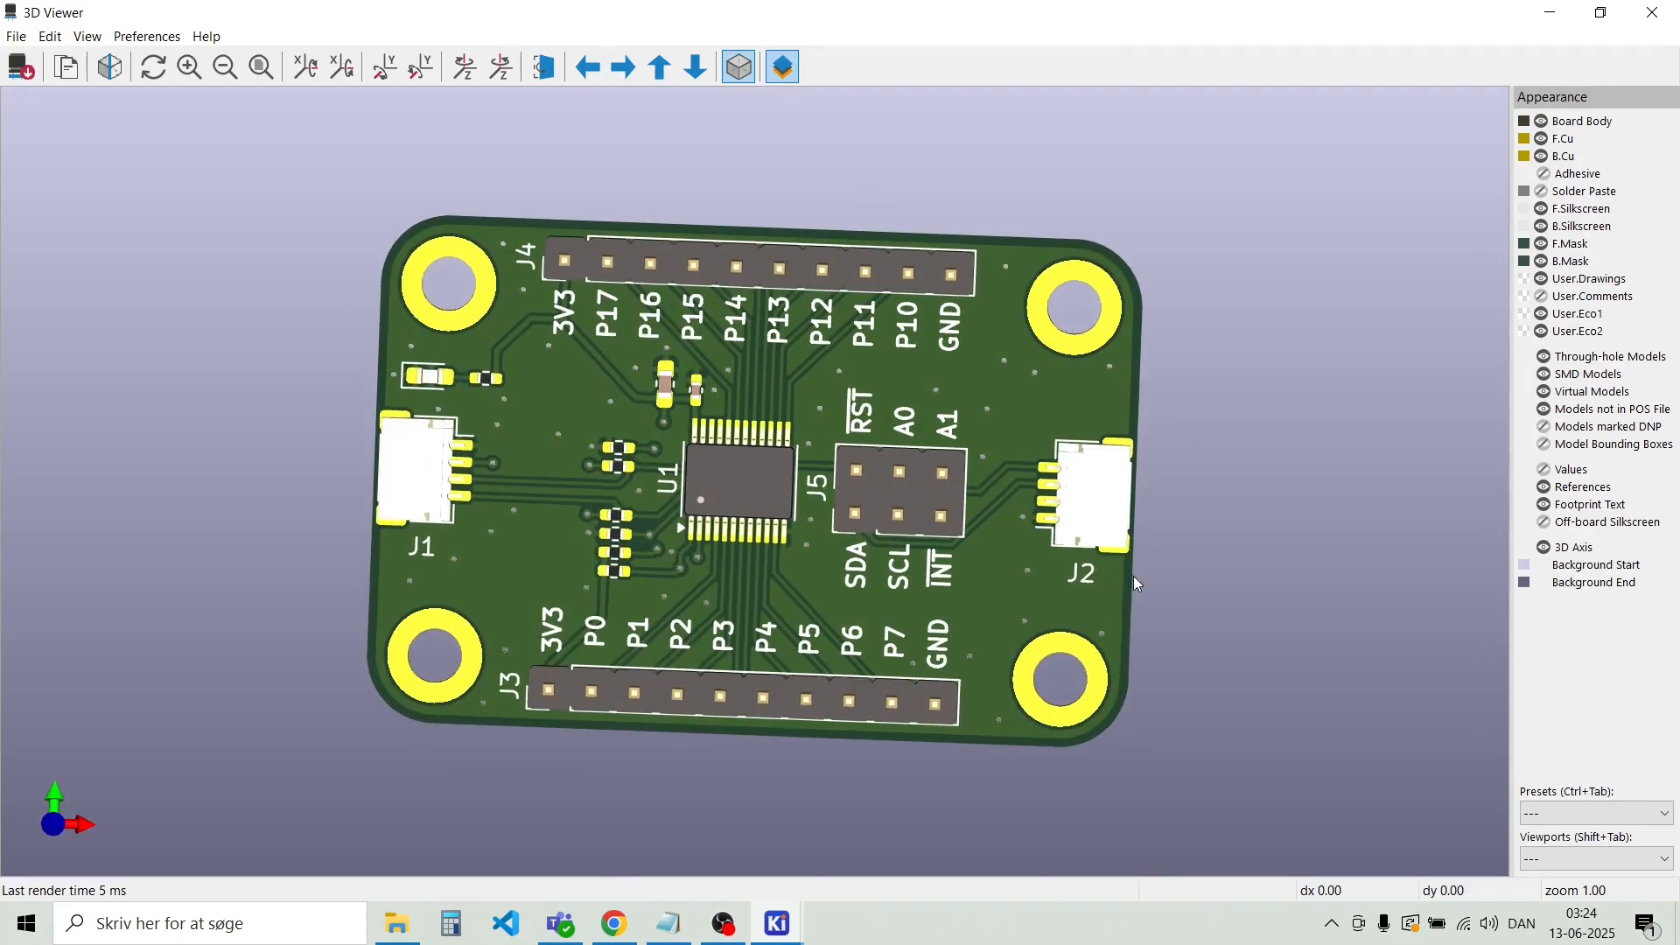
left_click_drag(595, 638, 393, 514)
left_click_drag(545, 560, 795, 627)
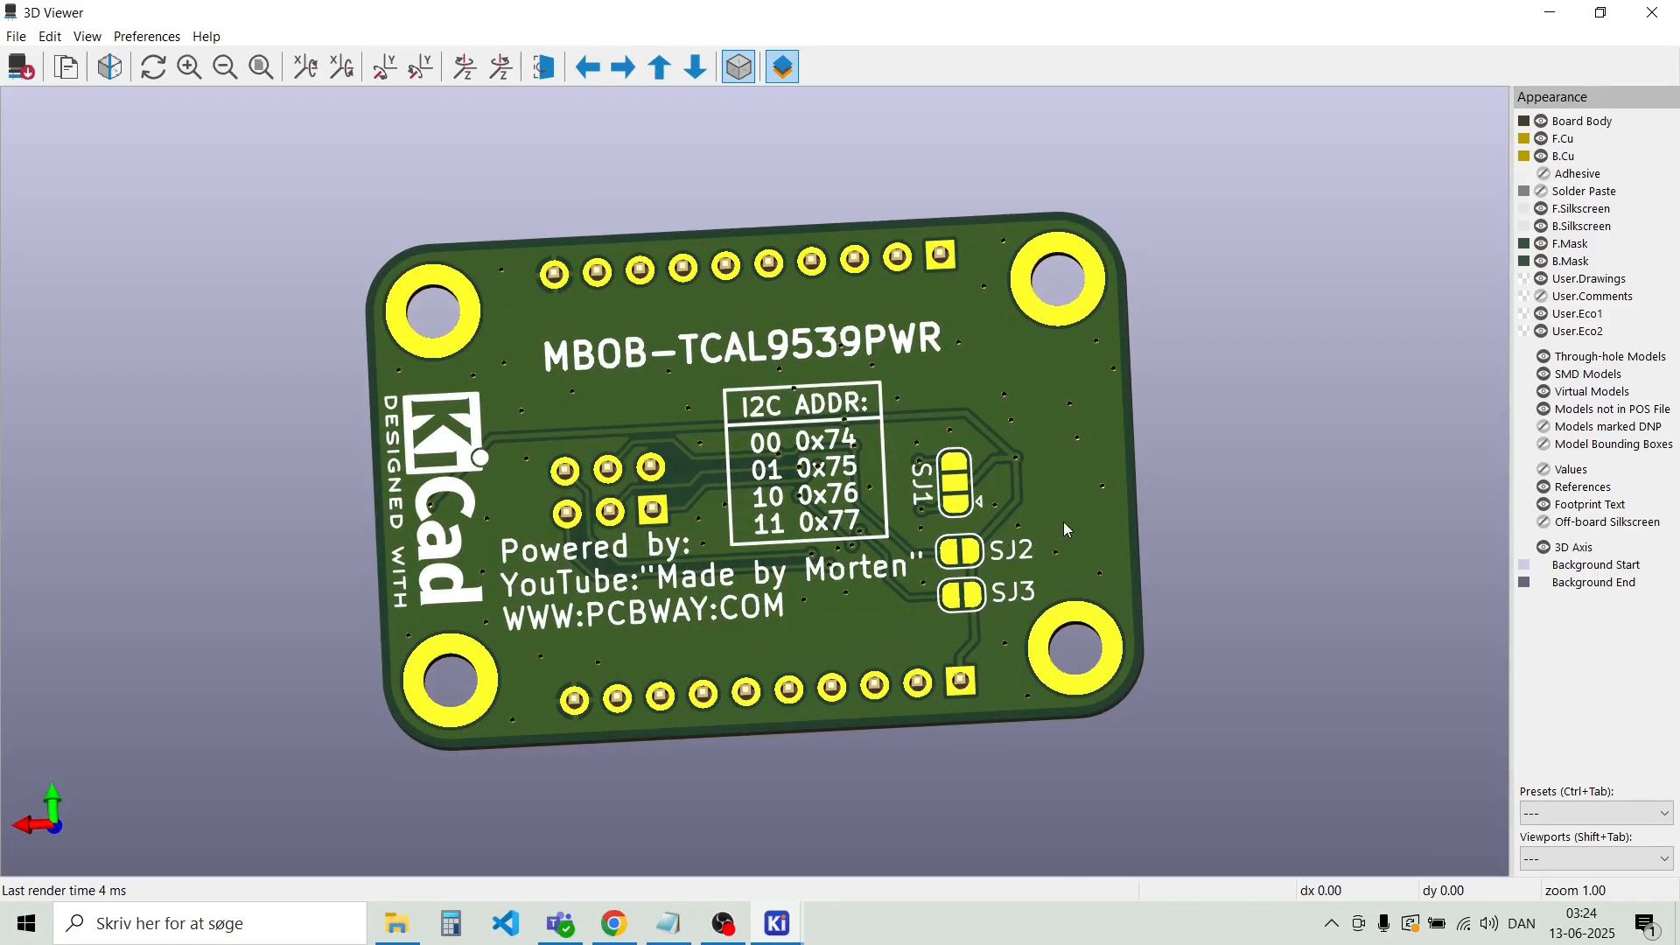
left_click_drag(1063, 522, 665, 497)
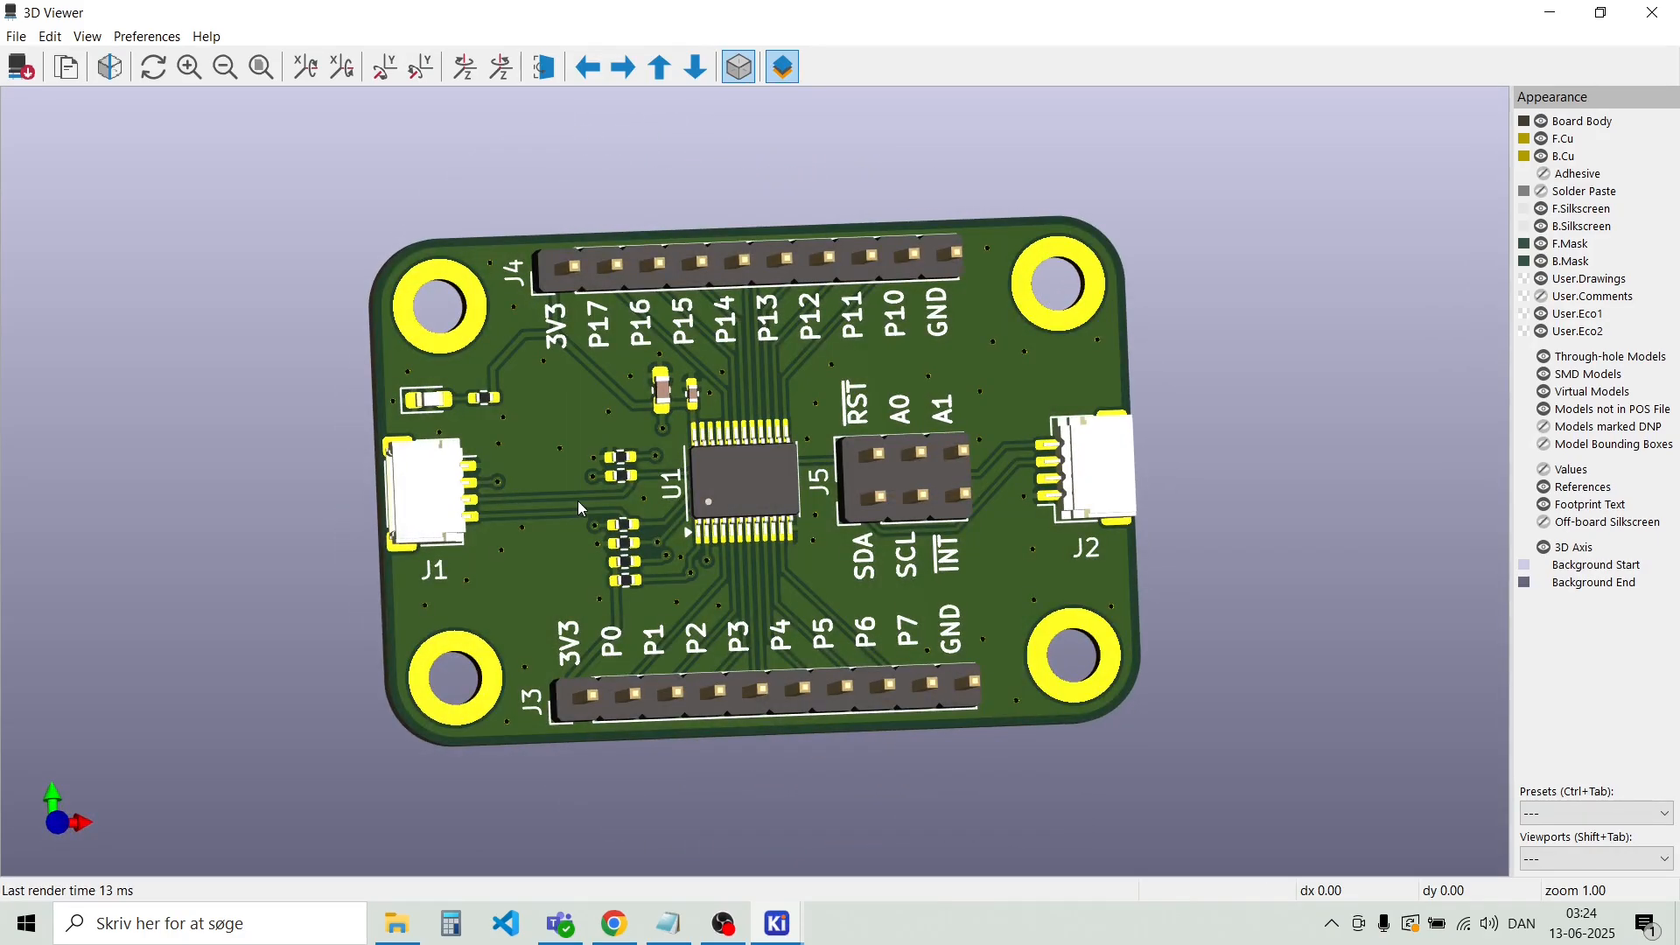
left_click(1652, 12)
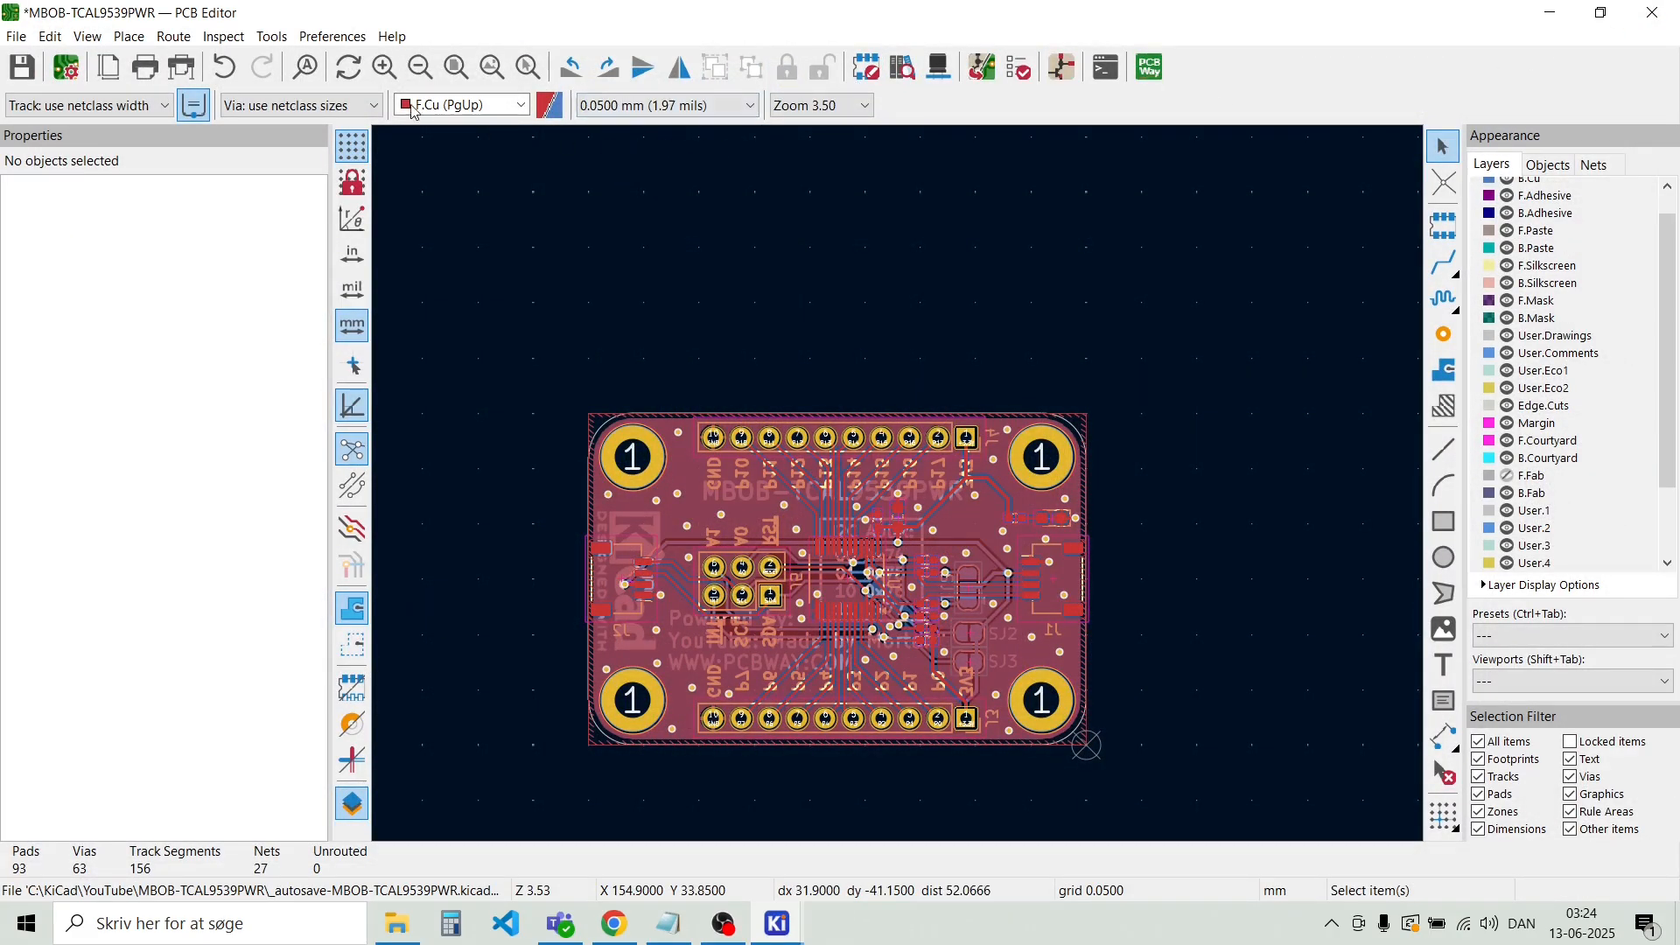
Run the Design Rules Checker with all zones refilled first and review the listed violations
left_click(224, 37)
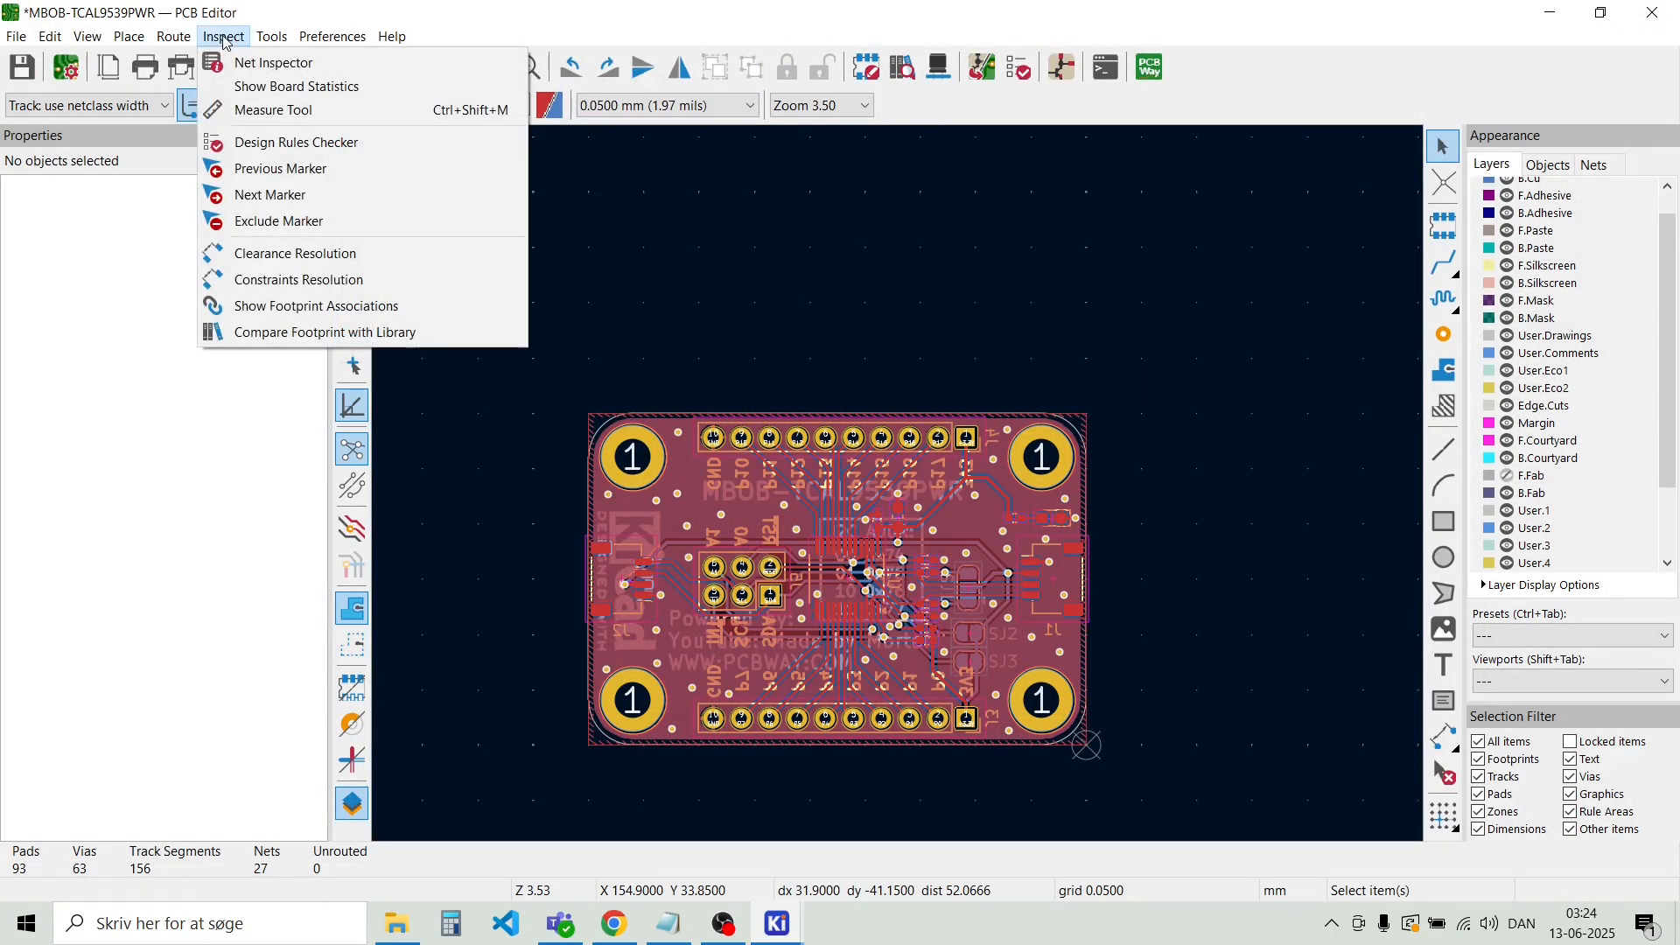
left_click(281, 153)
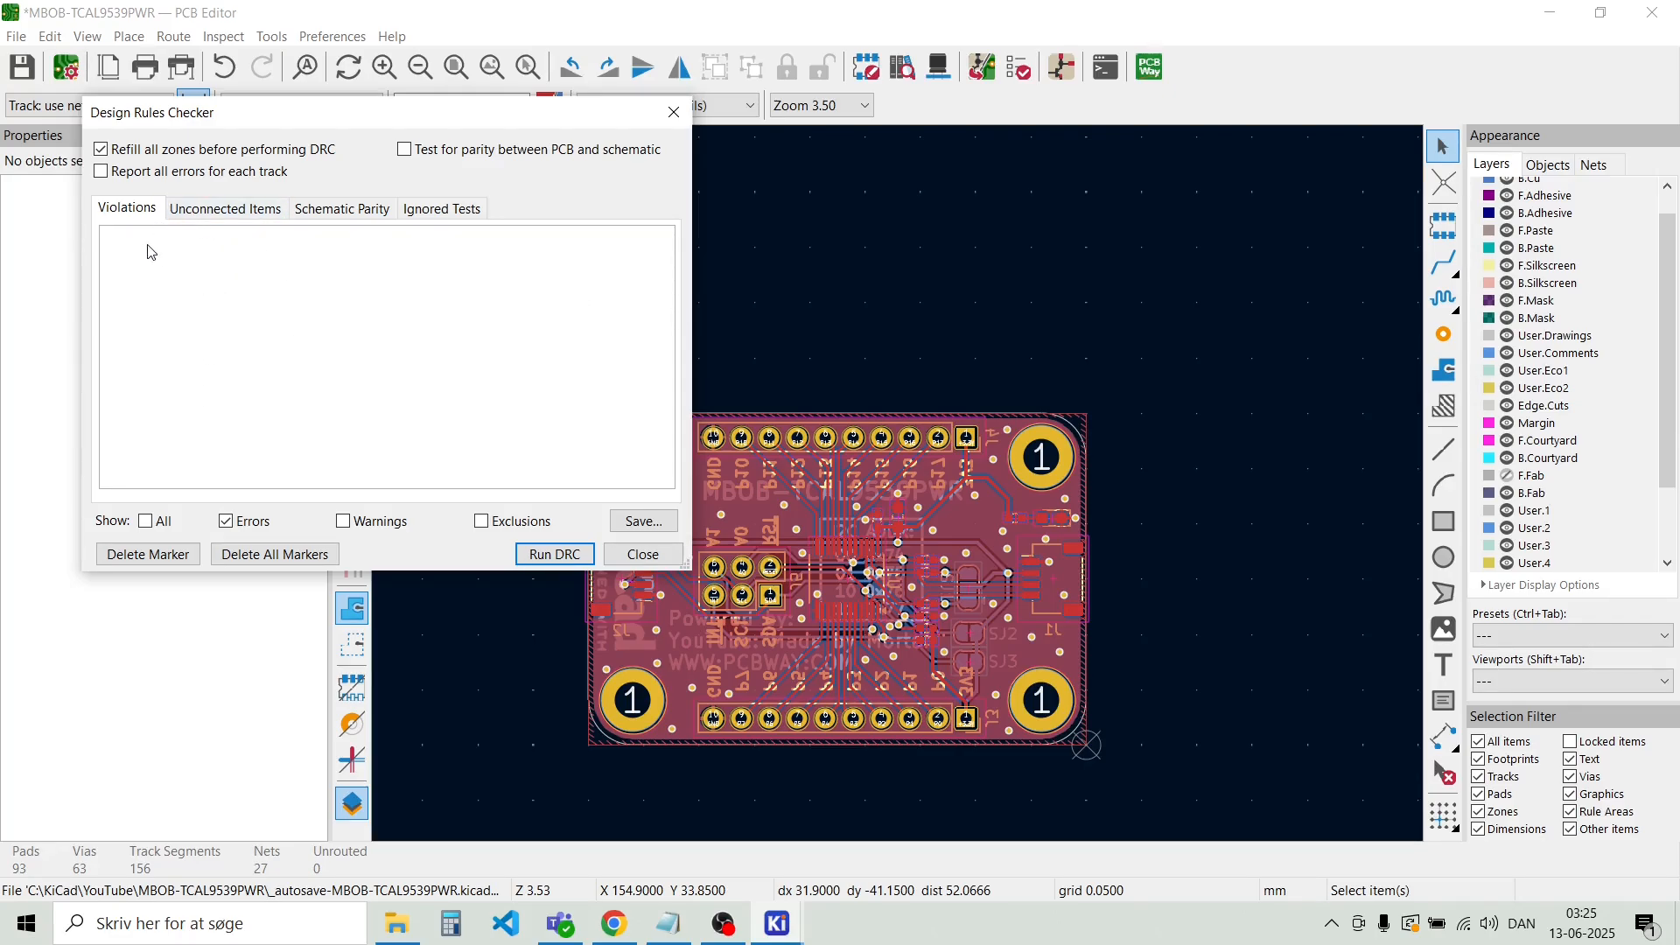
left_click(555, 554)
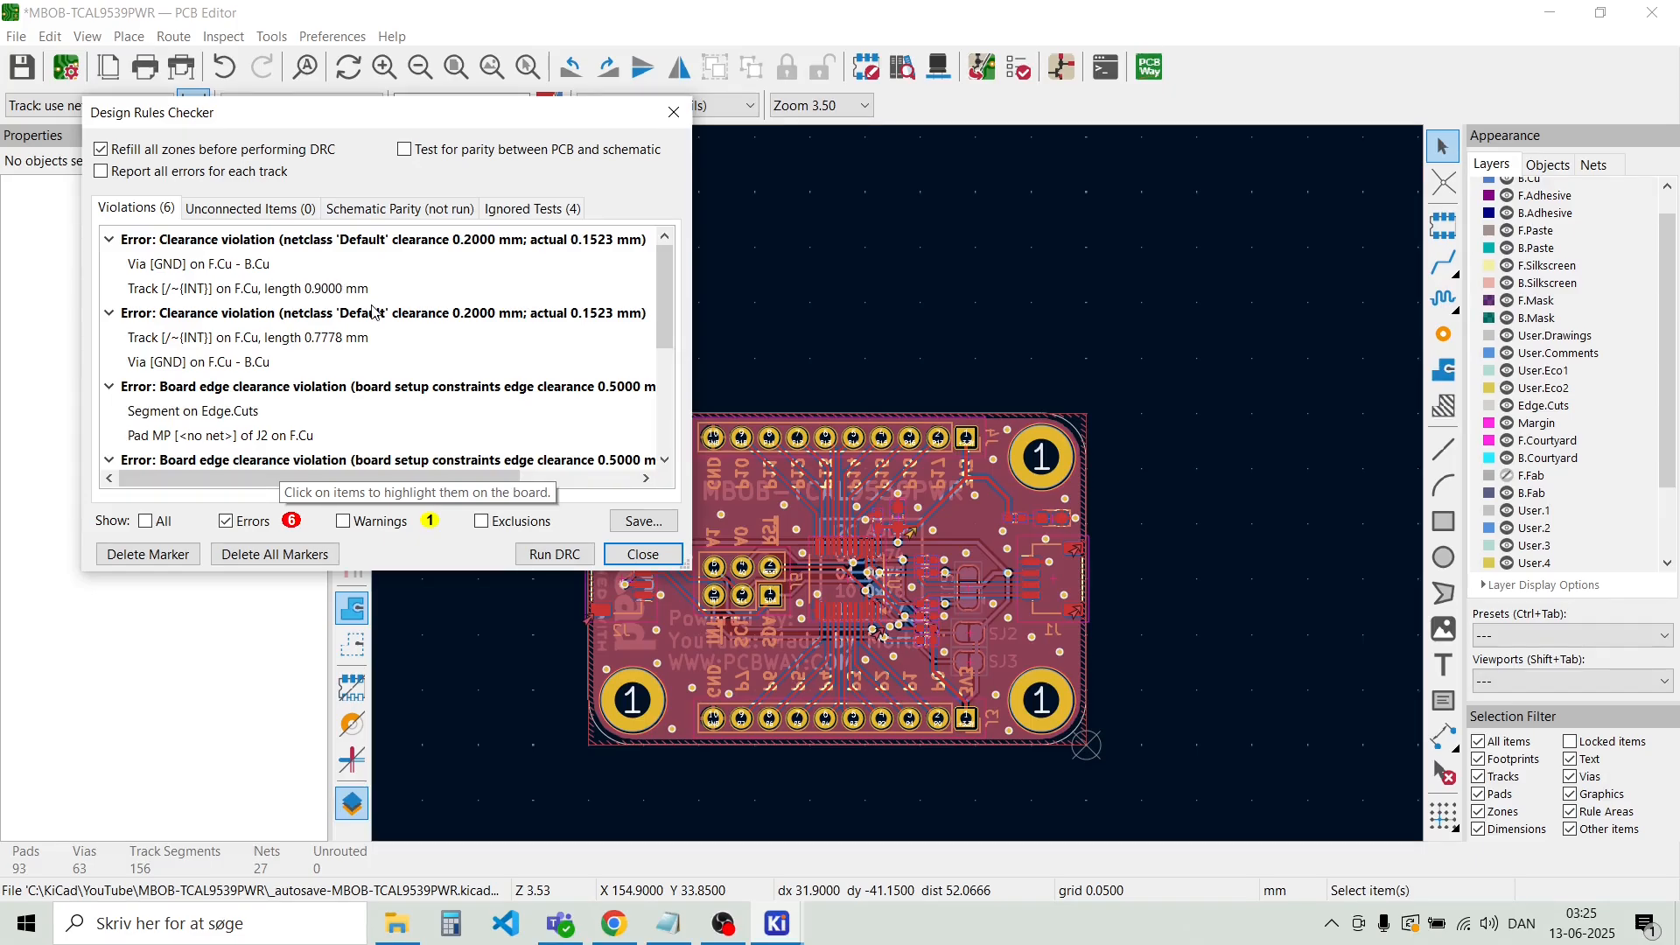
scroll(373, 312, "down", 2)
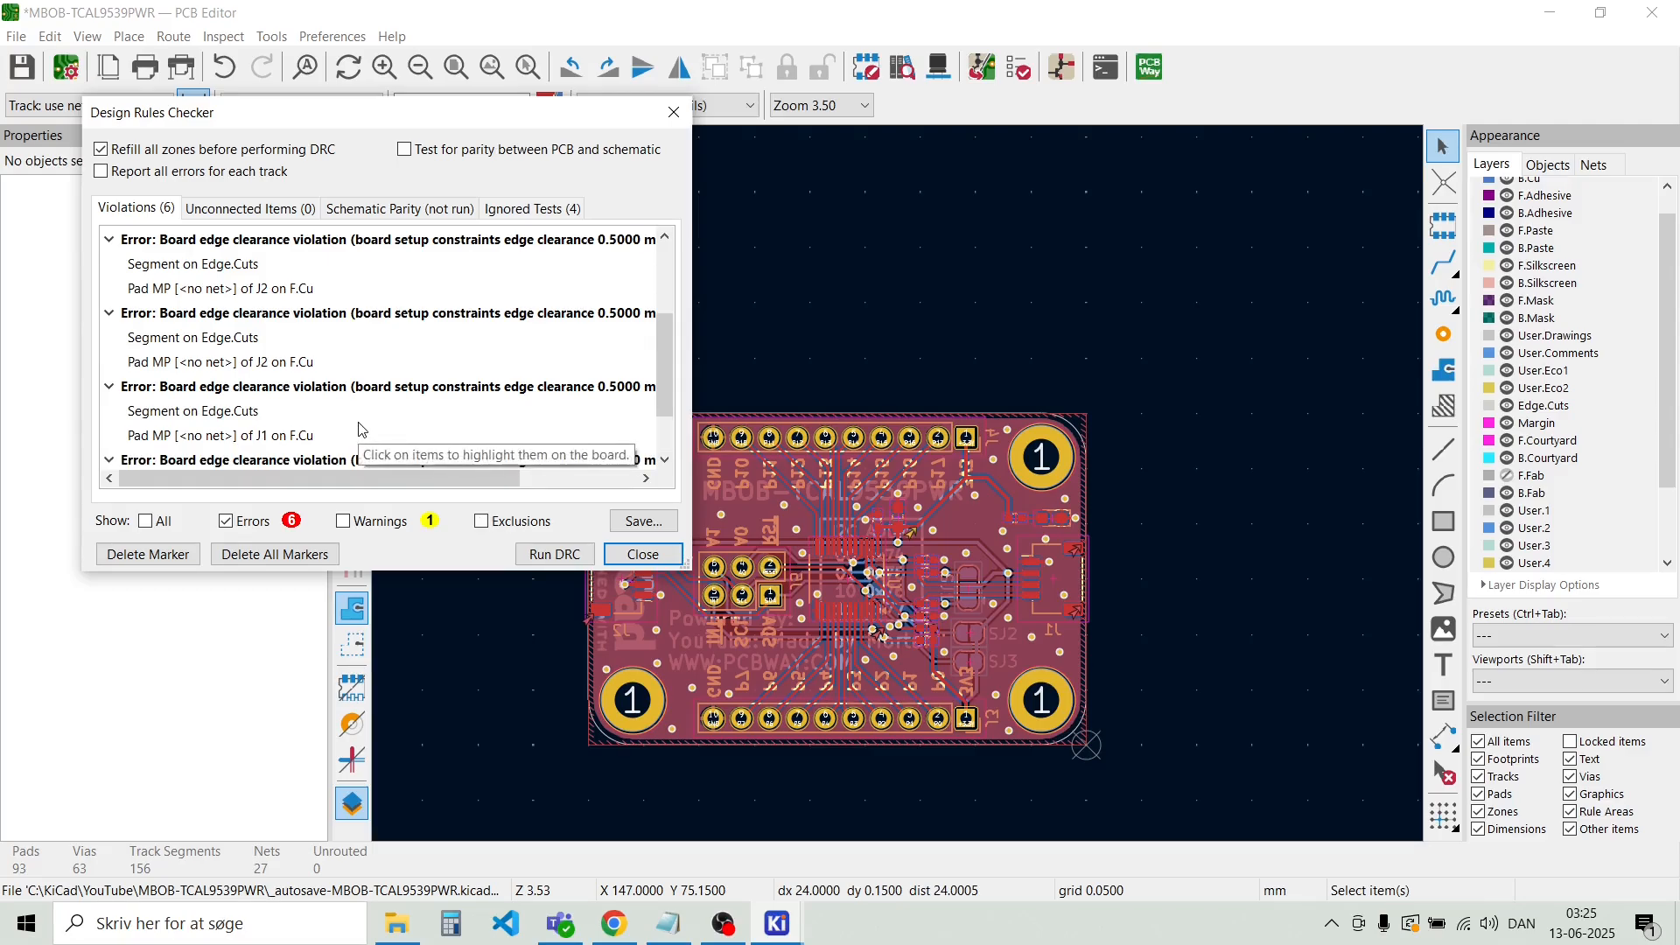
scroll(362, 425, "up", 1)
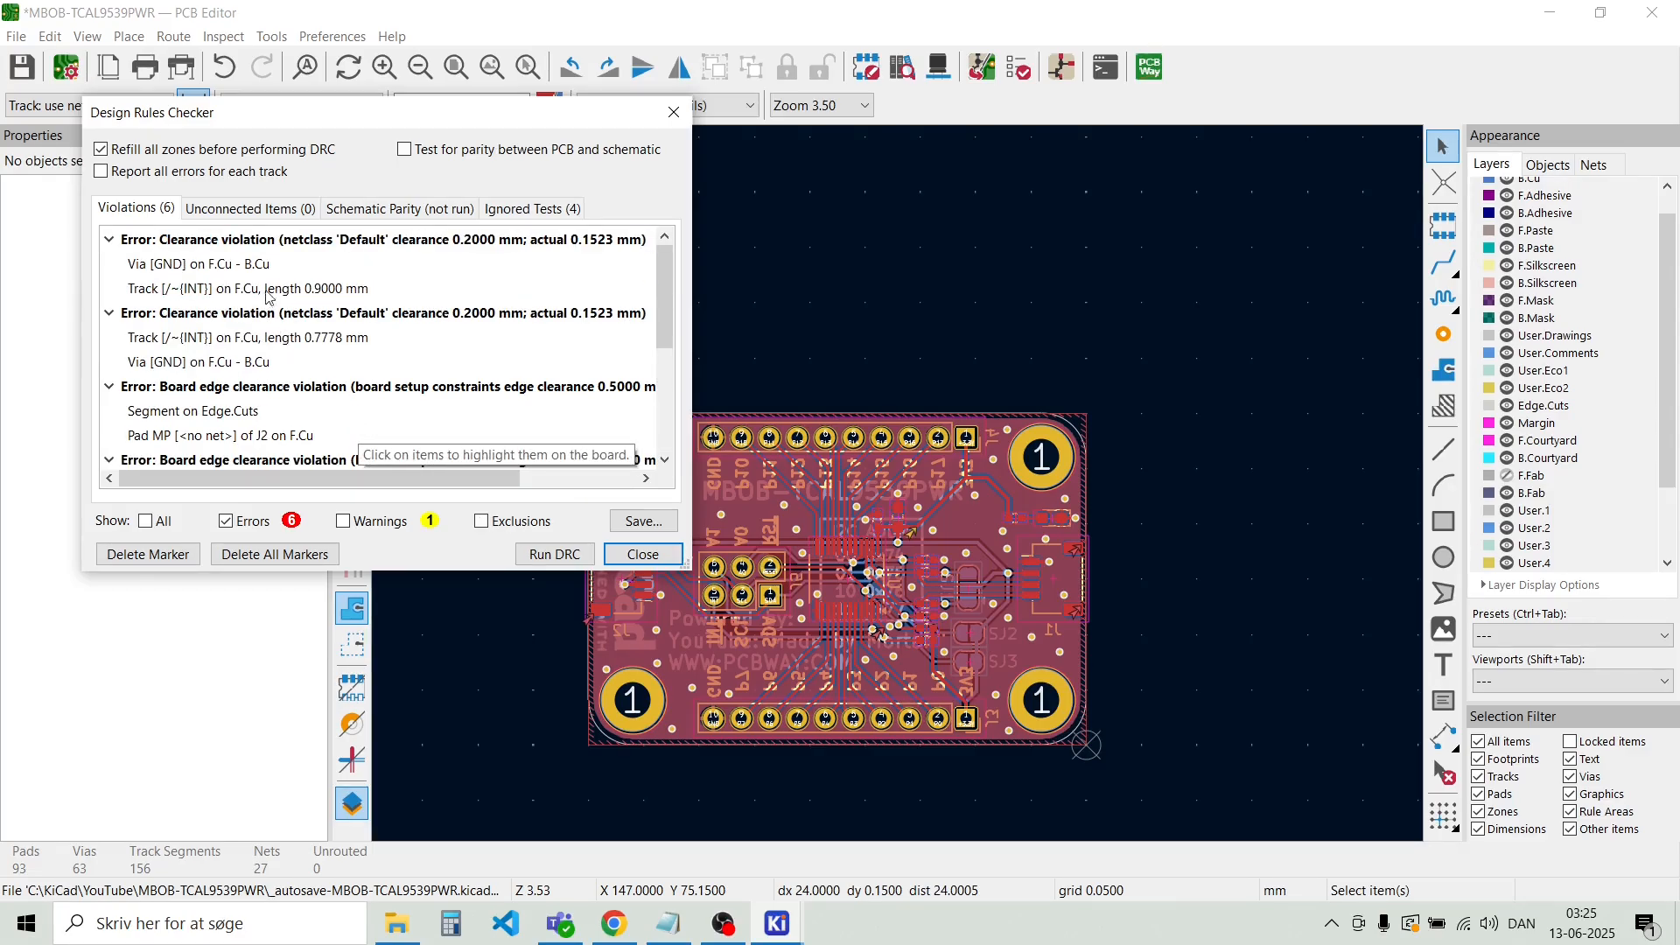
Locate on the board the first clearance violation, between a GND via and the INT track, and close the checker
left_click(217, 267)
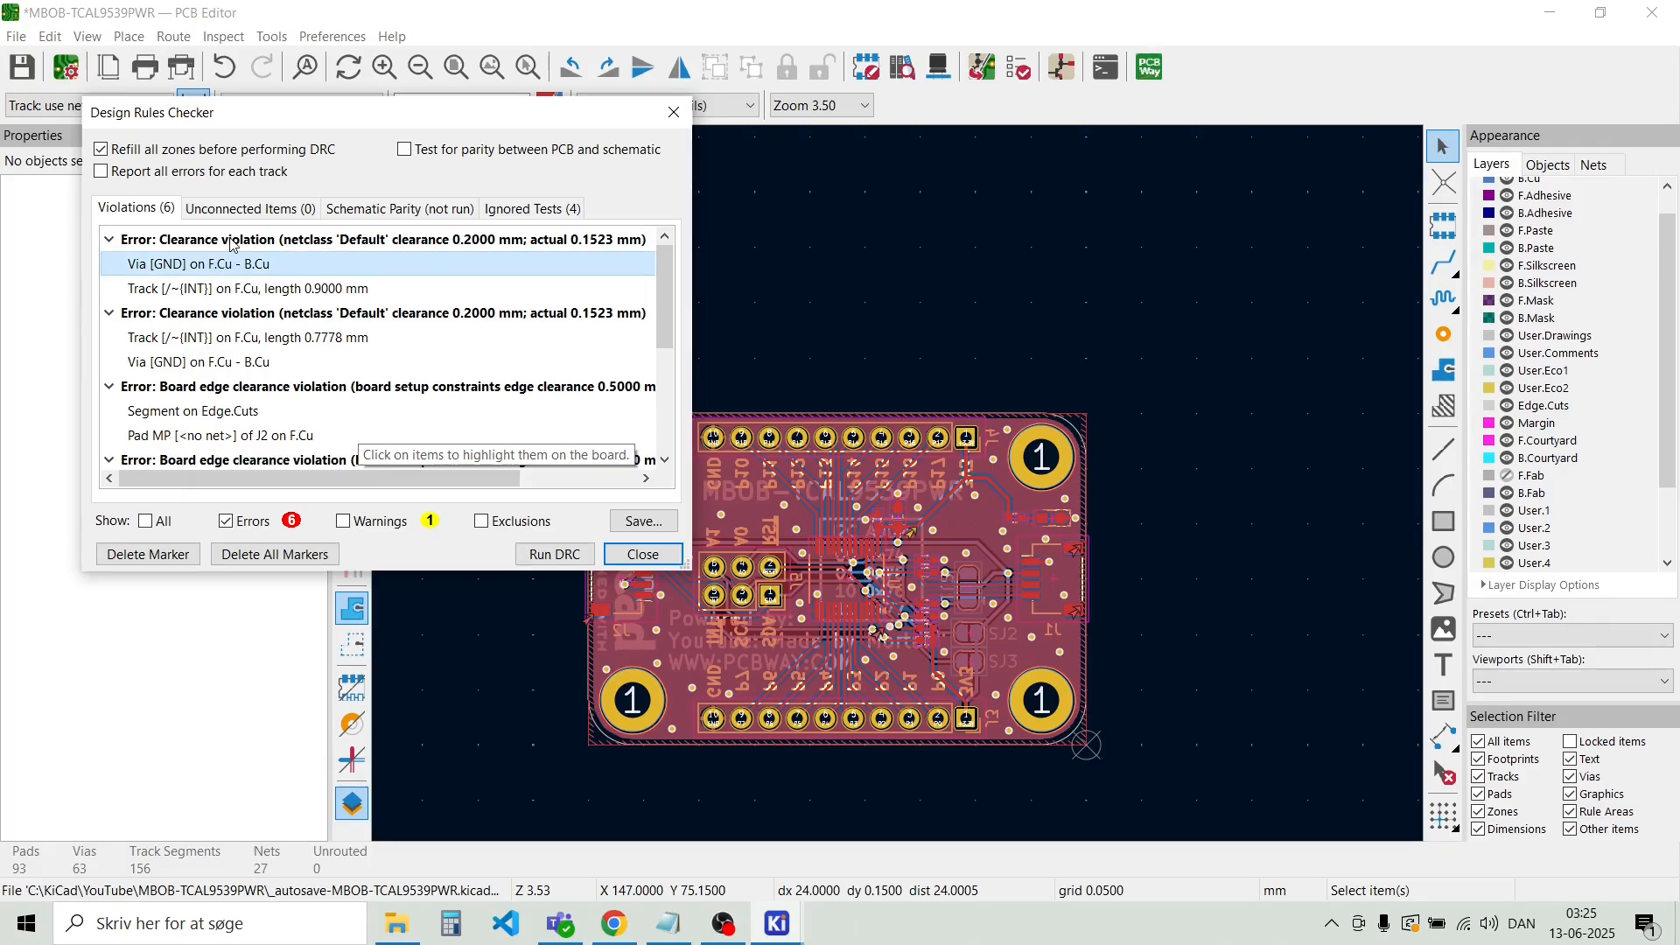
double_click(233, 245)
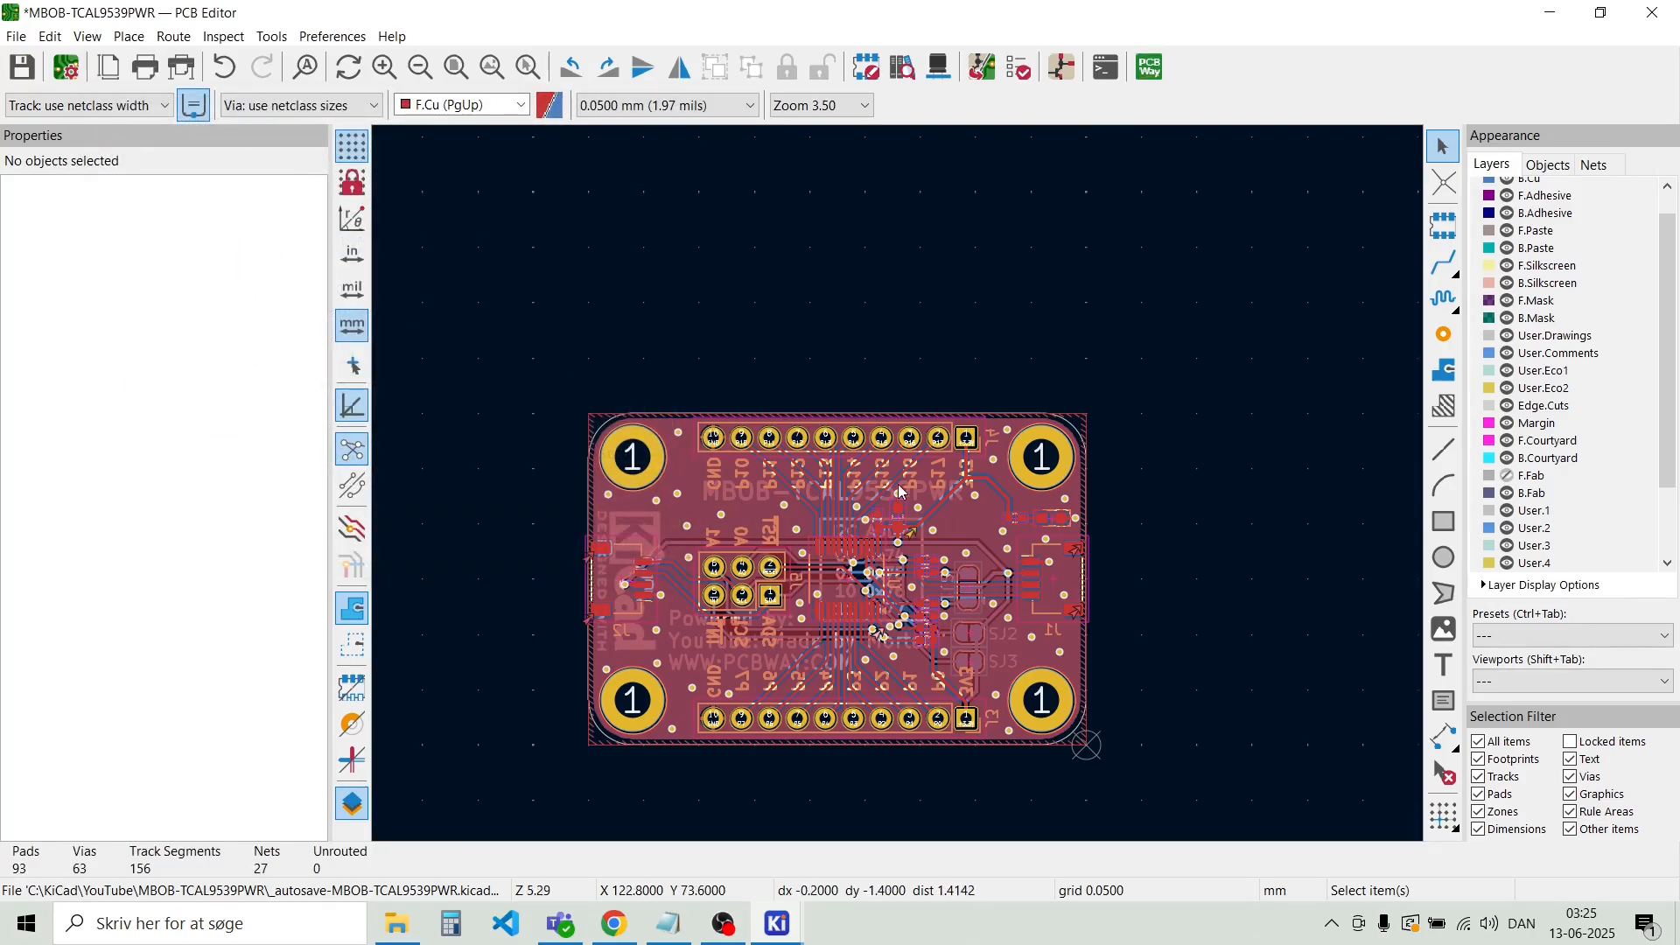
scroll(834, 563, "up", 6)
scroll(898, 485, "down", 3)
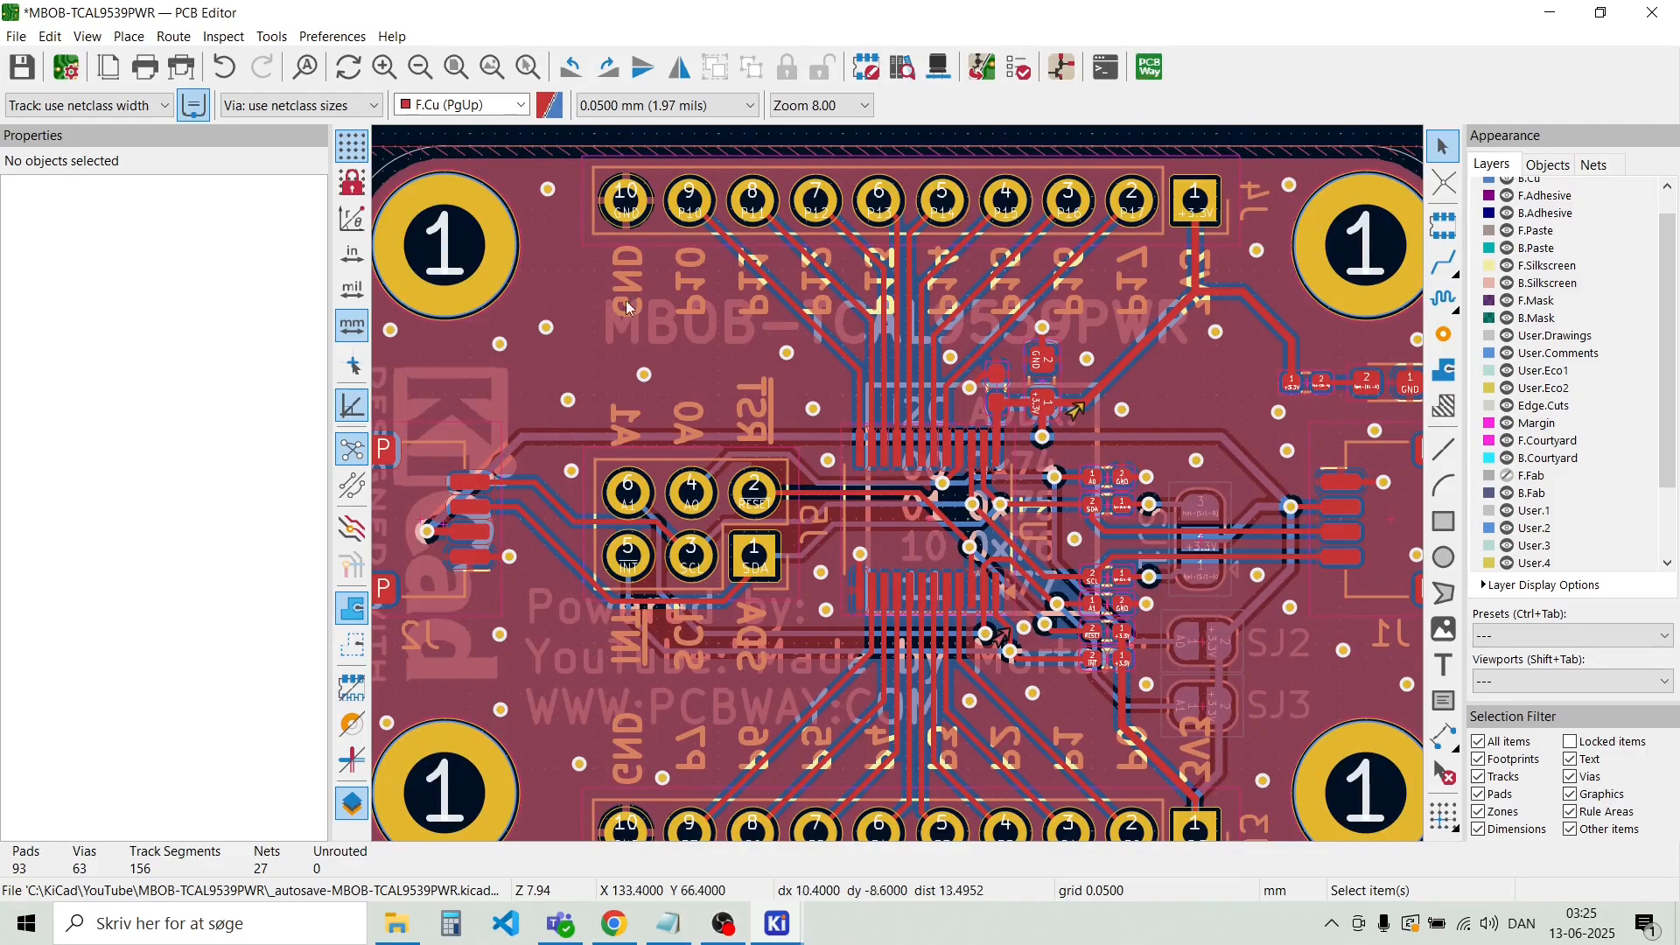
left_click(220, 39)
left_click(280, 142)
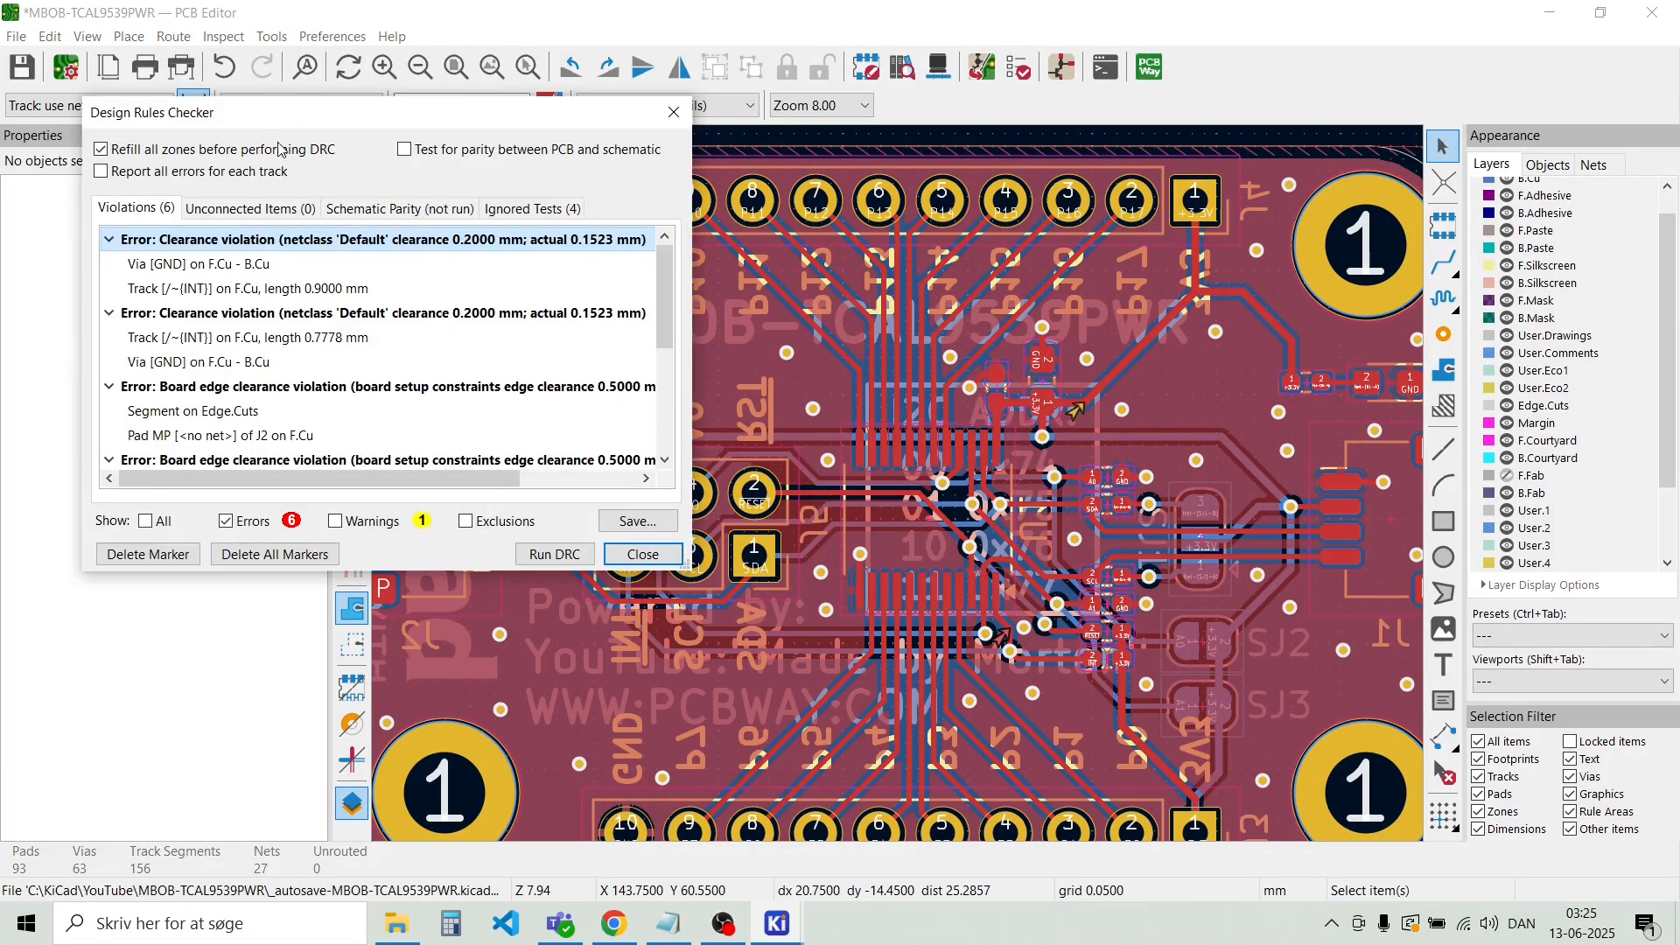
left_click(244, 243)
left_click(241, 256)
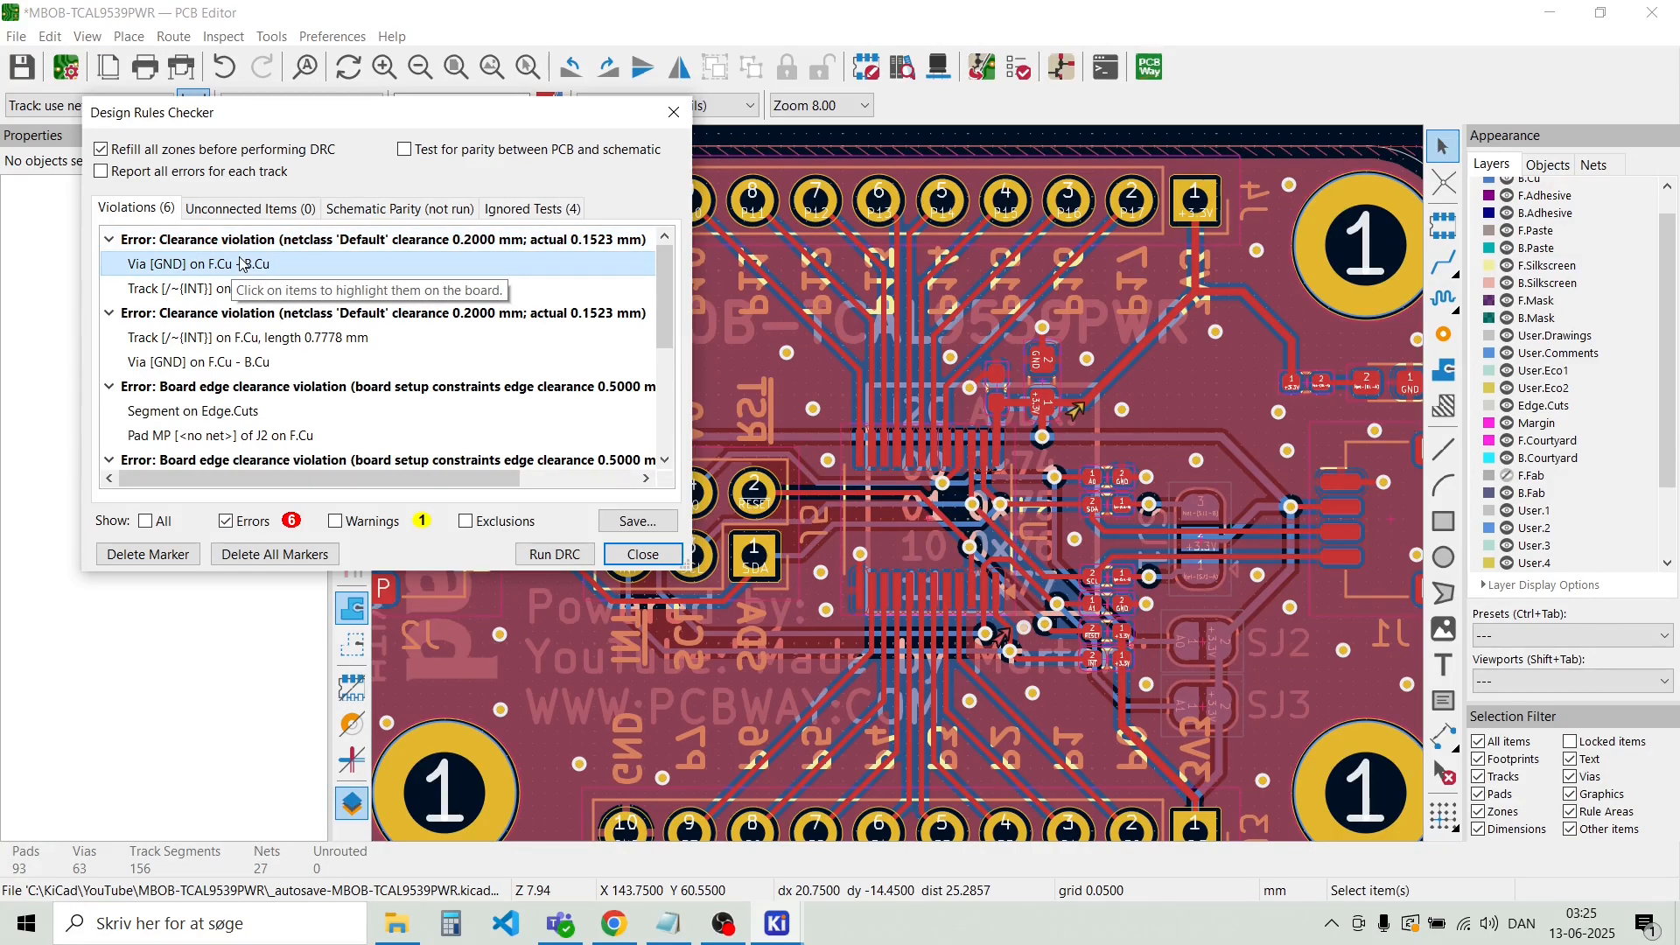
left_click(238, 236)
left_click(641, 553)
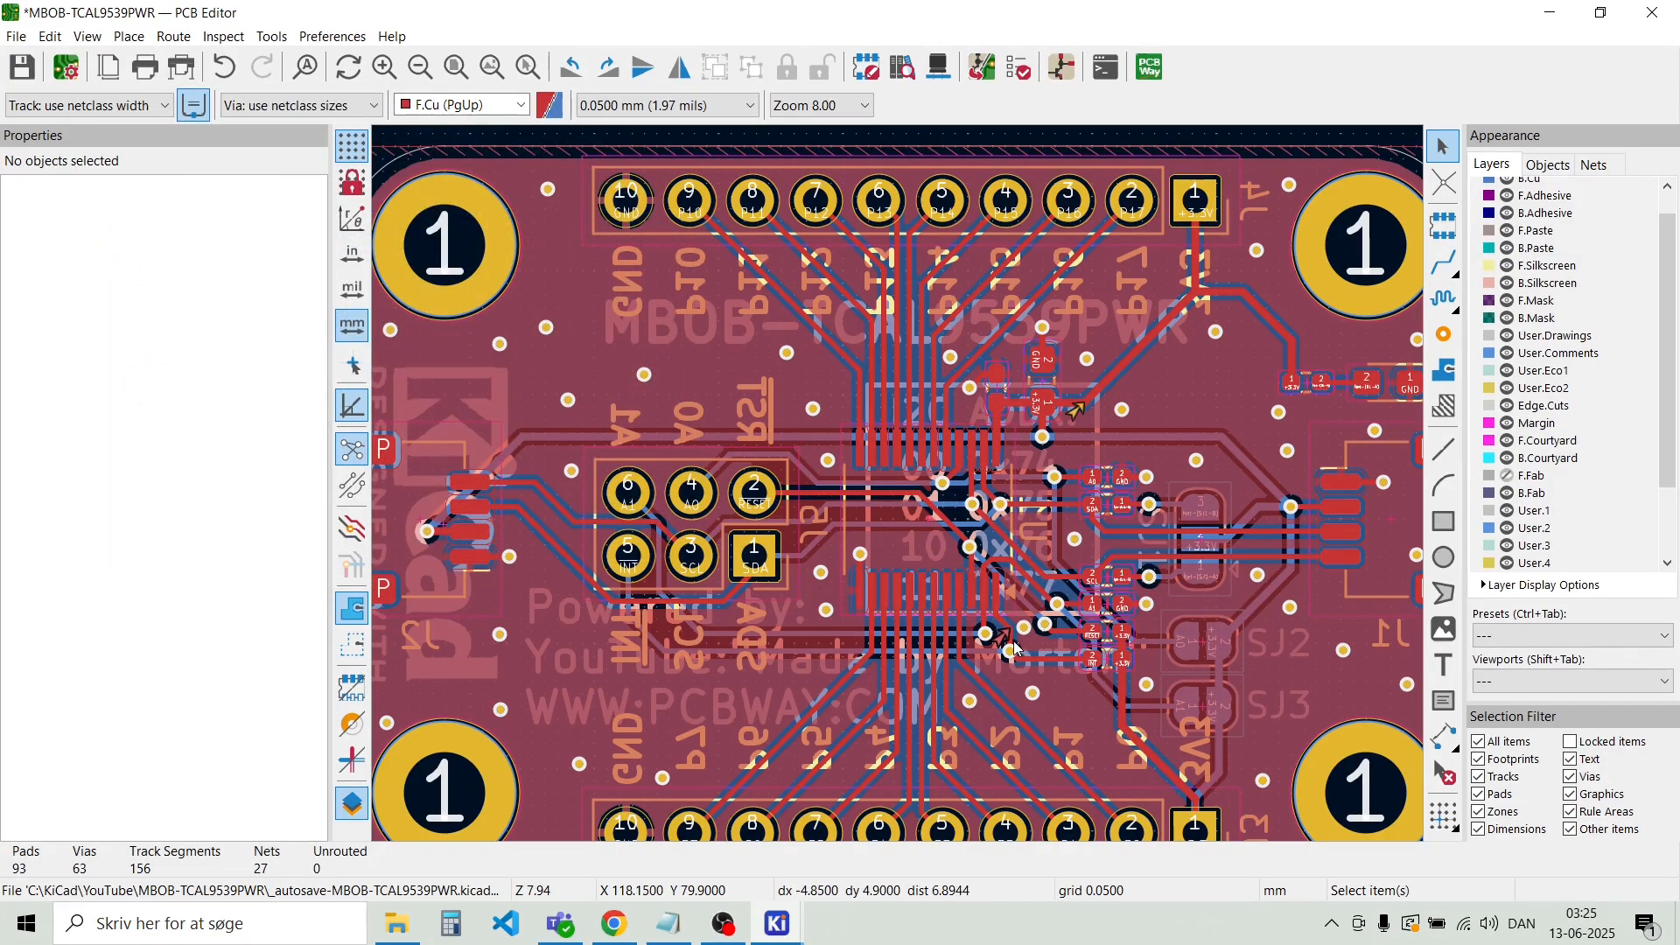
Move the GND via beside the INT track away from it to X 117.65, Y 79.6 mm
scroll(898, 485, "up", 5)
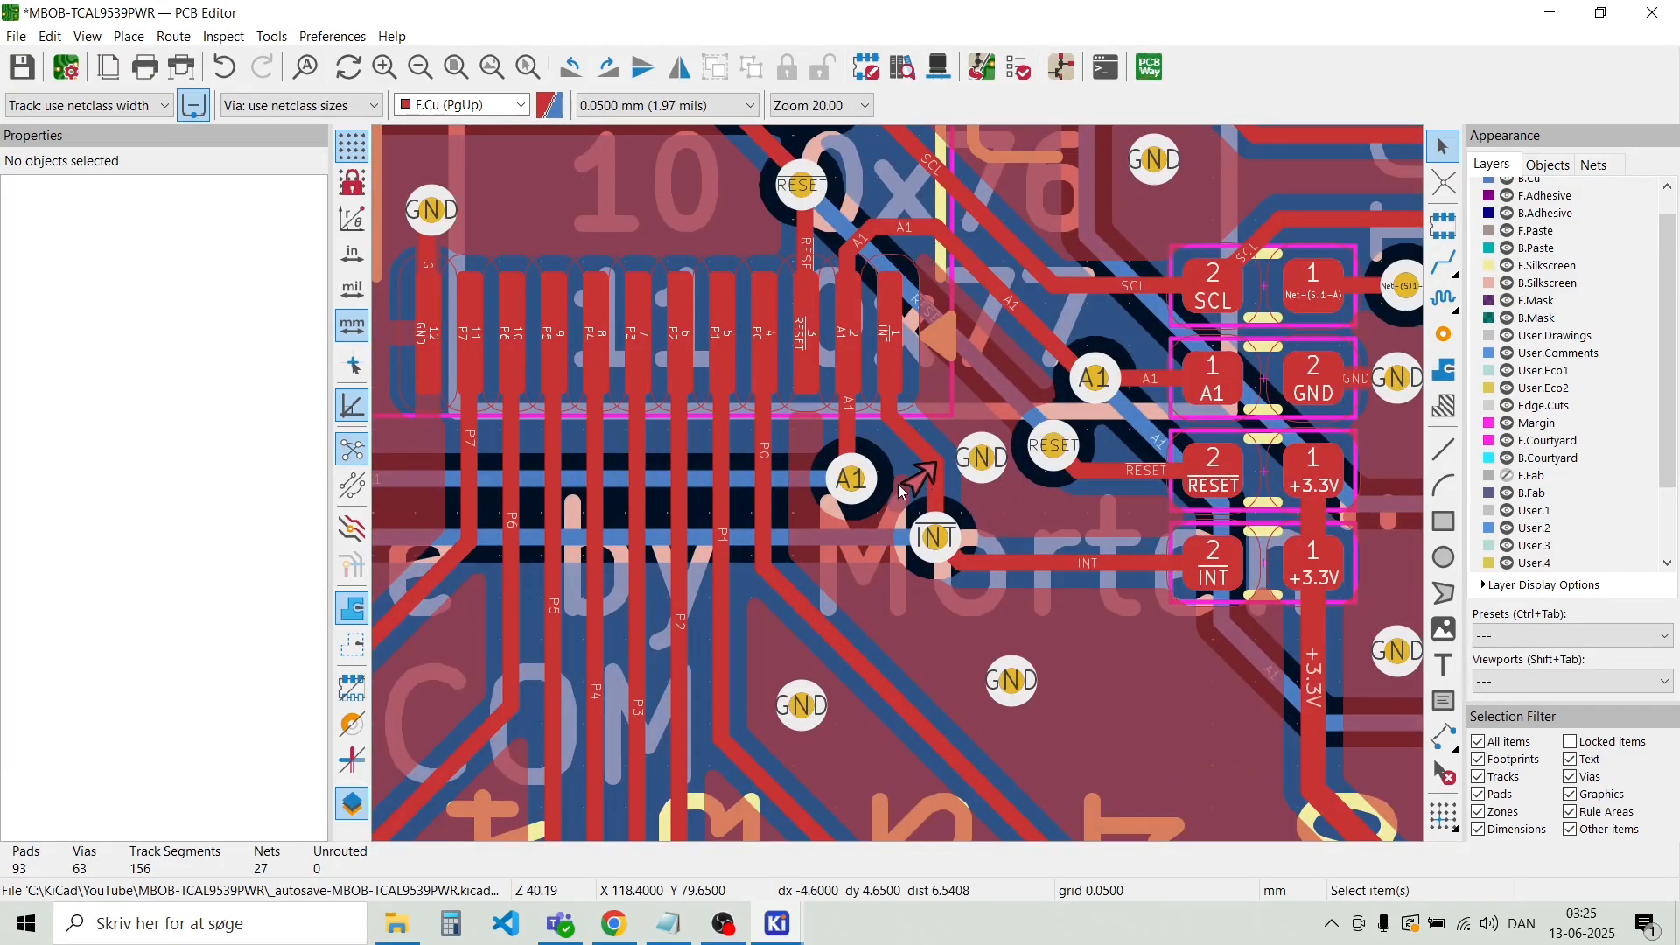
scroll(898, 484, "up", 10)
scroll(903, 486, "down", 10)
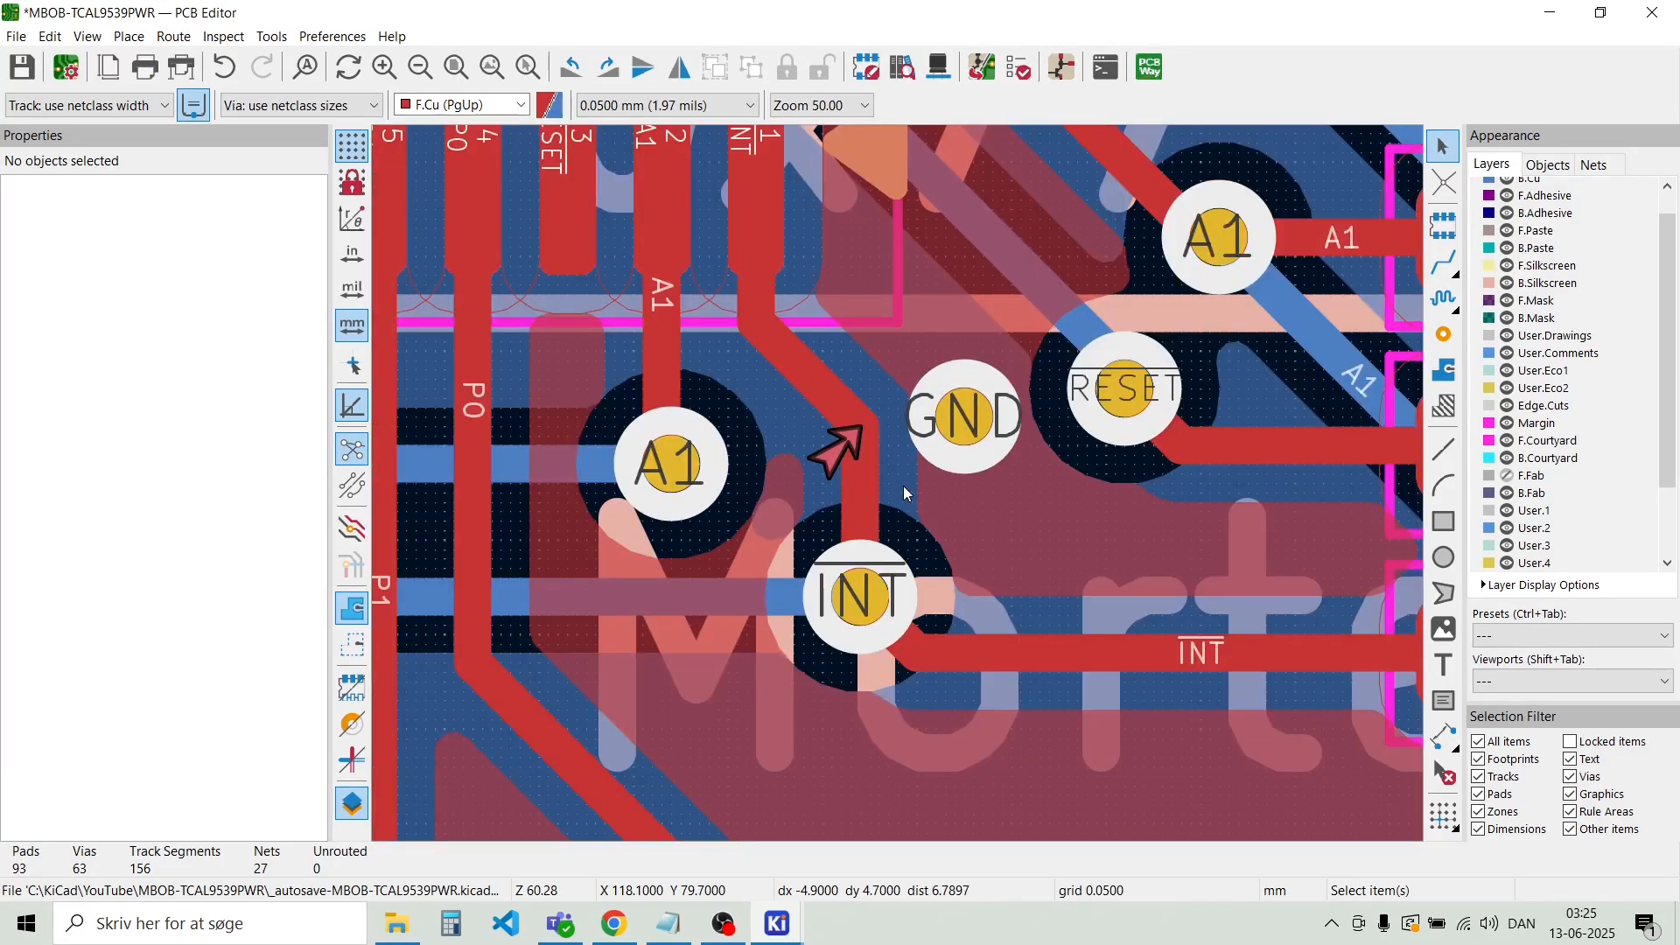
scroll(900, 490, "up", 10)
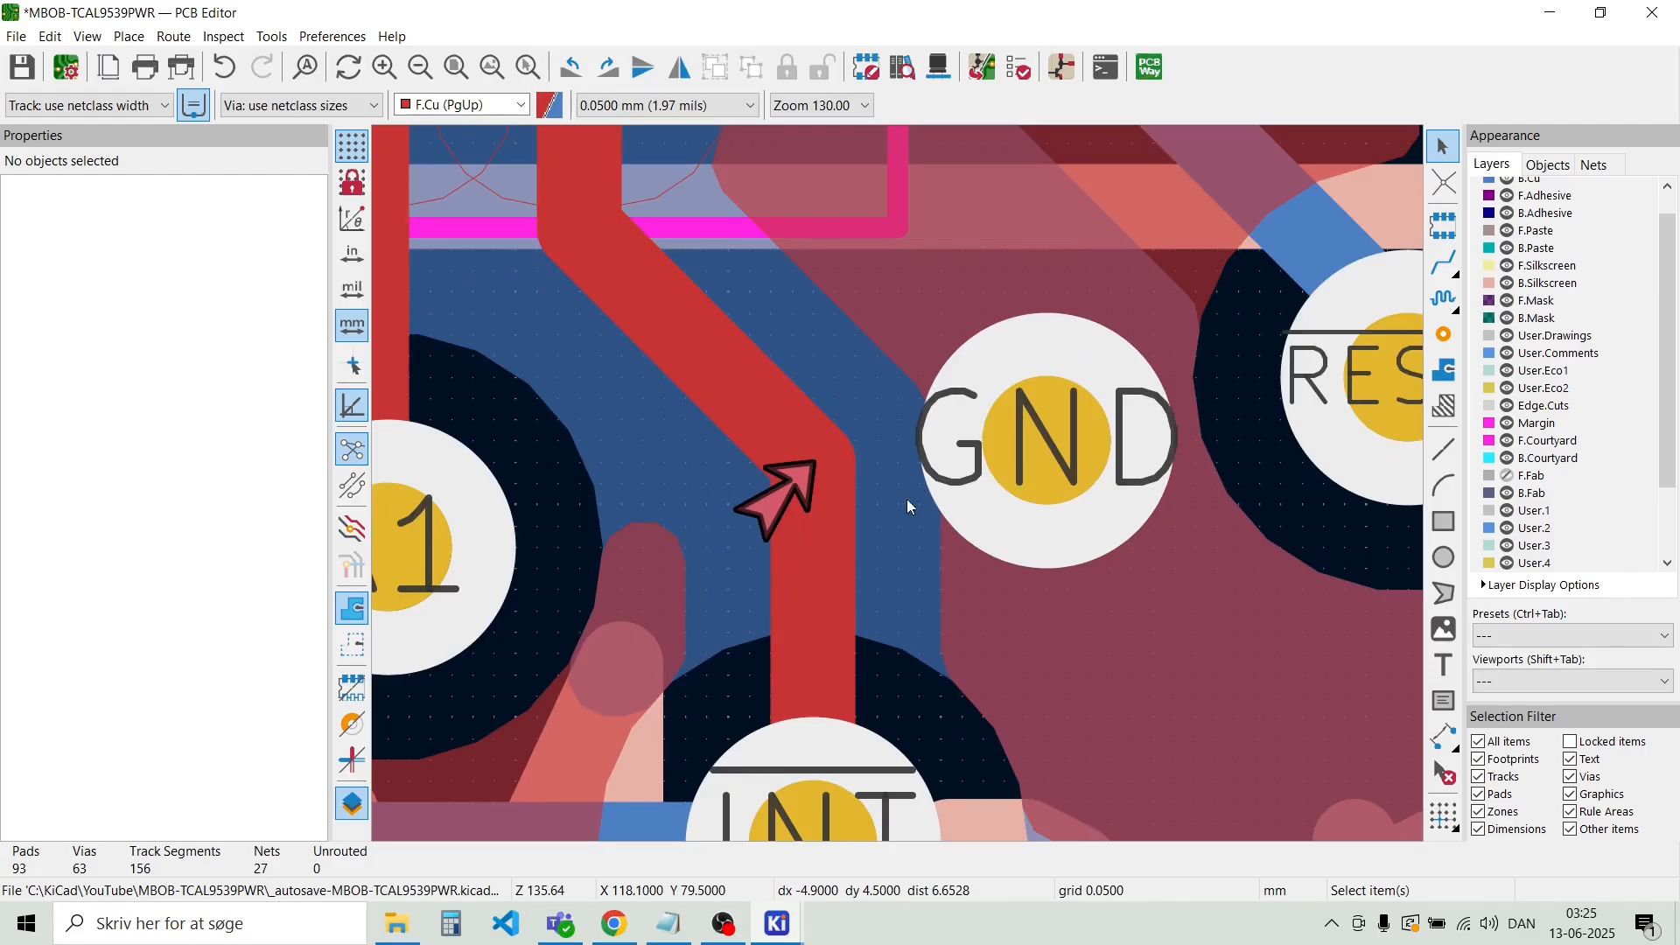
scroll(904, 488, "down", 3)
left_click(912, 489)
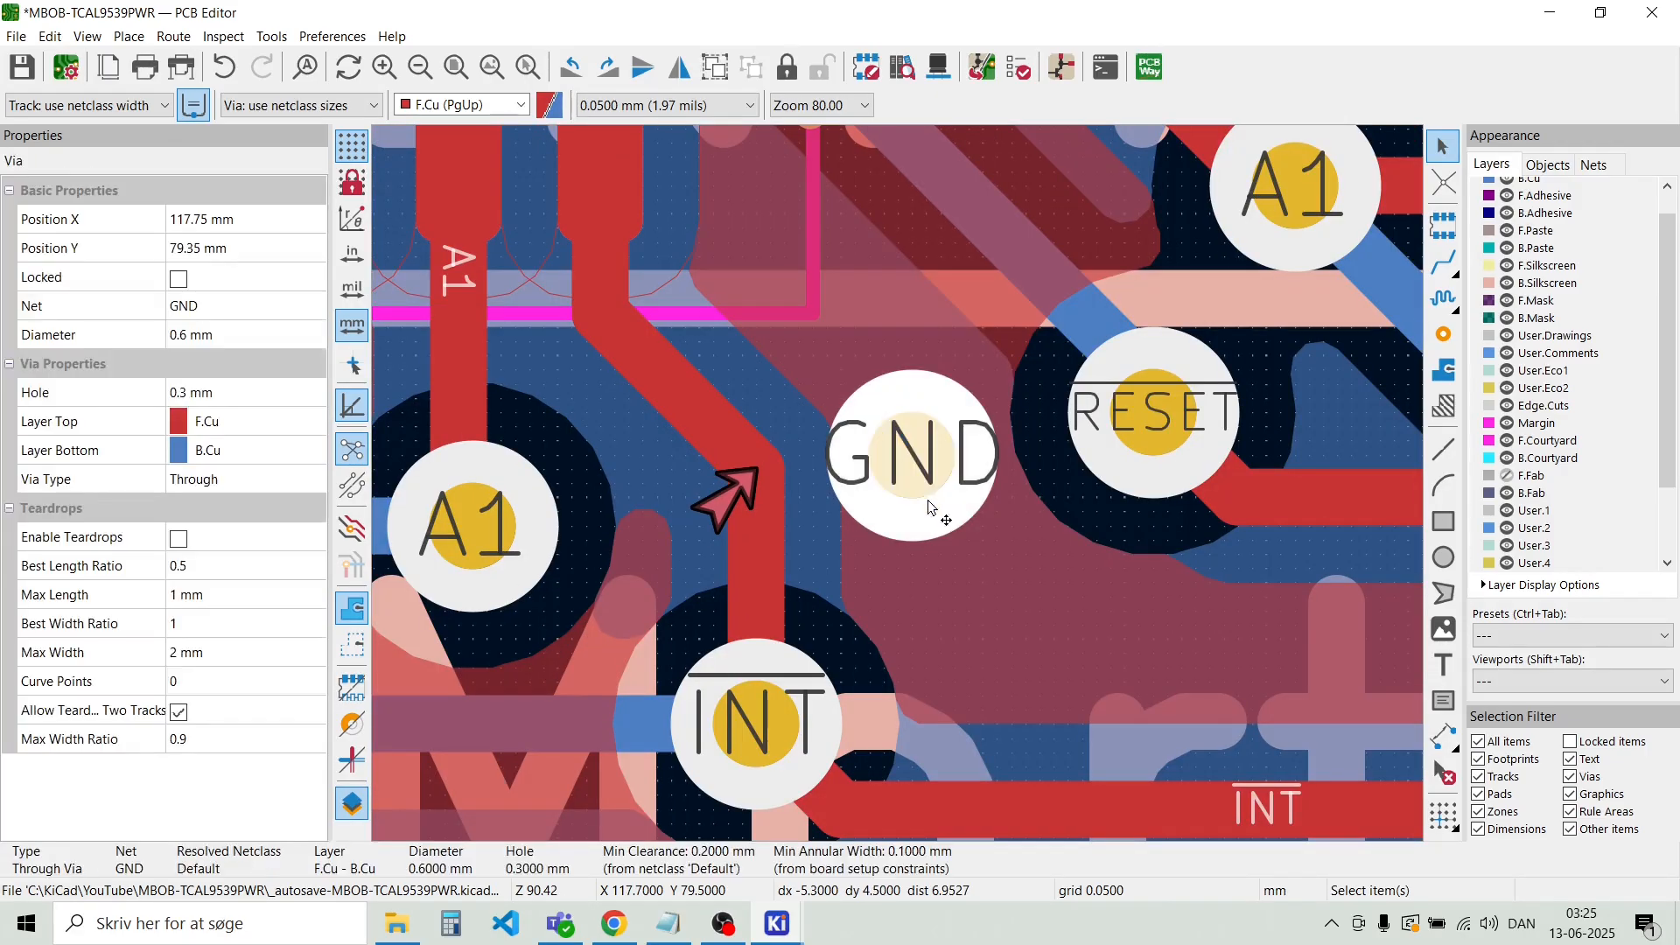
key("d")
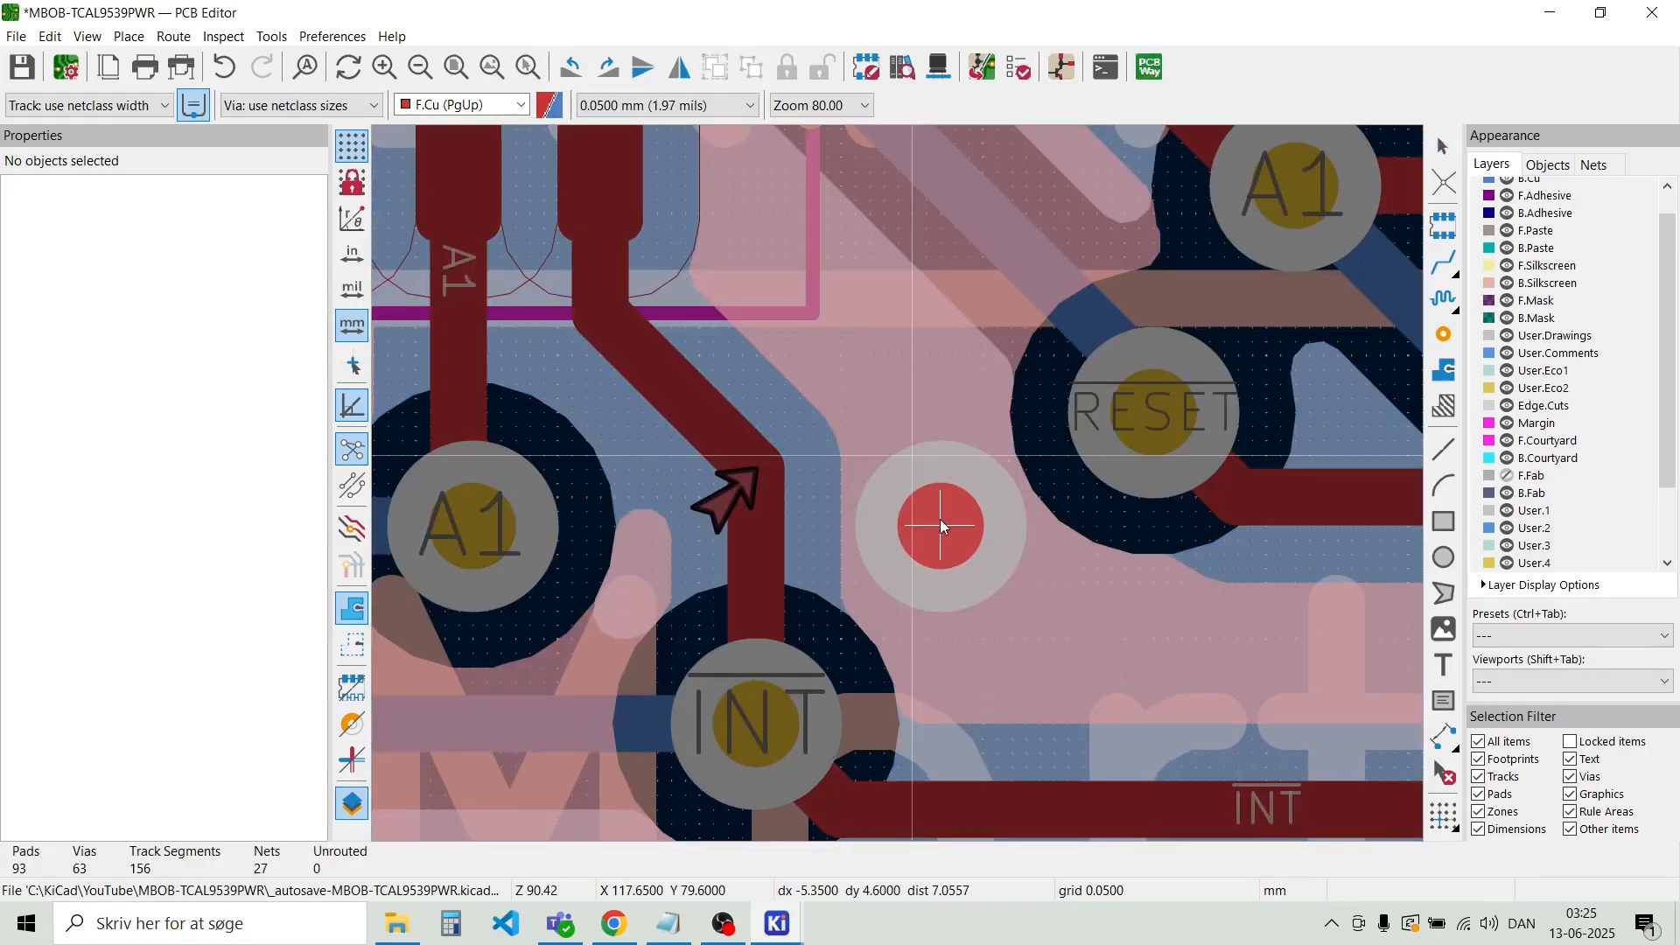
left_click(940, 521)
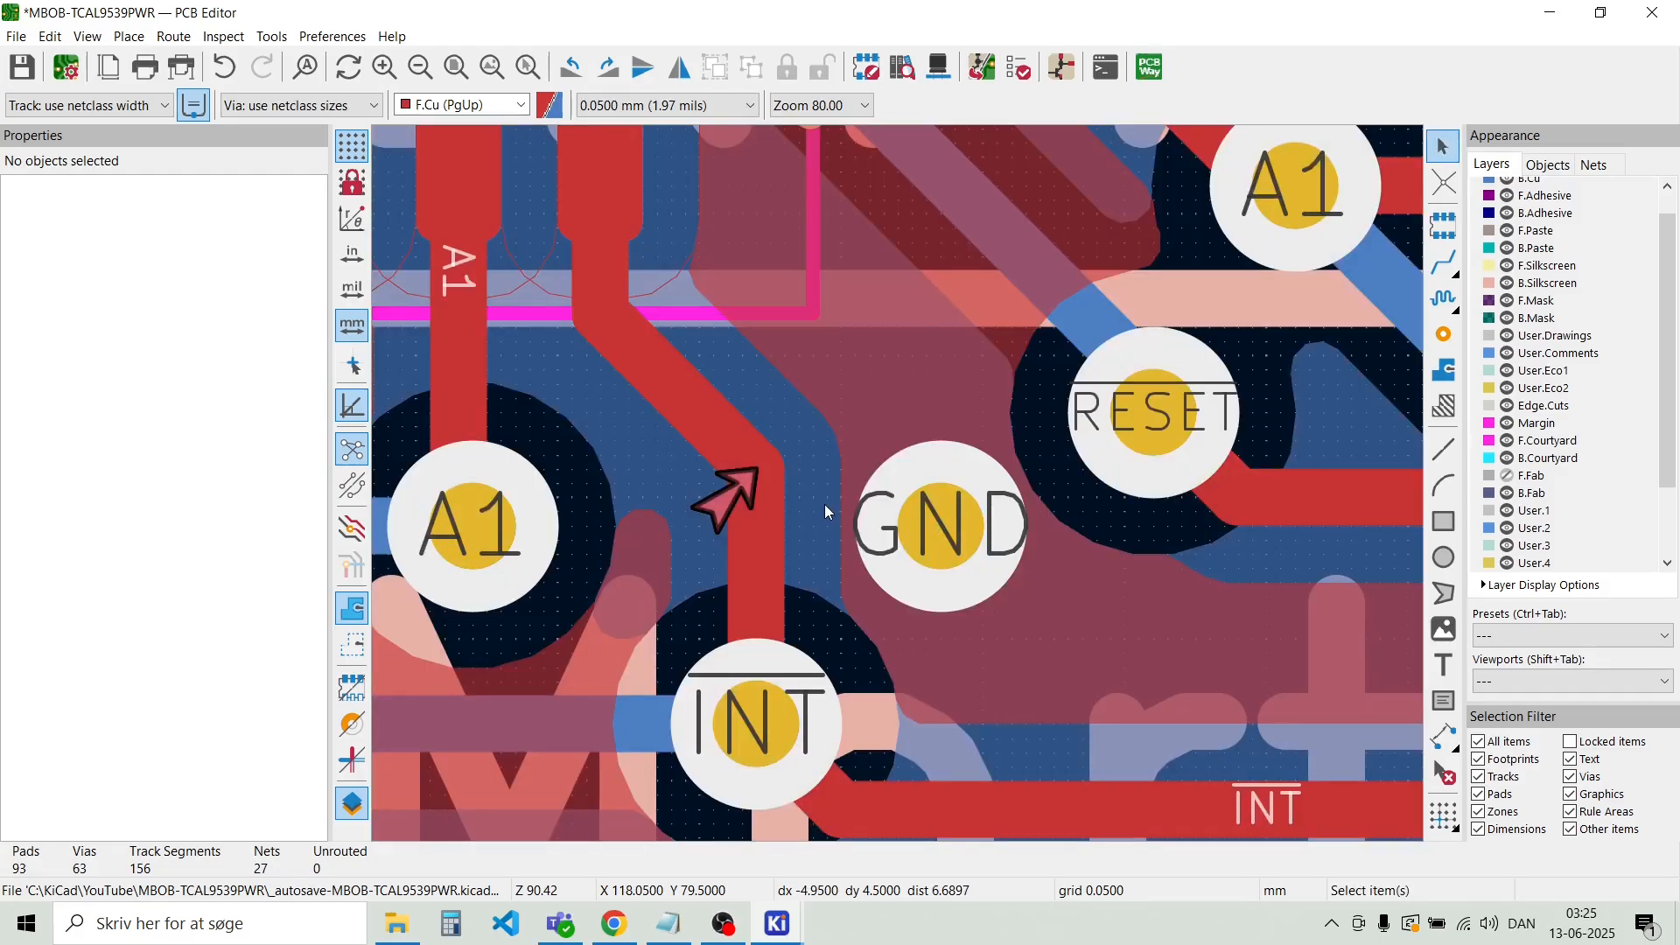
scroll(902, 490, "down", 3)
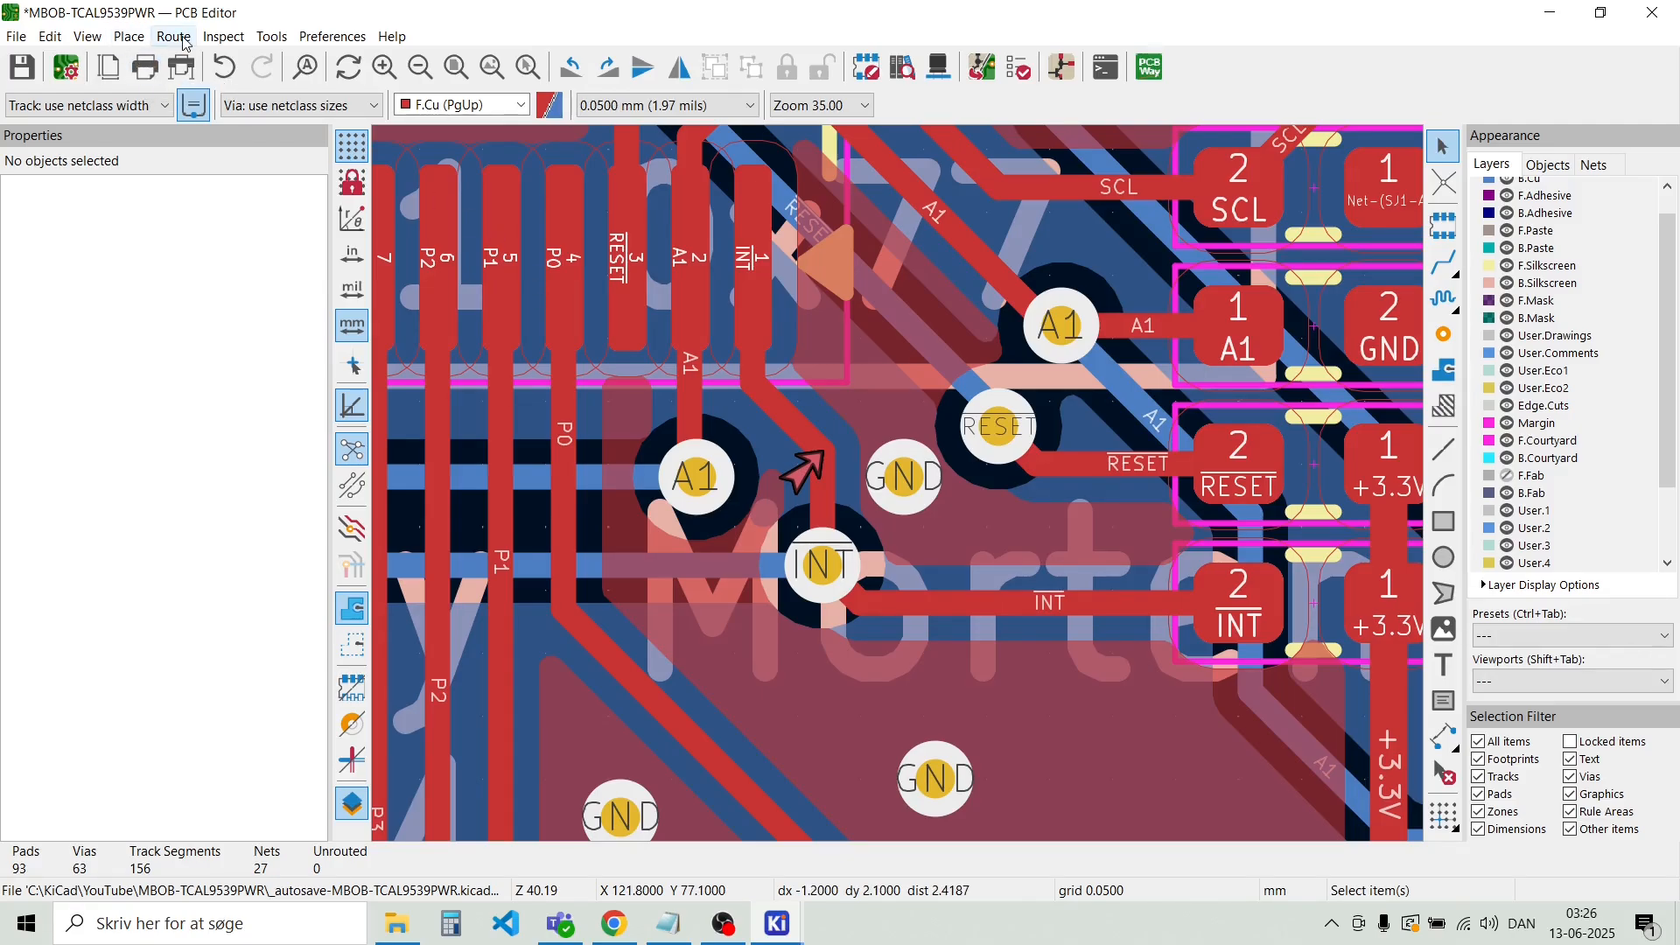
Rerun the Design Rules Checker with all zones refilled, review the remaining violations, and close the checker
left_click(214, 40)
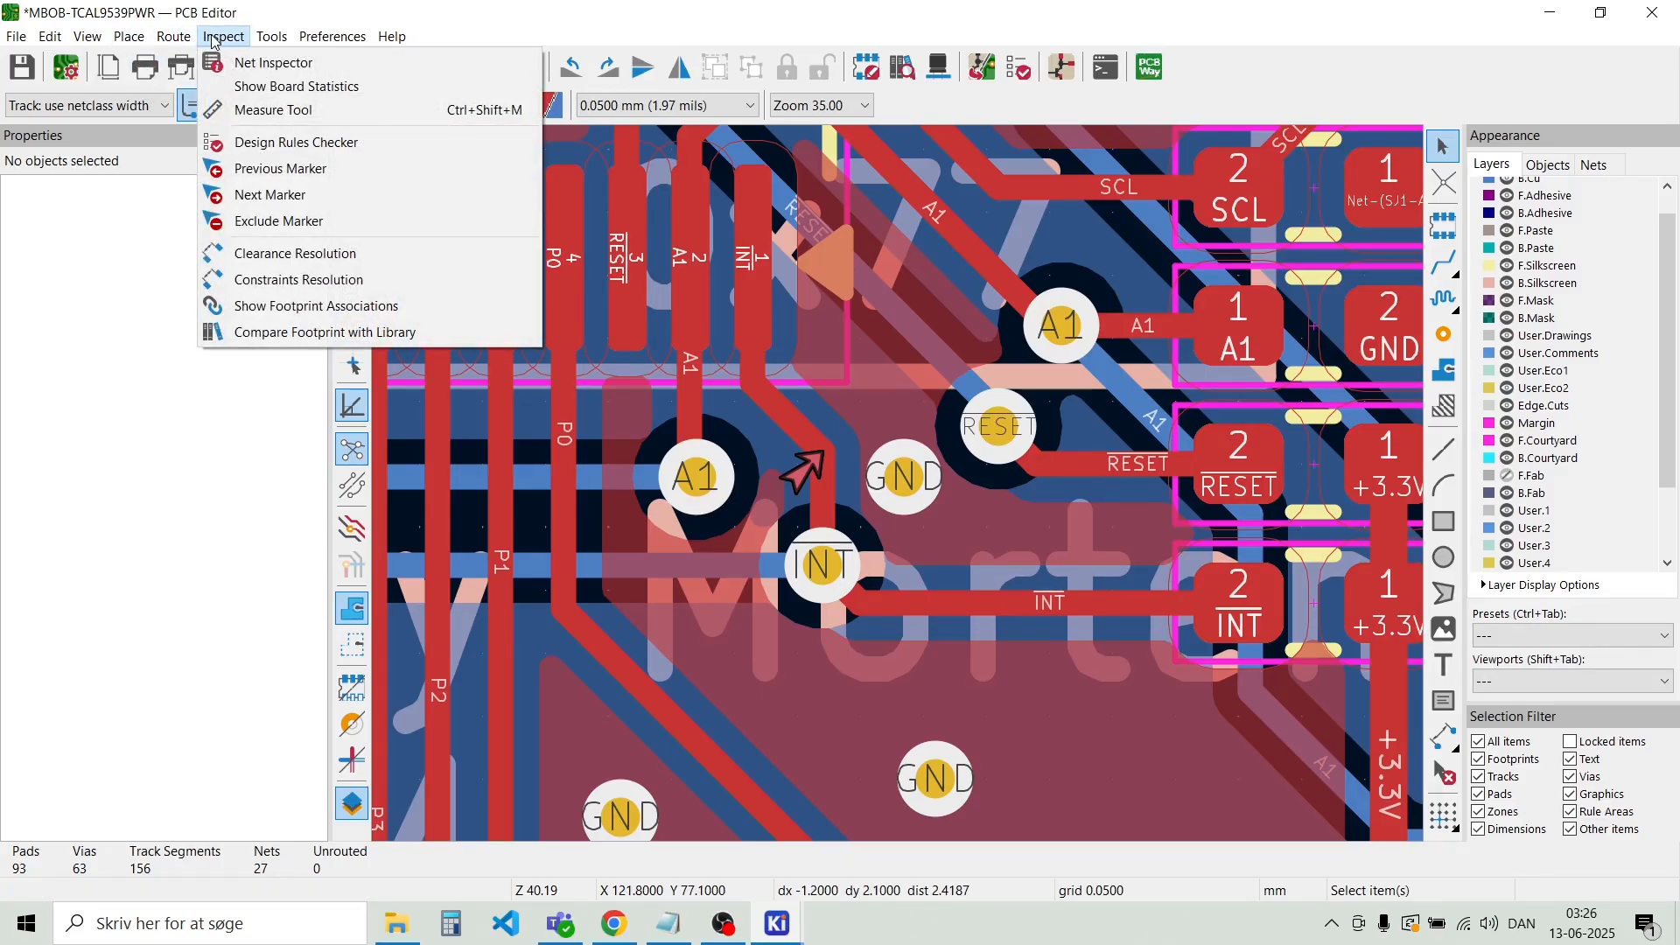
left_click(280, 142)
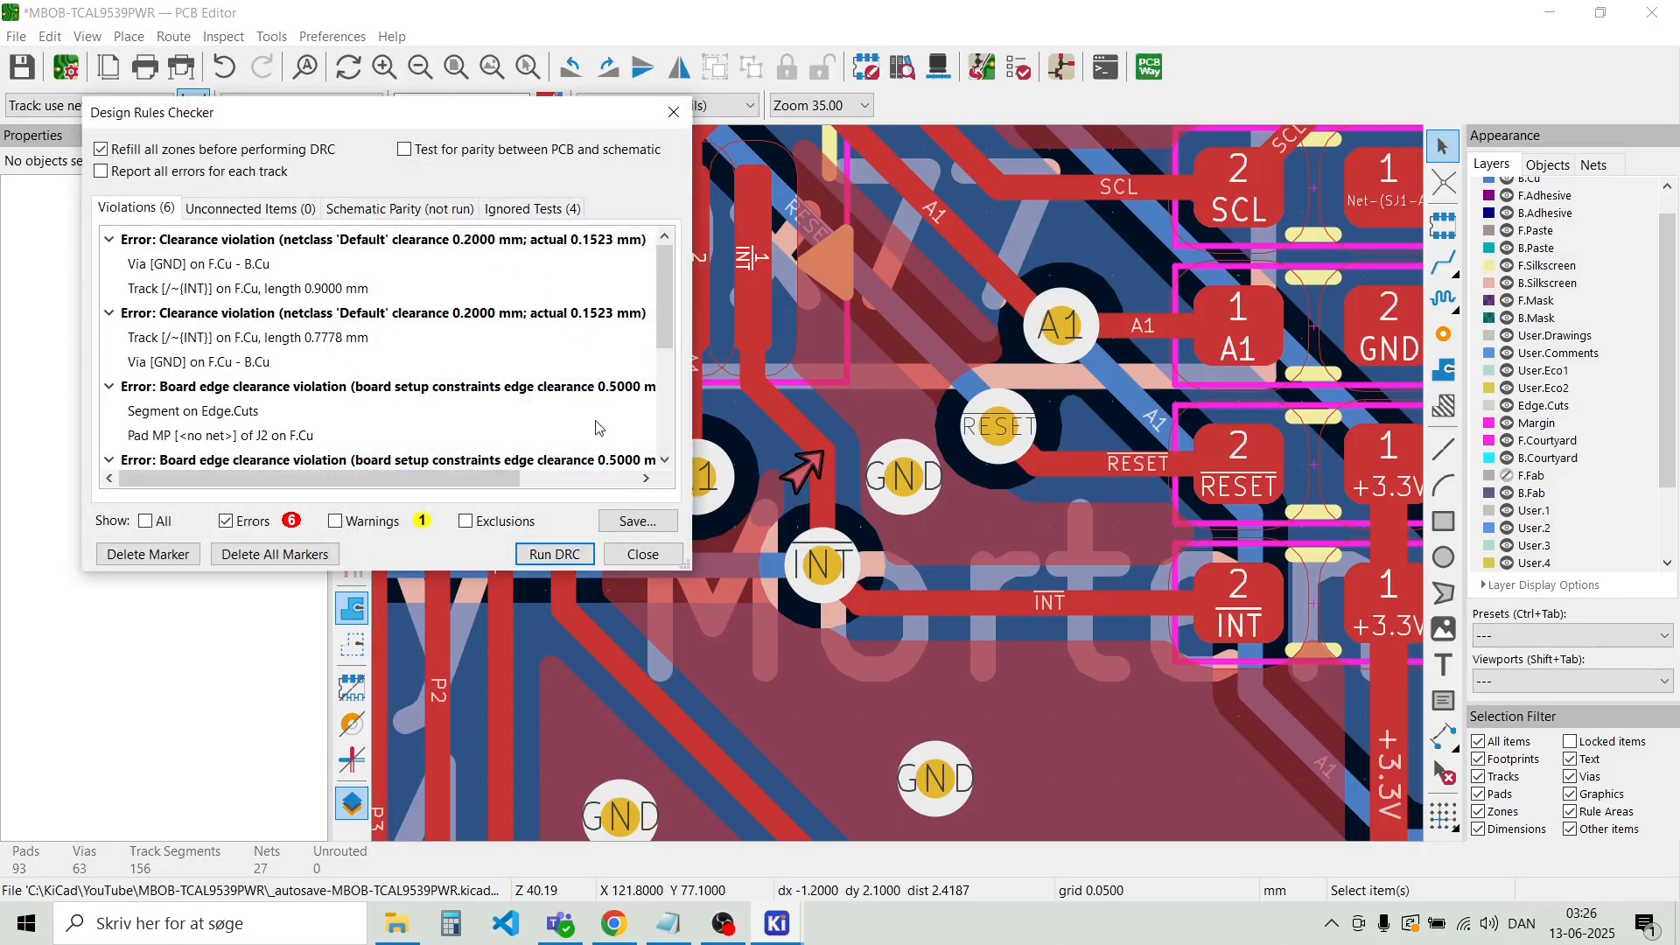
left_click(557, 555)
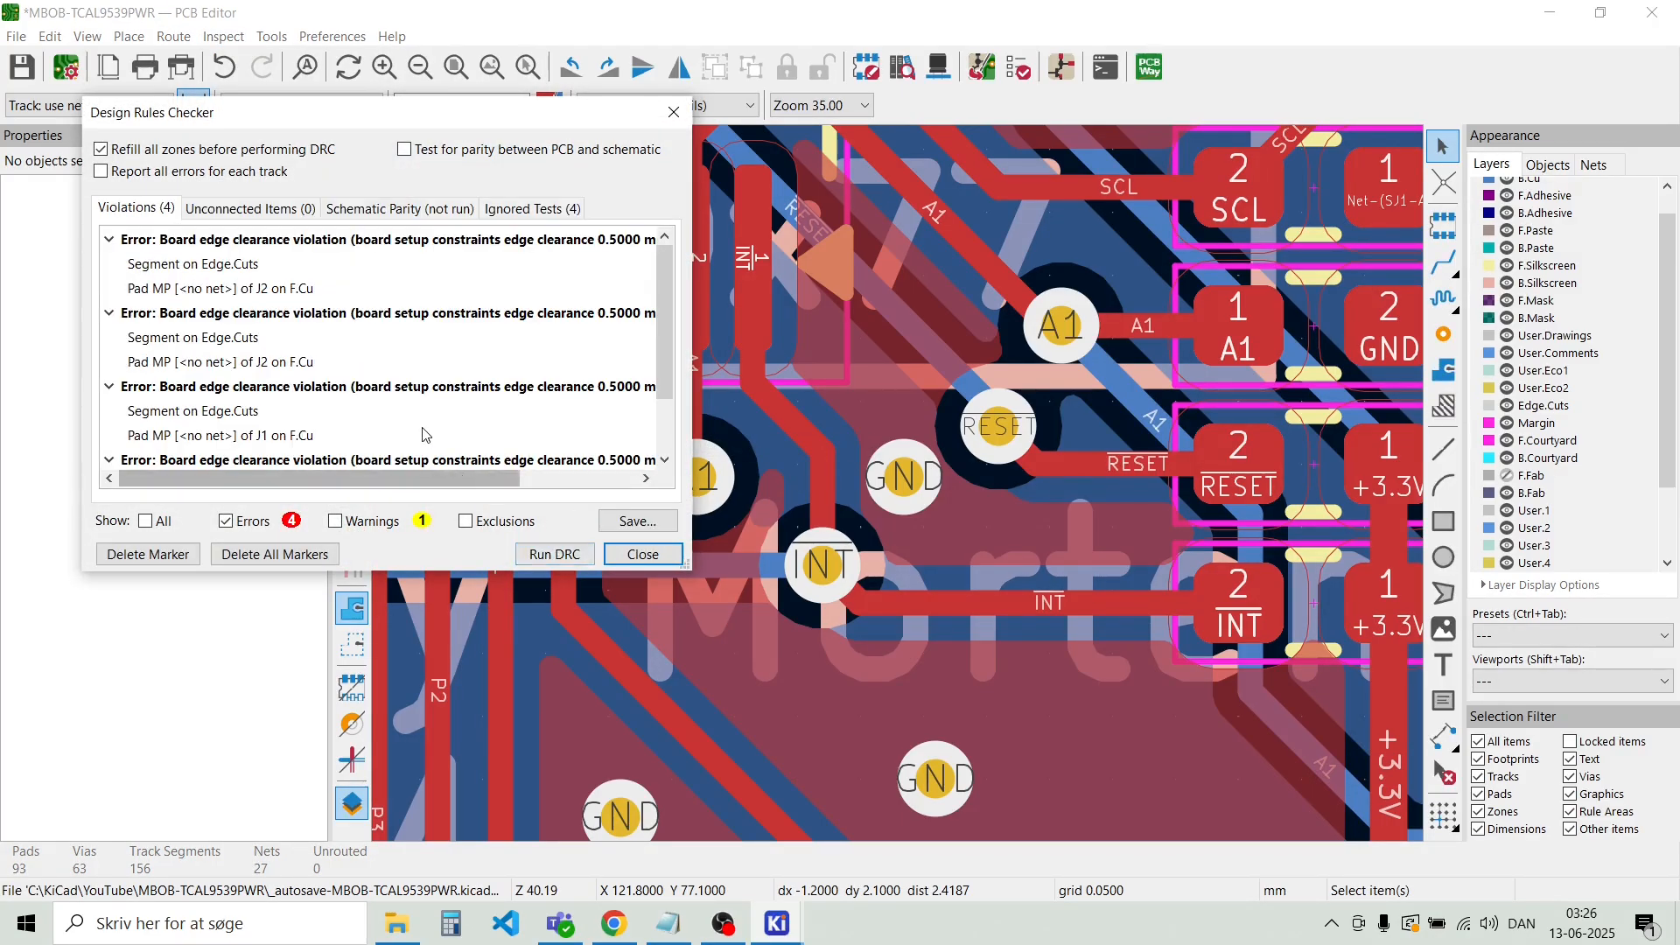
scroll(420, 420, "down", 1)
scroll(415, 404, "up", 1)
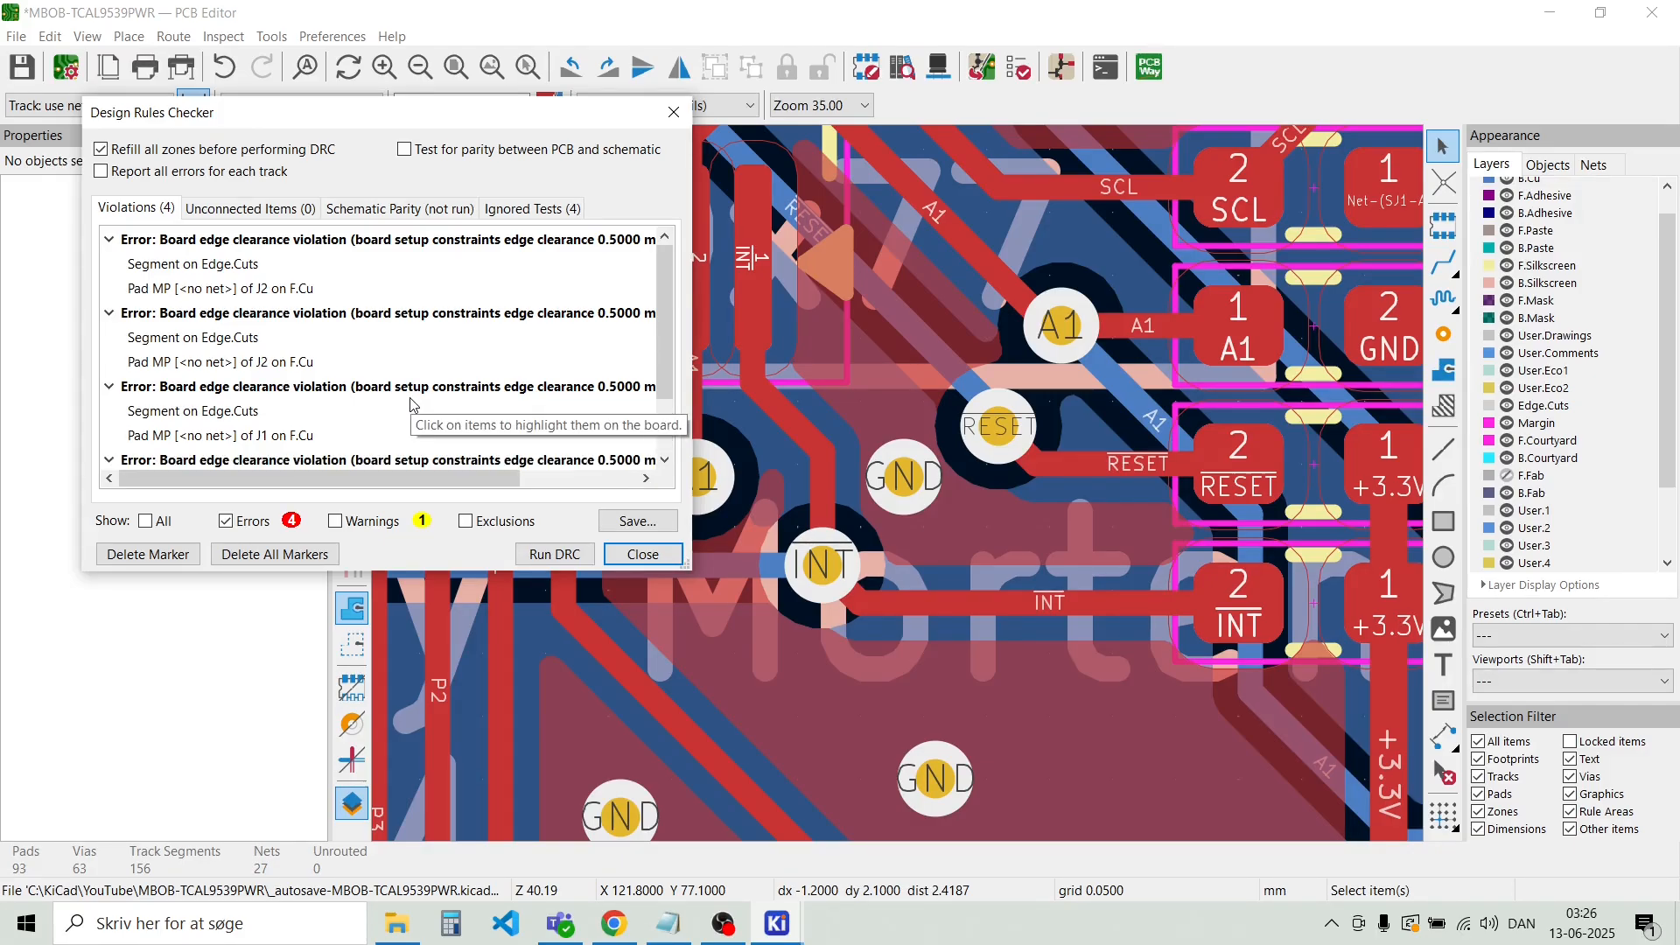
scroll(415, 404, "down", 1)
scroll(370, 463, "up", 1)
scroll(370, 463, "down", 1)
scroll(185, 396, "up", 1)
left_click(633, 554)
Examine the MP mounting pads of connector J1 against the board edge, where edge clearance violations are marked
scroll(508, 532, "down", 3)
scroll(898, 483, "down", 2)
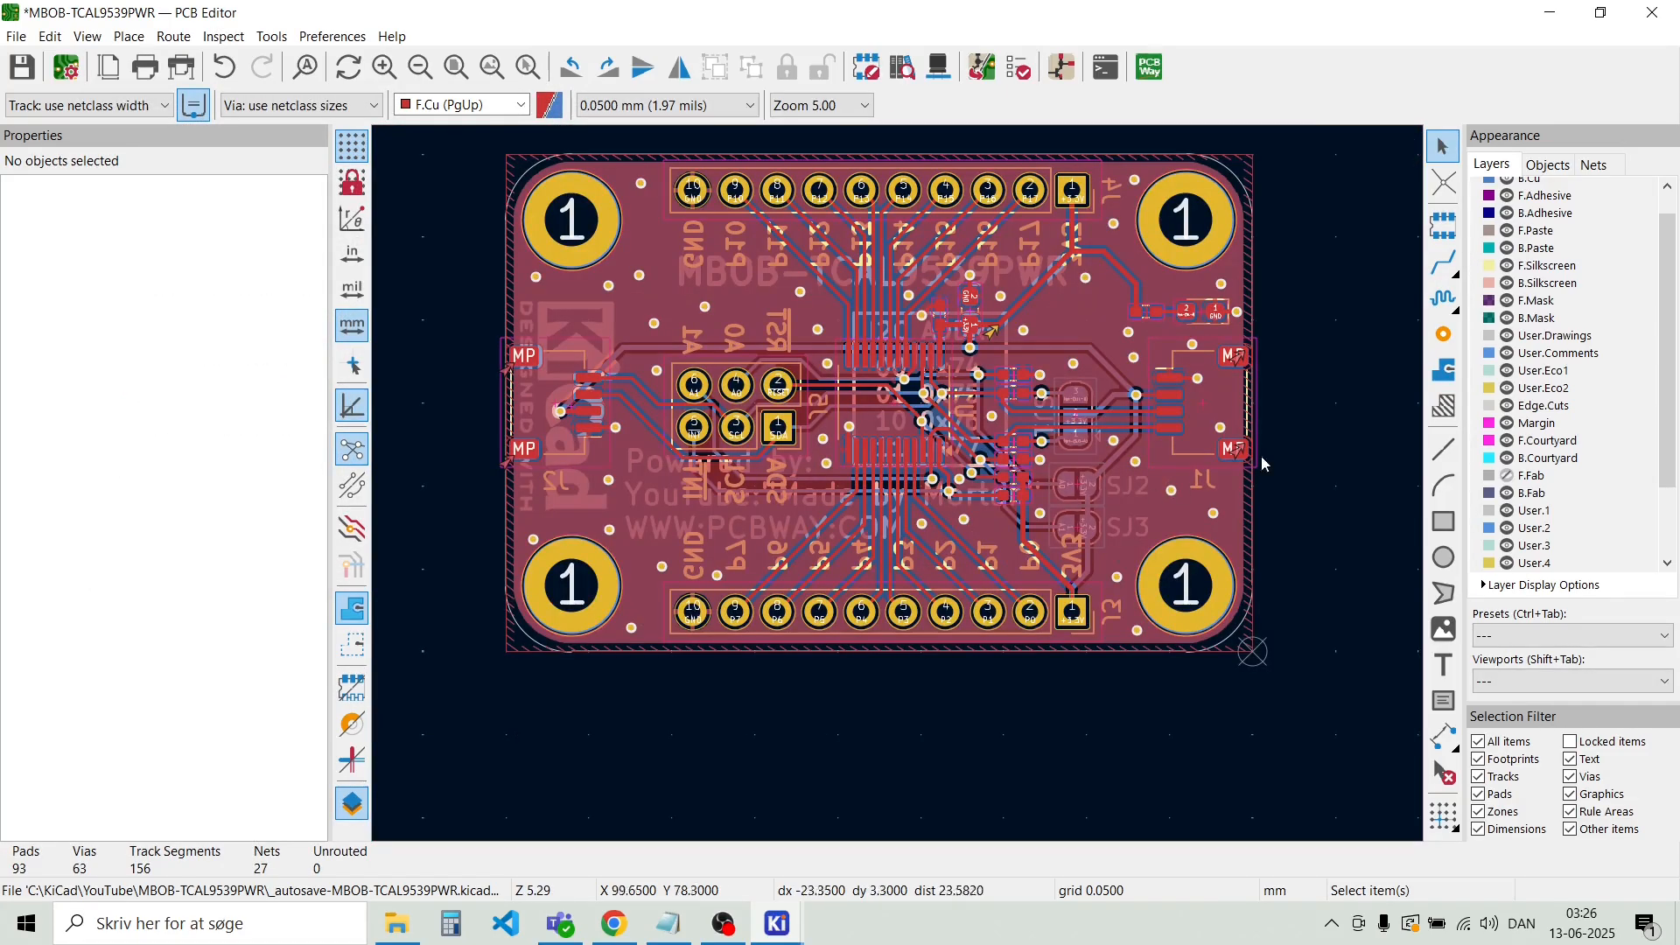
scroll(1266, 402, "up", 3)
scroll(898, 490, "up", 1)
scroll(828, 376, "up", 1)
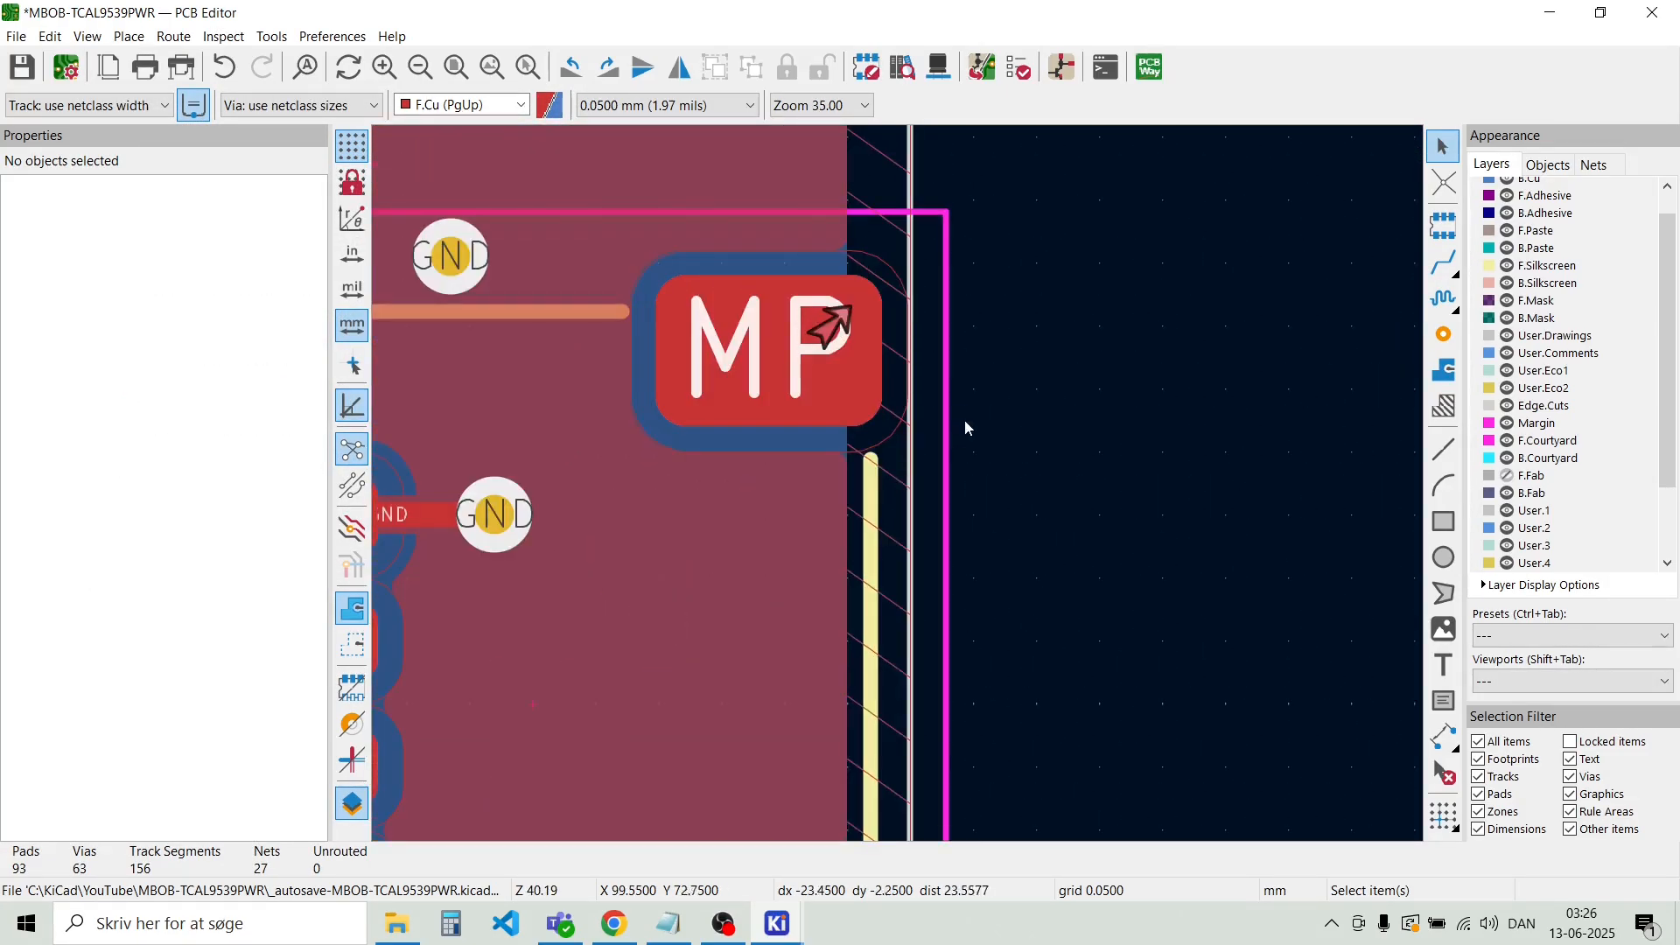
scroll(916, 364, "down", 1)
scroll(902, 491, "down", 1)
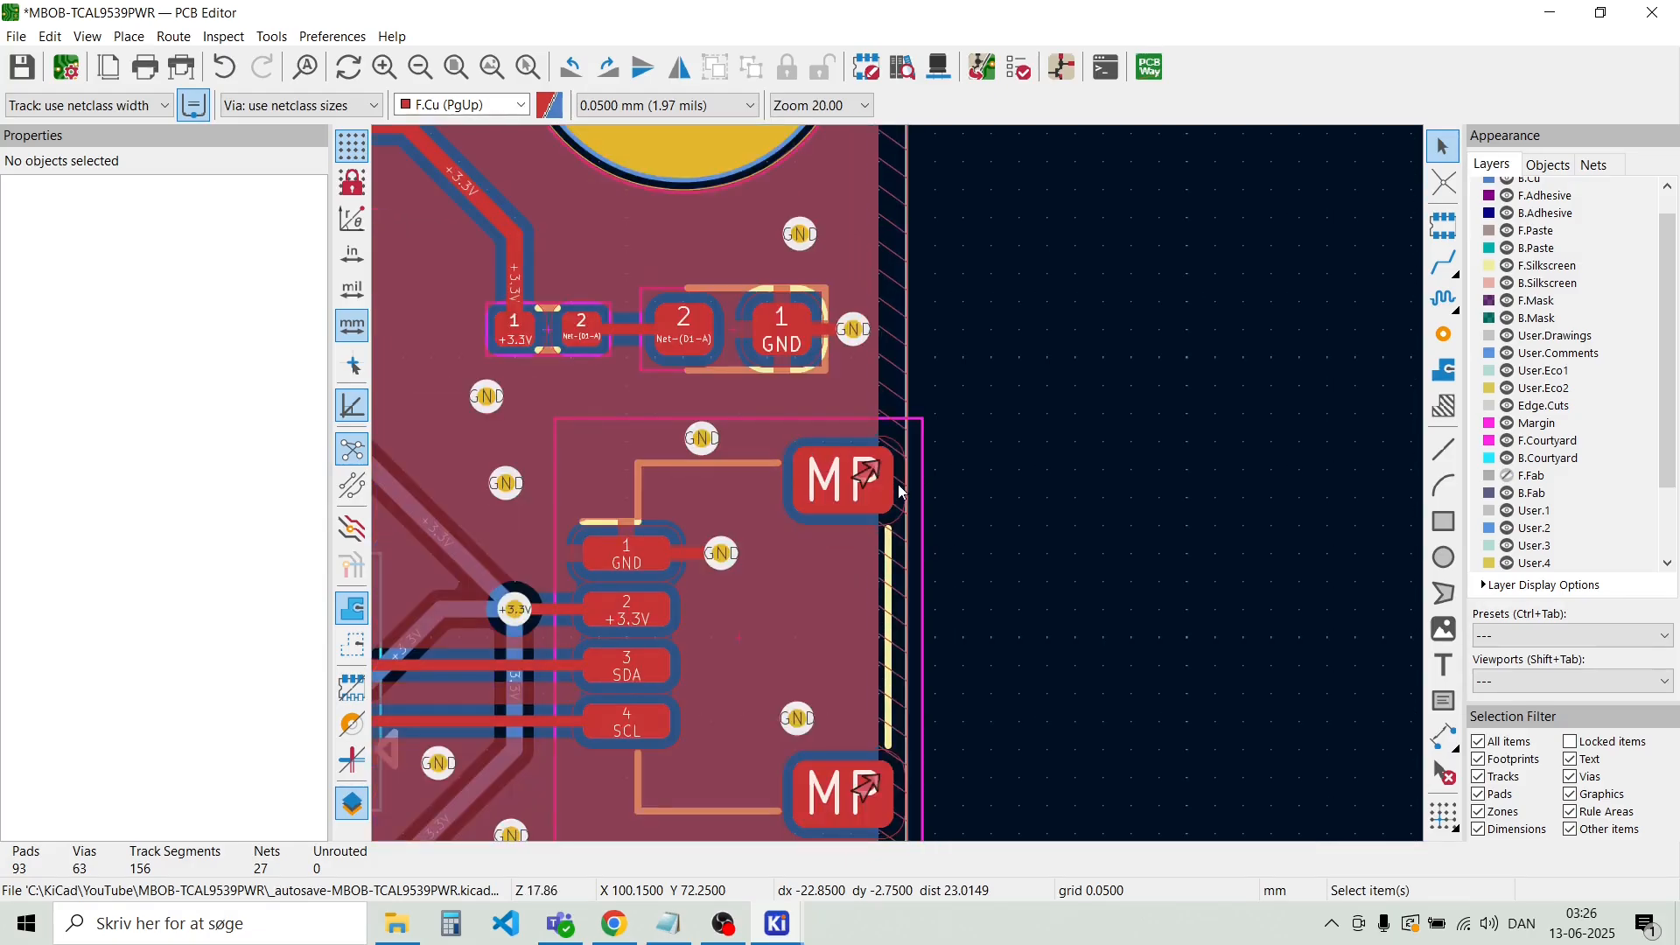
scroll(898, 485, "down", 1)
scroll(800, 560, "up", 2)
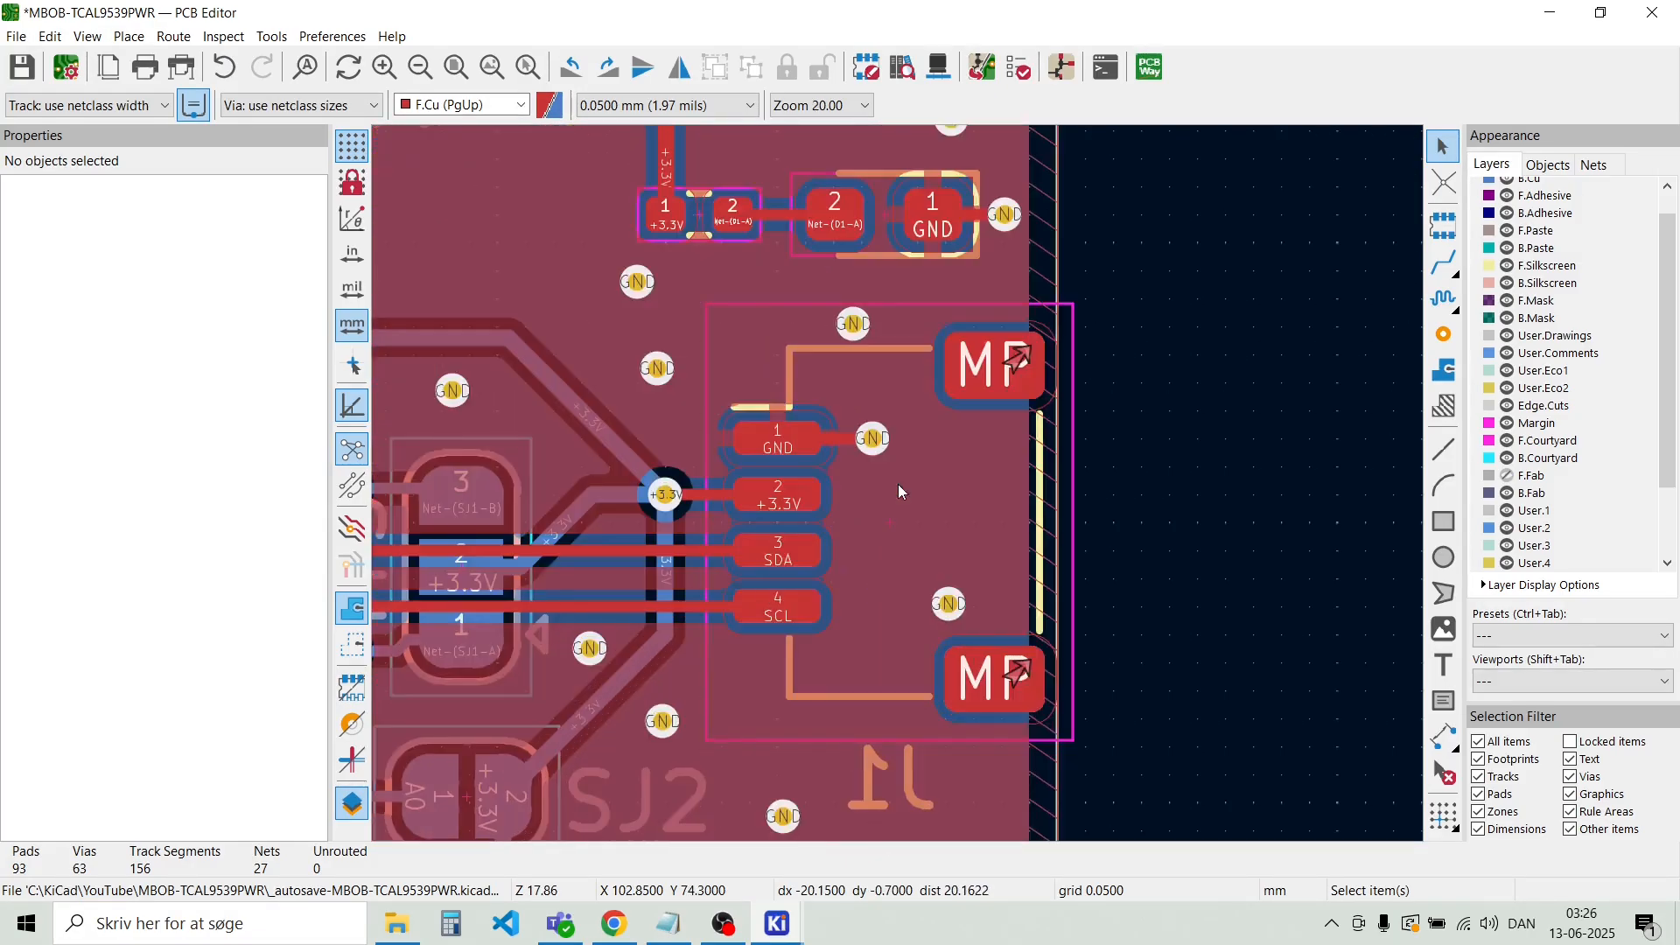
scroll(901, 492, "down", 2)
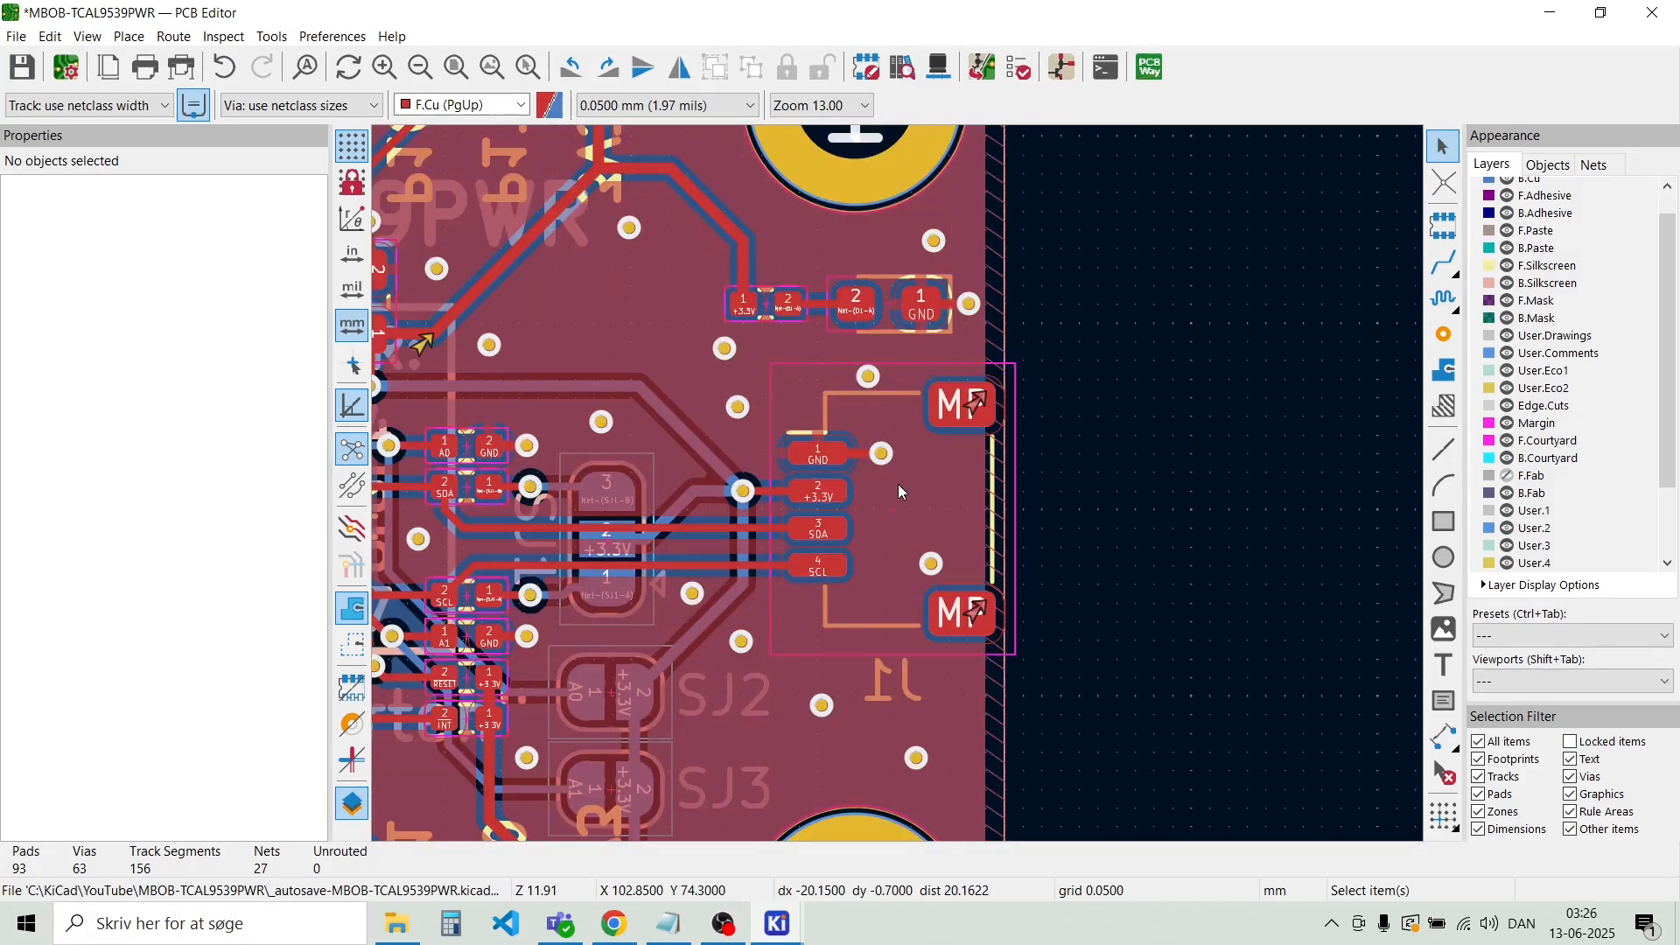
scroll(898, 484, "down", 3)
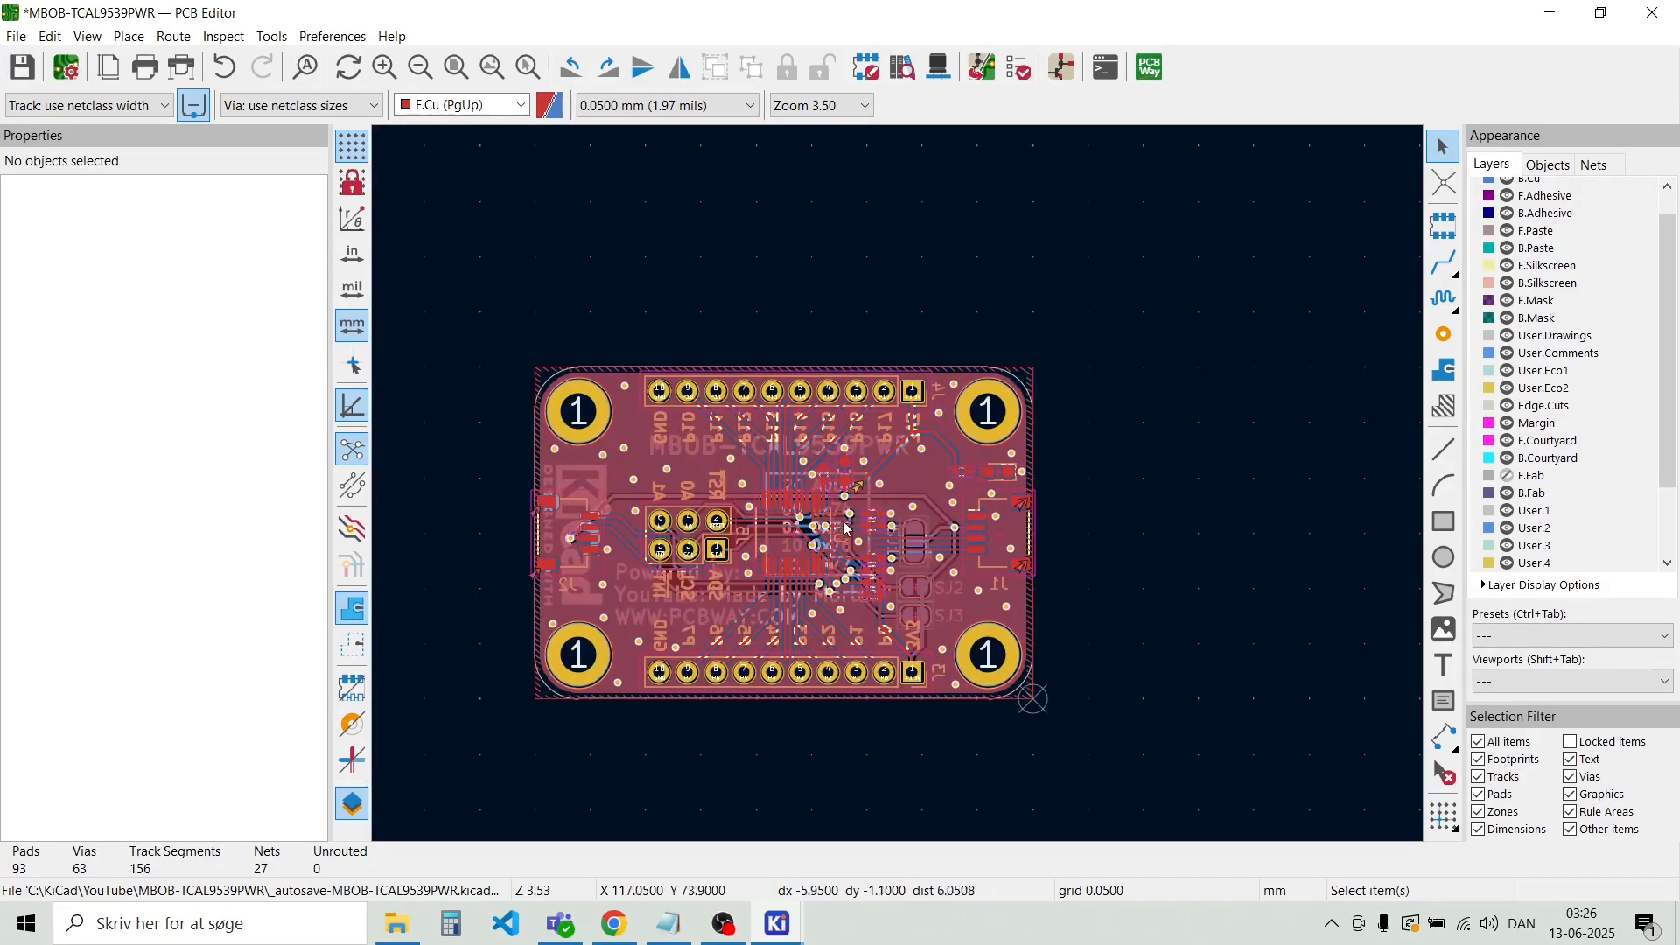
scroll(484, 648, "up", 2)
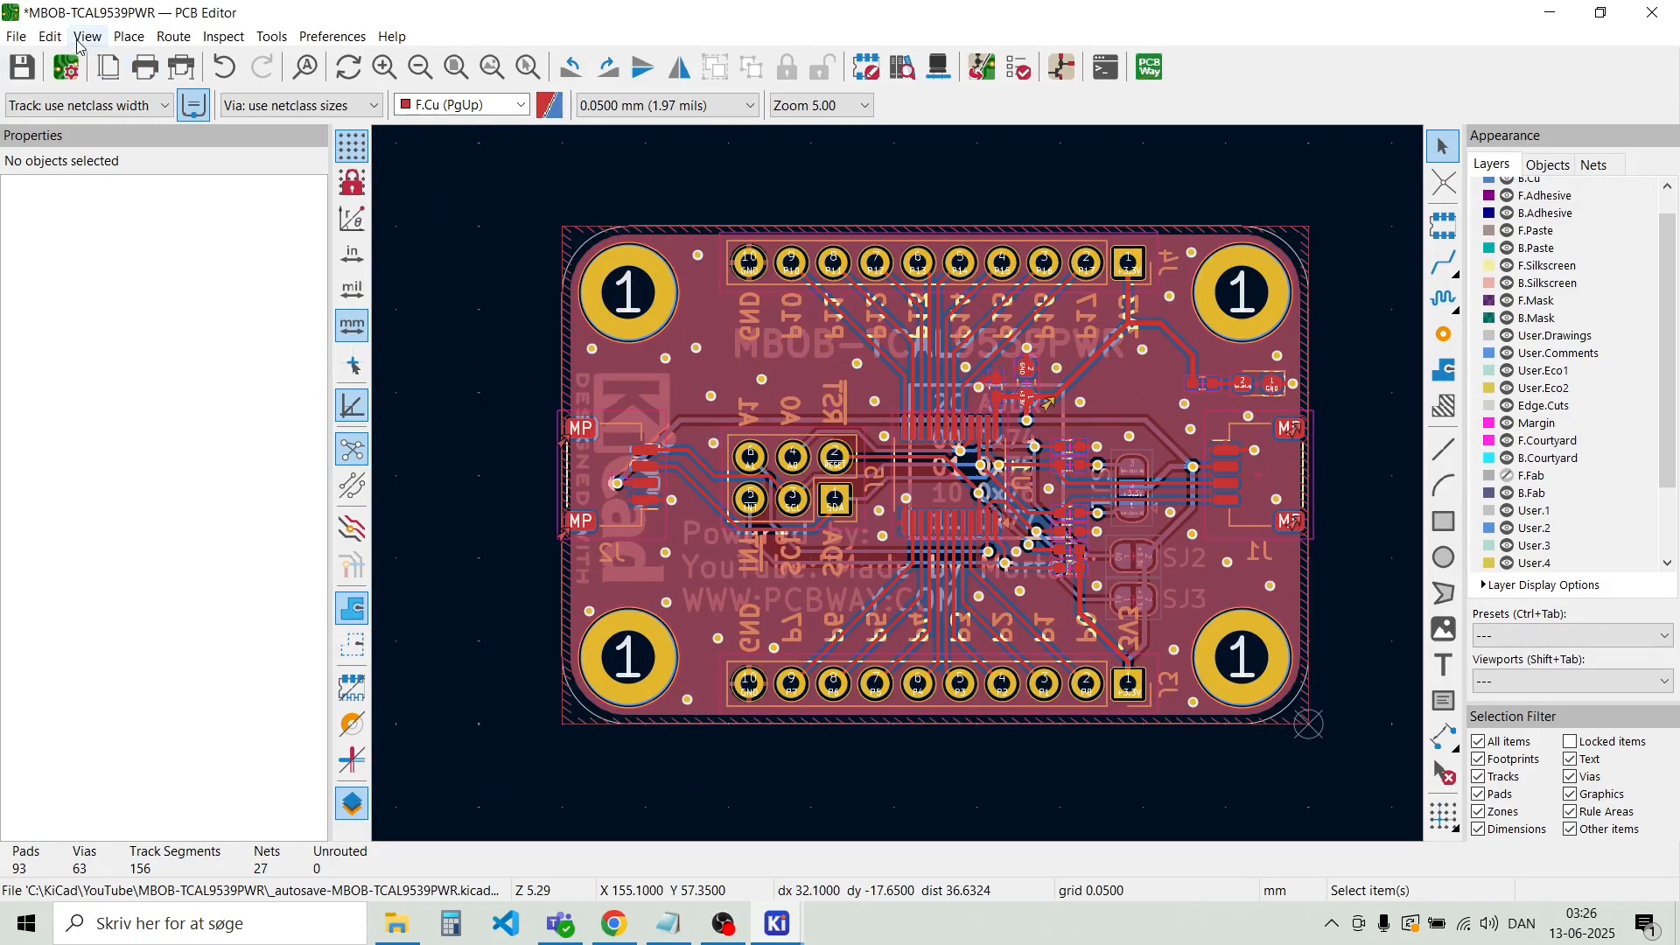
Inspect the assembled front of the board from several angles in the 3D Viewer and return to the layout
left_click(83, 37)
left_click(136, 88)
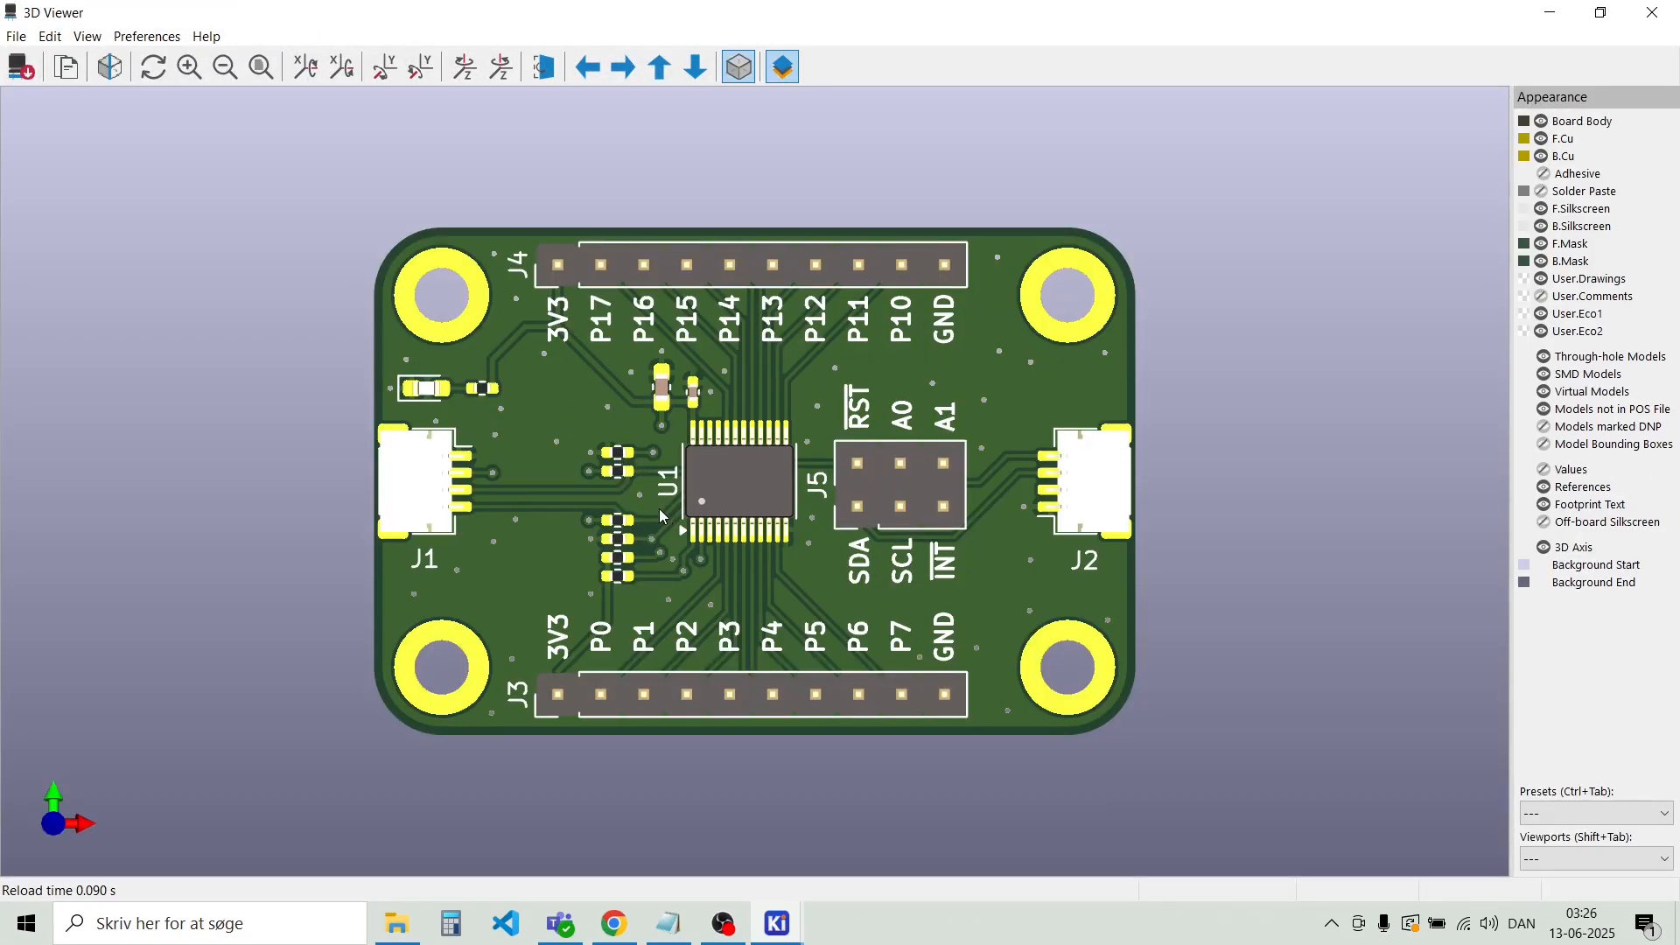
scroll(661, 516, "up", 4)
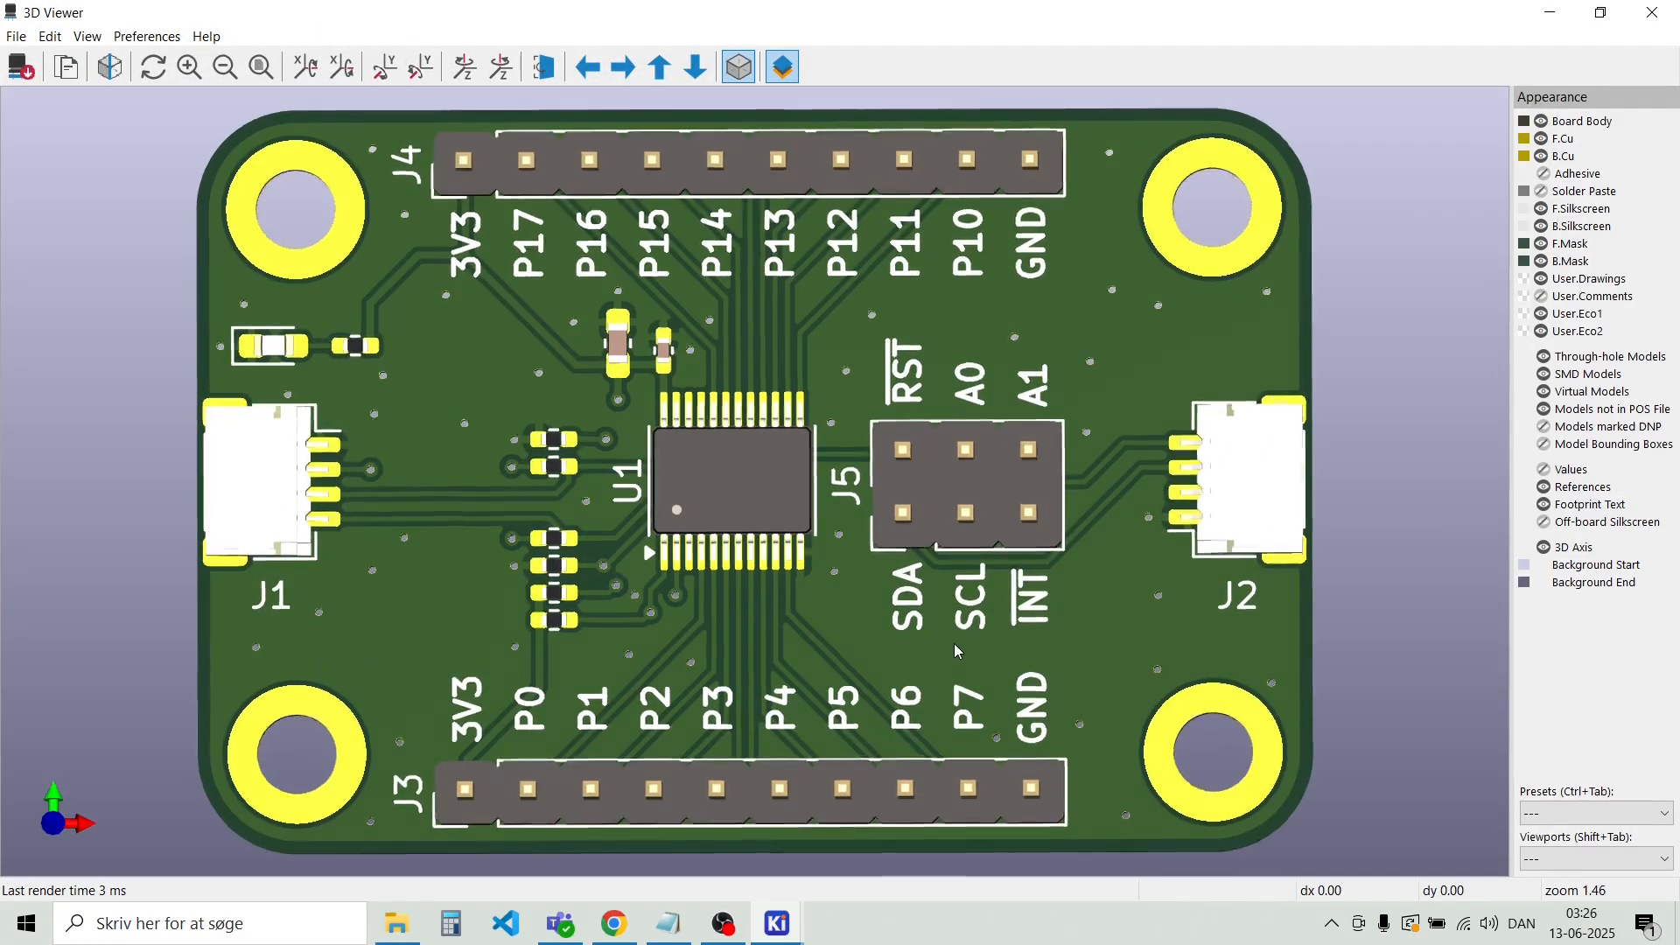
left_click_drag(959, 652, 907, 535)
left_click_drag(722, 487, 885, 602)
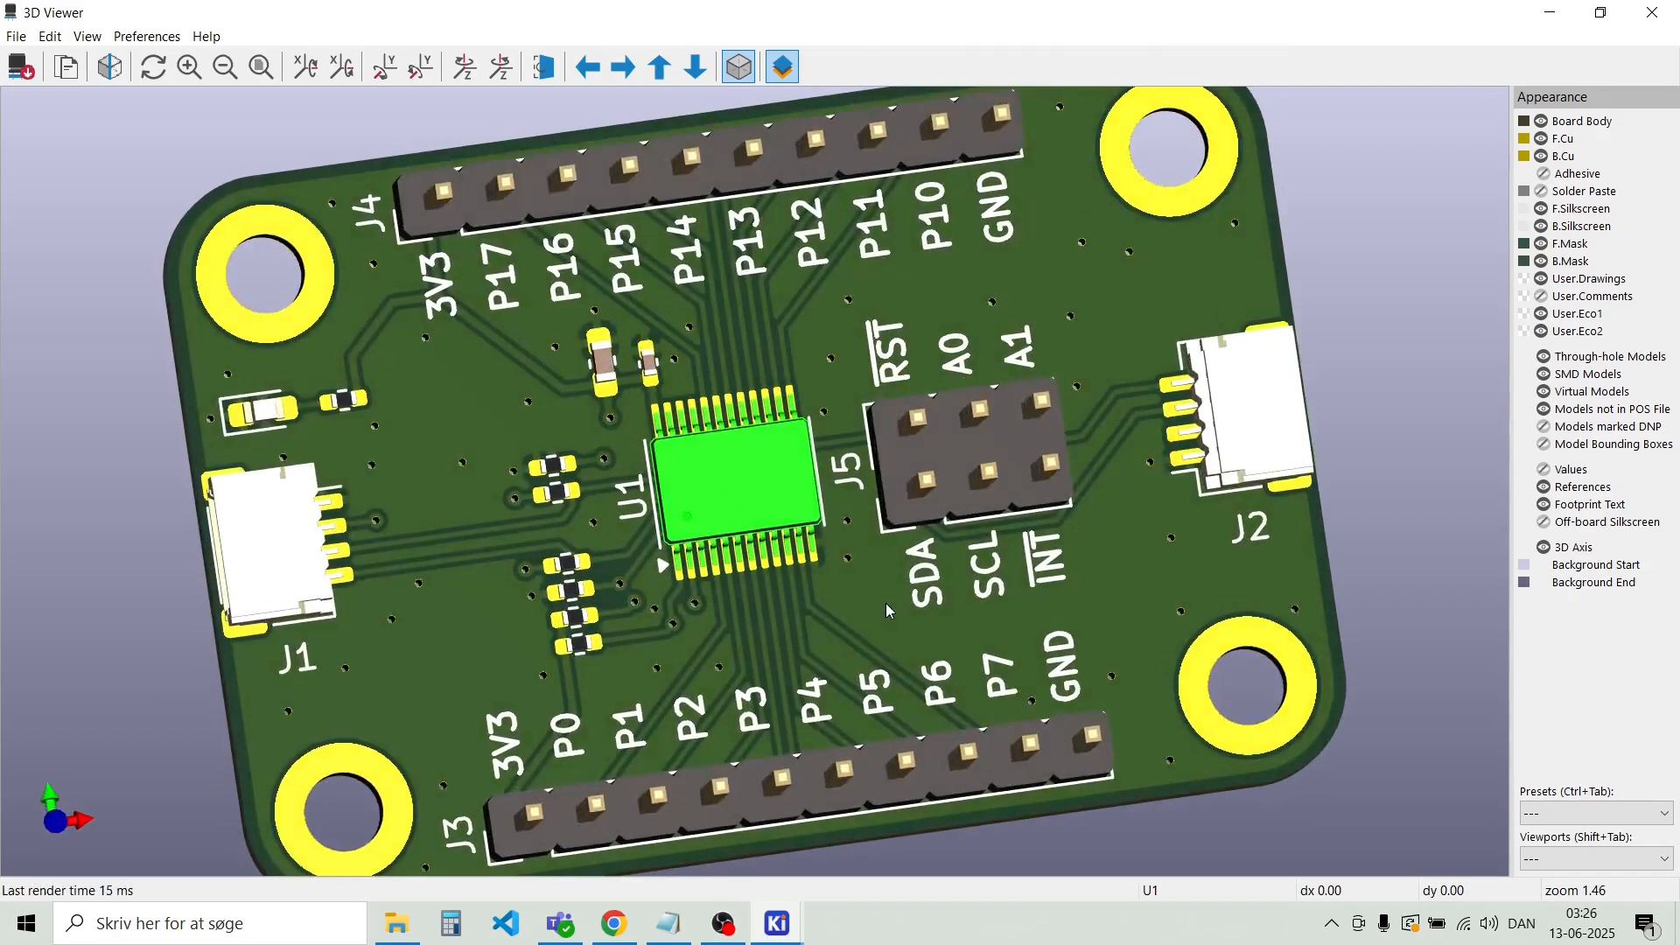
left_click_drag(721, 637, 606, 639)
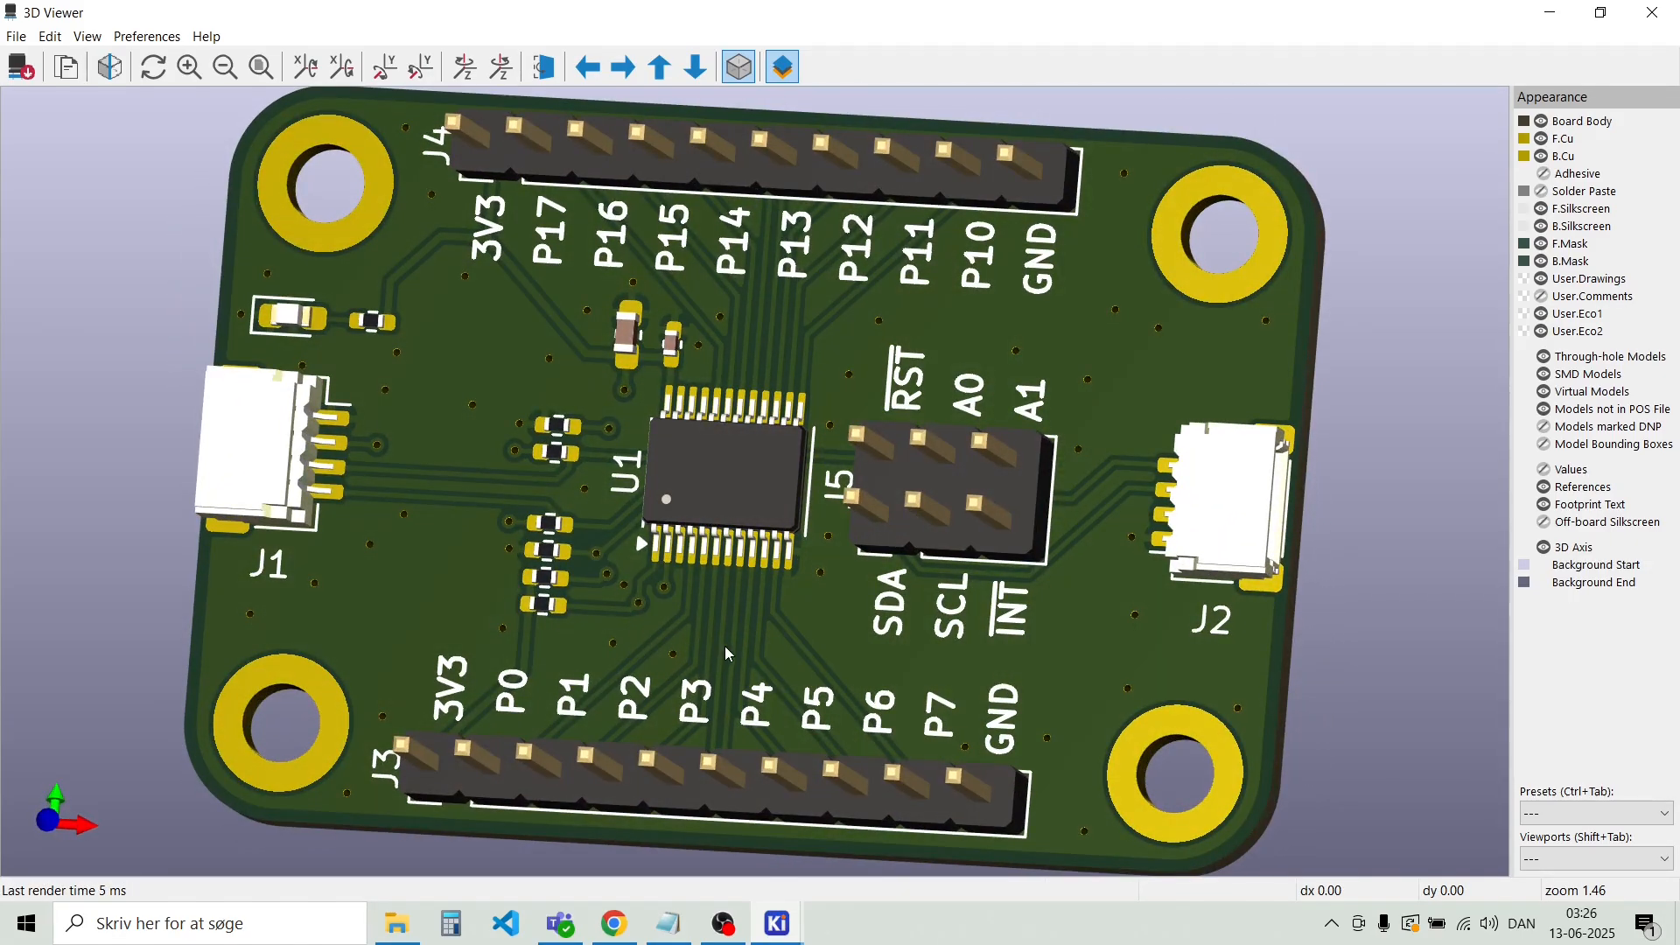
left_click_drag(727, 649, 876, 603)
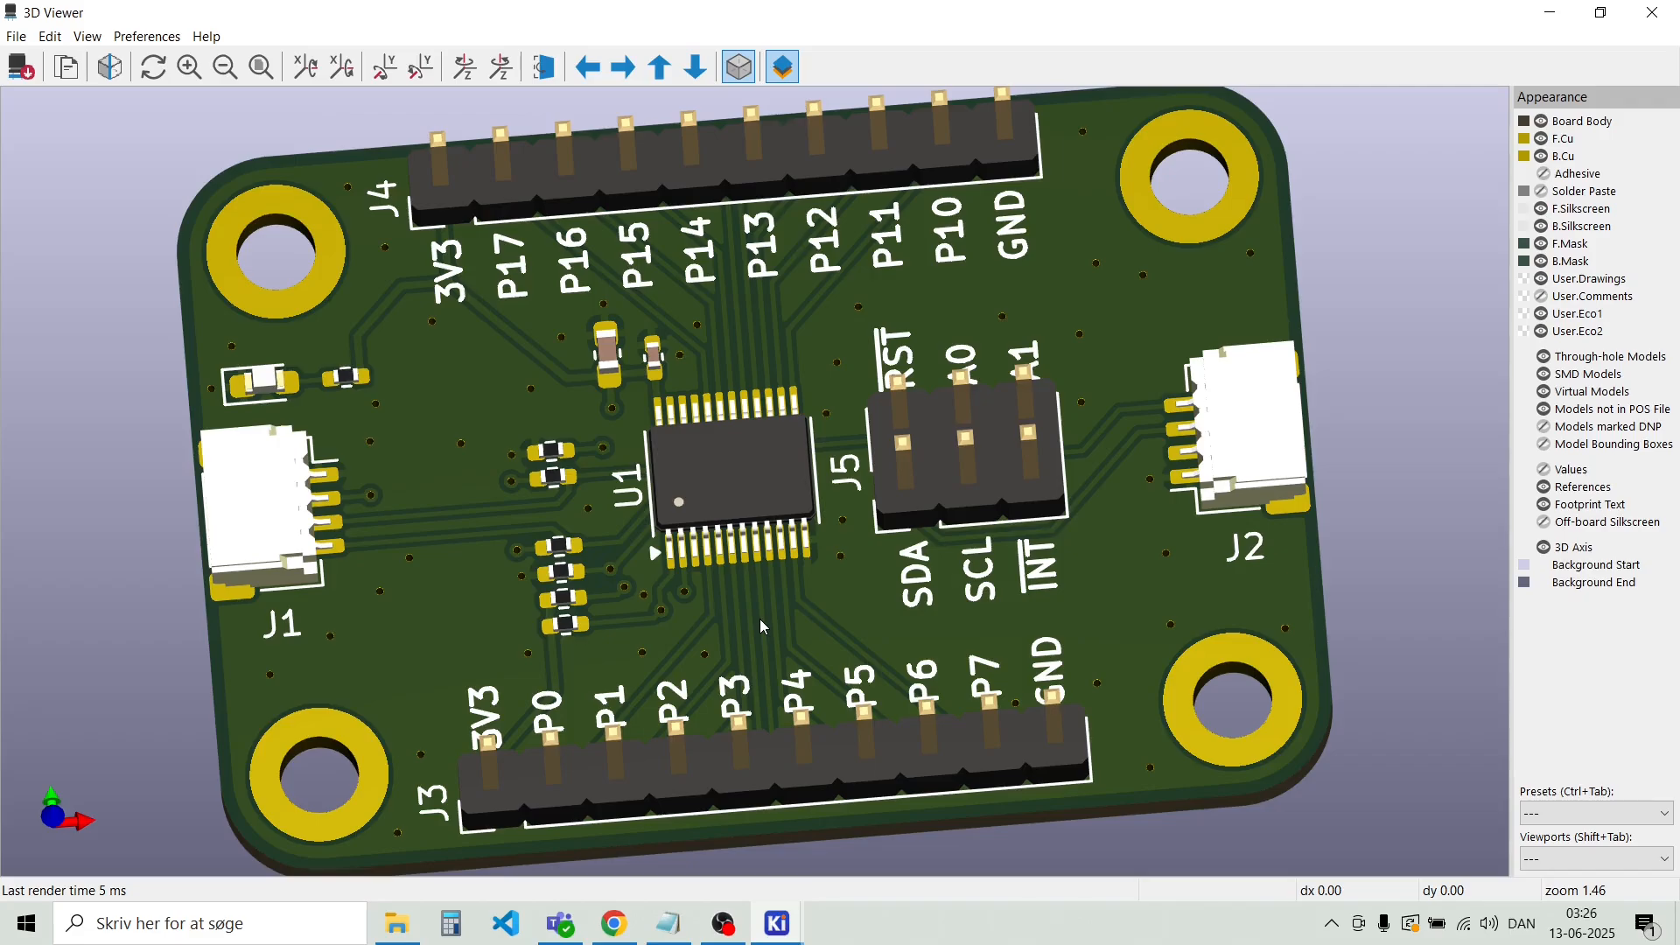
scroll(760, 617, "down", 2)
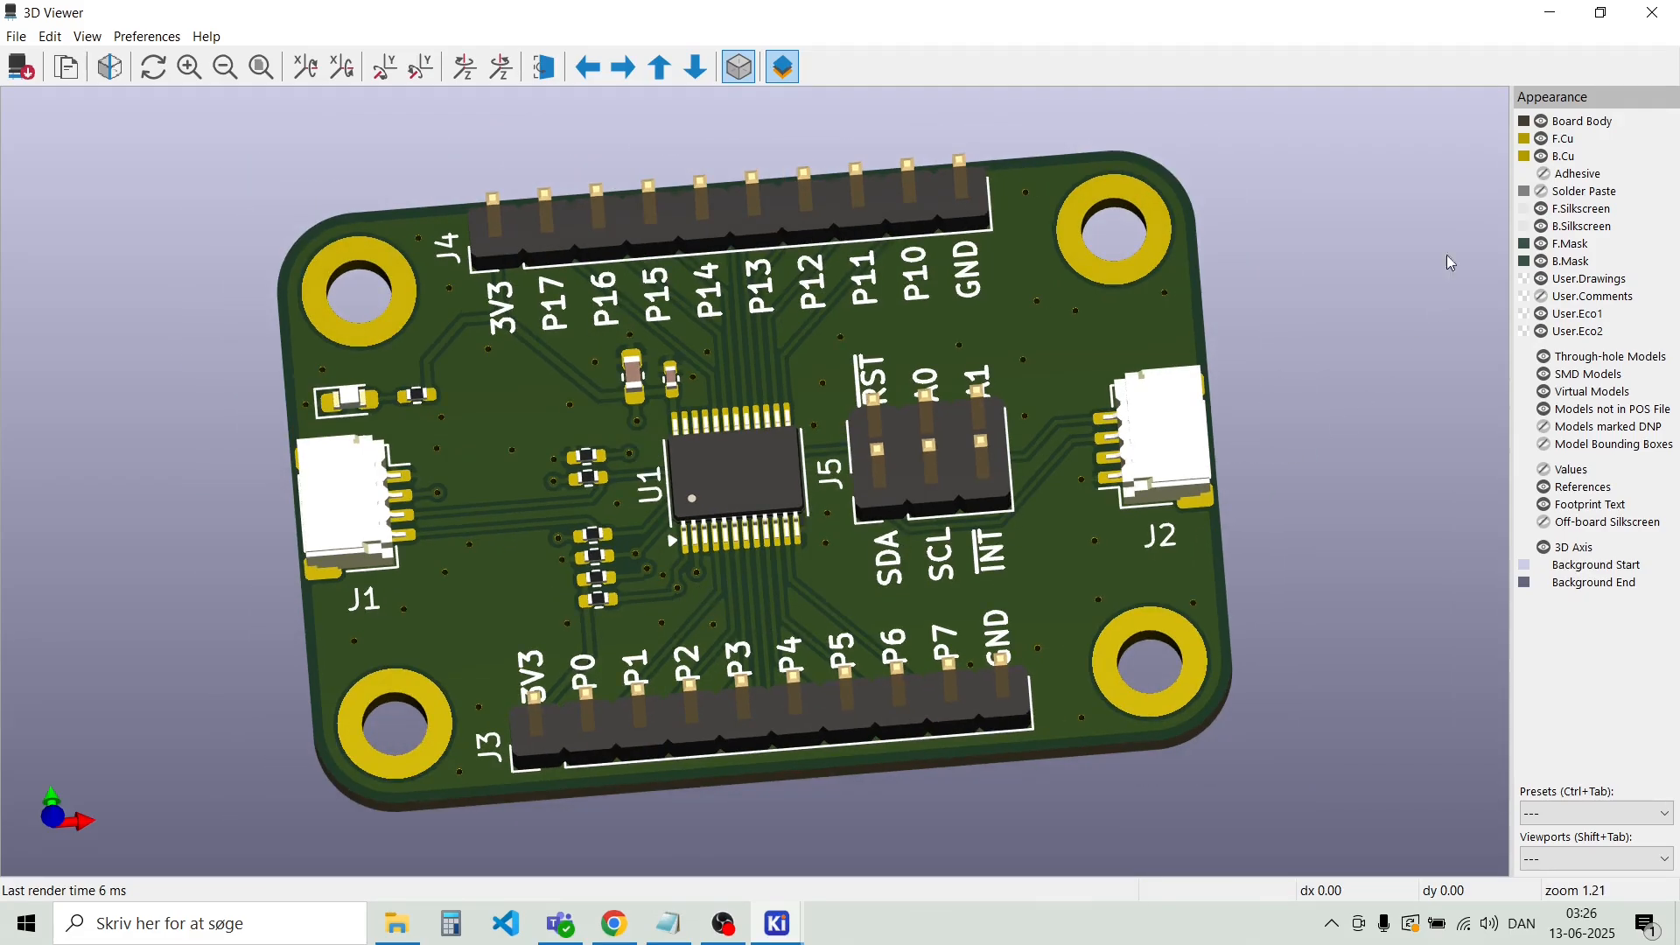
left_click(1657, 16)
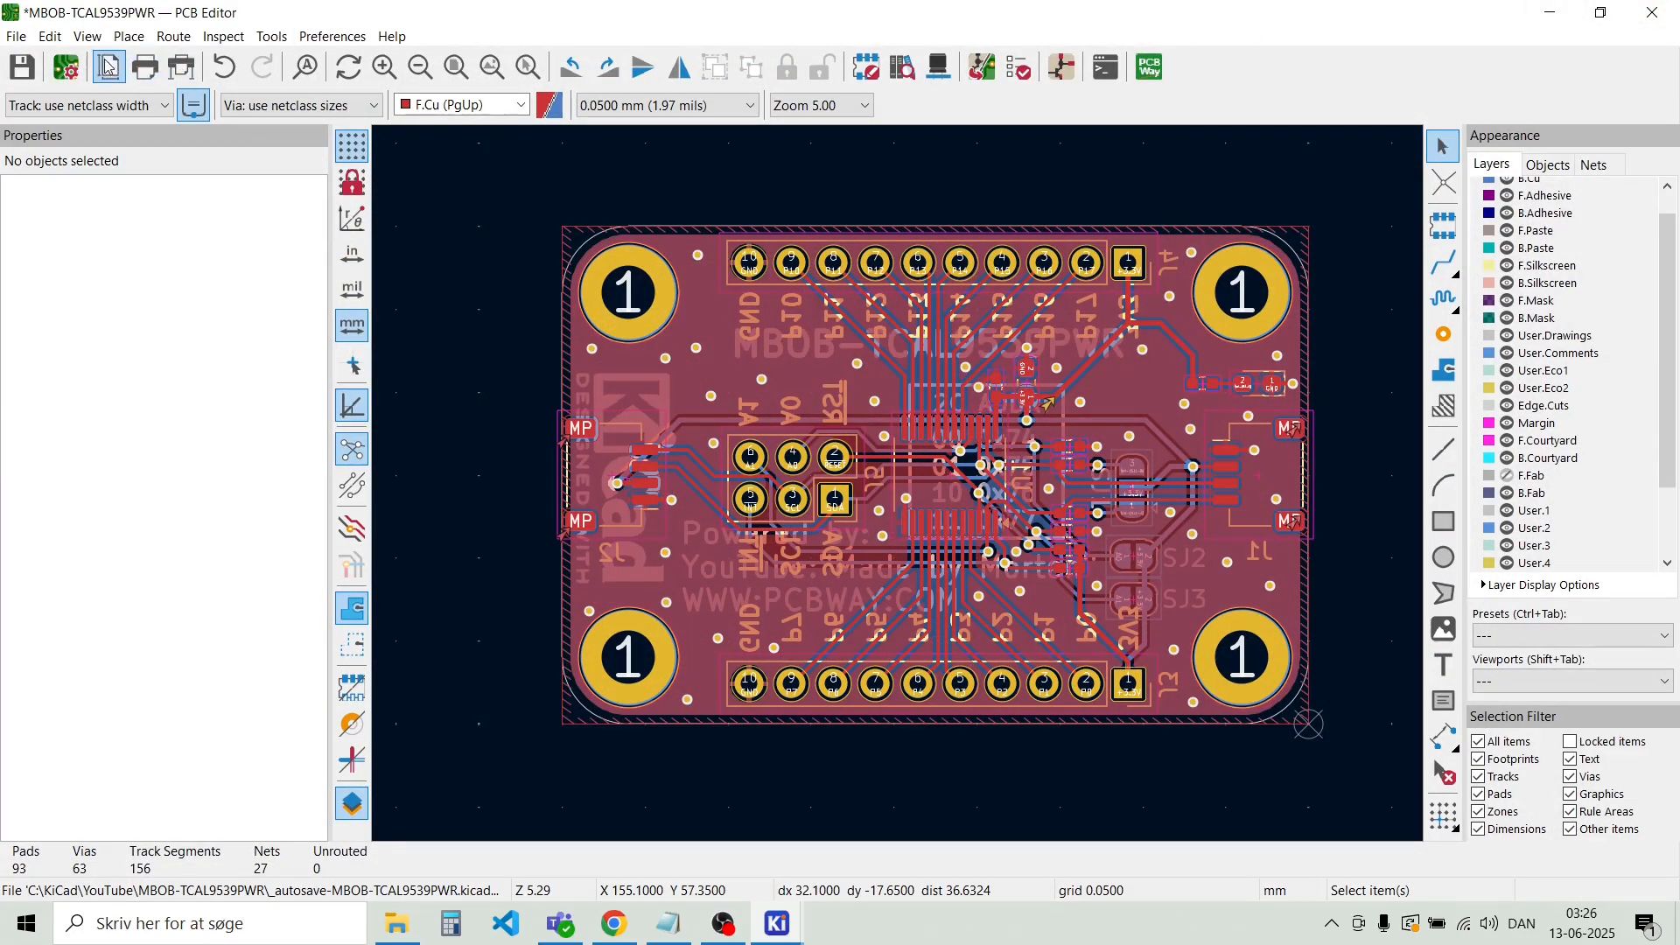
Save the board and send its fabrication files to PCBWay with the PCBWay Plug-in for KiCad
left_click(22, 67)
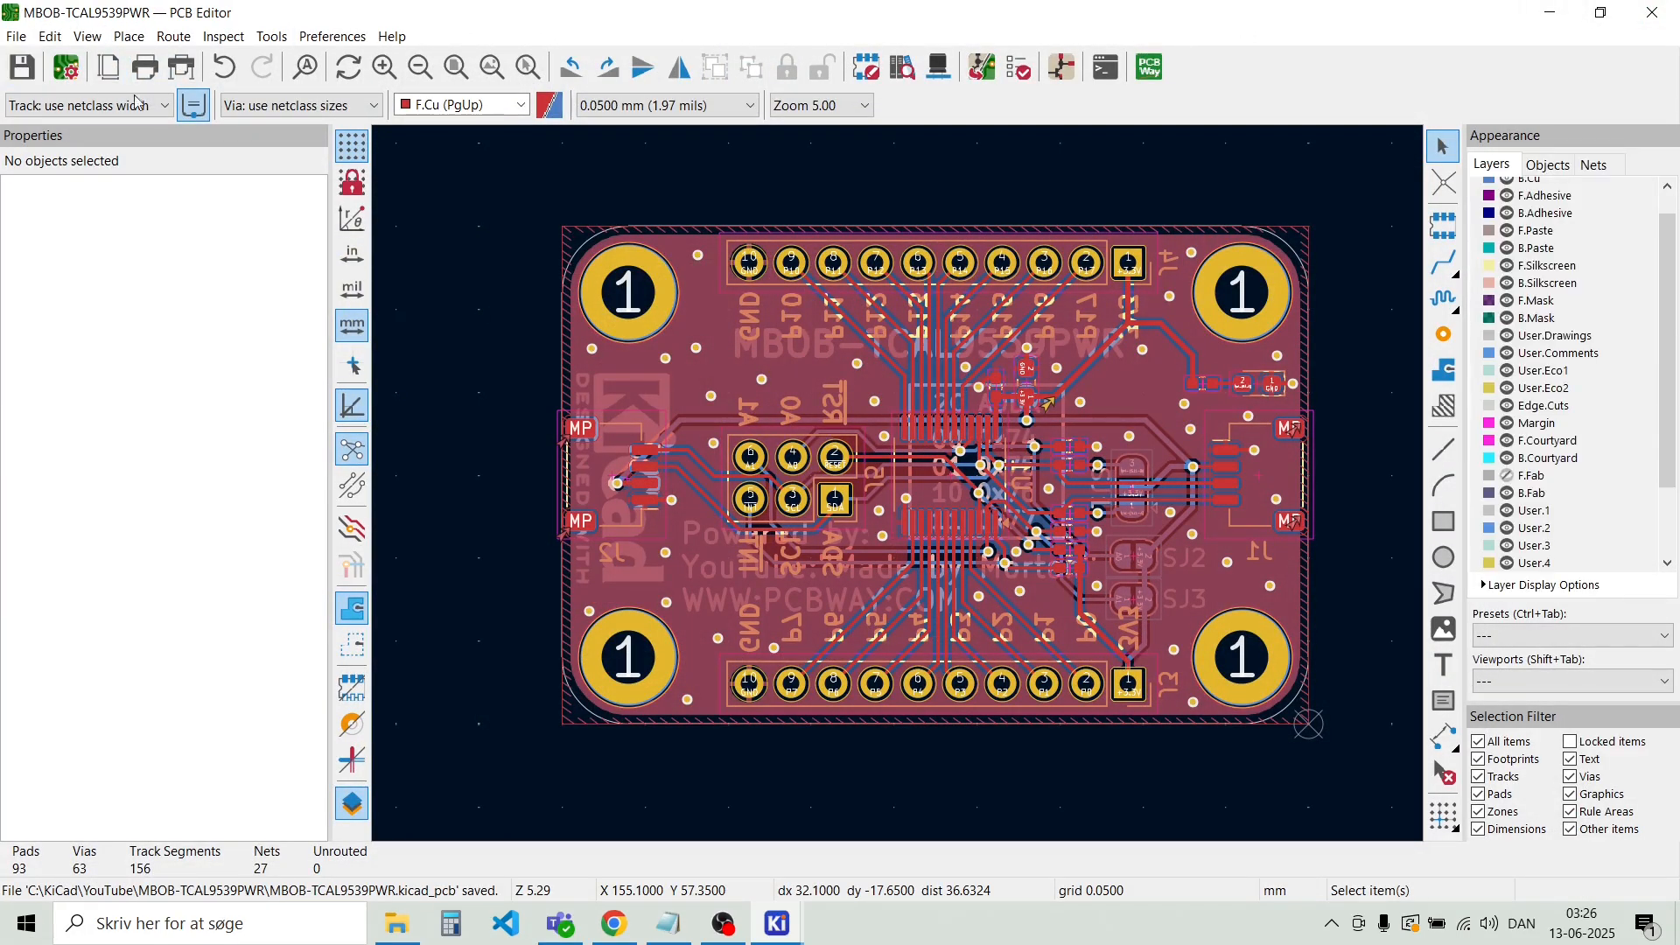
left_click(272, 37)
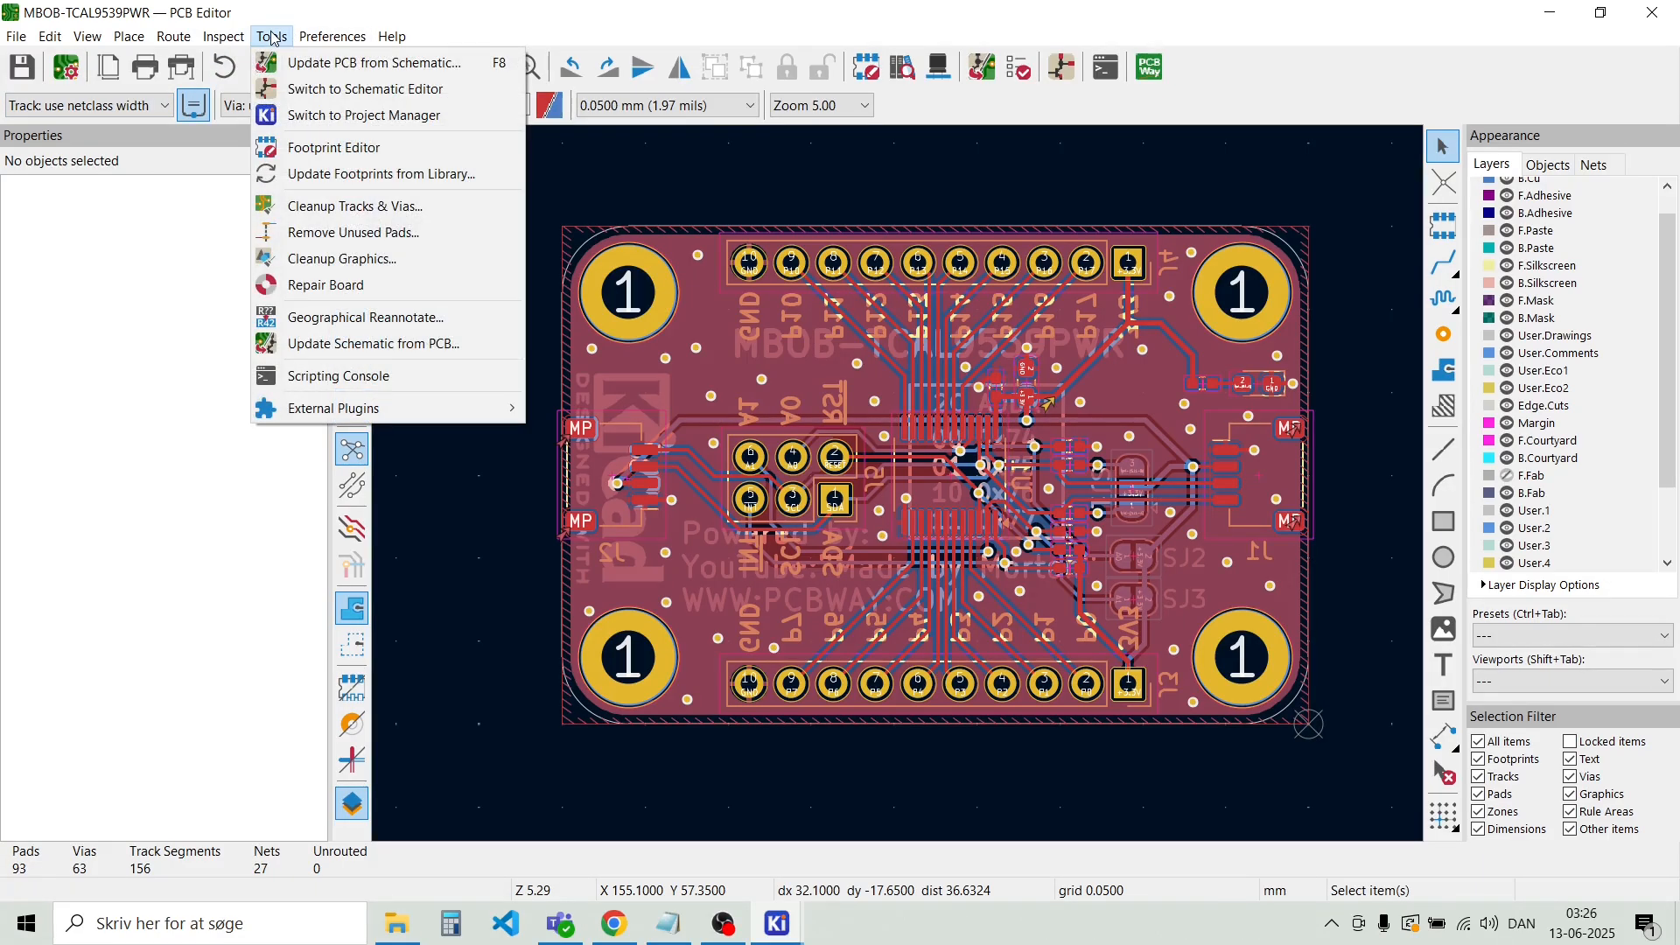
mouse_move(343, 410)
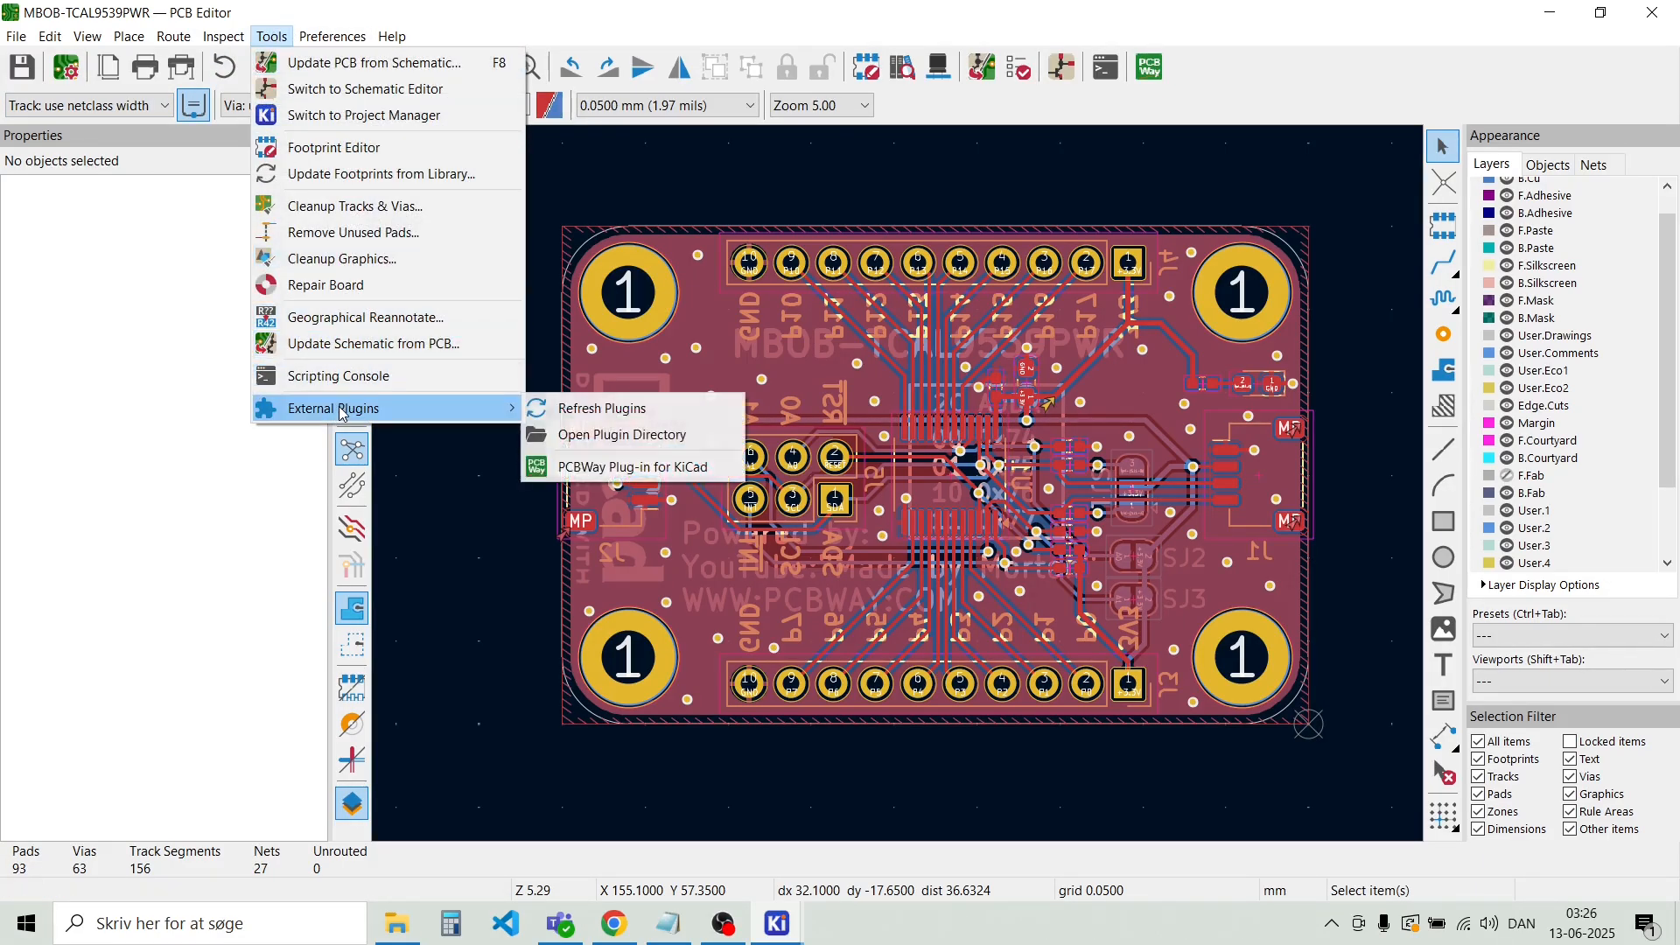
left_click(584, 473)
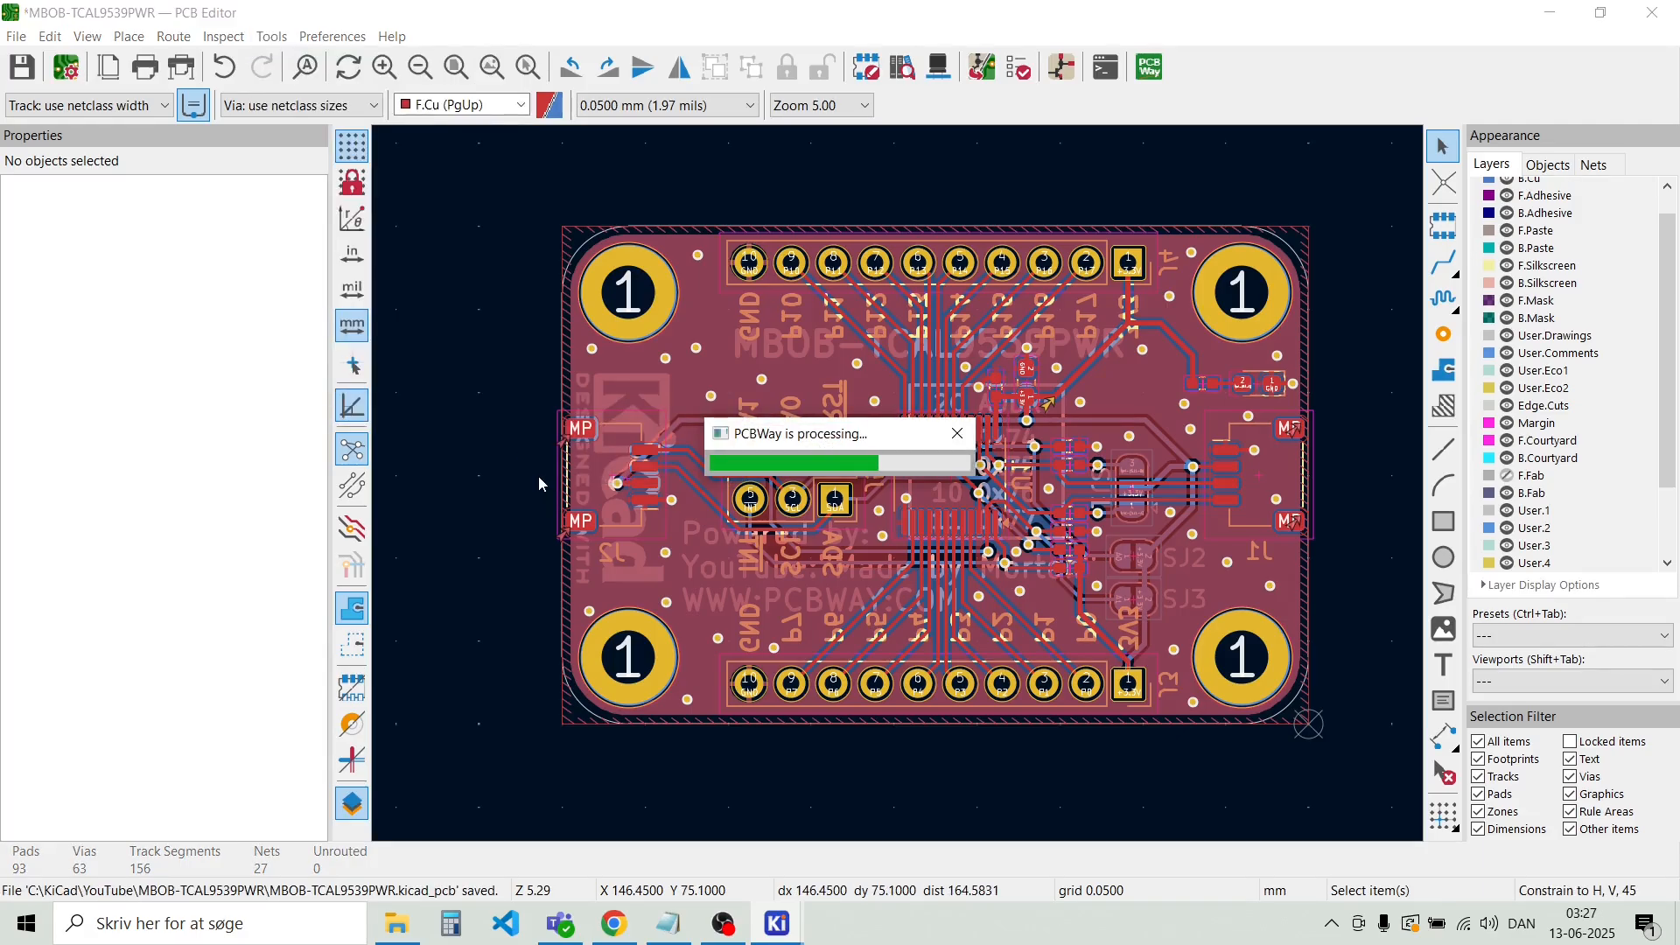
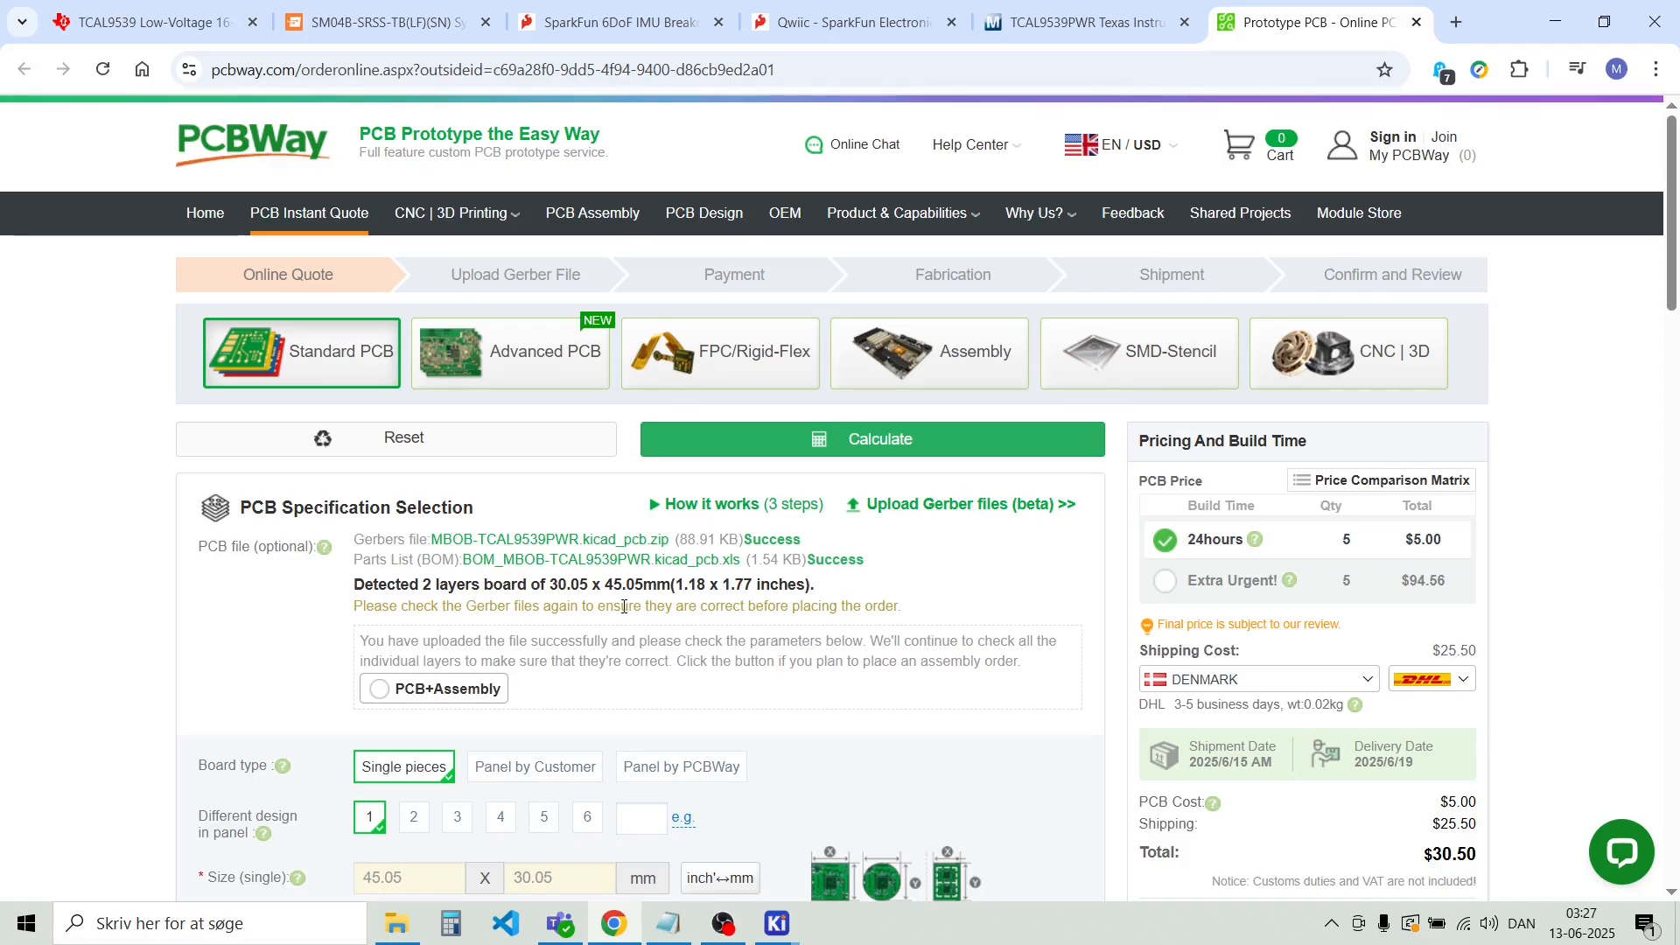
Review the PCB specifications on the PCBWay quote page, from board size and layers to surface finish and finished copper
scroll(624, 606, "down", 4)
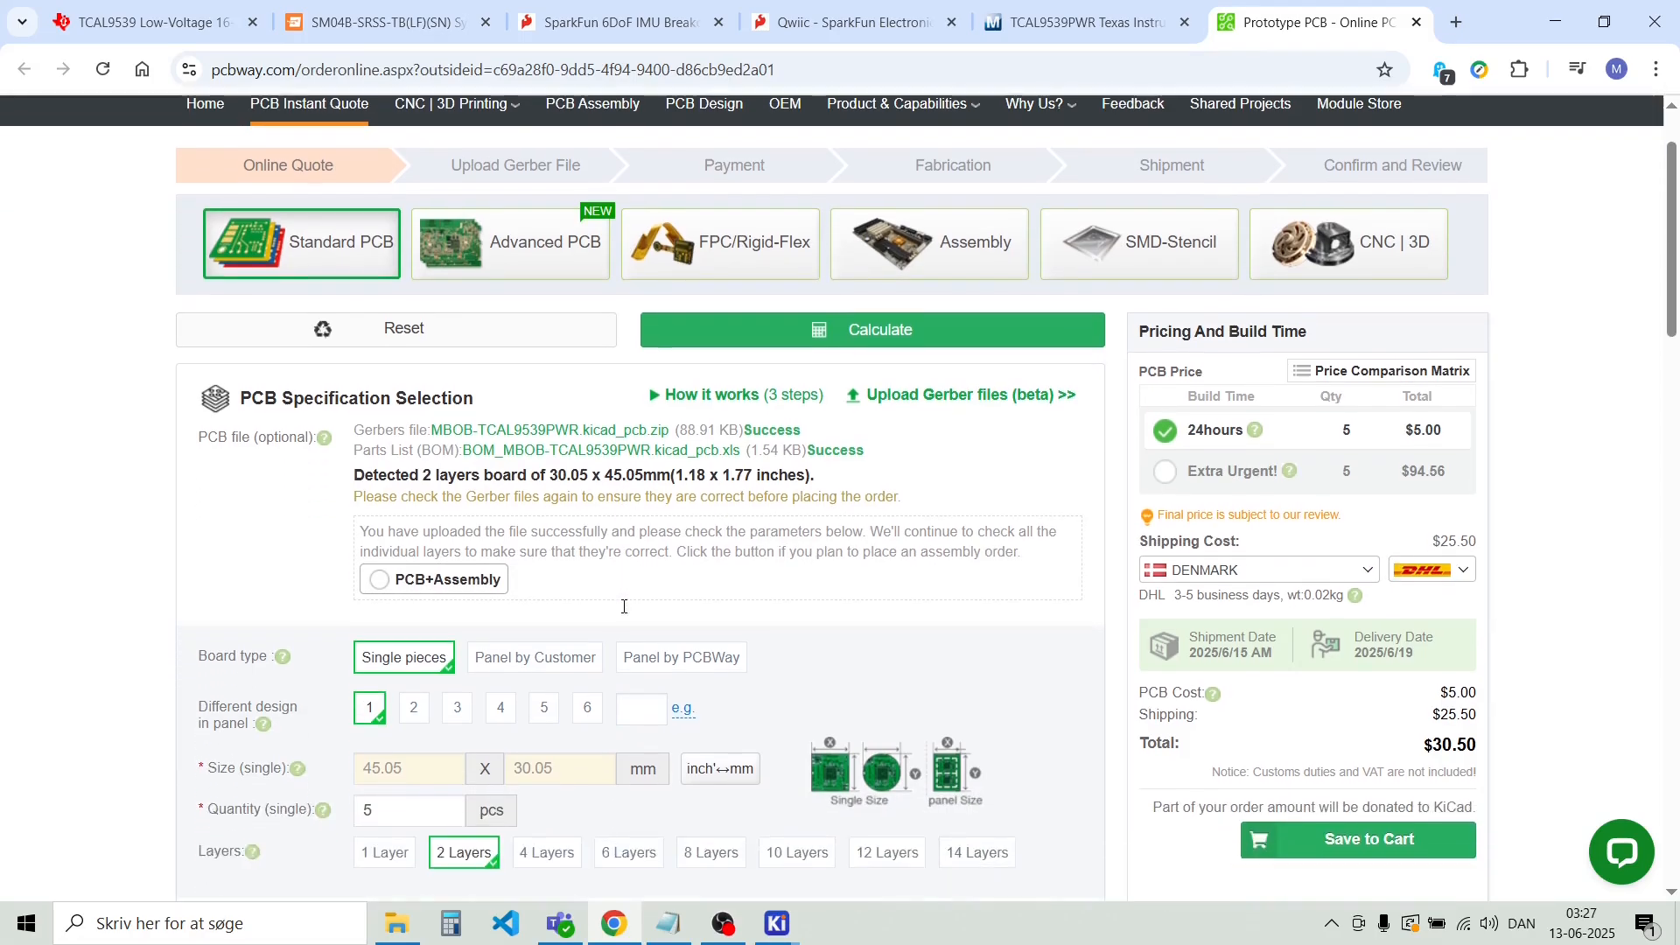
scroll(624, 612, "down", 1)
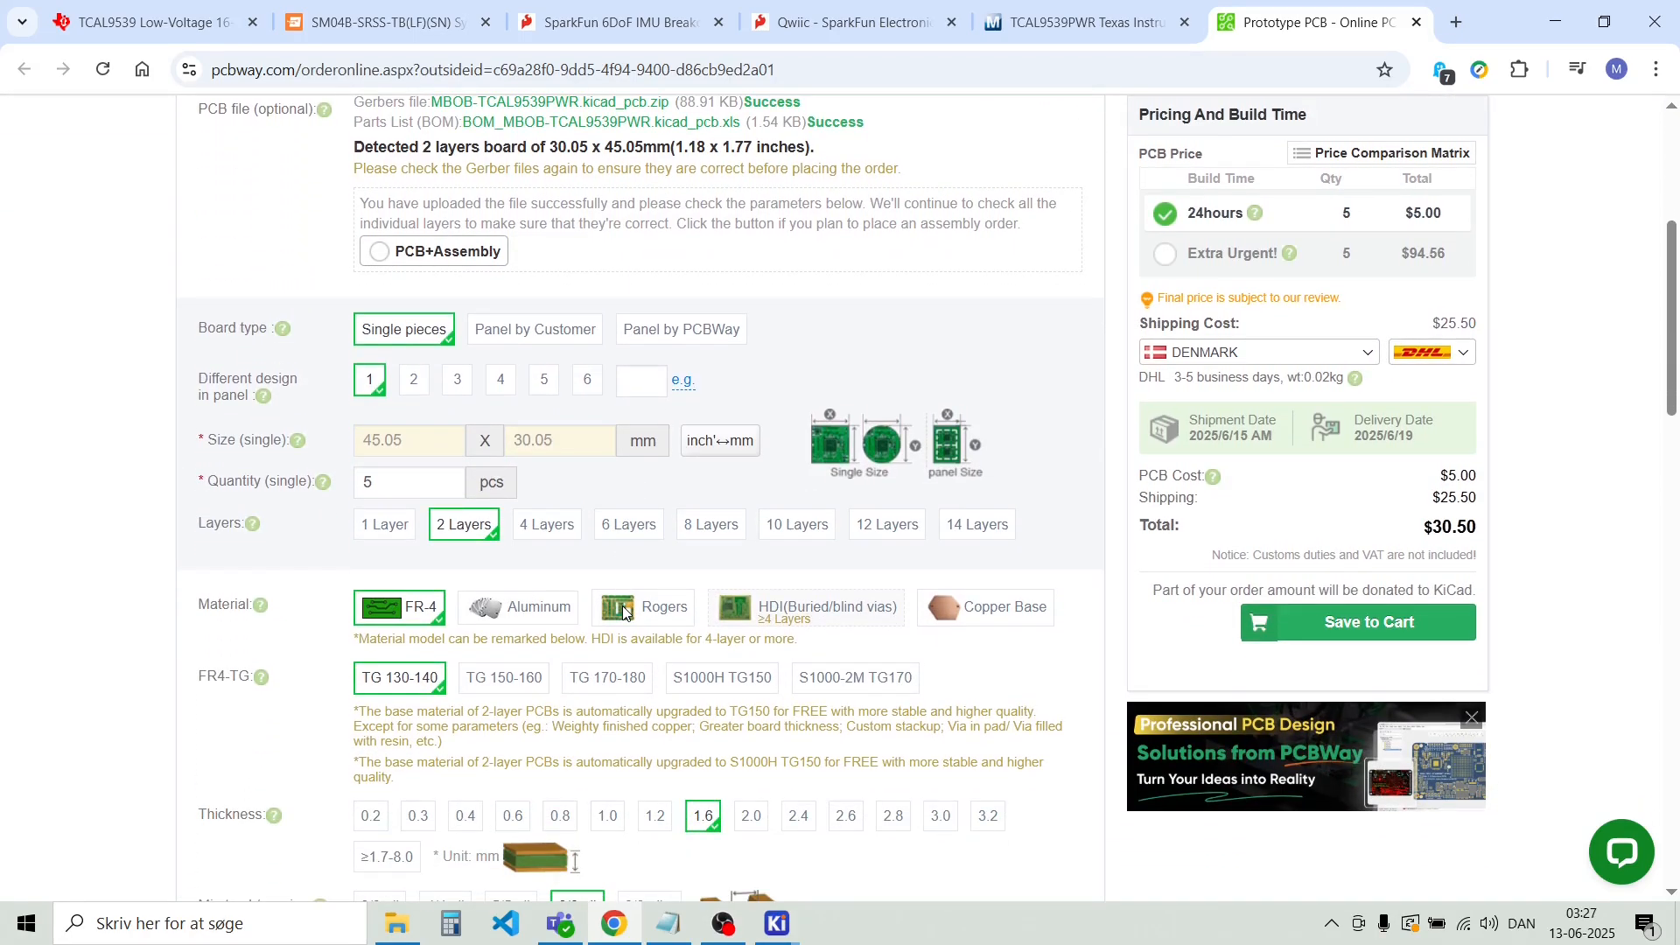
scroll(623, 608, "down", 1)
scroll(624, 607, "down", 2)
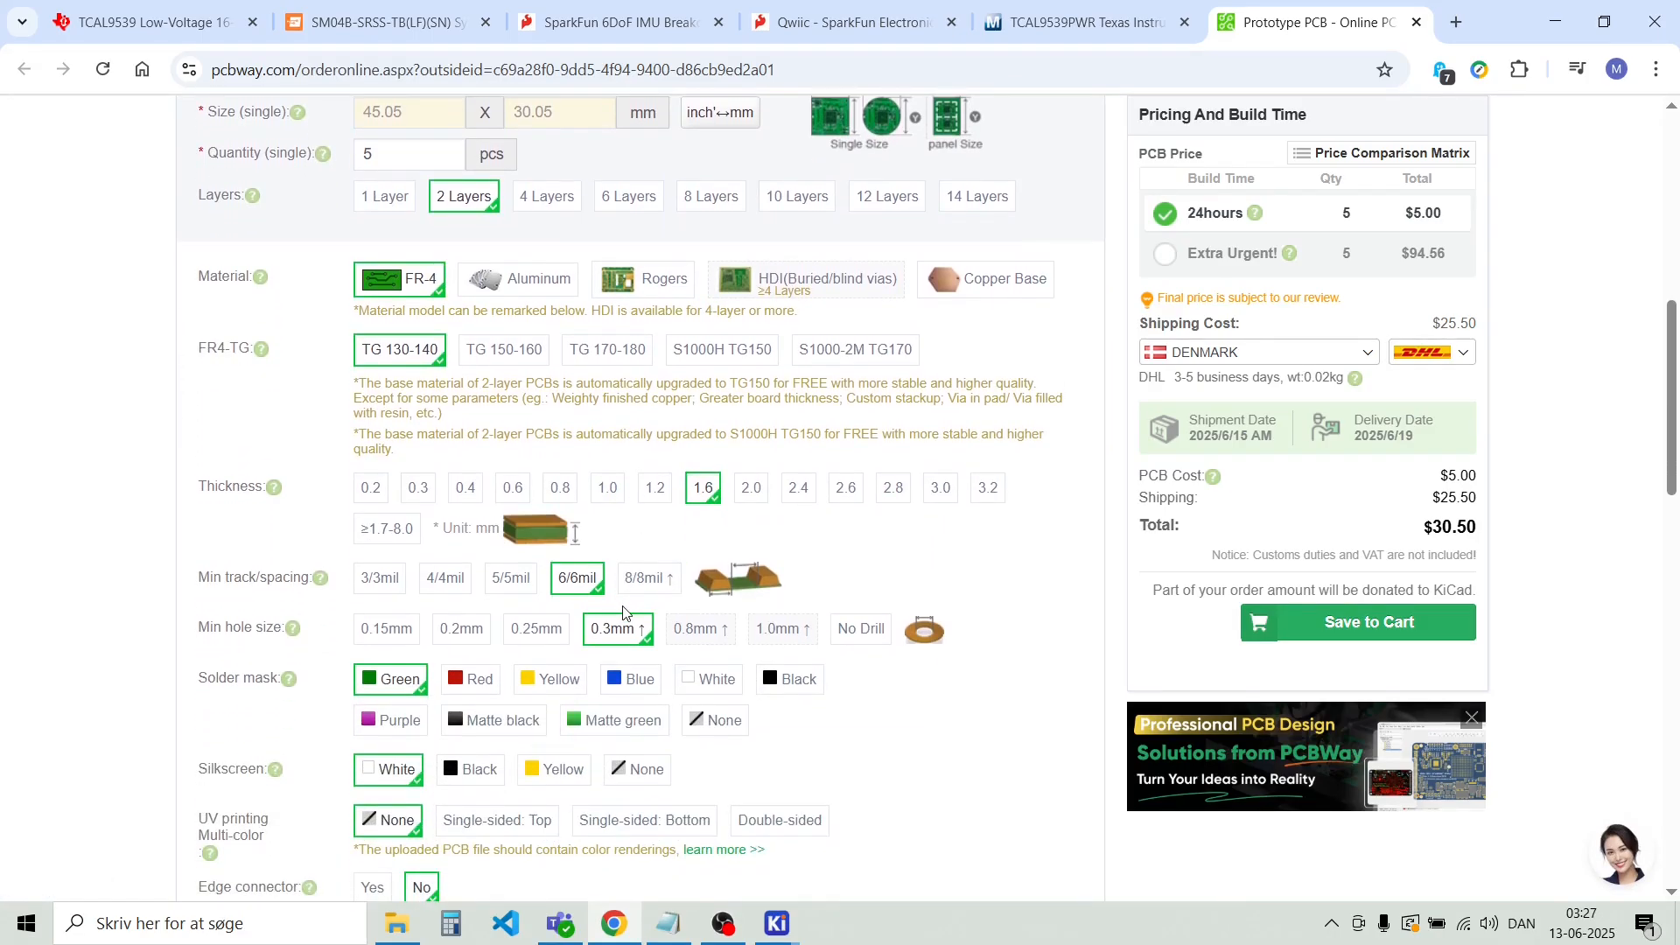
scroll(540, 694, "down", 1)
scroll(540, 694, "down", 1)
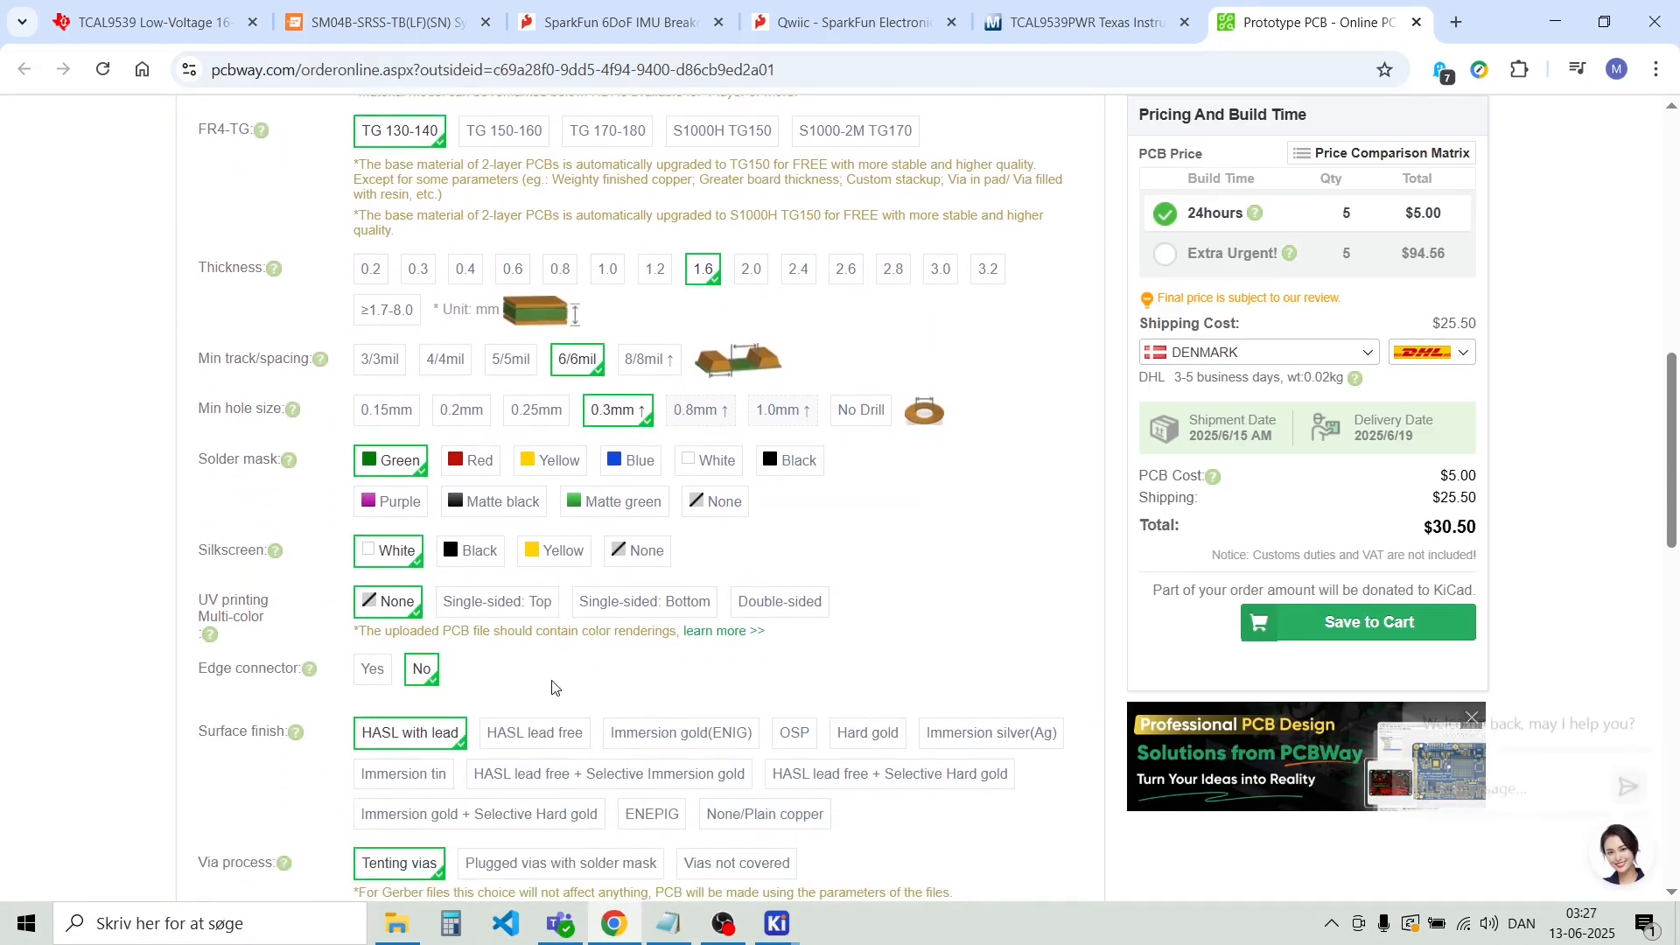
scroll(525, 682, "down", 1)
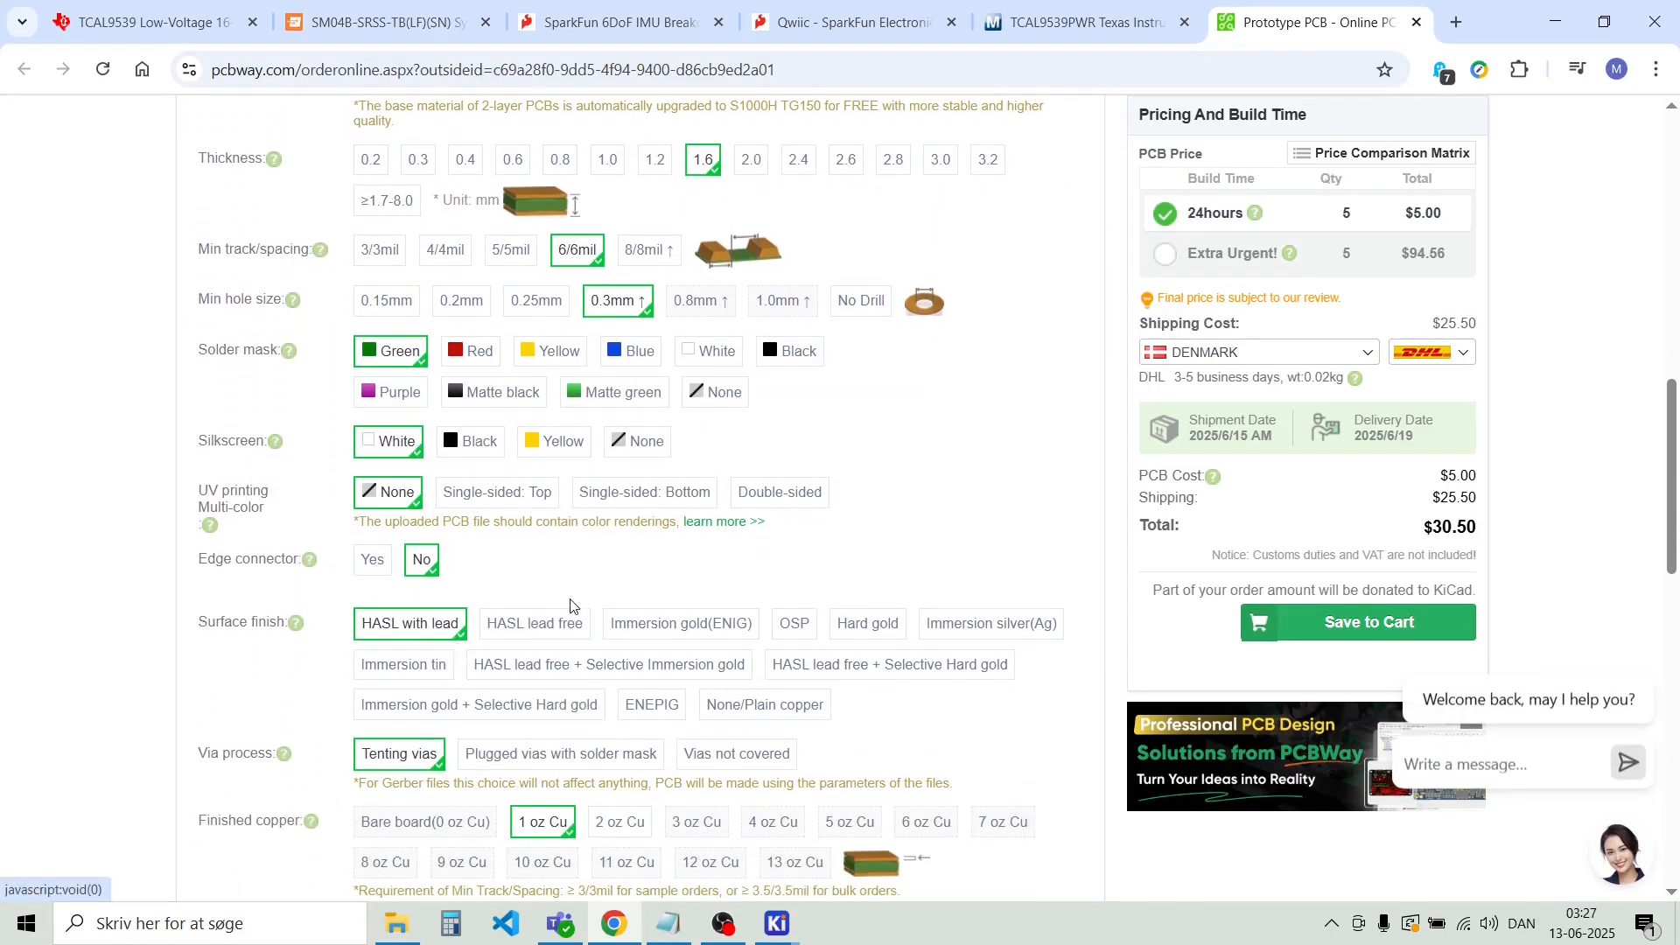
scroll(569, 610, "down", 2)
scroll(569, 610, "down", 1)
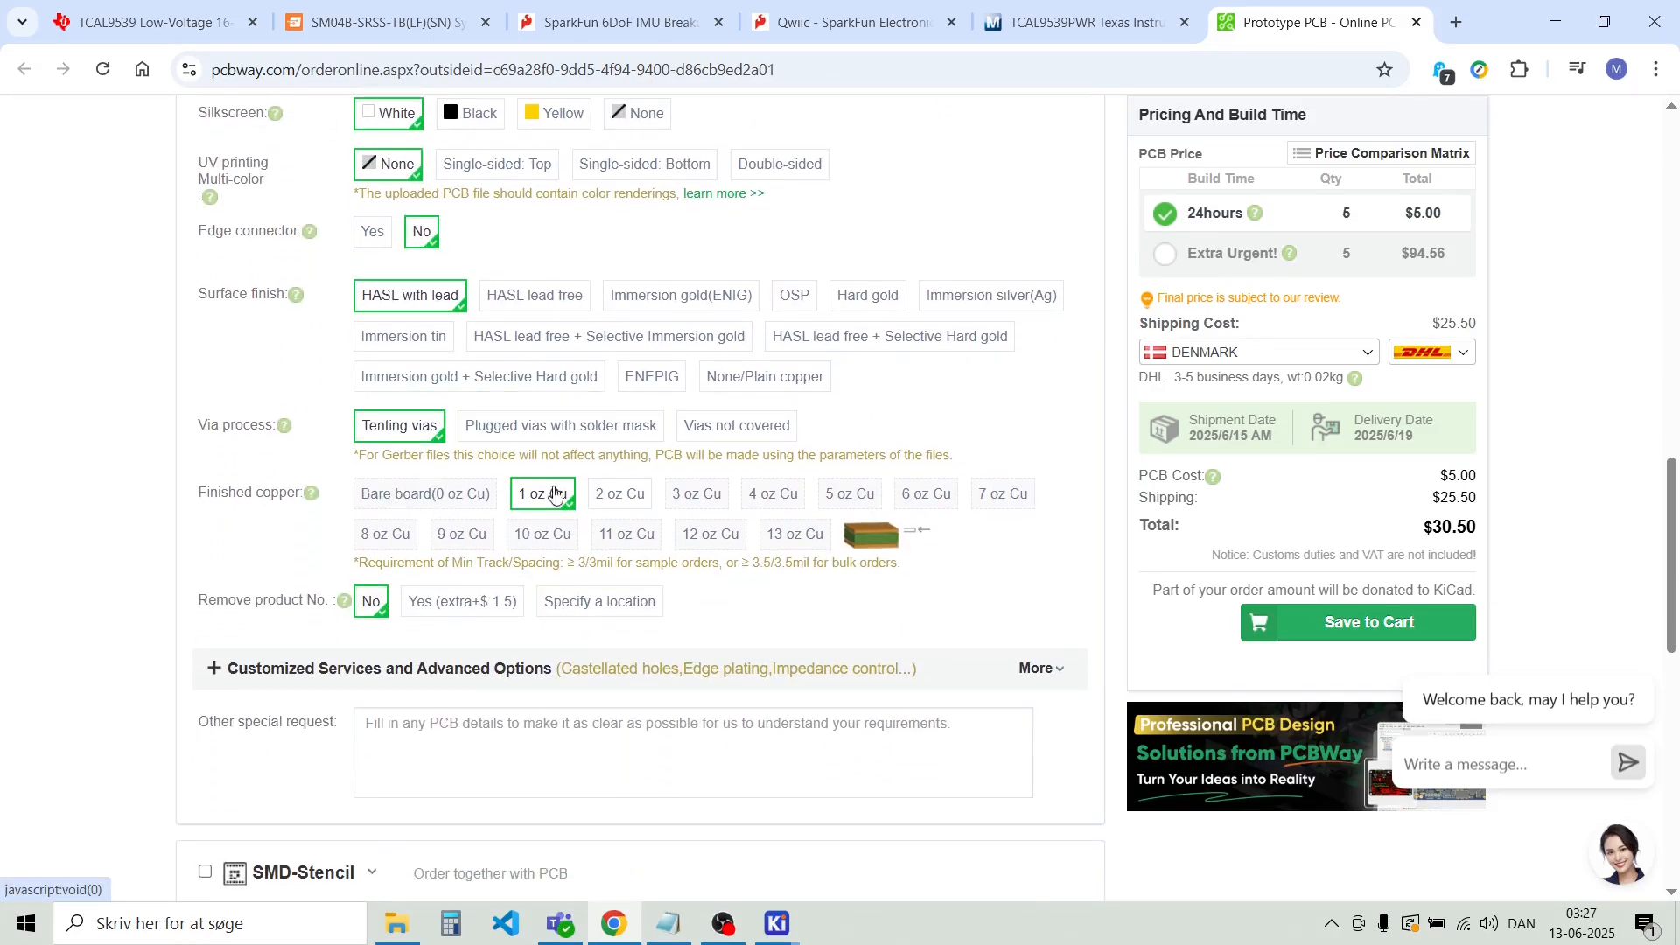
scroll(700, 514, "up", 2)
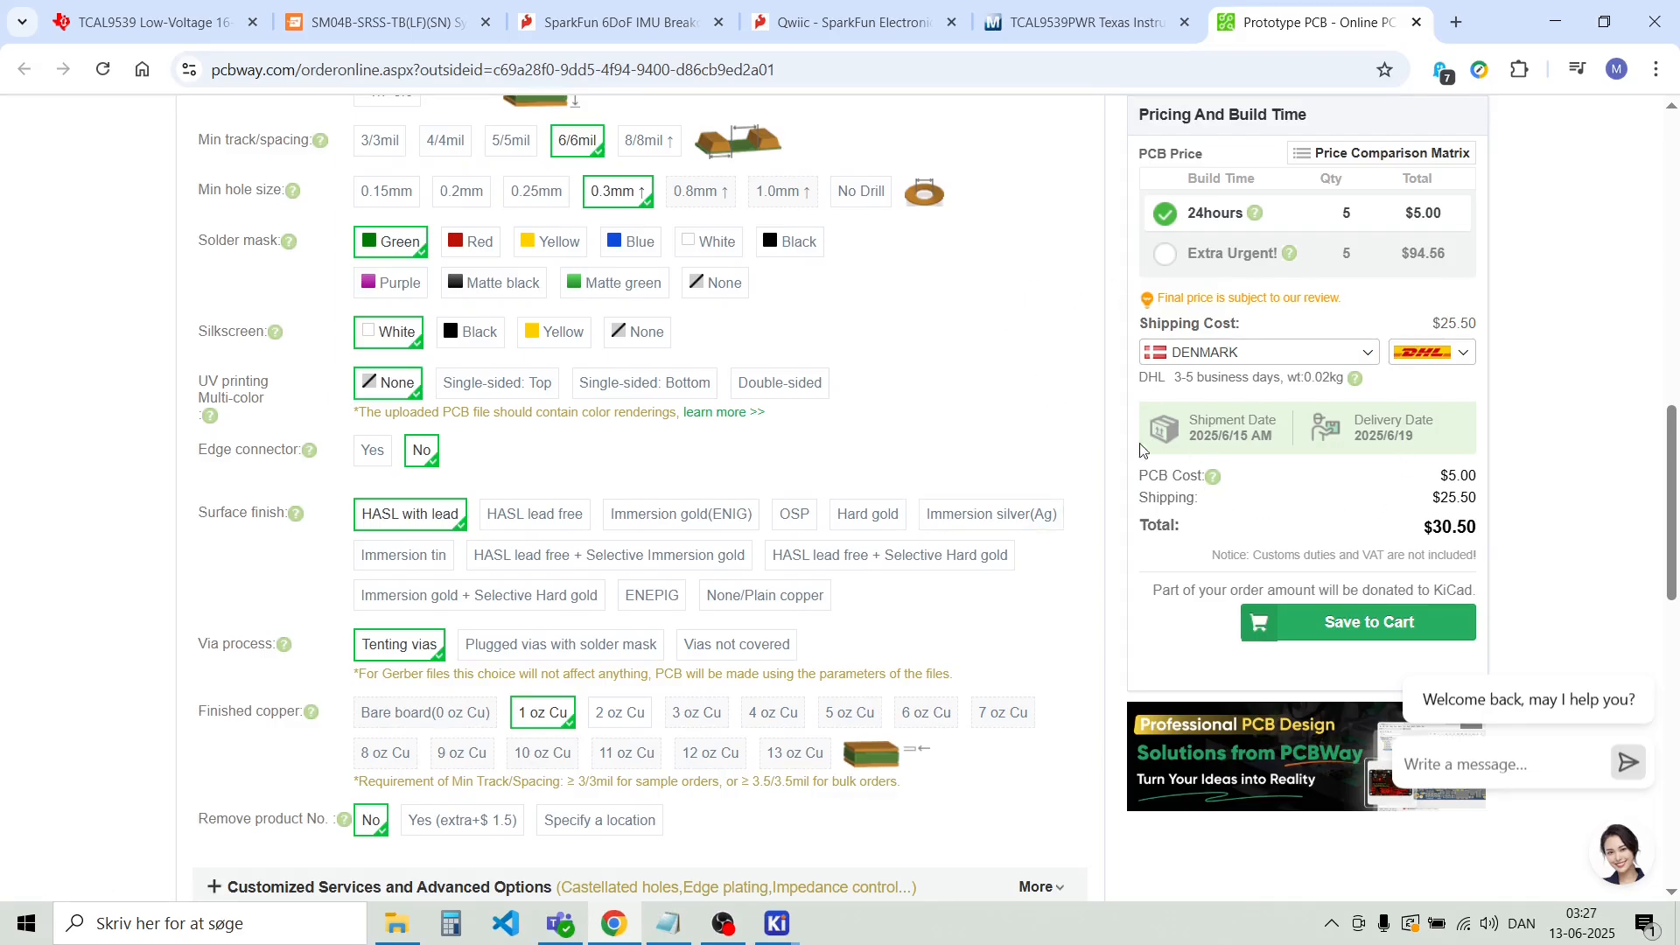
scroll(910, 497, "up", 10)
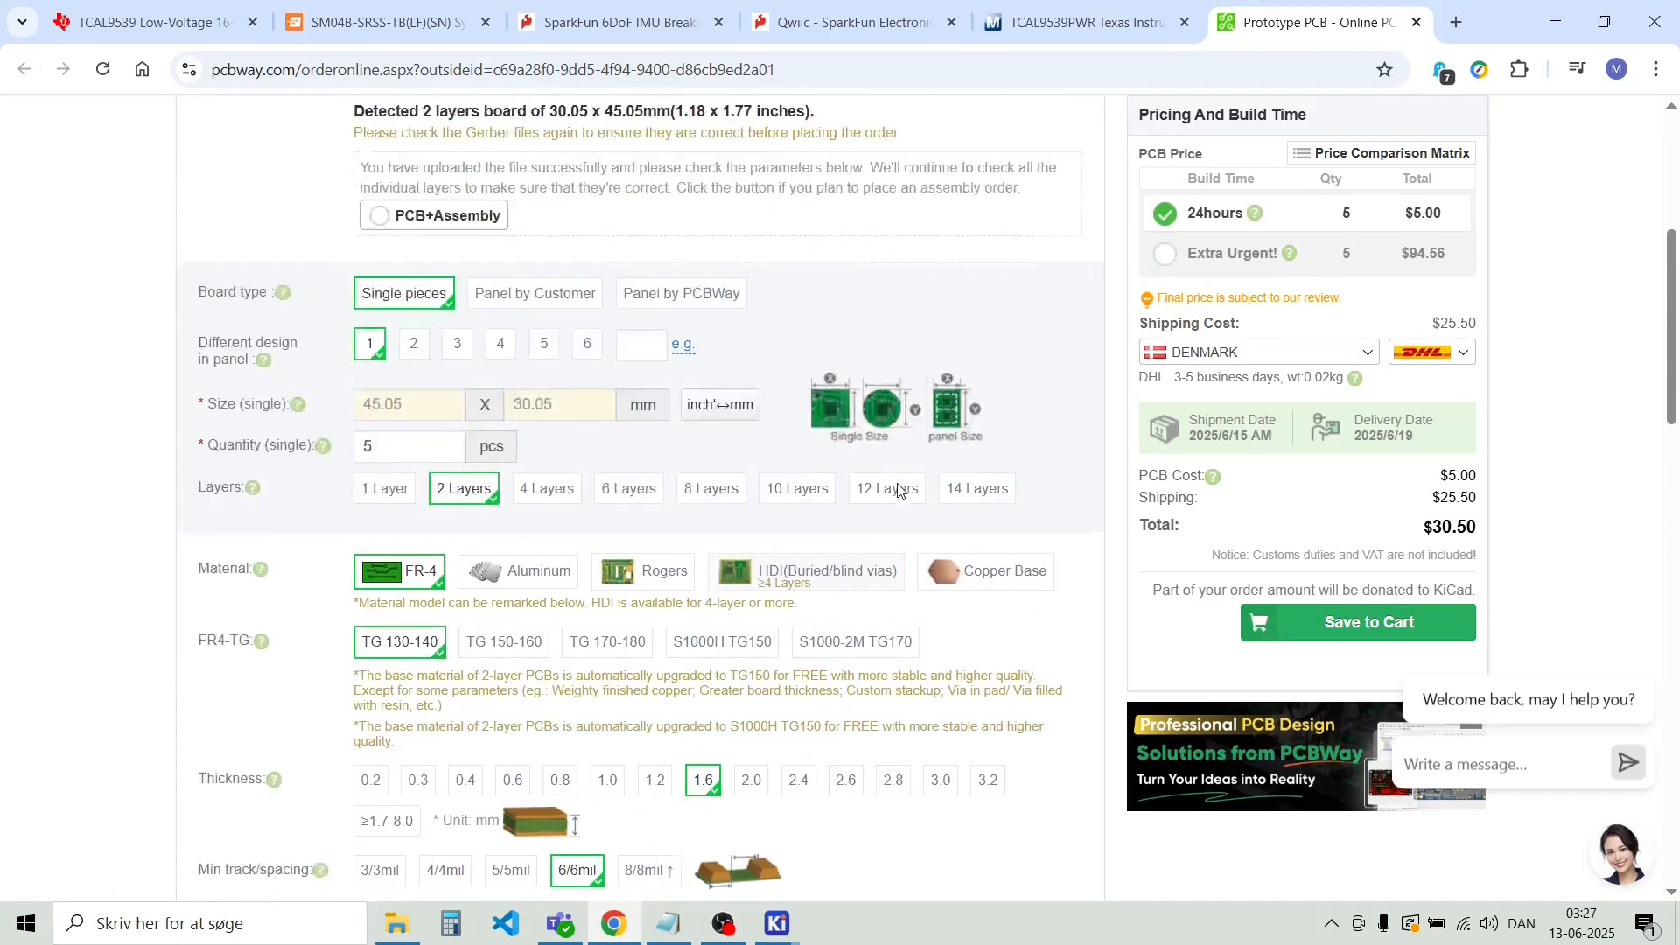